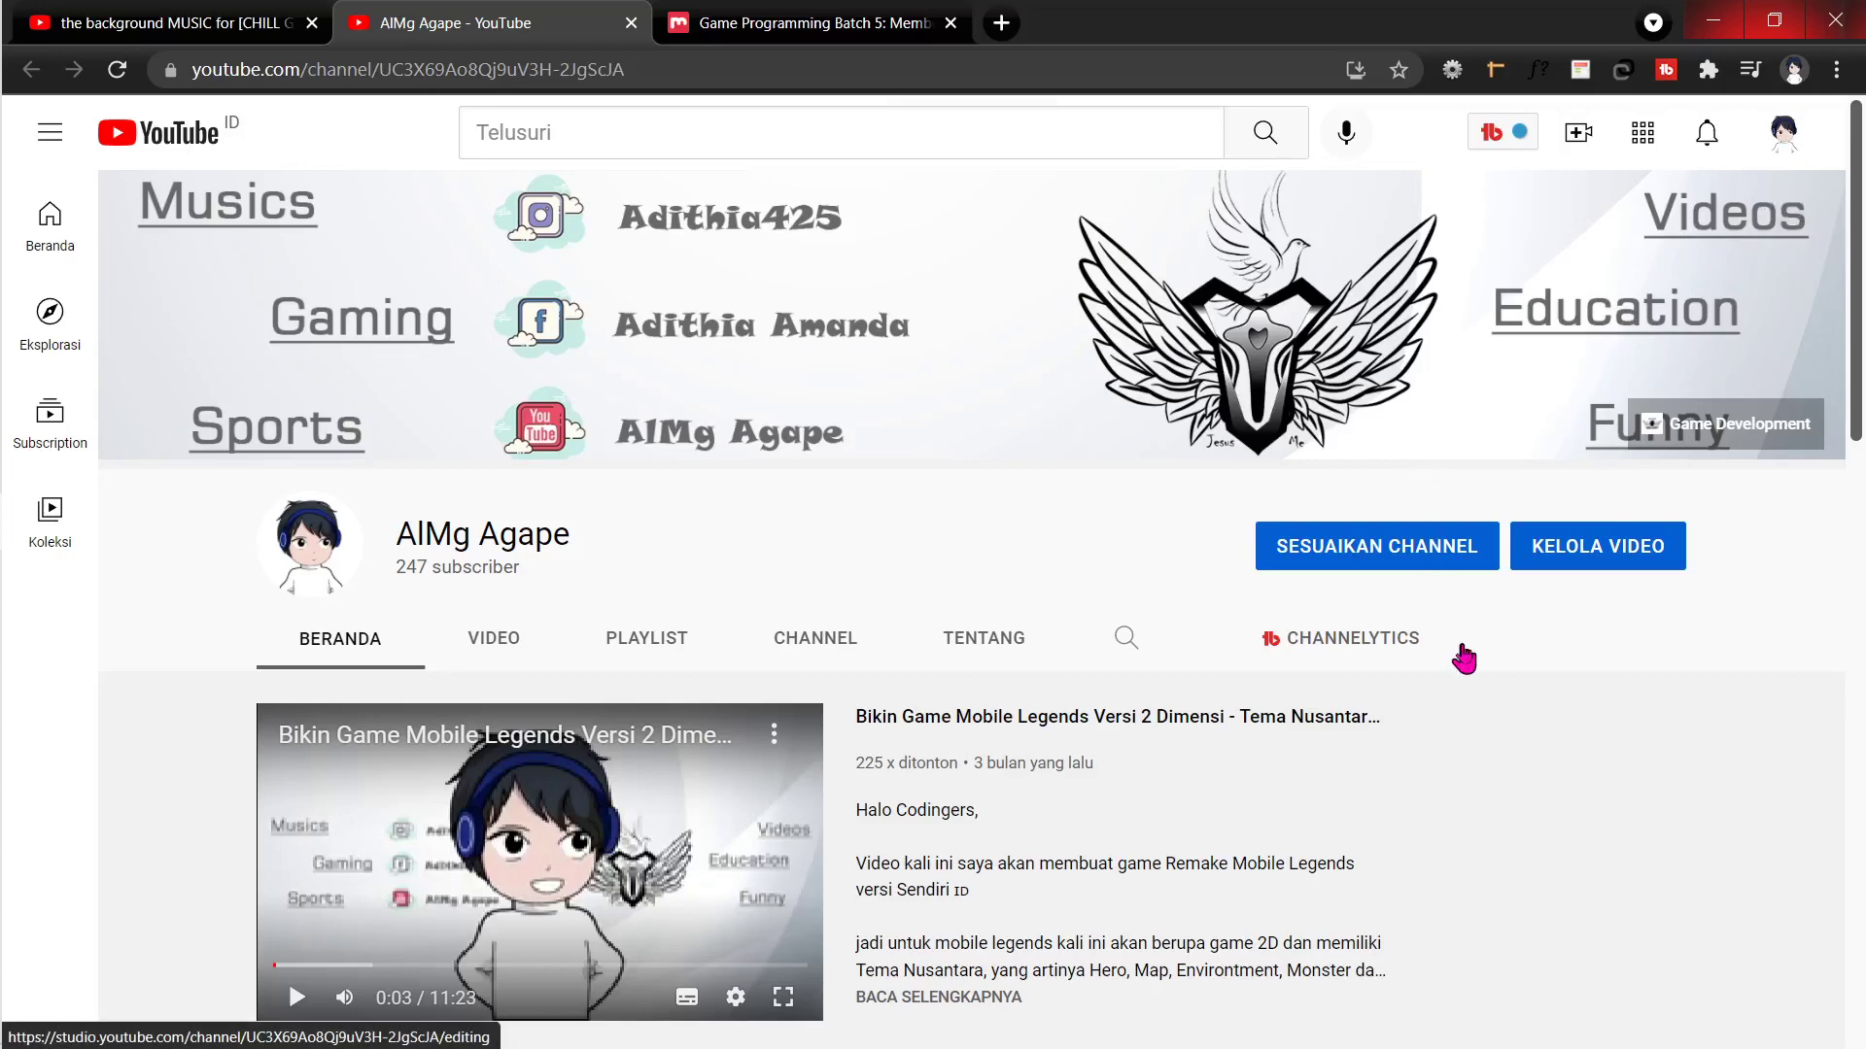
Step: Glance at the Game Programming course tab, then return to the YouTube channel page
{"action": "scroll", "coordinate": [1387, 632], "scroll_direction": "down", "scroll_amount": 3}
{"action": "scroll", "coordinate": [1361, 641], "scroll_direction": "up", "scroll_amount": 3}
{"action": "mouse_move", "coordinate": [2, 672]}
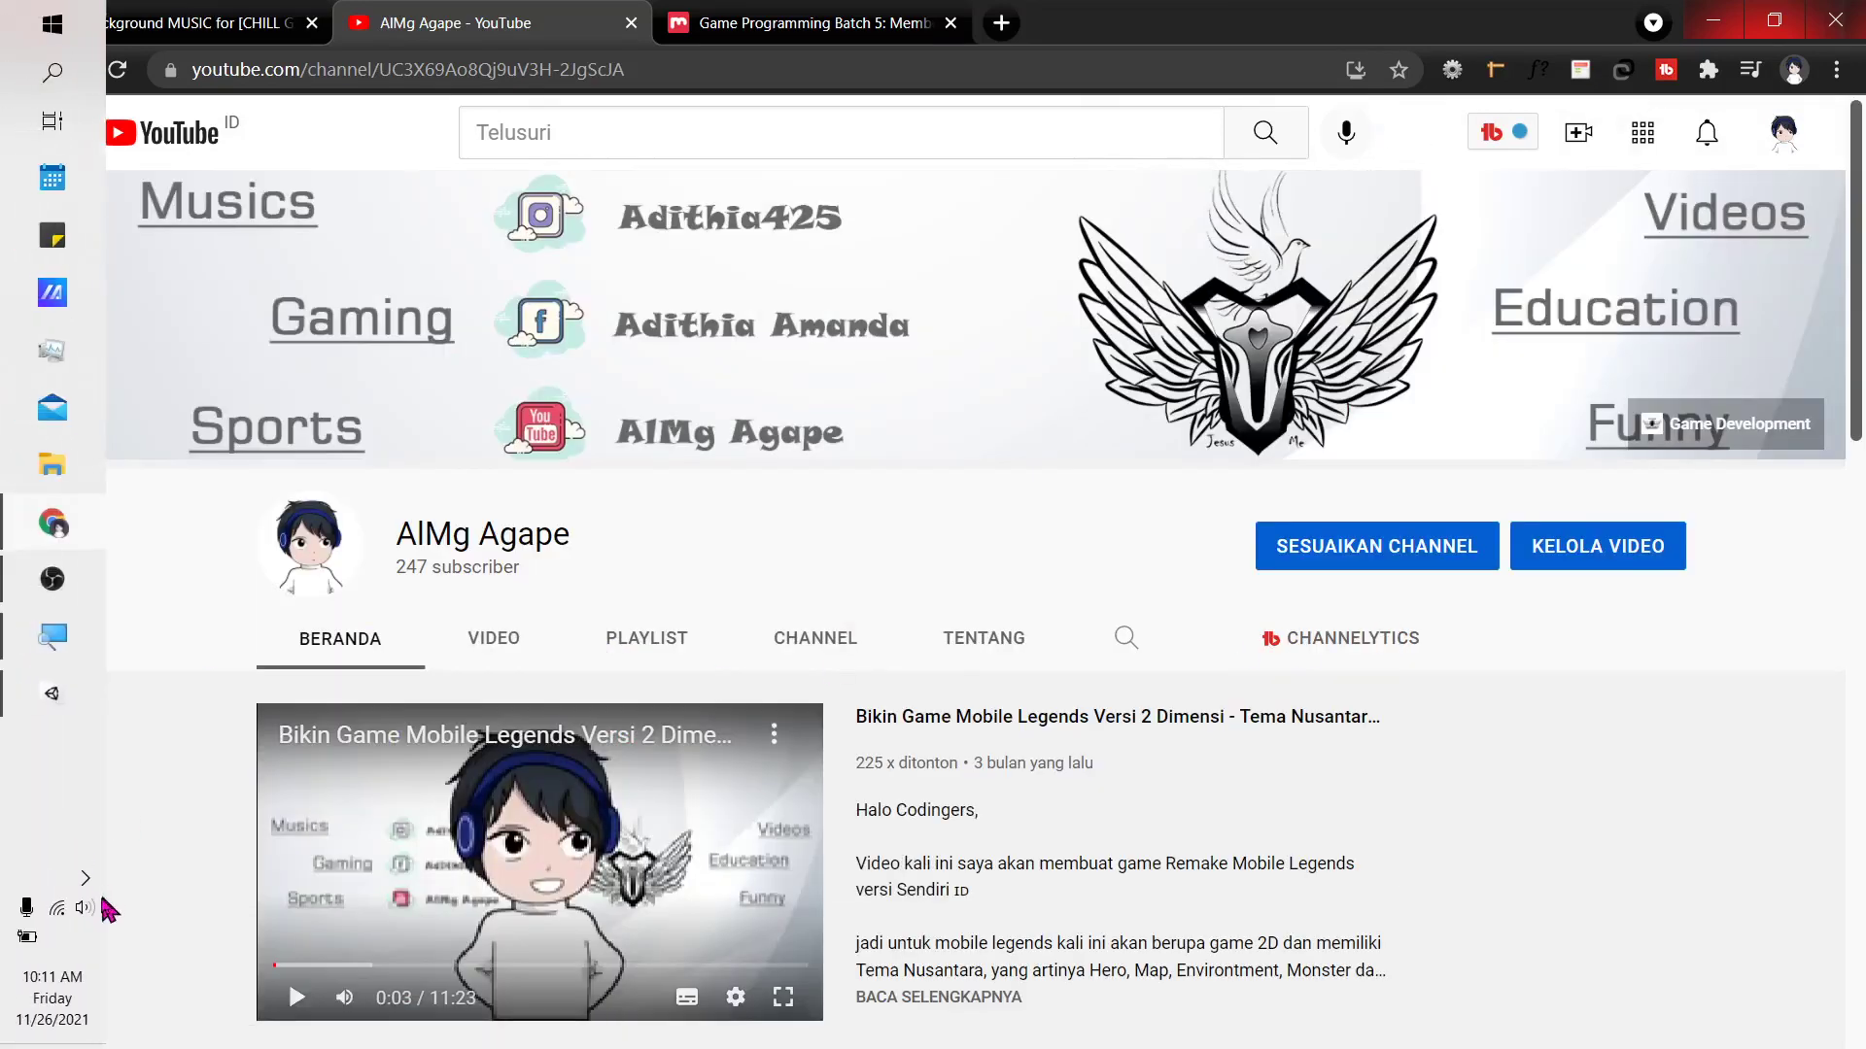
{"action": "left_click", "coordinate": [797, 22]}
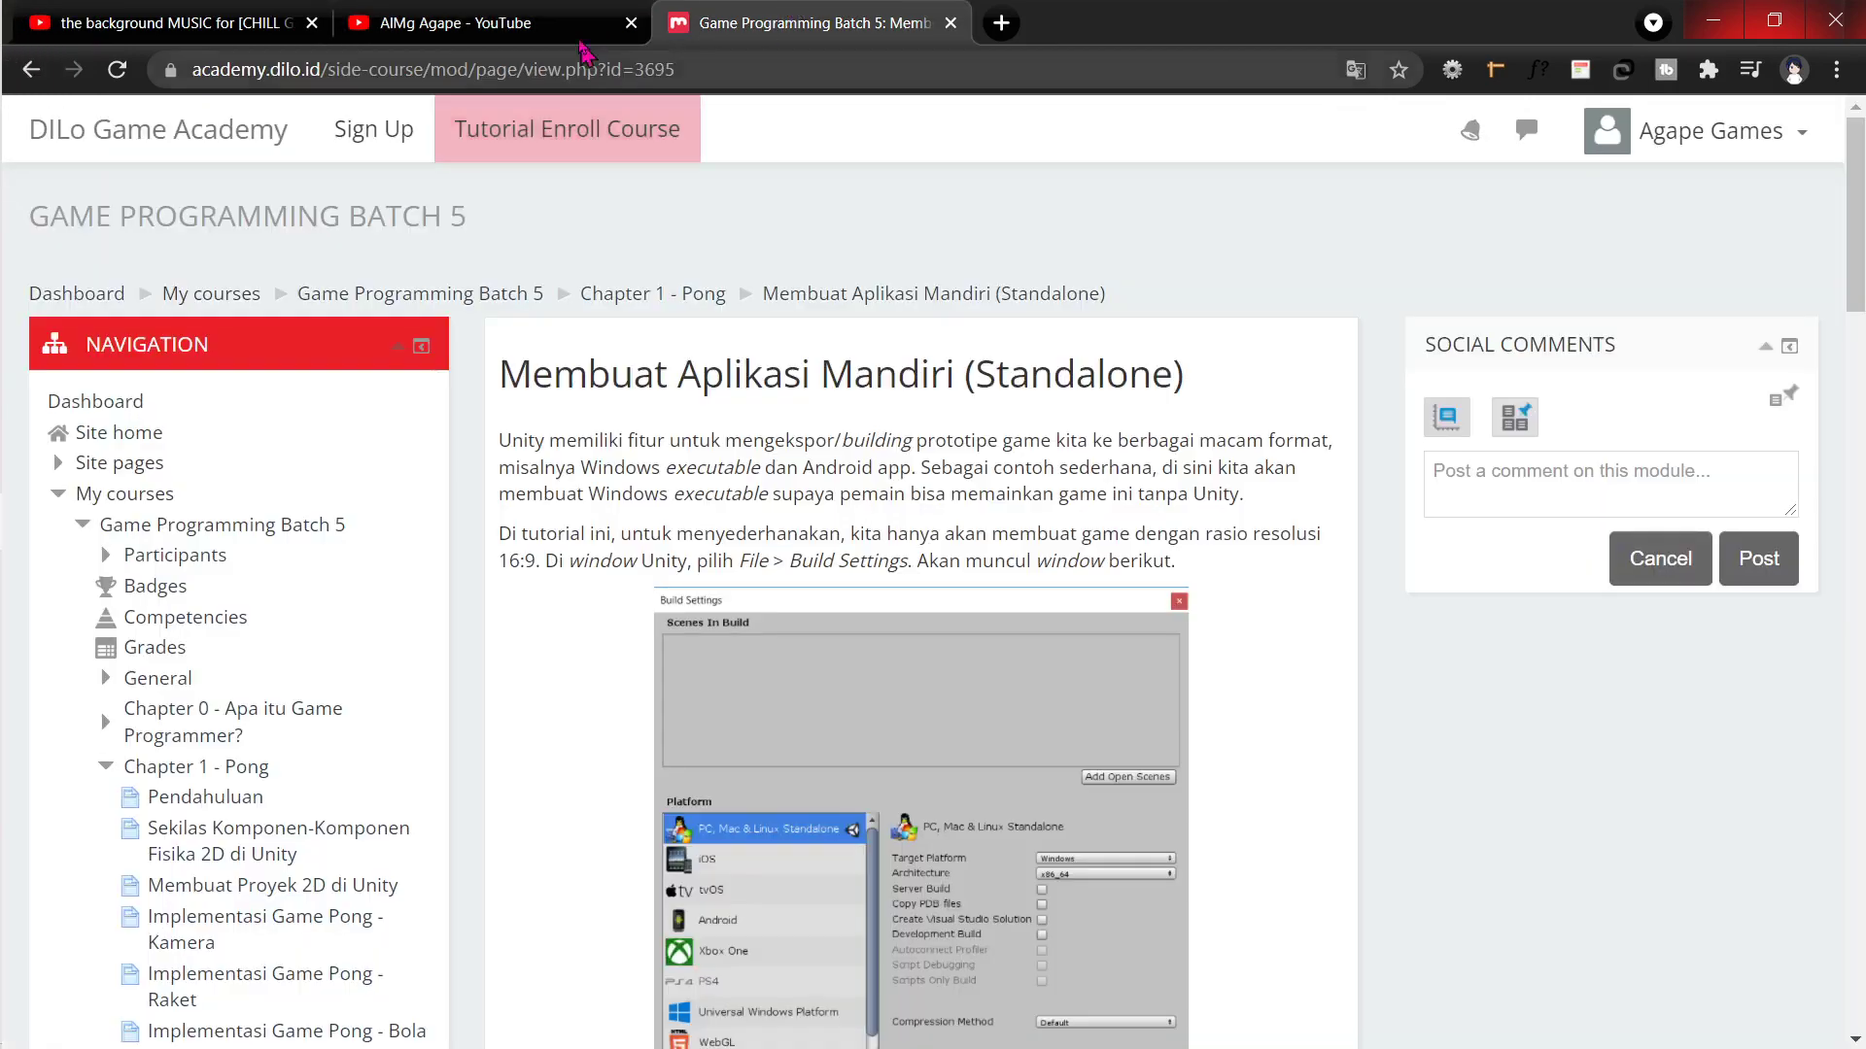
{"action": "left_click", "coordinate": [576, 15]}
Step: Start the chill background music video, then switch to the Game Programming Batch 5 course tab
{"action": "scroll", "coordinate": [889, 398], "scroll_direction": "down", "scroll_amount": 5}
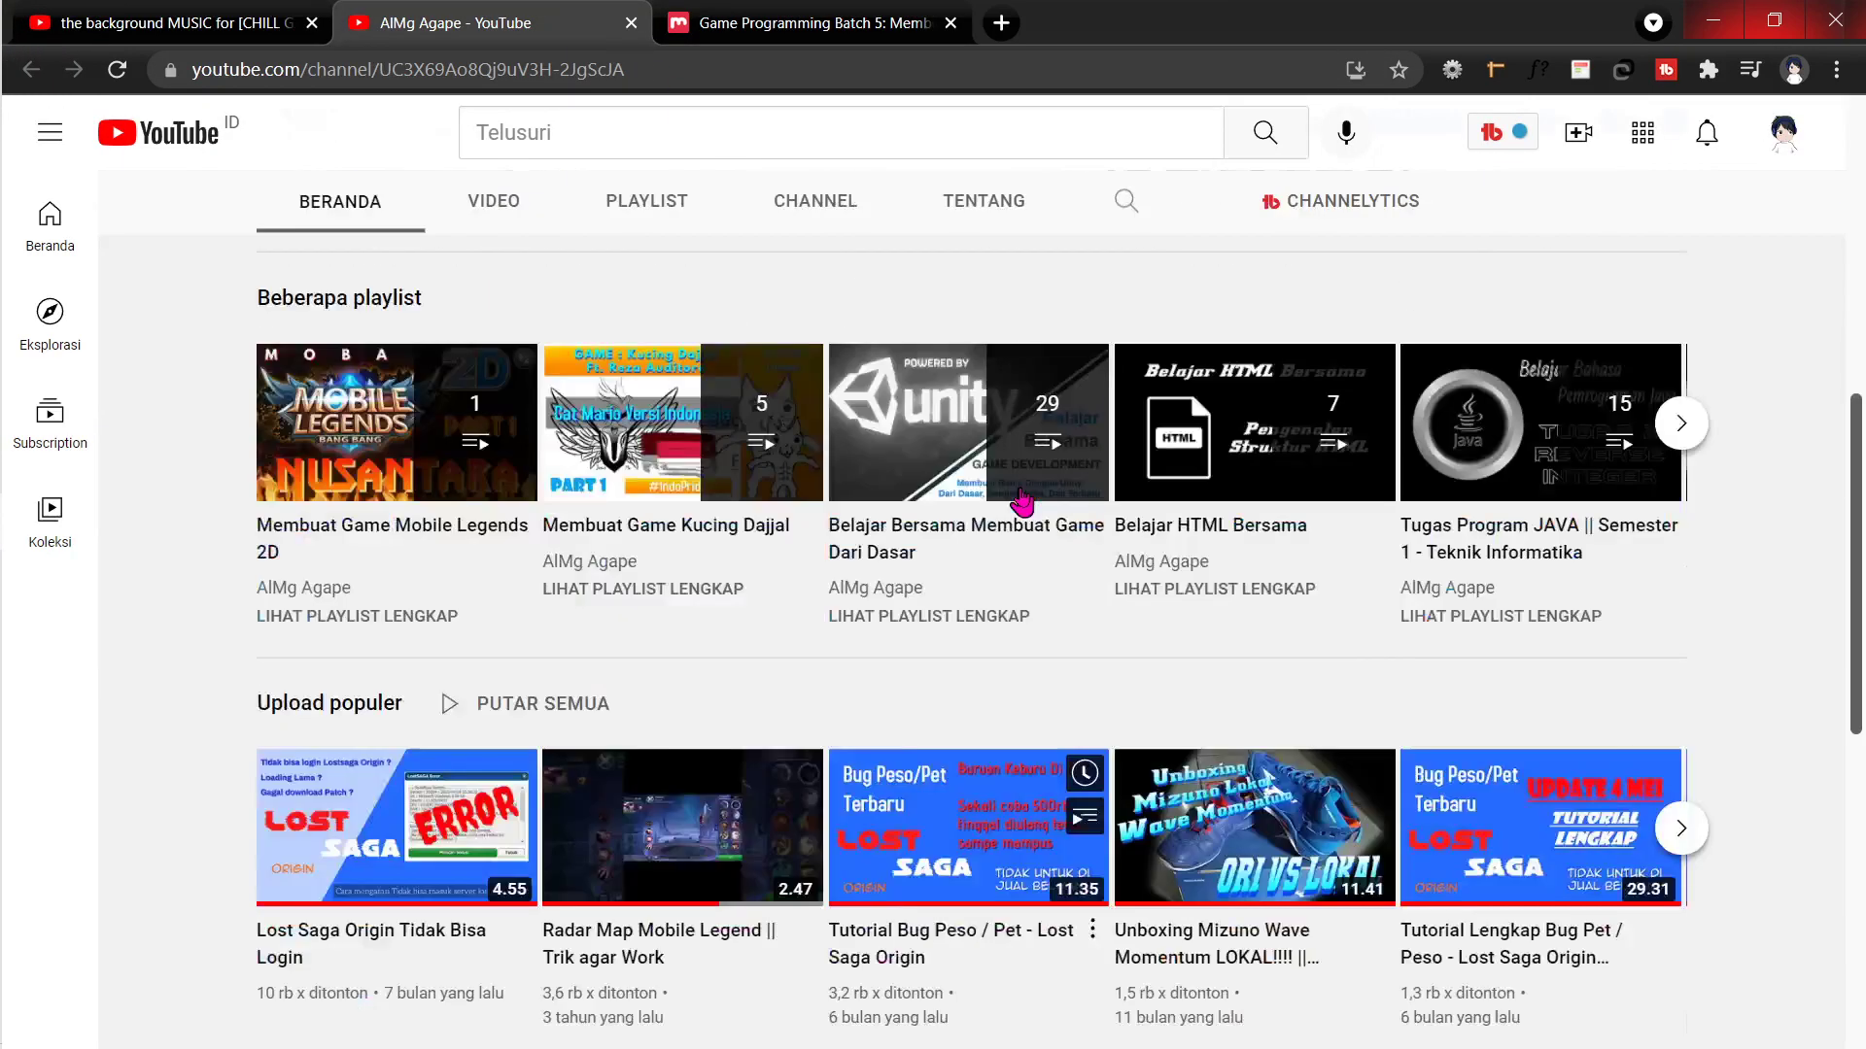
{"action": "scroll", "coordinate": [889, 398], "scroll_direction": "up", "scroll_amount": 5}
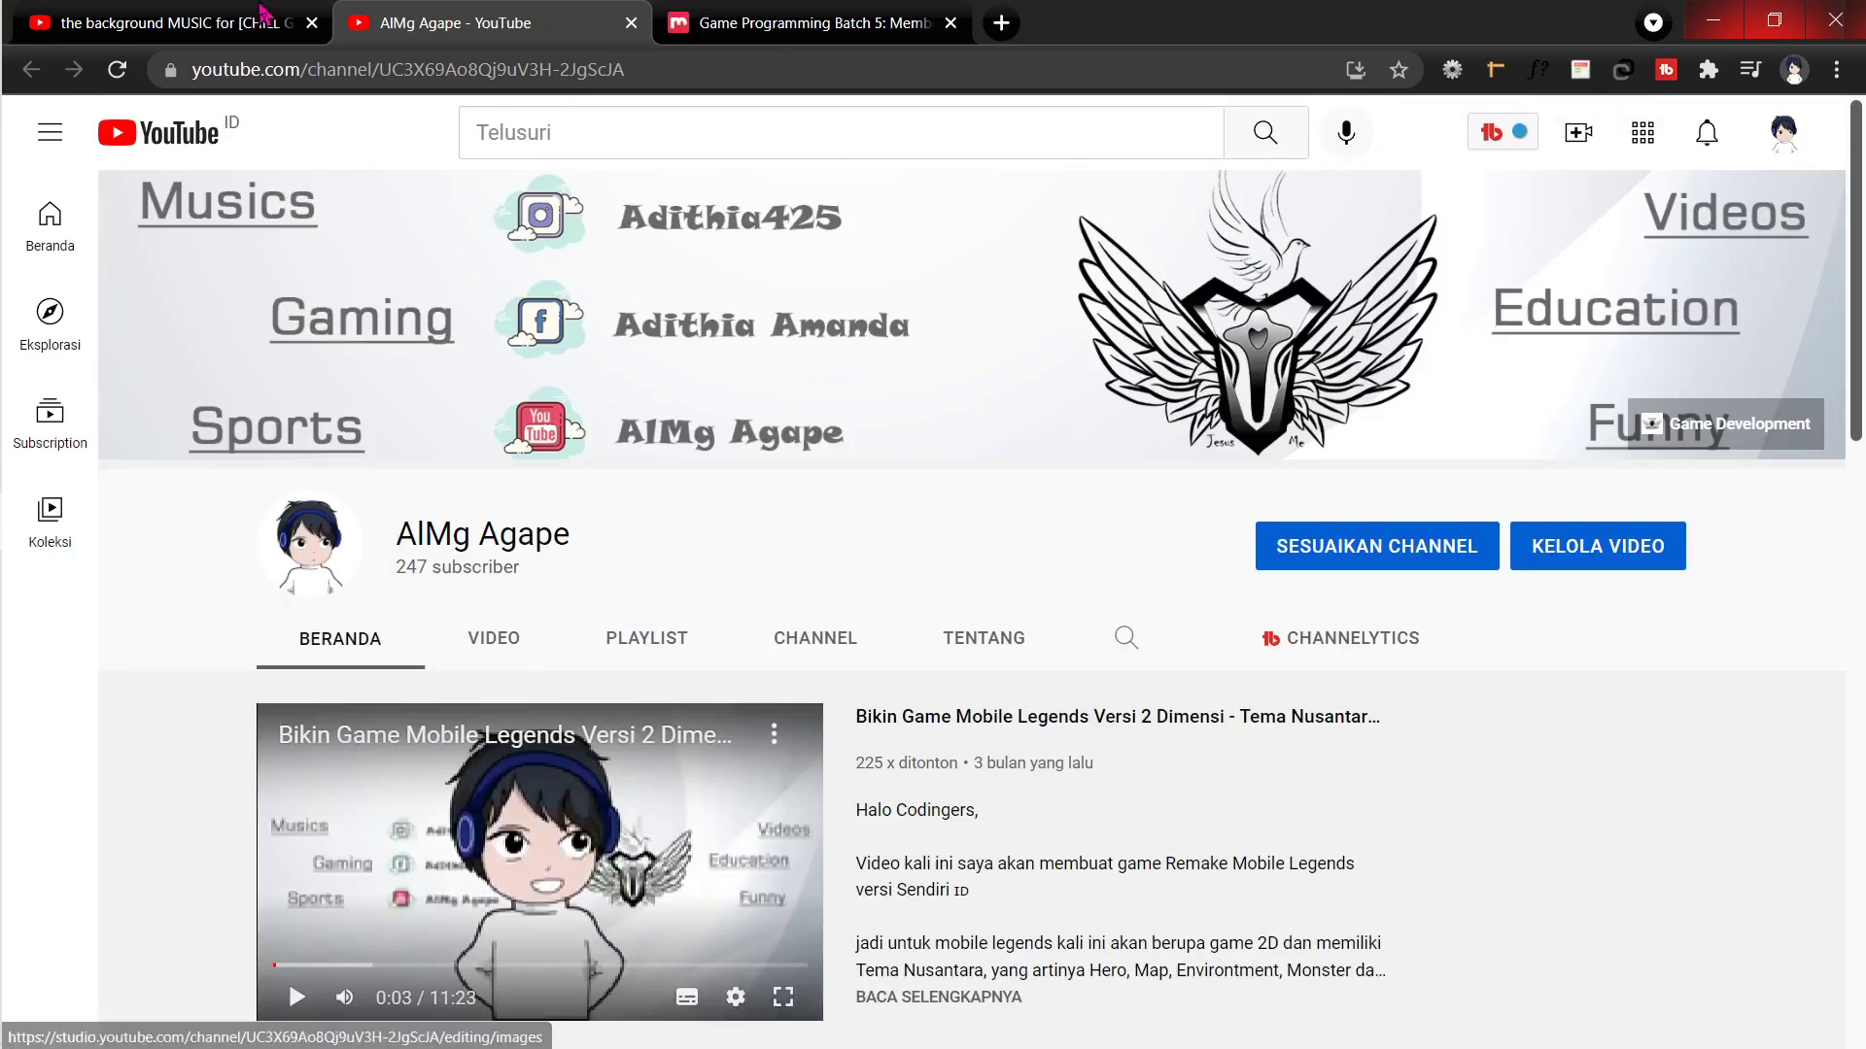
{"action": "left_click", "coordinate": [158, 19]}
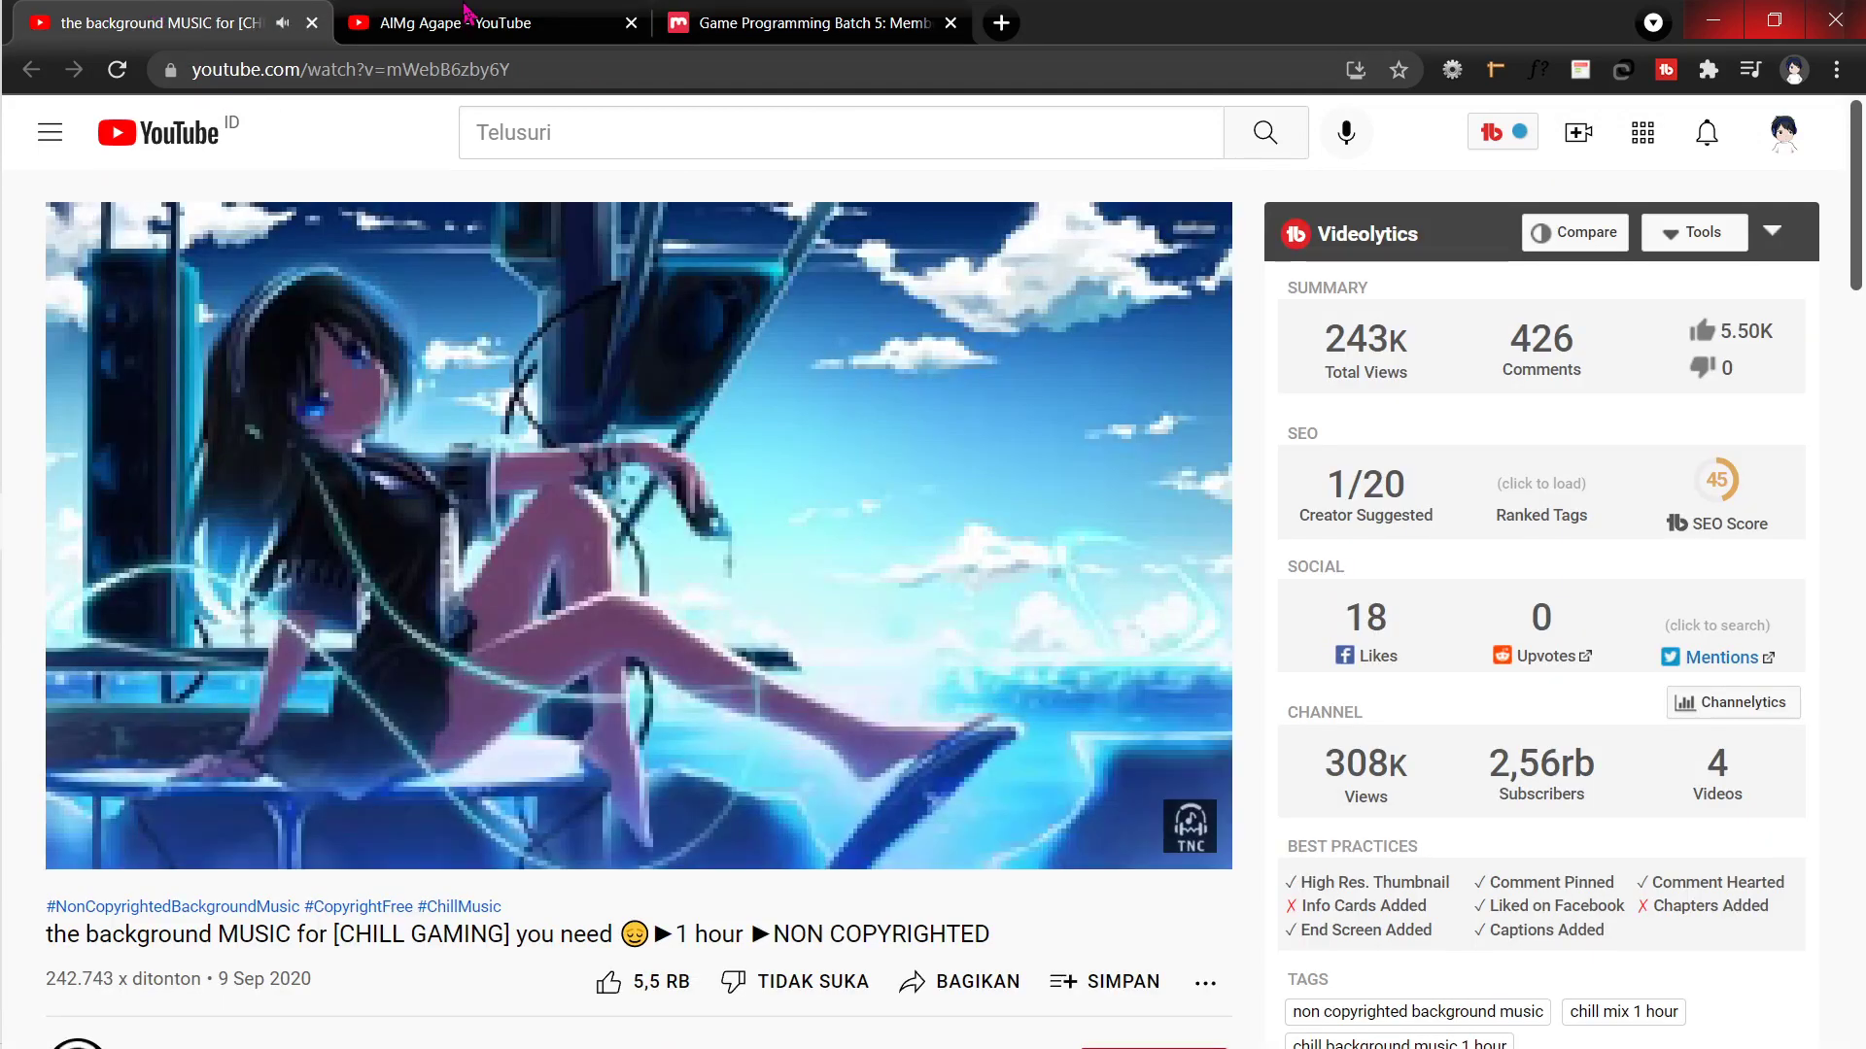
{"action": "left_click", "coordinate": [464, 39]}
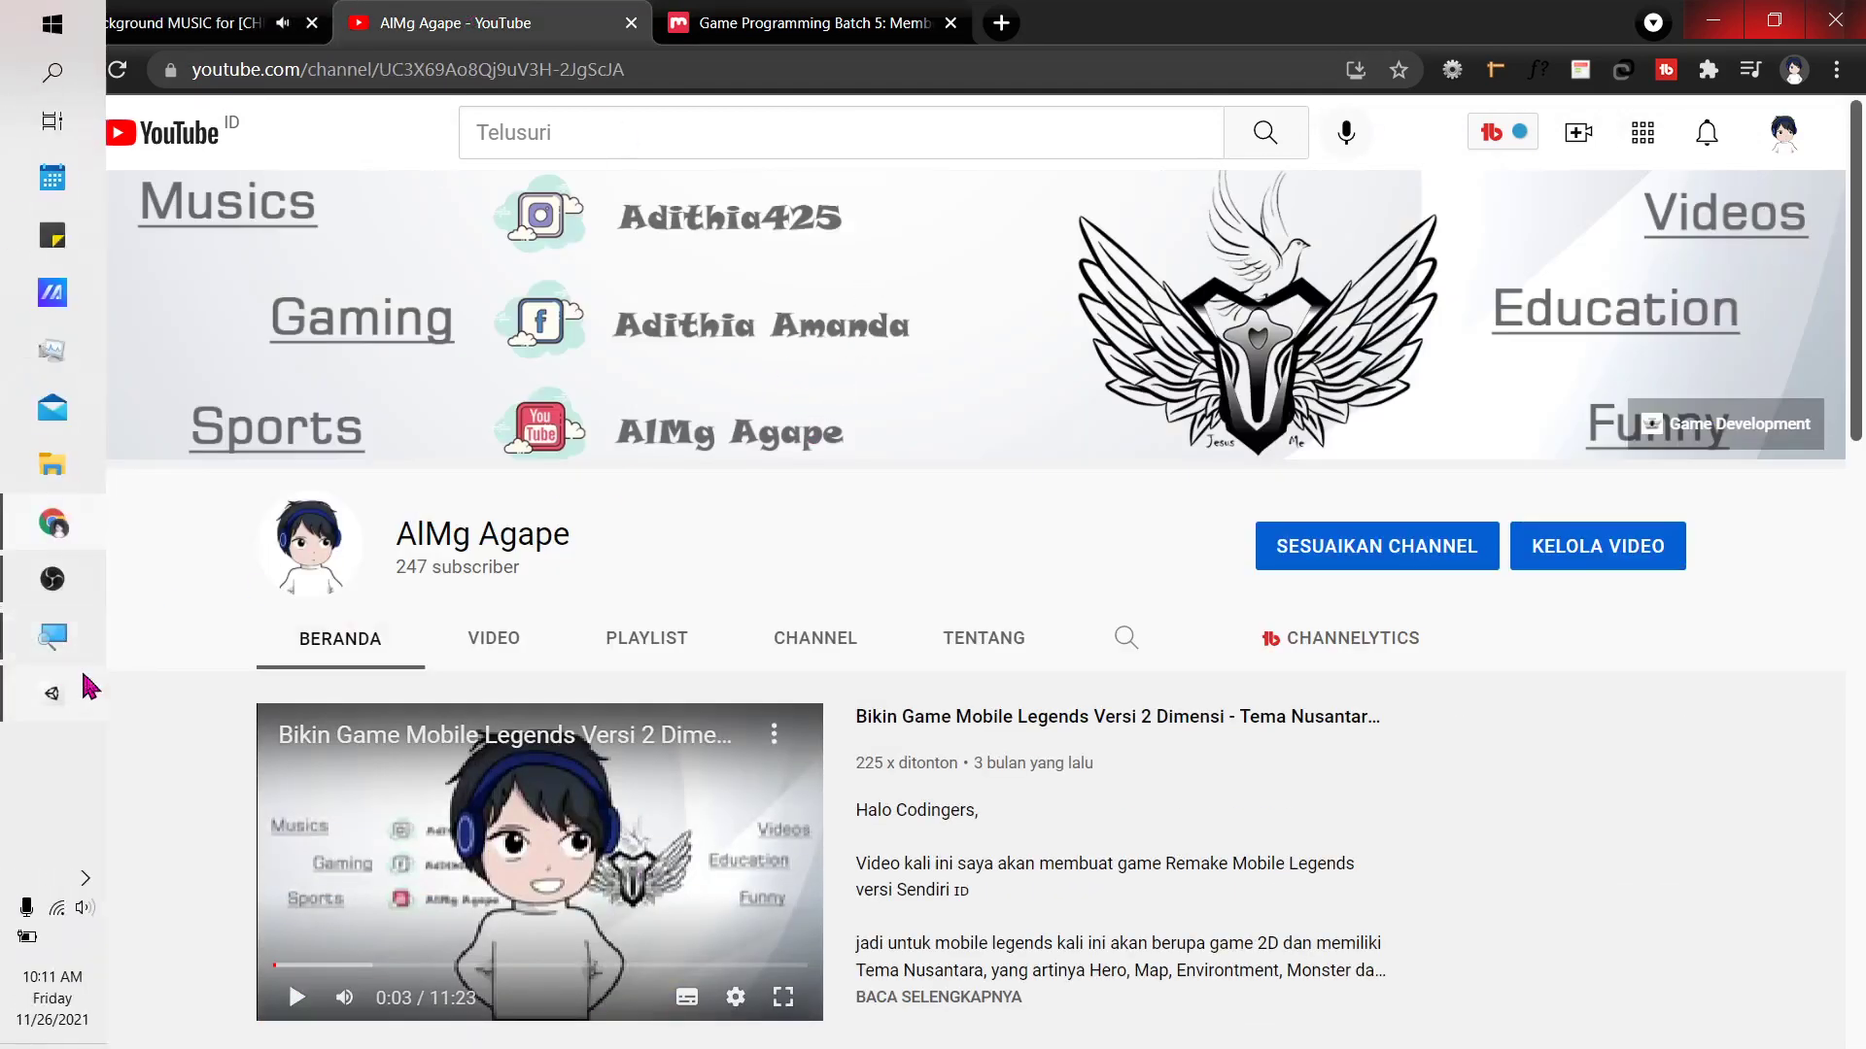
{"action": "mouse_move", "coordinate": [103, 695]}
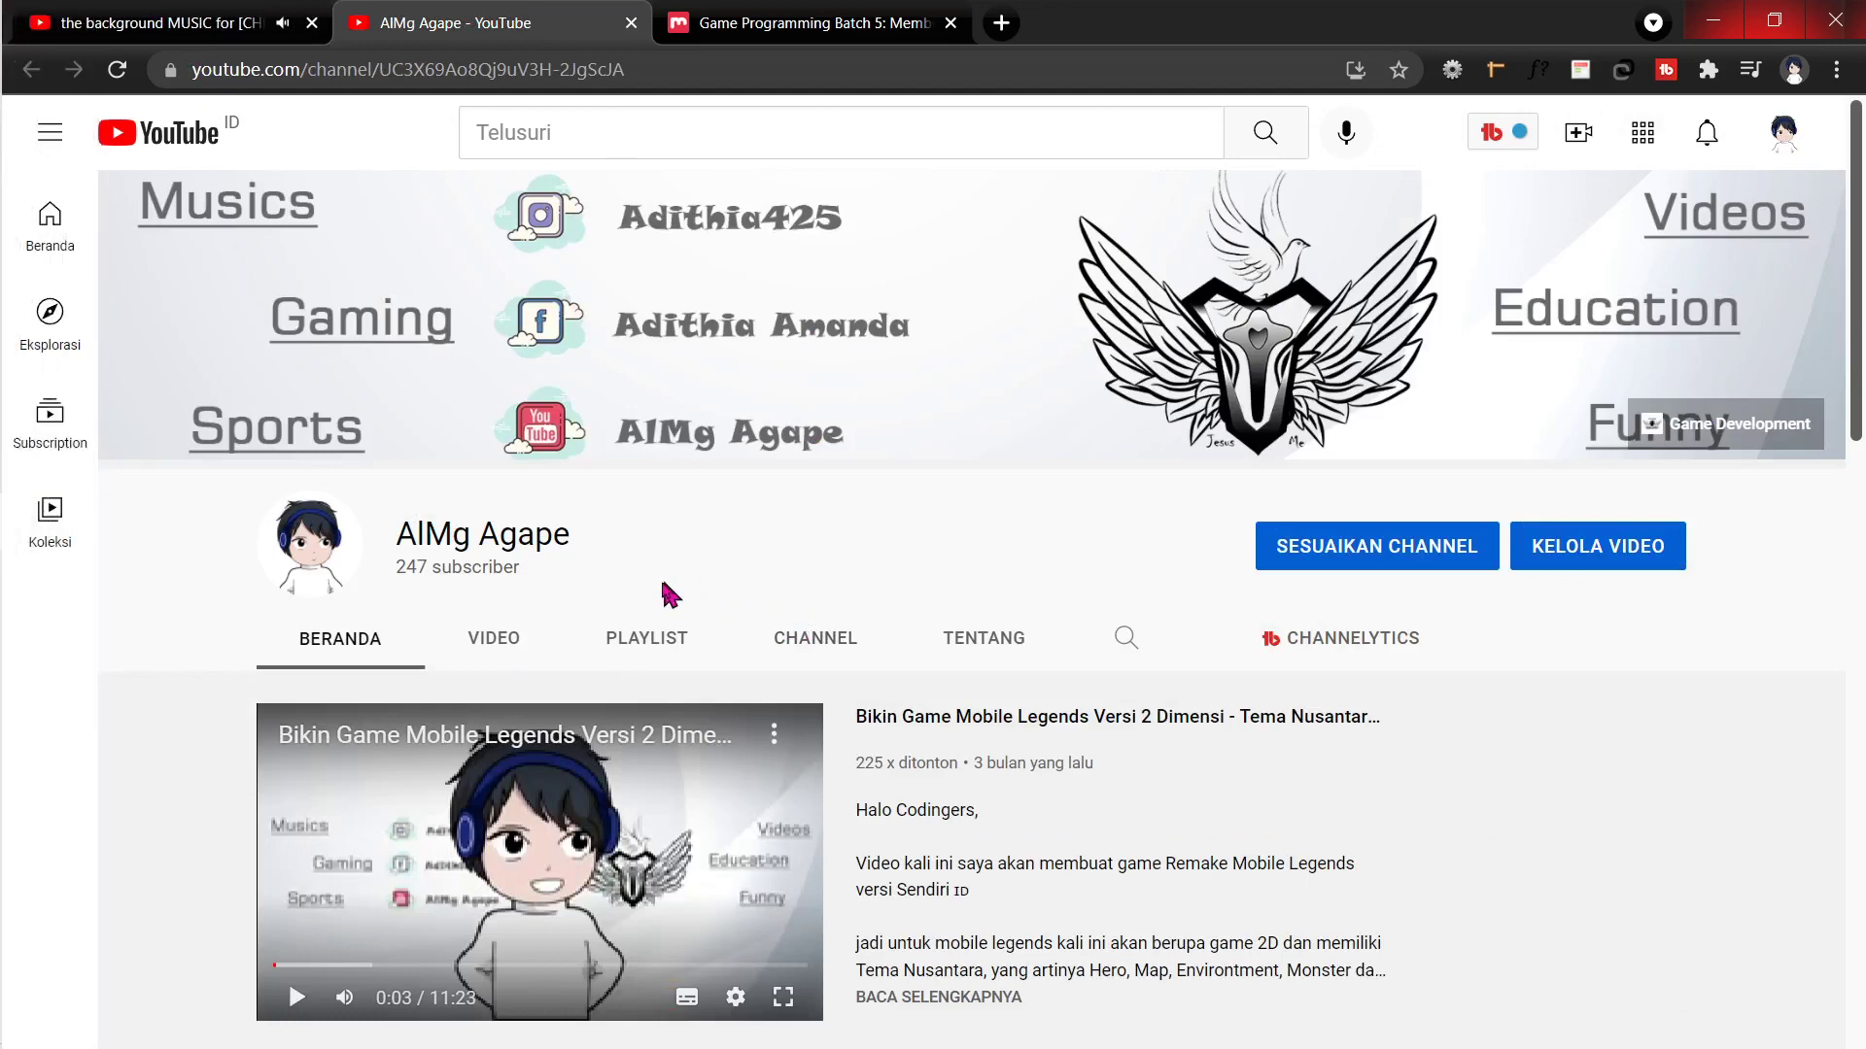
{"action": "left_click", "coordinate": [759, 12]}
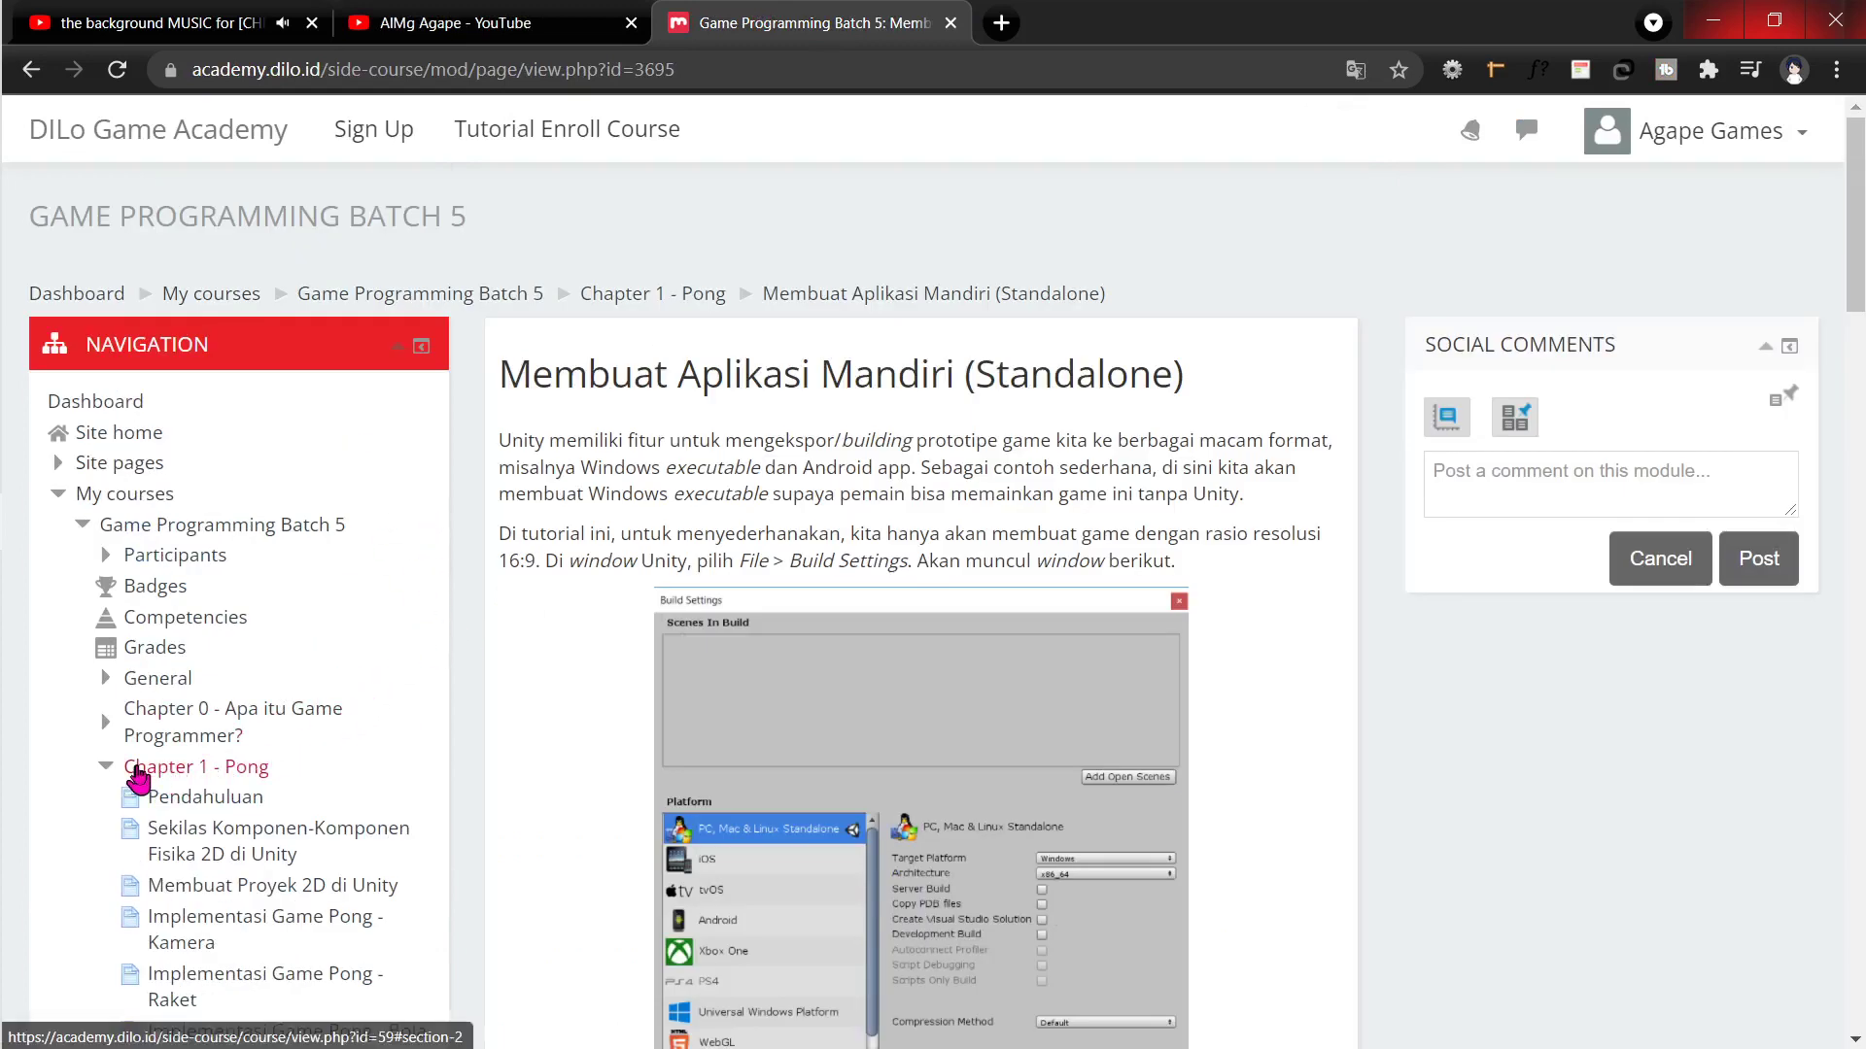
Step: Go from Chapter 1 - Pong to Chapter 2 - Incremental Game and open its Pengantar page
{"action": "left_click", "coordinate": [138, 772]}
{"action": "scroll", "coordinate": [754, 549], "scroll_direction": "down", "scroll_amount": 3}
{"action": "scroll", "coordinate": [936, 447], "scroll_direction": "up", "scroll_amount": 3}
{"action": "scroll", "coordinate": [754, 549], "scroll_direction": "down", "scroll_amount": 3}
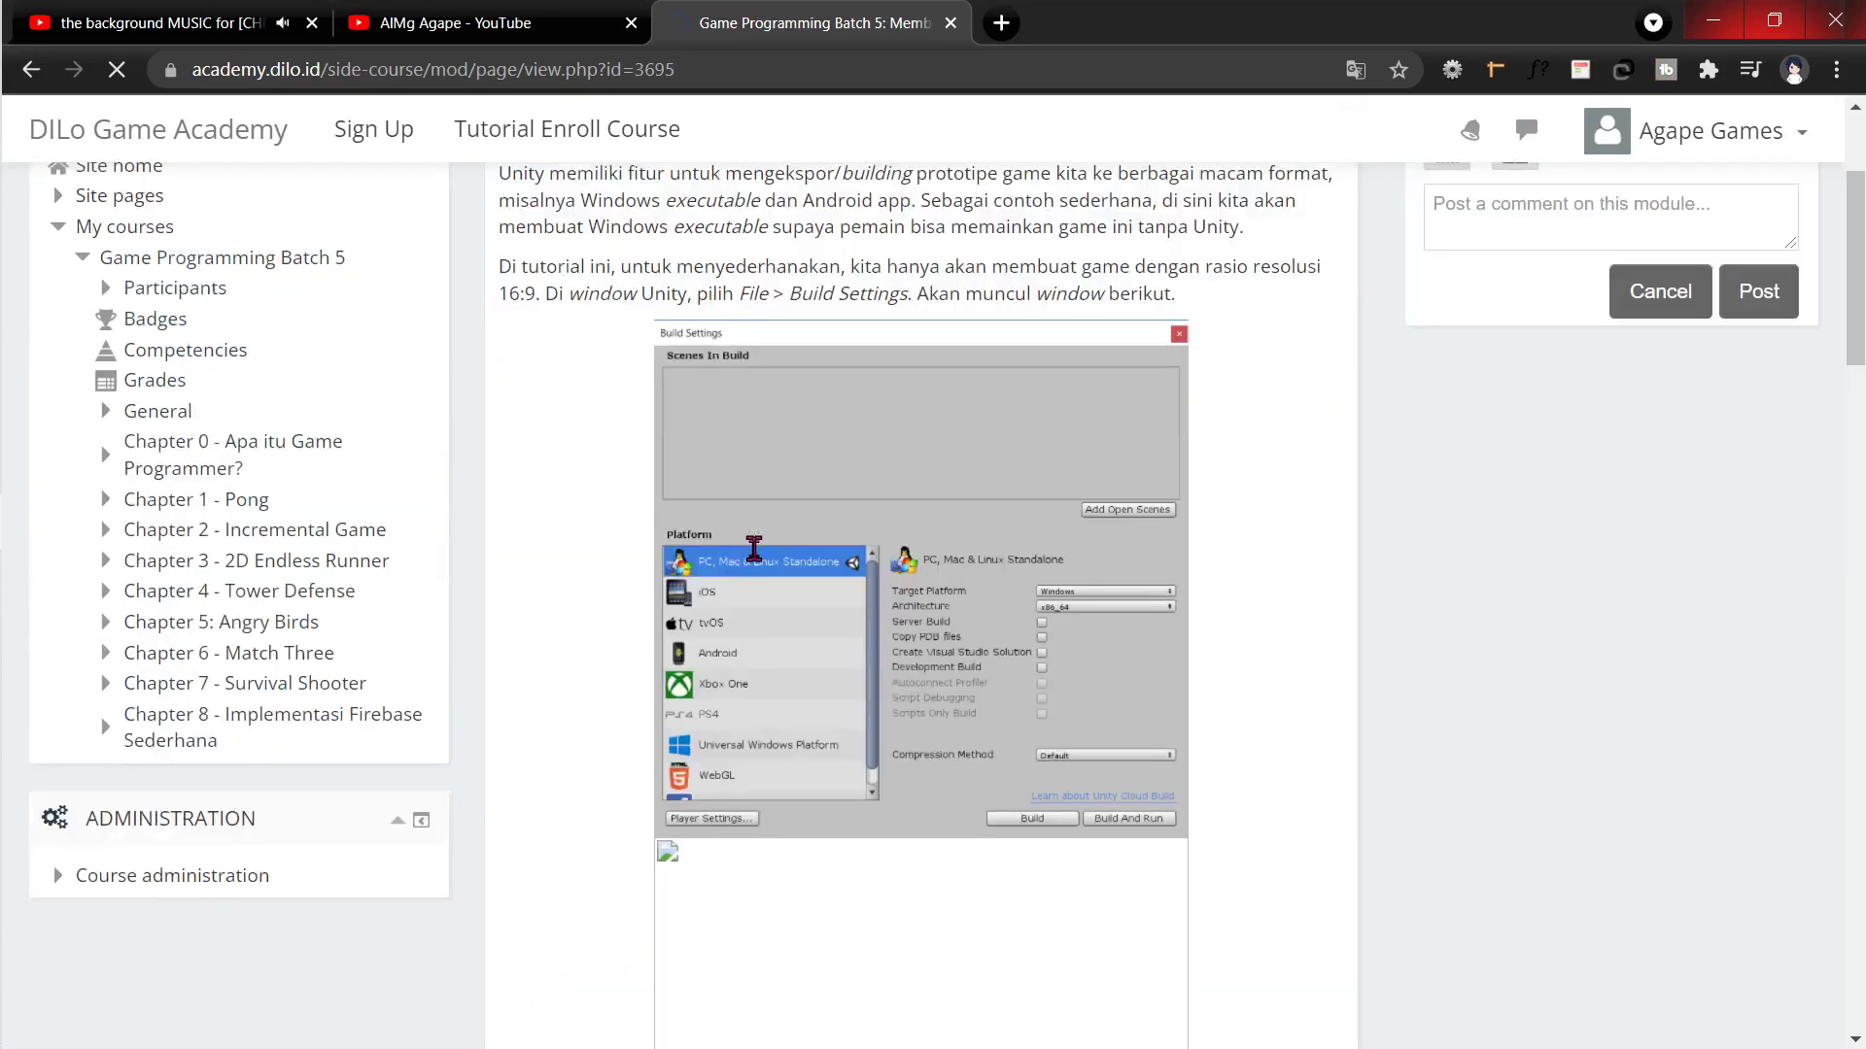
{"action": "scroll", "coordinate": [754, 549], "scroll_direction": "up", "scroll_amount": 3}
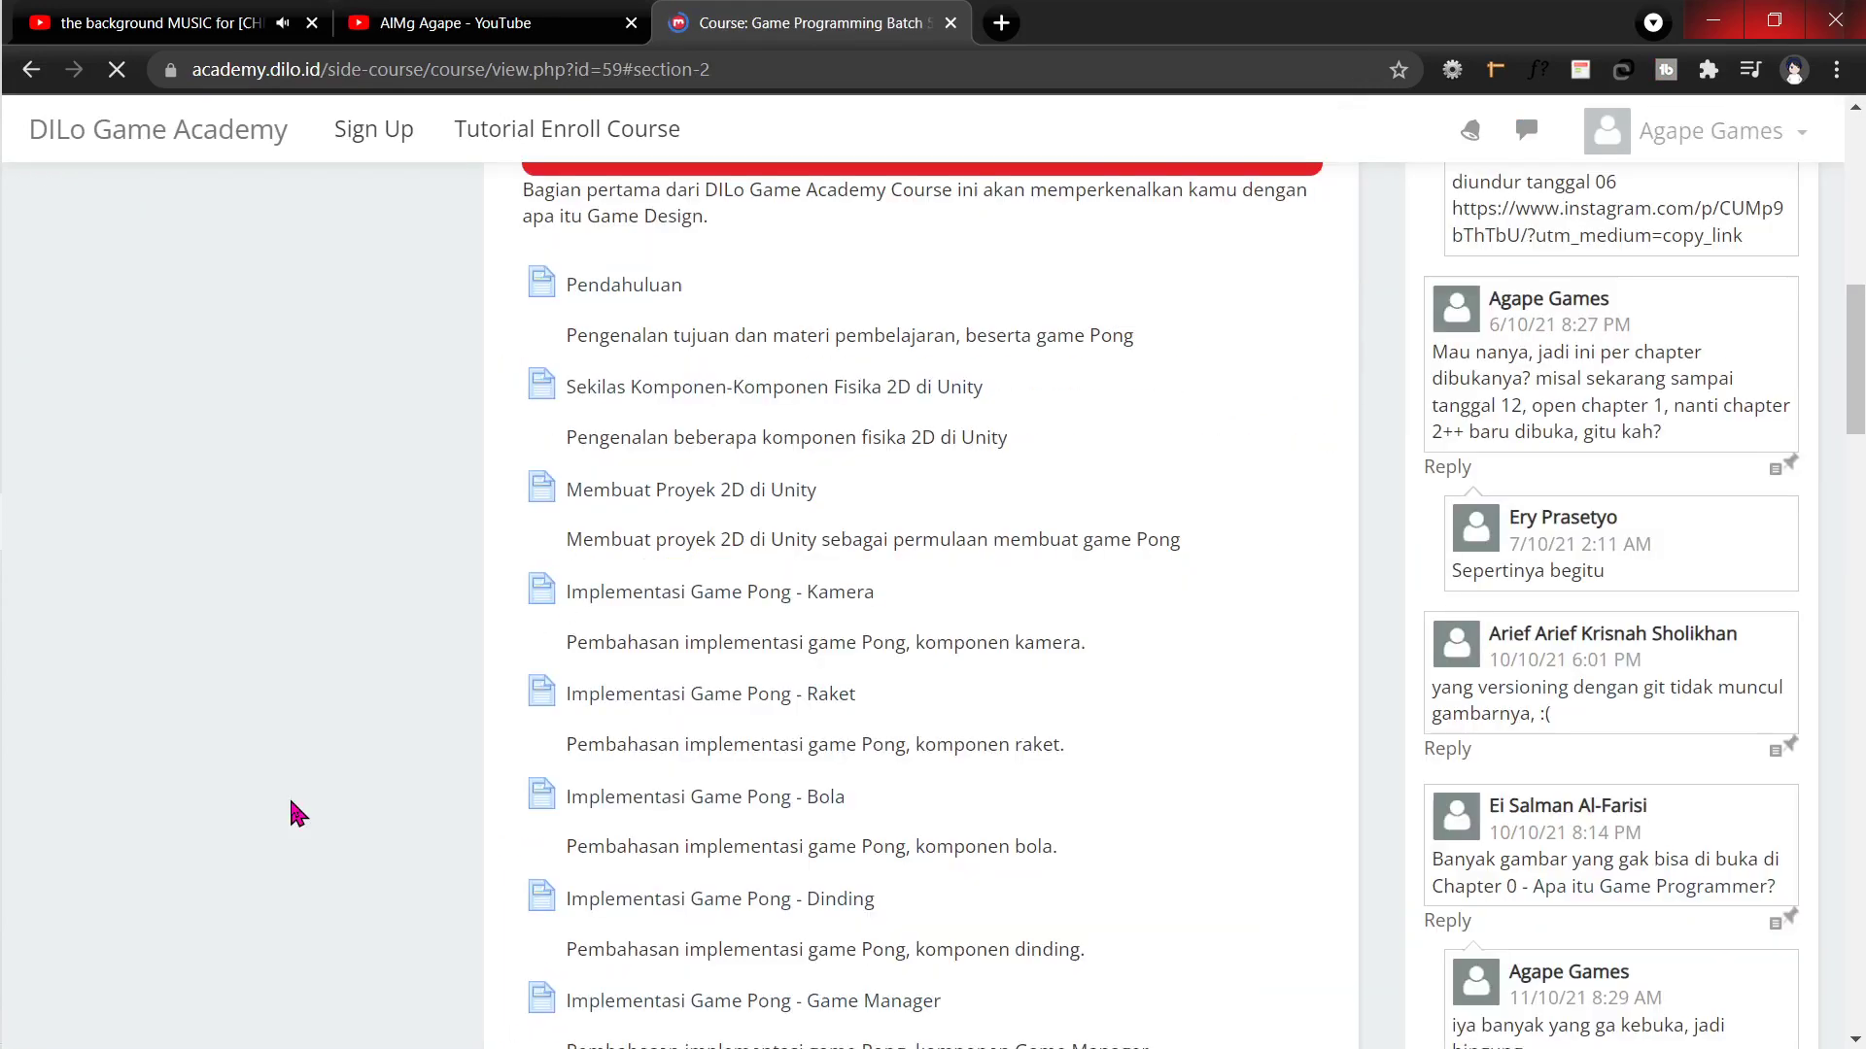
{"action": "scroll", "coordinate": [379, 743], "scroll_direction": "down", "scroll_amount": 8}
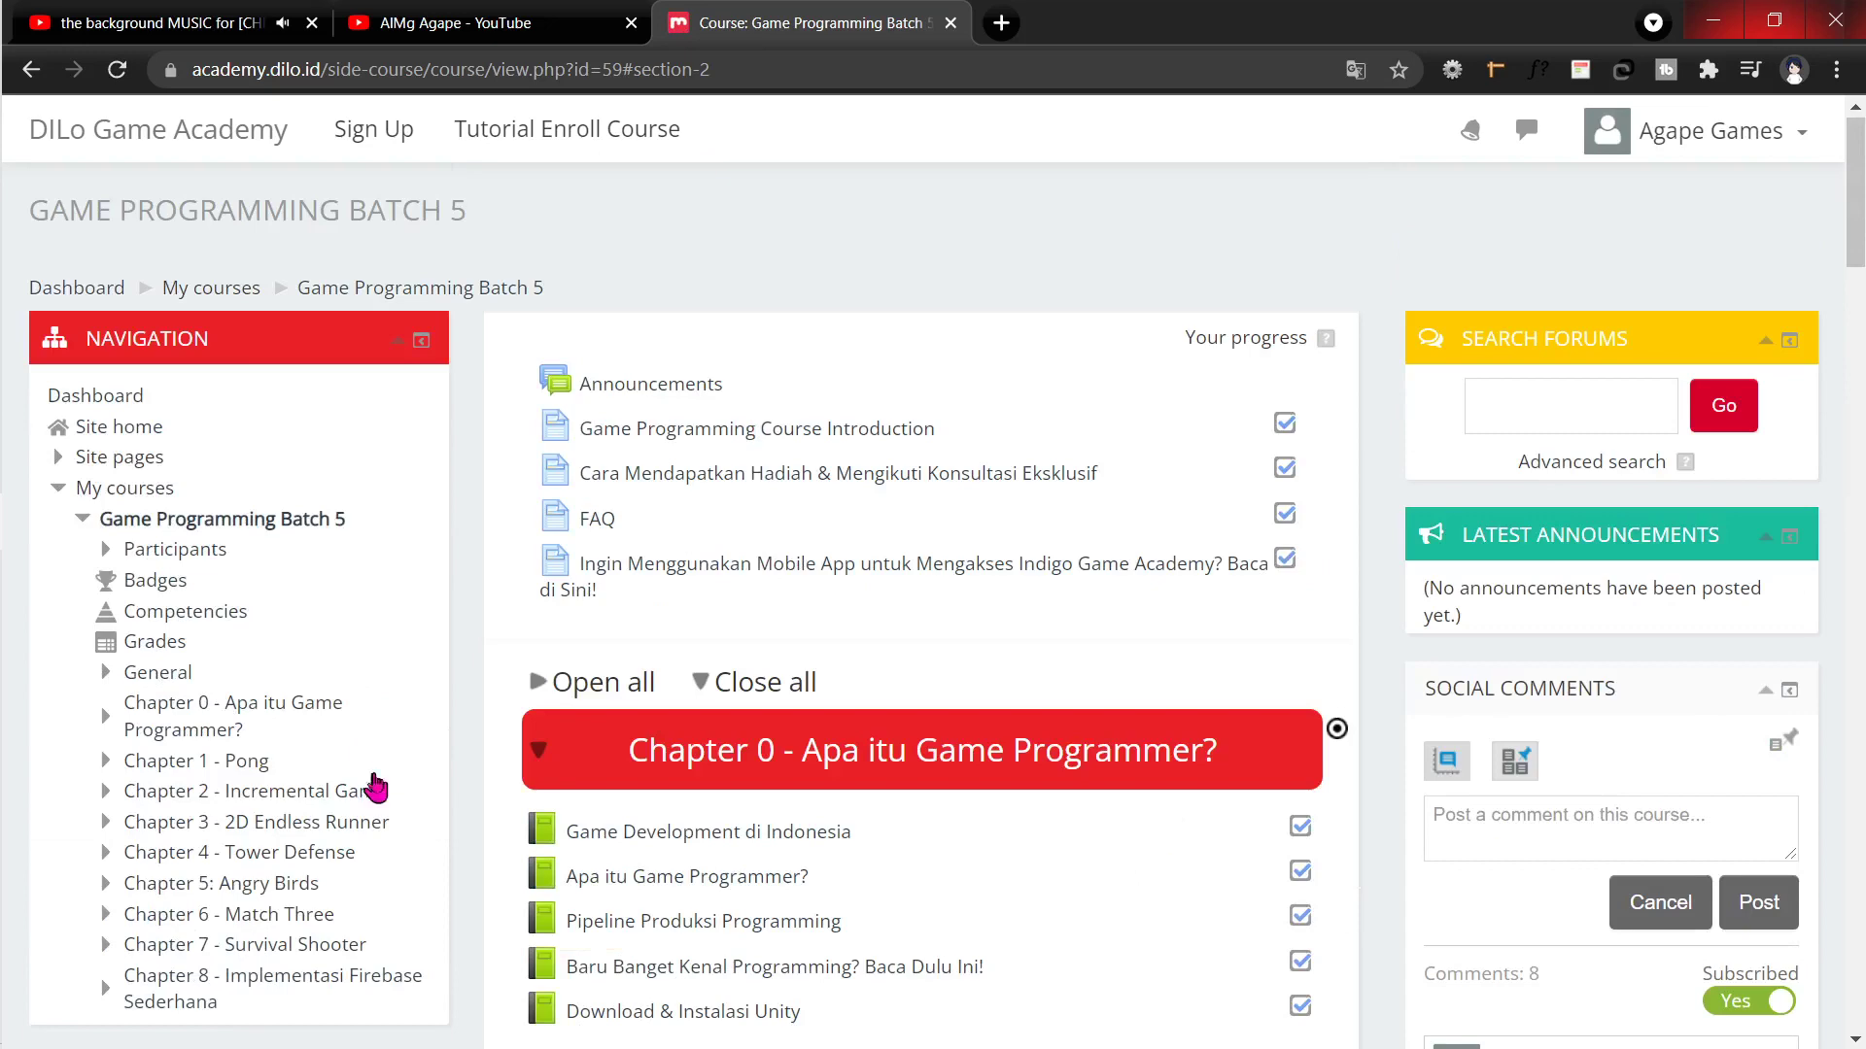
{"action": "left_click", "coordinate": [271, 803]}
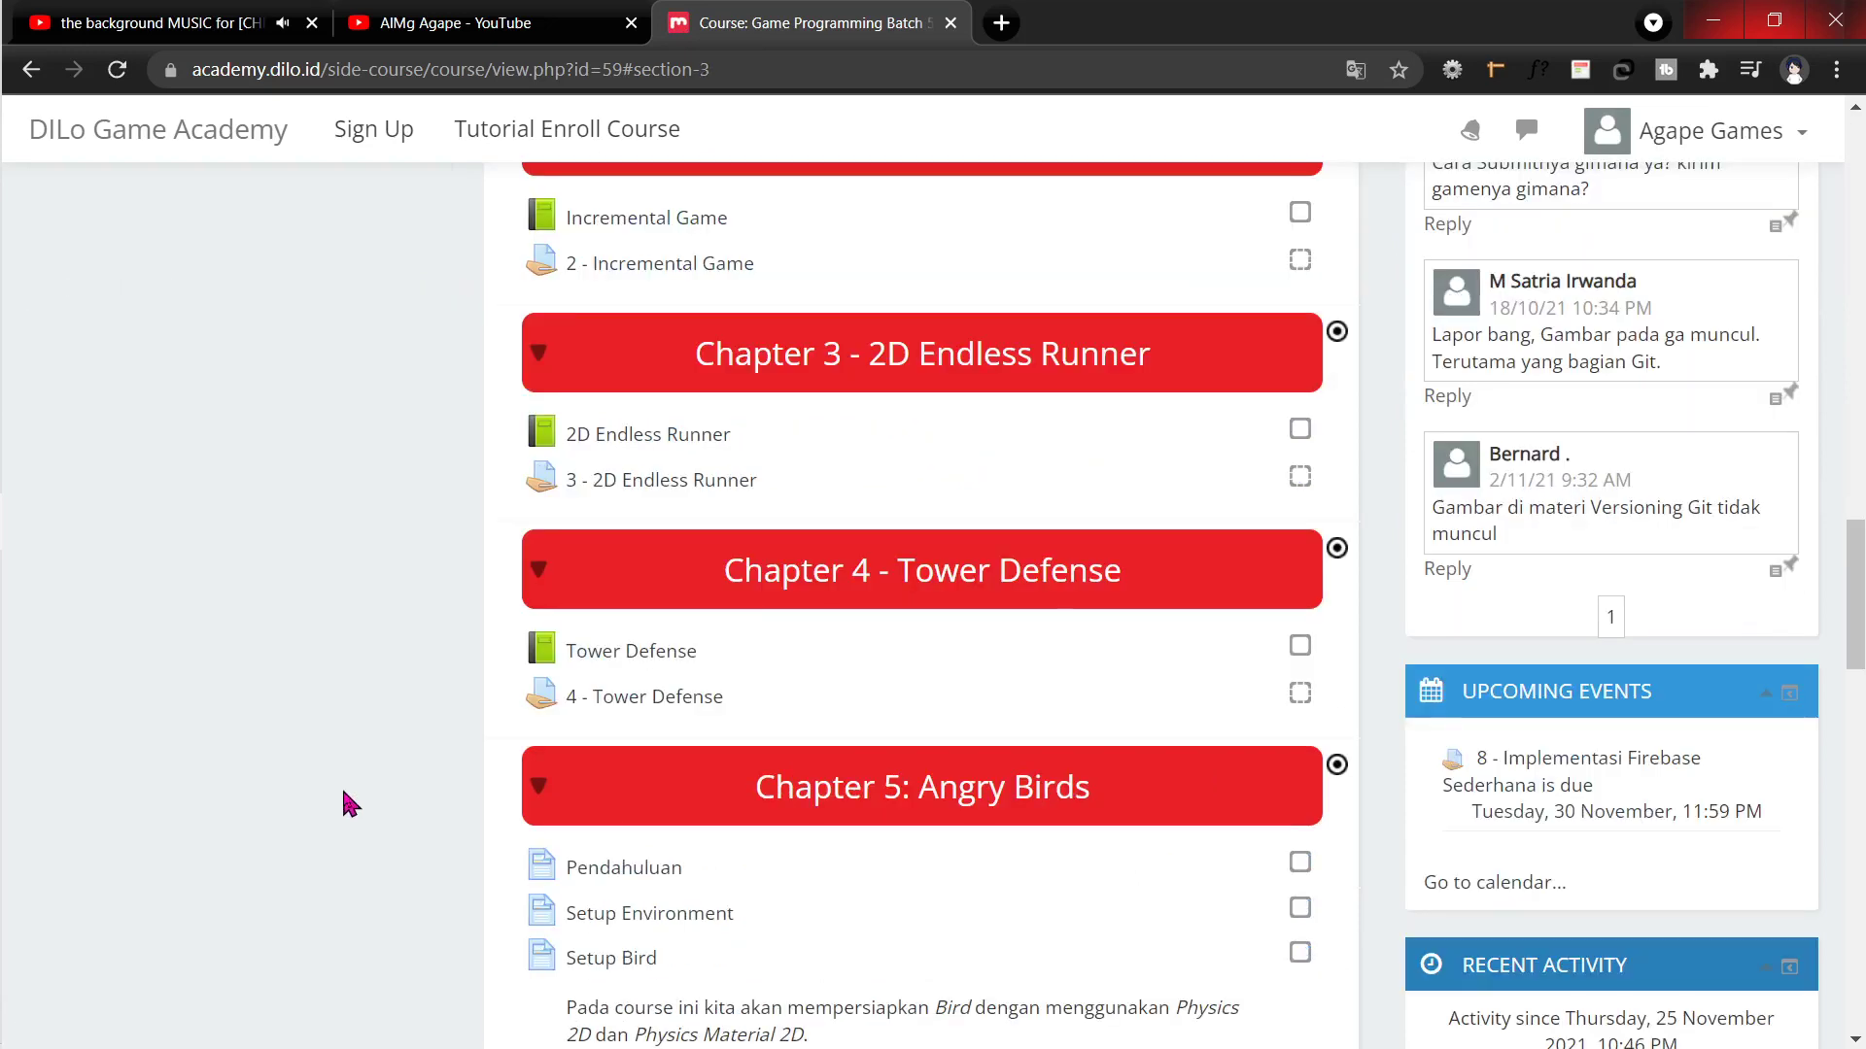
{"action": "left_click", "coordinate": [654, 501]}
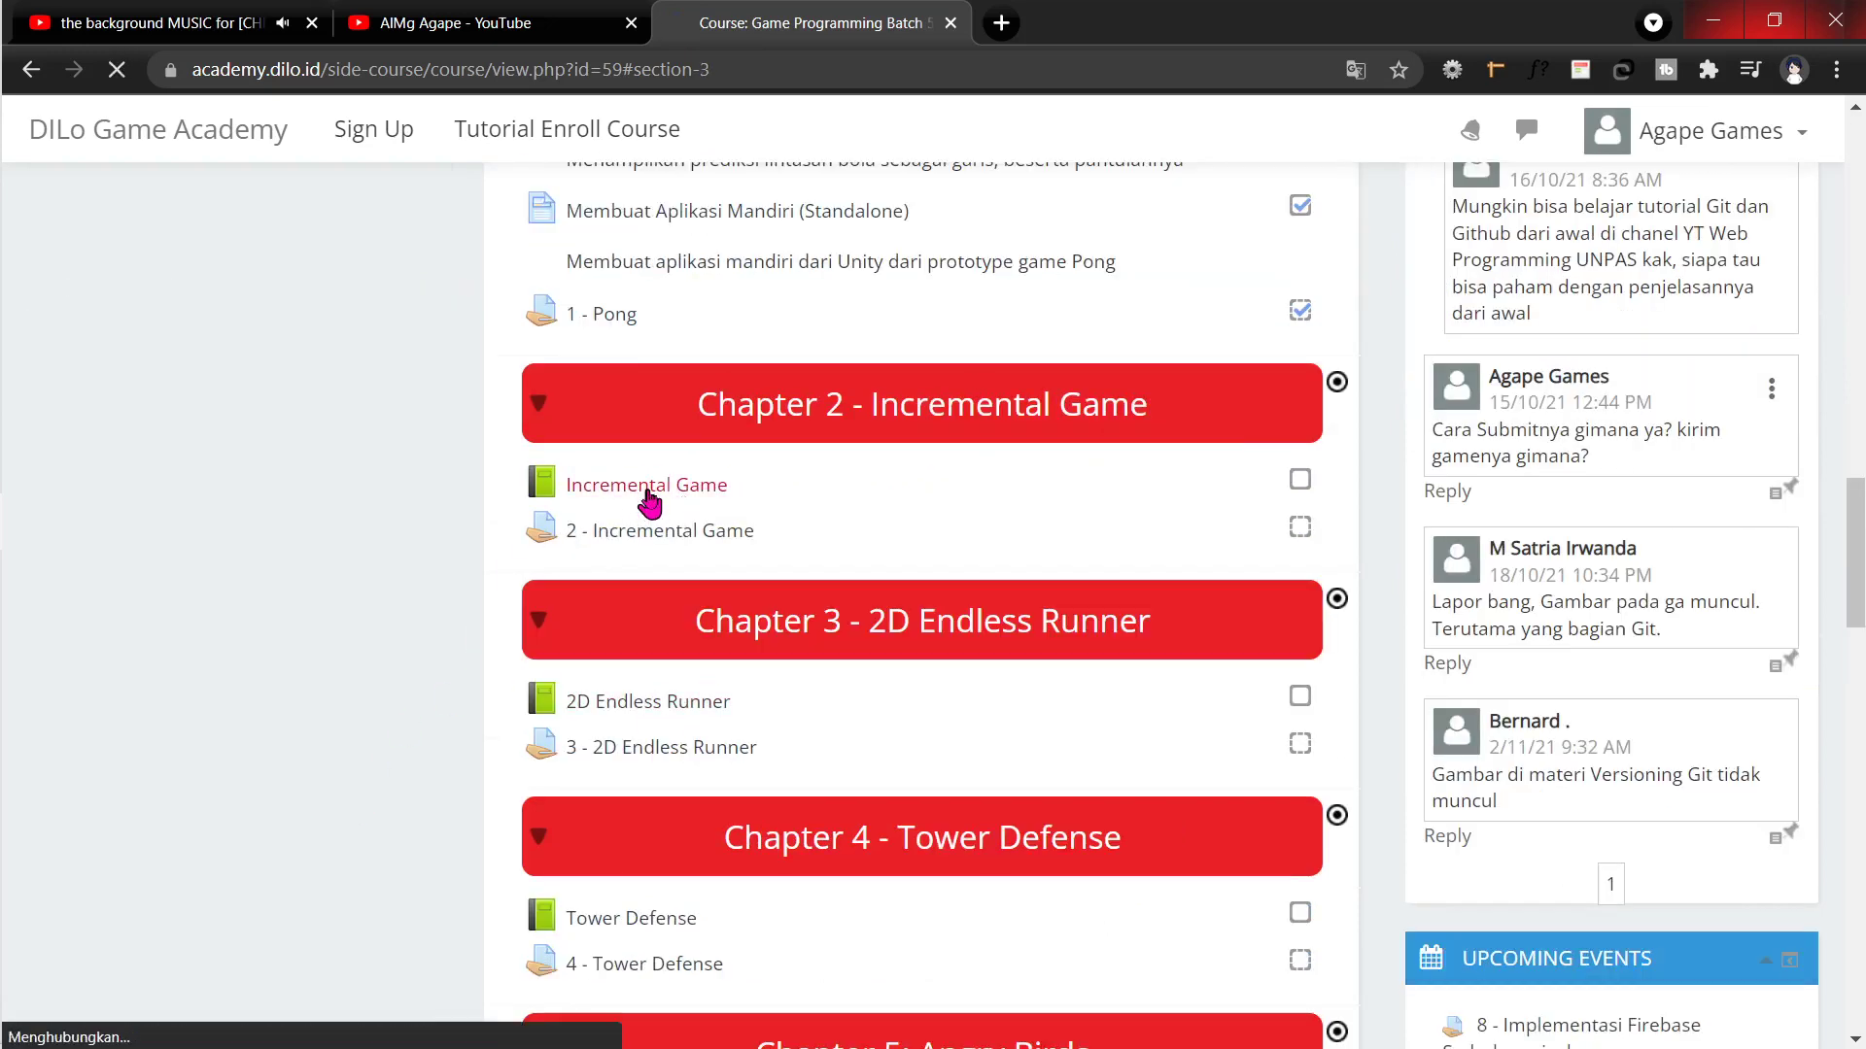
{"action": "scroll", "coordinate": [579, 702], "scroll_direction": "down", "scroll_amount": 5}
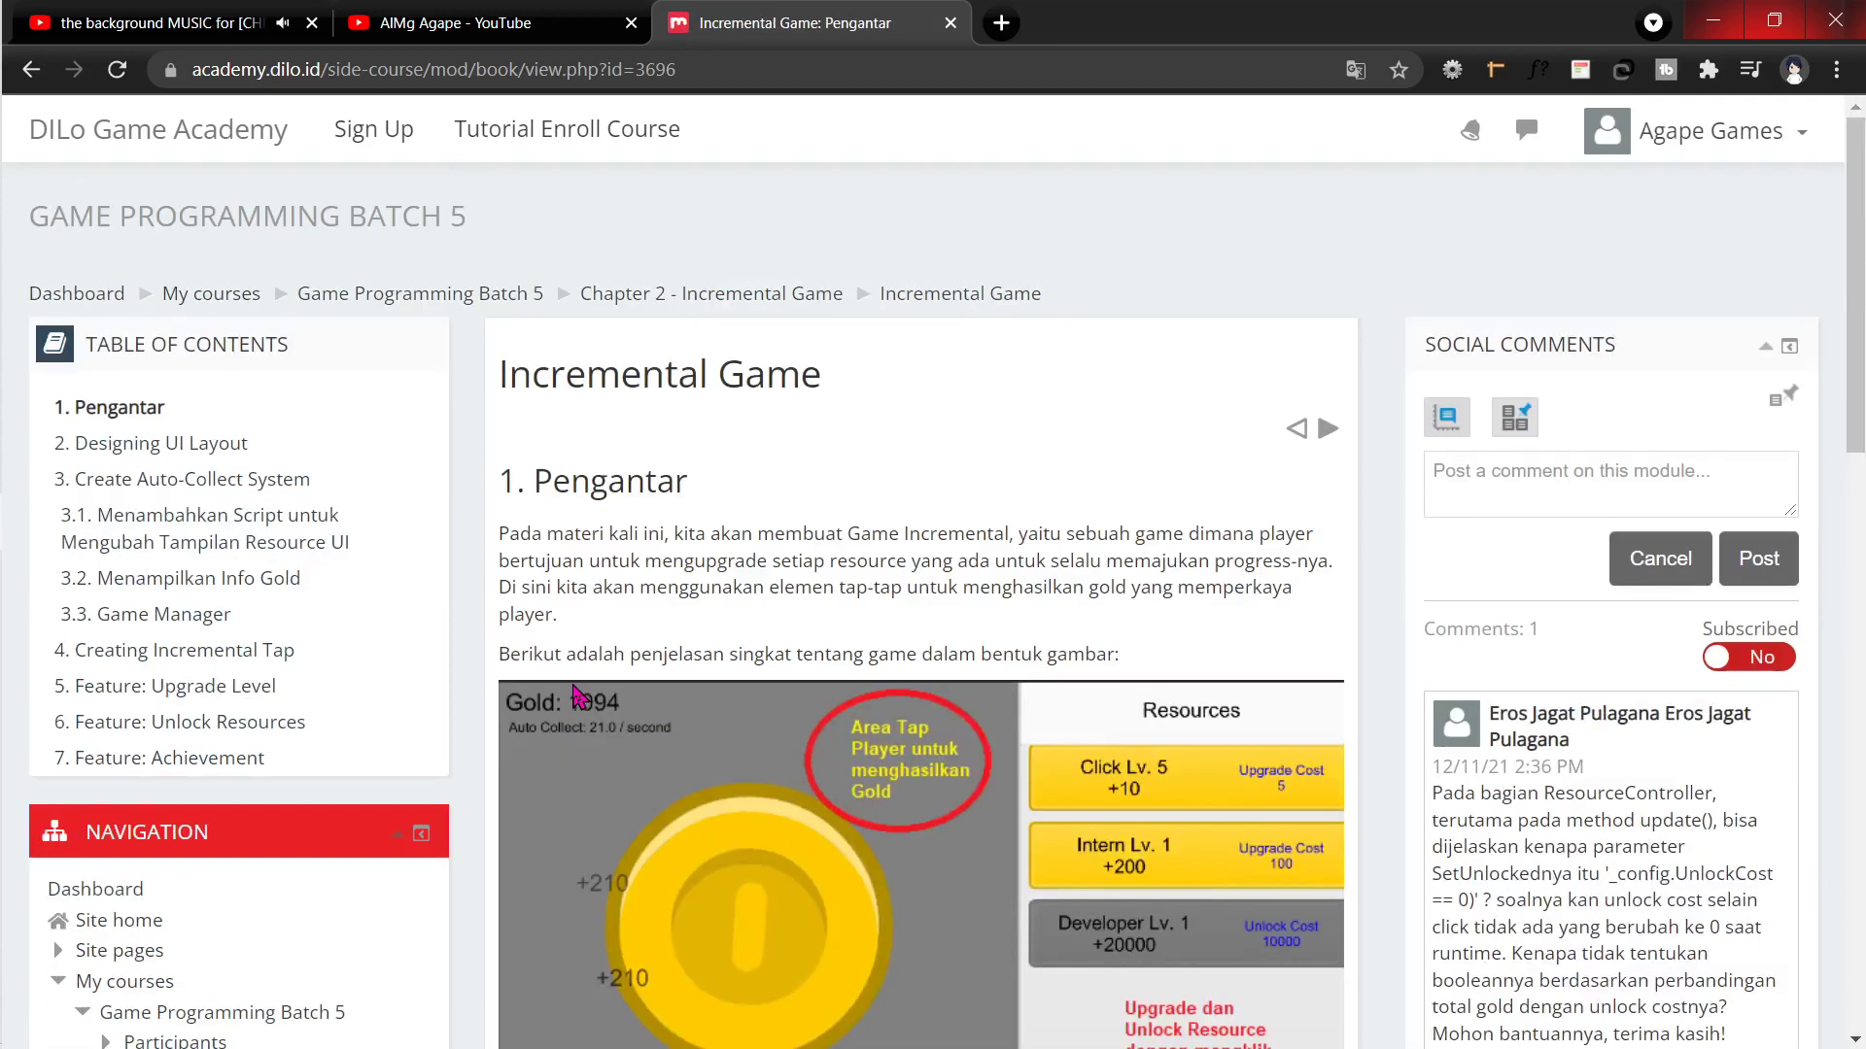
{"action": "scroll", "coordinate": [582, 695], "scroll_direction": "down", "scroll_amount": 3}
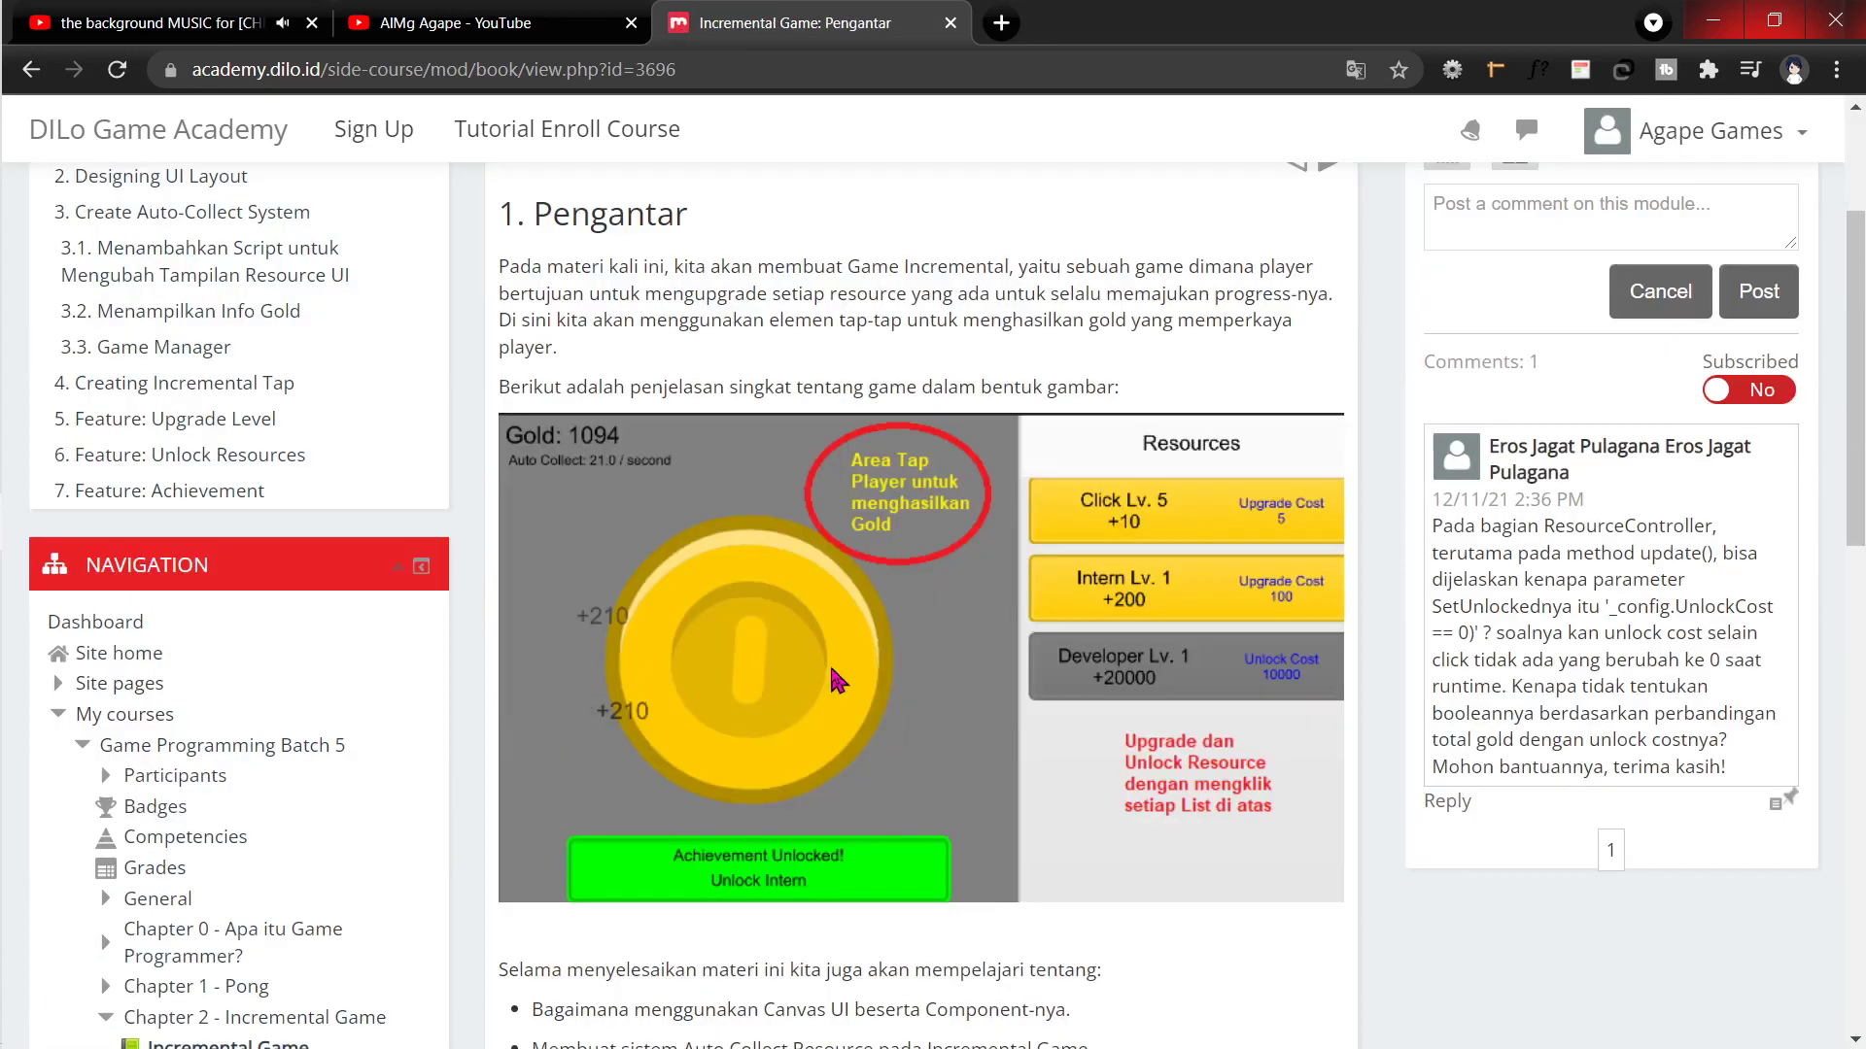
{"action": "scroll", "coordinate": [837, 680], "scroll_direction": "down", "scroll_amount": 4}
{"action": "scroll", "coordinate": [894, 656], "scroll_direction": "down", "scroll_amount": 3}
{"action": "scroll", "coordinate": [910, 673], "scroll_direction": "down", "scroll_amount": 5}
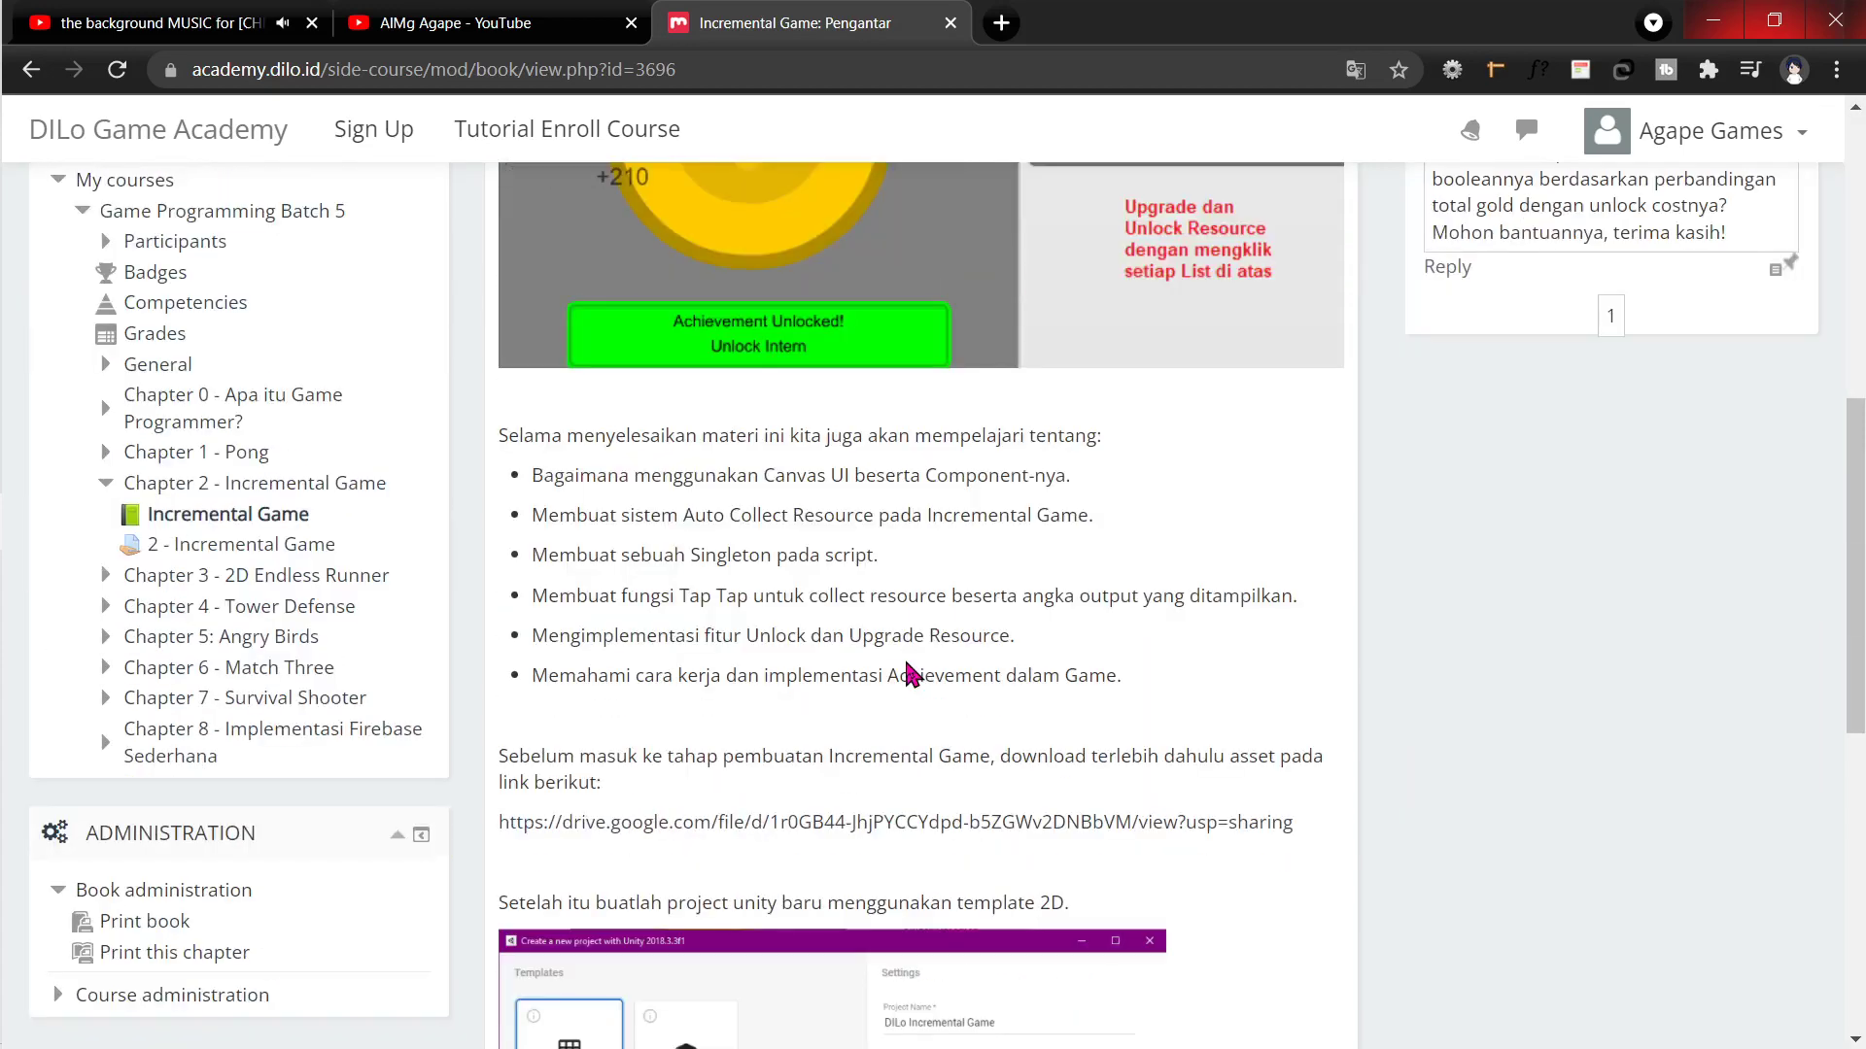
{"action": "scroll", "coordinate": [911, 673], "scroll_direction": "down", "scroll_amount": 5}
{"action": "scroll", "coordinate": [923, 676], "scroll_direction": "up", "scroll_amount": 5}
{"action": "scroll", "coordinate": [938, 678], "scroll_direction": "up", "scroll_amount": 3}
{"action": "scroll", "coordinate": [940, 677], "scroll_direction": "up", "scroll_amount": 2}
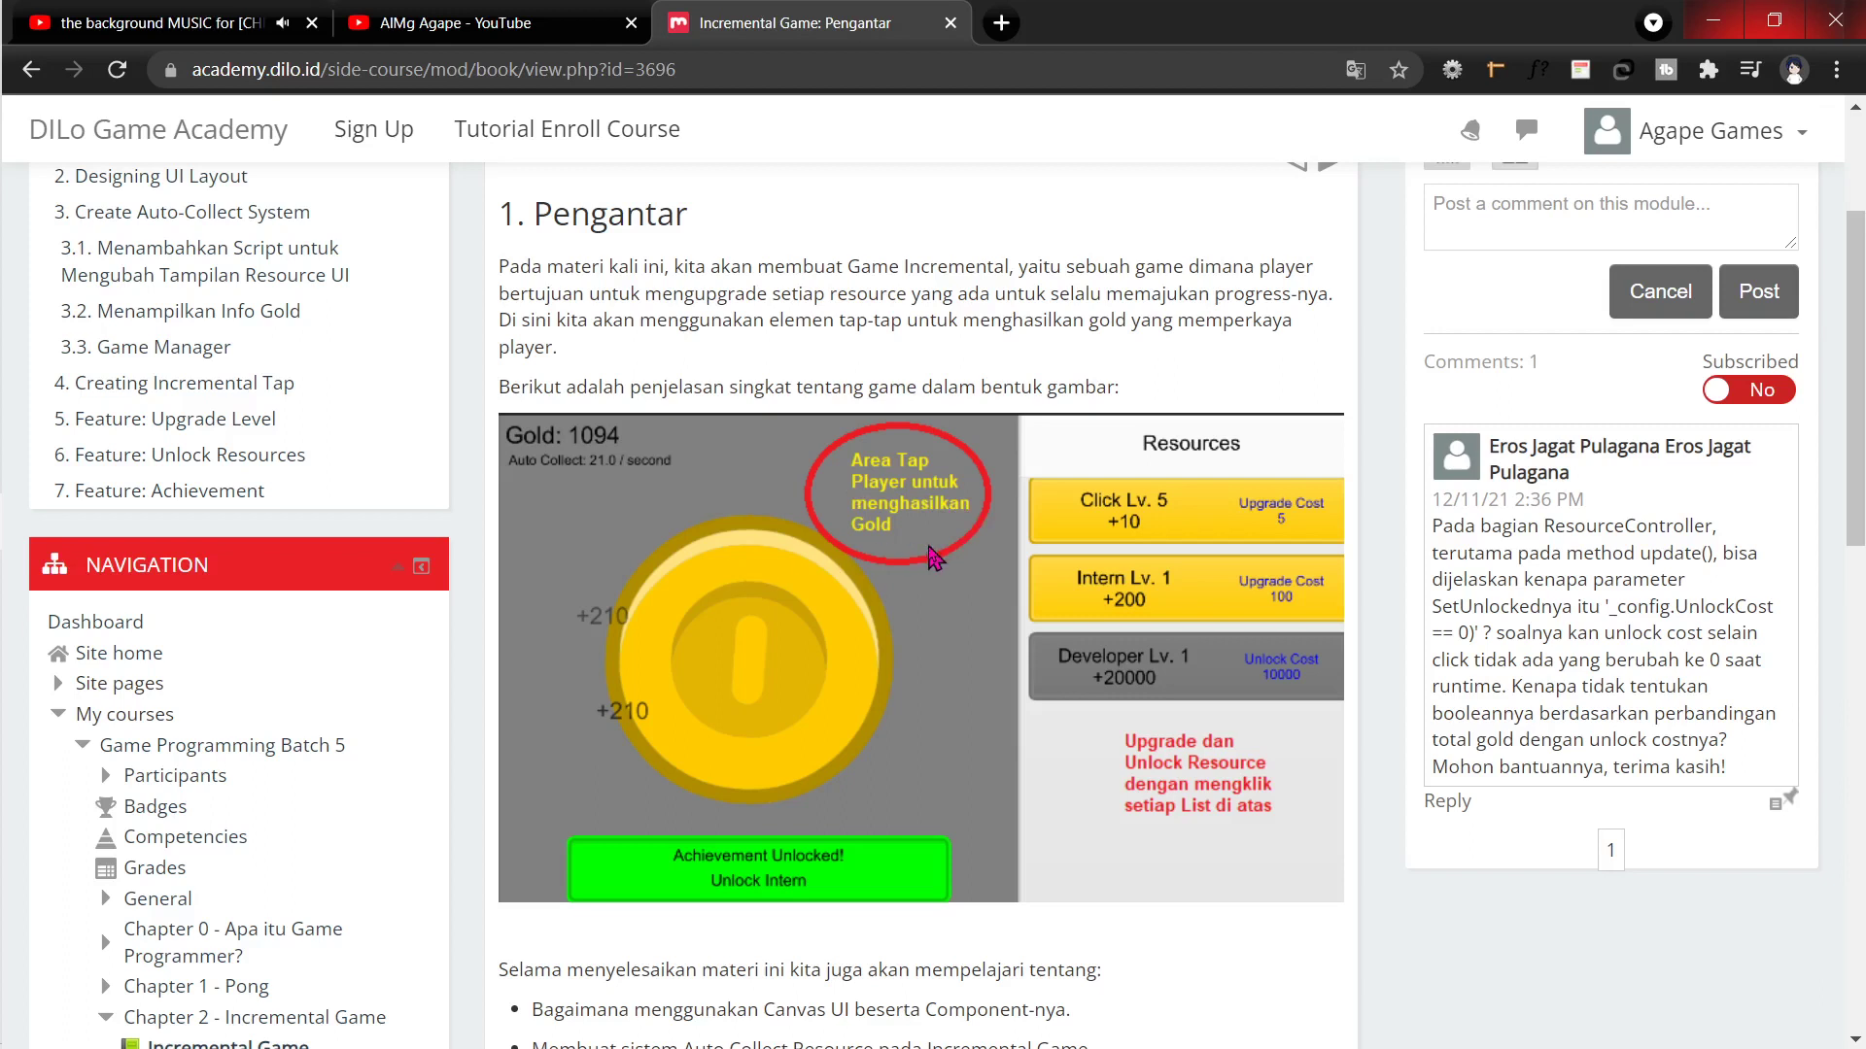
{"action": "scroll", "coordinate": [930, 549], "scroll_direction": "up", "scroll_amount": 3}
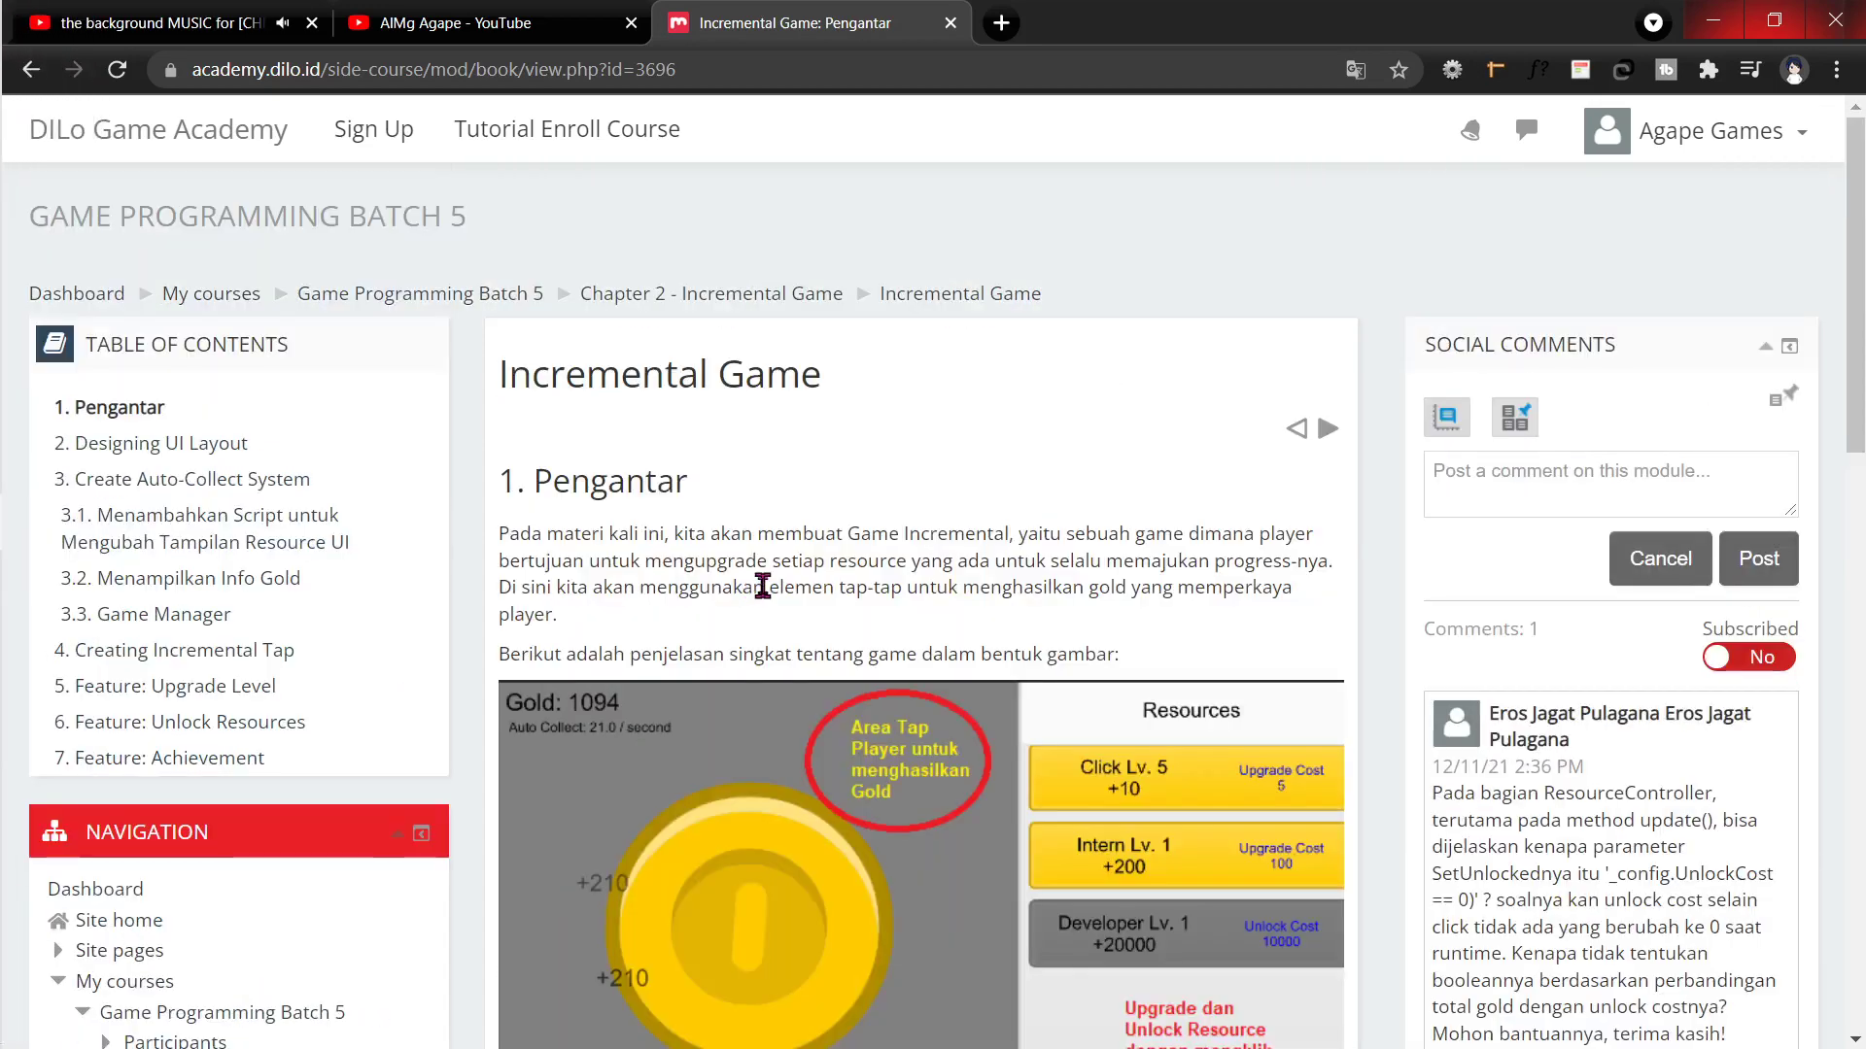
{"action": "scroll", "coordinate": [763, 587], "scroll_direction": "down", "scroll_amount": 8}
{"action": "scroll", "coordinate": [773, 600], "scroll_direction": "down", "scroll_amount": 6}
{"action": "scroll", "coordinate": [801, 615], "scroll_direction": "up", "scroll_amount": 10}
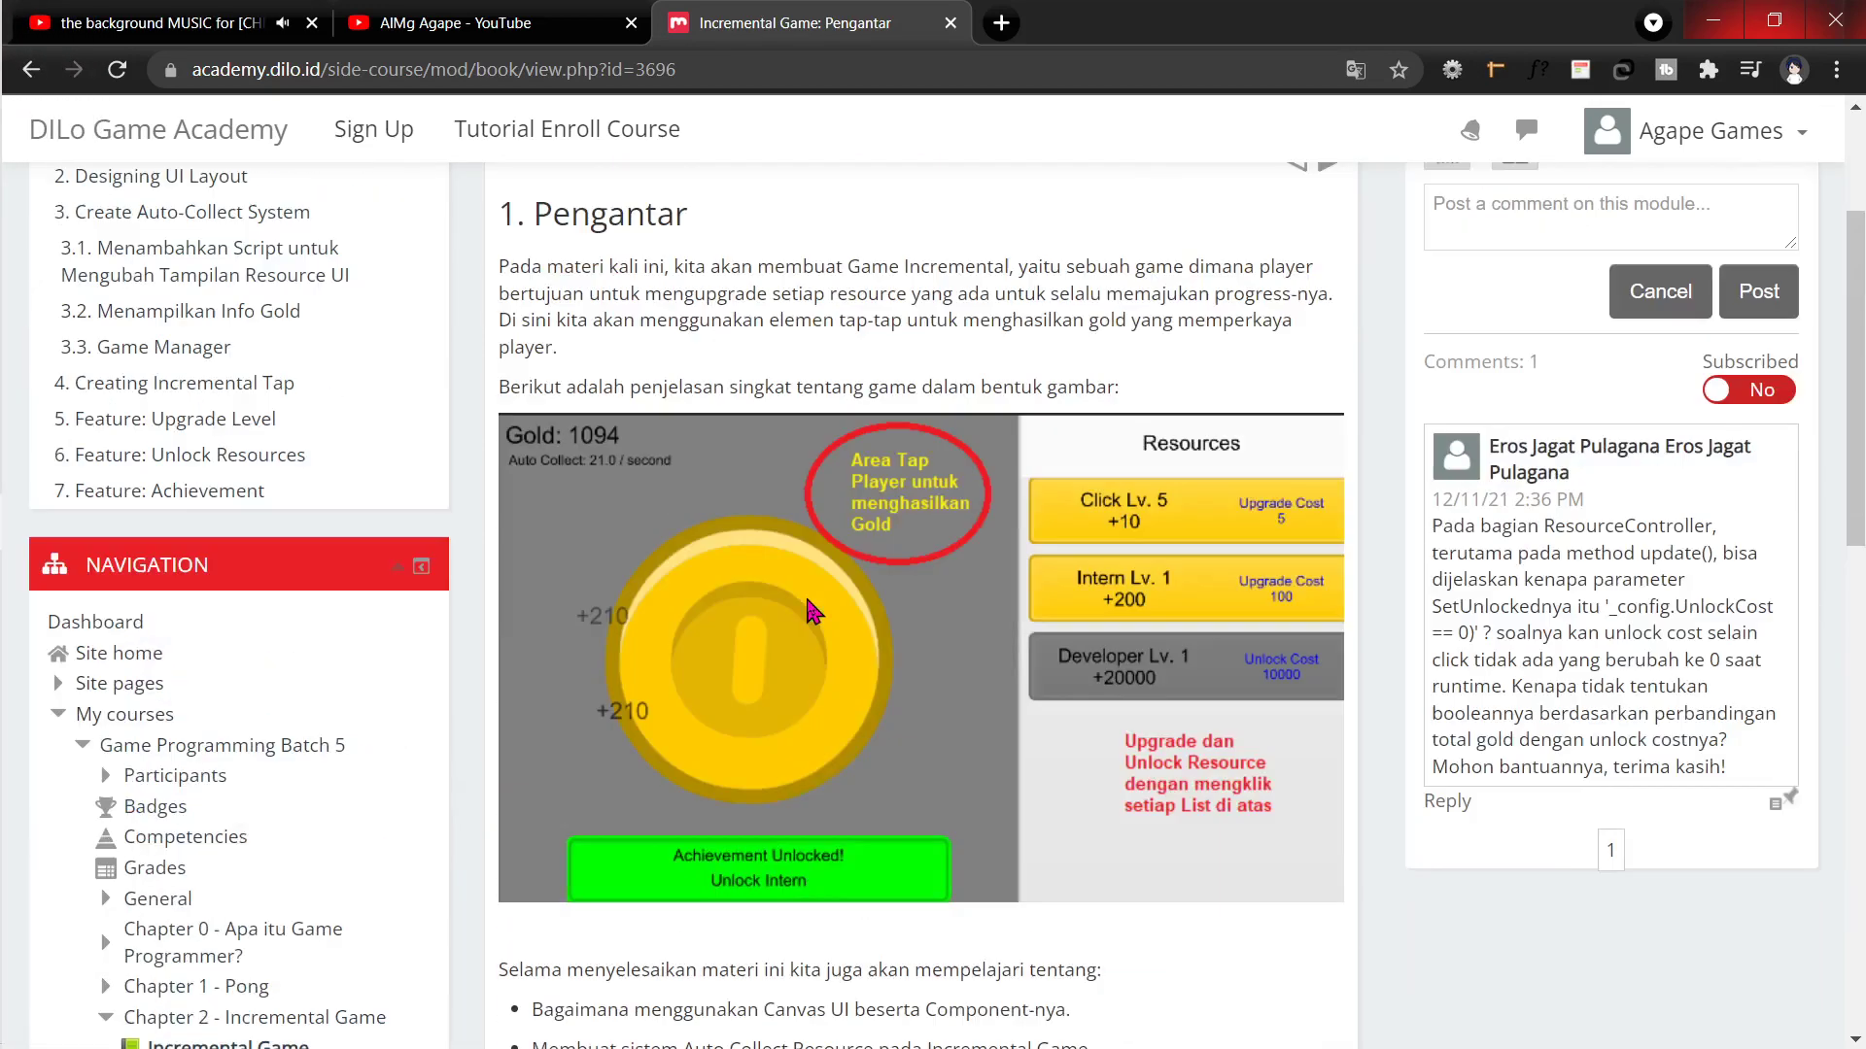
{"action": "scroll", "coordinate": [913, 583], "scroll_direction": "up", "scroll_amount": 3}
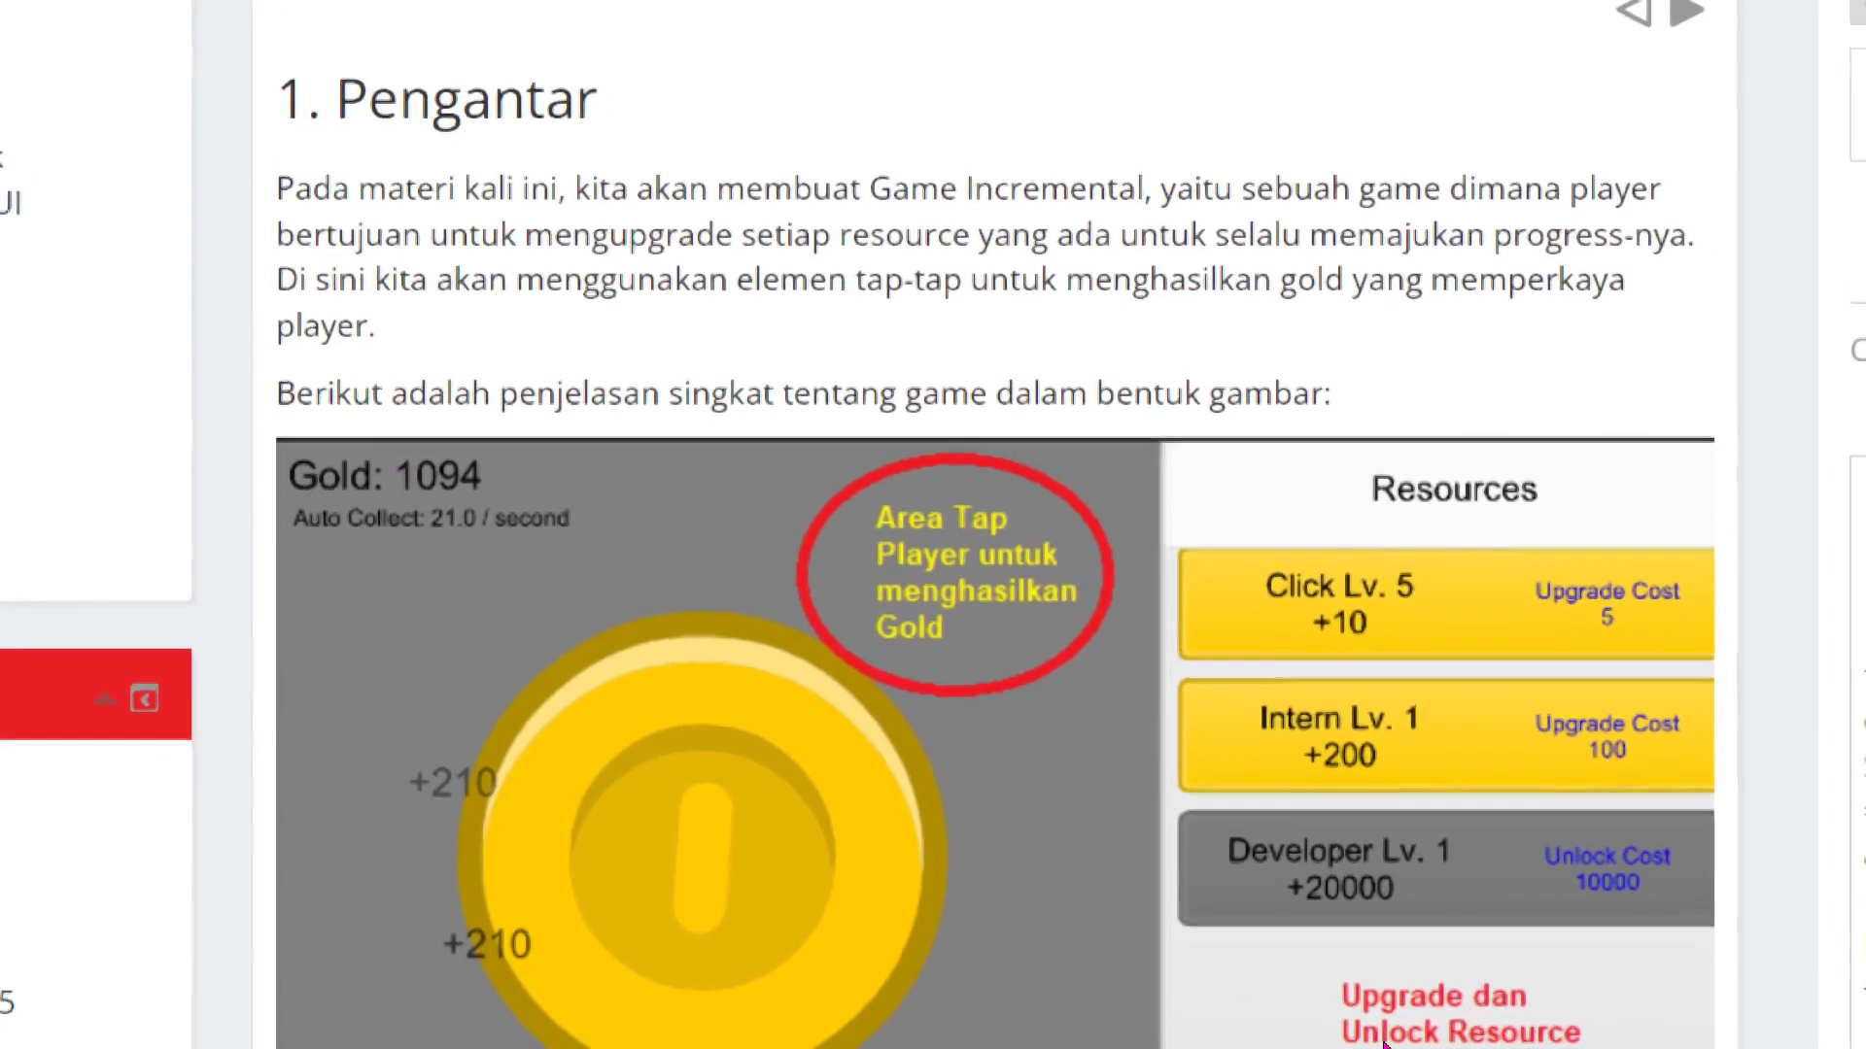
Step: Find the lesson's Google Drive asset link and open Incremental Game - Assets.zip in a new tab
{"action": "scroll", "coordinate": [1691, 998], "scroll_direction": "down", "scroll_amount": 5}
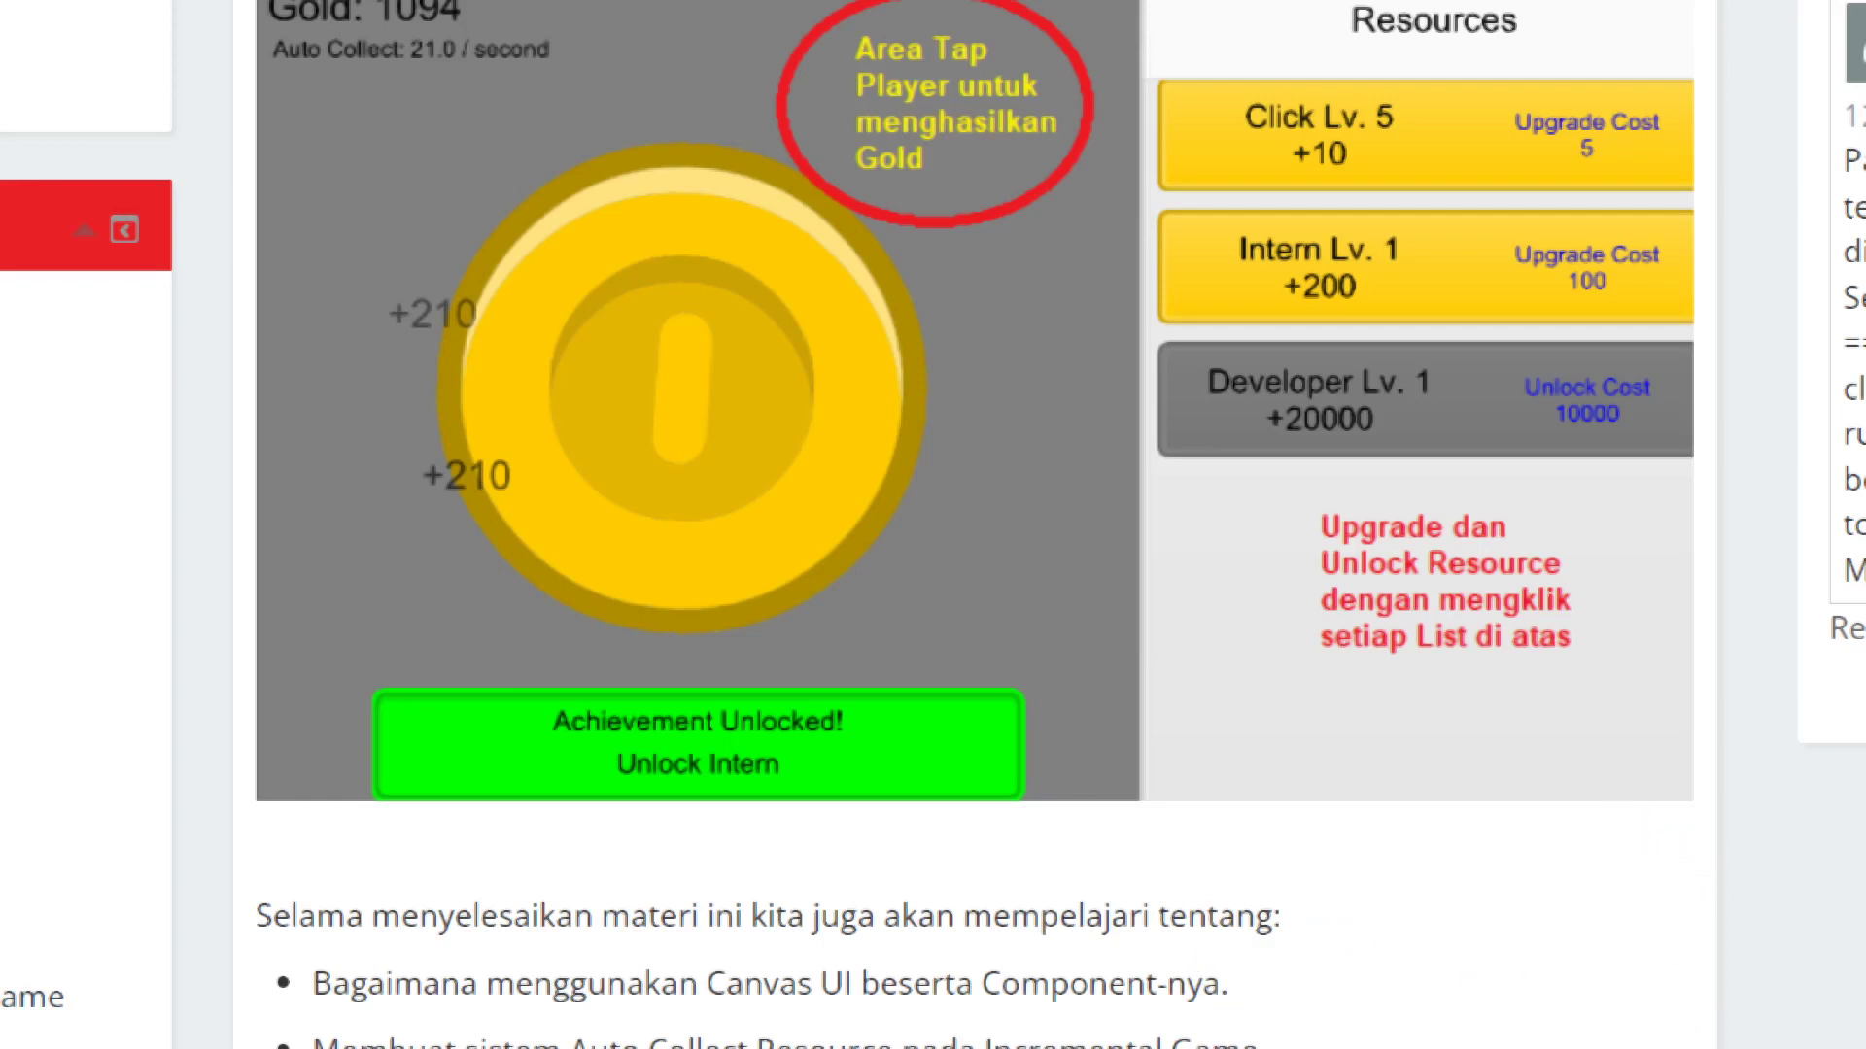
{"action": "scroll", "coordinate": [1405, 865], "scroll_direction": "down", "scroll_amount": 5}
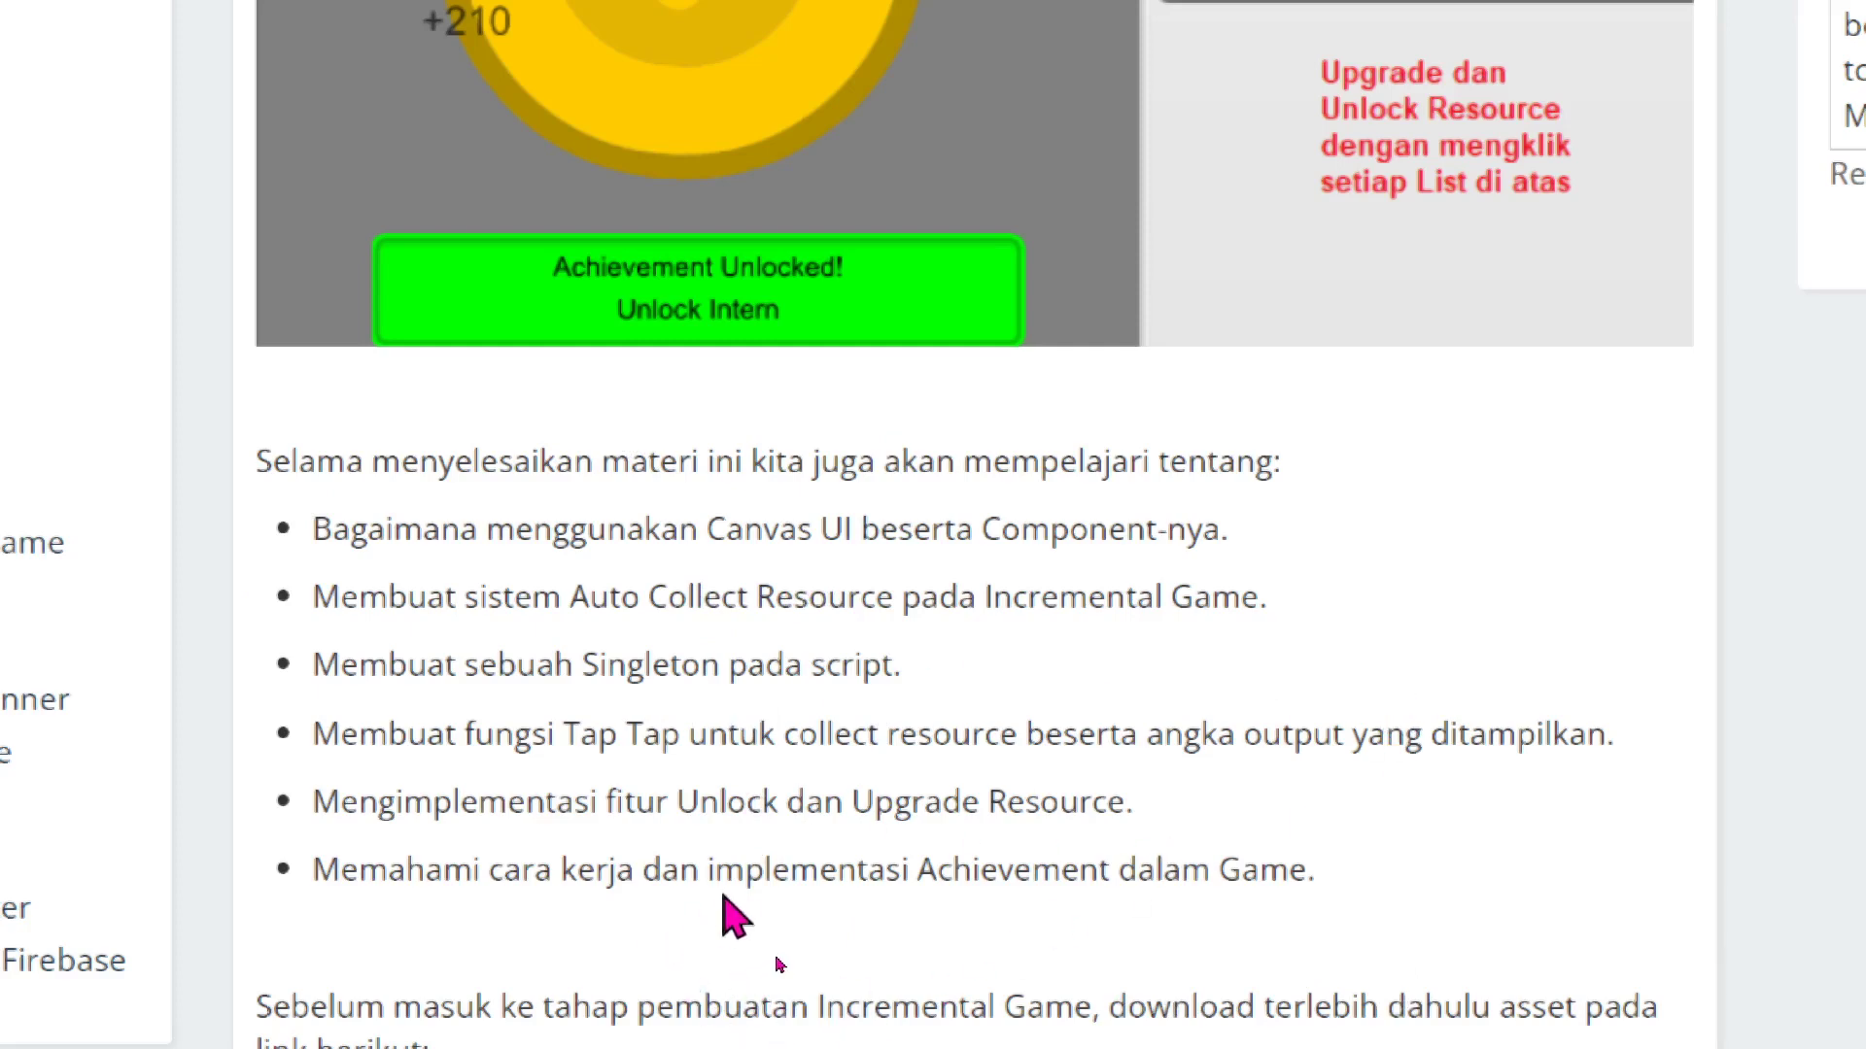
{"action": "scroll", "coordinate": [1065, 991], "scroll_direction": "down", "scroll_amount": 5}
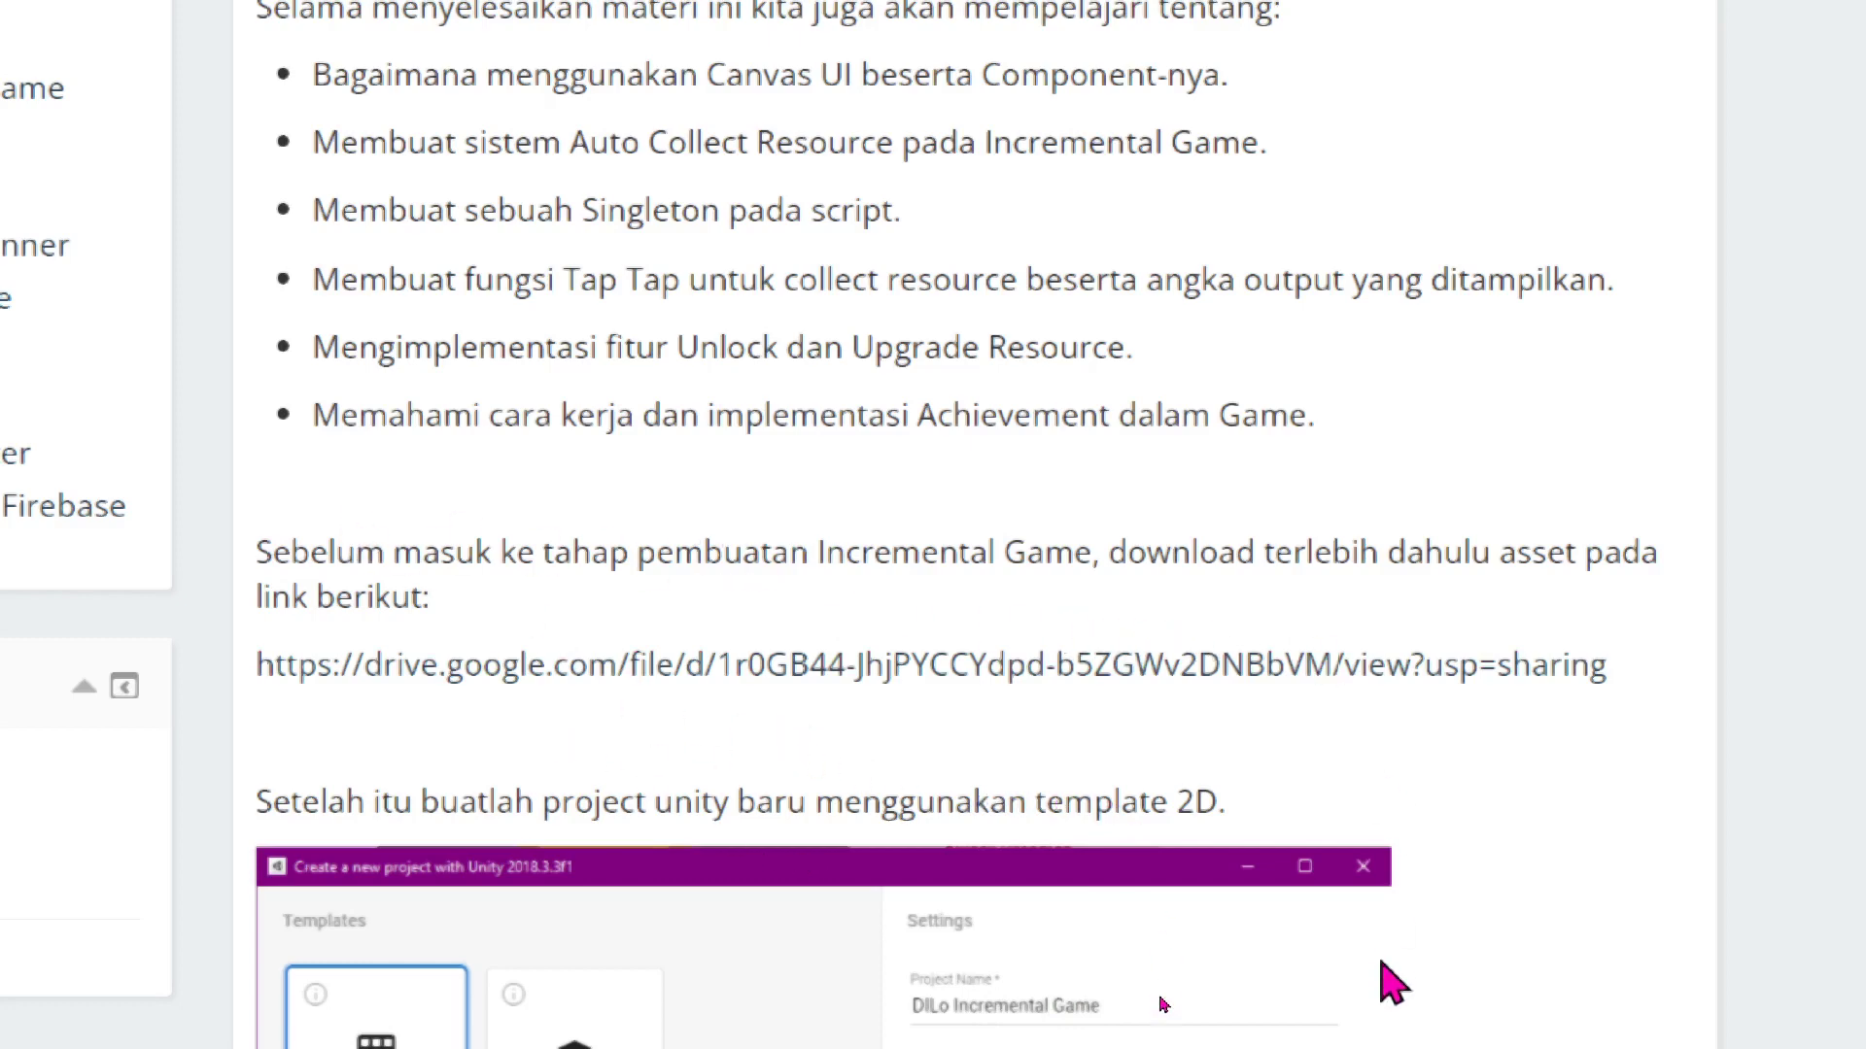
{"action": "scroll", "coordinate": [1111, 961], "scroll_direction": "down", "scroll_amount": 1, "text": "ctrl"}
{"action": "scroll", "coordinate": [1093, 937], "scroll_direction": "down", "scroll_amount": 1, "text": "ctrl"}
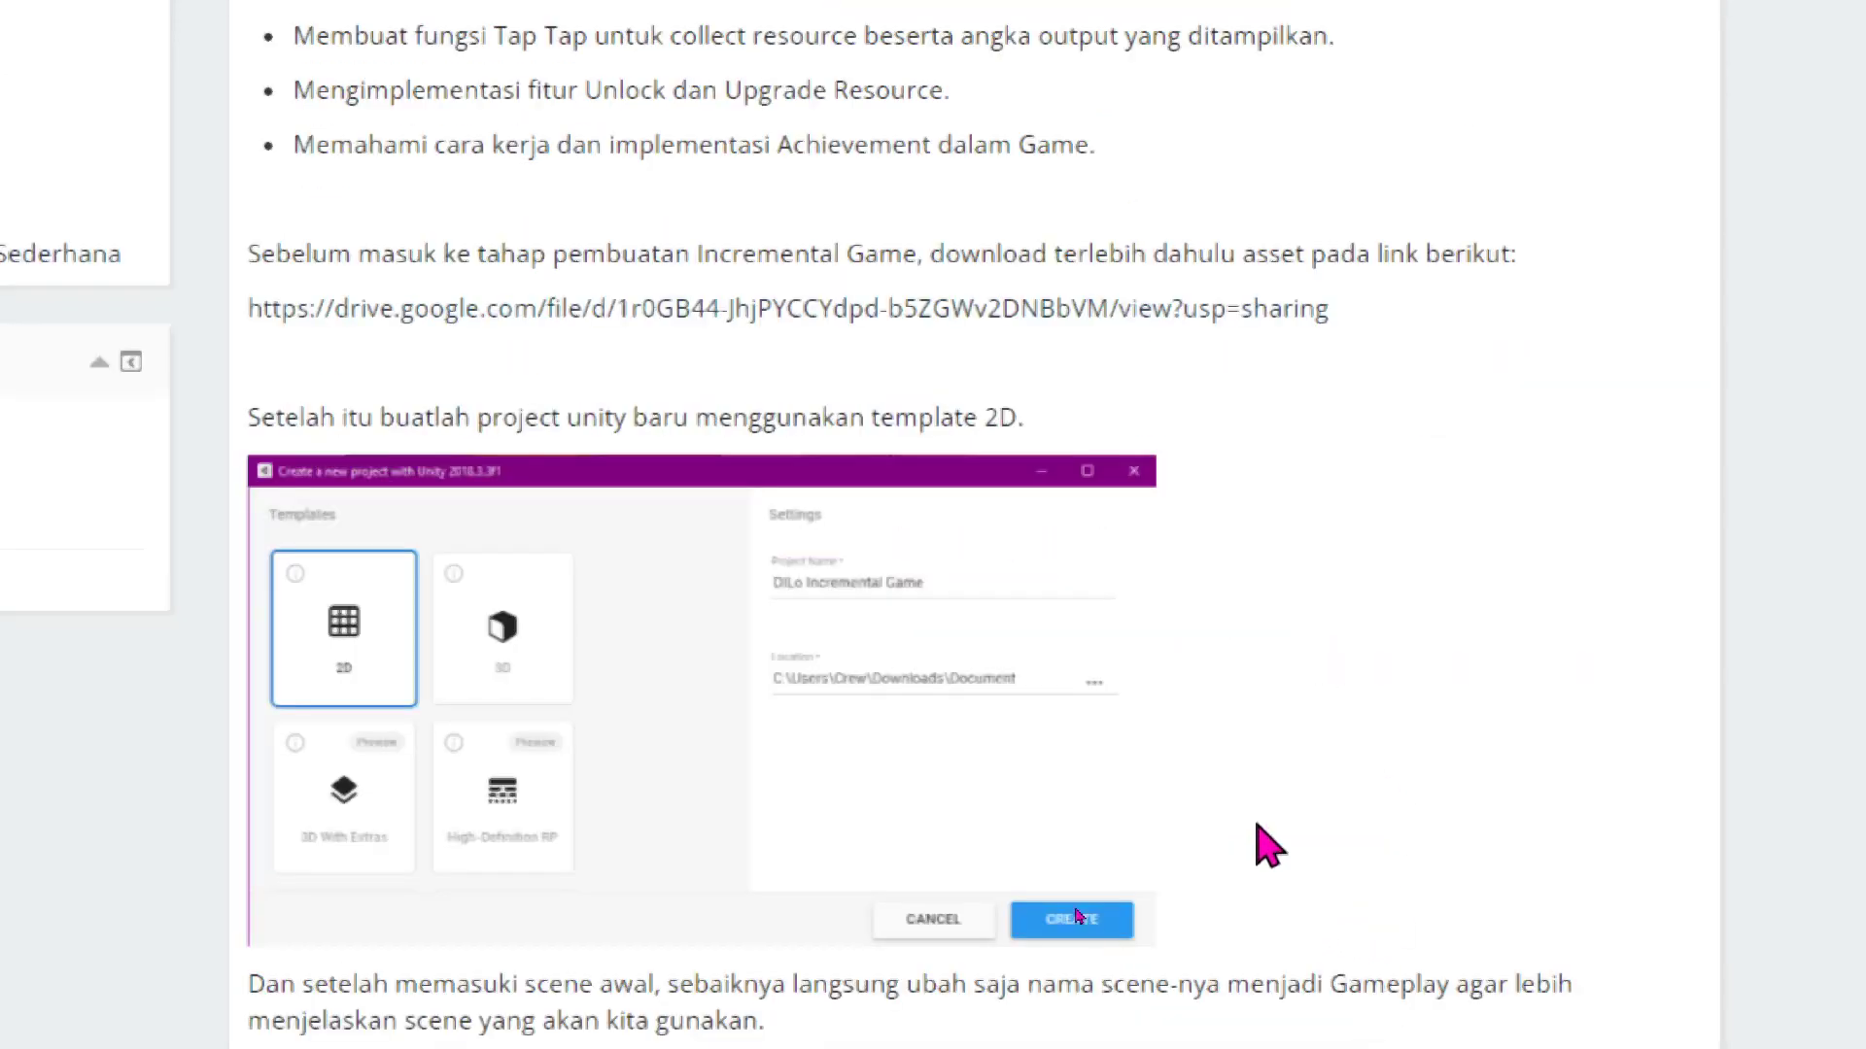
{"action": "scroll", "coordinate": [1051, 887], "scroll_direction": "up", "scroll_amount": 10}
{"action": "scroll", "coordinate": [1035, 880], "scroll_direction": "up", "scroll_amount": 2}
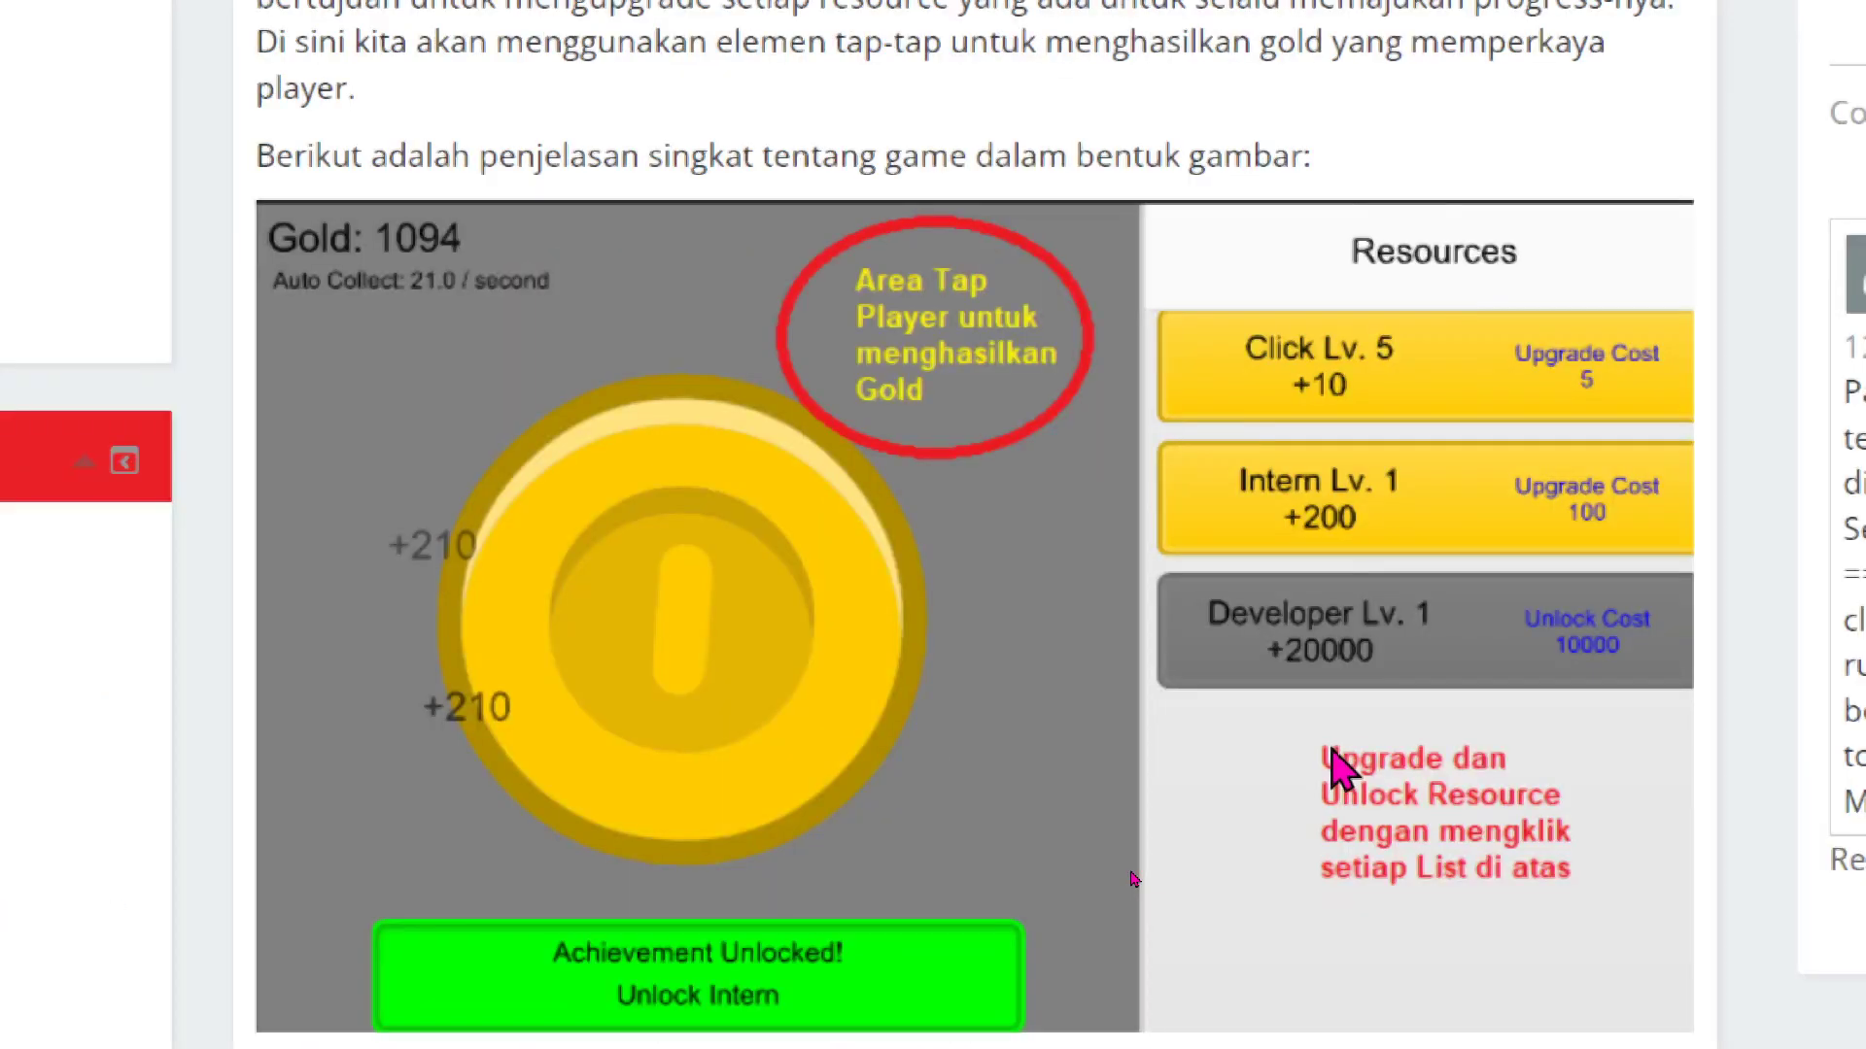
{"action": "scroll", "coordinate": [1134, 880], "scroll_direction": "up", "scroll_amount": 3, "text": "ctrl"}
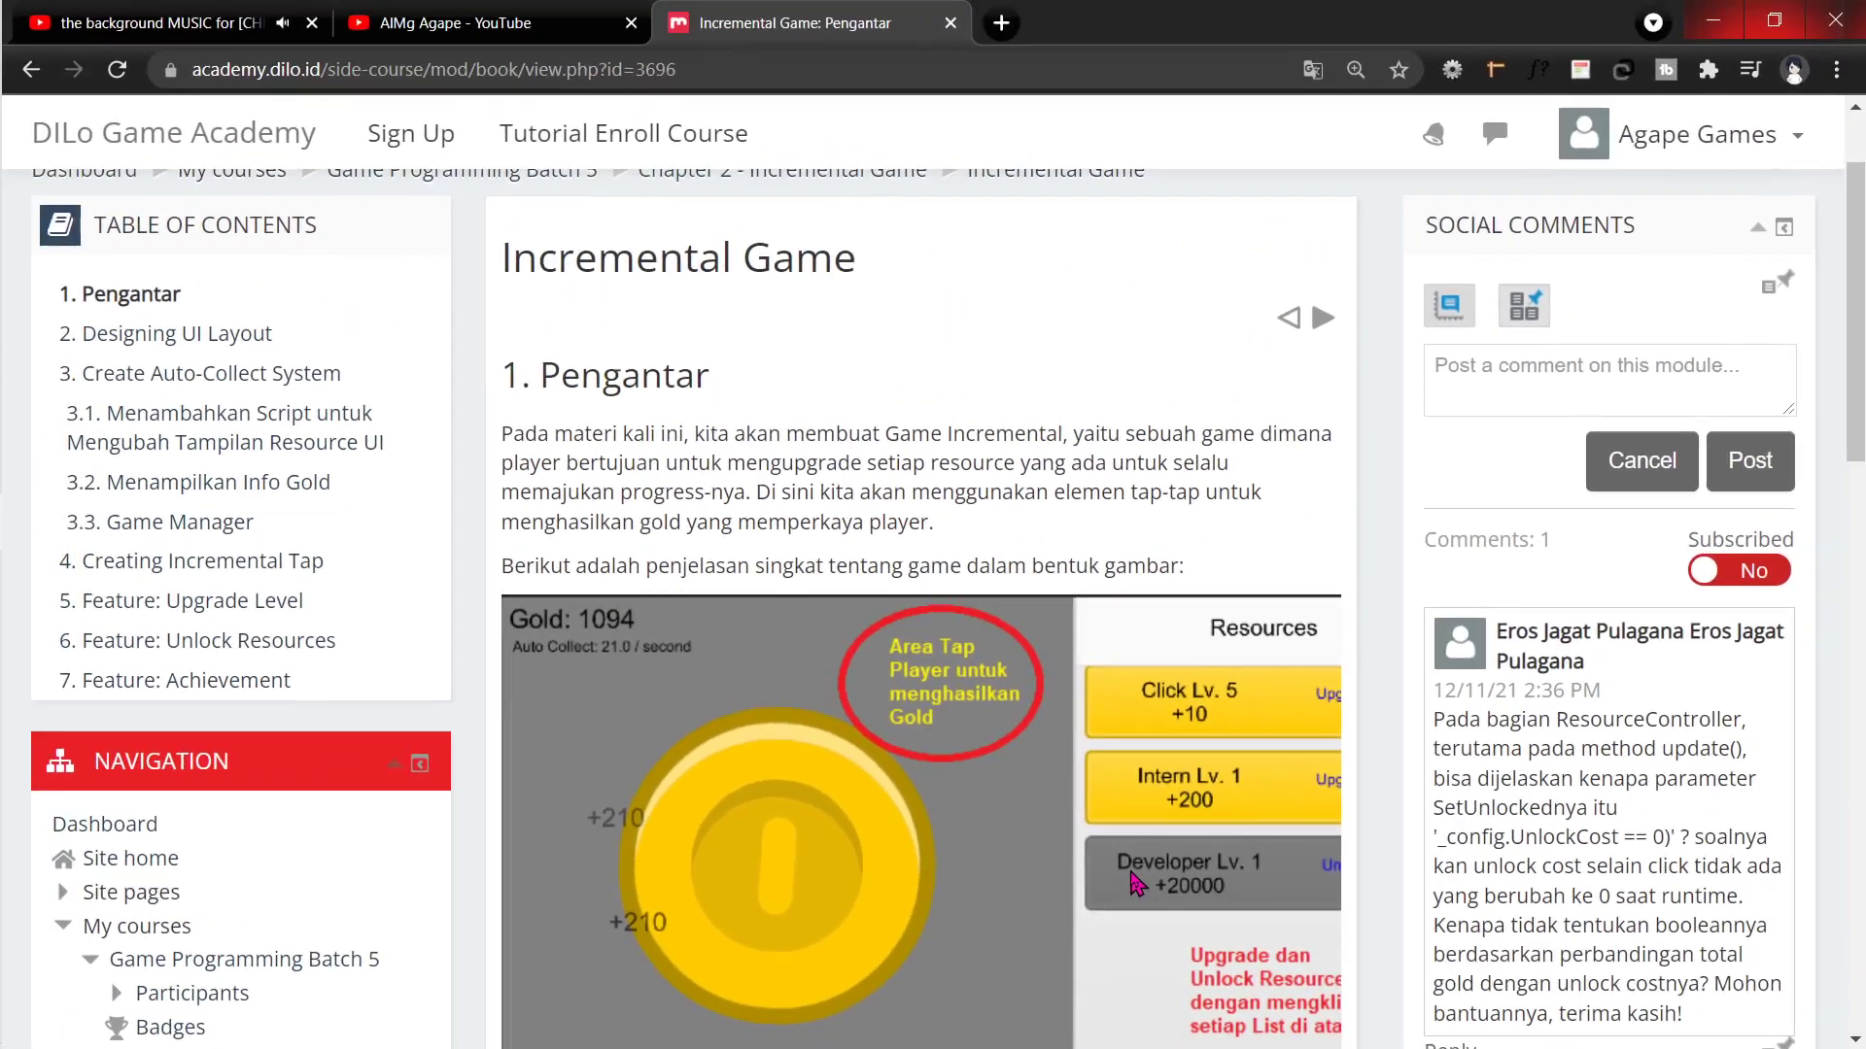
{"action": "scroll", "coordinate": [1110, 867], "scroll_direction": "down", "scroll_amount": 5}
{"action": "scroll", "coordinate": [719, 797], "scroll_direction": "down", "scroll_amount": 5}
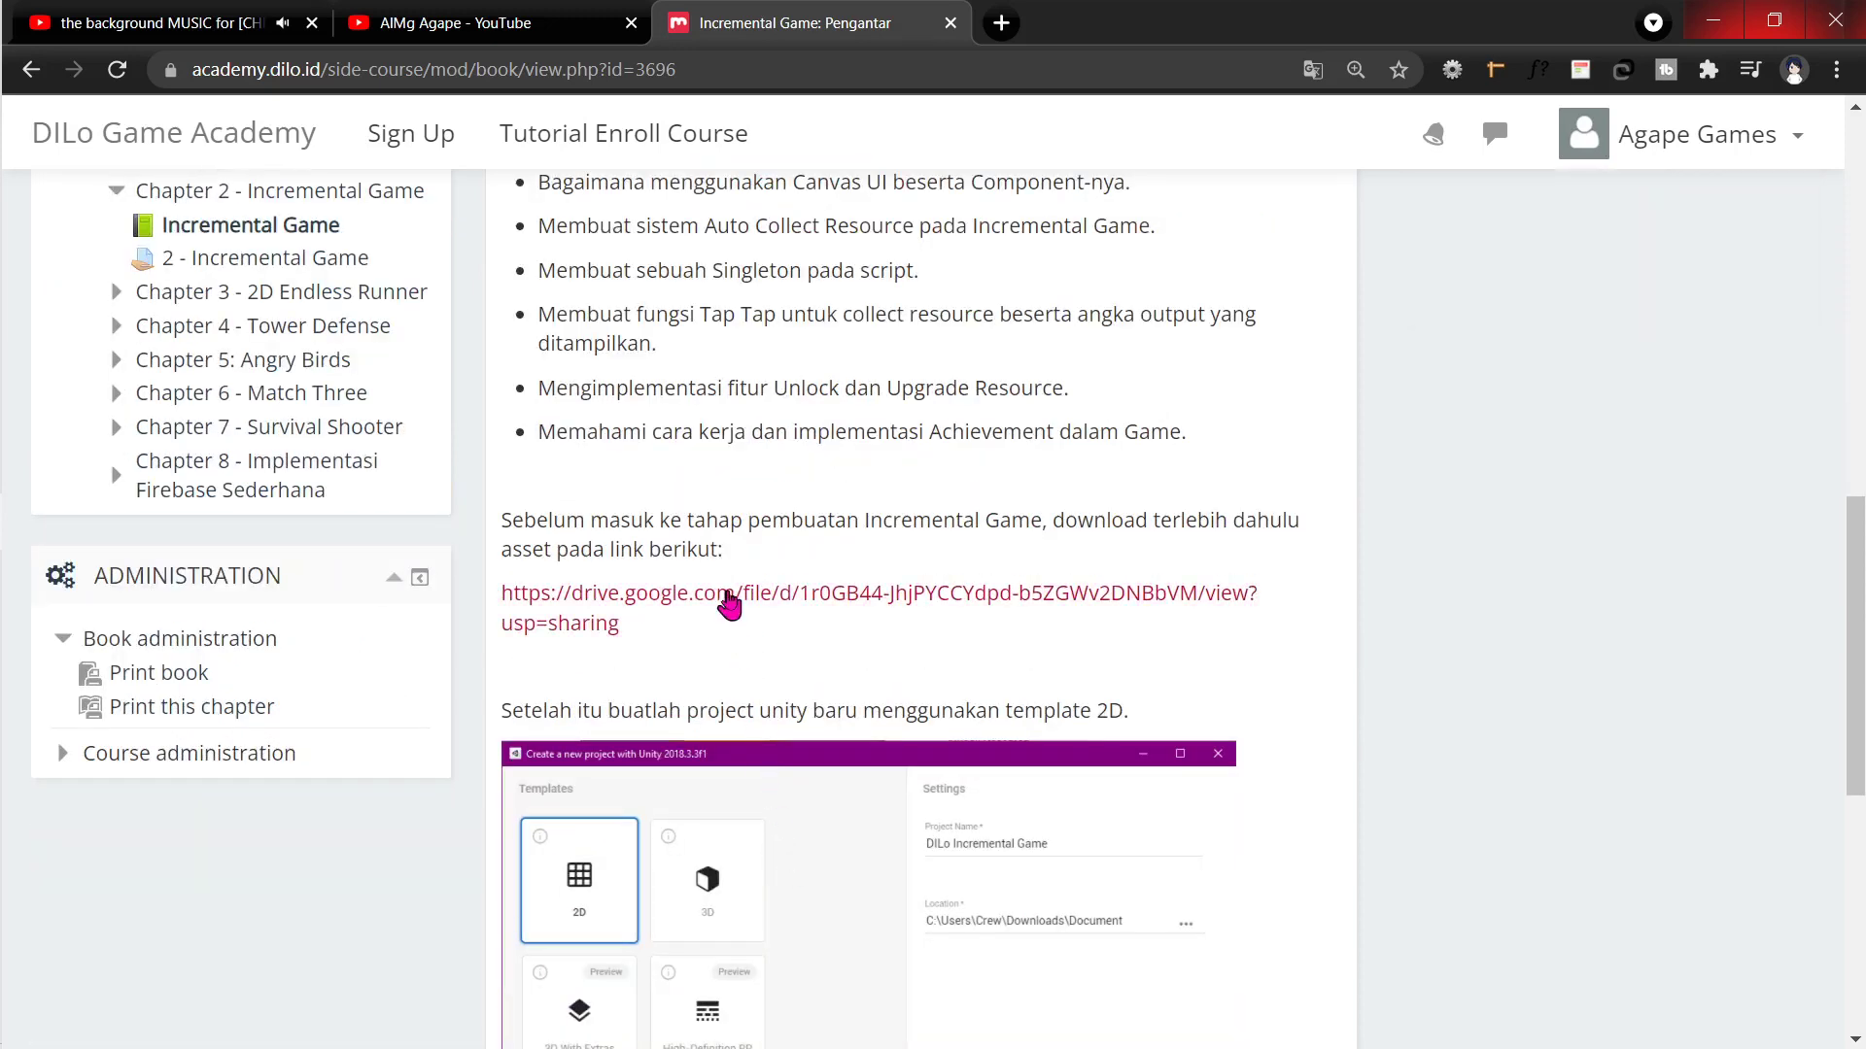
{"action": "right_click", "coordinate": [724, 590]}
{"action": "left_click", "coordinate": [764, 614]}
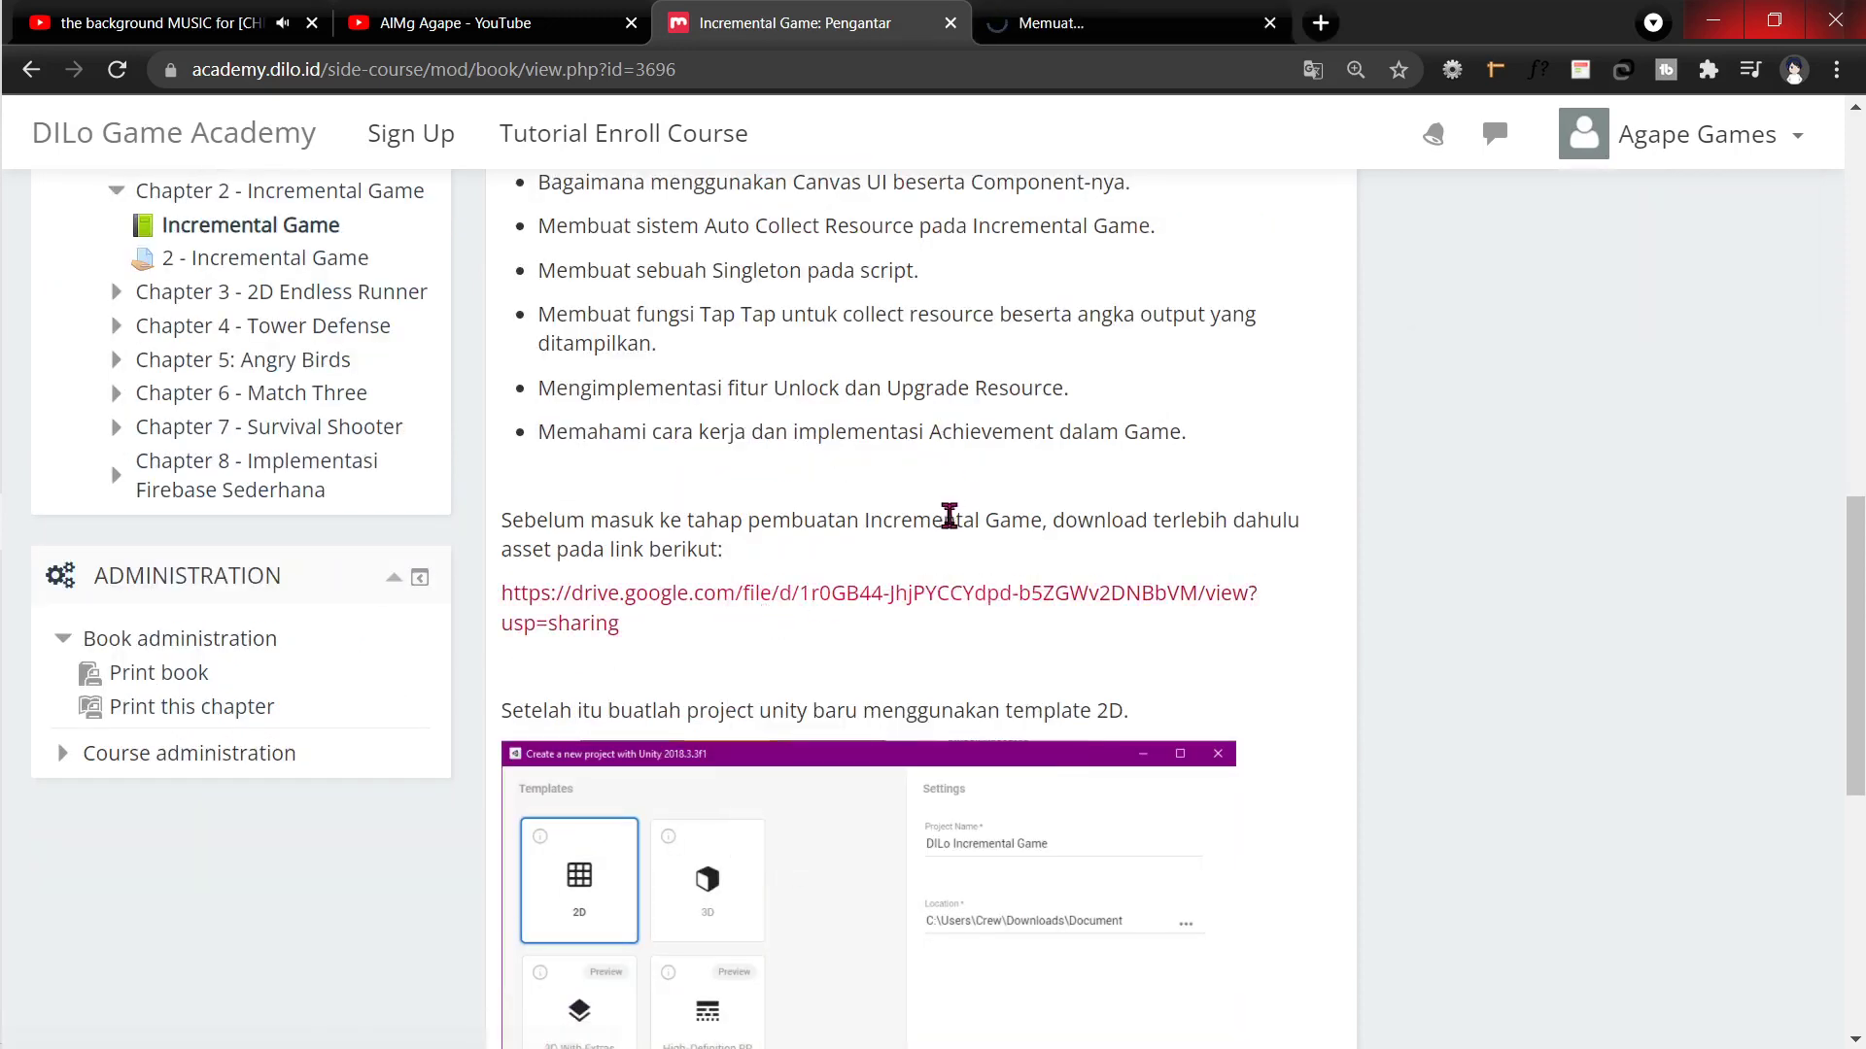
{"action": "scroll", "coordinate": [948, 515], "scroll_direction": "down", "scroll_amount": 3}
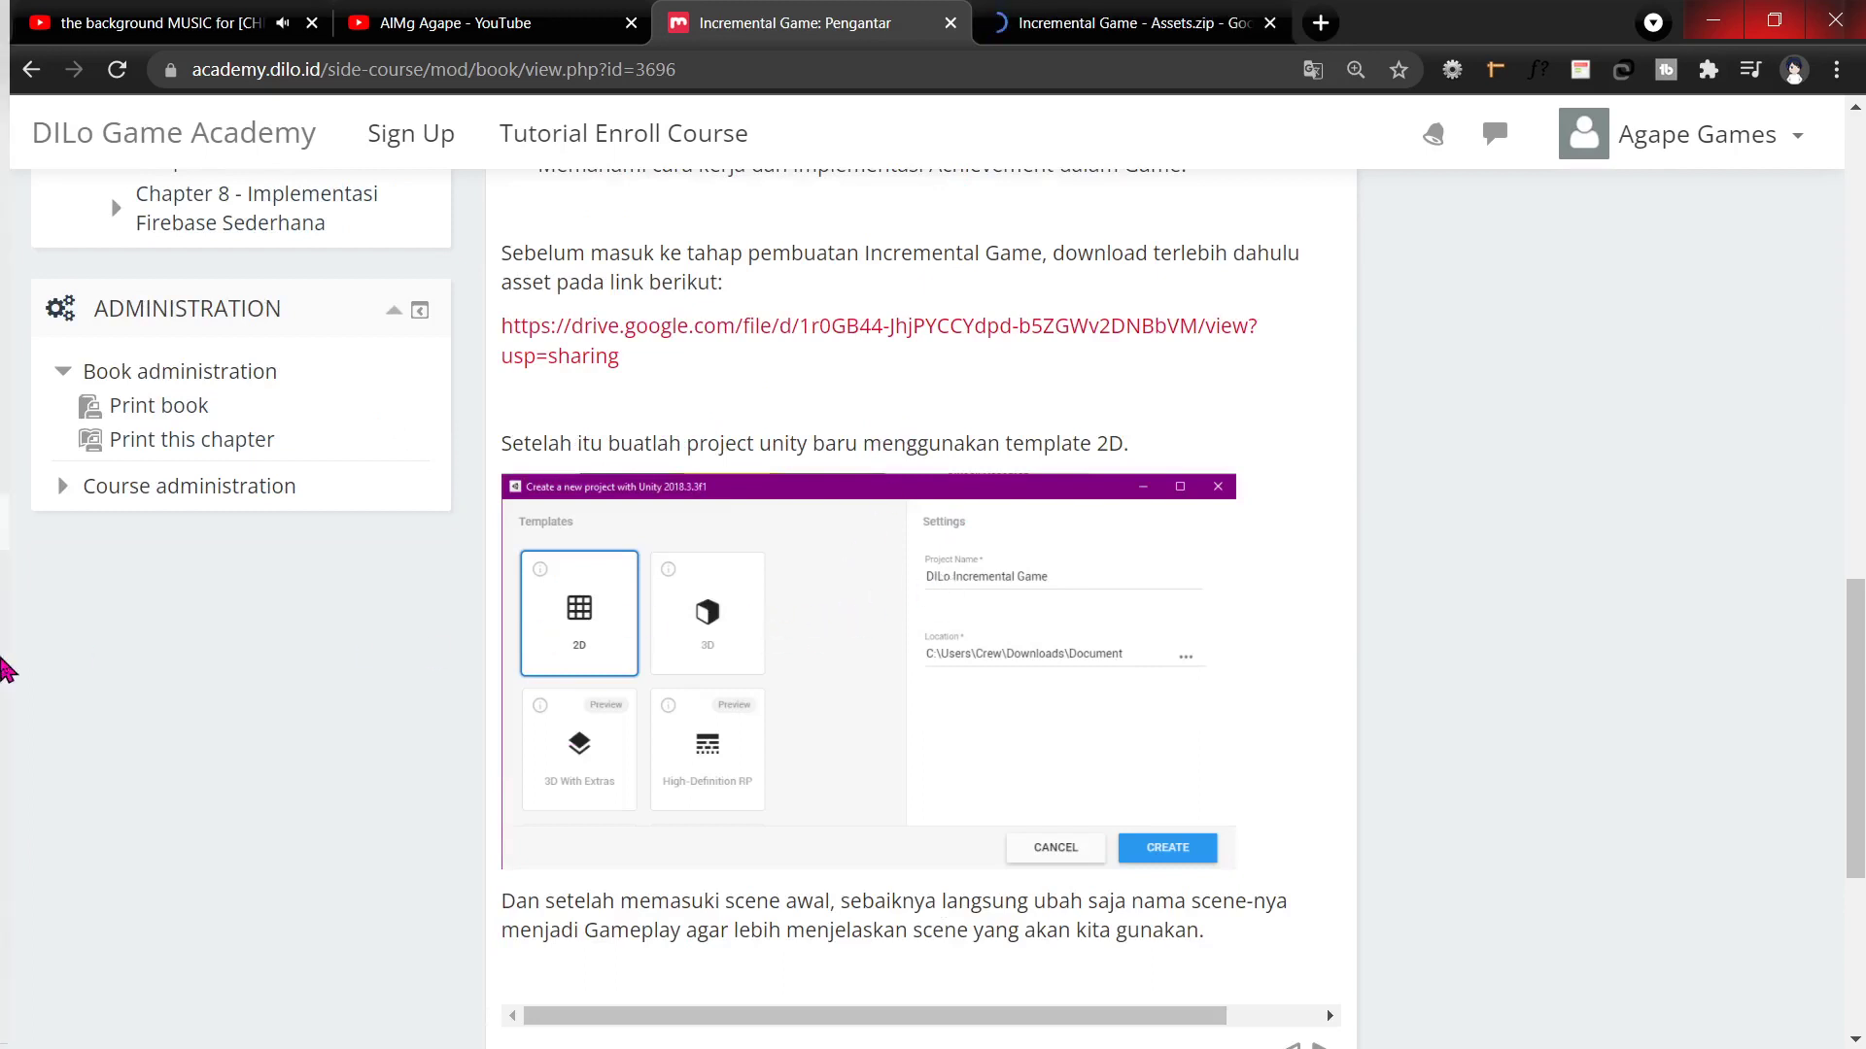
Step: Check the Unity versions available in Unity Hub, then review the lesson's project setup instructions
{"action": "left_click", "coordinate": [60, 702]}
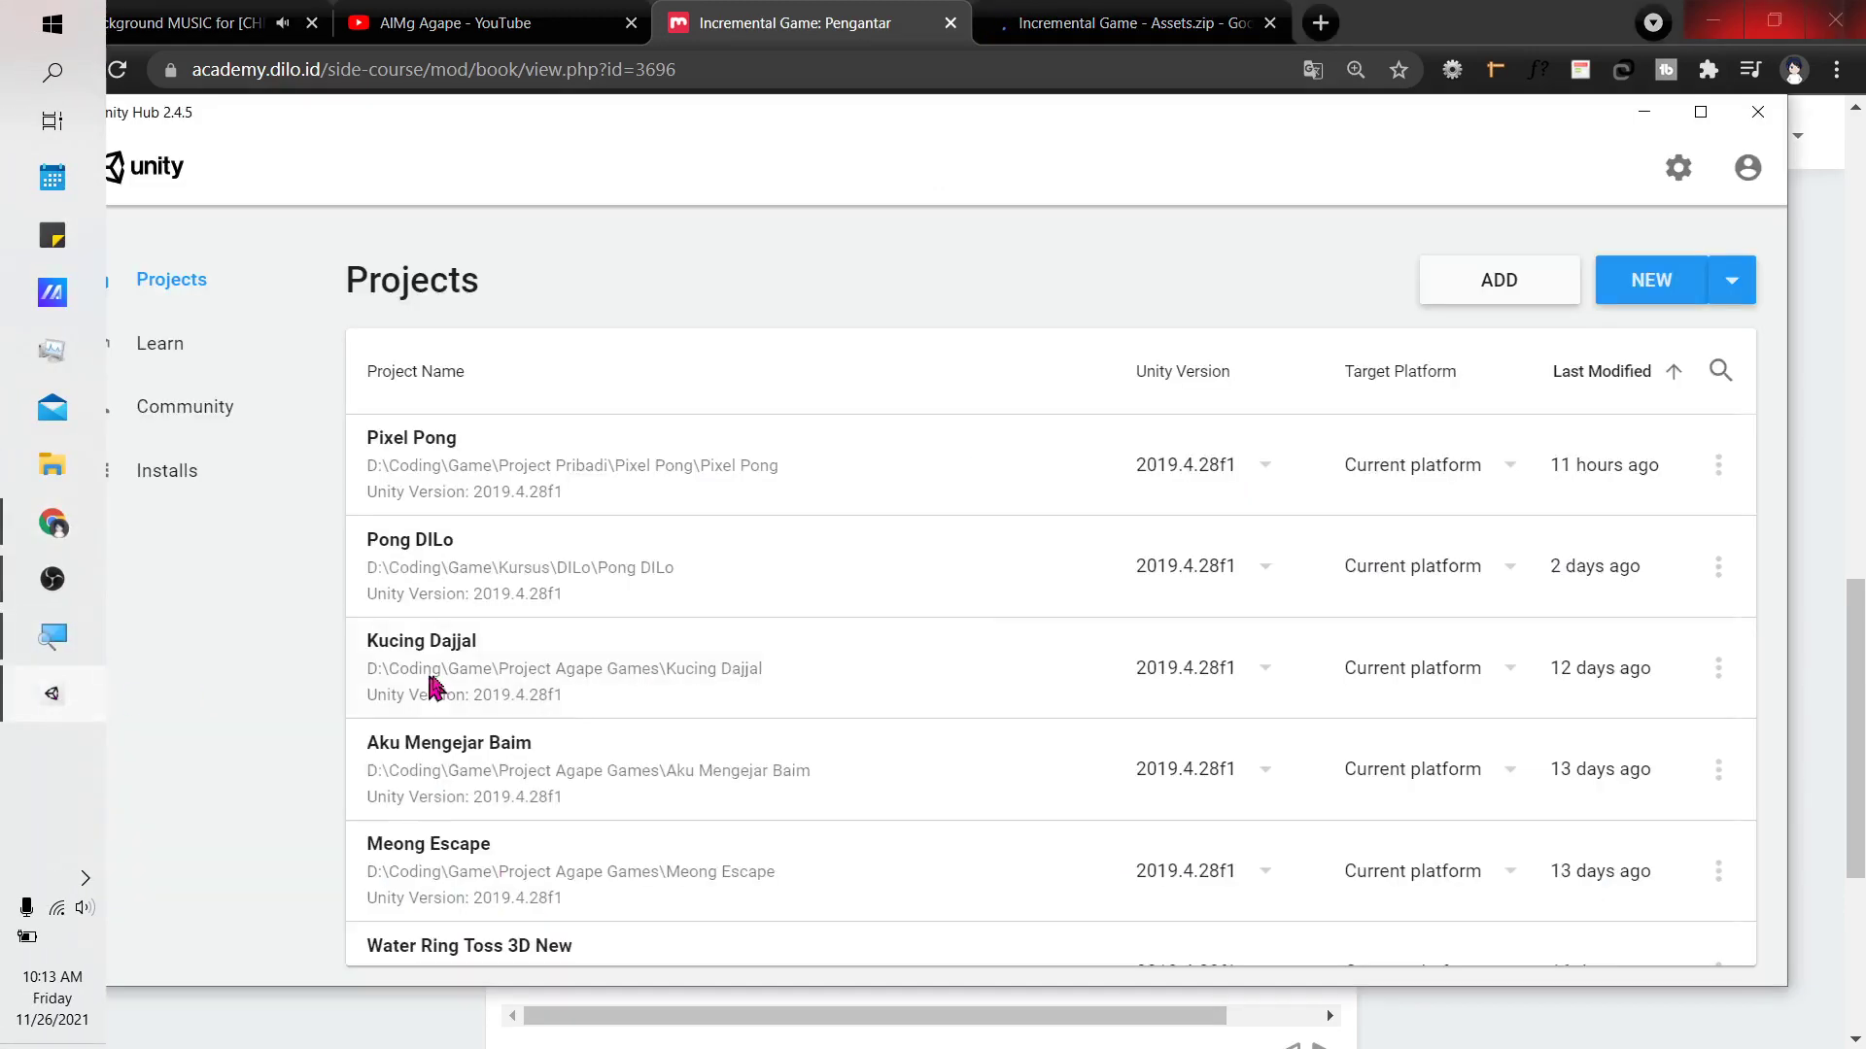
{"action": "left_click", "coordinate": [1731, 287]}
{"action": "left_click", "coordinate": [1670, 113]}
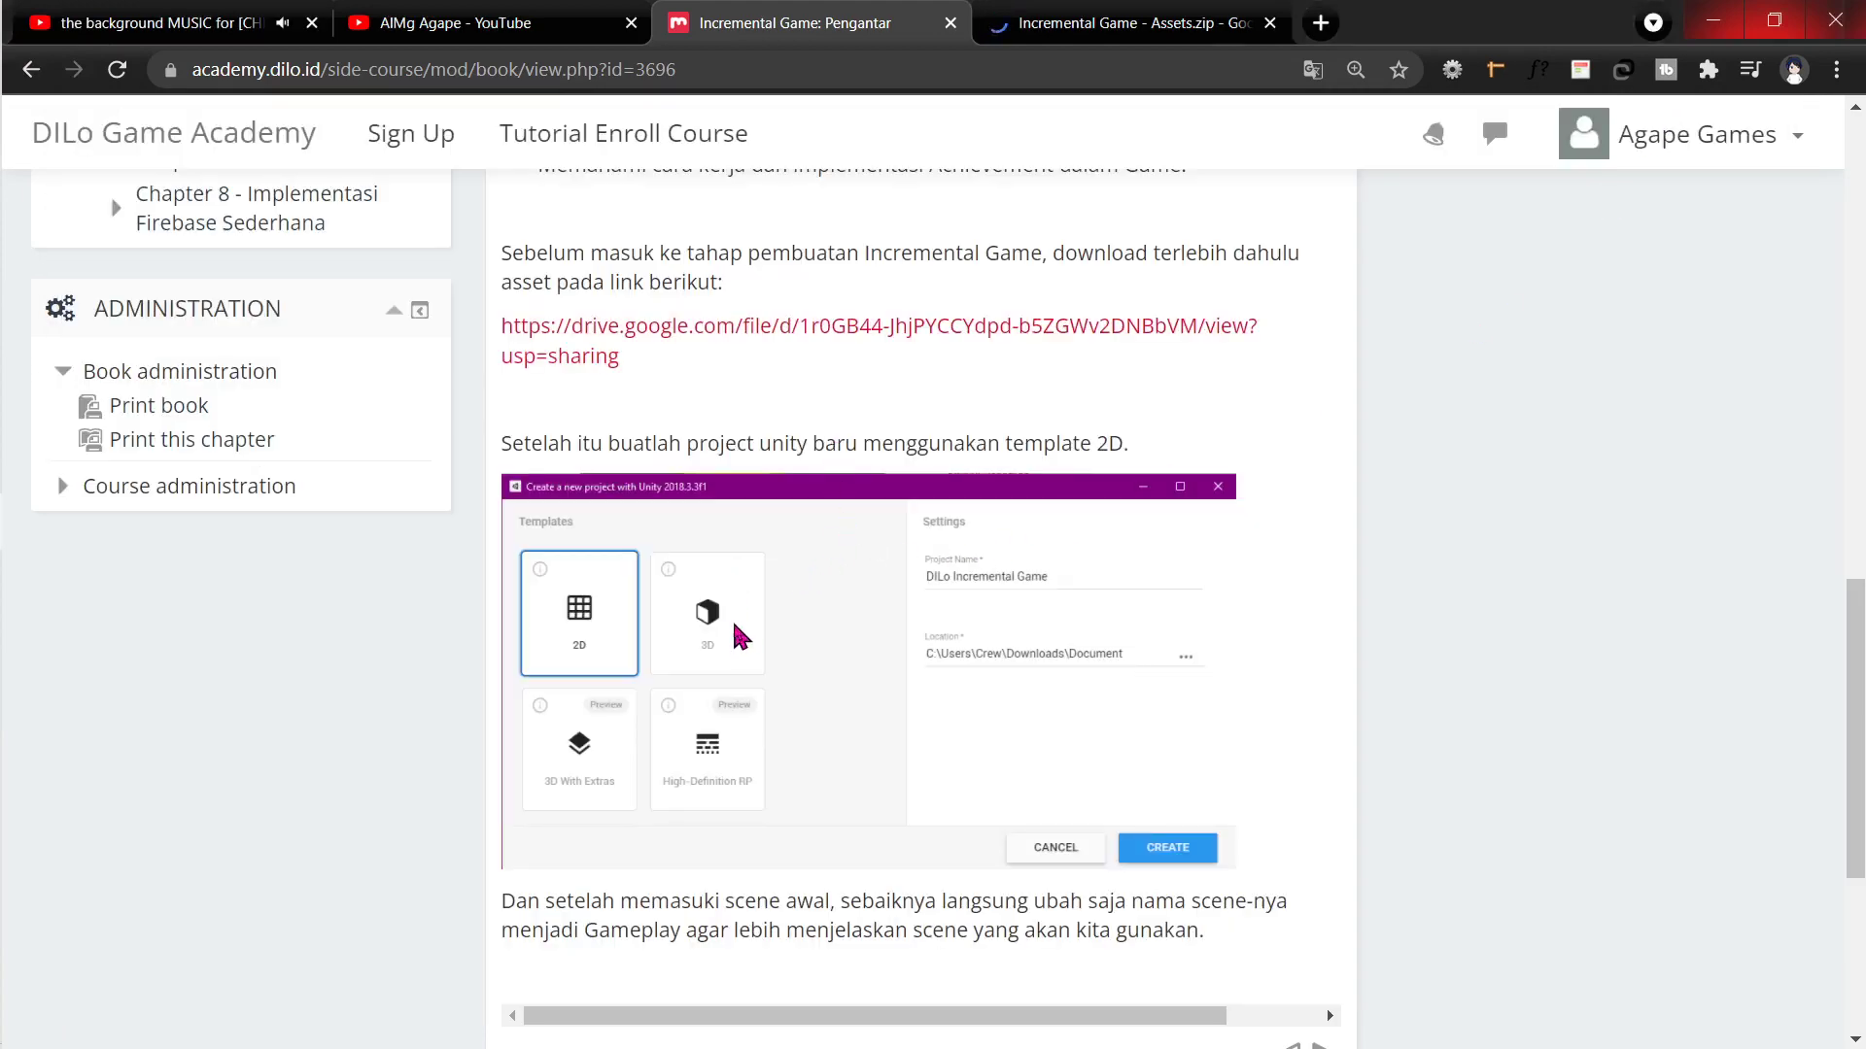
{"action": "scroll", "coordinate": [741, 636], "scroll_direction": "down", "scroll_amount": 3}
{"action": "scroll", "coordinate": [742, 637], "scroll_direction": "up", "scroll_amount": 8}
{"action": "scroll", "coordinate": [742, 637], "scroll_direction": "up", "scroll_amount": 3}
{"action": "scroll", "coordinate": [742, 636], "scroll_direction": "up", "scroll_amount": 5}
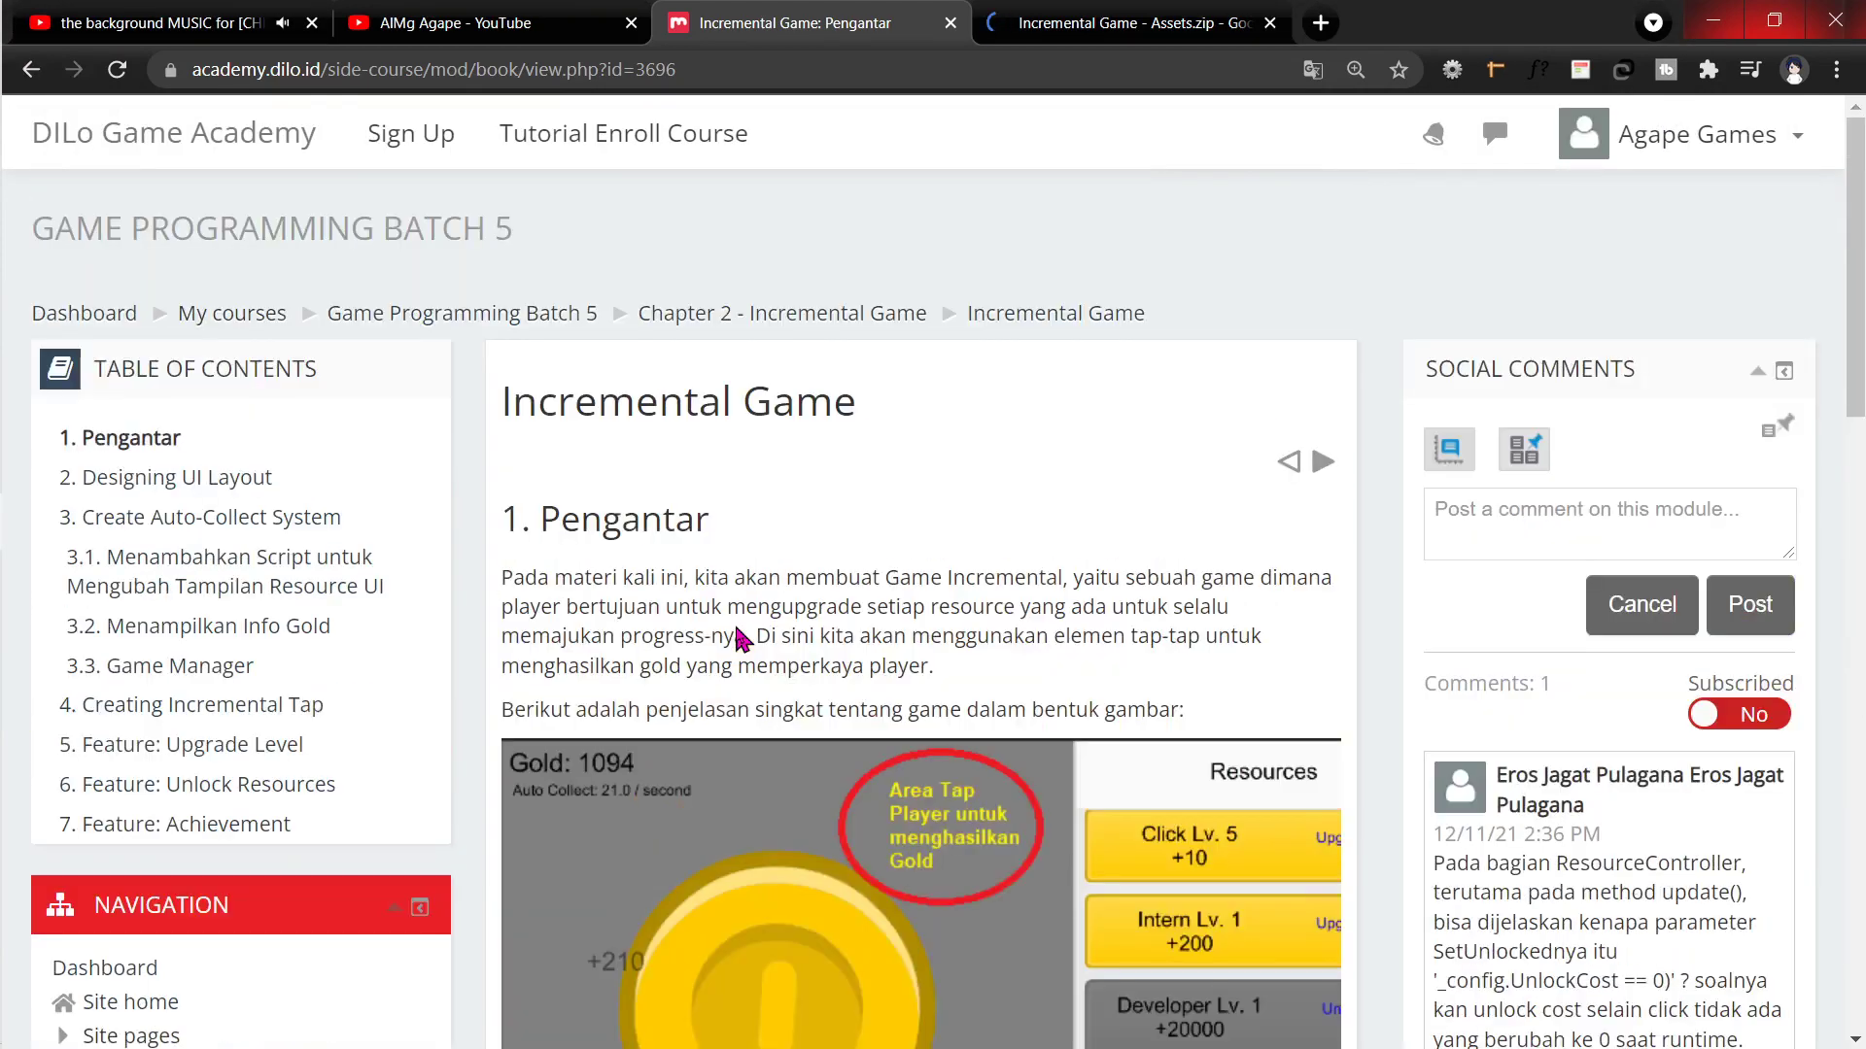
{"action": "scroll", "coordinate": [741, 636], "scroll_direction": "down", "scroll_amount": 12}
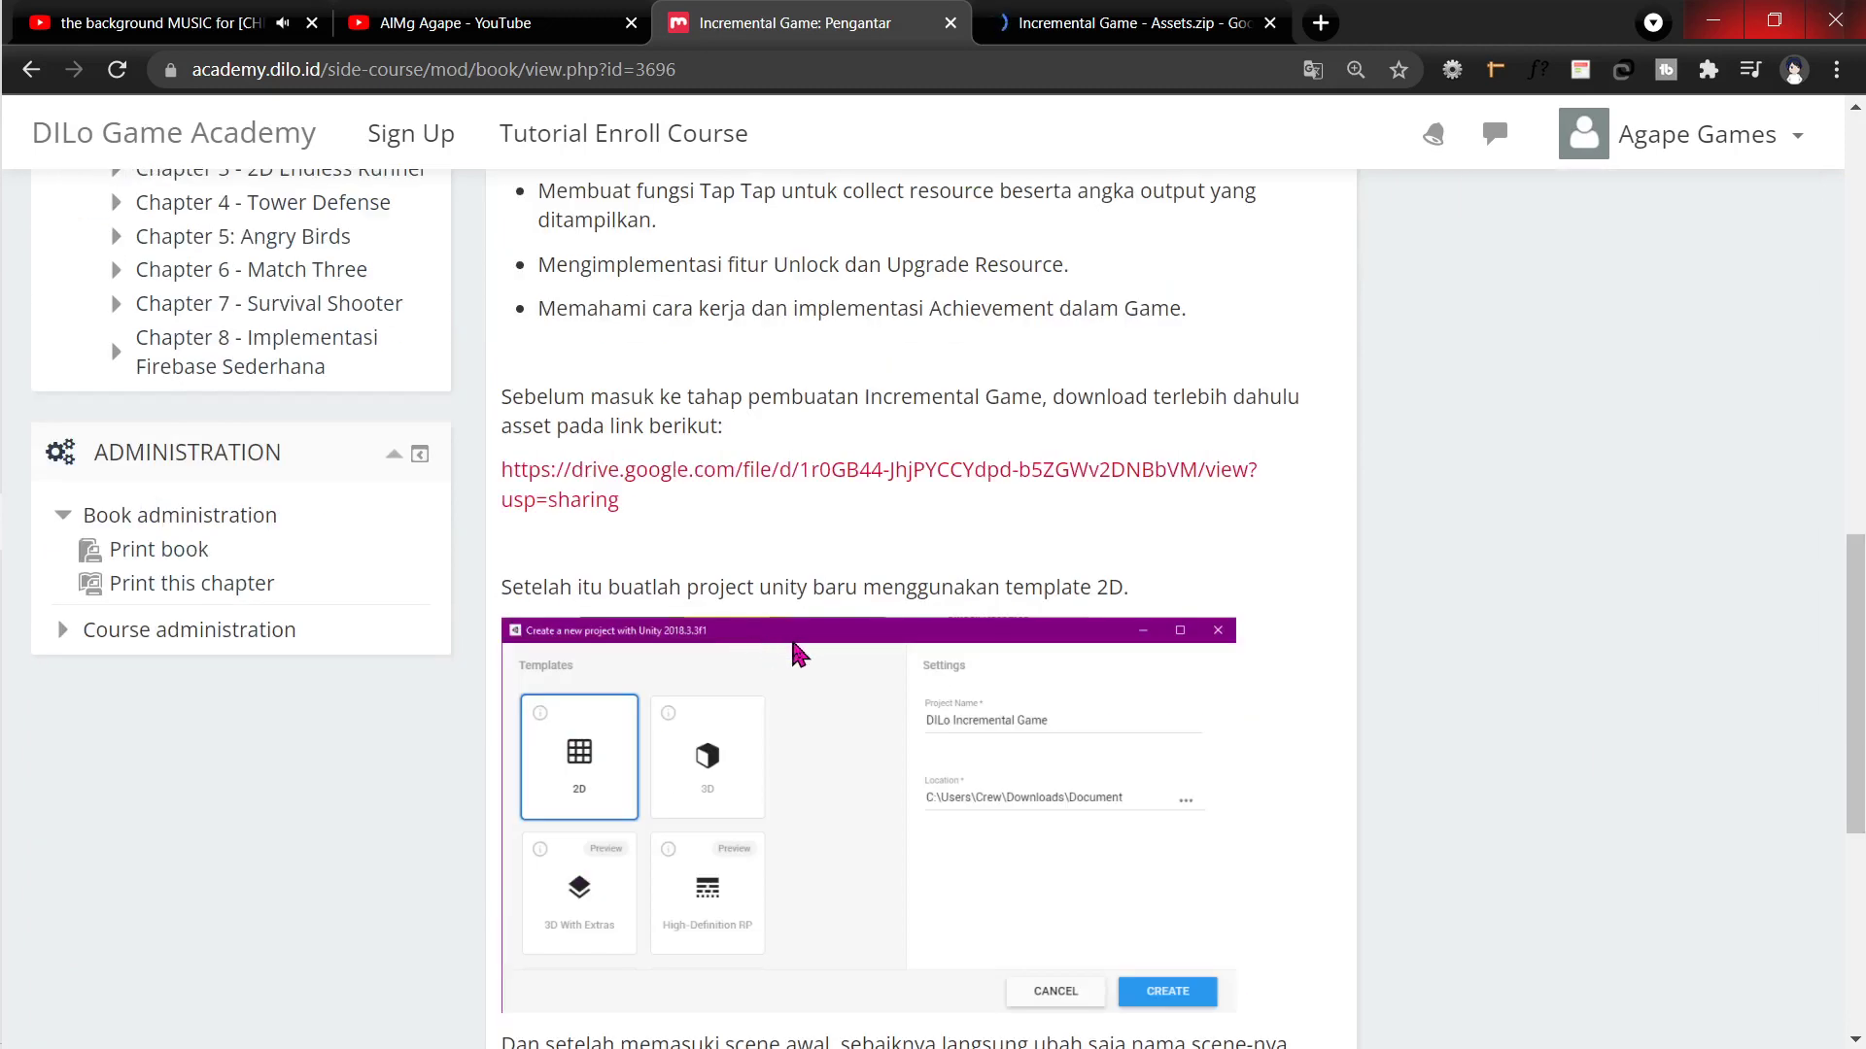
{"action": "scroll", "coordinate": [795, 654], "scroll_direction": "down", "scroll_amount": 5}
Step: Create a new 2D-template project with Unity 2019.4.28f1, replacing the default project name
{"action": "left_click", "coordinate": [48, 692]}
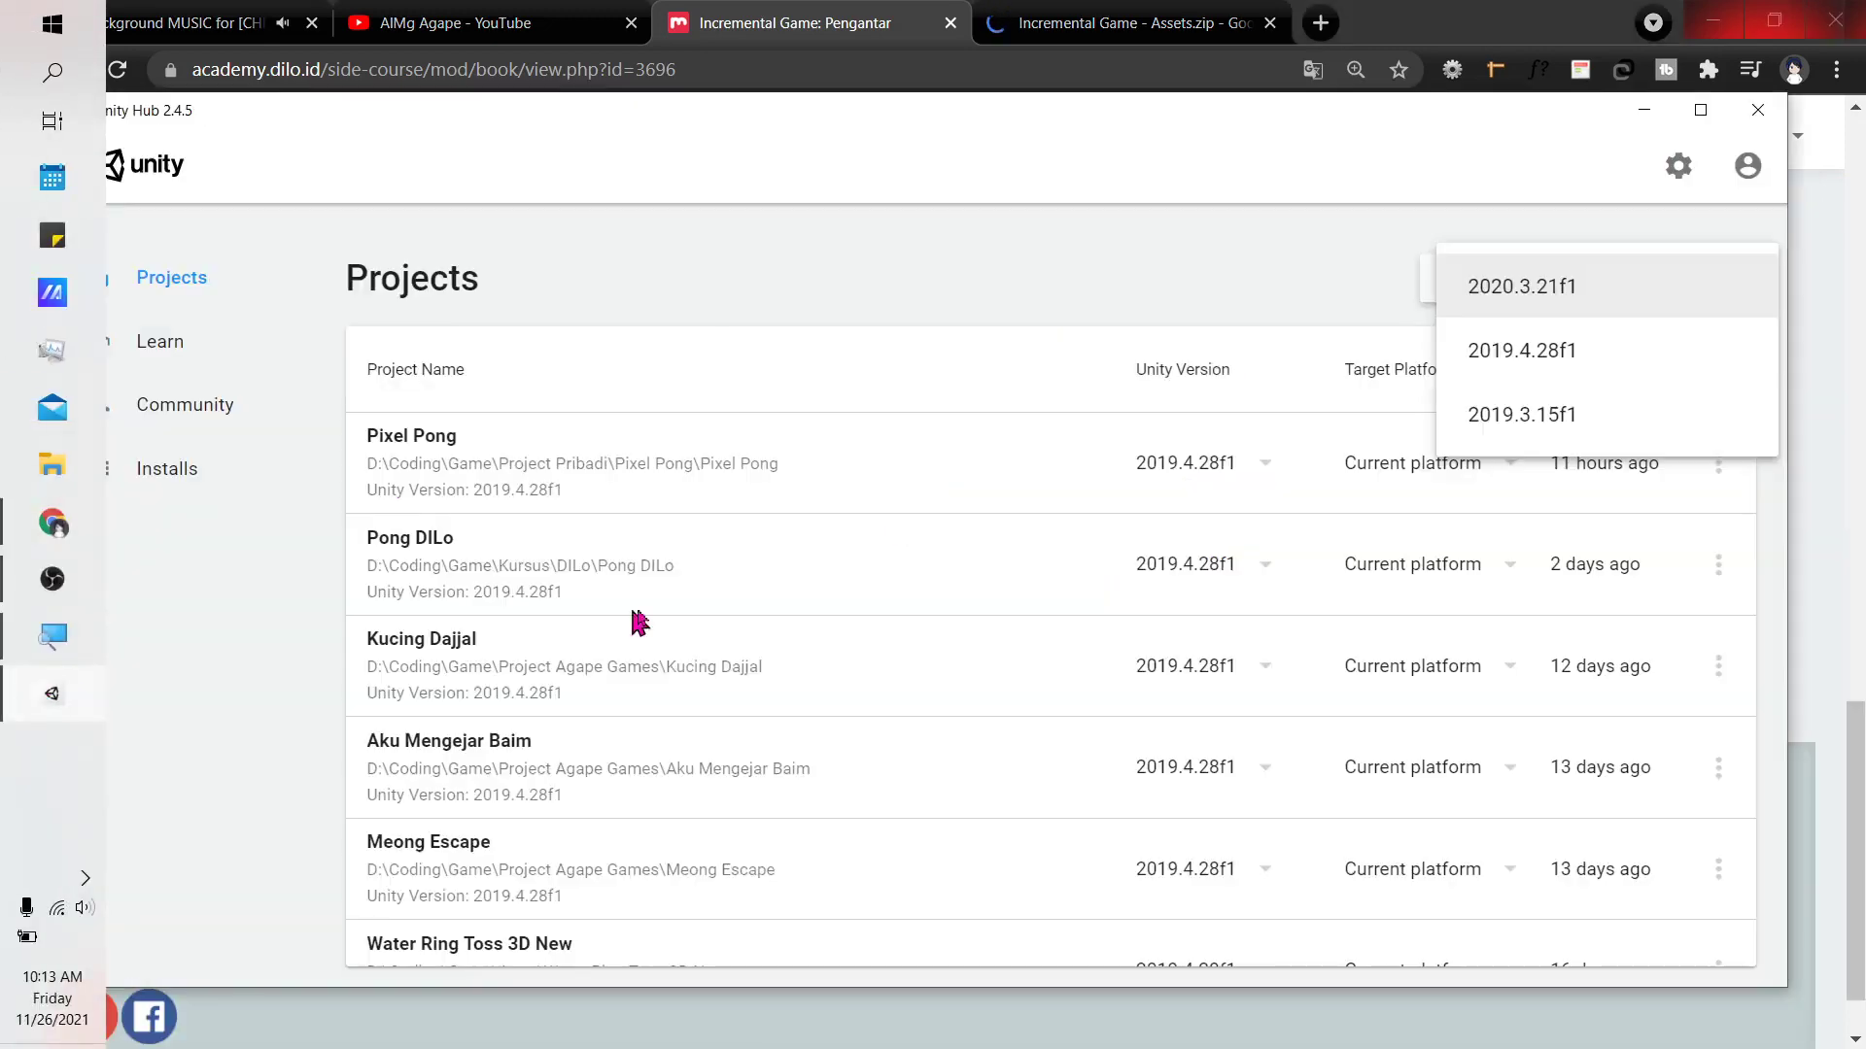
{"action": "left_click", "coordinate": [1568, 355]}
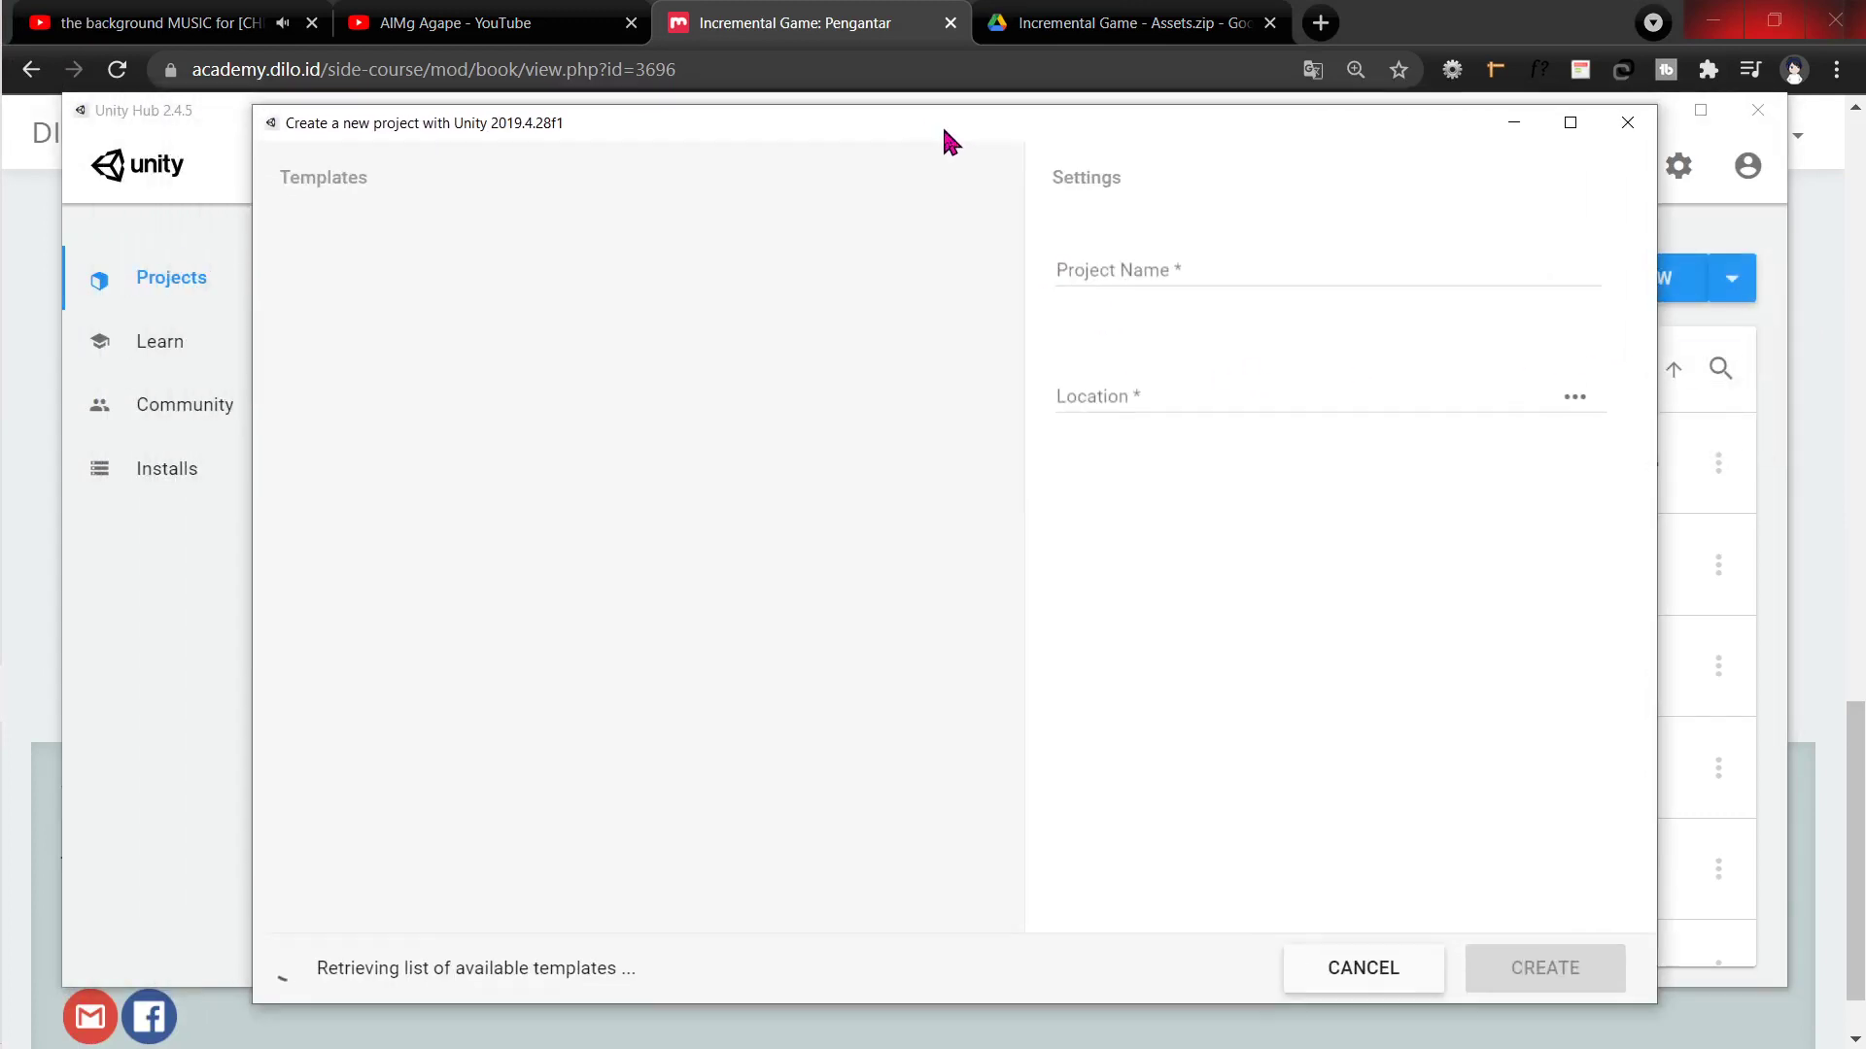
{"action": "left_click", "coordinate": [388, 378]}
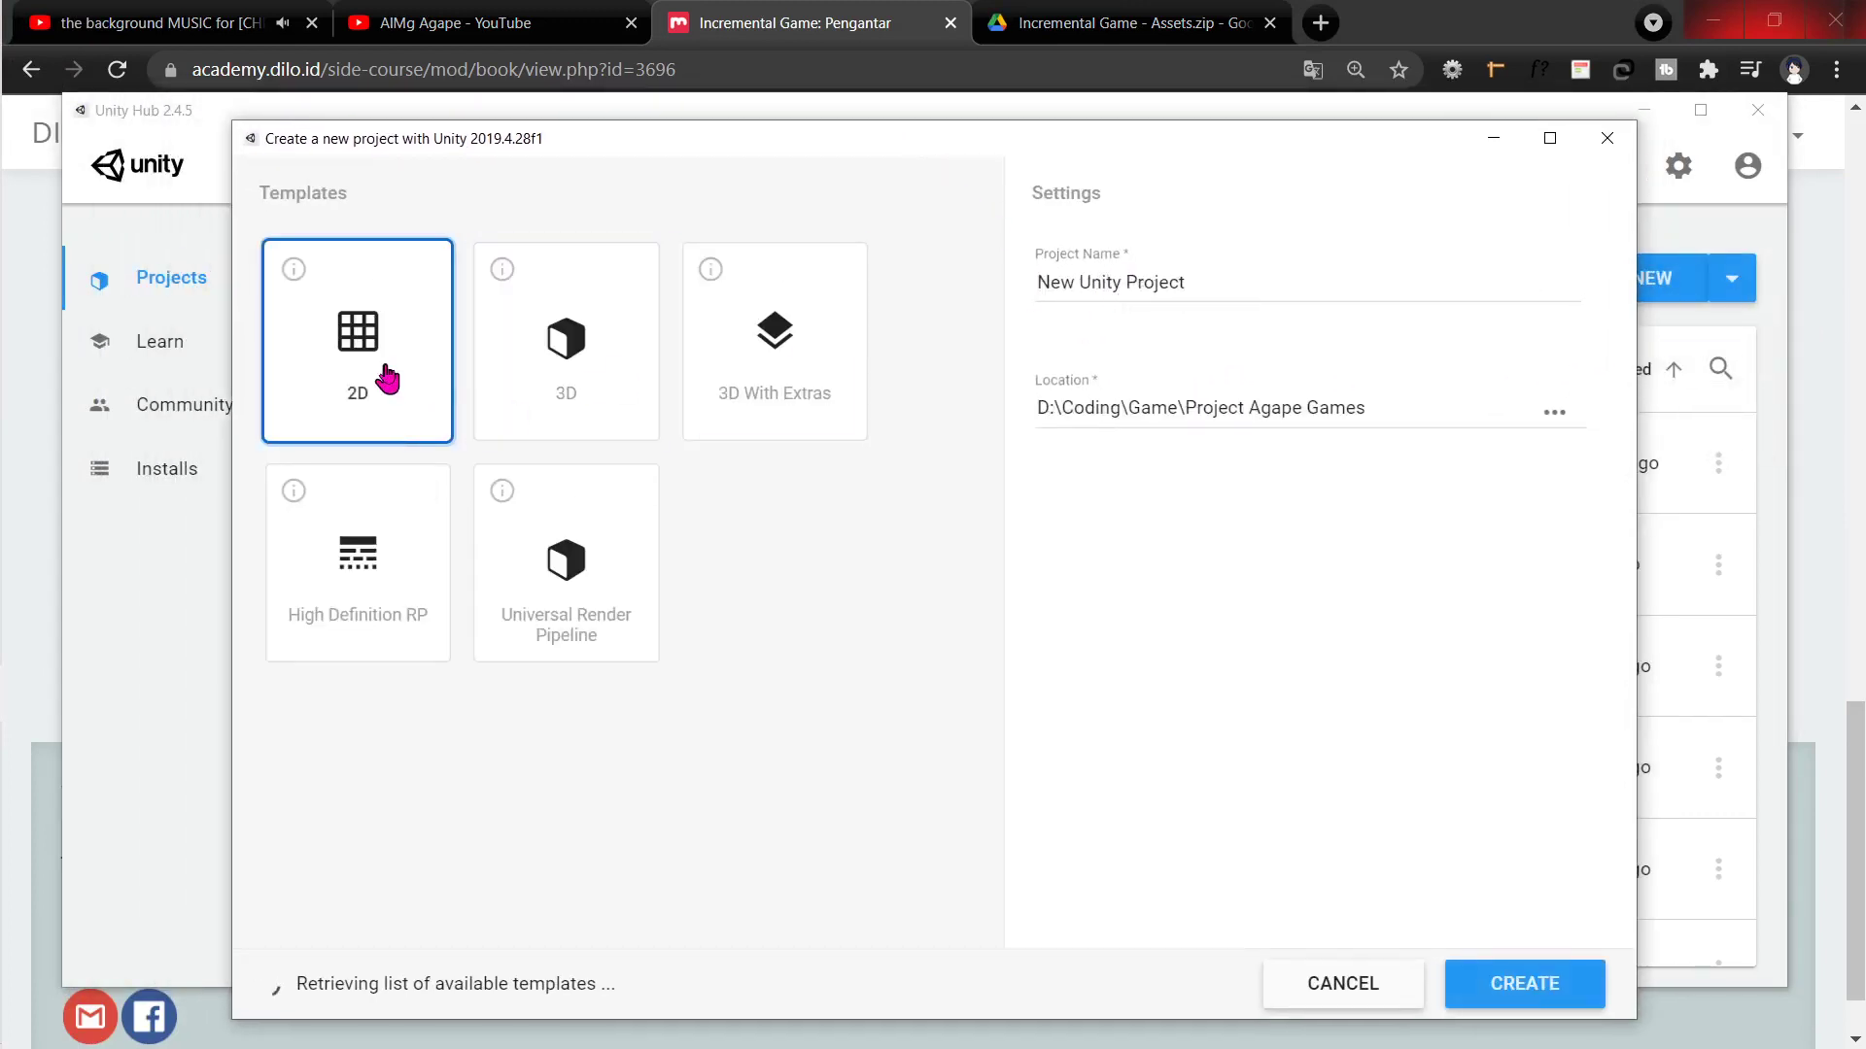
{"action": "left_click_drag", "start_coordinate": [1250, 282], "coordinate": [1036, 284]}
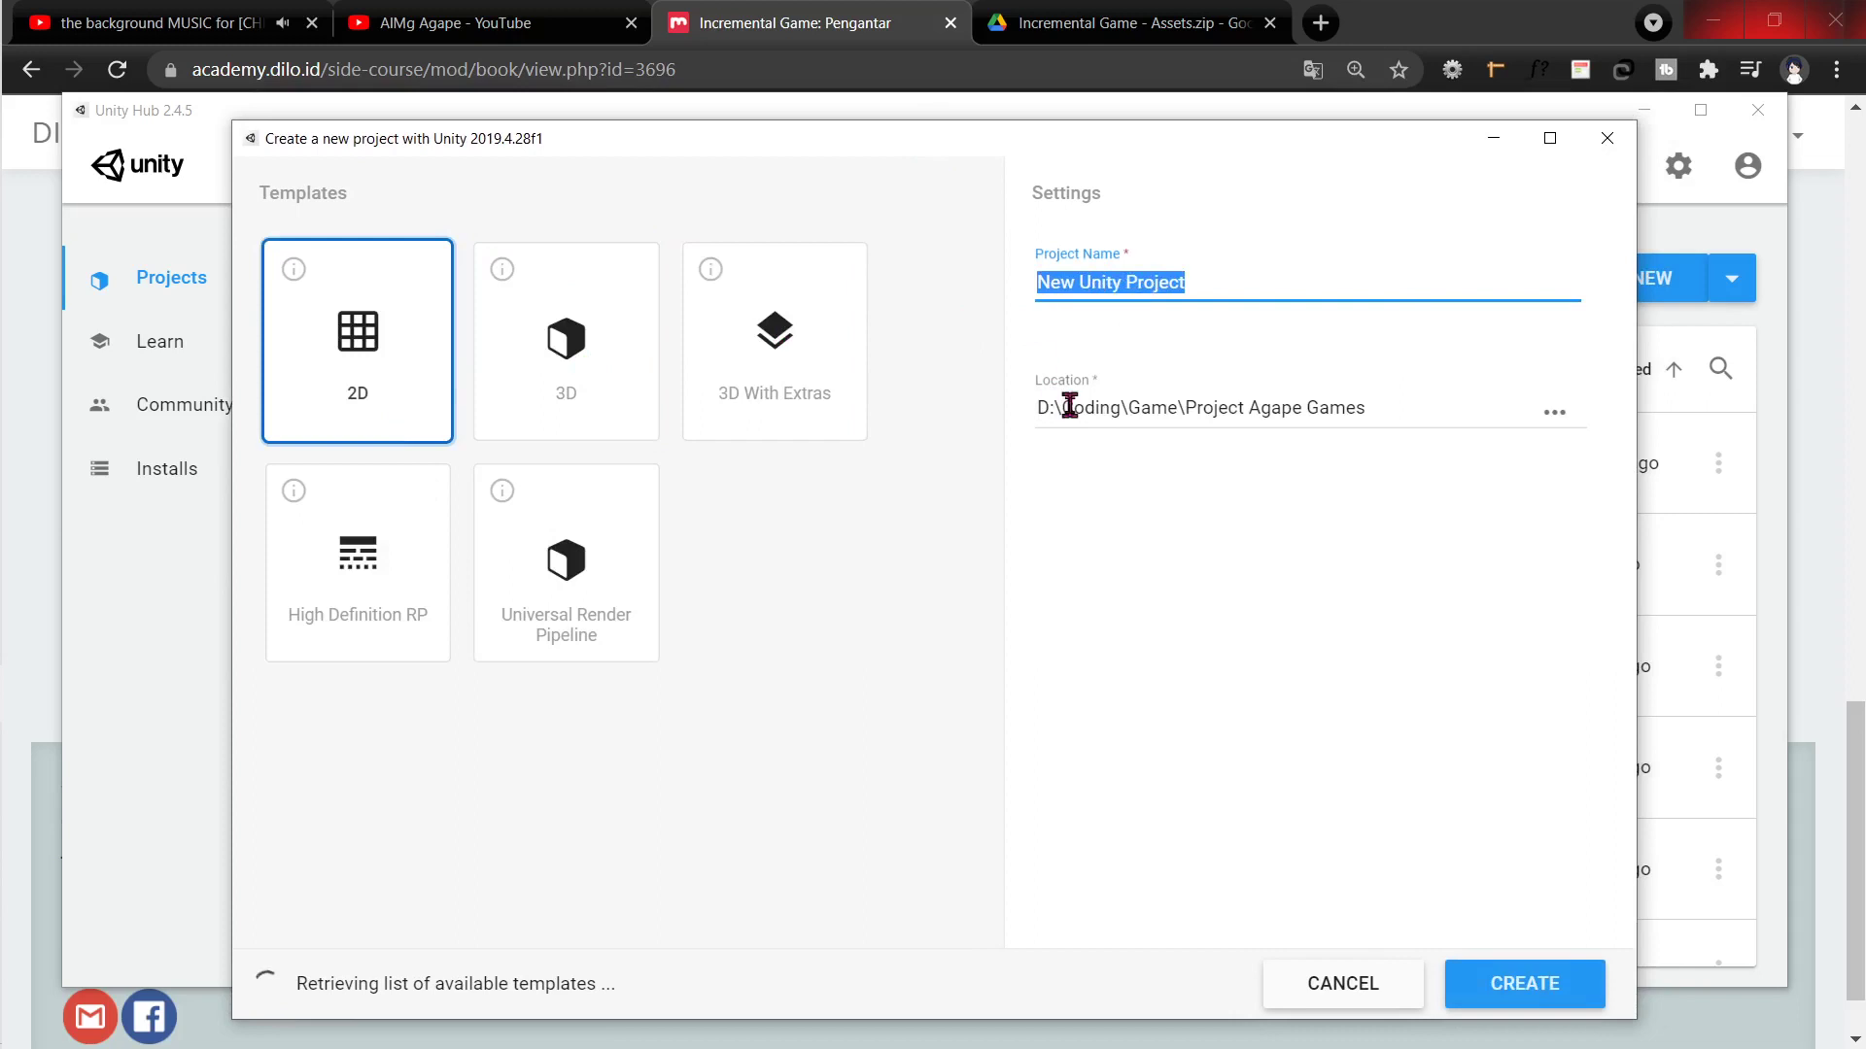
{"action": "type", "text": "Incremental DIlo"}
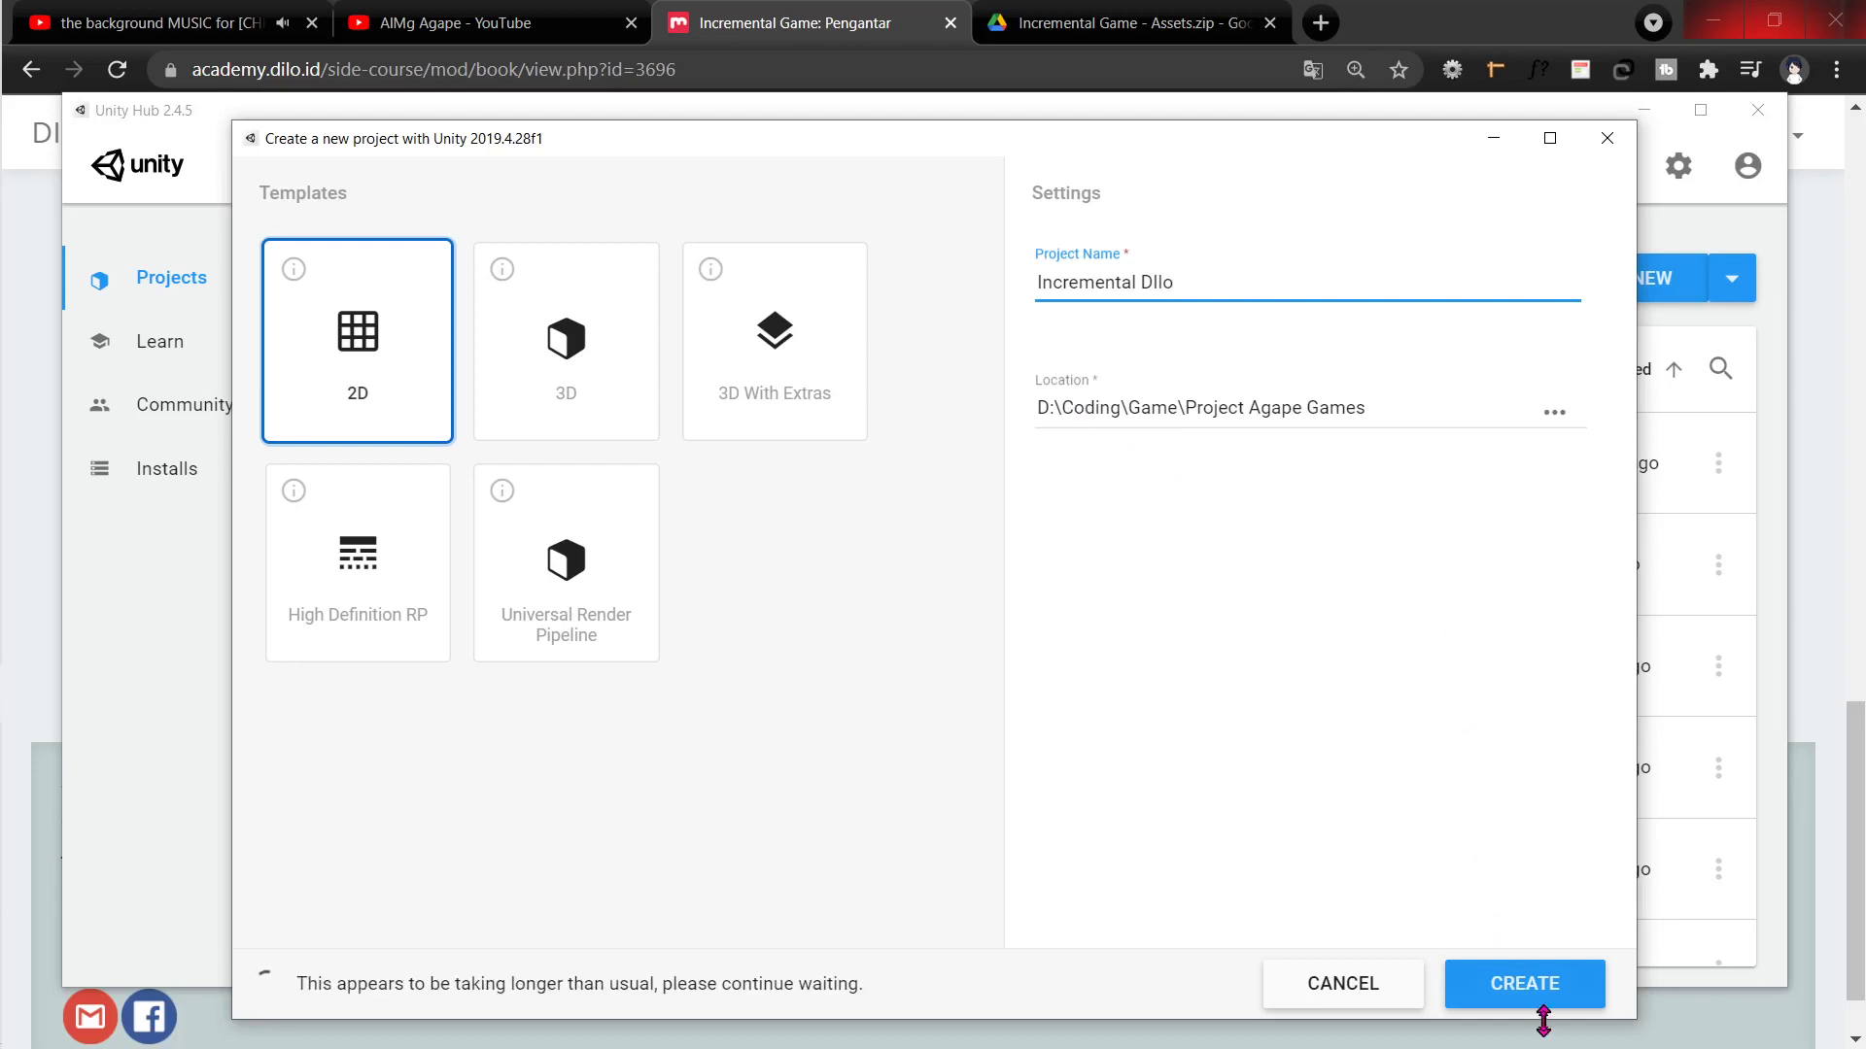
{"action": "left_click", "coordinate": [1523, 986]}
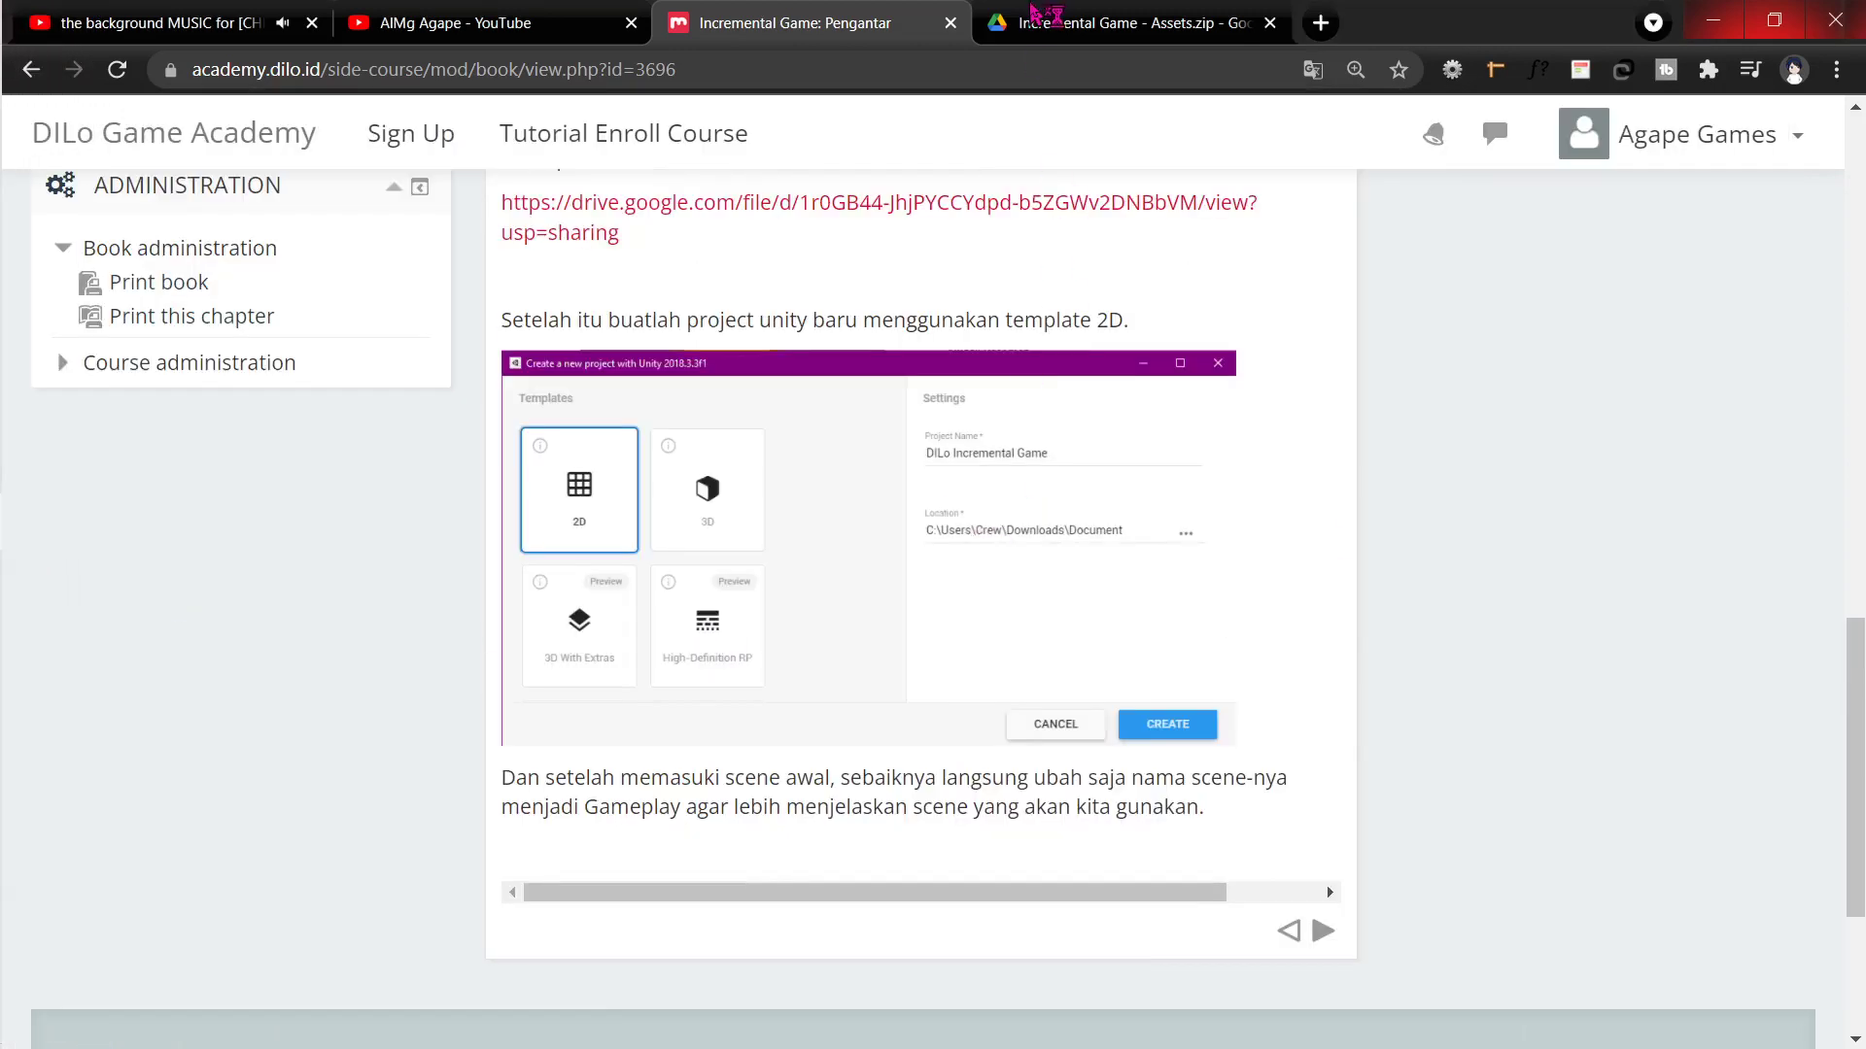
Step: Reload the Google Drive page and start downloading Incremental Game - Assets.zip
{"action": "left_click", "coordinate": [1044, 17]}
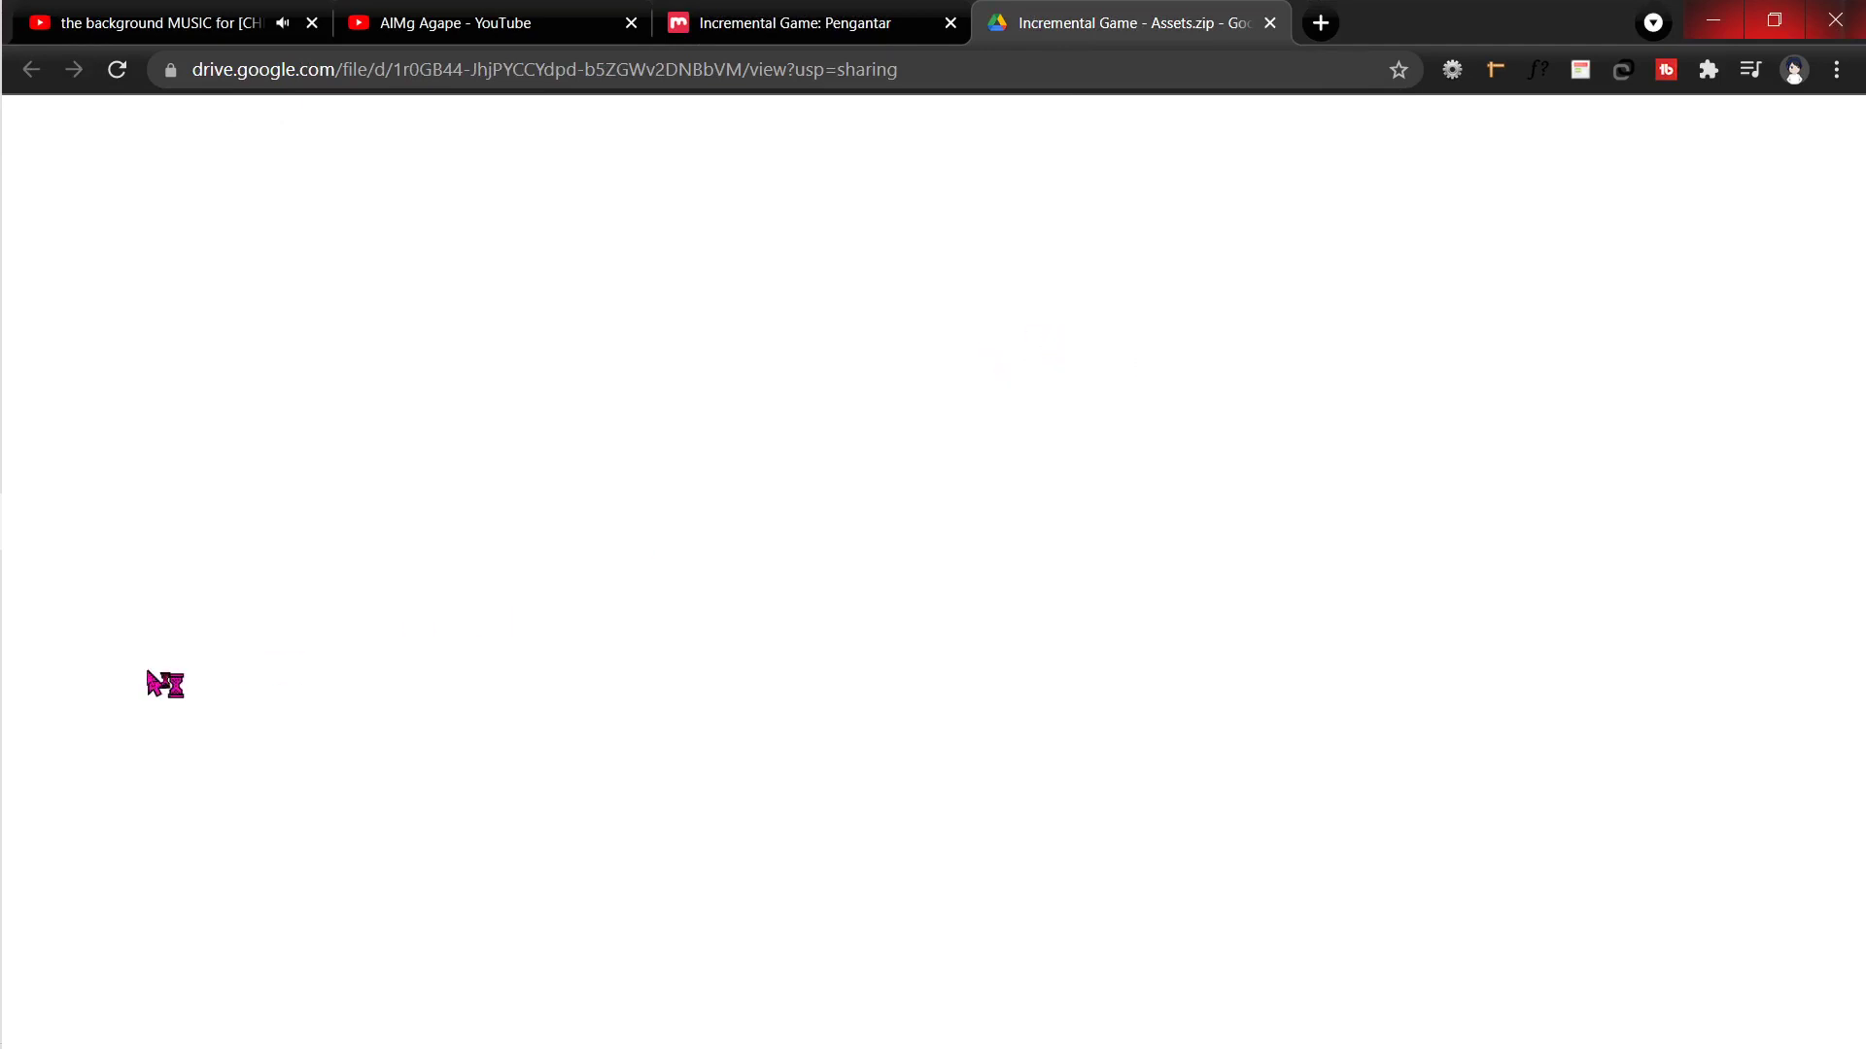
{"action": "mouse_move", "coordinate": [3, 632]}
{"action": "left_click", "coordinate": [116, 69]}
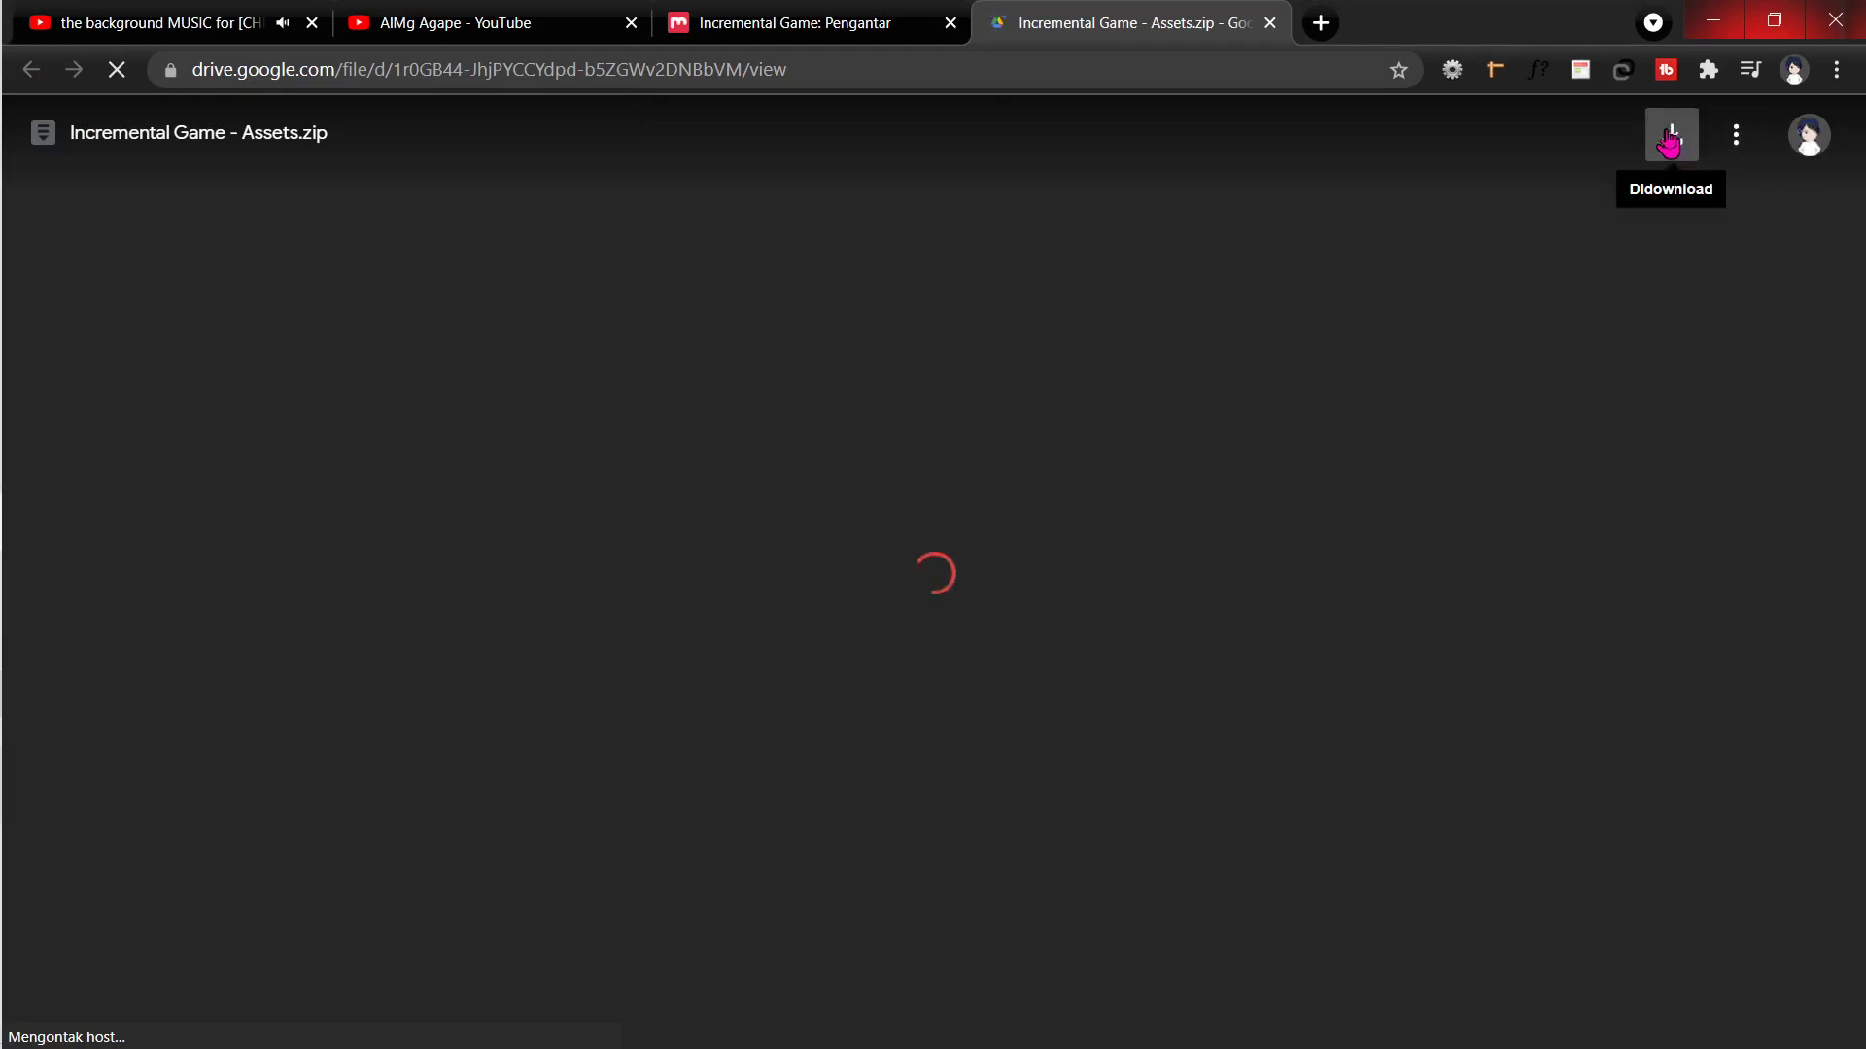
{"action": "left_click", "coordinate": [1672, 142]}
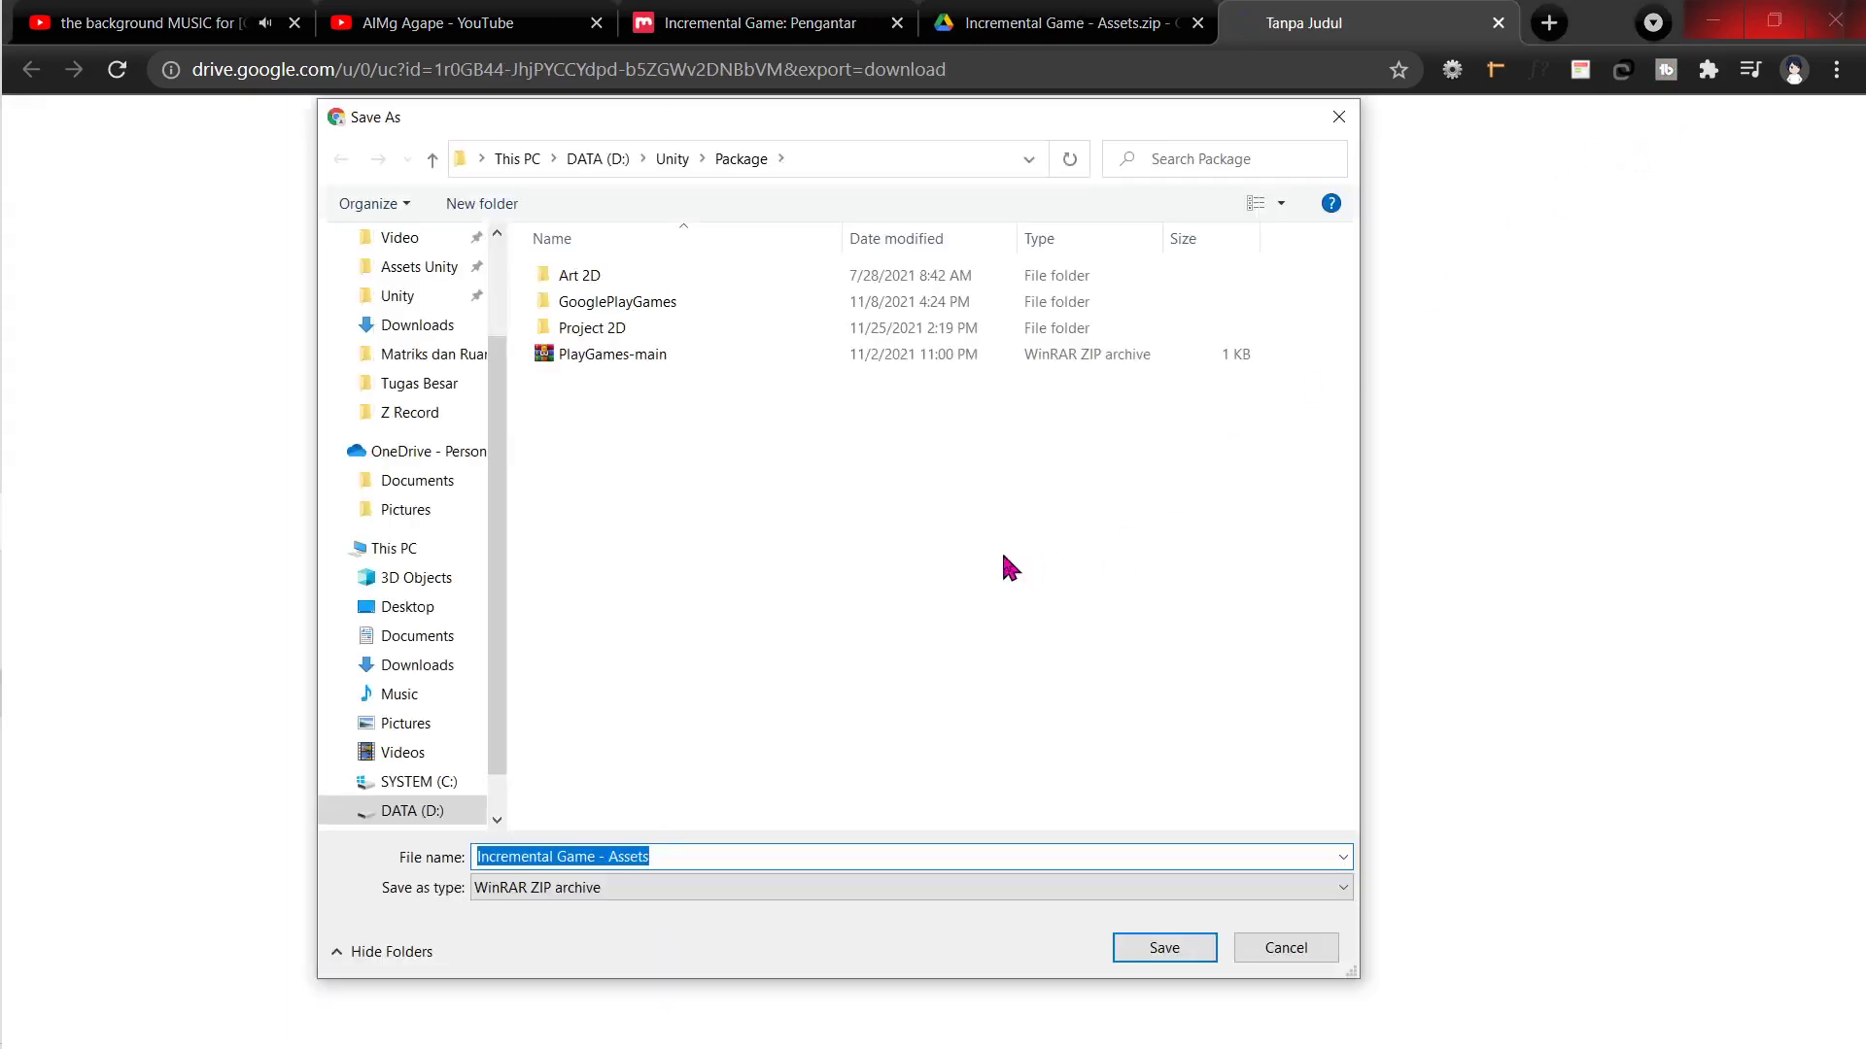
Step: In the Save As dialog, create a new folder named Course under D:\Assets Unity
{"action": "scroll", "coordinate": [420, 342], "scroll_direction": "up", "scroll_amount": 1}
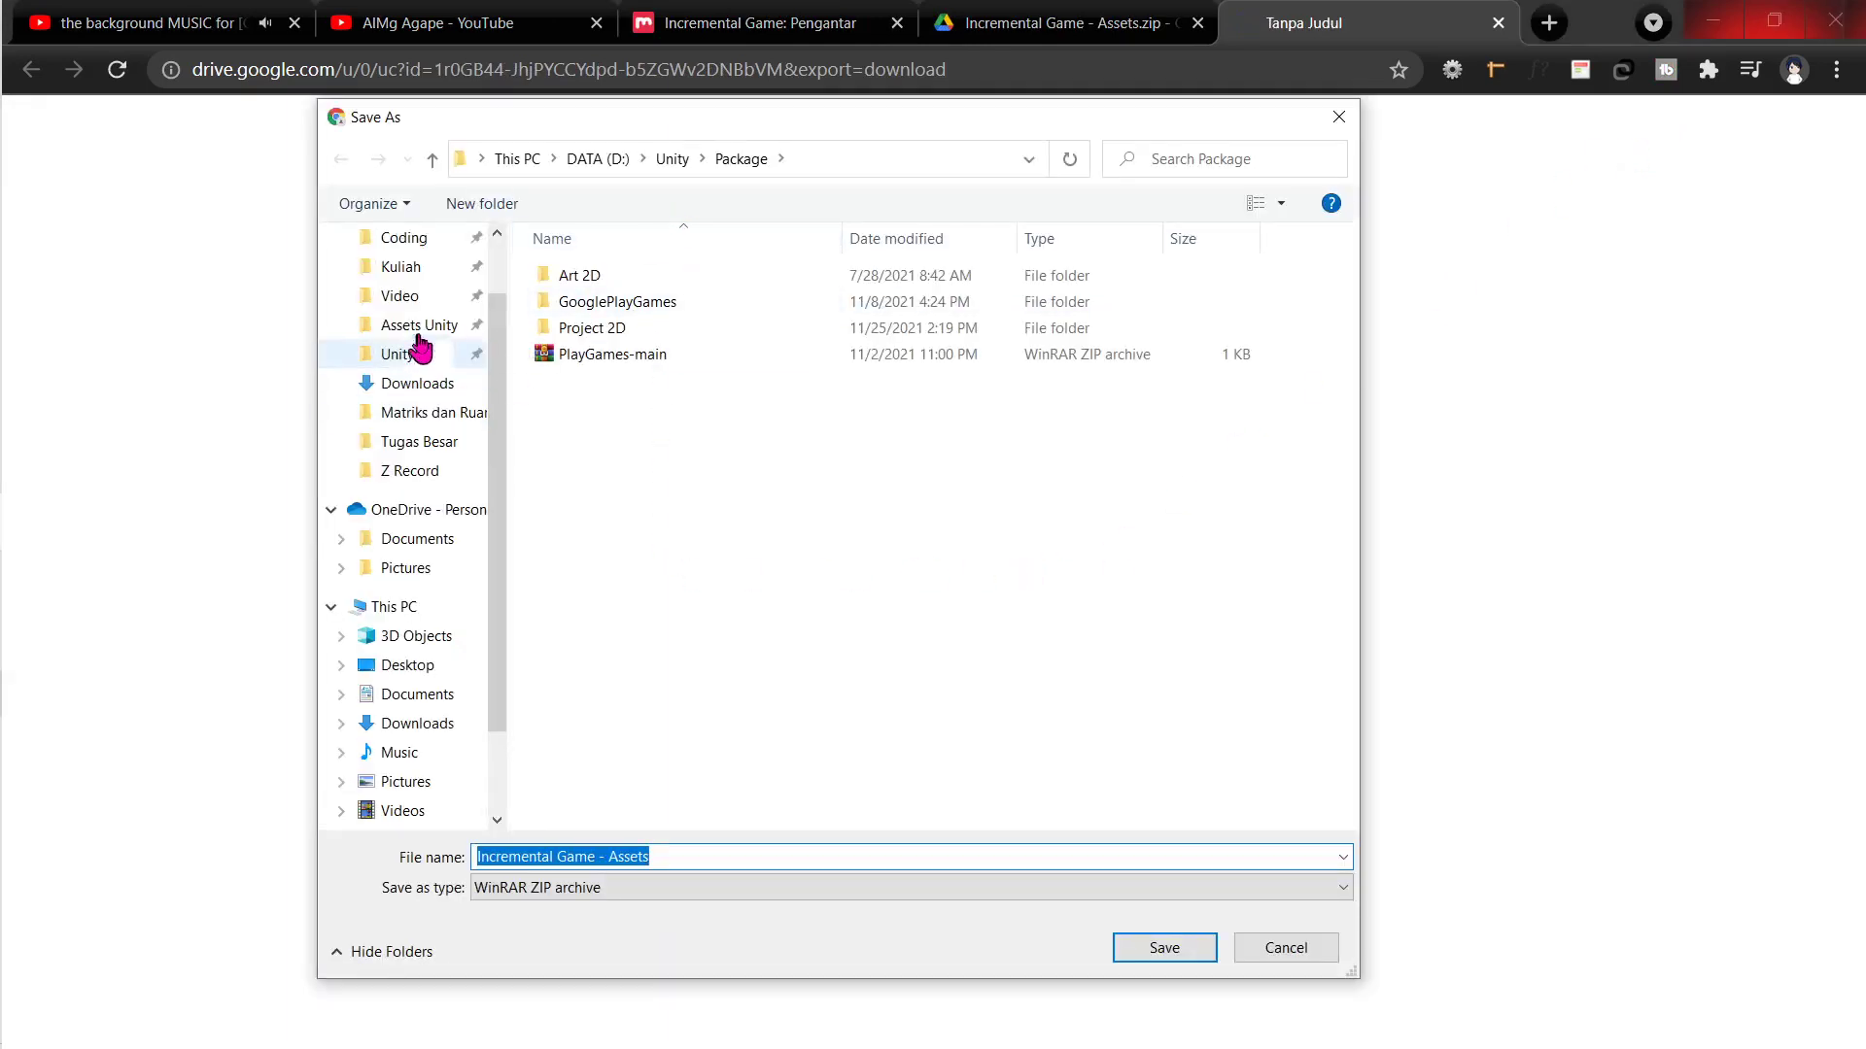
{"action": "left_click", "coordinate": [419, 330]}
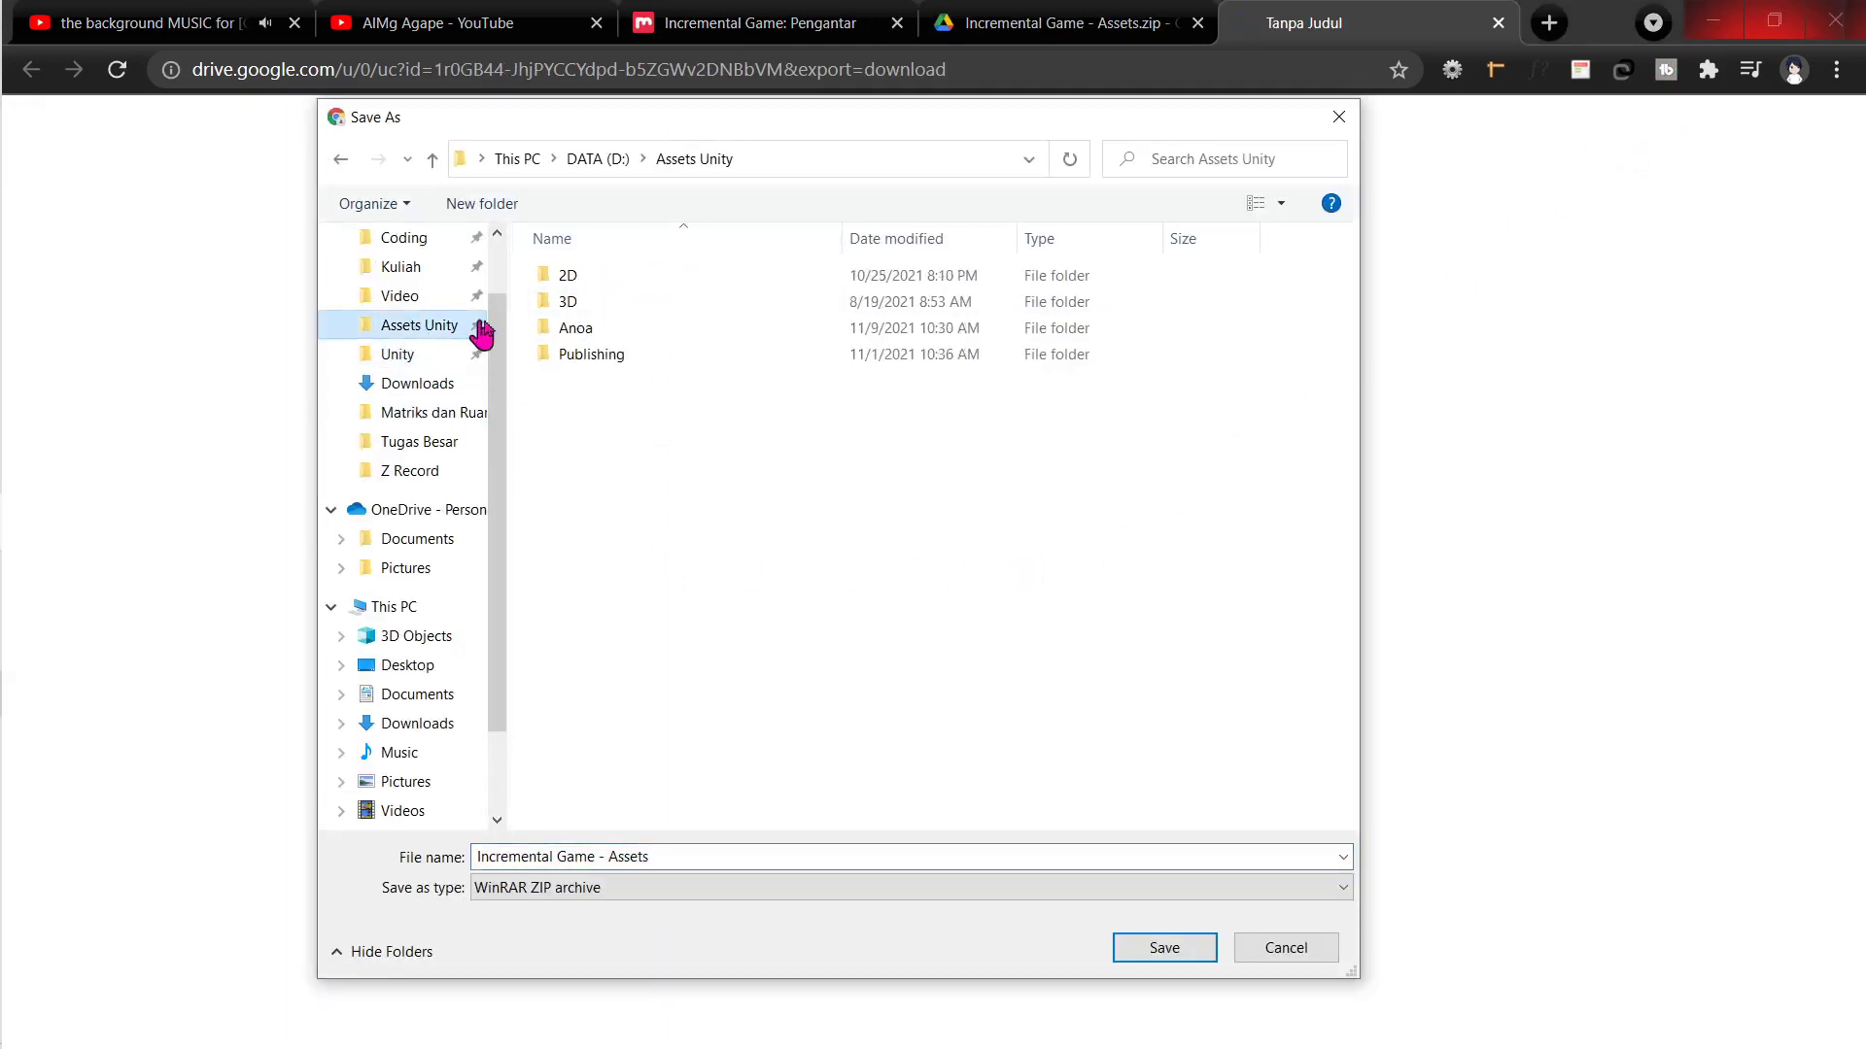
{"action": "double_click", "coordinate": [589, 282]}
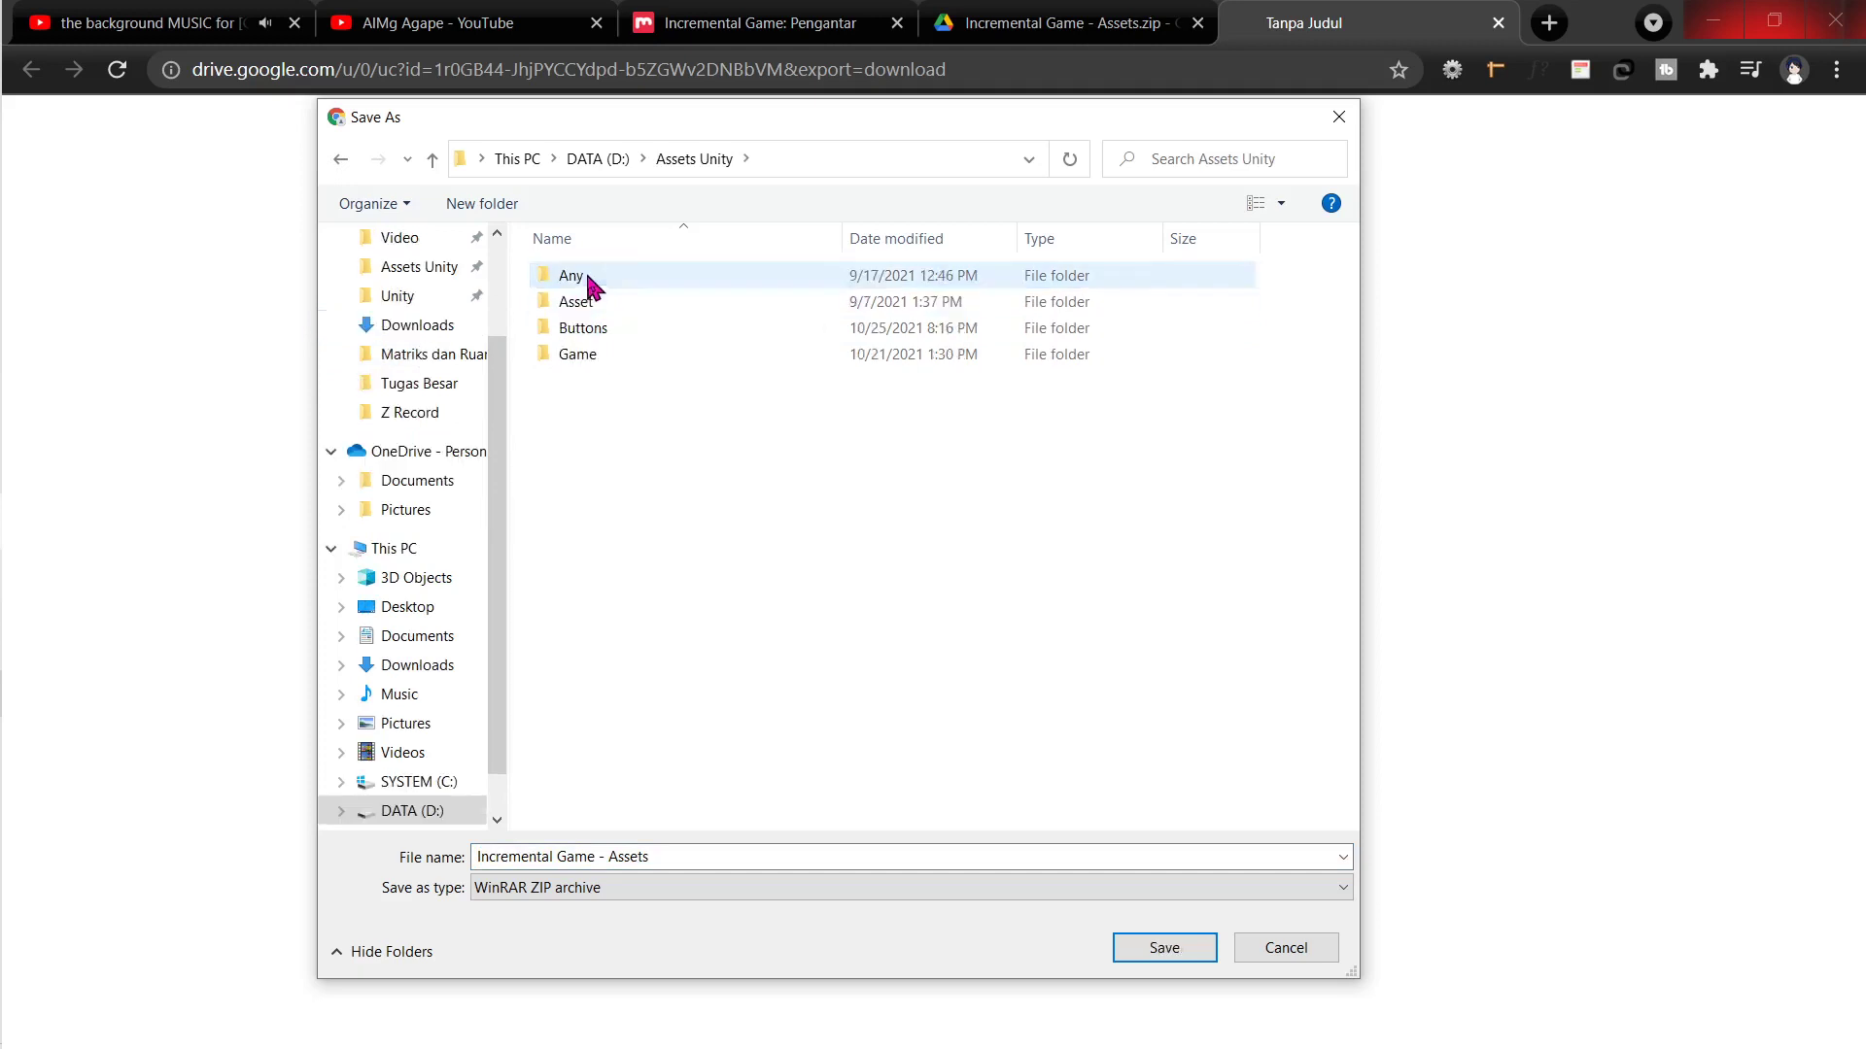
{"action": "left_click", "coordinate": [695, 161]}
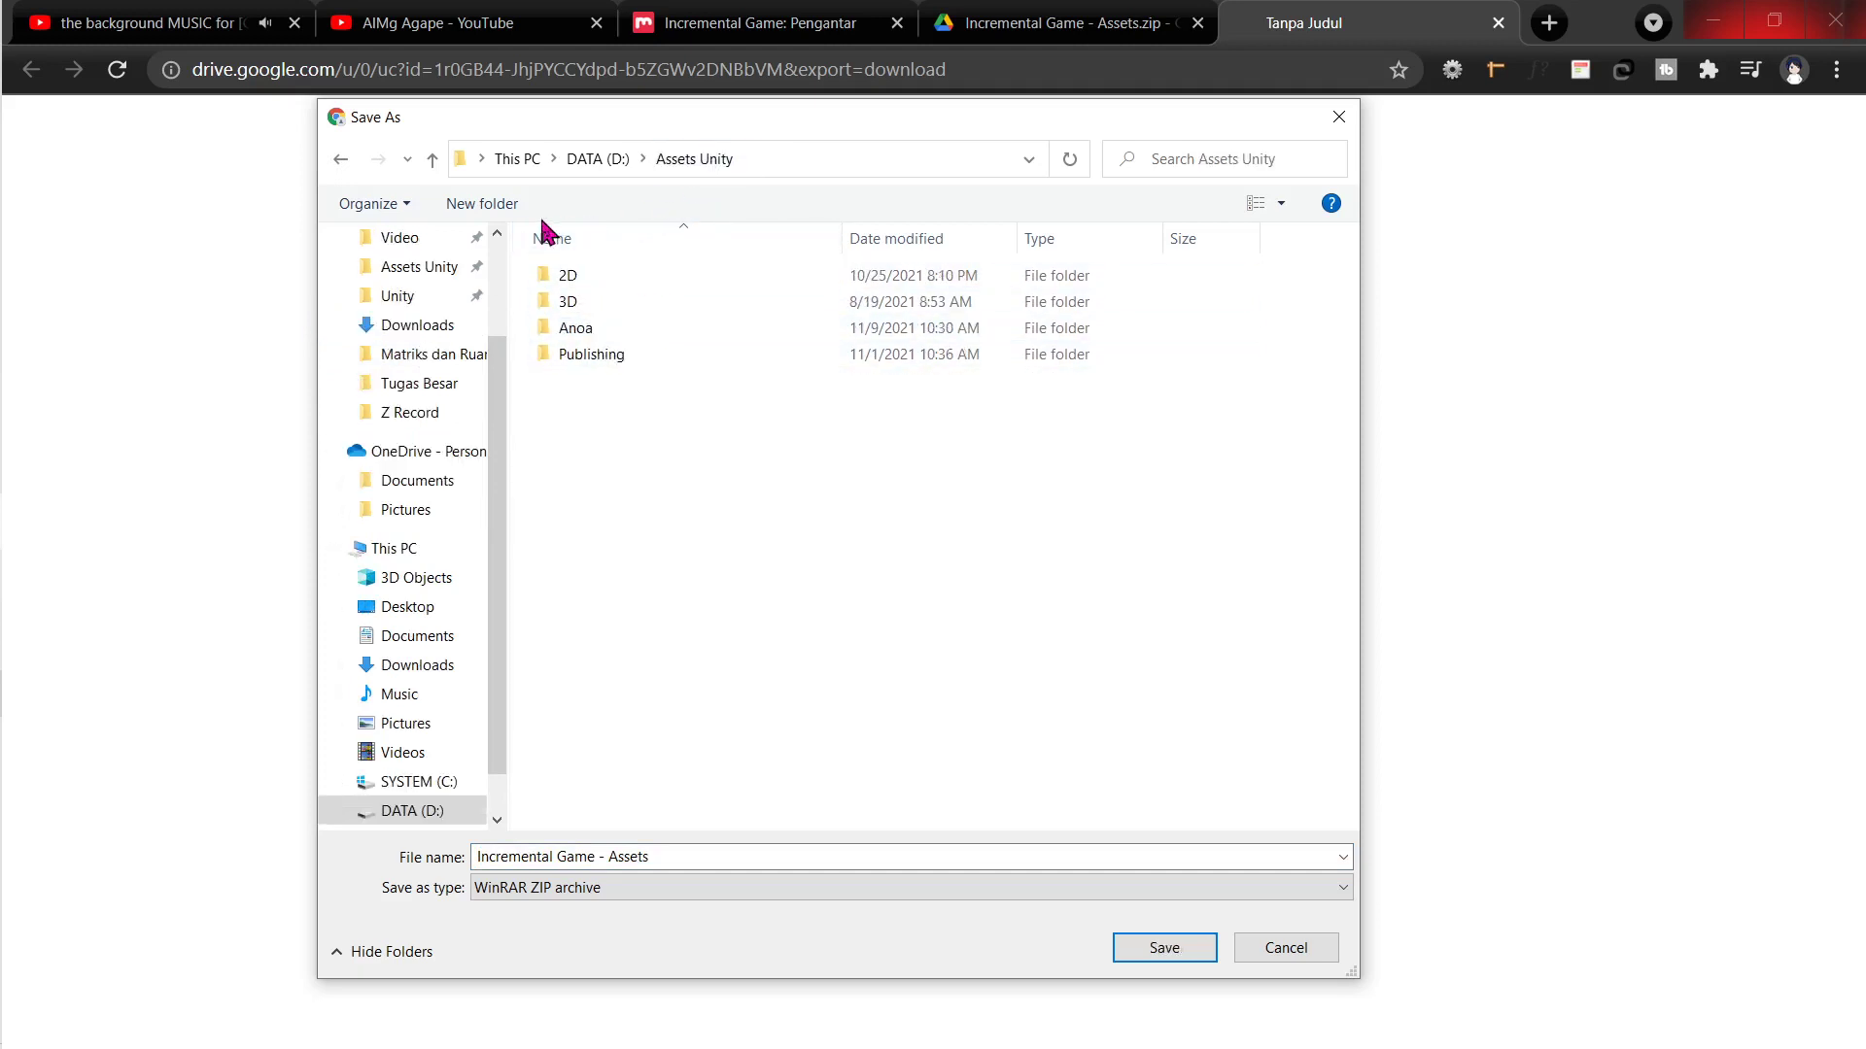
{"action": "left_click", "coordinate": [504, 206]}
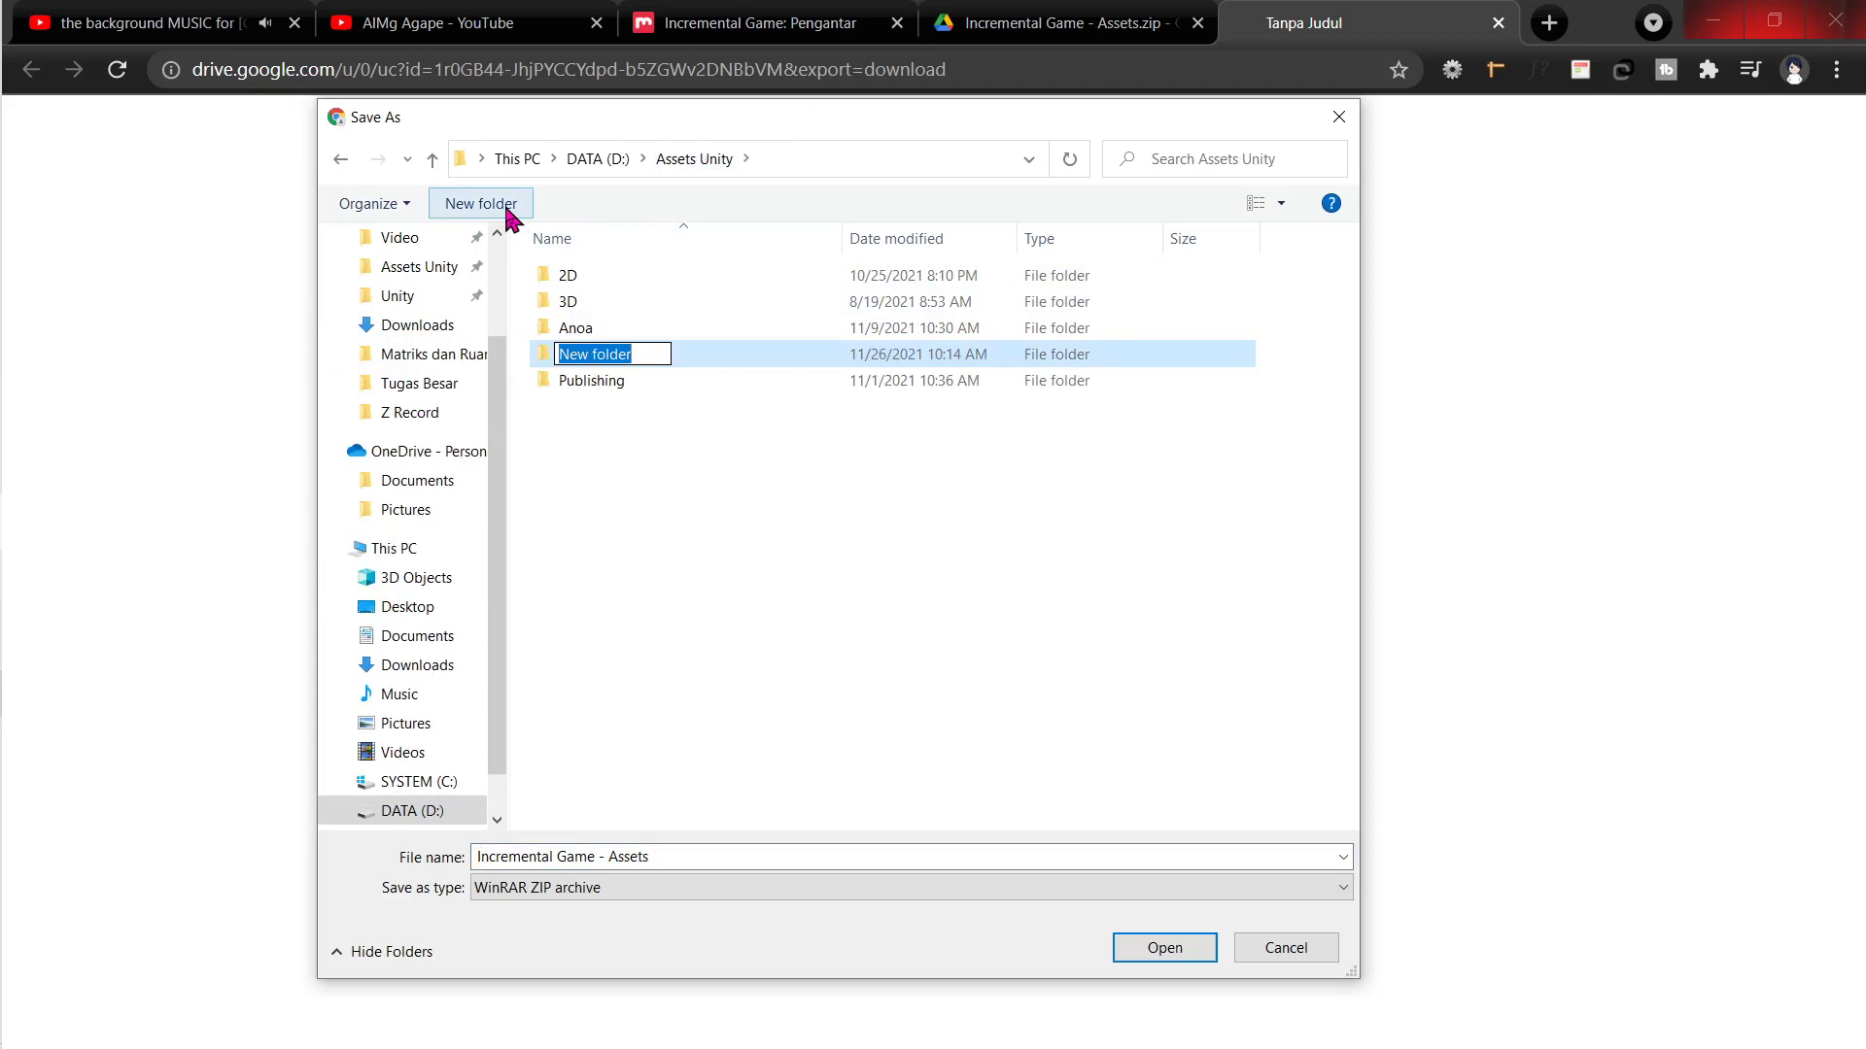
{"action": "type", "text": "Course"}
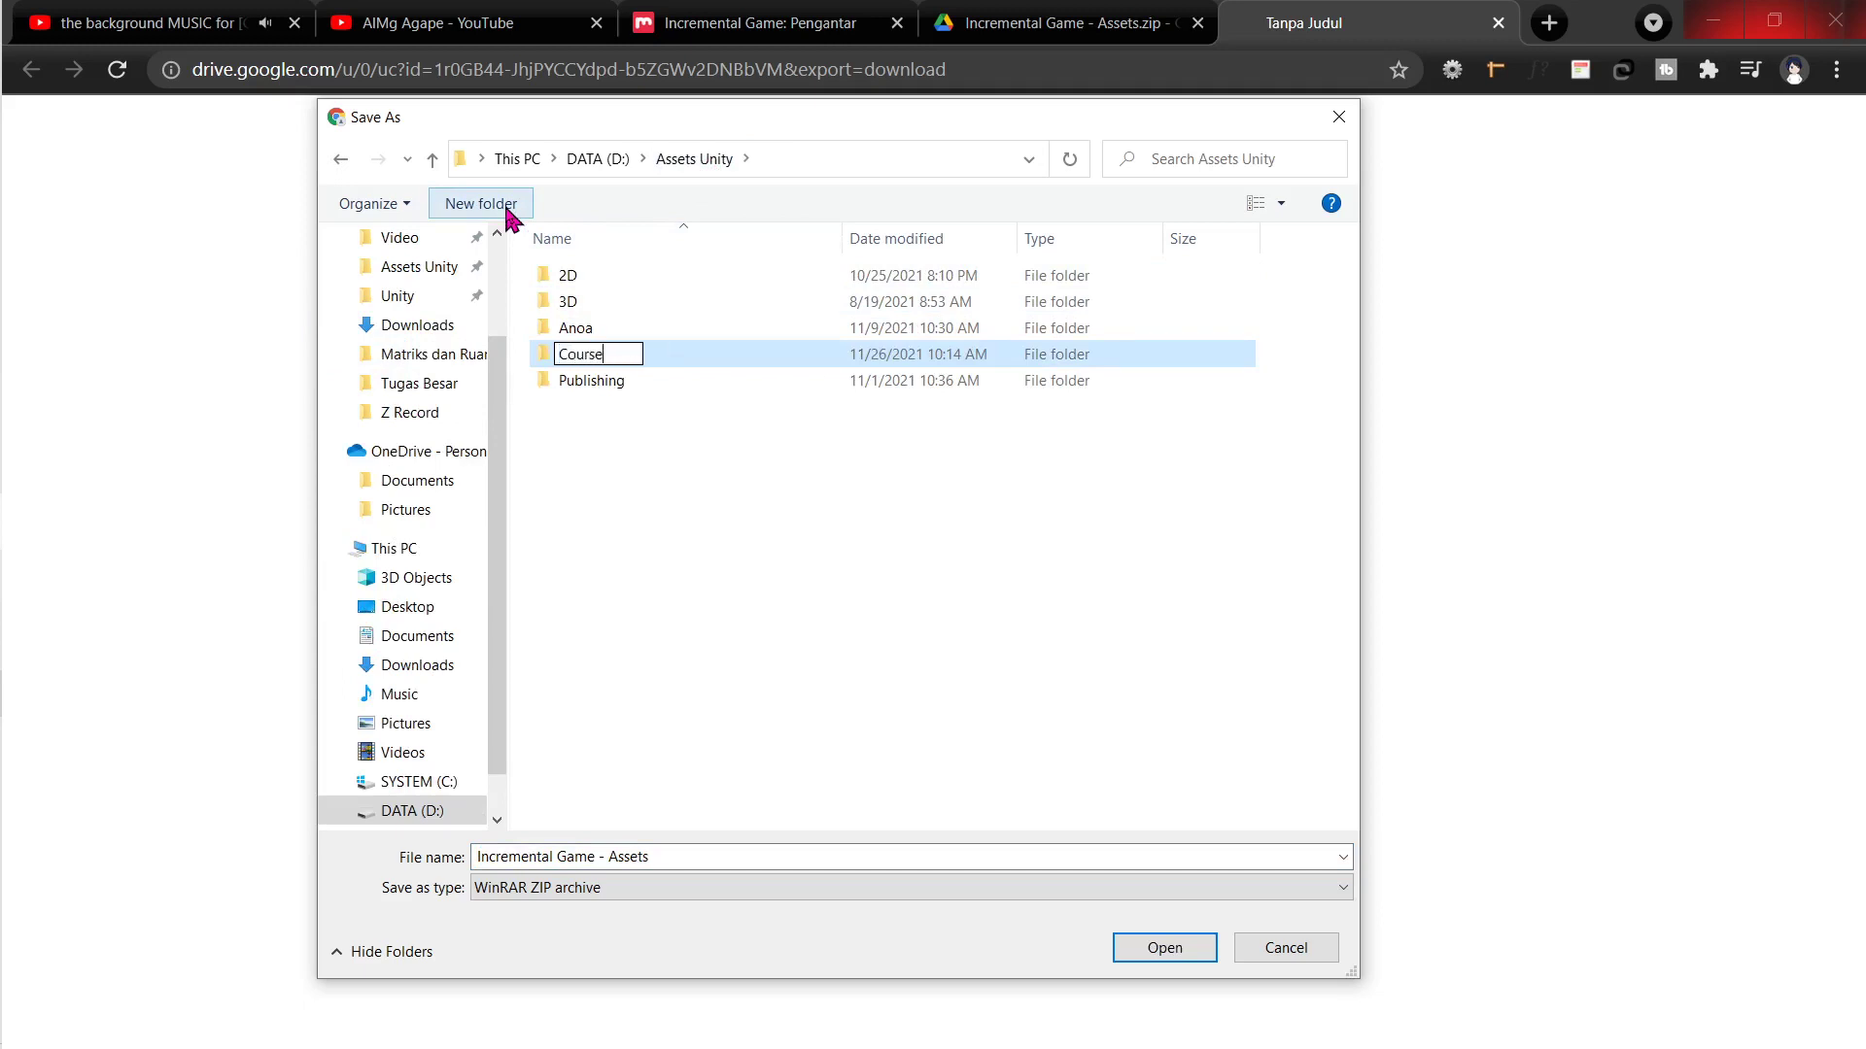
{"action": "key", "text": "Return"}
Step: Create a DILo folder inside Course and save the zip there
{"action": "double_click", "coordinate": [633, 361]}
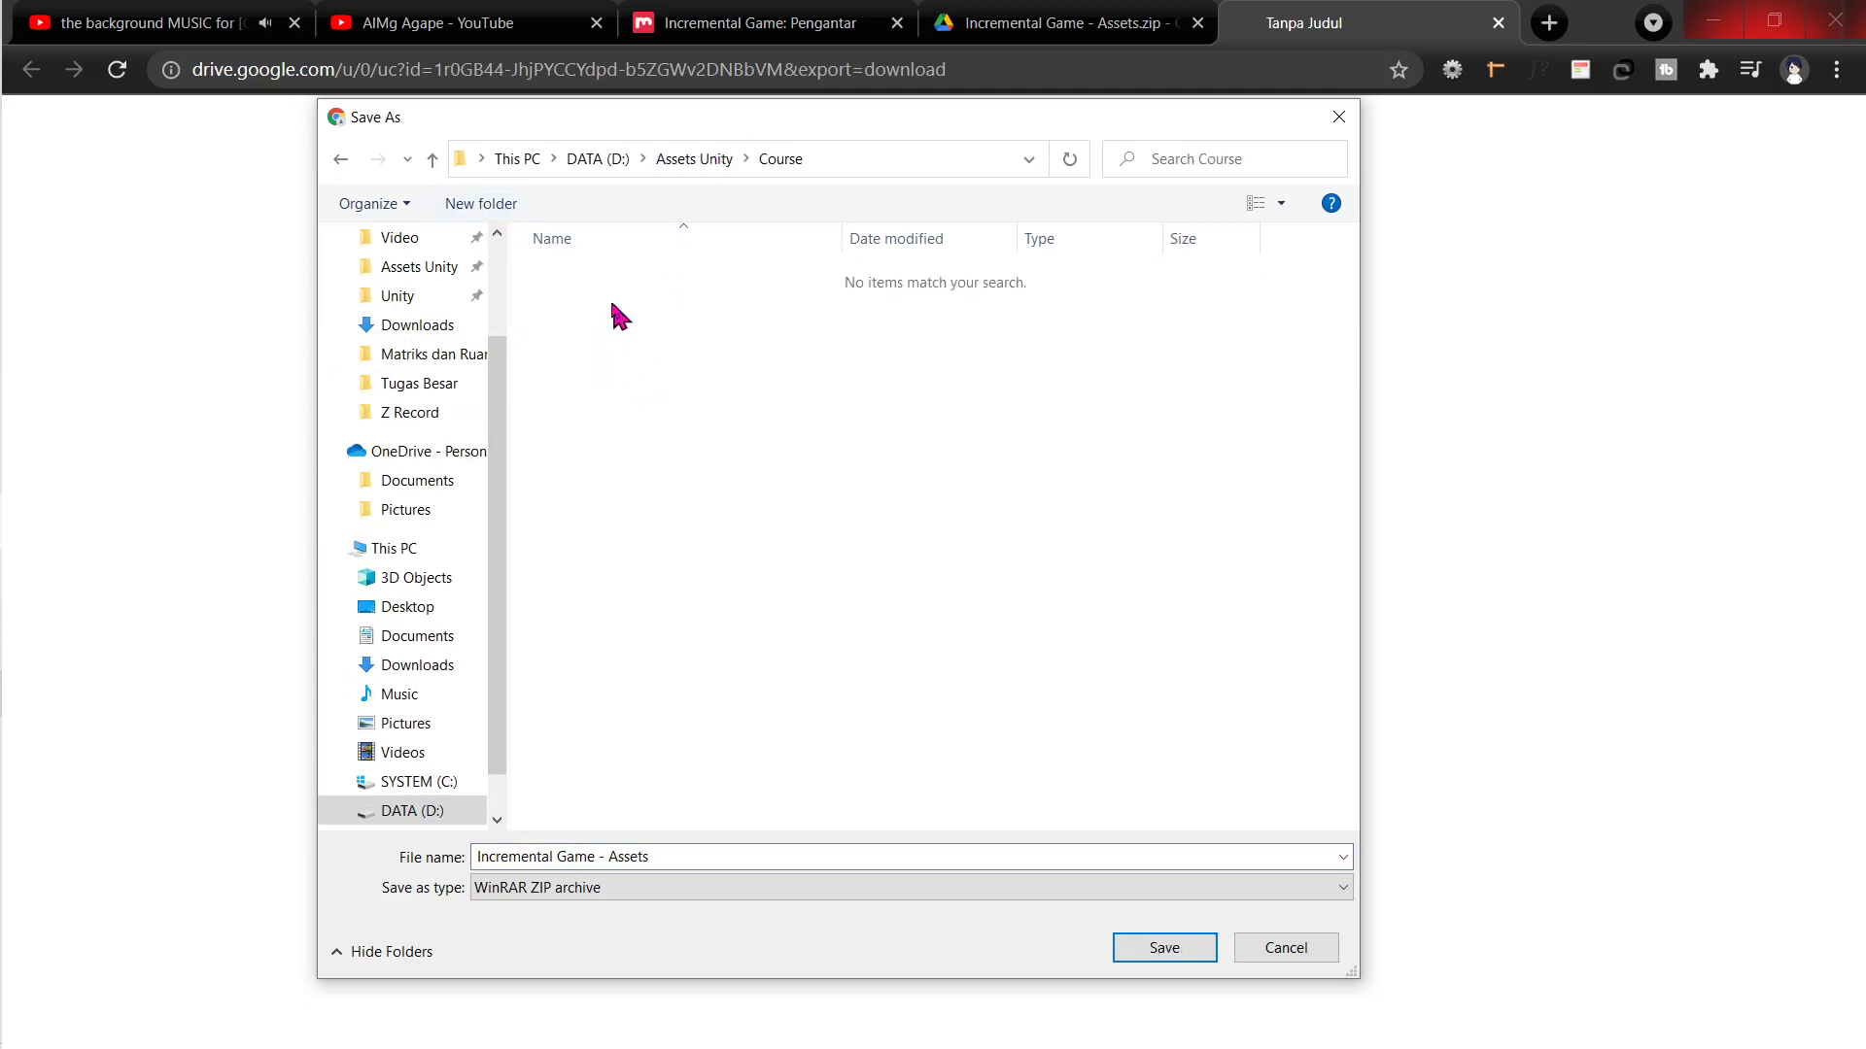
{"action": "left_click", "coordinate": [496, 206]}
{"action": "type", "text": "Dl"}
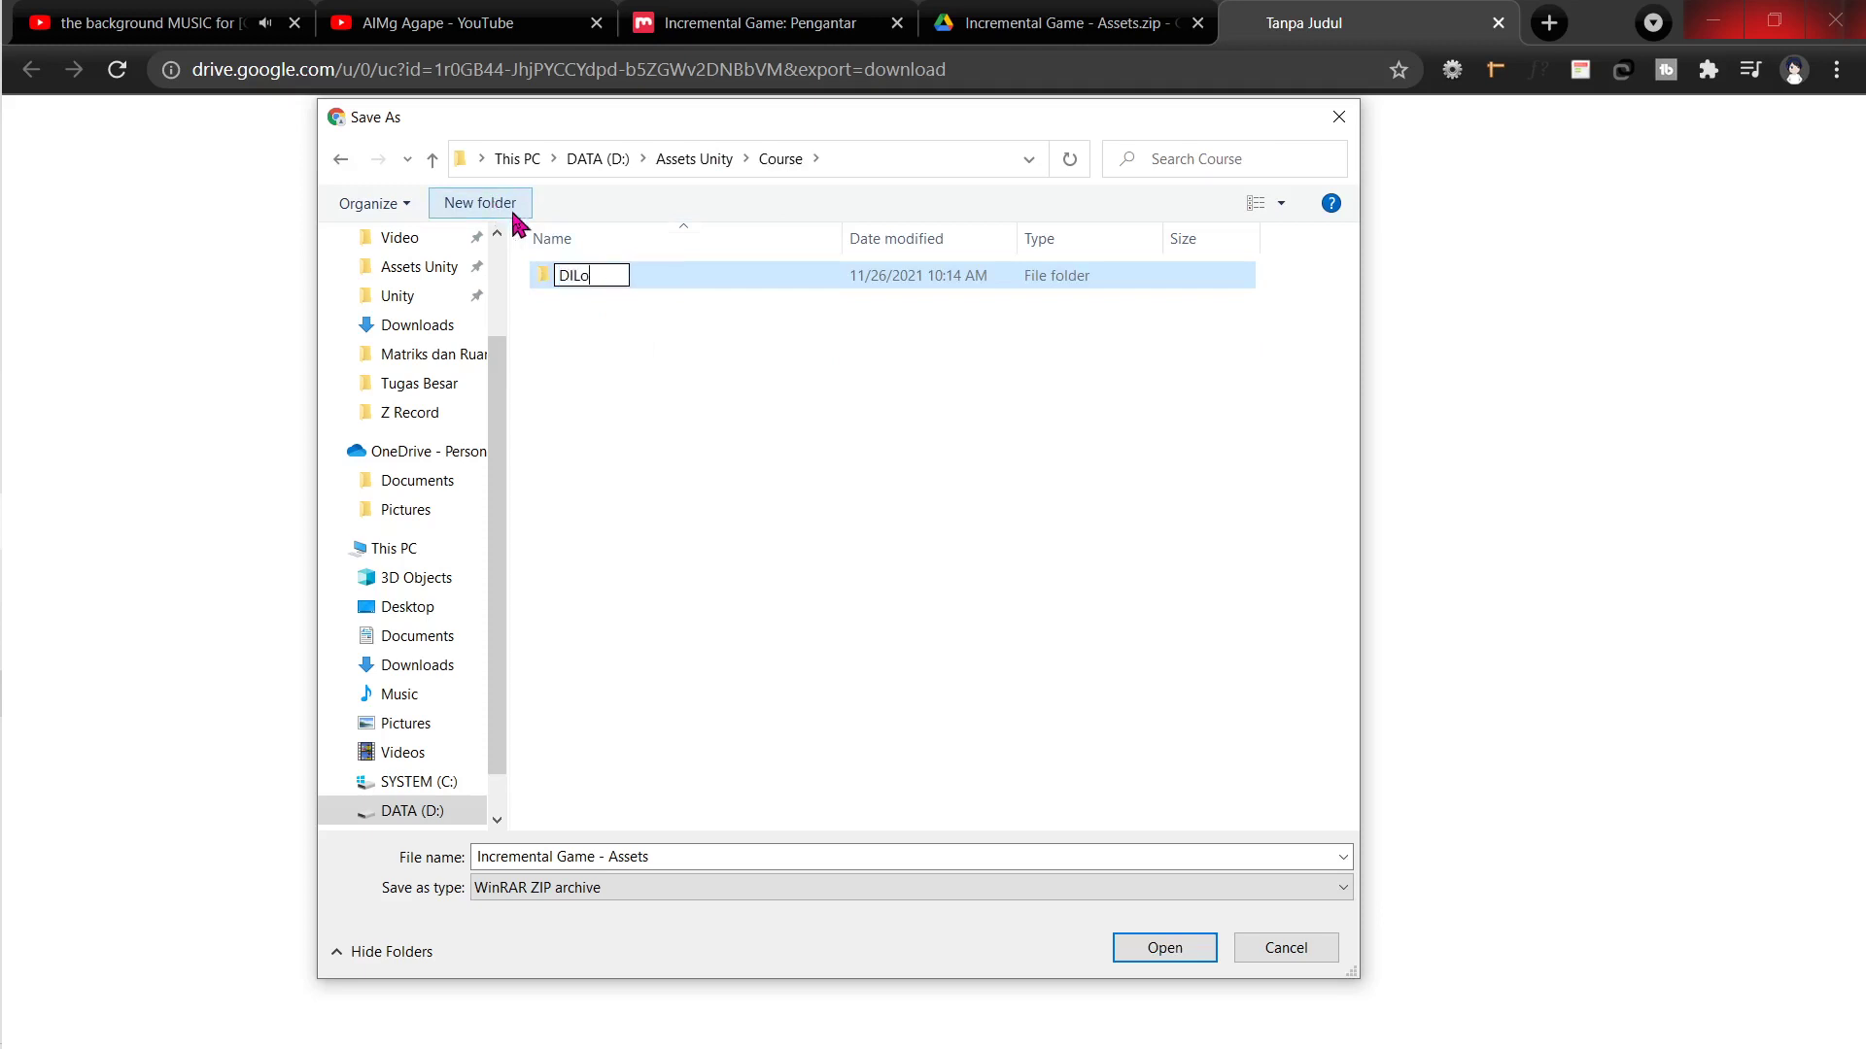
{"action": "key", "text": "Return"}
{"action": "double_click", "coordinate": [609, 281]}
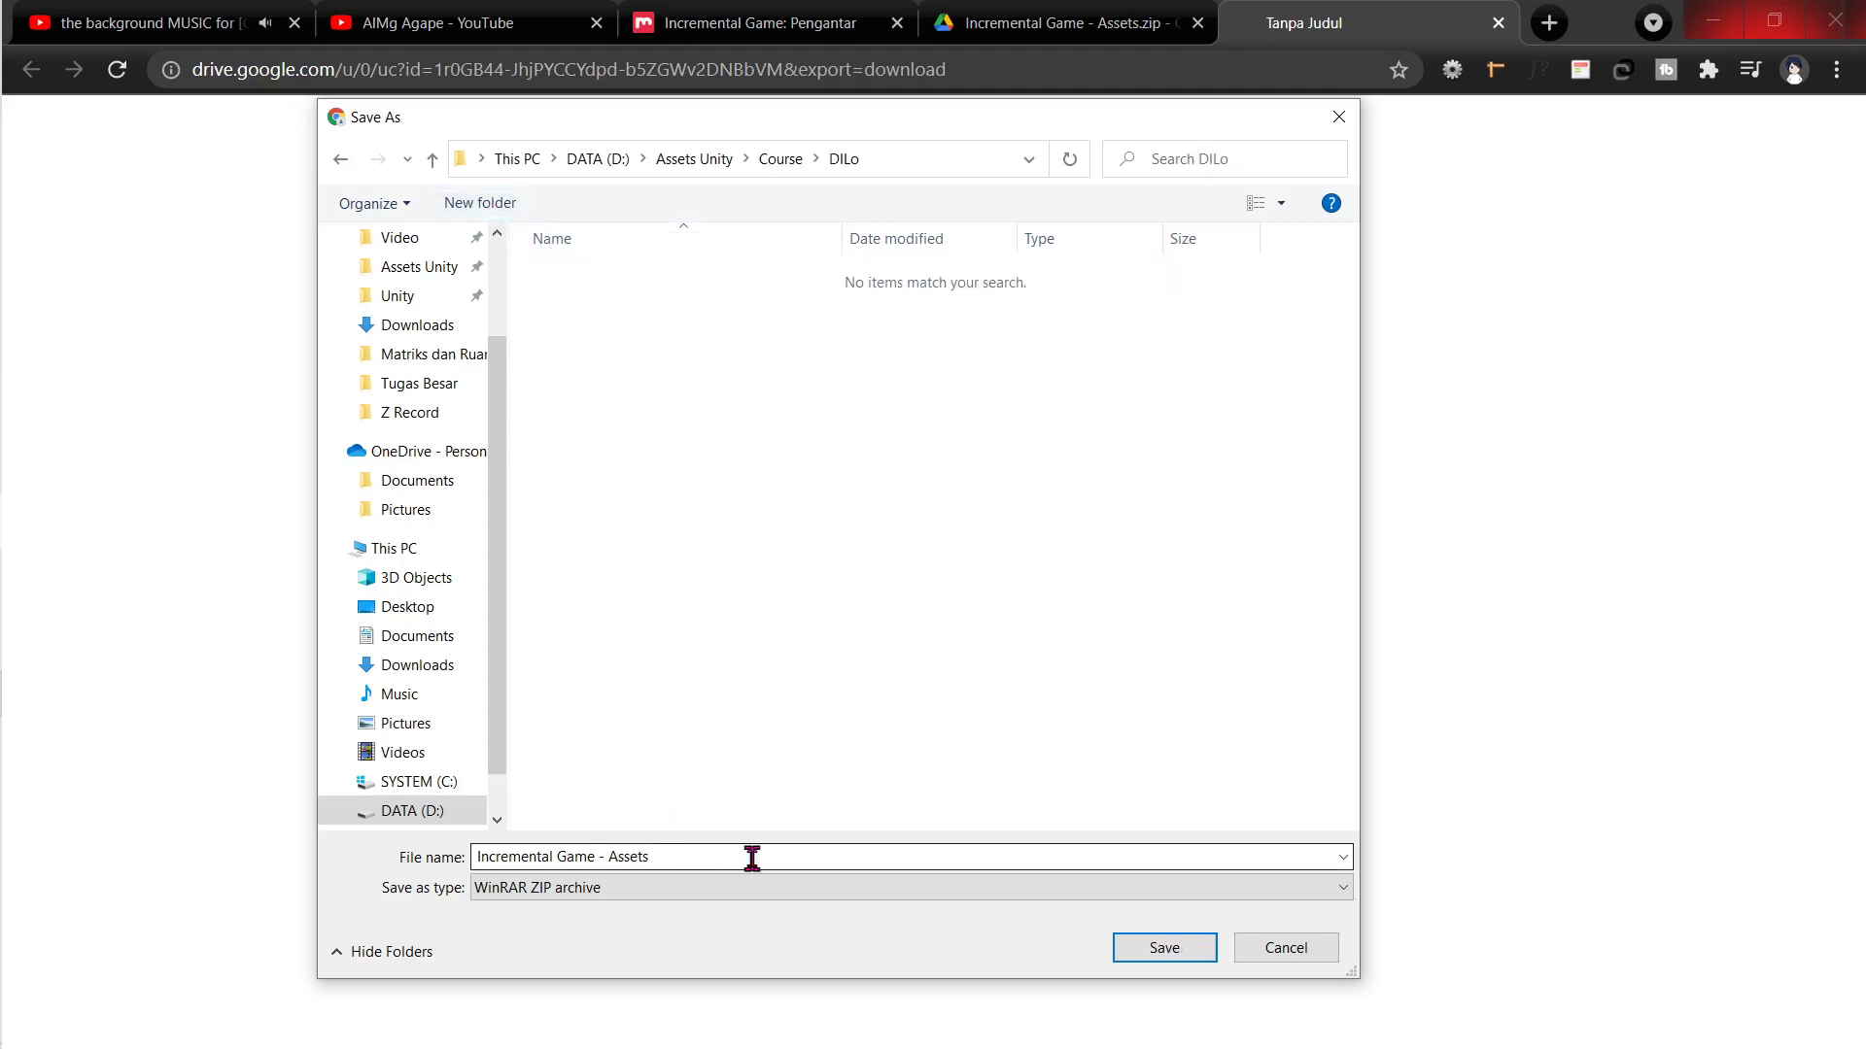
{"action": "left_click", "coordinate": [1133, 949]}
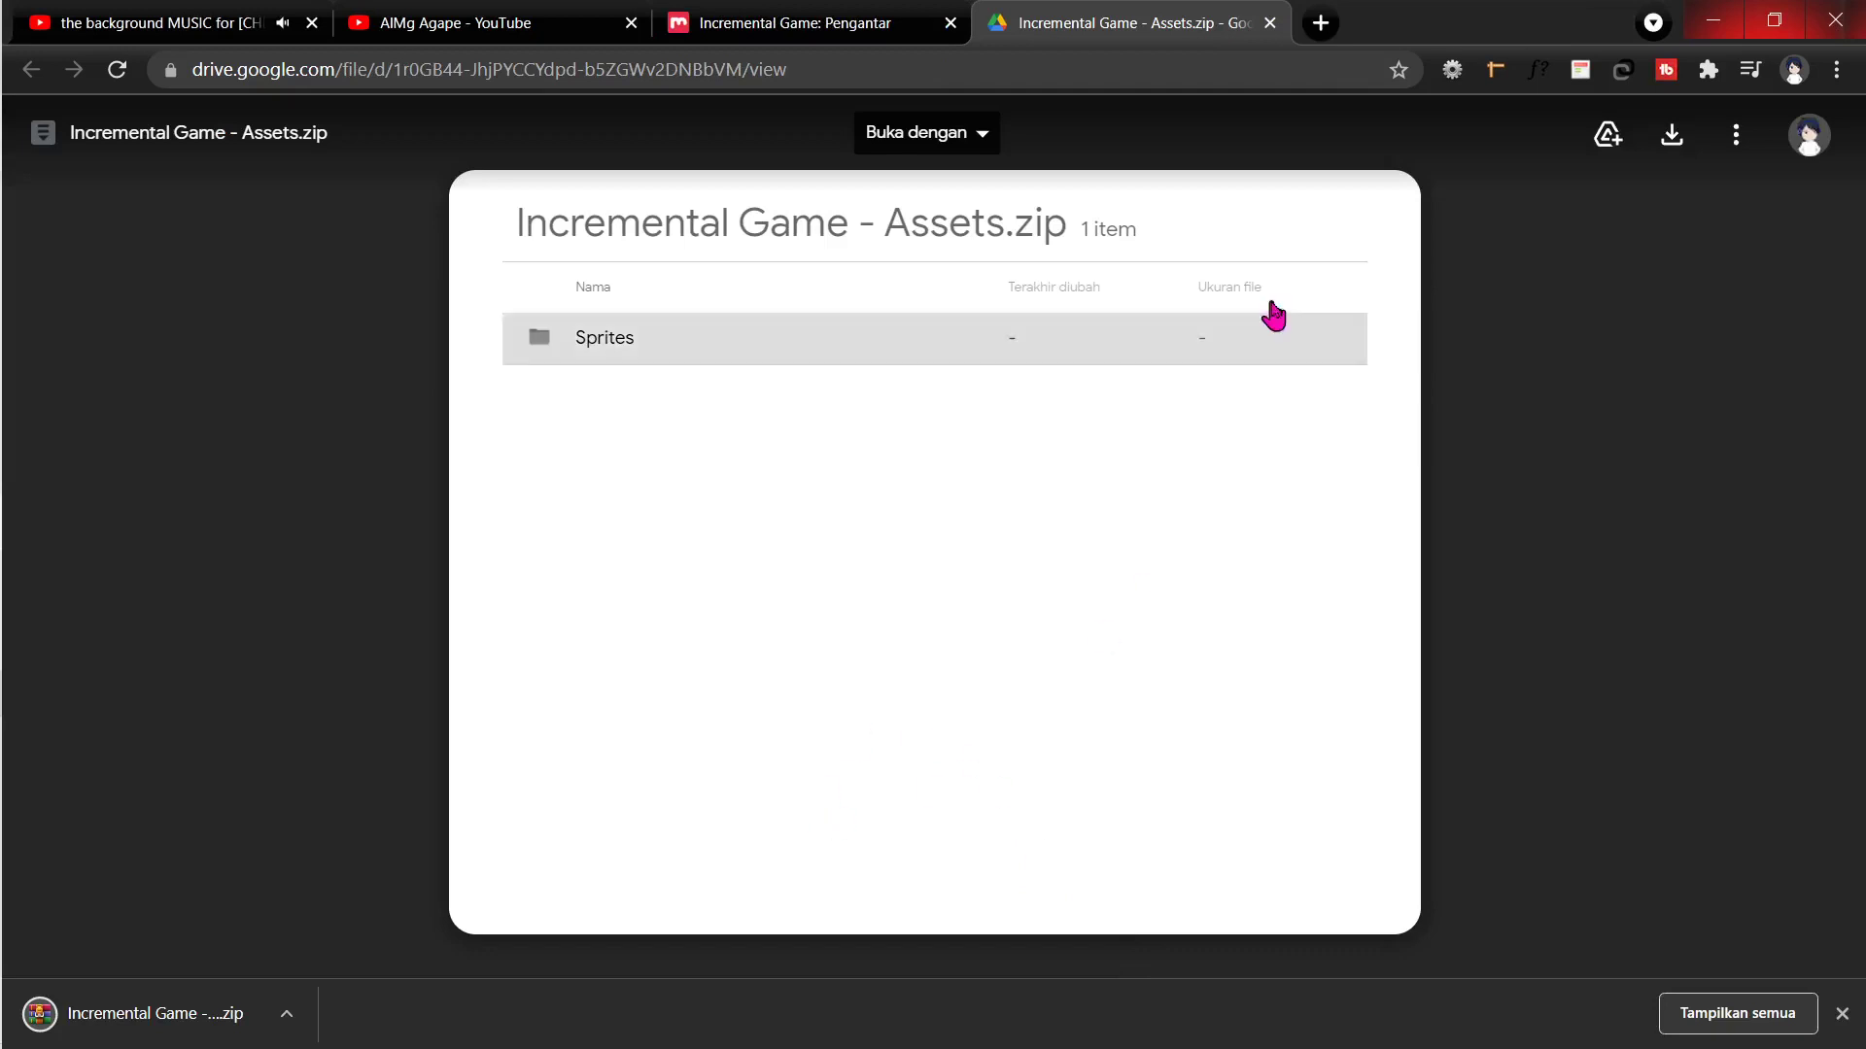
Step: Close the Google Drive page and show the downloaded zip in its folder
{"action": "left_click", "coordinate": [1269, 22]}
{"action": "mouse_move", "coordinate": [53, 705]}
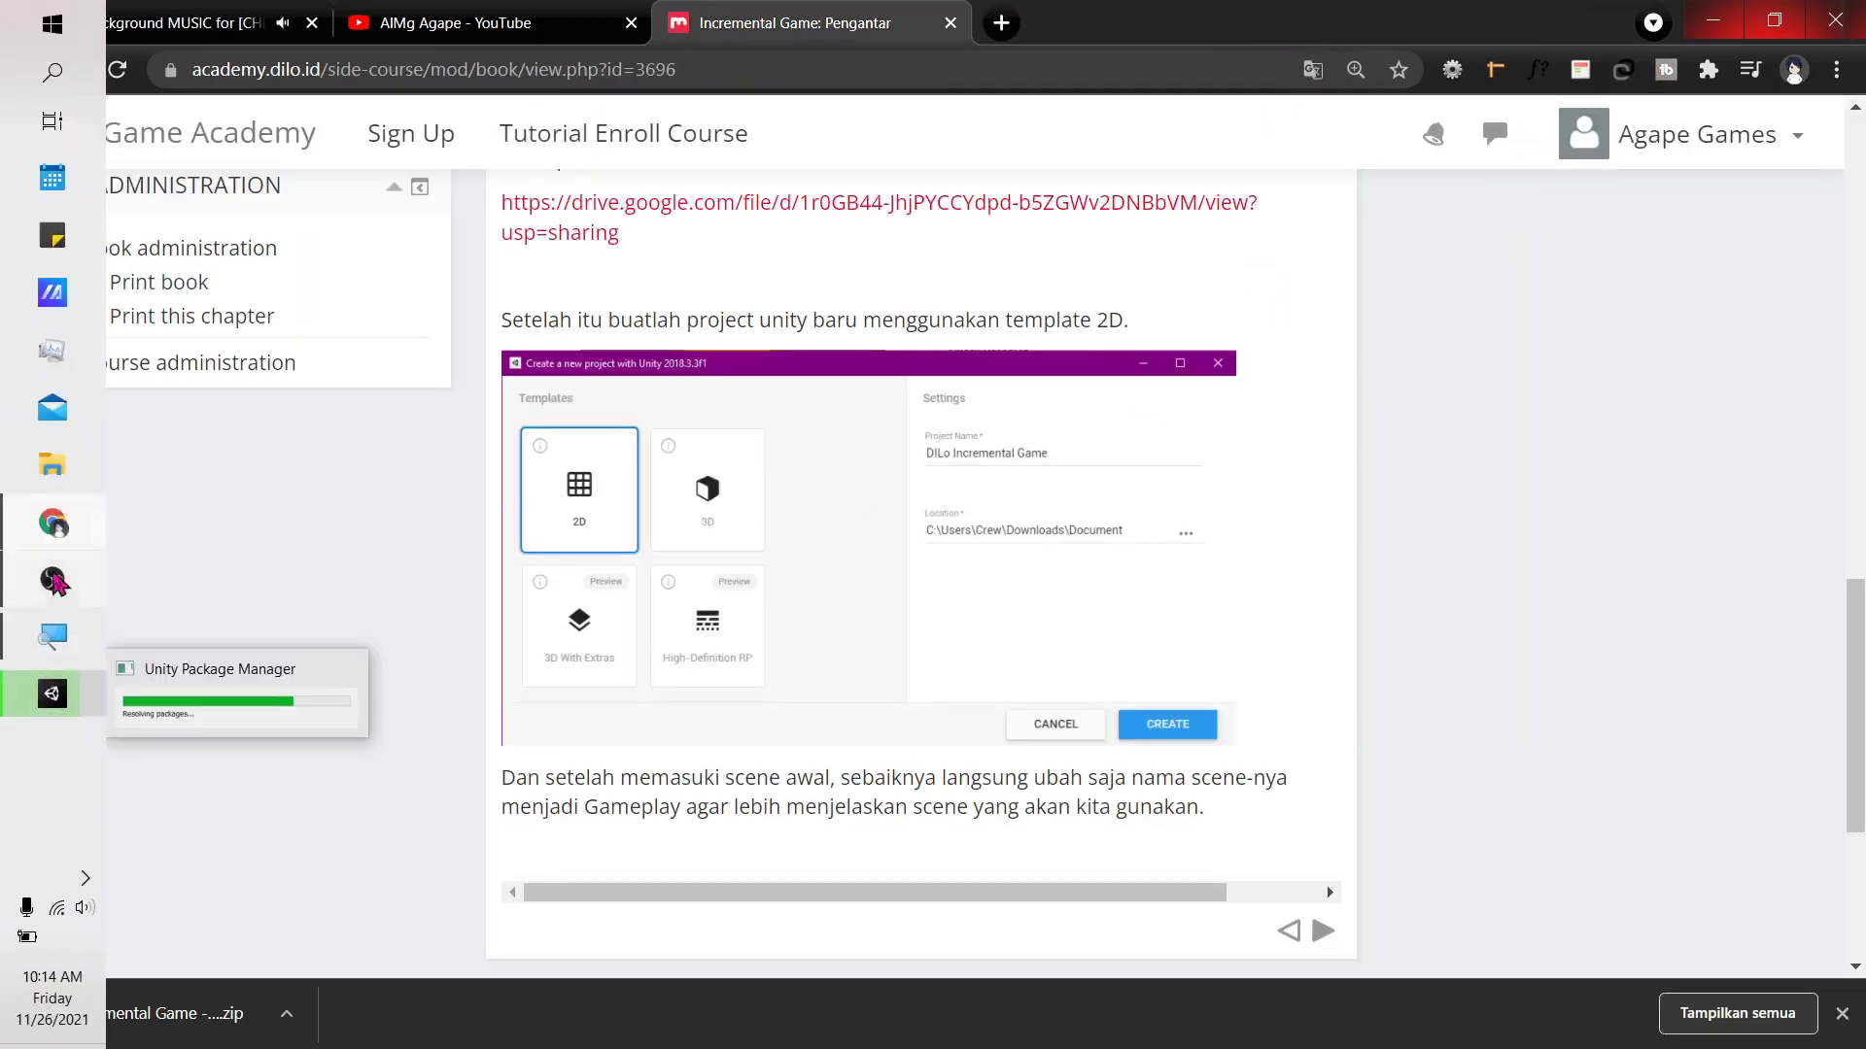
{"action": "left_click", "coordinate": [62, 502]}
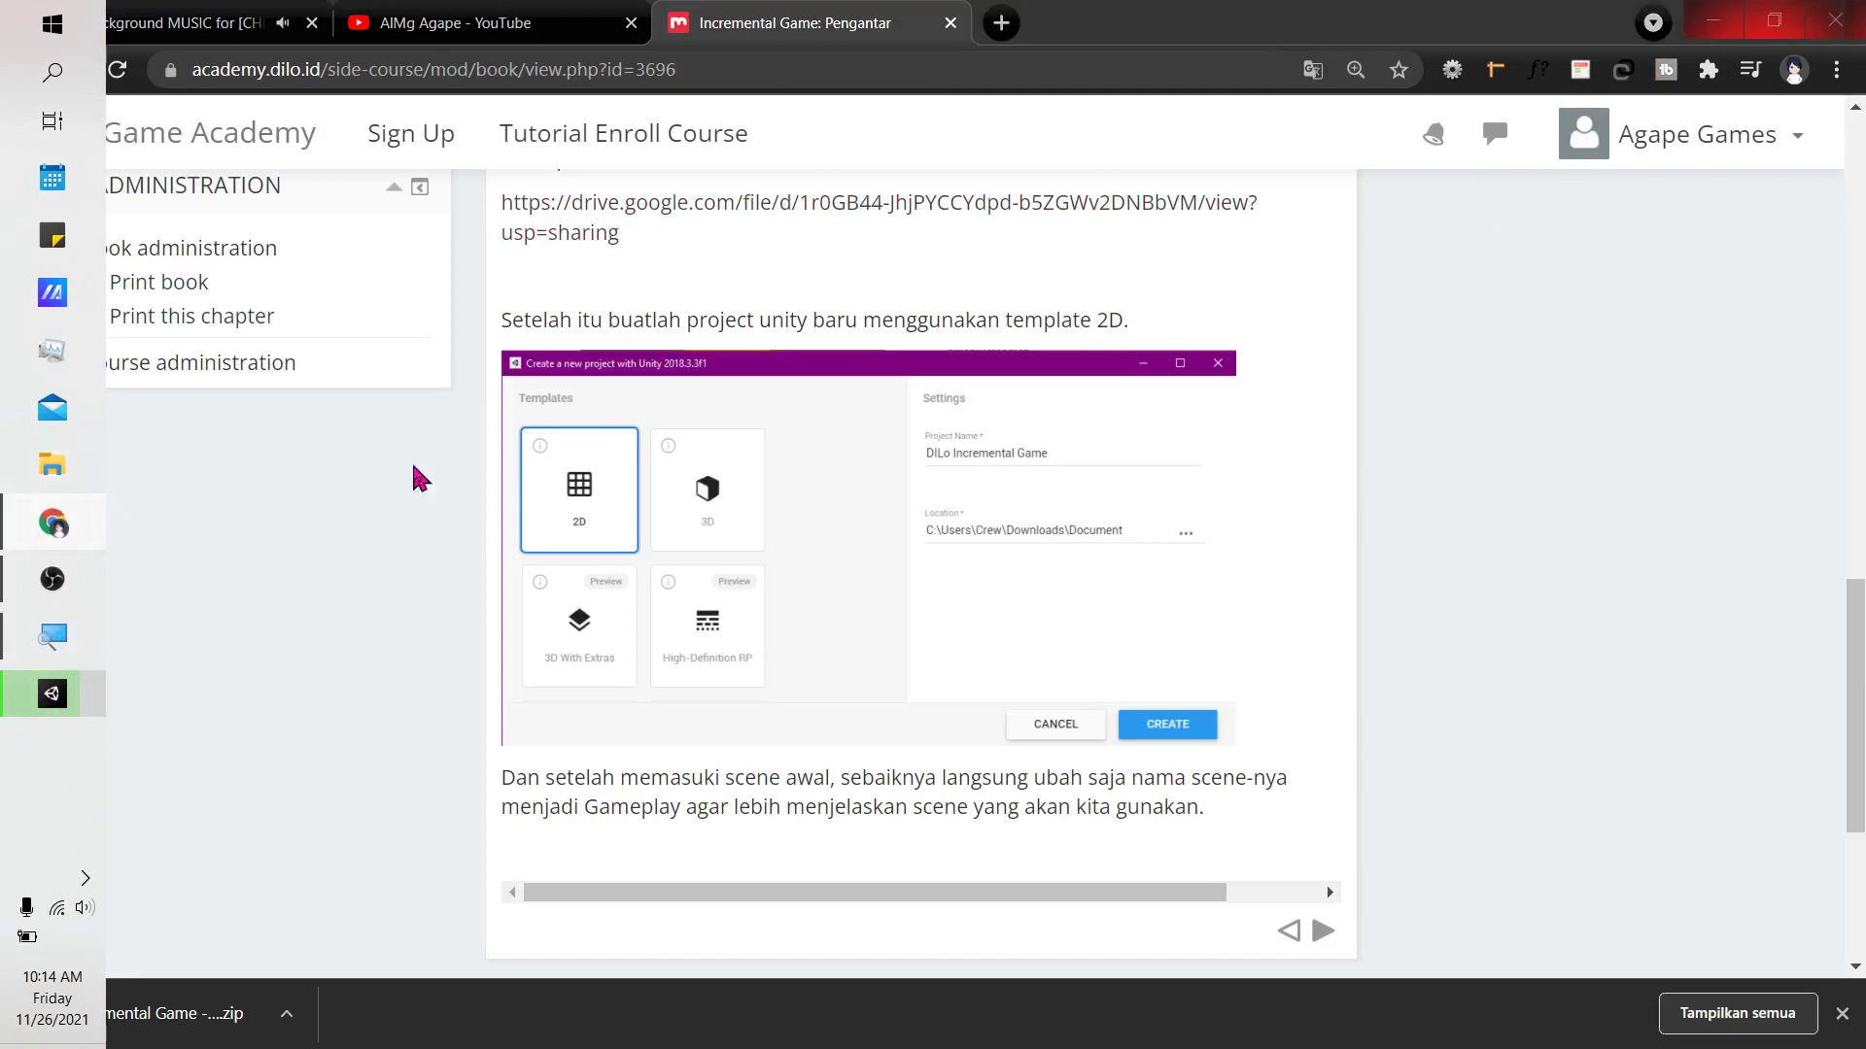
{"action": "left_click", "coordinate": [1010, 89]}
{"action": "left_click", "coordinate": [288, 1016]}
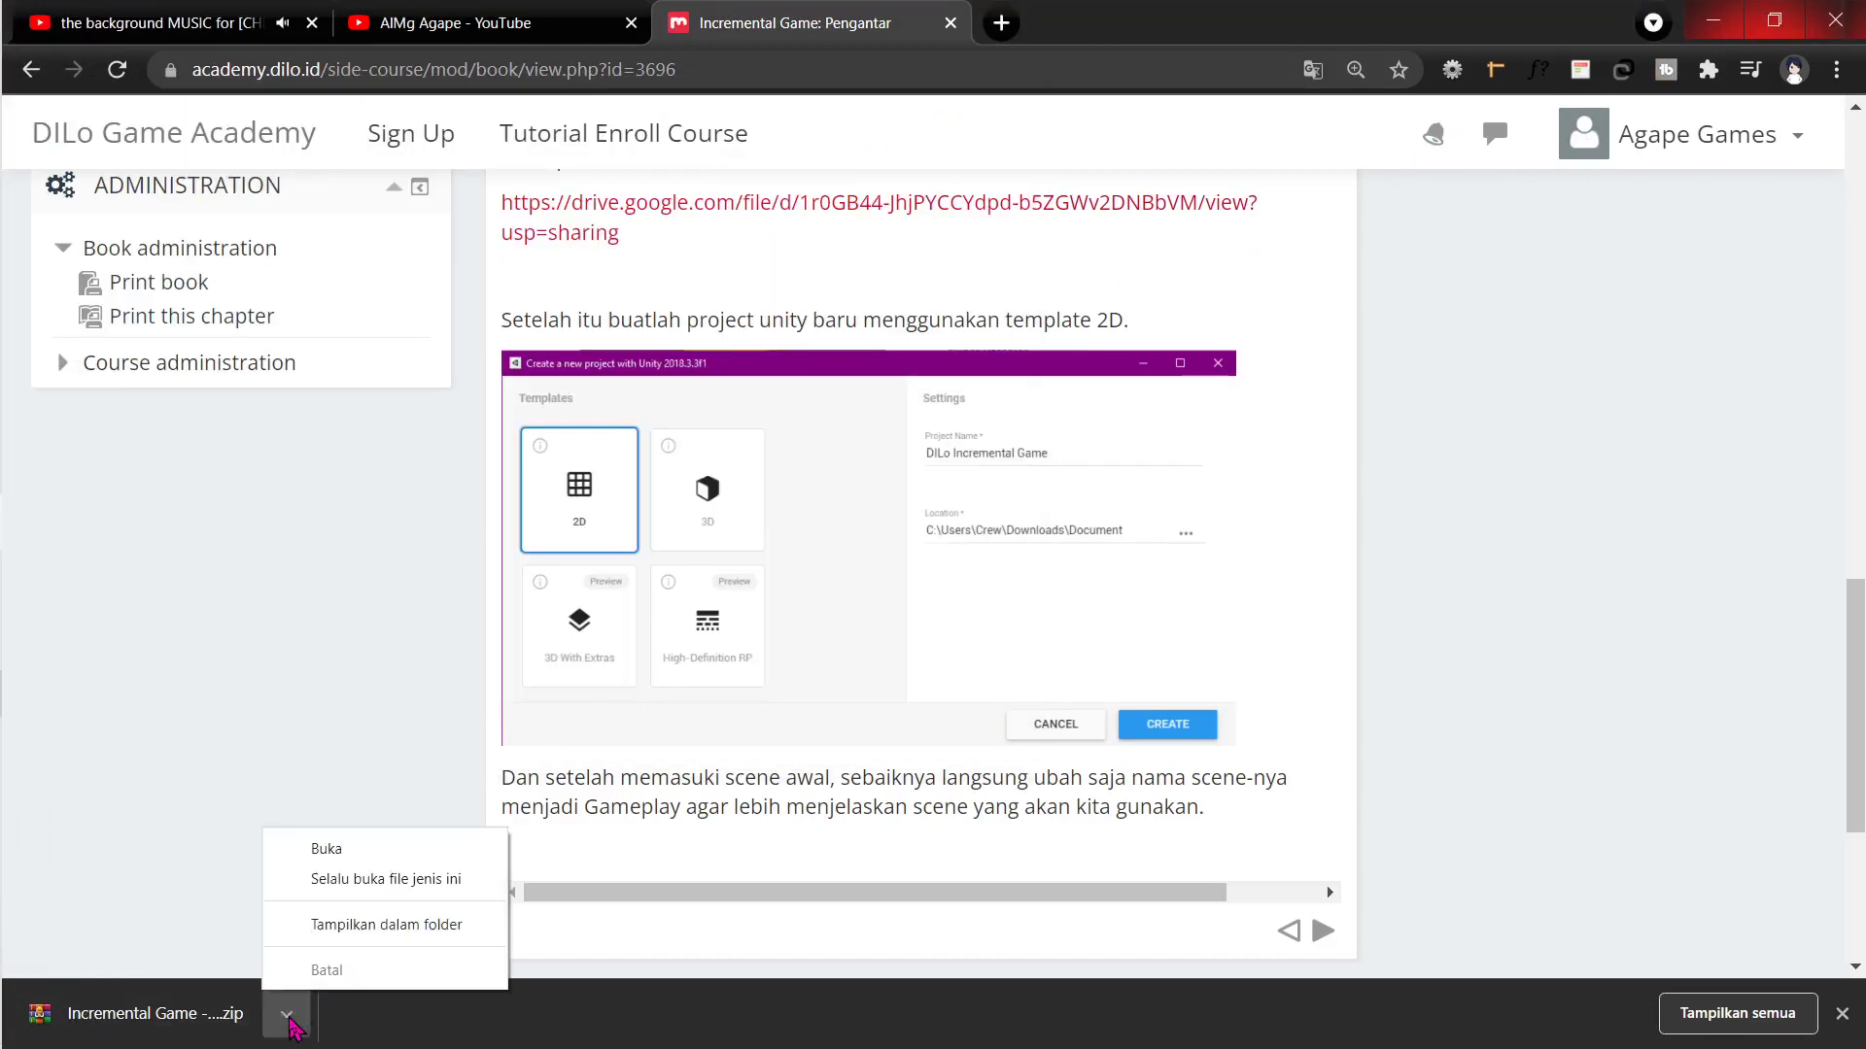
{"action": "left_click", "coordinate": [322, 937]}
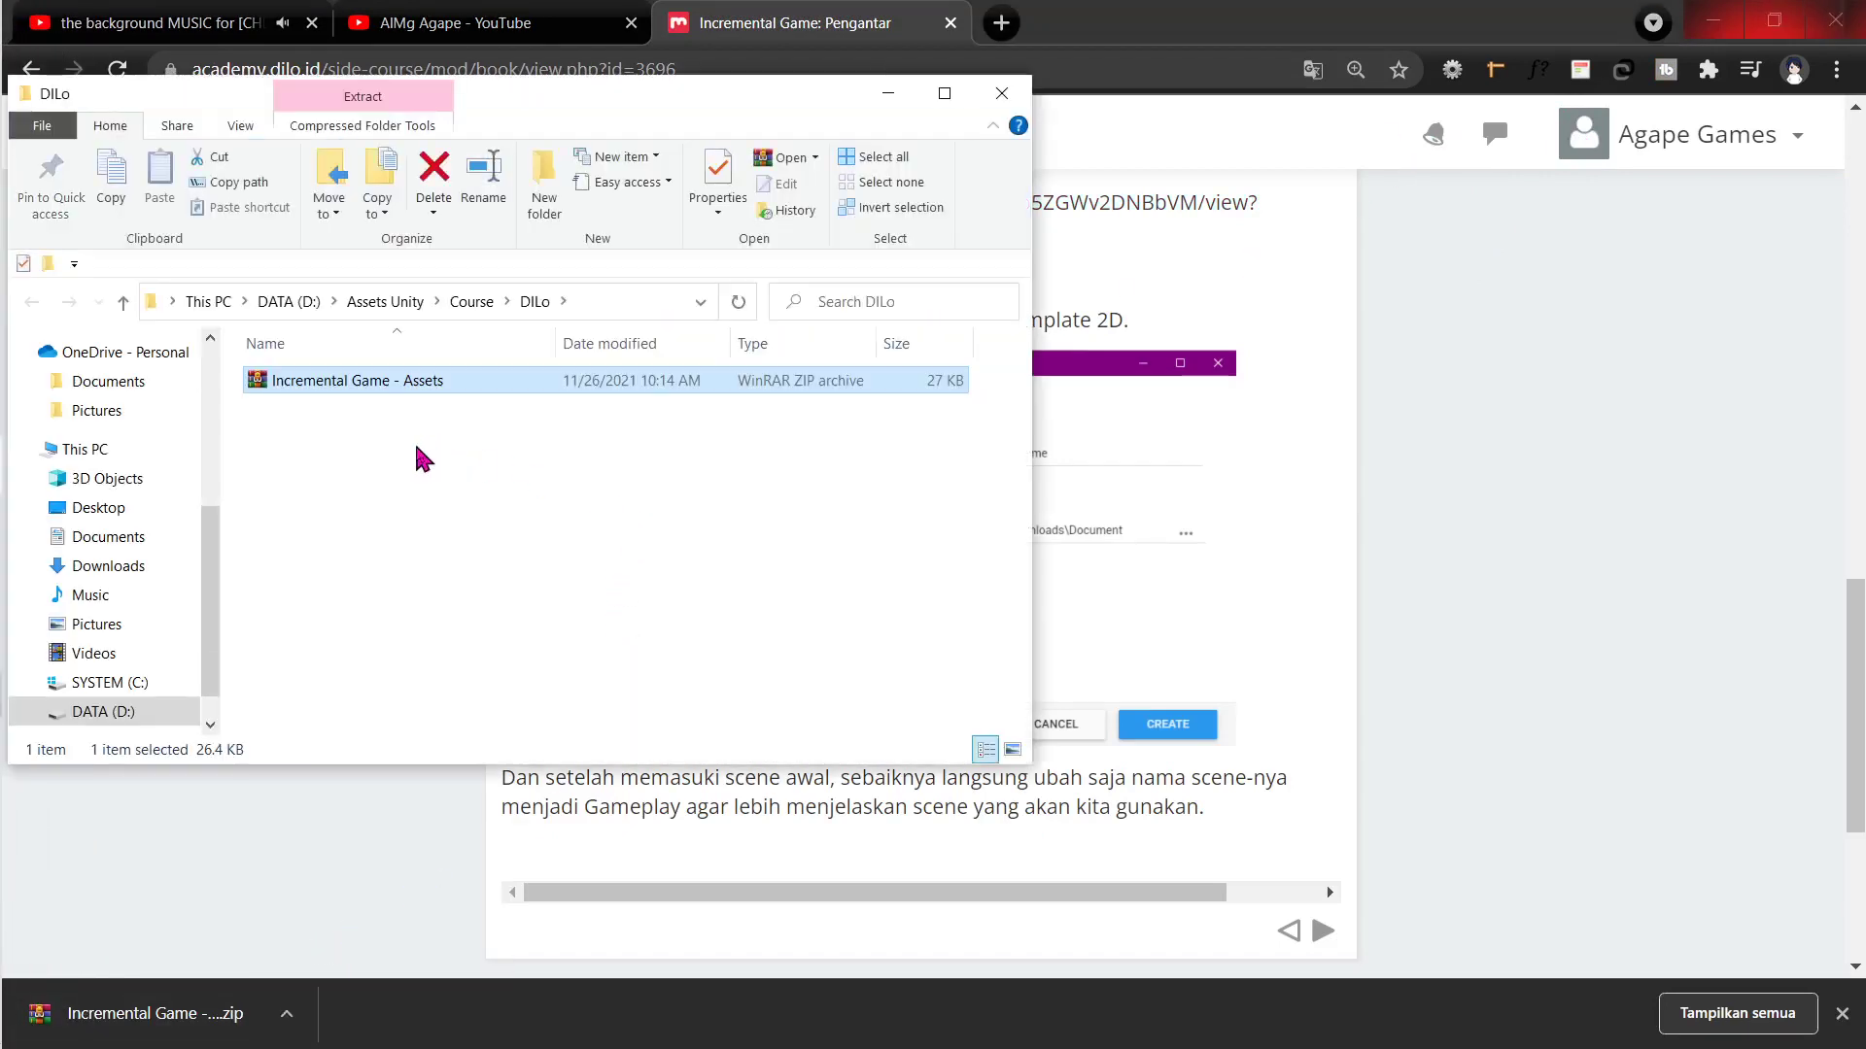
Step: Extract the zip into its own Incremental Game - Assets folder
{"action": "right_click", "coordinate": [347, 384]}
{"action": "key", "text": "Escape"}
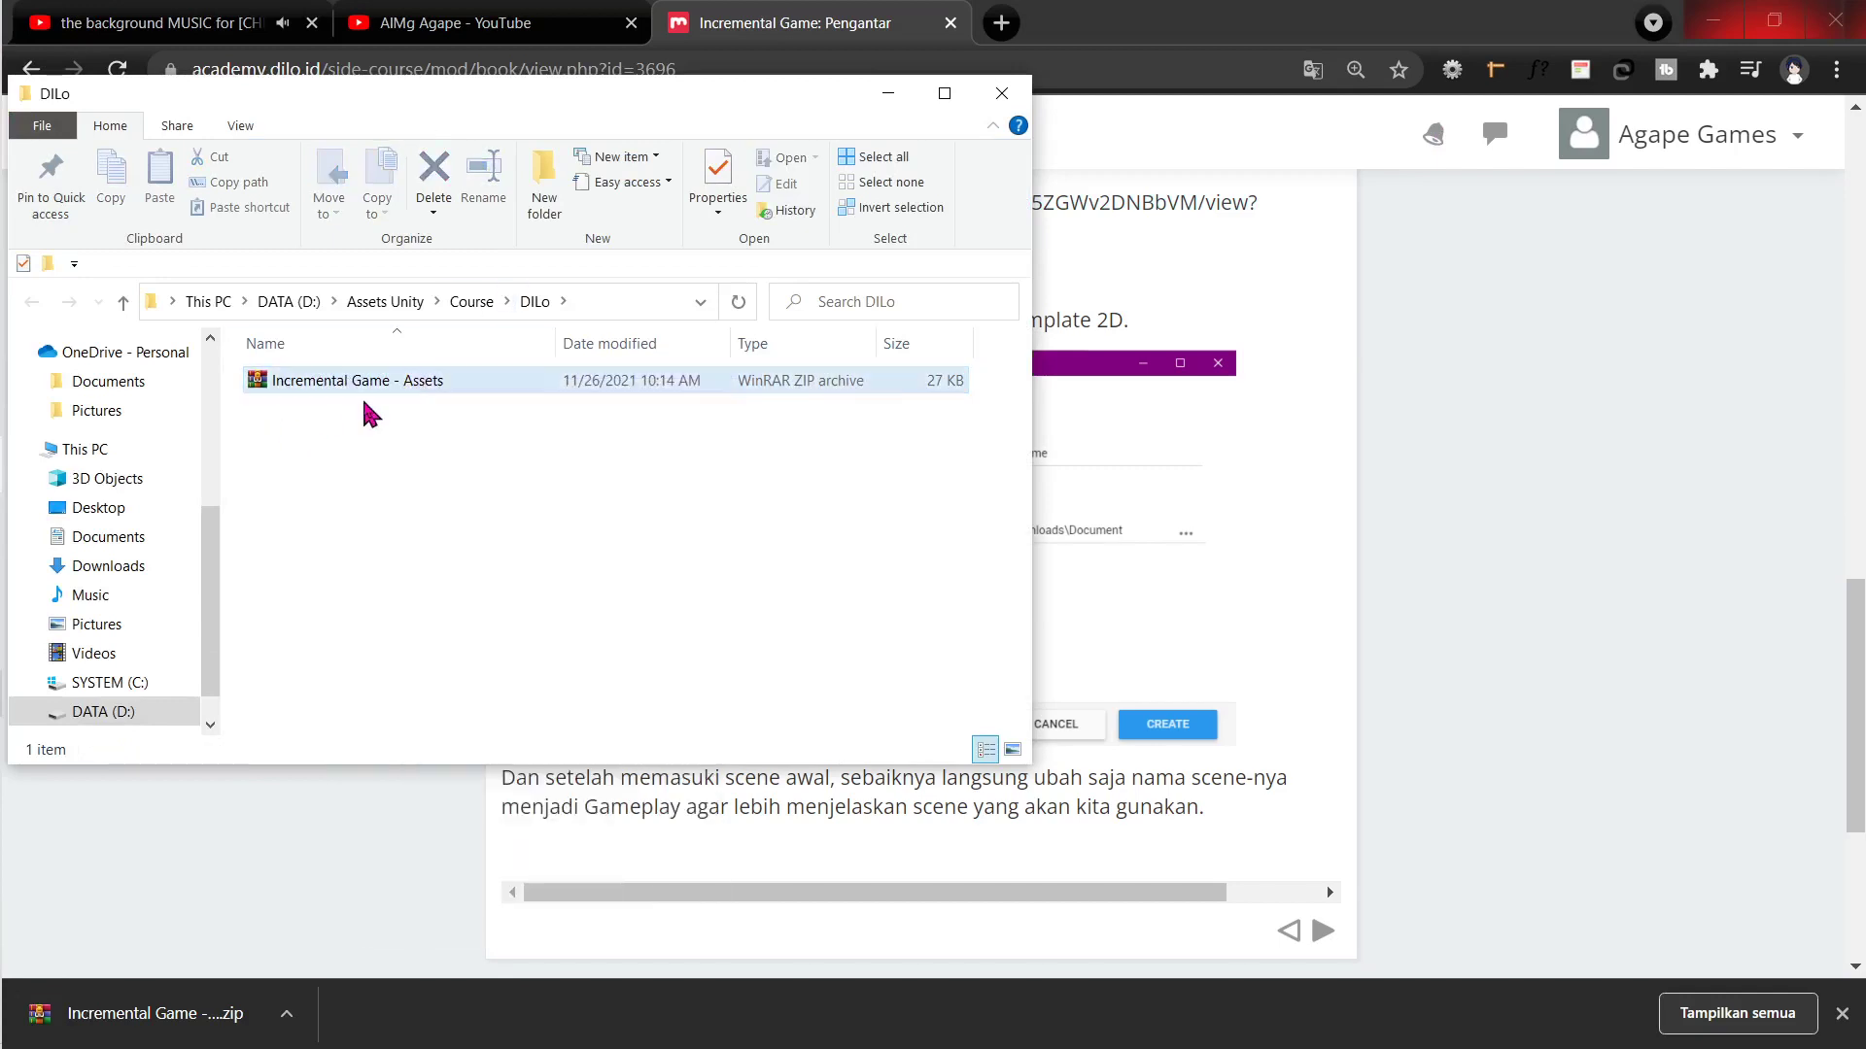
{"action": "left_click", "coordinate": [348, 389]}
{"action": "right_click", "coordinate": [347, 386]}
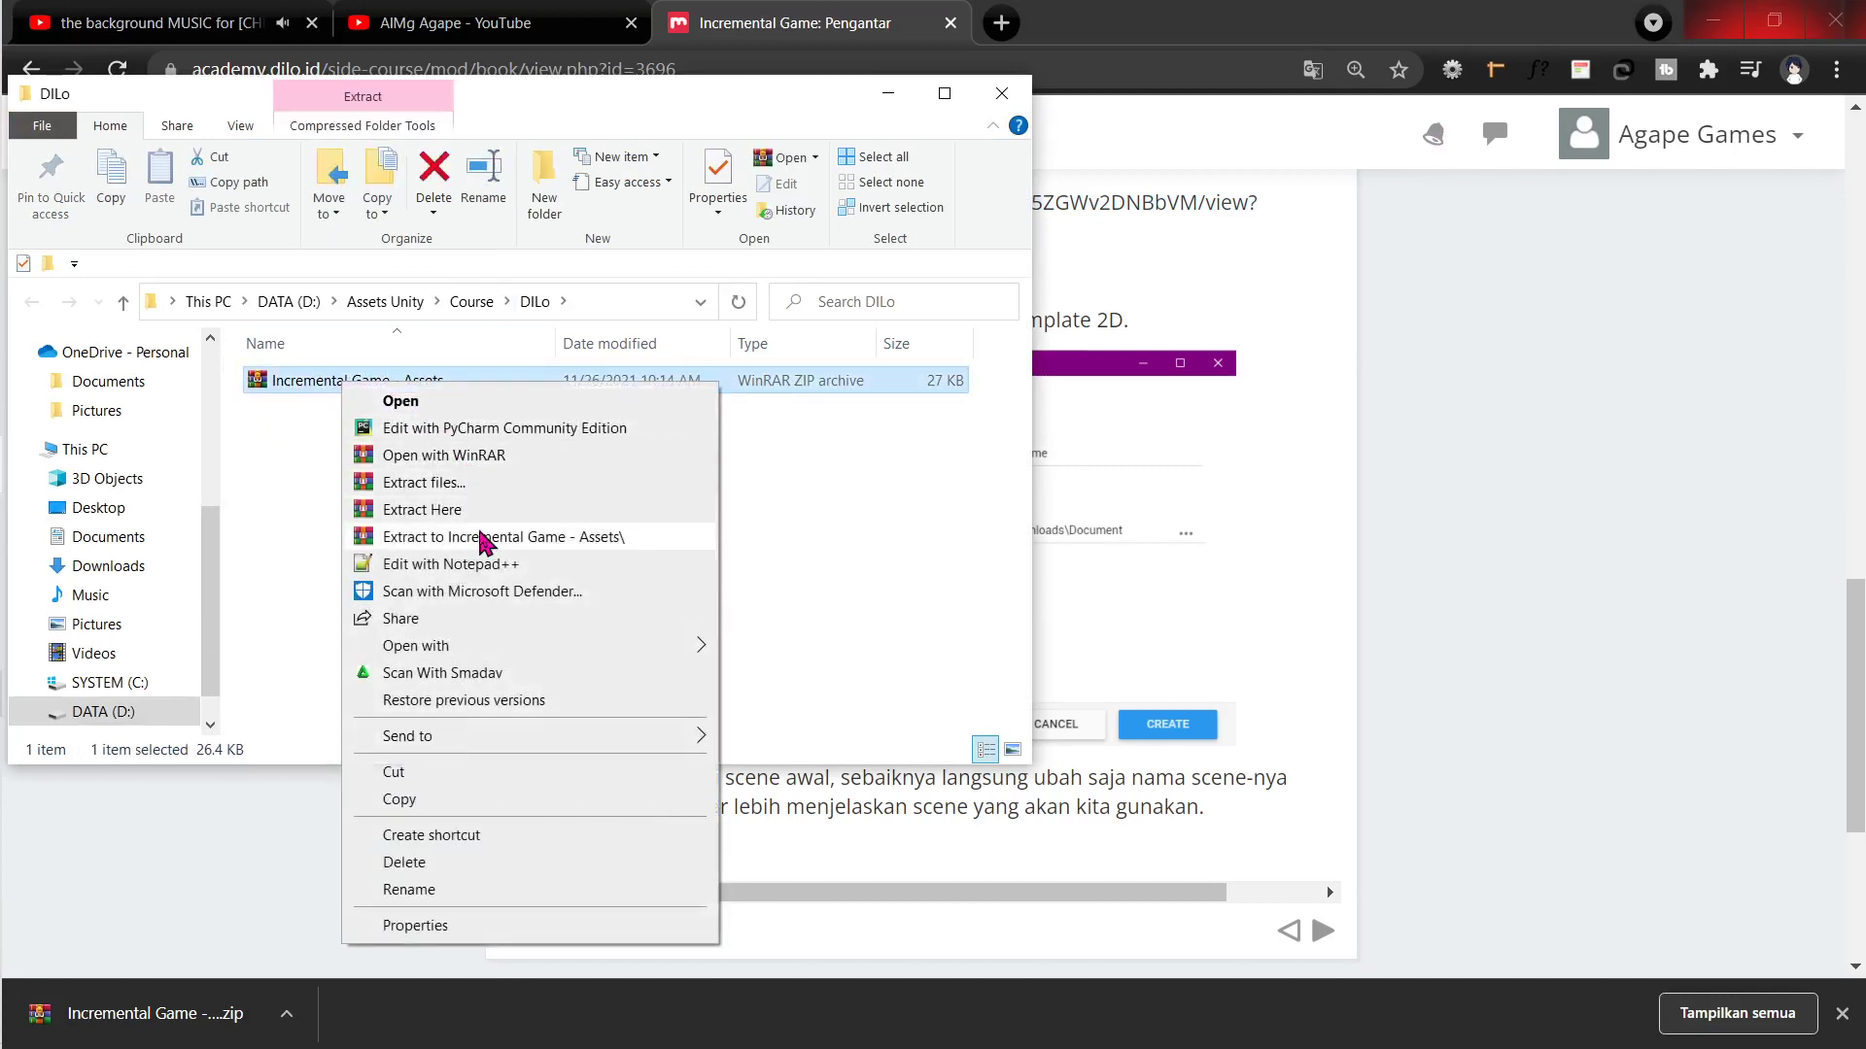
{"action": "left_click", "coordinate": [481, 537]}
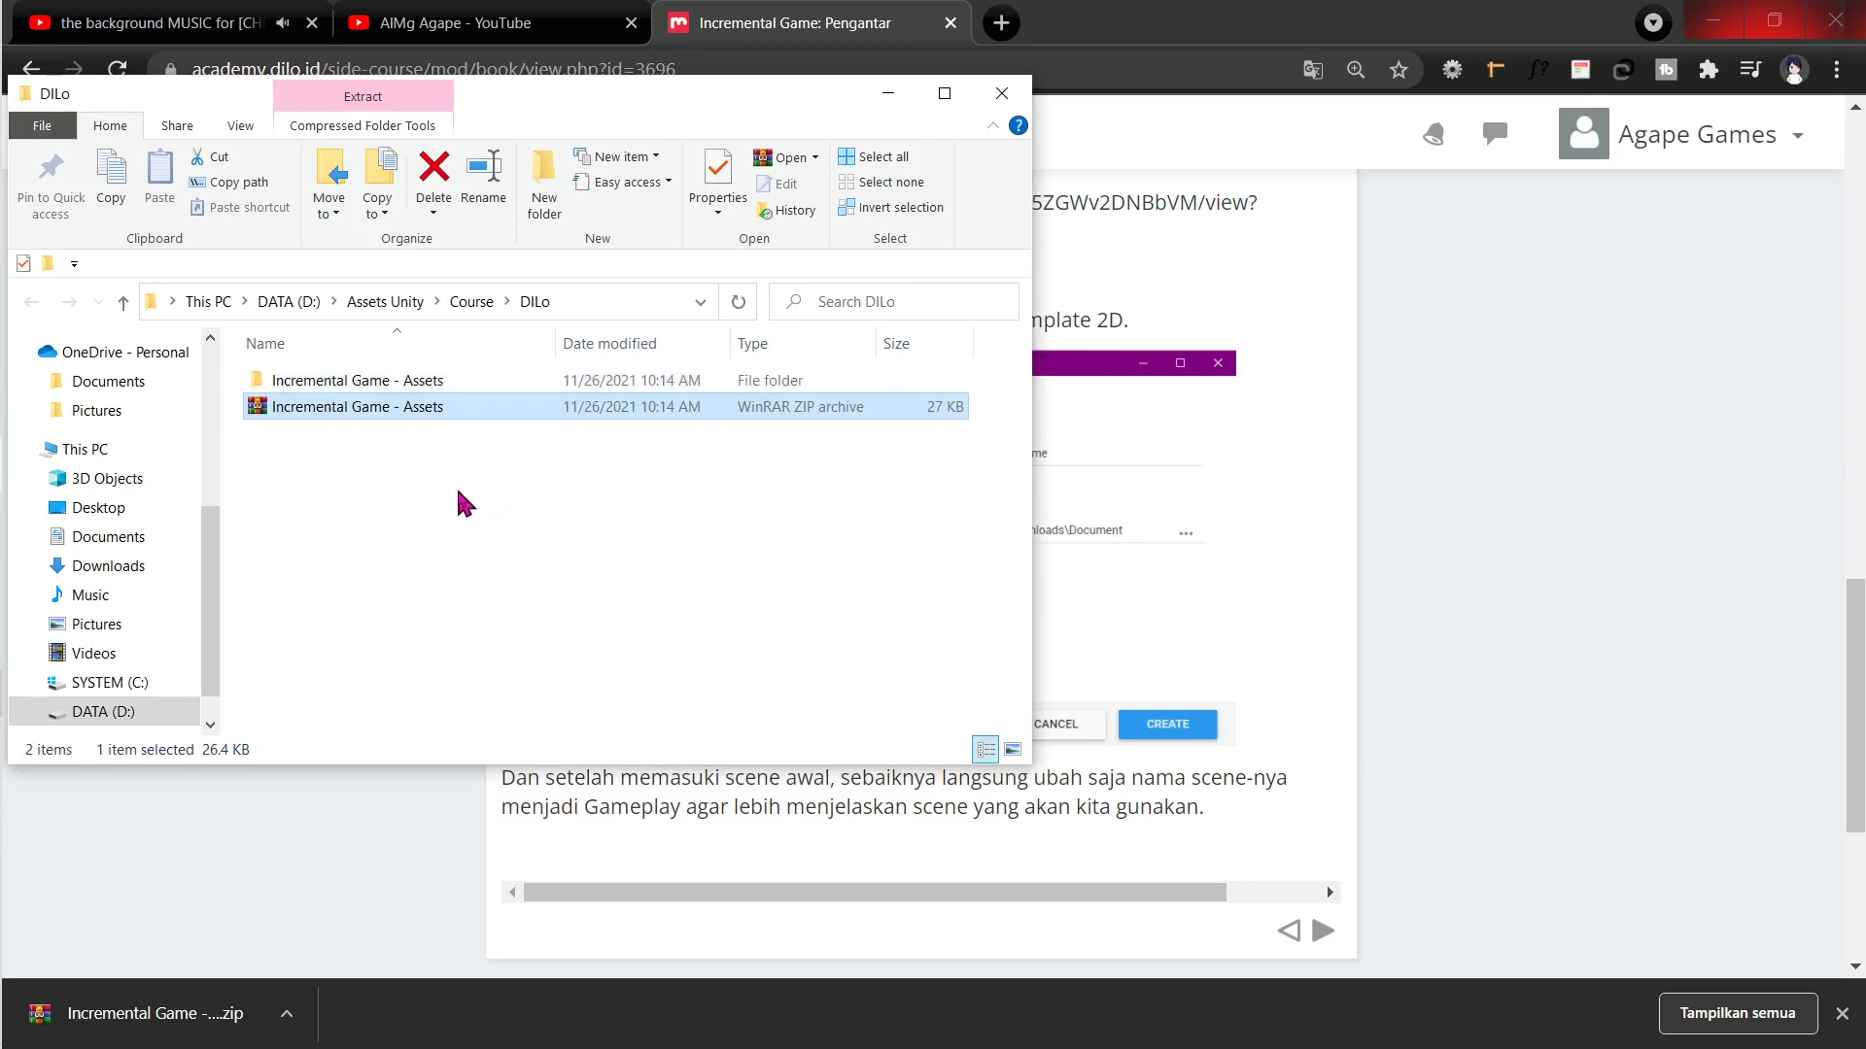
Step: Open the extracted Incremental Game - Assets Sprites folder
{"action": "double_click", "coordinate": [356, 382]}
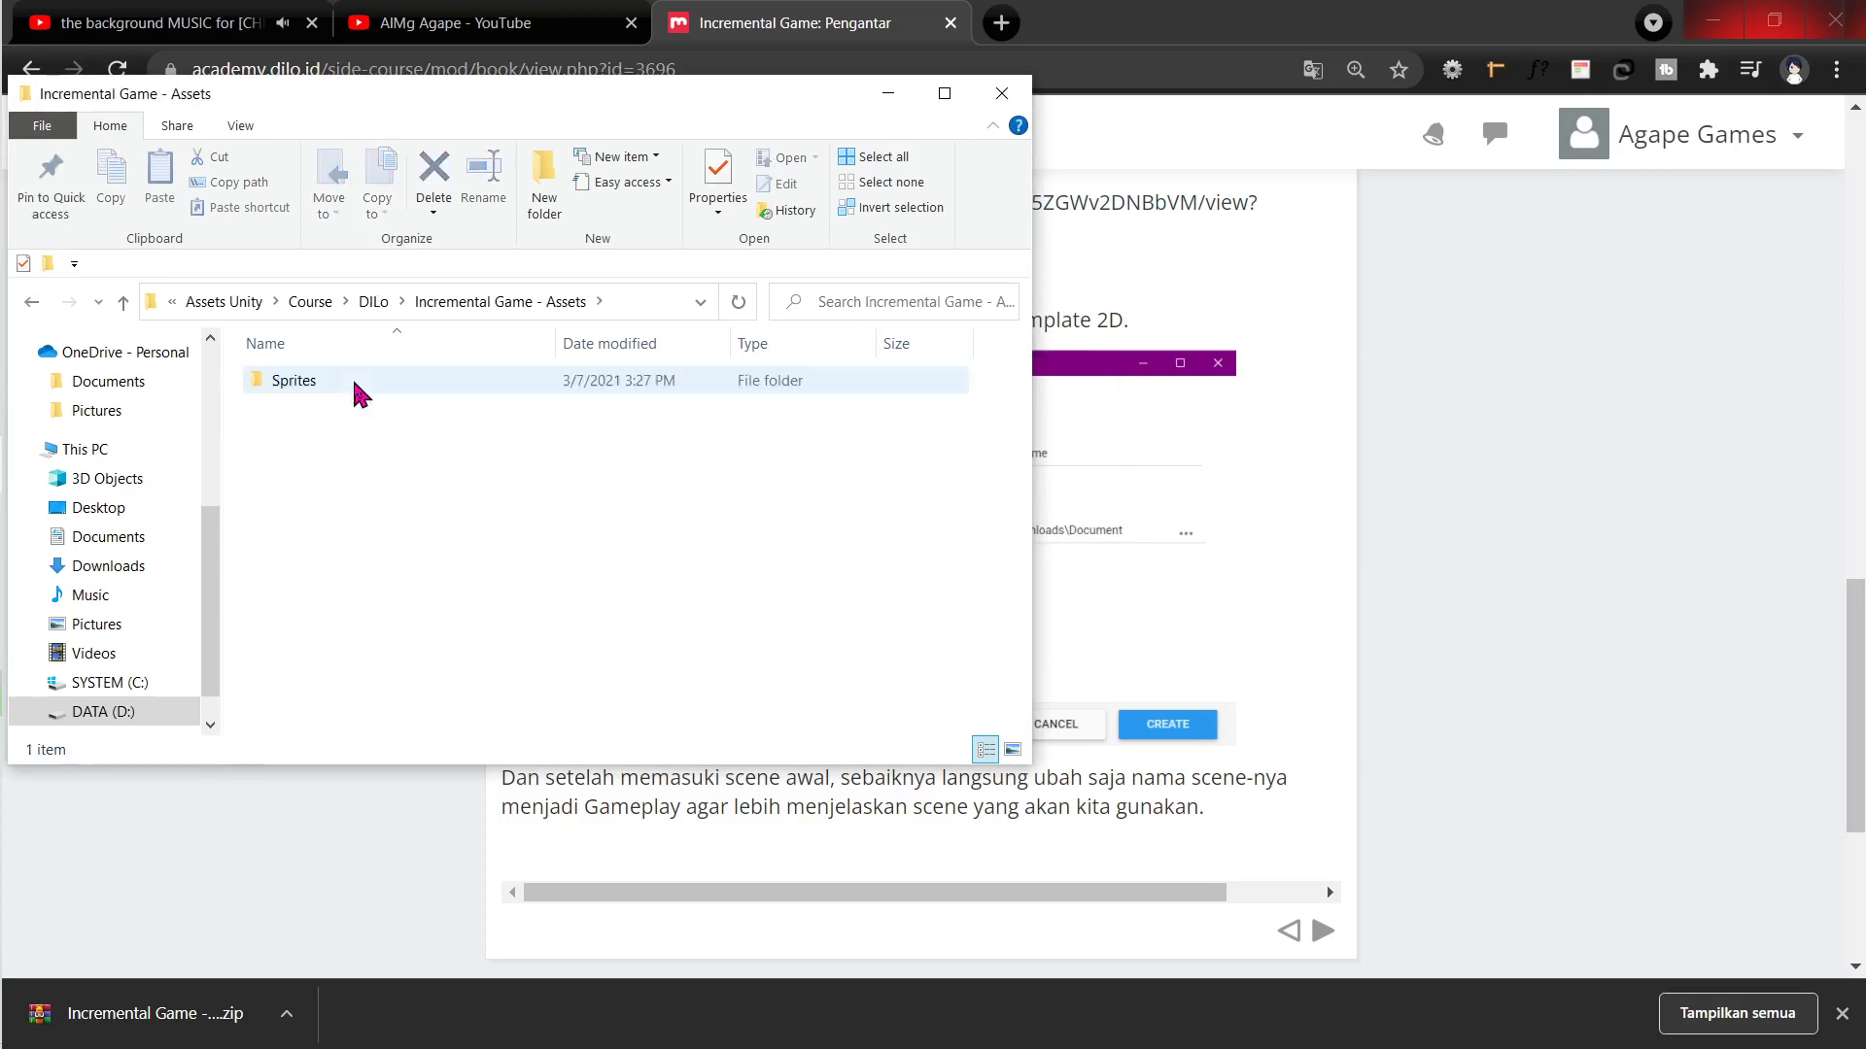
{"action": "double_click", "coordinate": [360, 392]}
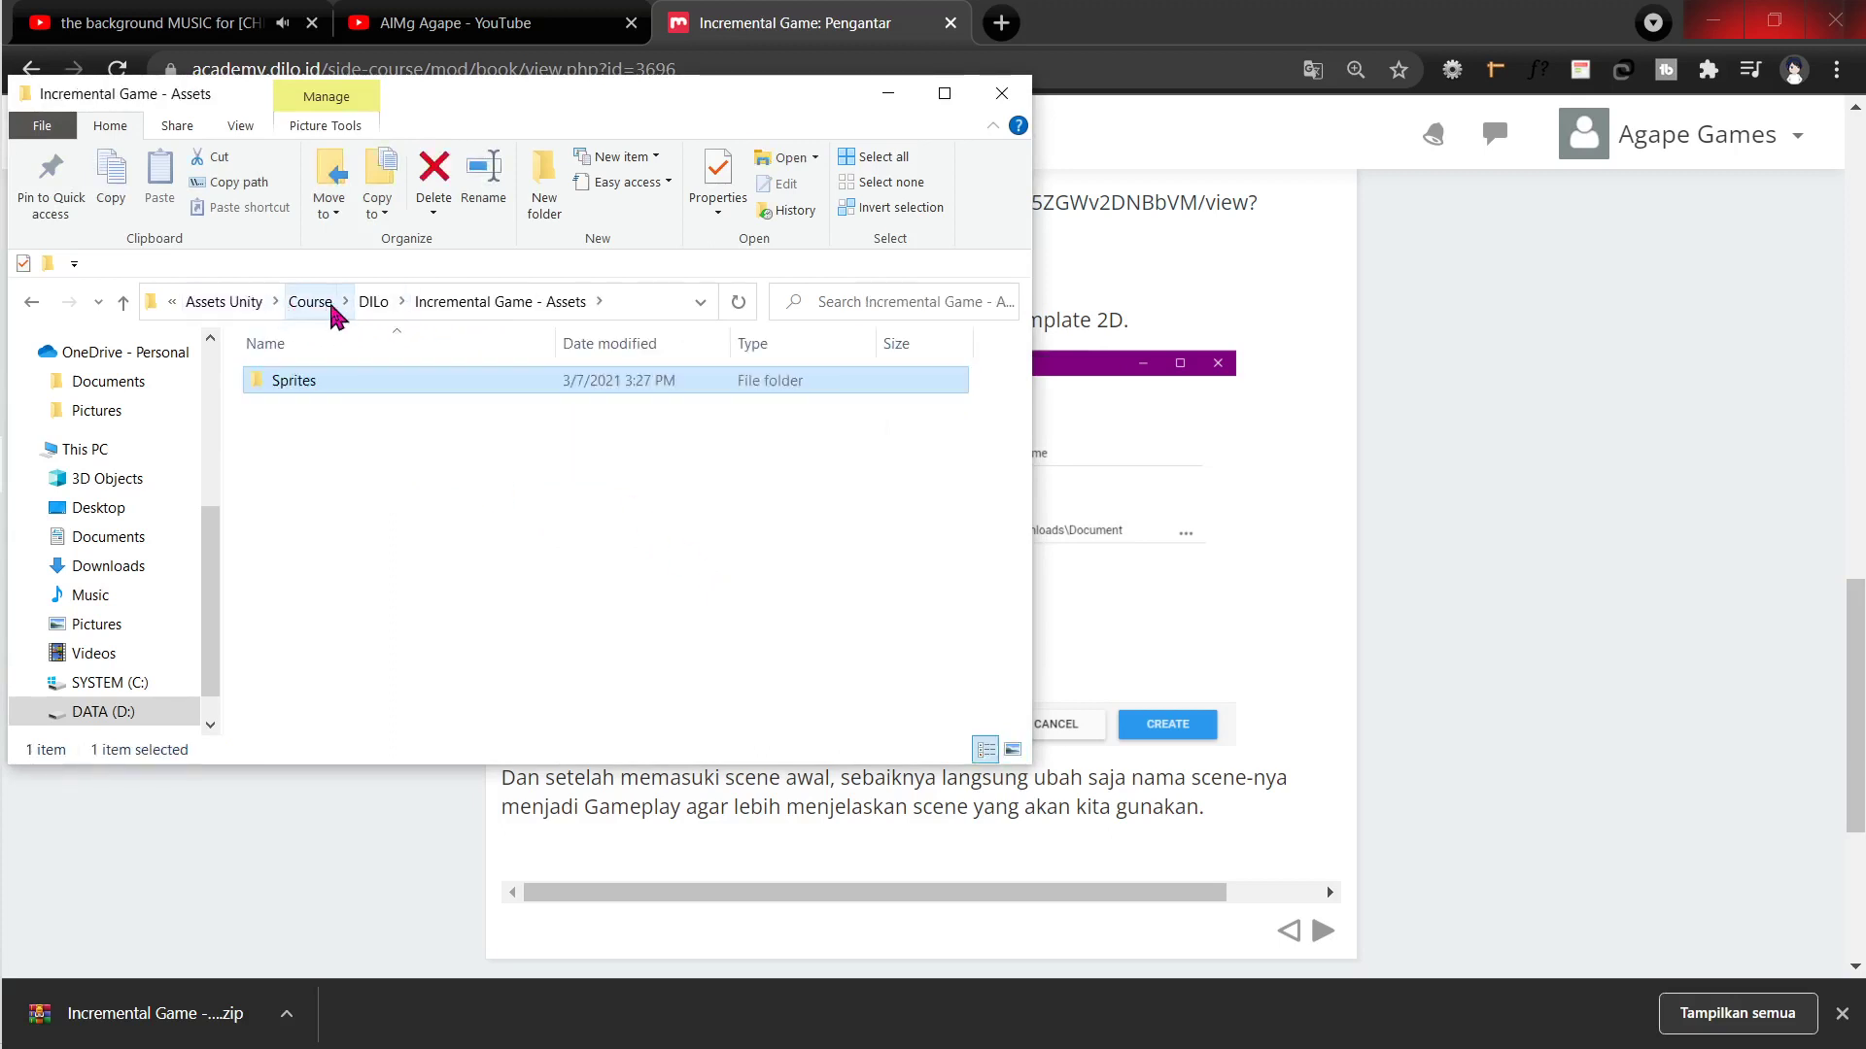
{"action": "left_click", "coordinate": [373, 302]}
{"action": "left_click", "coordinate": [364, 413]}
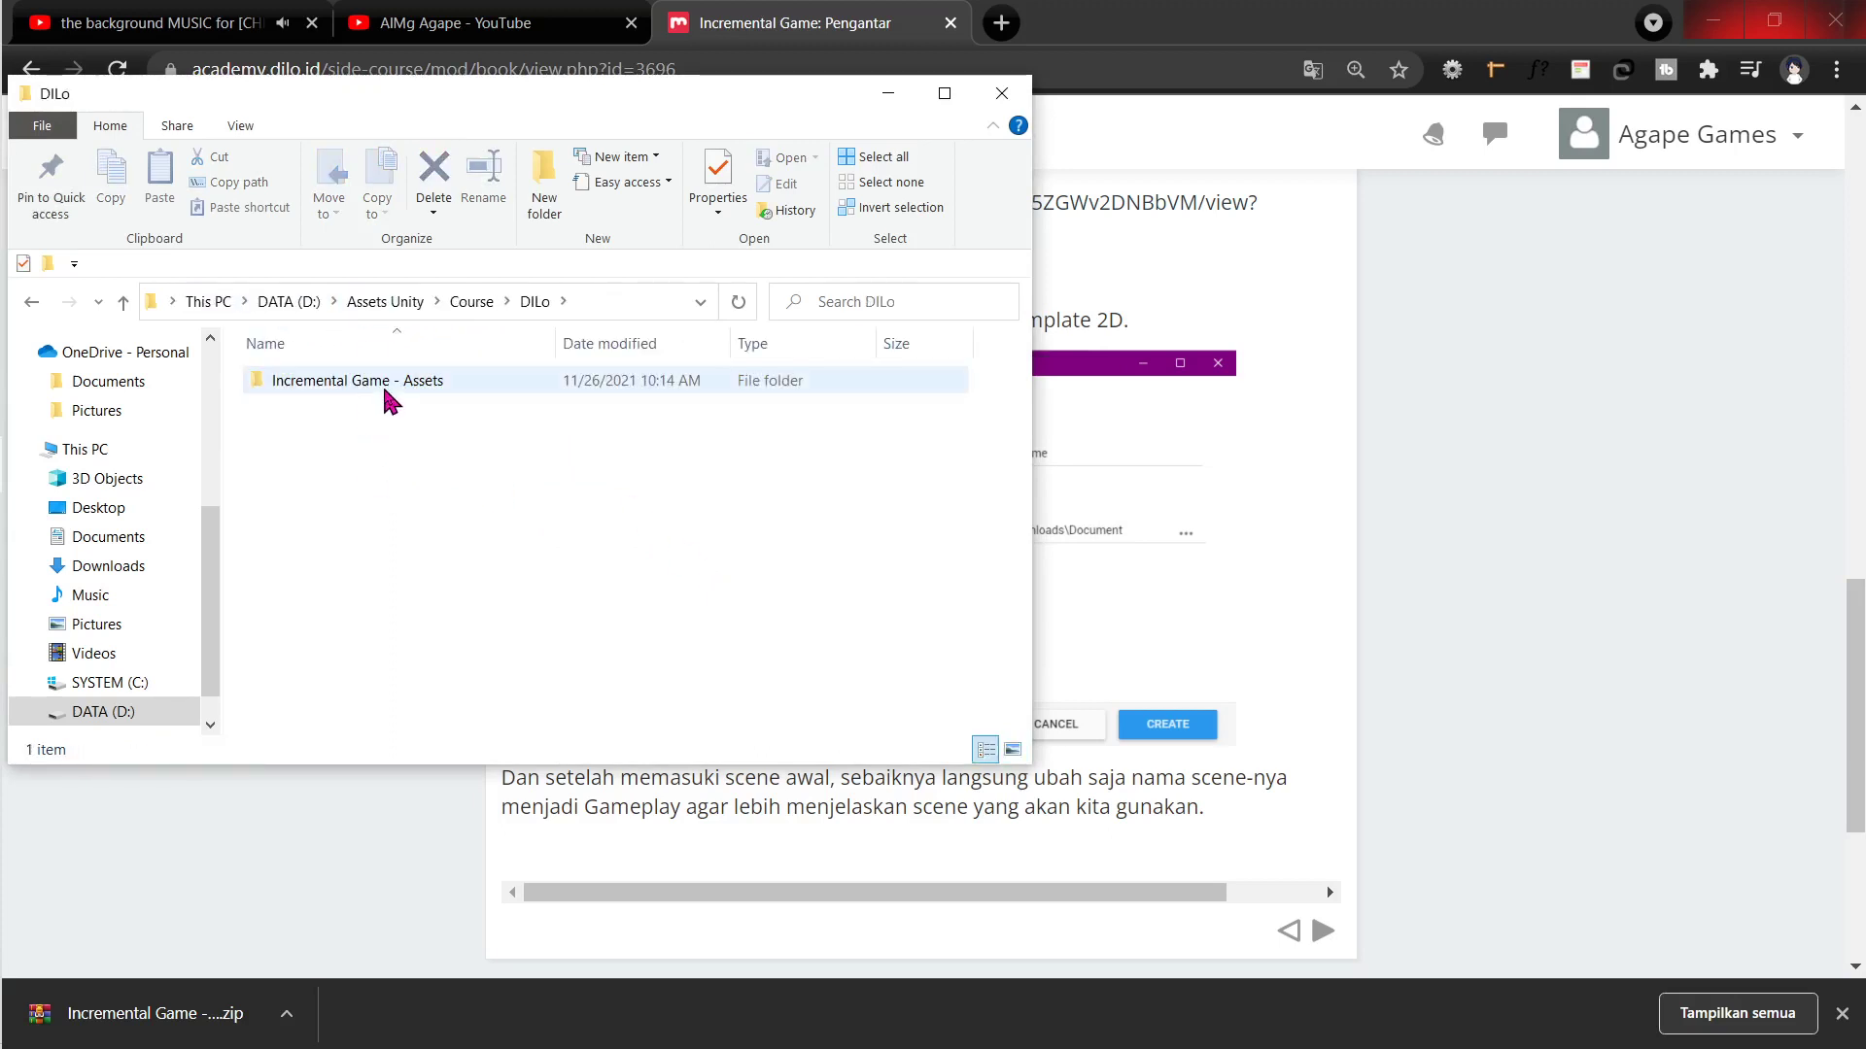
{"action": "double_click", "coordinate": [386, 387]}
{"action": "double_click", "coordinate": [479, 384]}
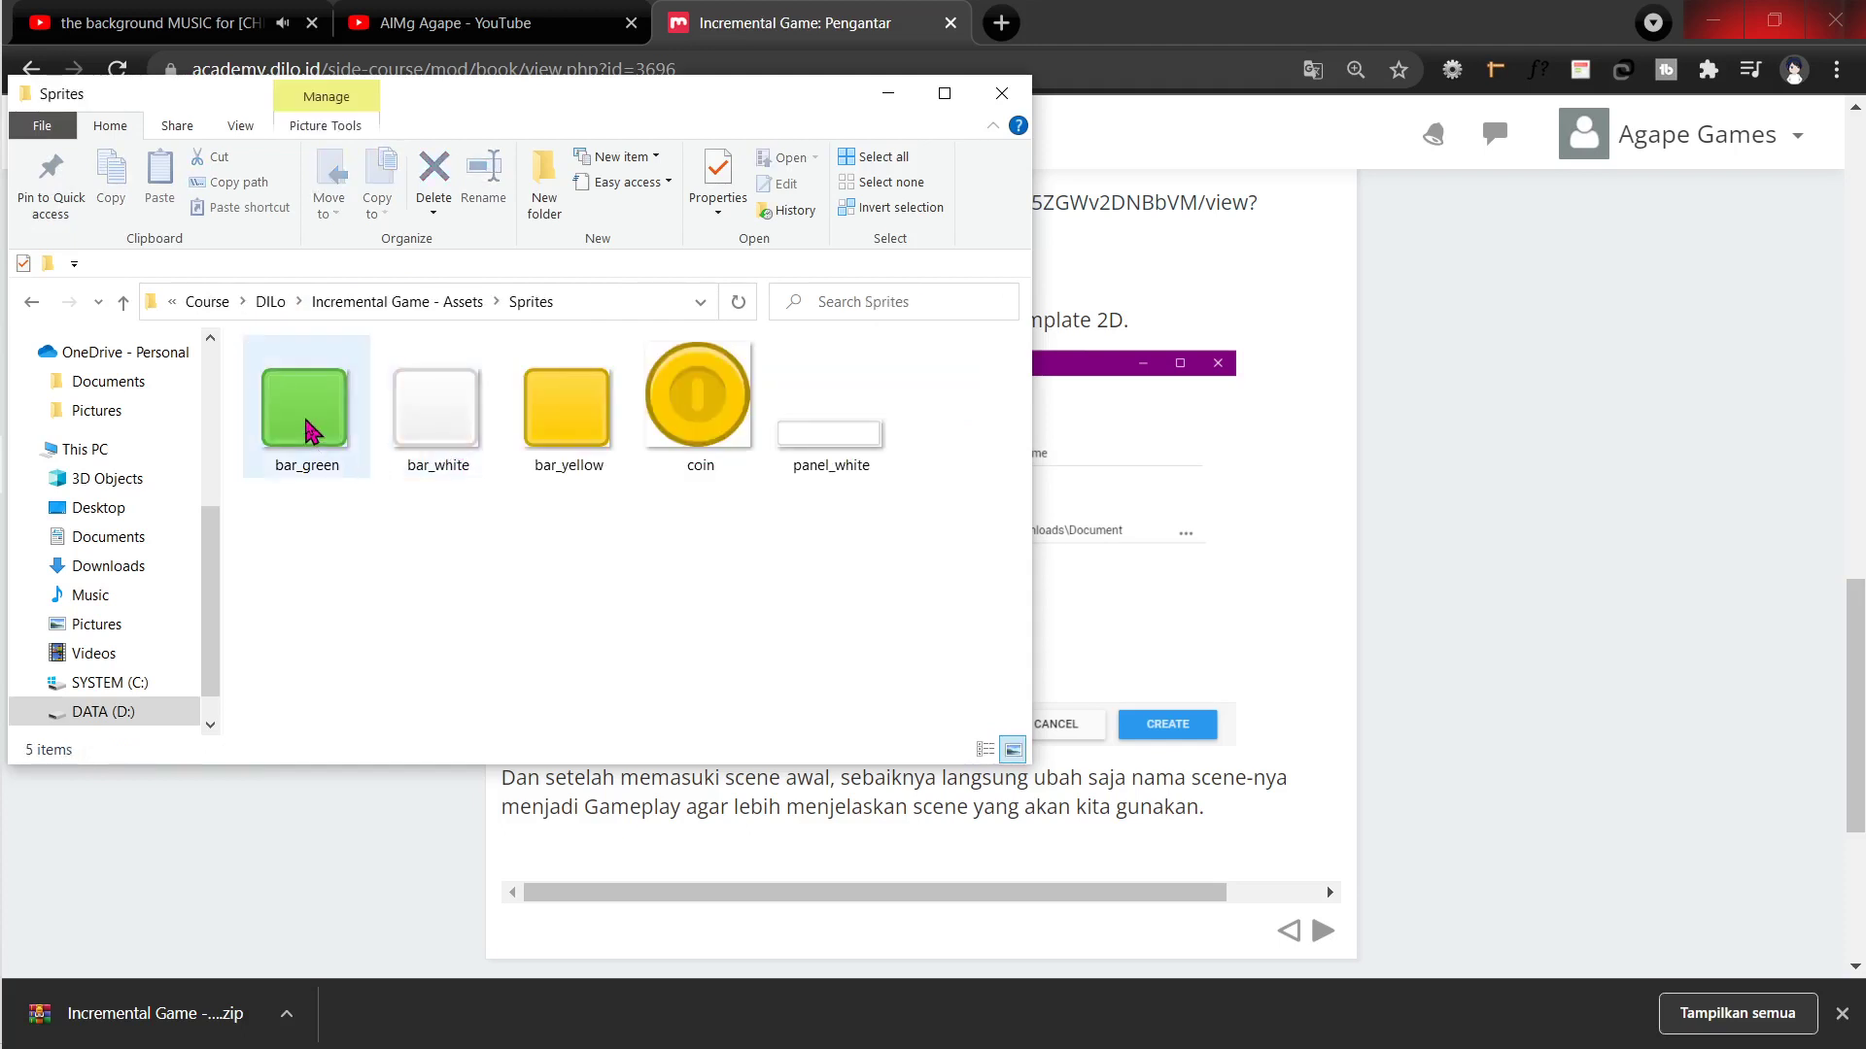
Step: Review the bar_white, bar_yellow, coin and panel_white sprites, then minimize the File Explorer window
{"action": "left_click", "coordinate": [437, 408]}
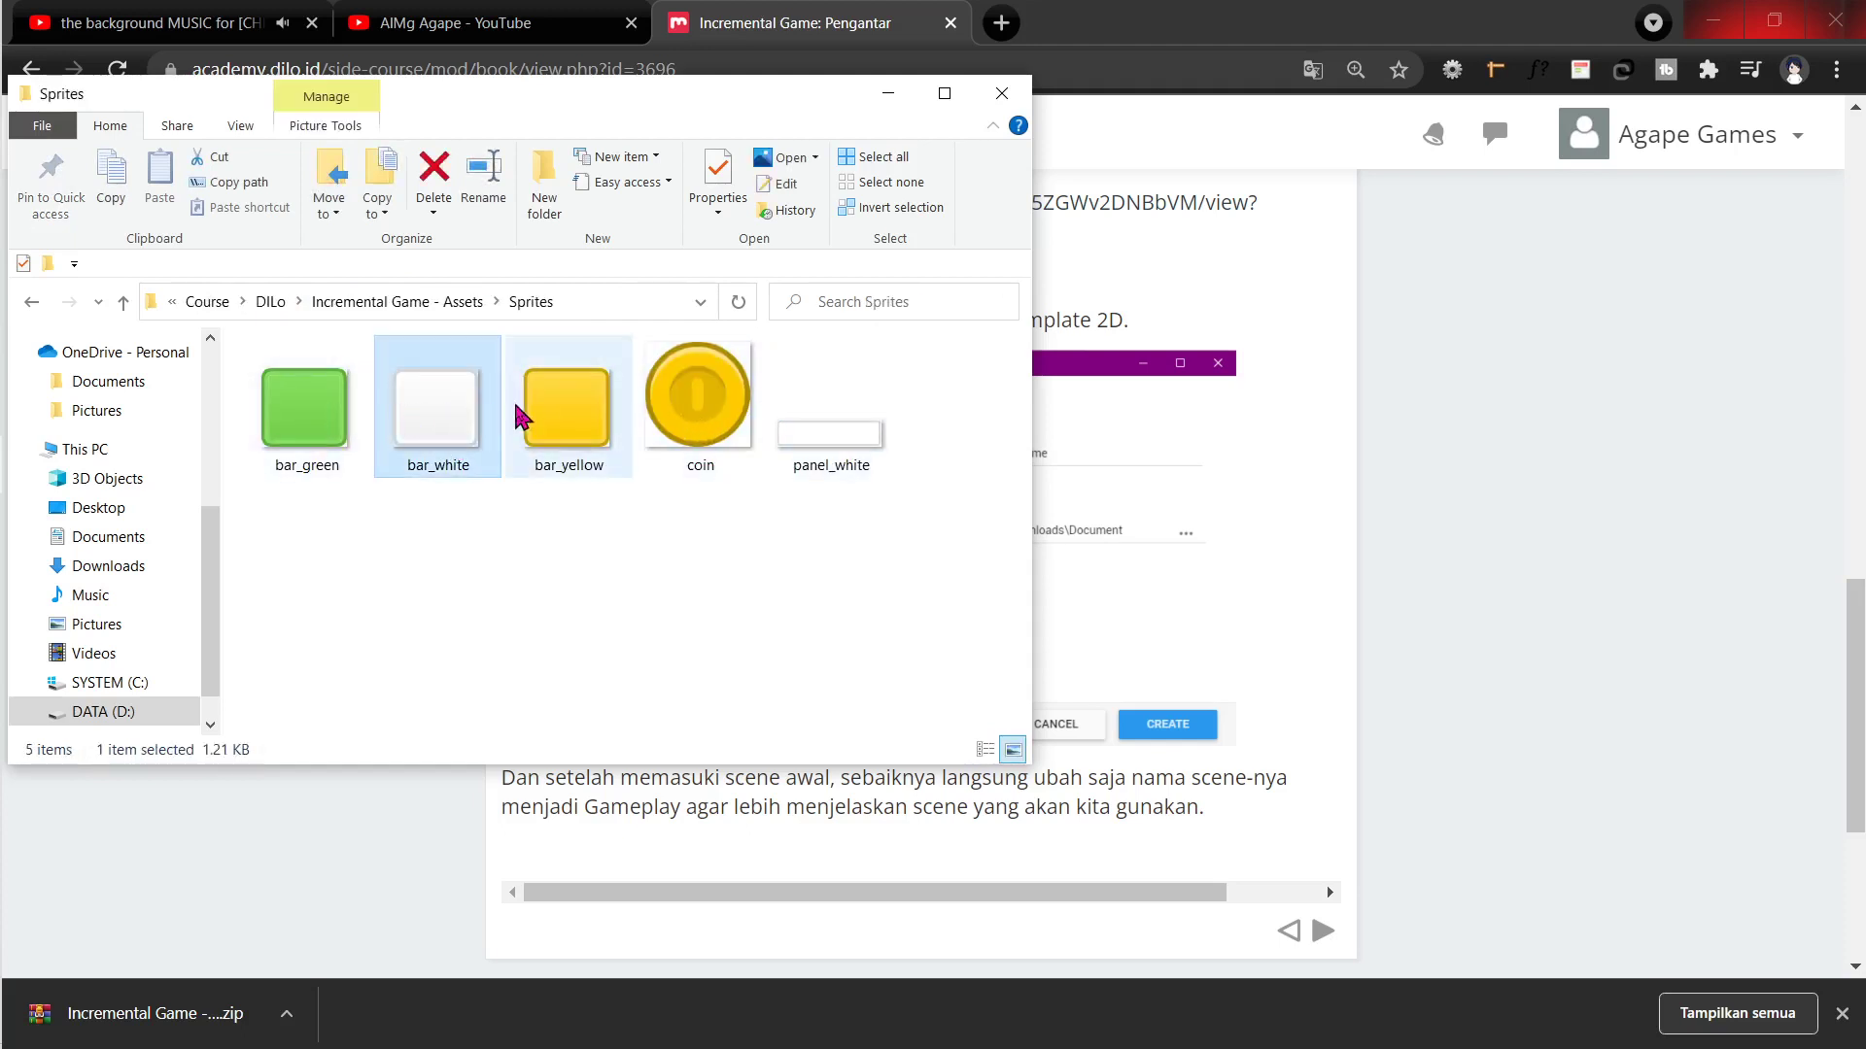
{"action": "left_click", "coordinate": [566, 409]}
{"action": "left_click", "coordinate": [681, 408]}
{"action": "left_click", "coordinate": [820, 413]}
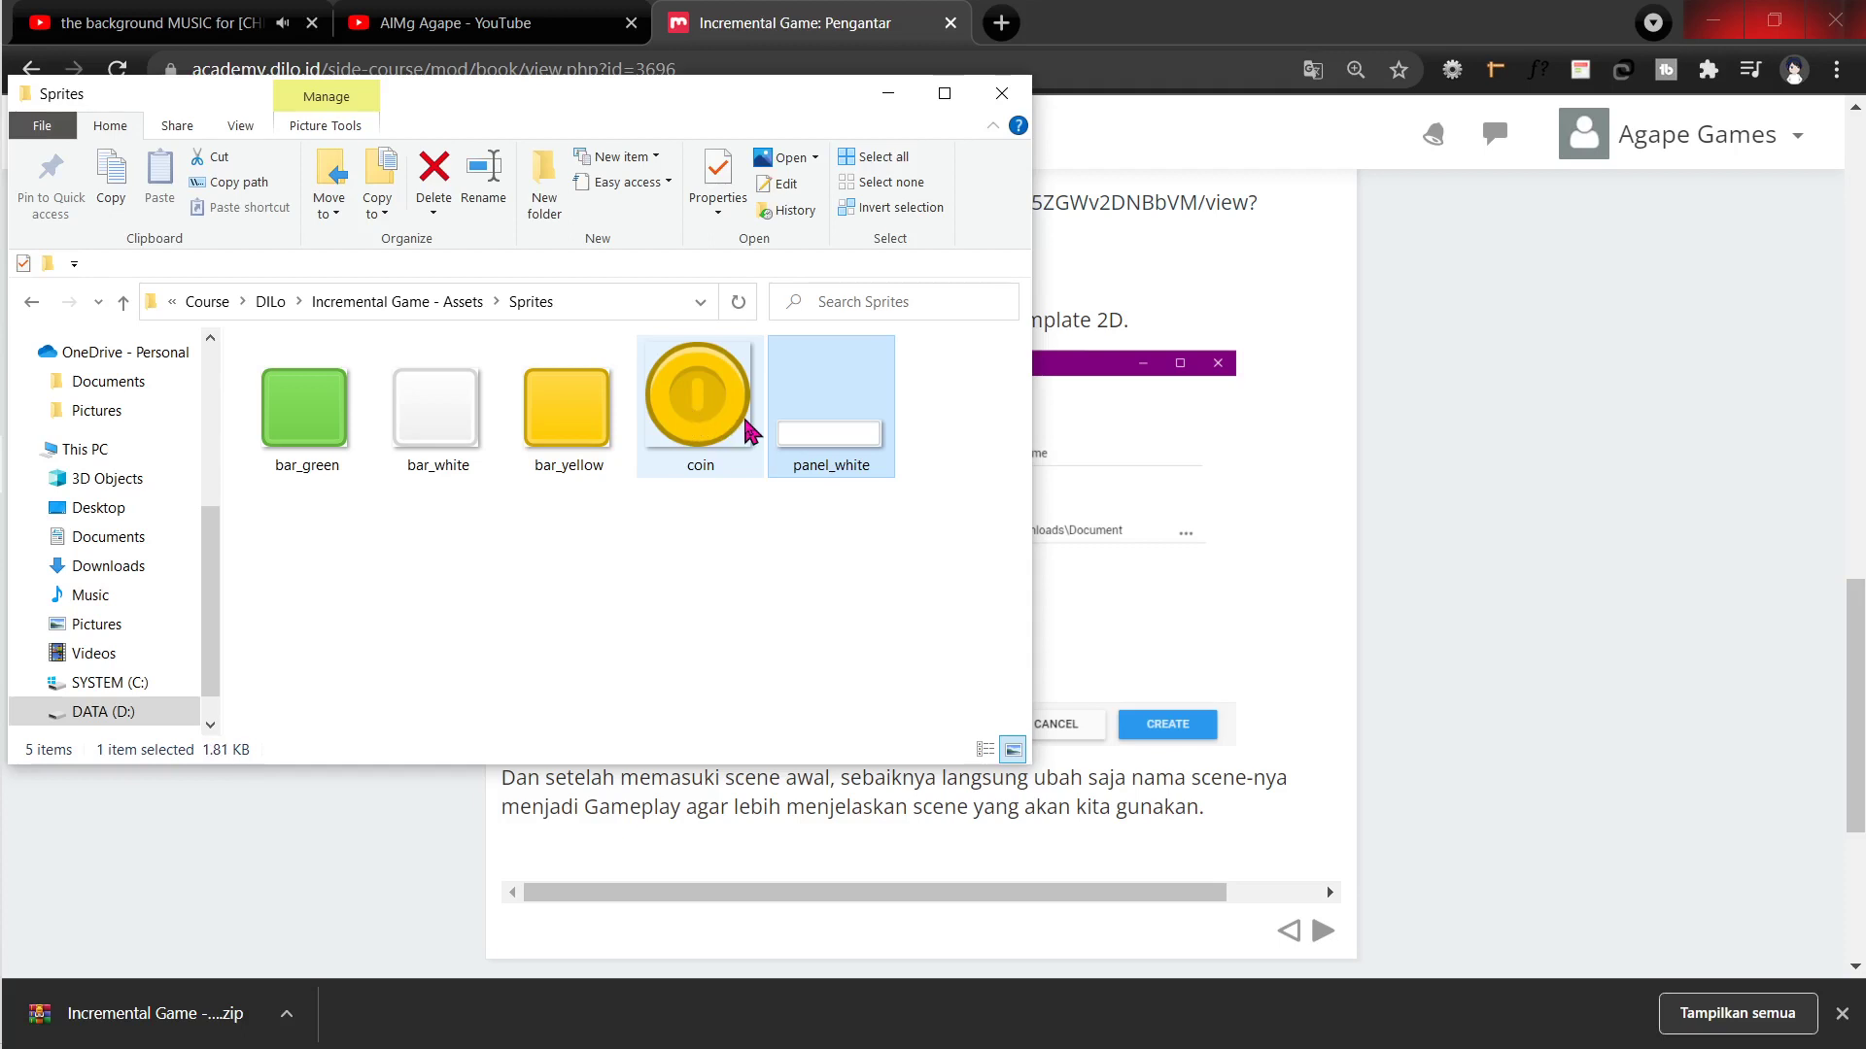
{"action": "mouse_move", "coordinate": [5, 685]}
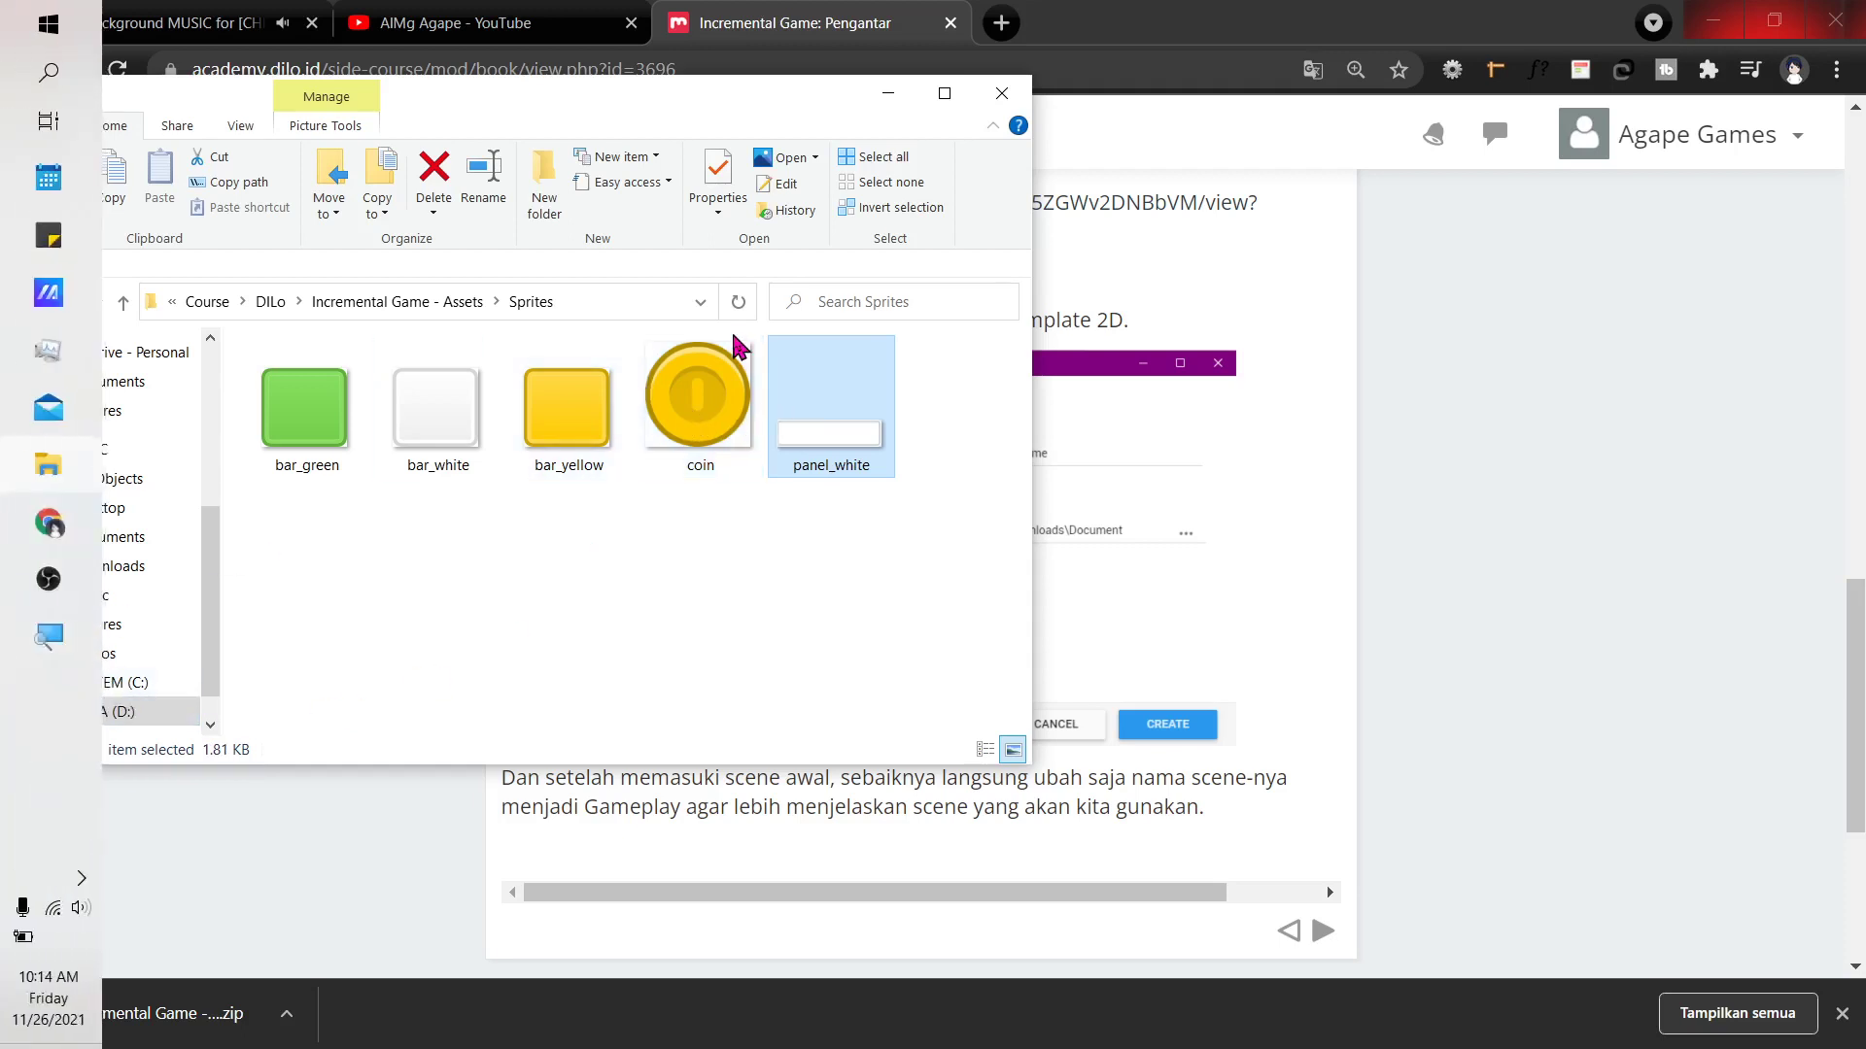
{"action": "left_click_drag", "start_coordinate": [750, 97], "coordinate": [1151, 188]}
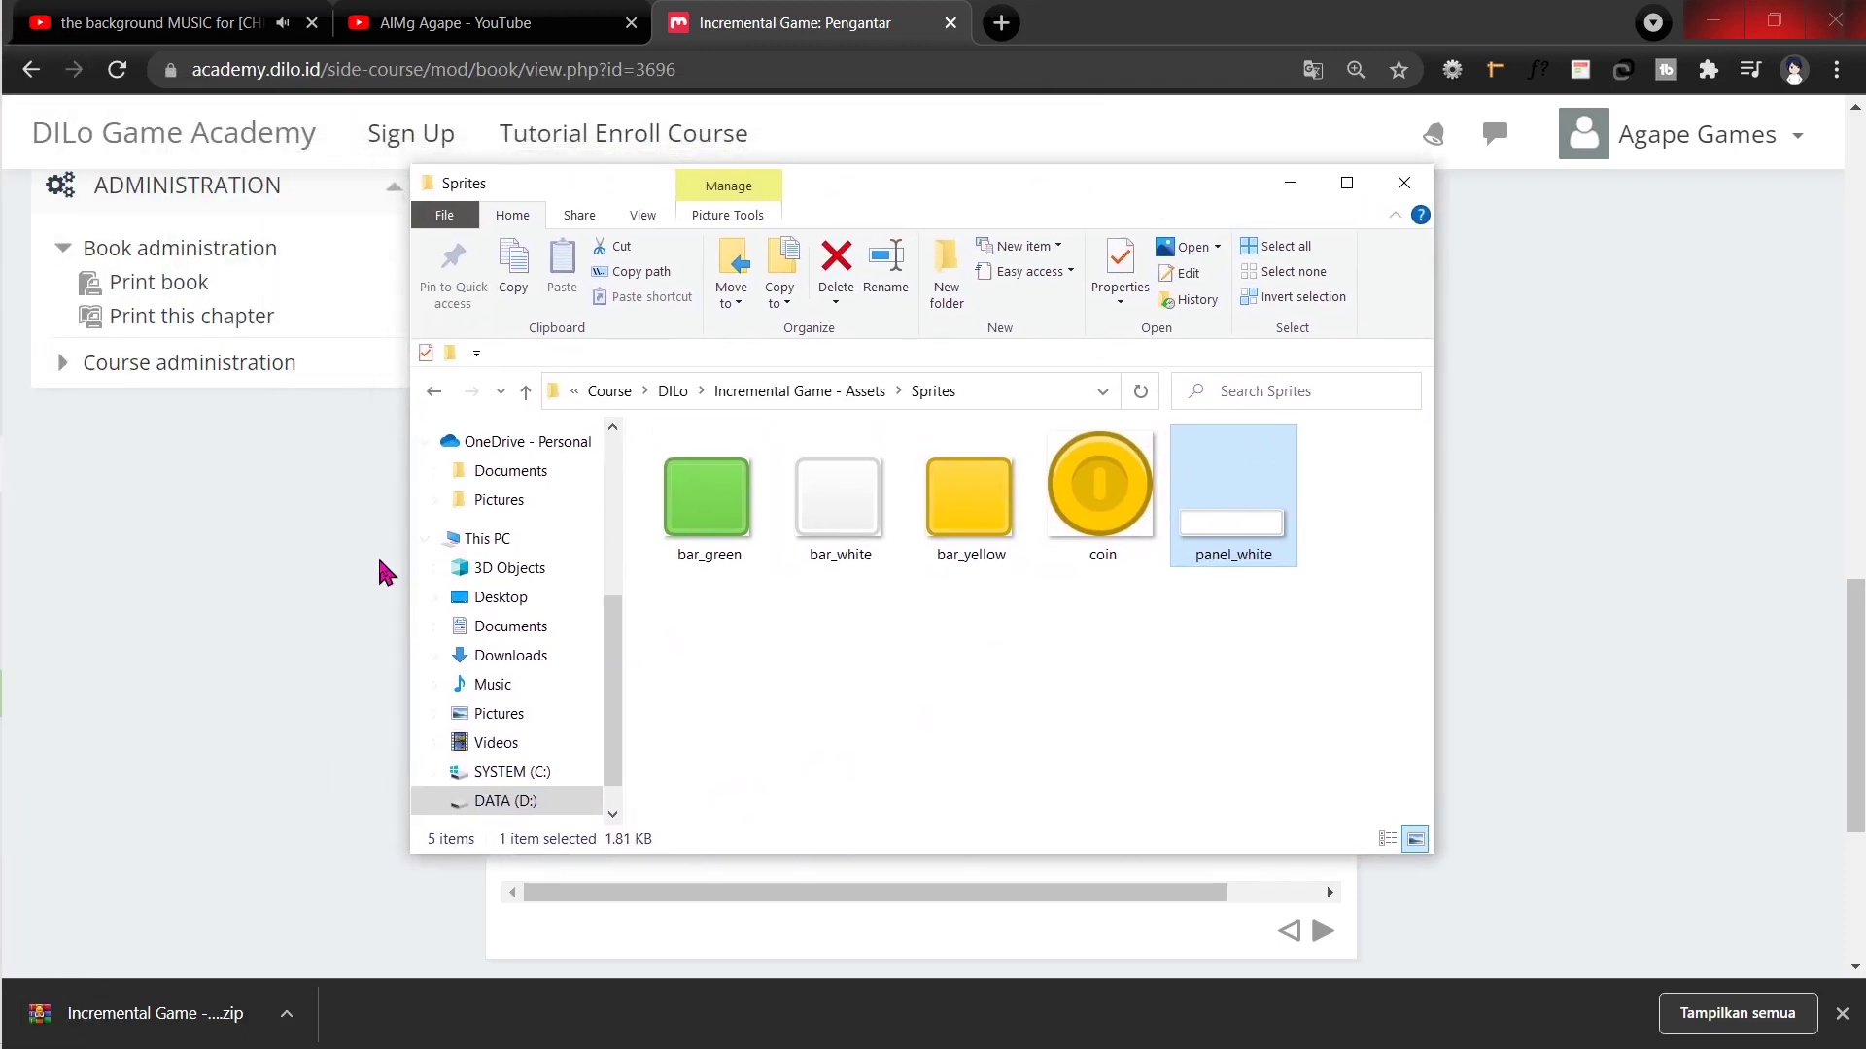
{"action": "left_click", "coordinate": [1290, 183]}
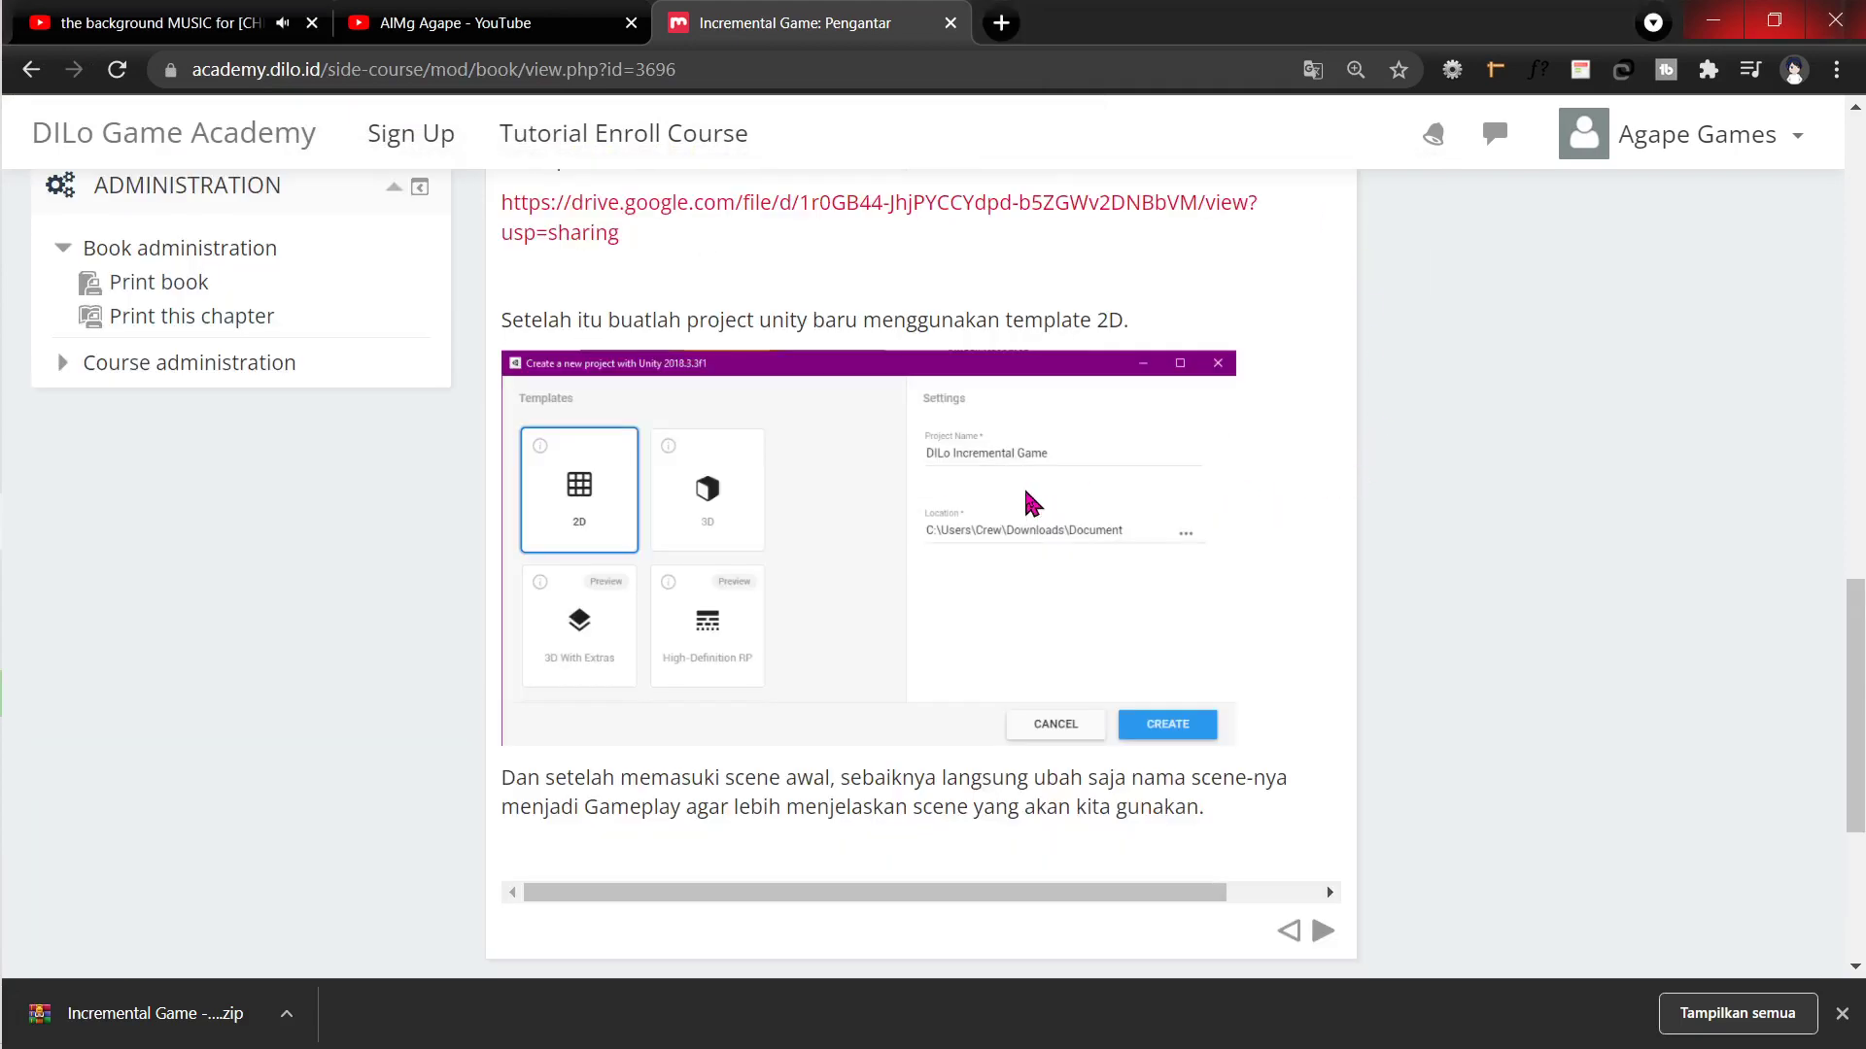
Step: Dismiss the finished download notice and read through the Pengantar lesson
{"action": "left_click", "coordinate": [1842, 1014]}
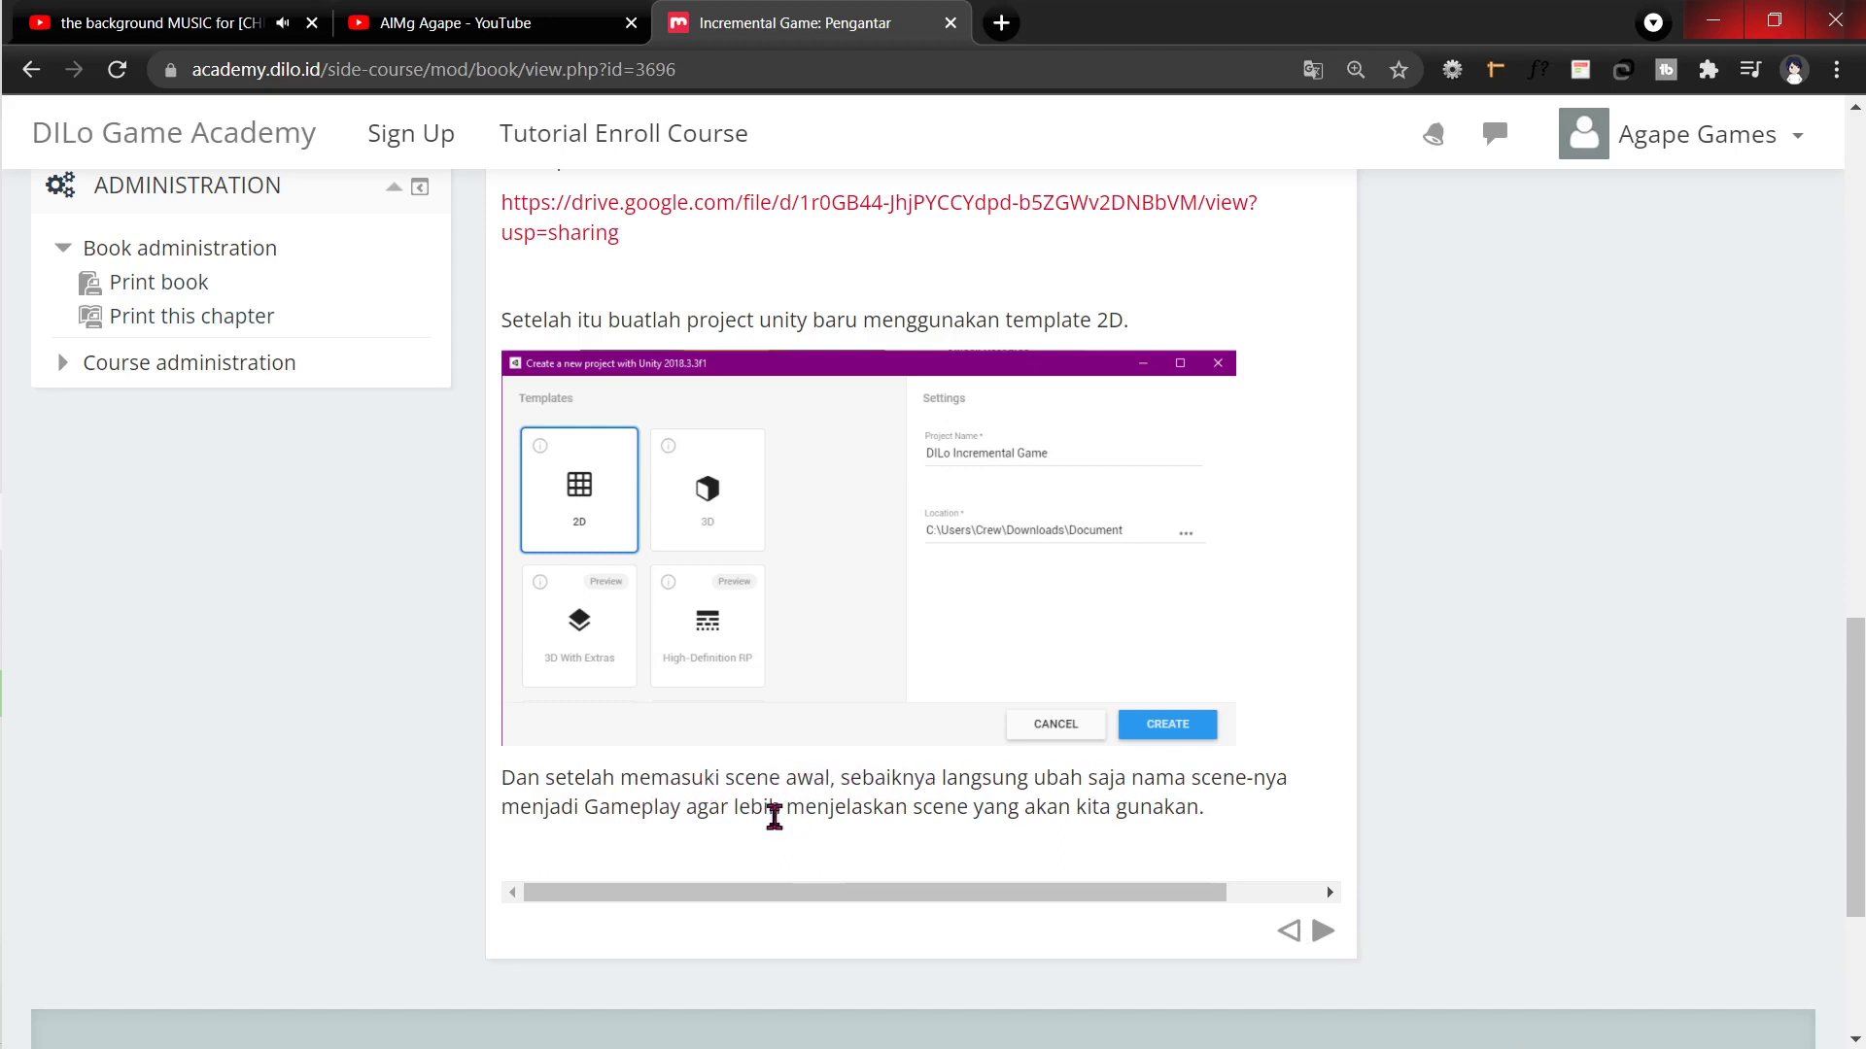
{"action": "mouse_move", "coordinate": [841, 894]}
{"action": "left_mouse_down"}
{"action": "mouse_move", "coordinate": [971, 894]}
{"action": "mouse_move", "coordinate": [842, 894]}
{"action": "left_mouse_up"}
{"action": "mouse_move", "coordinate": [5, 845]}
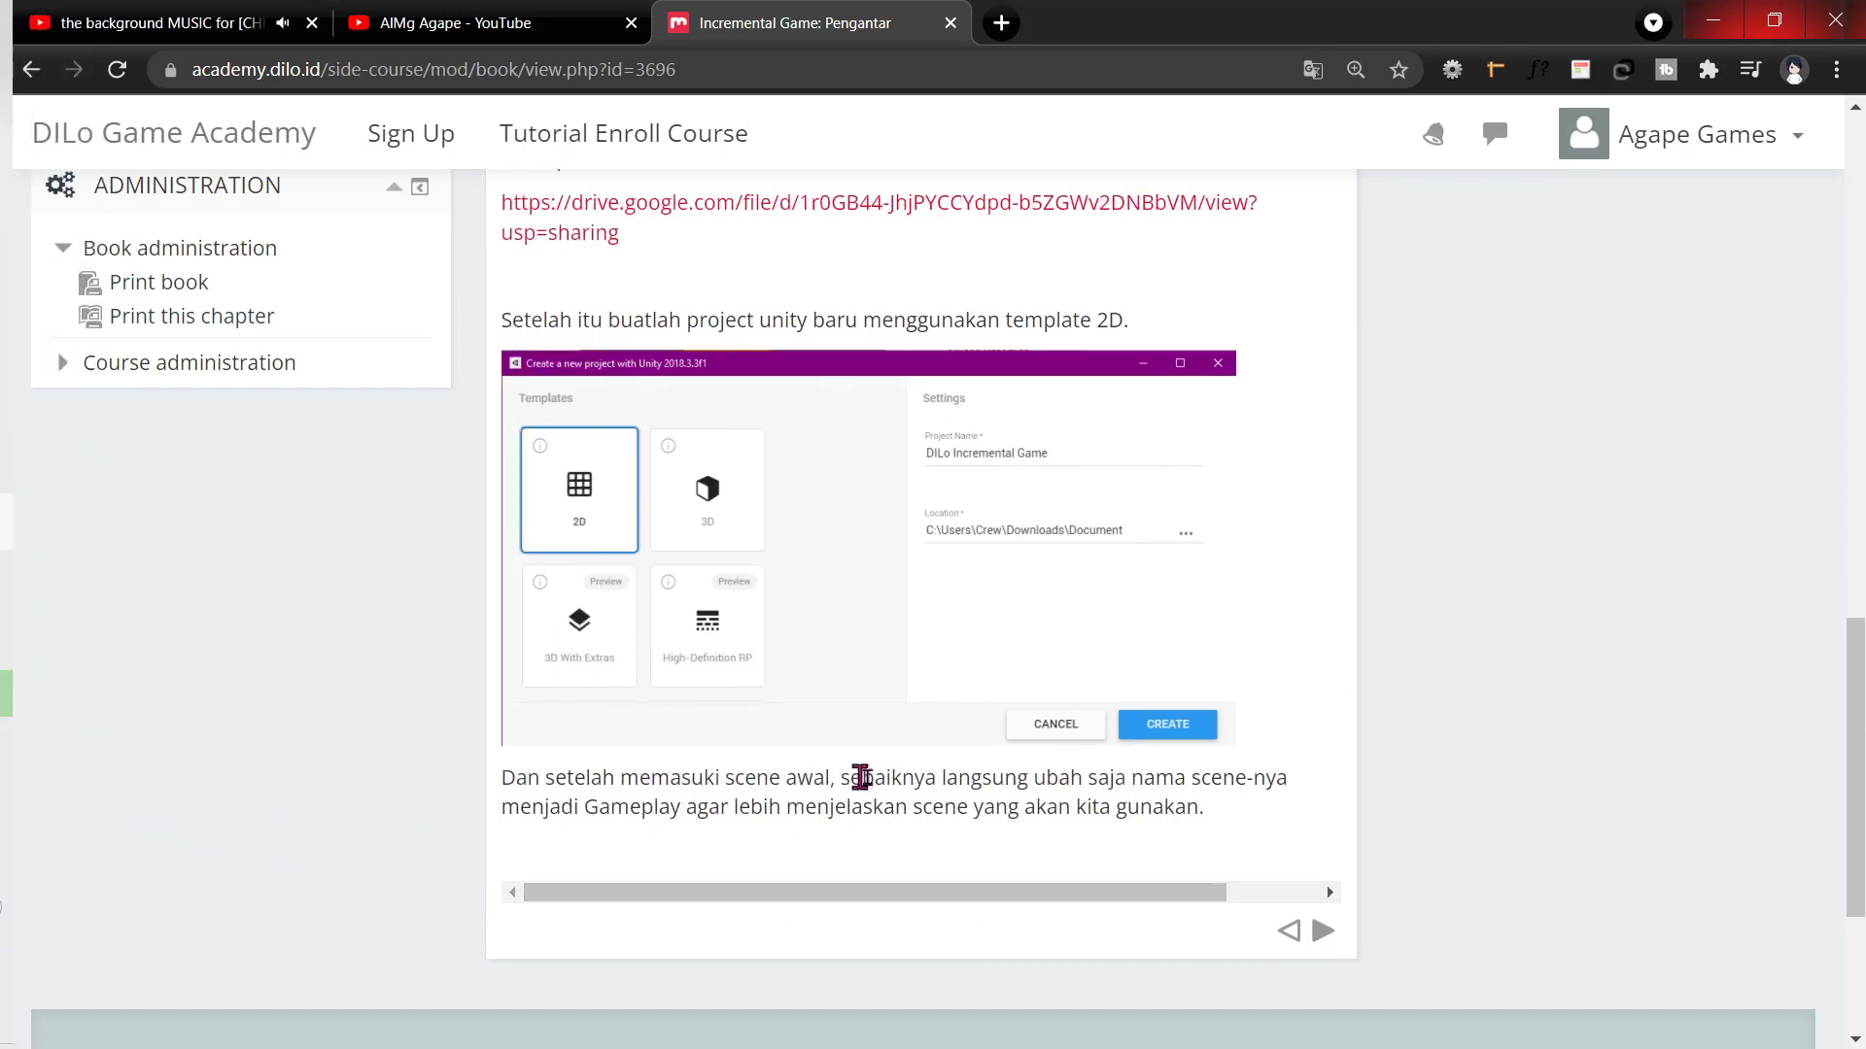
{"action": "scroll", "coordinate": [862, 774], "scroll_direction": "up", "scroll_amount": 15}
{"action": "scroll", "coordinate": [932, 768], "scroll_direction": "down", "scroll_amount": 15}
{"action": "scroll", "coordinate": [949, 762], "scroll_direction": "up", "scroll_amount": 15}
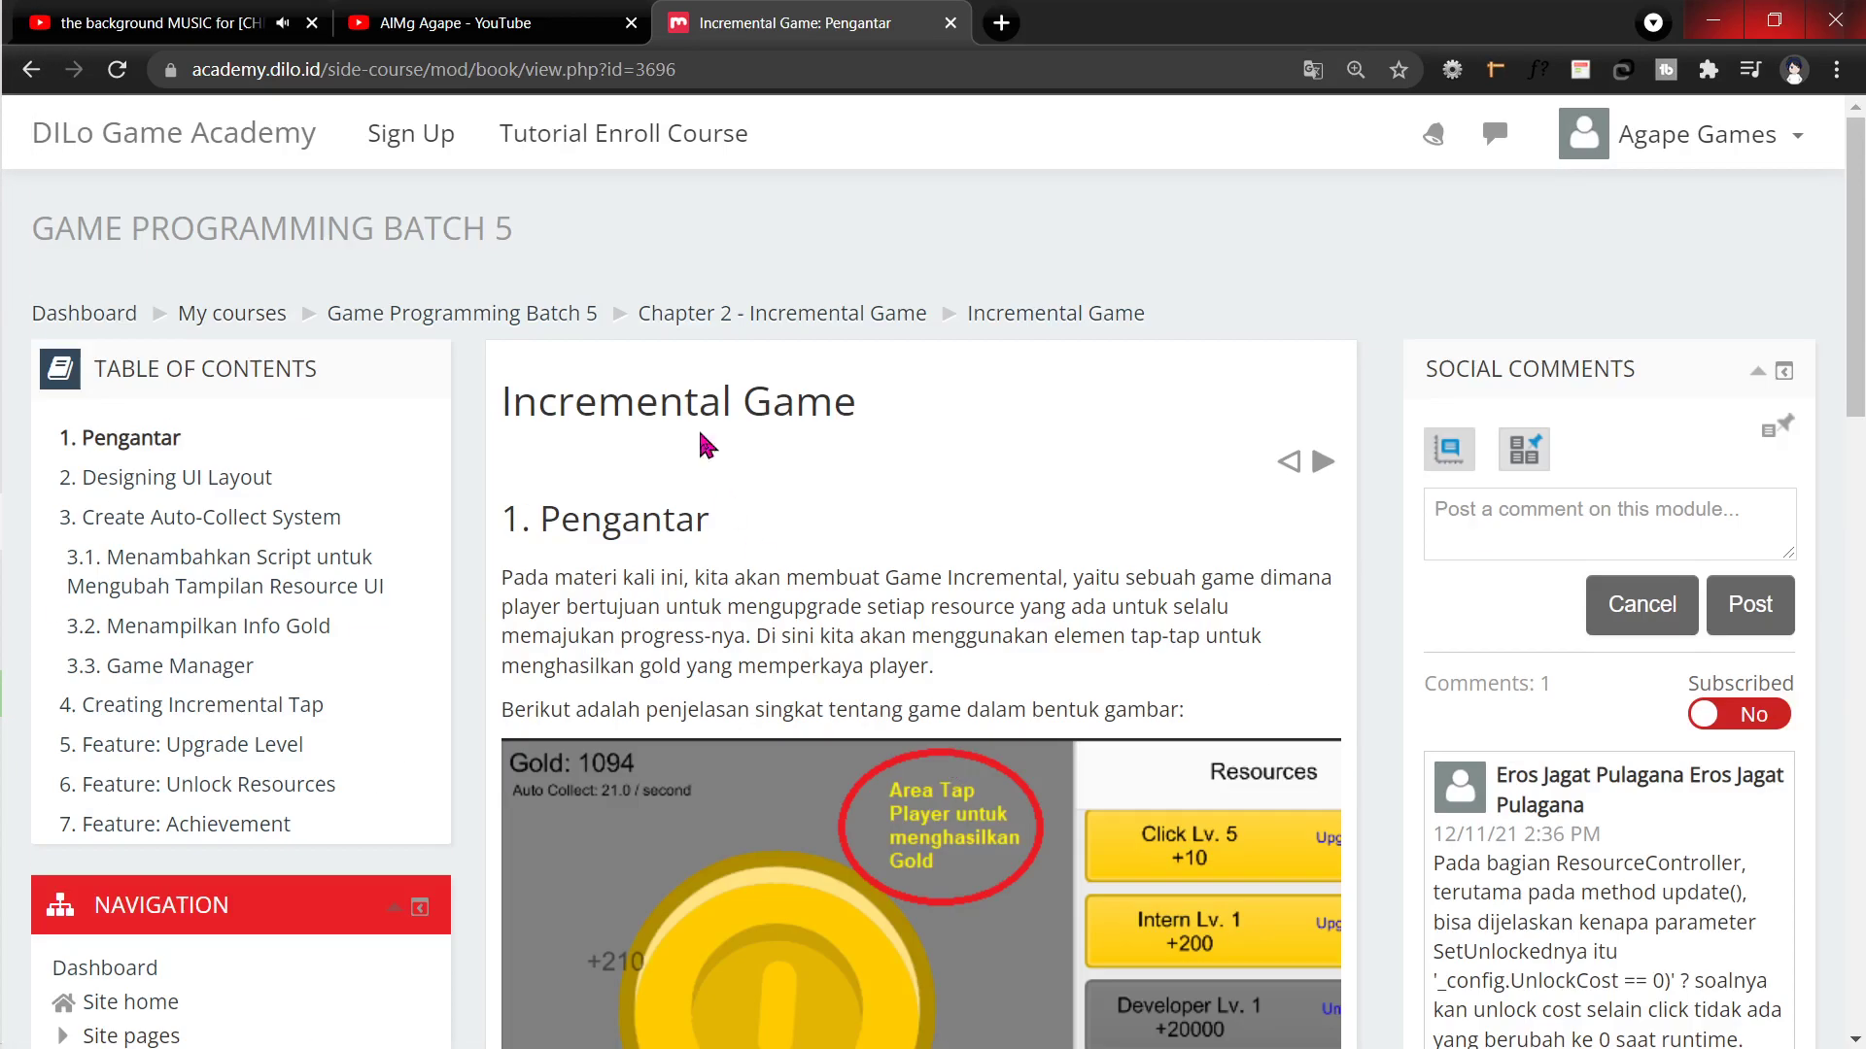
{"action": "scroll", "coordinate": [416, 657], "scroll_direction": "down", "scroll_amount": 15}
{"action": "scroll", "coordinate": [446, 654], "scroll_direction": "up", "scroll_amount": 8}
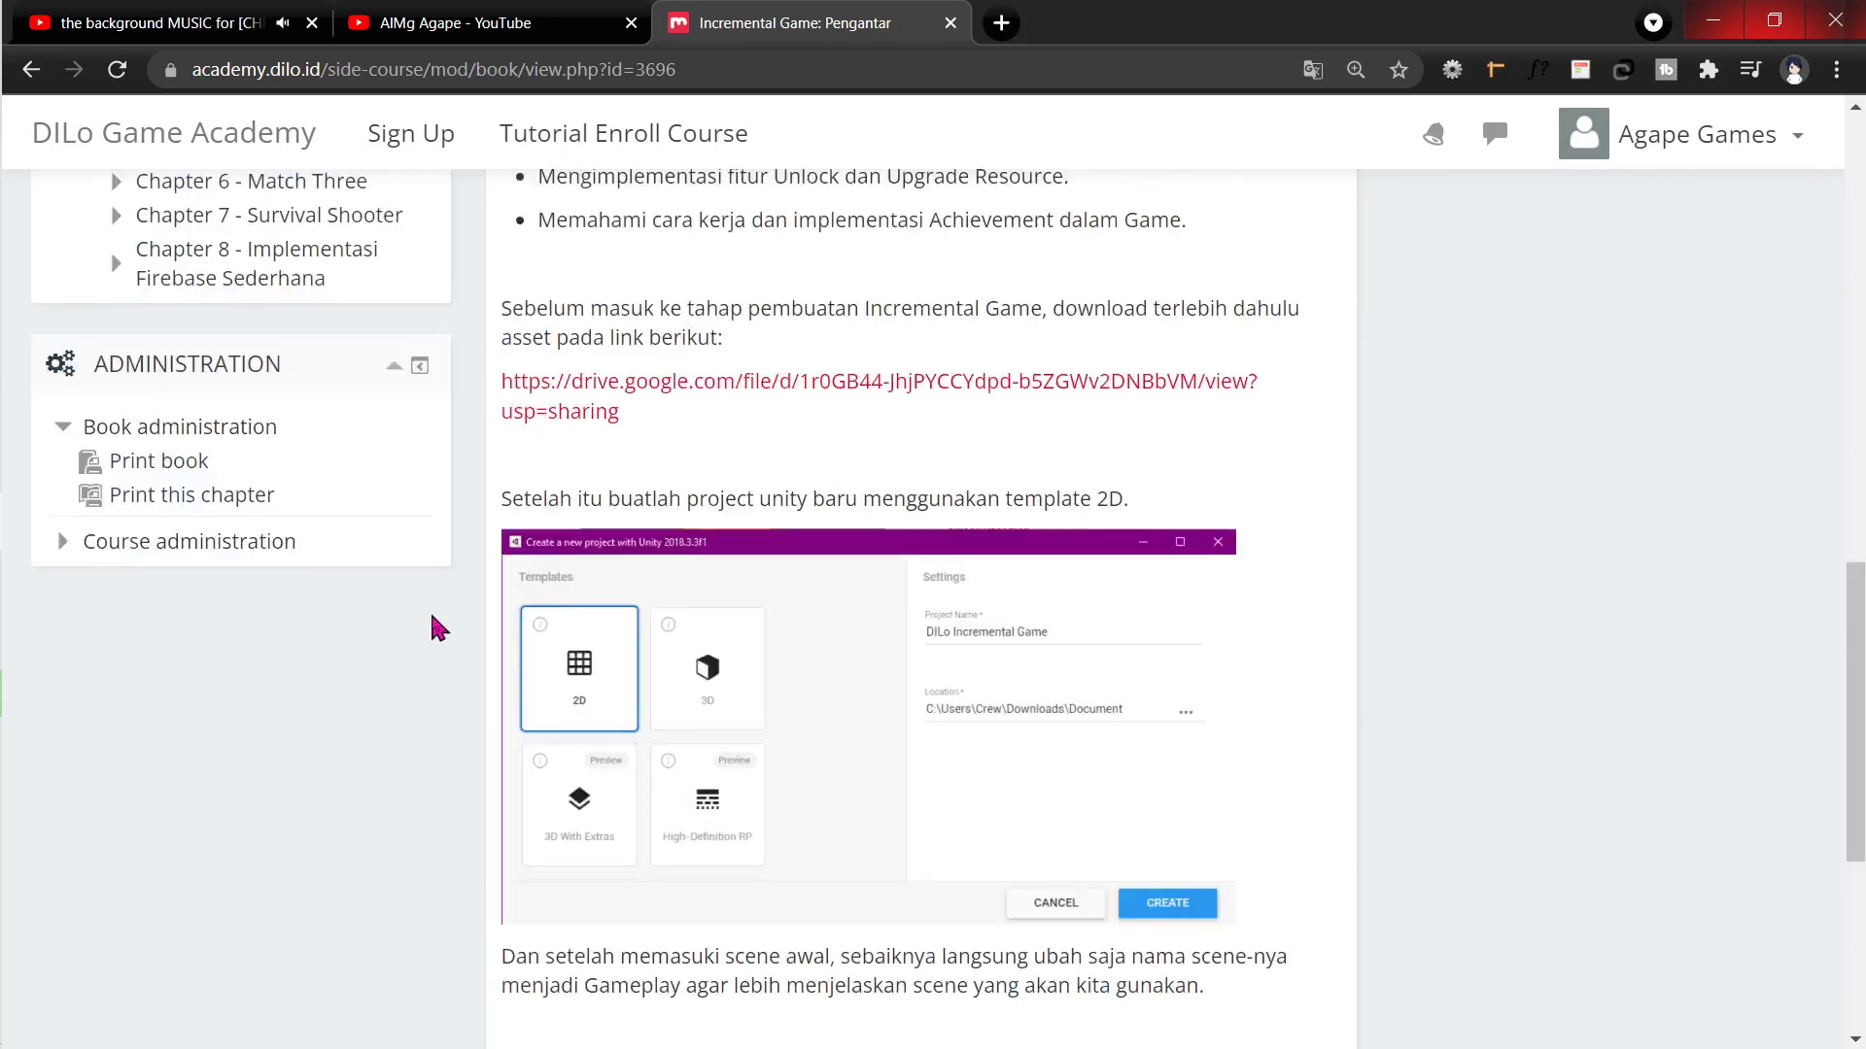
{"action": "scroll", "coordinate": [430, 625], "scroll_direction": "up", "scroll_amount": 2}
{"action": "scroll", "coordinate": [468, 635], "scroll_direction": "up", "scroll_amount": 3}
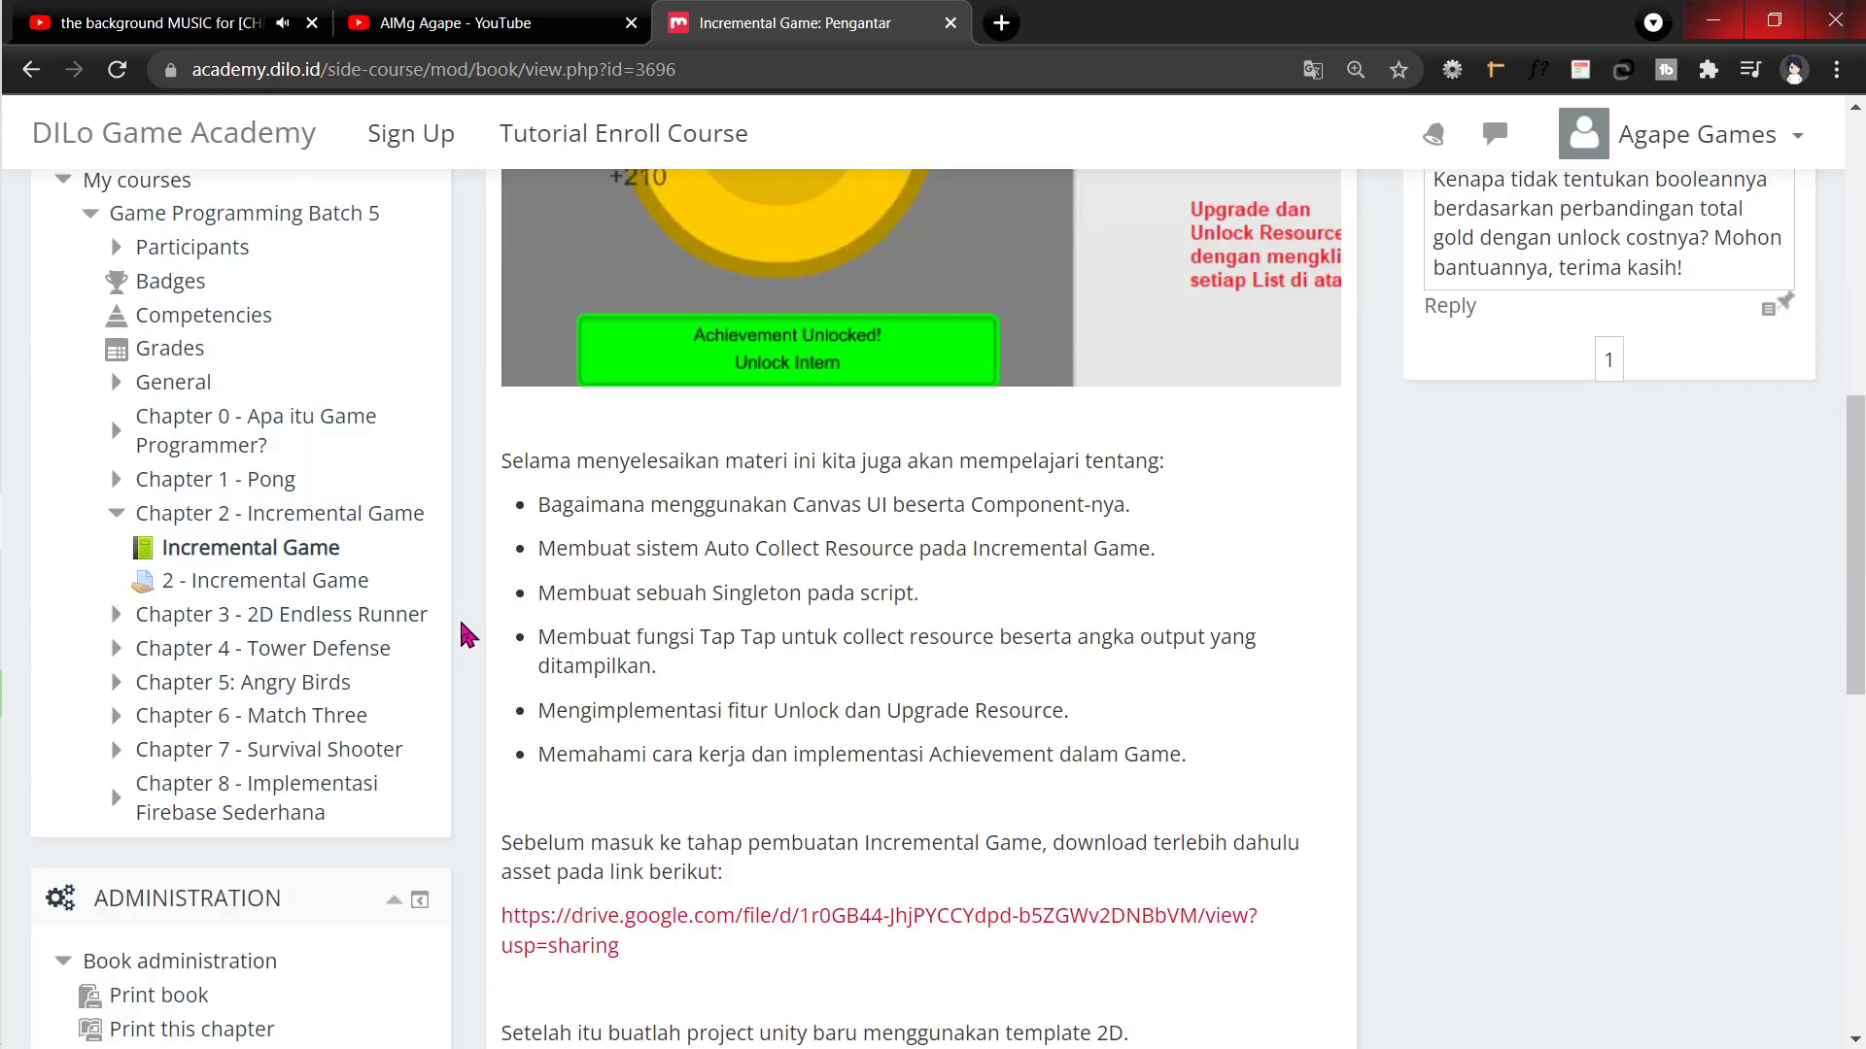
{"action": "scroll", "coordinate": [467, 634], "scroll_direction": "up", "scroll_amount": 8}
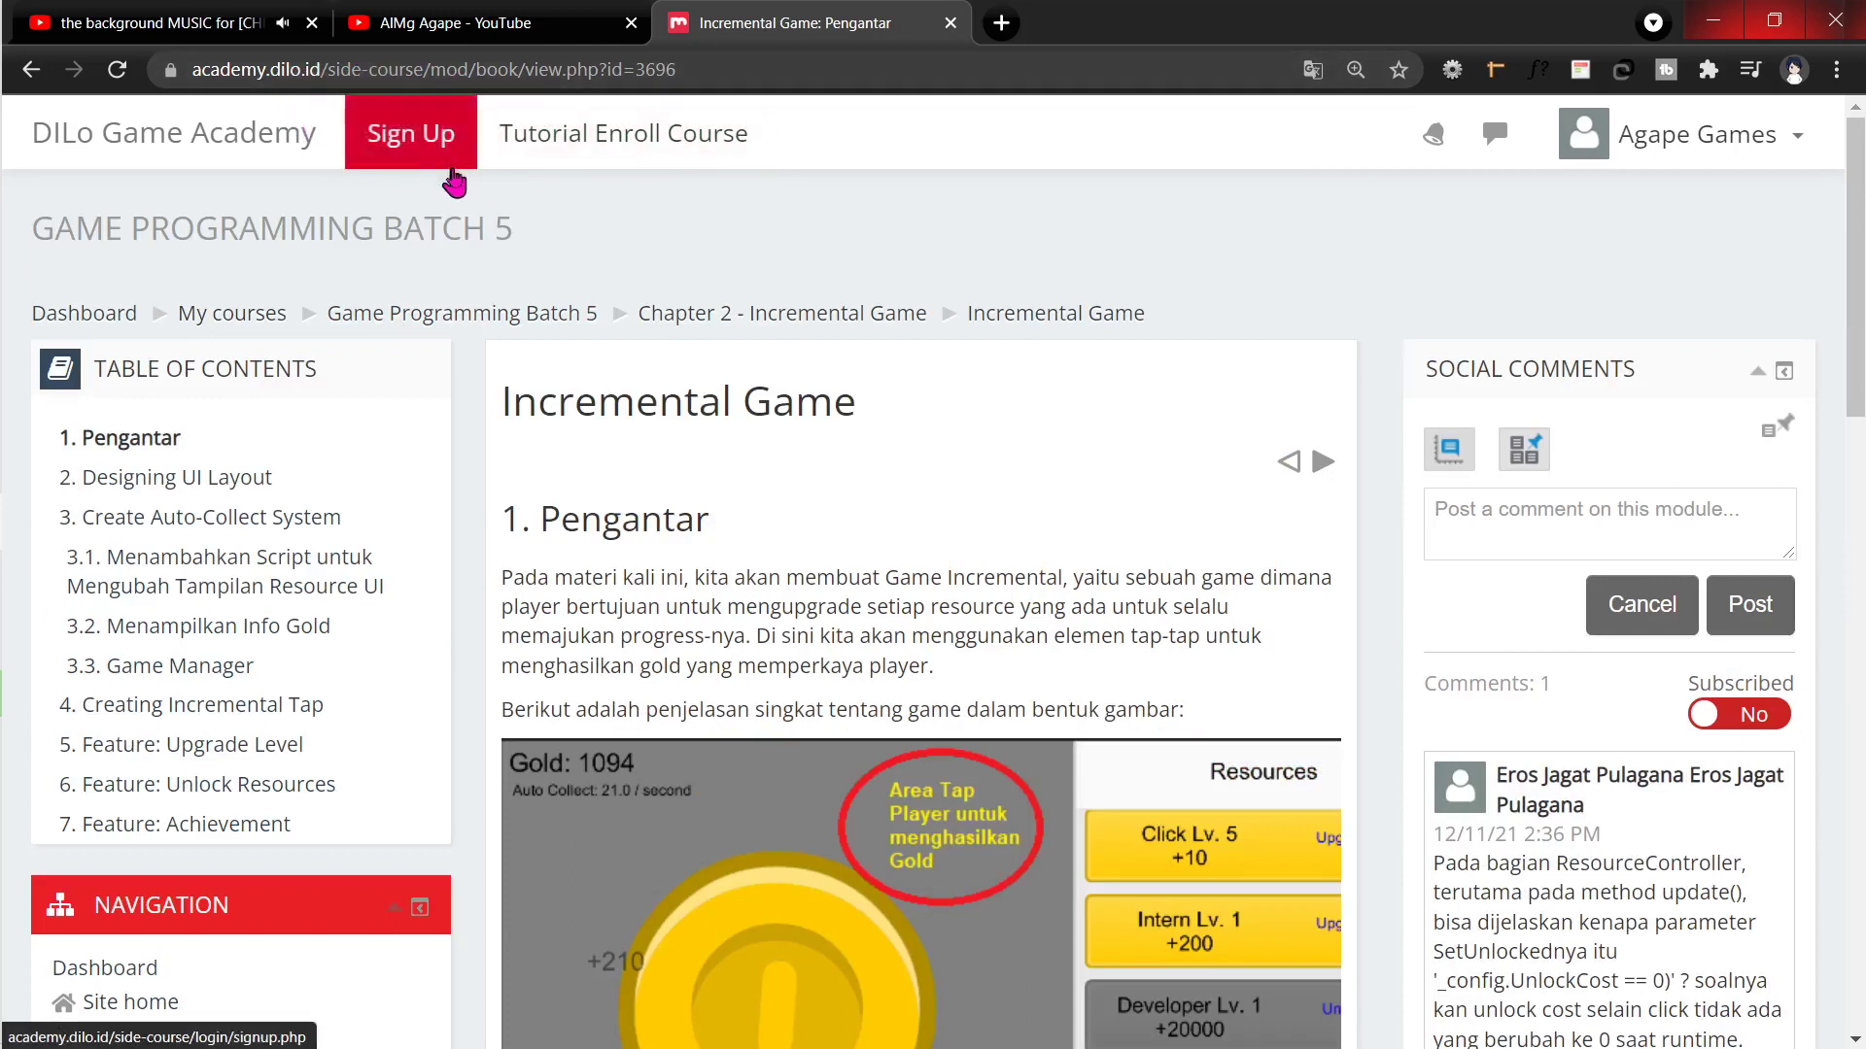
{"action": "scroll", "coordinate": [474, 387], "scroll_direction": "down", "scroll_amount": 3}
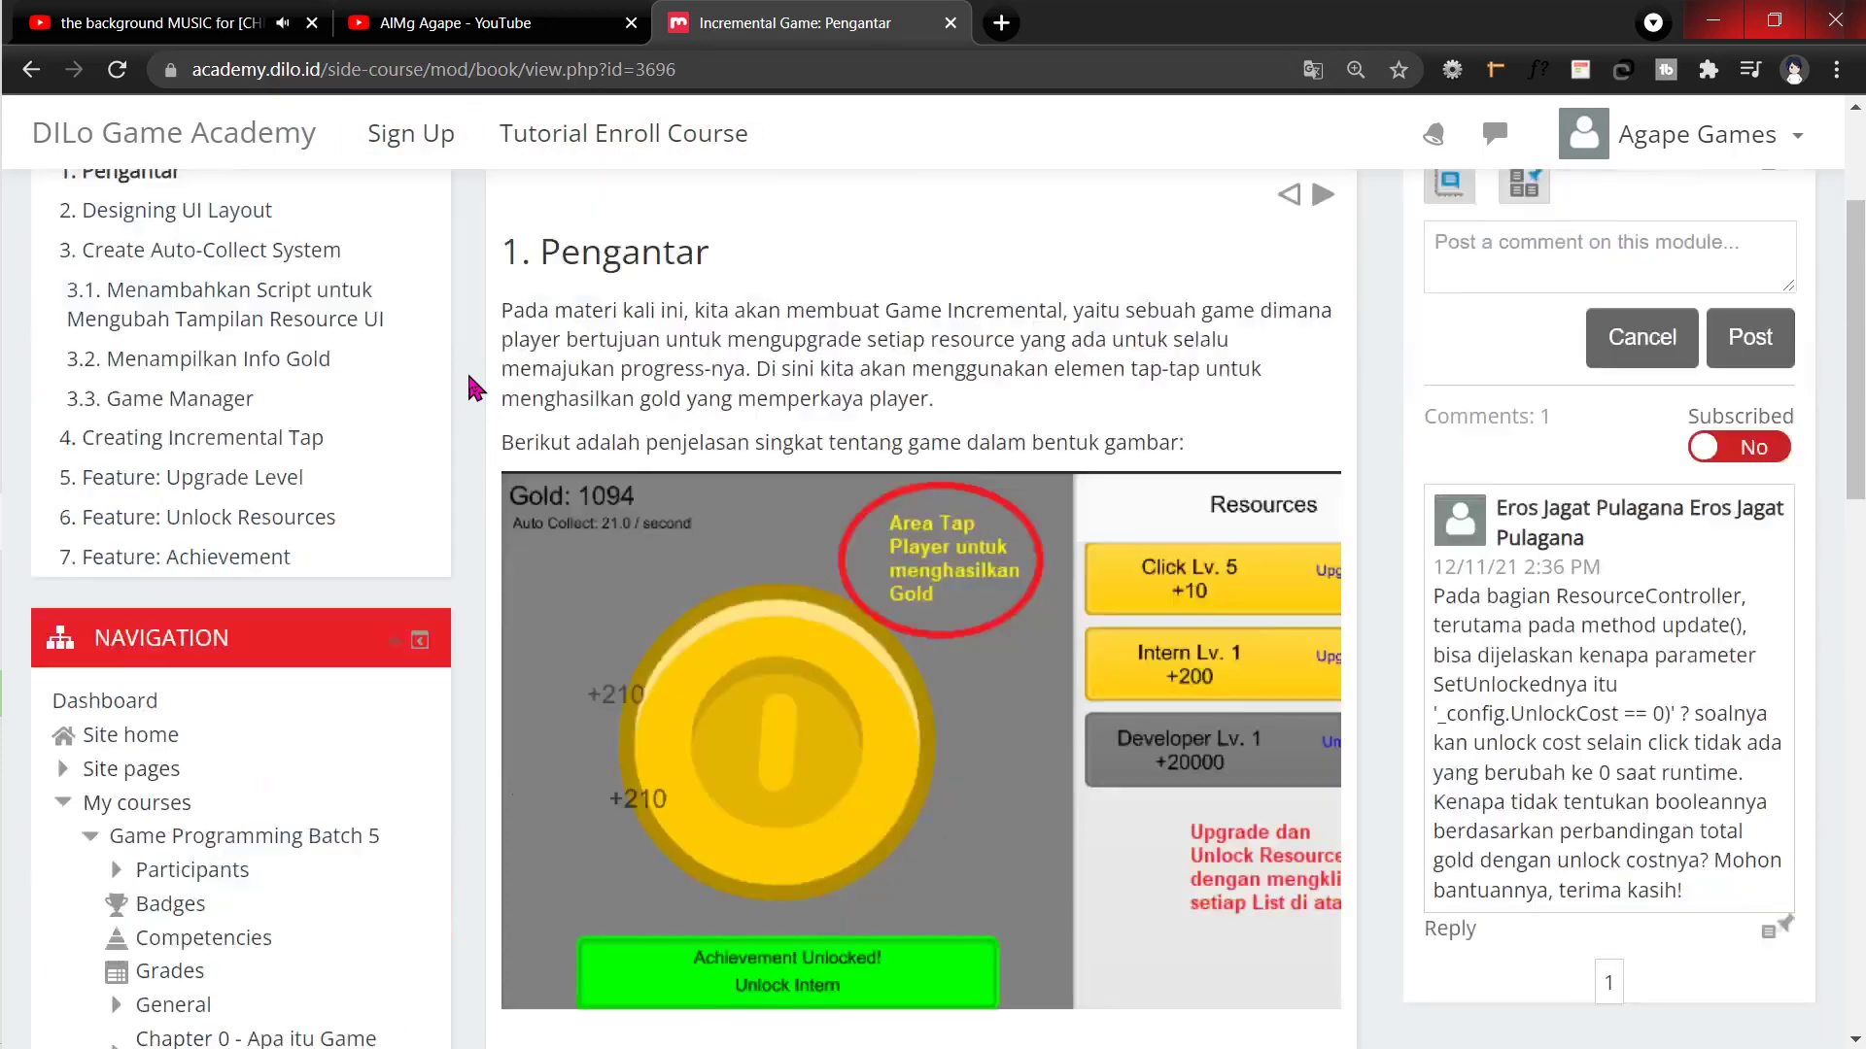
{"action": "scroll", "coordinate": [473, 388], "scroll_direction": "down", "scroll_amount": 5}
Step: Collapse Chapter 2 - Incremental Game in the course Navigation block
{"action": "left_click", "coordinate": [116, 605]}
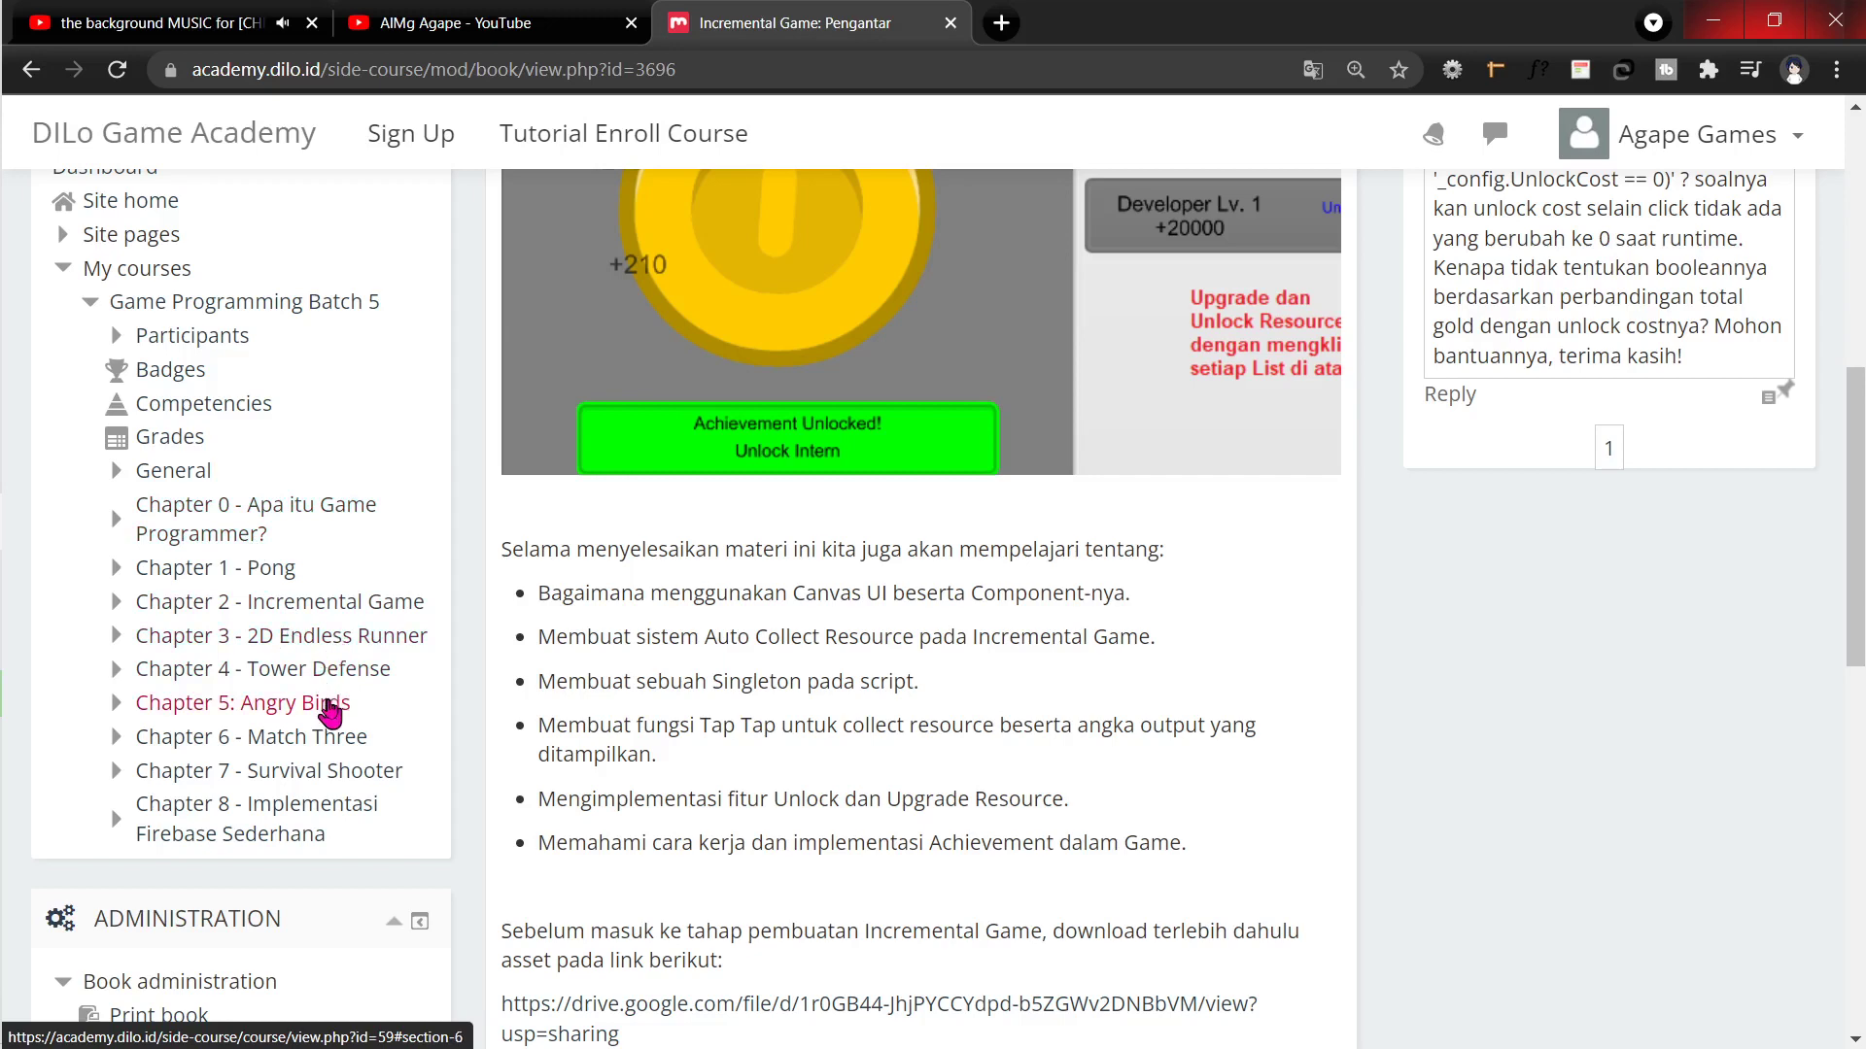
{"action": "scroll", "coordinate": [489, 768], "scroll_direction": "down", "scroll_amount": 5}
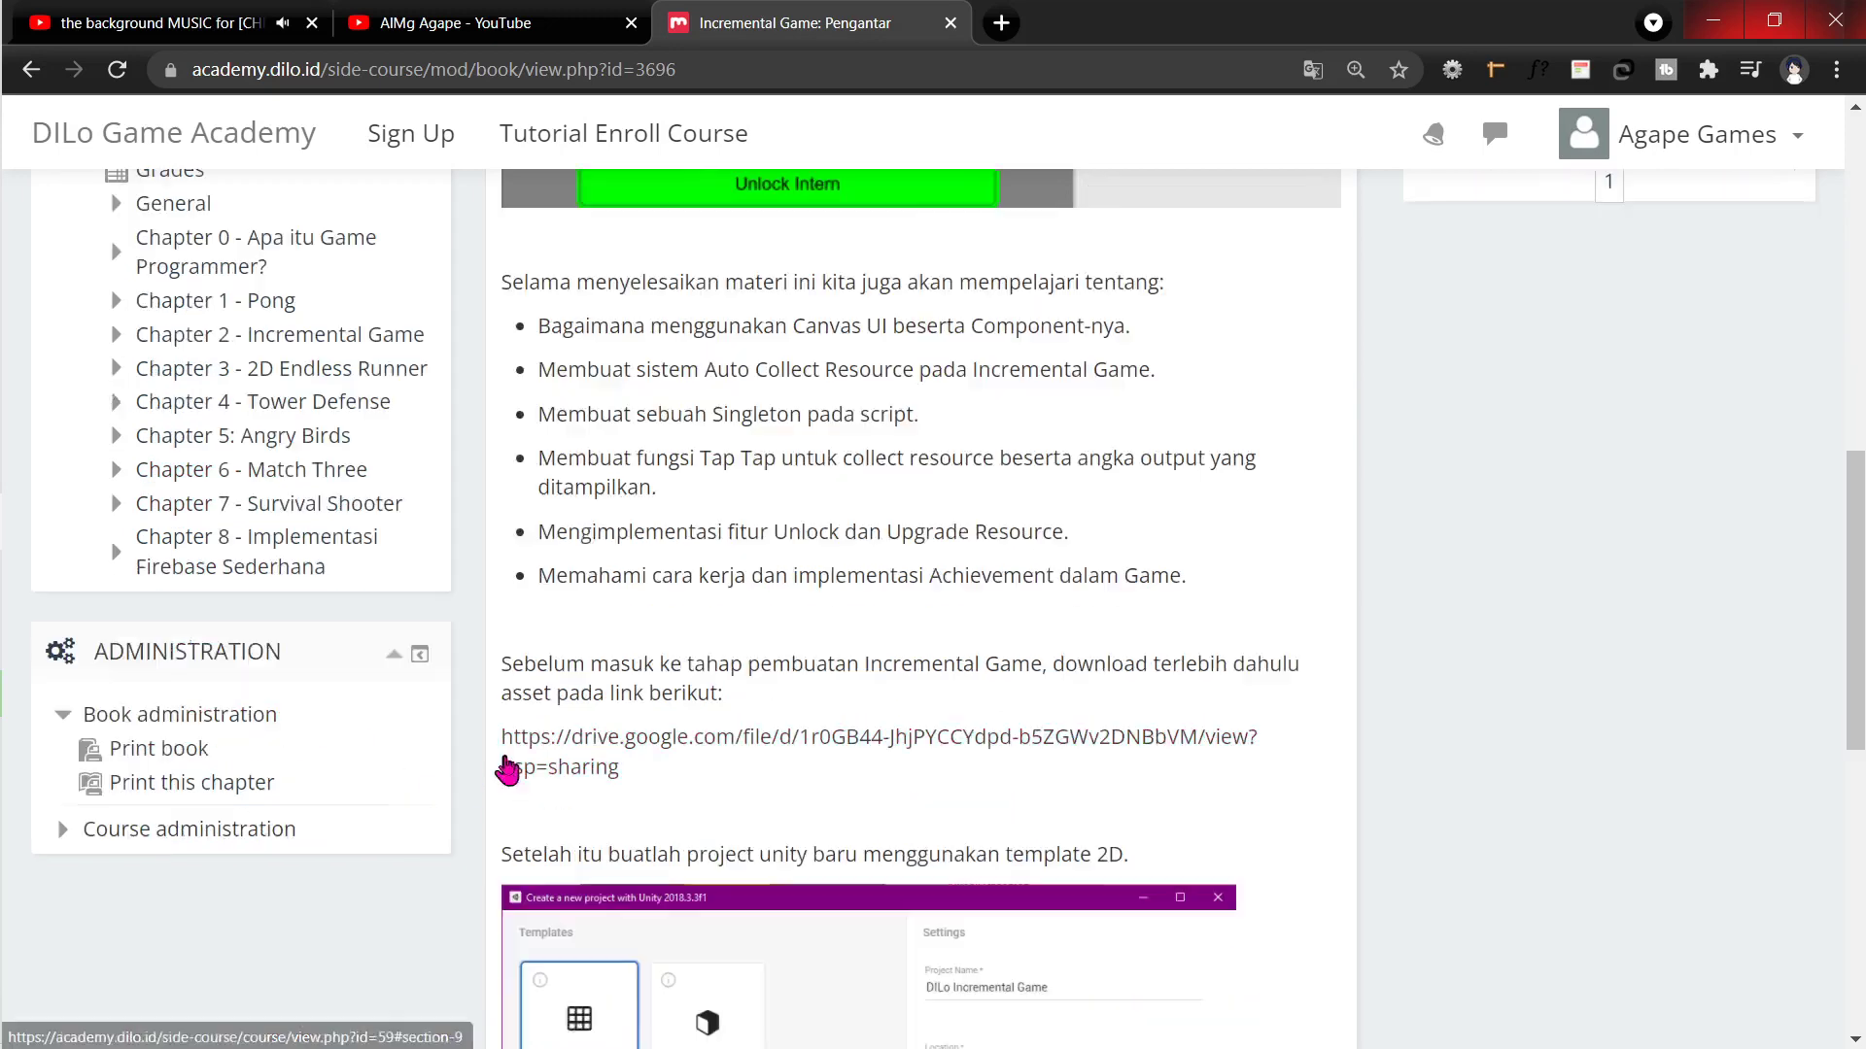
{"action": "scroll", "coordinate": [489, 767], "scroll_direction": "up", "scroll_amount": 7}
{"action": "scroll", "coordinate": [491, 770], "scroll_direction": "down", "scroll_amount": 4}
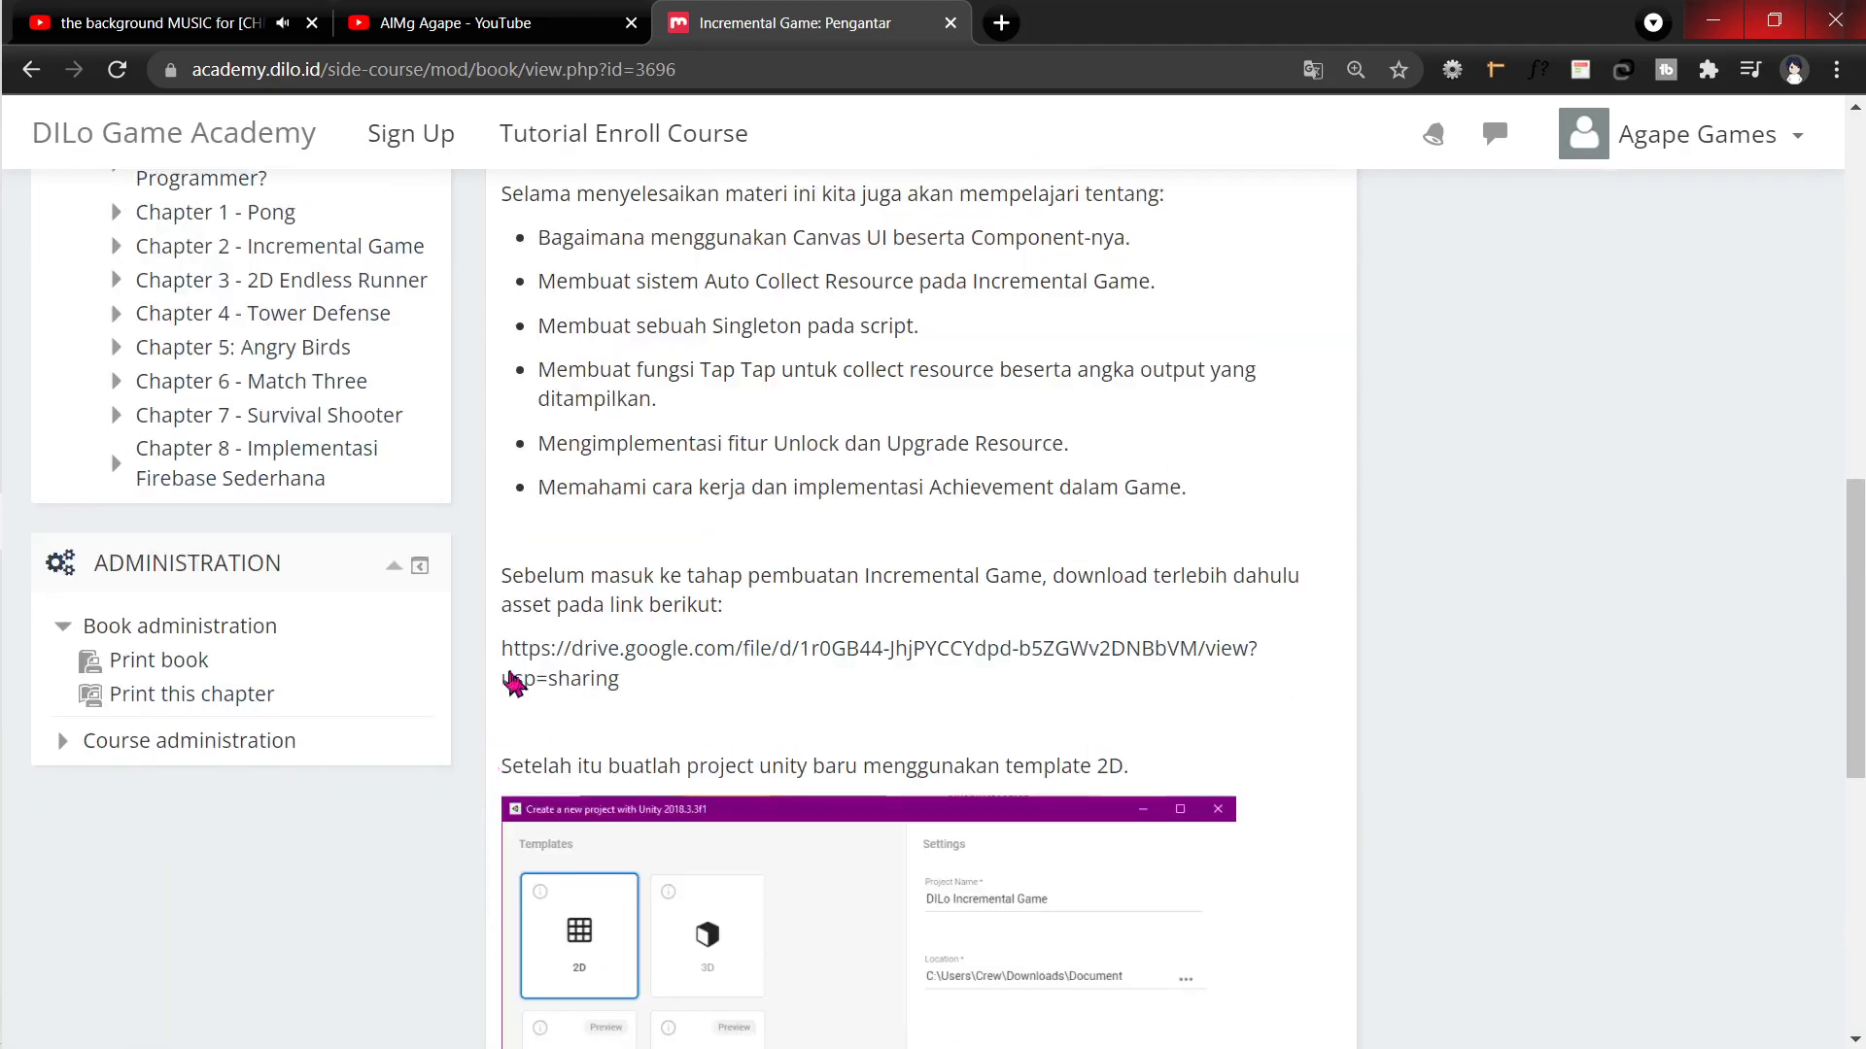
{"action": "scroll", "coordinate": [524, 704], "scroll_direction": "up", "scroll_amount": 9}
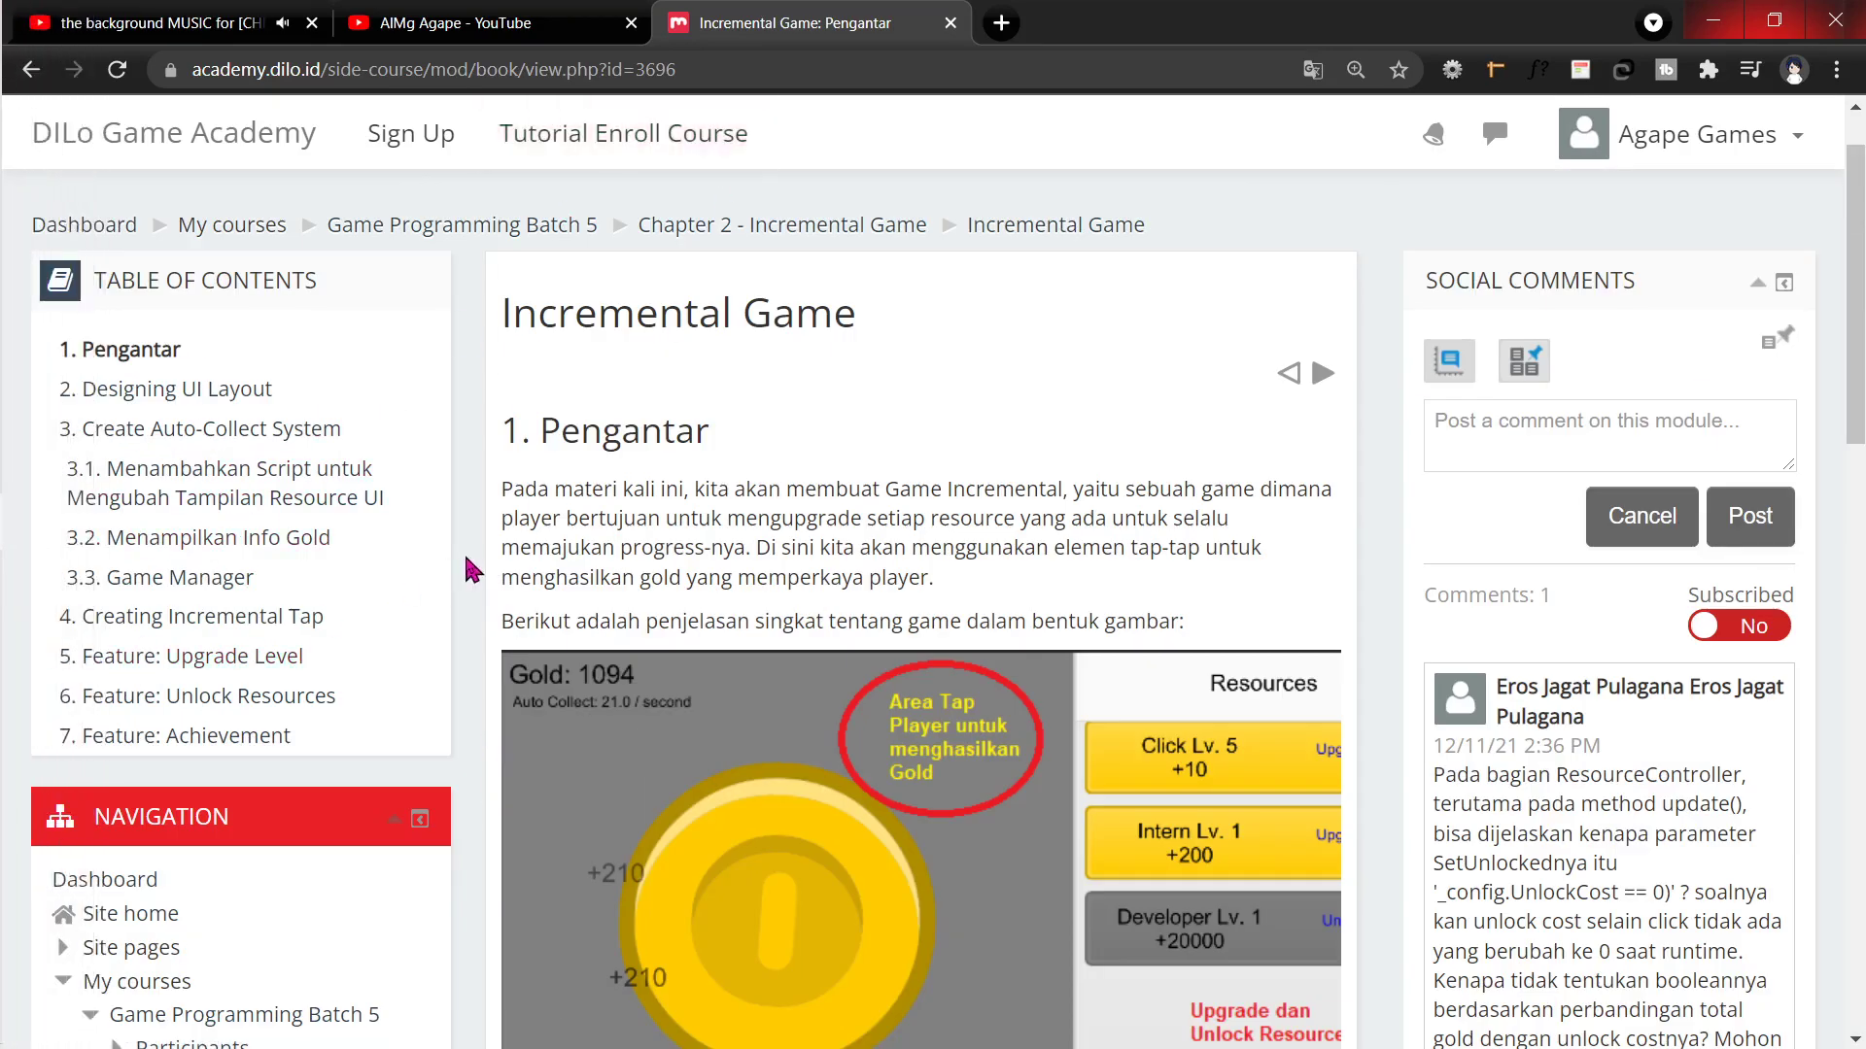
{"action": "scroll", "coordinate": [476, 568], "scroll_direction": "down", "scroll_amount": 5}
{"action": "scroll", "coordinate": [476, 568], "scroll_direction": "up", "scroll_amount": 7}
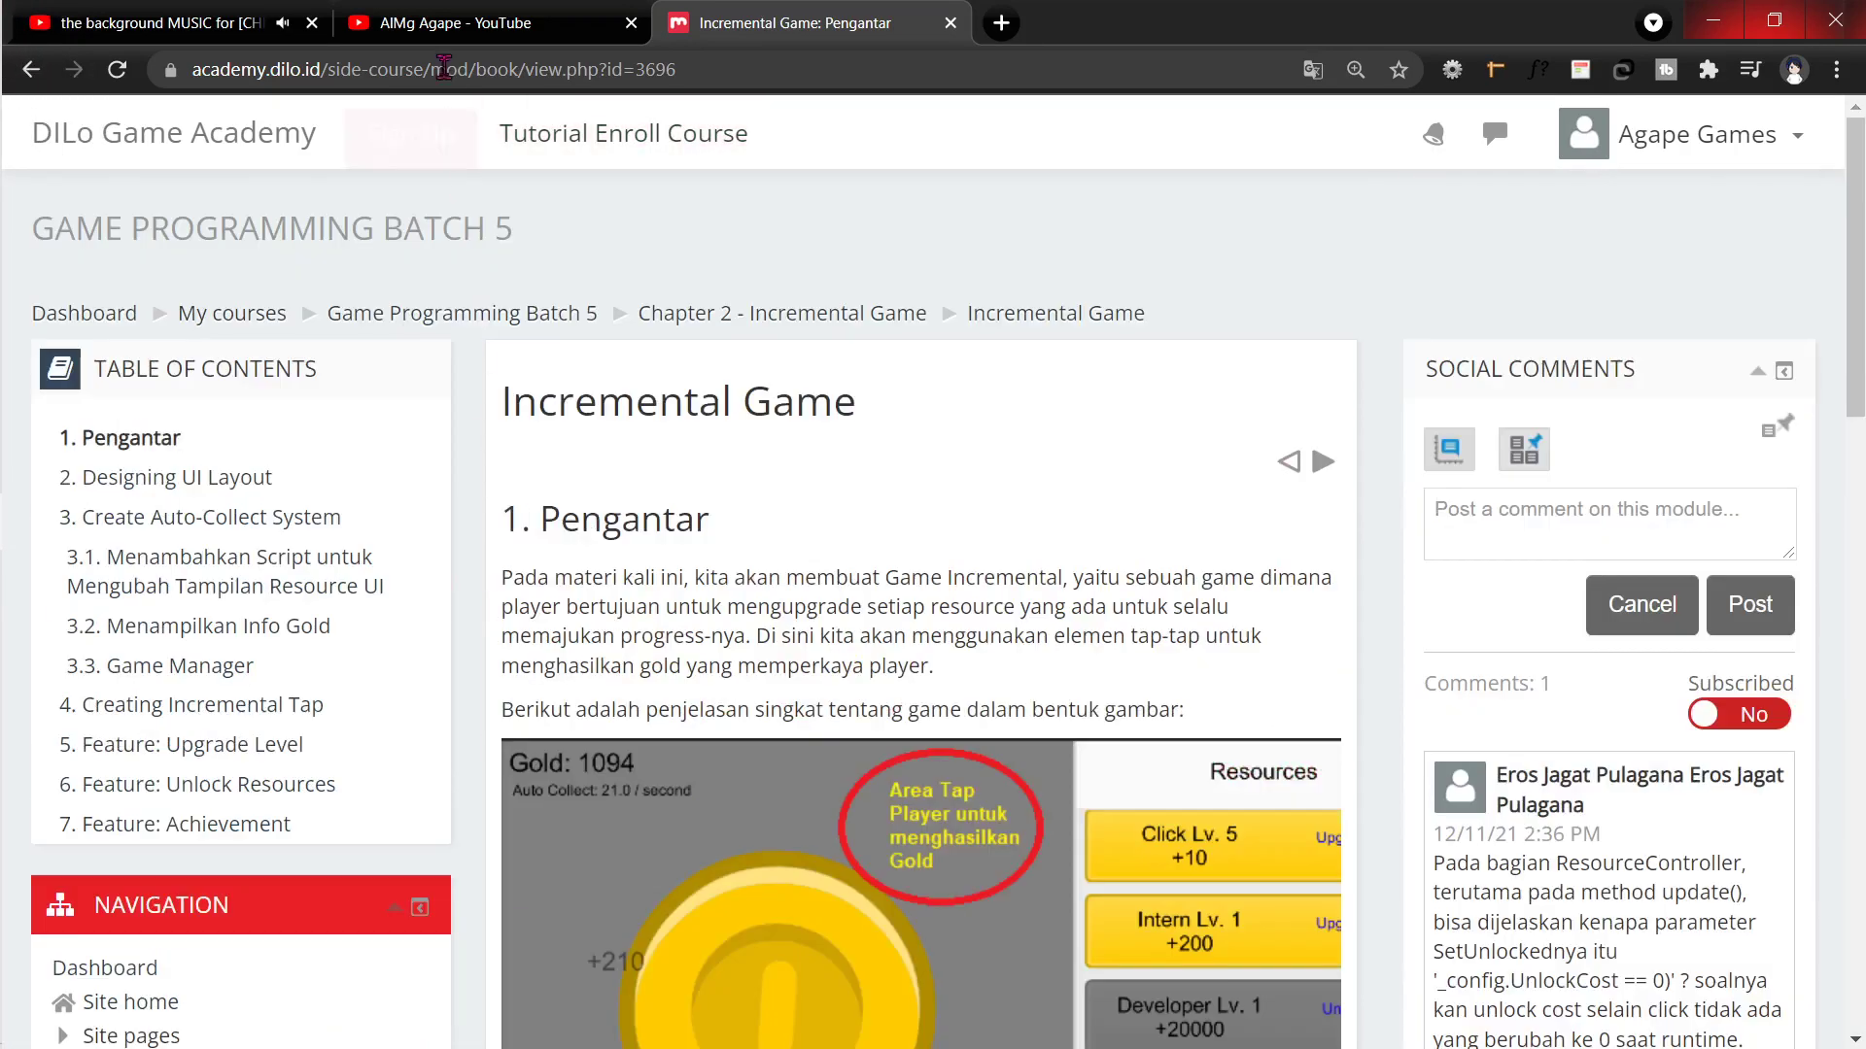
Step: Check the YouTube music tab, then return to the Incremental Game lesson
{"action": "left_click", "coordinate": [422, 12]}
{"action": "left_click", "coordinate": [846, 26]}
{"action": "scroll", "coordinate": [756, 661], "scroll_direction": "down", "scroll_amount": 3}
{"action": "scroll", "coordinate": [598, 724], "scroll_direction": "down", "scroll_amount": 2}
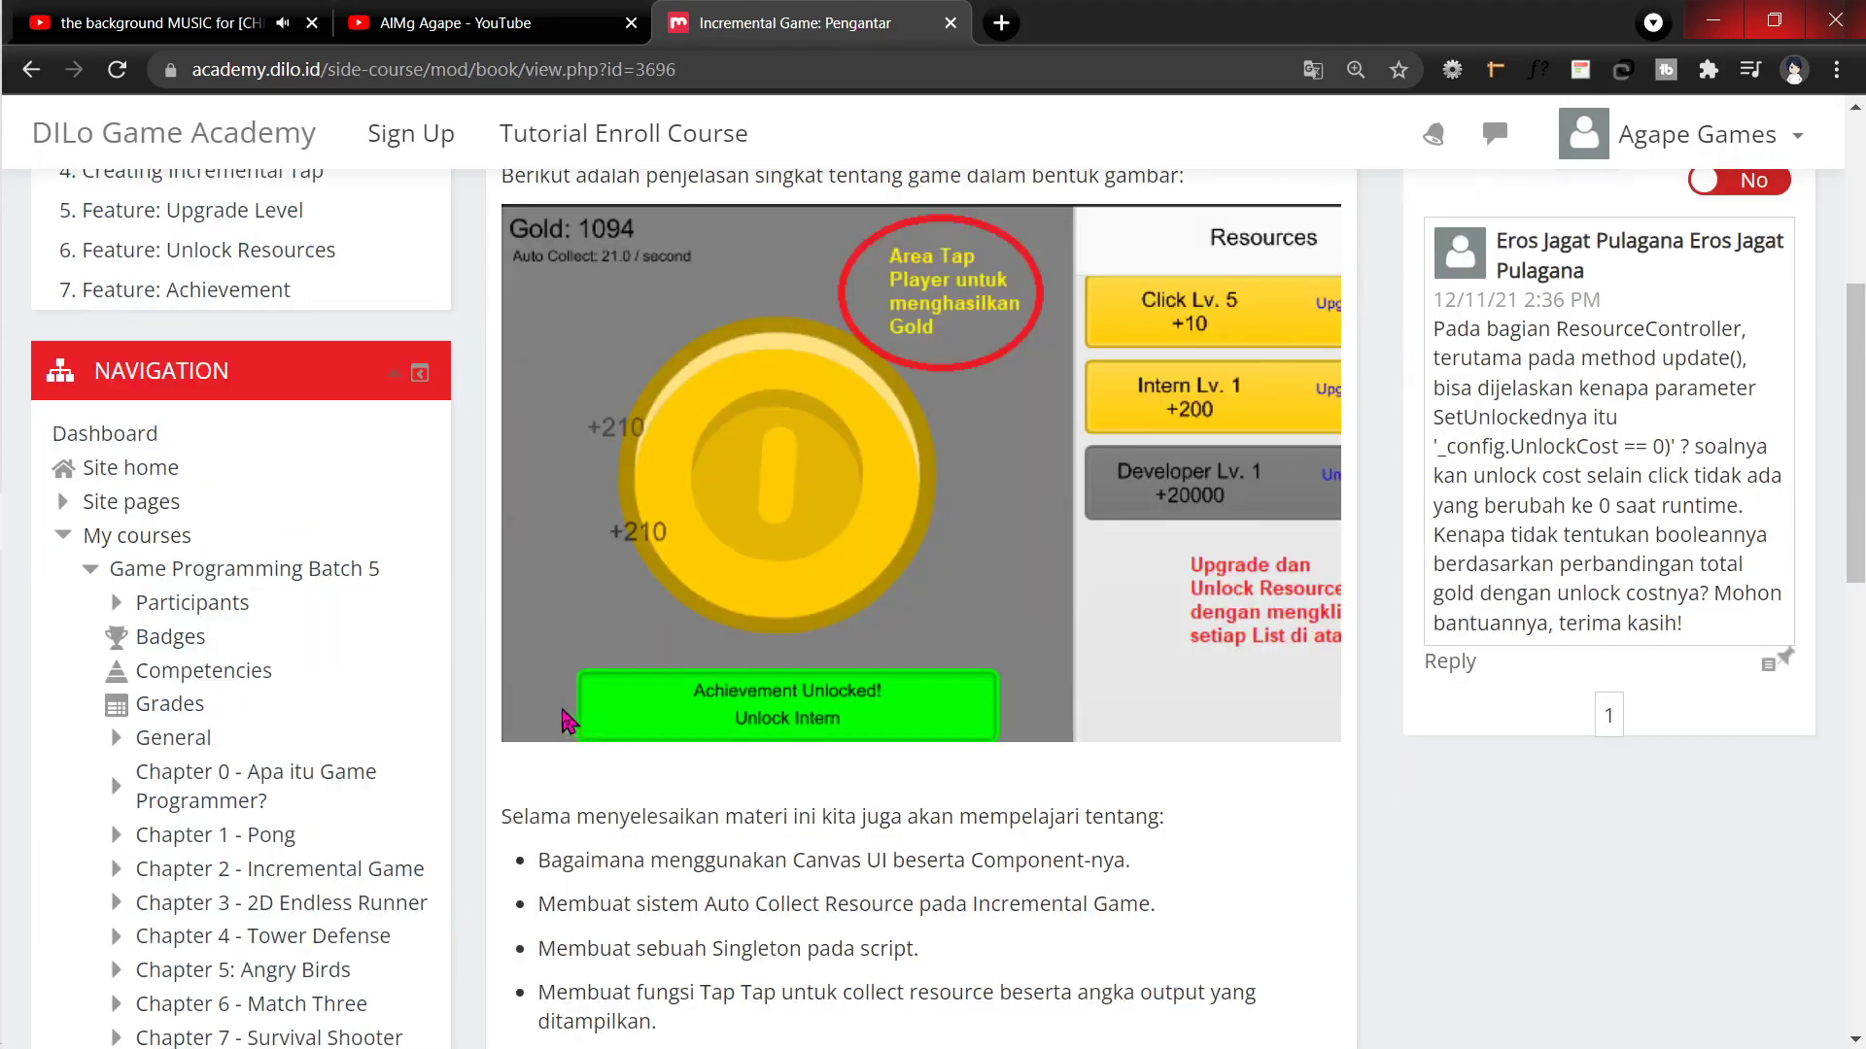
{"action": "scroll", "coordinate": [569, 721], "scroll_direction": "down", "scroll_amount": 3}
Step: Expand Chapter 1 - Pong and open its Membuat Aplikasi Mandiri (Standalone) lesson
{"action": "left_click", "coordinate": [290, 577]}
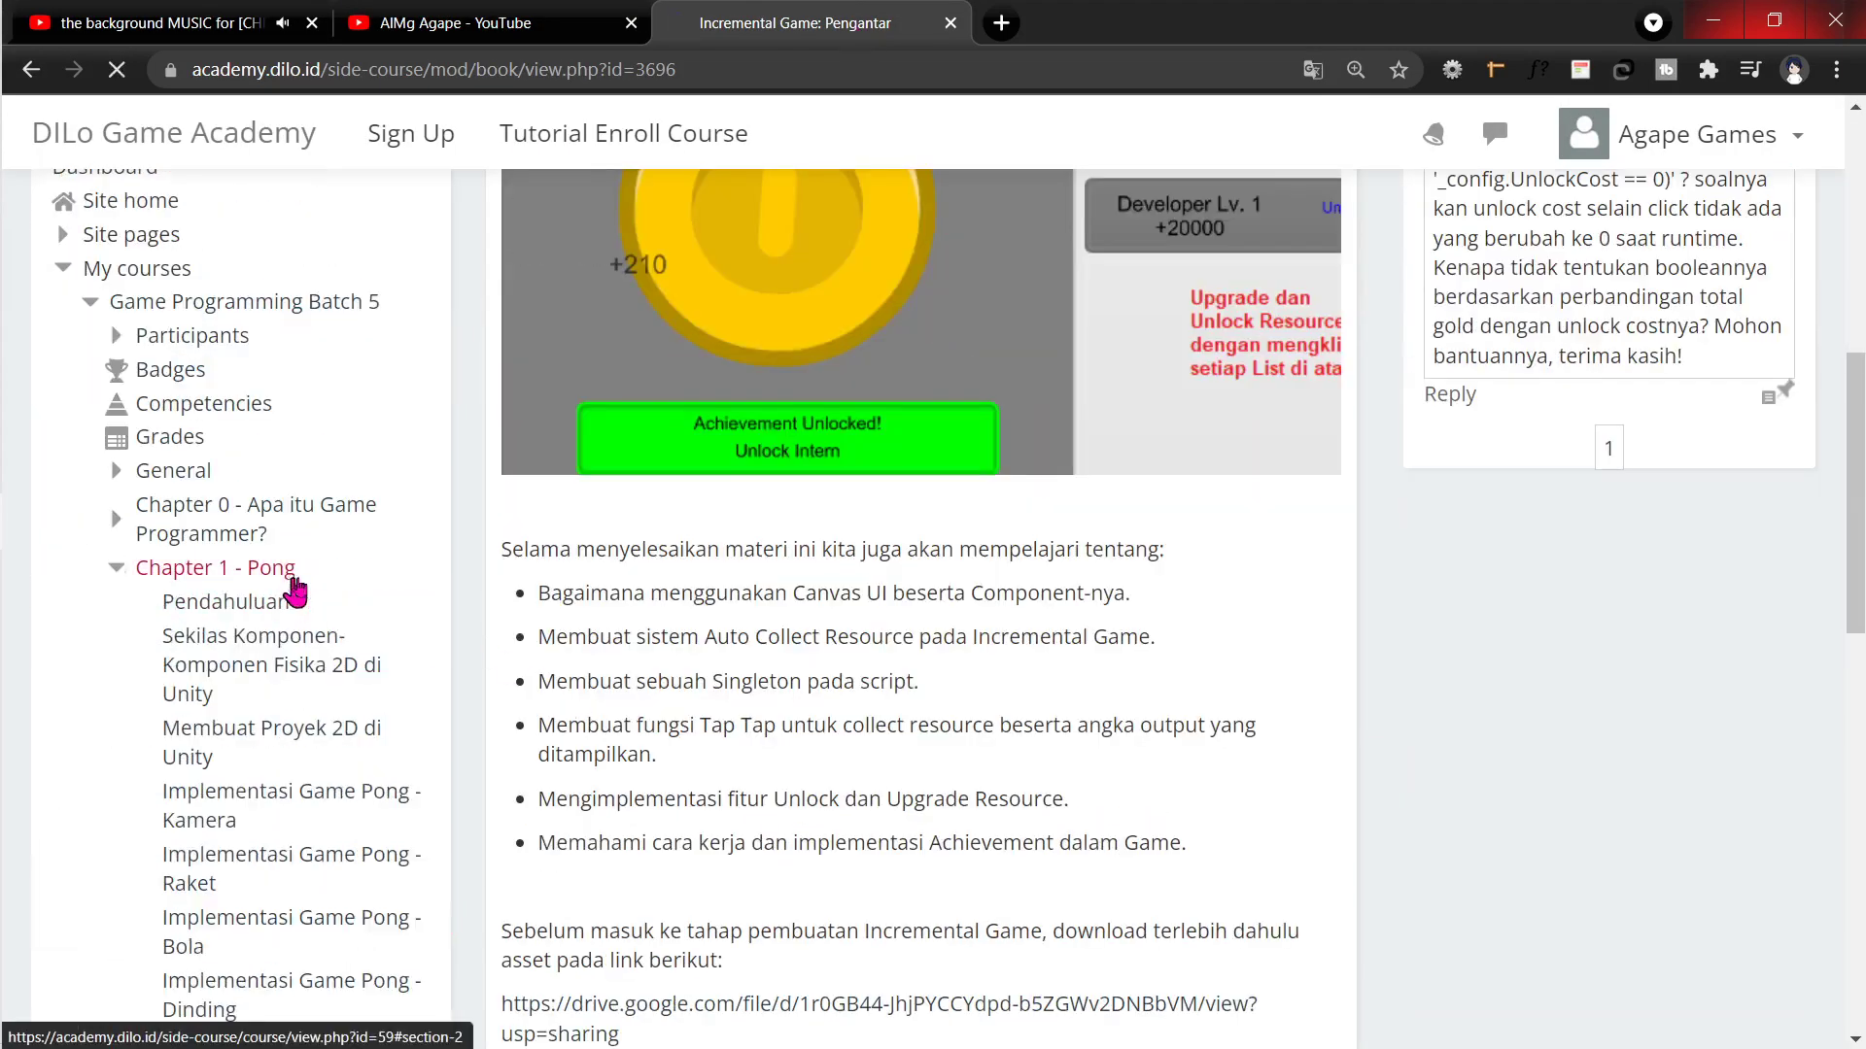
{"action": "scroll", "coordinate": [450, 667], "scroll_direction": "down", "scroll_amount": 5}
{"action": "scroll", "coordinate": [375, 687], "scroll_direction": "down", "scroll_amount": 3}
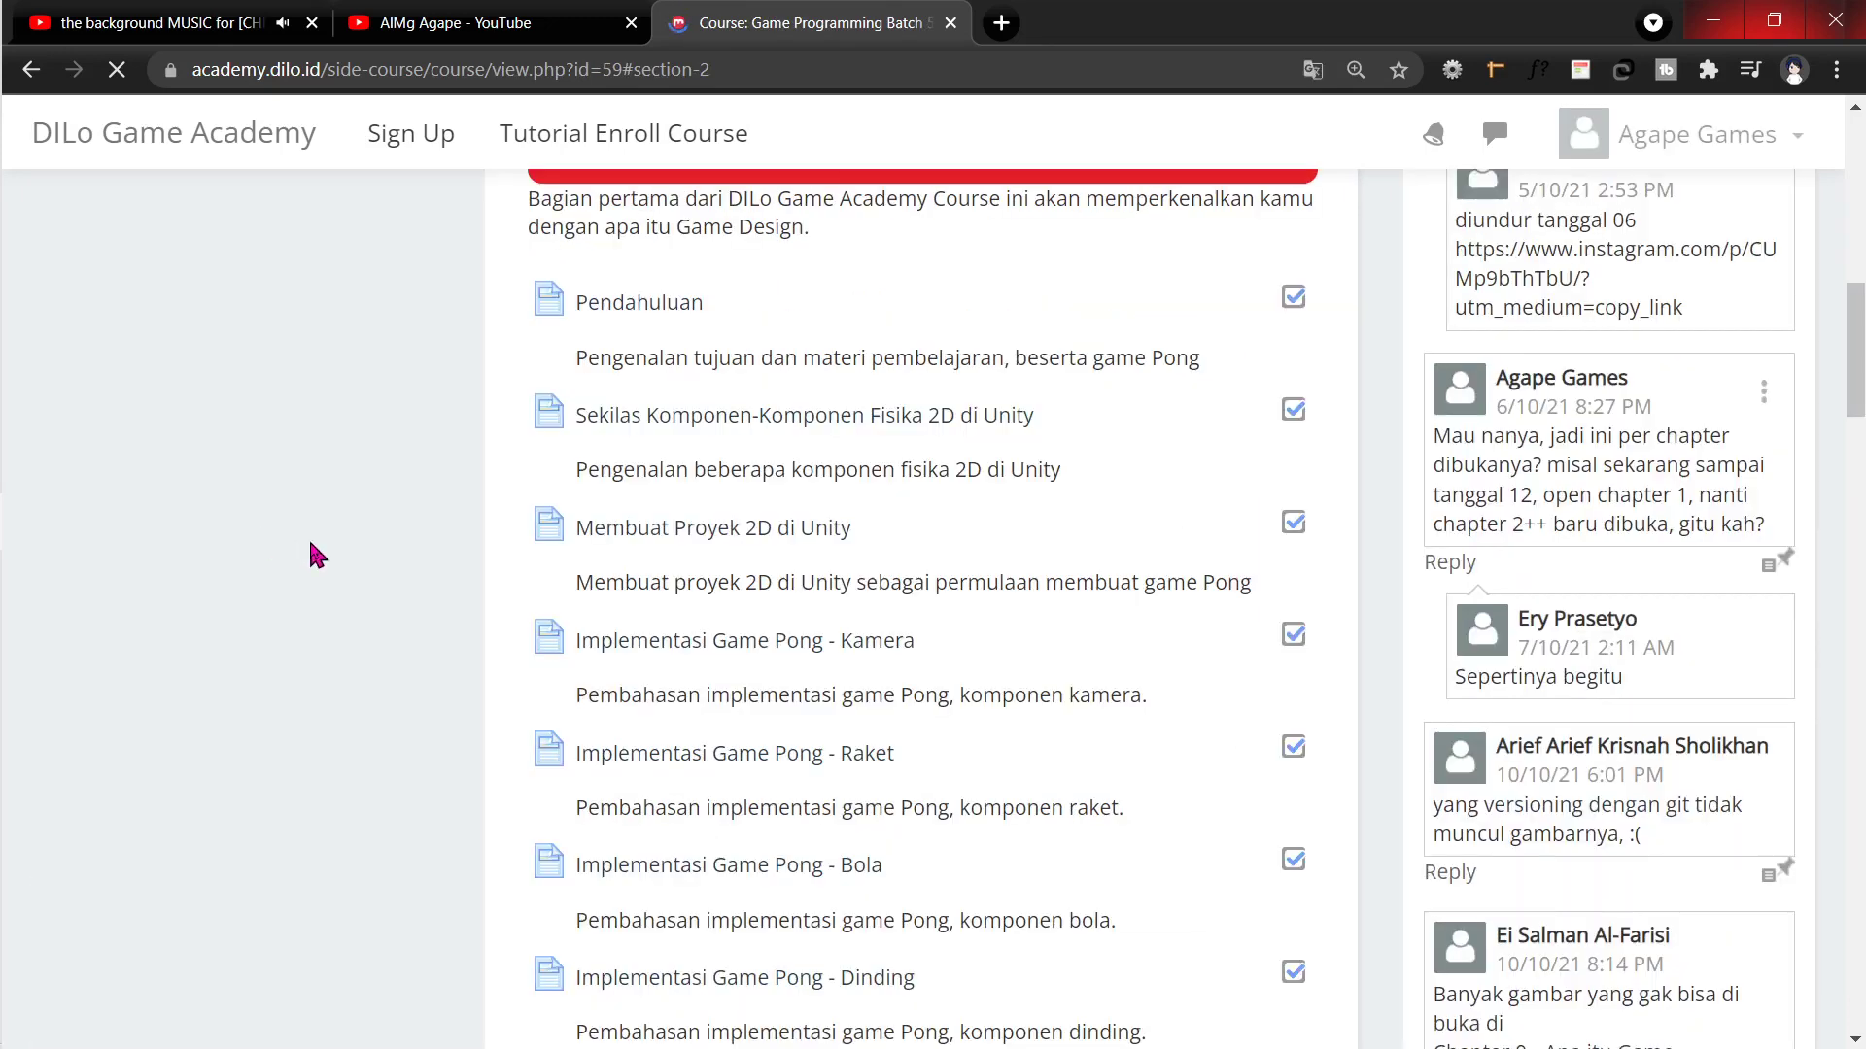
{"action": "scroll", "coordinate": [833, 554], "scroll_direction": "up", "scroll_amount": 5}
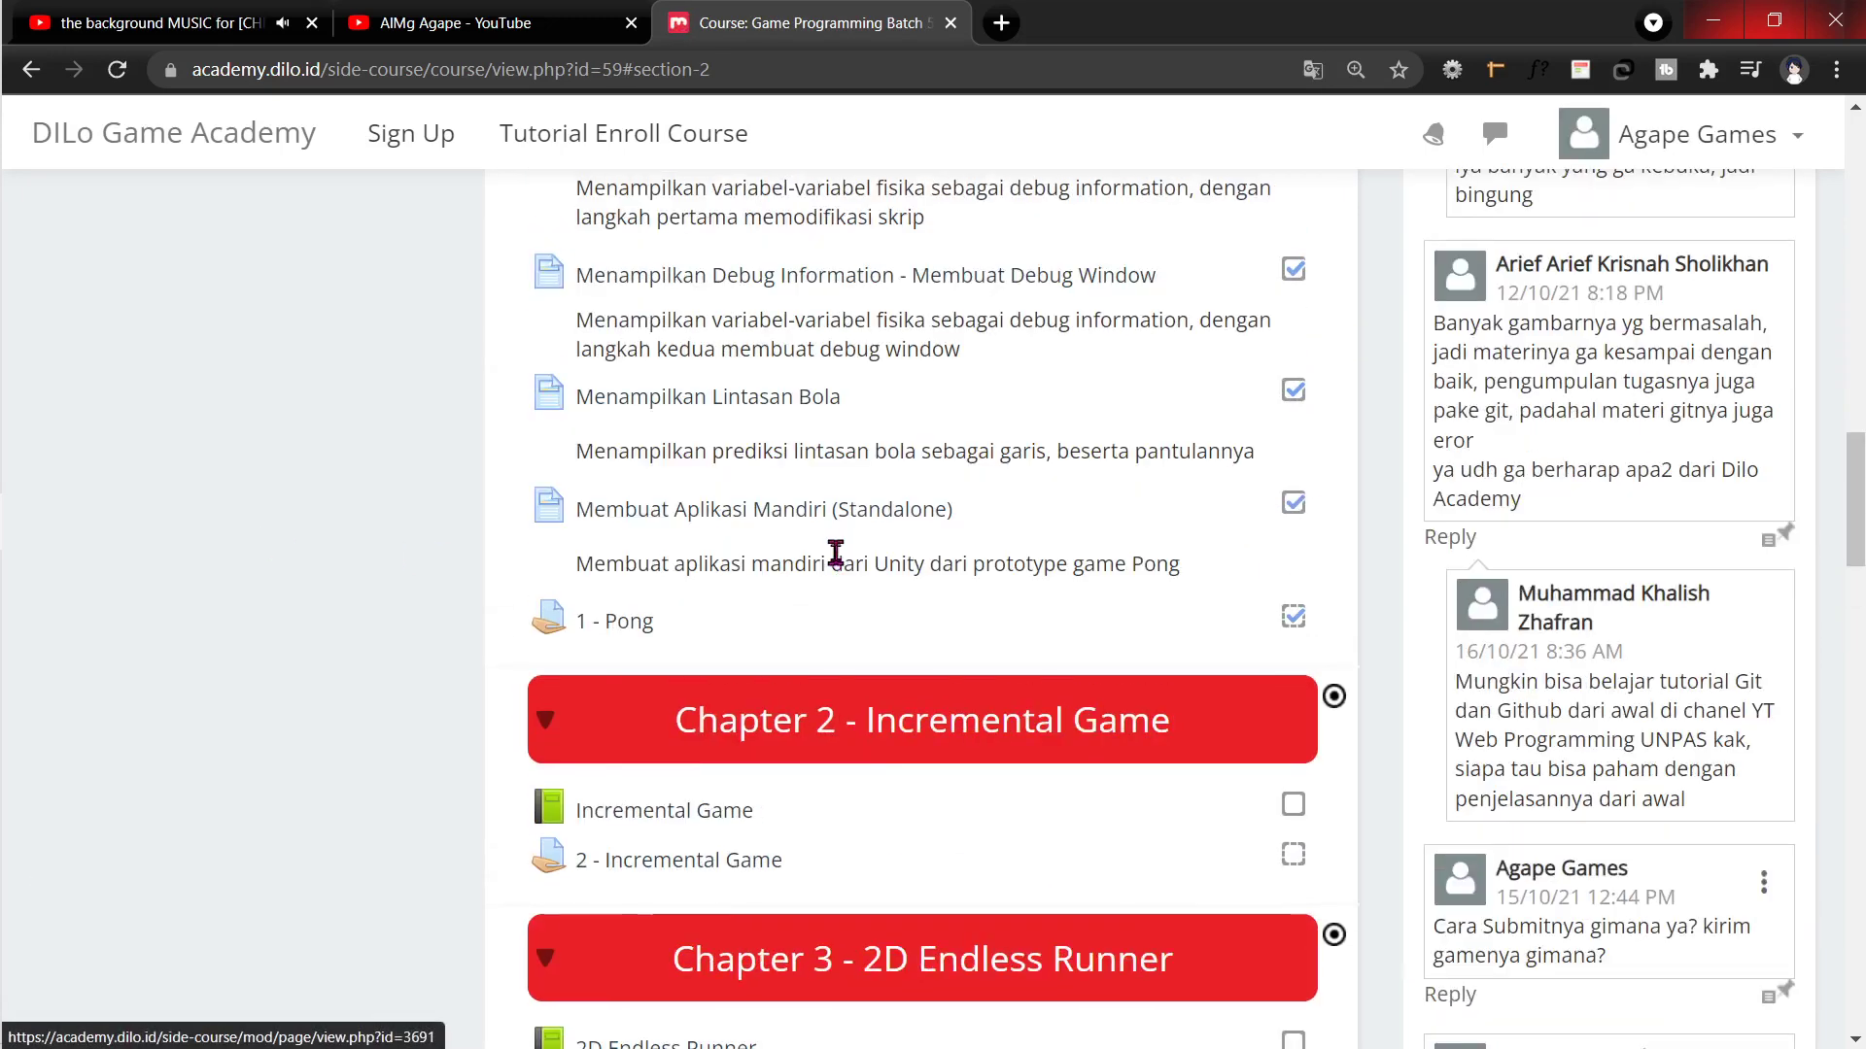
{"action": "left_click", "coordinate": [671, 522]}
{"action": "scroll", "coordinate": [673, 522], "scroll_direction": "down", "scroll_amount": 5}
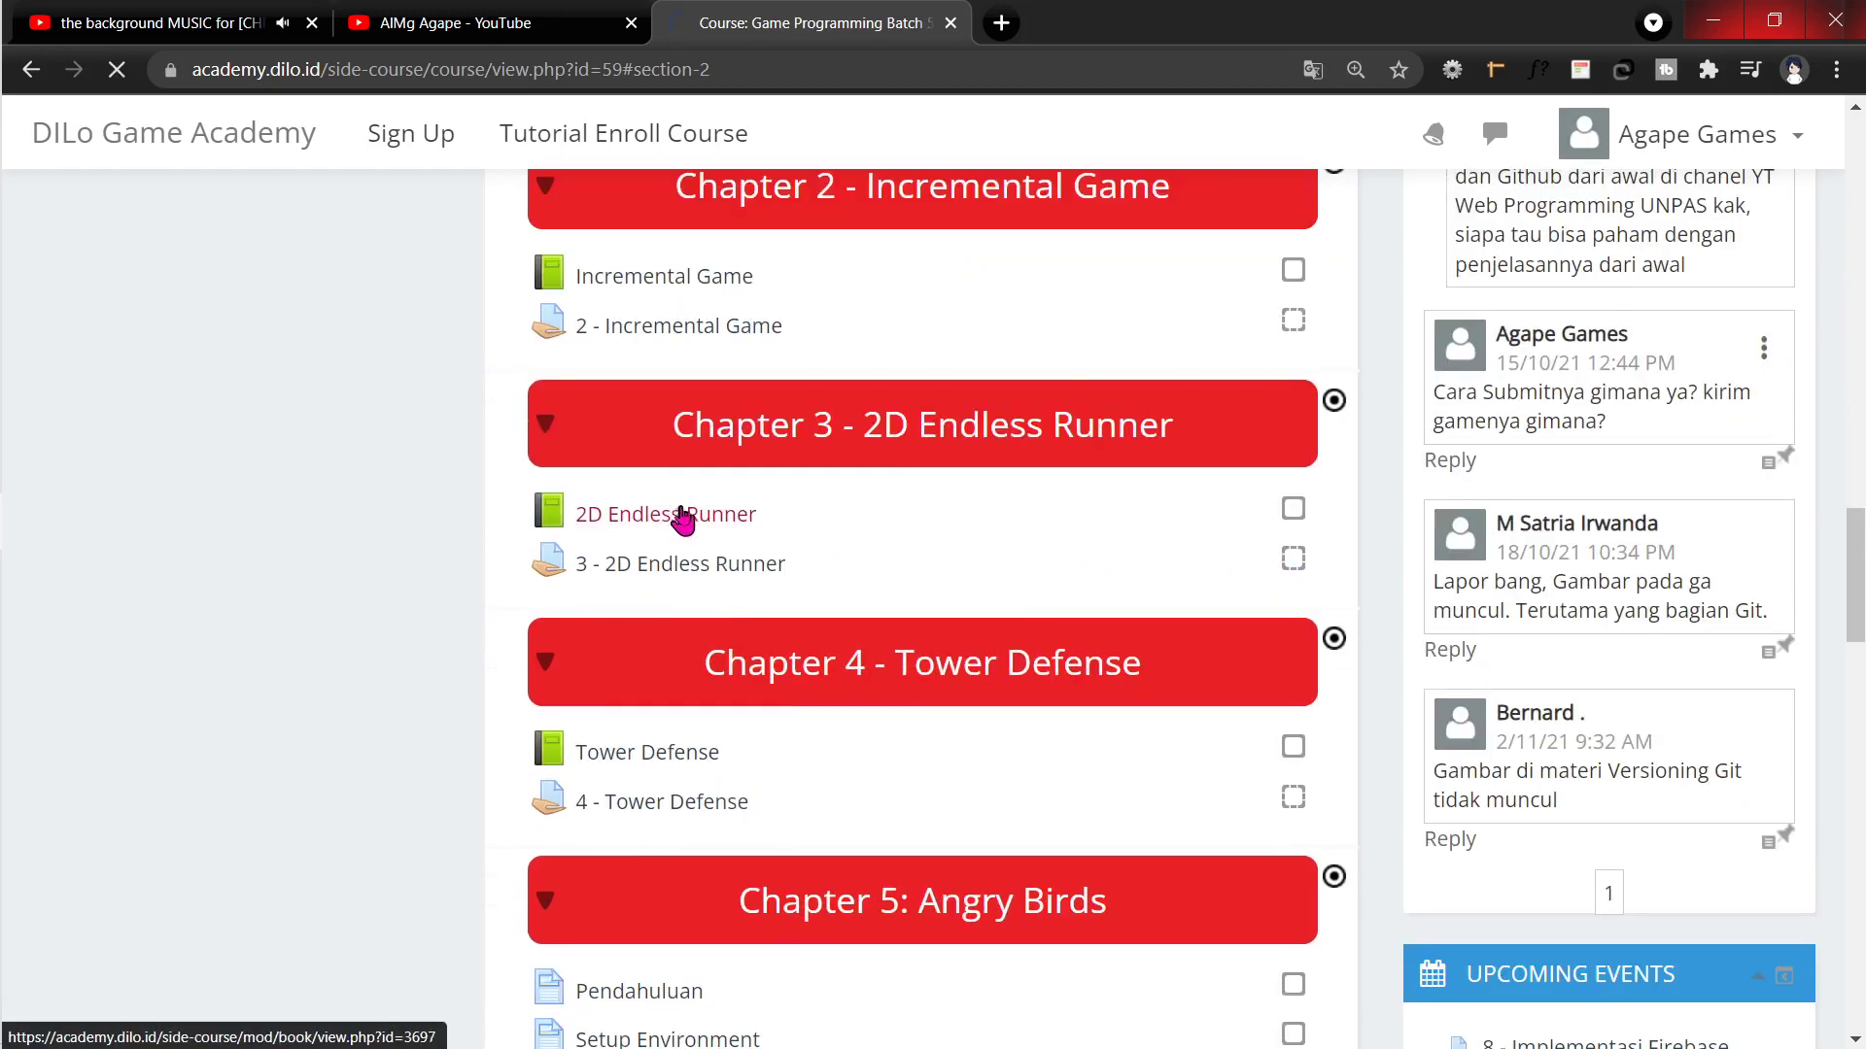
{"action": "scroll", "coordinate": [771, 632], "scroll_direction": "down", "scroll_amount": 8}
{"action": "scroll", "coordinate": [791, 638], "scroll_direction": "up", "scroll_amount": 13}
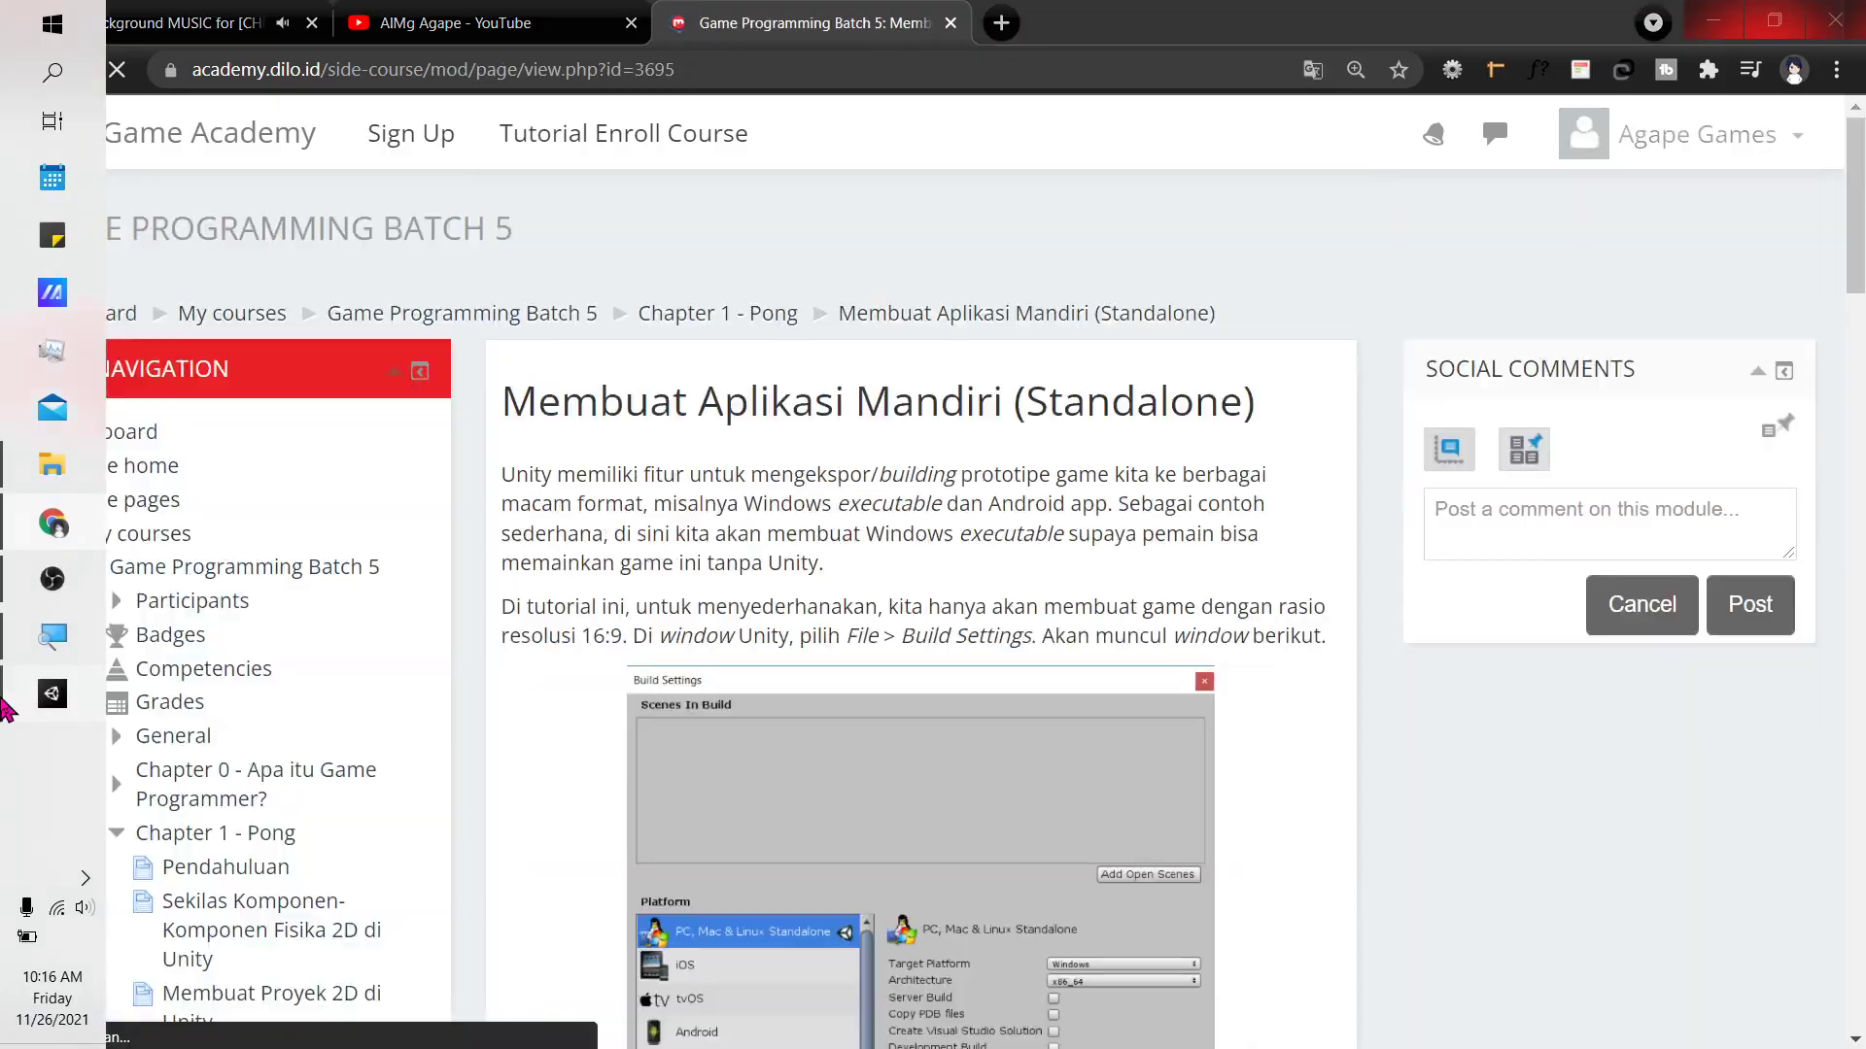
Step: In Unity, dismiss the update check and give the scene hierarchy more room
{"action": "left_click", "coordinate": [53, 692]}
{"action": "left_click", "coordinate": [862, 659]}
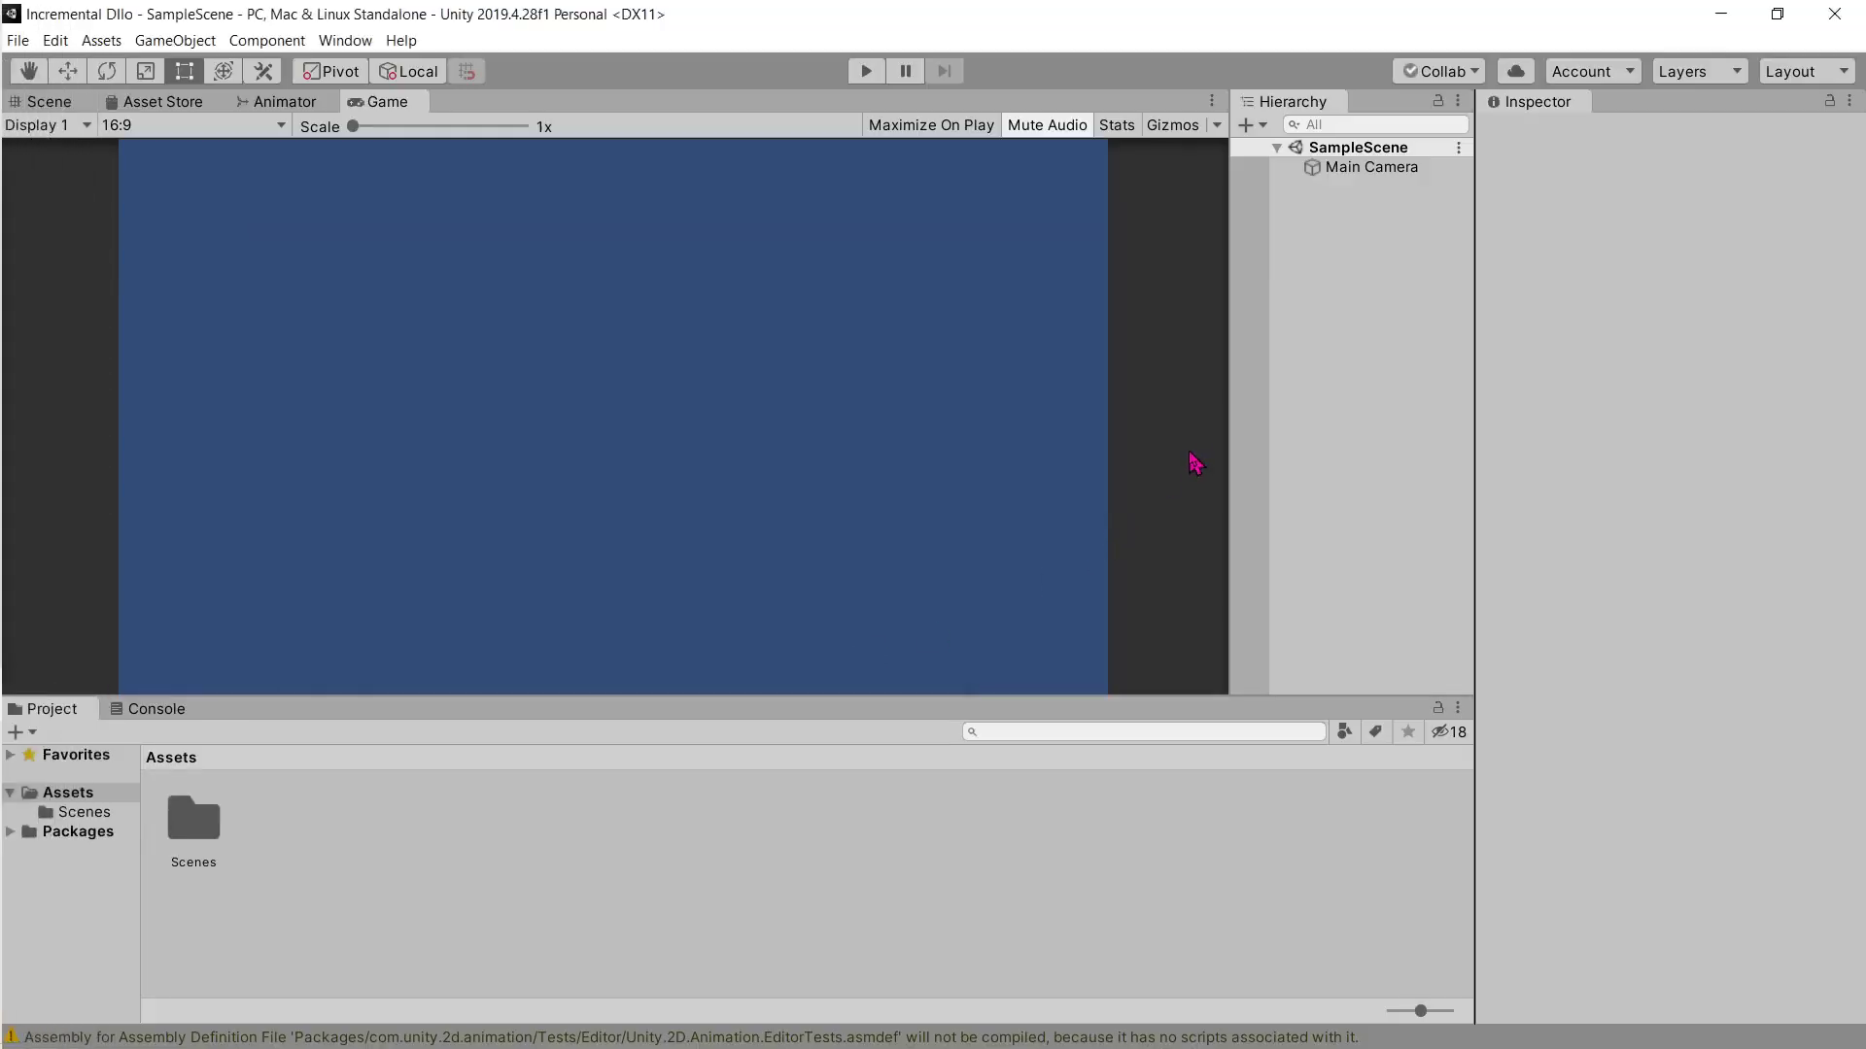
{"action": "left_click_drag", "start_coordinate": [1227, 439], "coordinate": [1150, 458]}
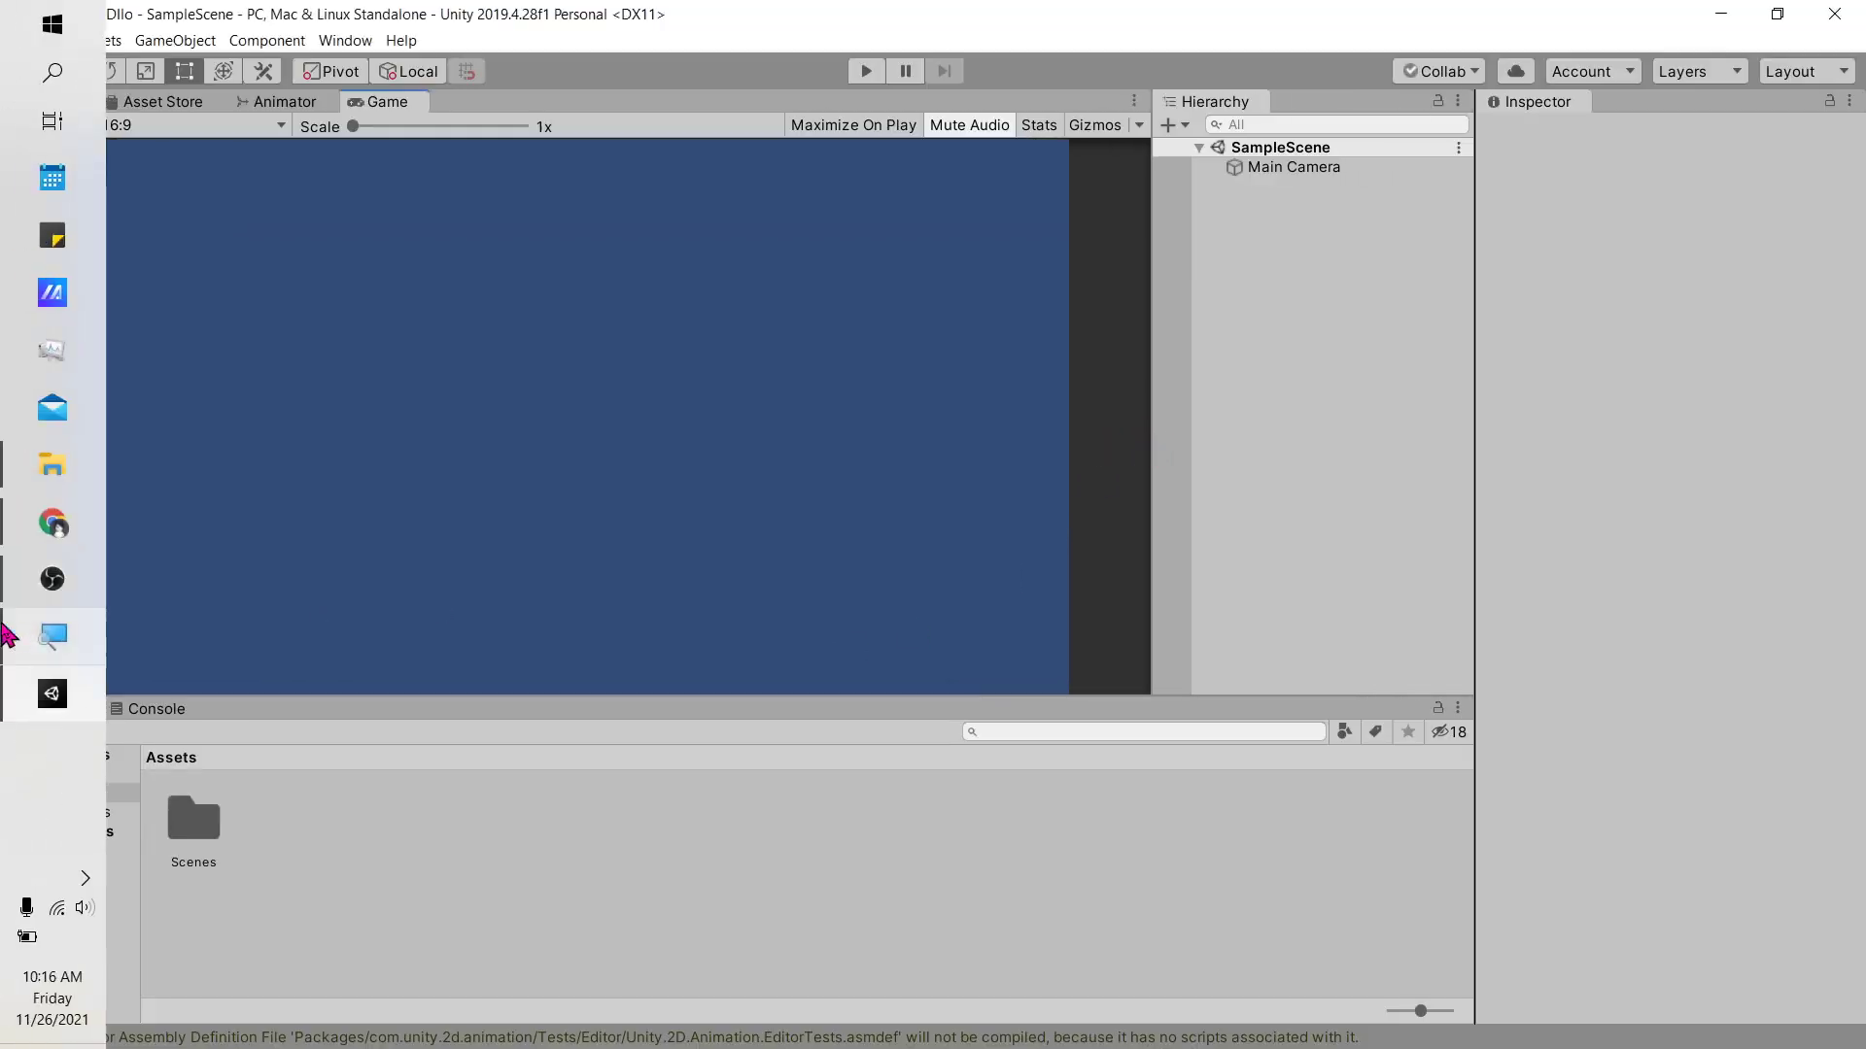
{"action": "left_click", "coordinate": [53, 693]}
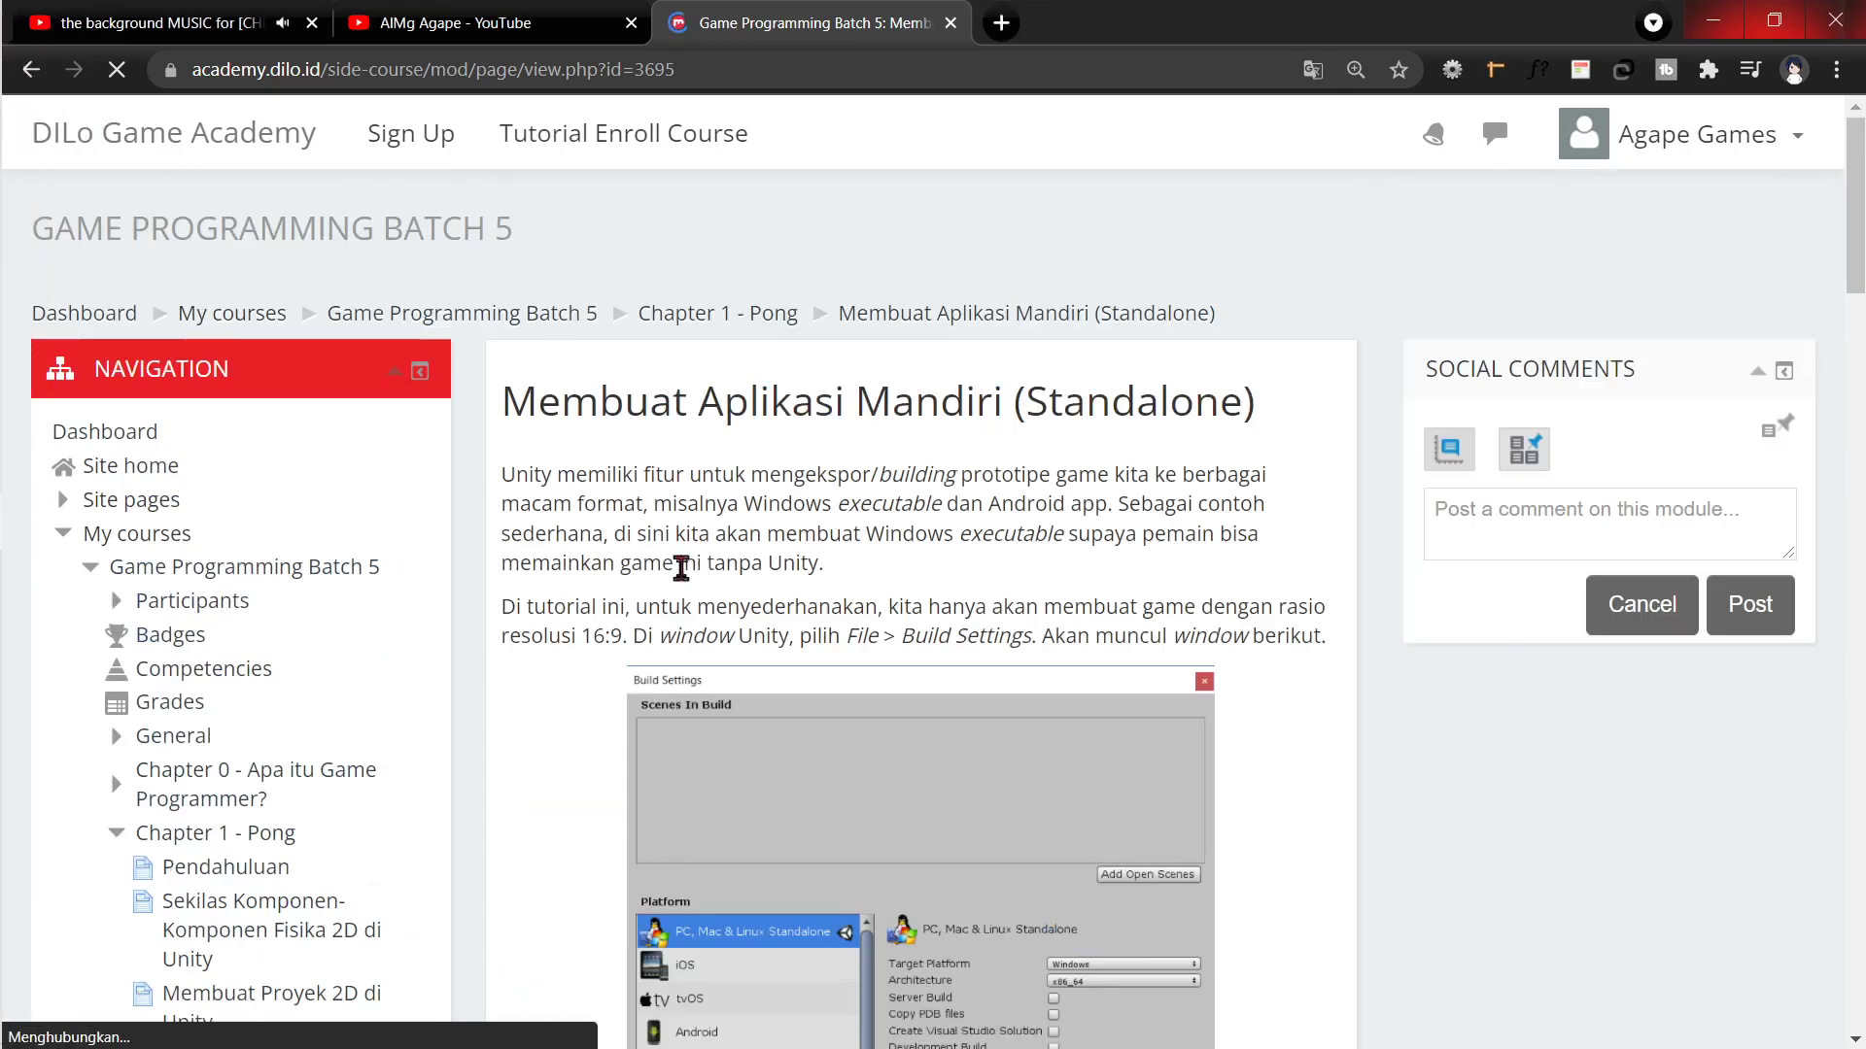
Step: Expand the Chapter 2 - Incremental Game section and turn the background music down slightly
{"action": "scroll", "coordinate": [258, 709], "scroll_direction": "down", "scroll_amount": 3}
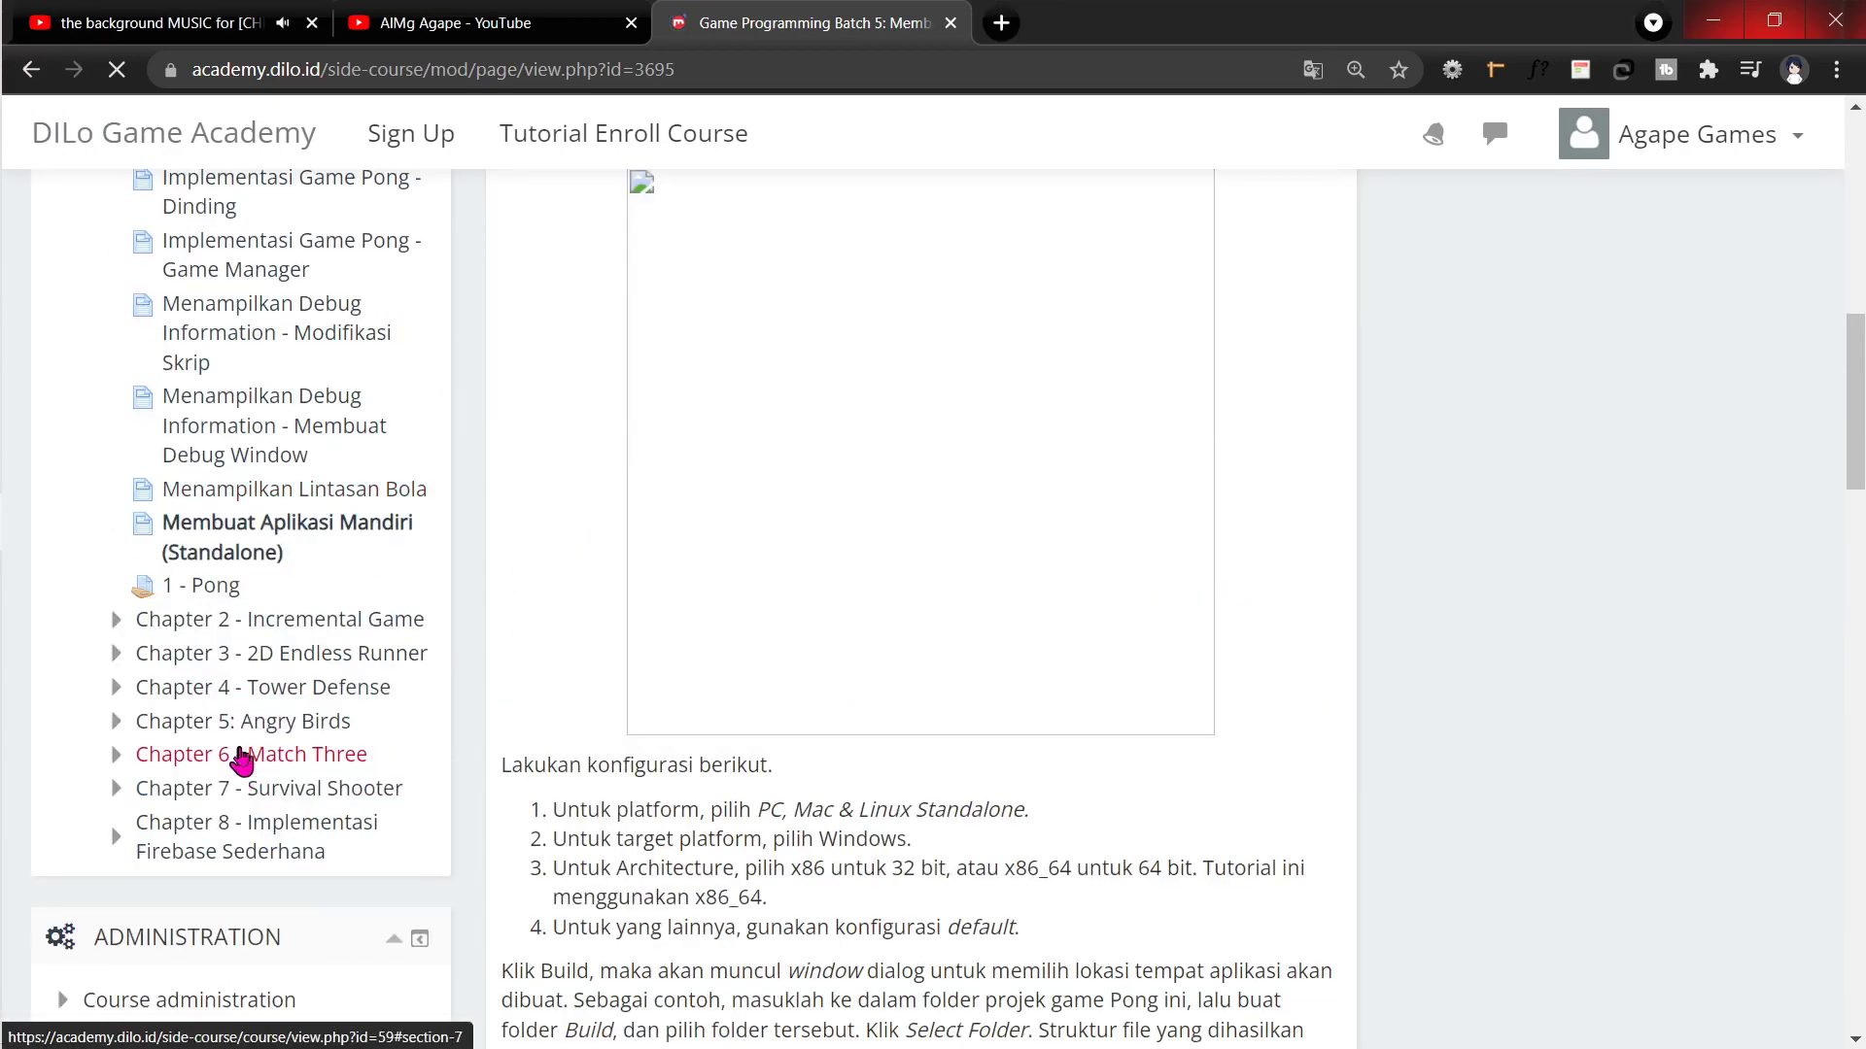
{"action": "left_click", "coordinate": [274, 629]}
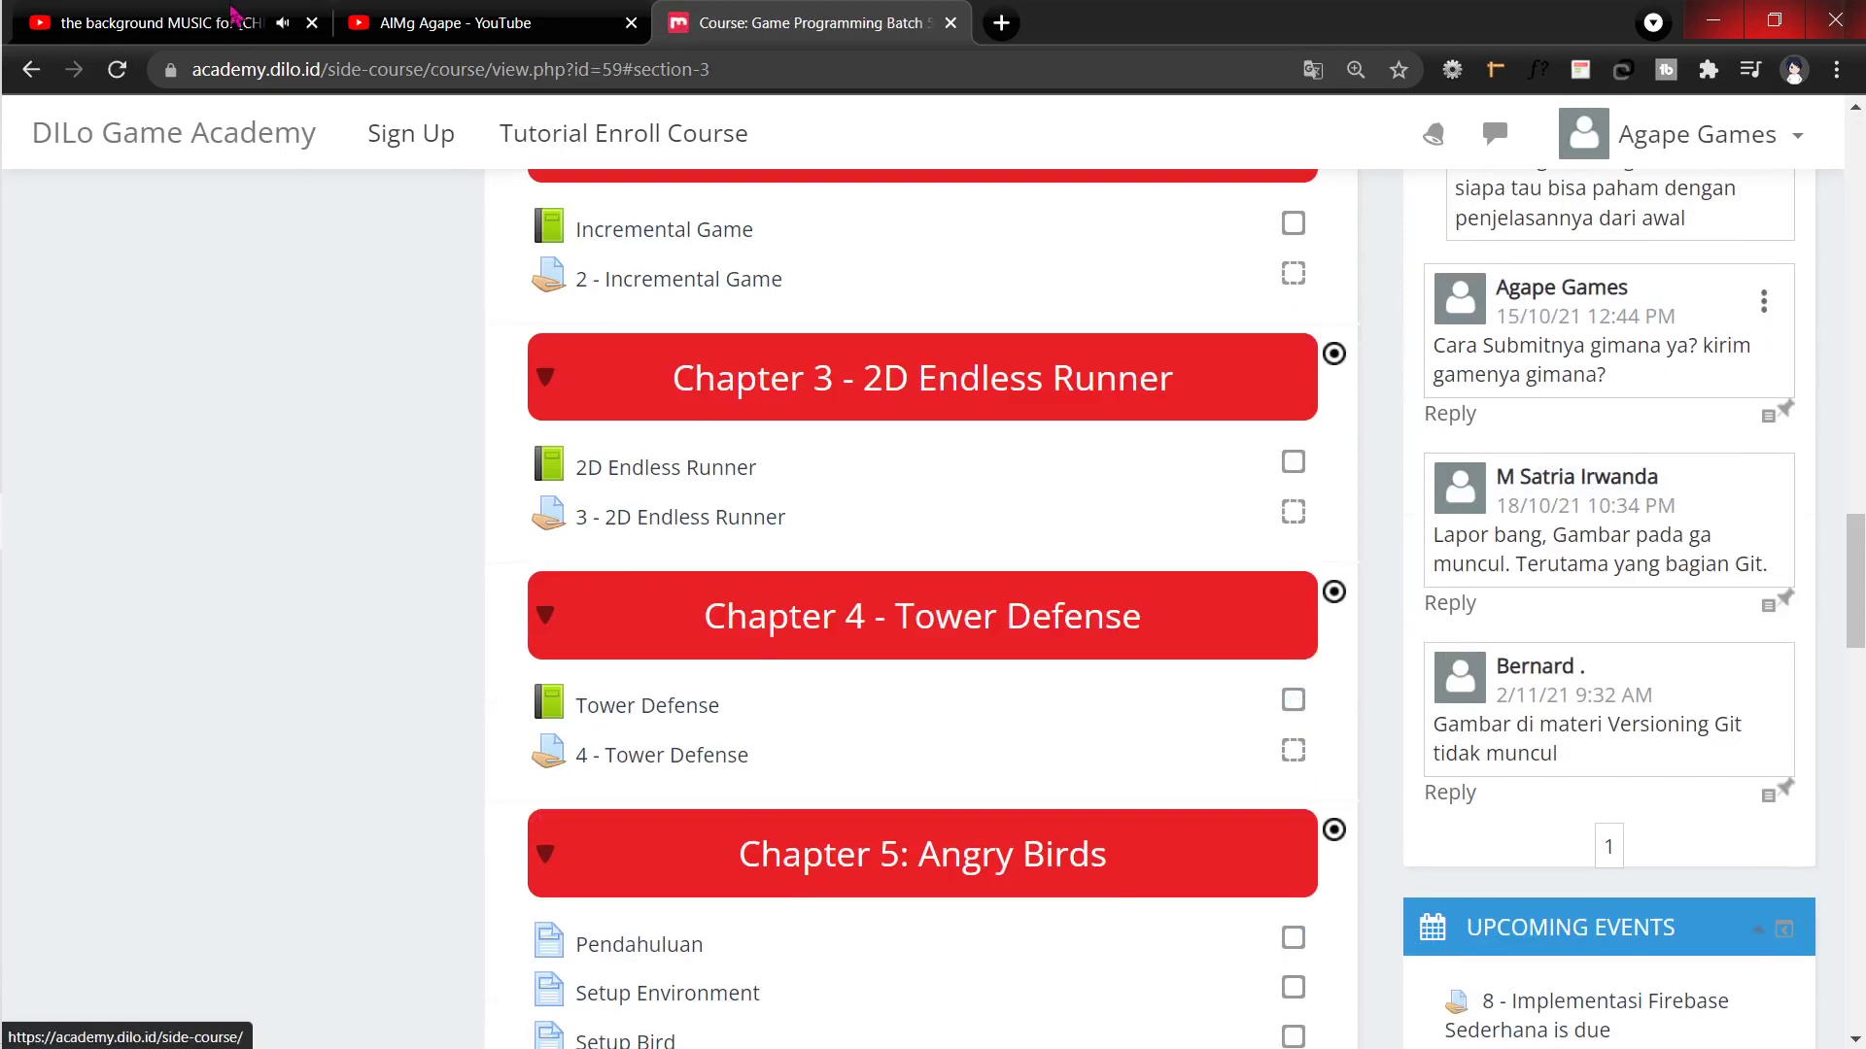
{"action": "left_click", "coordinate": [234, 22]}
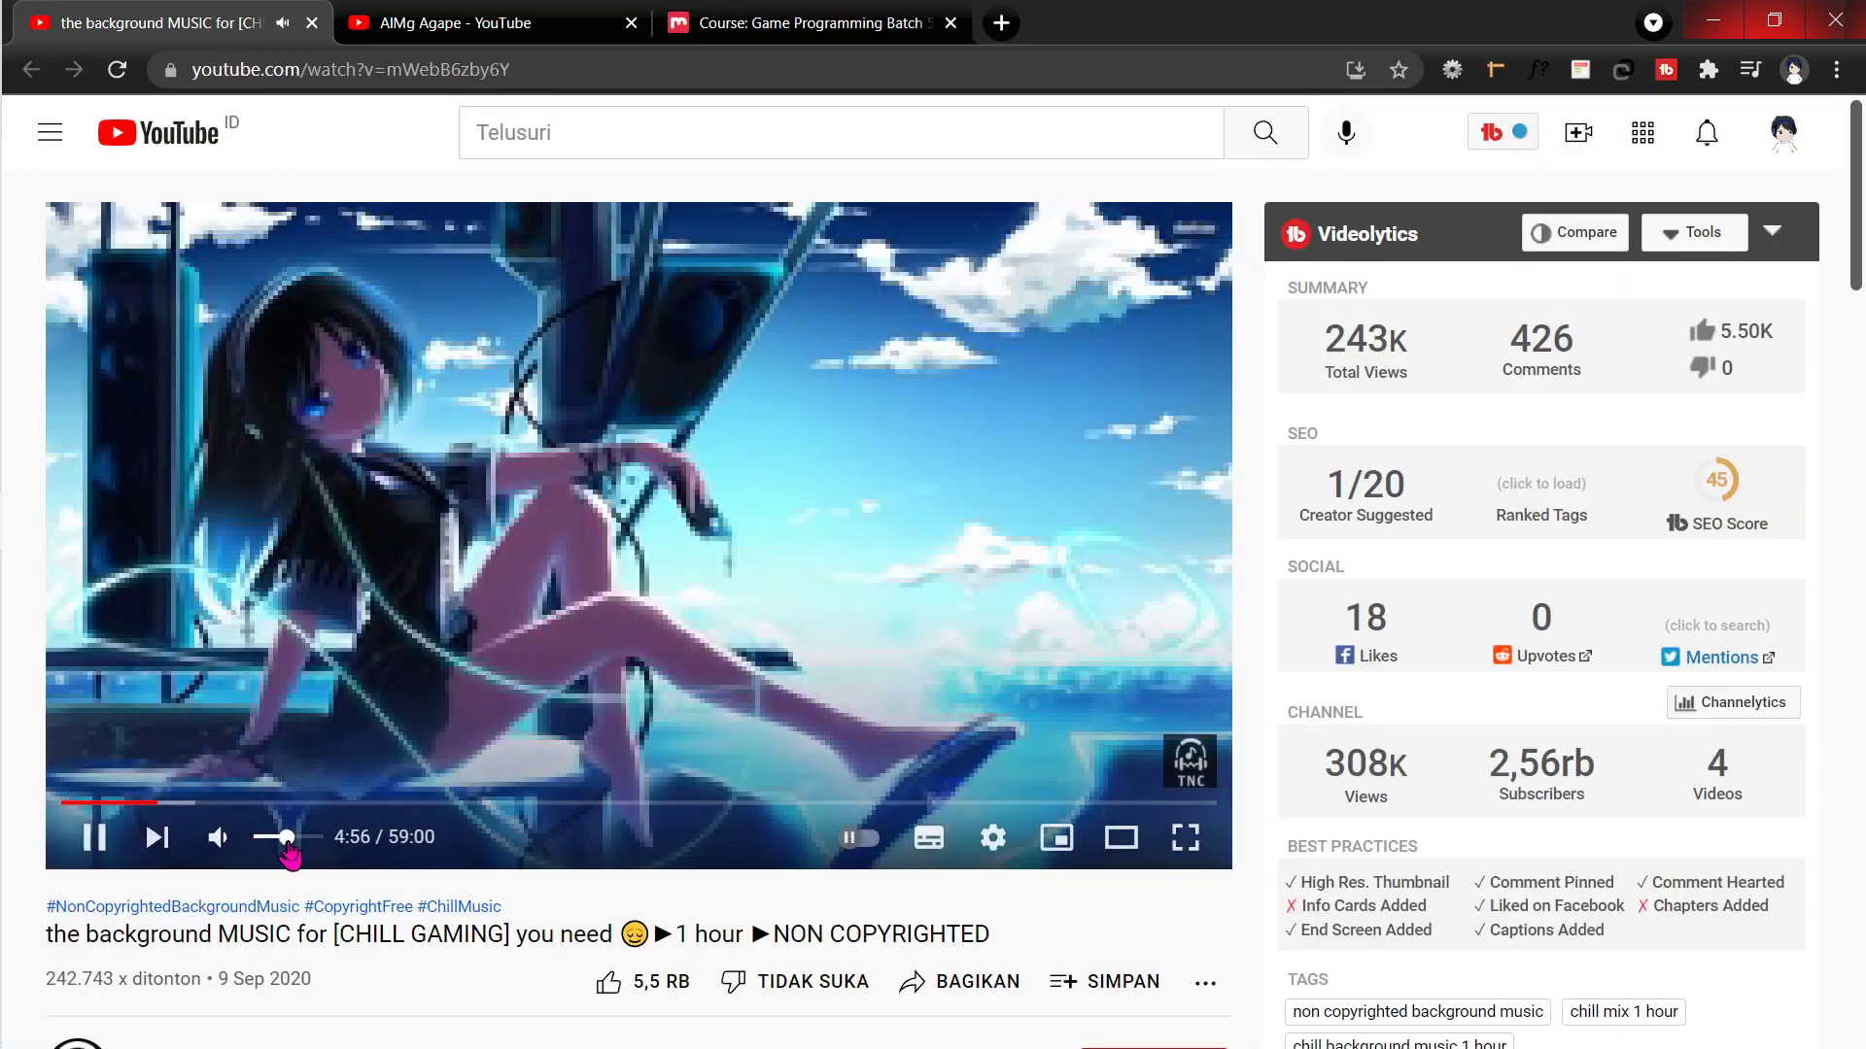
{"action": "left_click_drag", "start_coordinate": [290, 850], "coordinate": [277, 844]}
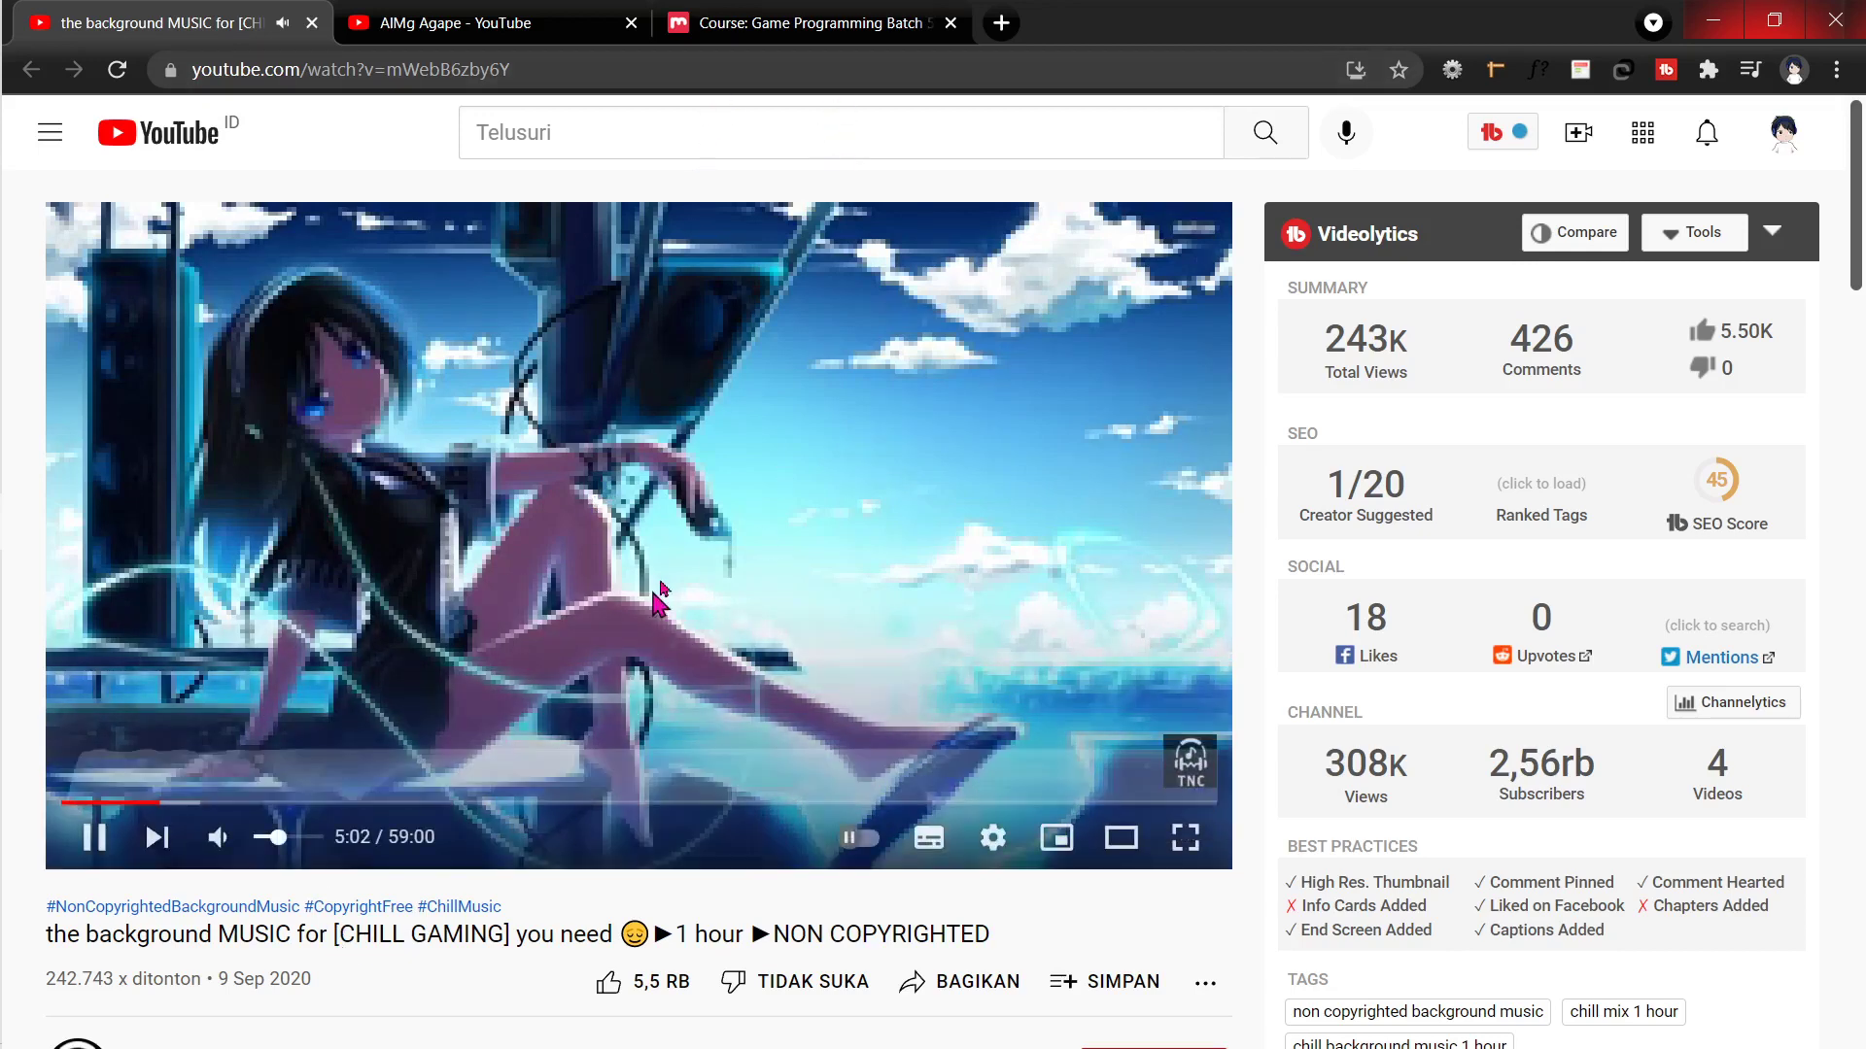
{"action": "left_click", "coordinate": [911, 9]}
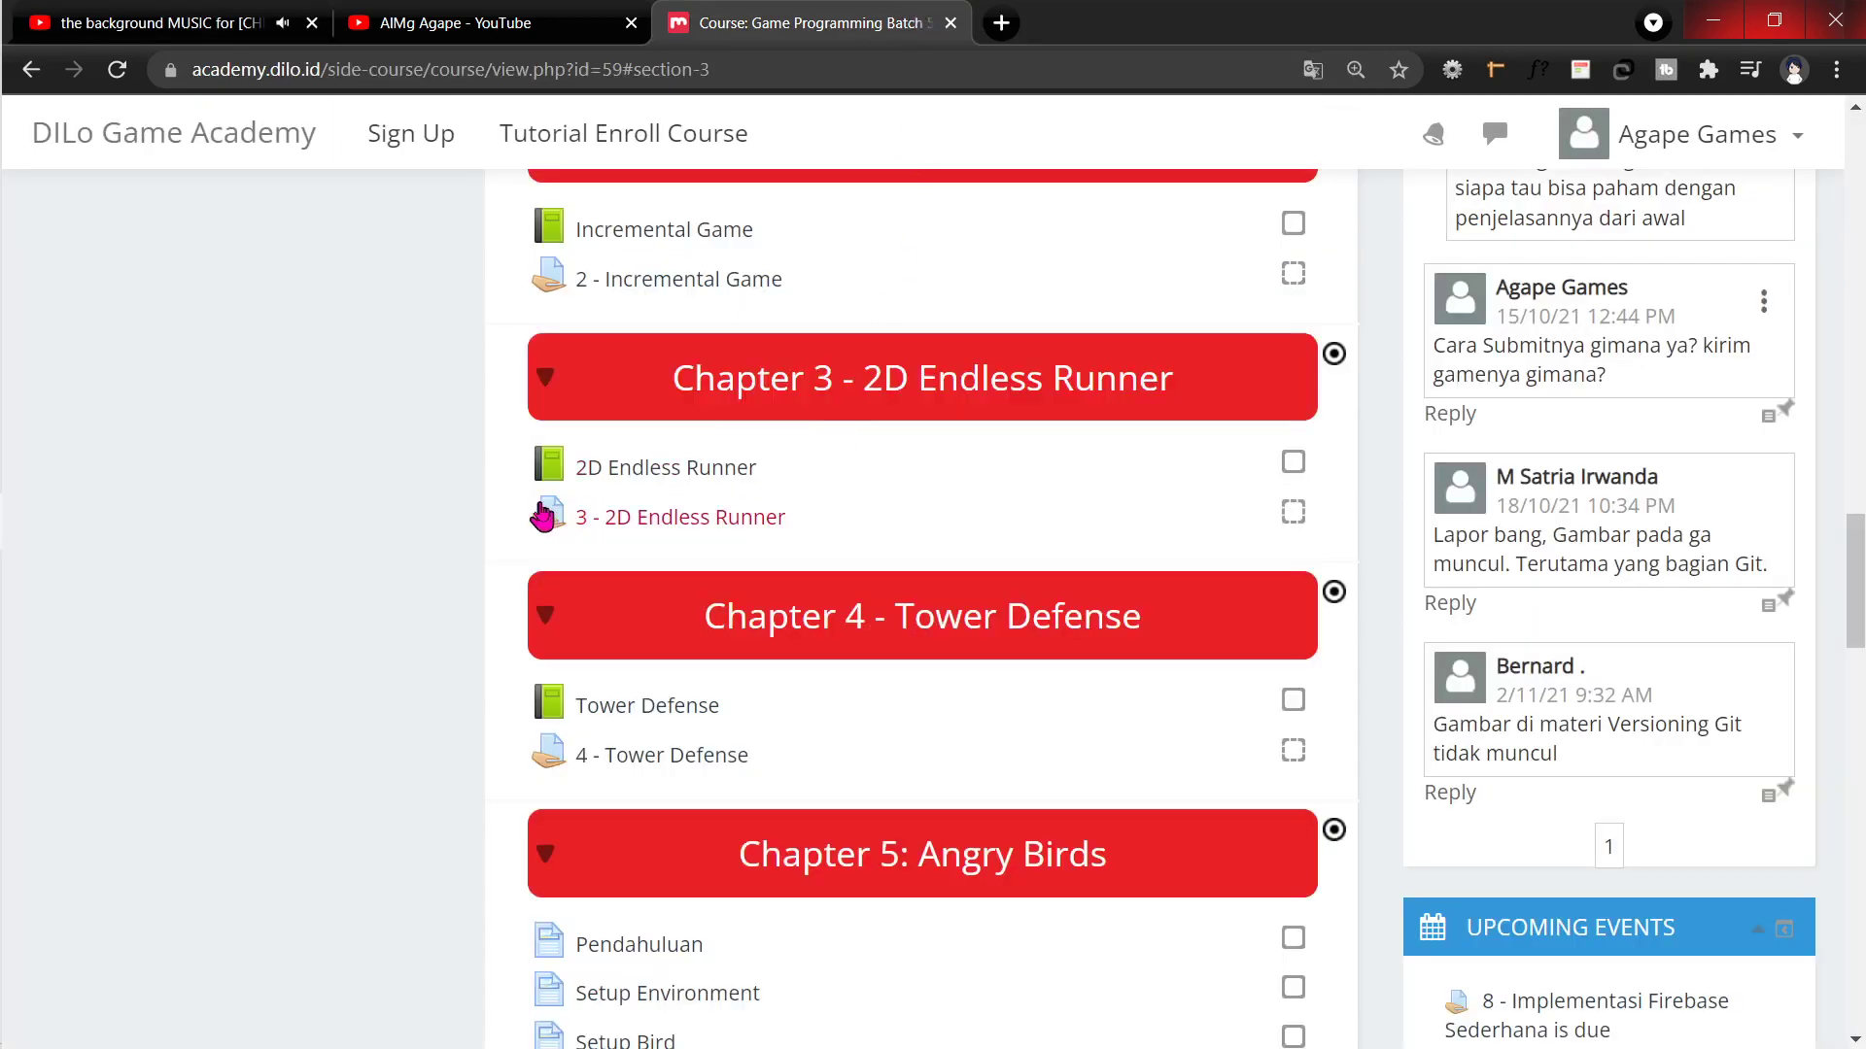
Step: Jump to the Chapter 2 section and open the Incremental Game lesson
{"action": "scroll", "coordinate": [491, 503], "scroll_direction": "down", "scroll_amount": 3}
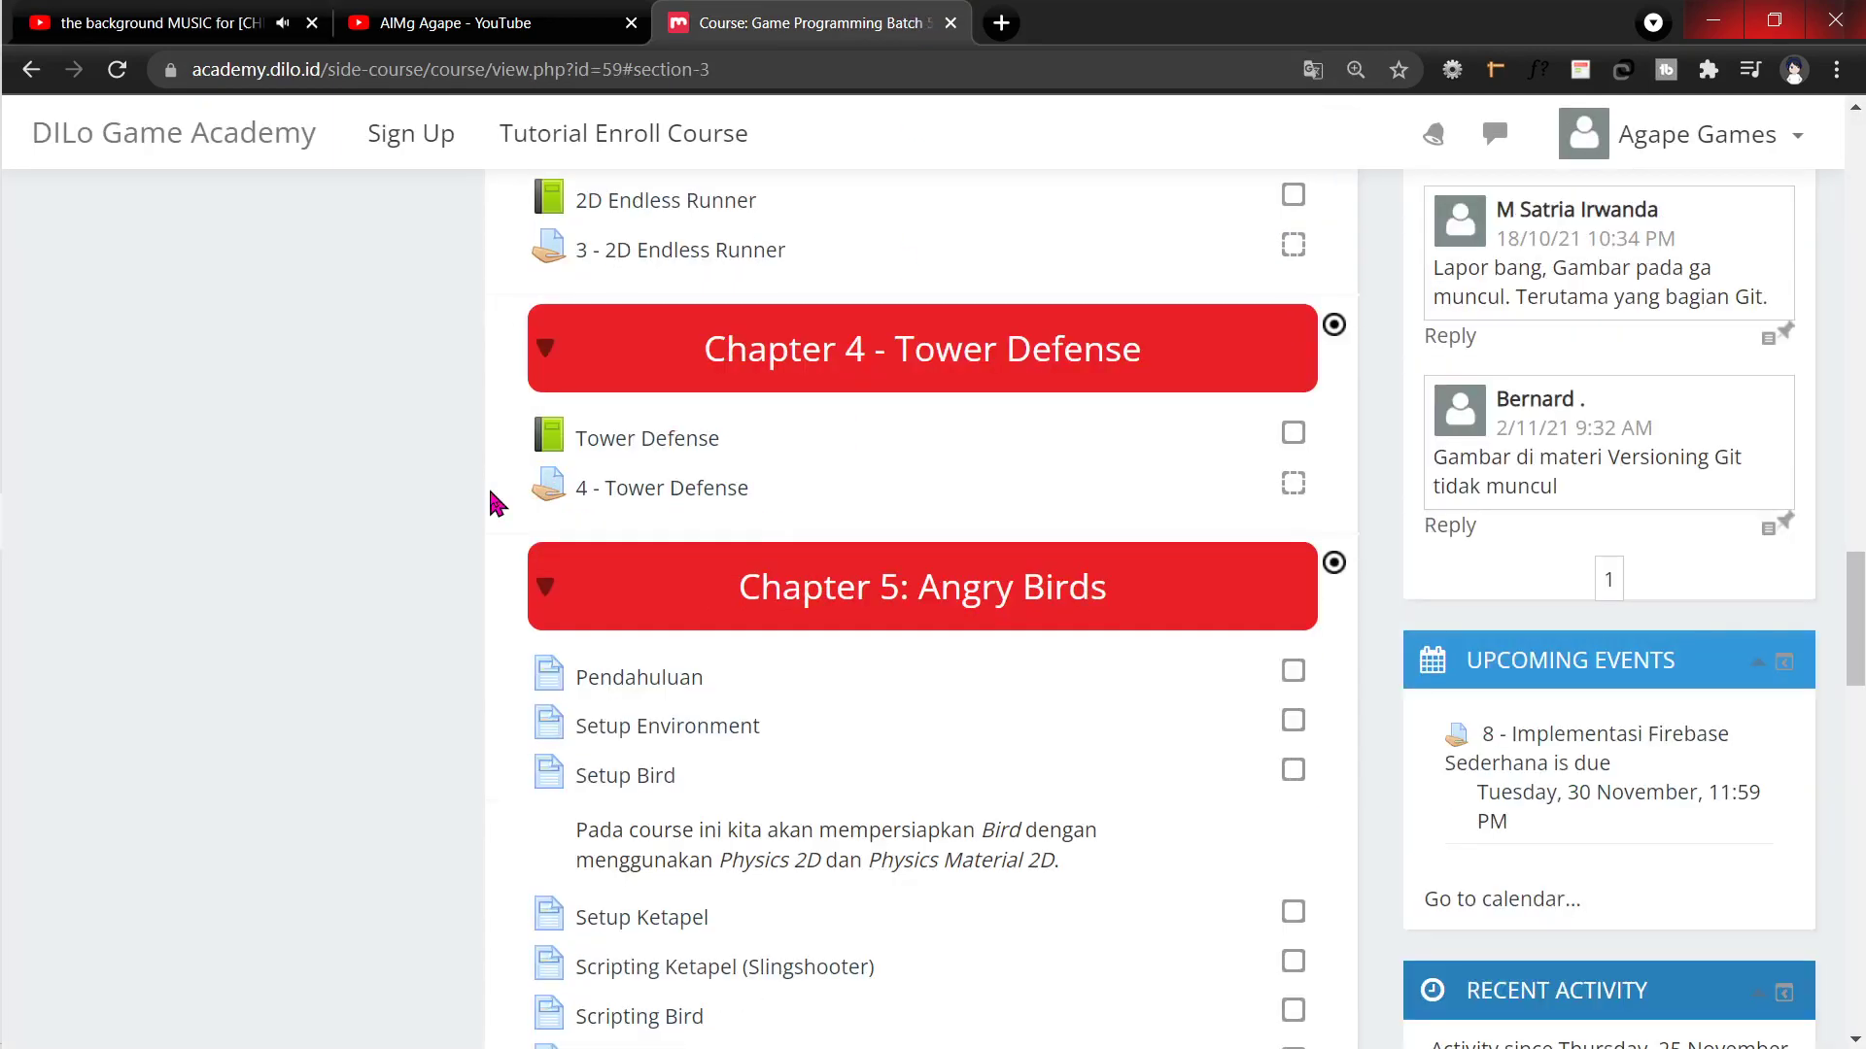
{"action": "scroll", "coordinate": [496, 503], "scroll_direction": "up", "scroll_amount": 10}
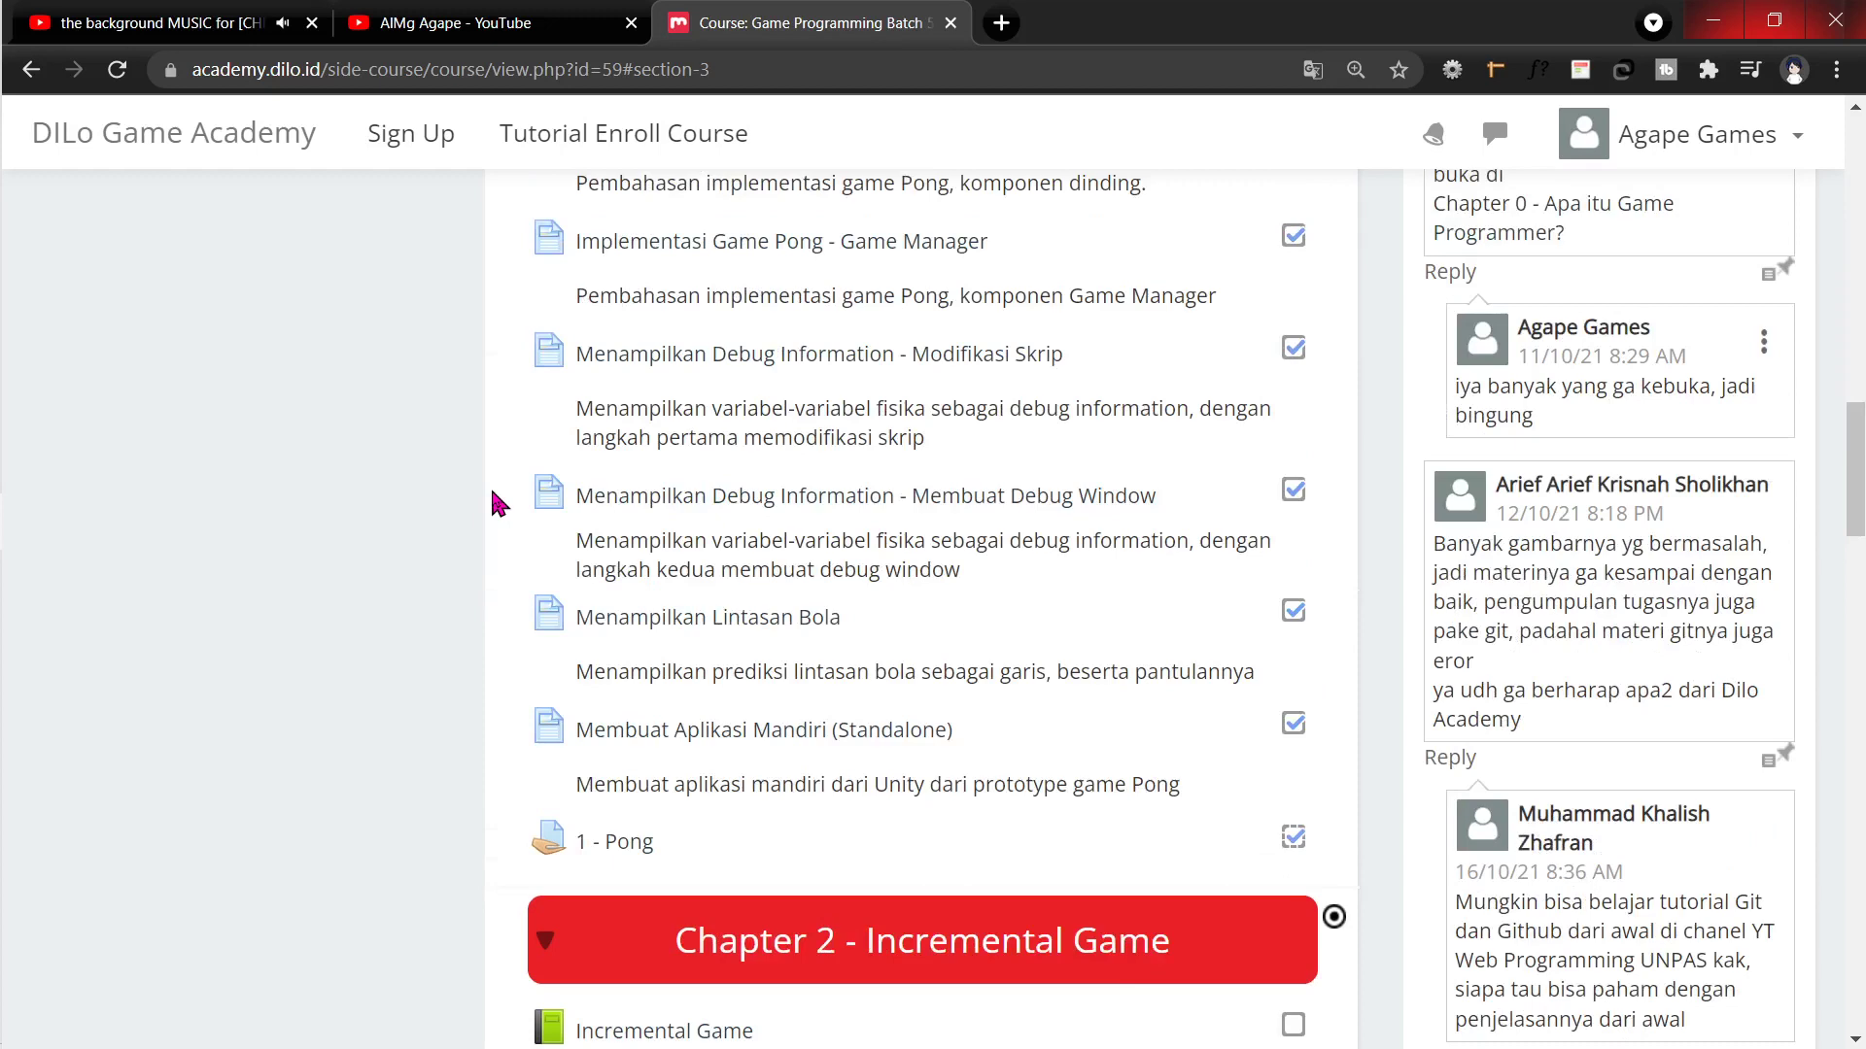
{"action": "scroll", "coordinate": [495, 503], "scroll_direction": "up", "scroll_amount": 8}
{"action": "mouse_move", "coordinate": [22, 775]}
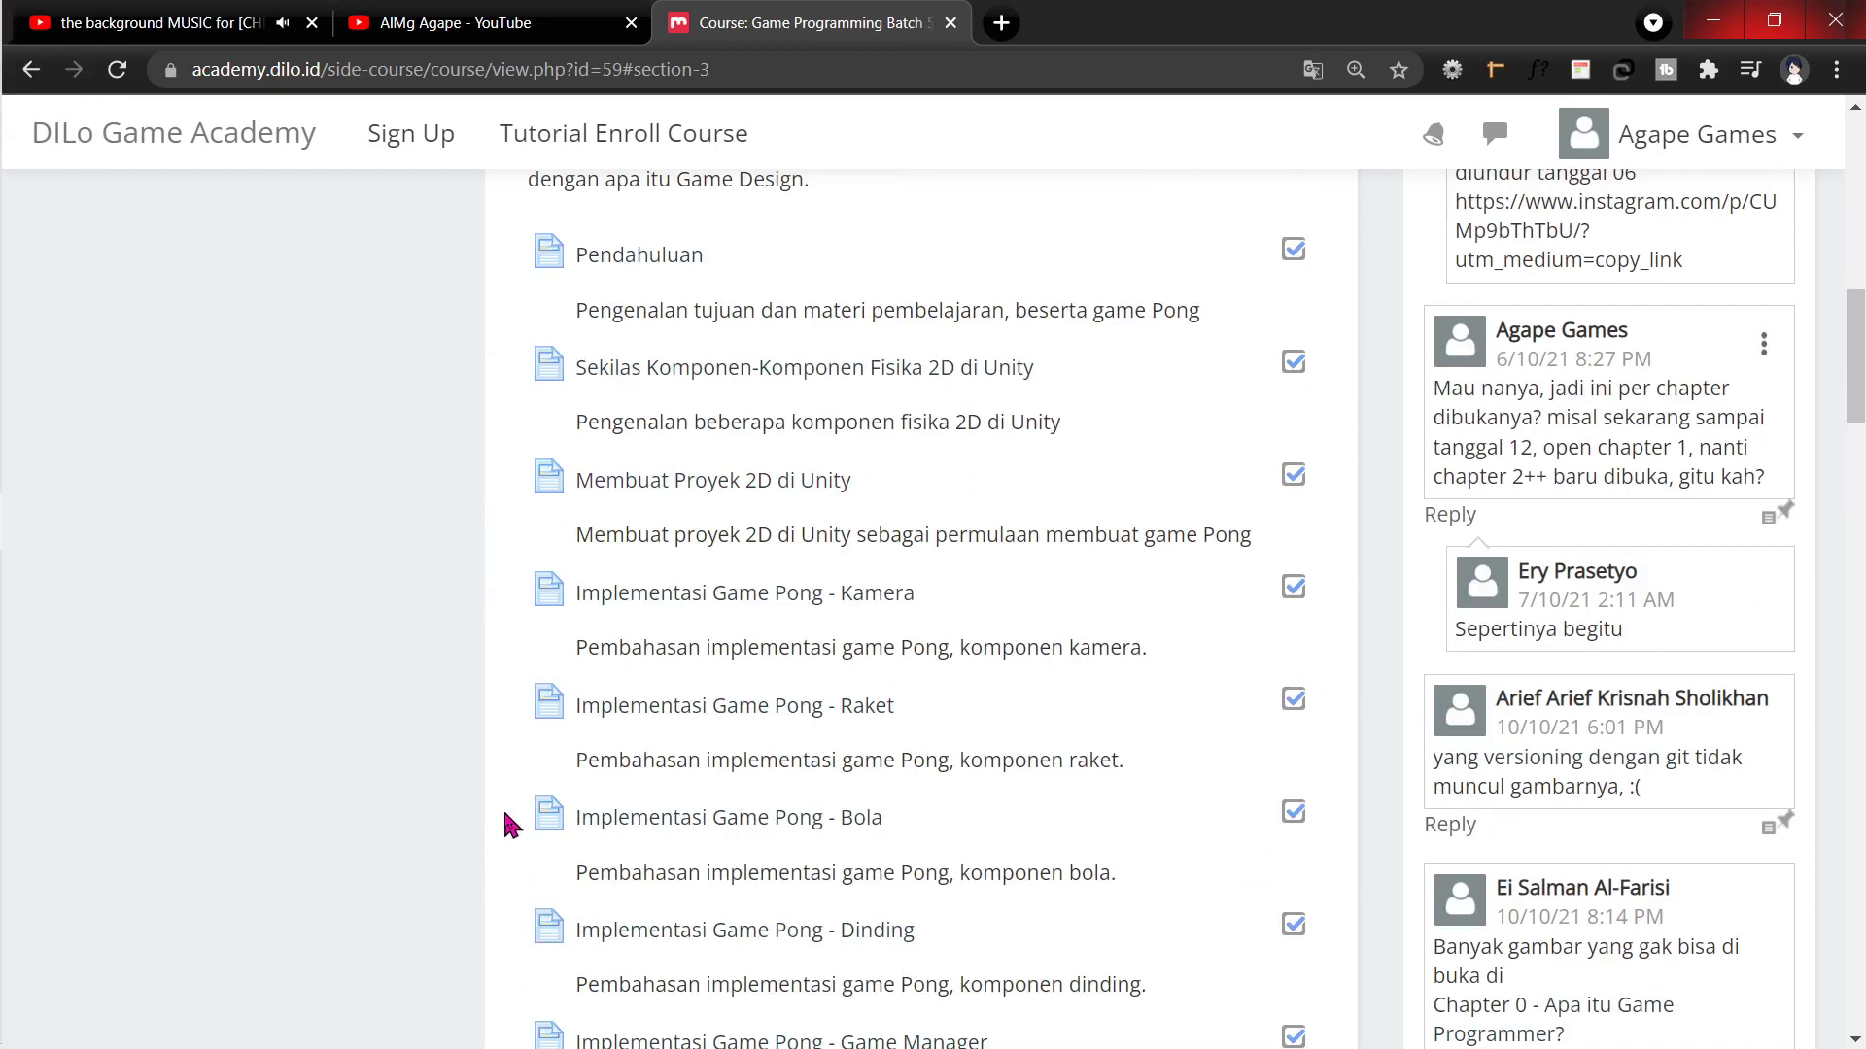
{"action": "scroll", "coordinate": [506, 816], "scroll_direction": "down", "scroll_amount": 3}
{"action": "scroll", "coordinate": [506, 816], "scroll_direction": "down", "scroll_amount": 4}
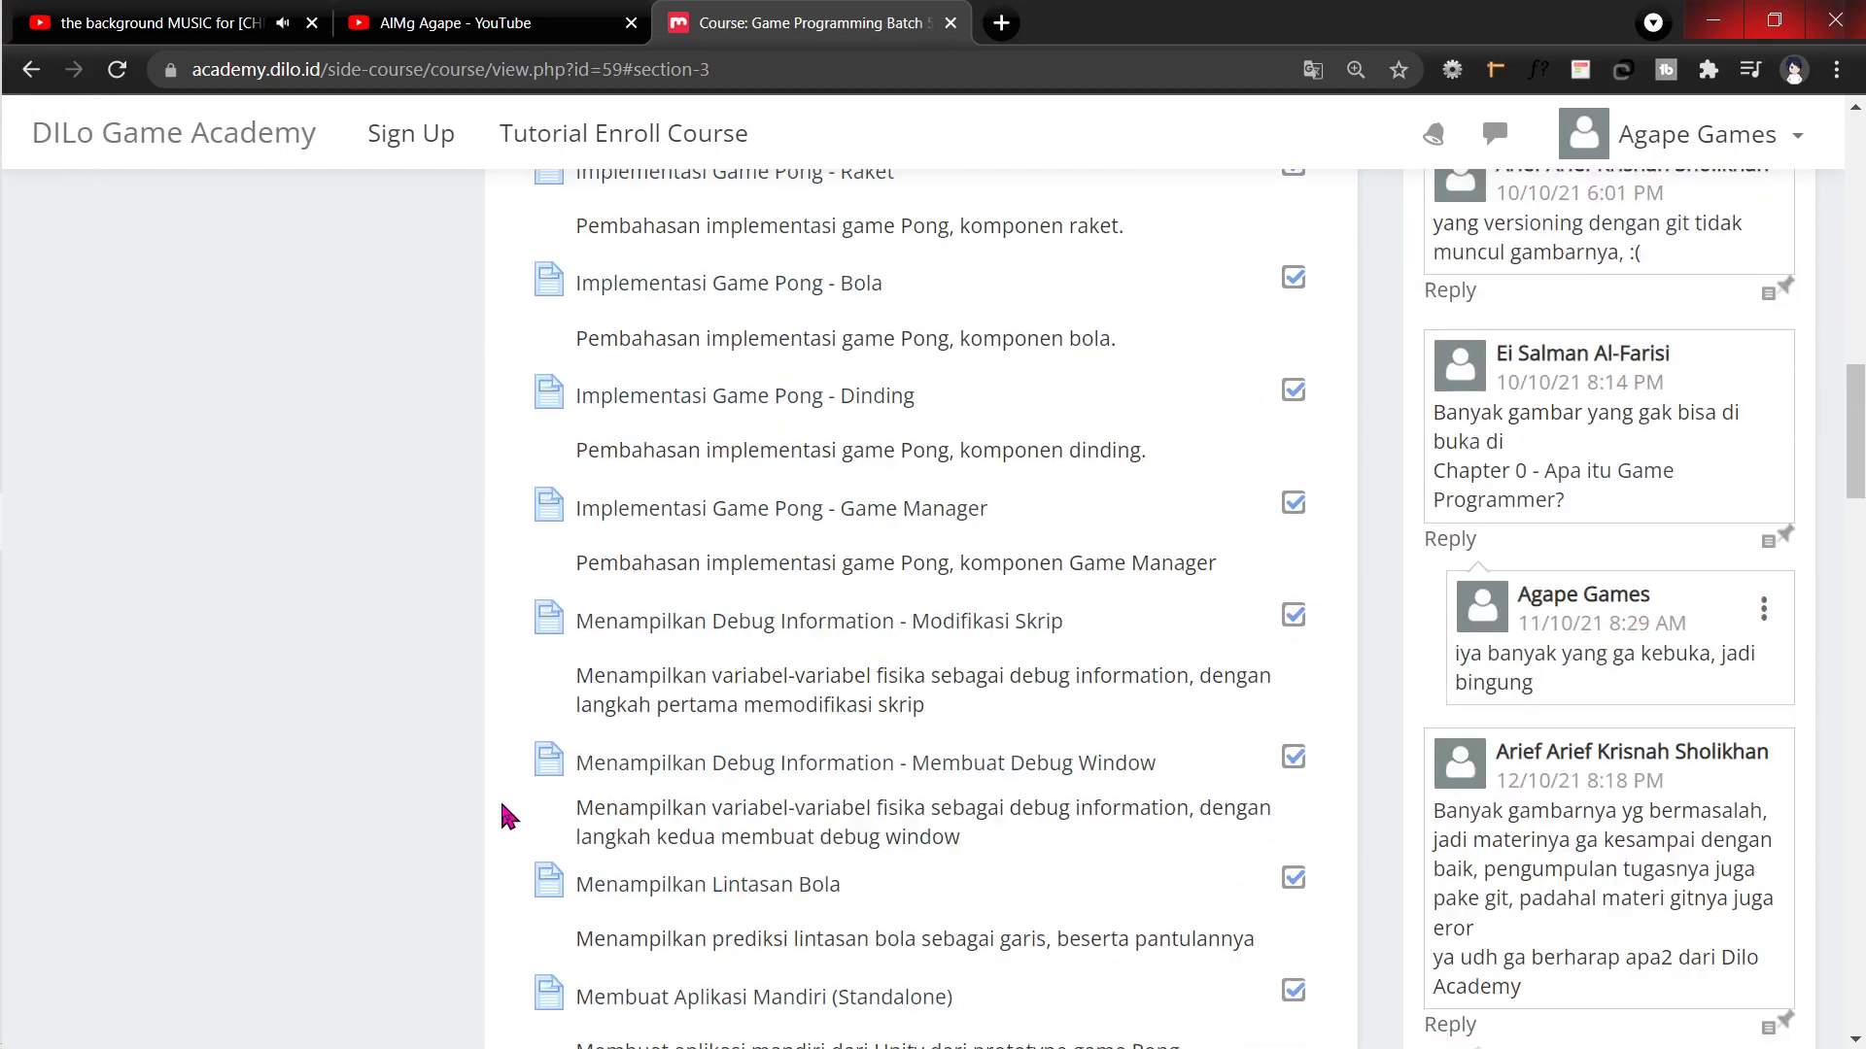
{"action": "scroll", "coordinate": [506, 816], "scroll_direction": "down", "scroll_amount": 4}
{"action": "scroll", "coordinate": [506, 816], "scroll_direction": "up", "scroll_amount": 11}
{"action": "scroll", "coordinate": [505, 816], "scroll_direction": "up", "scroll_amount": 5}
{"action": "scroll", "coordinate": [506, 817], "scroll_direction": "up", "scroll_amount": 8}
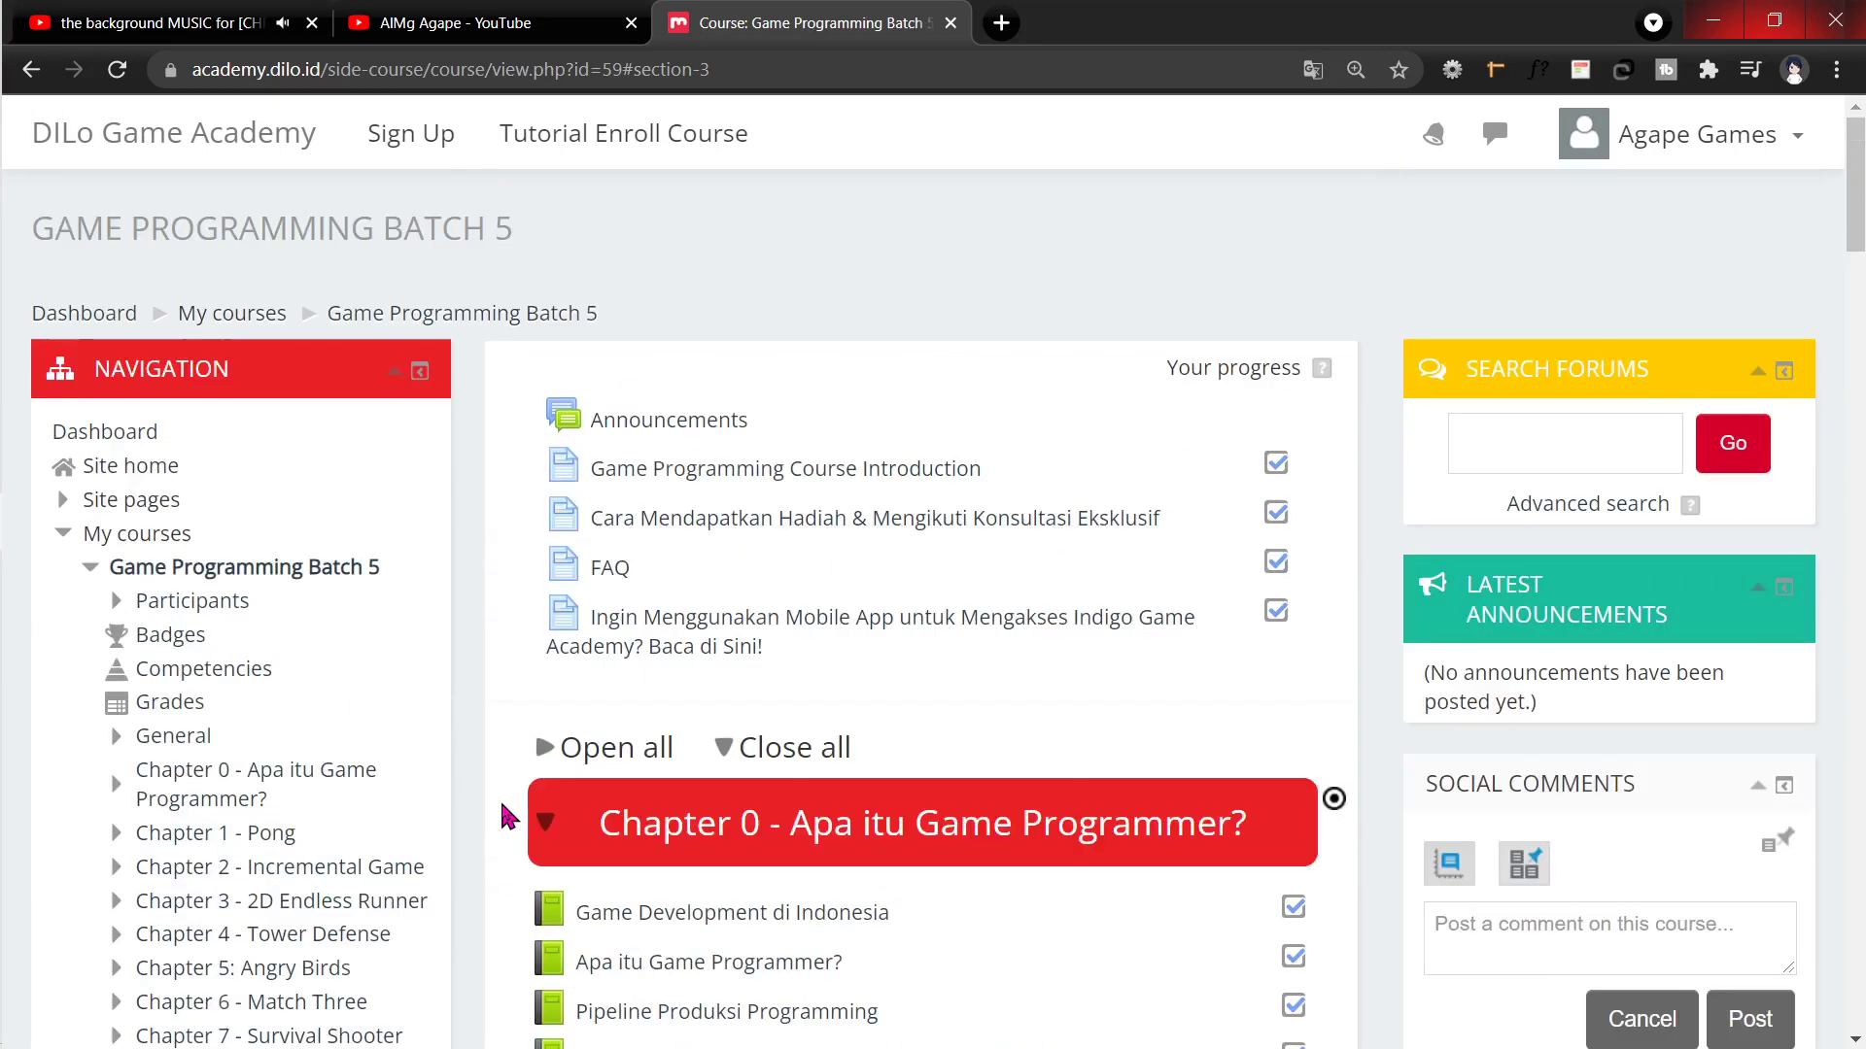
{"action": "scroll", "coordinate": [506, 821], "scroll_direction": "down", "scroll_amount": 8}
{"action": "scroll", "coordinate": [505, 822], "scroll_direction": "up", "scroll_amount": 3}
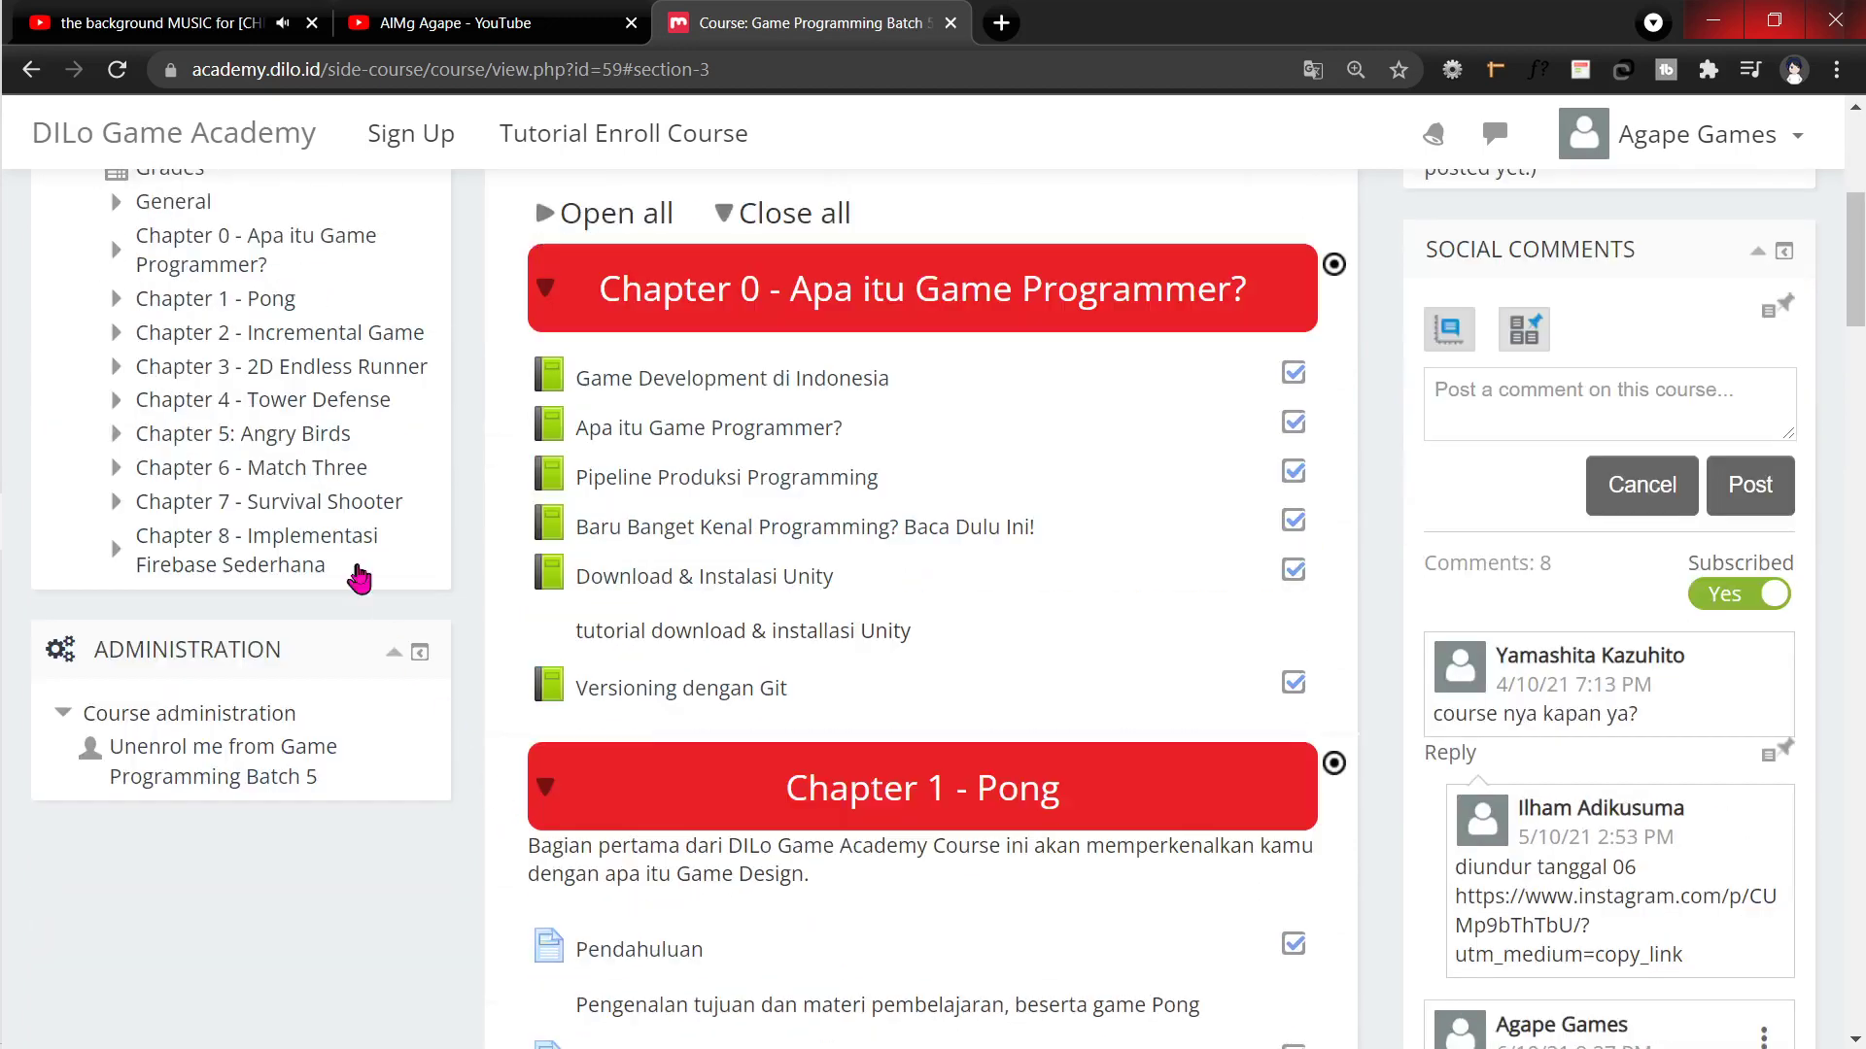
{"action": "left_click", "coordinate": [279, 327]}
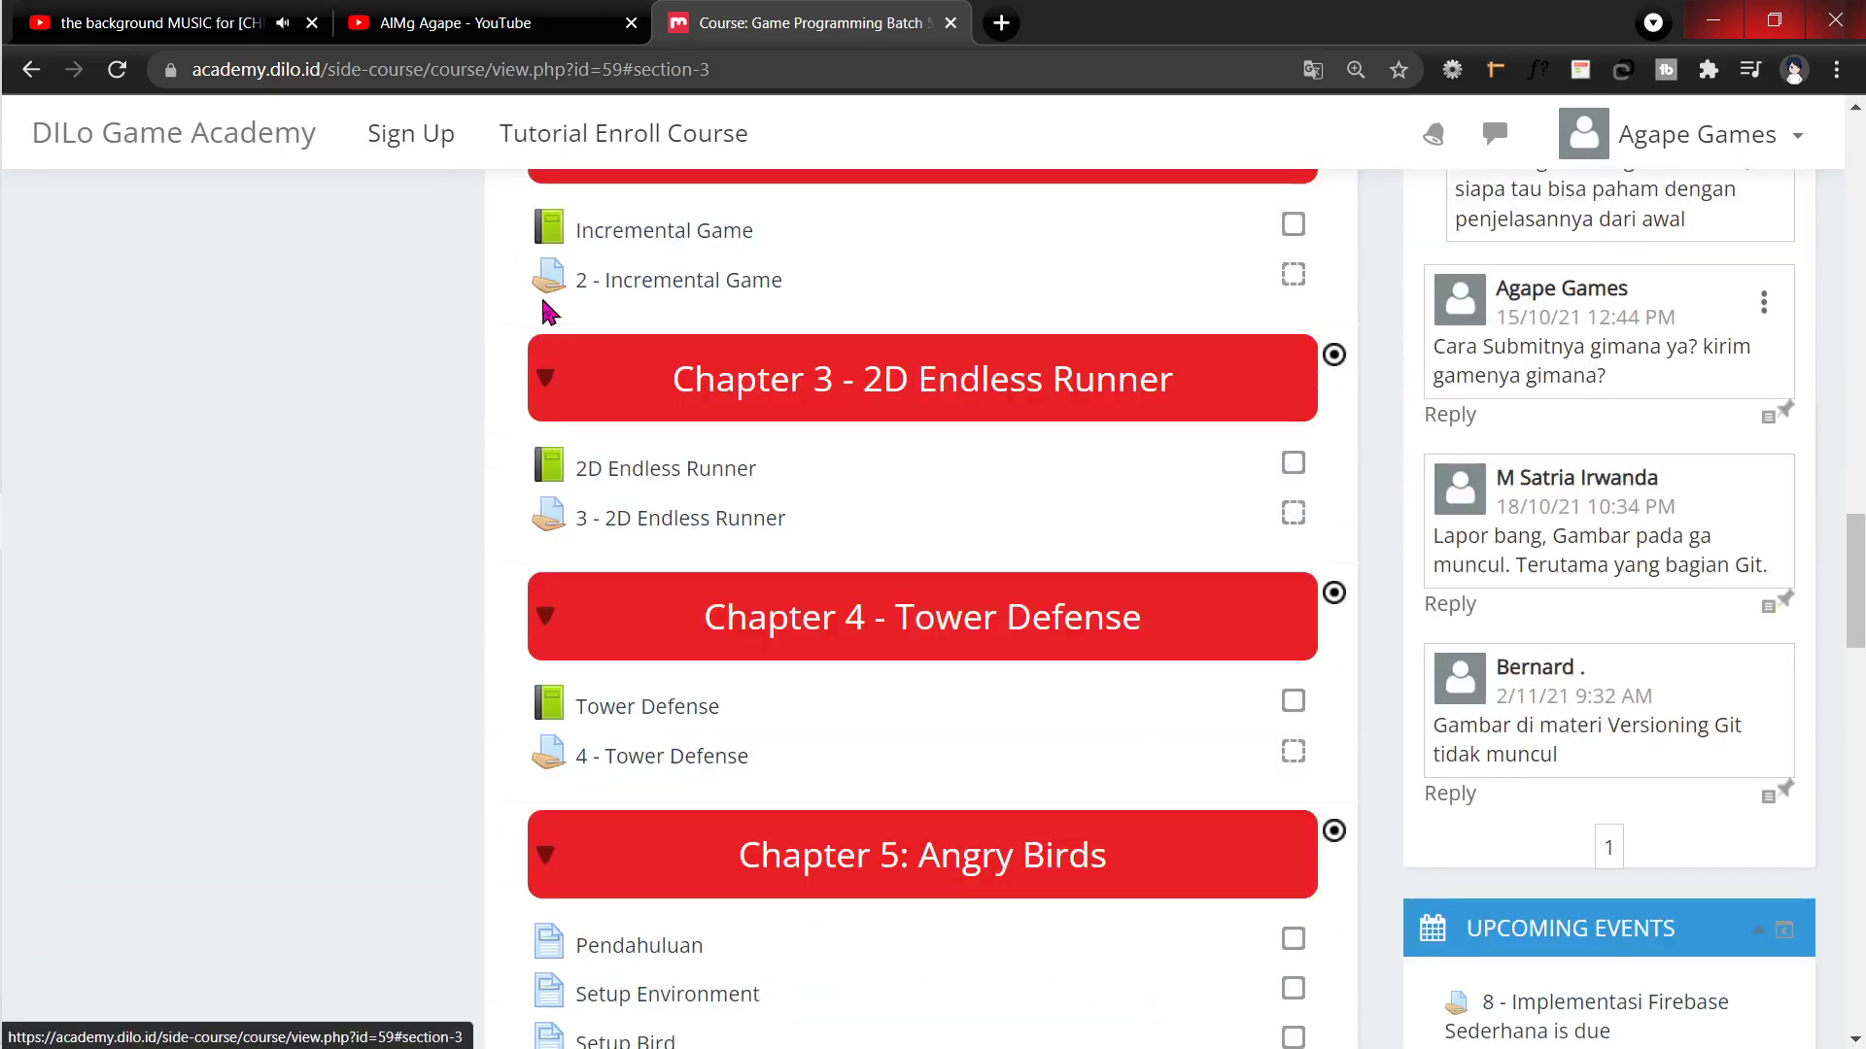
{"action": "left_click", "coordinate": [657, 235]}
Step: Open the lesson's '2. Designing UI Layout' chapter and read its nine-sliced sprite notes
{"action": "scroll", "coordinate": [545, 691], "scroll_direction": "down", "scroll_amount": 10}
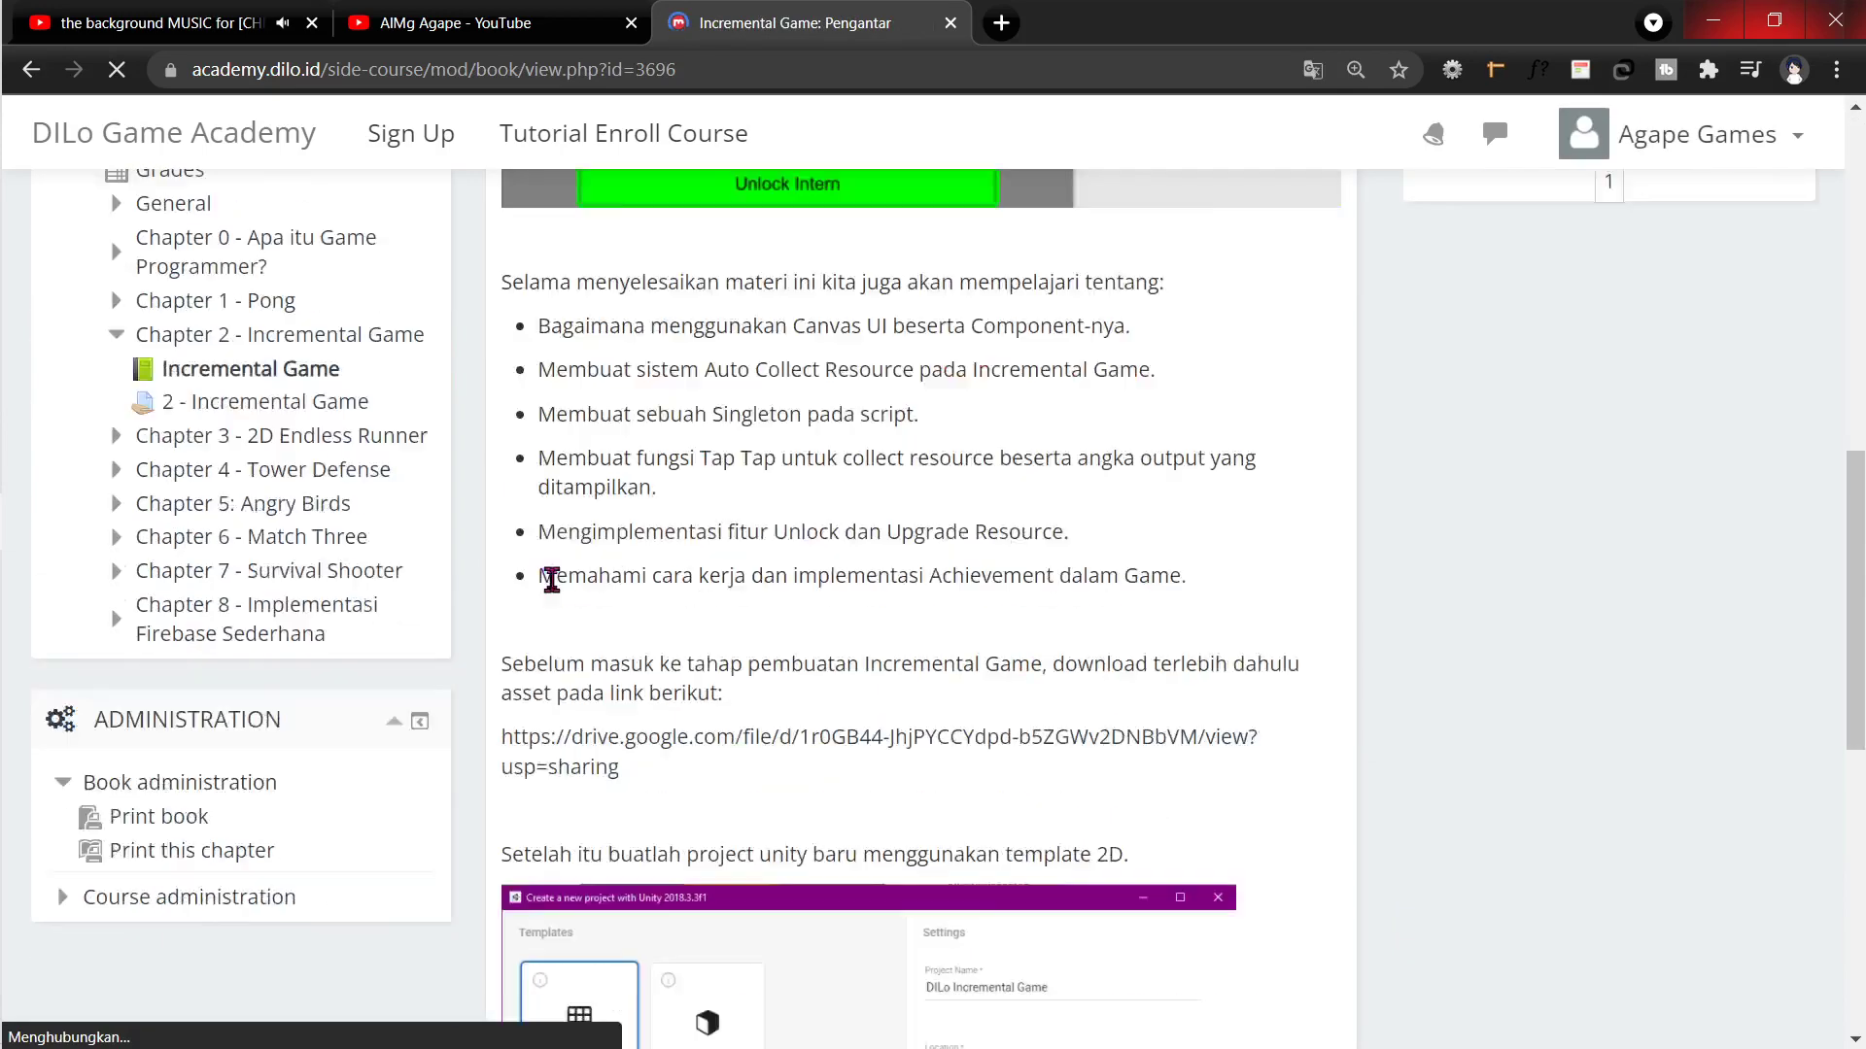
{"action": "scroll", "coordinate": [646, 658], "scroll_direction": "down", "scroll_amount": 5}
{"action": "scroll", "coordinate": [632, 631], "scroll_direction": "up", "scroll_amount": 15}
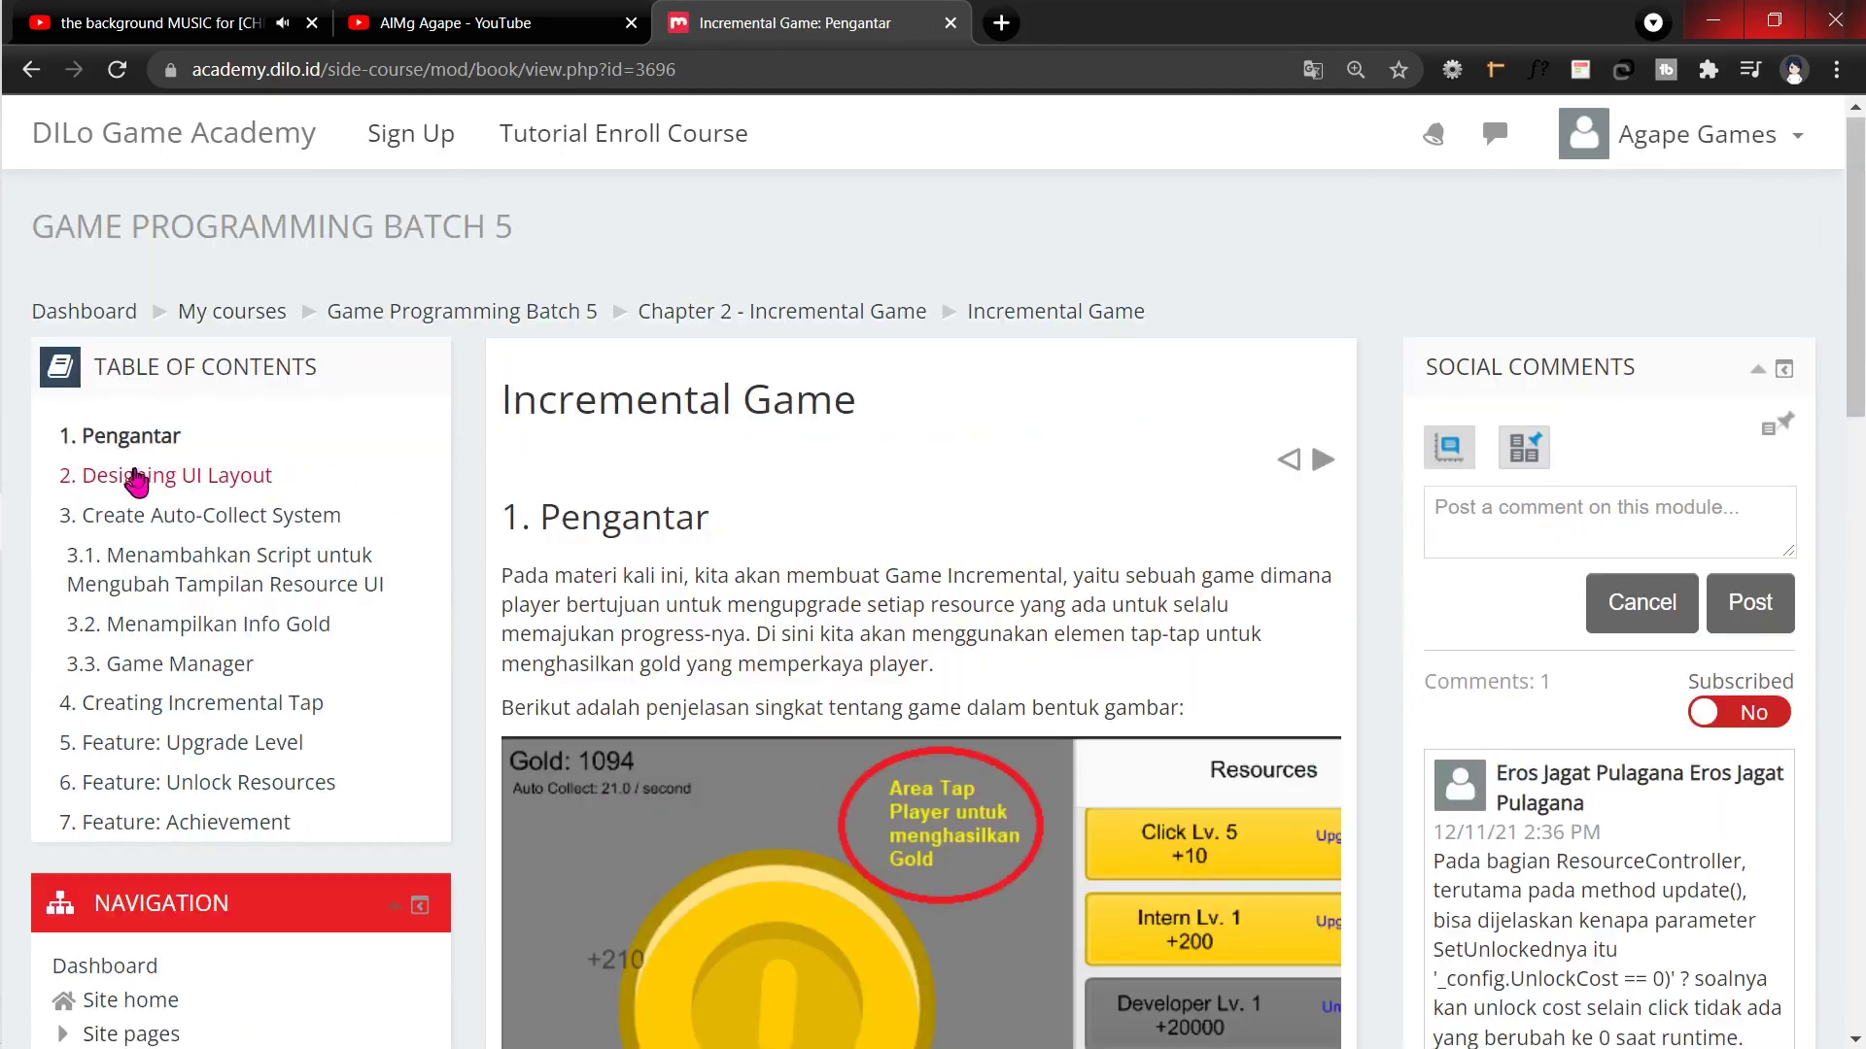
{"action": "left_click", "coordinate": [151, 476]}
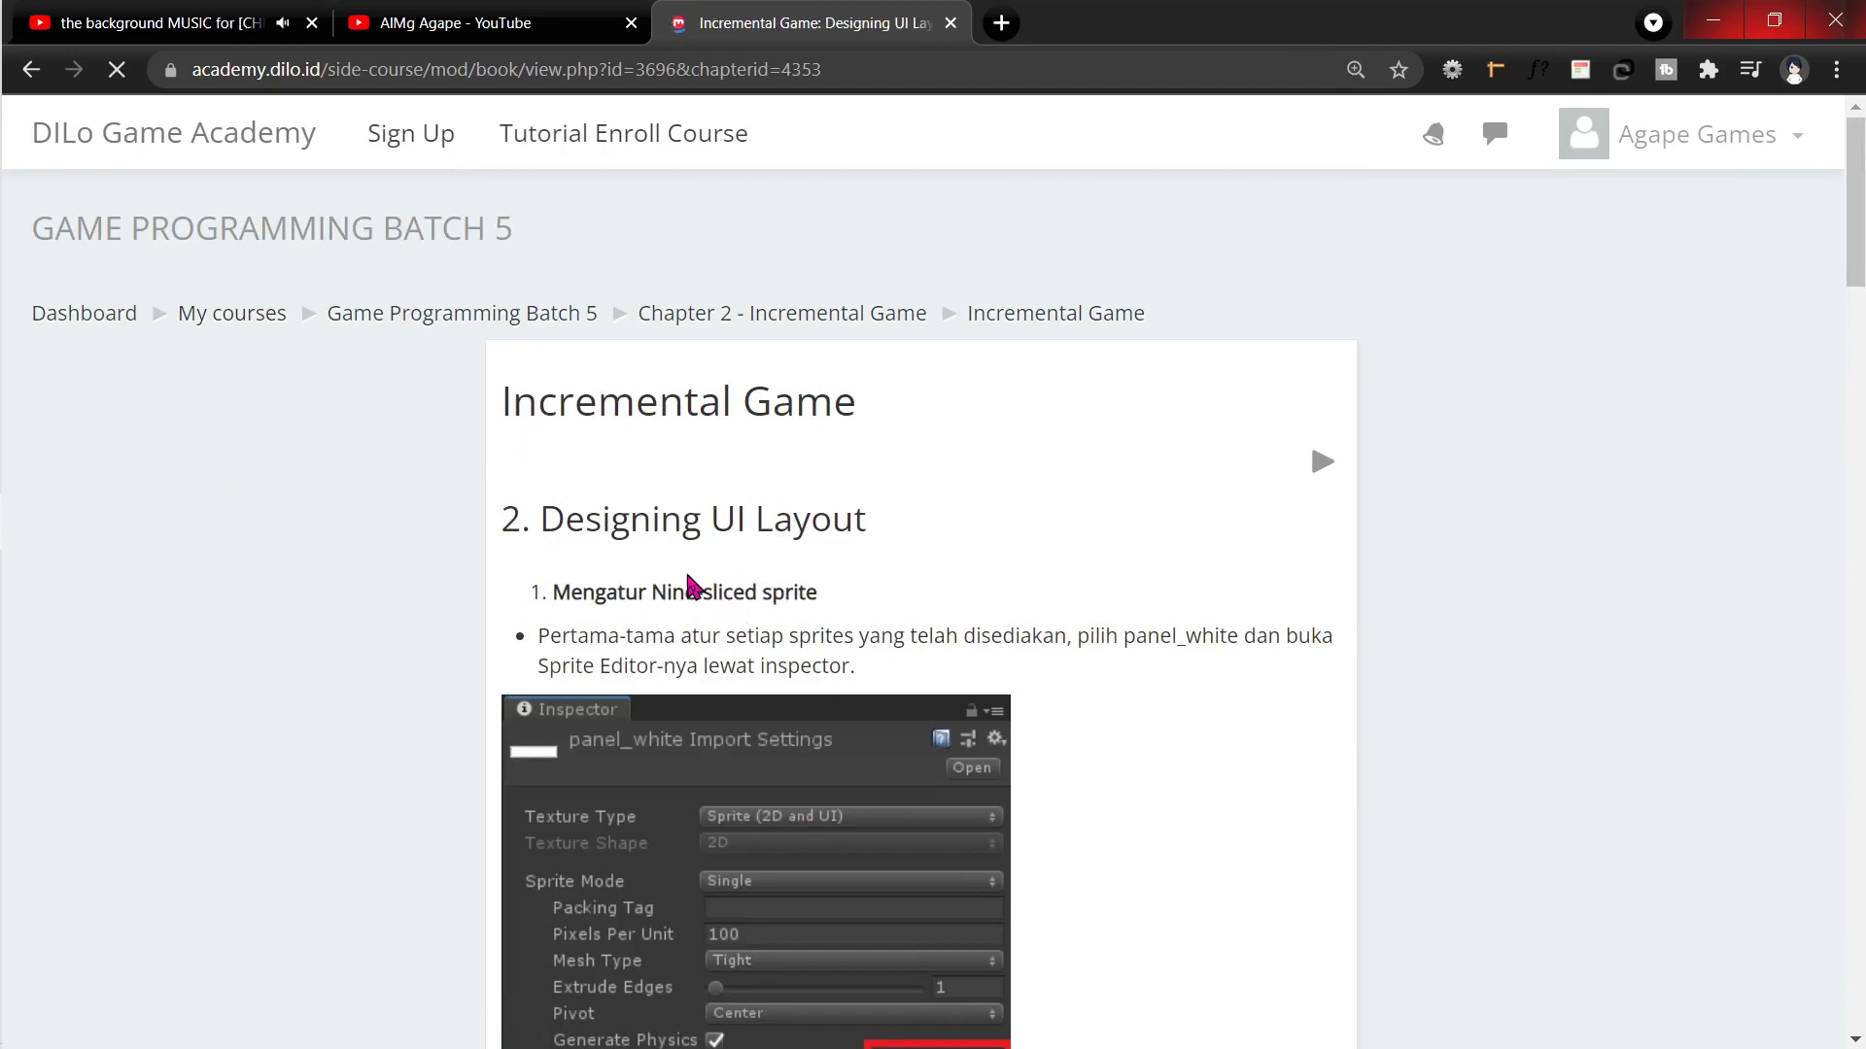
{"action": "scroll", "coordinate": [712, 622], "scroll_direction": "down", "scroll_amount": 3}
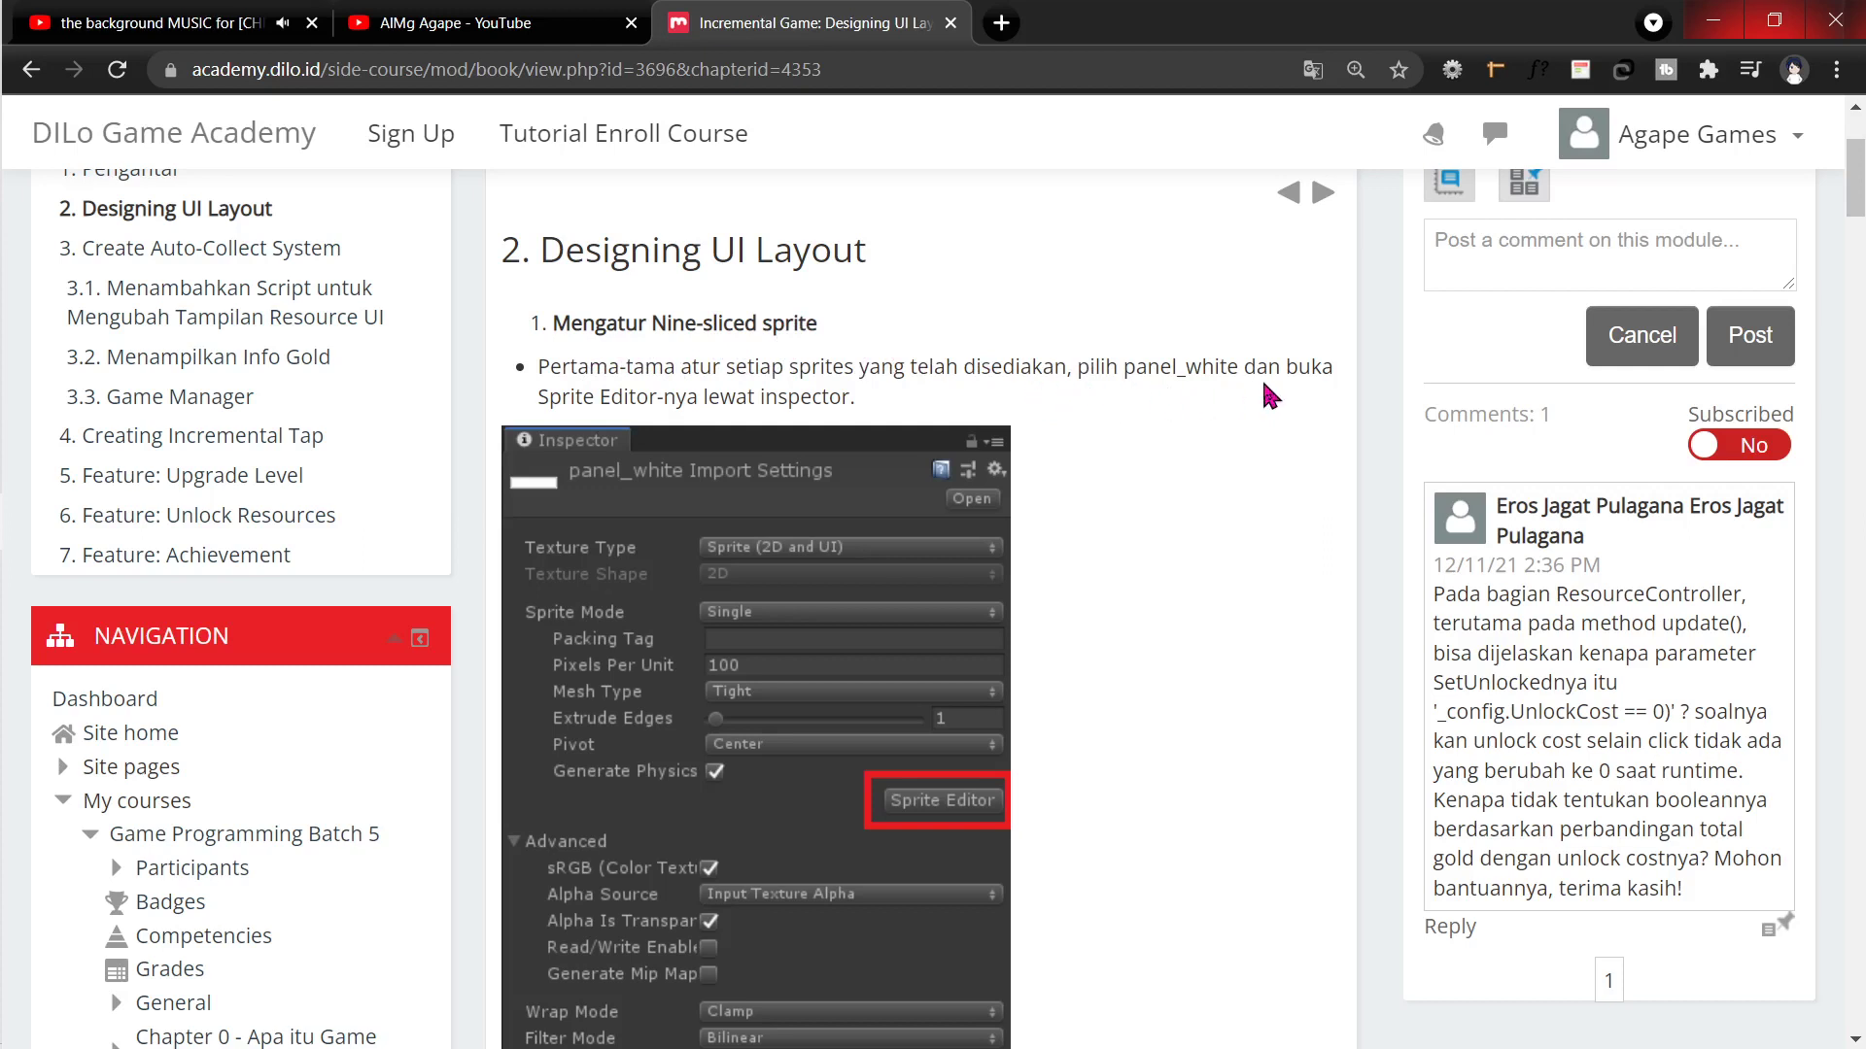
{"action": "scroll", "coordinate": [1166, 464], "scroll_direction": "down", "scroll_amount": 3}
{"action": "scroll", "coordinate": [1175, 474], "scroll_direction": "up", "scroll_amount": 3}
Step: Back in Unity, widen the Hierarchy and create an Assets folder named Agape
{"action": "left_click", "coordinate": [10, 700]}
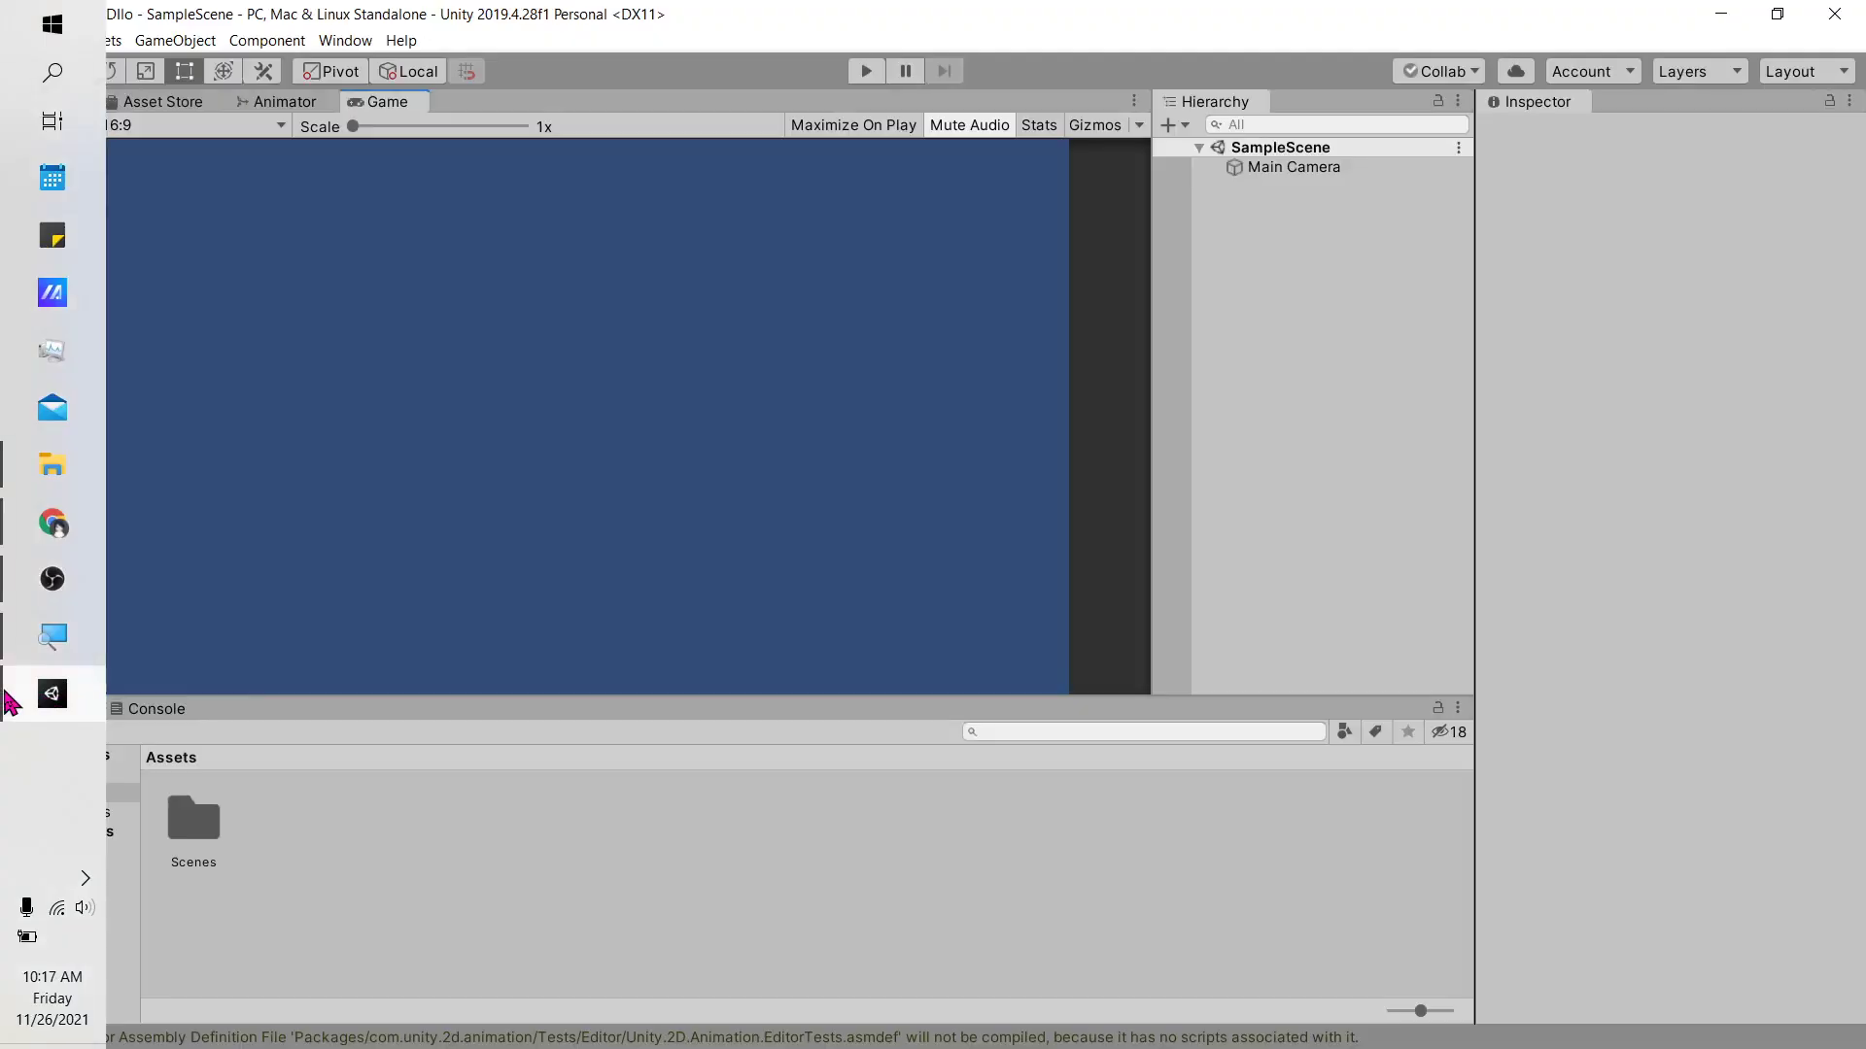
{"action": "left_click_drag", "start_coordinate": [1152, 391], "coordinate": [1104, 391]}
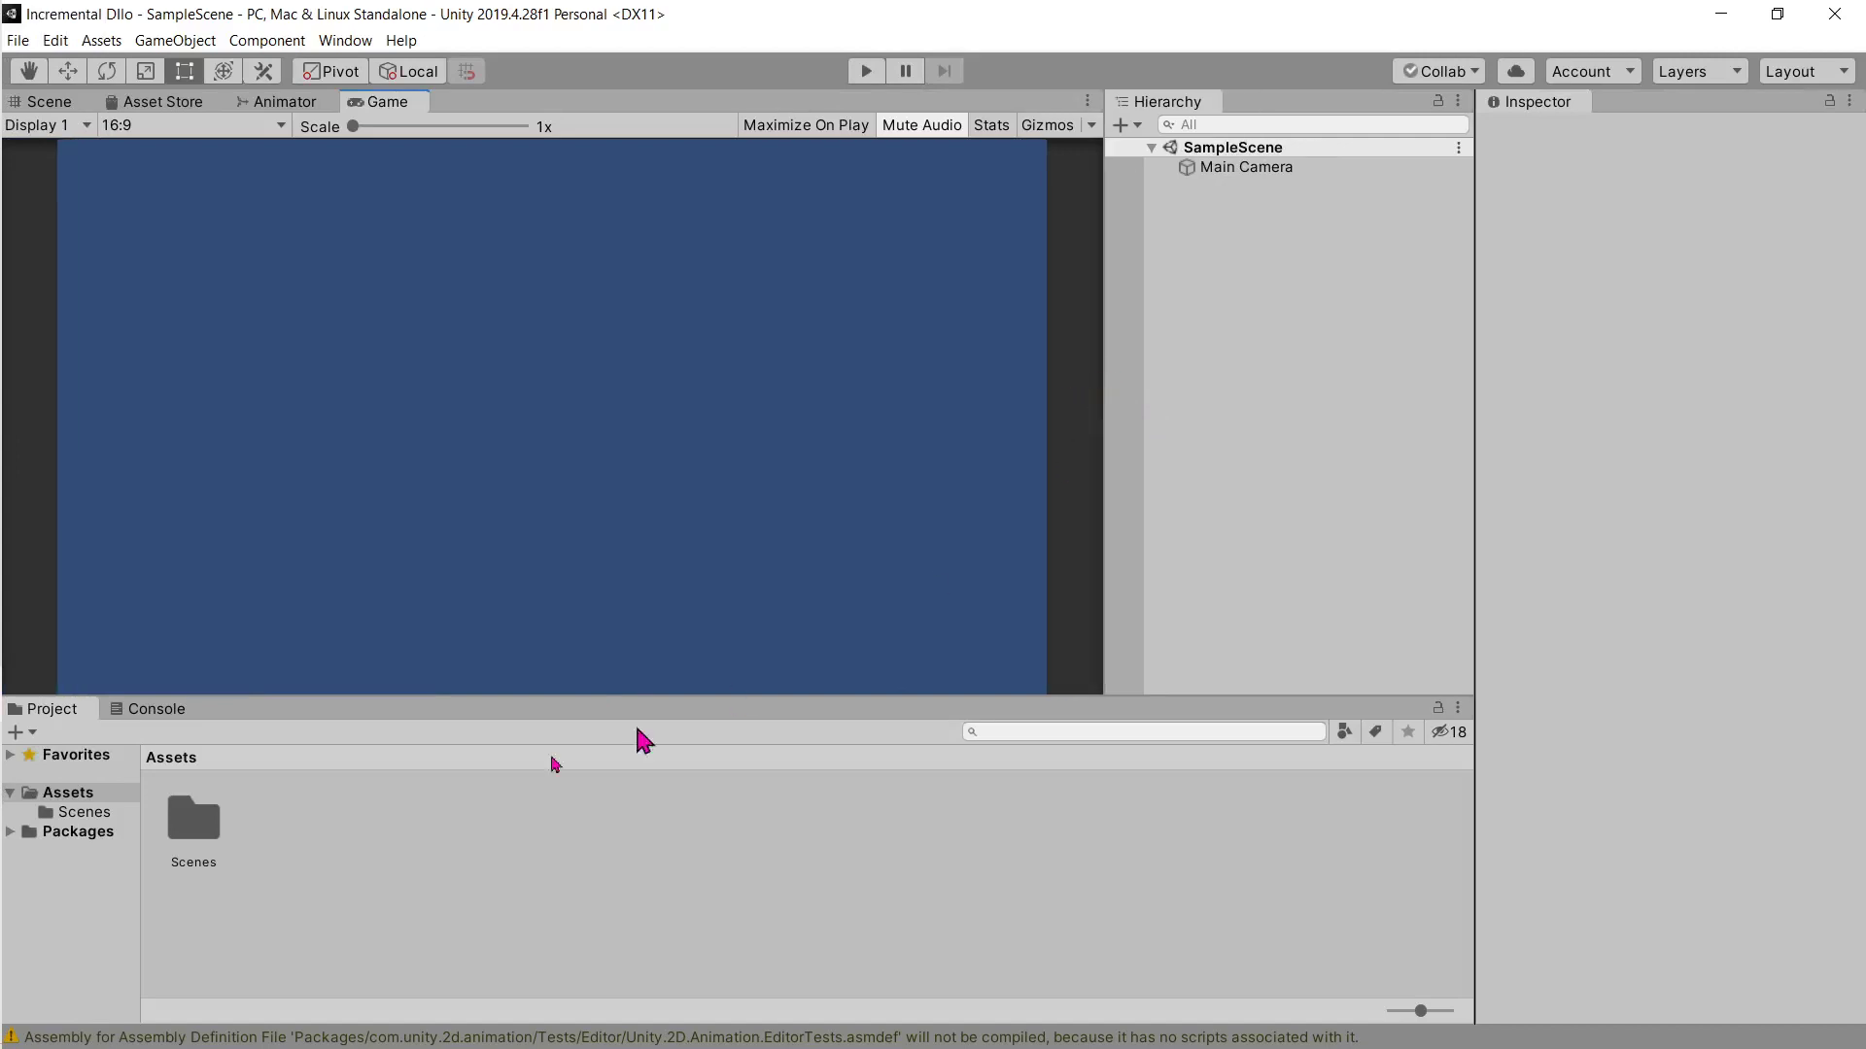
{"action": "left_click", "coordinate": [70, 795]}
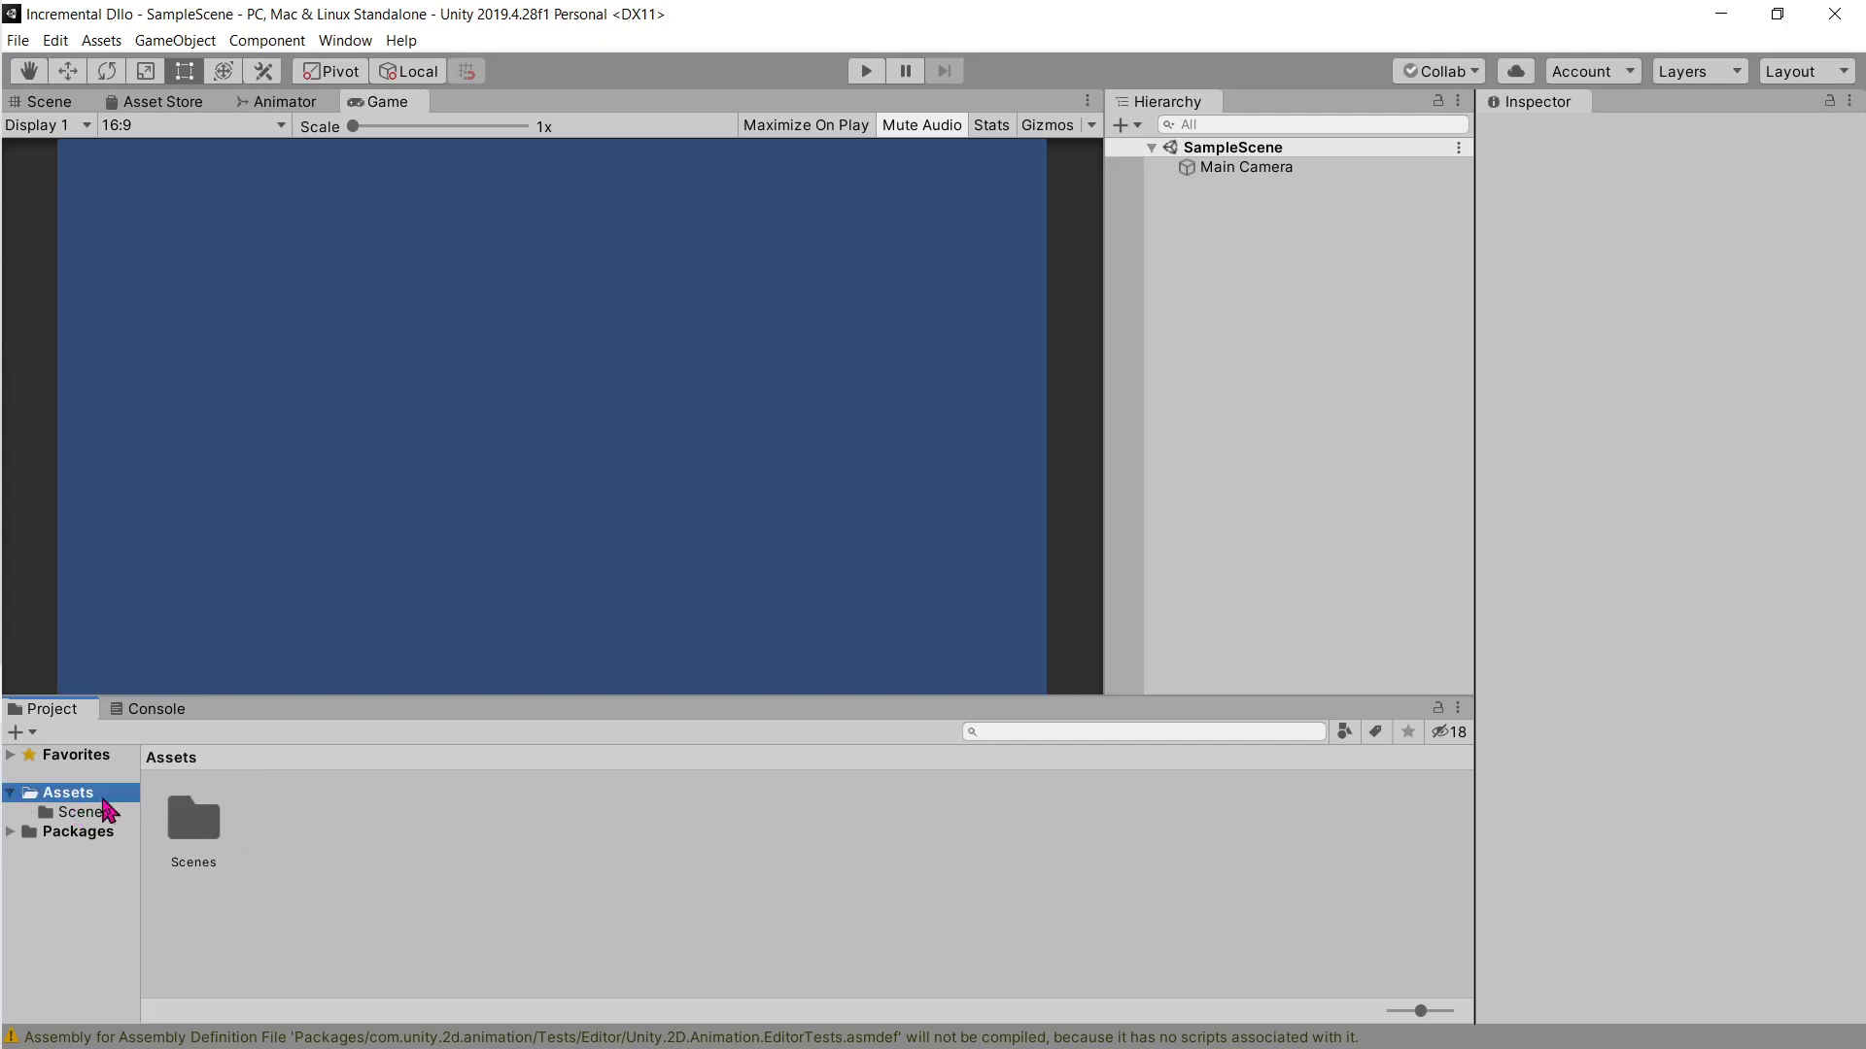
{"action": "right_click", "coordinate": [311, 821]}
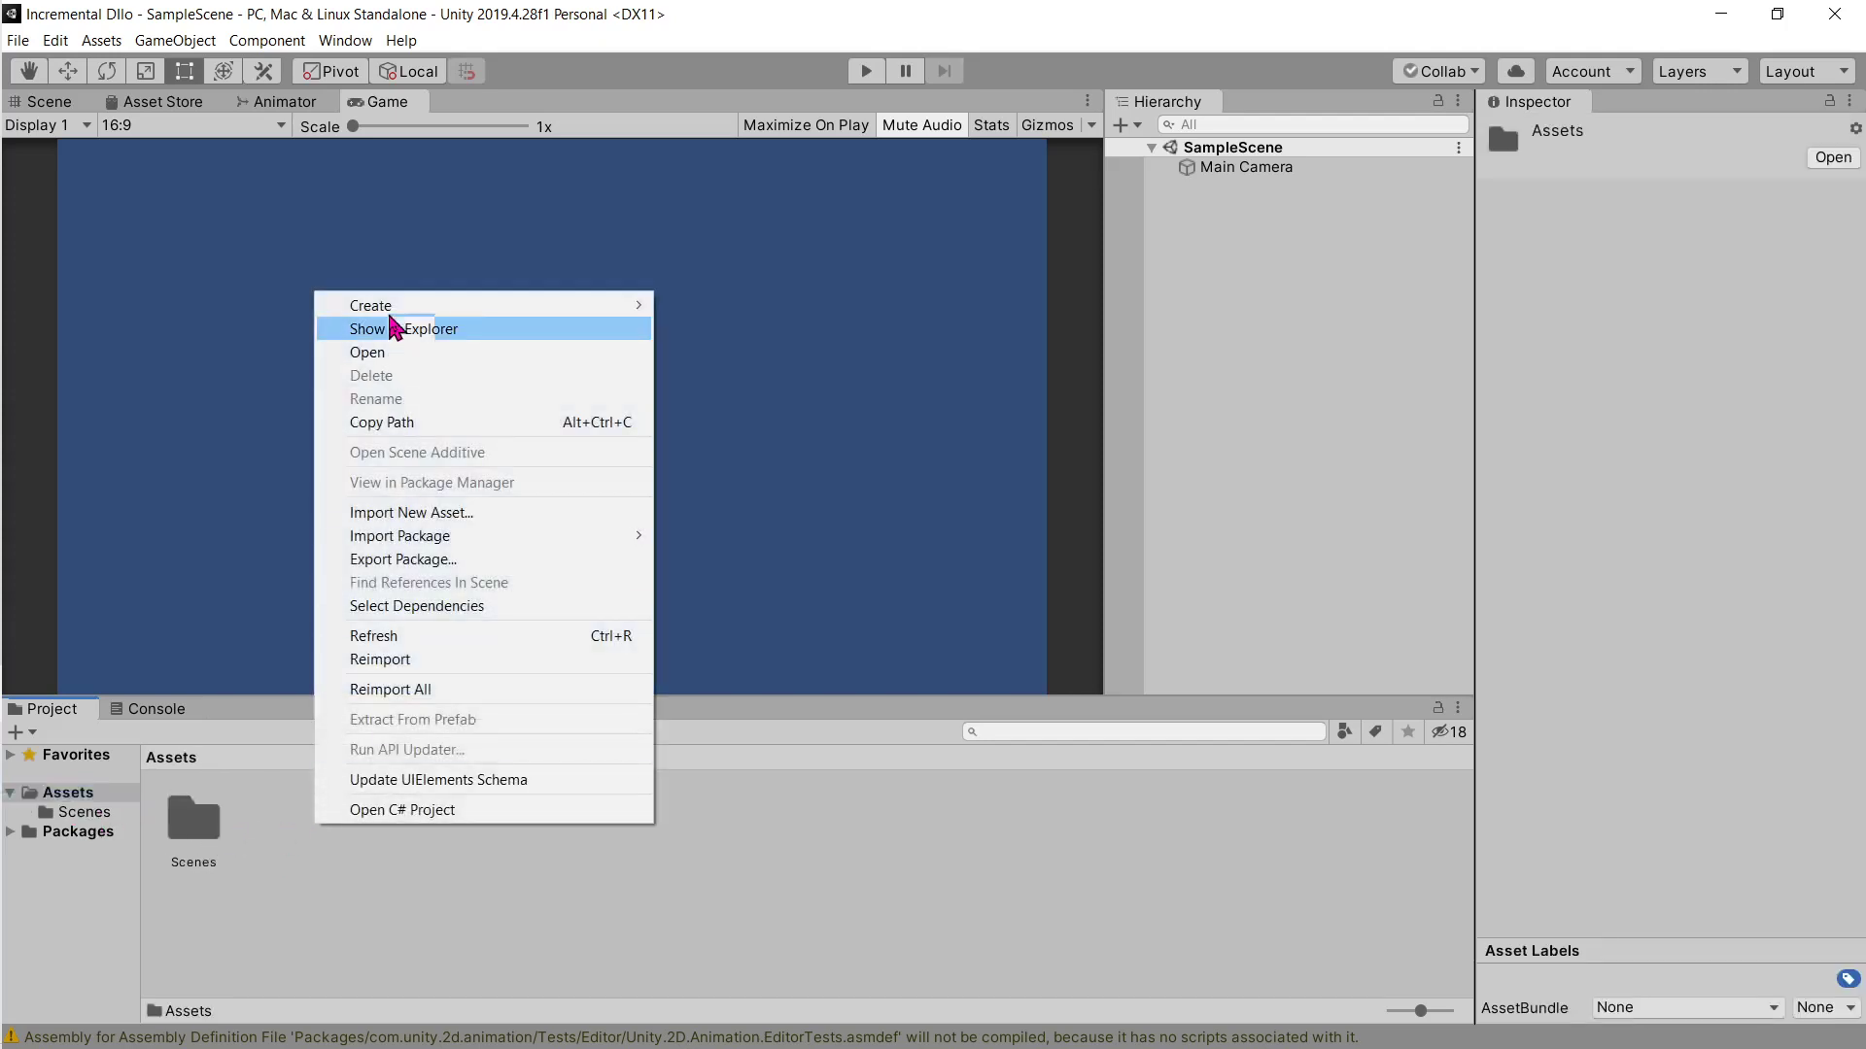
{"action": "mouse_move", "coordinate": [391, 313]}
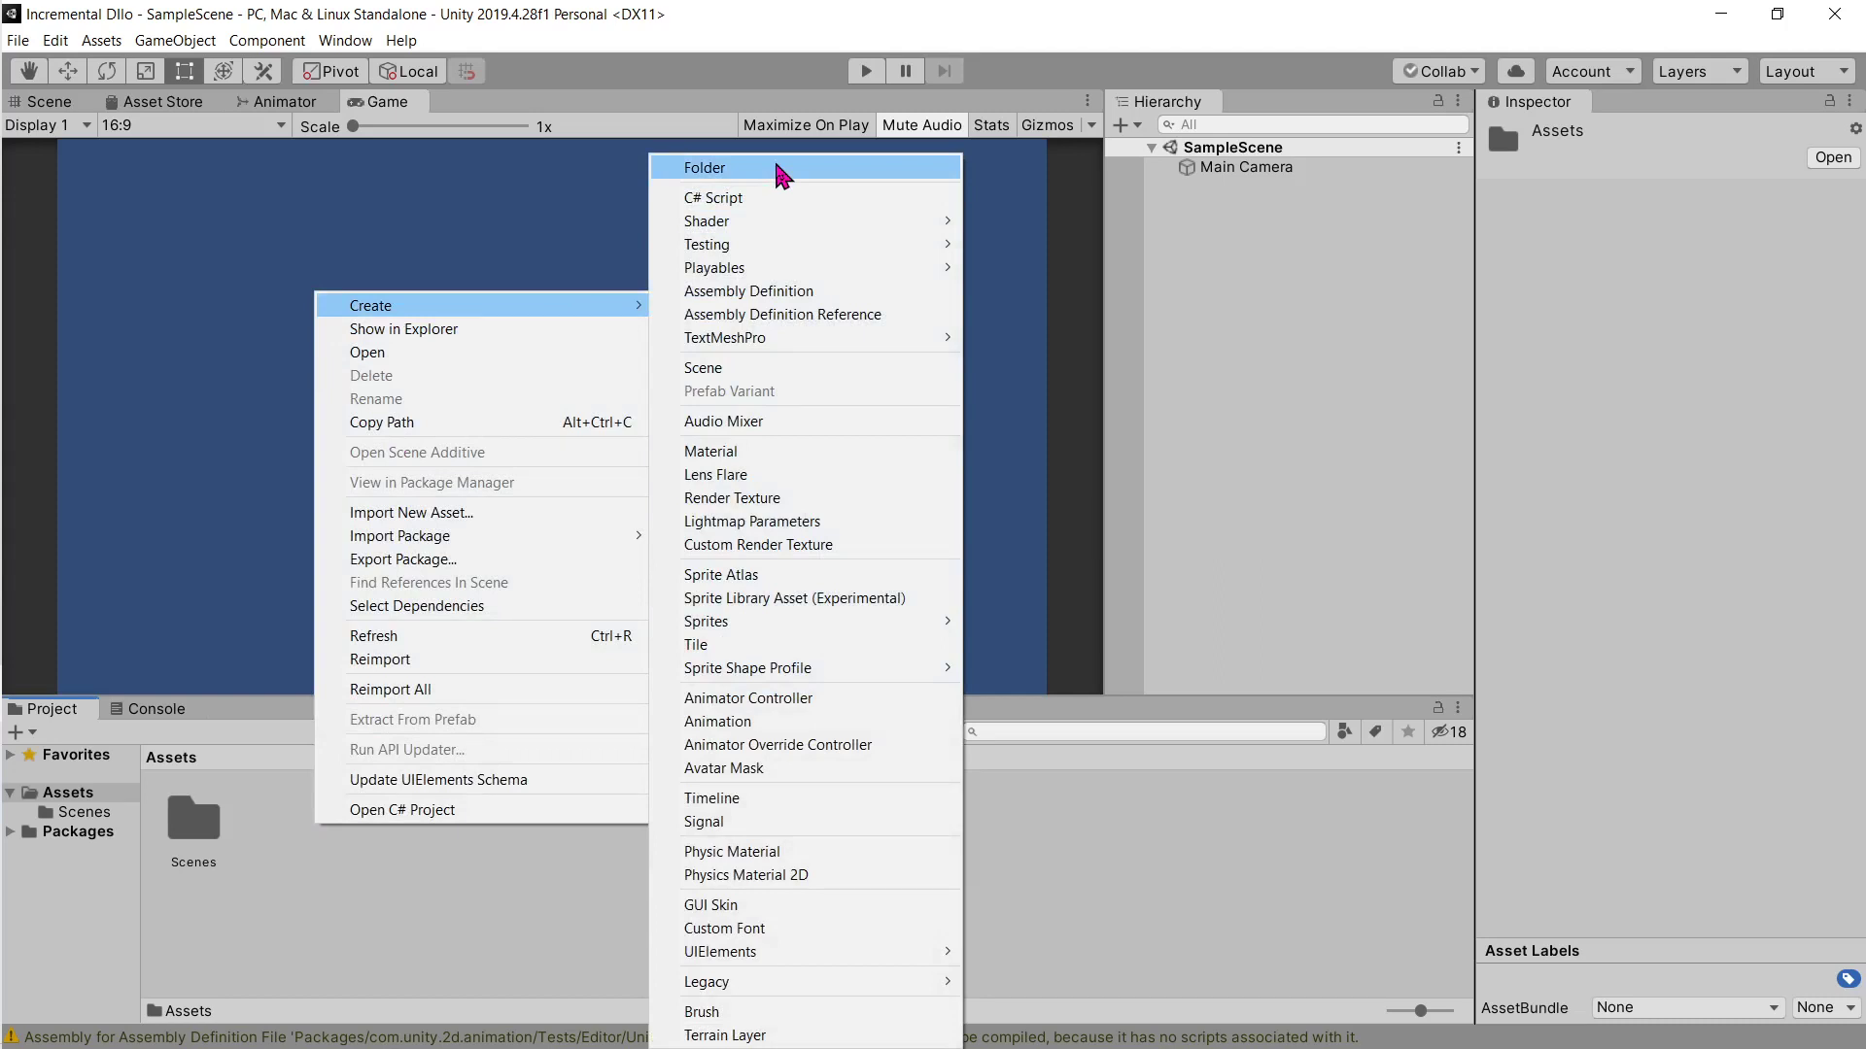
{"action": "left_click", "coordinate": [782, 173]}
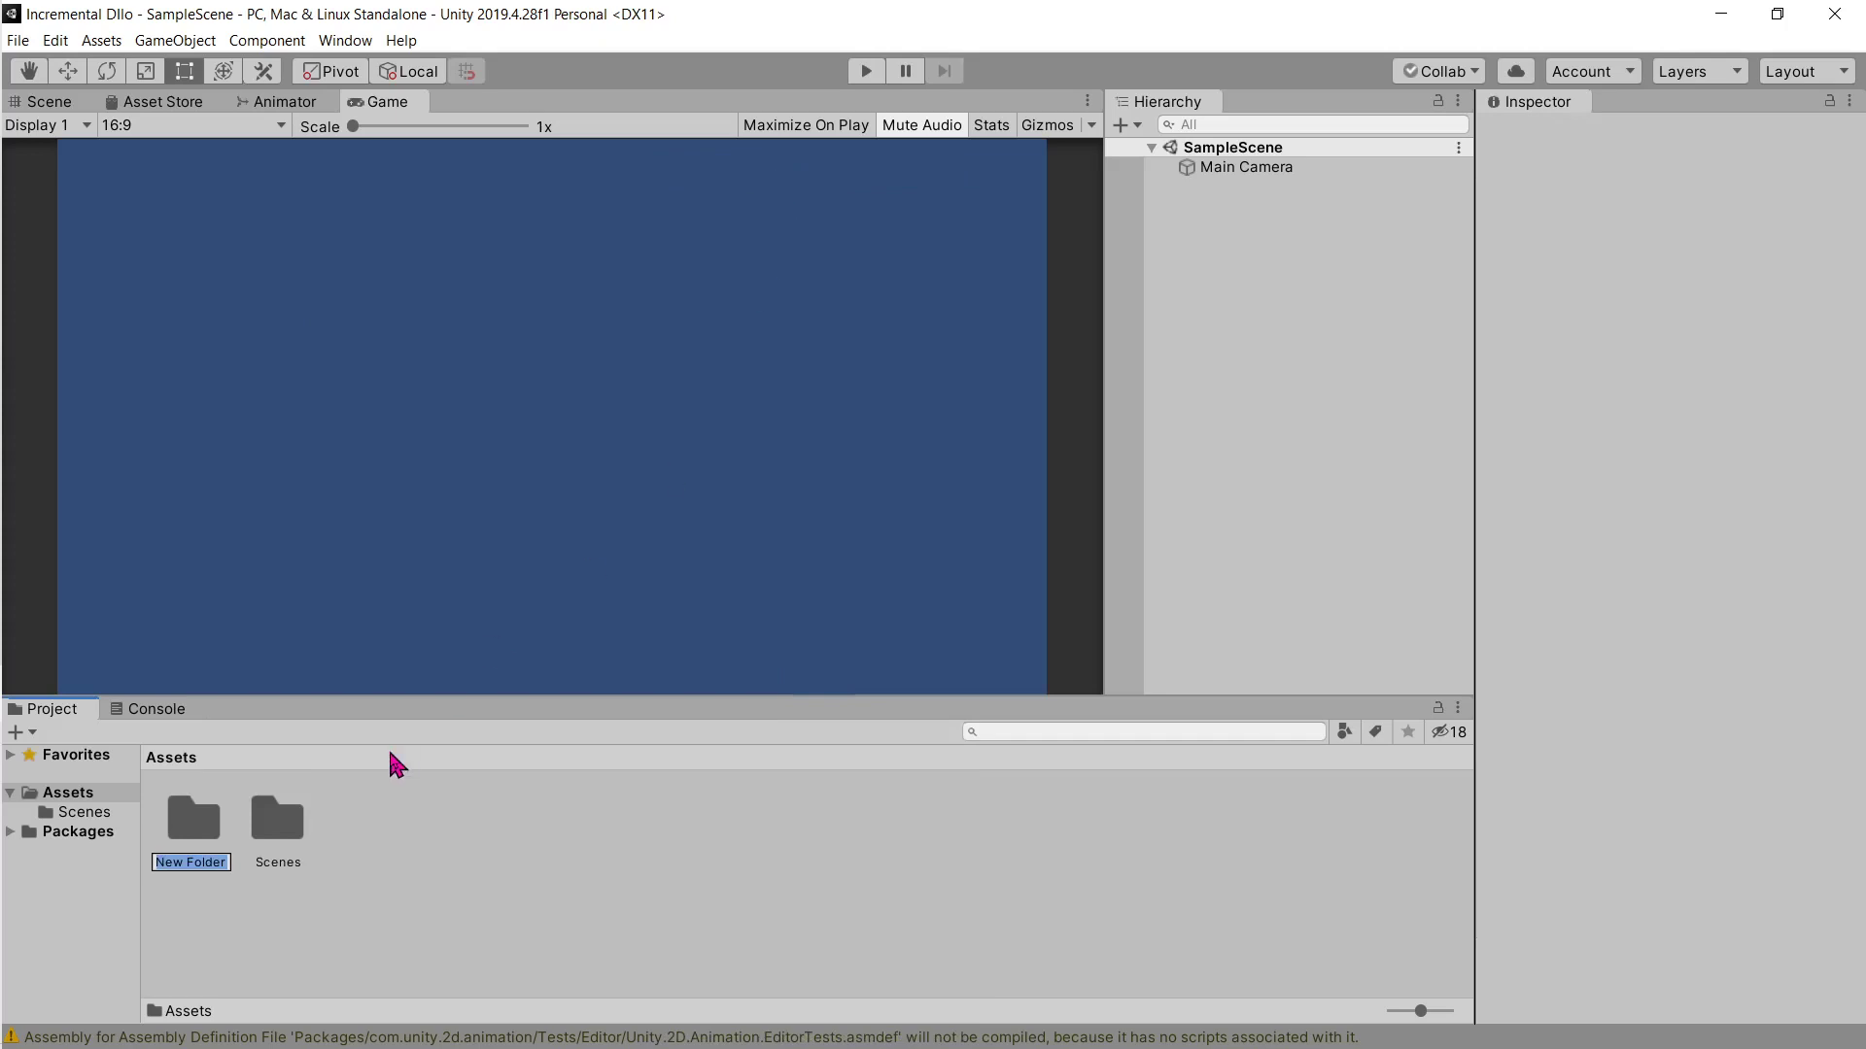
{"action": "type", "text": "Agape"}
{"action": "key", "text": "Return"}
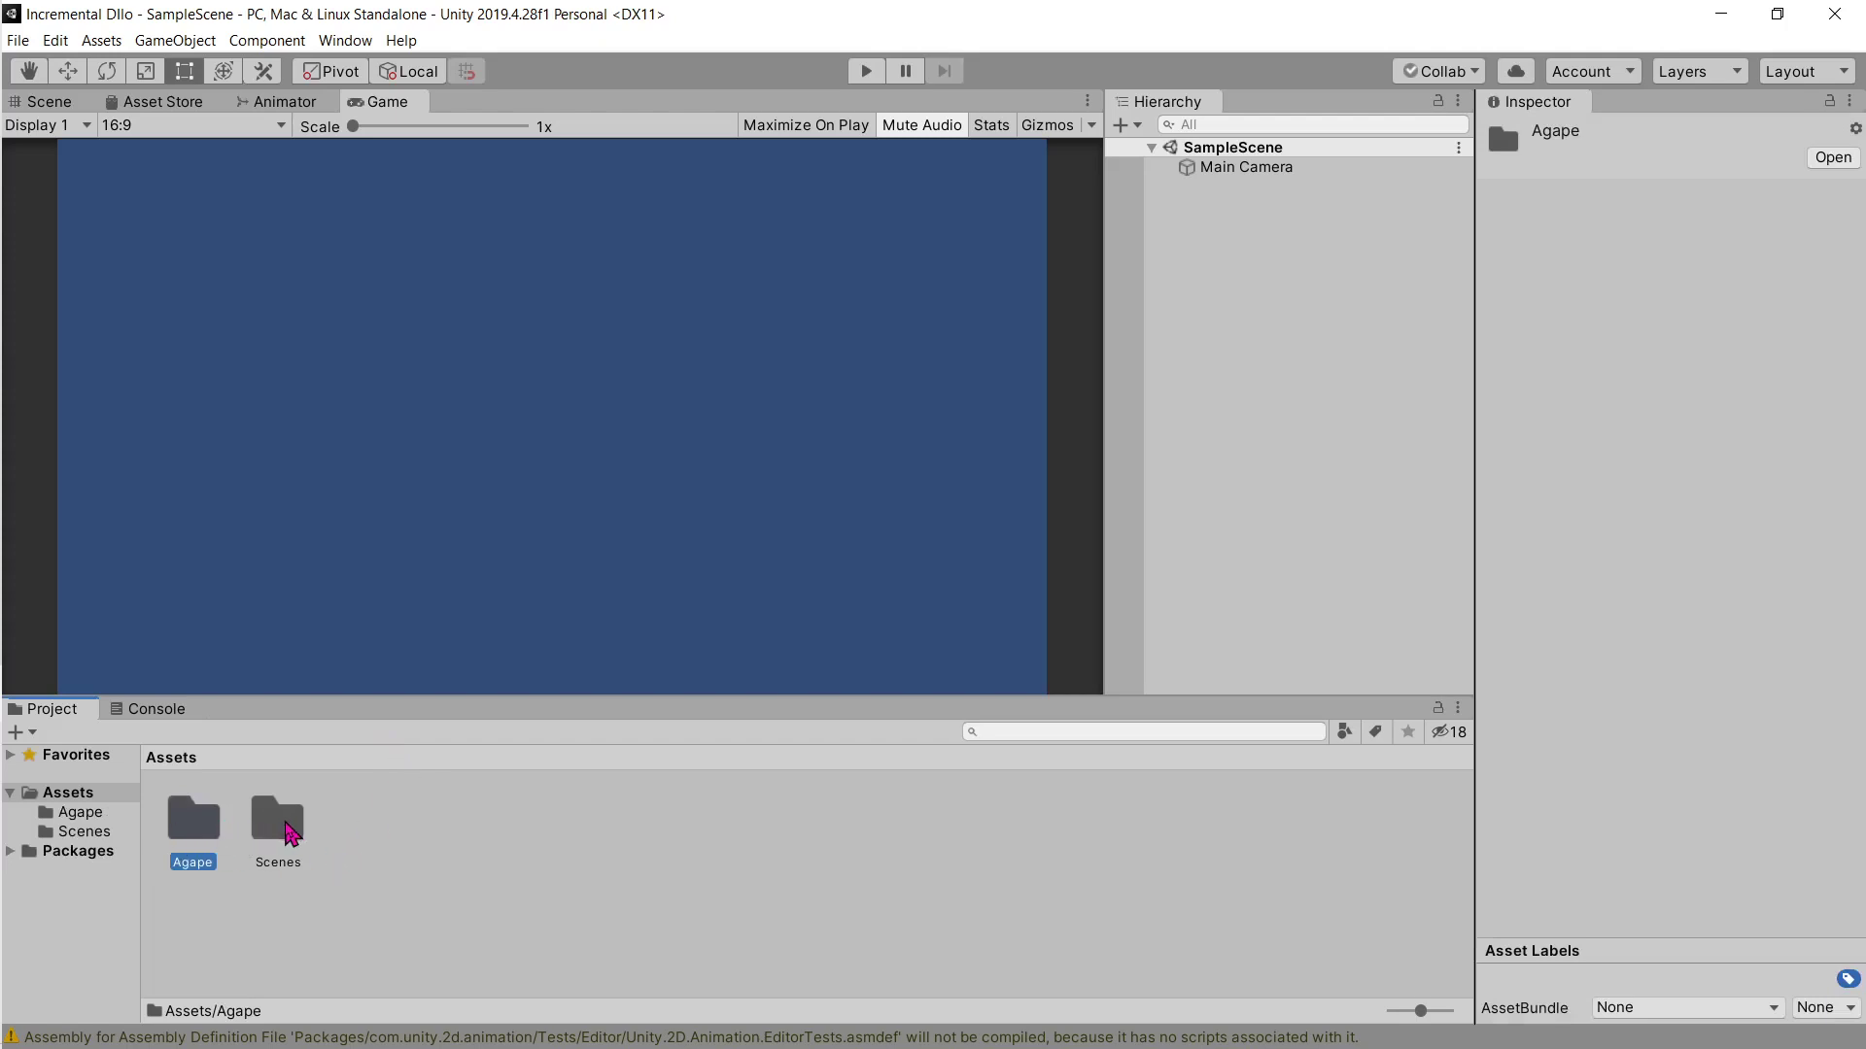
Step: Move the Scenes folder into Agape and enlarge the project files area
{"action": "left_click_drag", "start_coordinate": [292, 834], "coordinate": [193, 819]}
{"action": "double_click", "coordinate": [184, 841]}
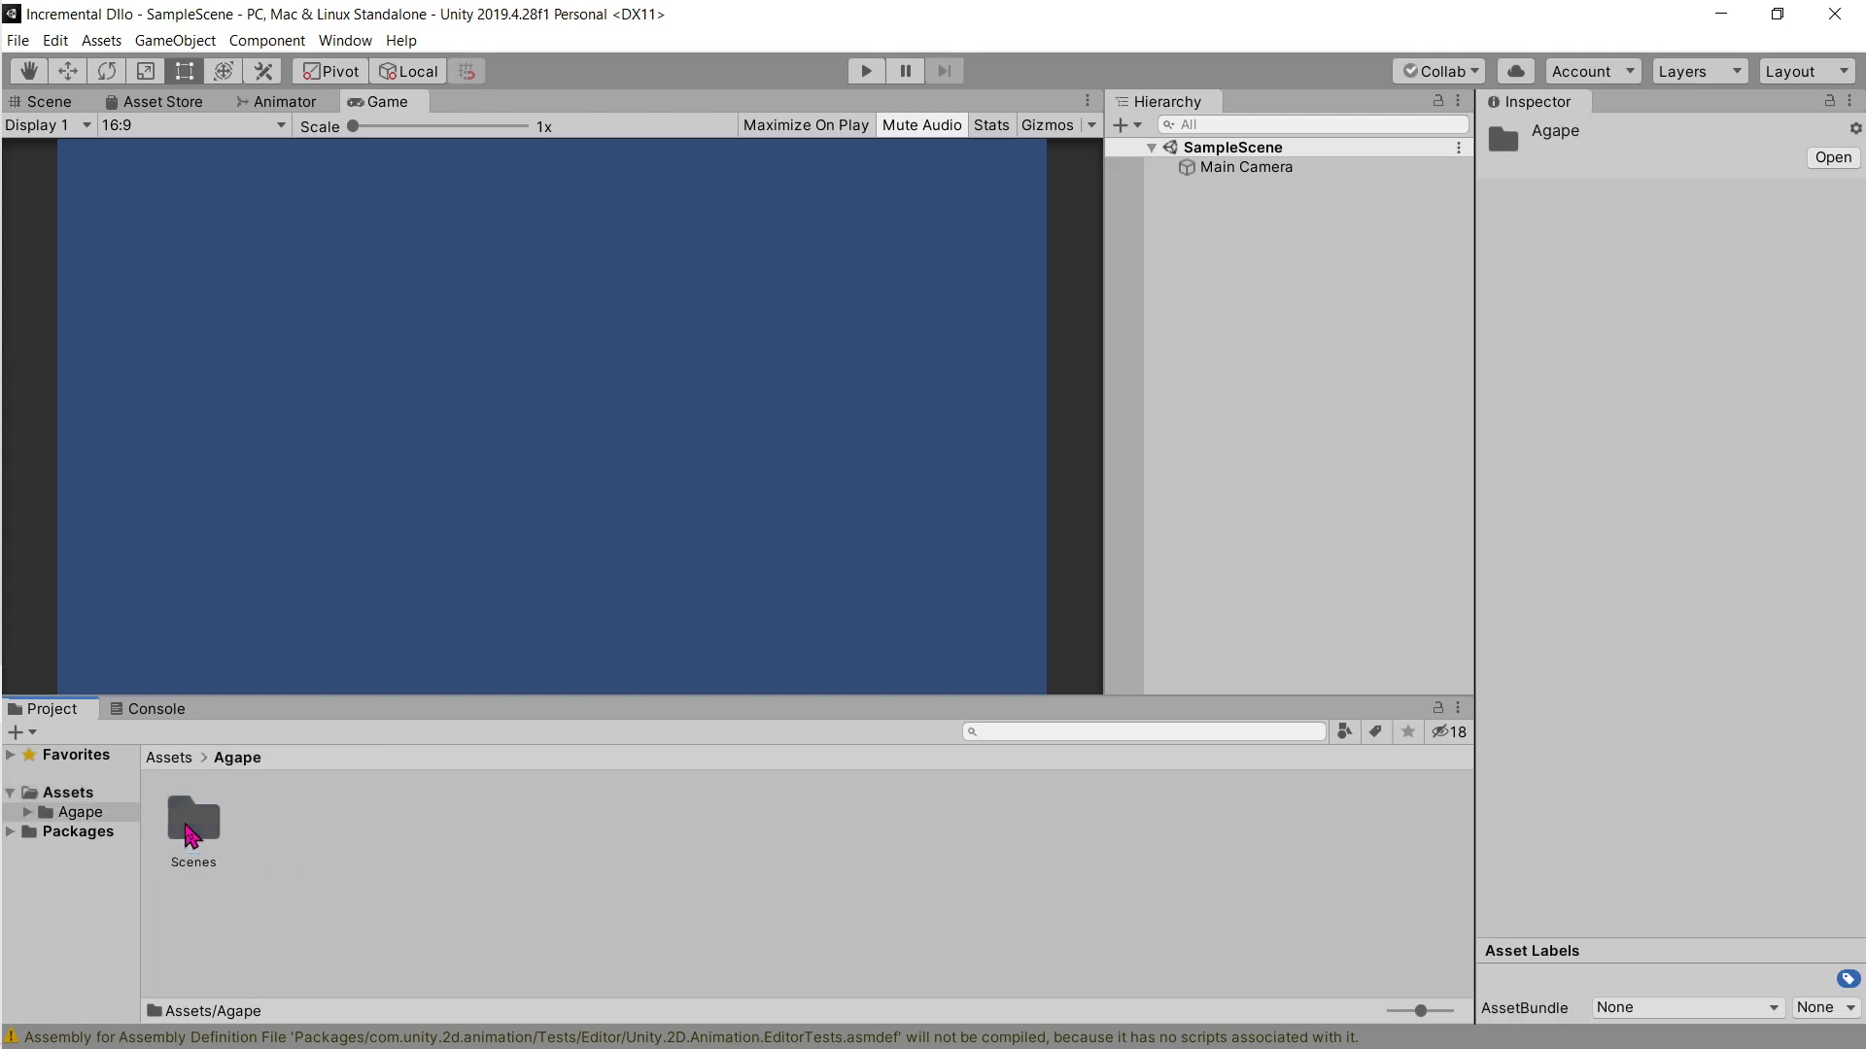
{"action": "right_click", "coordinate": [275, 857]}
{"action": "left_click", "coordinate": [766, 783]}
{"action": "left_click_drag", "start_coordinate": [748, 696], "coordinate": [766, 618]}
{"action": "left_click", "coordinate": [207, 822]}
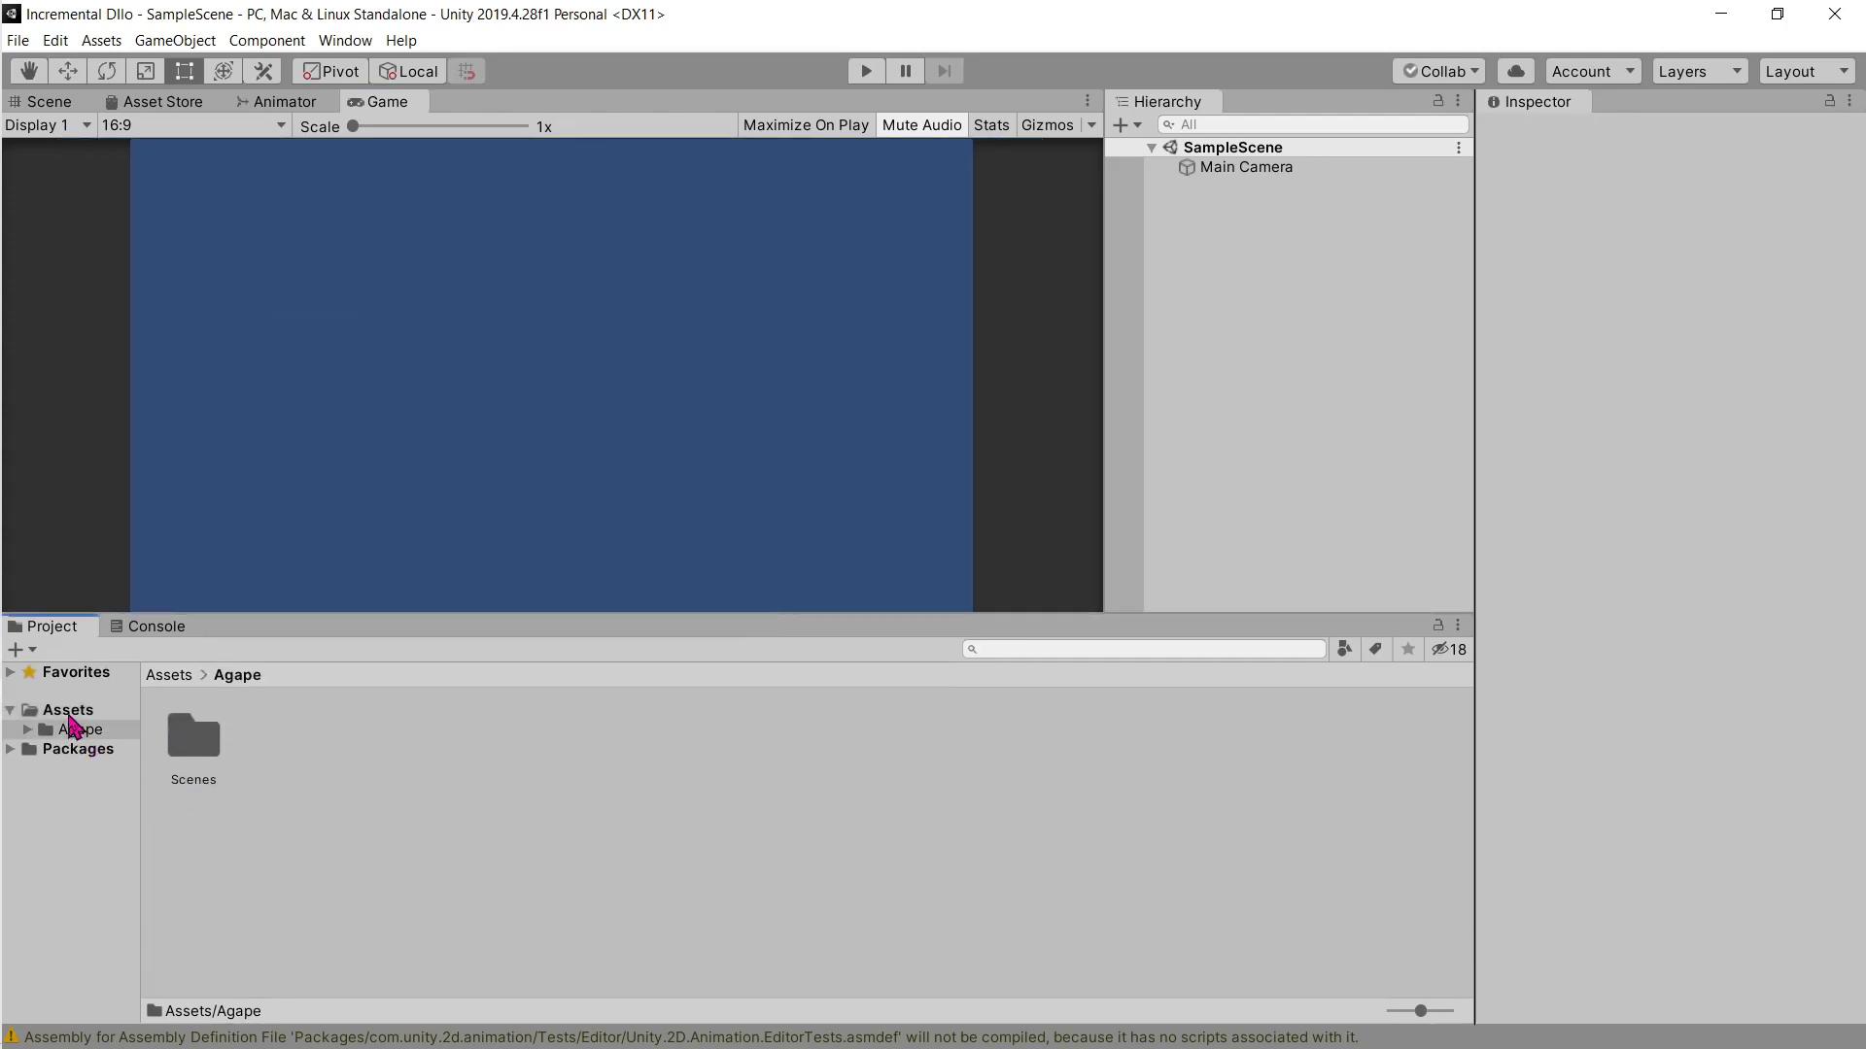
{"action": "left_click", "coordinate": [68, 712]}
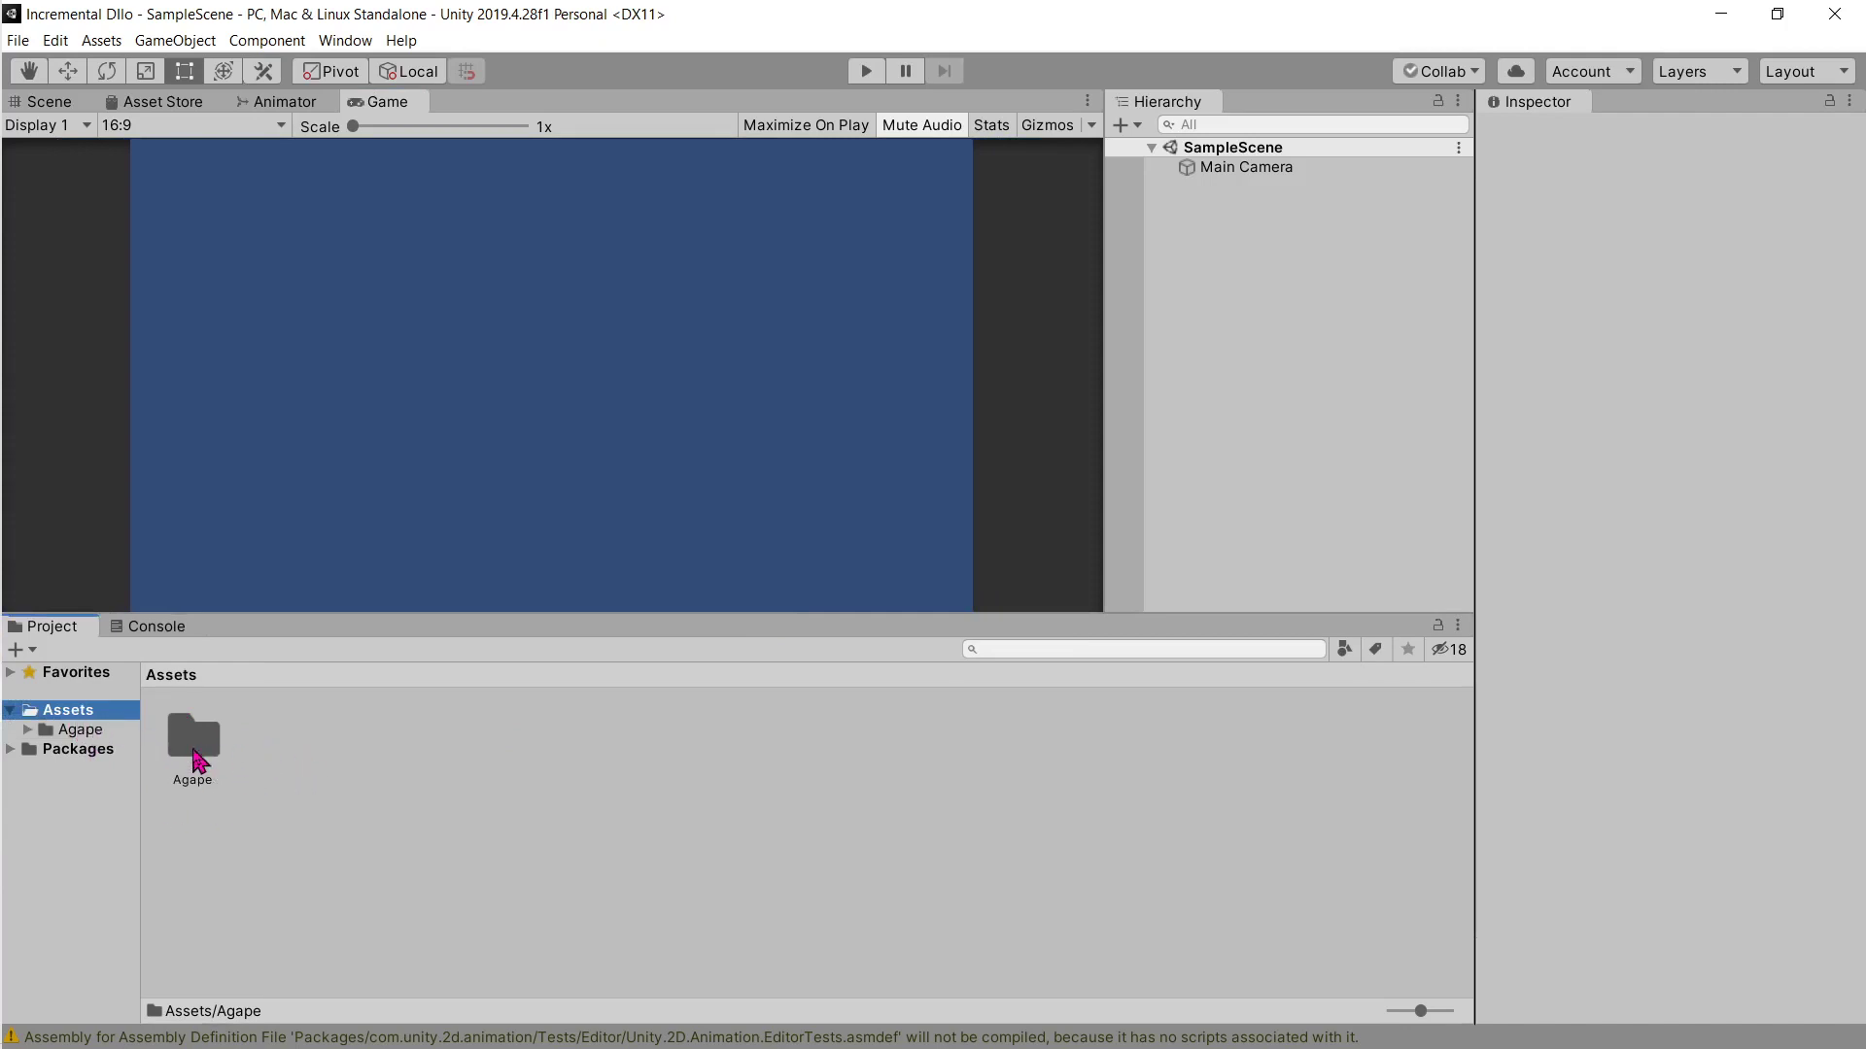
Step: Clear the Project window selection and widen its folder tree
{"action": "left_click", "coordinate": [315, 746]}
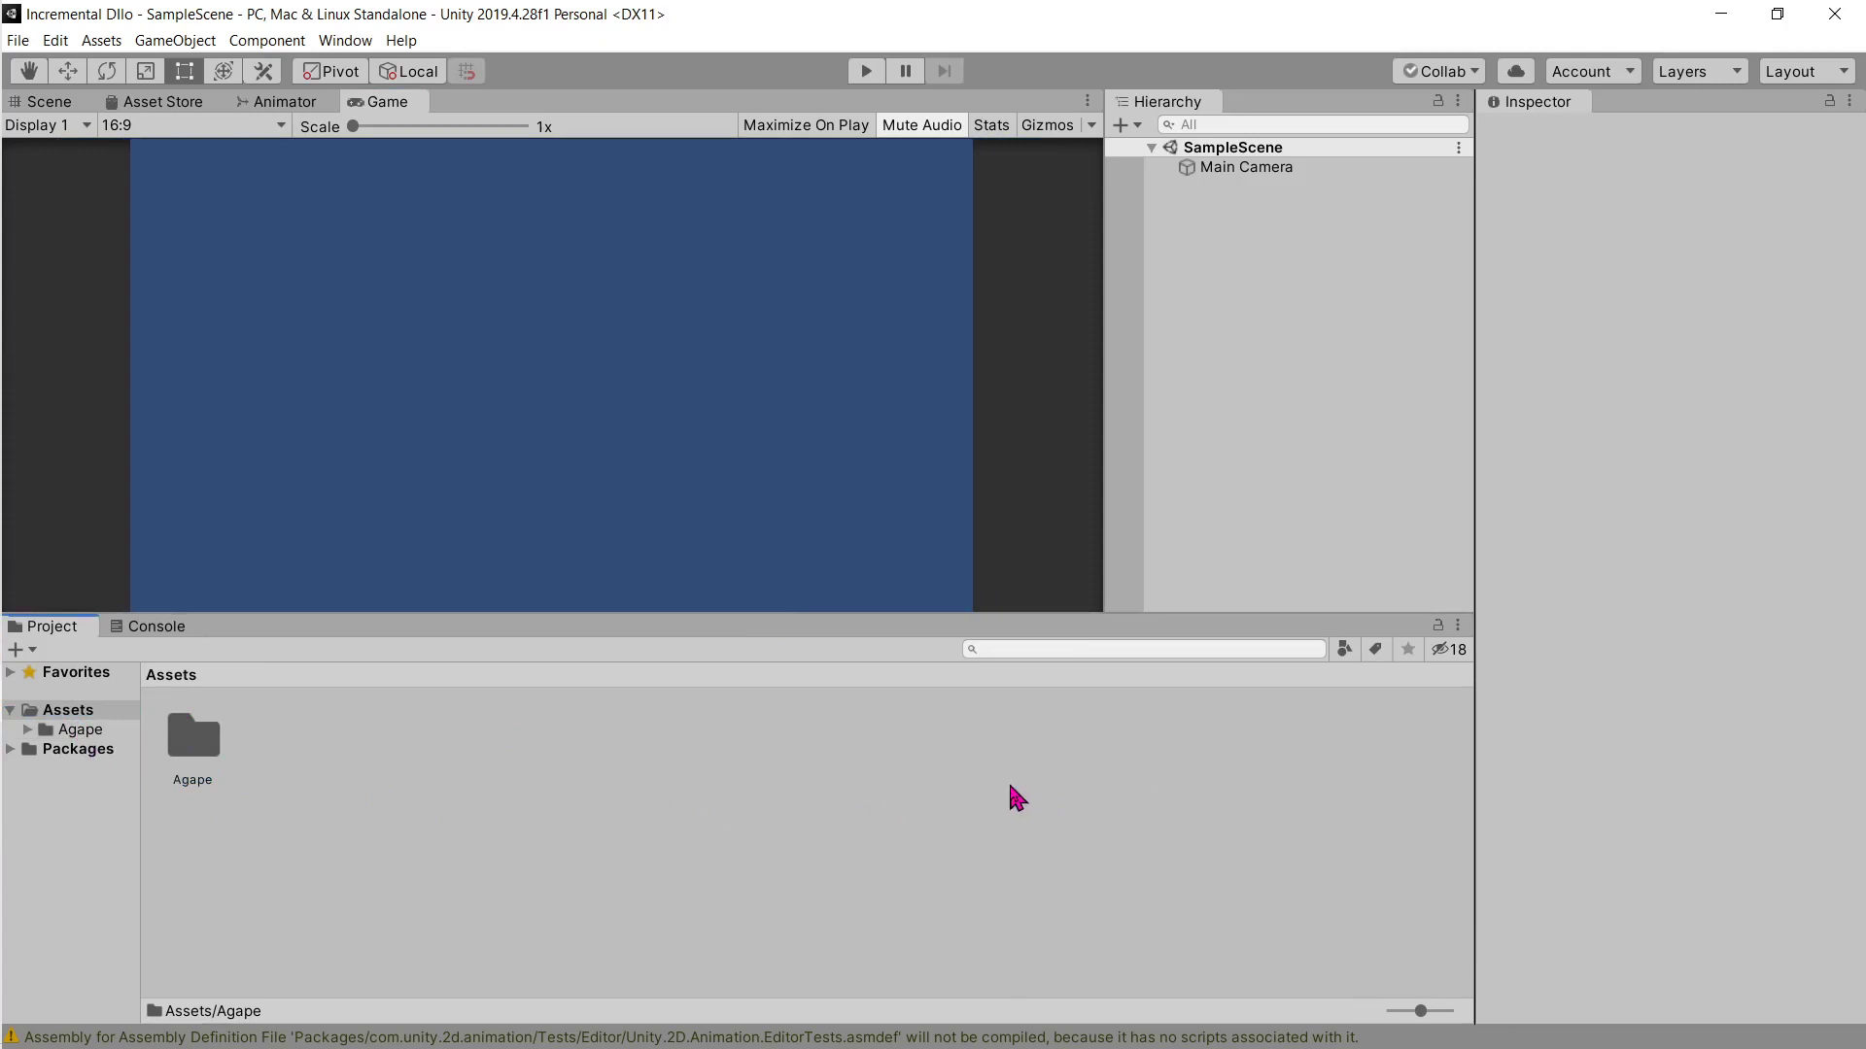
{"action": "right_click", "coordinate": [540, 774]}
{"action": "left_click", "coordinate": [455, 789]}
{"action": "left_click", "coordinate": [454, 789]}
{"action": "right_click", "coordinate": [719, 746]}
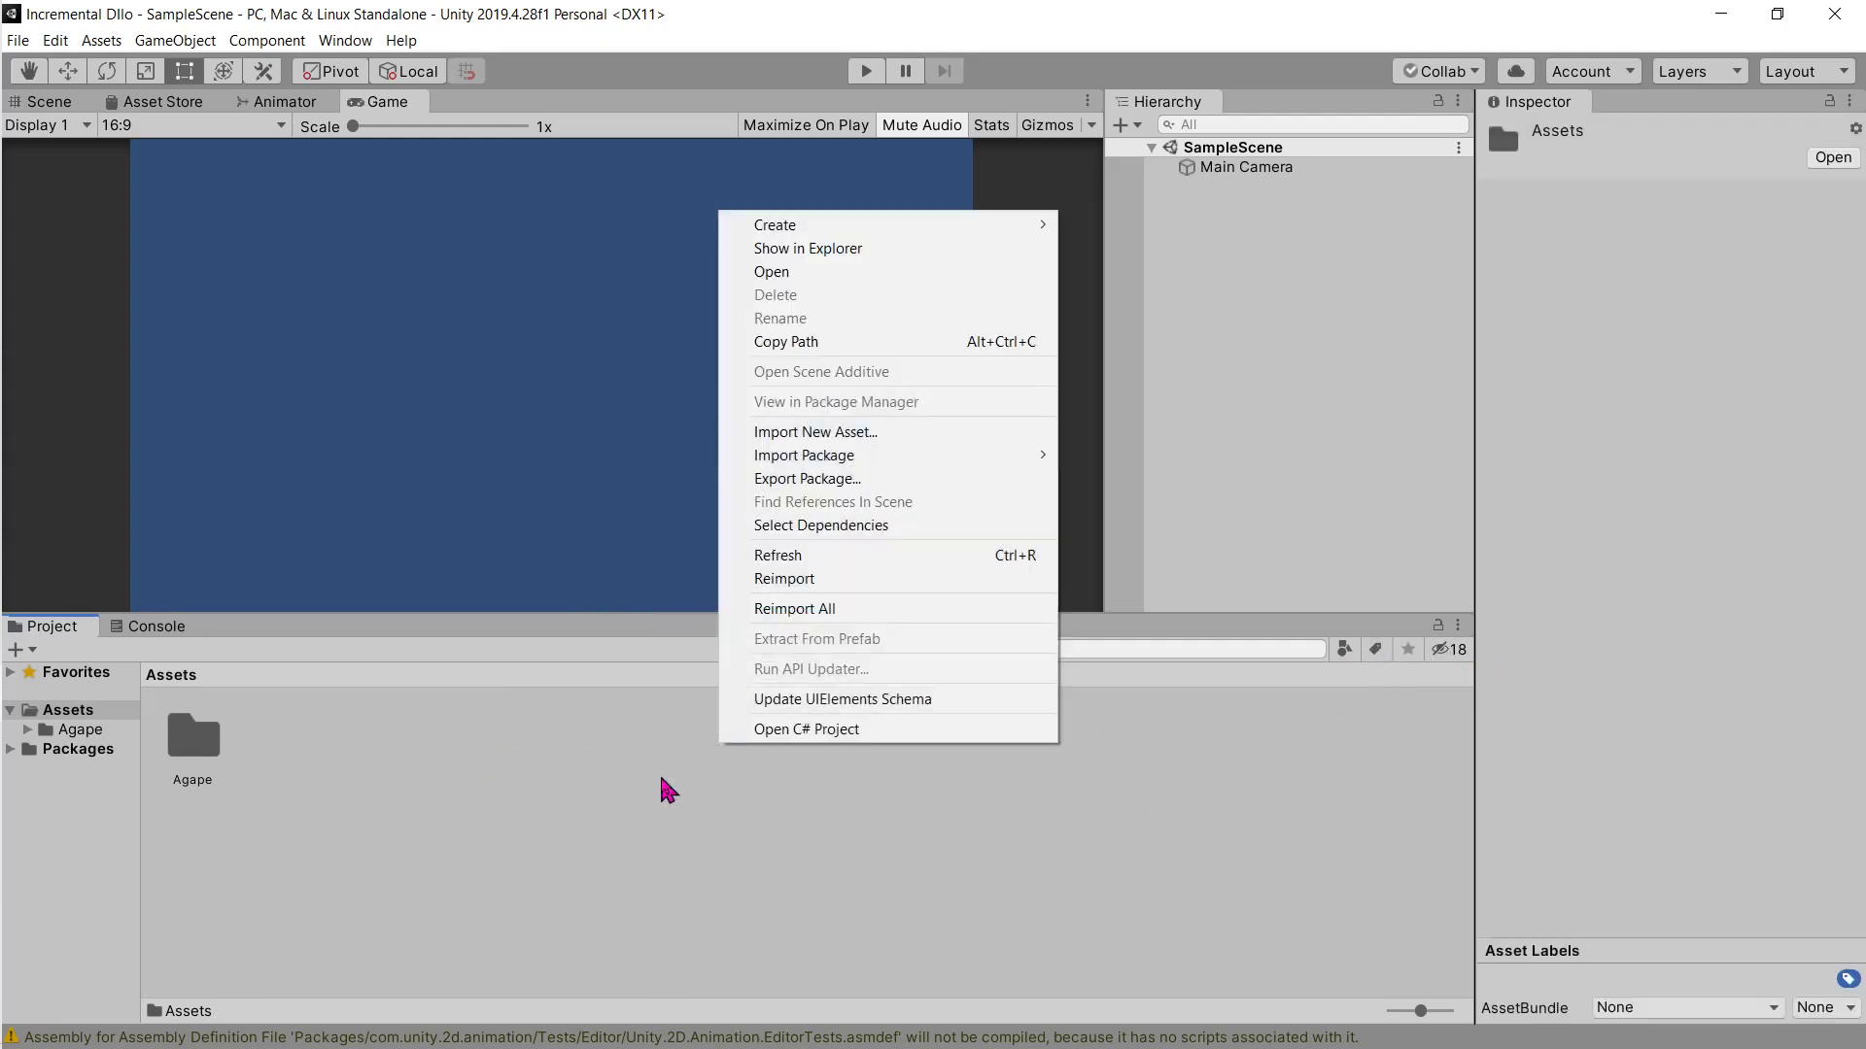
{"action": "left_click", "coordinate": [768, 813]}
{"action": "scroll", "coordinate": [762, 804], "scroll_direction": "up", "scroll_amount": 3, "text": "ctrl"}
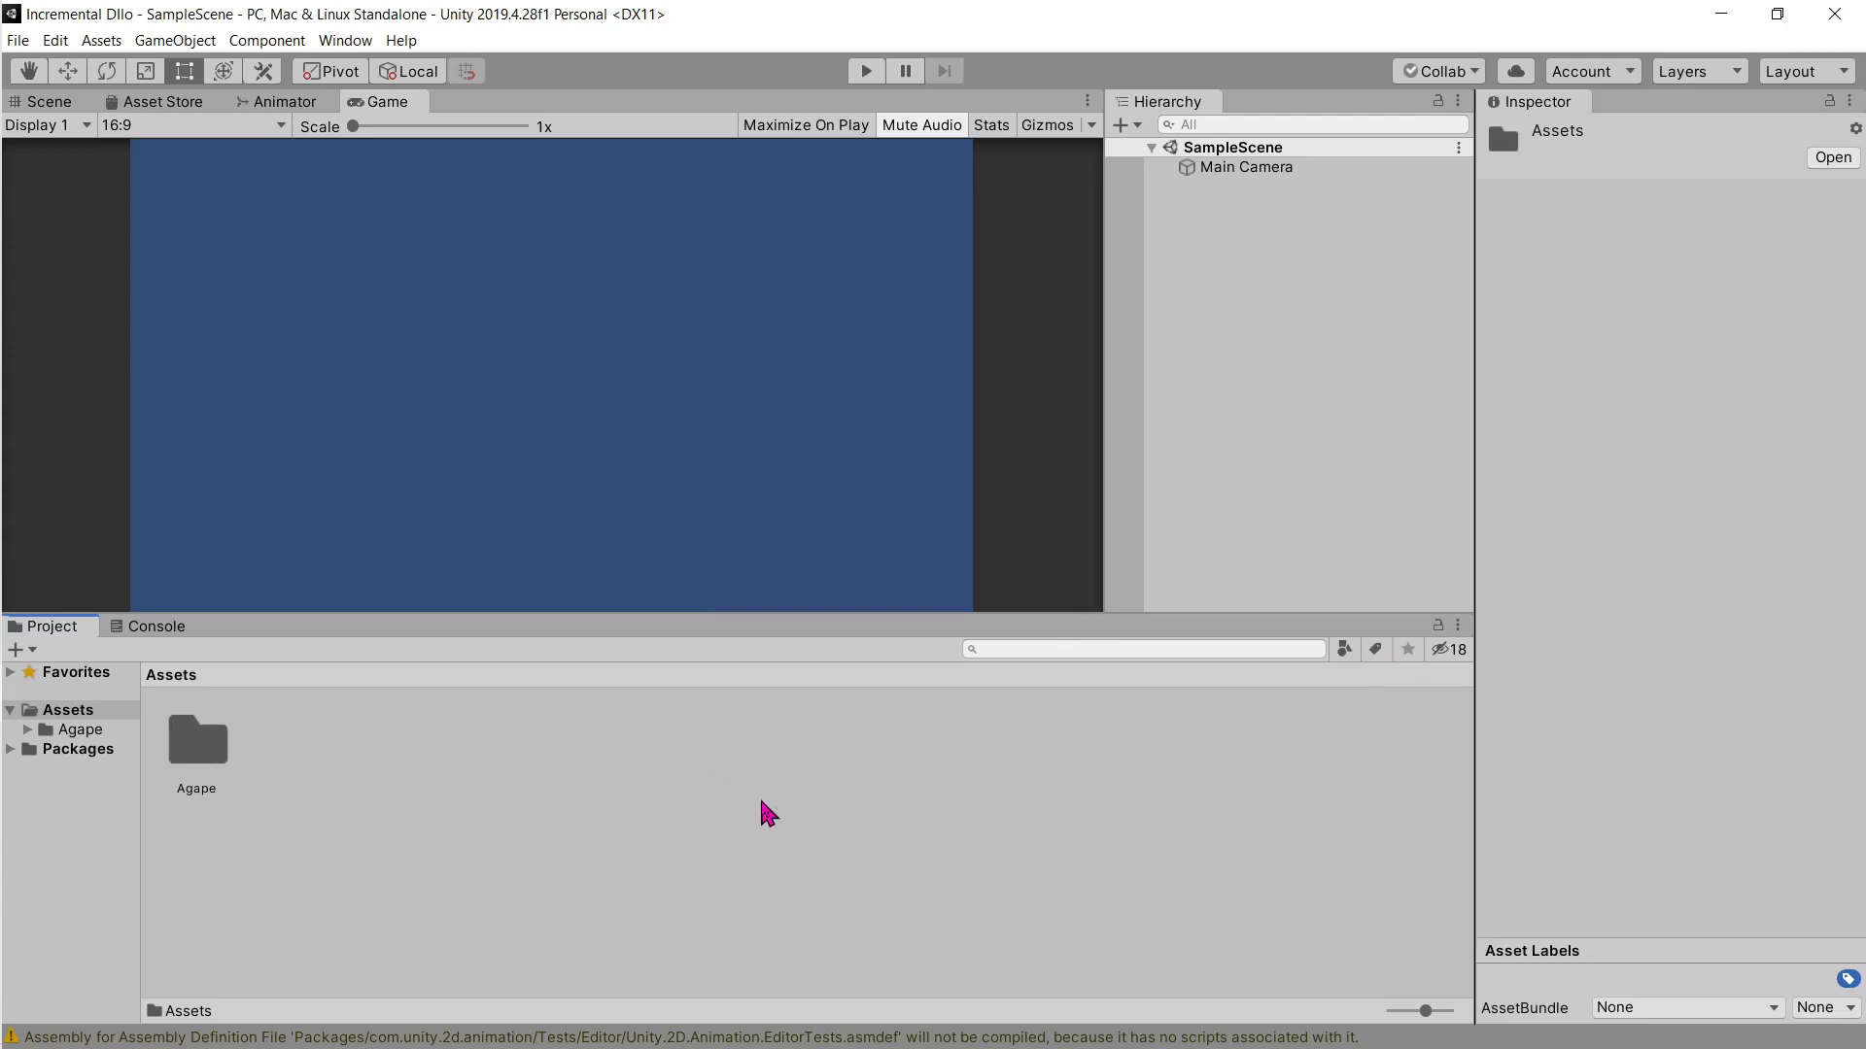
{"action": "left_click", "coordinate": [233, 768]}
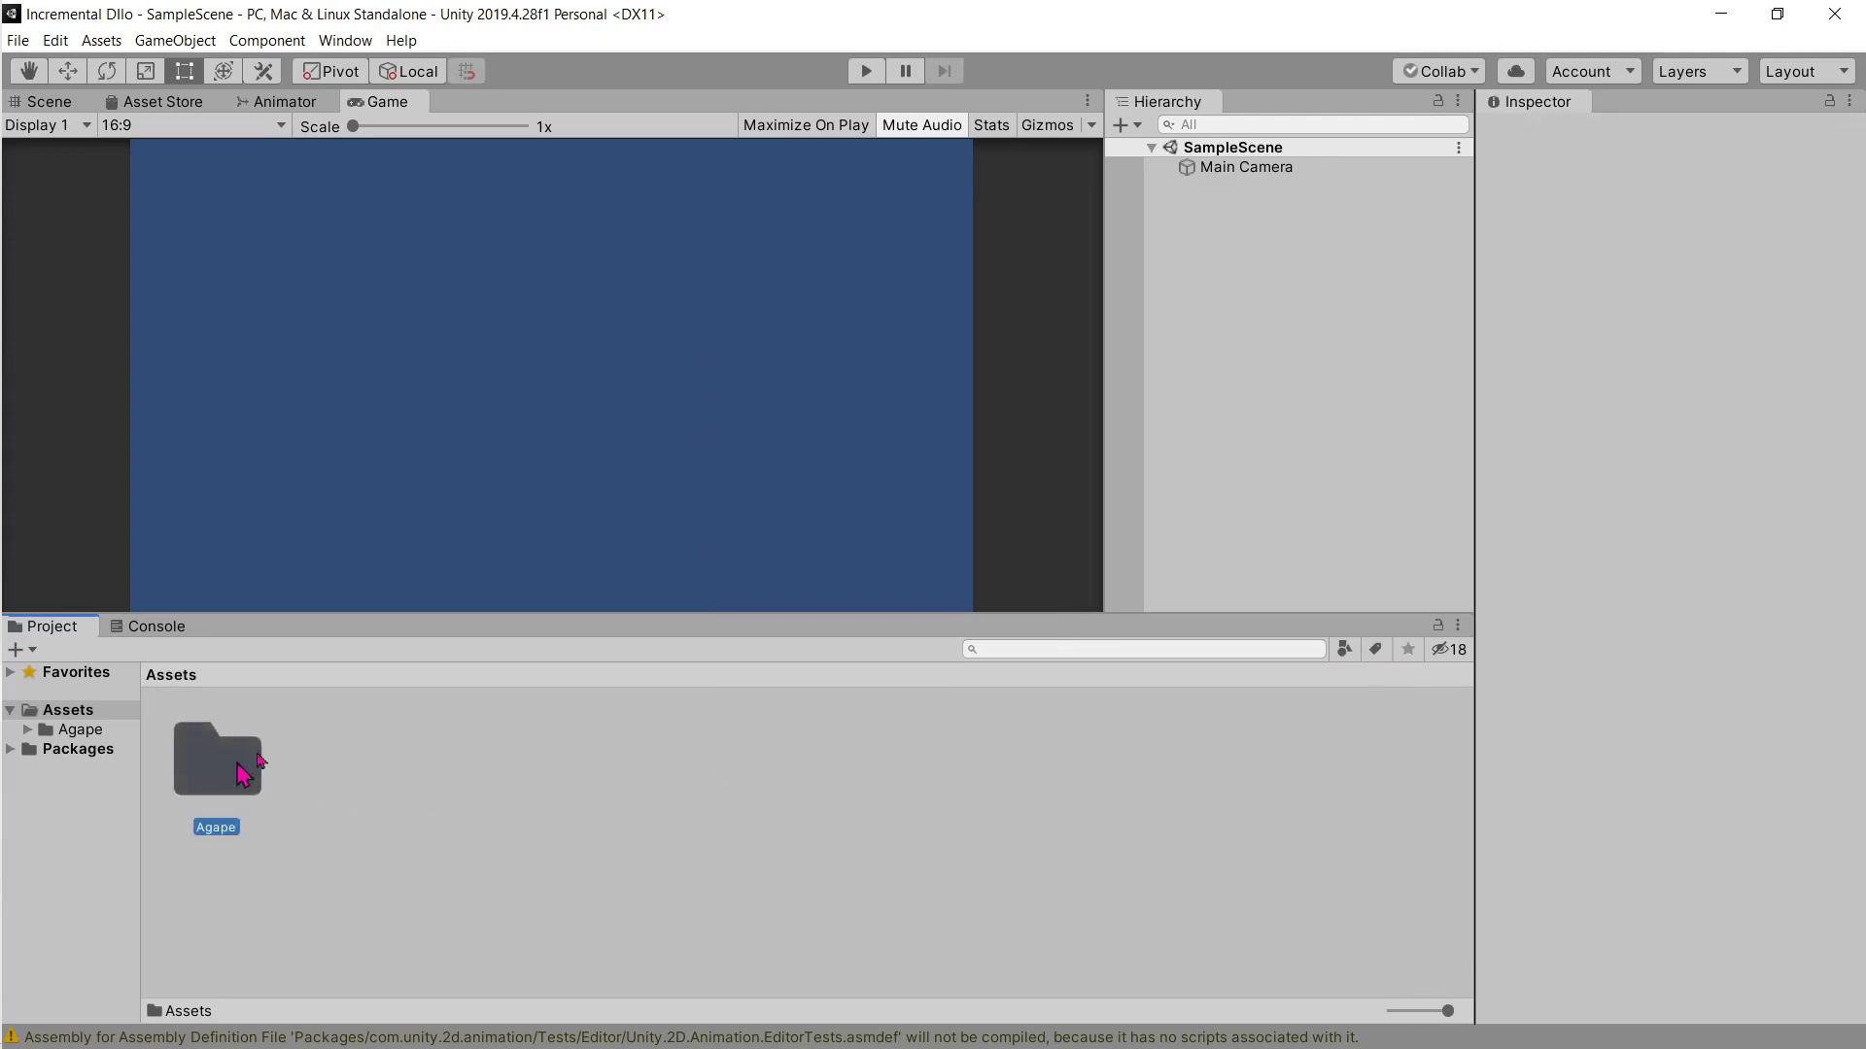
{"action": "left_click", "coordinate": [512, 828]}
{"action": "left_click_drag", "start_coordinate": [142, 815], "coordinate": [255, 811]}
Step: Rename Agape/Scenes/SampleScene to Gameplay and reload the scene
{"action": "double_click", "coordinate": [362, 768]}
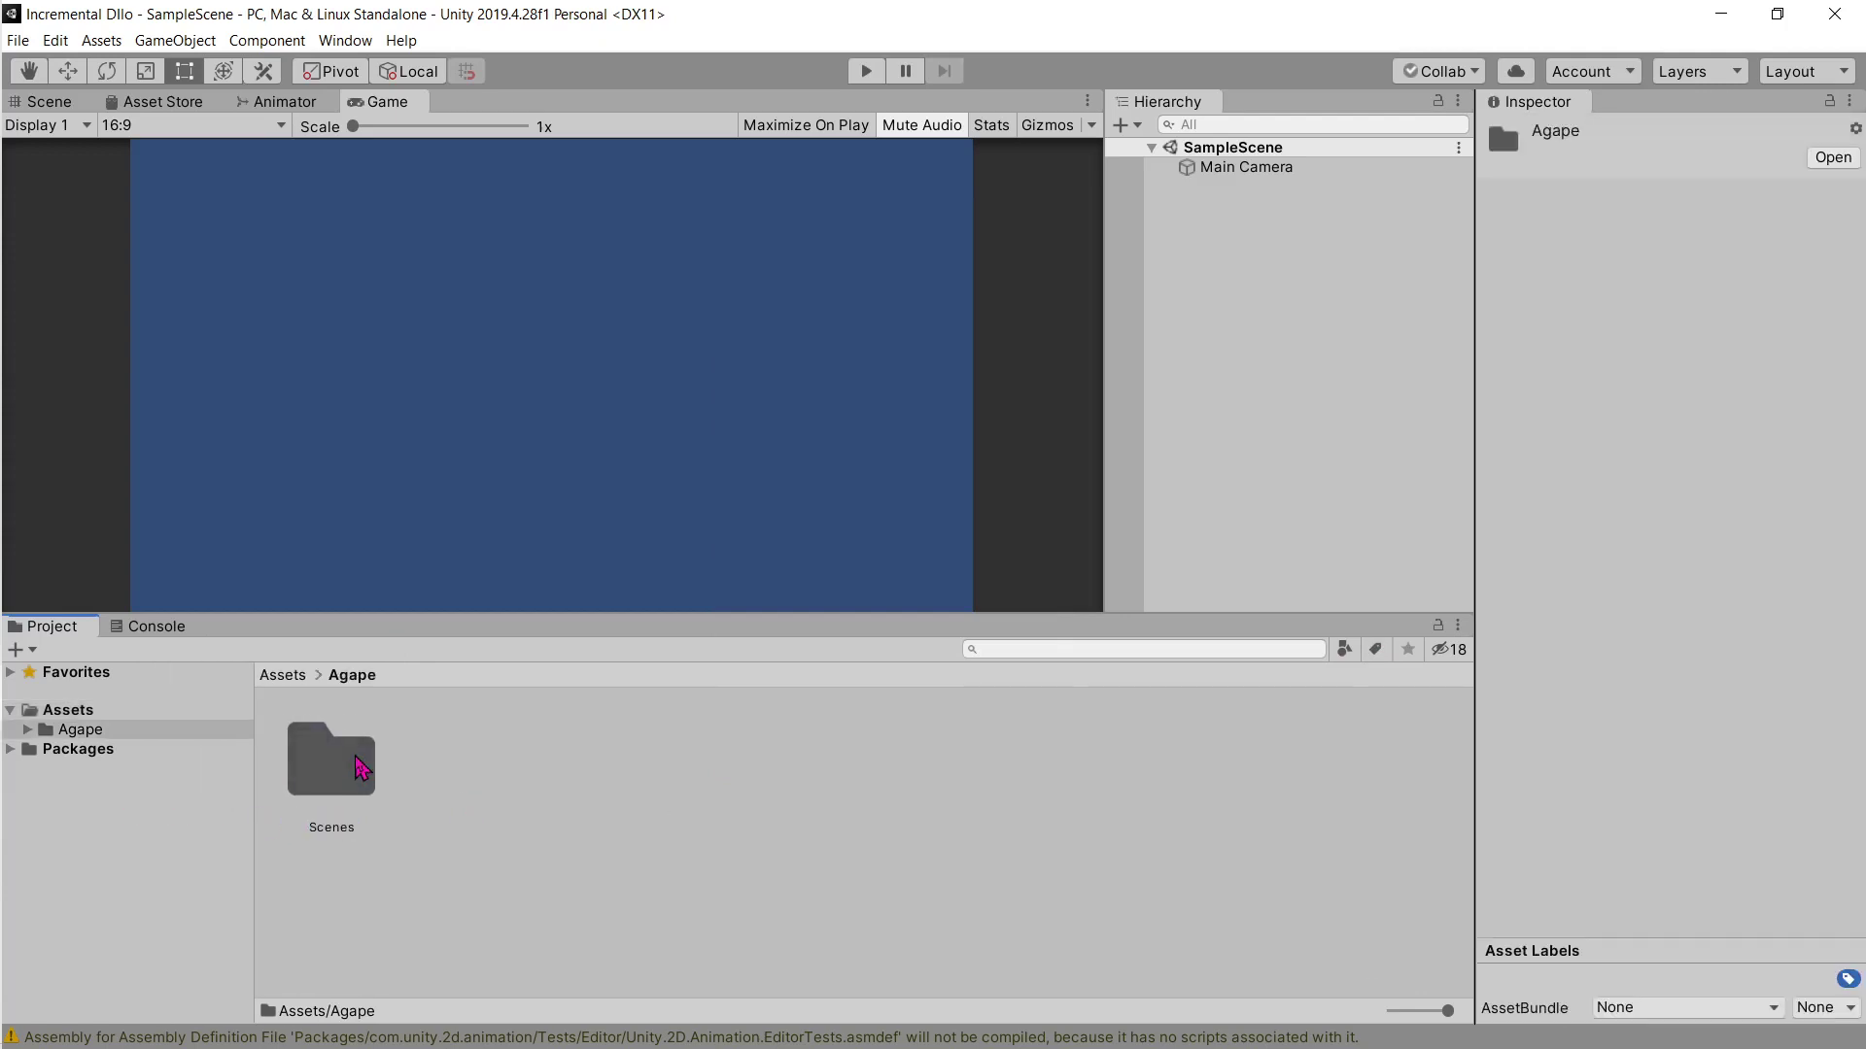
{"action": "double_click", "coordinate": [342, 776]}
{"action": "left_click", "coordinate": [360, 828]}
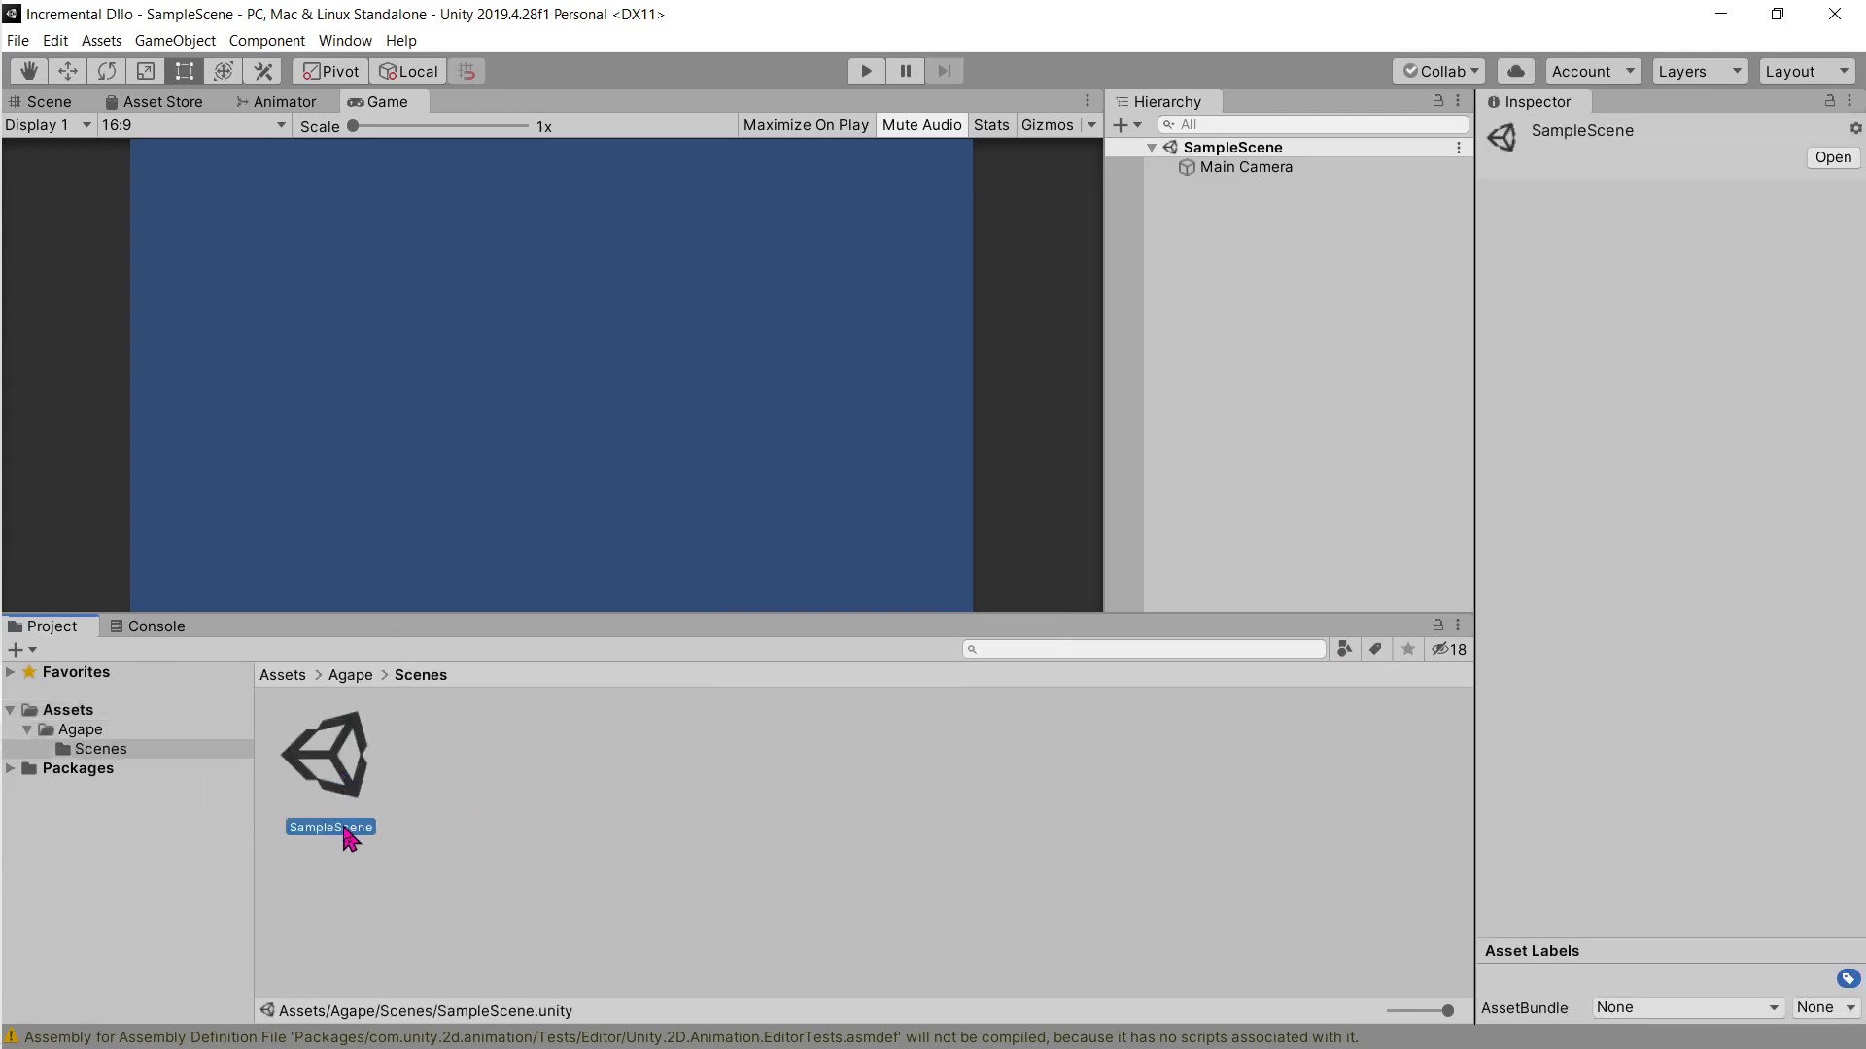
{"action": "key", "text": "F2"}
{"action": "type", "text": "Gameplay"}
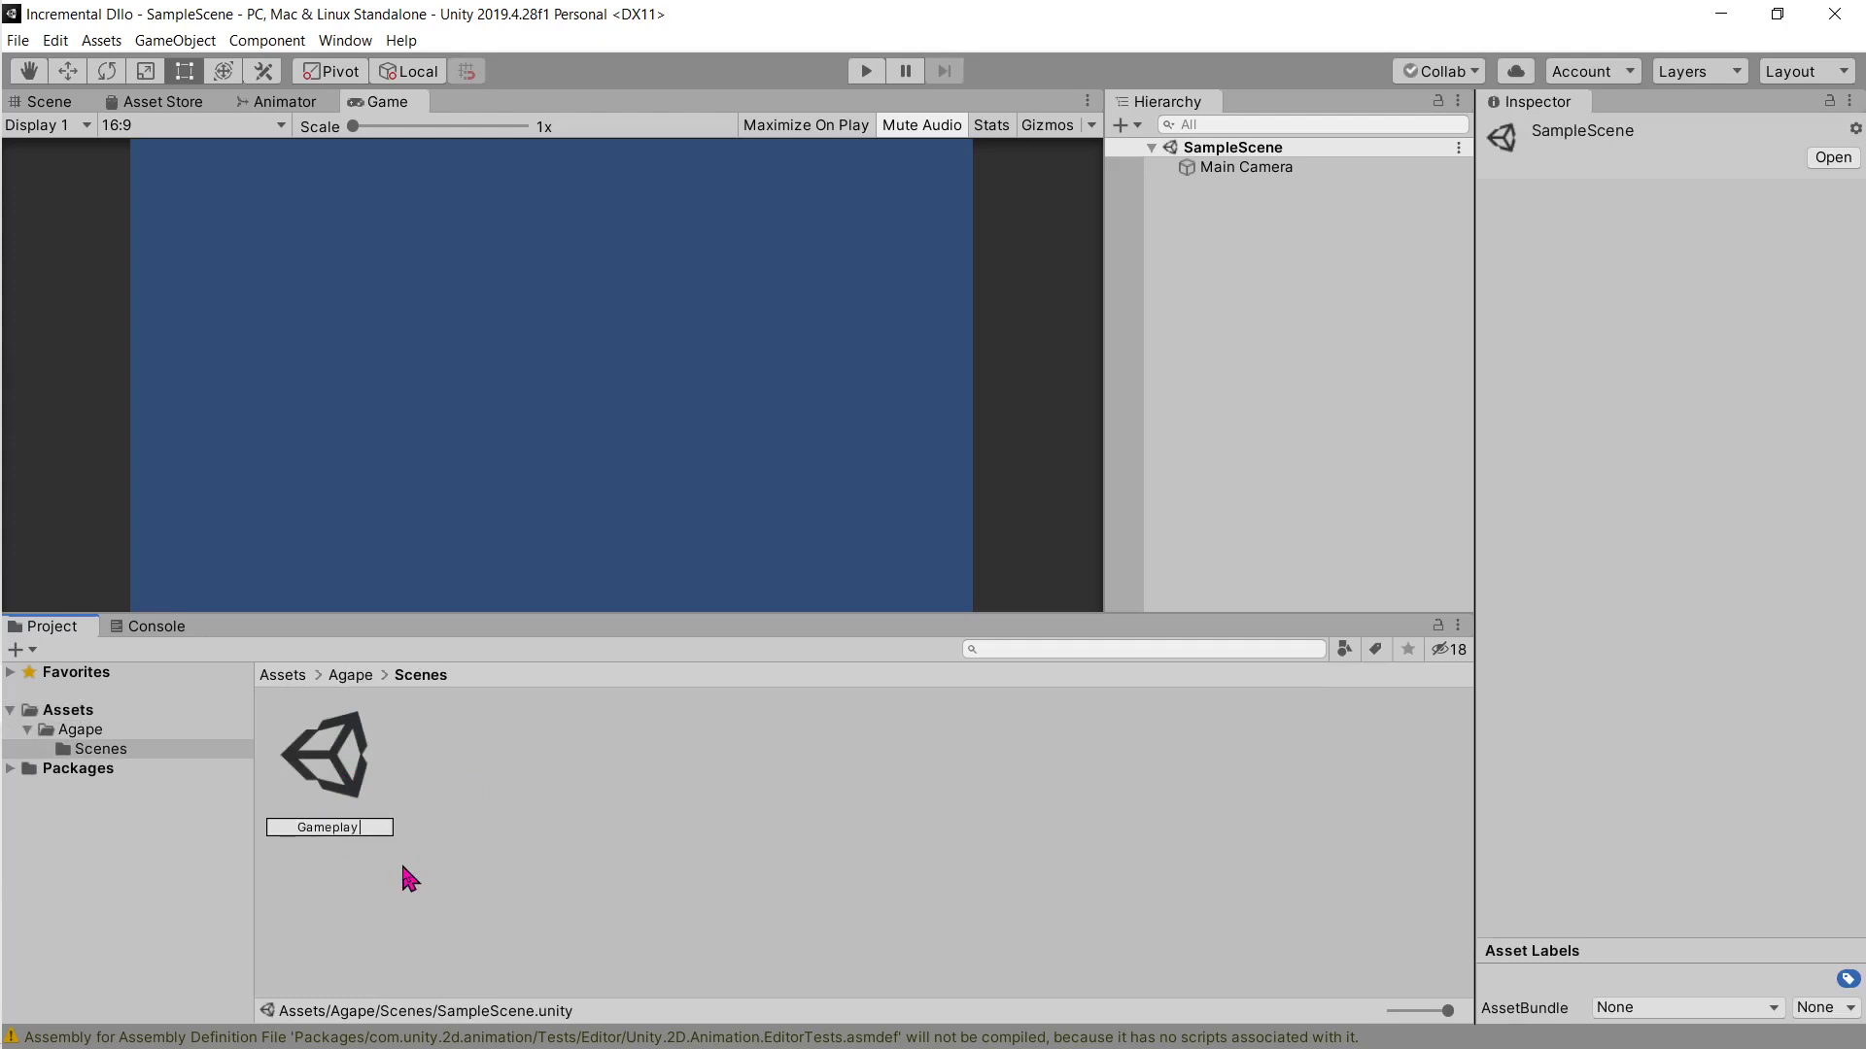
{"action": "key", "text": "Return"}
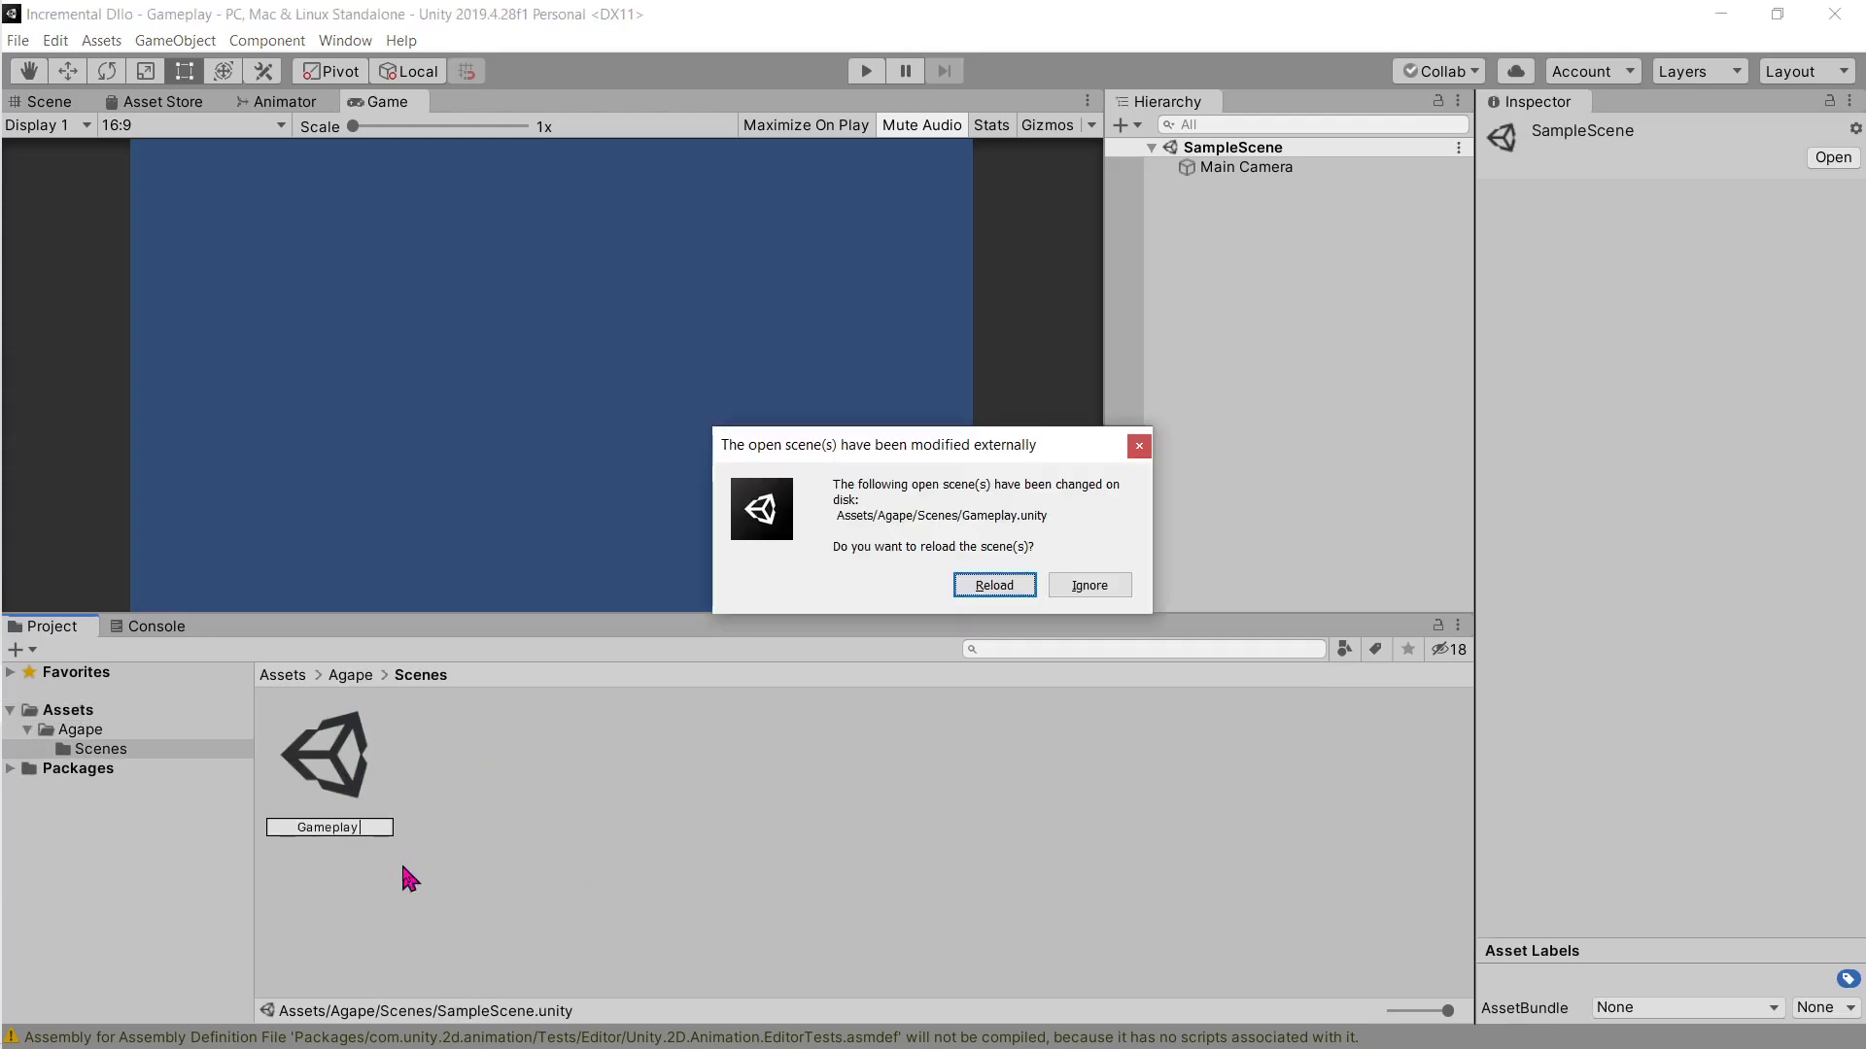
{"action": "left_click", "coordinate": [988, 588]}
Step: Create a folder named Sprites inside Agape
{"action": "left_click", "coordinate": [336, 768]}
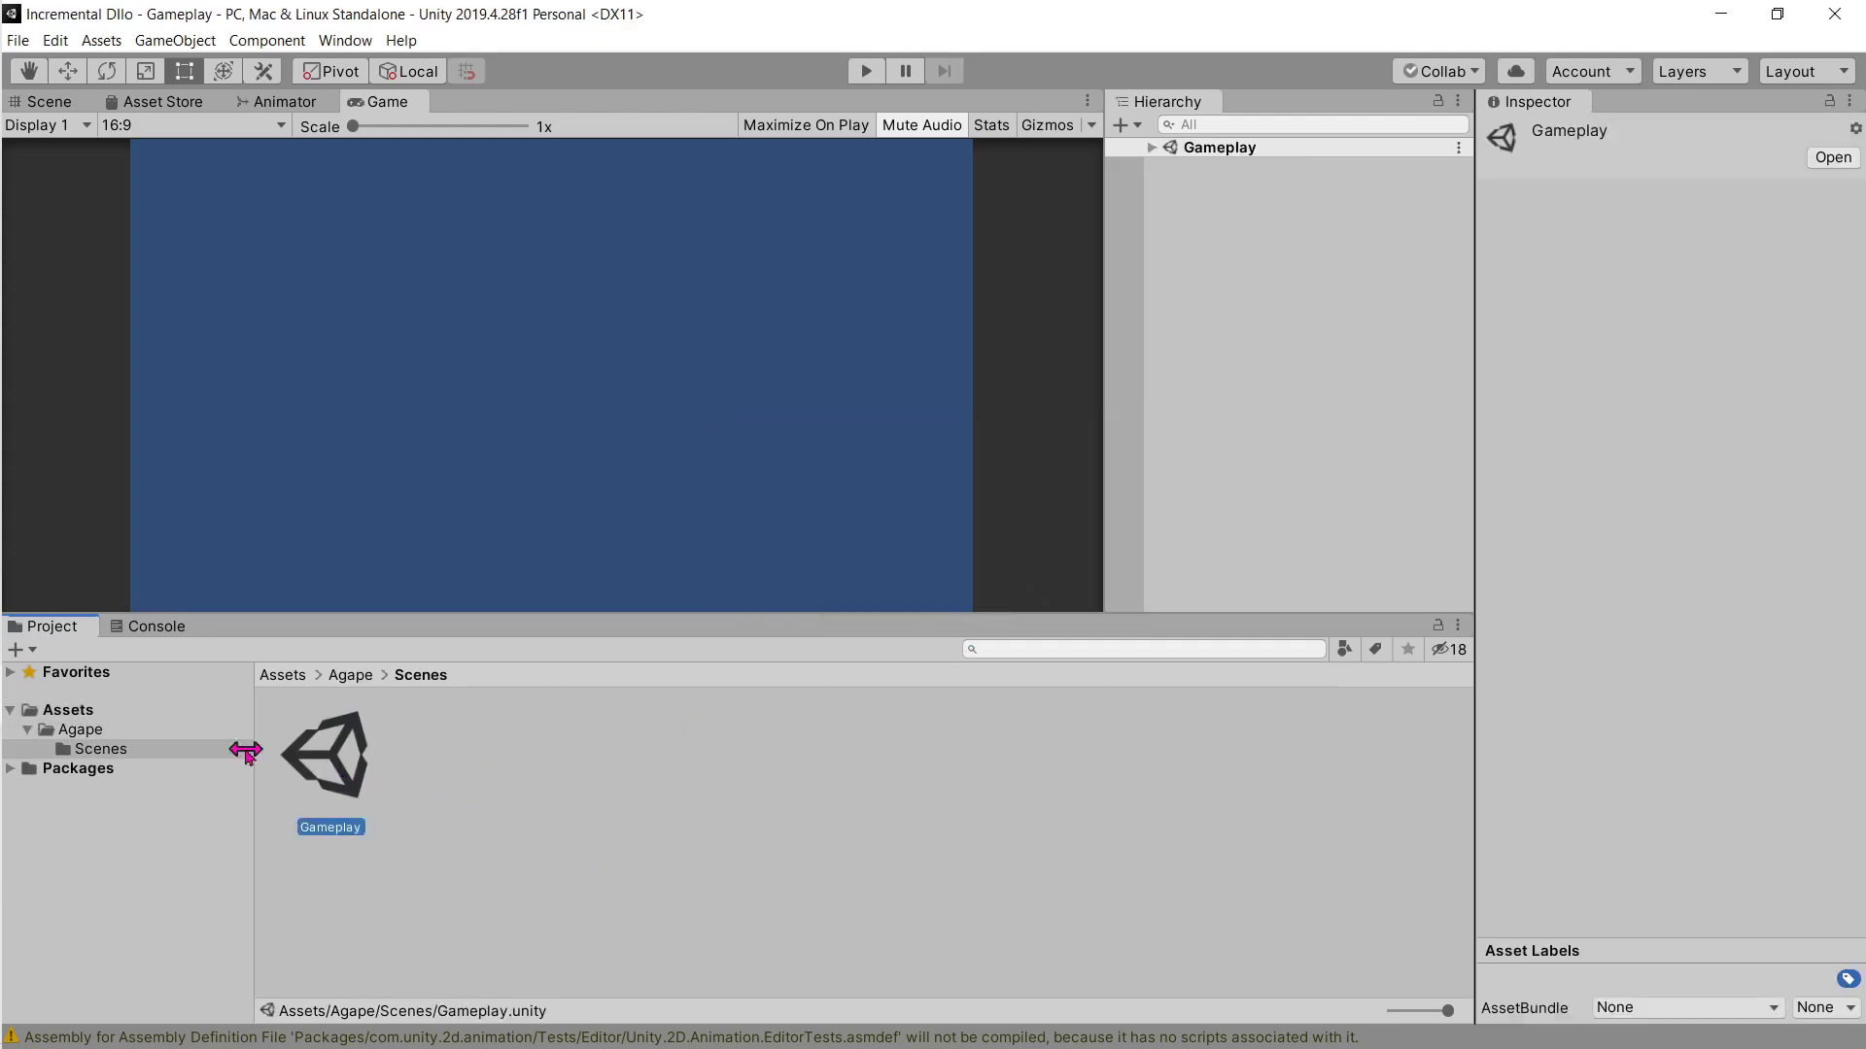
{"action": "left_click", "coordinate": [107, 731]}
{"action": "right_click", "coordinate": [575, 774]}
{"action": "mouse_move", "coordinate": [665, 246]}
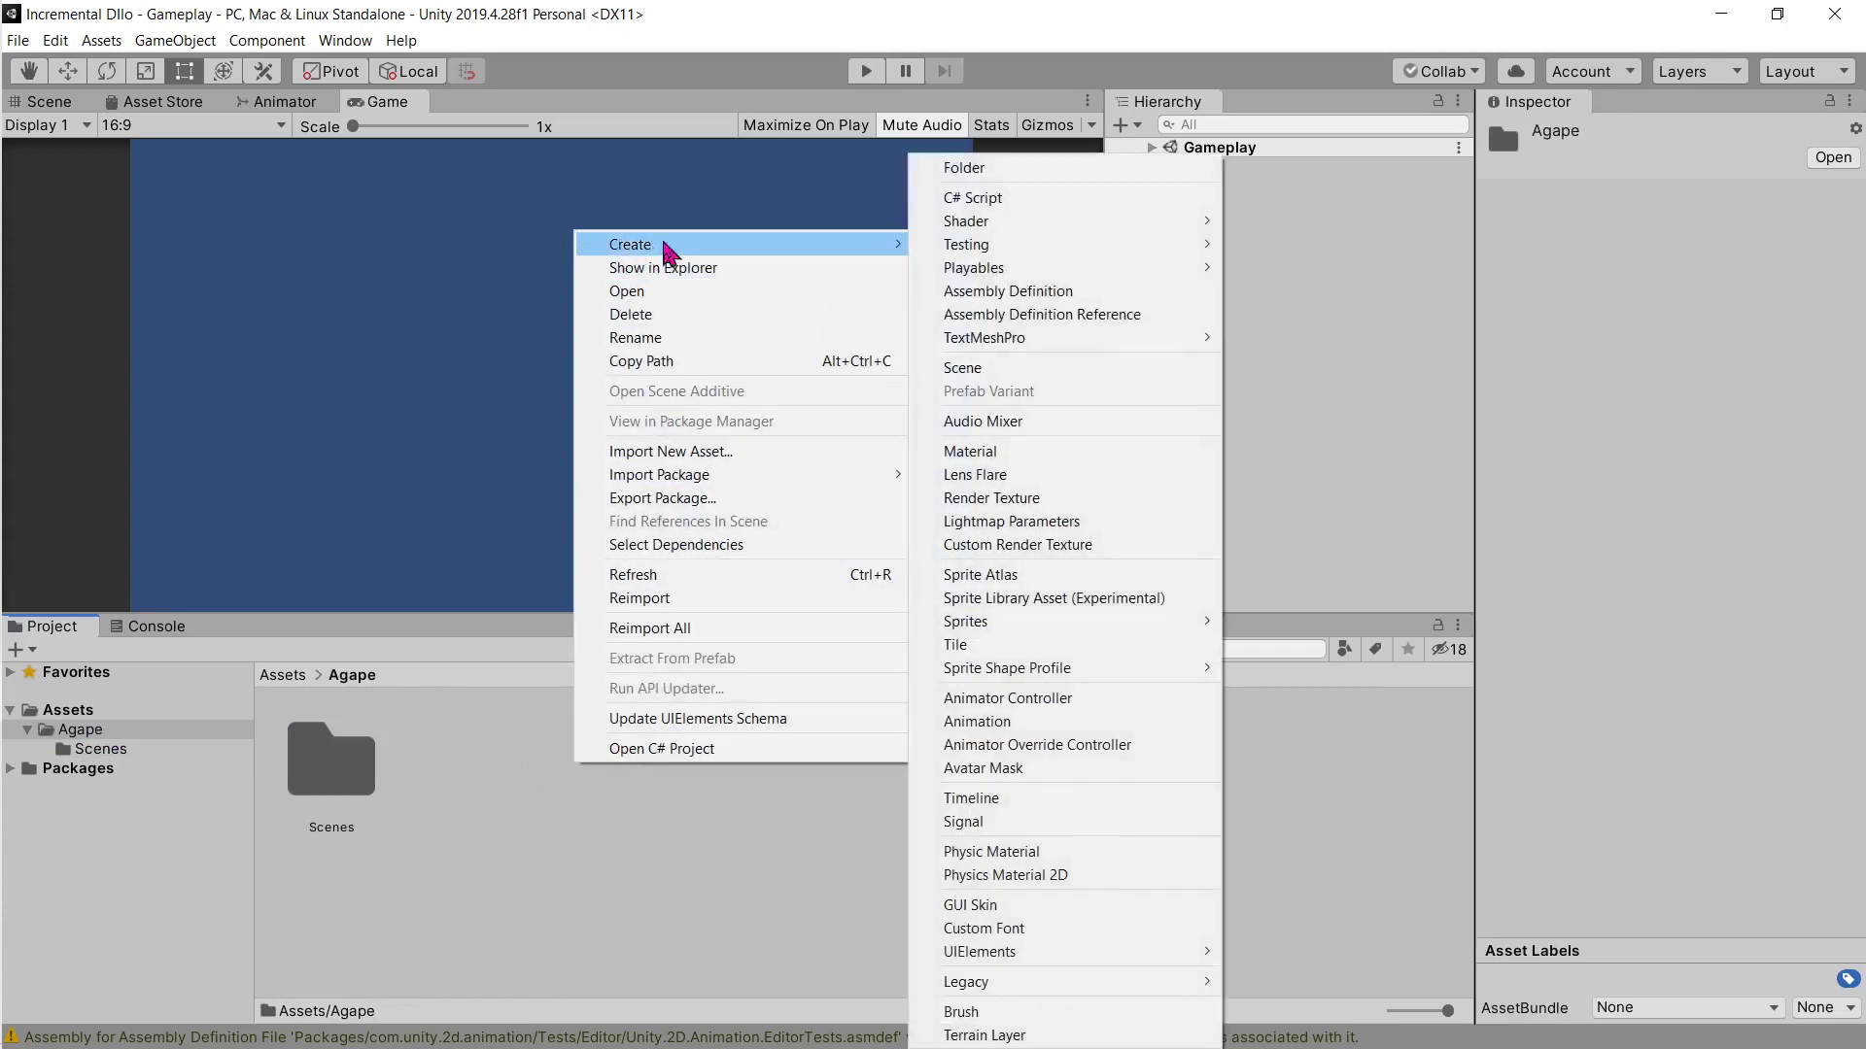
{"action": "left_click", "coordinate": [1026, 175]}
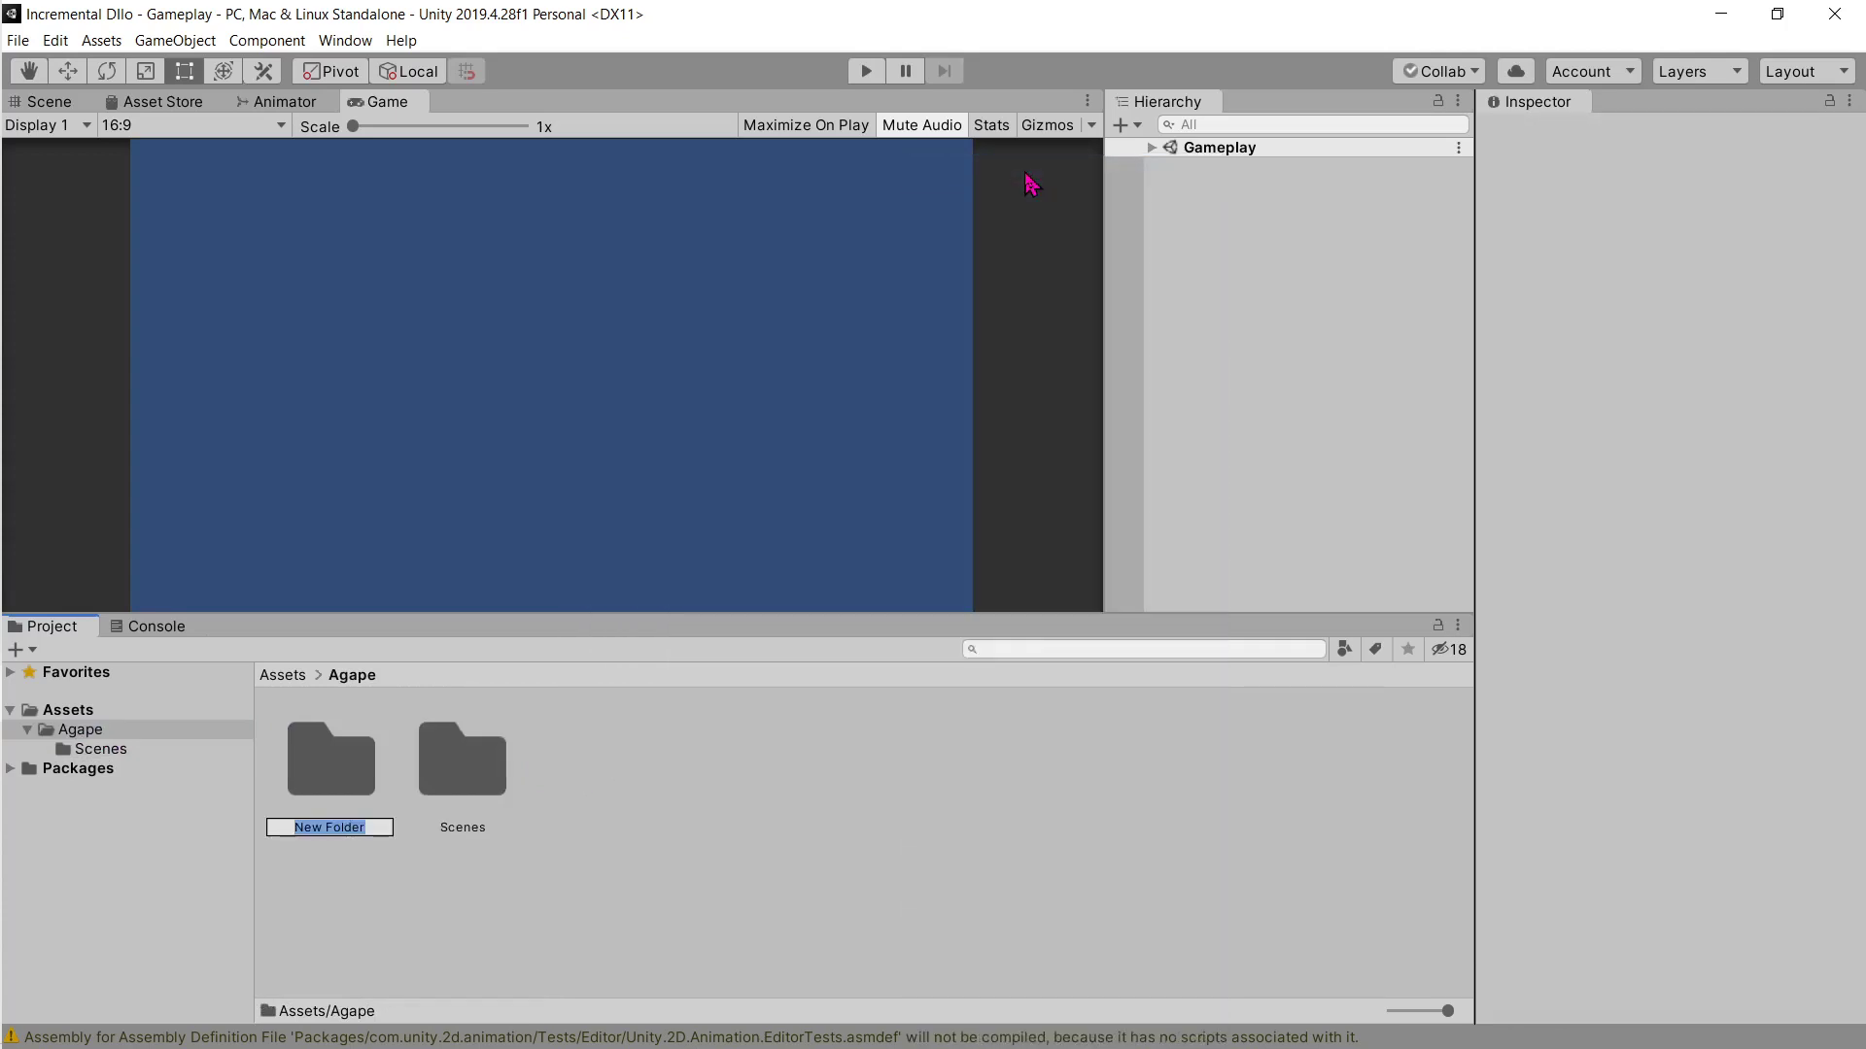
{"action": "type", "text": "Sprites"}
{"action": "key", "text": "Return"}
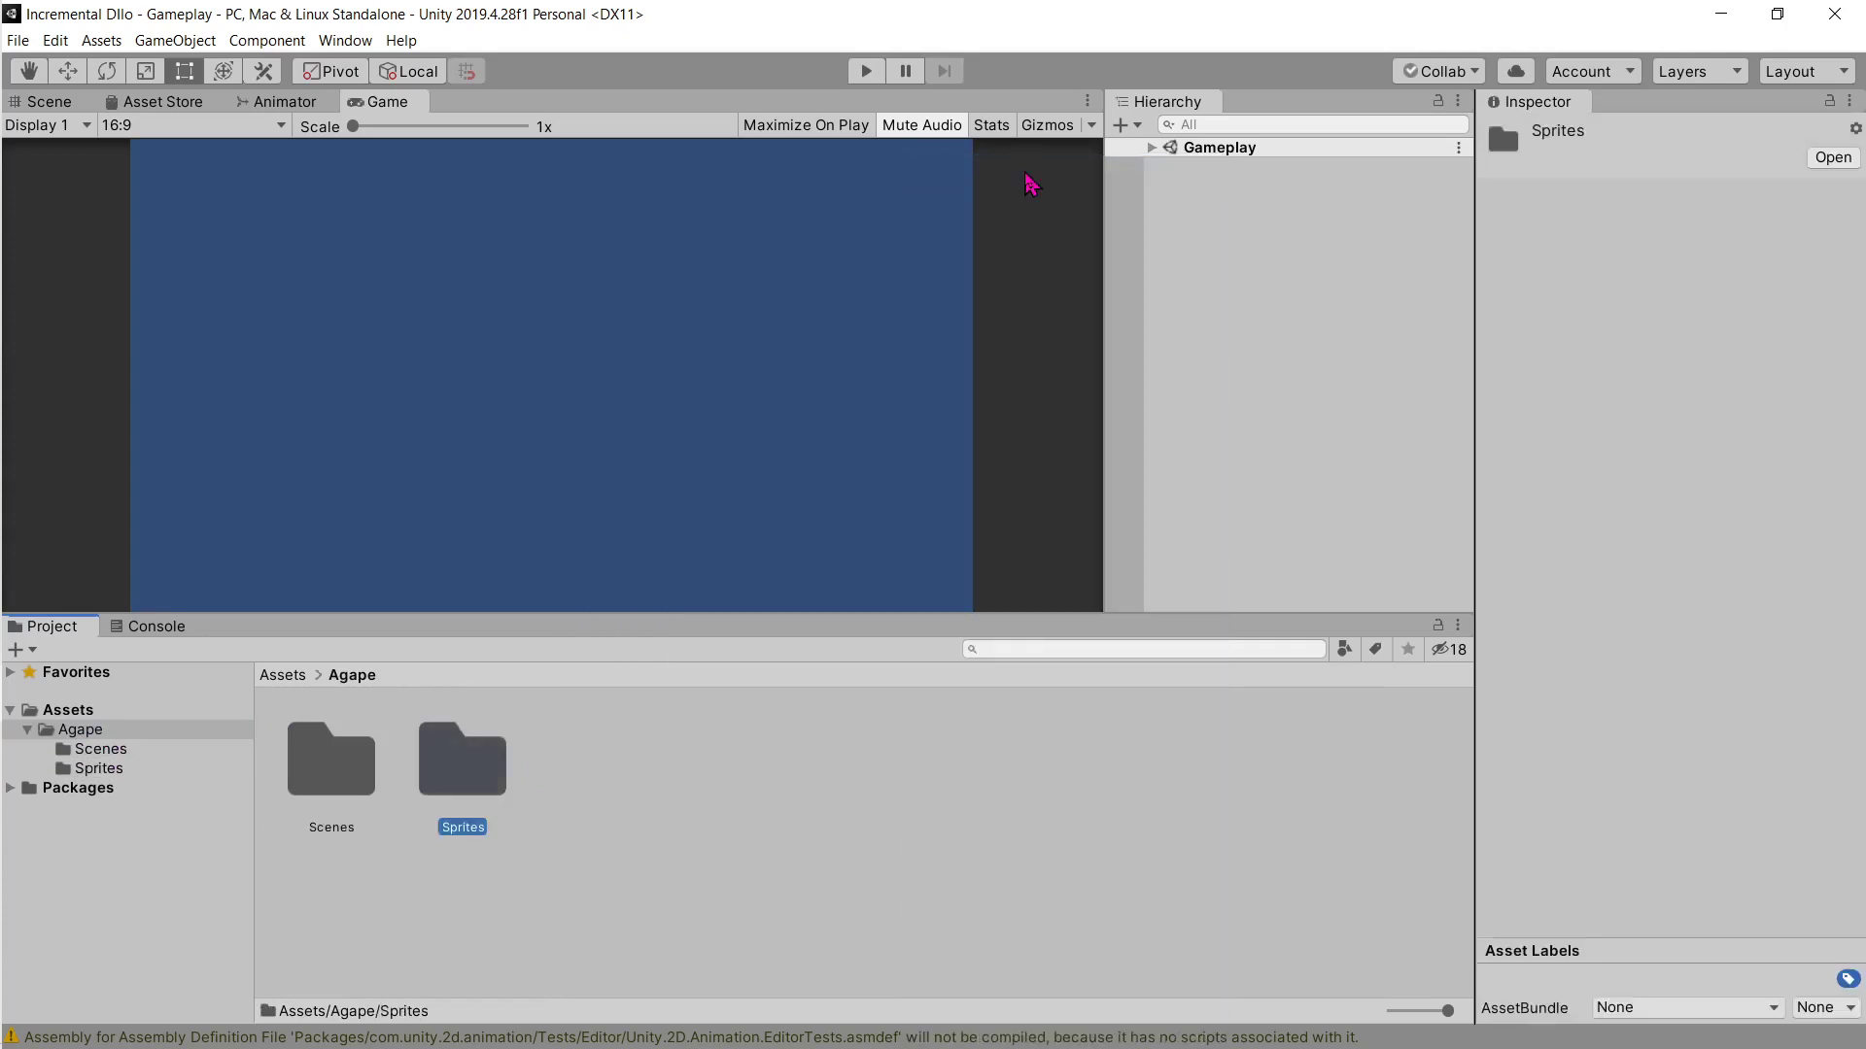
Step: Import all five images from Incremental Game - Assets/Sprites, bar_green through panel_white, into Sprites
{"action": "double_click", "coordinate": [470, 762]}
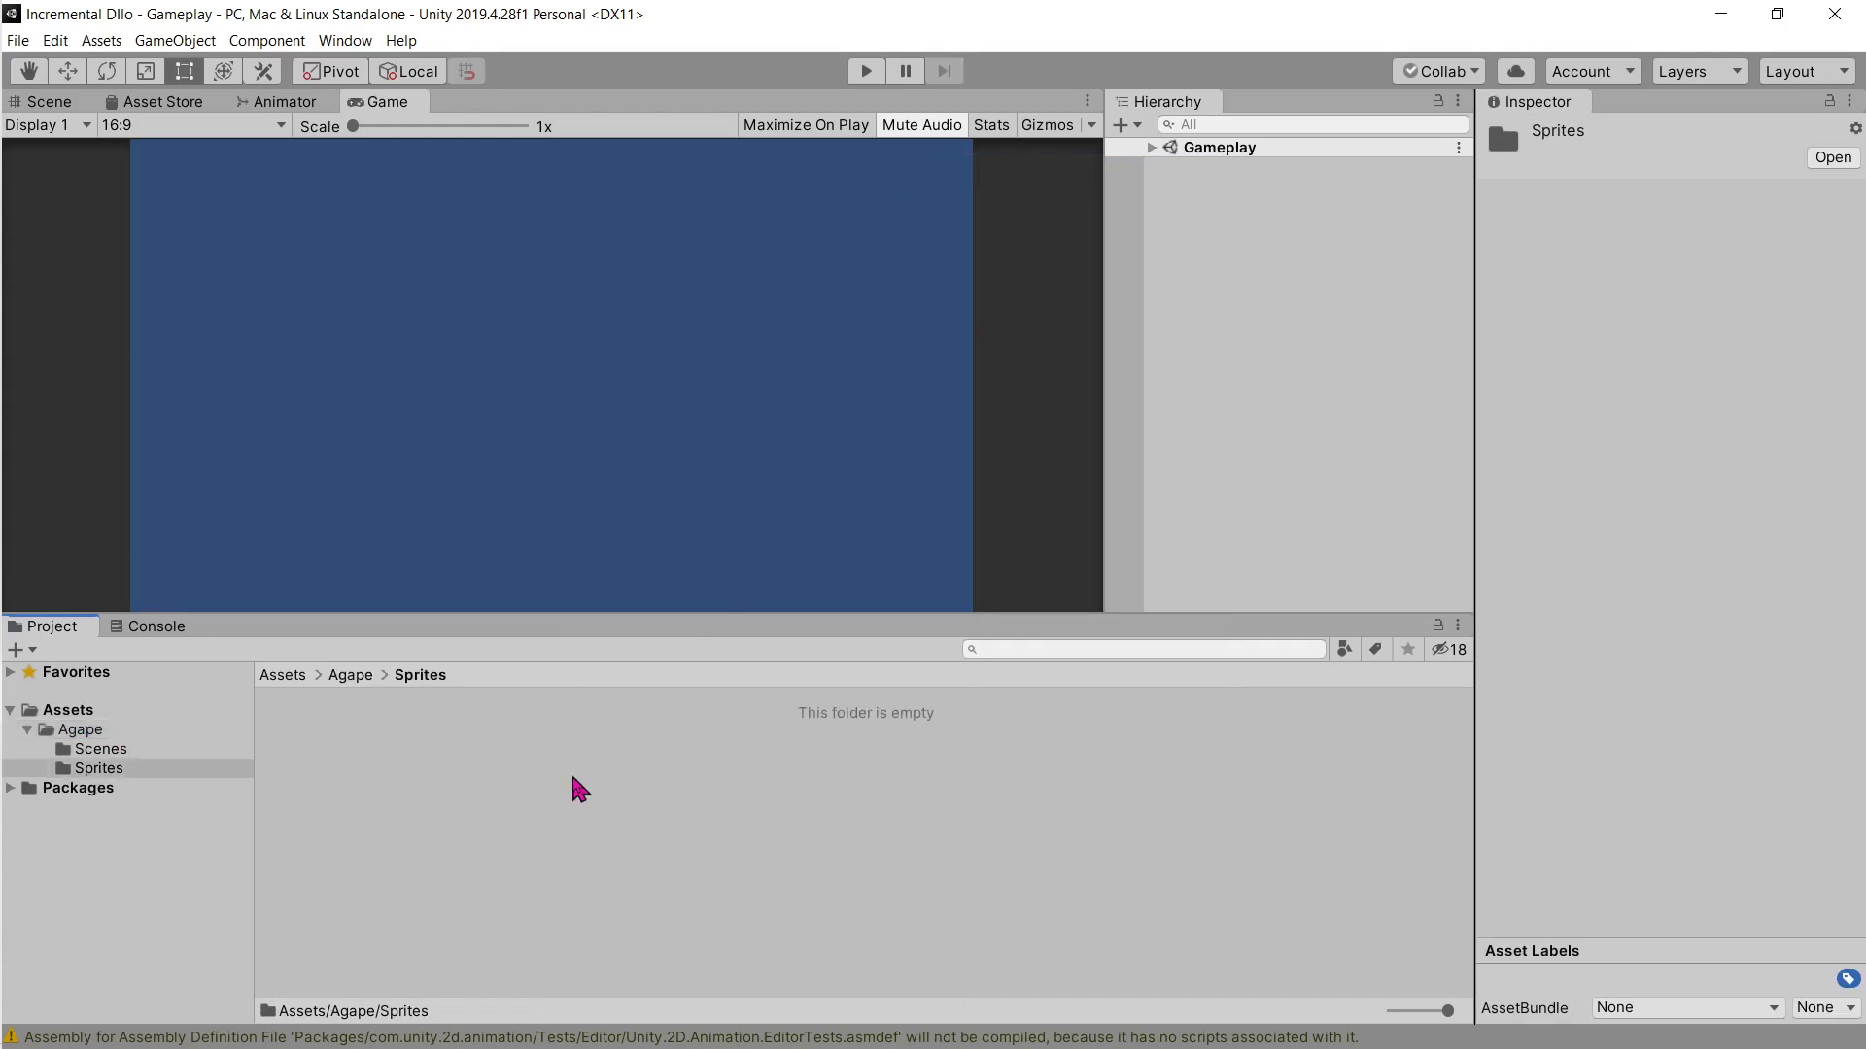
{"action": "right_click", "coordinate": [450, 794]}
{"action": "left_click", "coordinate": [545, 476]}
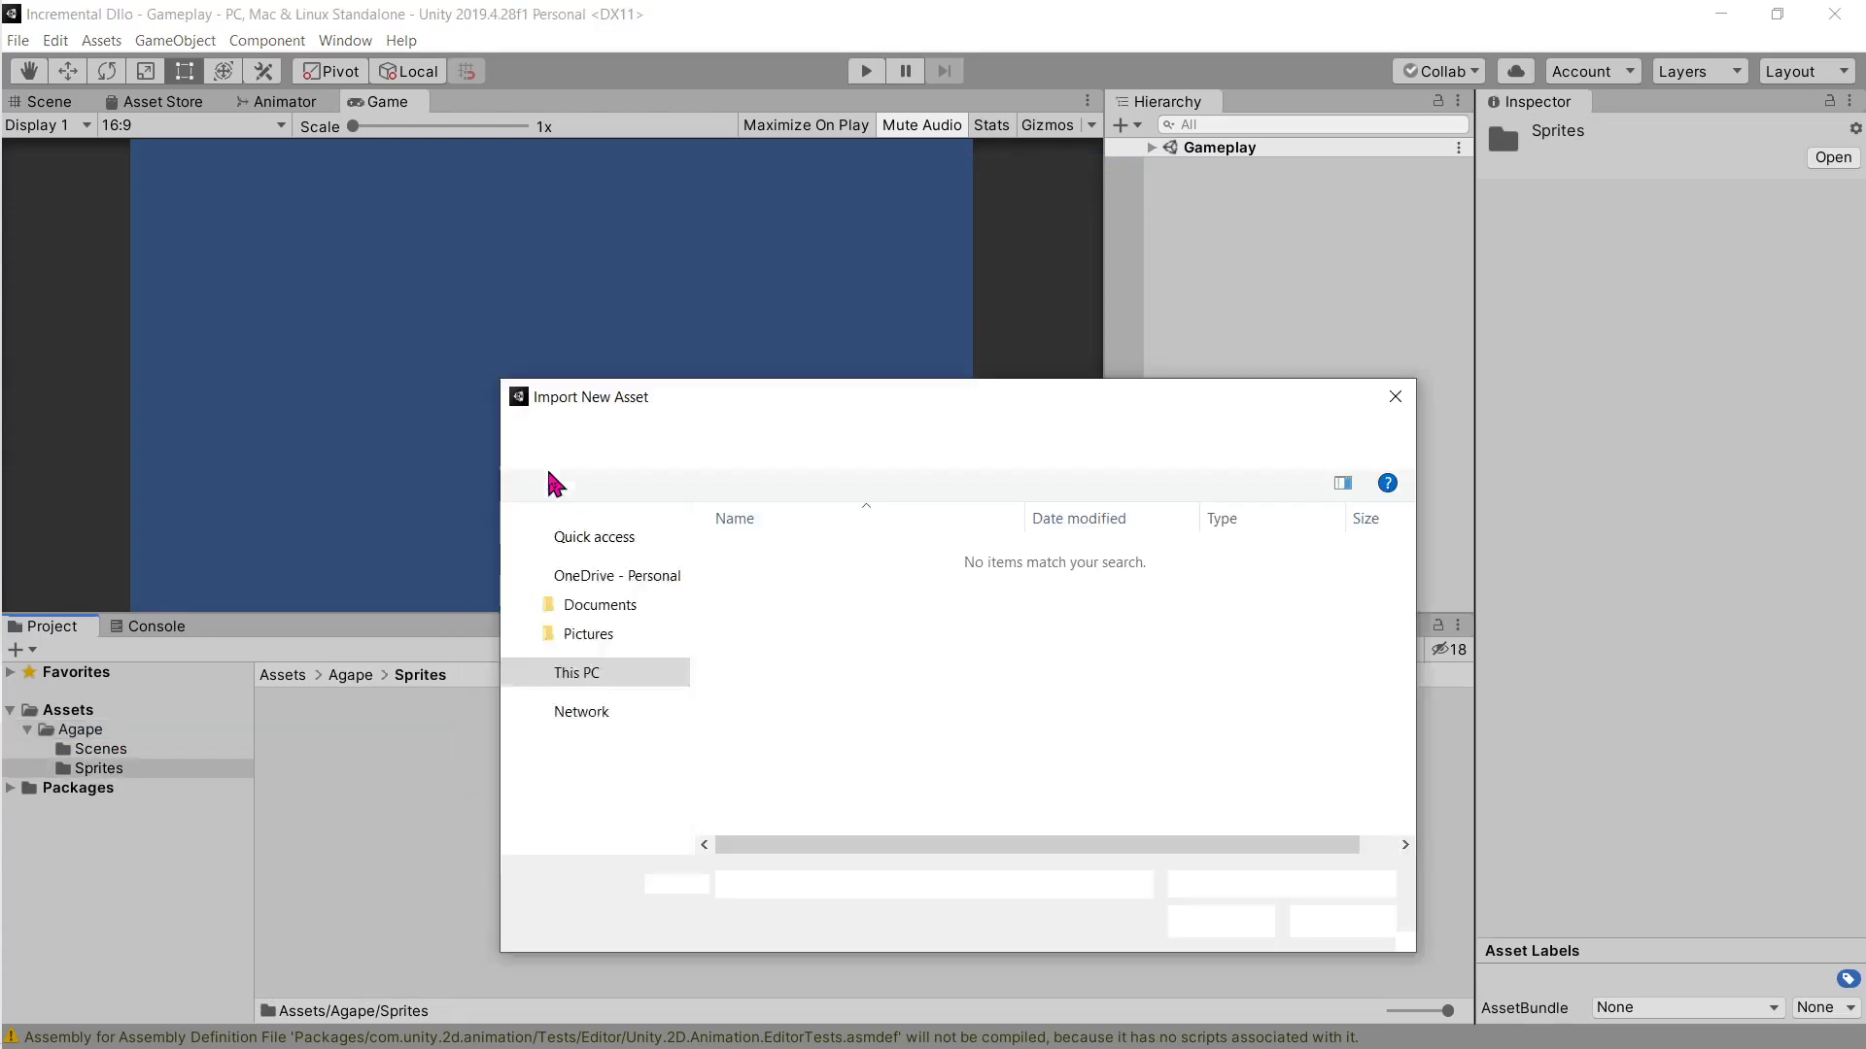
{"action": "scroll", "coordinate": [616, 605], "scroll_direction": "up", "scroll_amount": 2}
{"action": "scroll", "coordinate": [614, 621], "scroll_direction": "up", "scroll_amount": 2}
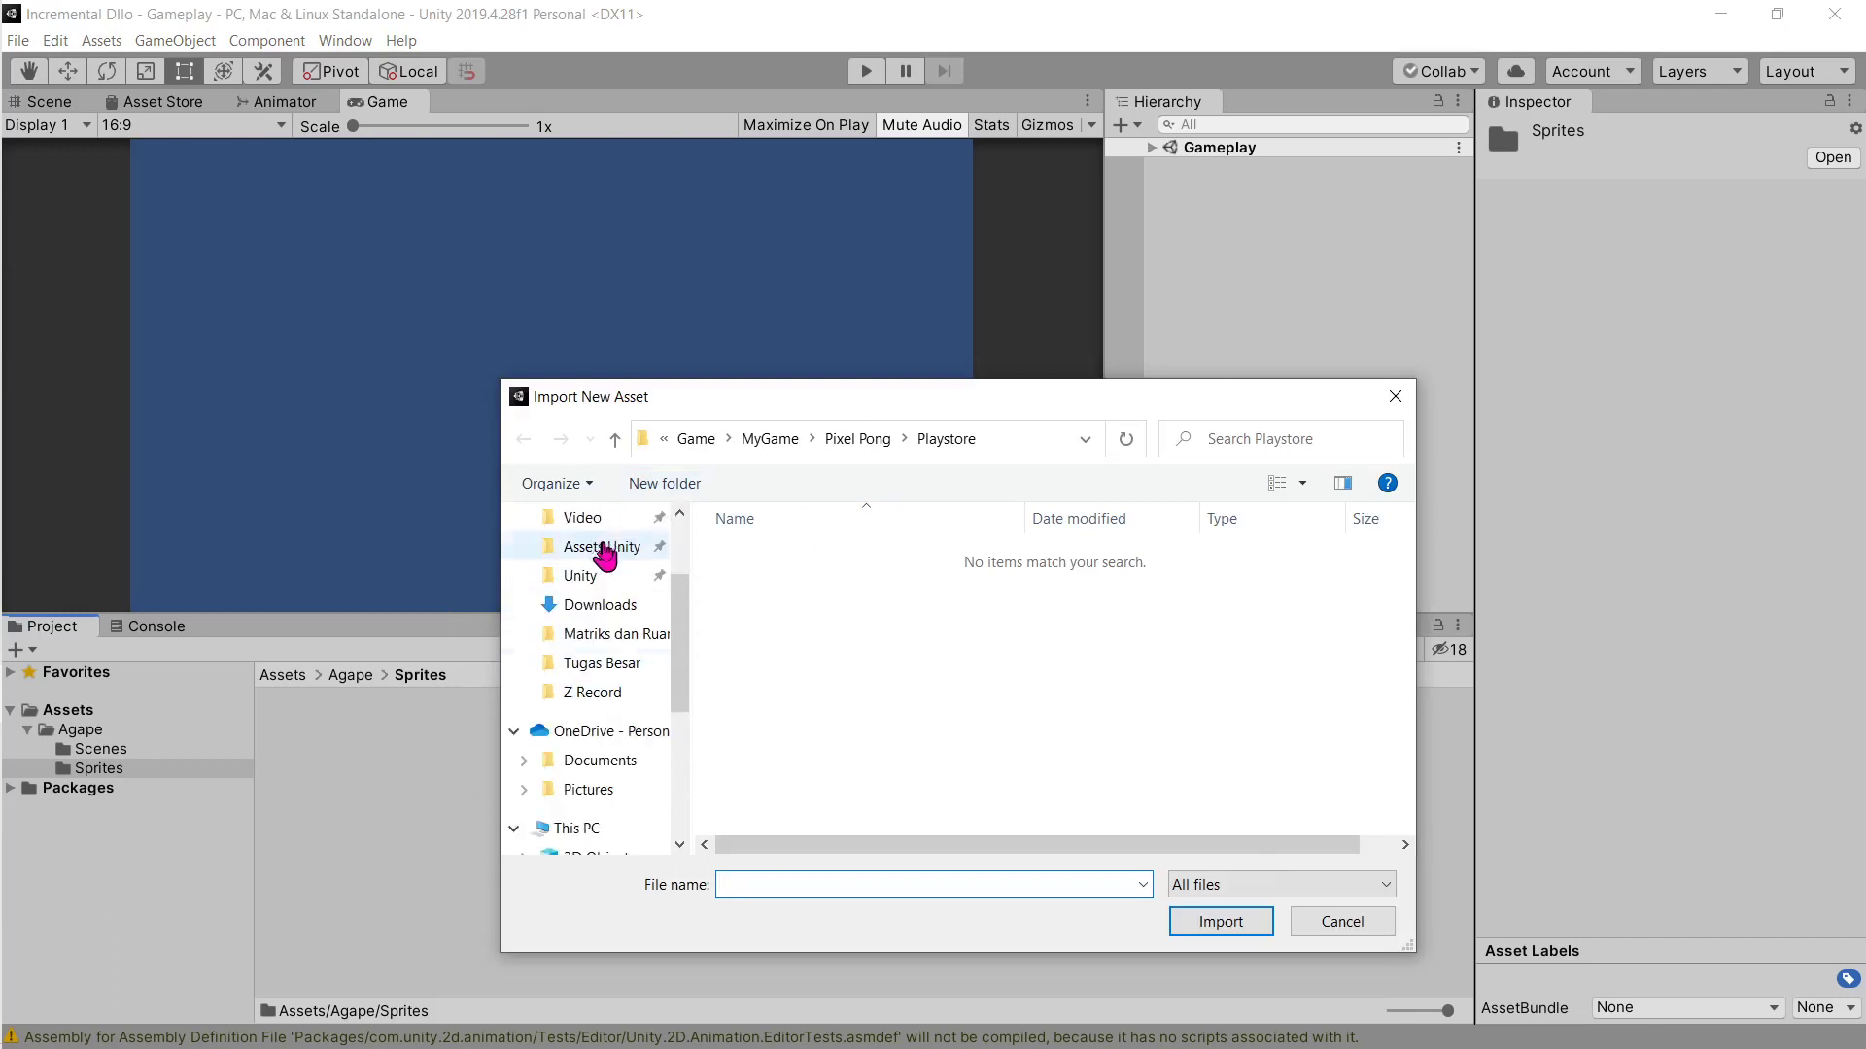
{"action": "left_click", "coordinate": [595, 546]}
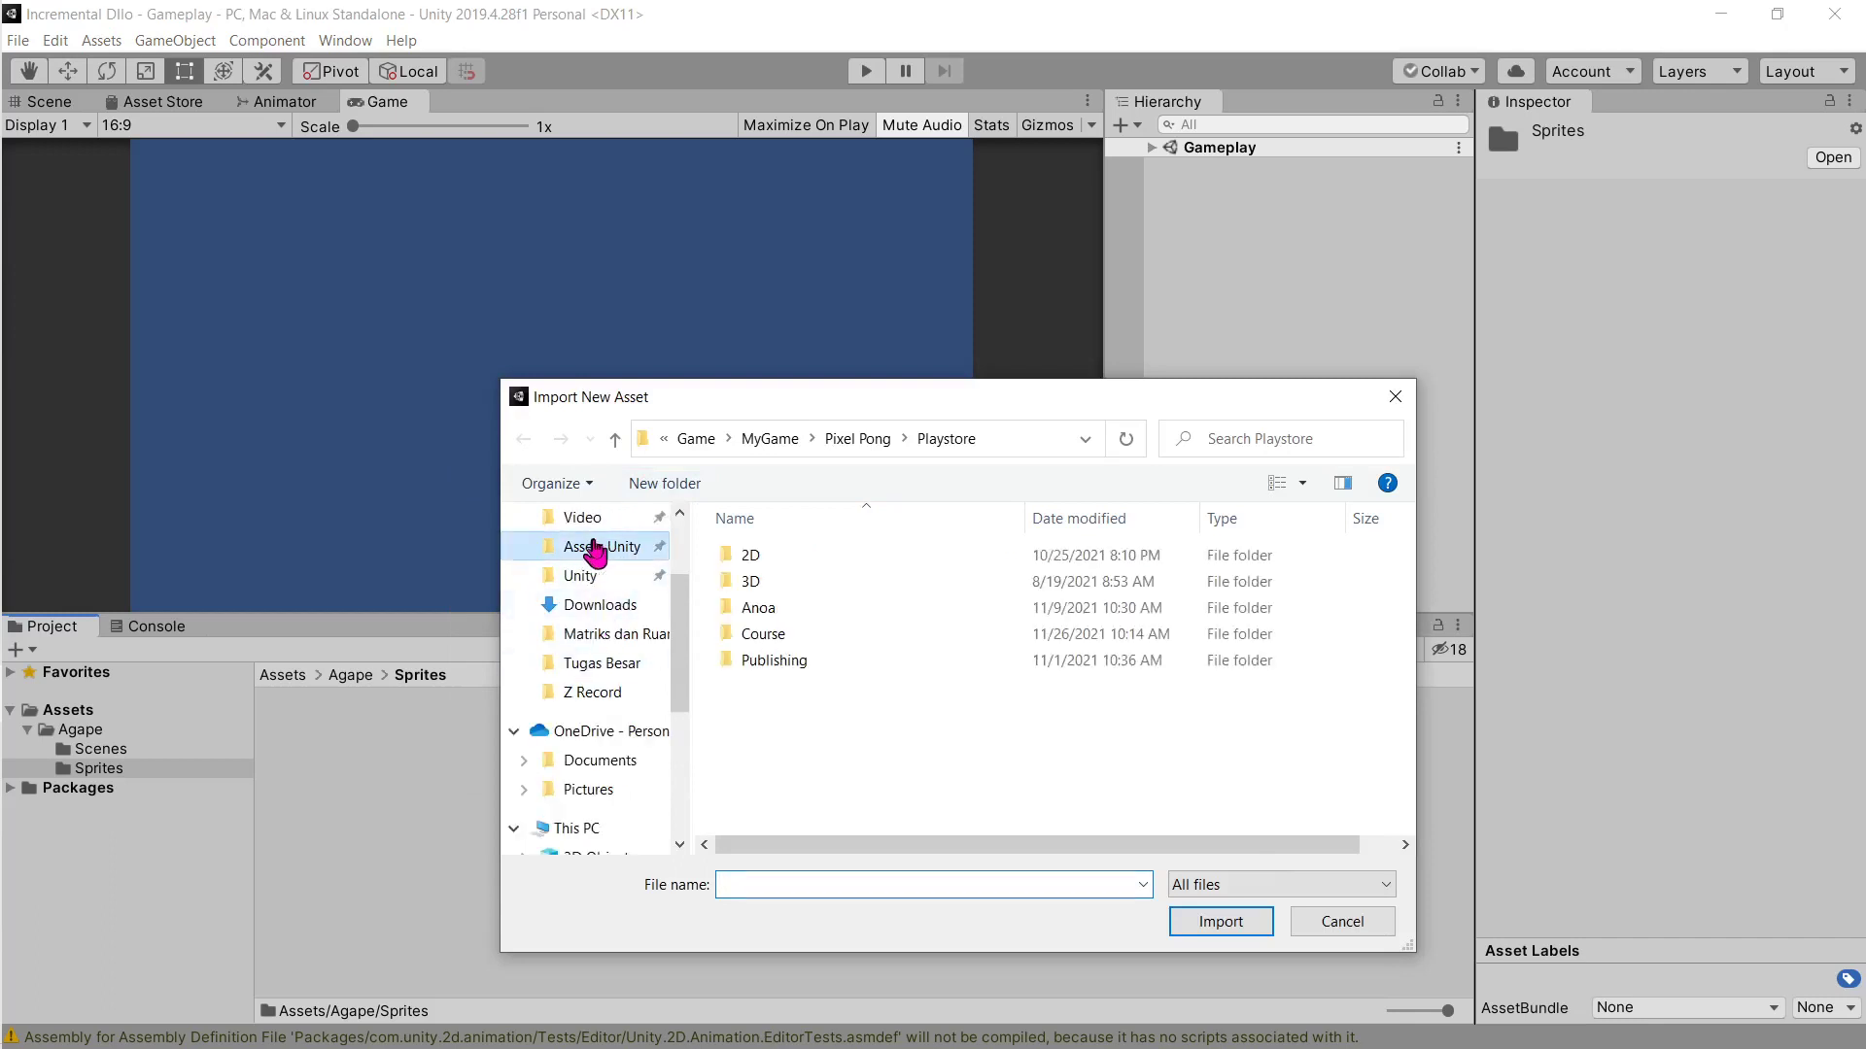
{"action": "double_click", "coordinate": [777, 633]}
{"action": "double_click", "coordinate": [768, 555]}
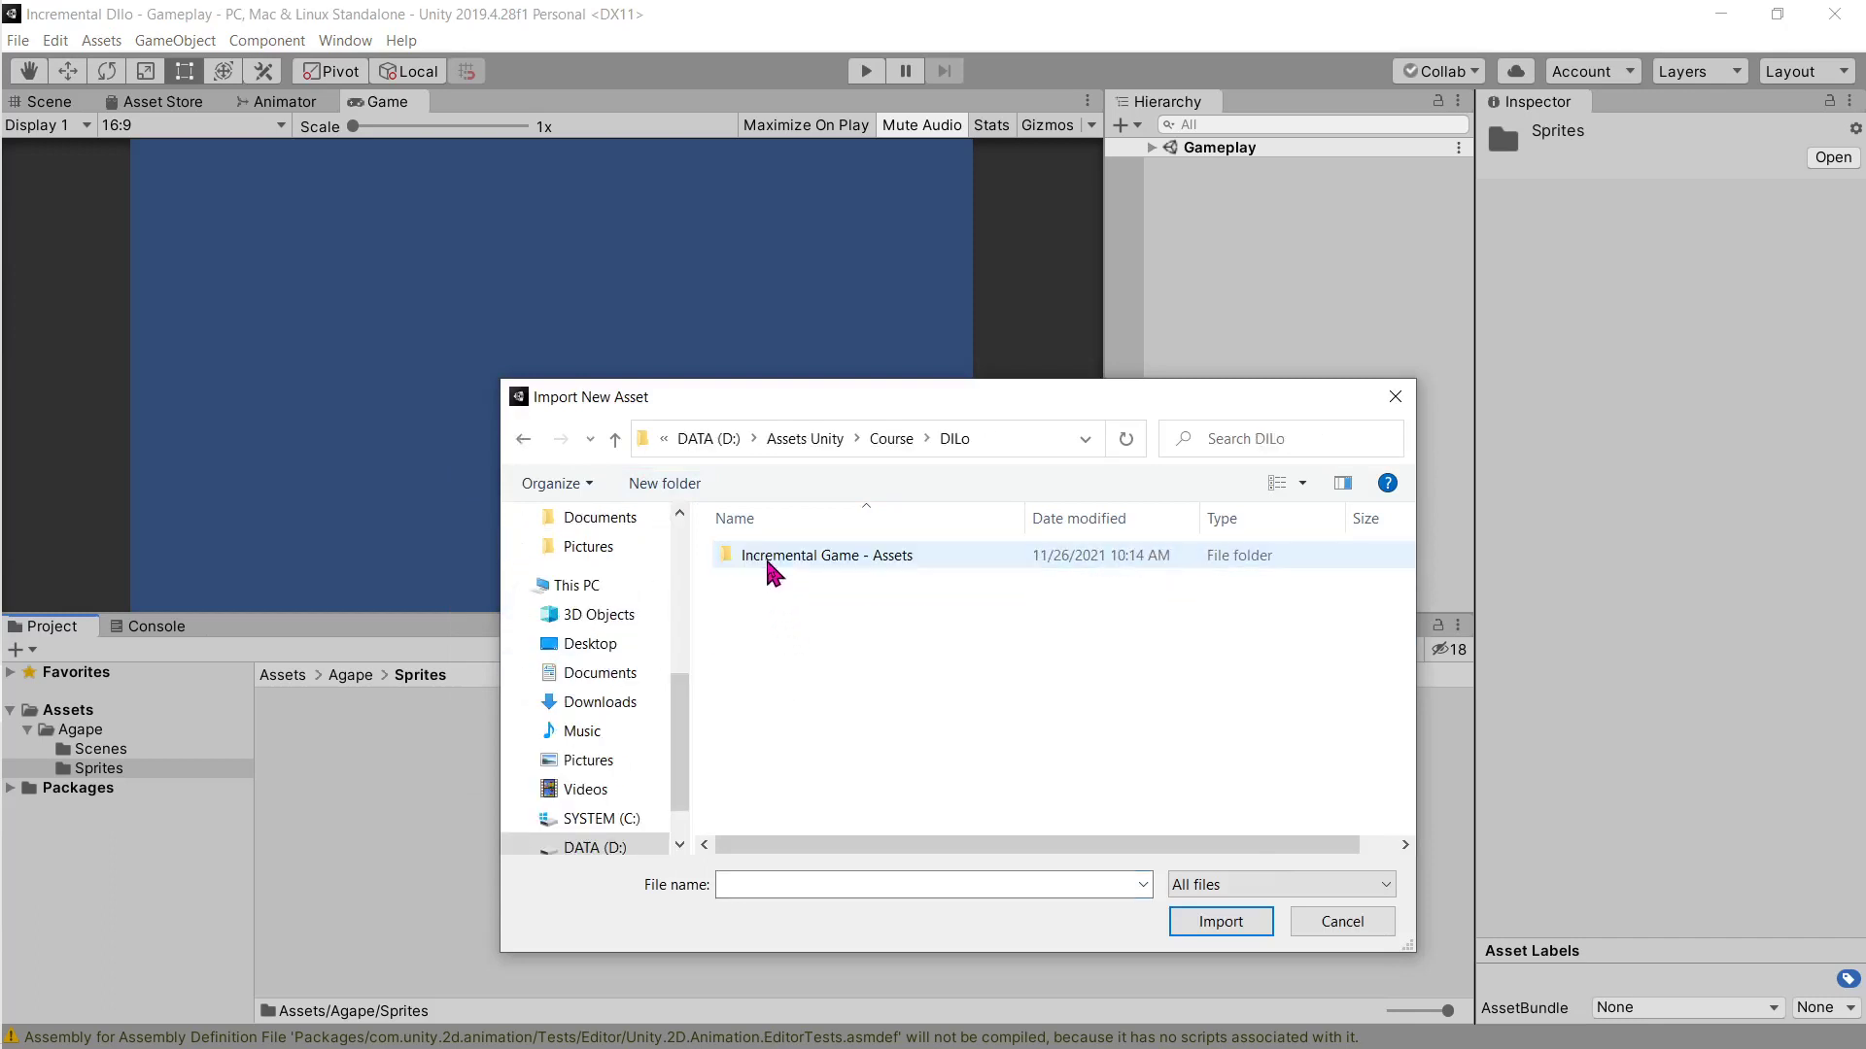
{"action": "double_click", "coordinate": [787, 554]}
{"action": "double_click", "coordinate": [840, 556]}
{"action": "left_click", "coordinate": [760, 607]}
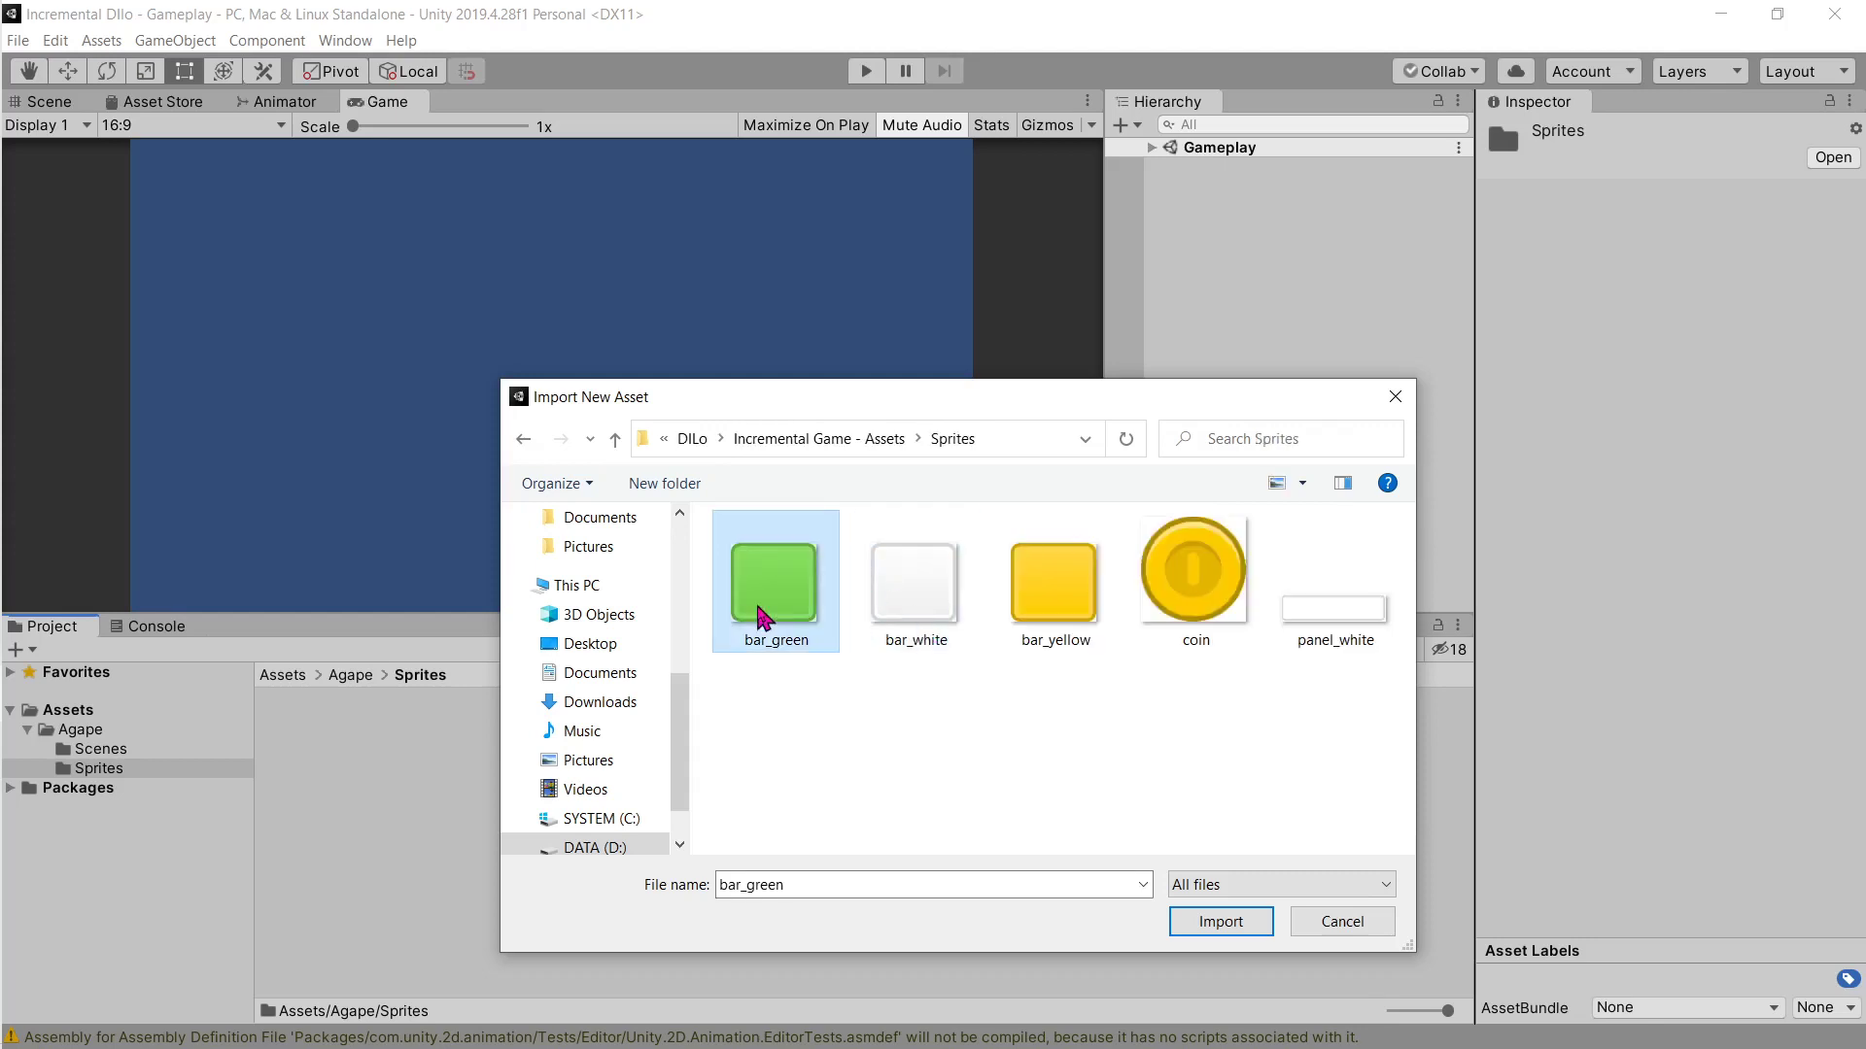
{"action": "key", "text": "ctrl+a"}
{"action": "left_click", "coordinate": [1208, 923]}
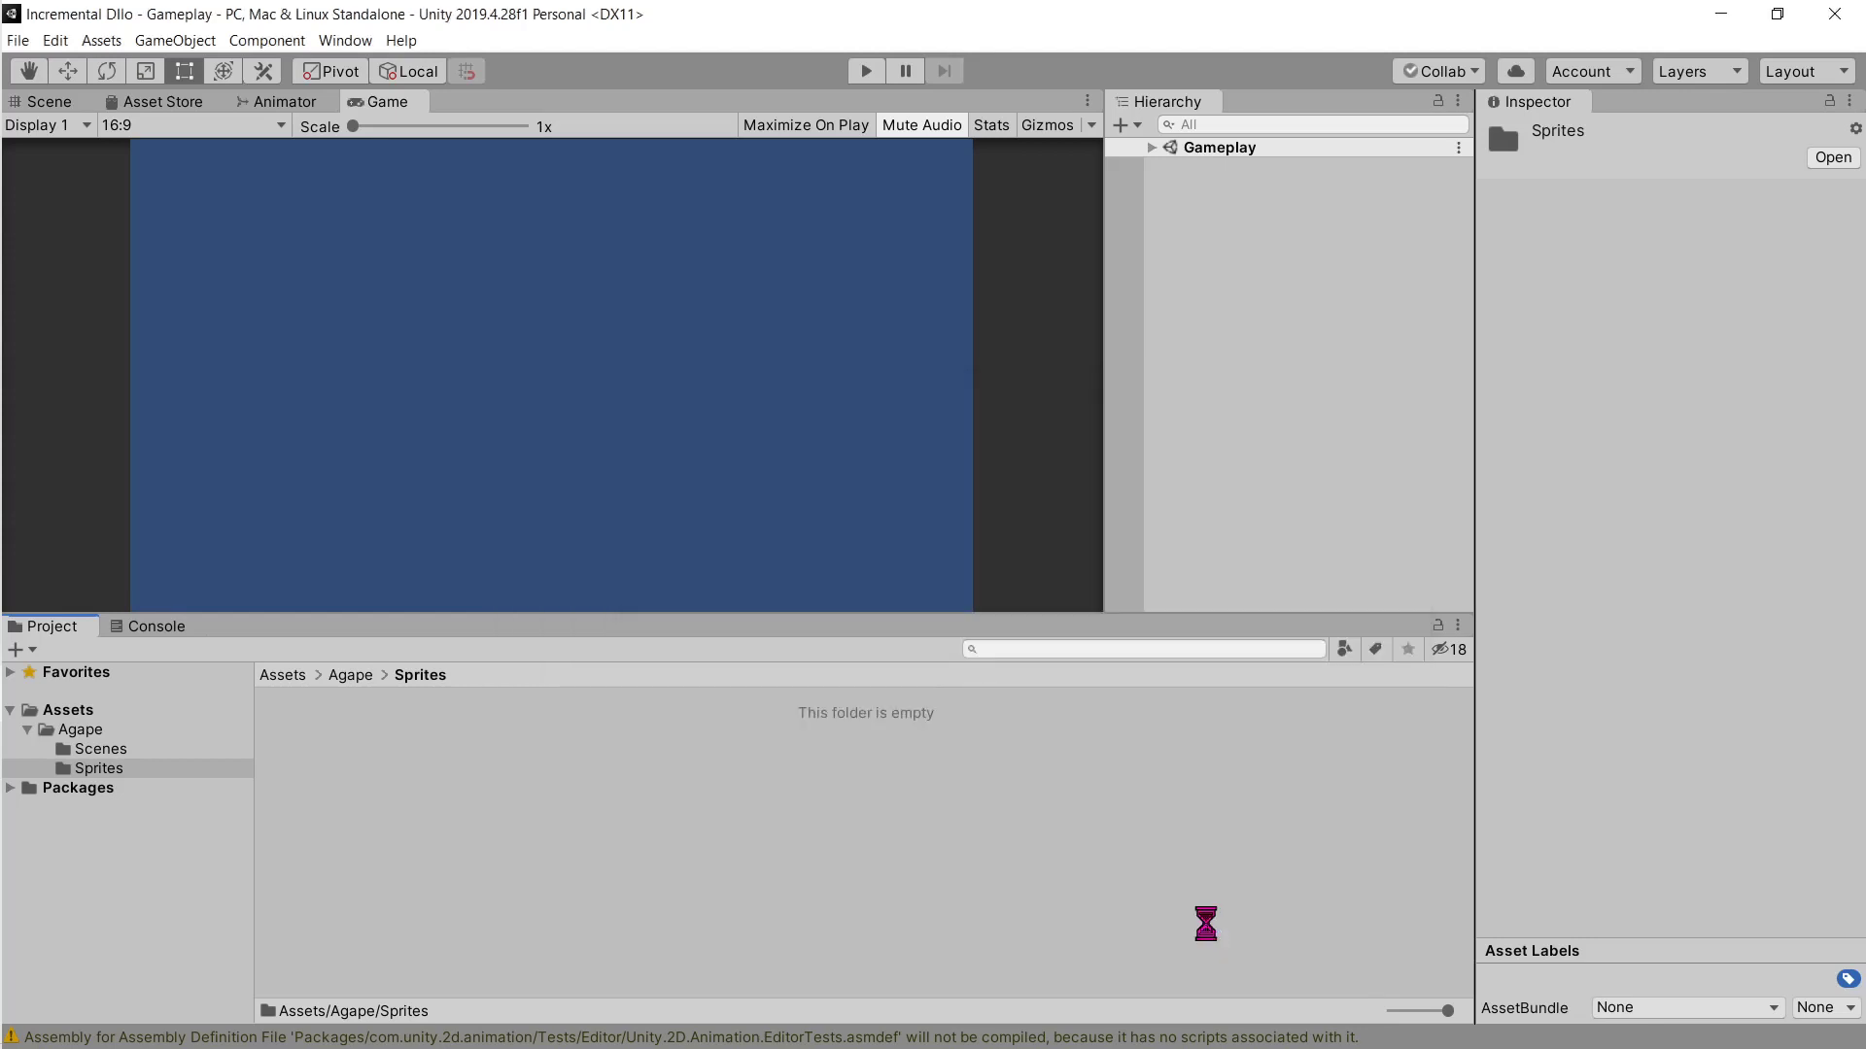
Step: Inspect the imported panel_white, coin and bar_yellow sprites, then select panel_white
{"action": "left_click", "coordinate": [831, 772]}
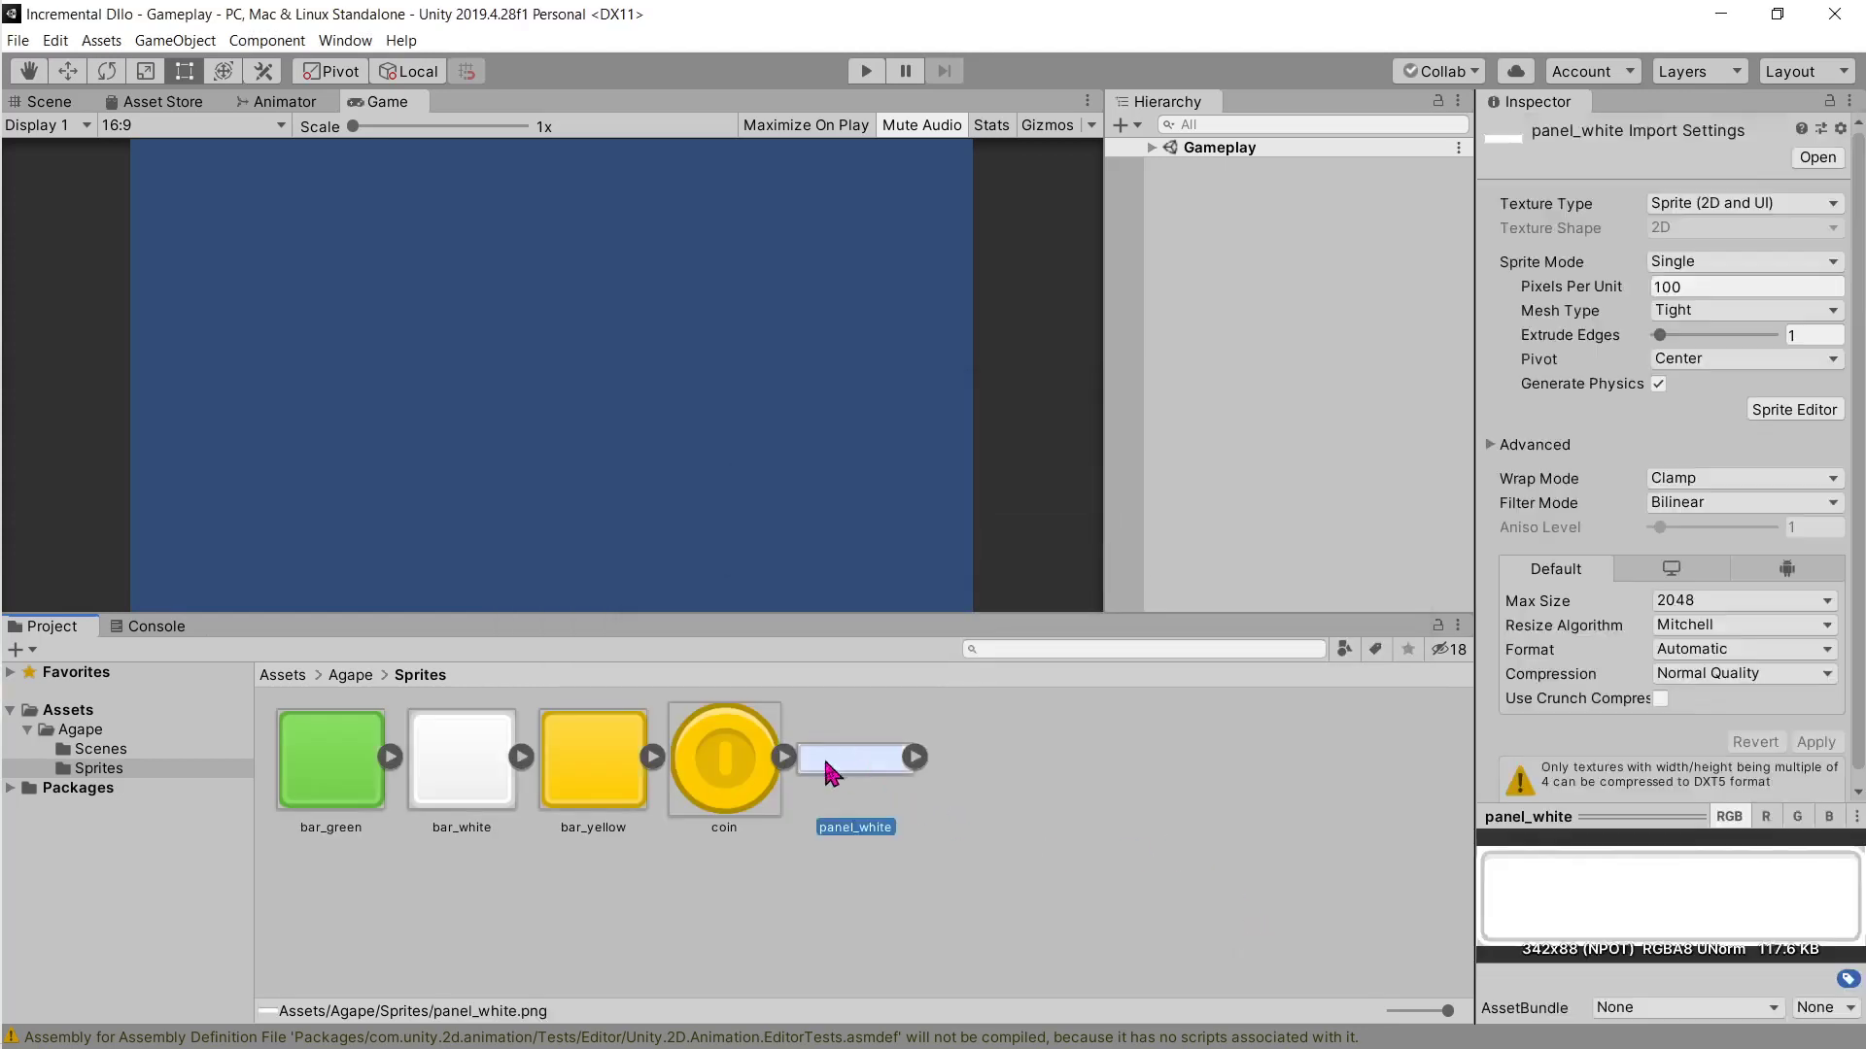
{"action": "left_click", "coordinate": [724, 768]}
{"action": "left_click", "coordinate": [562, 779]}
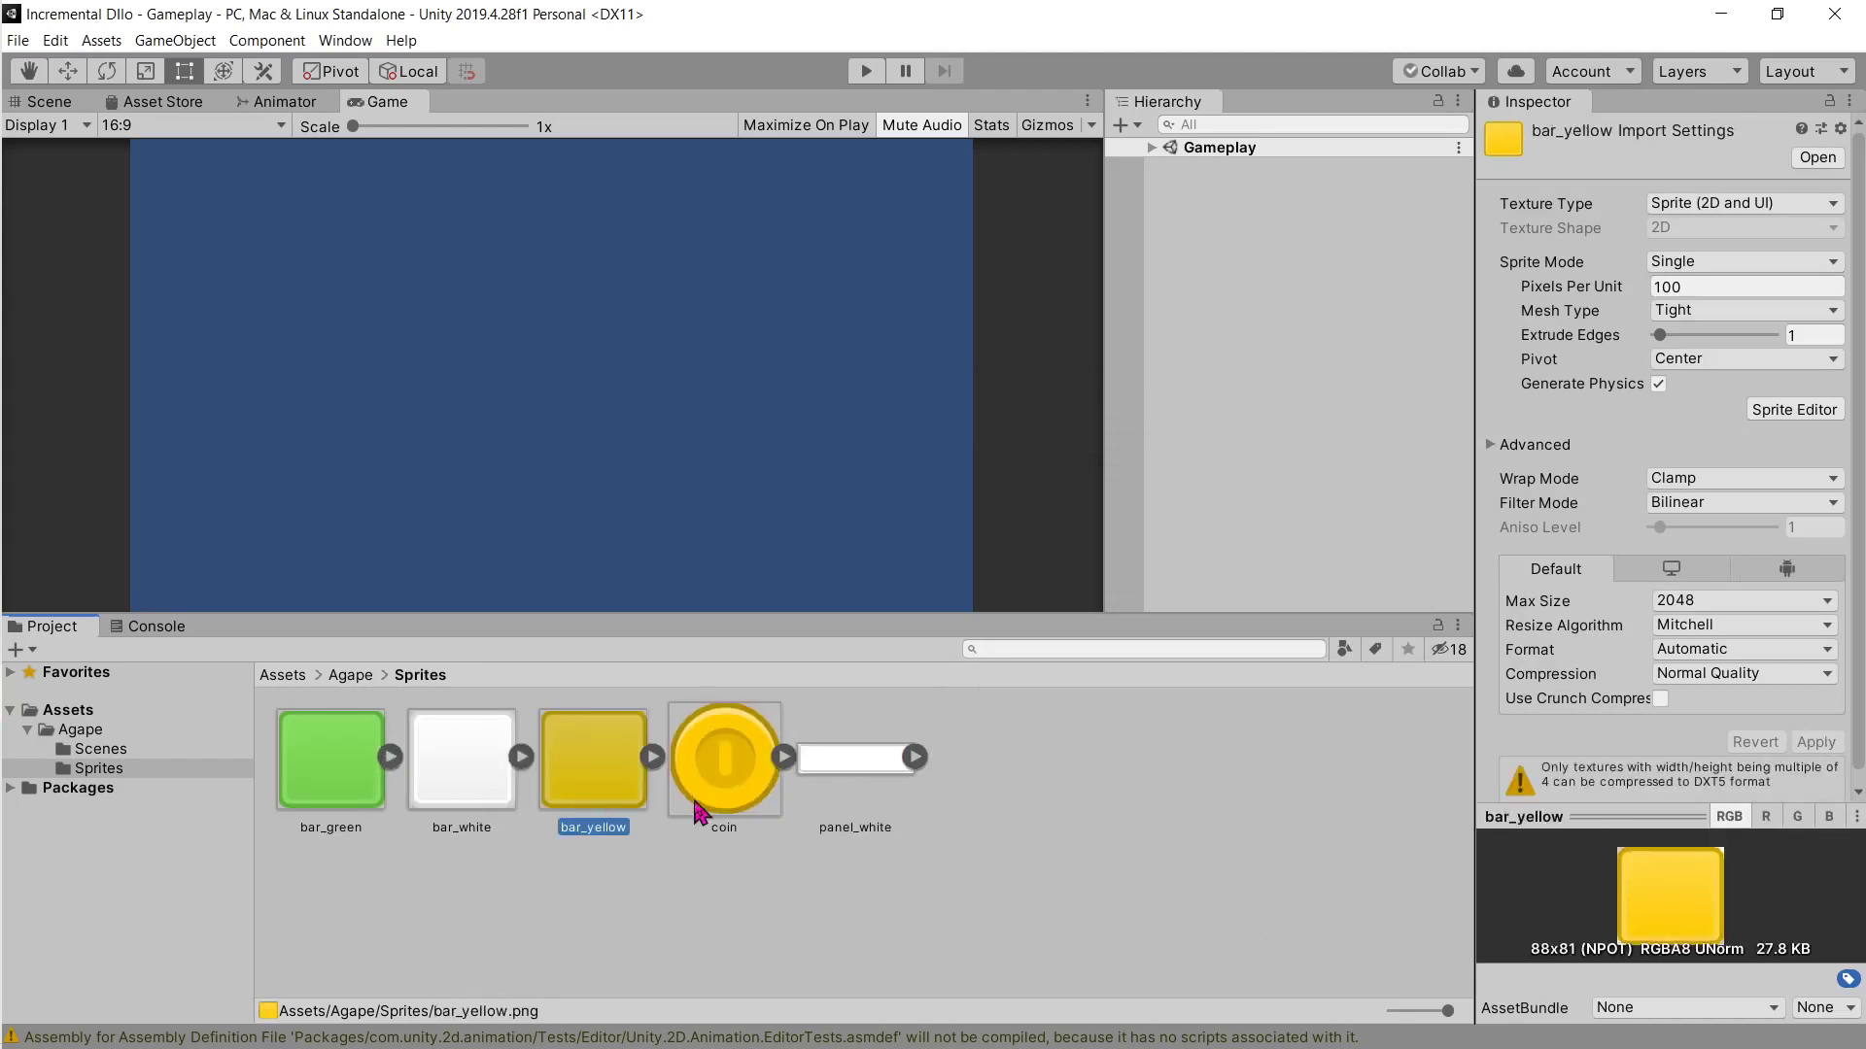
{"action": "left_click", "coordinate": [853, 773]}
{"action": "mouse_move", "coordinate": [24, 778]}
Step: Check the tutorial, then open panel_white in the Sprite Editor
{"action": "left_click", "coordinate": [52, 525]}
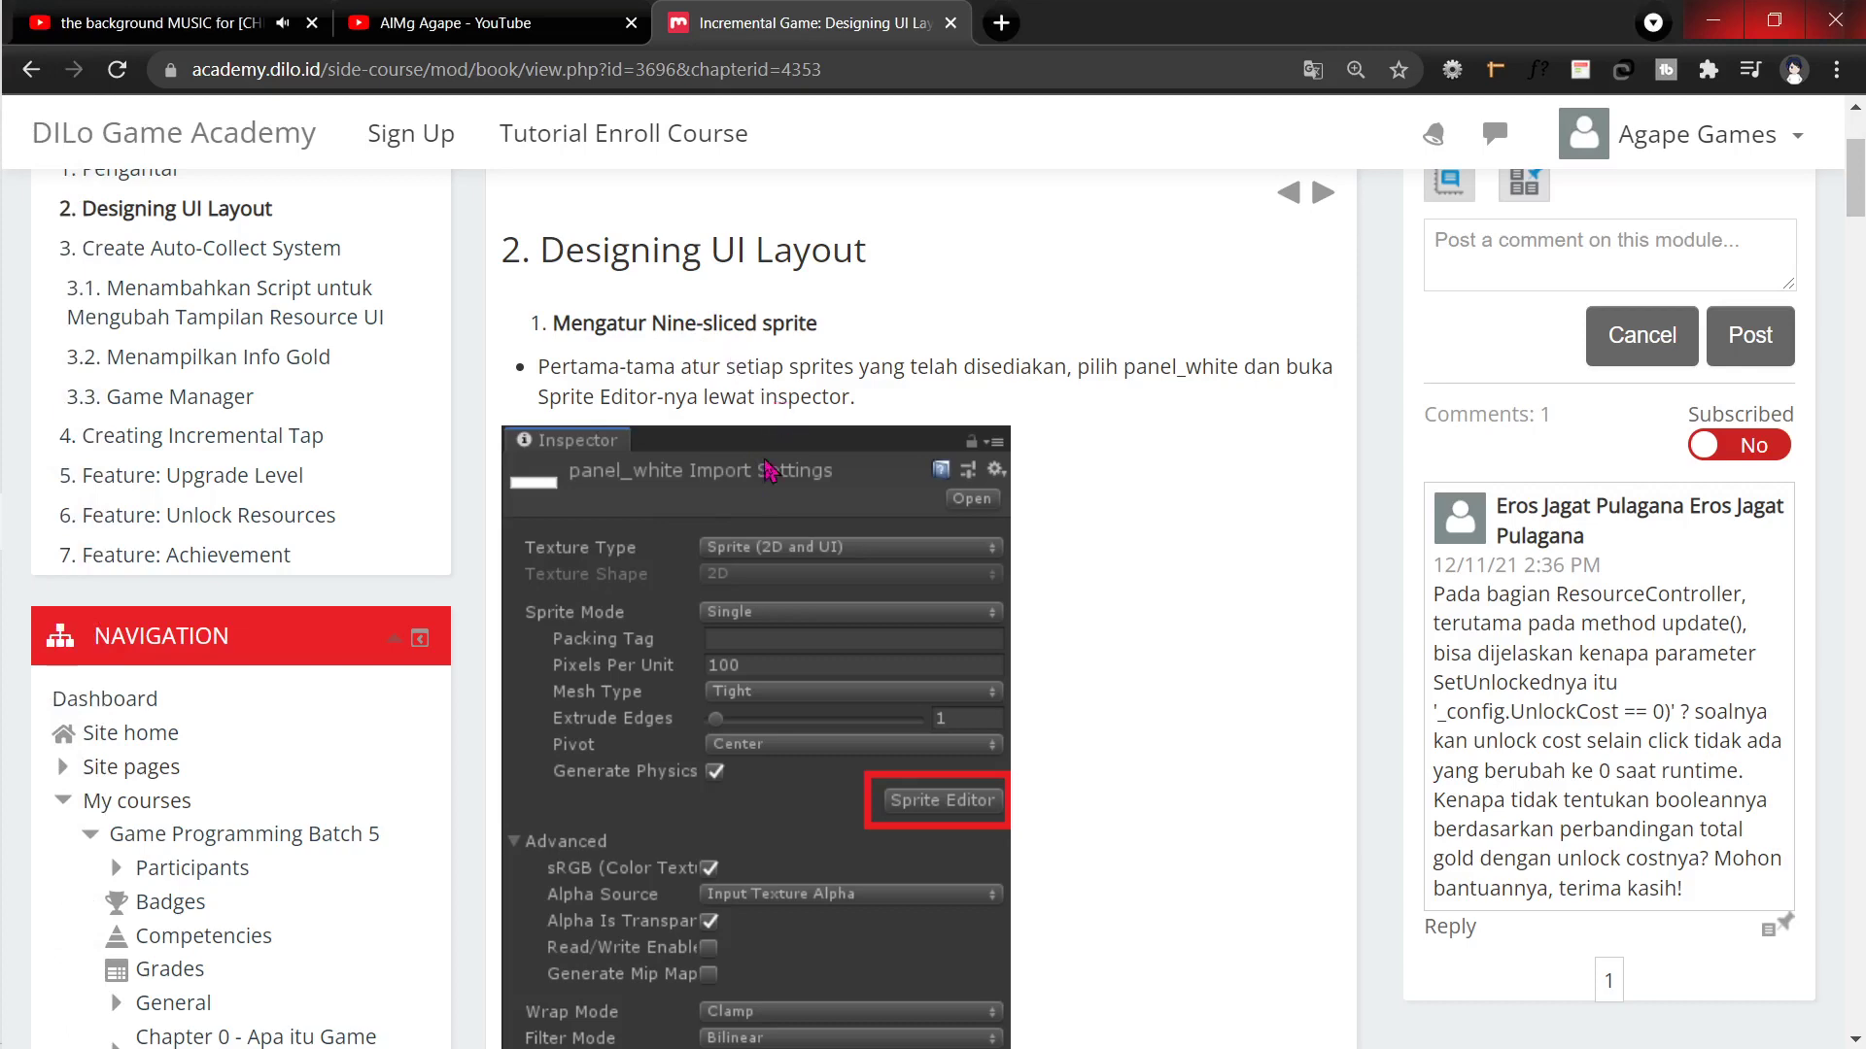
{"action": "scroll", "coordinate": [746, 537], "scroll_direction": "down", "scroll_amount": 3}
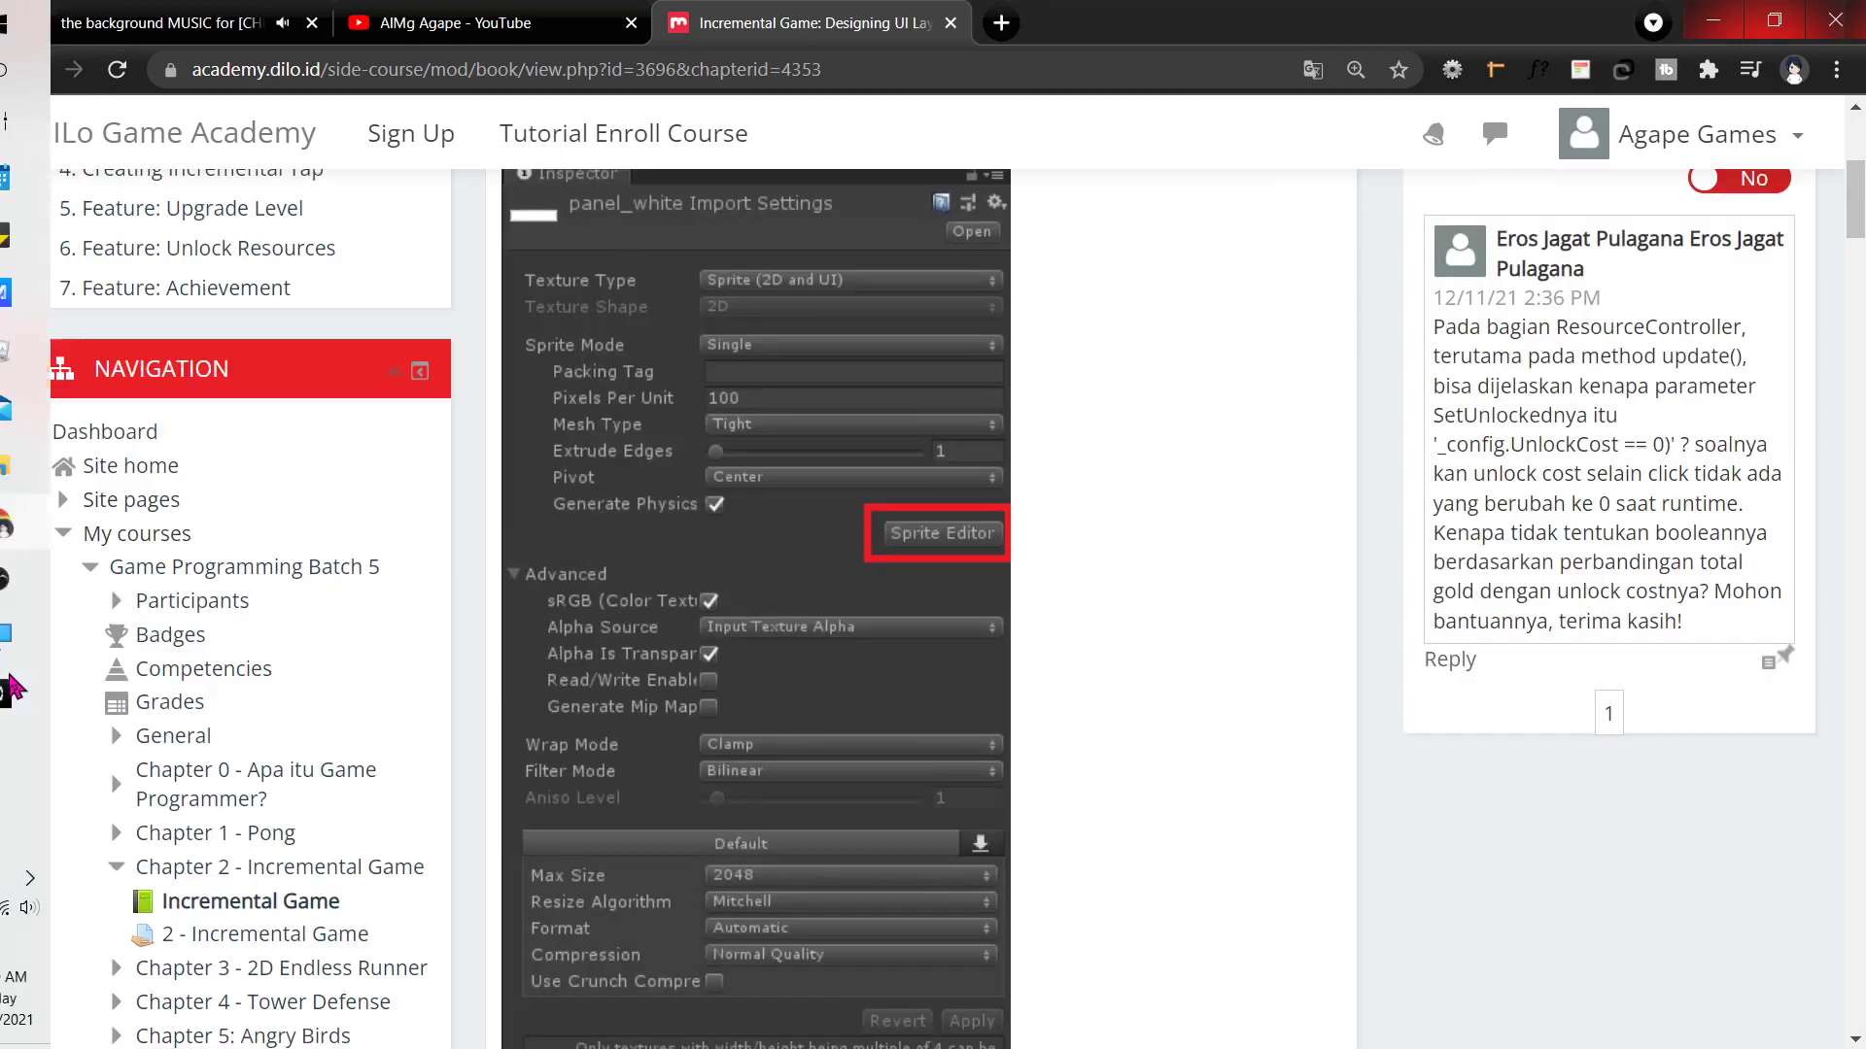
{"action": "left_click", "coordinate": [39, 702]}
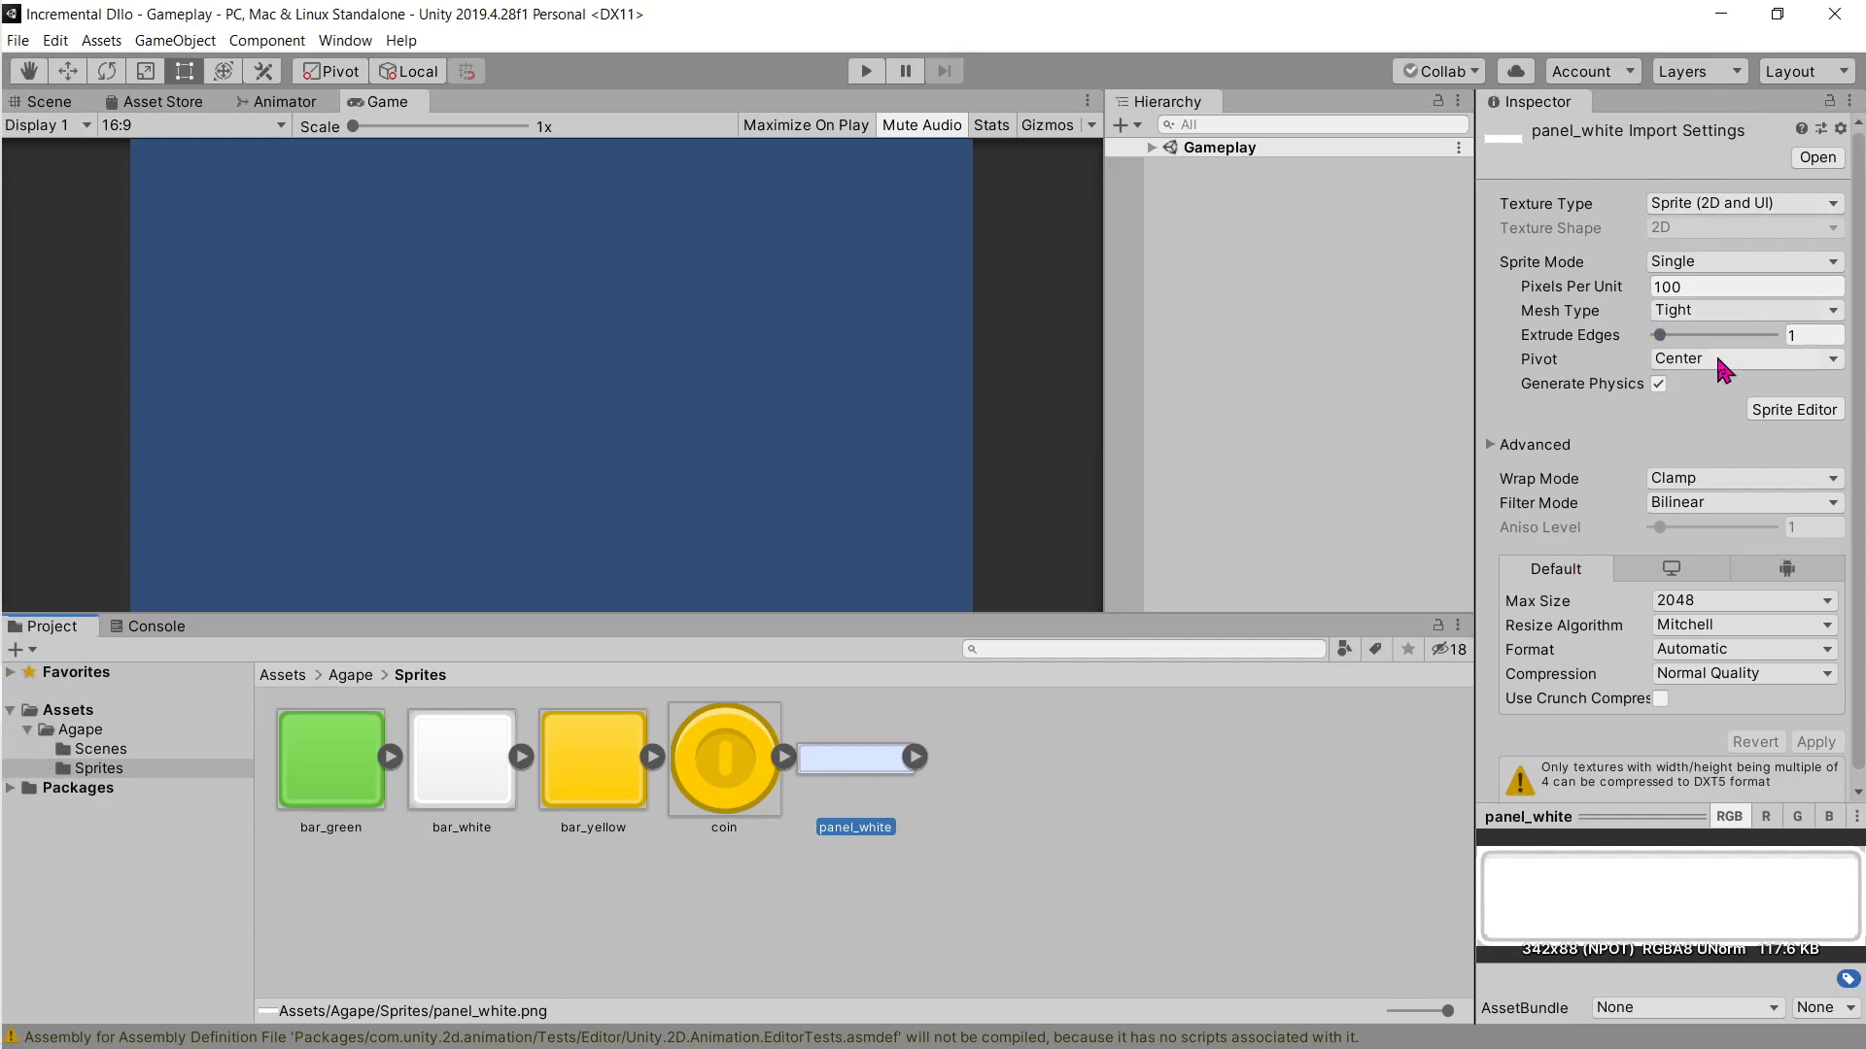
{"action": "key", "text": "alt+Tab"}
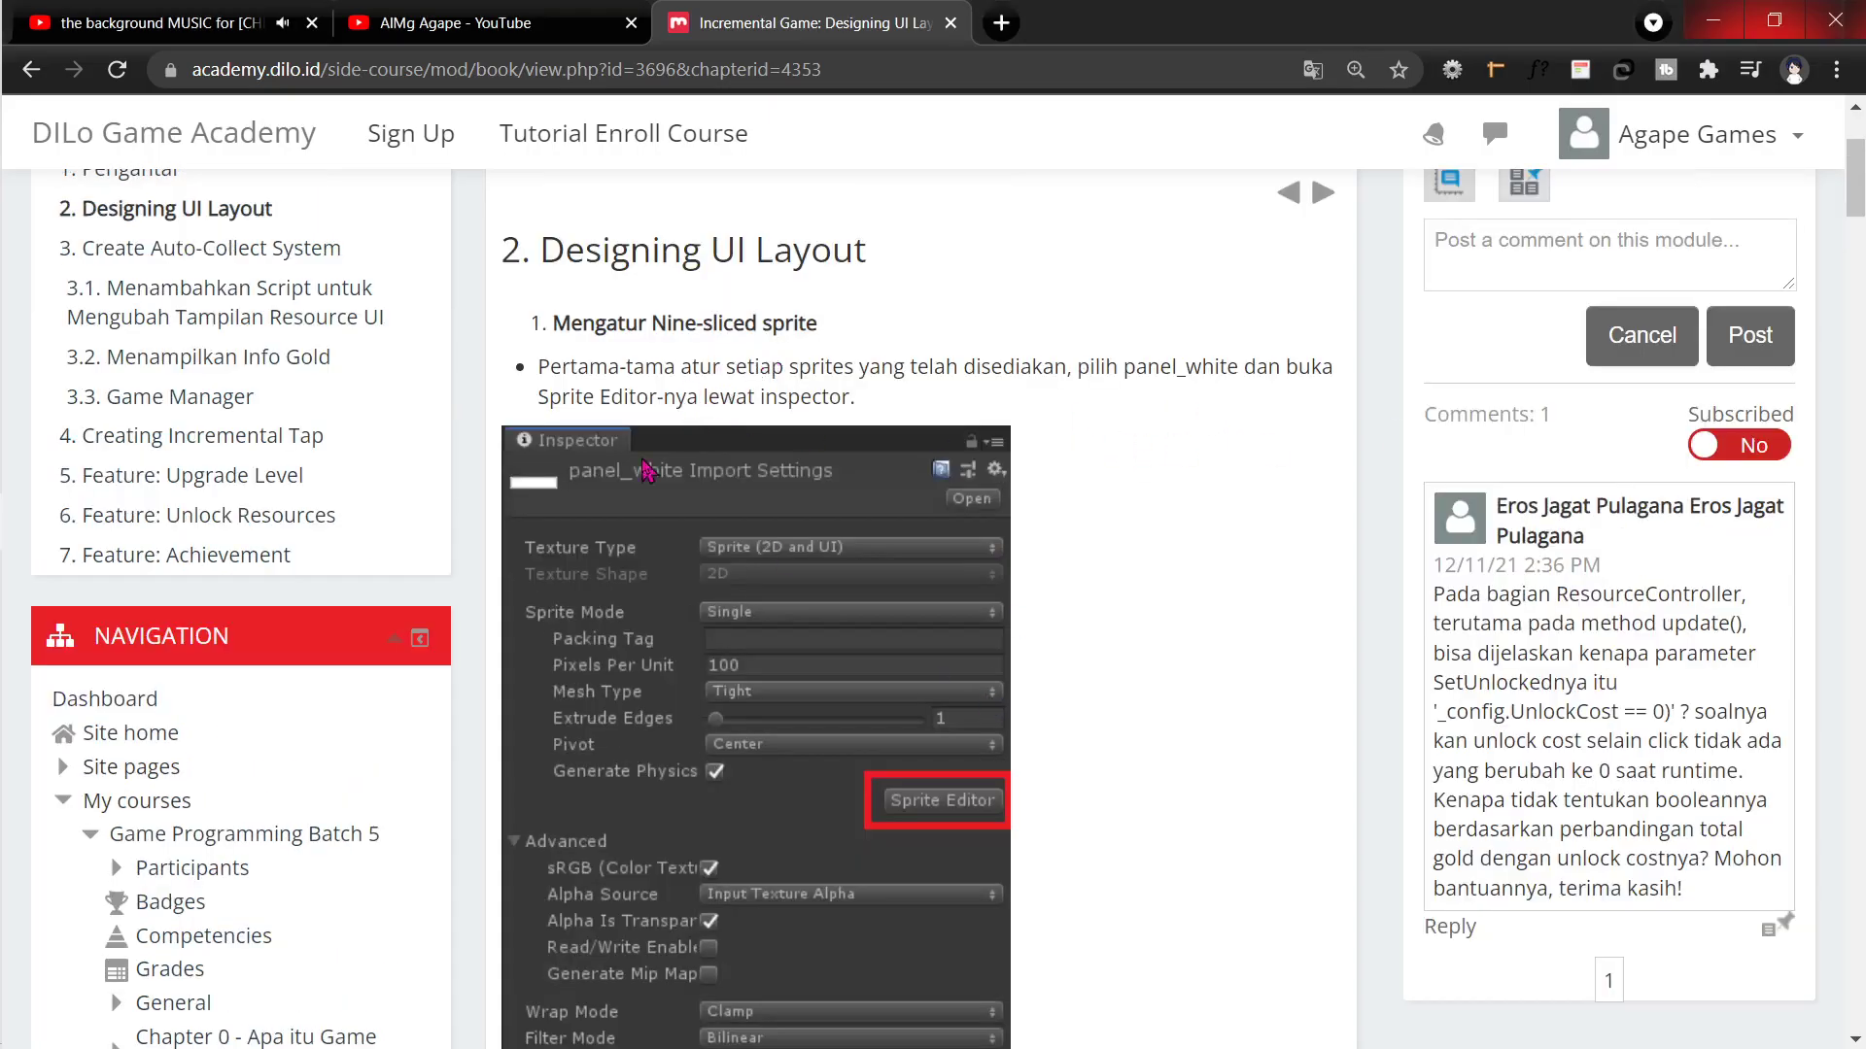
{"action": "scroll", "coordinate": [831, 588], "scroll_direction": "down", "scroll_amount": 3}
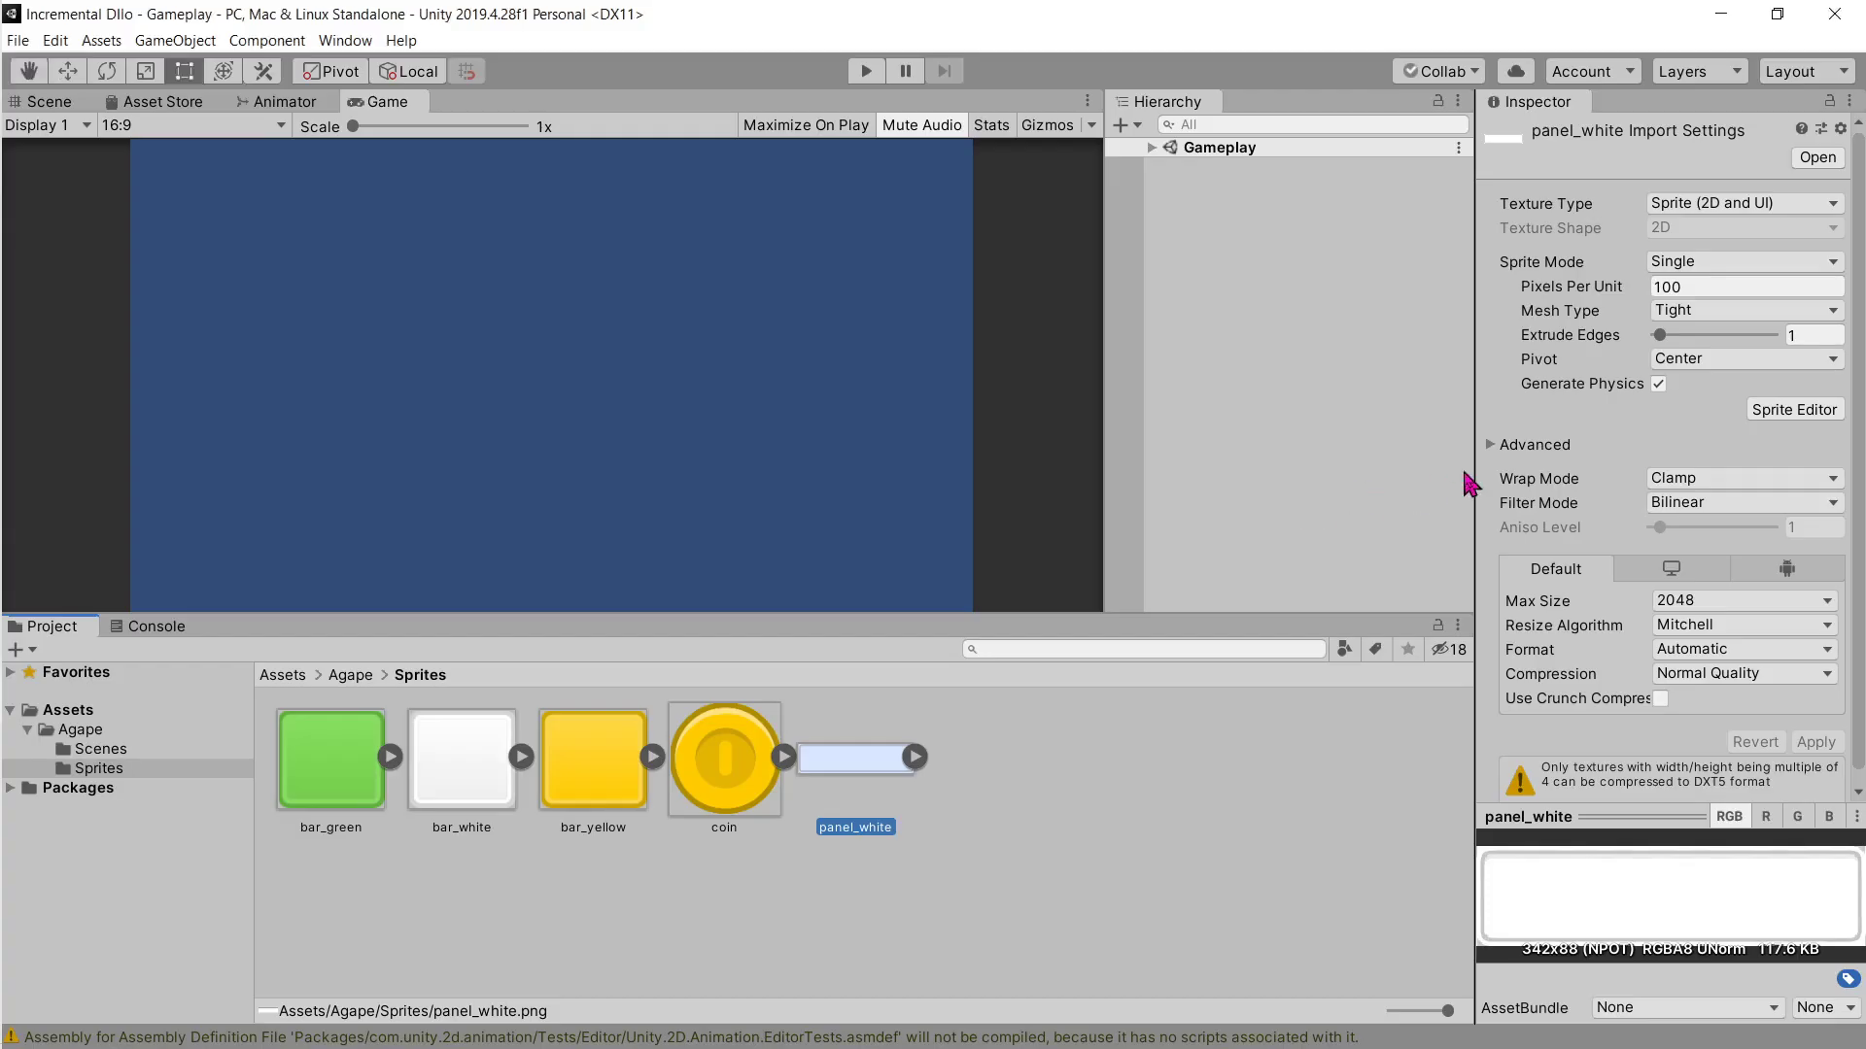
{"action": "left_click", "coordinate": [1820, 412]}
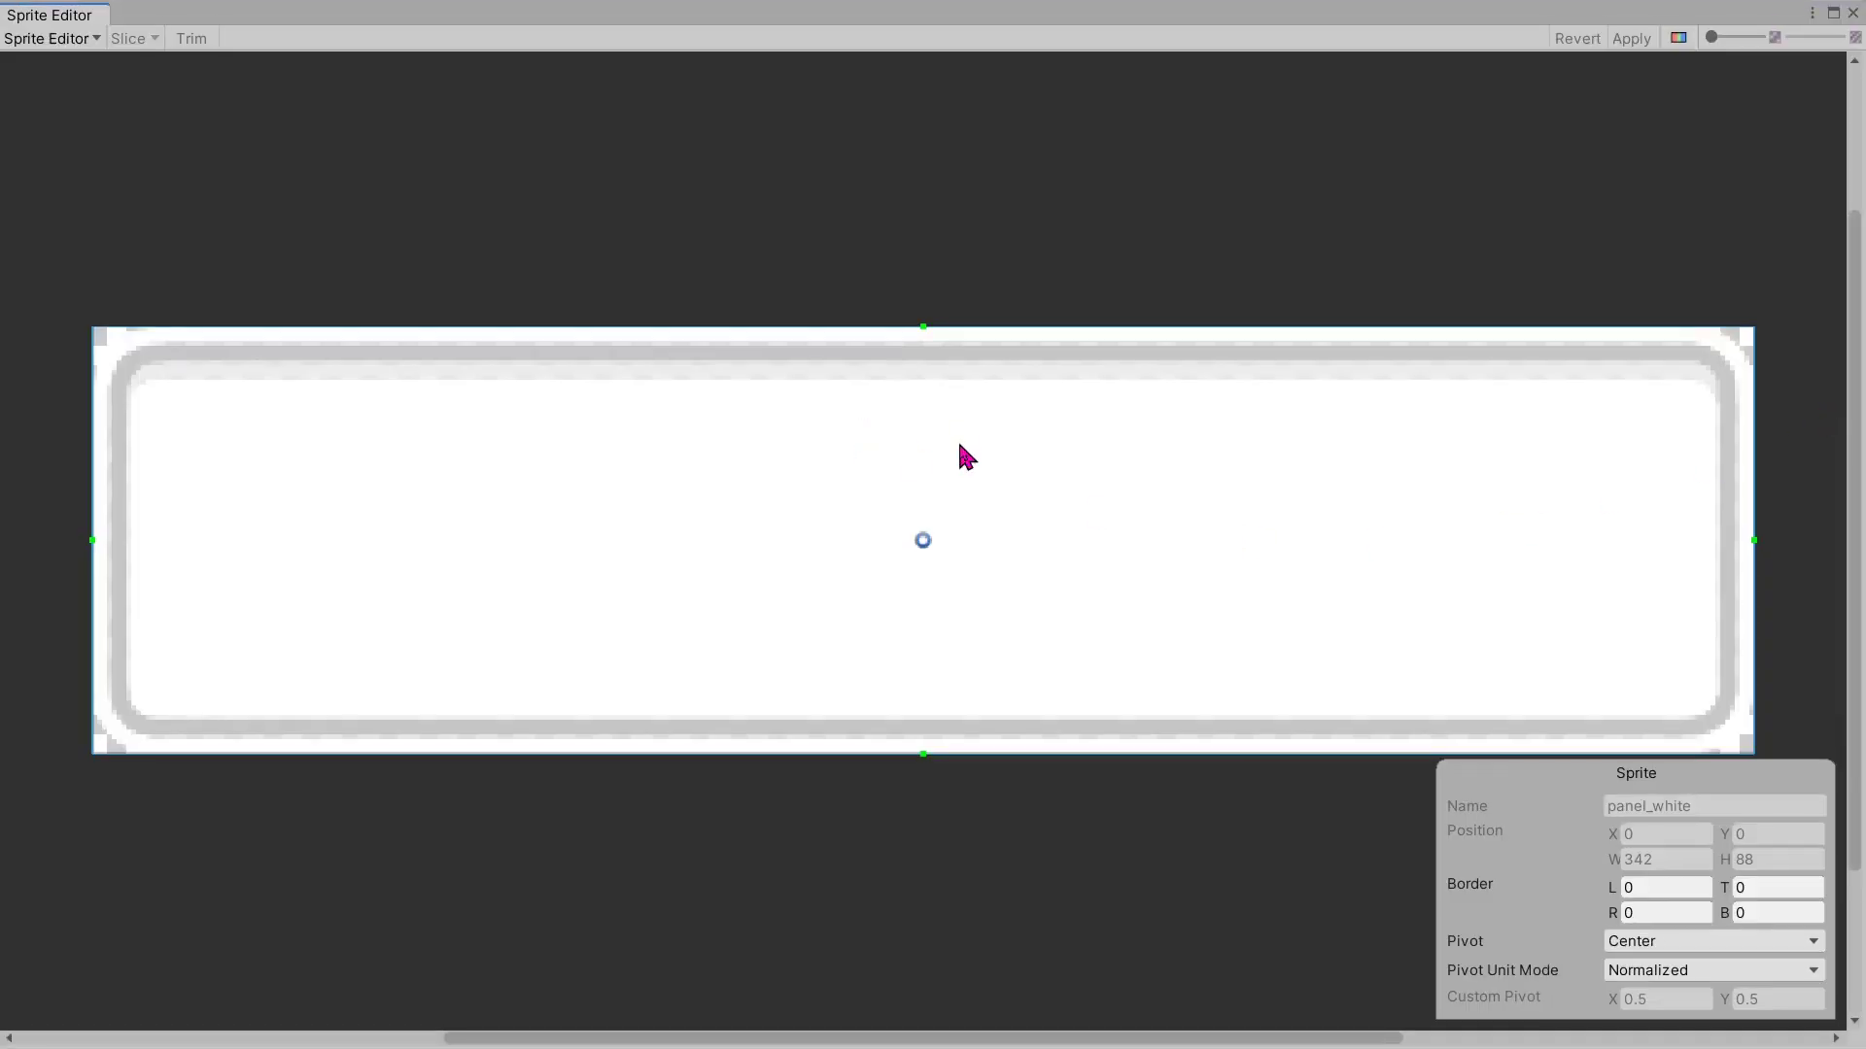
Step: Read the tutorial's instructions for setting the sprite's nine-slice borders
{"action": "key", "text": "alt+Tab"}
{"action": "scroll", "coordinate": [781, 449], "scroll_direction": "down", "scroll_amount": 7}
{"action": "scroll", "coordinate": [780, 449], "scroll_direction": "down", "scroll_amount": 3}
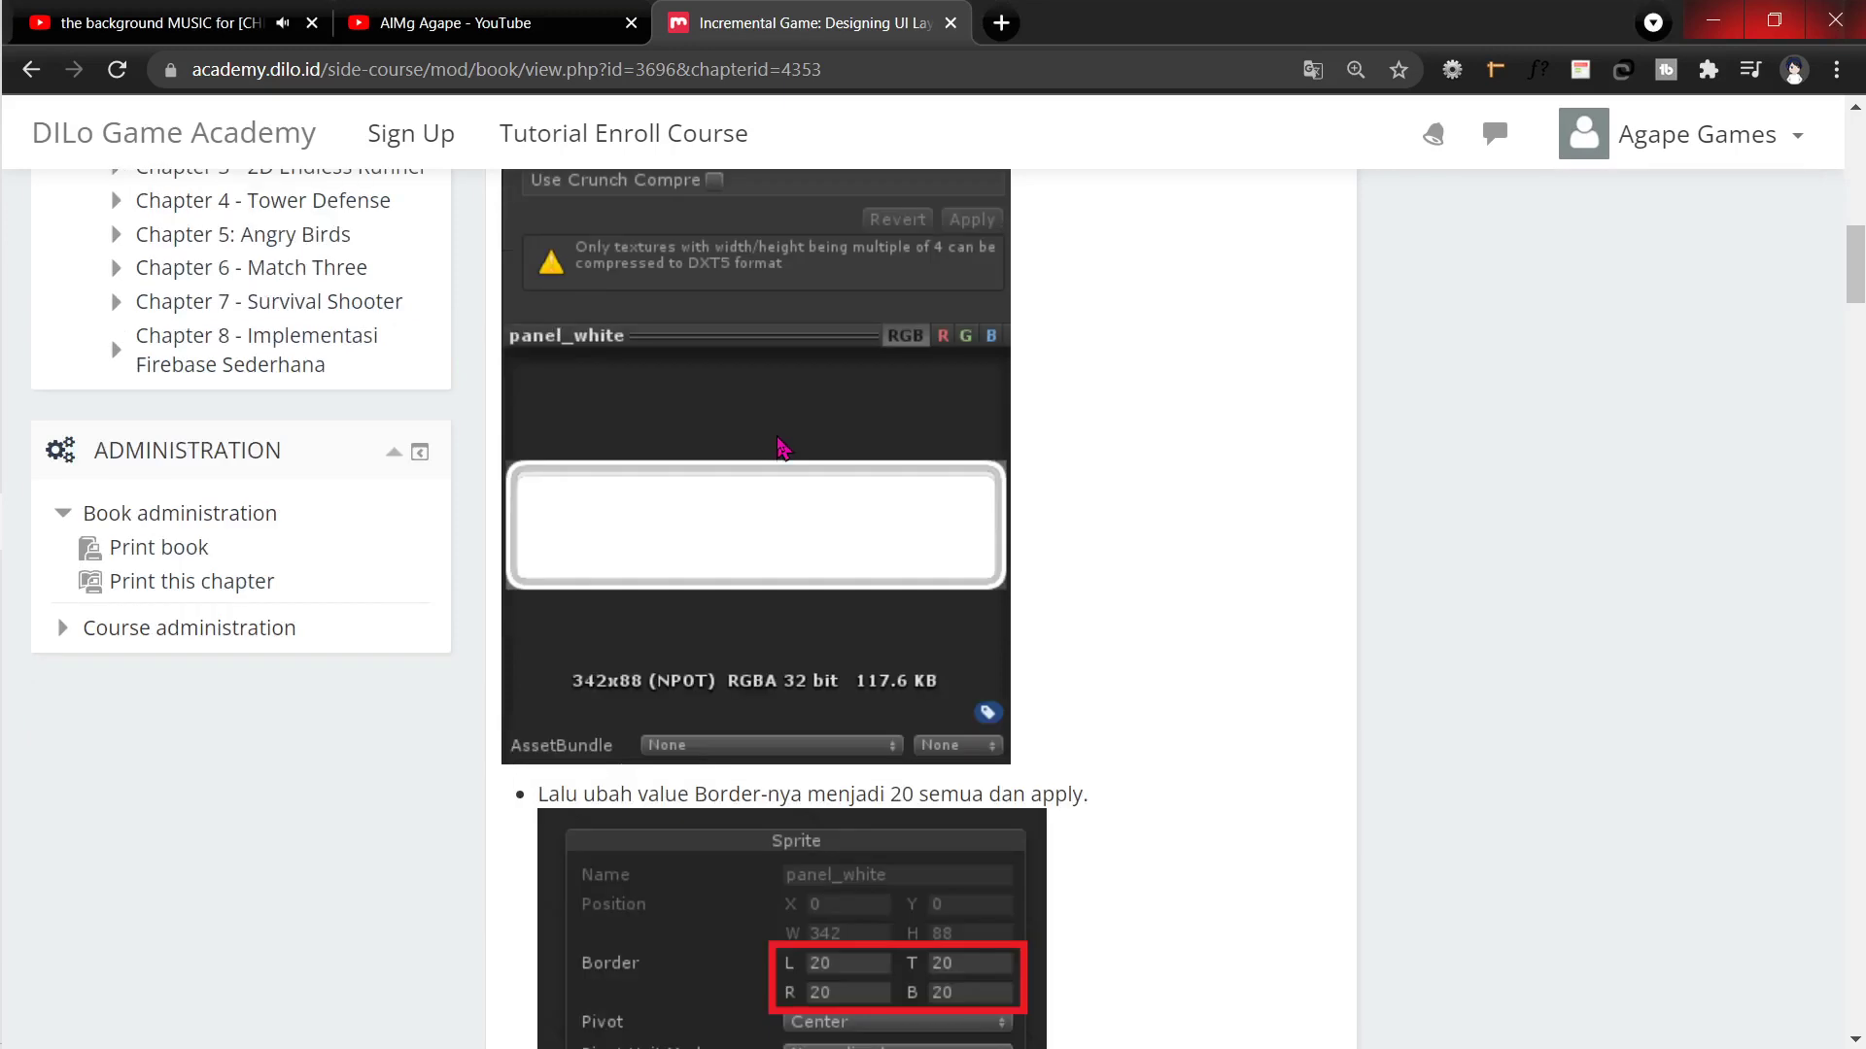
{"action": "scroll", "coordinate": [806, 452], "scroll_direction": "down", "scroll_amount": 5}
{"action": "scroll", "coordinate": [855, 467], "scroll_direction": "up", "scroll_amount": 3}
{"action": "scroll", "coordinate": [855, 467], "scroll_direction": "up", "scroll_amount": 8}
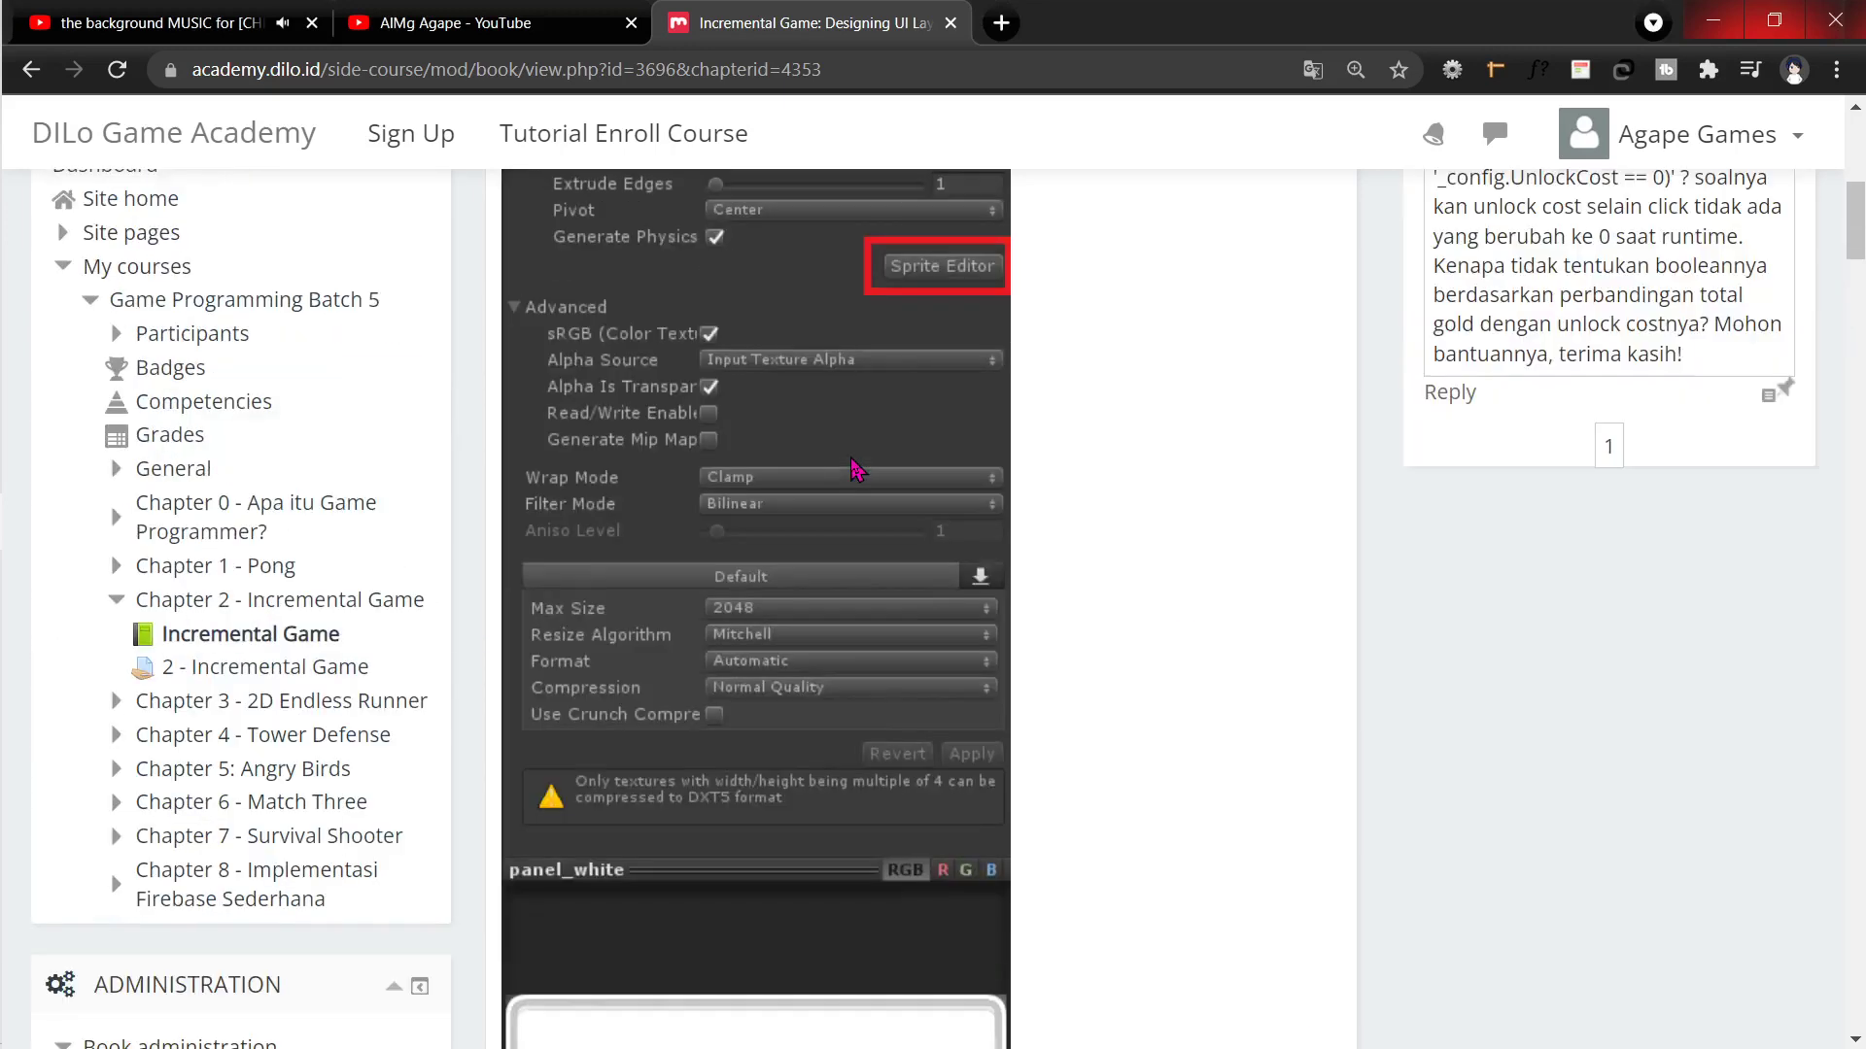
{"action": "scroll", "coordinate": [855, 467], "scroll_direction": "up", "scroll_amount": 2}
{"action": "scroll", "coordinate": [856, 467], "scroll_direction": "down", "scroll_amount": 4}
{"action": "scroll", "coordinate": [855, 471], "scroll_direction": "down", "scroll_amount": 5}
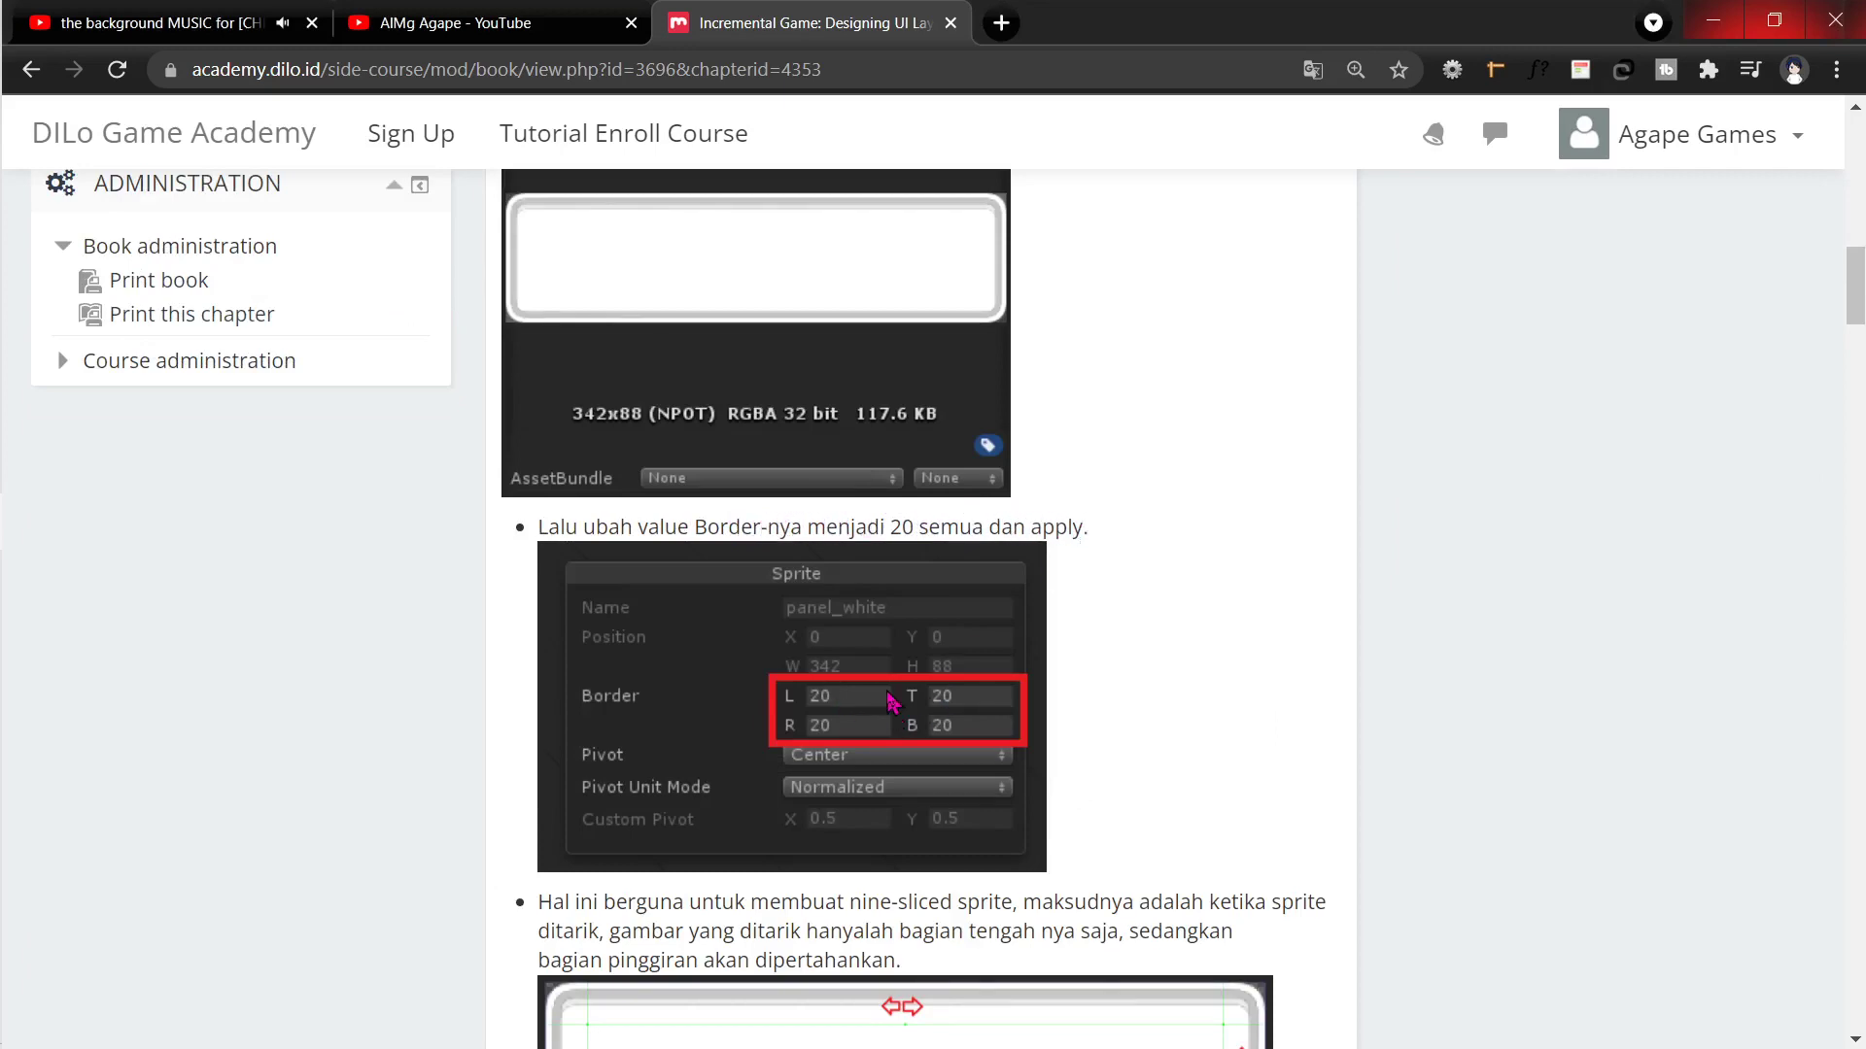
Step: Enter 20 for the left, top, right and bottom borders of panel_white
{"action": "key", "text": "alt+Tab"}
{"action": "left_click", "coordinate": [1632, 886]}
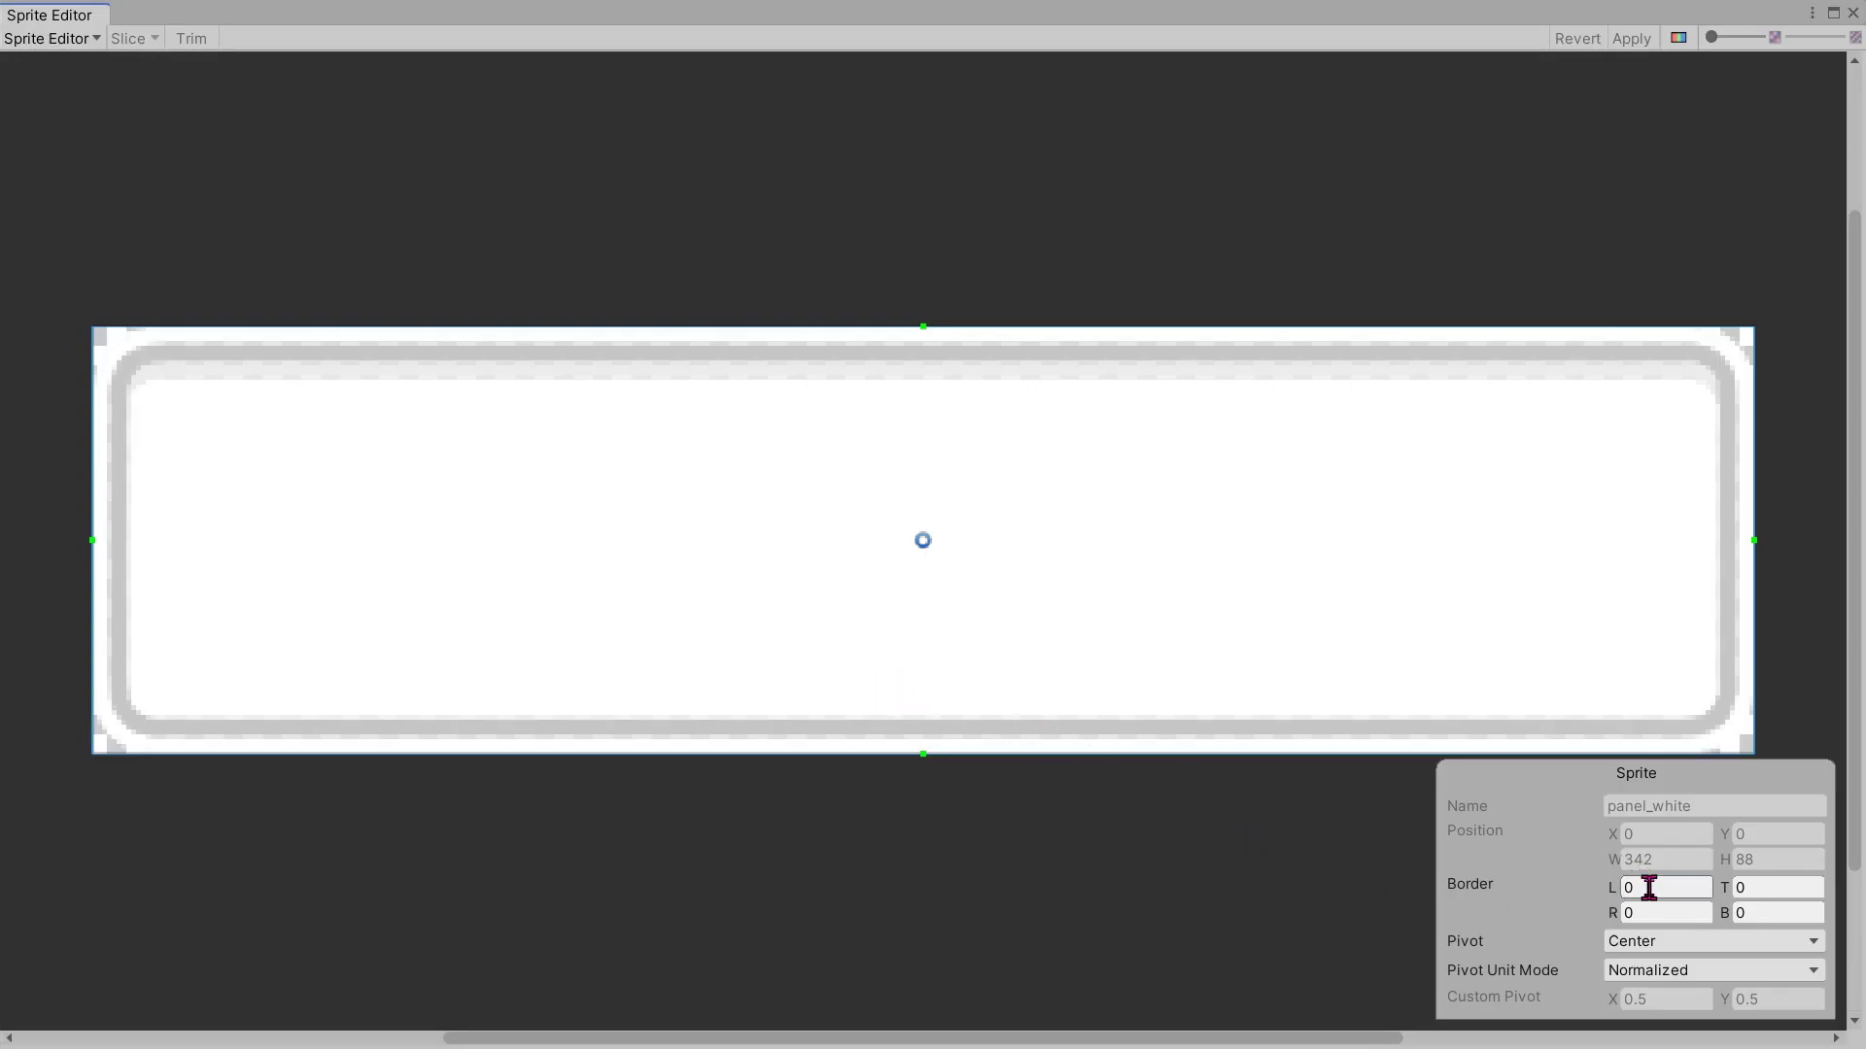
{"action": "key", "text": "alt+Tab"}
{"action": "key", "text": "alt+Tab"}
{"action": "type", "text": "20"}
{"action": "key", "text": "Tab"}
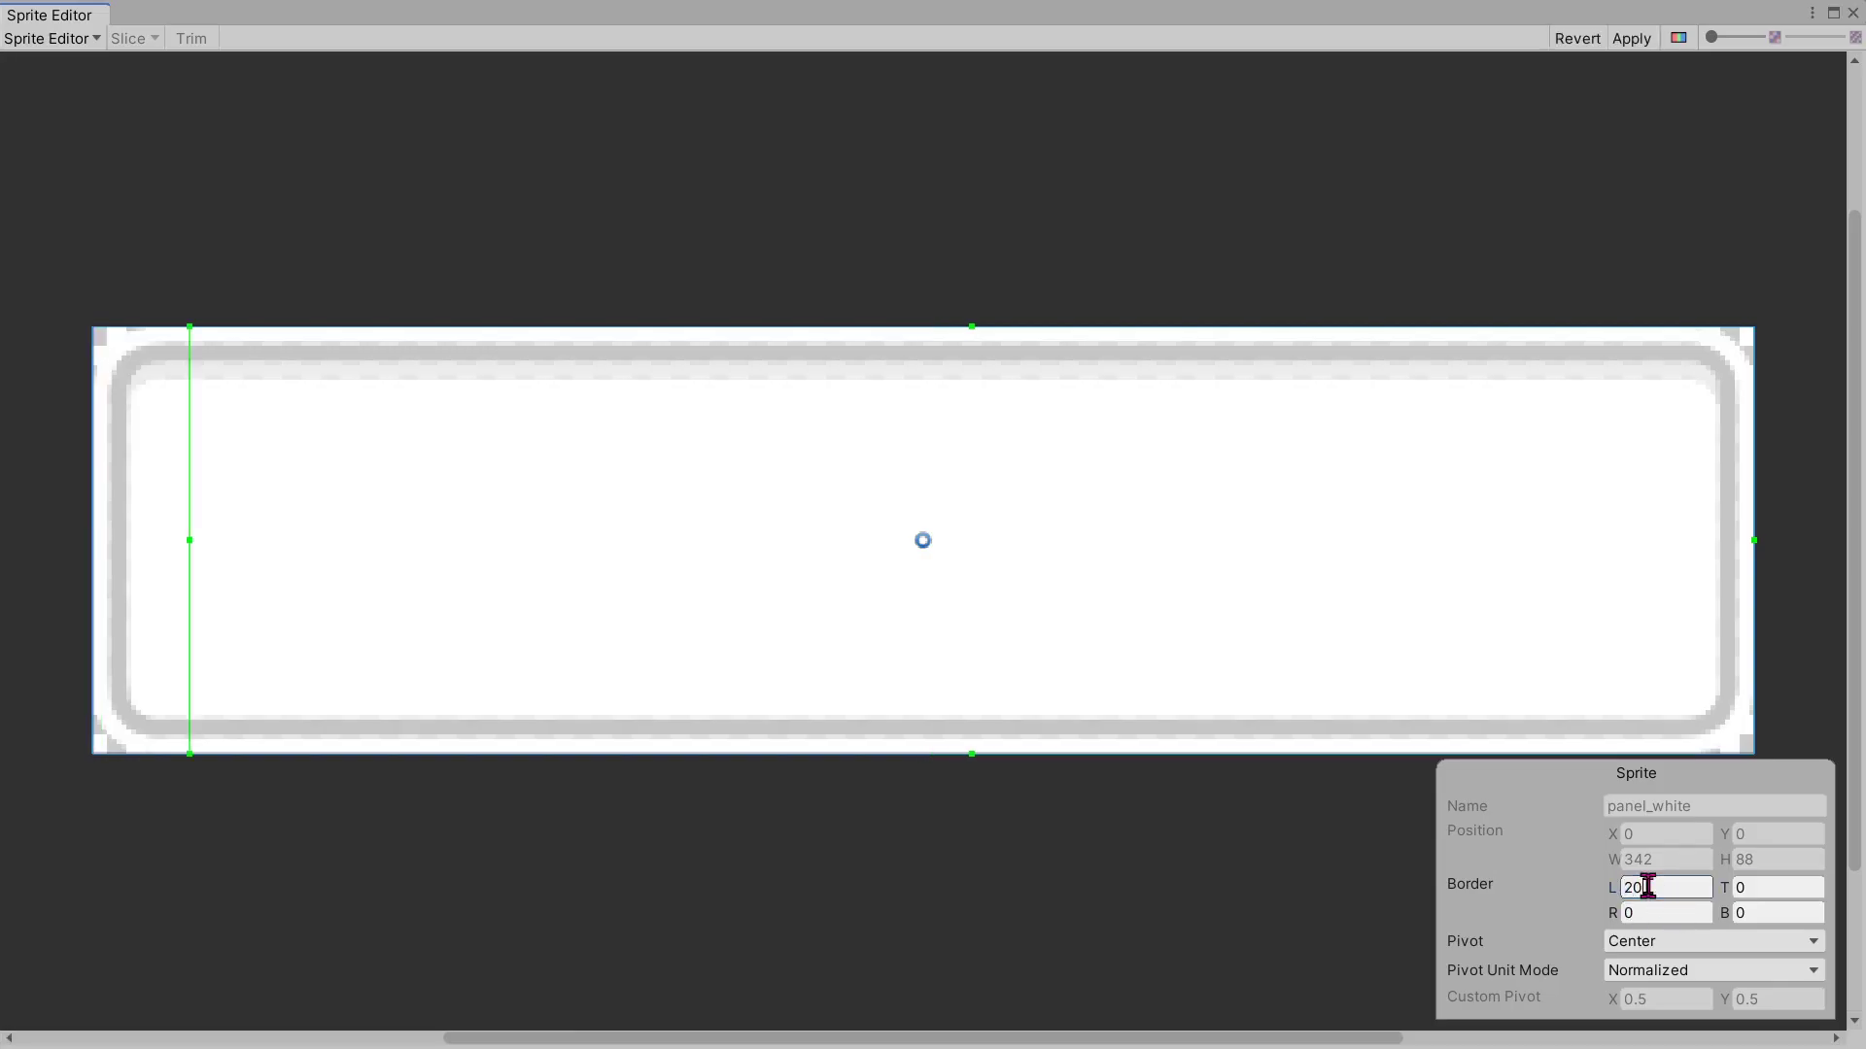
{"action": "type", "text": "20"}
{"action": "key", "text": "Tab"}
{"action": "type", "text": "20"}
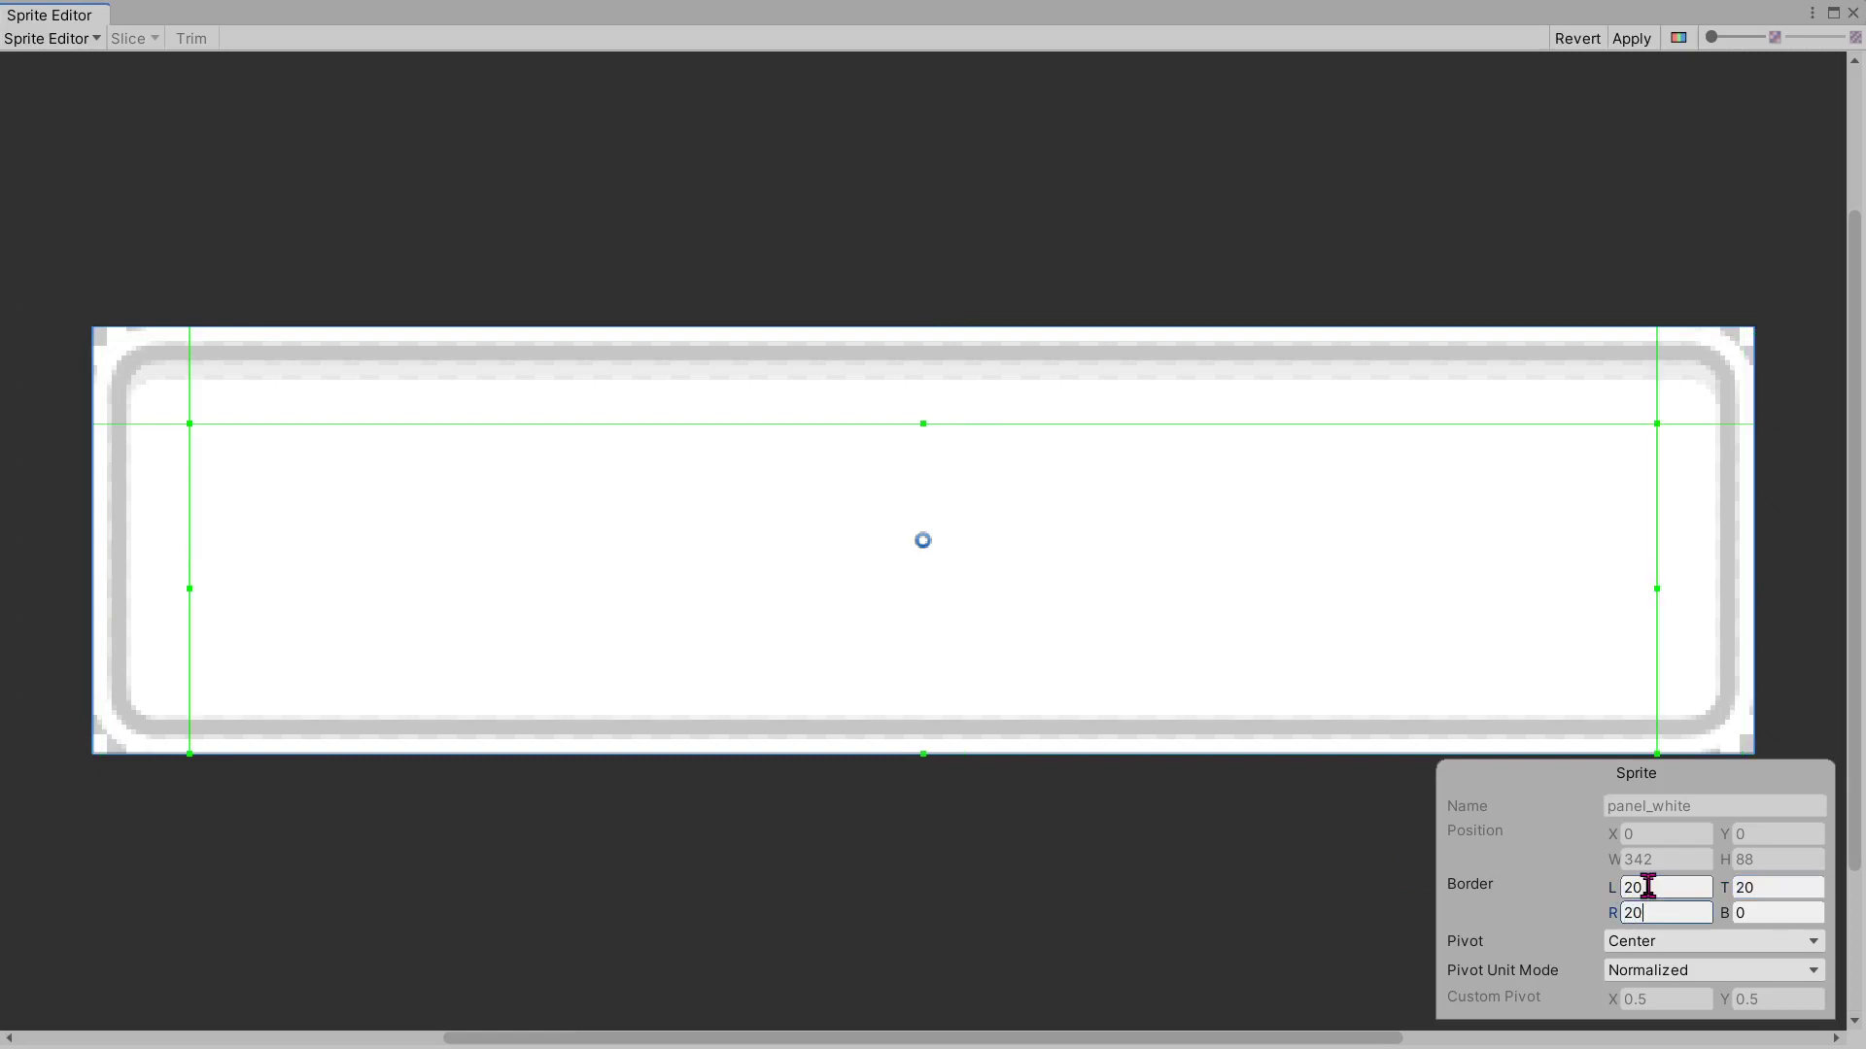
{"action": "key", "text": "Tab"}
{"action": "type", "text": "20"}
{"action": "key", "text": "alt+Tab"}
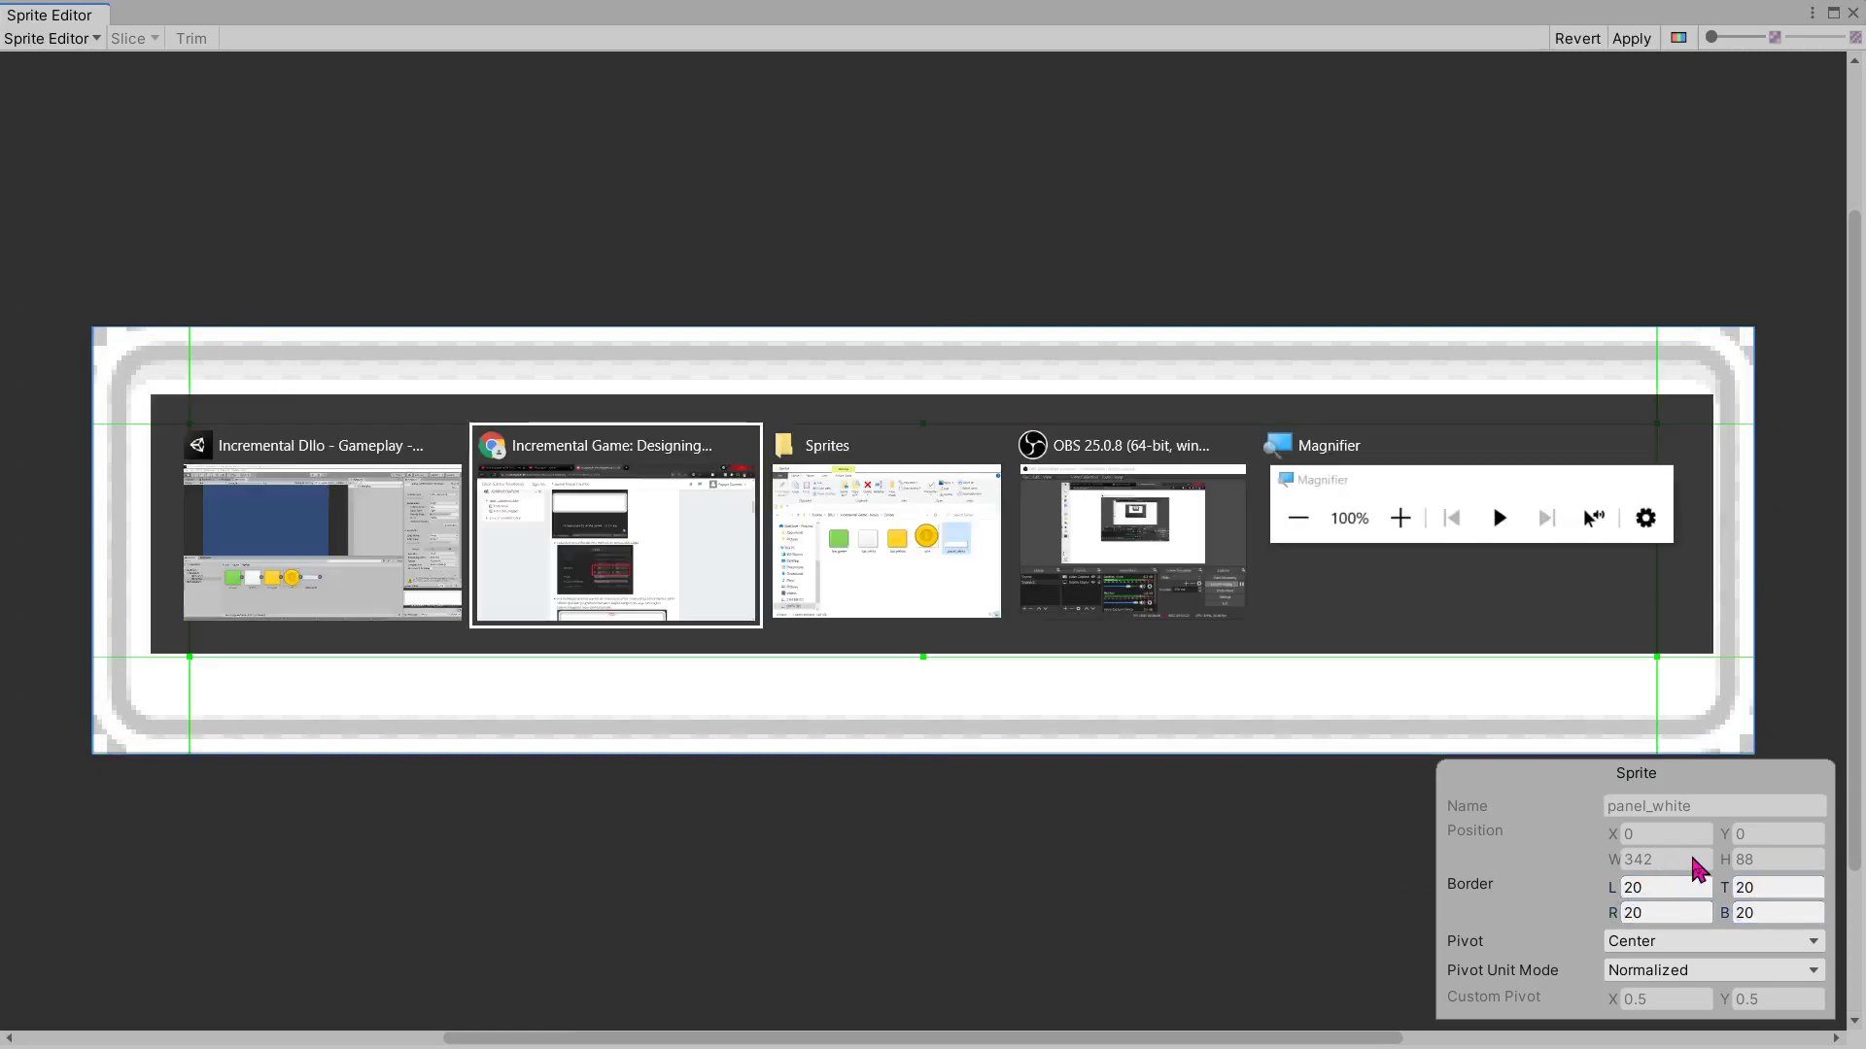
{"action": "scroll", "coordinate": [636, 892], "scroll_direction": "down", "scroll_amount": 3}
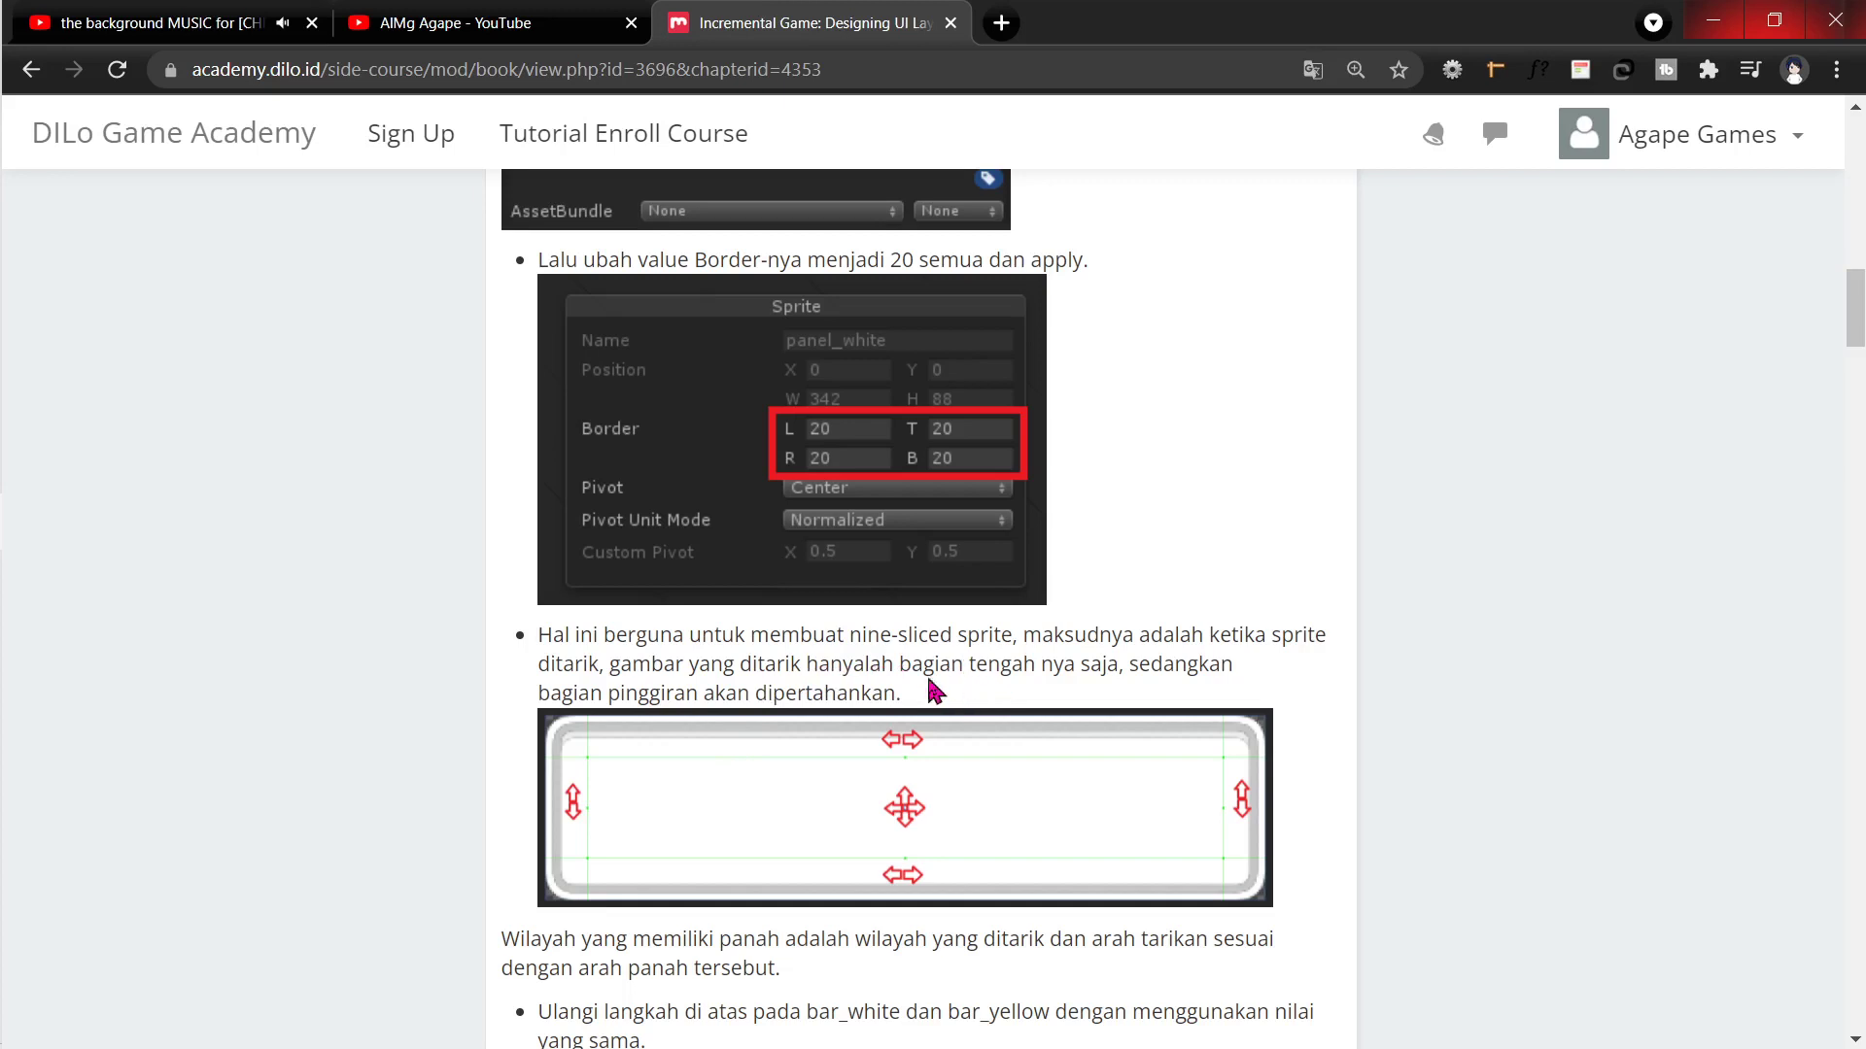
{"action": "scroll", "coordinate": [872, 766], "scroll_direction": "down", "scroll_amount": 3}
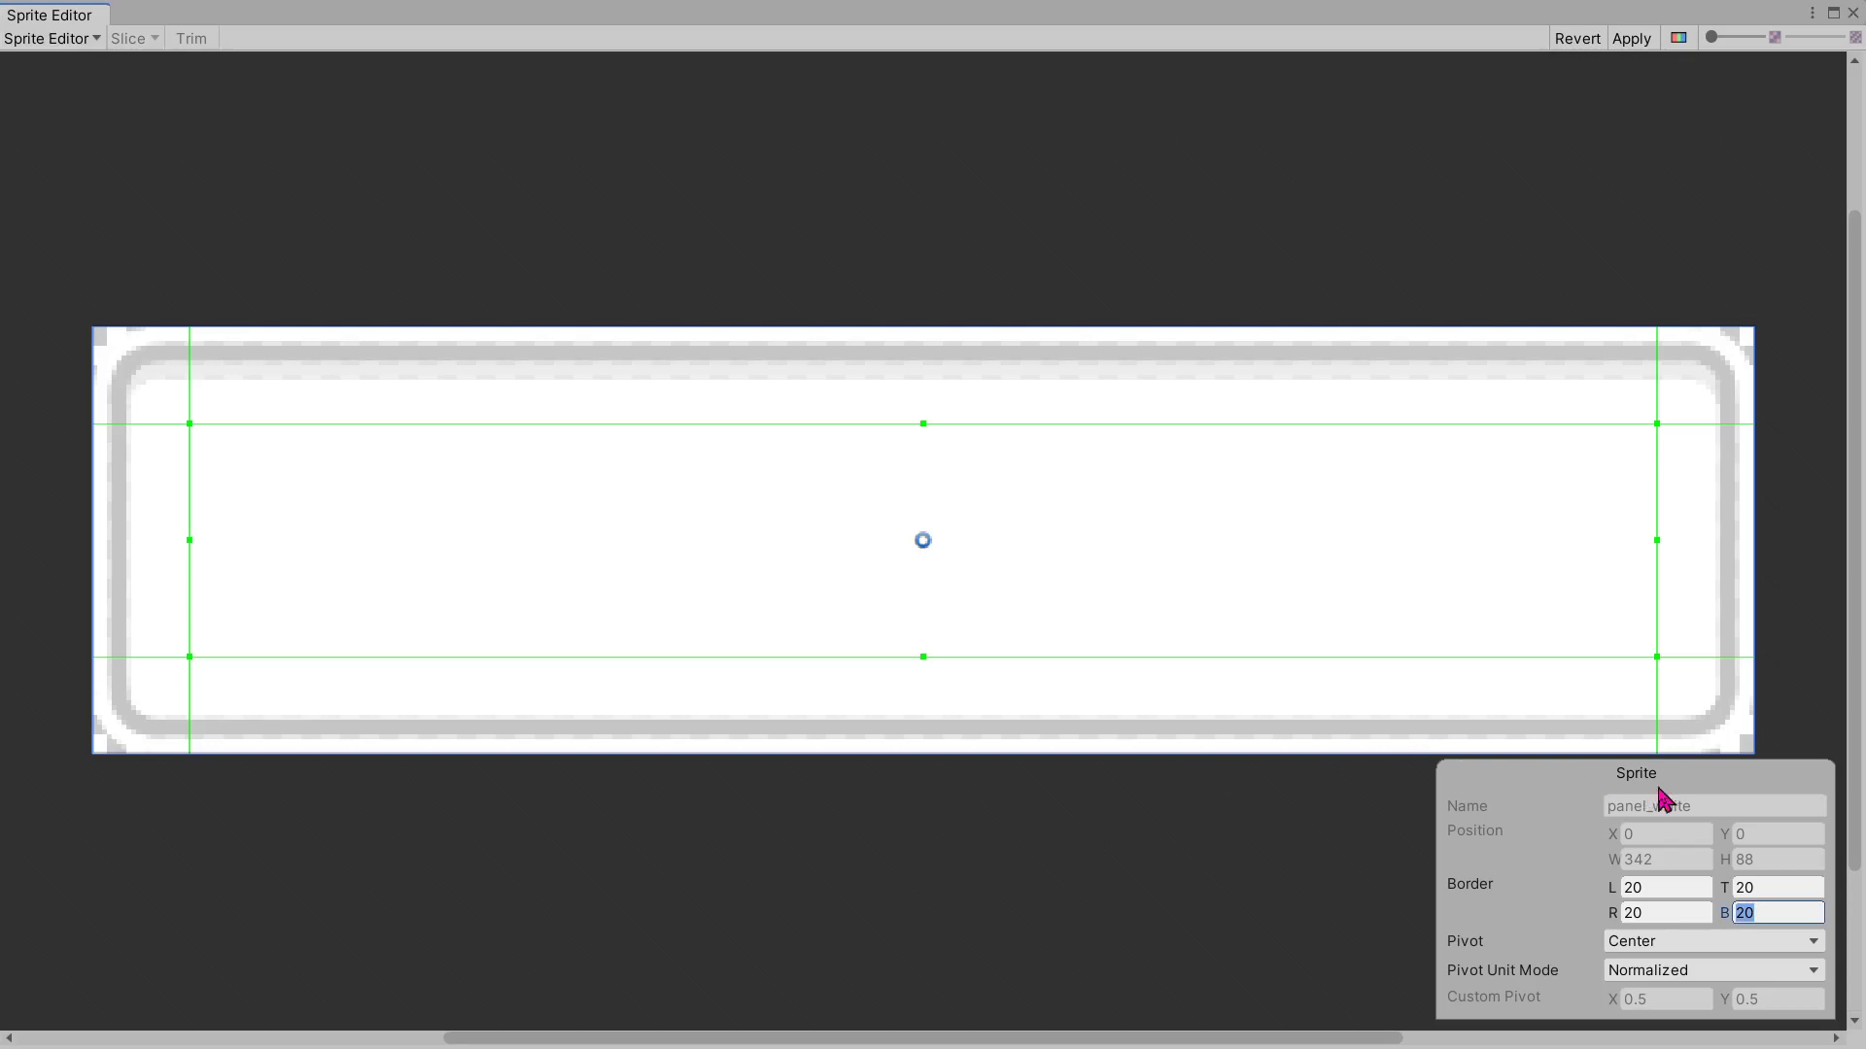
Step: Apply the panel_white sprite borders and drop panel_white into the Gameplay scene
{"action": "left_click", "coordinate": [1632, 38]}
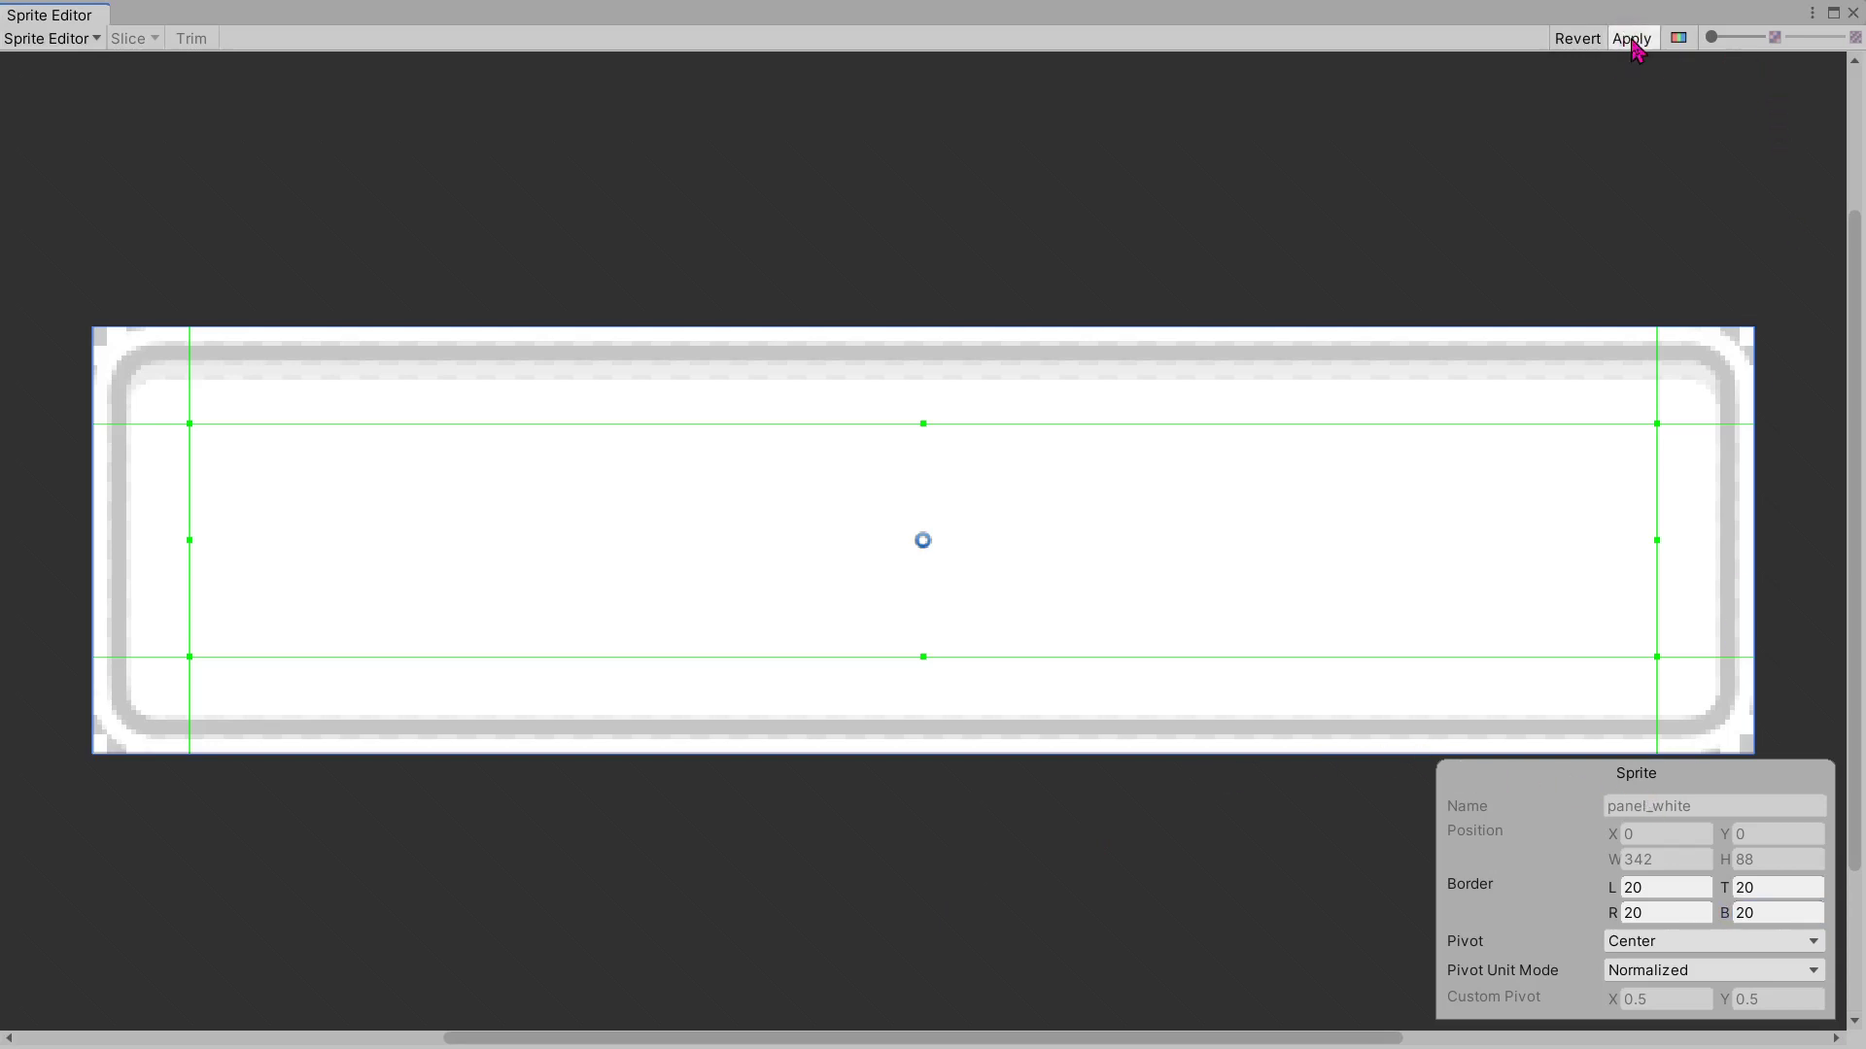
{"action": "left_click", "coordinate": [1852, 13]}
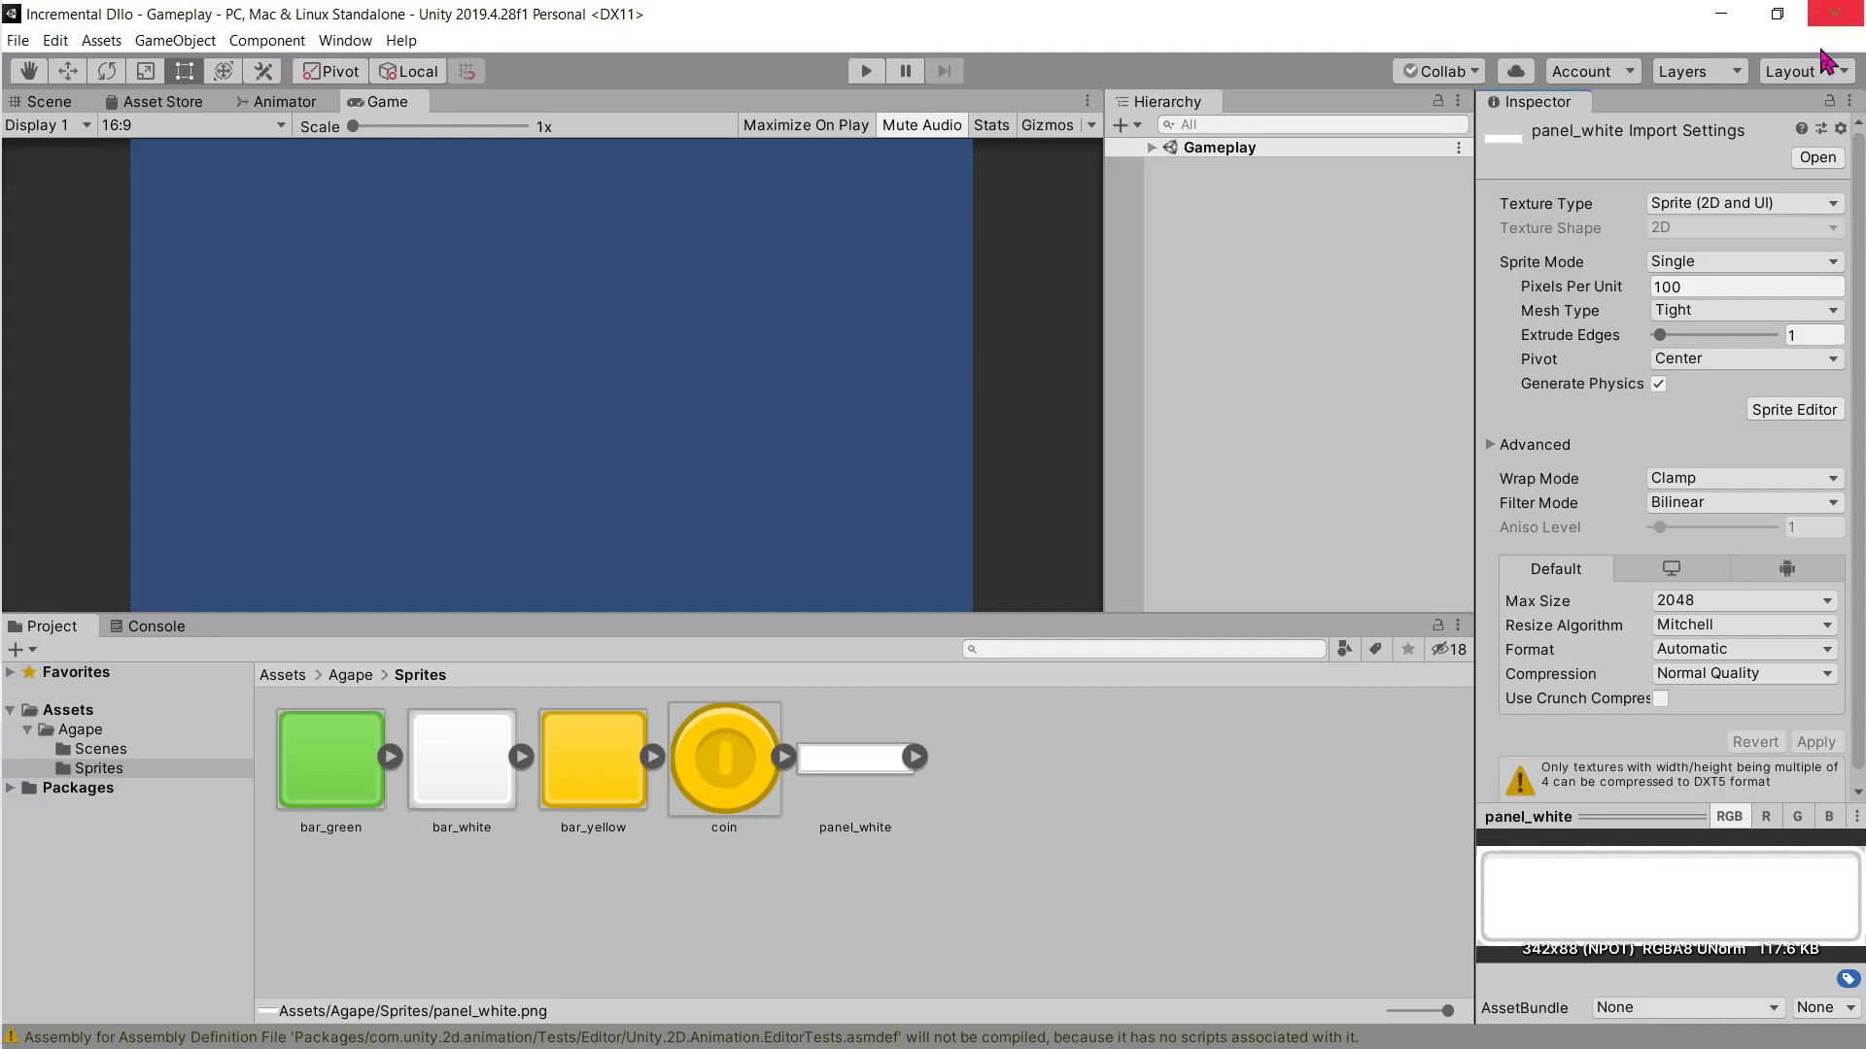
{"action": "left_click", "coordinate": [48, 101]}
{"action": "scroll", "coordinate": [592, 513], "scroll_direction": "up", "scroll_amount": 2}
{"action": "scroll", "coordinate": [588, 459], "scroll_direction": "up", "scroll_amount": 2}
{"action": "scroll", "coordinate": [711, 493], "scroll_direction": "up", "scroll_amount": 3}
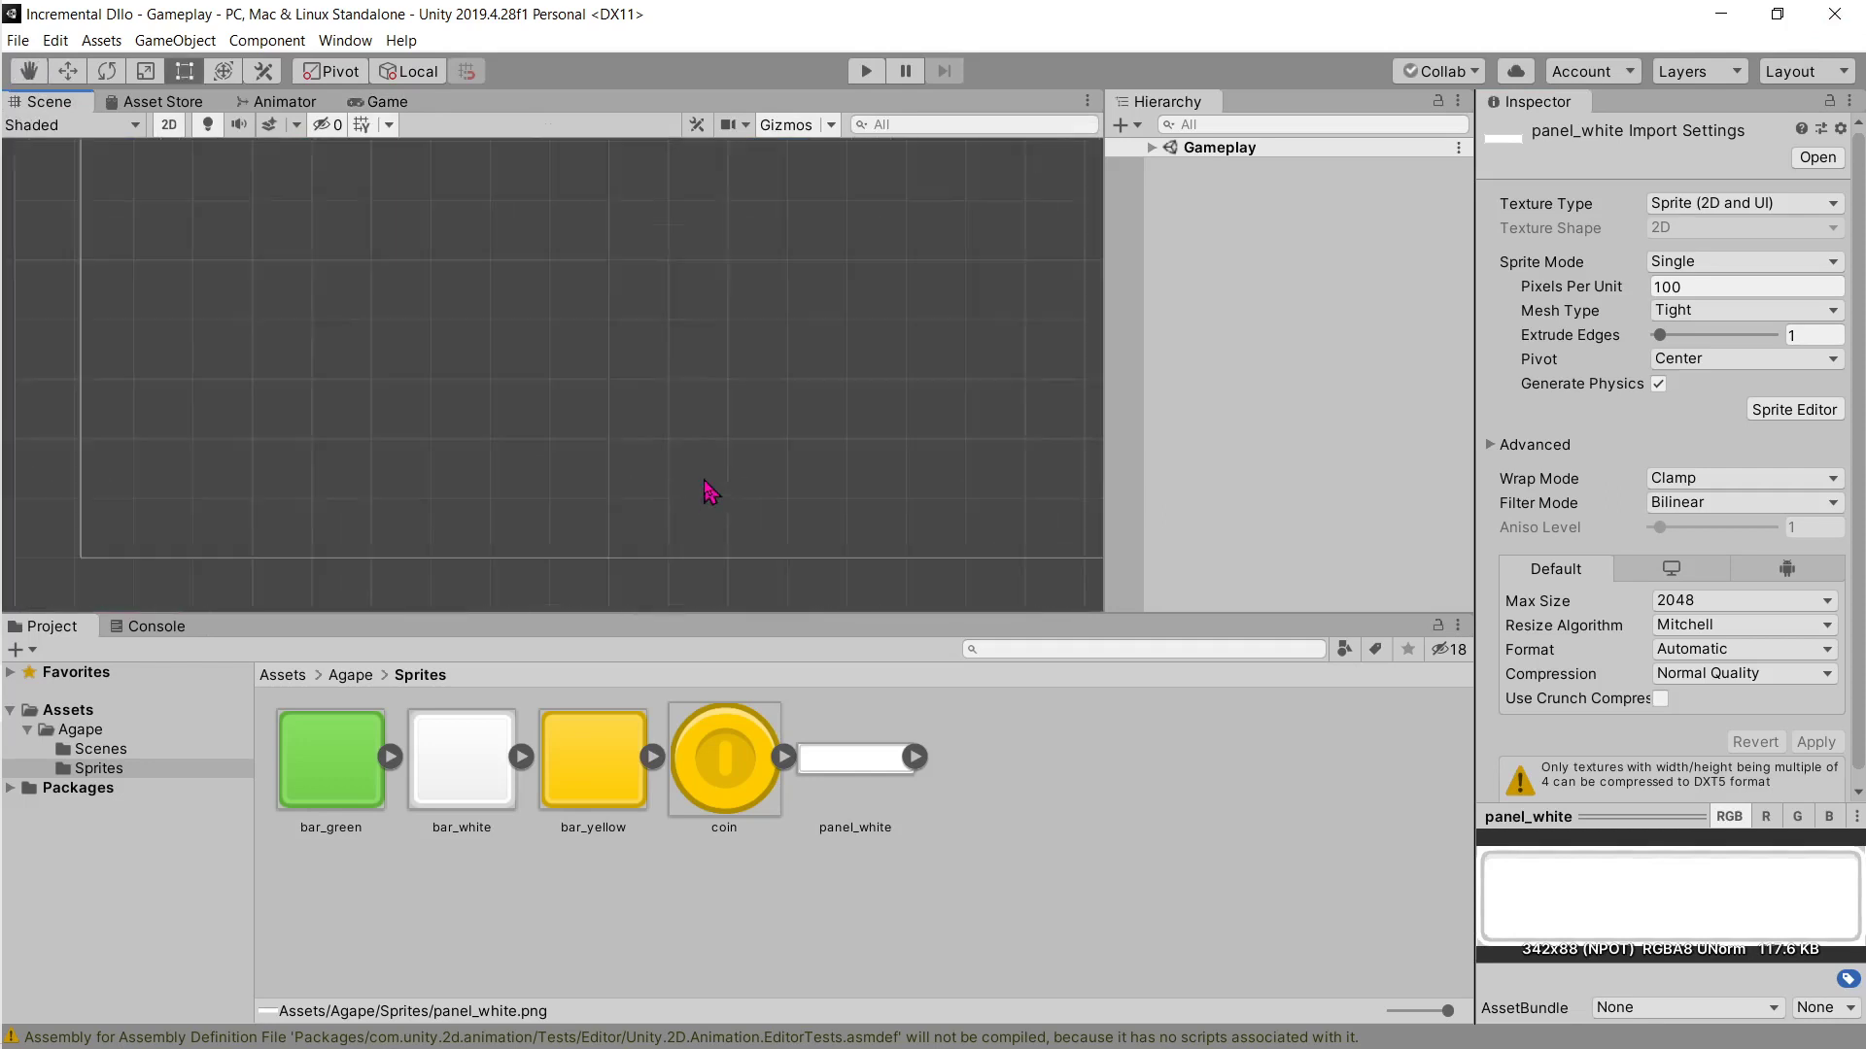
{"action": "left_click_drag", "start_coordinate": [855, 758], "coordinate": [564, 413]}
Step: Stretch the panel_white object wider and taller with the Rect tool handles
{"action": "scroll", "coordinate": [563, 413], "scroll_direction": "up", "scroll_amount": 2}
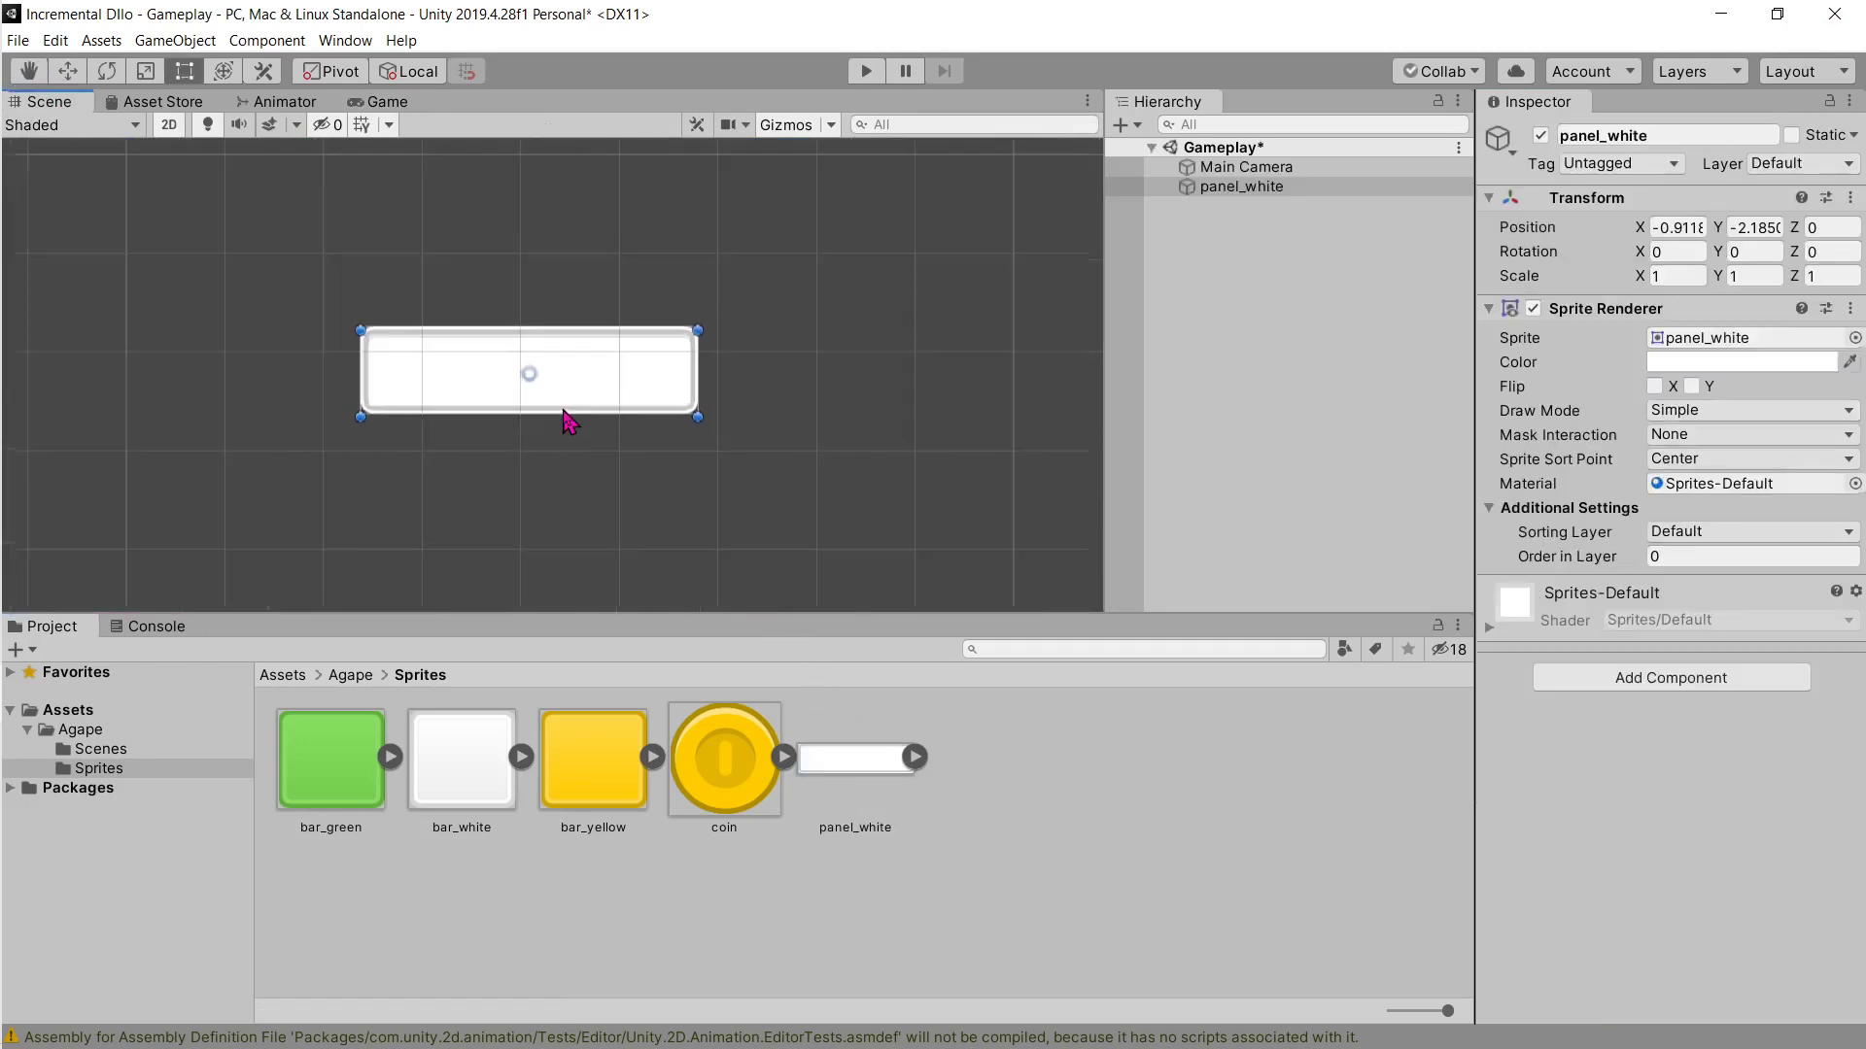
{"action": "left_click", "coordinate": [716, 375]}
{"action": "left_click", "coordinate": [692, 374]}
{"action": "mouse_move", "coordinate": [697, 374]}
{"action": "left_mouse_down"}
{"action": "mouse_move", "coordinate": [993, 372]}
{"action": "mouse_move", "coordinate": [683, 369]}
{"action": "left_mouse_up"}
{"action": "left_click_drag", "start_coordinate": [567, 331], "coordinate": [568, 263]}
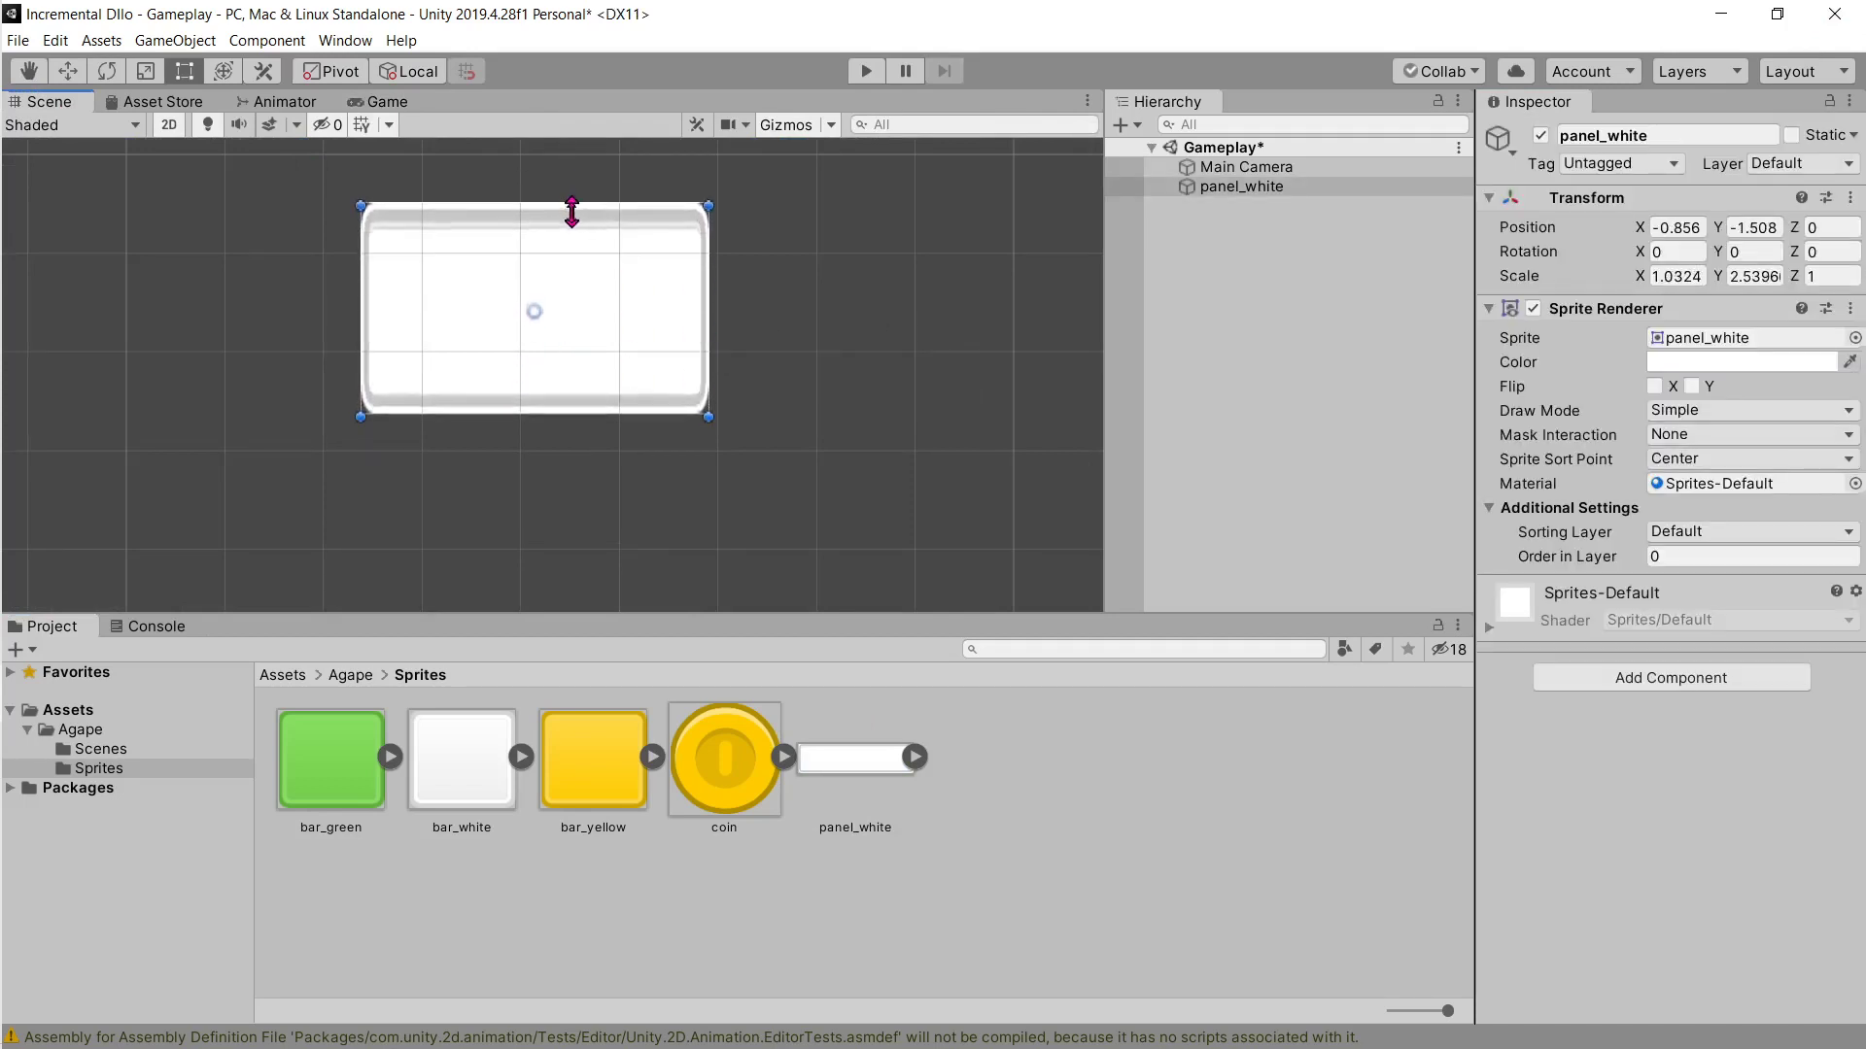
{"action": "left_click", "coordinate": [719, 325]}
{"action": "left_click", "coordinate": [696, 331]}
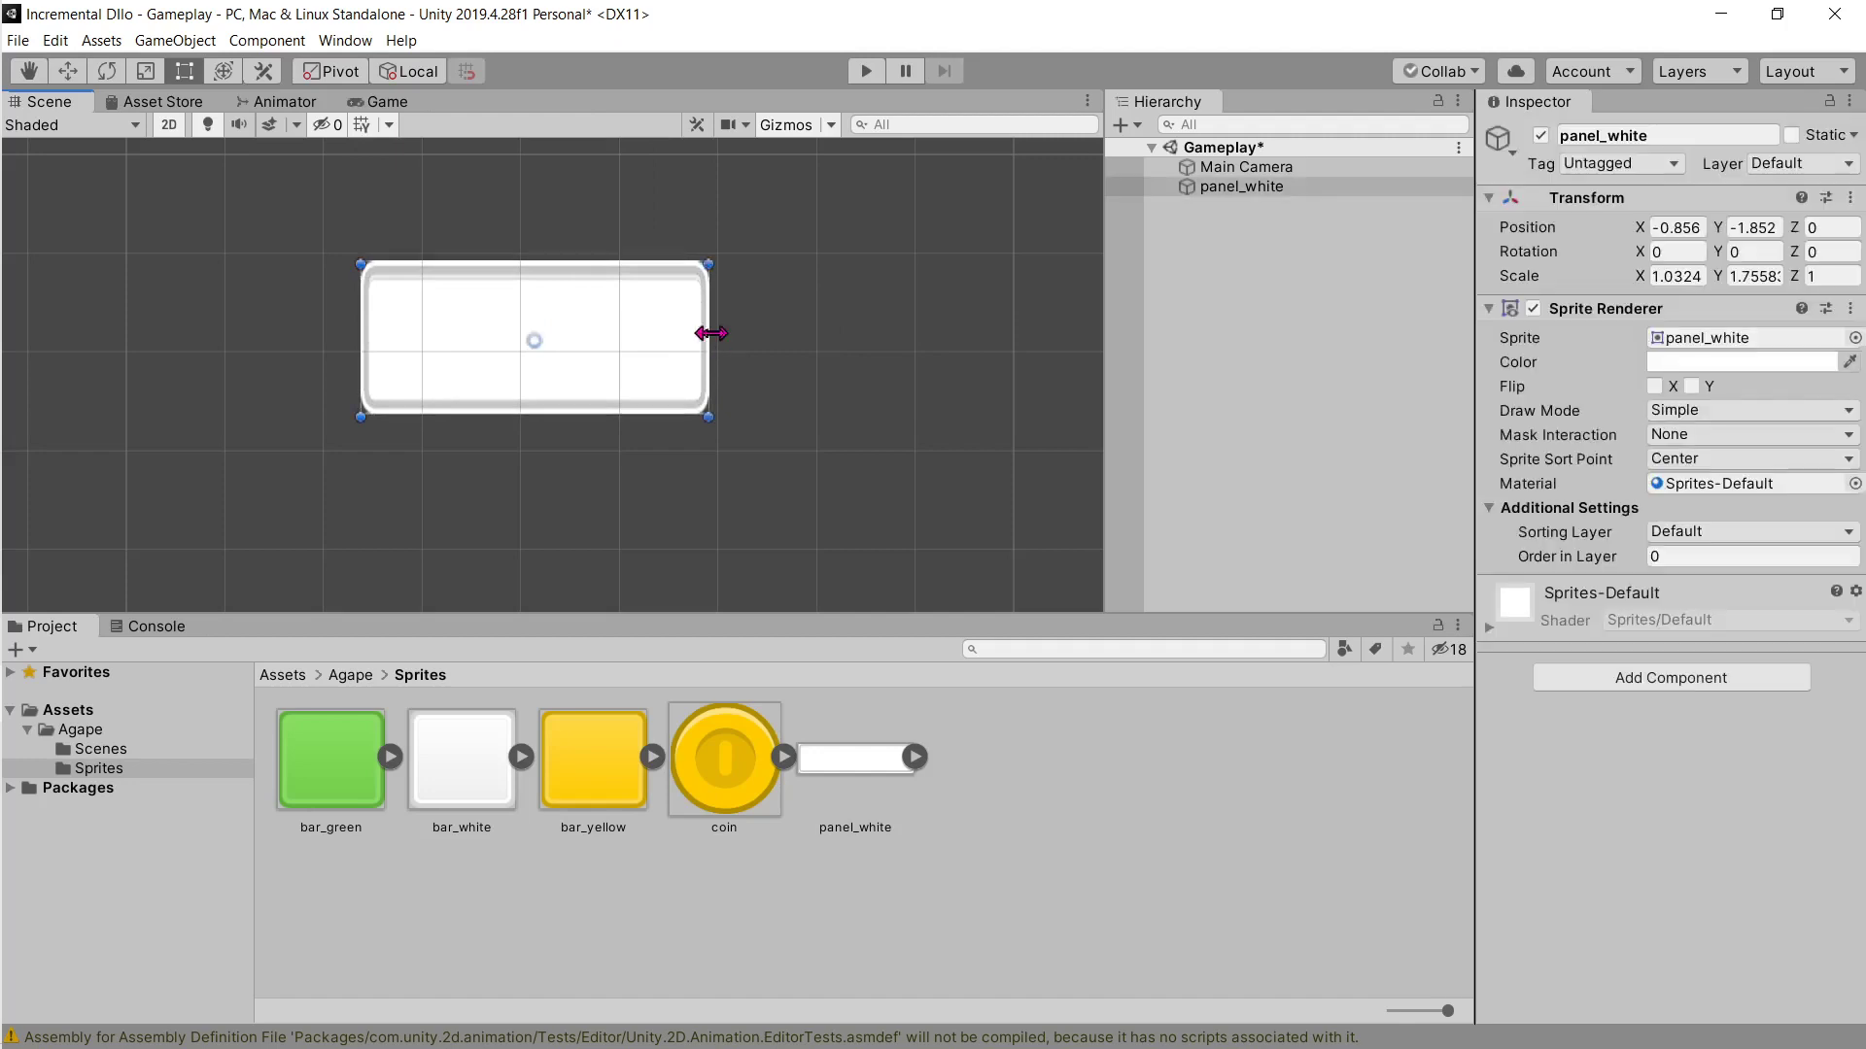
{"action": "mouse_move", "coordinate": [698, 330]}
{"action": "left_mouse_down"}
{"action": "mouse_move", "coordinate": [1014, 337]}
{"action": "mouse_move", "coordinate": [1005, 375]}
{"action": "mouse_move", "coordinate": [891, 375]}
{"action": "left_mouse_up"}
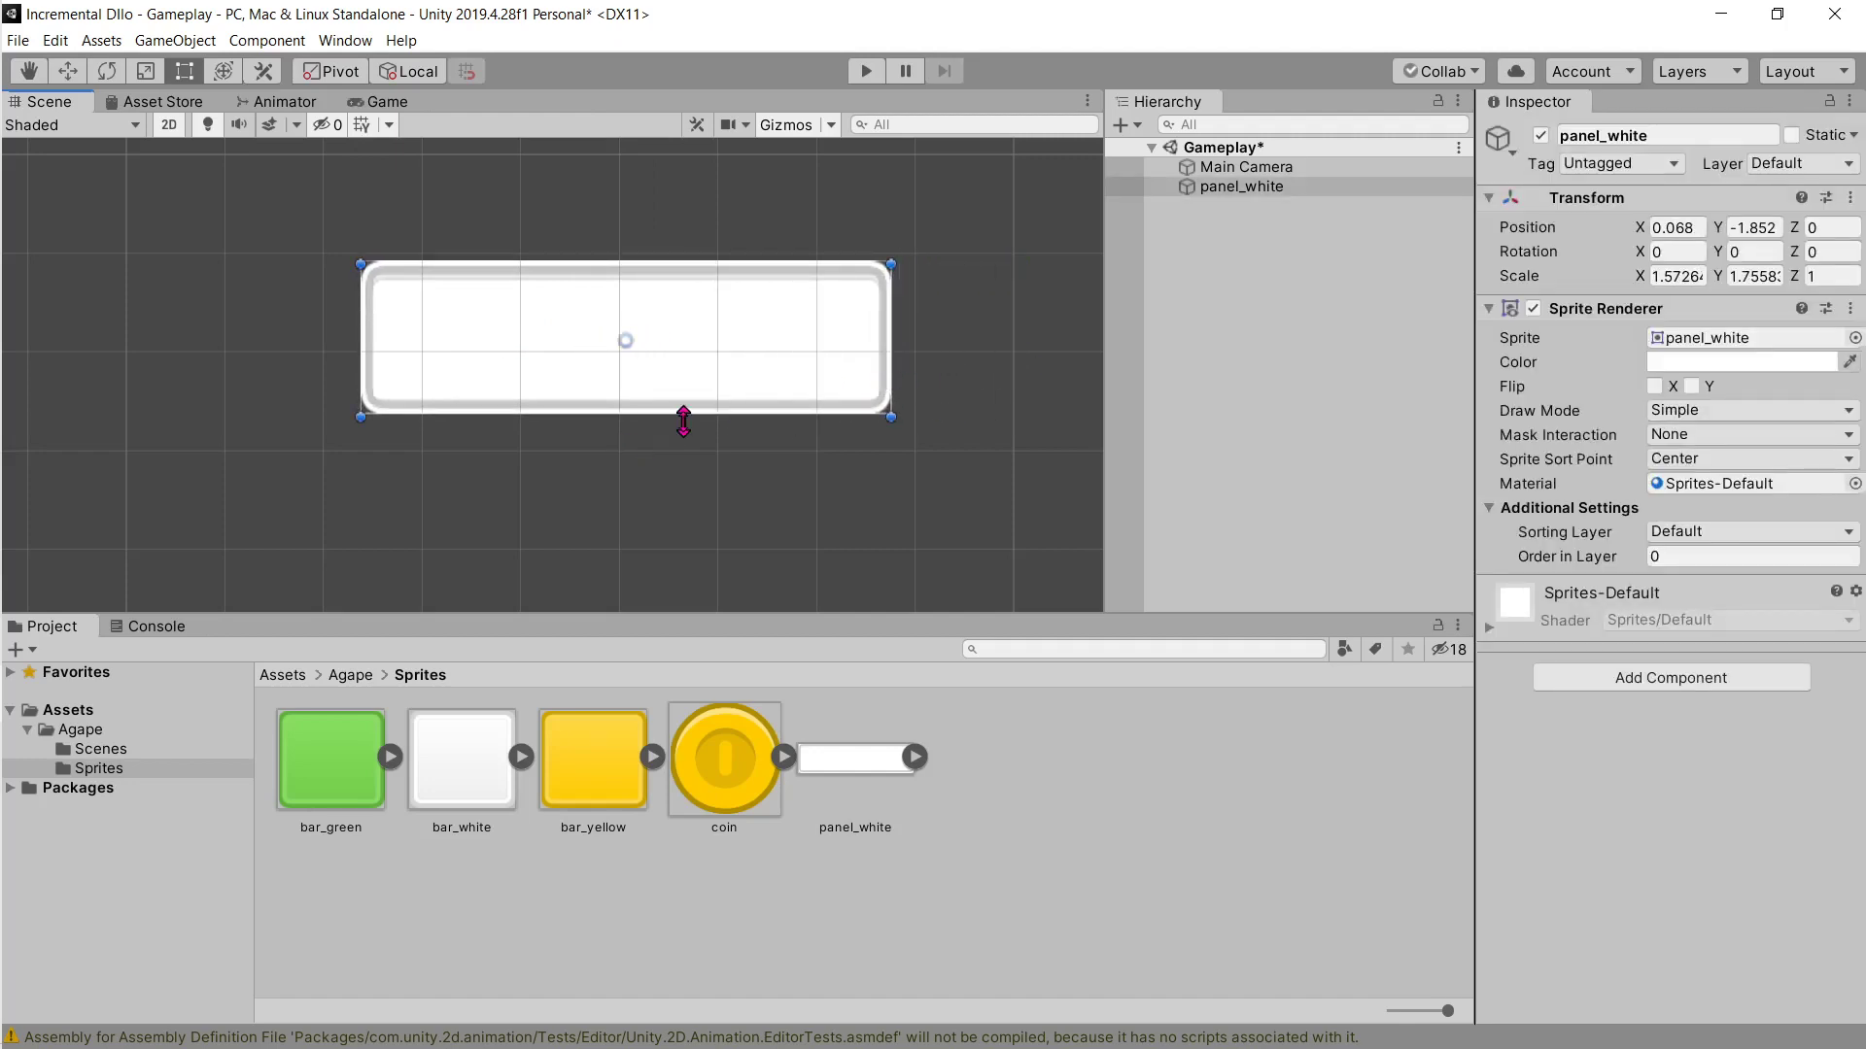
{"action": "scroll", "coordinate": [696, 421], "scroll_direction": "up", "scroll_amount": 3}
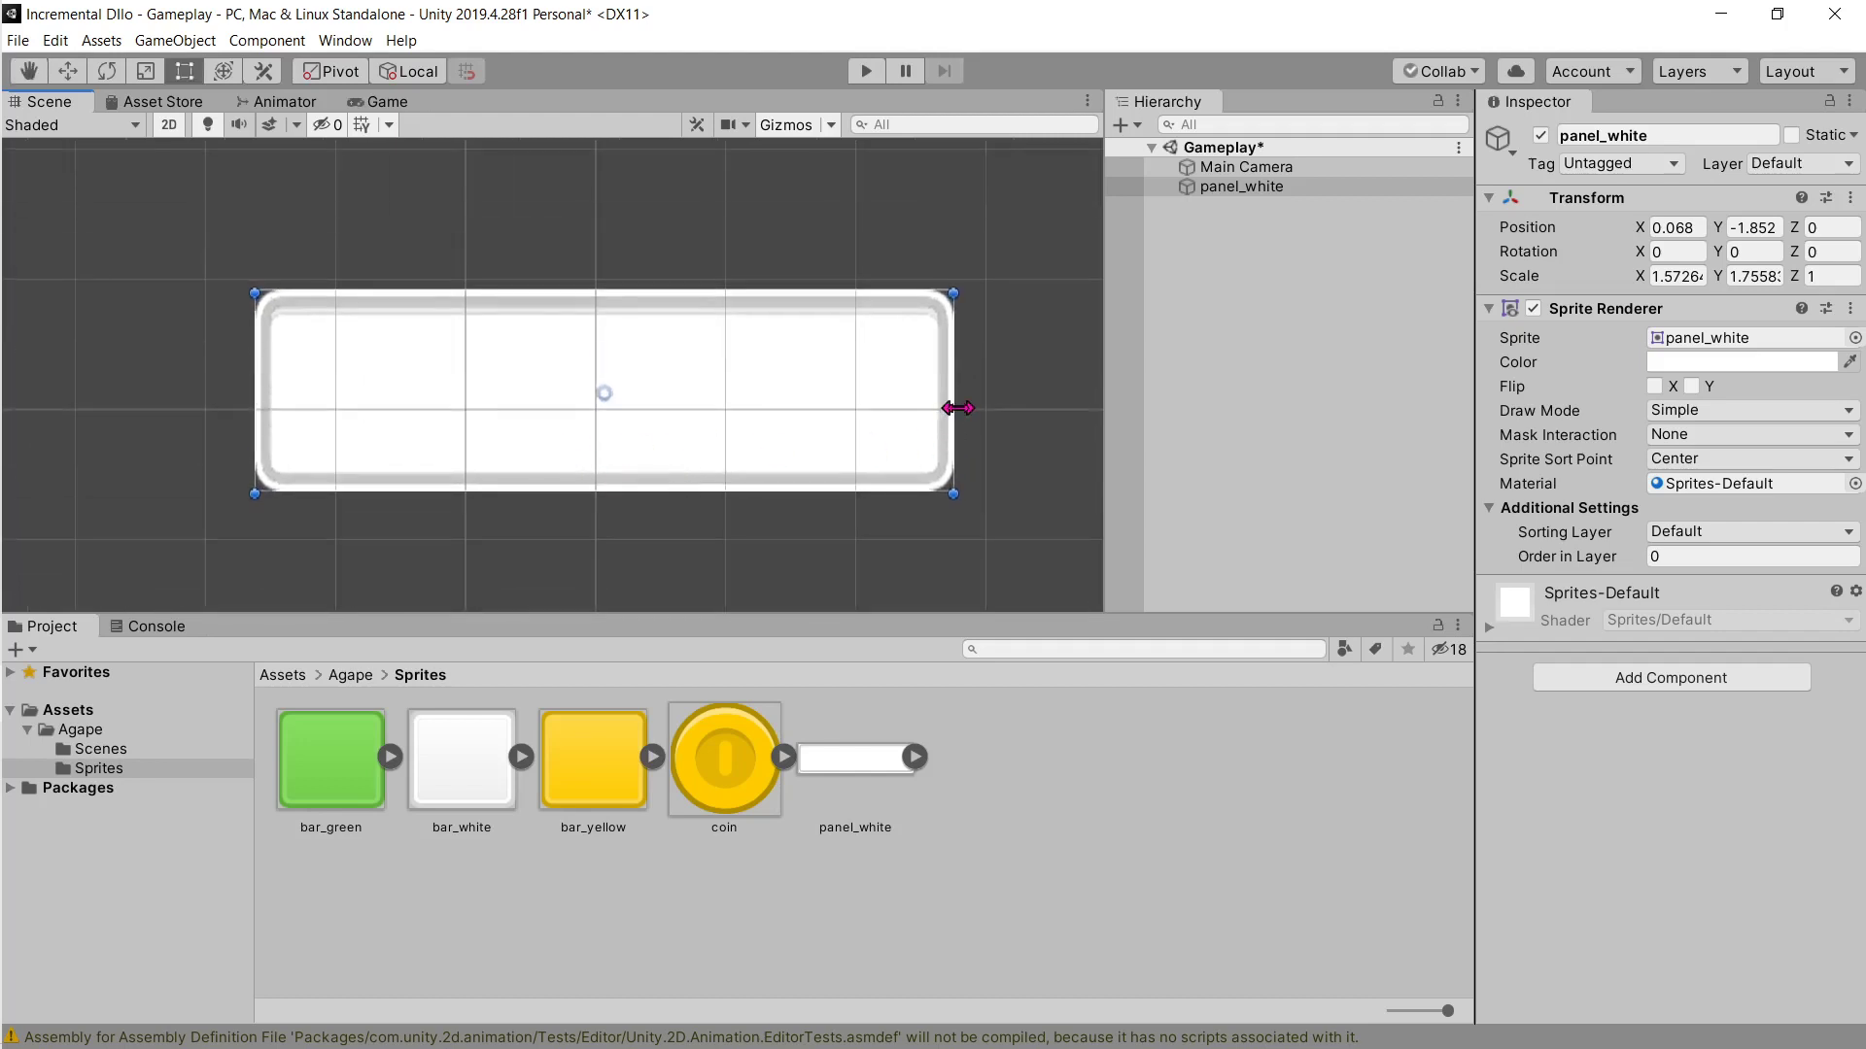
{"action": "left_click_drag", "start_coordinate": [953, 408], "coordinate": [908, 408]}
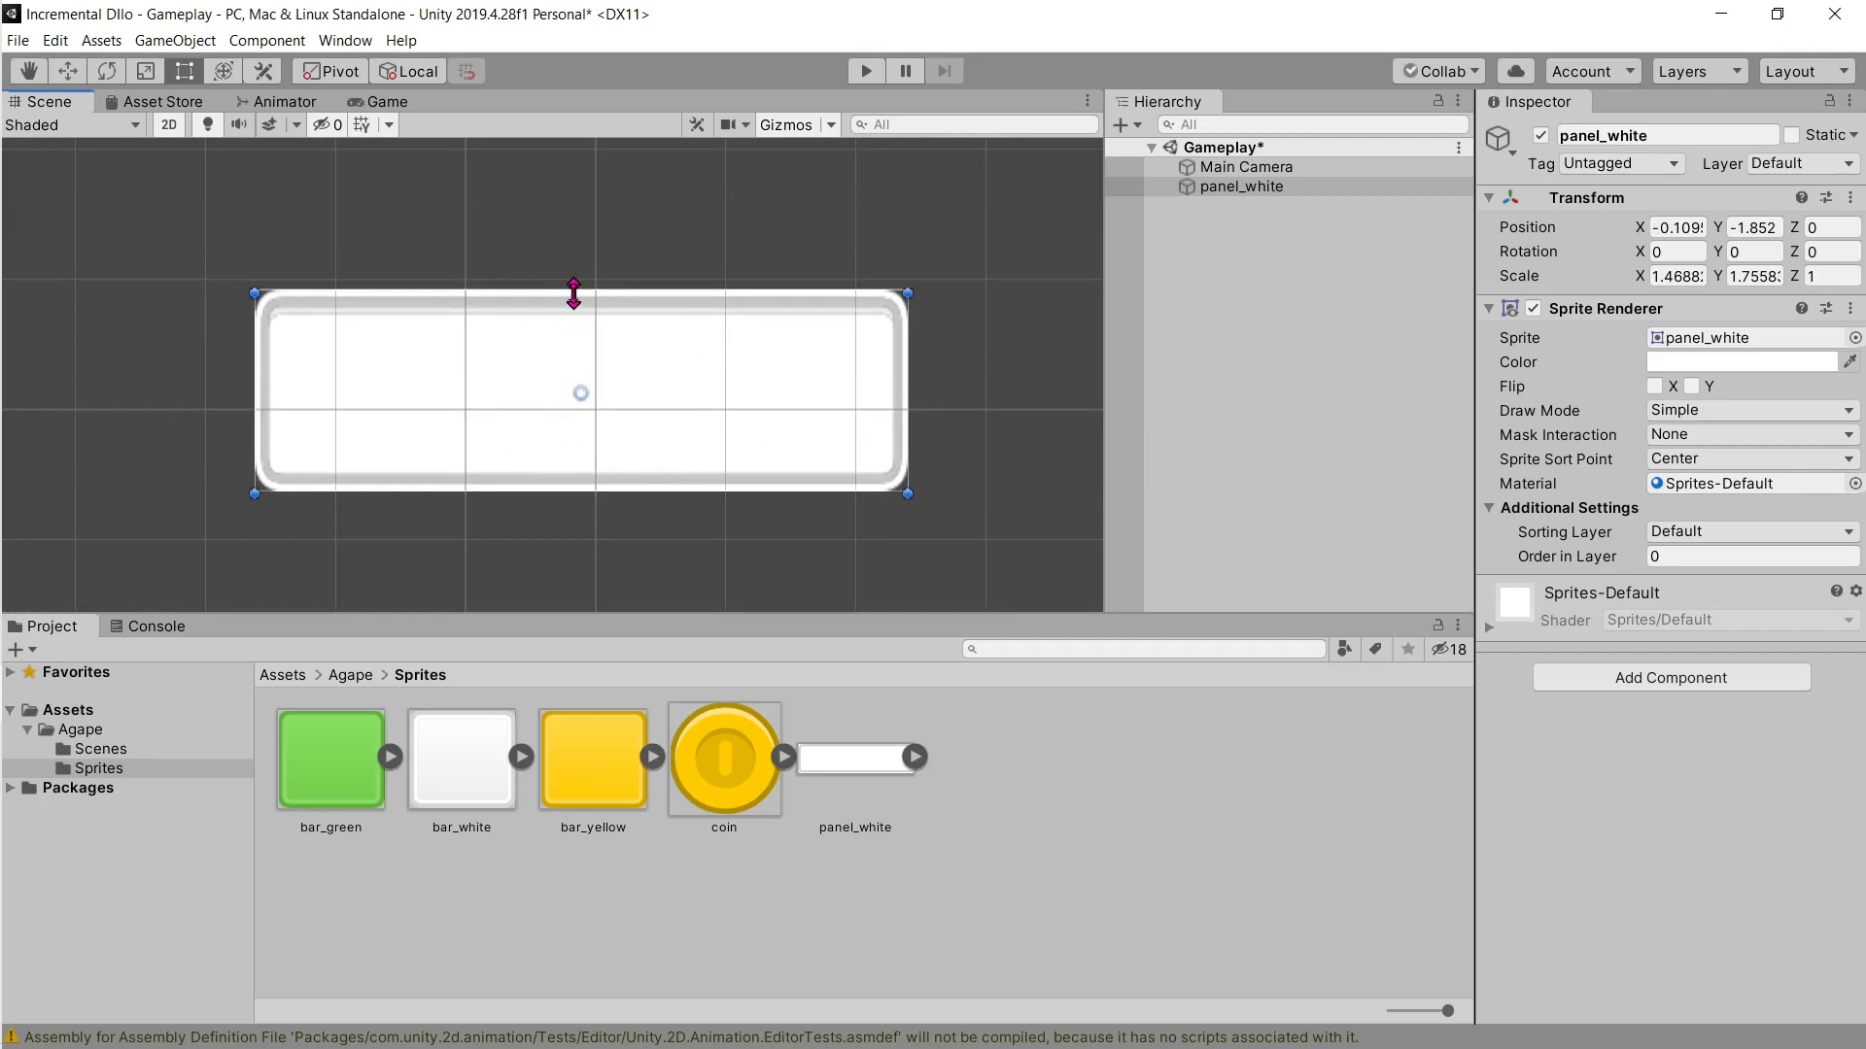
{"action": "left_click_drag", "start_coordinate": [573, 293], "coordinate": [576, 163]}
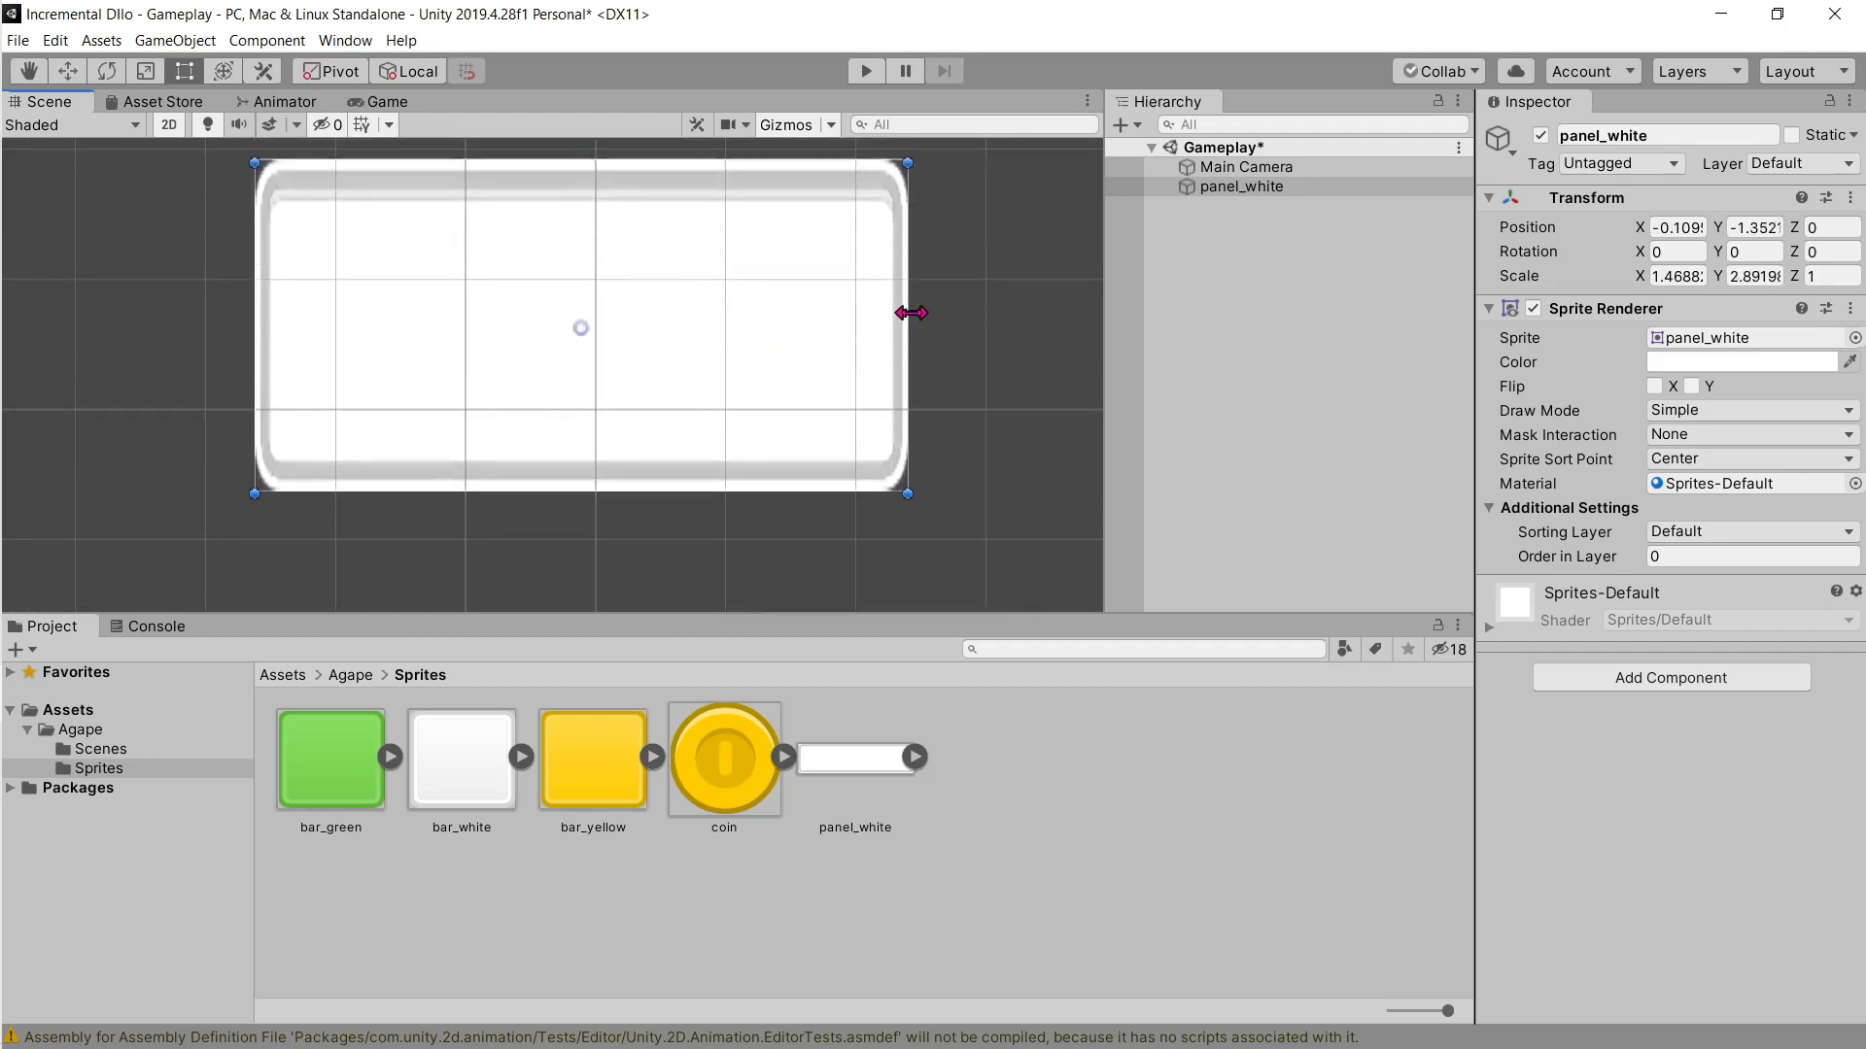
{"action": "left_click_drag", "start_coordinate": [910, 313], "coordinate": [1028, 313]}
Step: Recentre the view and delete the panel_white object, leaving only Main Camera
{"action": "scroll", "coordinate": [825, 359], "scroll_direction": "down", "scroll_amount": 2}
{"action": "middle_click_drag", "start_coordinate": [825, 358], "coordinate": [588, 416]}
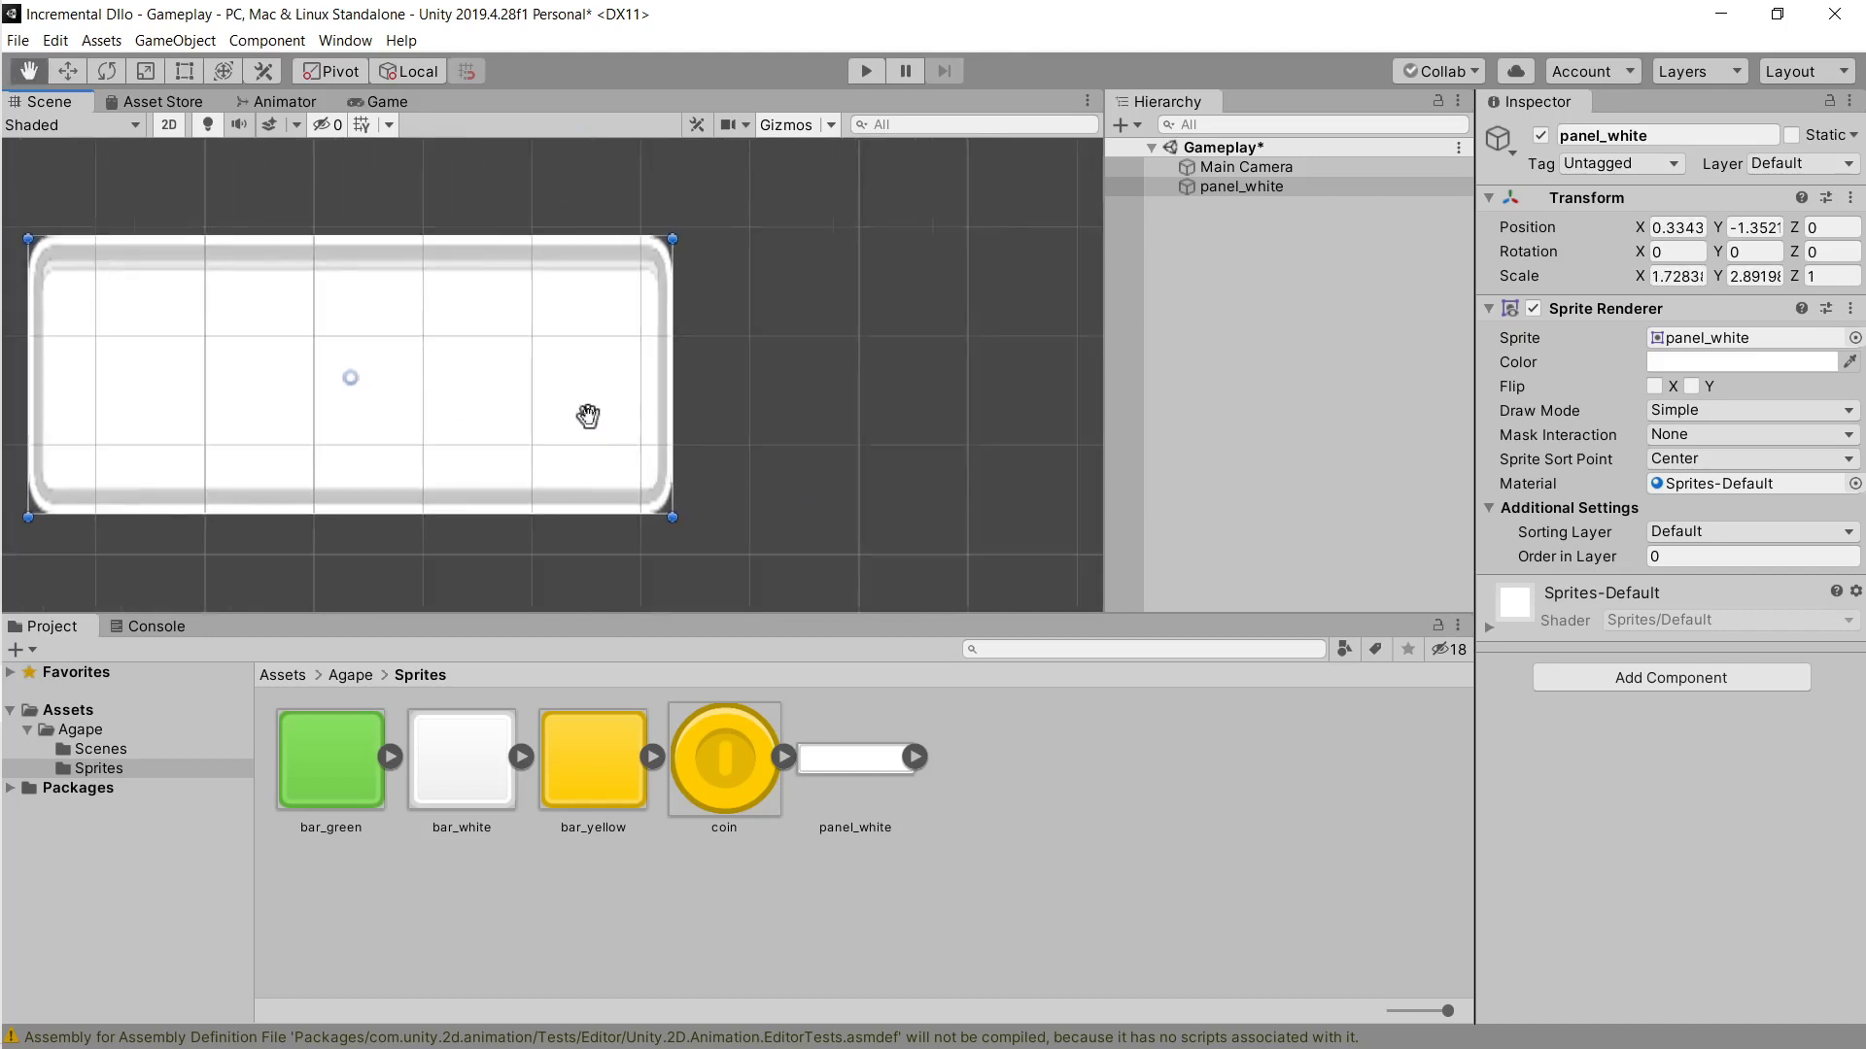
{"action": "scroll", "coordinate": [525, 413], "scroll_direction": "down", "scroll_amount": 2}
{"action": "key", "text": "Delete"}
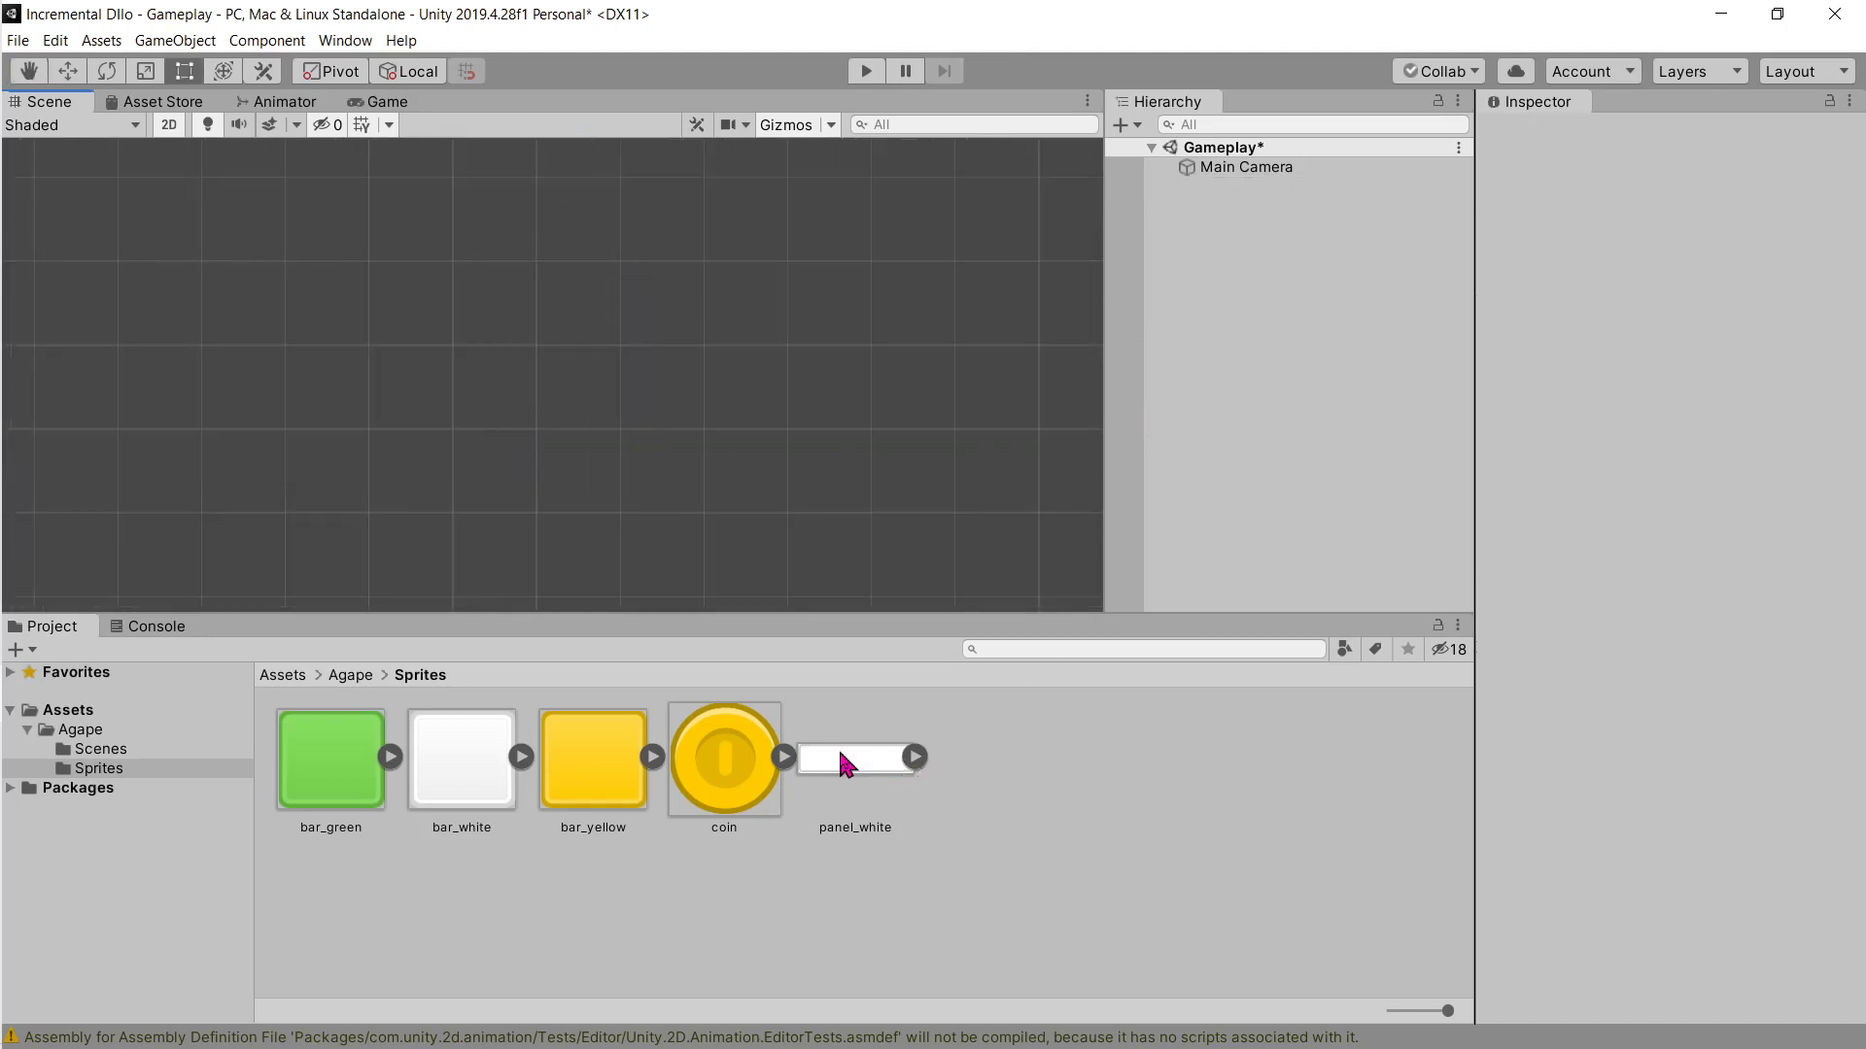
Step: Look through the bar sprites and check the tutorial before editing their borders
{"action": "left_click", "coordinate": [846, 764]}
{"action": "left_click", "coordinate": [589, 776]}
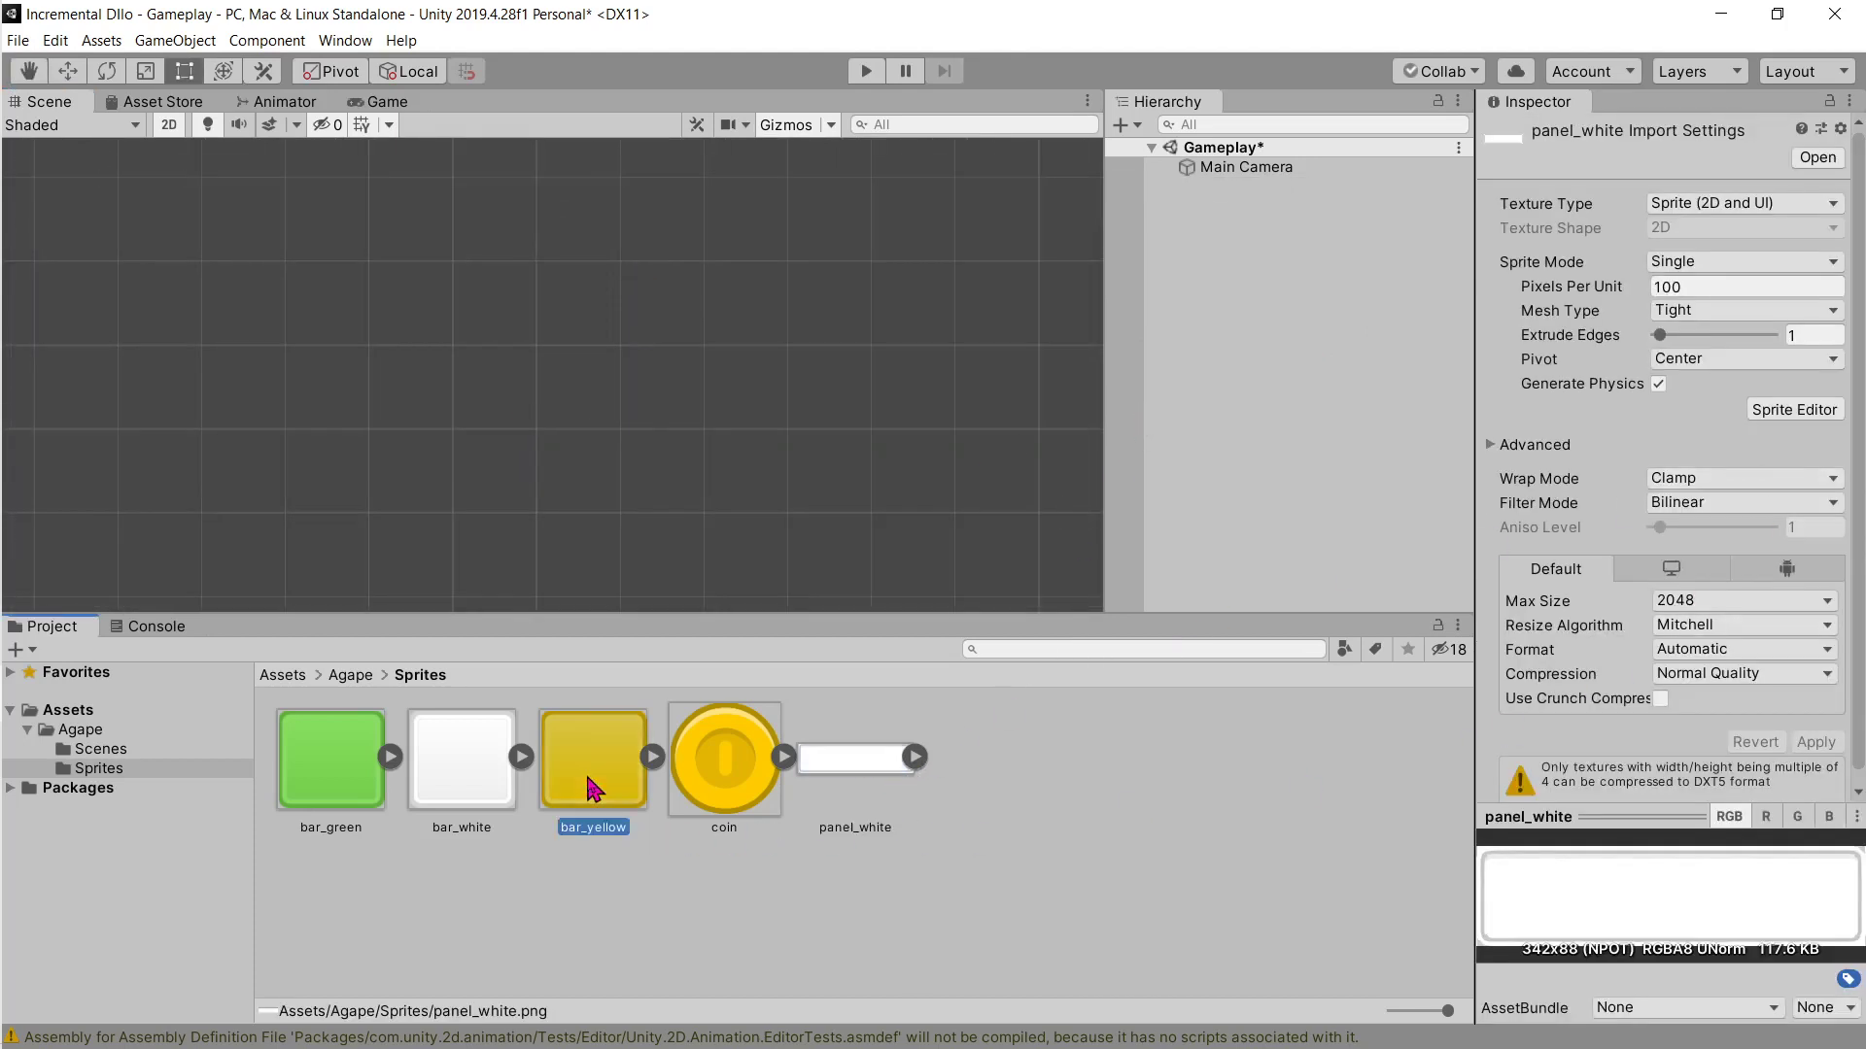
{"action": "left_click", "coordinate": [462, 758]}
{"action": "left_click", "coordinate": [330, 758]}
{"action": "left_click", "coordinate": [593, 758]}
{"action": "key", "text": "alt+Tab"}
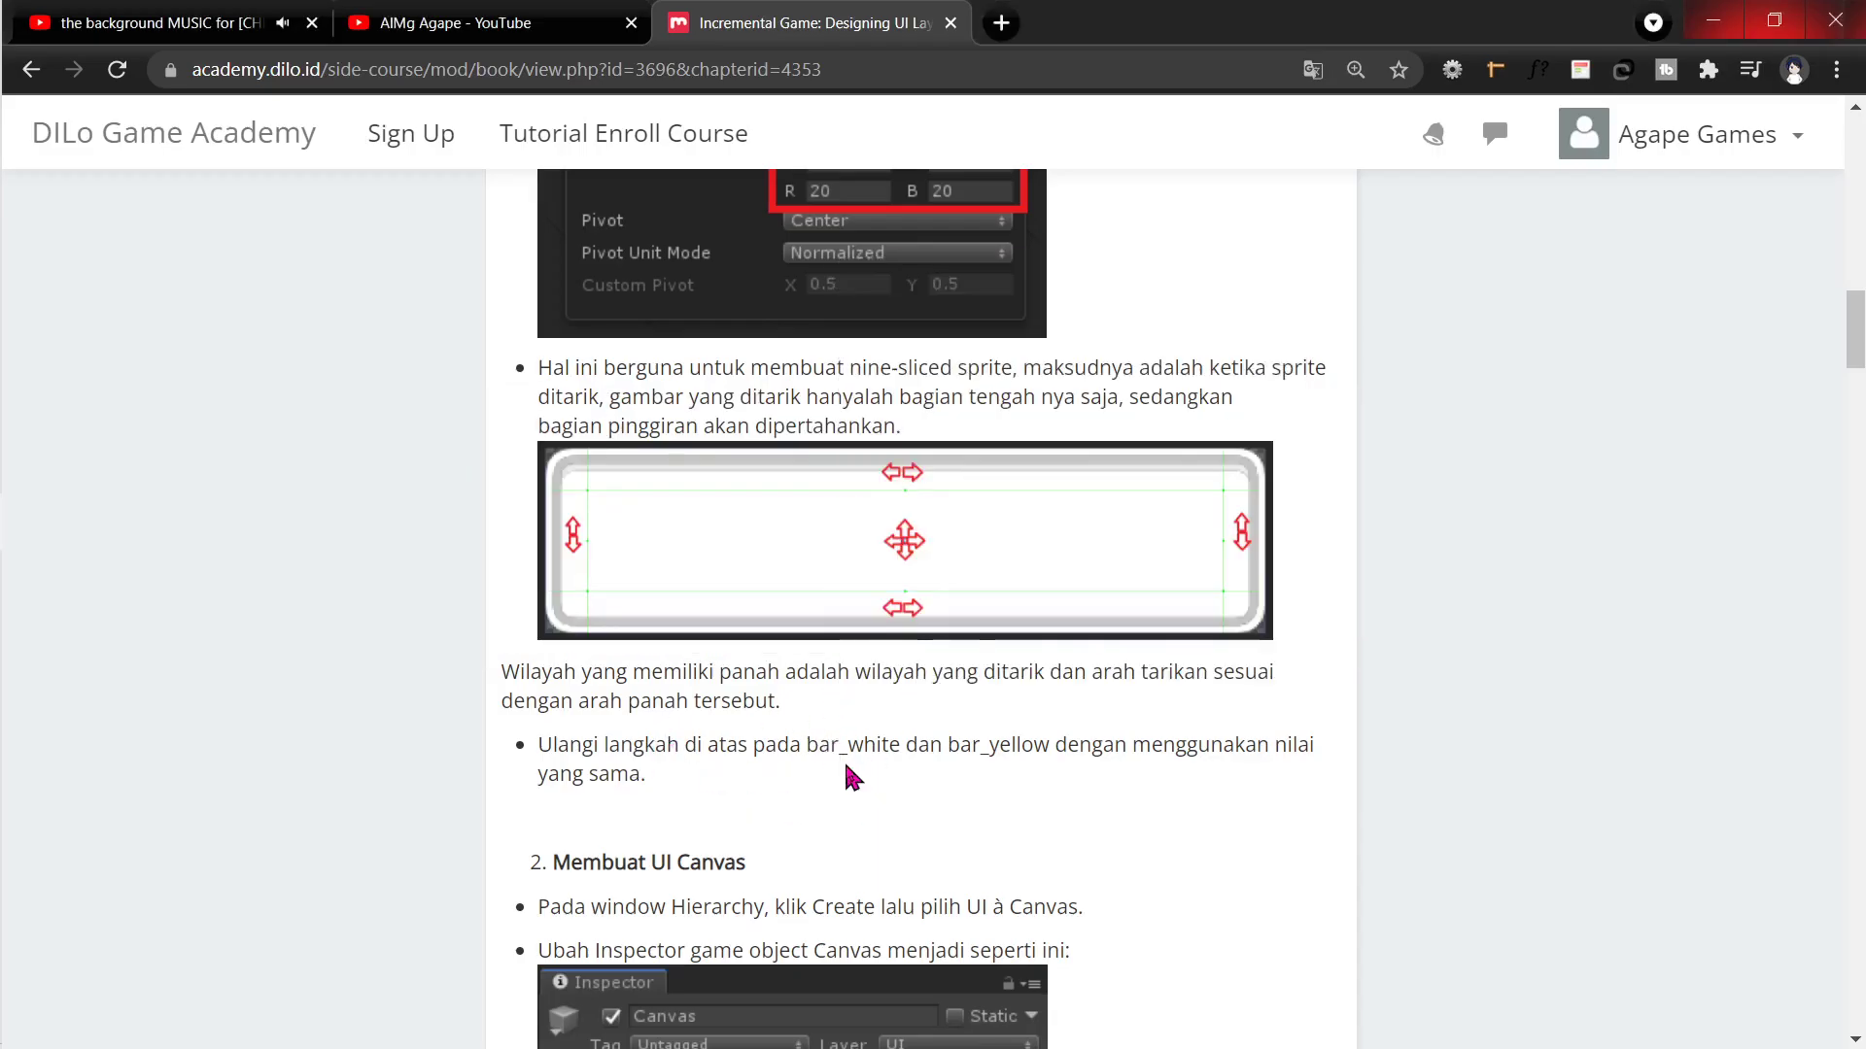
{"action": "key", "text": "alt+Tab"}
{"action": "left_click", "coordinate": [461, 767]}
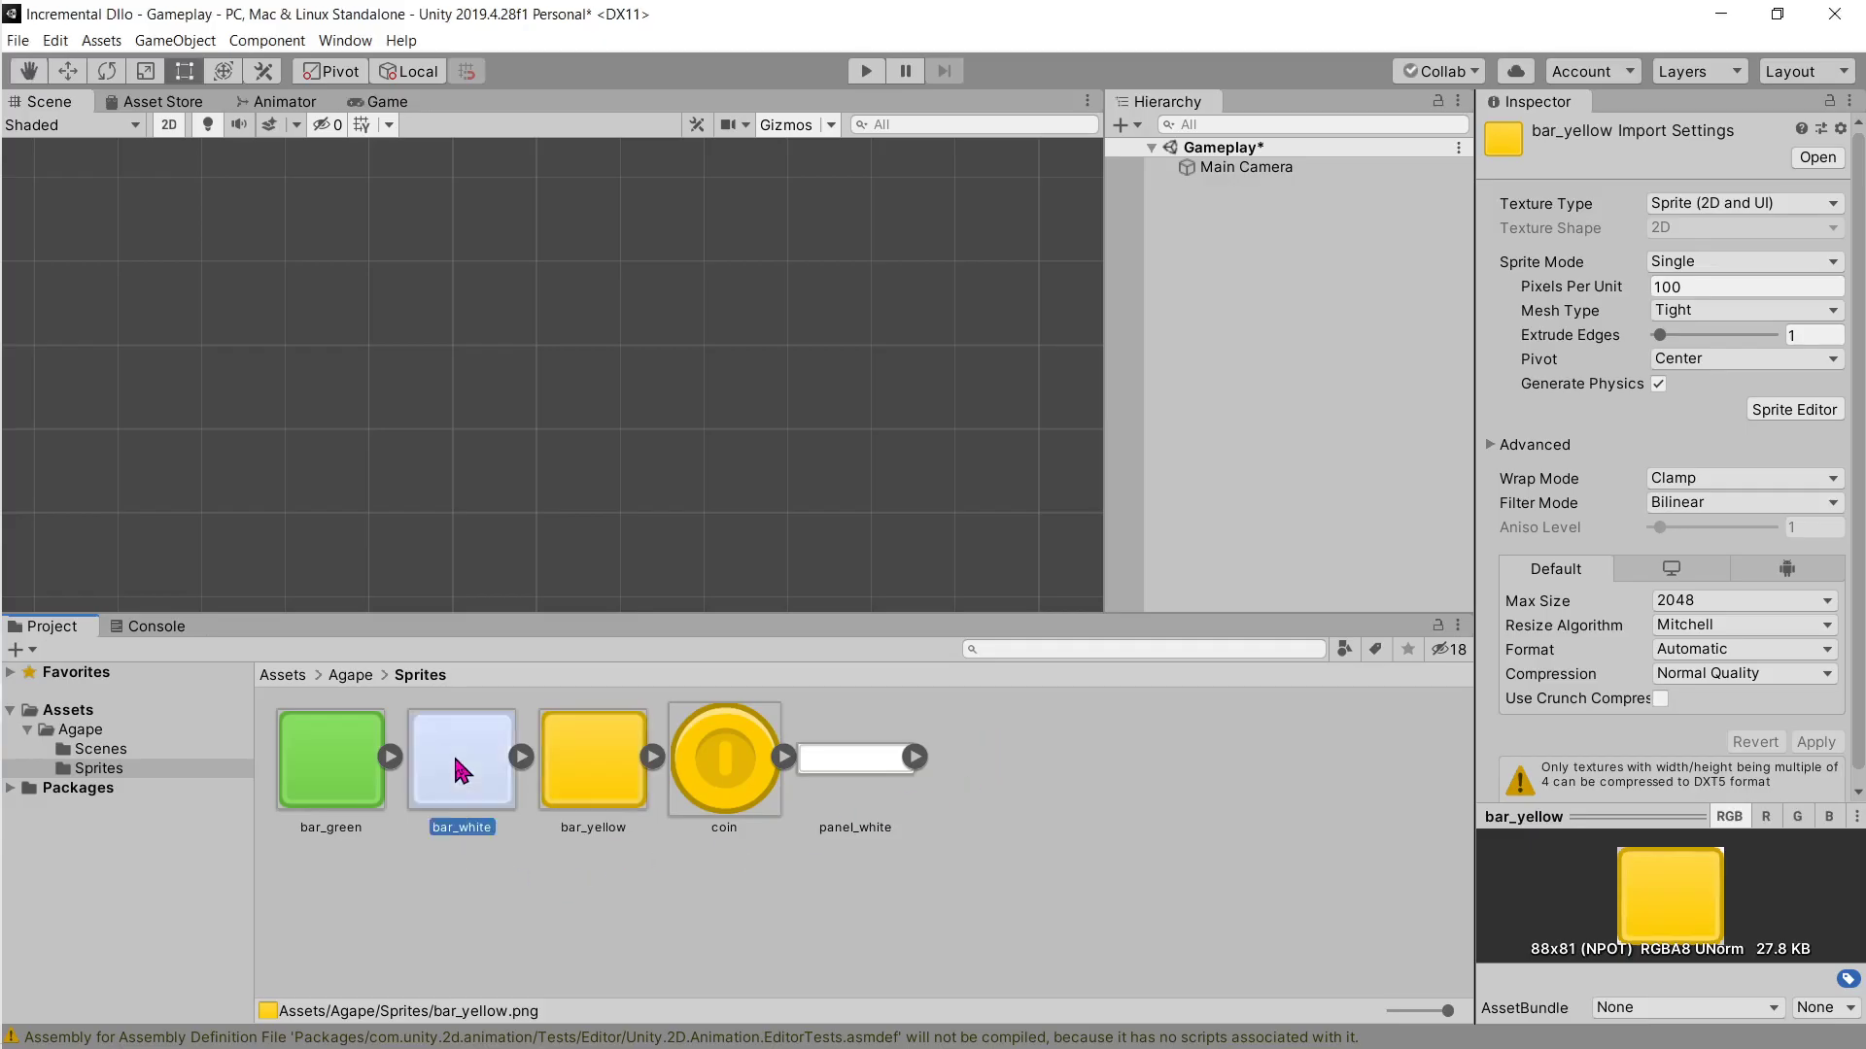
{"action": "left_click", "coordinate": [348, 763]}
{"action": "left_click", "coordinate": [499, 763]}
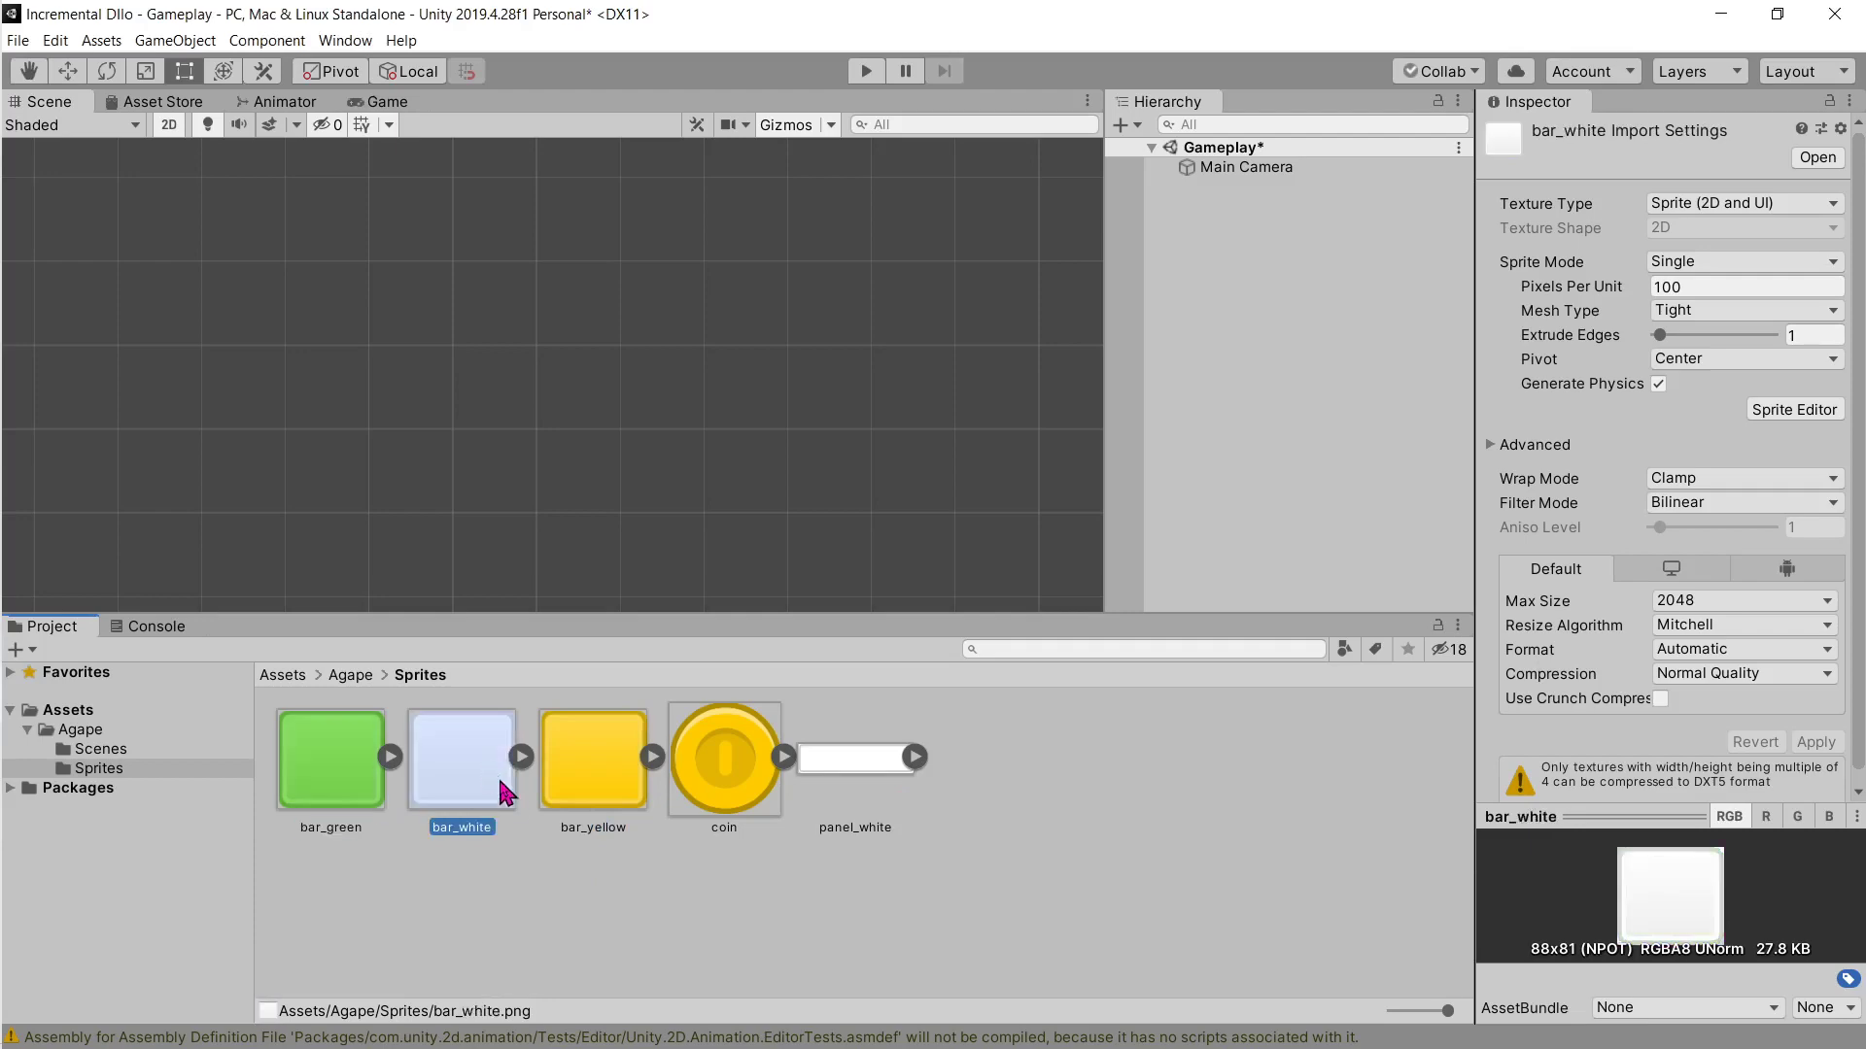
Step: Give bar_white borders of 20 on left, top, right and bottom, and apply
{"action": "left_click", "coordinate": [1794, 409]}
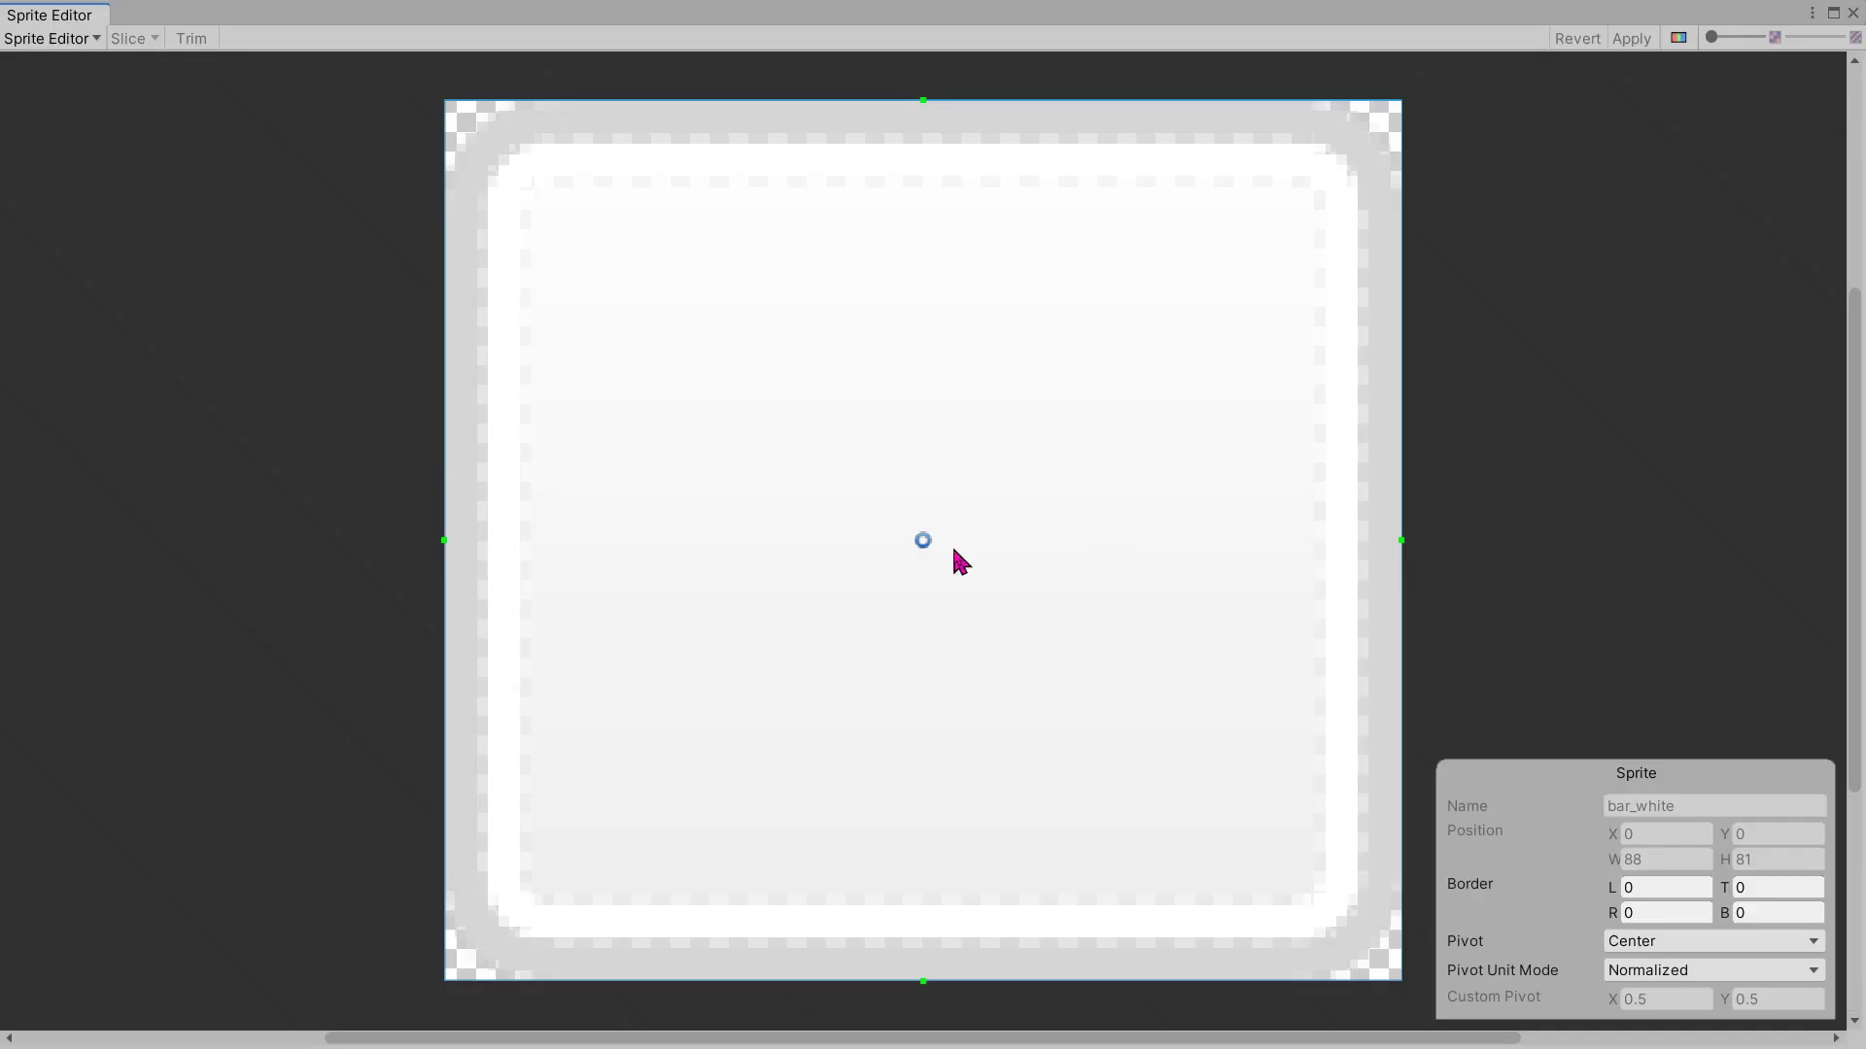
{"action": "left_click", "coordinate": [1669, 886]}
{"action": "type", "text": "20"}
{"action": "key", "text": "Tab"}
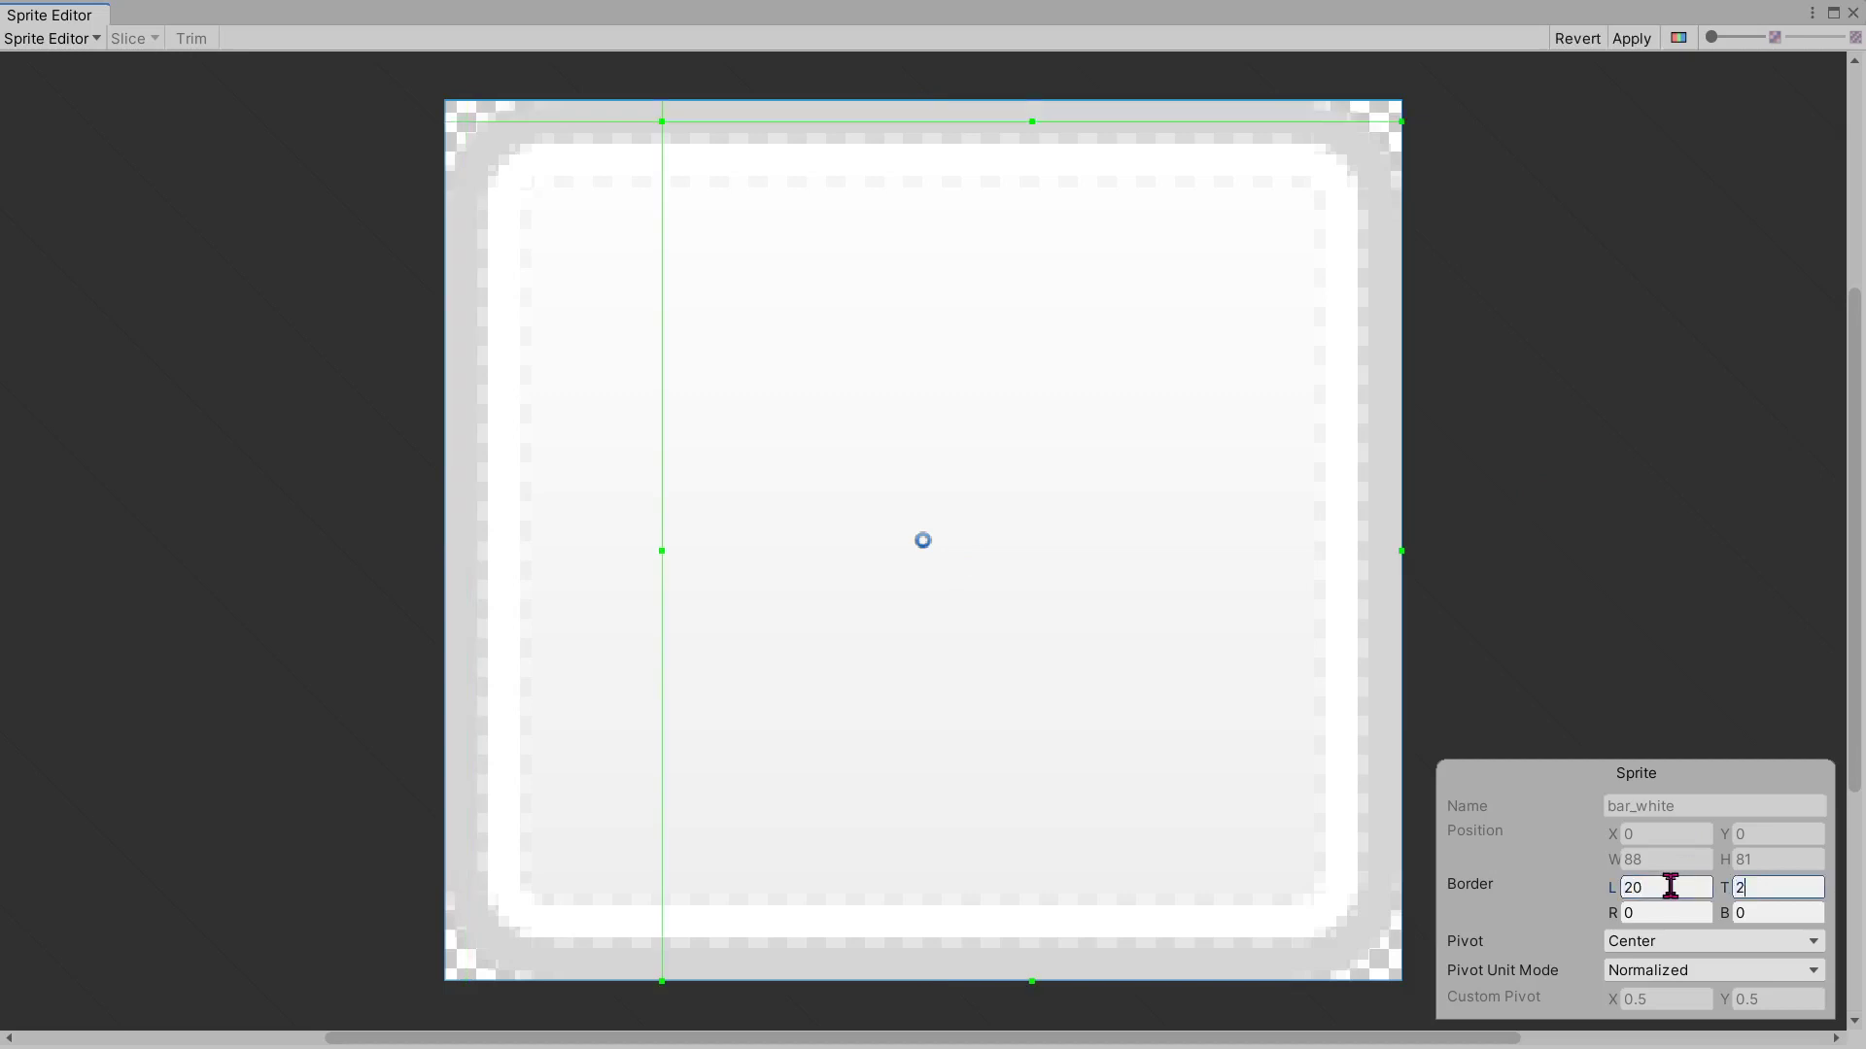
{"action": "type", "text": "20"}
{"action": "key", "text": "Tab"}
{"action": "type", "text": "20"}
{"action": "key", "text": "Tab"}
{"action": "type", "text": "20"}
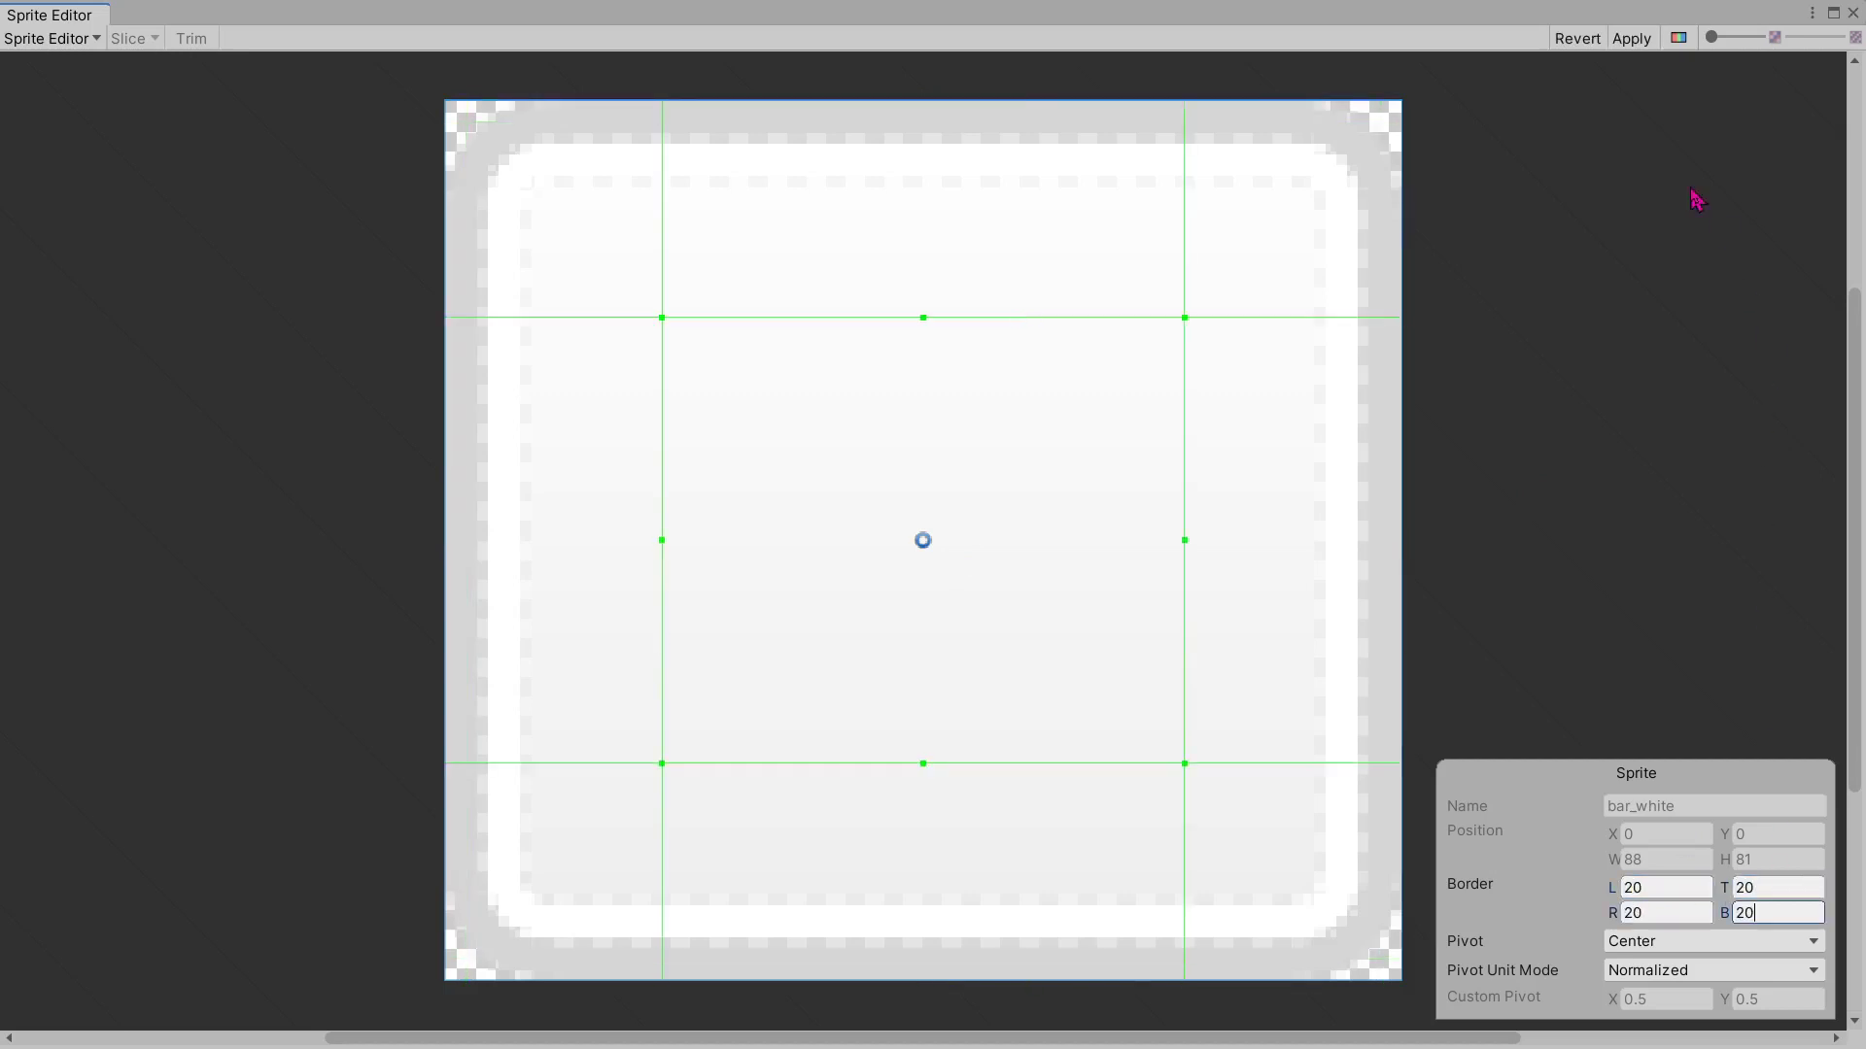
{"action": "left_click", "coordinate": [1632, 38]}
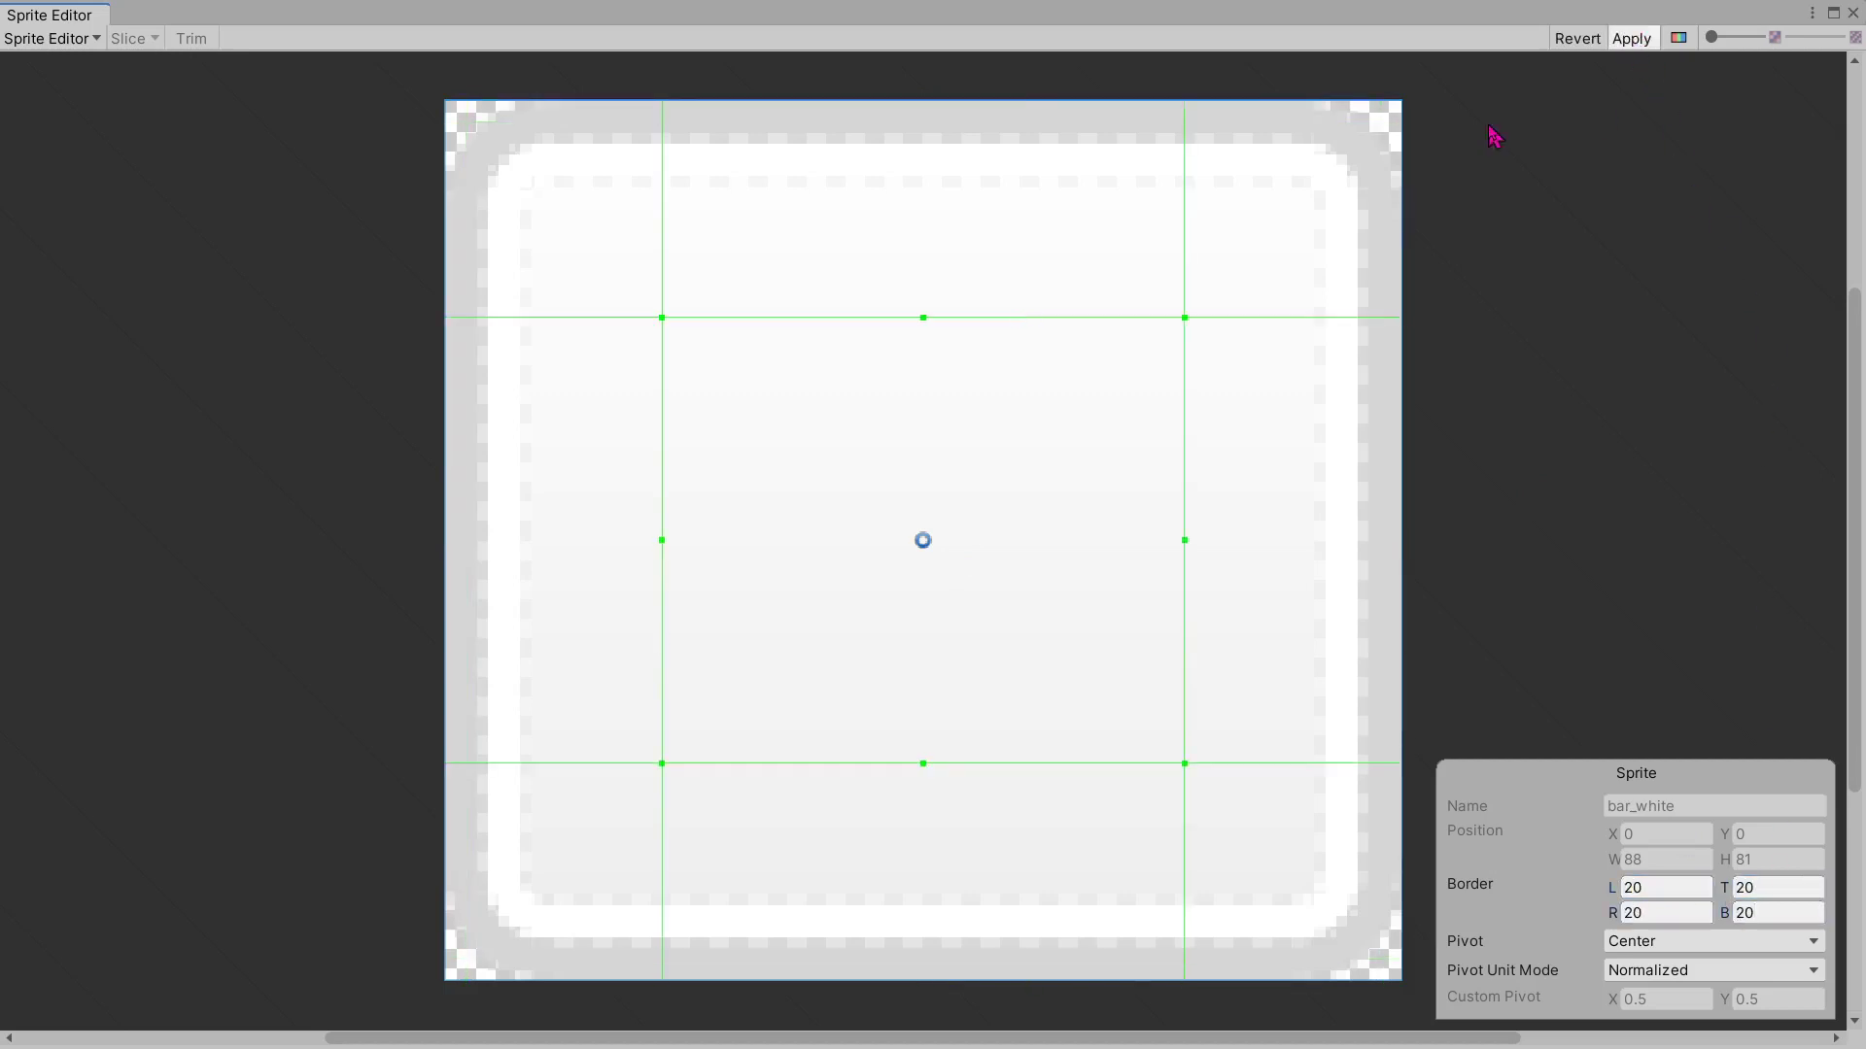
{"action": "left_click", "coordinate": [1853, 13]}
Step: Enter bar_yellow border values 20, 20, 68, 20 in the Sprite Editor
{"action": "left_click", "coordinate": [570, 770]}
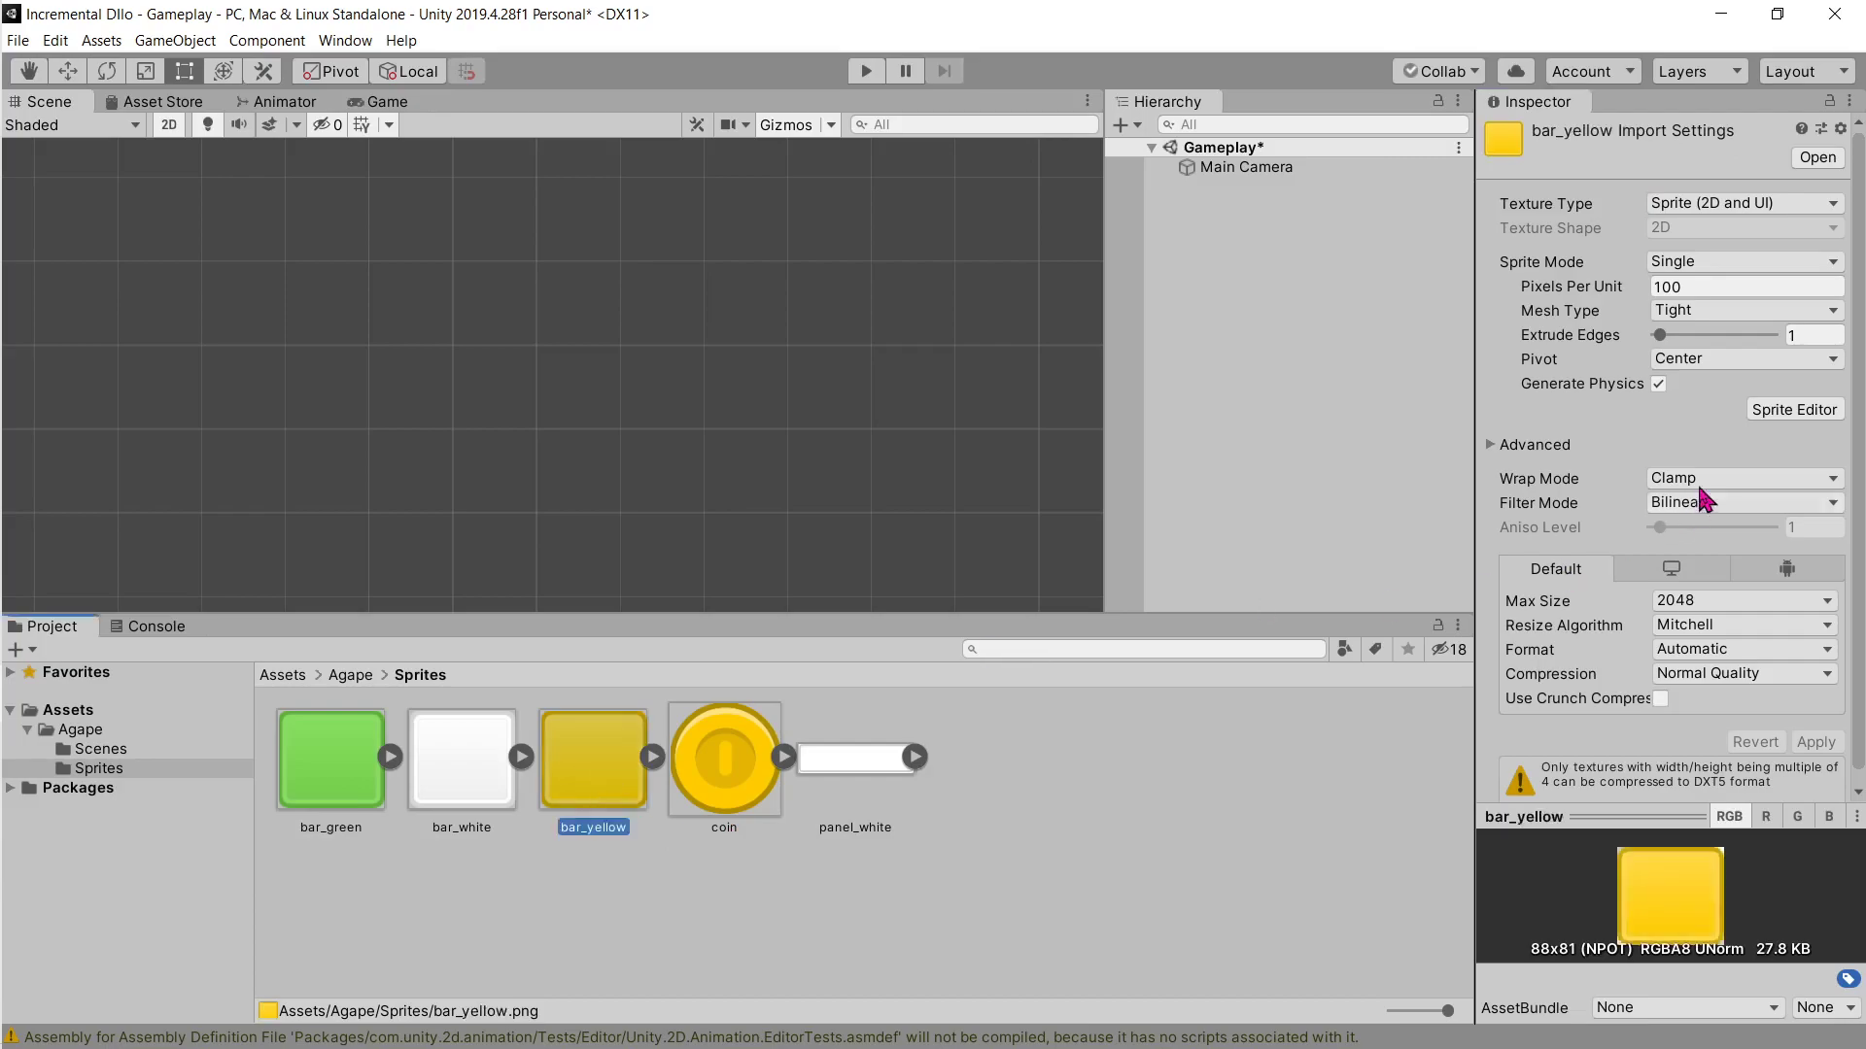
{"action": "left_click", "coordinate": [1778, 413]}
{"action": "type", "text": "20"}
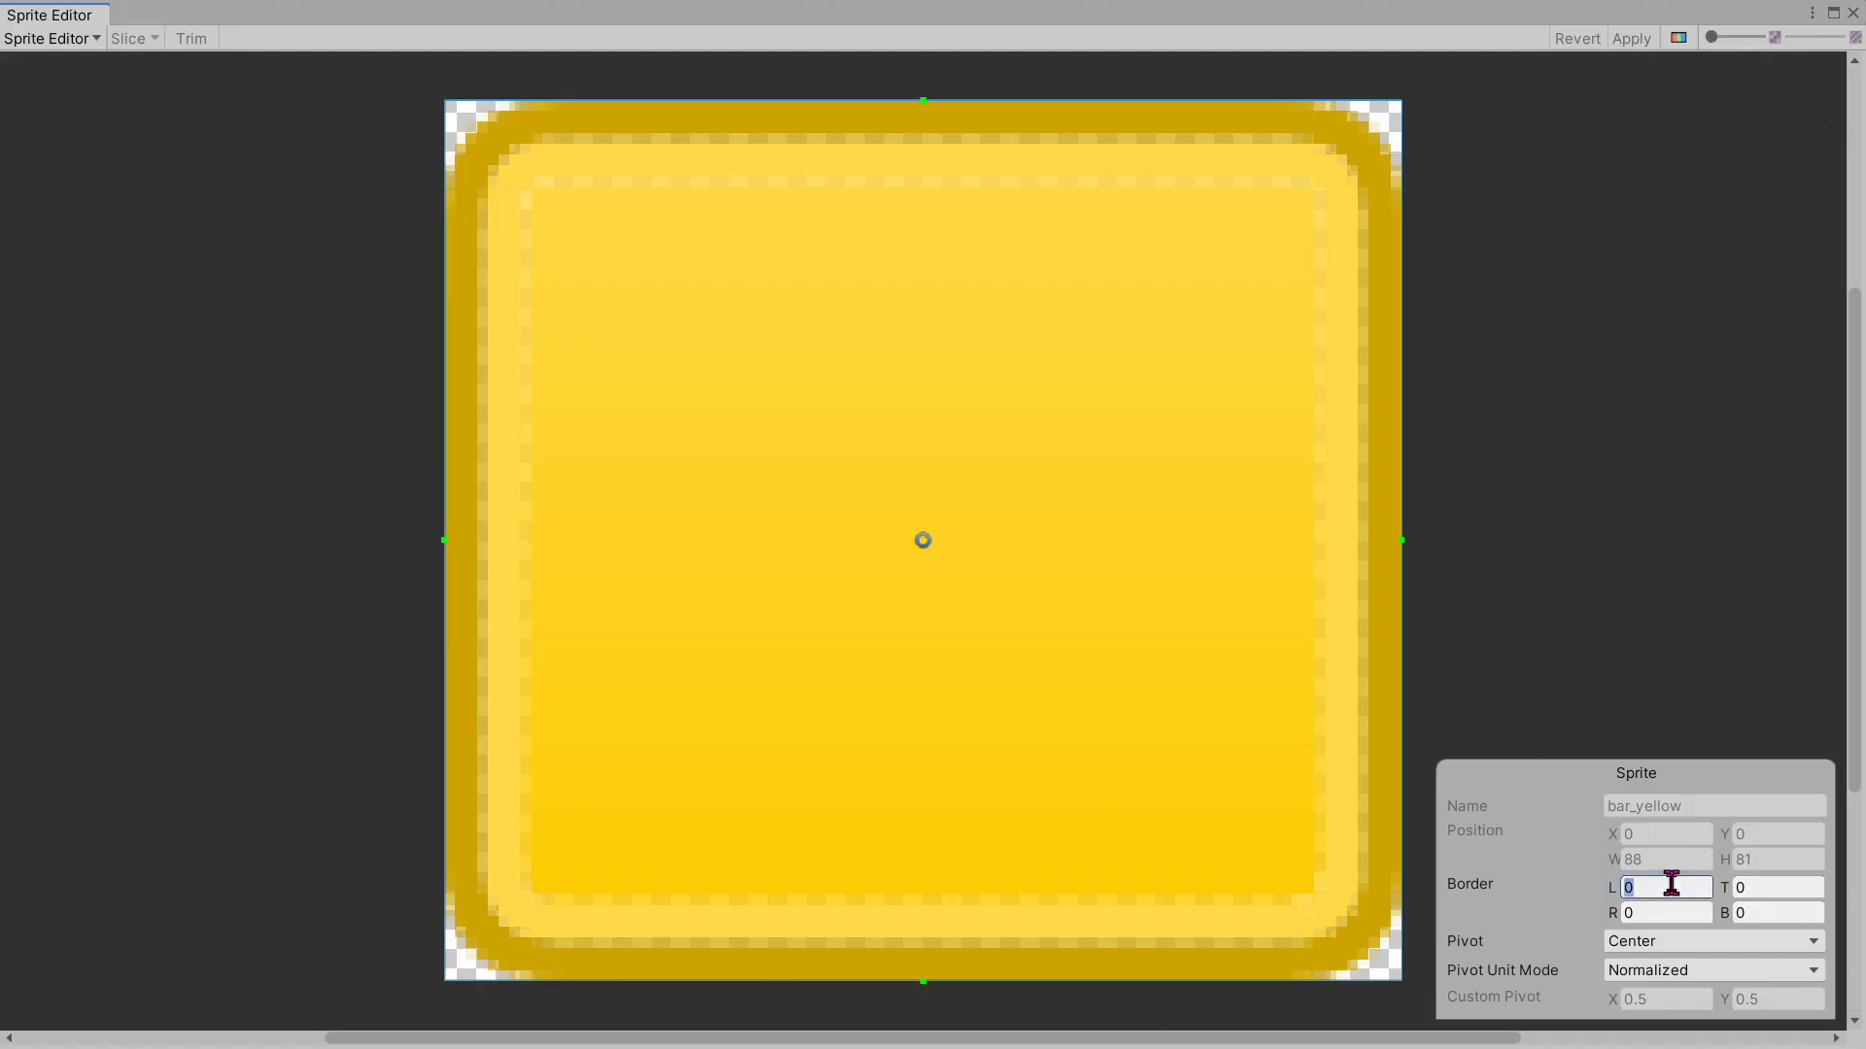
{"action": "key", "text": "Tab"}
{"action": "type", "text": "20"}
{"action": "key", "text": "Tab"}
{"action": "type", "text": "68"}
{"action": "key", "text": "Tab"}
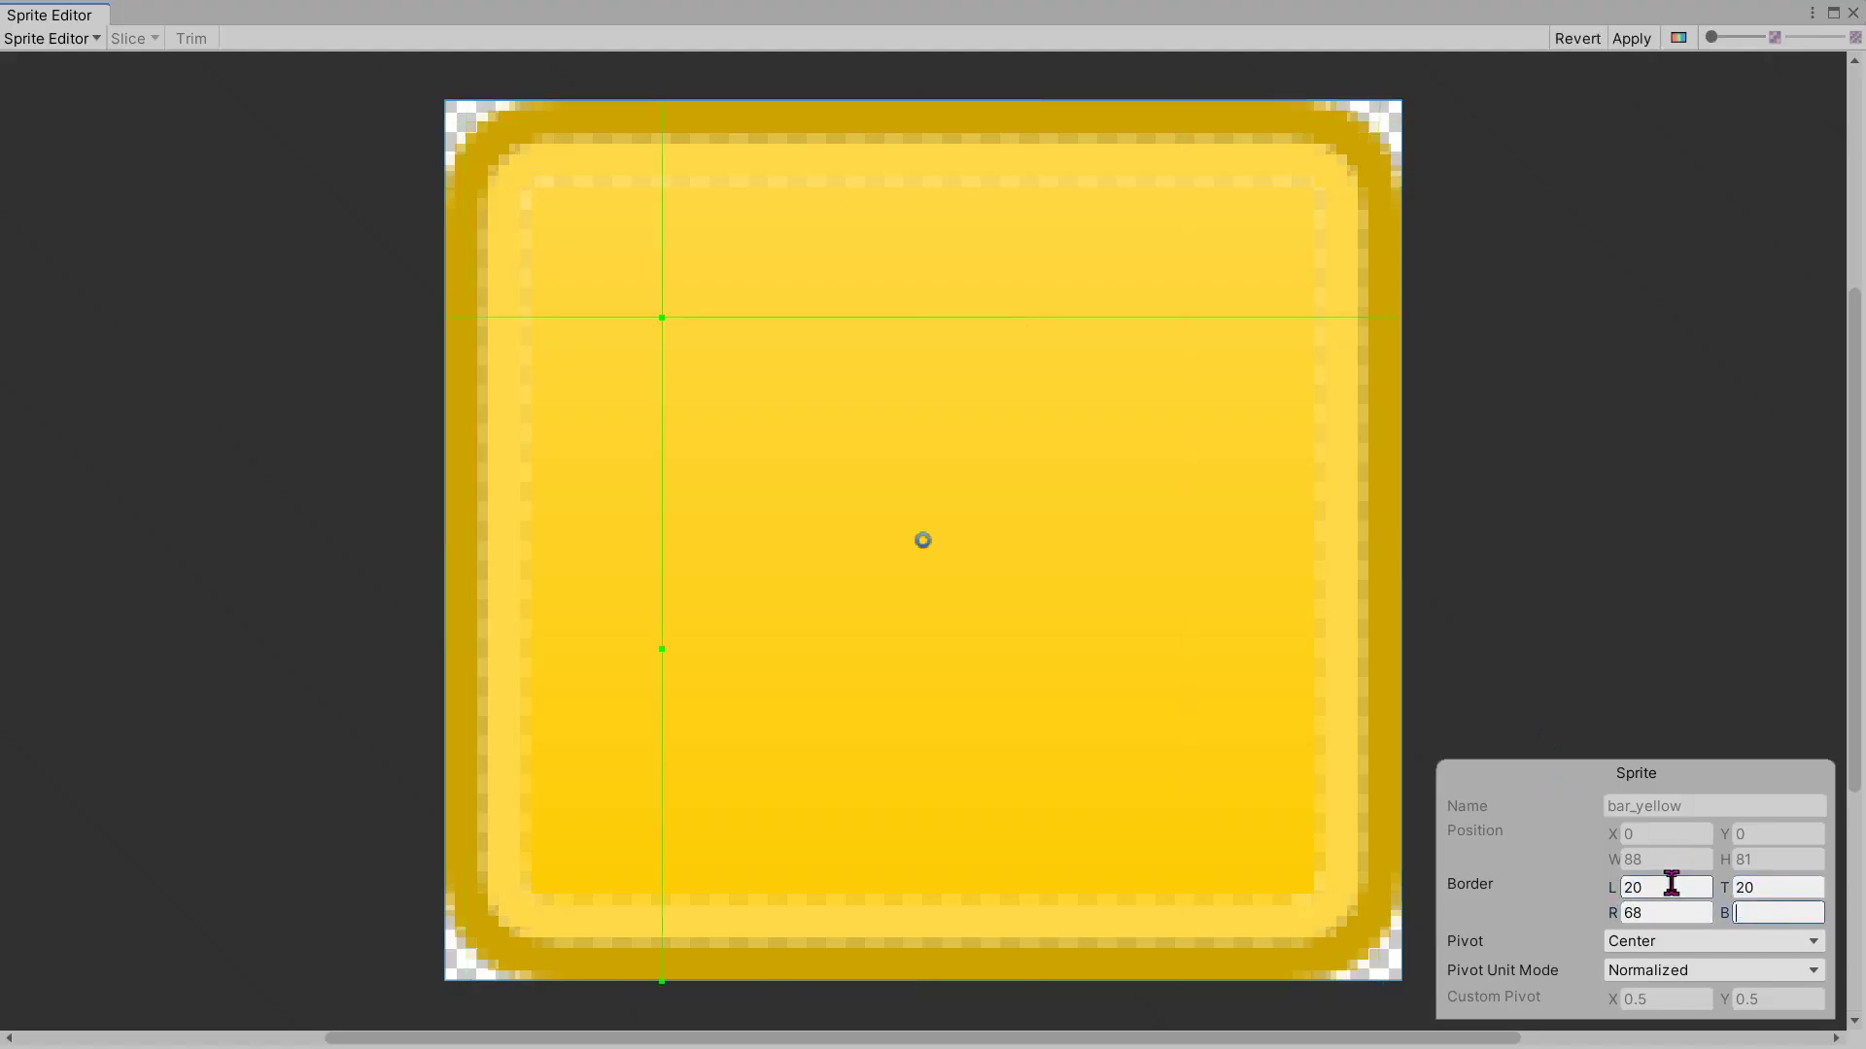
{"action": "type", "text": "20"}
Step: Correct bar_yellow's right border from 68 to 20 and apply the borders
{"action": "left_click", "coordinate": [1690, 941]}
{"action": "left_click", "coordinate": [1638, 913]}
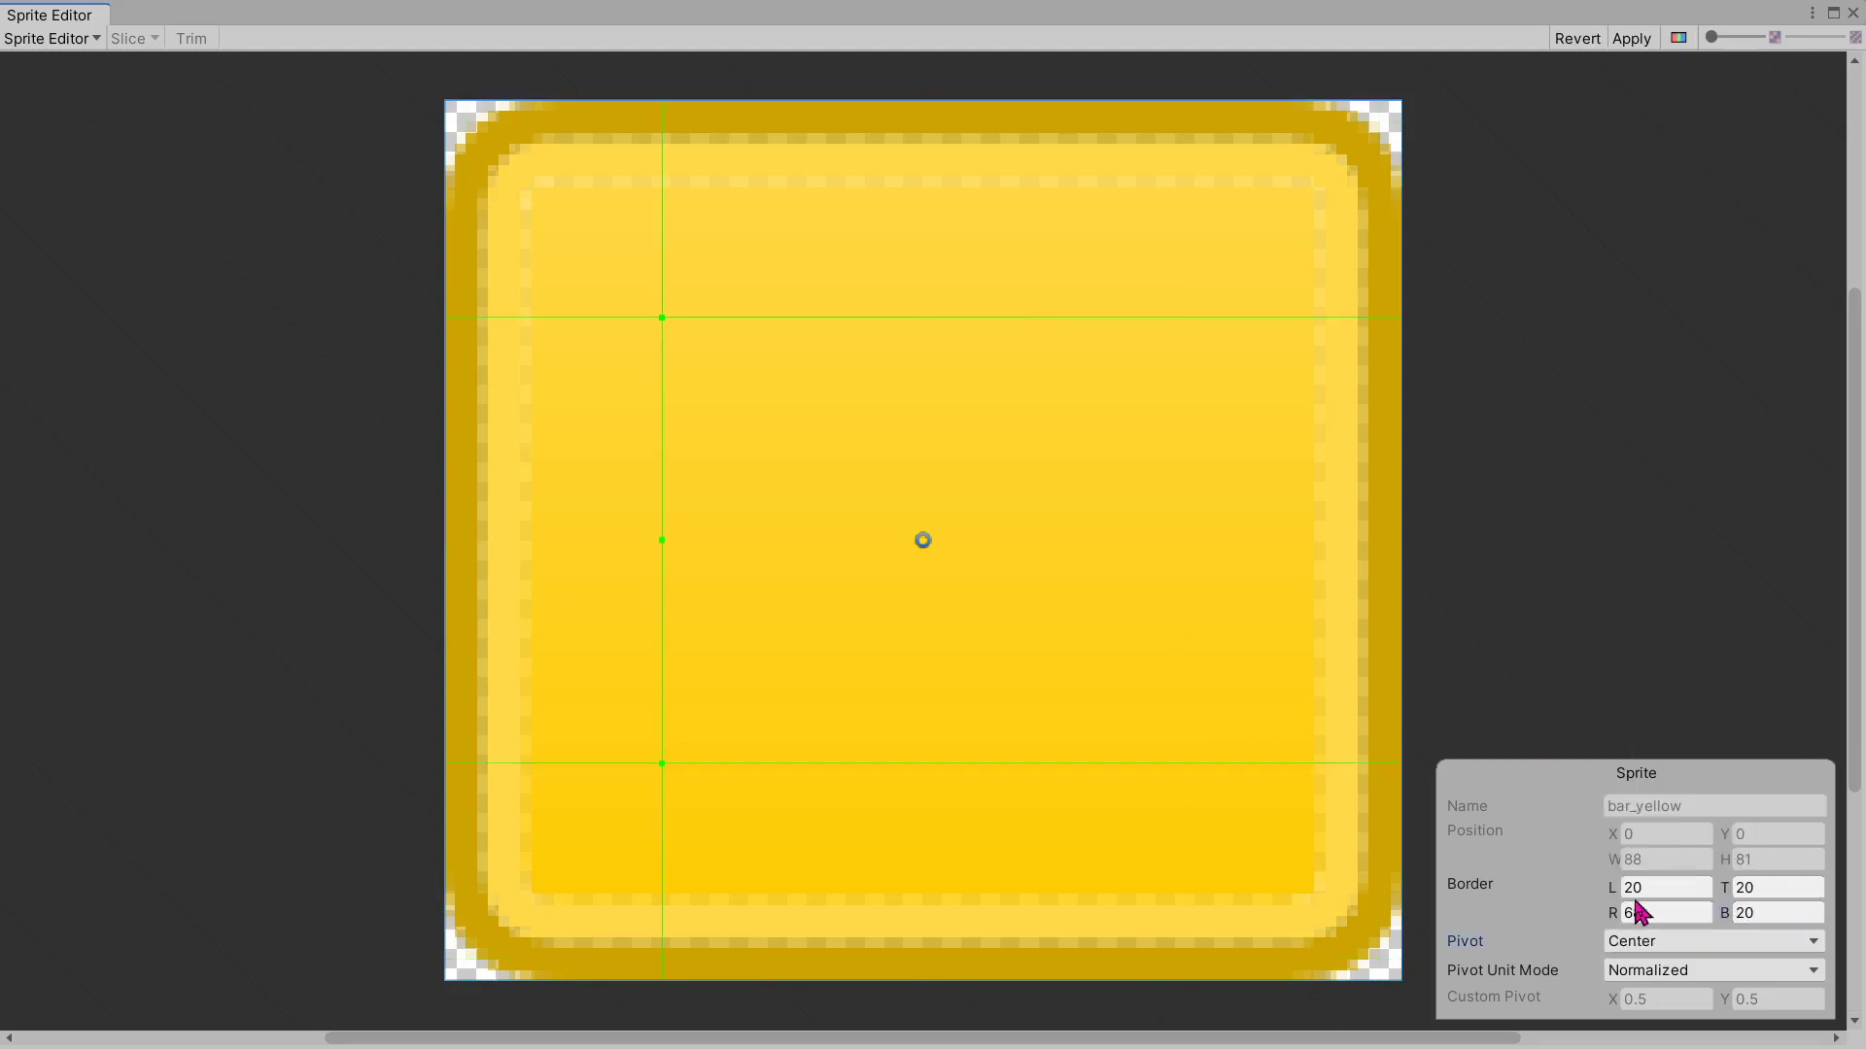
{"action": "left_click", "coordinate": [1665, 912]}
{"action": "type", "text": "20"}
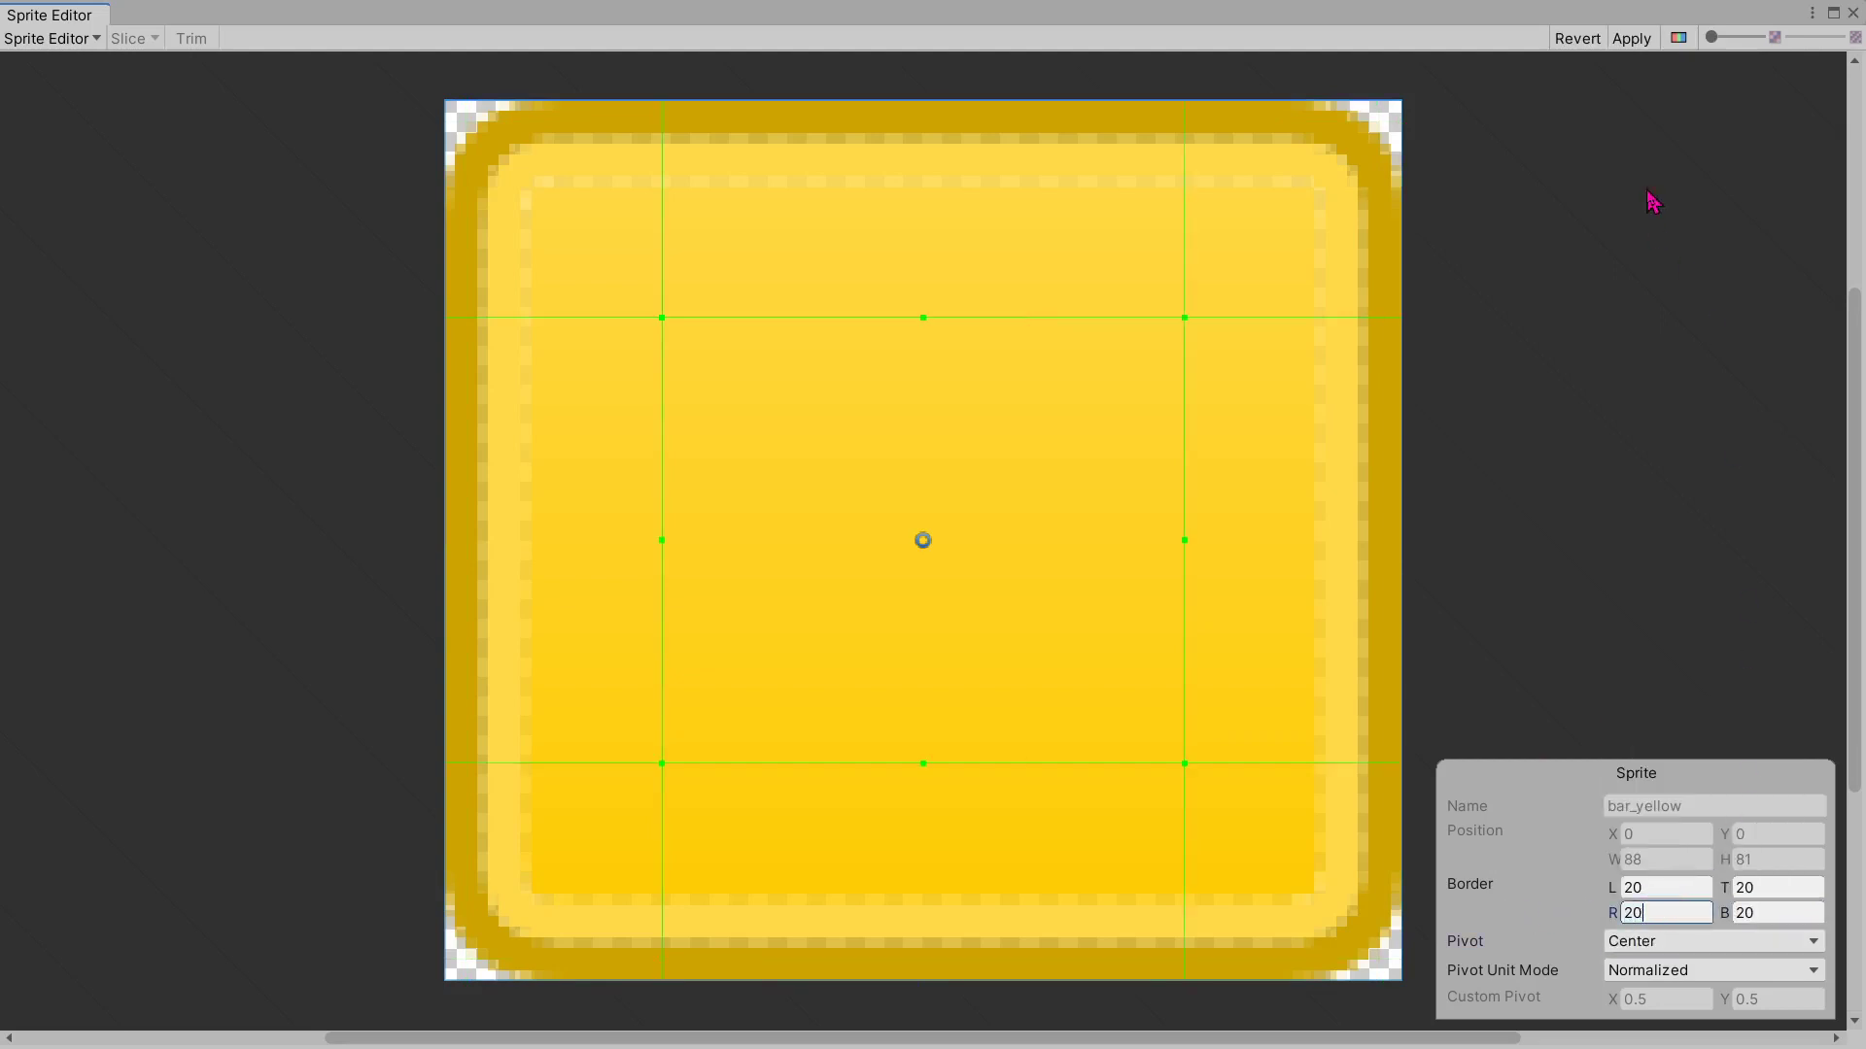
{"action": "left_click", "coordinate": [1632, 39]}
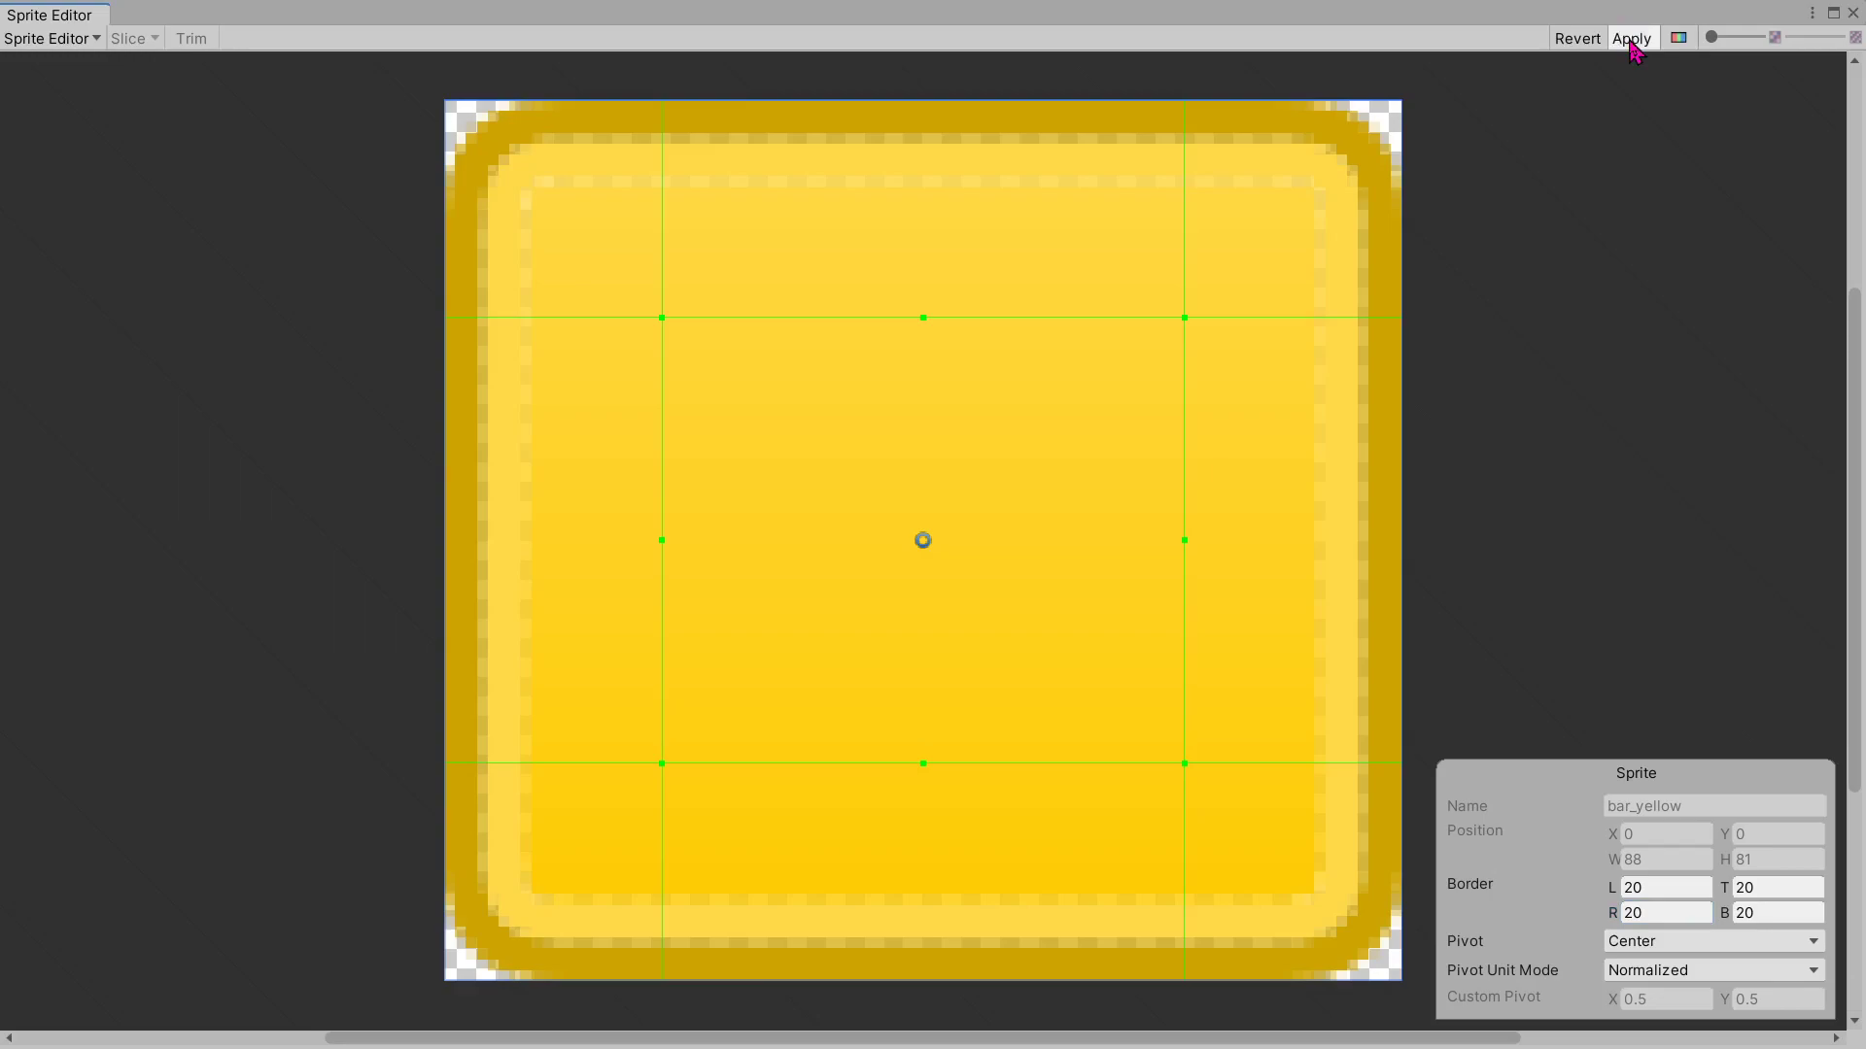
{"action": "left_click", "coordinate": [1853, 13]}
Step: Read the tutorial's Membuat UI Canvas section and its 1280×720 Canvas Scaler settings, then return to Unity
{"action": "key", "text": "alt+Tab"}
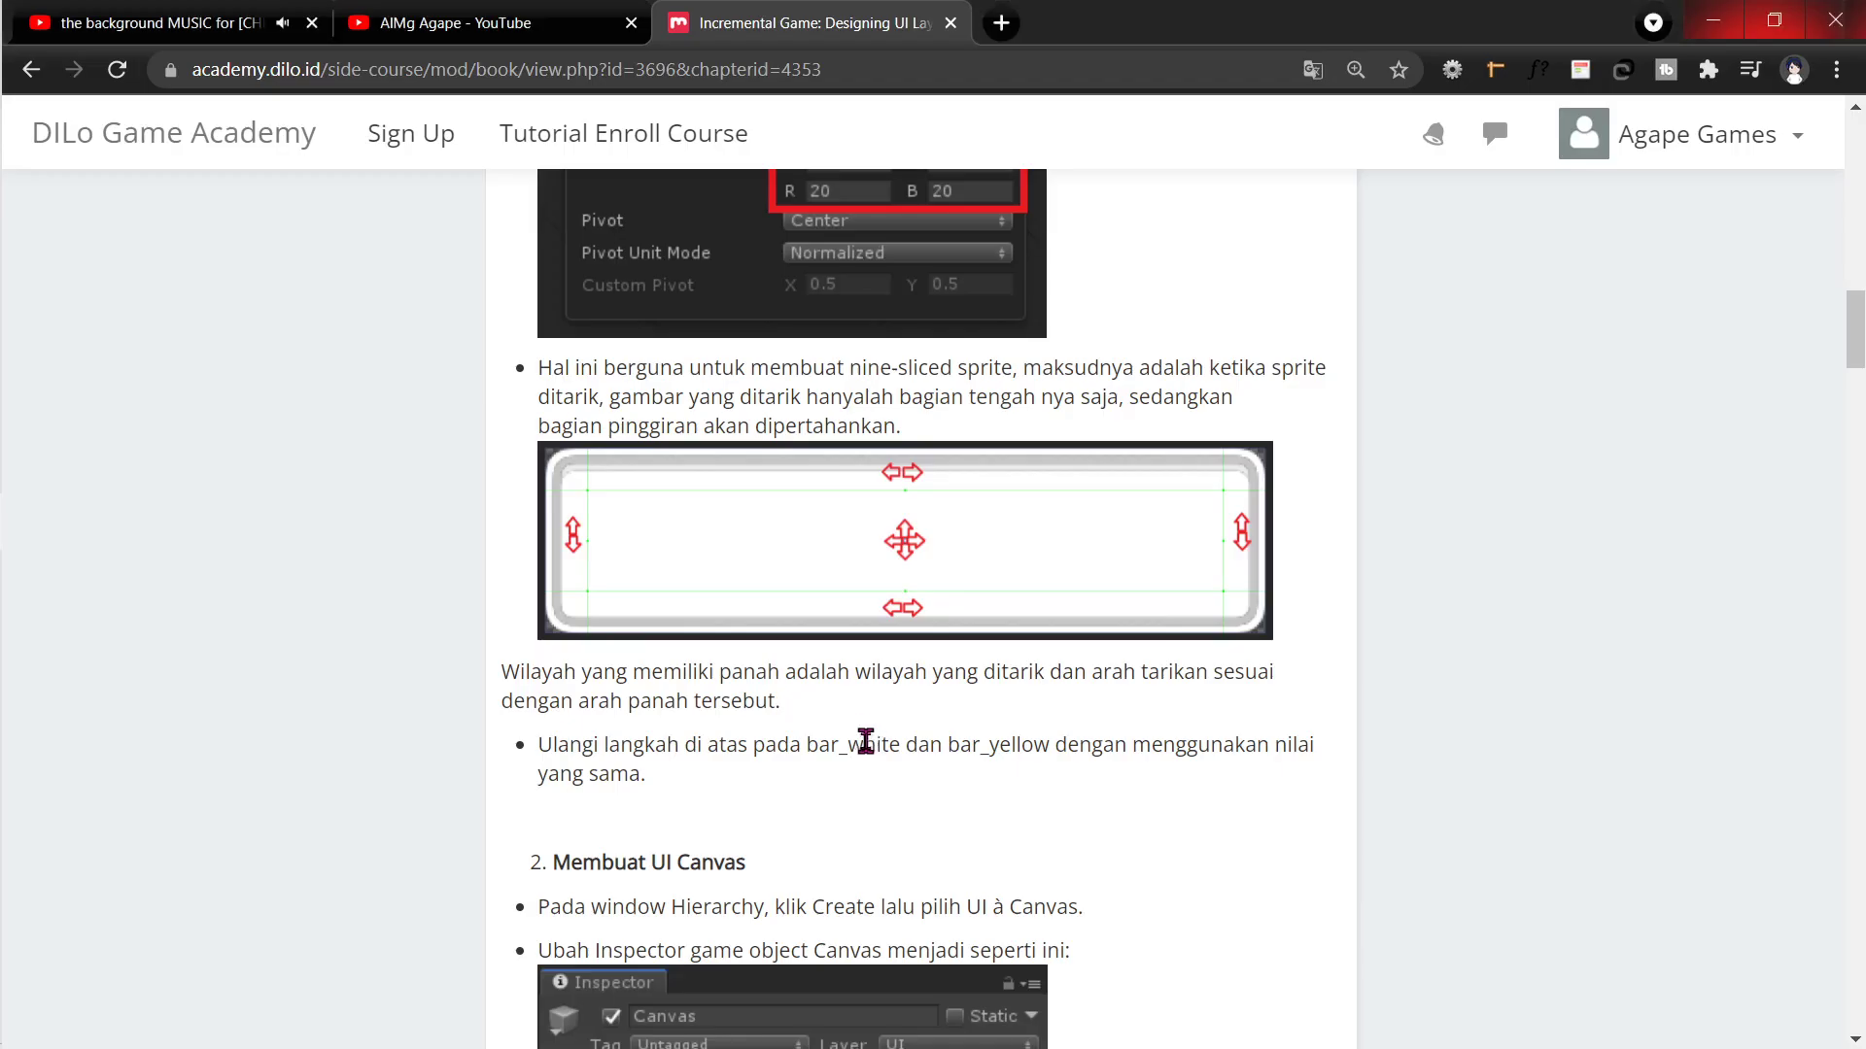
{"action": "scroll", "coordinate": [760, 677], "scroll_direction": "down", "scroll_amount": 3}
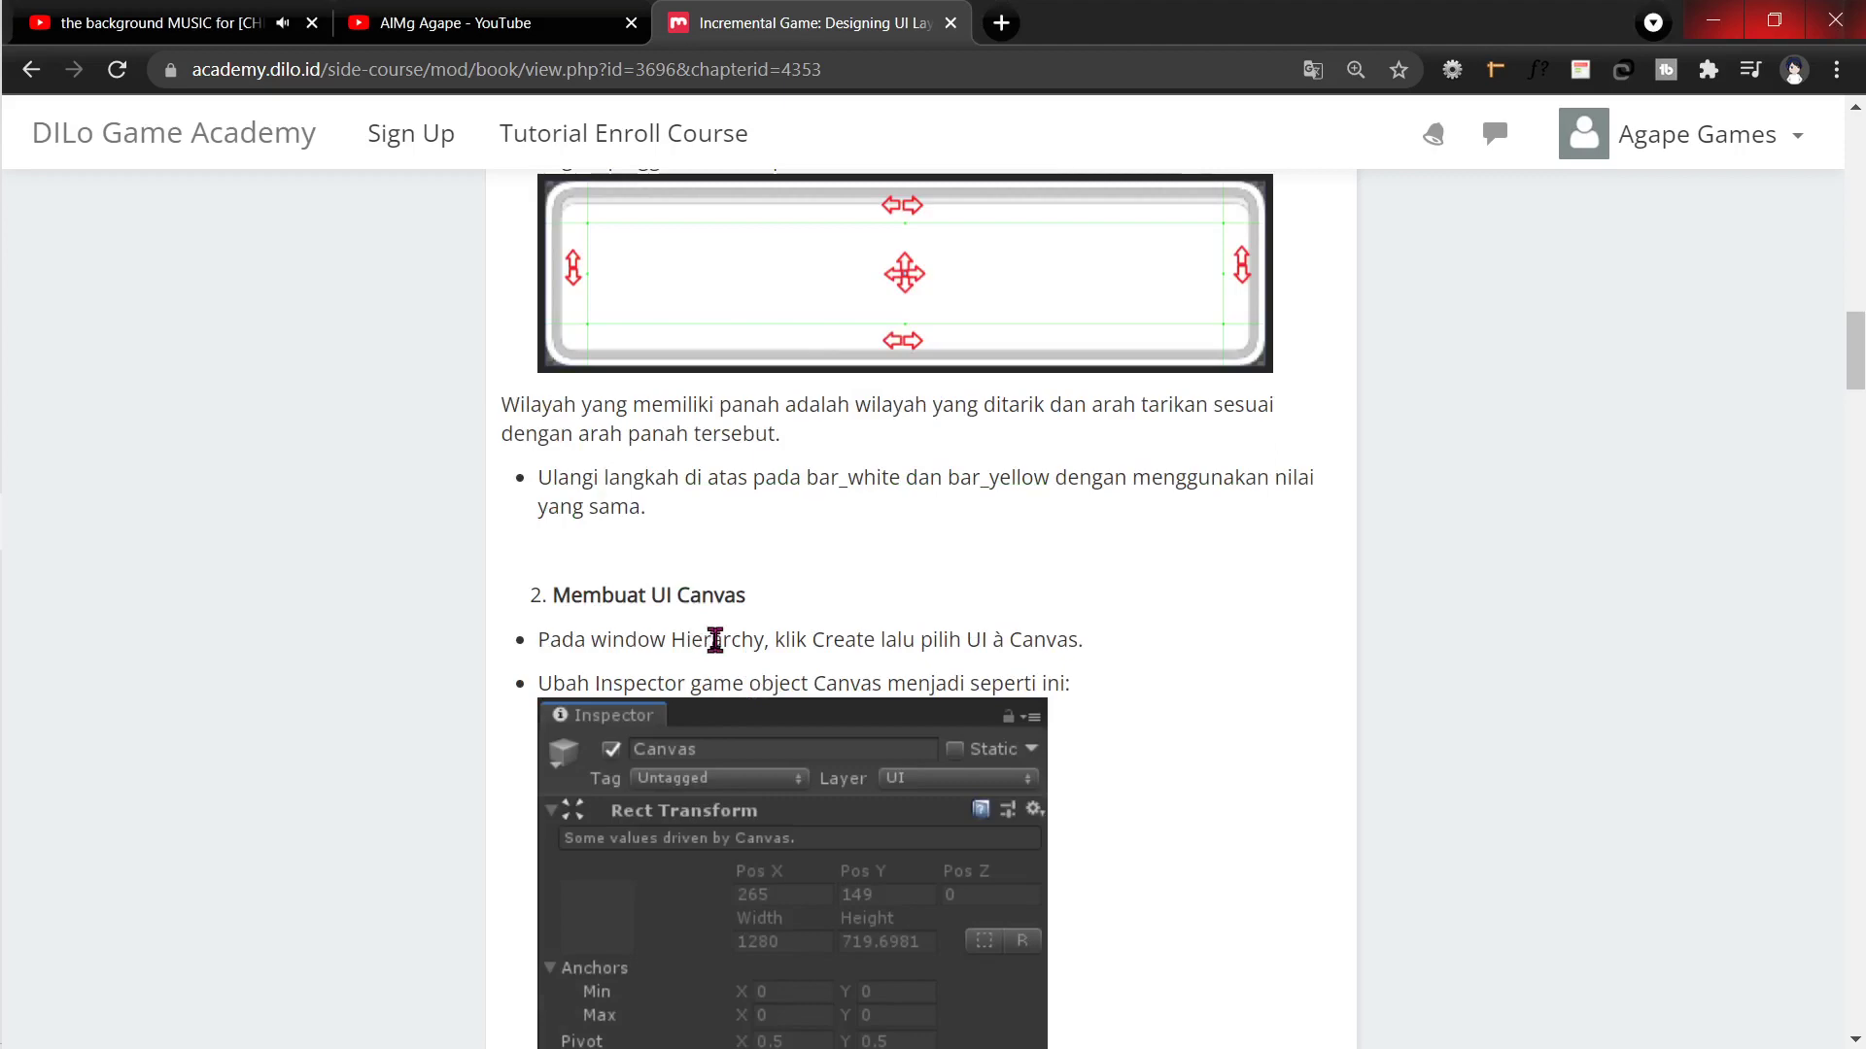
{"action": "scroll", "coordinate": [767, 636], "scroll_direction": "down", "scroll_amount": 2}
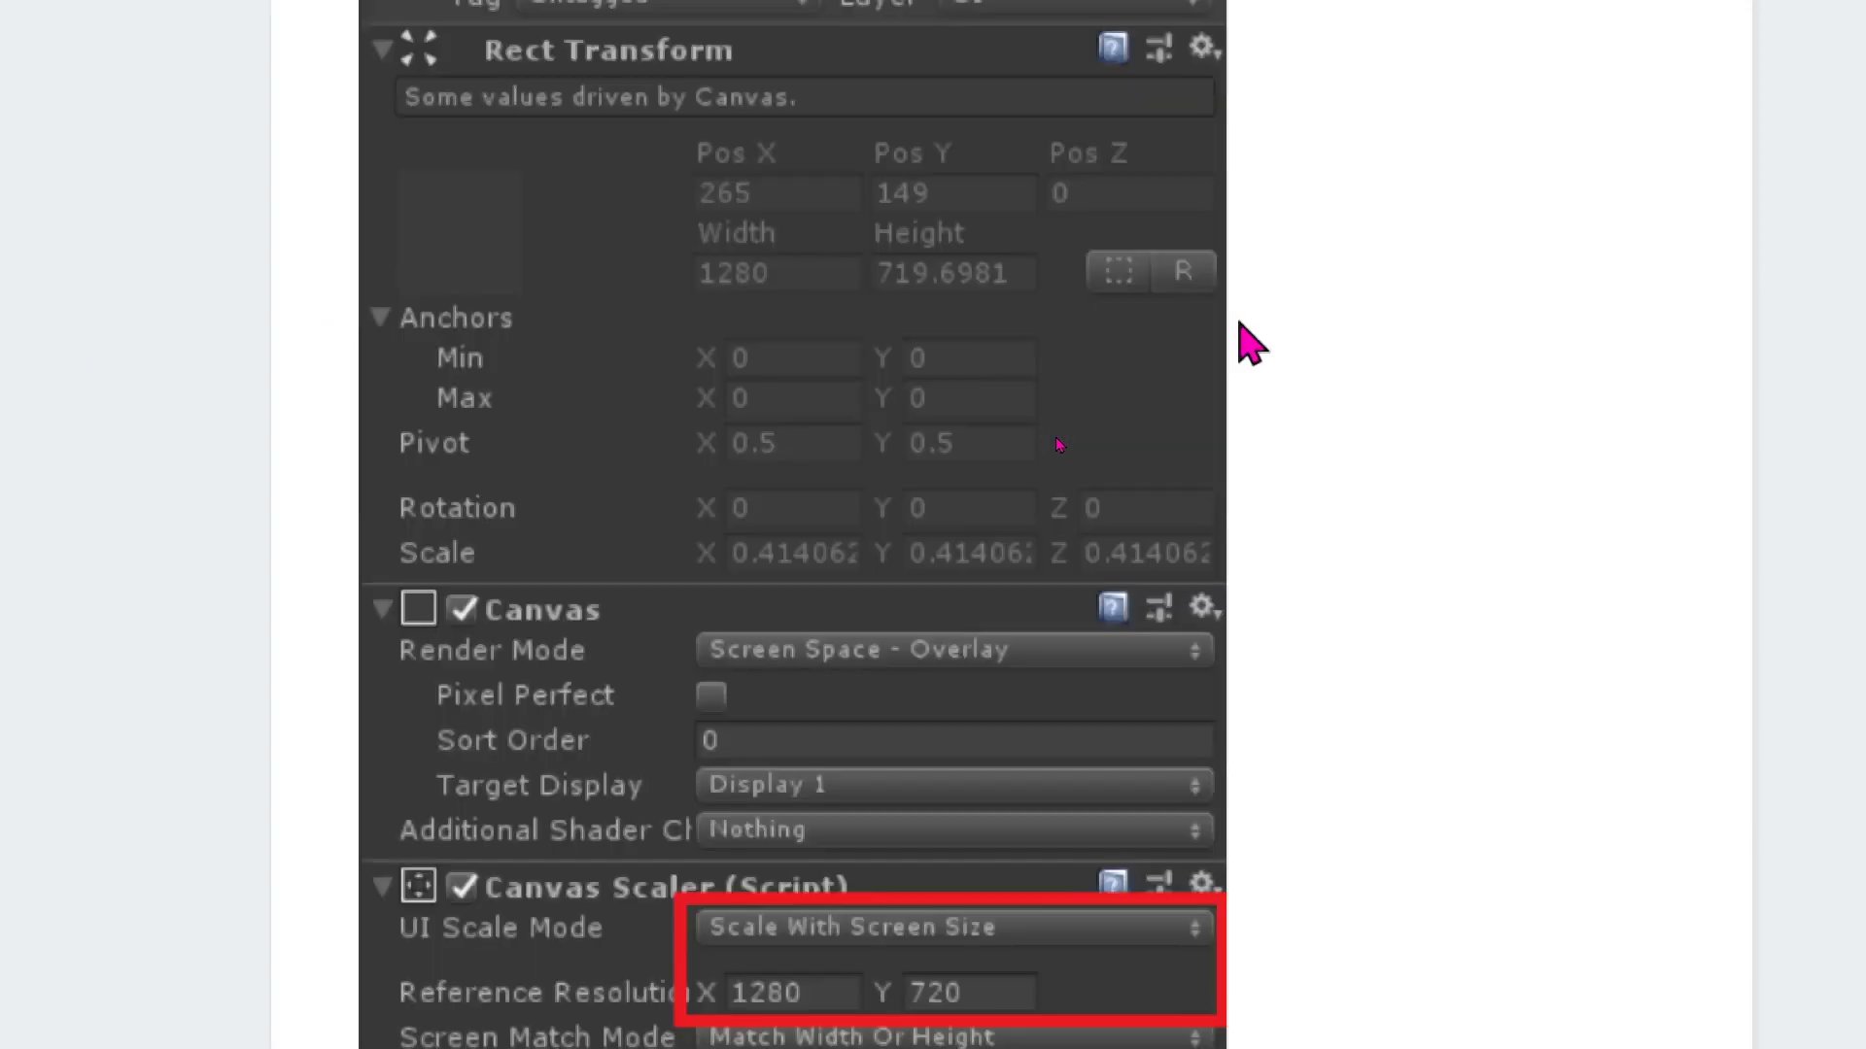
{"action": "scroll", "coordinate": [1249, 340], "scroll_direction": "down", "scroll_amount": 5}
{"action": "scroll", "coordinate": [1261, 346], "scroll_direction": "down", "scroll_amount": 5}
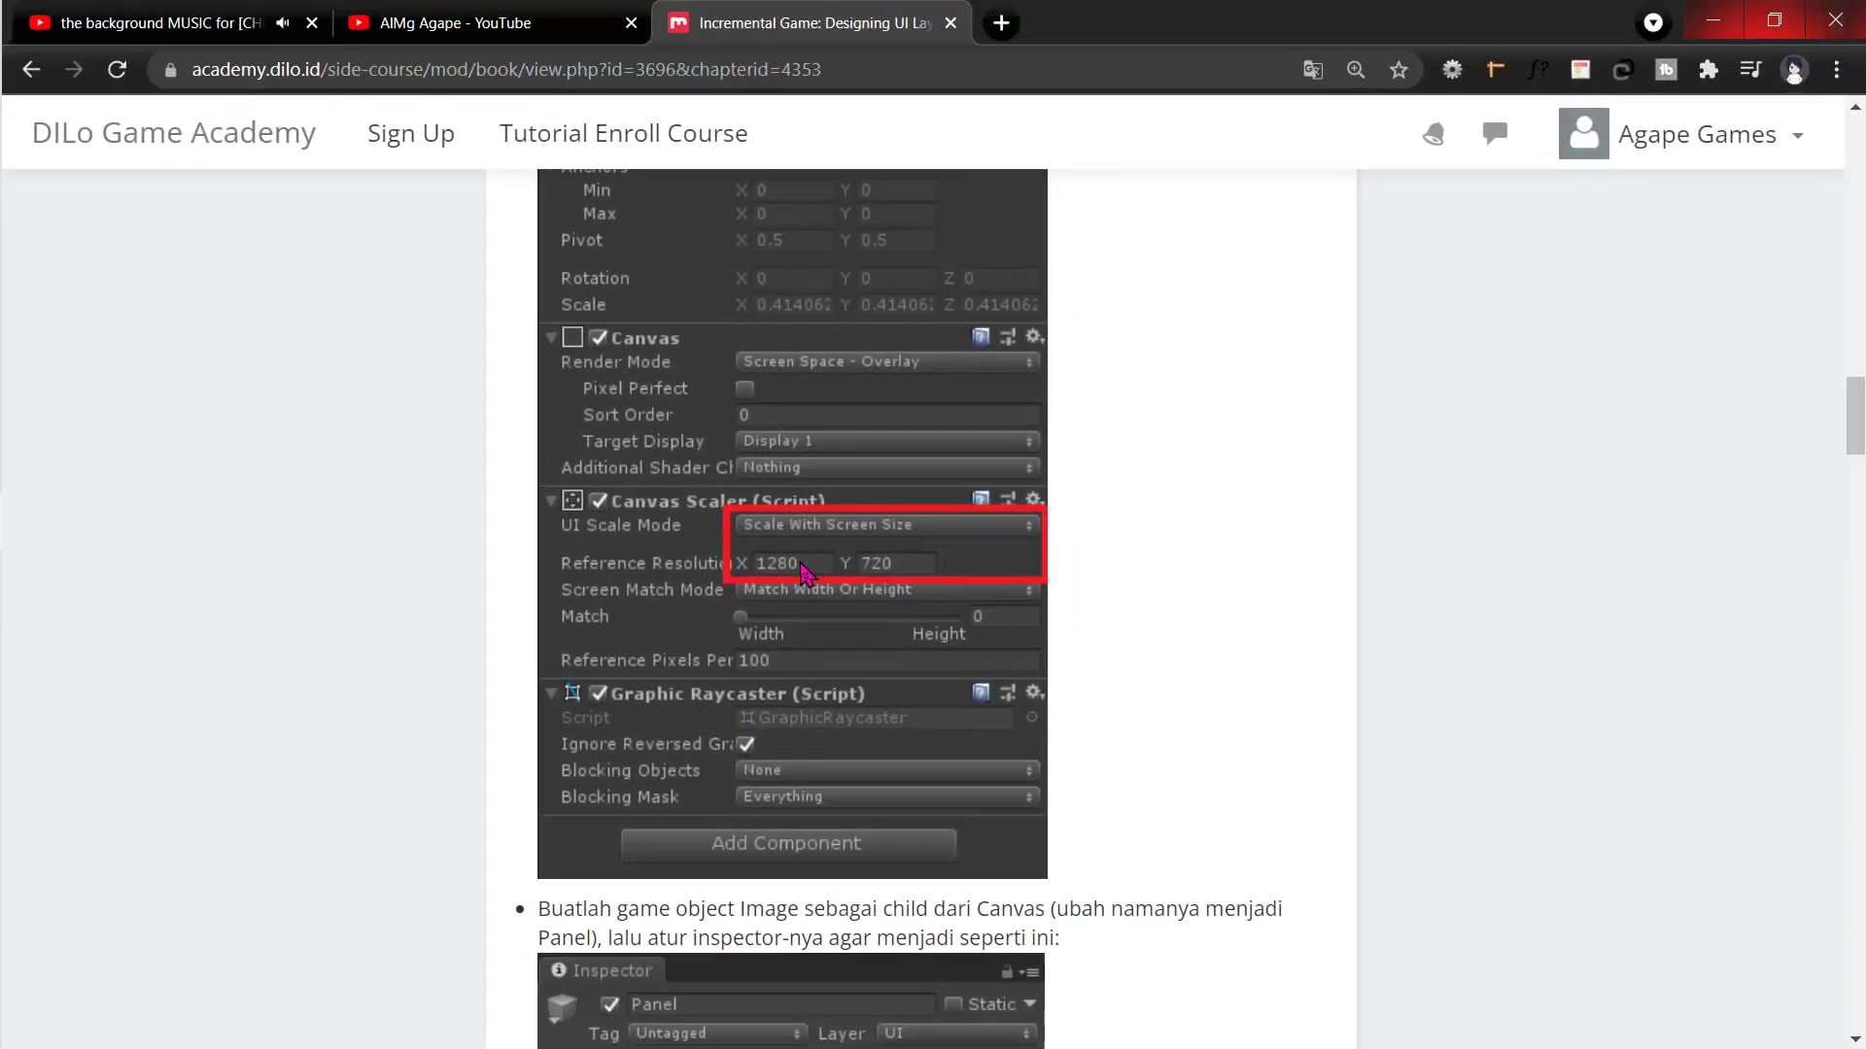
{"action": "key", "text": "alt+Tab"}
Step: Create a UI Canvas from the Hierarchy's UI menu
{"action": "right_click", "coordinate": [1215, 295]}
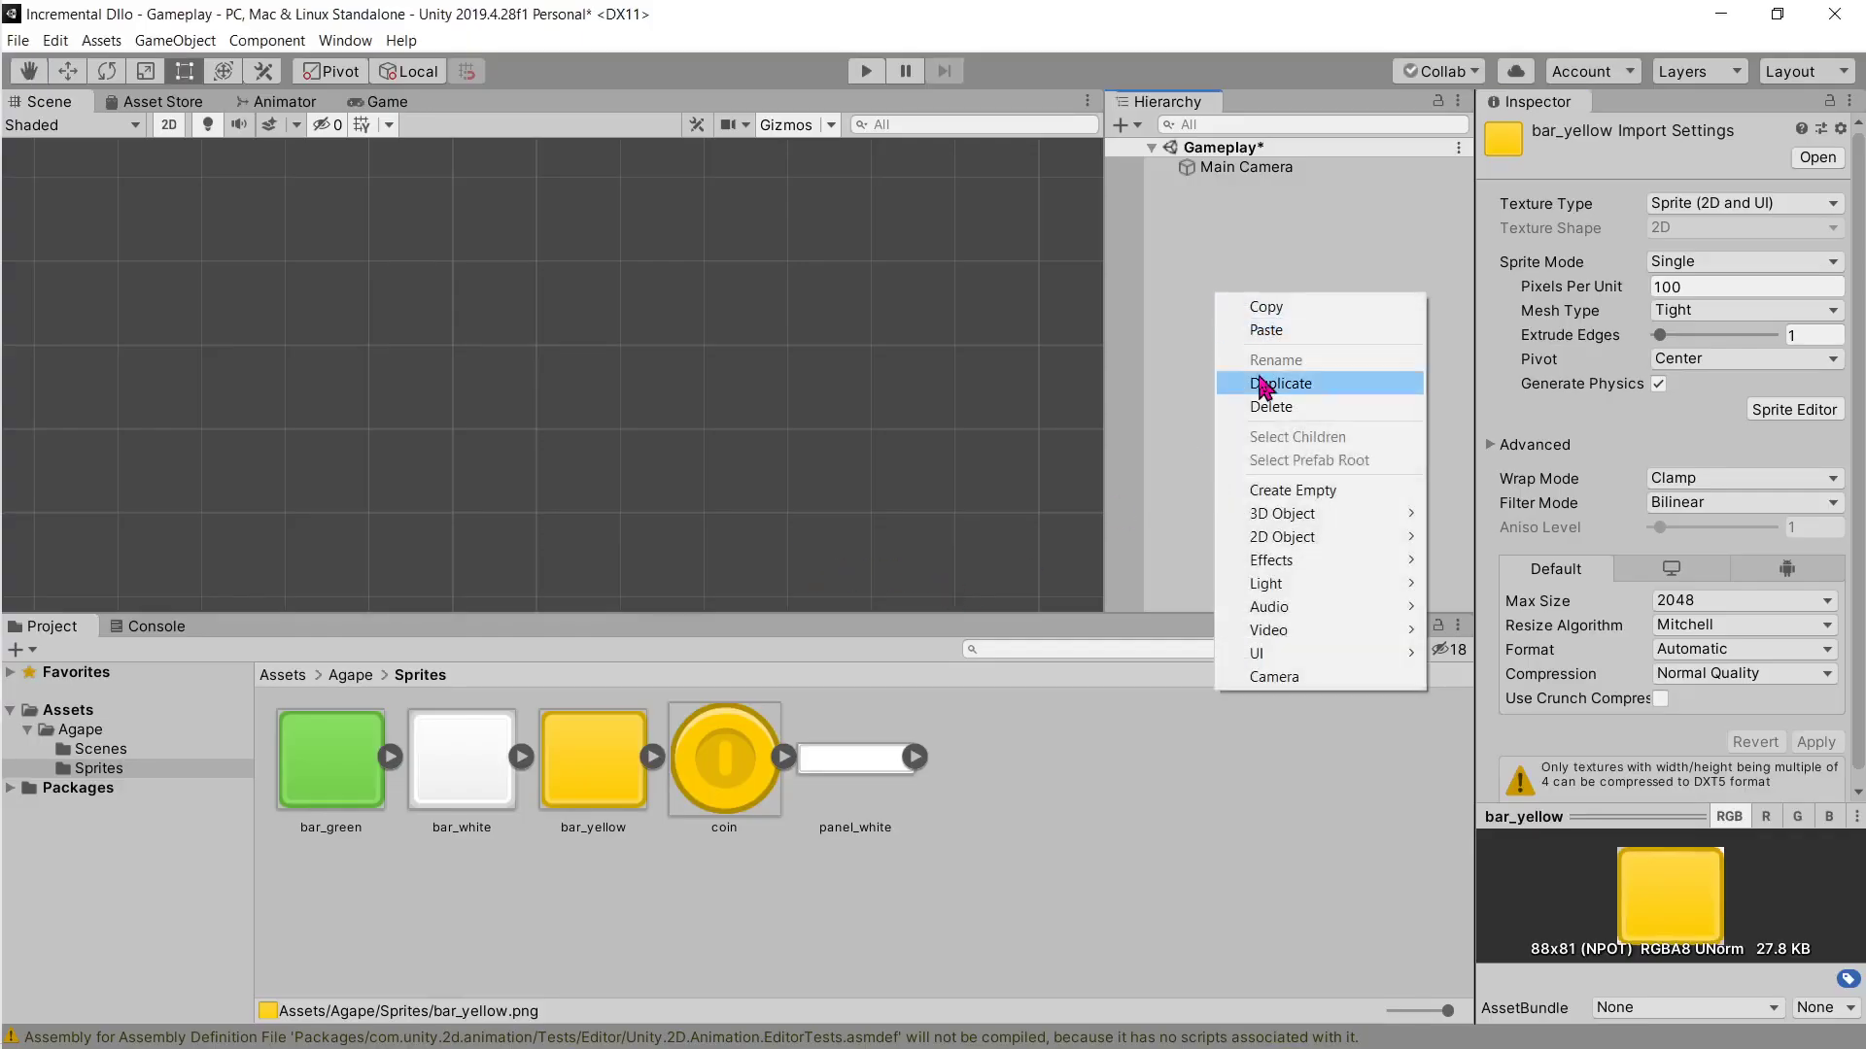
{"action": "mouse_move", "coordinate": [1280, 657]}
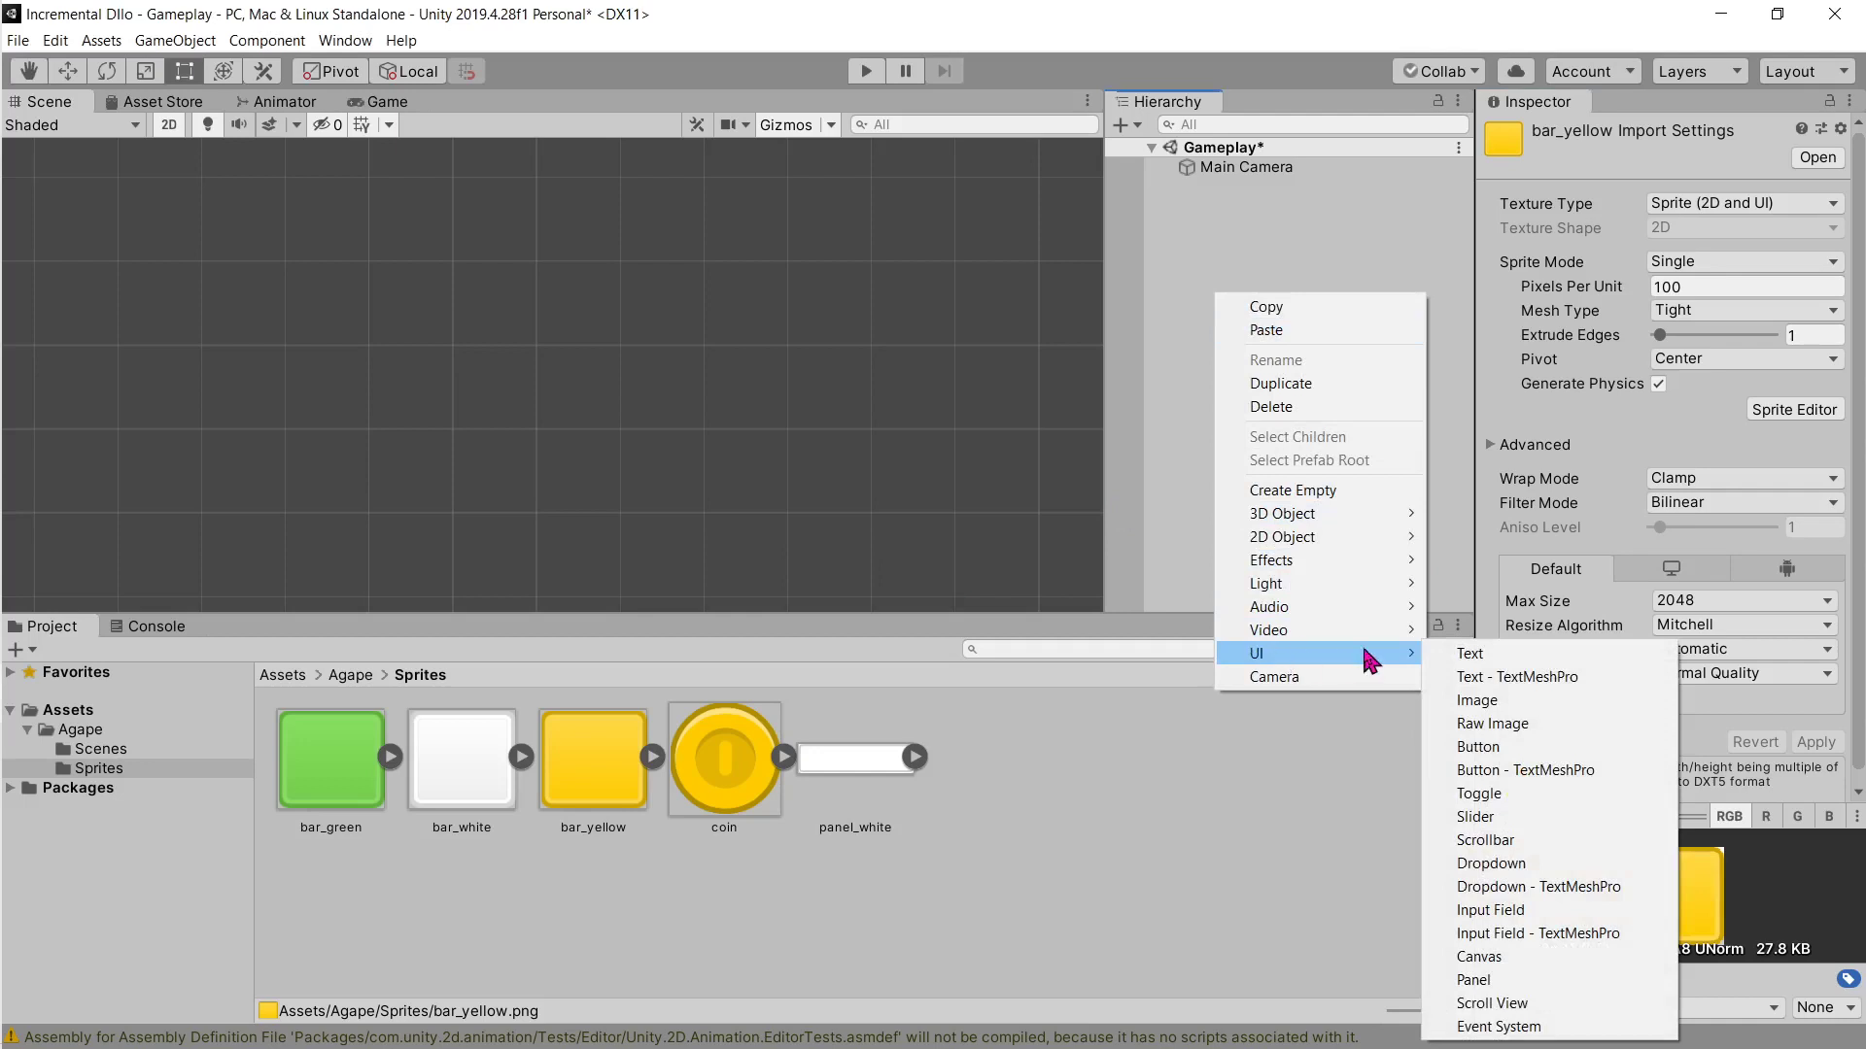
{"action": "left_click", "coordinate": [1487, 956]}
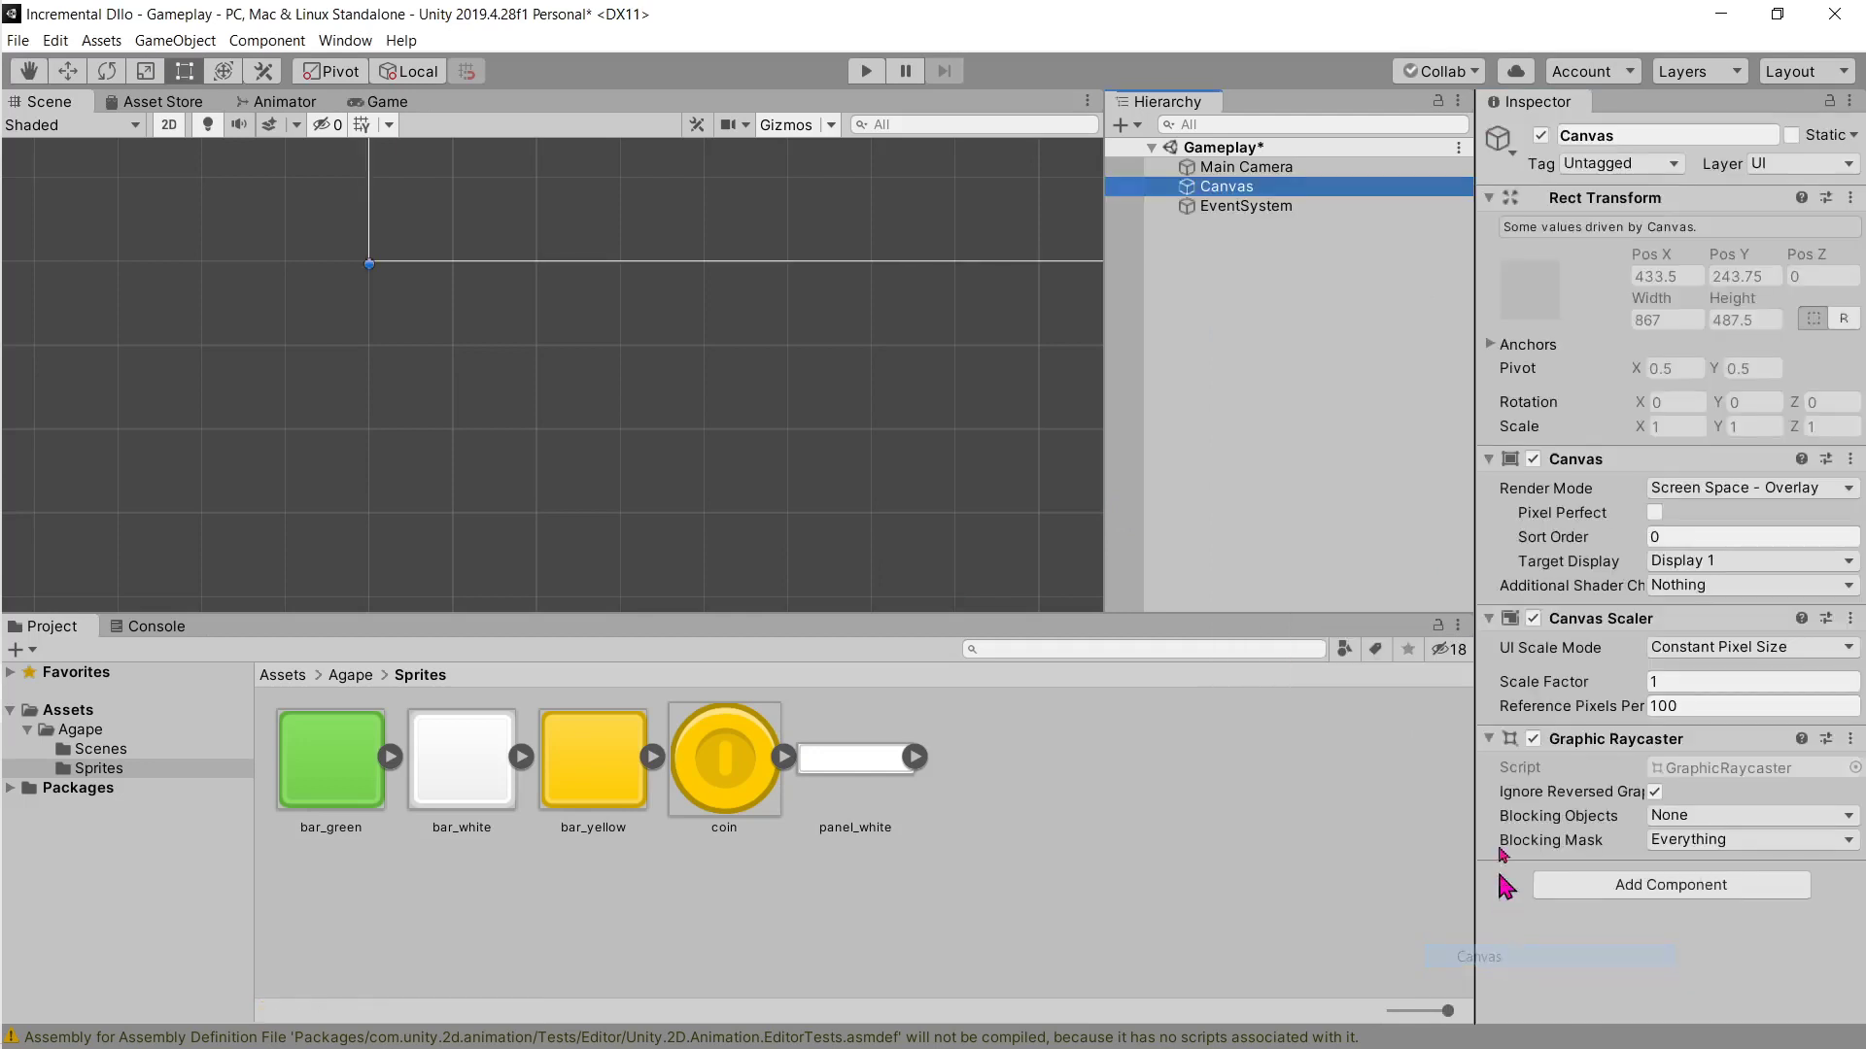
Step: Frame the whole Canvas in the Scene view, then show the Game view
{"action": "middle_click_drag", "start_coordinate": [925, 330], "coordinate": [677, 447]}
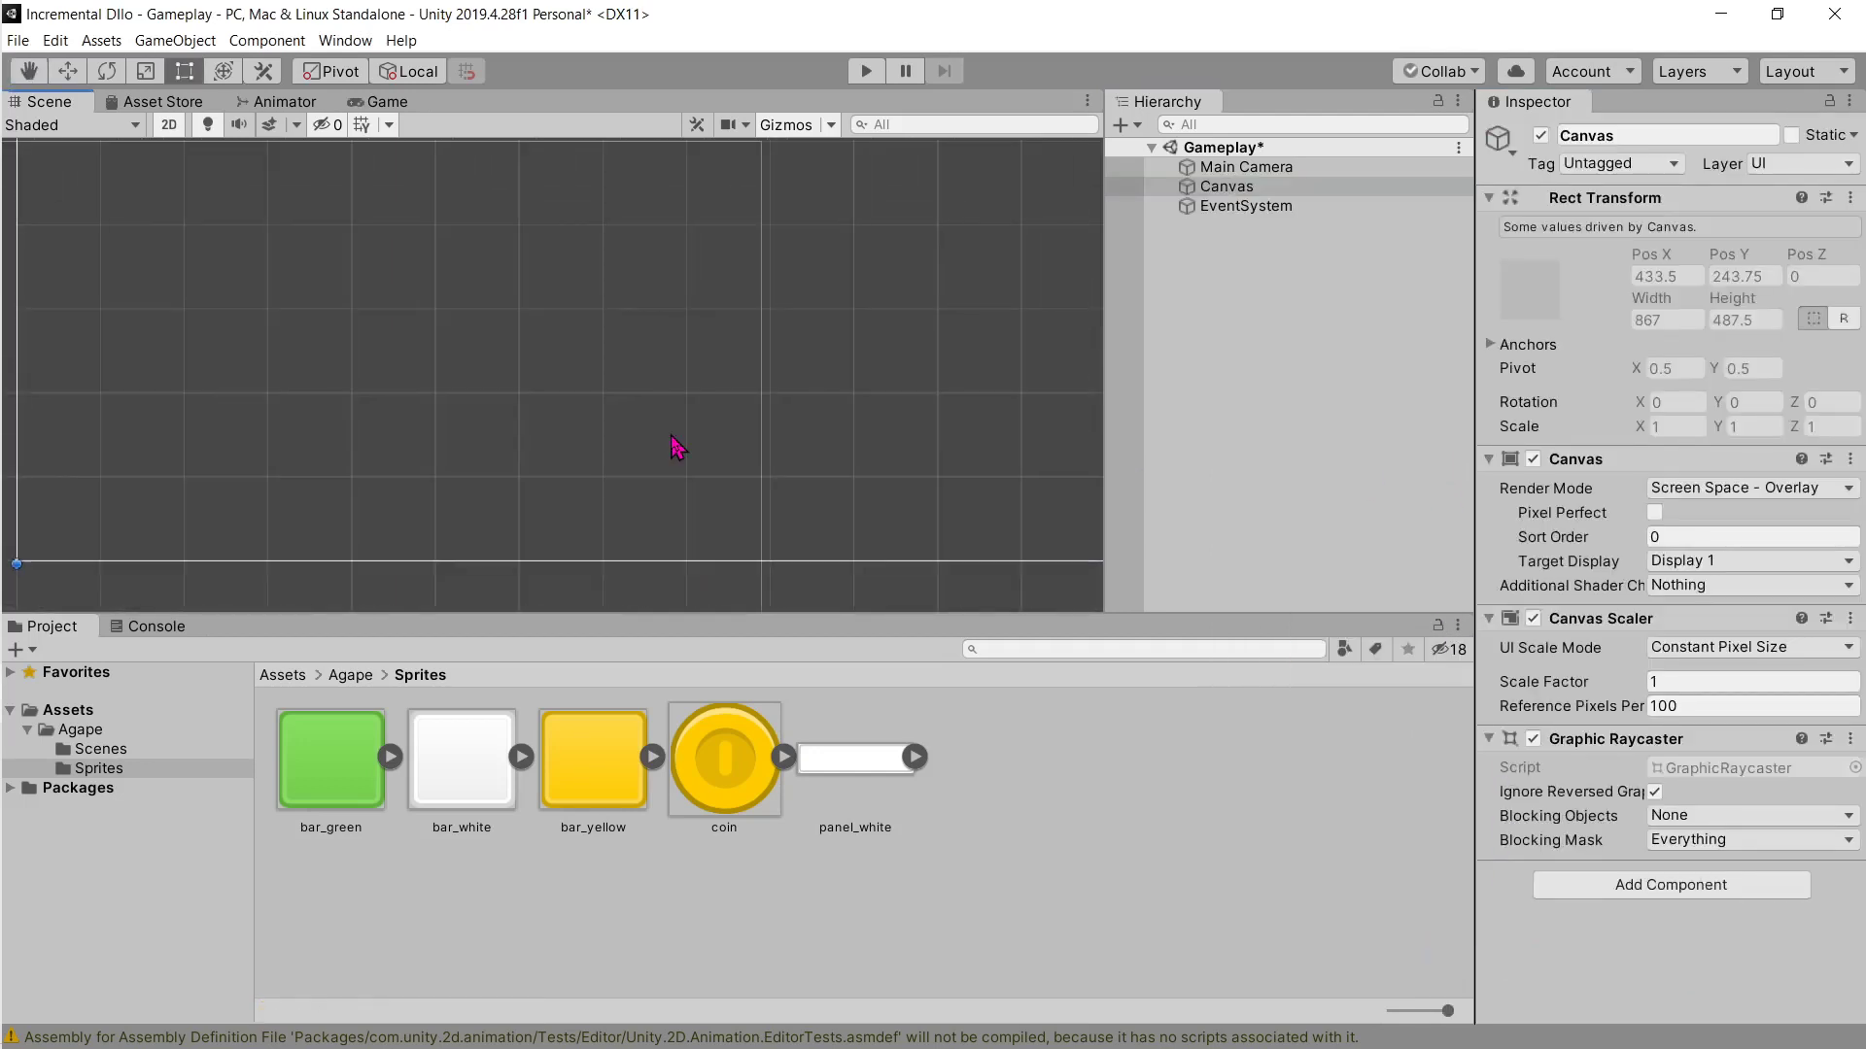
{"action": "key", "text": "super"}
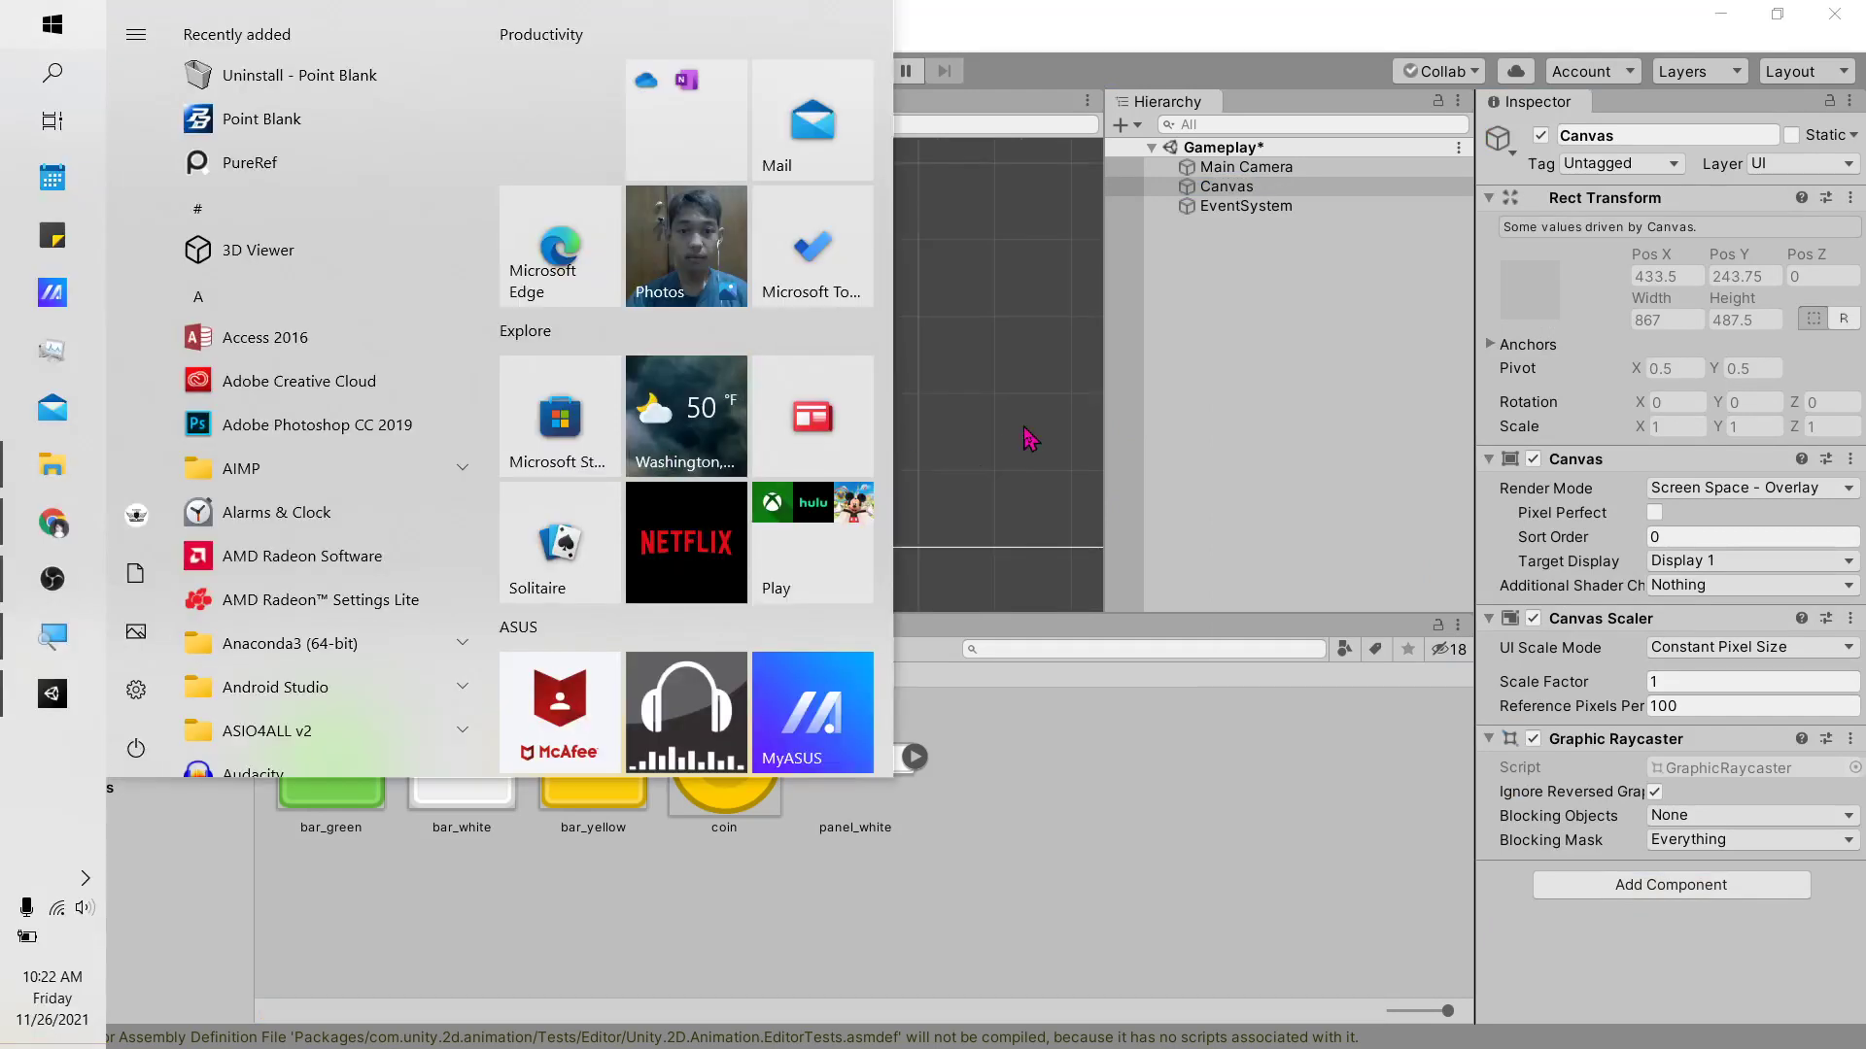
{"action": "key", "text": "super"}
{"action": "mouse_move", "coordinate": [875, 341]}
{"action": "middle_mouse_down"}
{"action": "mouse_move", "coordinate": [737, 439]}
{"action": "mouse_move", "coordinate": [773, 367]}
{"action": "mouse_move", "coordinate": [566, 458]}
{"action": "middle_mouse_up"}
{"action": "scroll", "coordinate": [729, 396], "scroll_direction": "down", "scroll_amount": 2}
{"action": "scroll", "coordinate": [773, 368], "scroll_direction": "down", "scroll_amount": 3}
{"action": "scroll", "coordinate": [669, 404], "scroll_direction": "down", "scroll_amount": 2}
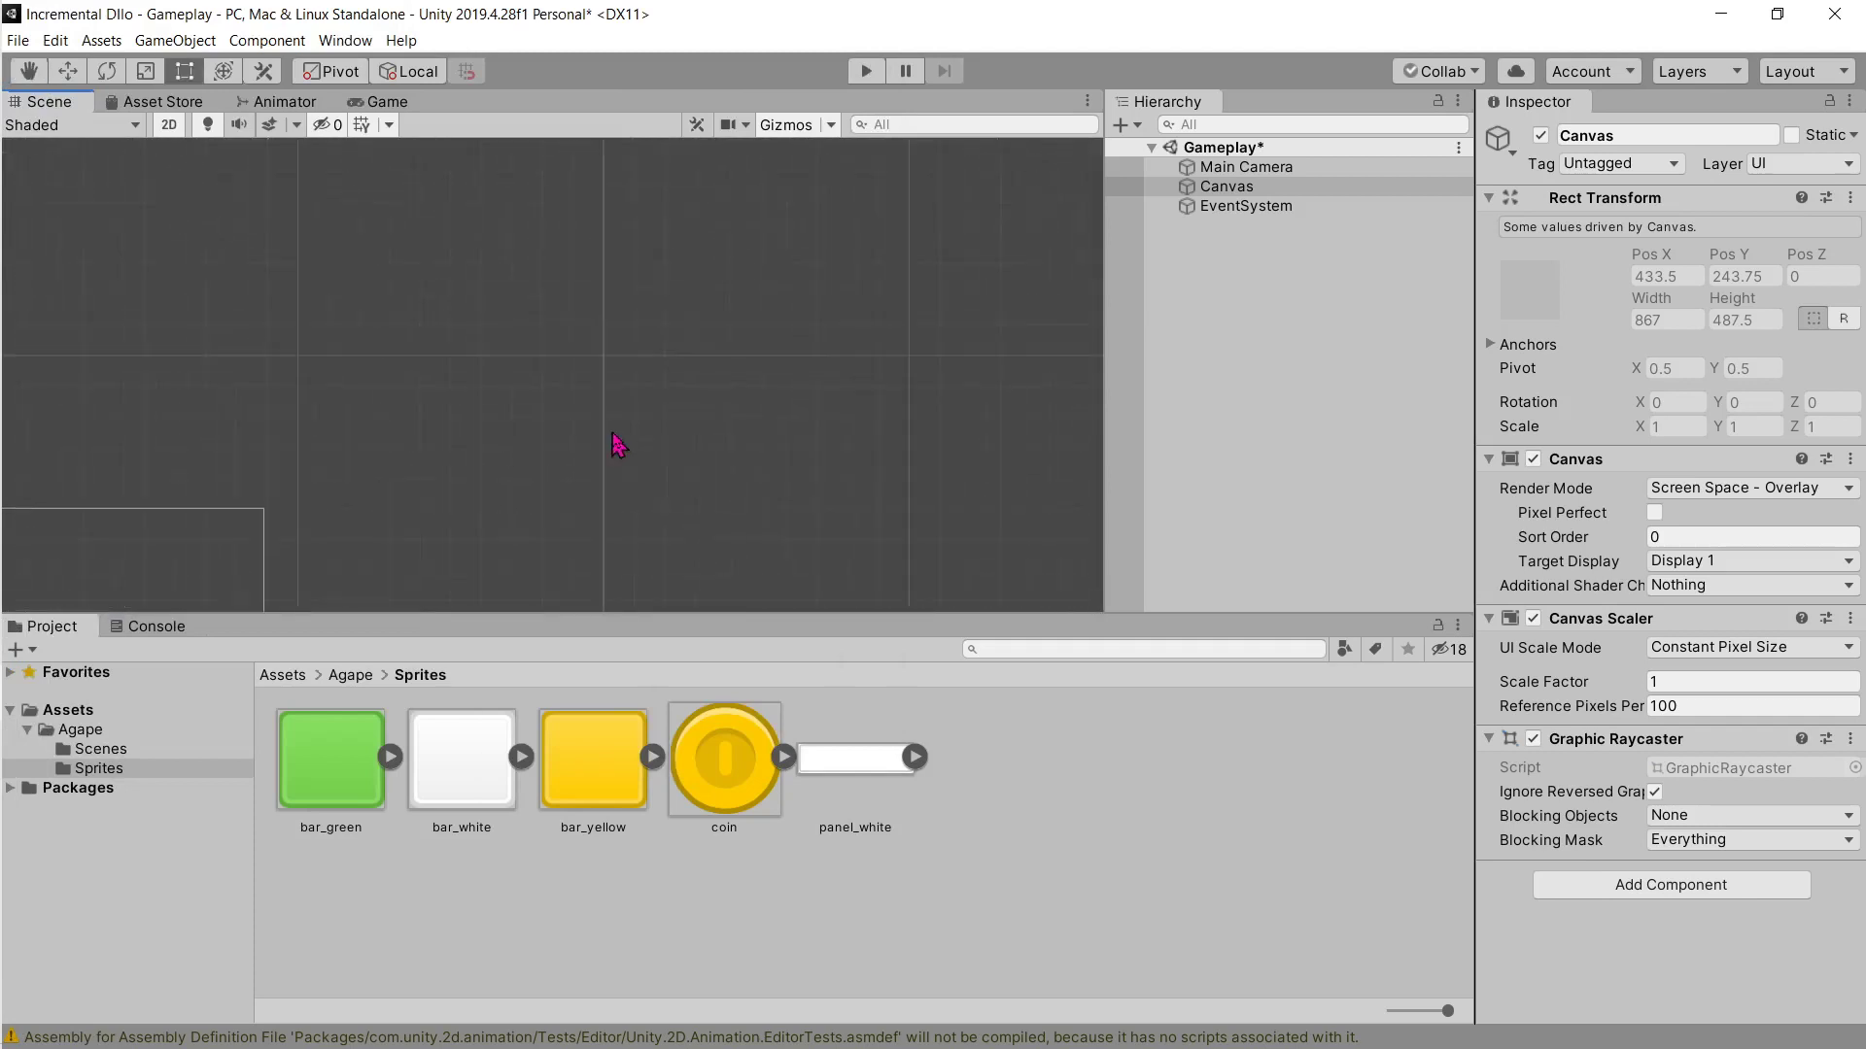
{"action": "middle_click_drag", "start_coordinate": [708, 417], "coordinate": [656, 418]}
{"action": "scroll", "coordinate": [656, 418], "scroll_direction": "down", "scroll_amount": 3}
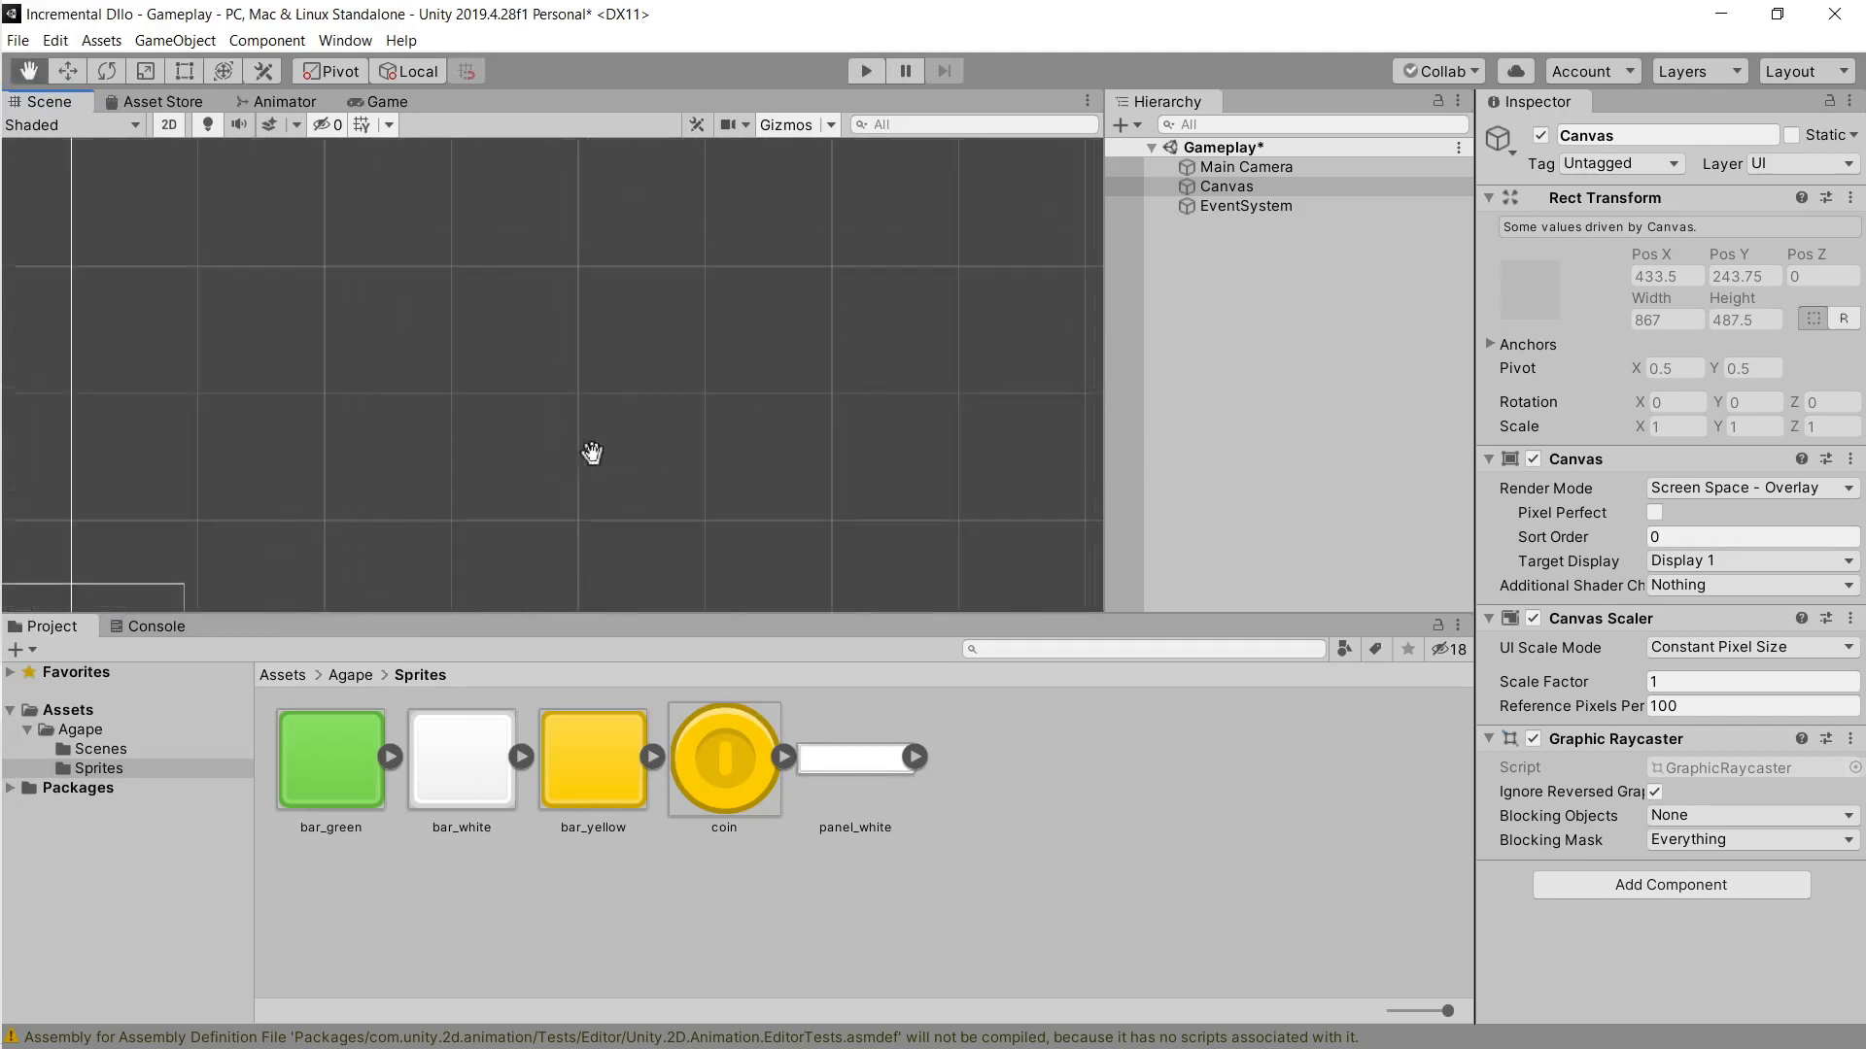
{"action": "key", "text": "t"}
{"action": "scroll", "coordinate": [654, 434], "scroll_direction": "up", "scroll_amount": 2}
{"action": "left_click", "coordinate": [1254, 186]}
{"action": "double_click", "coordinate": [1258, 194]}
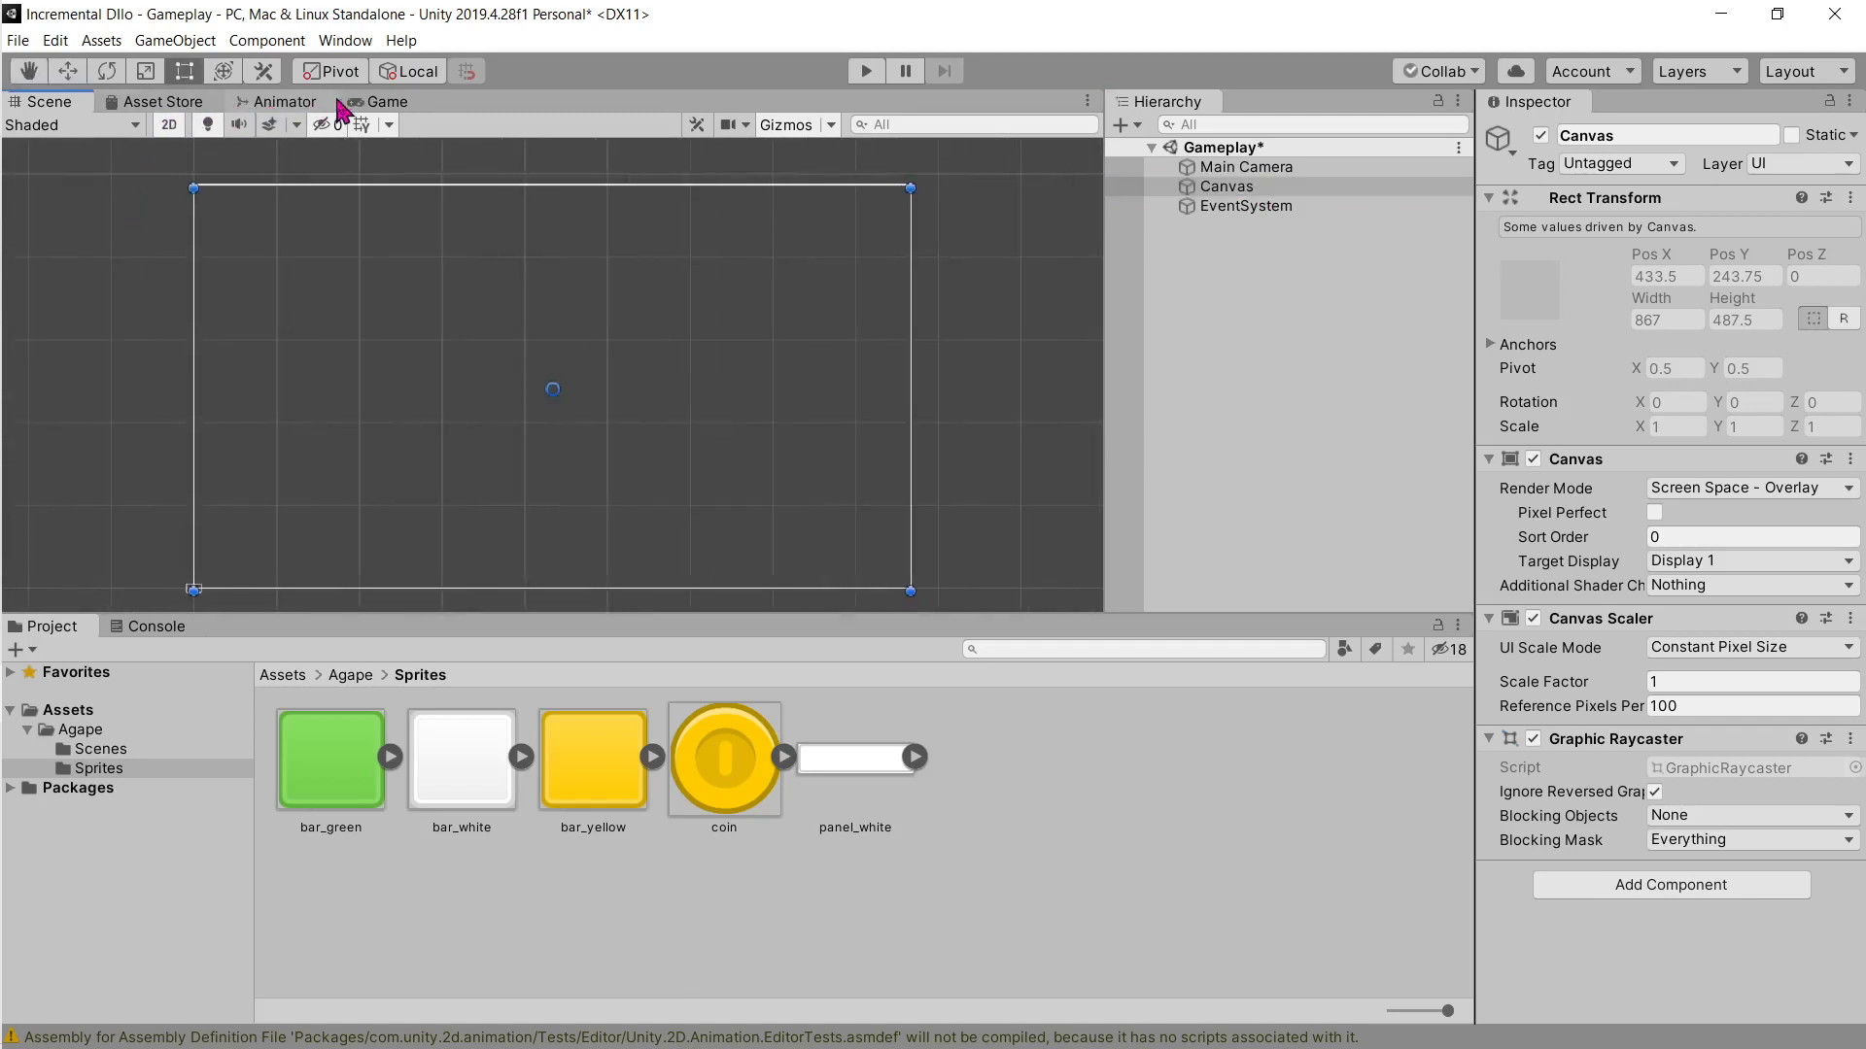
{"action": "left_click", "coordinate": [368, 102]}
Step: Set the Game view to 20:9 and the Canvas Scaler to Scale With Screen Size at 1280×720
{"action": "left_click", "coordinate": [160, 125]}
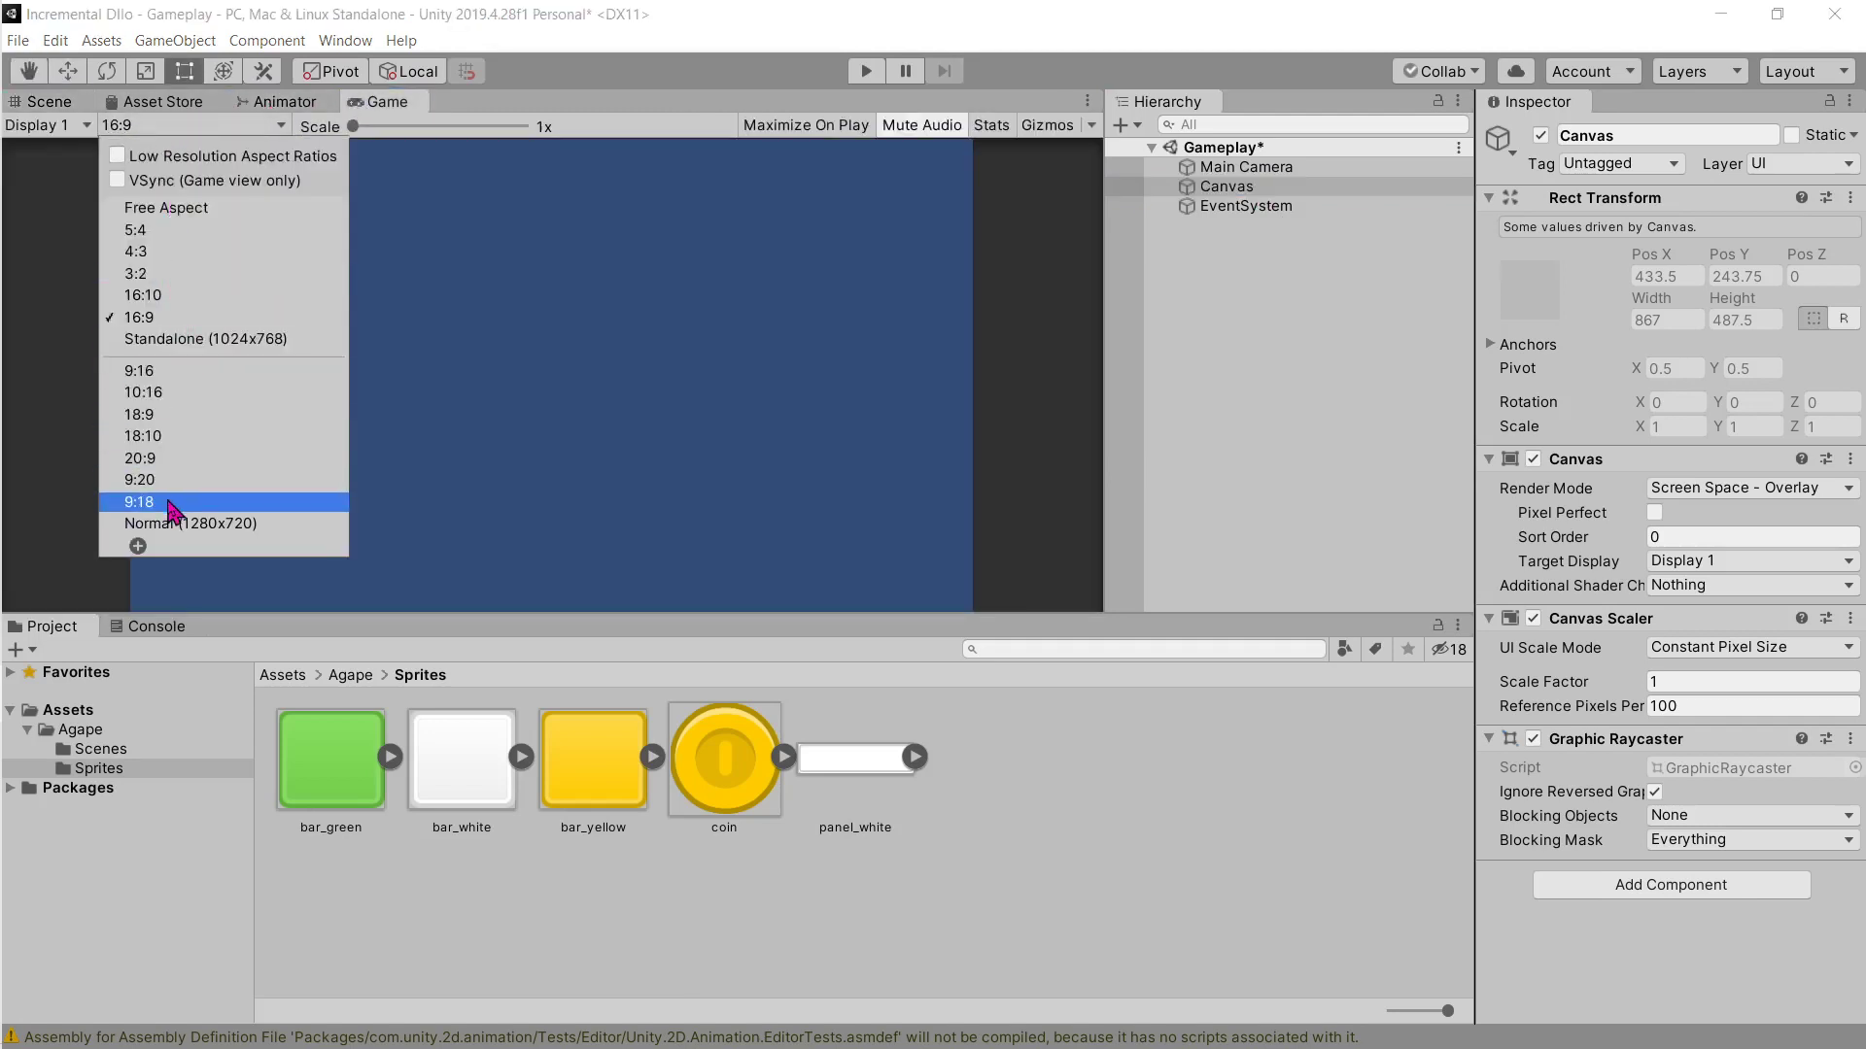
{"action": "left_click", "coordinate": [179, 459]}
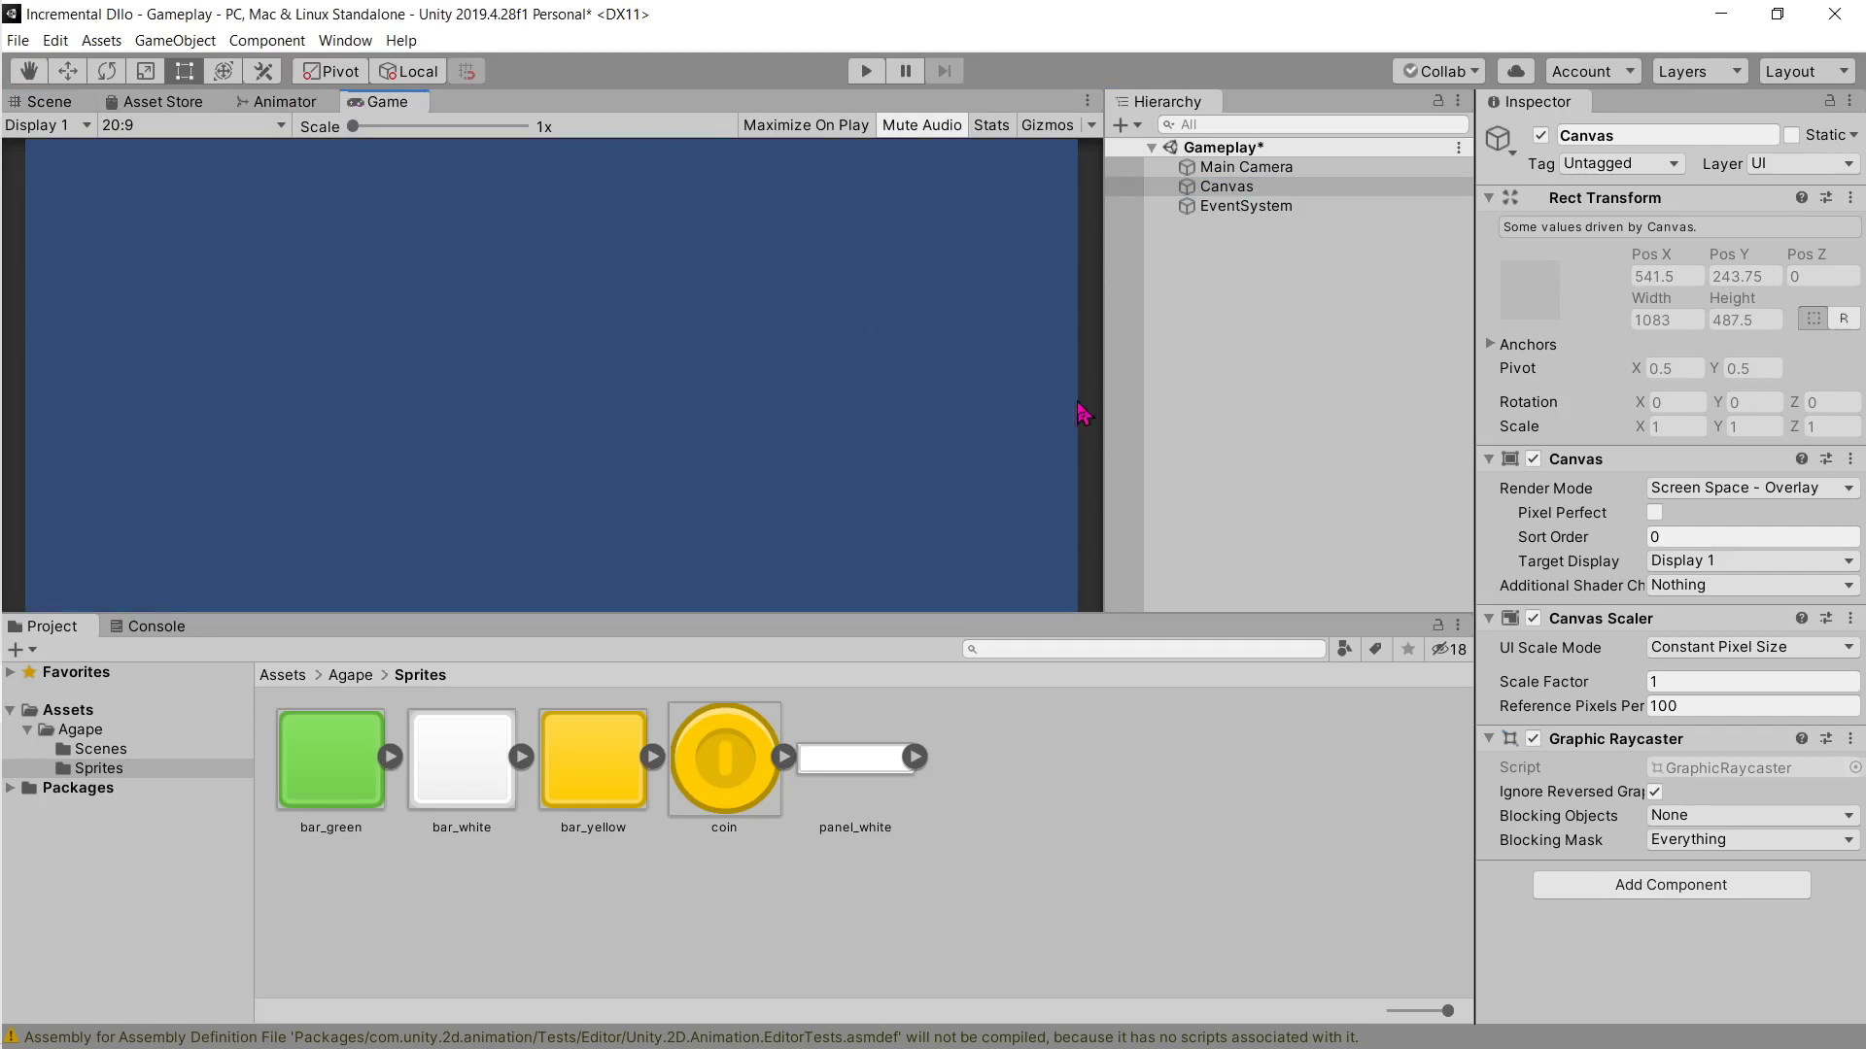
{"action": "left_click", "coordinate": [1229, 192]}
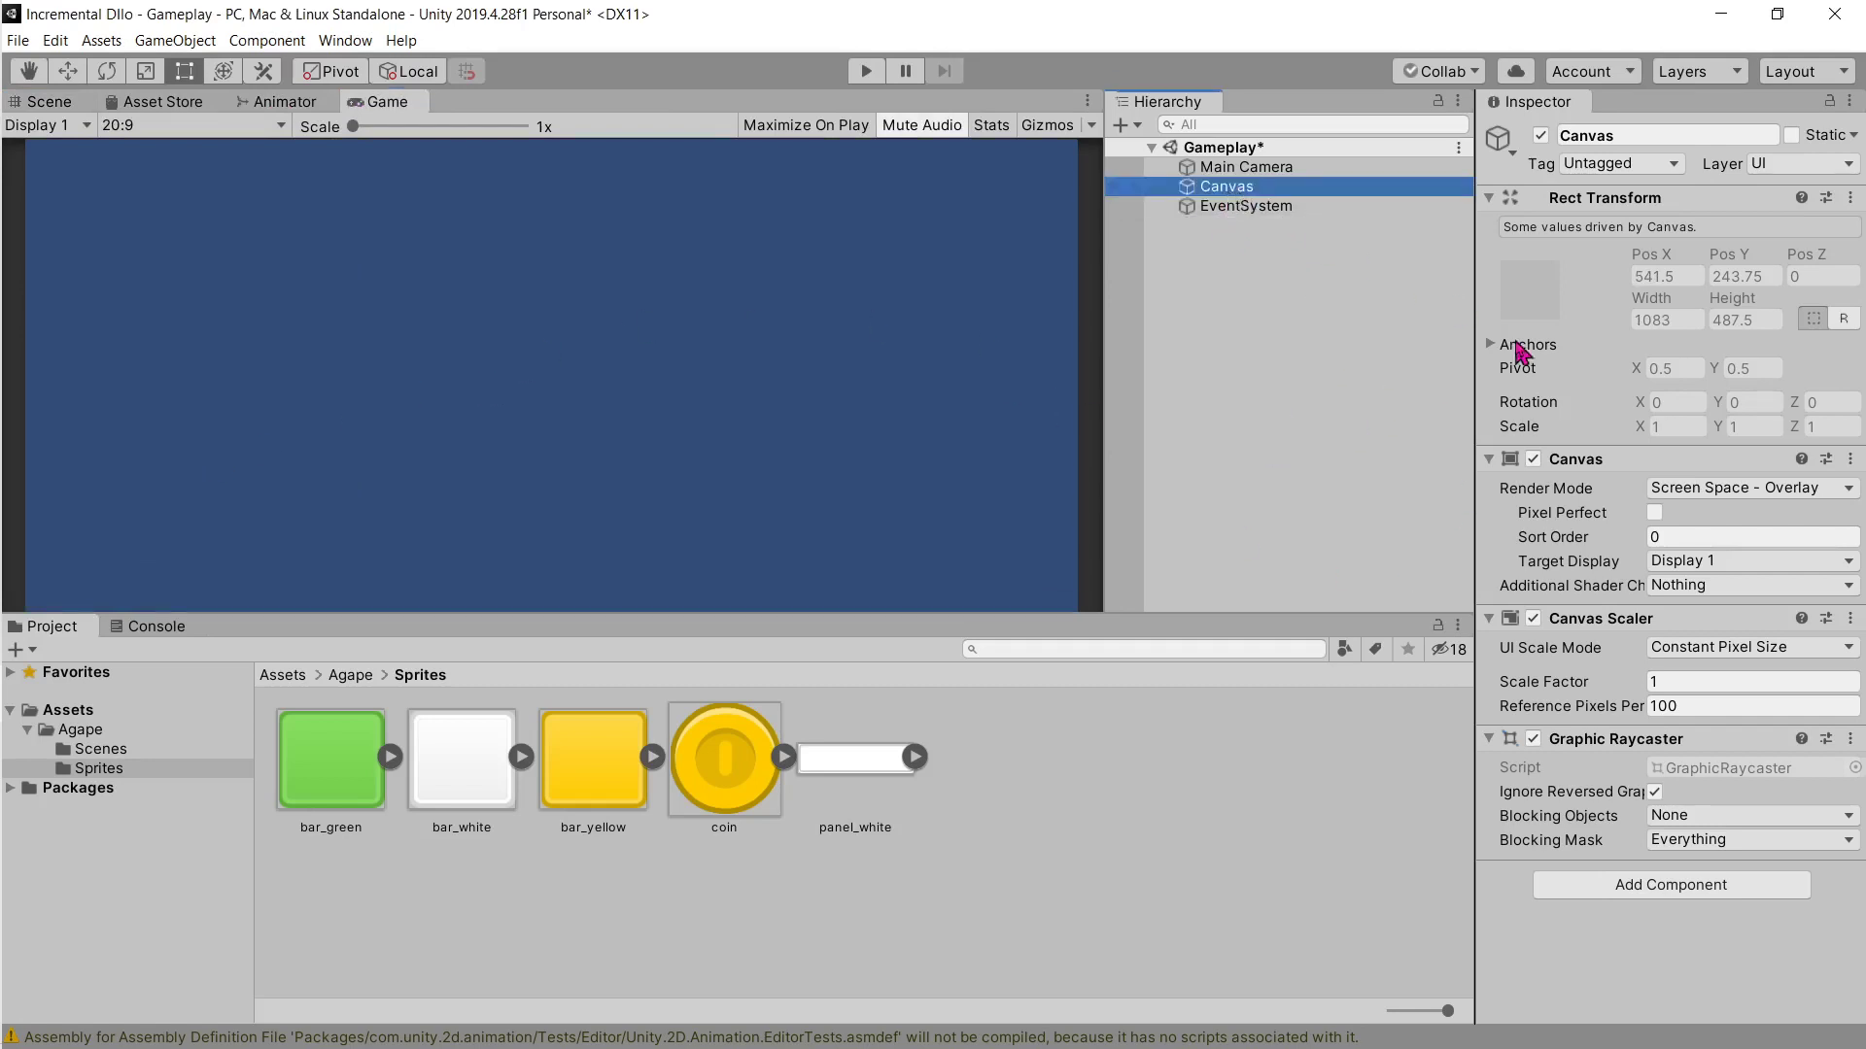
{"action": "left_click", "coordinate": [1681, 647]}
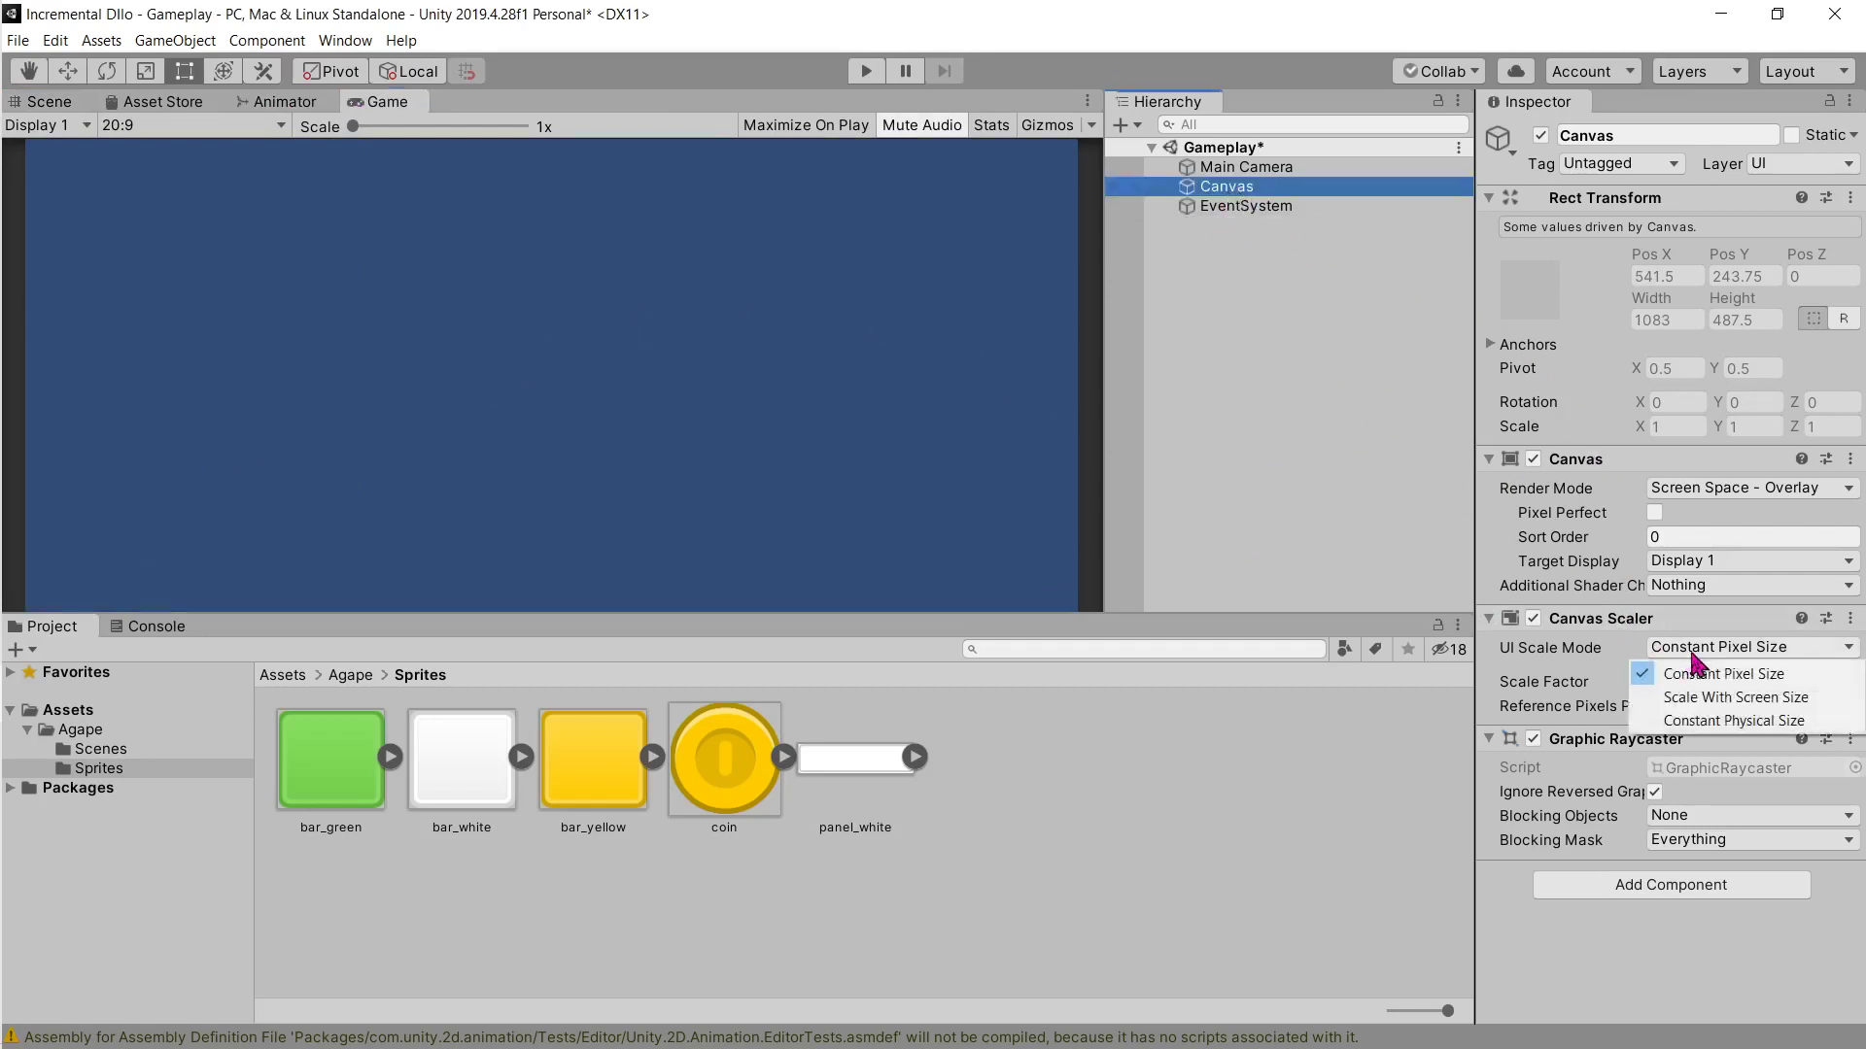
{"action": "left_click", "coordinate": [1713, 698]}
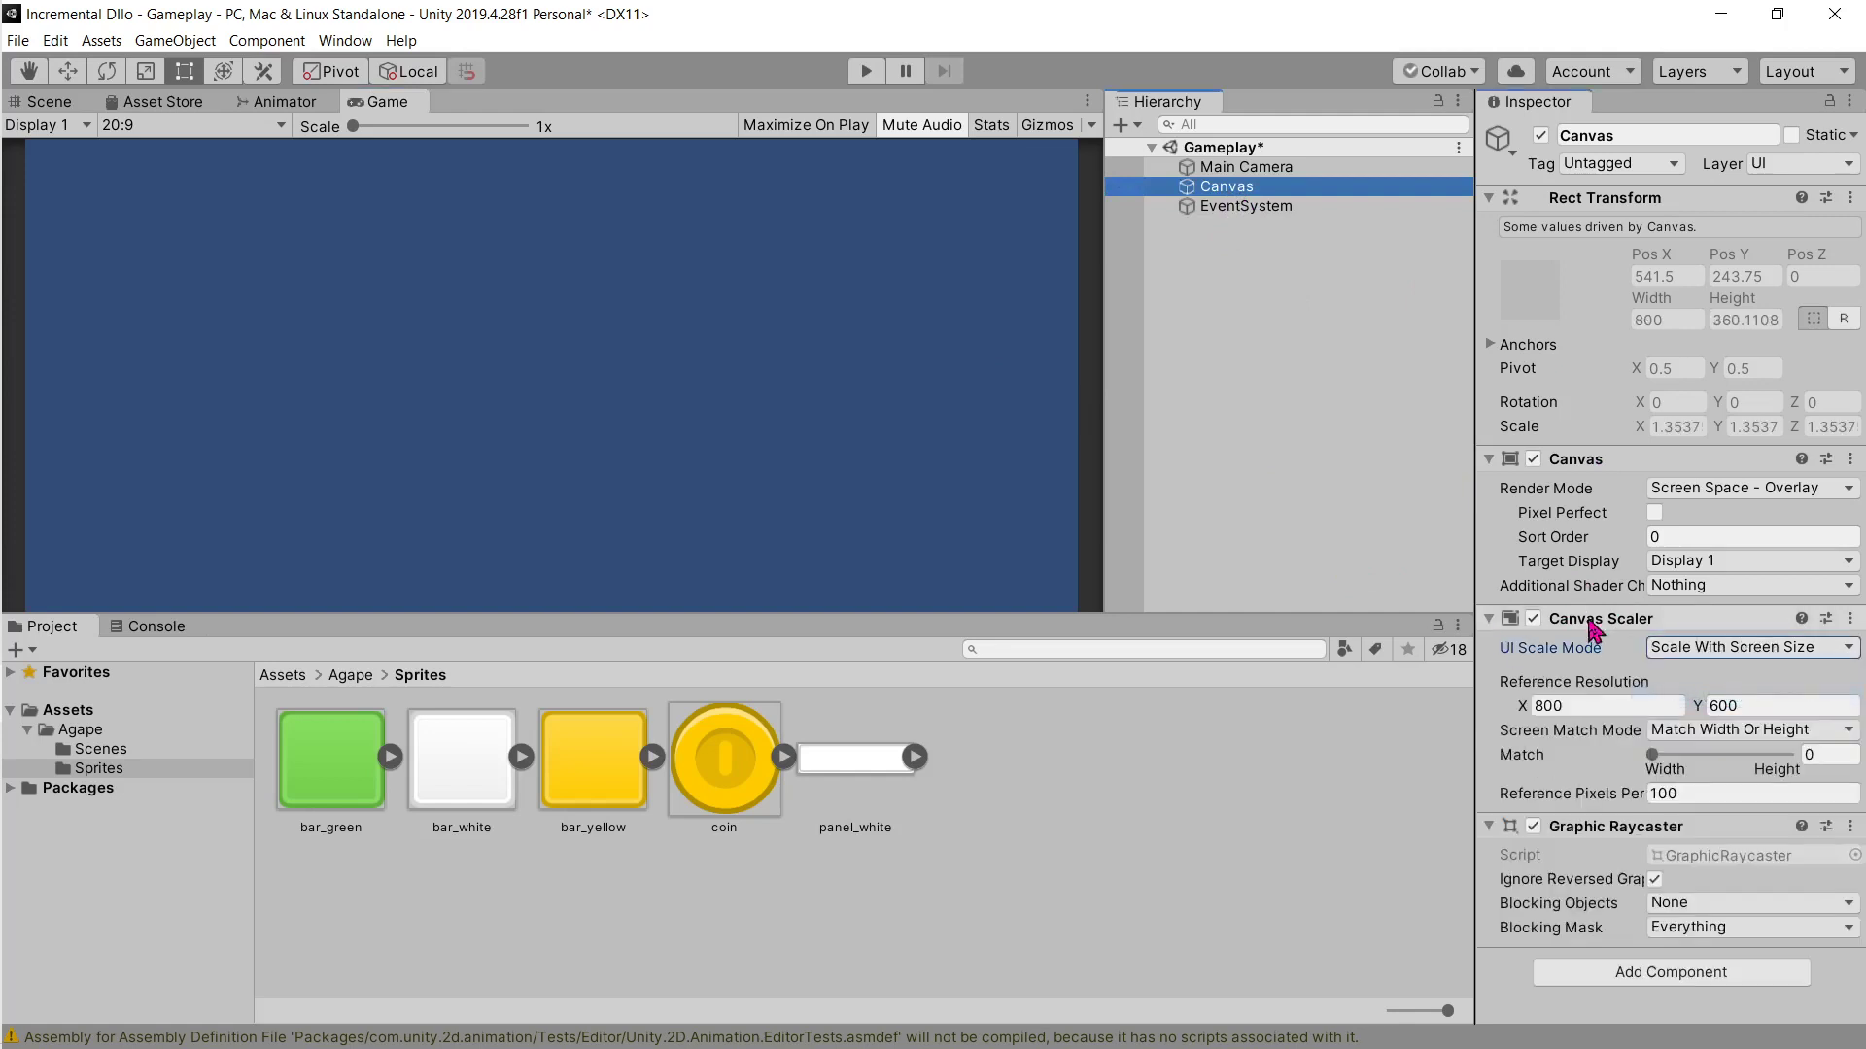
{"action": "left_click", "coordinate": [1555, 705]}
{"action": "type", "text": "1280"}
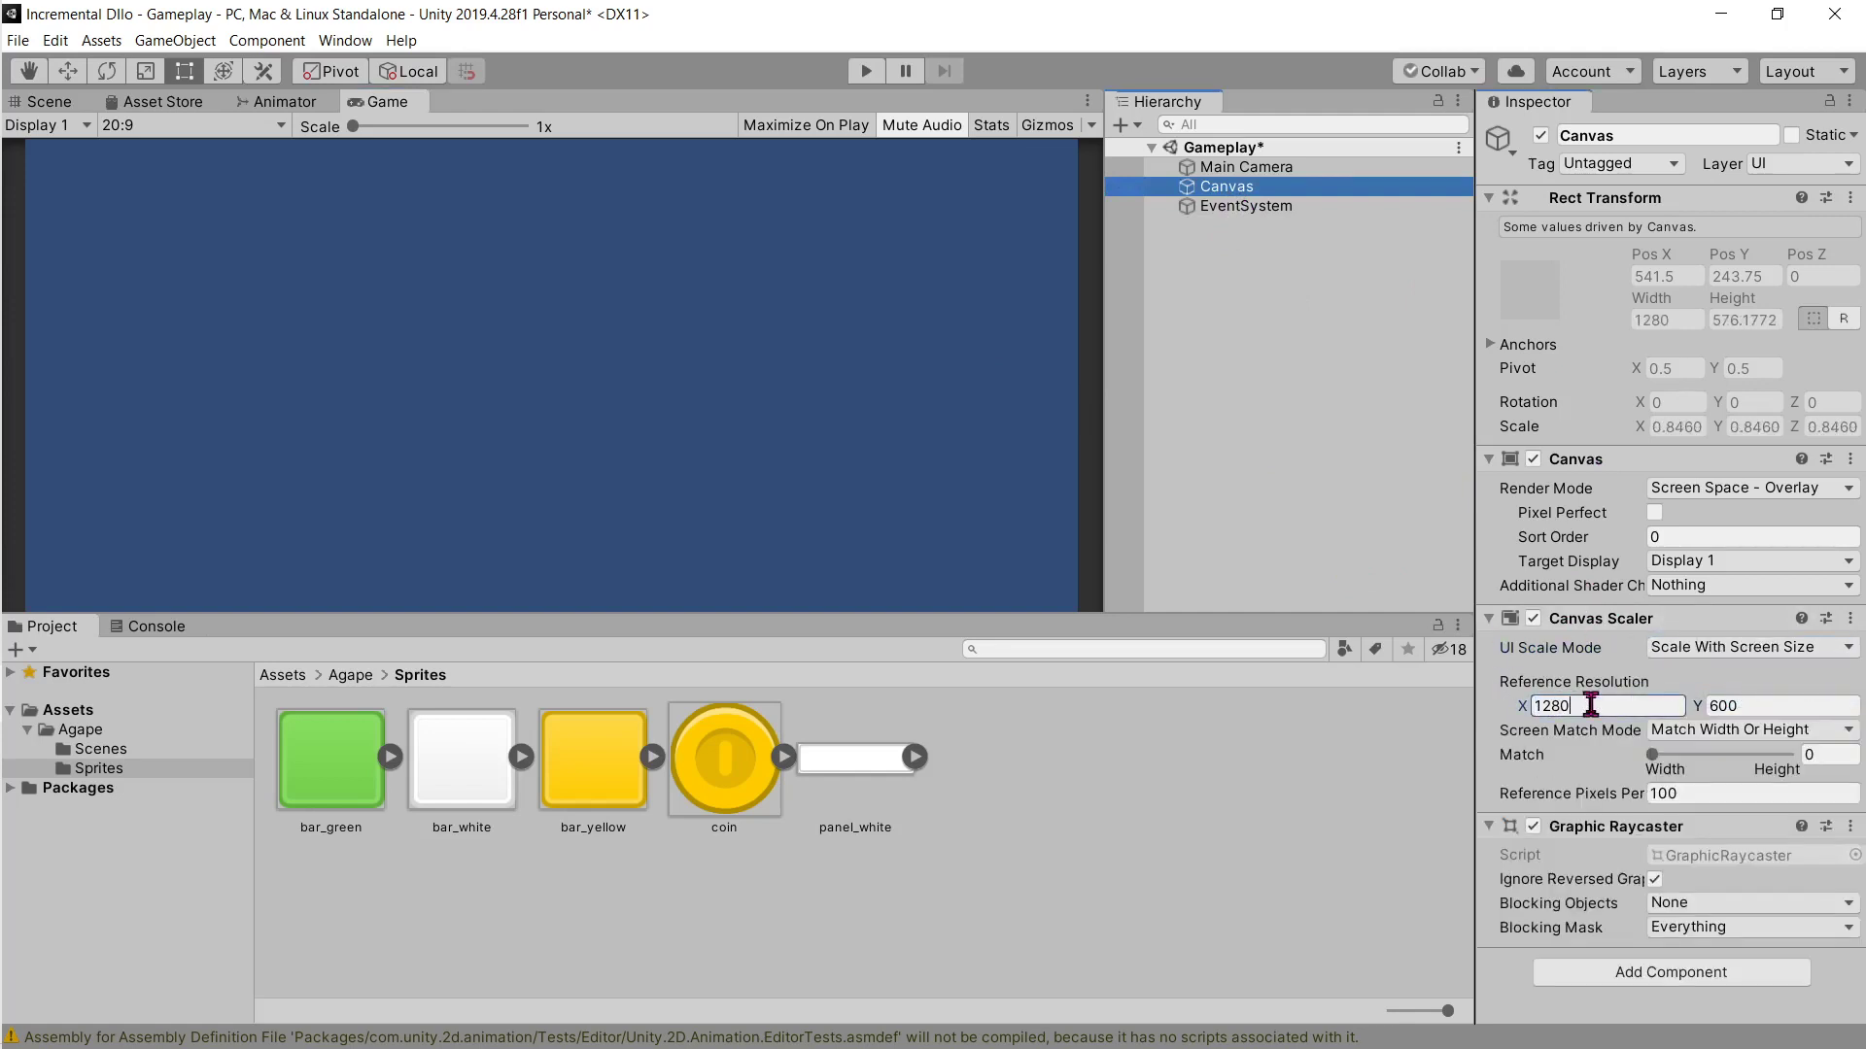
{"action": "key", "text": "Tab"}
{"action": "type", "text": "720"}
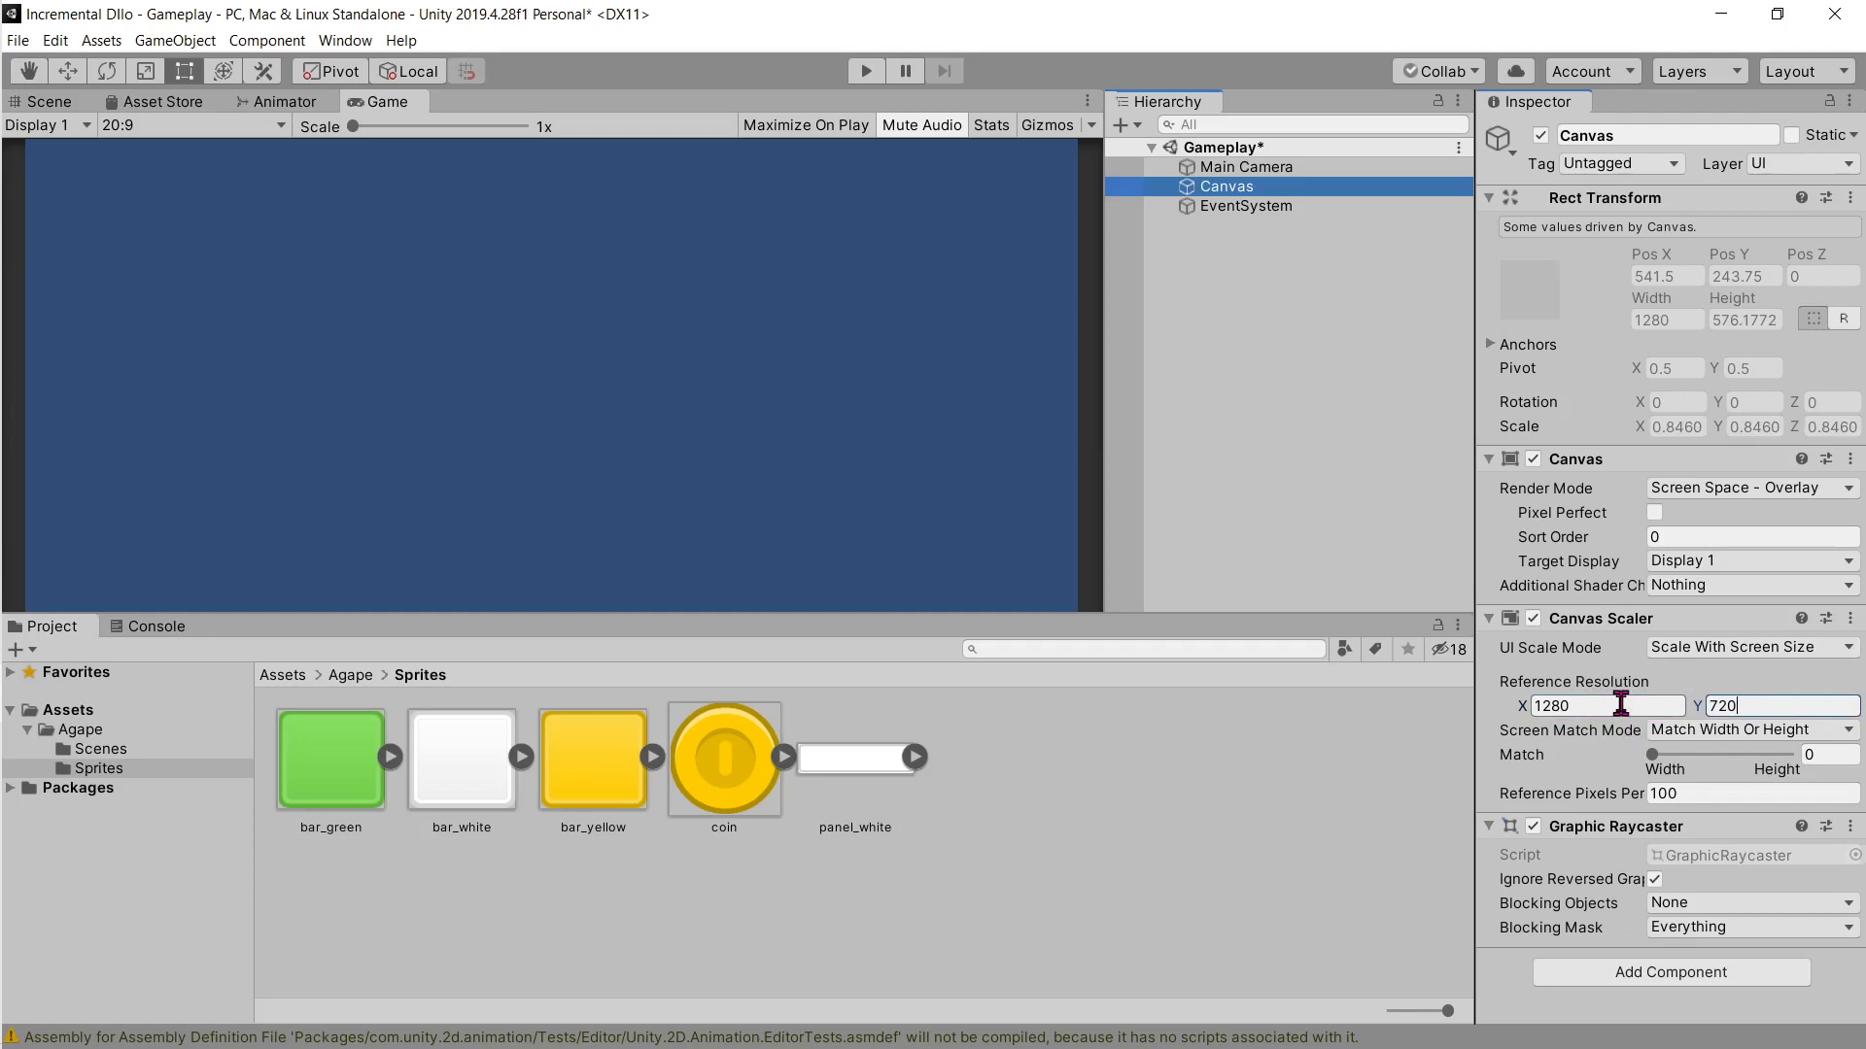
{"action": "left_click", "coordinate": [1020, 457]}
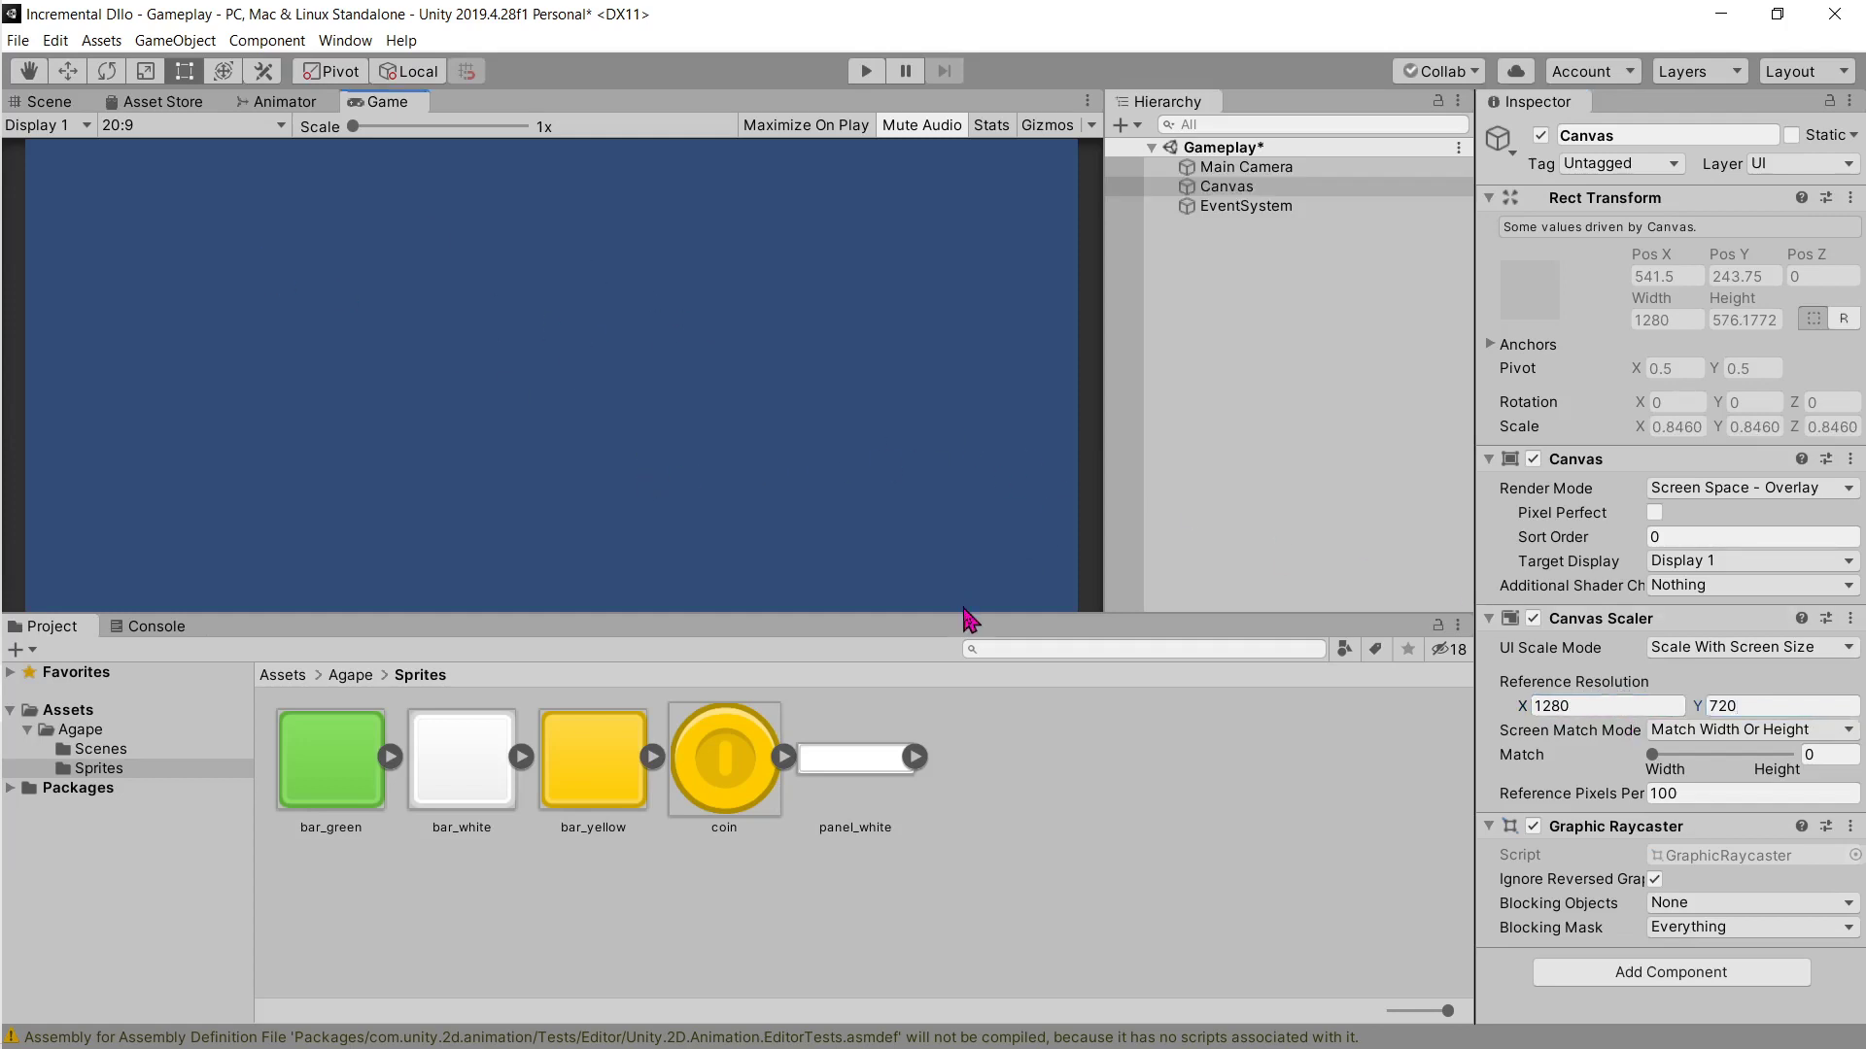
{"action": "left_click_drag", "start_coordinate": [963, 613], "coordinate": [981, 668]}
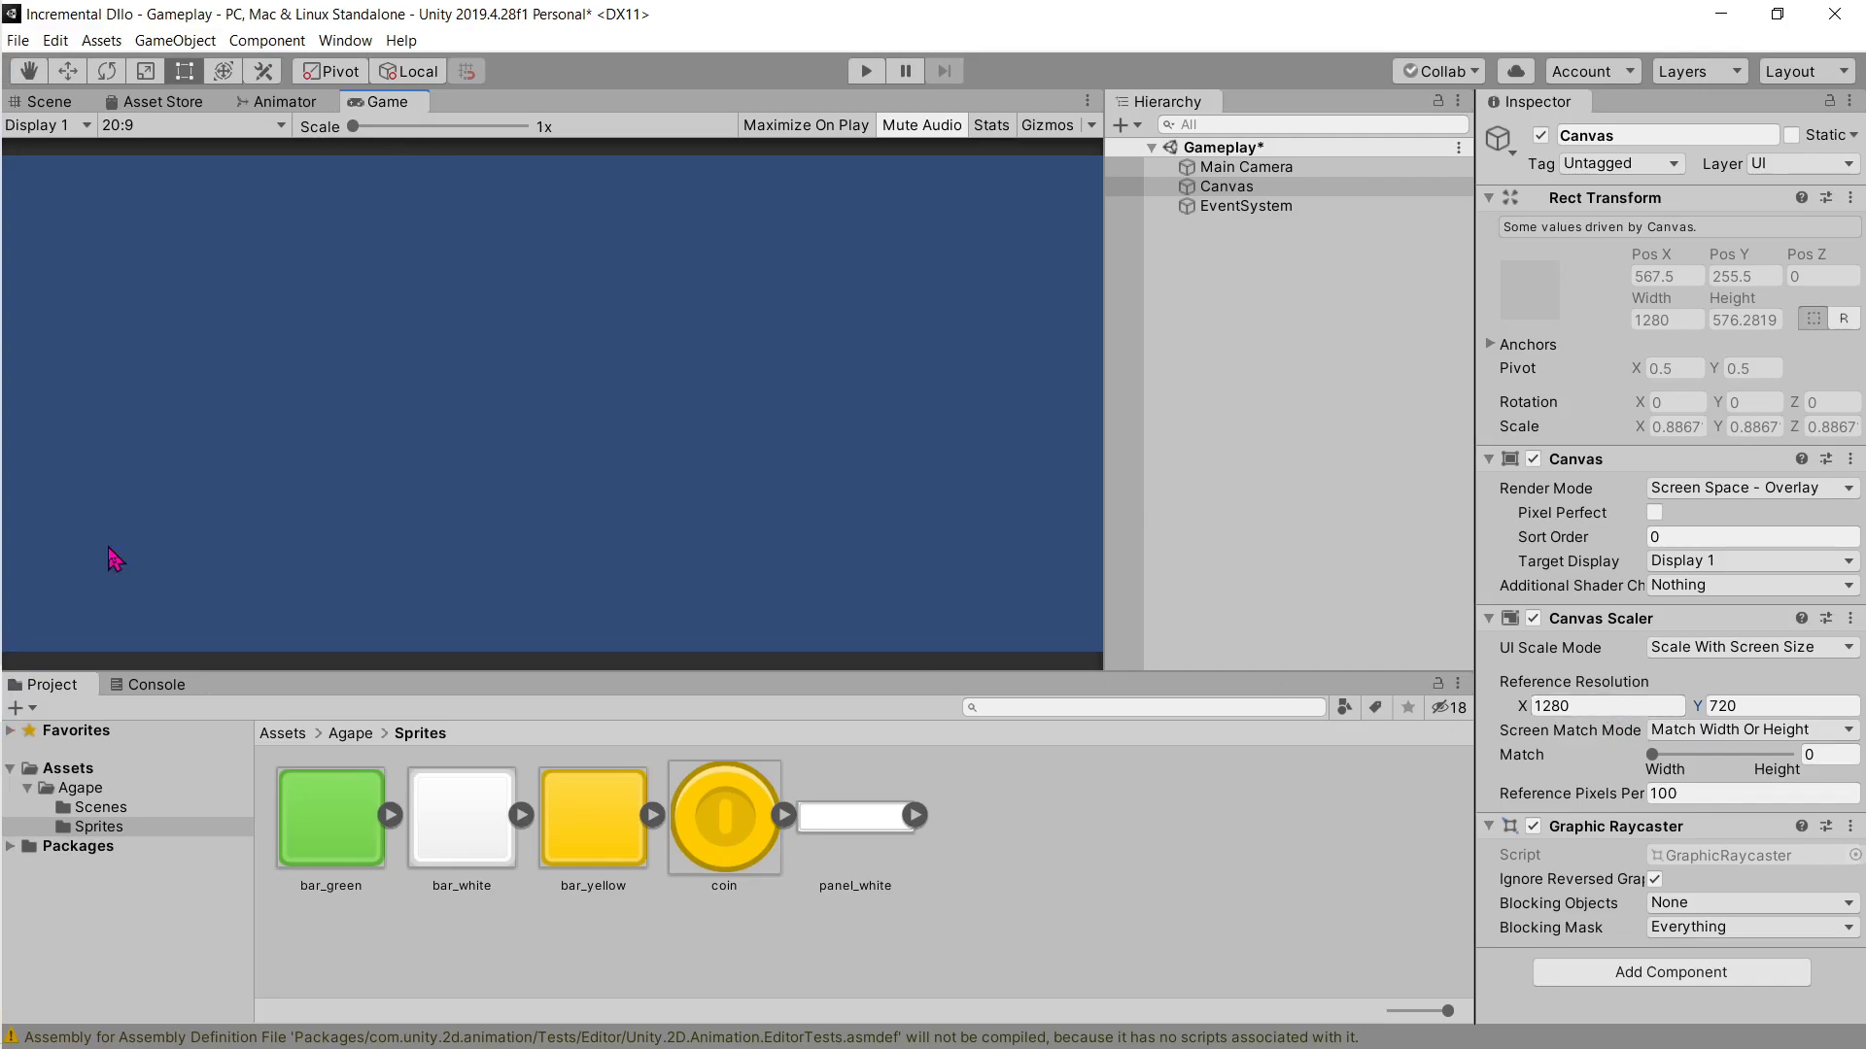
{"action": "left_click", "coordinate": [52, 580]}
Step: Review the tutorial's Panel step, an Image child of Canvas using bar_white, then return to Unity
{"action": "left_click", "coordinate": [53, 525]}
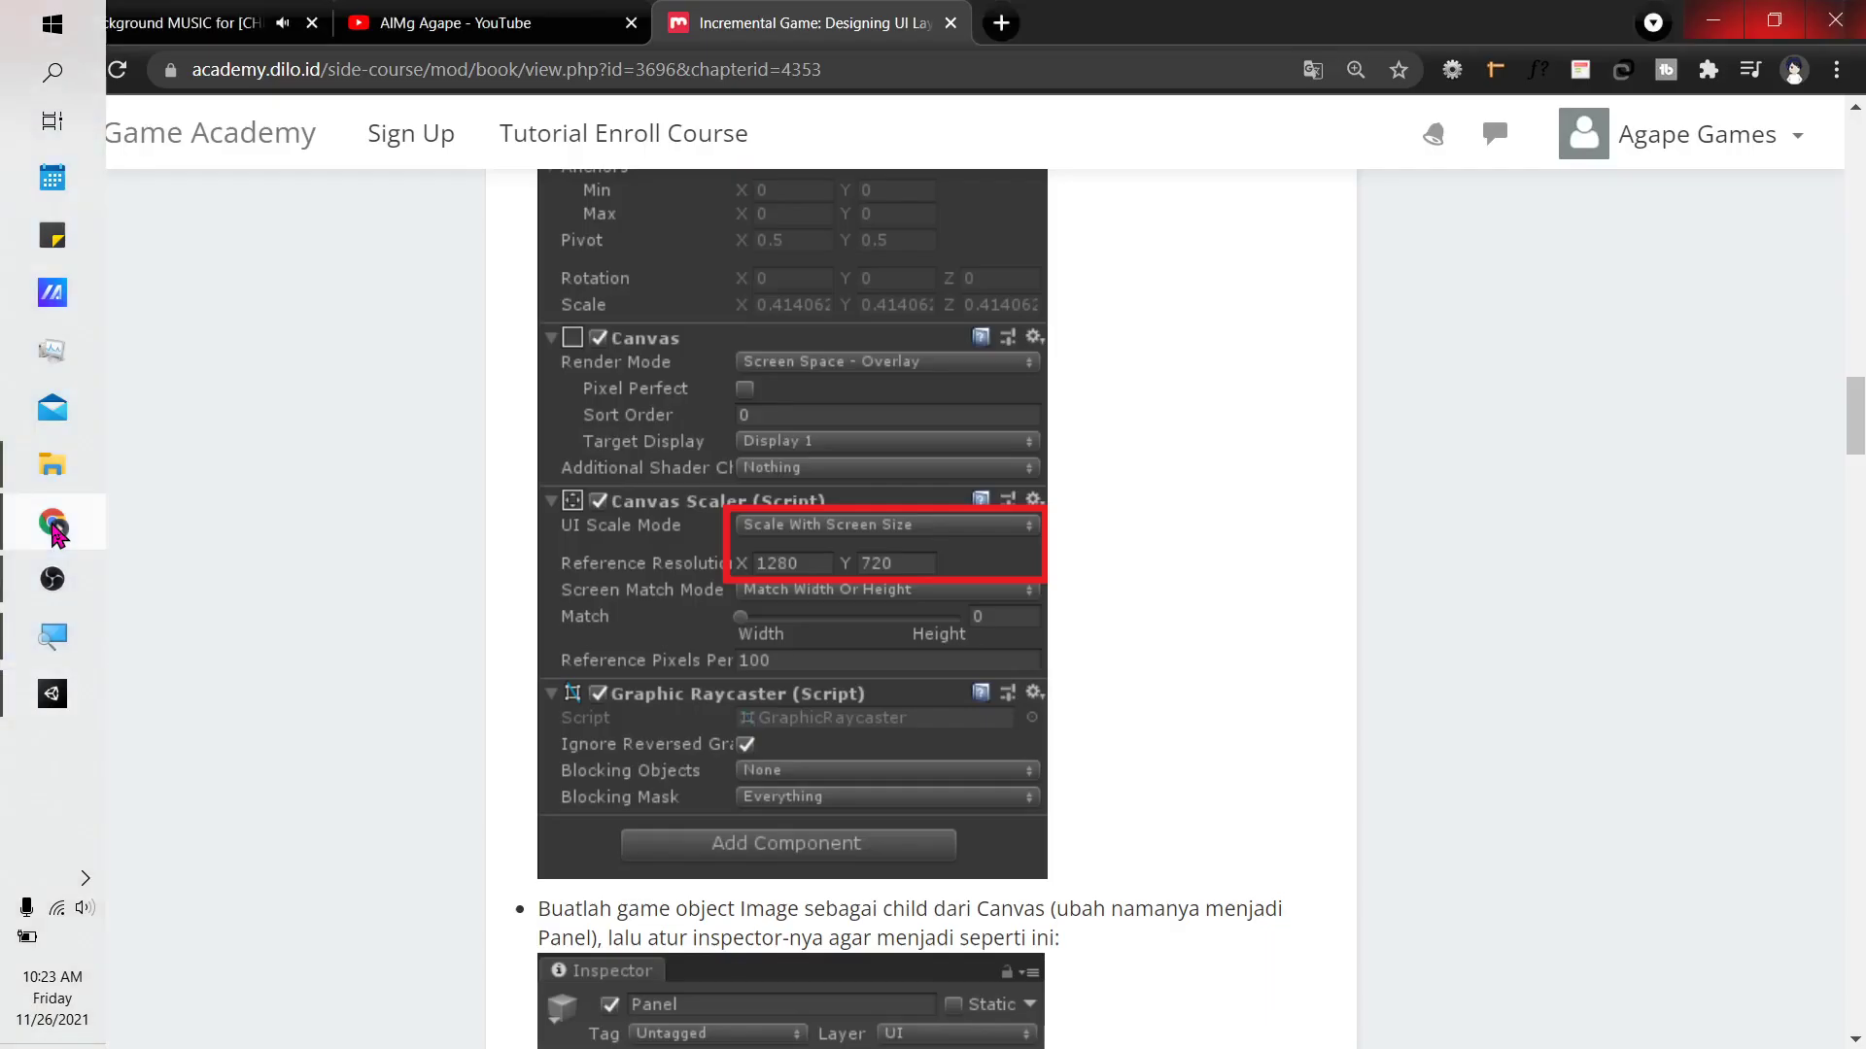
{"action": "scroll", "coordinate": [602, 442], "scroll_direction": "down", "scroll_amount": 5}
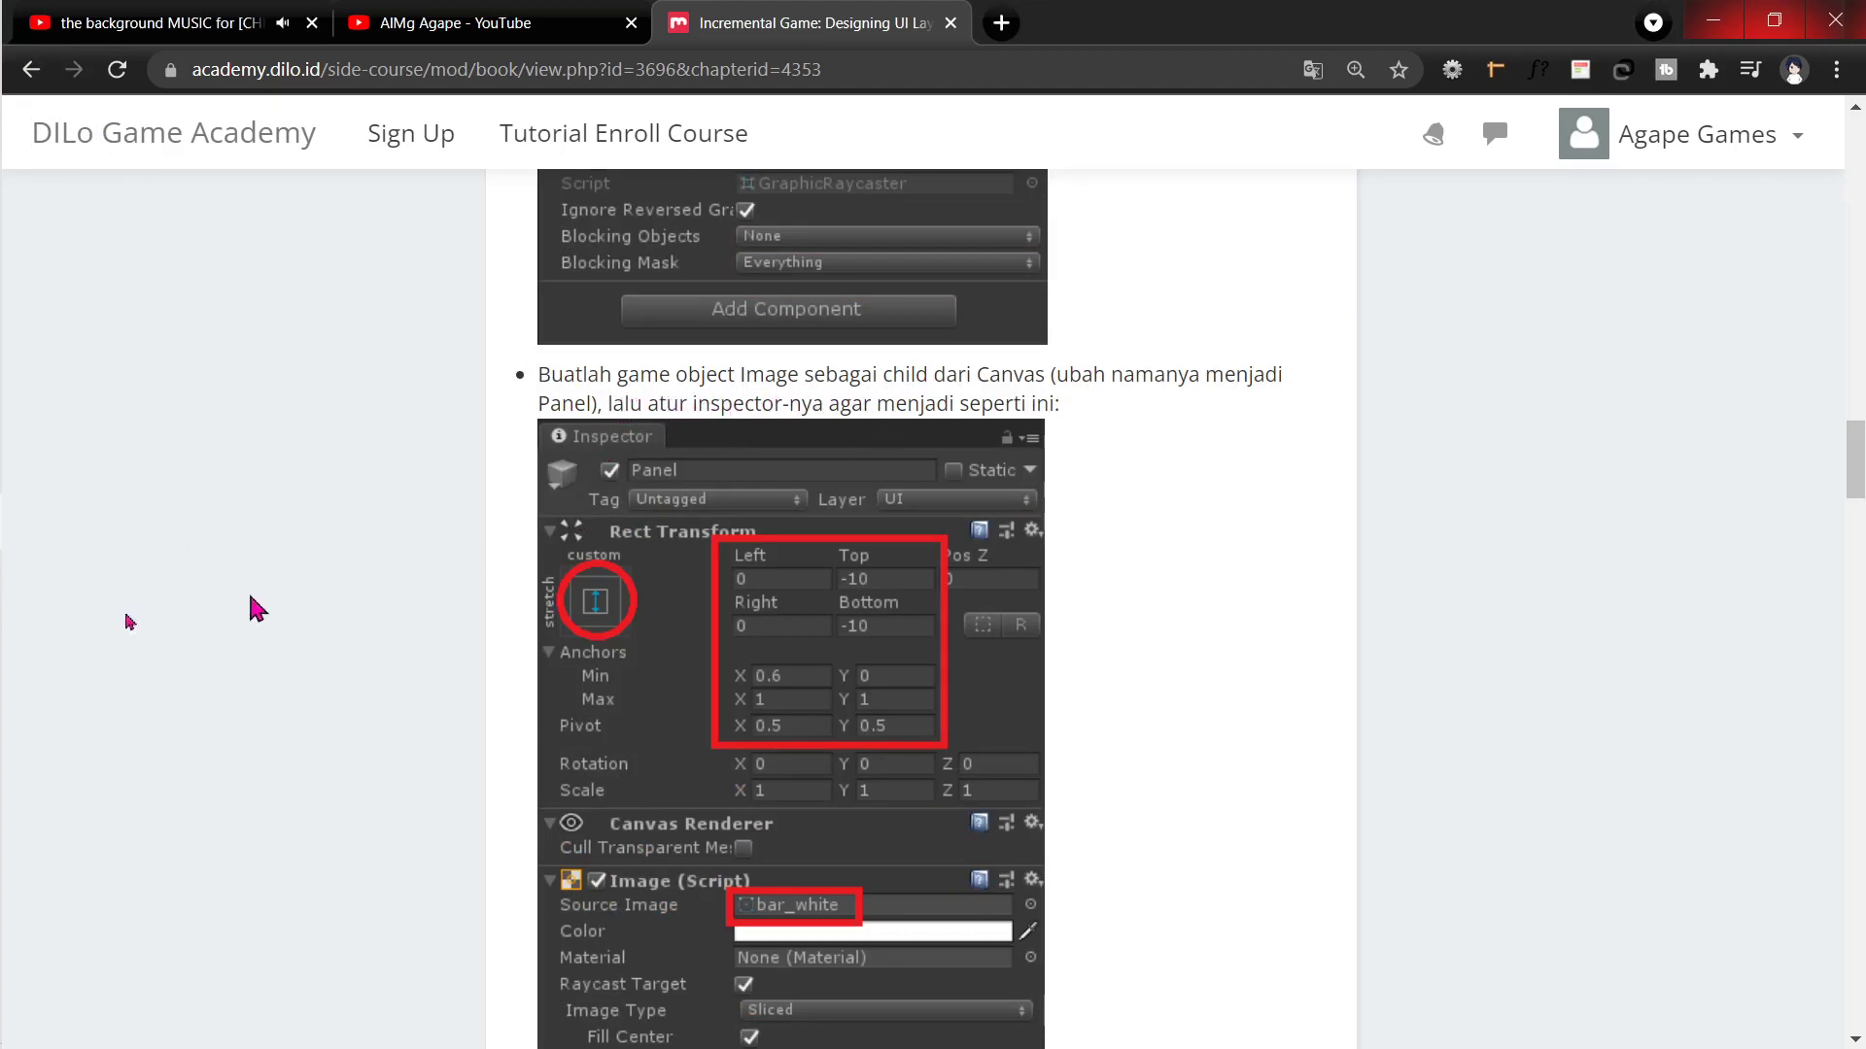
{"action": "mouse_move", "coordinate": [7, 643]}
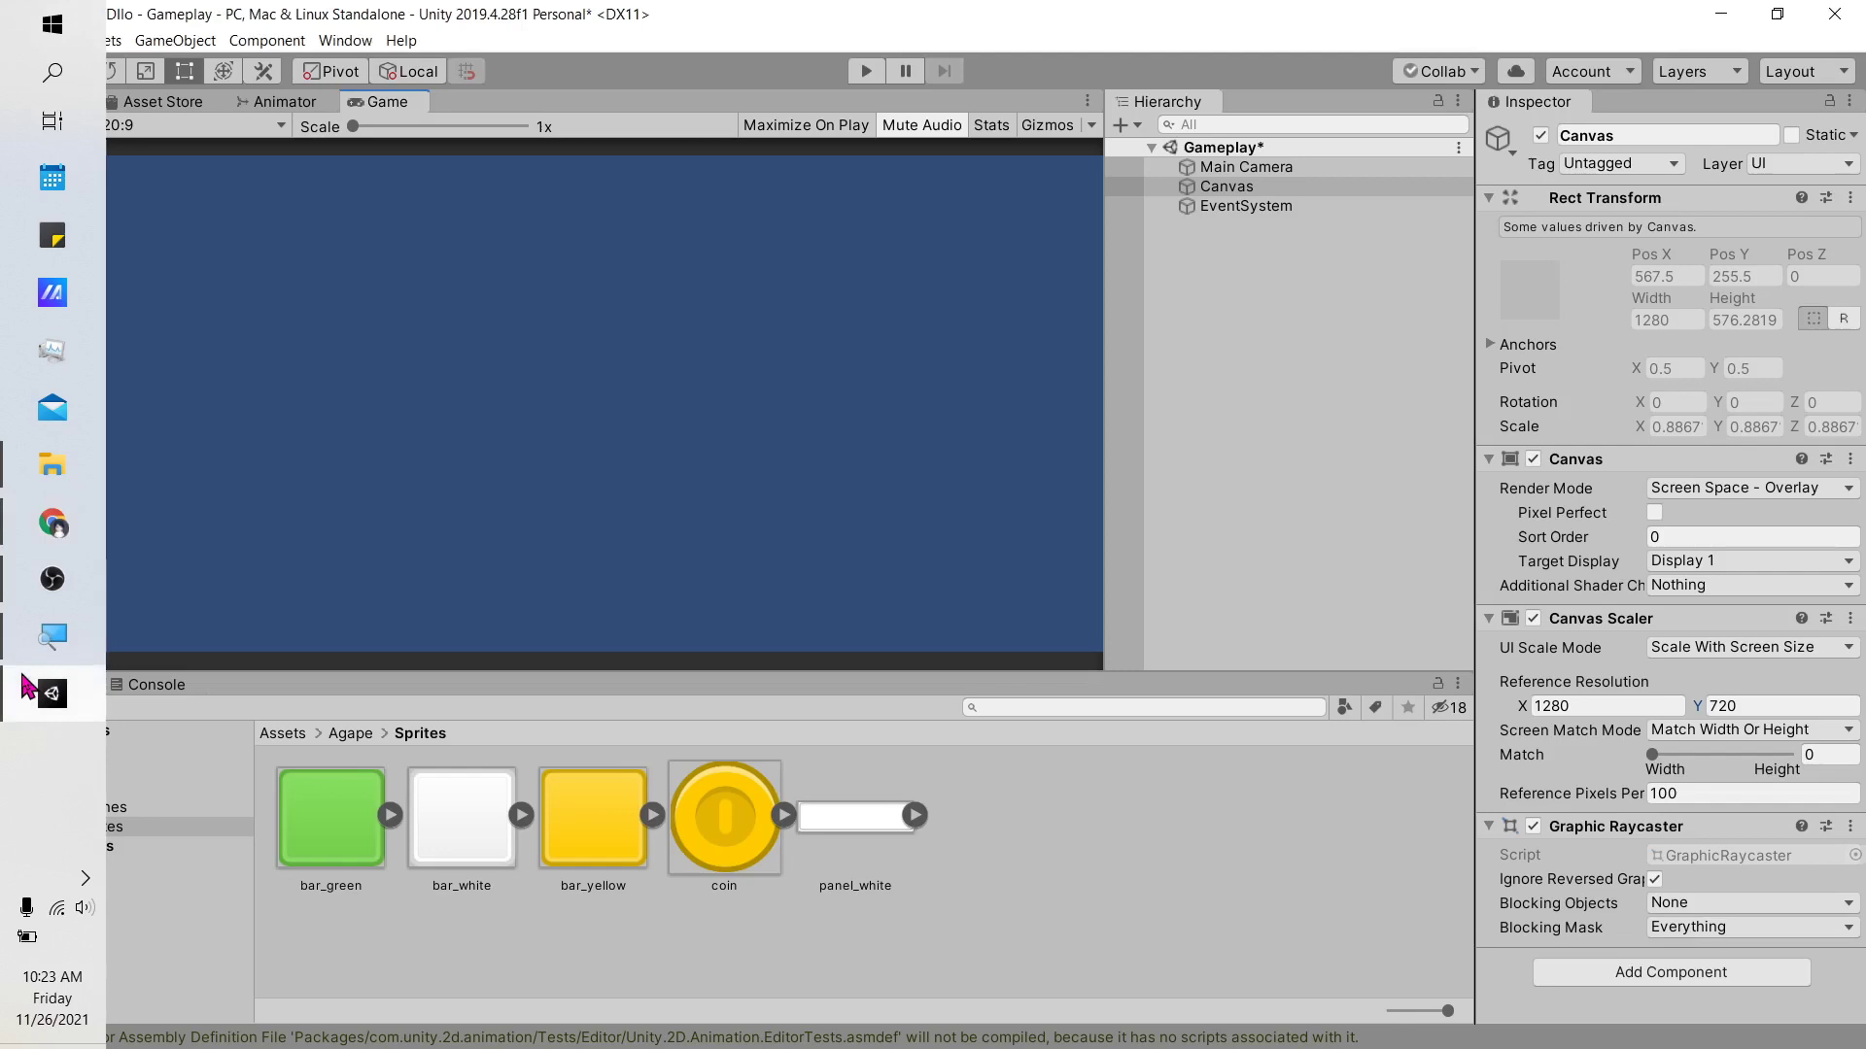
{"action": "left_click", "coordinate": [34, 690]}
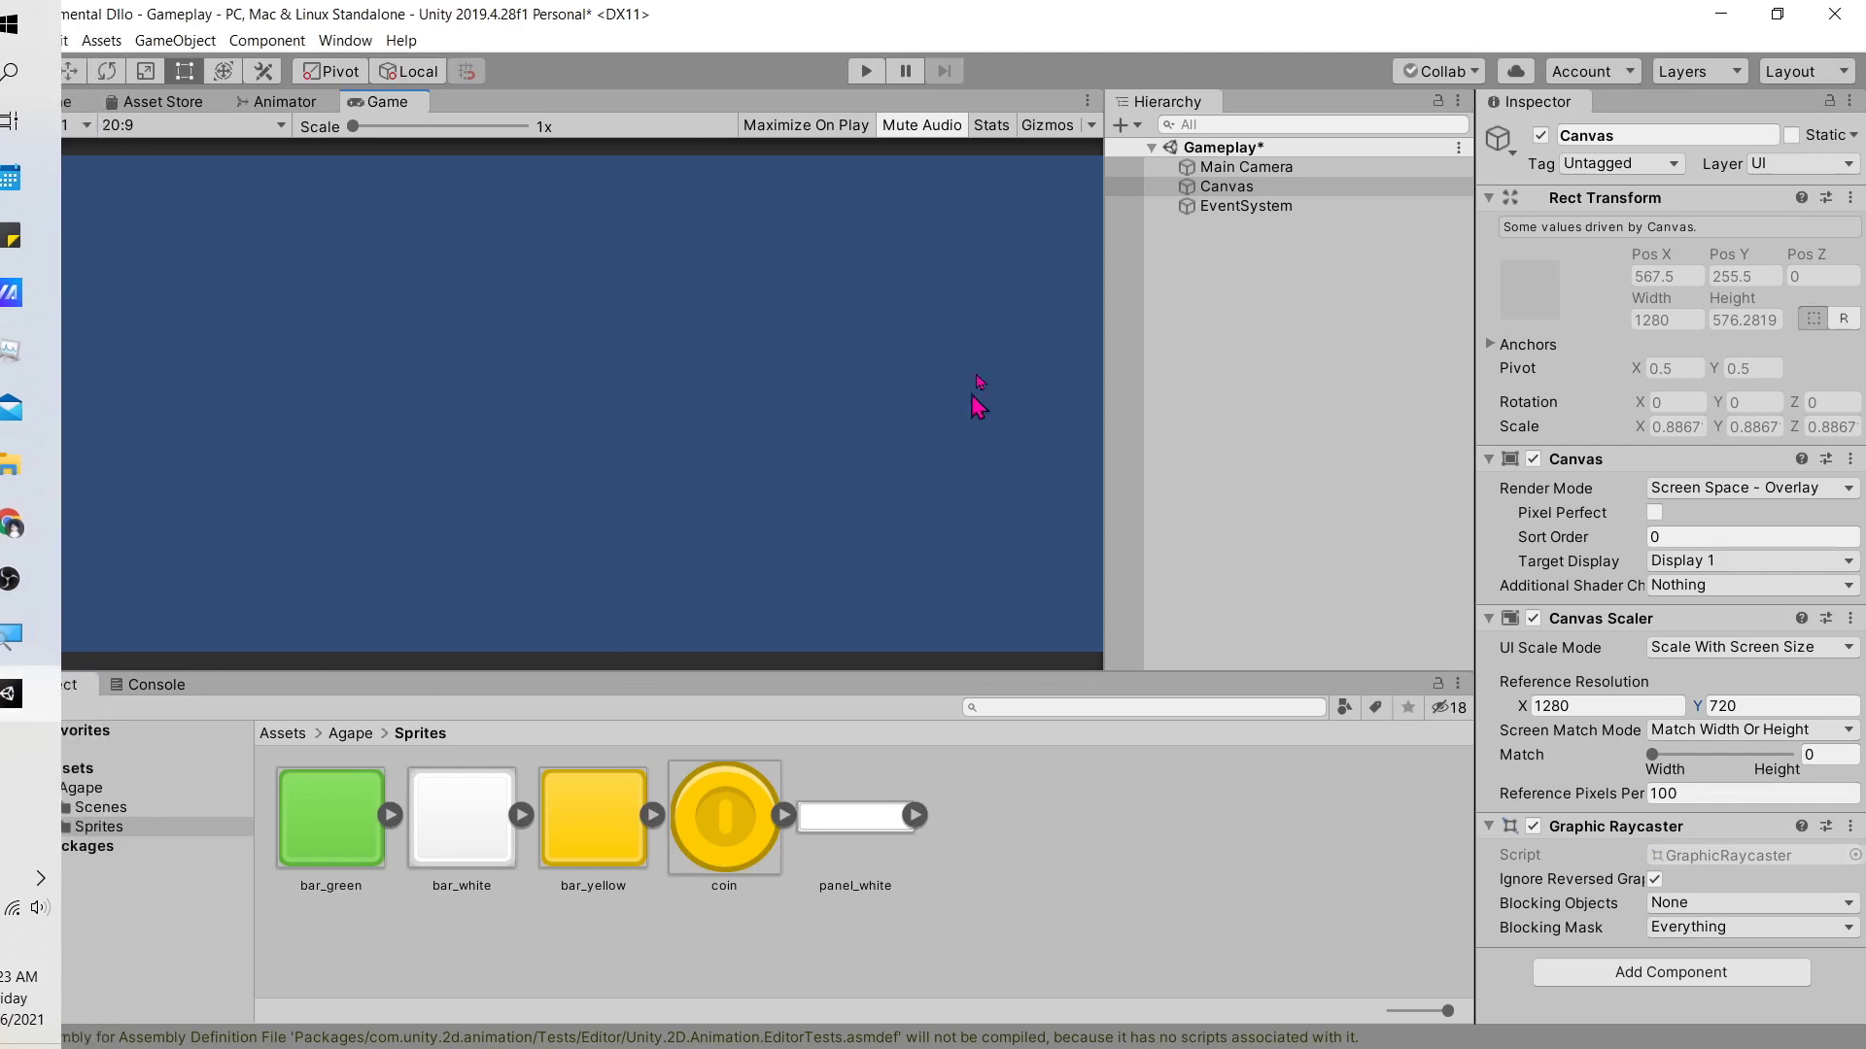
Step: Add a UI Image under Canvas and rename it Panel
{"action": "right_click", "coordinate": [1214, 195]}
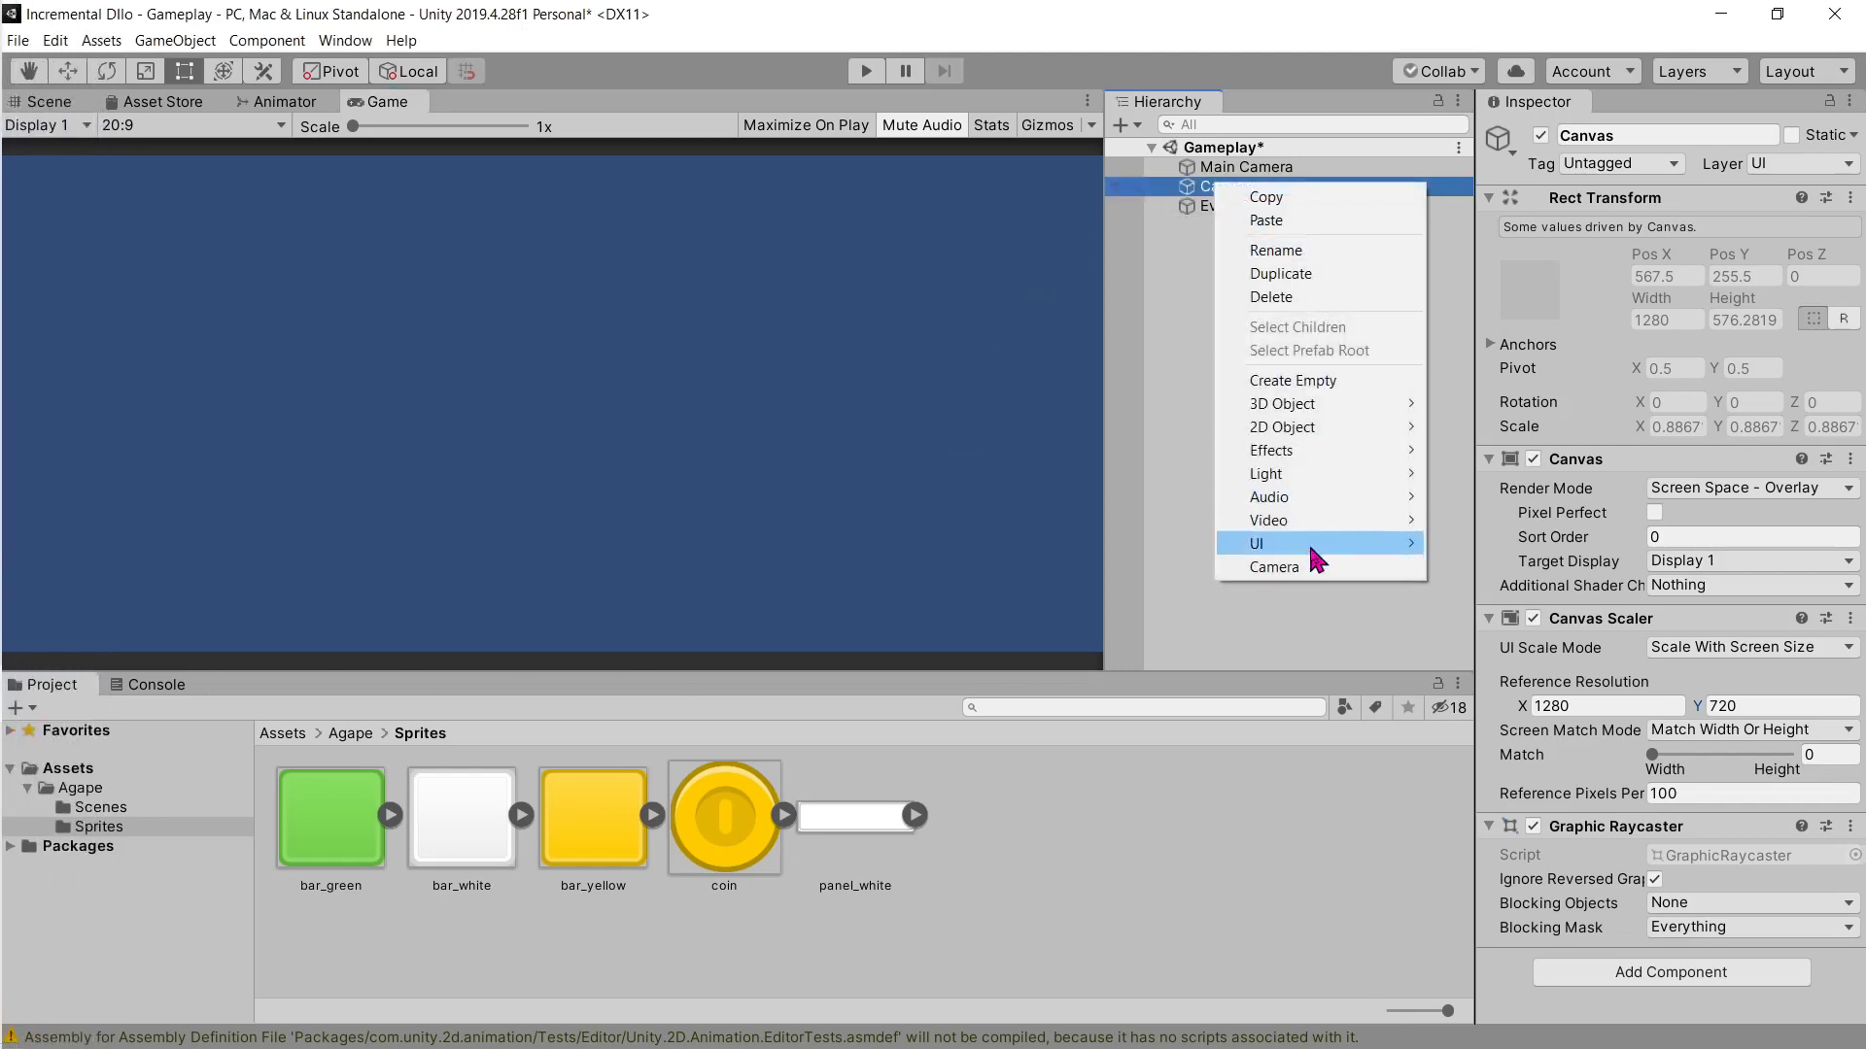
{"action": "mouse_move", "coordinate": [1314, 547]}
{"action": "left_click", "coordinate": [1496, 591]}
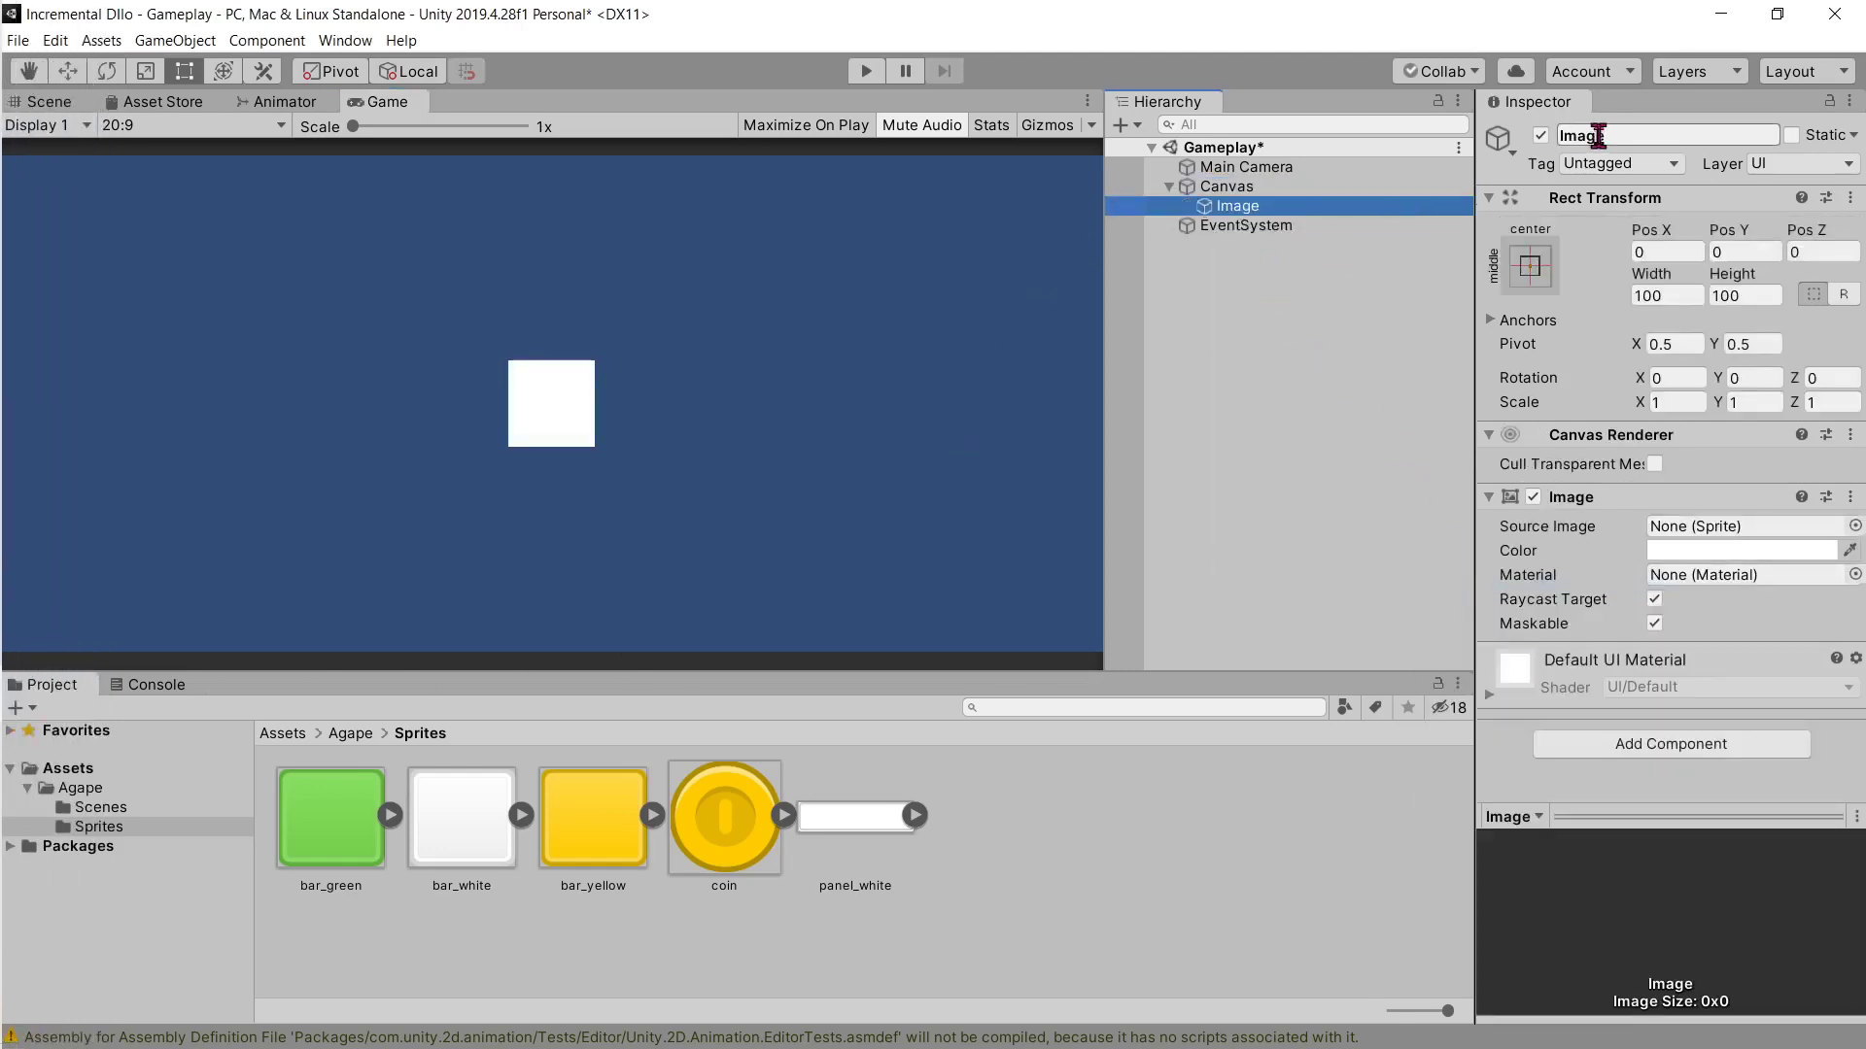
{"action": "left_click", "coordinate": [1621, 141]}
{"action": "type", "text": "Panel"}
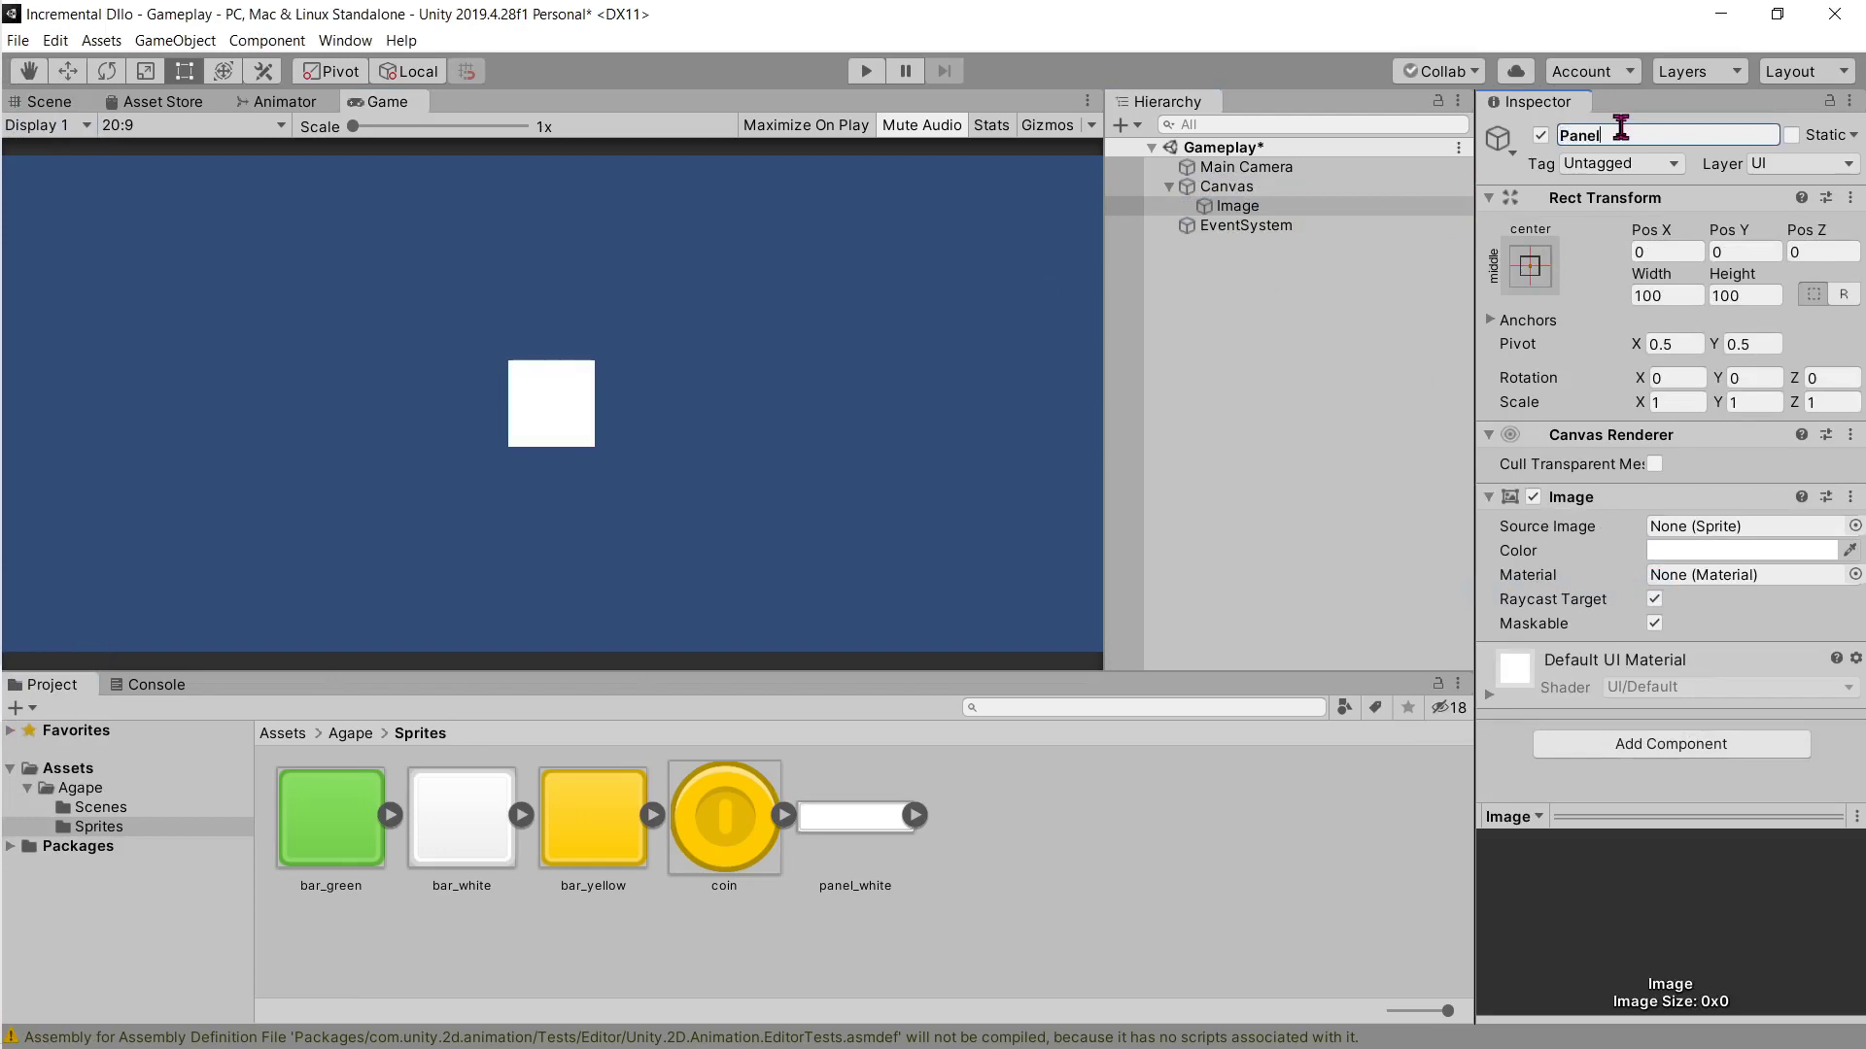
{"action": "key", "text": "Return"}
{"action": "key", "text": "alt+Tab"}
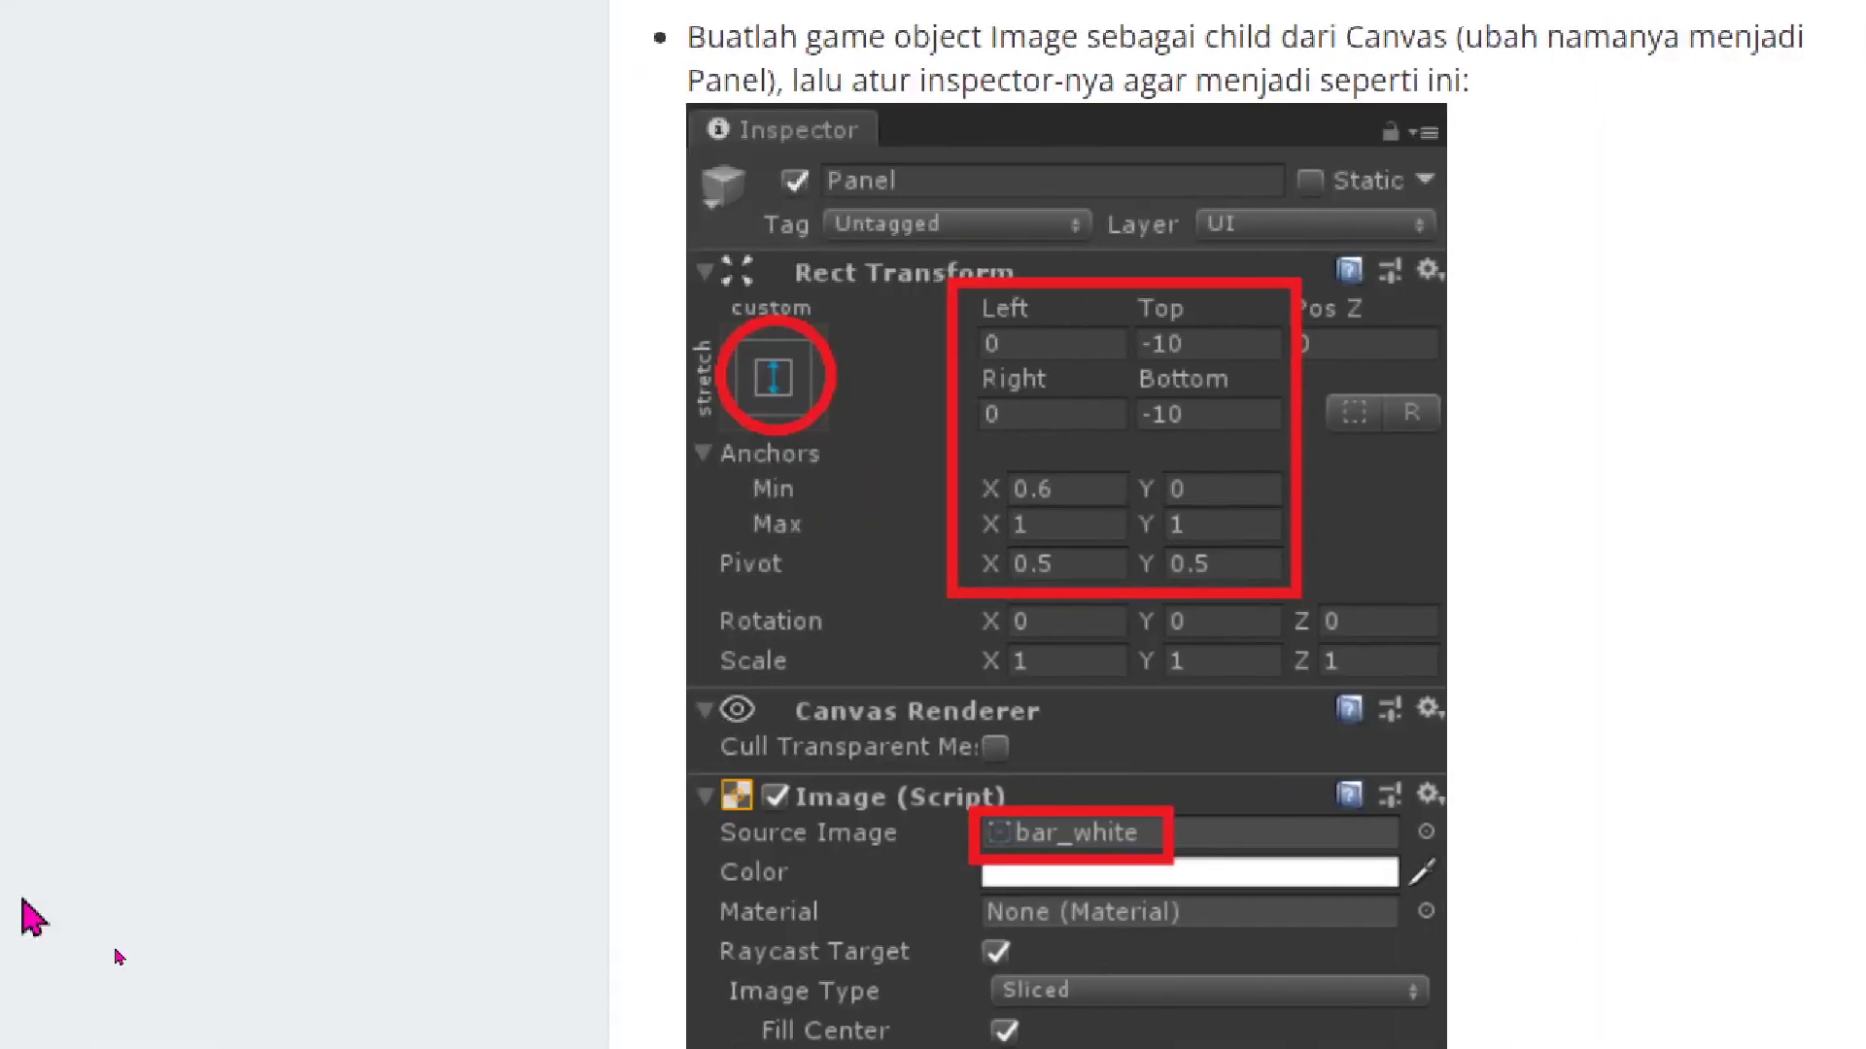
Step: Check the tutorial Panel's 0.6–1 anchors and Top/Bottom -10 offsets, then return to Unity
{"action": "scroll", "coordinate": [738, 583], "scroll_direction": "down", "scroll_amount": 5}
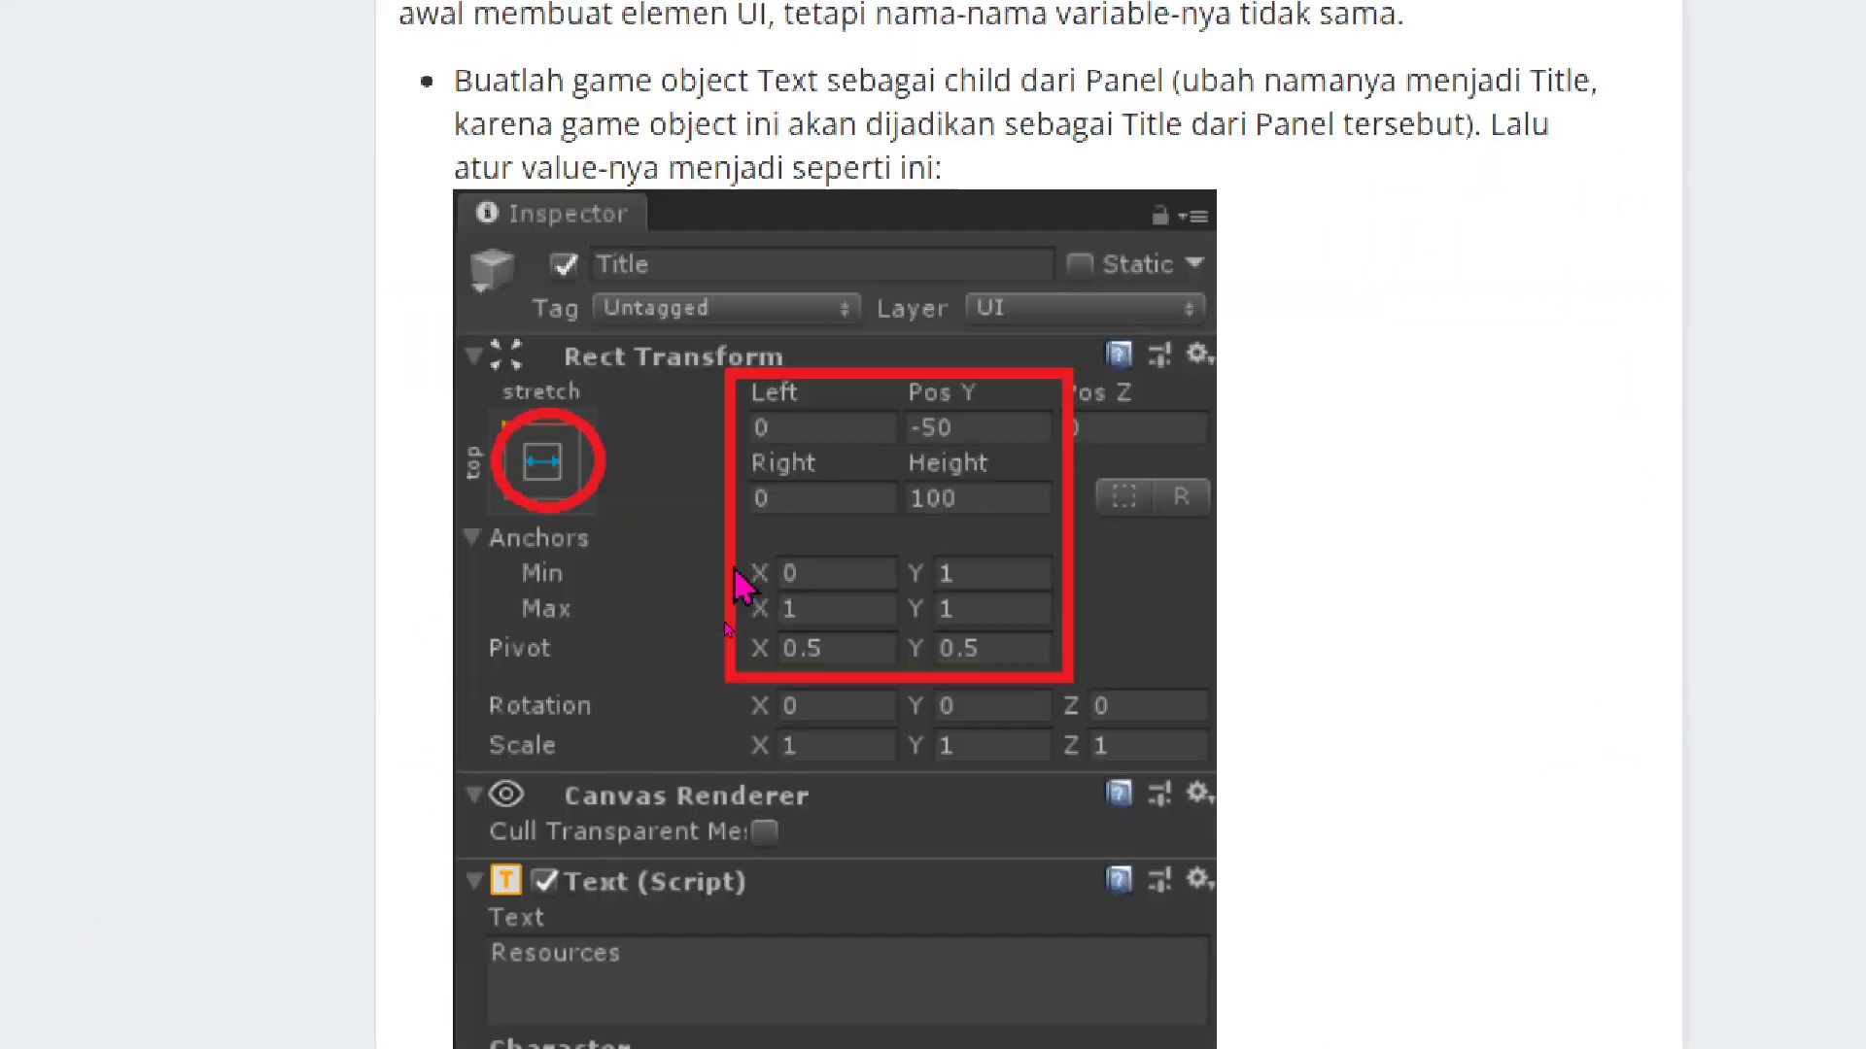
{"action": "scroll", "coordinate": [736, 580], "scroll_direction": "up", "scroll_amount": 6}
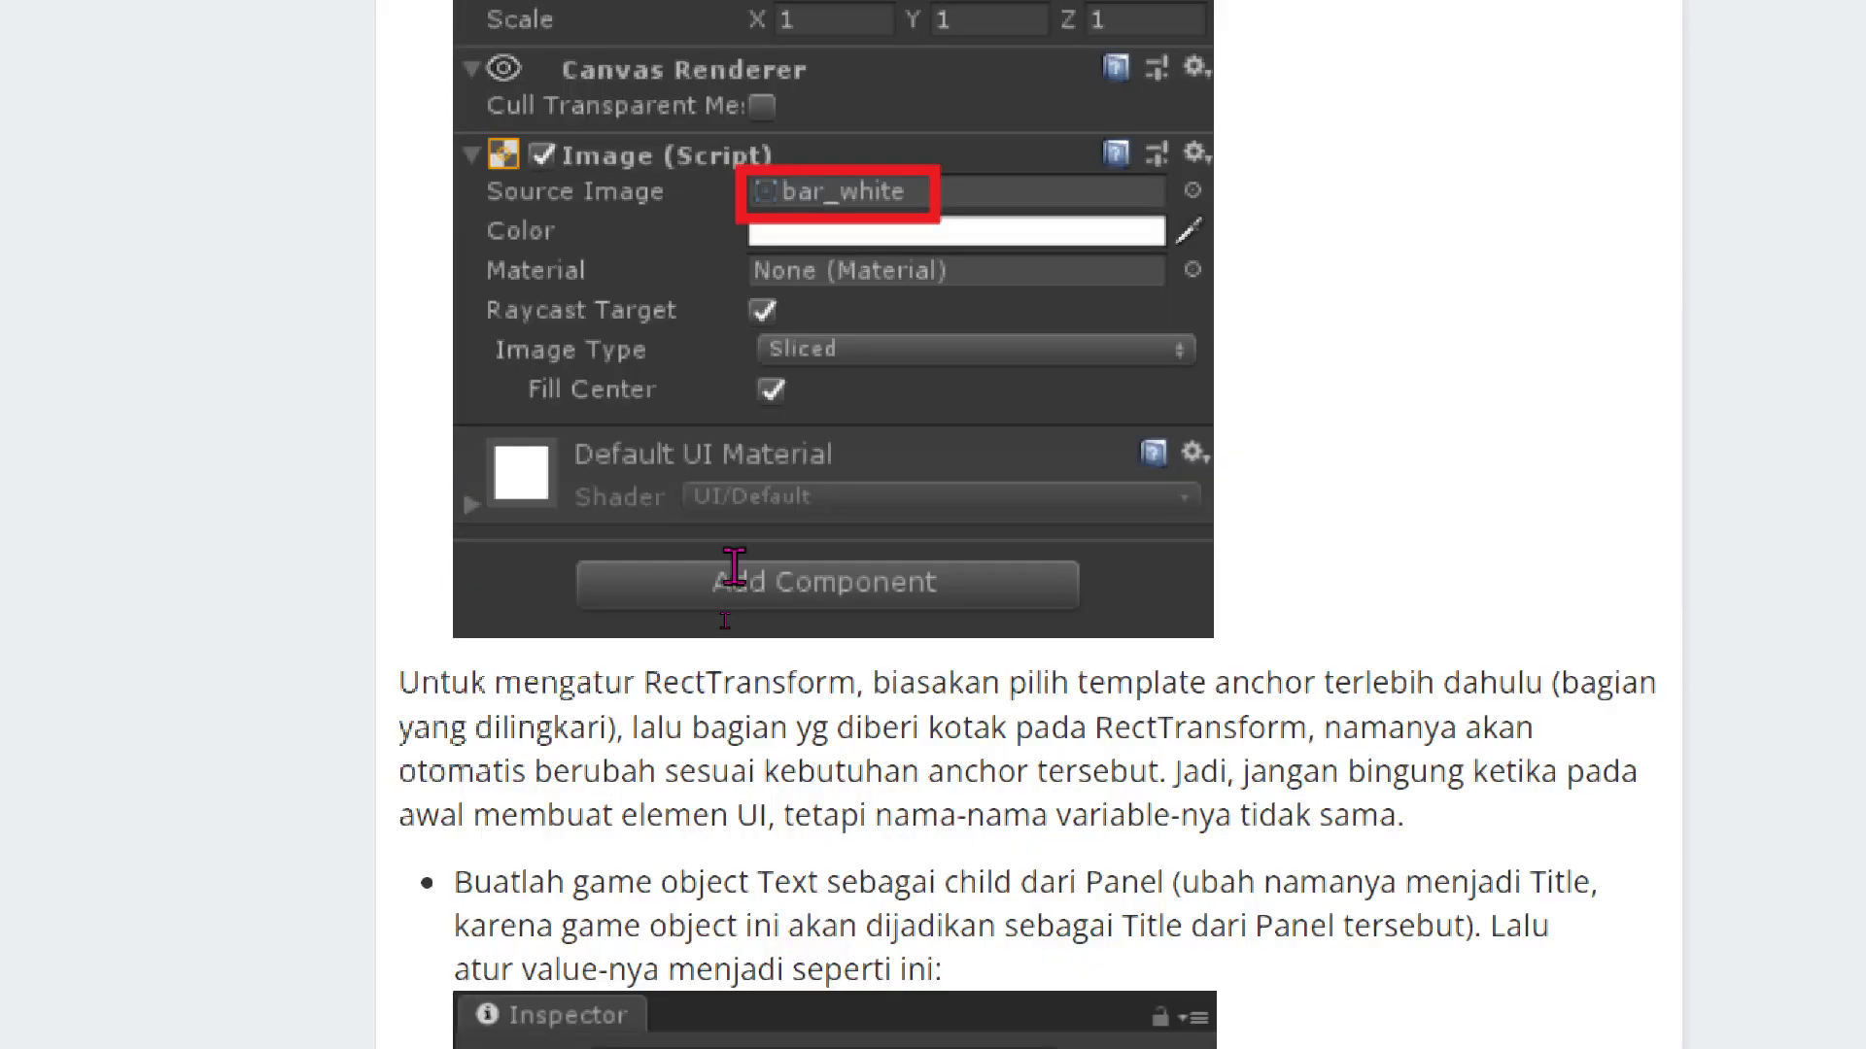
{"action": "scroll", "coordinate": [734, 566], "scroll_direction": "up", "scroll_amount": 6}
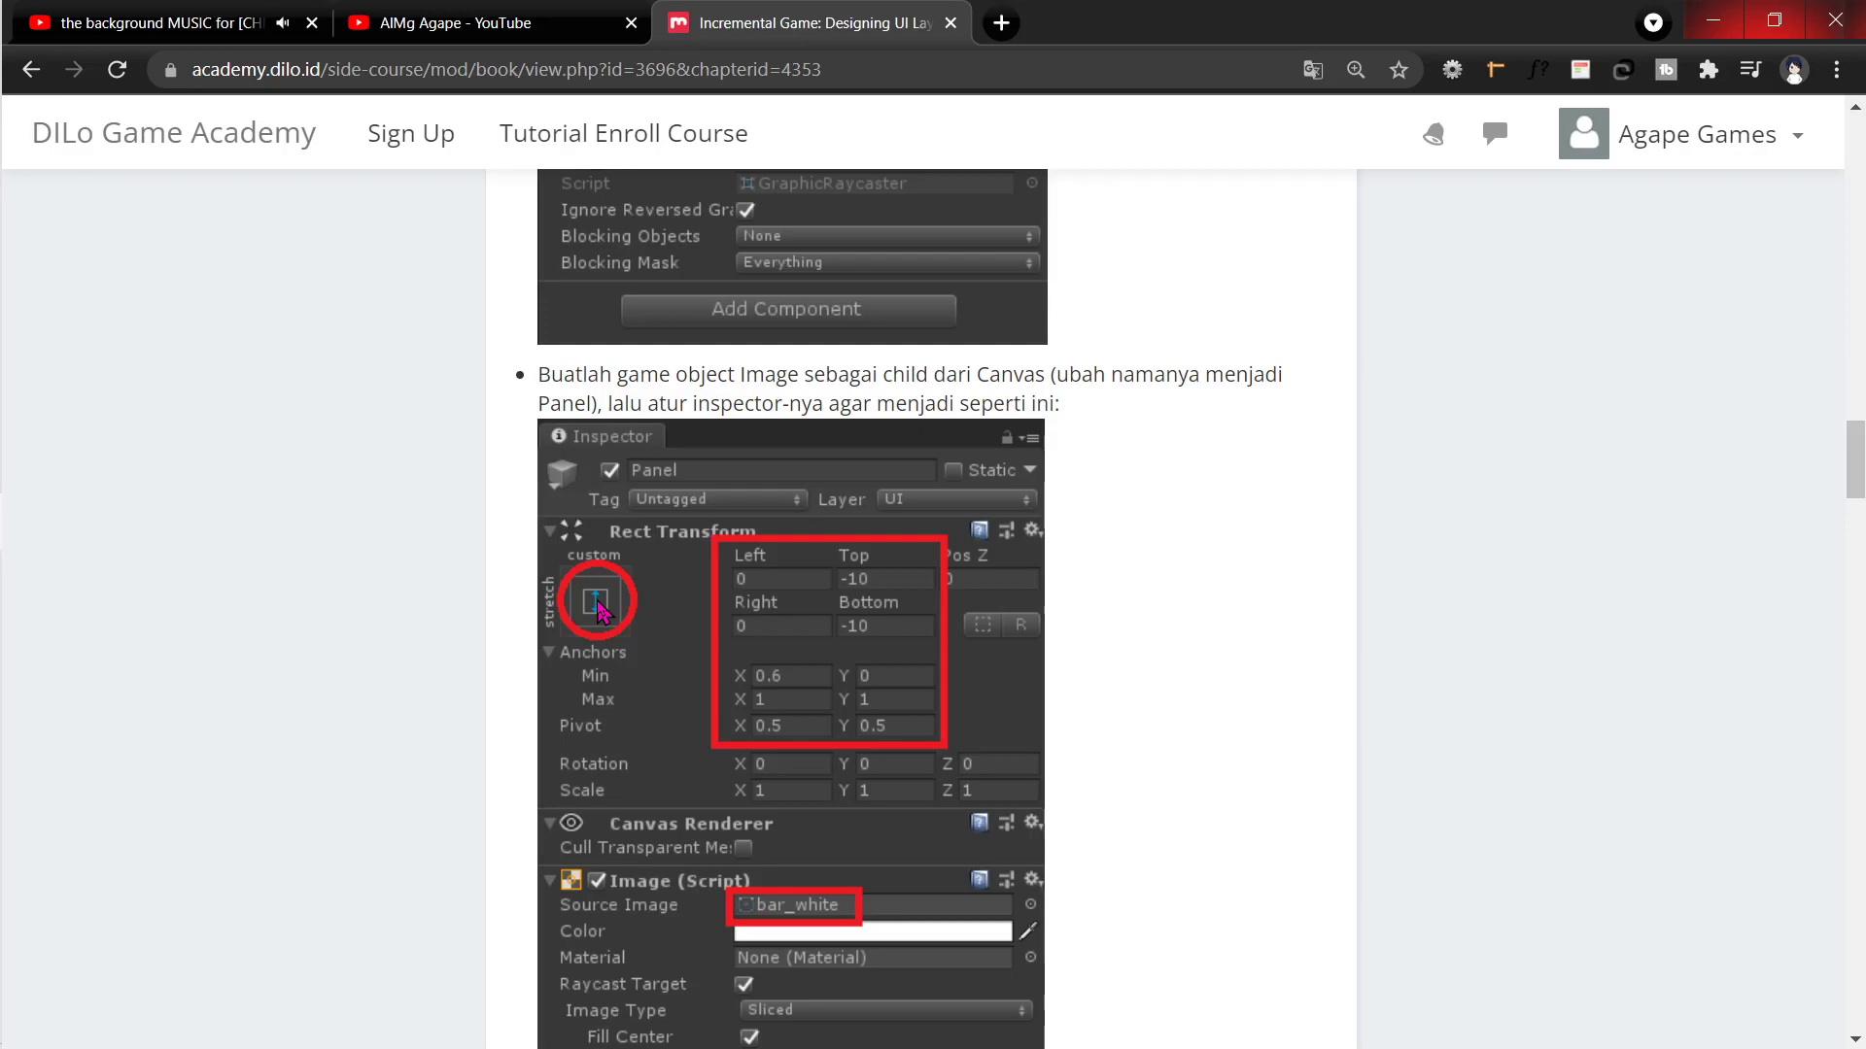
{"action": "key", "text": "alt+Tab"}
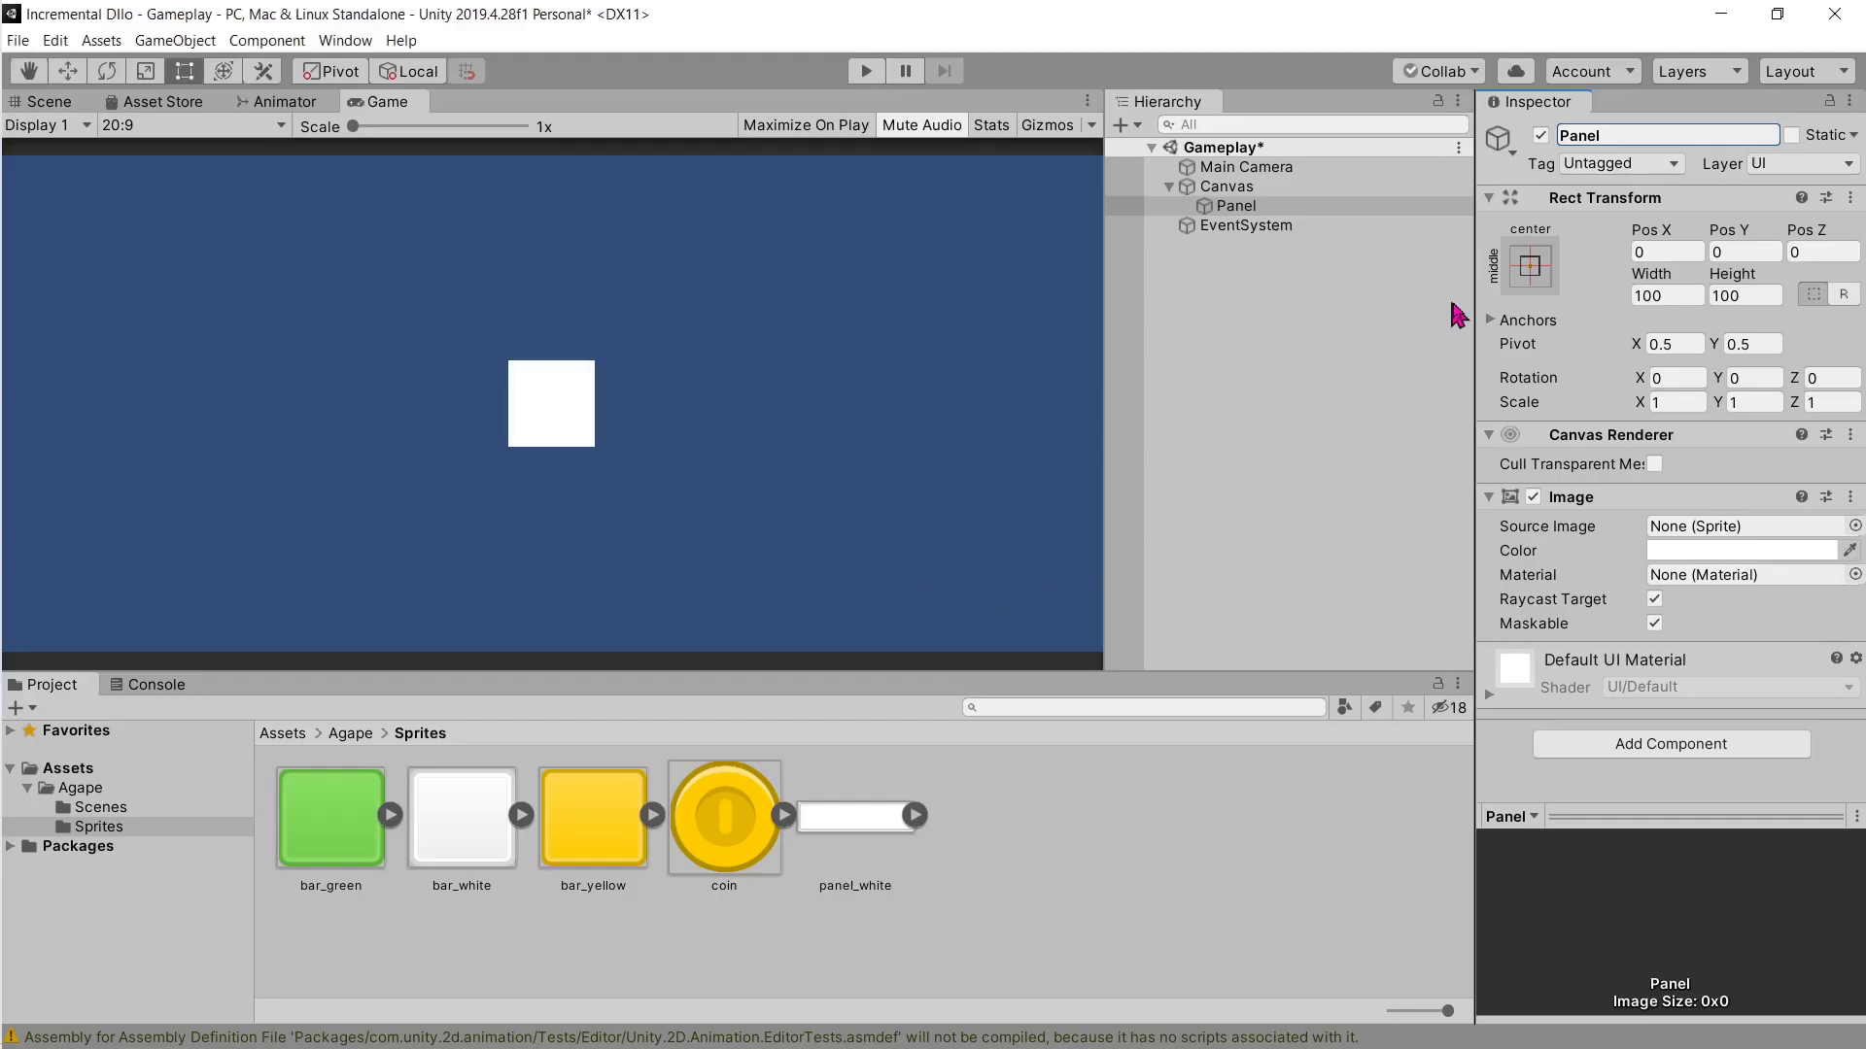
Step: Try the left vertical-stretch anchor preset on the Panel, comparing with the tutorial
{"action": "left_click", "coordinate": [1531, 269]}
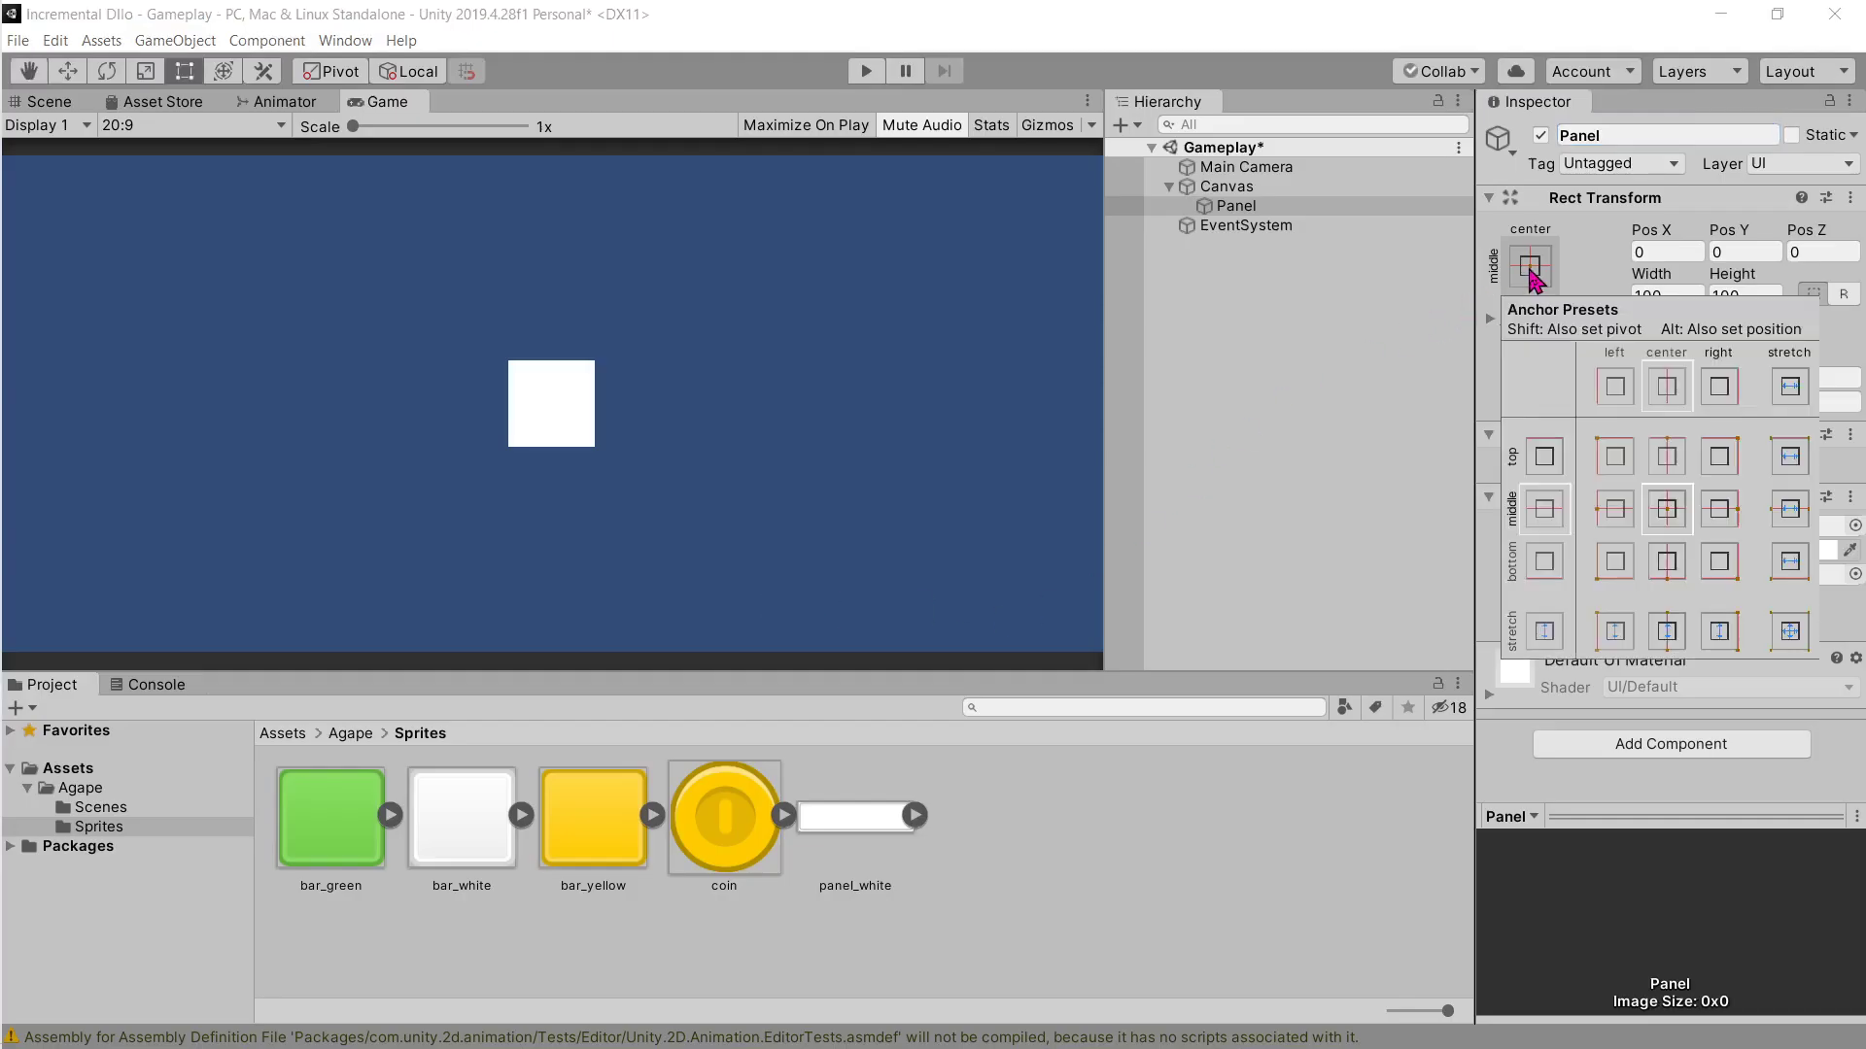
{"action": "key", "text": "alt"}
{"action": "key", "text": "shift"}
{"action": "key", "text": "alt+Tab"}
{"action": "key", "text": "alt+Tab"}
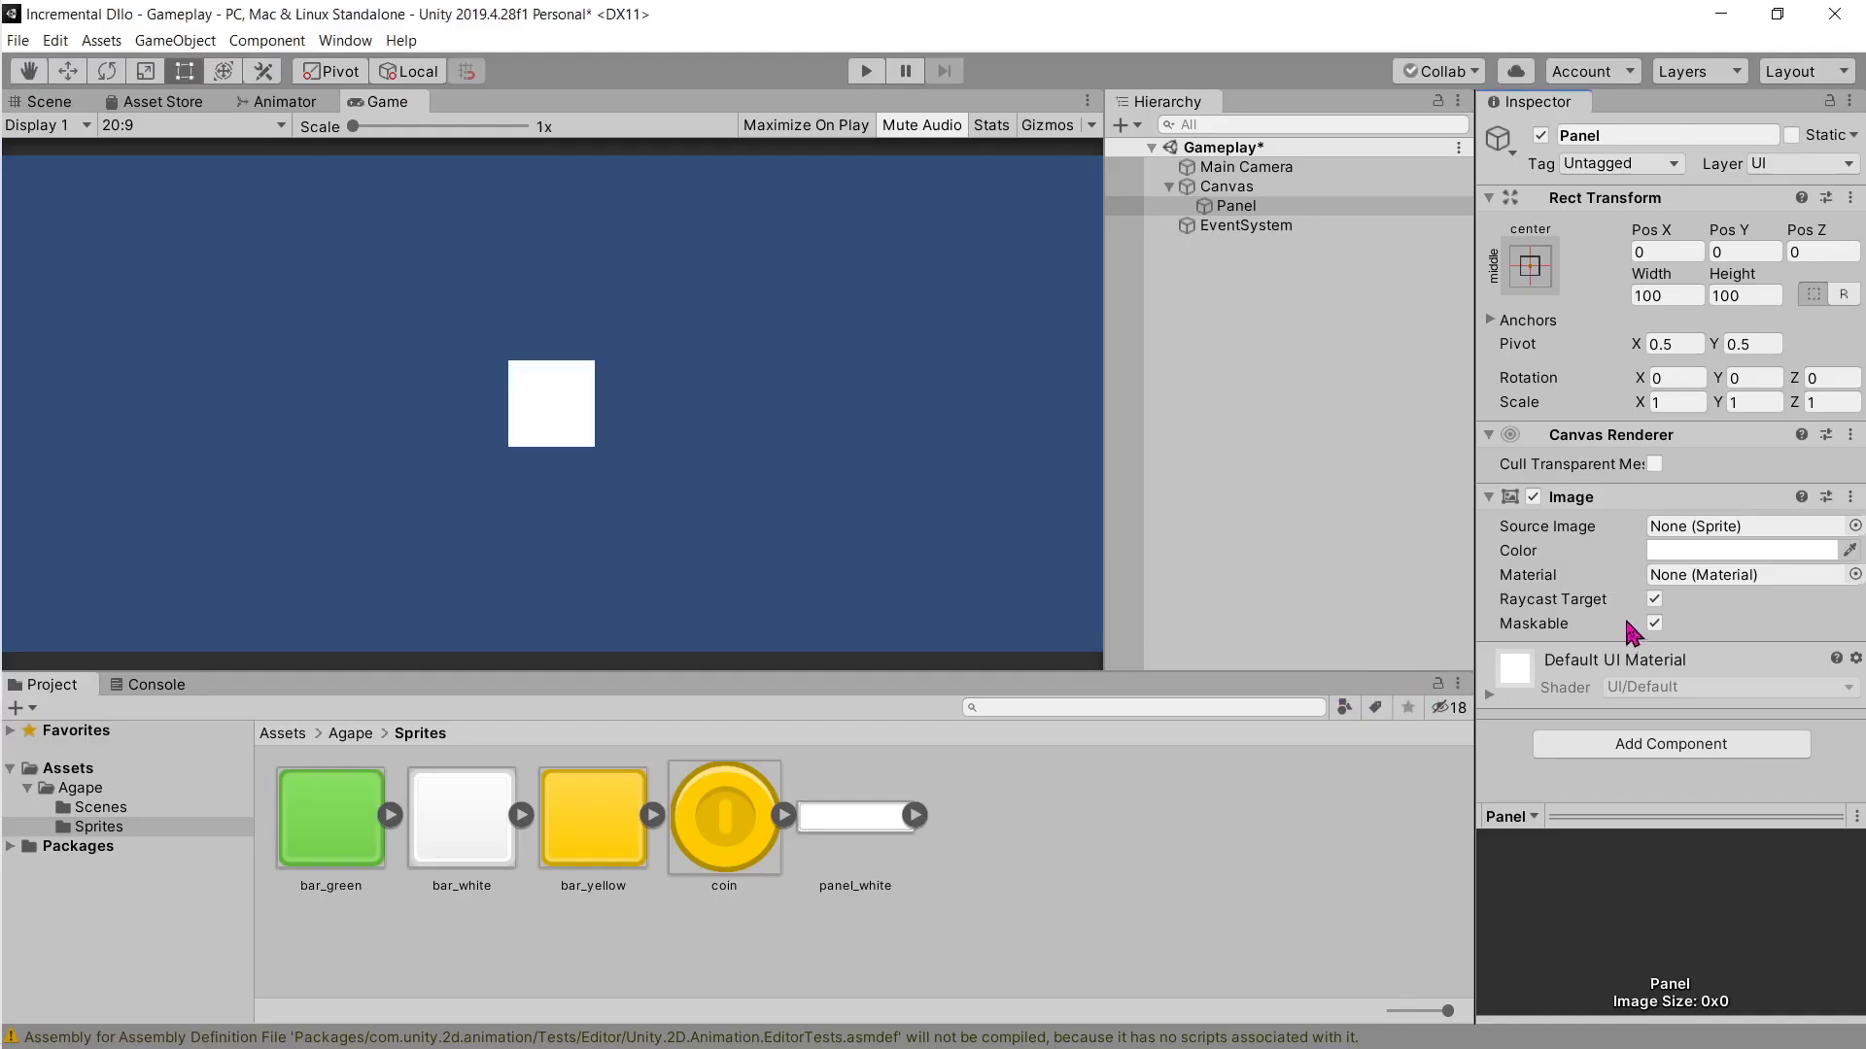
{"action": "left_click", "coordinate": [1534, 270]}
{"action": "left_click", "coordinate": [1617, 631]}
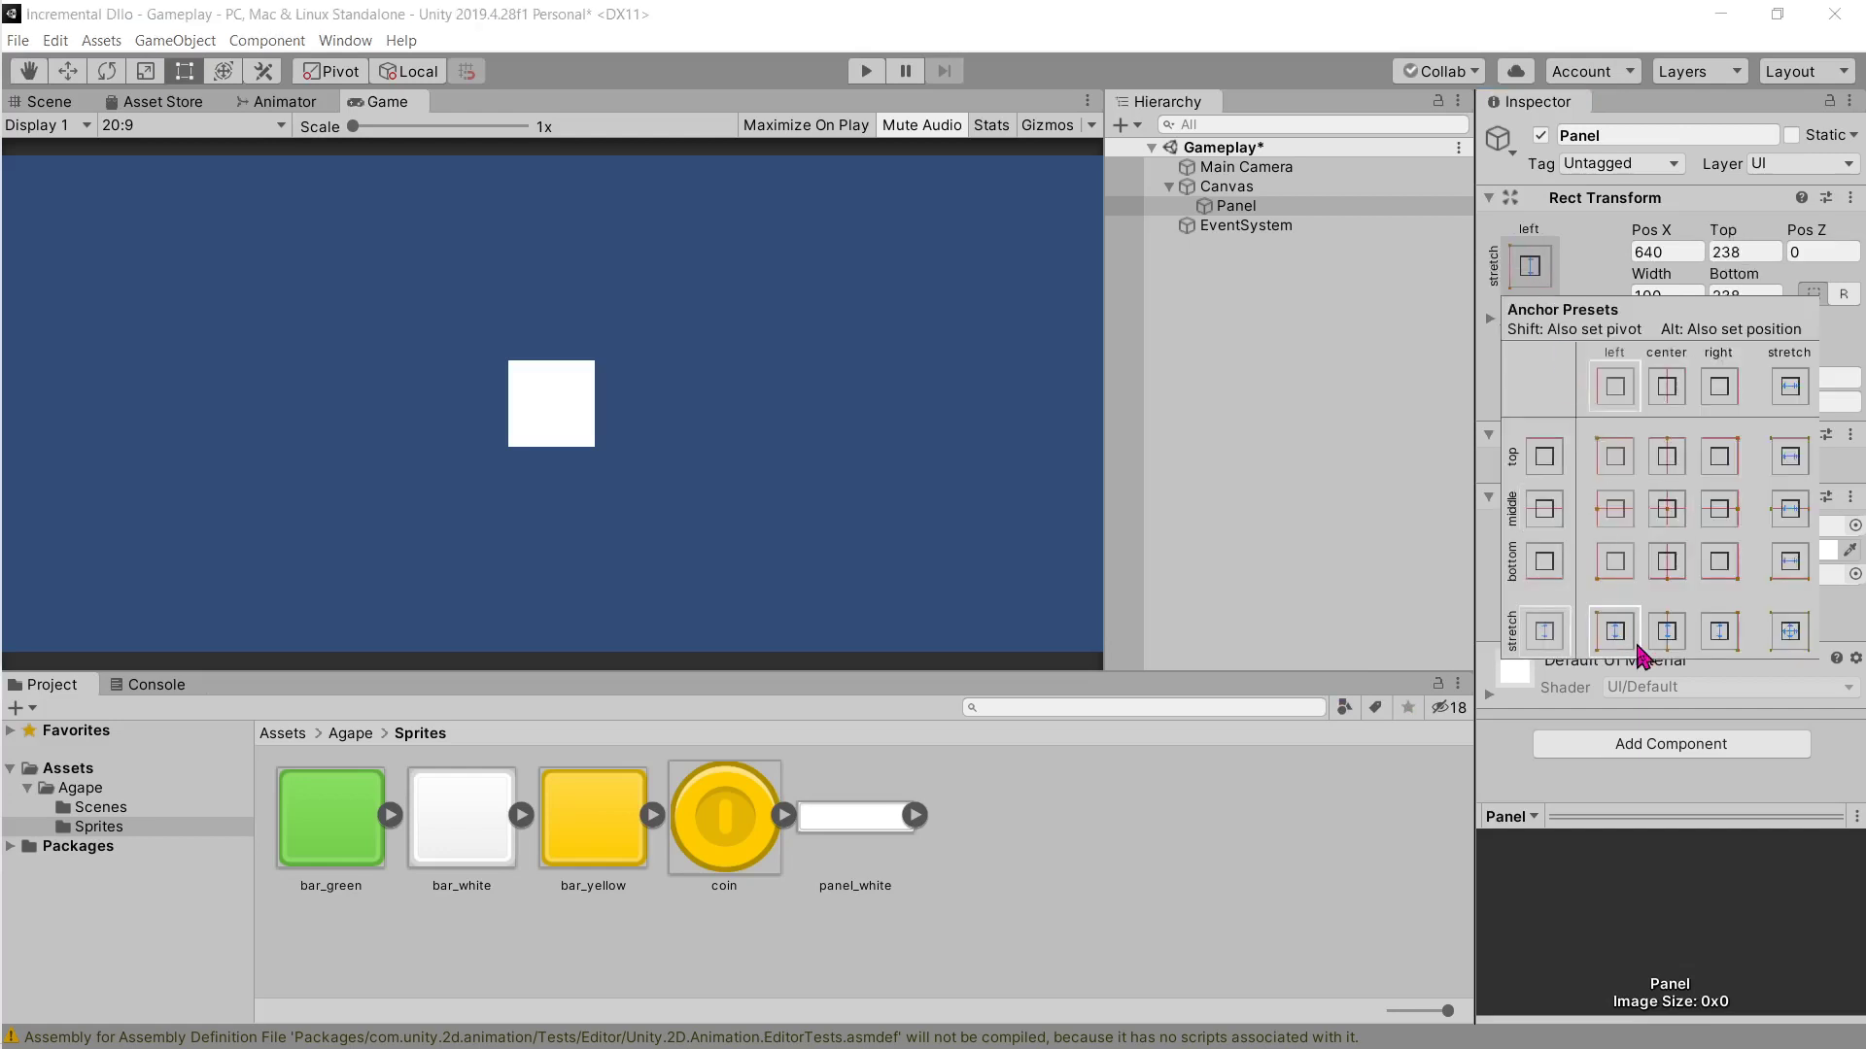
{"action": "key", "text": "alt"}
{"action": "key", "text": "alt+Tab"}
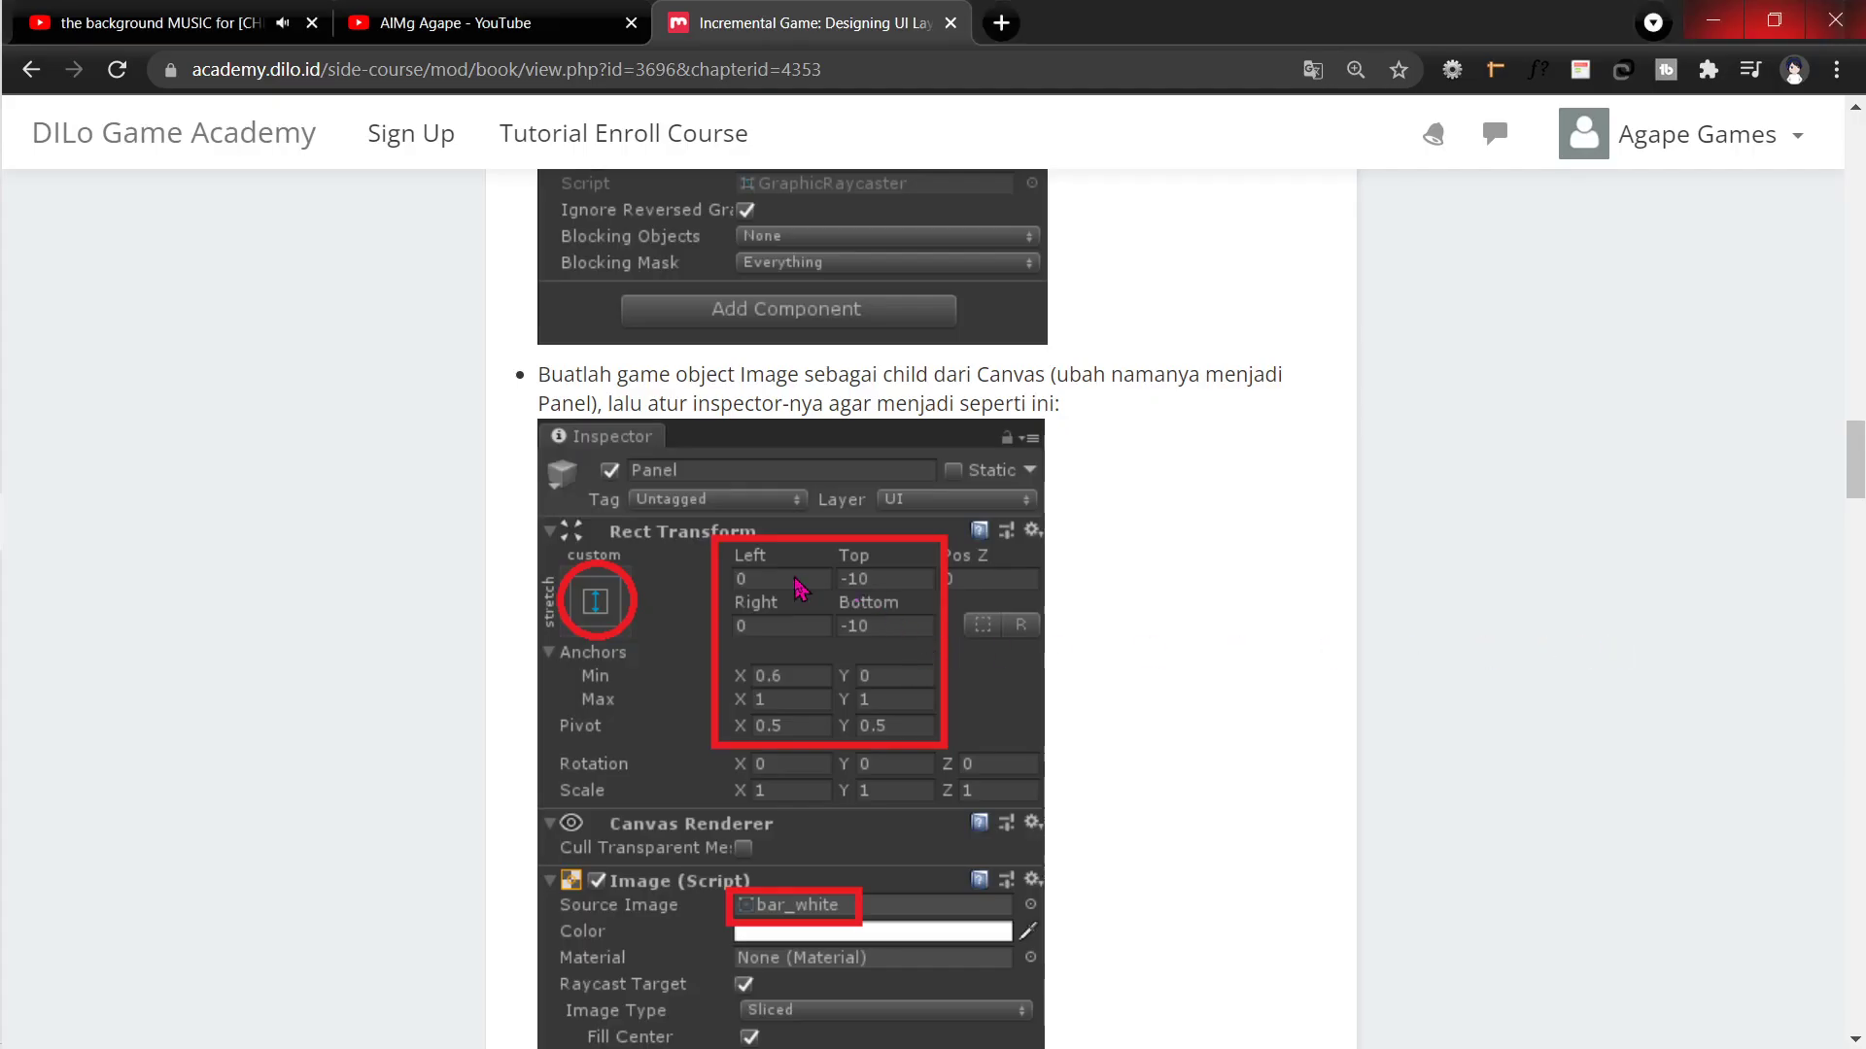
{"action": "key", "text": "alt+Tab"}
Step: Cycle through the stretch anchor presets, leaving the Panel bottom-stretched, and compare with the tutorial
{"action": "left_click", "coordinate": [1529, 267]}
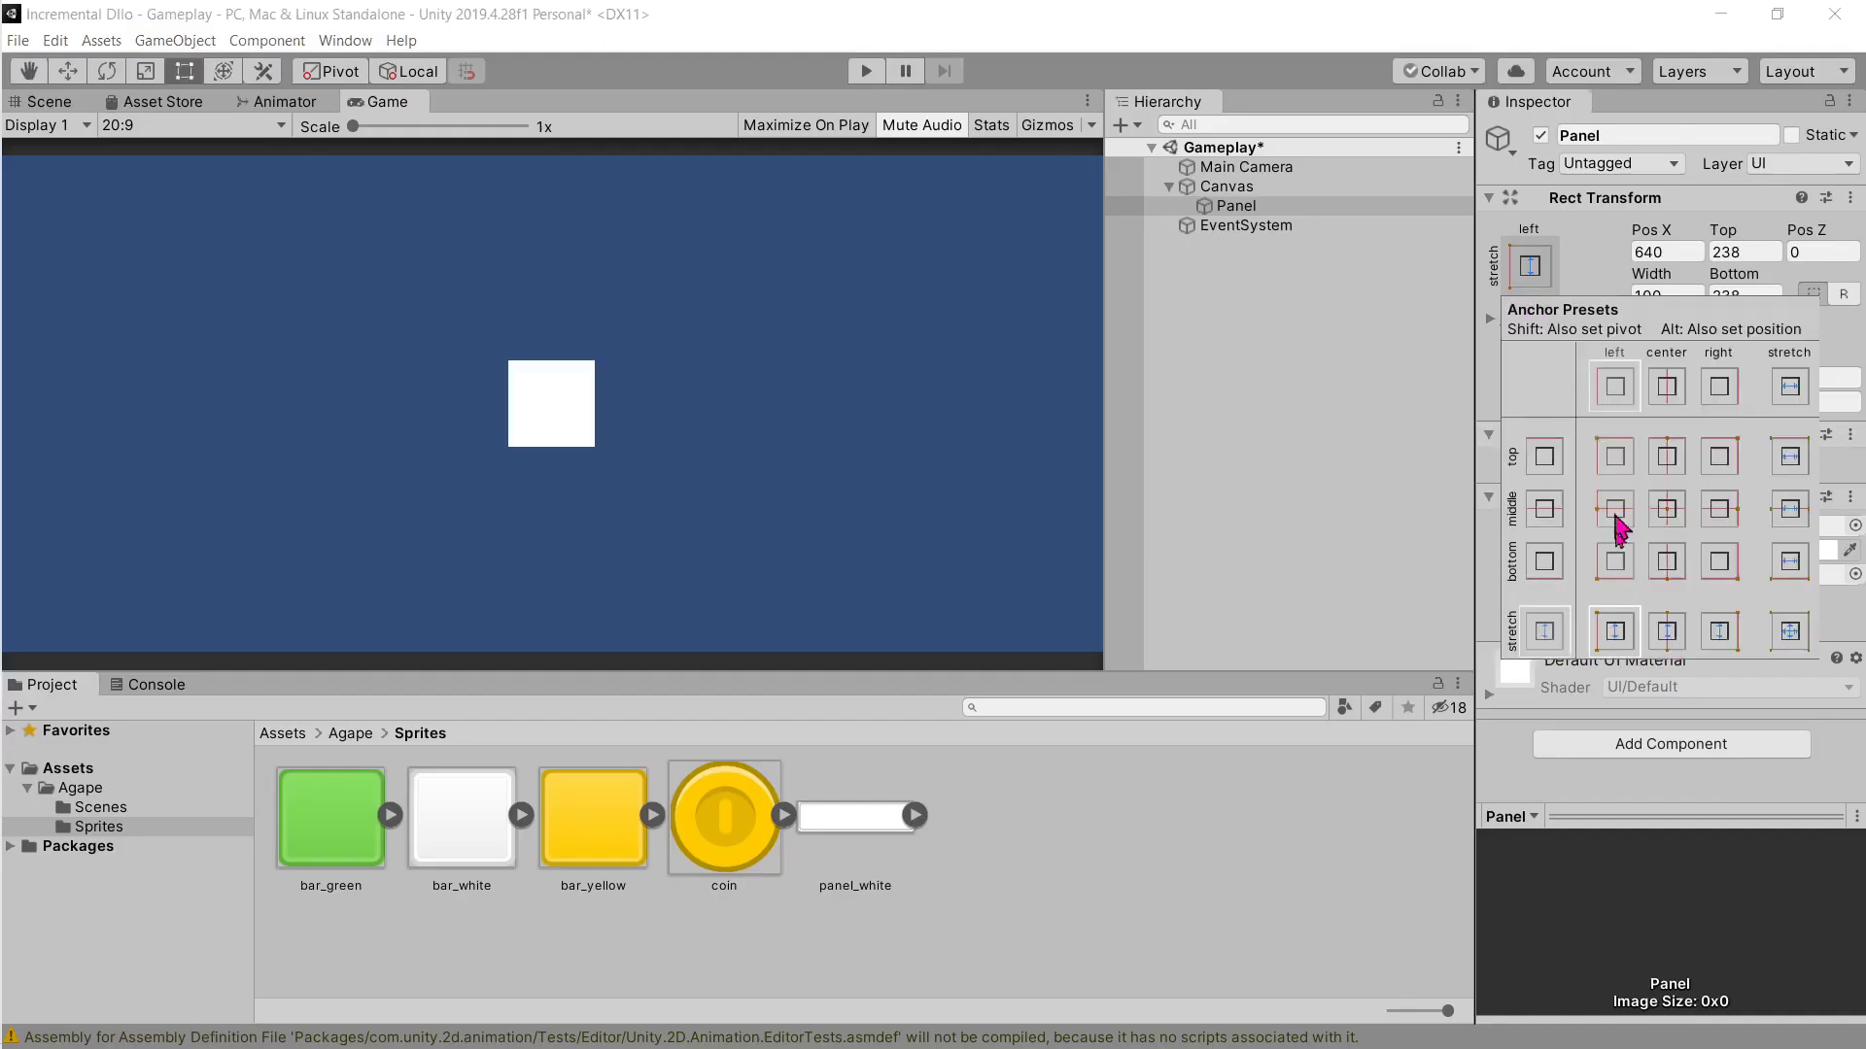
{"action": "left_click", "coordinate": [1666, 631]}
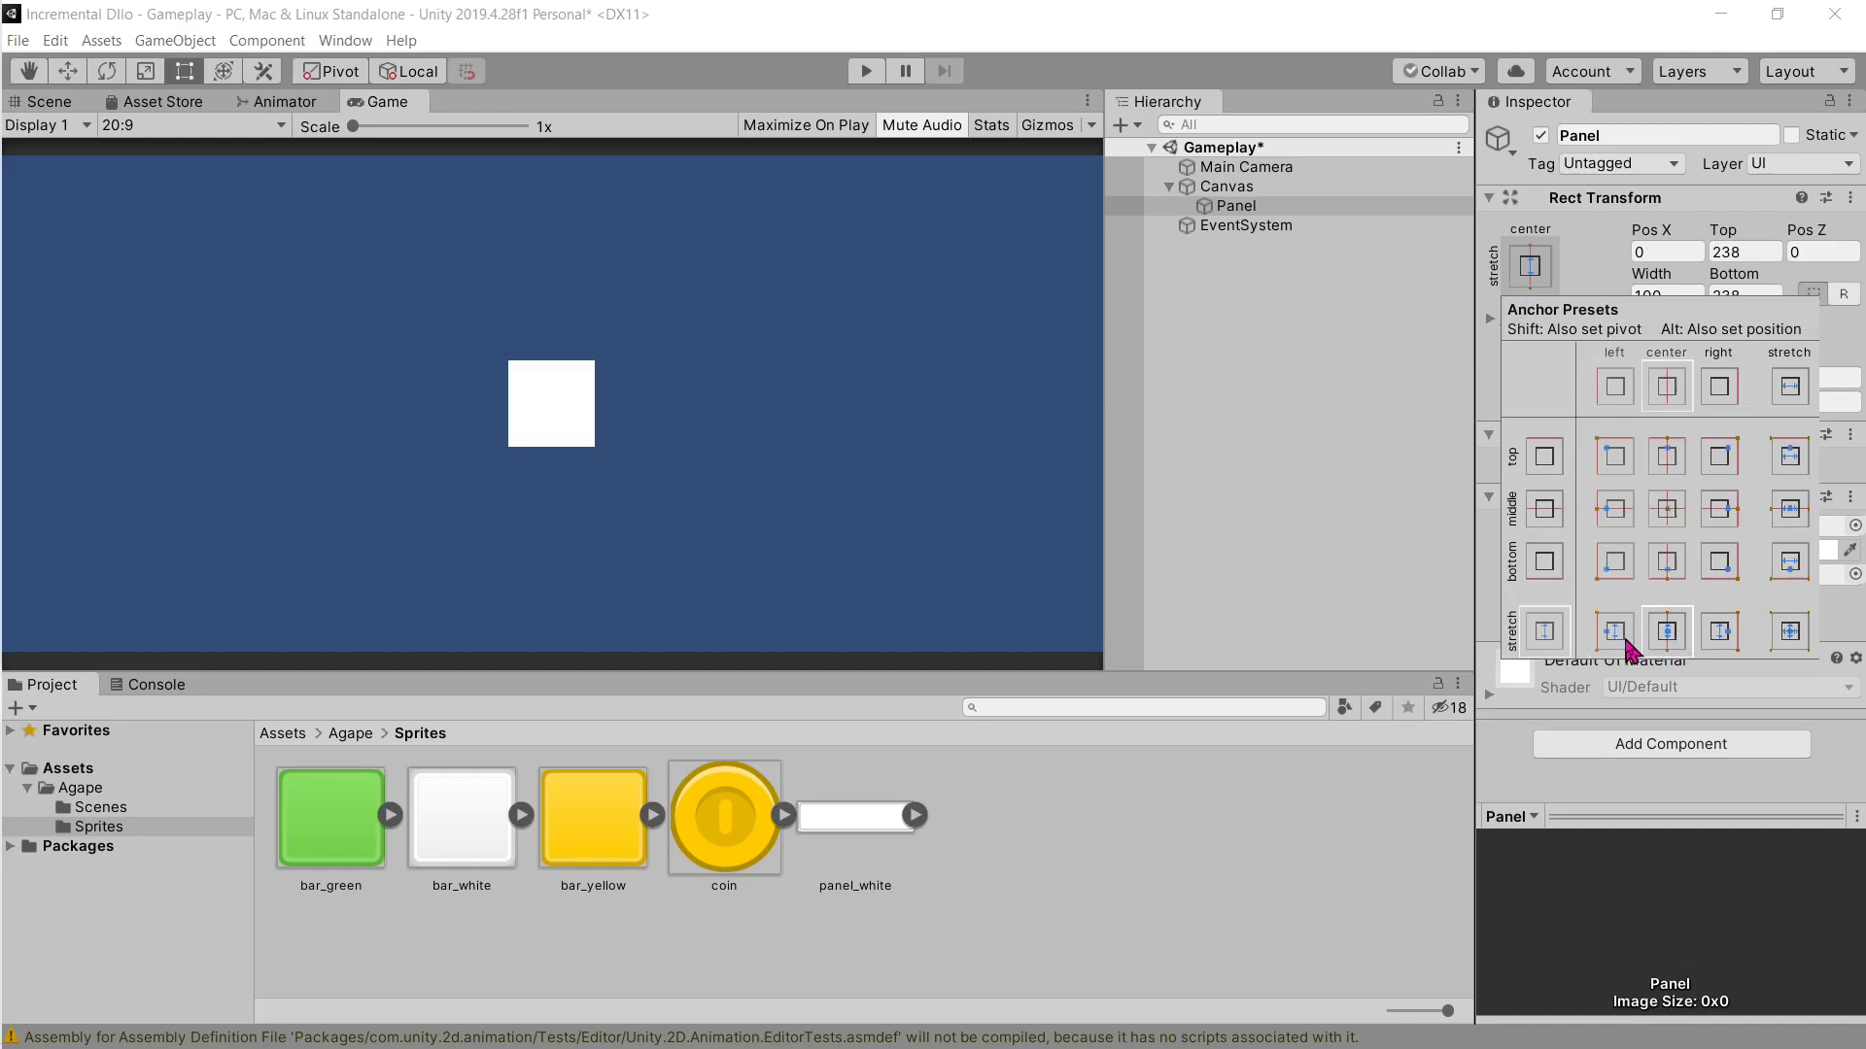
{"action": "left_click", "coordinate": [1545, 633]}
{"action": "left_click", "coordinate": [1719, 631]}
{"action": "left_click", "coordinate": [1793, 454]}
{"action": "left_click", "coordinate": [1791, 506]}
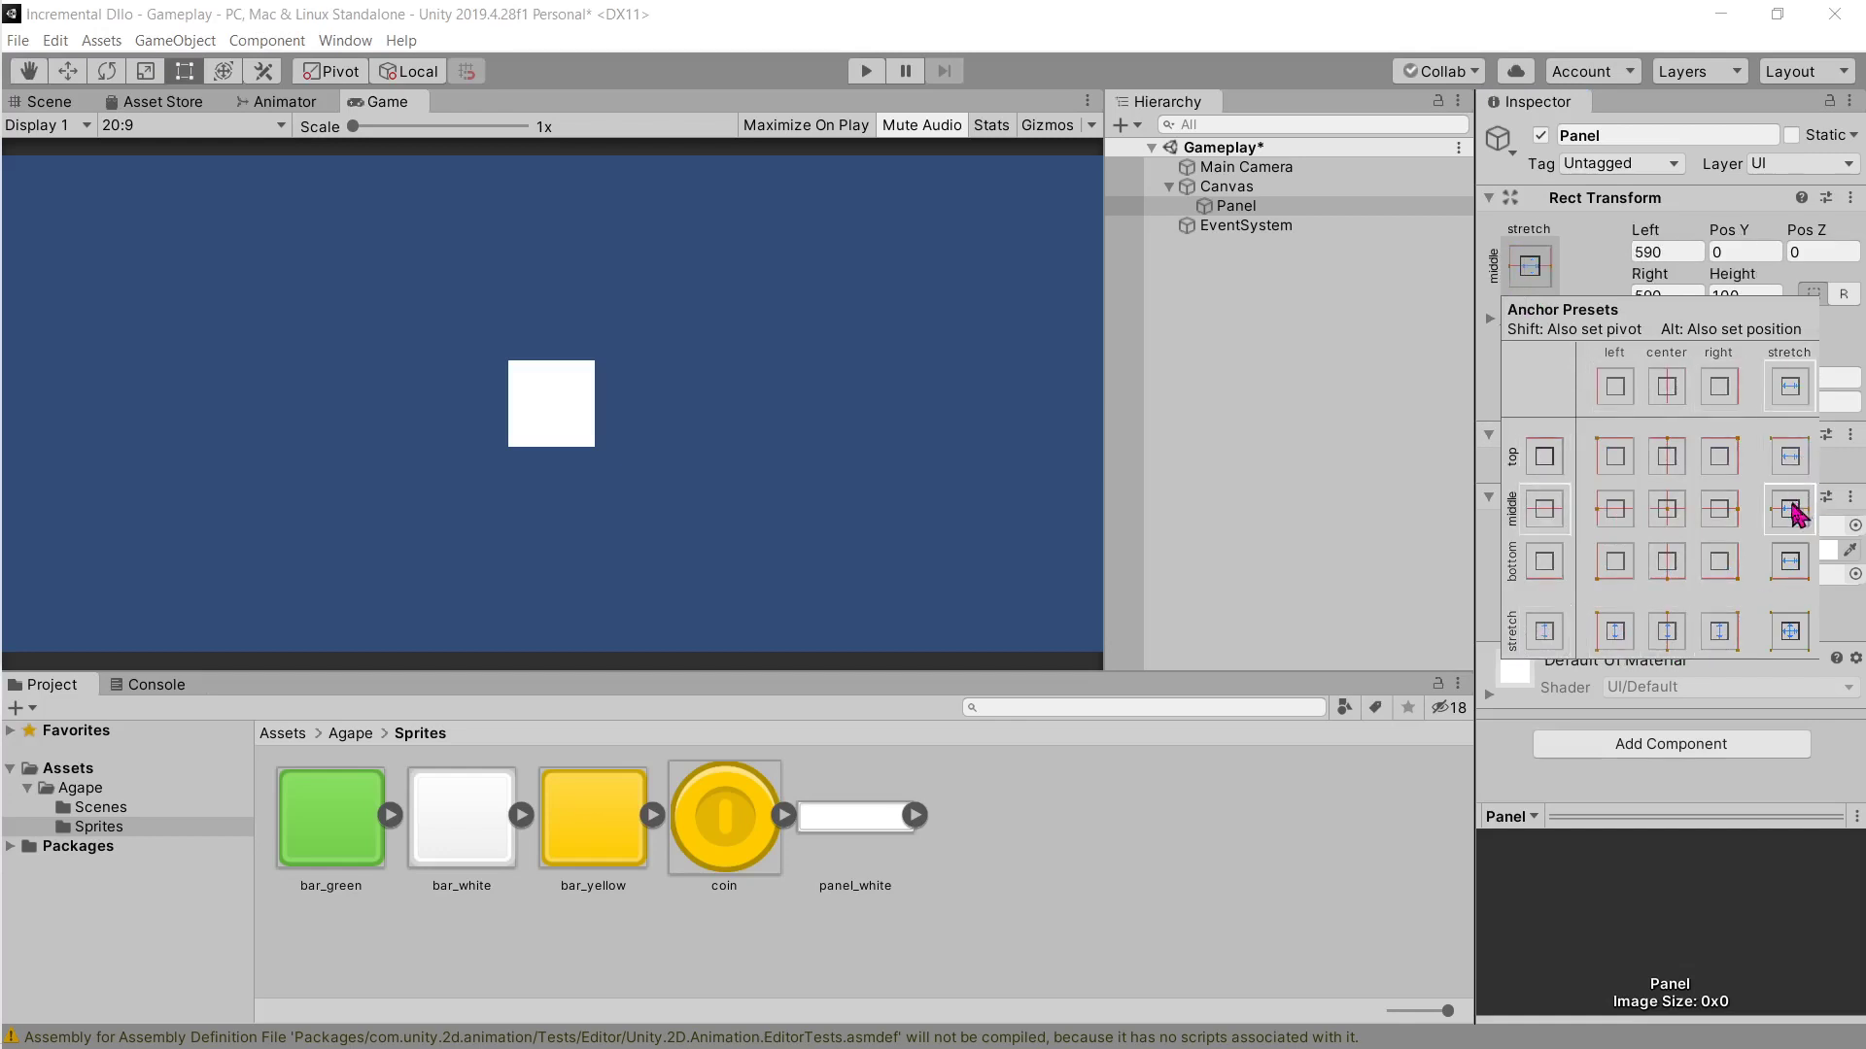
{"action": "left_click", "coordinate": [1785, 457]}
{"action": "left_click", "coordinate": [1791, 506]}
{"action": "left_click", "coordinate": [1793, 564]}
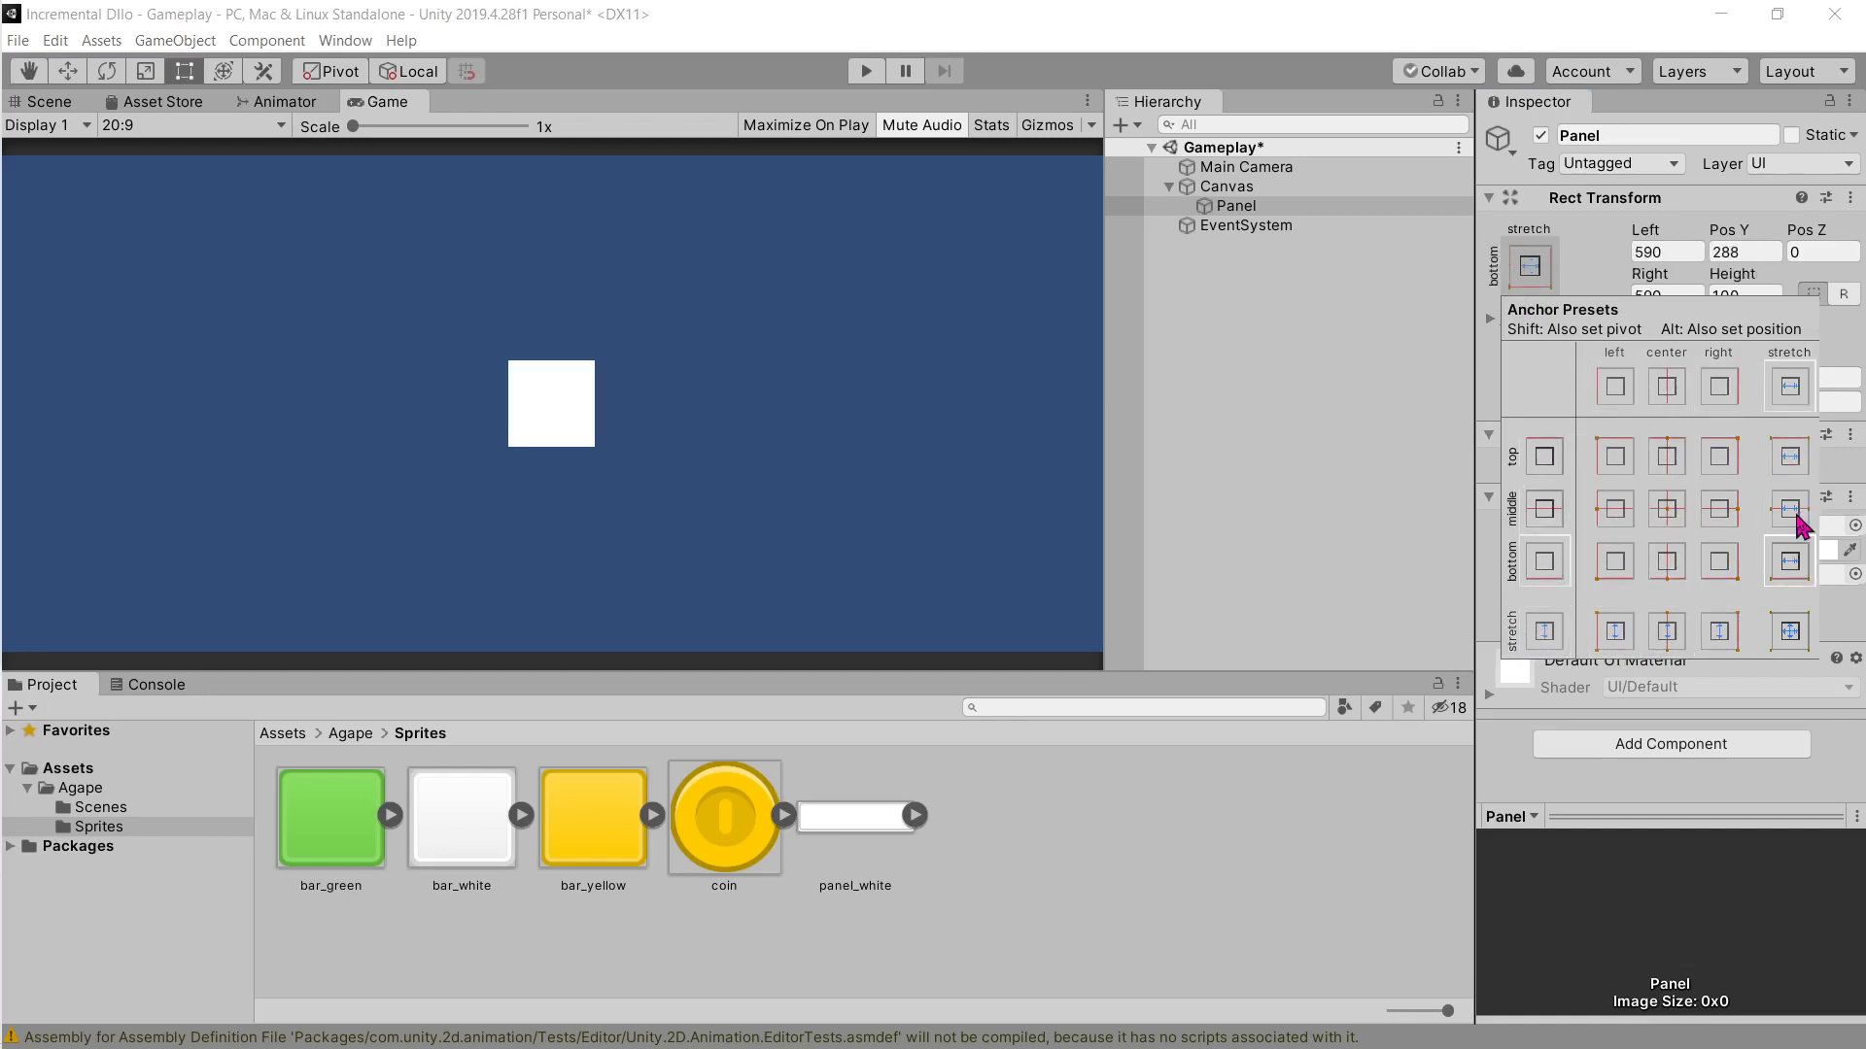
{"action": "left_click", "coordinate": [1791, 507]}
{"action": "left_click", "coordinate": [1791, 457]}
{"action": "key", "text": "alt+Tab"}
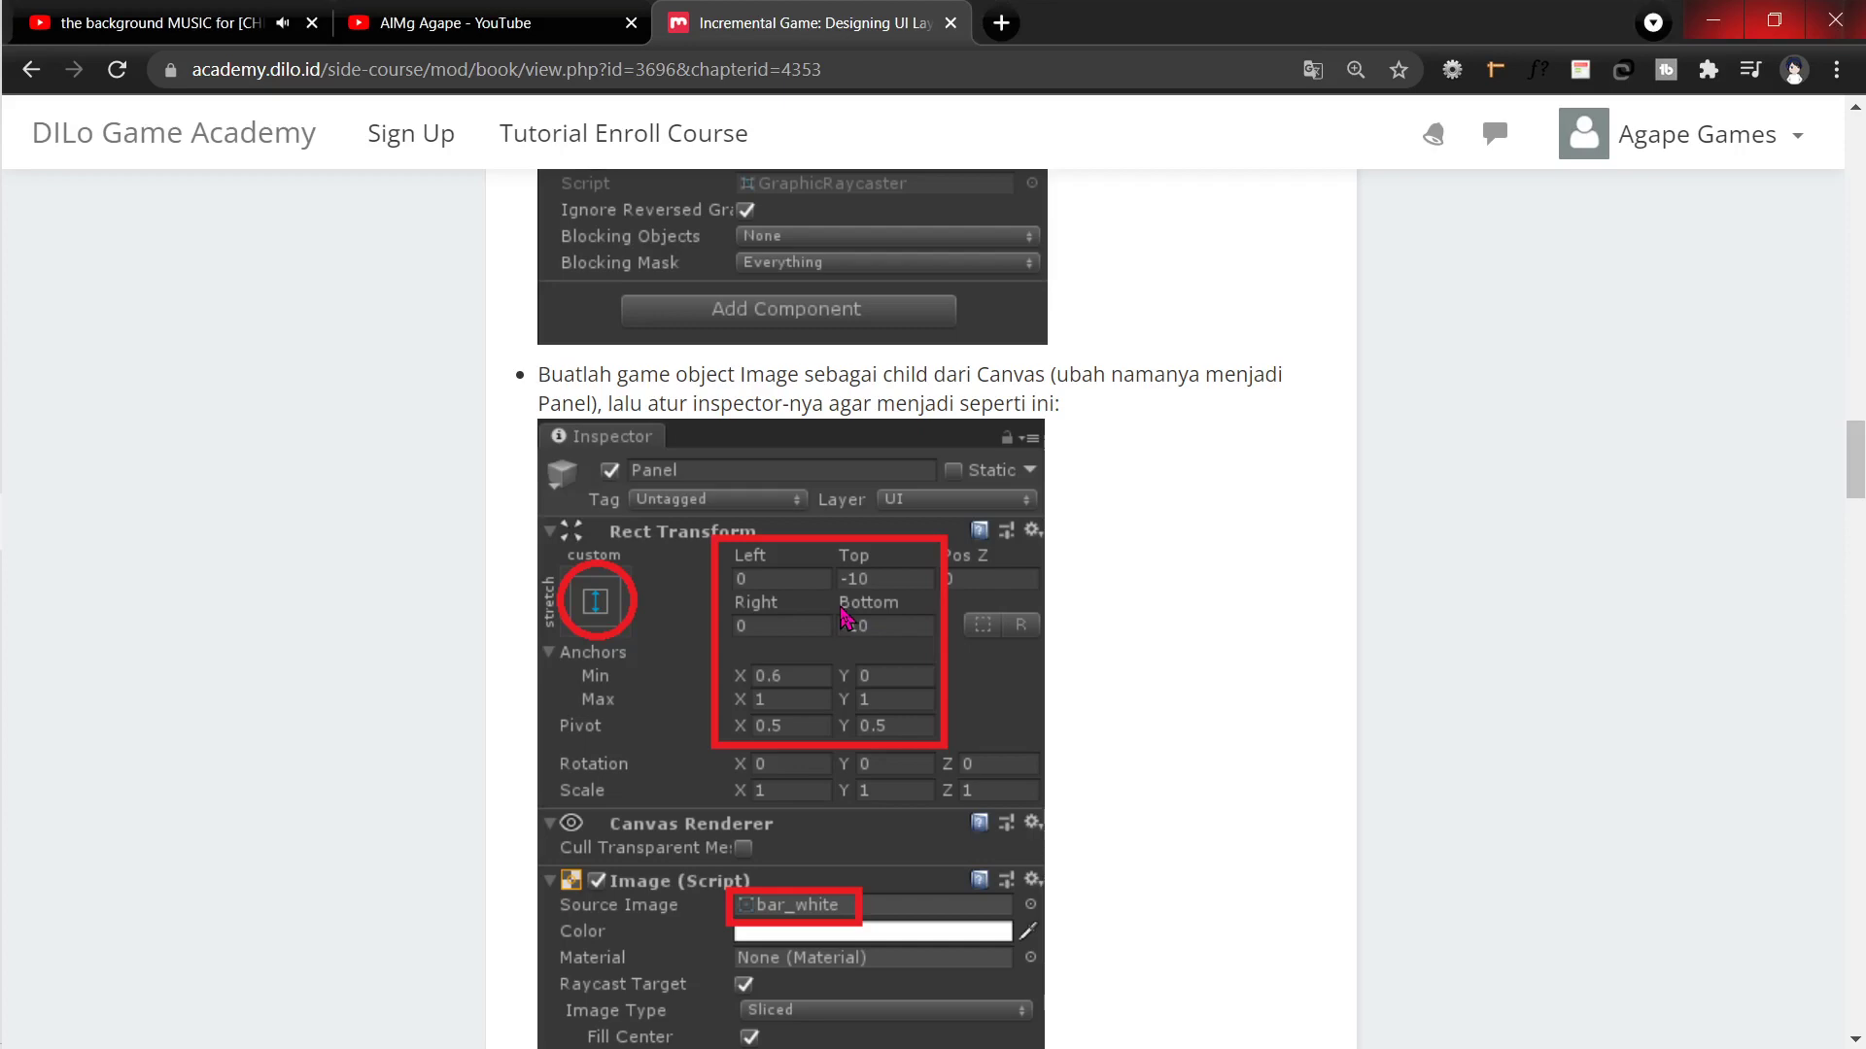
{"action": "scroll", "coordinate": [845, 618], "scroll_direction": "down", "scroll_amount": 3}
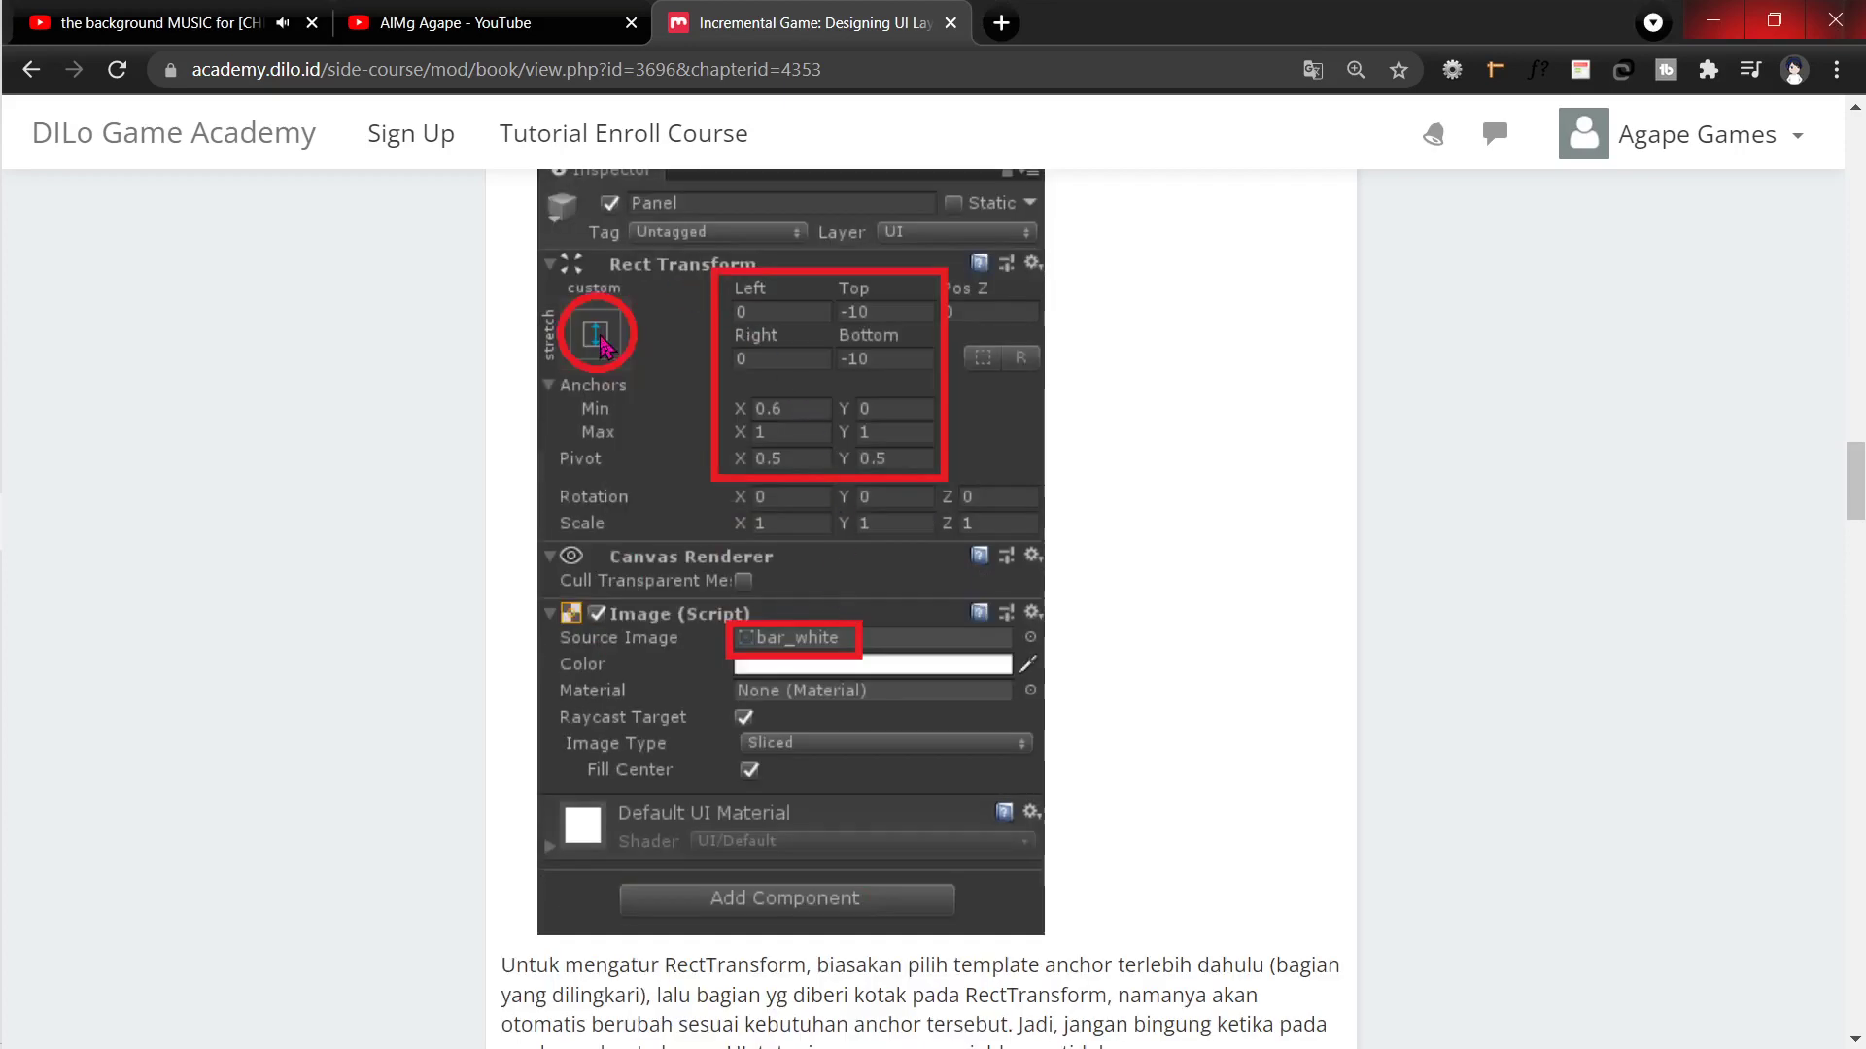
{"action": "scroll", "coordinate": [625, 420], "scroll_direction": "up", "scroll_amount": 6}
{"action": "scroll", "coordinate": [696, 432], "scroll_direction": "down", "scroll_amount": 6}
{"action": "scroll", "coordinate": [696, 432], "scroll_direction": "up", "scroll_amount": 3}
{"action": "scroll", "coordinate": [642, 433], "scroll_direction": "down", "scroll_amount": 6}
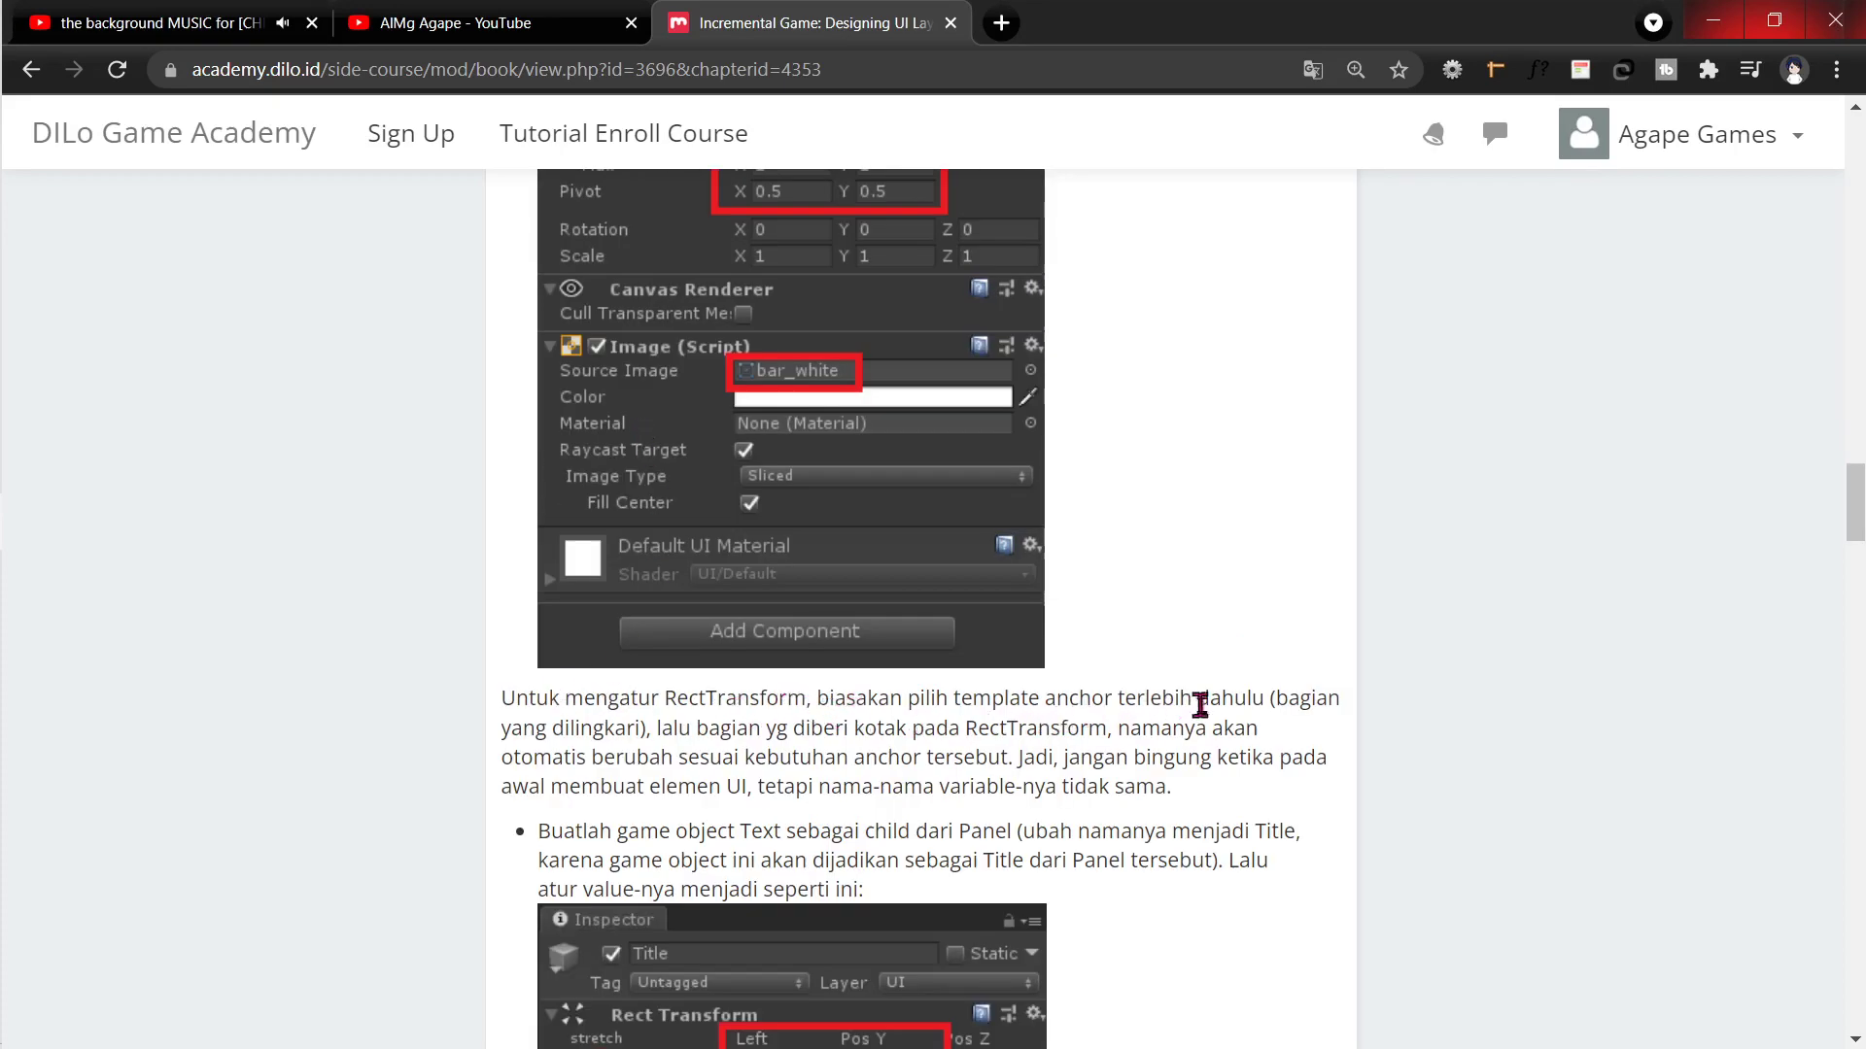
{"action": "scroll", "coordinate": [667, 729], "scroll_direction": "down", "scroll_amount": 3}
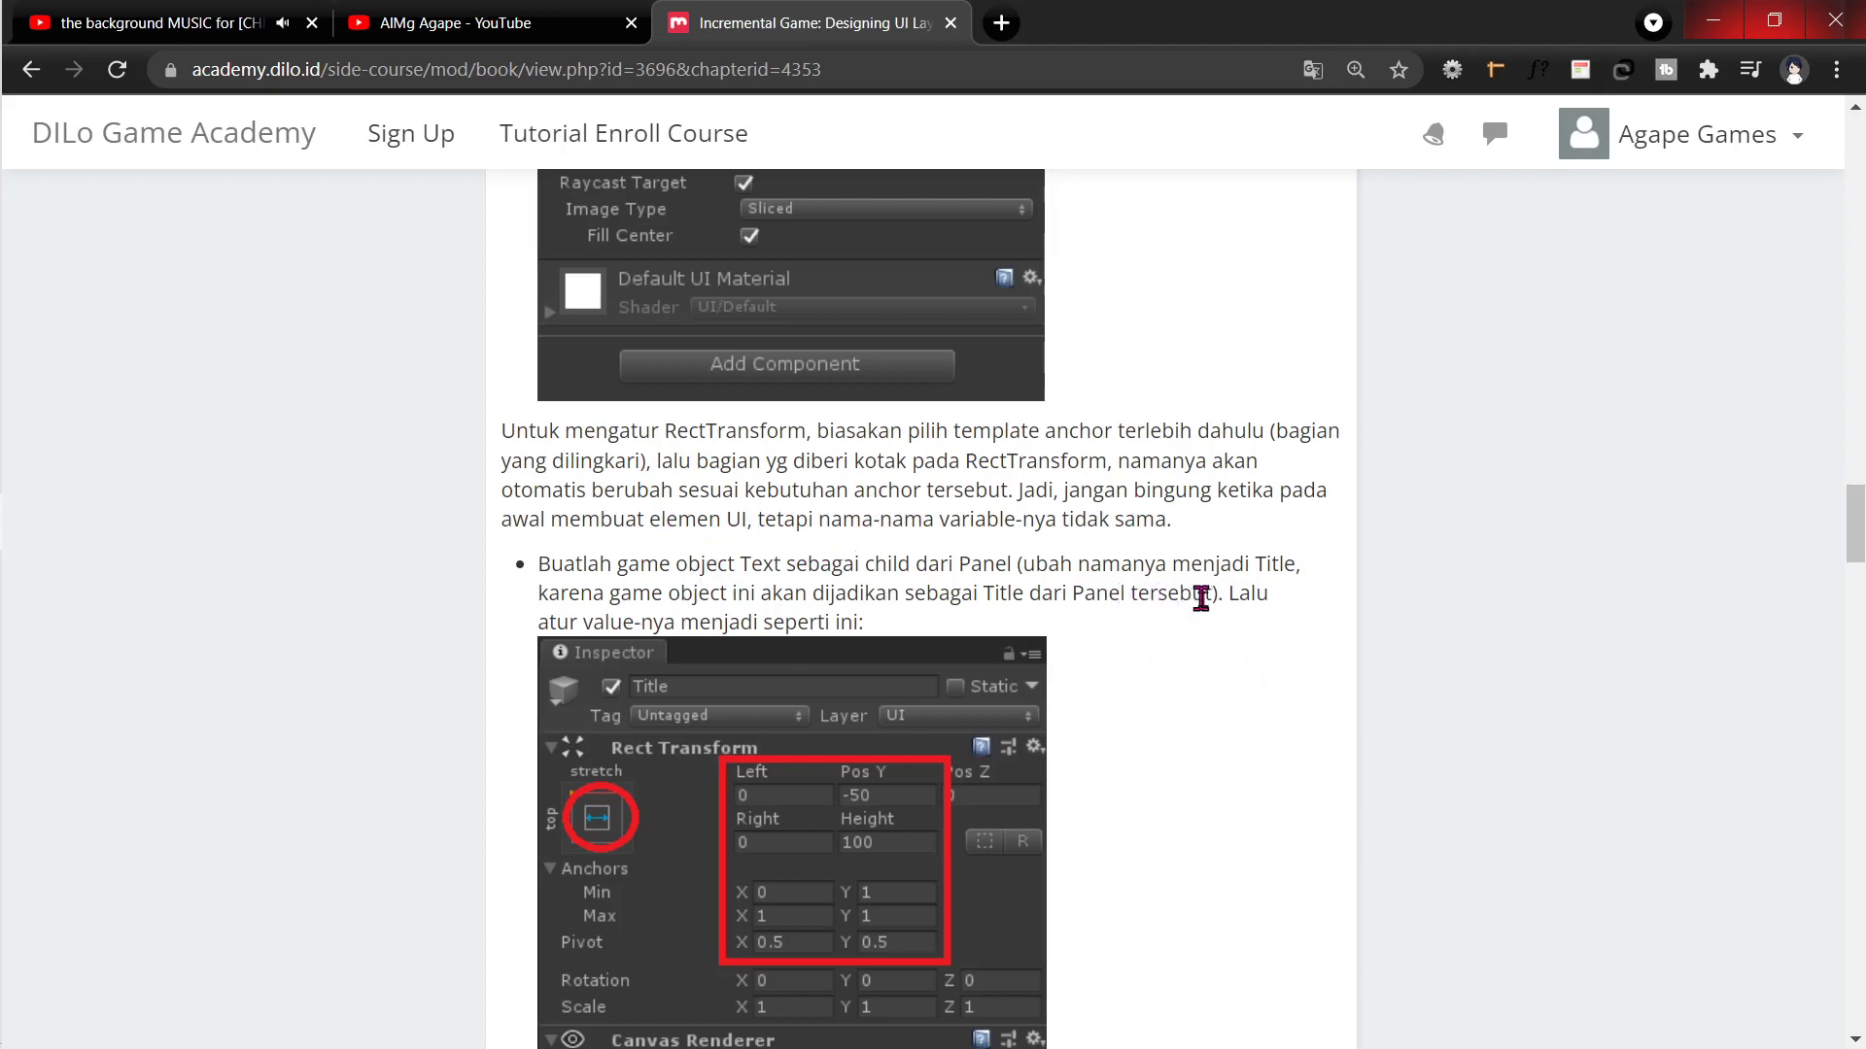
Step: Scroll the DILo tutorial to the Panel Inspector screenshot with anchor min 0.6, max 1 and bar_white image
{"action": "scroll", "coordinate": [1317, 607], "scroll_direction": "up", "scroll_amount": 5}
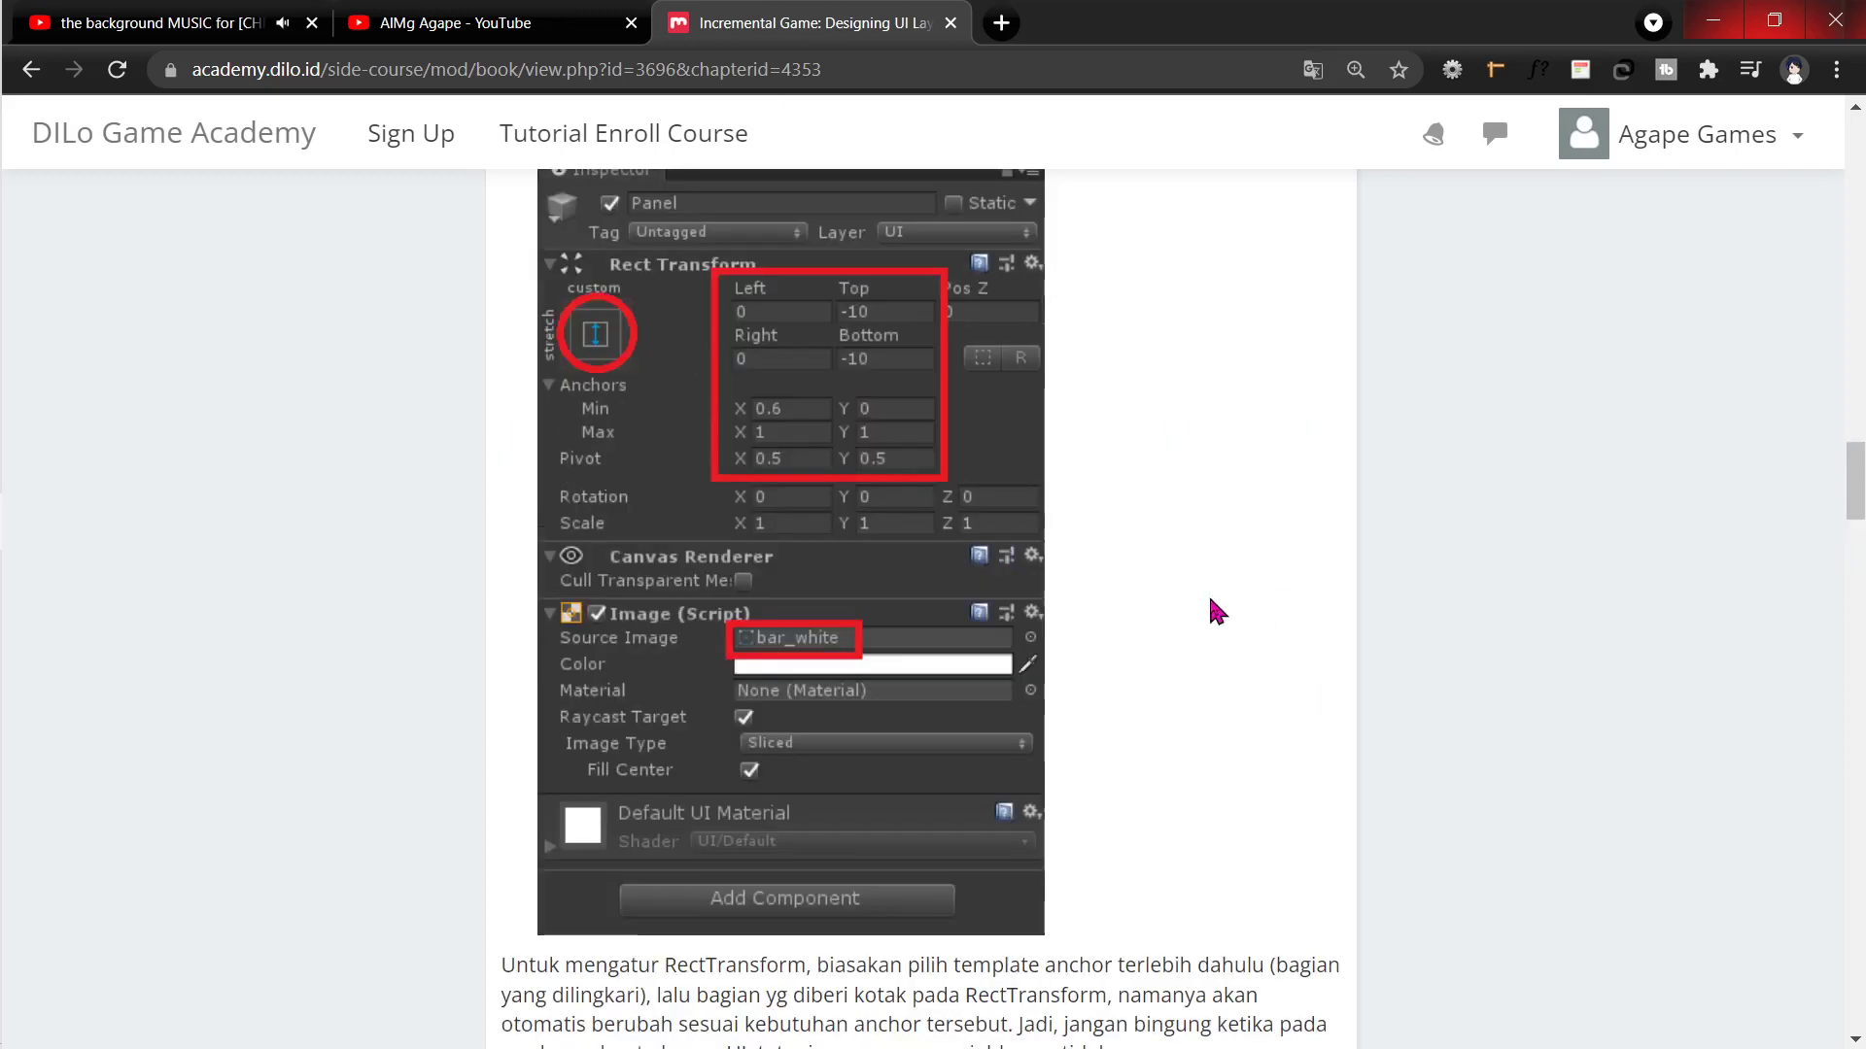
{"action": "scroll", "coordinate": [683, 348], "scroll_direction": "up", "scroll_amount": 3}
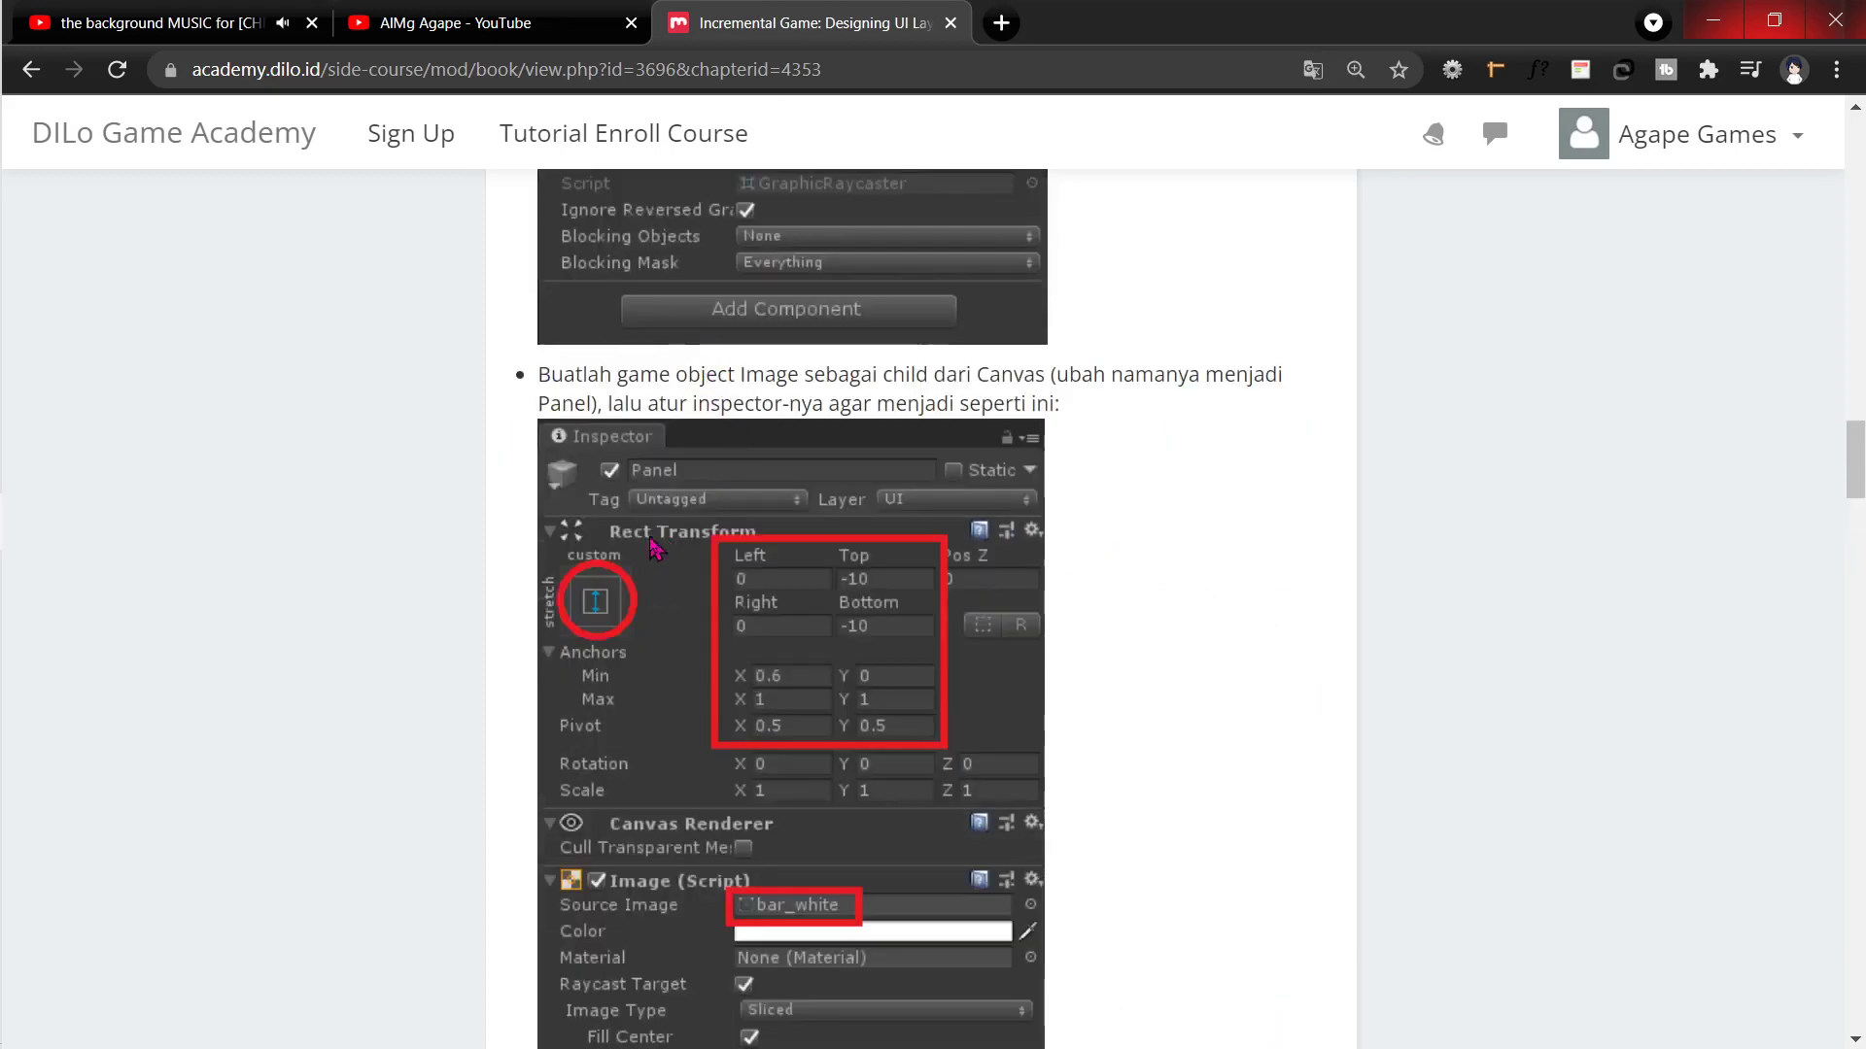
{"action": "scroll", "coordinate": [646, 569], "scroll_direction": "down", "scroll_amount": 3}
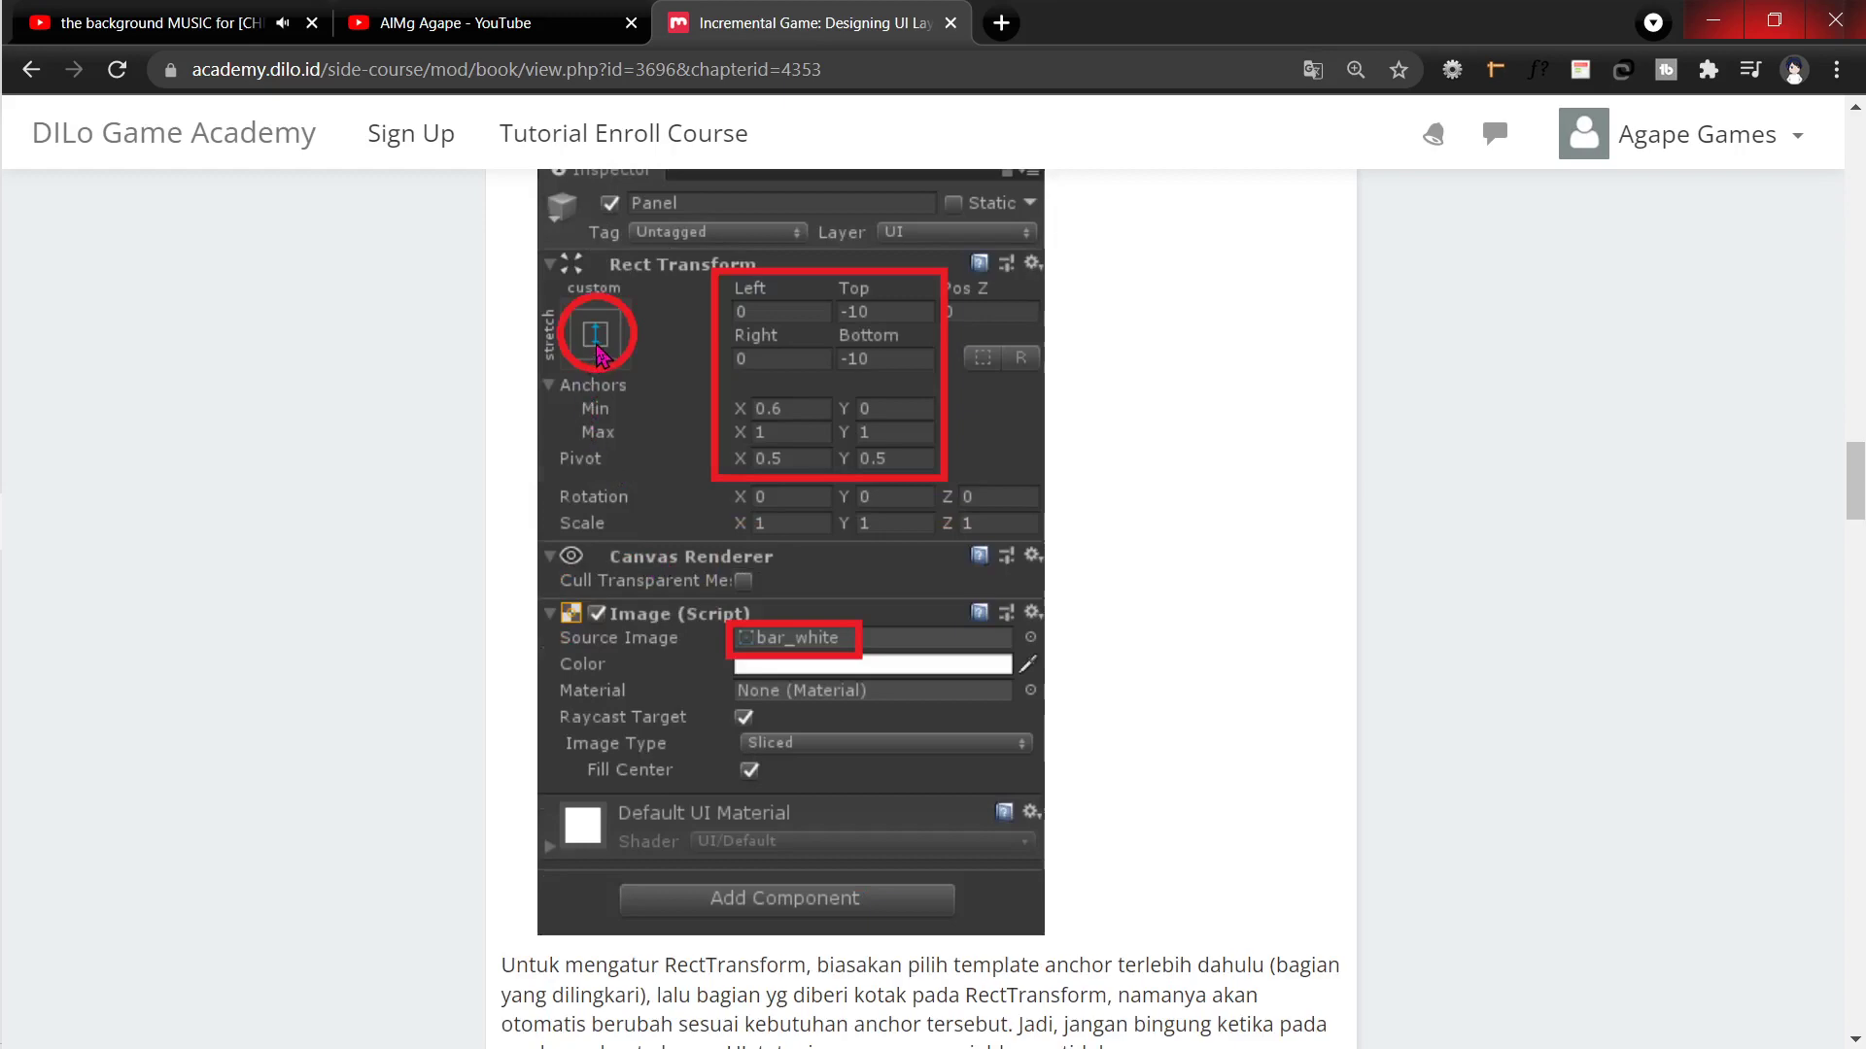
Step: Compare against the tutorial, then try right-stretch and centre-stretch anchor presets on the Panel
{"action": "key", "text": "alt+Tab"}
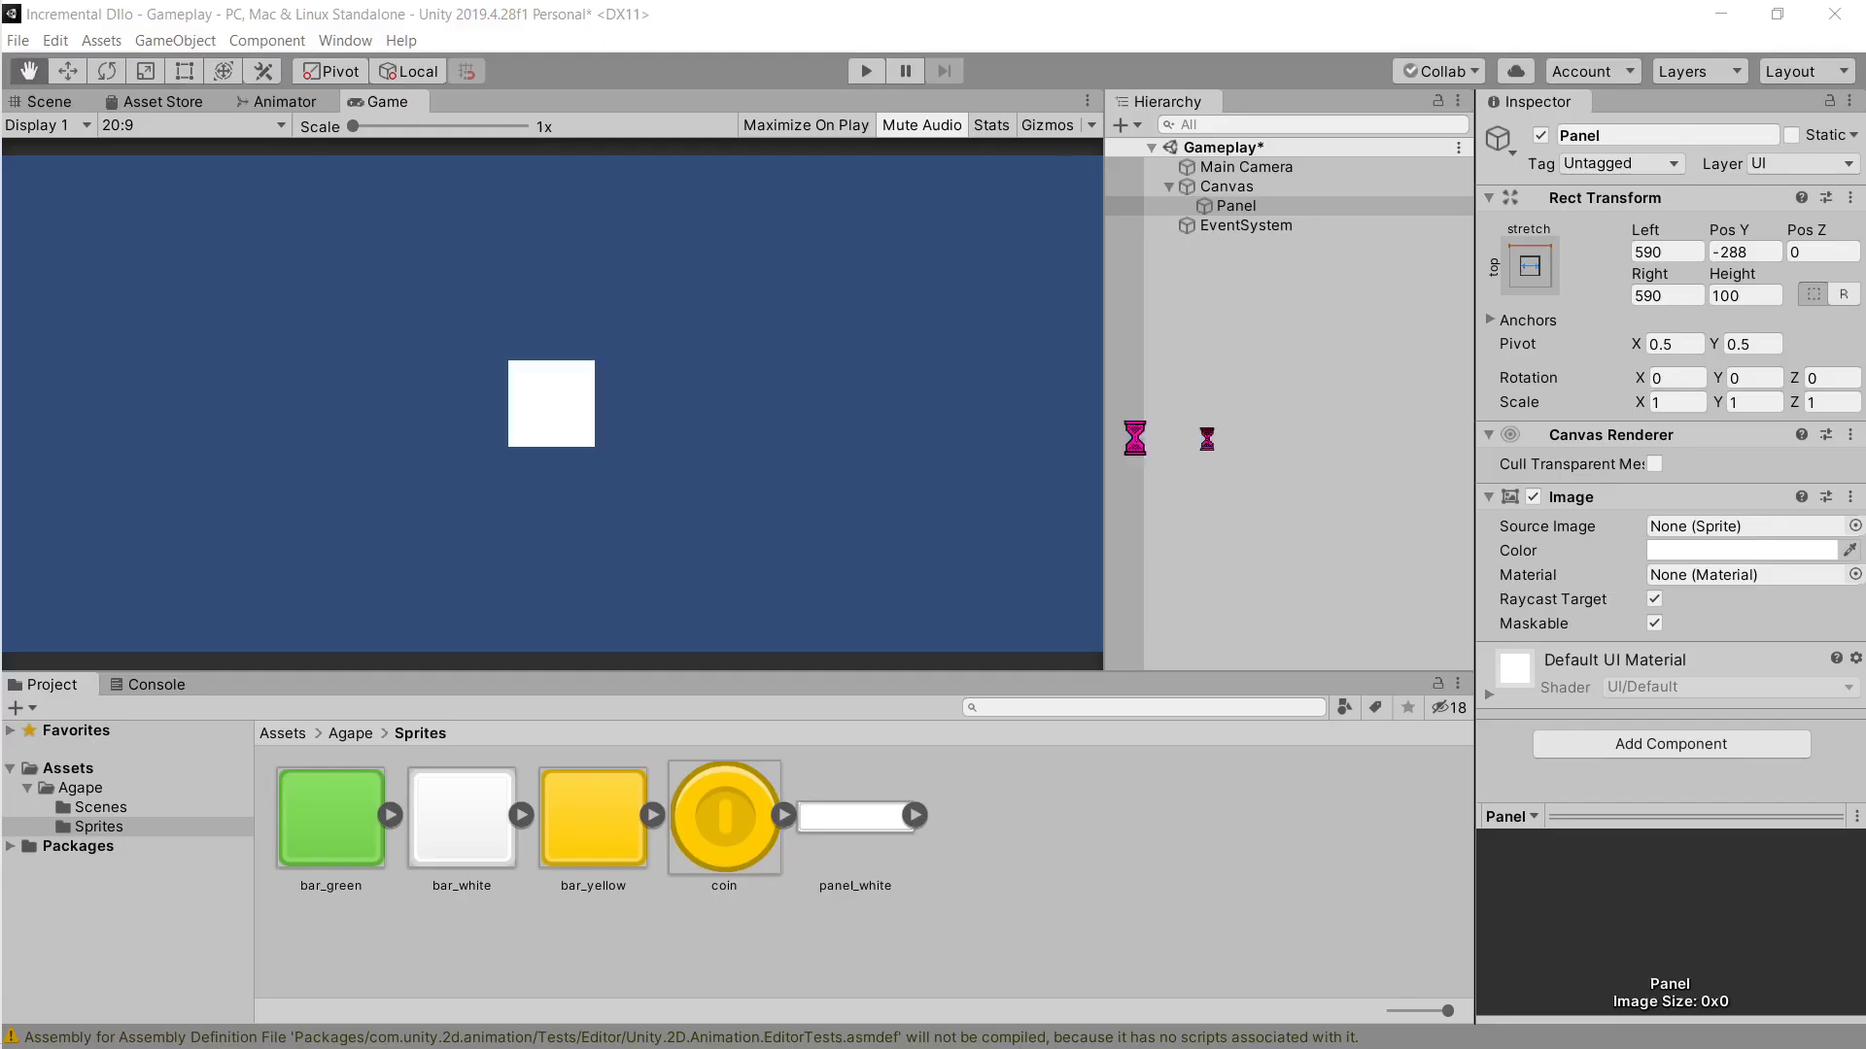
{"action": "key", "text": "alt+Tab"}
{"action": "key", "text": "alt+Tab"}
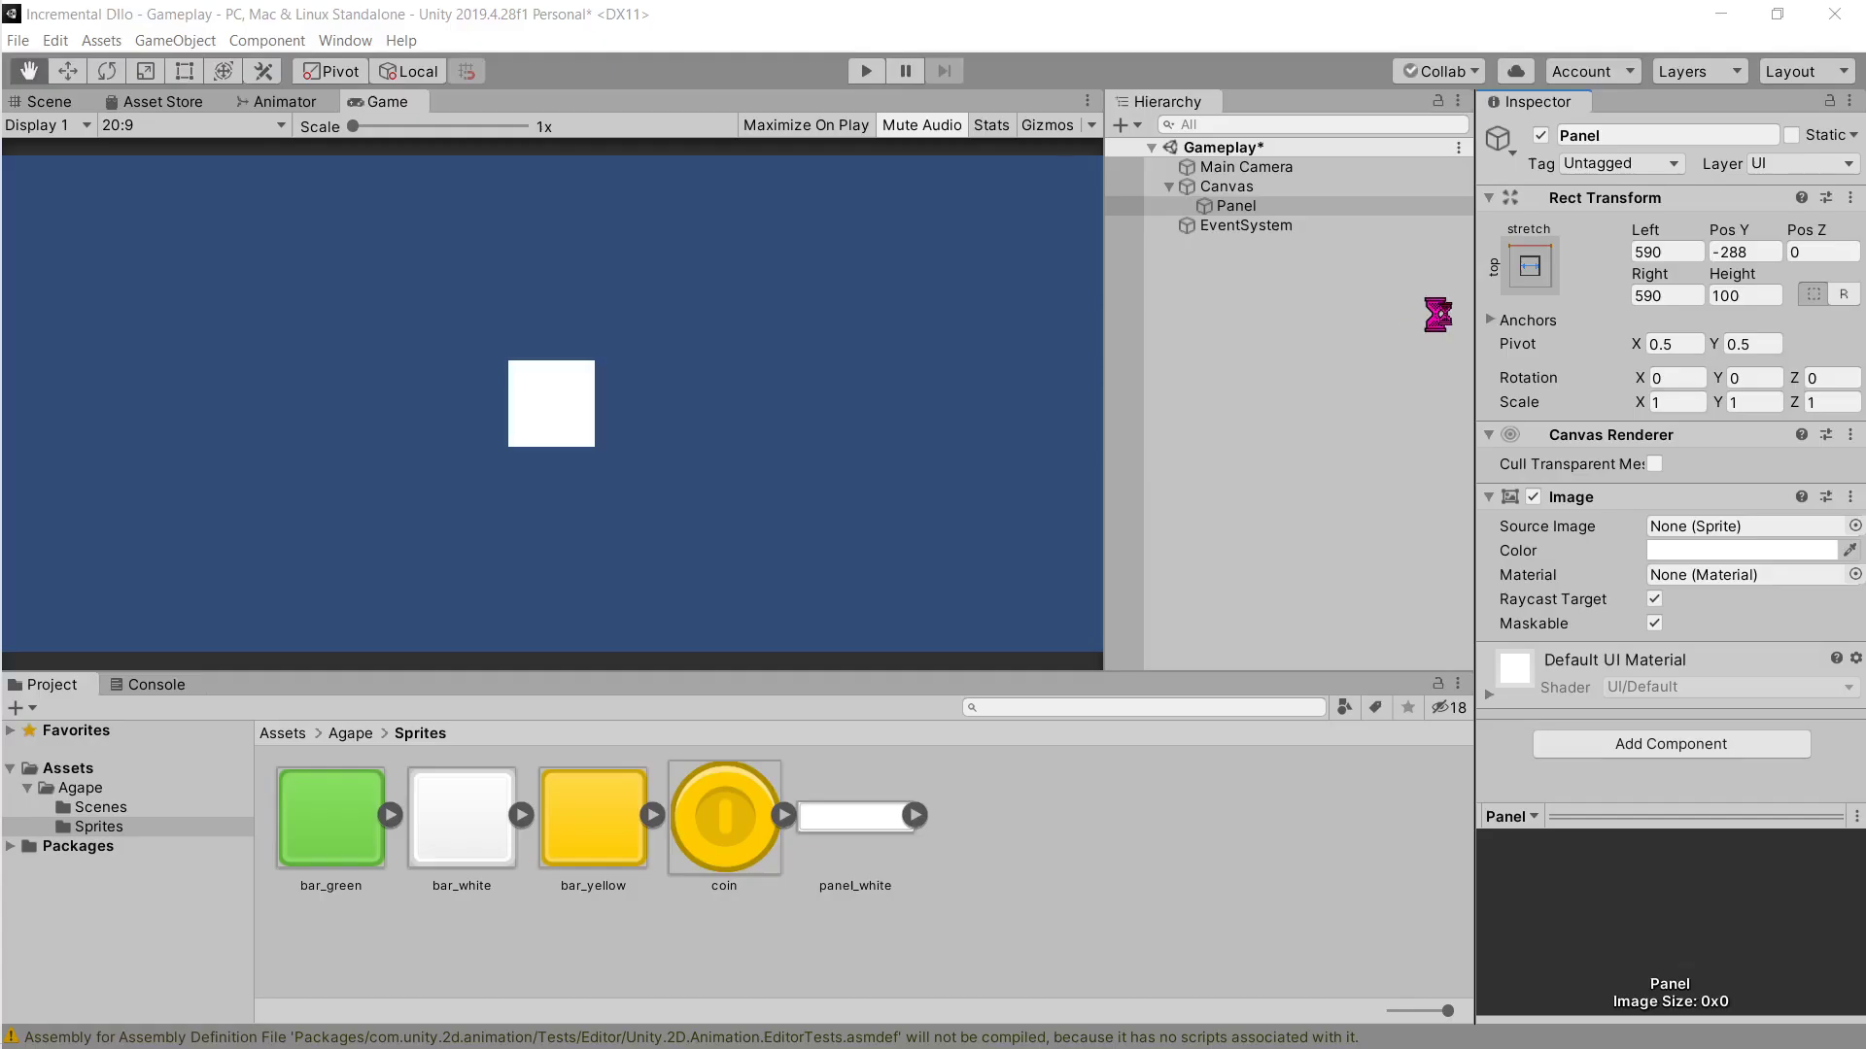
{"action": "key", "text": "alt+Tab"}
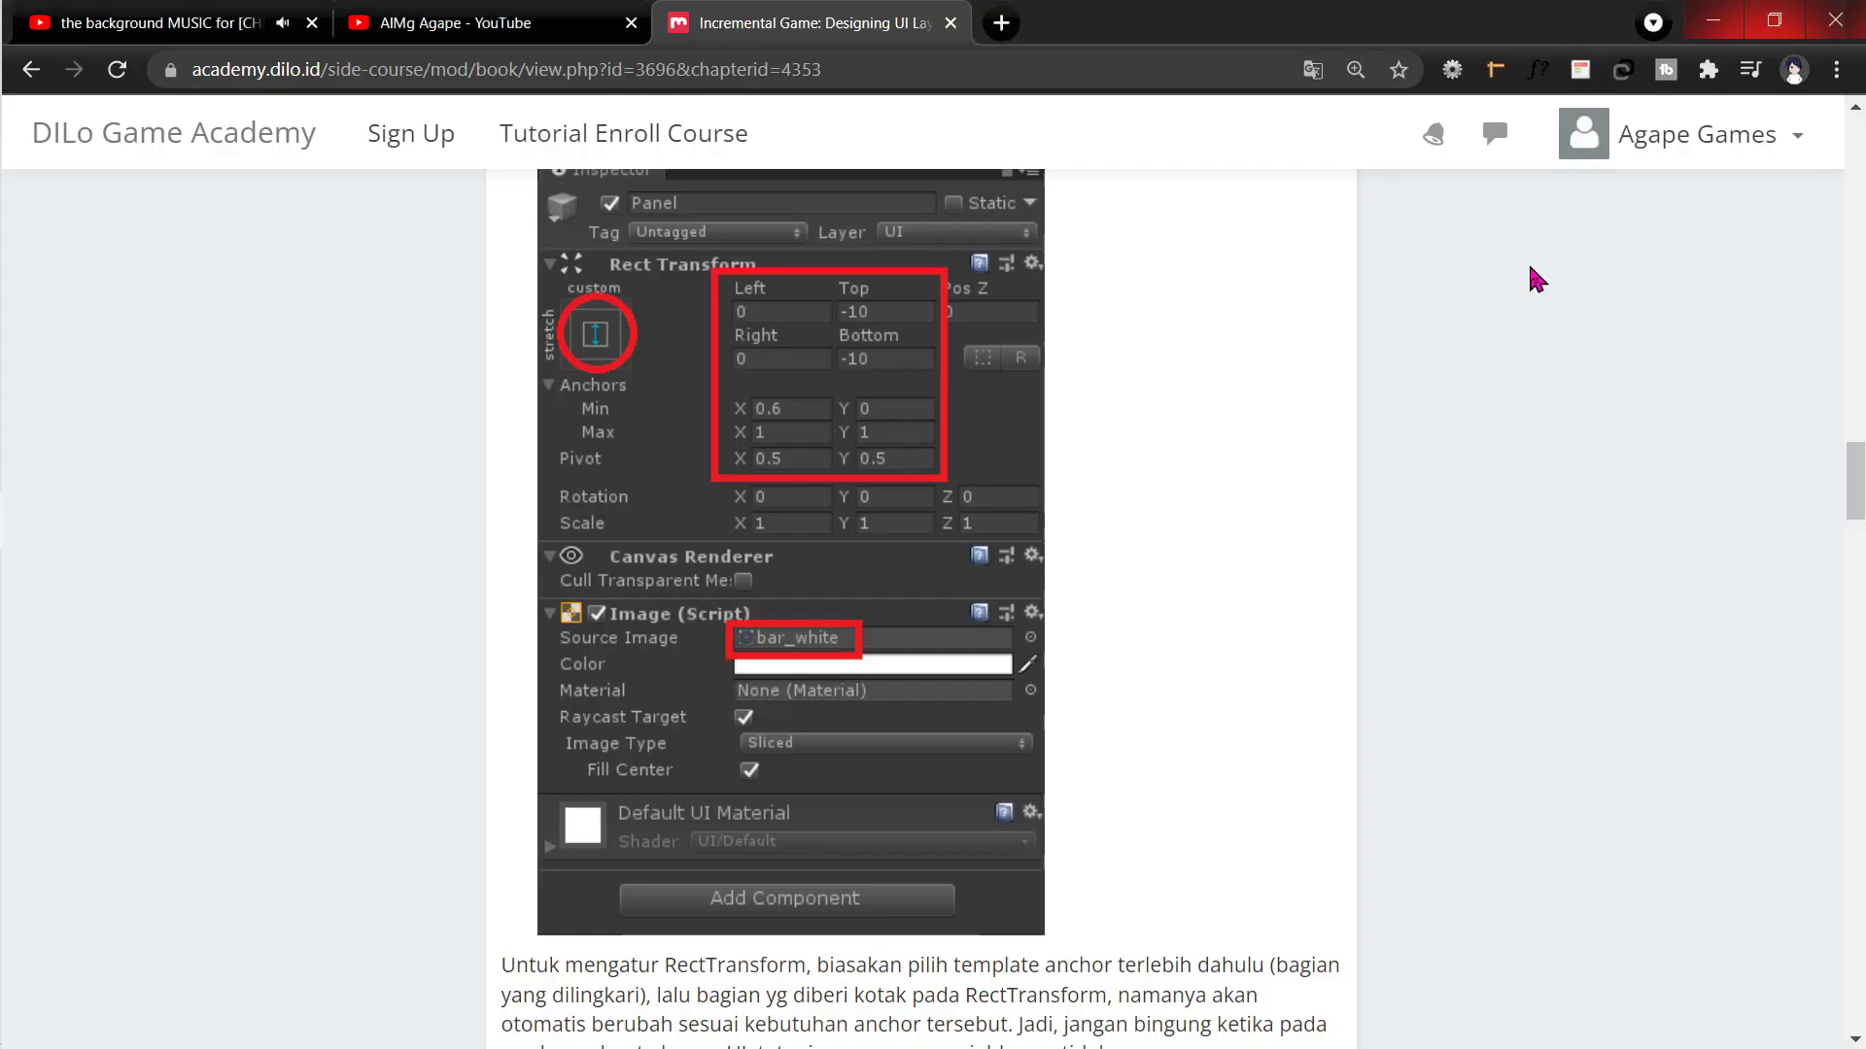
{"action": "key", "text": "alt+Tab"}
{"action": "left_click", "coordinate": [1531, 270]}
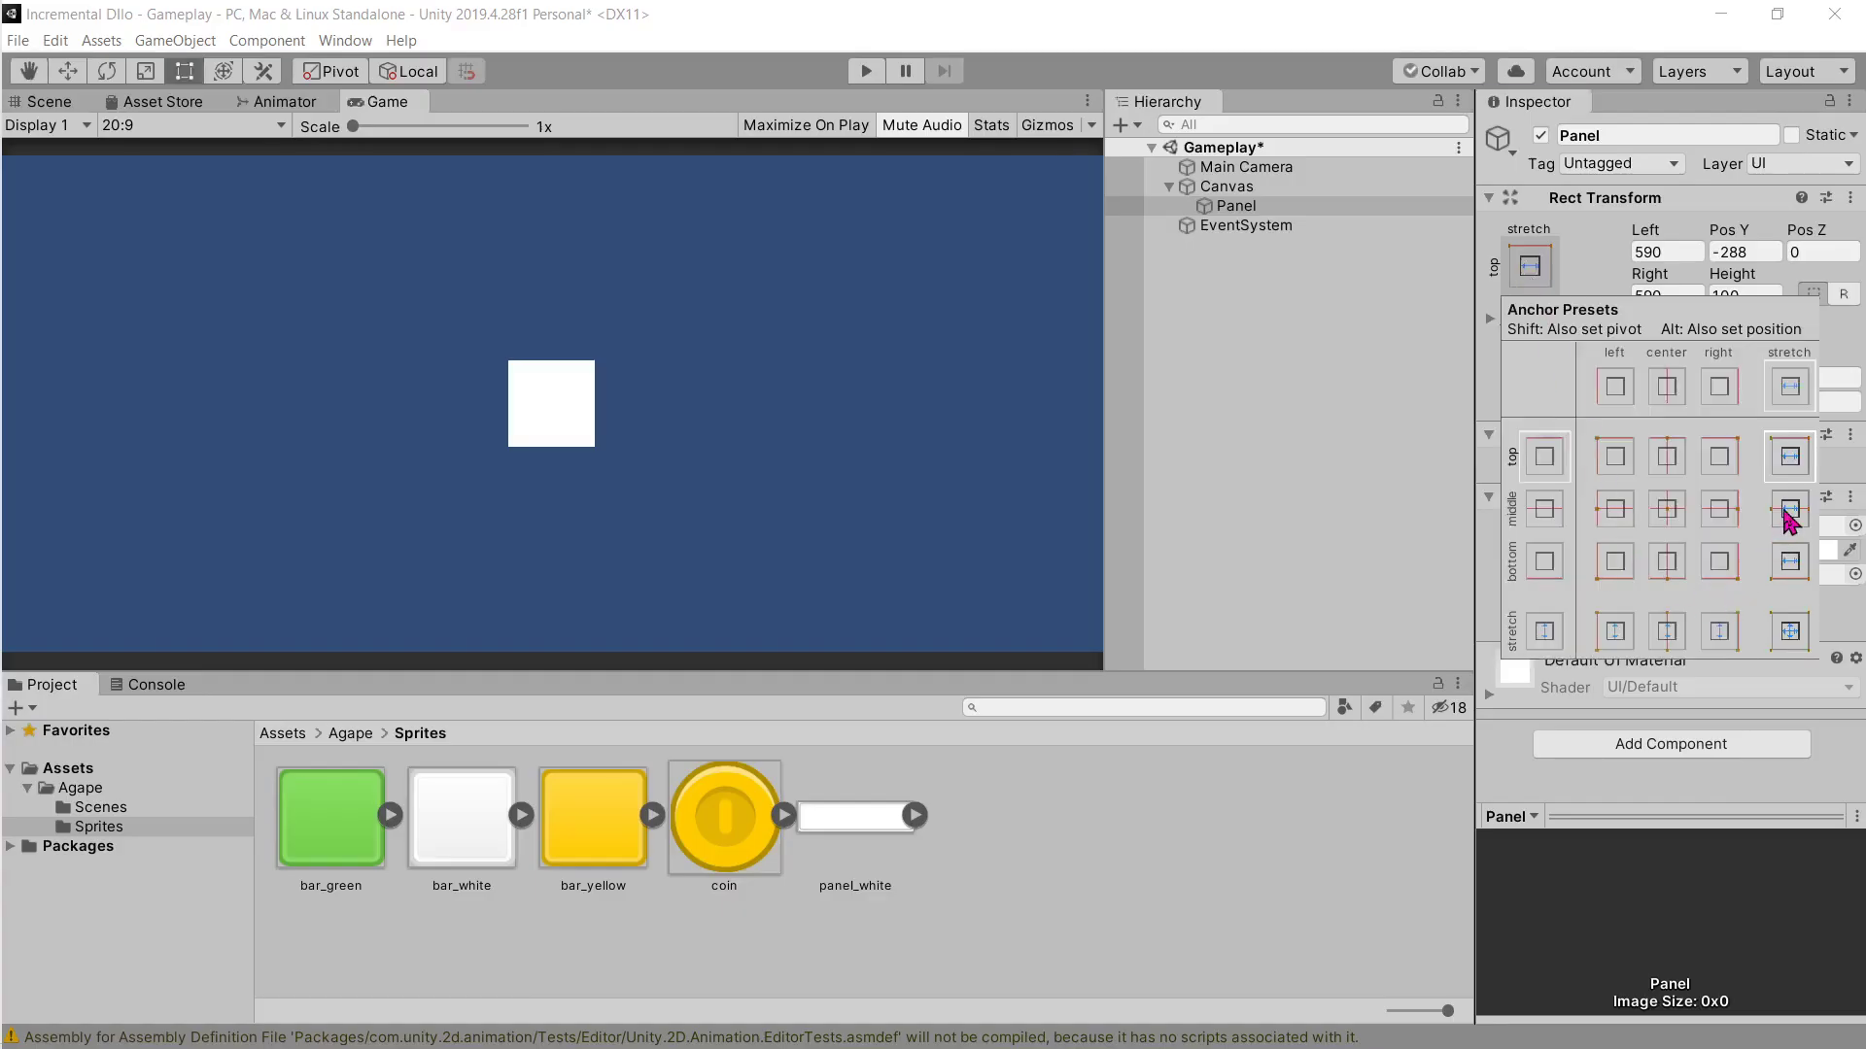
{"action": "left_click", "coordinate": [1716, 632], "text": "alt+shift"}
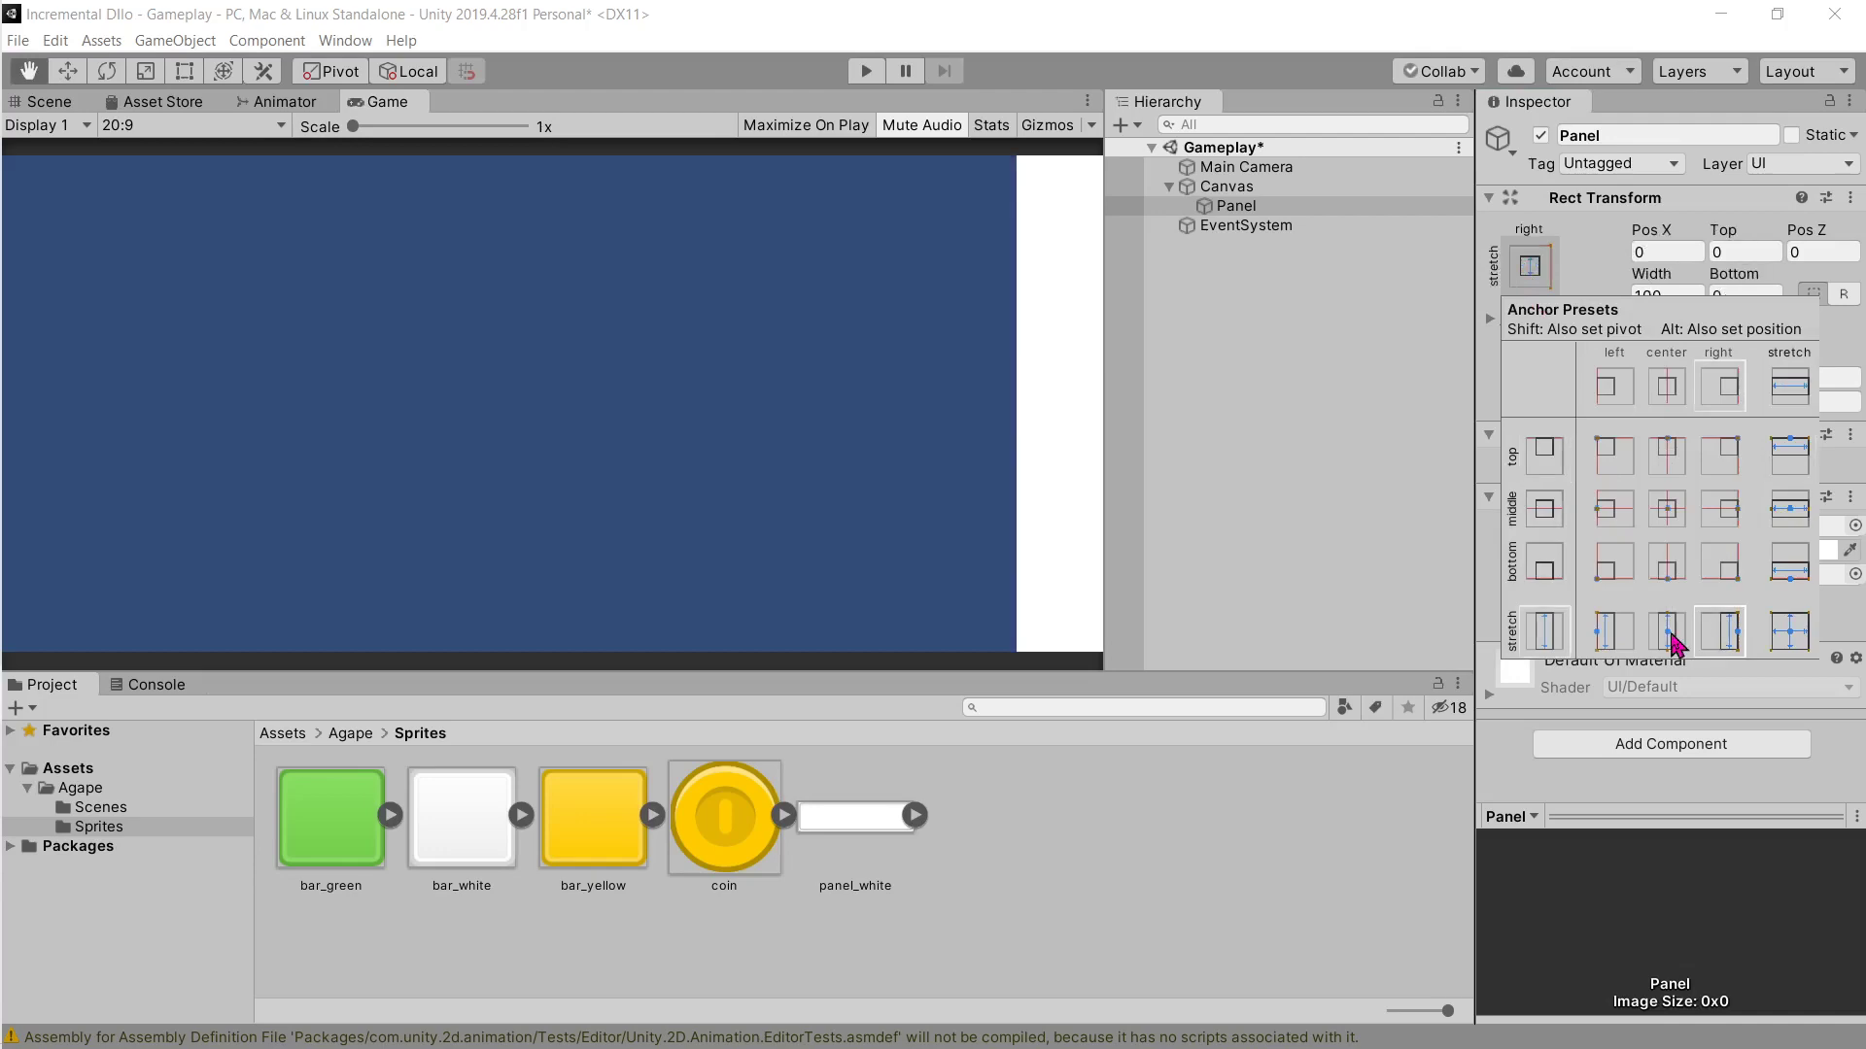
{"action": "left_click", "coordinate": [1674, 642], "text": "alt+shift"}
{"action": "left_click", "coordinate": [1736, 642], "text": "alt+shift"}
Step: Try full-stretch, centre-stretch and left-stretch presets on the Panel, ending on middle-stretch
{"action": "key", "text": "alt+Tab"}
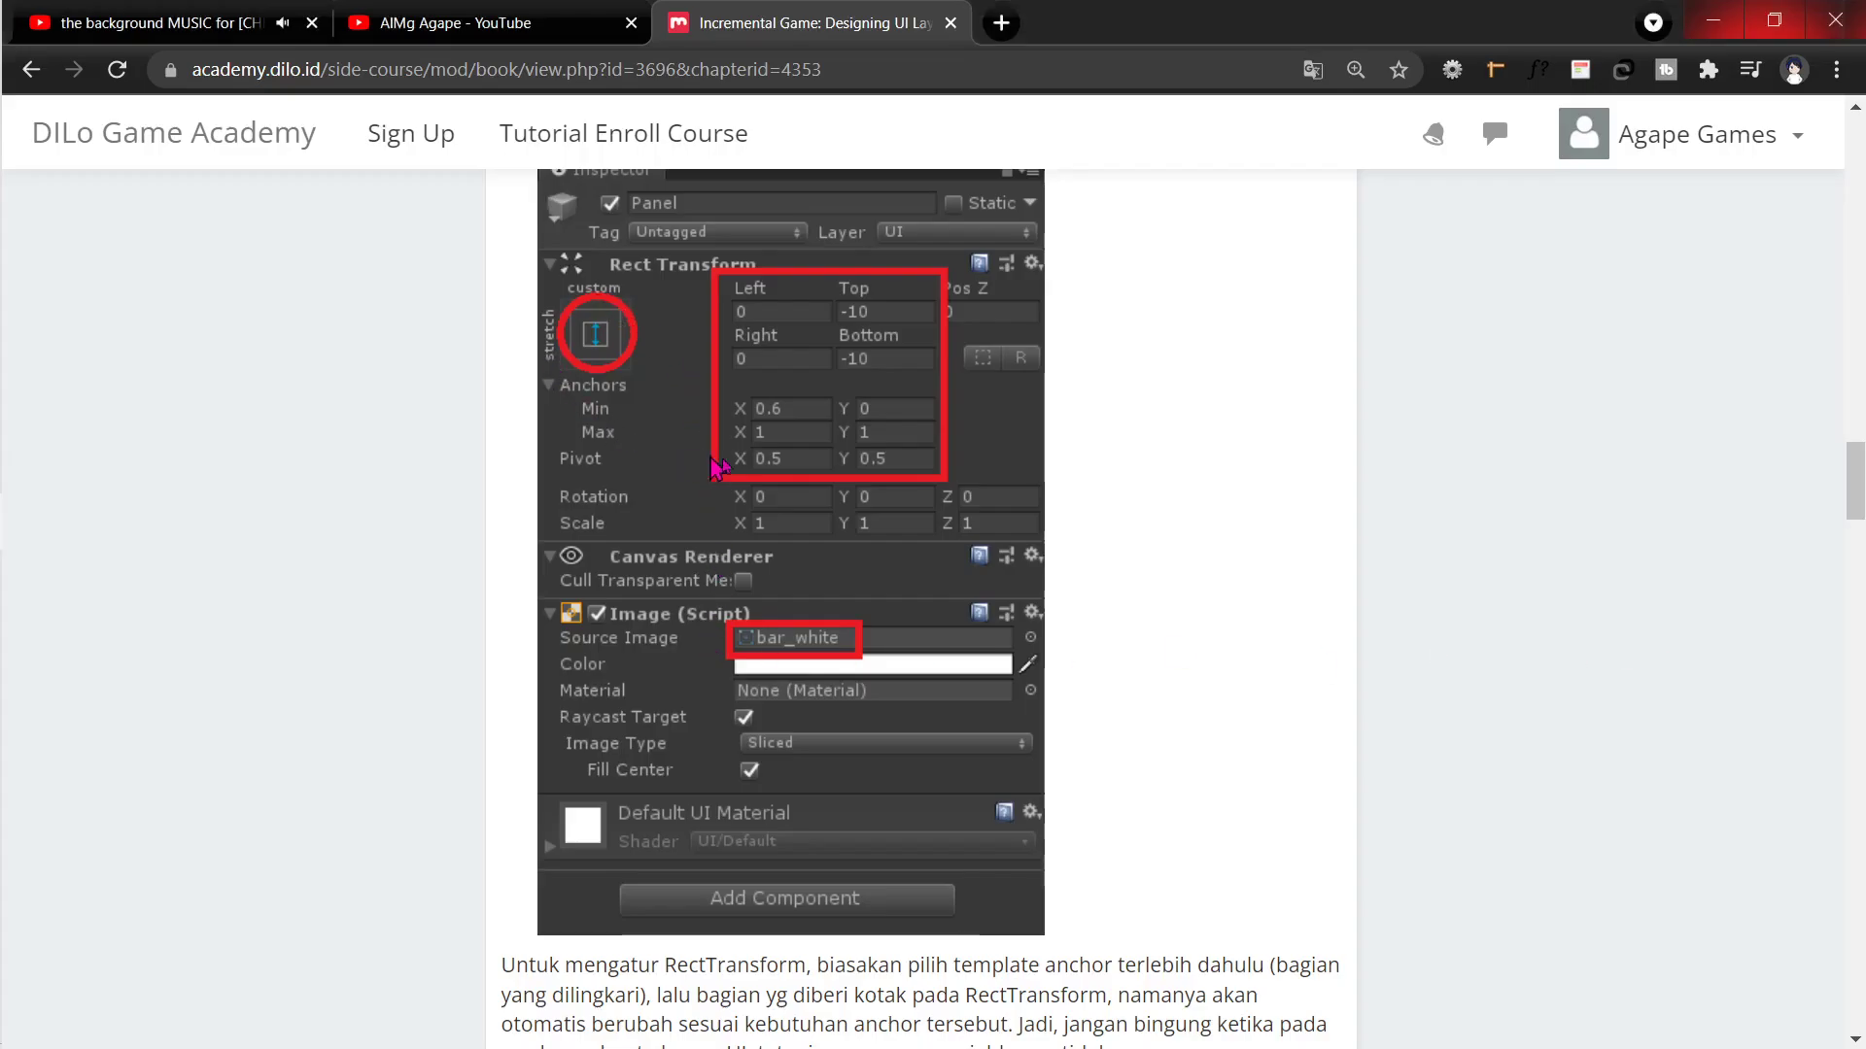
{"action": "key", "text": "alt+Tab"}
{"action": "left_click", "coordinate": [1518, 284]}
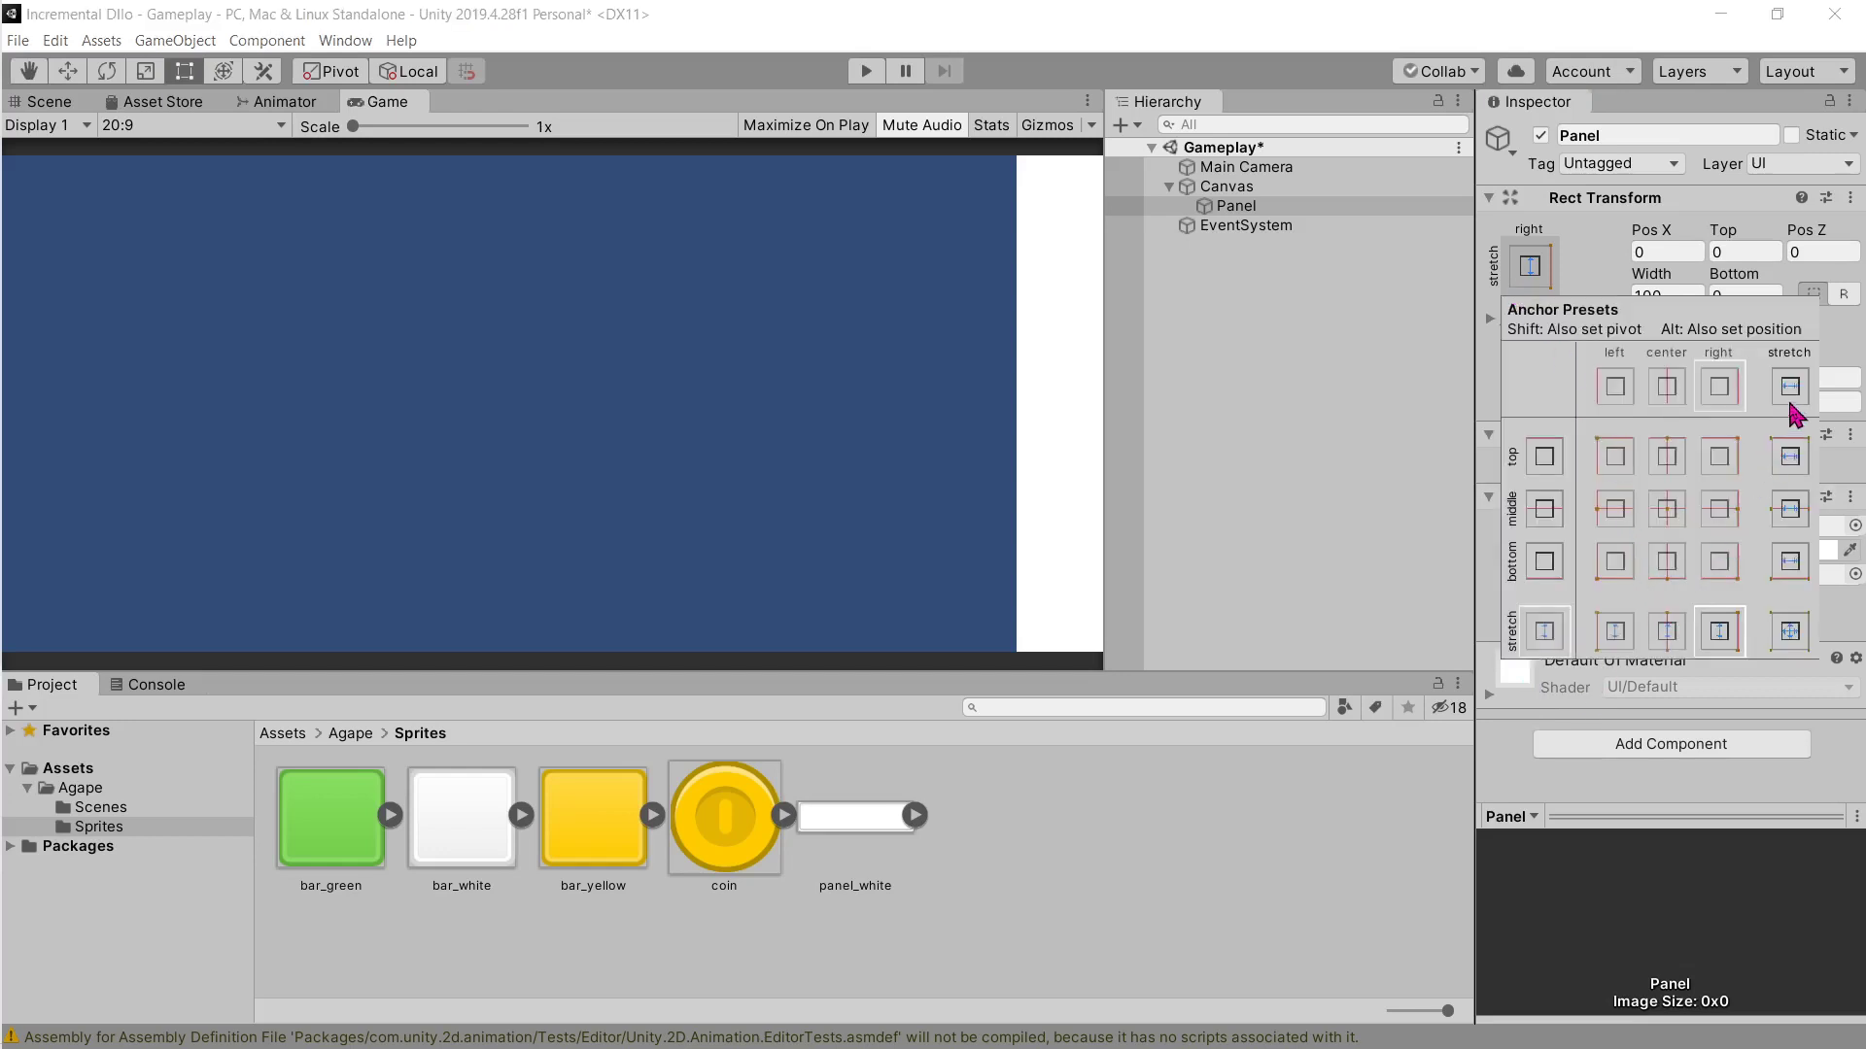
{"action": "left_click", "coordinate": [1789, 633], "text": "alt+shift"}
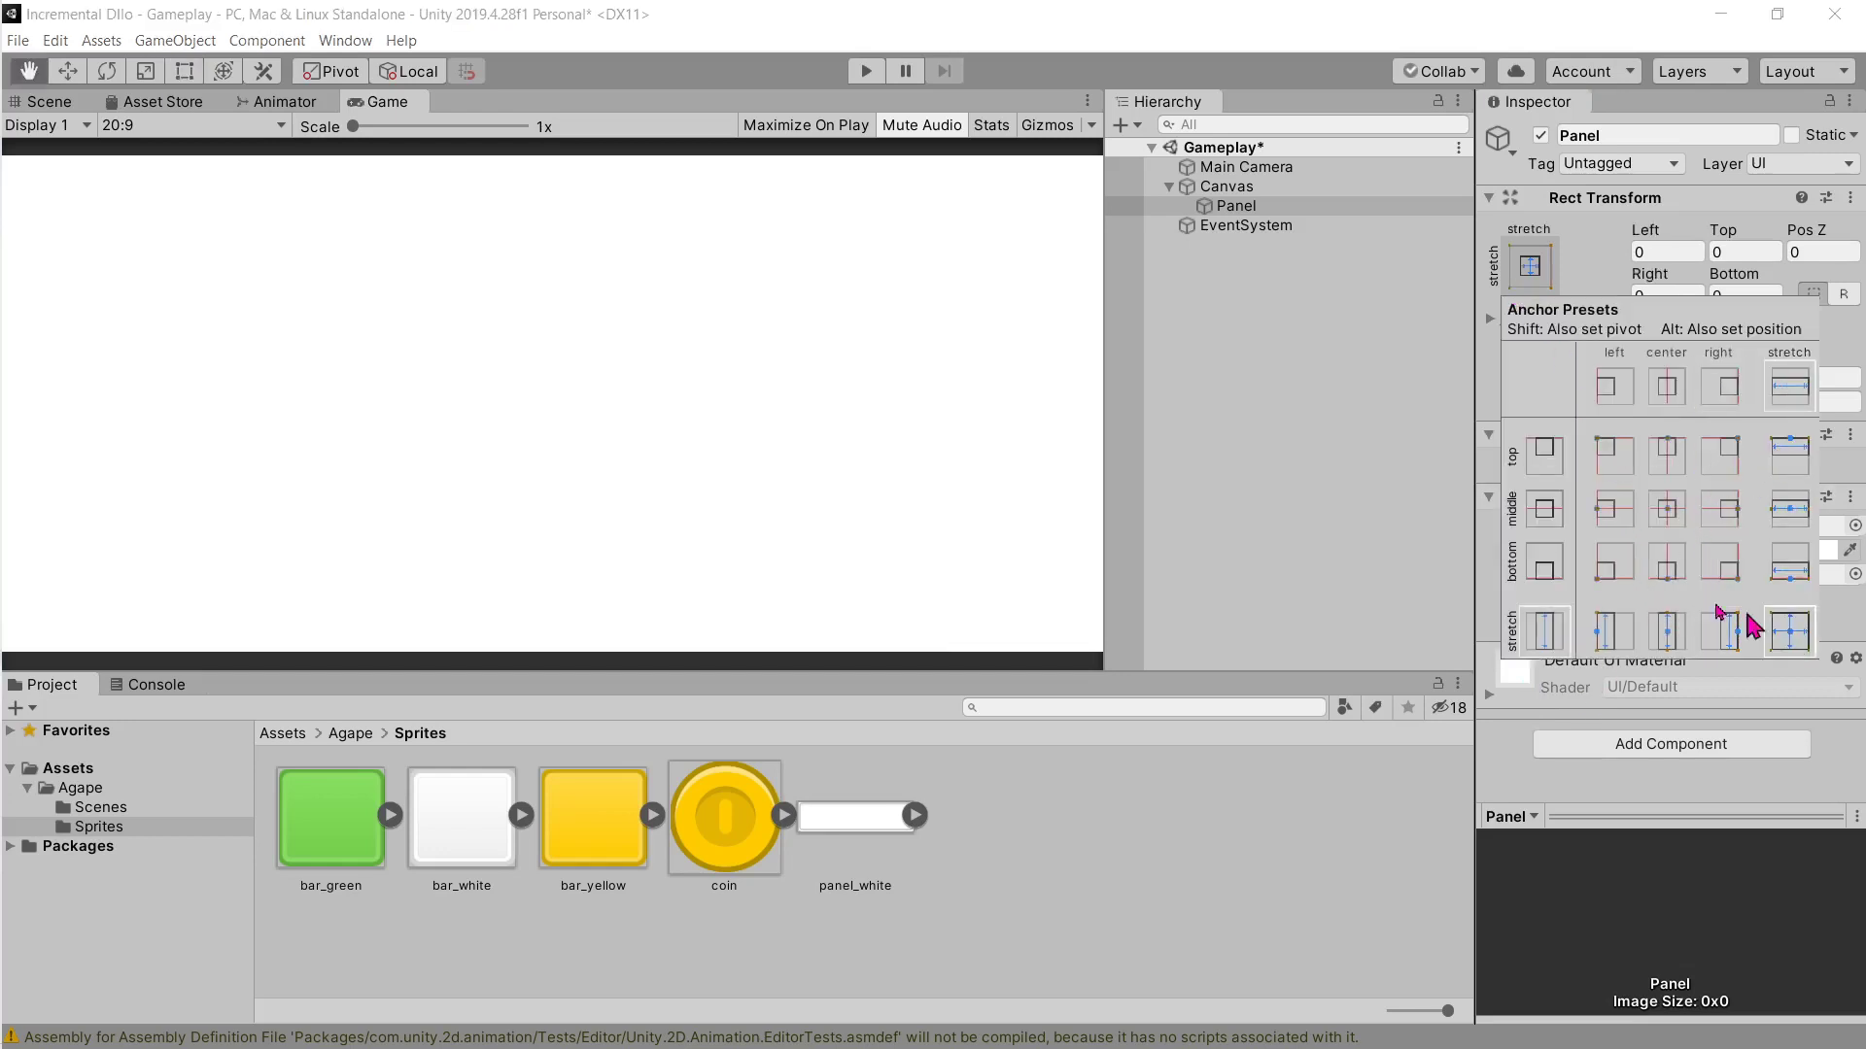
{"action": "left_click", "coordinate": [1659, 637], "text": "alt+shift"}
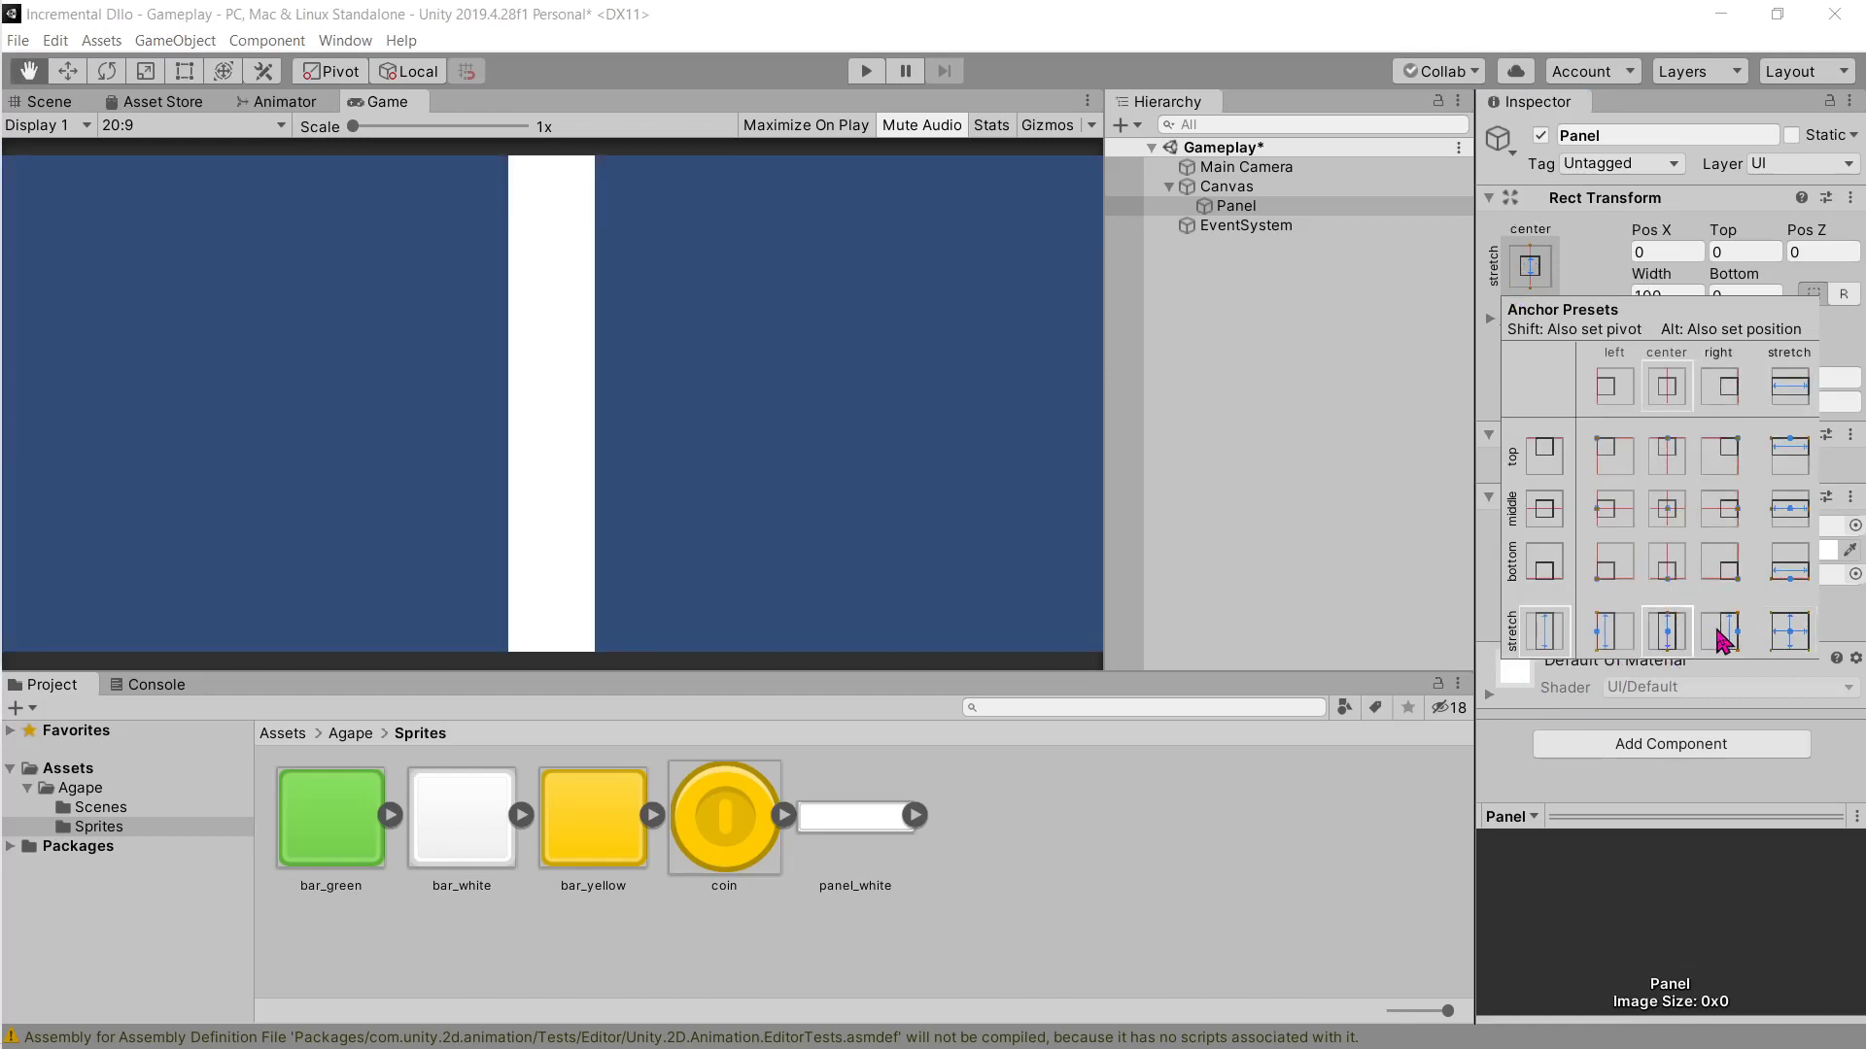
{"action": "left_click", "coordinate": [1605, 630], "text": "alt+shift"}
{"action": "left_click", "coordinate": [1536, 264]}
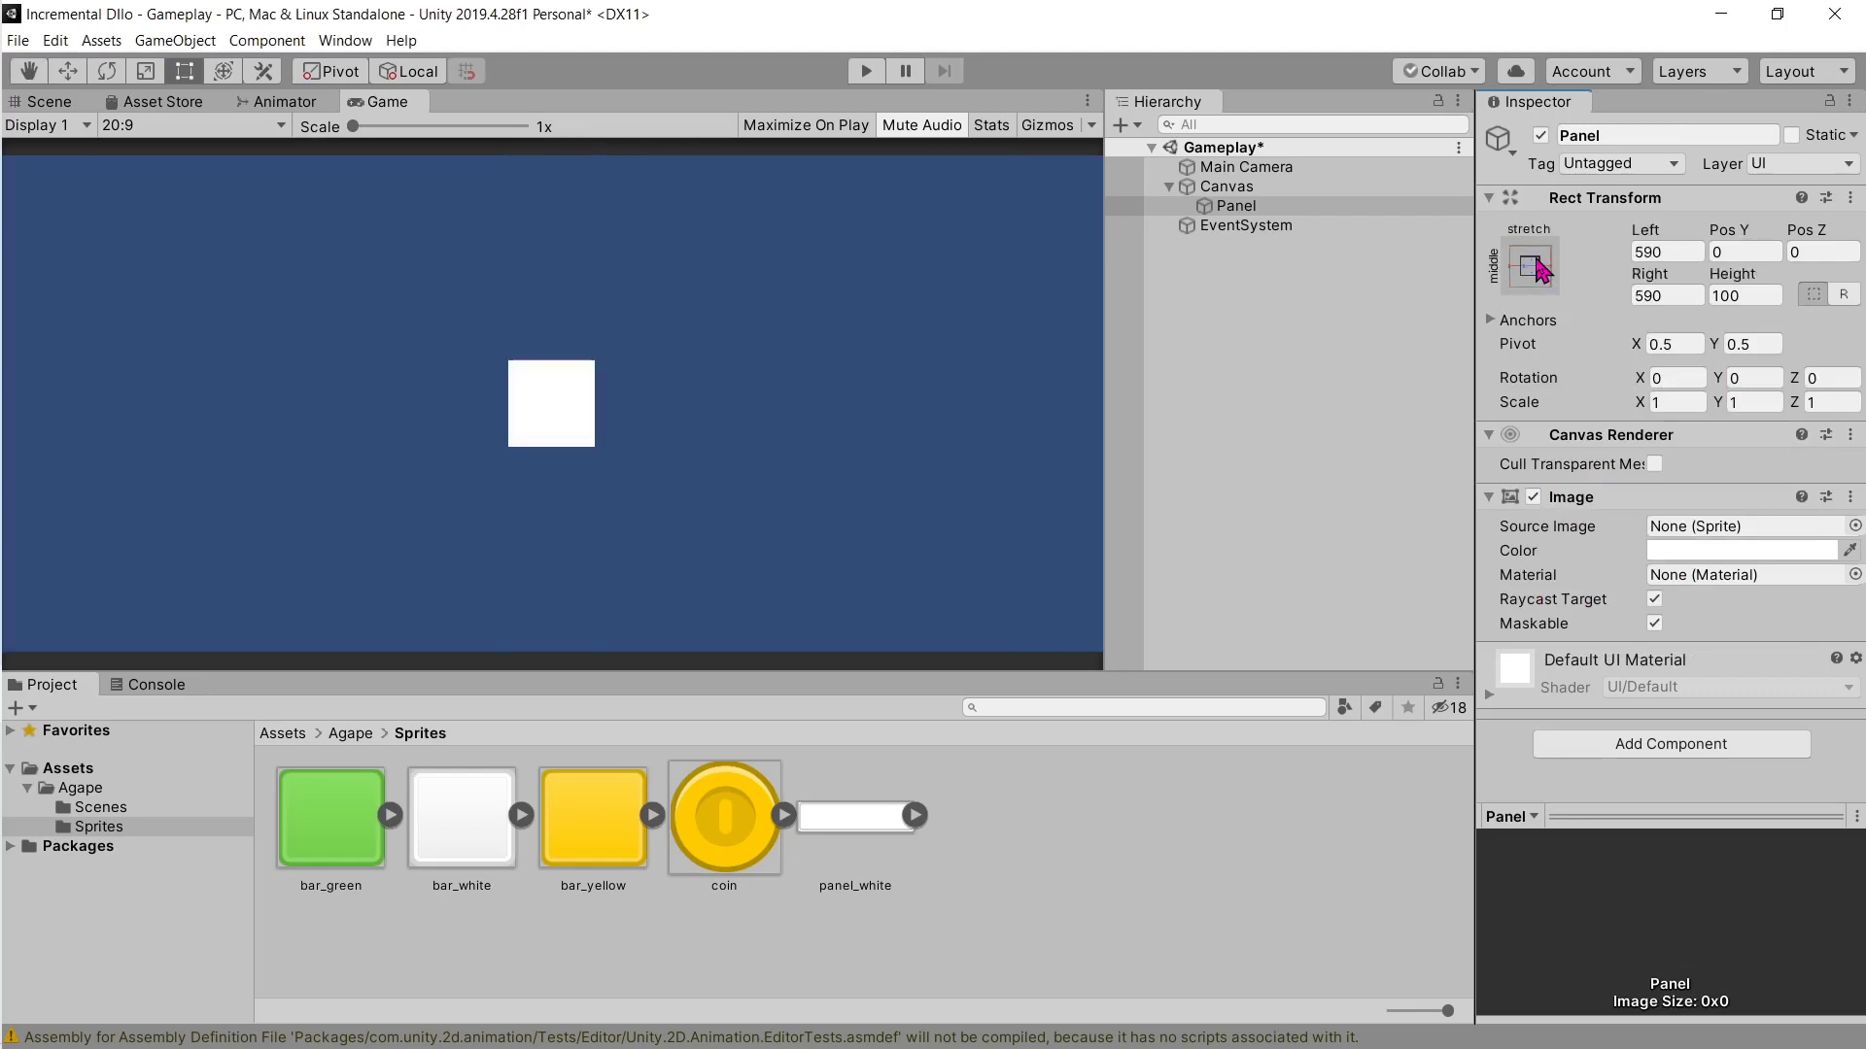
{"action": "left_click", "coordinate": [1542, 284]}
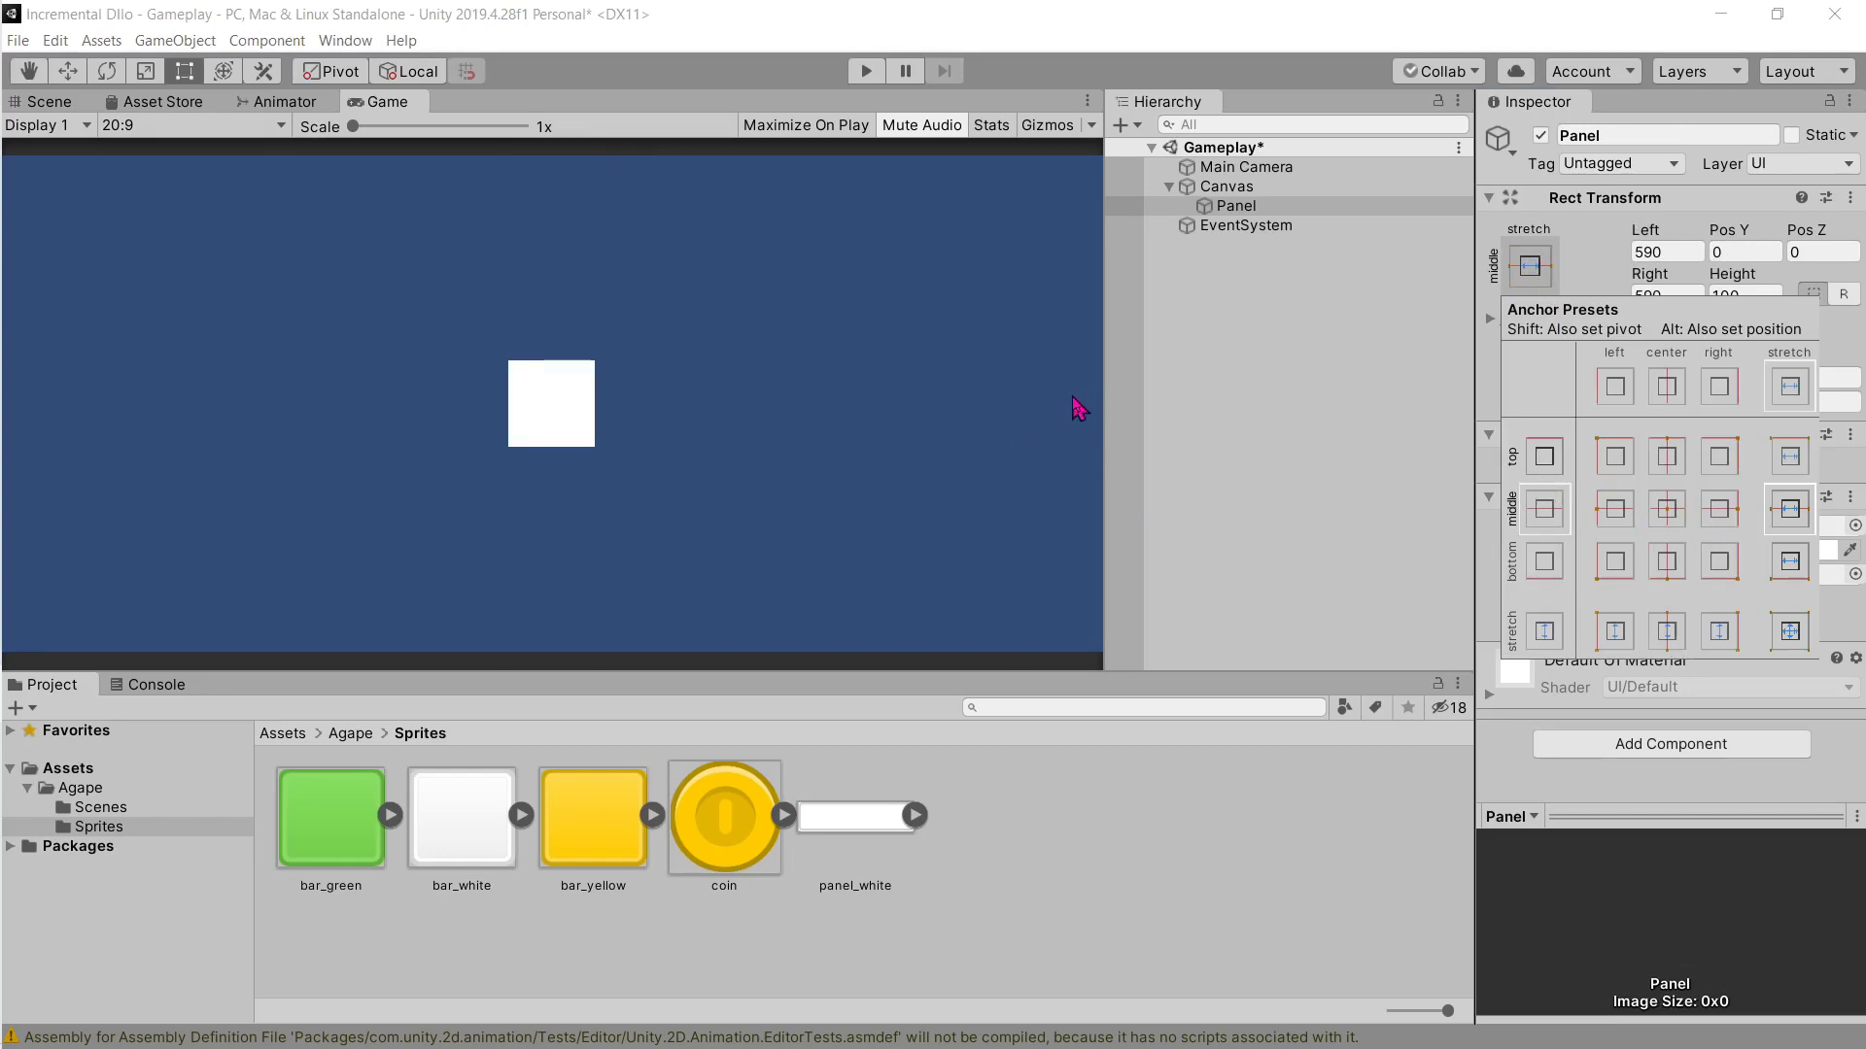
Step: With Alt held, move the Panel through each corner and edge preset, ending at the centre
{"action": "left_click", "coordinate": [1535, 270]}
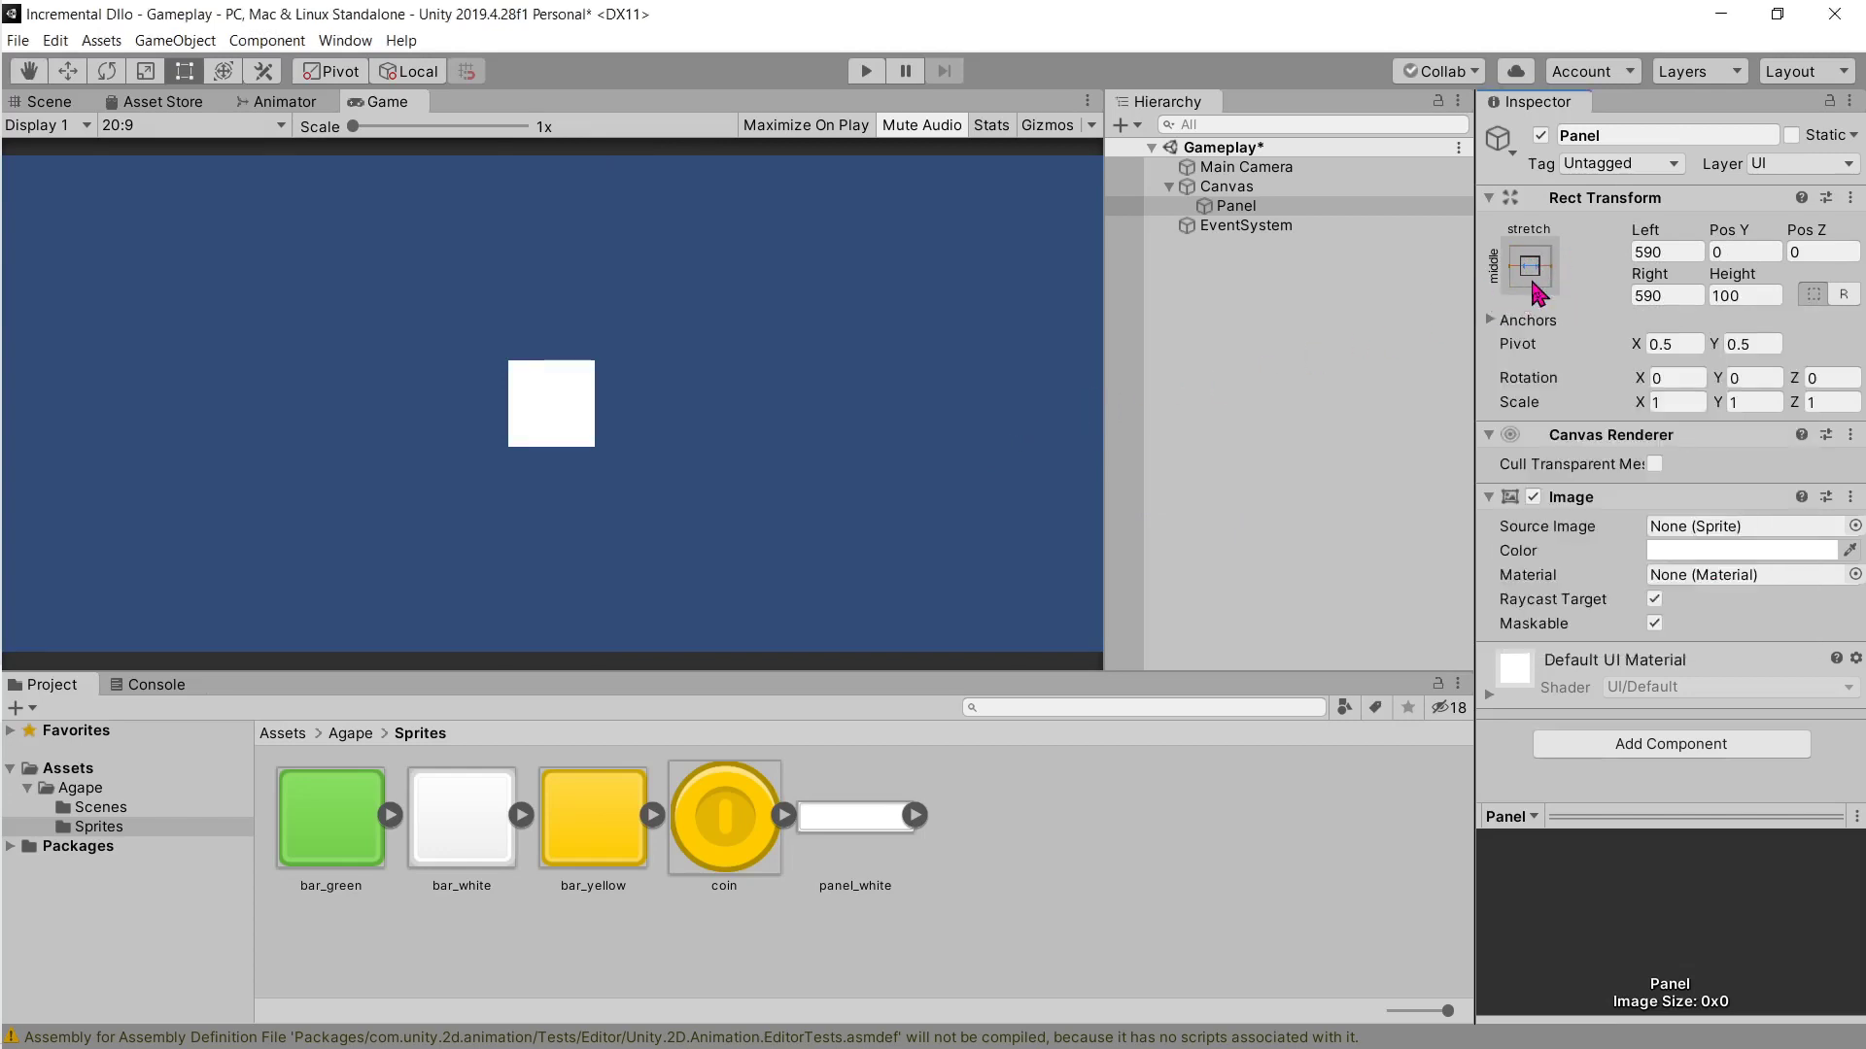
{"action": "left_click", "coordinate": [1532, 279]}
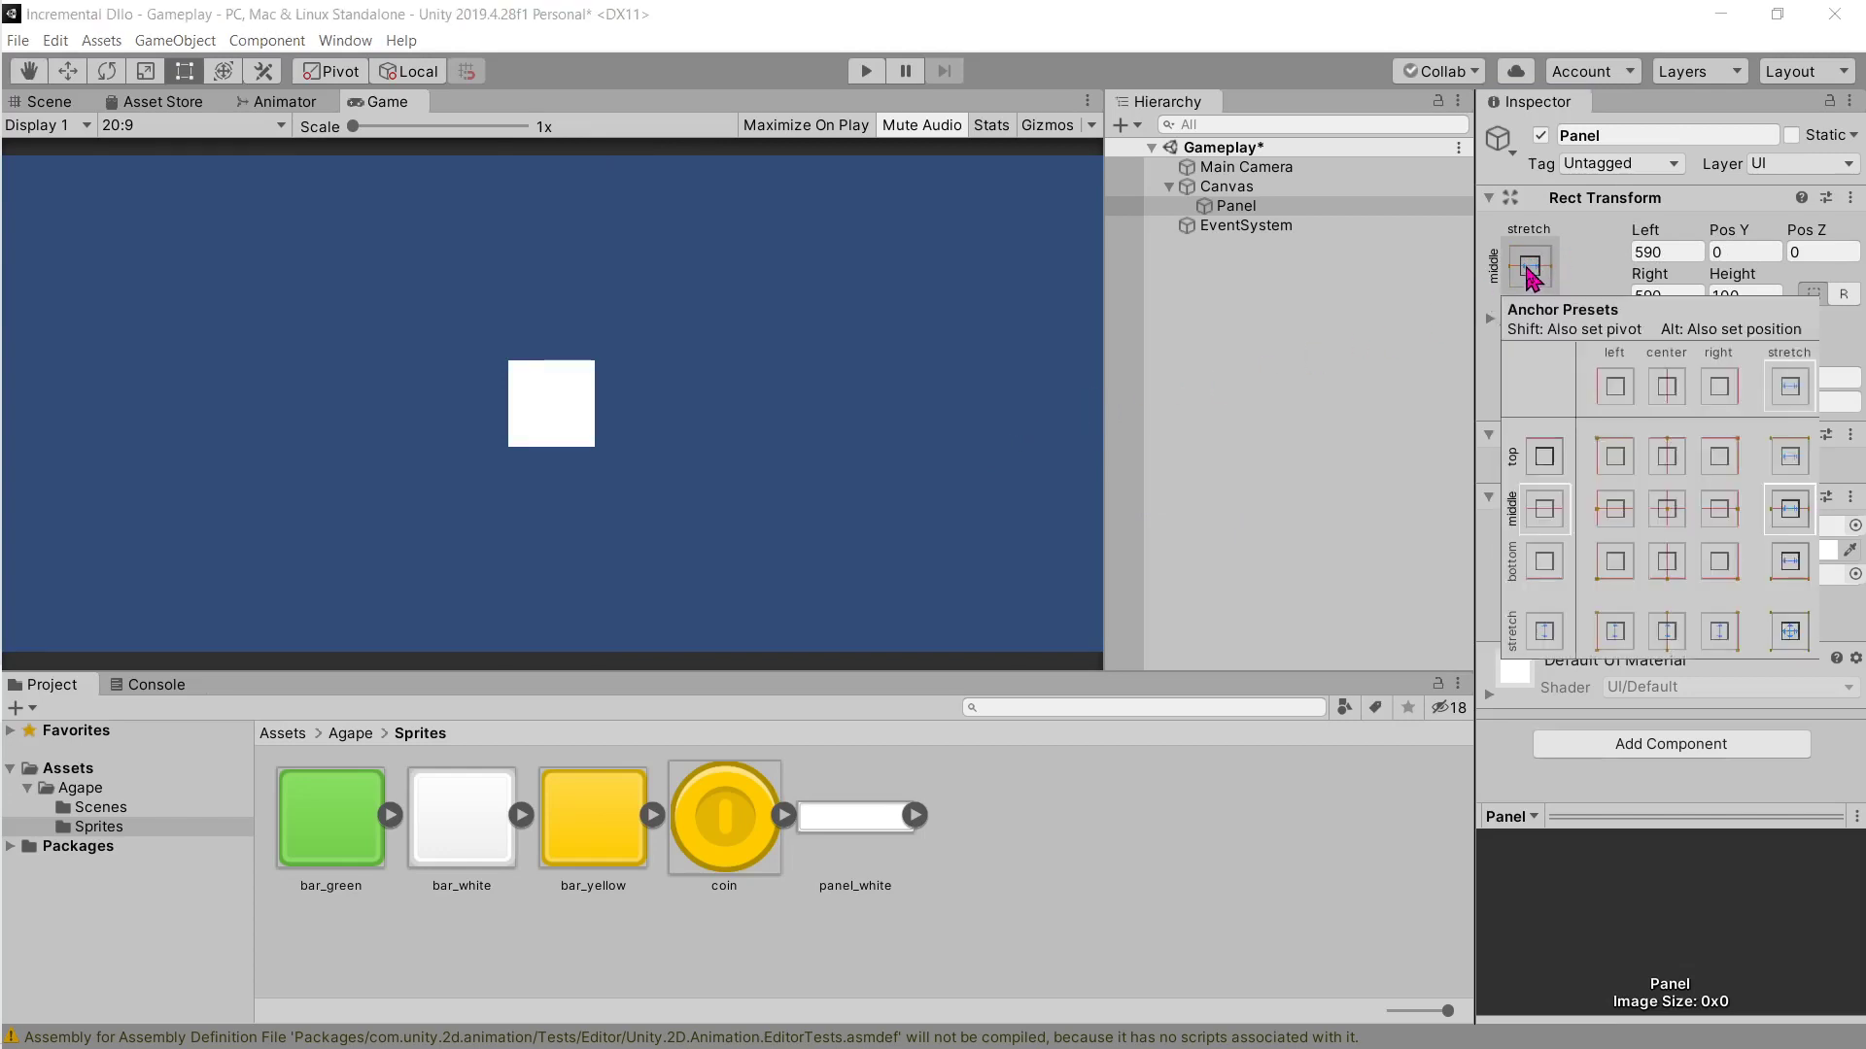
{"action": "key", "text": "alt"}
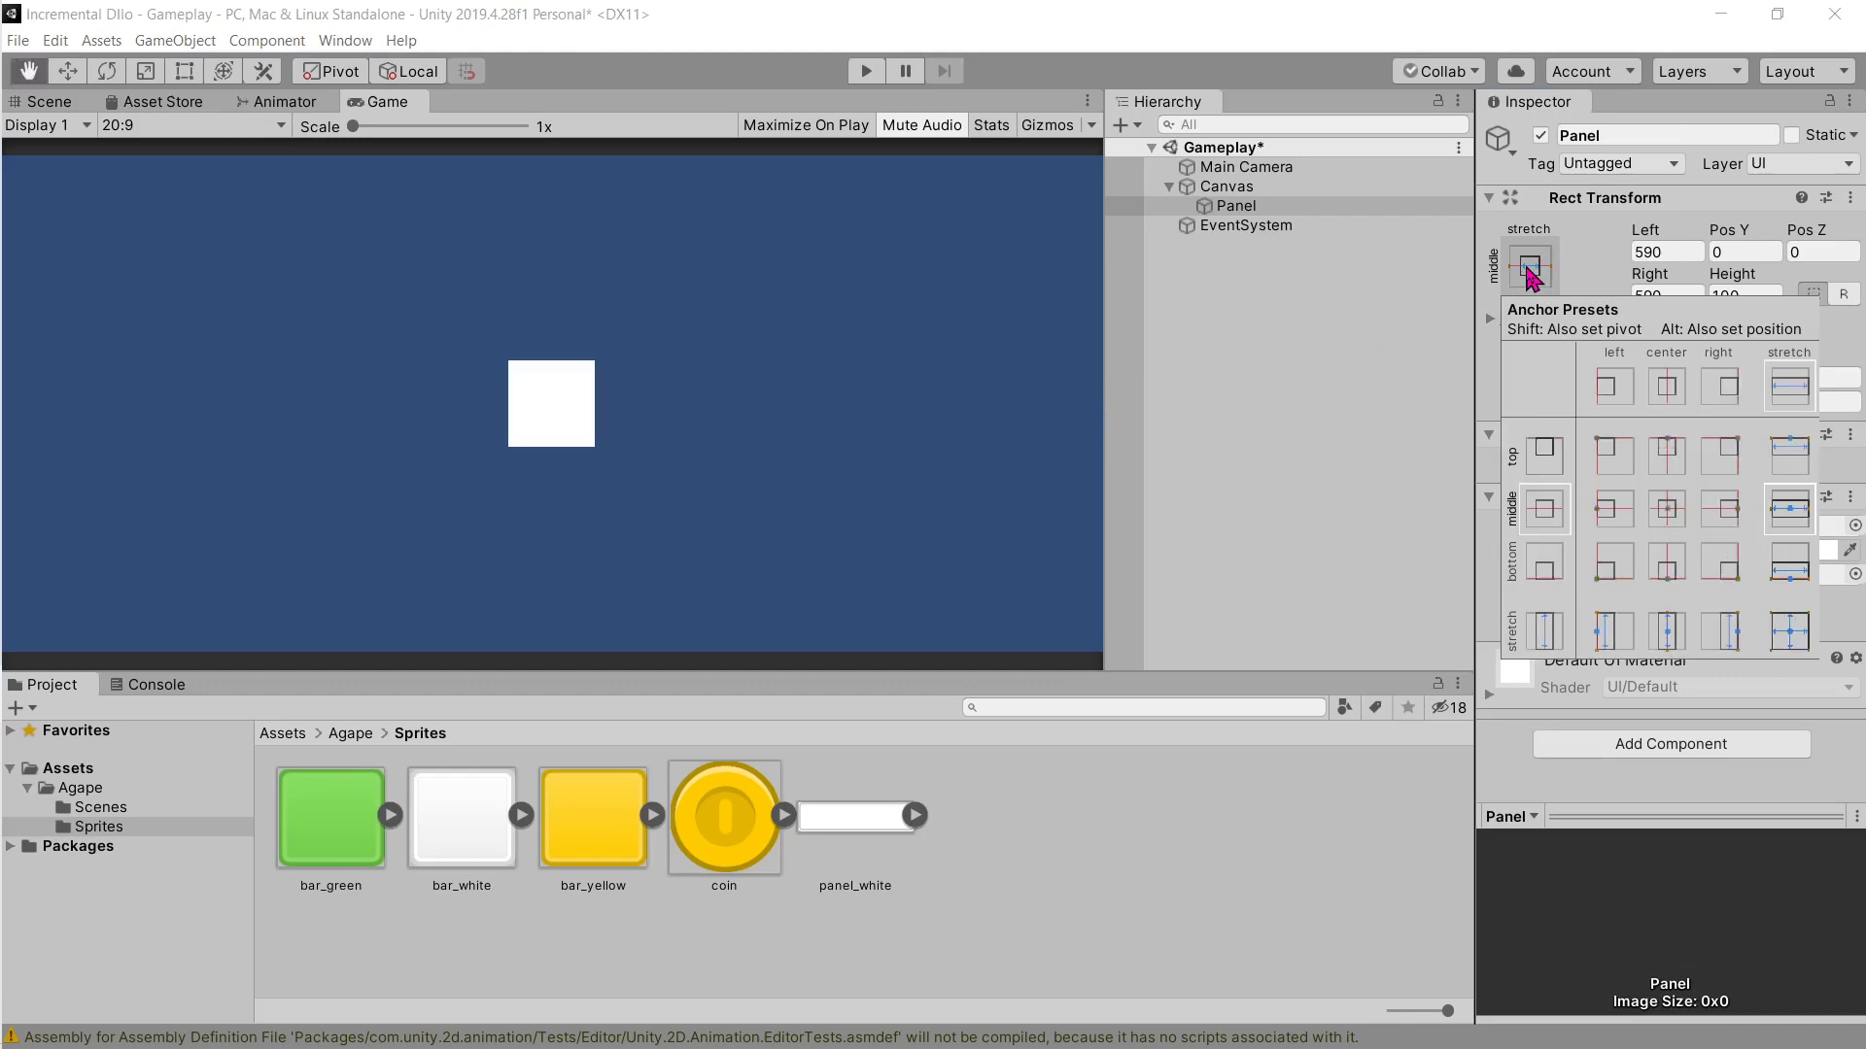
{"action": "left_click", "coordinate": [1720, 459], "text": "alt"}
{"action": "left_click", "coordinate": [1720, 504], "text": "alt"}
{"action": "left_click", "coordinate": [1726, 561], "text": "alt"}
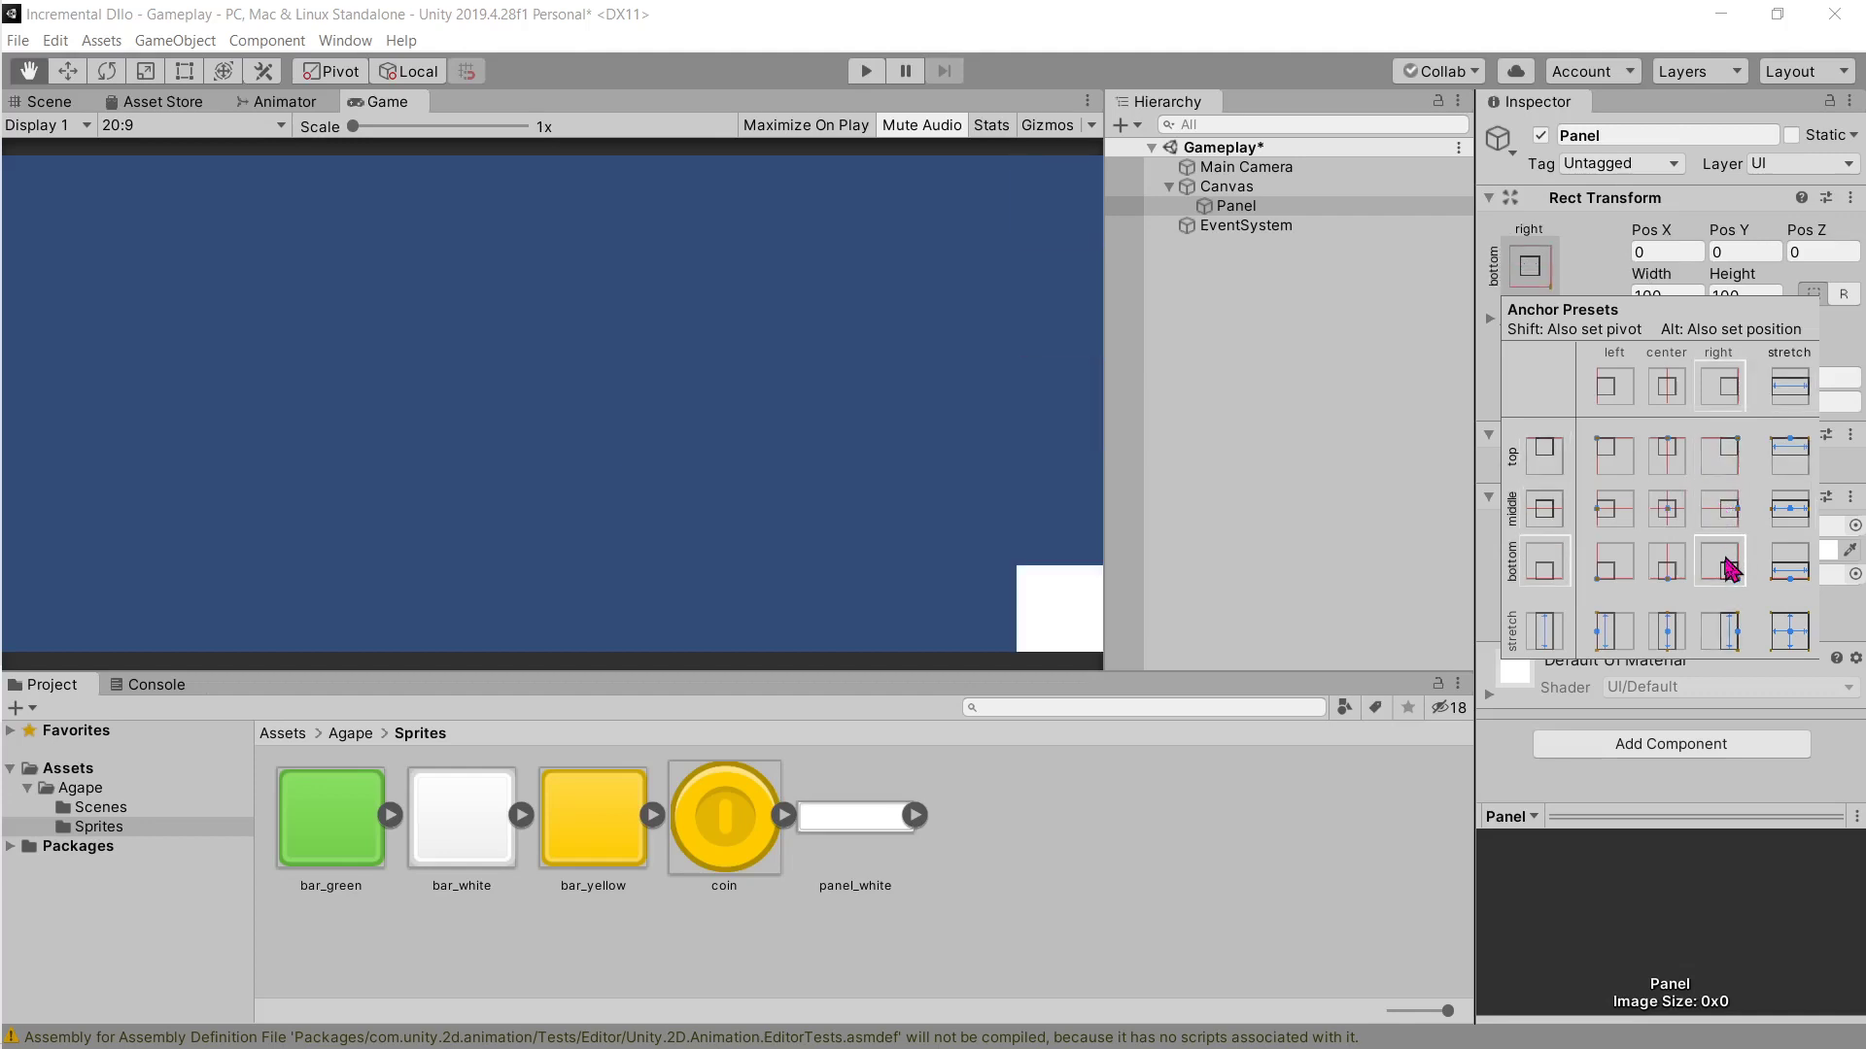
{"action": "left_click", "coordinate": [1675, 567], "text": "alt"}
{"action": "left_click", "coordinate": [1614, 563], "text": "alt"}
{"action": "left_click", "coordinate": [1614, 508], "text": "alt"}
{"action": "left_click", "coordinate": [1614, 453], "text": "alt"}
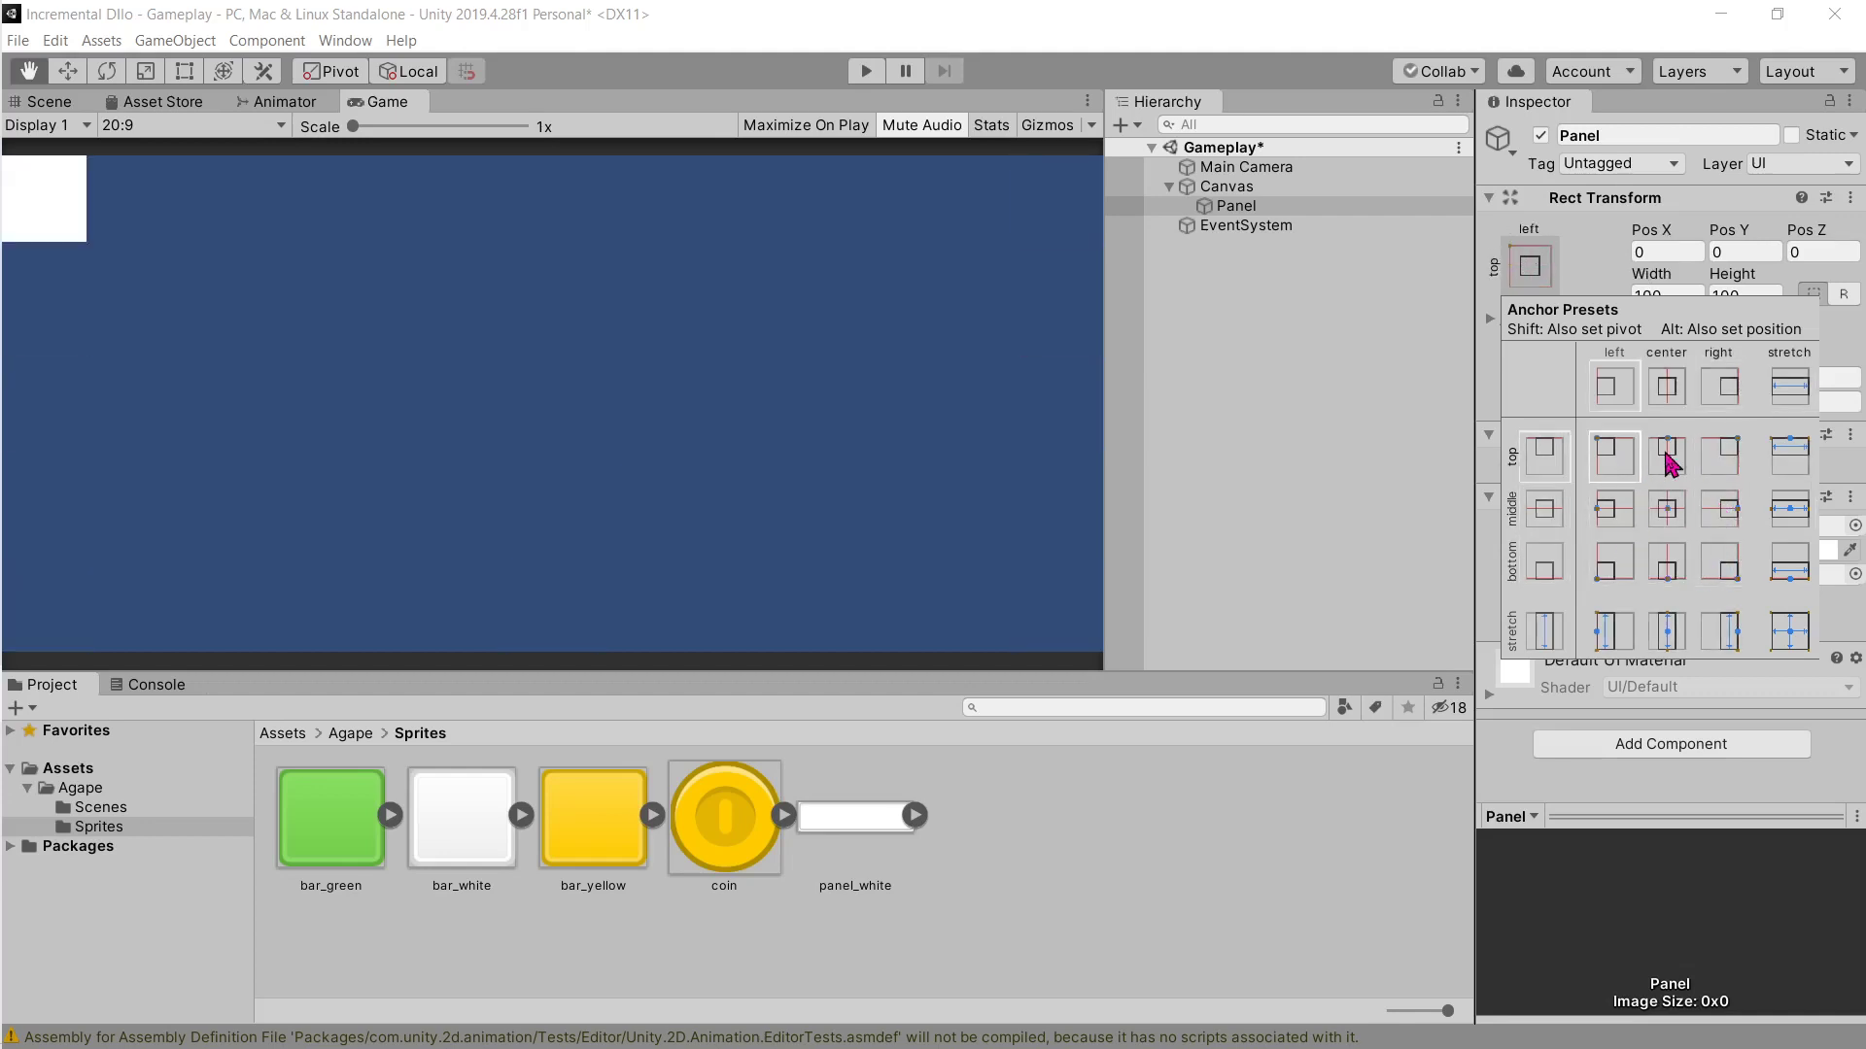
{"action": "left_click", "coordinate": [1667, 453], "text": "alt"}
{"action": "left_click", "coordinate": [1669, 509], "text": "alt"}
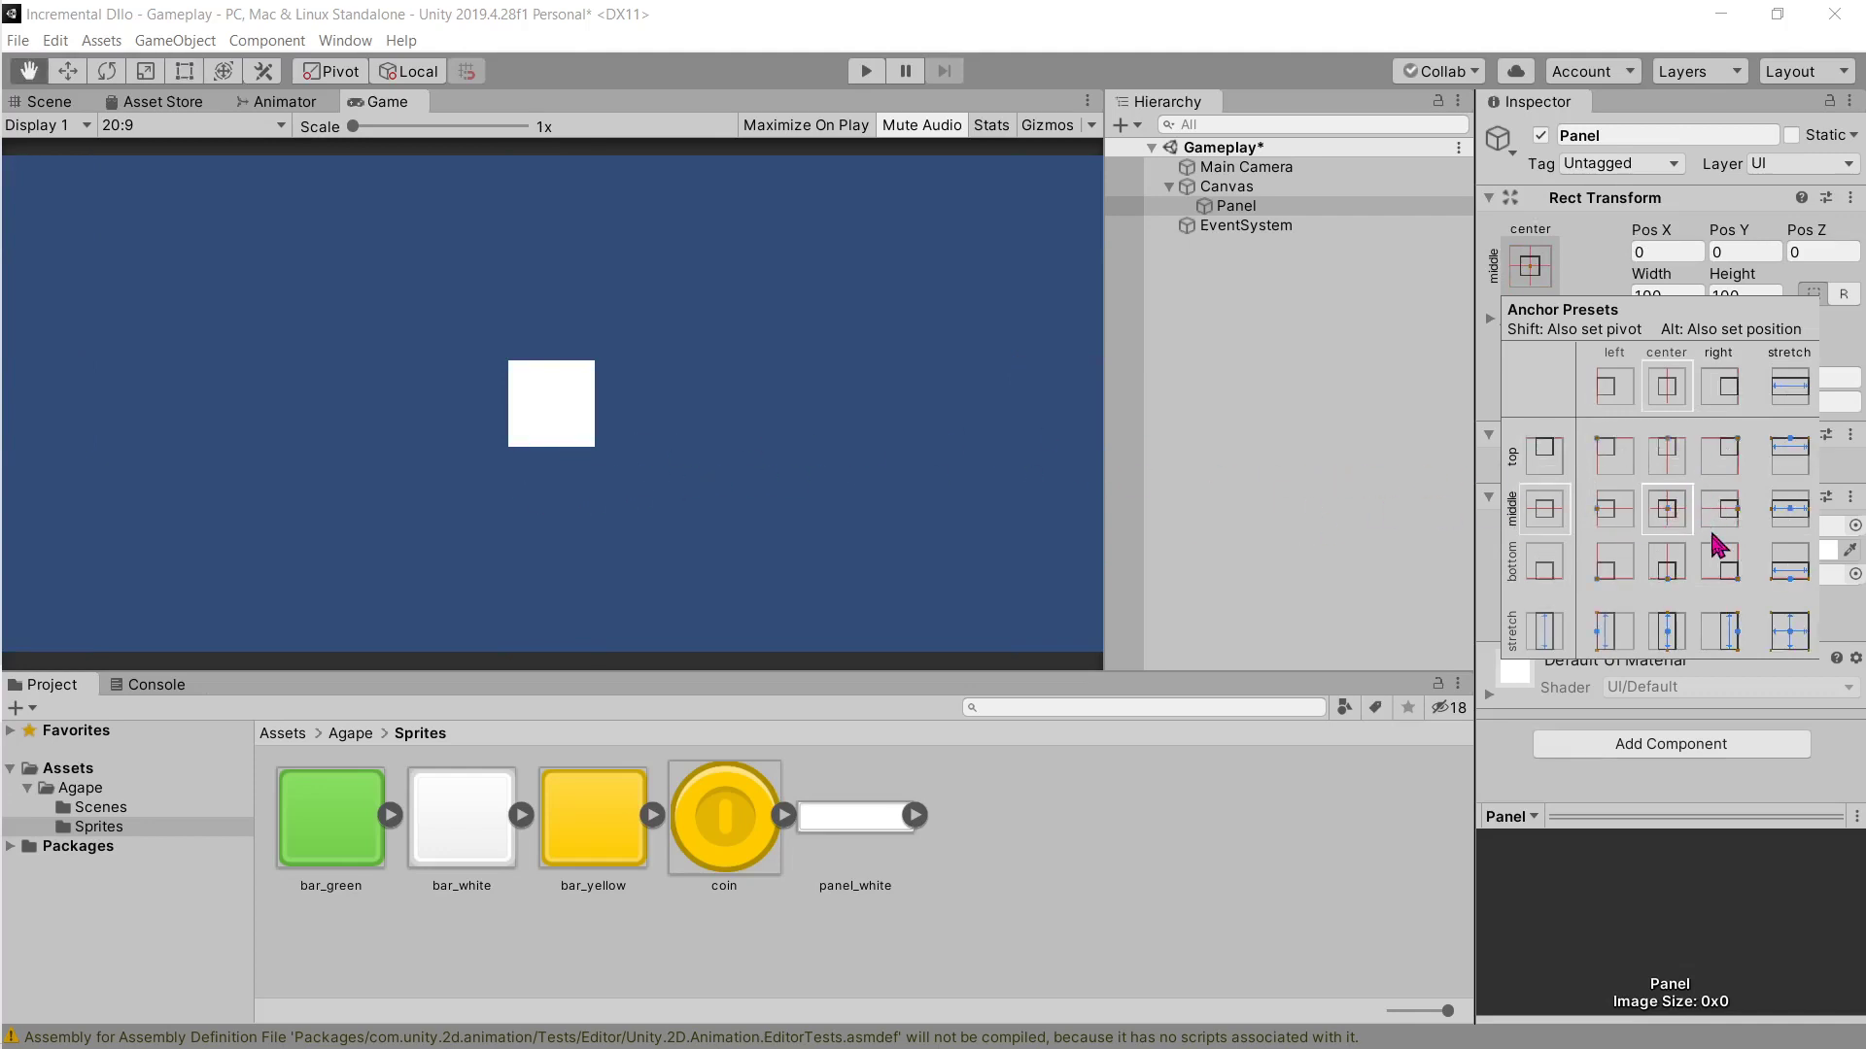
Step: Cycle the Panel around all corner and edge positions again, returning it to the centre
{"action": "left_click", "coordinate": [1720, 563], "text": "alt"}
{"action": "left_click", "coordinate": [1666, 564], "text": "alt"}
{"action": "left_click", "coordinate": [1613, 564], "text": "alt"}
{"action": "left_click", "coordinate": [1636, 474], "text": "alt"}
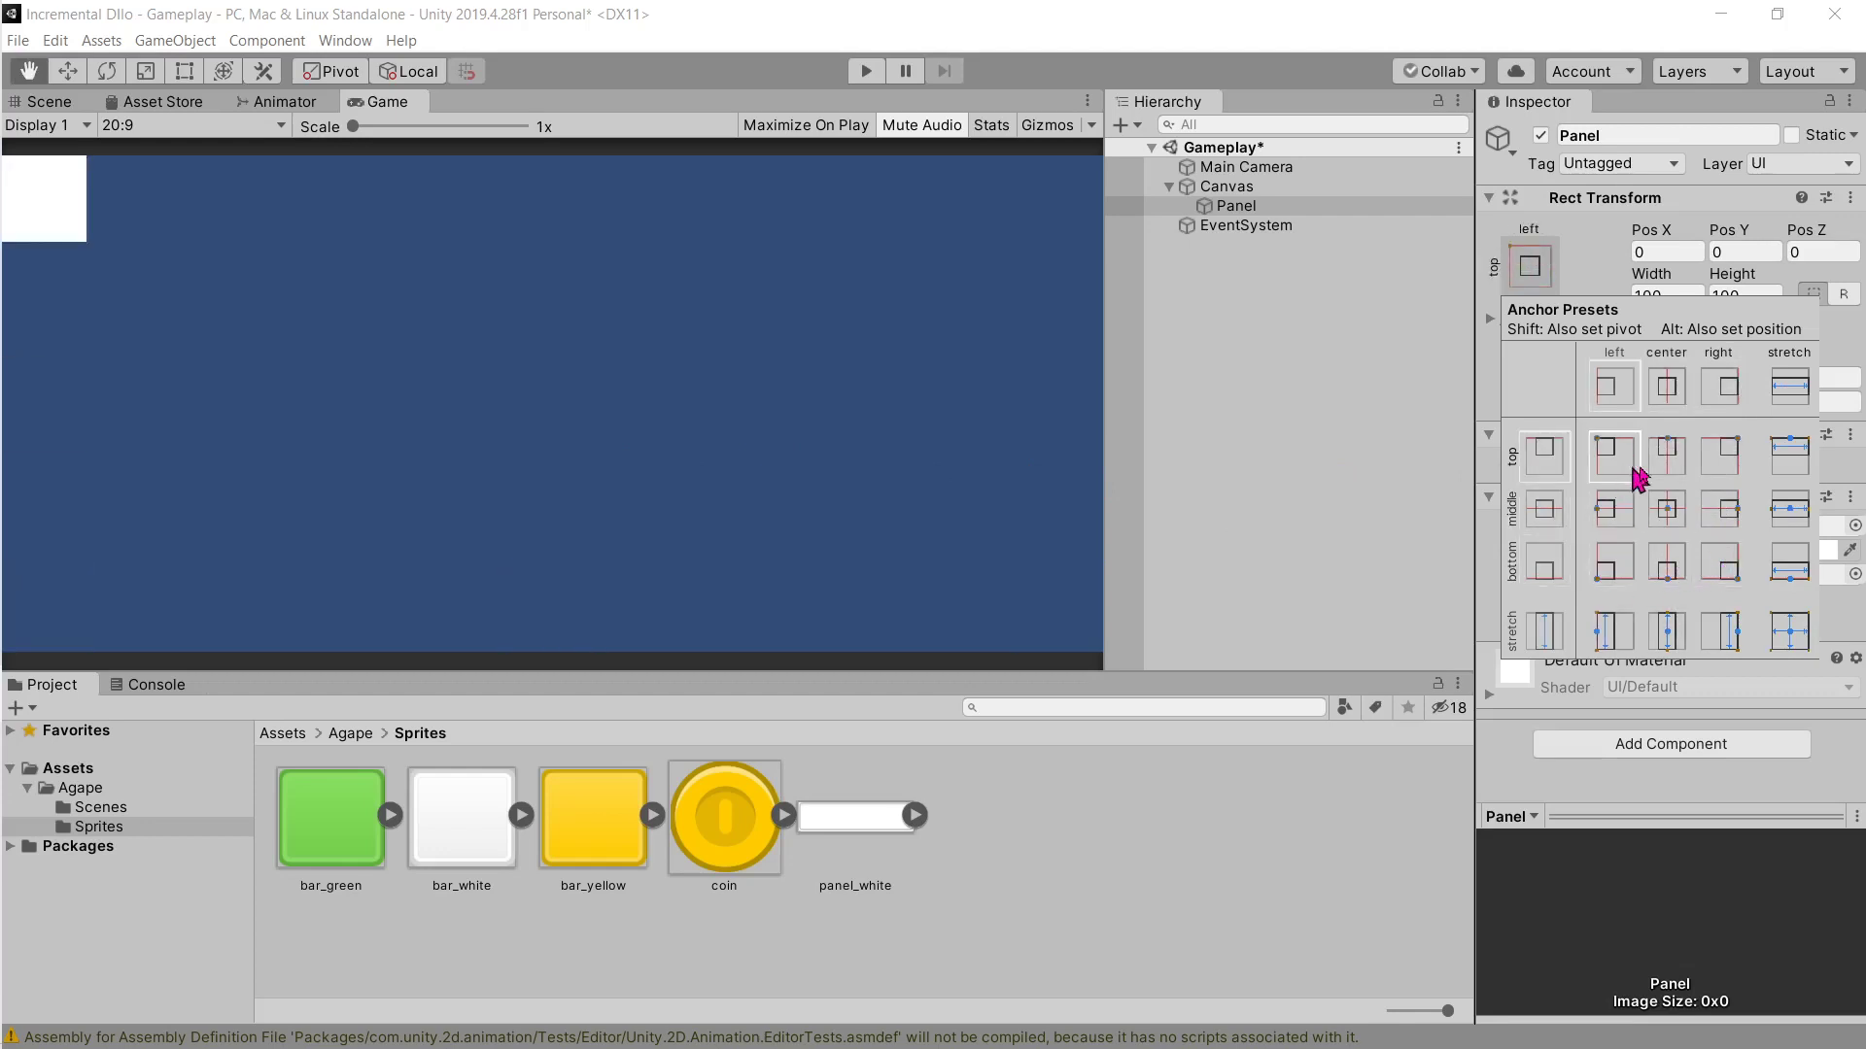
{"action": "left_click", "coordinate": [1667, 455], "text": "alt"}
{"action": "left_click", "coordinate": [1720, 455], "text": "alt"}
{"action": "left_click", "coordinate": [1720, 508], "text": "alt"}
{"action": "left_click", "coordinate": [1720, 564], "text": "alt"}
{"action": "left_click", "coordinate": [1666, 564], "text": "alt"}
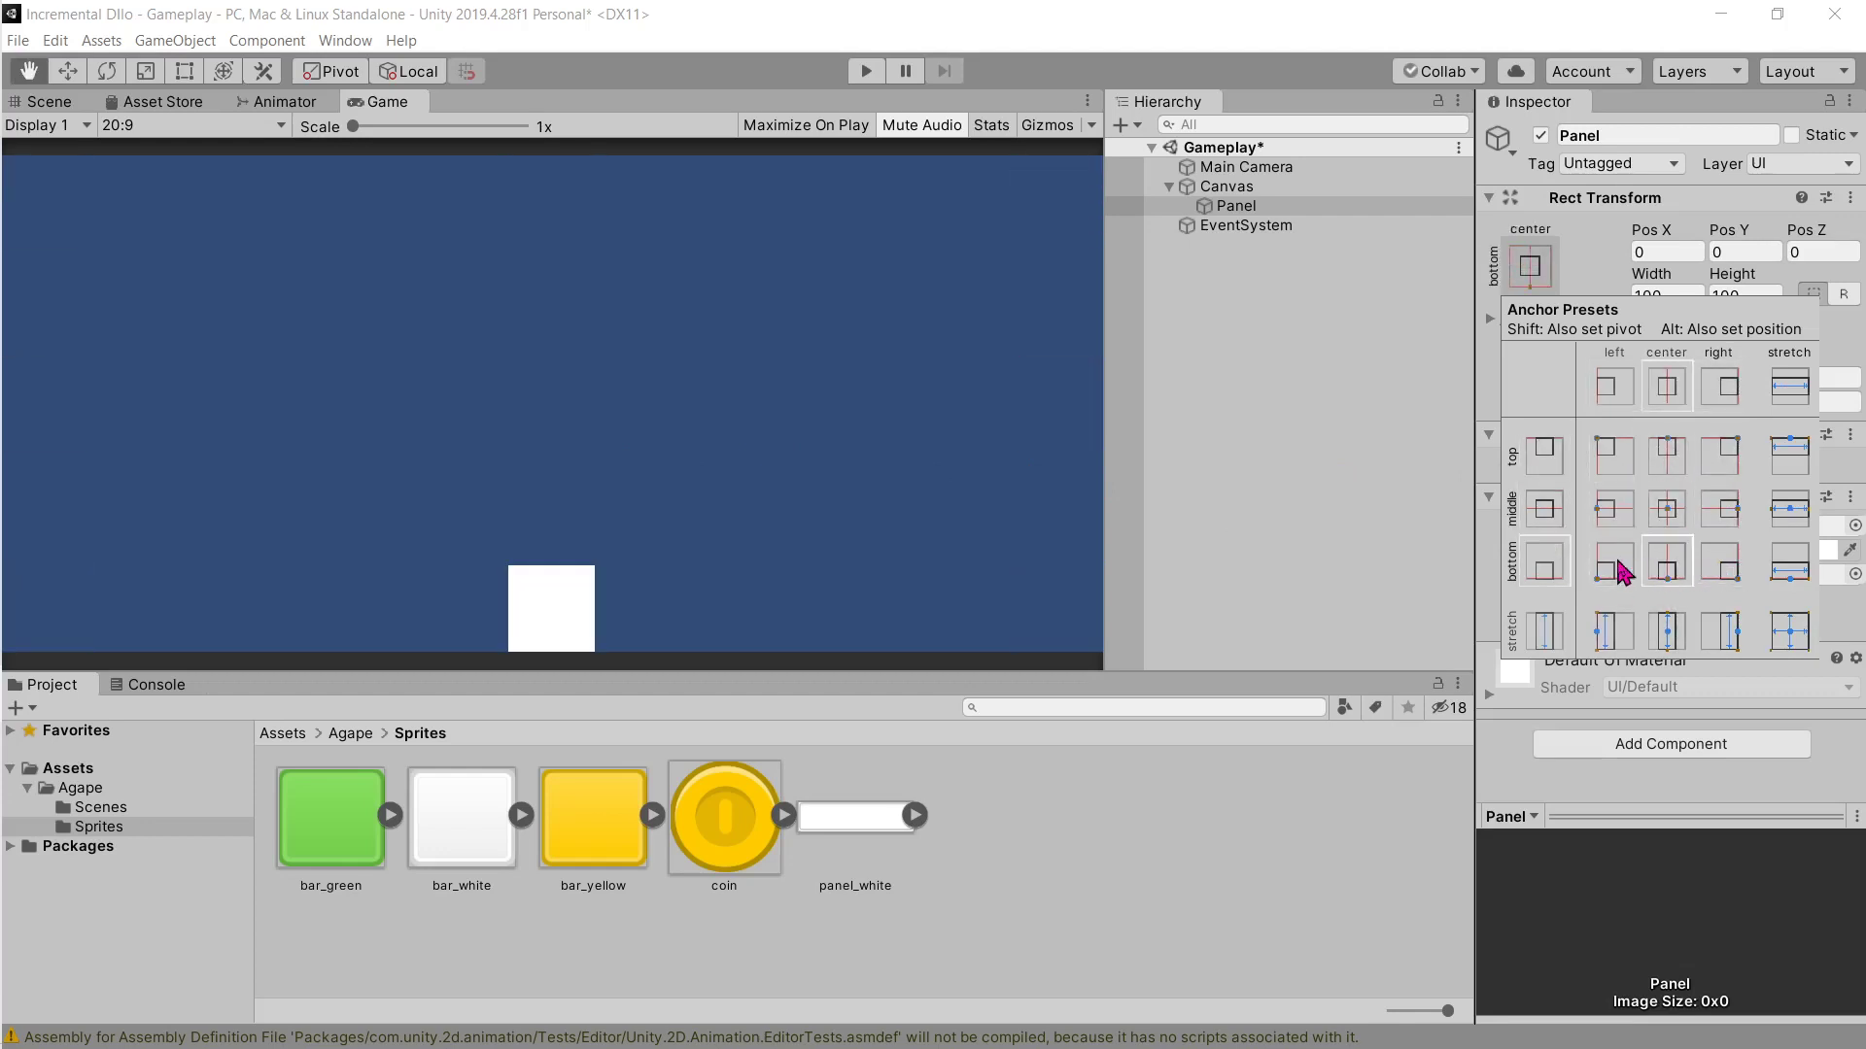
{"action": "left_click", "coordinate": [1618, 564], "text": "alt"}
{"action": "left_click", "coordinate": [1618, 507], "text": "alt"}
{"action": "left_click", "coordinate": [1613, 454], "text": "alt"}
{"action": "left_click", "coordinate": [1666, 454], "text": "alt"}
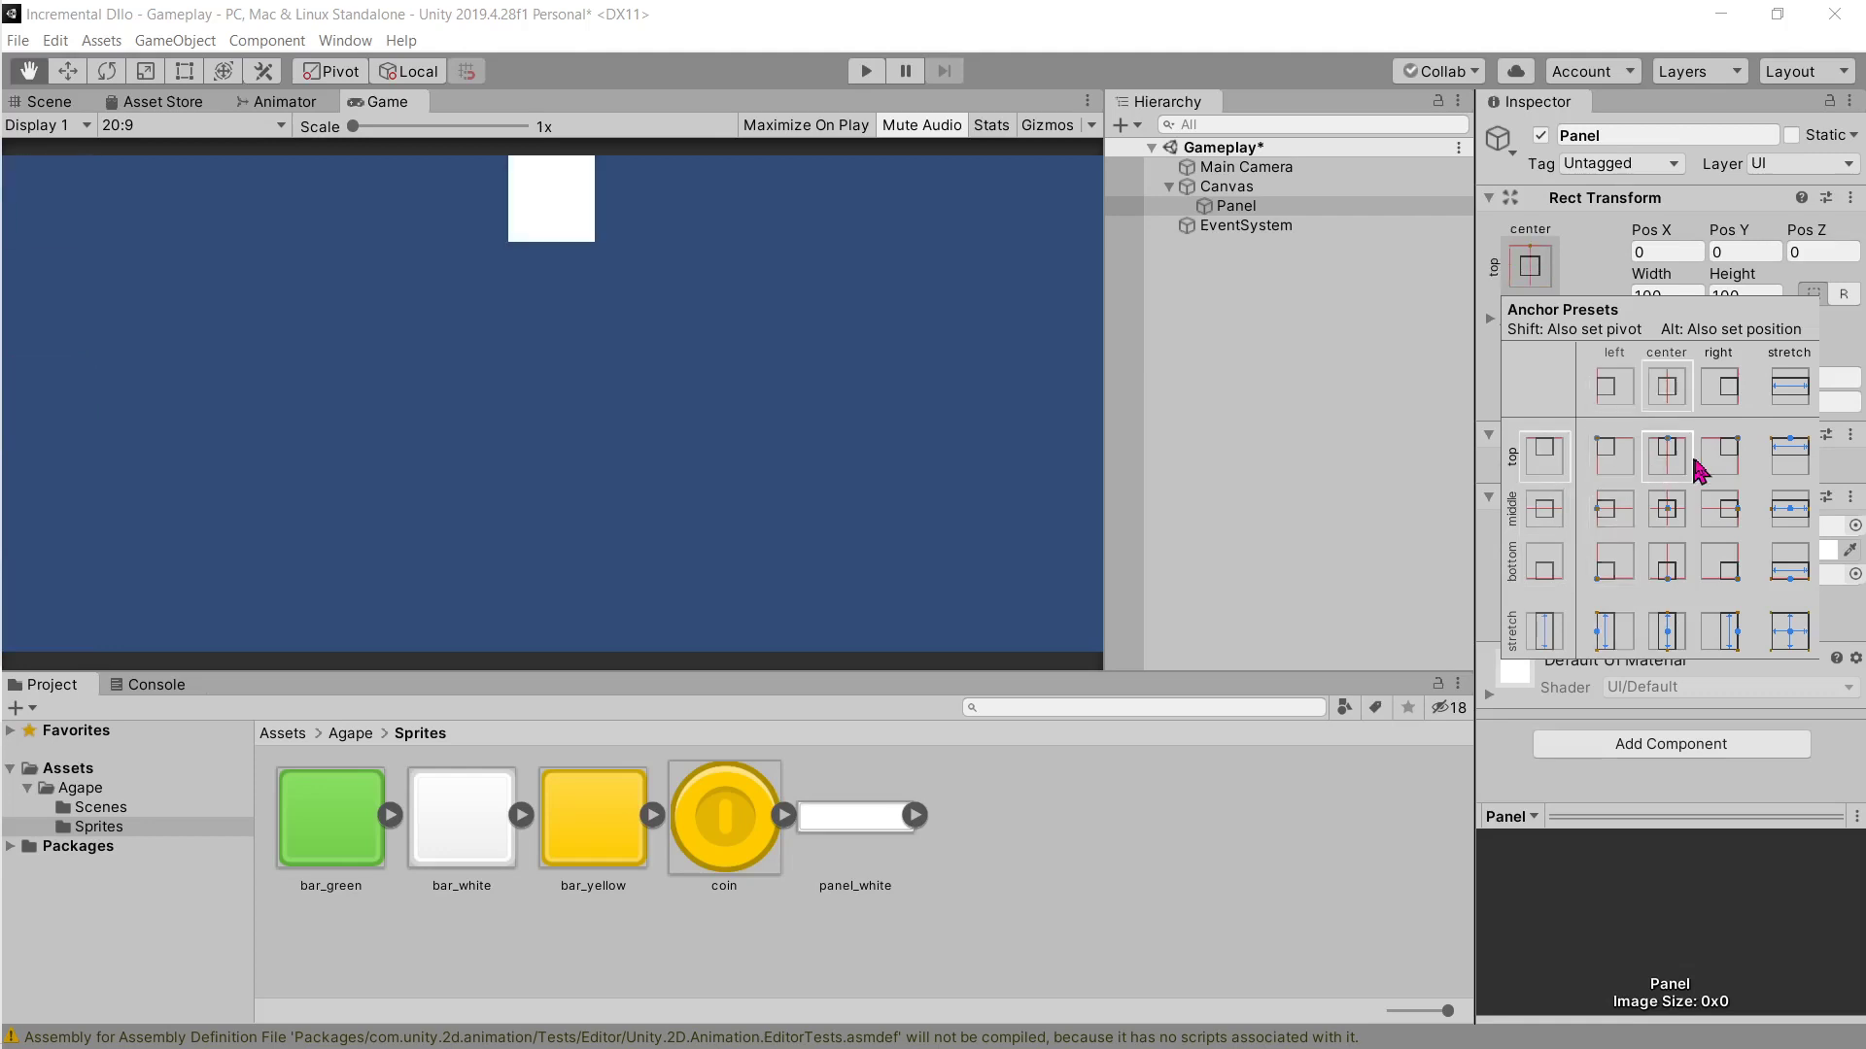
{"action": "left_click", "coordinate": [1720, 455], "text": "alt"}
{"action": "left_click", "coordinate": [1720, 508], "text": "alt"}
{"action": "left_click", "coordinate": [1667, 508], "text": "alt"}
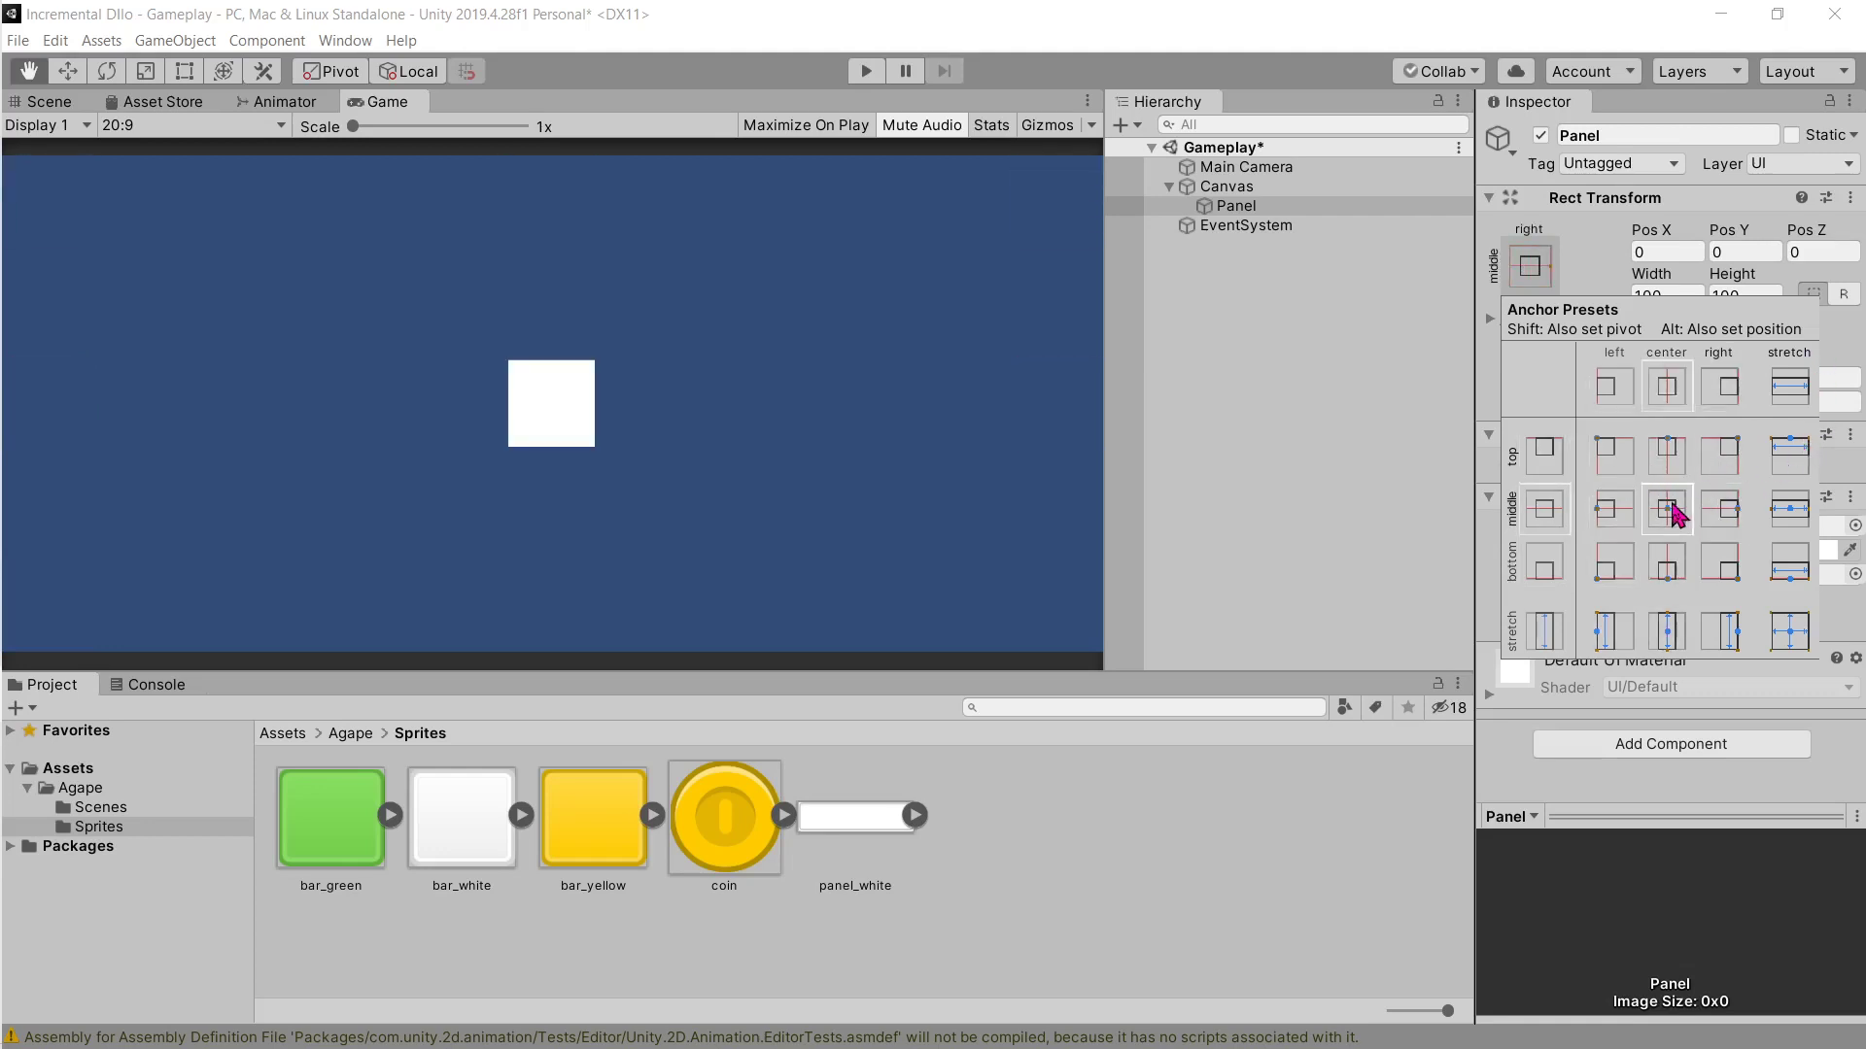
Step: Preview top, middle, bottom, right, centre, left and full stretch presets, finishing as a centred square
{"action": "left_click", "coordinate": [1790, 454], "text": "alt"}
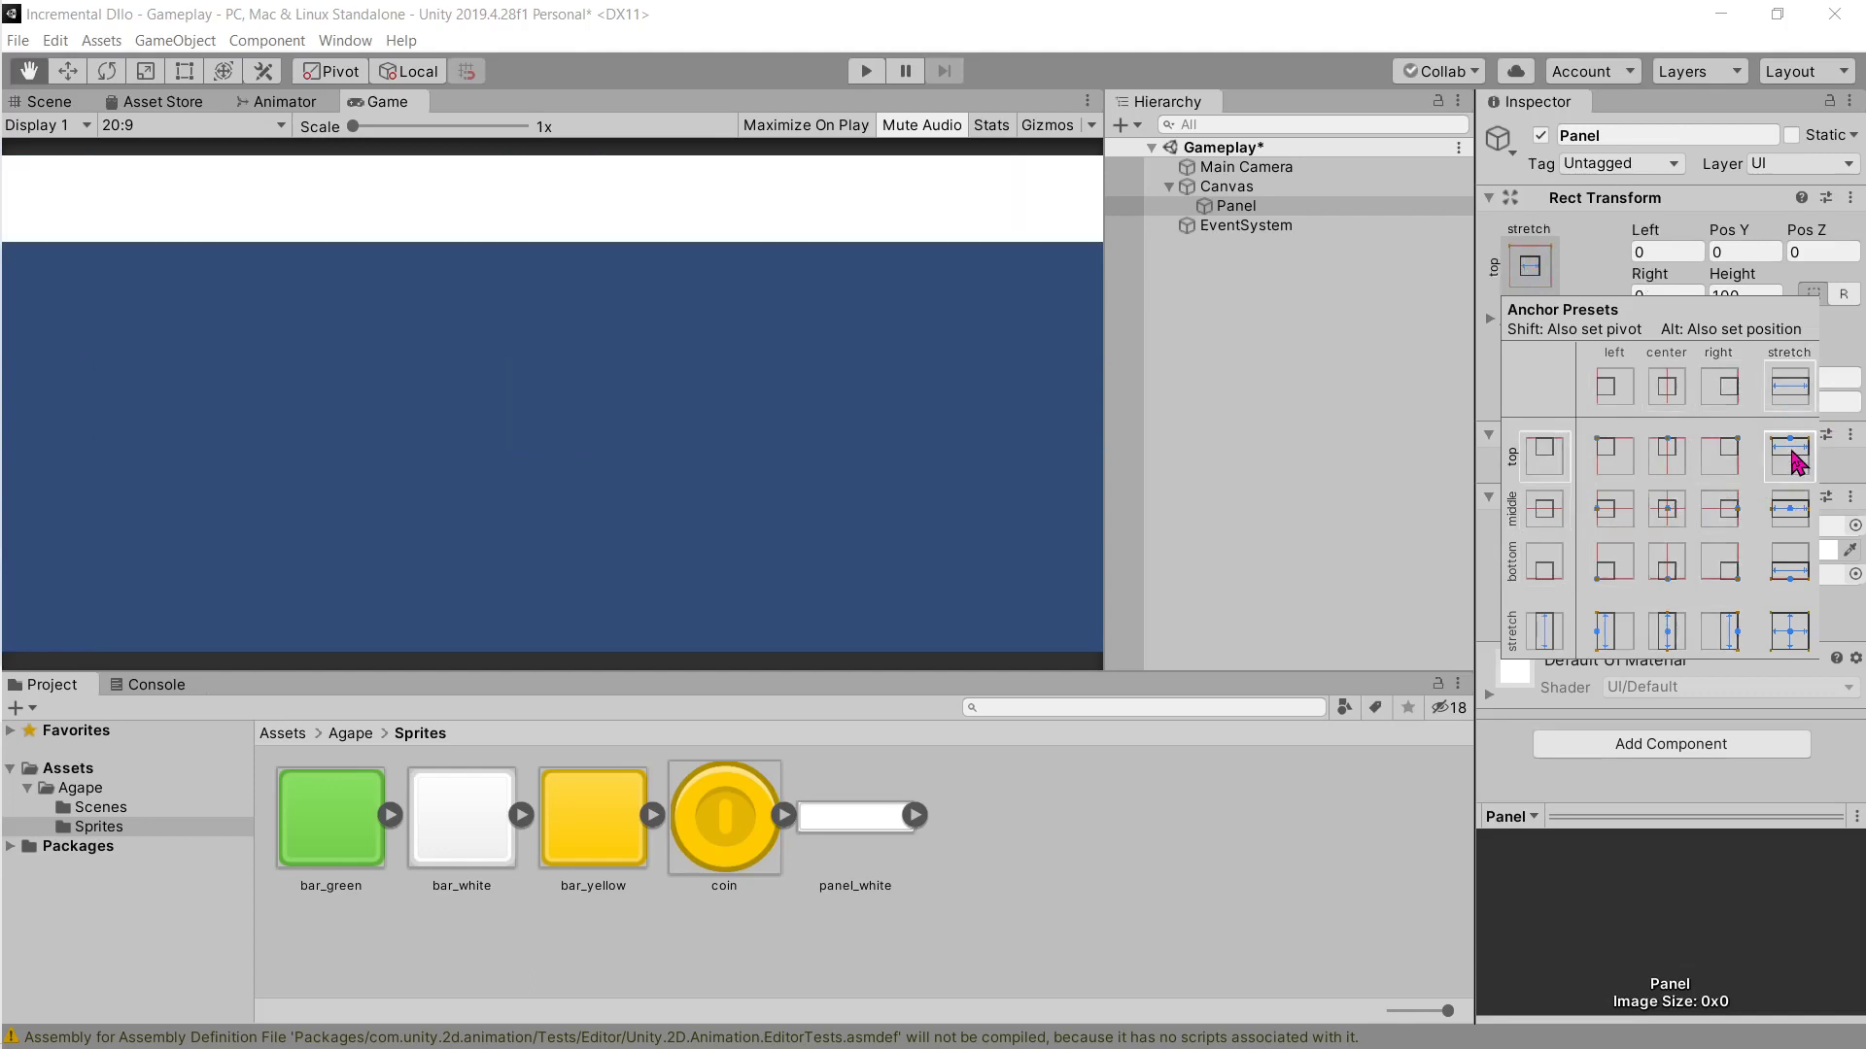
{"action": "left_click", "coordinate": [1791, 508], "text": "alt"}
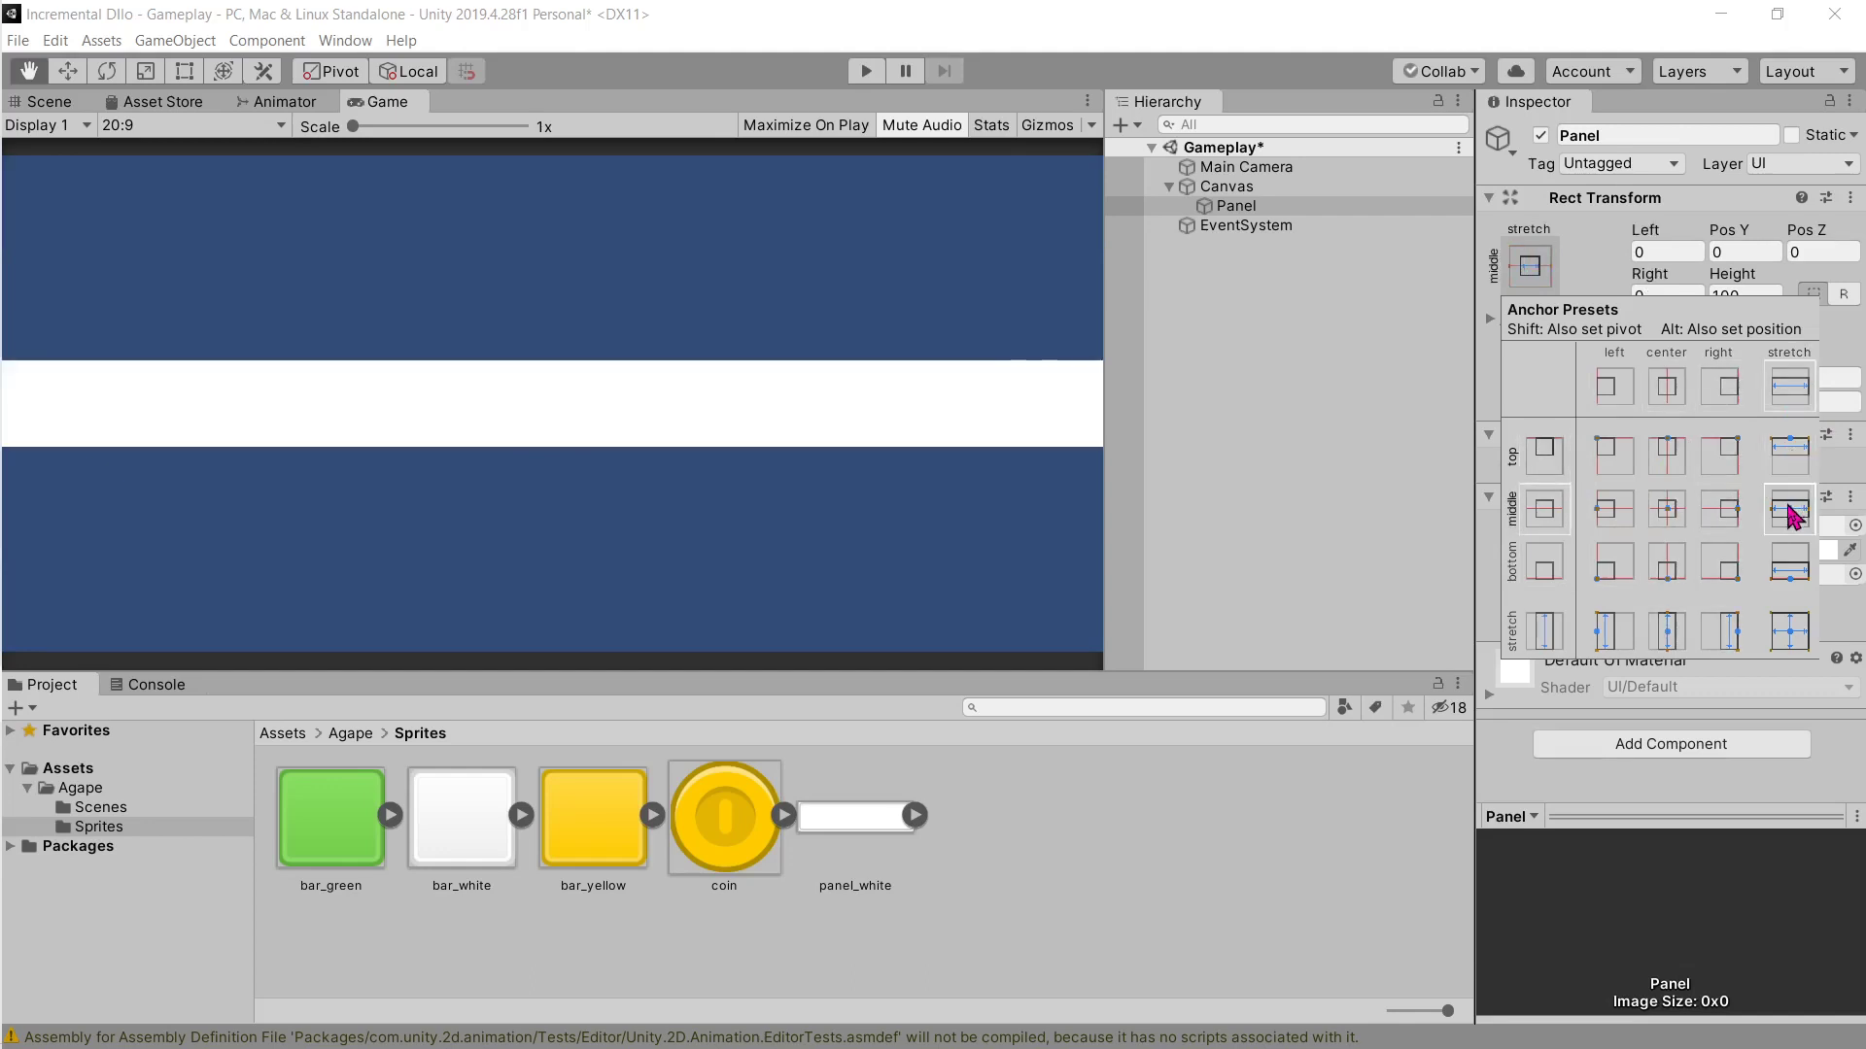
{"action": "left_click", "coordinate": [1797, 568], "text": "alt"}
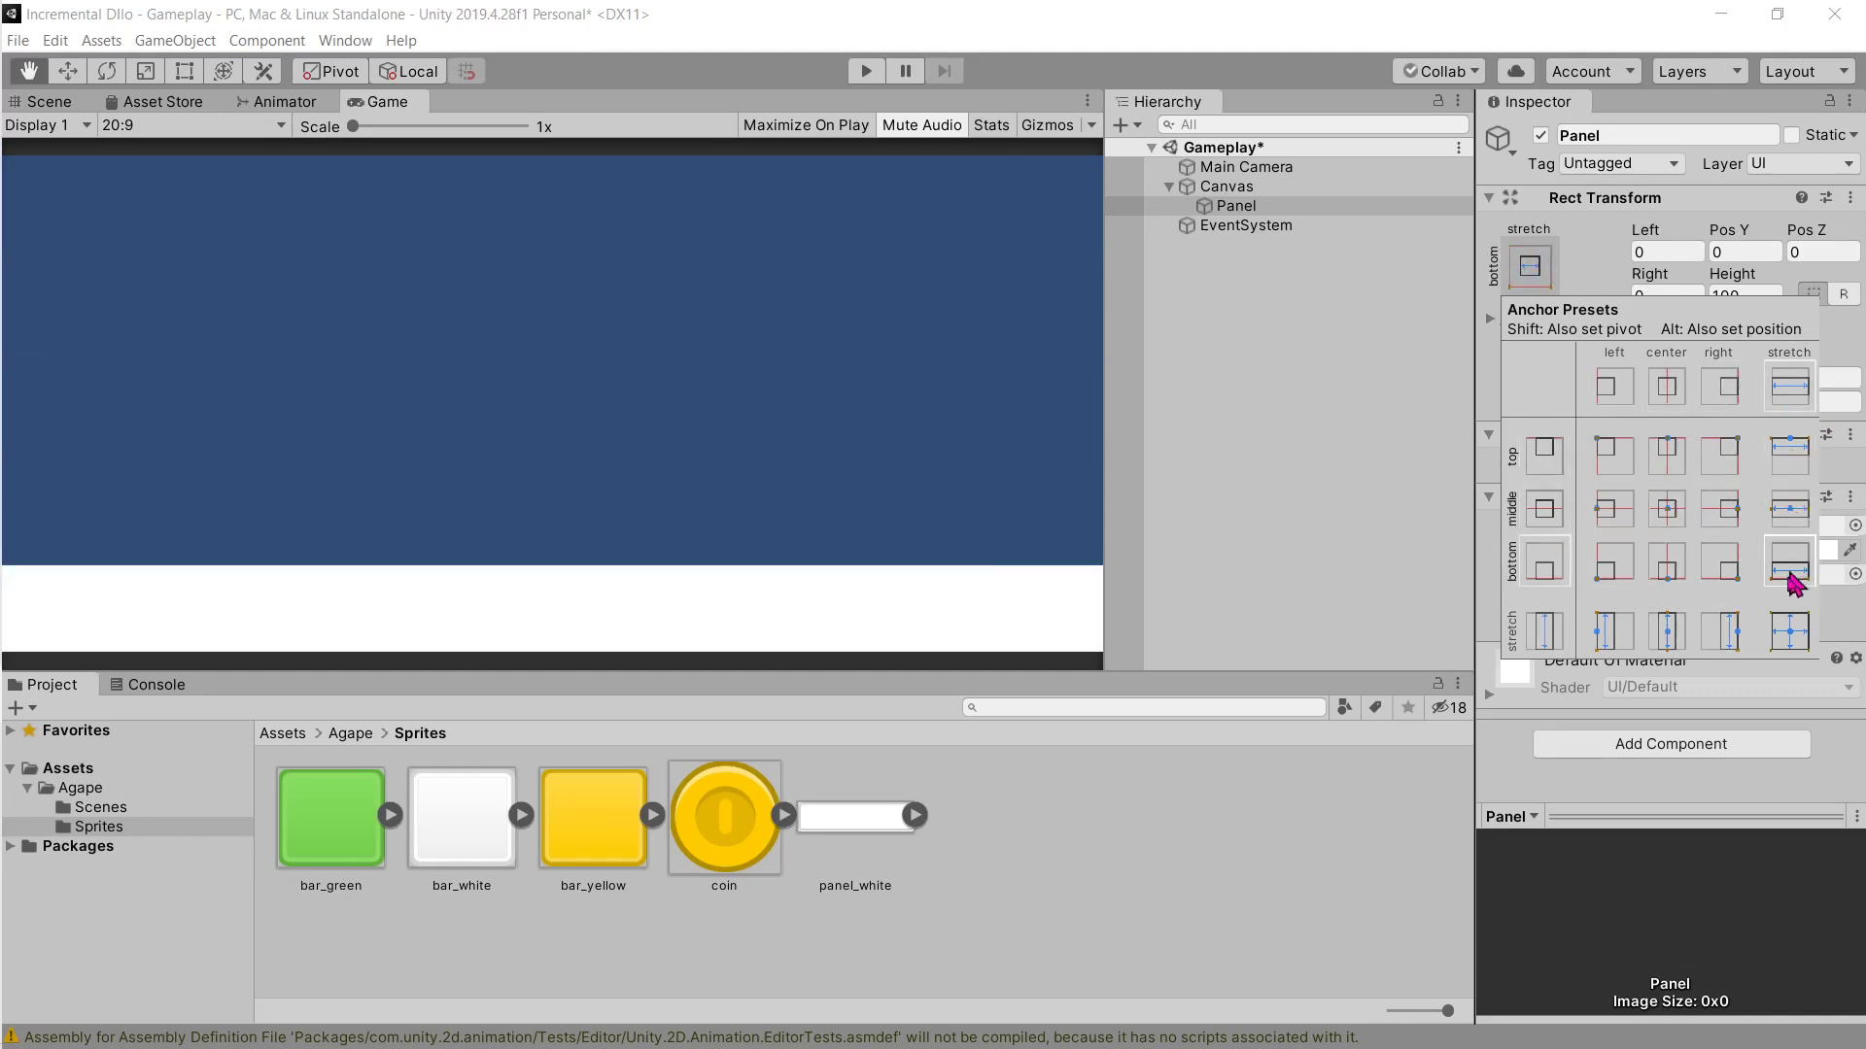
{"action": "left_click", "coordinate": [1722, 632], "text": "alt"}
{"action": "left_click", "coordinate": [1669, 636], "text": "alt"}
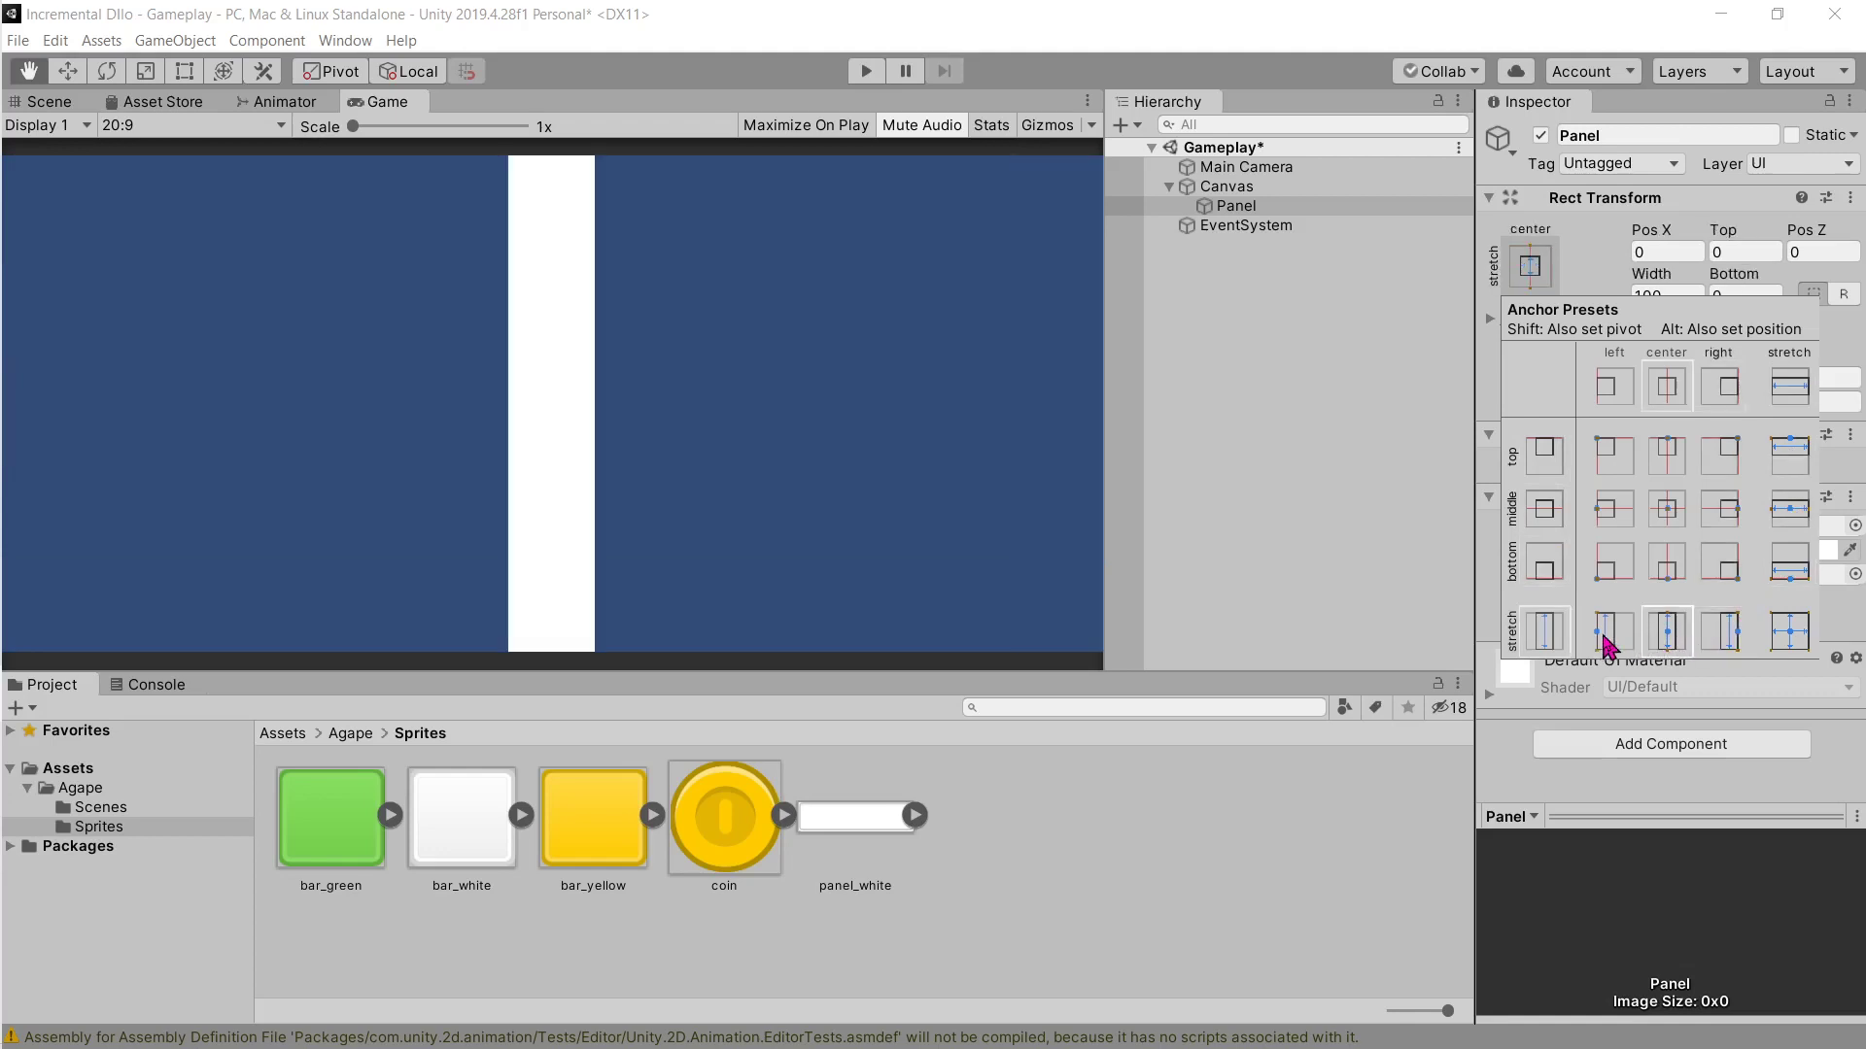
{"action": "left_click", "coordinate": [1611, 637], "text": "alt"}
{"action": "left_click", "coordinate": [1788, 634], "text": "alt"}
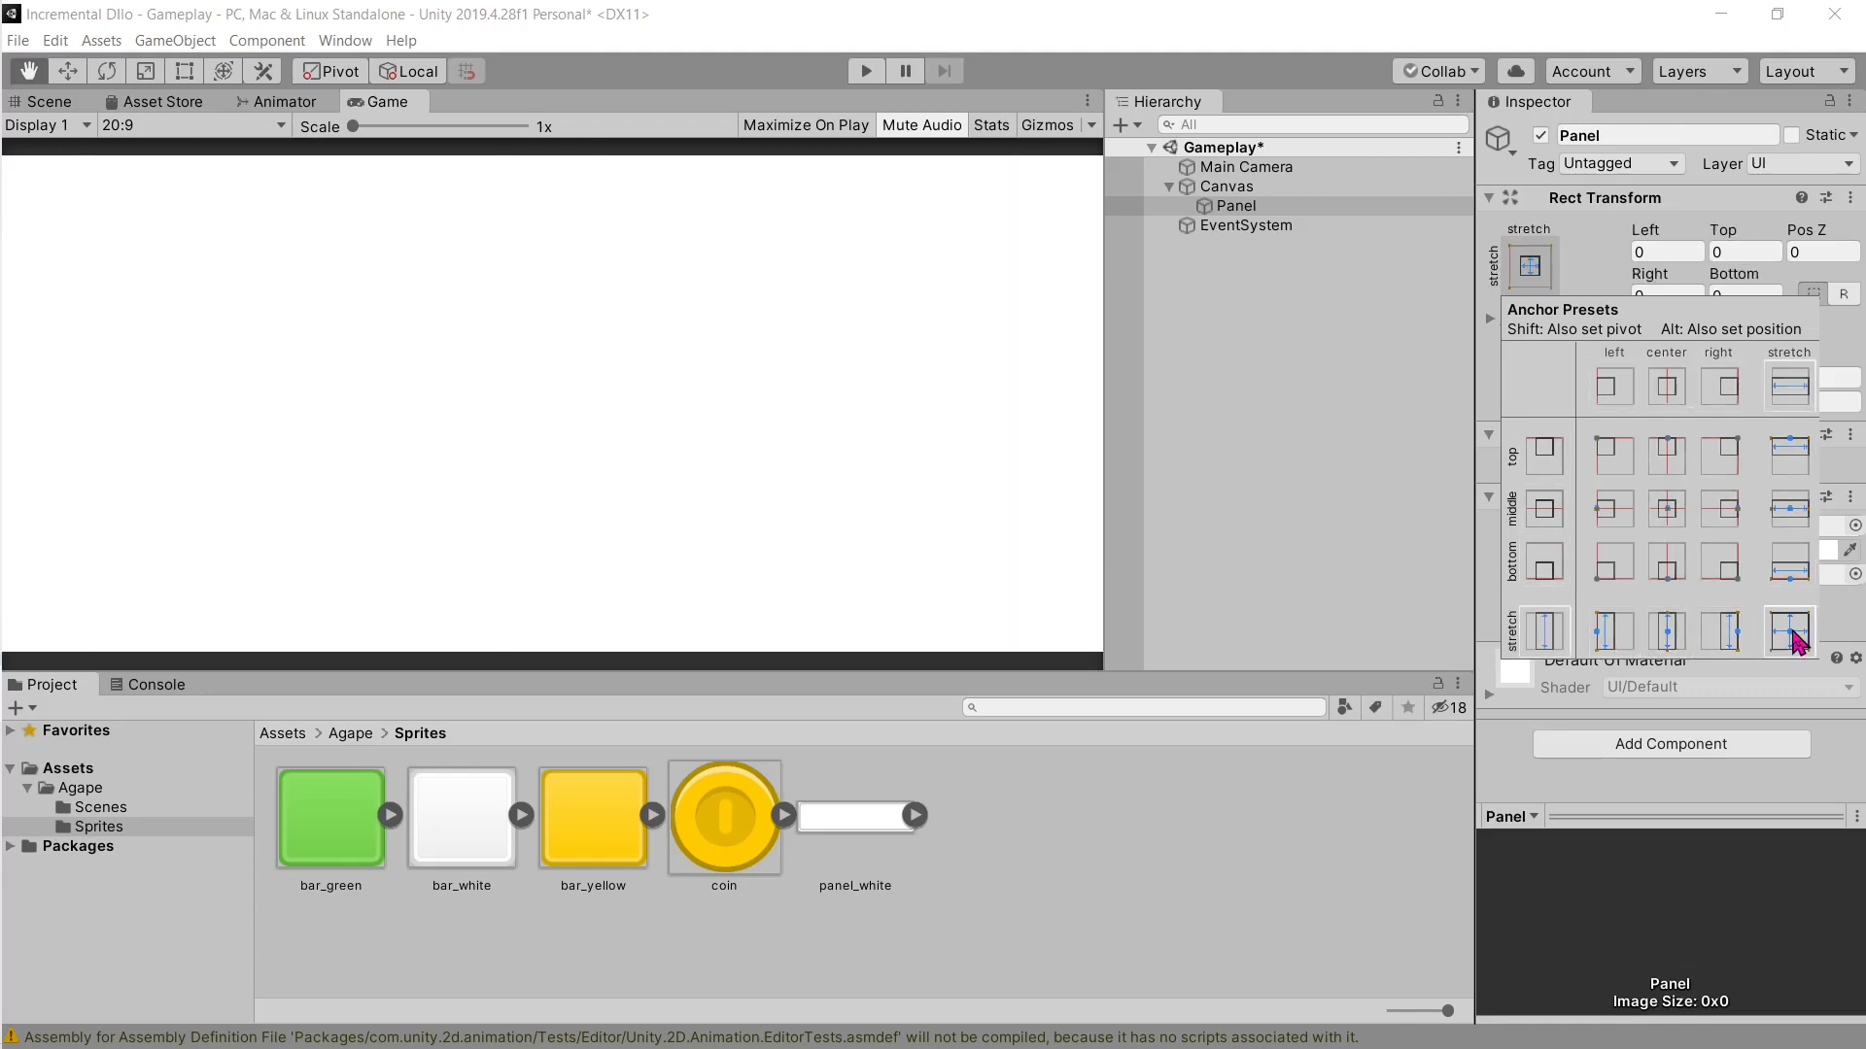
{"action": "left_click", "coordinate": [1659, 508], "text": "alt"}
{"action": "key", "text": "t"}
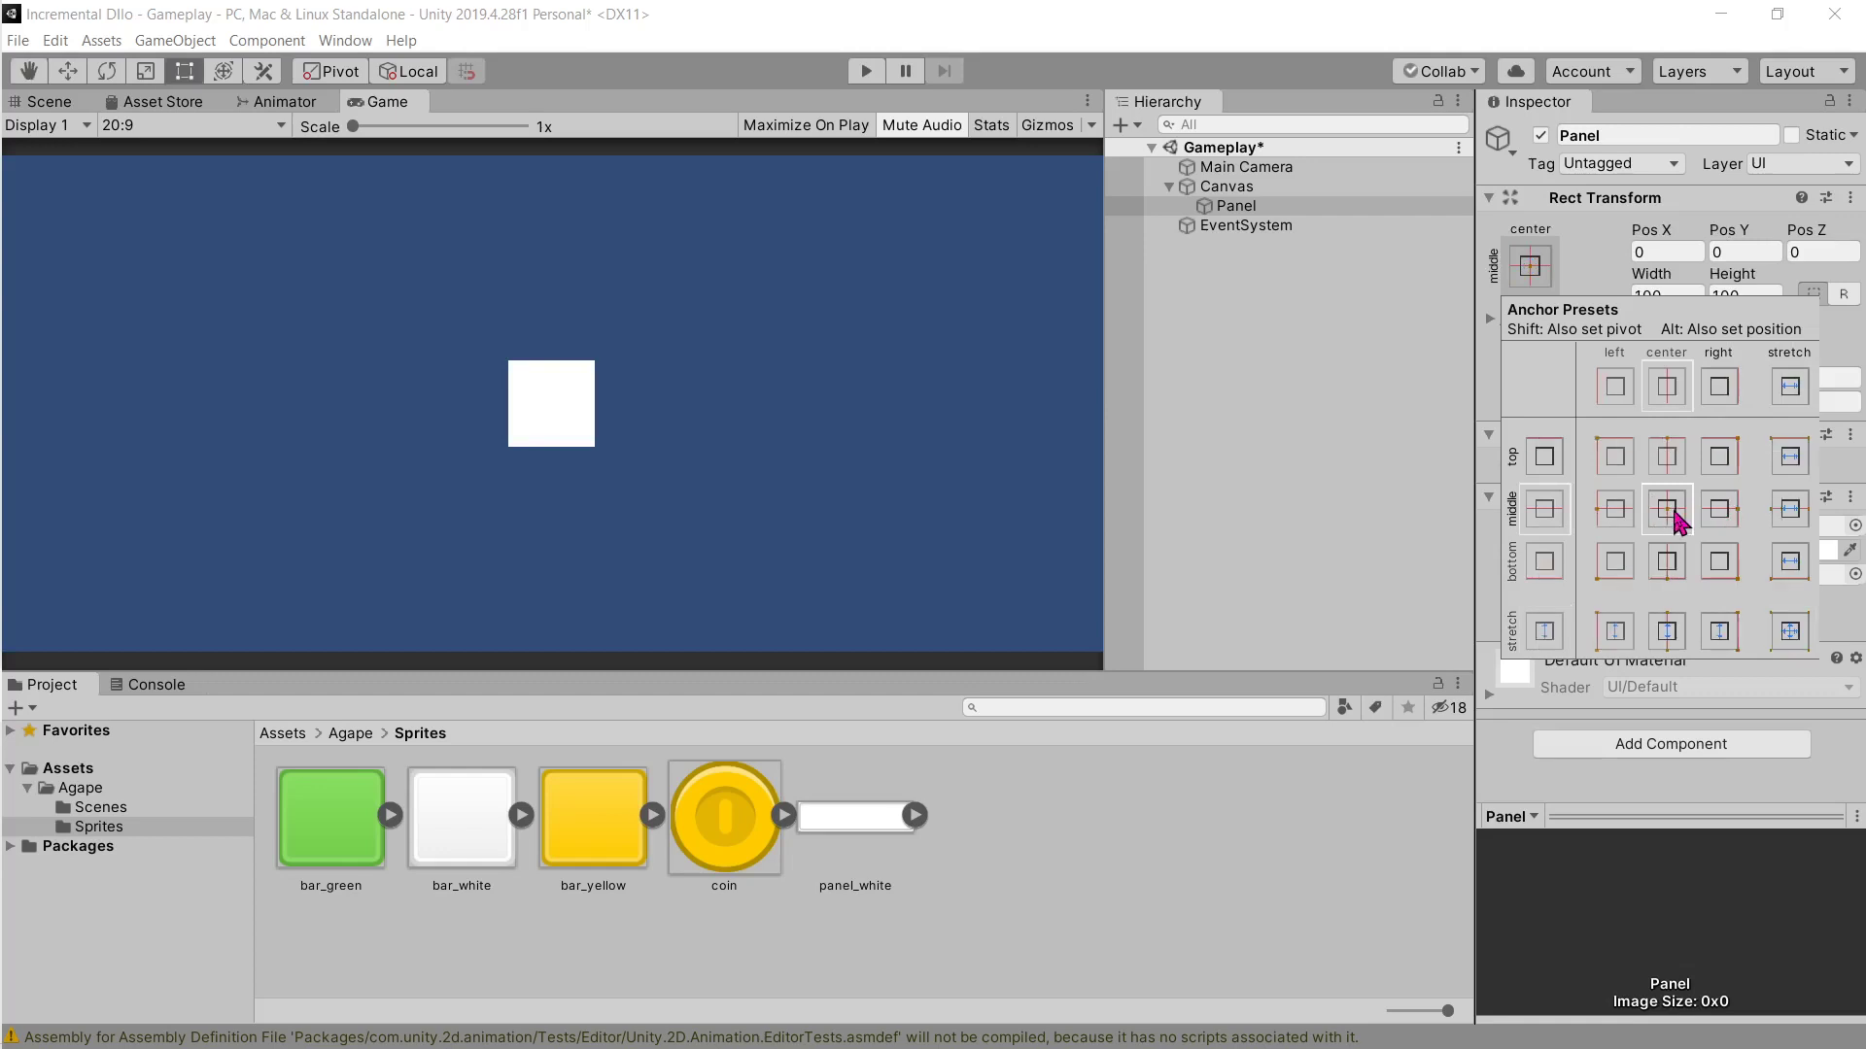
{"action": "key", "text": "alt+Tab"}
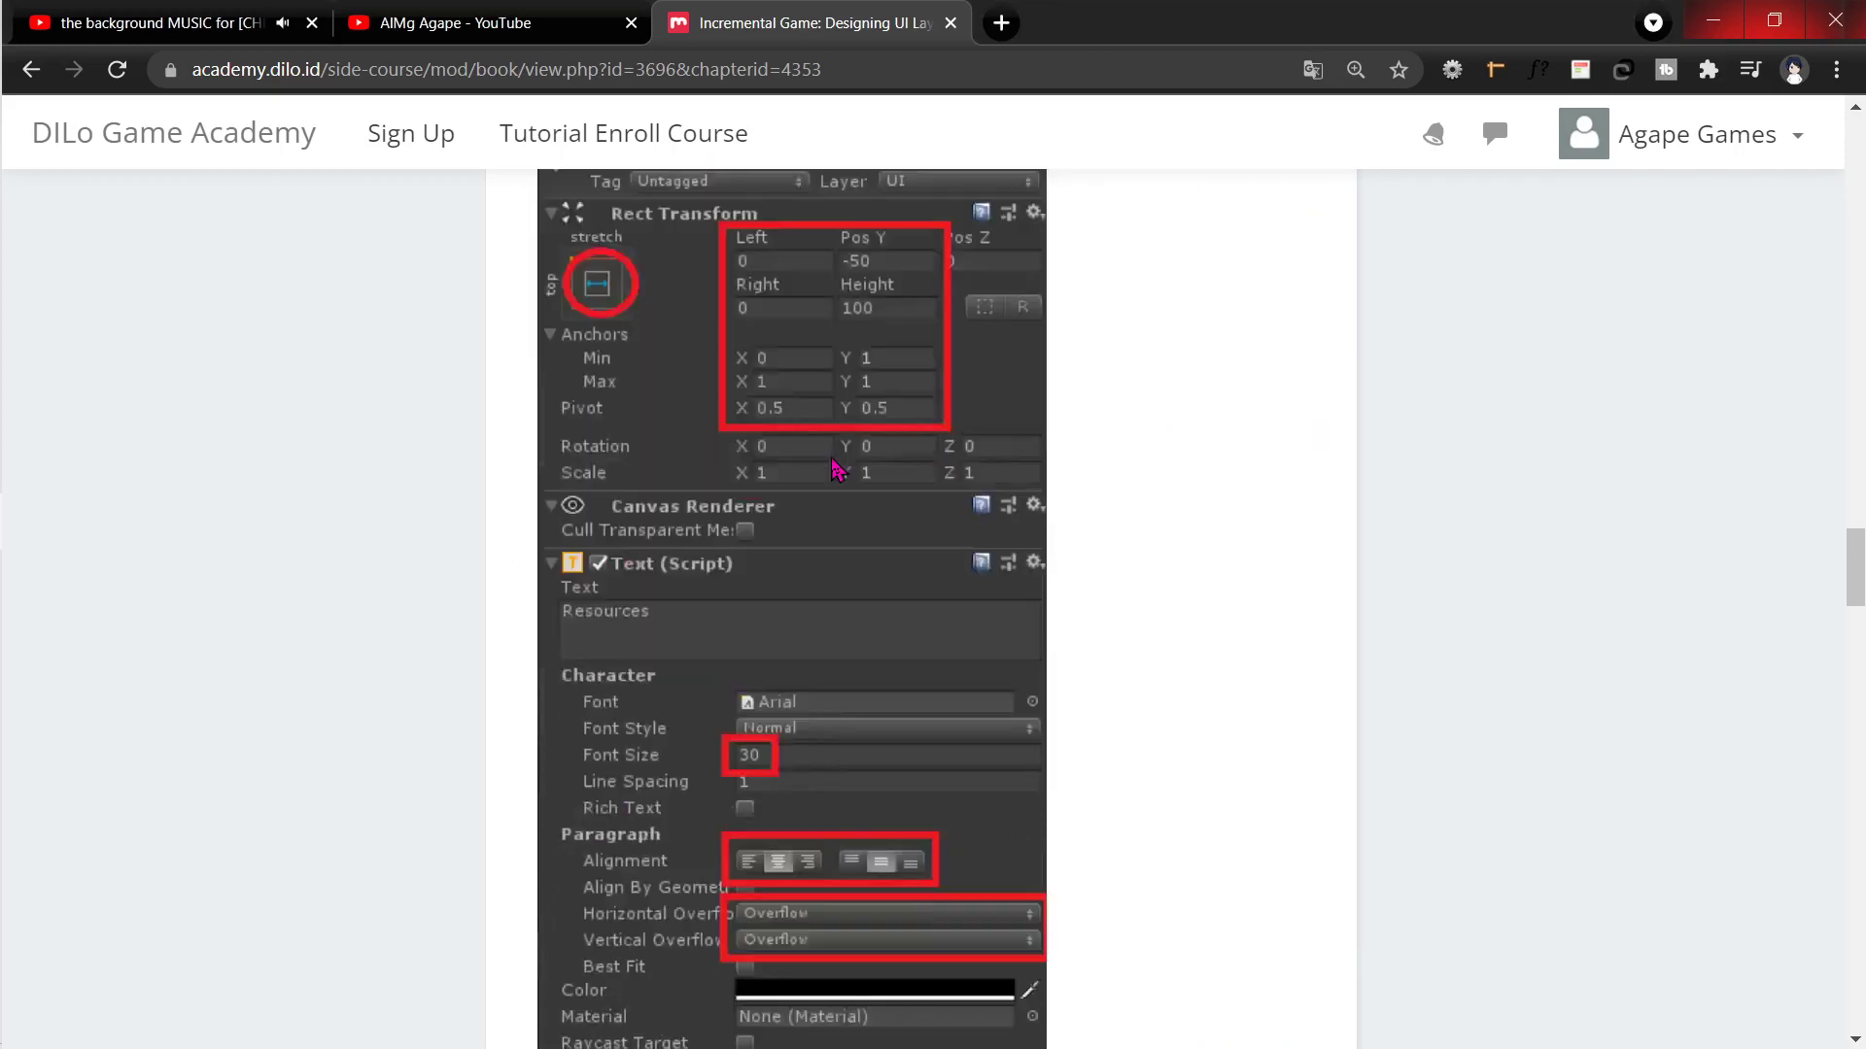
Step: Scroll up and down the tutorial to study the Panel Inspector reference, then return to Unity
{"action": "scroll", "coordinate": [838, 470], "scroll_direction": "down", "scroll_amount": 10}
{"action": "scroll", "coordinate": [845, 471], "scroll_direction": "down", "scroll_amount": 10}
{"action": "scroll", "coordinate": [855, 471], "scroll_direction": "down", "scroll_amount": 10}
{"action": "scroll", "coordinate": [864, 472], "scroll_direction": "down", "scroll_amount": 10}
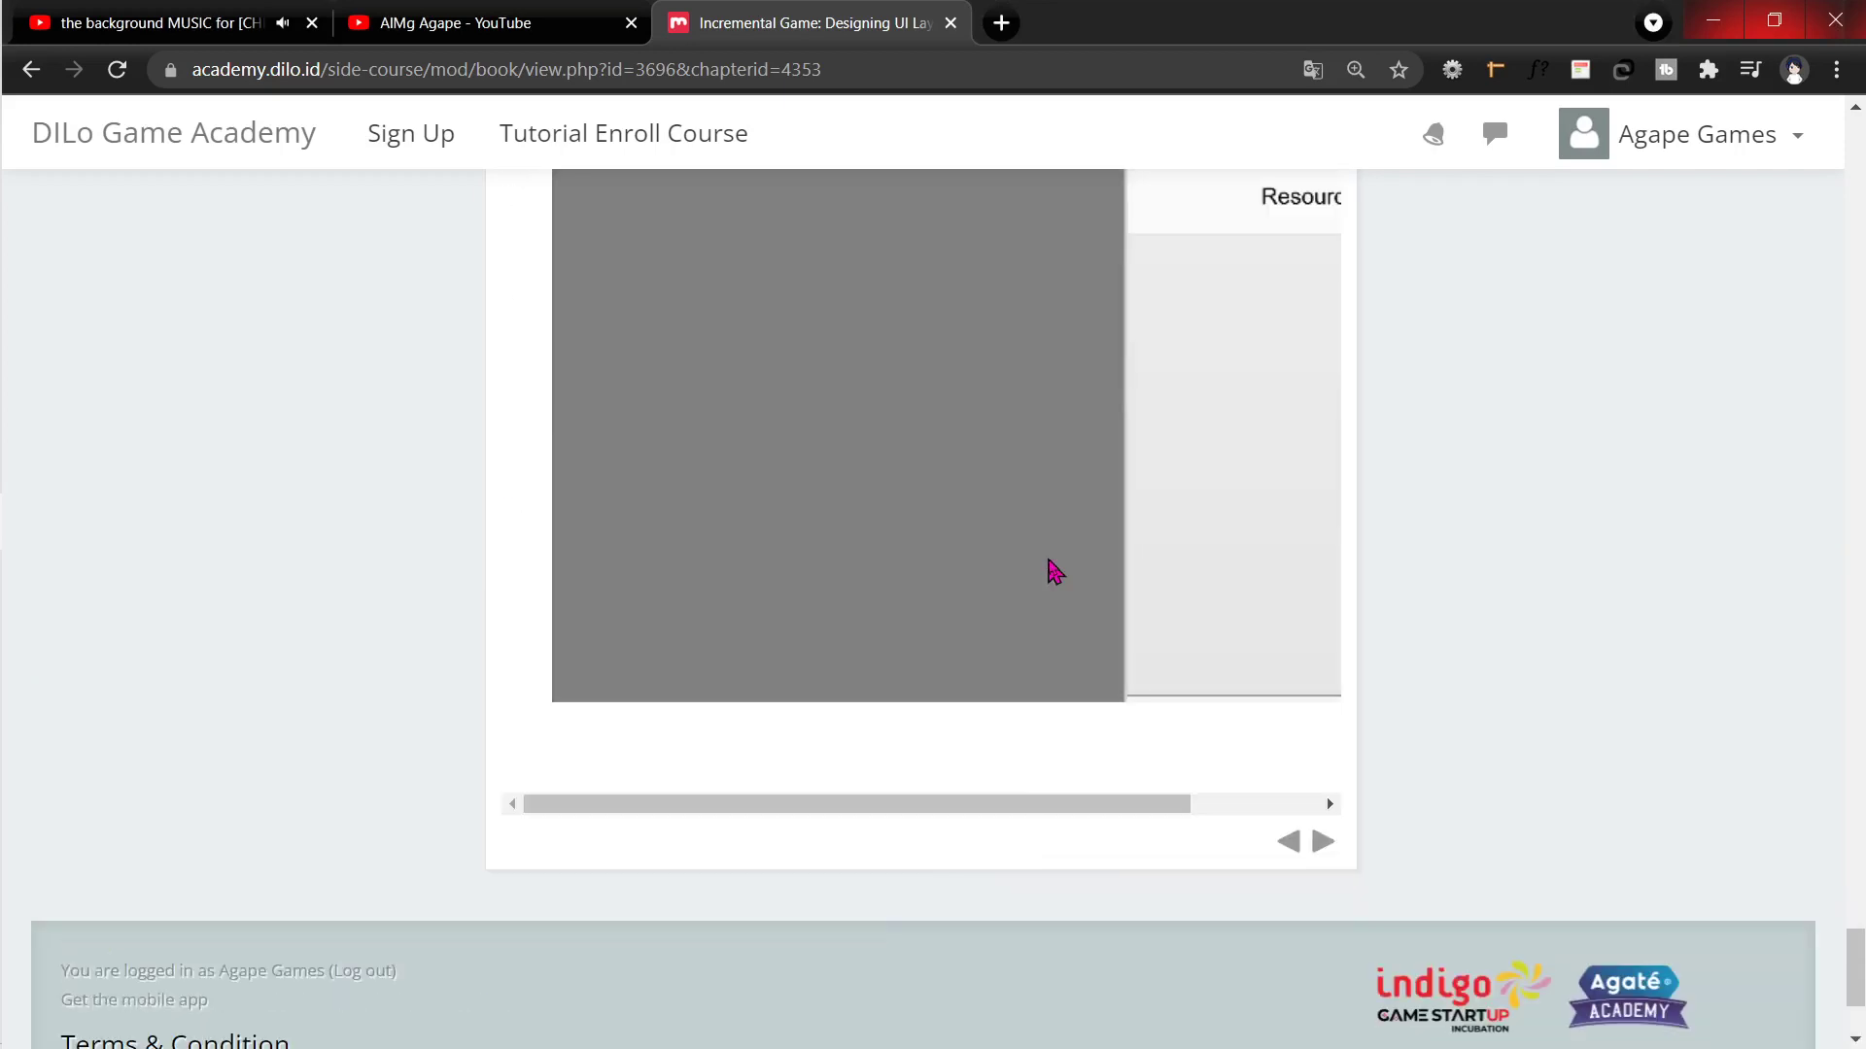
{"action": "left_click_drag", "start_coordinate": [1075, 804], "coordinate": [1240, 803]}
{"action": "scroll", "coordinate": [924, 645], "scroll_direction": "up", "scroll_amount": 5}
{"action": "scroll", "coordinate": [931, 649], "scroll_direction": "up", "scroll_amount": 5}
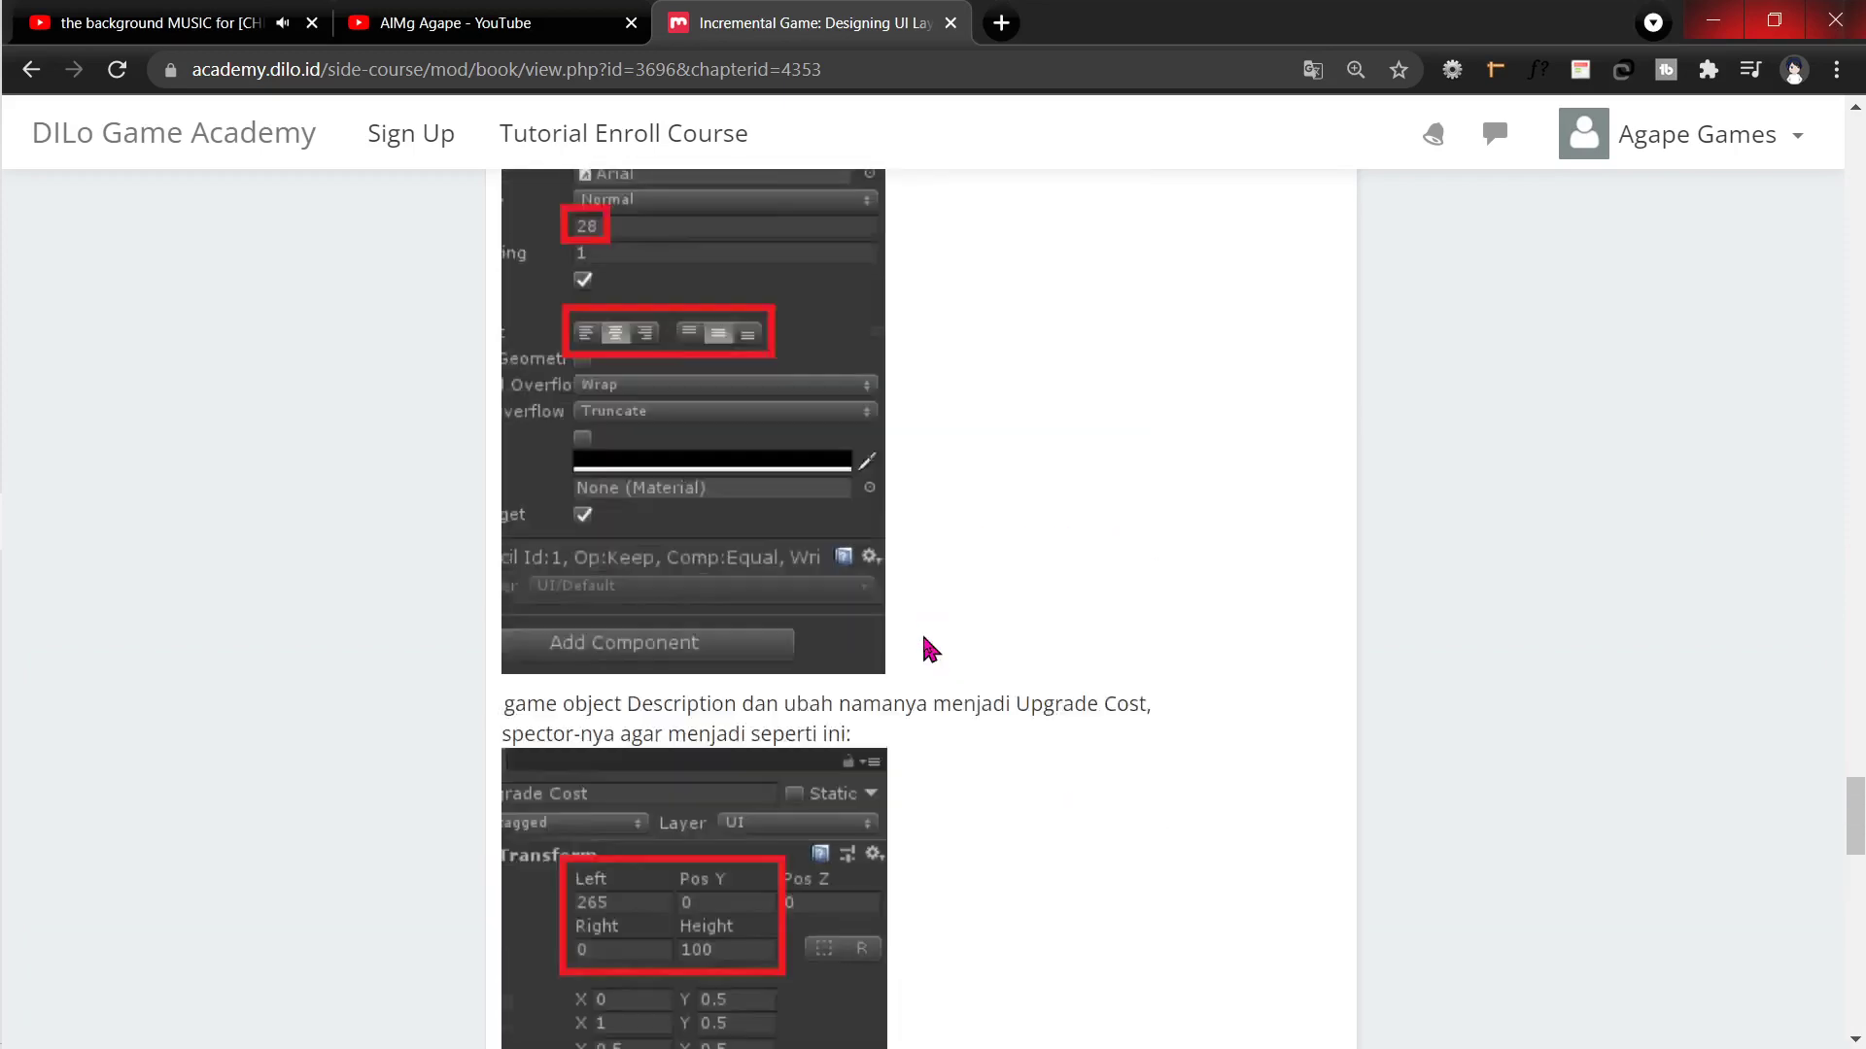
{"action": "scroll", "coordinate": [931, 649], "scroll_direction": "up", "scroll_amount": 5}
{"action": "scroll", "coordinate": [699, 634], "scroll_direction": "up", "scroll_amount": 5}
{"action": "scroll", "coordinate": [699, 634], "scroll_direction": "up", "scroll_amount": 5}
{"action": "scroll", "coordinate": [696, 634], "scroll_direction": "up", "scroll_amount": 5}
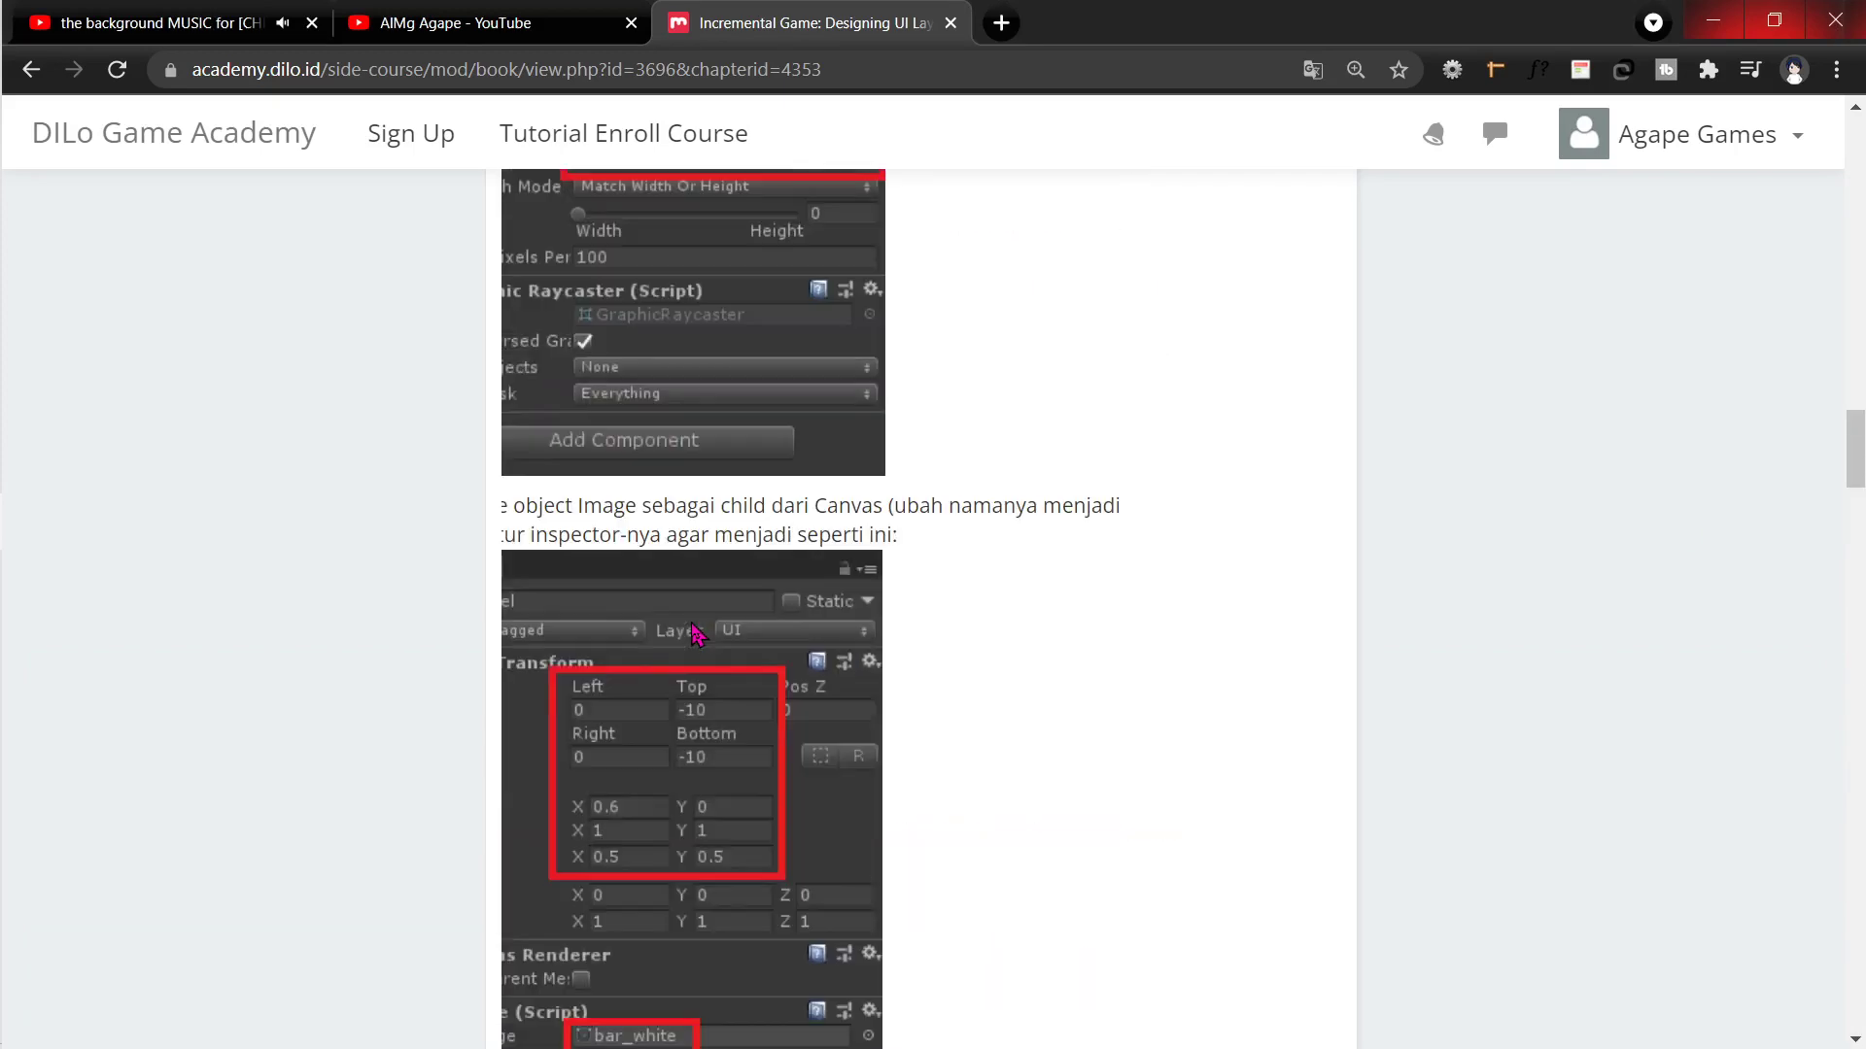
{"action": "scroll", "coordinate": [696, 633], "scroll_direction": "up", "scroll_amount": 5}
{"action": "scroll", "coordinate": [692, 634], "scroll_direction": "up", "scroll_amount": 3}
{"action": "scroll", "coordinate": [692, 634], "scroll_direction": "down", "scroll_amount": 5}
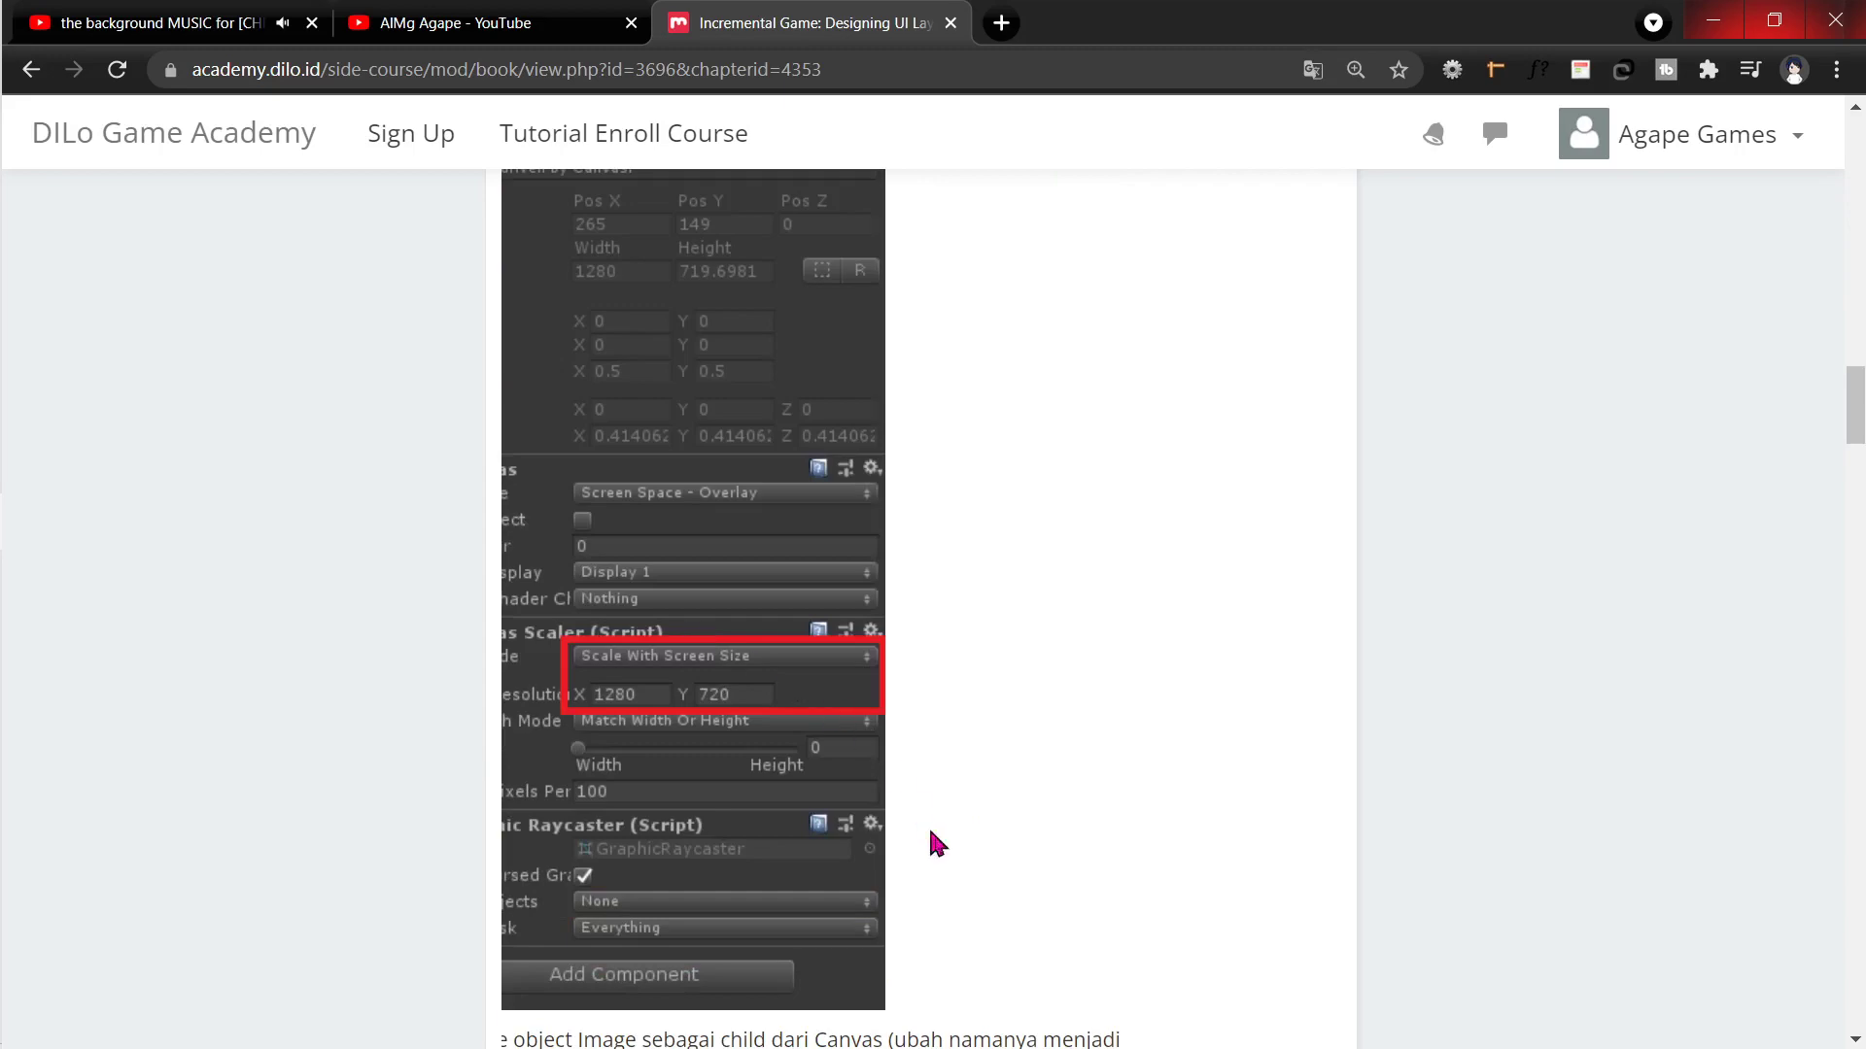
{"action": "scroll", "coordinate": [935, 807], "scroll_direction": "down", "scroll_amount": 5}
{"action": "scroll", "coordinate": [937, 781], "scroll_direction": "down", "scroll_amount": 5}
{"action": "scroll", "coordinate": [943, 779], "scroll_direction": "down", "scroll_amount": 5}
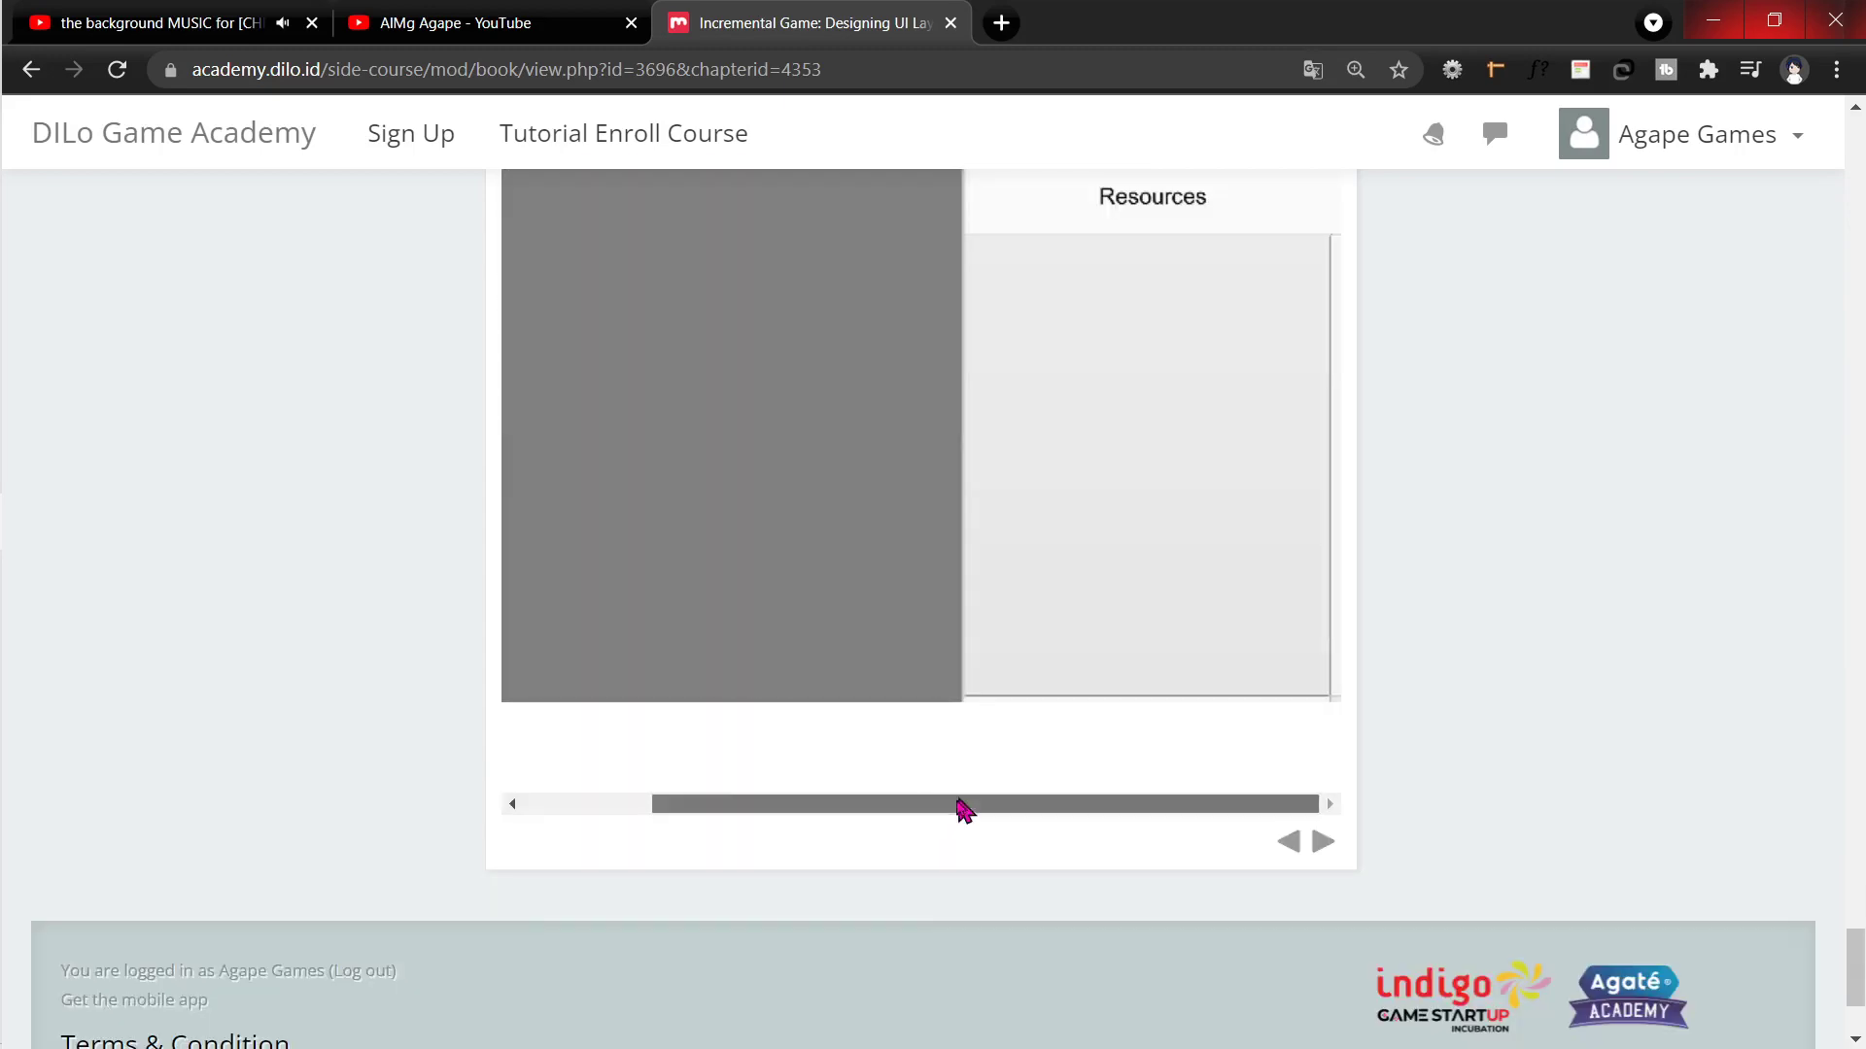
{"action": "scroll", "coordinate": [962, 810], "scroll_direction": "up", "scroll_amount": 5}
{"action": "scroll", "coordinate": [962, 810], "scroll_direction": "up", "scroll_amount": 5}
{"action": "scroll", "coordinate": [993, 729], "scroll_direction": "up", "scroll_amount": 5}
{"action": "scroll", "coordinate": [998, 740], "scroll_direction": "up", "scroll_amount": 5}
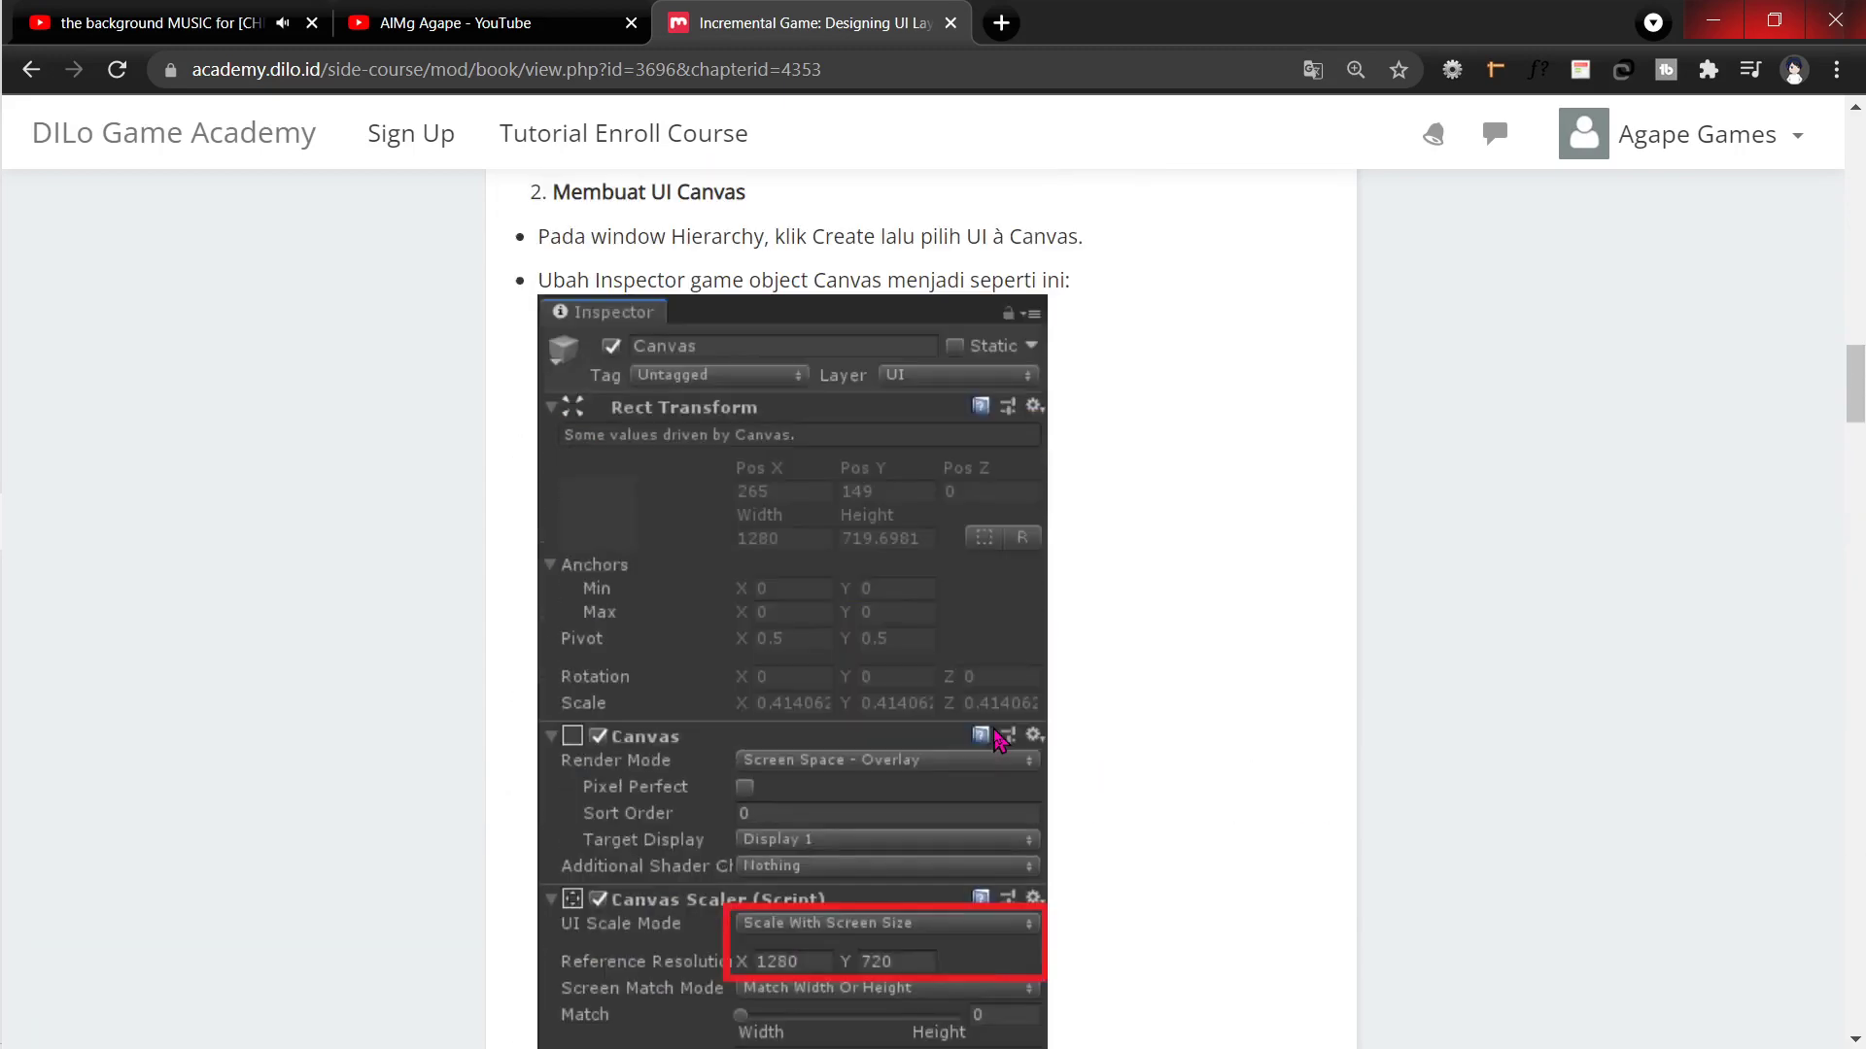
{"action": "scroll", "coordinate": [997, 741], "scroll_direction": "up", "scroll_amount": 5}
{"action": "scroll", "coordinate": [998, 742], "scroll_direction": "down", "scroll_amount": 7}
{"action": "scroll", "coordinate": [812, 729], "scroll_direction": "down", "scroll_amount": 10}
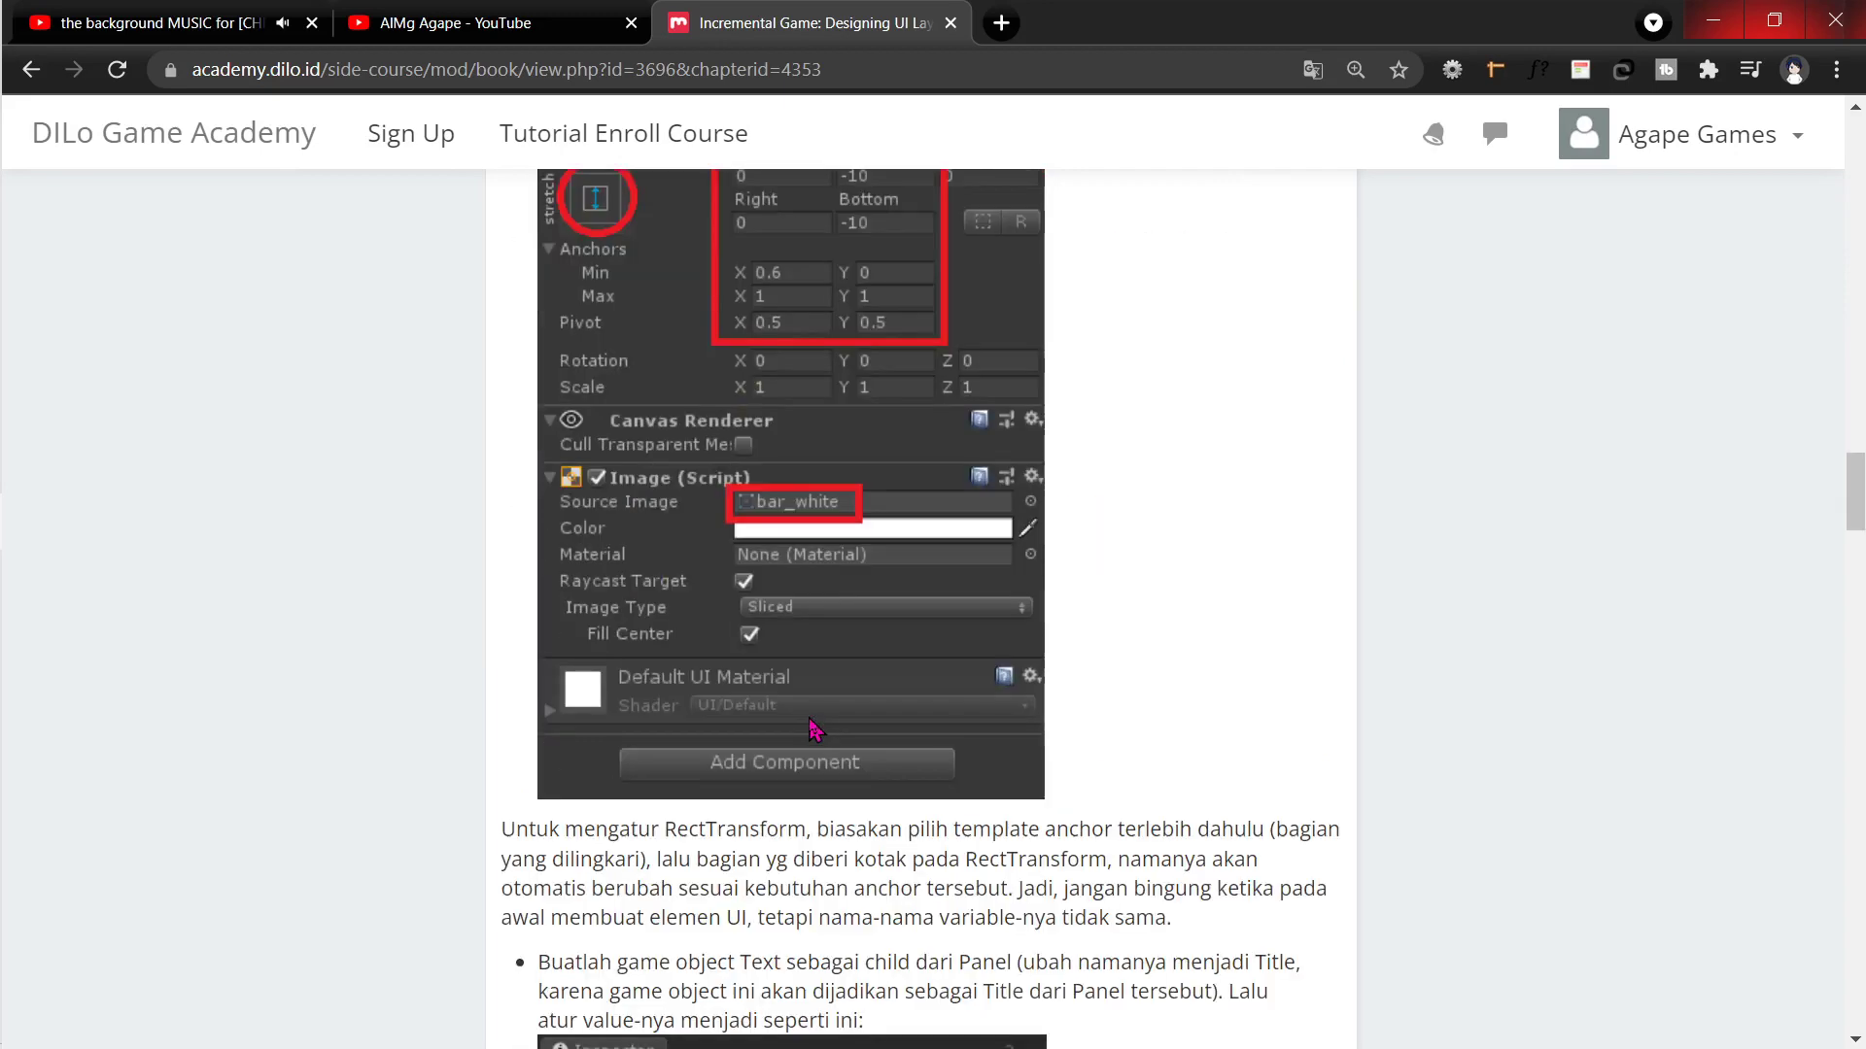
{"action": "scroll", "coordinate": [821, 719], "scroll_direction": "up", "scroll_amount": 3}
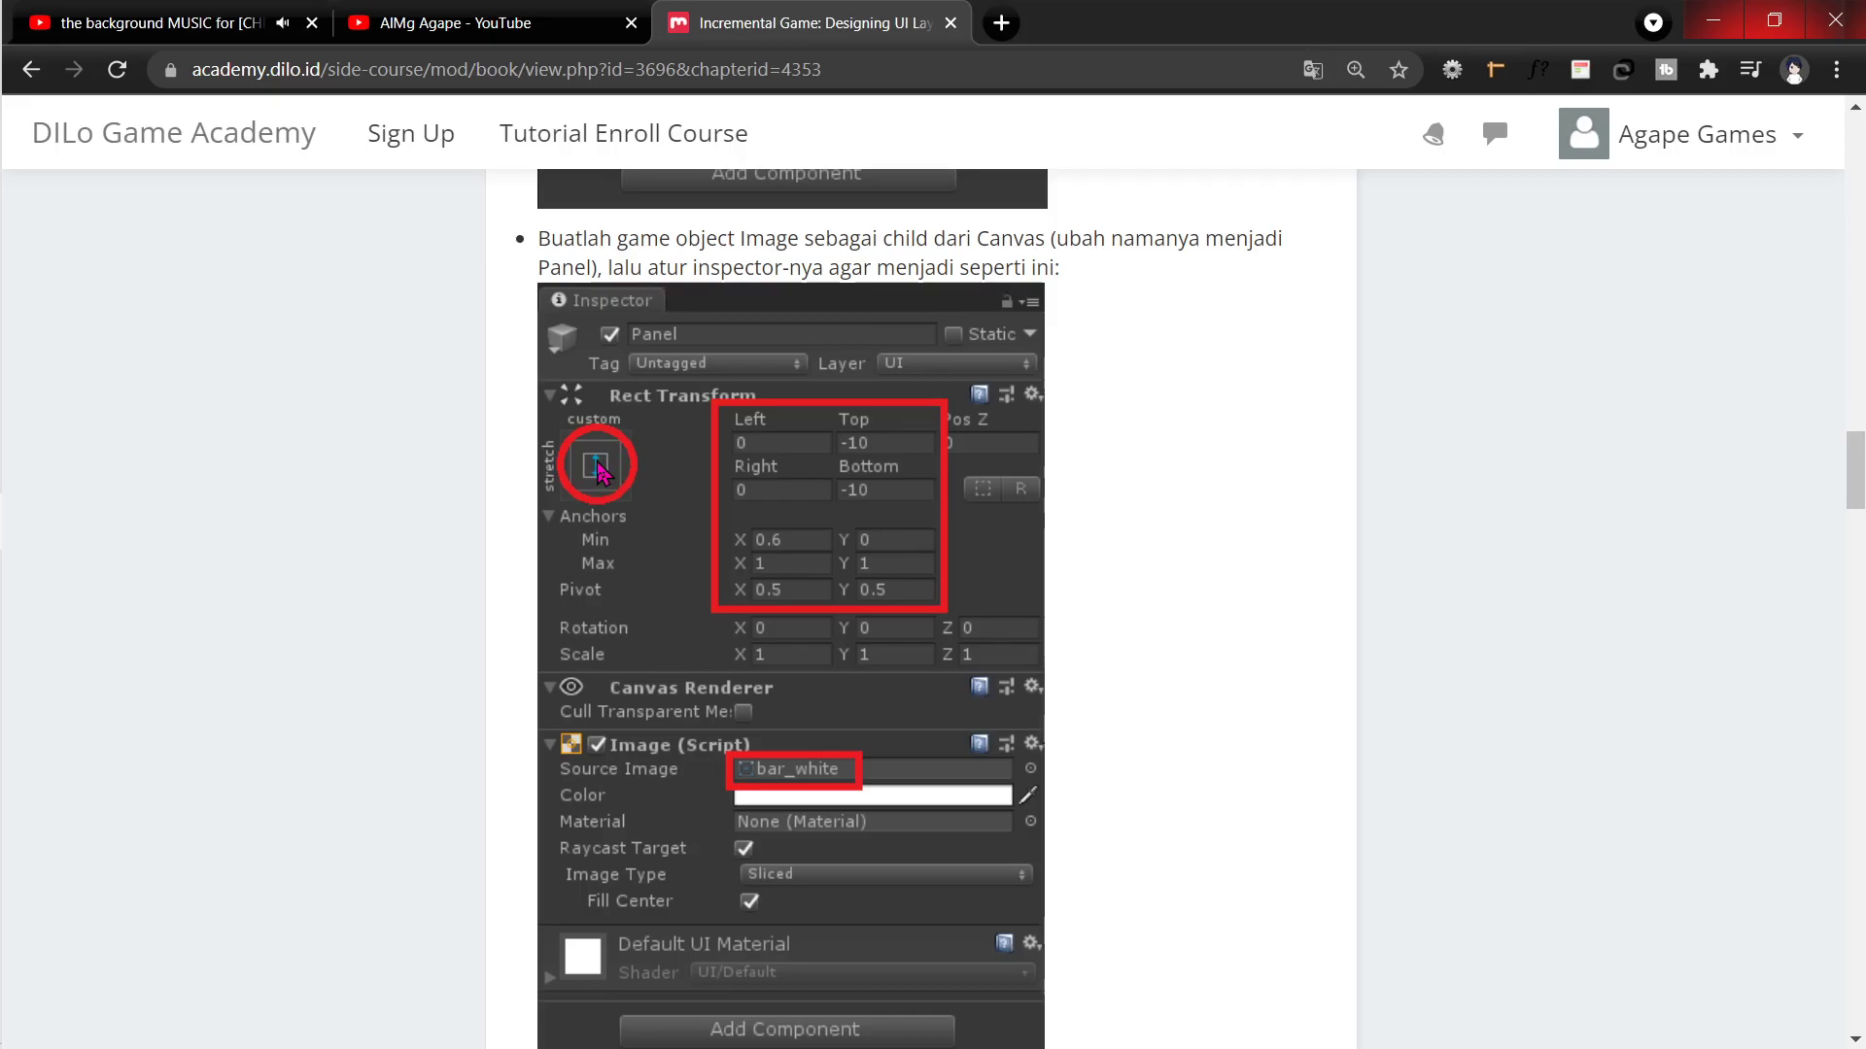
{"action": "key", "text": "alt+Tab"}
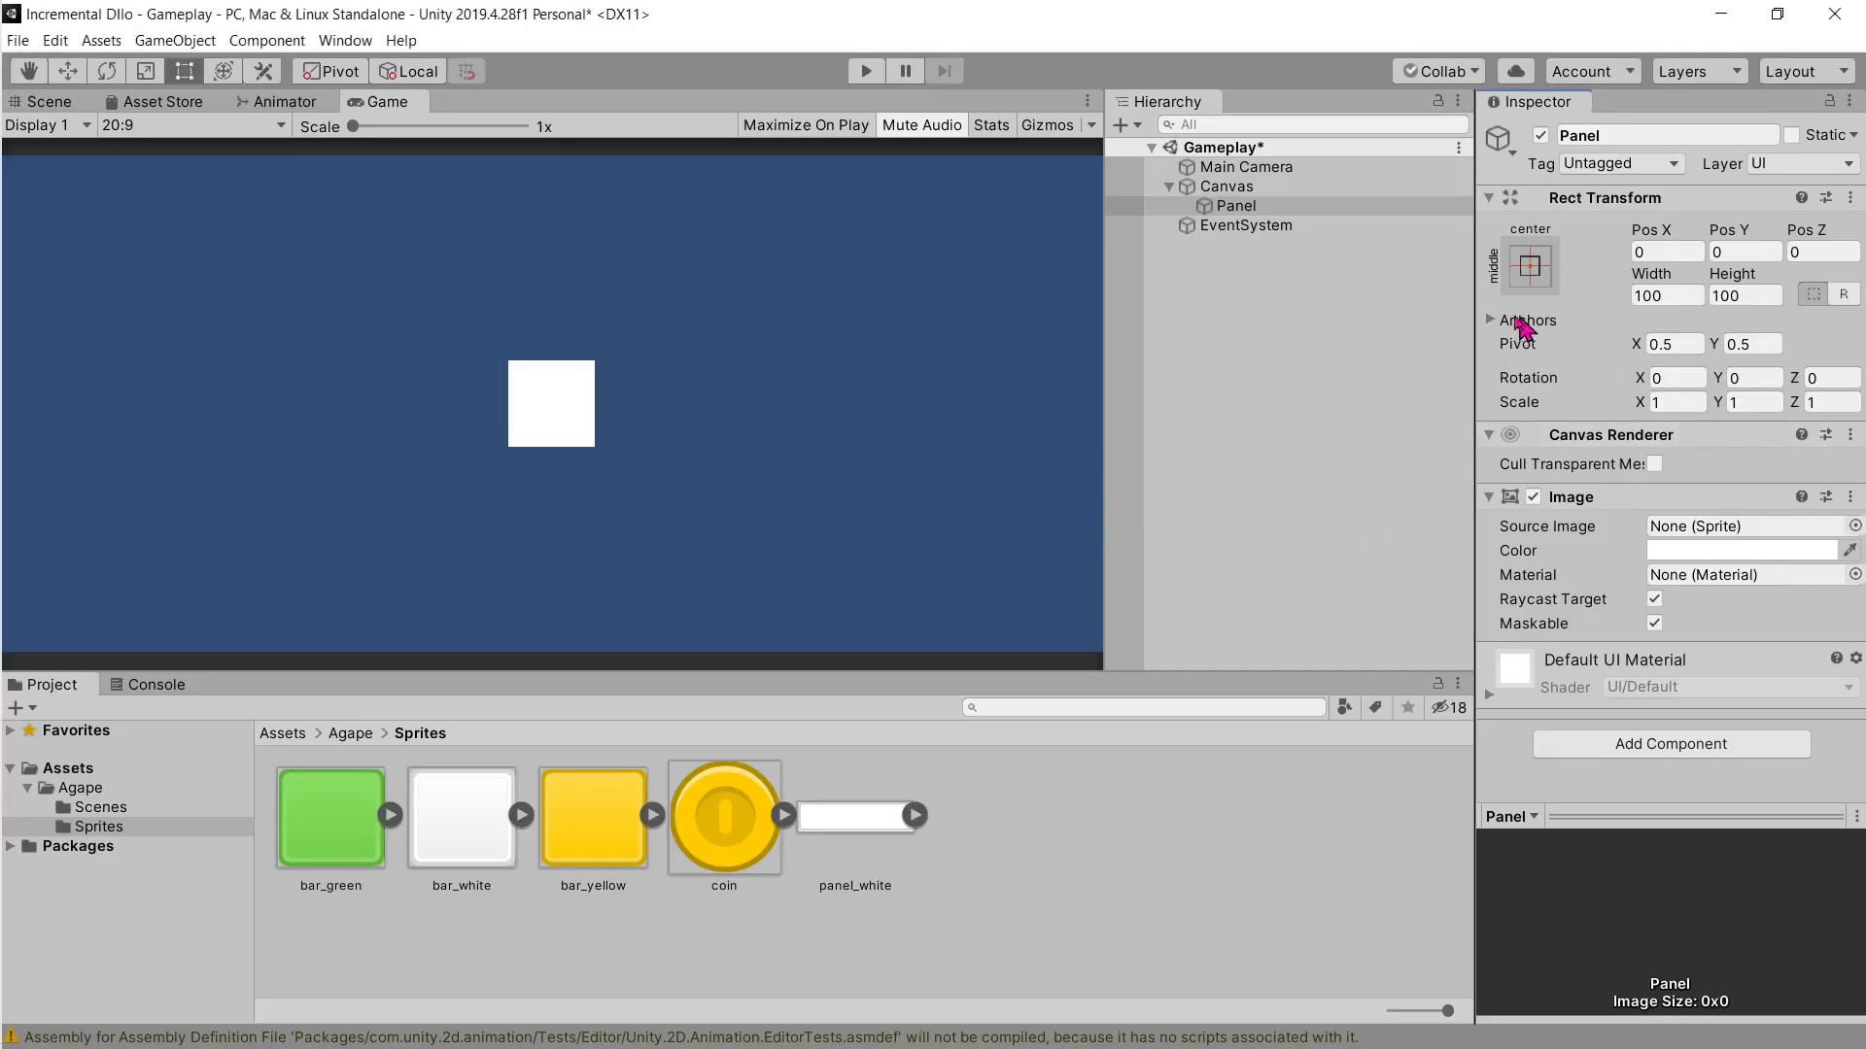
Step: Reveal the Panel's anchor min/max values and try vertical, right and full stretch presets
{"action": "left_click", "coordinate": [1522, 324]}
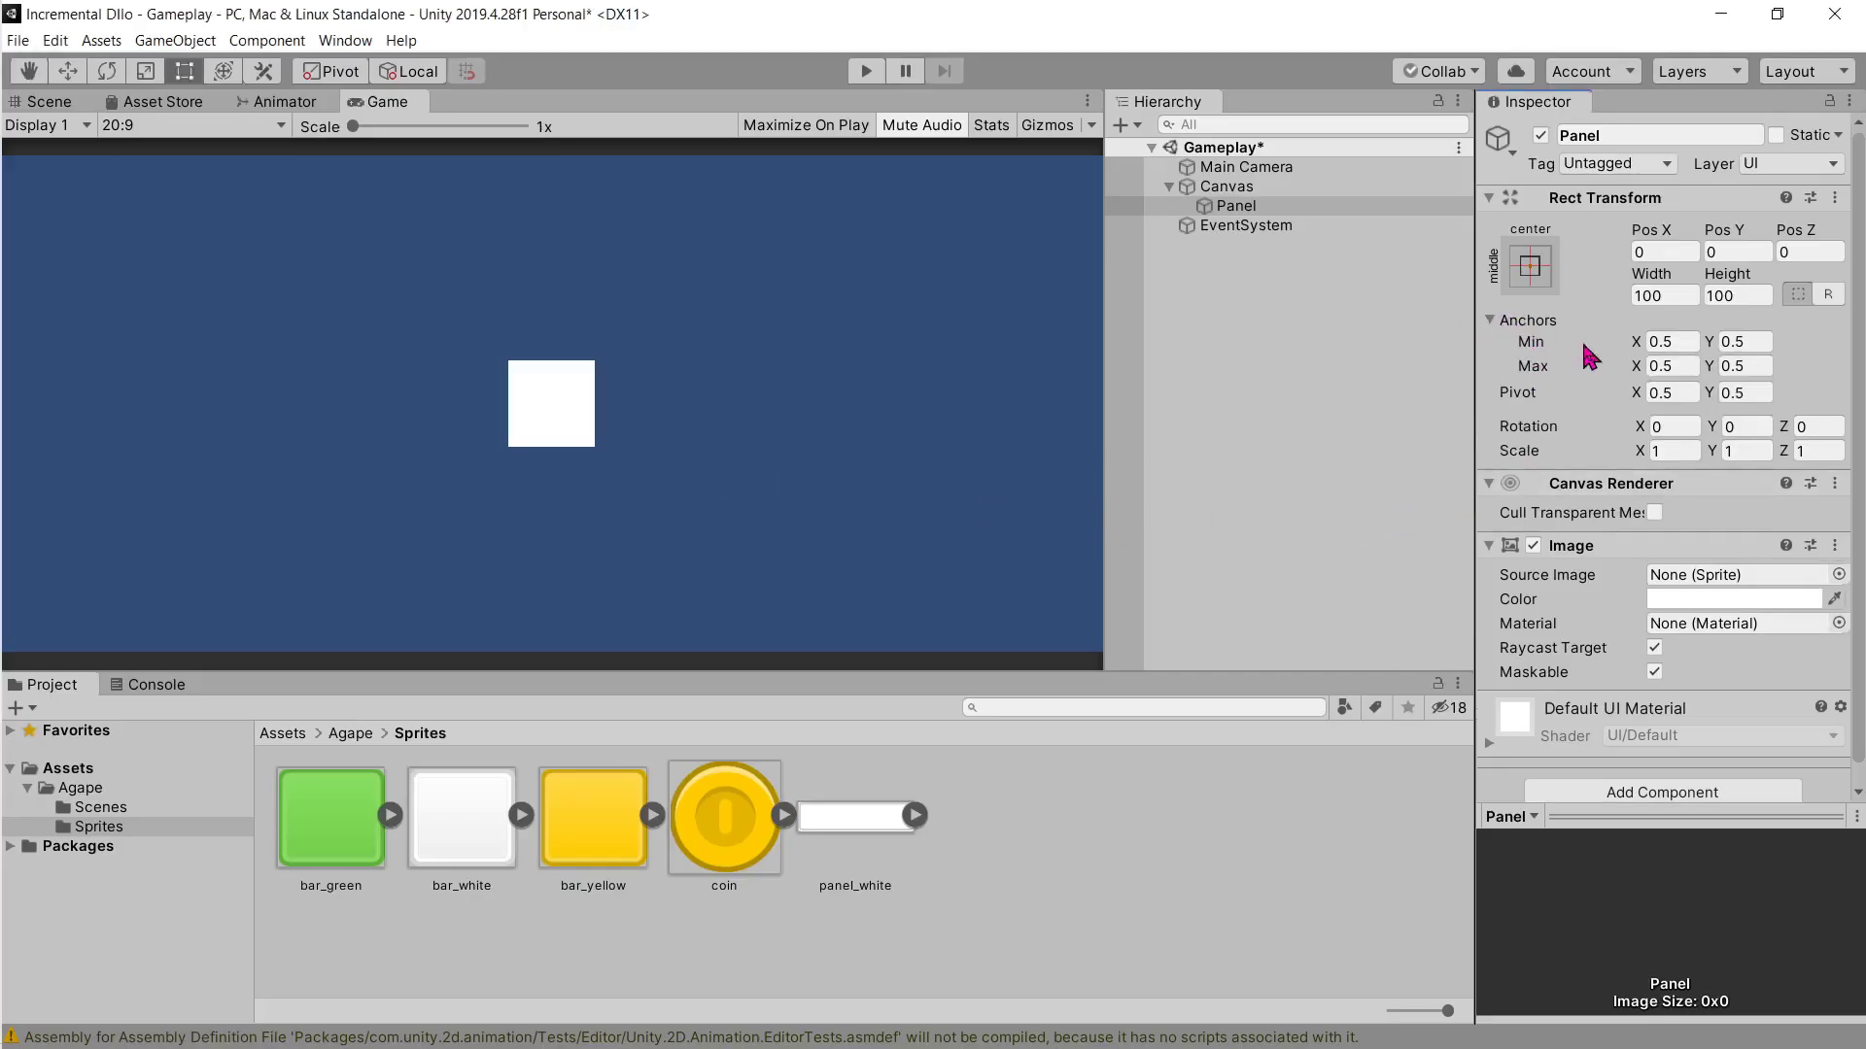
{"action": "left_click", "coordinate": [1532, 279]}
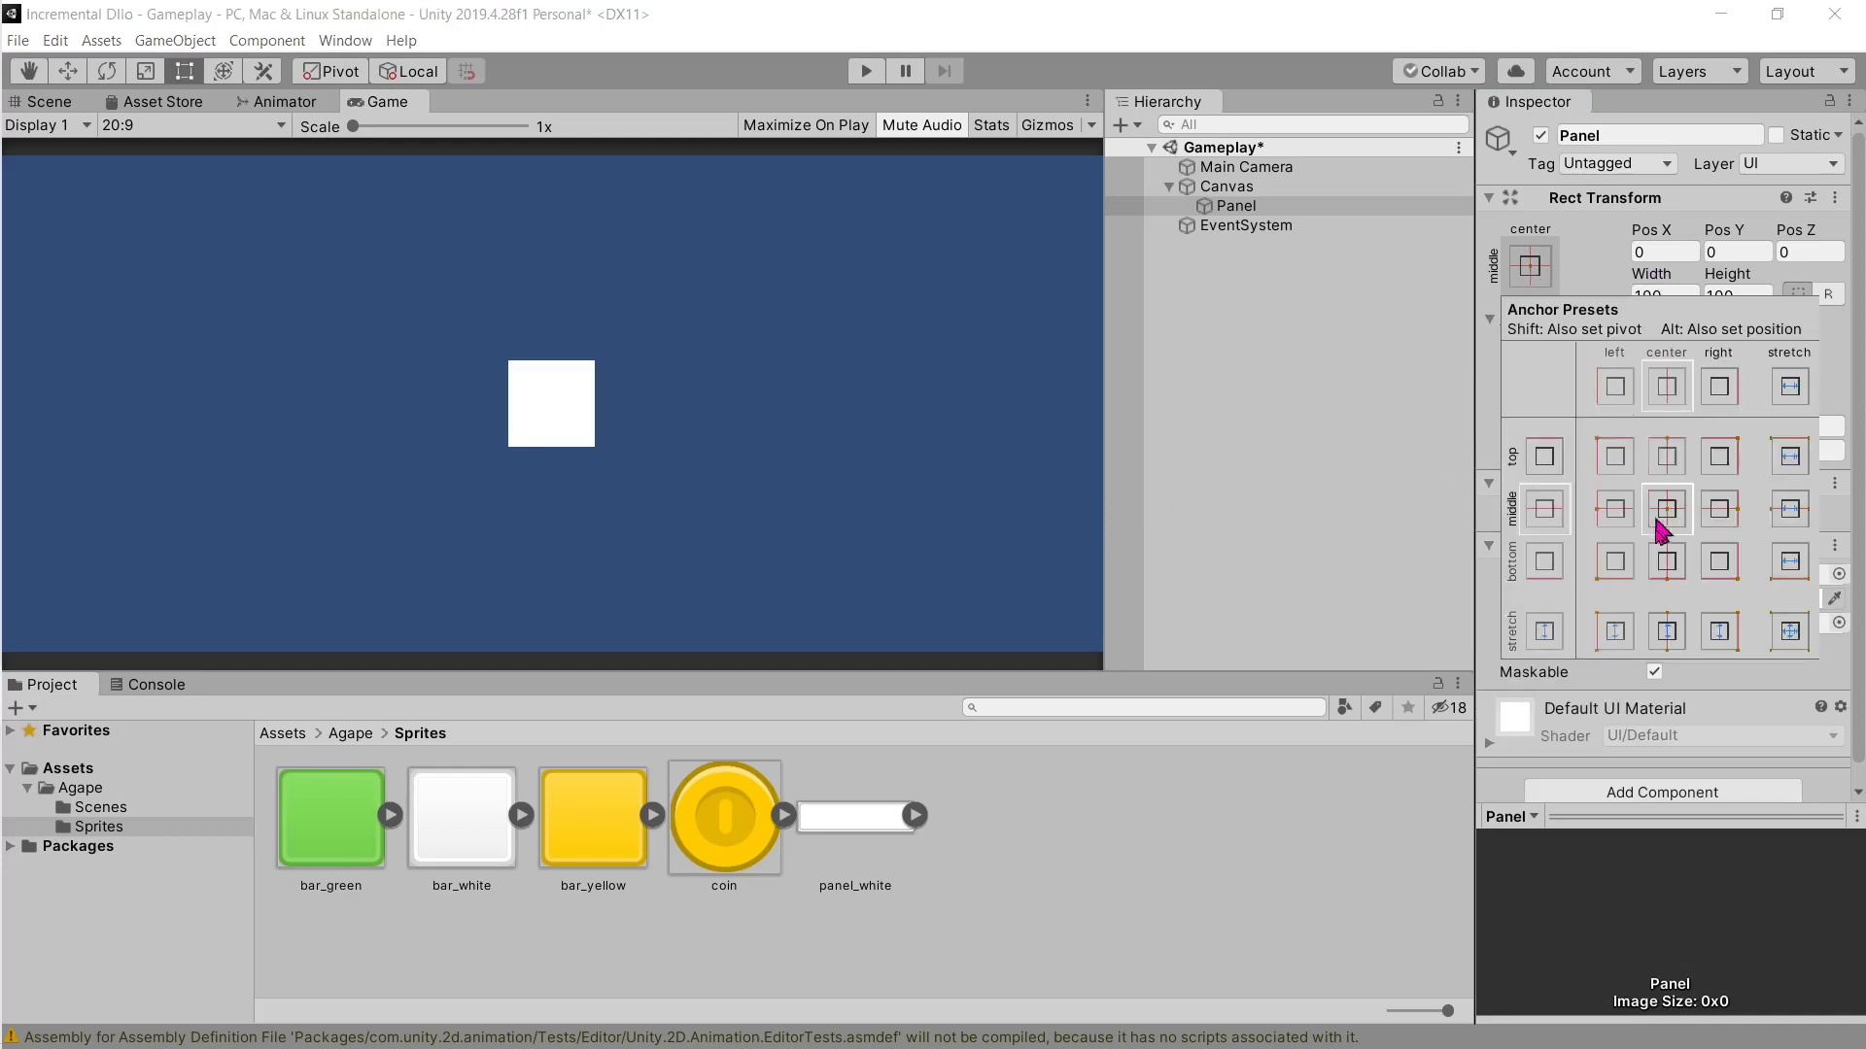
{"action": "left_click", "coordinate": [1666, 634]}
{"action": "left_click", "coordinate": [1718, 632]}
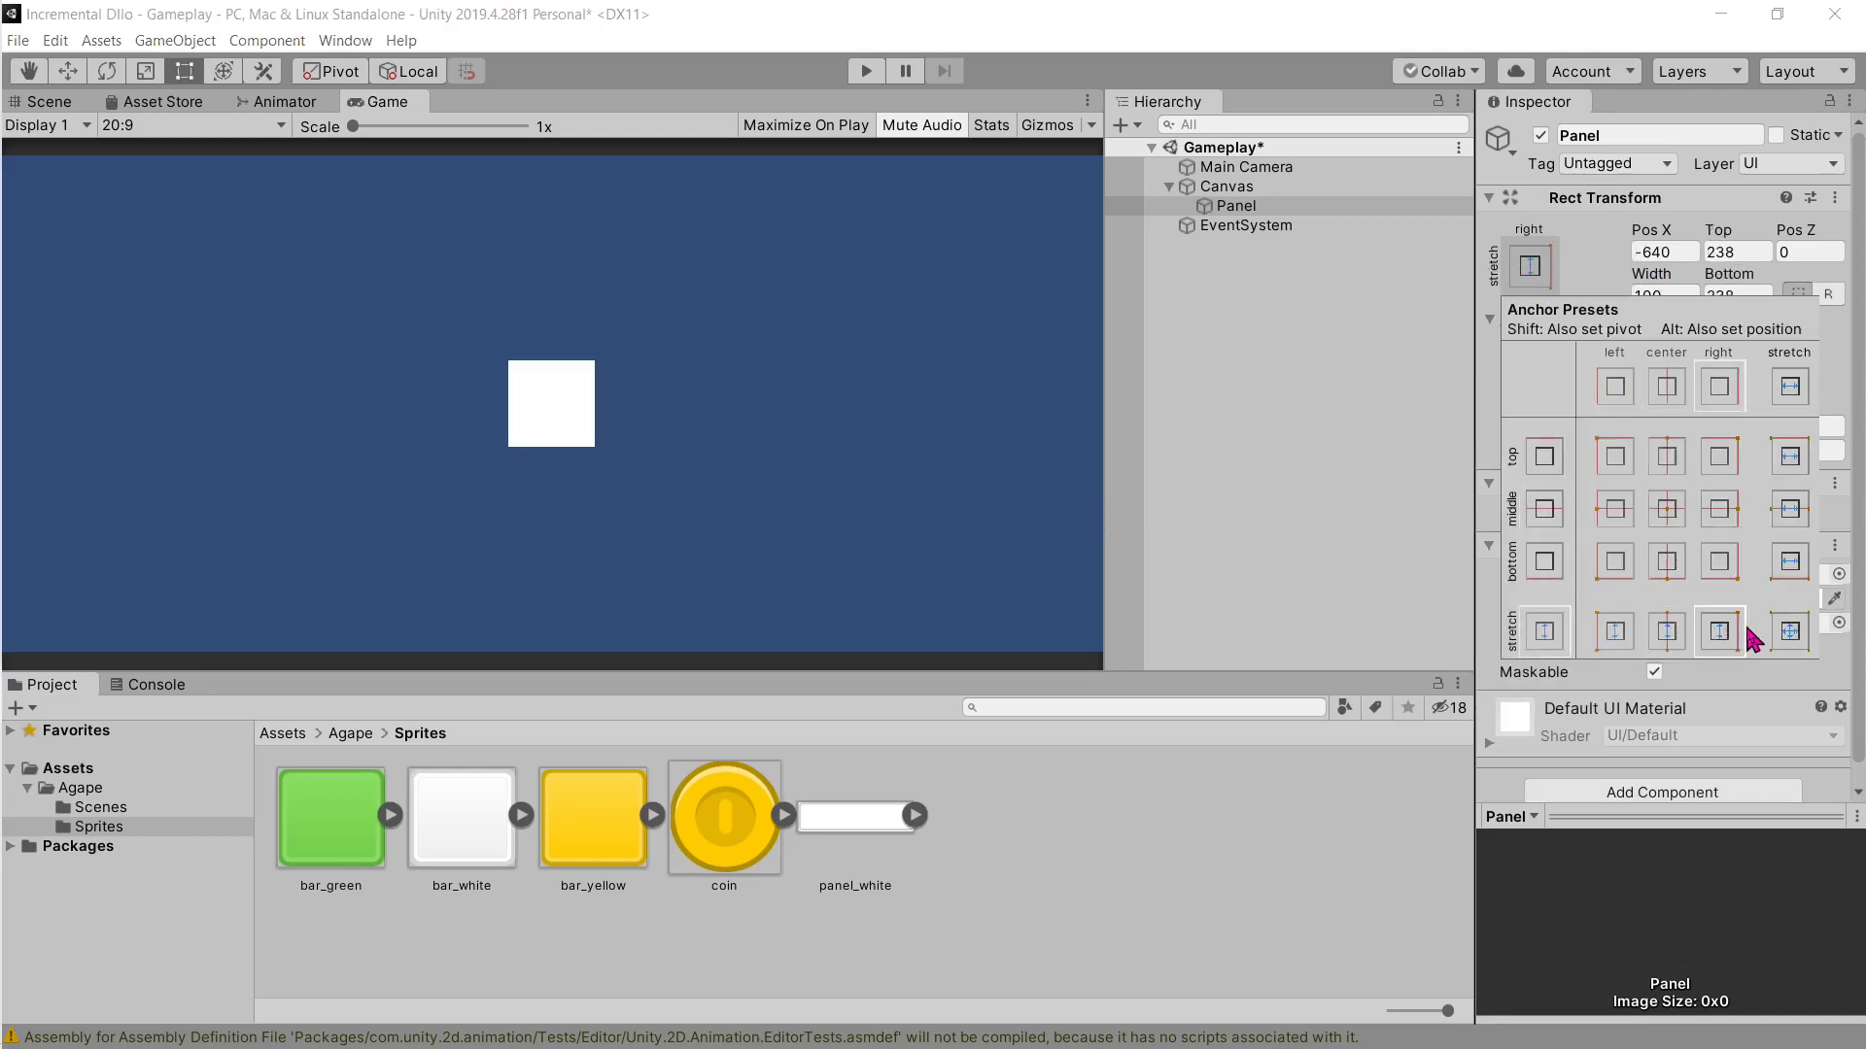
{"action": "left_click", "coordinate": [1793, 633]}
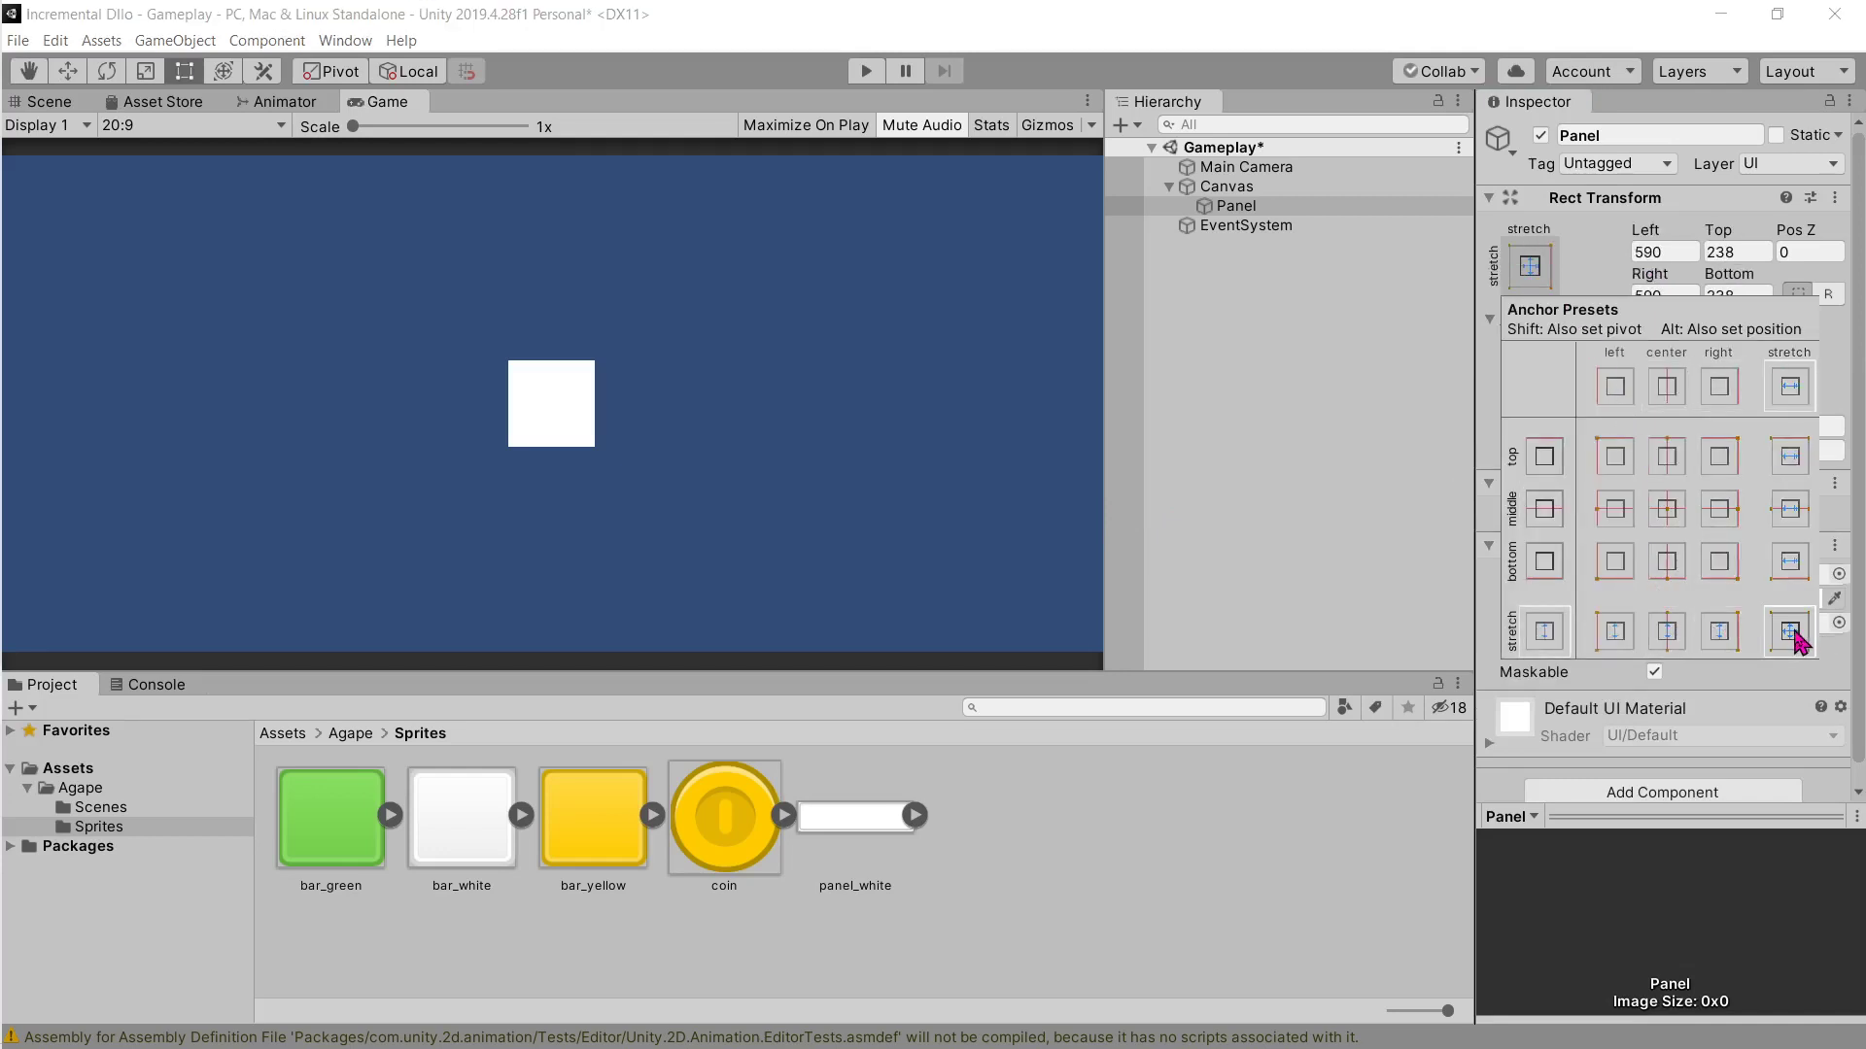
{"action": "key", "text": "alt+Tab"}
{"action": "key", "text": "alt+Tab"}
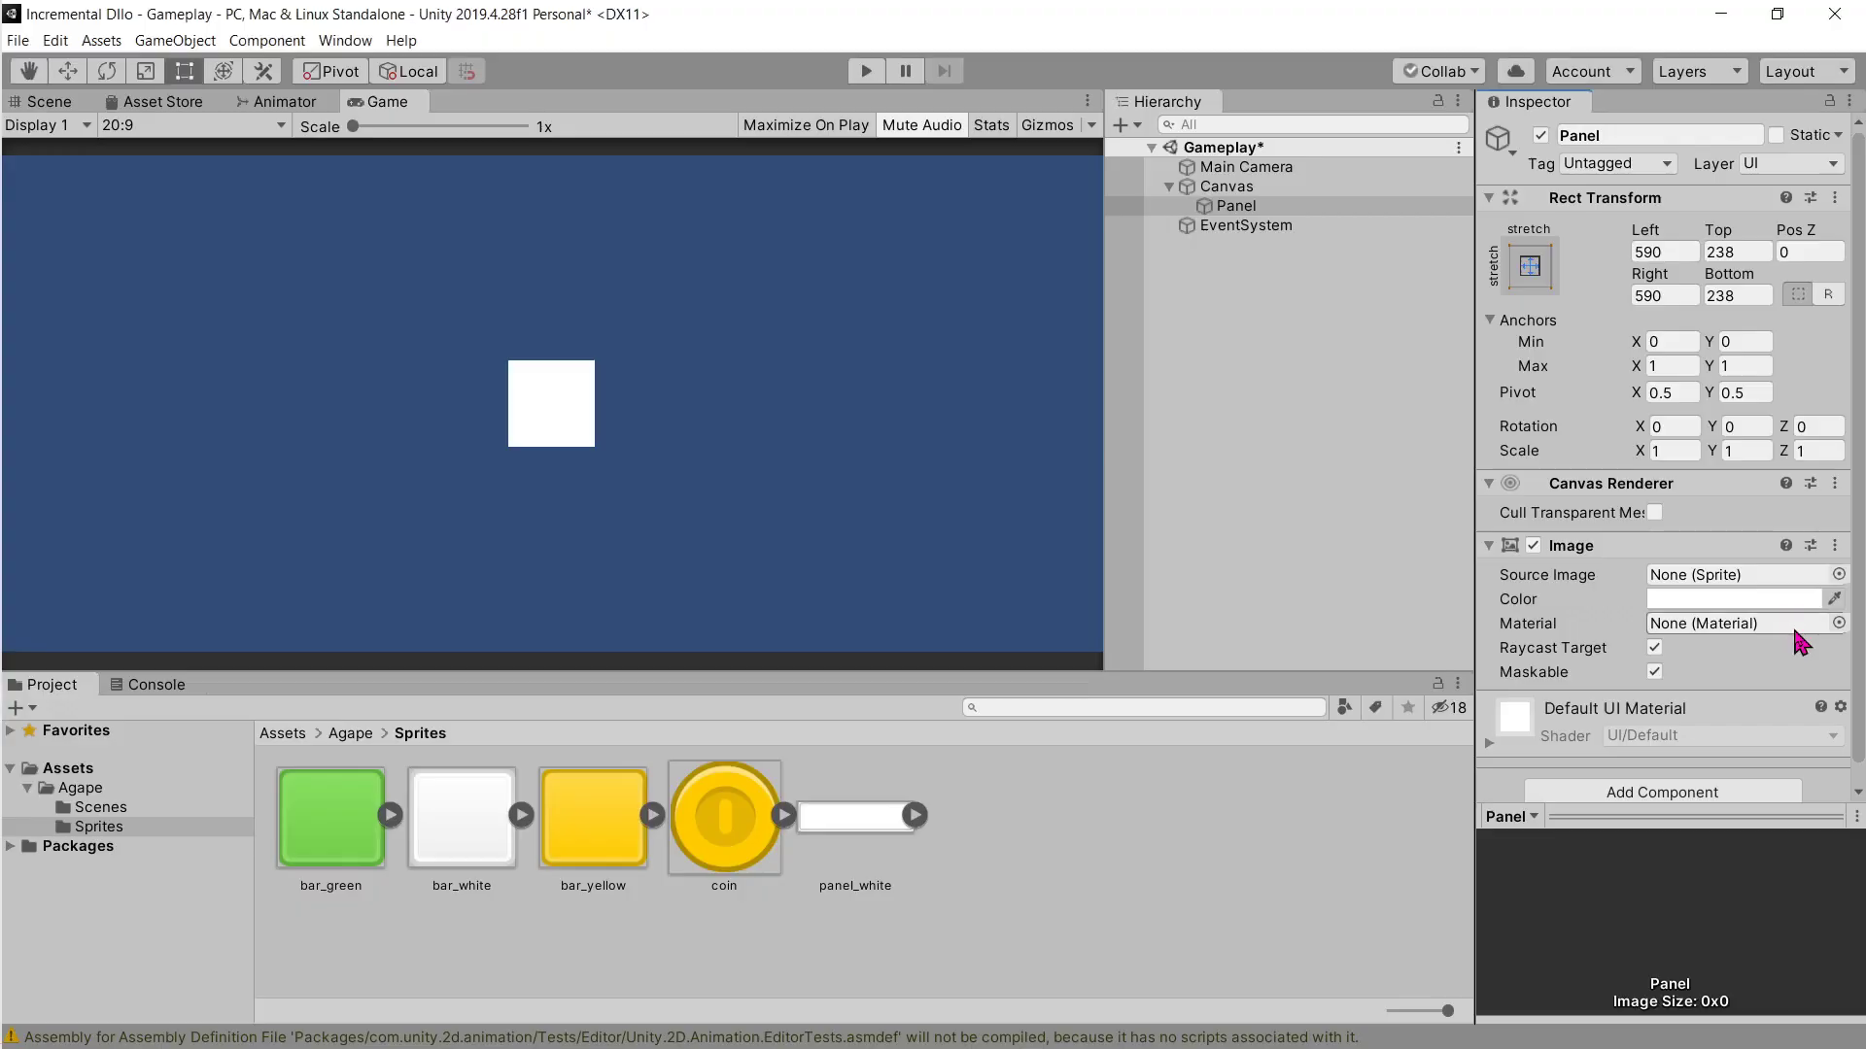
{"action": "key", "text": "alt+Tab"}
{"action": "key", "text": "alt+Tab"}
Step: Set the Panel's Left offset to 0 and check the tutorial's Panel settings
{"action": "left_click", "coordinate": [1670, 251]}
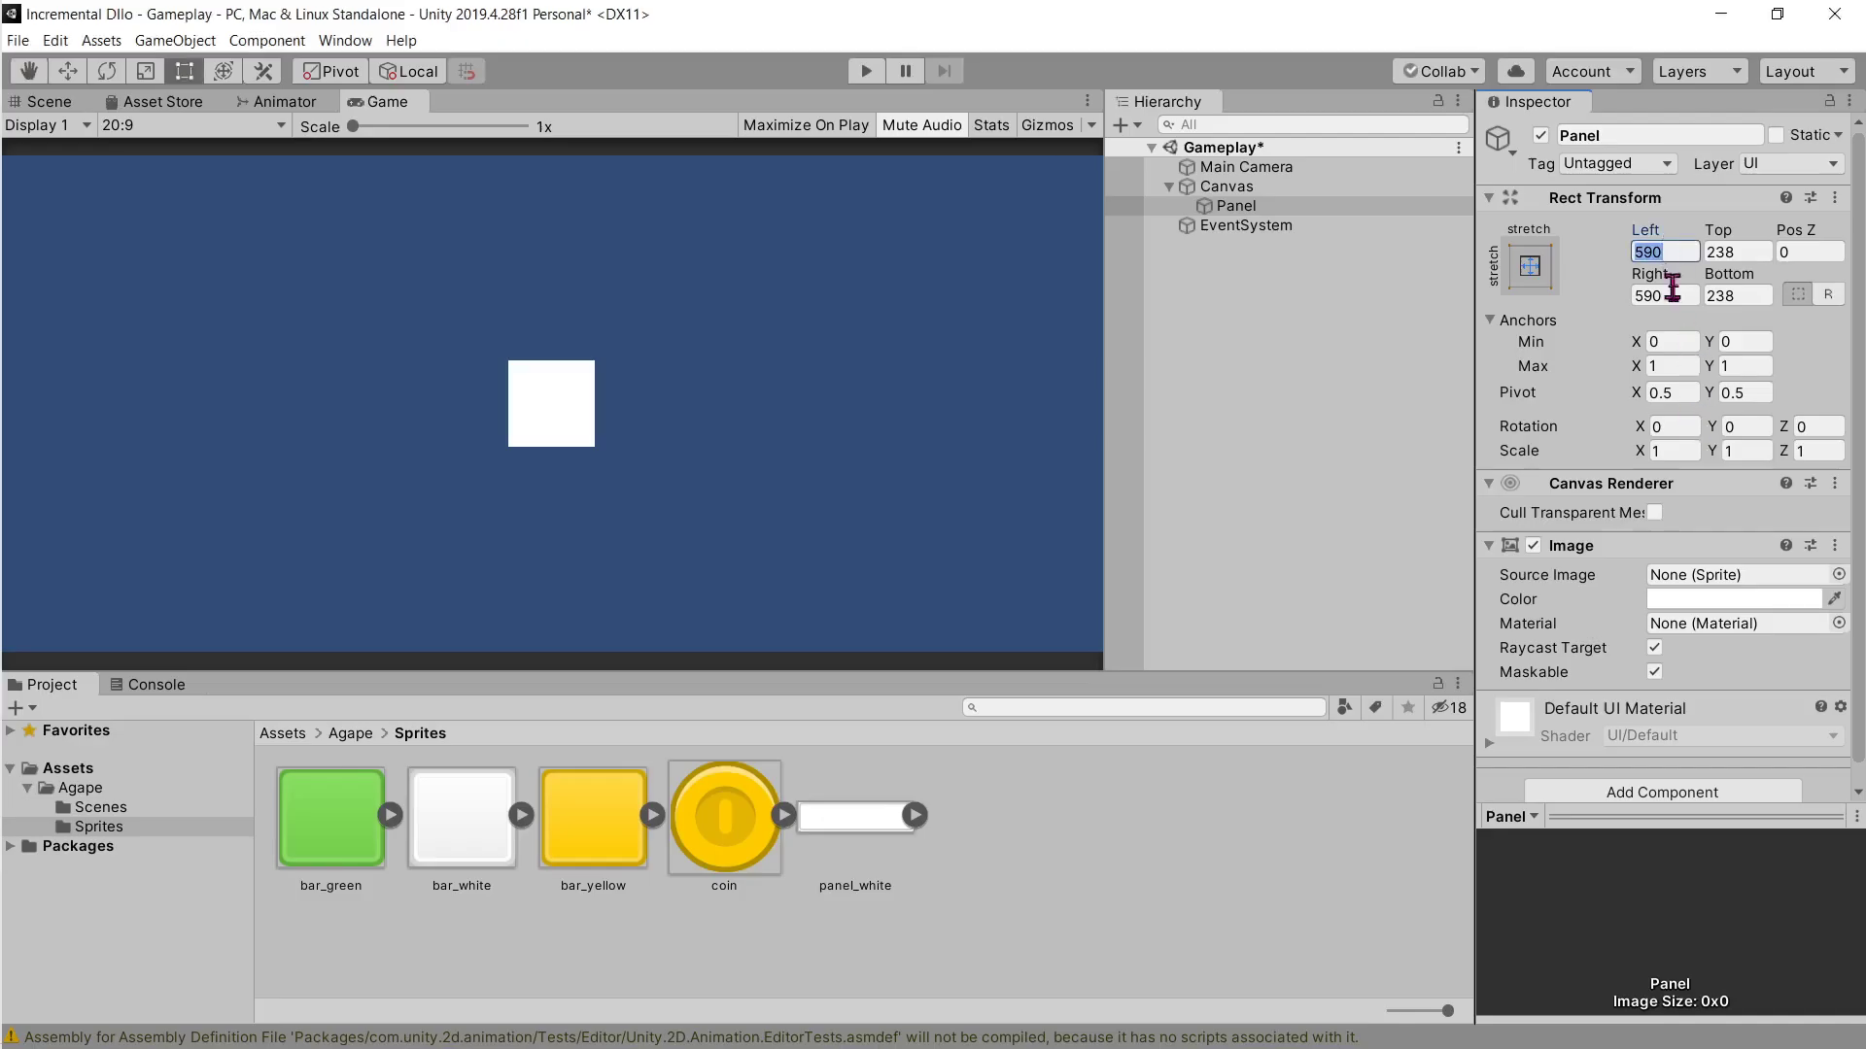
{"action": "type", "text": "0"}
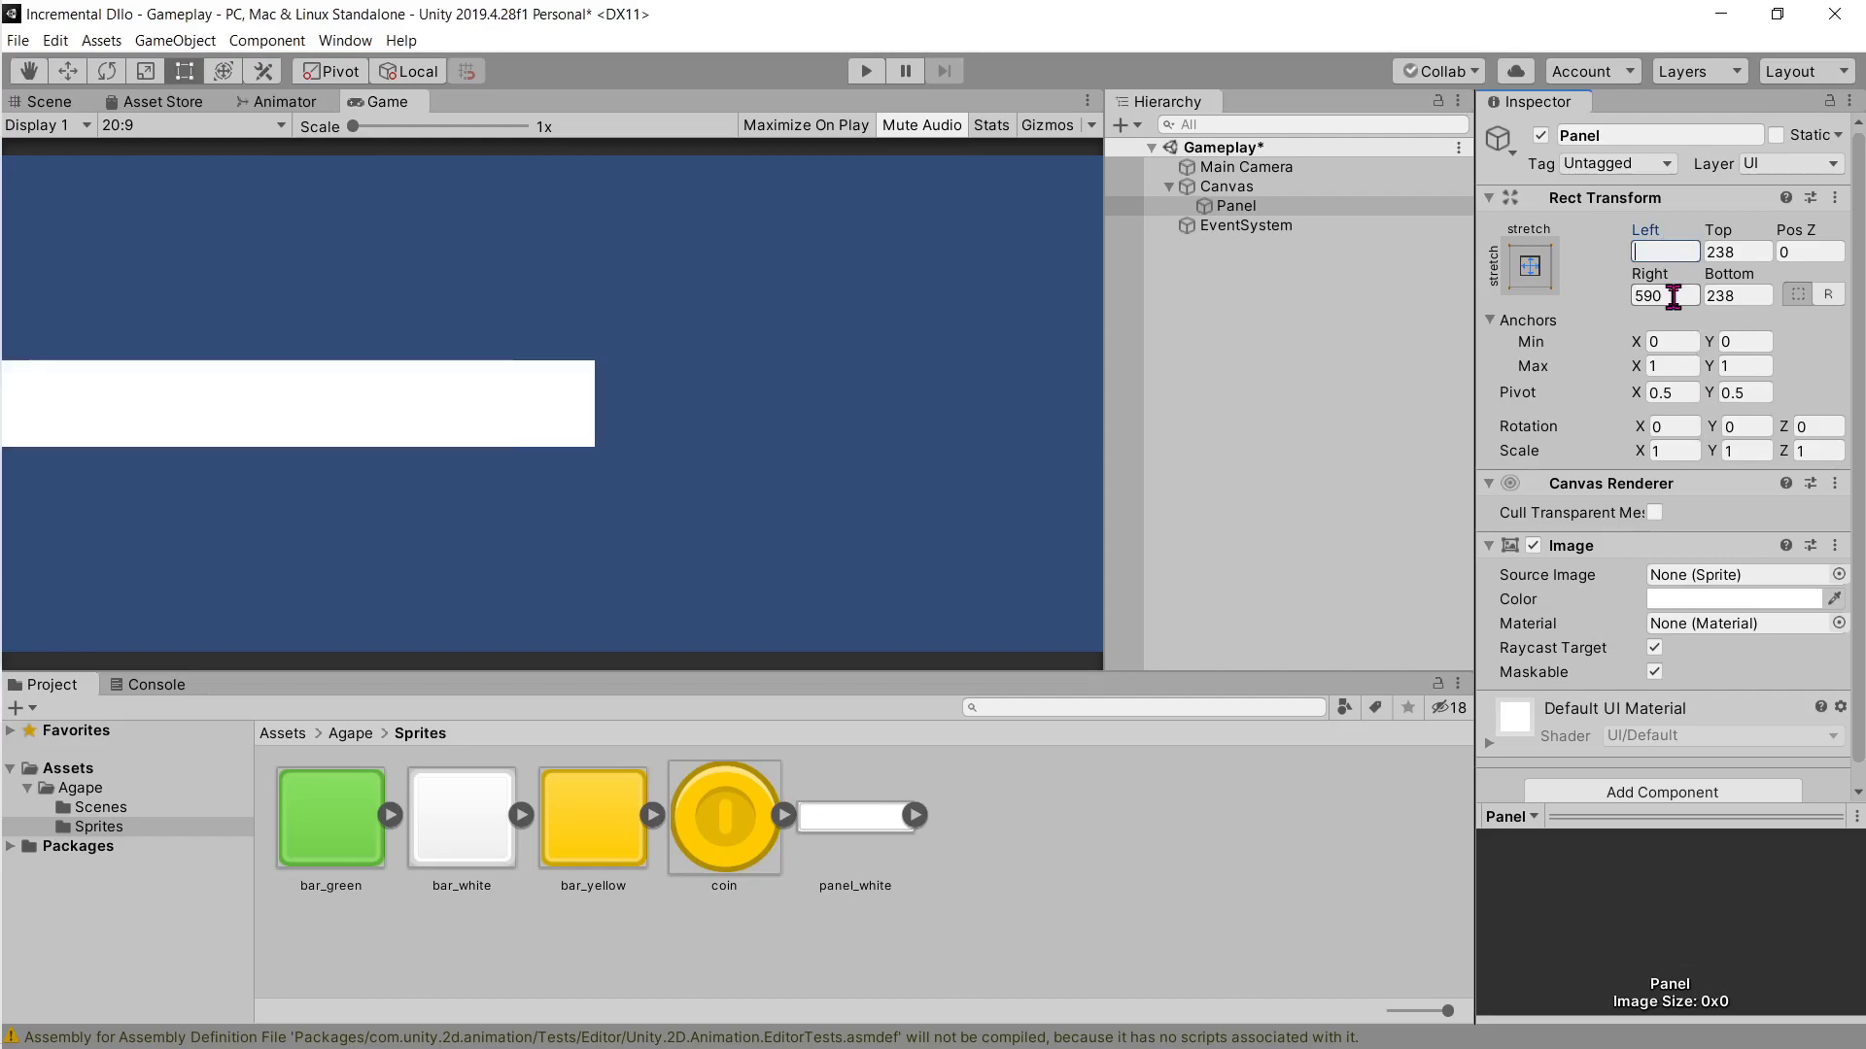
{"action": "left_click", "coordinate": [1672, 298]}
{"action": "key", "text": "BackSpace"}
{"action": "key", "text": "alt+Tab"}
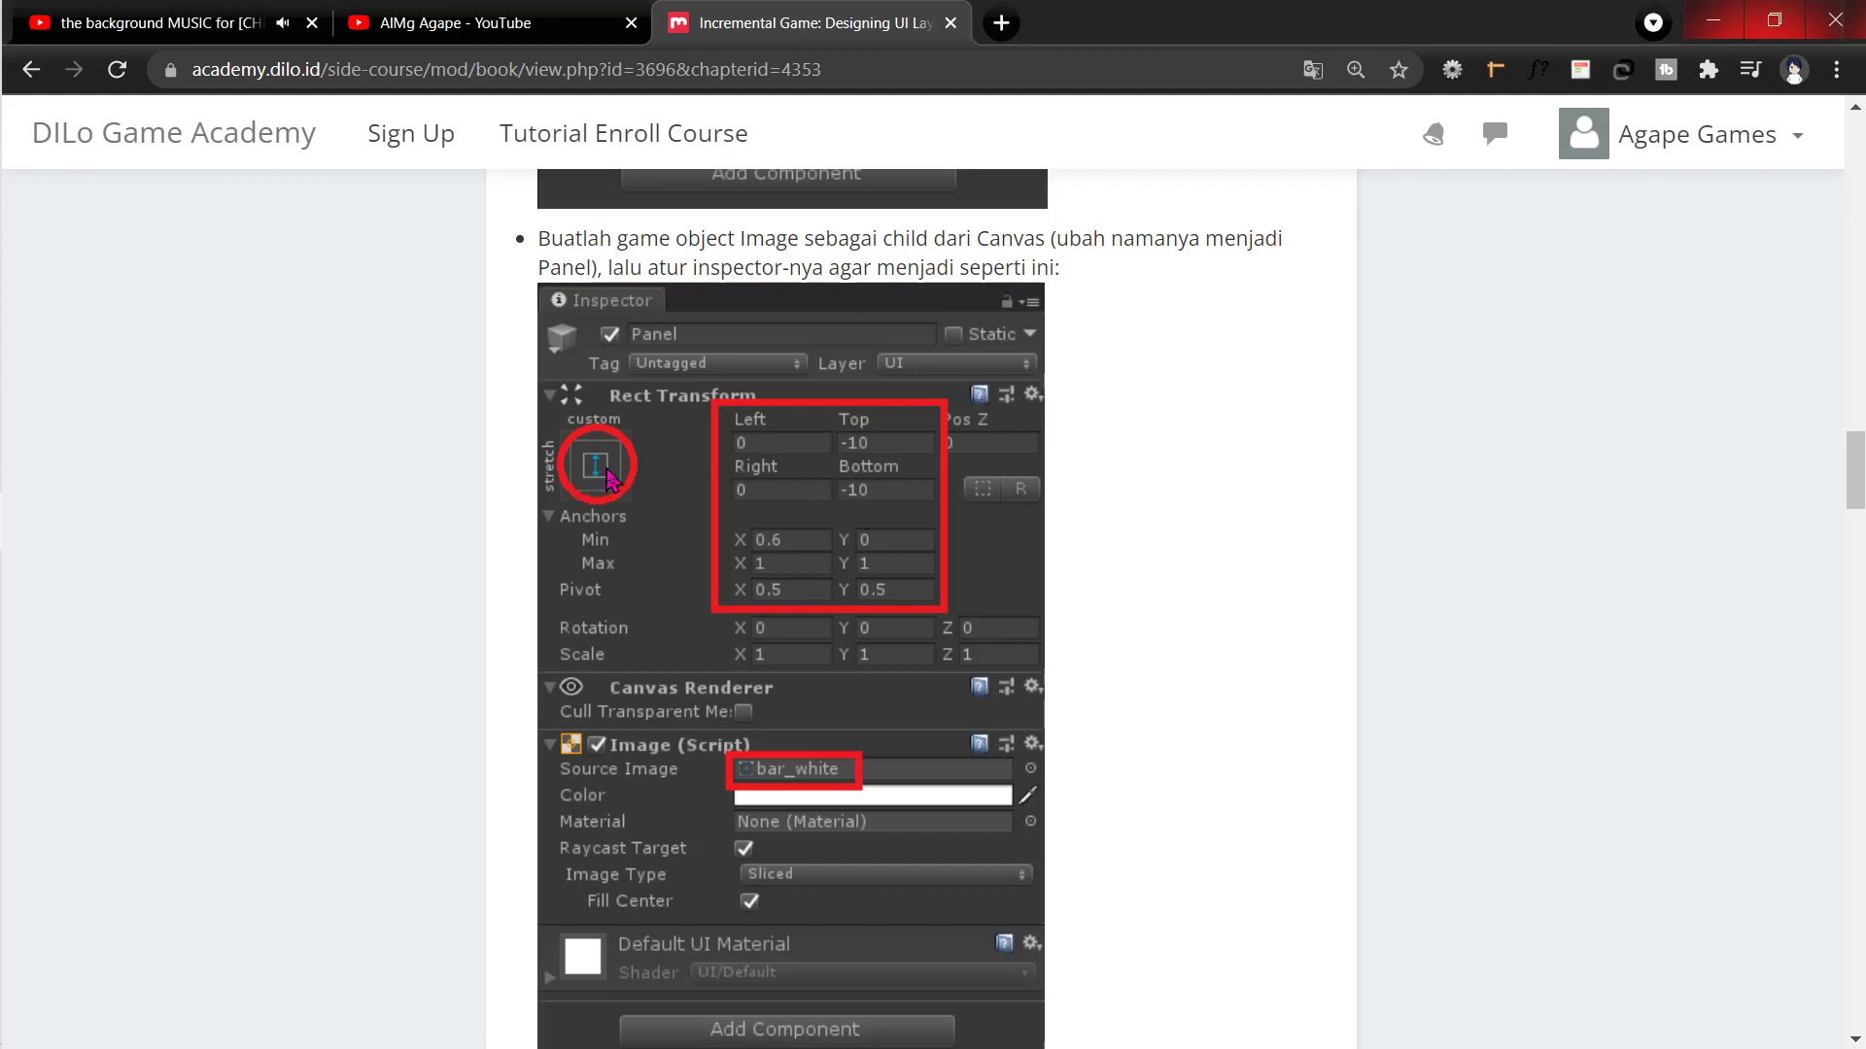
{"action": "key", "text": "alt+Tab"}
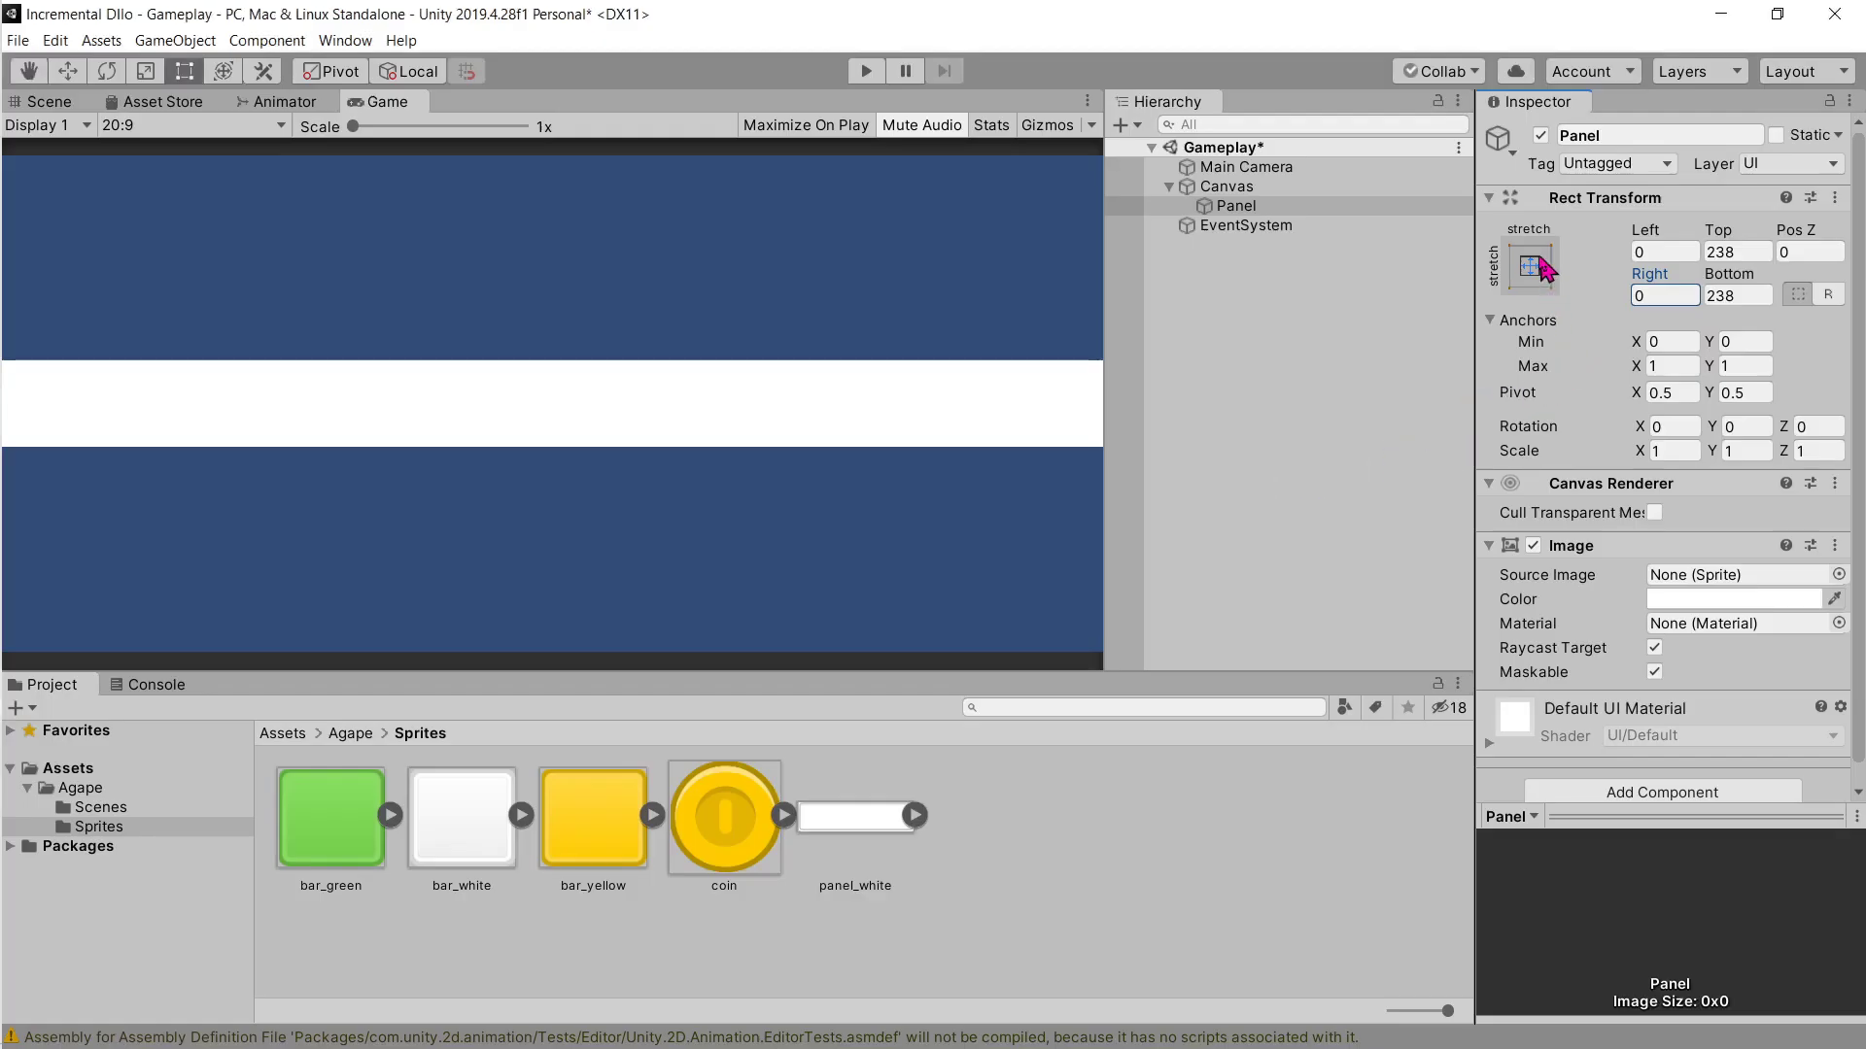
Step: Apply the center/stretch anchor preset to the Panel and compare with the tutorial screenshot
{"action": "left_click", "coordinate": [1530, 265]}
{"action": "left_click", "coordinate": [1664, 631]}
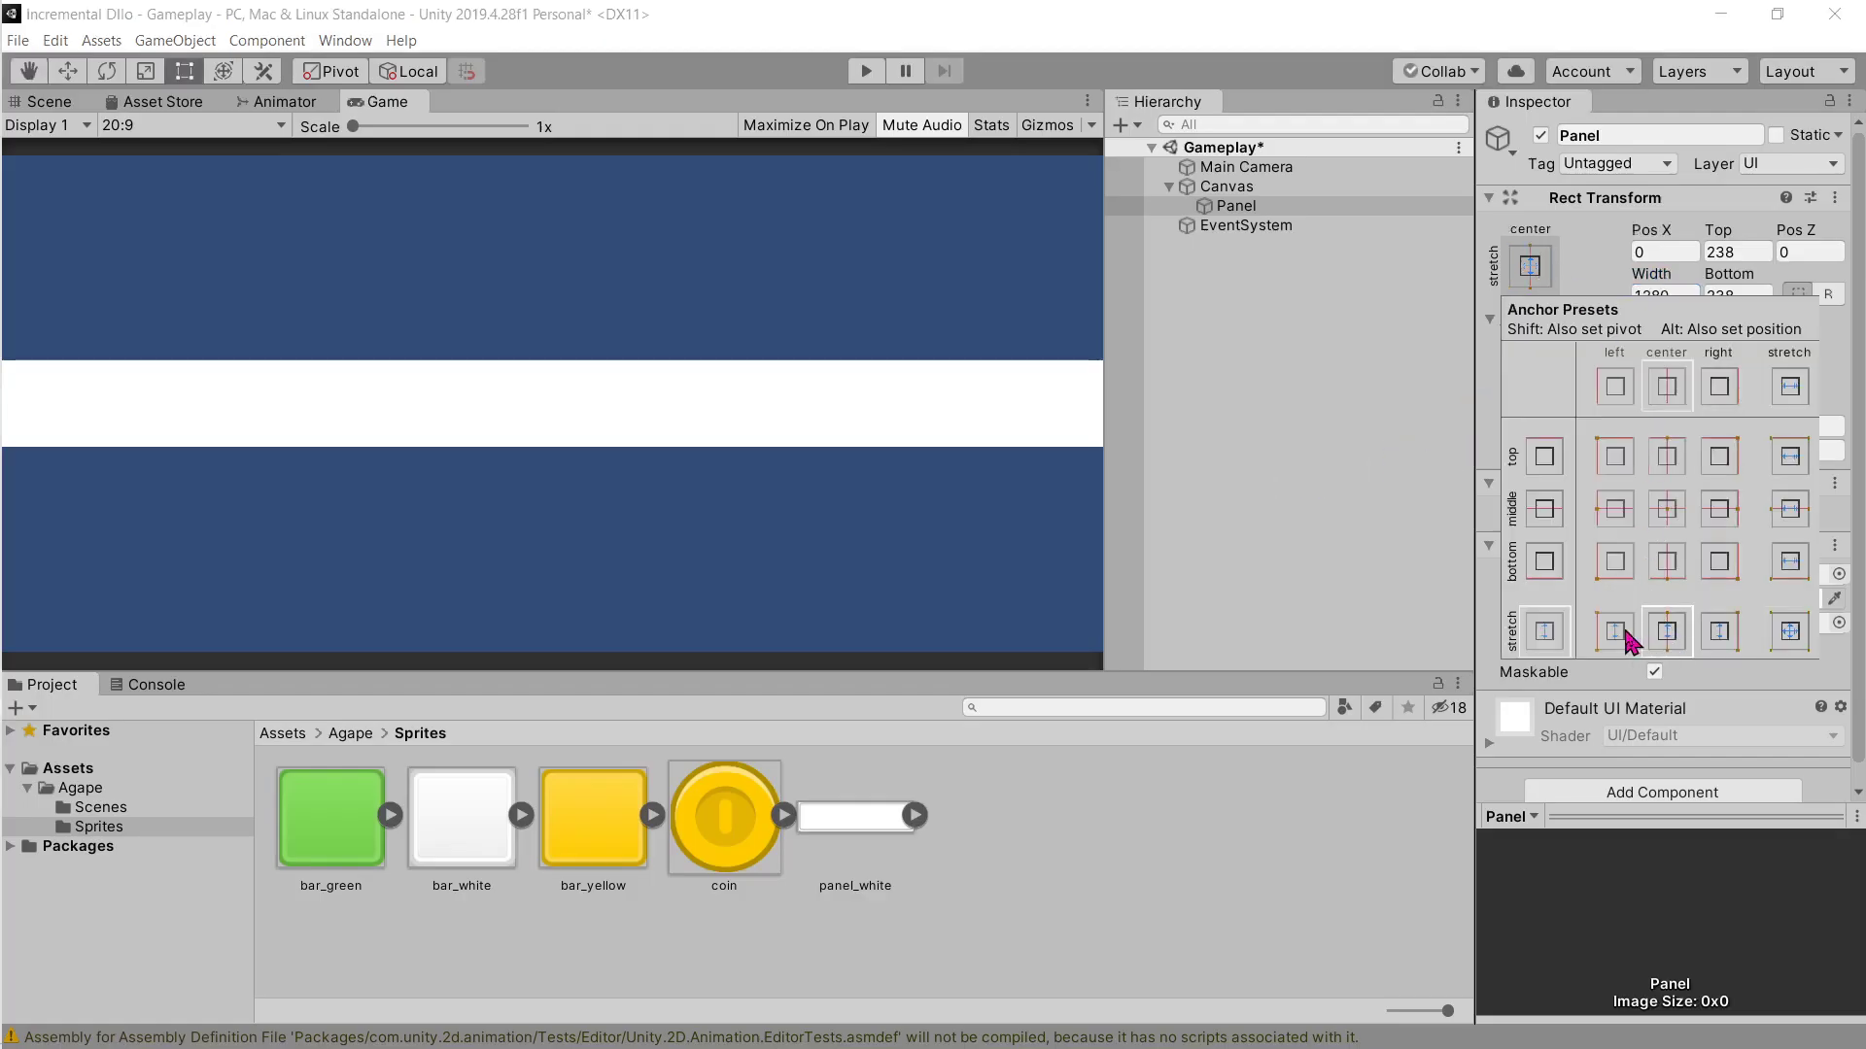
{"action": "key", "text": "alt+Tab"}
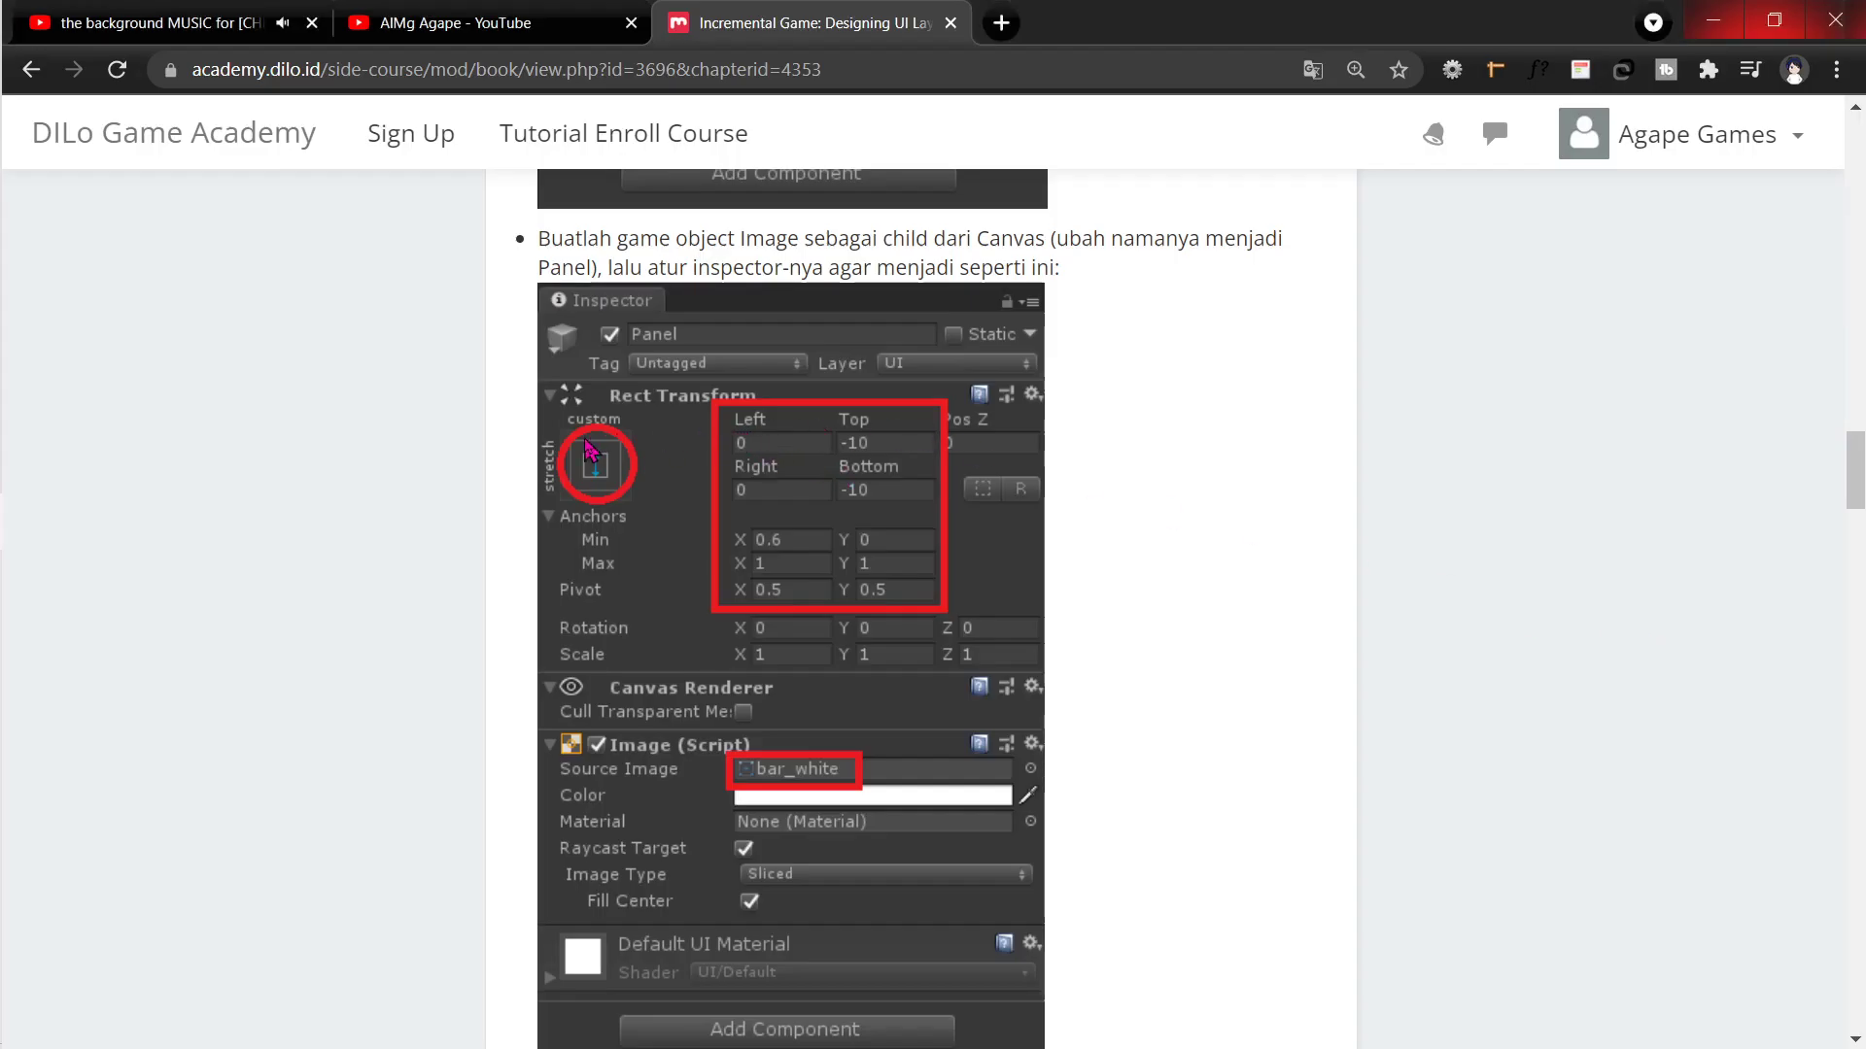
{"action": "key", "text": "alt+Tab"}
{"action": "key", "text": "alt+Tab"}
{"action": "scroll", "coordinate": [814, 486], "scroll_direction": "down", "scroll_amount": 3}
{"action": "scroll", "coordinate": [836, 486], "scroll_direction": "up", "scroll_amount": 3}
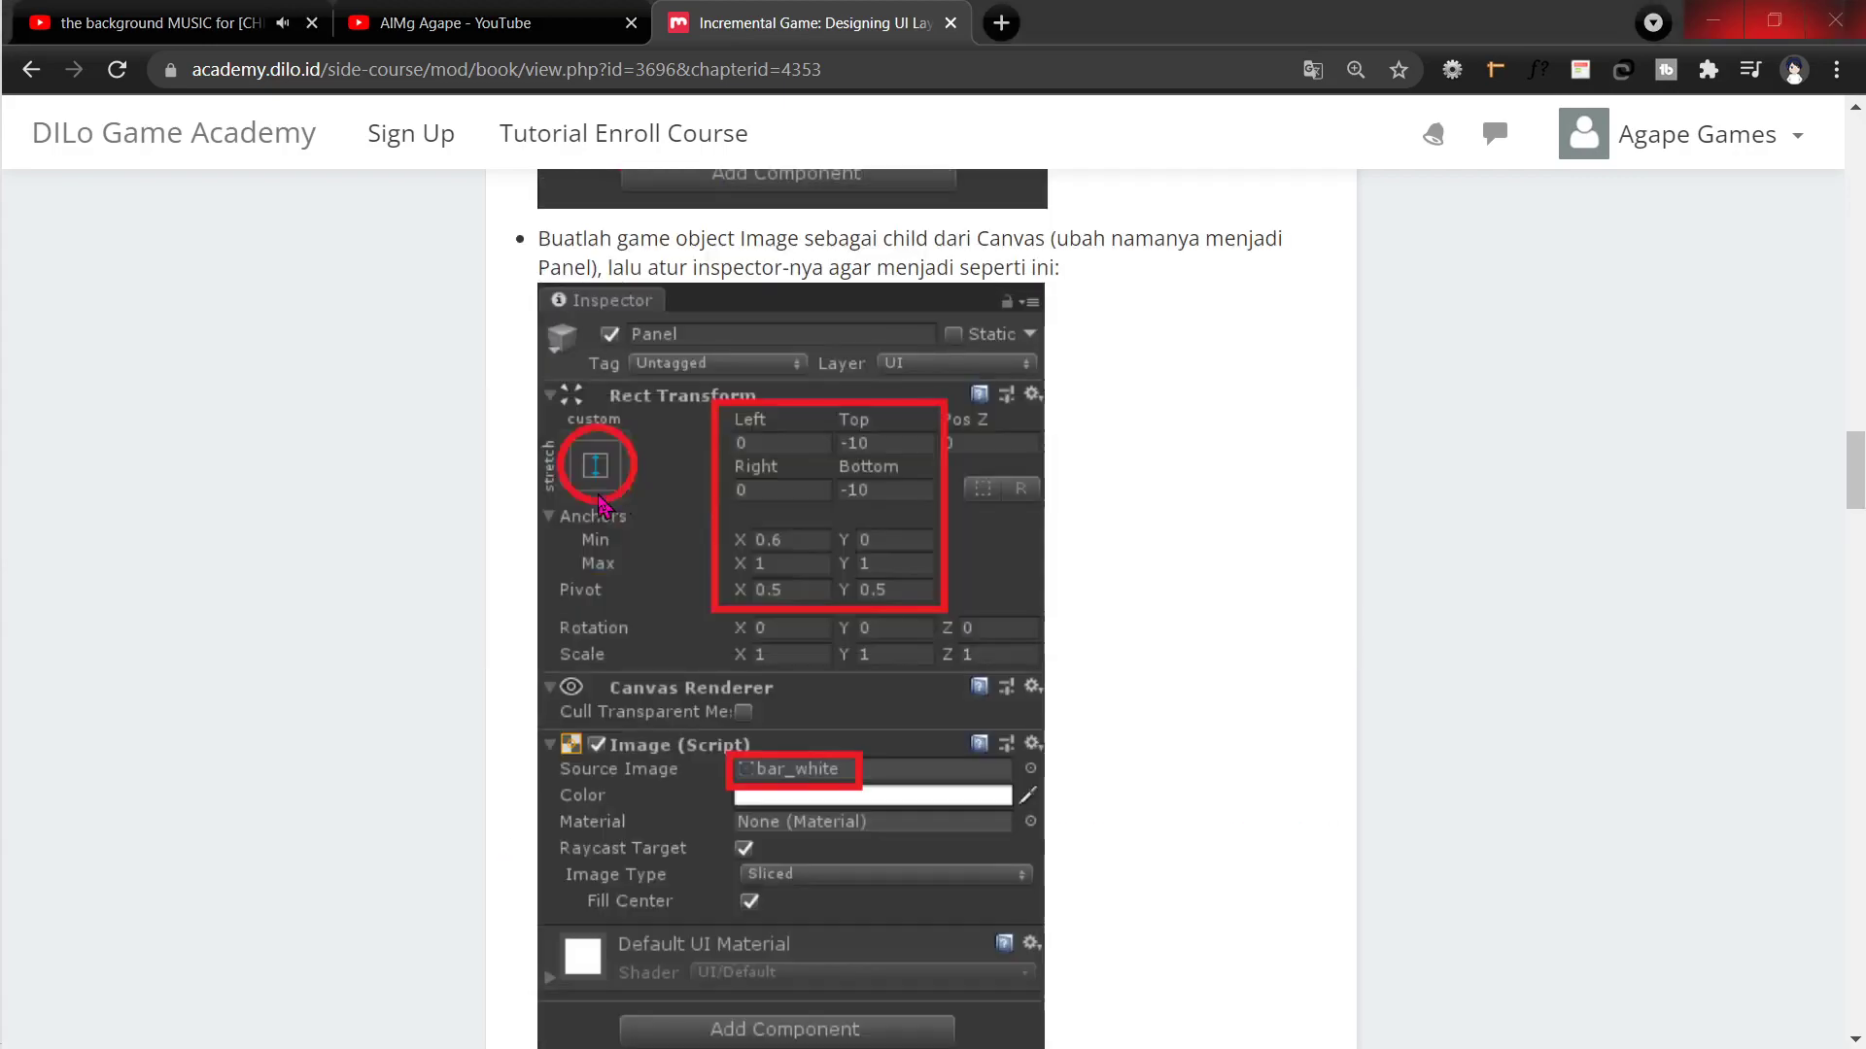
{"action": "key", "text": "alt+Tab"}
{"action": "left_click", "coordinate": [1531, 265]}
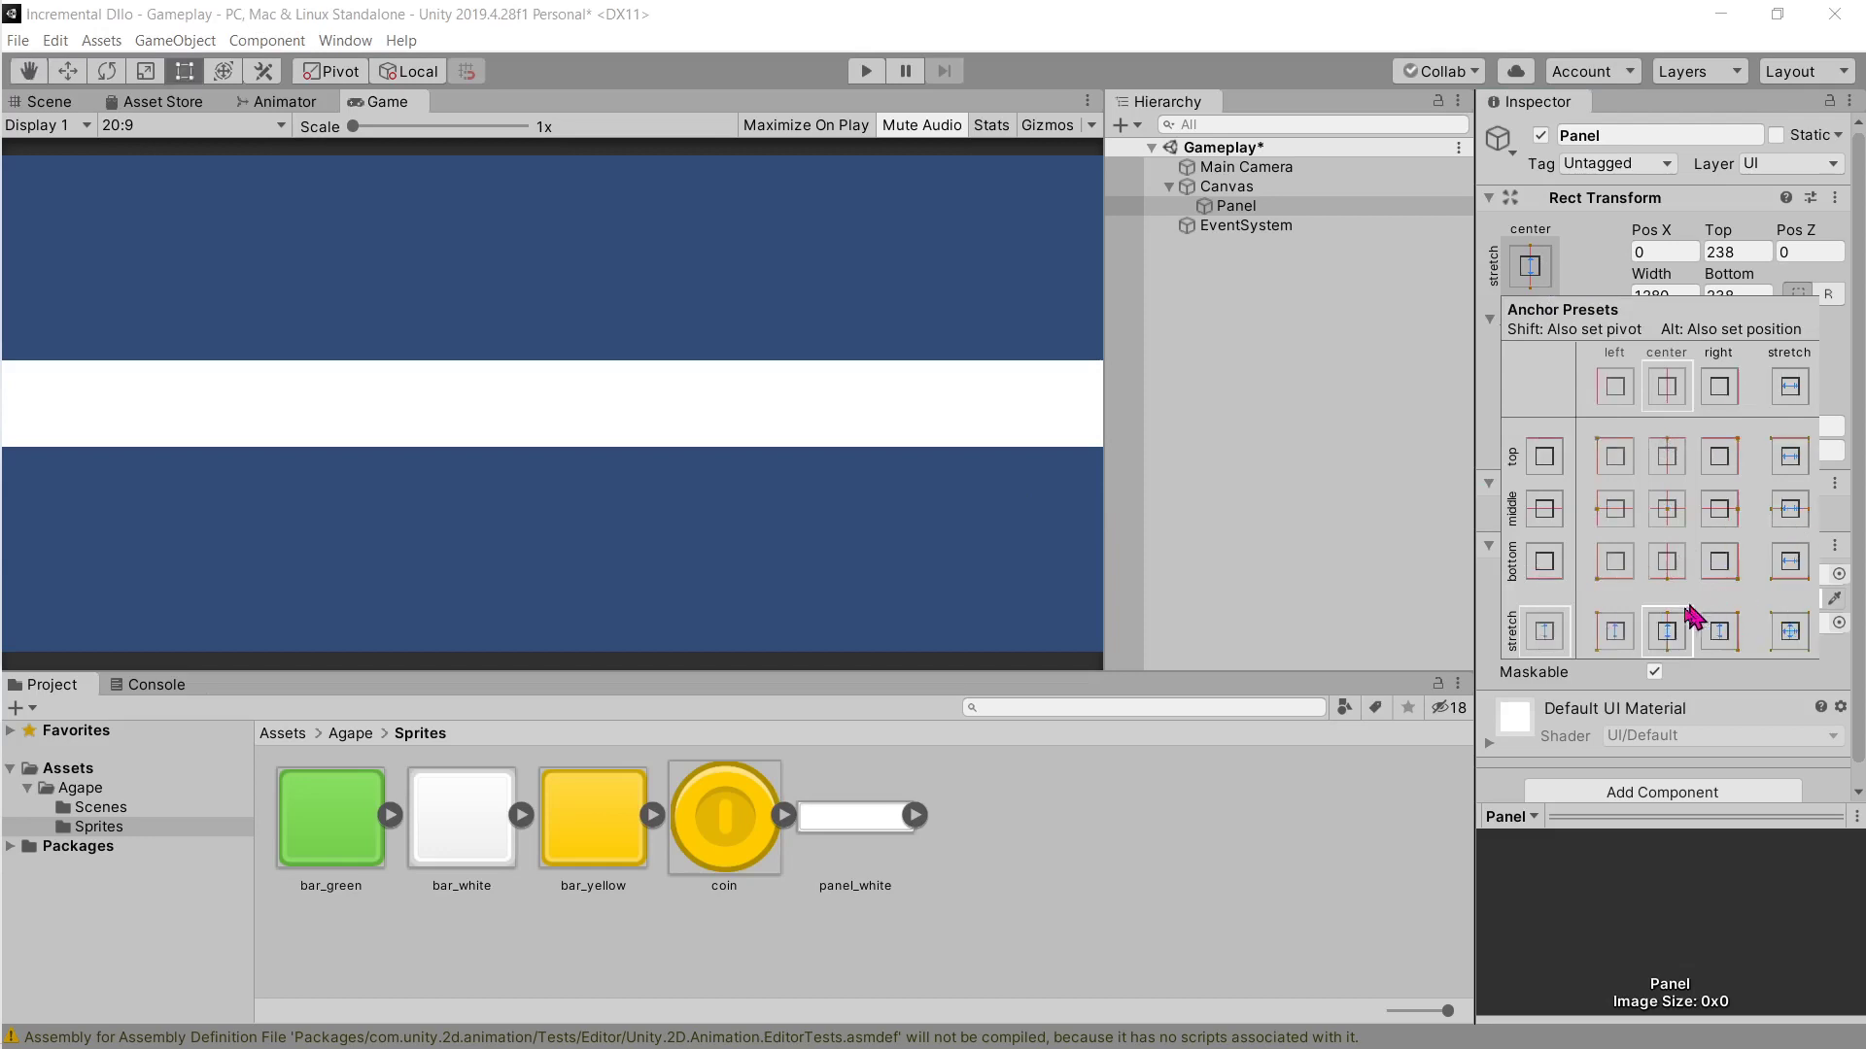
Step: Try full-stretch, middle-band, centre and bottom-centre anchor presets on the Panel against the tutorial
{"action": "left_click", "coordinate": [1668, 633], "text": "alt"}
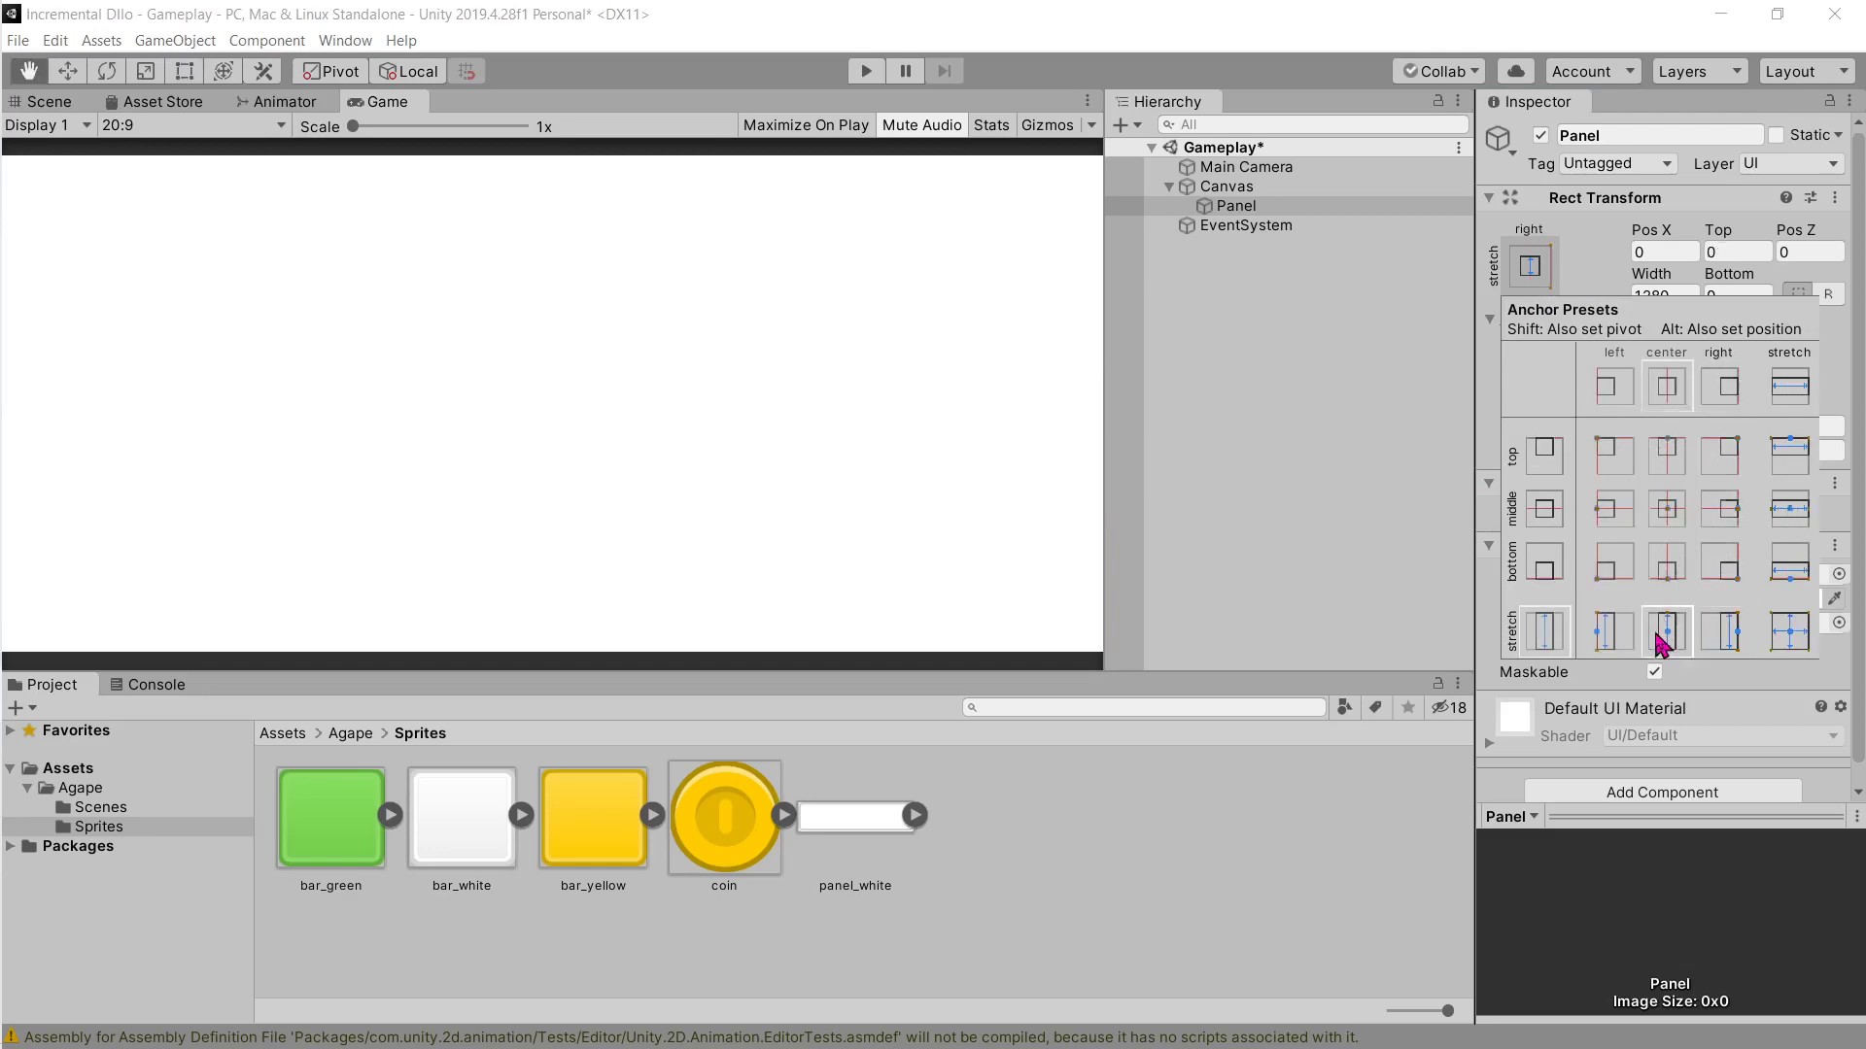
{"action": "left_click", "coordinate": [1790, 510], "text": "alt"}
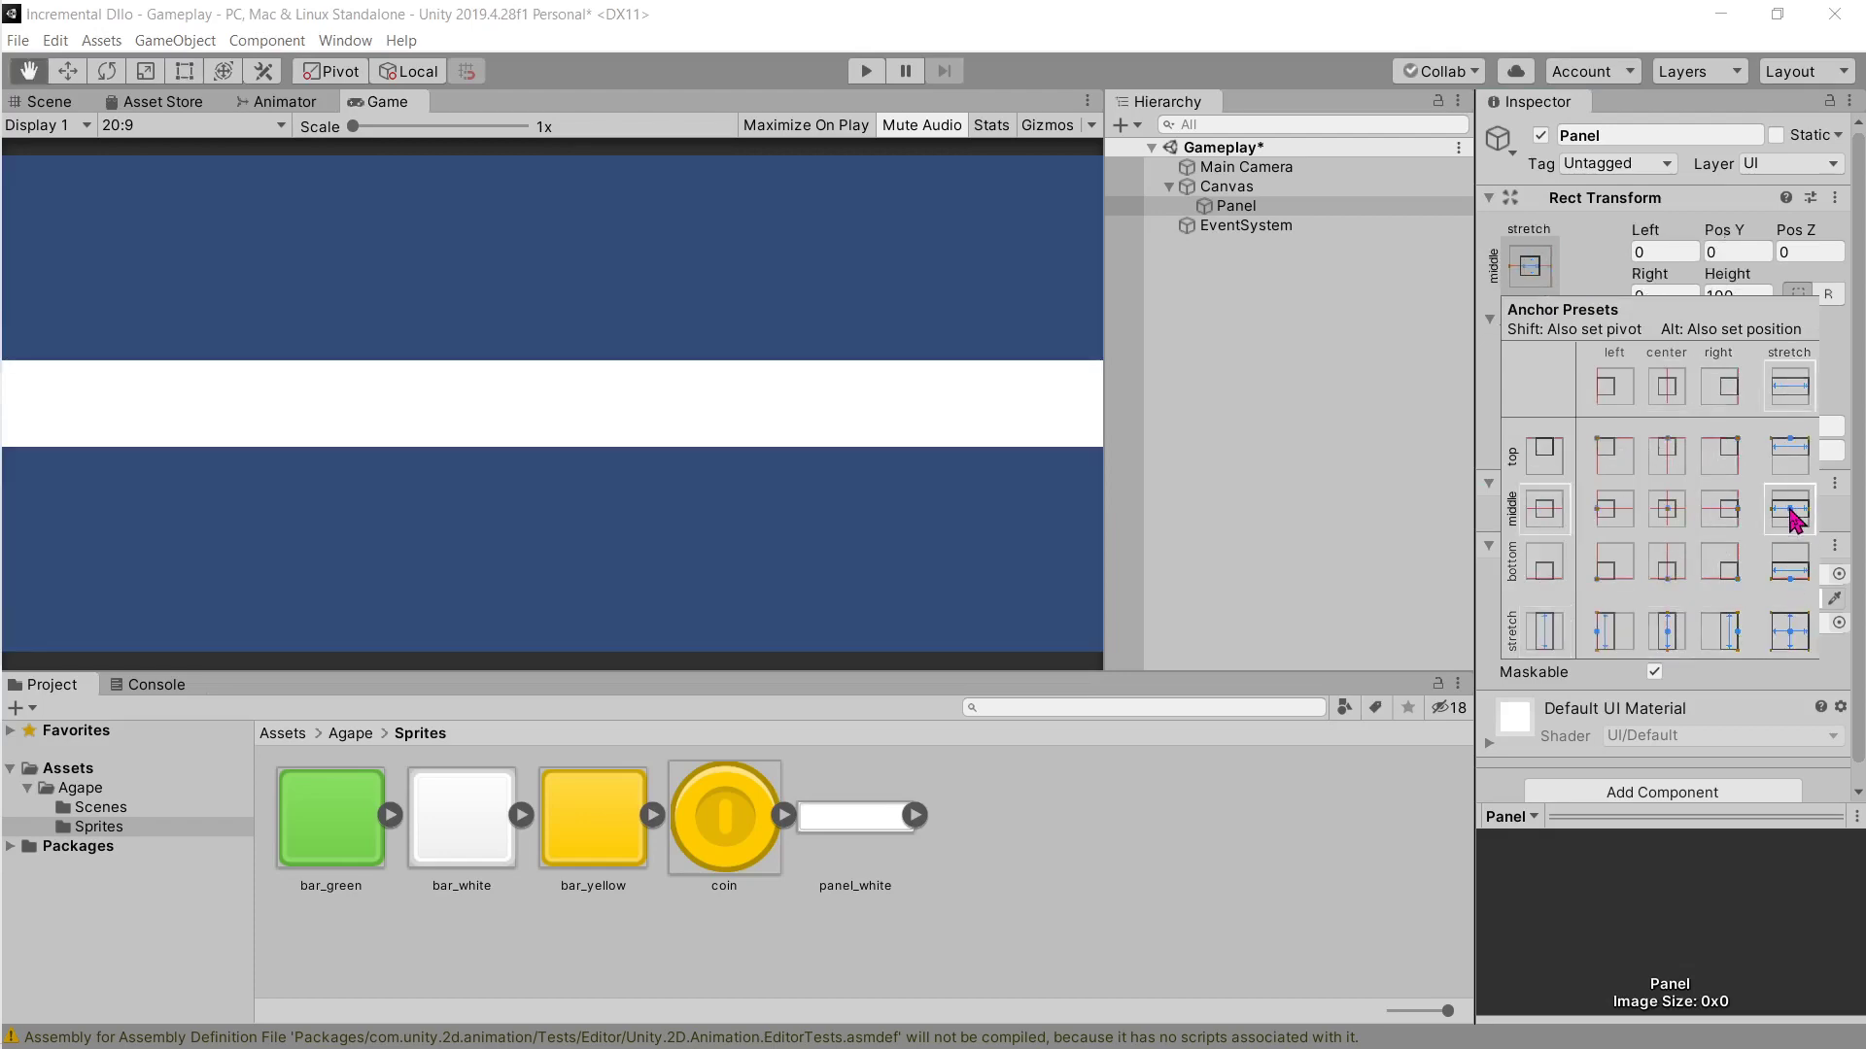
{"action": "key", "text": "alt+Tab"}
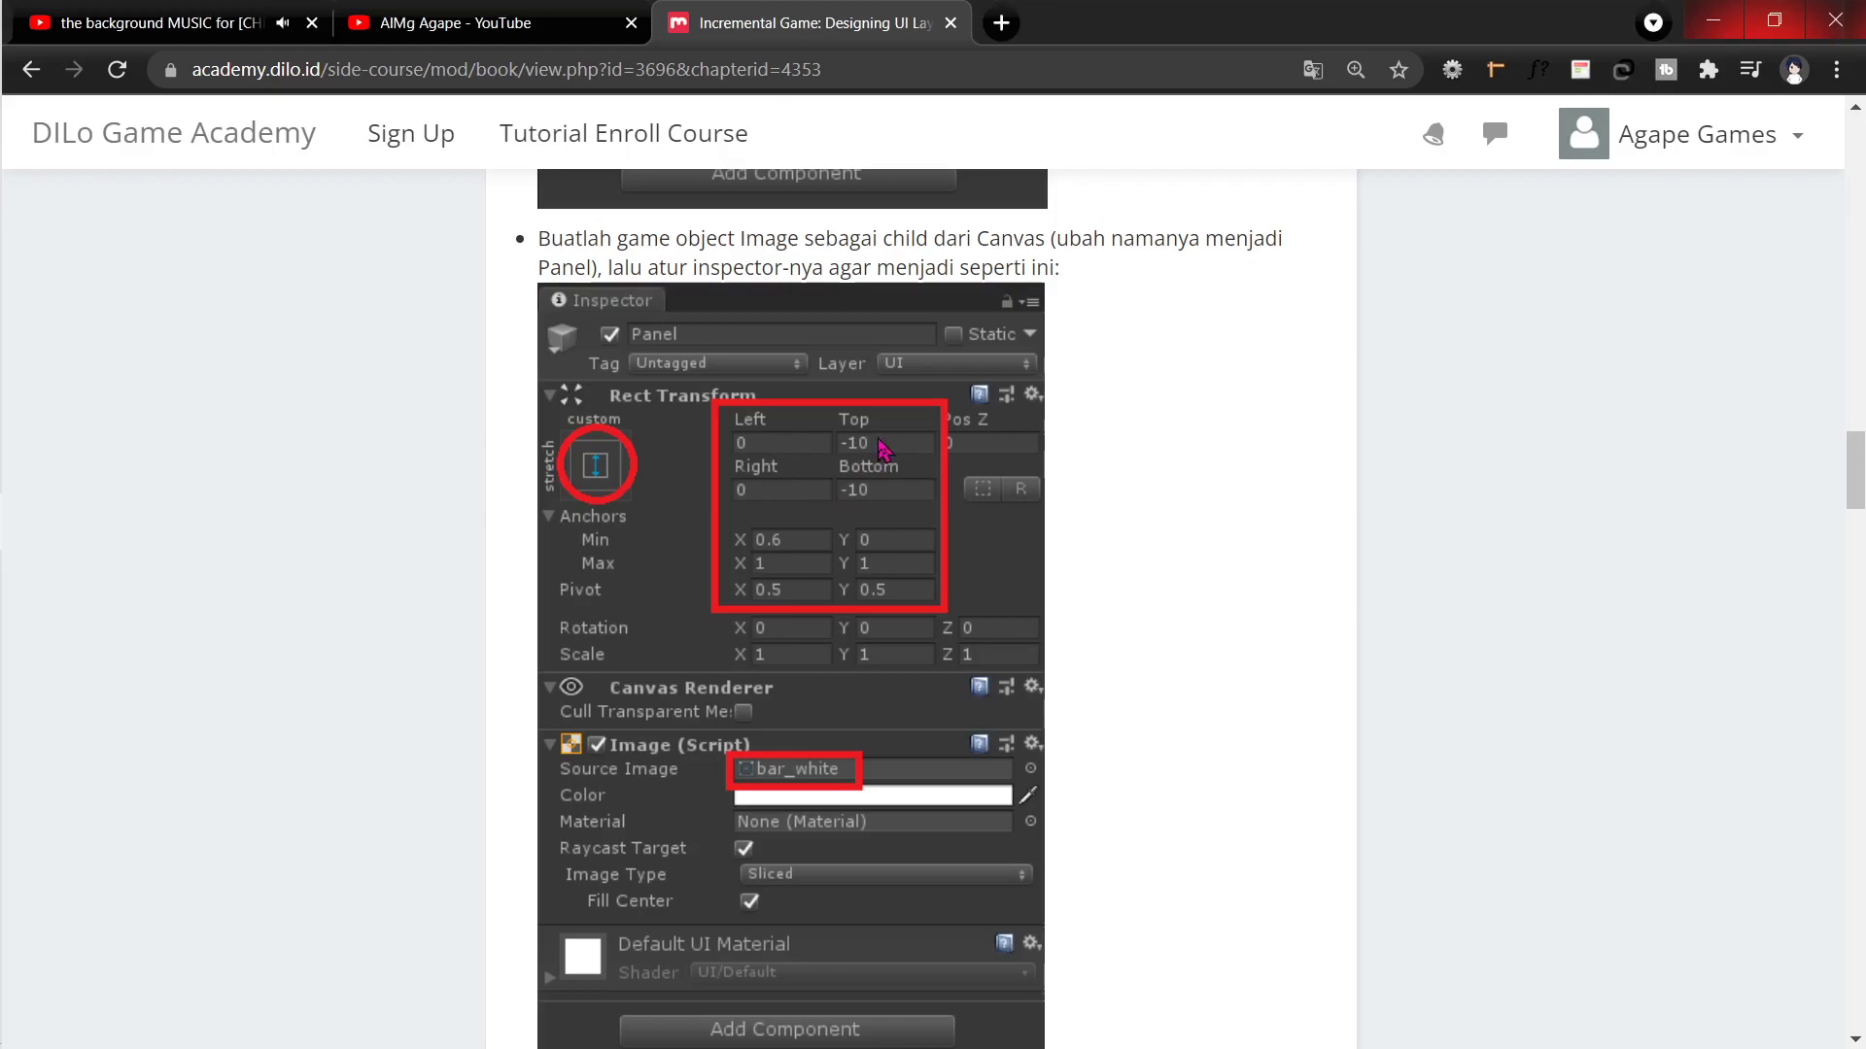
{"action": "key", "text": "alt+Tab"}
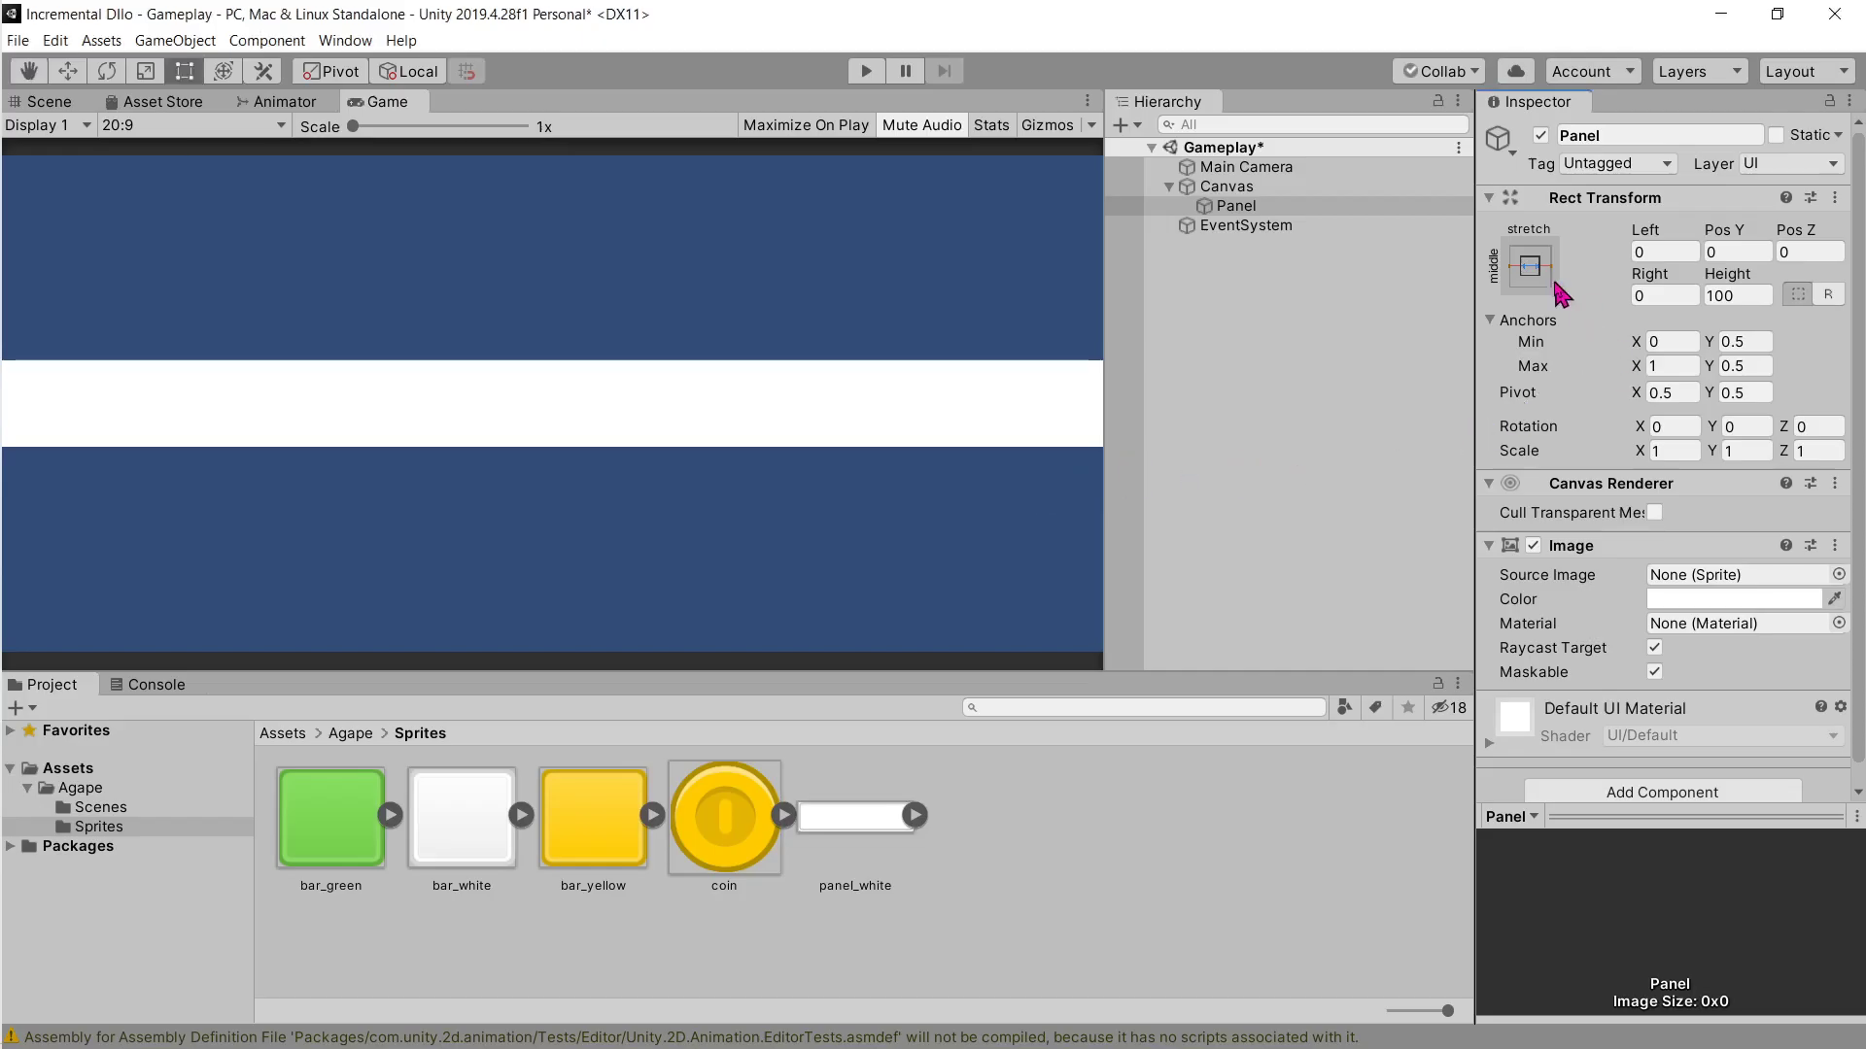
{"action": "left_click", "coordinate": [1530, 265]}
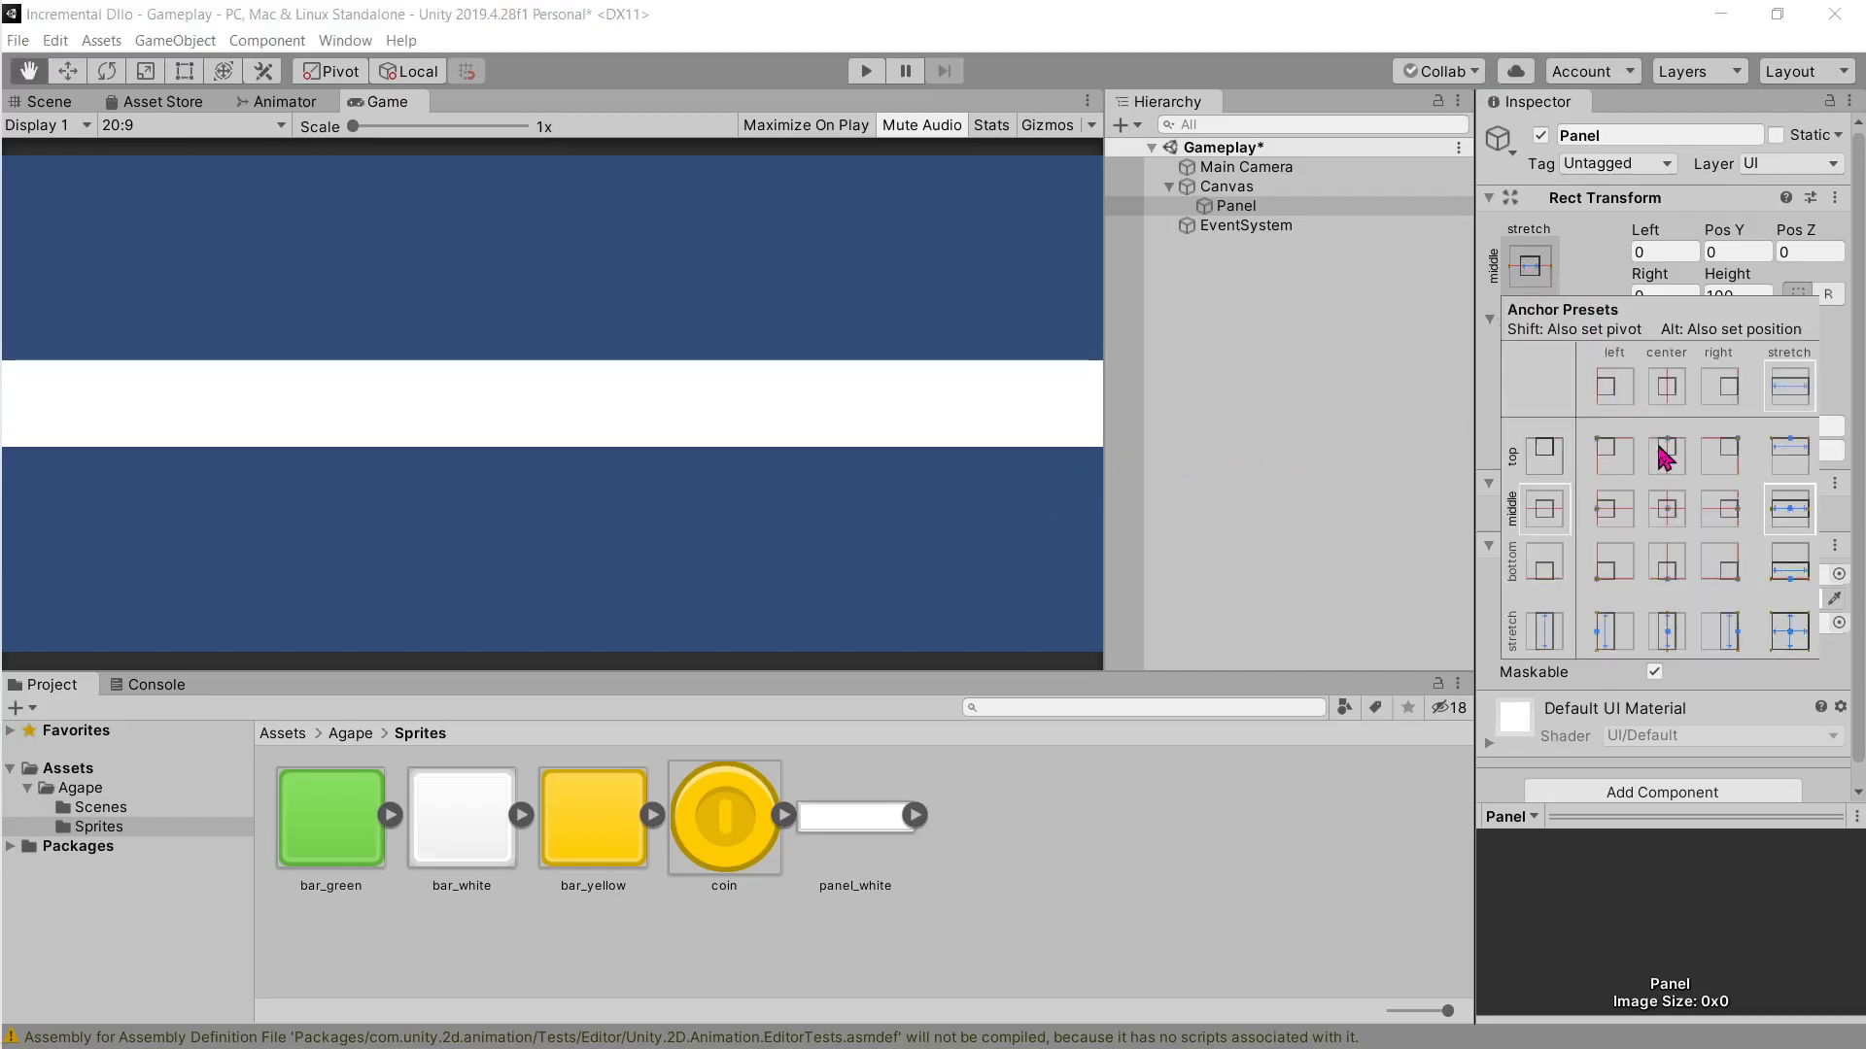
{"action": "left_click", "coordinate": [1667, 508]}
{"action": "left_click", "coordinate": [1667, 563], "text": "alt"}
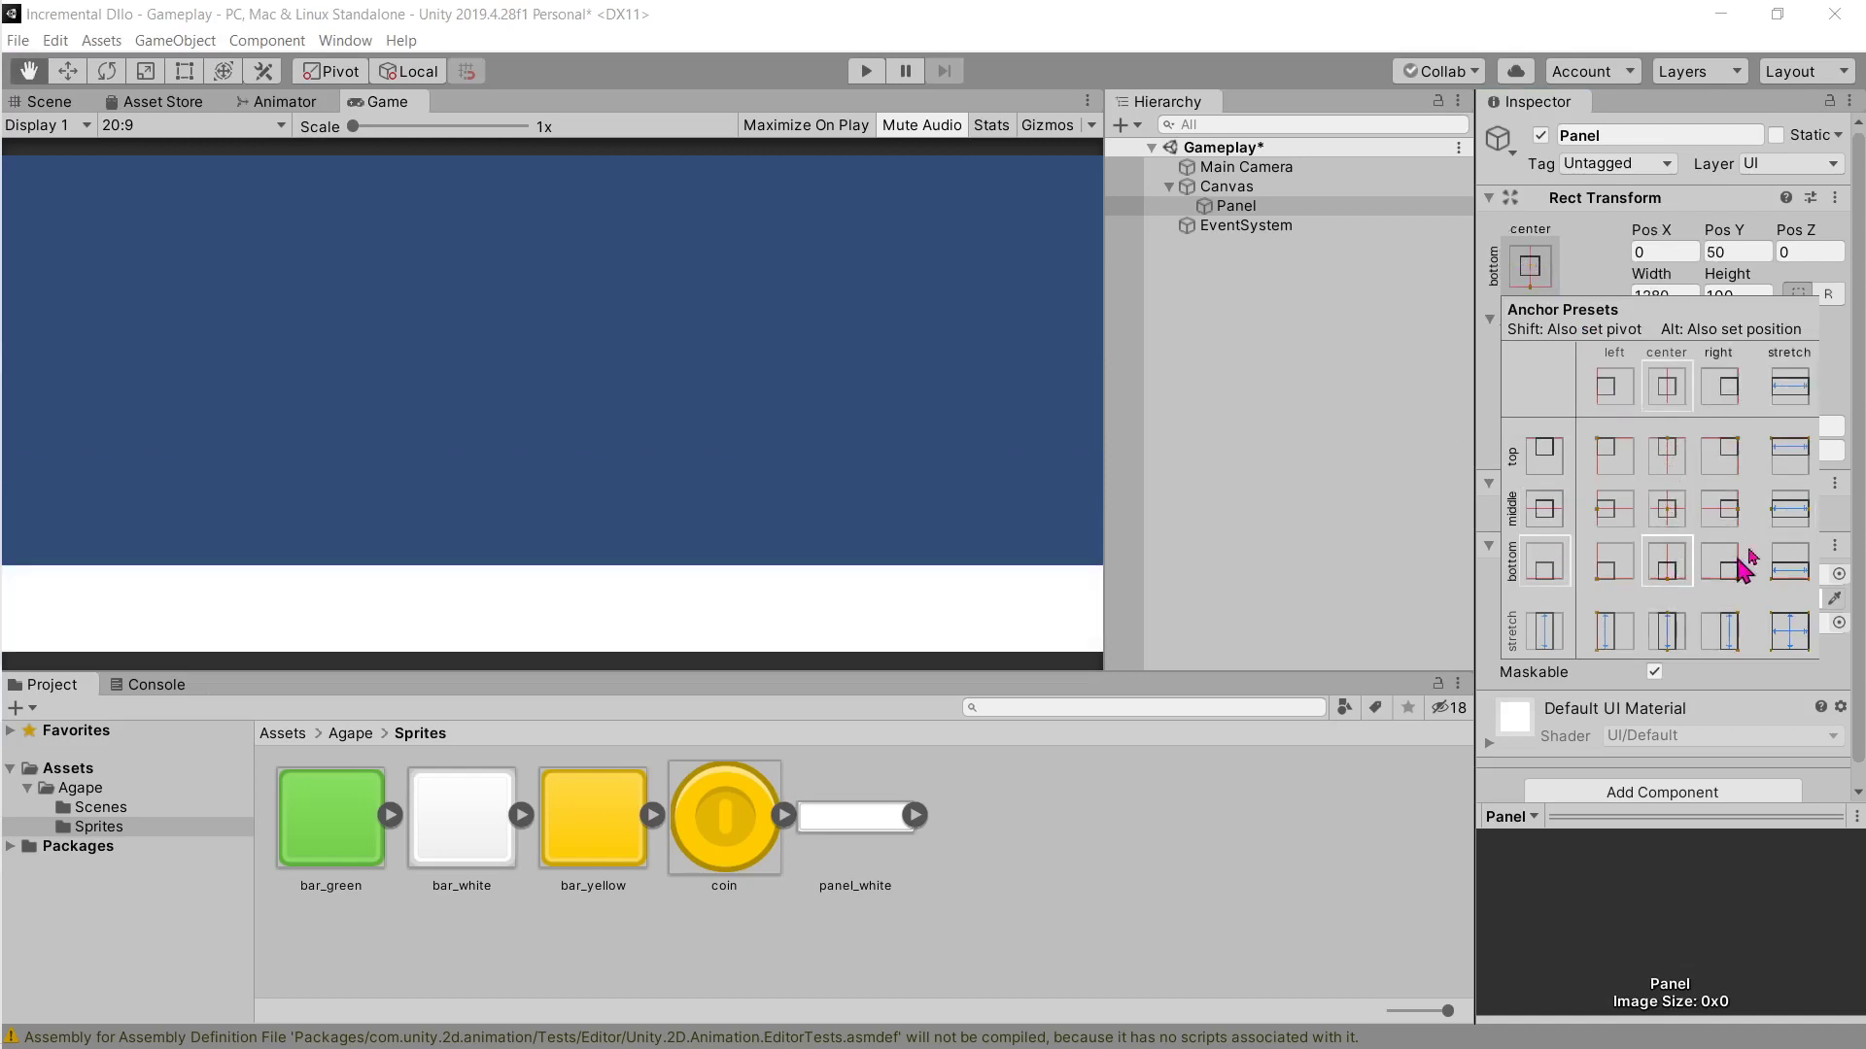
{"action": "left_click", "coordinate": [1785, 519], "text": "alt"}
Step: Cycle the Panel through bottom, left, right and centre stretch presets, ending on a middle band
{"action": "left_click", "coordinate": [1793, 564]}
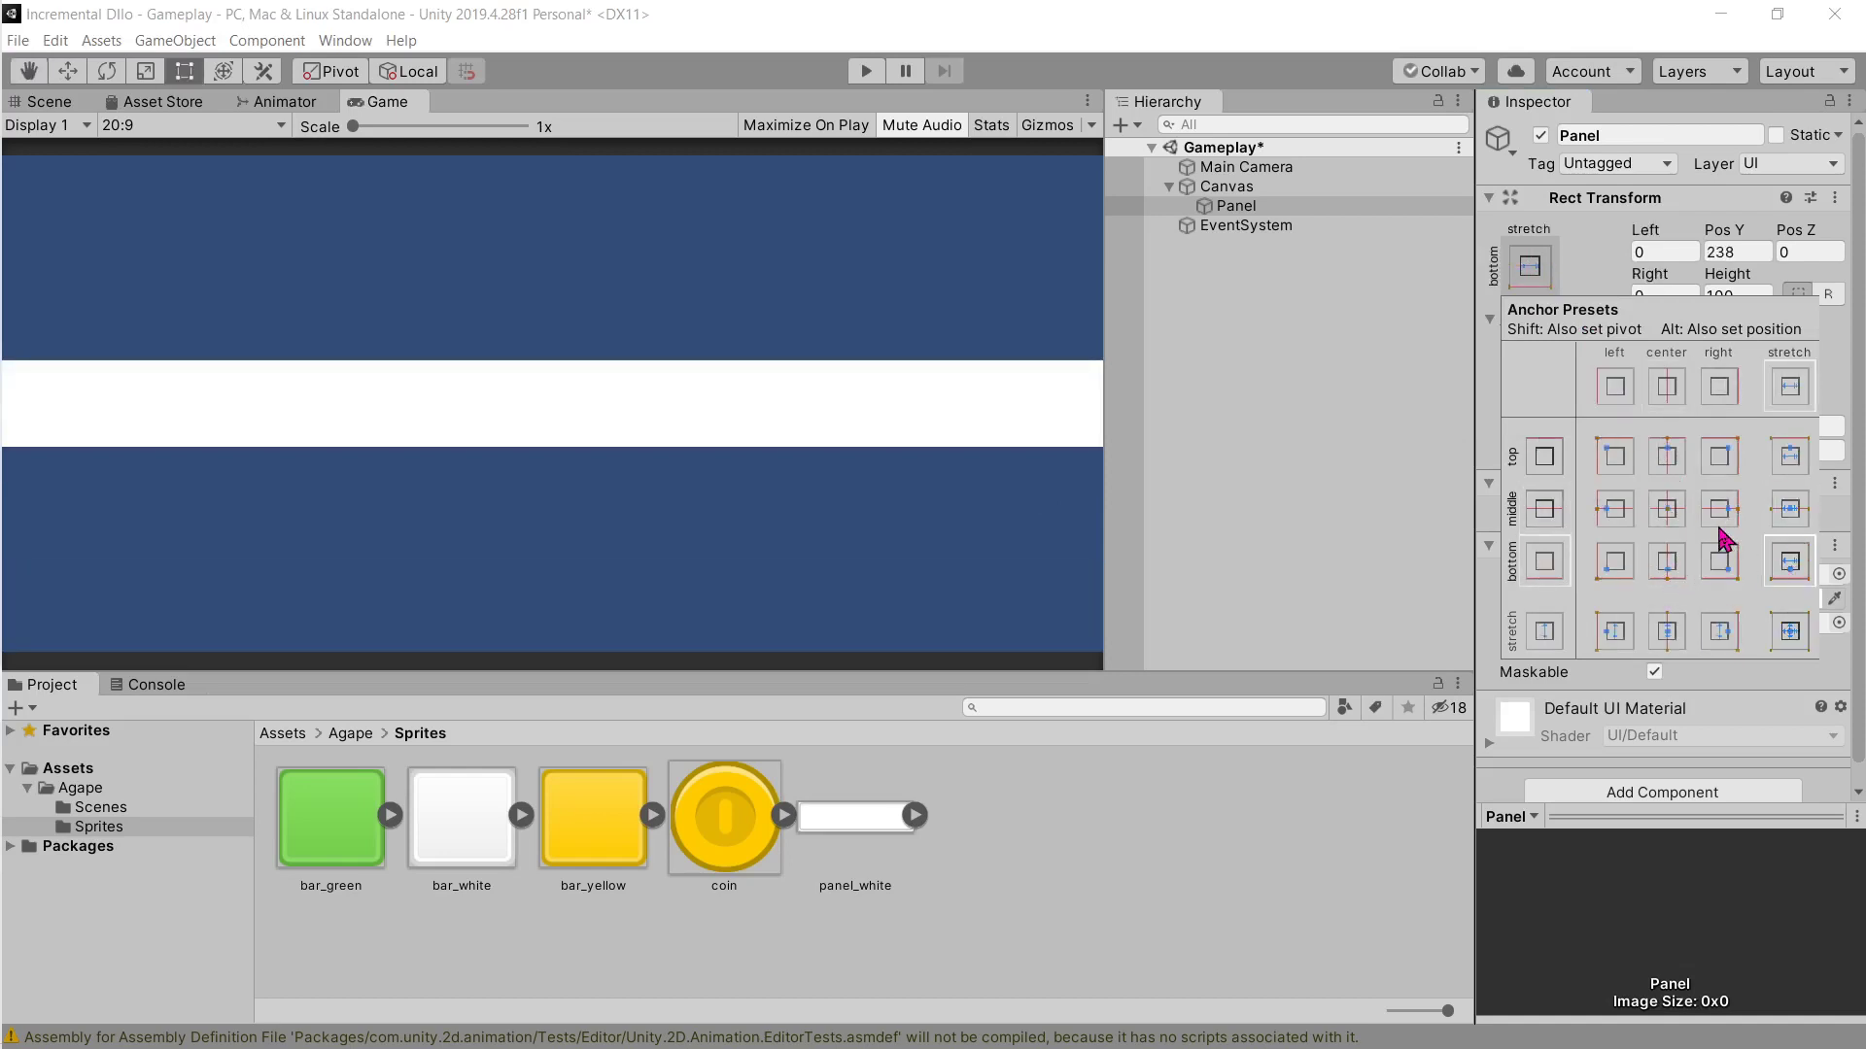
{"action": "left_click", "coordinate": [1666, 561]}
{"action": "left_click", "coordinate": [1614, 631]}
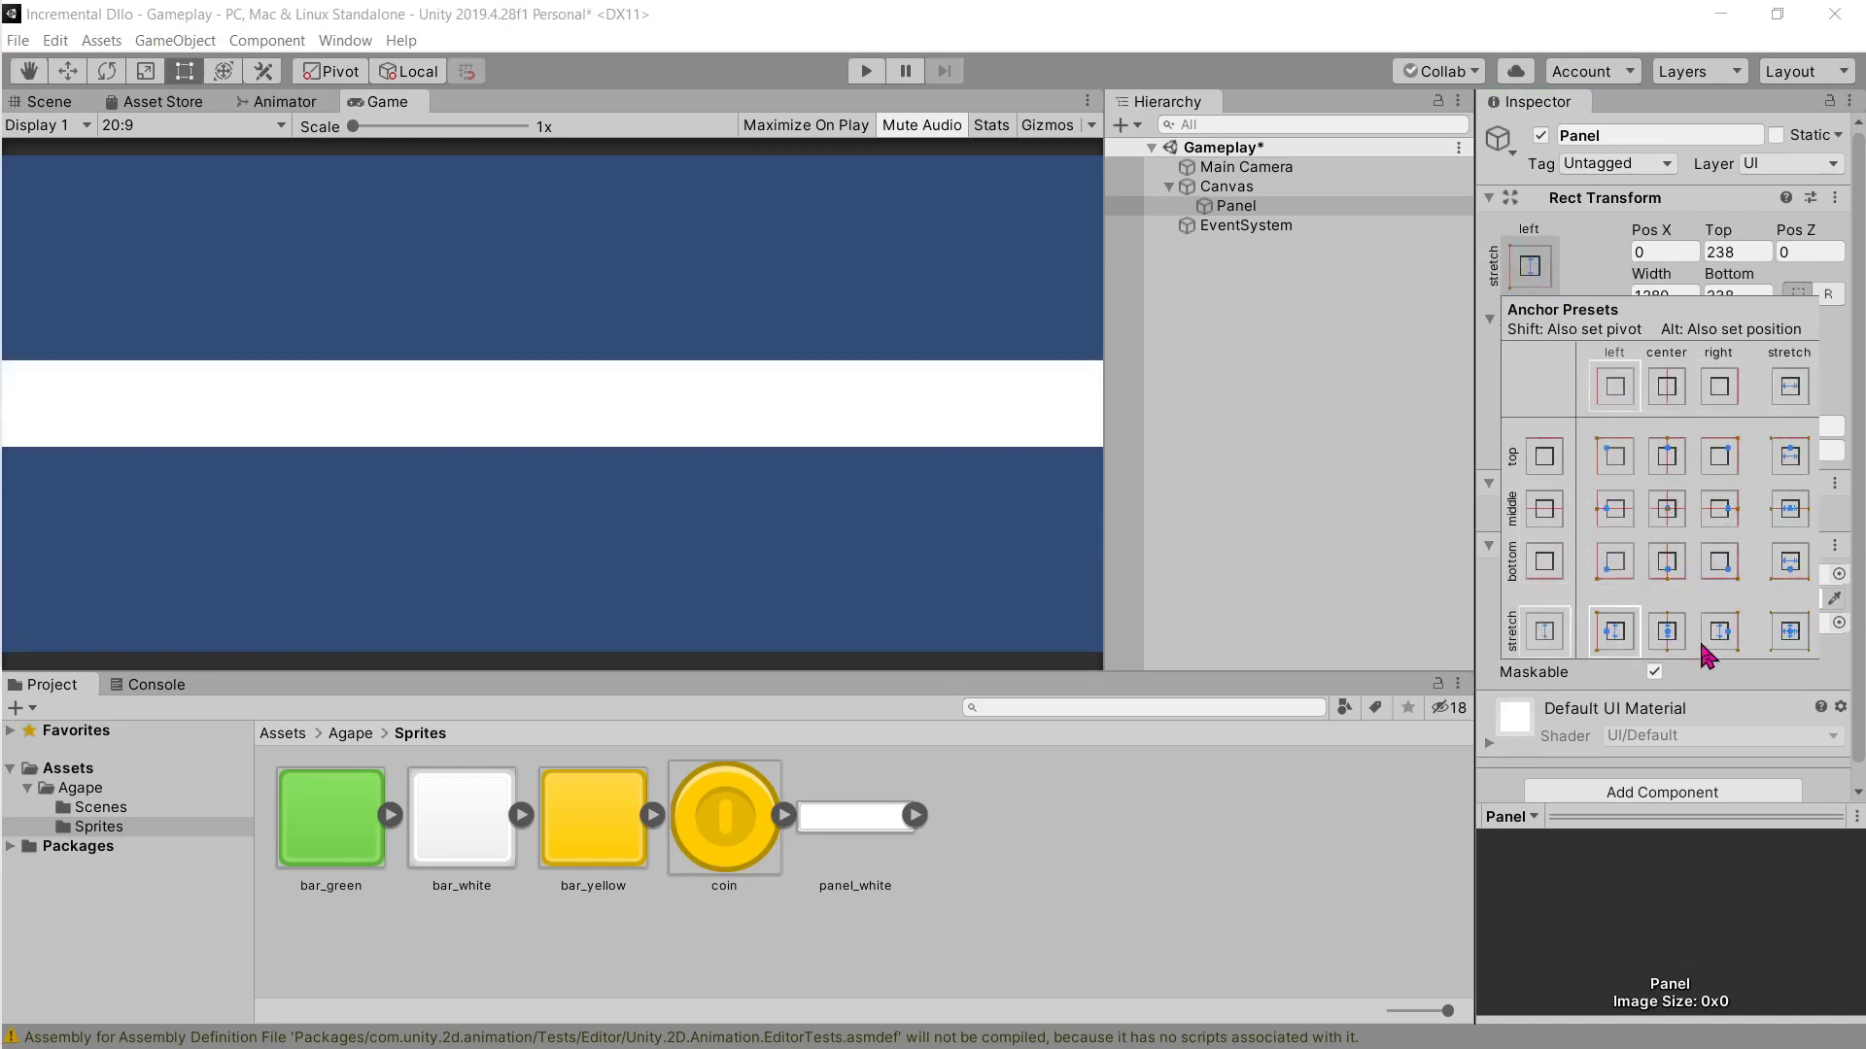
{"action": "left_click", "coordinate": [1704, 649]}
{"action": "left_click", "coordinate": [1673, 637]}
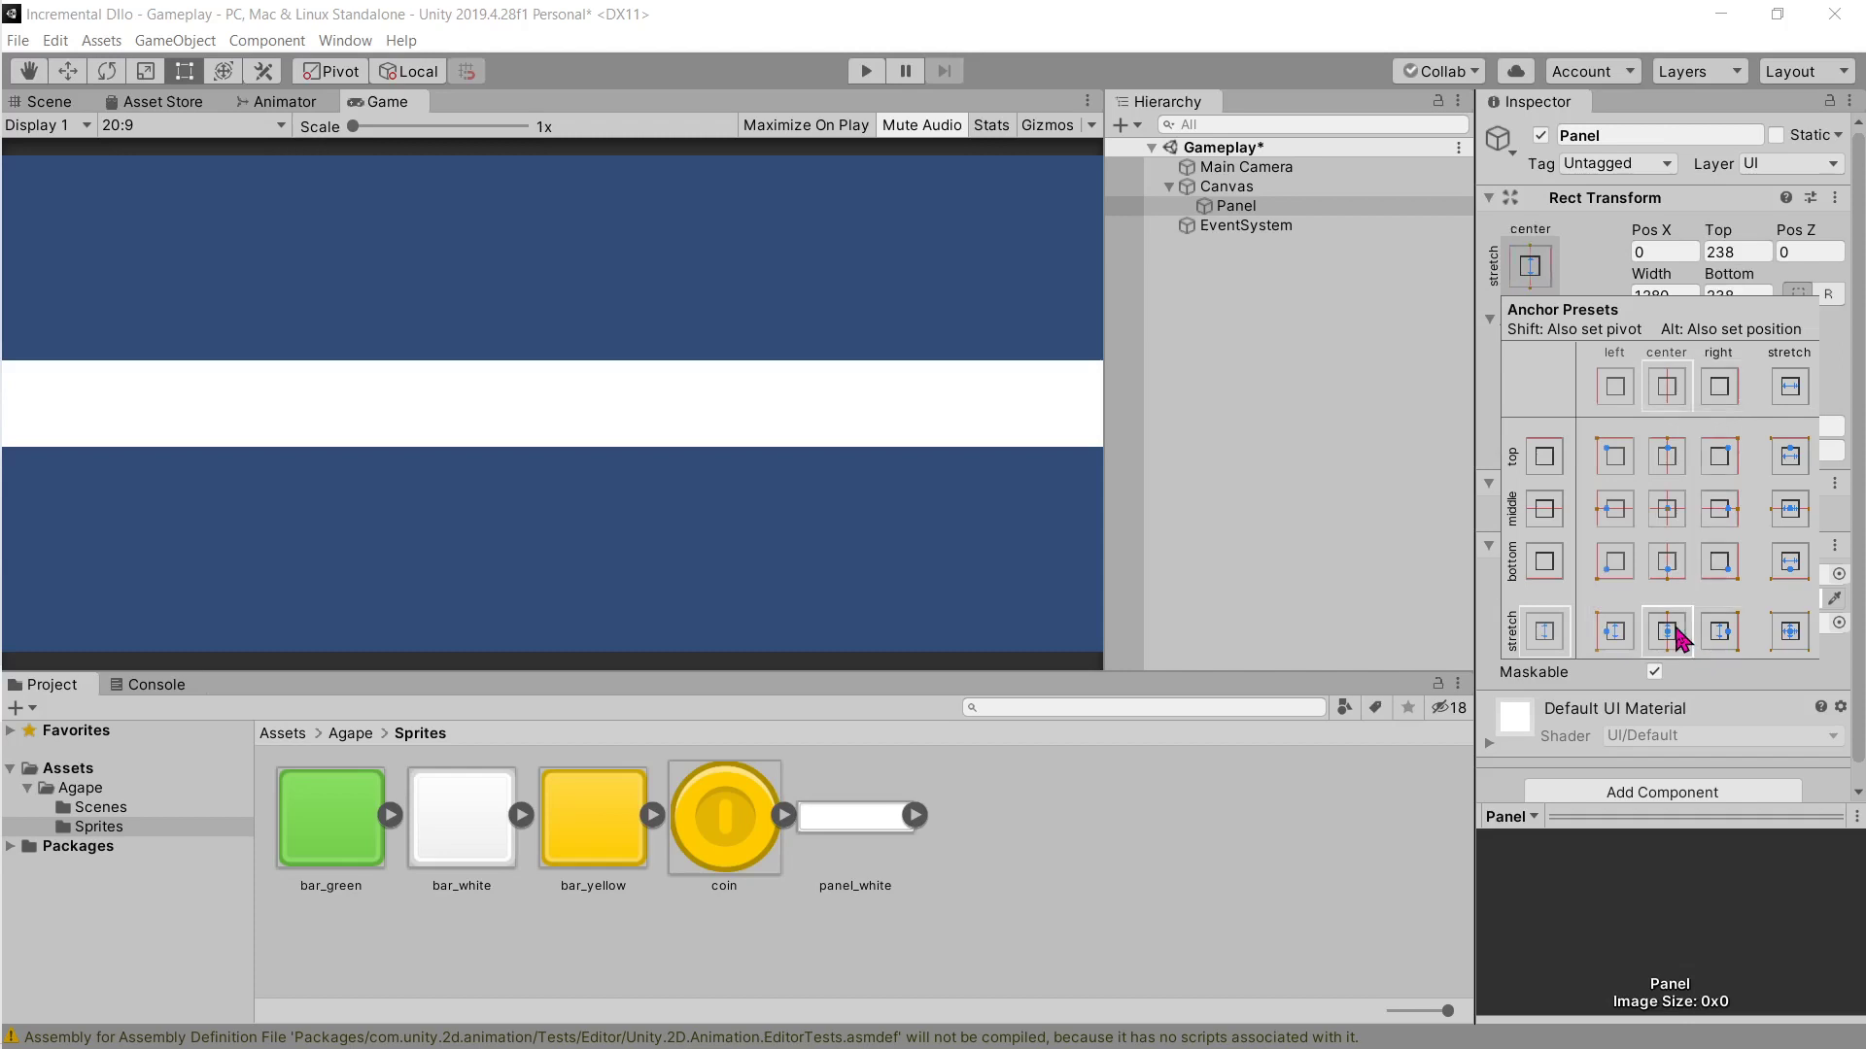
{"action": "left_click", "coordinate": [1786, 512], "text": "alt"}
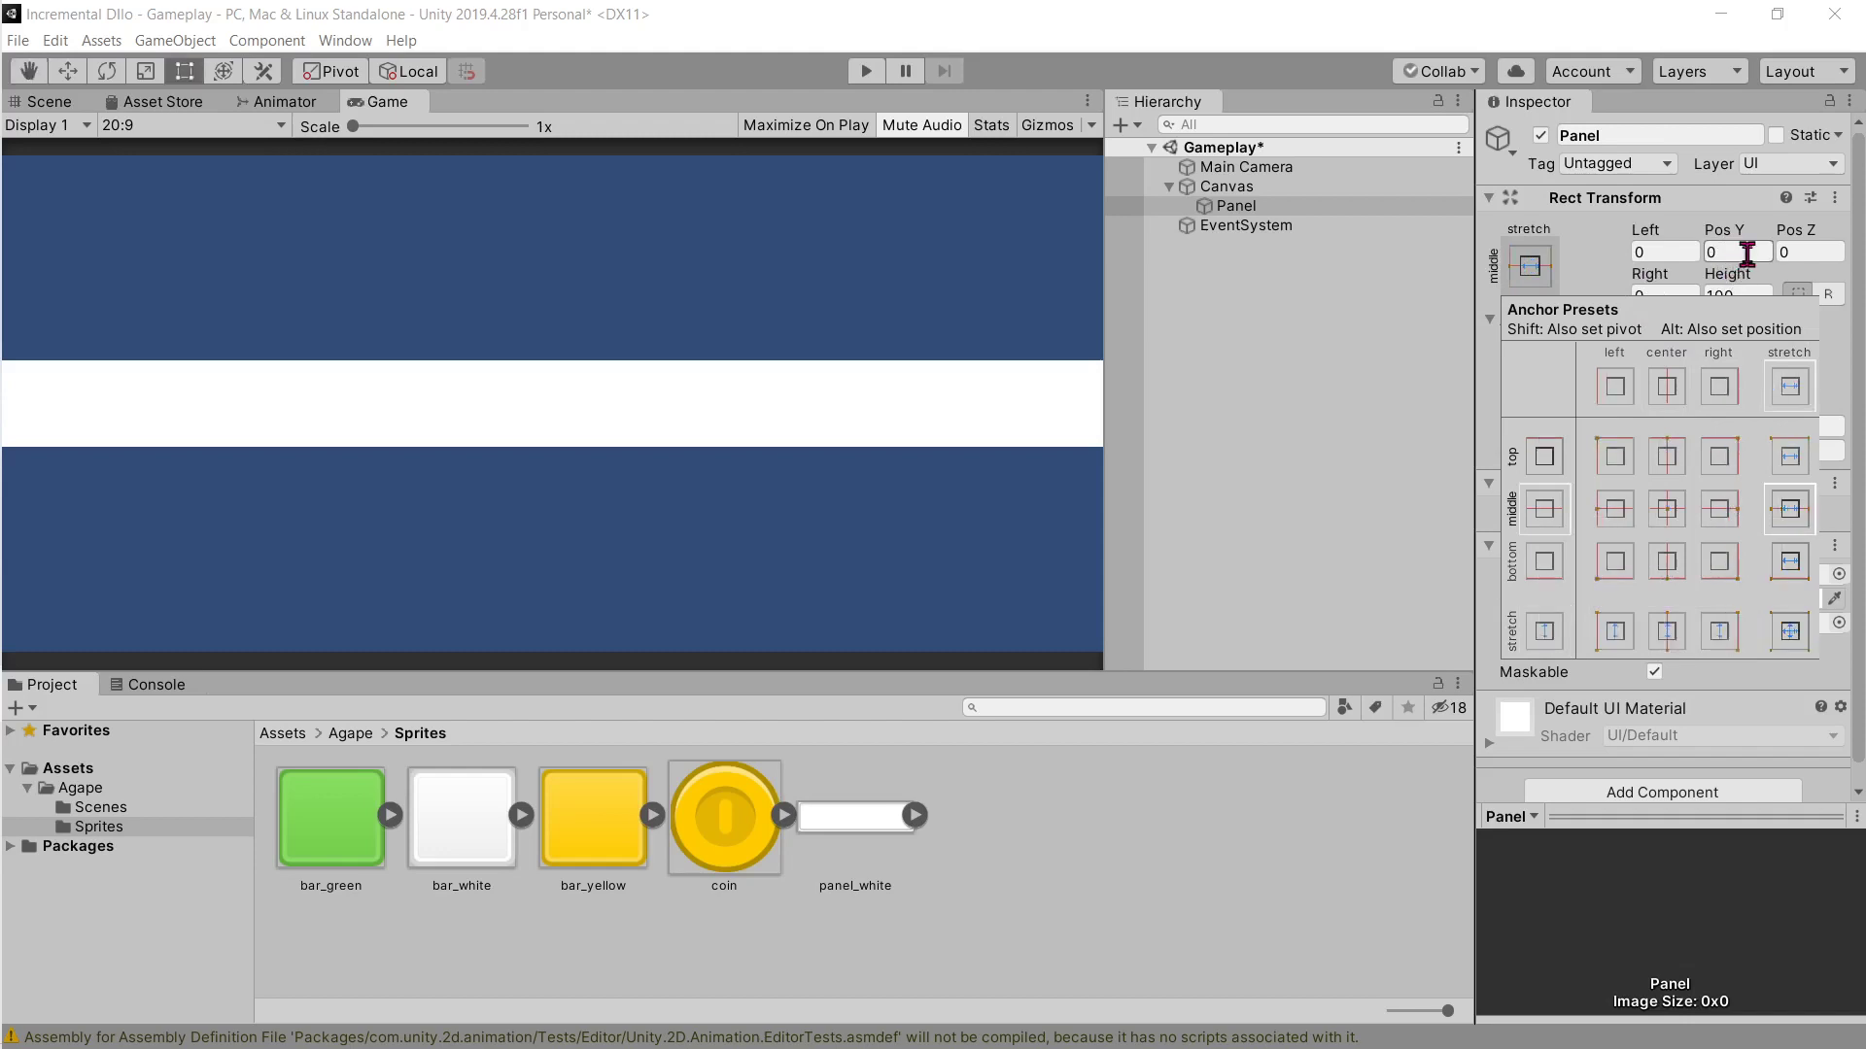
{"action": "left_click", "coordinate": [1448, 533]}
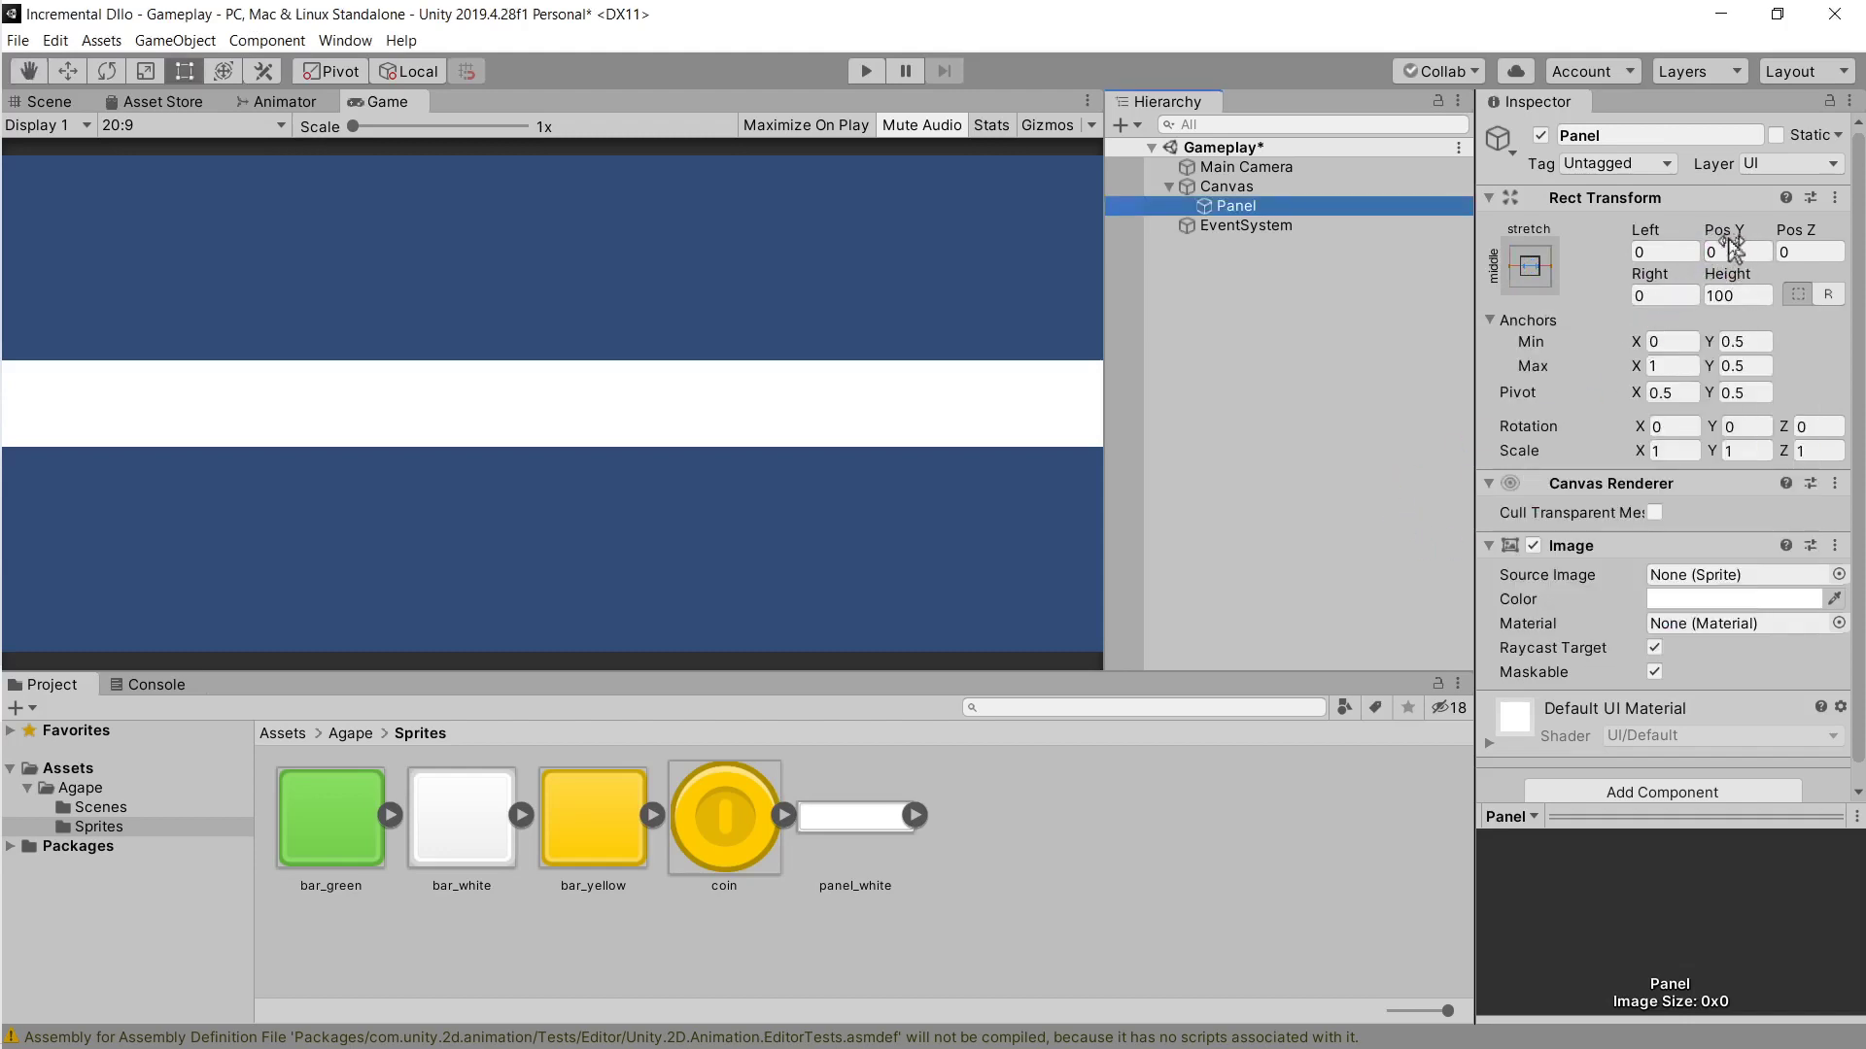
Step: Anchor the Panel stretch/stretch so it fills the game view with all offsets 0
{"action": "left_click", "coordinate": [1529, 266]}
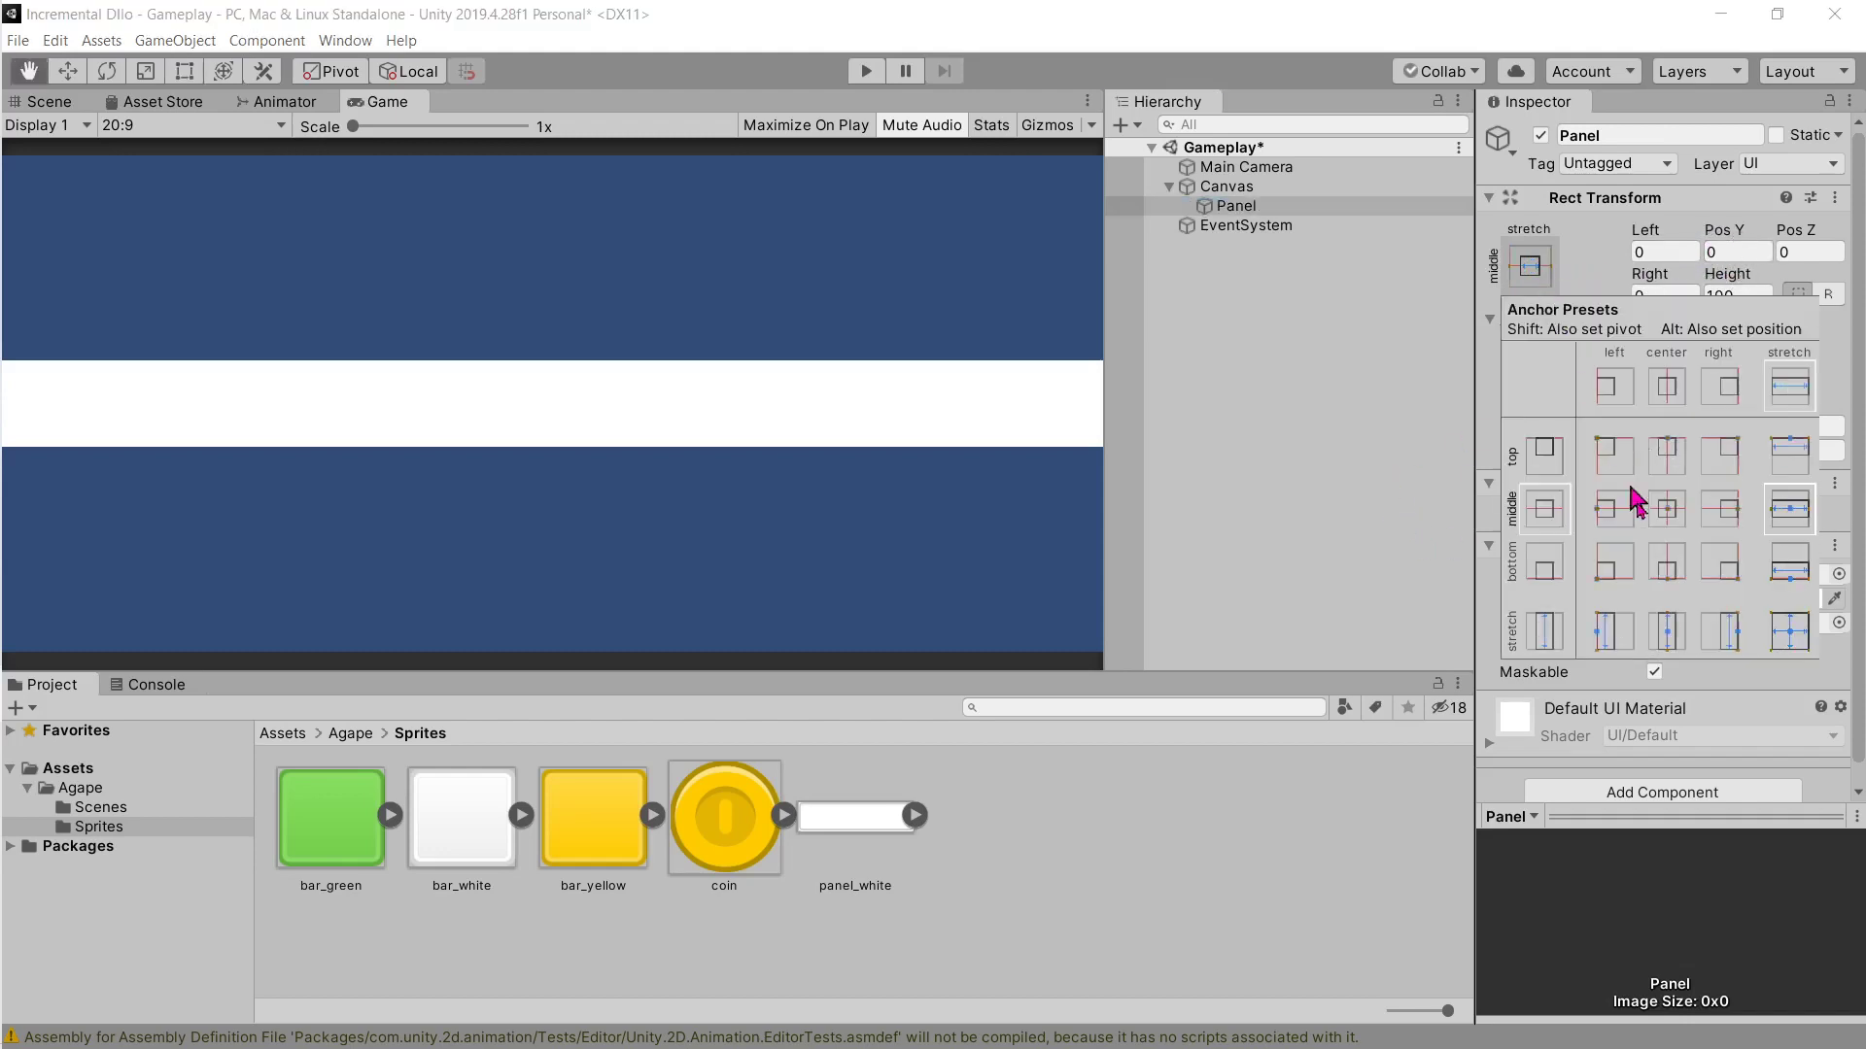
{"action": "left_click", "coordinate": [1667, 632], "text": "alt"}
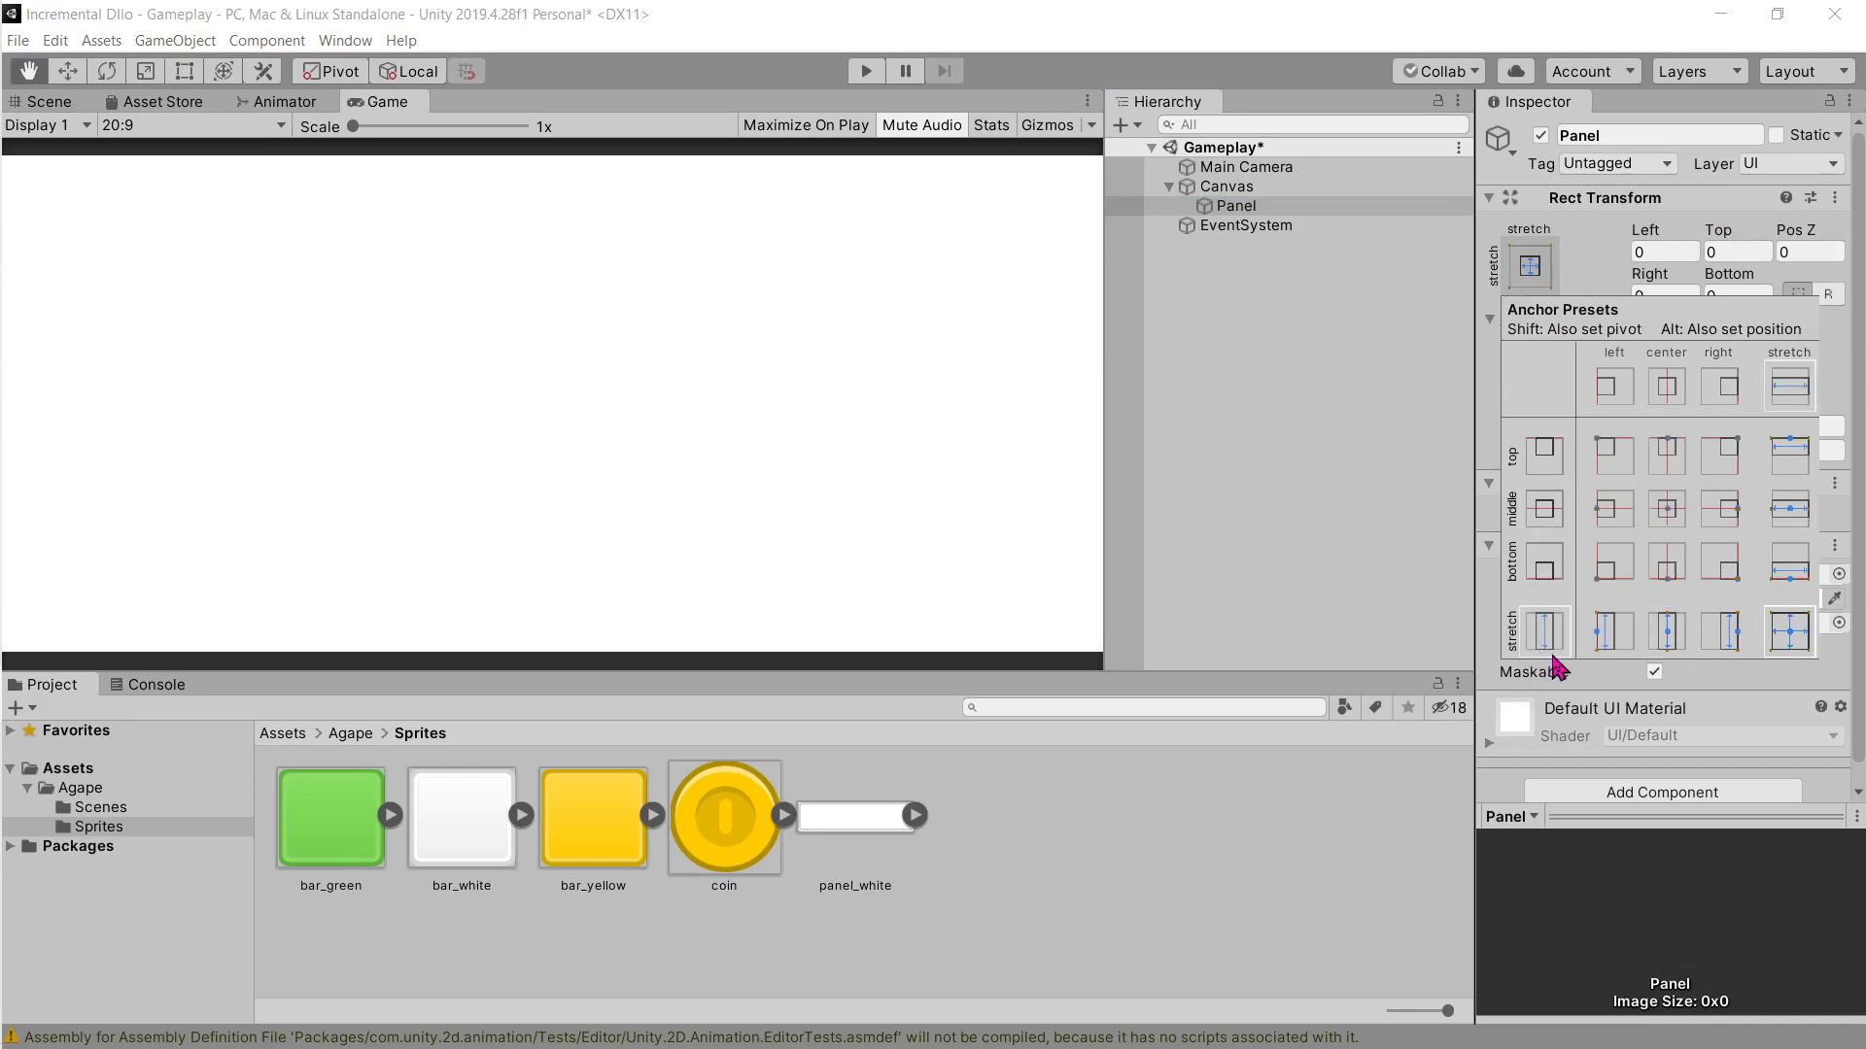
{"action": "left_click", "coordinate": [1366, 404]}
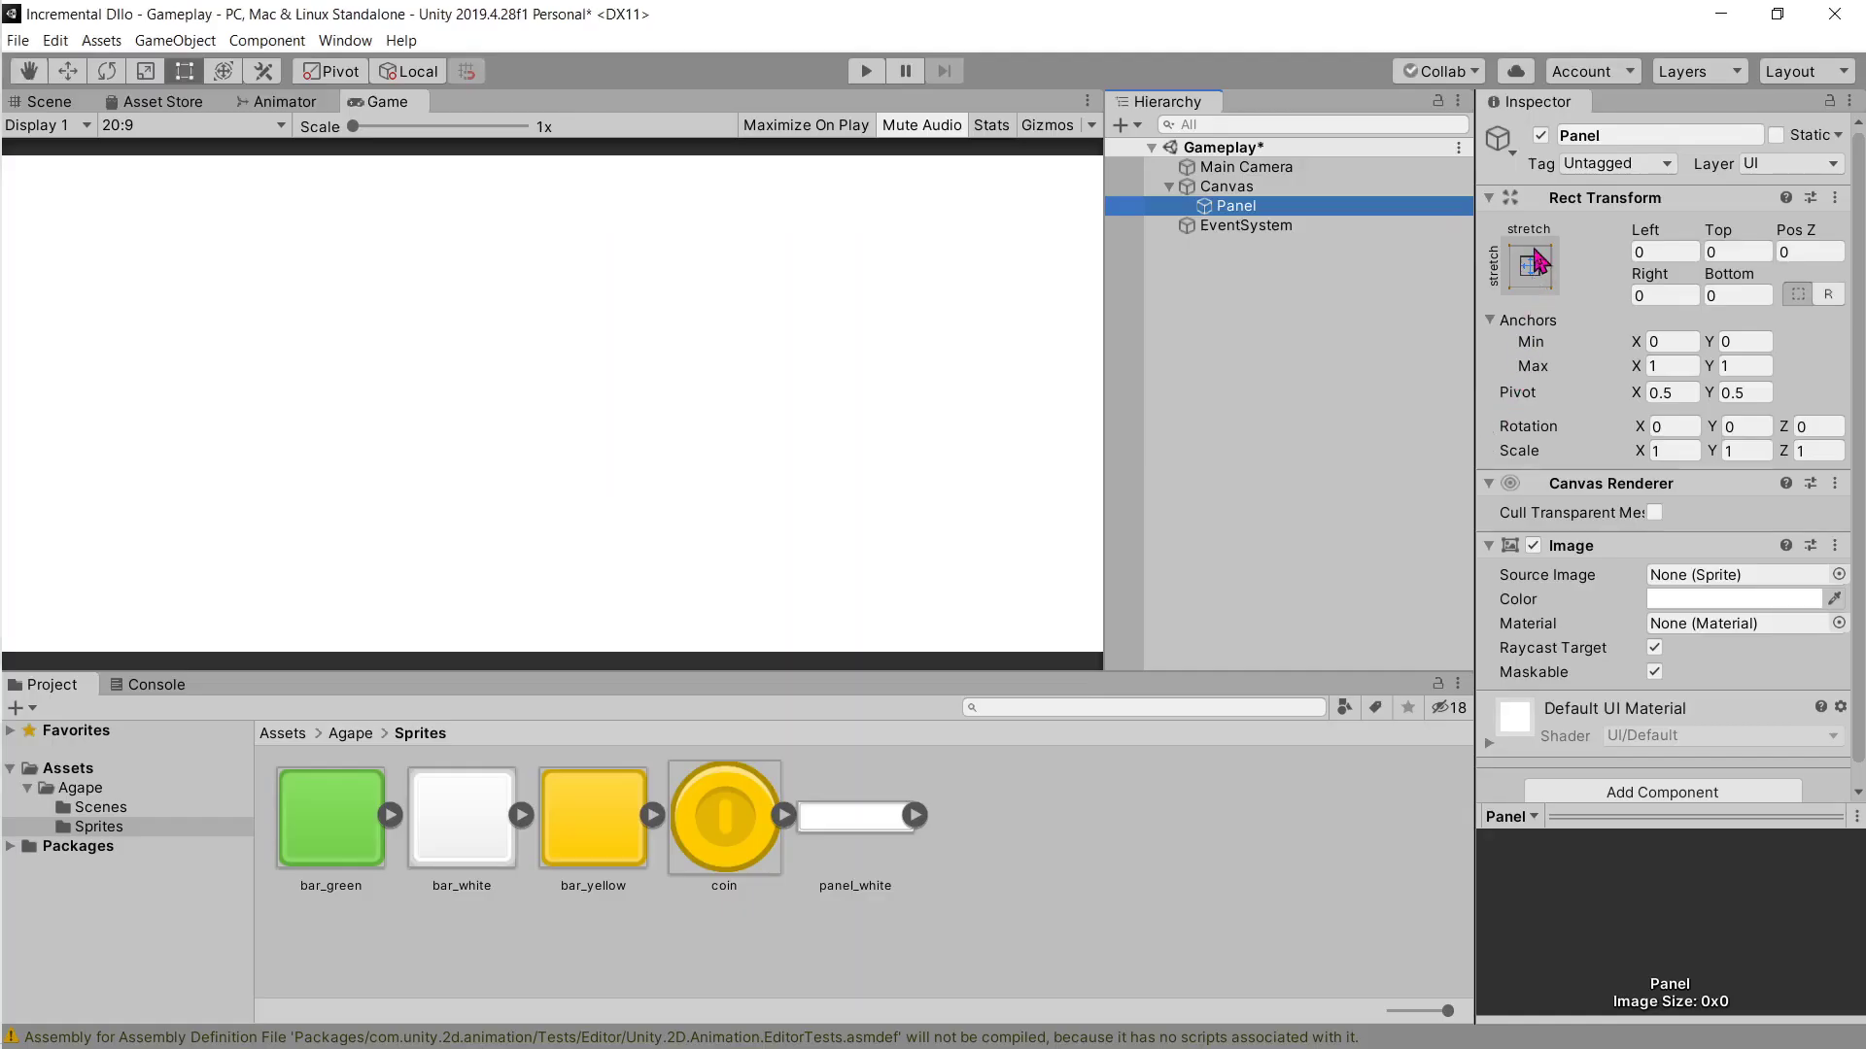
{"action": "left_click", "coordinate": [1530, 264]}
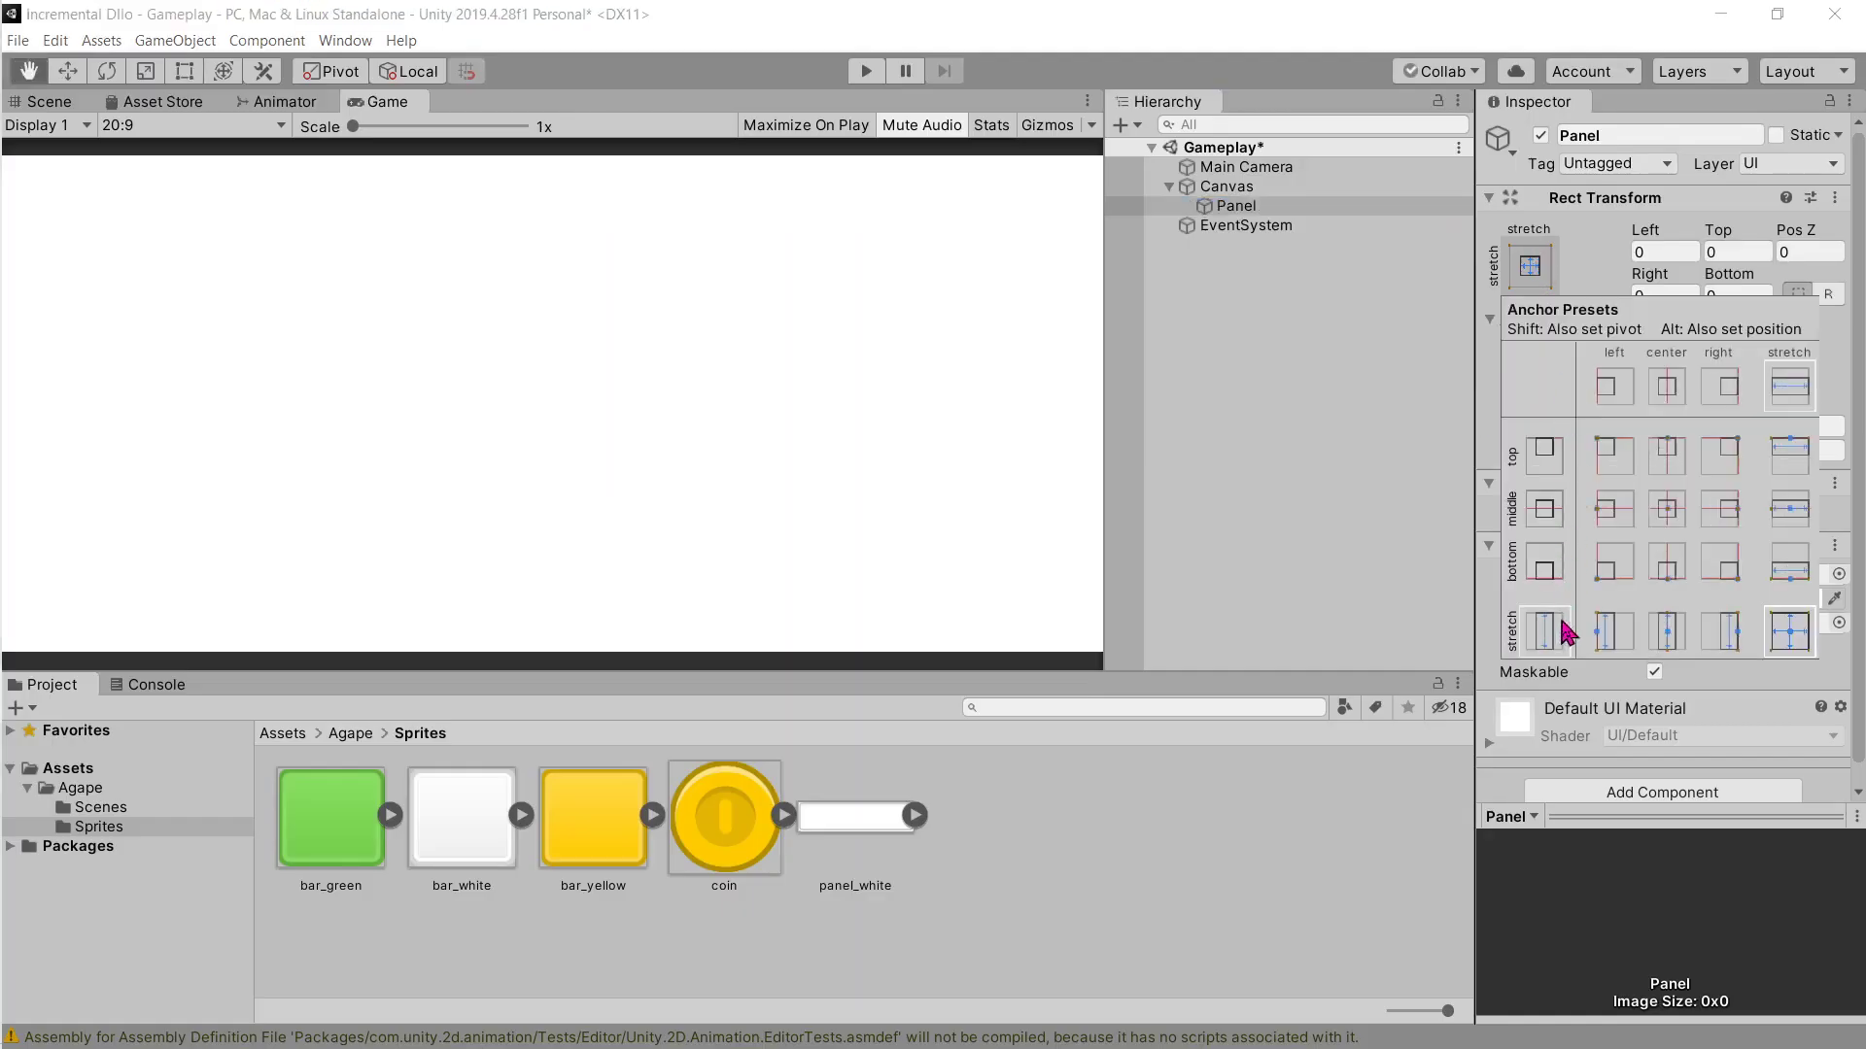
{"action": "left_click", "coordinate": [1667, 508]}
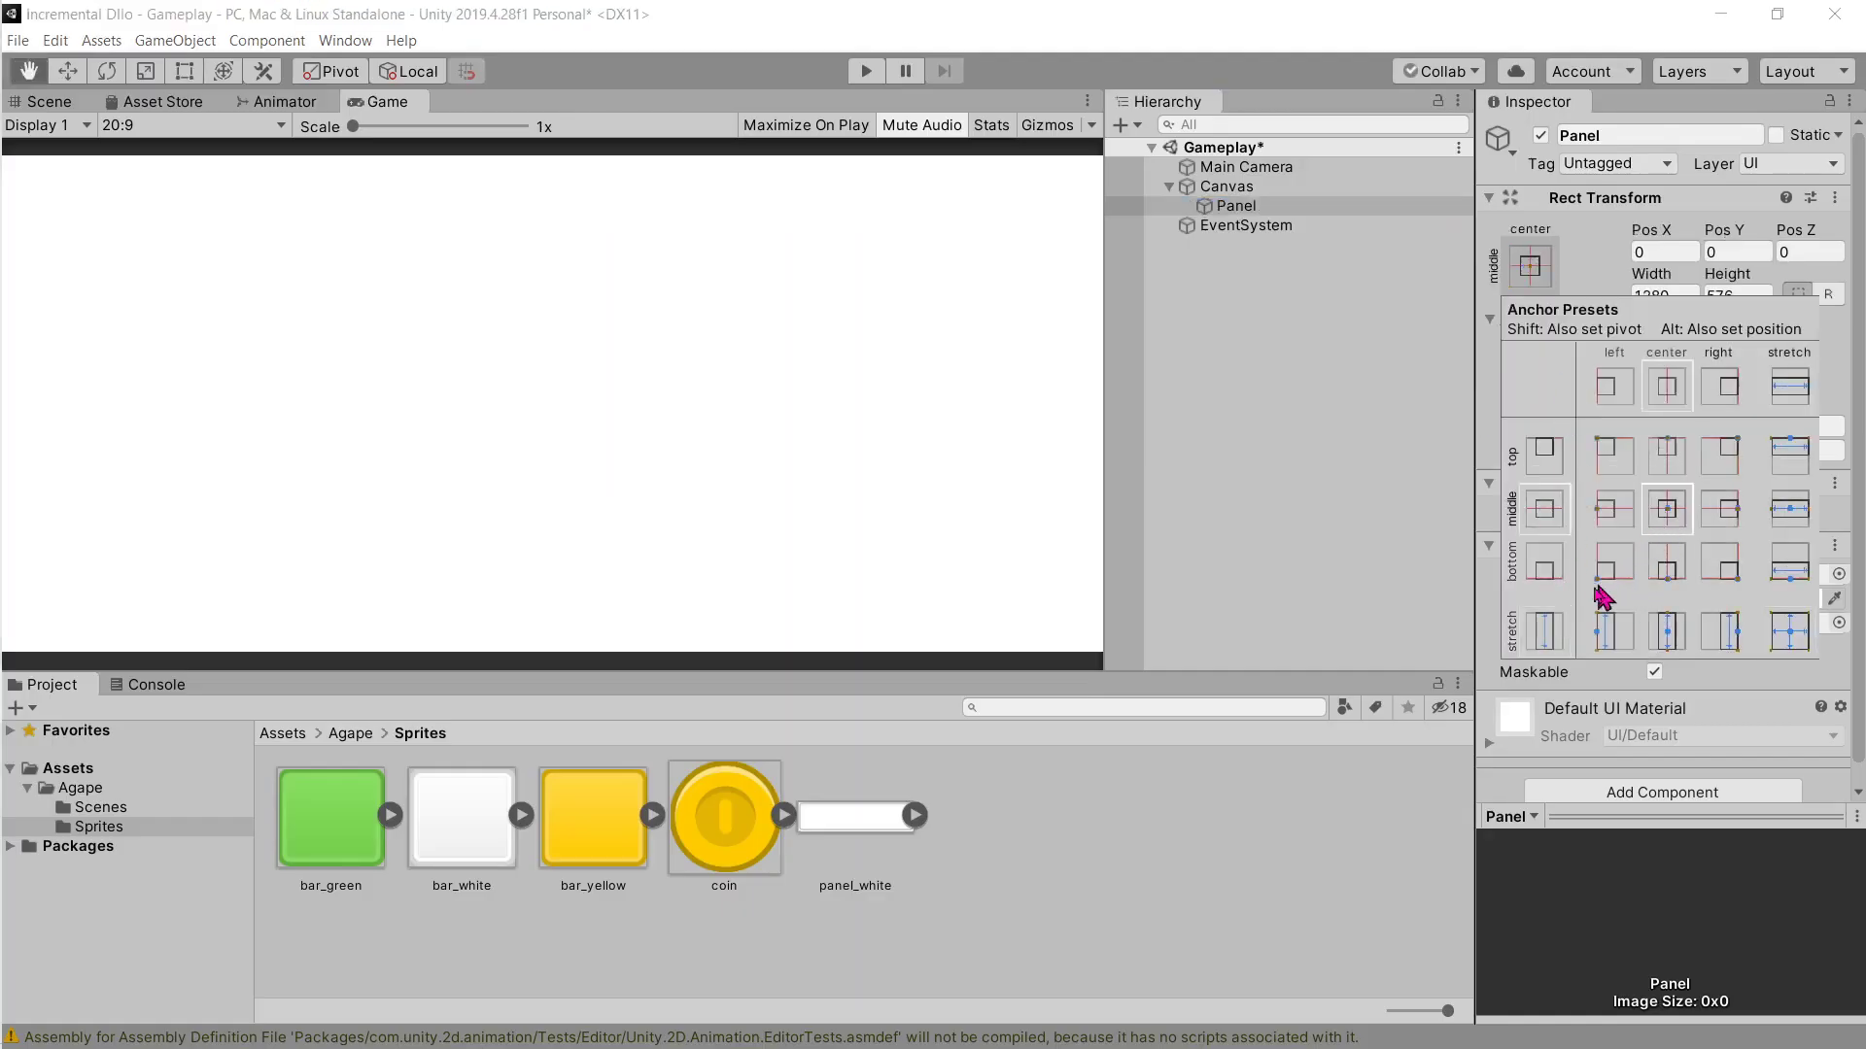
{"action": "left_click", "coordinate": [1549, 635]}
{"action": "key", "text": "t"}
{"action": "left_click", "coordinate": [1284, 452]}
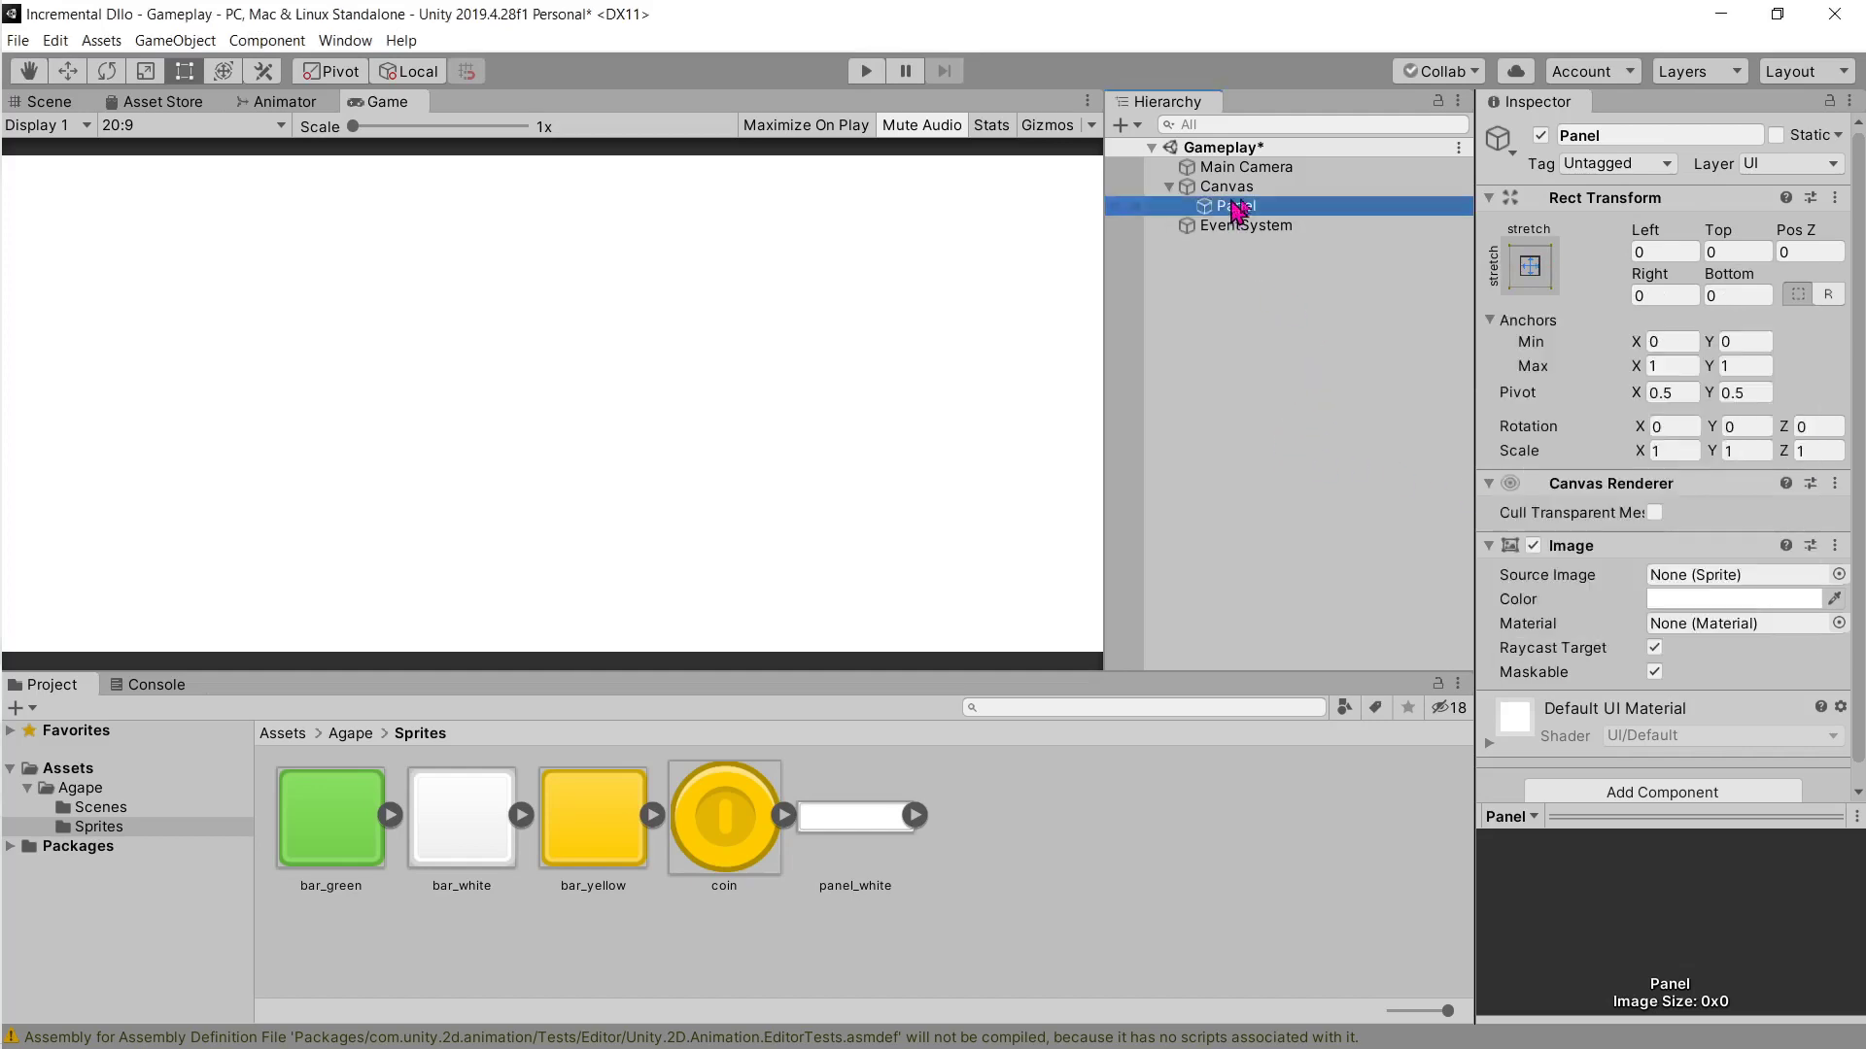
Step: Reset the Panel's Rect Transform, try a full-height anchor preset, then undo it
{"action": "right_click", "coordinate": [1559, 199]}
{"action": "left_click", "coordinate": [1610, 212]}
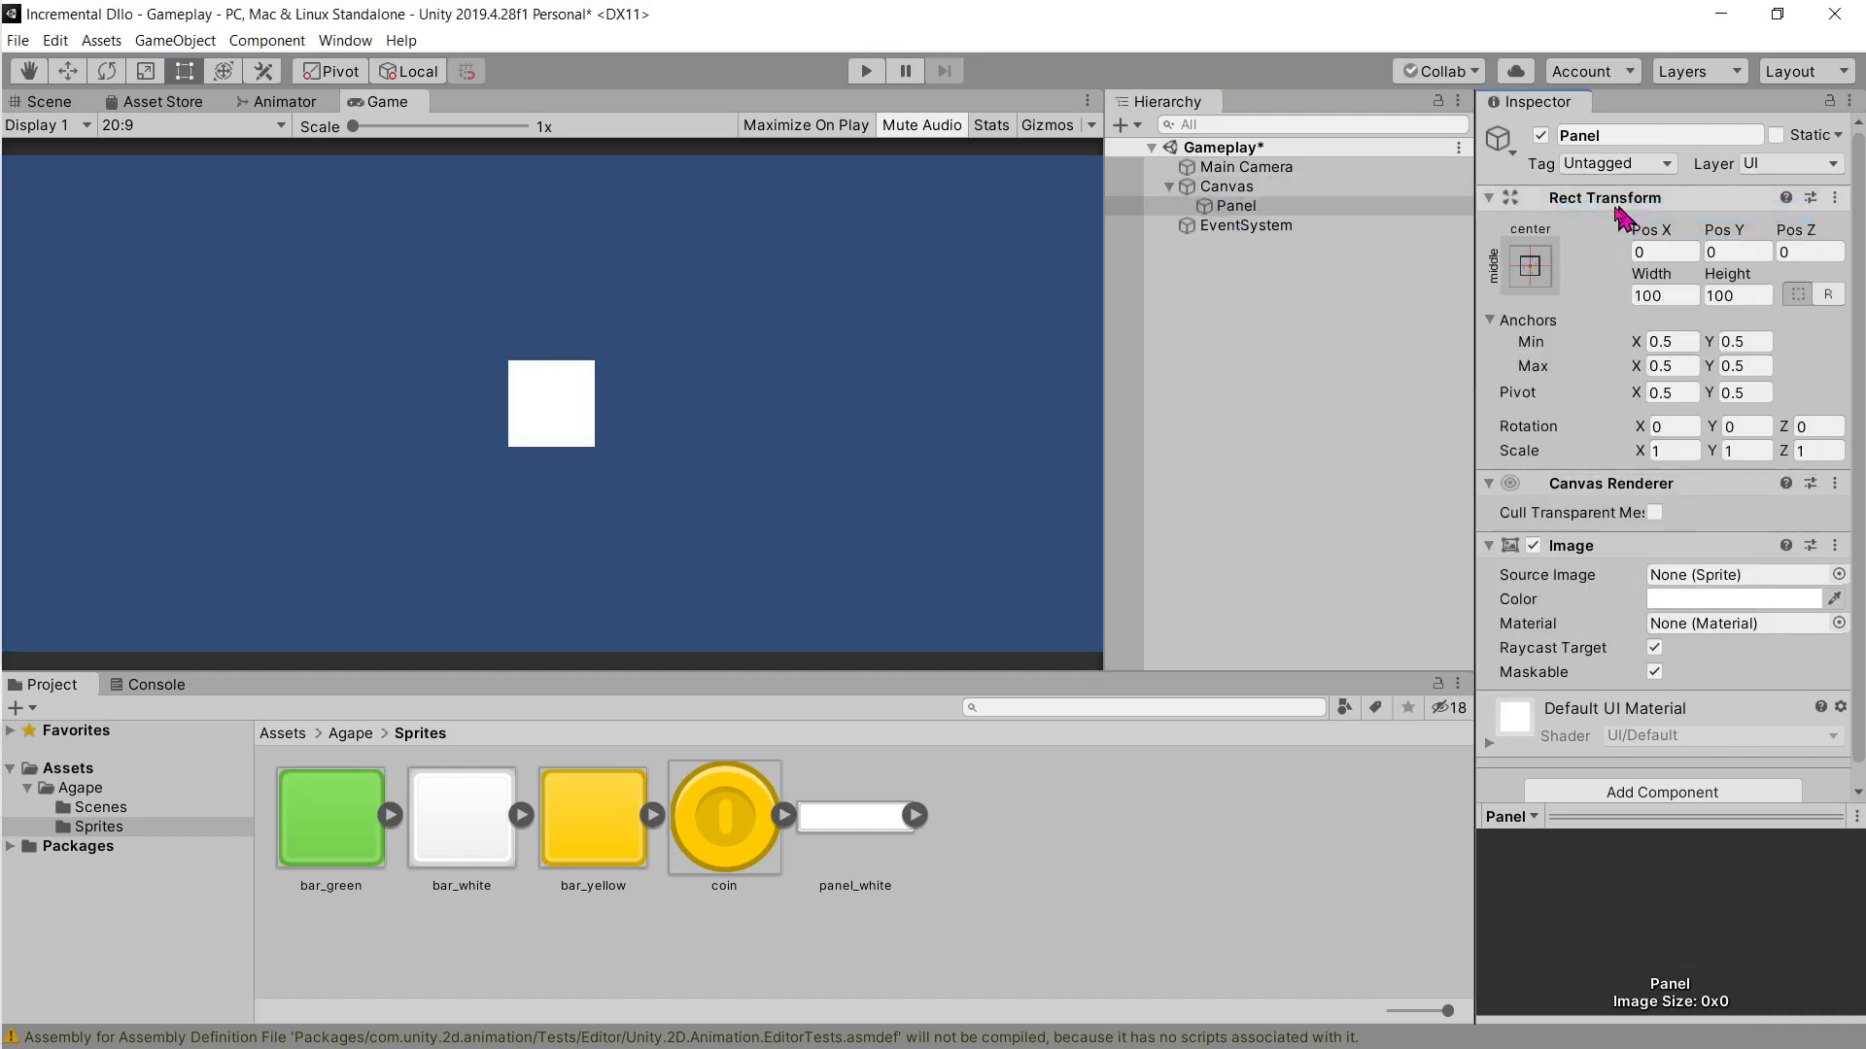
{"action": "left_click", "coordinate": [1529, 265]}
{"action": "left_click", "coordinate": [1554, 636]}
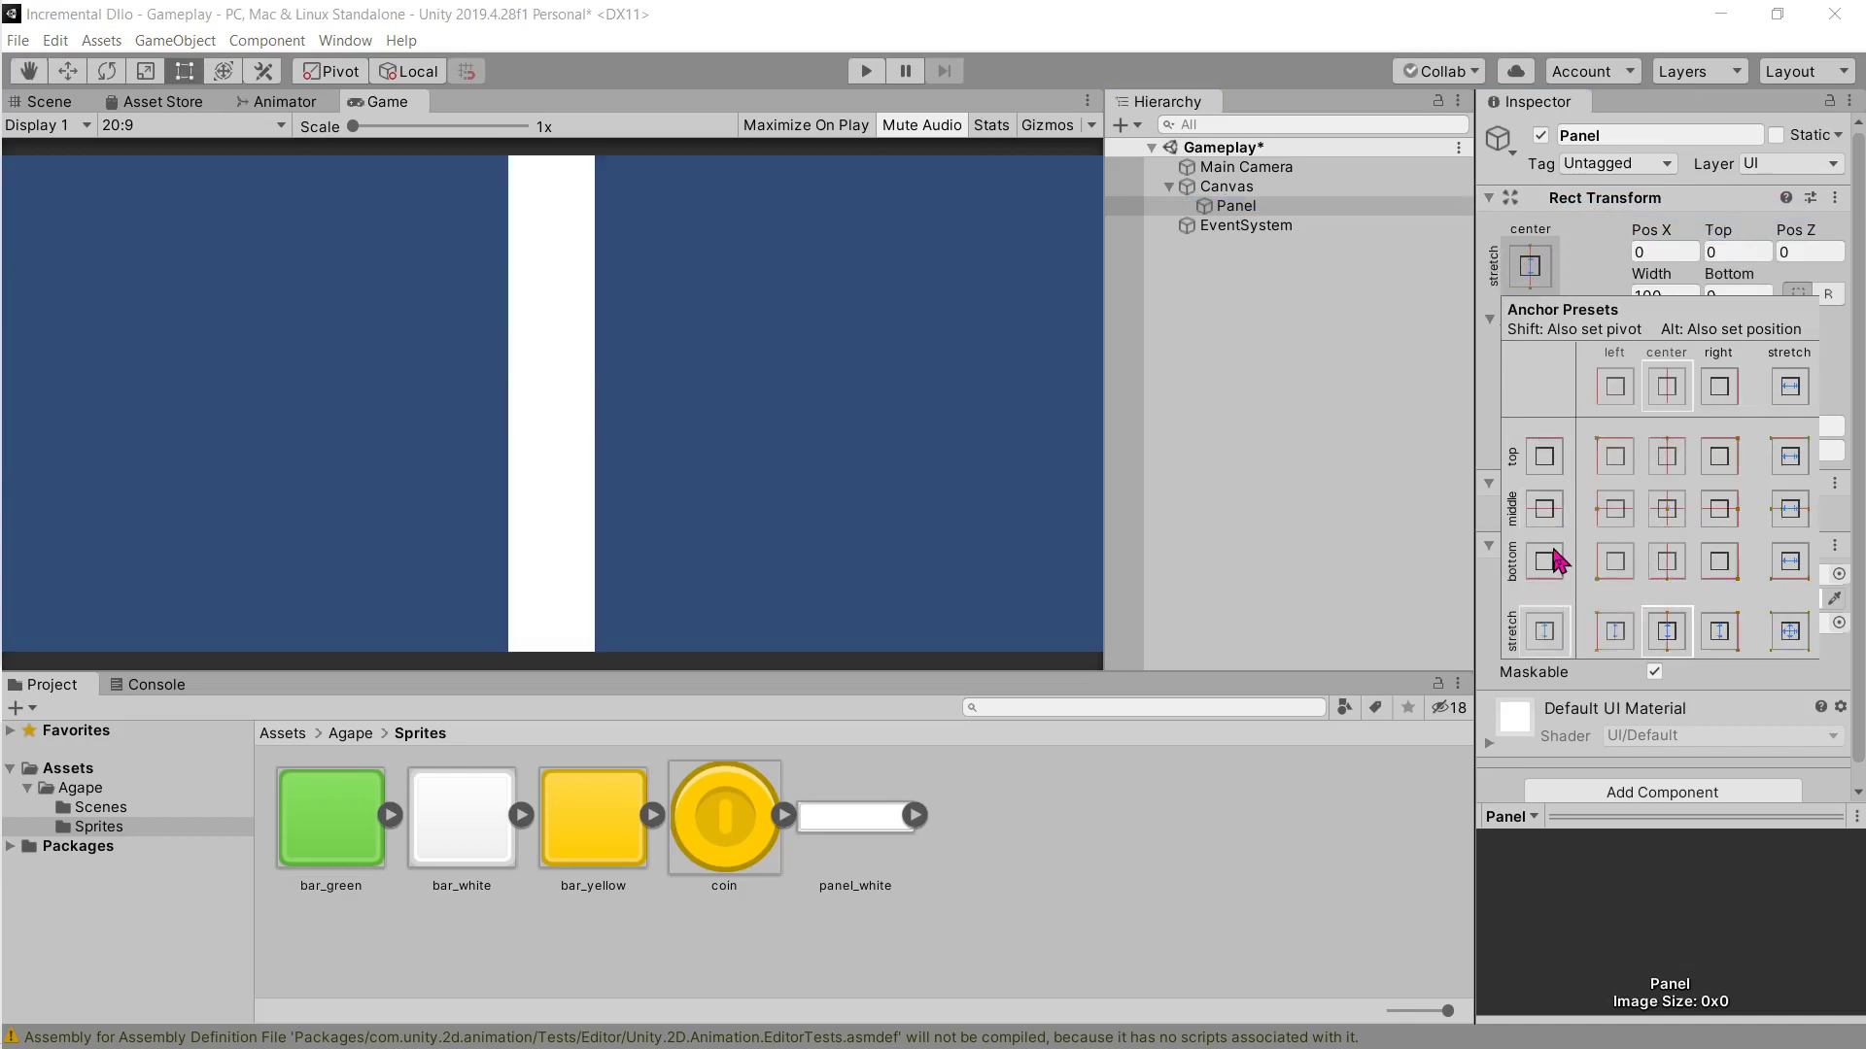
{"action": "key", "text": "alt+Tab"}
{"action": "key", "text": "alt+Tab"}
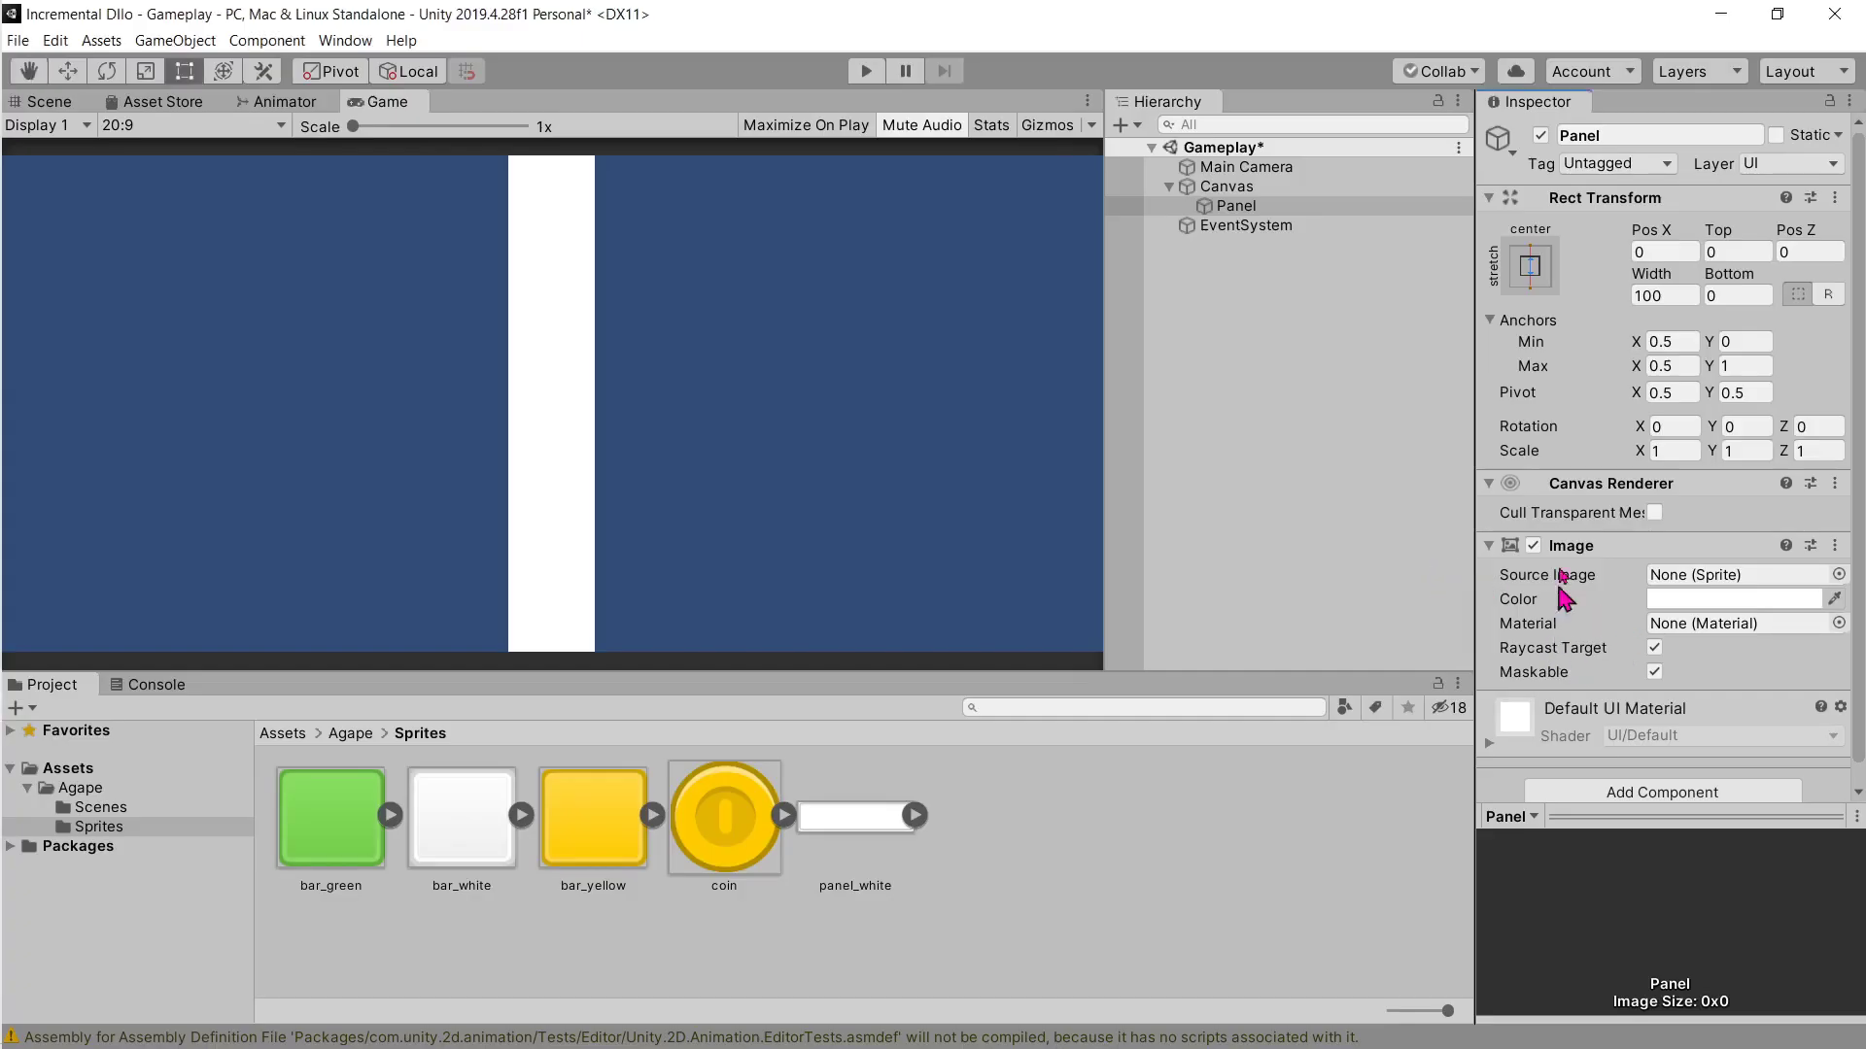
{"action": "left_click", "coordinate": [1528, 270]}
{"action": "key", "text": "alt+Tab"}
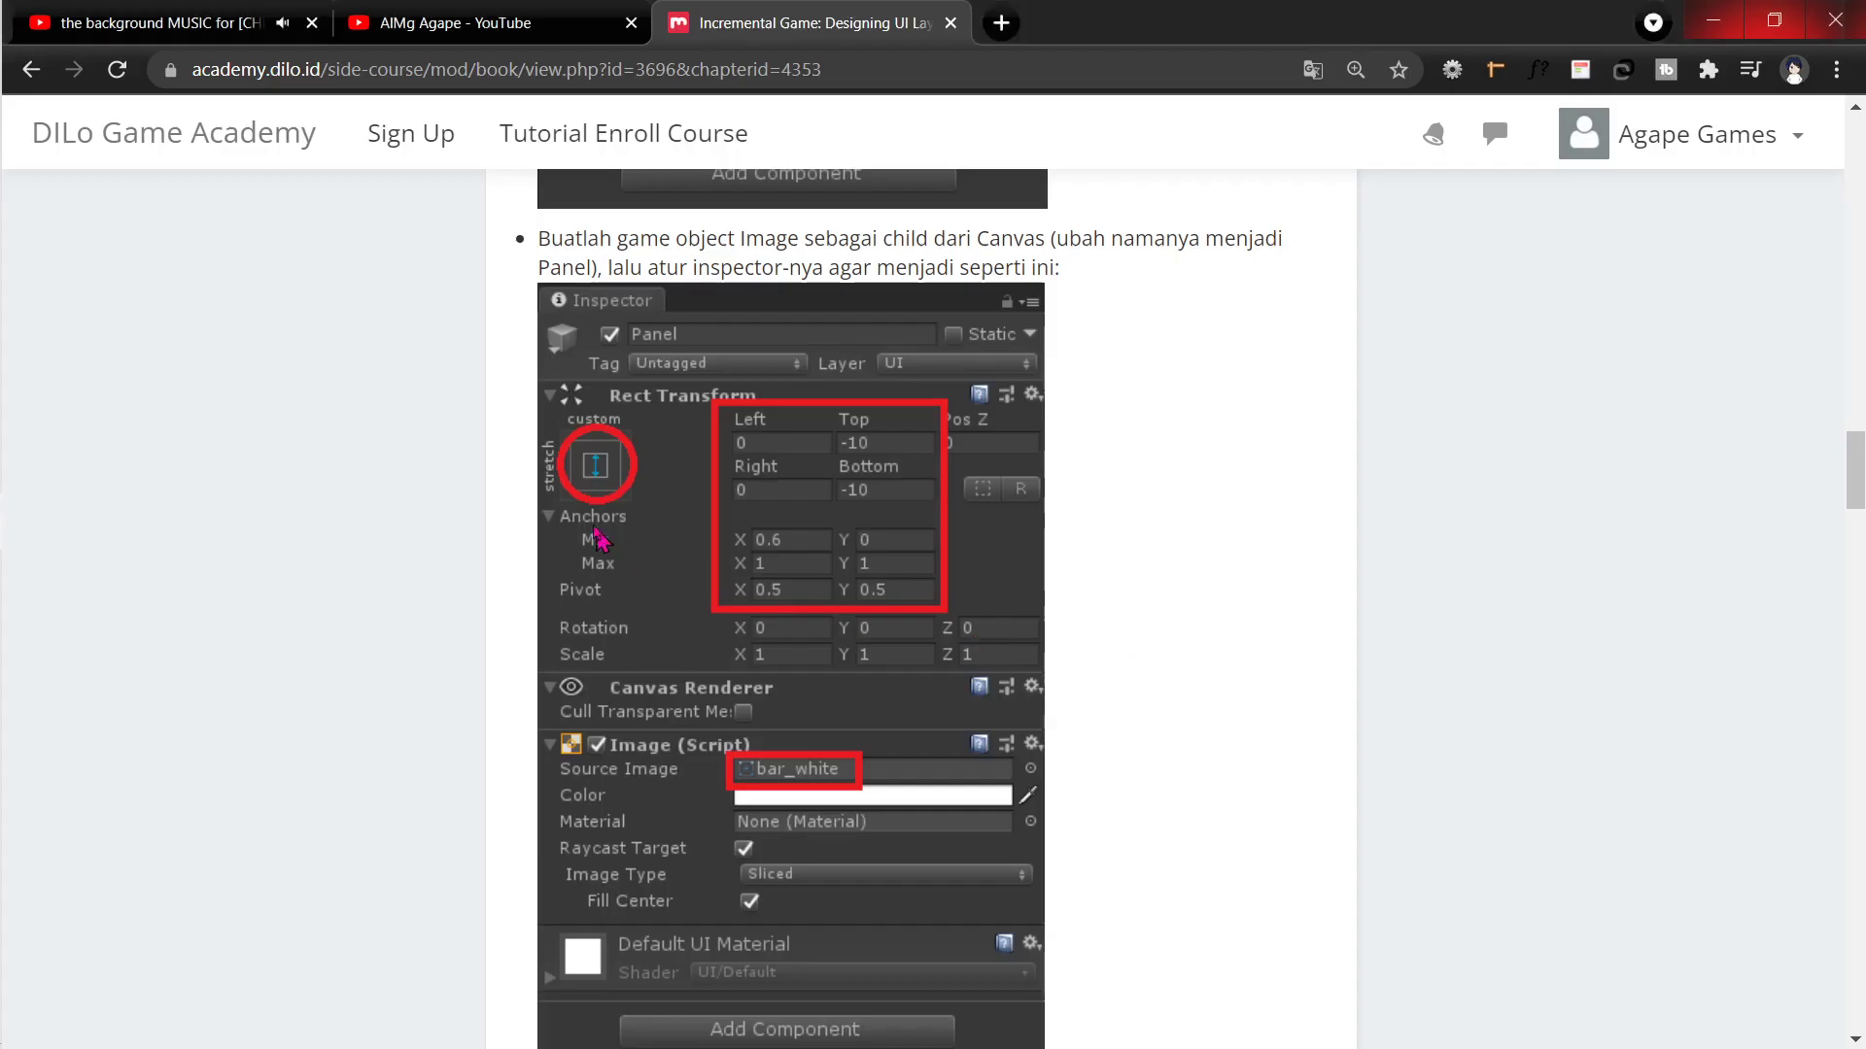
{"action": "key", "text": "alt+Tab"}
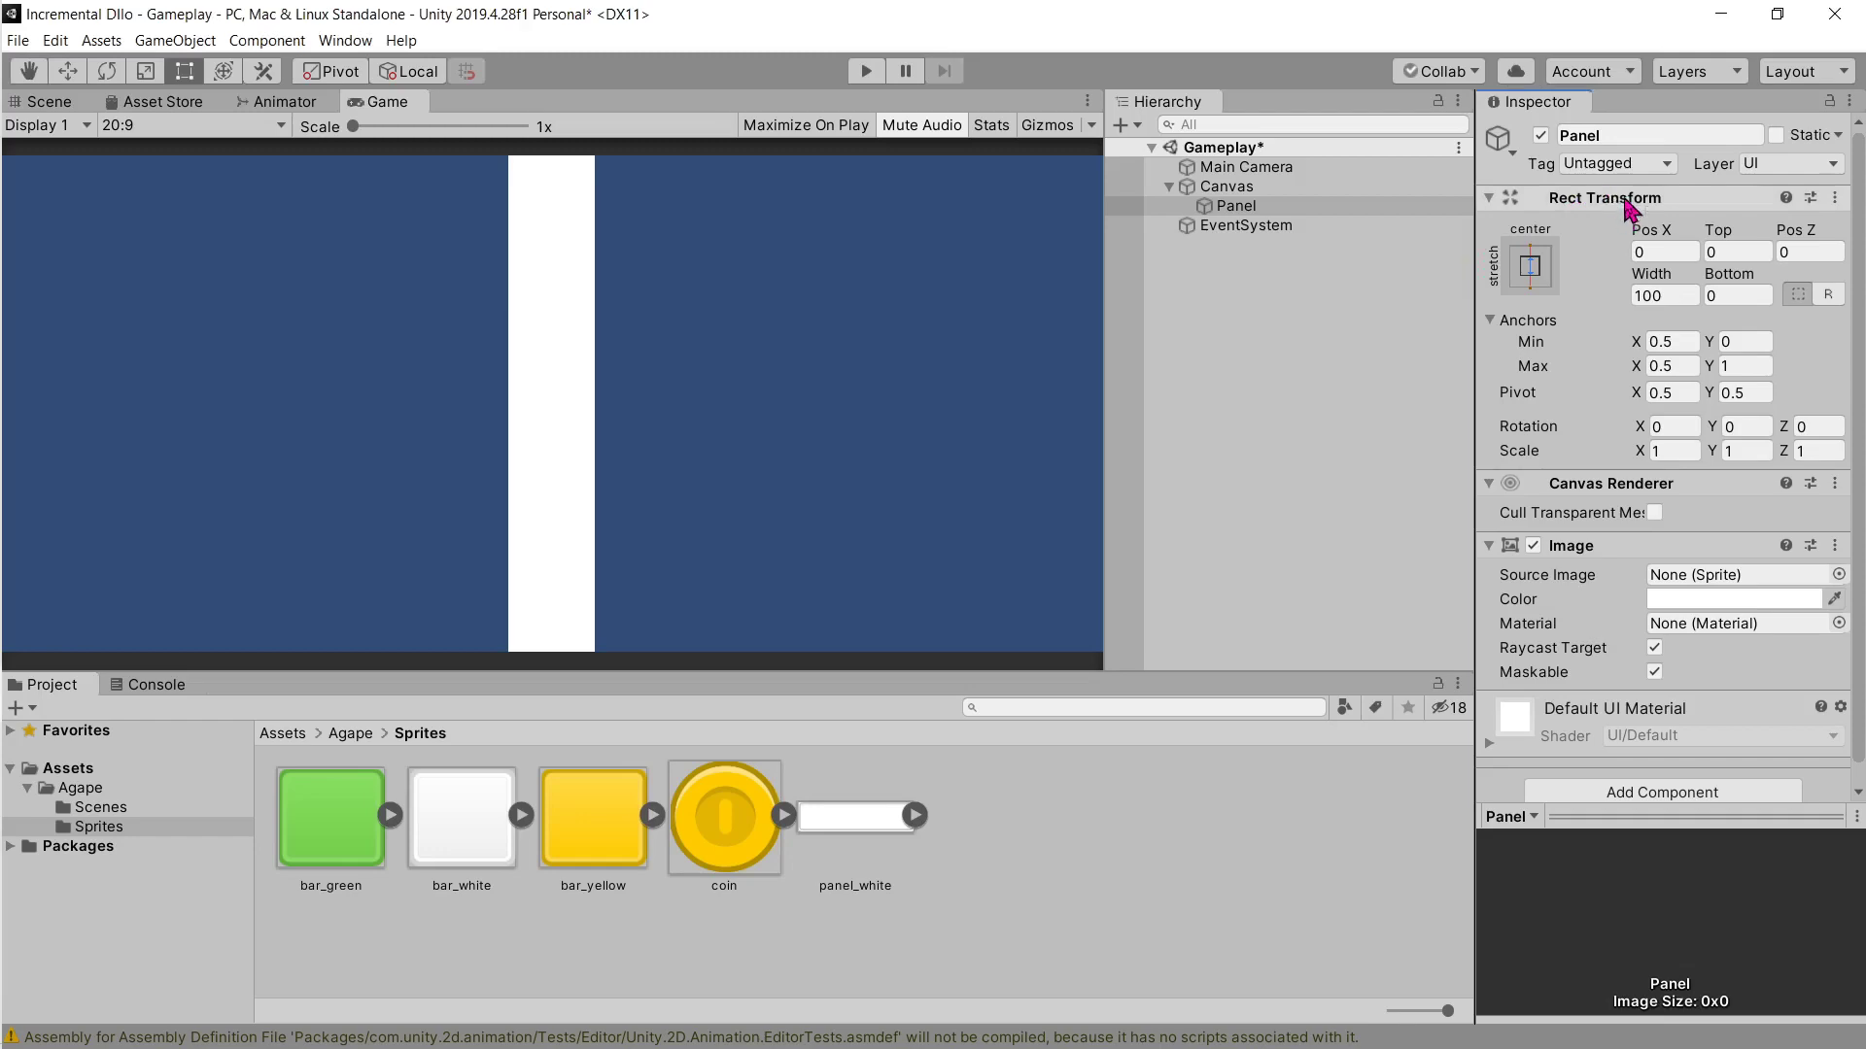
{"action": "key", "text": "ctrl+z"}
Step: Try several Panel anchor presets, ending on stretch in both directions
{"action": "left_click", "coordinate": [1531, 266]}
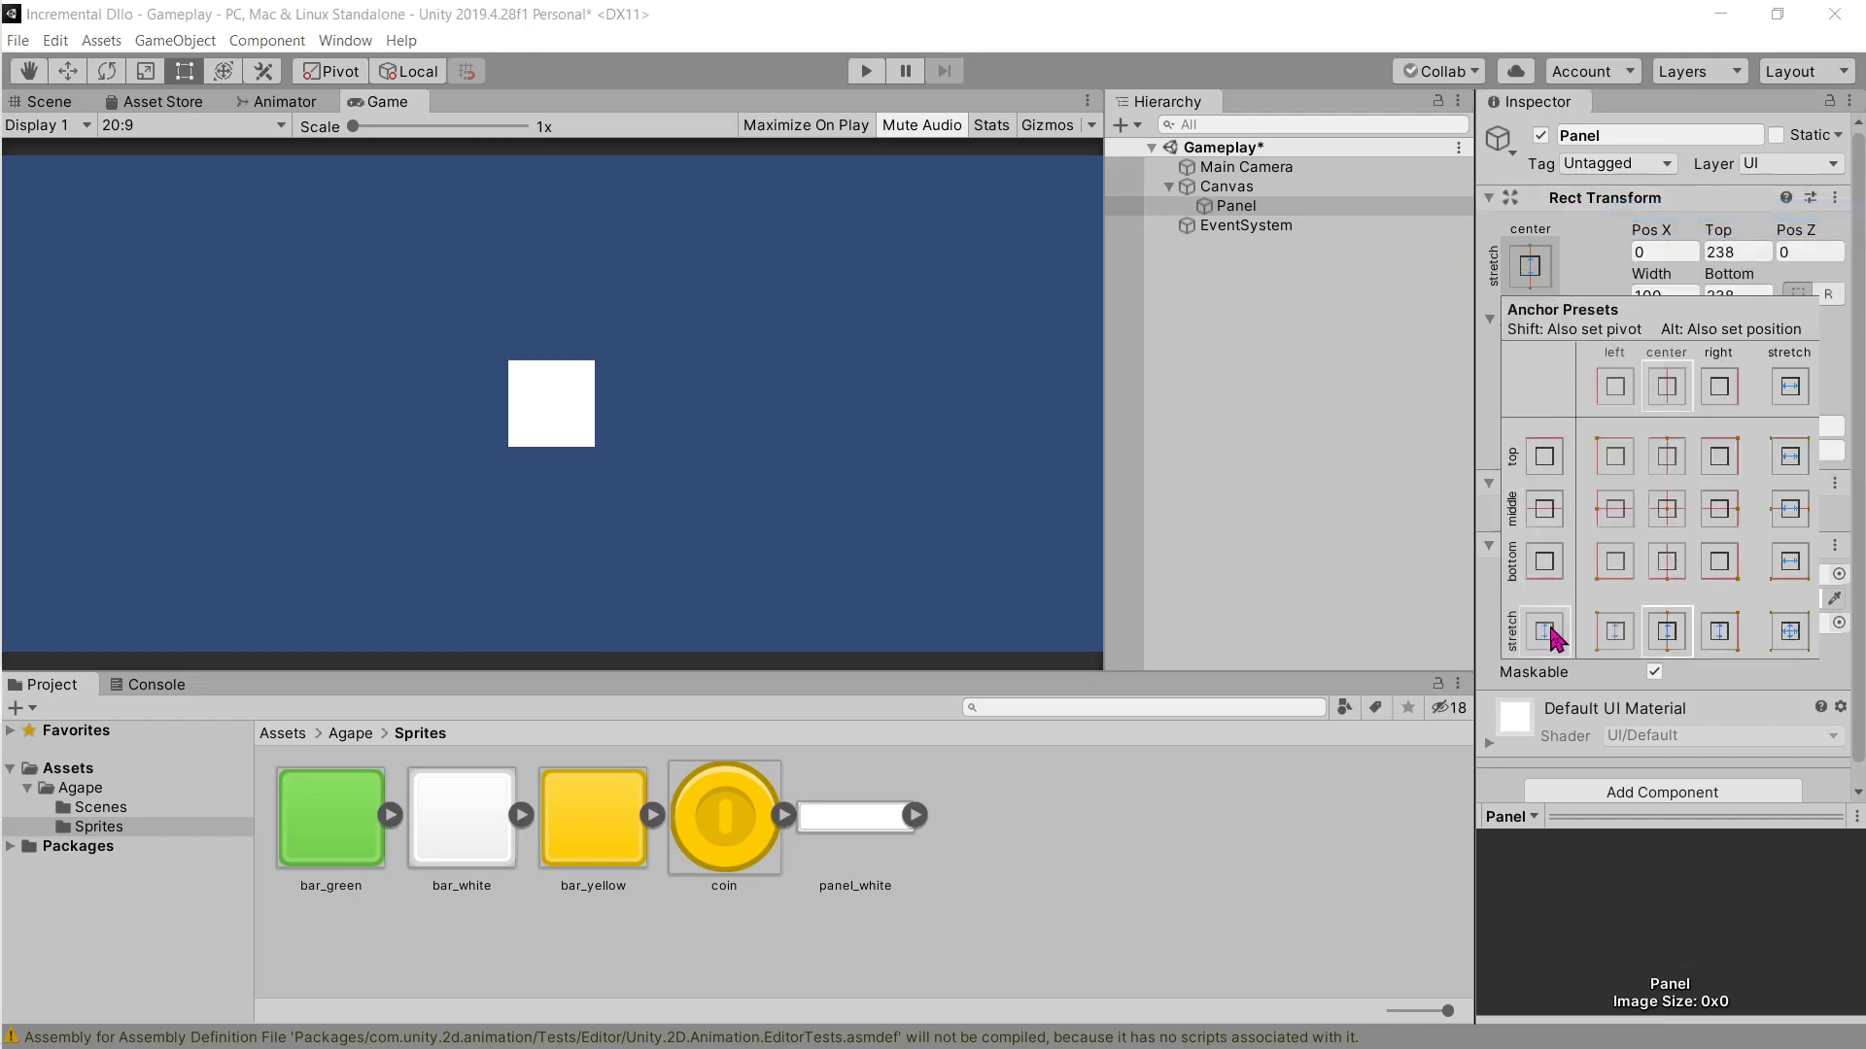
{"action": "key", "text": "alt+Tab"}
{"action": "key", "text": "alt+Tab"}
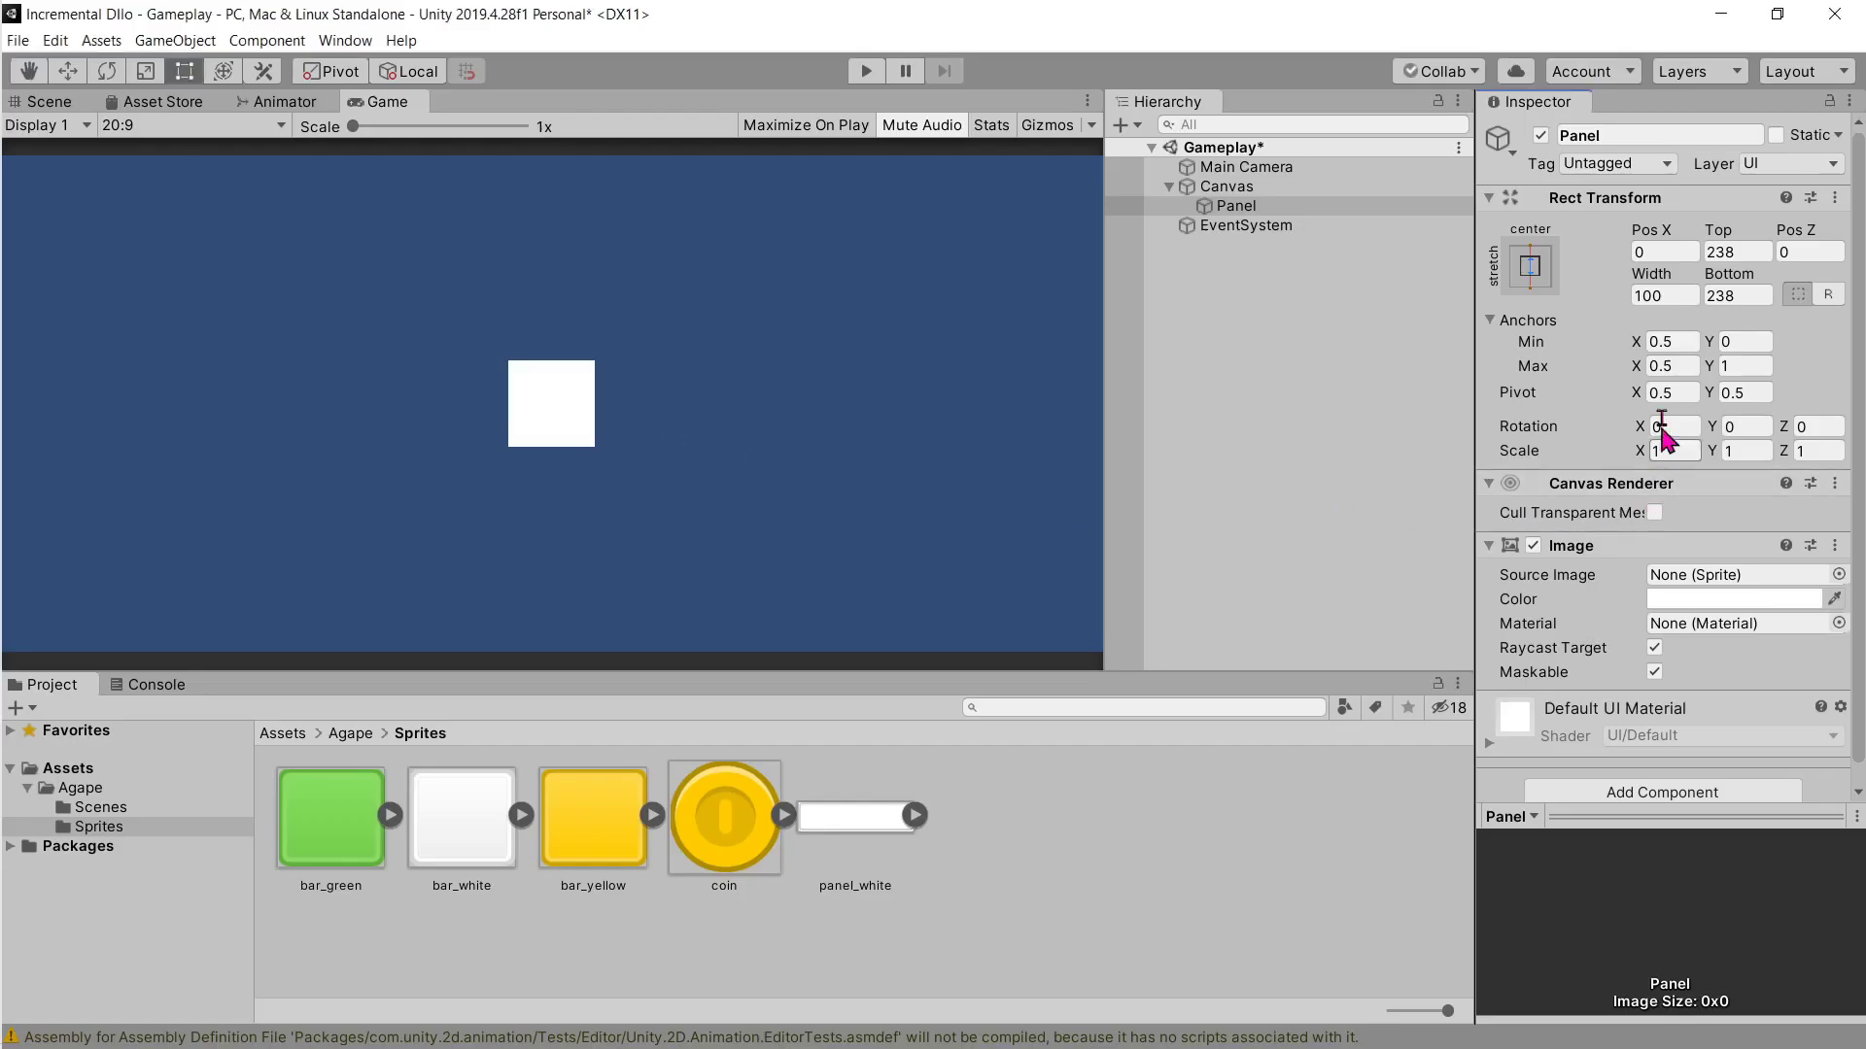
{"action": "left_click", "coordinate": [1531, 266]}
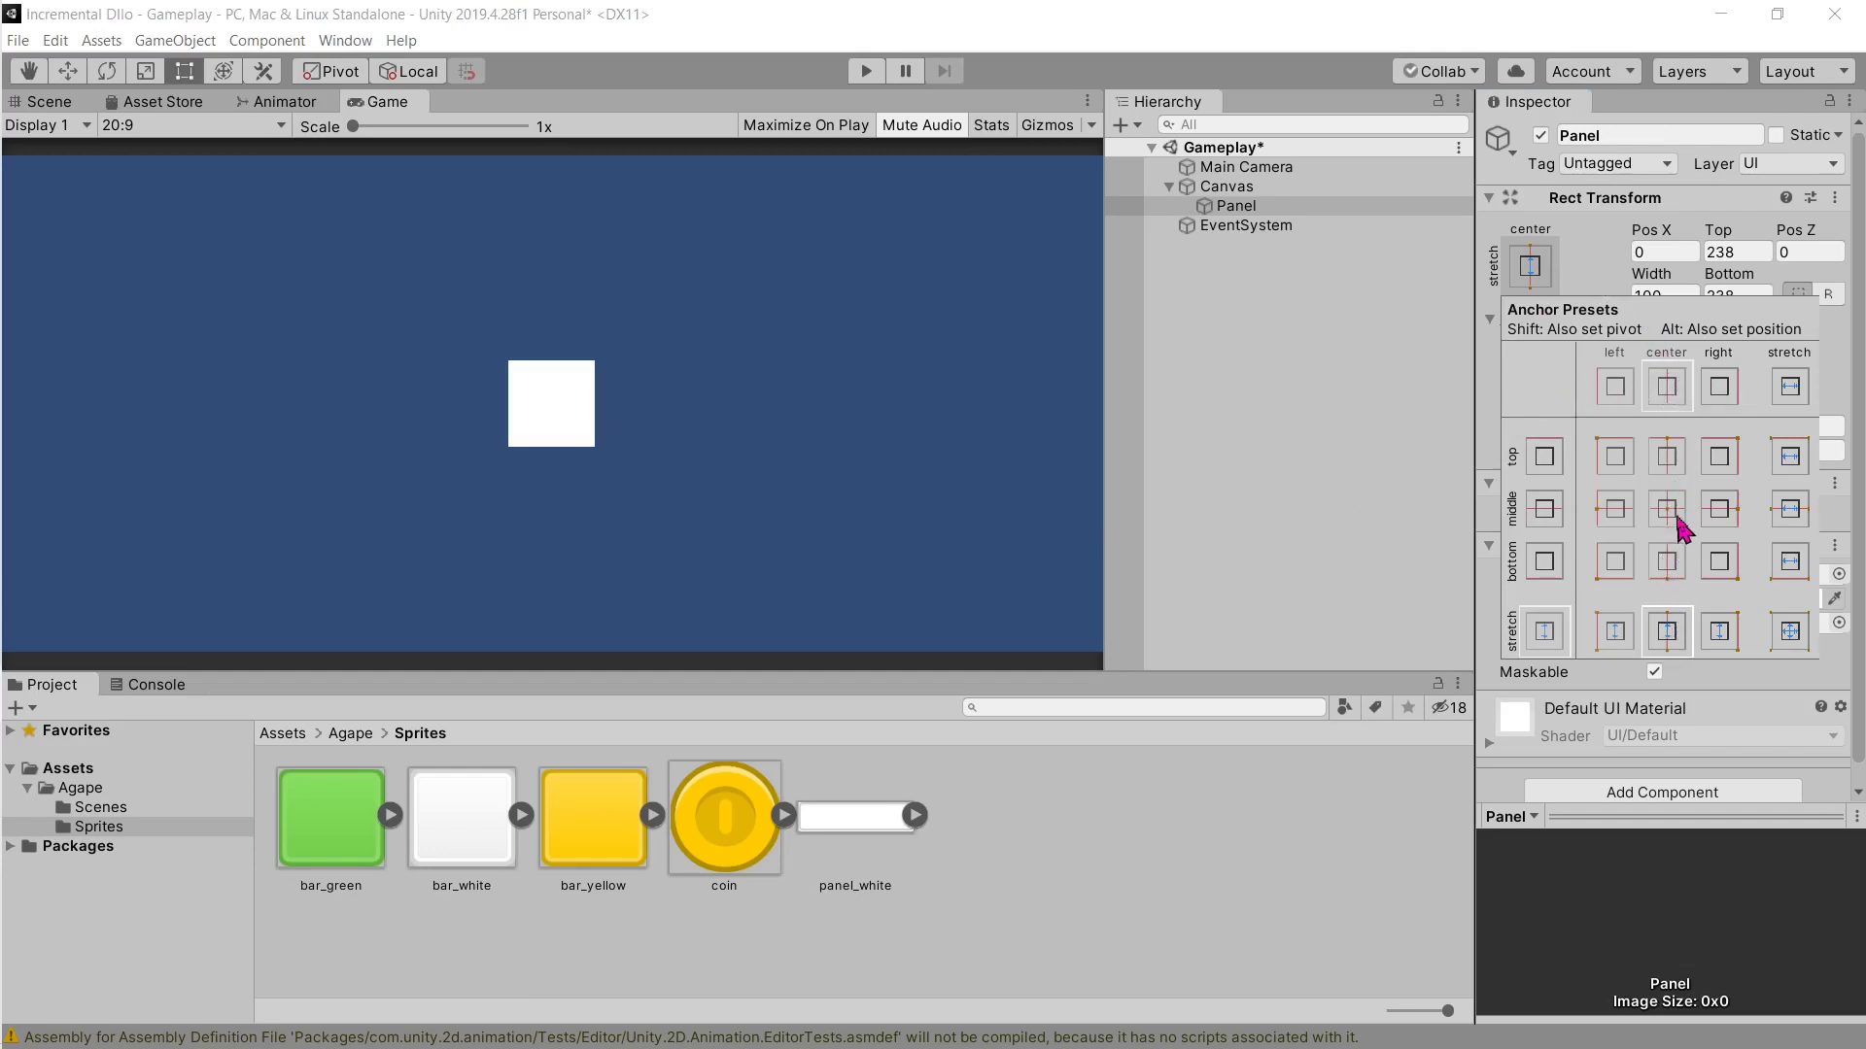
{"action": "left_click", "coordinate": [1667, 470]}
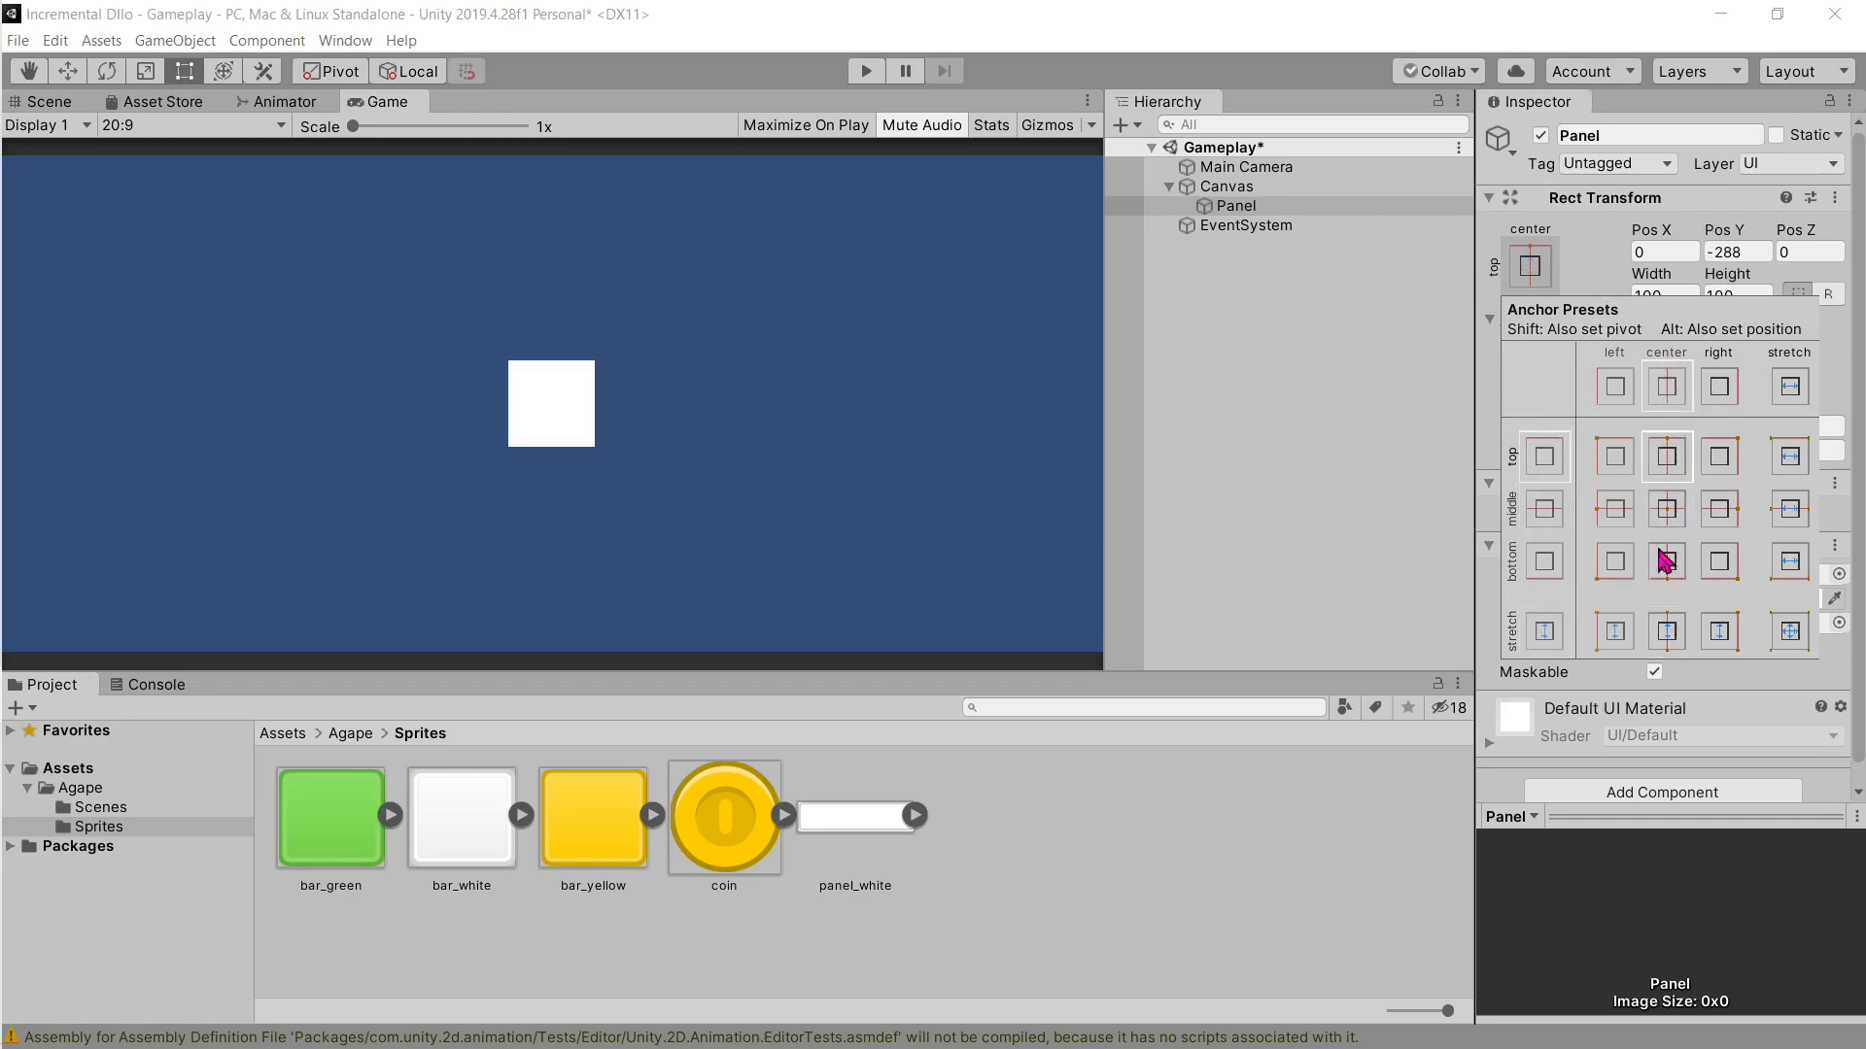
{"action": "left_click", "coordinate": [1668, 631]}
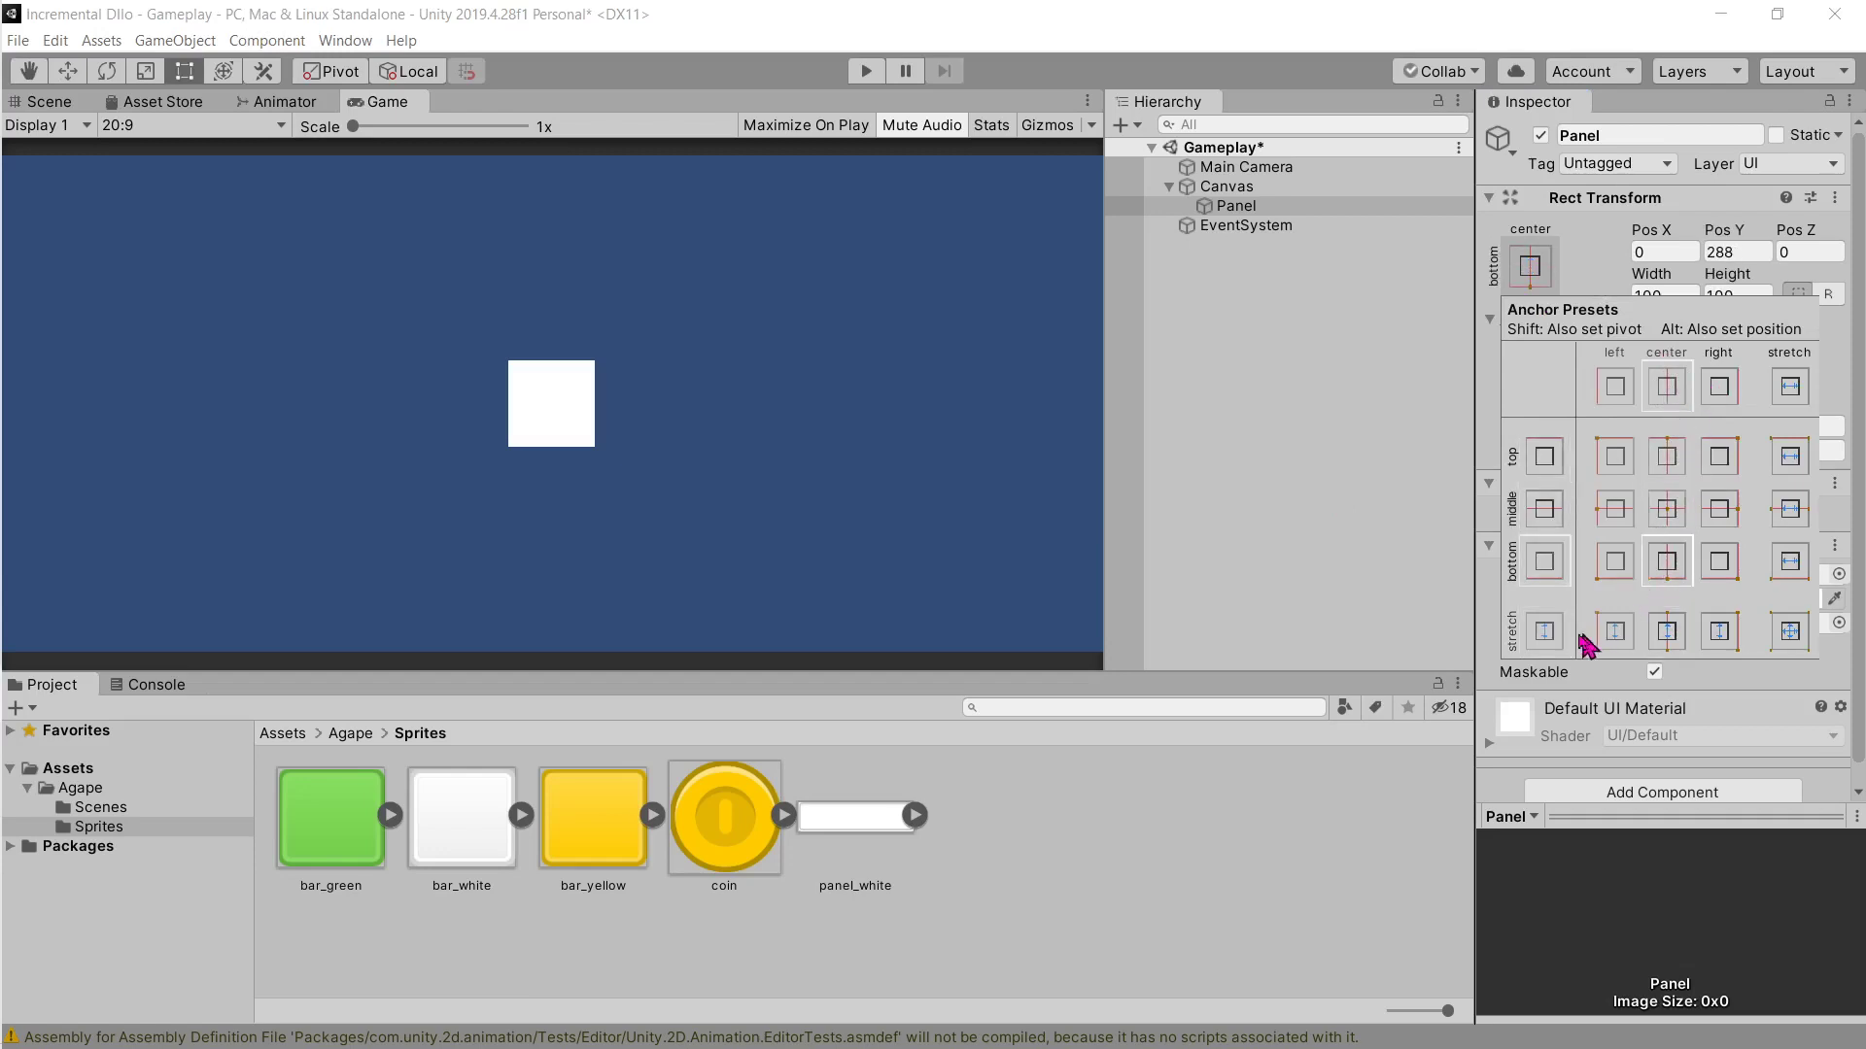
{"action": "left_click", "coordinate": [1719, 631]}
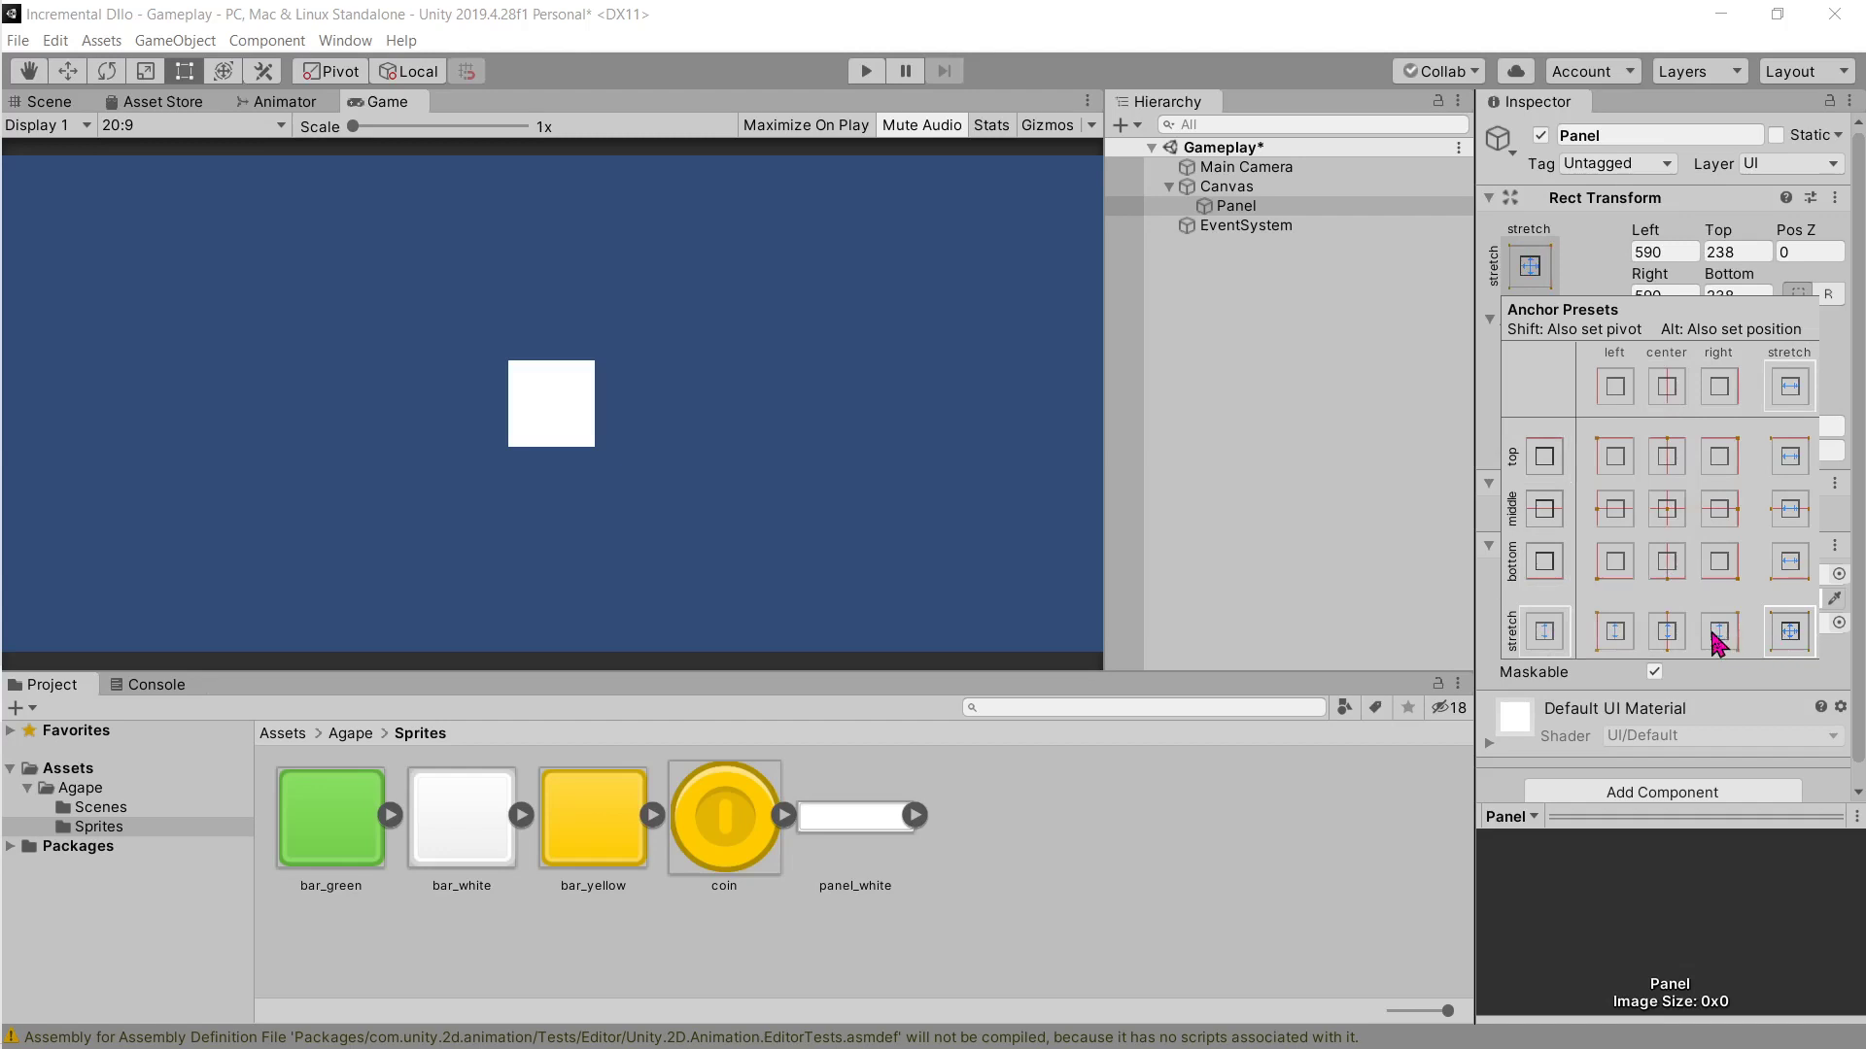
{"action": "left_click", "coordinate": [1617, 635]}
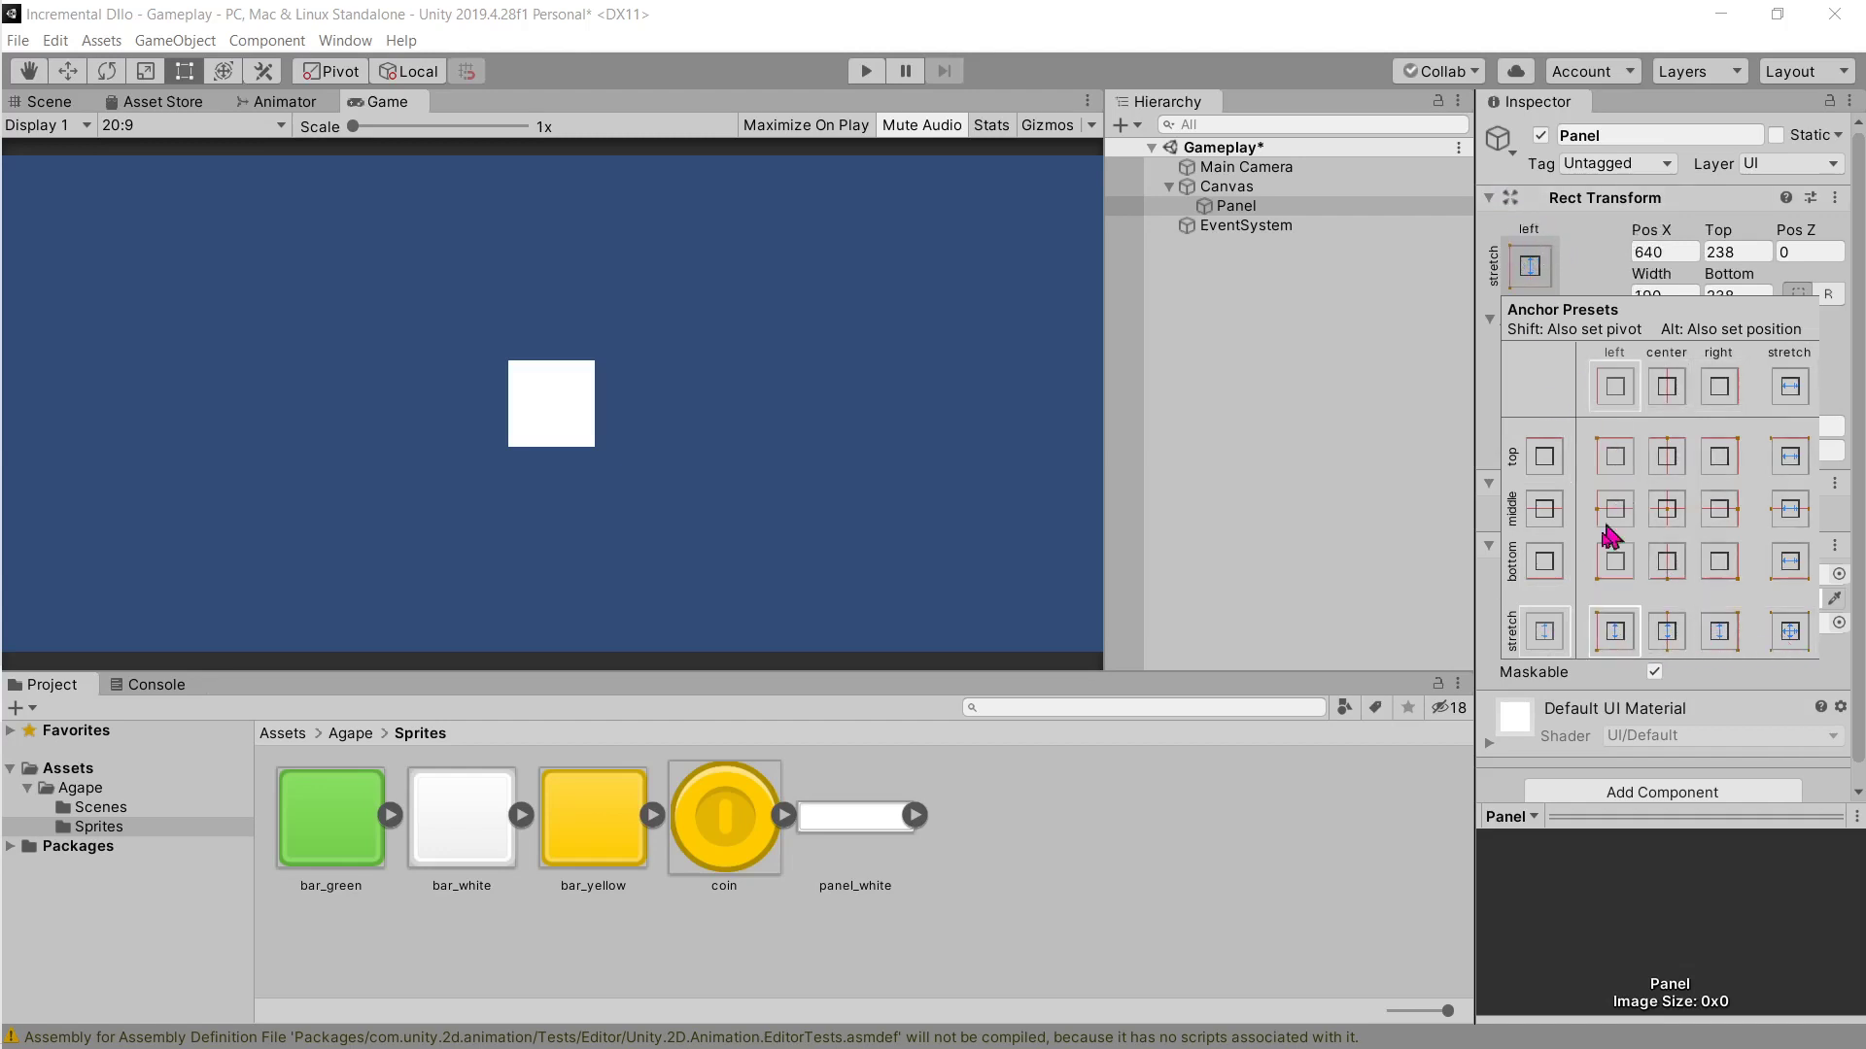
{"action": "left_click", "coordinate": [1666, 636]}
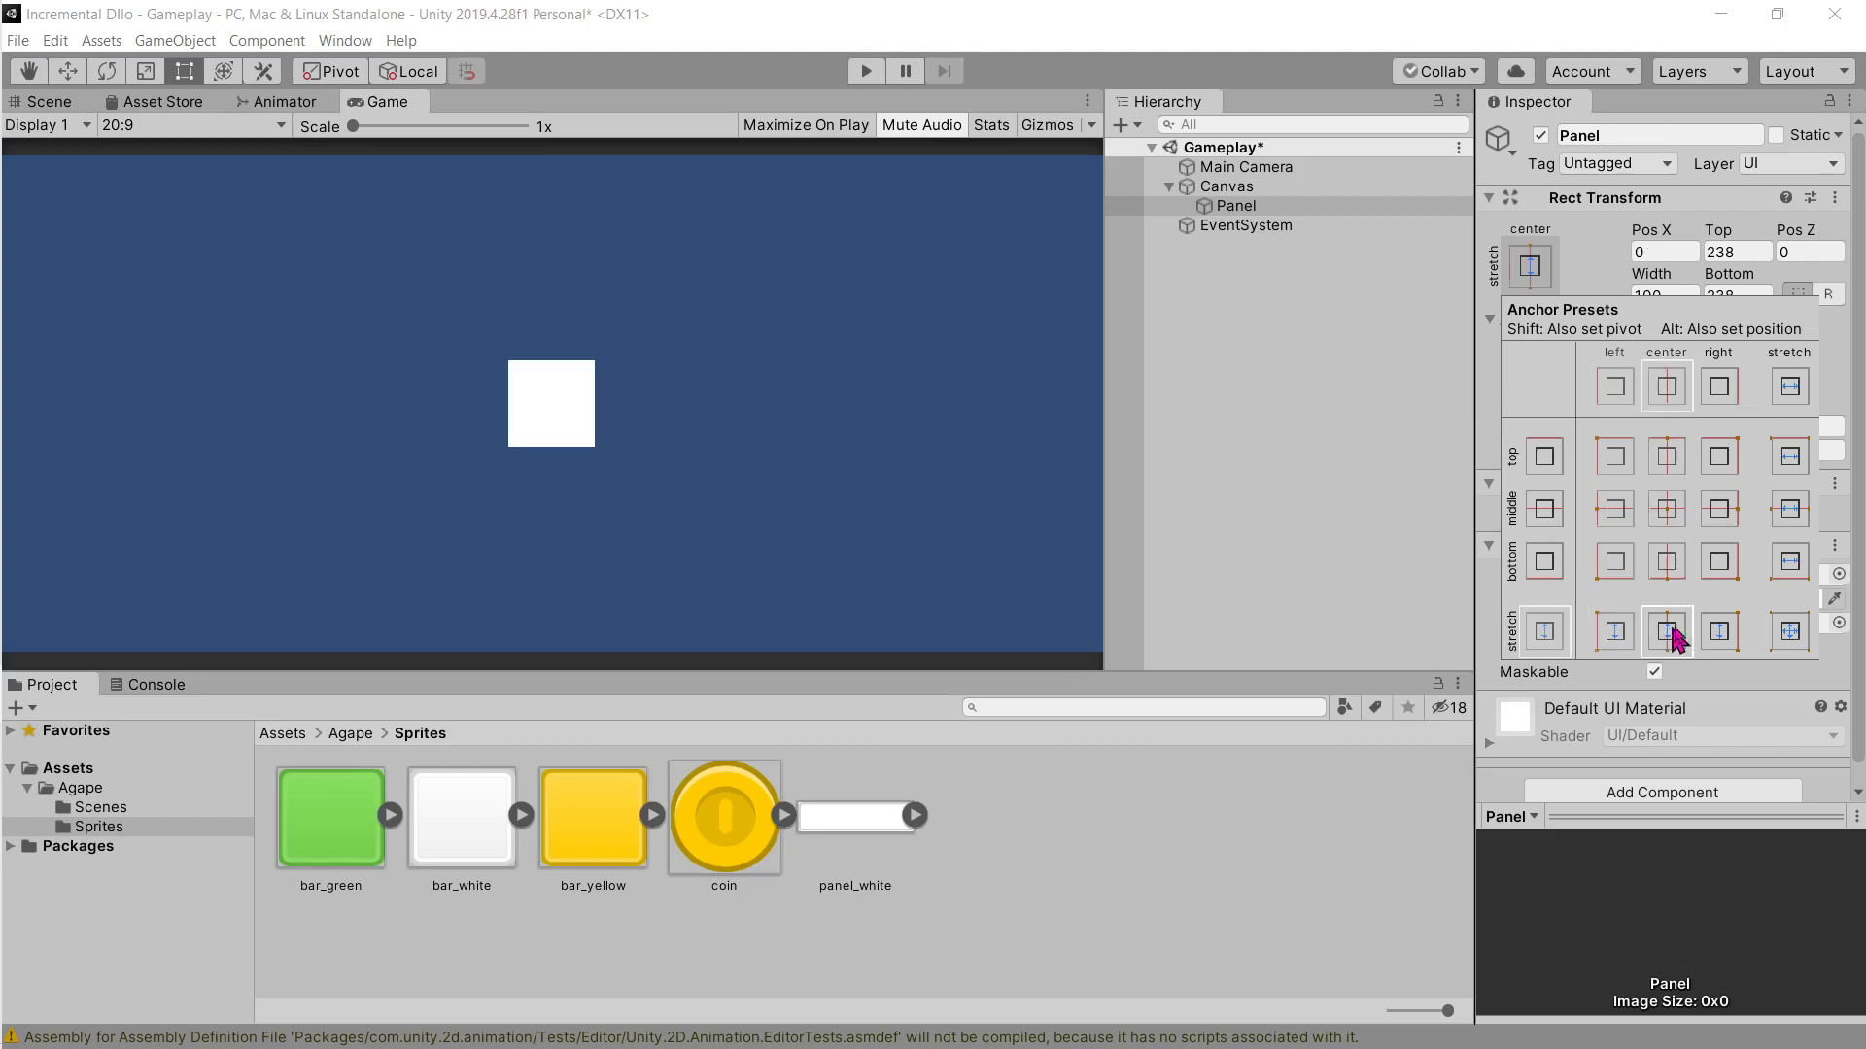
{"action": "left_click", "coordinate": [1719, 634]}
{"action": "left_click", "coordinate": [1789, 636]}
{"action": "left_click", "coordinate": [1789, 633]}
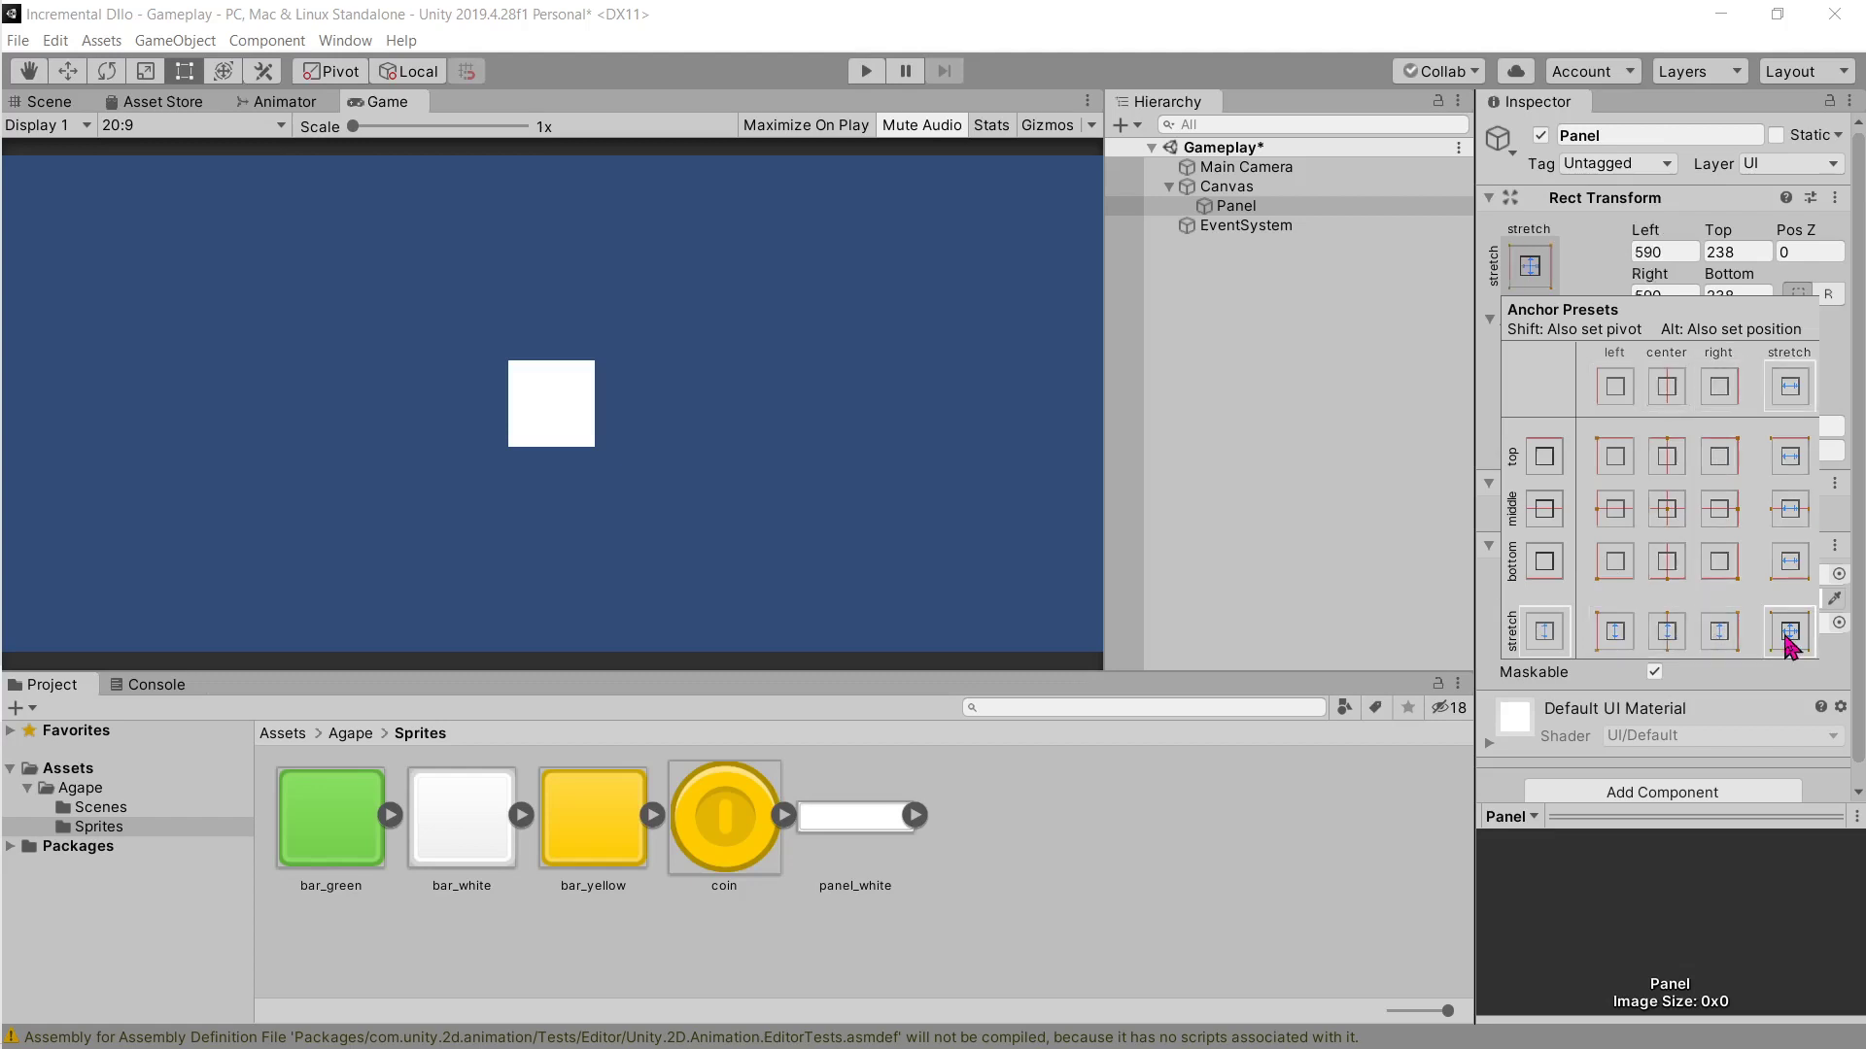
Step: Compare with the tutorial's reference Panel settings: Min X 0.6, Top/Bottom -10, bar_white
{"action": "key", "text": "alt+Tab"}
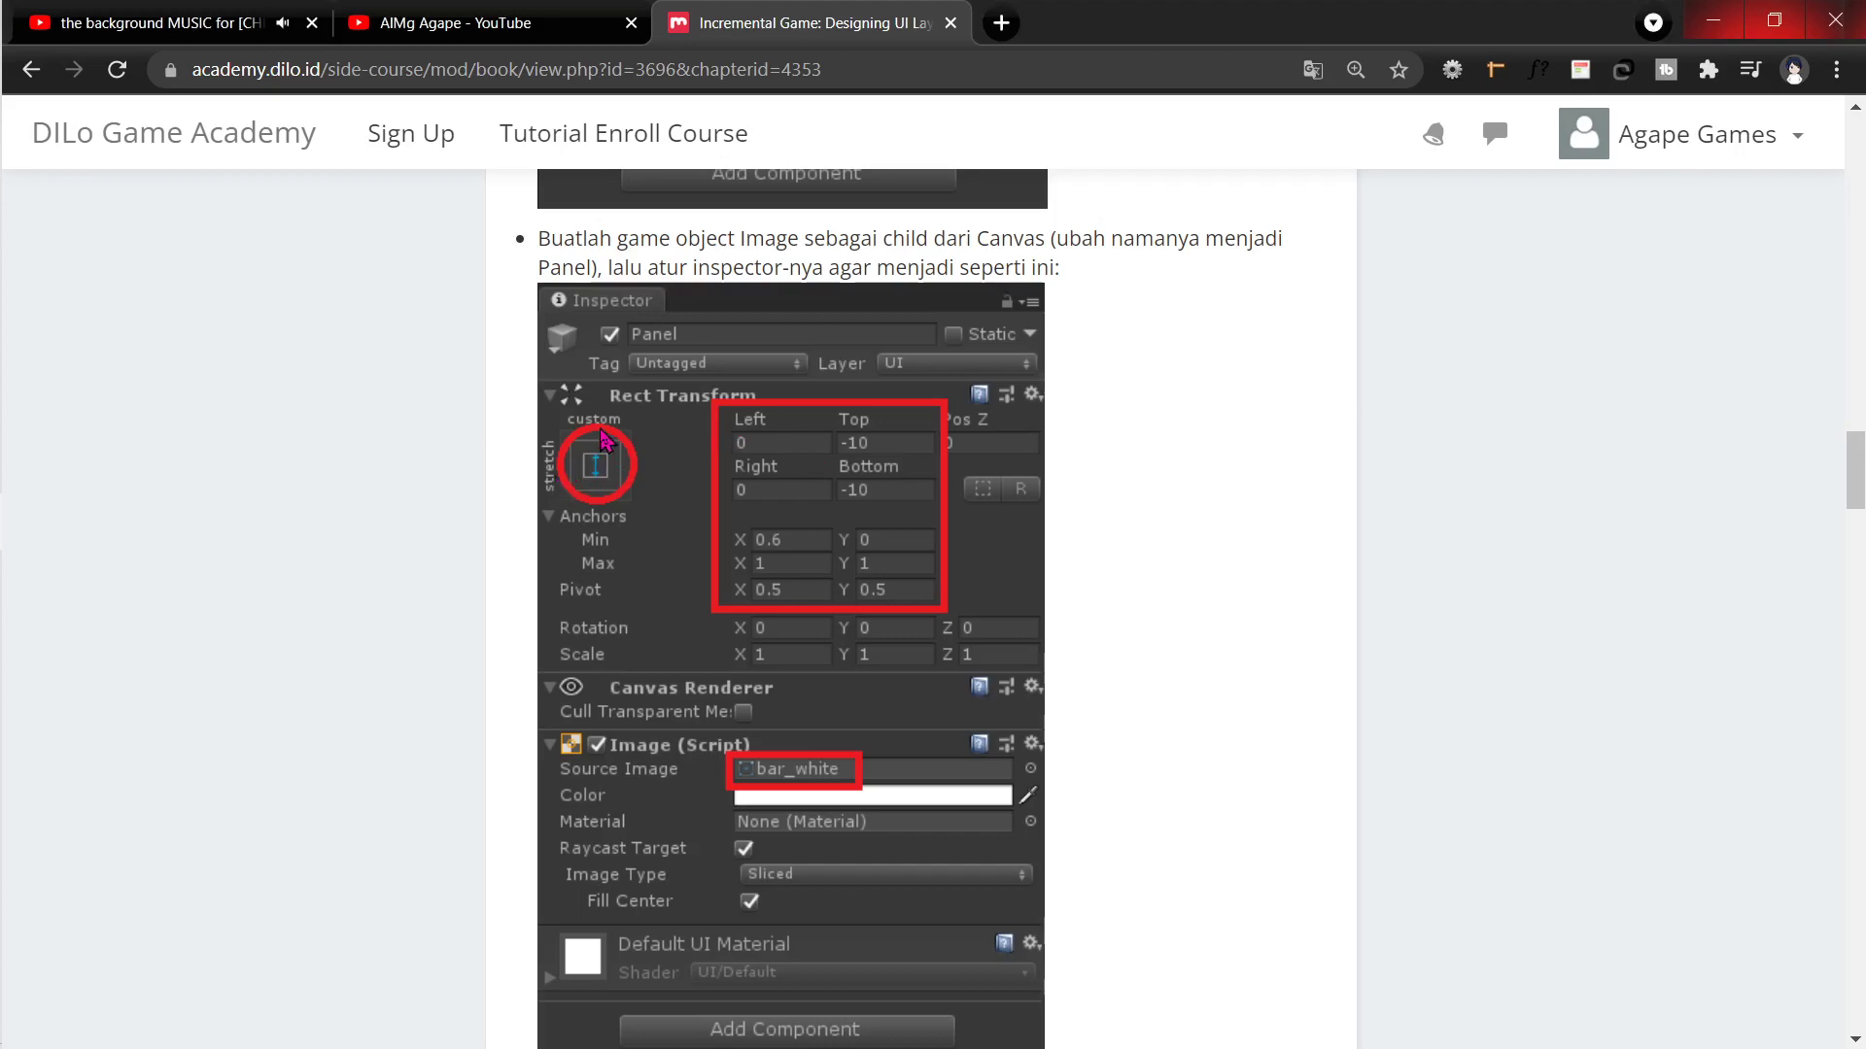
{"action": "key", "text": "alt+Tab"}
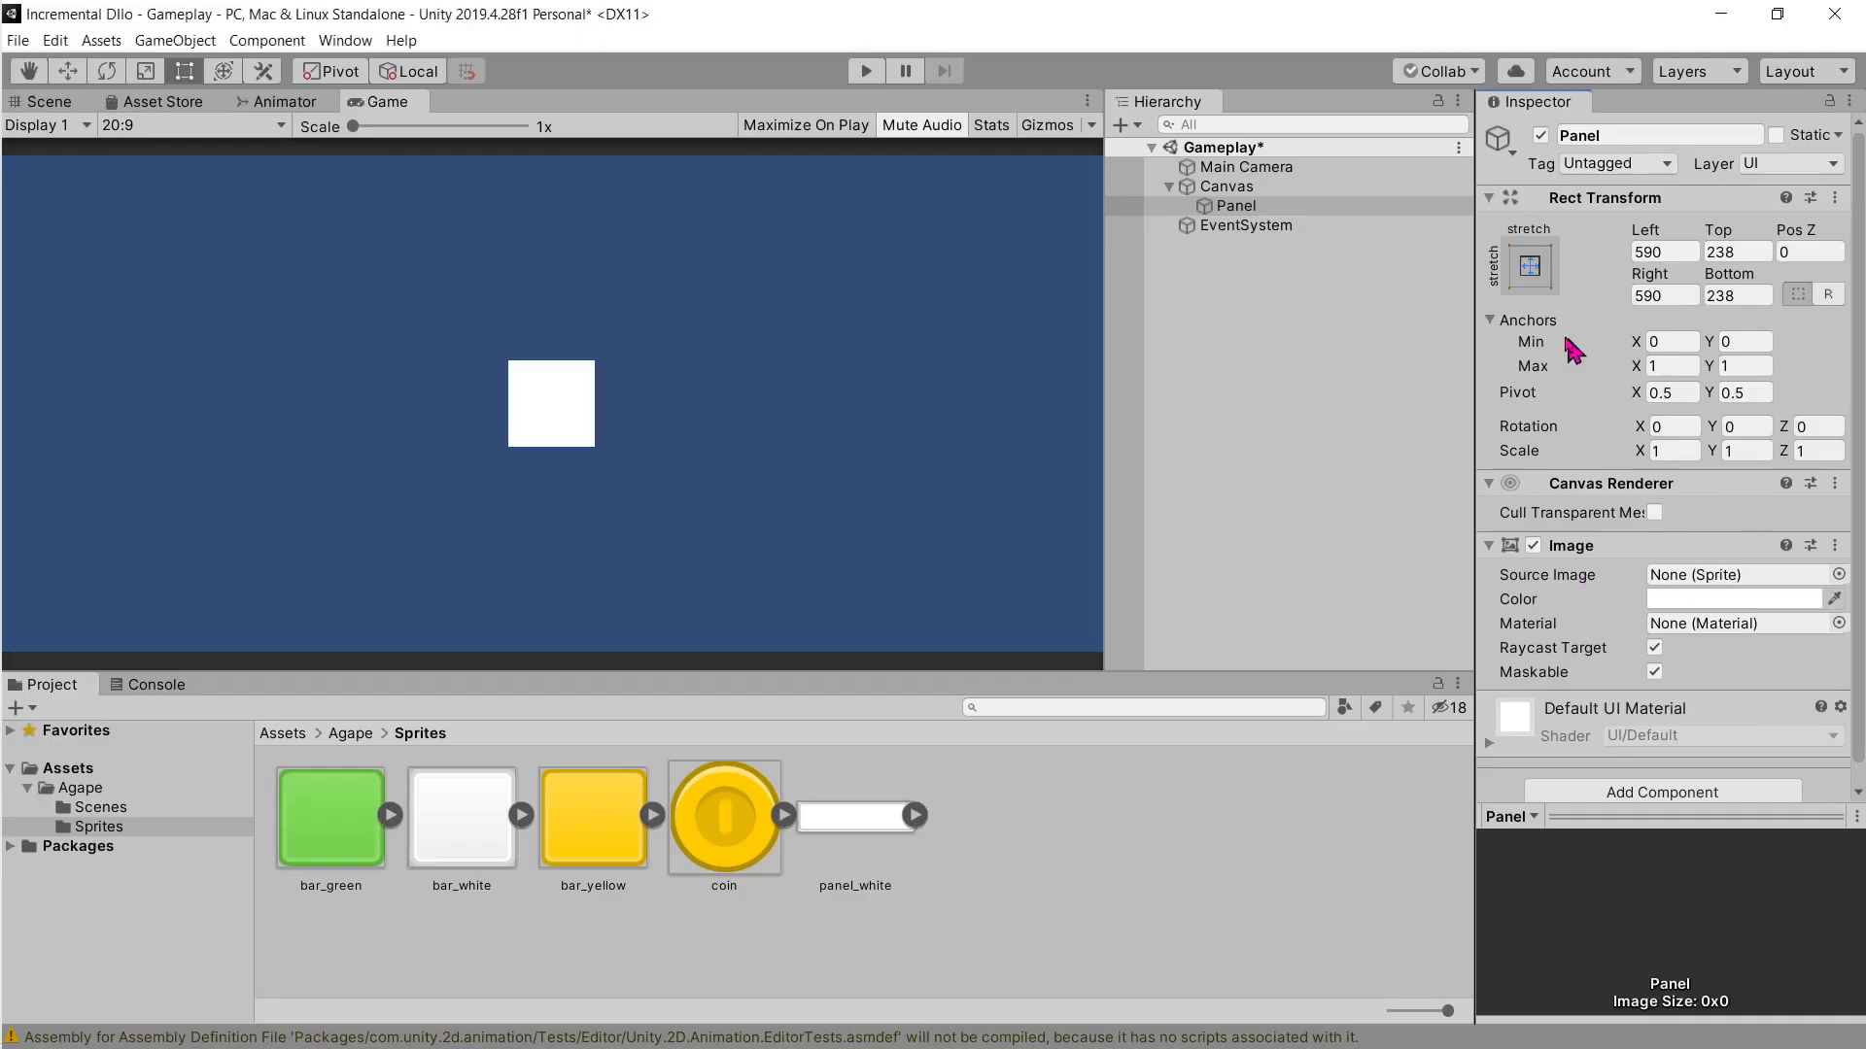
{"action": "left_click", "coordinate": [1528, 272]}
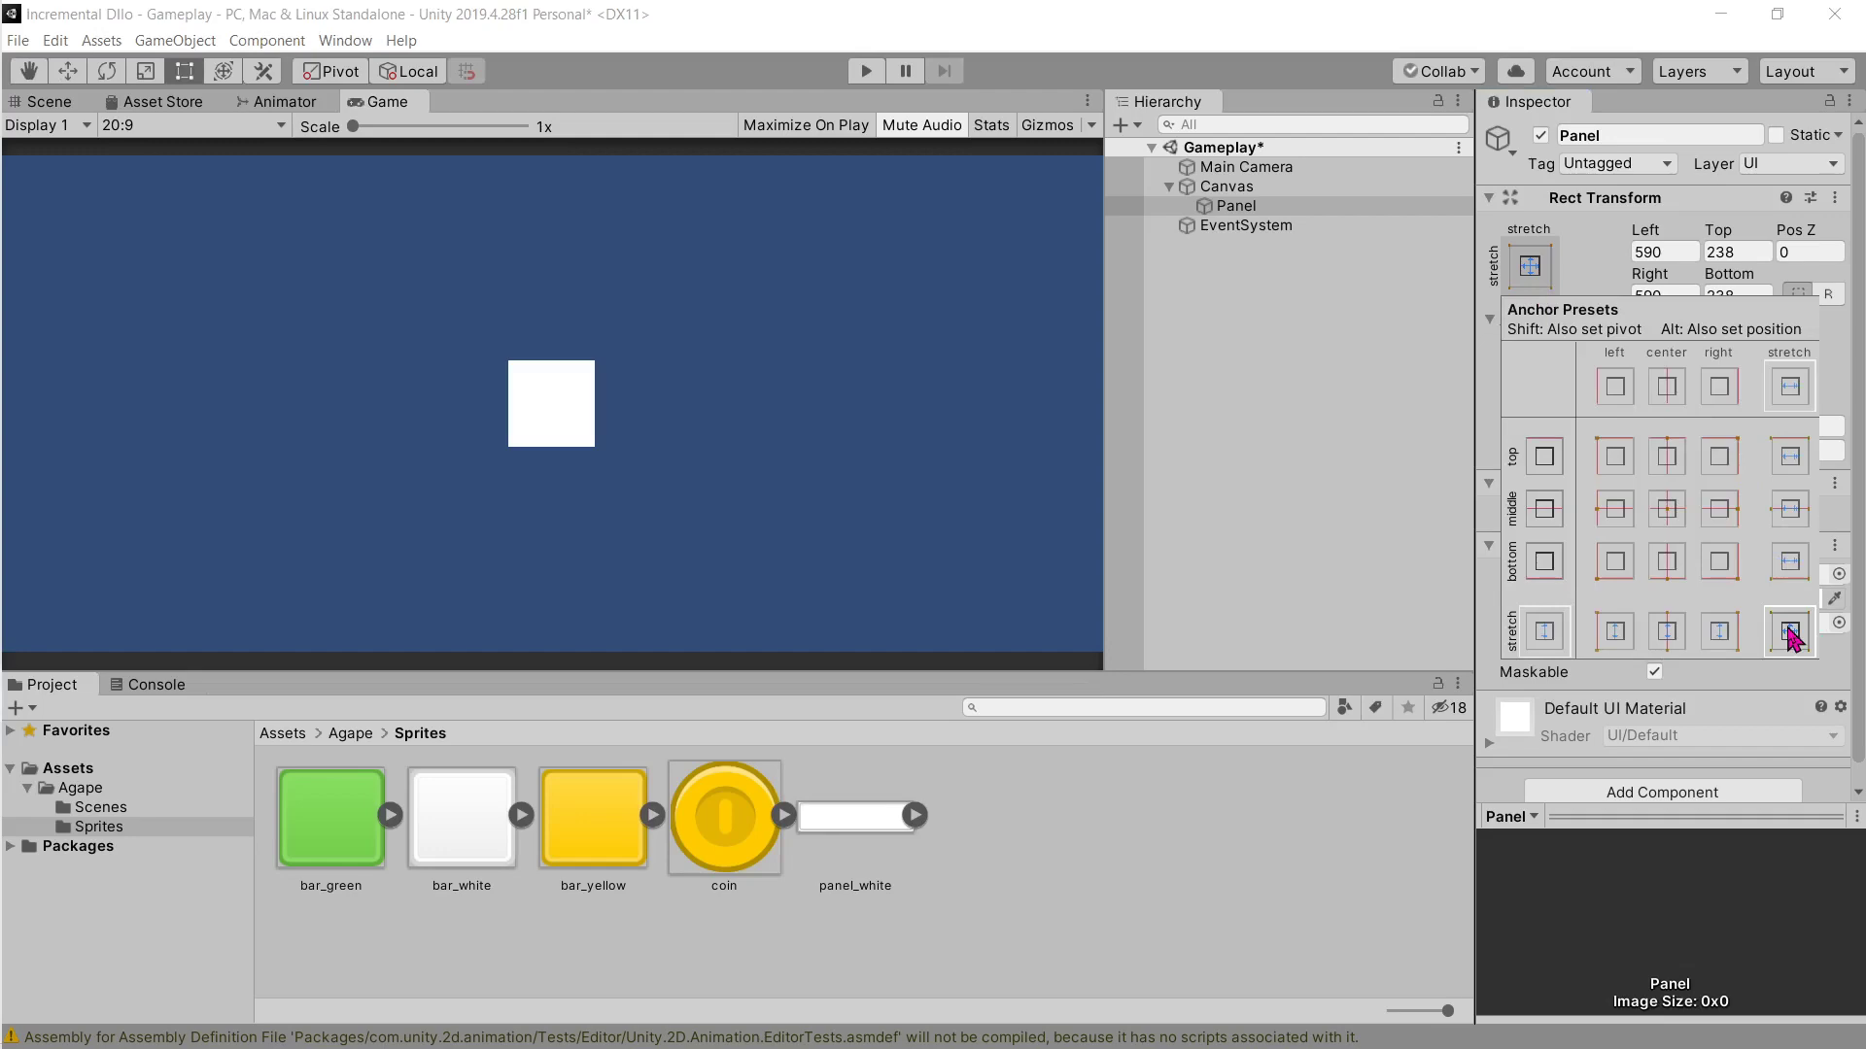
{"action": "left_click", "coordinate": [1359, 433]}
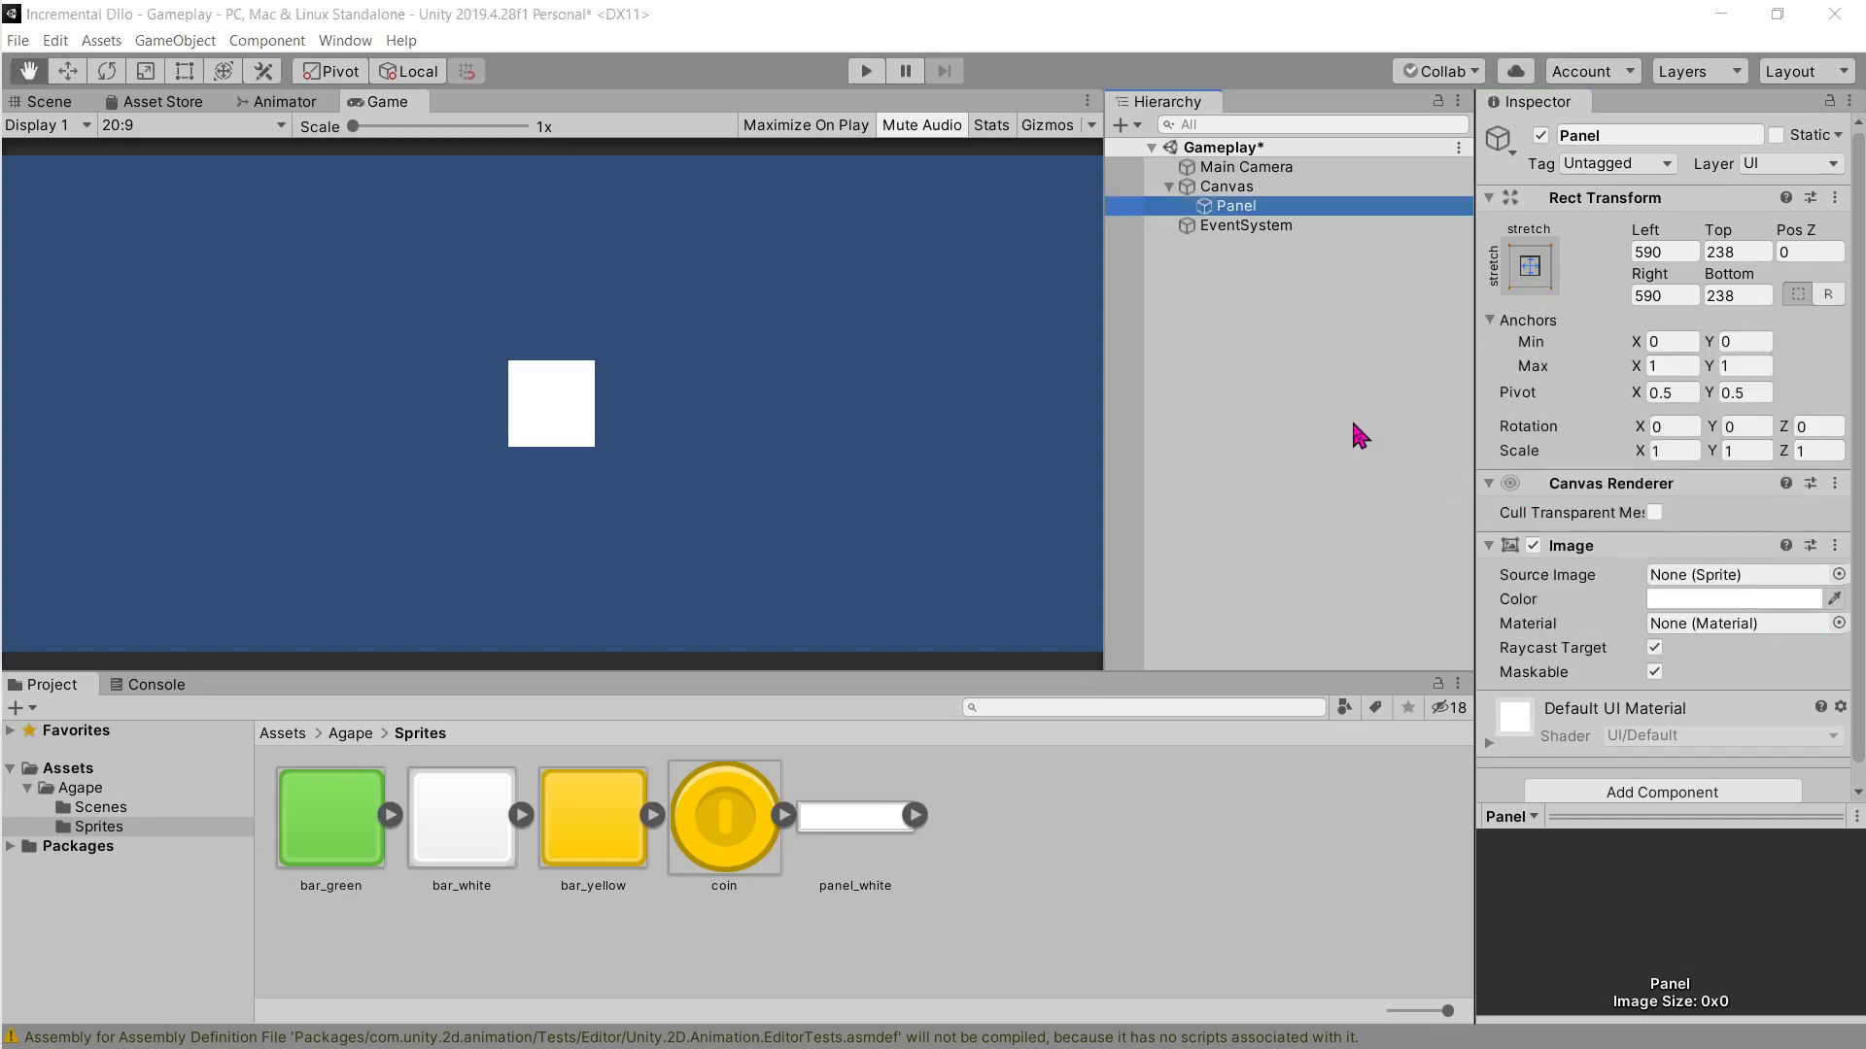
{"action": "key", "text": "alt+Tab"}
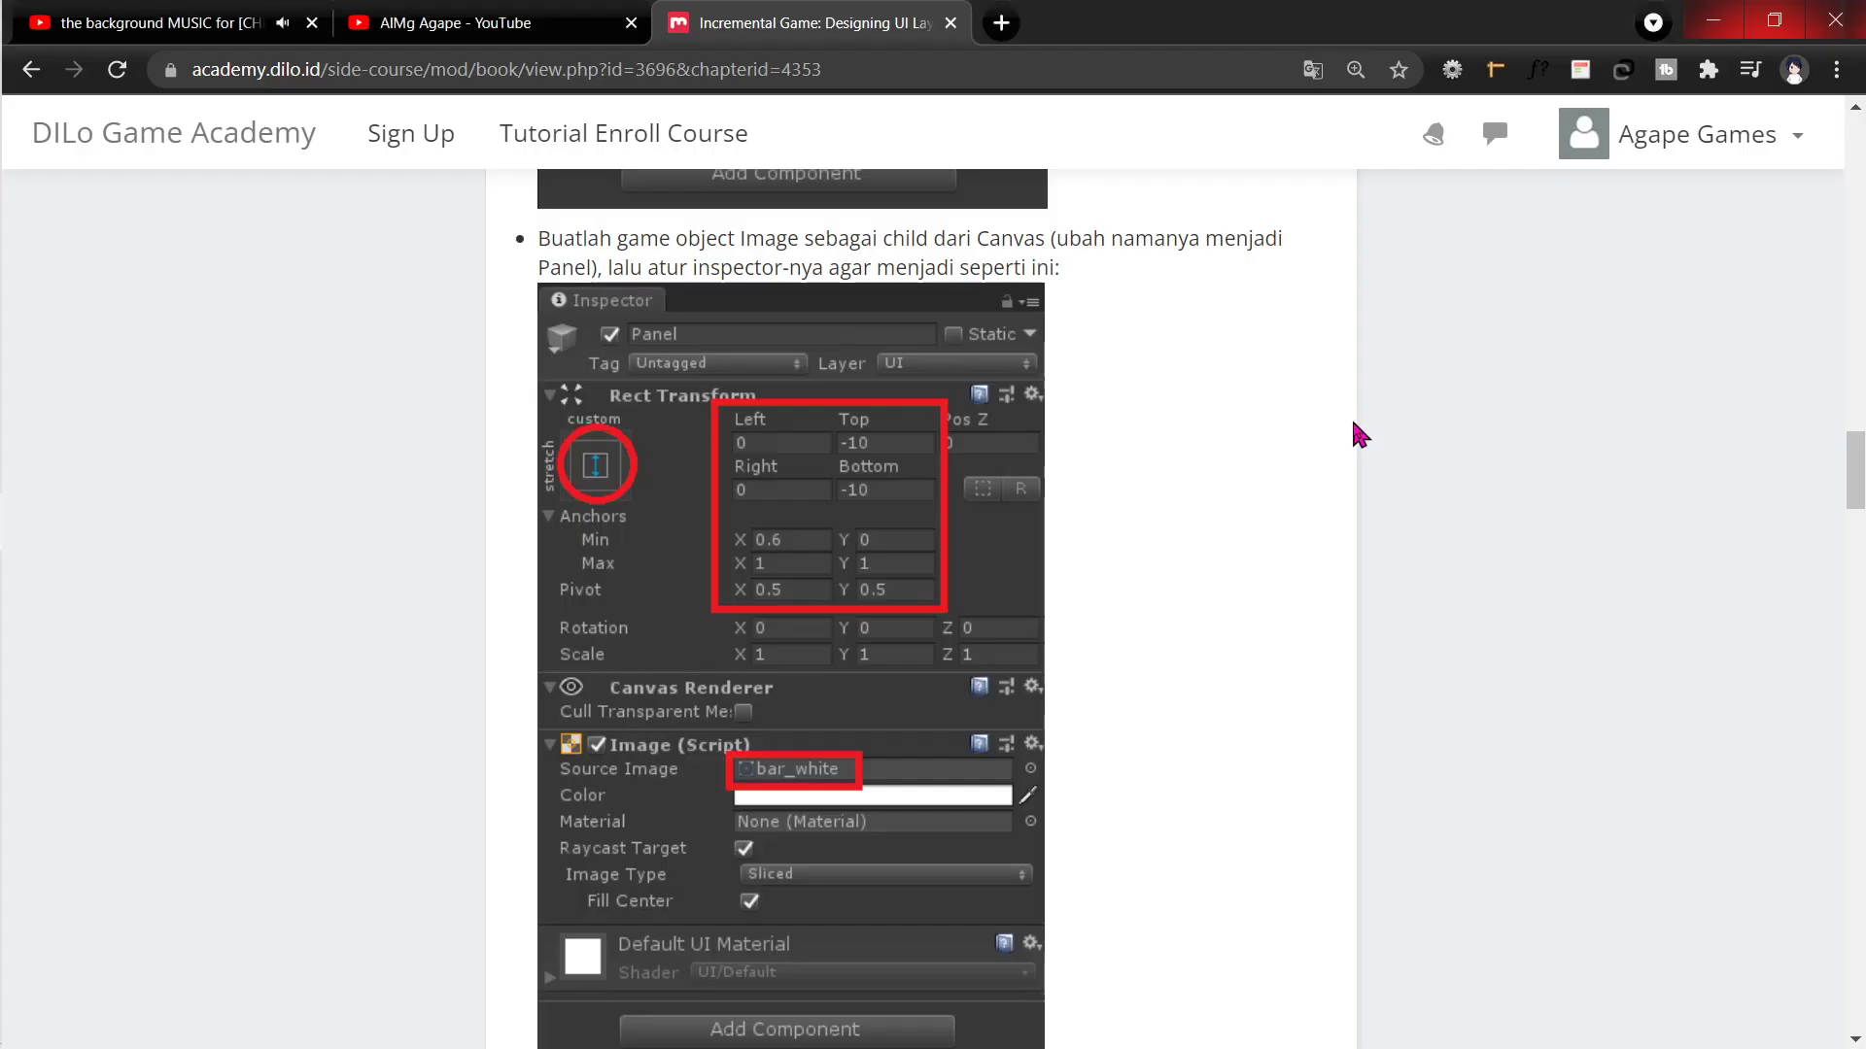
Step: Set the Panel's Left and Right offsets to 0, checking against the tutorial
{"action": "key", "text": "alt+Tab"}
{"action": "left_click", "coordinate": [1665, 250]}
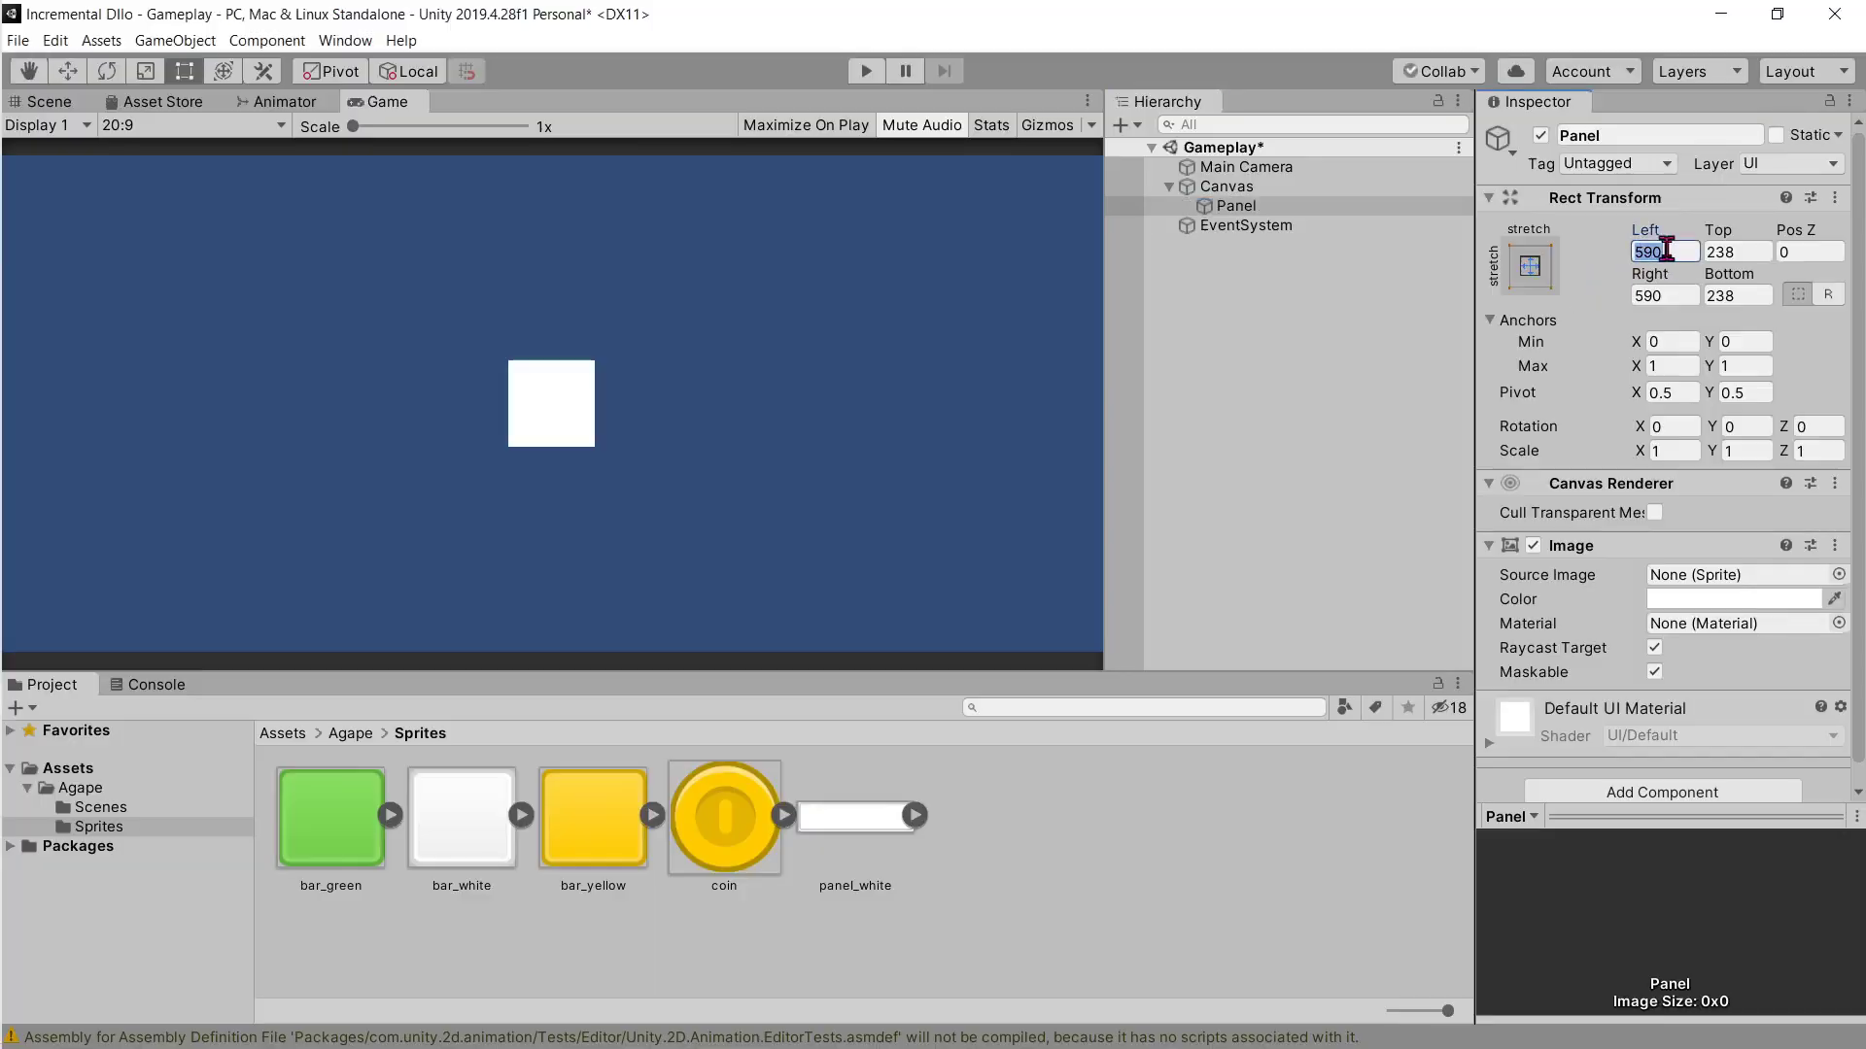
{"action": "type", "text": "0"}
{"action": "left_click", "coordinate": [1668, 295]}
{"action": "type", "text": "0"}
{"action": "key", "text": "Return"}
{"action": "key", "text": "alt+Tab"}
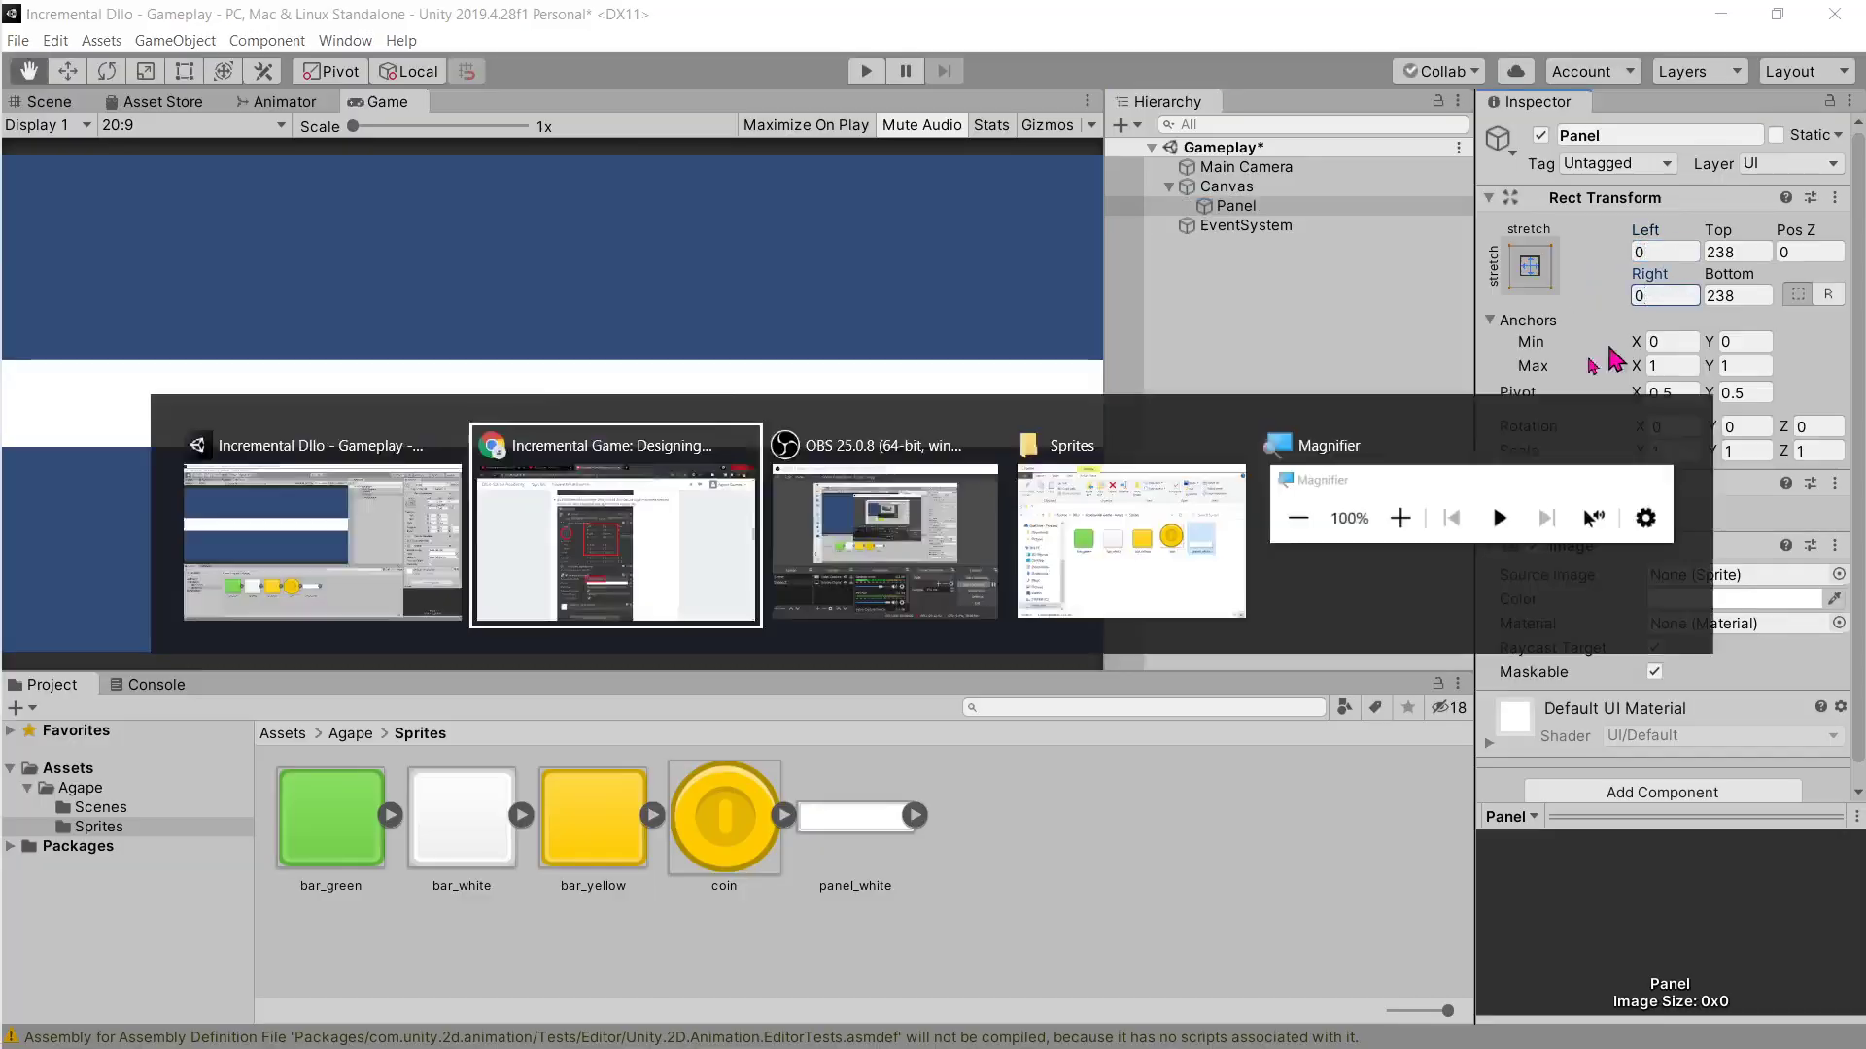
{"action": "key", "text": "alt+Tab"}
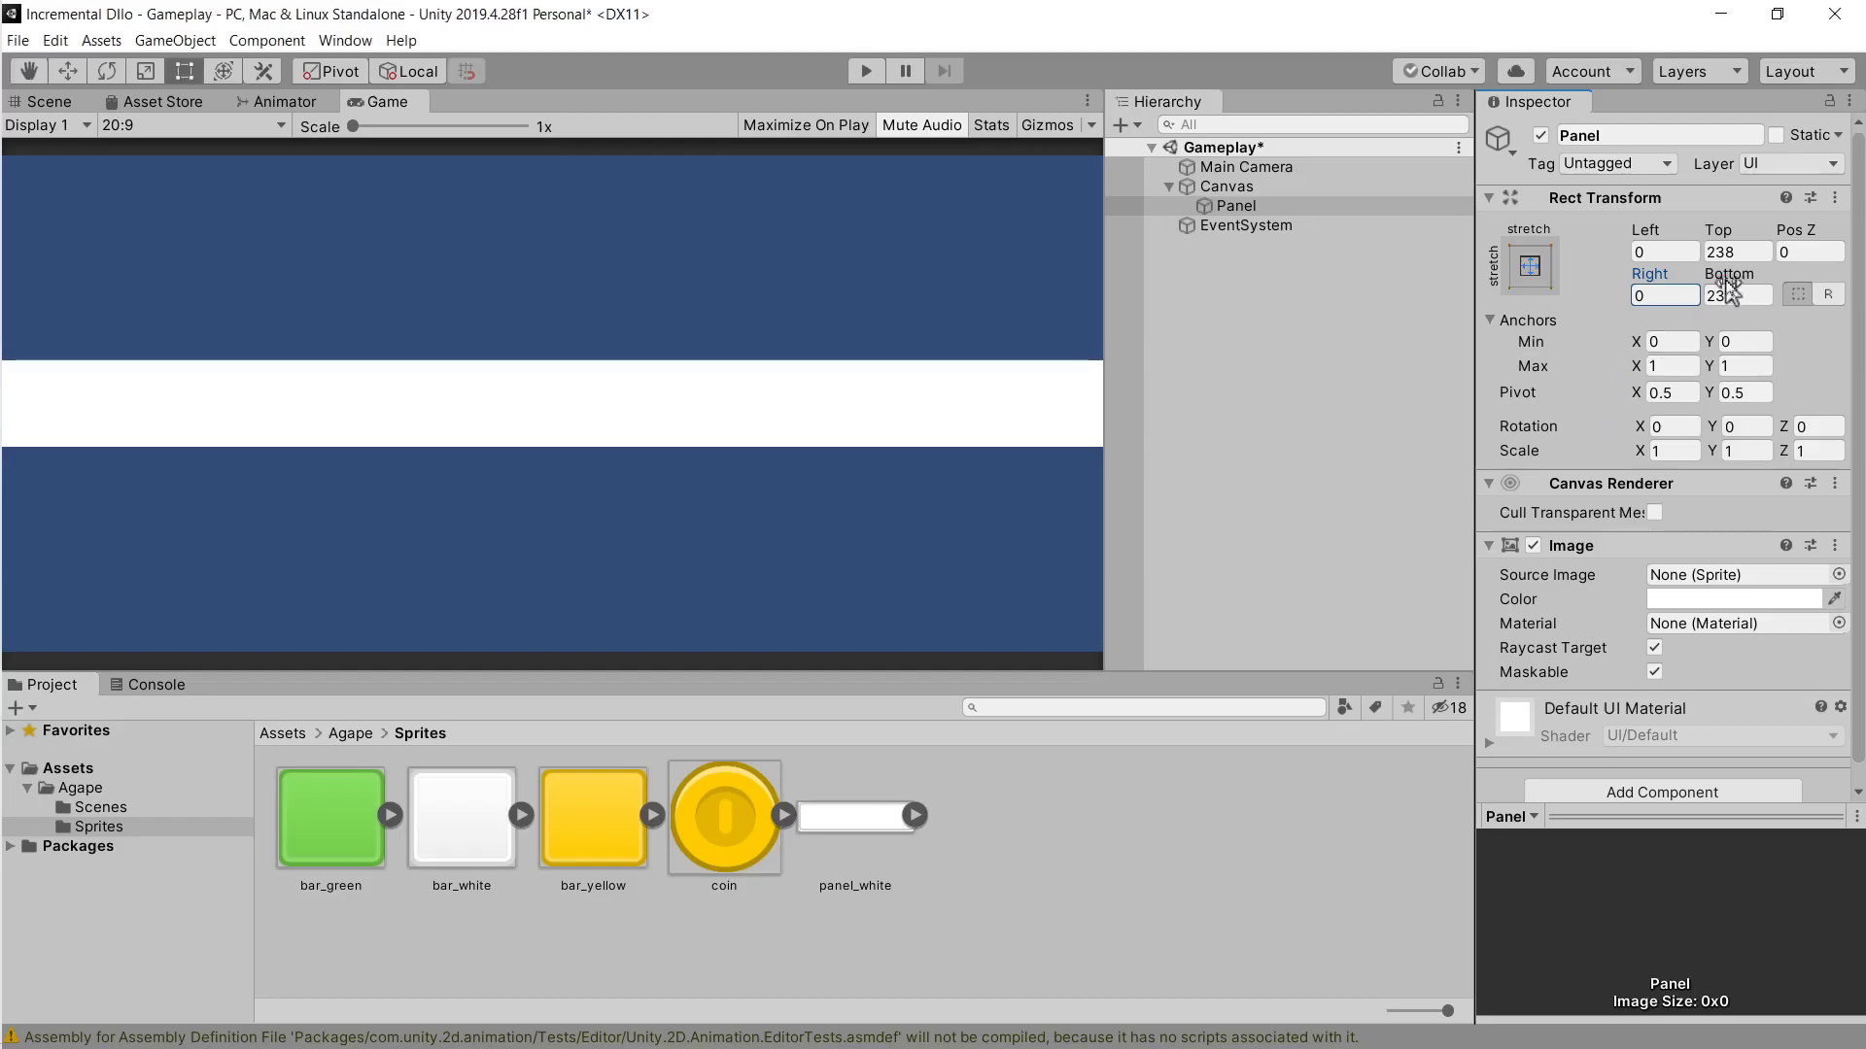
Step: Set the Panel's Top and Bottom offsets to -10, checking the result in the Scene view
{"action": "left_click", "coordinate": [1737, 252]}
{"action": "type", "text": "-10"}
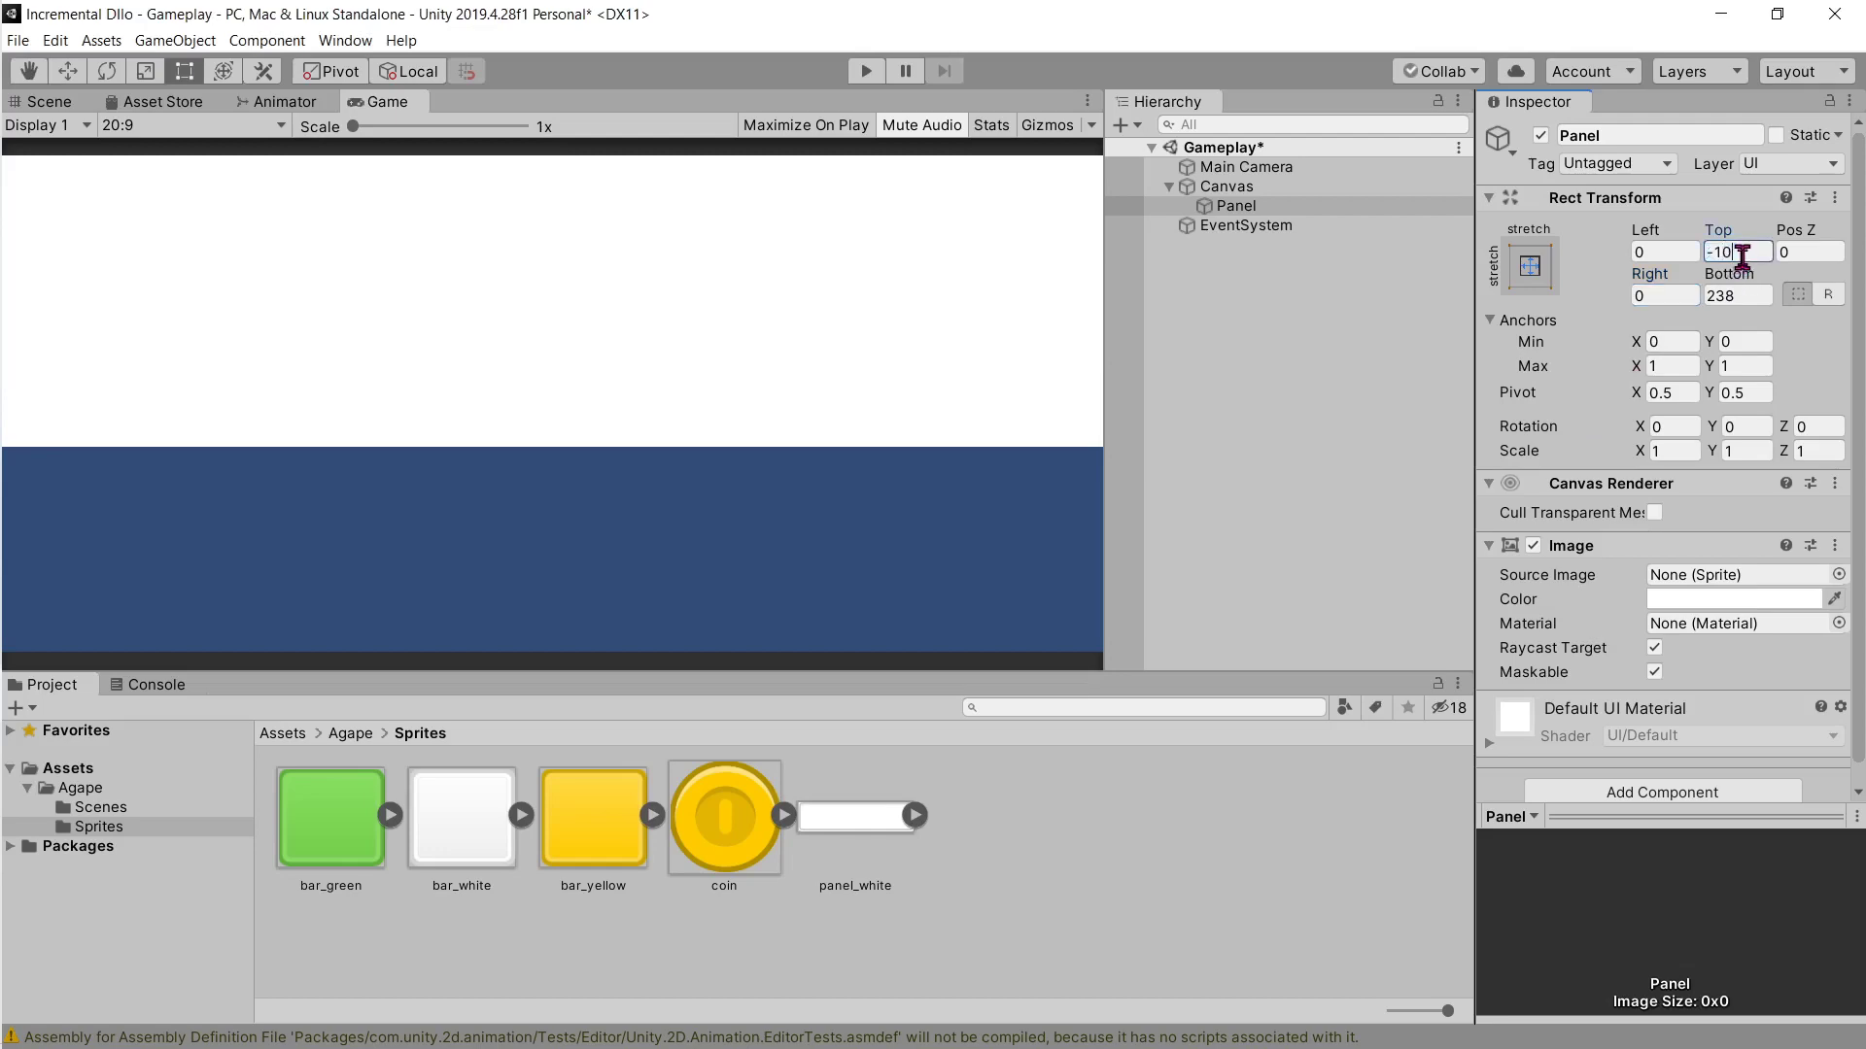
{"action": "key", "text": "alt+Tab"}
{"action": "key", "text": "alt+Tab"}
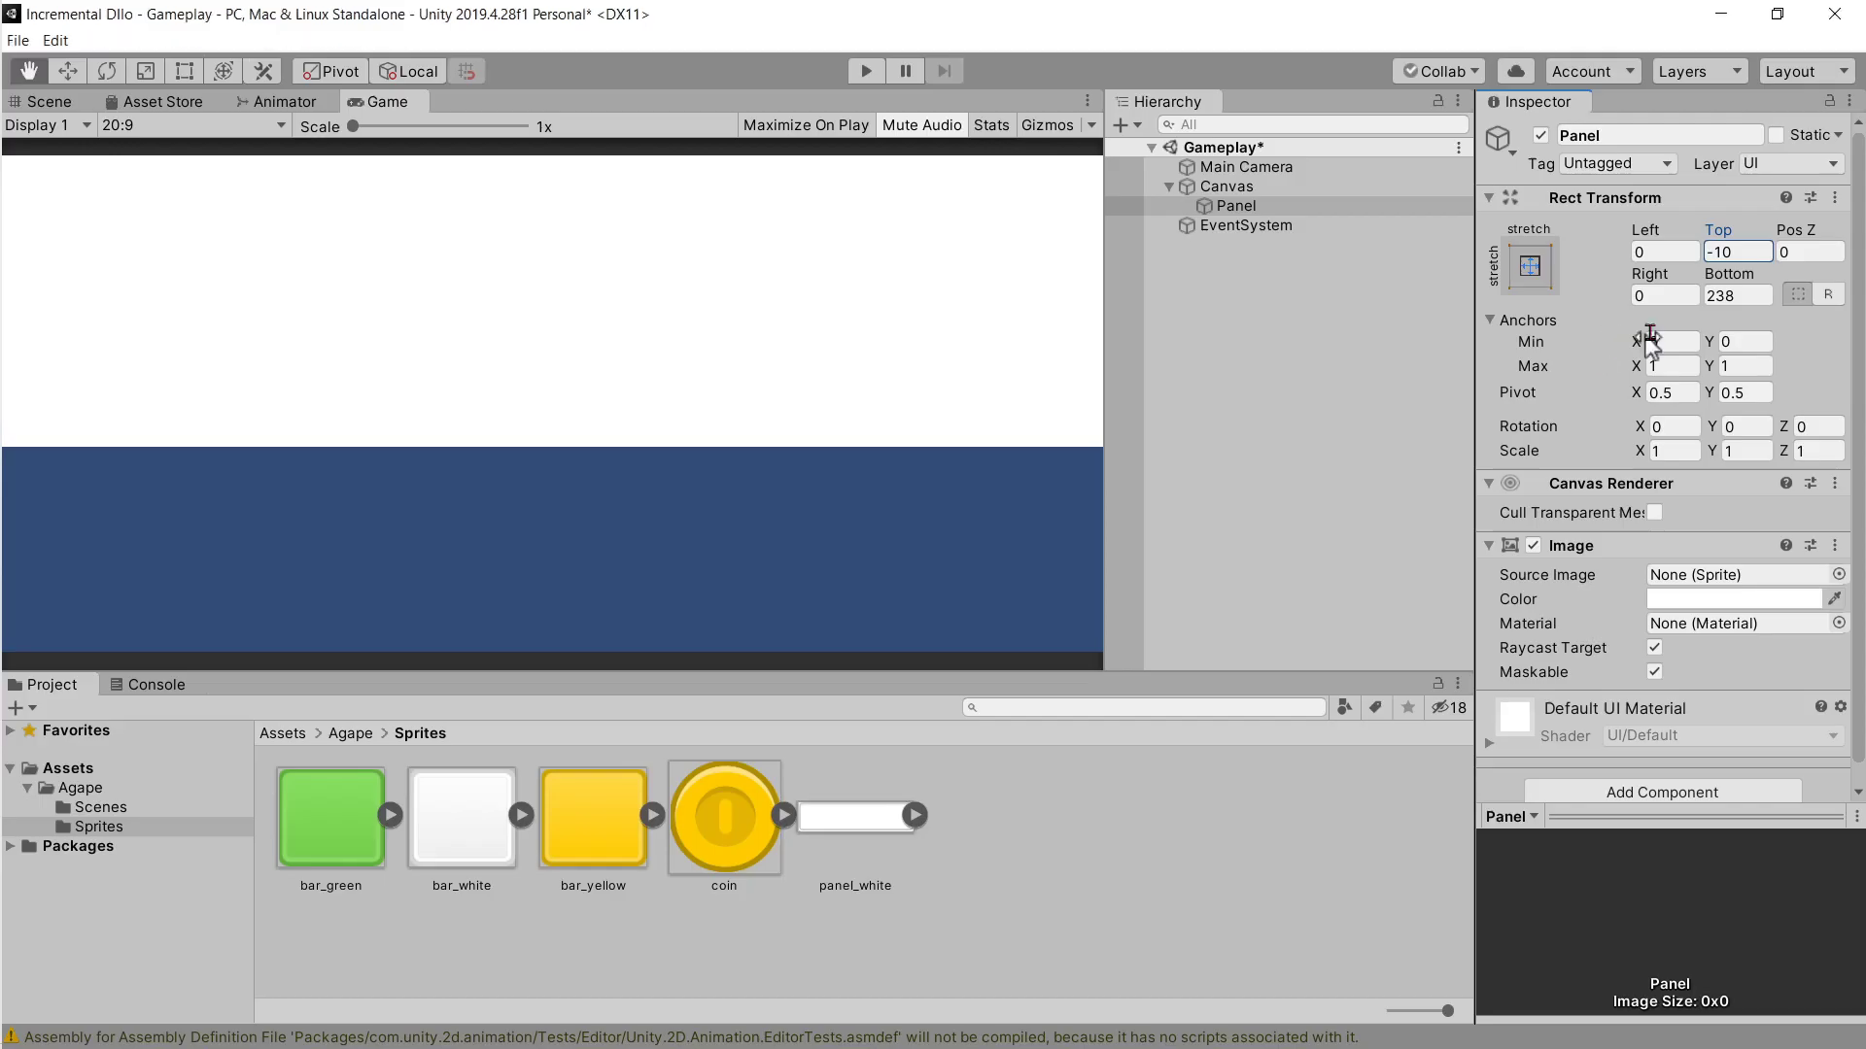
{"action": "left_click", "coordinate": [1737, 297]}
{"action": "type", "text": "-10"}
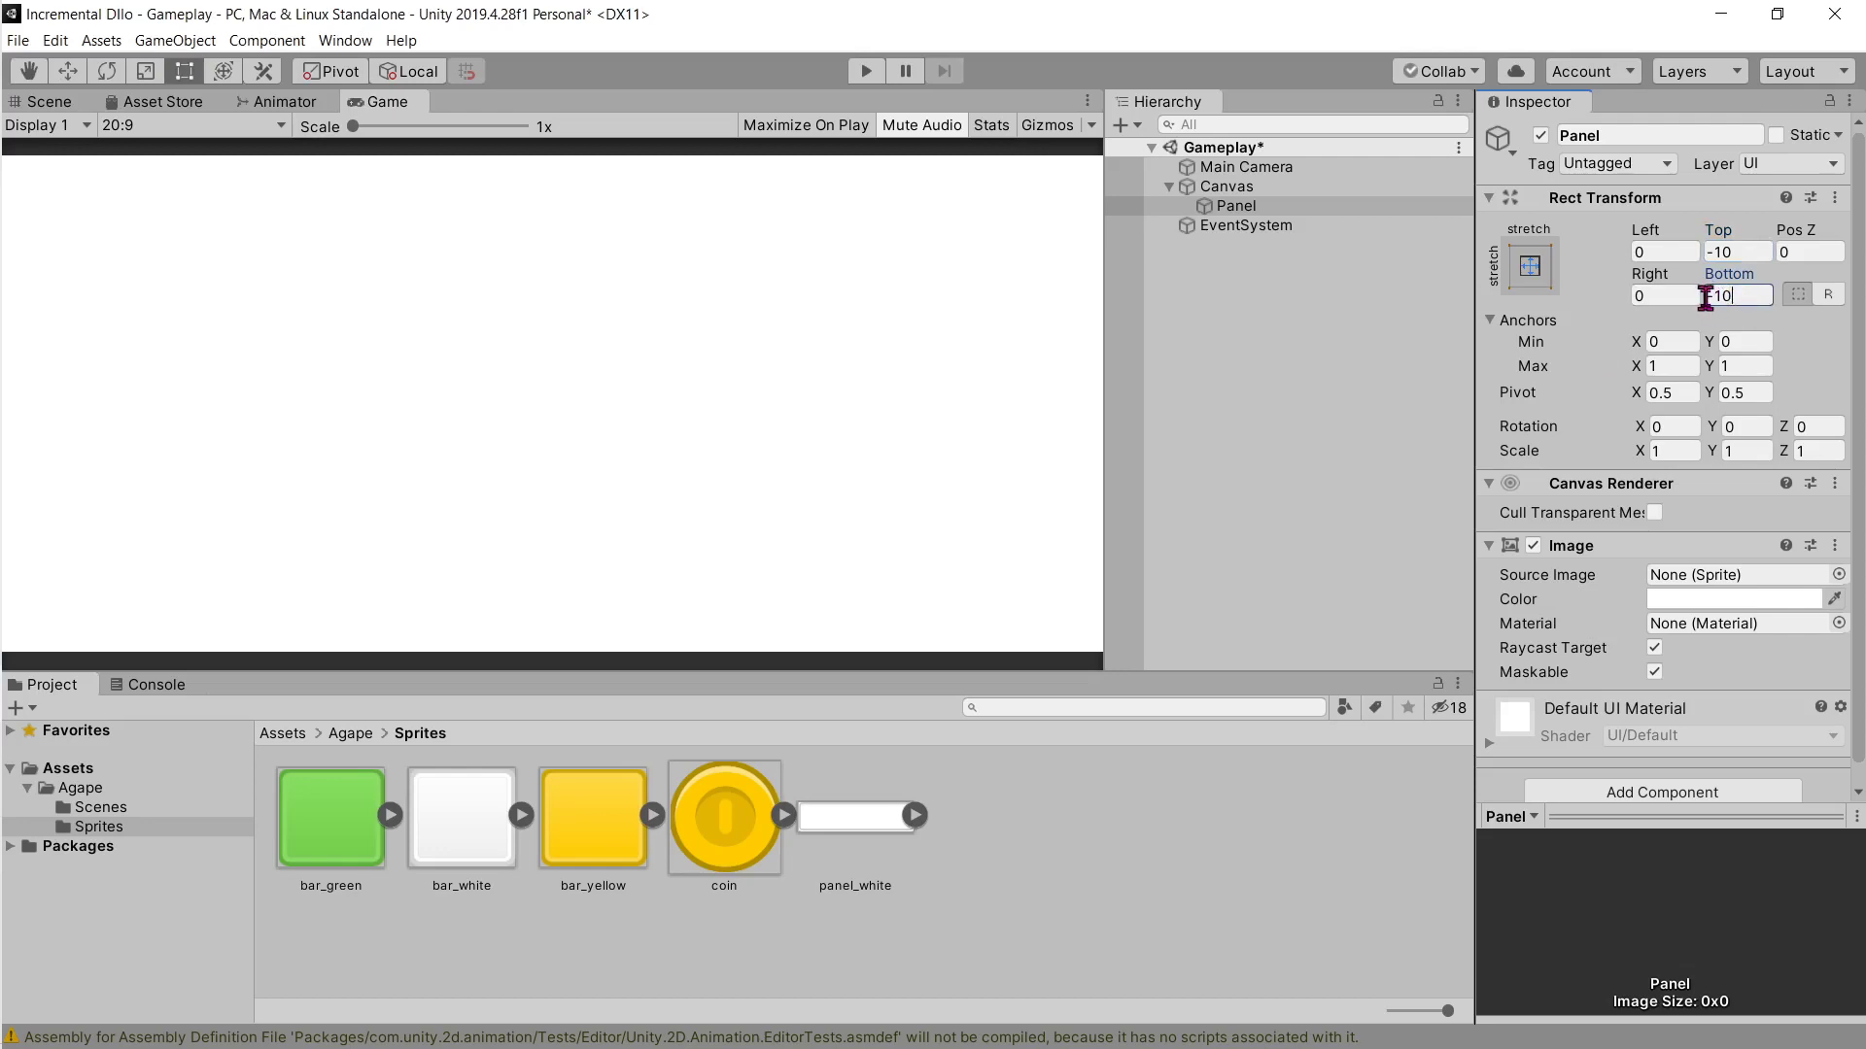
{"action": "left_click", "coordinate": [49, 101]}
{"action": "scroll", "coordinate": [725, 441], "scroll_direction": "down", "scroll_amount": 2}
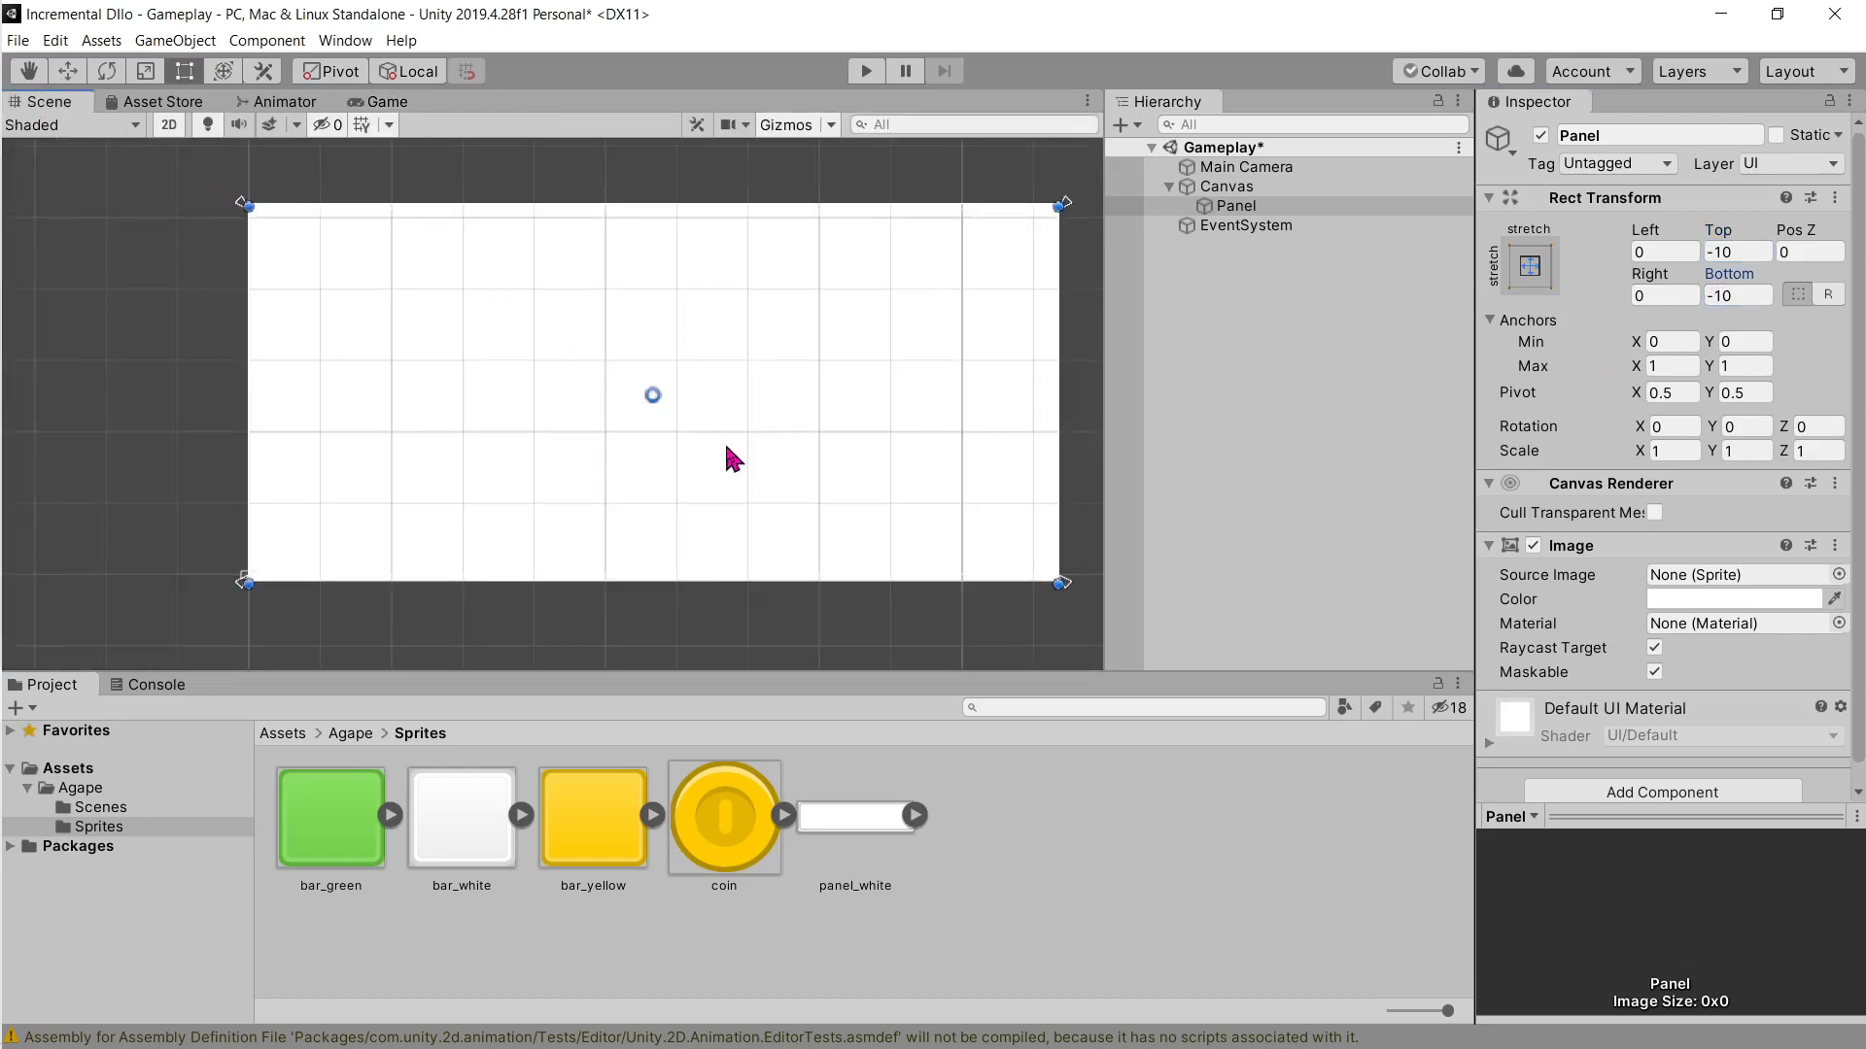
{"action": "scroll", "coordinate": [651, 417], "scroll_direction": "up", "scroll_amount": 2}
{"action": "scroll", "coordinate": [772, 438], "scroll_direction": "up", "scroll_amount": 2}
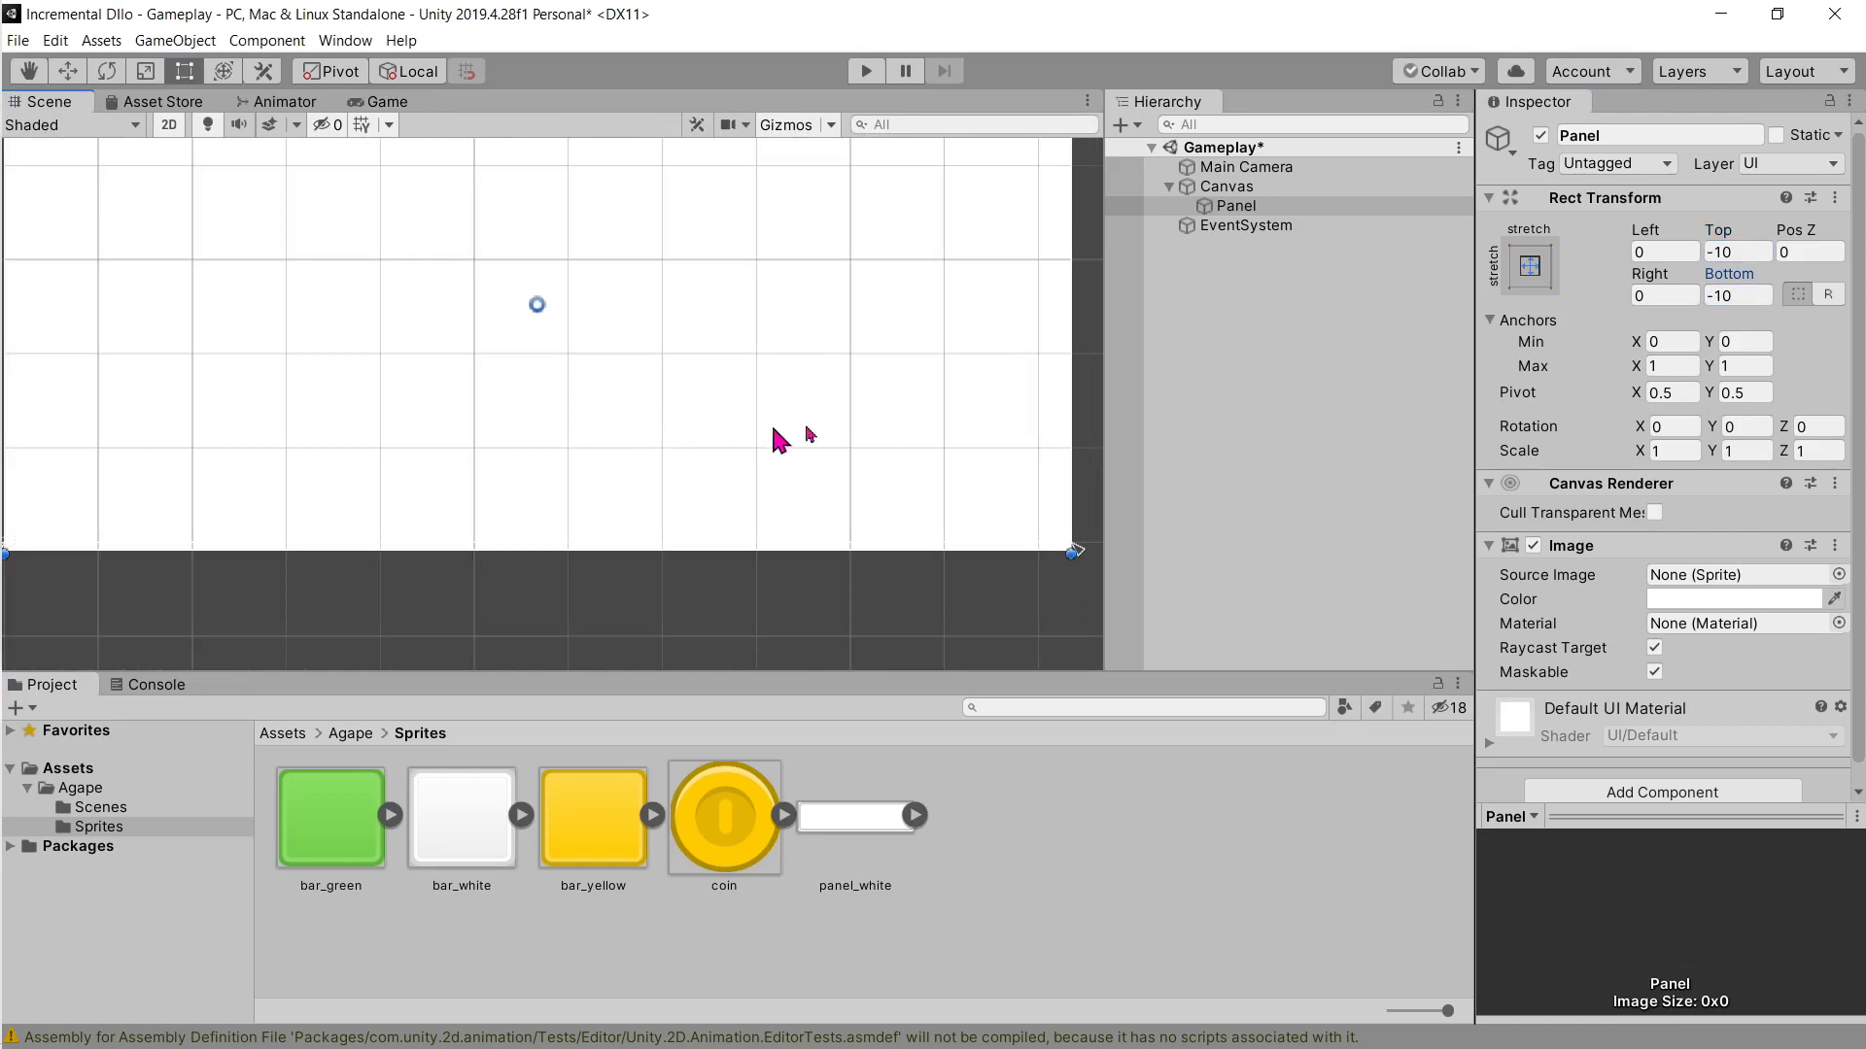
{"action": "left_click", "coordinate": [1720, 295]}
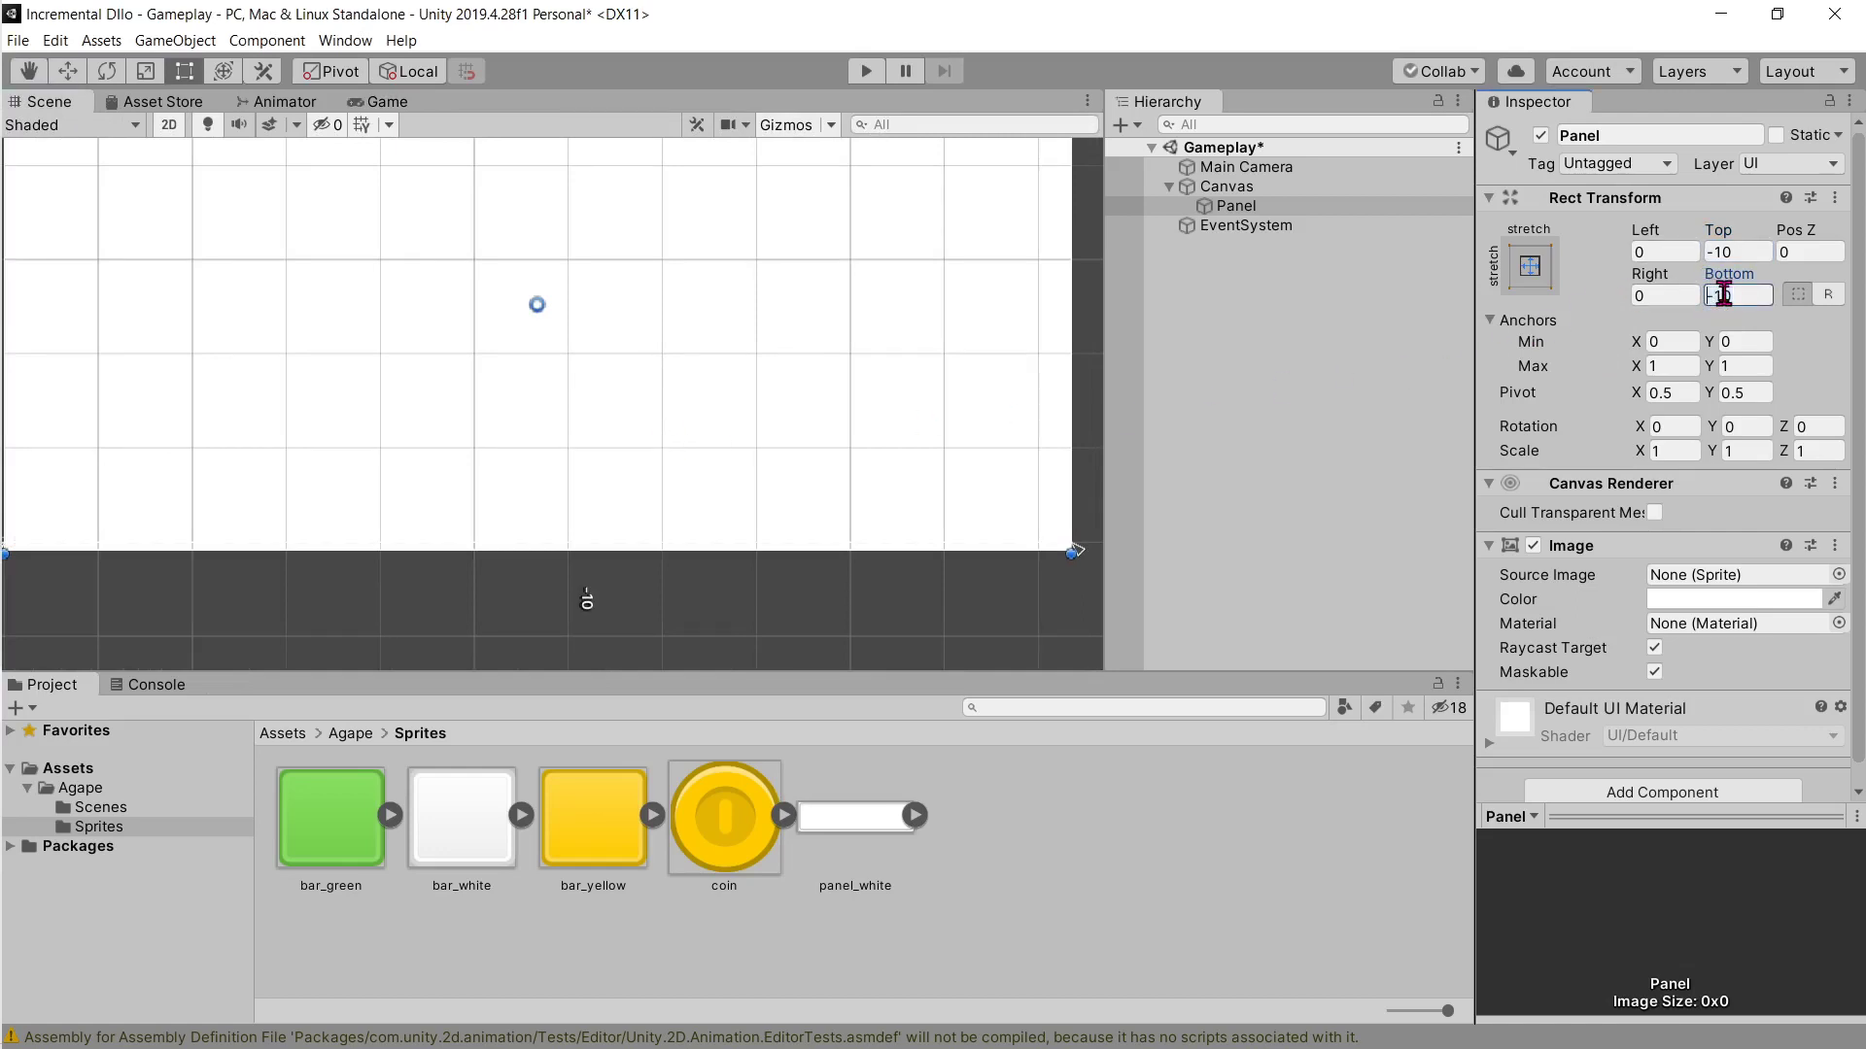
{"action": "type", "text": "10"}
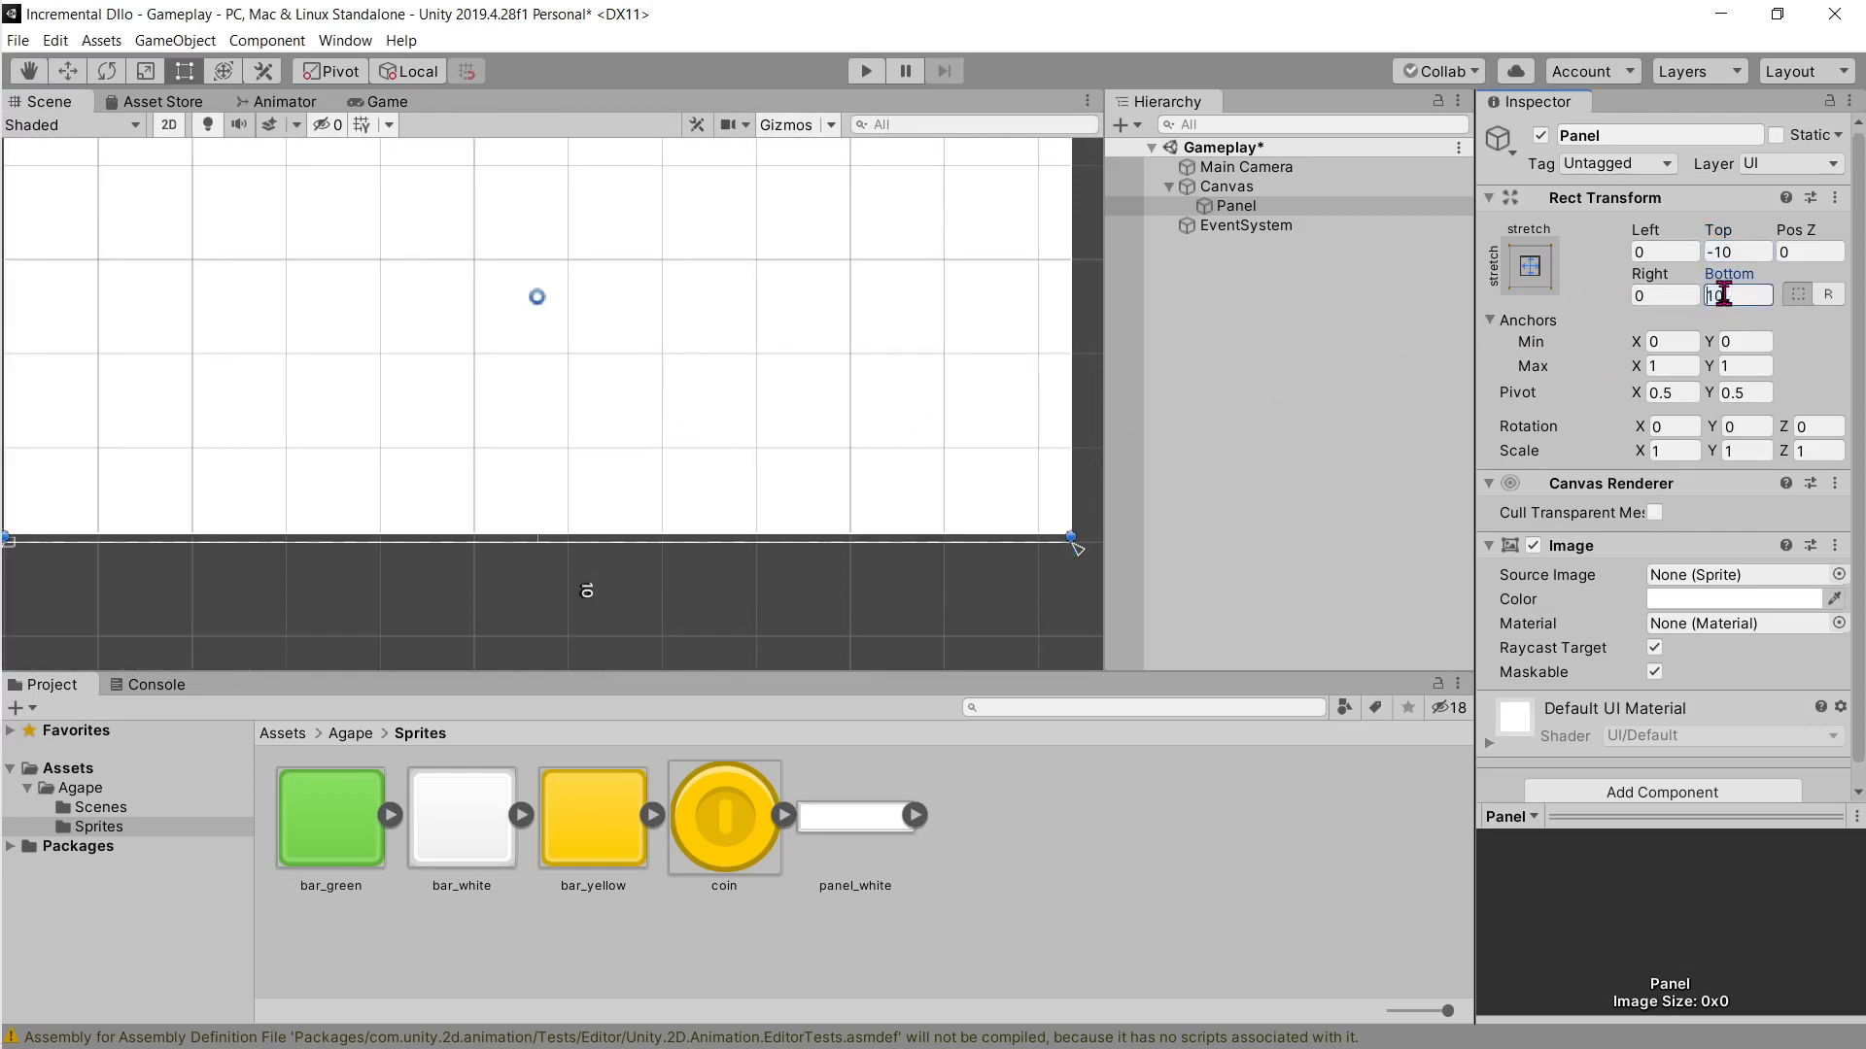
{"action": "key", "text": "Delete"}
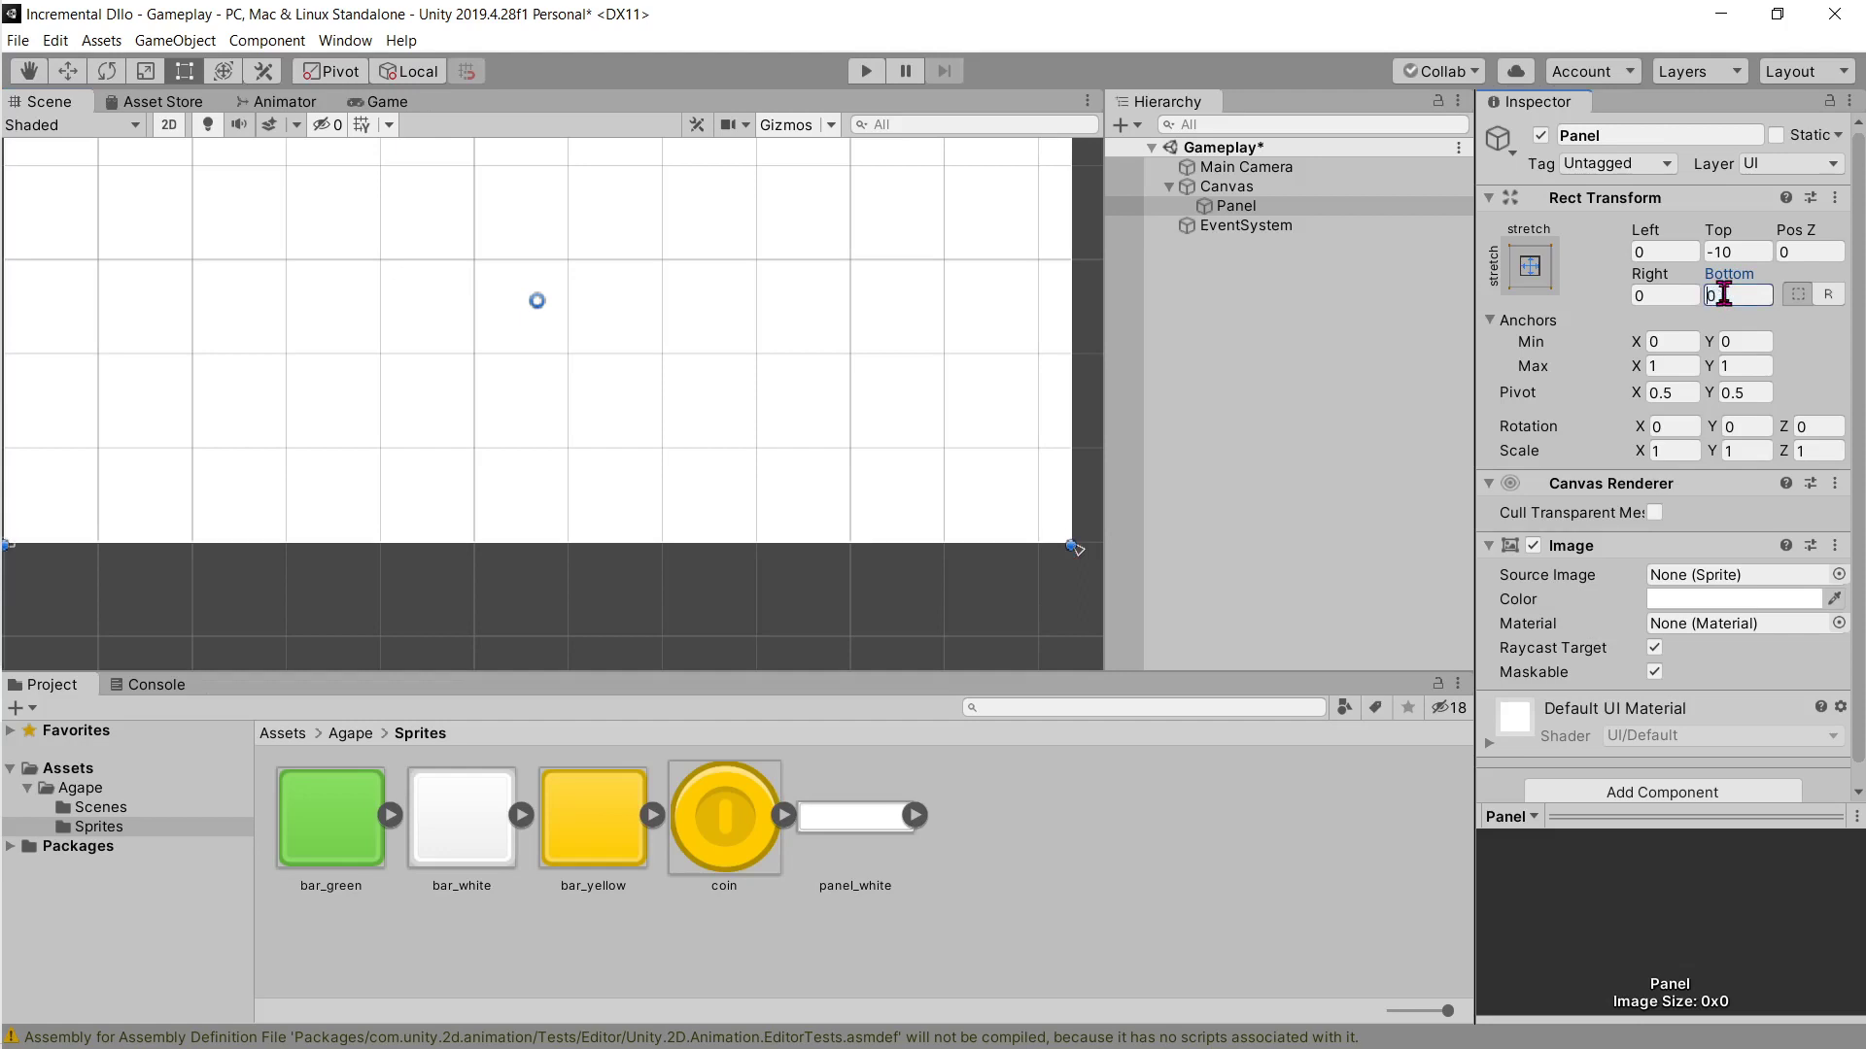
{"action": "type", "text": "-1"}
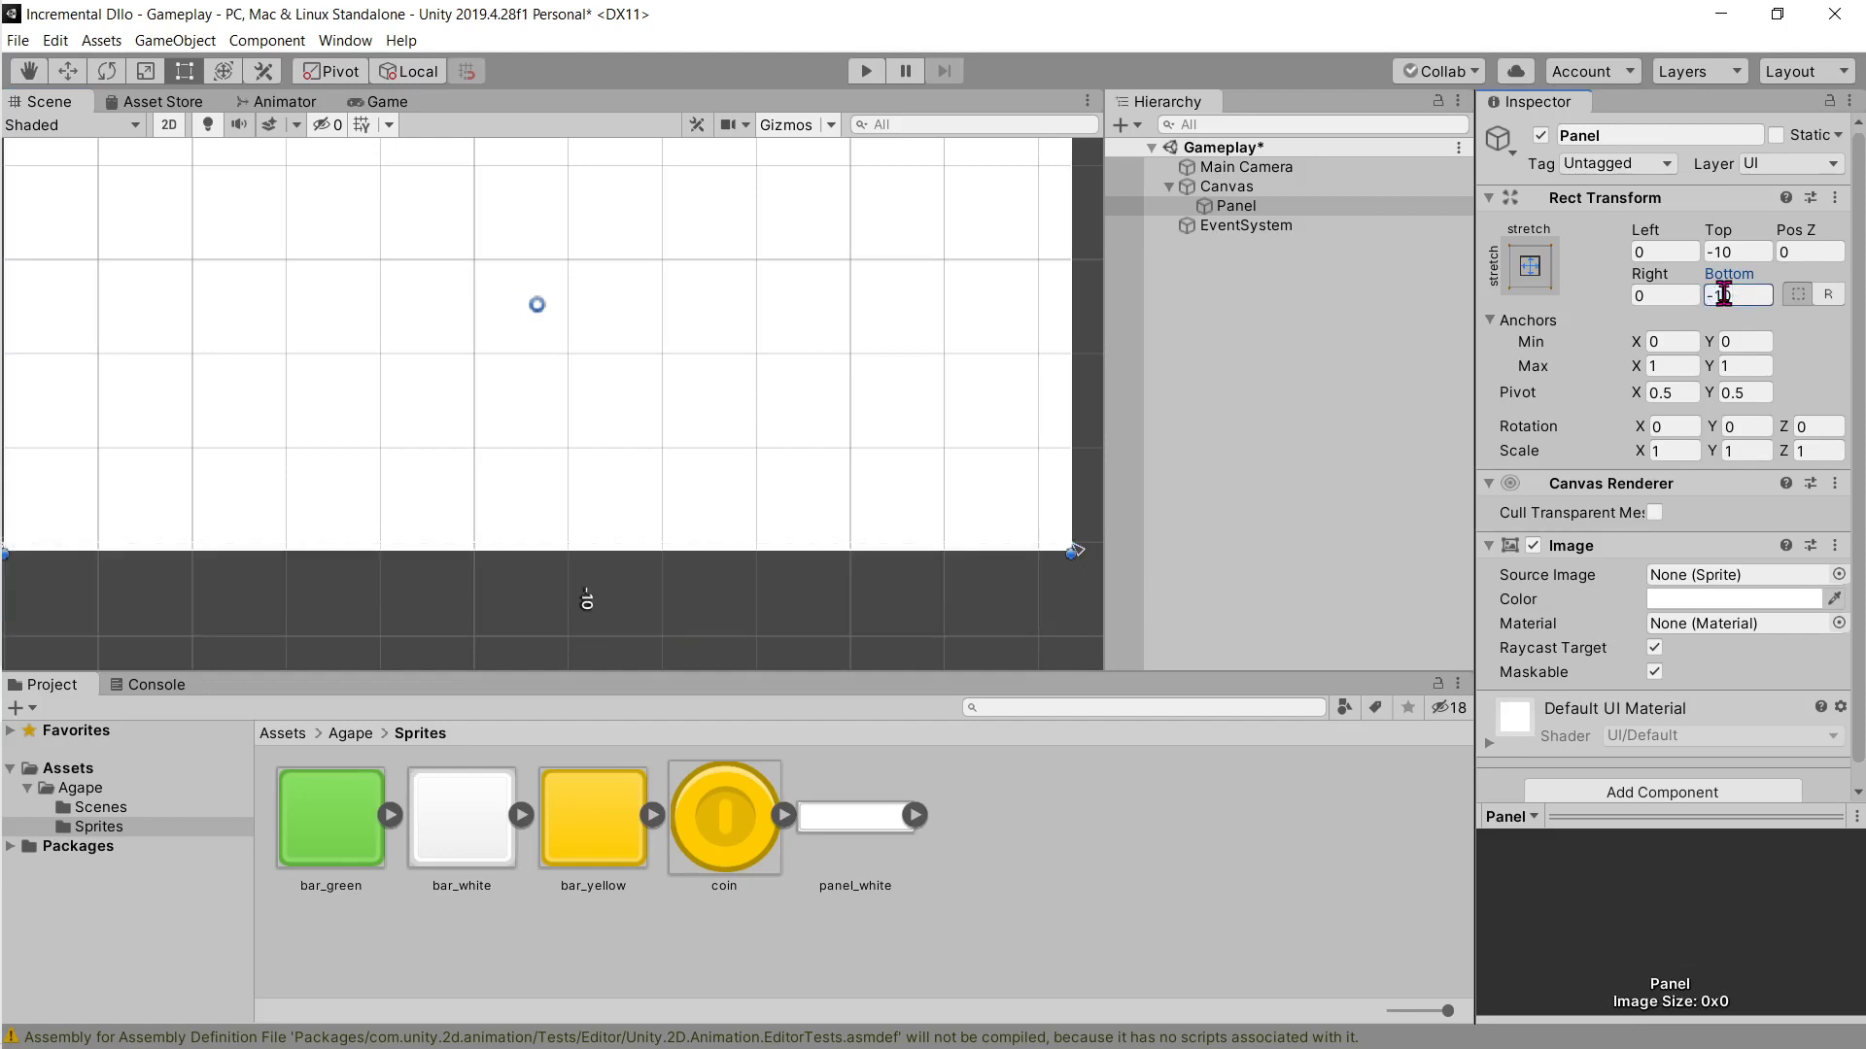
Step: Set the Game view aspect to 18:9 and check the Panel in the Scene and Game views
{"action": "left_click", "coordinate": [392, 105]}
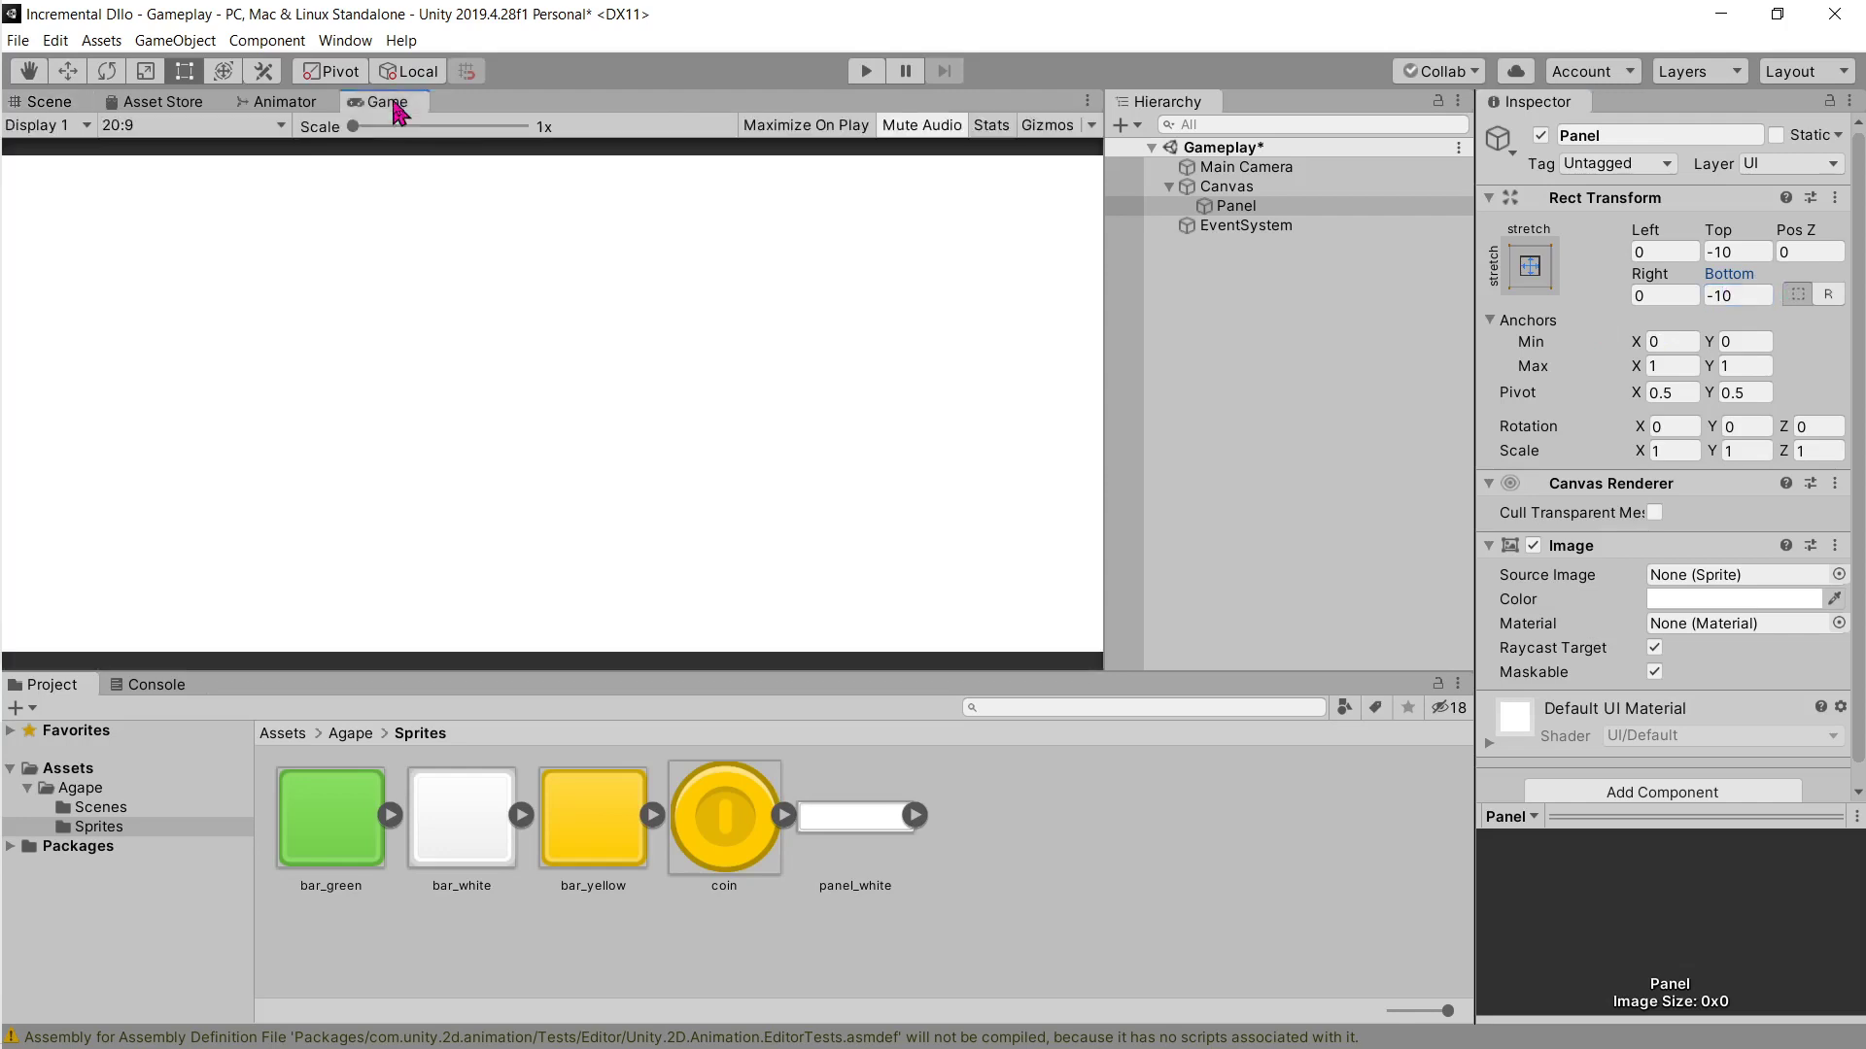
{"action": "left_click", "coordinate": [194, 126]}
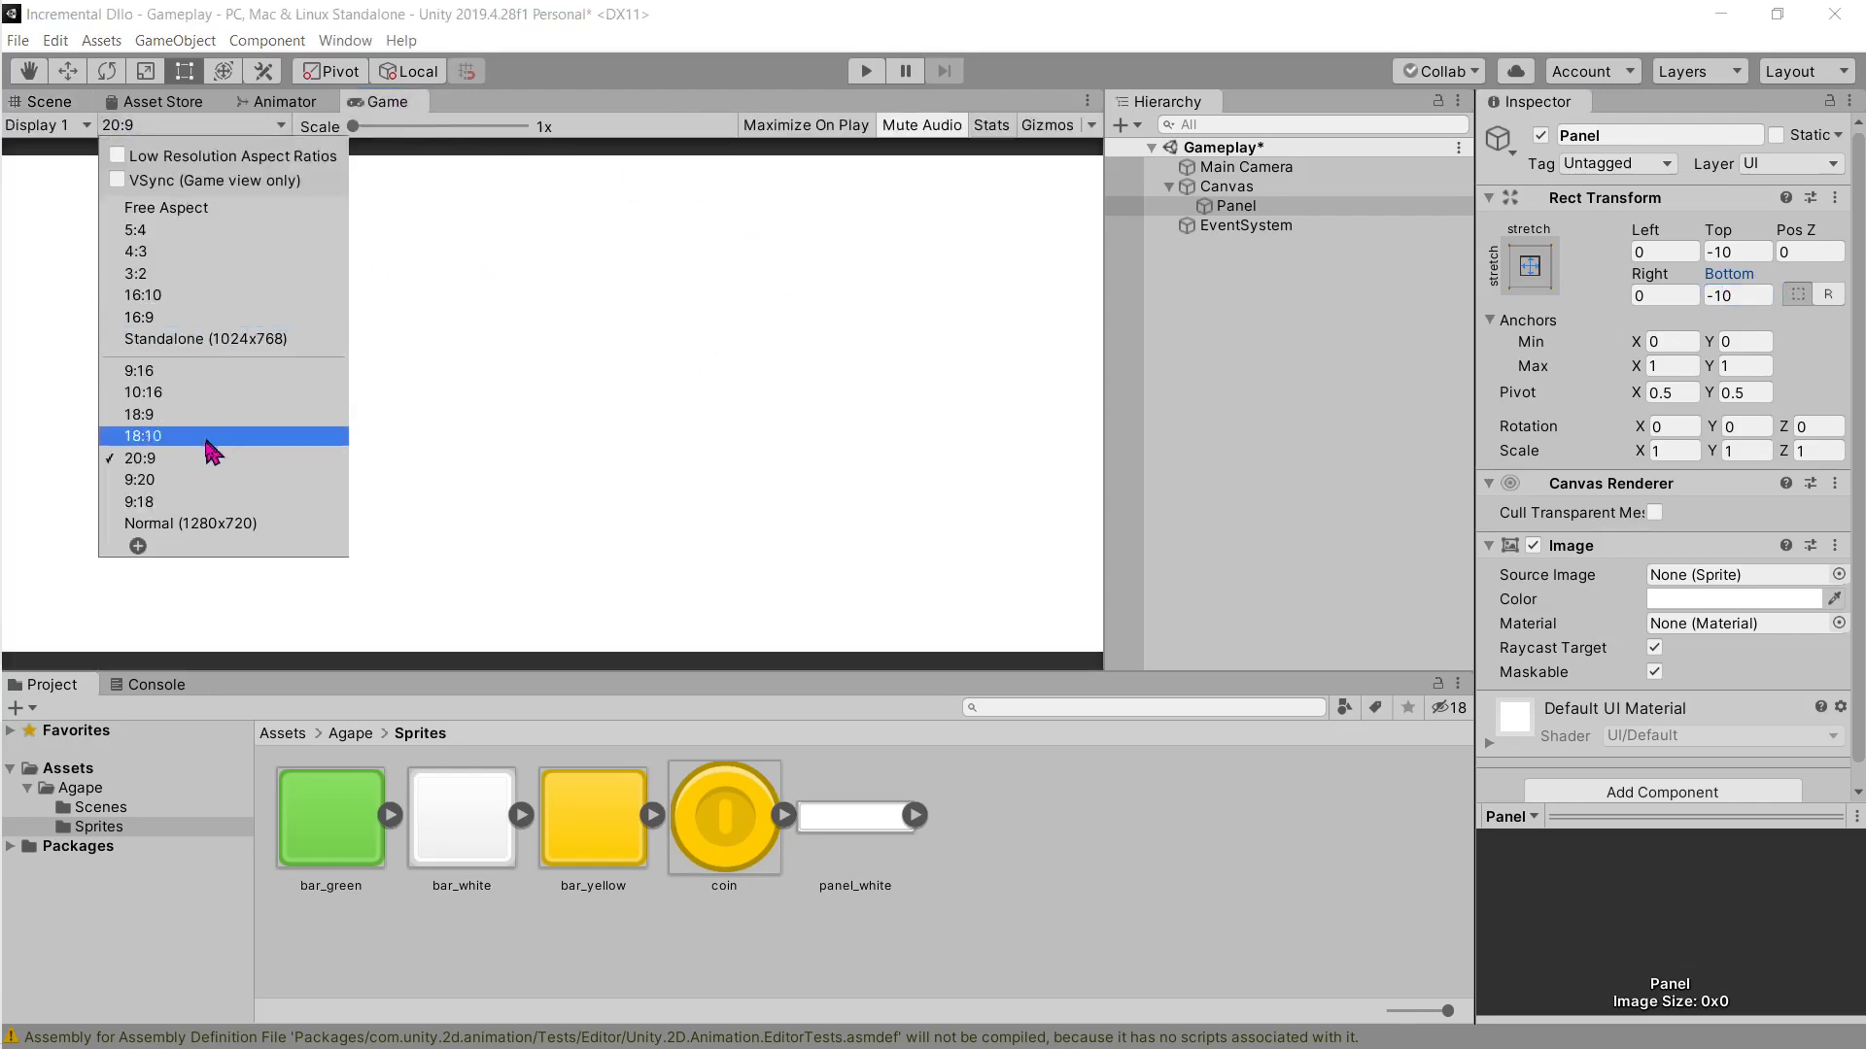
{"action": "left_click", "coordinate": [163, 415]}
{"action": "key", "text": "ctrl+1"}
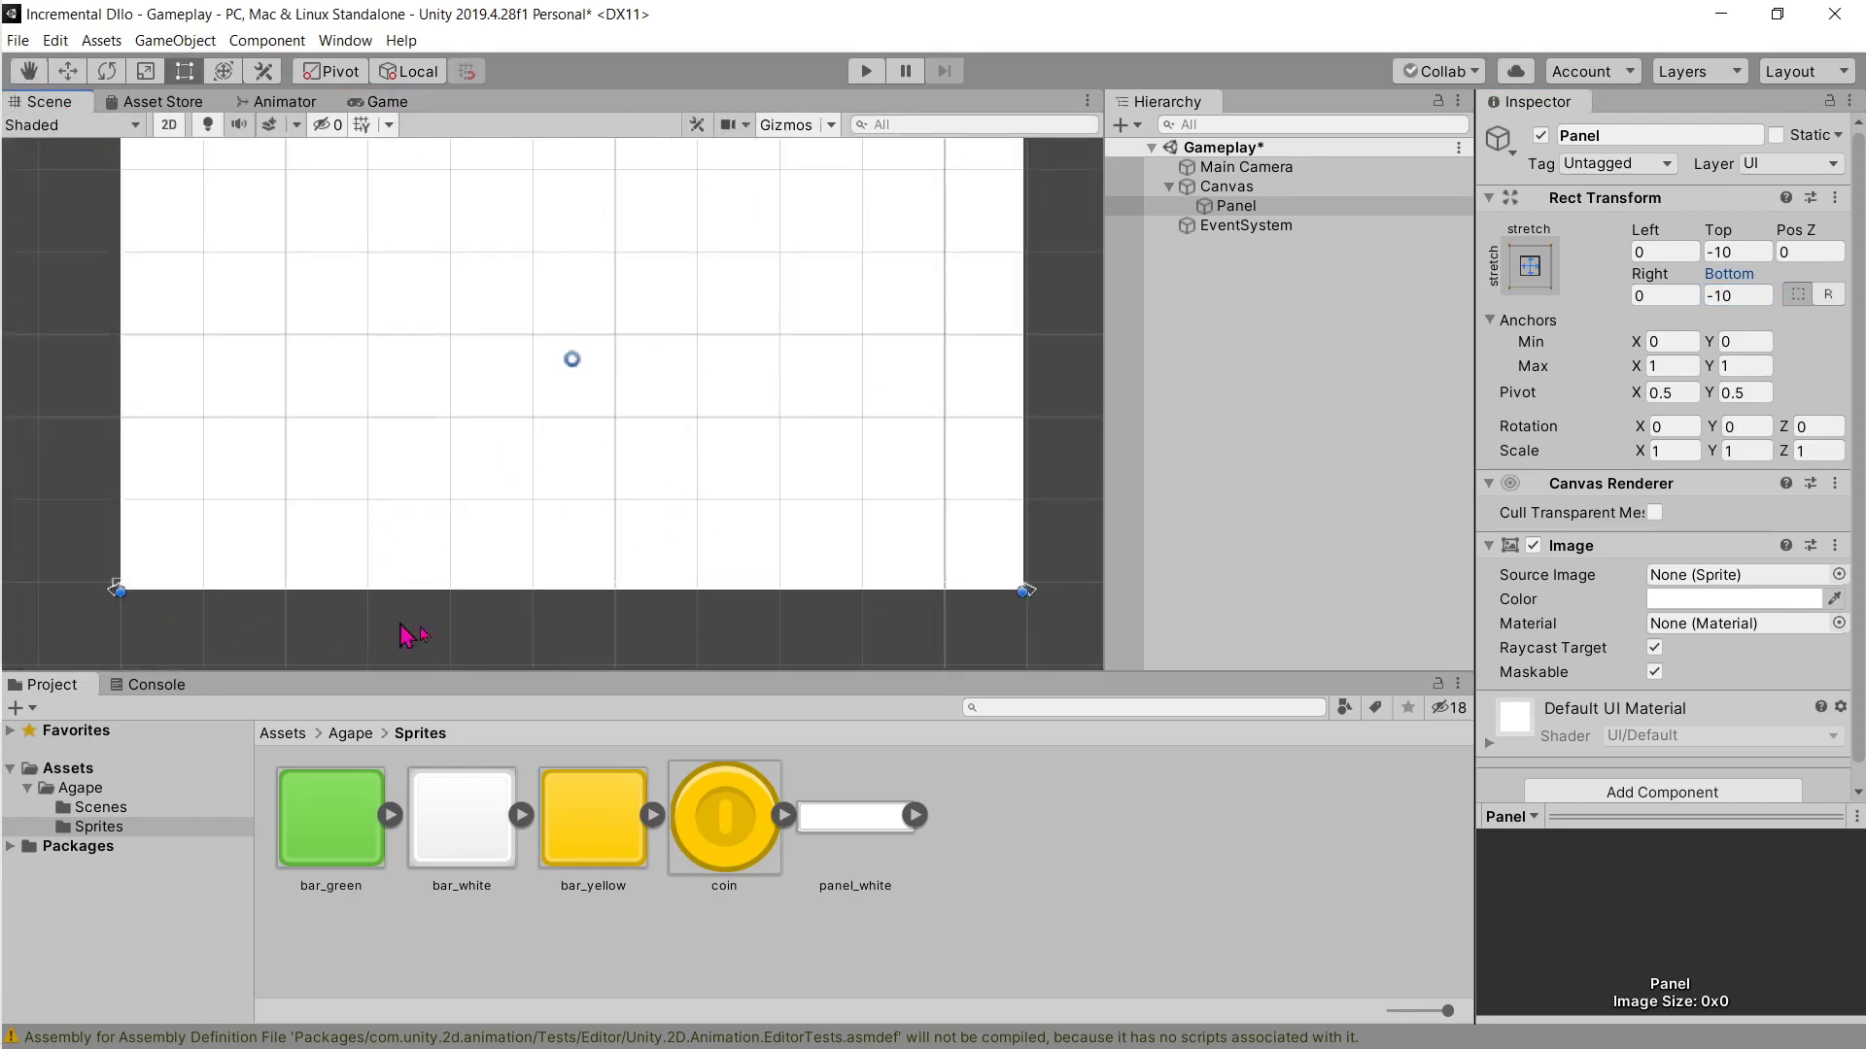
{"action": "middle_click_drag", "start_coordinate": [591, 487], "coordinate": [587, 510]}
{"action": "left_click", "coordinate": [392, 105]}
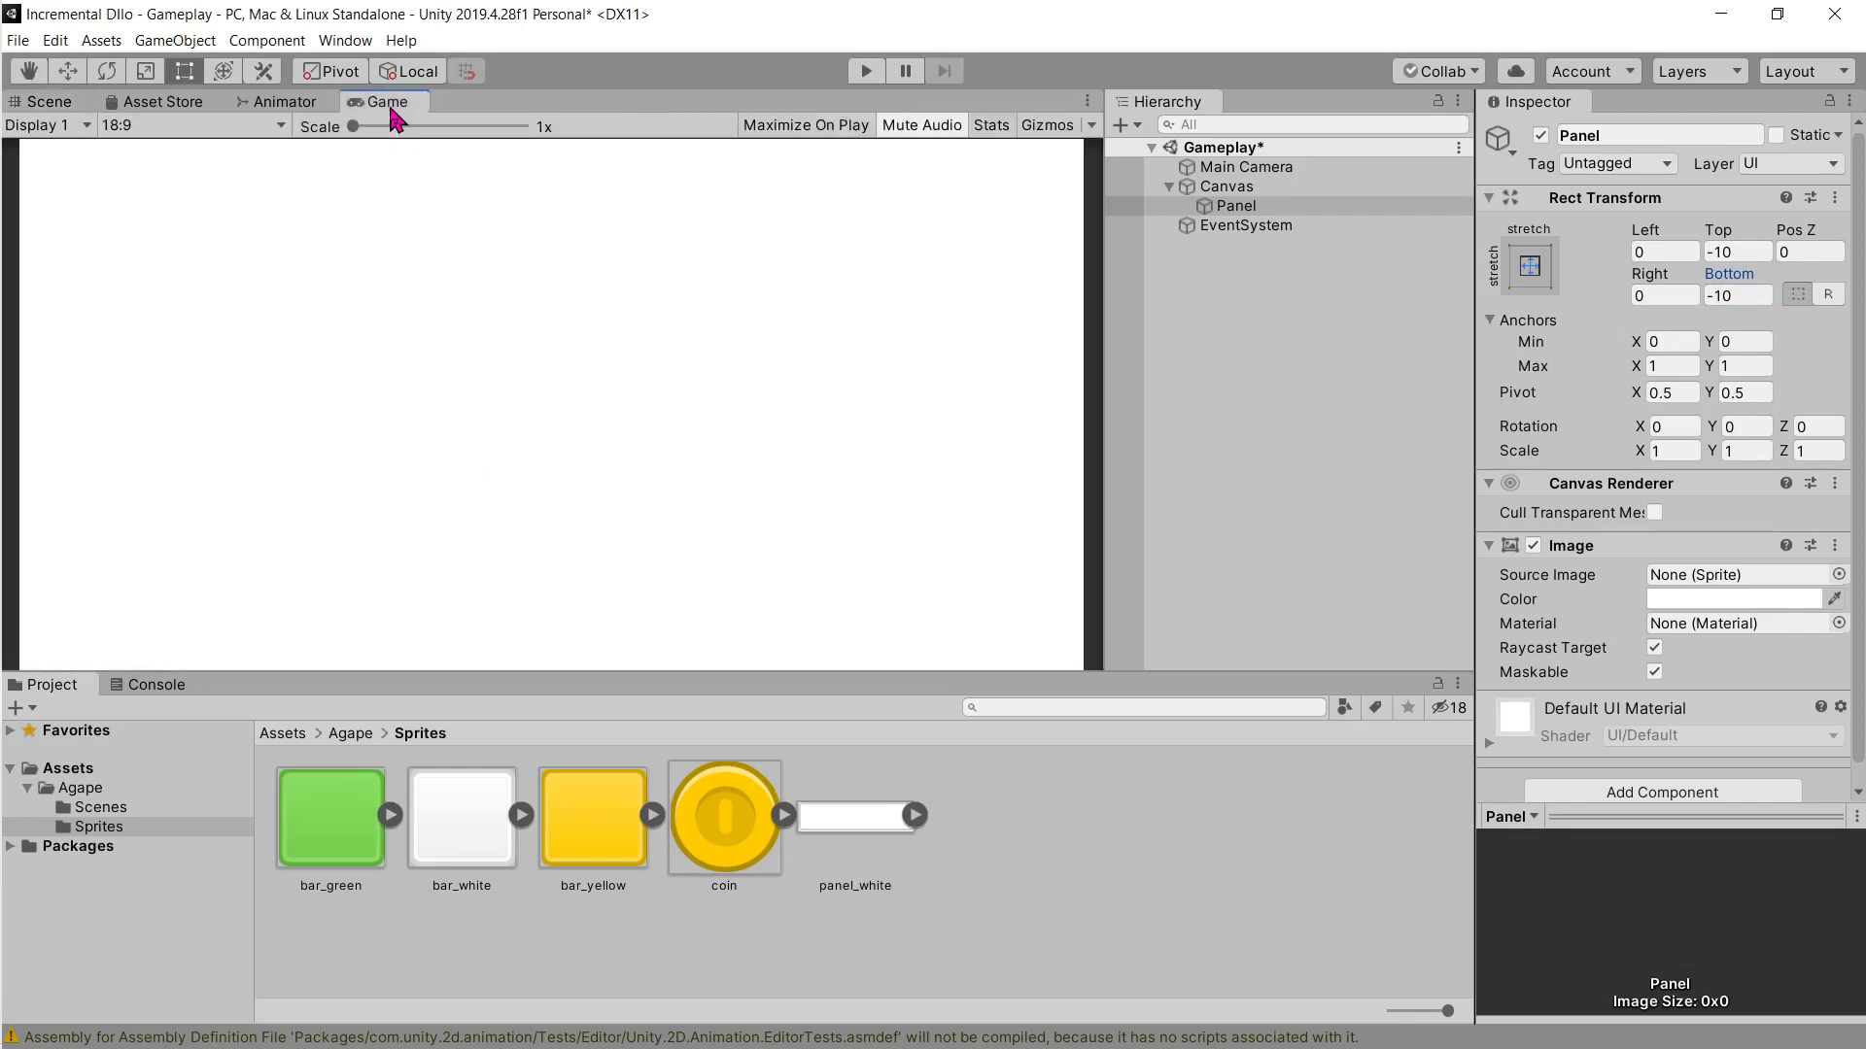
{"action": "key", "text": "alt+Tab"}
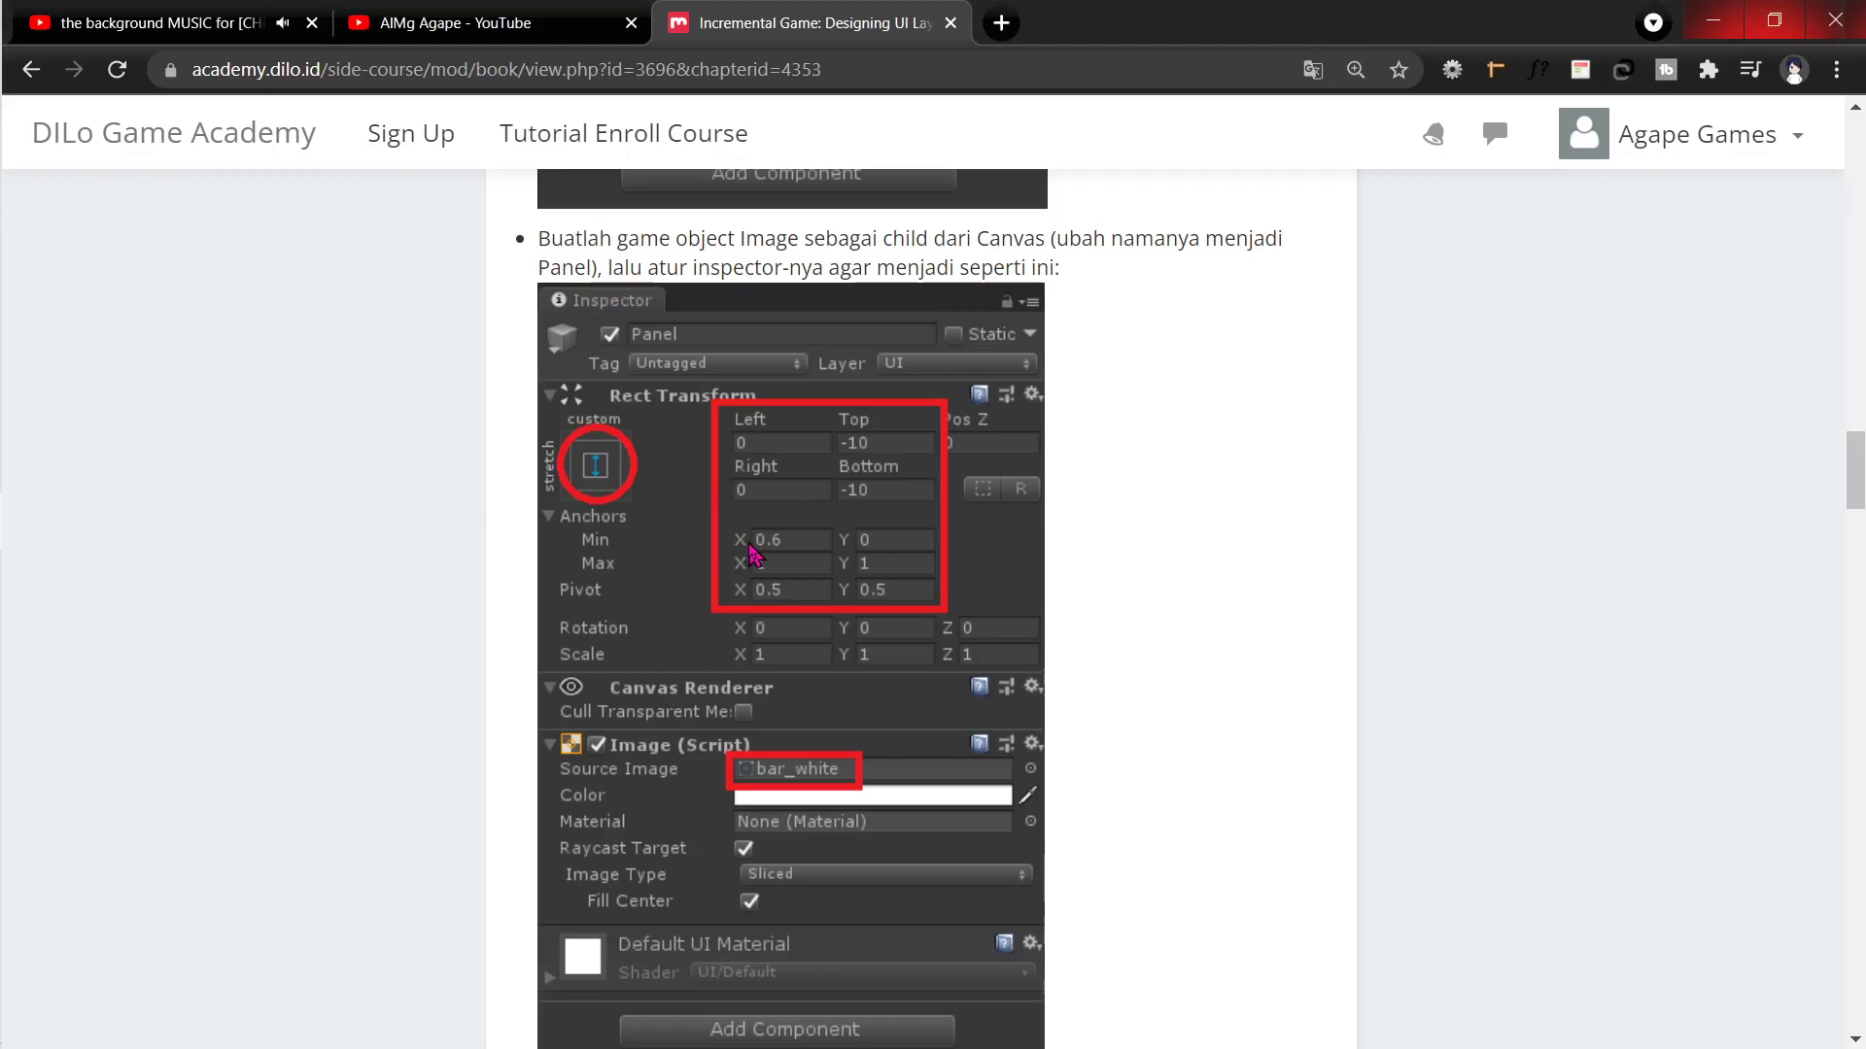
Step: Set the Panel's Anchors Min X to 0.6, comparing with the tutorial
{"action": "key", "text": "alt+Tab"}
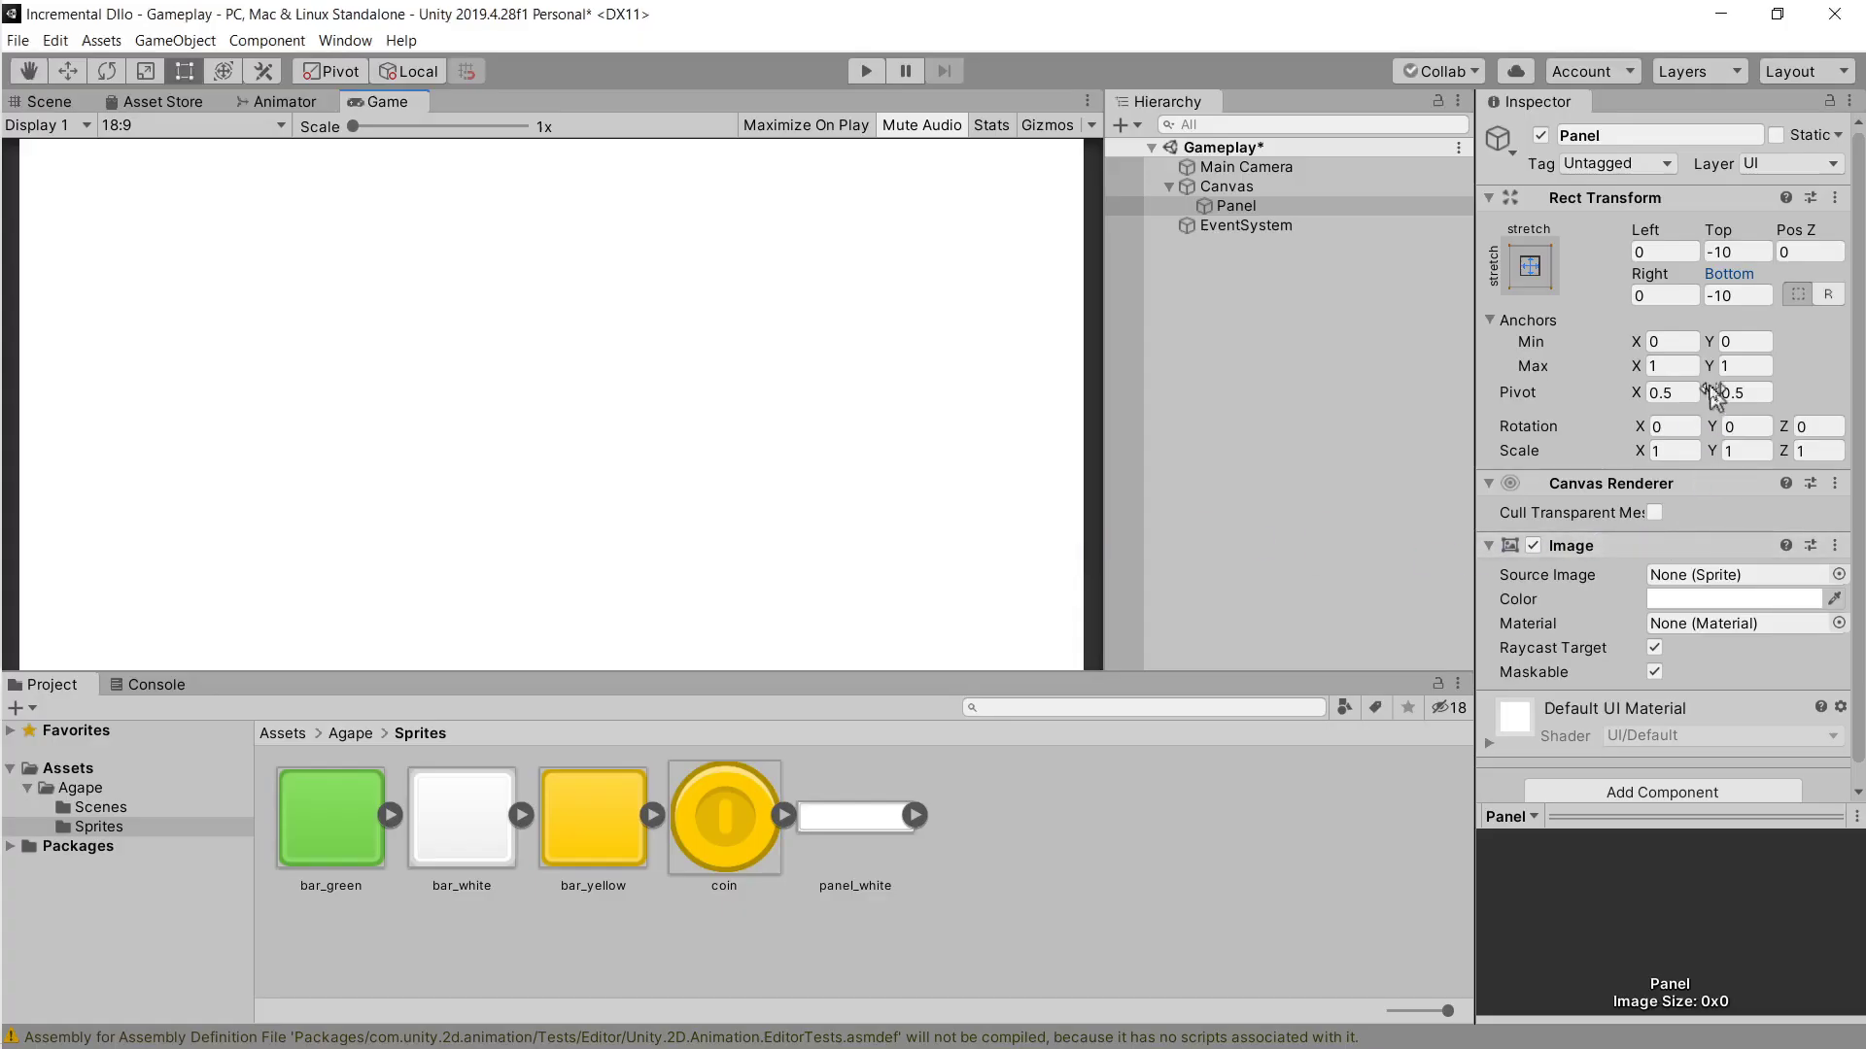
{"action": "left_click", "coordinate": [1672, 341]}
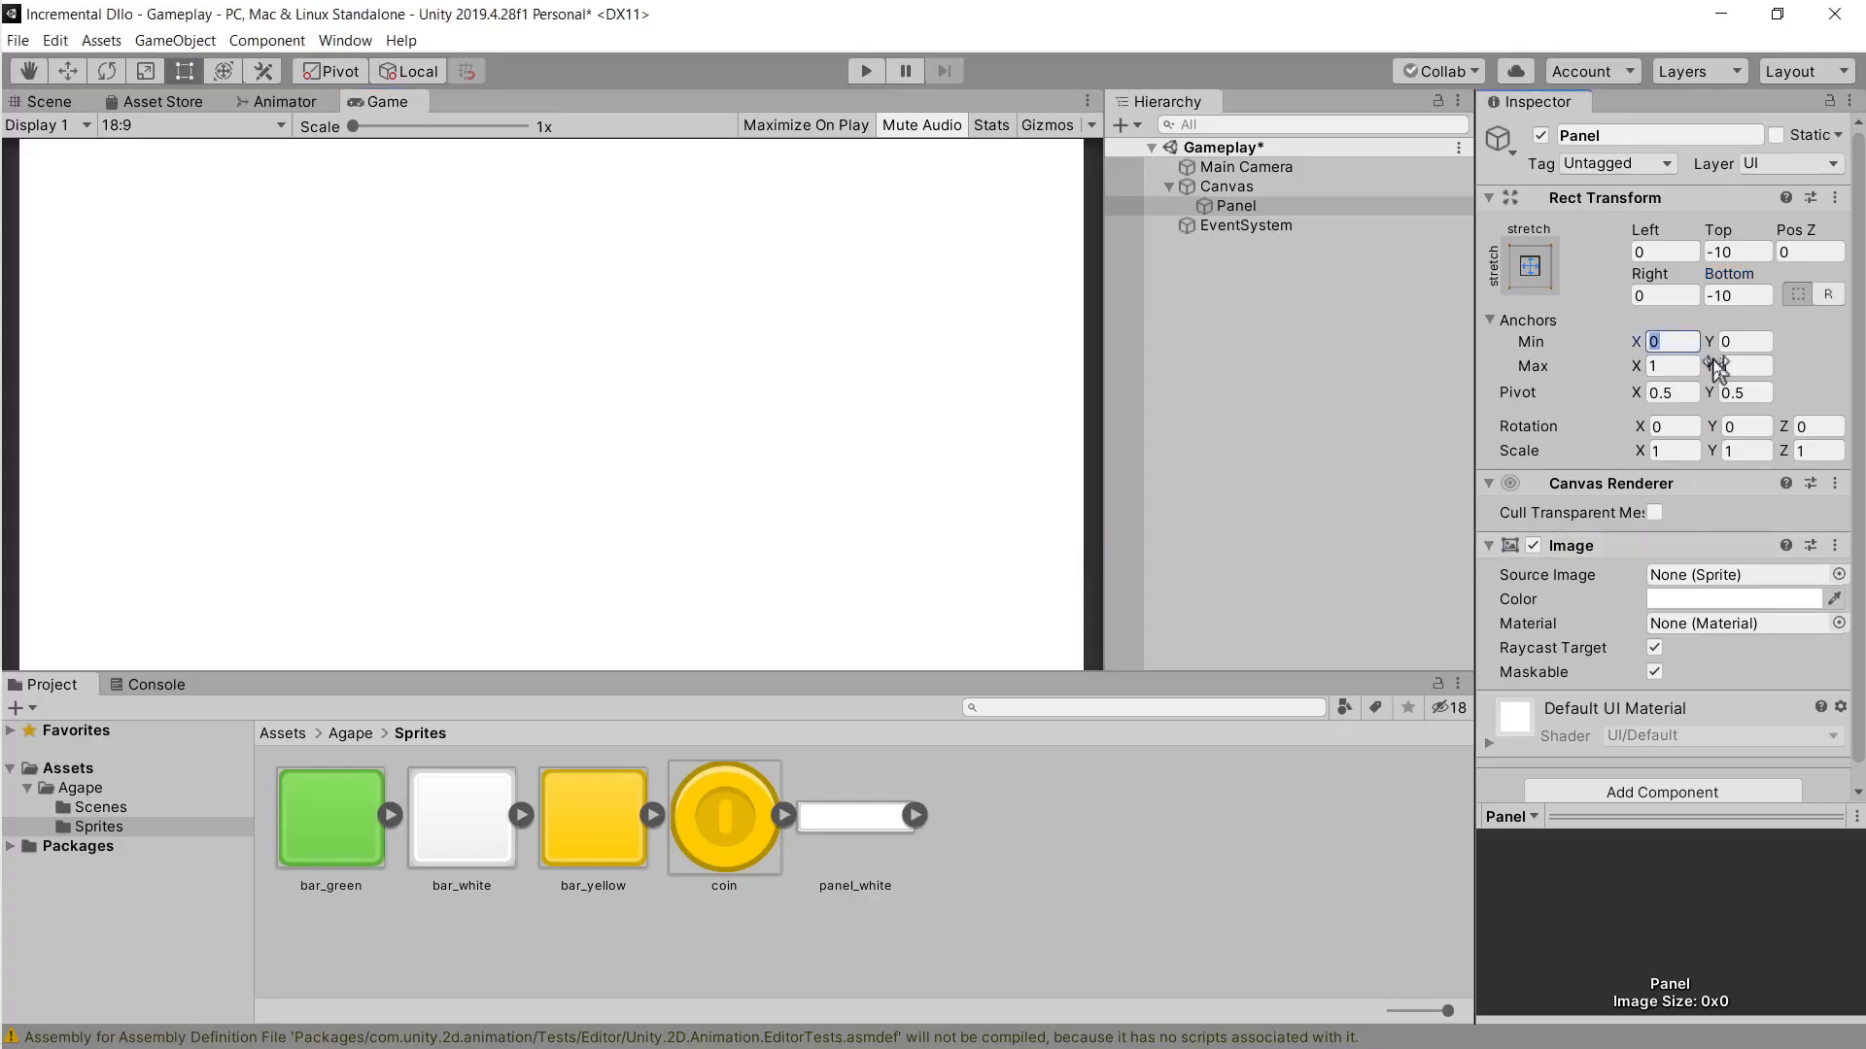
{"action": "type", "text": "0.6"}
{"action": "key", "text": "alt+Tab"}
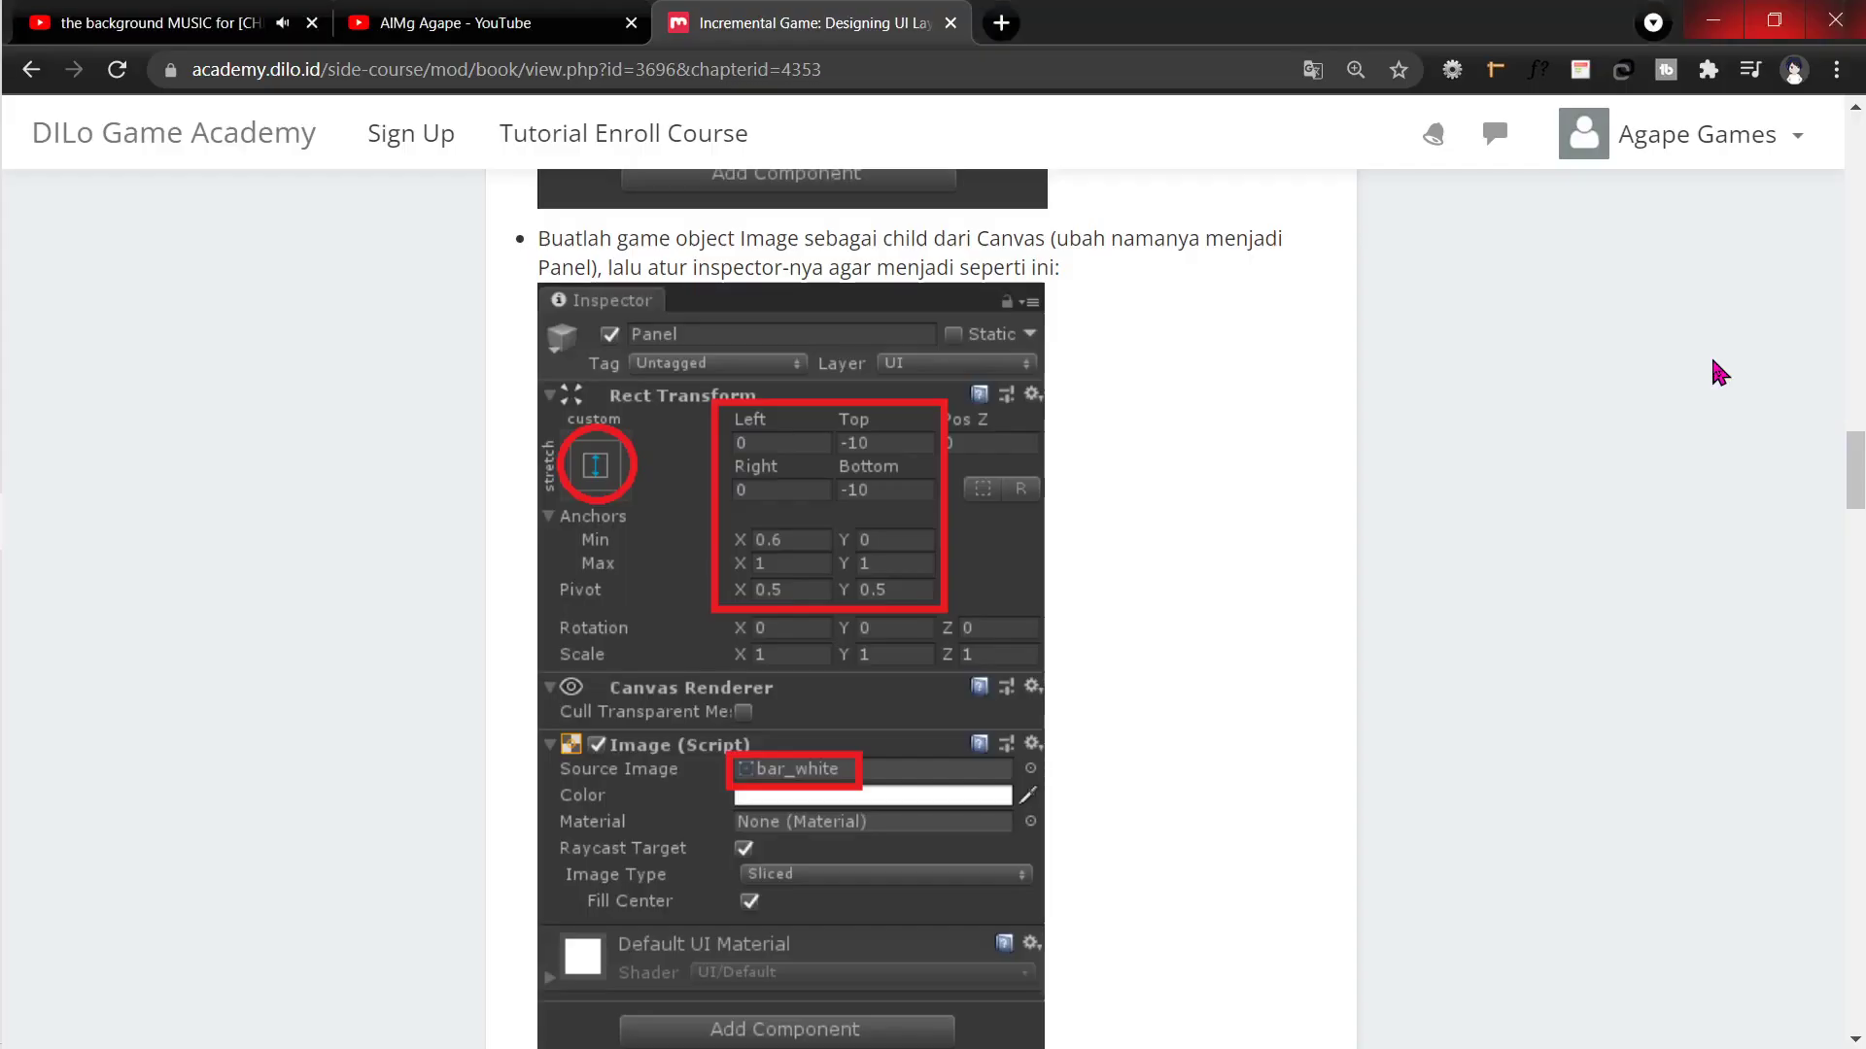
{"action": "key", "text": "alt+Tab"}
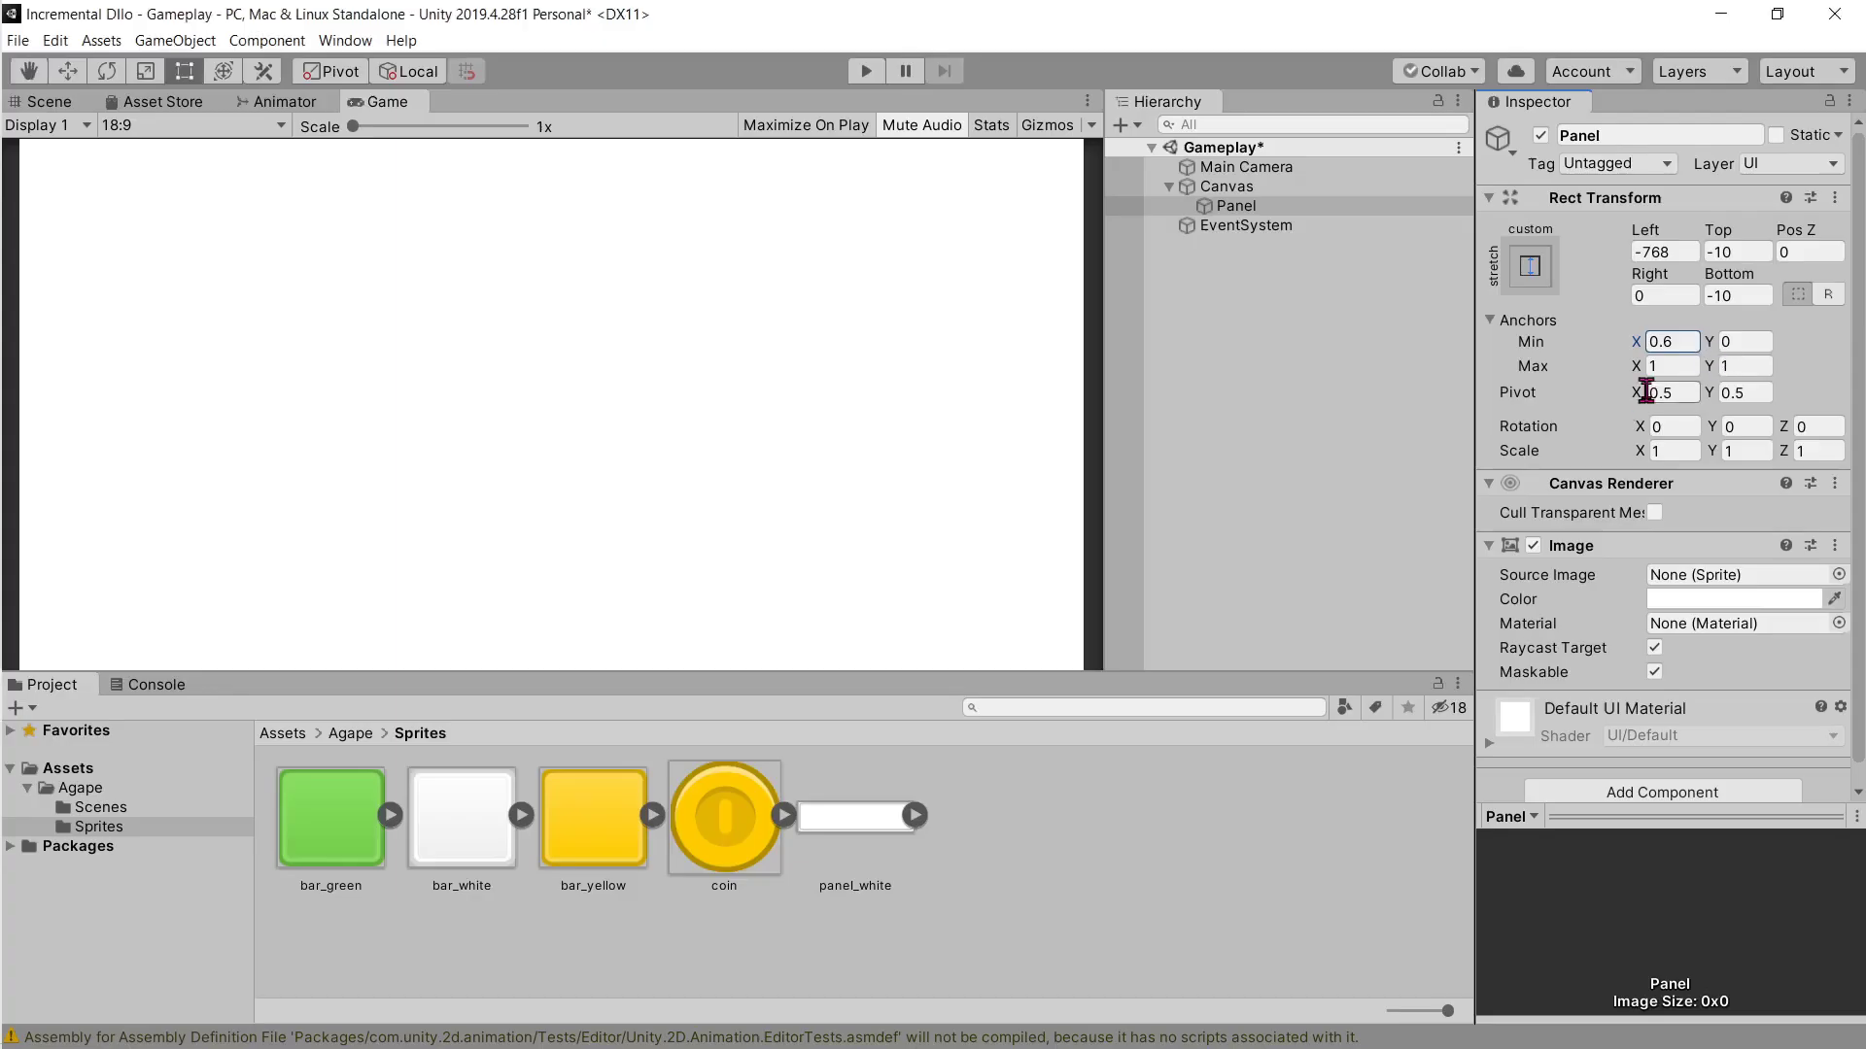
{"action": "key", "text": "alt+Tab"}
{"action": "key", "text": "alt+Tab"}
Step: Inspect the right-anchored Panel in the Scene and Game views against the tutorial screenshot
{"action": "left_click", "coordinate": [68, 102]}
{"action": "scroll", "coordinate": [273, 243], "scroll_direction": "down", "scroll_amount": 2}
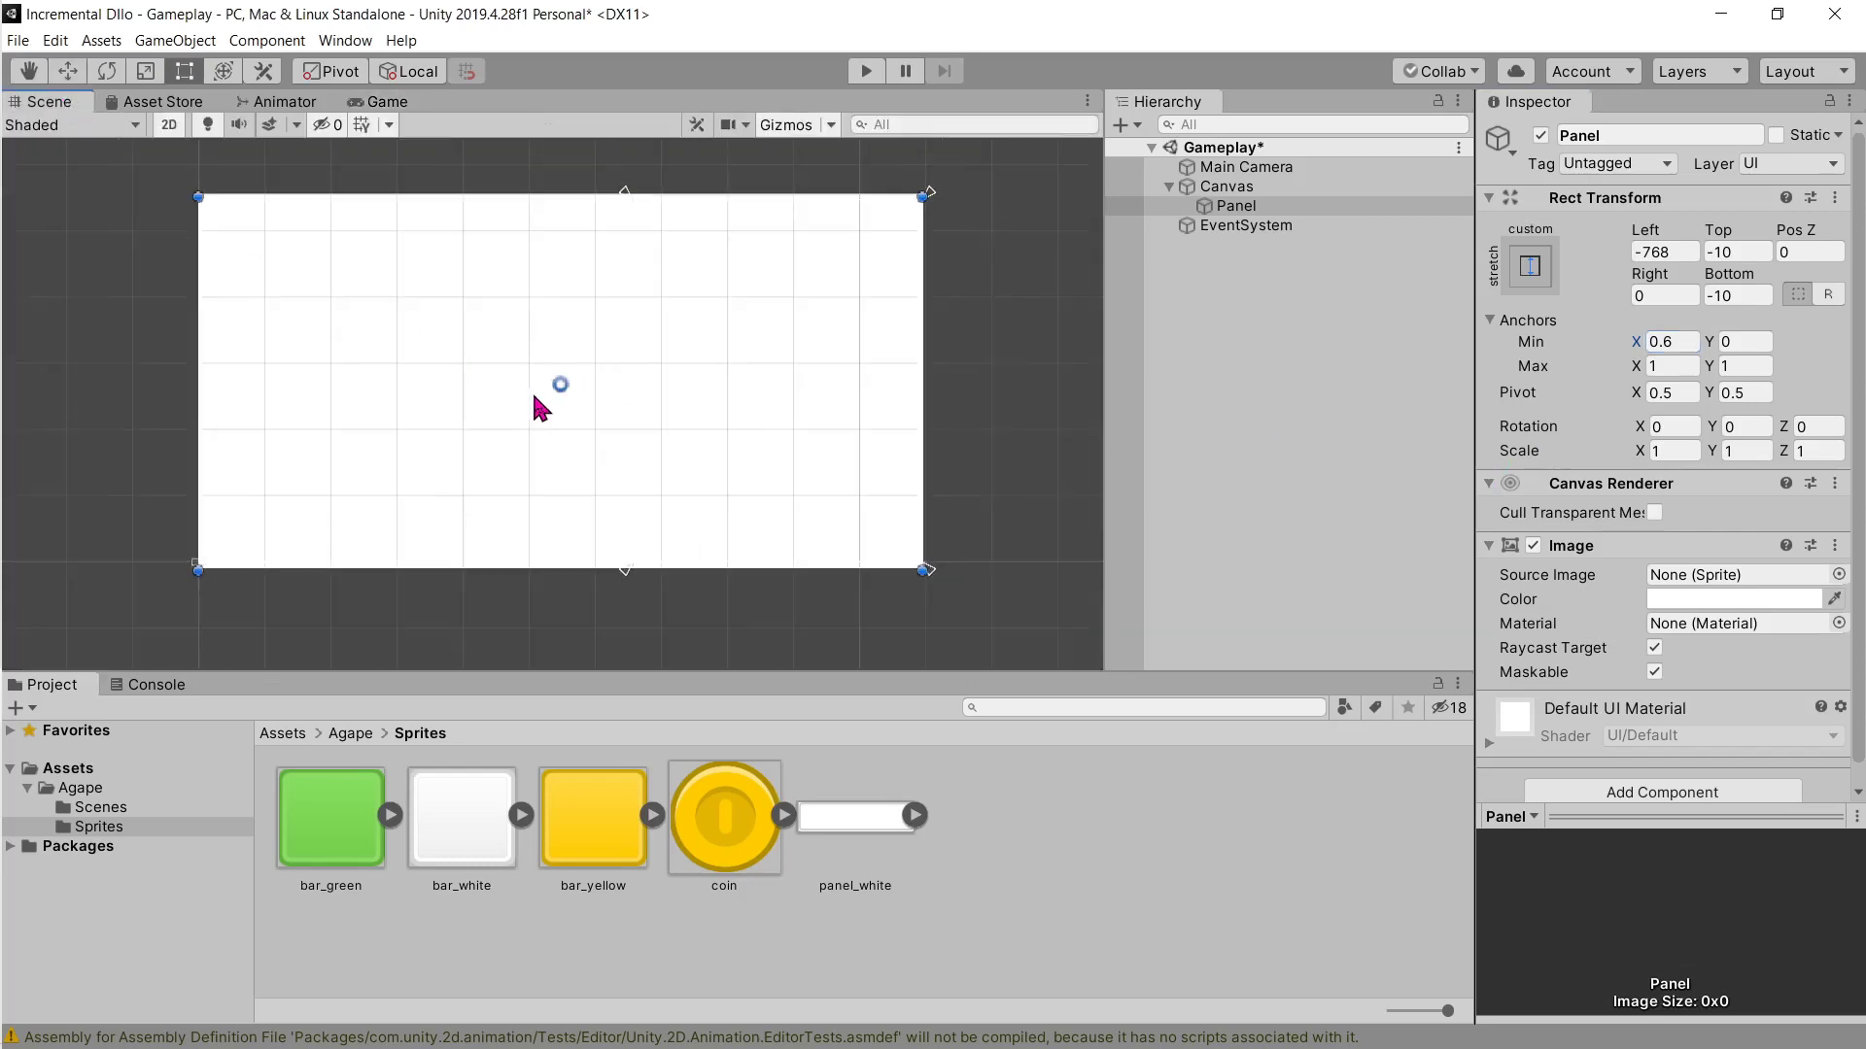
{"action": "scroll", "coordinate": [538, 404], "scroll_direction": "up", "scroll_amount": 3}
{"action": "scroll", "coordinate": [541, 406], "scroll_direction": "down", "scroll_amount": 1}
{"action": "scroll", "coordinate": [544, 400], "scroll_direction": "down", "scroll_amount": 2}
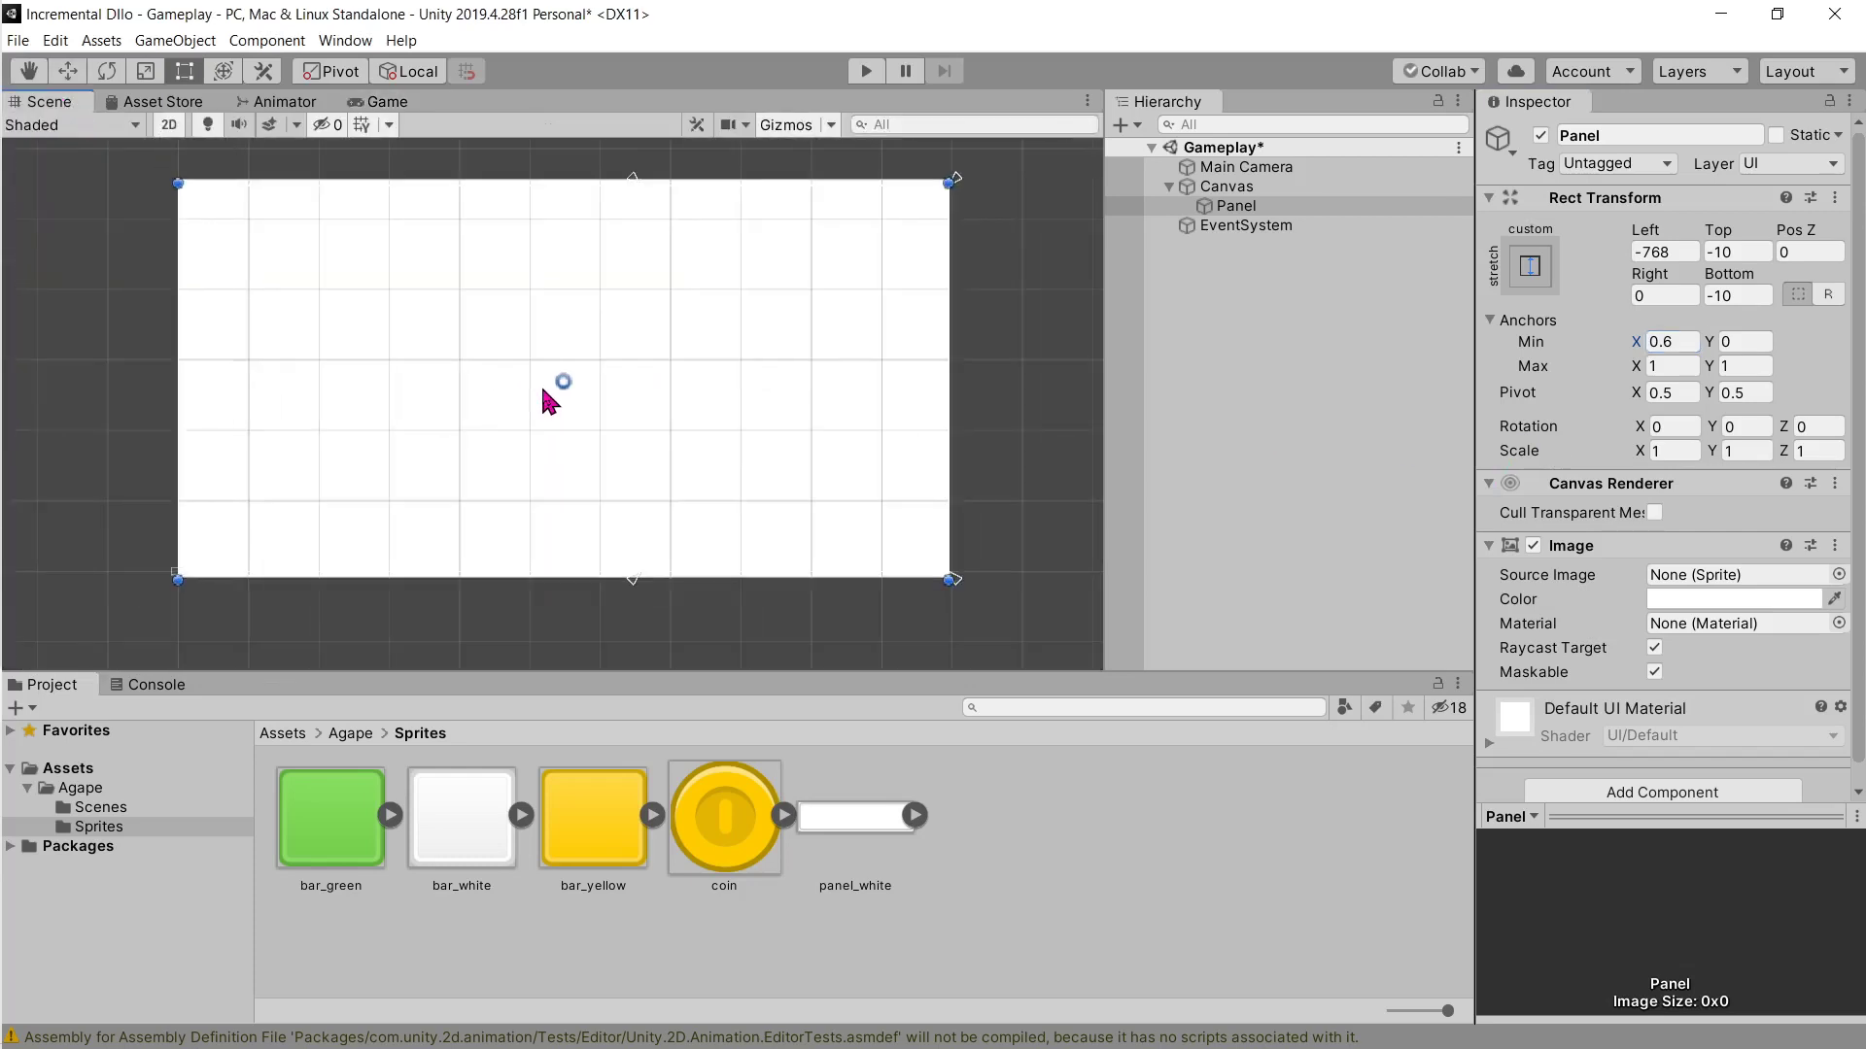
{"action": "scroll", "coordinate": [500, 239], "scroll_direction": "up", "scroll_amount": 2}
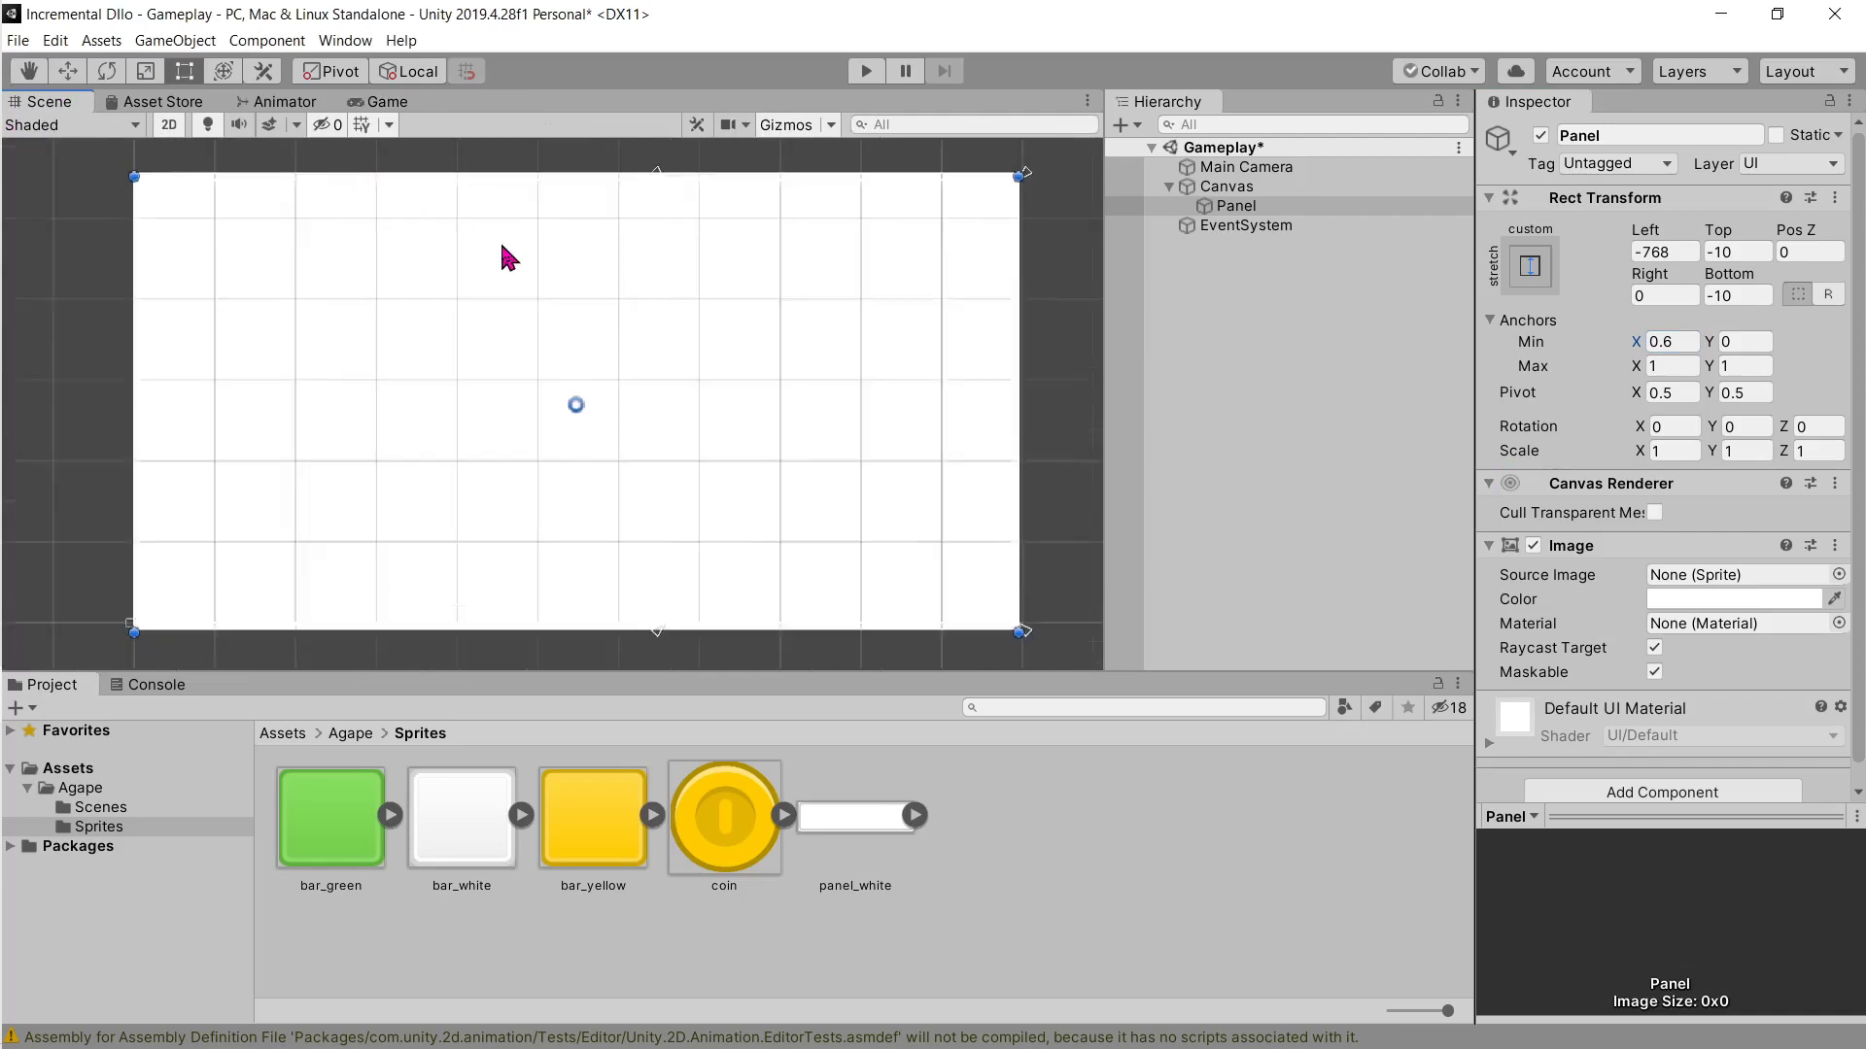
{"action": "scroll", "coordinate": [501, 241], "scroll_direction": "up", "scroll_amount": 1}
{"action": "left_click", "coordinate": [358, 114]}
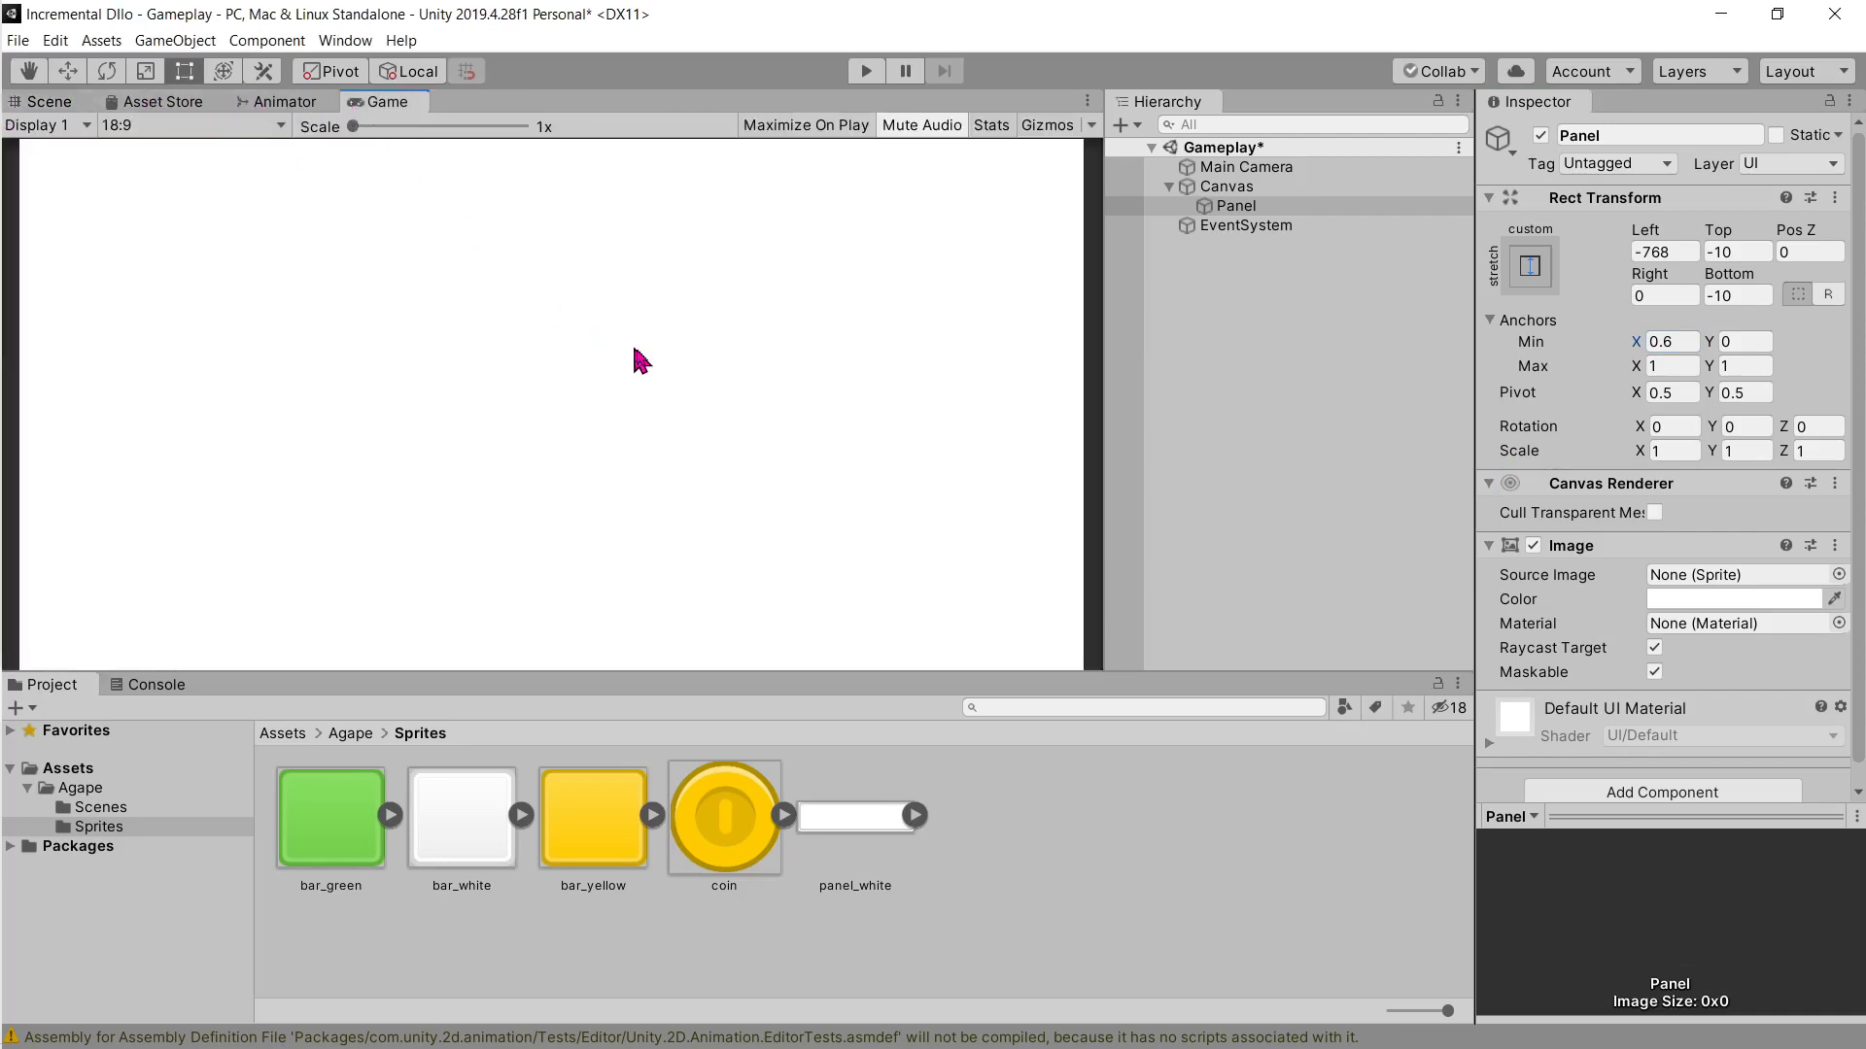
{"action": "key", "text": "alt+Tab"}
{"action": "scroll", "coordinate": [811, 688], "scroll_direction": "down", "scroll_amount": 3}
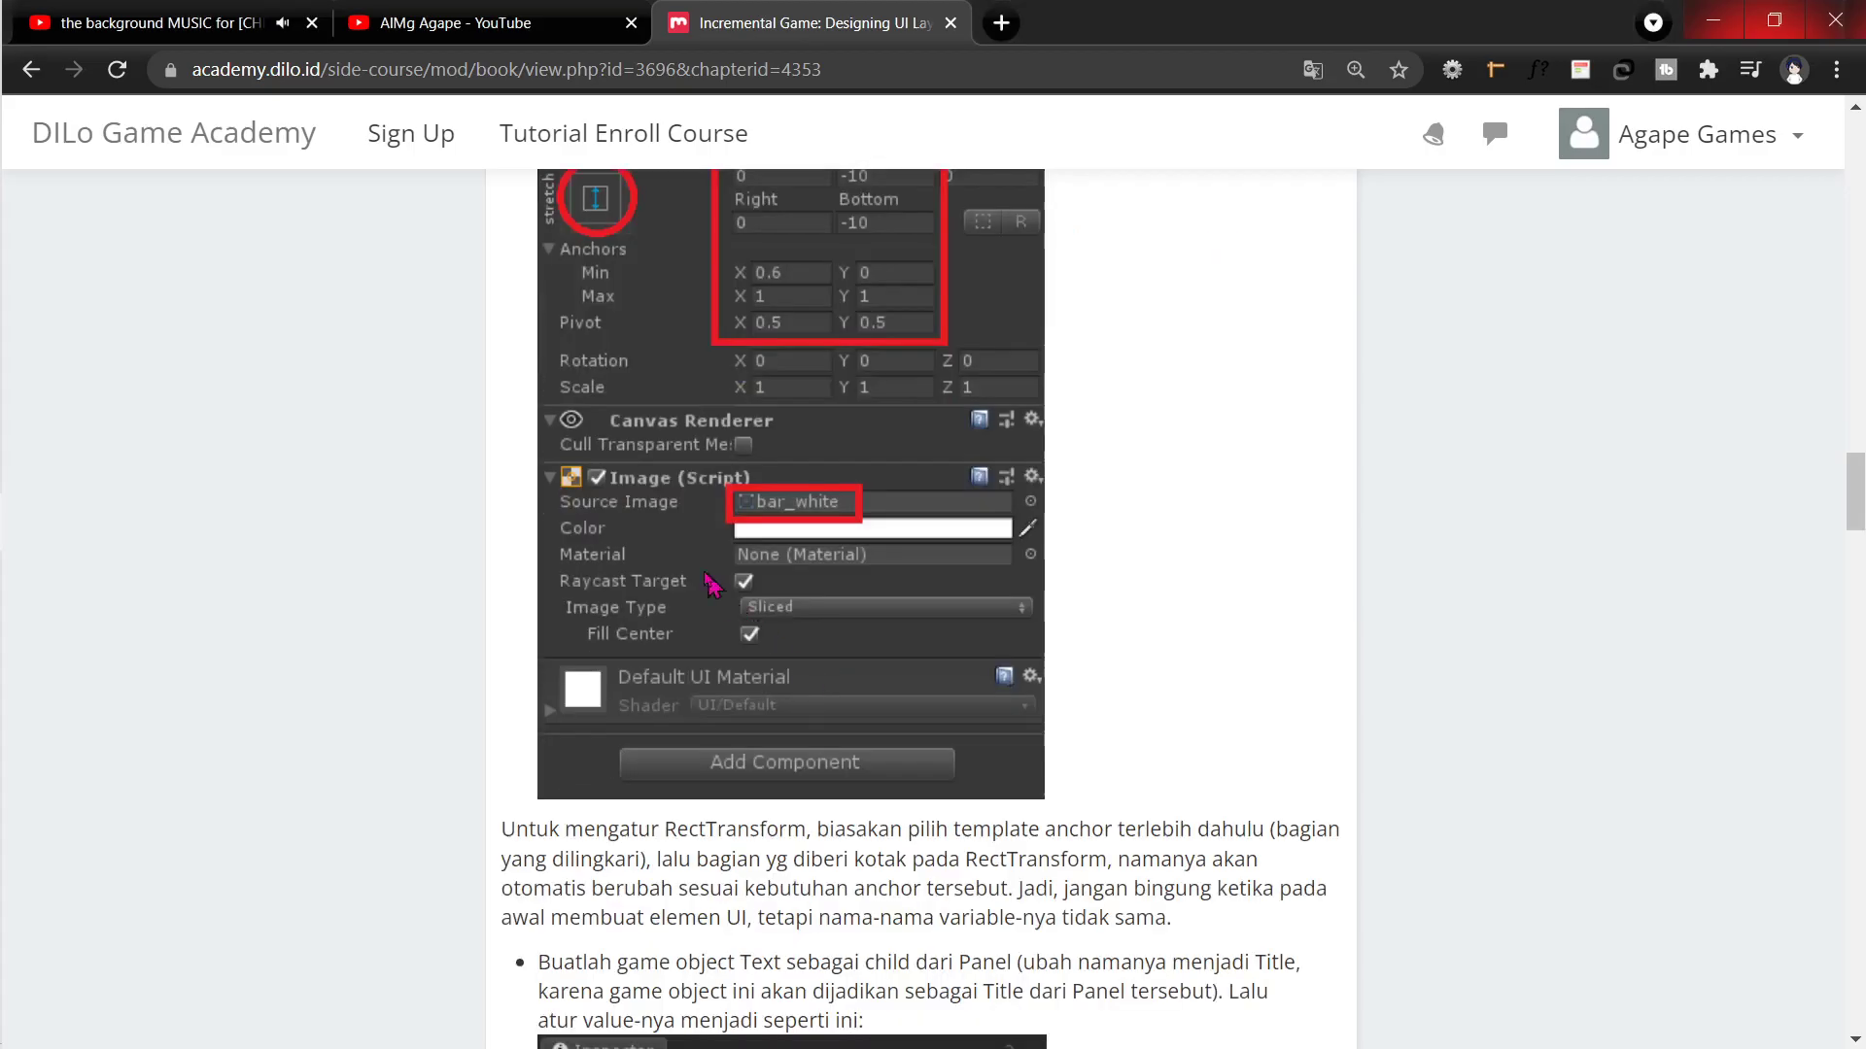
{"action": "key", "text": "alt+Tab"}
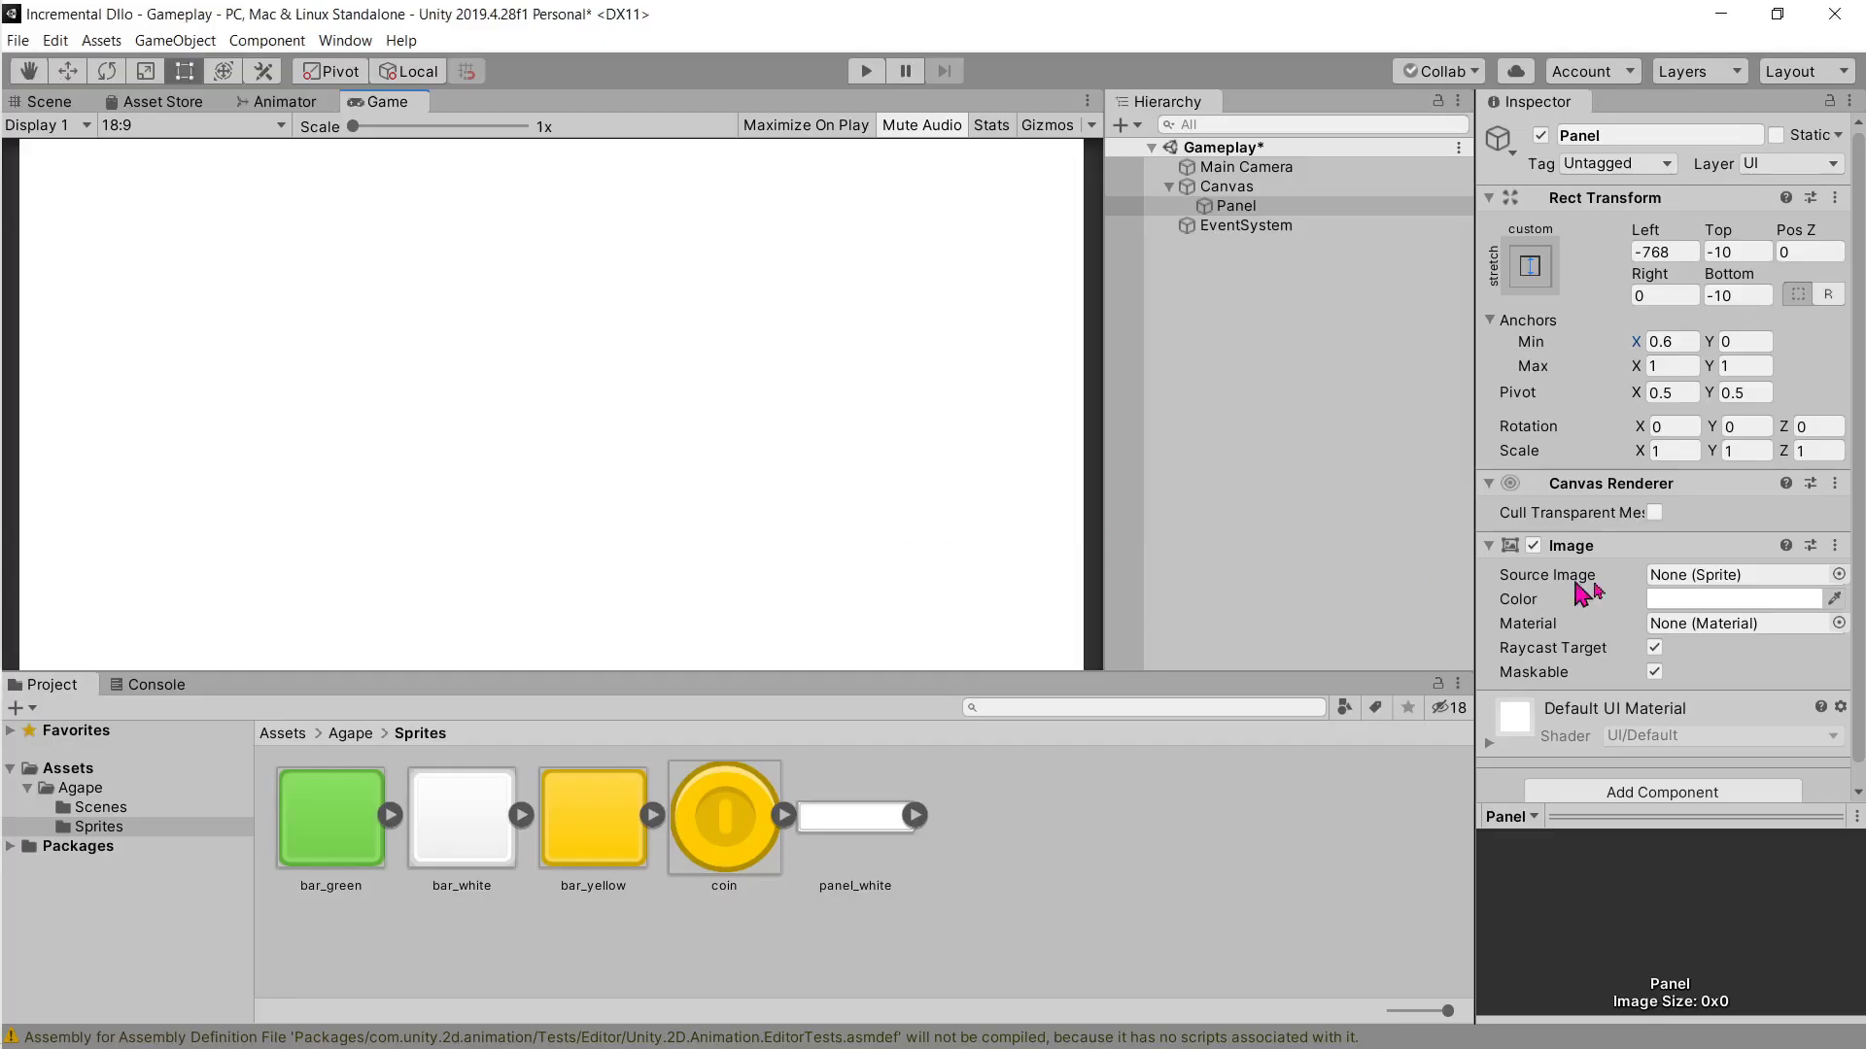
Step: Assign bar_white as the Panel Image's Source Image
{"action": "left_click", "coordinate": [1839, 574]}
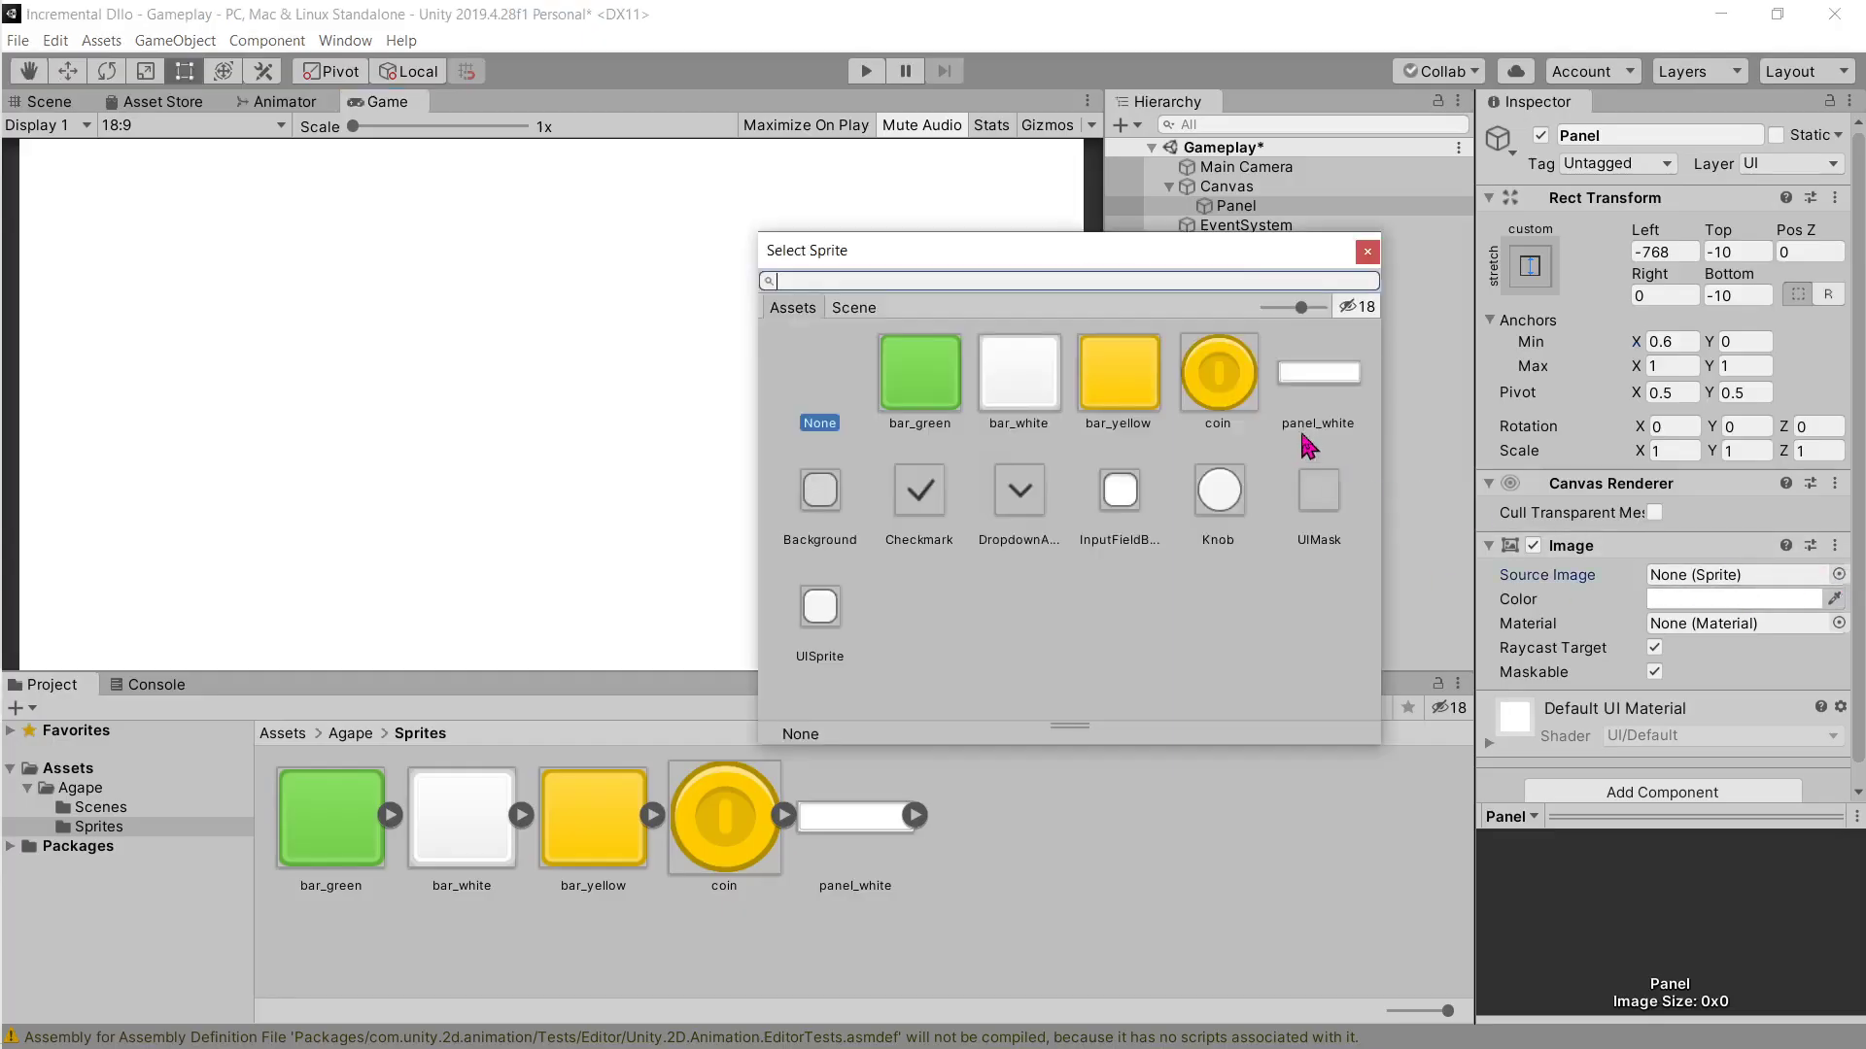
{"action": "left_click", "coordinate": [1039, 389]}
{"action": "left_click", "coordinate": [1367, 251]}
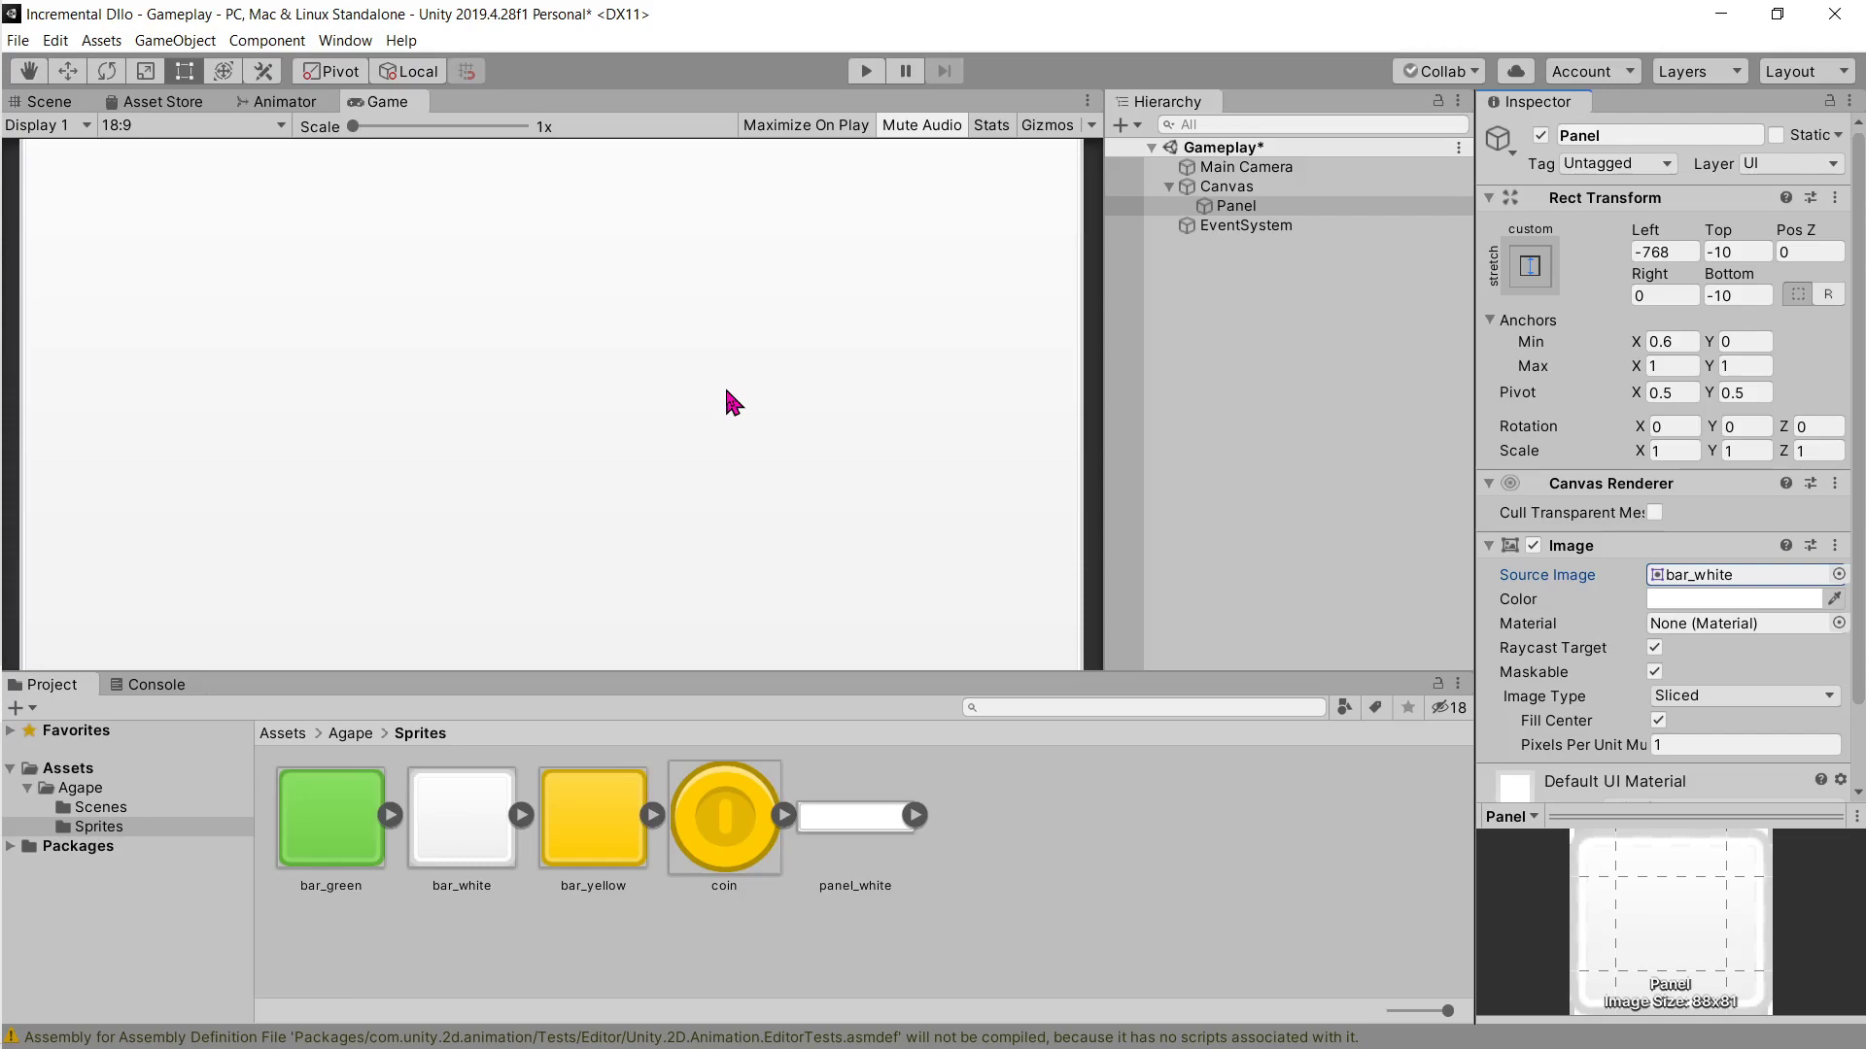
Step: Scroll through the DILo tutorial page to read the next instructions
{"action": "key", "text": "alt+Tab"}
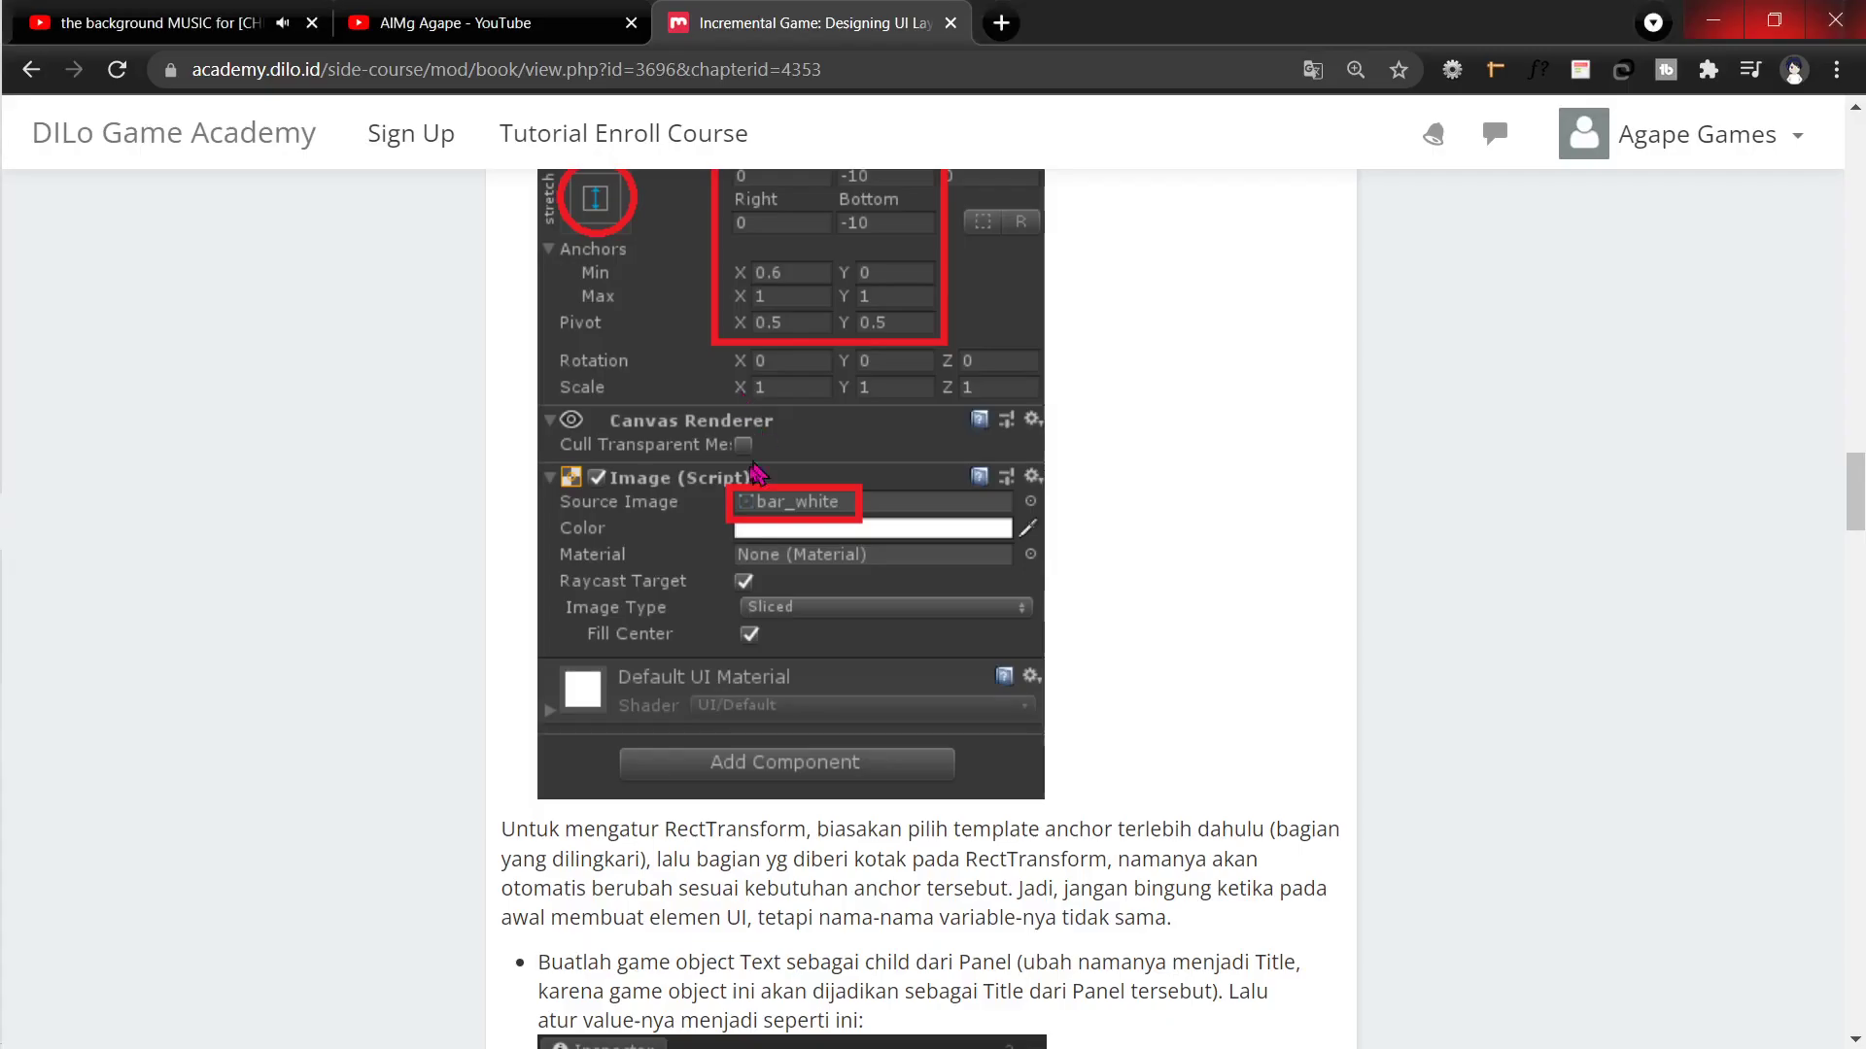
{"action": "scroll", "coordinate": [797, 544], "scroll_direction": "down", "scroll_amount": 5}
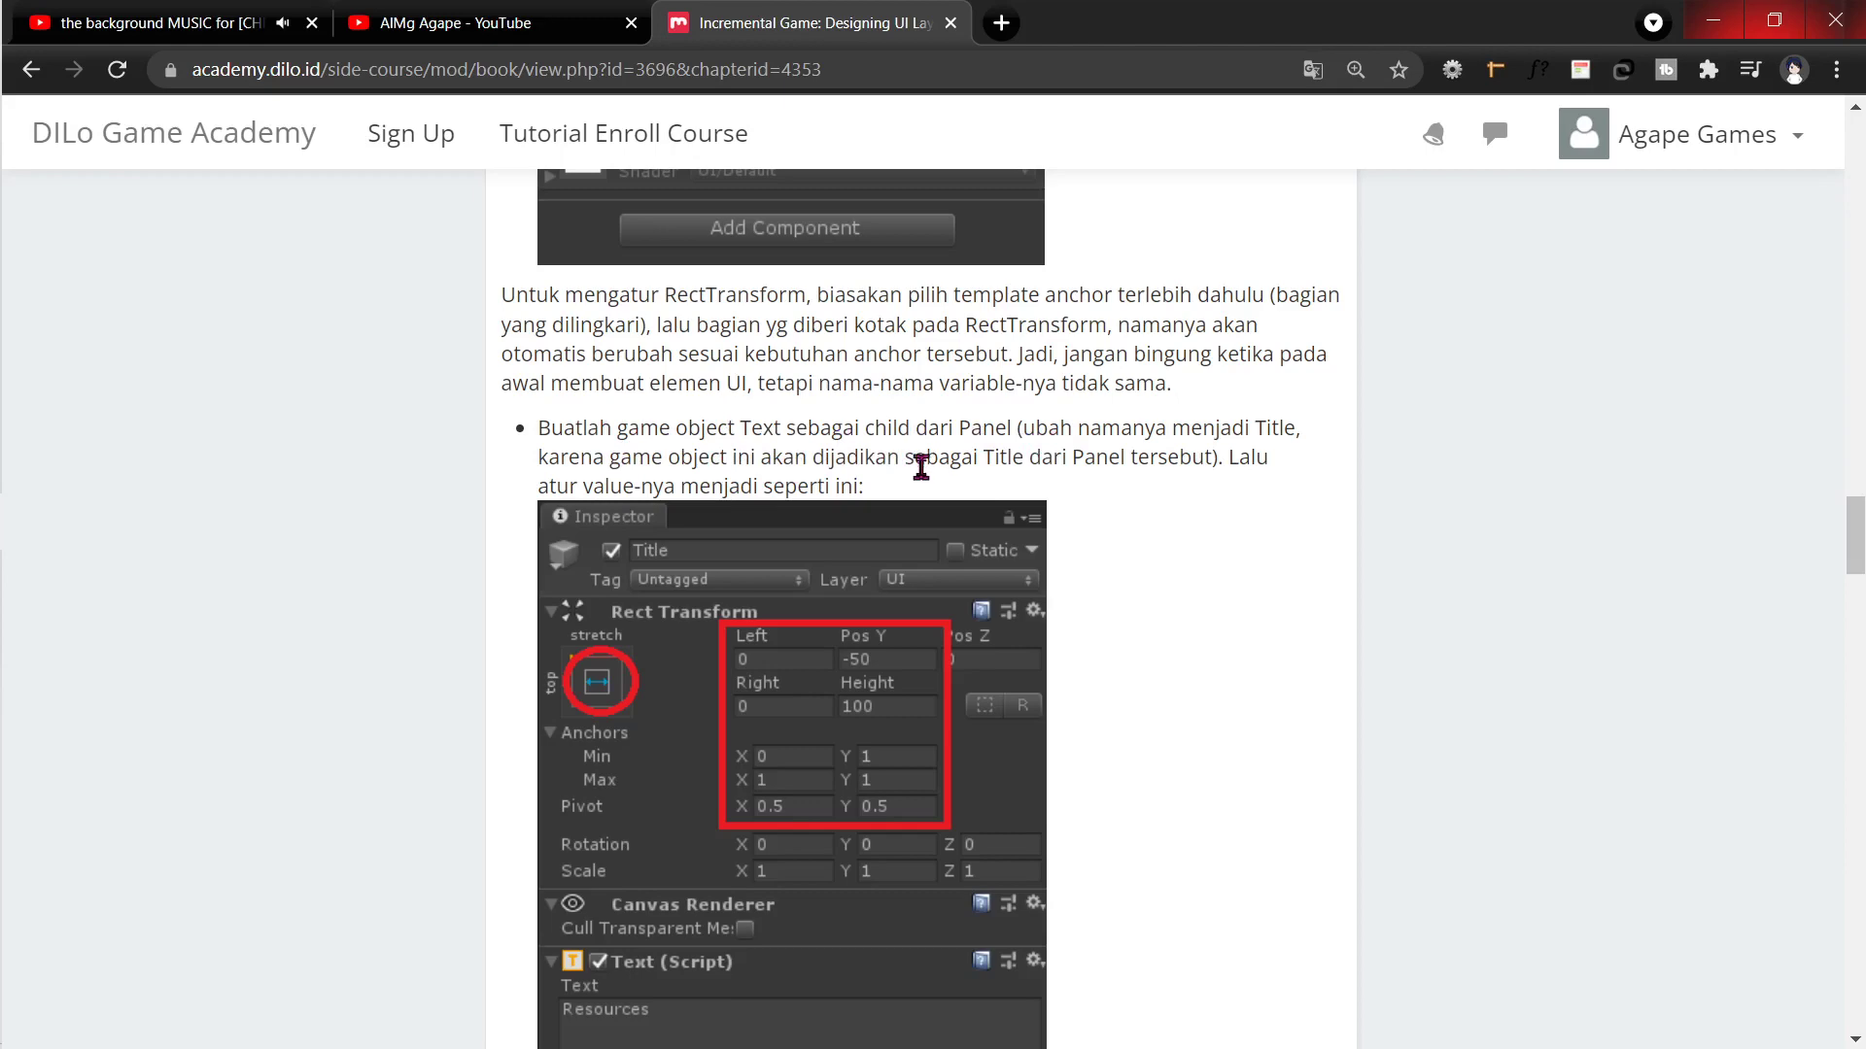
{"action": "scroll", "coordinate": [921, 467], "scroll_direction": "down", "scroll_amount": 3}
{"action": "scroll", "coordinate": [921, 467], "scroll_direction": "down", "scroll_amount": 3}
{"action": "scroll", "coordinate": [926, 483], "scroll_direction": "down", "scroll_amount": 6}
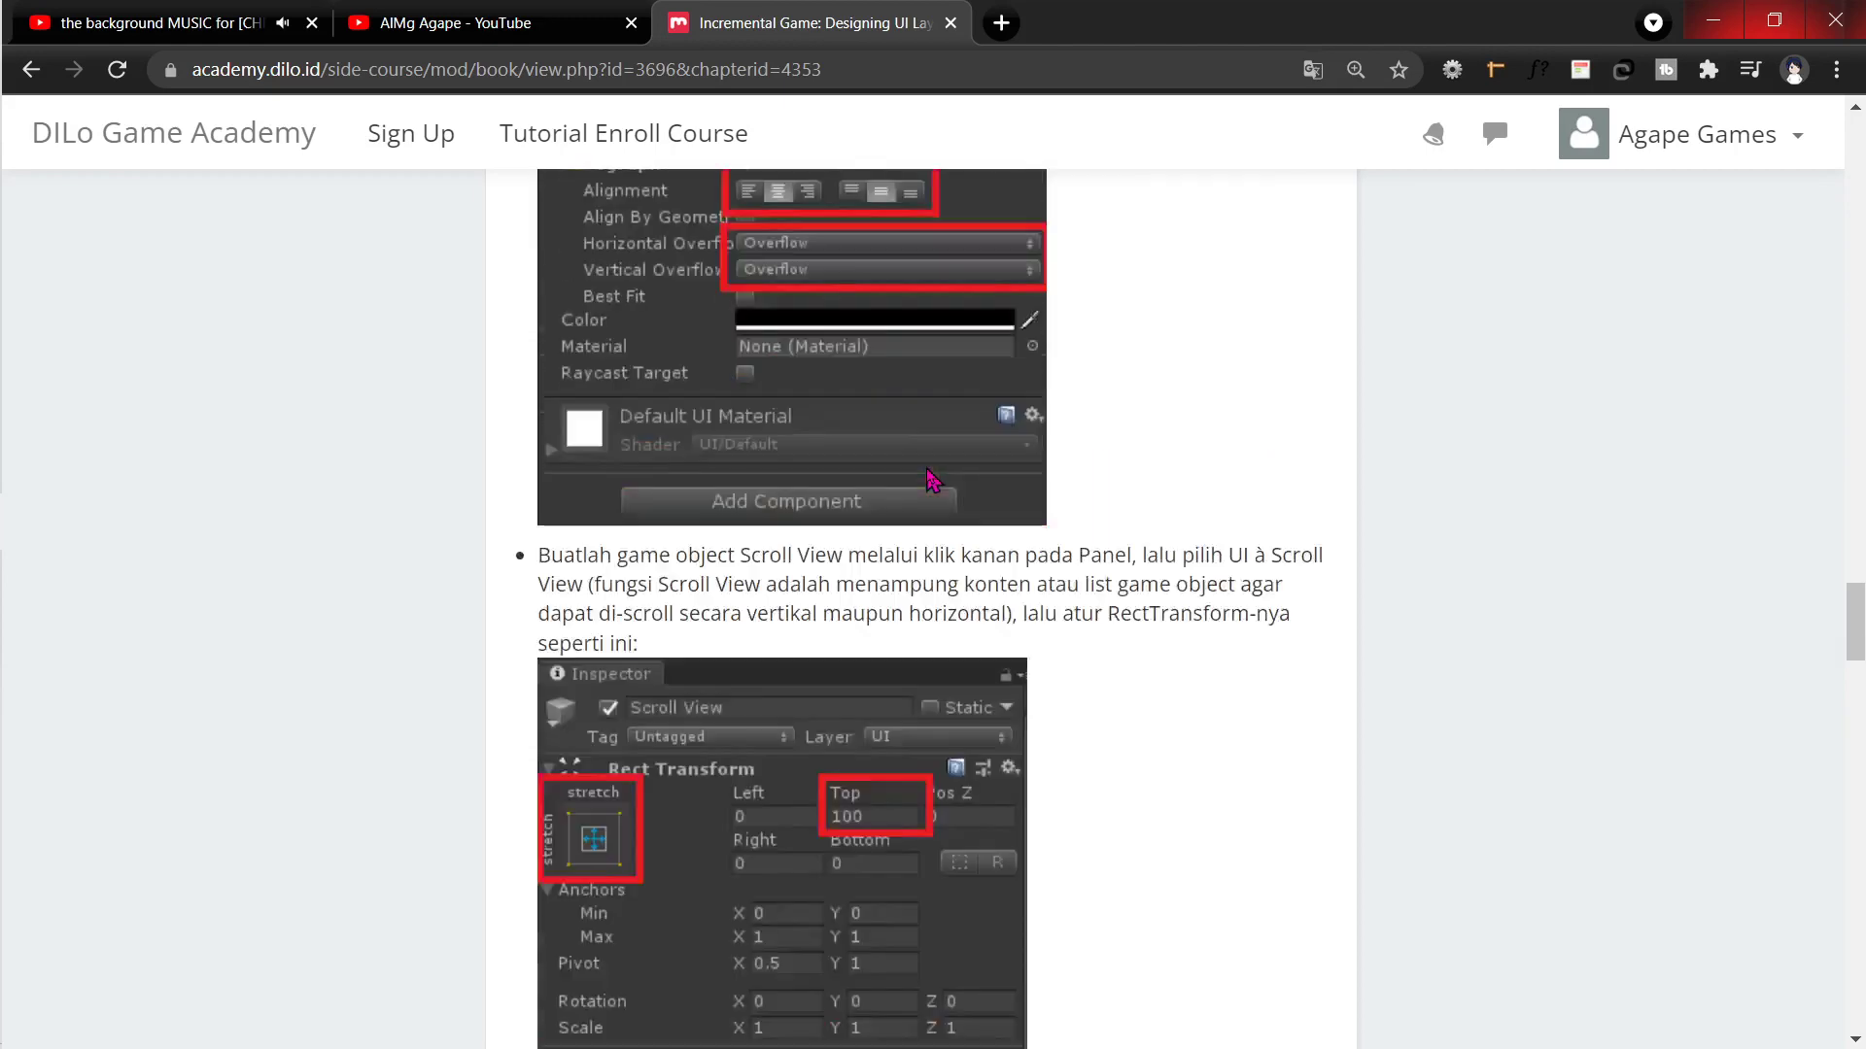
{"action": "scroll", "coordinate": [928, 481], "scroll_direction": "down", "scroll_amount": 3}
{"action": "scroll", "coordinate": [931, 478], "scroll_direction": "up", "scroll_amount": 3}
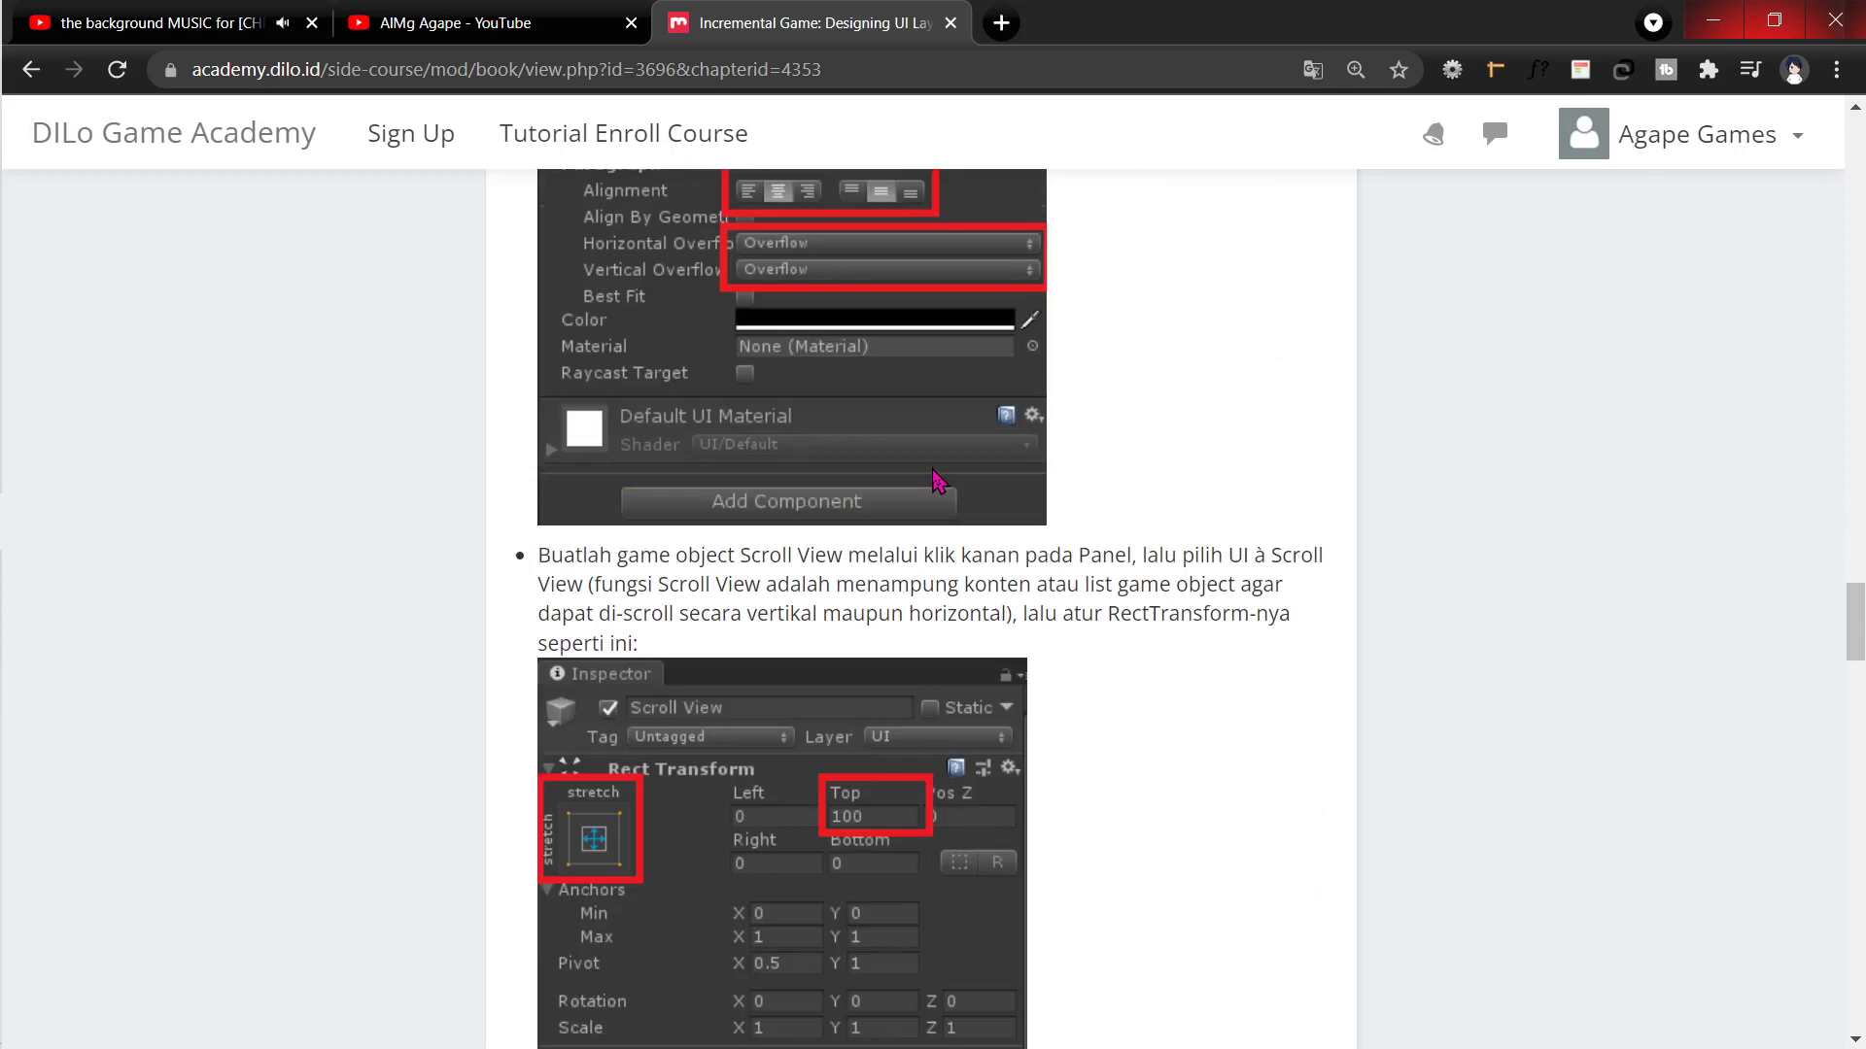
{"action": "scroll", "coordinate": [934, 476], "scroll_direction": "down", "scroll_amount": 5}
{"action": "scroll", "coordinate": [933, 476], "scroll_direction": "down", "scroll_amount": 10}
{"action": "scroll", "coordinate": [933, 476], "scroll_direction": "up", "scroll_amount": 5}
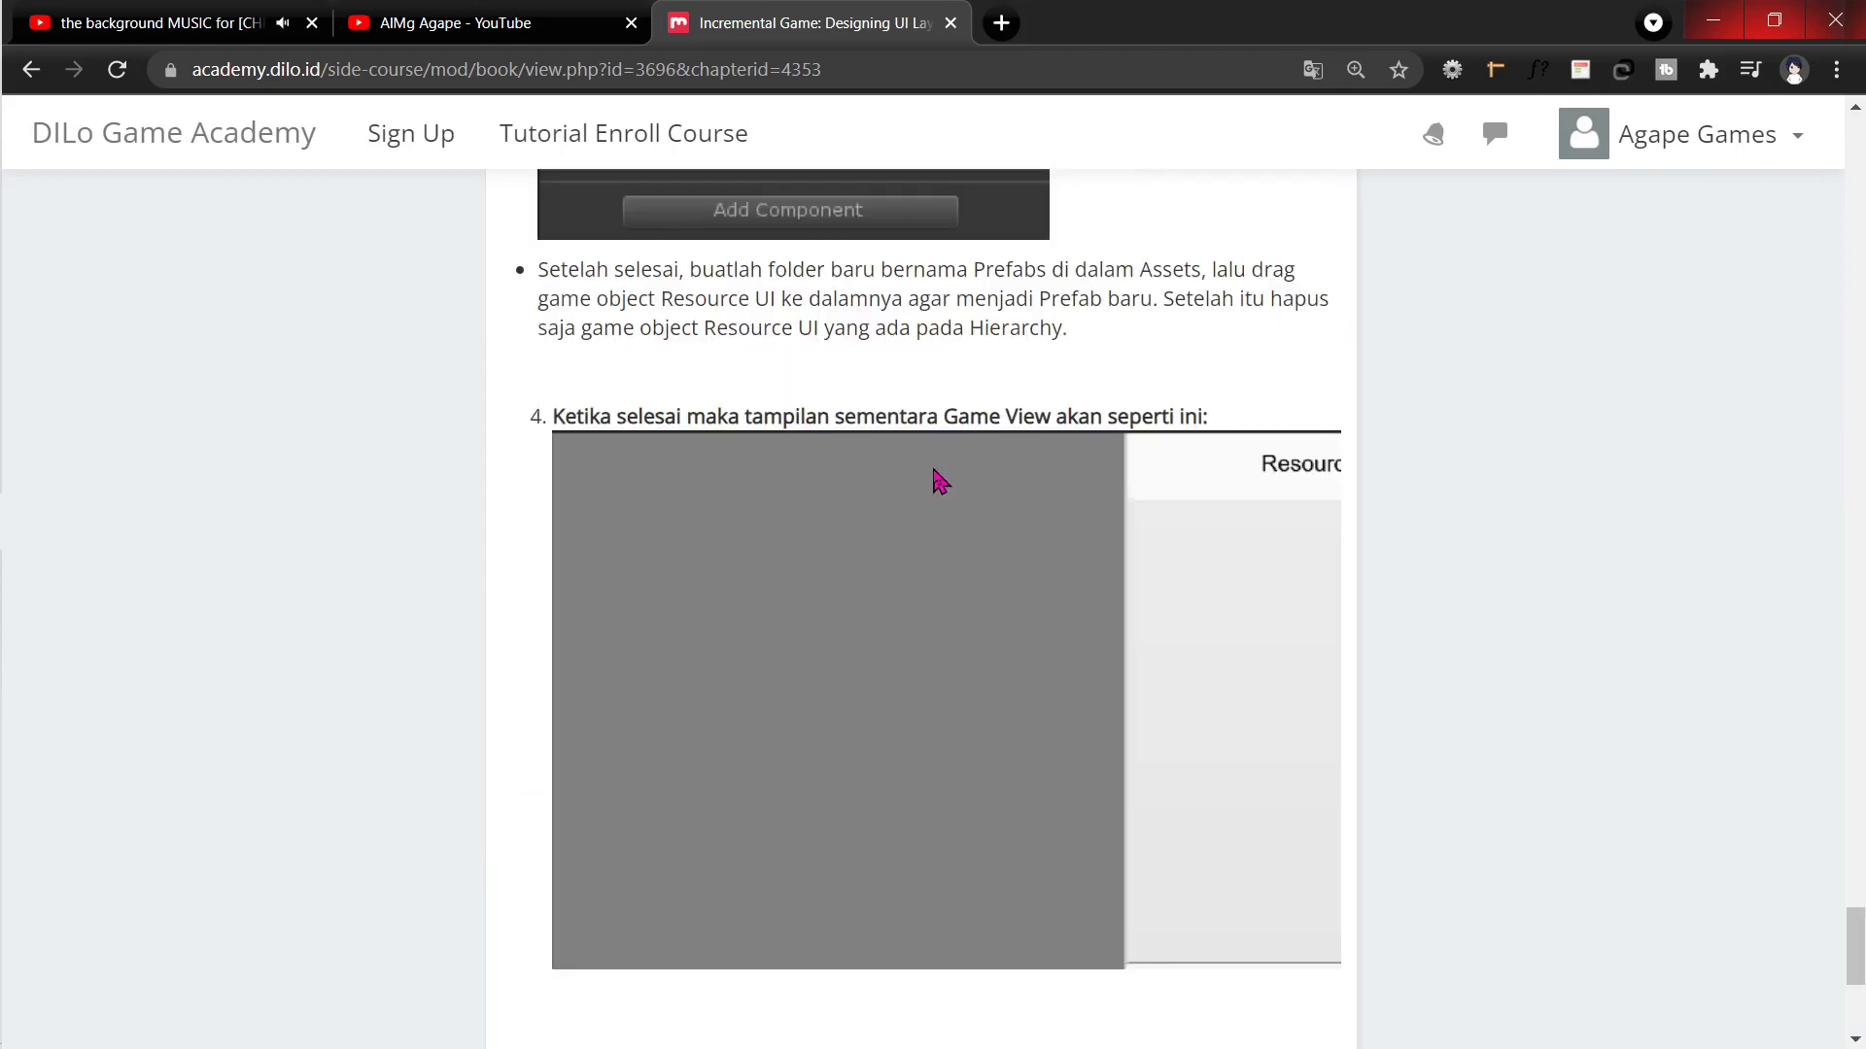
{"action": "scroll", "coordinate": [942, 482], "scroll_direction": "up", "scroll_amount": 6}
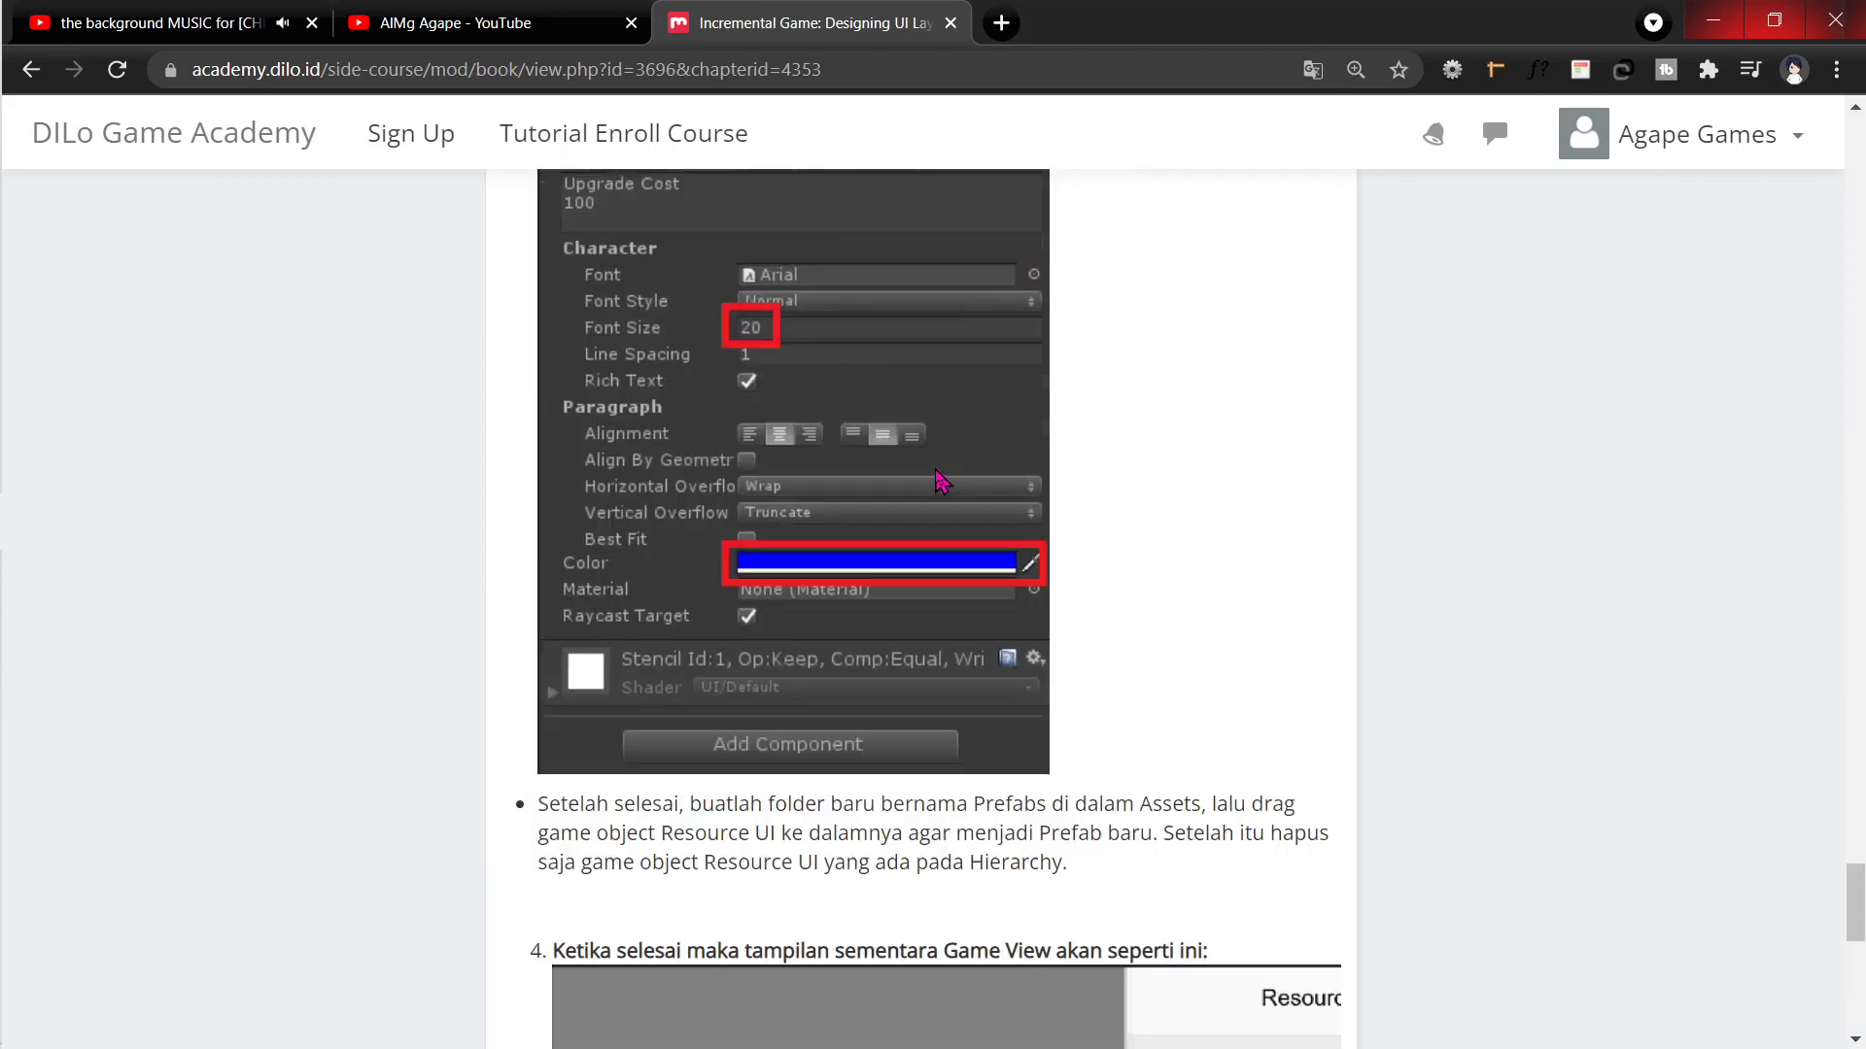
{"action": "scroll", "coordinate": [941, 482], "scroll_direction": "up", "scroll_amount": 6}
{"action": "scroll", "coordinate": [941, 482], "scroll_direction": "up", "scroll_amount": 7}
{"action": "scroll", "coordinate": [941, 481], "scroll_direction": "up", "scroll_amount": 2}
{"action": "scroll", "coordinate": [942, 482], "scroll_direction": "down", "scroll_amount": 18}
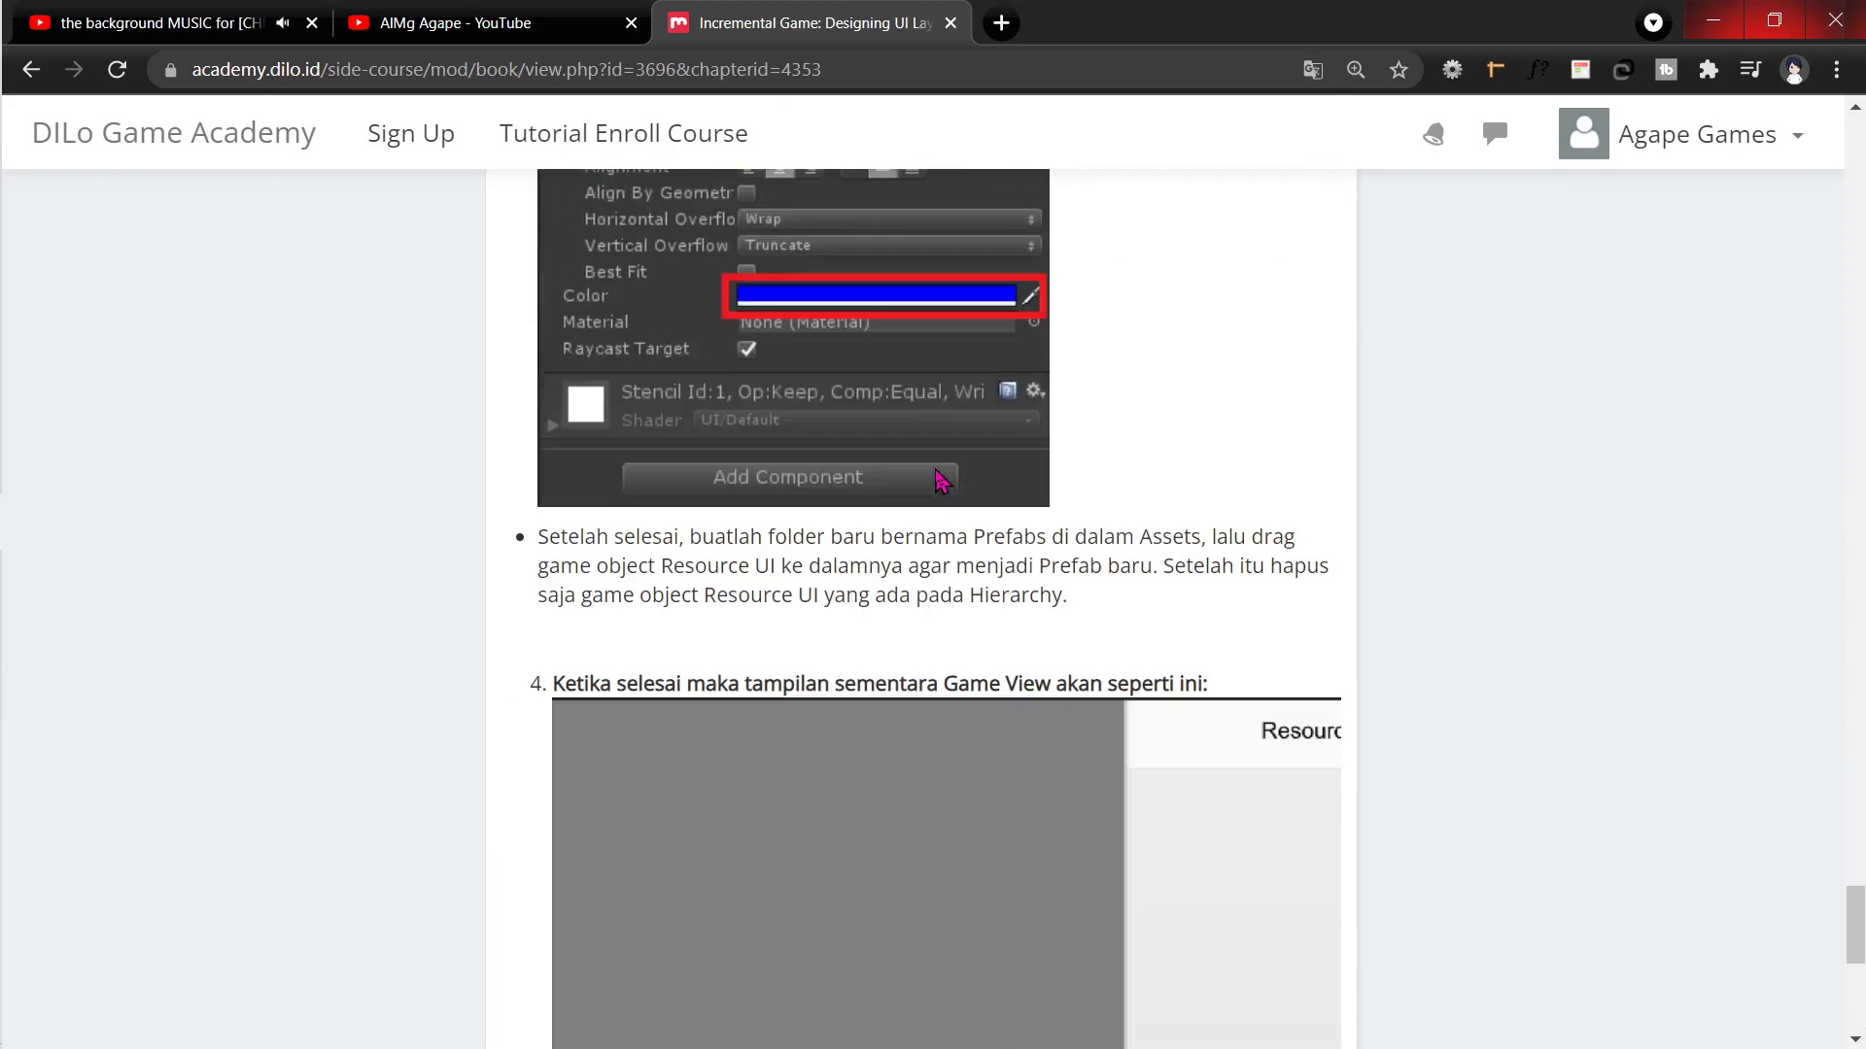
{"action": "scroll", "coordinate": [942, 481], "scroll_direction": "up", "scroll_amount": 9}
{"action": "scroll", "coordinate": [942, 482], "scroll_direction": "up", "scroll_amount": 14}
{"action": "scroll", "coordinate": [942, 482], "scroll_direction": "down", "scroll_amount": 8}
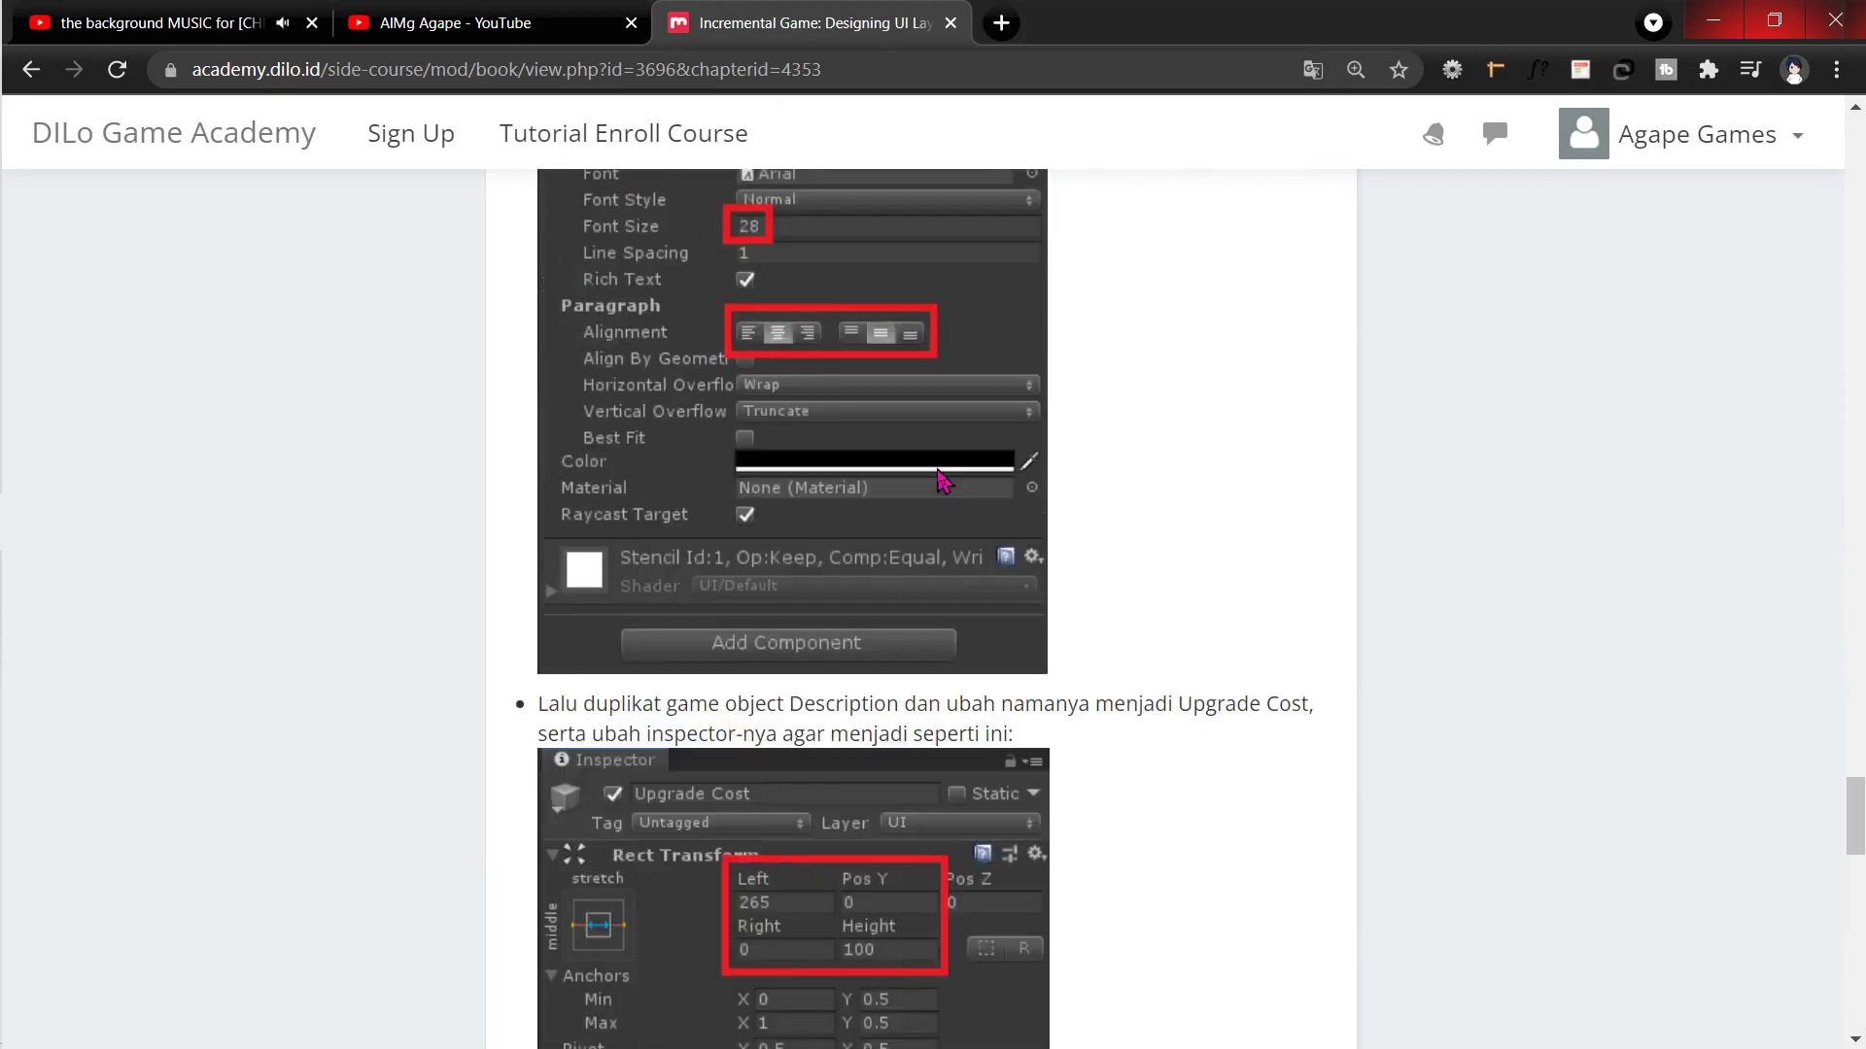
{"action": "scroll", "coordinate": [942, 482], "scroll_direction": "down", "scroll_amount": 14}
{"action": "scroll", "coordinate": [941, 482], "scroll_direction": "up", "scroll_amount": 20}
{"action": "scroll", "coordinate": [942, 482], "scroll_direction": "up", "scroll_amount": 5}
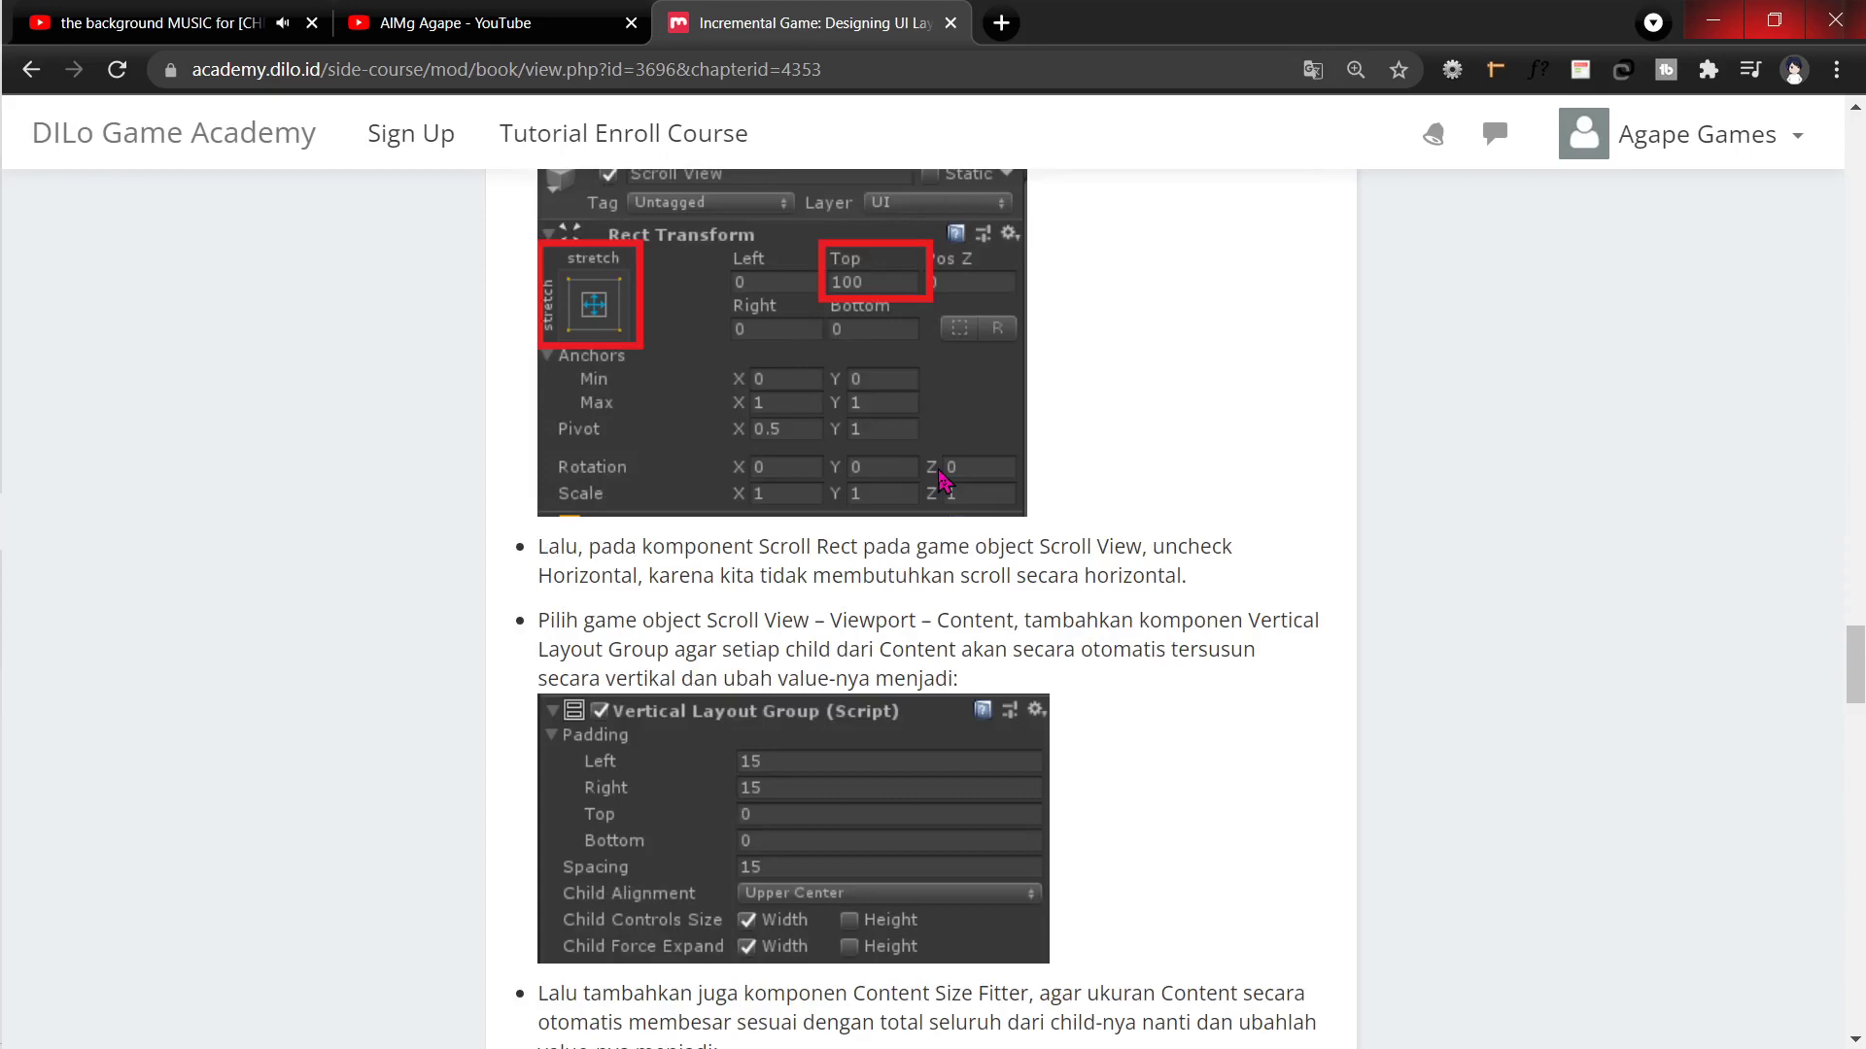
{"action": "scroll", "coordinate": [942, 482], "scroll_direction": "up", "scroll_amount": 3}
{"action": "scroll", "coordinate": [942, 482], "scroll_direction": "up", "scroll_amount": 2}
{"action": "scroll", "coordinate": [942, 482], "scroll_direction": "up", "scroll_amount": 2}
{"action": "scroll", "coordinate": [942, 482], "scroll_direction": "up", "scroll_amount": 2}
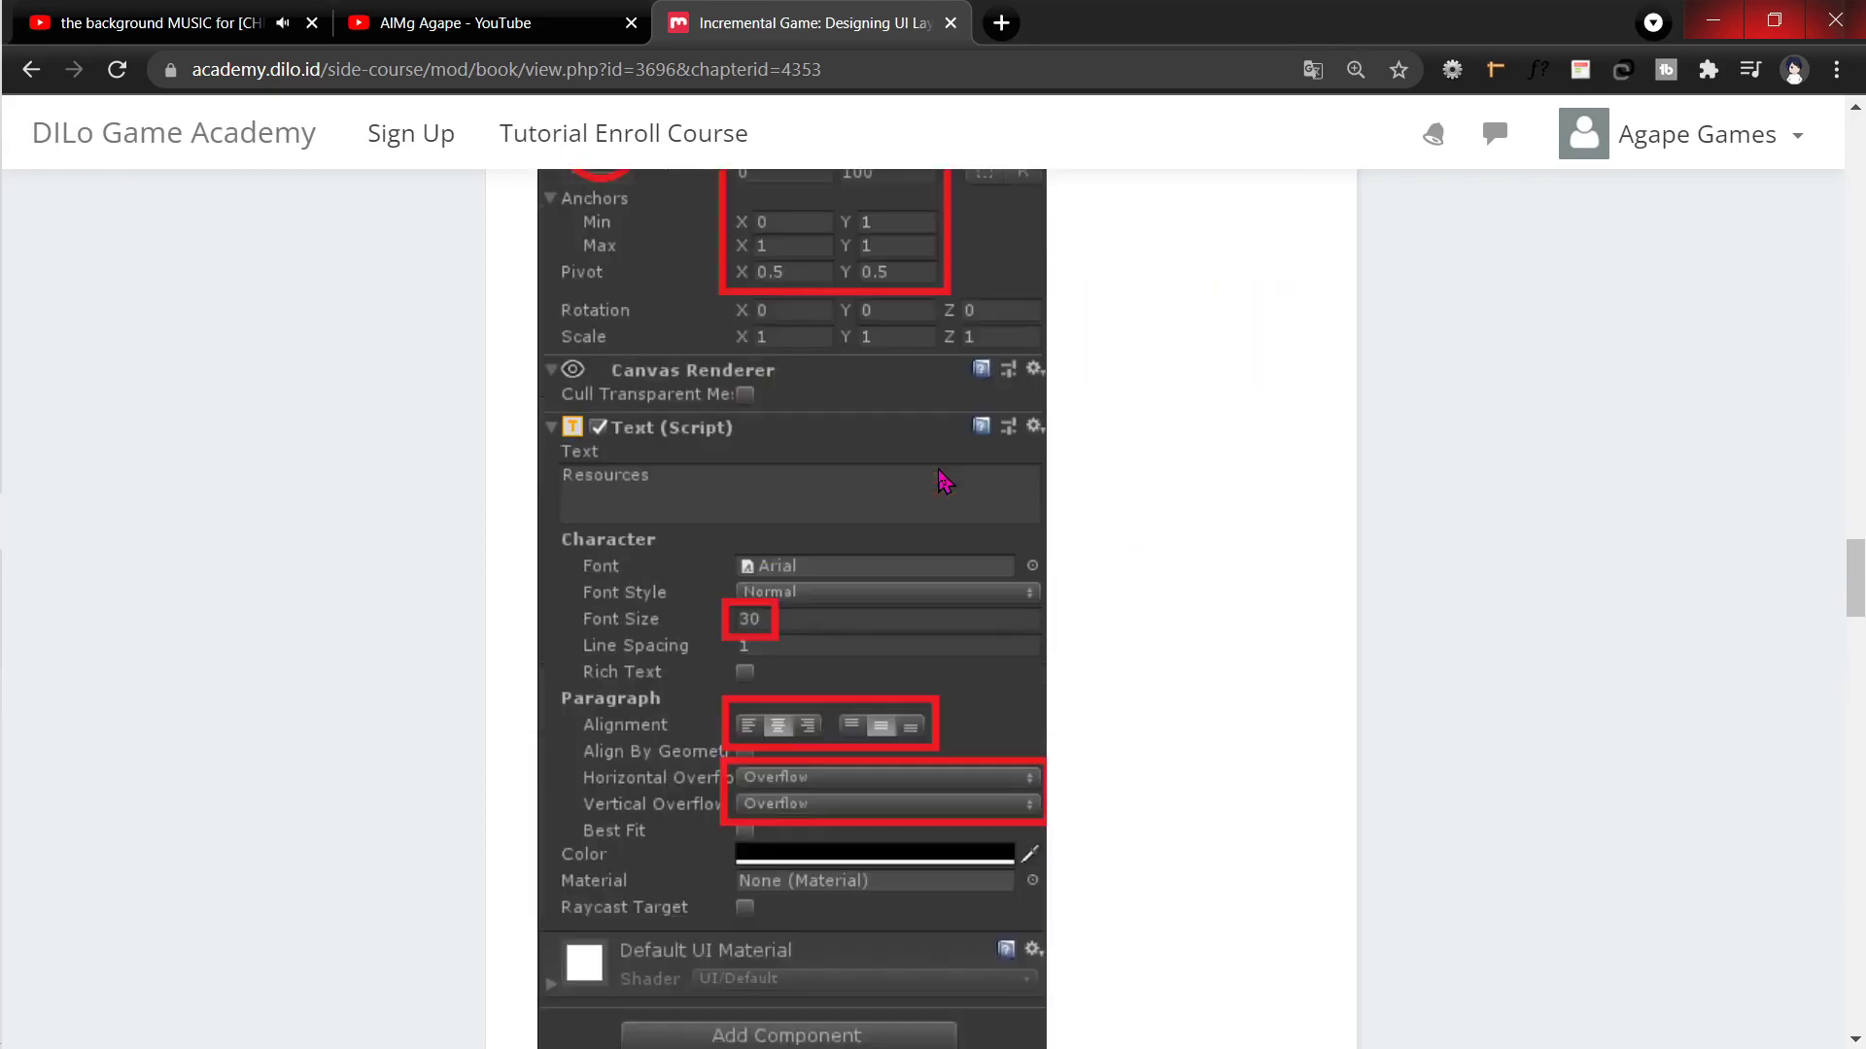
{"action": "scroll", "coordinate": [671, 485], "scroll_direction": "up", "scroll_amount": 2}
{"action": "scroll", "coordinate": [649, 482], "scroll_direction": "up", "scroll_amount": 3}
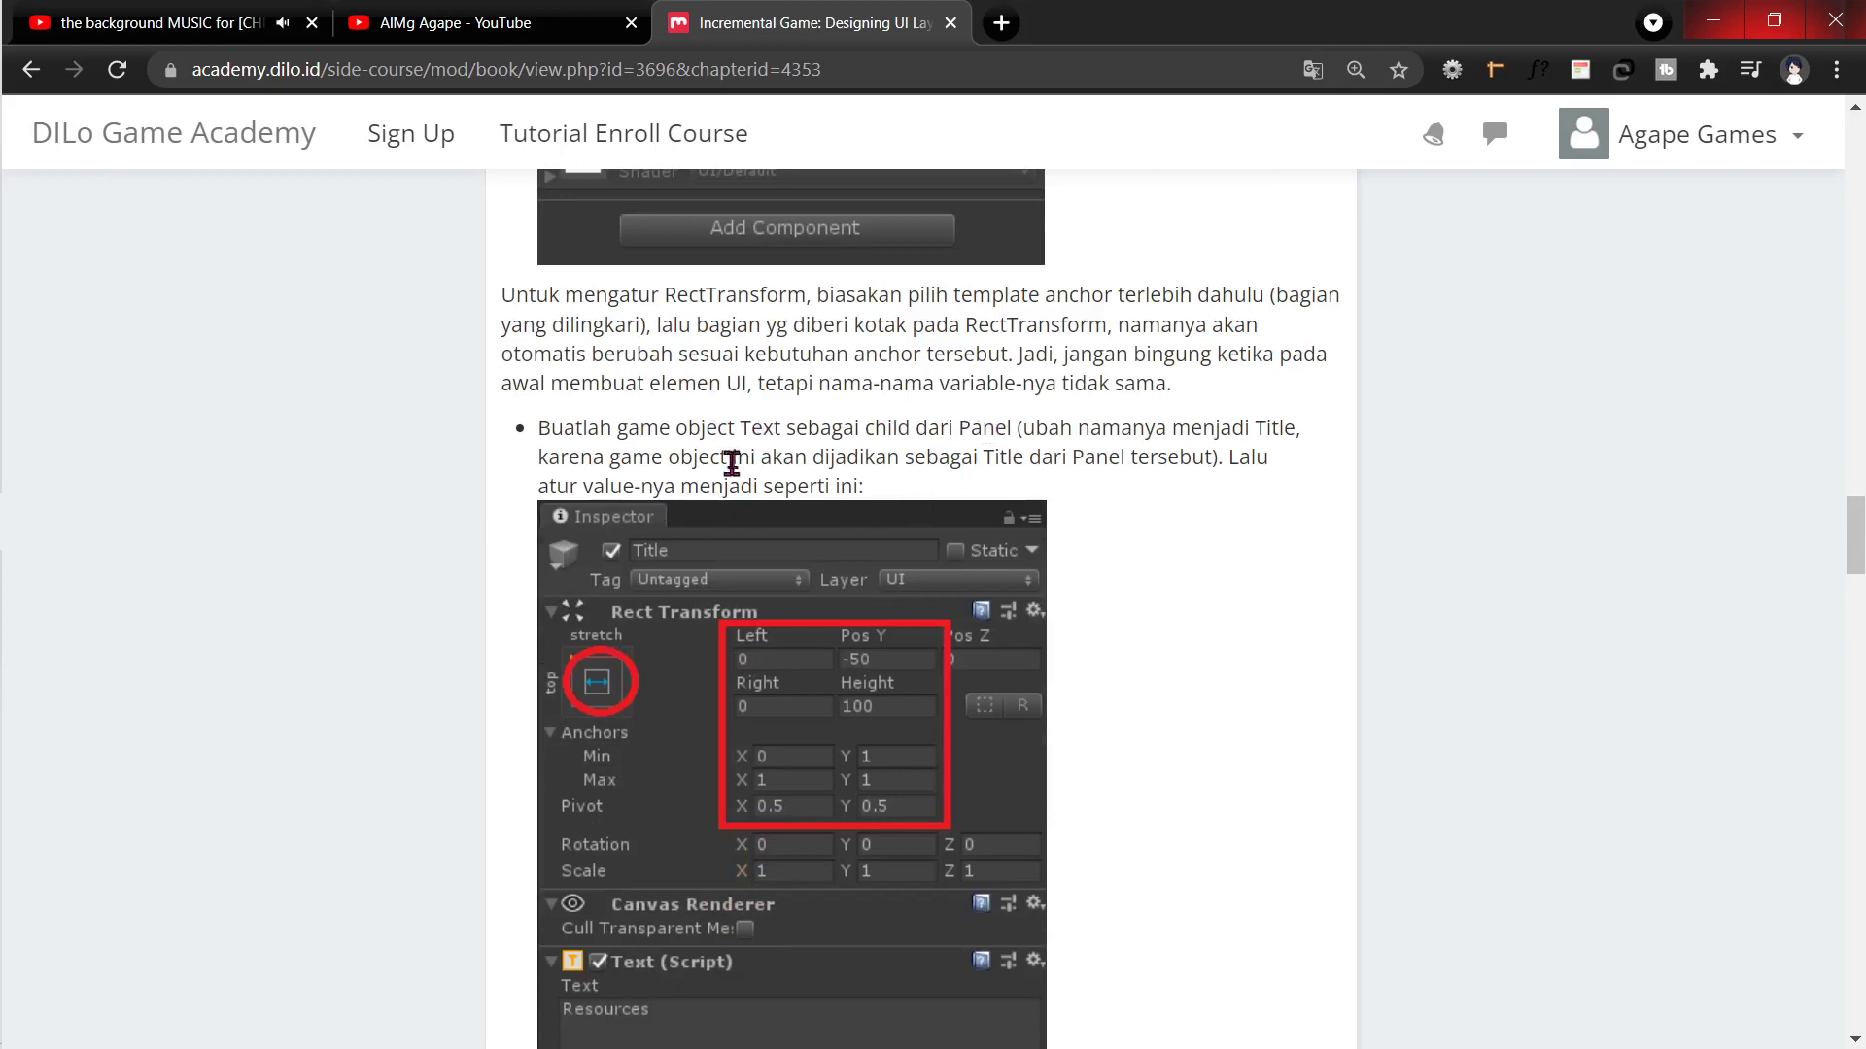
Step: Scroll to the 'Ketika selesai' Game View image and pan it to reveal the Resources panel
{"action": "scroll", "coordinate": [802, 547], "scroll_direction": "down", "scroll_amount": 3}
{"action": "scroll", "coordinate": [803, 622], "scroll_direction": "down", "scroll_amount": 3}
{"action": "scroll", "coordinate": [874, 573], "scroll_direction": "down", "scroll_amount": 4}
{"action": "scroll", "coordinate": [846, 592], "scroll_direction": "down", "scroll_amount": 8}
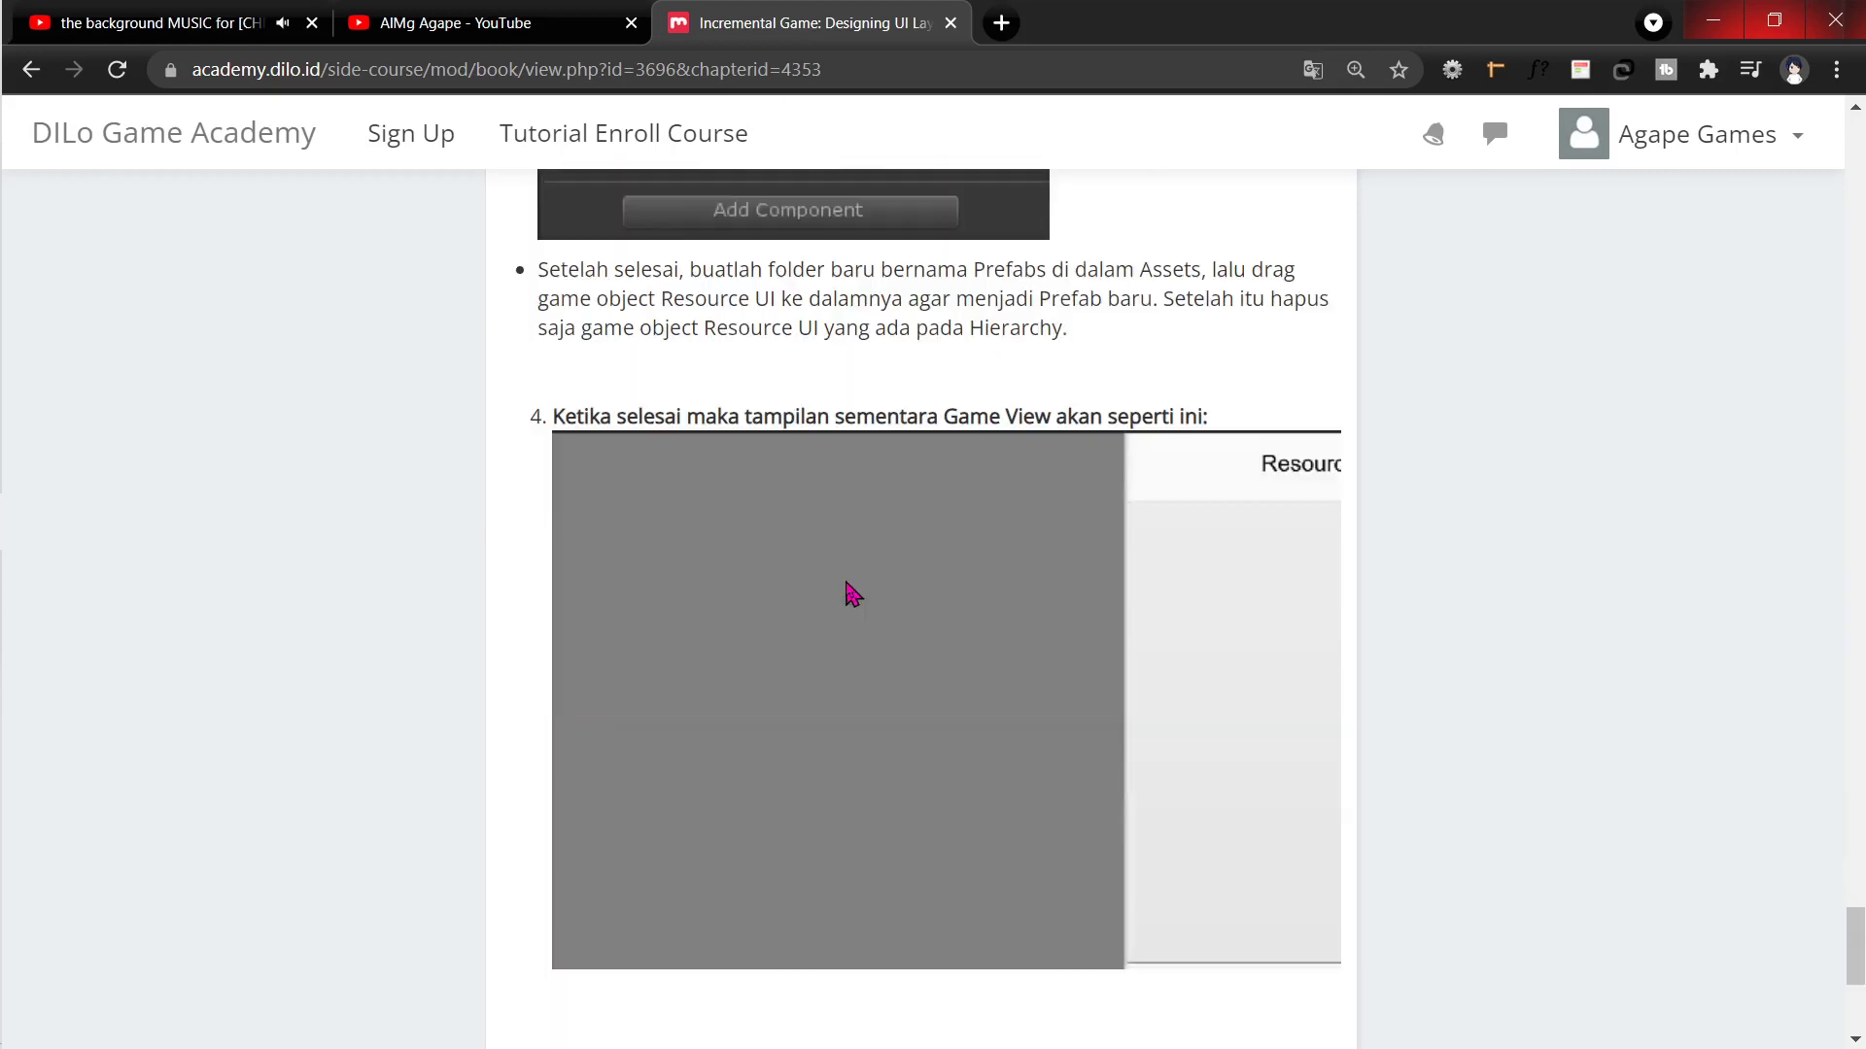
{"action": "scroll", "coordinate": [941, 758], "scroll_direction": "down", "scroll_amount": 3}
{"action": "left_click_drag", "start_coordinate": [982, 820], "coordinate": [1115, 816]}
{"action": "scroll", "coordinate": [1198, 583], "scroll_direction": "up", "scroll_amount": 3}
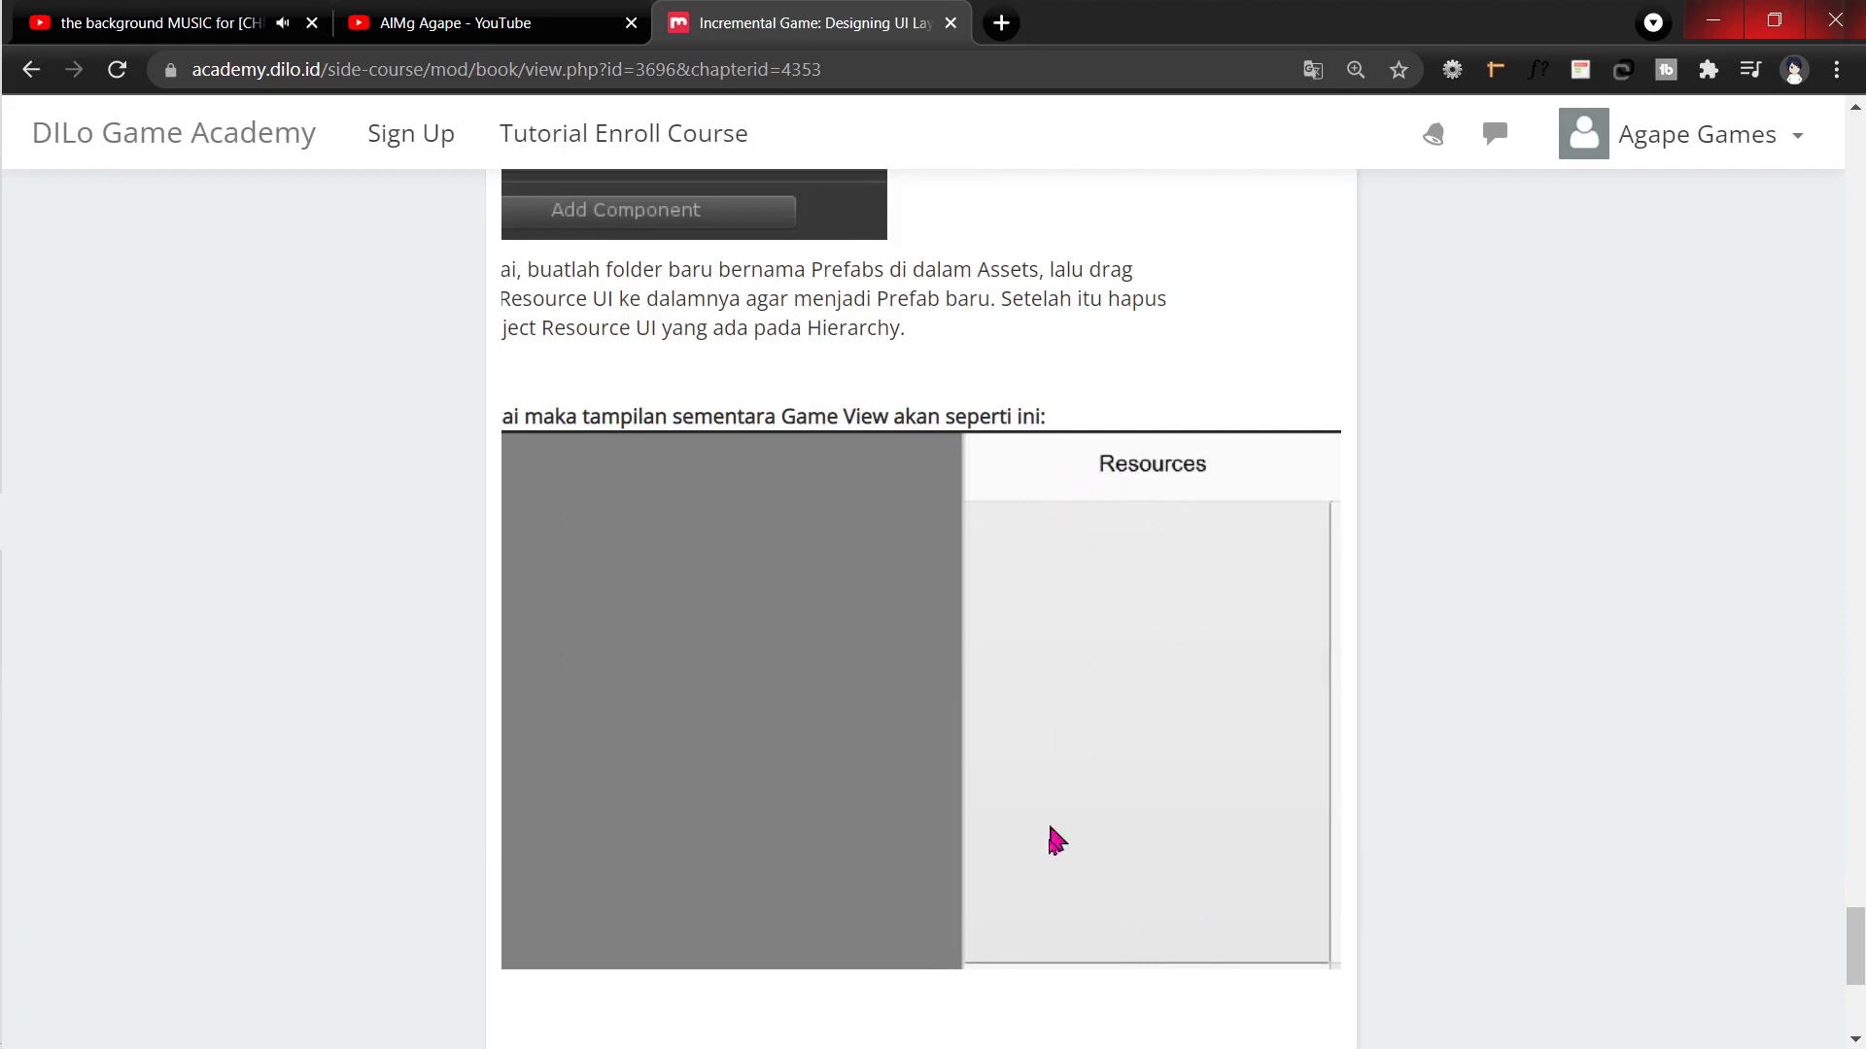
{"action": "scroll", "coordinate": [1084, 490], "scroll_direction": "down", "scroll_amount": 3}
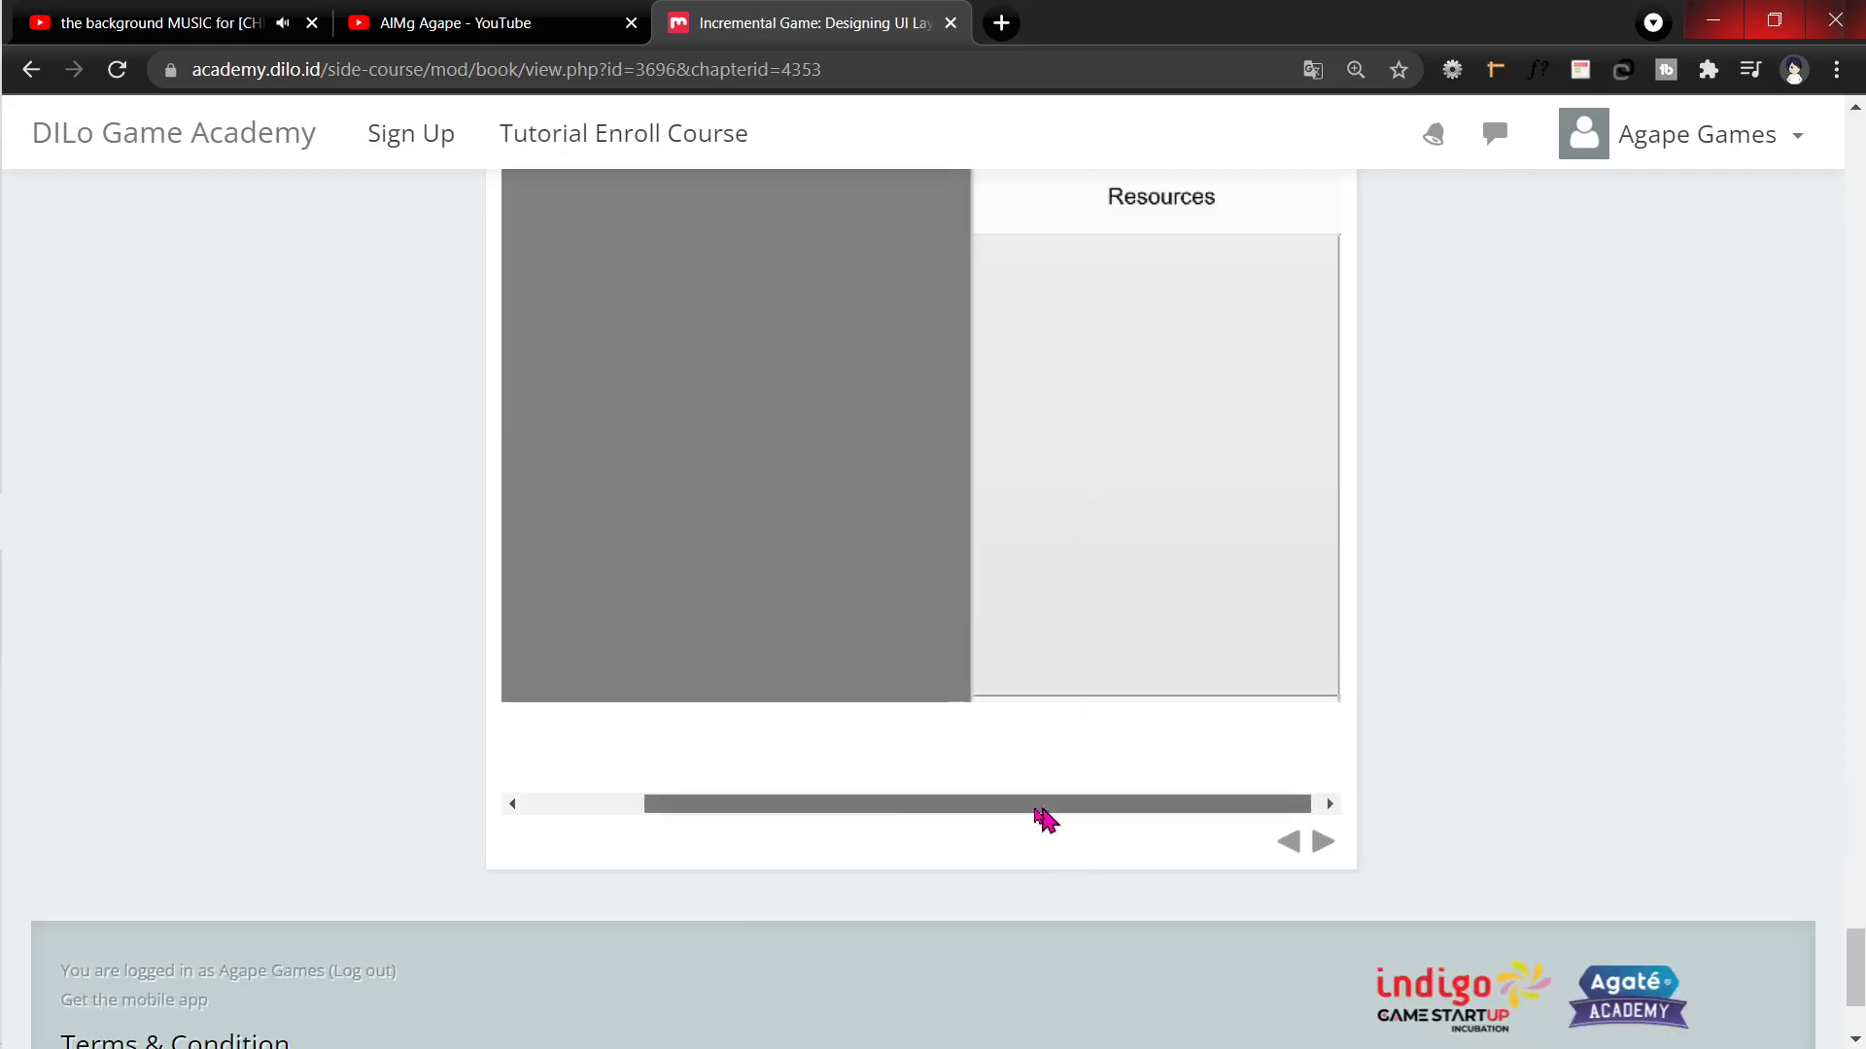
{"action": "mouse_move", "coordinate": [1037, 805]}
{"action": "left_mouse_down"}
{"action": "mouse_move", "coordinate": [896, 806]}
{"action": "mouse_move", "coordinate": [1163, 806]}
{"action": "mouse_move", "coordinate": [797, 796]}
{"action": "left_mouse_up"}
Step: Snap the Panel's anchor, pivot and position to the top-right preset with Shift+Alt
{"action": "key", "text": "alt+Tab"}
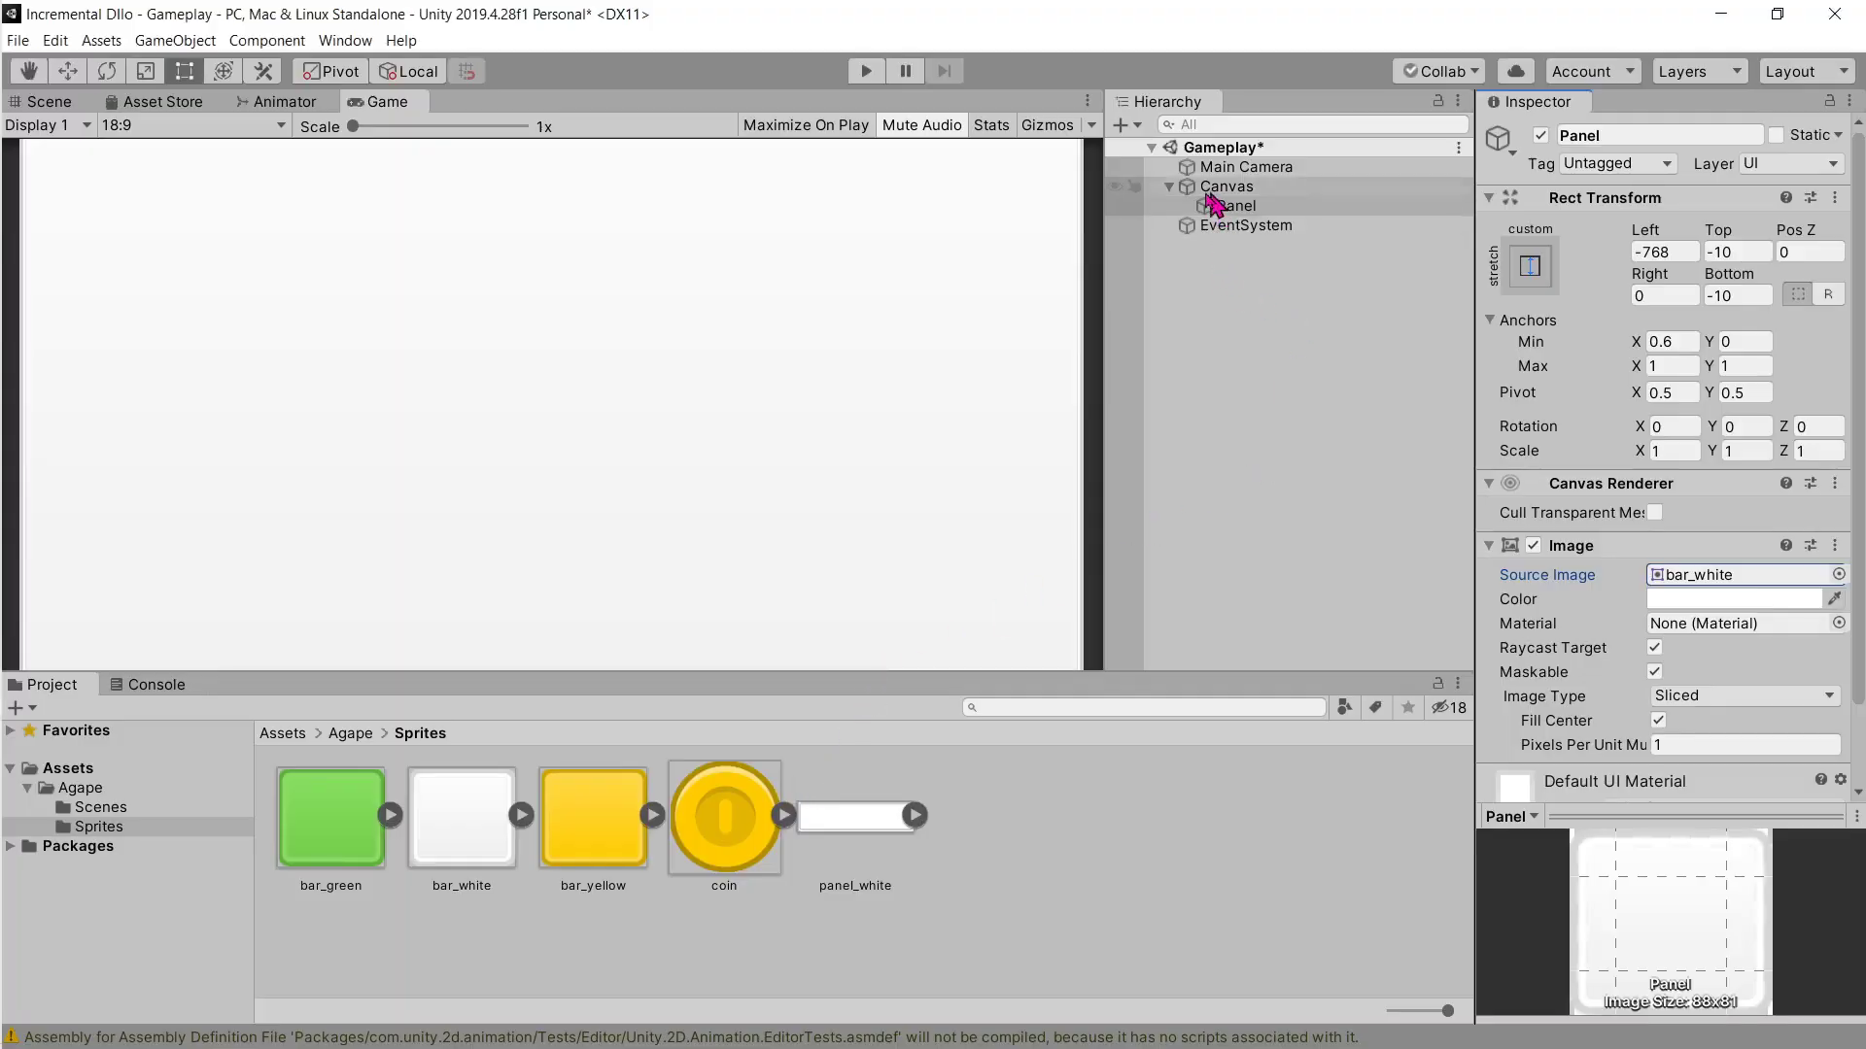
{"action": "left_click", "coordinate": [1532, 269]}
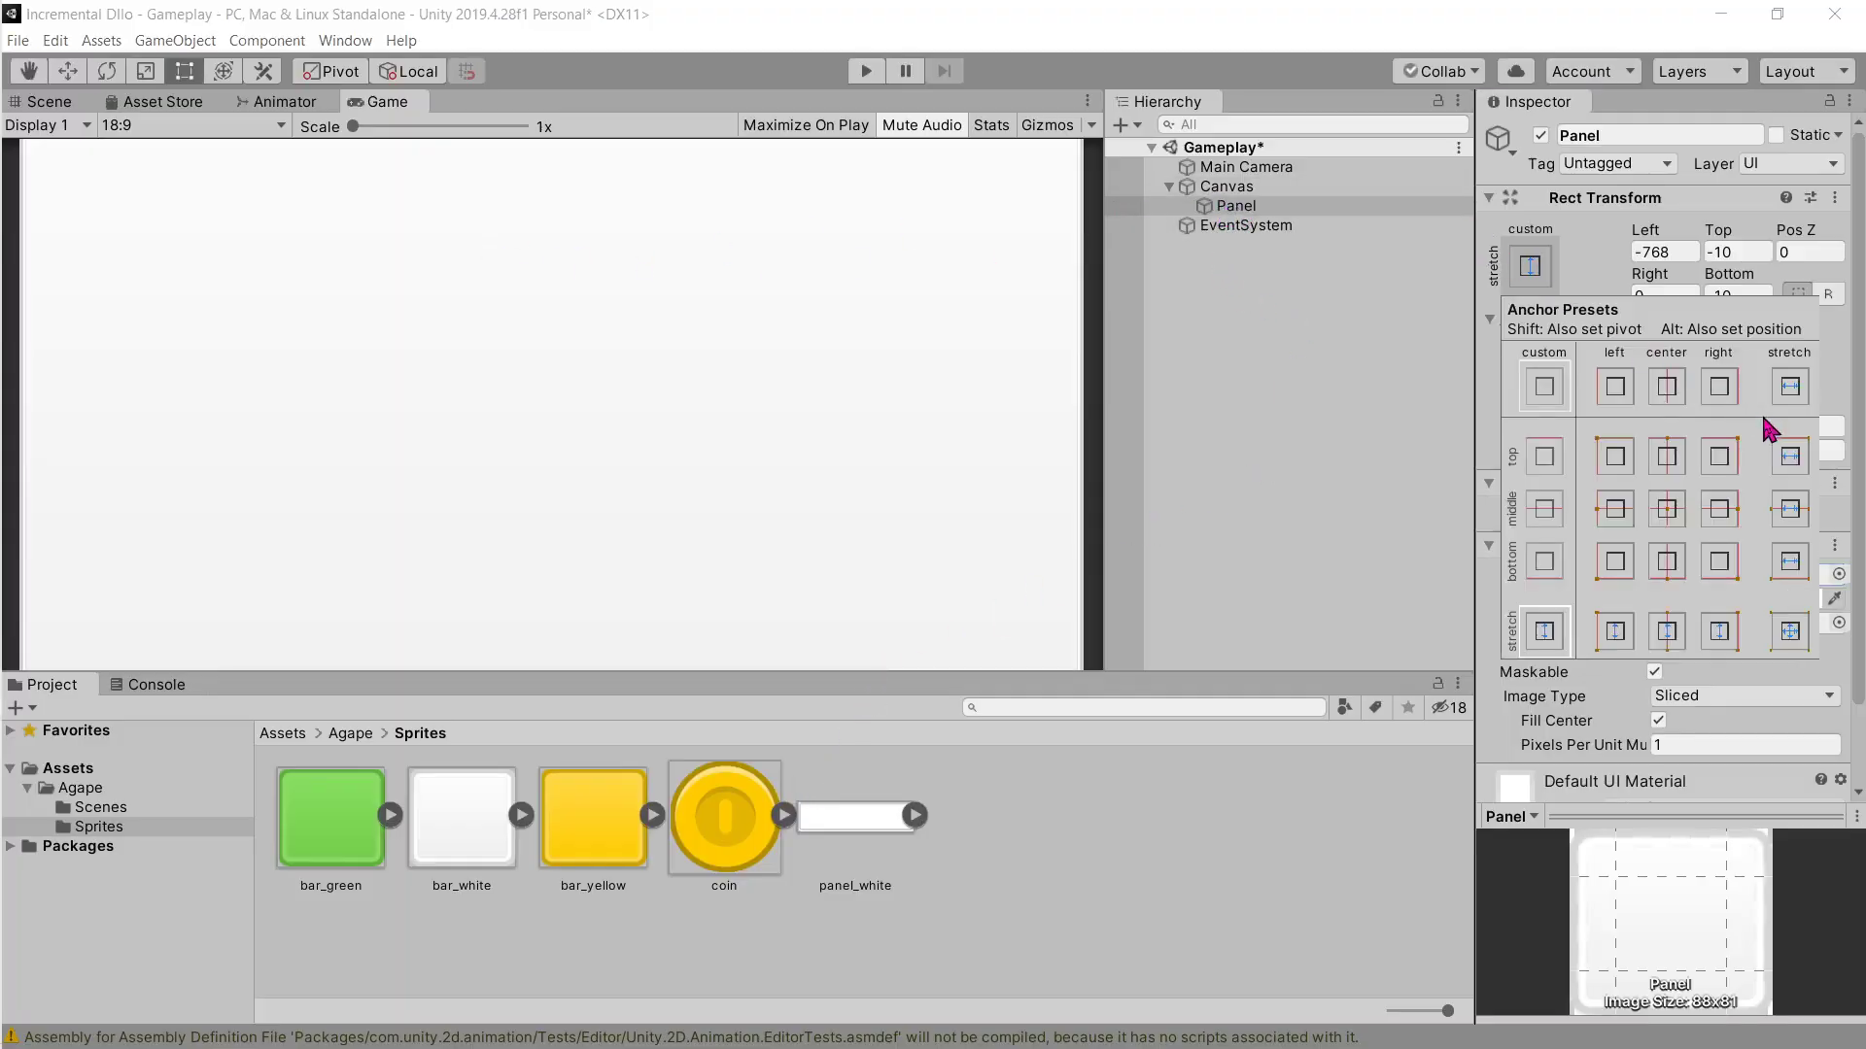
{"action": "left_click", "coordinate": [1722, 466], "text": "alt"}
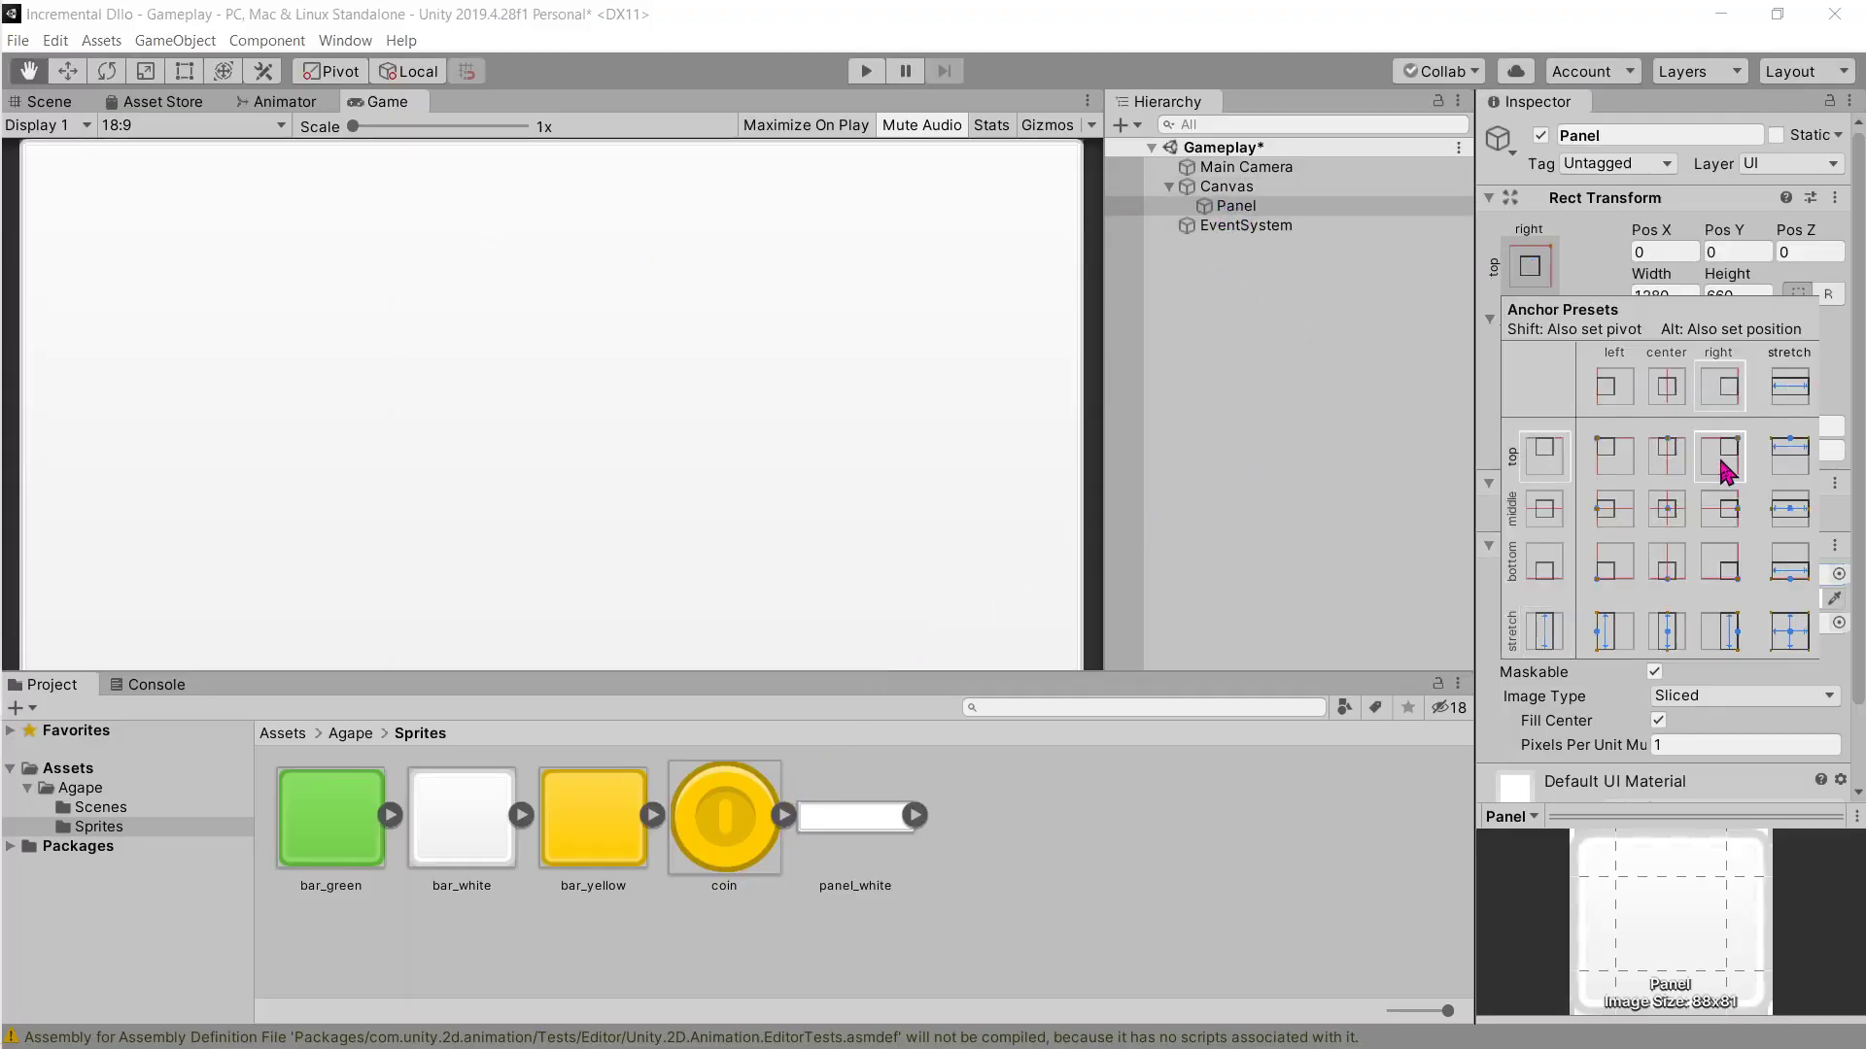
{"action": "left_click", "coordinate": [1726, 513], "text": "alt"}
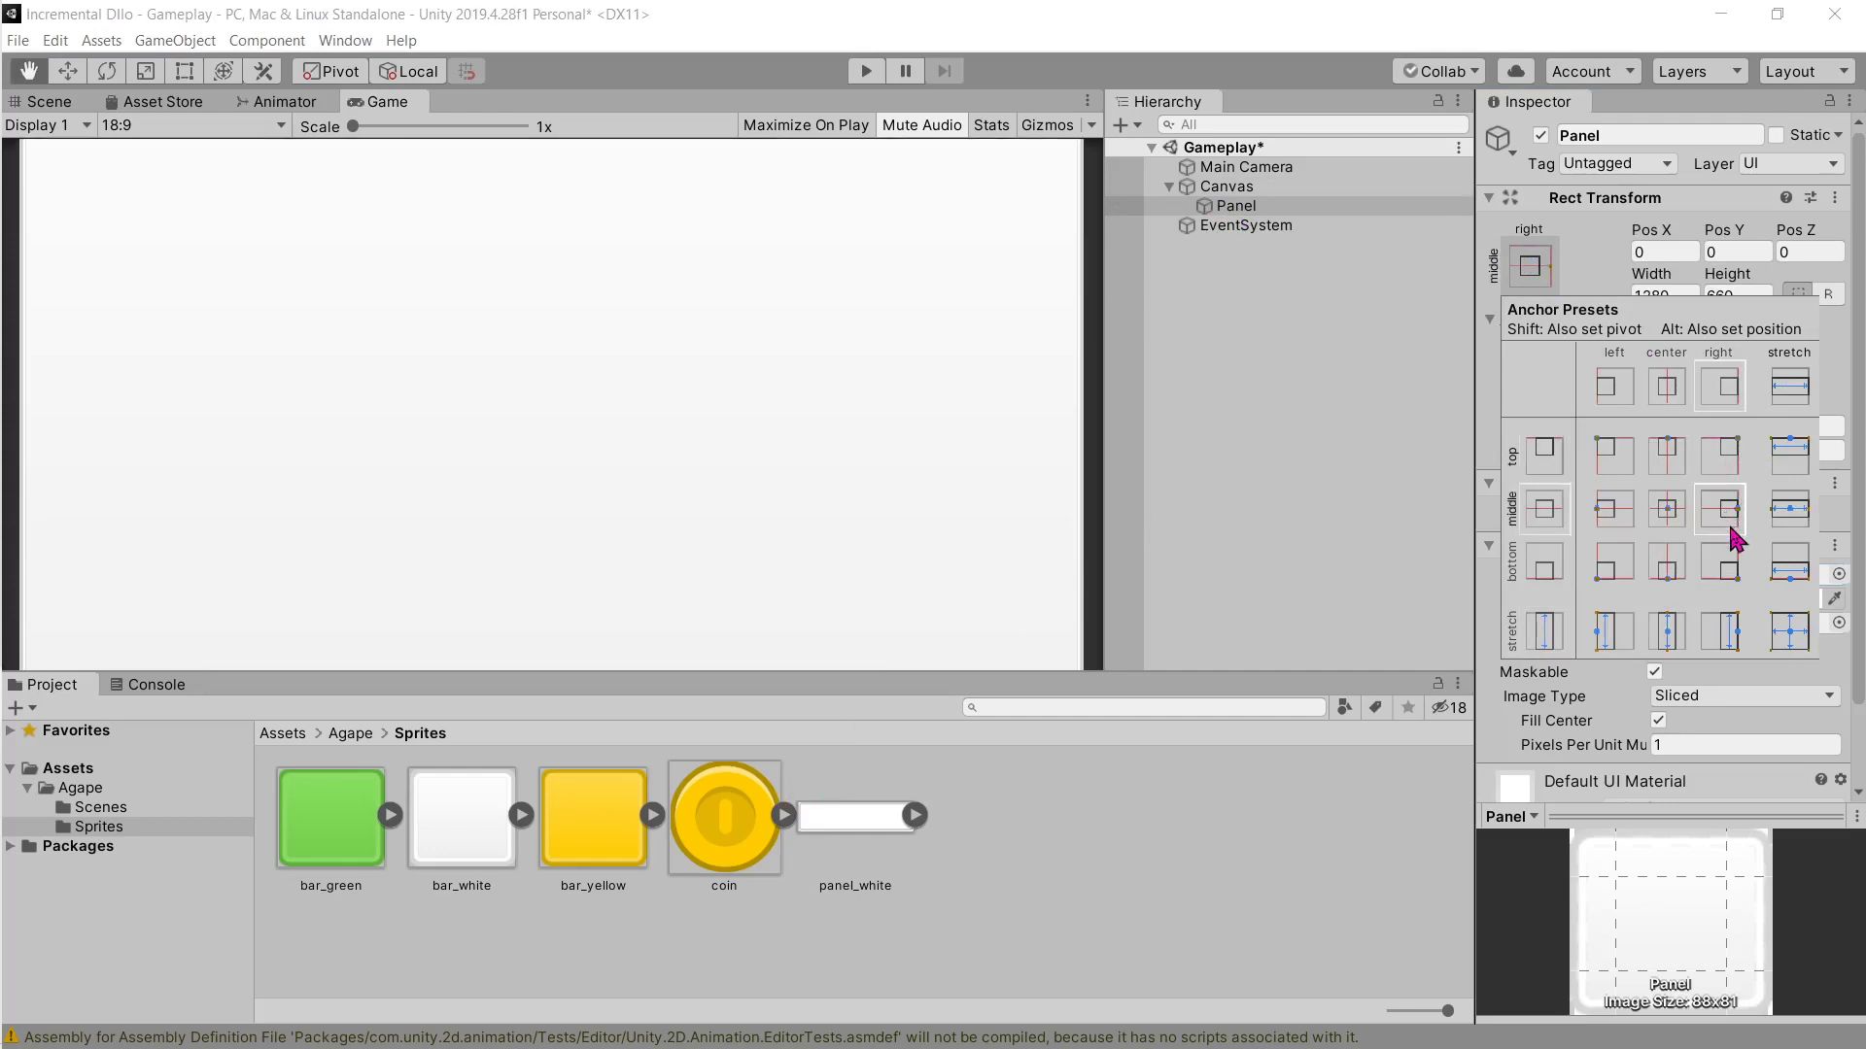
{"action": "left_click", "coordinate": [1678, 293]}
{"action": "left_click", "coordinate": [1545, 276]}
{"action": "key", "text": "shift+alt"}
{"action": "left_click", "coordinate": [1720, 453], "text": "alt+shift"}
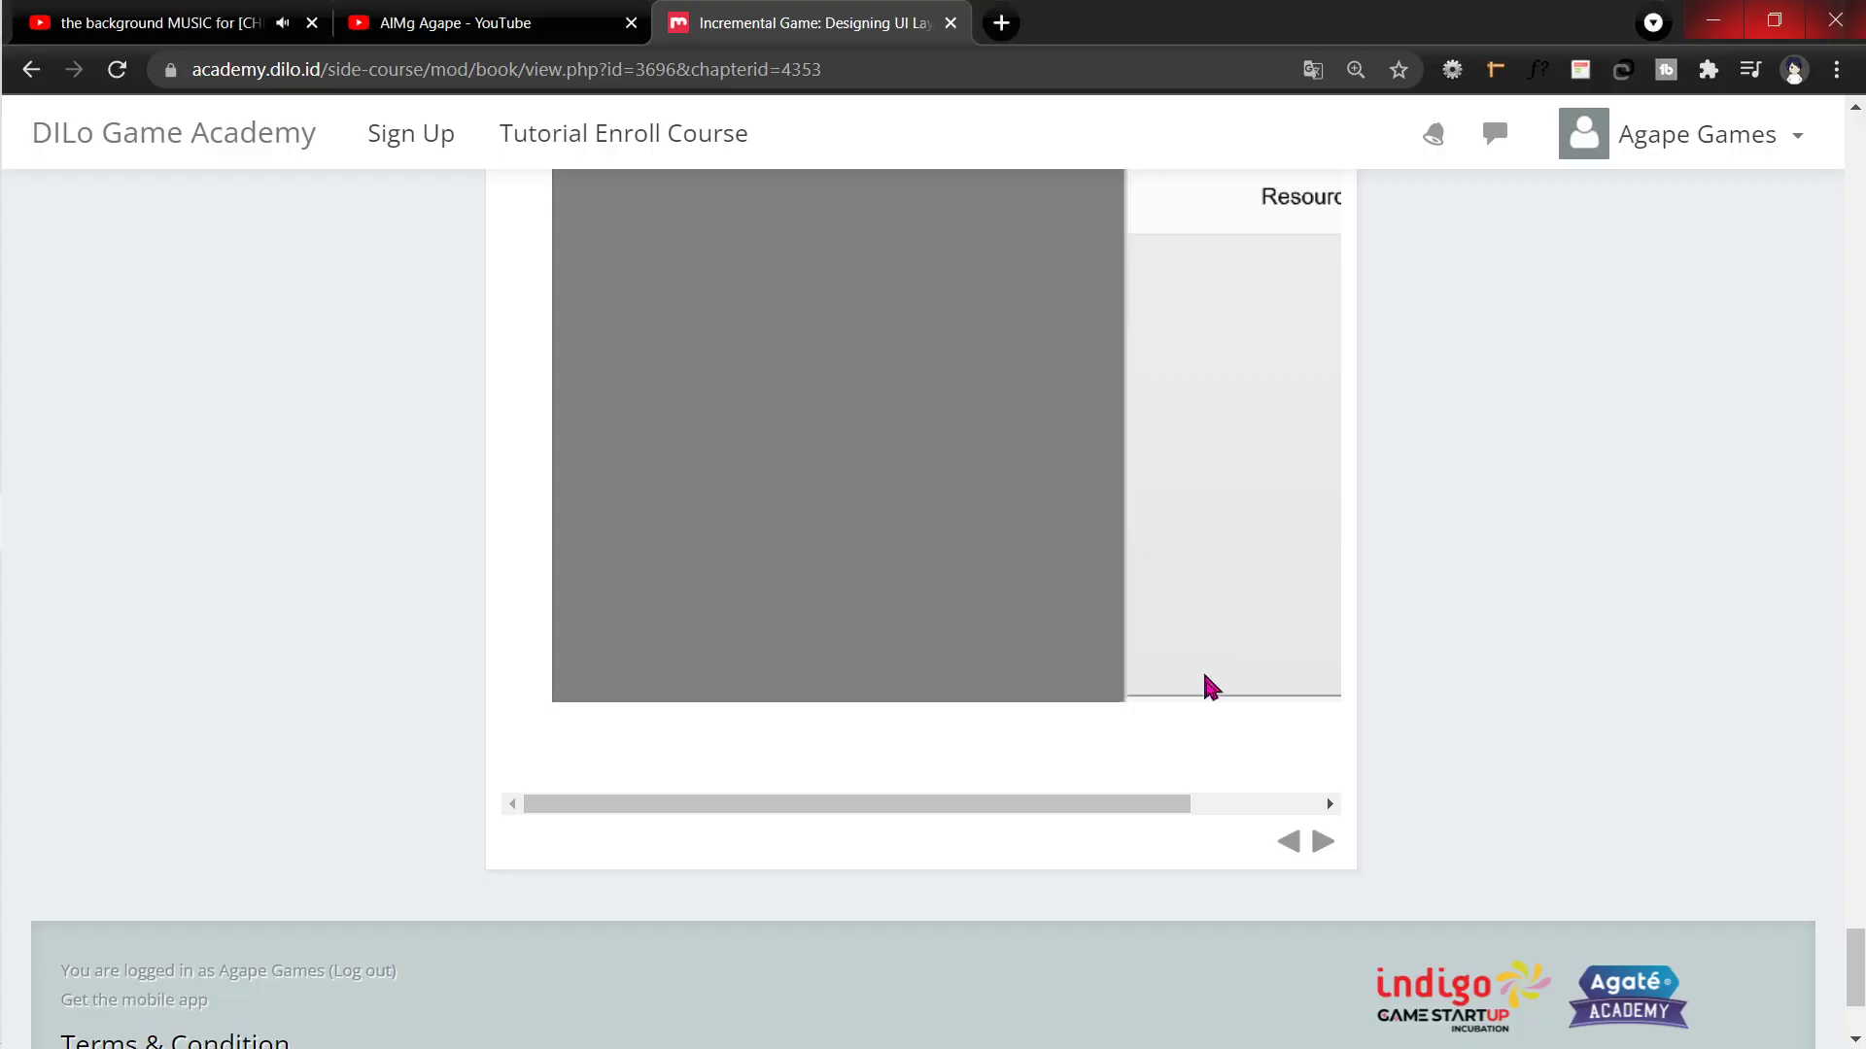
Step: Try right-edge vertical-stretch presets, then pin the Panel back to top-right
{"action": "scroll", "coordinate": [1205, 688], "scroll_direction": "up", "scroll_amount": 3}
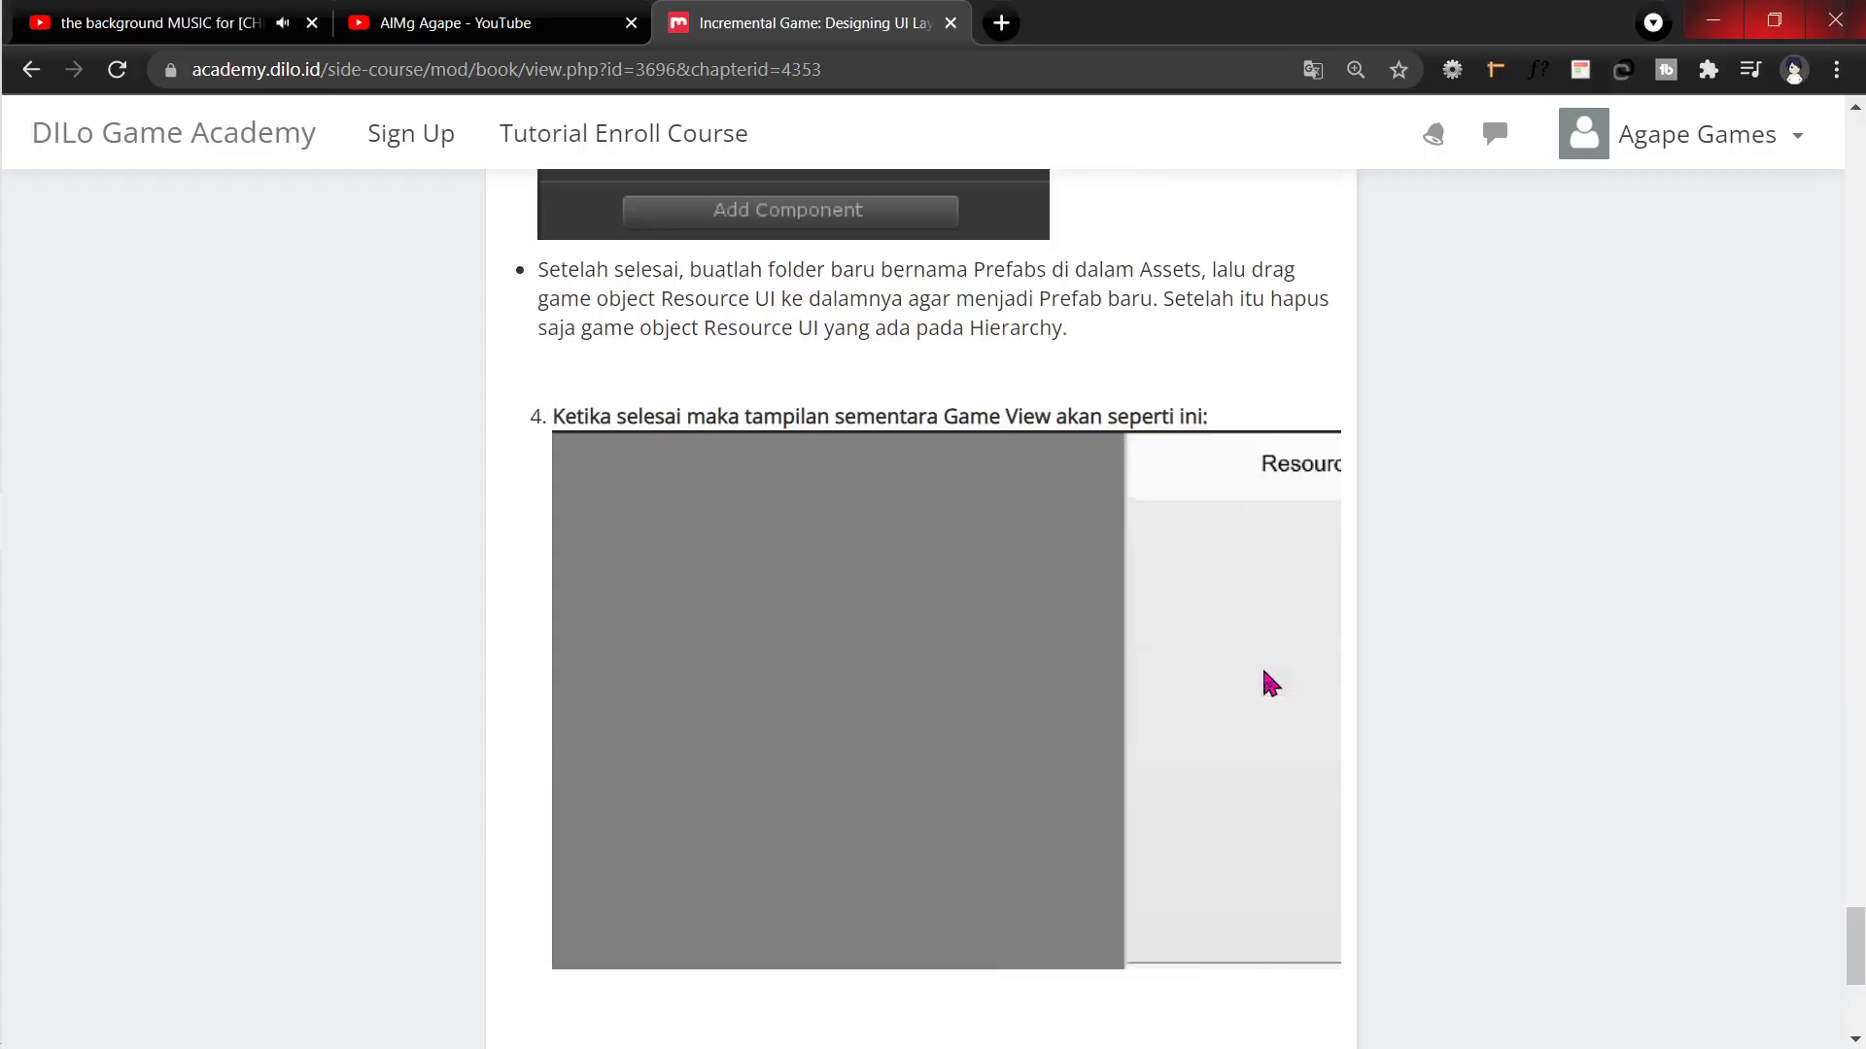
{"action": "scroll", "coordinate": [1263, 680], "scroll_direction": "down", "scroll_amount": 3}
{"action": "mouse_move", "coordinate": [1142, 792]}
{"action": "left_mouse_down"}
{"action": "mouse_move", "coordinate": [1197, 809]}
{"action": "mouse_move", "coordinate": [1263, 758]}
{"action": "left_mouse_up"}
{"action": "scroll", "coordinate": [1163, 495], "scroll_direction": "up", "scroll_amount": 3}
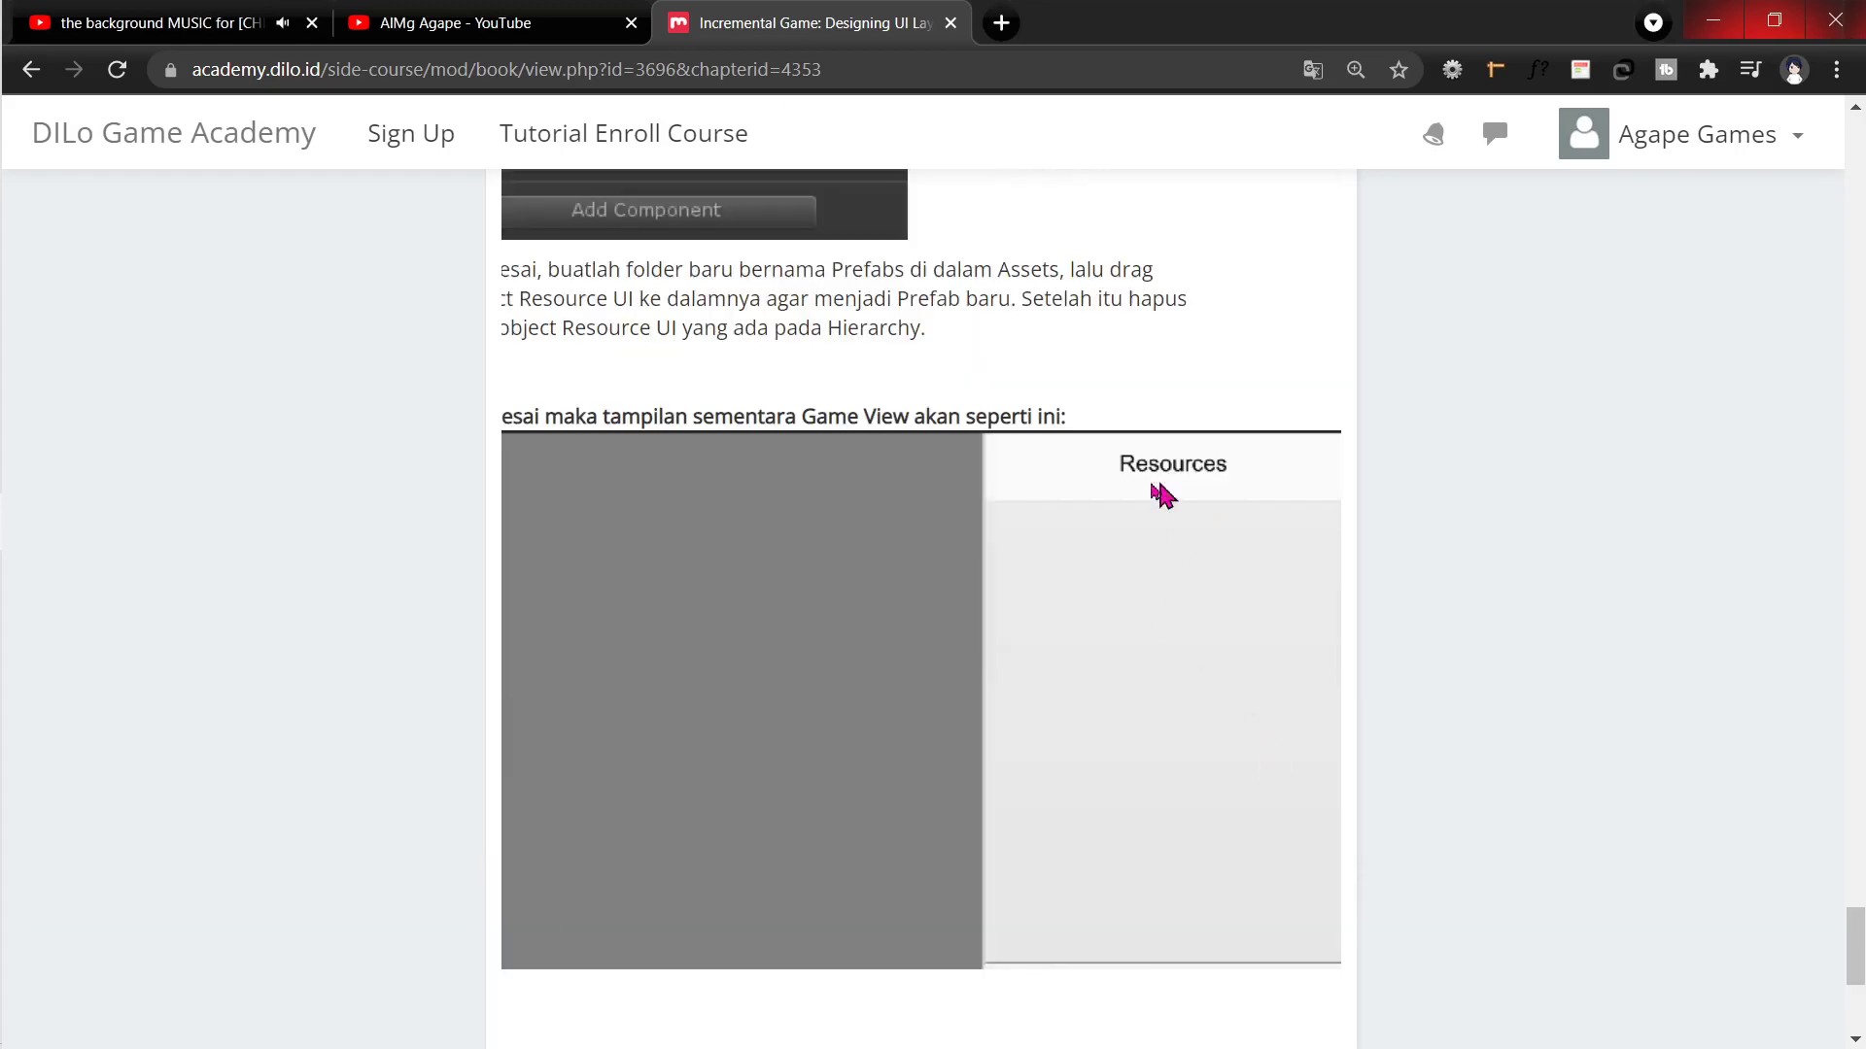
{"action": "key", "text": "alt+Tab"}
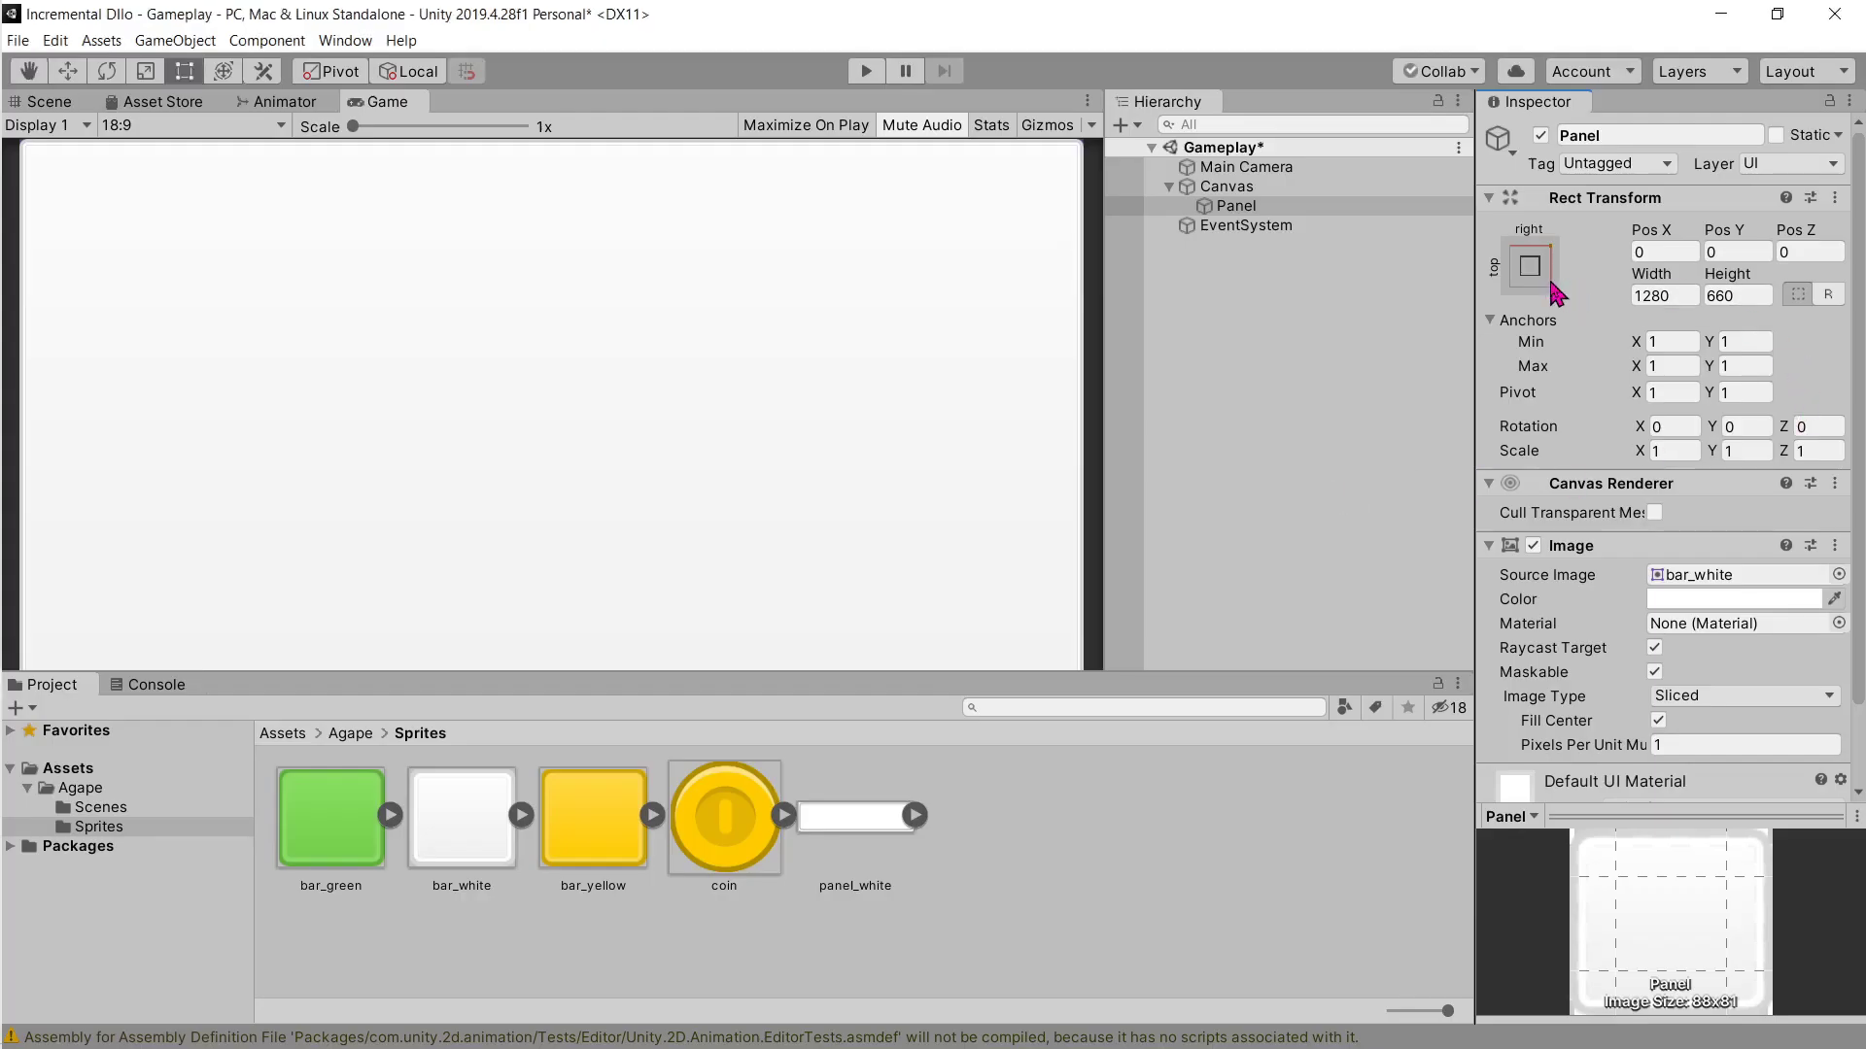
{"action": "left_click", "coordinate": [1530, 268]}
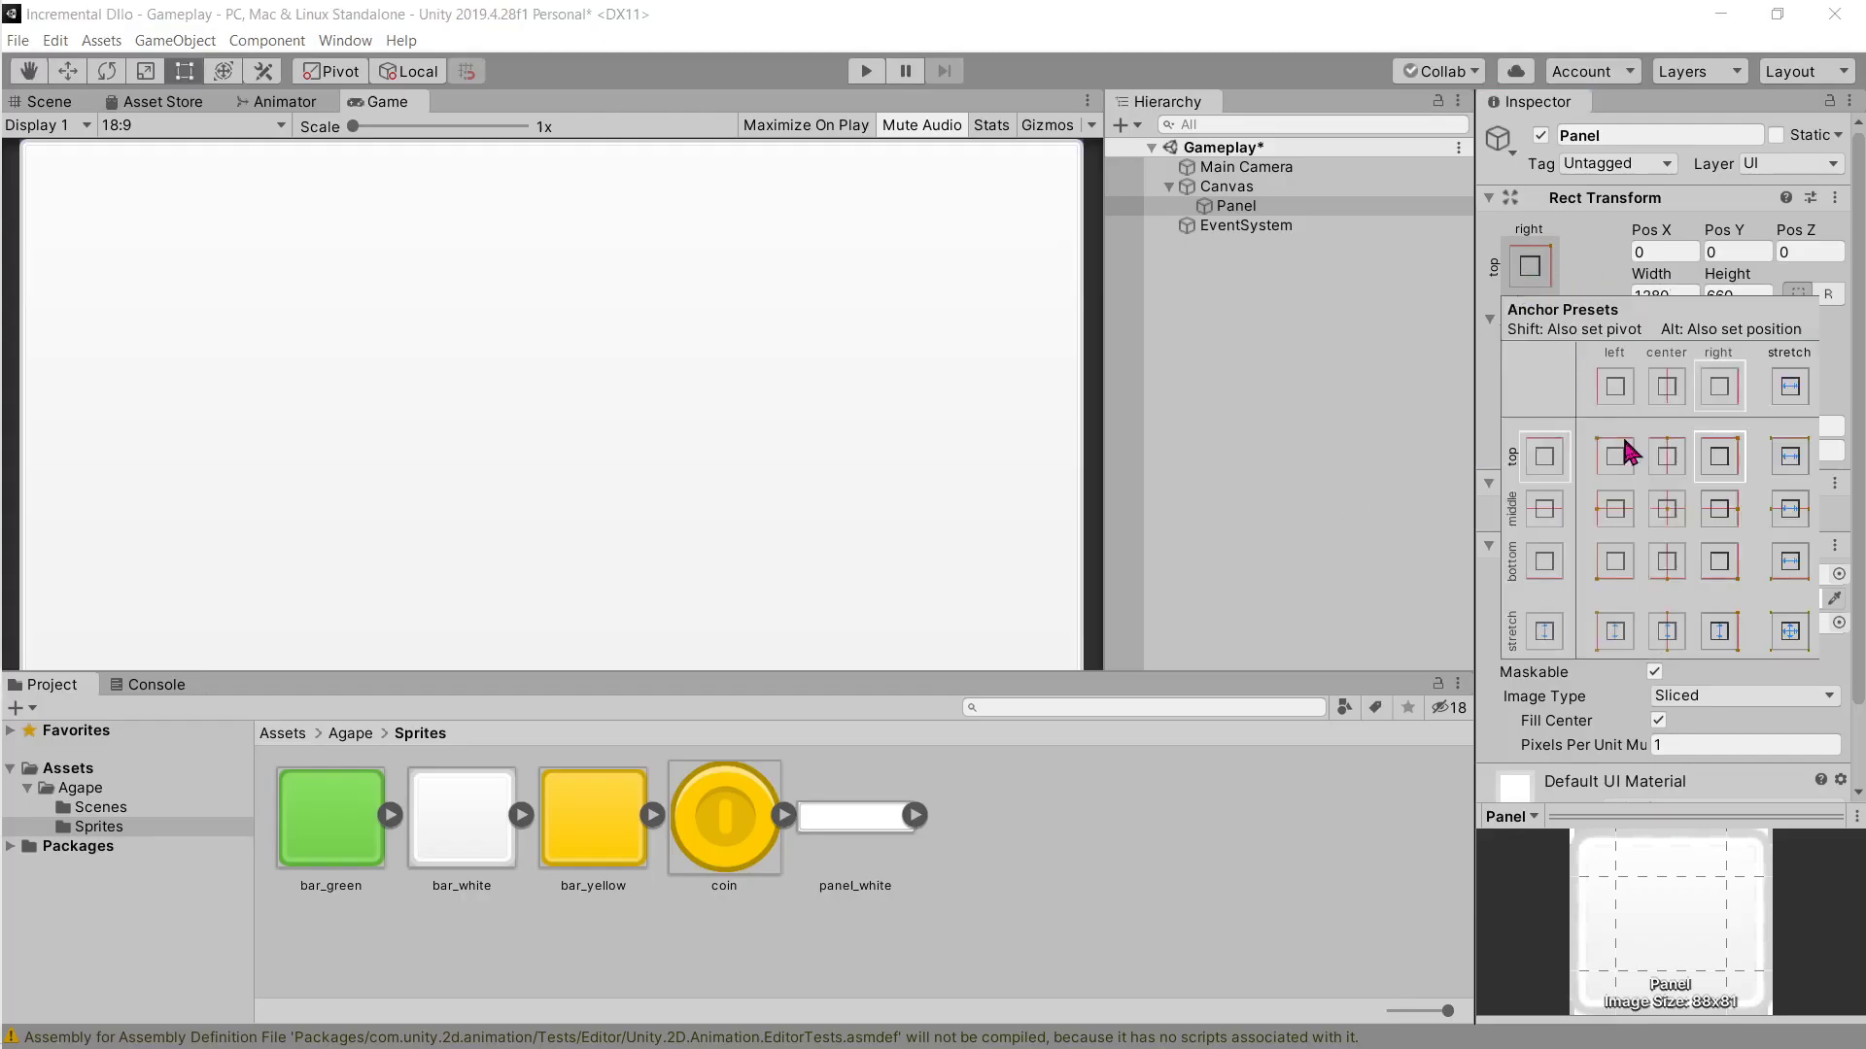
{"action": "left_click", "coordinate": [1670, 634]}
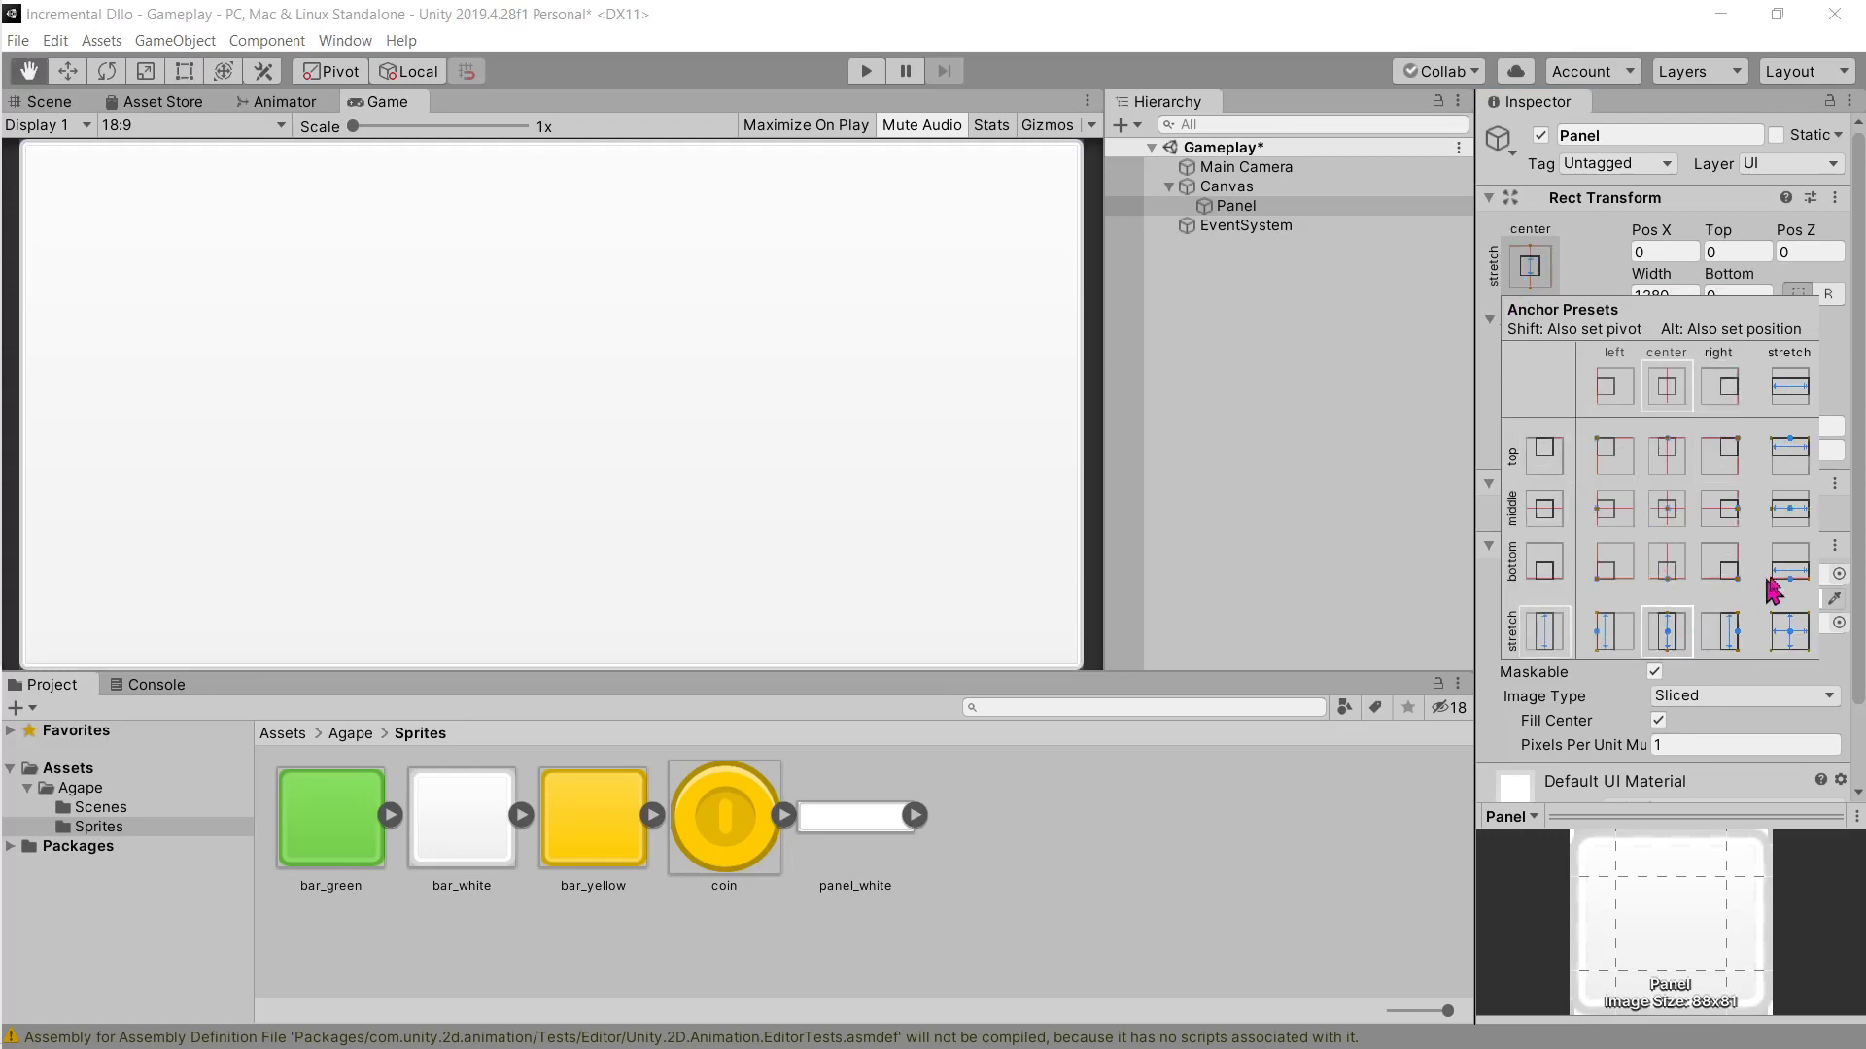
{"action": "left_click", "coordinate": [1732, 630]}
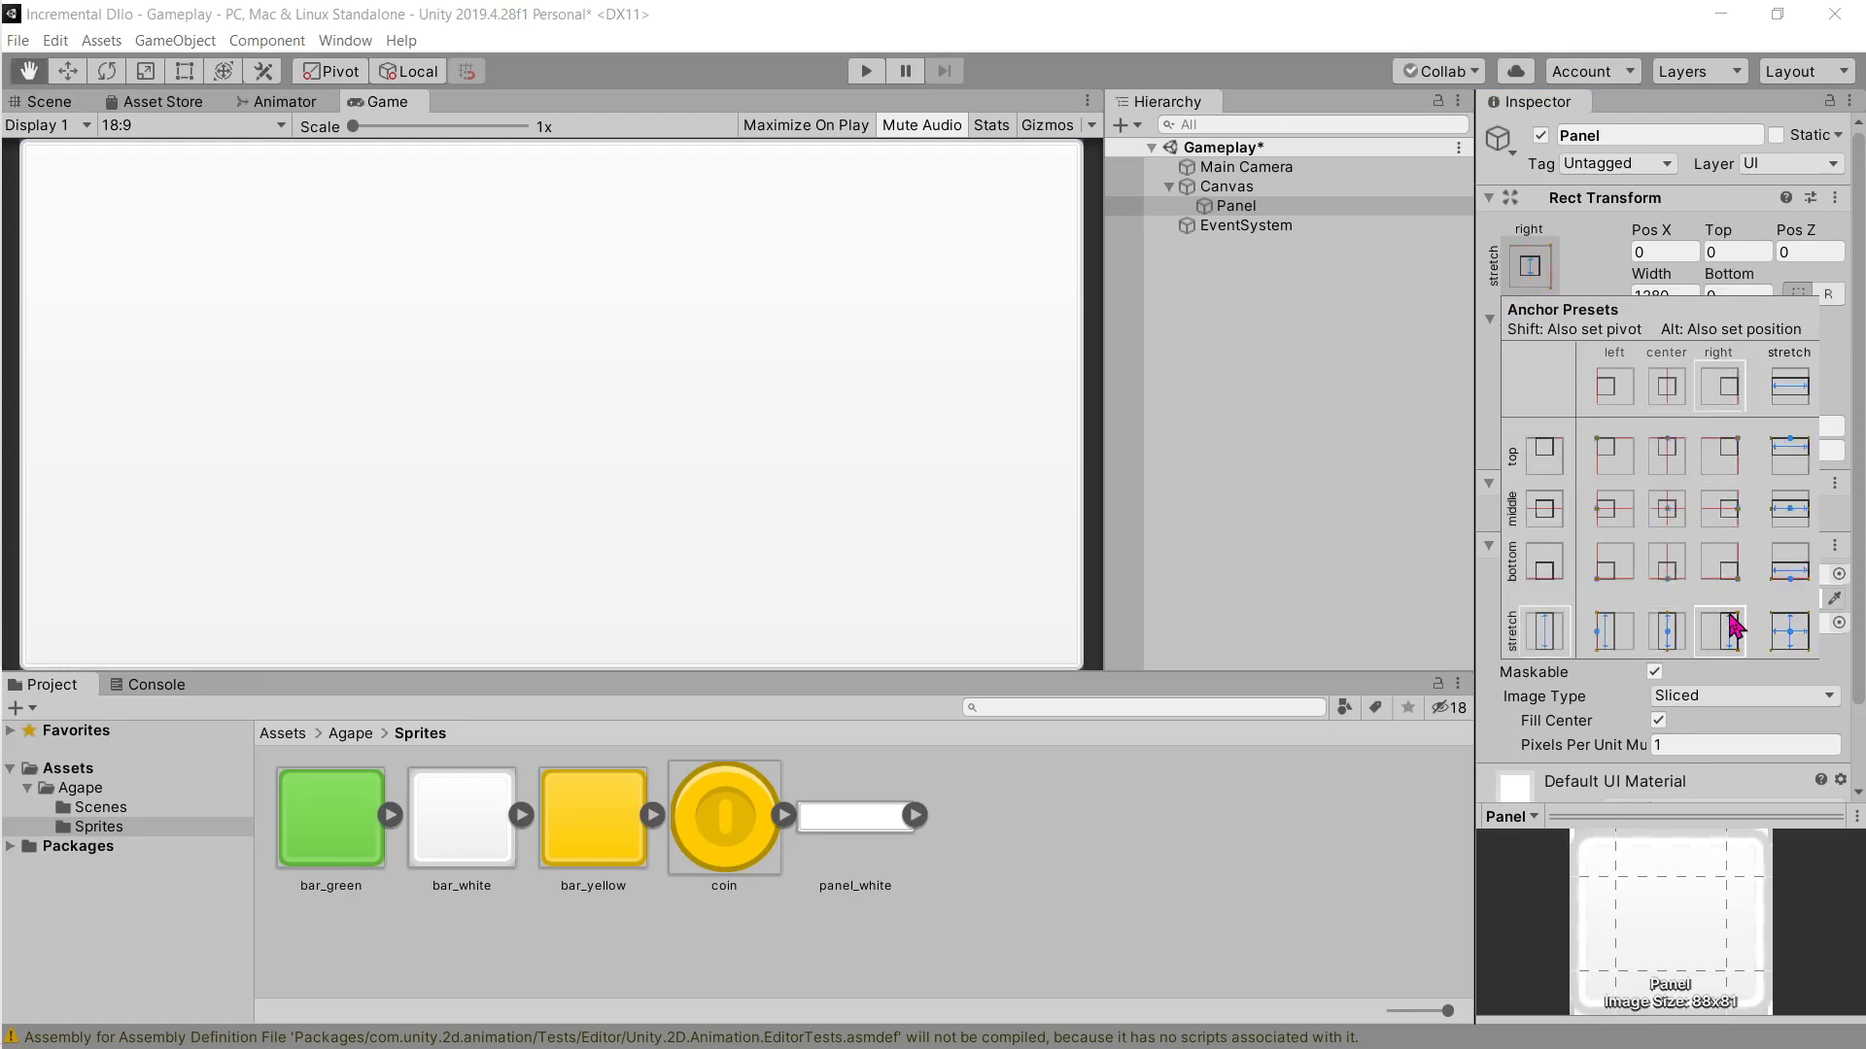
{"action": "left_click", "coordinate": [1718, 454]}
Step: Set the Panel's Width to 400, then enter its Height
{"action": "left_click", "coordinate": [1669, 297]}
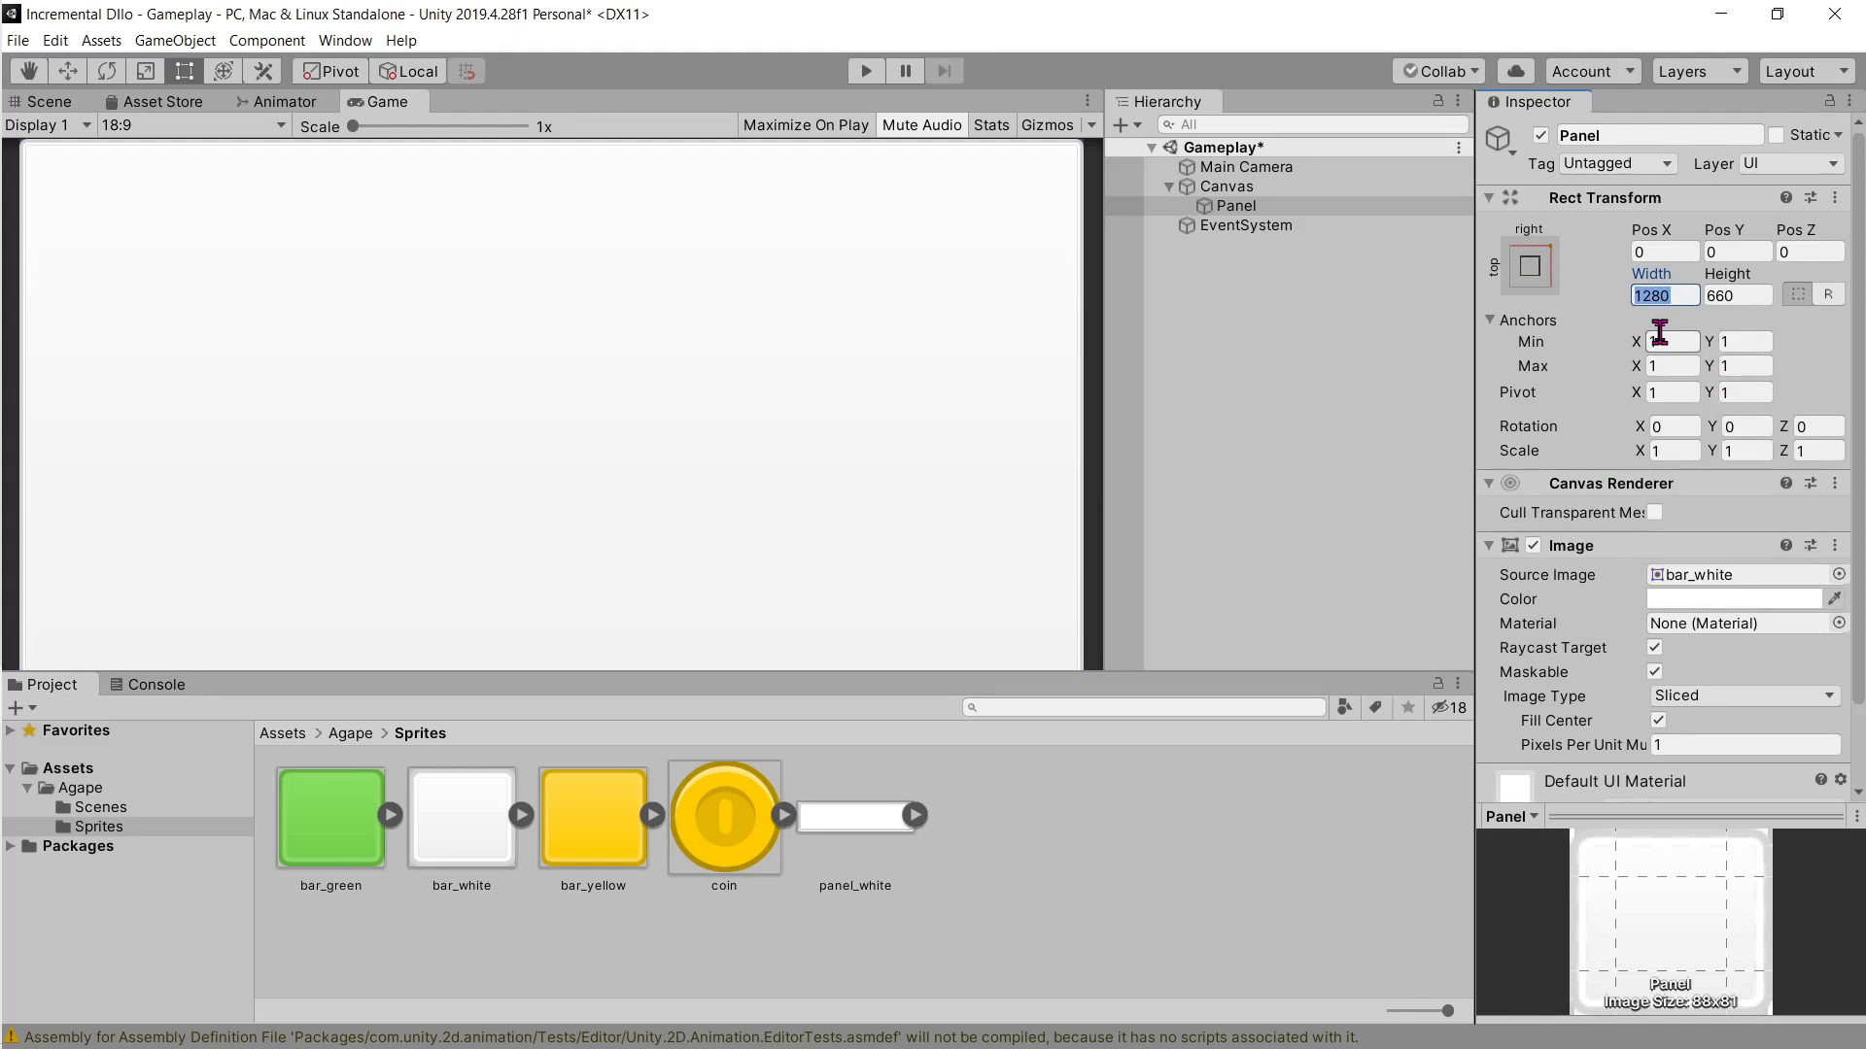
{"action": "type", "text": "50"}
{"action": "key", "text": "BackSpace"}
{"action": "key", "text": "BackSpace"}
{"action": "type", "text": "2"}
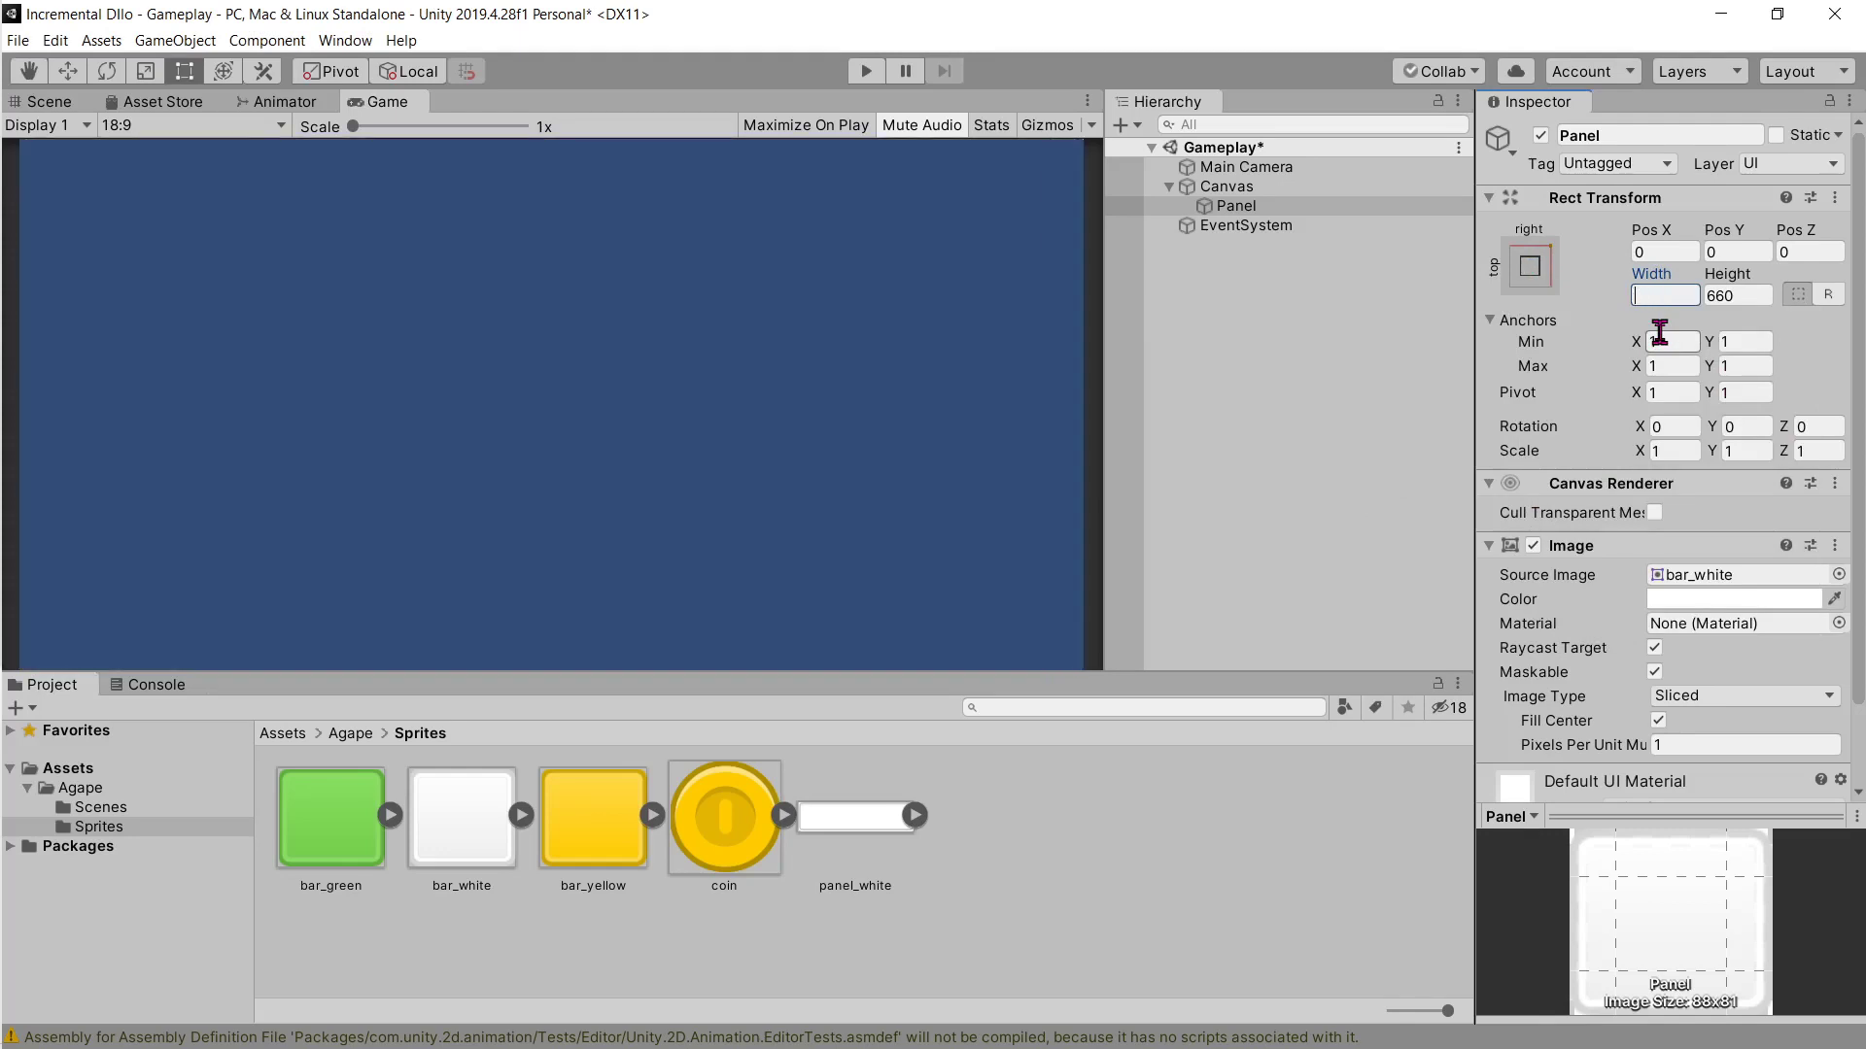
{"action": "type", "text": "00"}
{"action": "key", "text": "BackSpace"}
{"action": "type", "text": "3"}
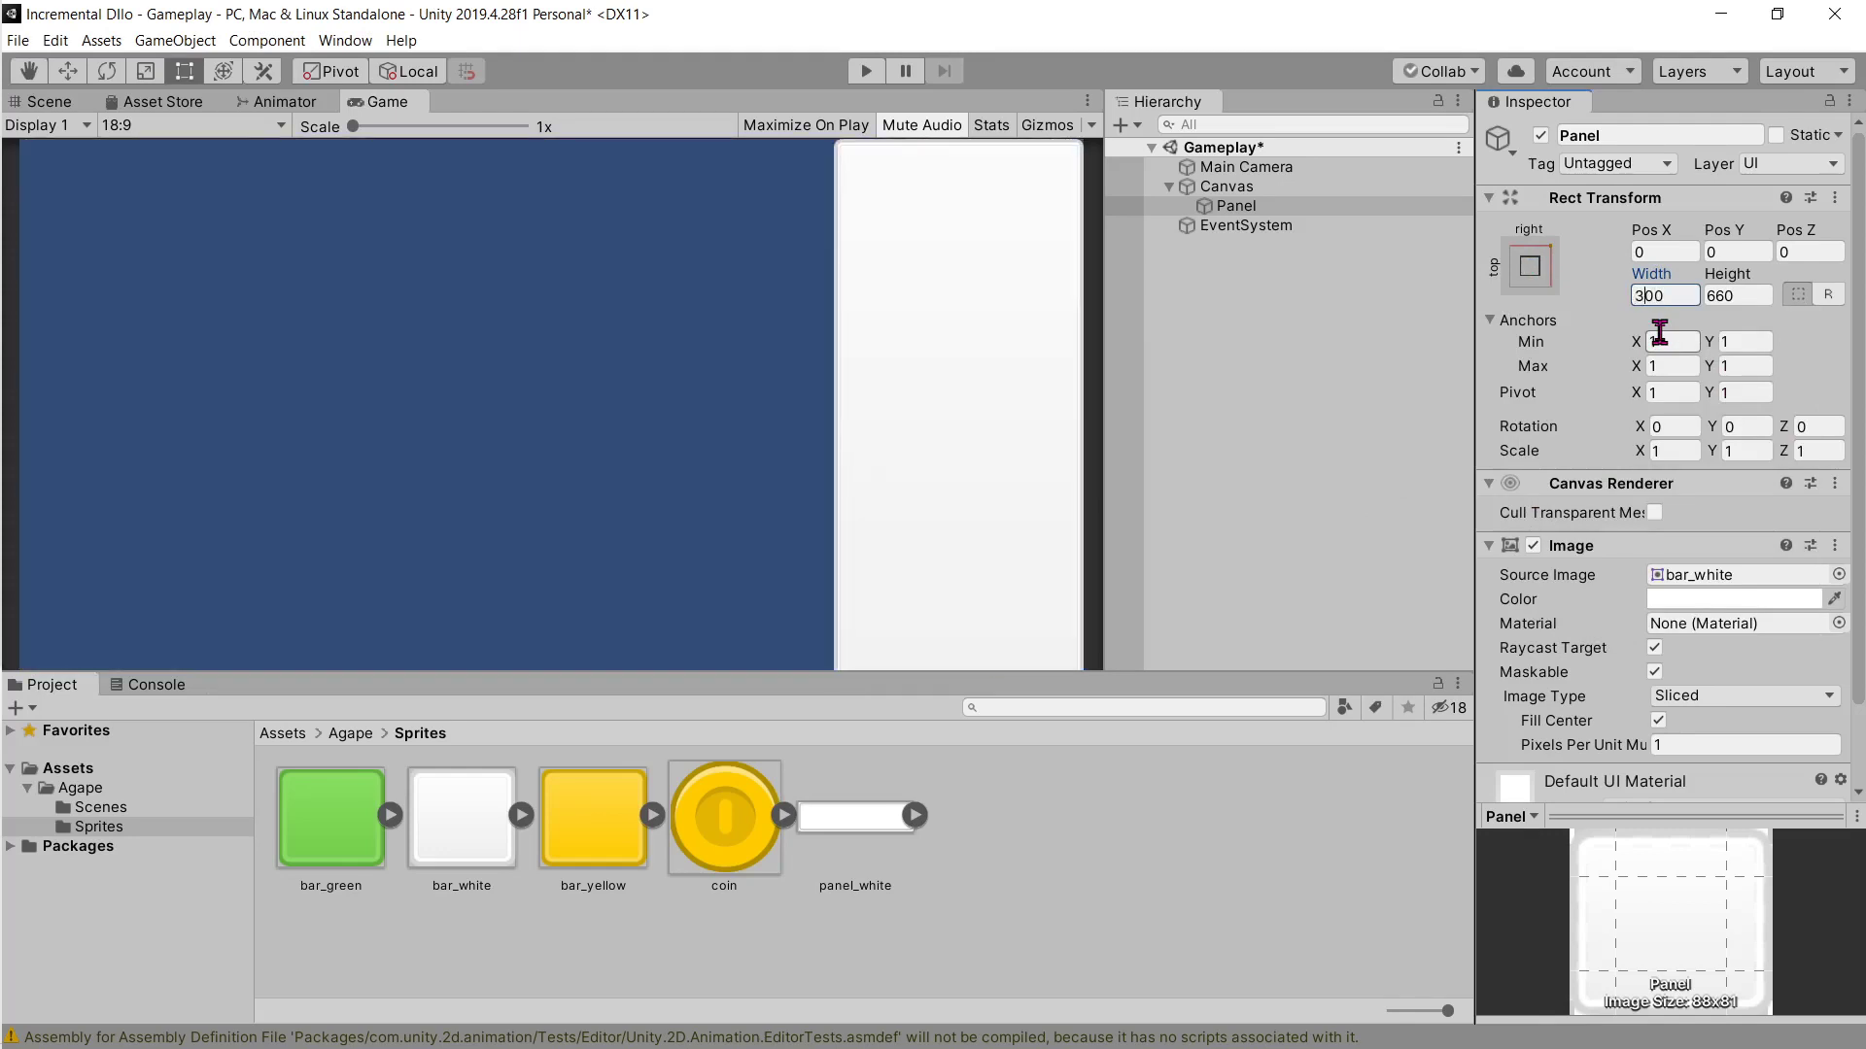
{"action": "key", "text": "BackSpace"}
{"action": "type", "text": "4"}
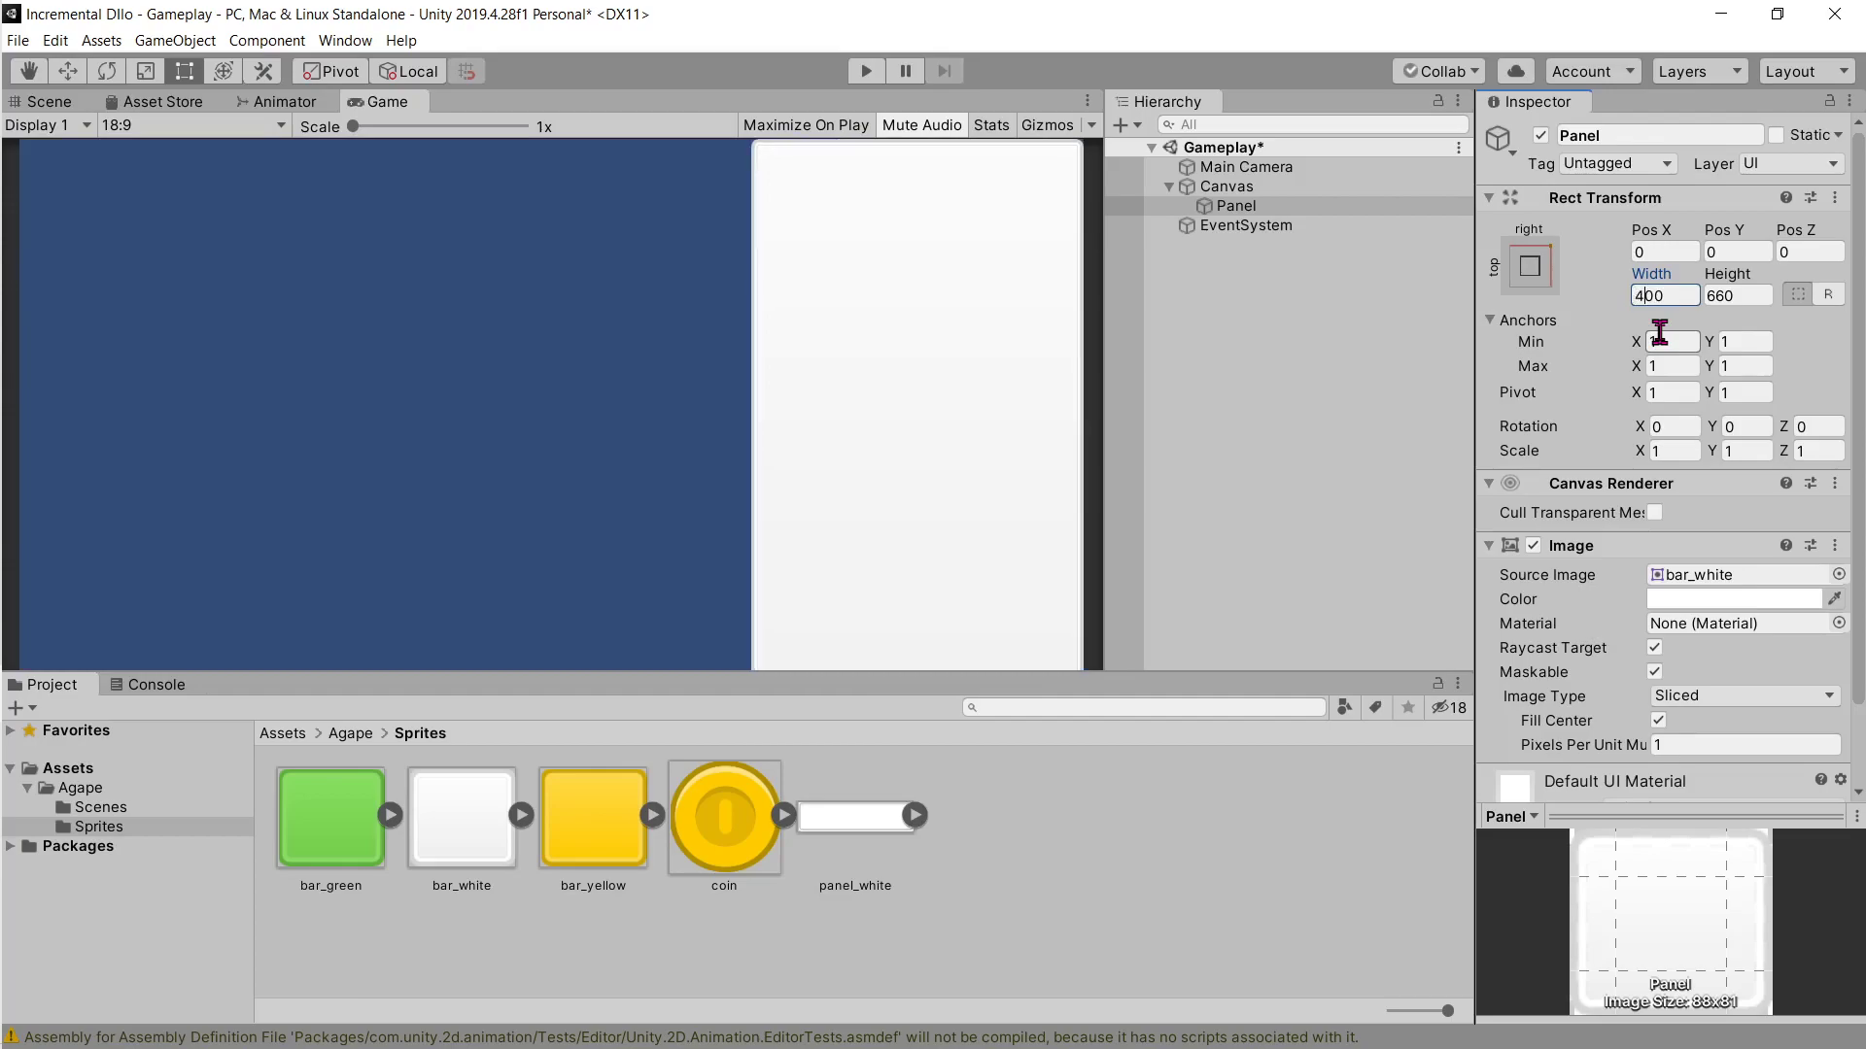
{"action": "type", "text": "t"}
{"action": "key", "text": "Tab"}
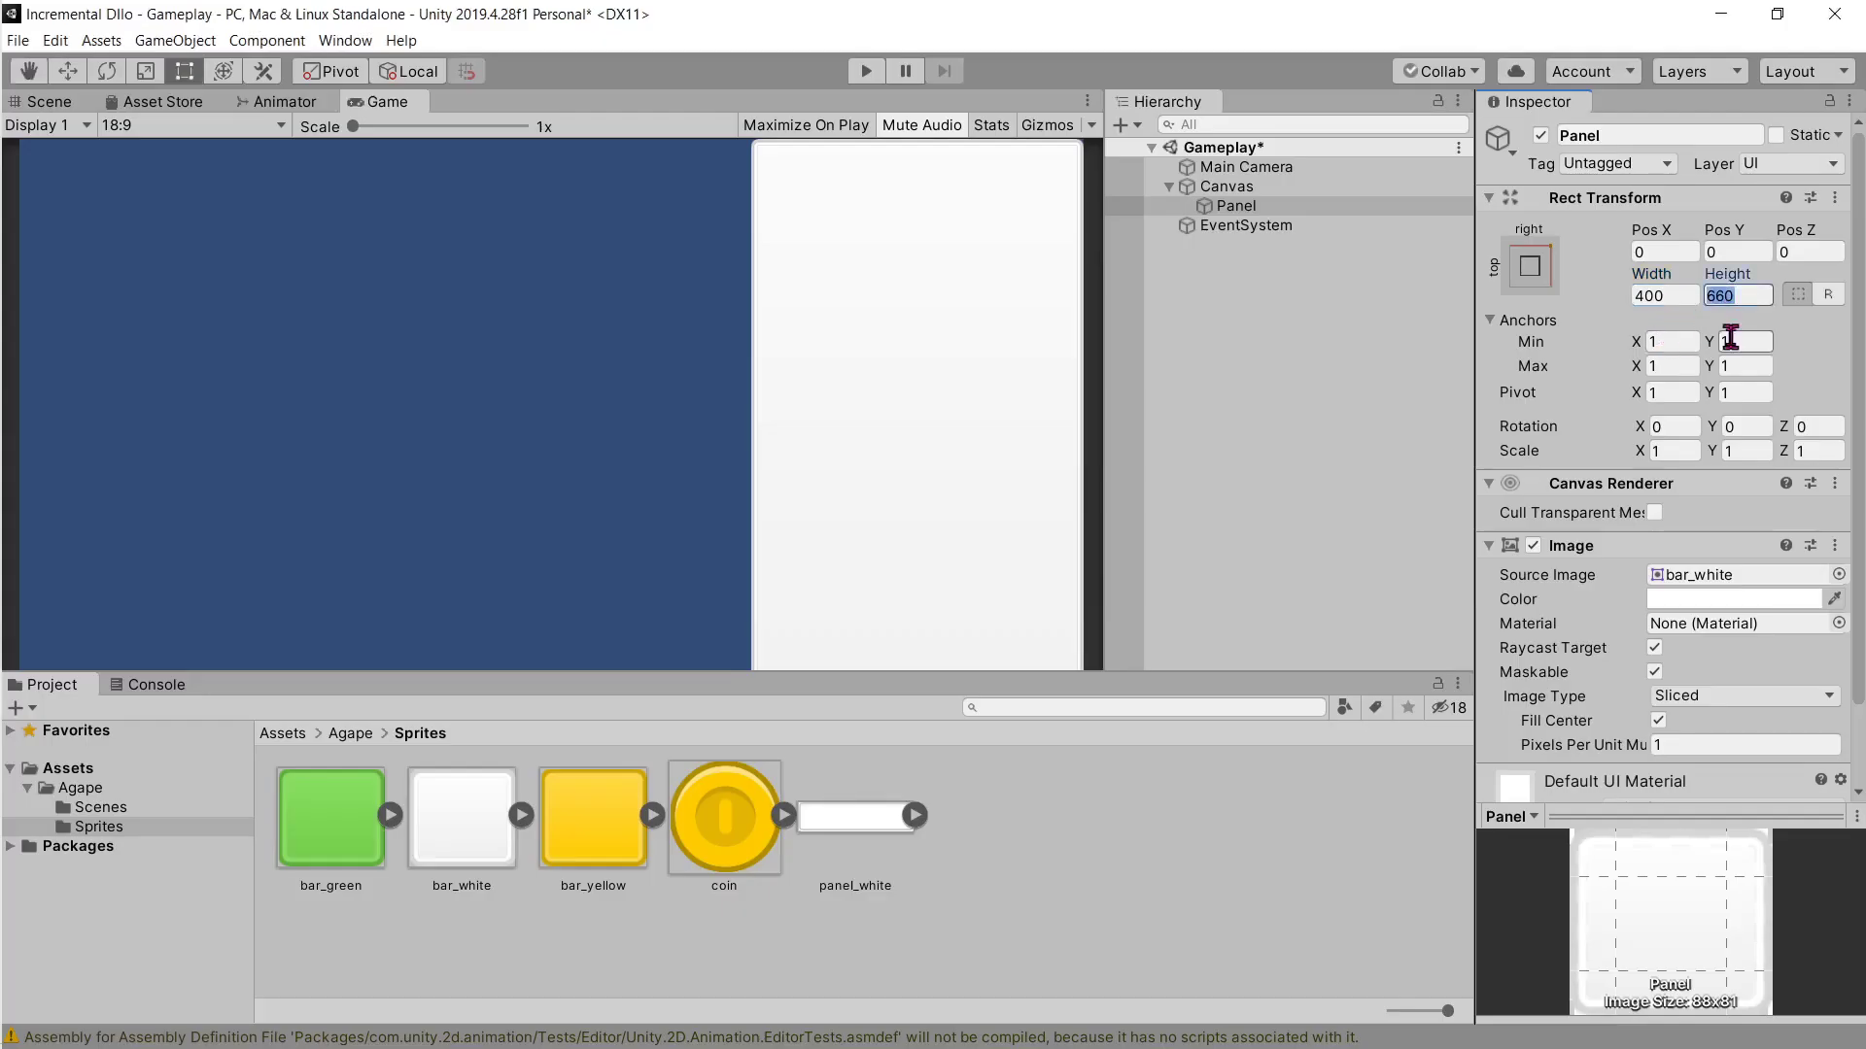
{"action": "type", "text": "200"}
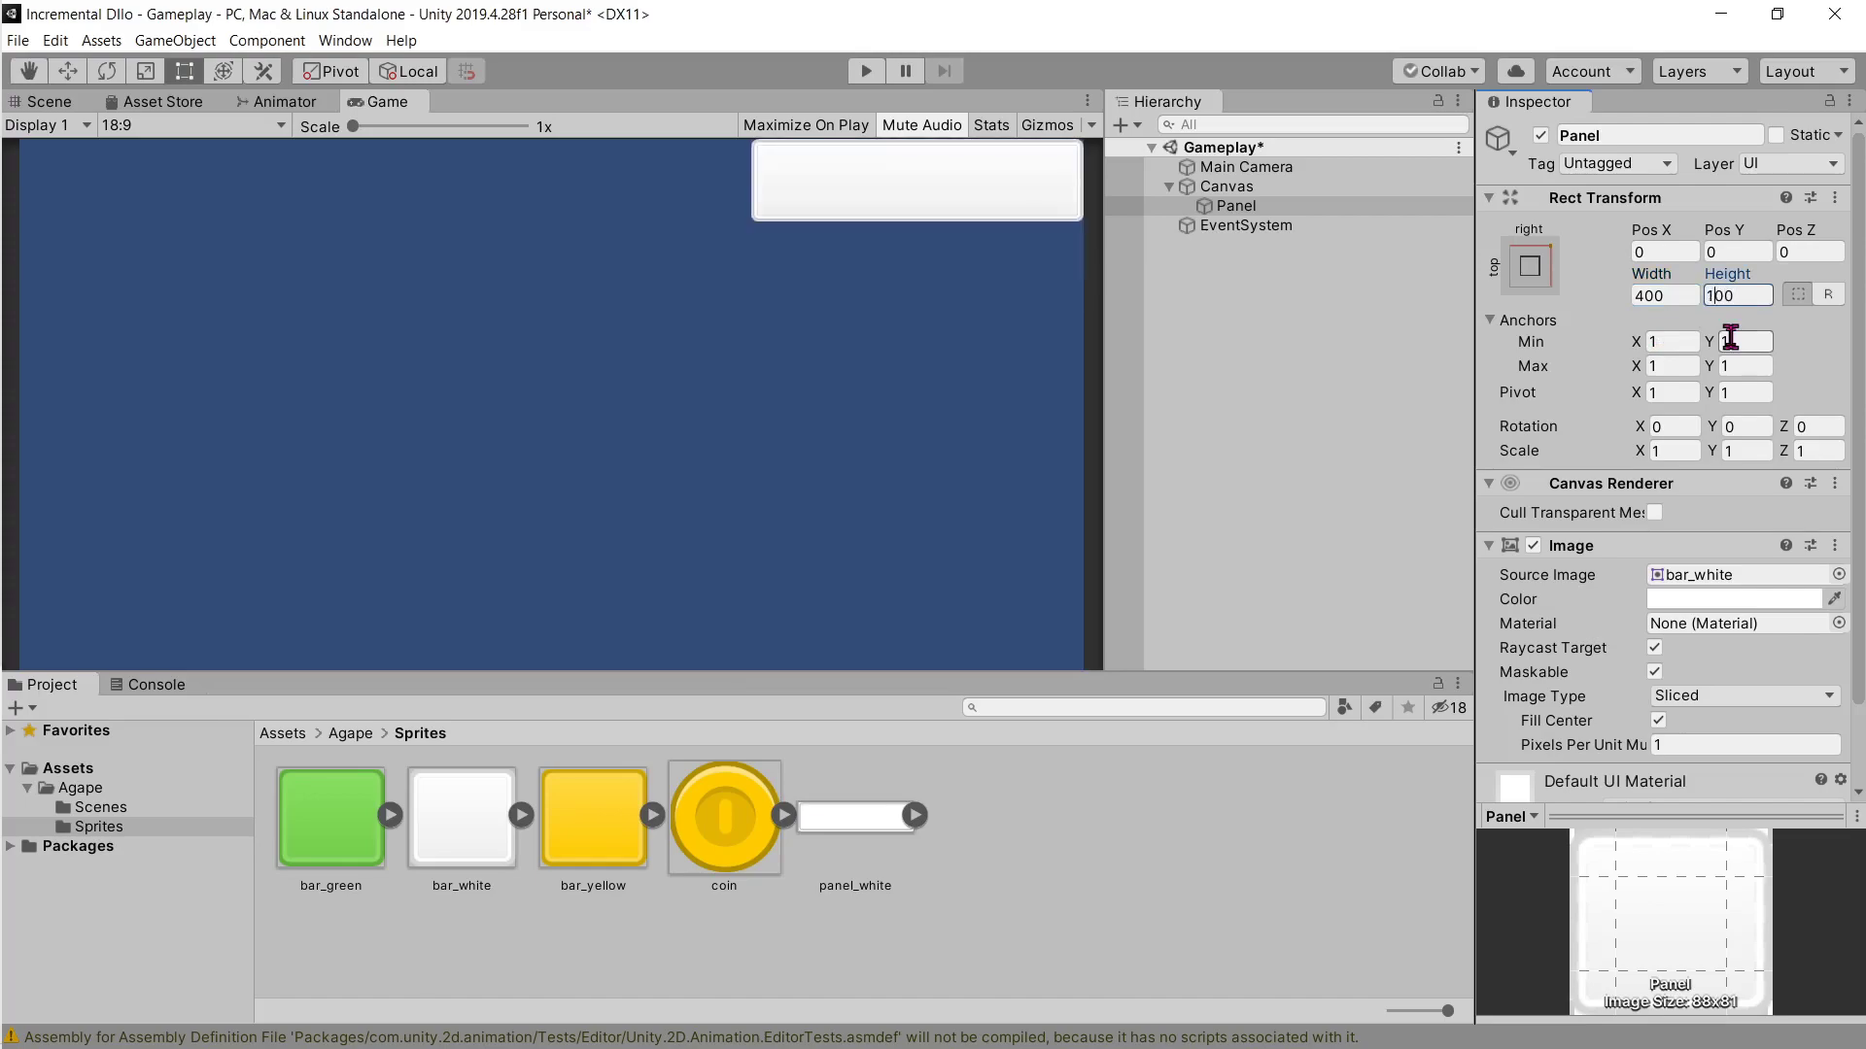
{"action": "key", "text": "alt+Tab"}
{"action": "key", "text": "alt+Tab"}
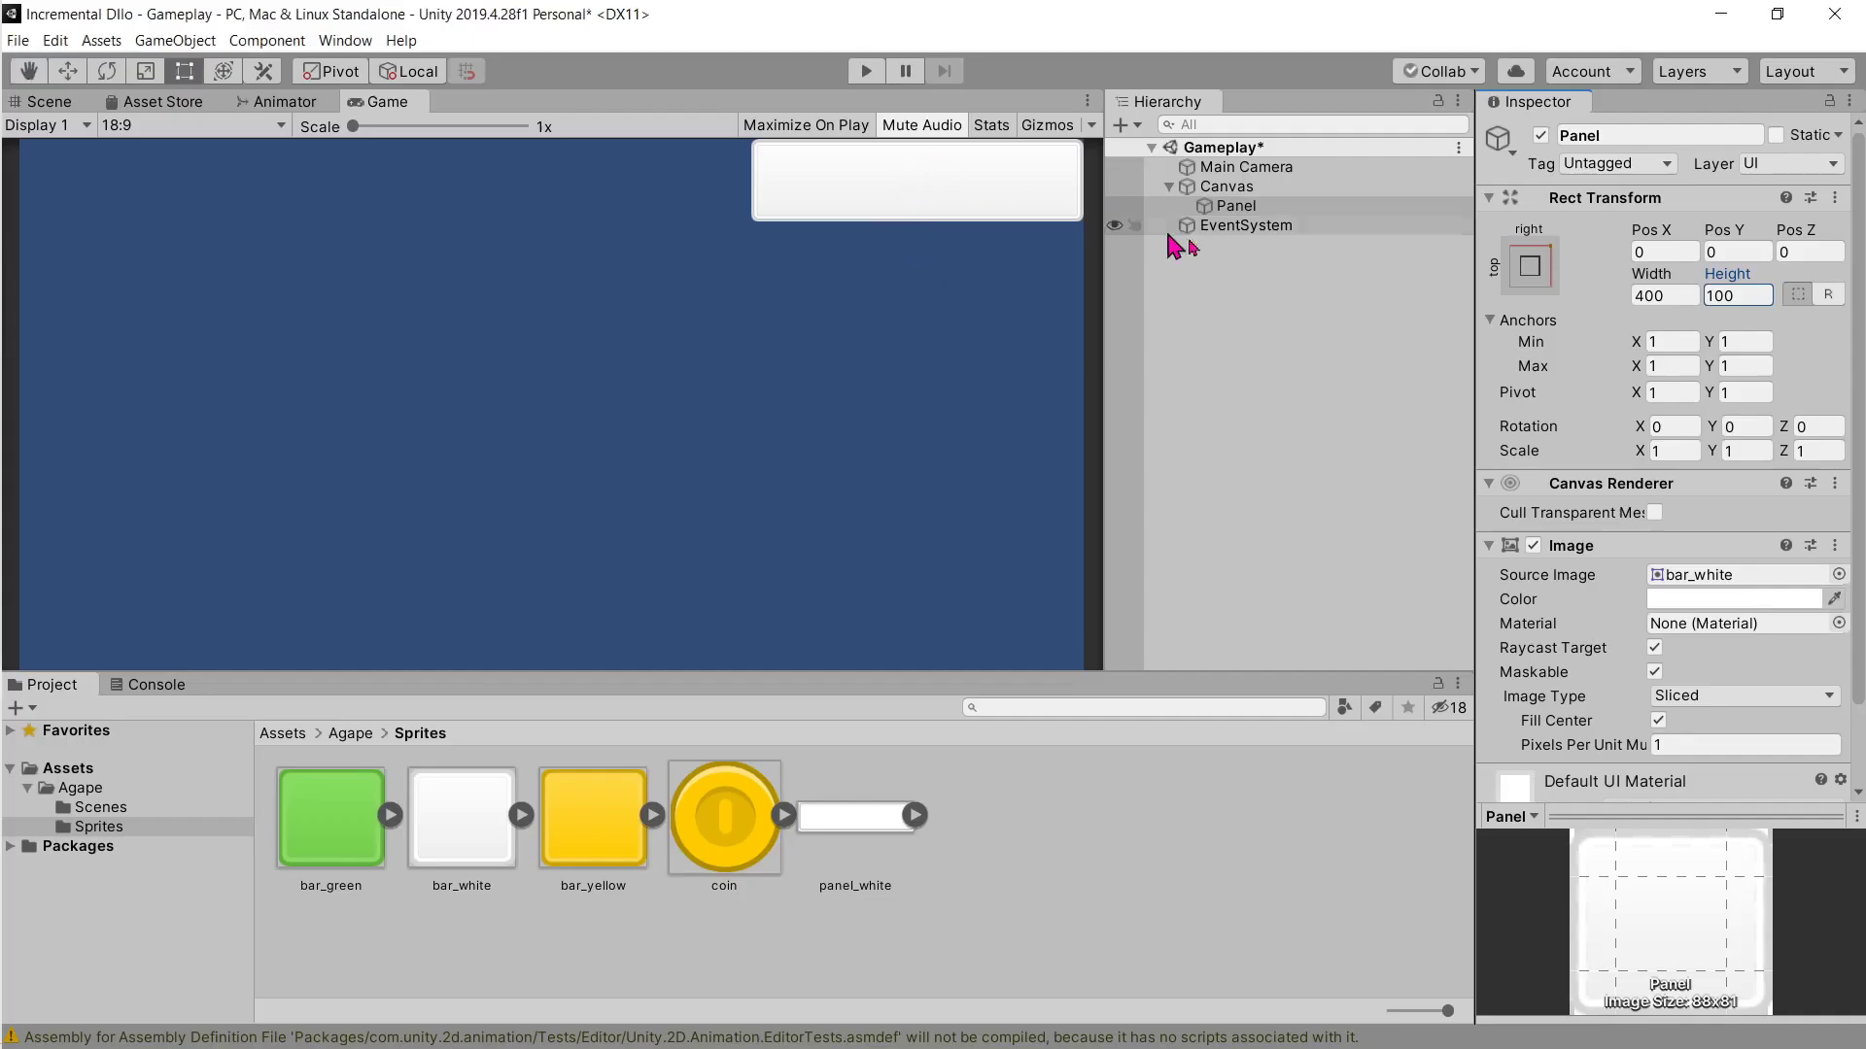
Step: Add a UI Text child under the Panel and set its text to 'Resource'
{"action": "right_click", "coordinate": [1247, 206]}
{"action": "mouse_move", "coordinate": [1288, 565]}
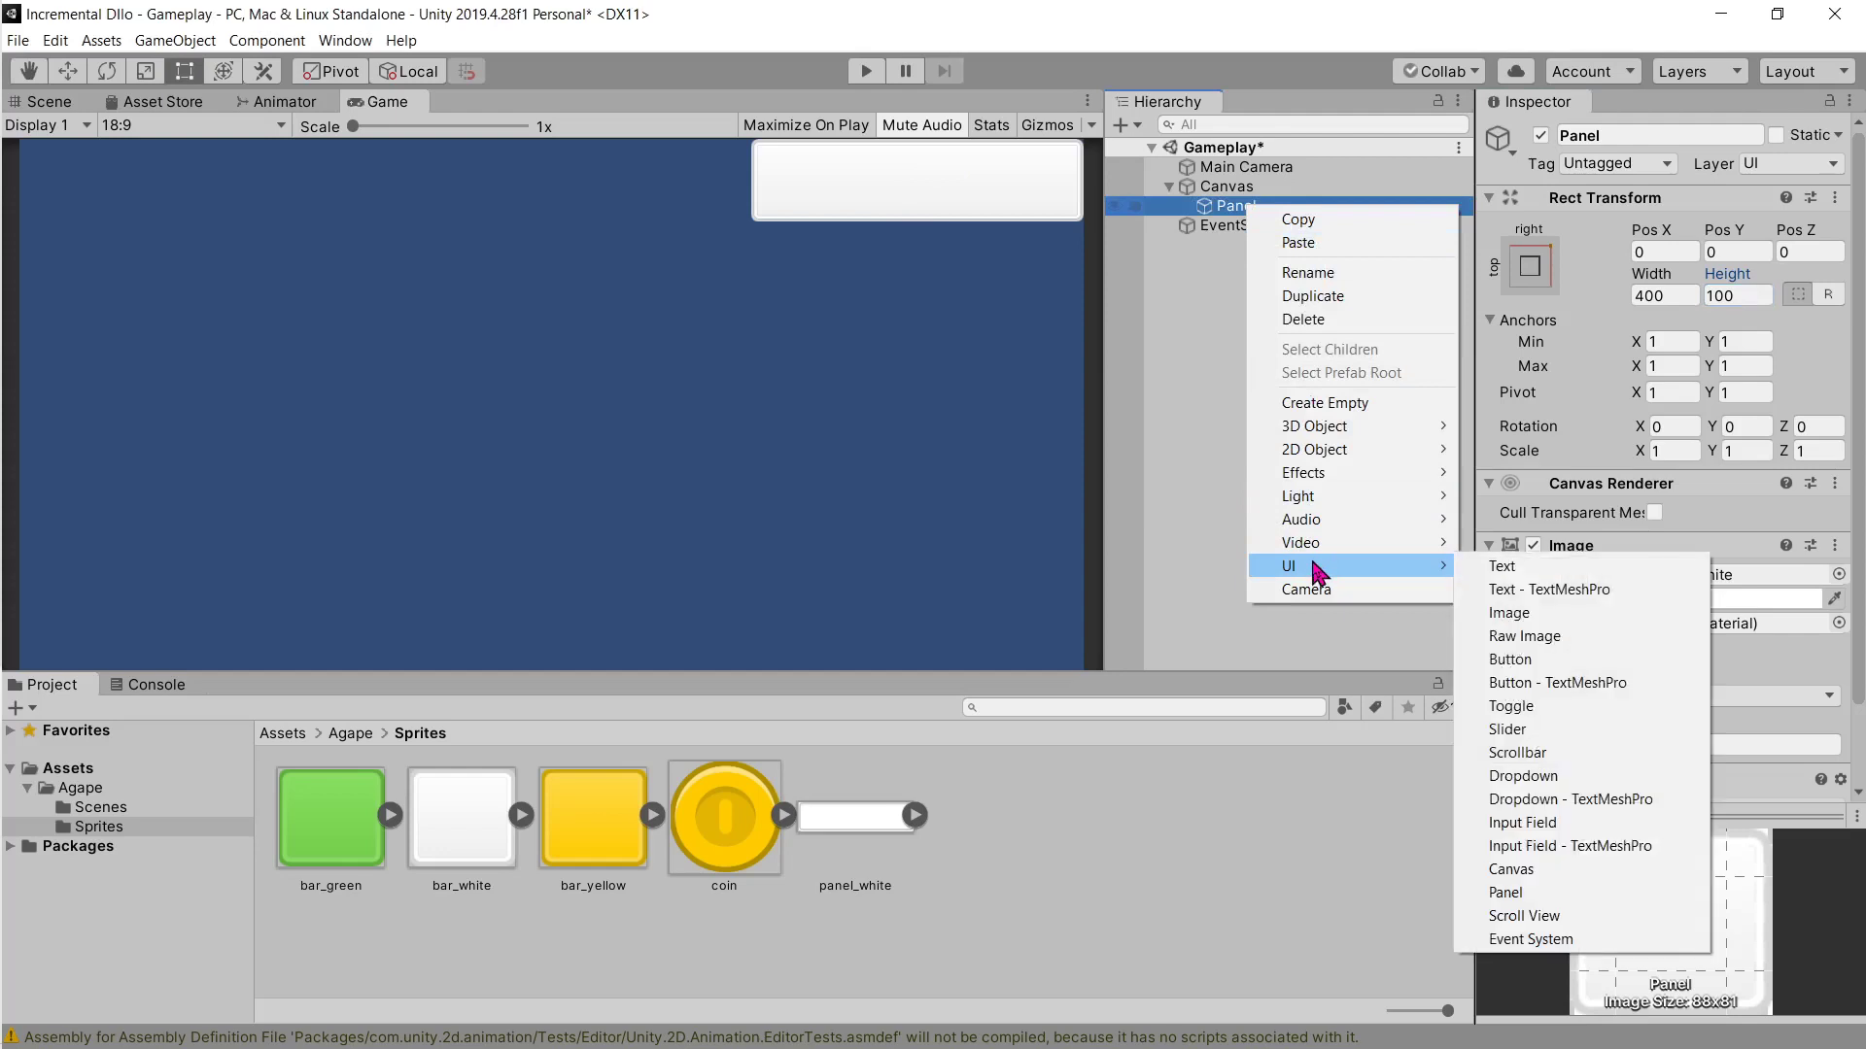
{"action": "left_click", "coordinate": [1507, 556]}
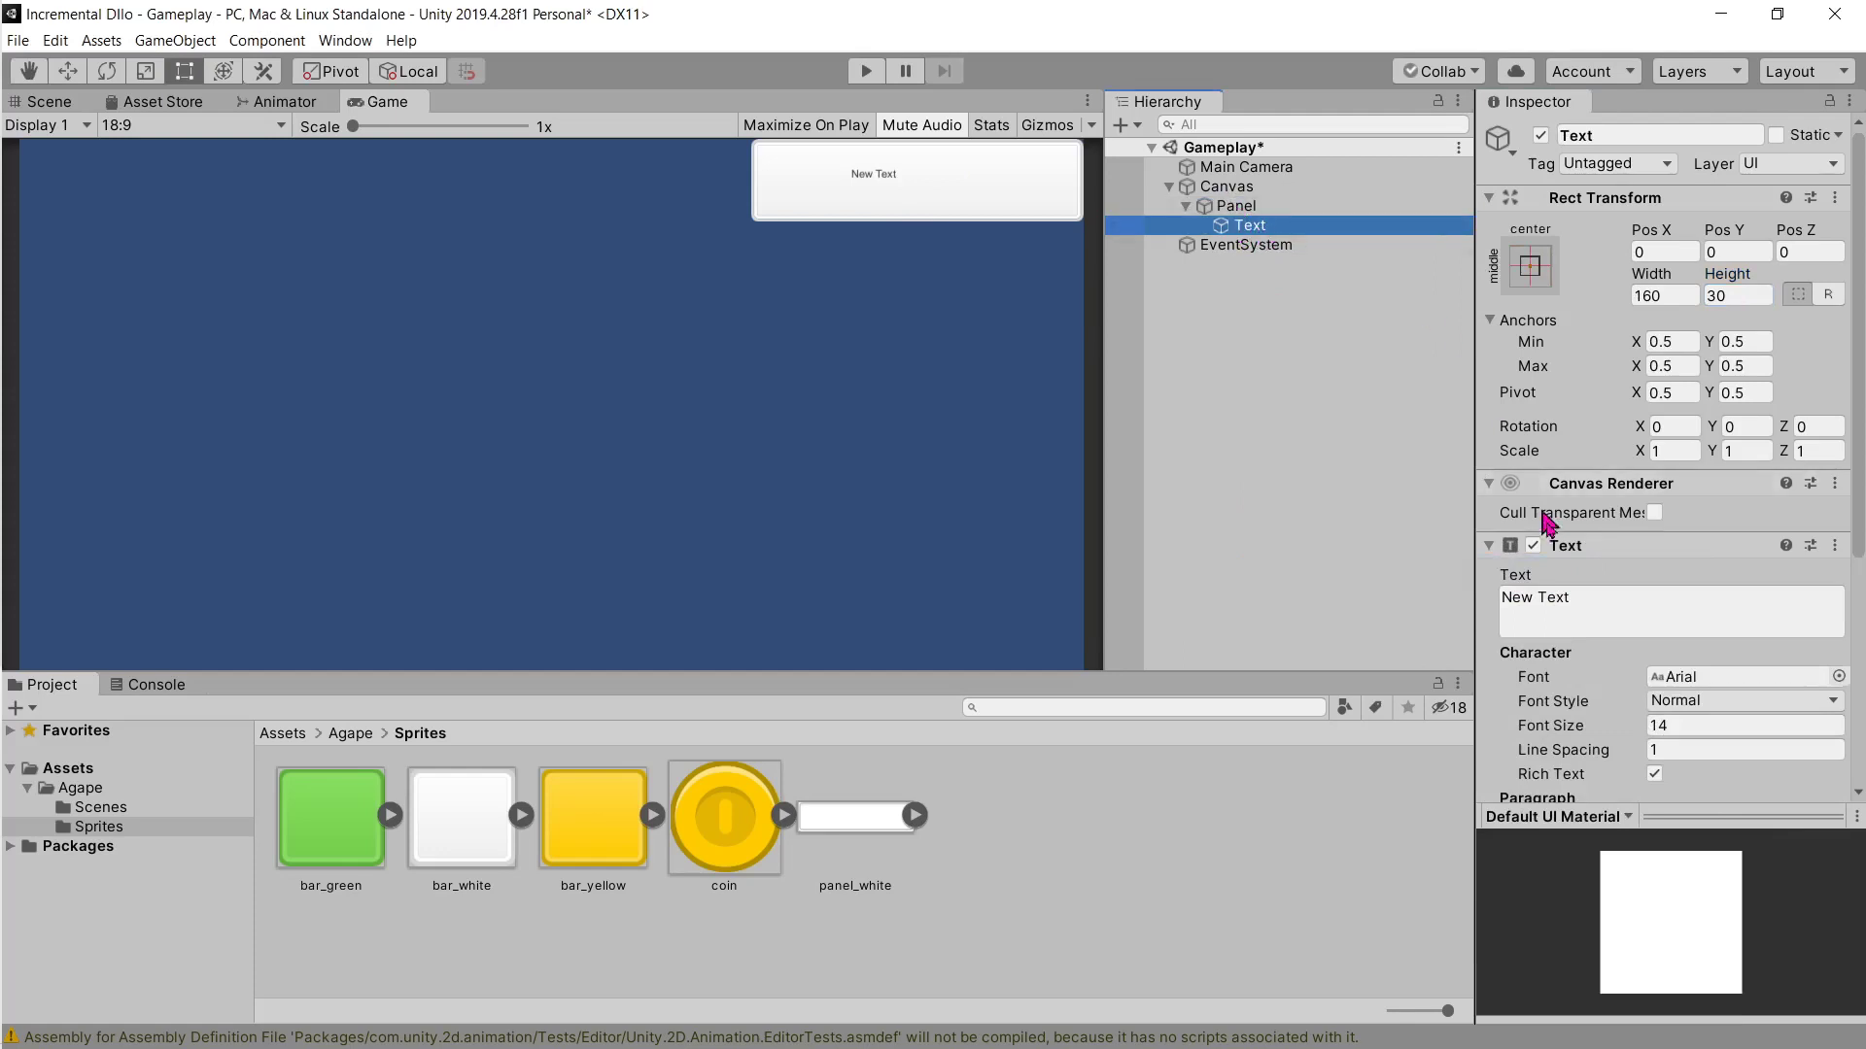
{"action": "left_click", "coordinate": [1595, 608]}
{"action": "type", "text": "Resource"}
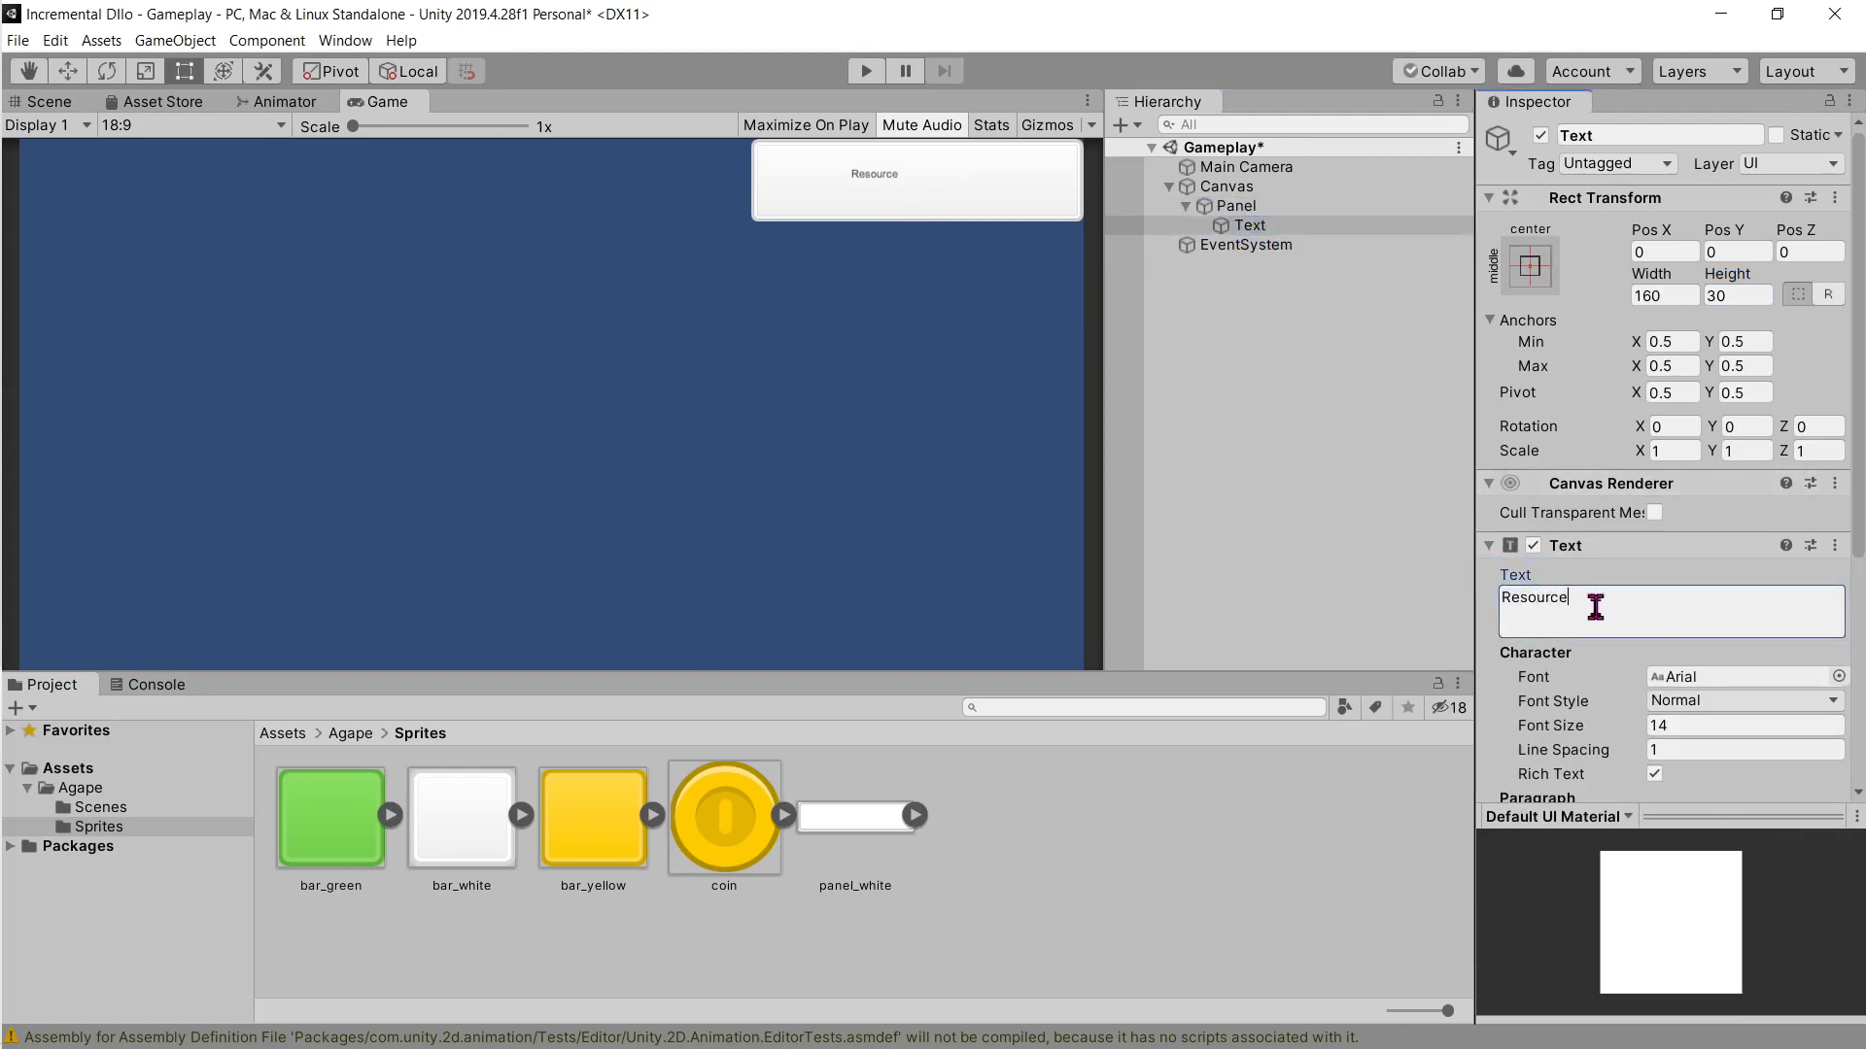
{"action": "key", "text": "alt+Tab"}
Step: Scroll the tutorial to the Title's reference values: Pos Y -50, Height 100, Font Size 30
{"action": "scroll", "coordinate": [1209, 478], "scroll_direction": "down", "scroll_amount": 5}
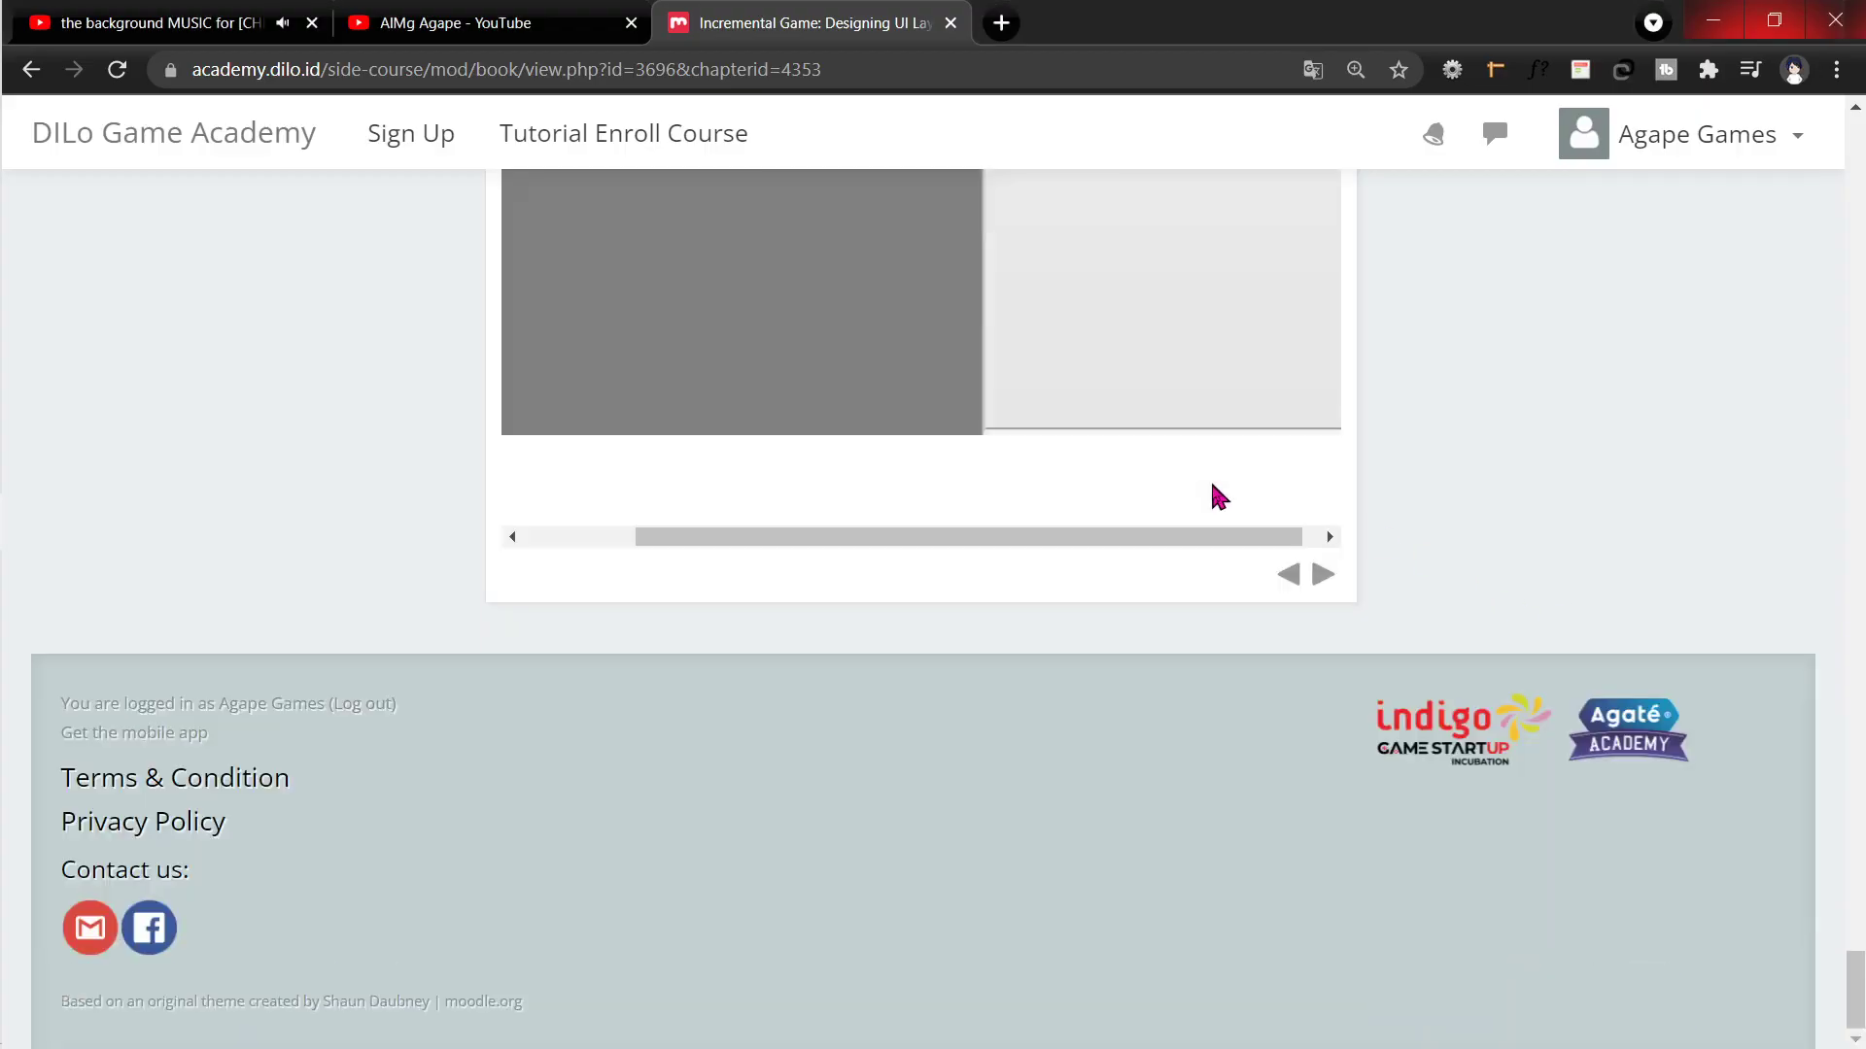
{"action": "scroll", "coordinate": [1209, 482], "scroll_direction": "up", "scroll_amount": 10}
{"action": "scroll", "coordinate": [1209, 482], "scroll_direction": "up", "scroll_amount": 5}
{"action": "scroll", "coordinate": [1215, 481], "scroll_direction": "up", "scroll_amount": 5}
{"action": "scroll", "coordinate": [1215, 481], "scroll_direction": "up", "scroll_amount": 5}
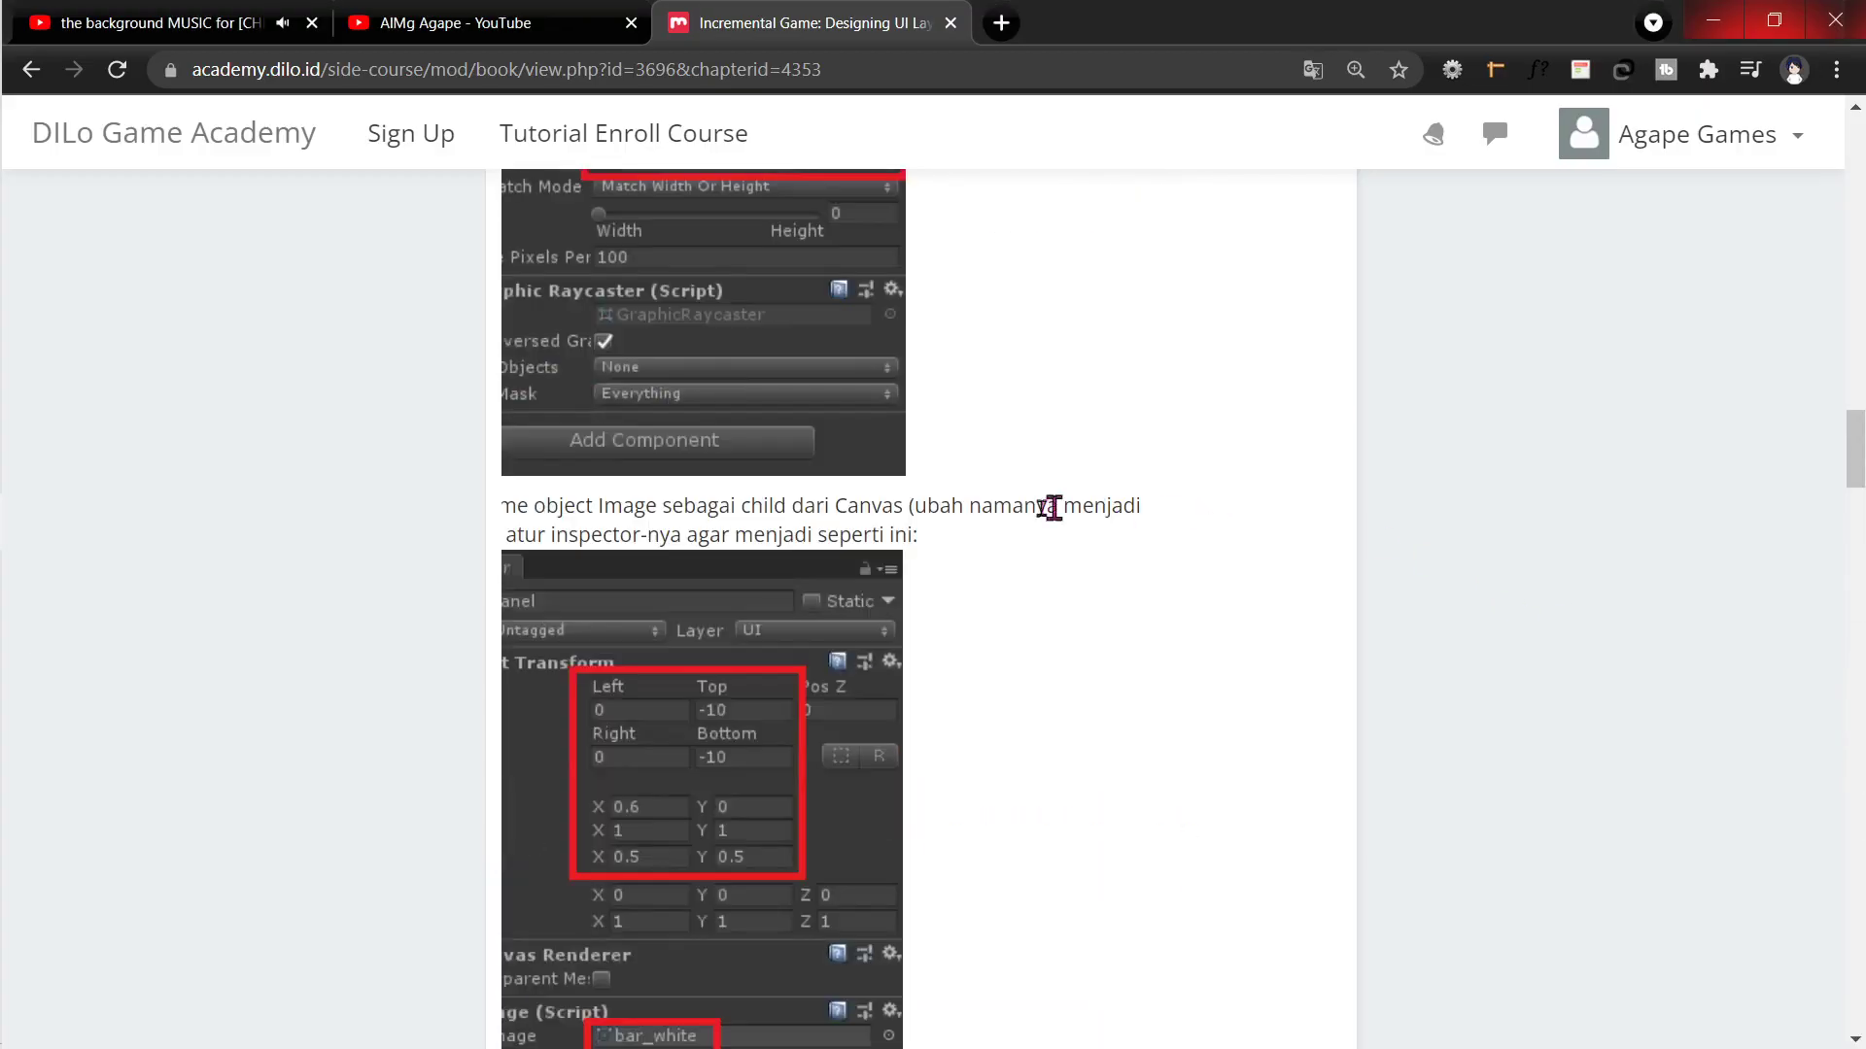
{"action": "scroll", "coordinate": [1049, 505], "scroll_direction": "up", "scroll_amount": 5}
{"action": "scroll", "coordinate": [967, 534], "scroll_direction": "up", "scroll_amount": 5}
{"action": "scroll", "coordinate": [978, 845], "scroll_direction": "down", "scroll_amount": 10}
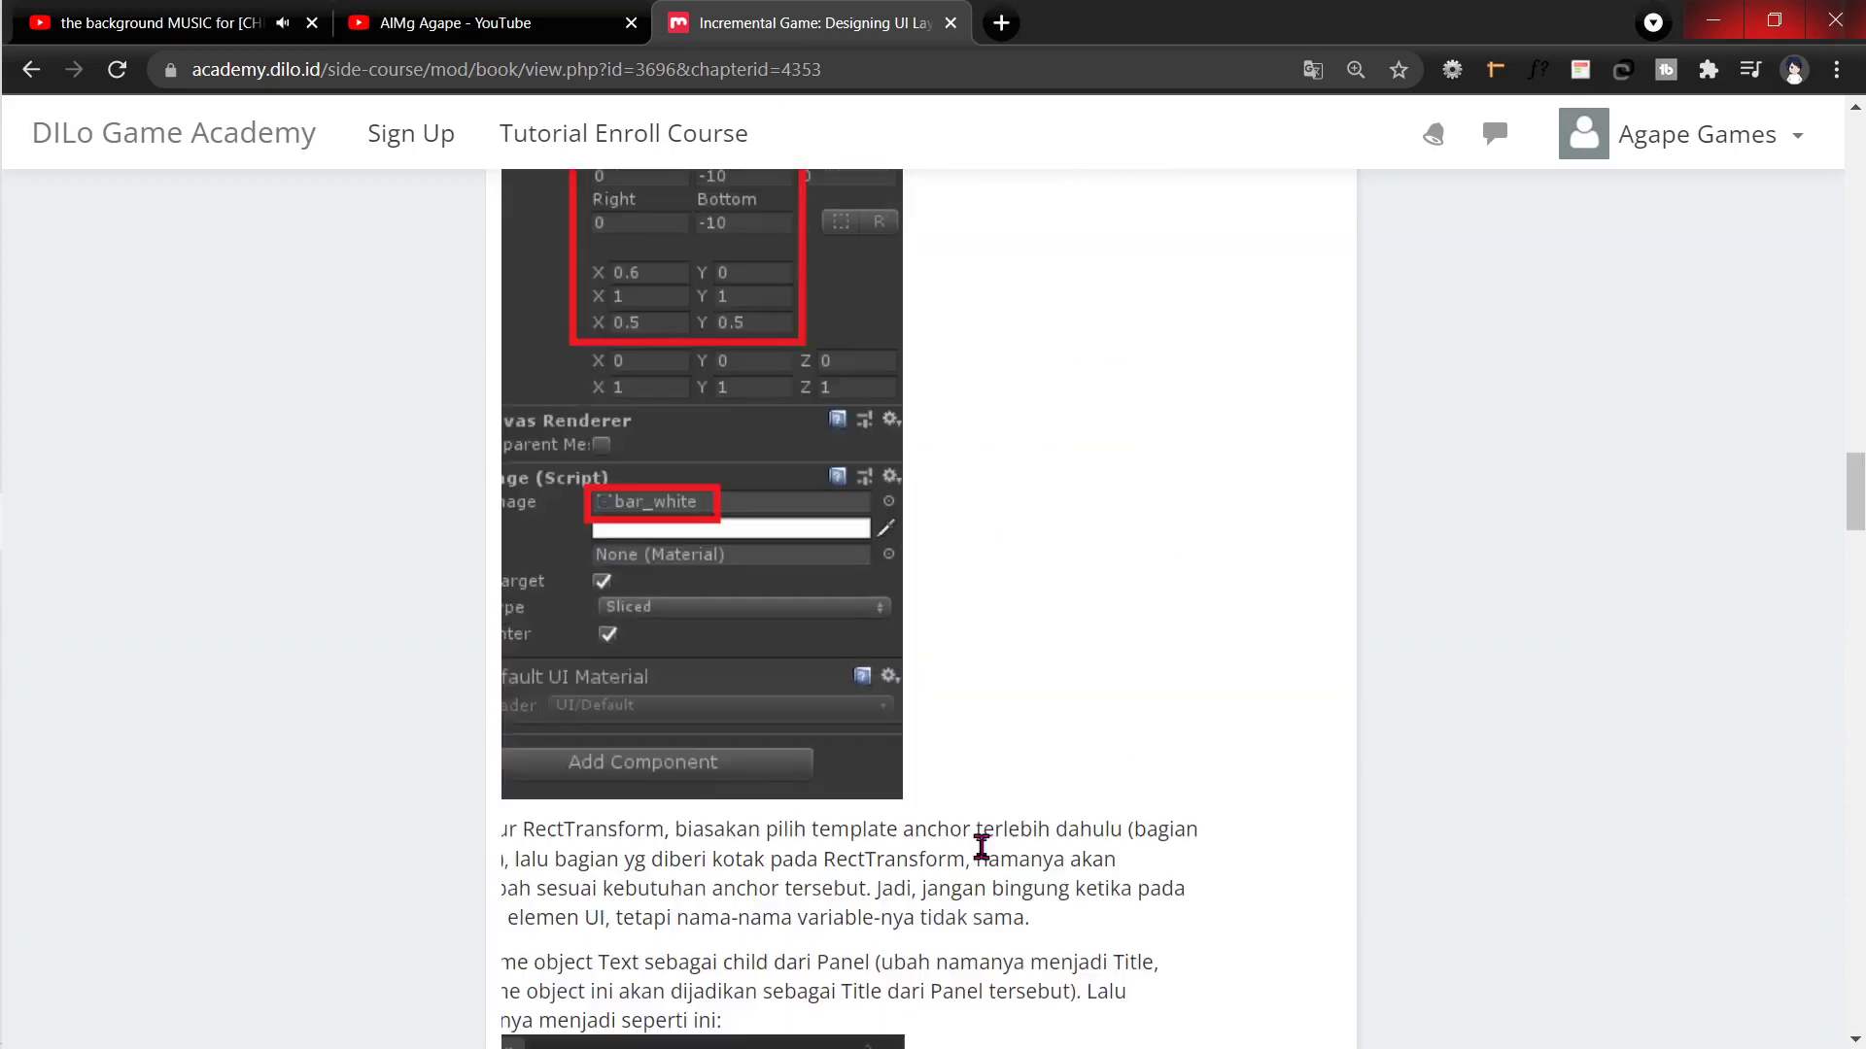
{"action": "scroll", "coordinate": [1004, 858], "scroll_direction": "down", "scroll_amount": 10}
{"action": "scroll", "coordinate": [1004, 858], "scroll_direction": "down", "scroll_amount": 5}
{"action": "scroll", "coordinate": [1004, 855], "scroll_direction": "up", "scroll_amount": 1}
{"action": "scroll", "coordinate": [1003, 858], "scroll_direction": "down", "scroll_amount": 15}
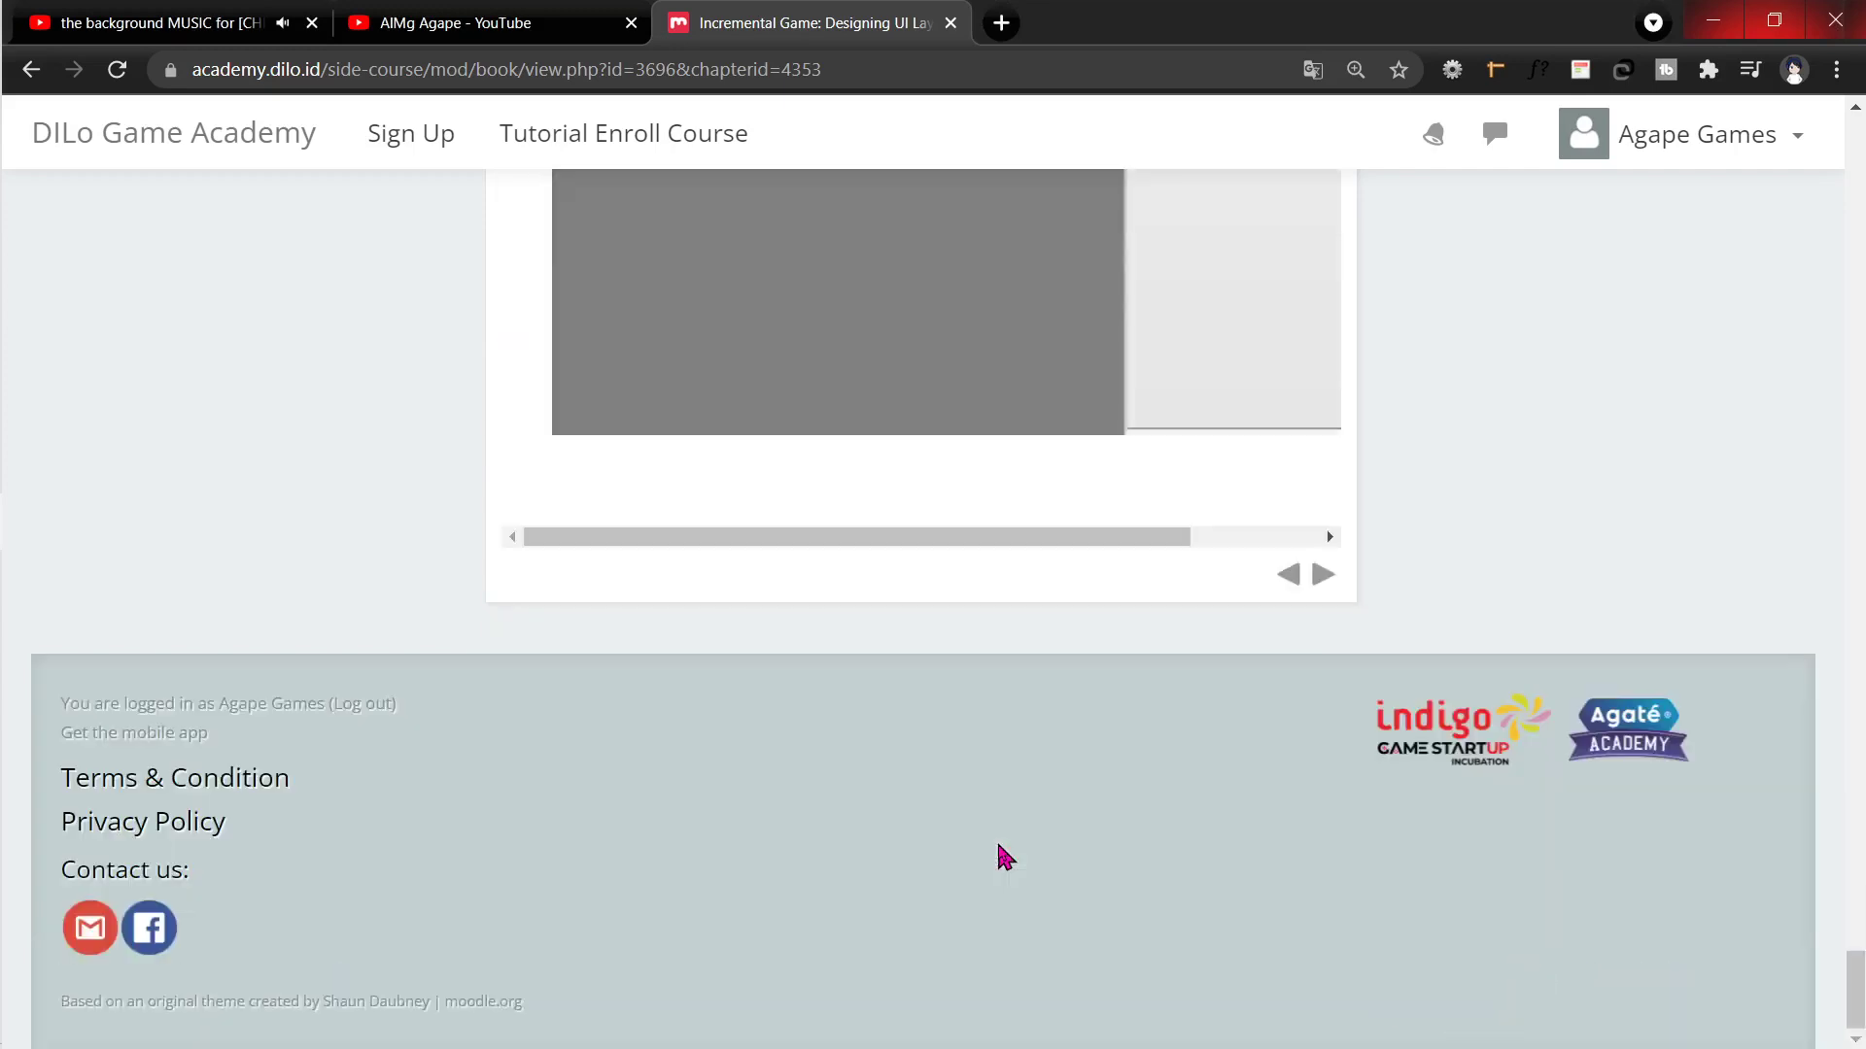
{"action": "scroll", "coordinate": [949, 574], "scroll_direction": "up", "scroll_amount": 10}
{"action": "scroll", "coordinate": [948, 566], "scroll_direction": "up", "scroll_amount": 10}
{"action": "scroll", "coordinate": [947, 565], "scroll_direction": "up", "scroll_amount": 3}
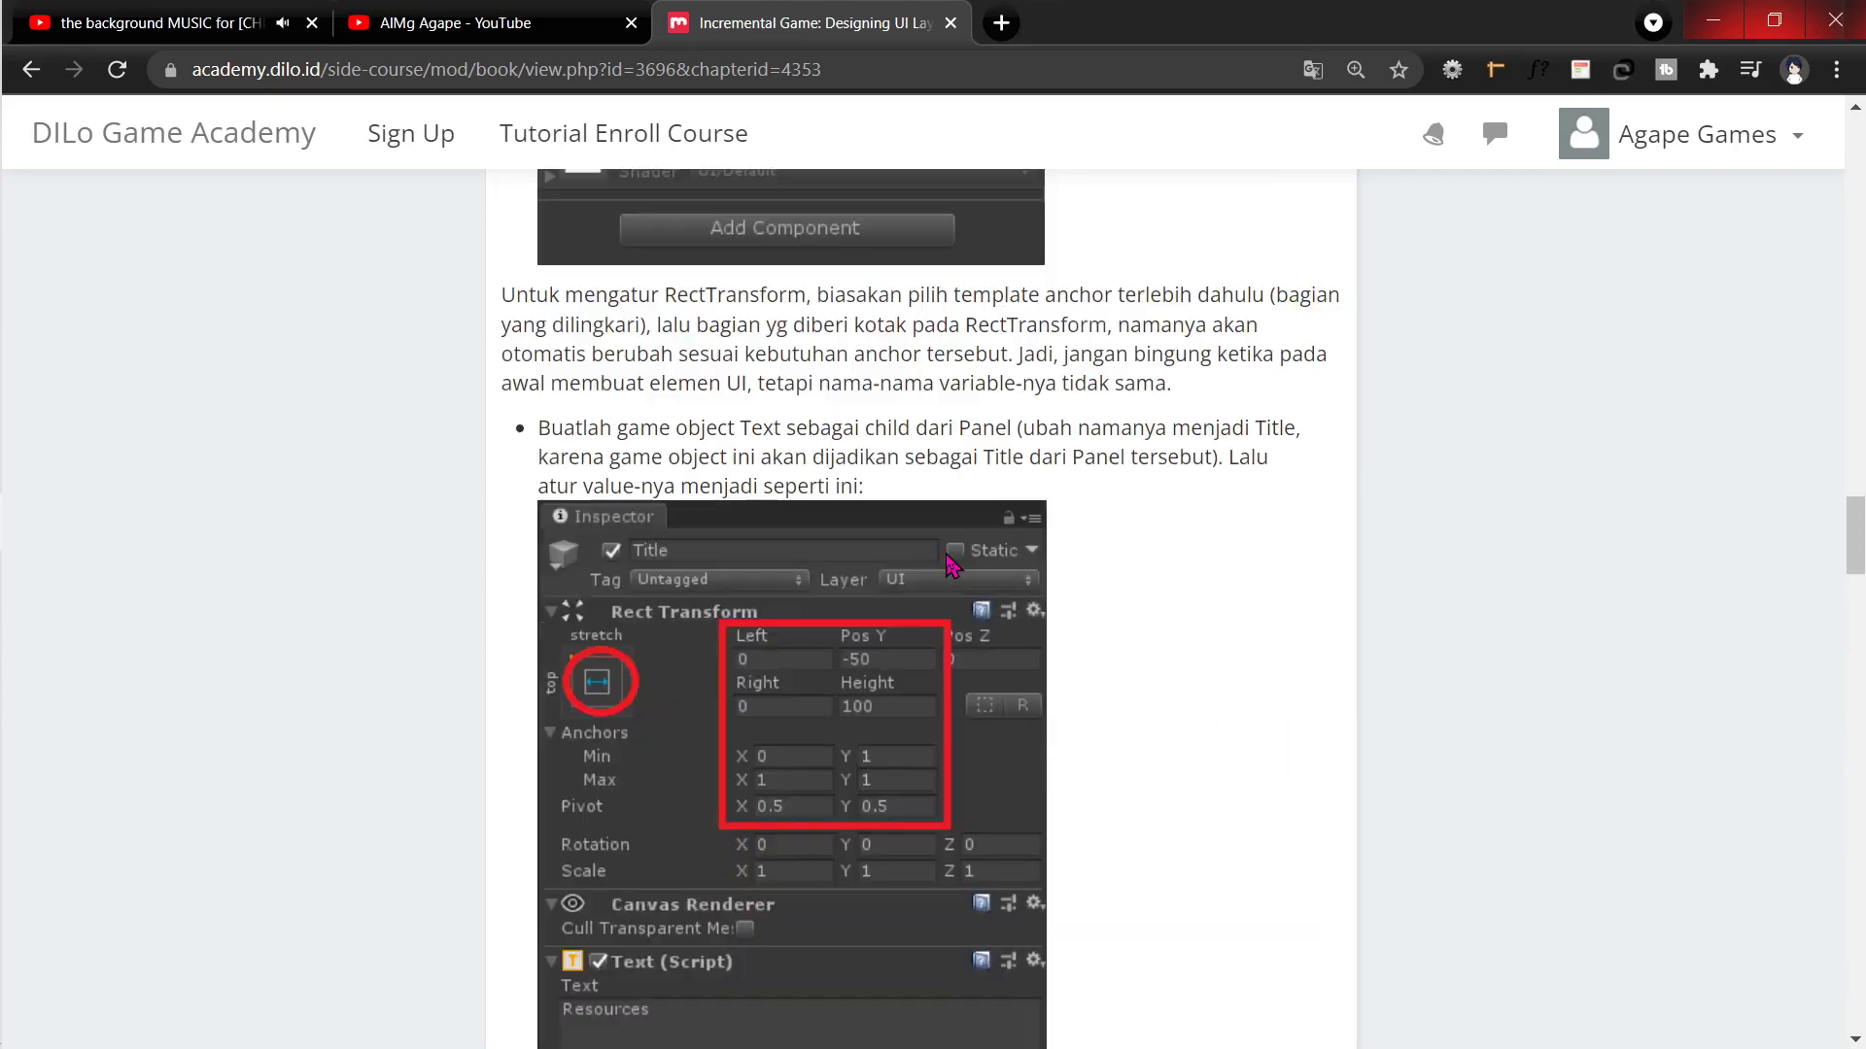
{"action": "scroll", "coordinate": [950, 567], "scroll_direction": "up", "scroll_amount": 12}
{"action": "scroll", "coordinate": [946, 552], "scroll_direction": "down", "scroll_amount": 5}
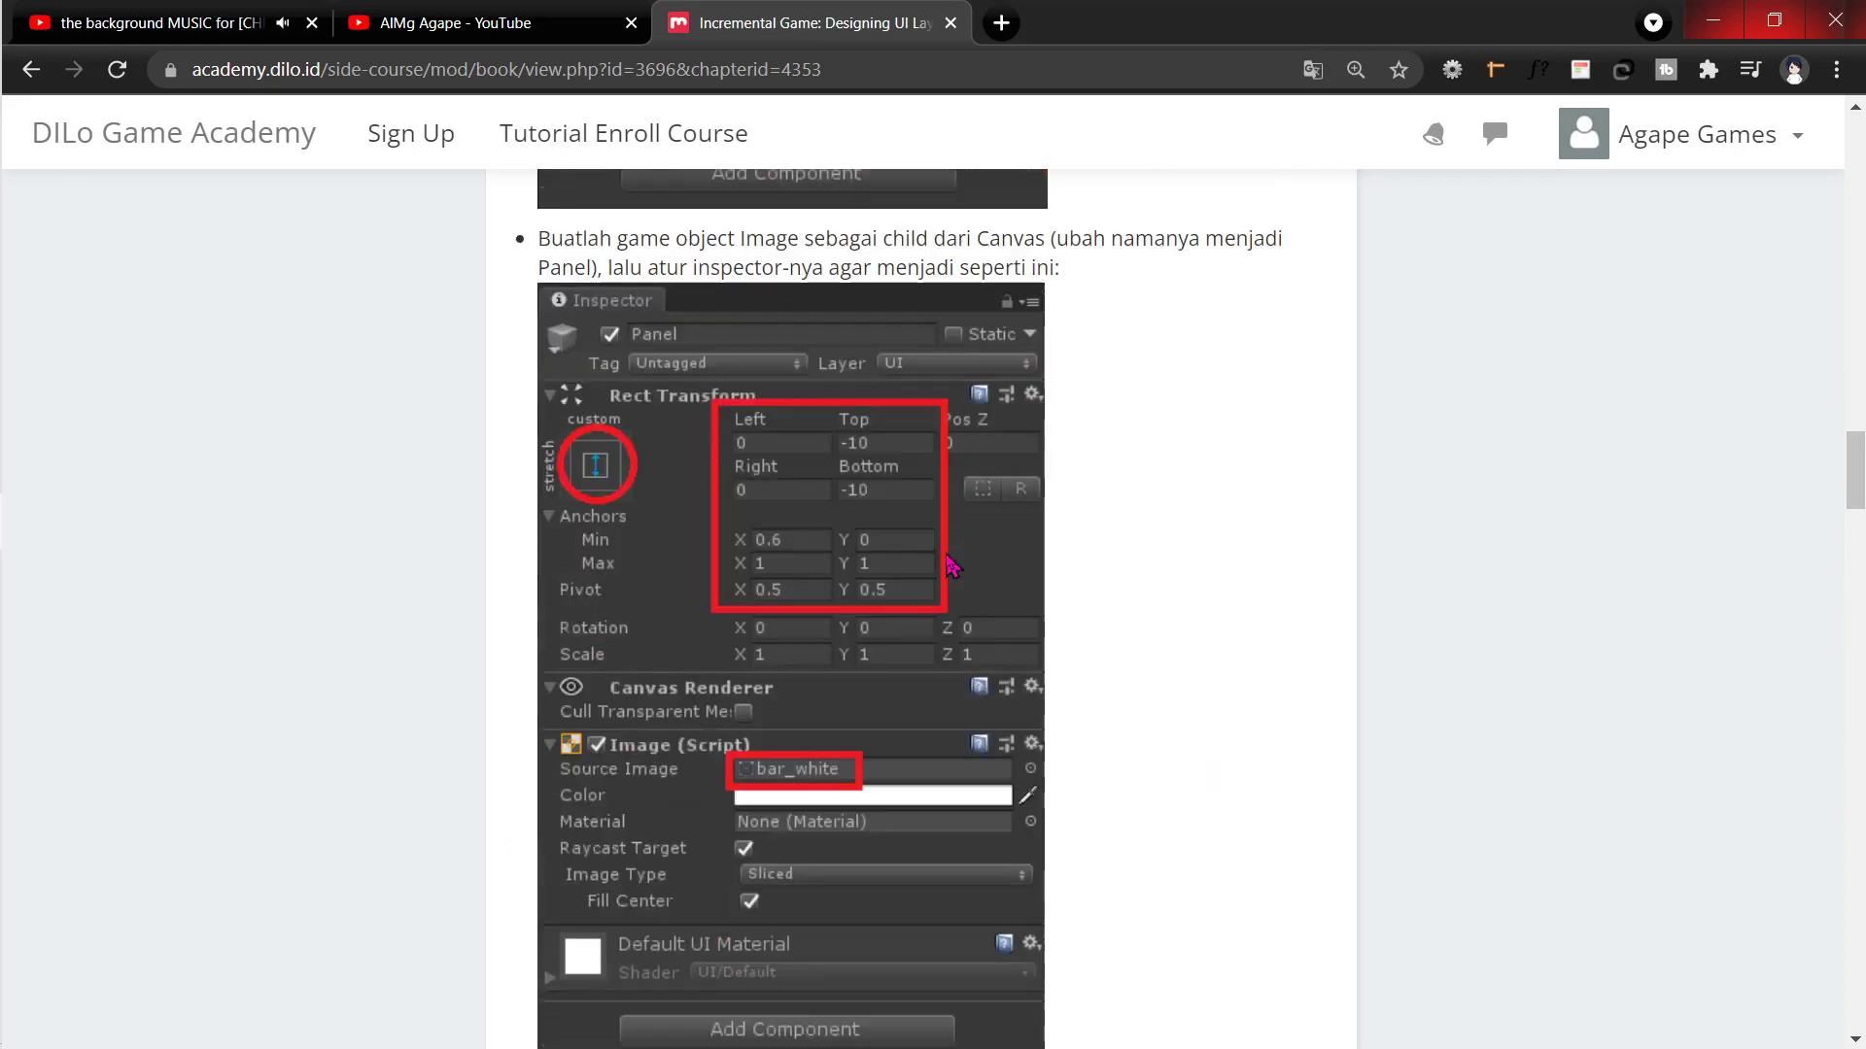
{"action": "scroll", "coordinate": [949, 566], "scroll_direction": "down", "scroll_amount": 10}
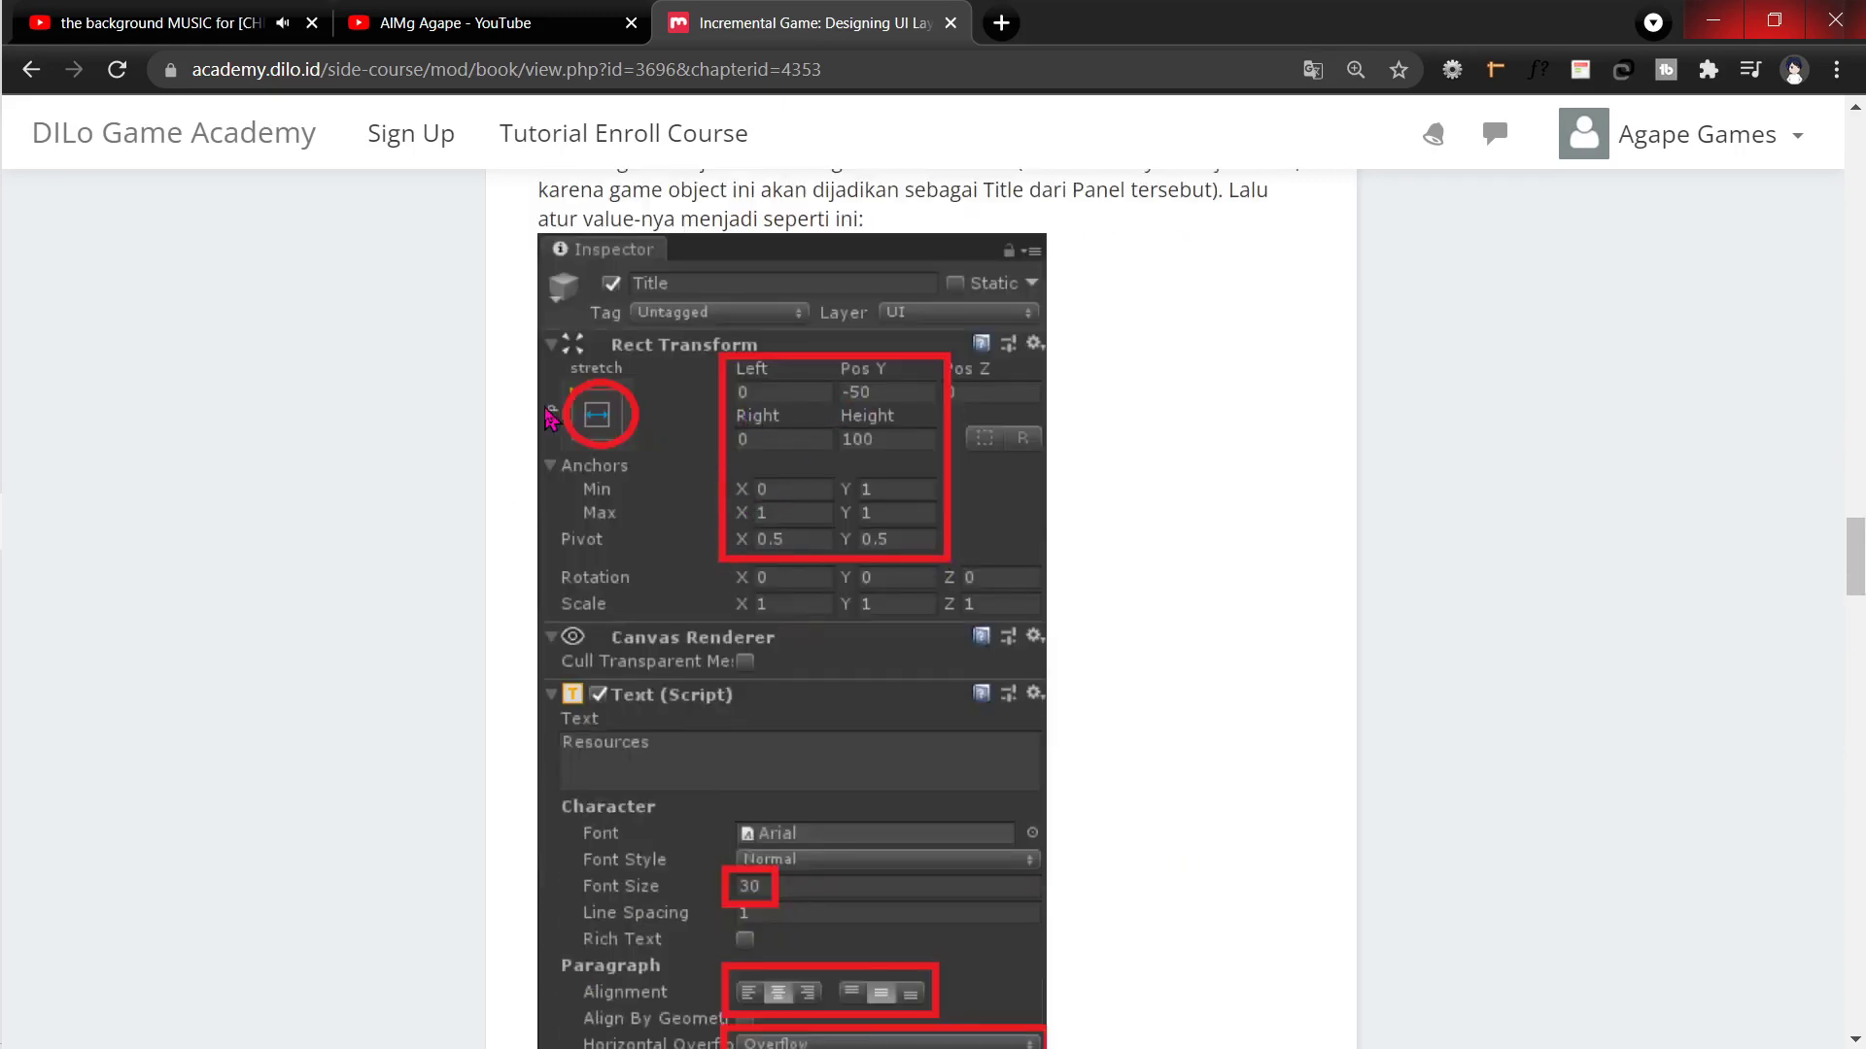
{"action": "key", "text": "alt+Tab"}
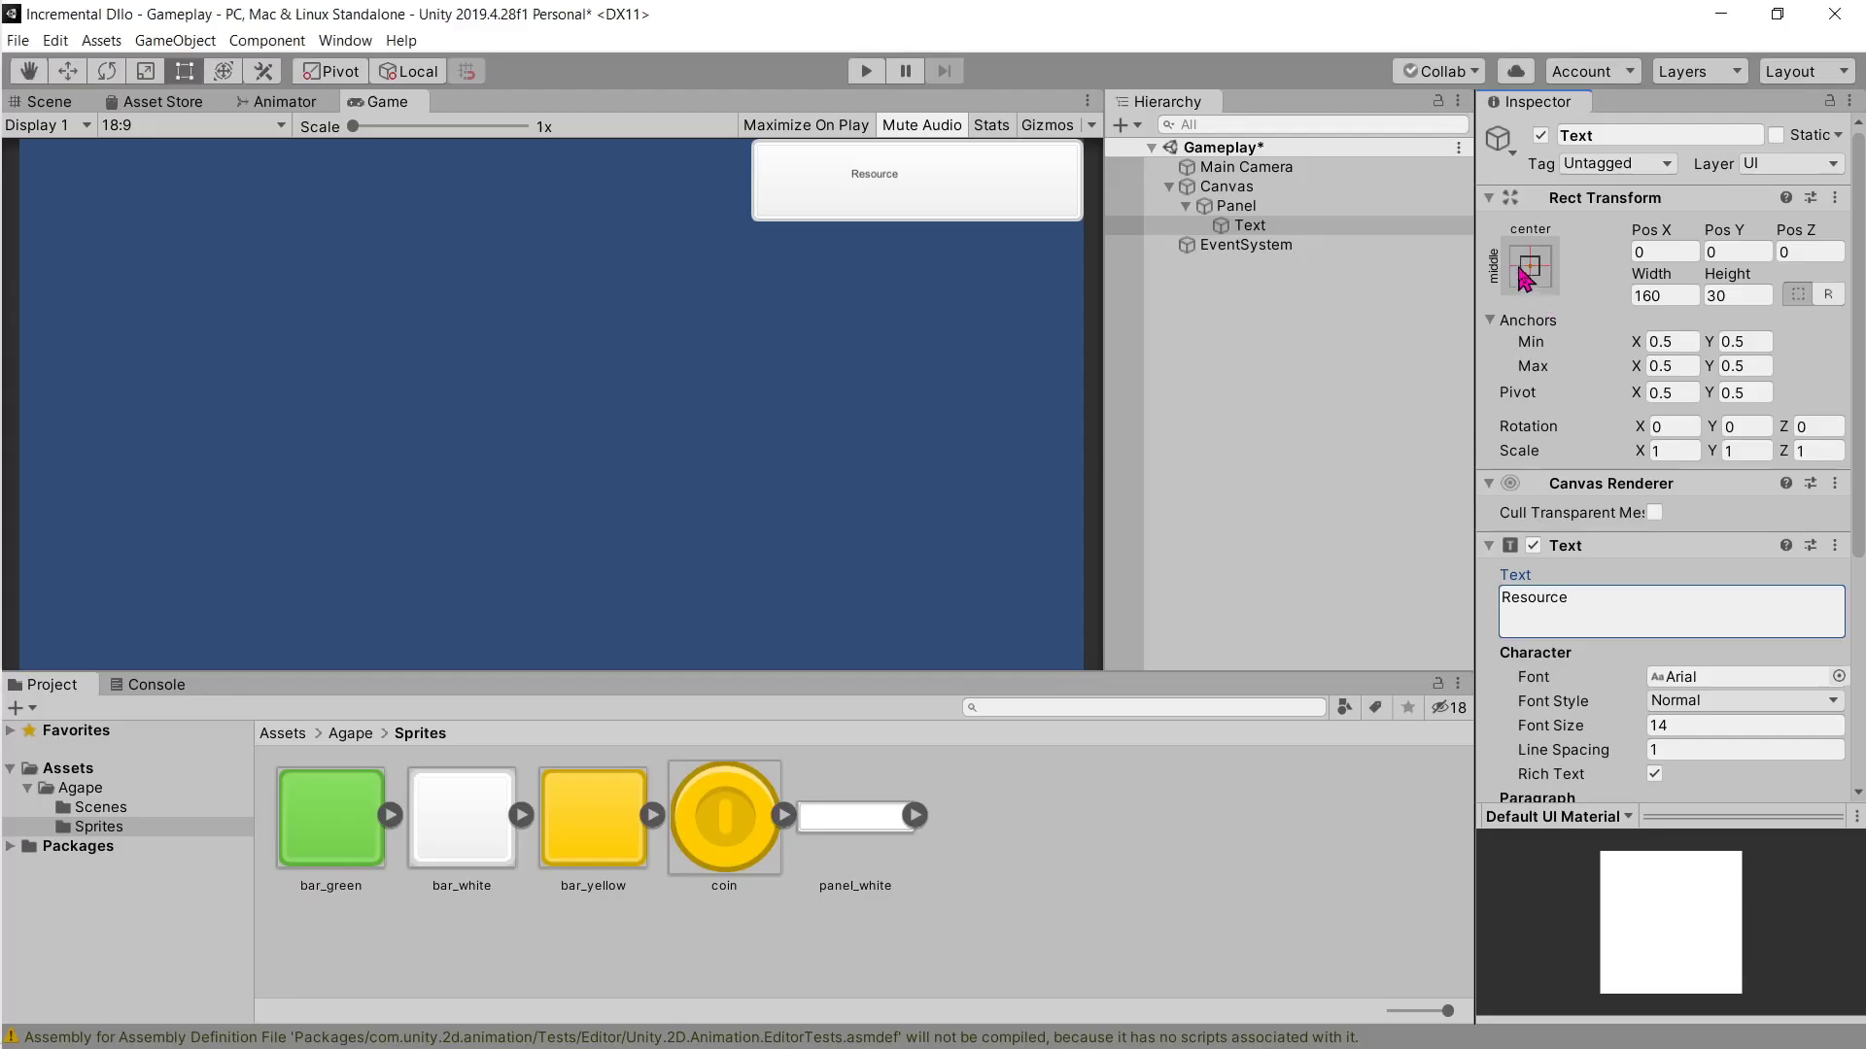
Step: Anchor the Resource text to top-stretch, also setting its pivot and position
{"action": "left_click", "coordinate": [1528, 267]}
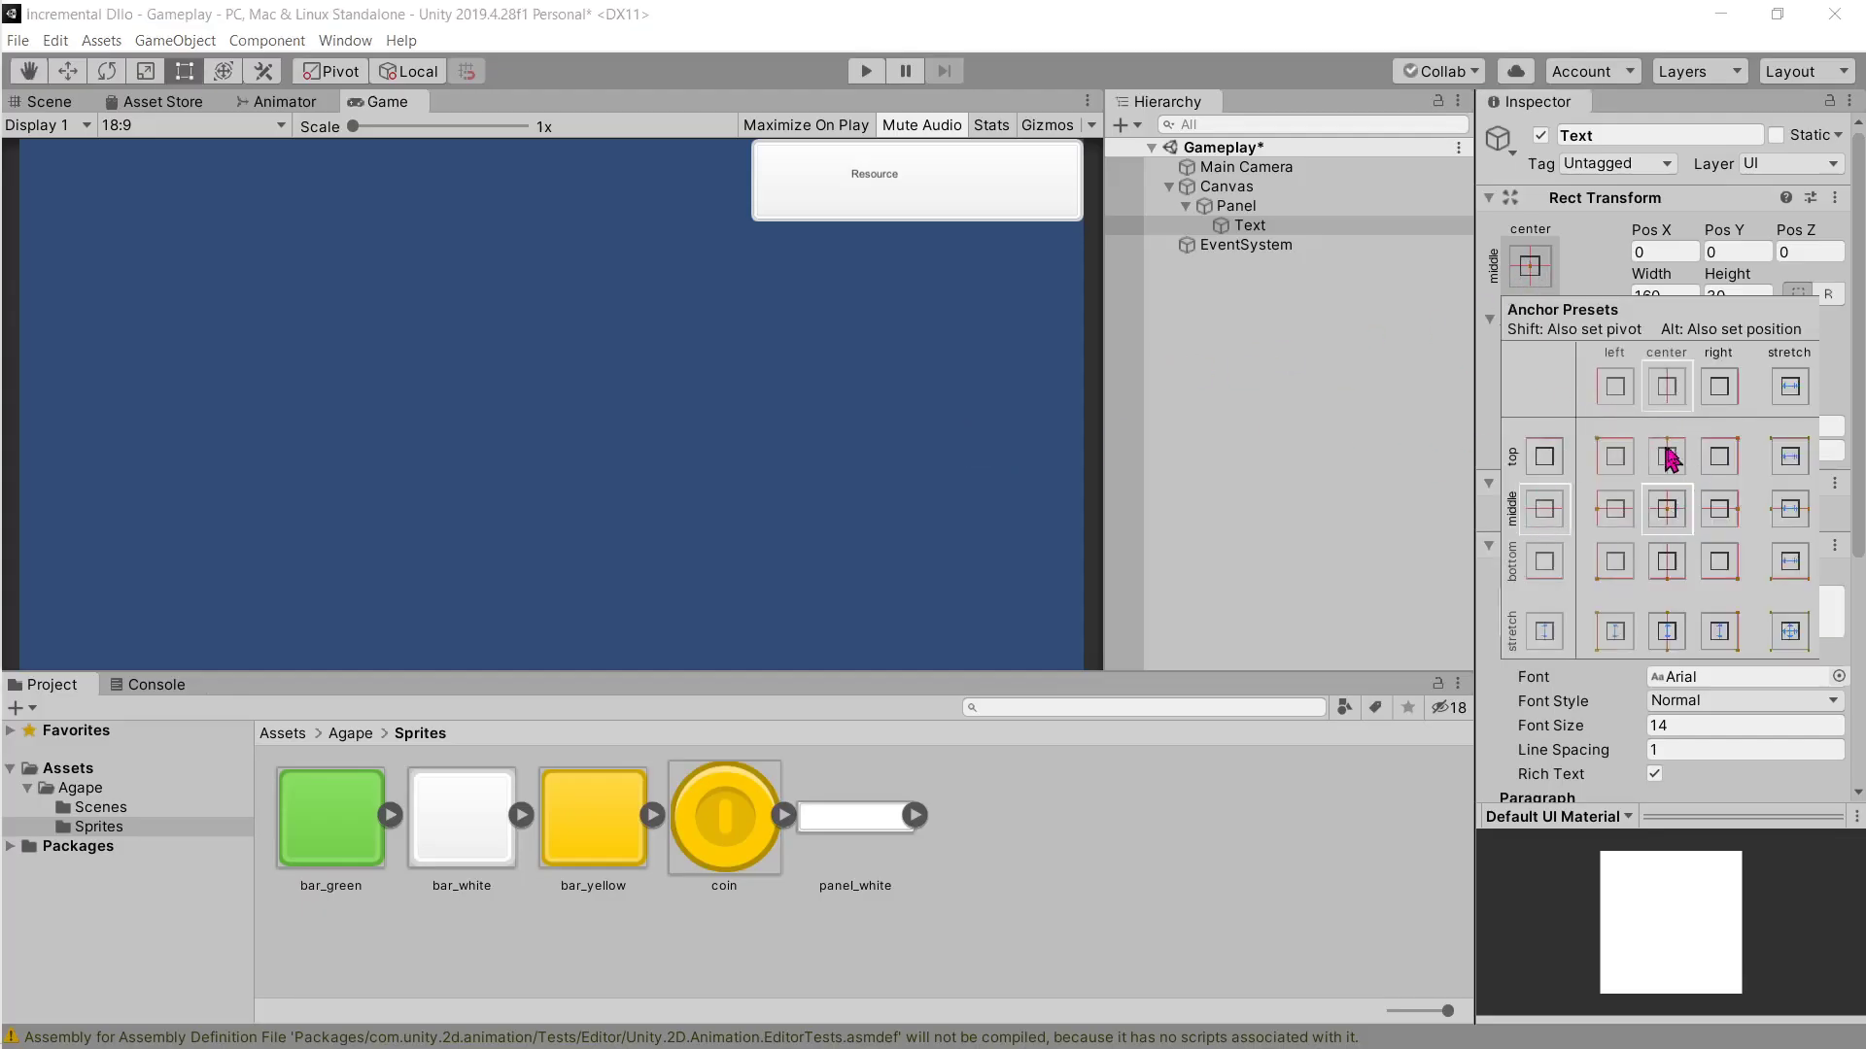
{"action": "key", "text": "shift+alt"}
{"action": "left_click", "coordinate": [1799, 464], "text": "alt+shift"}
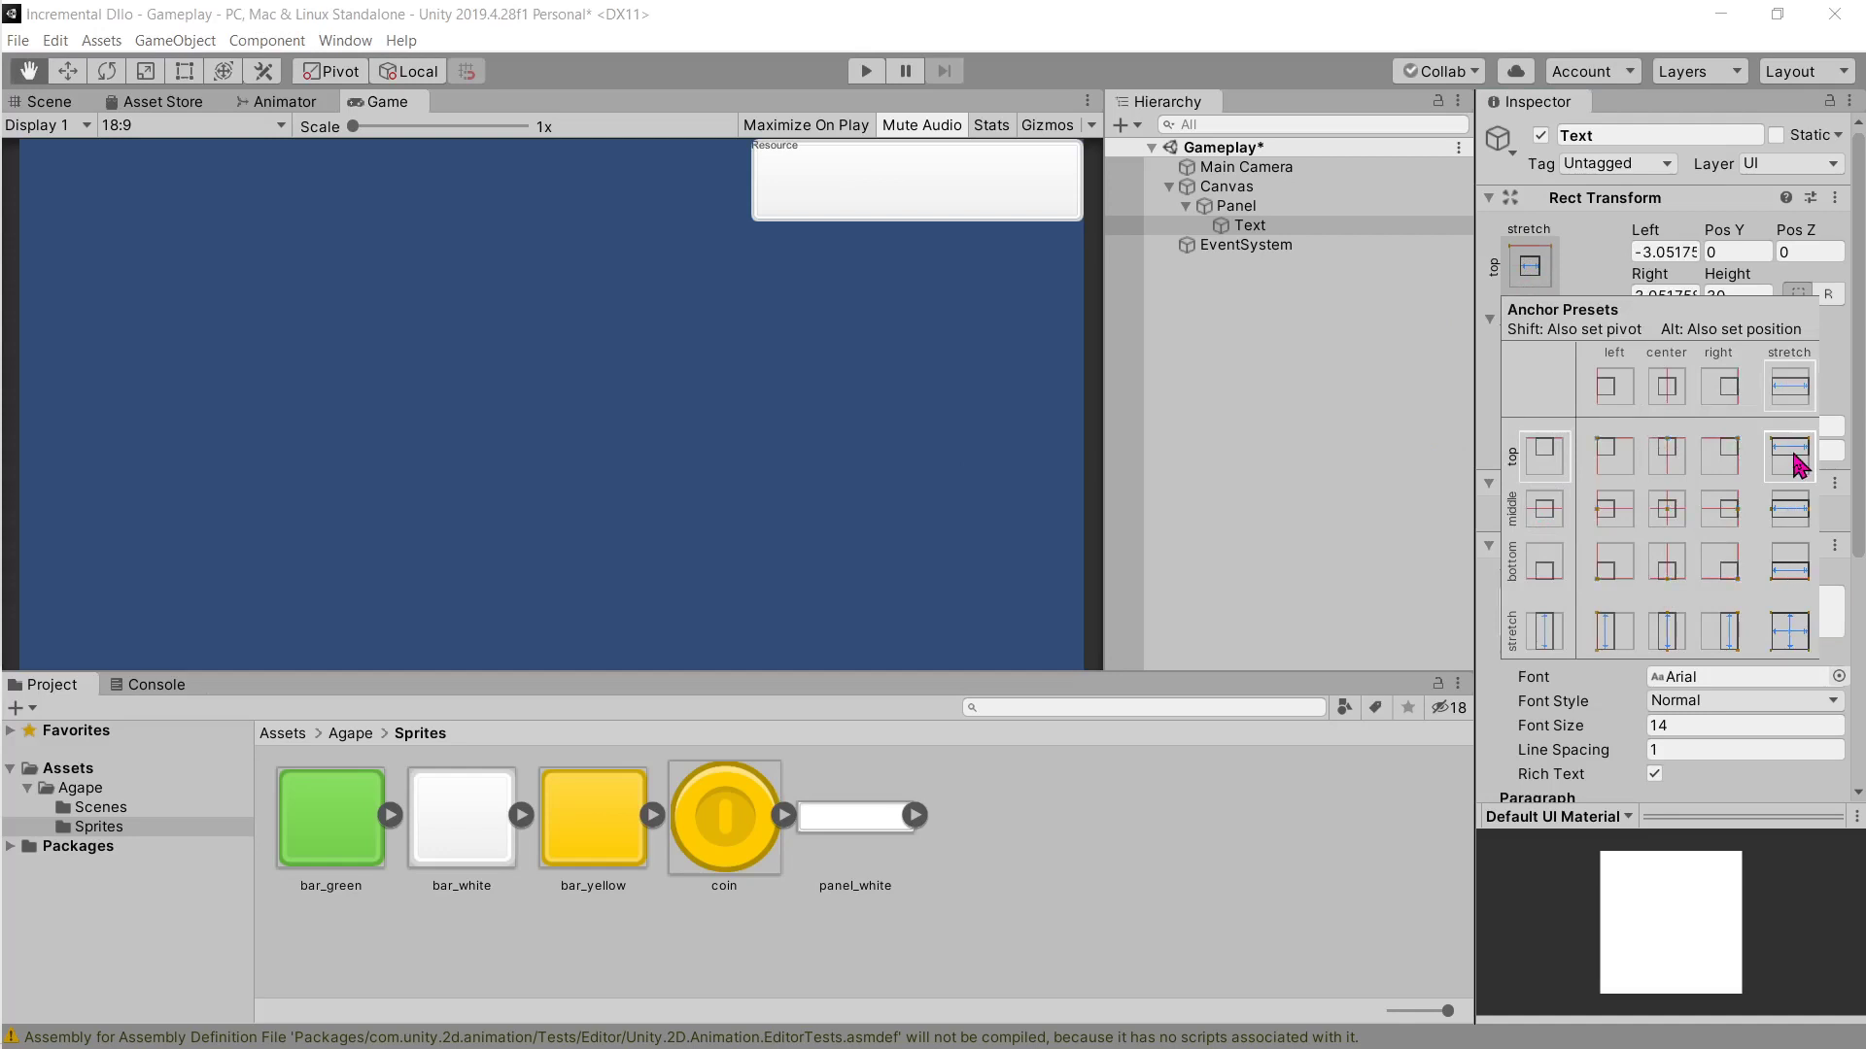
{"action": "left_click", "coordinate": [1798, 466], "text": "shift"}
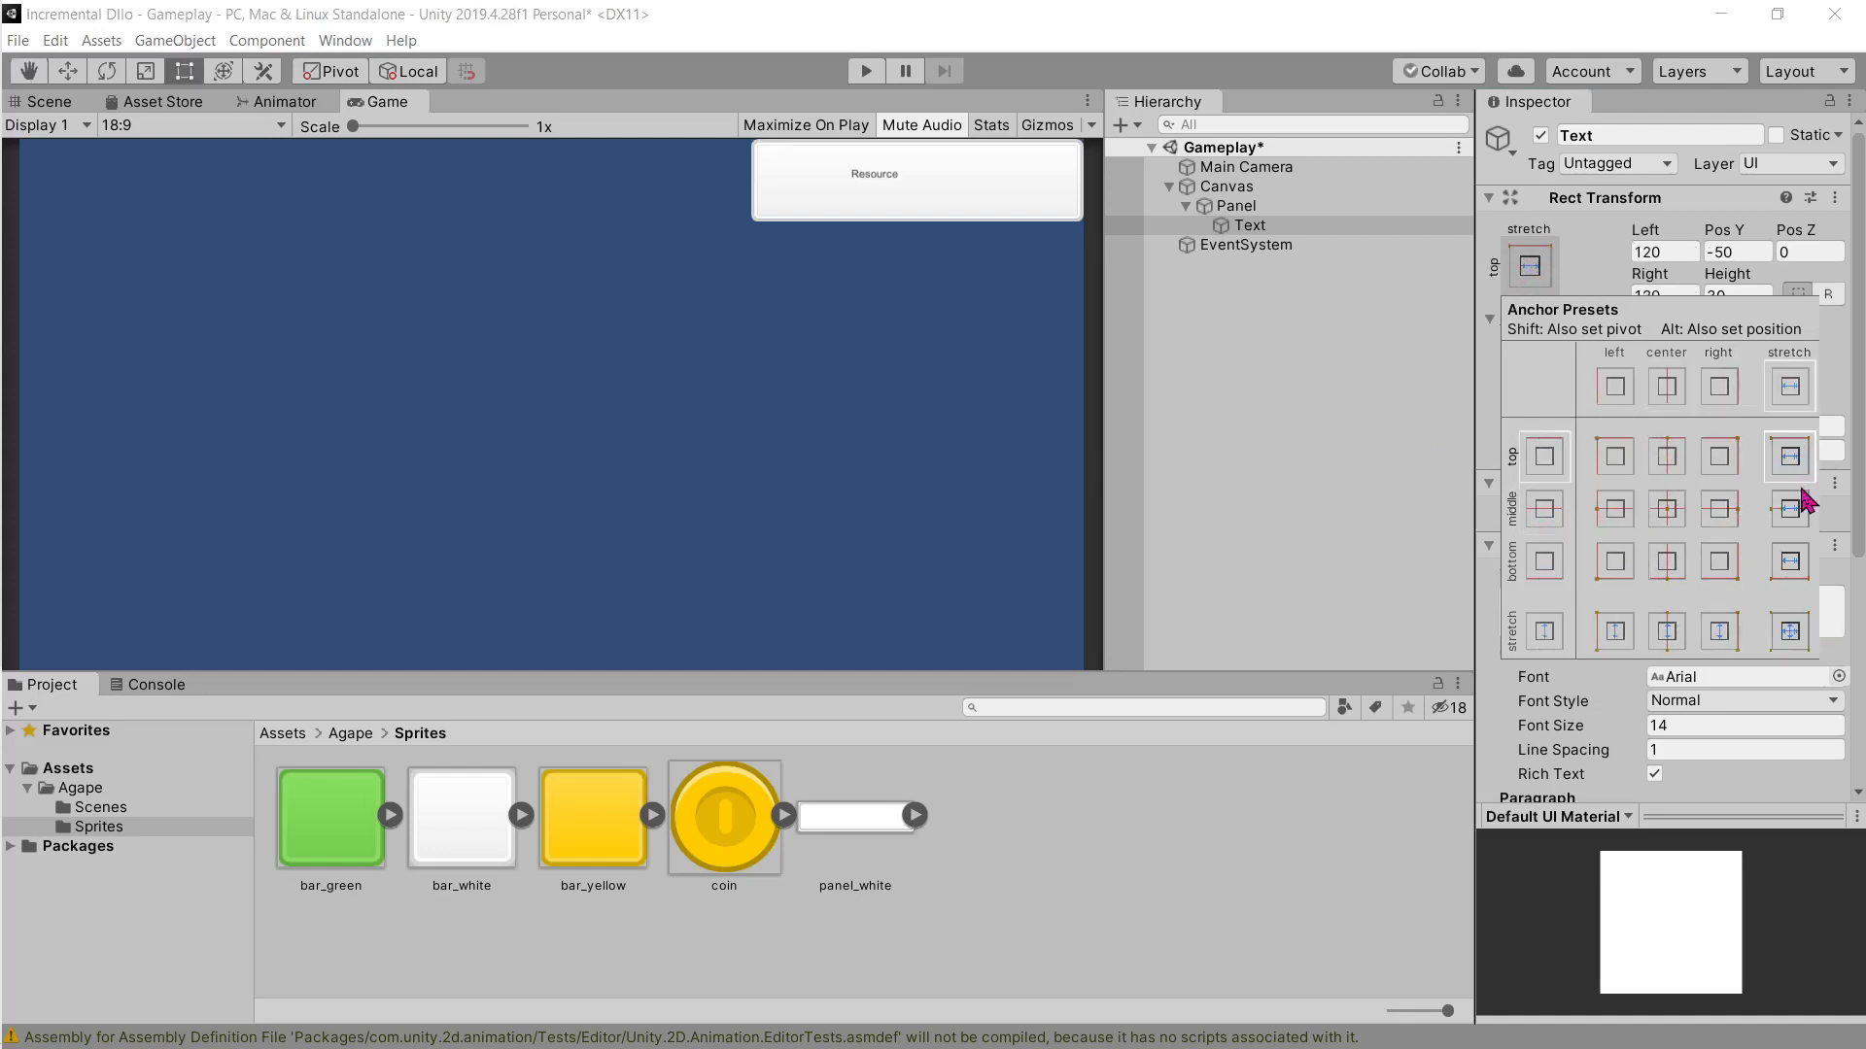
{"action": "key", "text": "alt+Tab"}
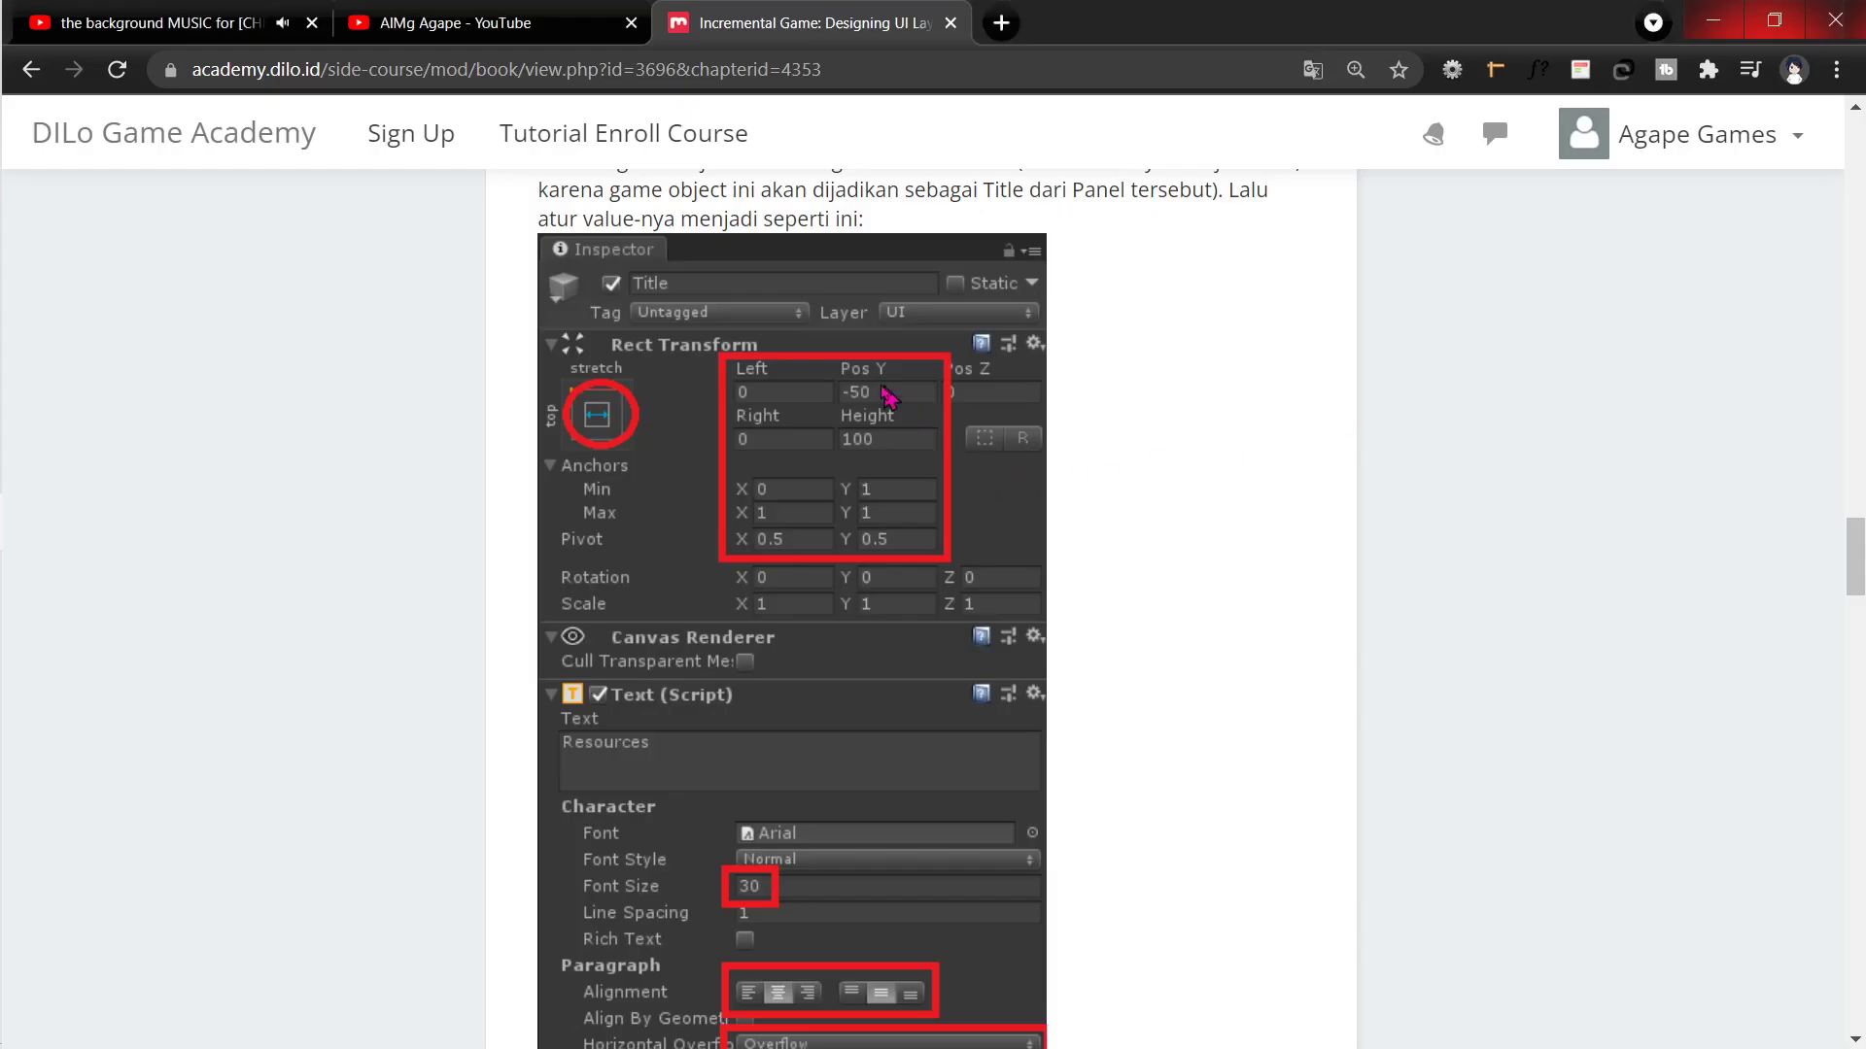
{"action": "key", "text": "alt+Tab"}
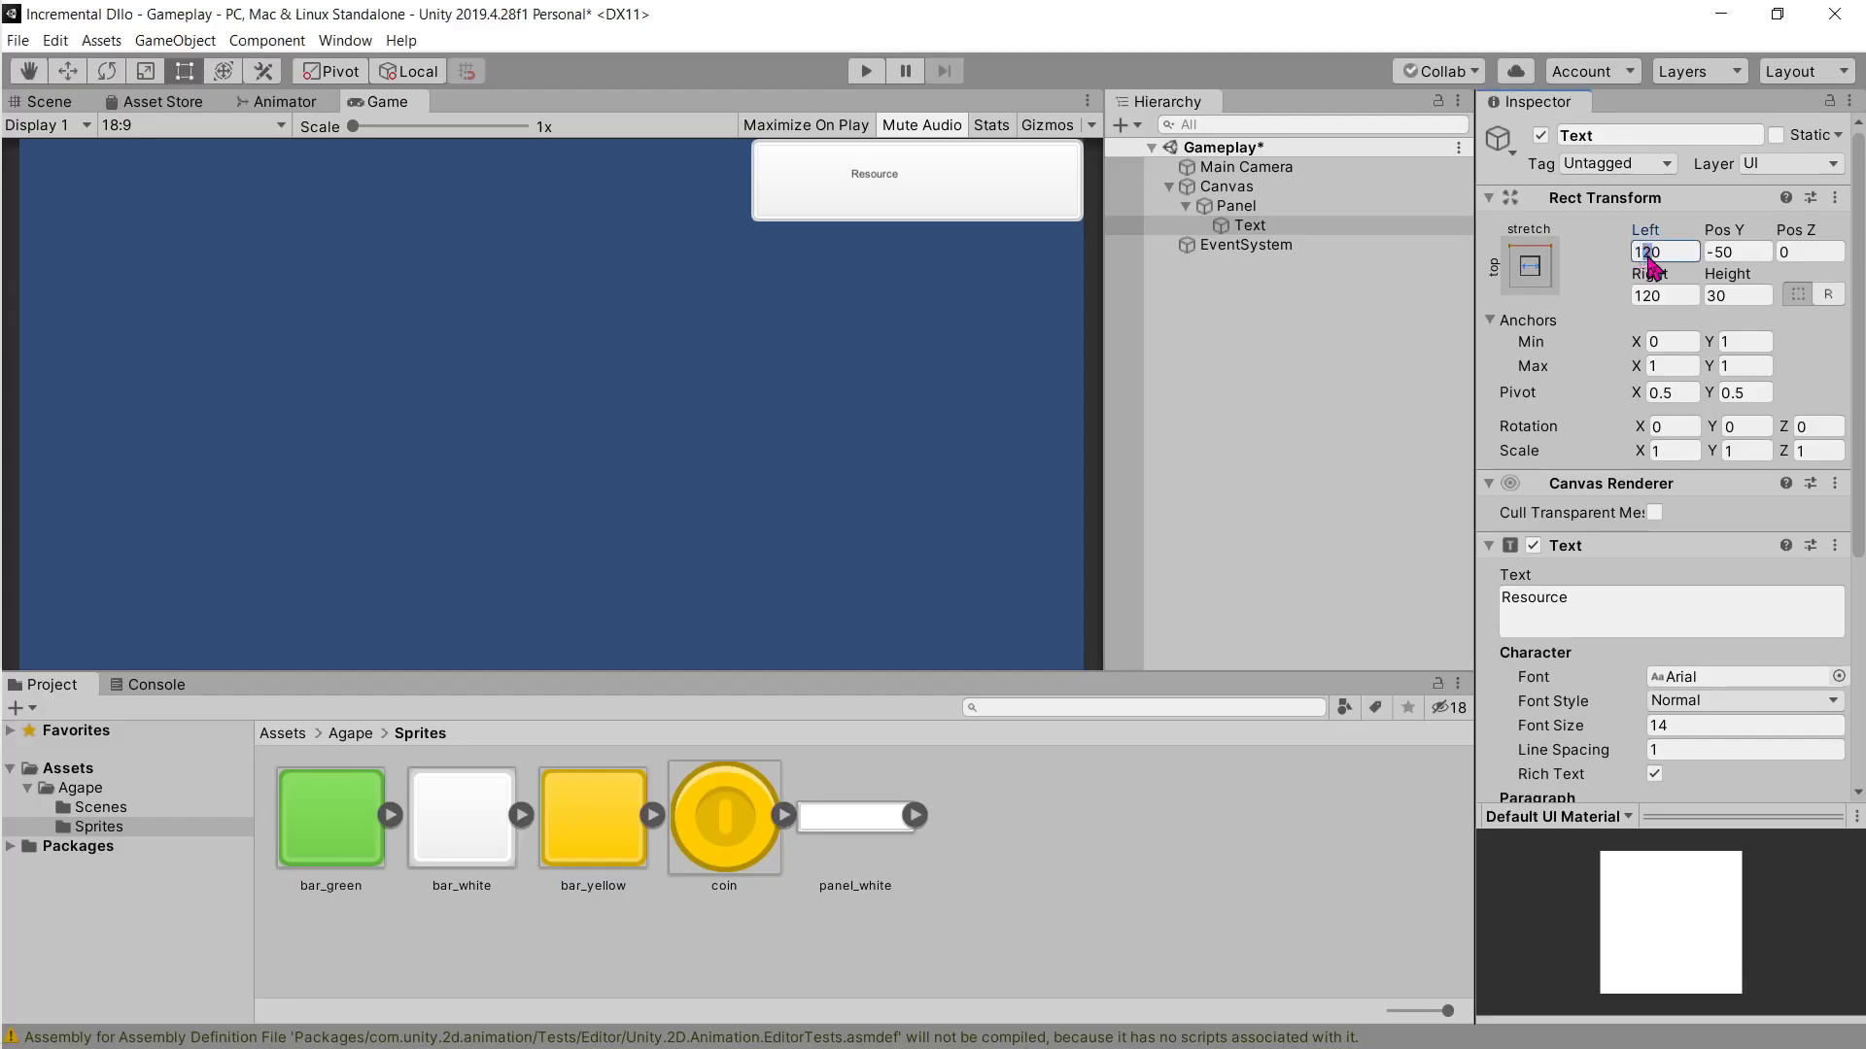
Step: Set the text's Left and Right offsets to the tutorial's values (Left 100, Right 0)
{"action": "type", "text": "0"}
{"action": "left_click", "coordinate": [1647, 293]}
{"action": "type", "text": "0"}
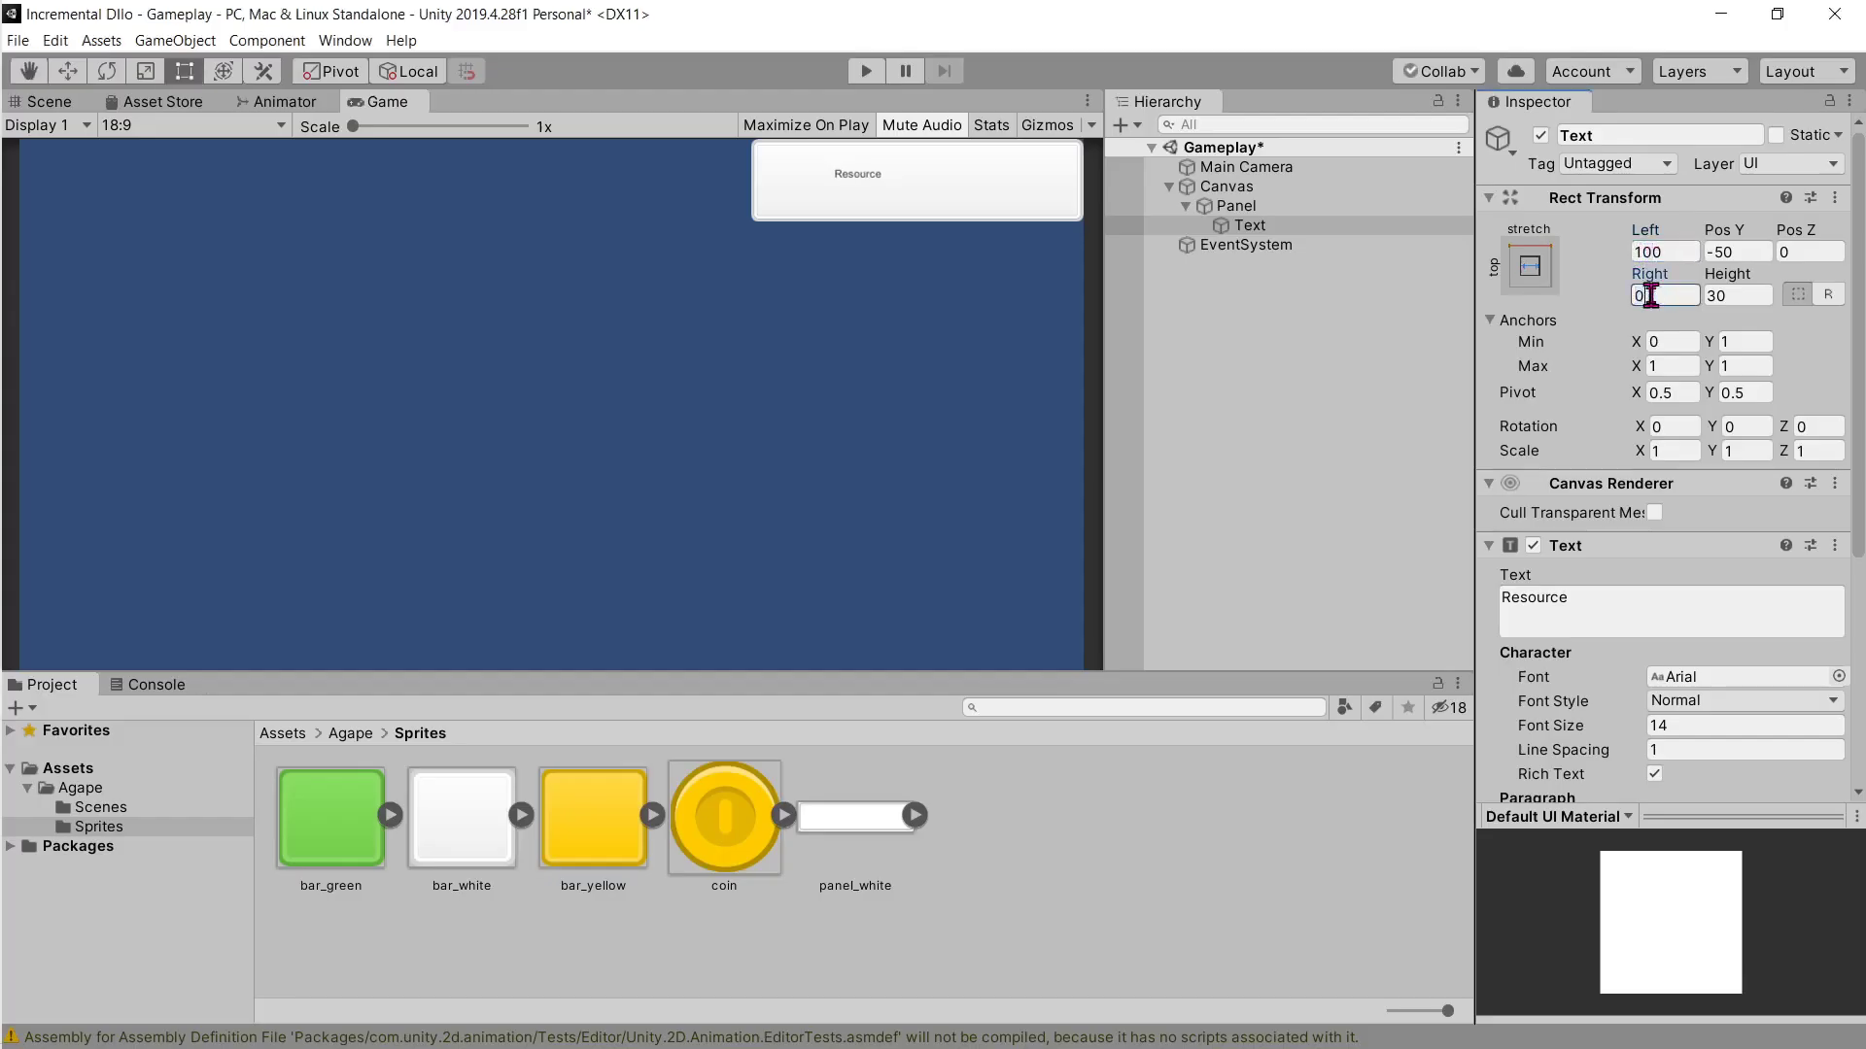
{"action": "key", "text": "alt+Tab"}
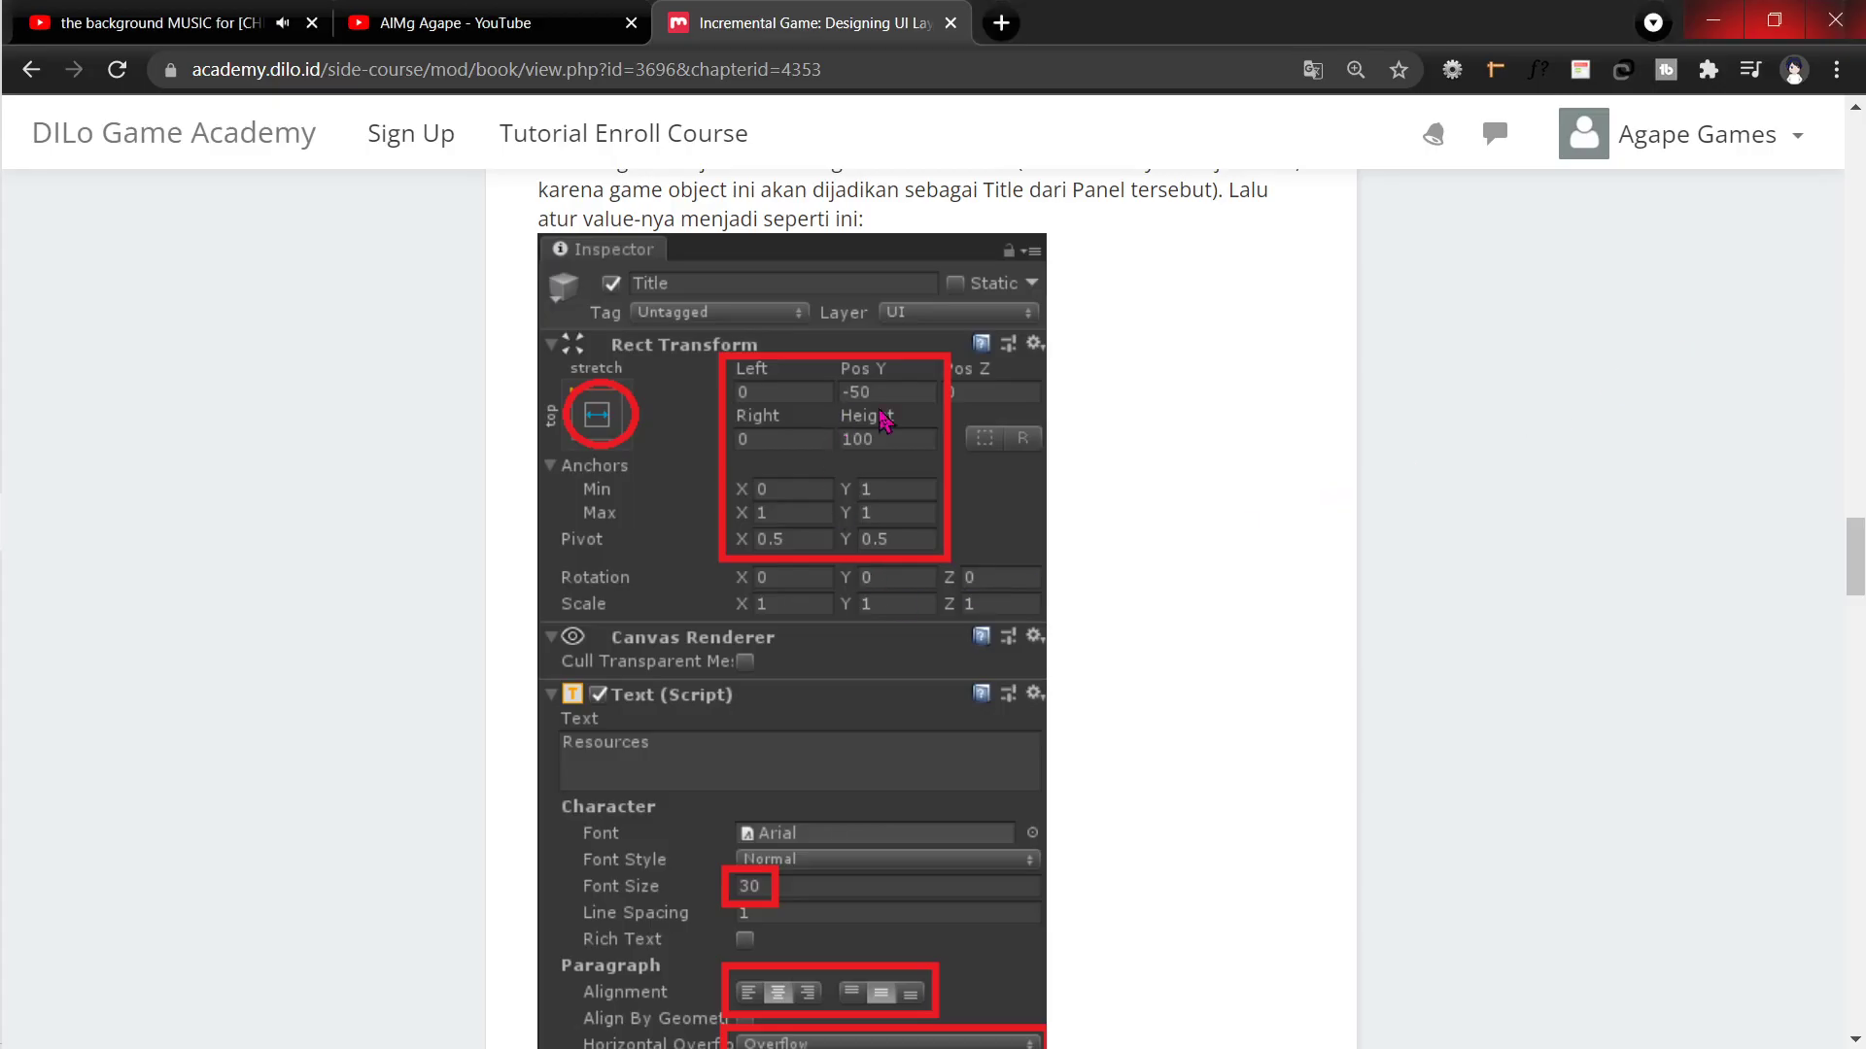
{"action": "key", "text": "alt+Tab"}
{"action": "left_click", "coordinate": [1734, 298]}
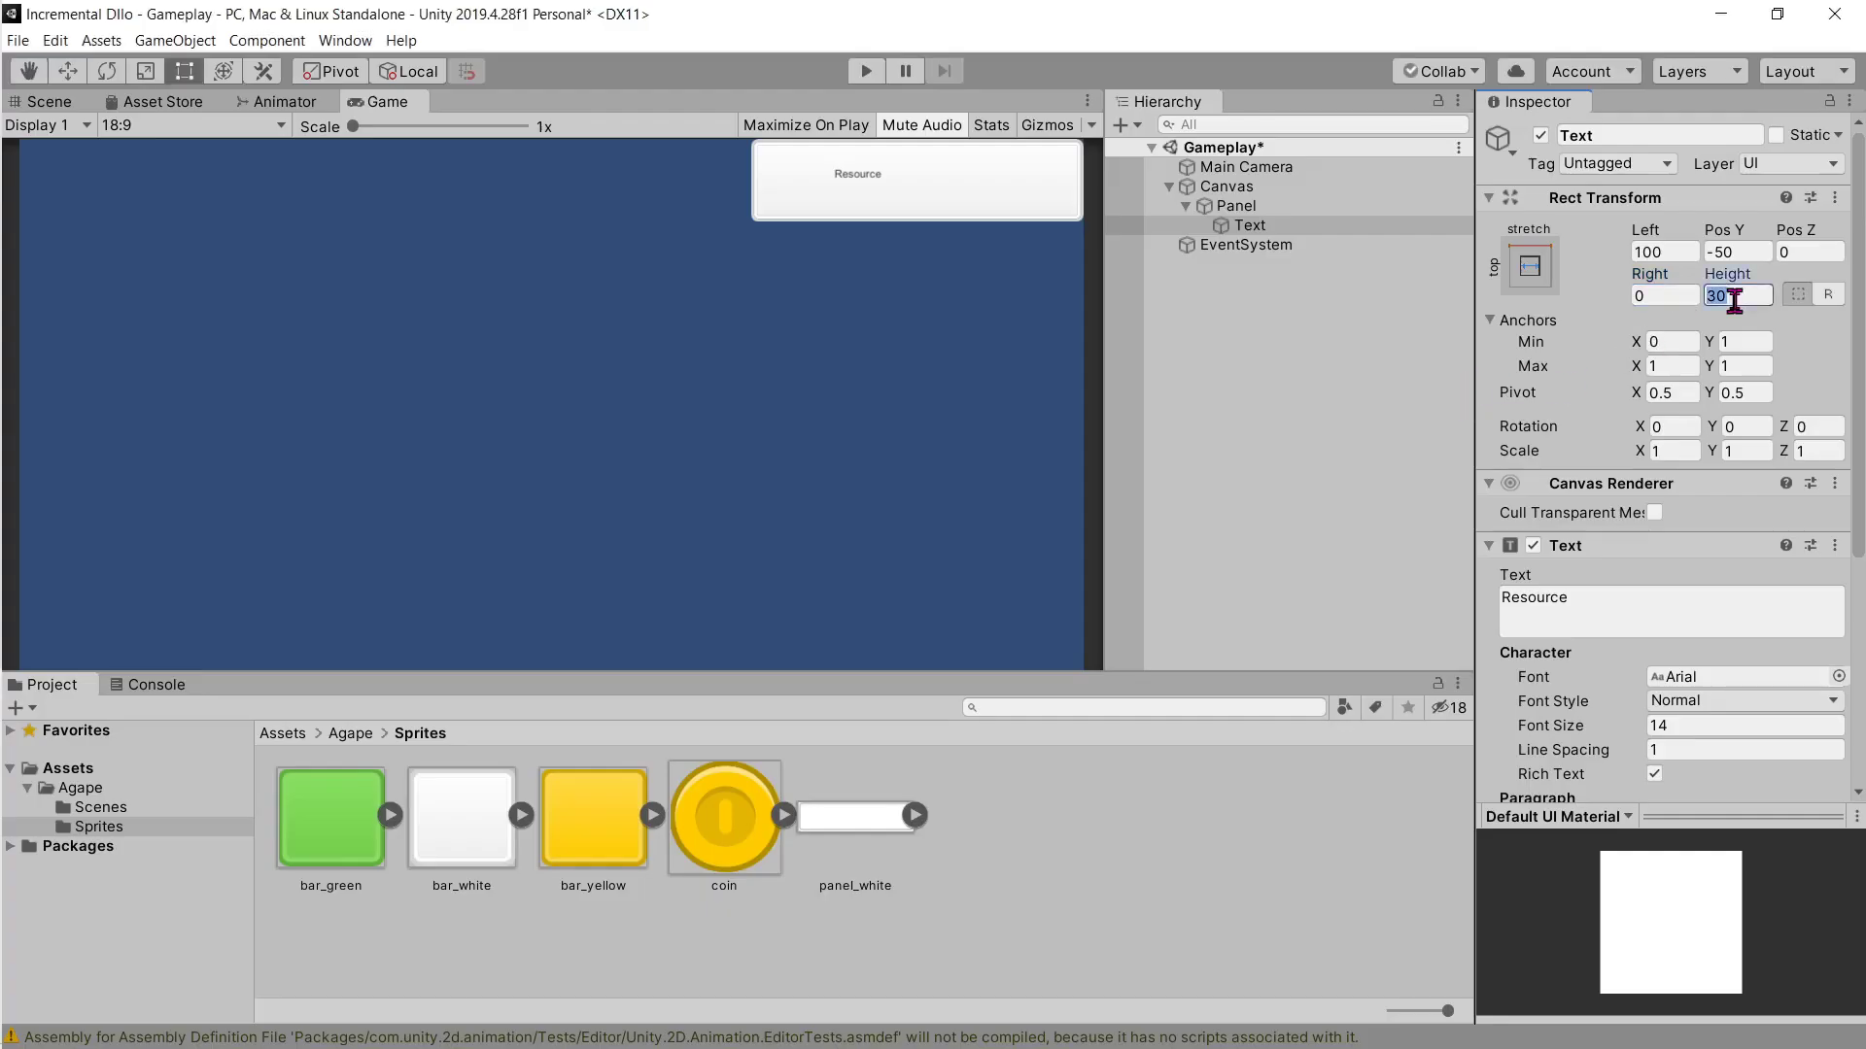
{"action": "key", "text": "alt+Tab"}
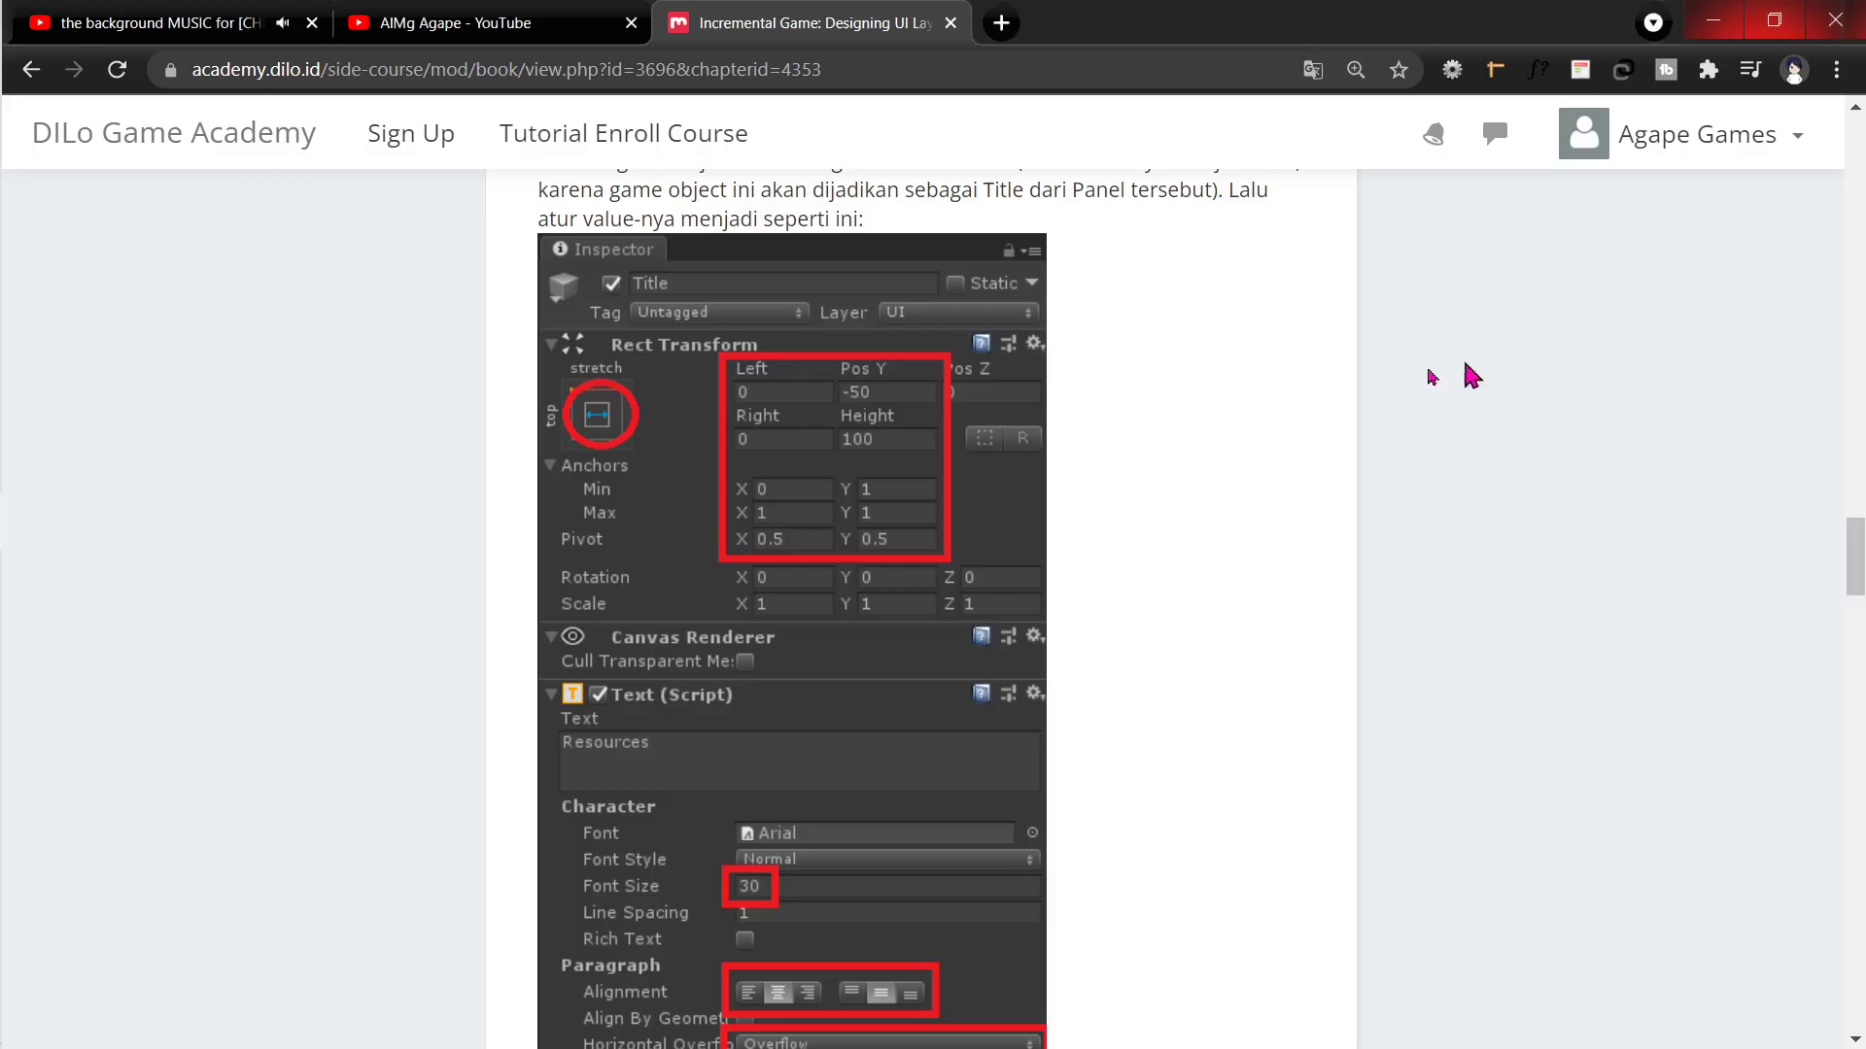
{"action": "scroll", "coordinate": [852, 706], "scroll_direction": "down", "scroll_amount": 3}
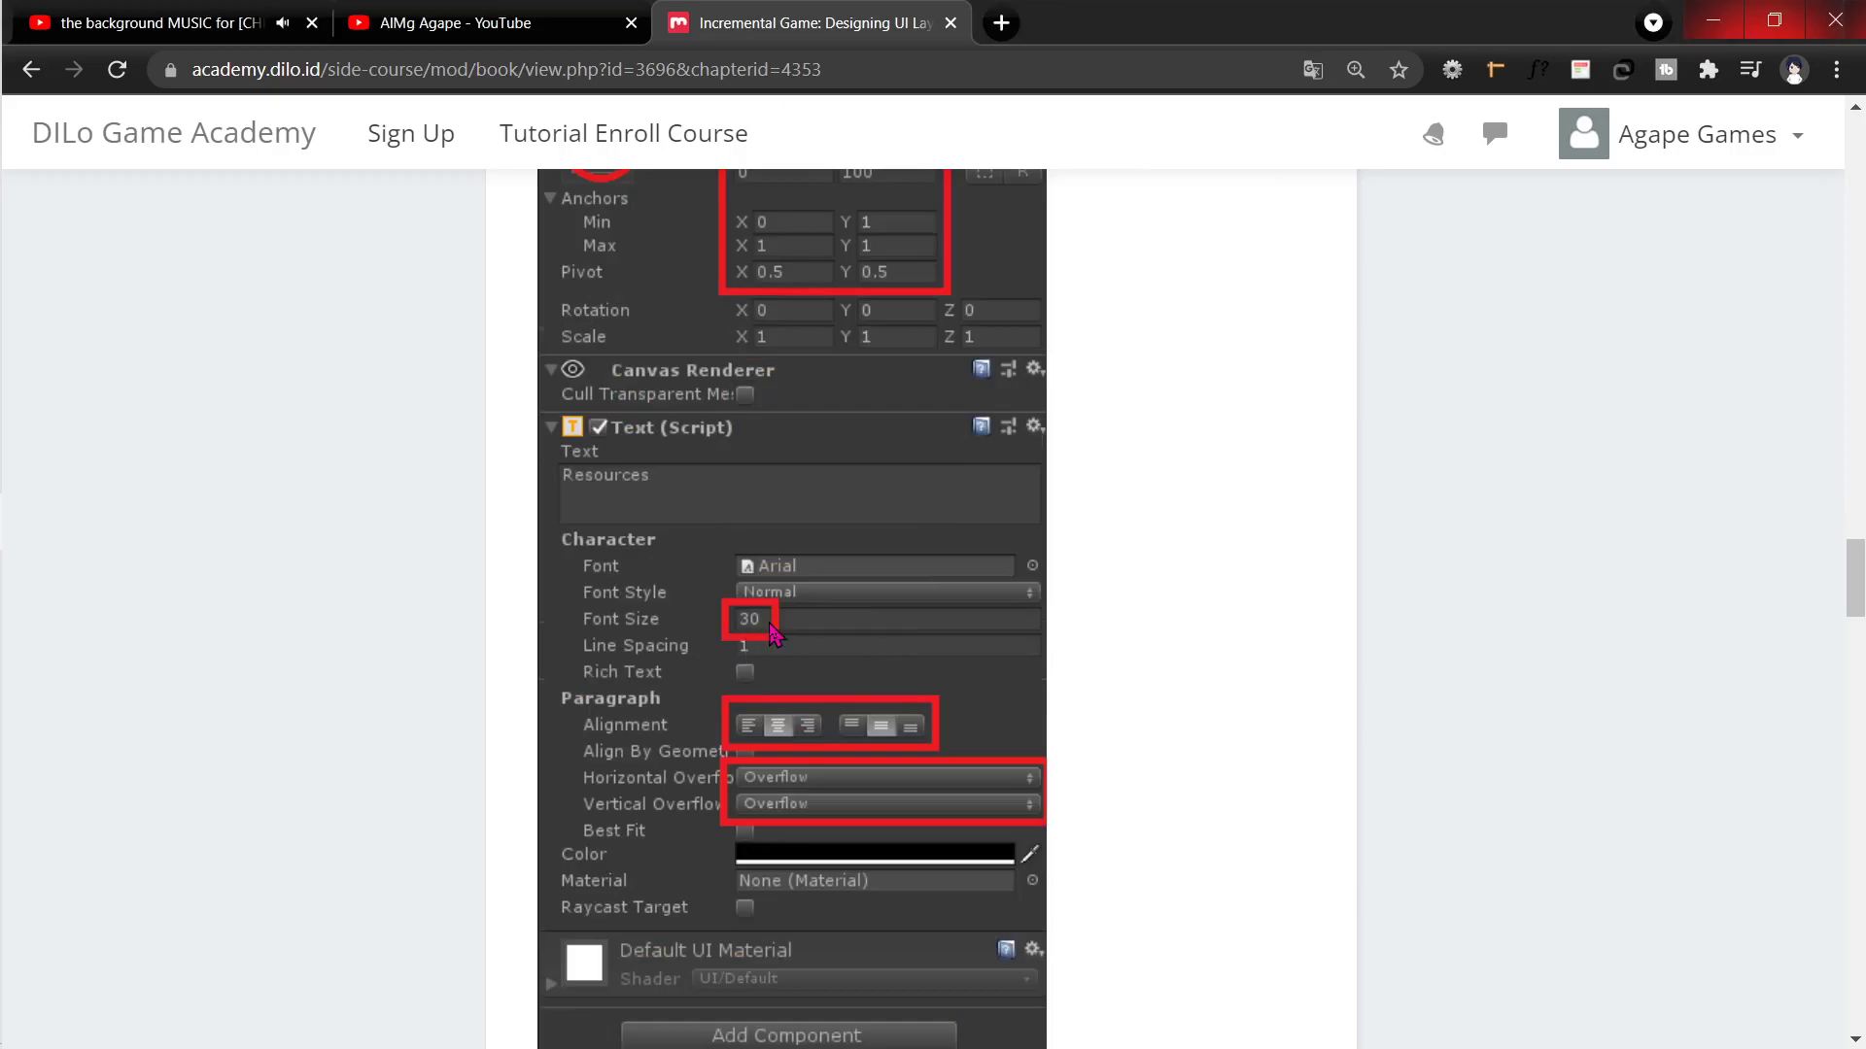
Step: Set the Resource title's Font Size to 30
{"action": "key", "text": "alt+Tab"}
{"action": "left_click", "coordinate": [1705, 725]}
{"action": "type", "text": "30"}
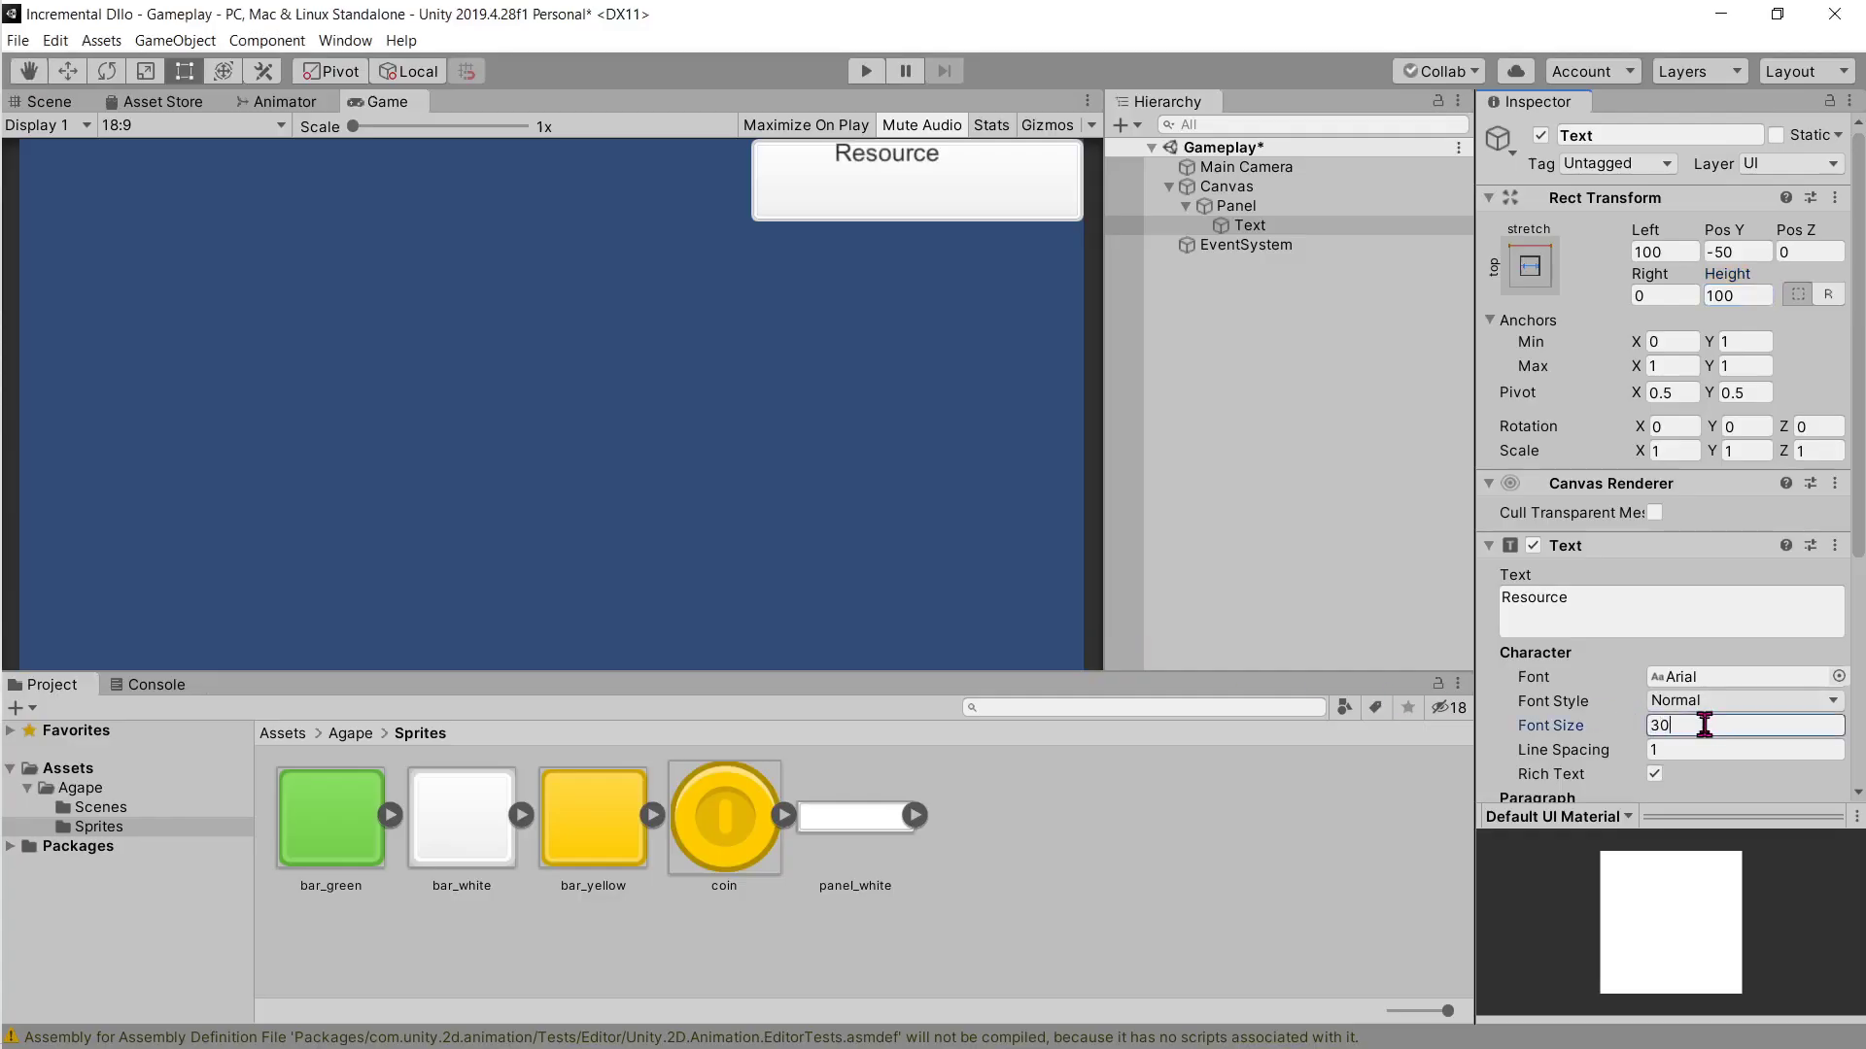
{"action": "key", "text": "alt+Tab"}
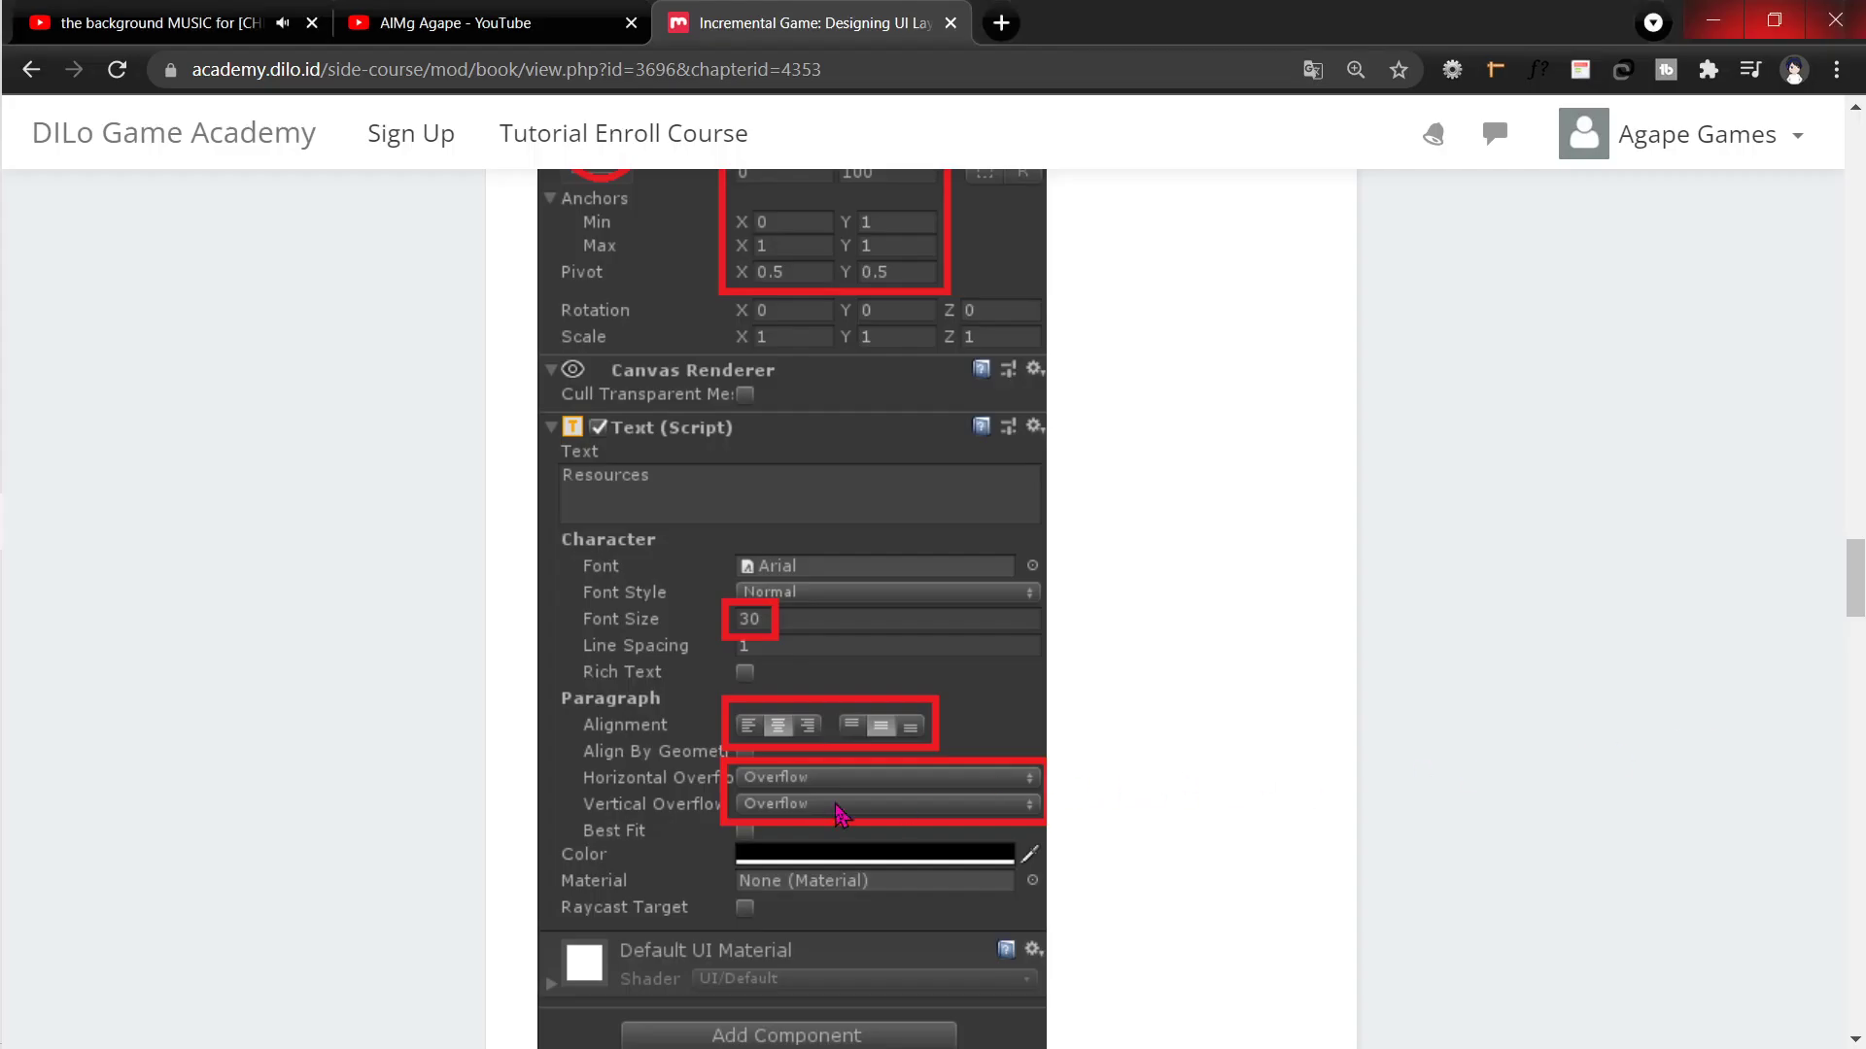
{"action": "key", "text": "alt+Tab"}
{"action": "scroll", "coordinate": [1613, 787], "scroll_direction": "down", "scroll_amount": 3}
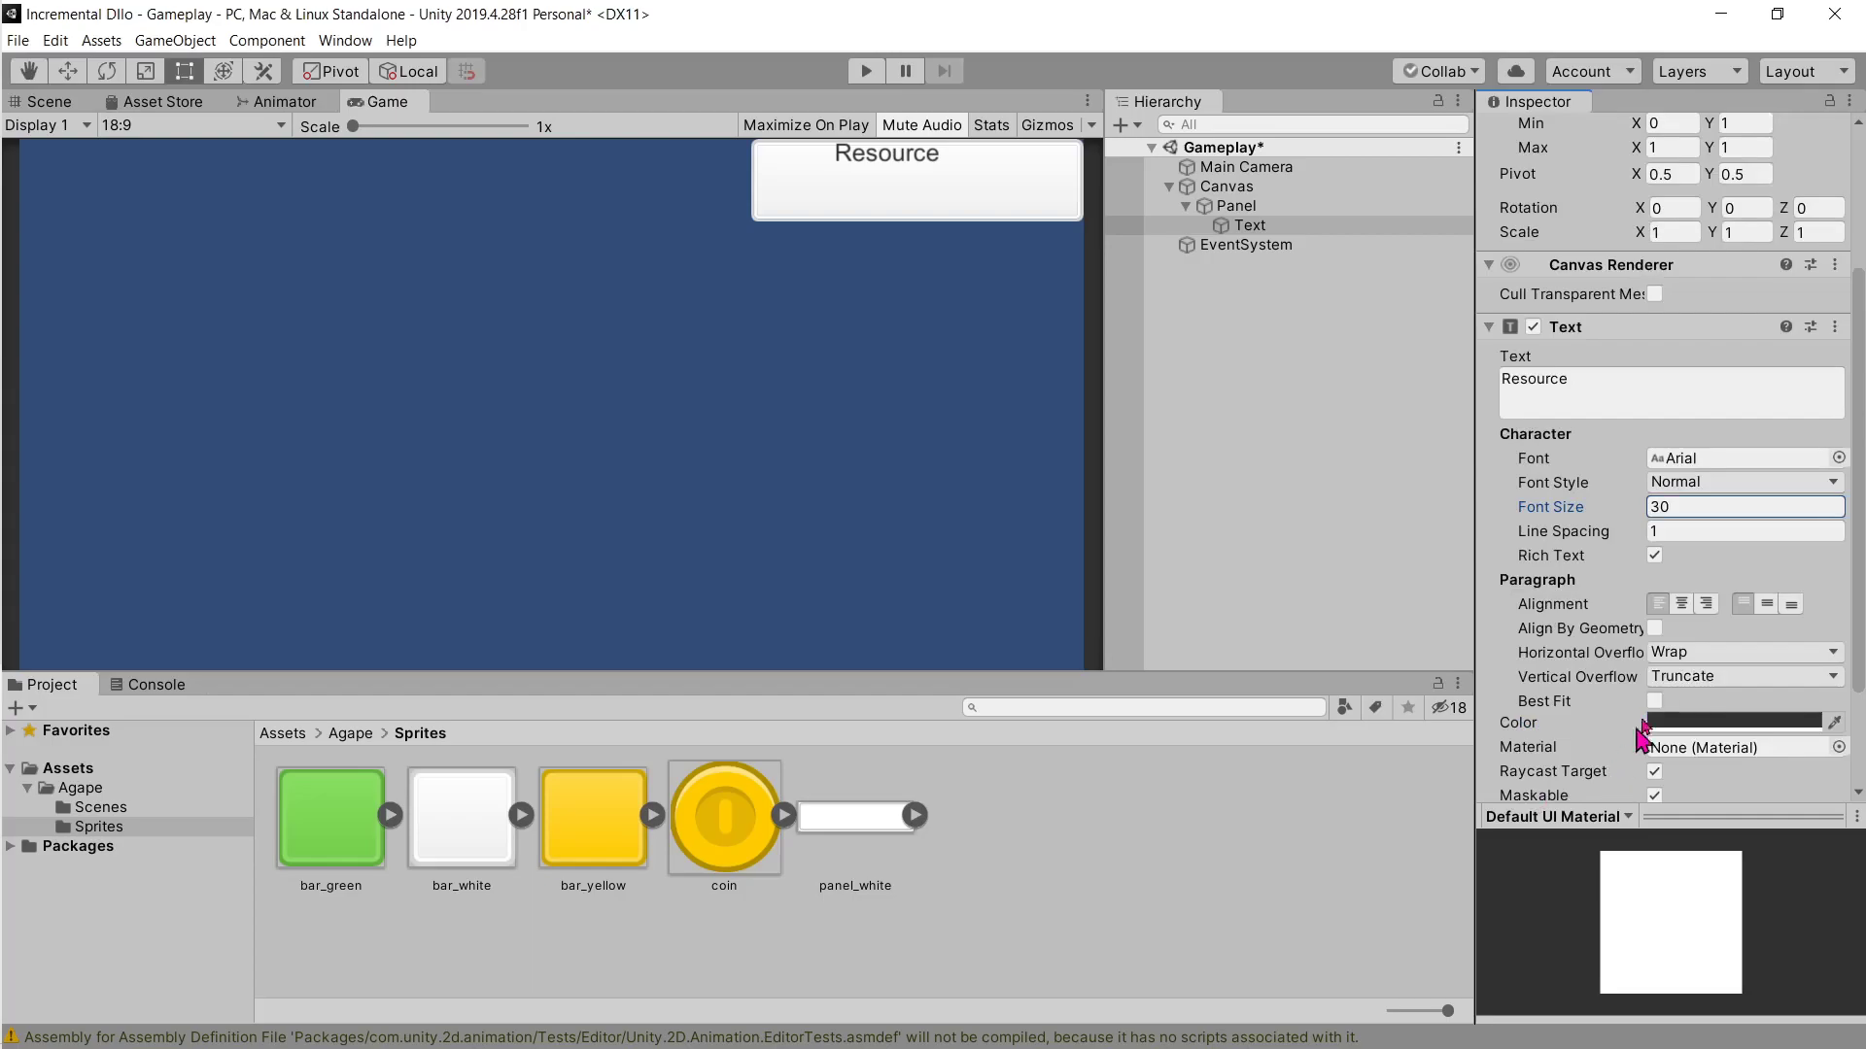
{"action": "key", "text": "alt+Tab"}
{"action": "key", "text": "alt+Tab"}
Step: Set both Horizontal and Vertical Overflow to Overflow
{"action": "left_click", "coordinate": [1681, 676]}
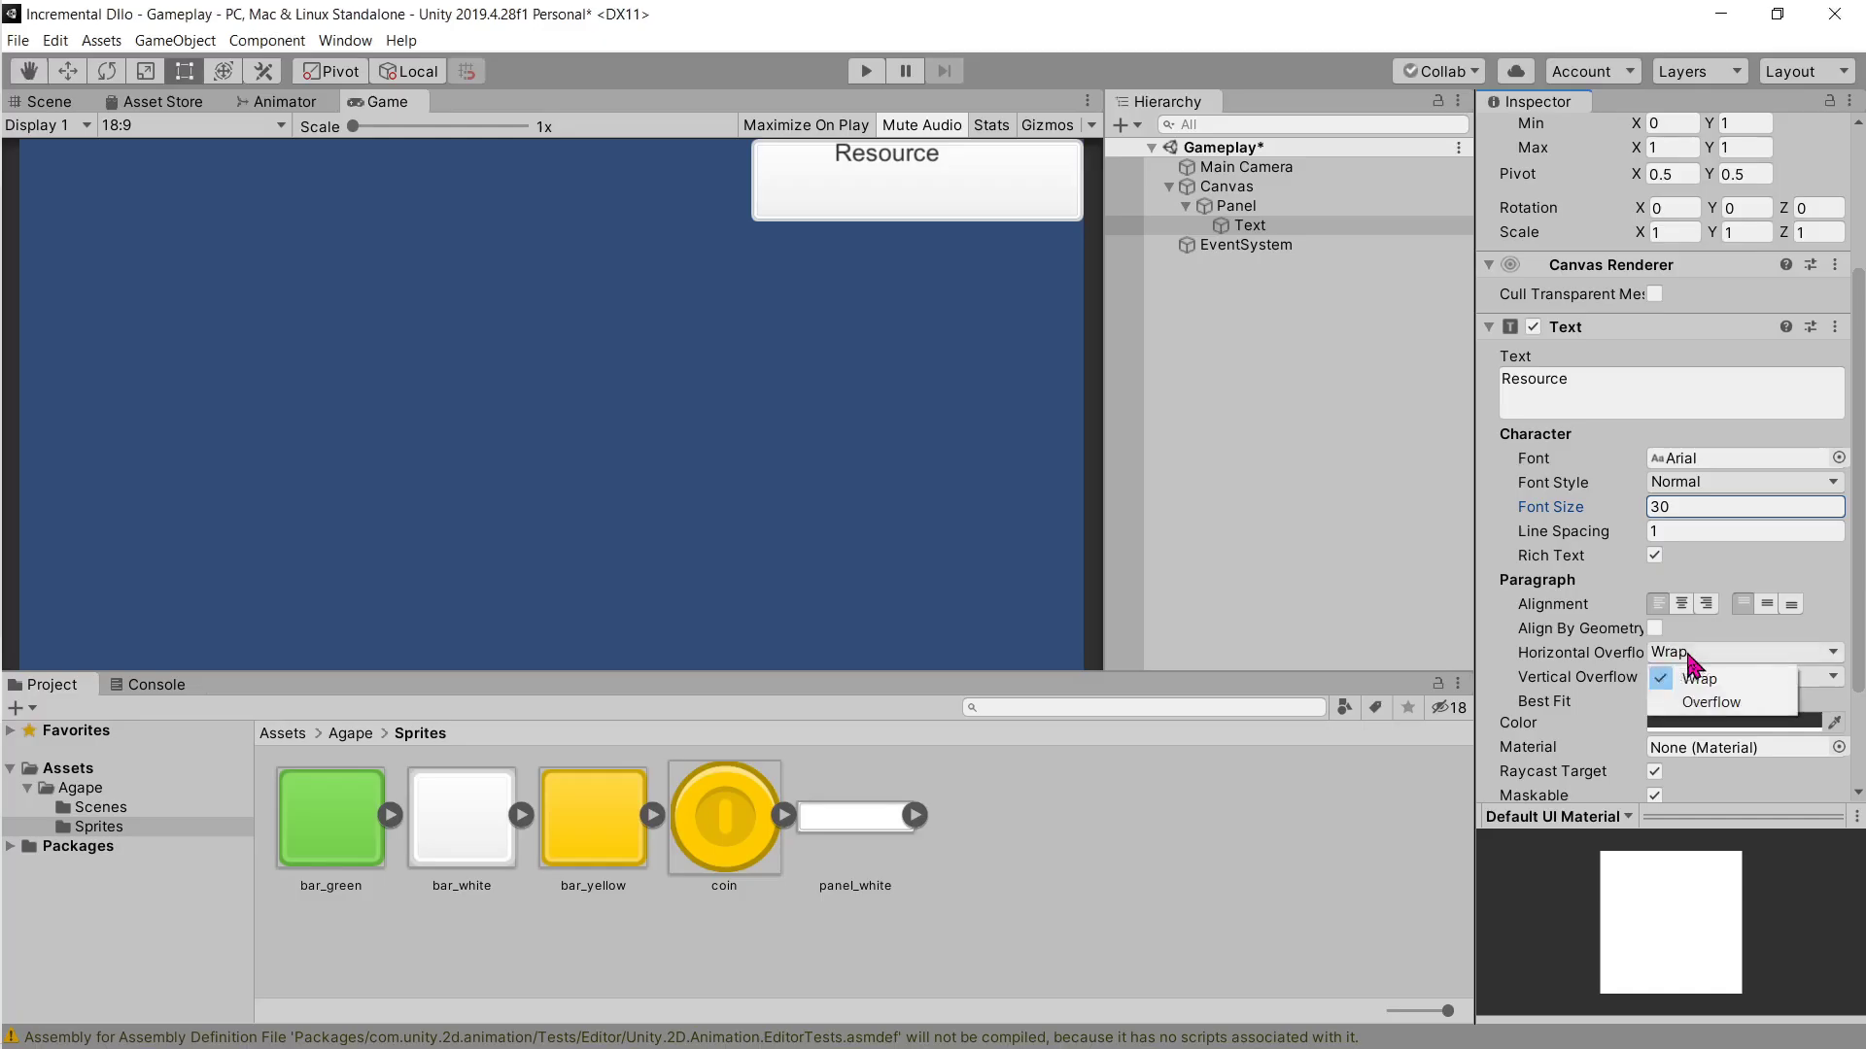
{"action": "left_click", "coordinate": [1706, 702]}
{"action": "left_click", "coordinate": [1710, 677]}
{"action": "left_click", "coordinate": [1715, 725]}
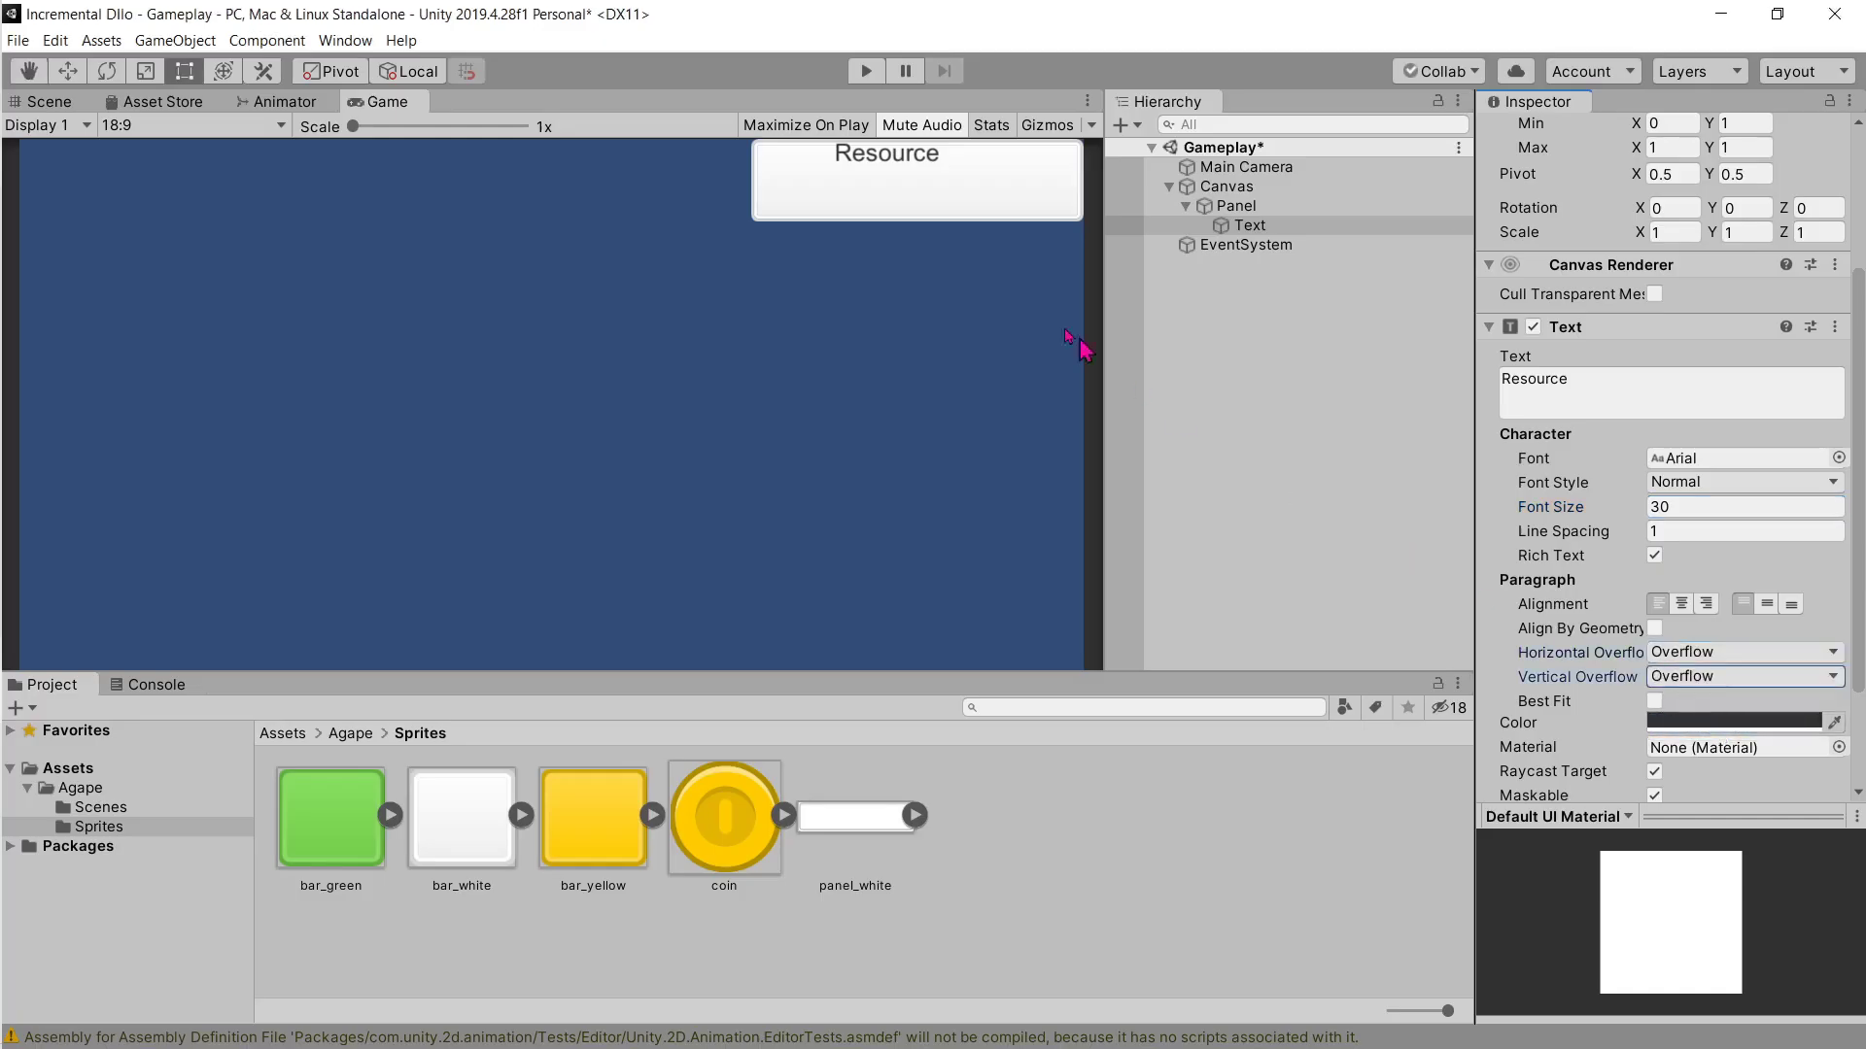
{"action": "scroll", "coordinate": [1584, 306], "scroll_direction": "up", "scroll_amount": 3}
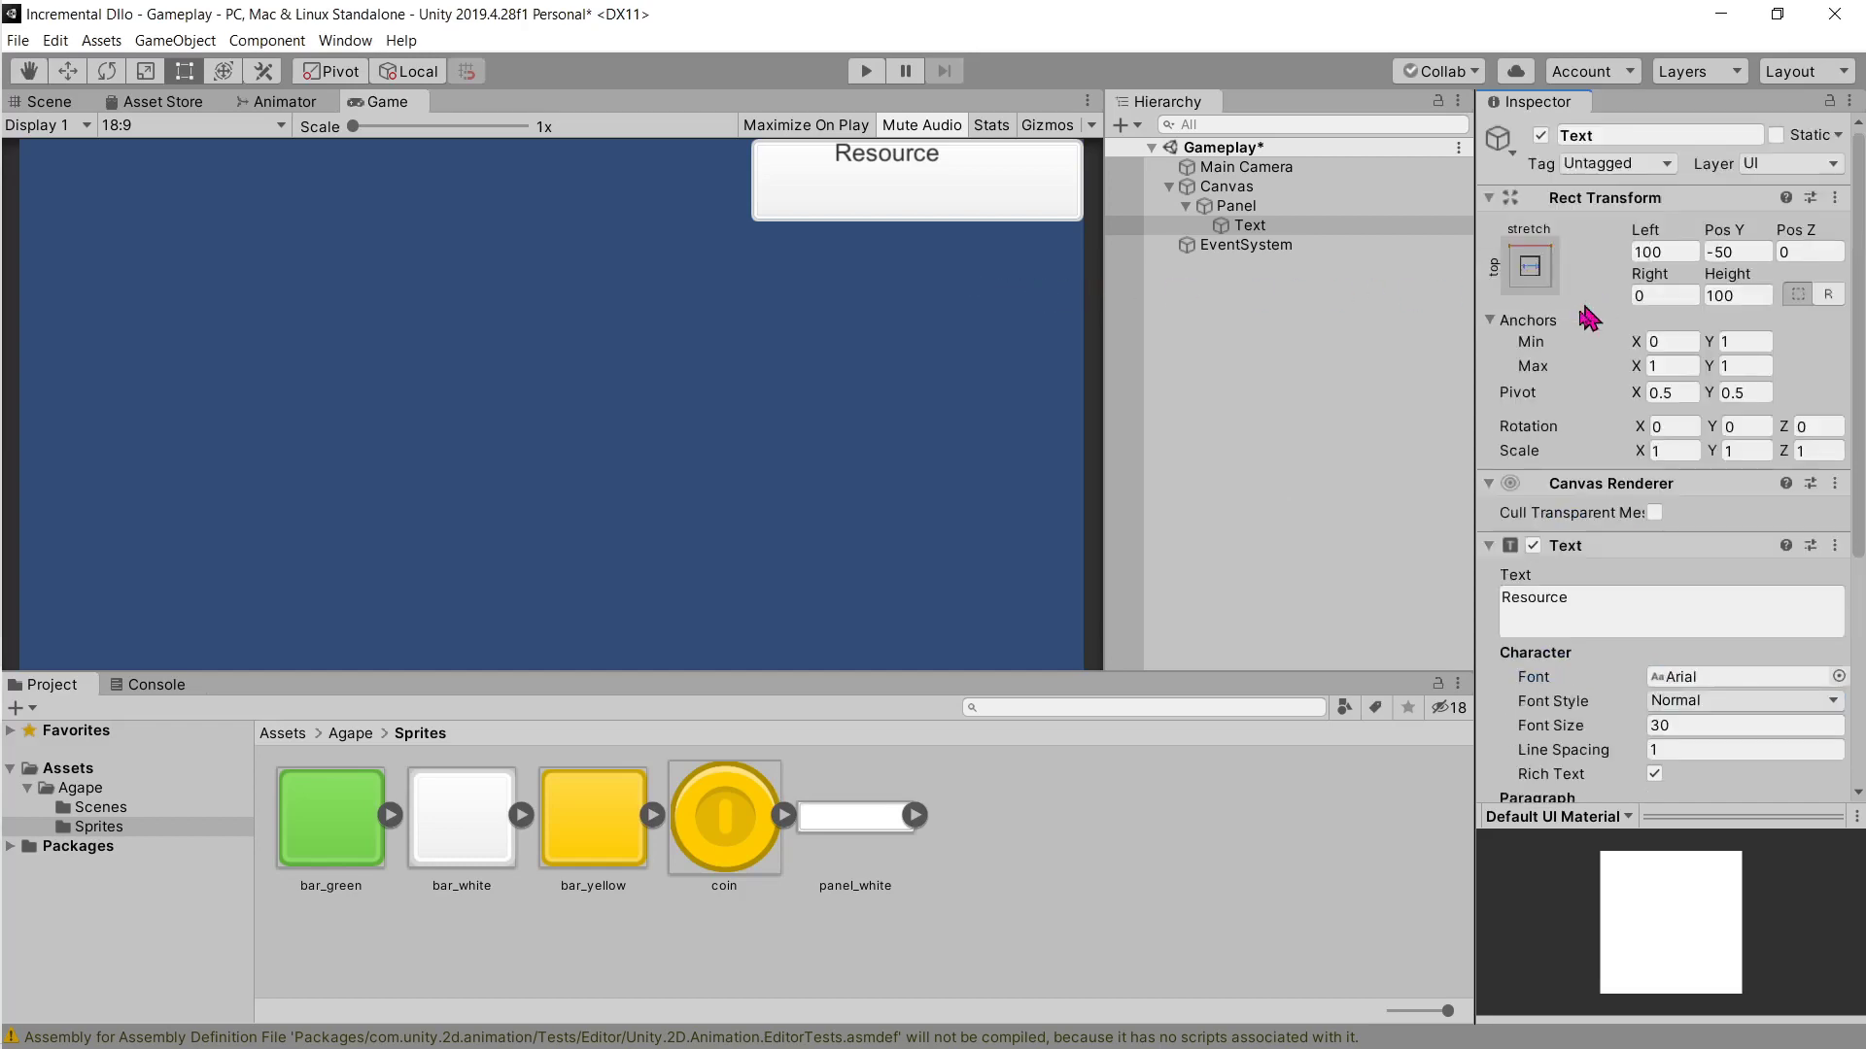
{"action": "key", "text": "alt+Tab"}
{"action": "scroll", "coordinate": [913, 582], "scroll_direction": "down", "scroll_amount": 2}
{"action": "scroll", "coordinate": [913, 581], "scroll_direction": "down", "scroll_amount": 4}
{"action": "scroll", "coordinate": [1021, 564], "scroll_direction": "up", "scroll_amount": 7}
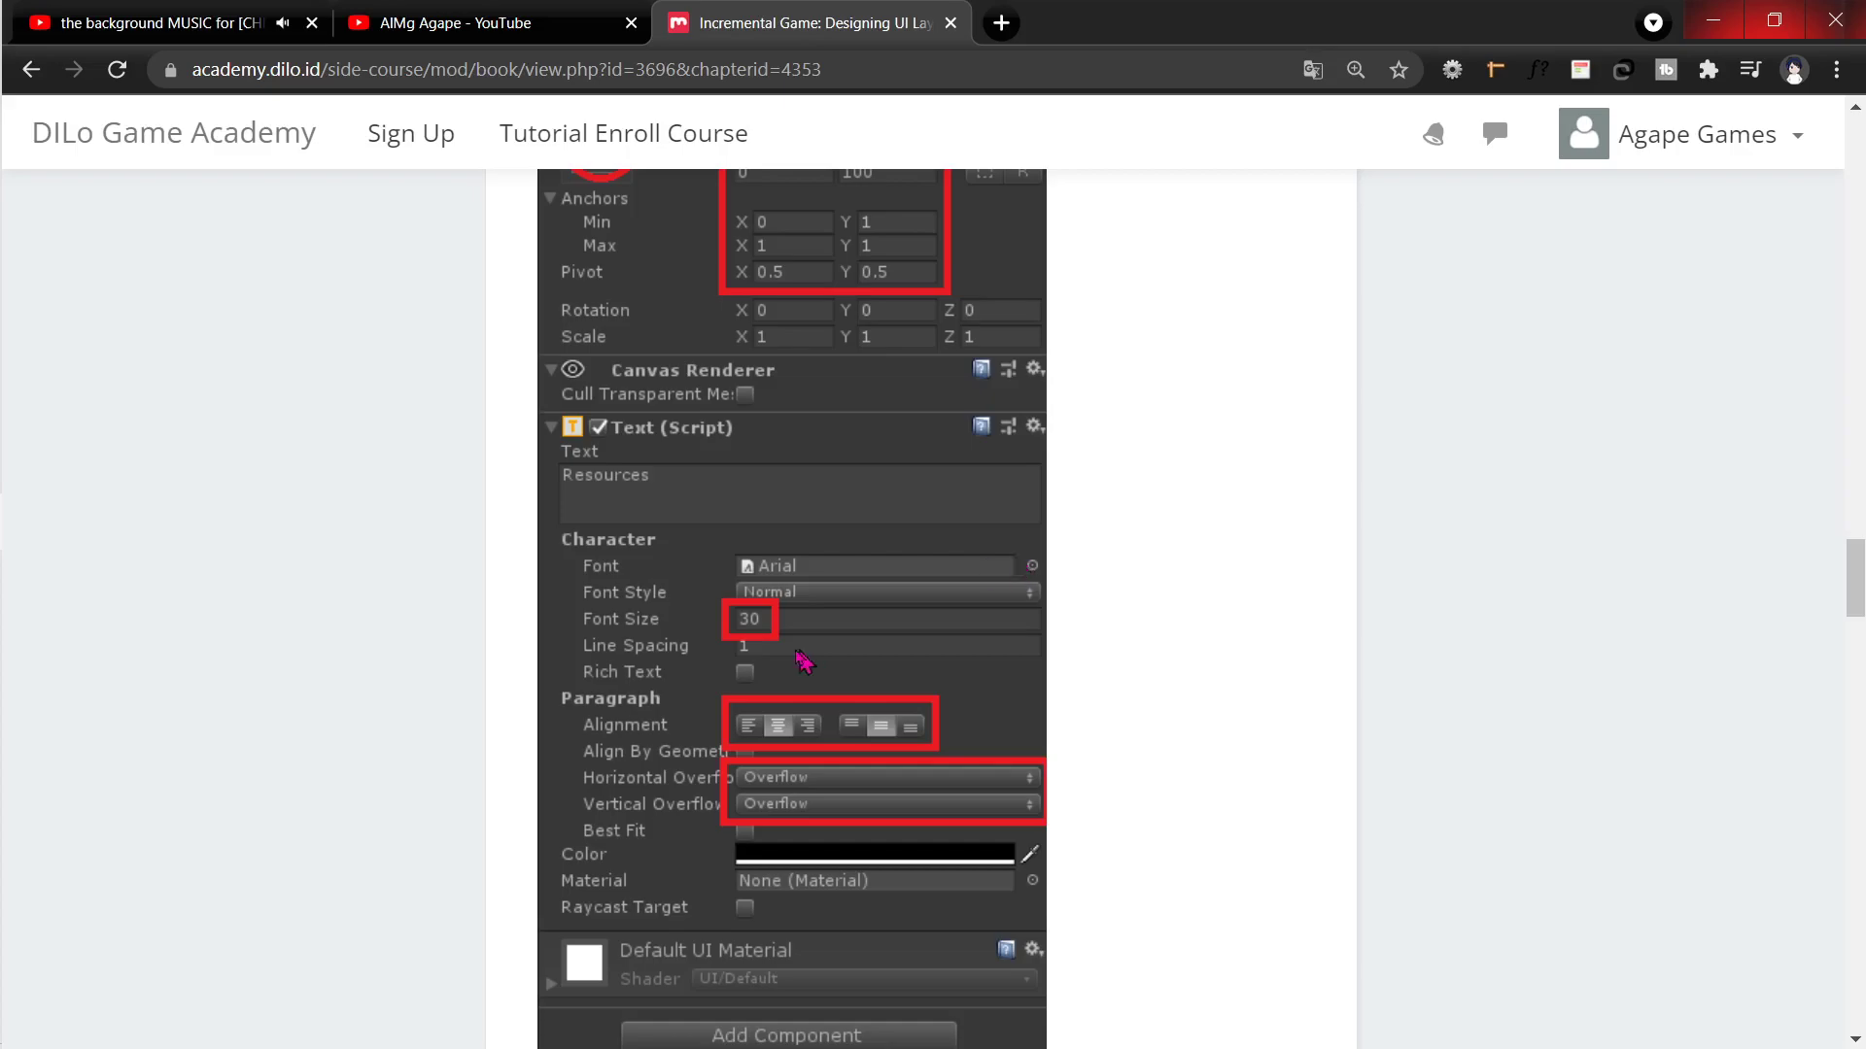
{"action": "key", "text": "alt+Tab"}
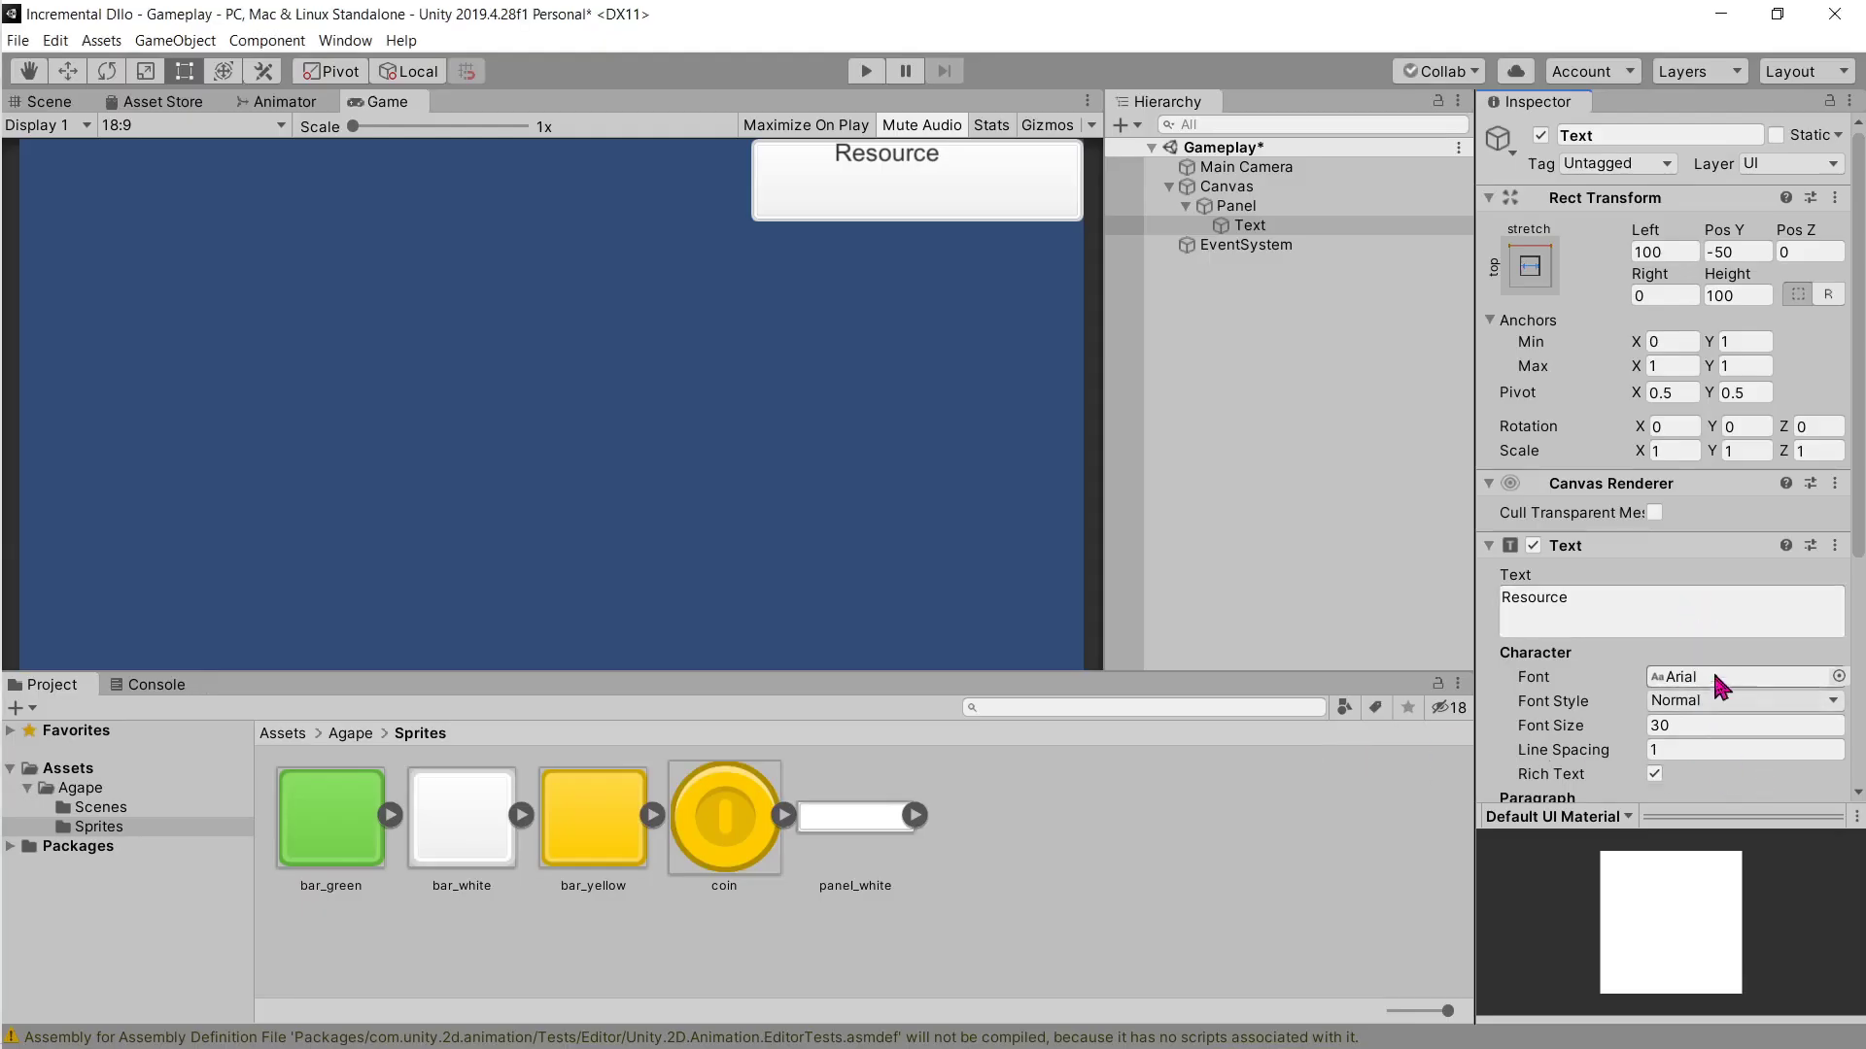
Step: Align the Resource text to Center and Middle, then compare it with the tutorial
{"action": "scroll", "coordinate": [1715, 680], "scroll_direction": "down", "scroll_amount": 3}
{"action": "left_click", "coordinate": [1682, 604]}
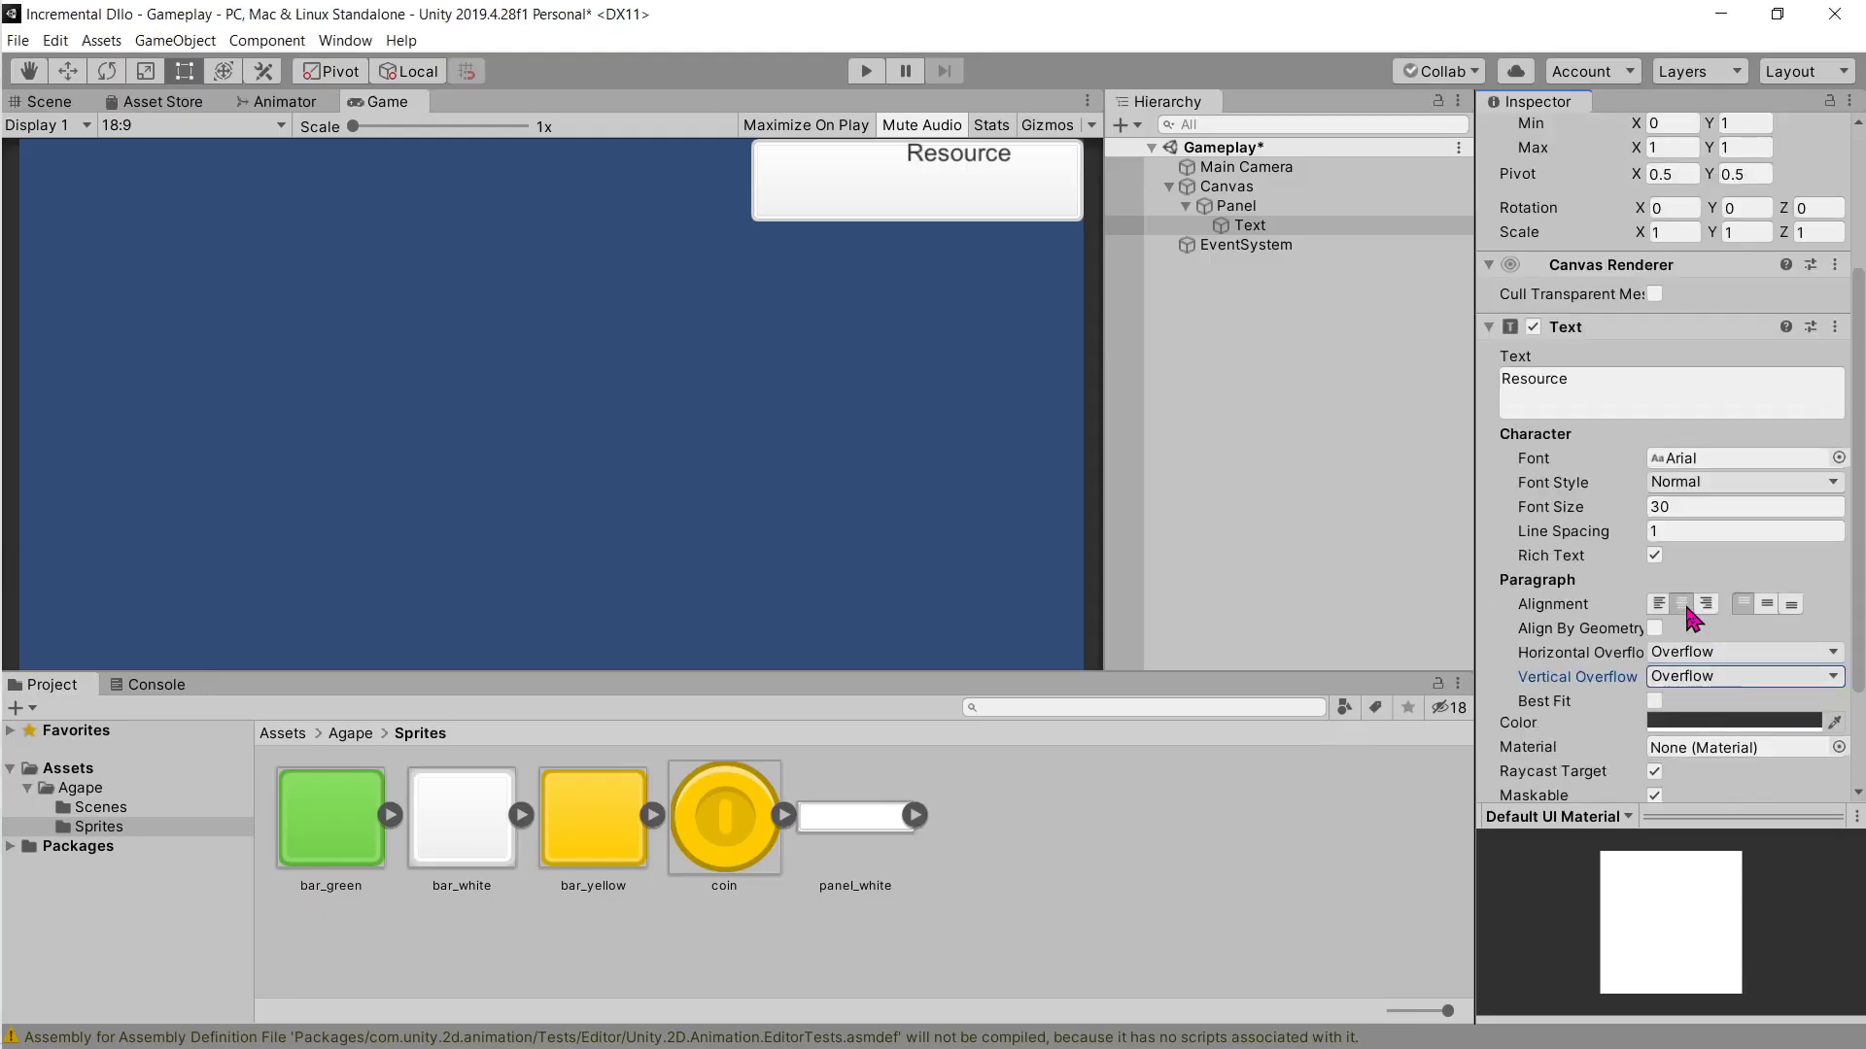
{"action": "left_click", "coordinate": [1765, 605]}
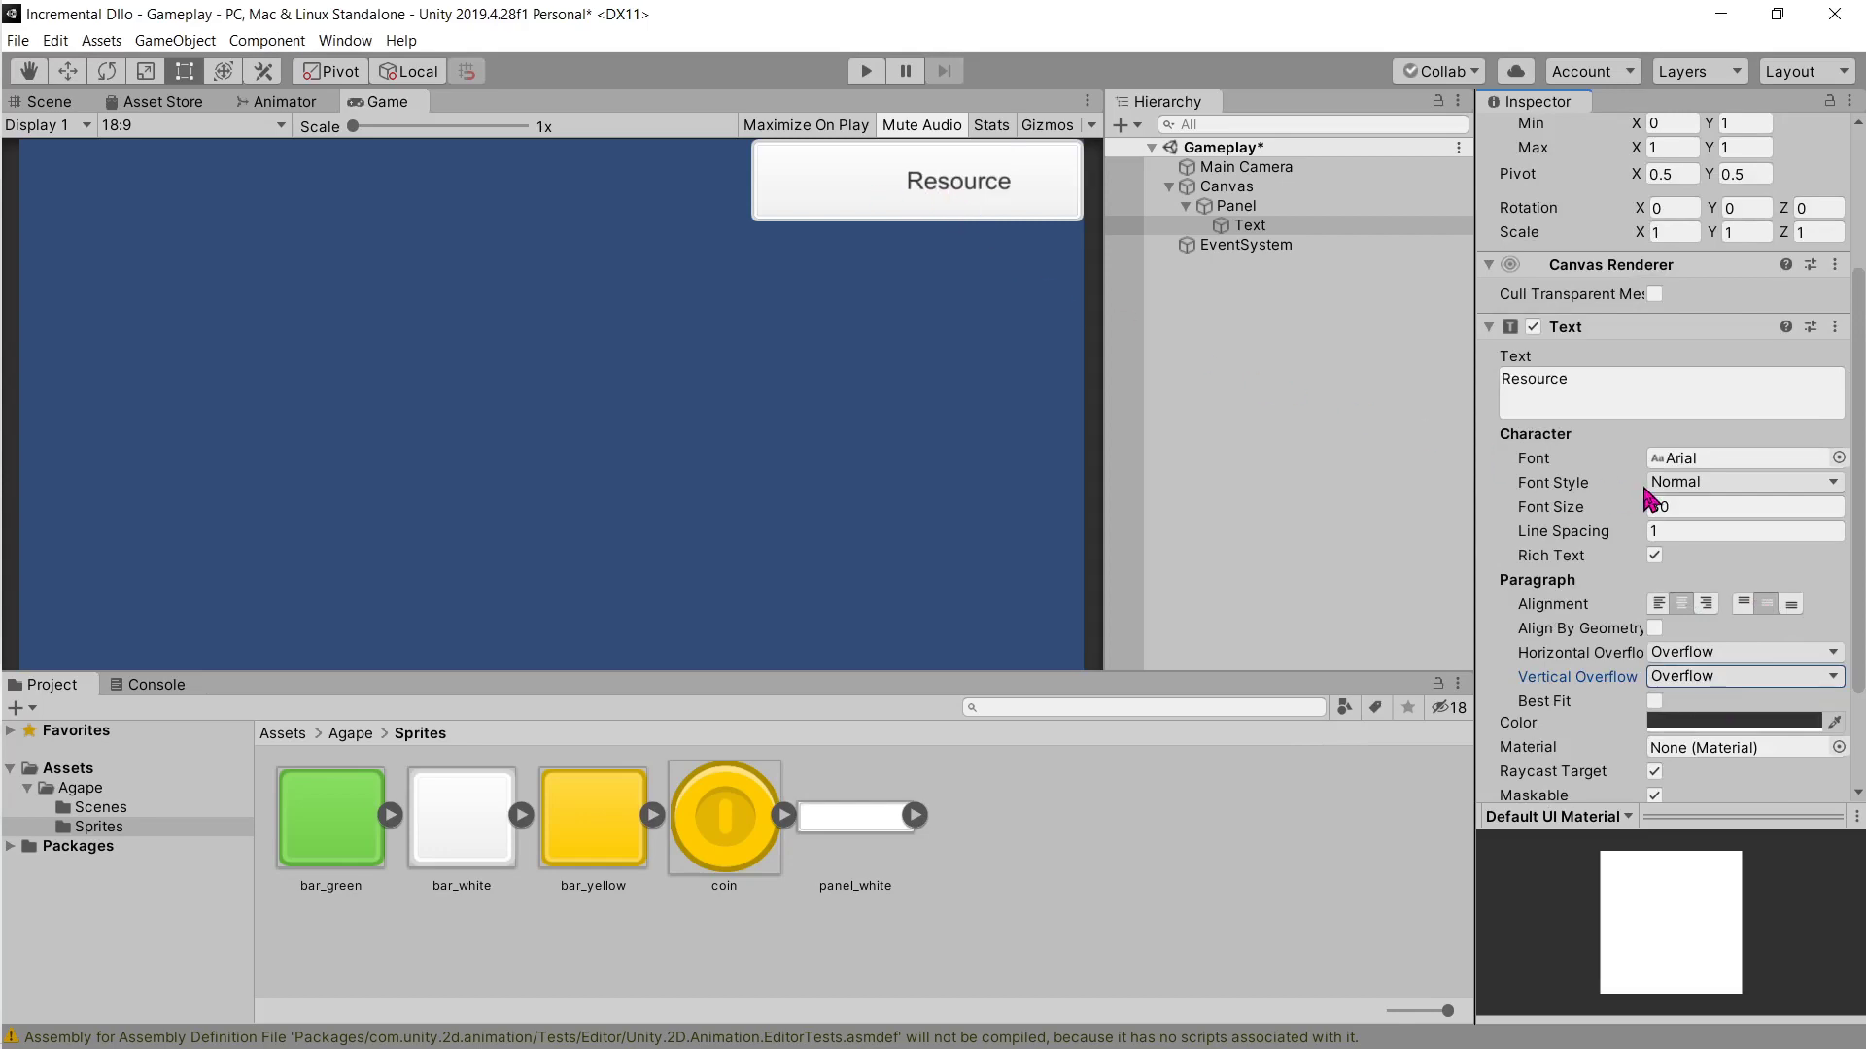
{"action": "scroll", "coordinate": [1647, 495], "scroll_direction": "up", "scroll_amount": 3}
{"action": "key", "text": "alt+Tab"}
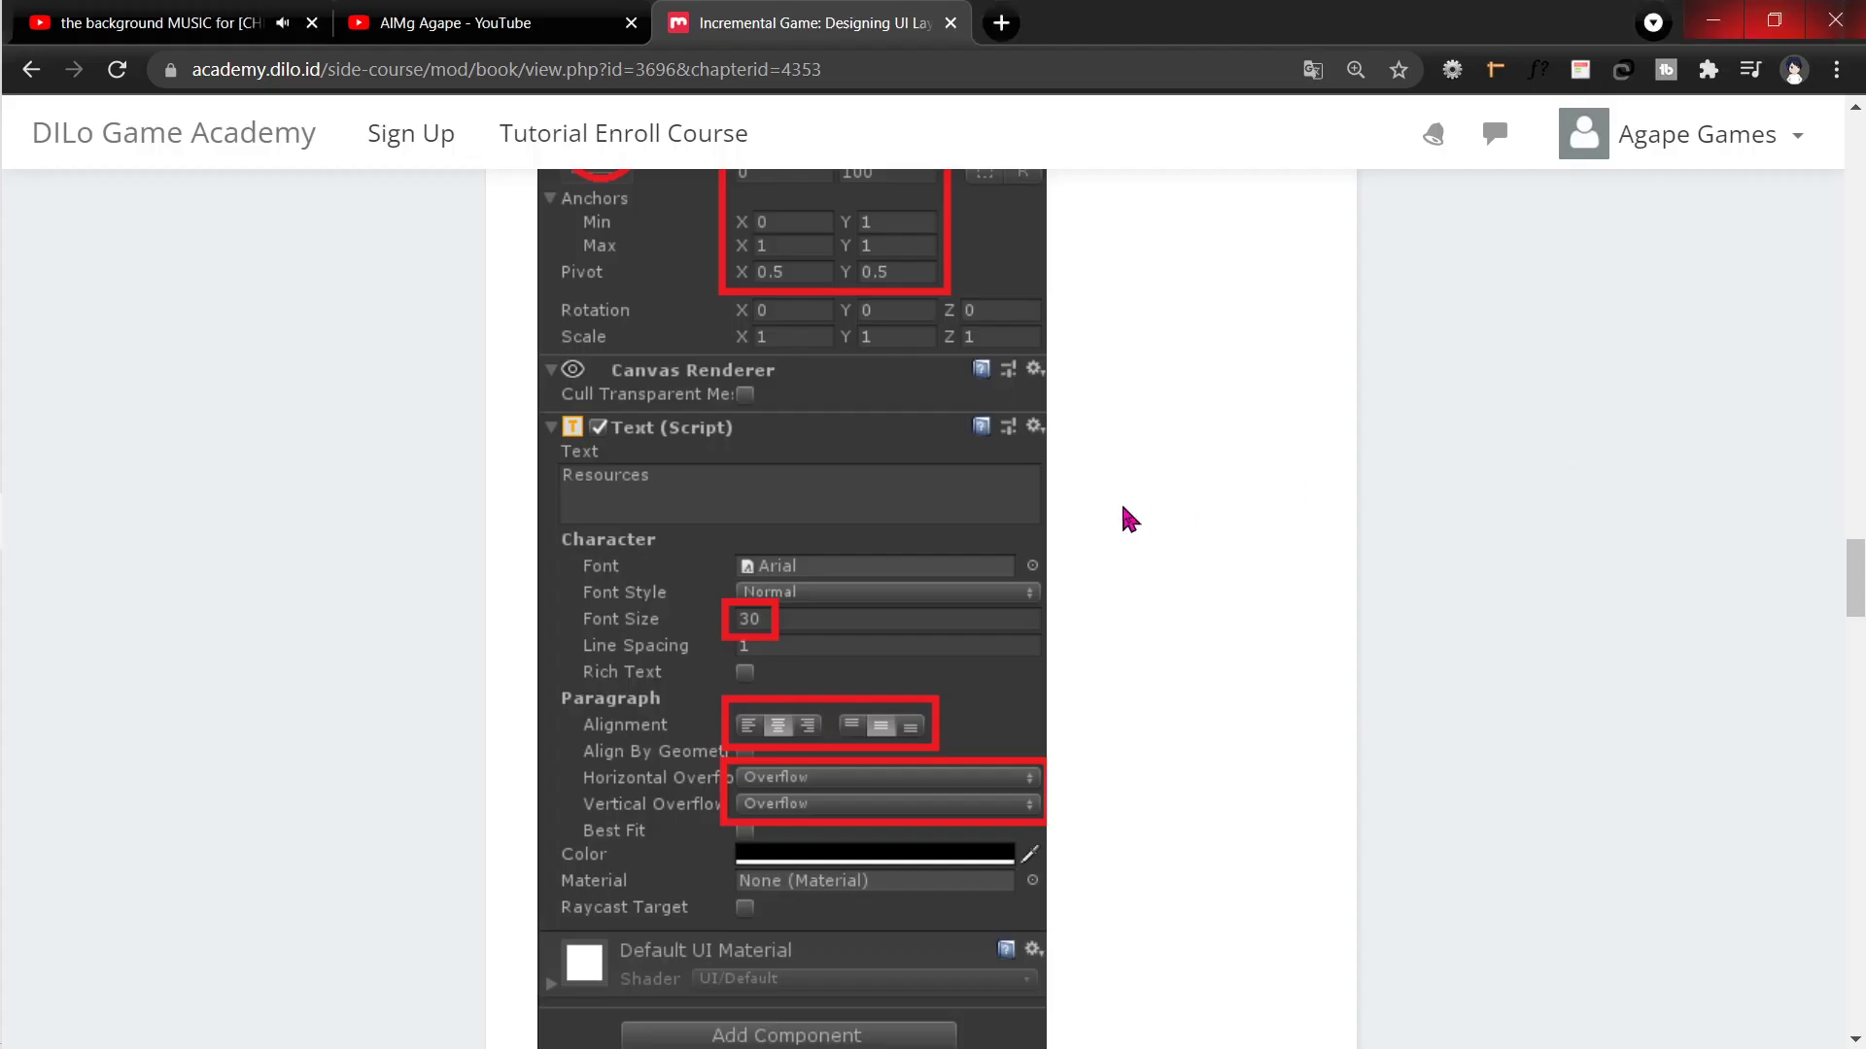
{"action": "key", "text": "alt+Tab"}
{"action": "key", "text": "alt+Tab"}
{"action": "key", "text": "alt+Tab"}
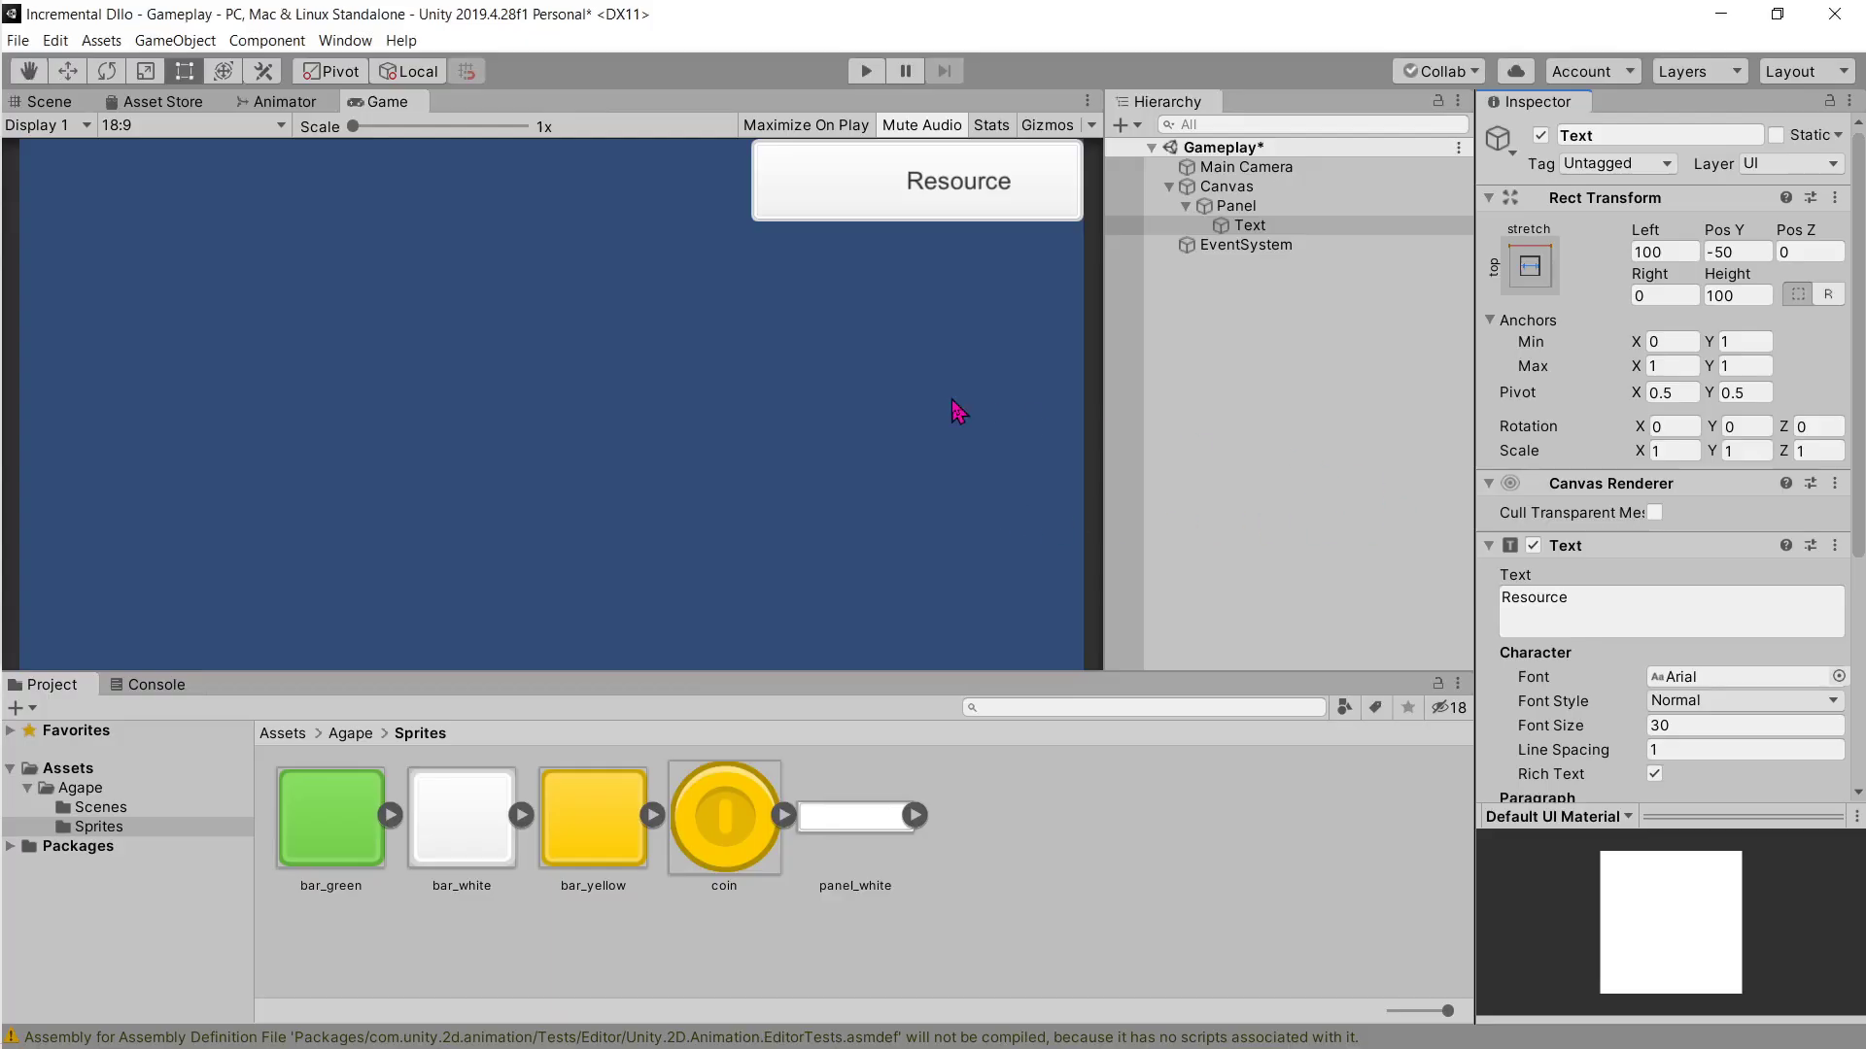
{"action": "key", "text": "alt+Tab"}
{"action": "scroll", "coordinate": [810, 388], "scroll_direction": "up", "scroll_amount": 3}
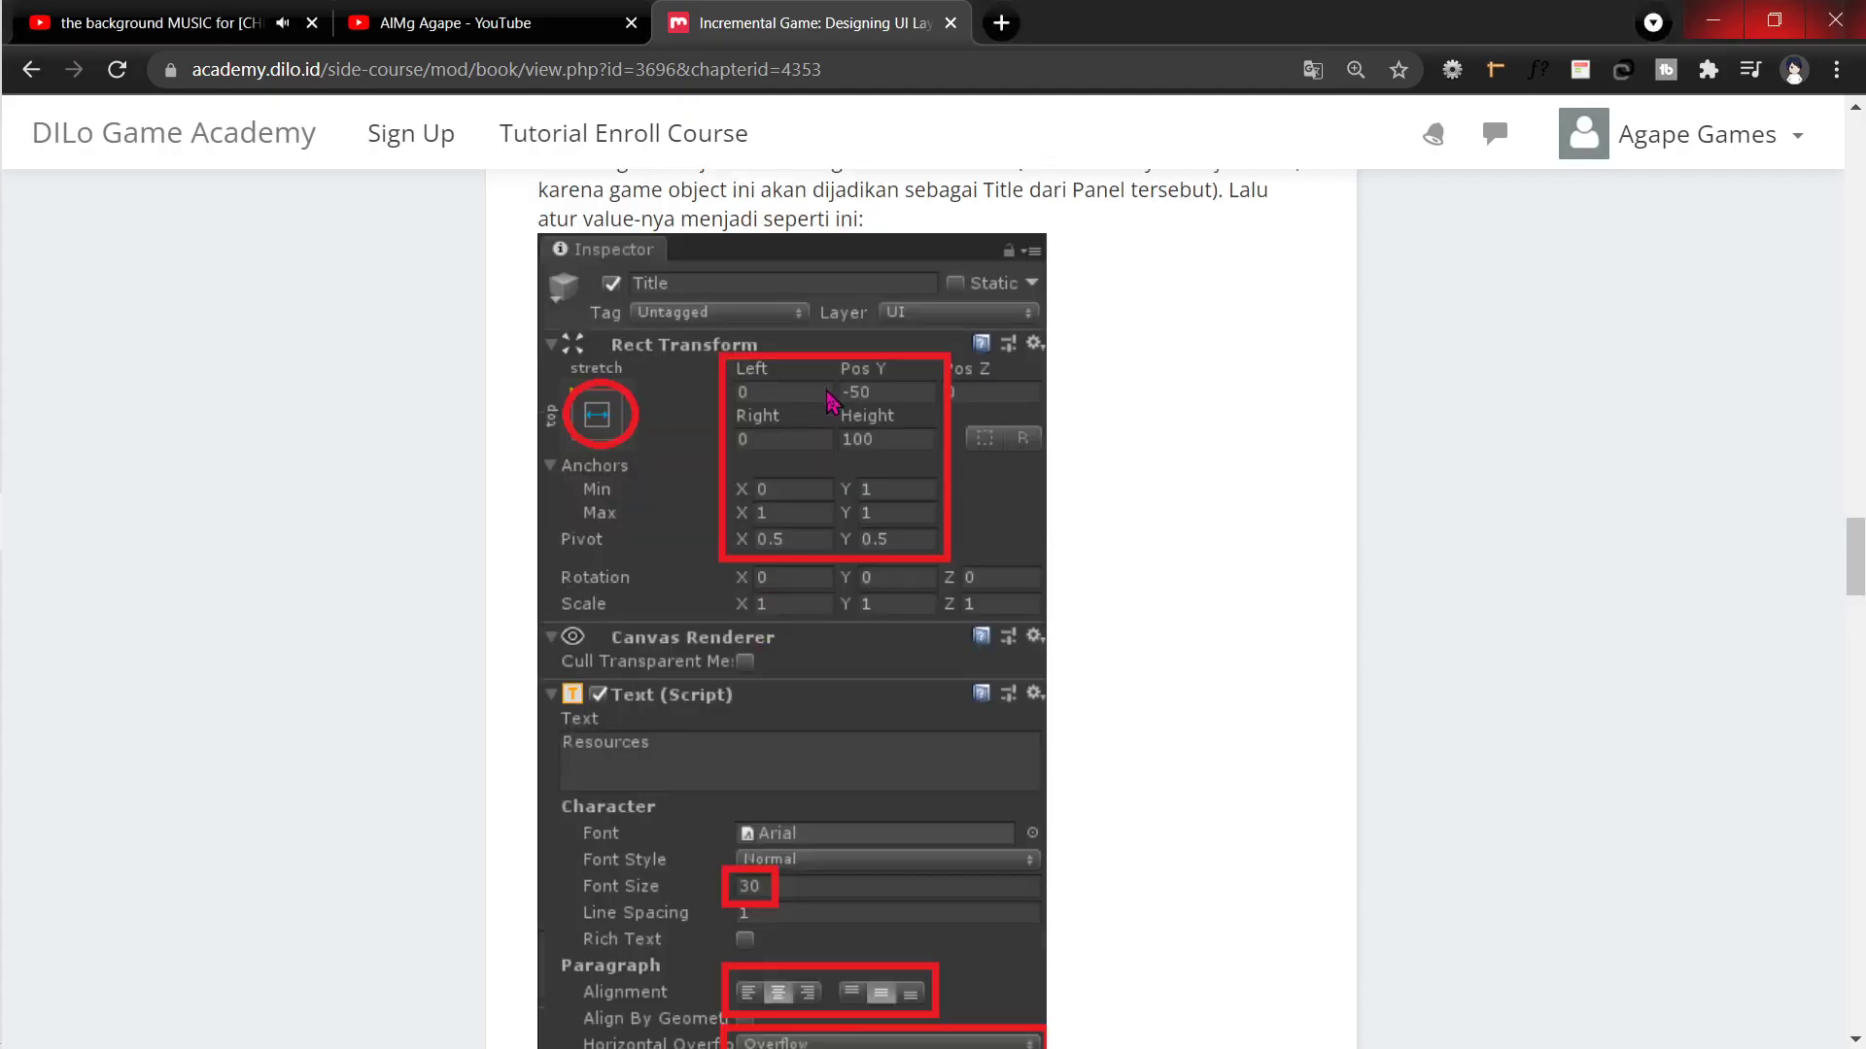
Step: Open the Text's anchor presets and check the tutorial's reference anchors
{"action": "key", "text": "alt+Tab"}
{"action": "left_click", "coordinate": [1530, 267]}
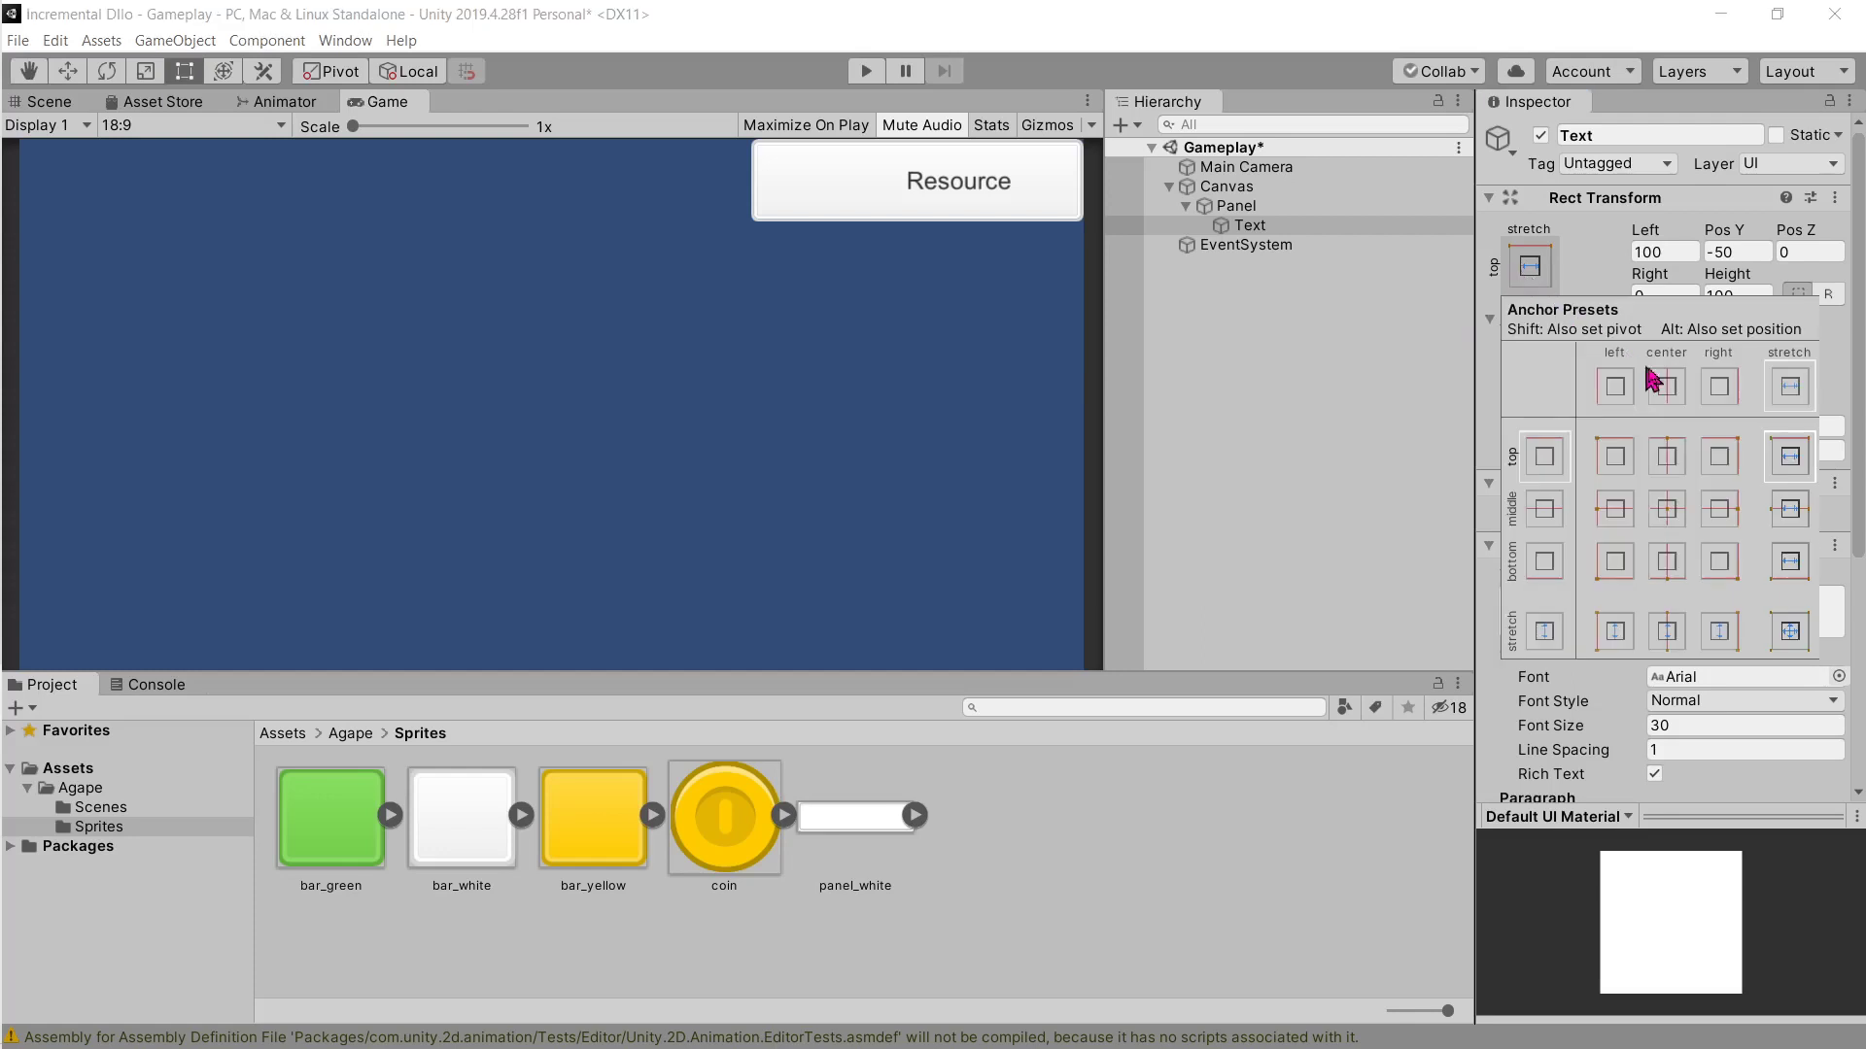
{"action": "key", "text": "shift+alt"}
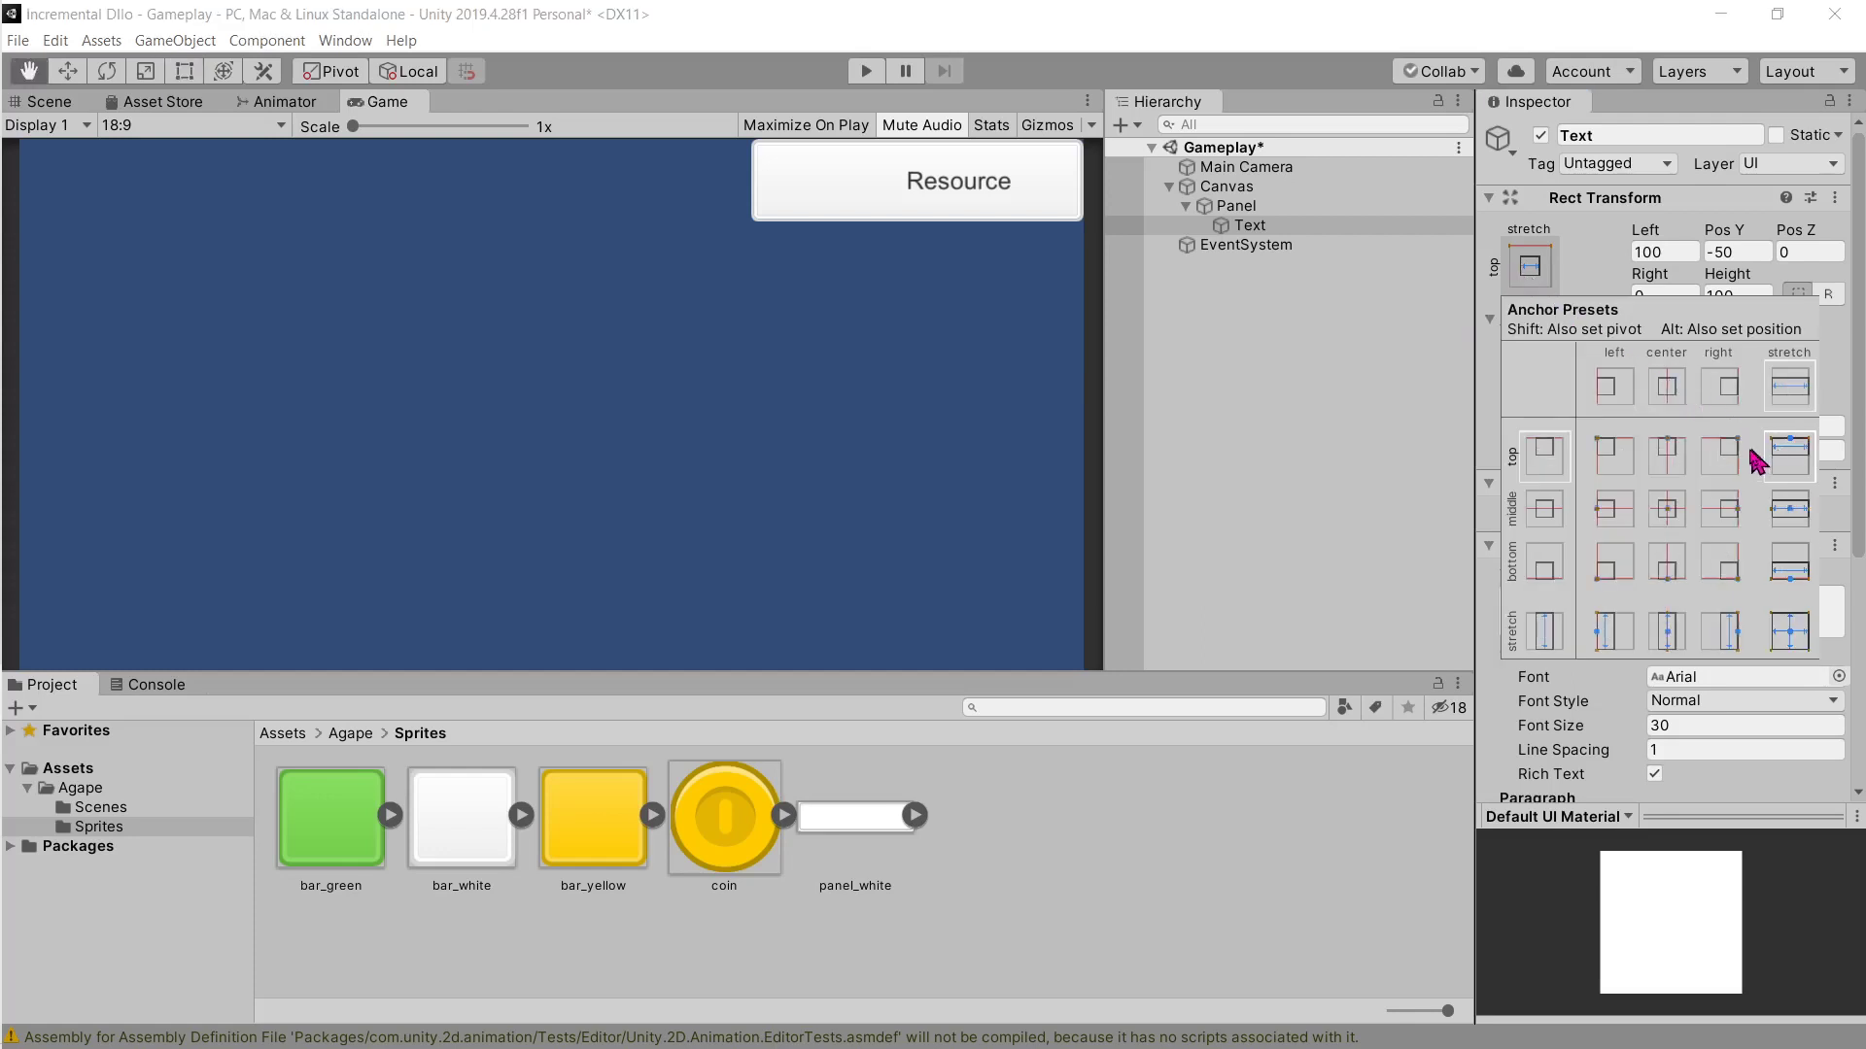
{"action": "key", "text": "alt+Tab"}
{"action": "scroll", "coordinate": [1026, 461], "scroll_direction": "down", "scroll_amount": 3}
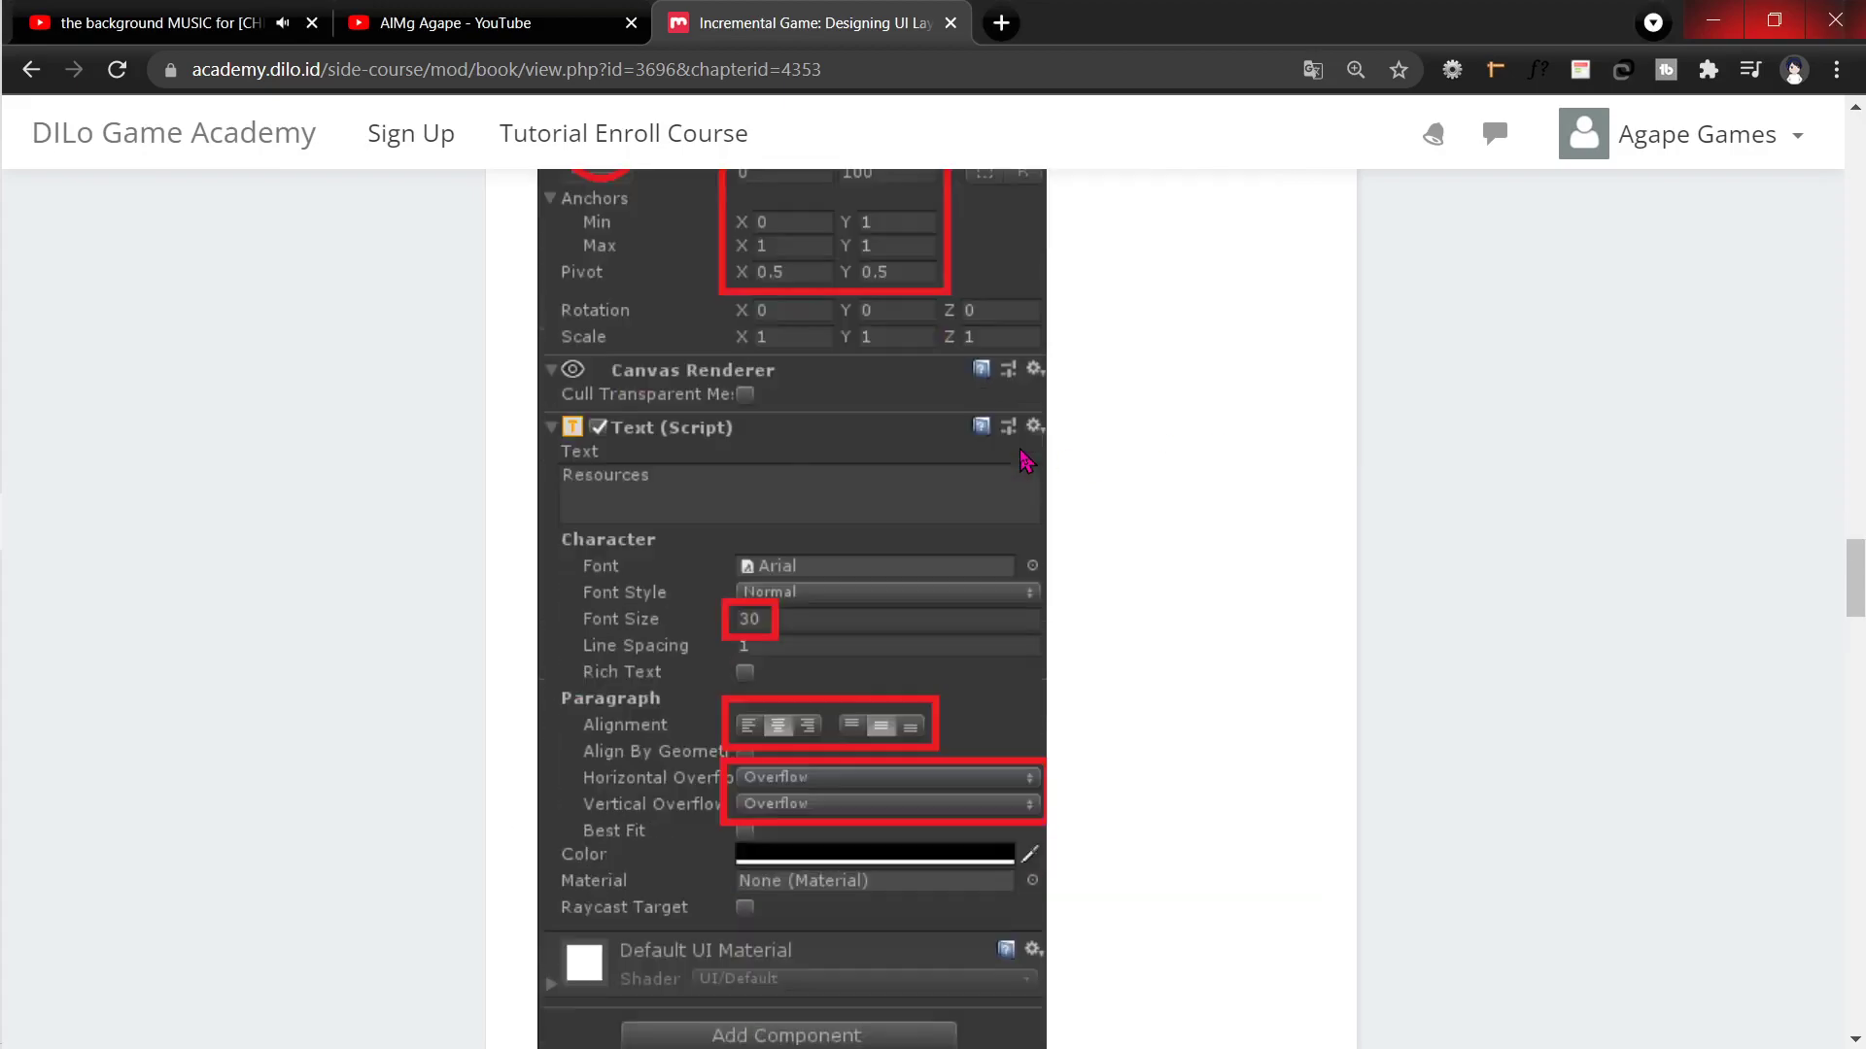
{"action": "scroll", "coordinate": [1025, 461], "scroll_direction": "down", "scroll_amount": 2}
{"action": "scroll", "coordinate": [1025, 462], "scroll_direction": "up", "scroll_amount": 4}
{"action": "key", "text": "alt+Tab"}
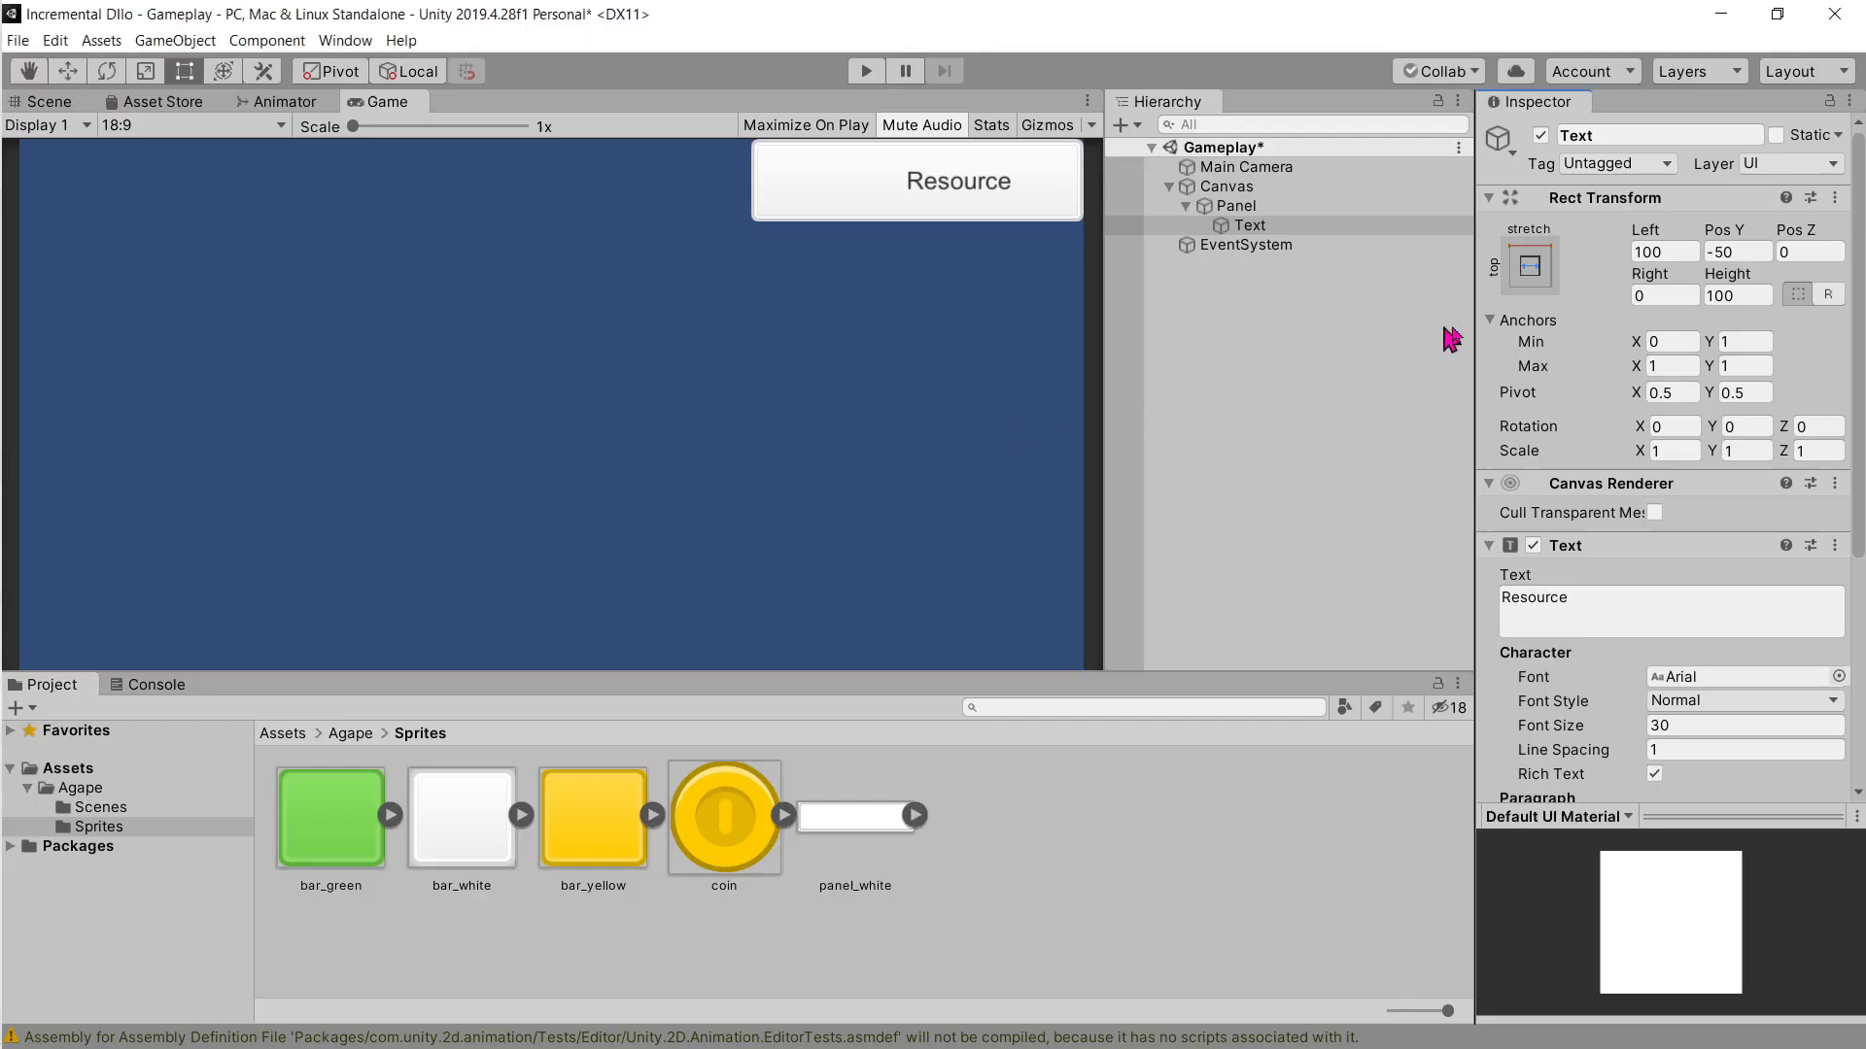
Step: Anchor the title to middle-centre with pivot and position, and set Pos X to 0
{"action": "left_click", "coordinate": [1532, 267]}
{"action": "key", "text": "shift+alt"}
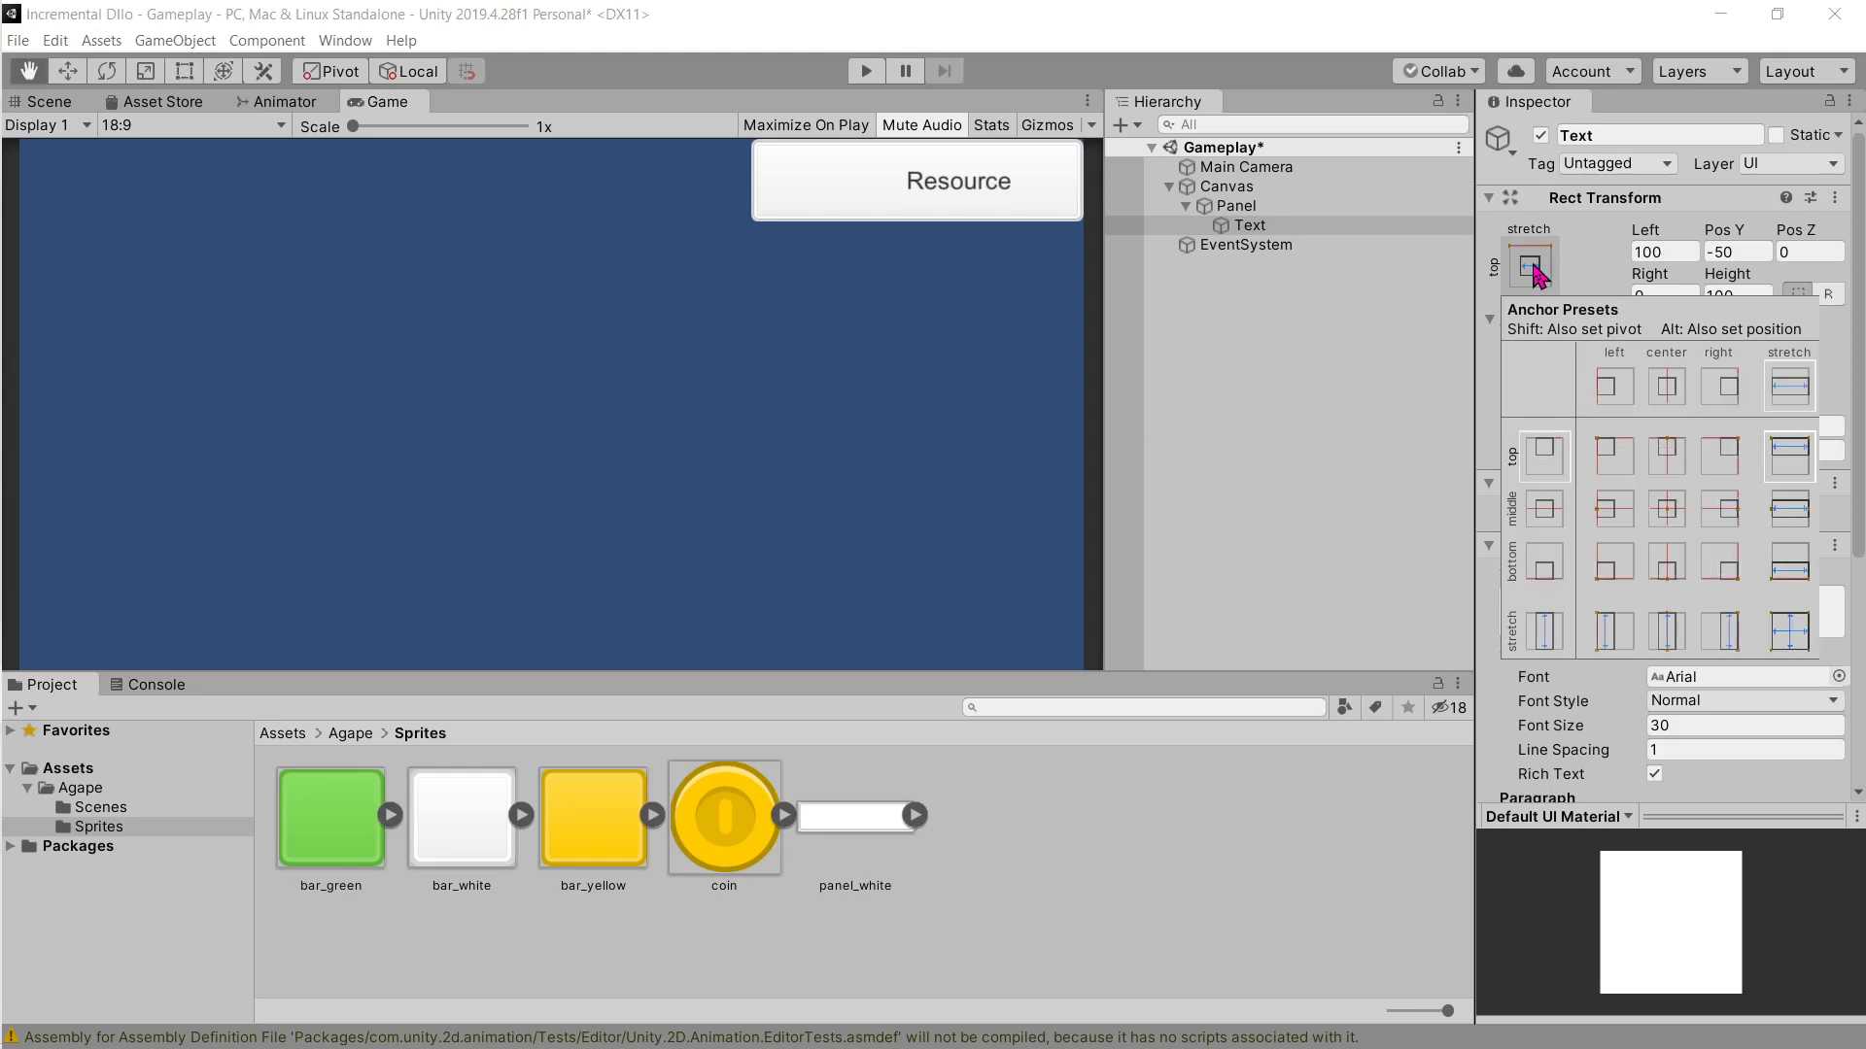
{"action": "key", "text": "shift"}
{"action": "left_click", "coordinate": [1665, 515], "text": "alt+shift"}
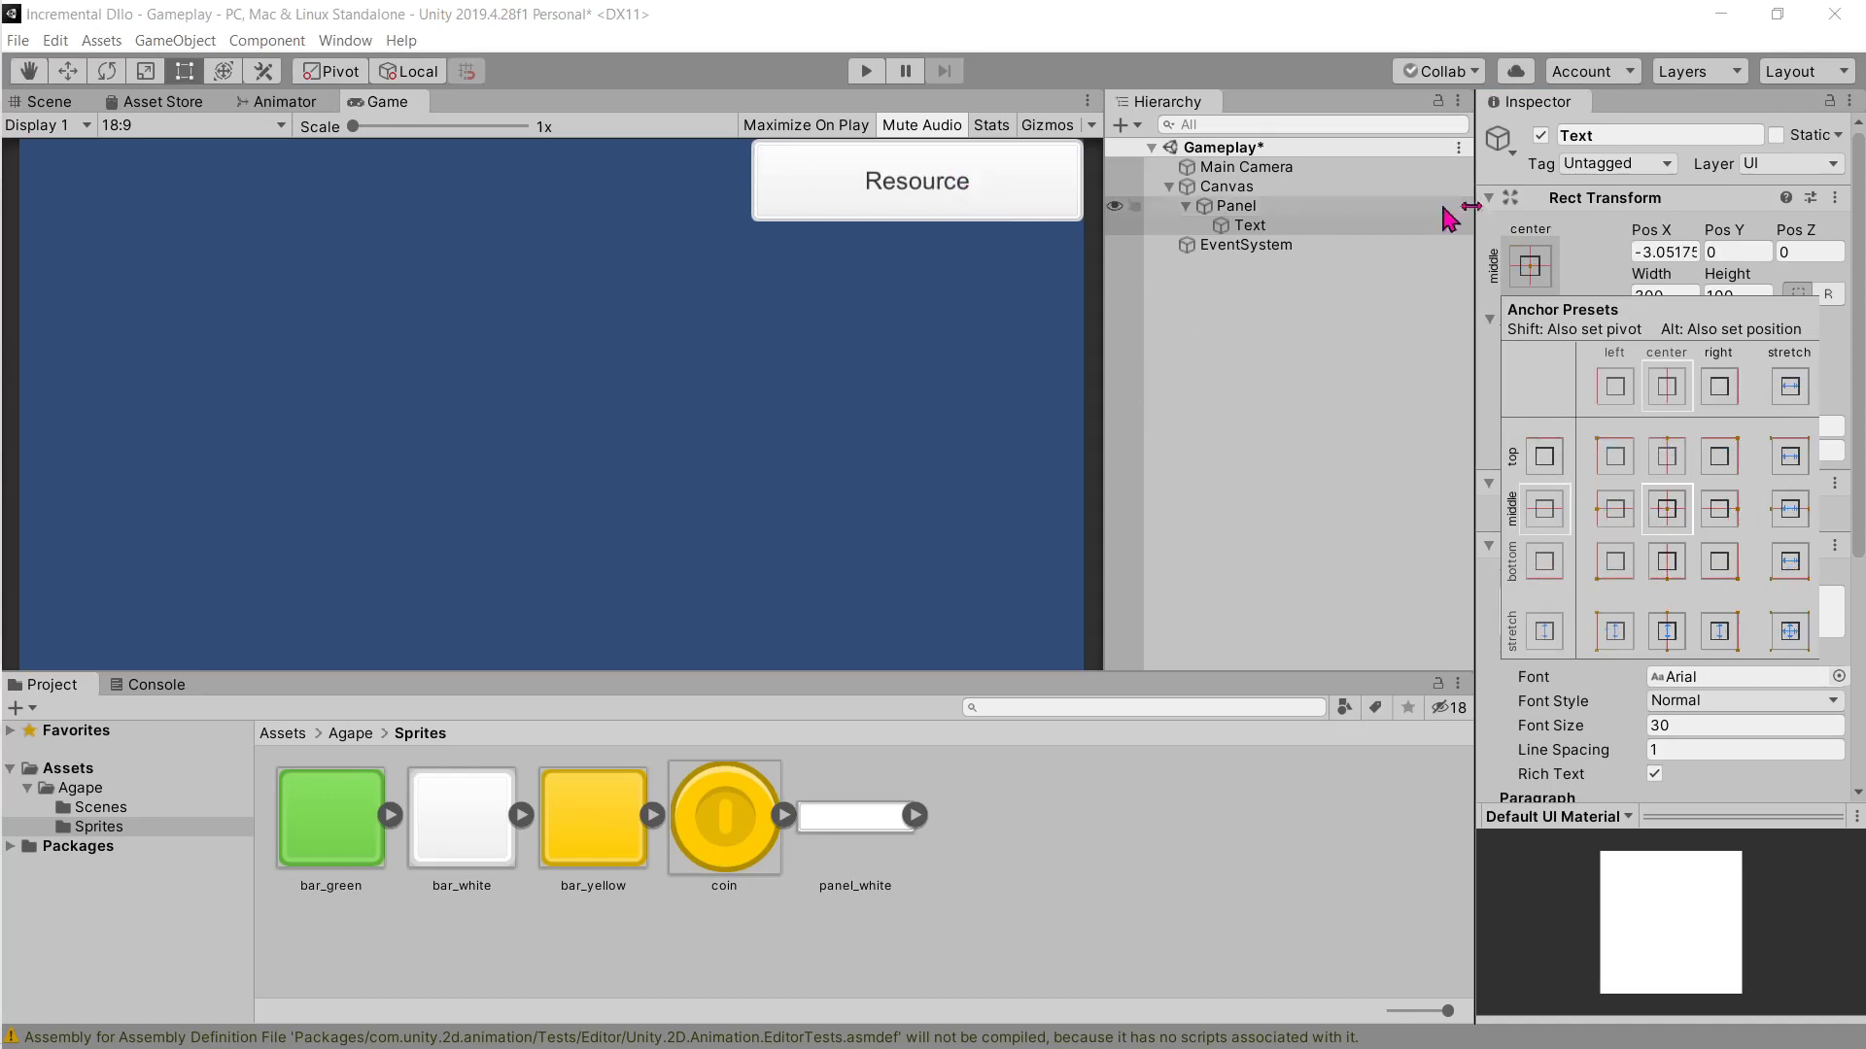
{"action": "left_click", "coordinate": [1654, 250]}
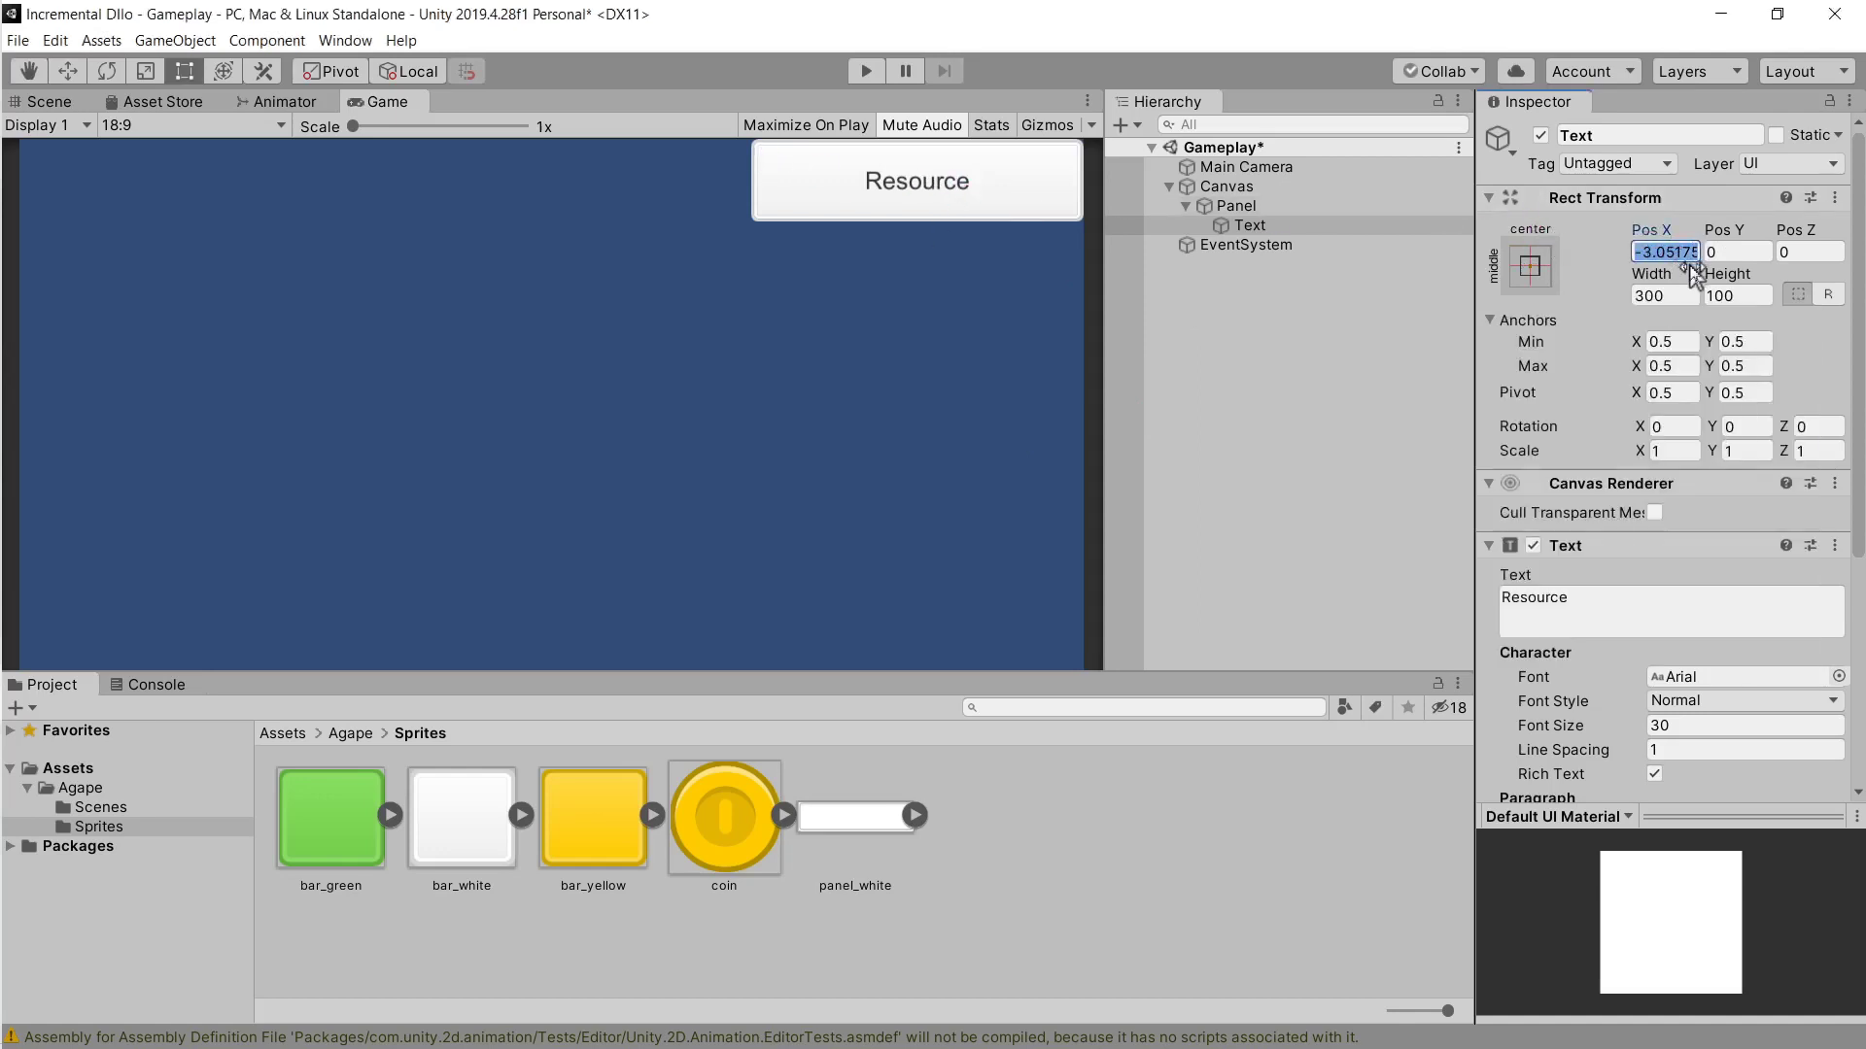
{"action": "type", "text": "0"}
{"action": "left_click", "coordinate": [1135, 427]}
{"action": "left_click", "coordinate": [1273, 228]}
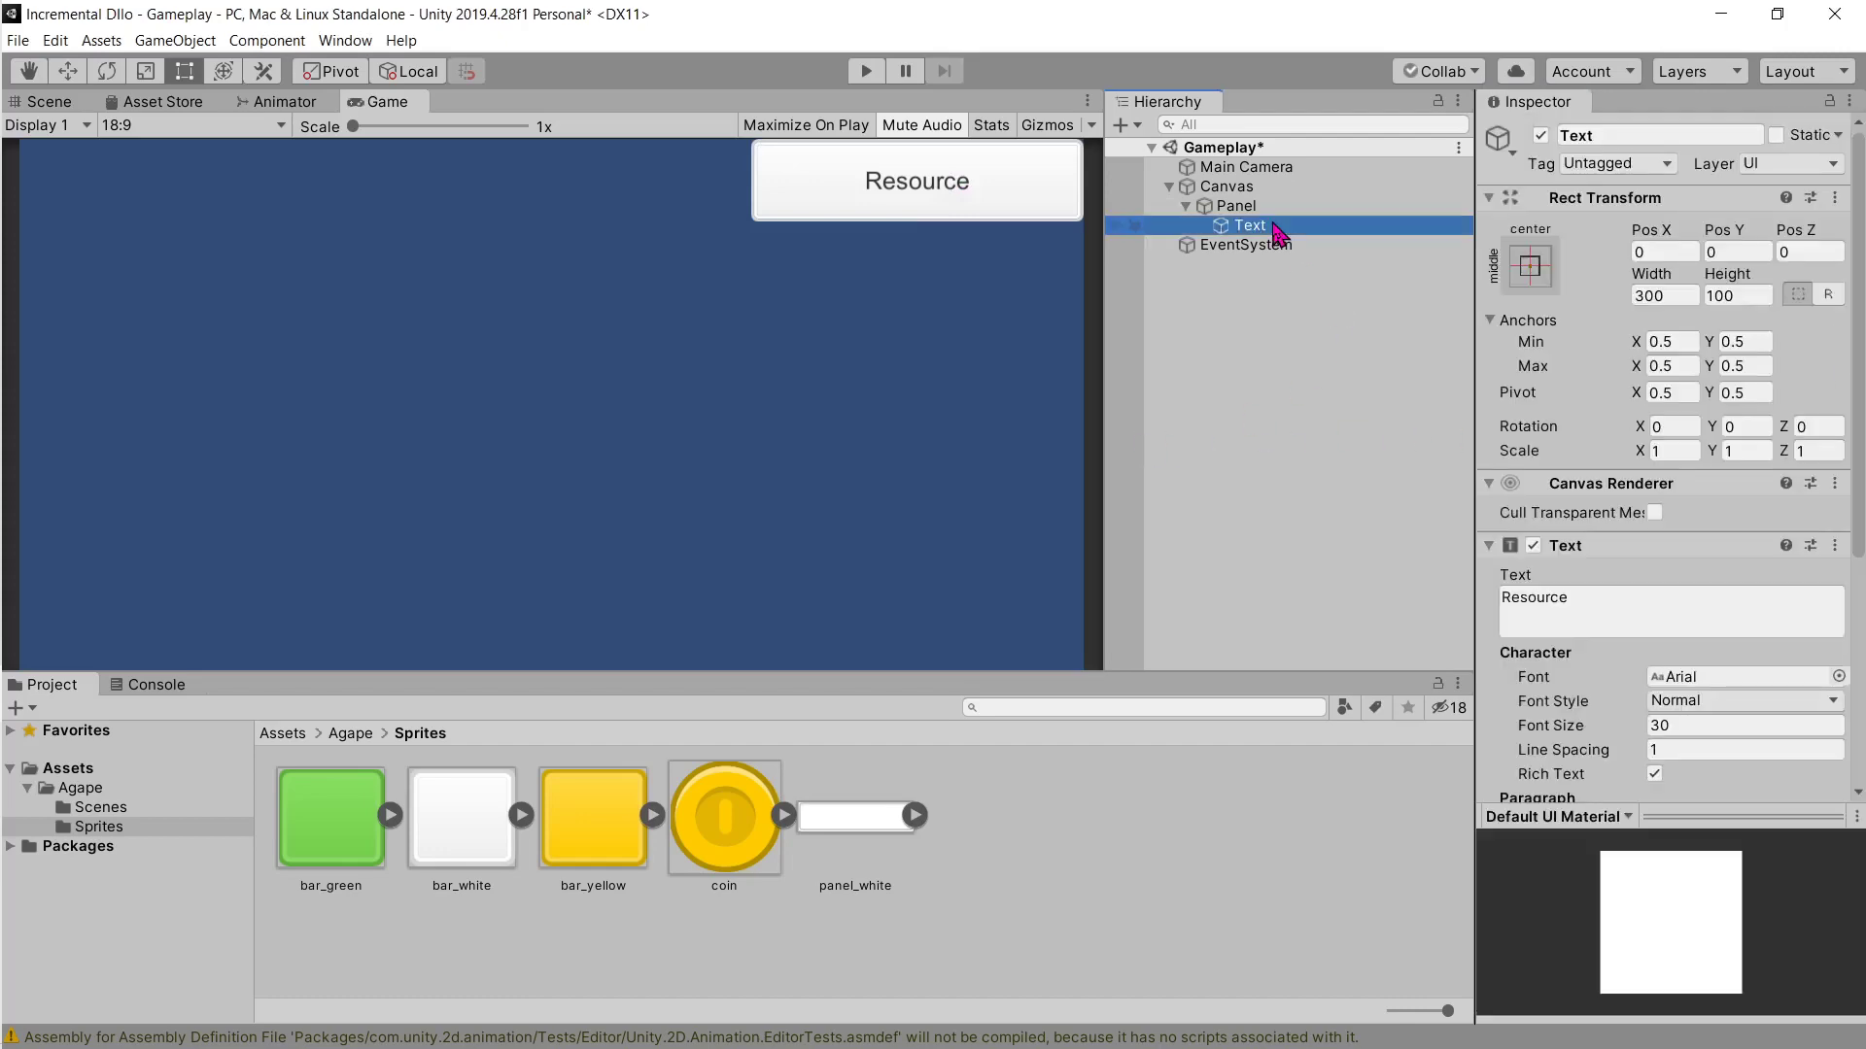
{"action": "left_click", "coordinate": [1250, 207]}
{"action": "left_click", "coordinate": [1268, 230]}
{"action": "key", "text": "alt+Tab"}
Step: Scroll to and highlight the tutorial's Scroll View instruction: stretch anchors, Top 100, Pivot Y 1
{"action": "scroll", "coordinate": [939, 481], "scroll_direction": "down", "scroll_amount": 3}
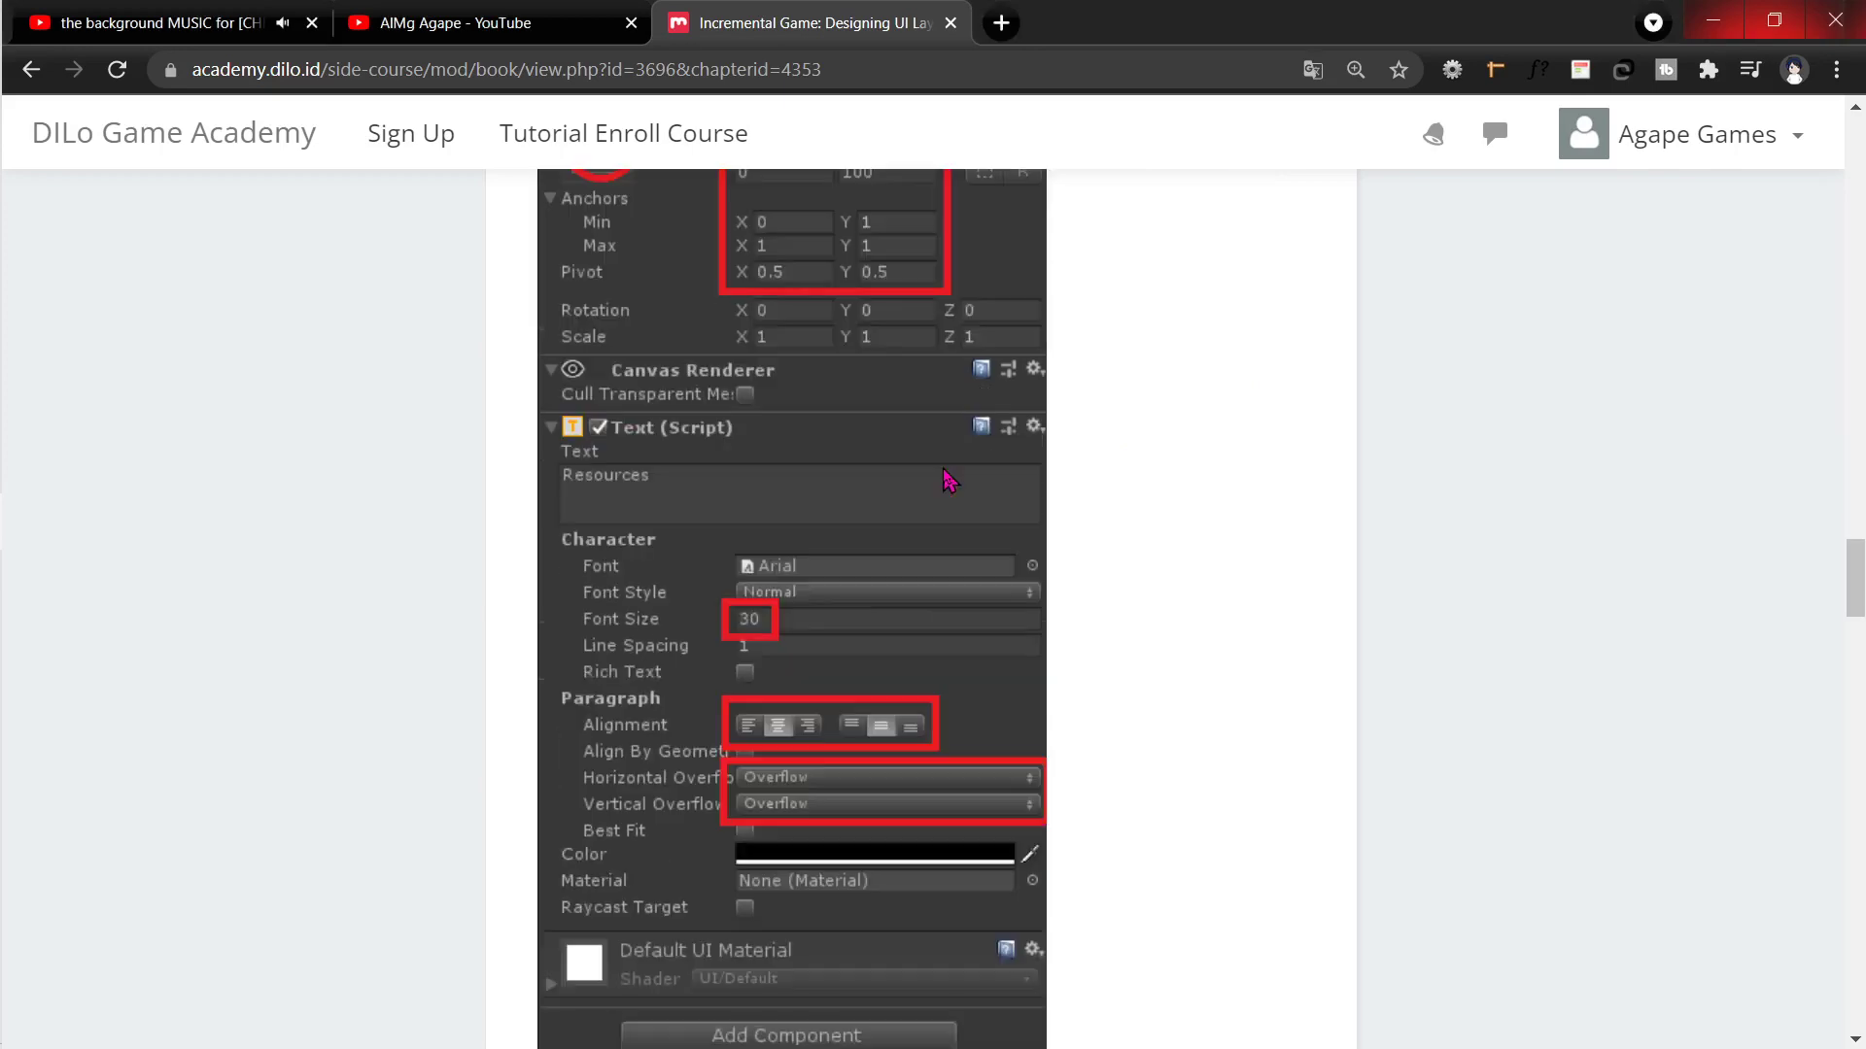
{"action": "scroll", "coordinate": [962, 476], "scroll_direction": "down", "scroll_amount": 6}
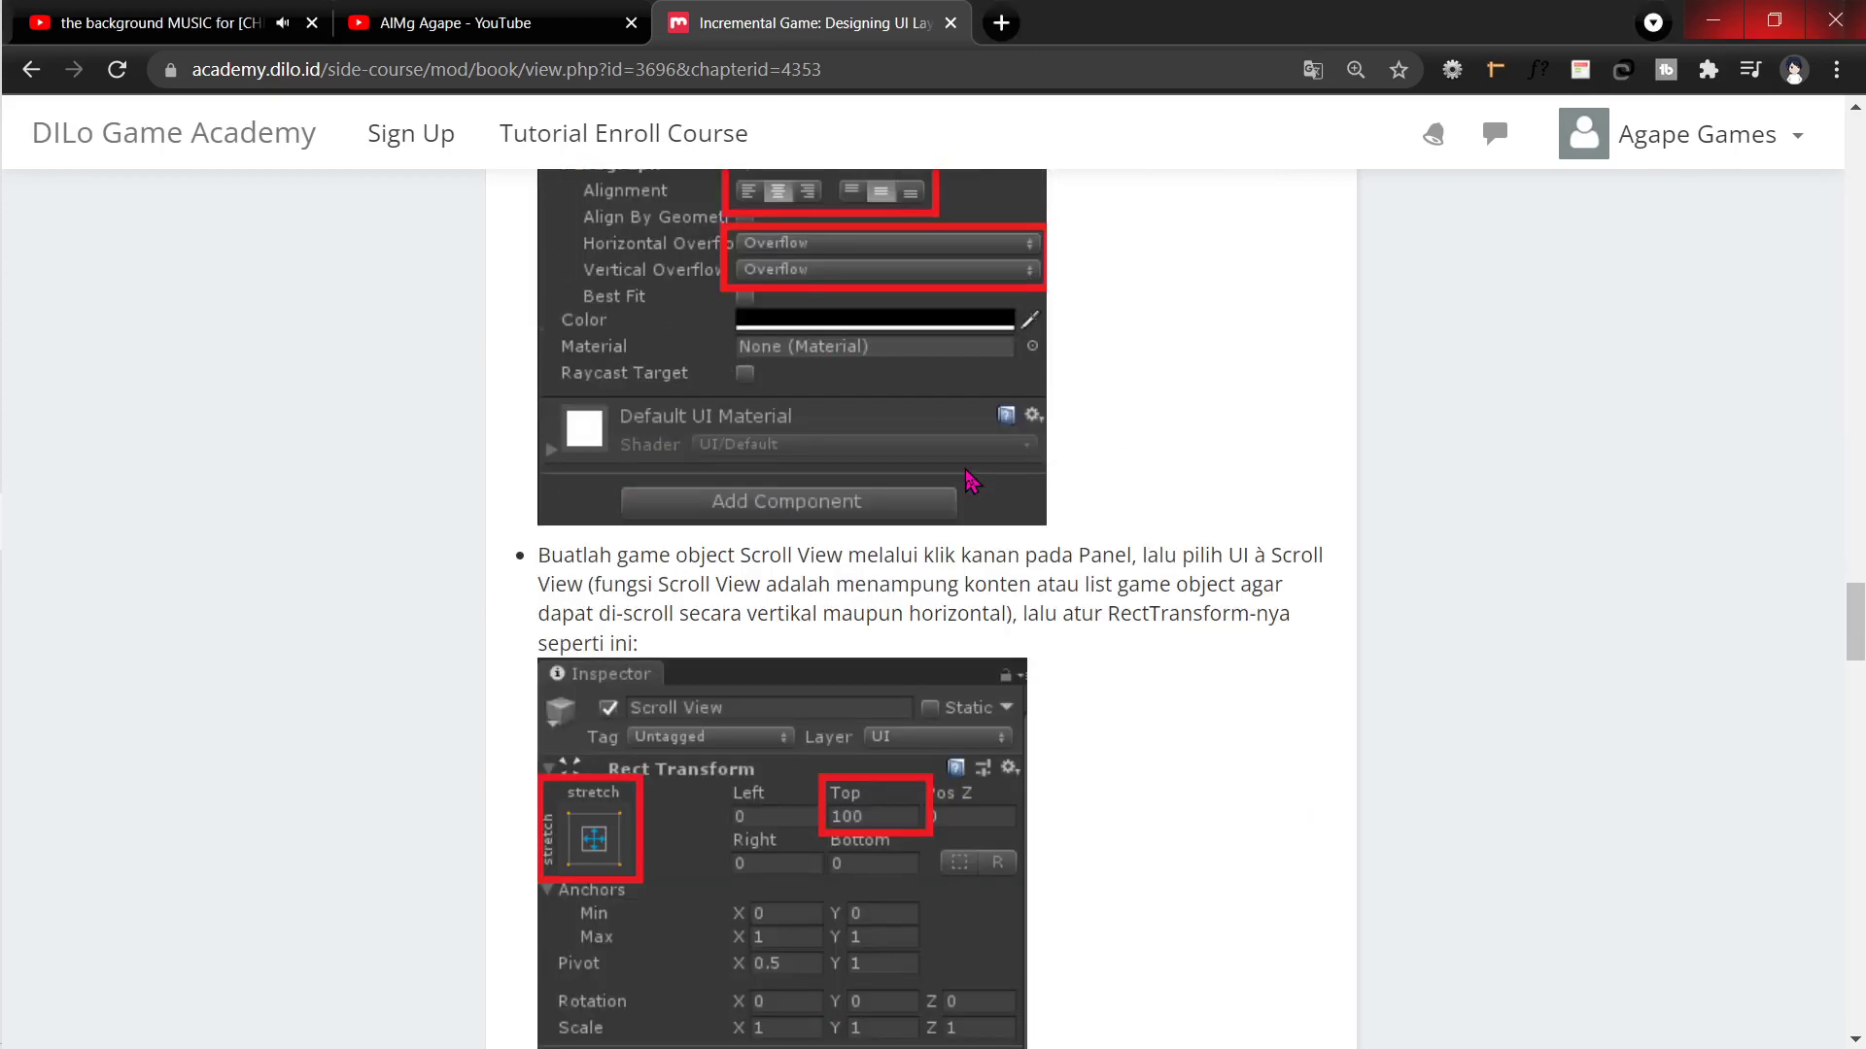
{"action": "scroll", "coordinate": [971, 481], "scroll_direction": "down", "scroll_amount": 3}
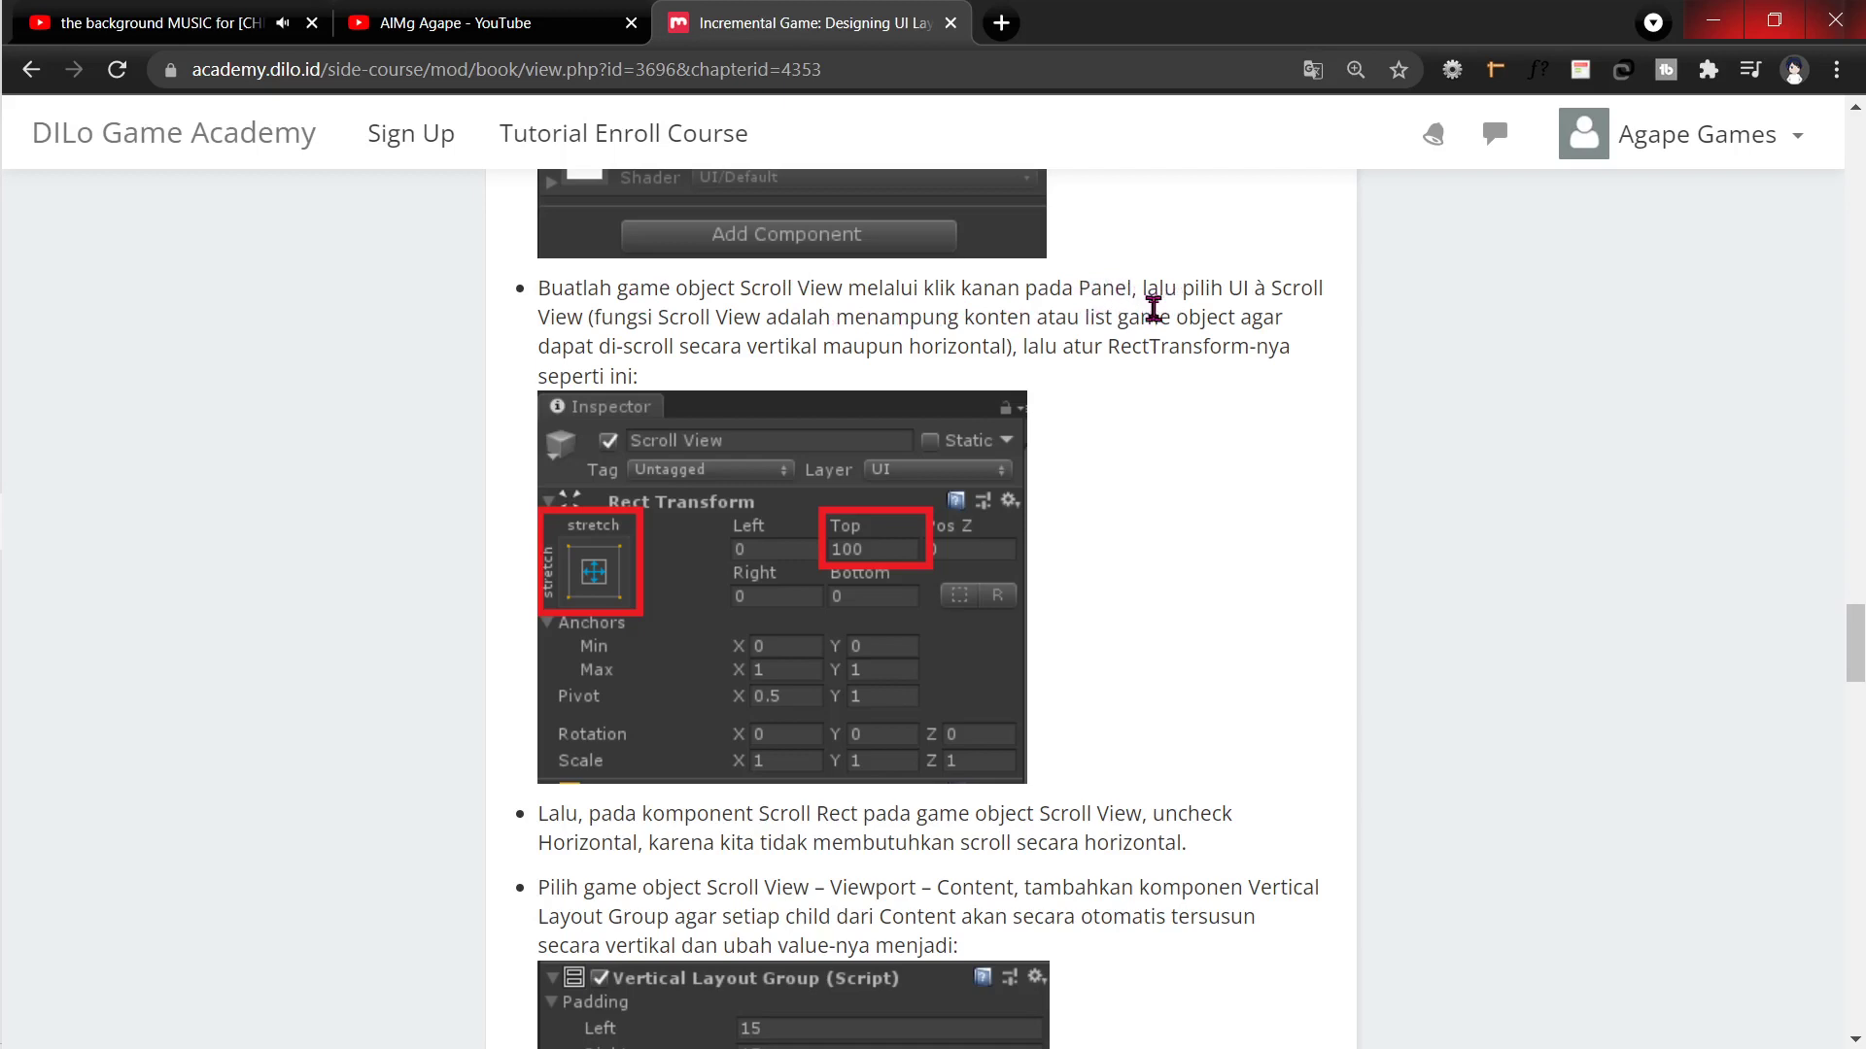
{"action": "scroll", "coordinate": [1153, 309], "scroll_direction": "up", "scroll_amount": 3}
{"action": "scroll", "coordinate": [1153, 309], "scroll_direction": "up", "scroll_amount": 2}
{"action": "scroll", "coordinate": [1154, 309], "scroll_direction": "down", "scroll_amount": 5}
{"action": "left_click_drag", "start_coordinate": [957, 289], "coordinate": [1319, 290]}
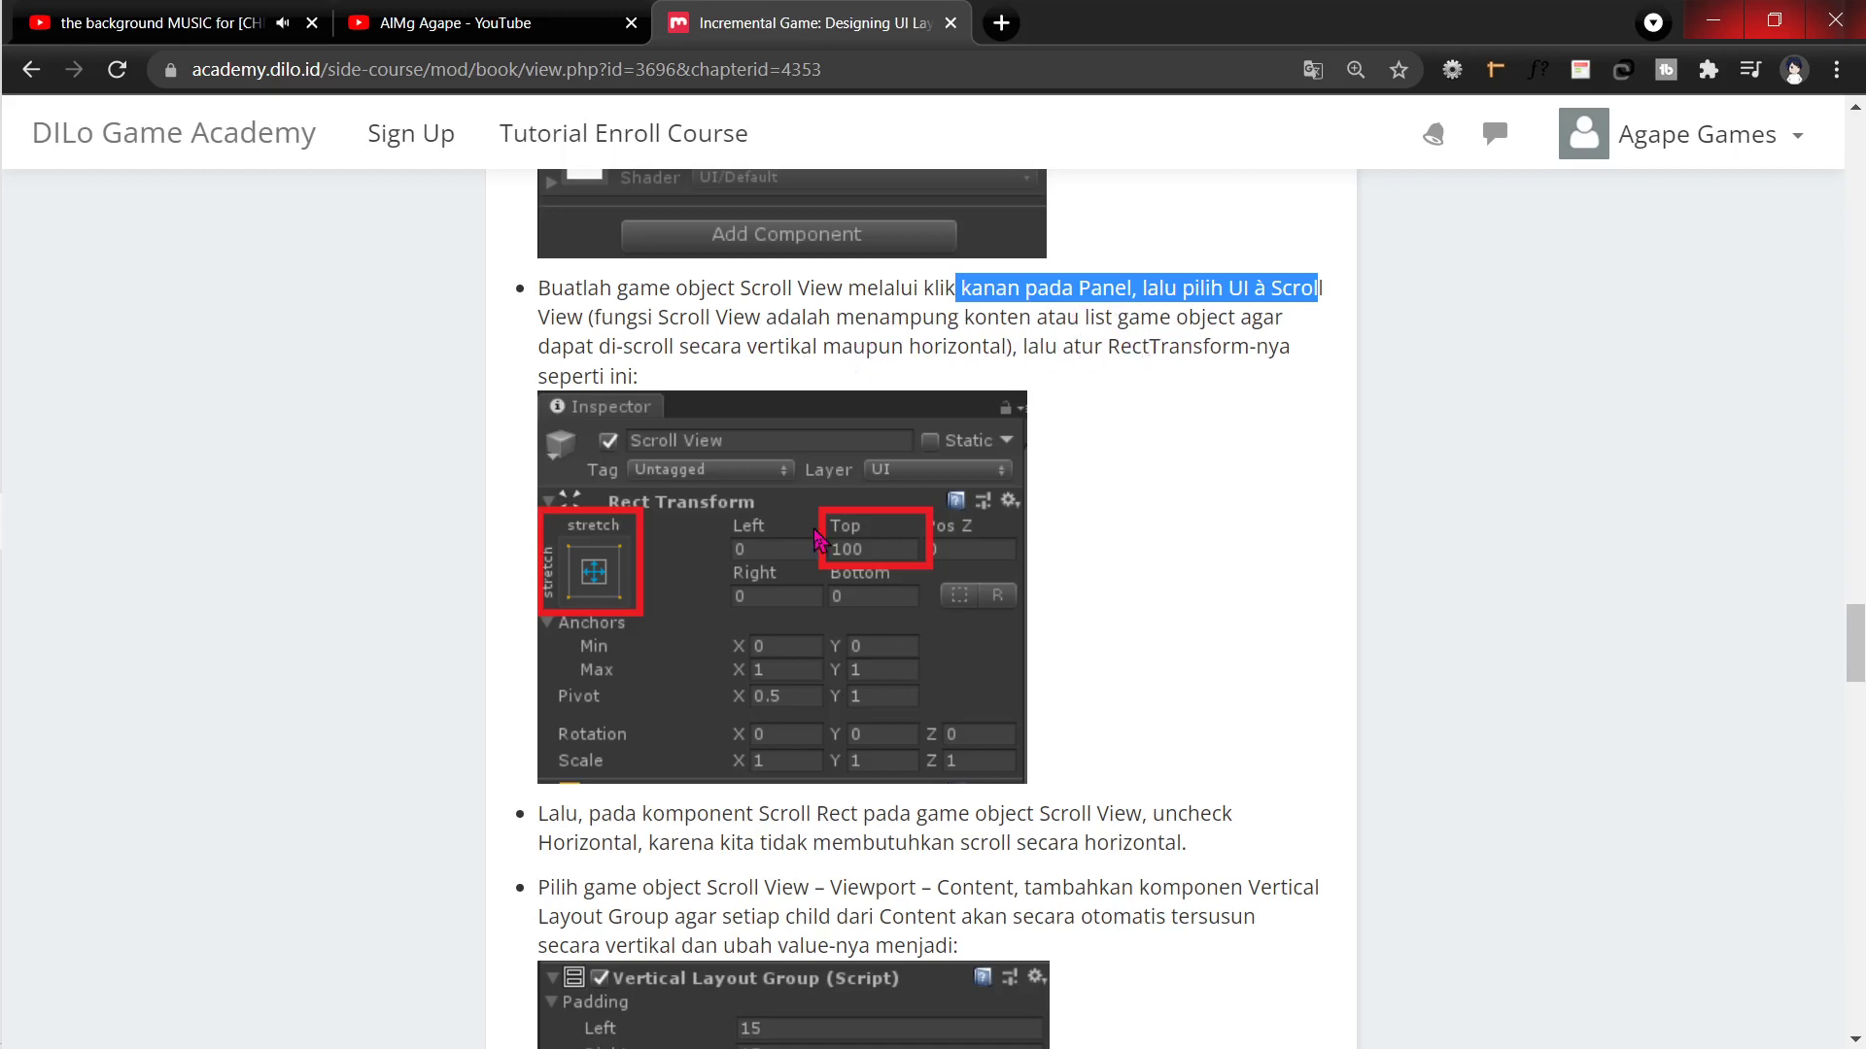
{"action": "key", "text": "alt+Tab"}
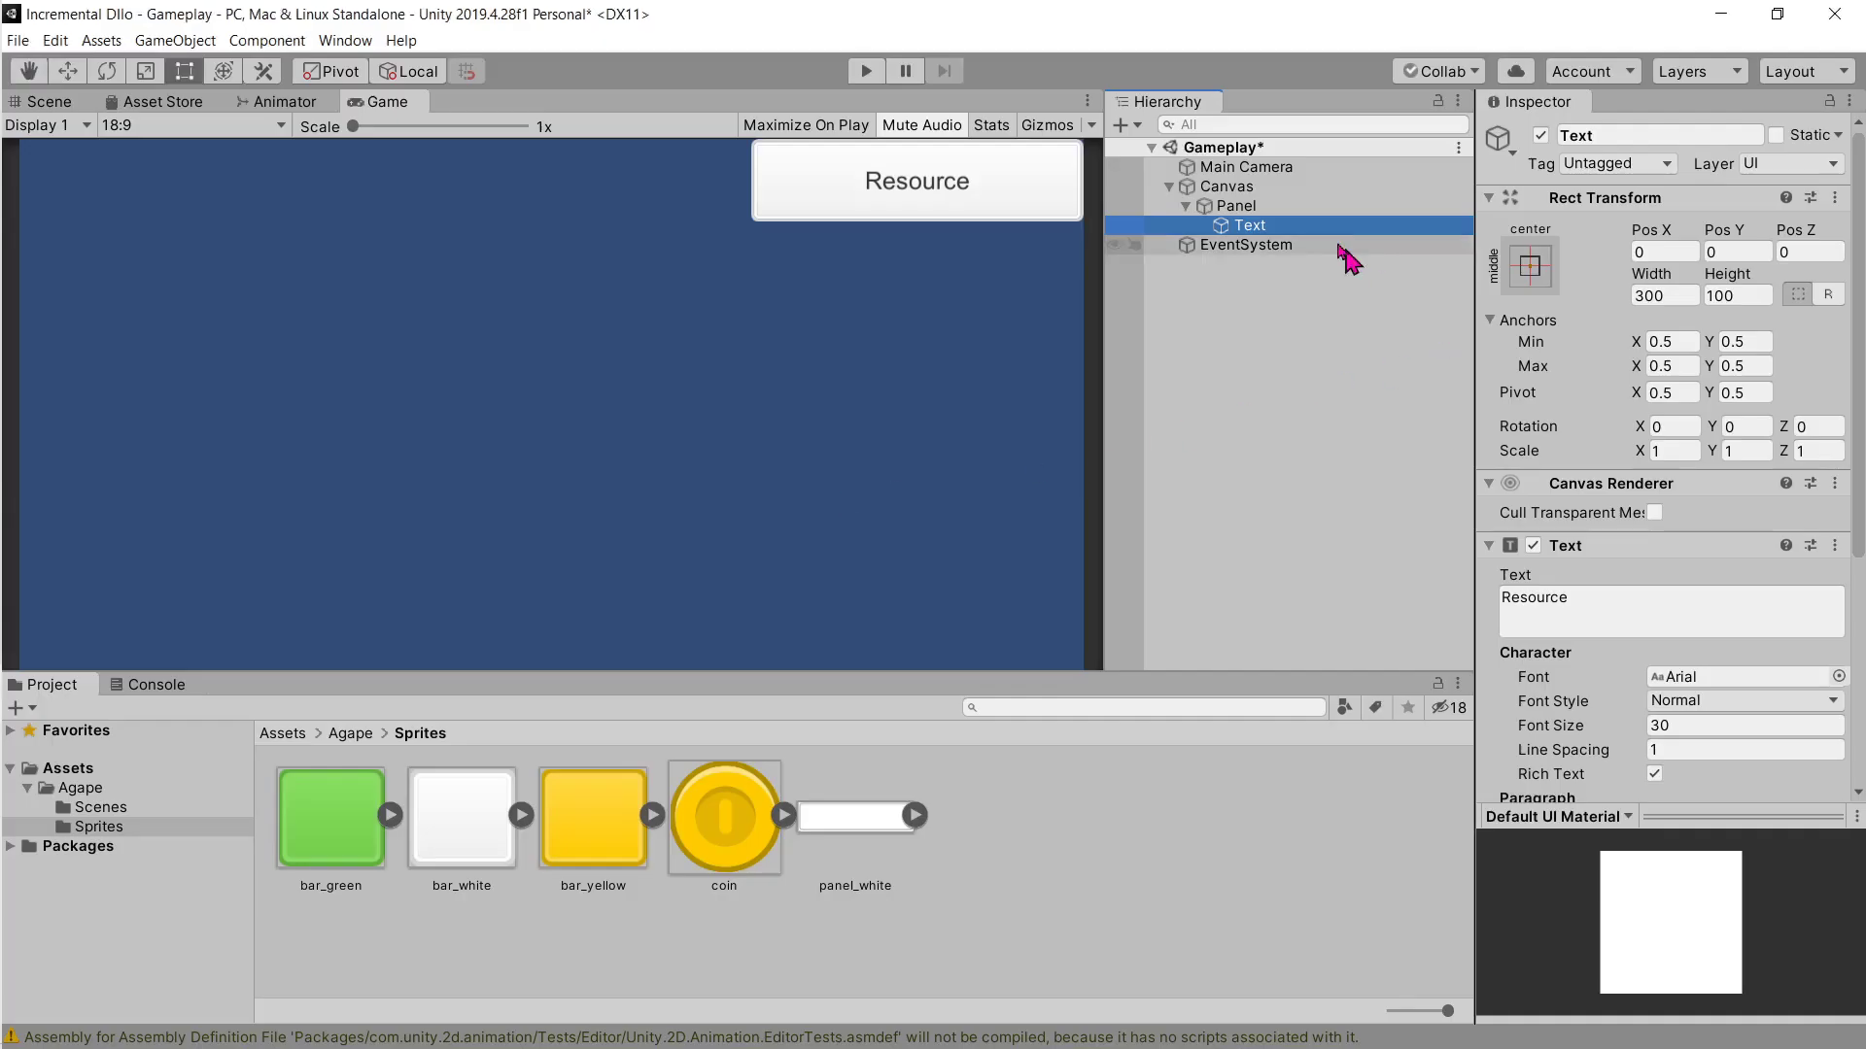
Step: Create a UI Scroll View as a child of the Panel
{"action": "left_click", "coordinate": [1236, 207]}
{"action": "right_click", "coordinate": [1236, 216]}
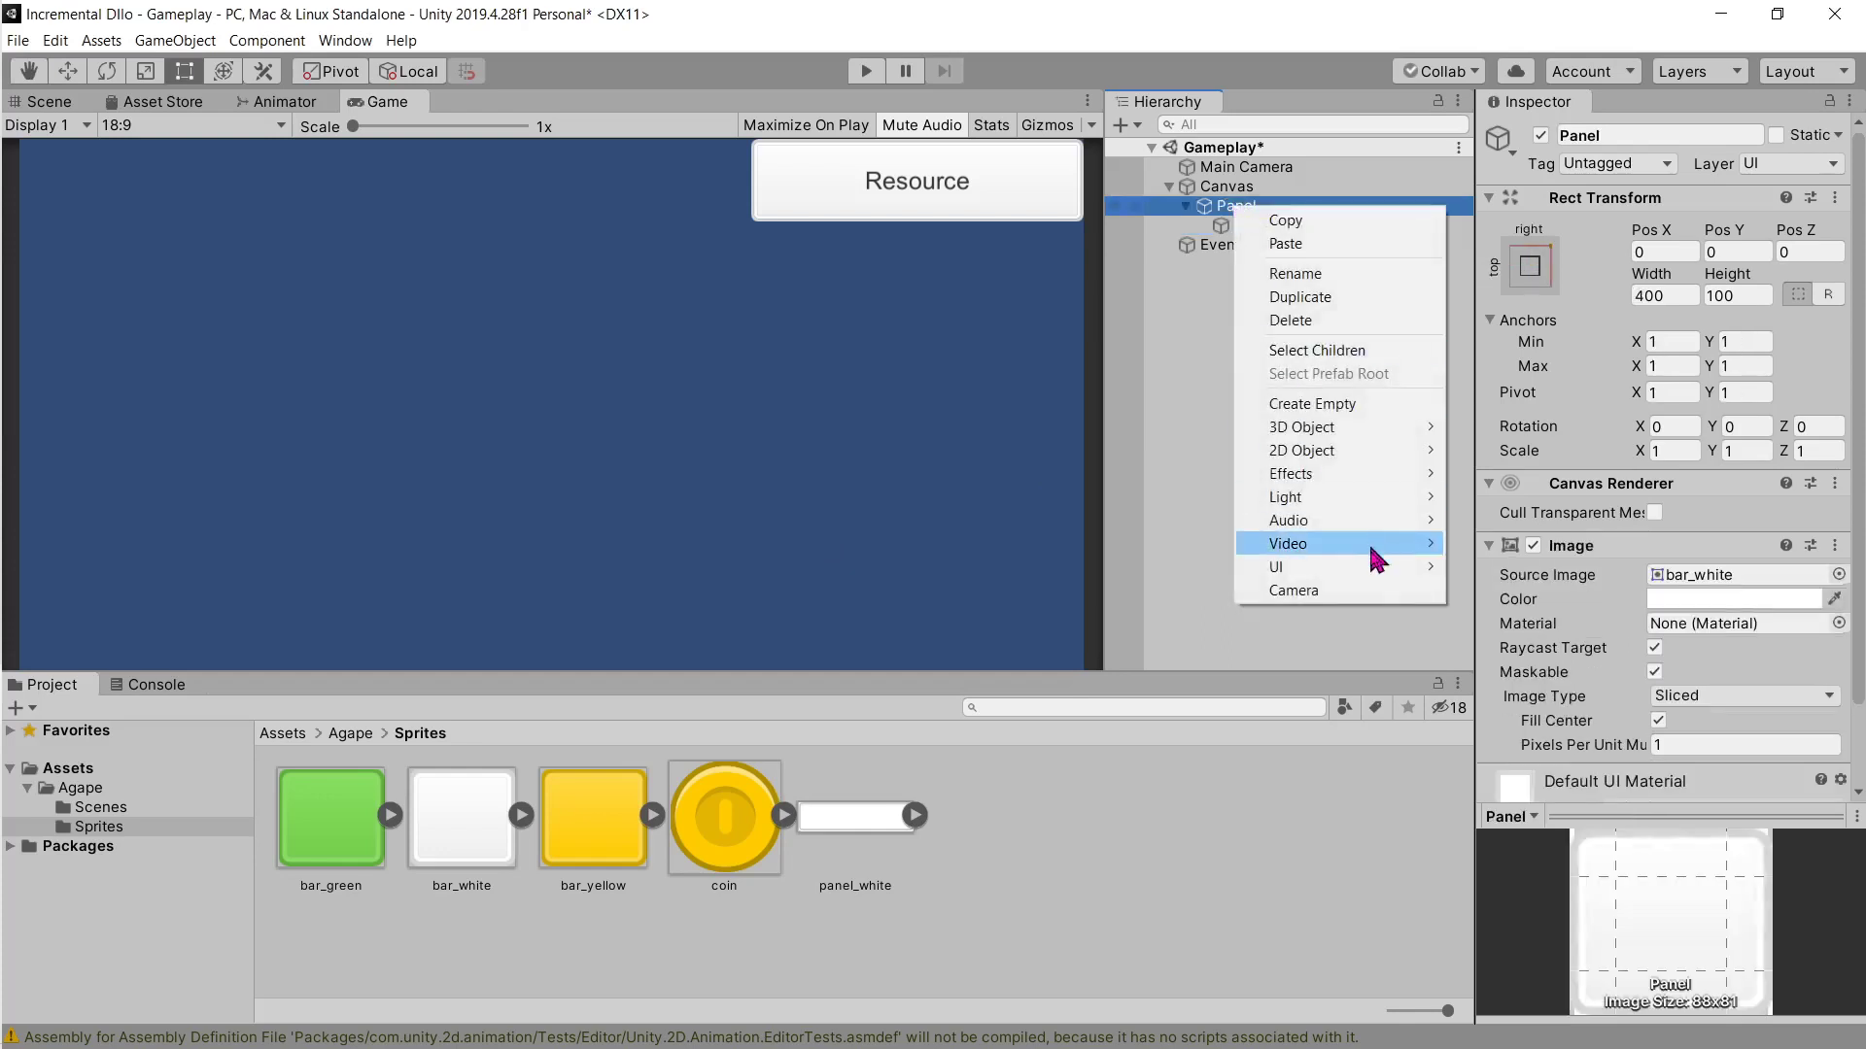
{"action": "mouse_move", "coordinate": [1375, 569]}
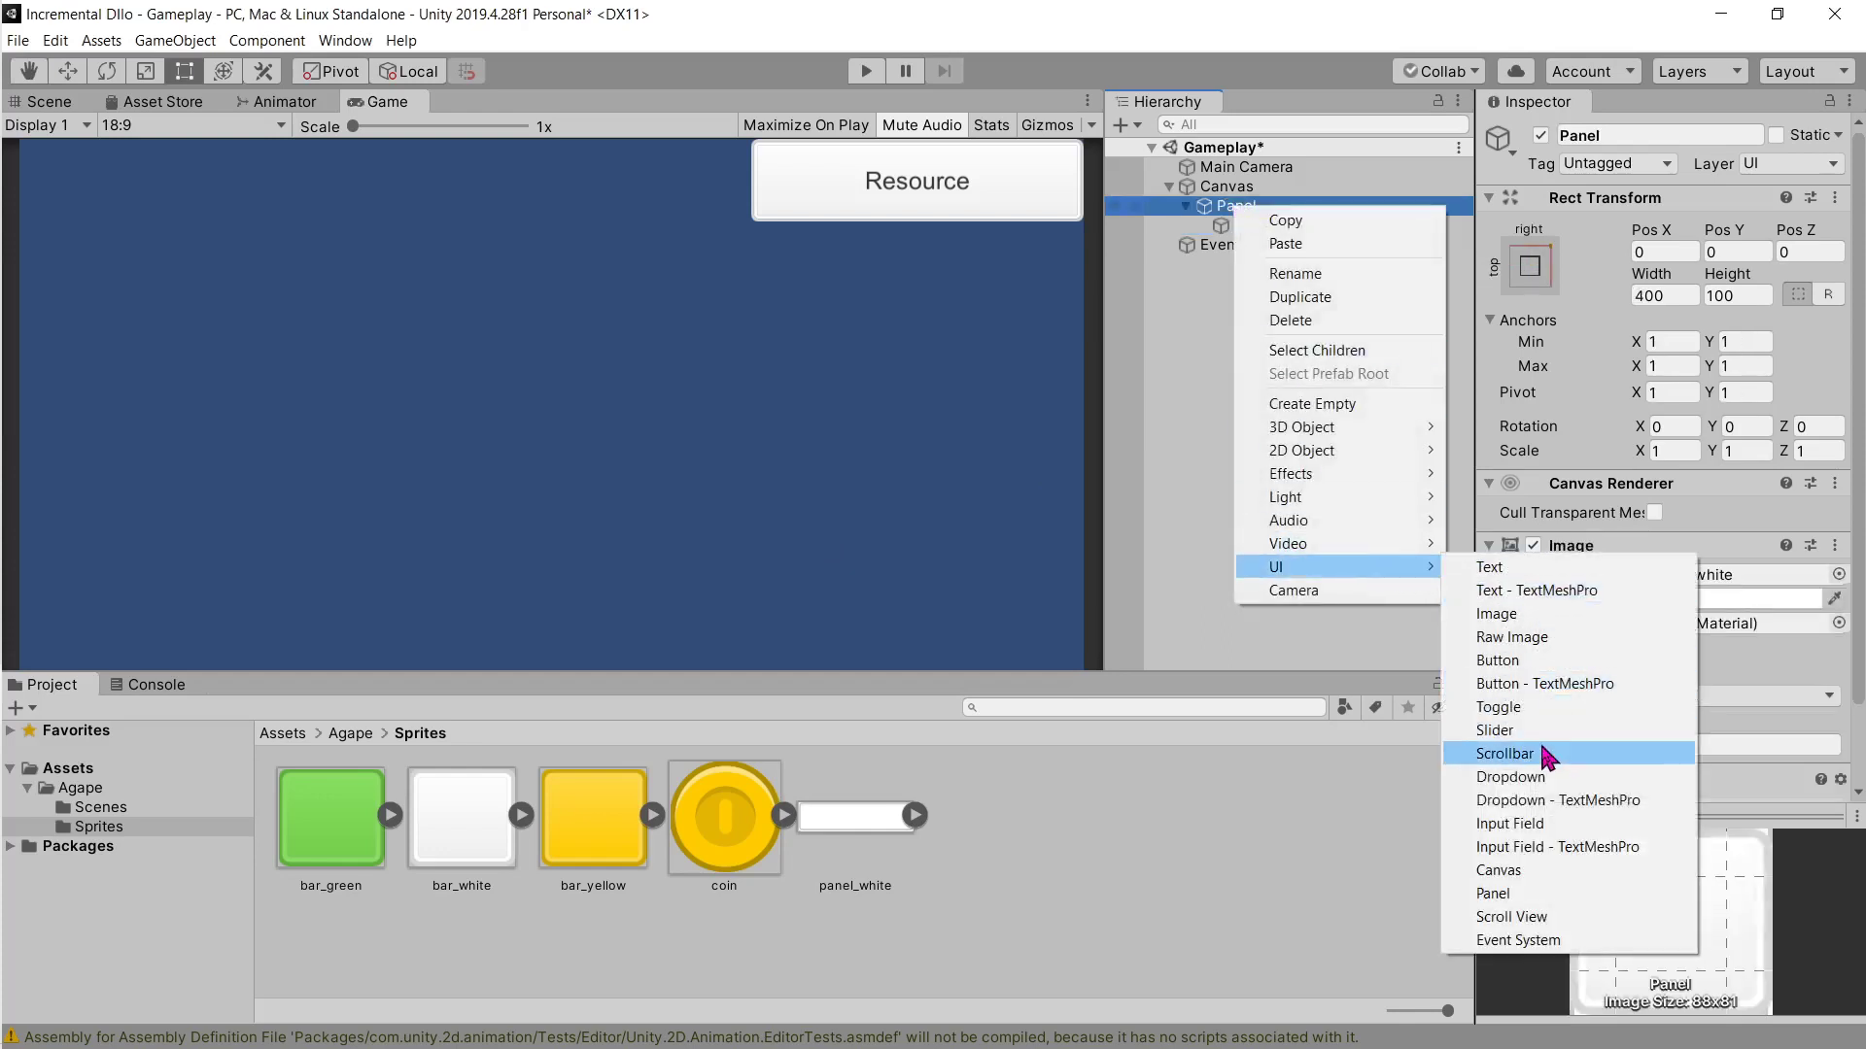
{"action": "key", "text": "alt+Tab"}
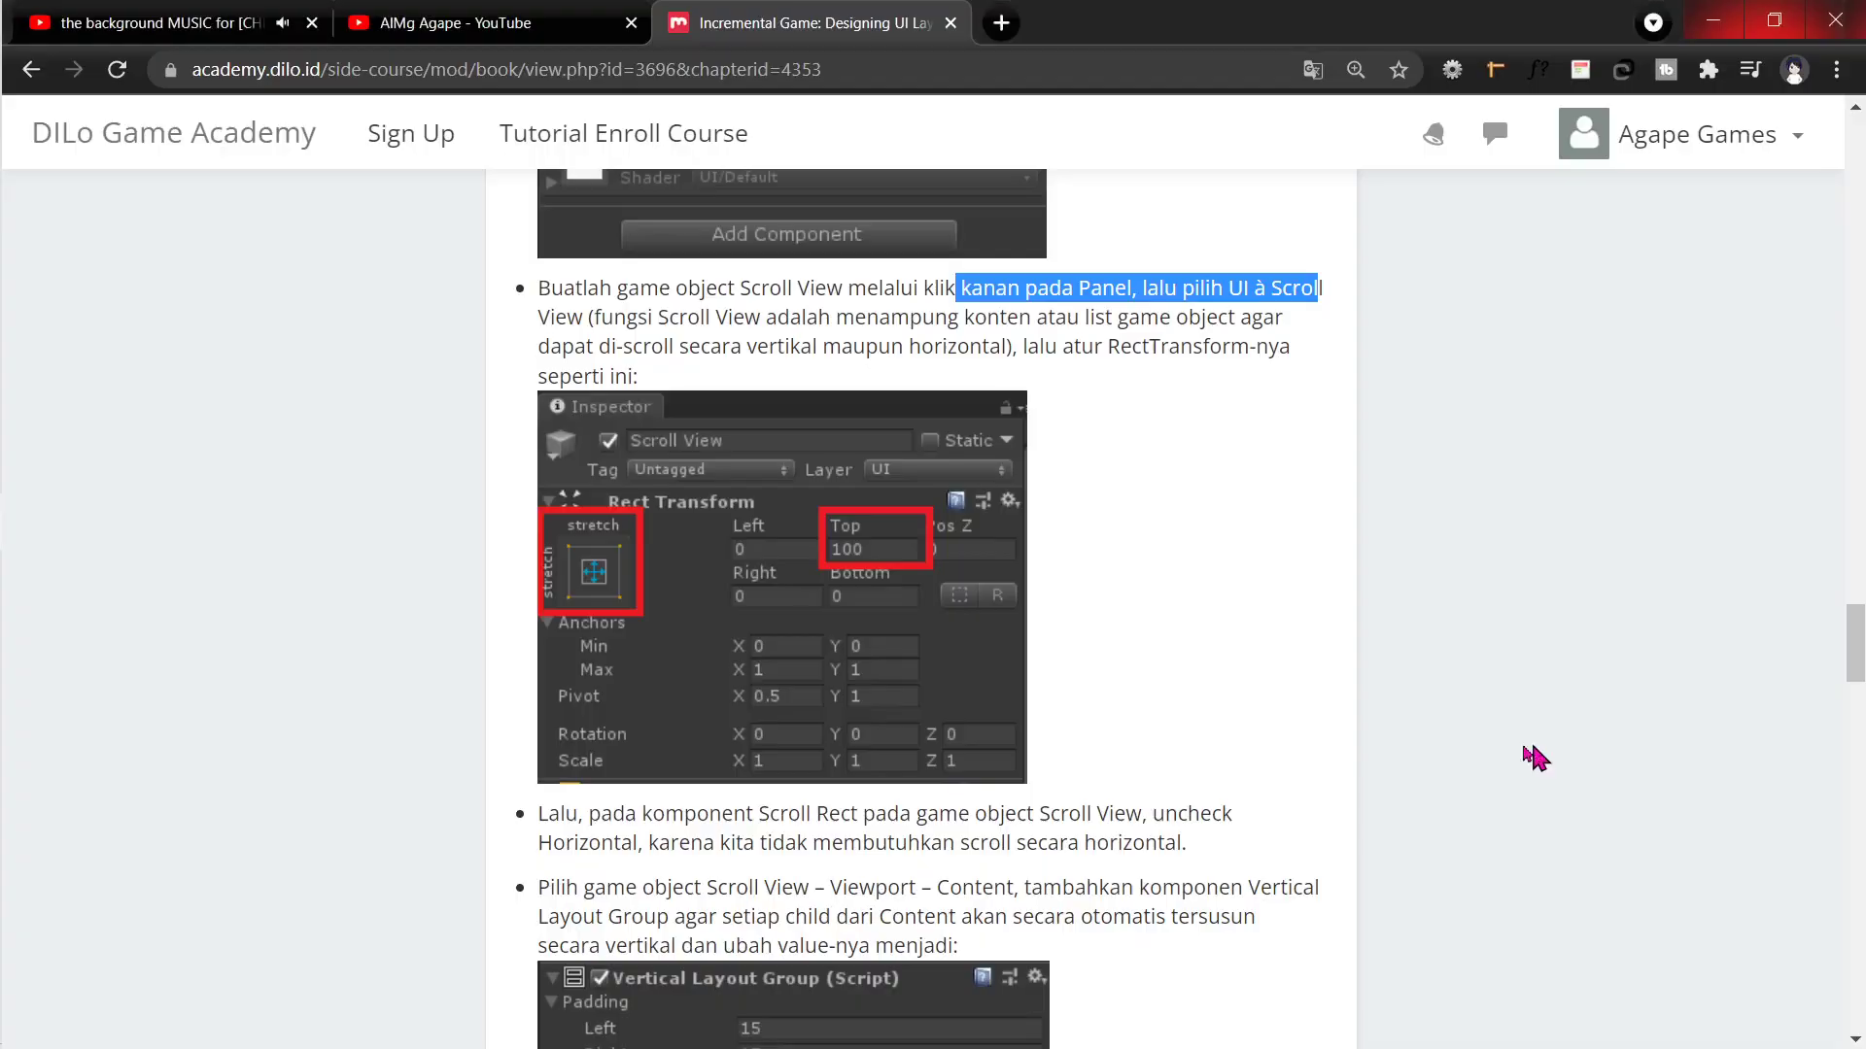
{"action": "key", "text": "alt+Tab"}
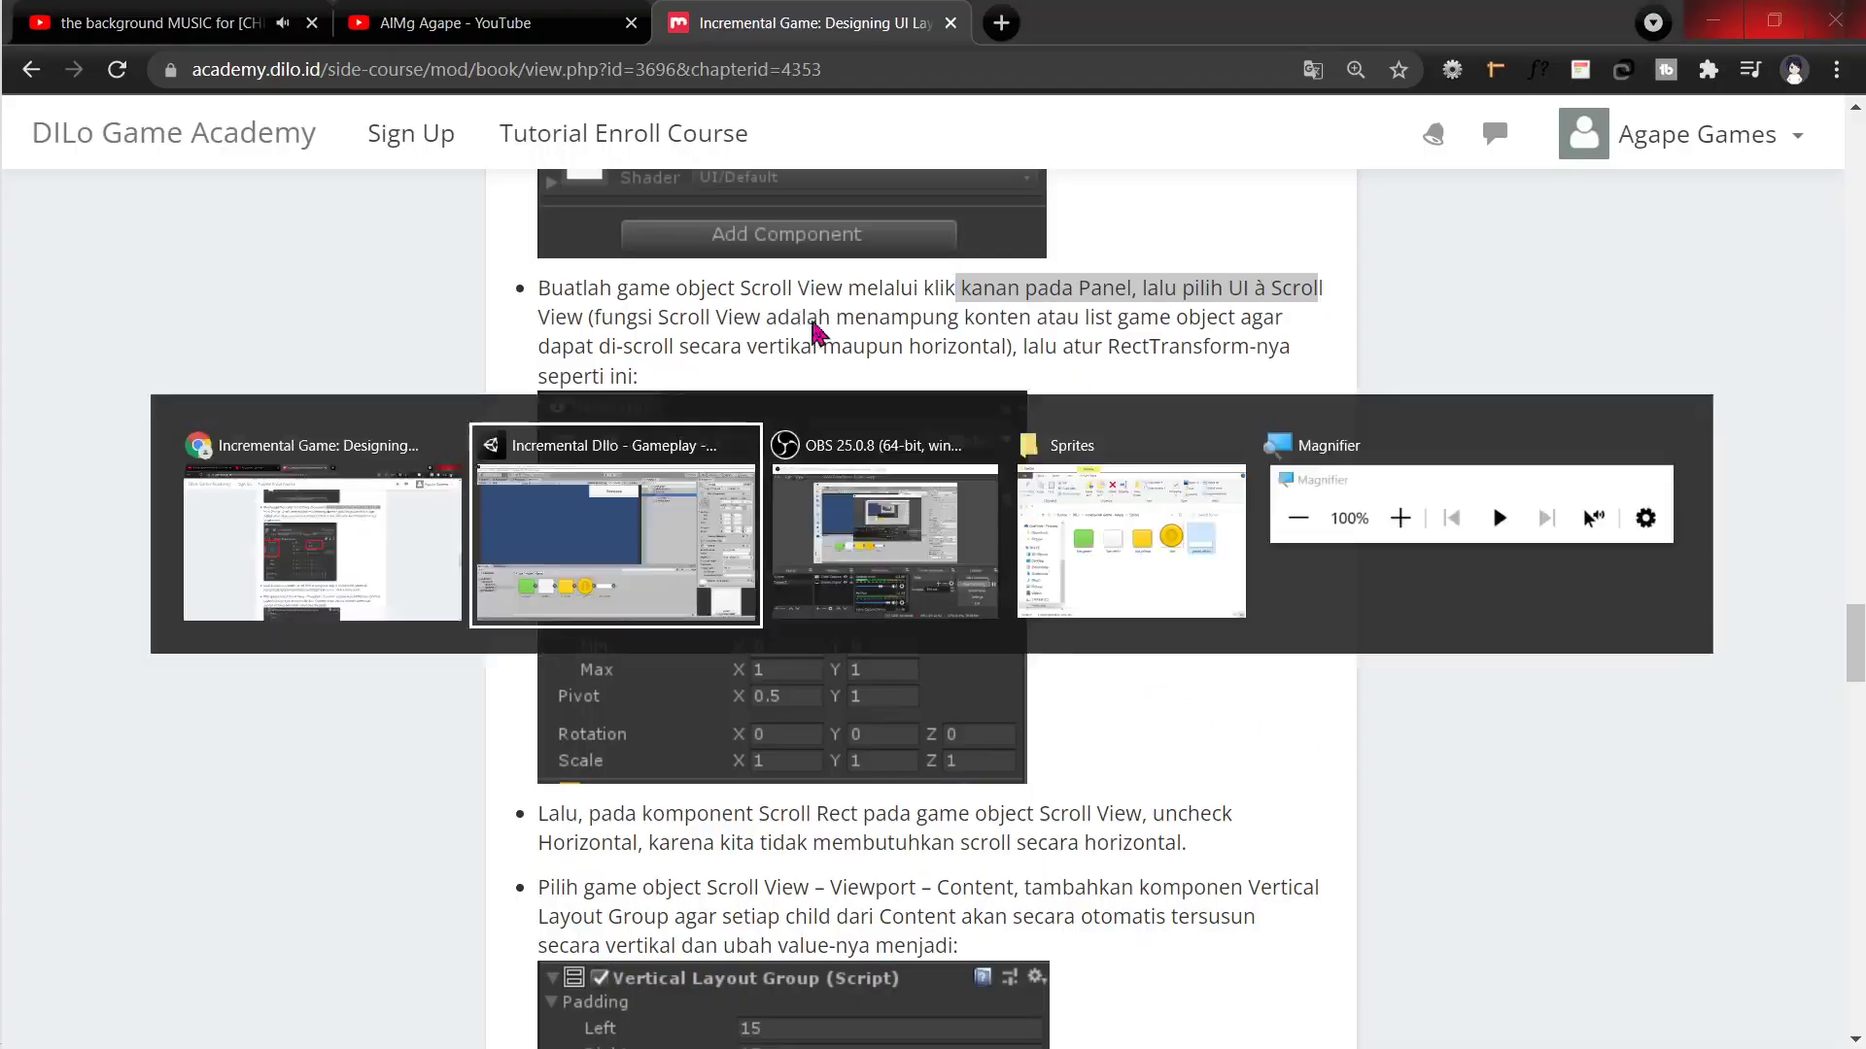
{"action": "right_click", "coordinate": [1236, 208]}
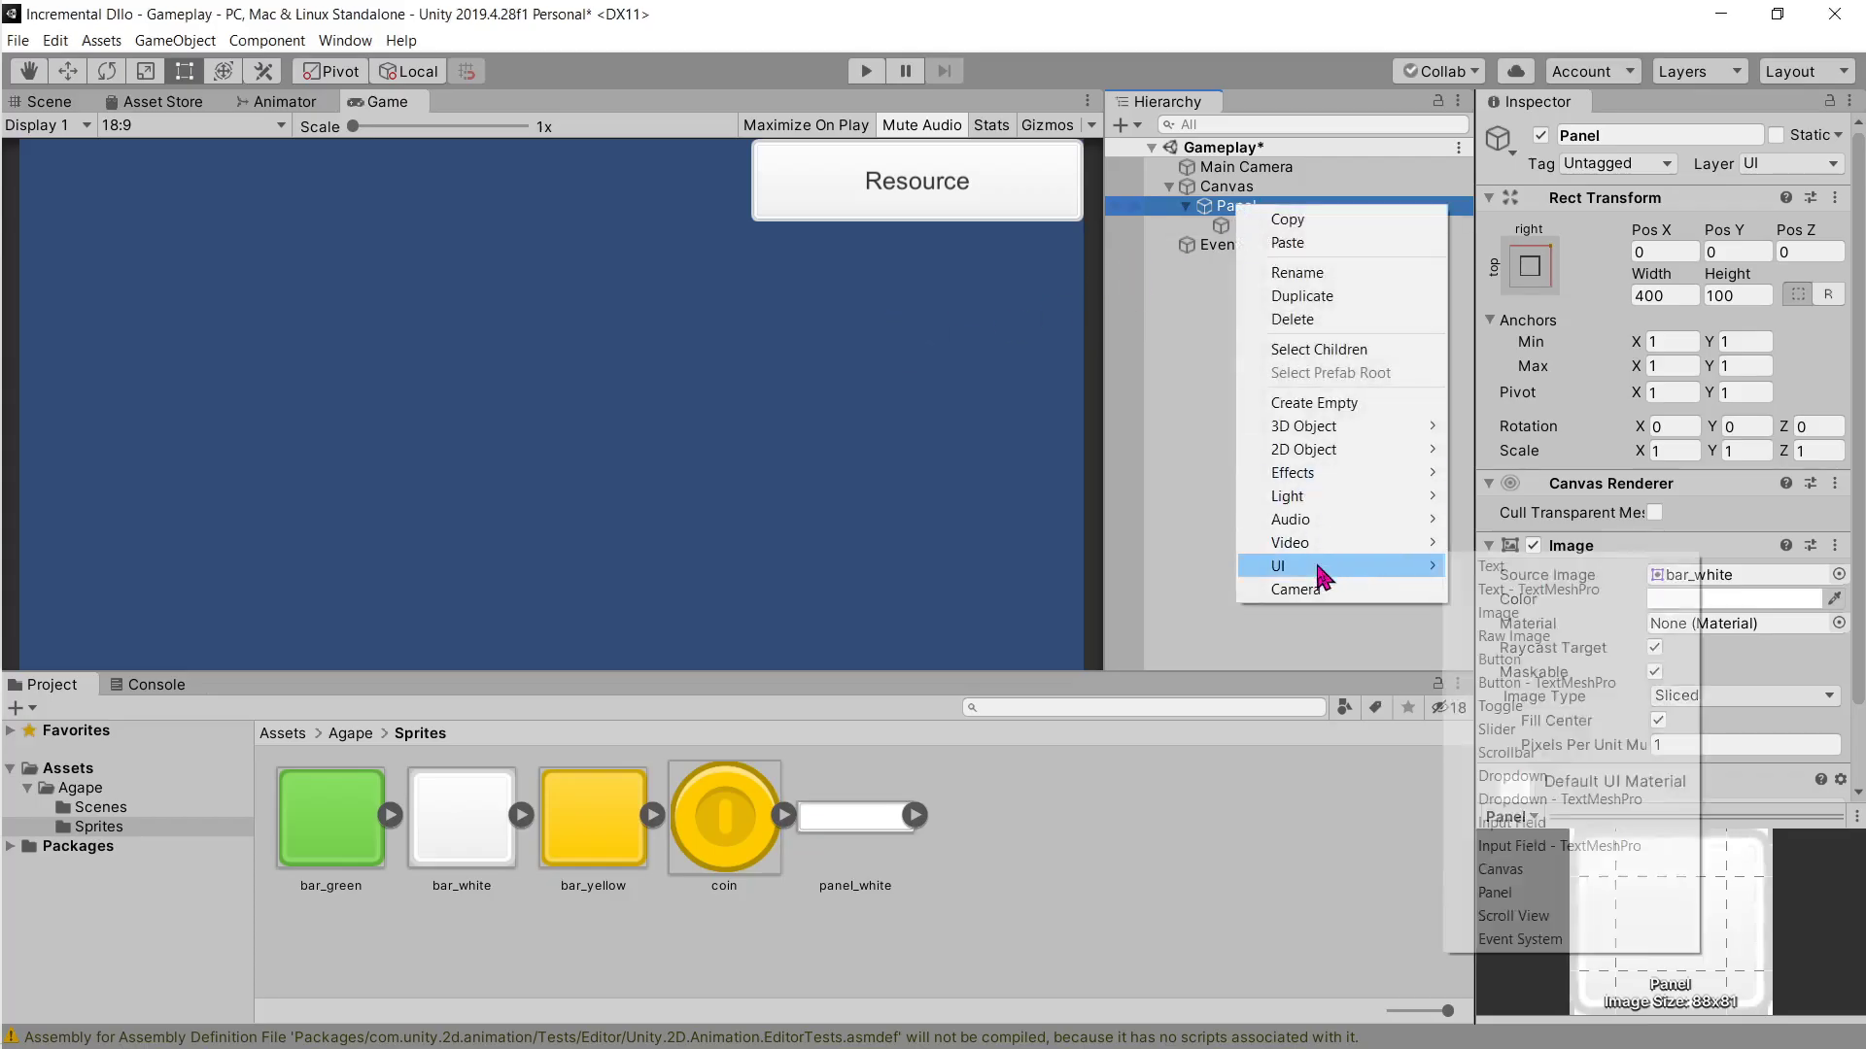
{"action": "left_click", "coordinate": [1537, 919]}
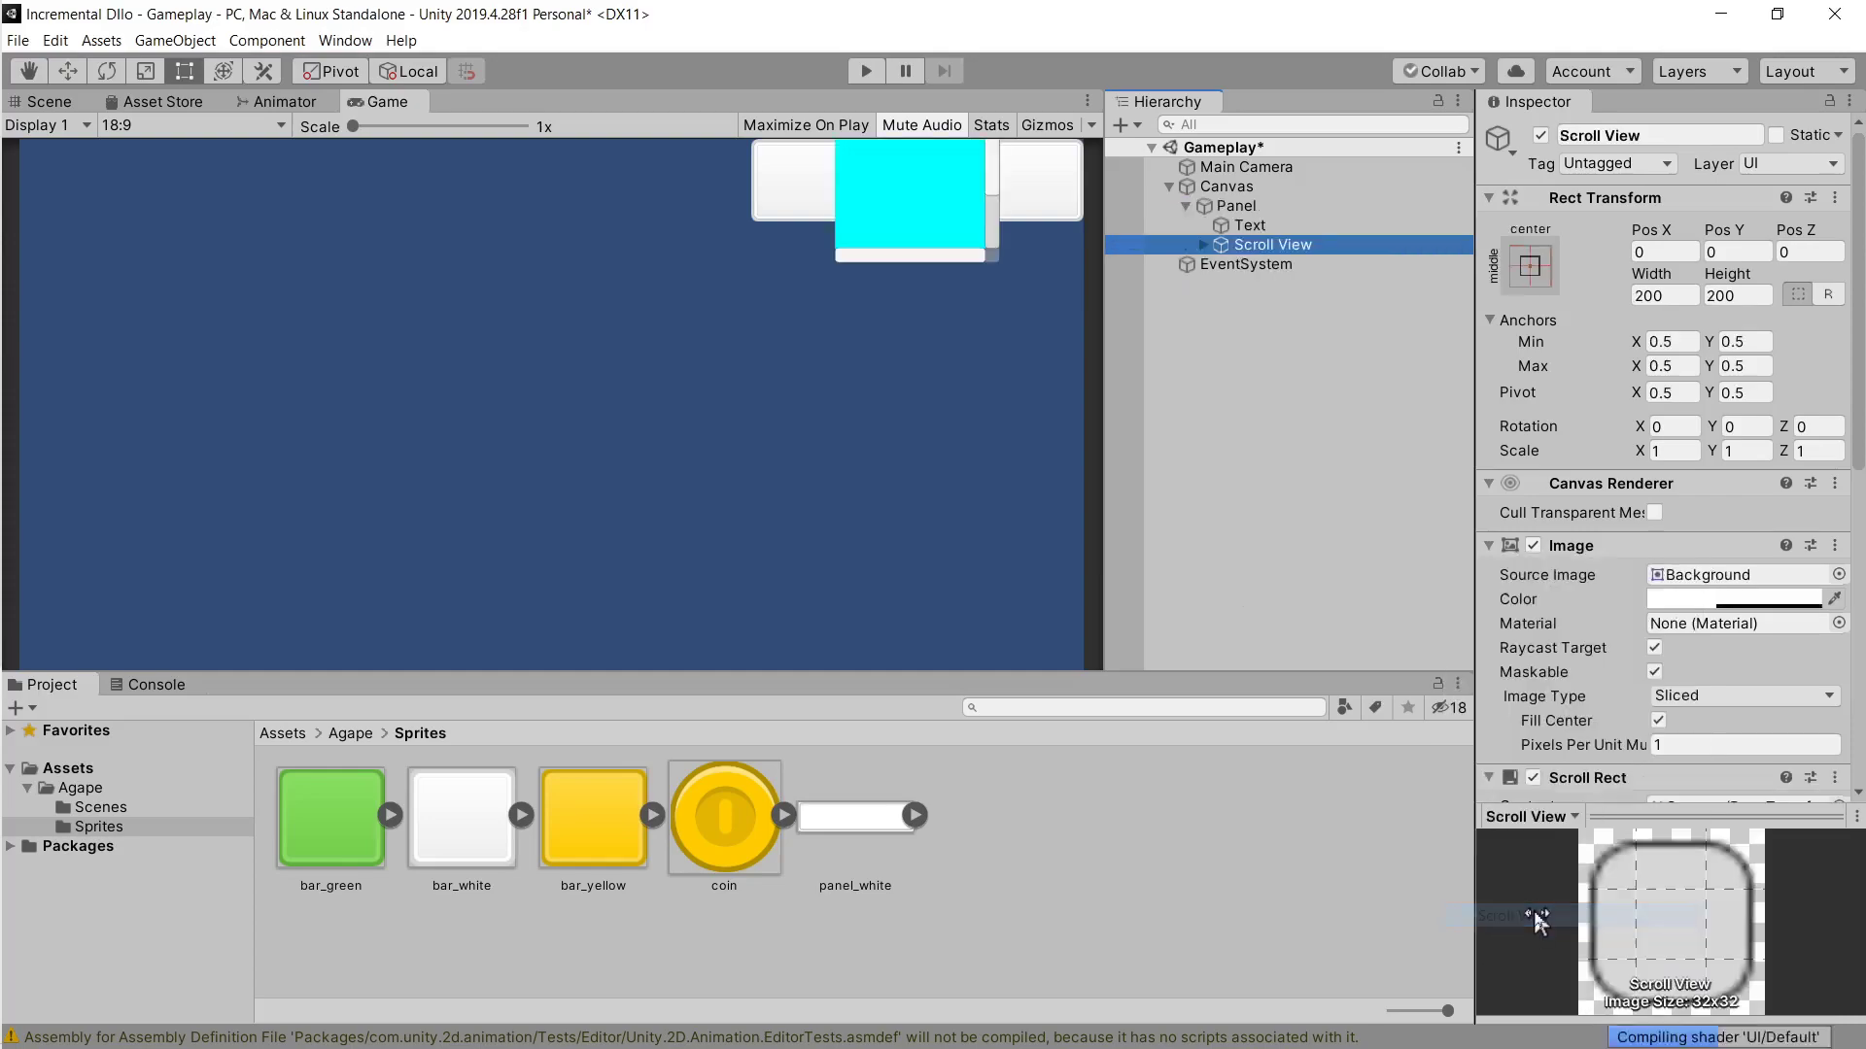
{"action": "key", "text": "q"}
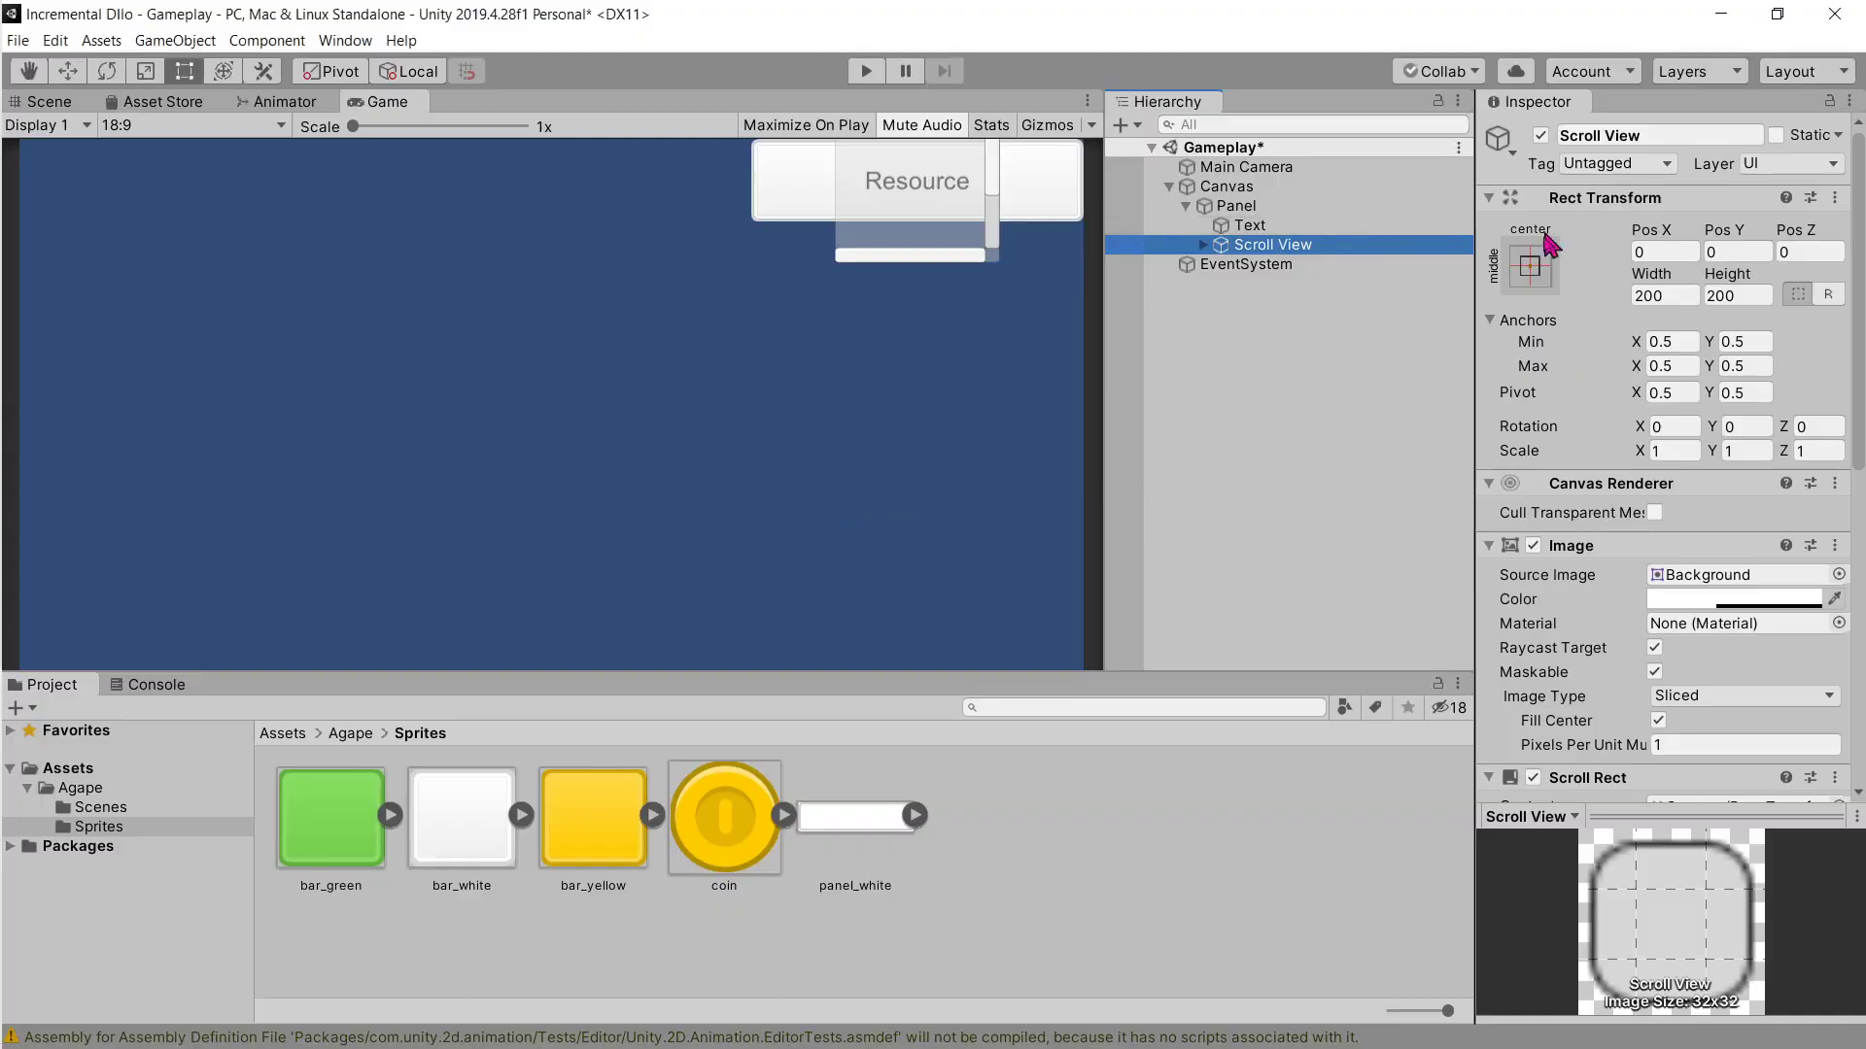
Step: Anchor the Scroll View to stretch-stretch and set its Top offset to 100
{"action": "left_click", "coordinate": [1533, 261]}
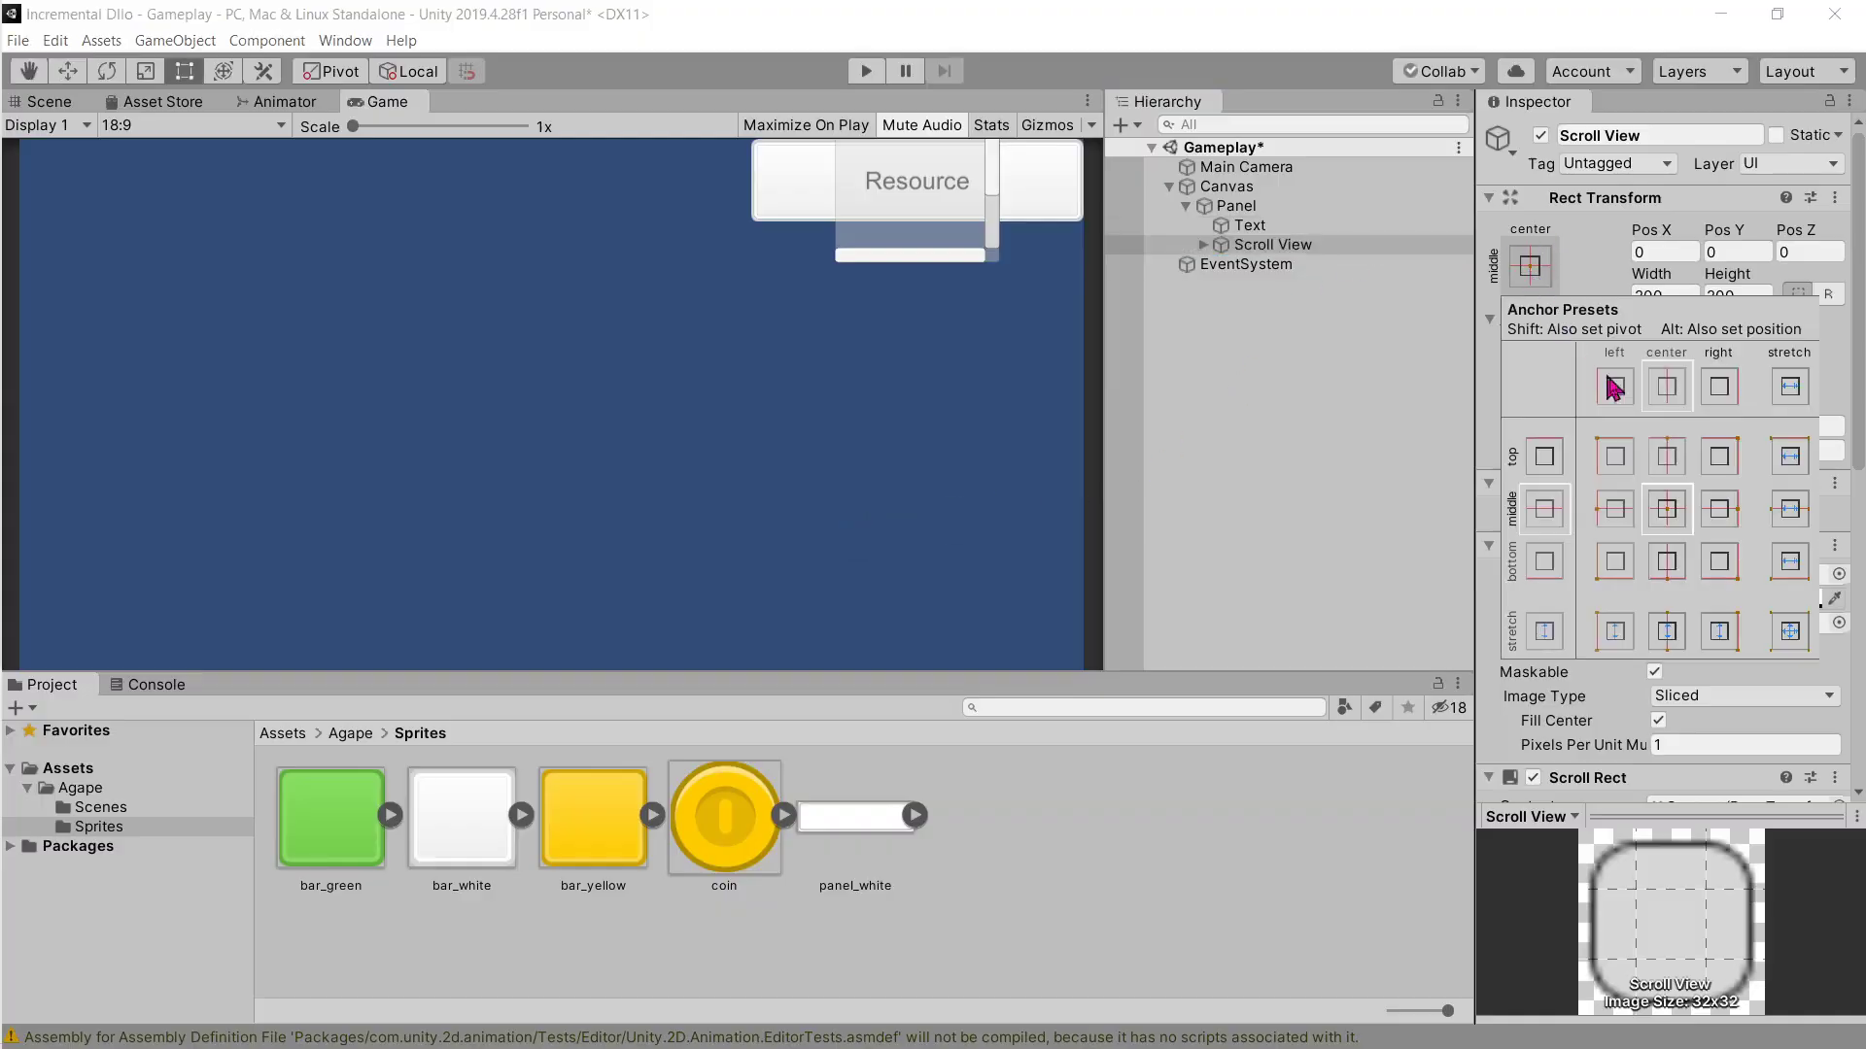
{"action": "left_click", "coordinate": [1791, 636]}
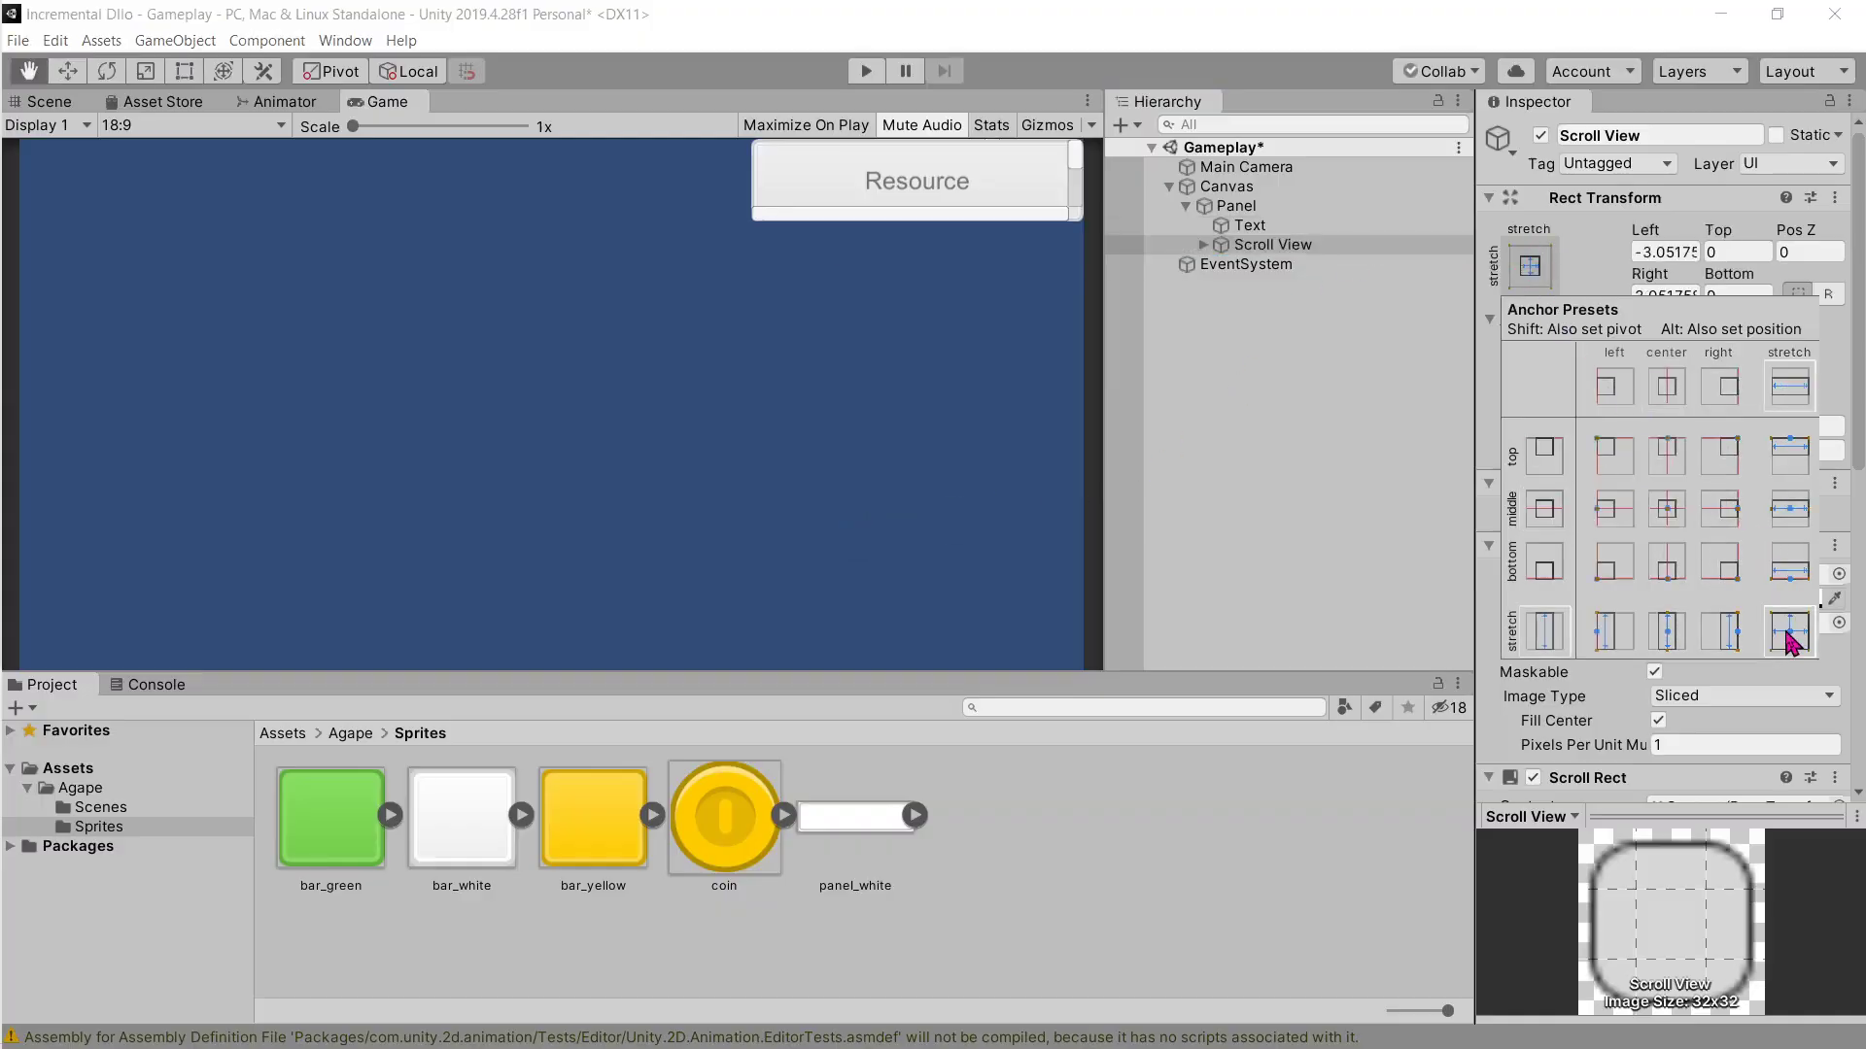
{"action": "key", "text": "alt+Tab"}
{"action": "key", "text": "alt+Tab"}
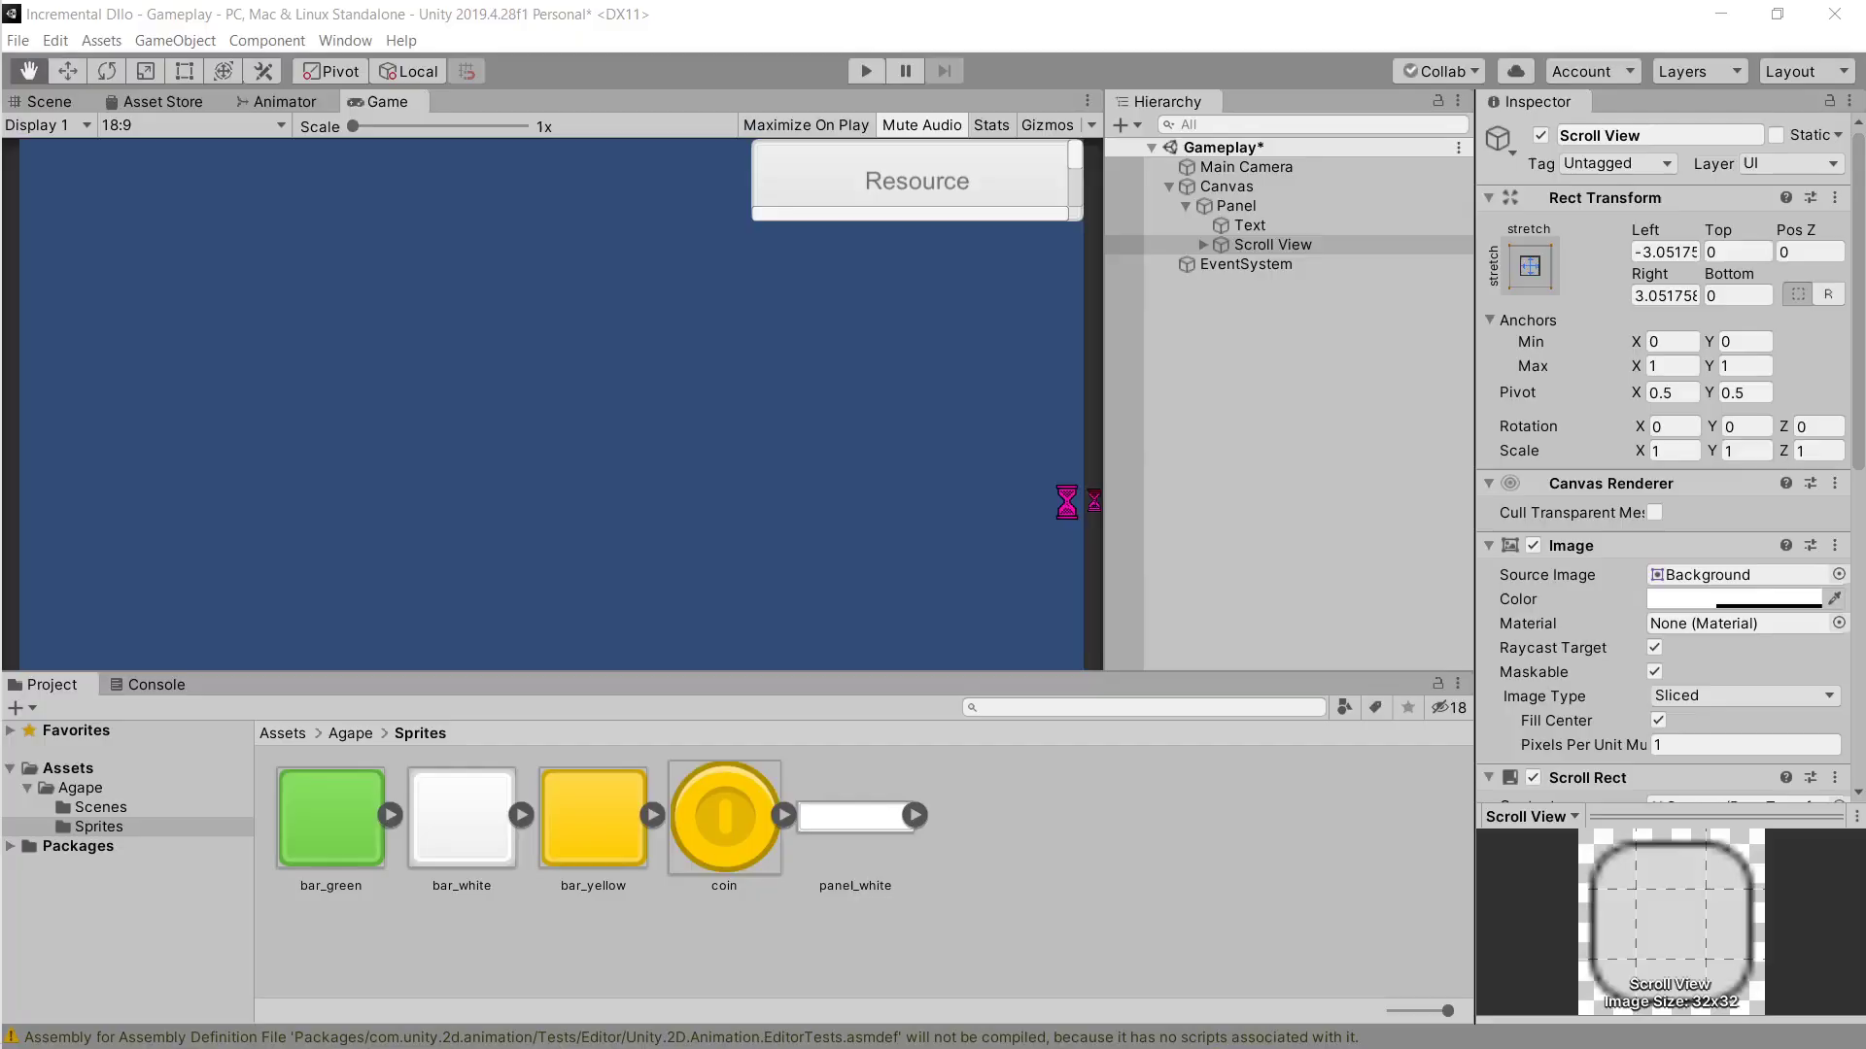
{"action": "key", "text": "alt+Tab"}
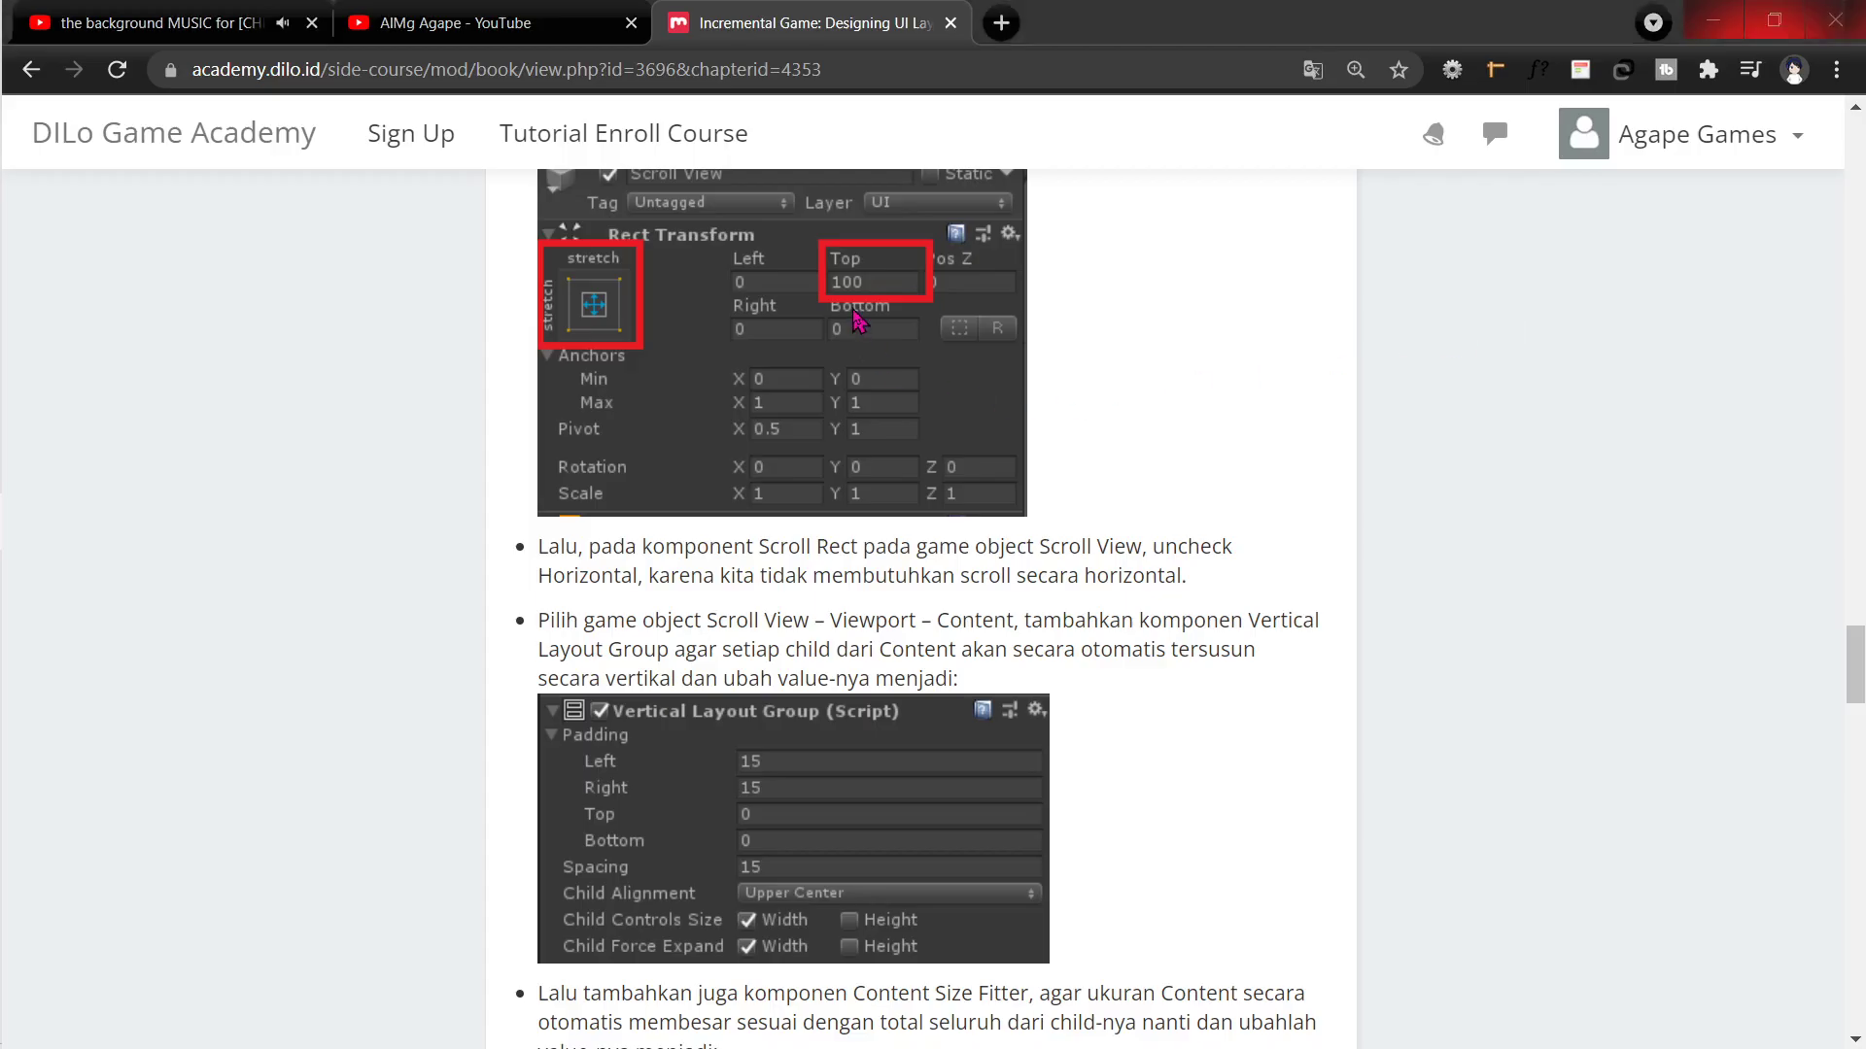
{"action": "key", "text": "alt+Tab"}
{"action": "left_click", "coordinate": [1736, 253]}
{"action": "type", "text": "100"}
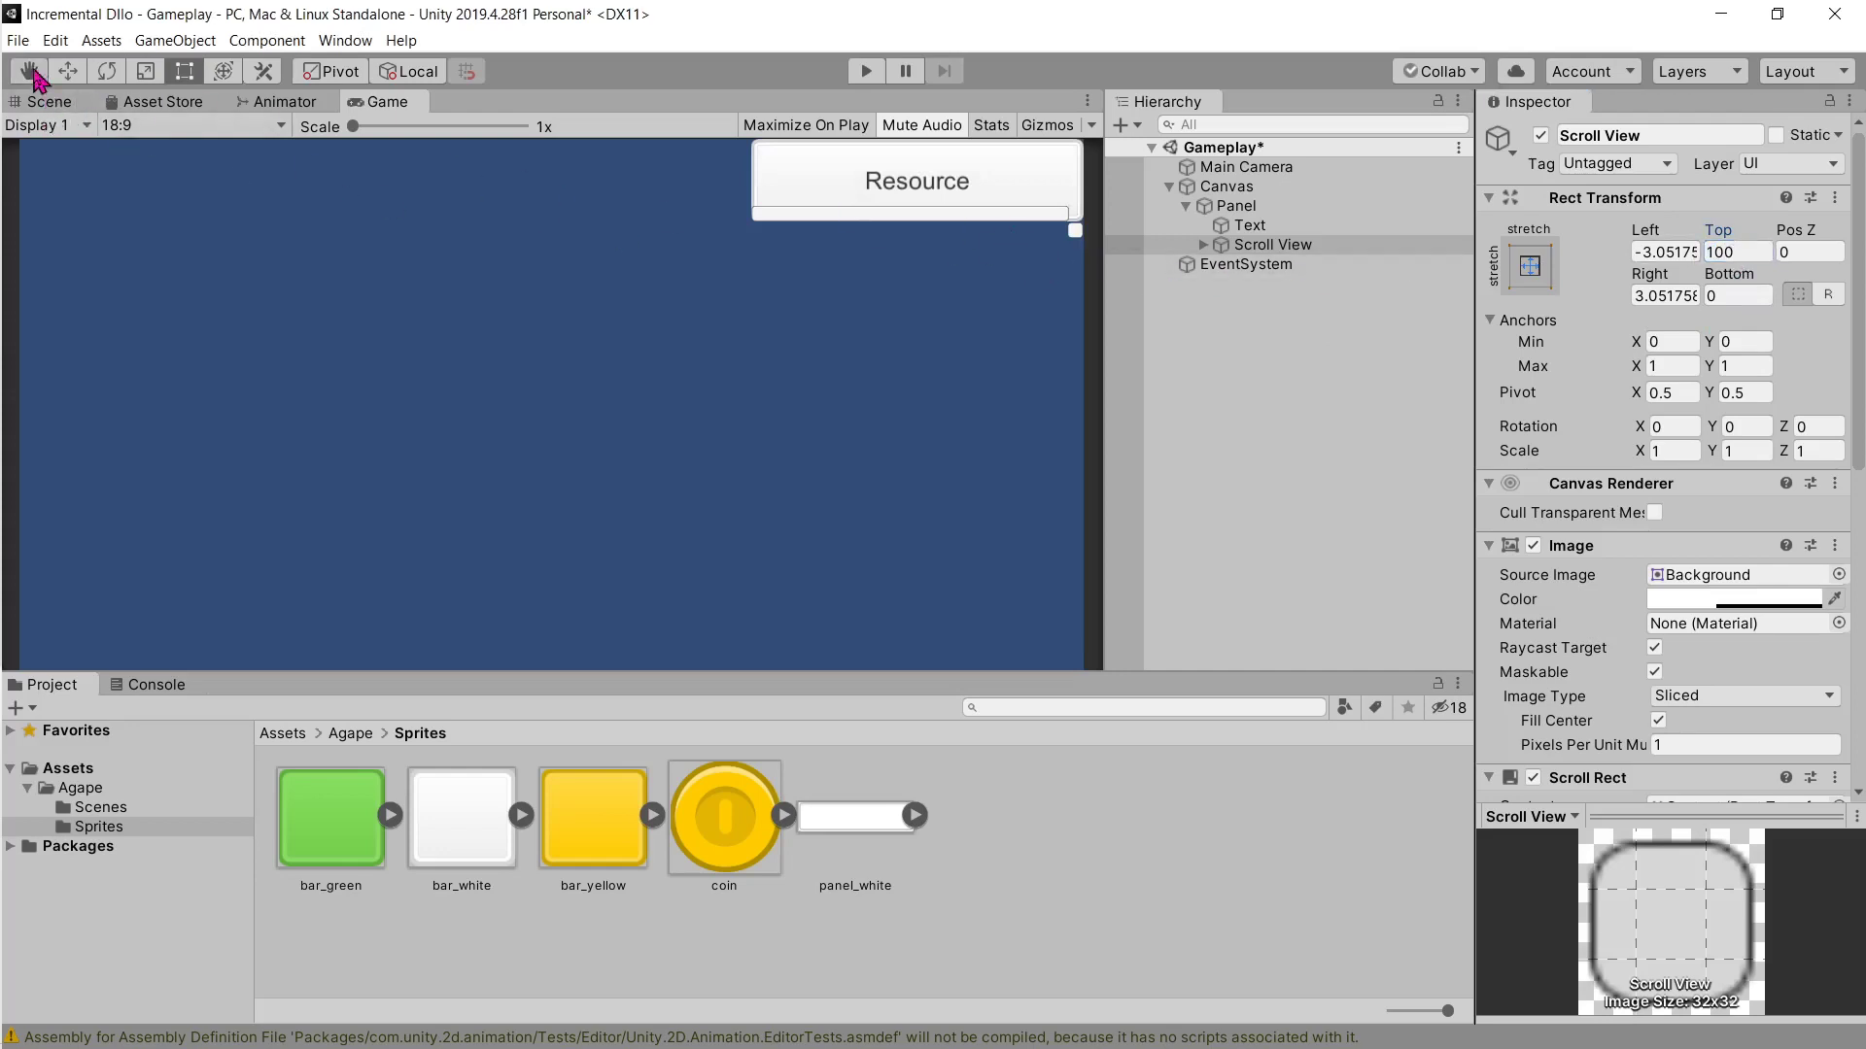
Step: Inspect the Scroll View in the Scene view, return to Game view, and reselect the Panel
{"action": "left_click", "coordinate": [49, 101]}
{"action": "scroll", "coordinate": [999, 283], "scroll_direction": "up", "scroll_amount": 2}
{"action": "scroll", "coordinate": [1025, 292], "scroll_direction": "up", "scroll_amount": 2}
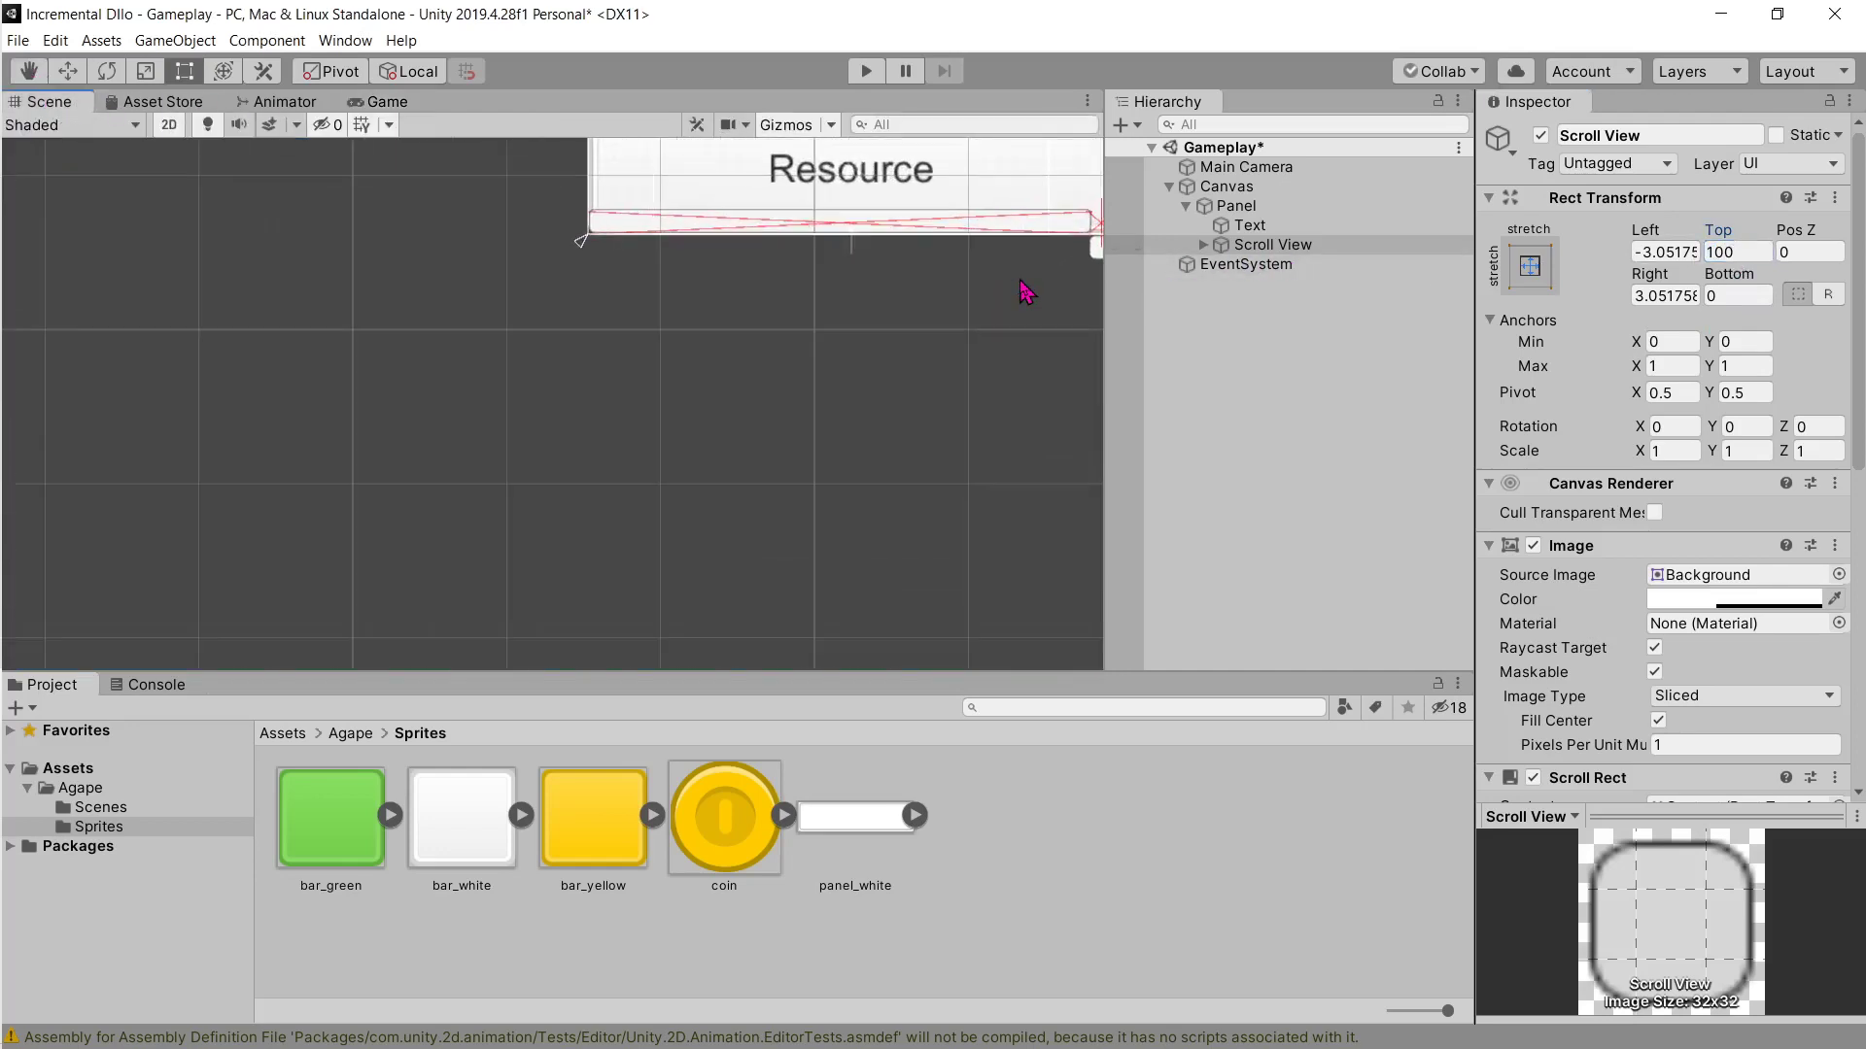
{"action": "scroll", "coordinate": [950, 273], "scroll_direction": "up", "scroll_amount": 1}
{"action": "left_click", "coordinate": [388, 103]}
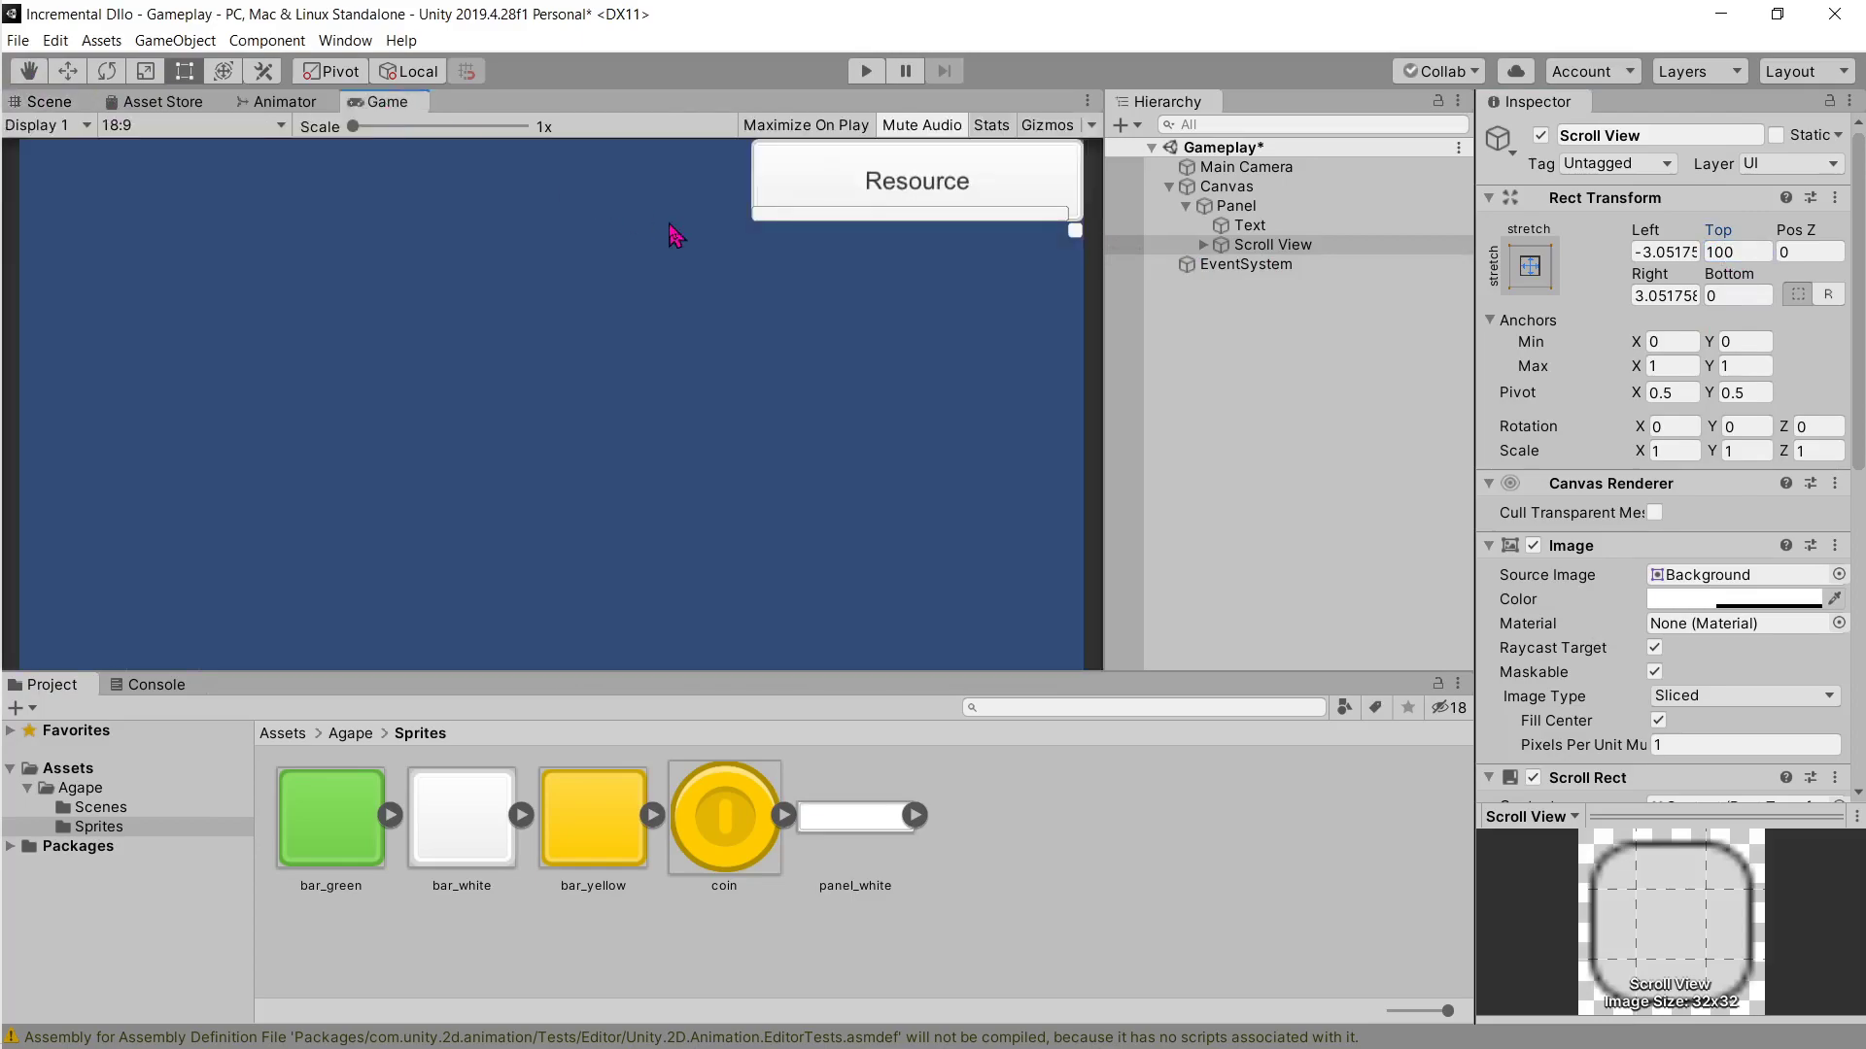
{"action": "key", "text": "alt+Tab"}
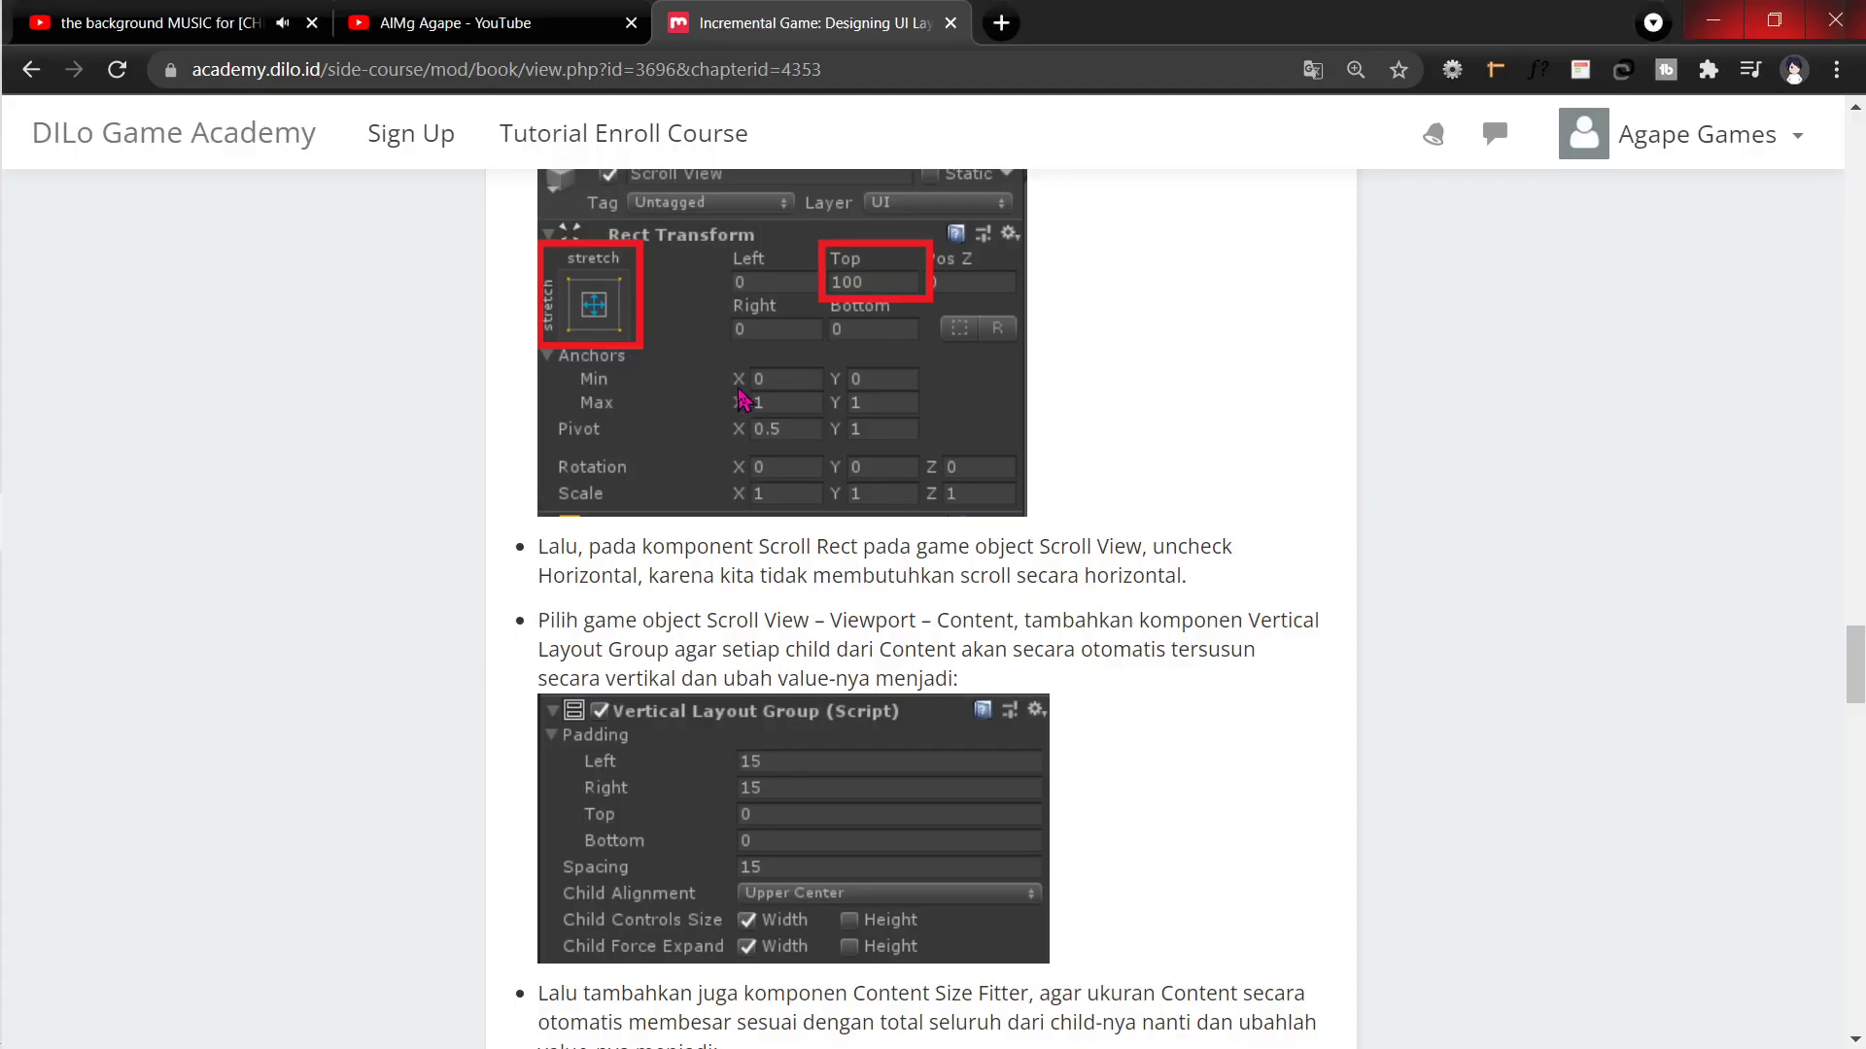
{"action": "key", "text": "alt+Tab"}
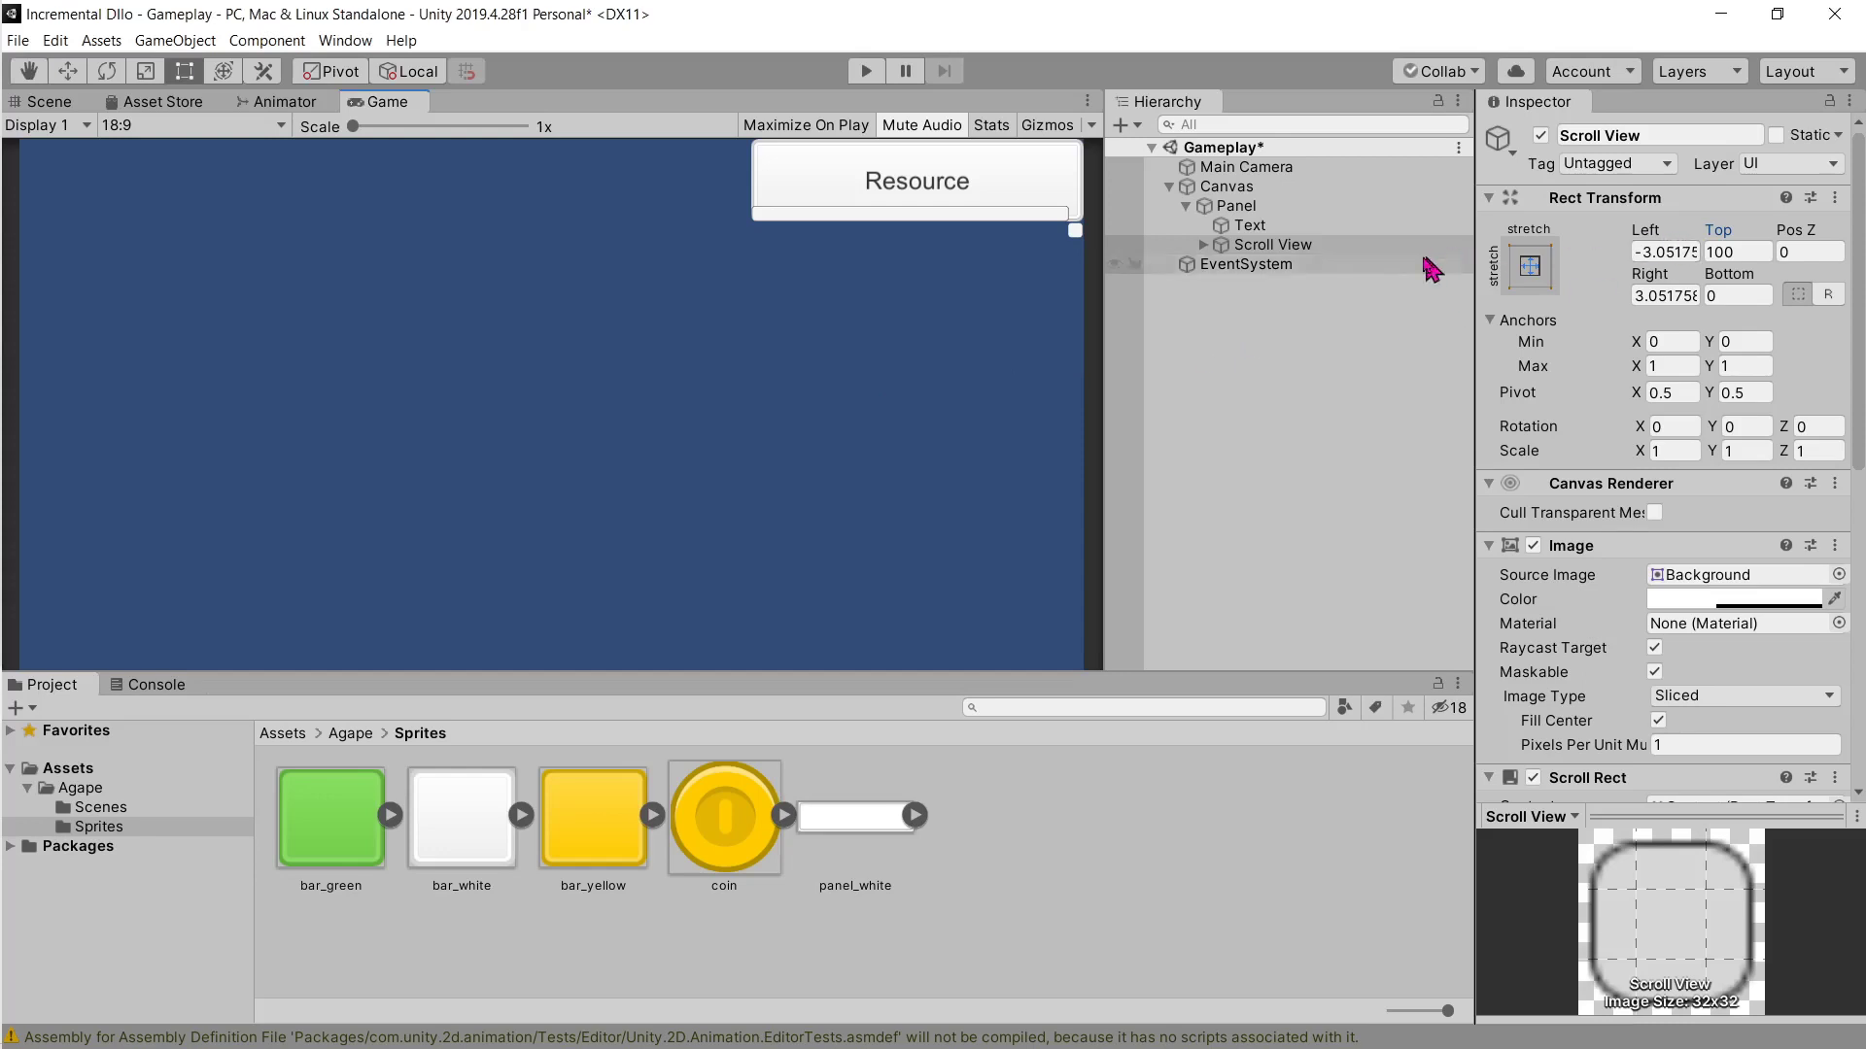
{"action": "left_click", "coordinate": [1238, 206]}
Step: Anchor the Panel to stretch full height on the right, with pivot and position
{"action": "left_click", "coordinate": [1529, 266]}
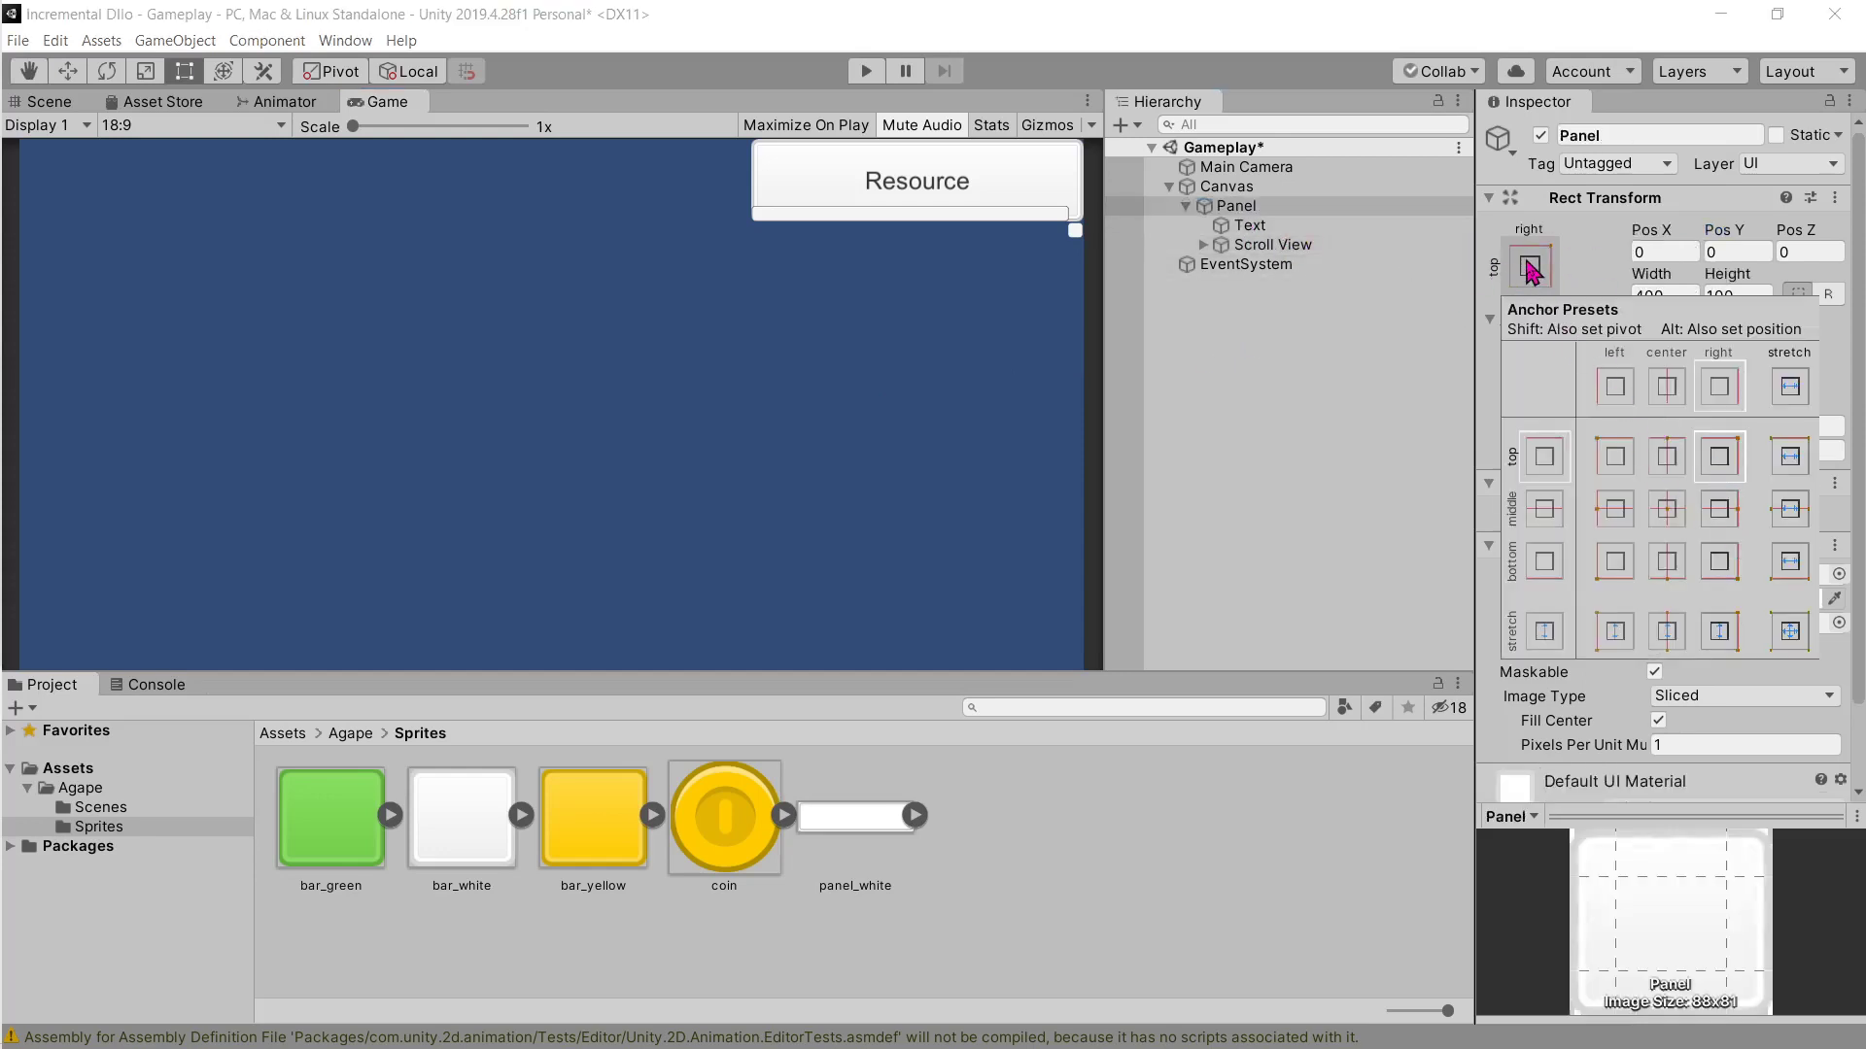
{"action": "key", "text": "shift+alt"}
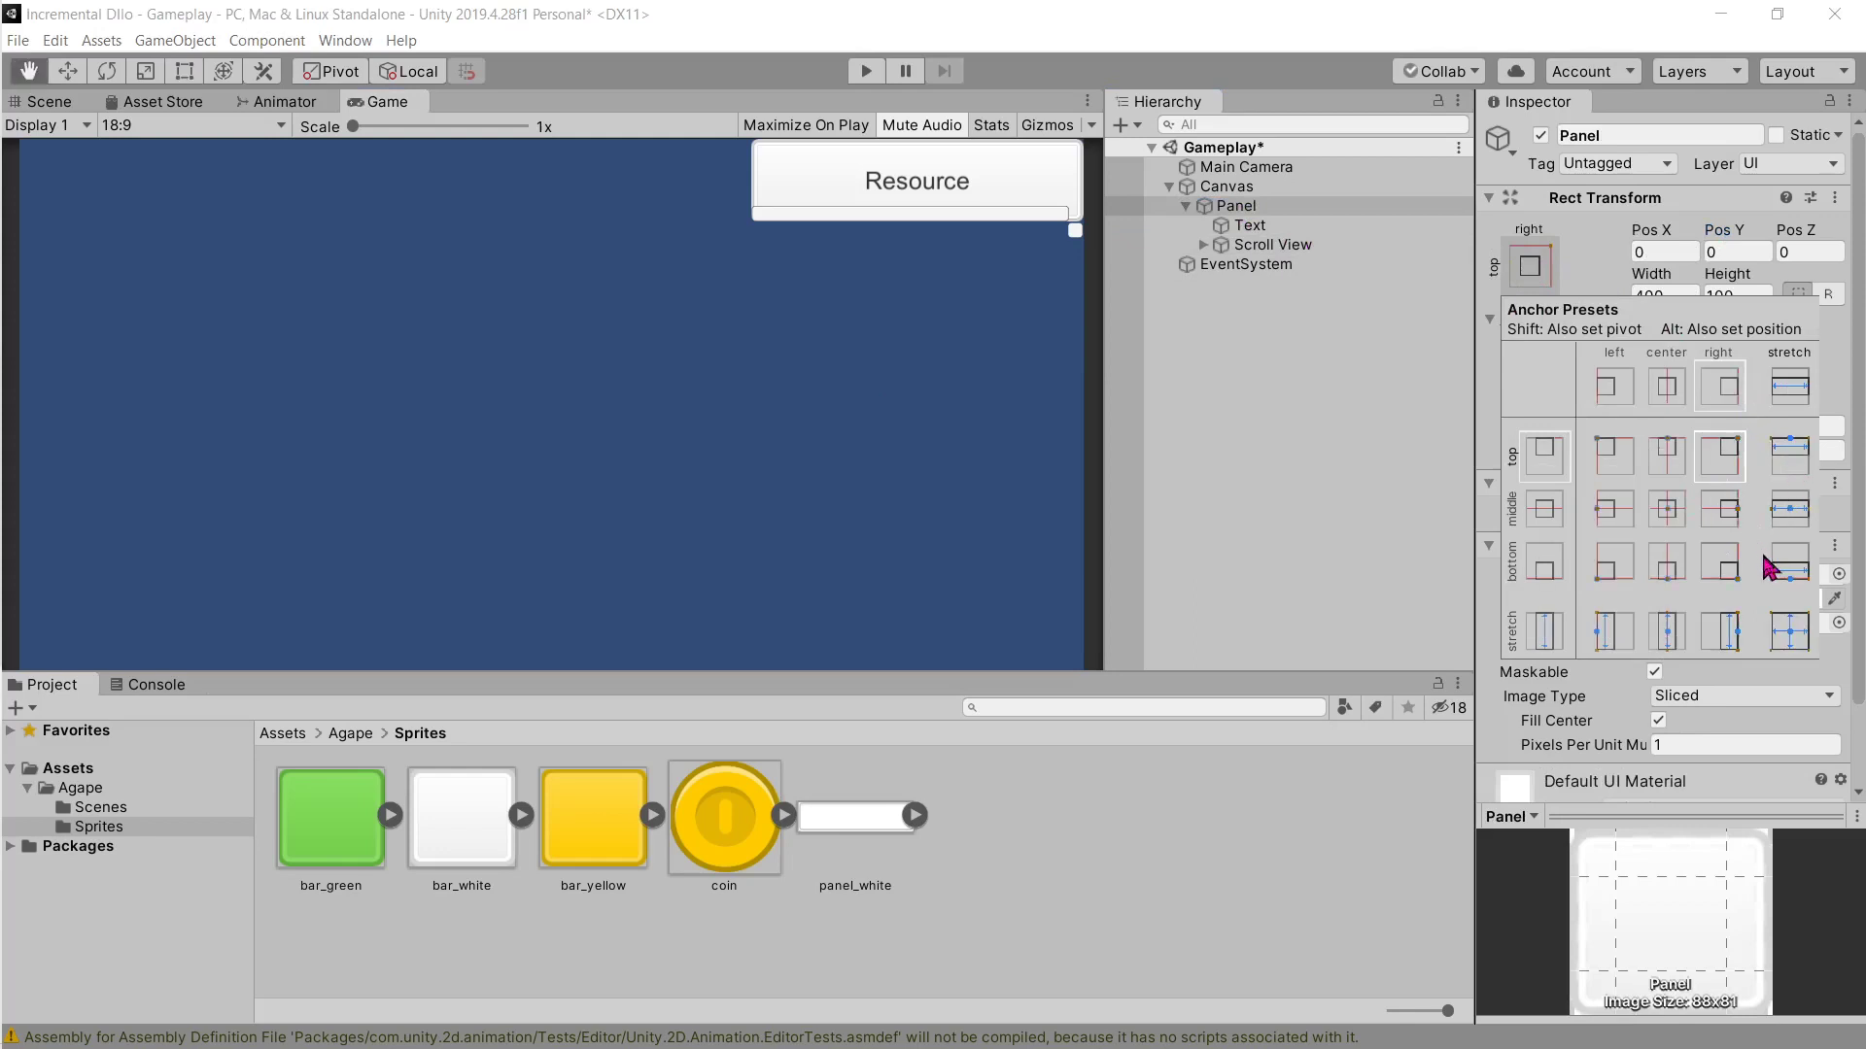
{"action": "left_click", "coordinate": [1730, 639], "text": "alt+shift"}
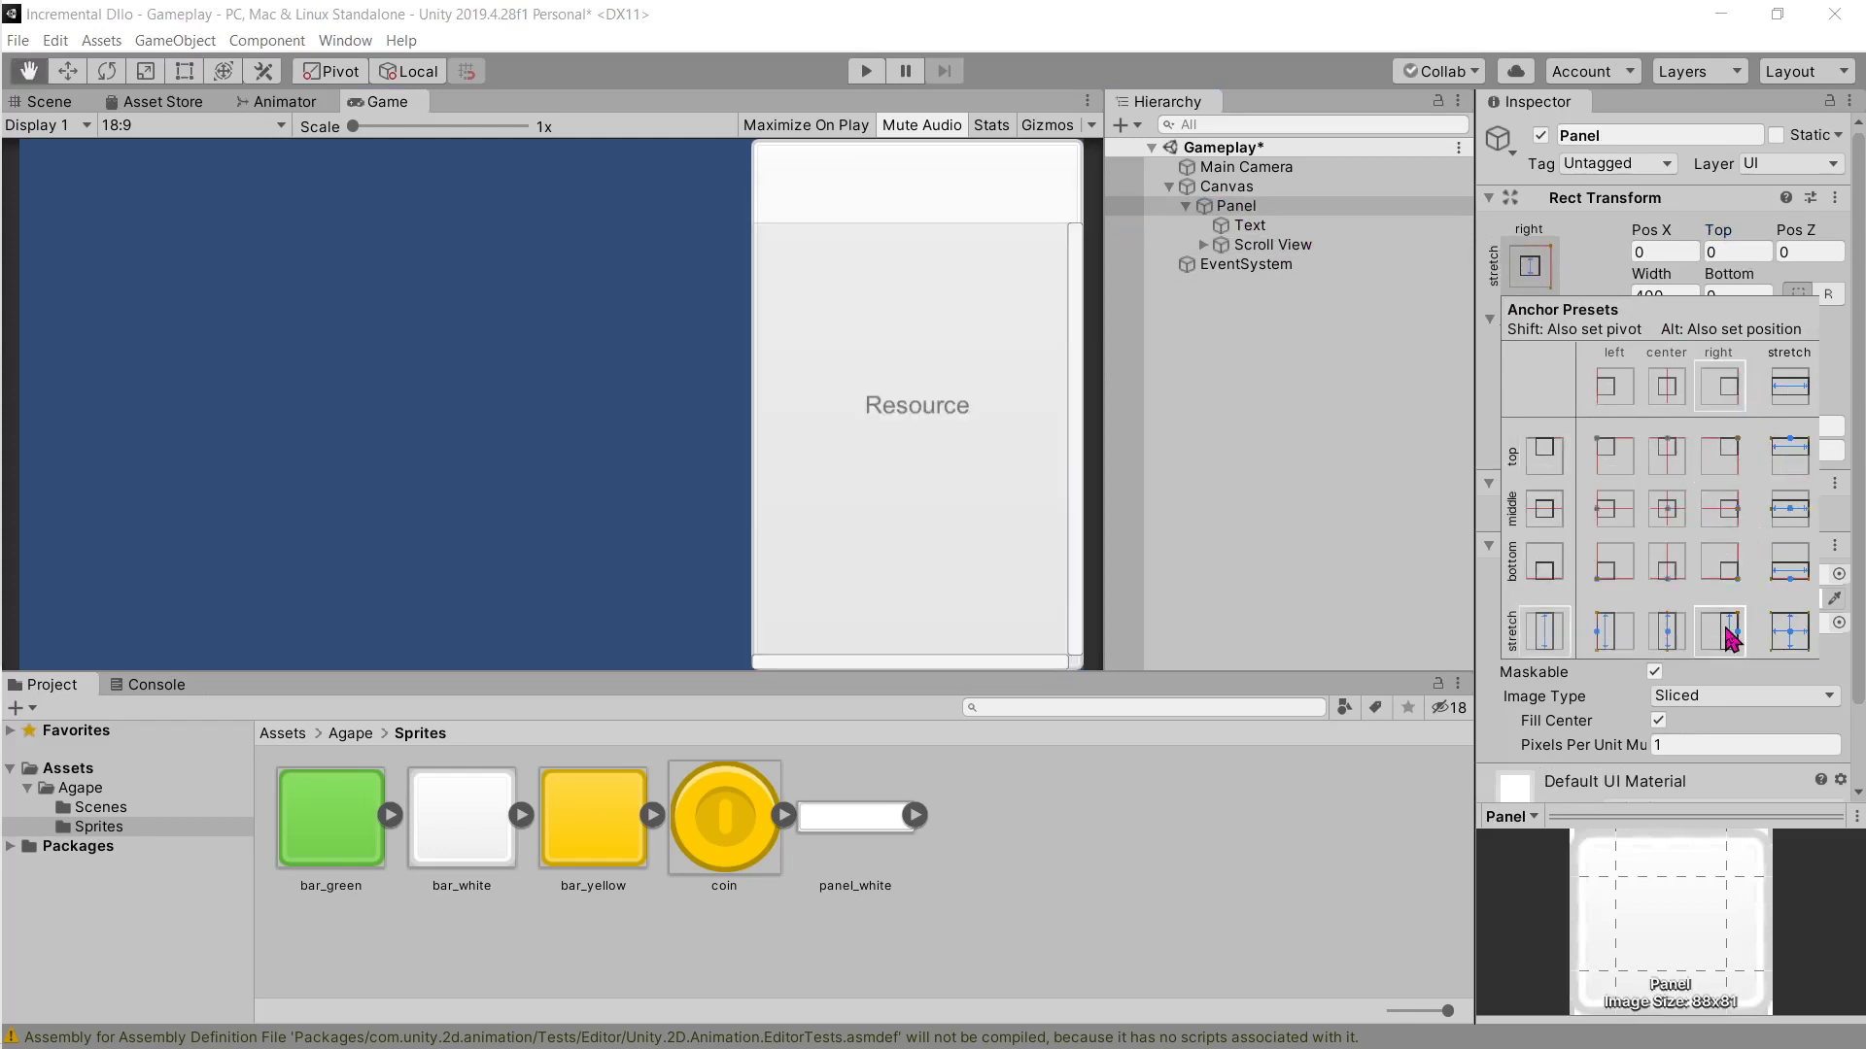
{"action": "left_click", "coordinate": [1254, 227]}
Step: Anchor the Resource text to top-centre, also setting pivot and position
{"action": "left_click", "coordinate": [1254, 226]}
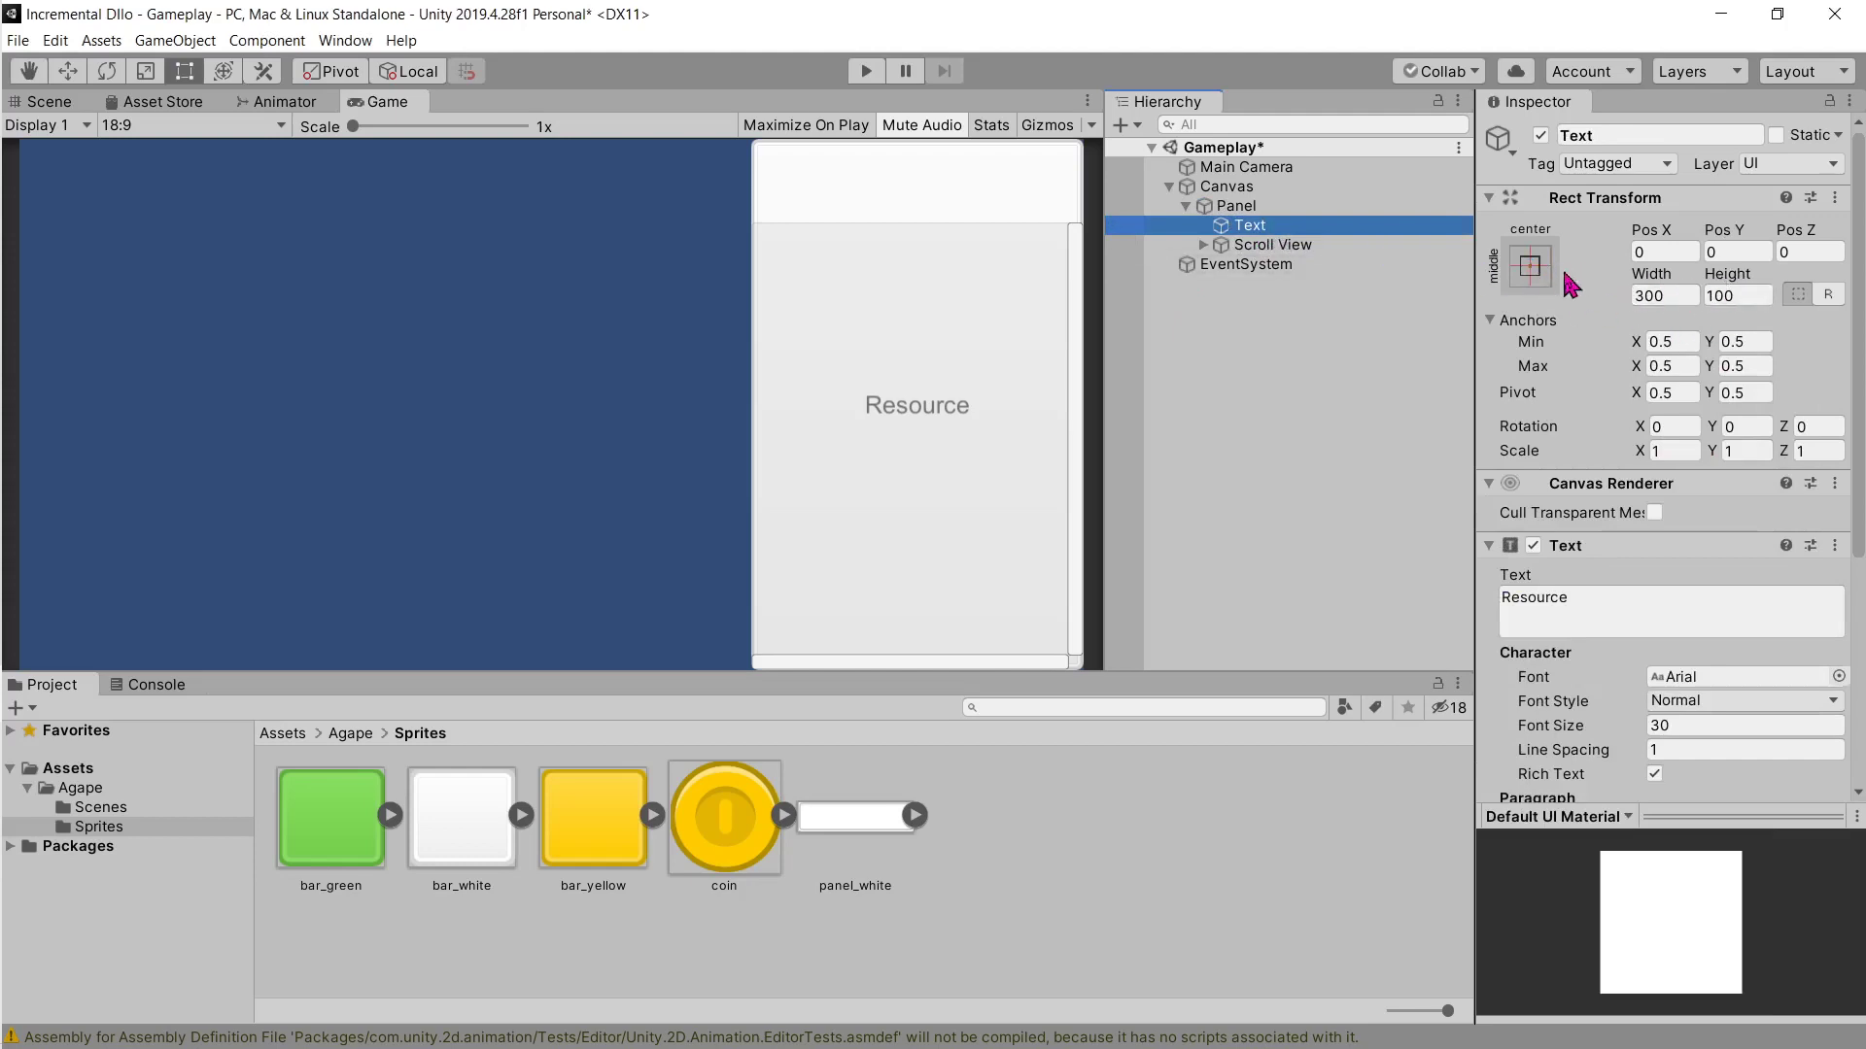
{"action": "left_click", "coordinate": [1532, 272]}
{"action": "key", "text": "shift+alt"}
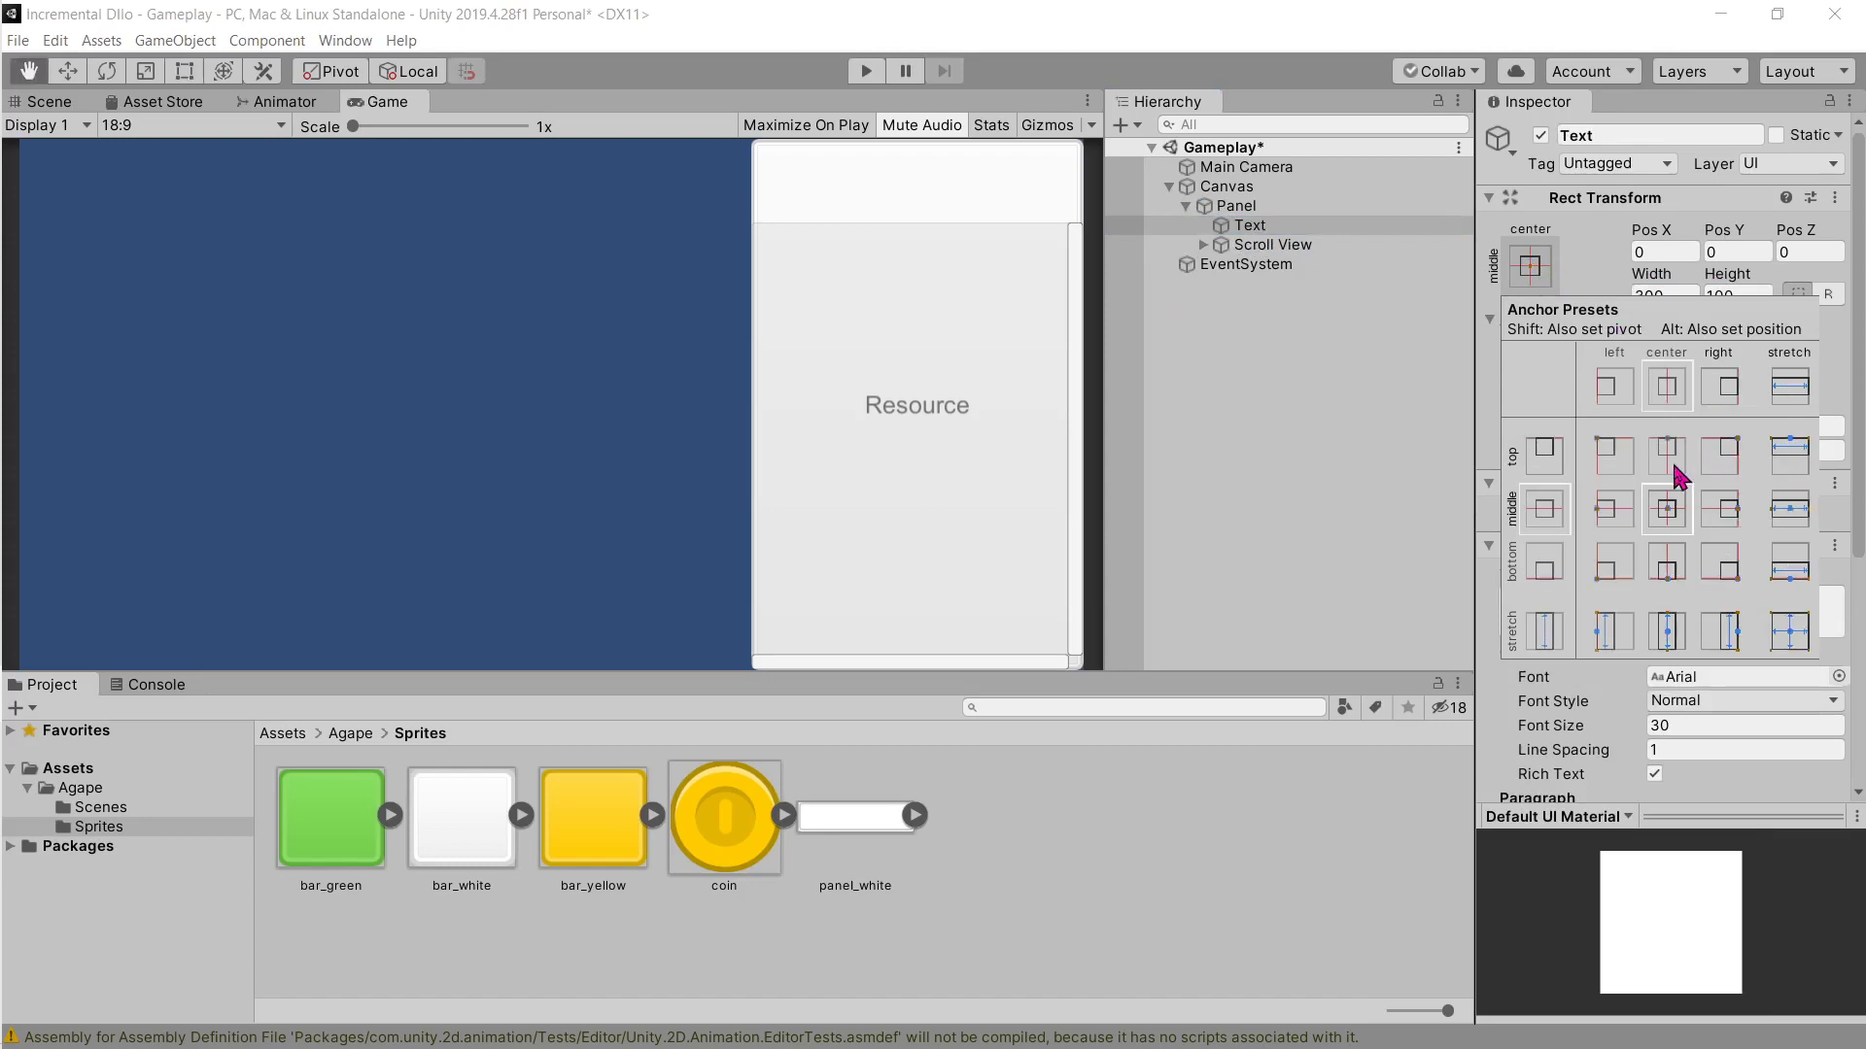
{"action": "left_click", "coordinate": [1667, 453], "text": "alt+shift"}
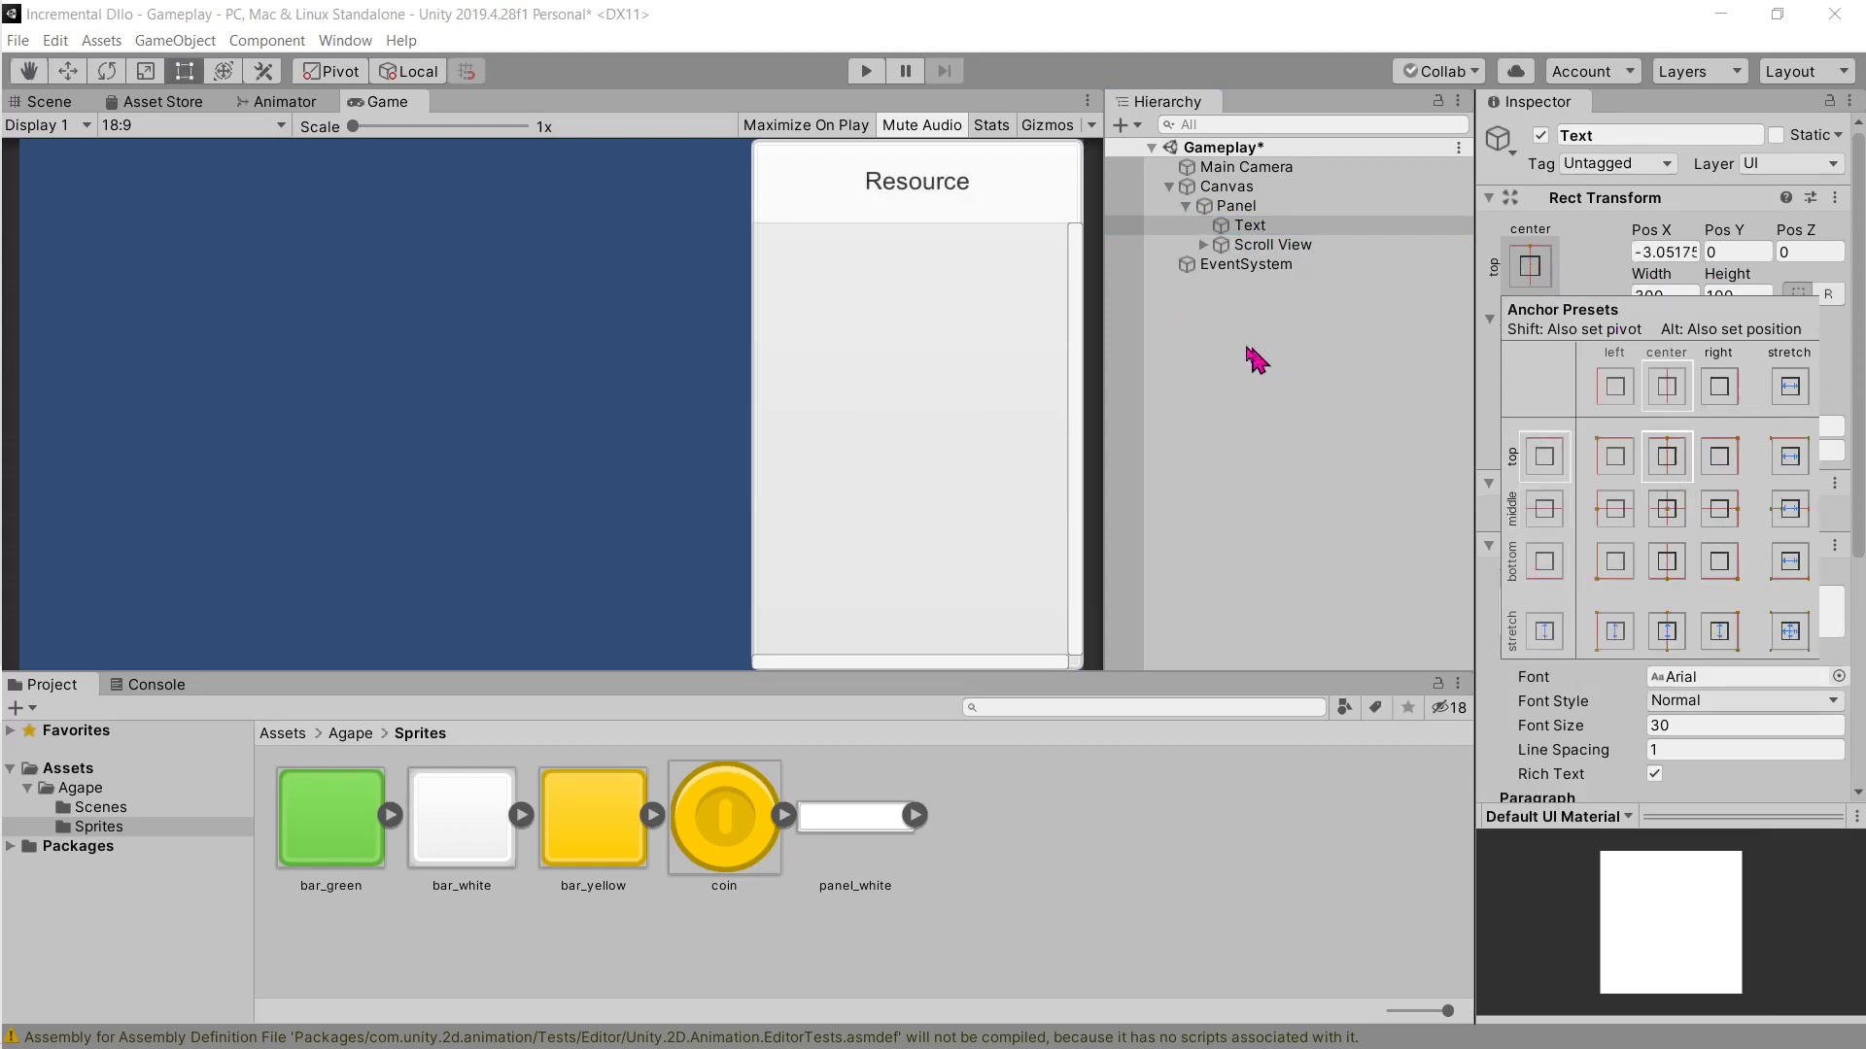
{"action": "left_click", "coordinate": [1063, 419]}
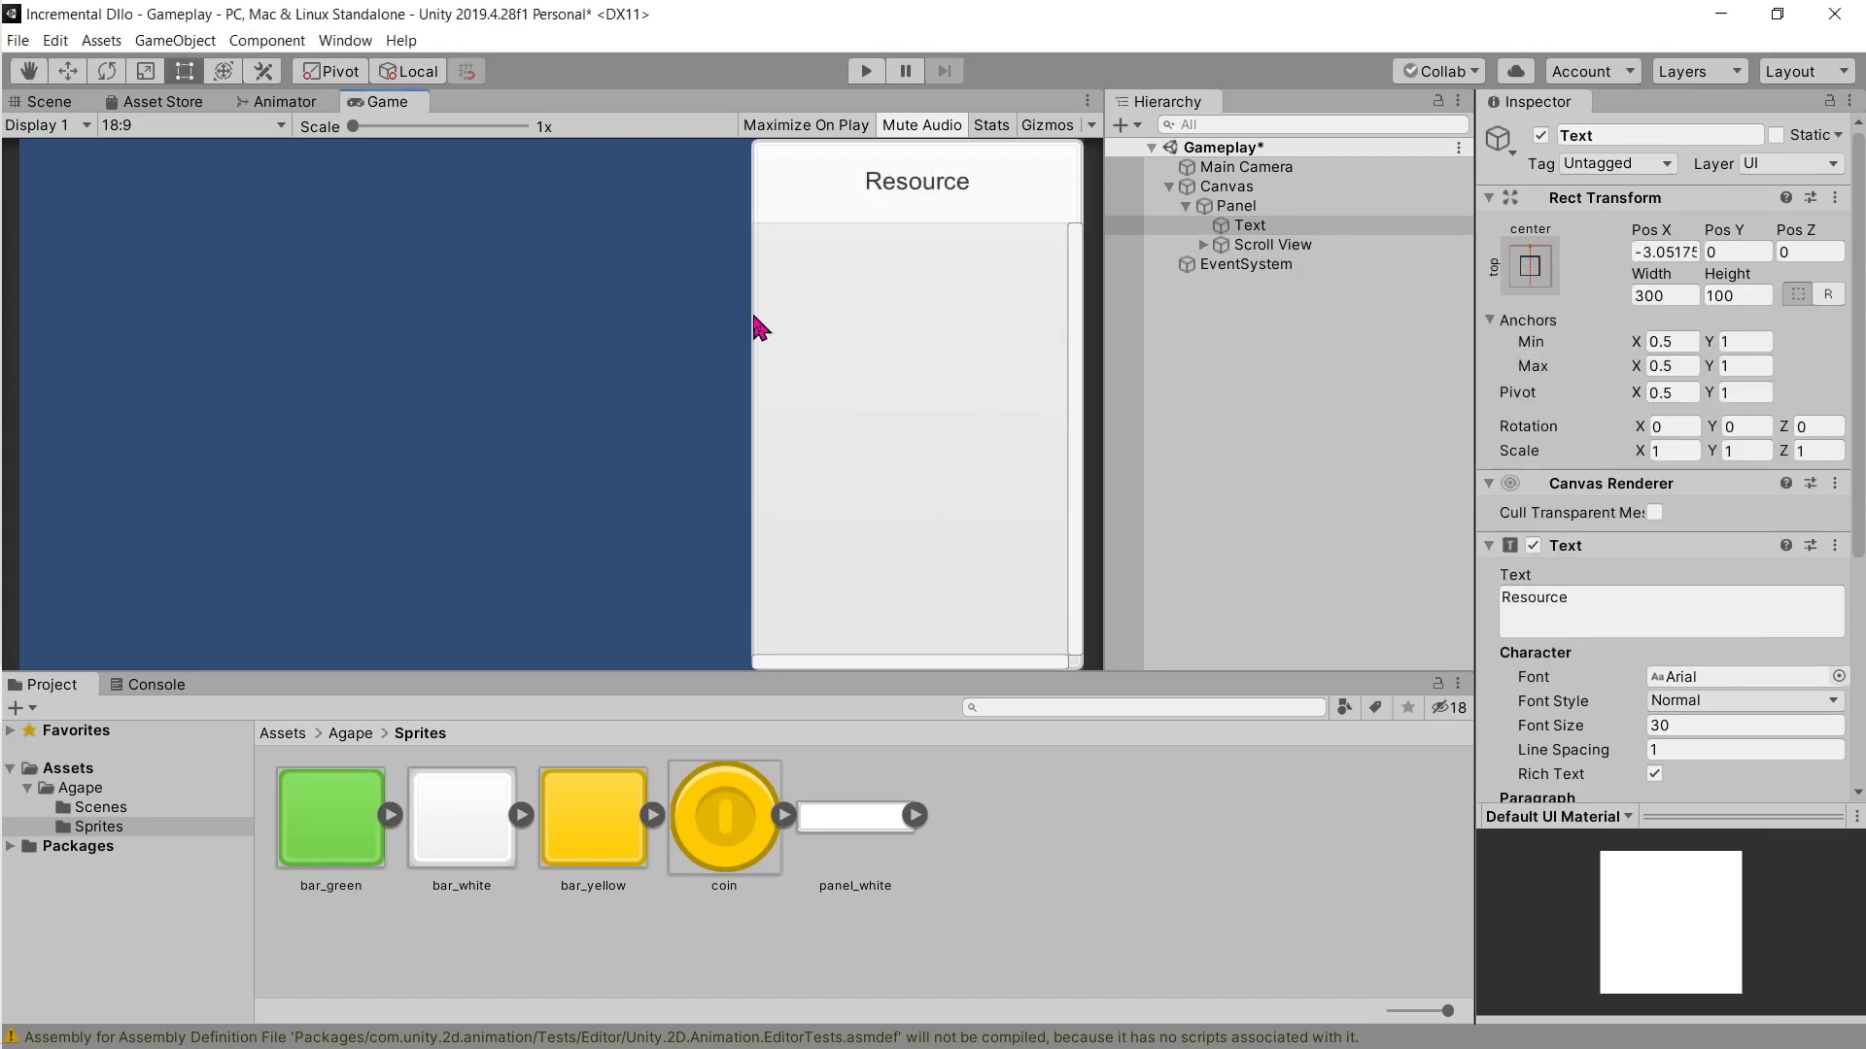
{"action": "mouse_move", "coordinate": [5, 622]}
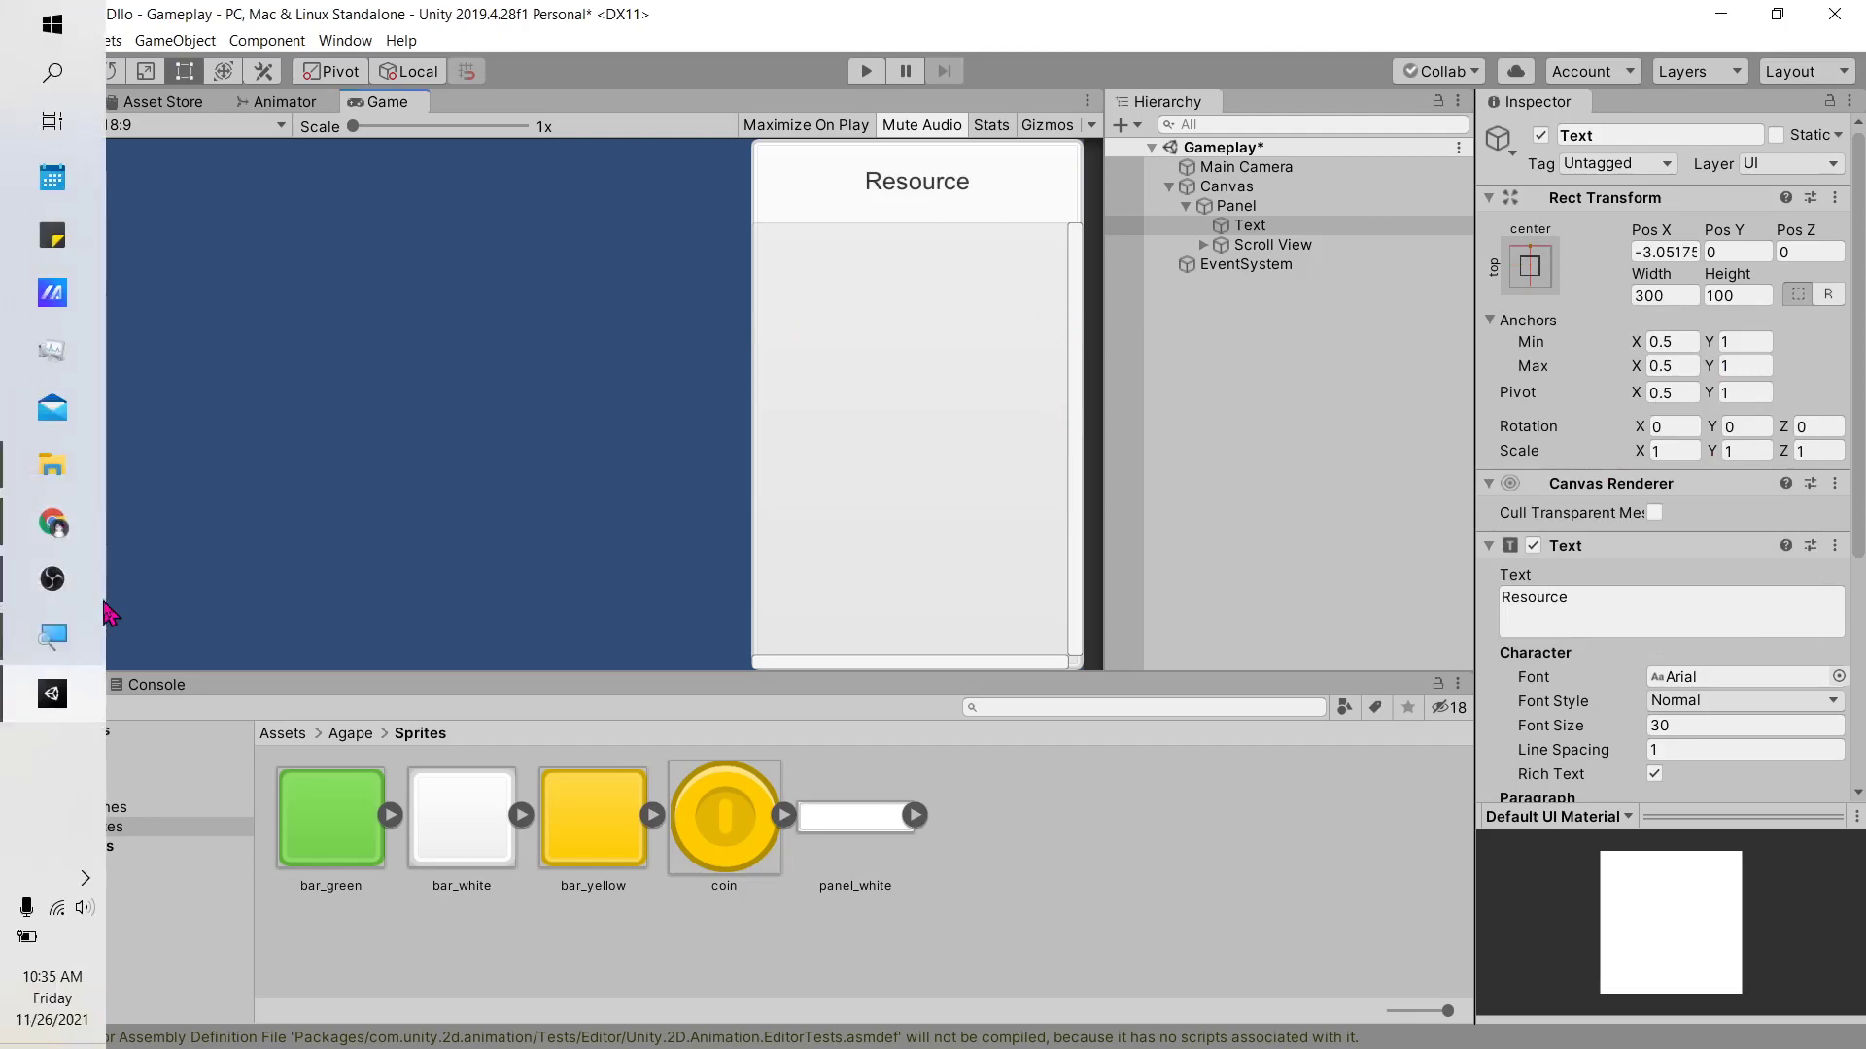
{"action": "left_click", "coordinate": [53, 525]}
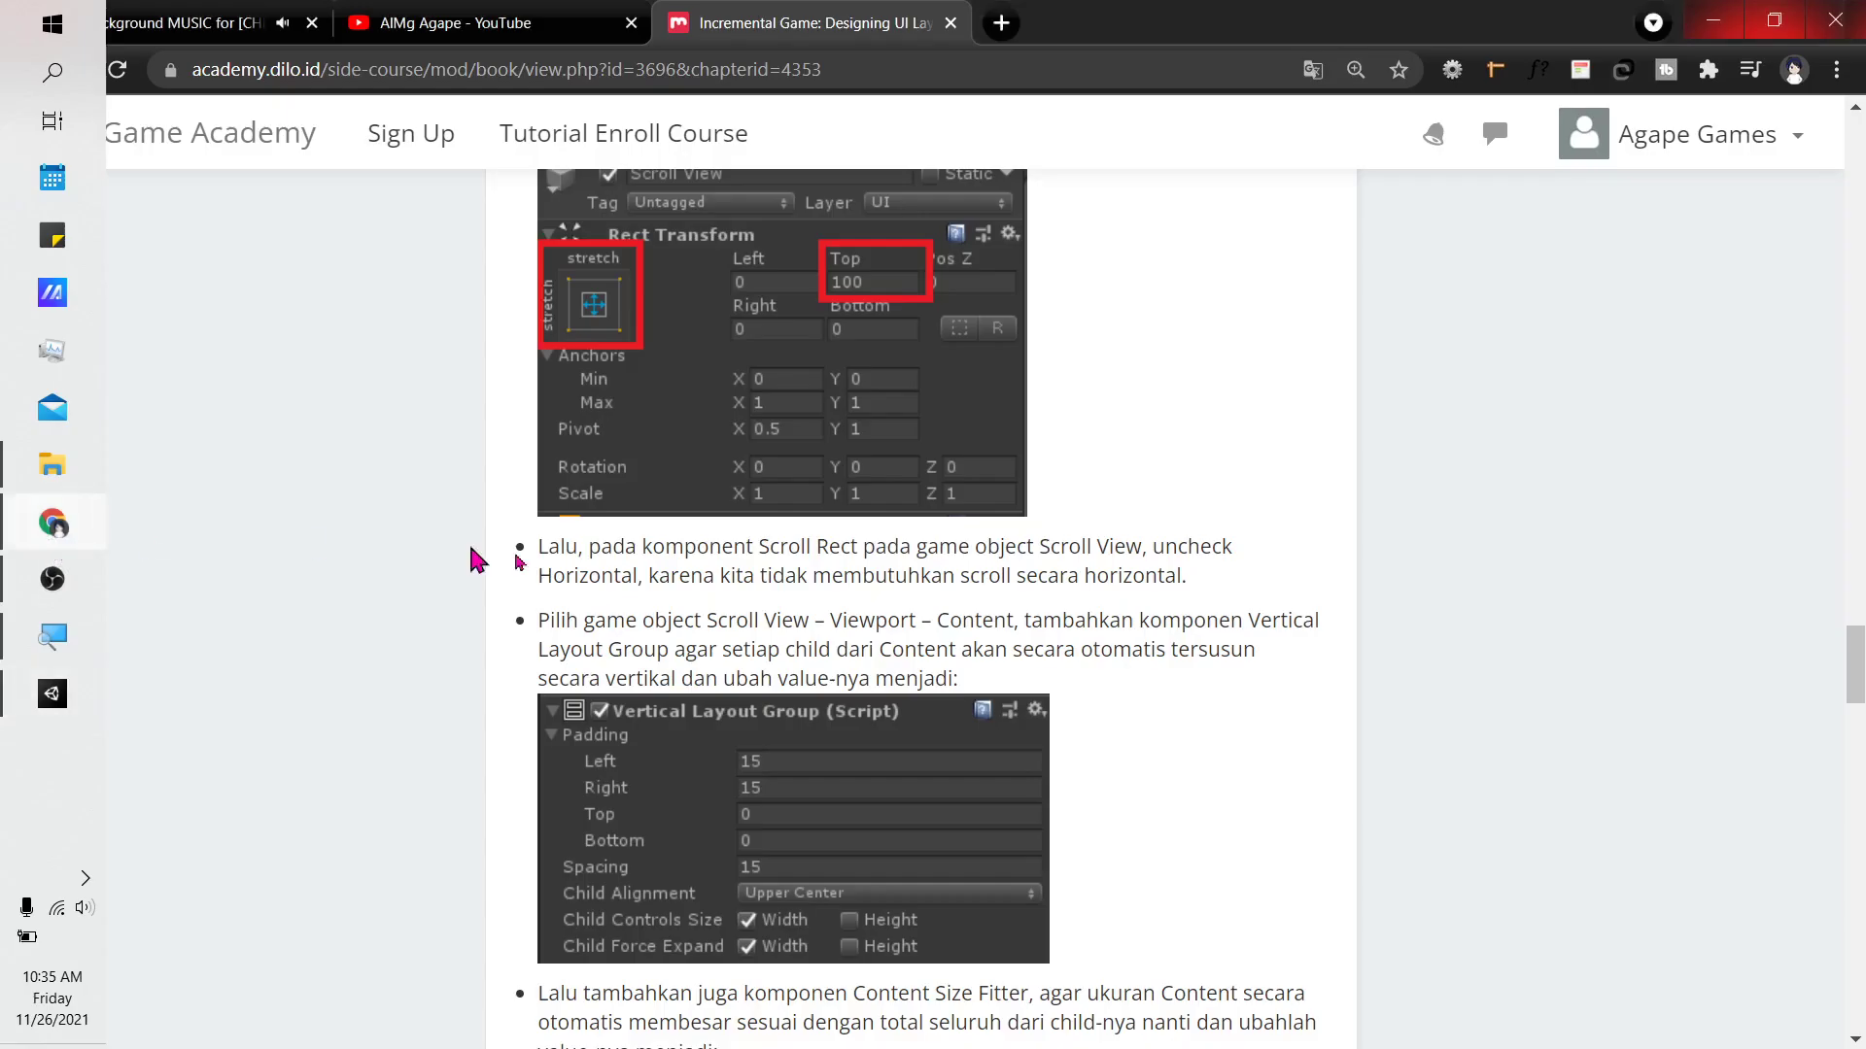
{"action": "scroll", "coordinate": [827, 541], "scroll_direction": "up", "scroll_amount": 3}
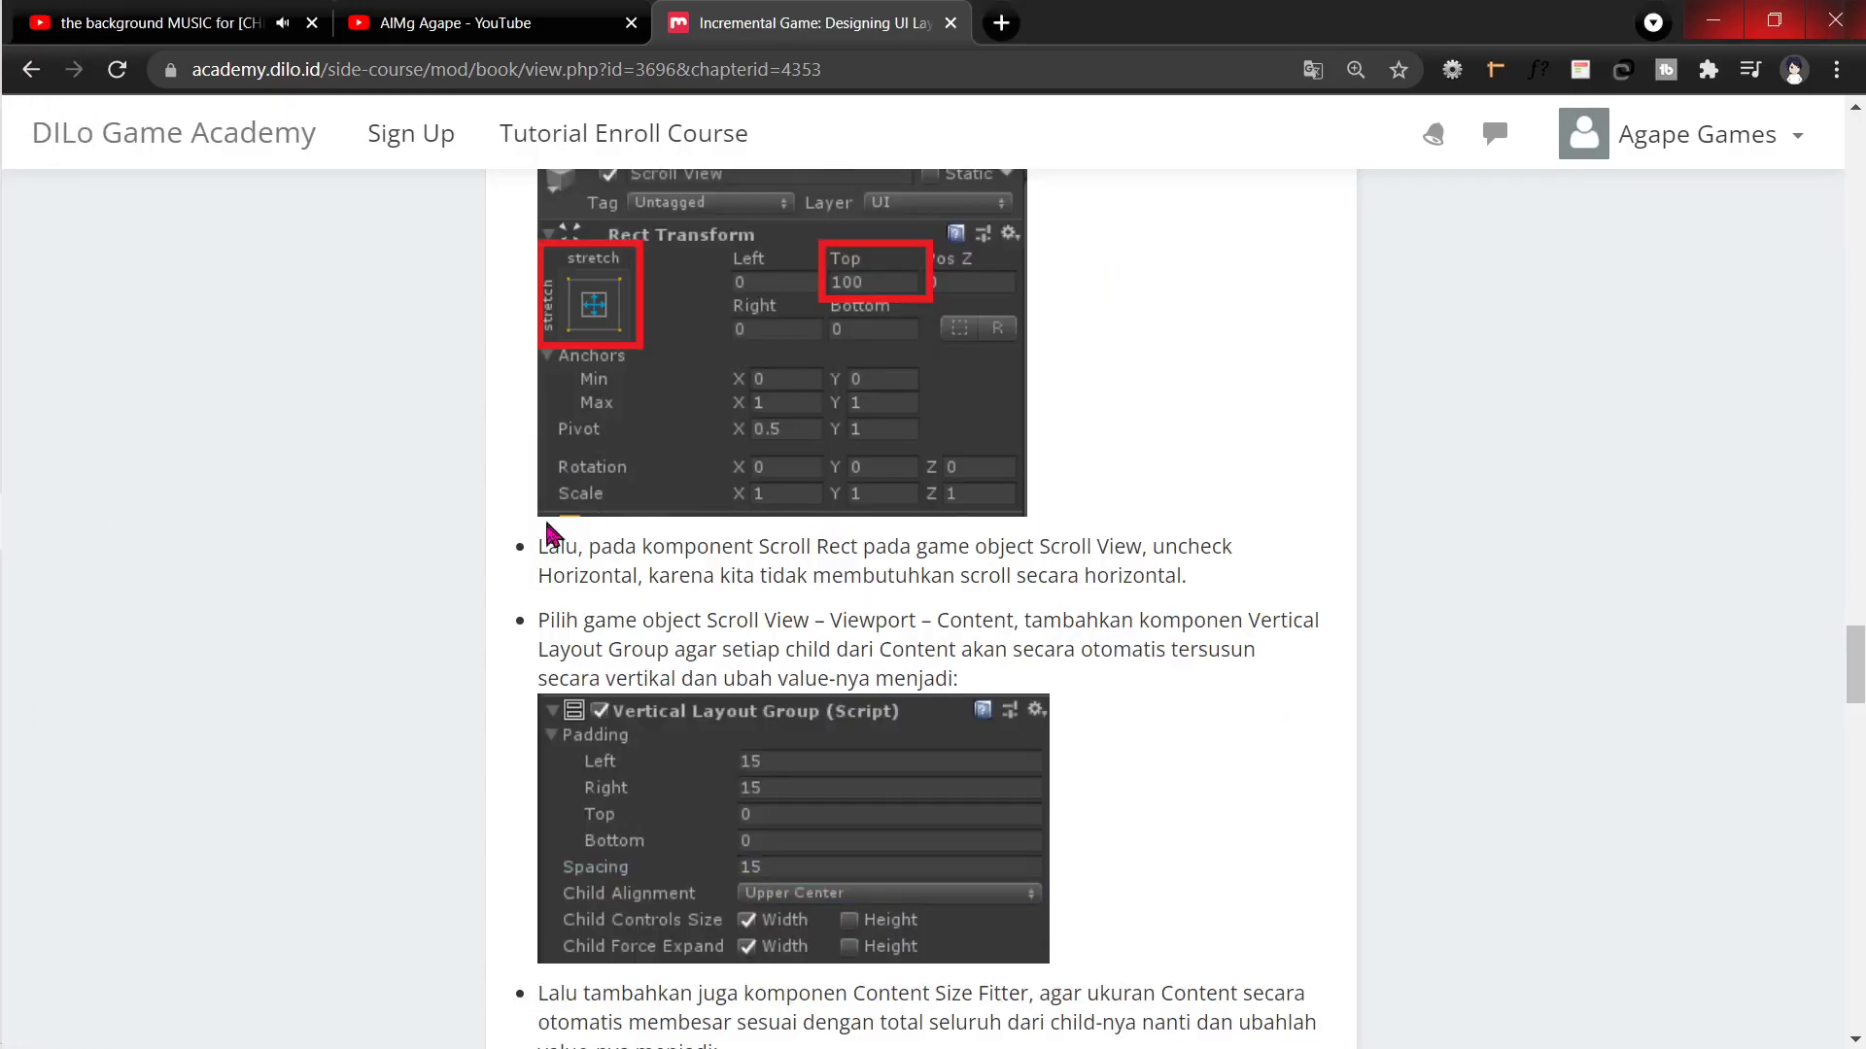
{"action": "double_click", "coordinate": [559, 546]}
{"action": "left_click_drag", "start_coordinate": [708, 547], "coordinate": [761, 546]}
{"action": "left_click", "coordinate": [1114, 621]}
{"action": "key", "text": "alt+Tab"}
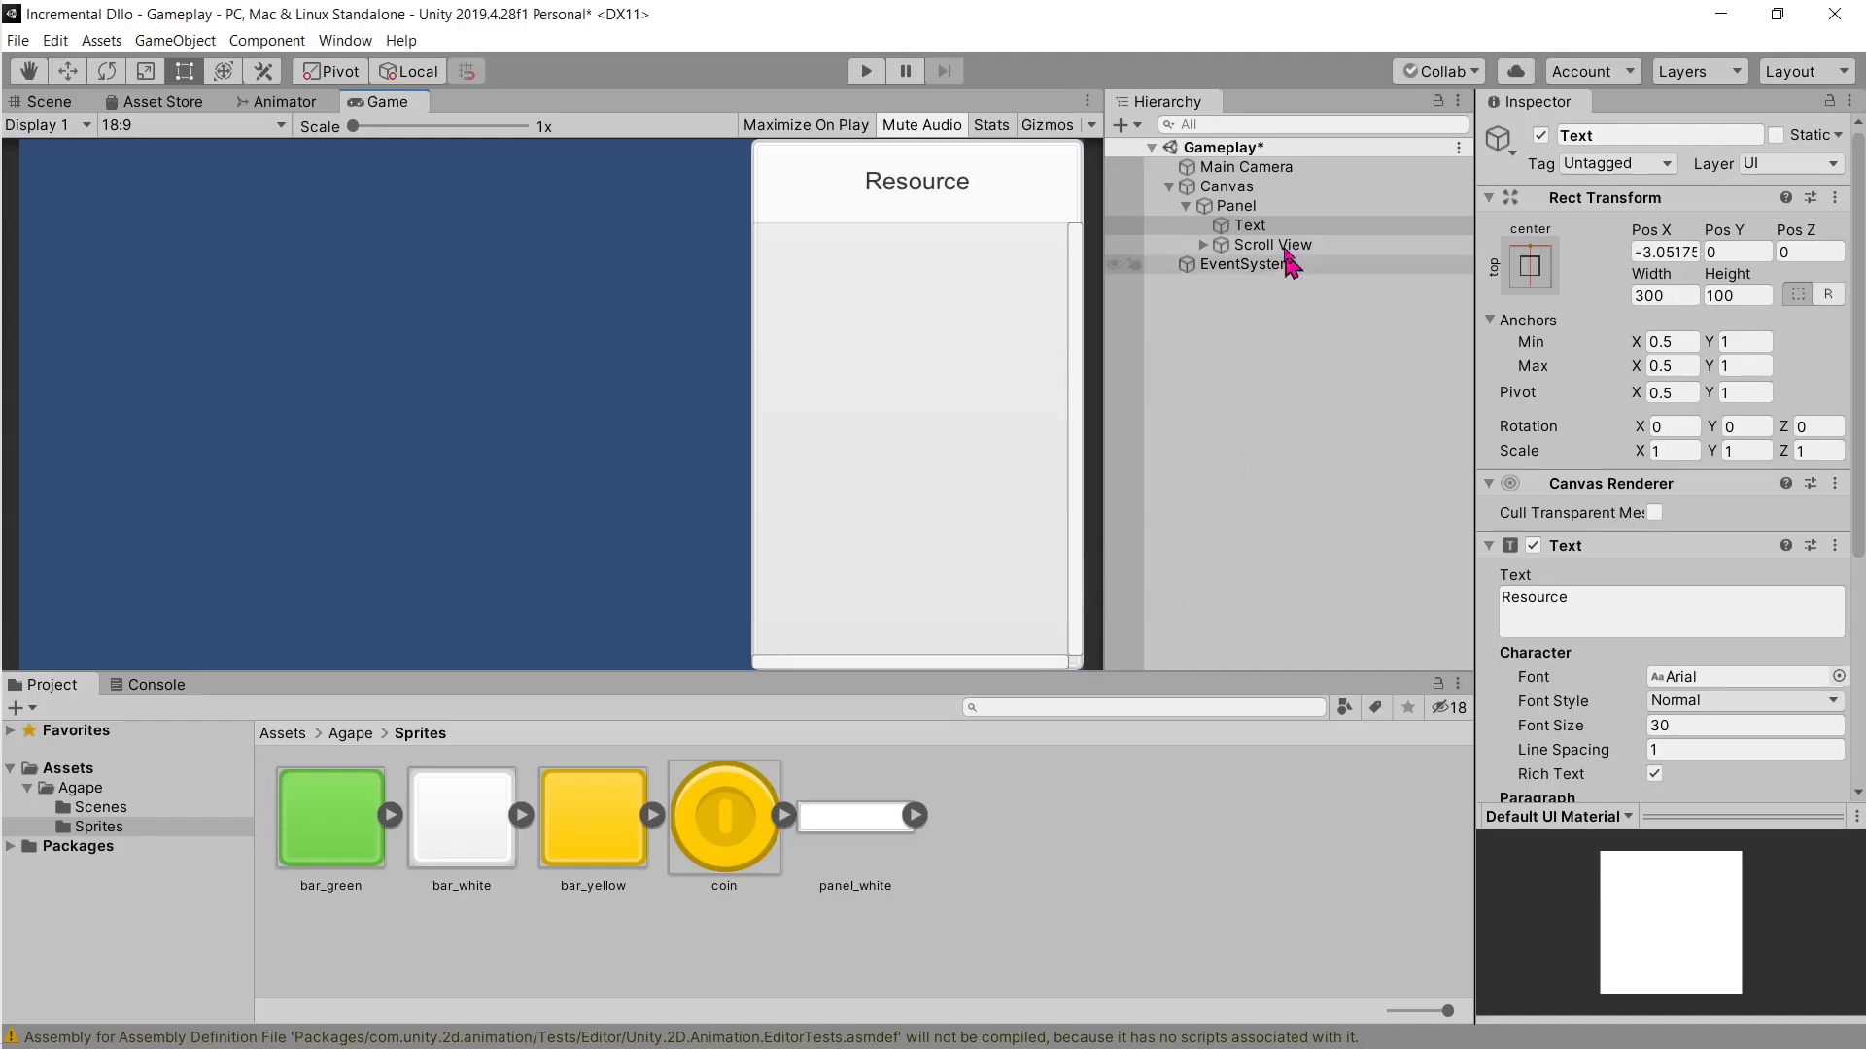
{"action": "left_click", "coordinate": [1246, 188]}
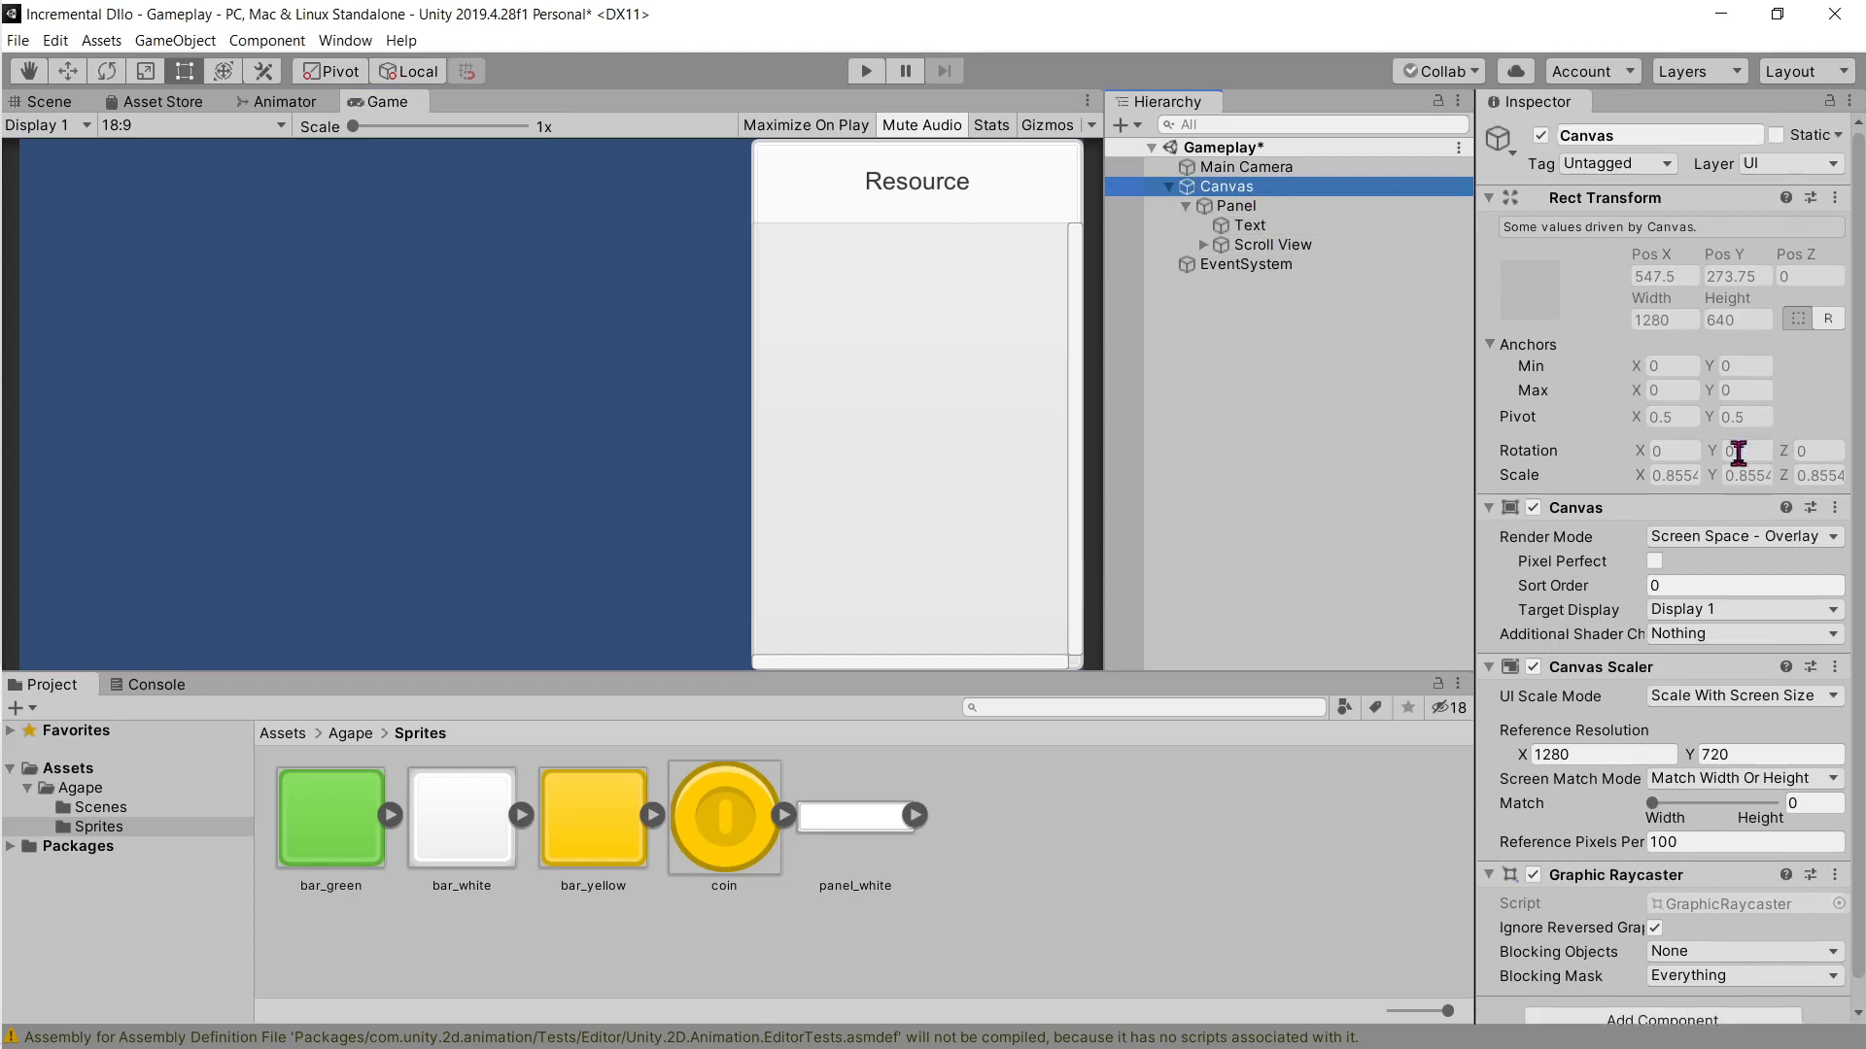
{"action": "left_click", "coordinate": [1229, 207]}
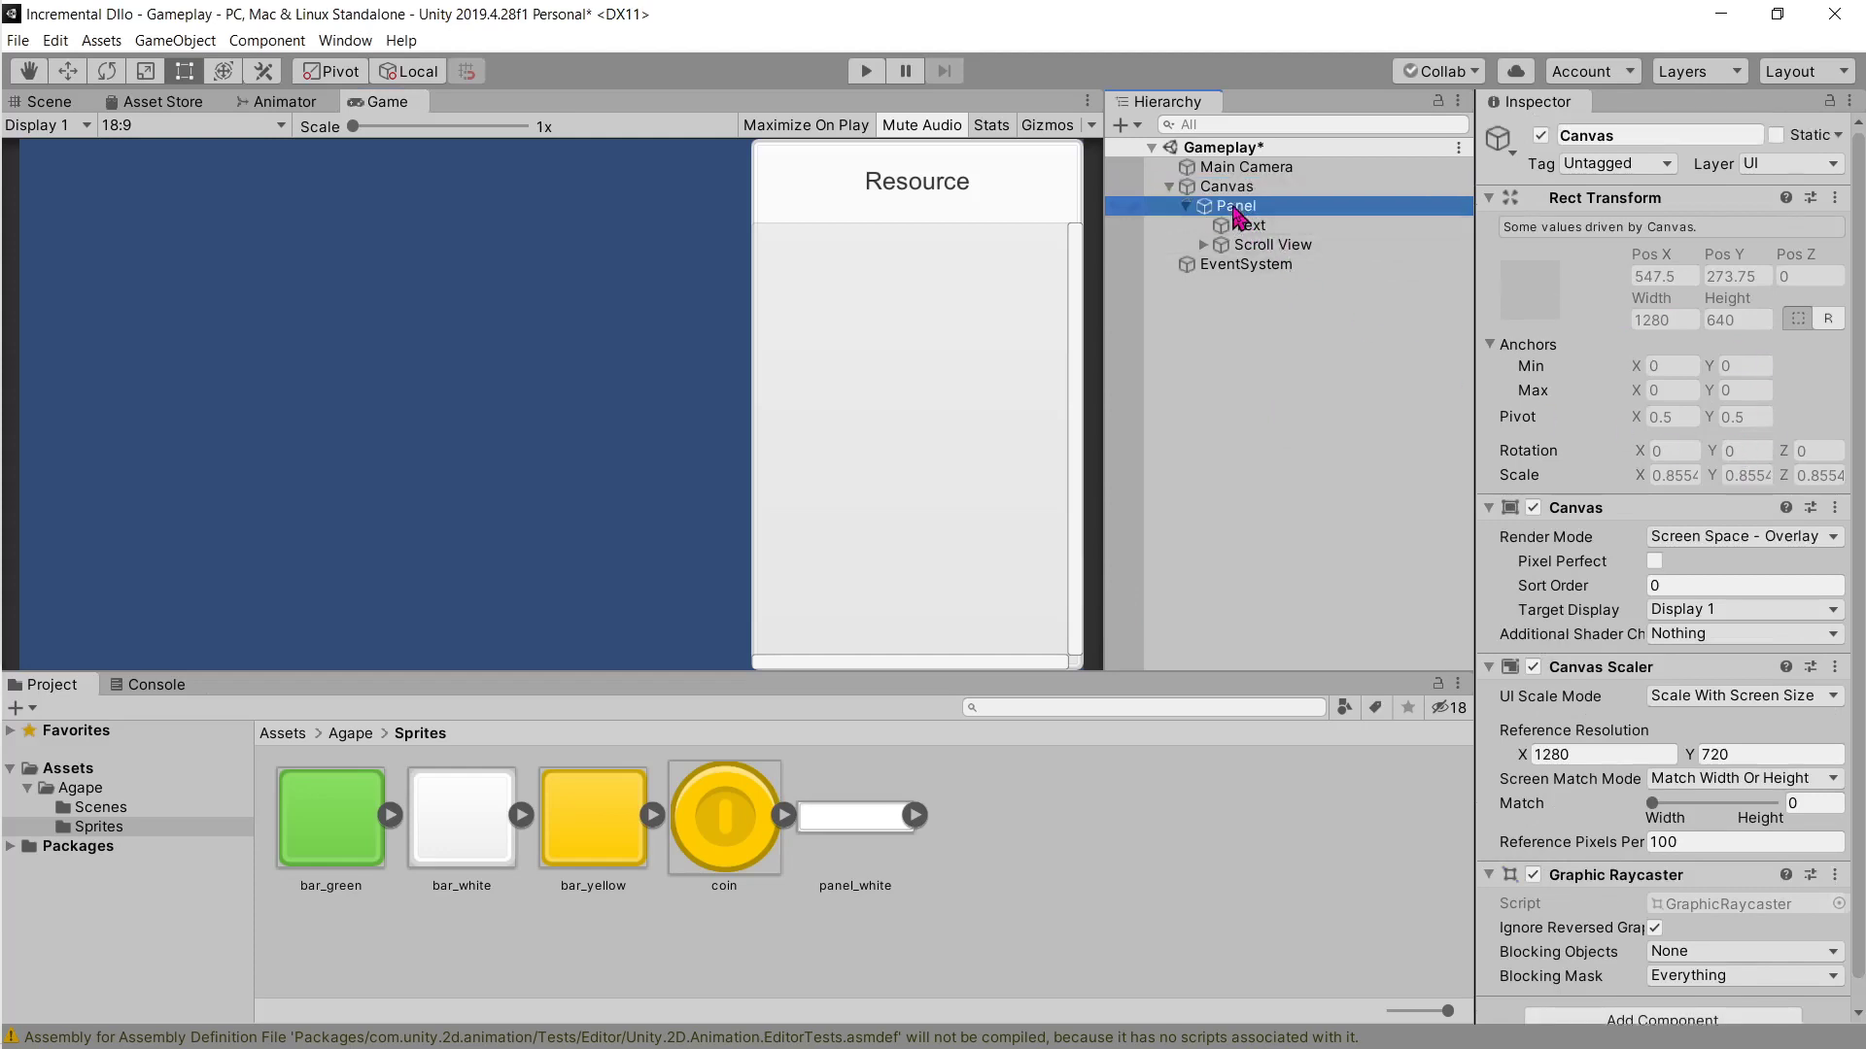
{"action": "scroll", "coordinate": [1610, 292], "scroll_direction": "down", "scroll_amount": 2}
{"action": "scroll", "coordinate": [1610, 292], "scroll_direction": "up", "scroll_amount": 2}
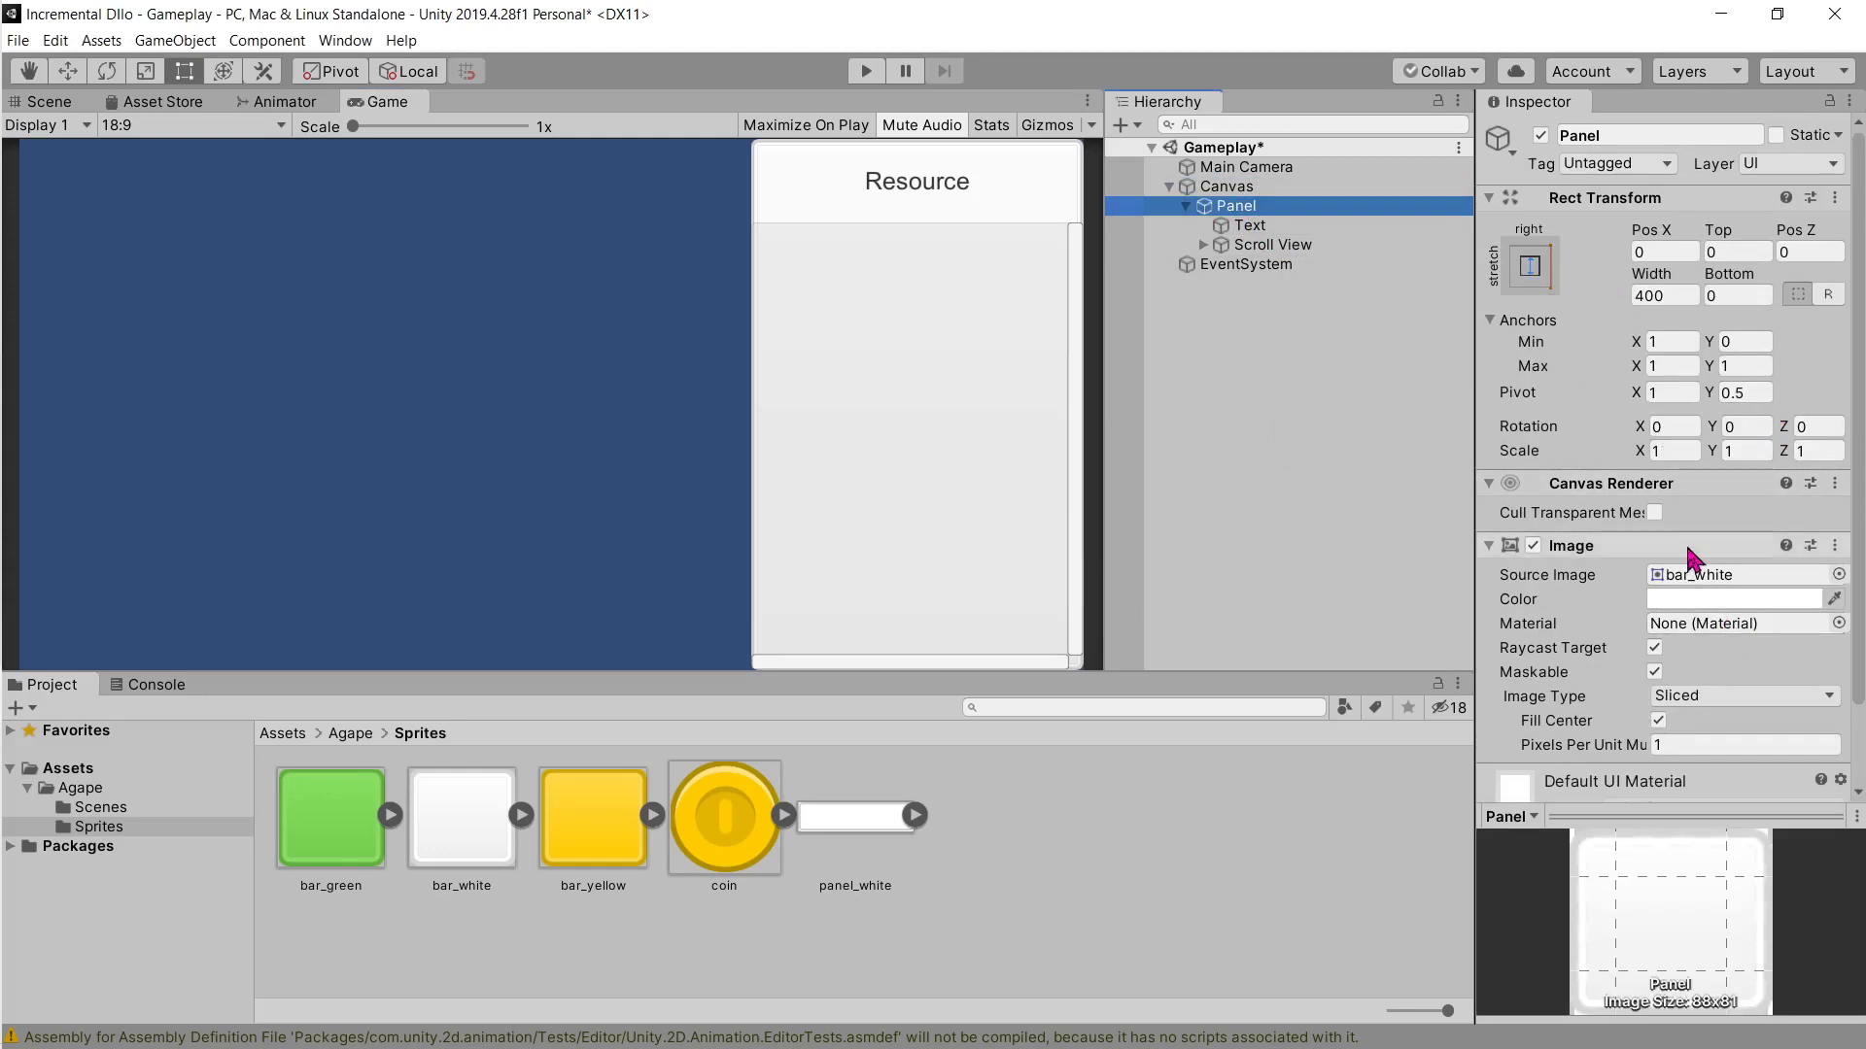
{"action": "left_click", "coordinate": [1550, 281]}
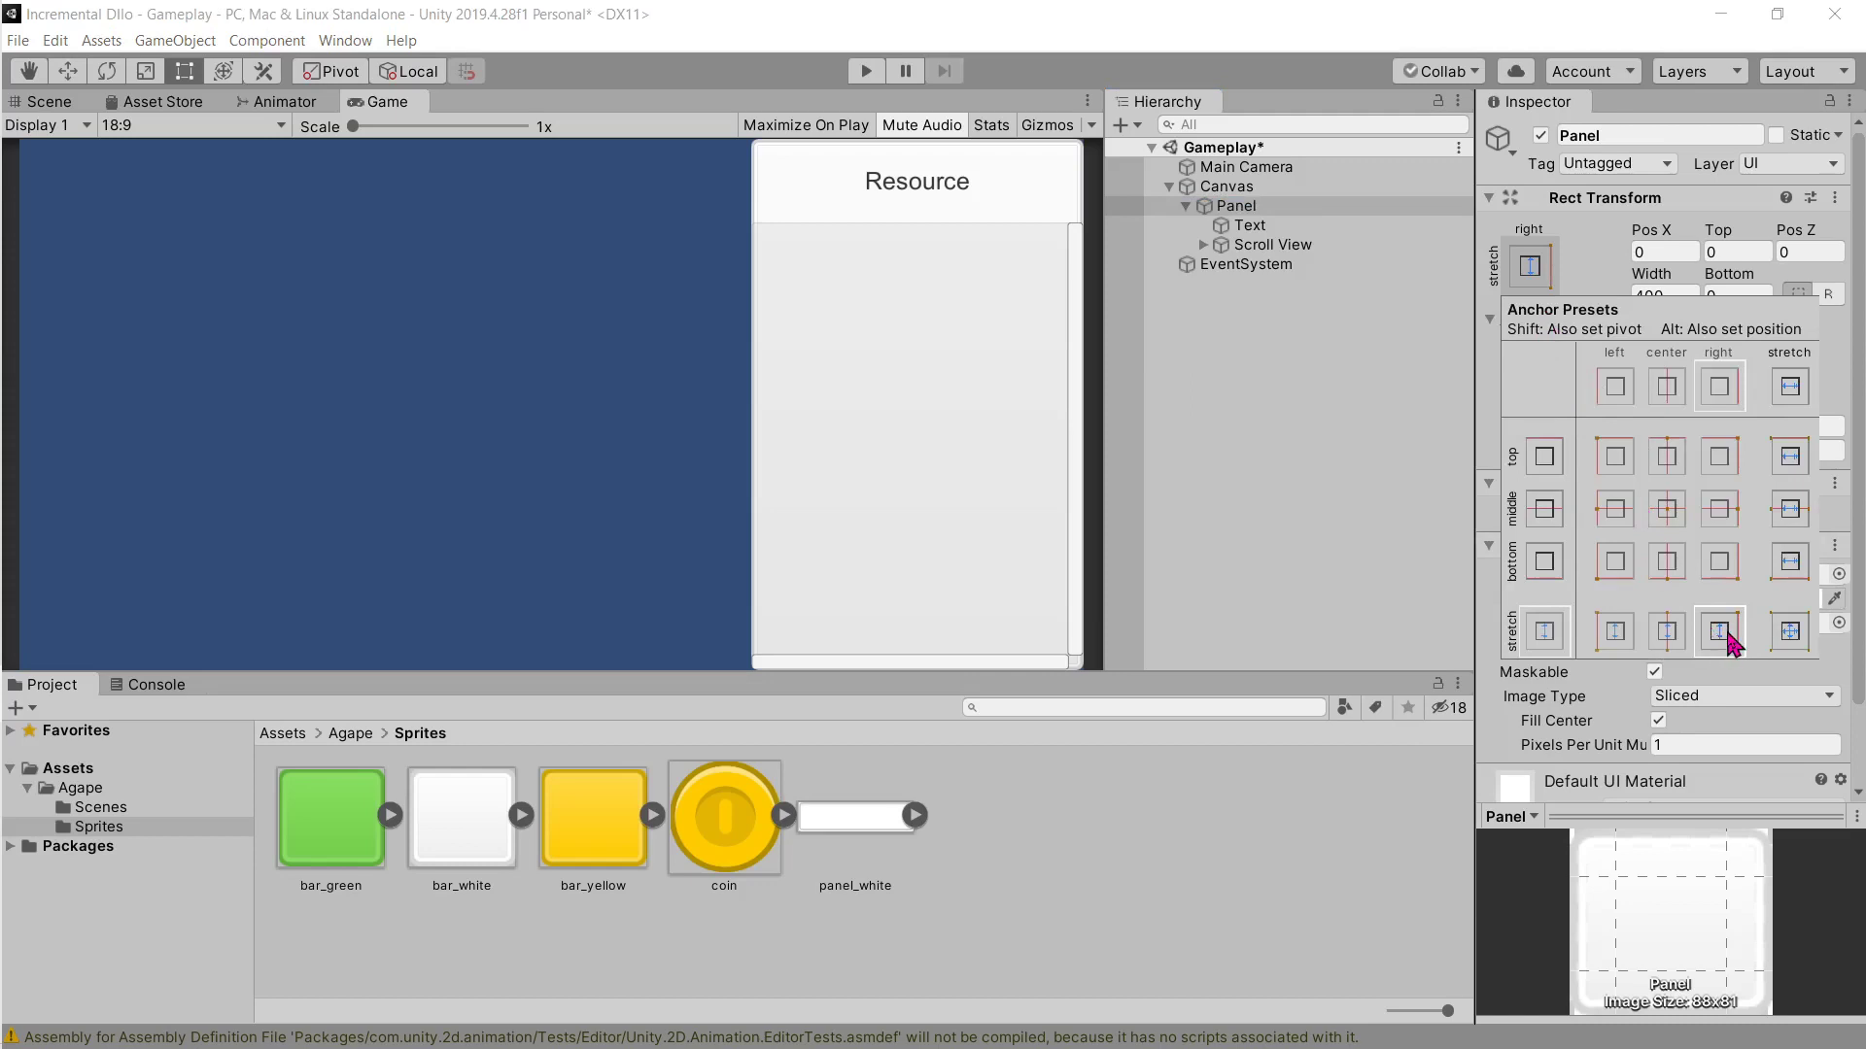
{"action": "key", "text": "shift+alt"}
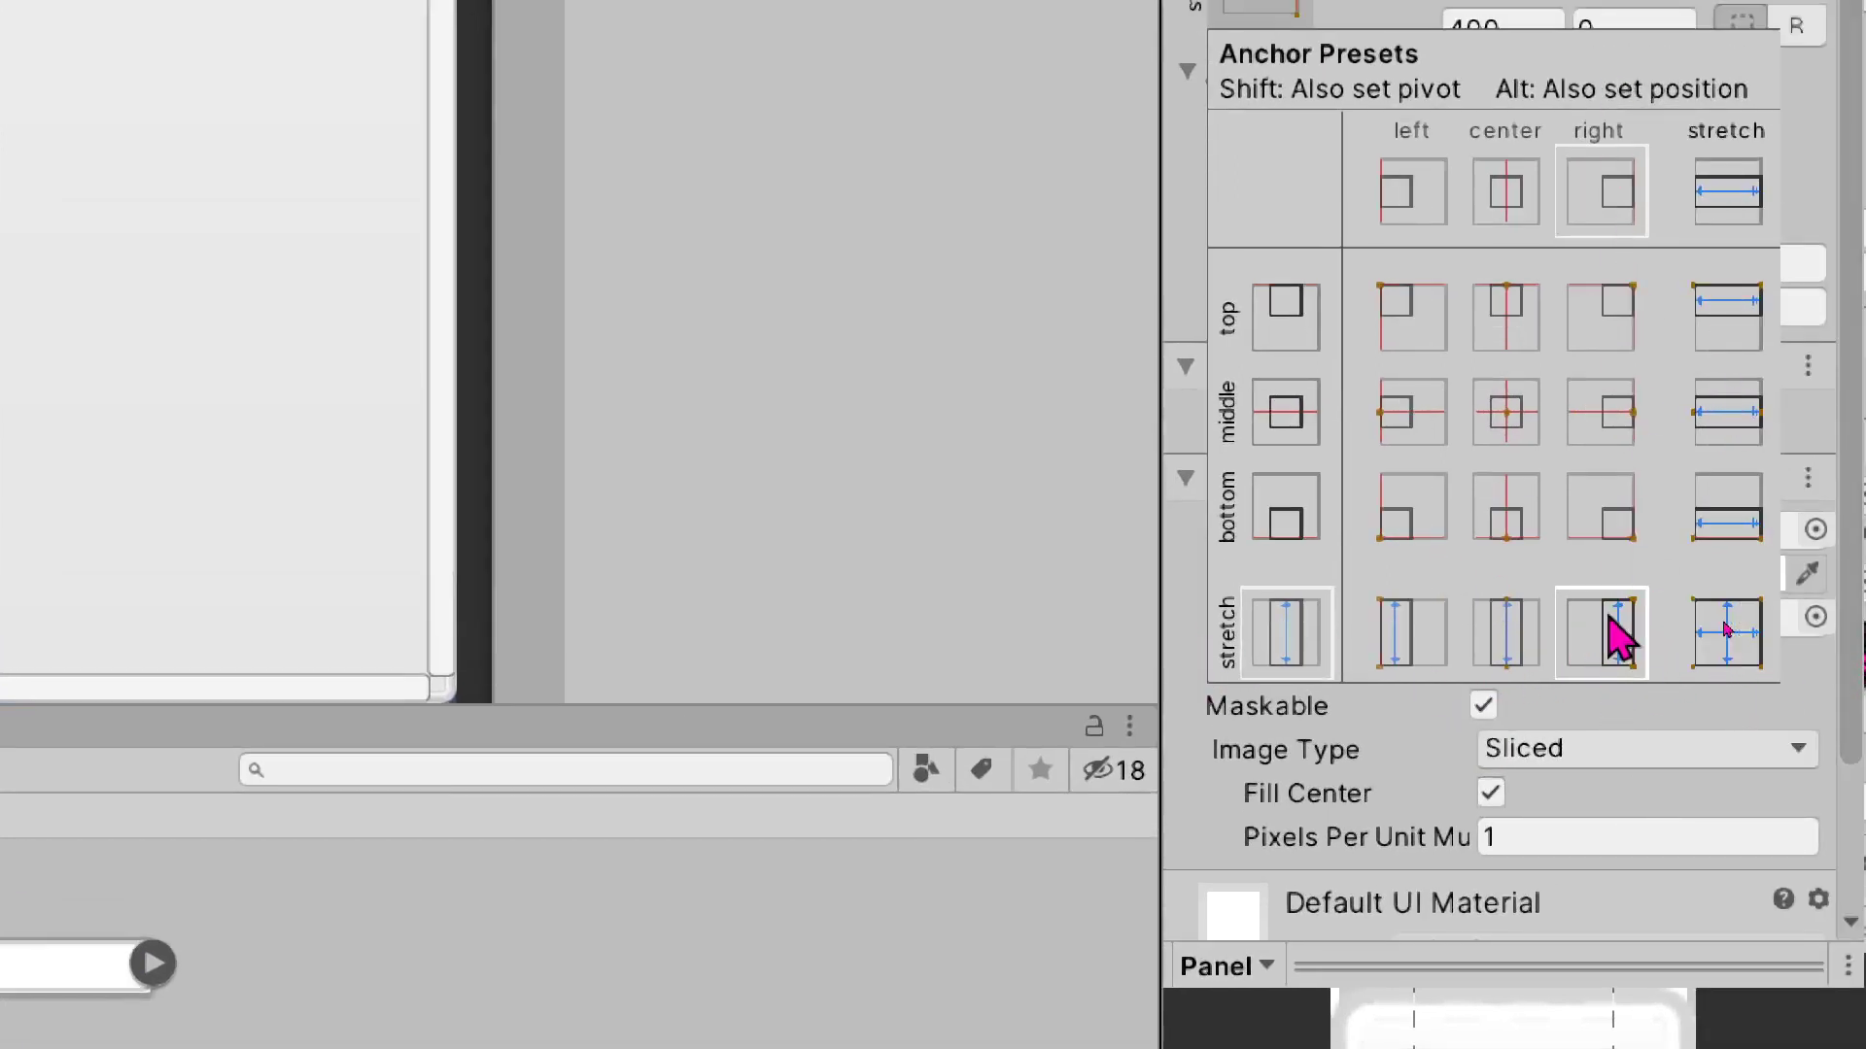
{"action": "left_click", "coordinate": [1373, 704]}
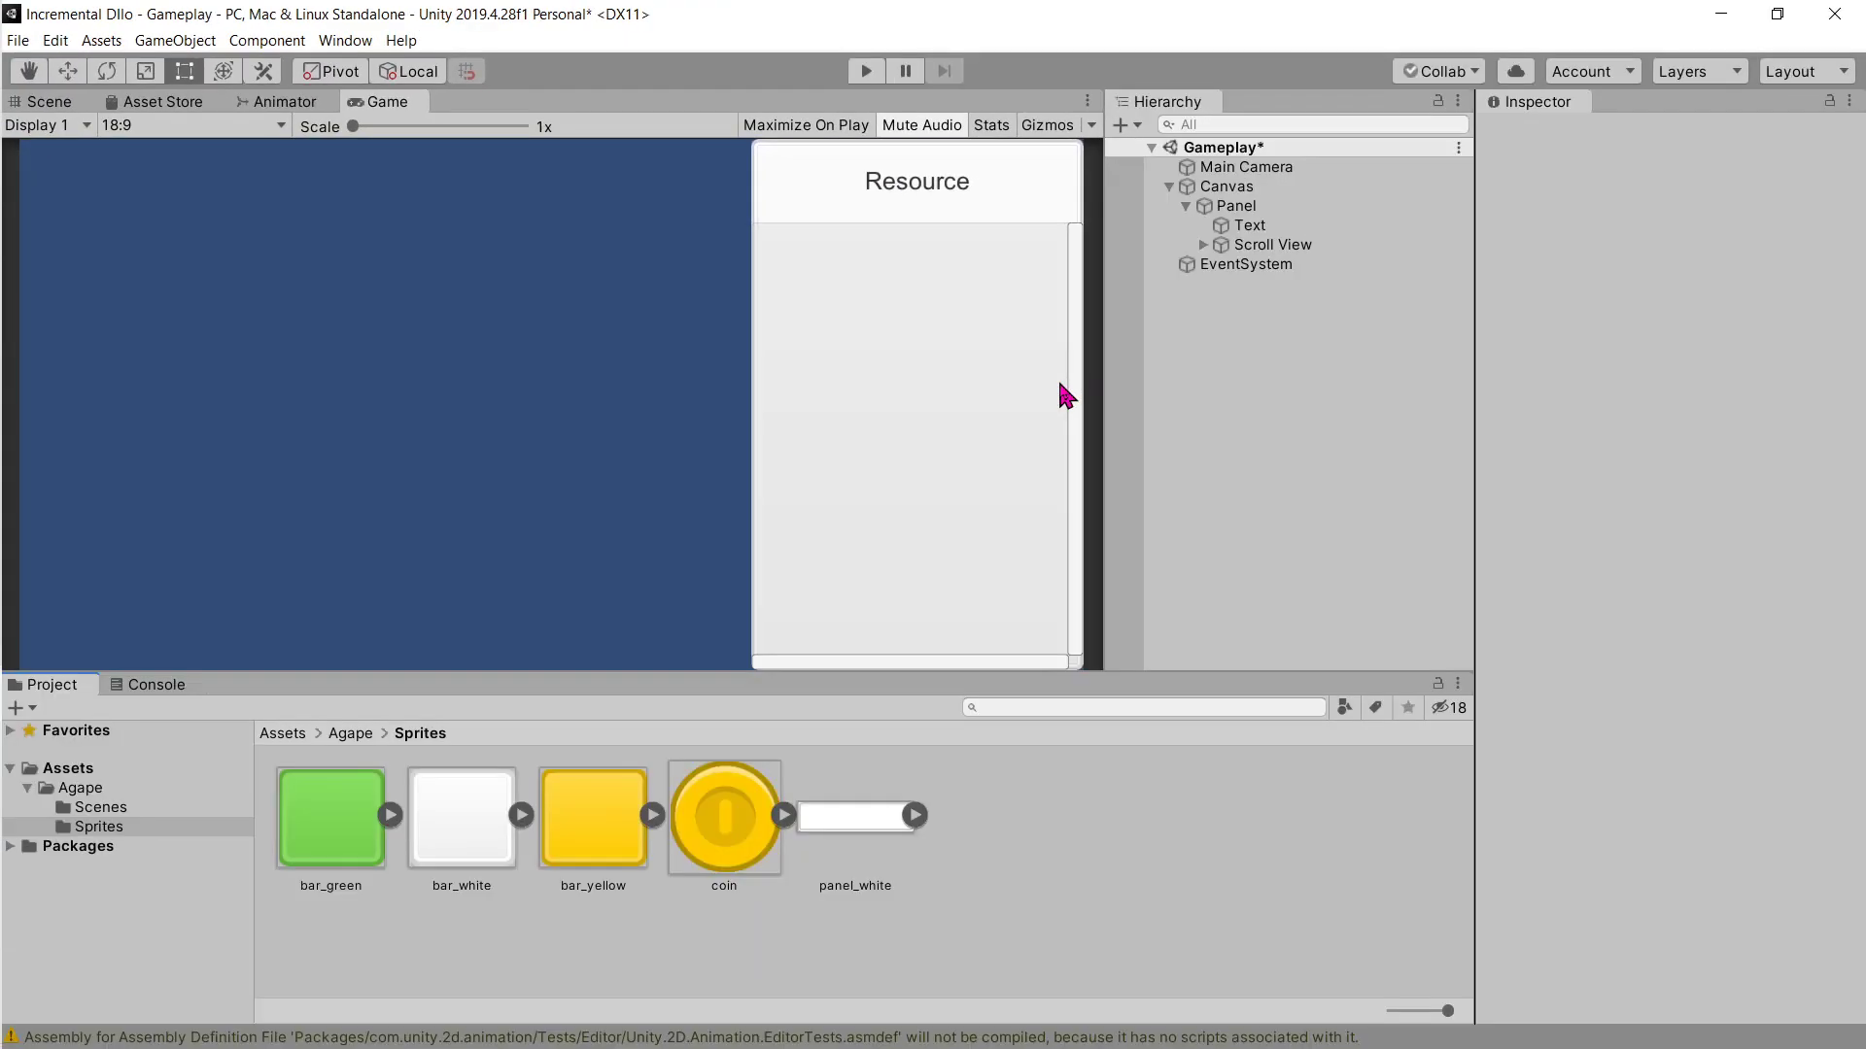
{"action": "left_click", "coordinate": [1226, 227]}
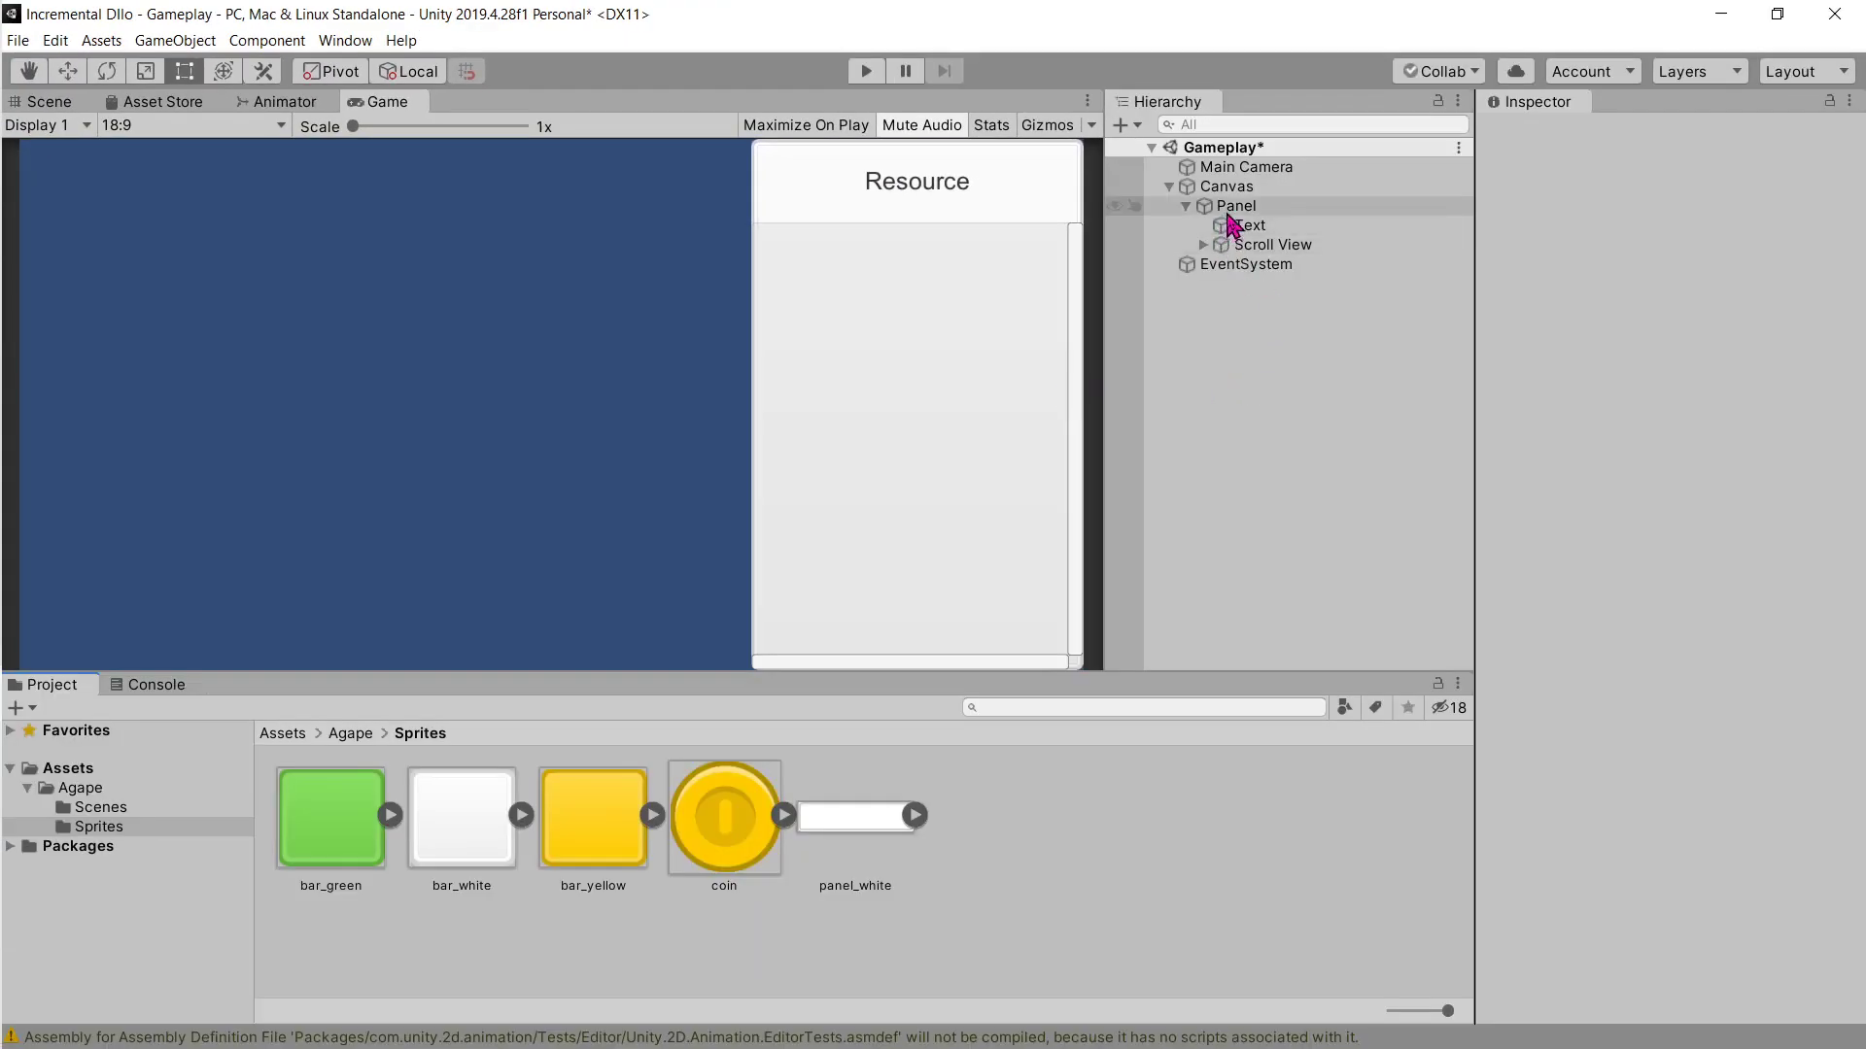
{"action": "left_click", "coordinate": [1532, 268]}
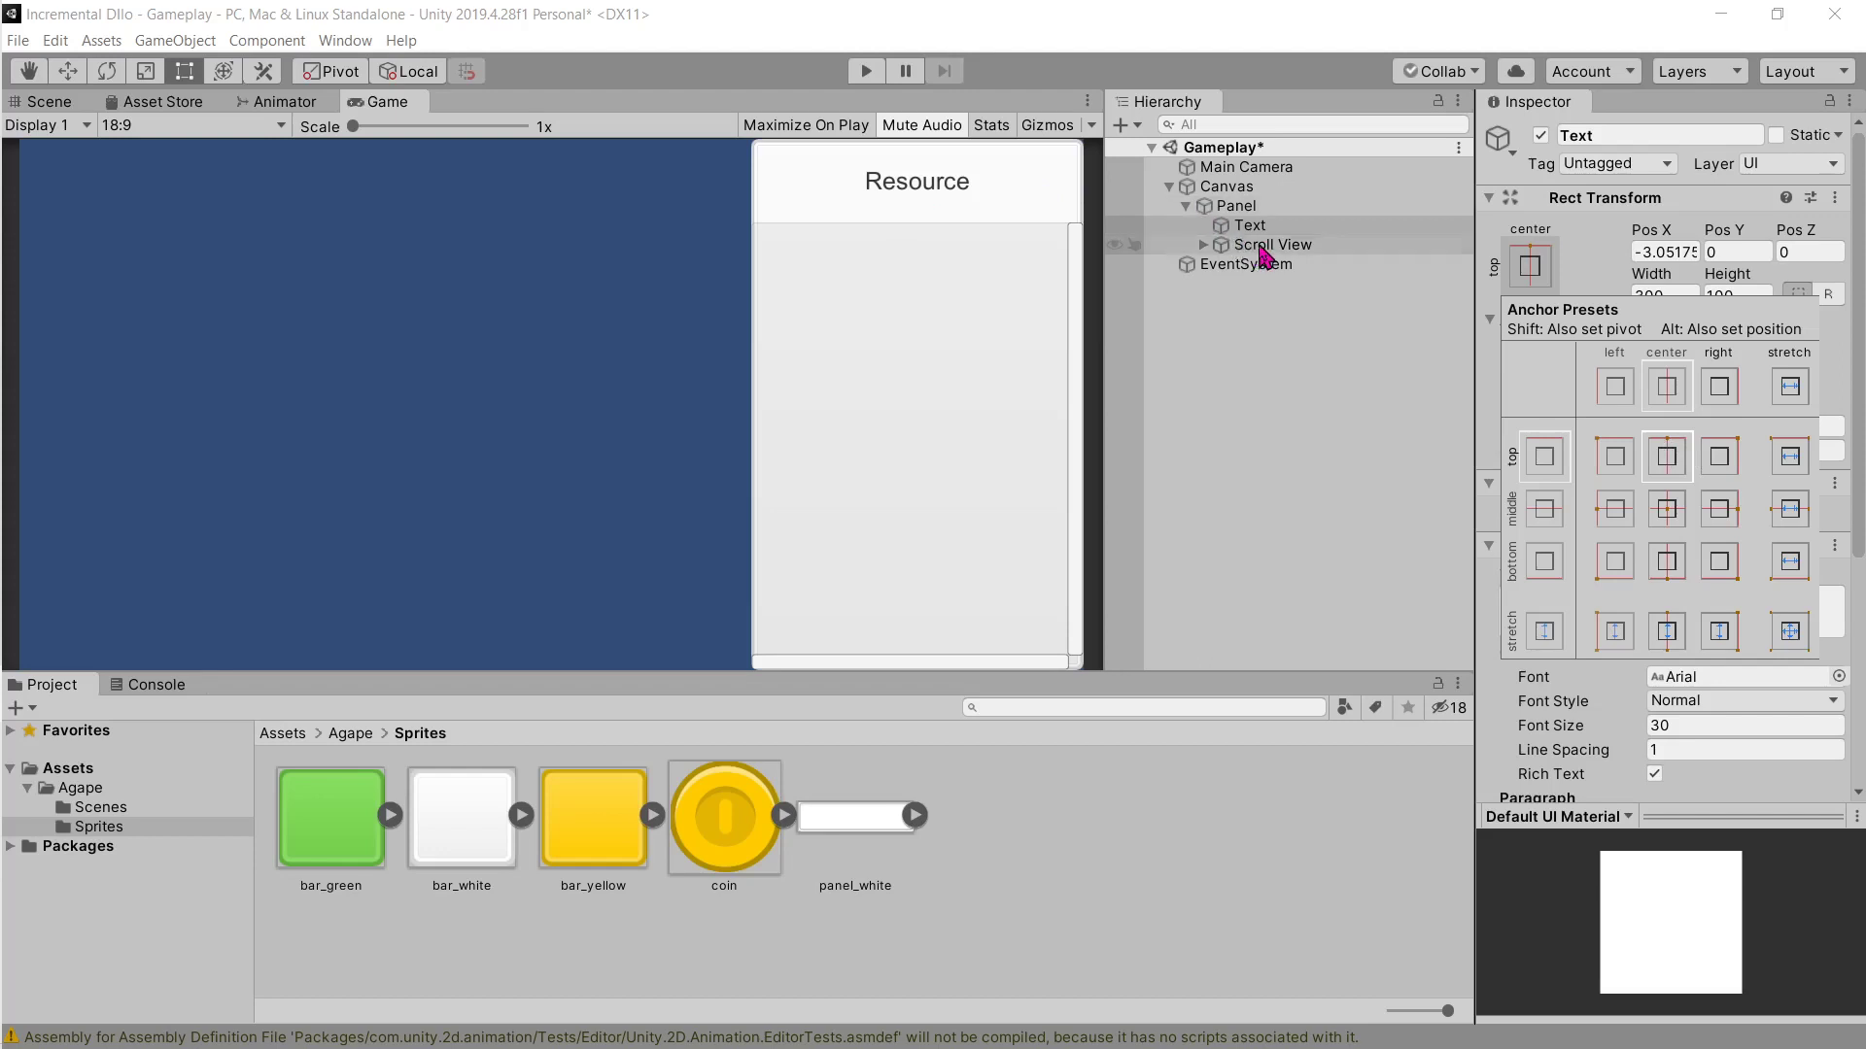
{"action": "left_click", "coordinate": [1262, 255]}
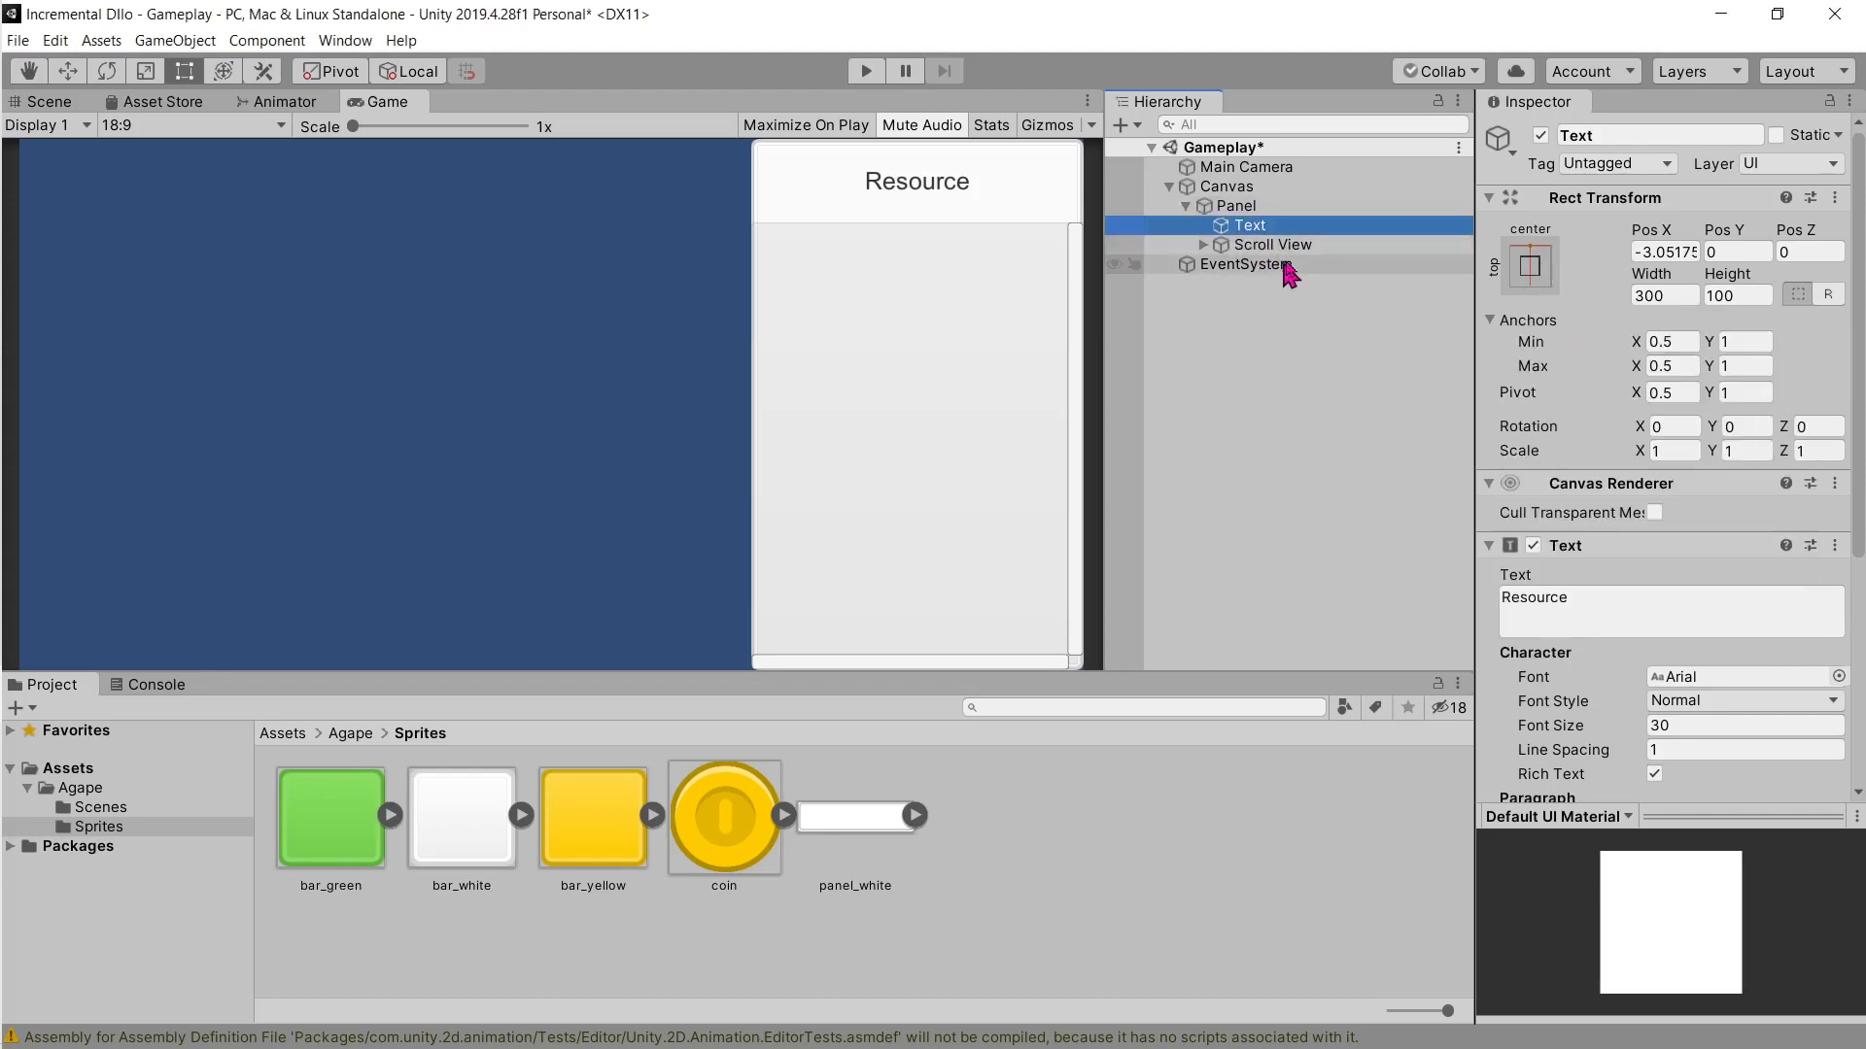
{"action": "left_click", "coordinate": [1284, 245]}
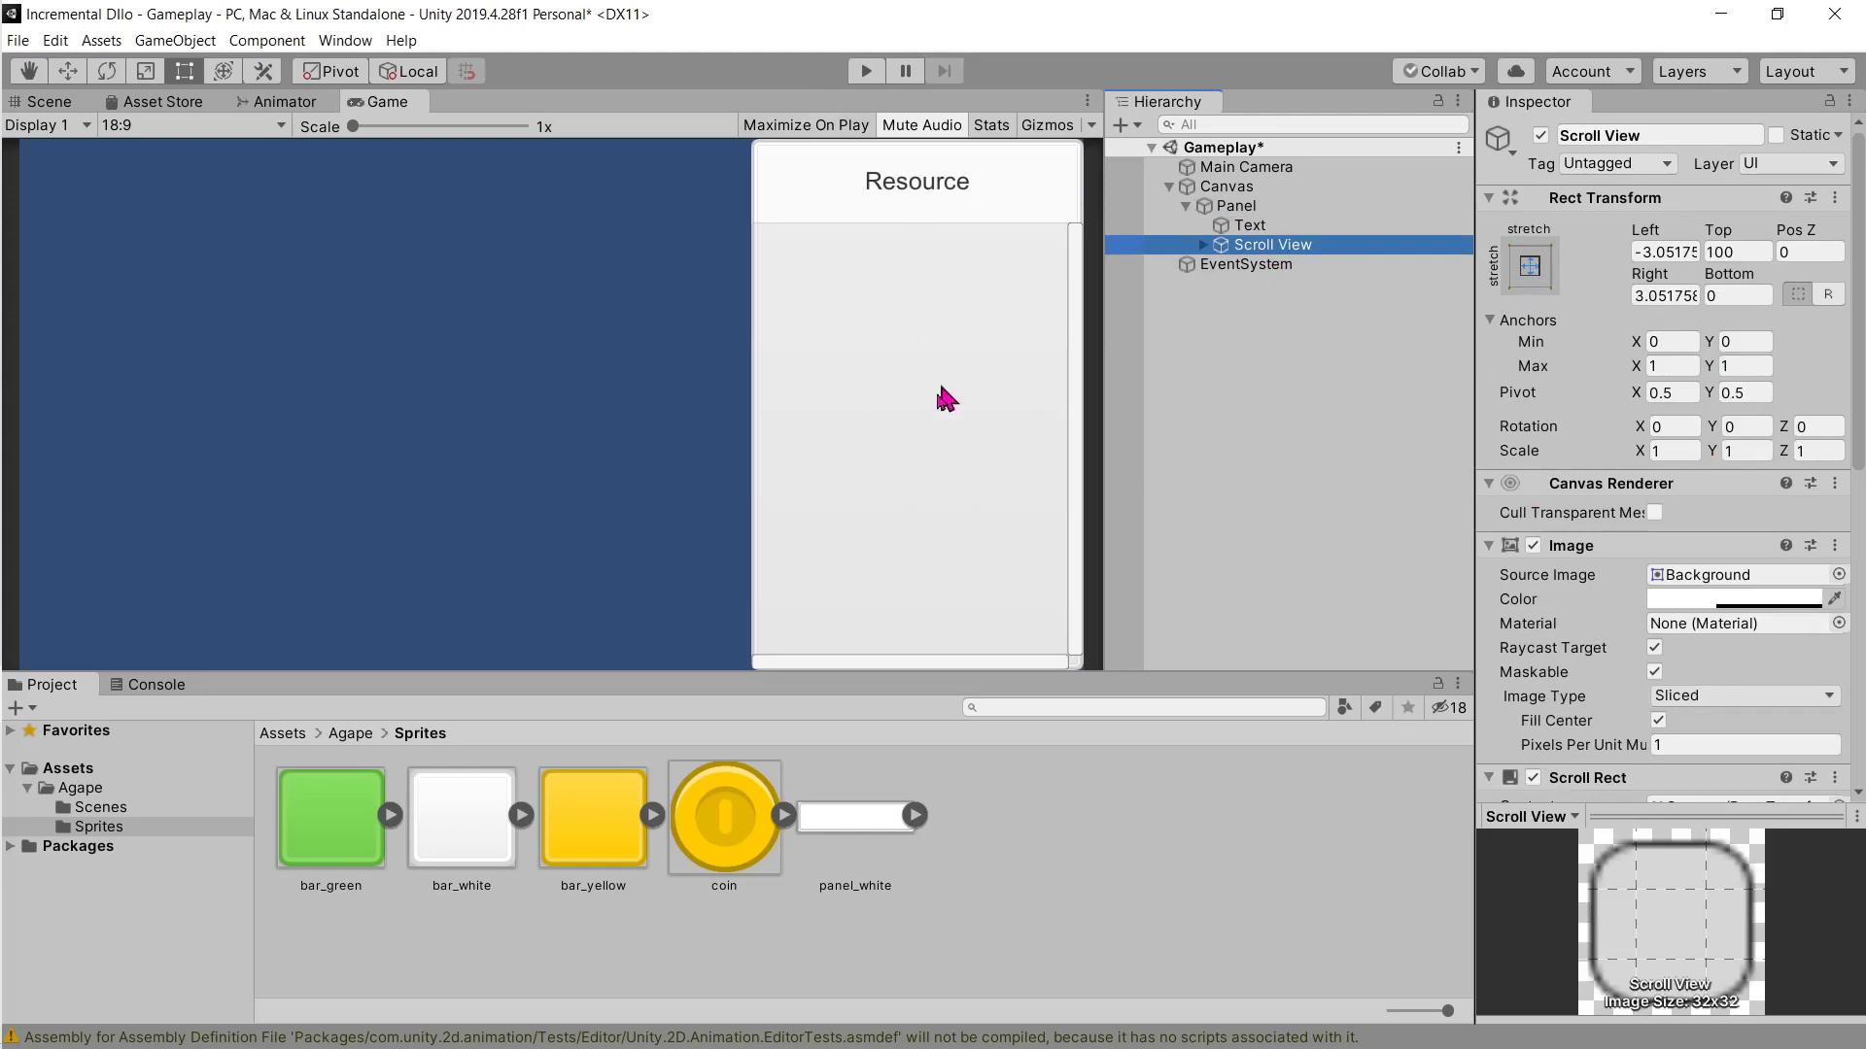
{"action": "left_click", "coordinate": [1733, 255]}
{"action": "left_click", "coordinate": [68, 71]}
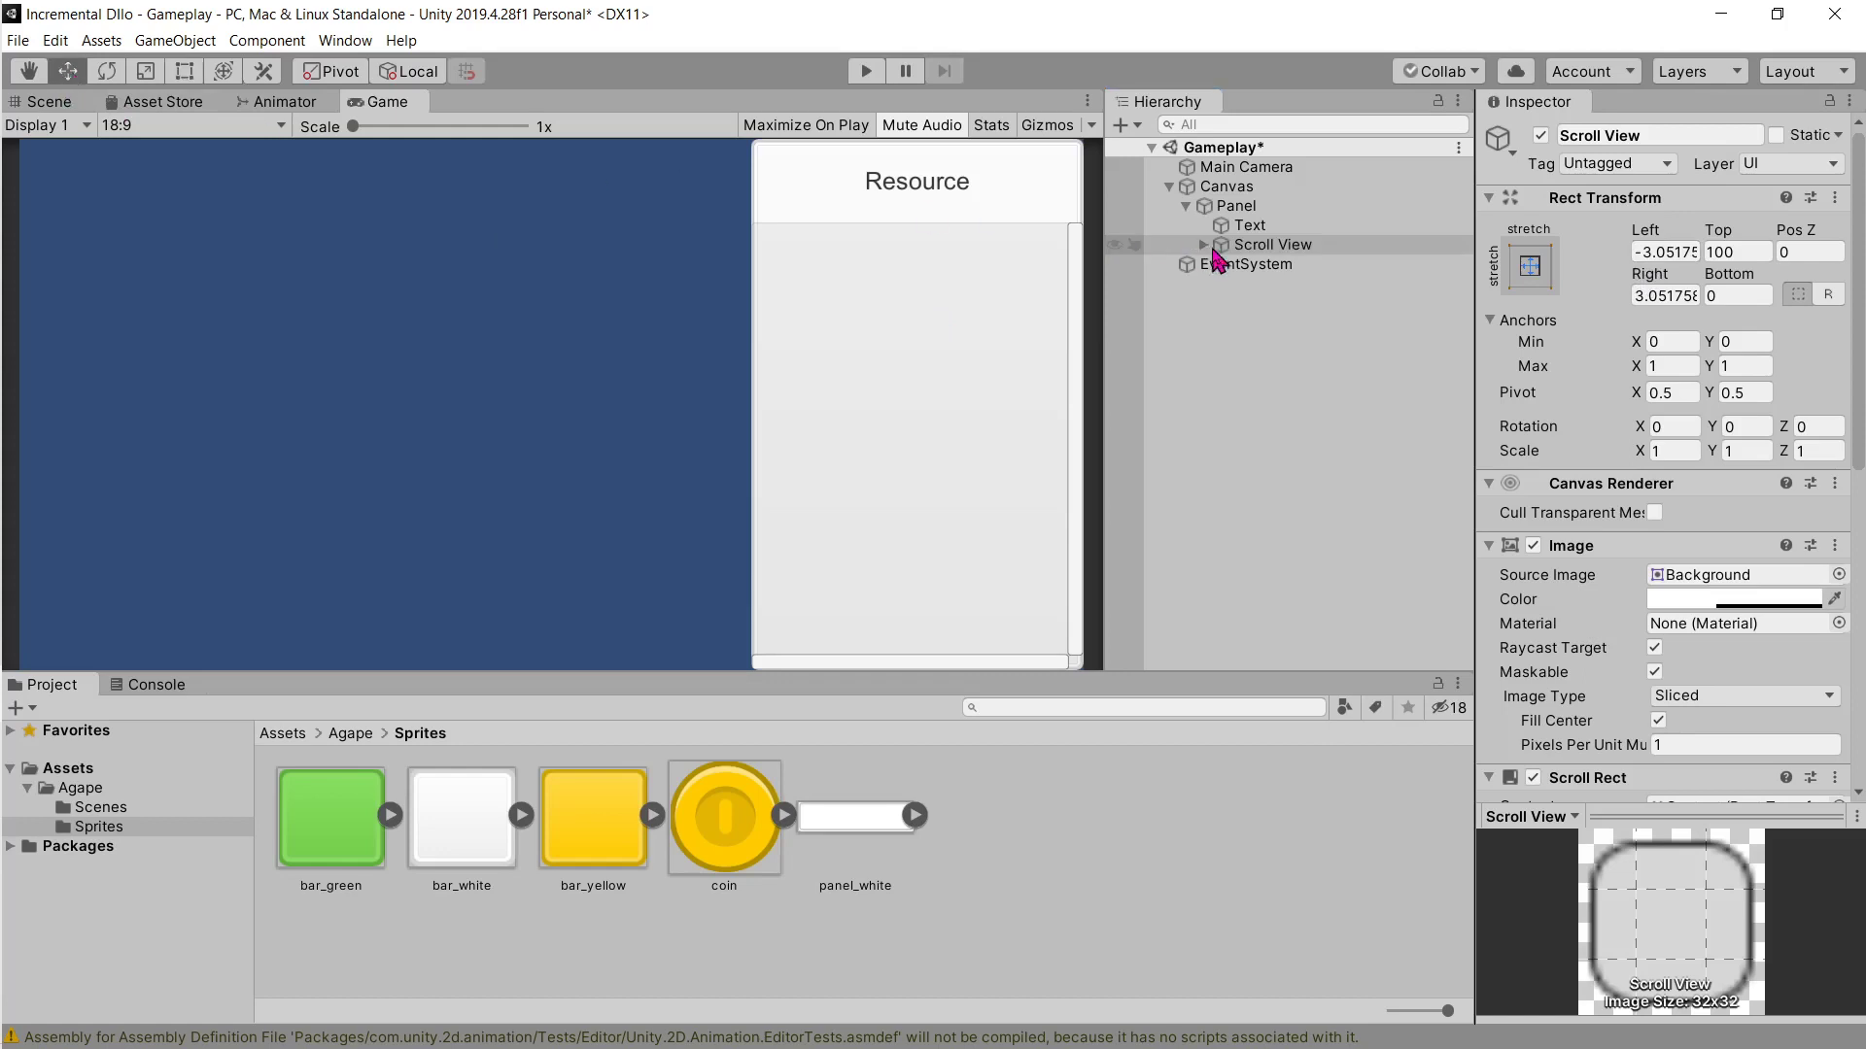
{"action": "left_click", "coordinate": [1271, 247]}
{"action": "left_click", "coordinate": [50, 101]}
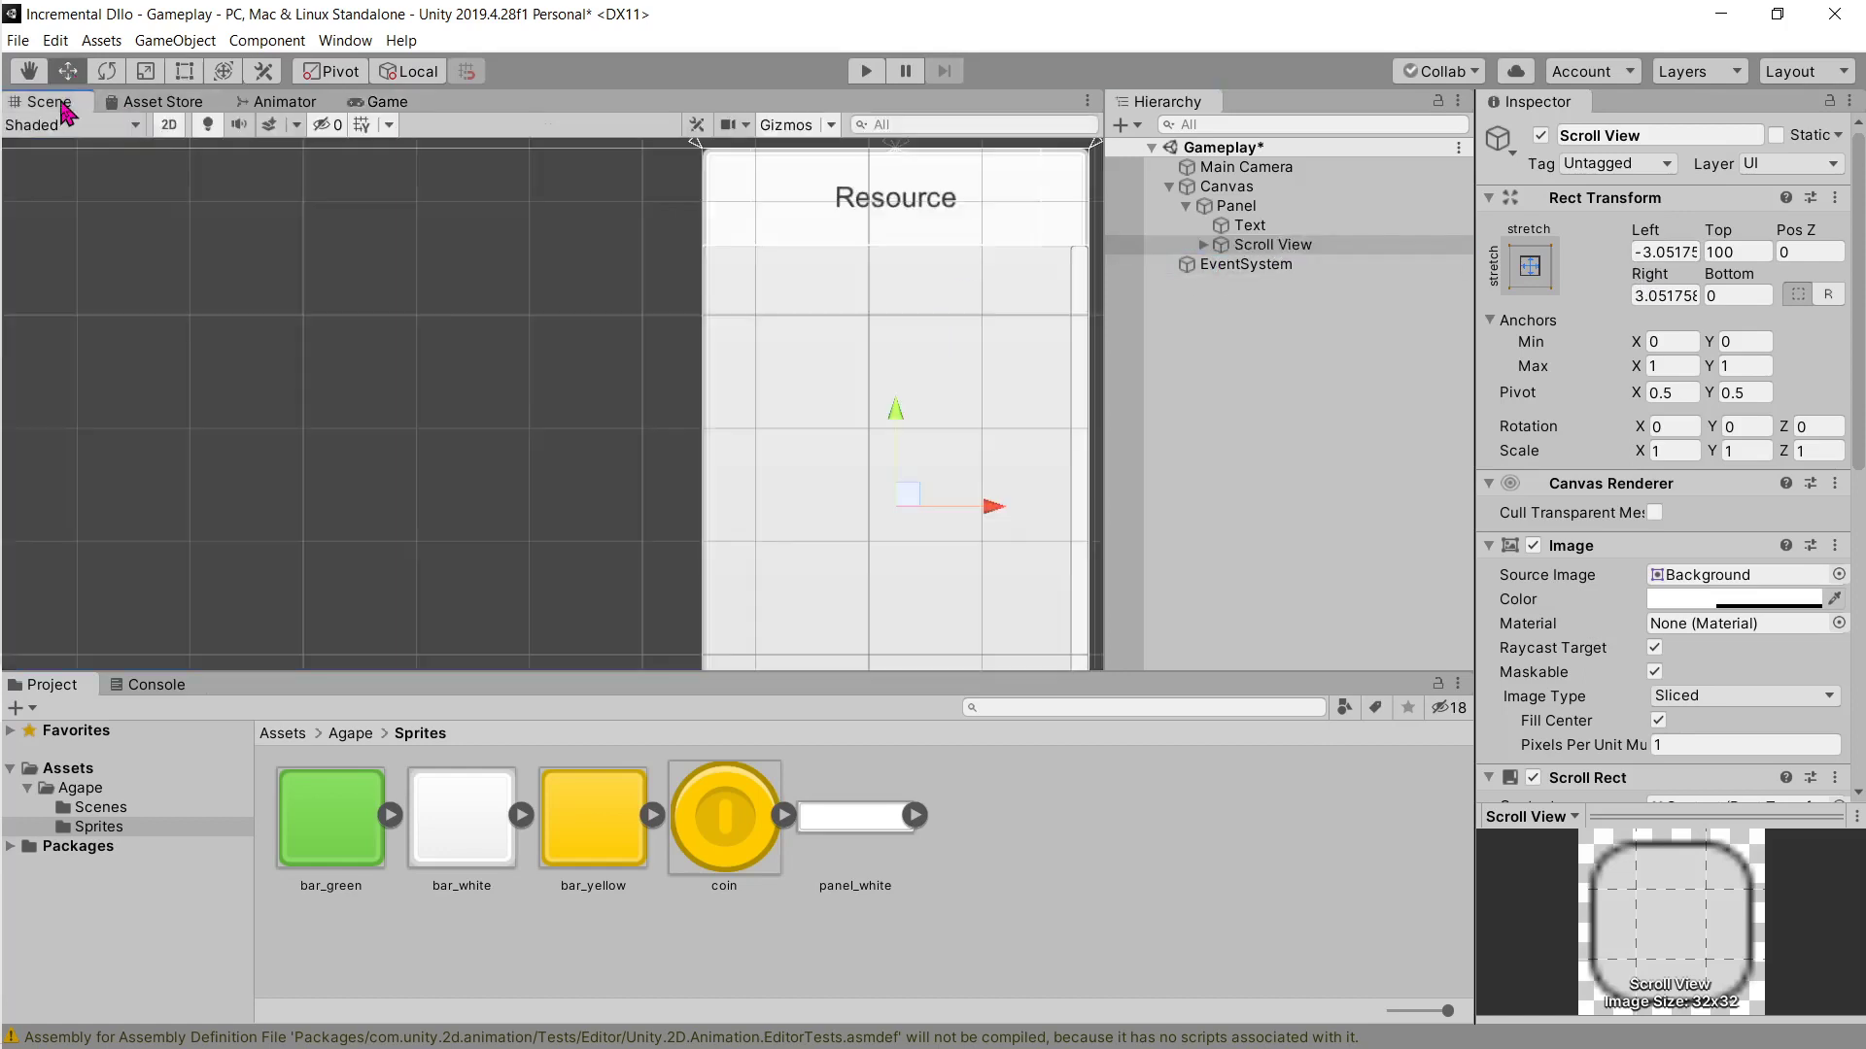
{"action": "double_click", "coordinate": [1263, 245]}
{"action": "scroll", "coordinate": [778, 389], "scroll_direction": "up", "scroll_amount": 3}
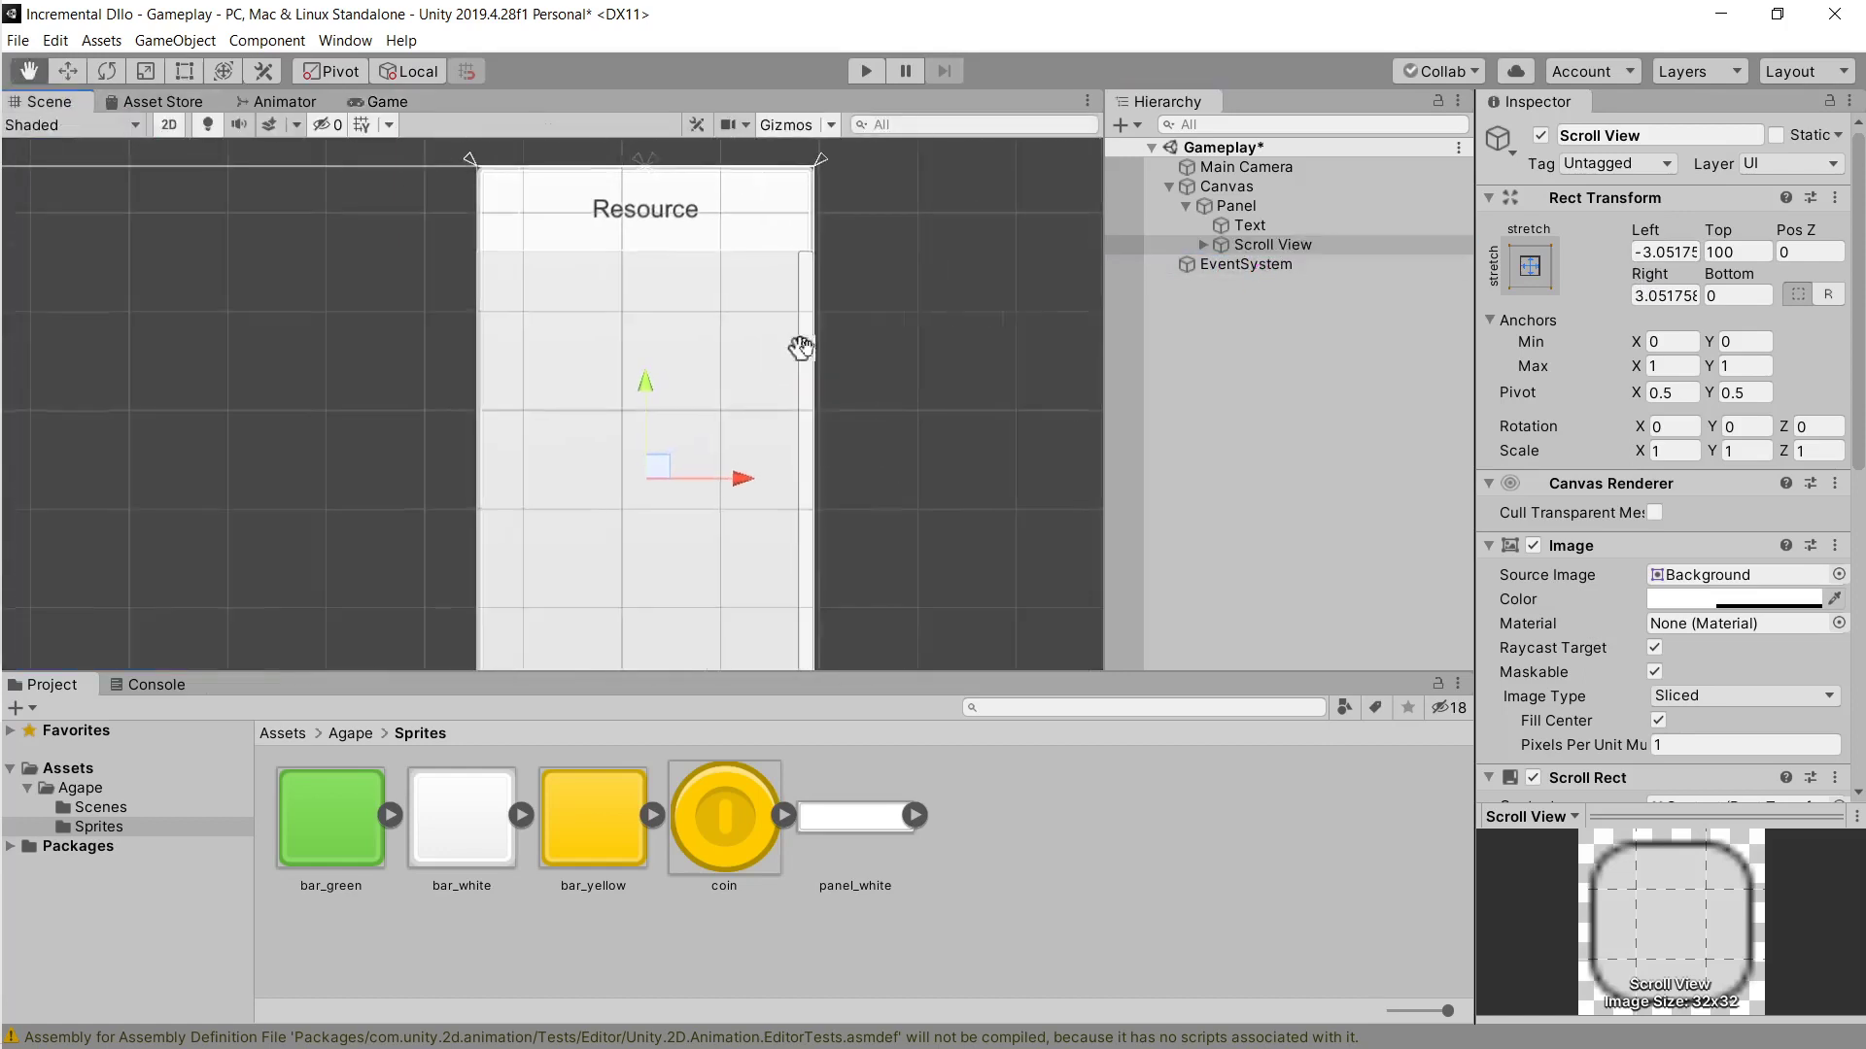
{"action": "left_click_drag", "start_coordinate": [740, 473], "coordinate": [406, 390]}
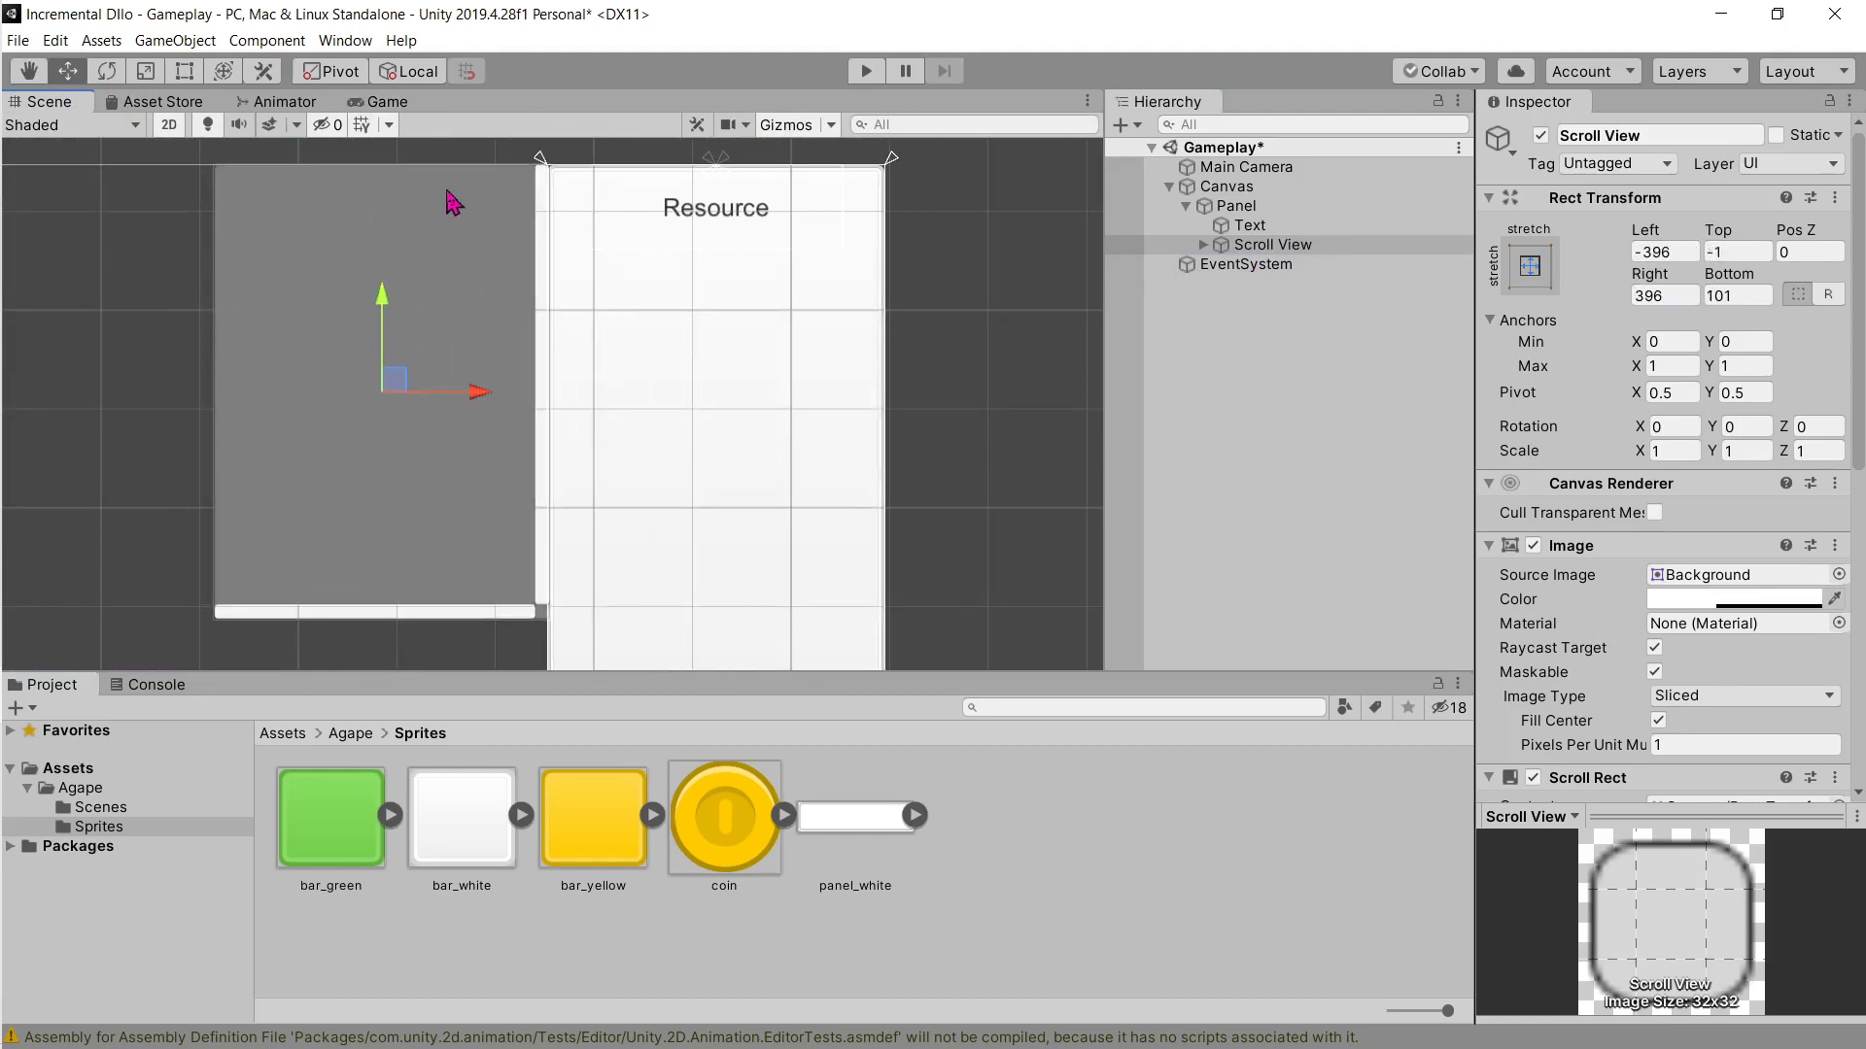
{"action": "middle_click_drag", "start_coordinate": [791, 300], "coordinate": [796, 276]}
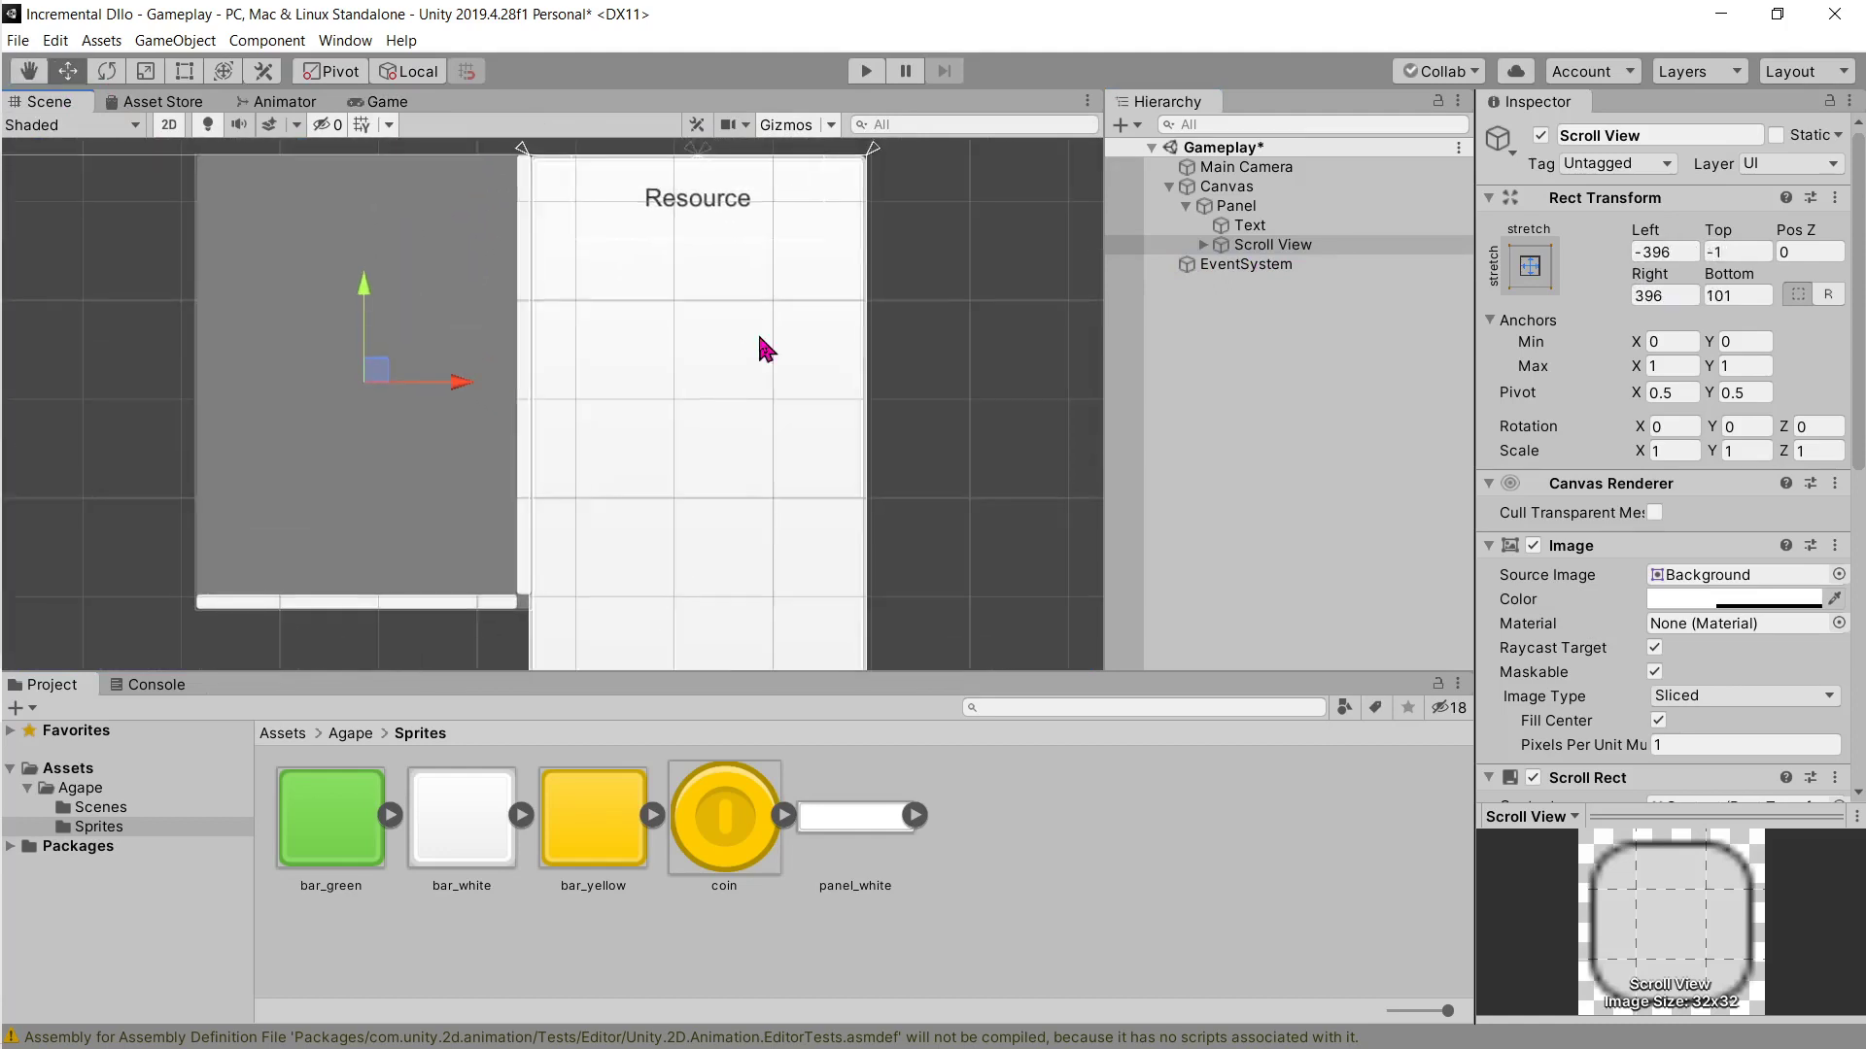
{"action": "left_click_drag", "start_coordinate": [380, 372], "coordinate": [380, 461]}
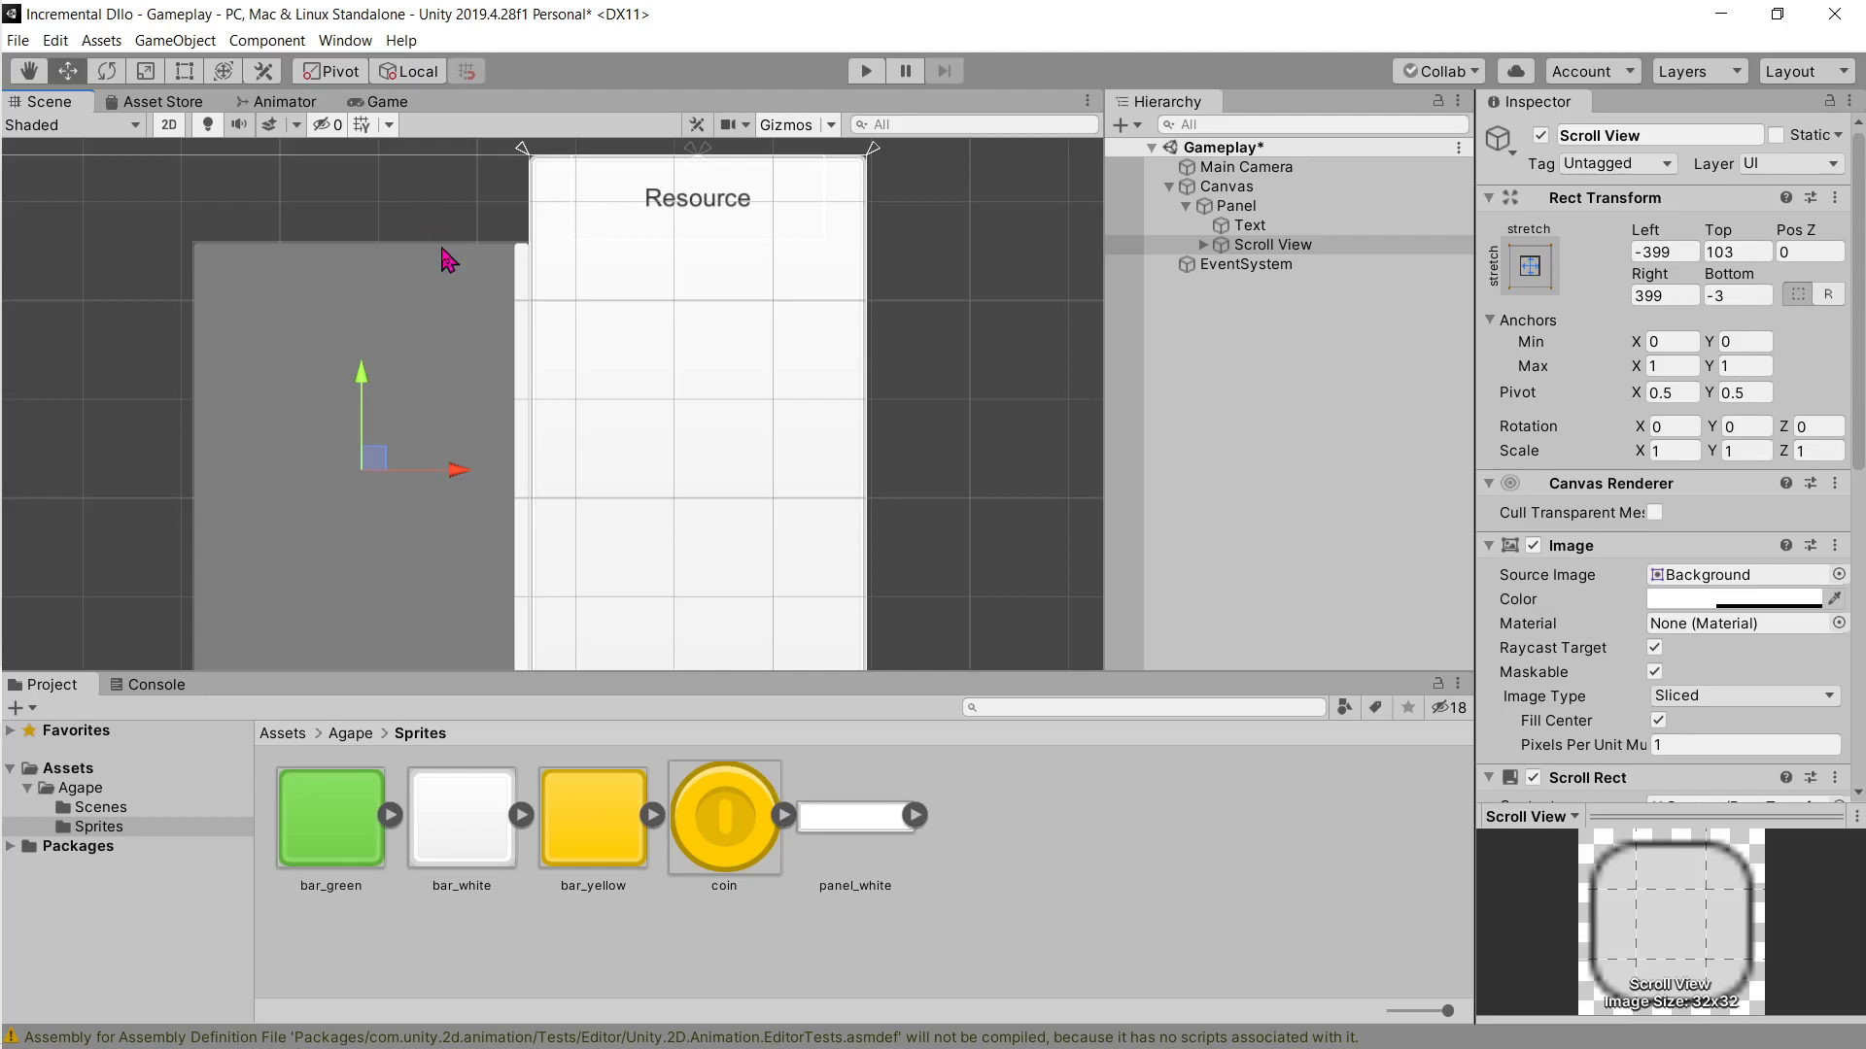
{"action": "middle_click_drag", "start_coordinate": [499, 310], "coordinate": [544, 381]}
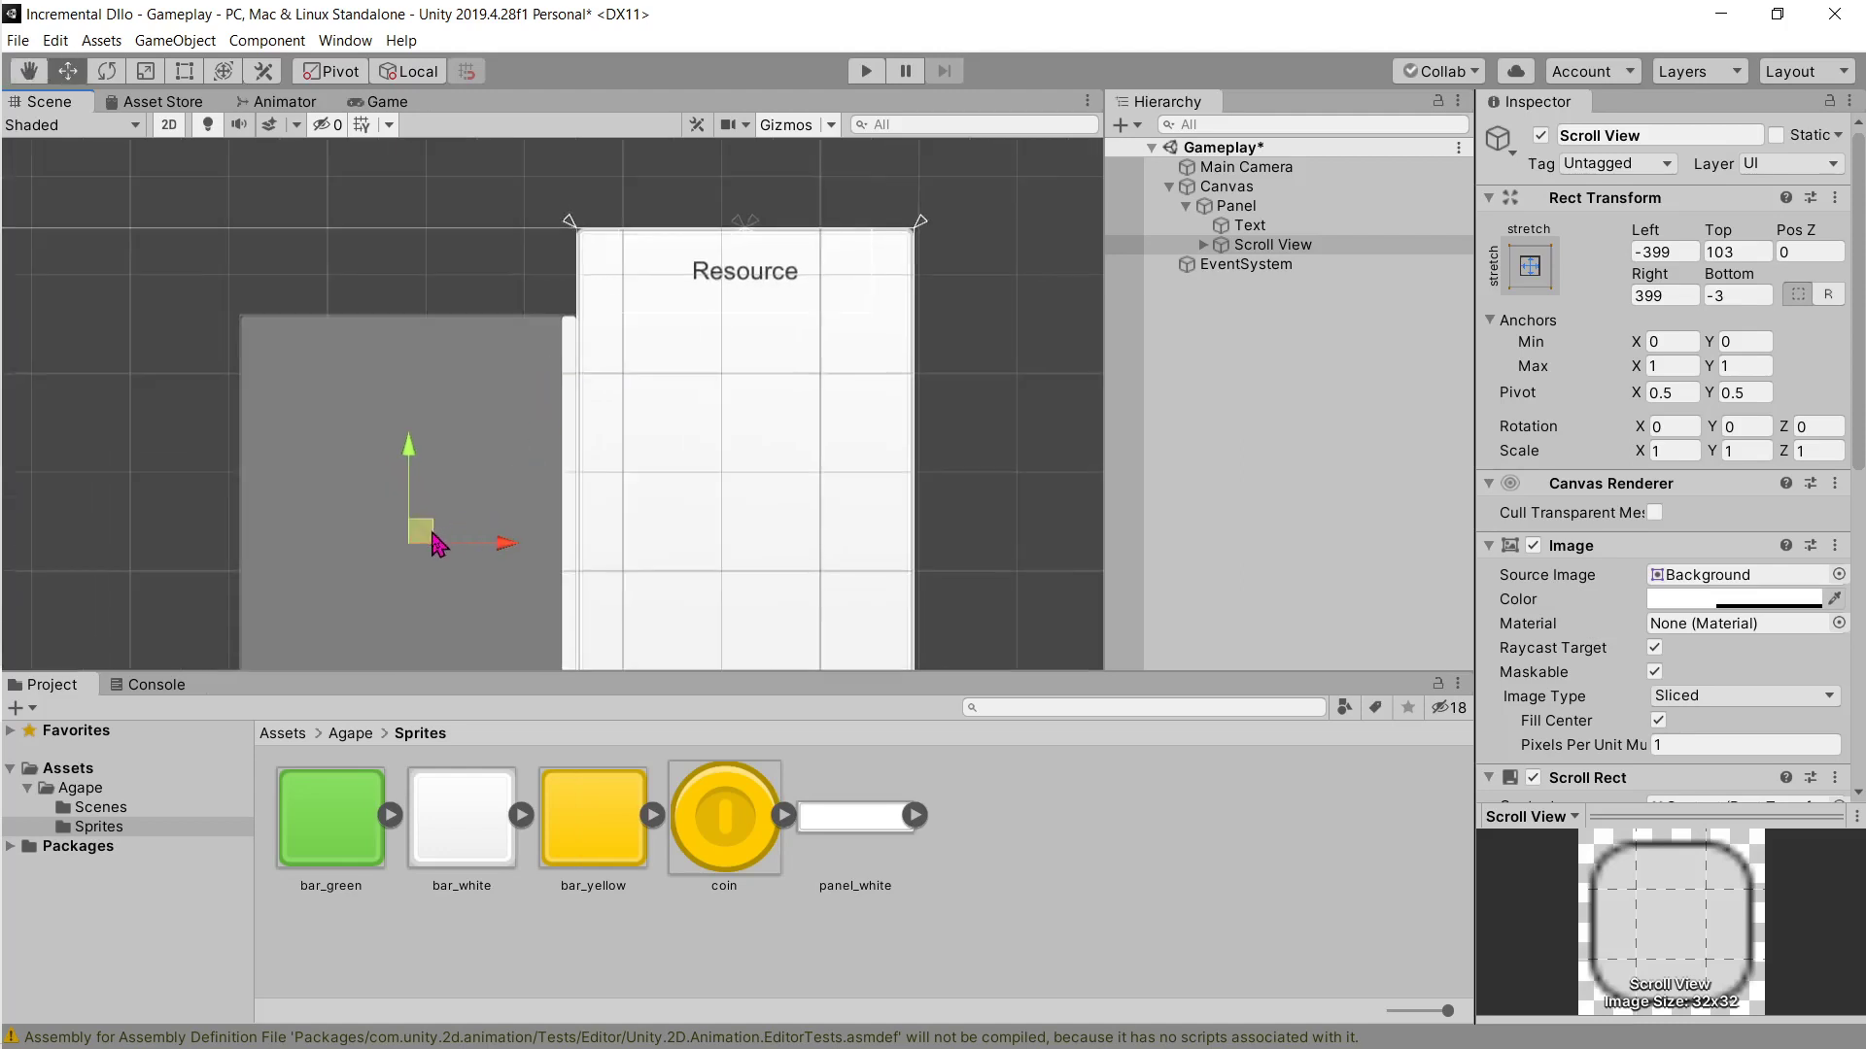
{"action": "left_click_drag", "start_coordinate": [434, 545], "coordinate": [436, 376]}
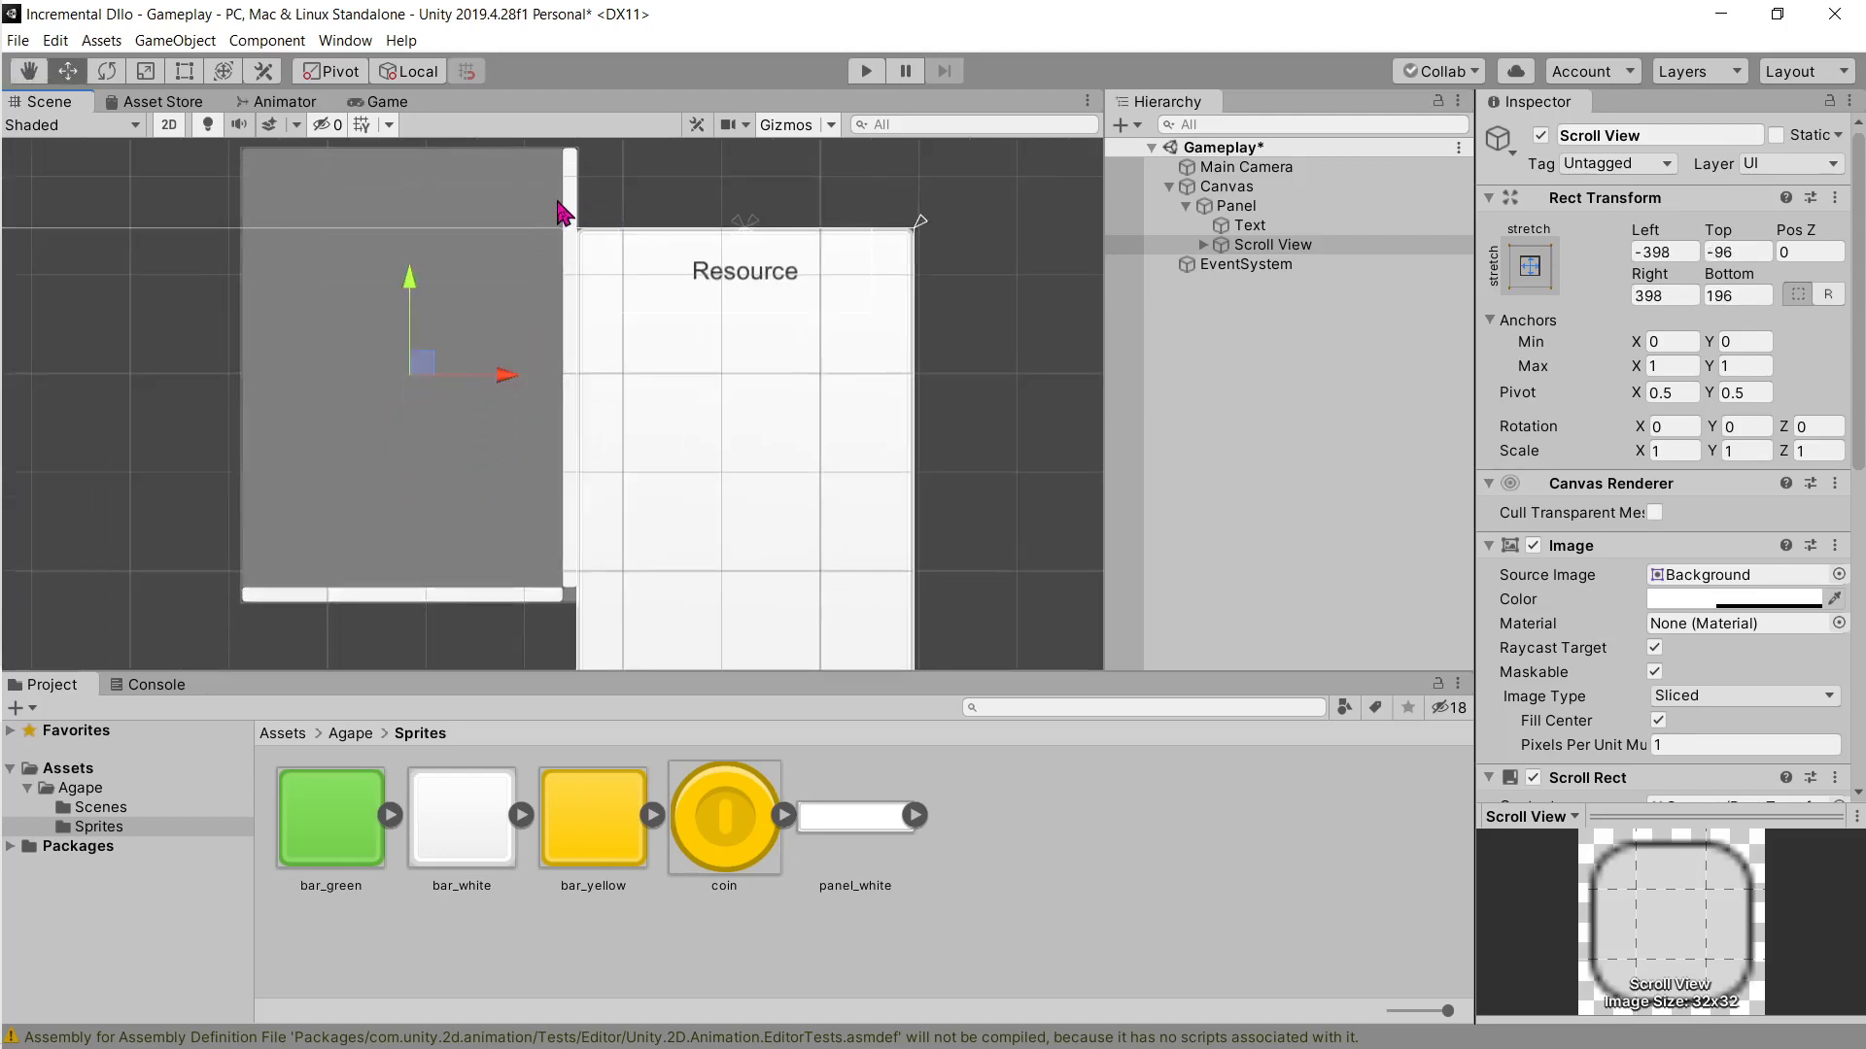
{"action": "key", "text": "ctrl+z"}
{"action": "key", "text": "ctrl+z"}
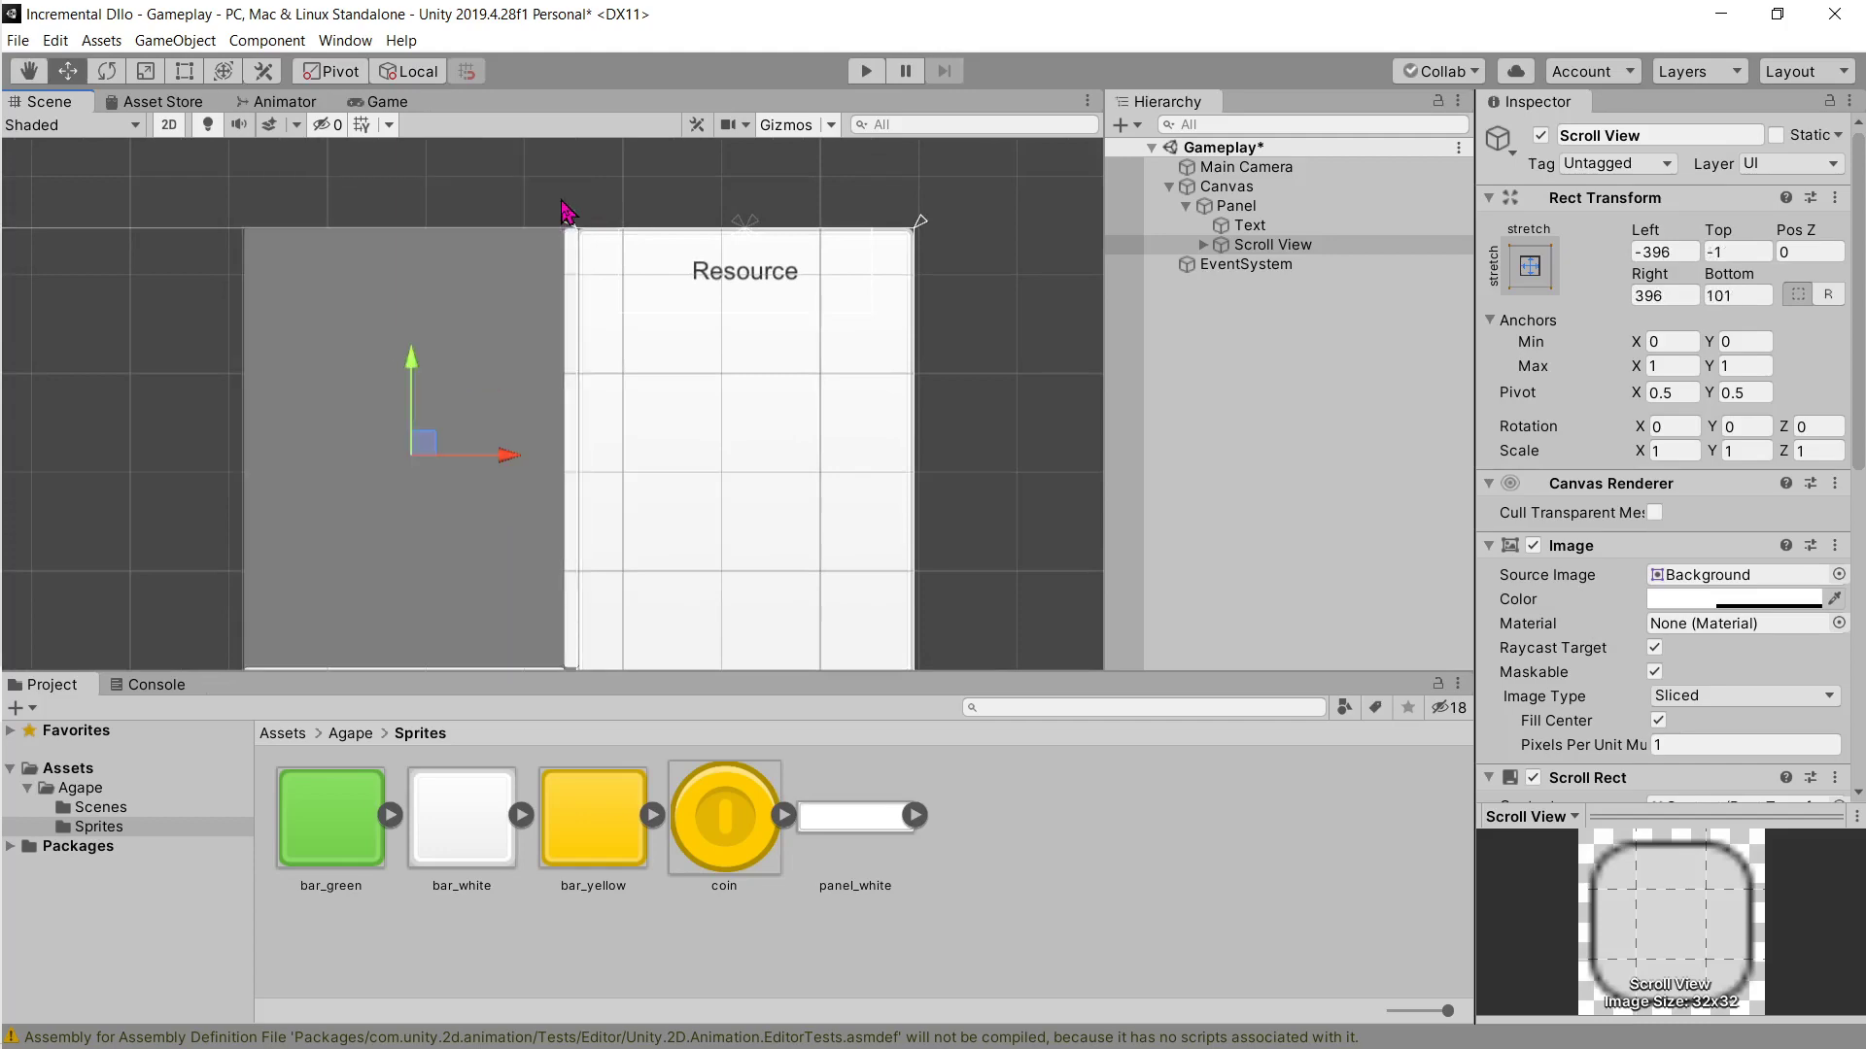
{"action": "key", "text": "ctrl+z"}
{"action": "middle_click_drag", "start_coordinate": [889, 357], "coordinate": [982, 241]}
{"action": "left_click", "coordinate": [381, 101]}
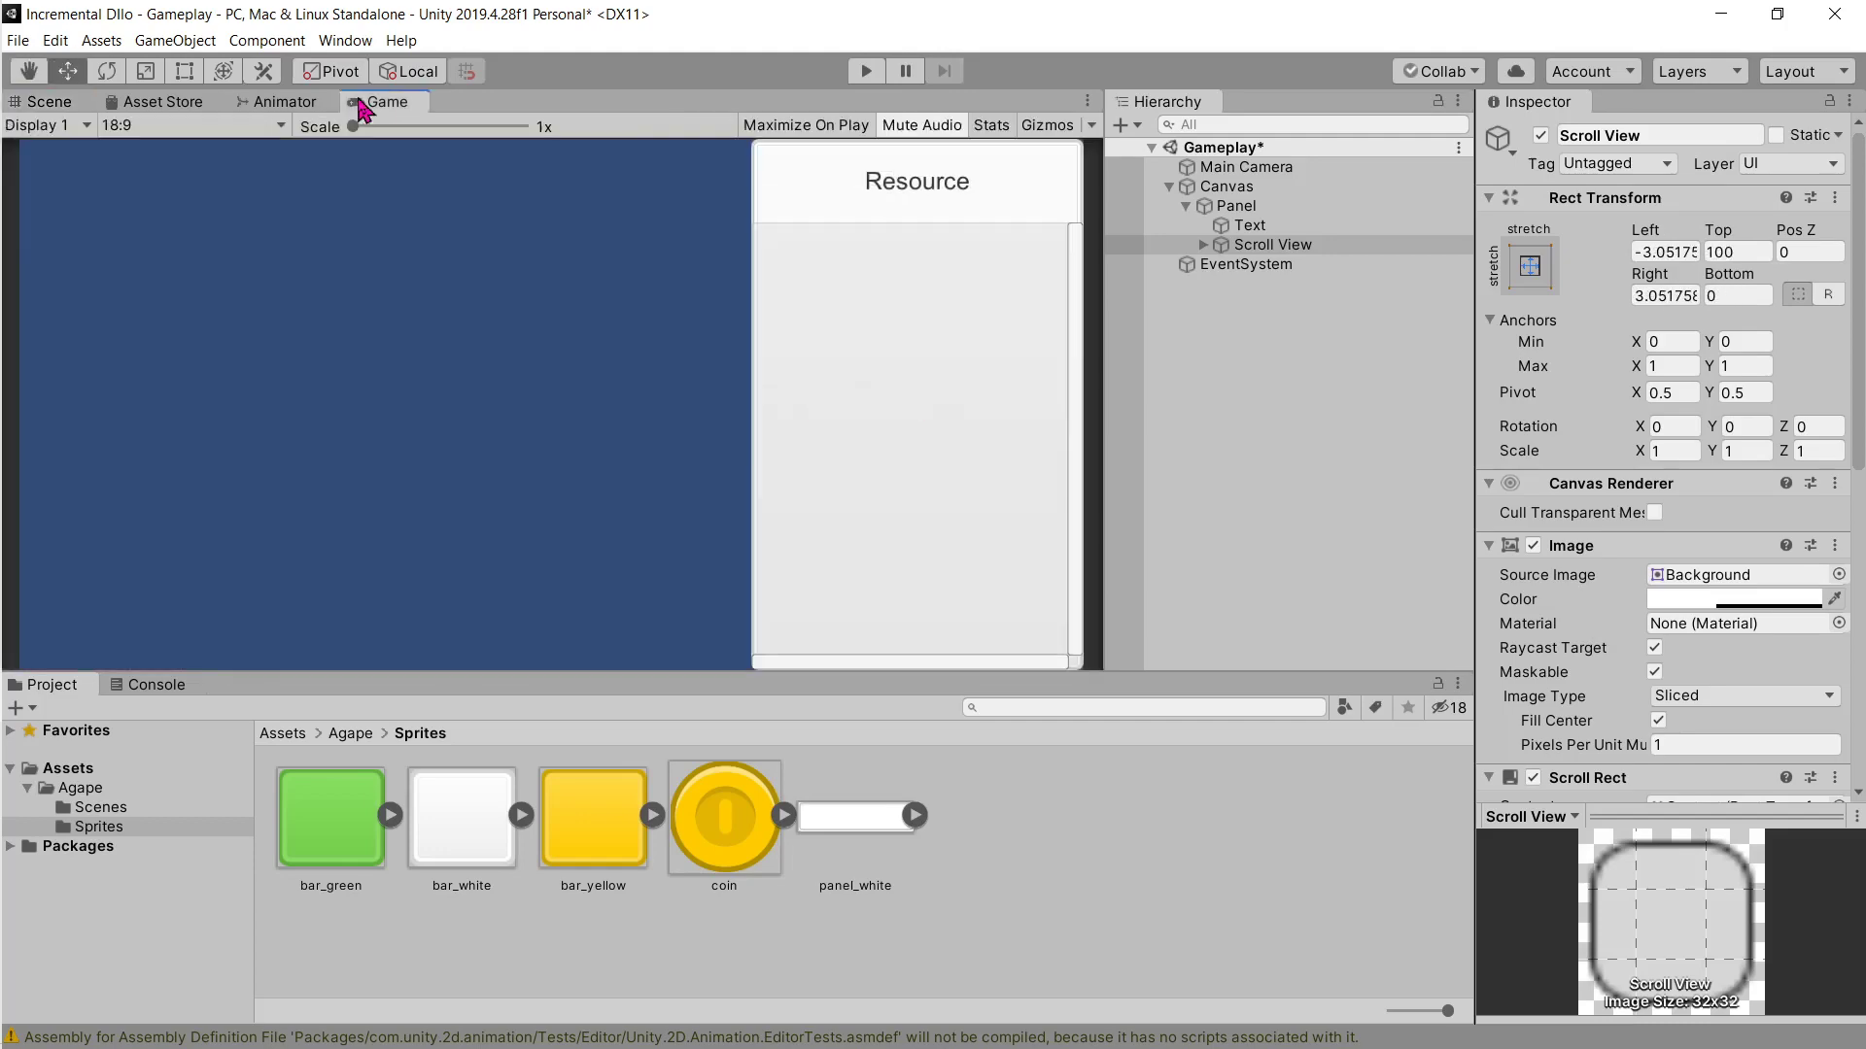
{"action": "key", "text": "alt+Tab"}
Step: Scroll the tutorial to the Scroll View reference showing stretch anchors with Top 100
{"action": "scroll", "coordinate": [855, 359], "scroll_direction": "down", "scroll_amount": 3}
{"action": "scroll", "coordinate": [868, 366], "scroll_direction": "down", "scroll_amount": 3}
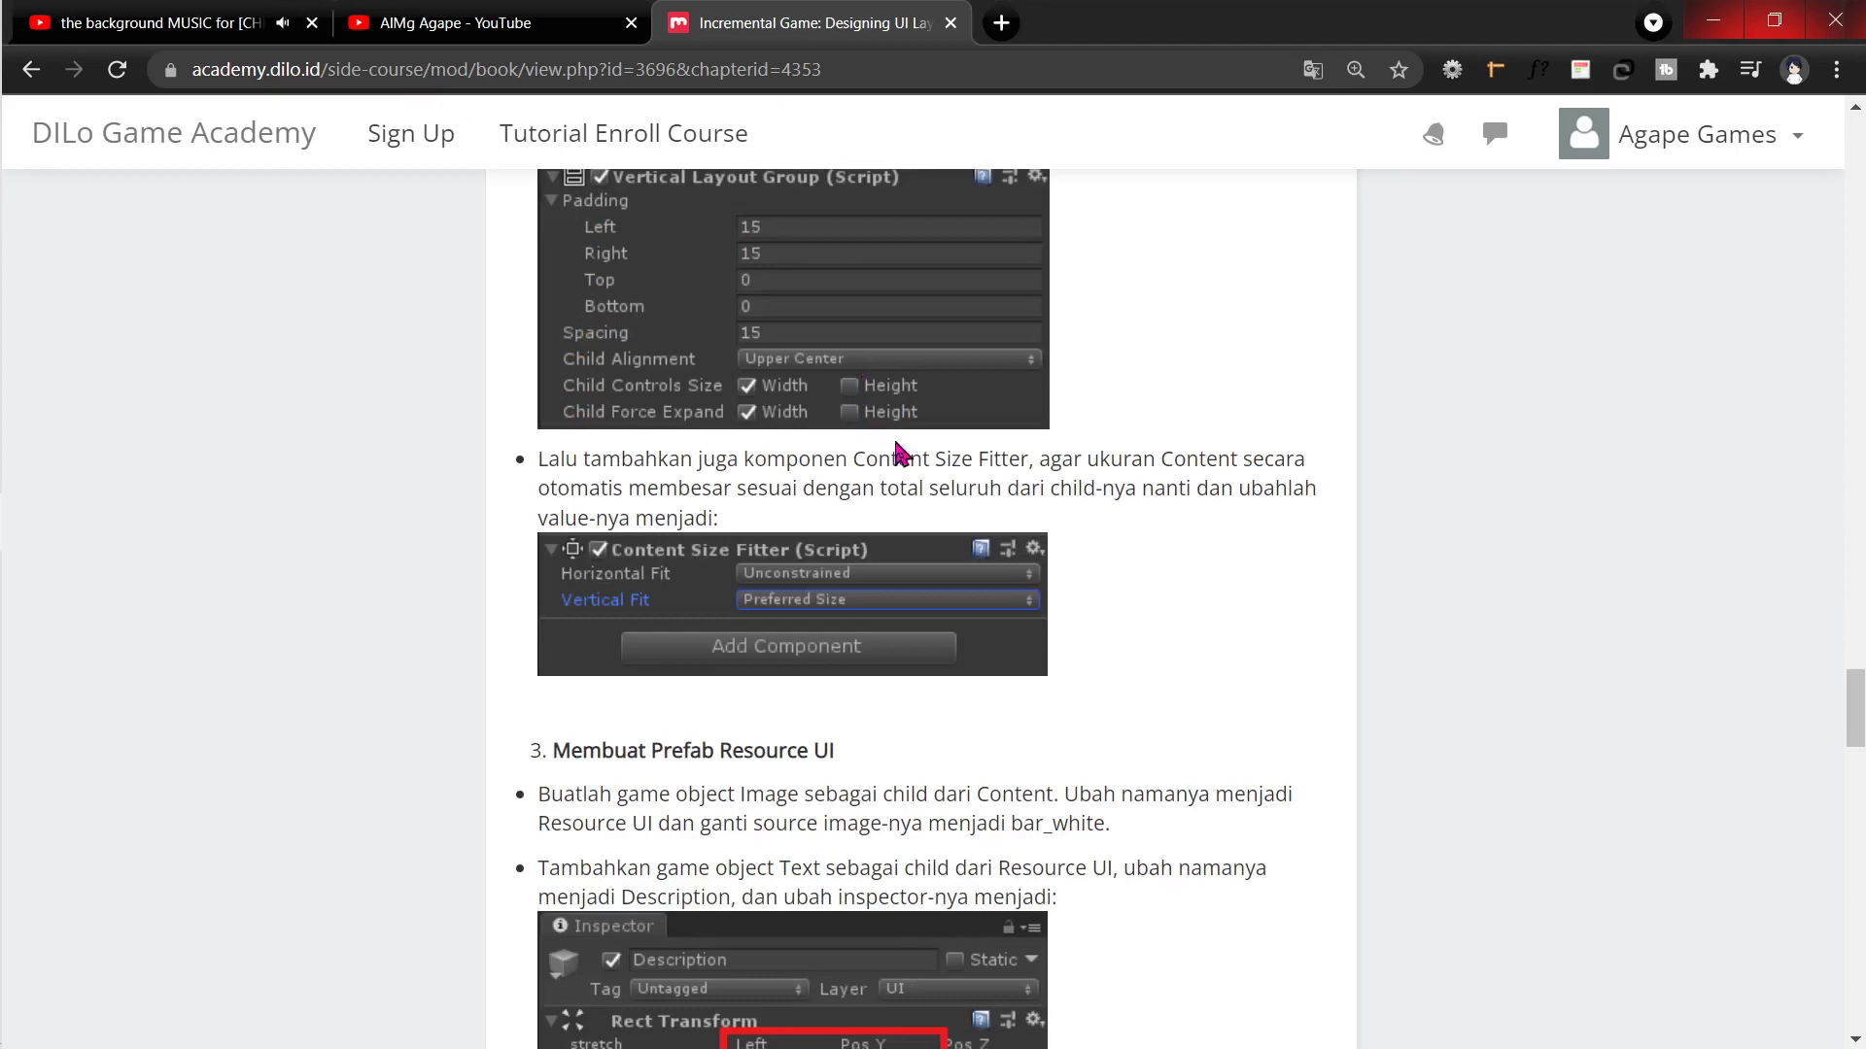
{"action": "scroll", "coordinate": [899, 452], "scroll_direction": "up", "scroll_amount": 3}
{"action": "scroll", "coordinate": [906, 454], "scroll_direction": "up", "scroll_amount": 1}
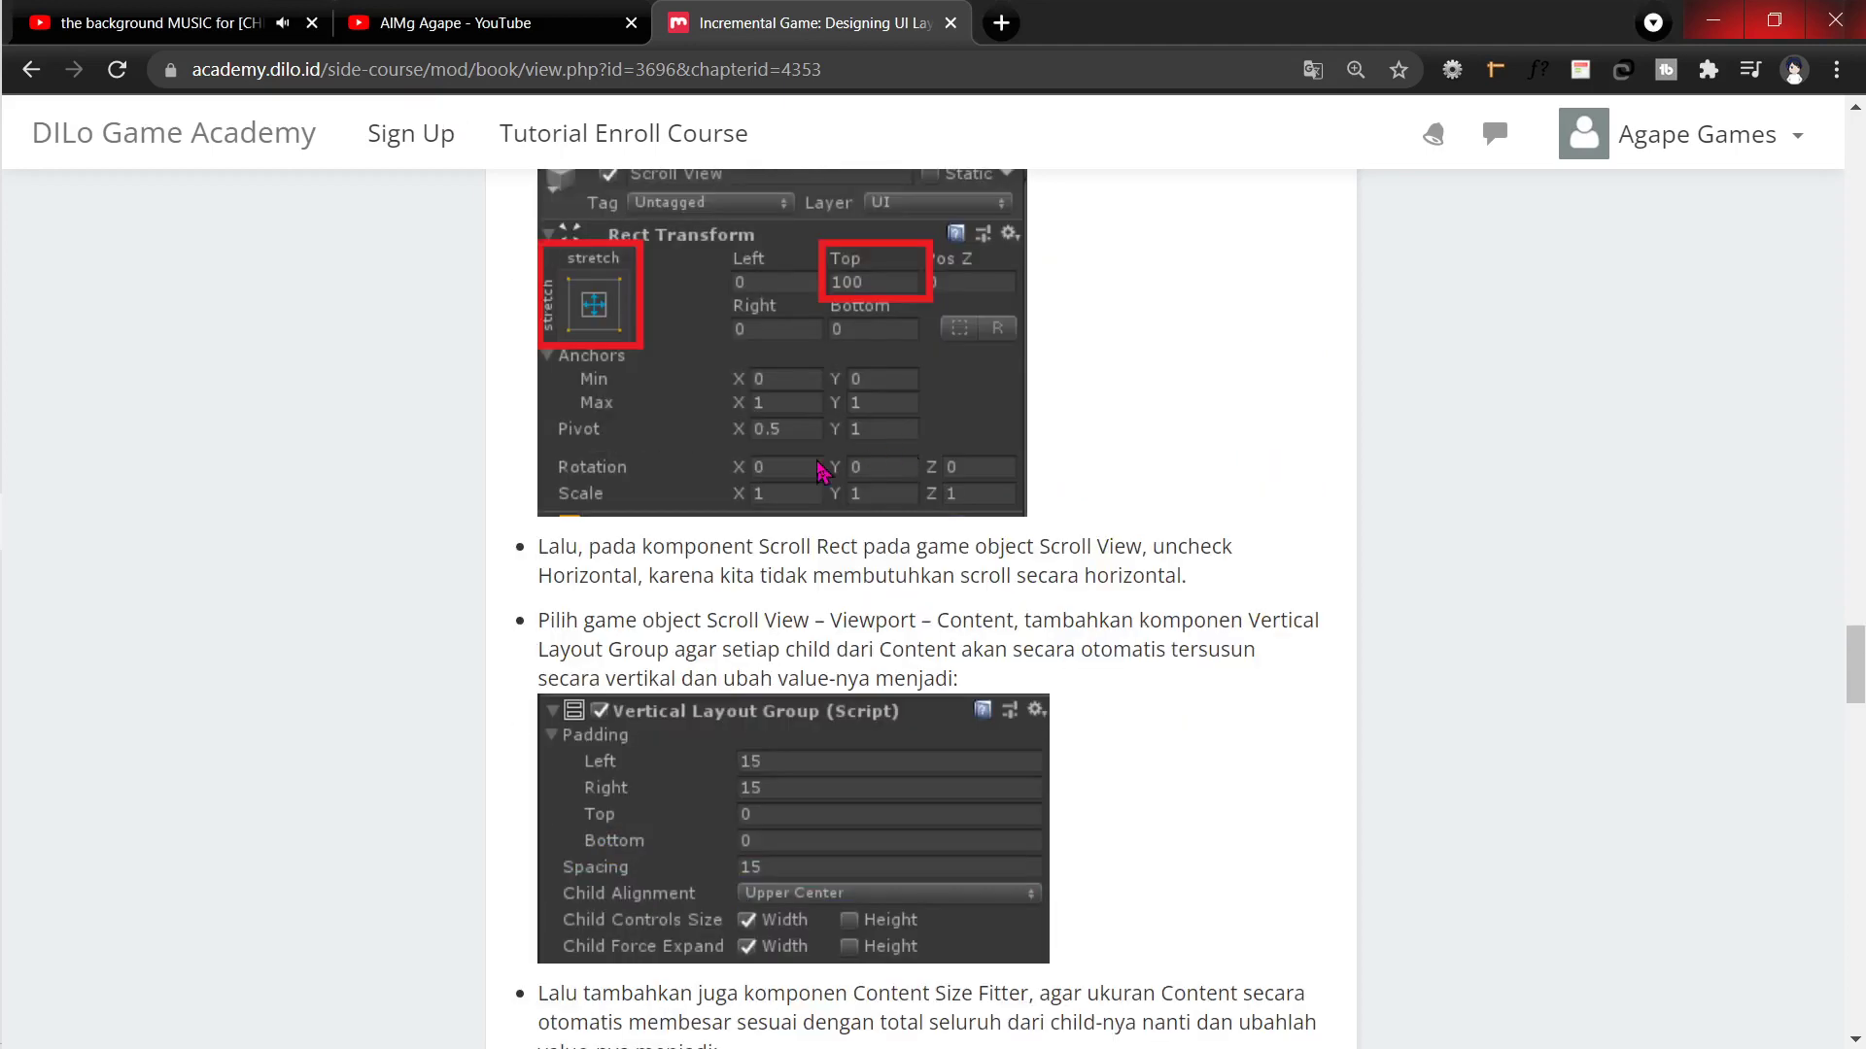
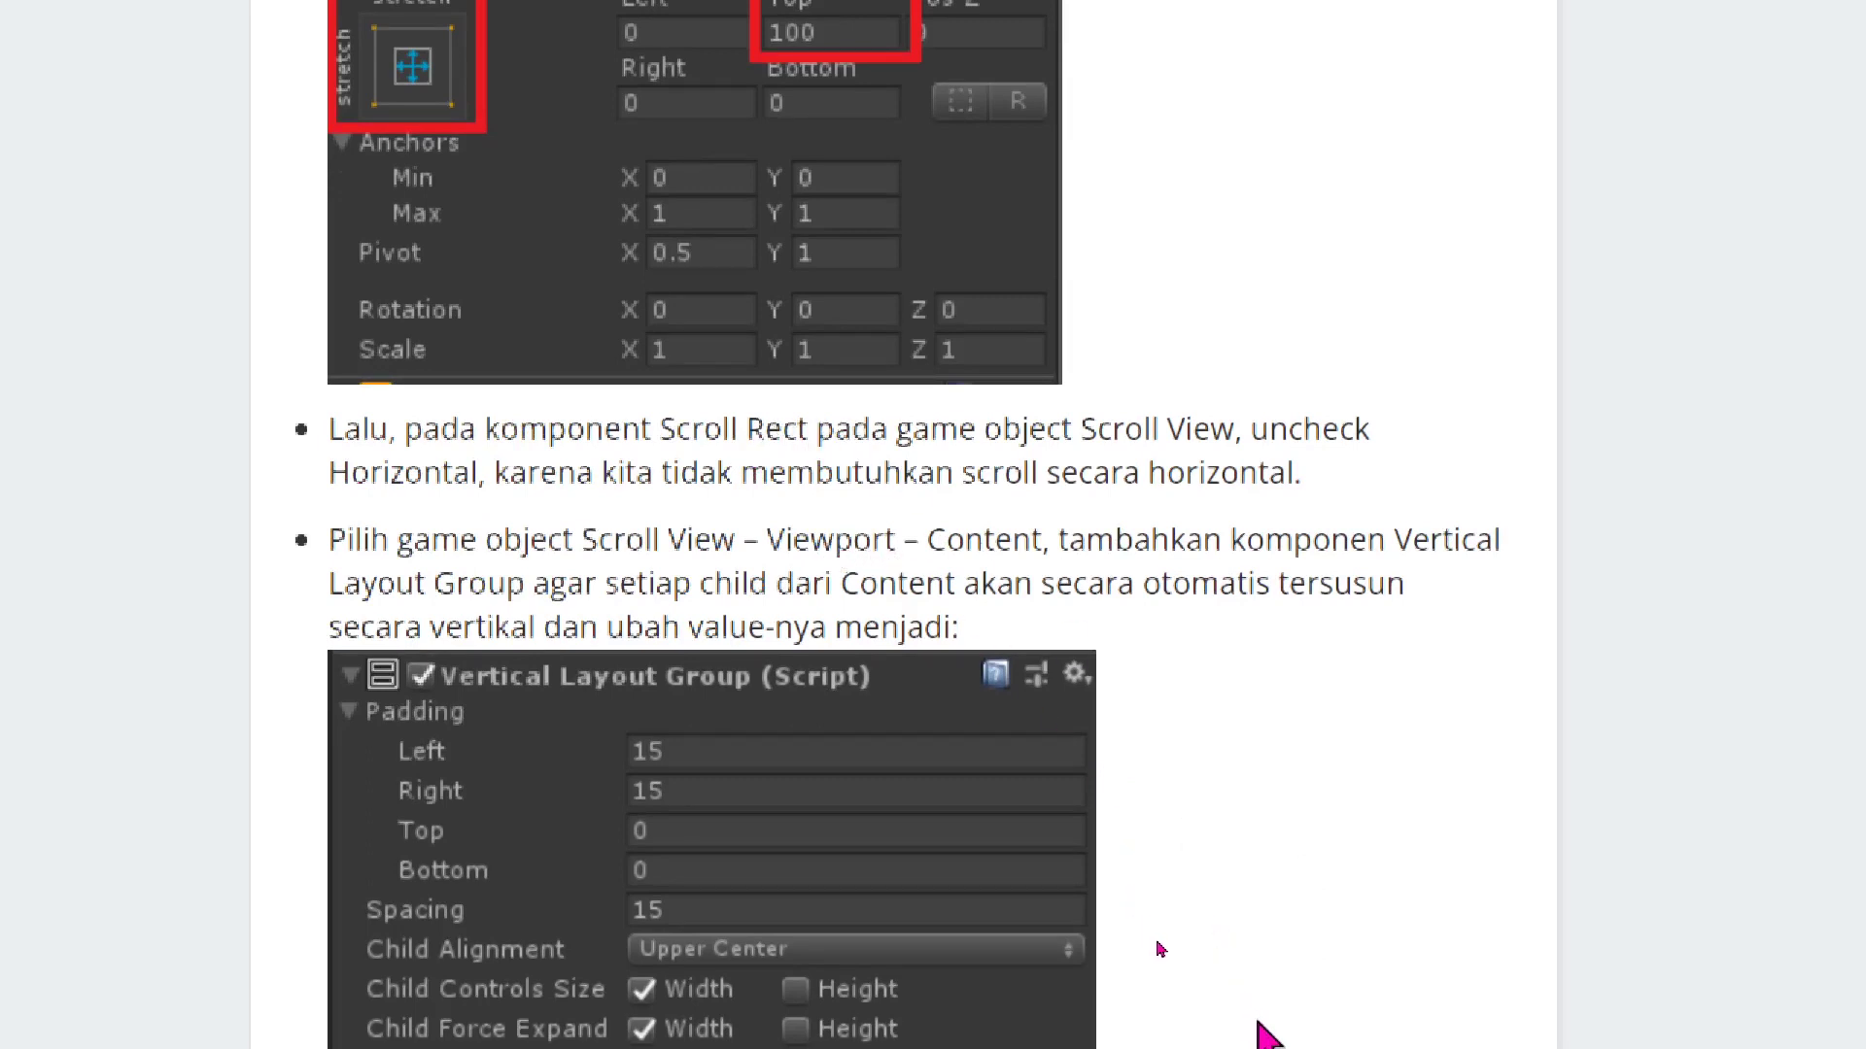
Step: Read the tutorial's Scroll Rect instructions, then switch back to the Unity editor
{"action": "scroll", "coordinate": [958, 971], "scroll_direction": "down", "scroll_amount": 1}
{"action": "scroll", "coordinate": [855, 486], "scroll_direction": "up", "scroll_amount": 2}
{"action": "scroll", "coordinate": [802, 363], "scroll_direction": "down", "scroll_amount": 1}
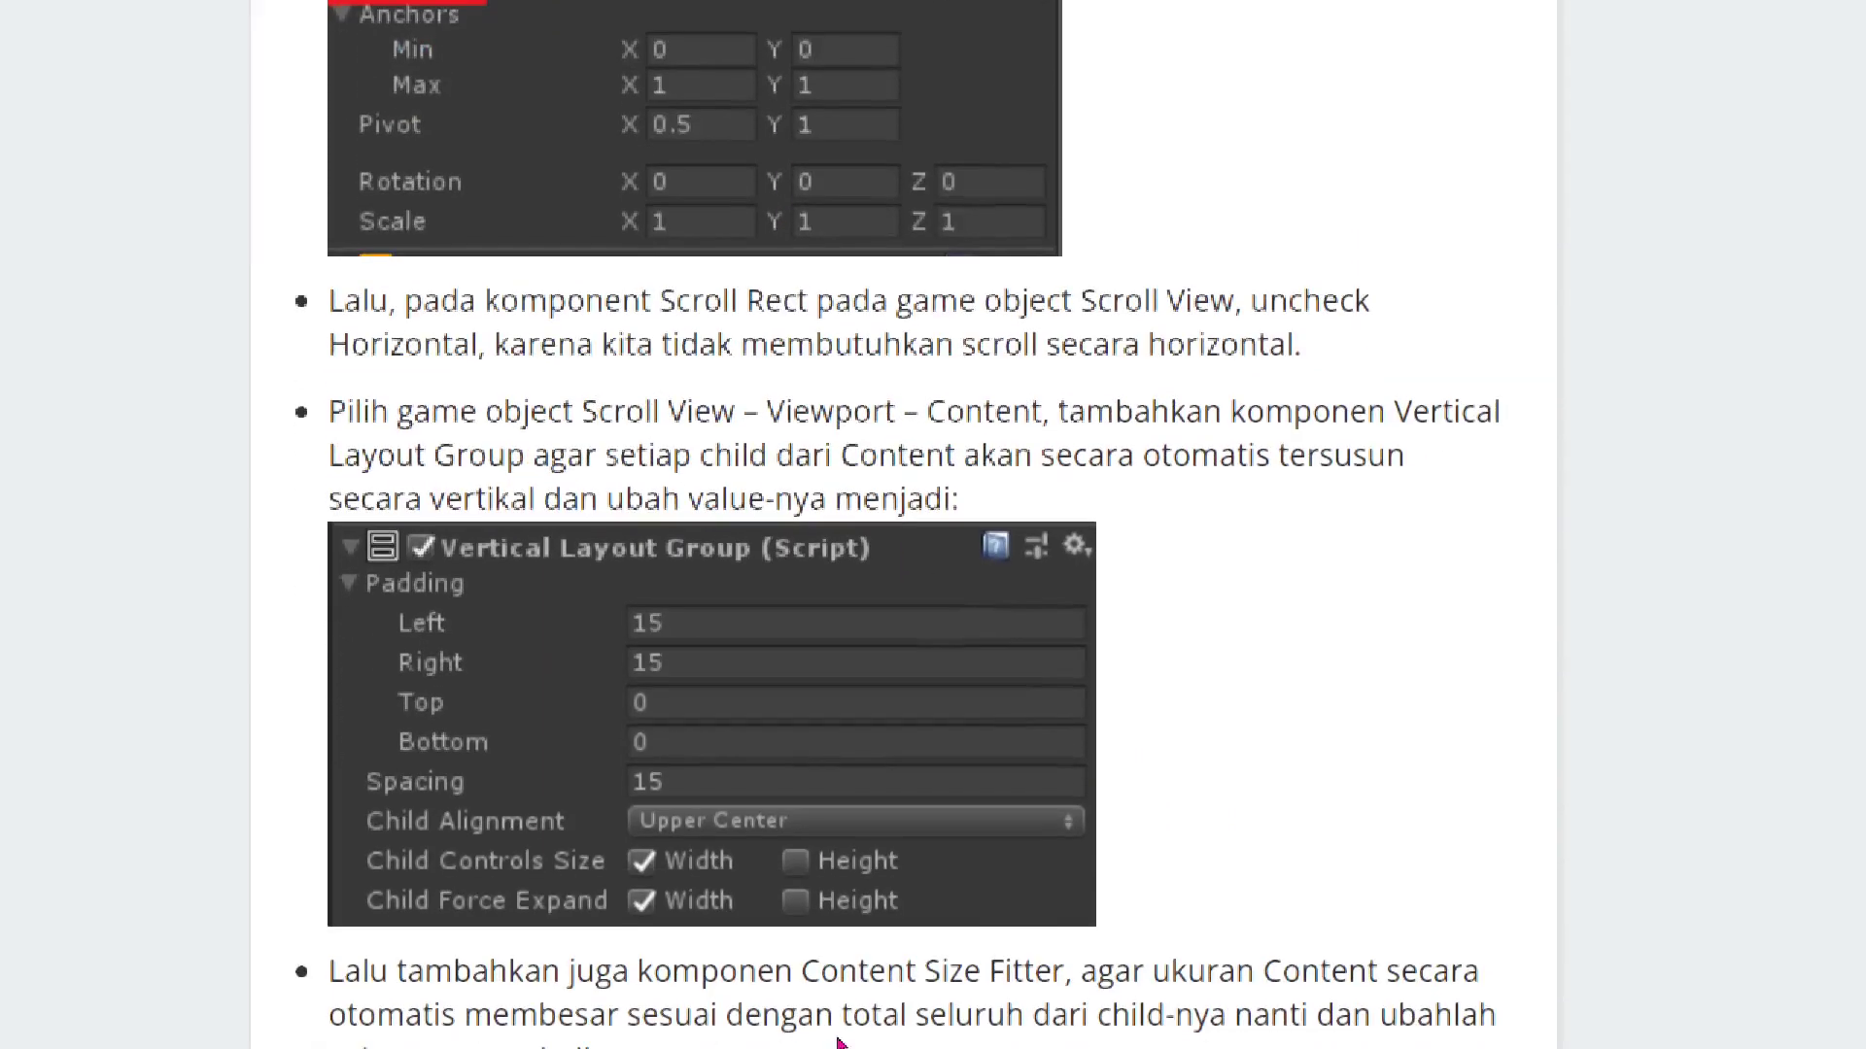
{"action": "scroll", "coordinate": [595, 481], "scroll_direction": "up", "scroll_amount": 3}
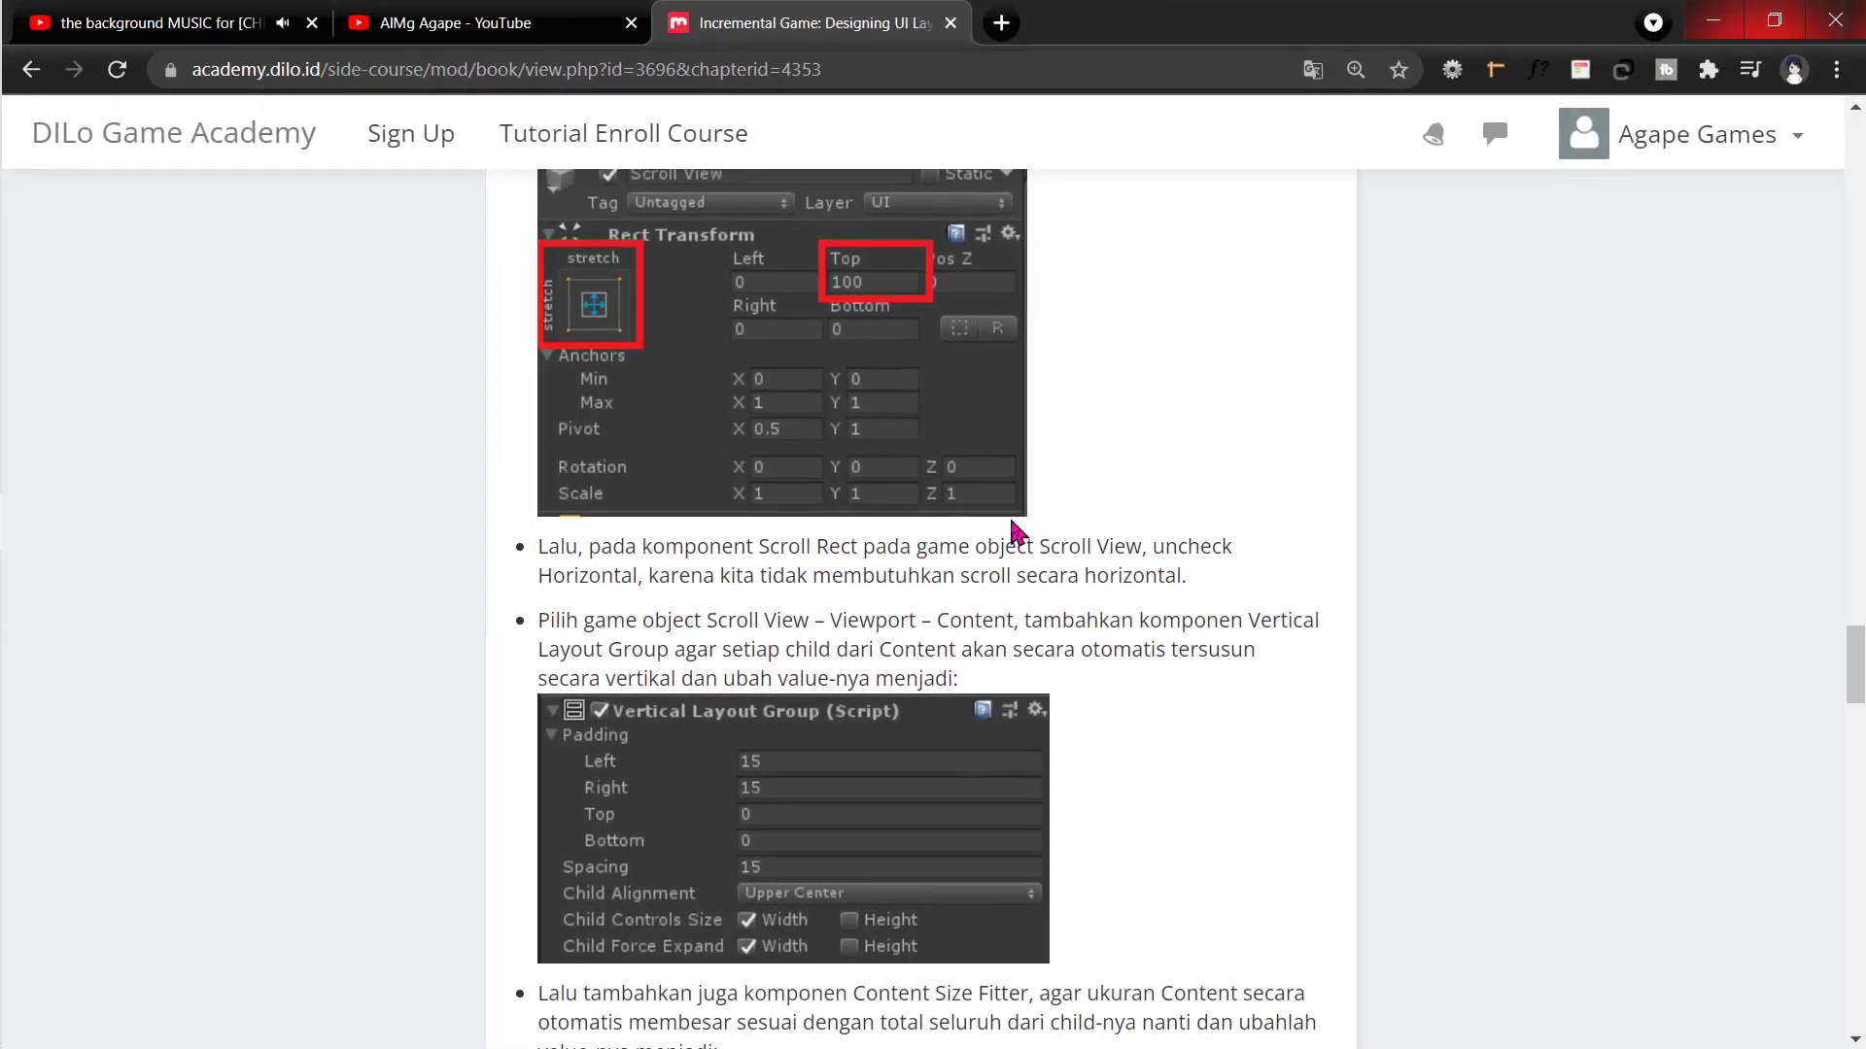
{"action": "key", "text": "alt+Tab"}
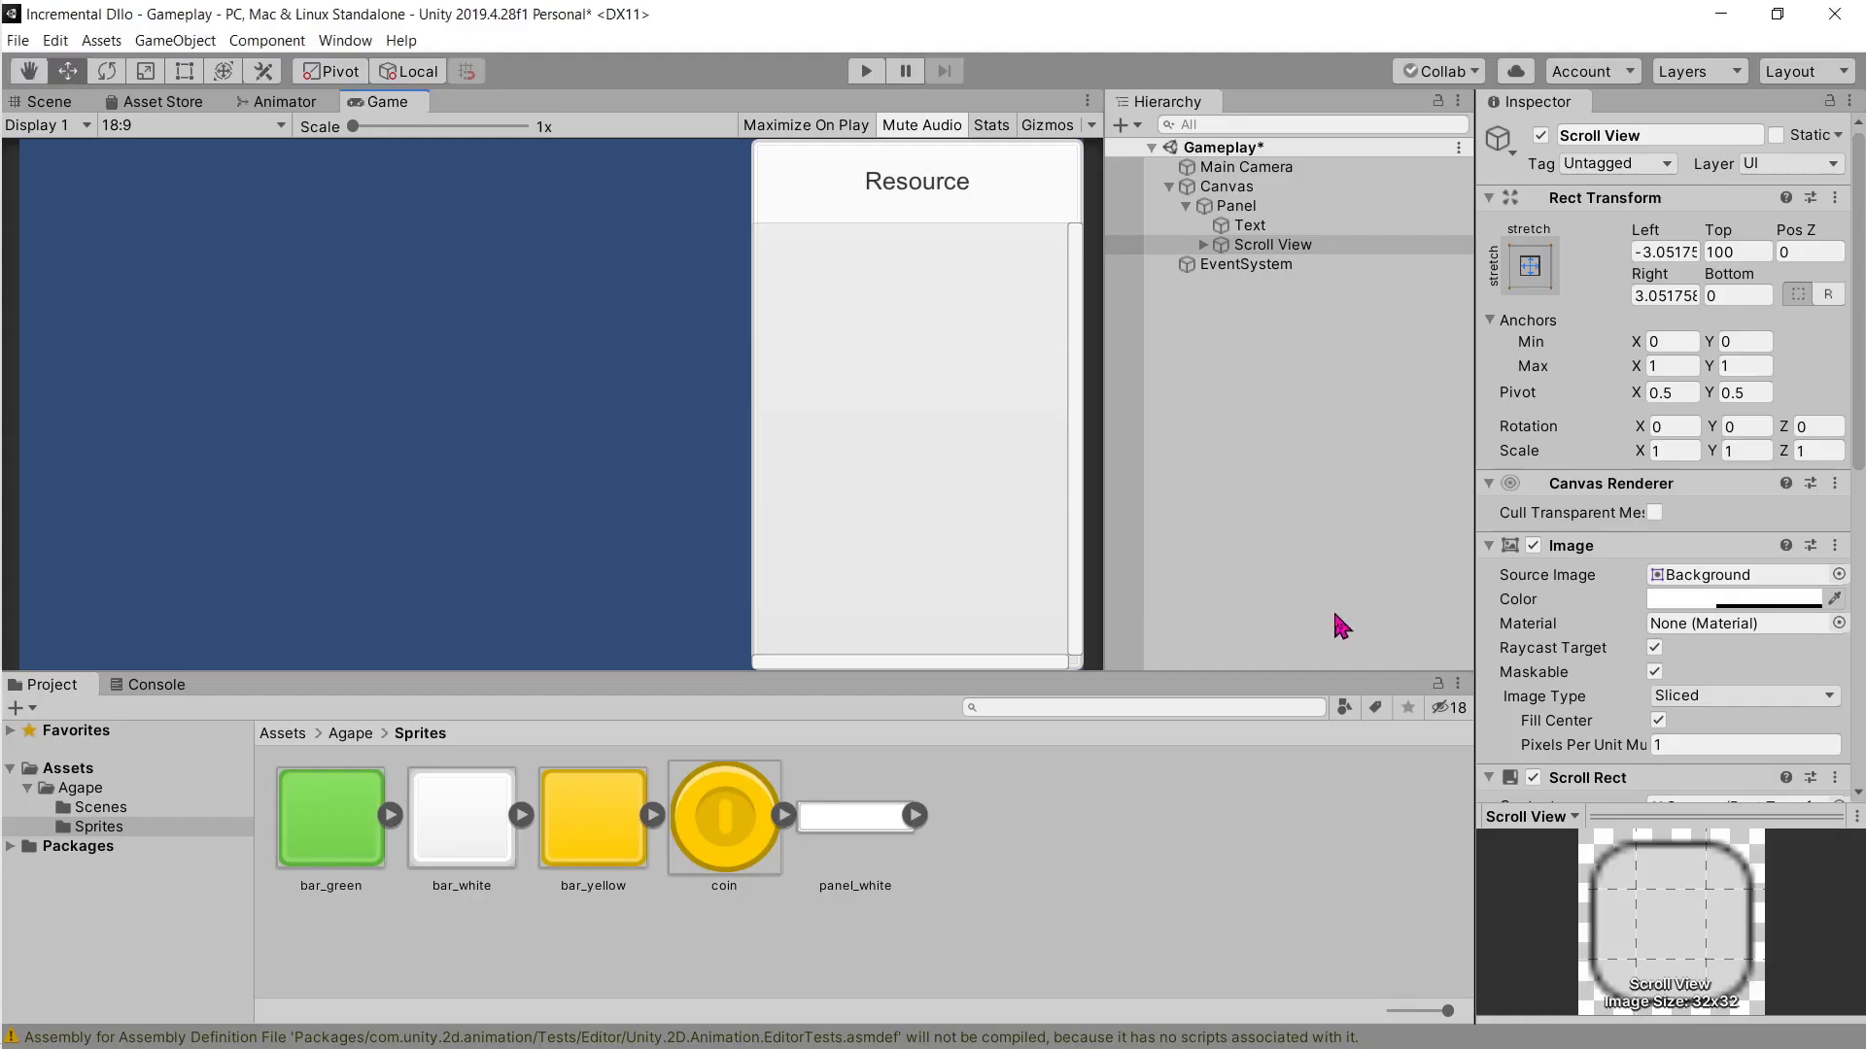
Step: Uncheck Horizontal on the Scroll View's Scroll Rect, leaving only vertical scrolling enabled
{"action": "scroll", "coordinate": [1526, 554], "scroll_direction": "down", "scroll_amount": 3}
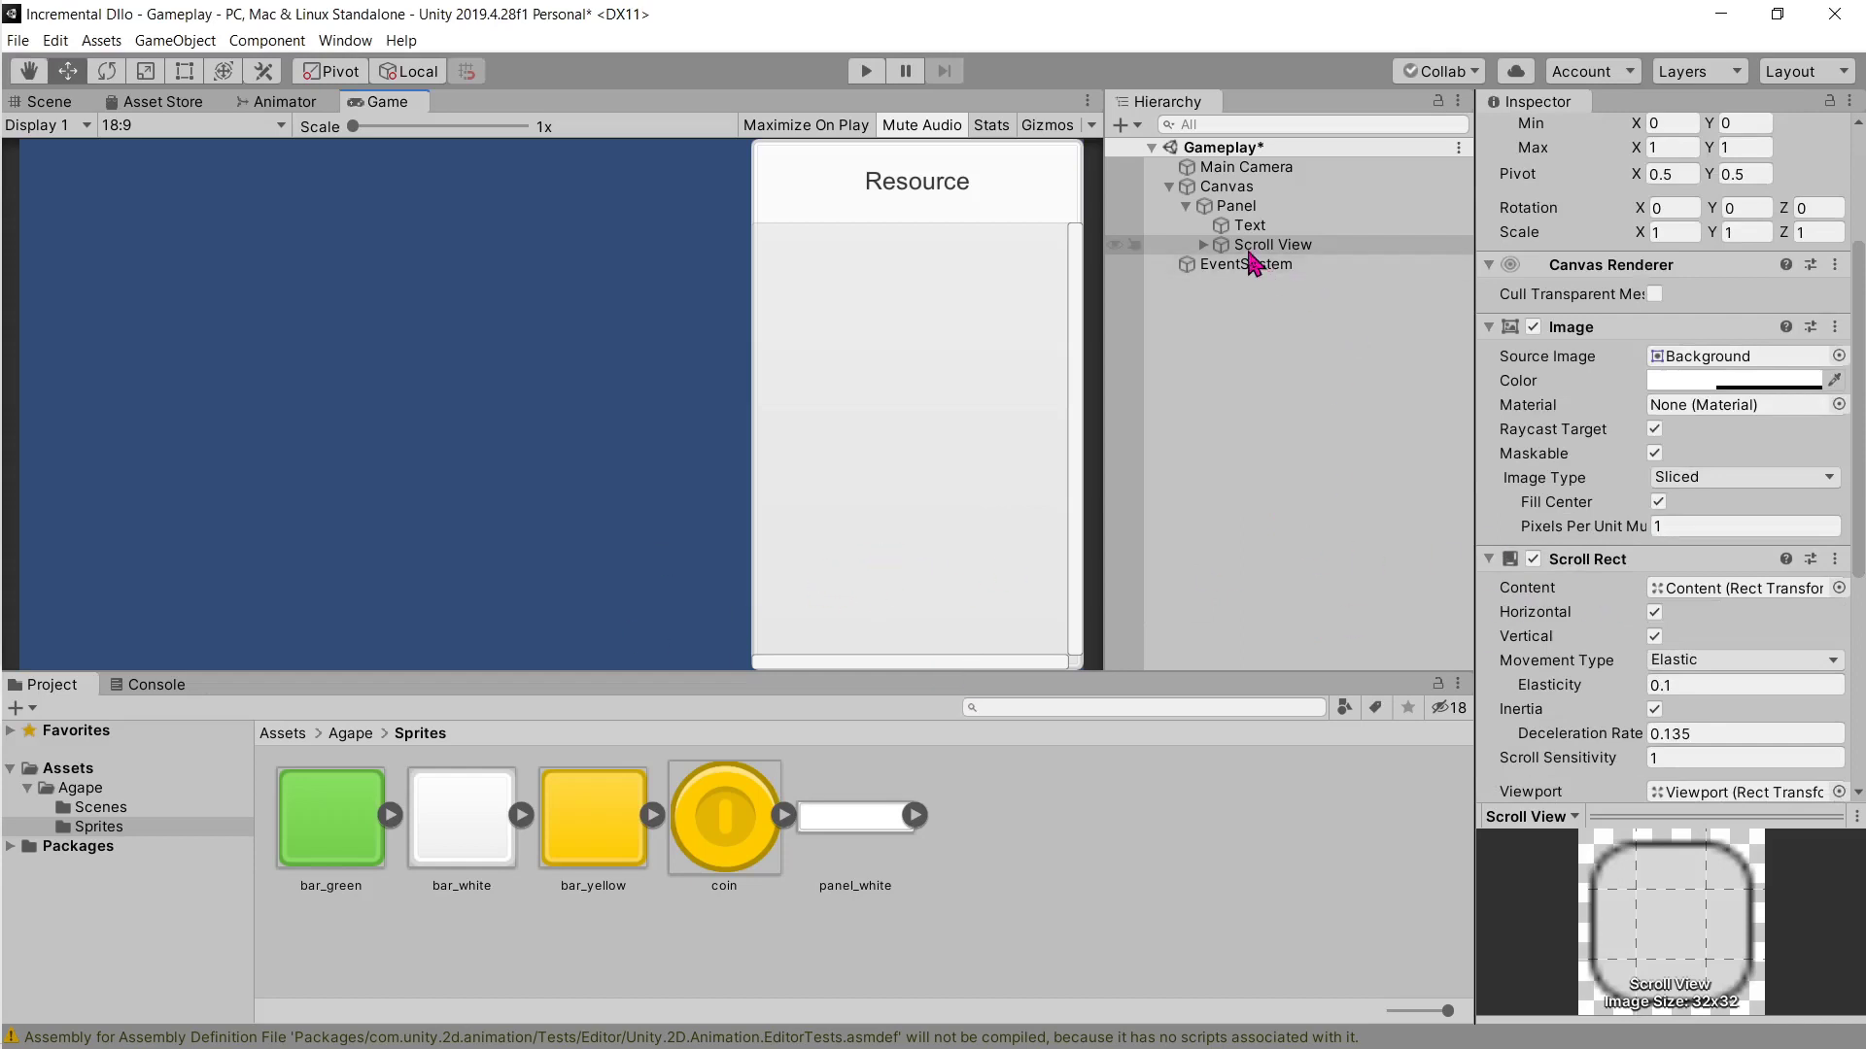
{"action": "scroll", "coordinate": [1613, 466], "scroll_direction": "down", "scroll_amount": 6}
{"action": "scroll", "coordinate": [1516, 437], "scroll_direction": "up", "scroll_amount": 3}
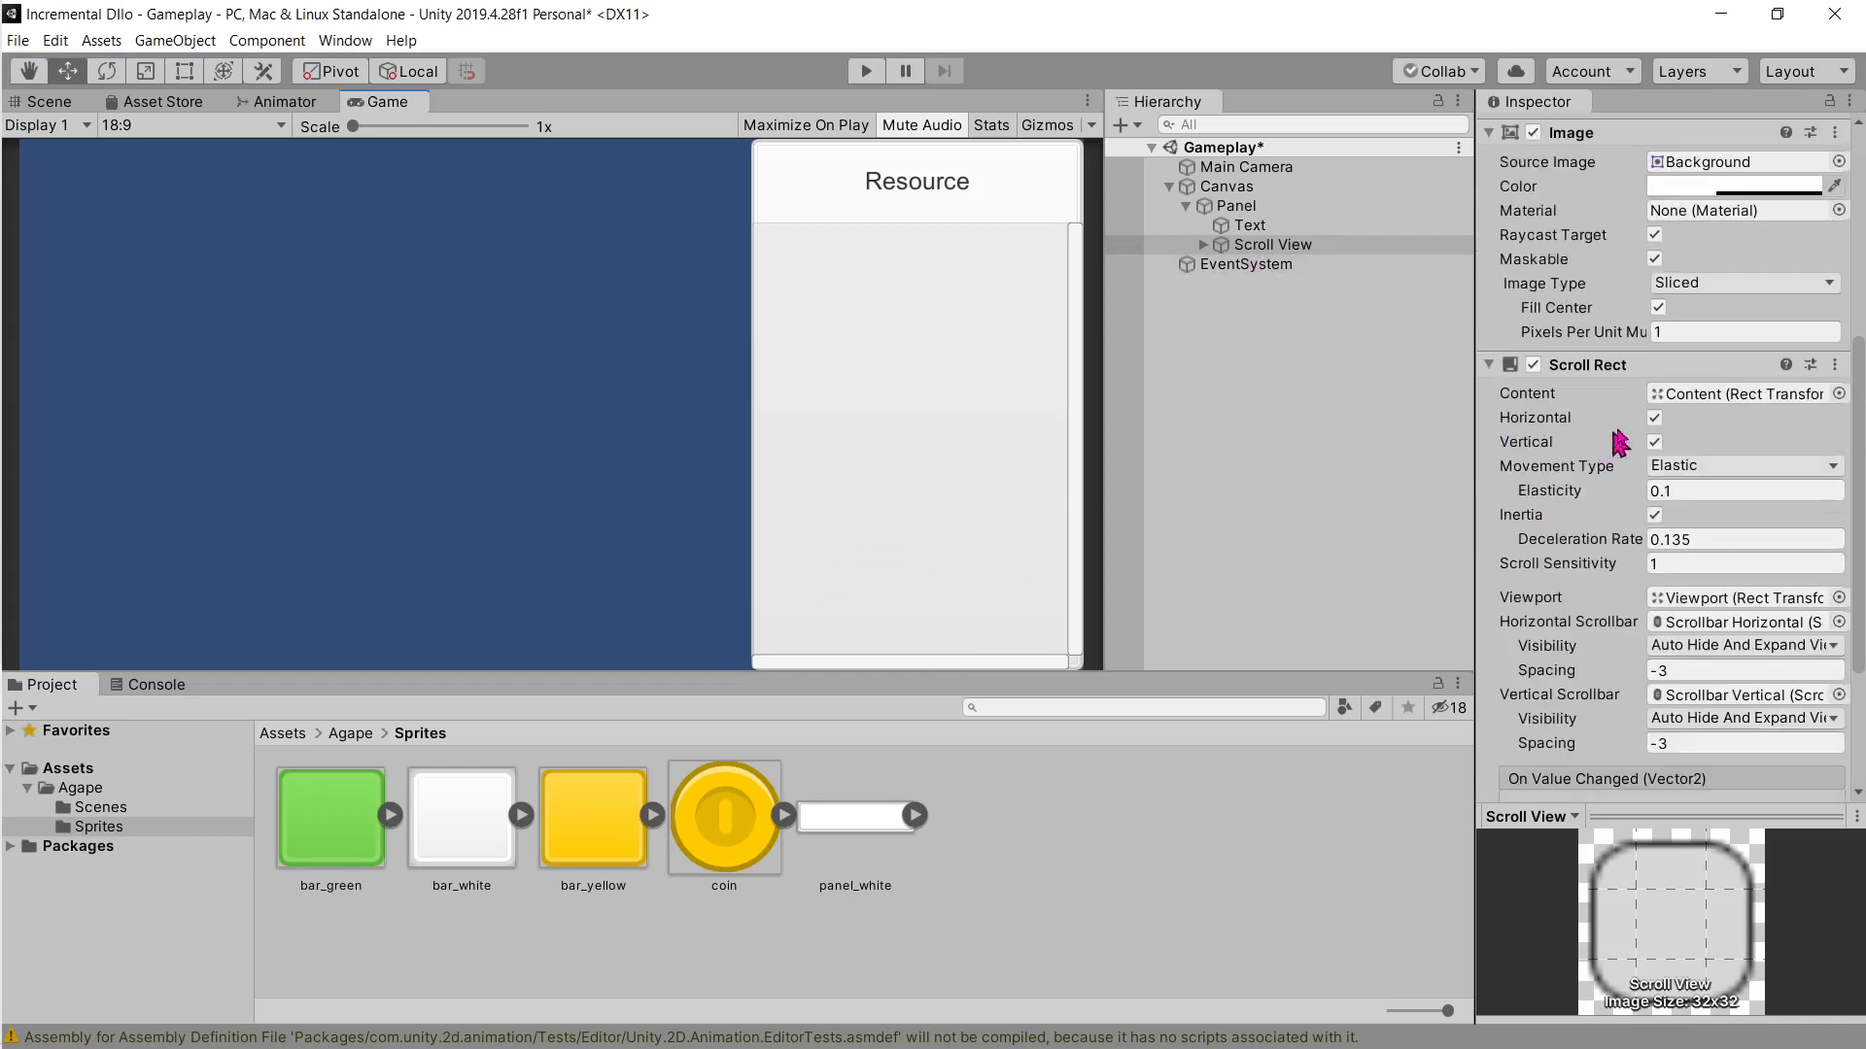
{"action": "left_click", "coordinate": [1654, 419]}
{"action": "key", "text": "alt+Tab"}
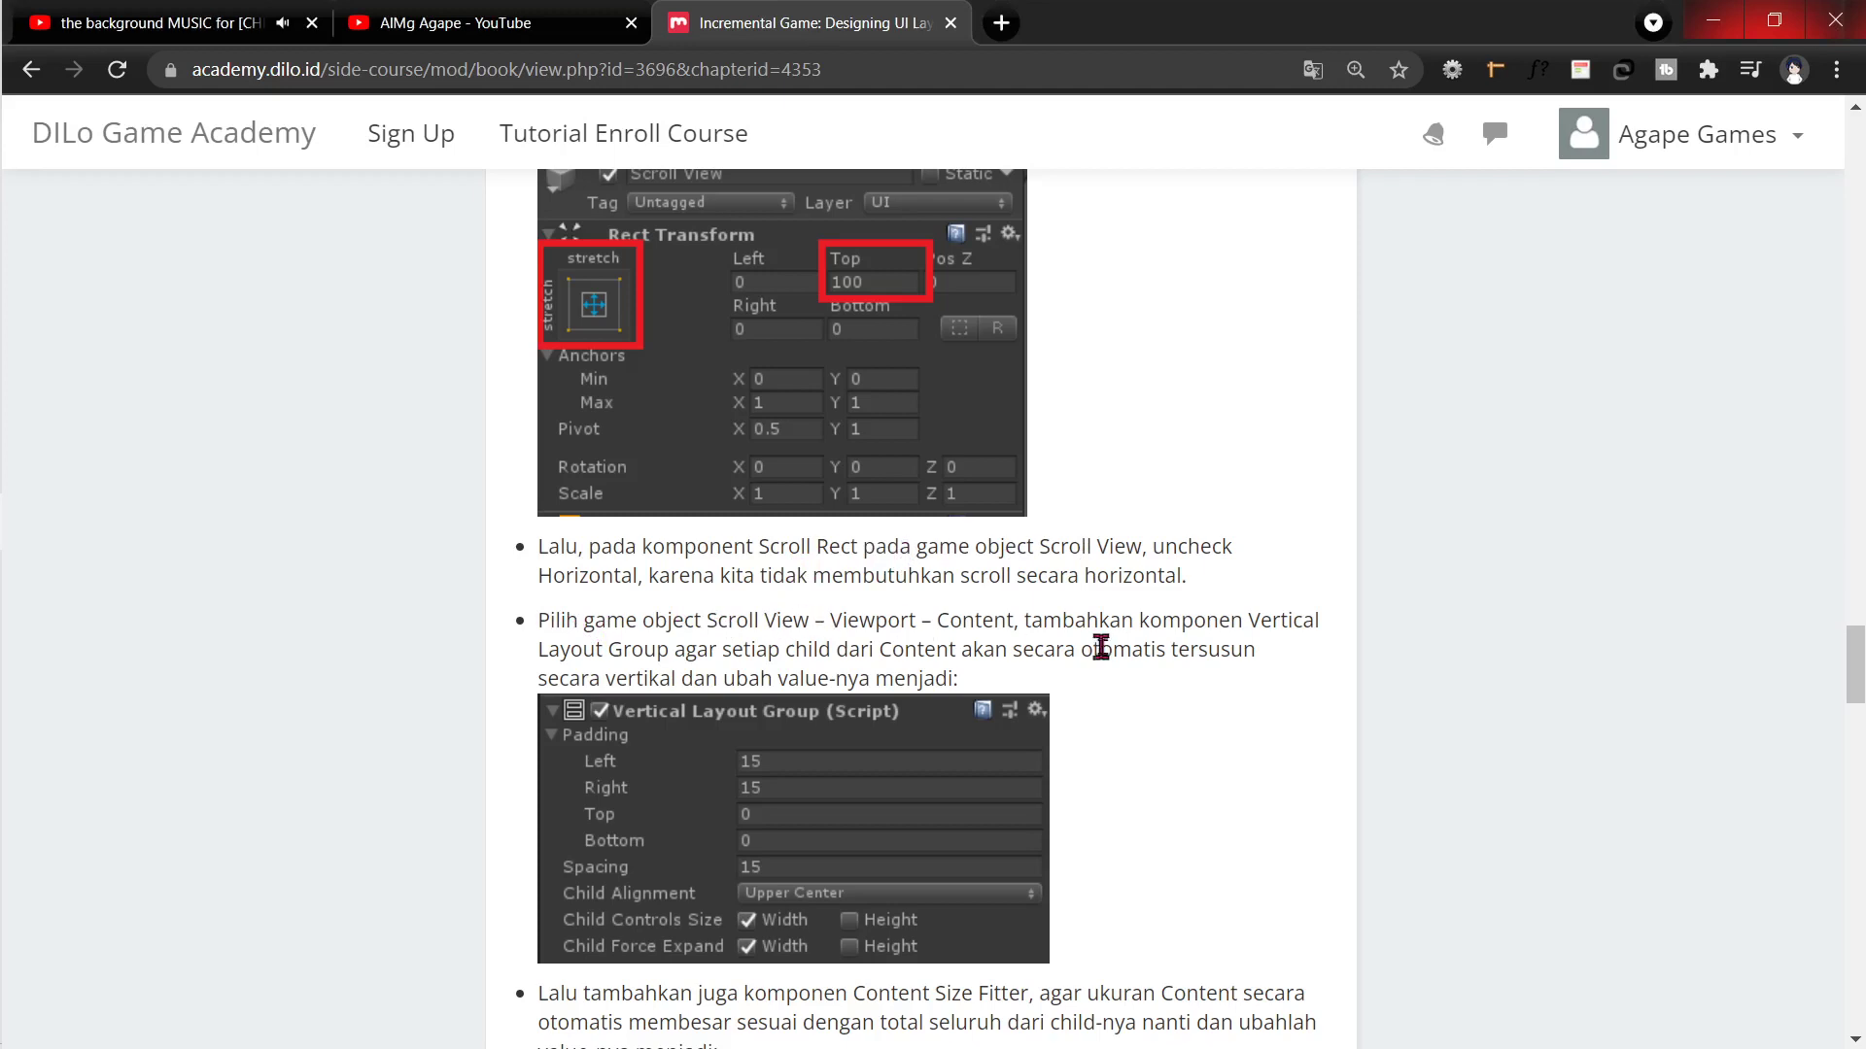
{"action": "mouse_move", "coordinate": [4, 643]}
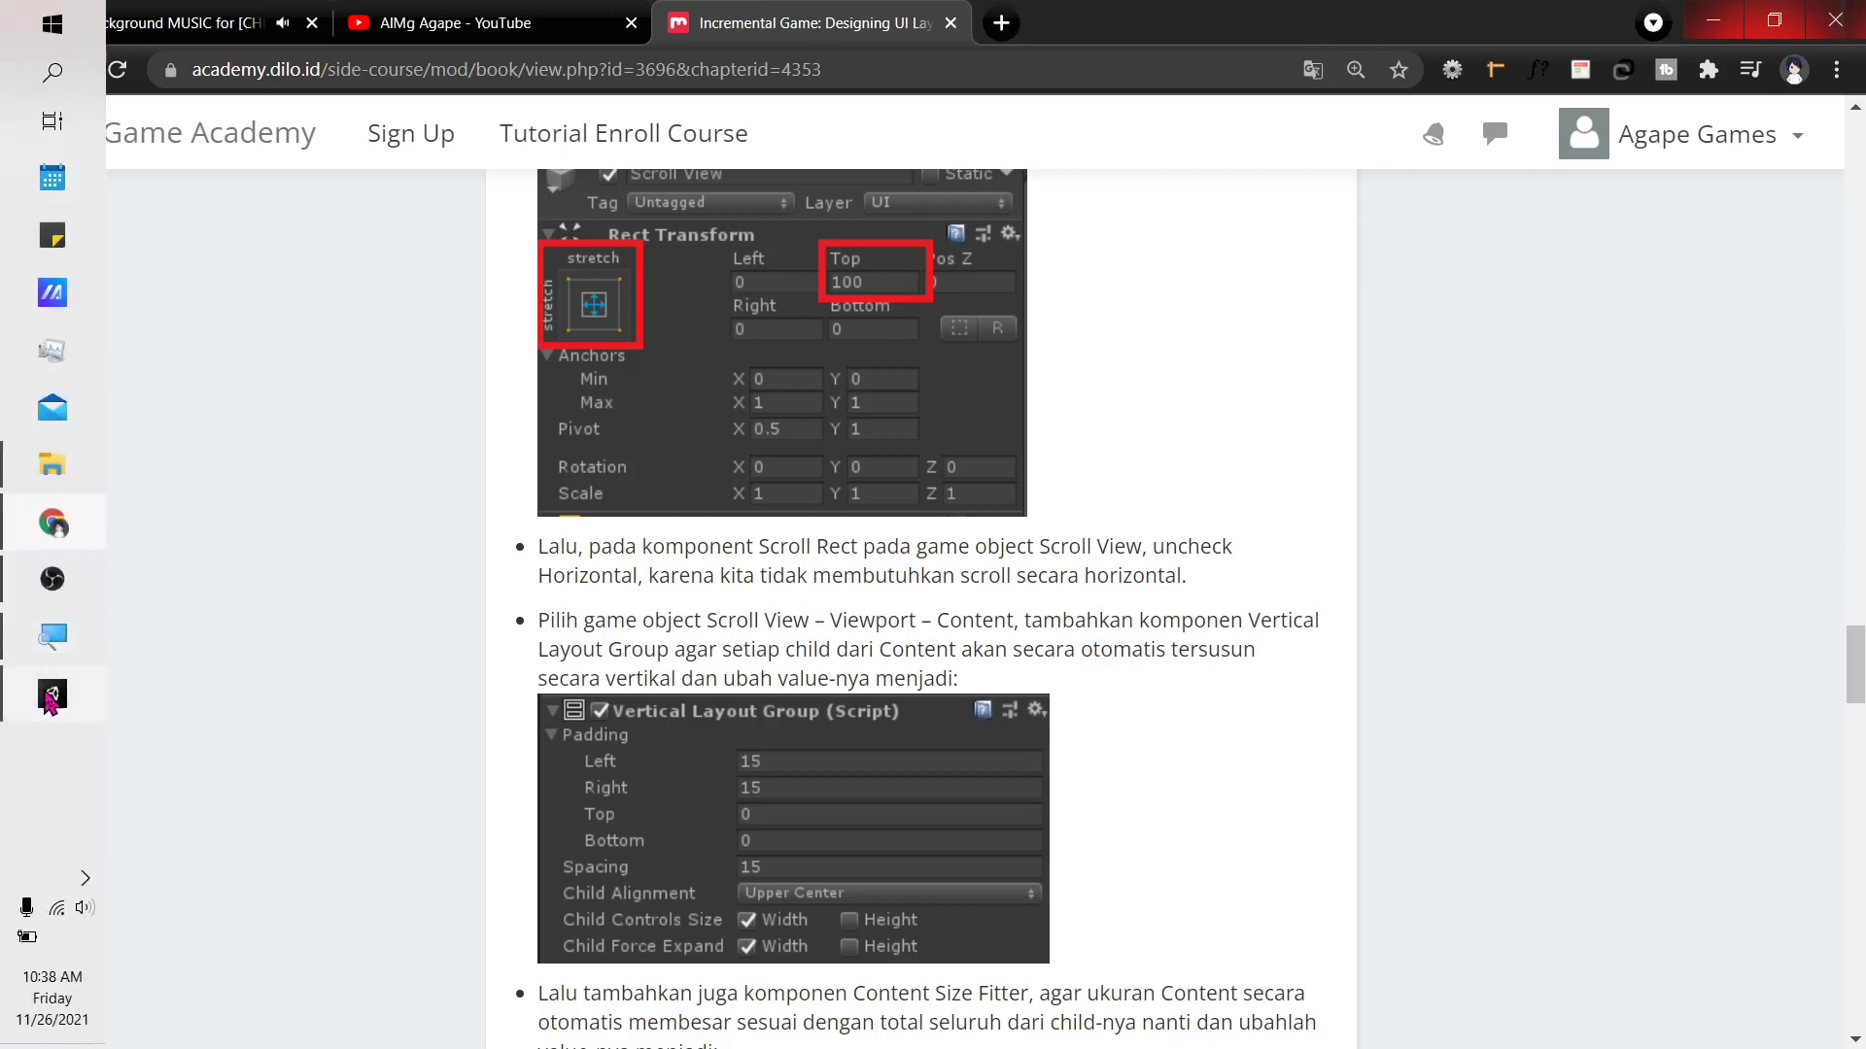
{"action": "left_click", "coordinate": [53, 694]}
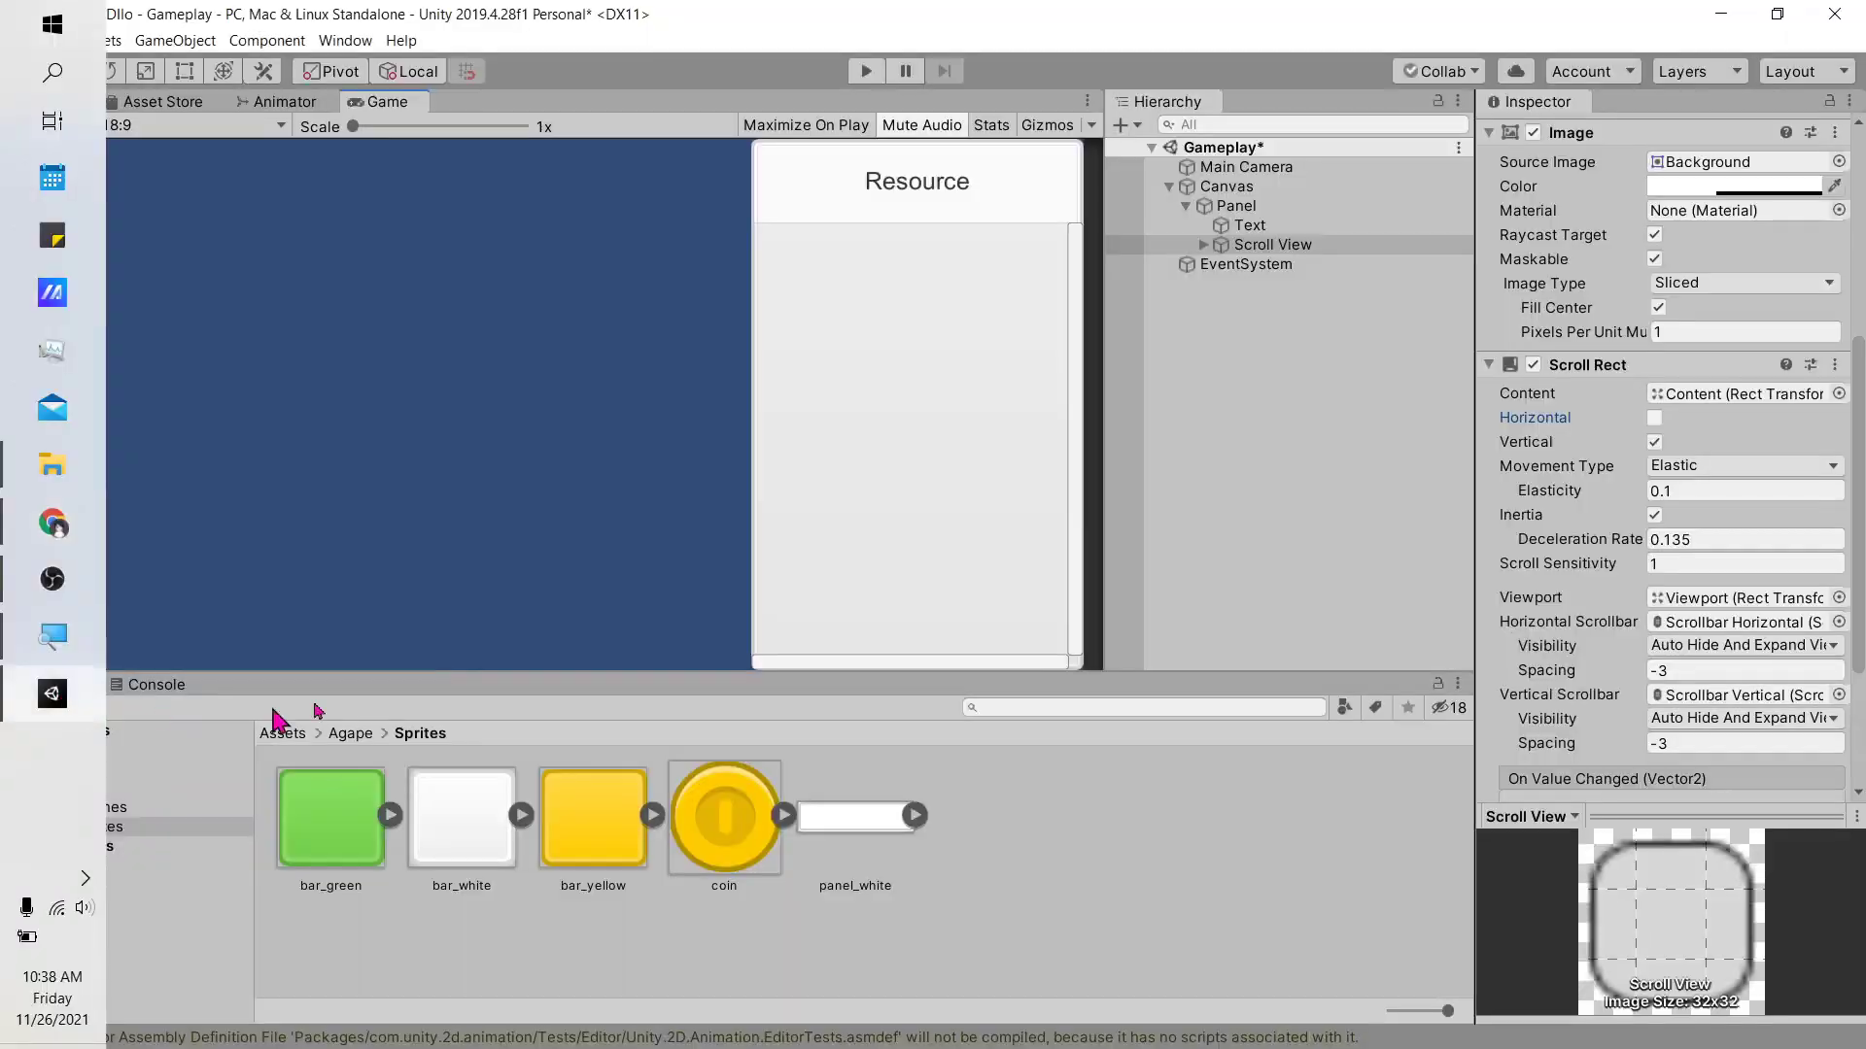
Step: Expand Scroll View and Viewport in the Hierarchy and select Content
{"action": "left_click", "coordinate": [1203, 245]}
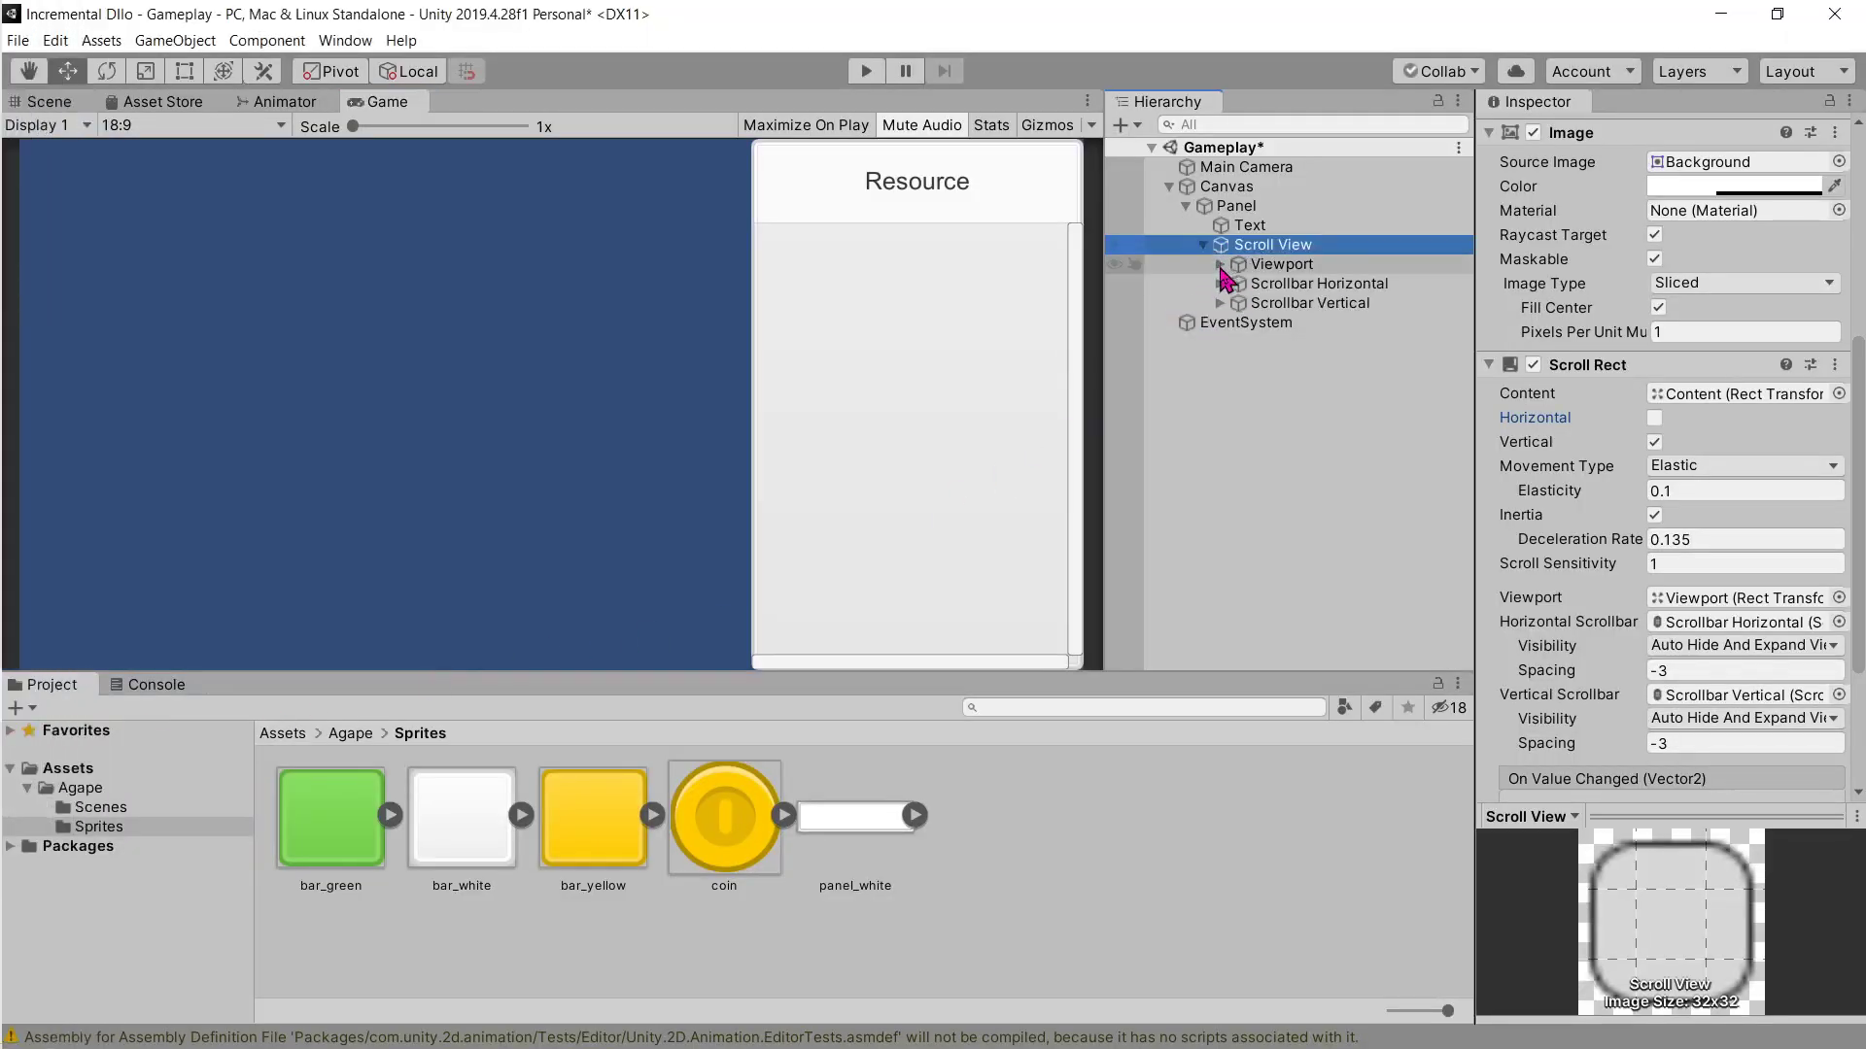
{"action": "left_click", "coordinate": [1219, 264]}
{"action": "left_click", "coordinate": [1302, 284]}
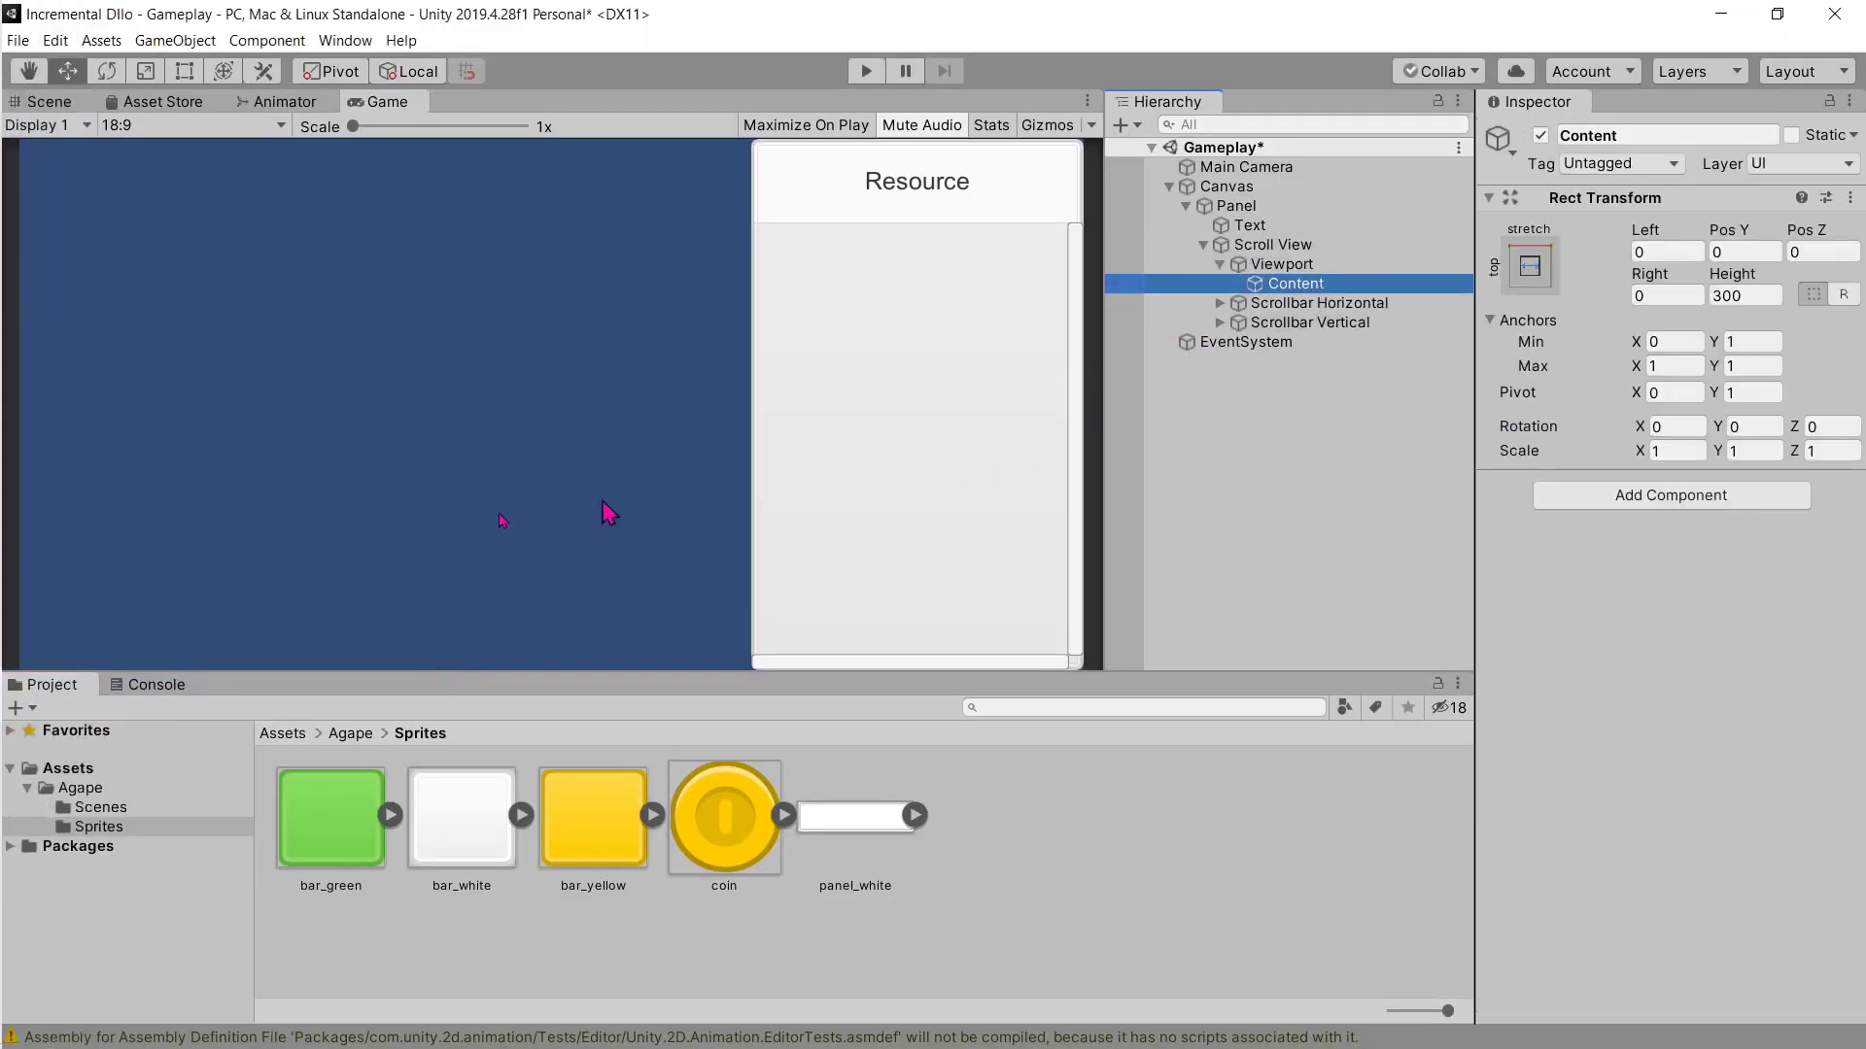
Step: Read the tutorial's layout settings for Content, then return to Unity
{"action": "left_click", "coordinate": [52, 600]}
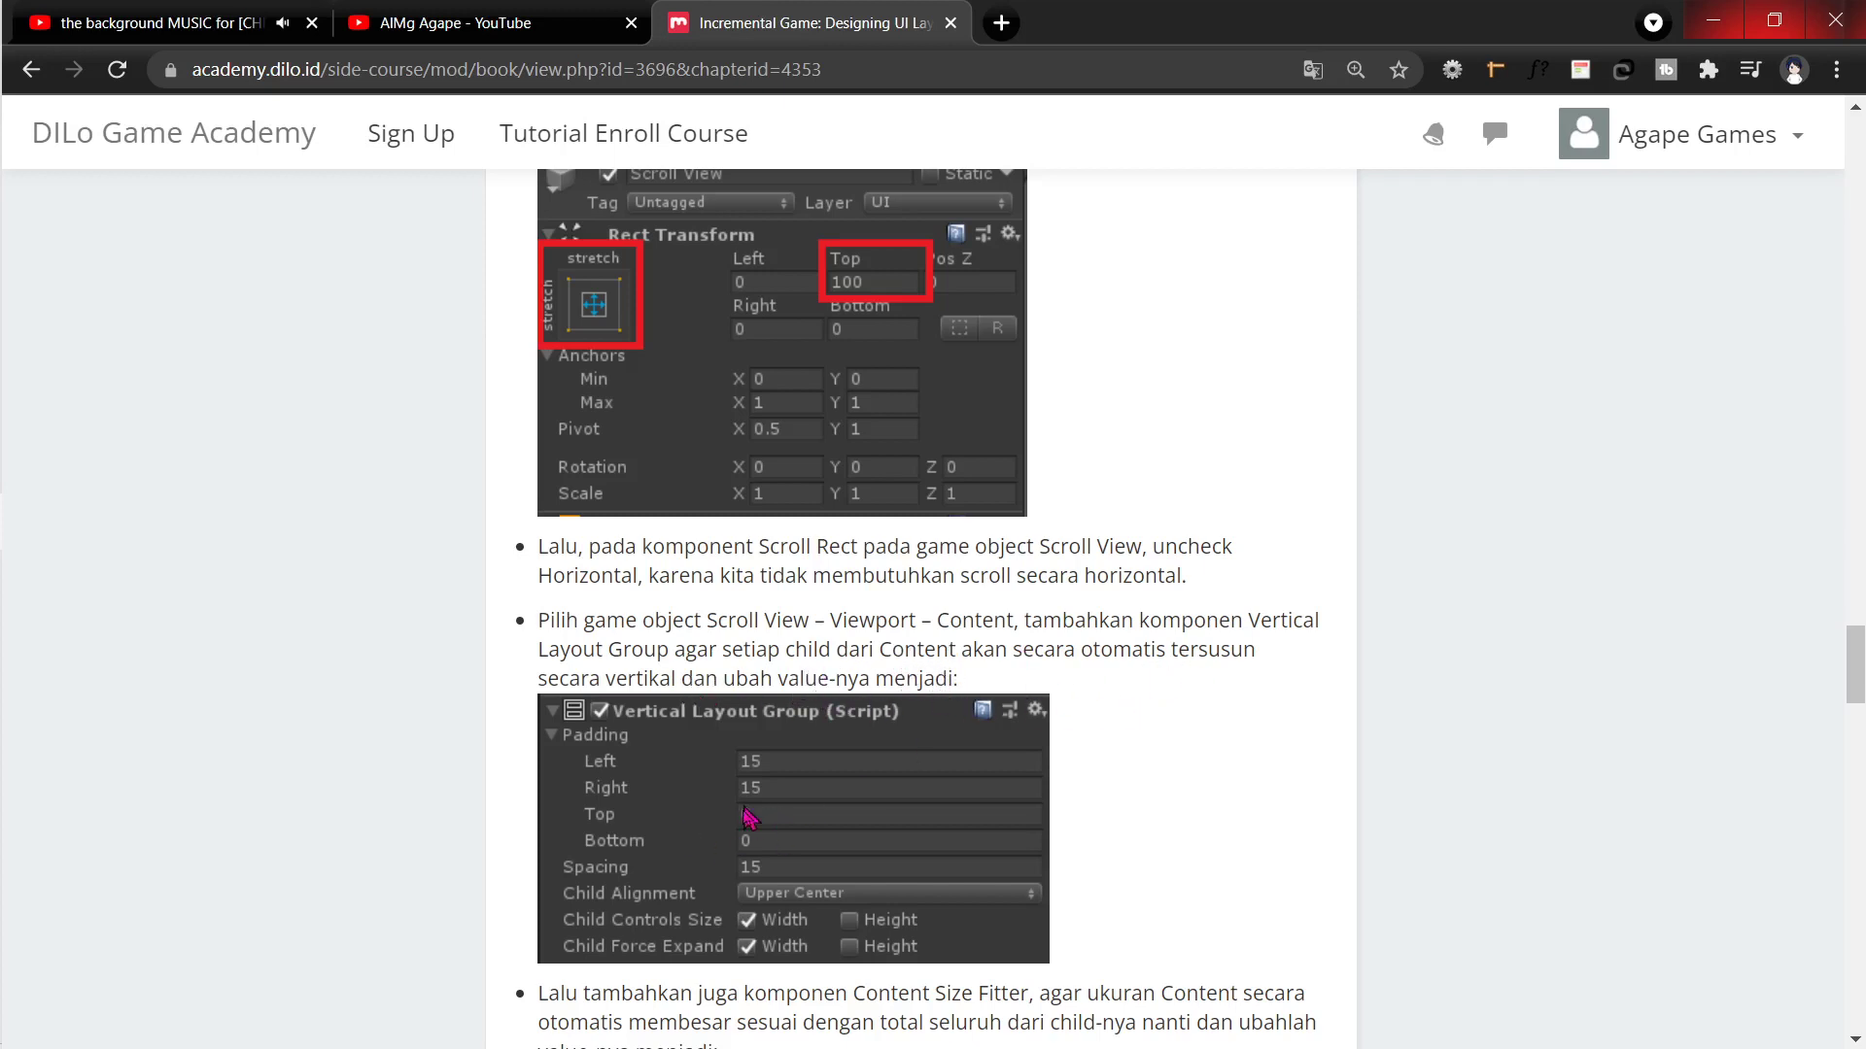
{"action": "scroll", "coordinate": [748, 816], "scroll_direction": "down", "scroll_amount": 3}
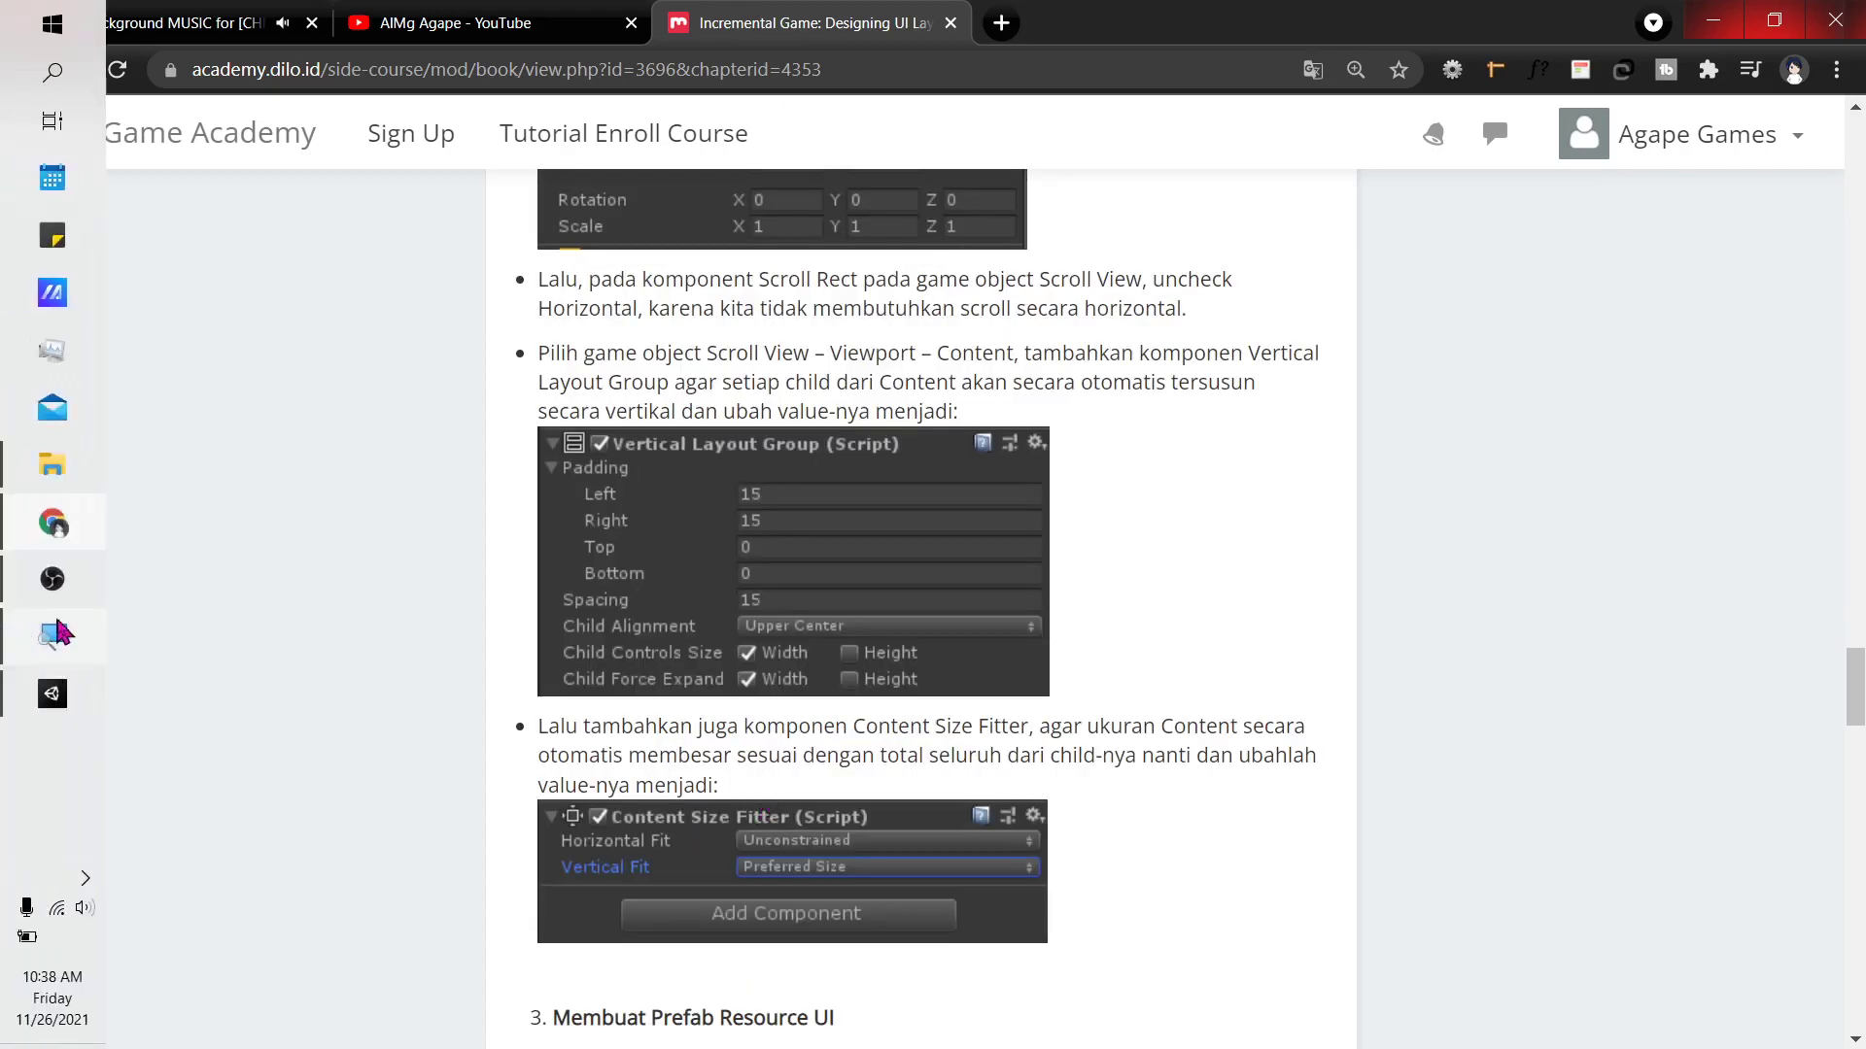
{"action": "left_click", "coordinate": [63, 690]}
Step: Add a Vertical Layout Group component to Content and expand its Padding
{"action": "left_click", "coordinate": [1642, 496]}
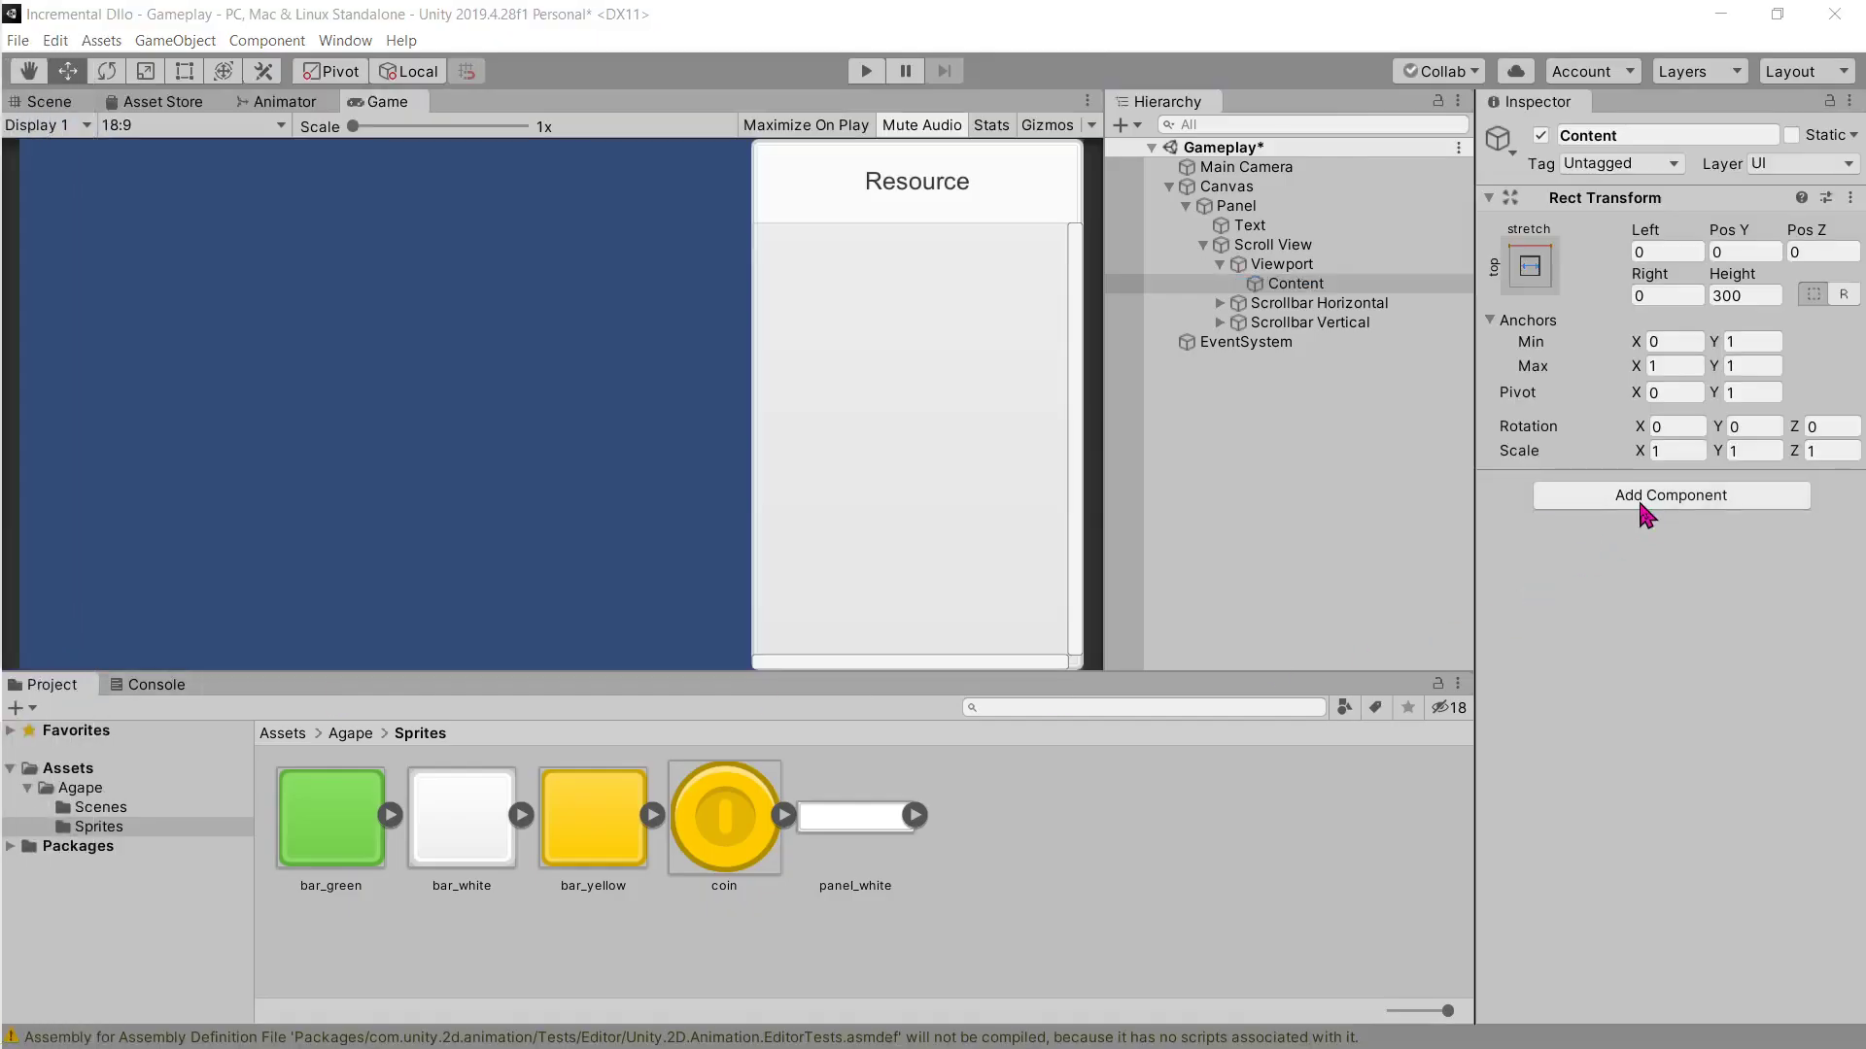
{"action": "type", "text": "ver"}
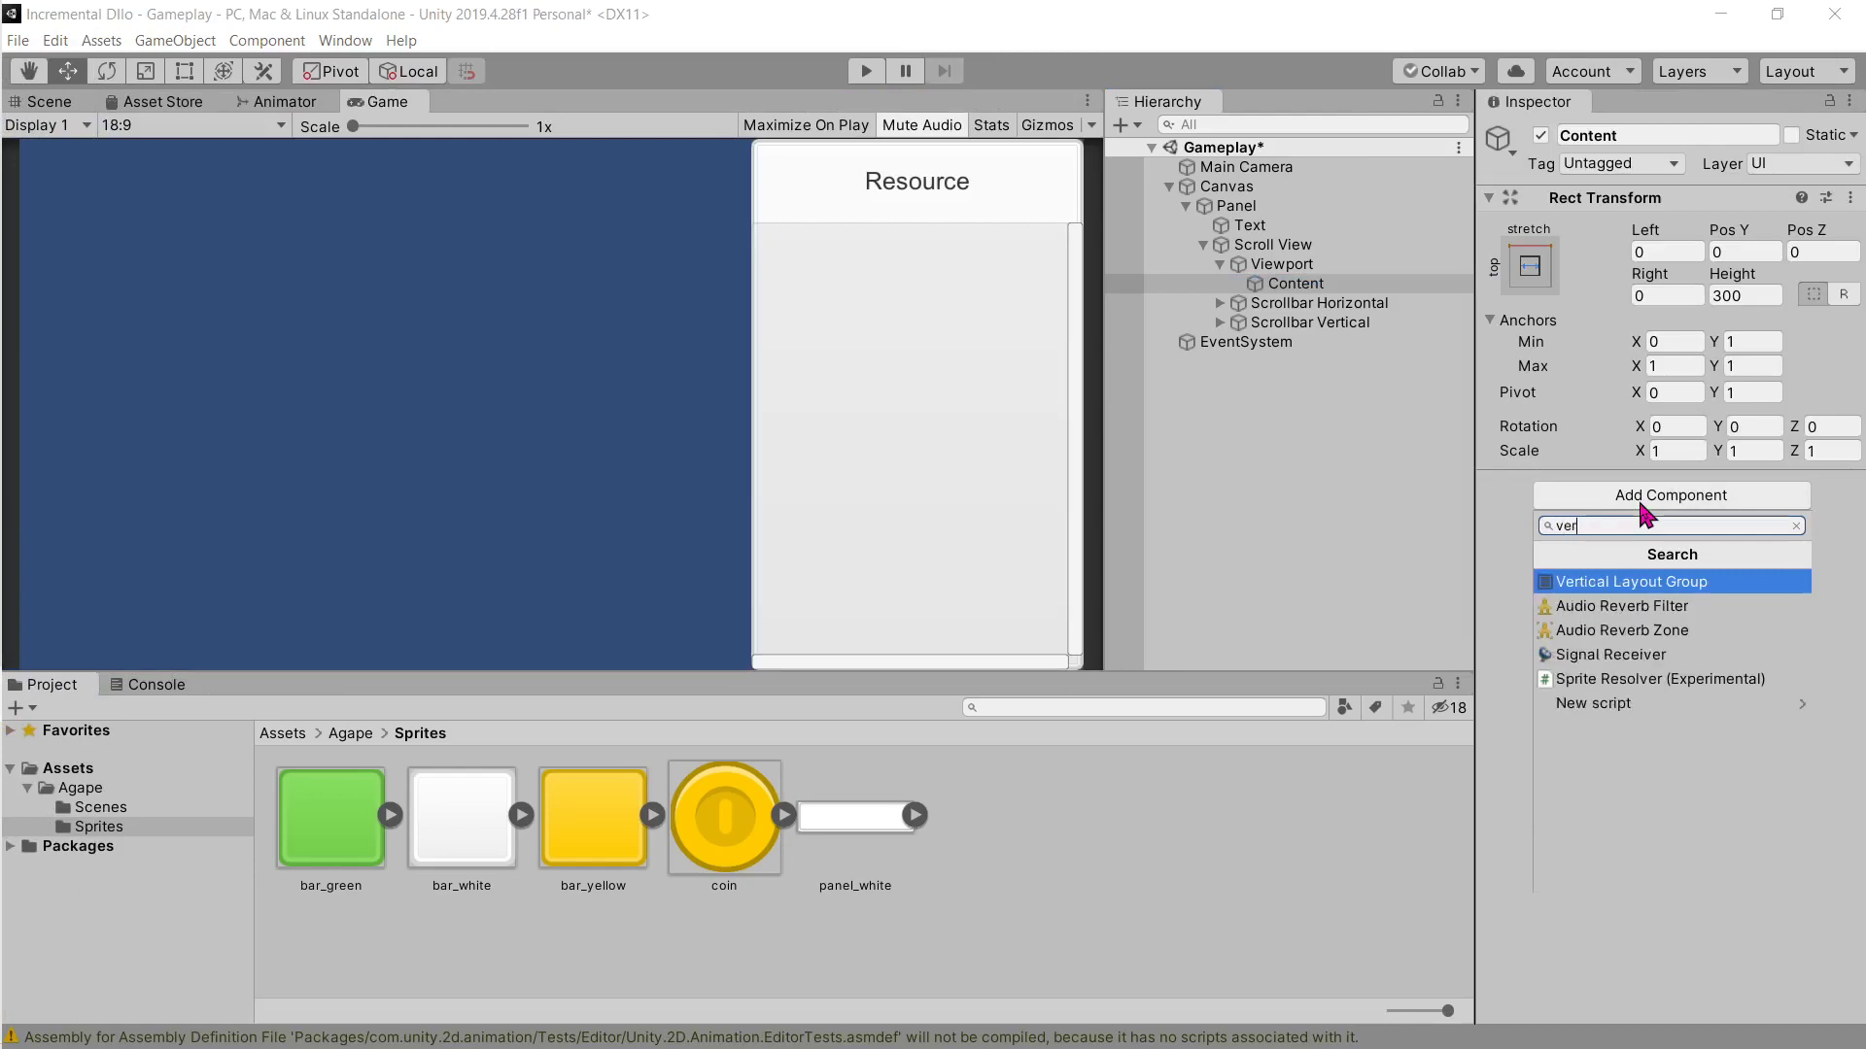
{"action": "type", "text": "ti"}
{"action": "key", "text": "Return"}
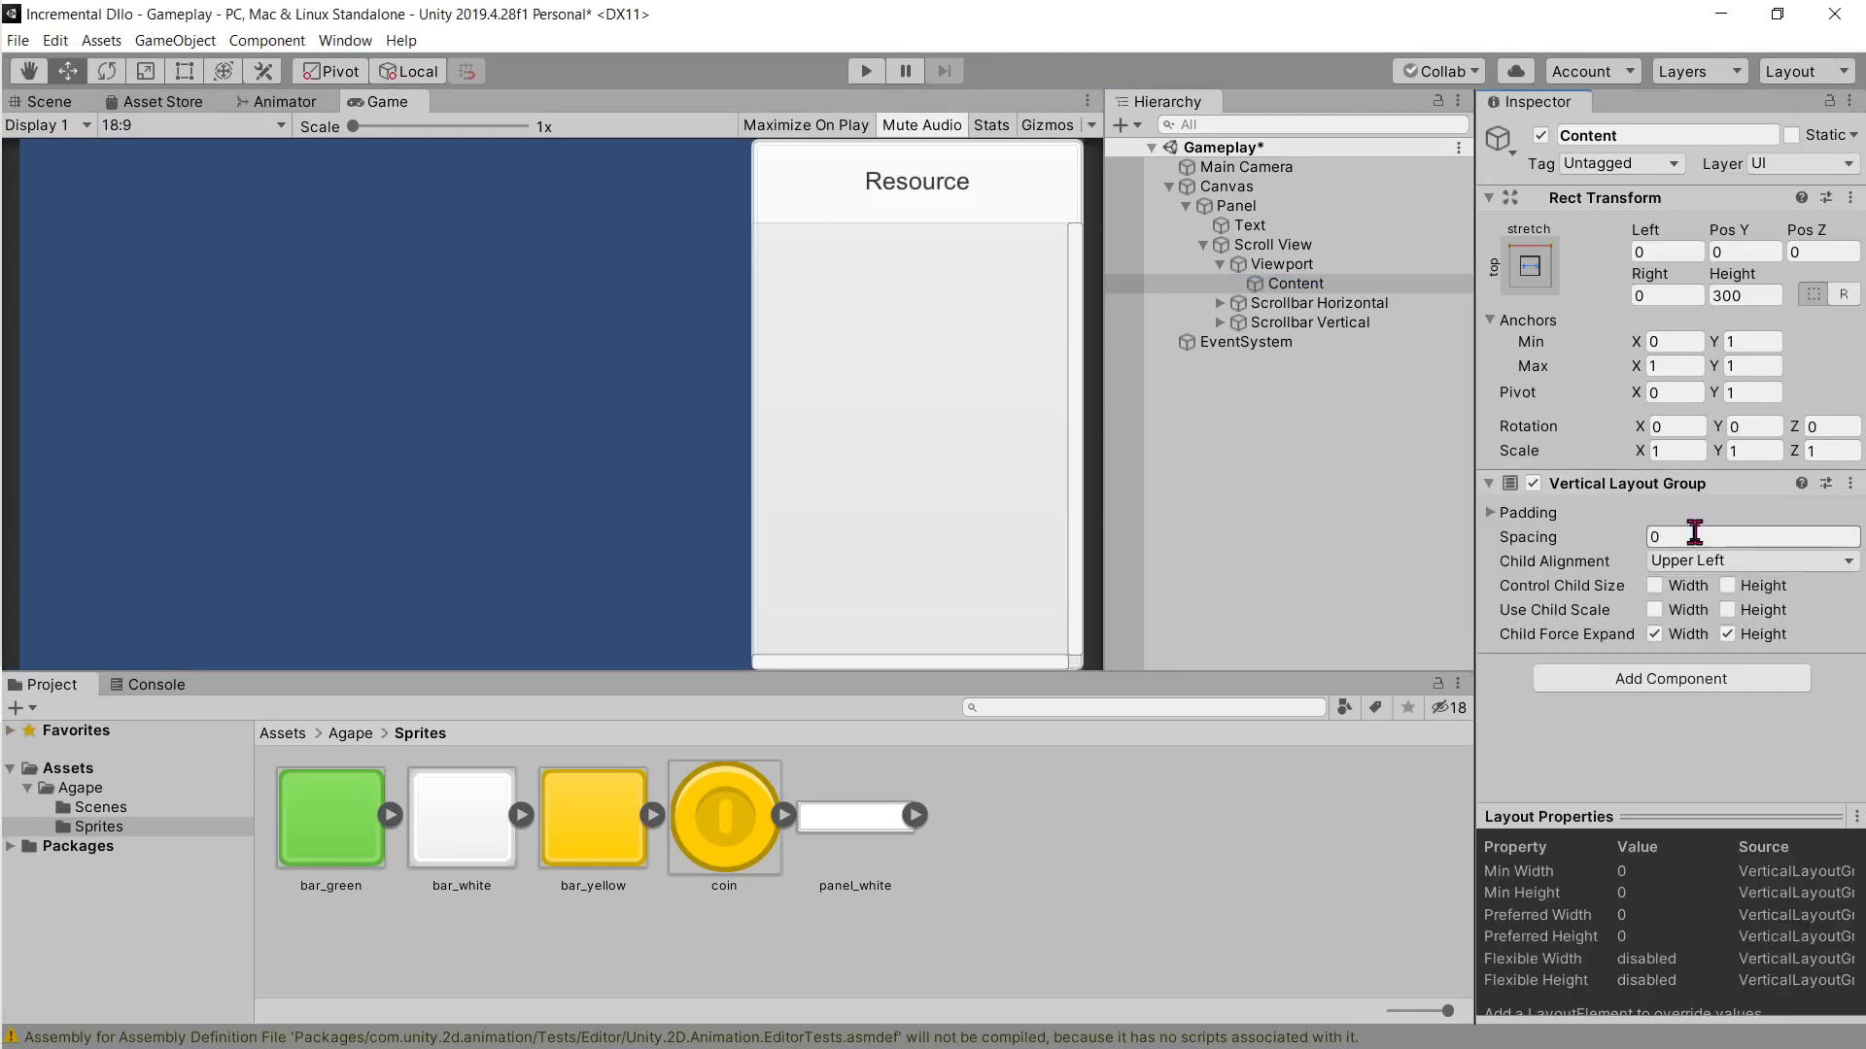
{"action": "key", "text": "alt+Tab"}
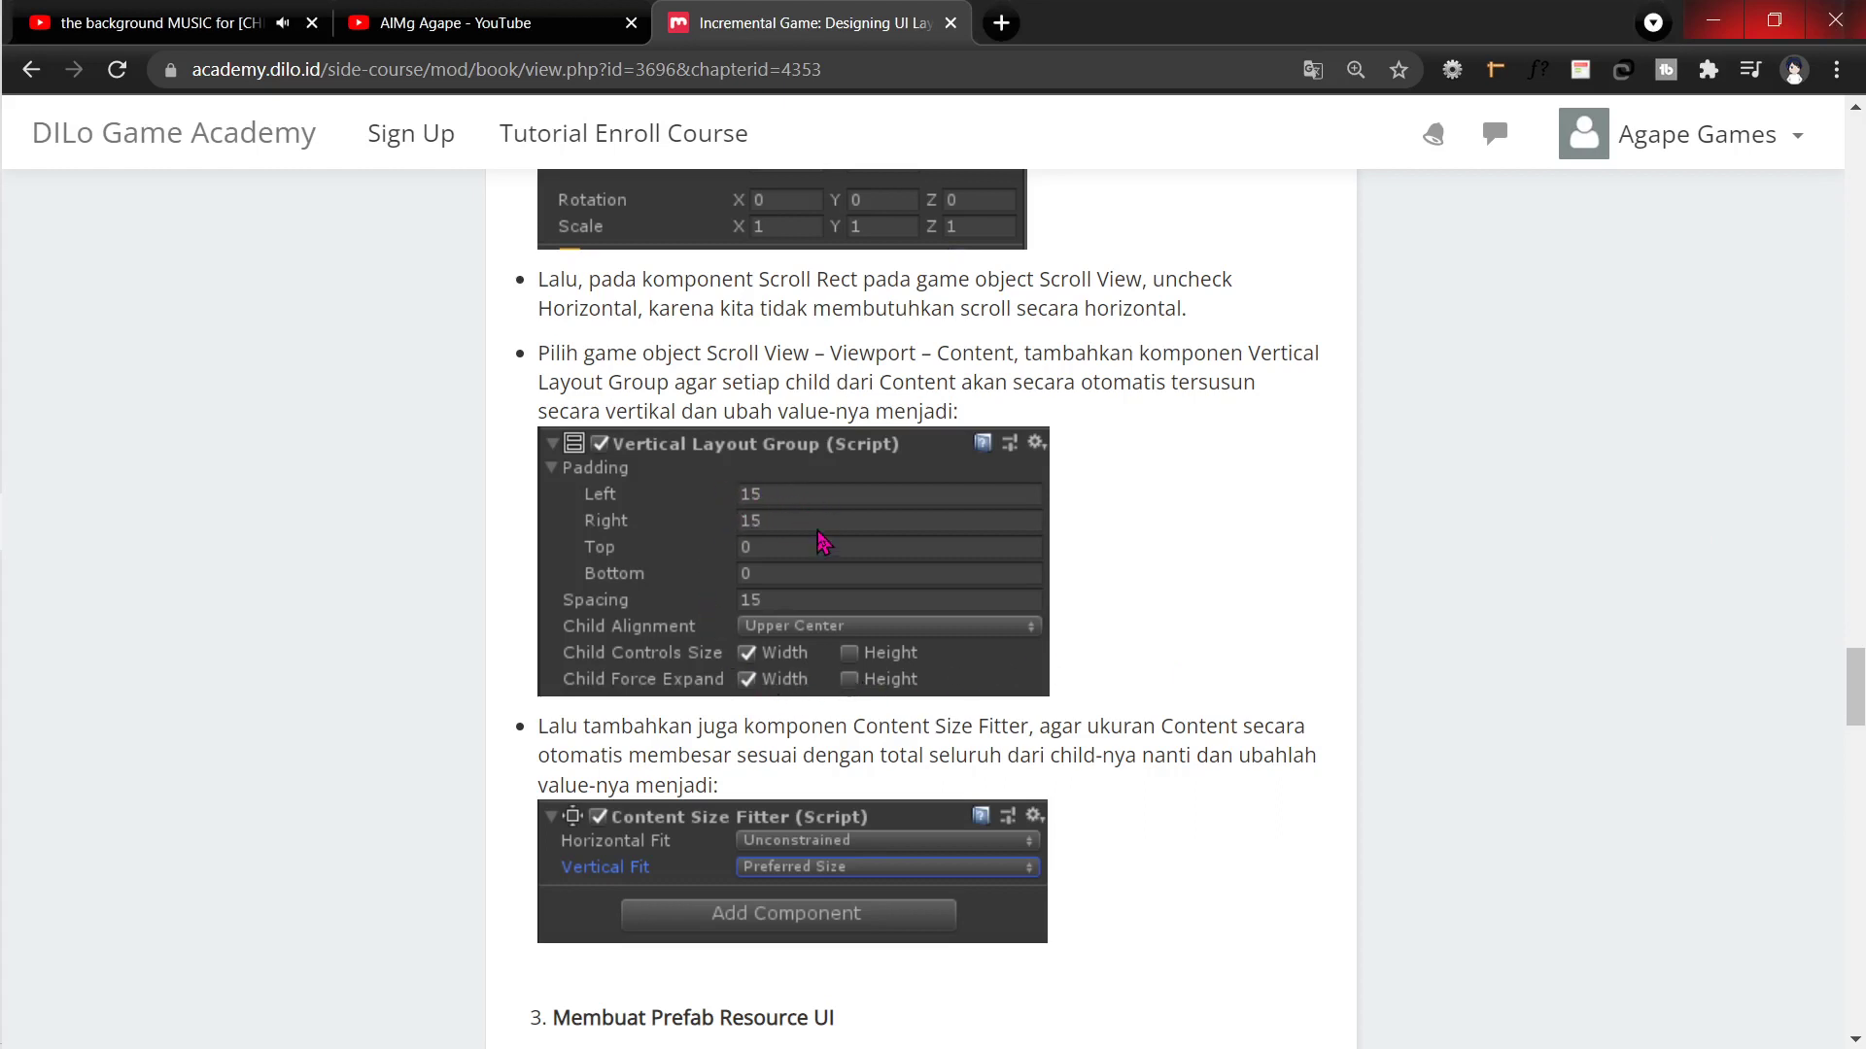
{"action": "key", "text": "alt+Tab"}
{"action": "key", "text": "alt+Tab"}
{"action": "key", "text": "alt+Tab"}
{"action": "left_click", "coordinate": [1531, 517]}
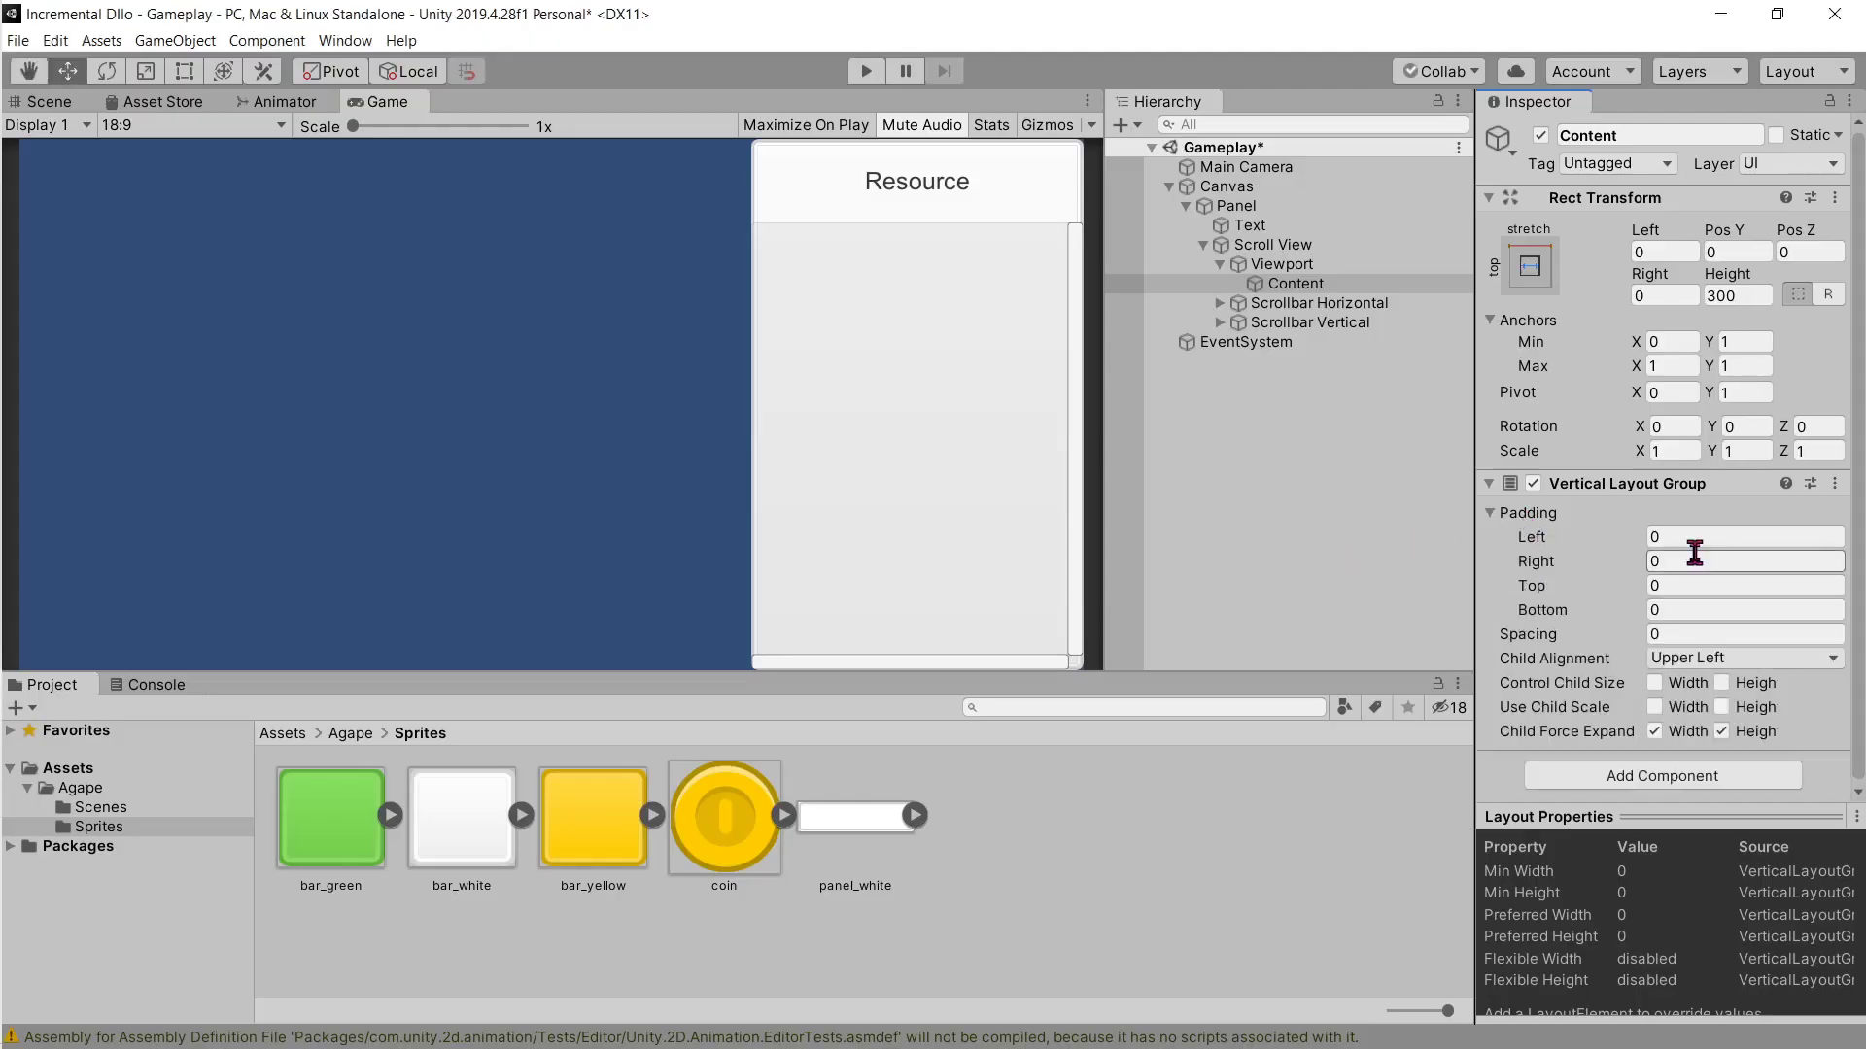
{"action": "key", "text": "alt+Tab"}
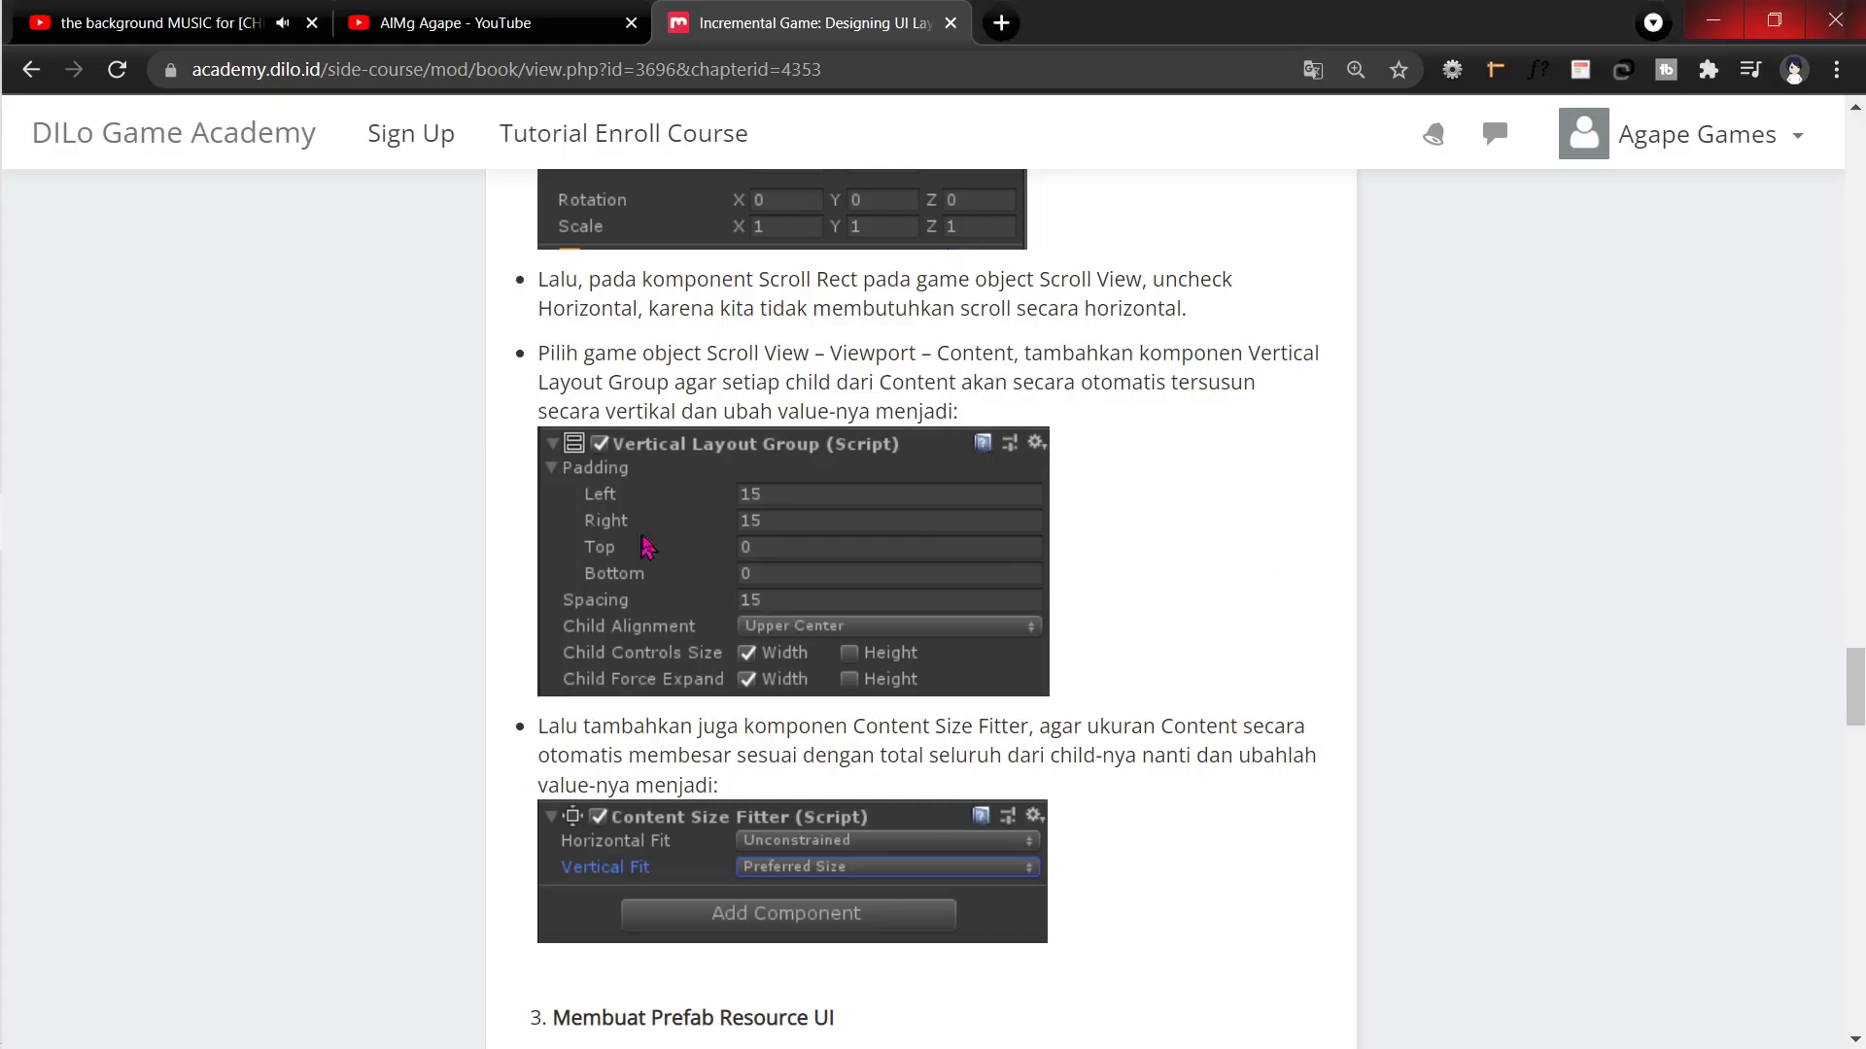
{"action": "key", "text": "alt+Tab"}
Step: Set the layout group's Left and Right padding to 15
{"action": "left_click", "coordinate": [1671, 536]}
{"action": "type", "text": "15"}
{"action": "left_click", "coordinate": [1675, 560]}
{"action": "type", "text": "1"}
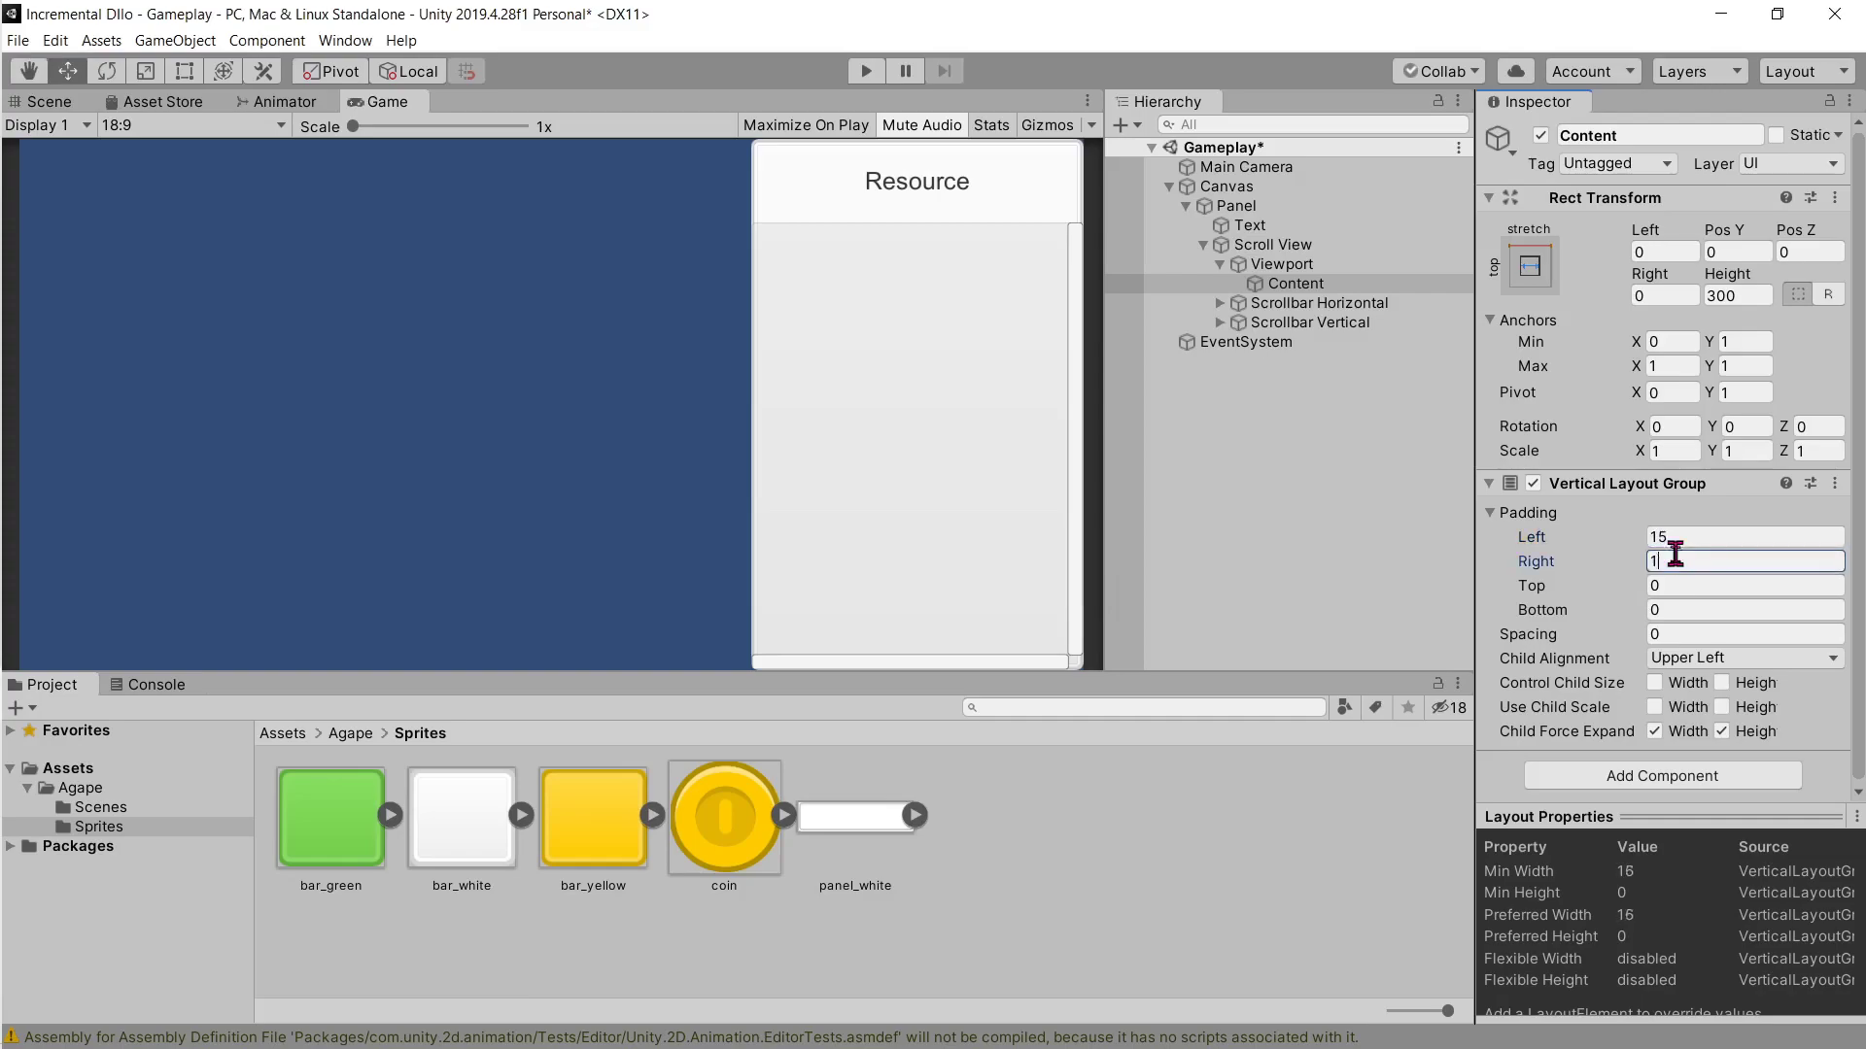
{"action": "type", "text": "5"}
{"action": "key", "text": "alt+Tab"}
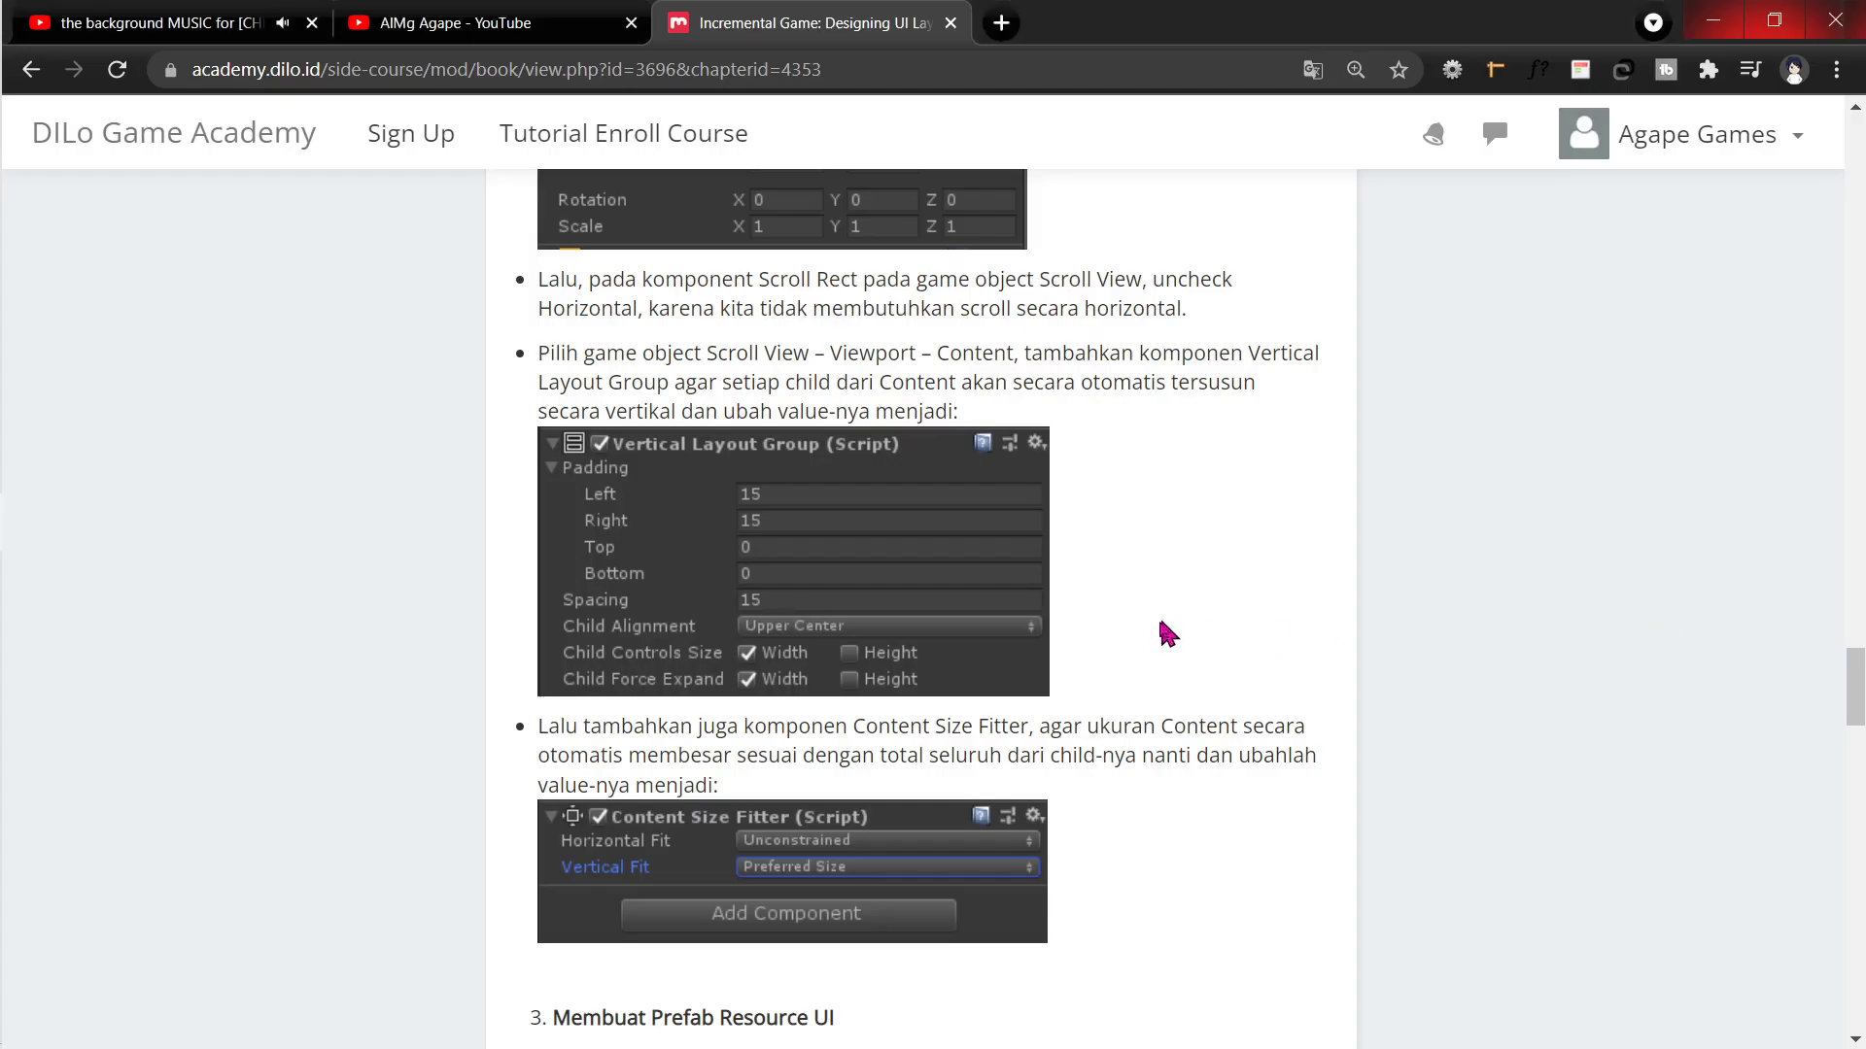
{"action": "key", "text": "alt+Tab"}
Step: Set Spacing to 15 and enable Control Child Size Width
{"action": "left_click", "coordinate": [1679, 633]}
{"action": "type", "text": "15"}
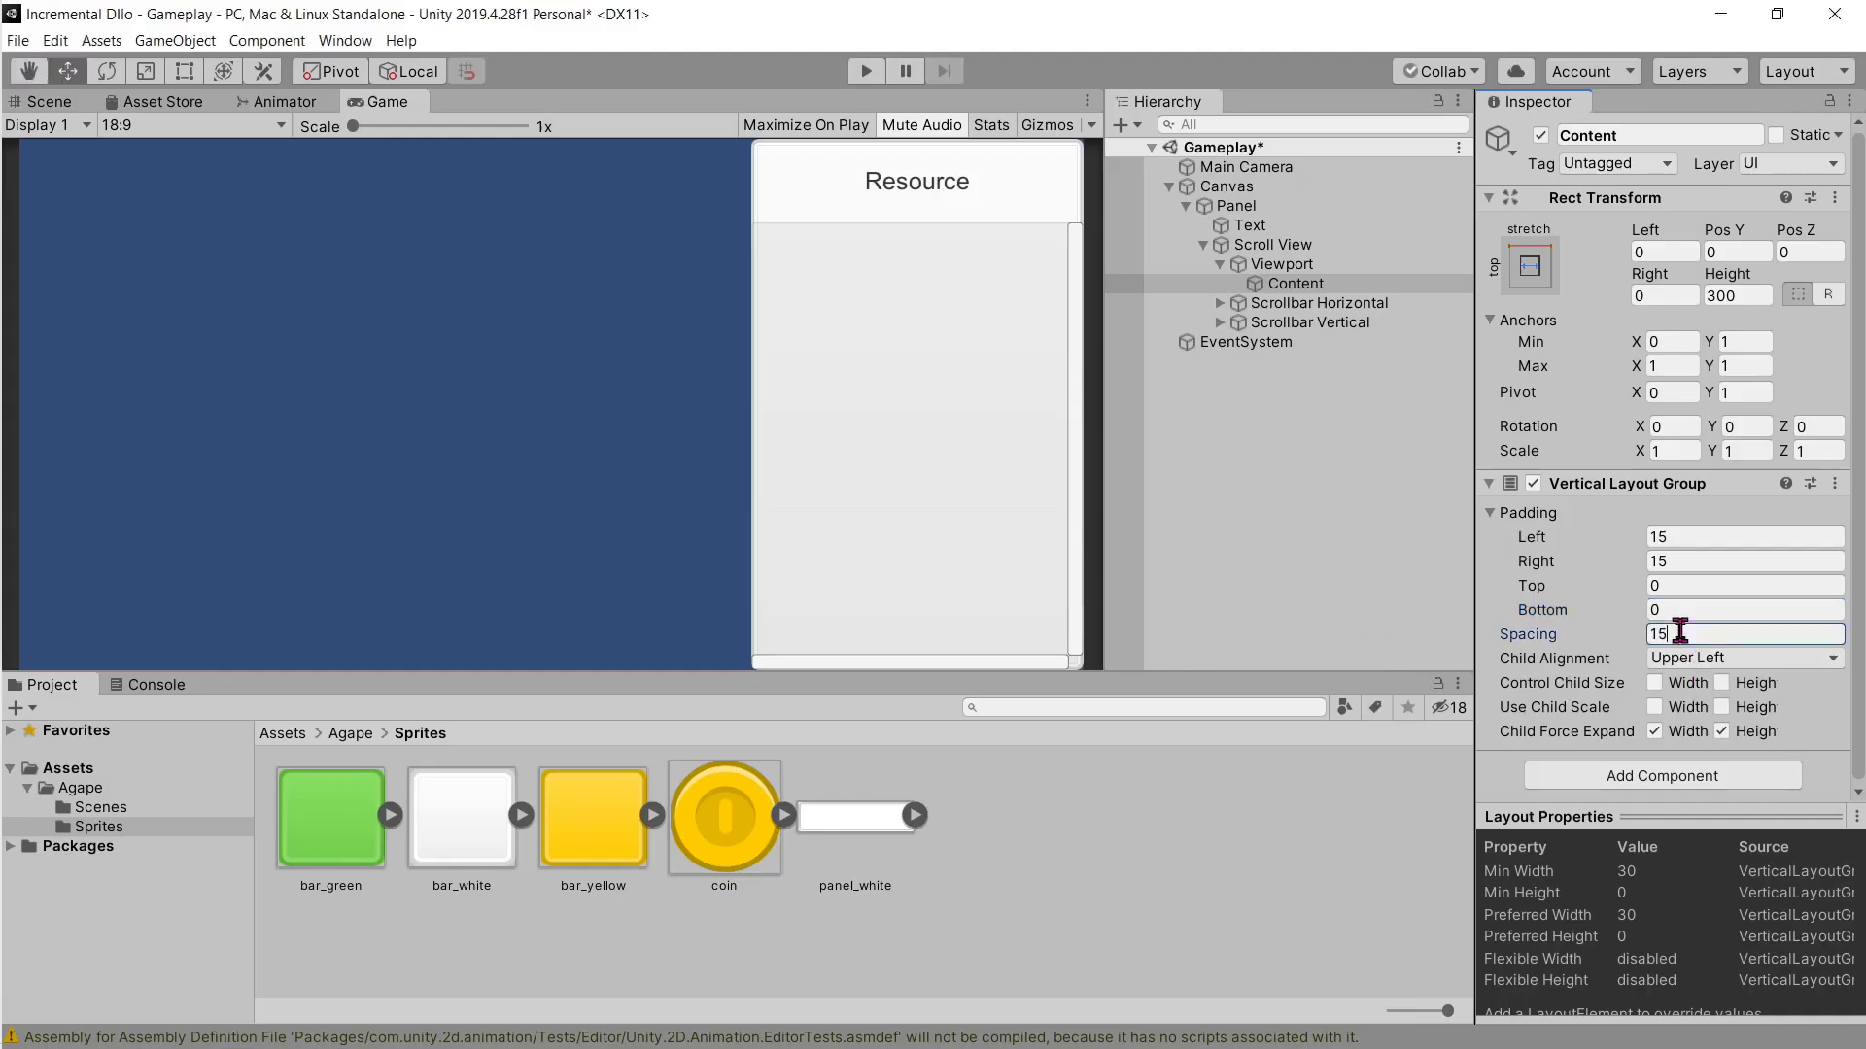
{"action": "key", "text": "alt+Tab"}
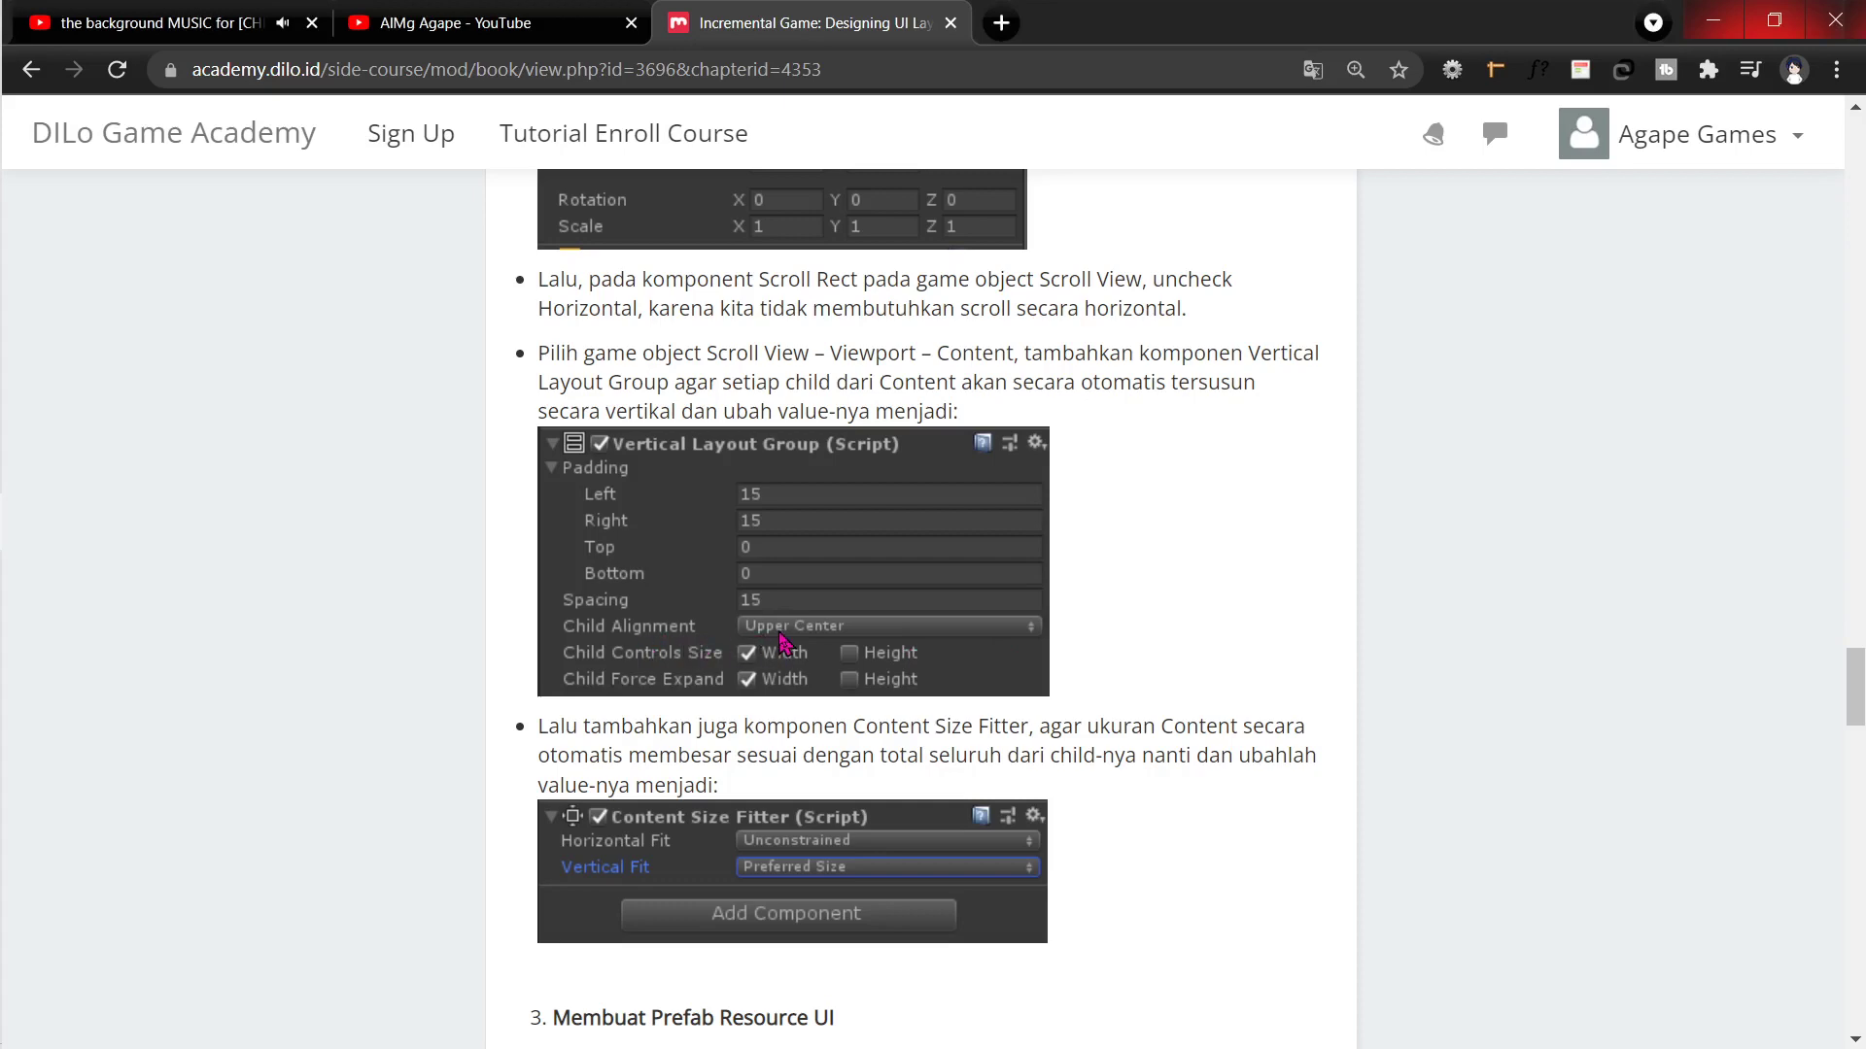
{"action": "key", "text": "alt+Tab"}
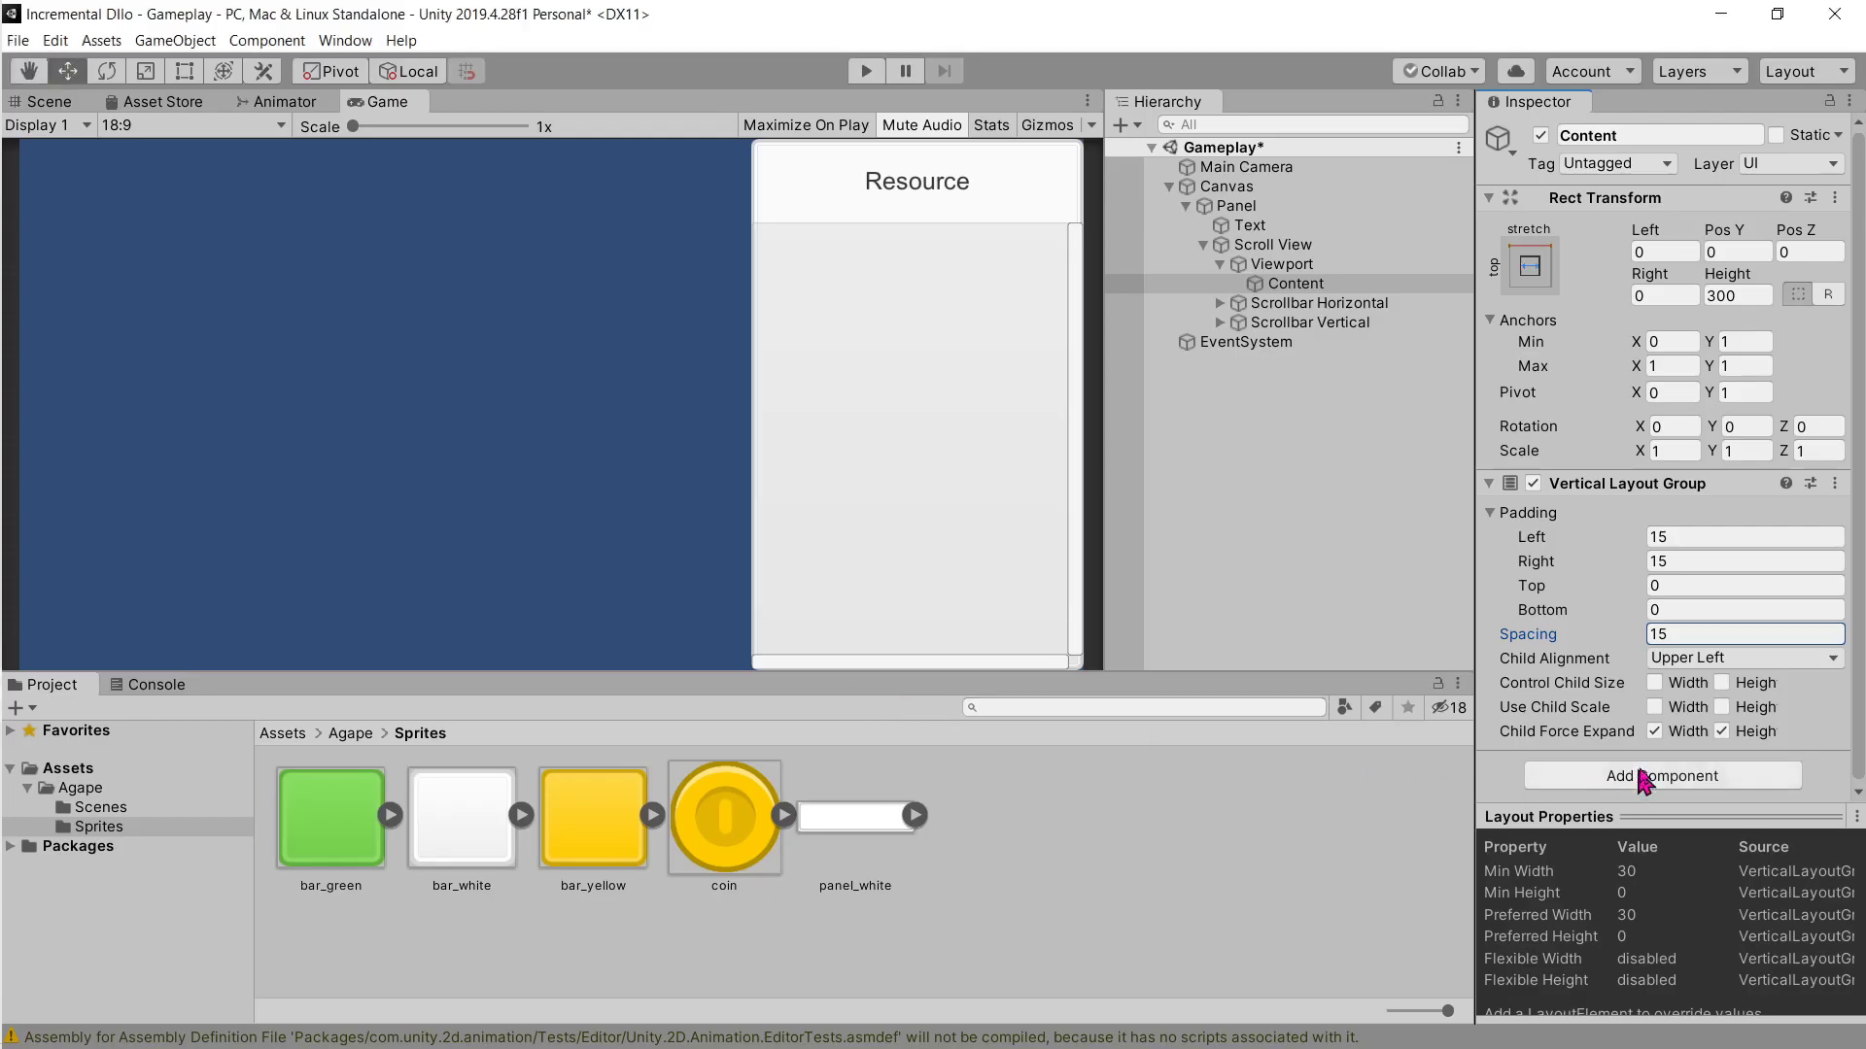
{"action": "left_click", "coordinate": [1657, 740]}
{"action": "key", "text": "alt+Tab"}
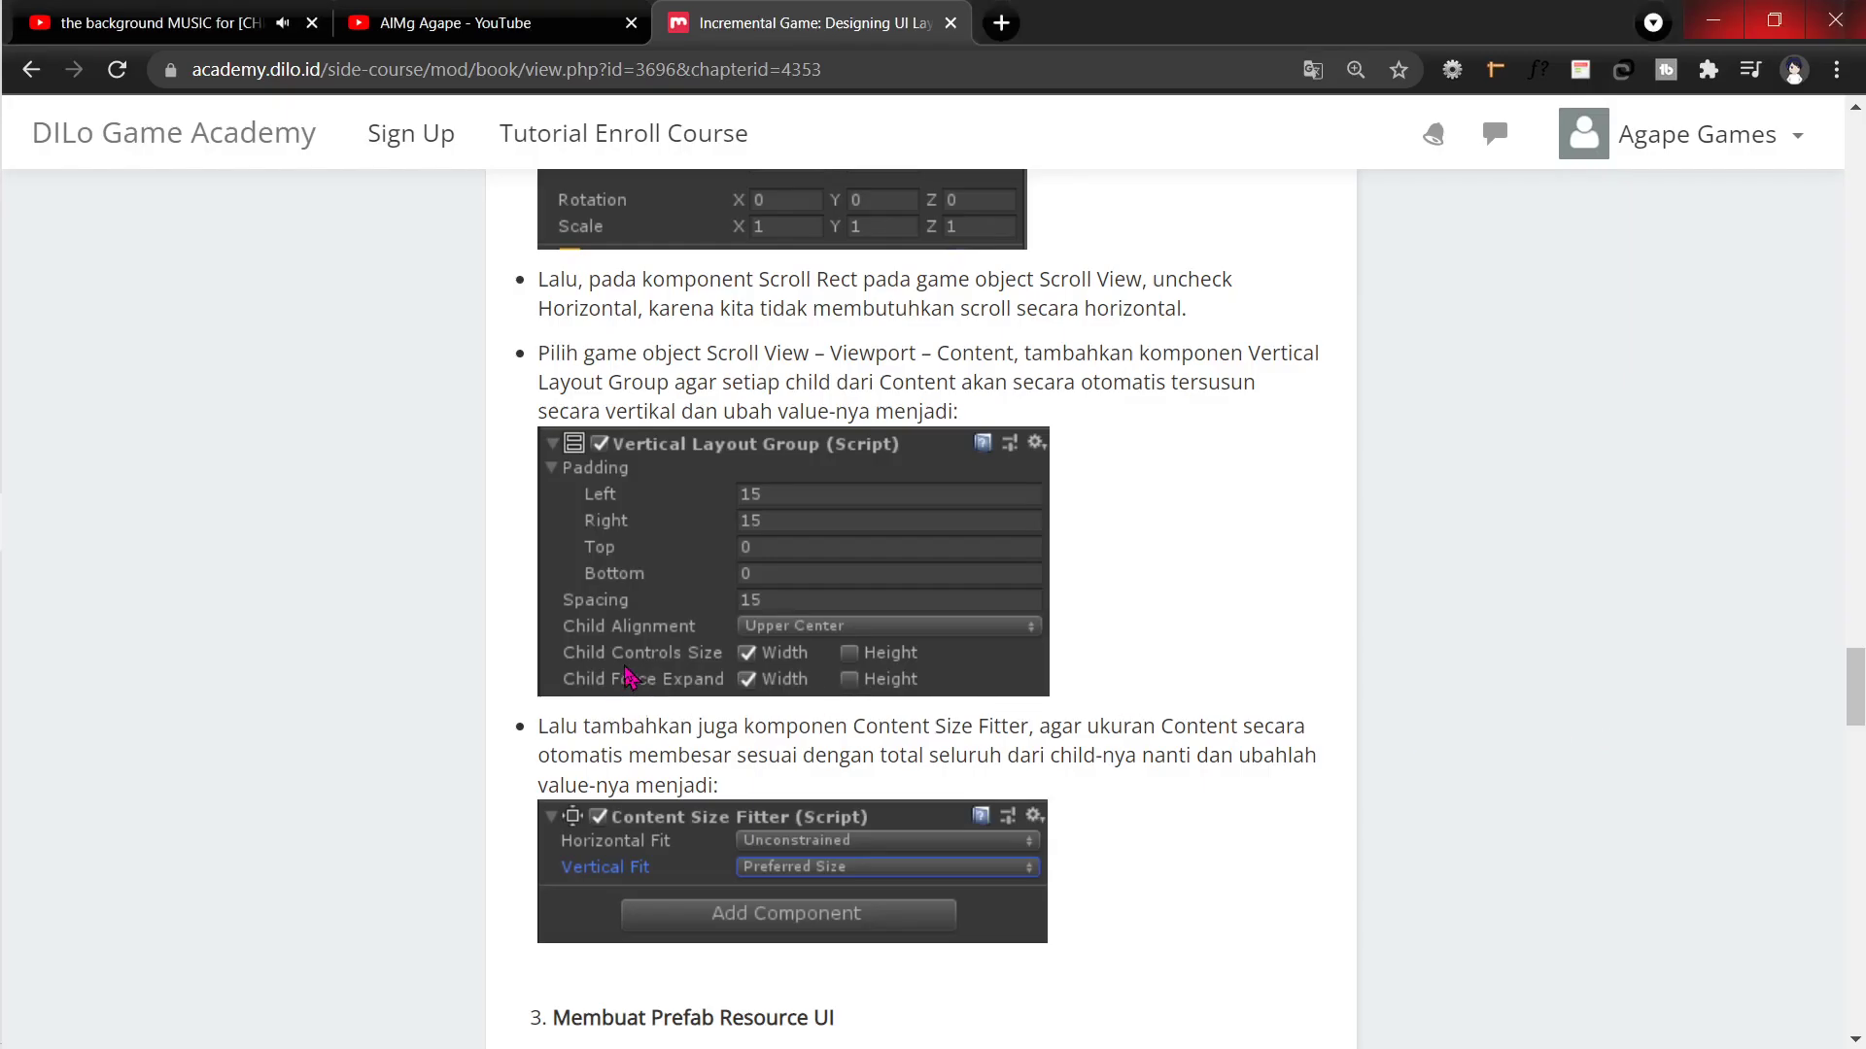
{"action": "key", "text": "alt+Tab"}
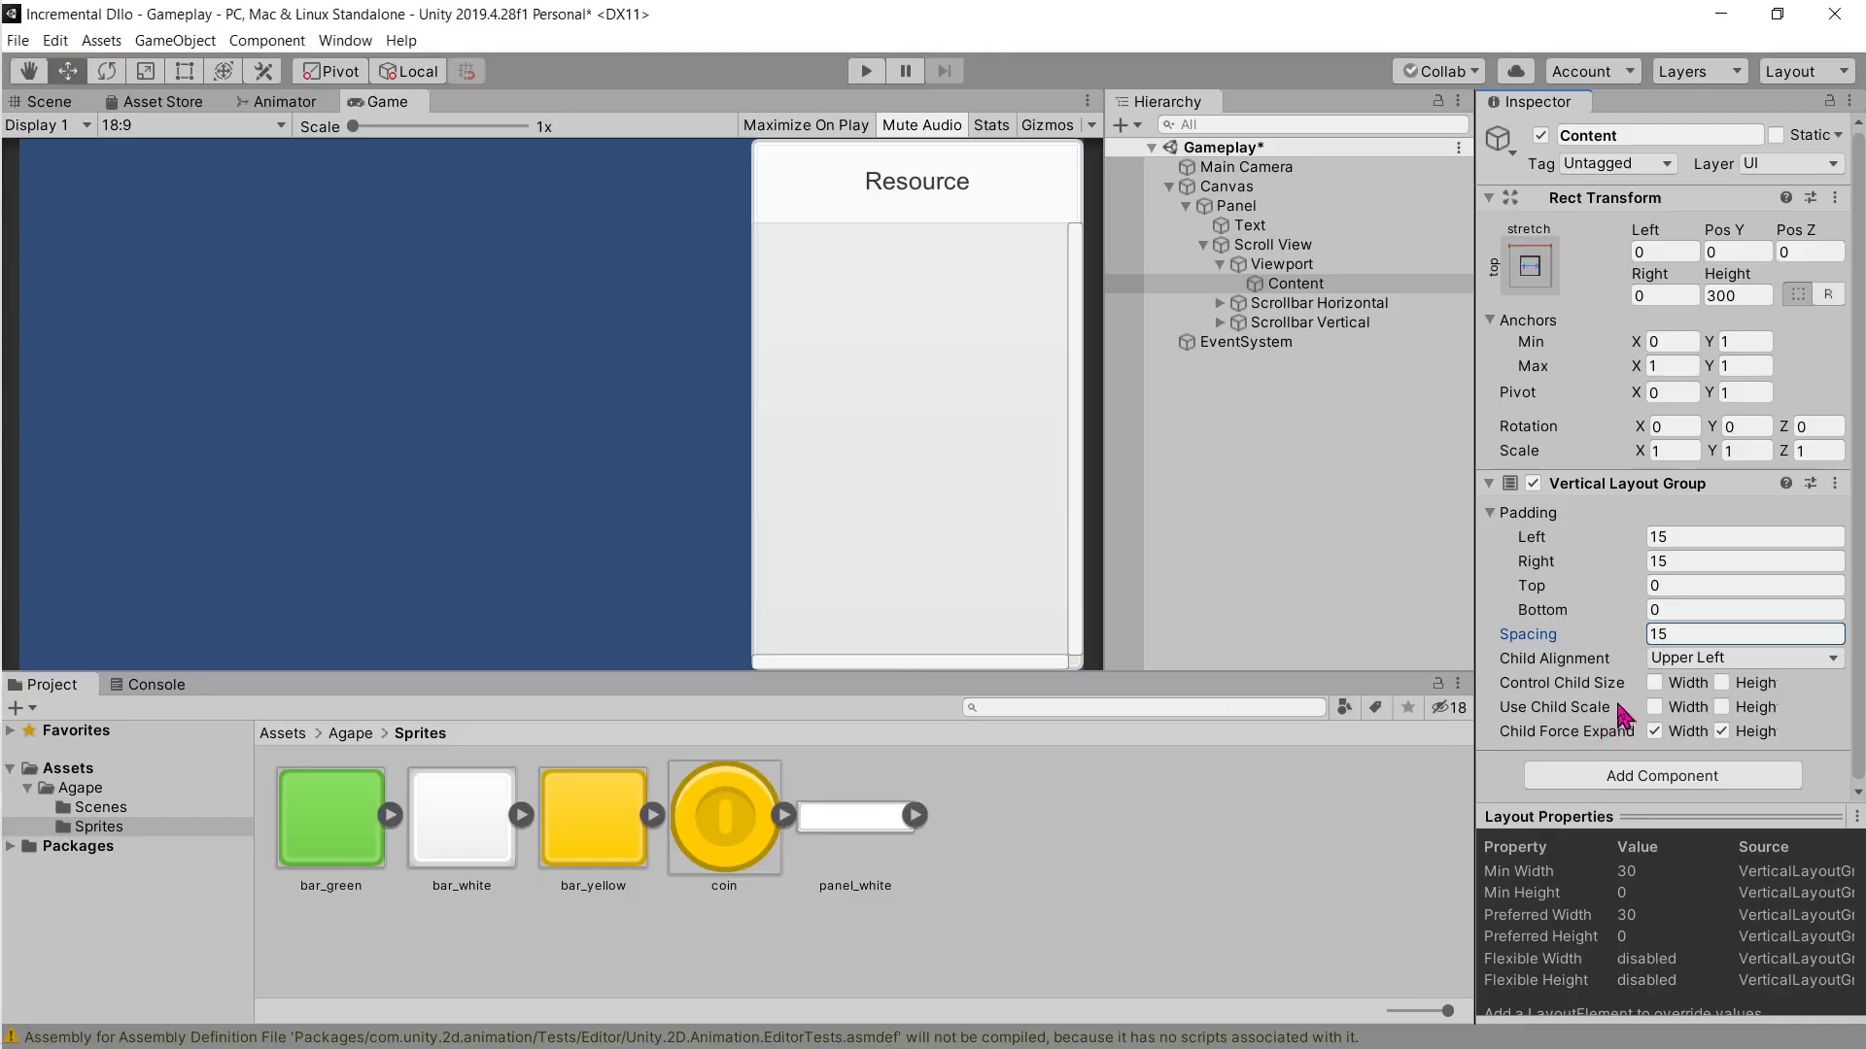
{"action": "left_click", "coordinate": [1653, 683]}
{"action": "key", "text": "alt+Tab"}
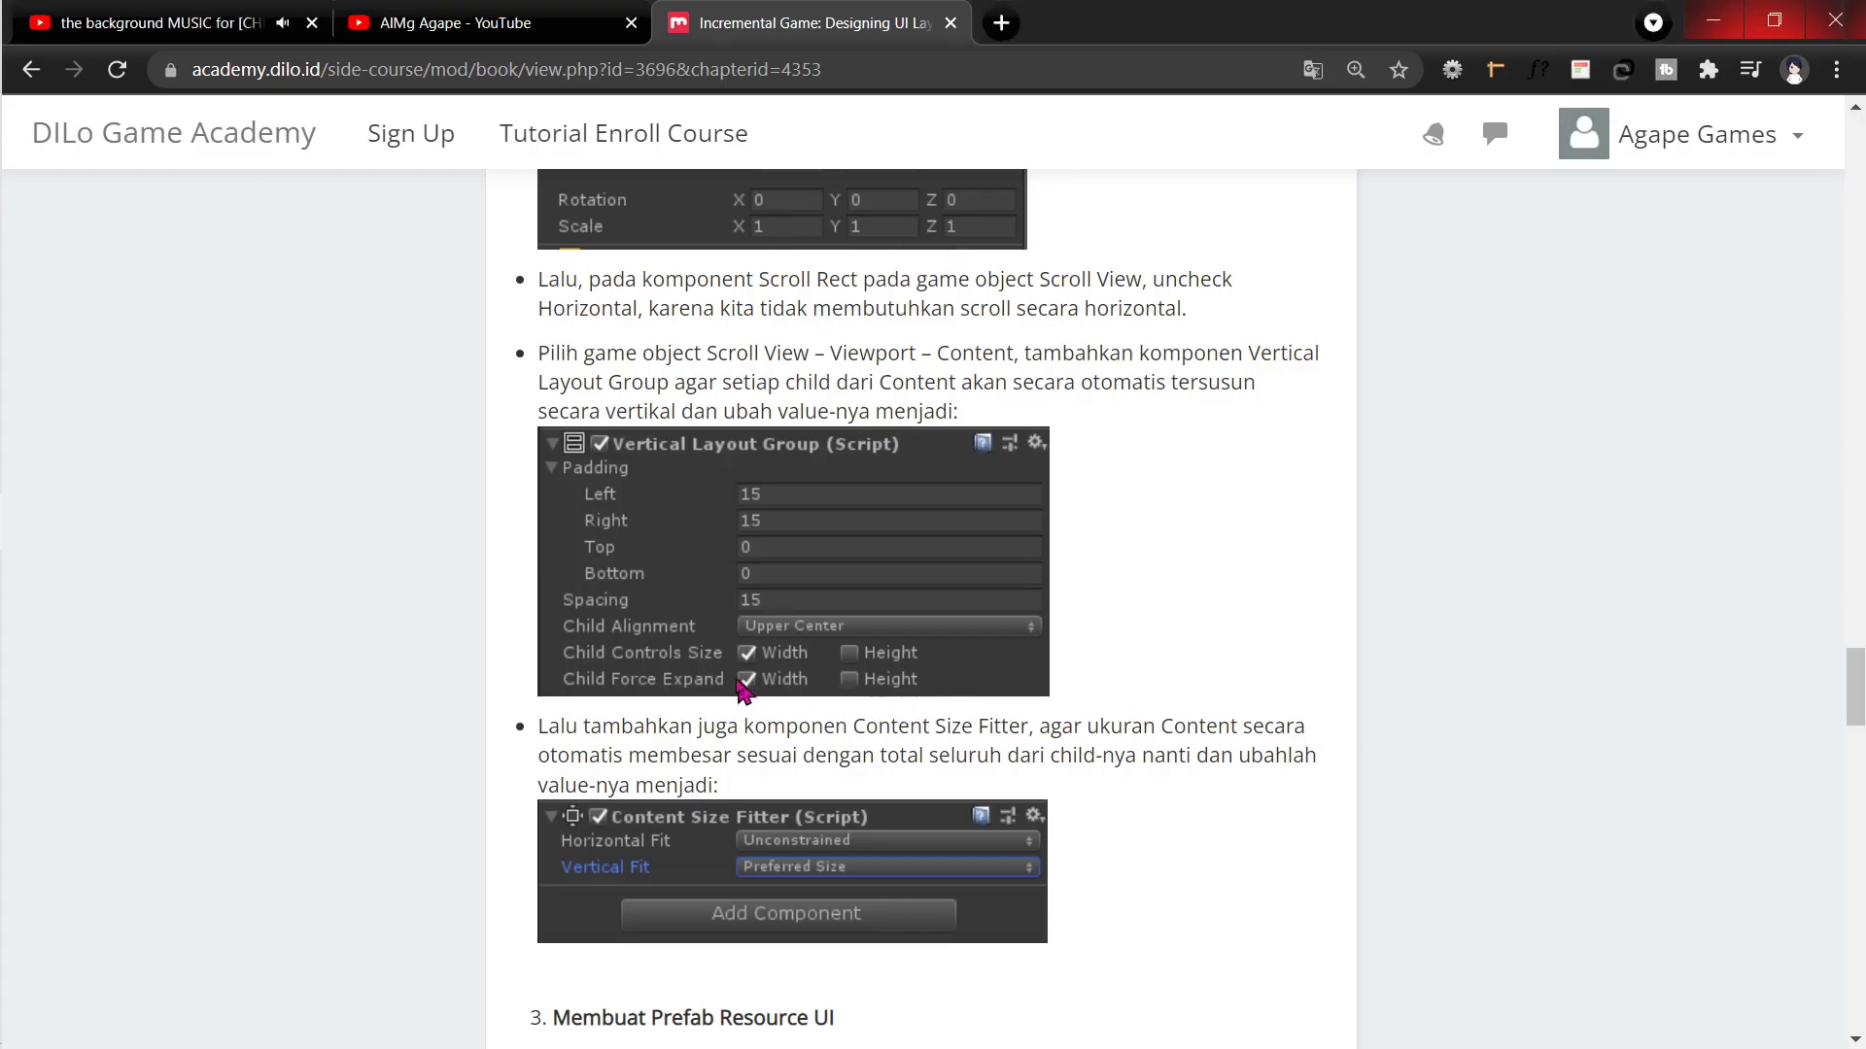
Step: Scroll the tutorial back up to the Content Size Fitter instructions
{"action": "scroll", "coordinate": [907, 716], "scroll_direction": "down", "scroll_amount": 10}
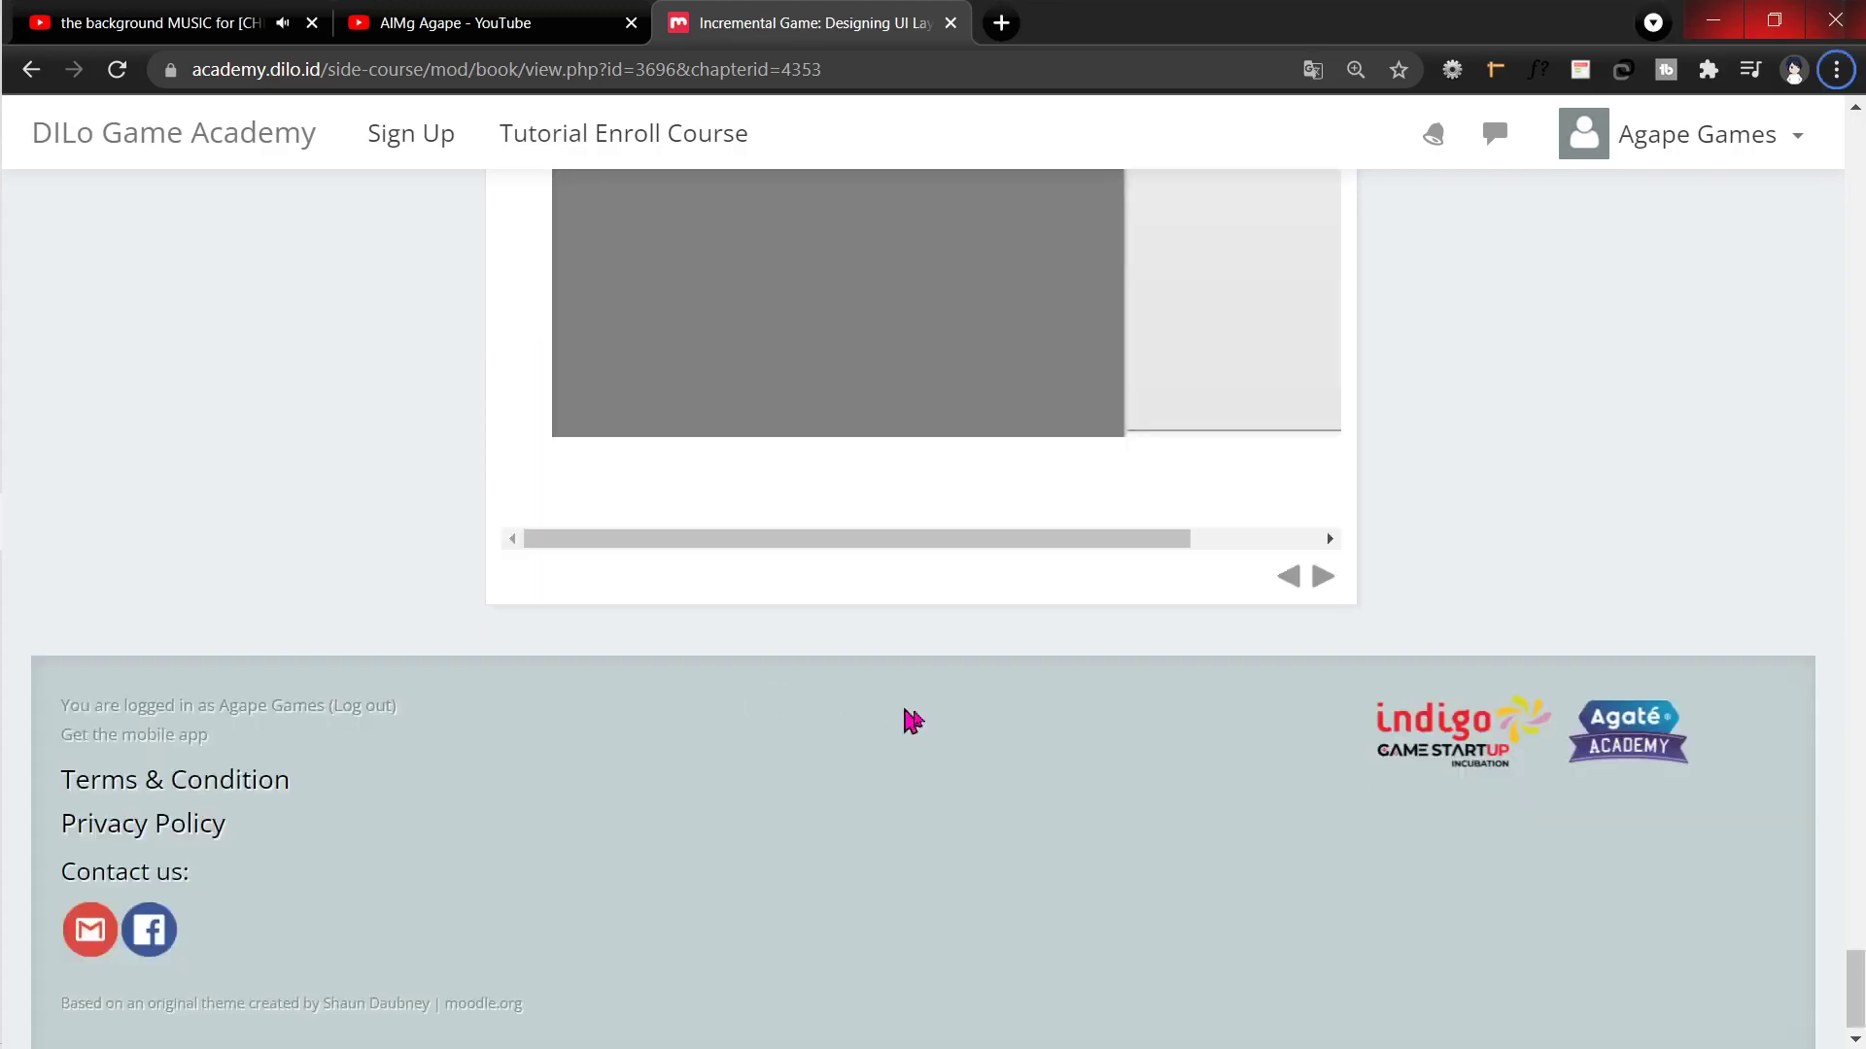
{"action": "key", "text": "alt+Tab"}
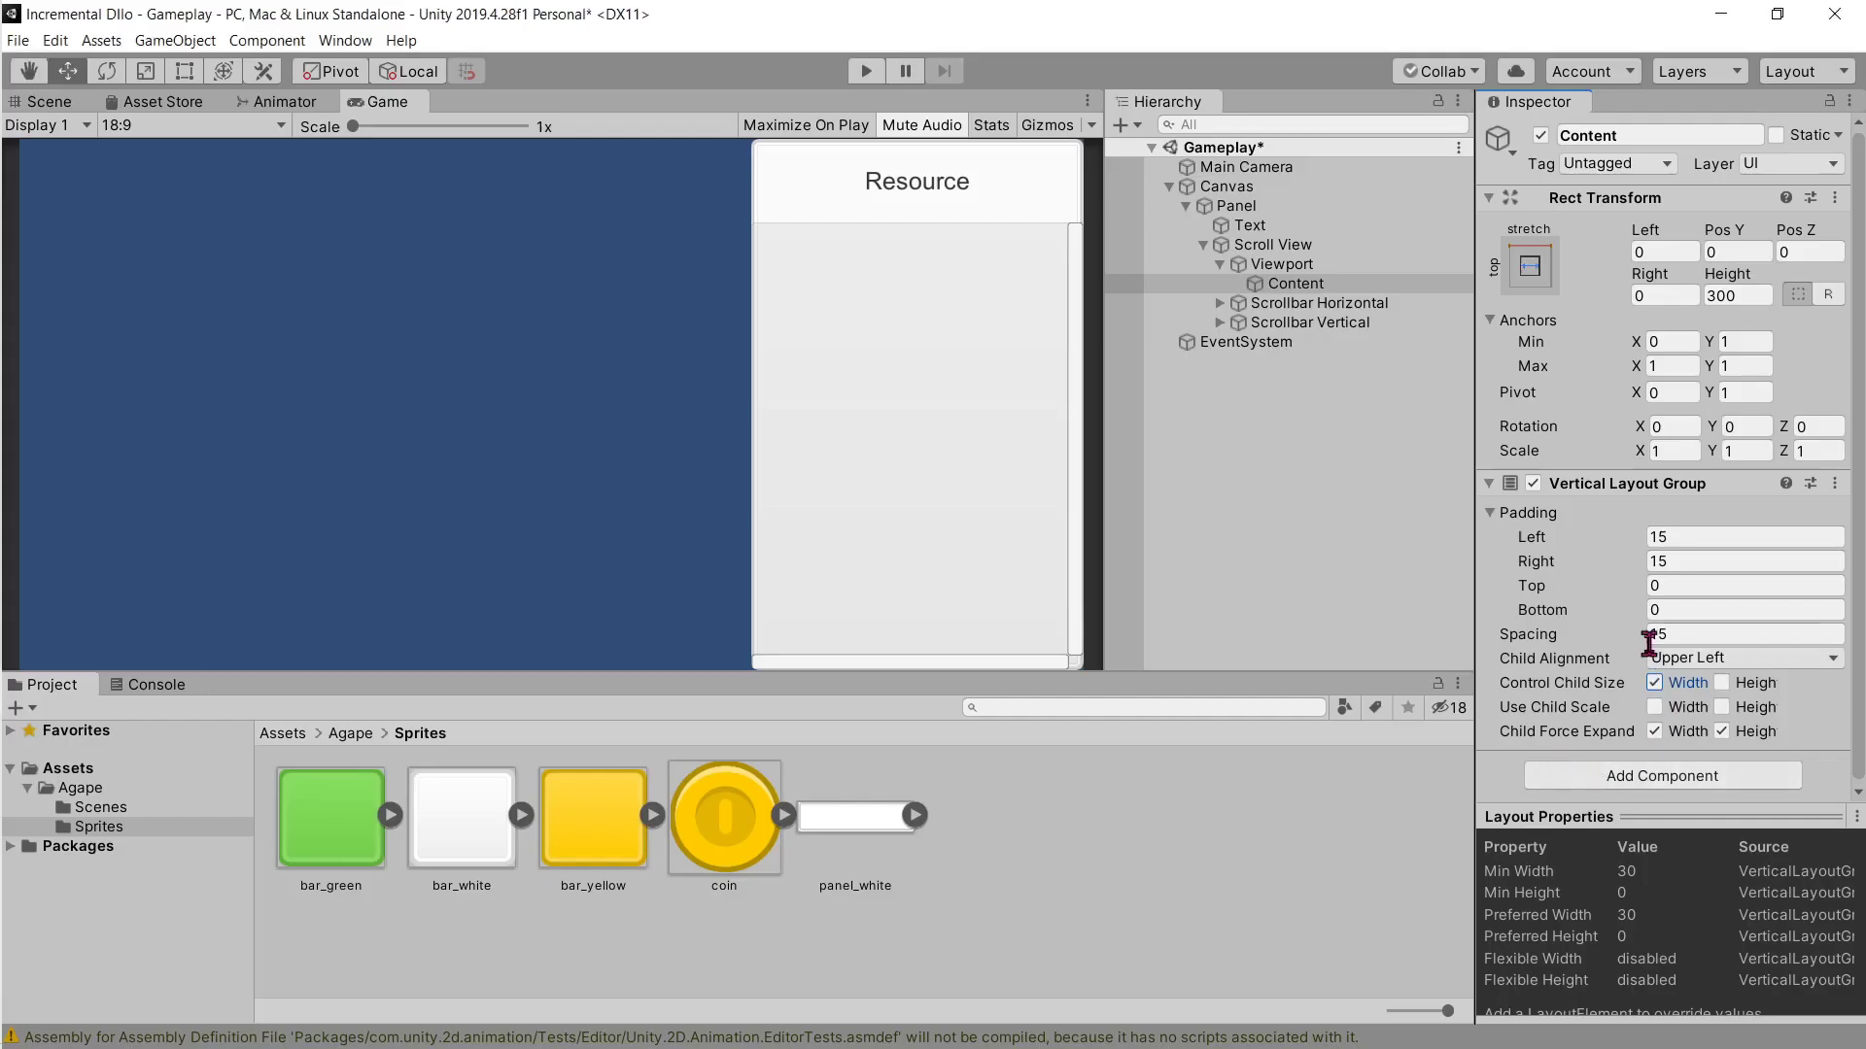
{"action": "scroll", "coordinate": [1632, 734], "scroll_direction": "down", "scroll_amount": 1}
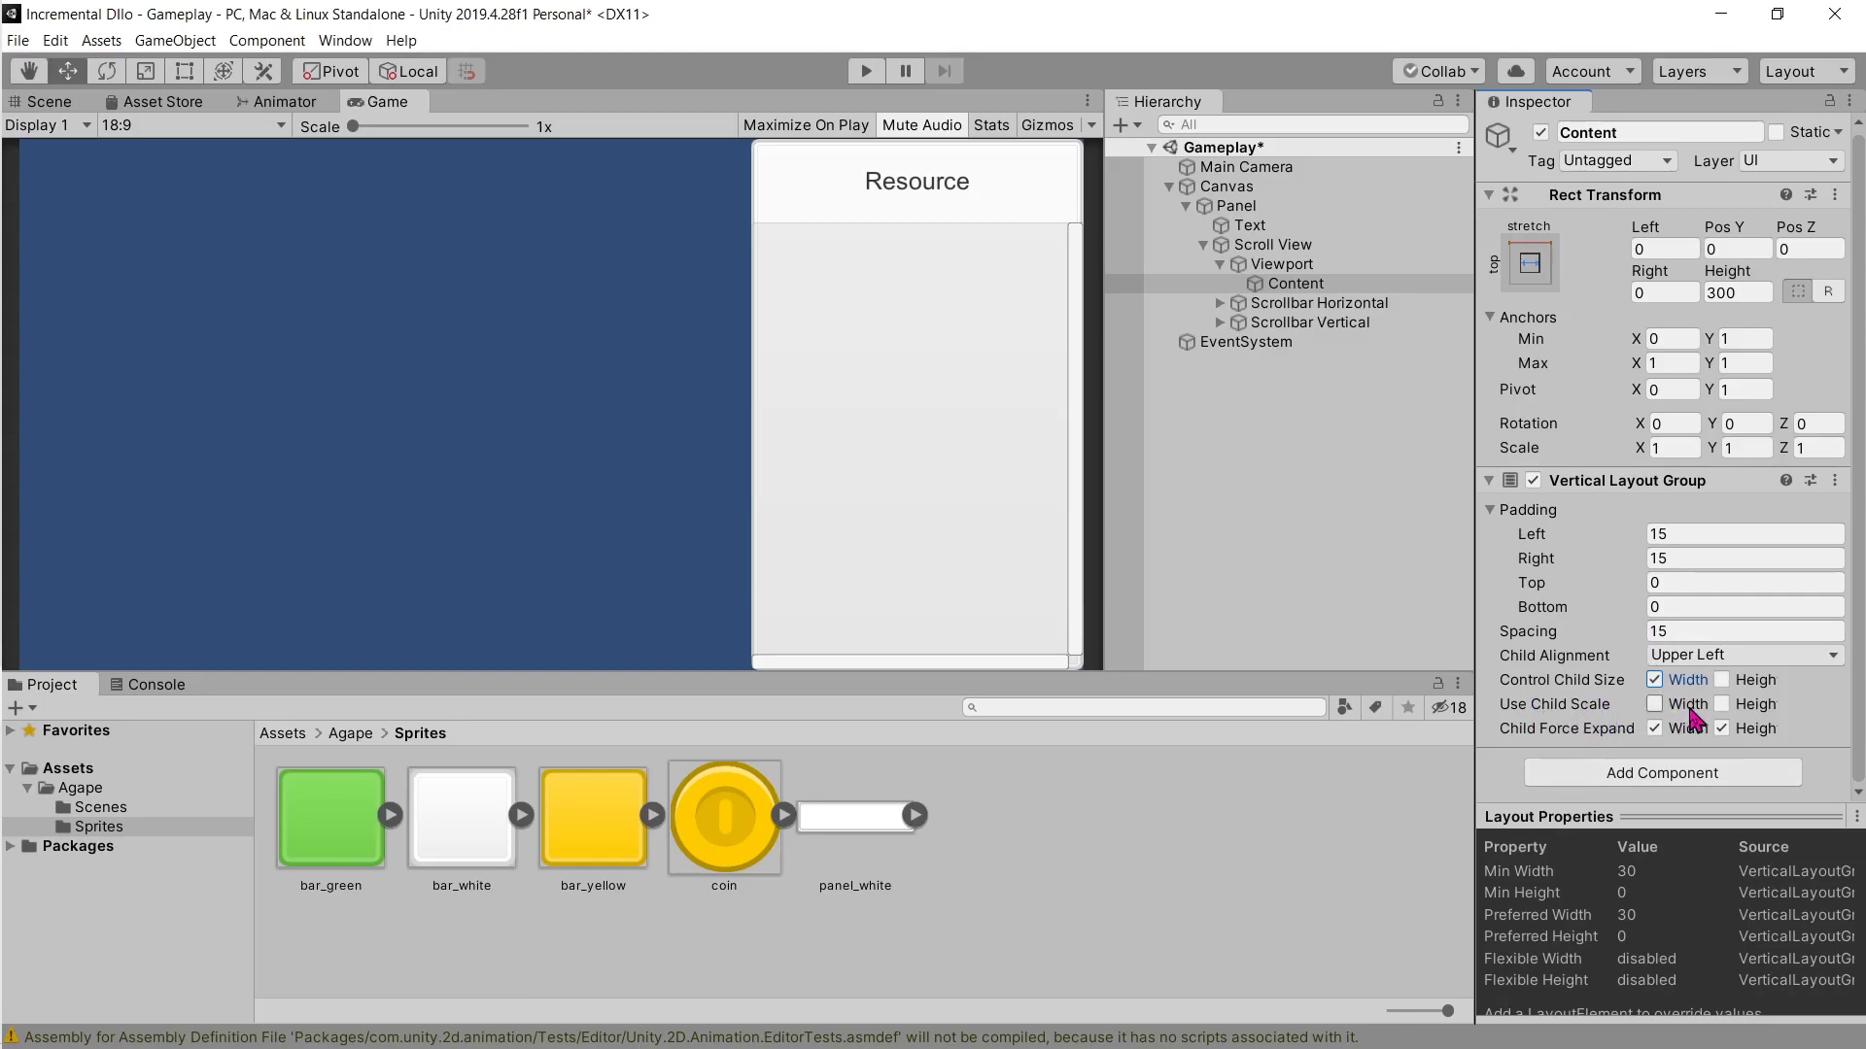
{"action": "key", "text": "alt+Tab"}
{"action": "scroll", "coordinate": [1050, 646], "scroll_direction": "up", "scroll_amount": 8}
{"action": "scroll", "coordinate": [1049, 646], "scroll_direction": "up", "scroll_amount": 3}
{"action": "scroll", "coordinate": [1050, 646], "scroll_direction": "up", "scroll_amount": 5}
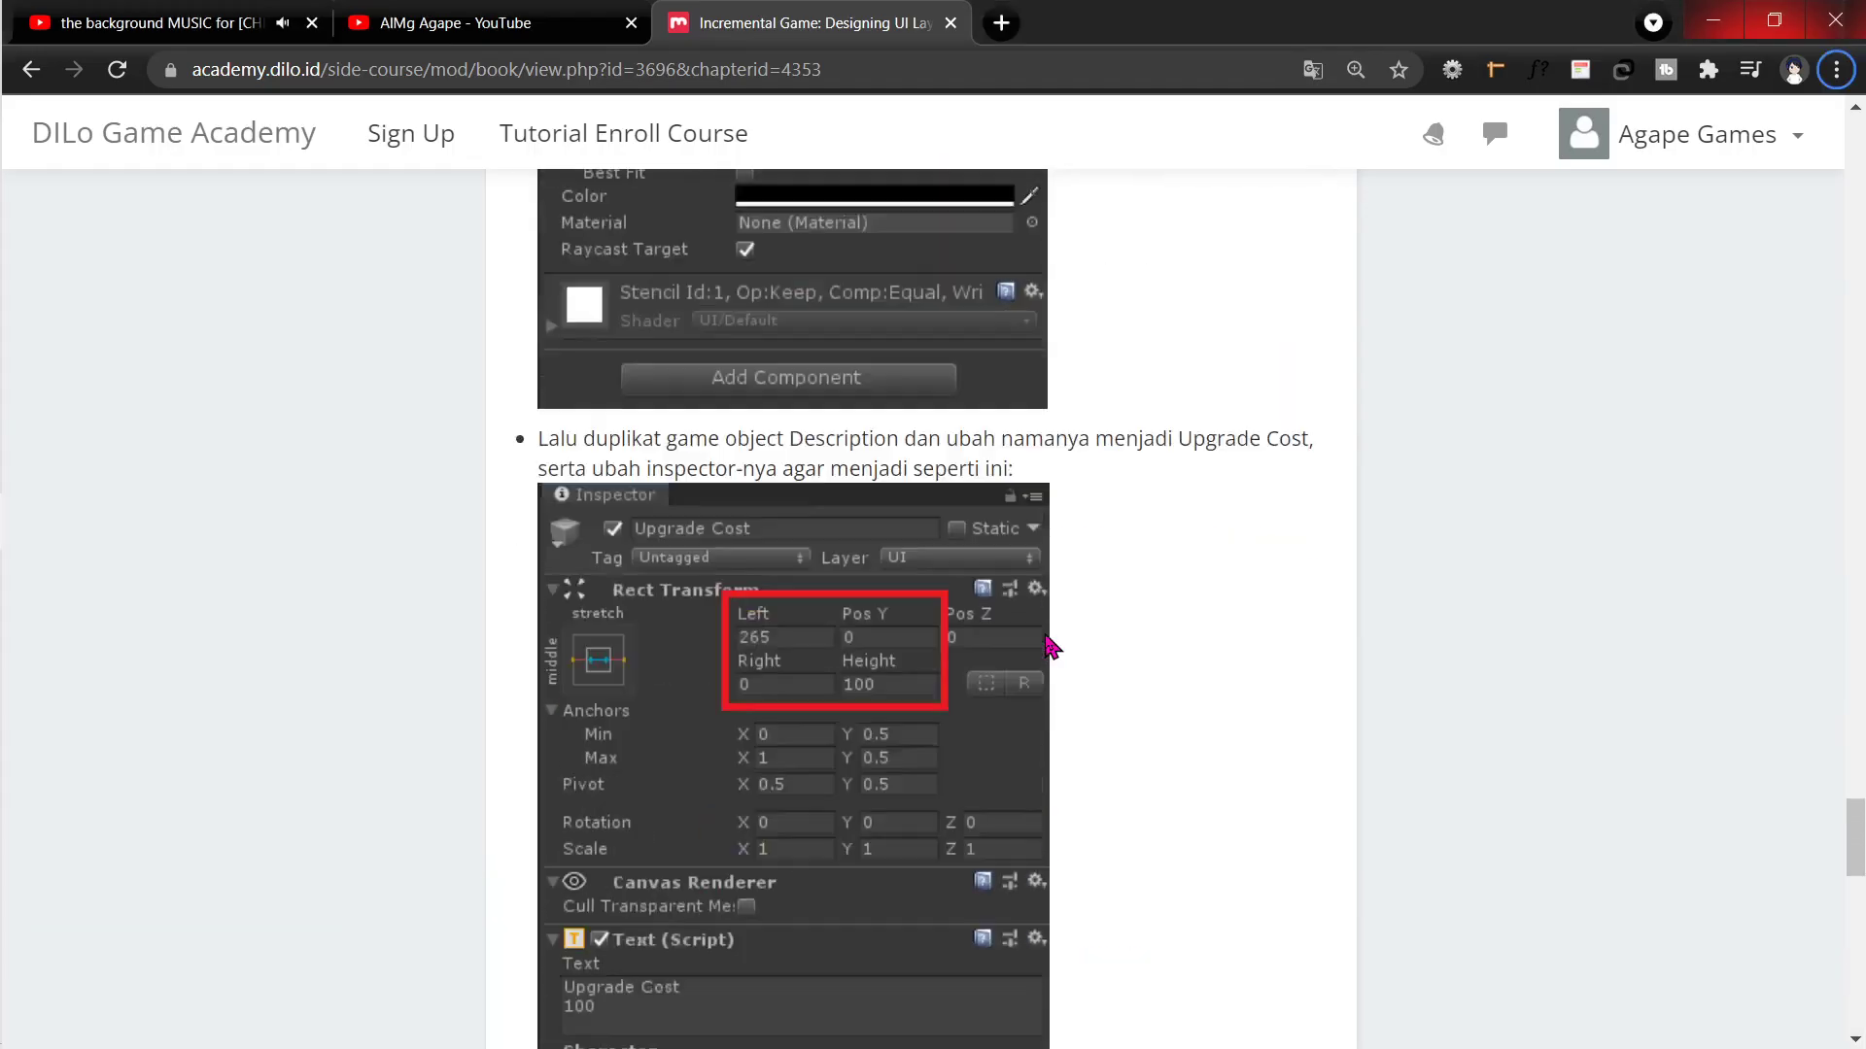
{"action": "scroll", "coordinate": [1049, 646], "scroll_direction": "up", "scroll_amount": 5}
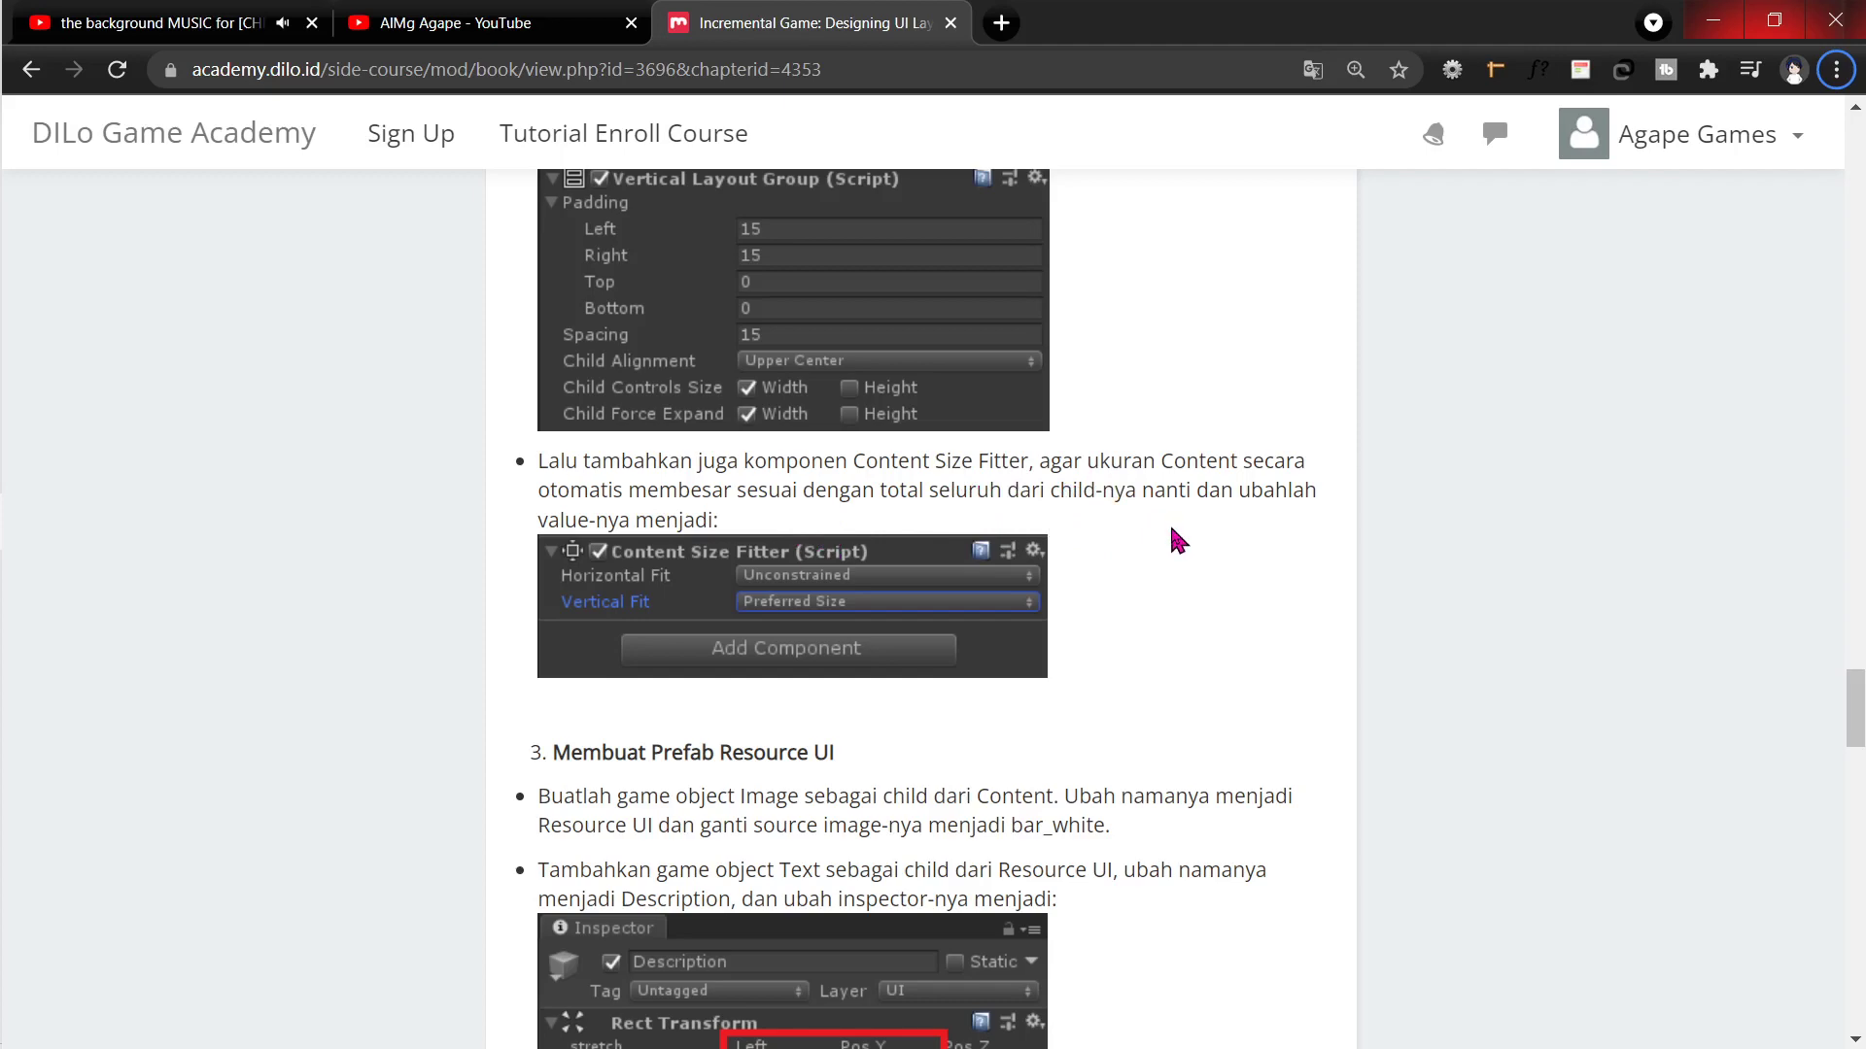
{"action": "key", "text": "alt+Tab"}
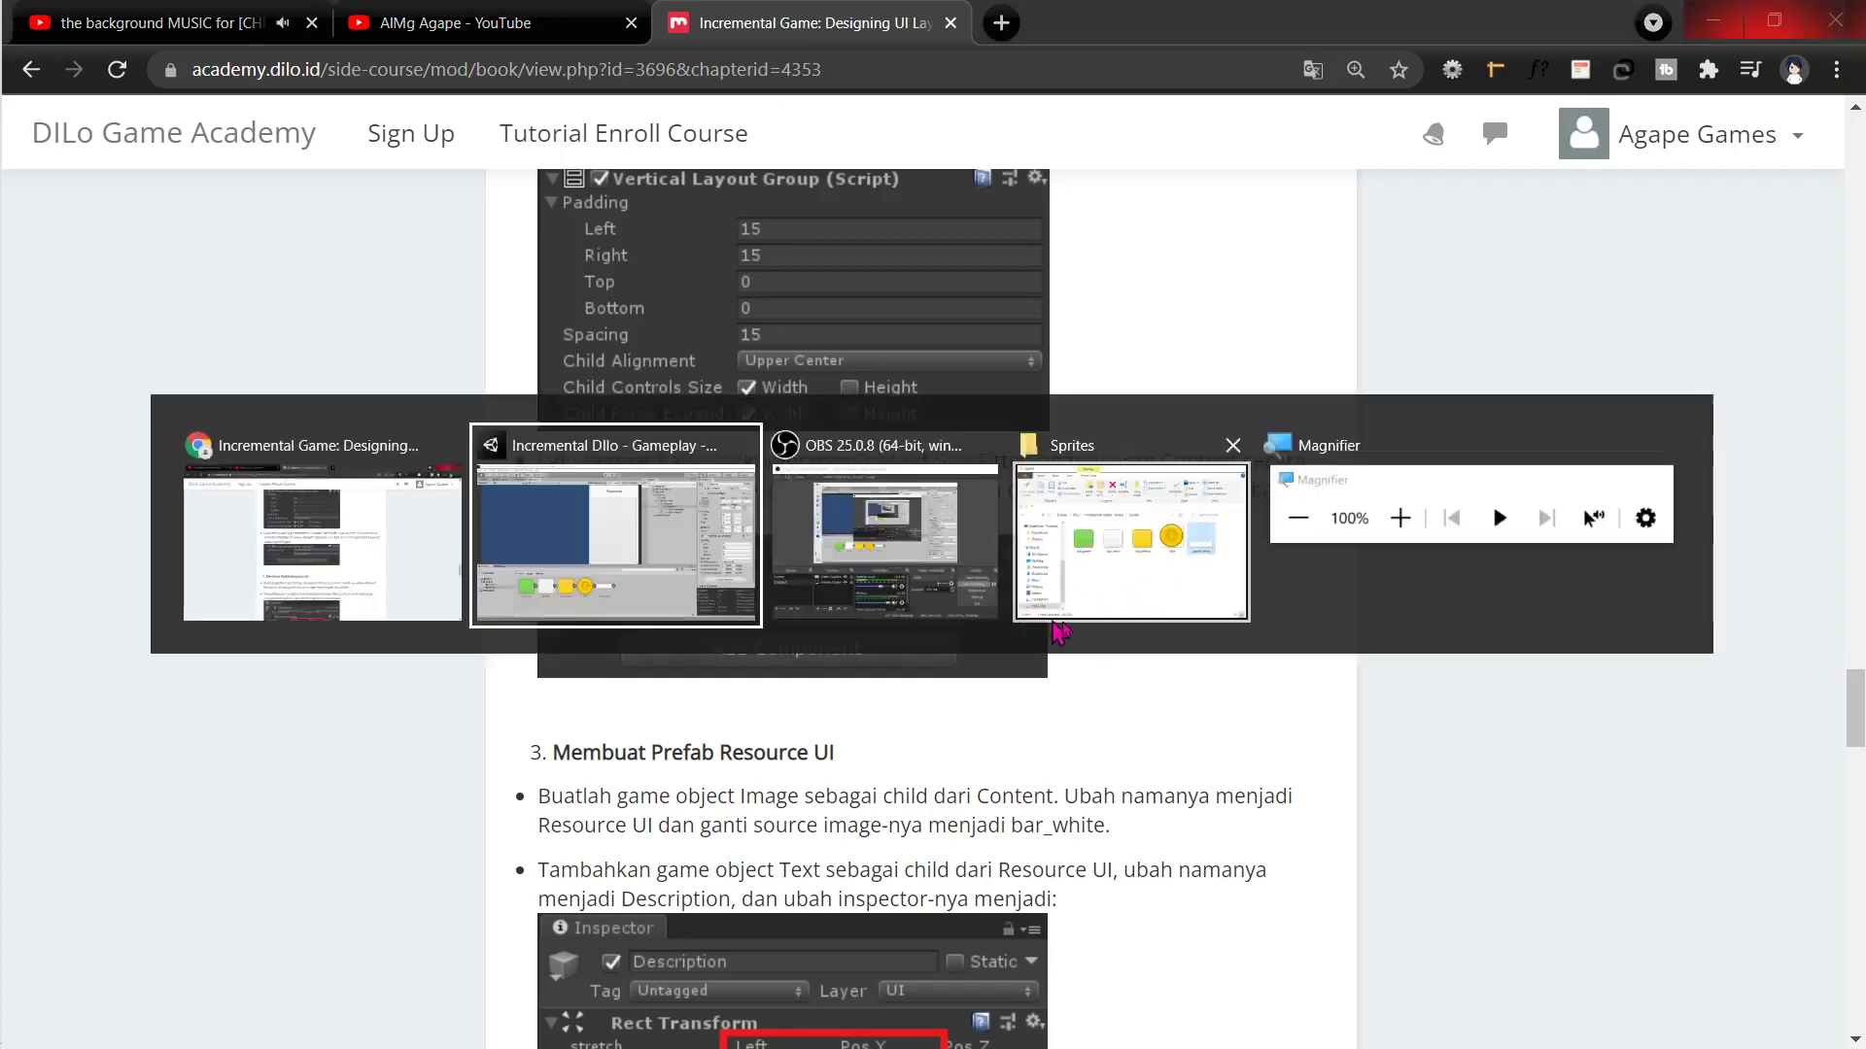
Step: Add a Content Size Fitter component to Content
{"action": "left_click", "coordinate": [1689, 777]}
{"action": "type", "text": "cont"}
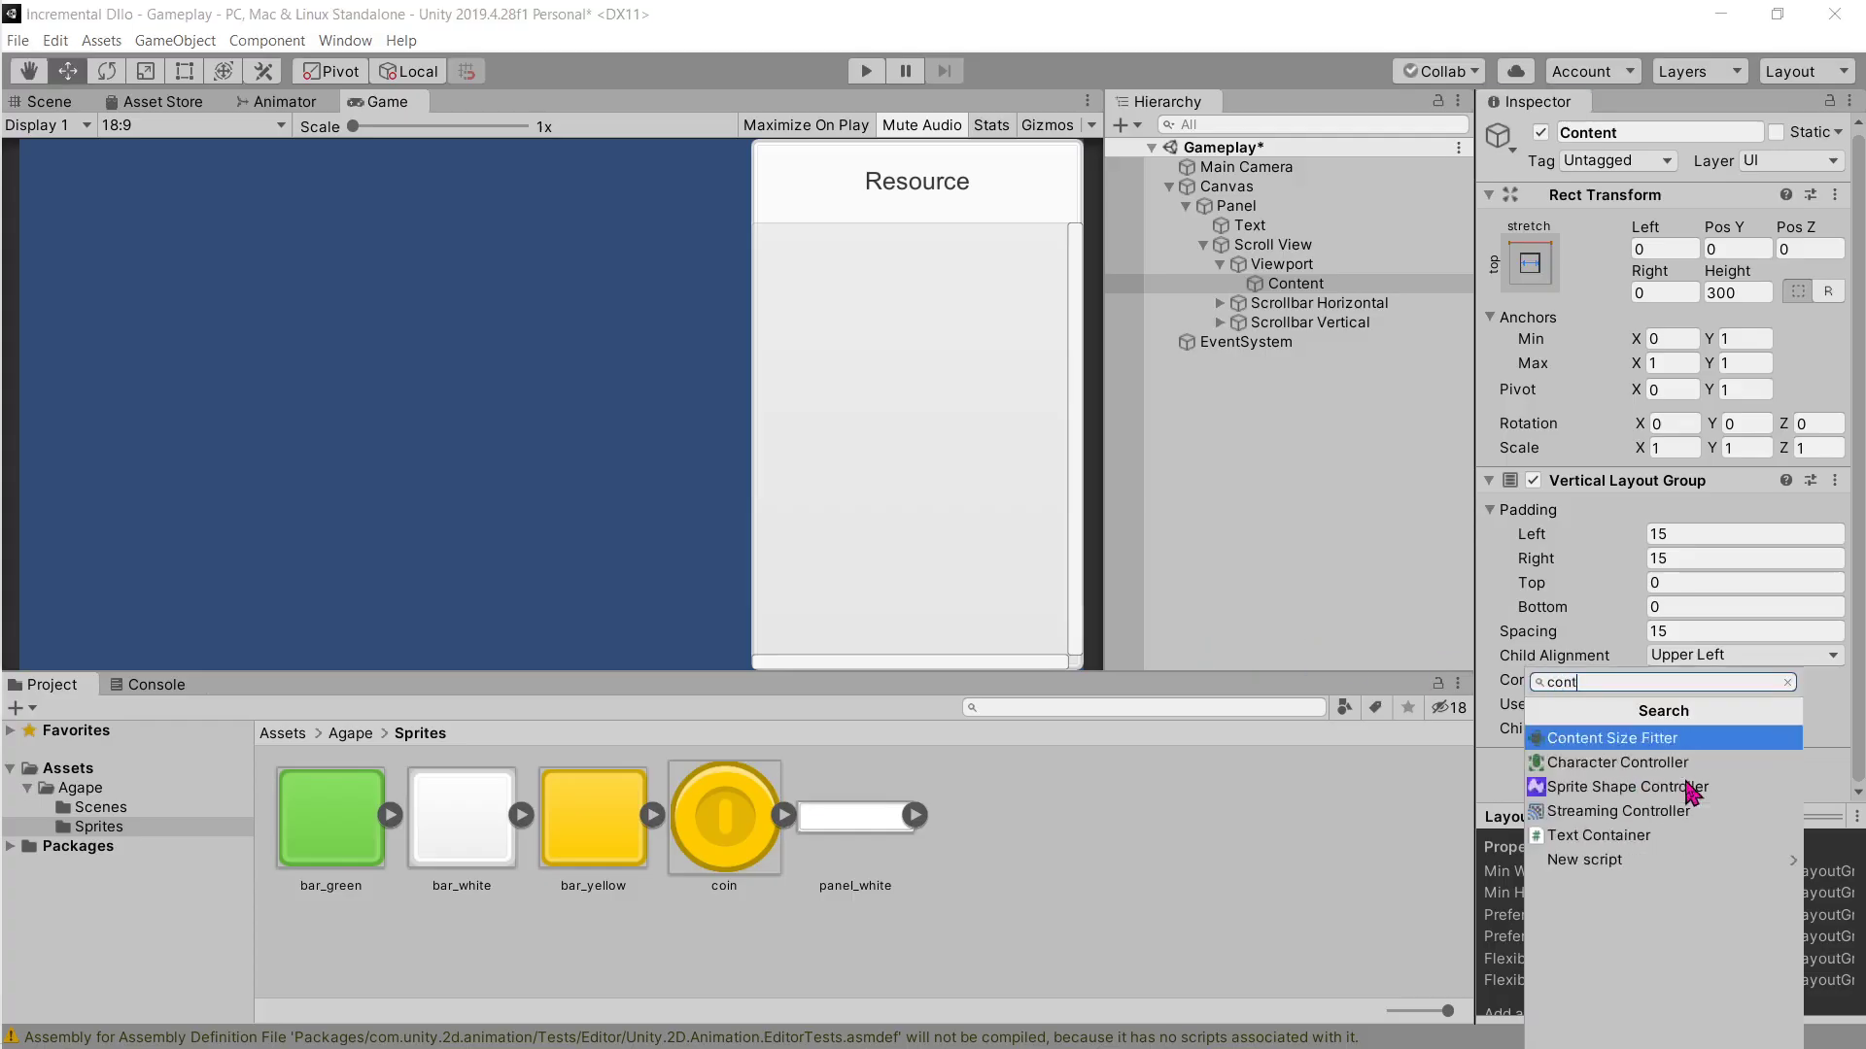
{"action": "left_click", "coordinate": [1652, 741]}
{"action": "key", "text": "alt+Tab"}
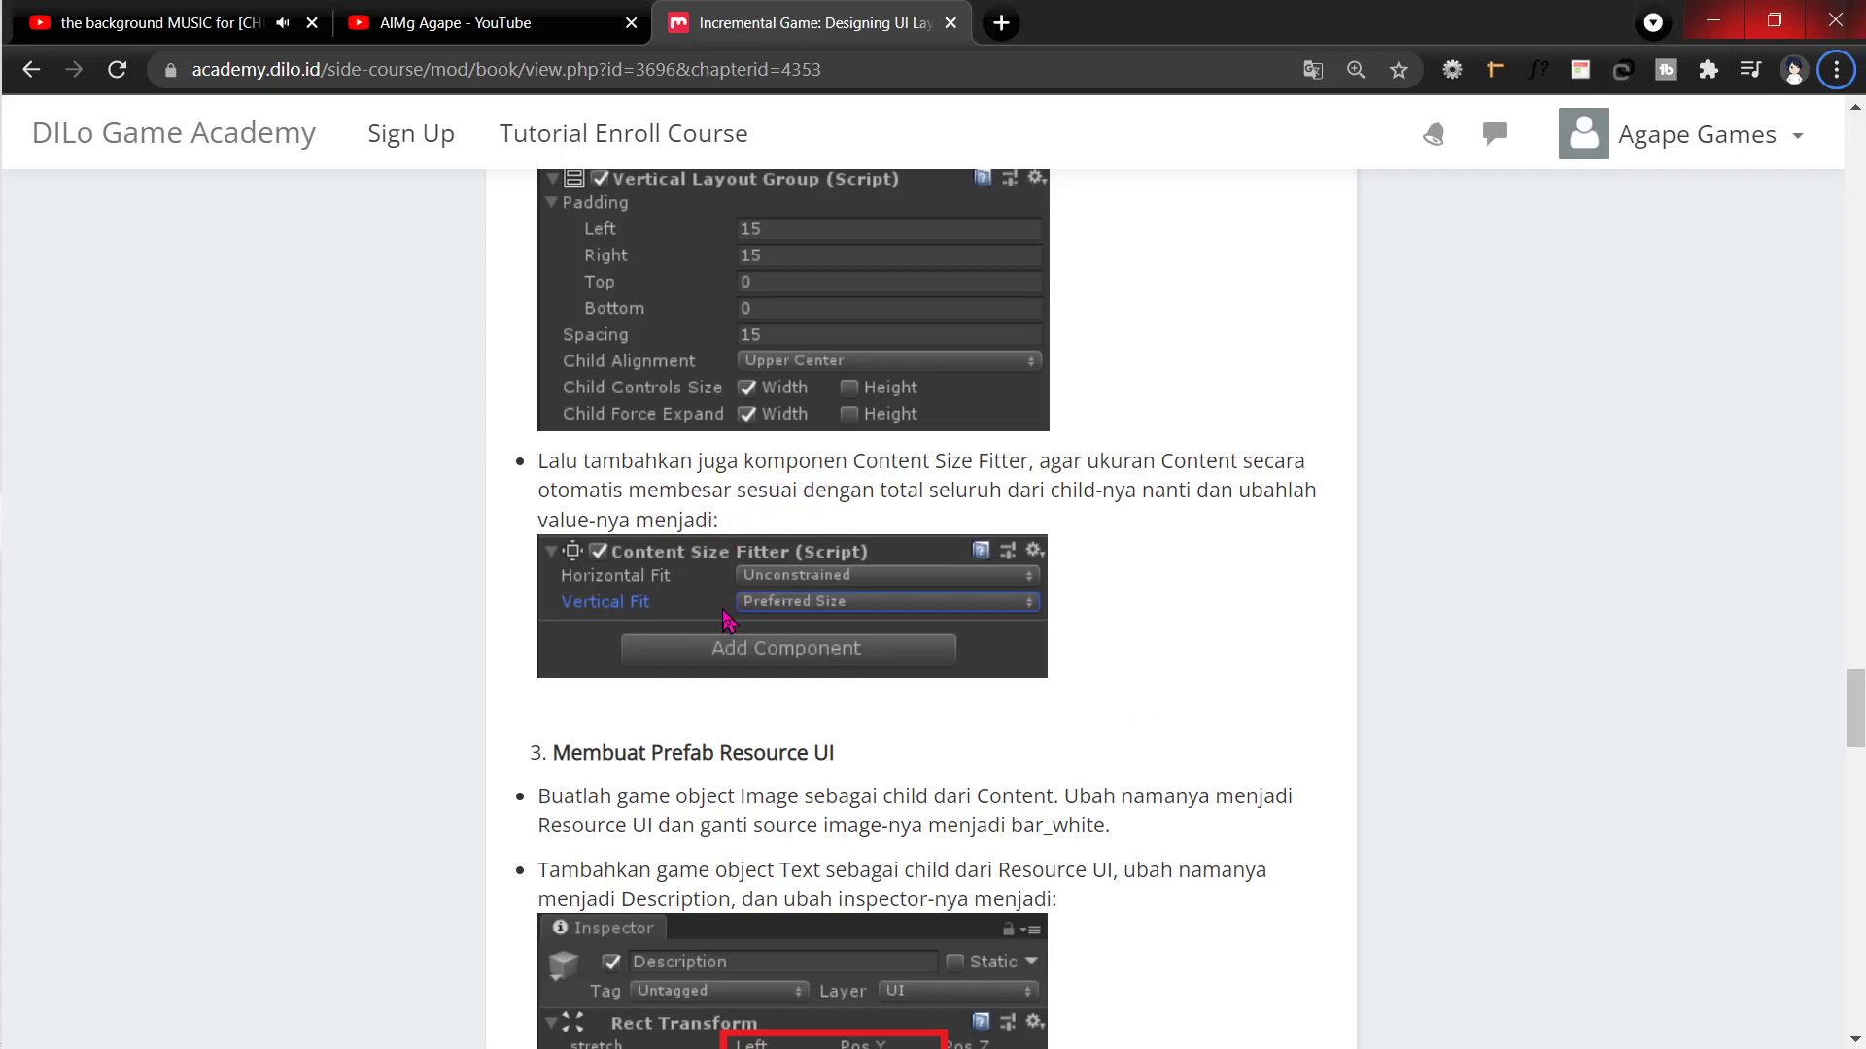
{"action": "key", "text": "alt+Tab"}
{"action": "key", "text": "alt+Tab"}
{"action": "key", "text": "alt+Tab"}
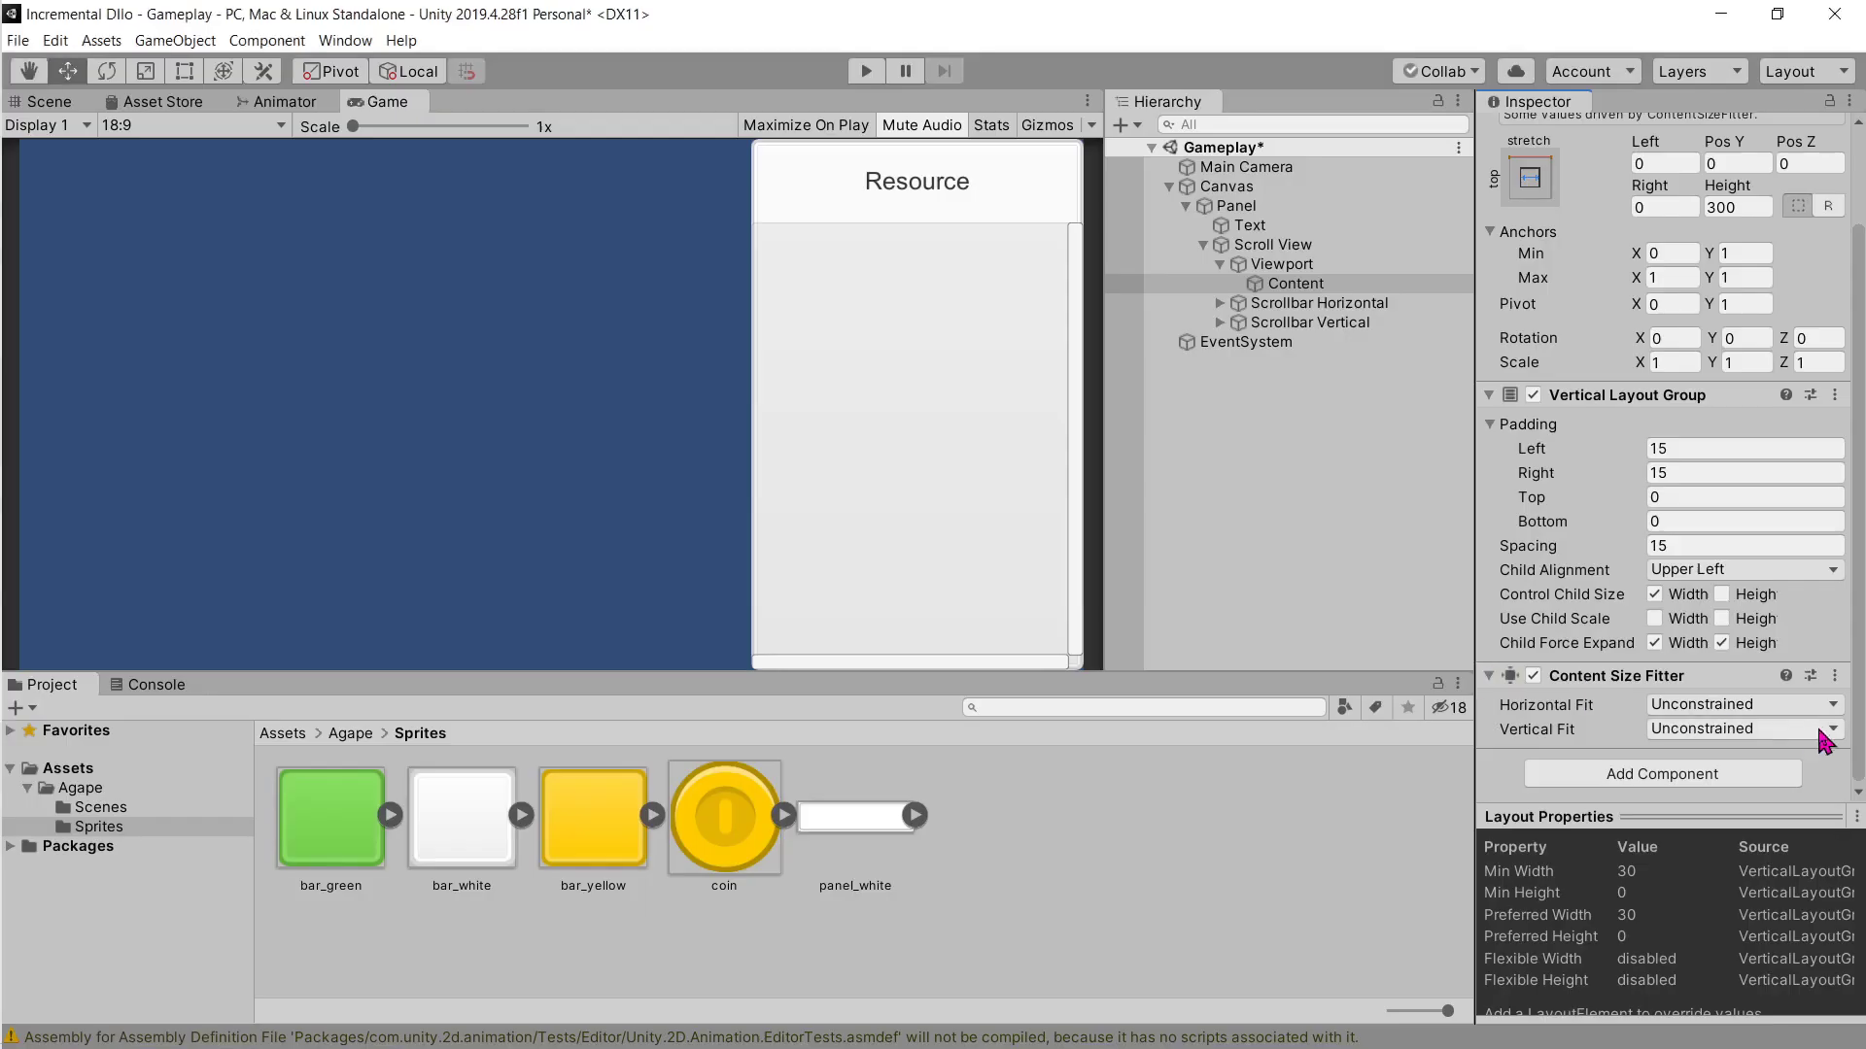
Step: Set Vertical Fit to Preferred Size and tick Control Child Size Width
{"action": "left_click", "coordinate": [1710, 729]}
{"action": "left_click", "coordinate": [1719, 803]}
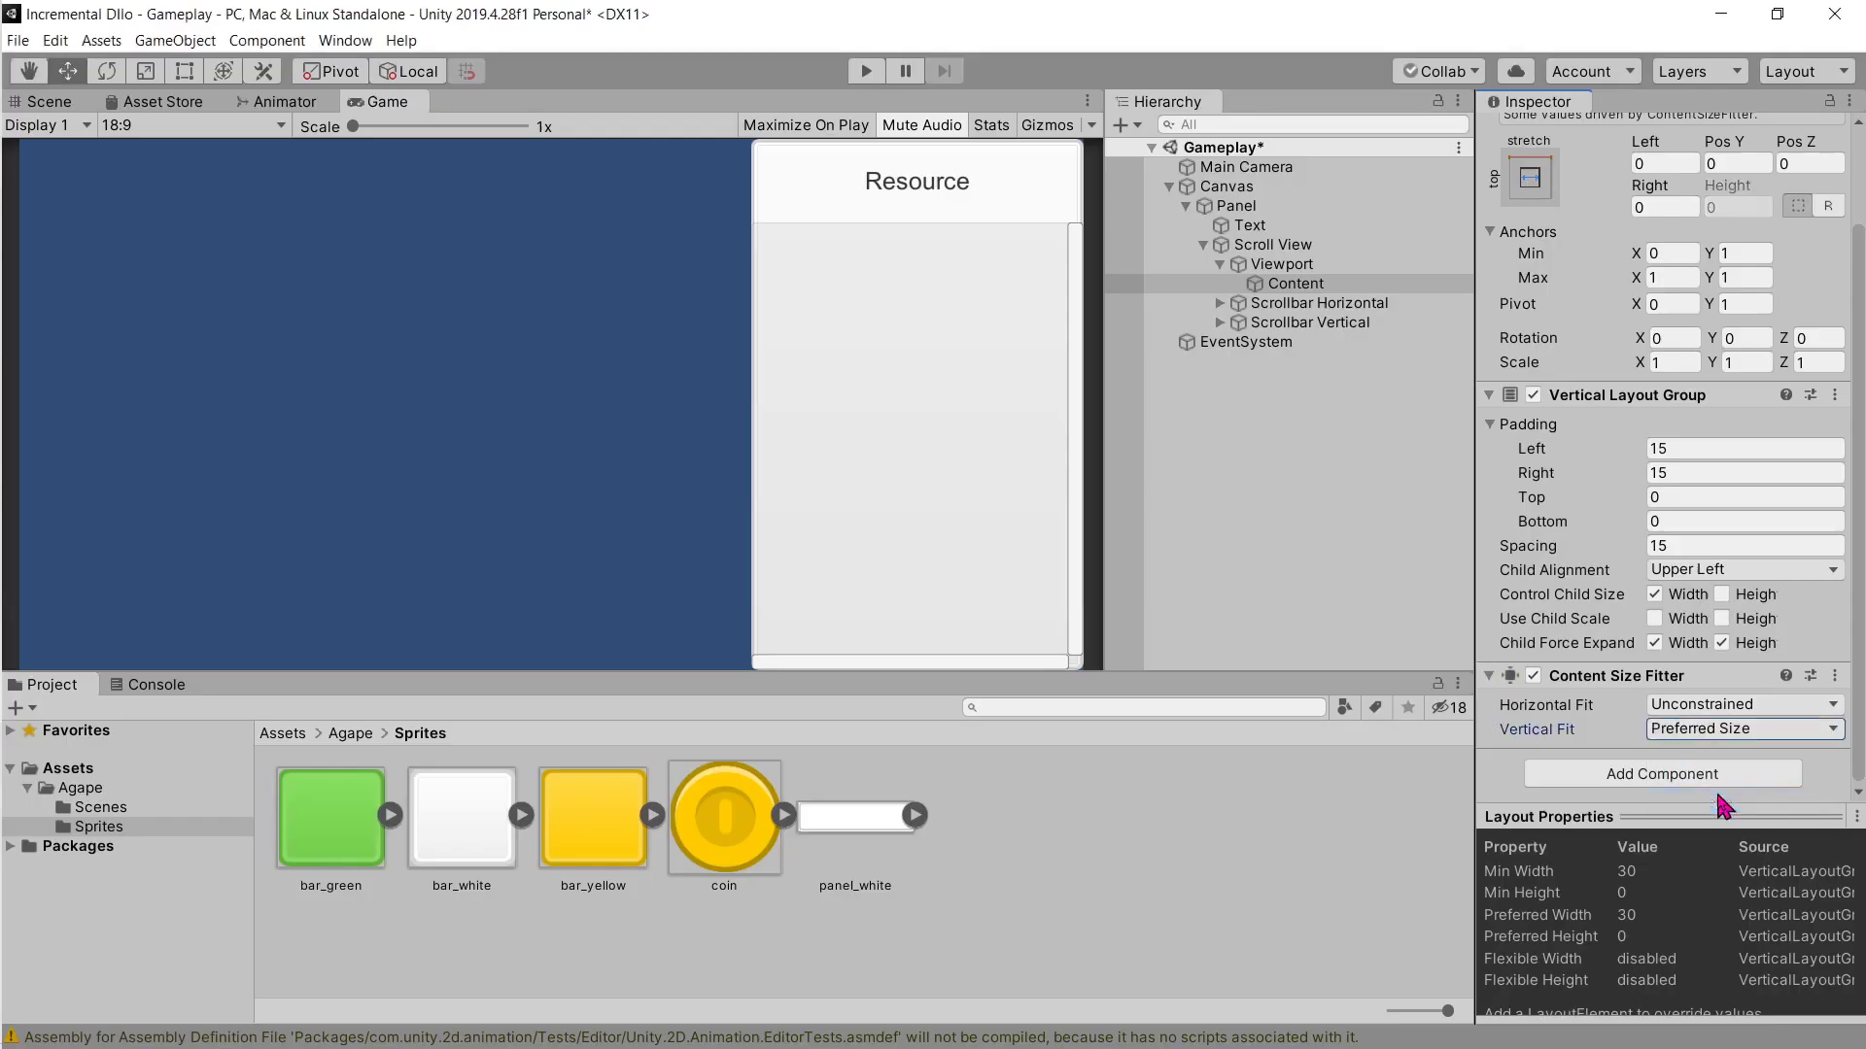
{"action": "left_click", "coordinate": [1653, 593]}
{"action": "mouse_move", "coordinate": [8, 700]}
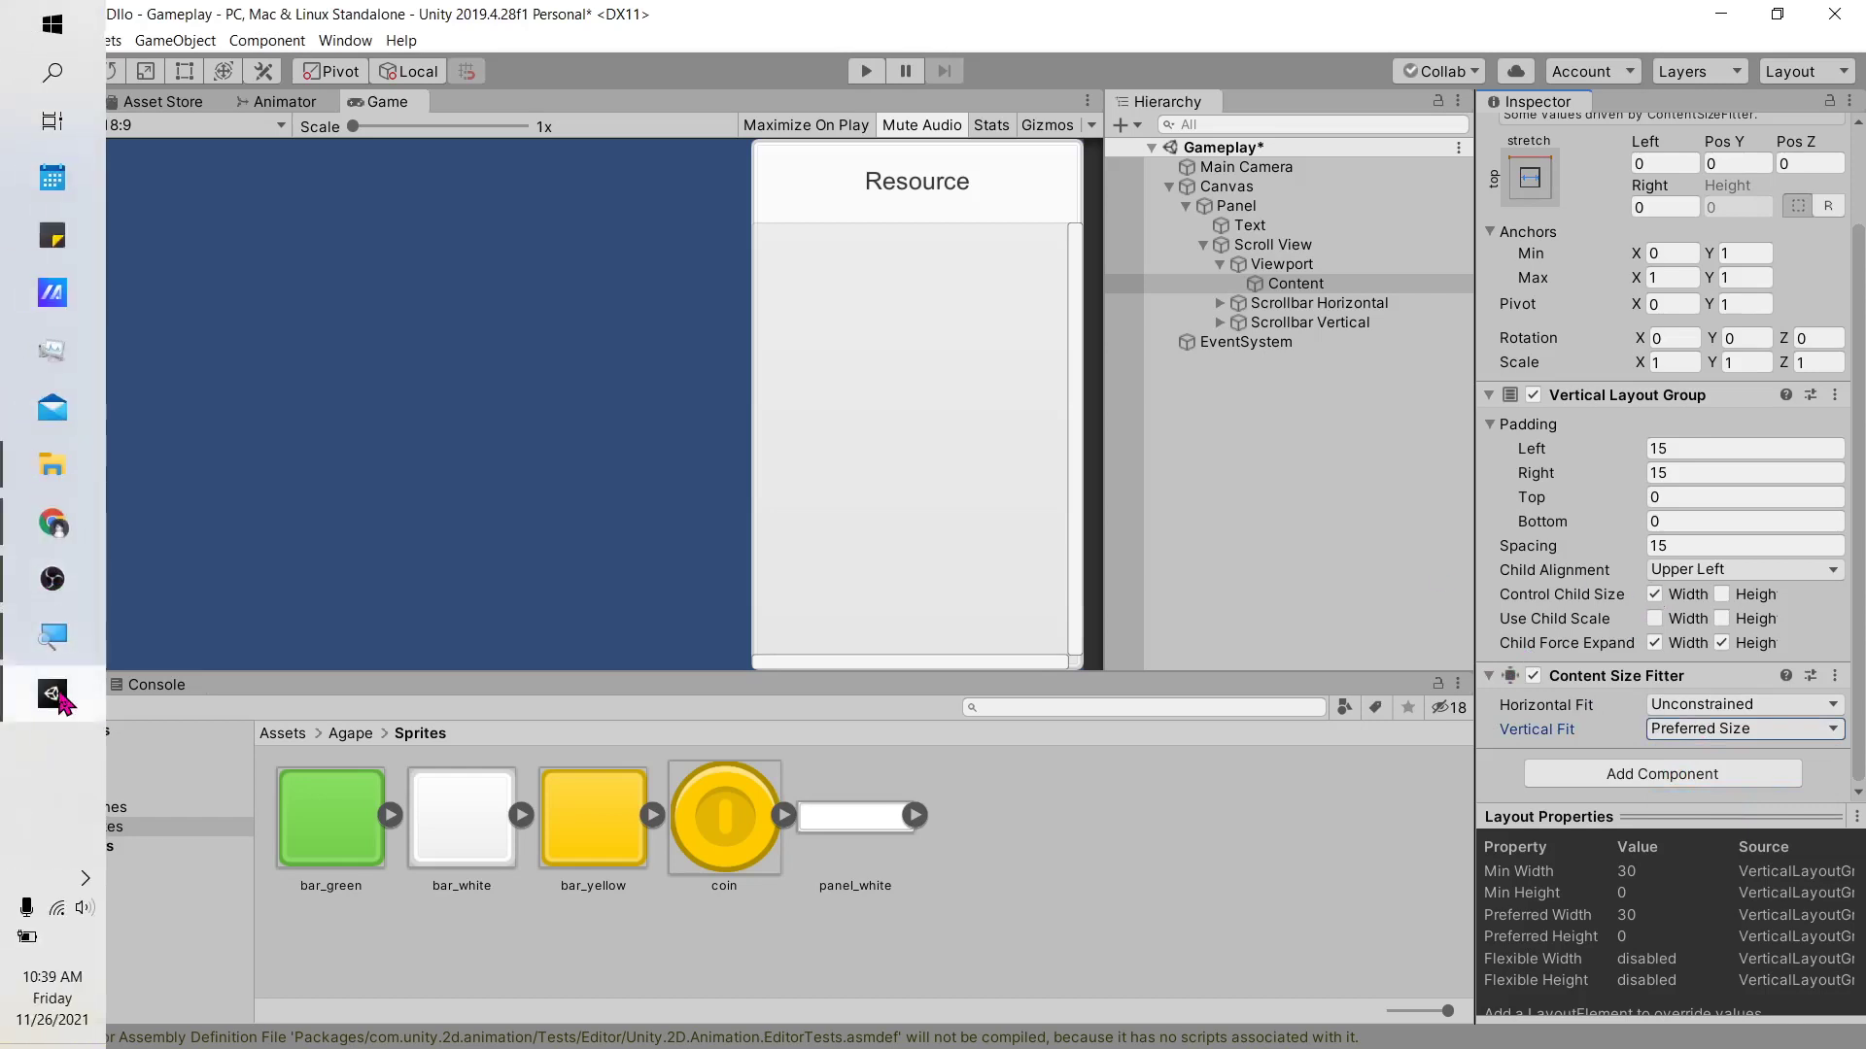
{"action": "mouse_move", "coordinate": [64, 714]}
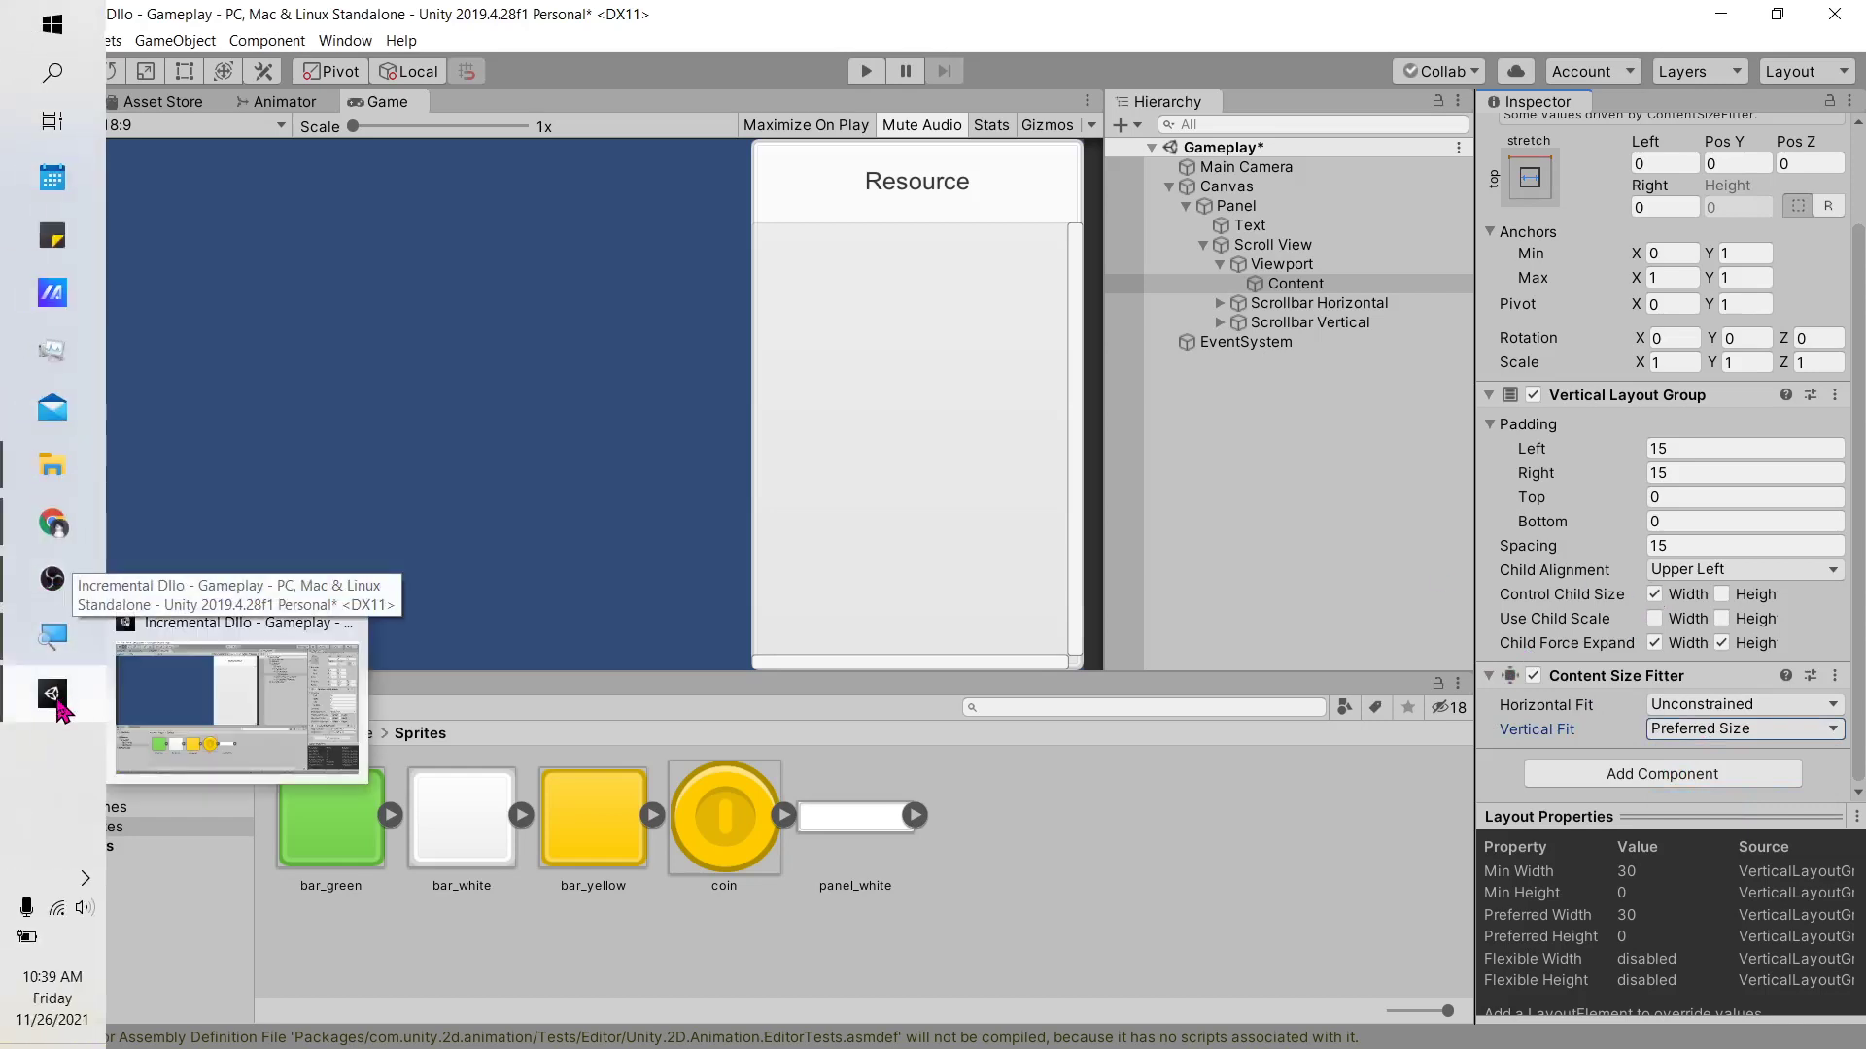
{"action": "left_click", "coordinate": [58, 708]}
Step: Reselect Content under Scroll View and undo the stray bar_yellow sprite drop
{"action": "scroll", "coordinate": [395, 674], "scroll_direction": "down", "scroll_amount": 2}
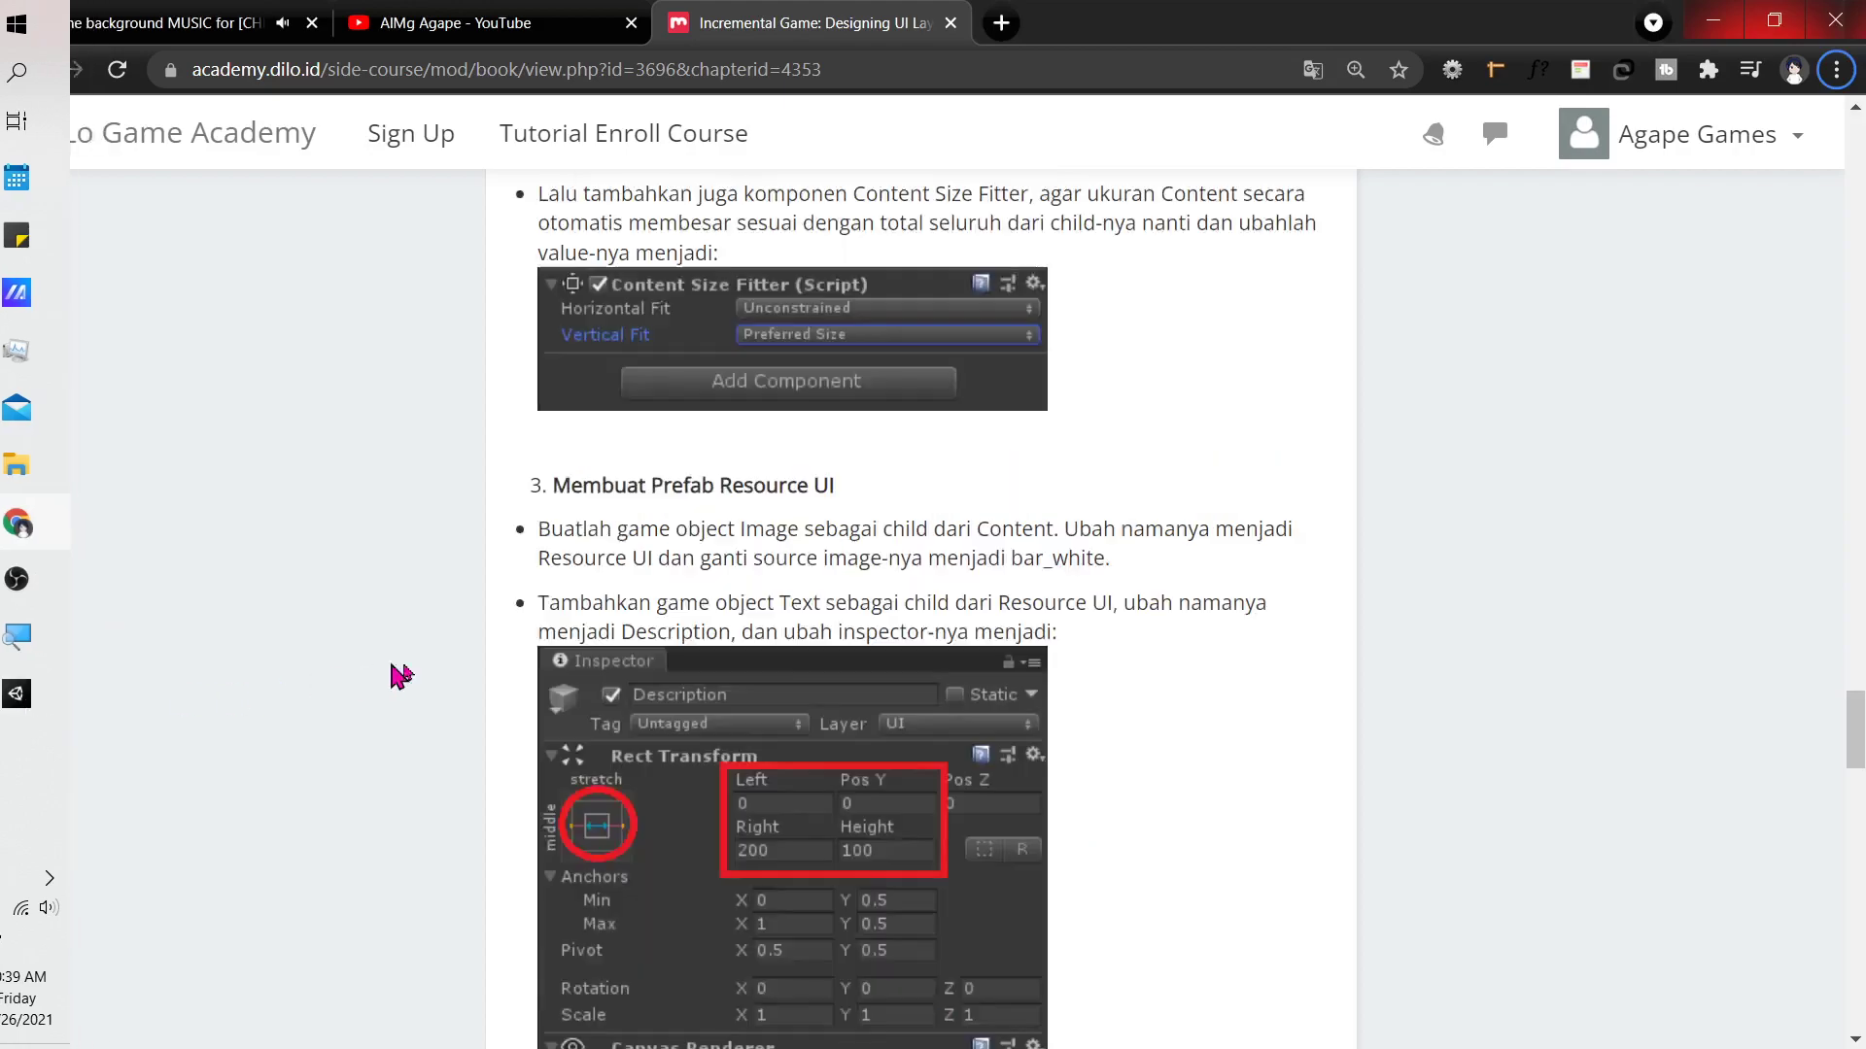
{"action": "scroll", "coordinate": [470, 667], "scroll_direction": "down", "scroll_amount": 5}
{"action": "scroll", "coordinate": [467, 670], "scroll_direction": "up", "scroll_amount": 9}
{"action": "left_click", "coordinate": [62, 705]}
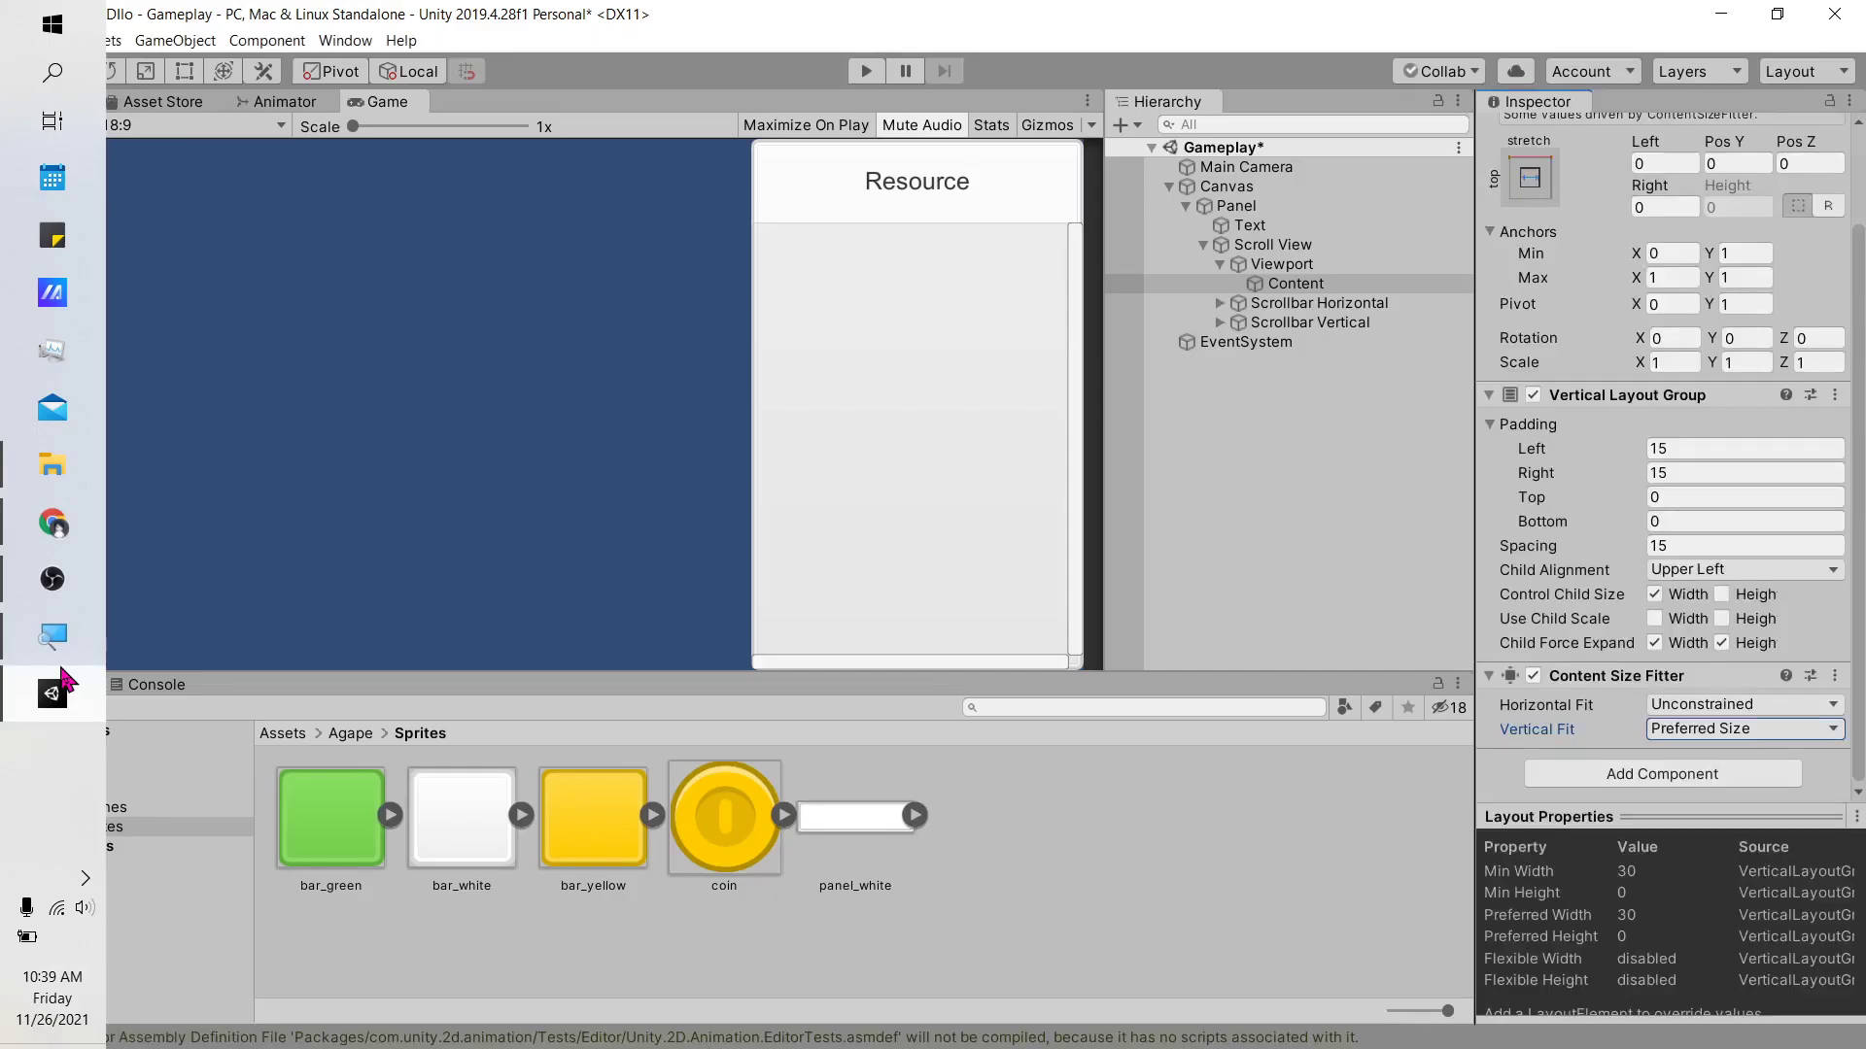
{"action": "left_click", "coordinate": [1269, 246]}
{"action": "left_click", "coordinate": [1100, 462]}
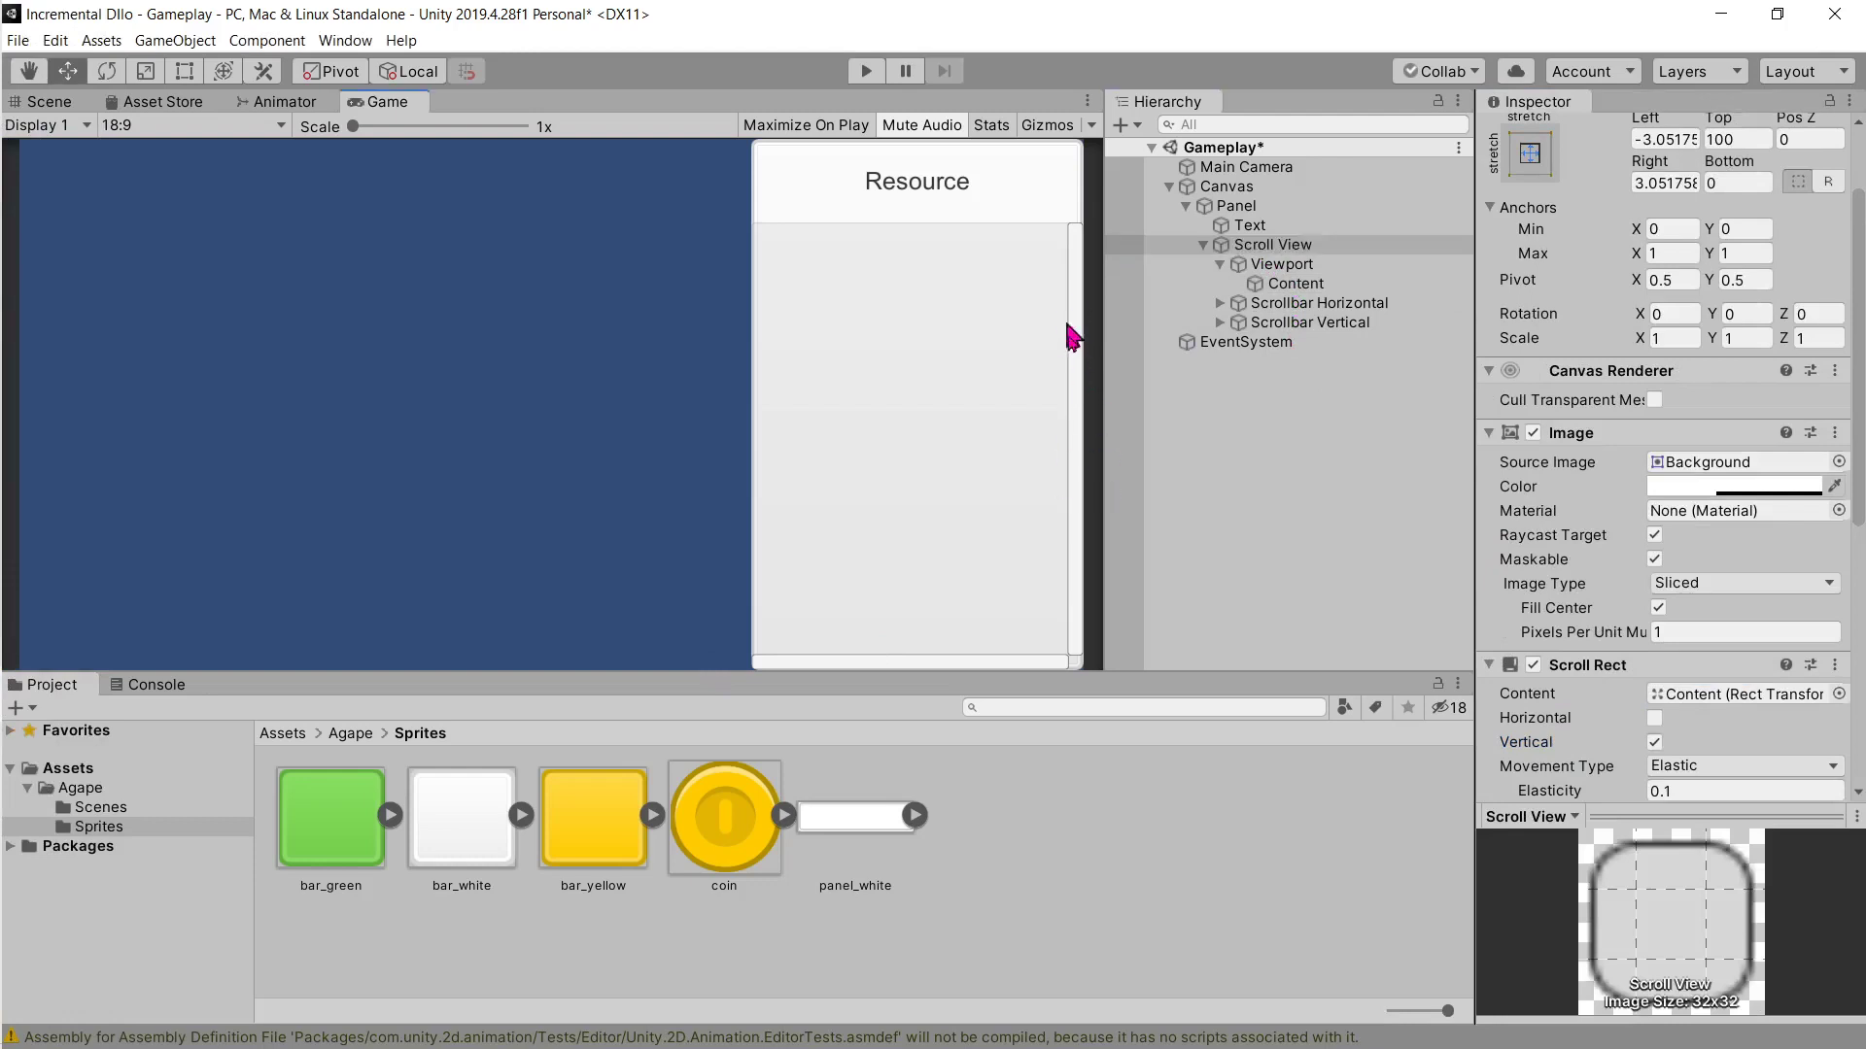
{"action": "left_click", "coordinate": [1326, 284]}
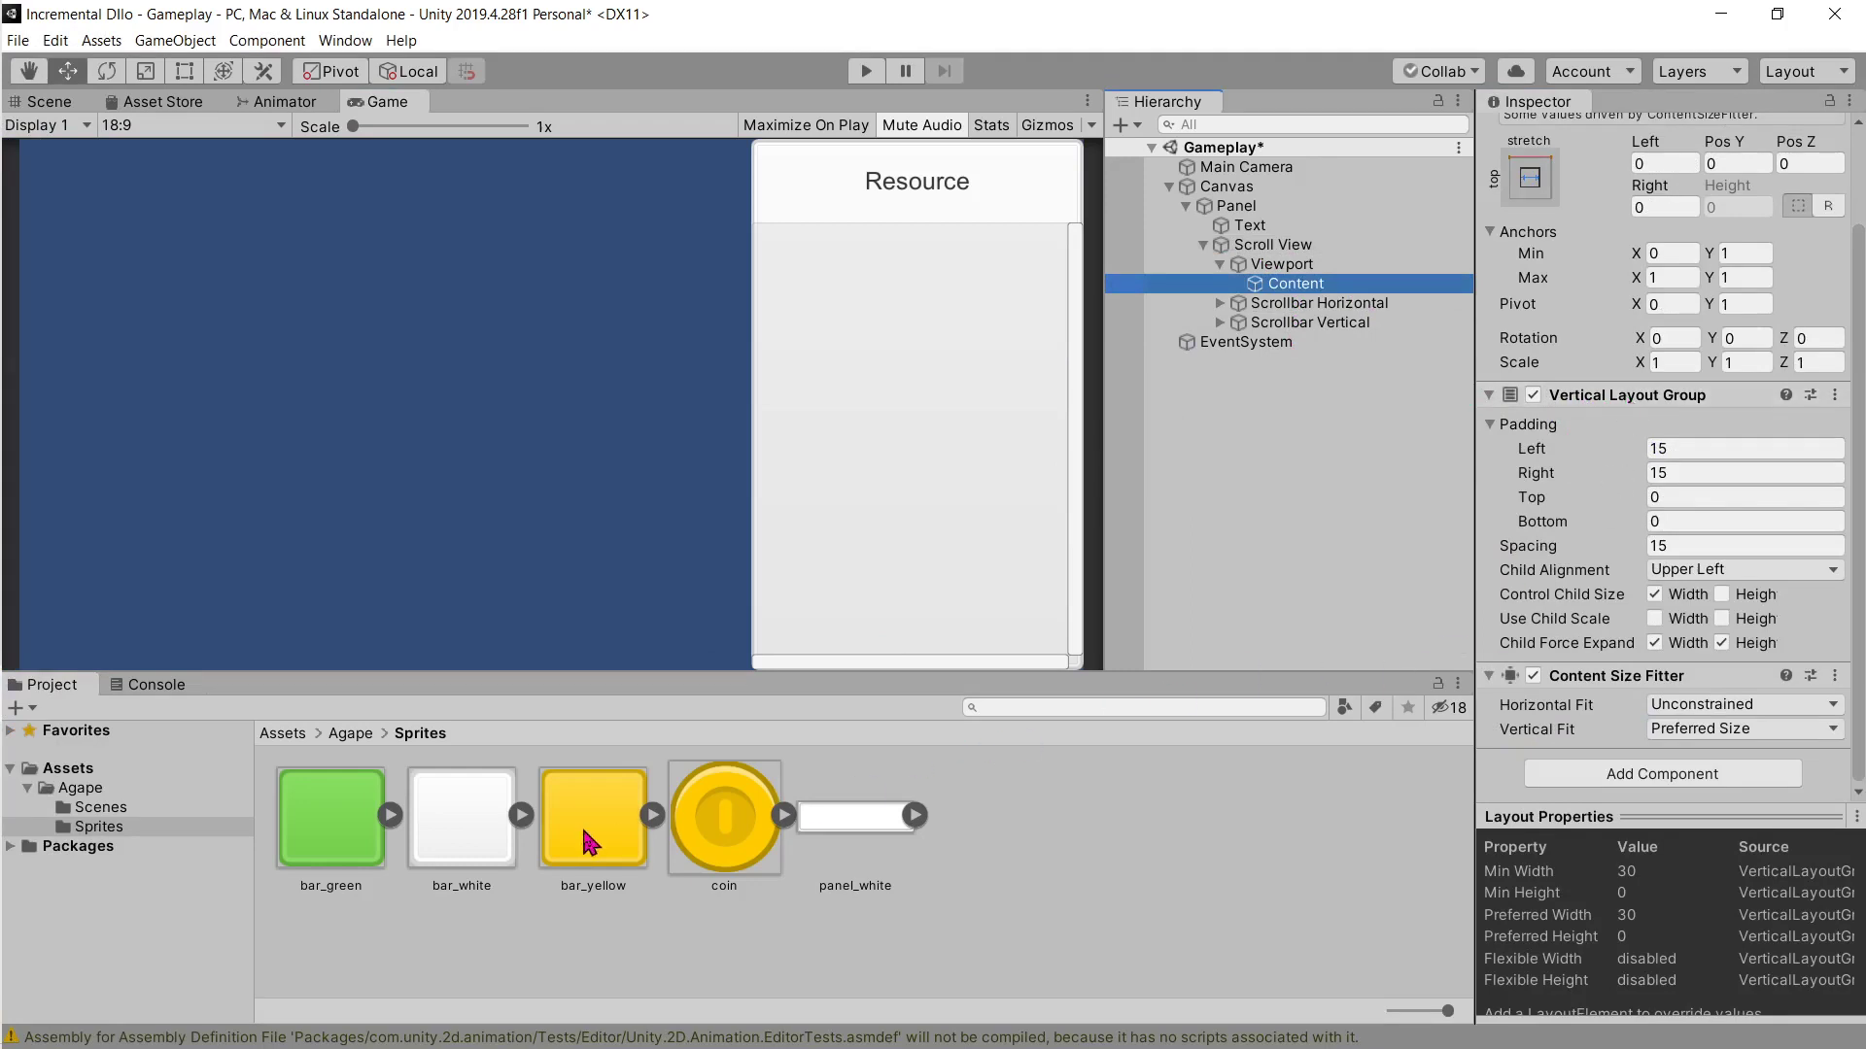
{"action": "mouse_move", "coordinate": [591, 832]}
{"action": "left_mouse_down"}
{"action": "mouse_move", "coordinate": [892, 297]}
{"action": "mouse_move", "coordinate": [636, 767]}
{"action": "mouse_move", "coordinate": [774, 281]}
{"action": "left_mouse_up"}
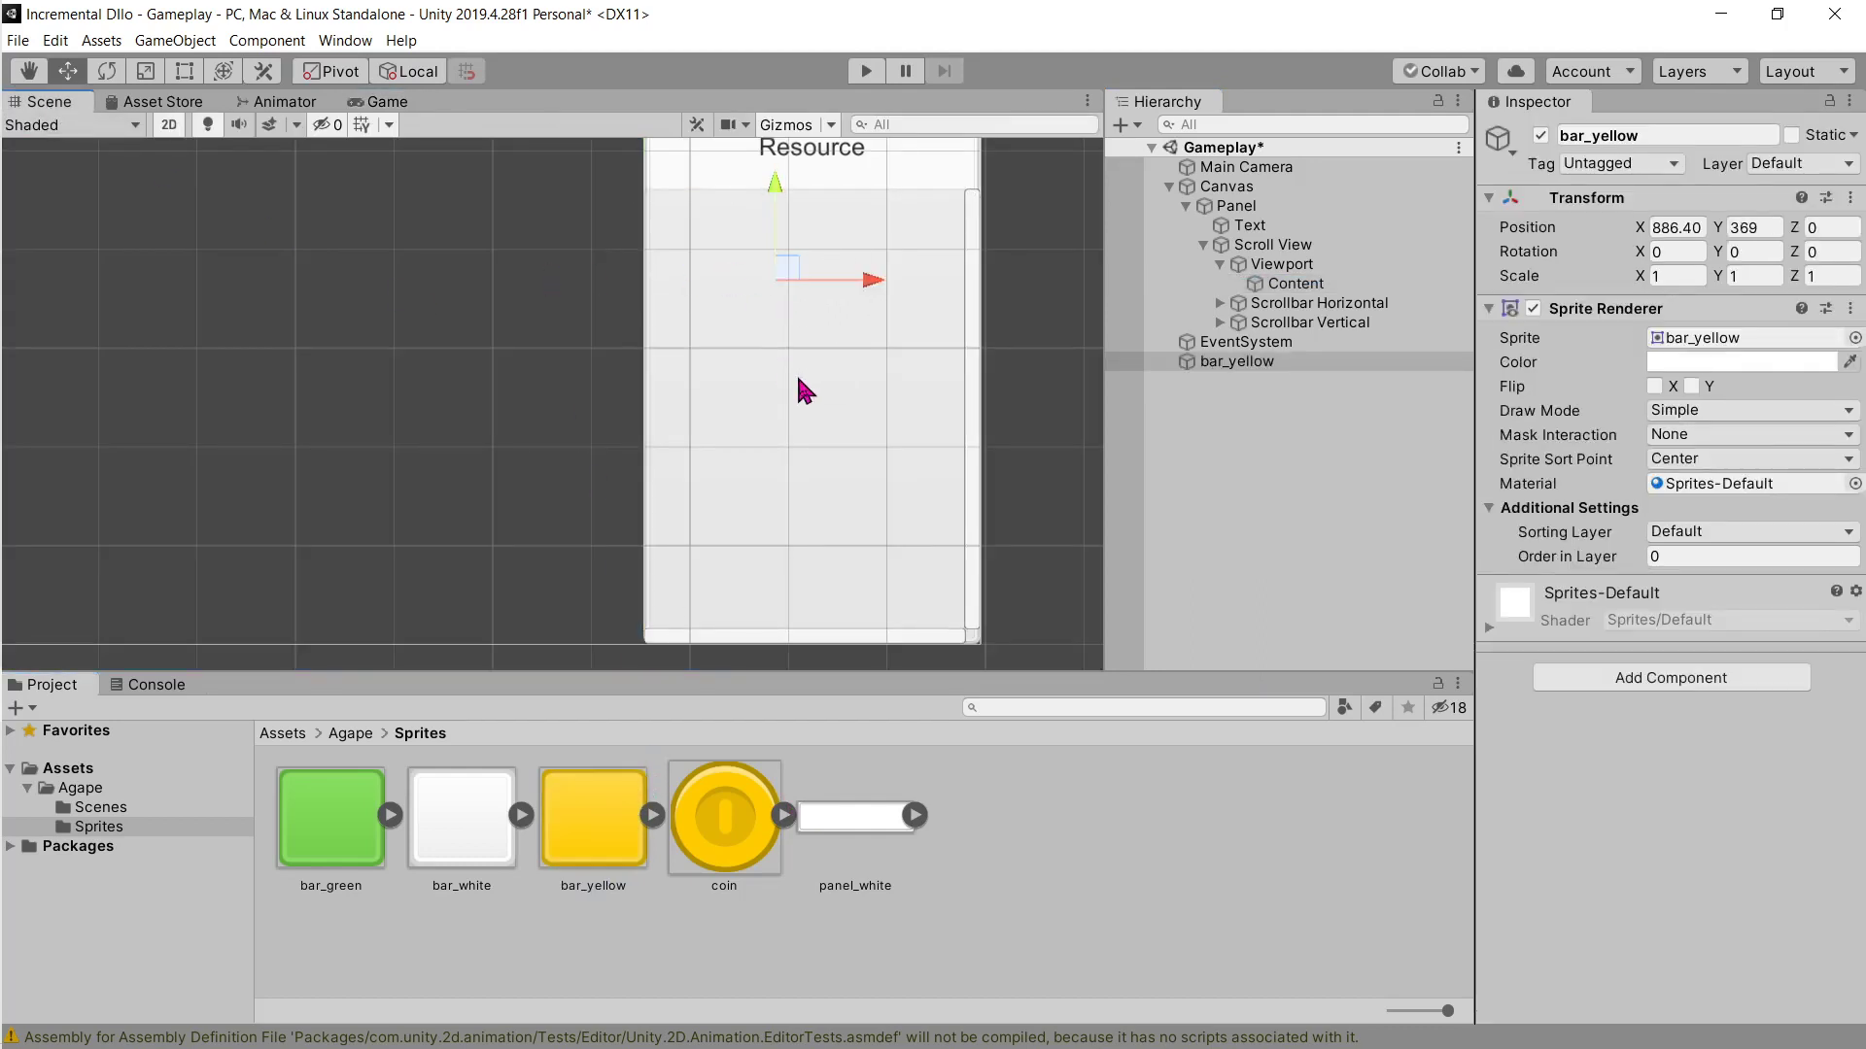
{"action": "key", "text": "ctrl+z"}
{"action": "key", "text": "ctrl+z"}
Step: Create a UI Image as a child of Content
{"action": "mouse_move", "coordinate": [592, 816]}
{"action": "left_mouse_down"}
{"action": "mouse_move", "coordinate": [489, 282]}
{"action": "mouse_move", "coordinate": [1258, 317]}
{"action": "left_mouse_up"}
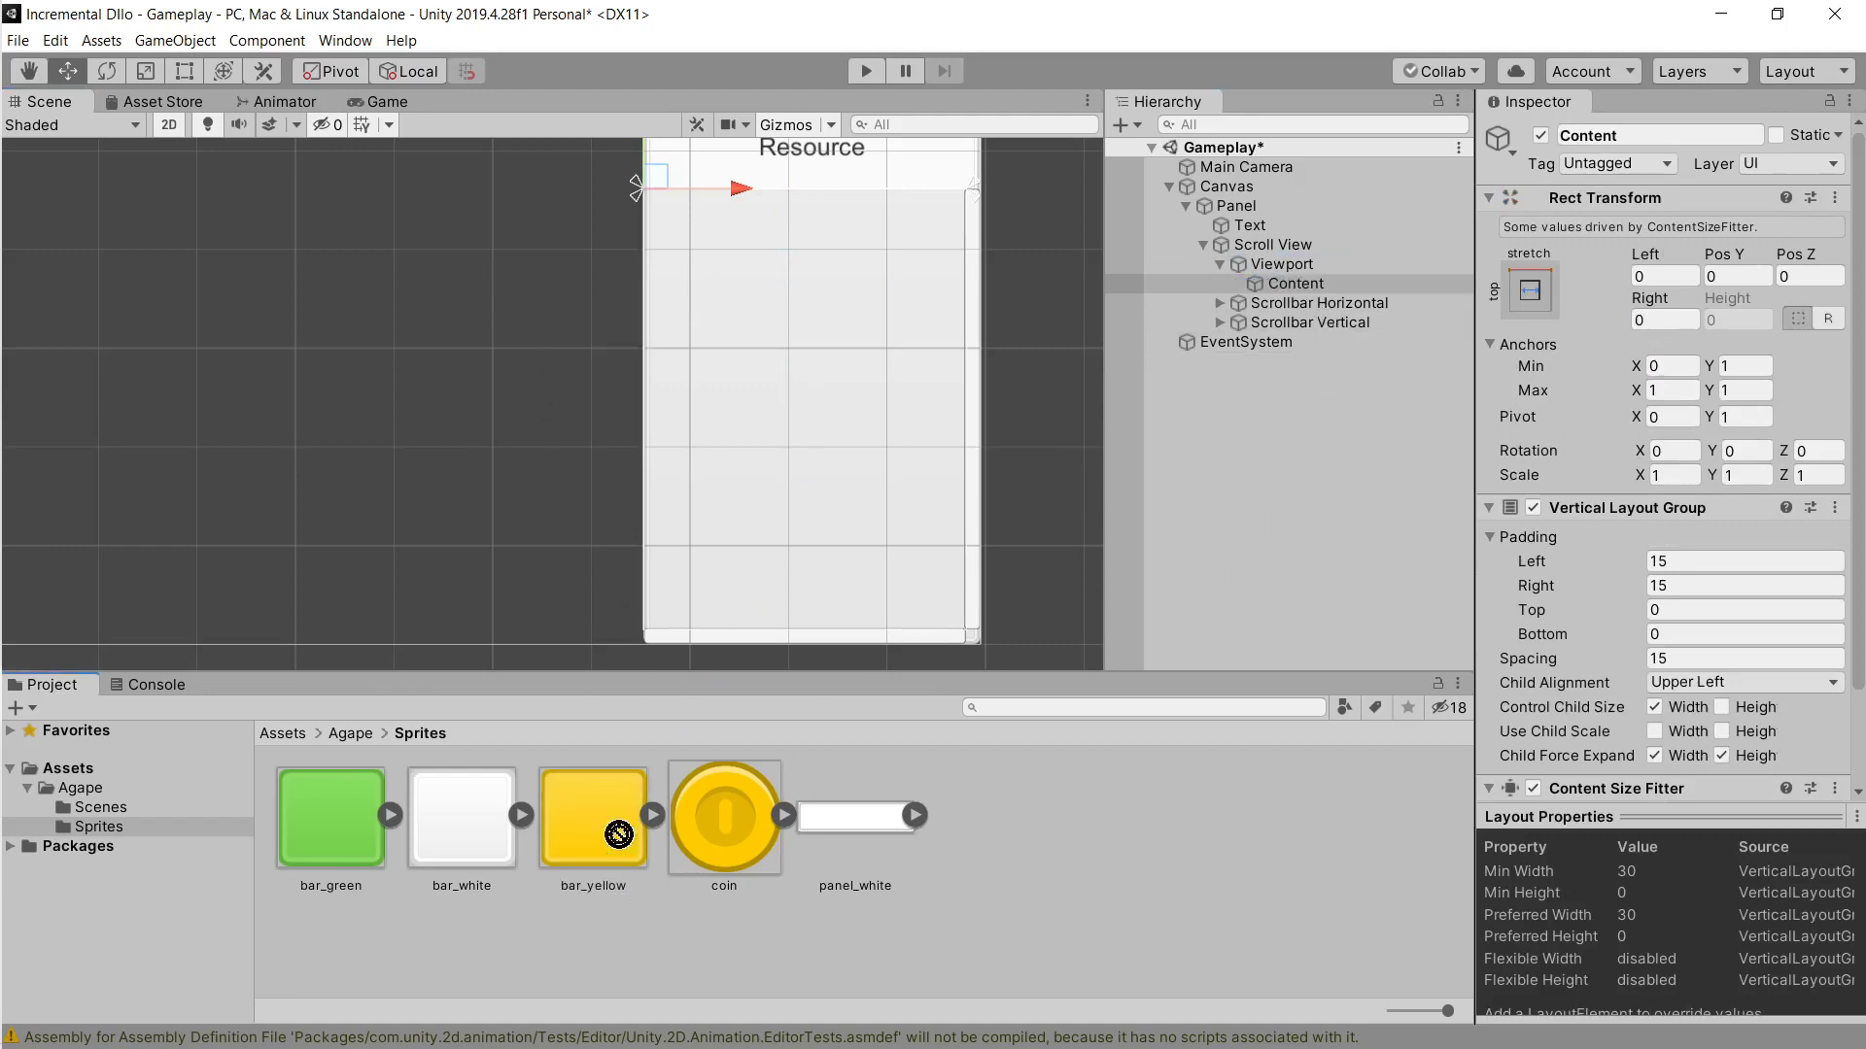
{"action": "right_click", "coordinate": [1285, 283]}
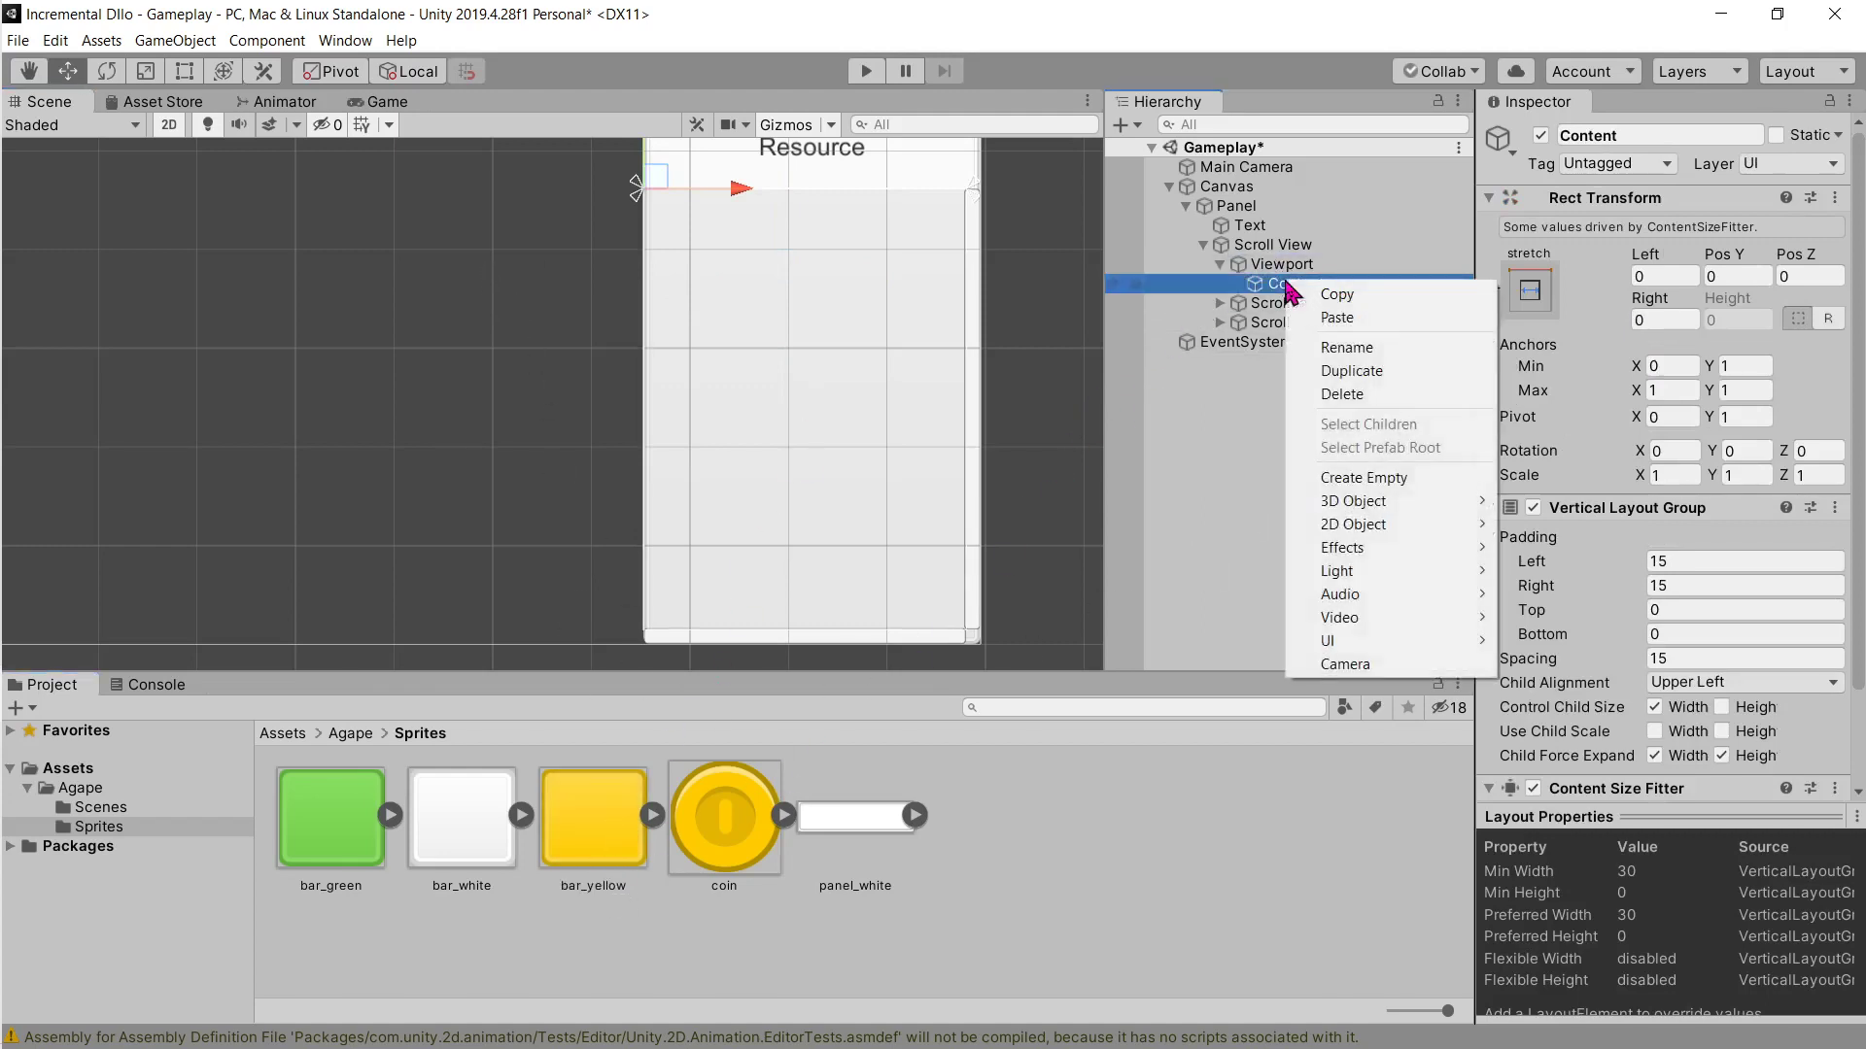
{"action": "mouse_move", "coordinate": [1341, 641]}
{"action": "left_click", "coordinate": [1559, 682]}
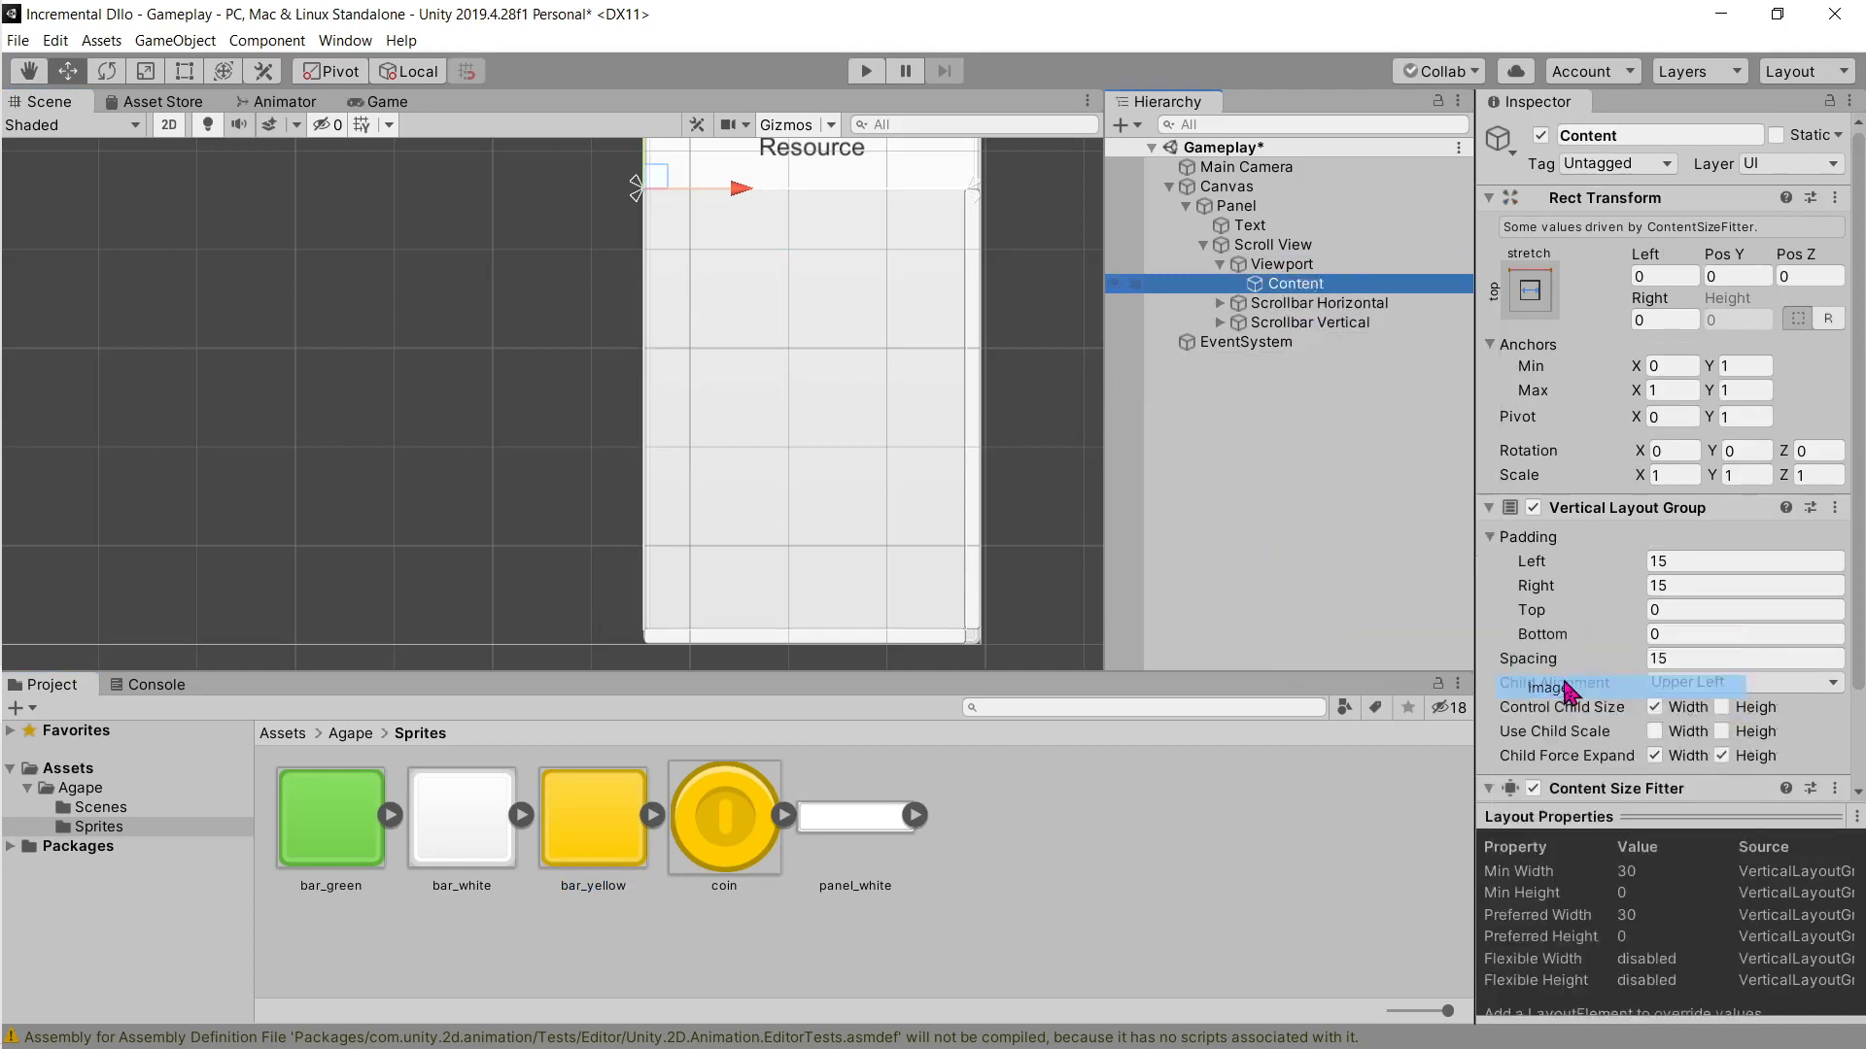
{"action": "middle_click_drag", "start_coordinate": [831, 196], "coordinate": [780, 318]}
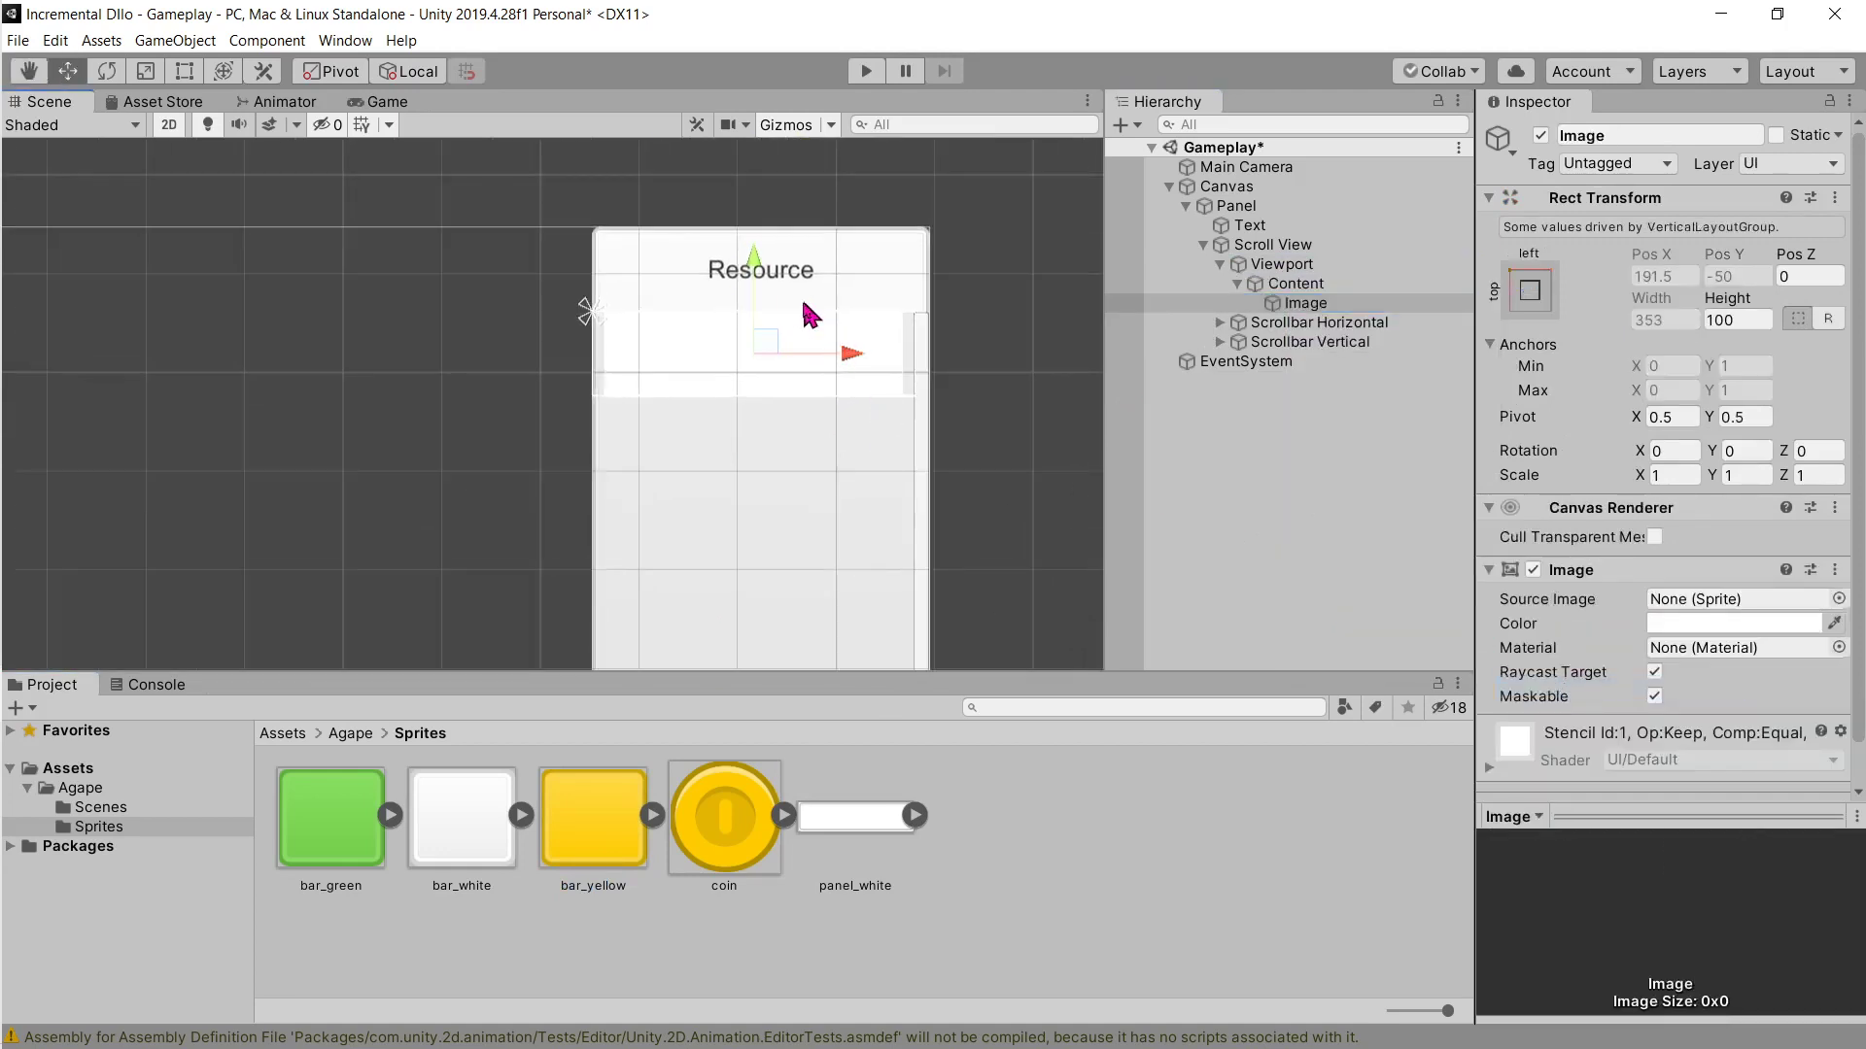
Step: Duplicate the Image to make a second row, Image (1)
{"action": "left_click", "coordinate": [1299, 303]}
{"action": "key", "text": "ctrl+d"}
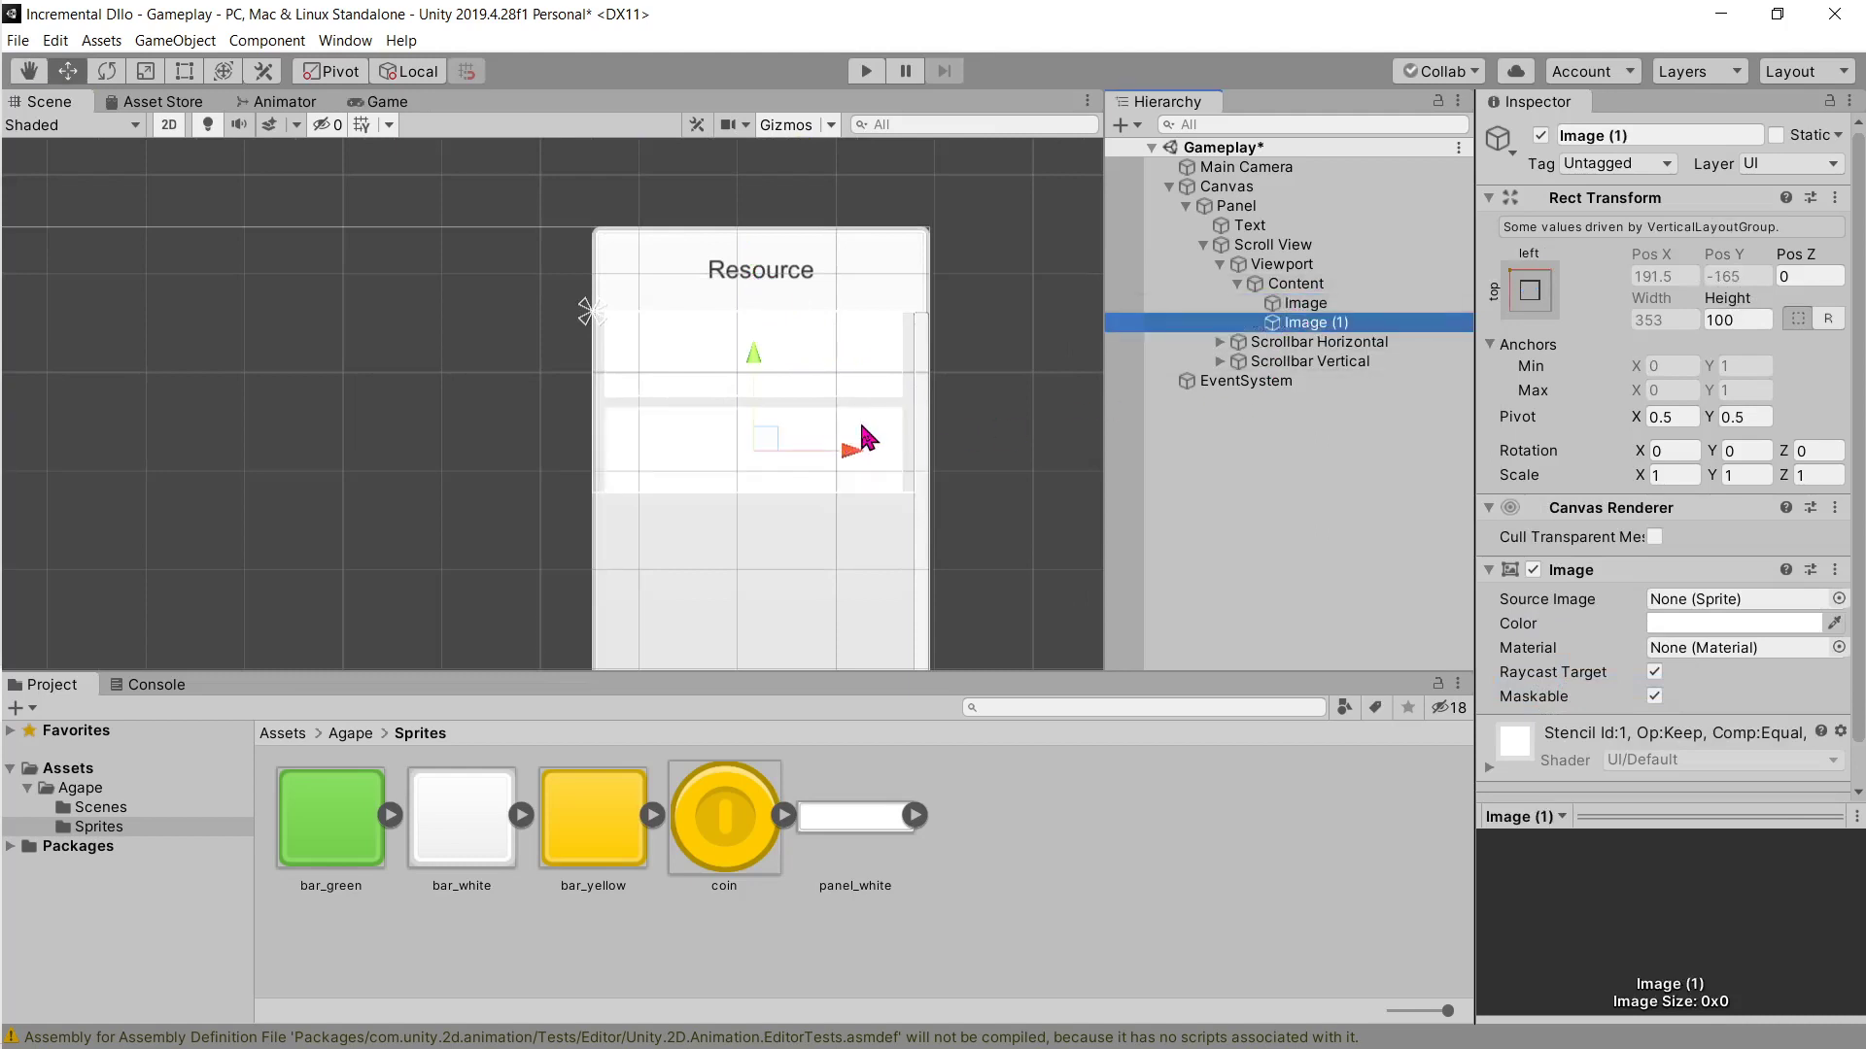
{"action": "scroll", "coordinate": [987, 333], "scroll_direction": "up", "scroll_amount": 2}
{"action": "scroll", "coordinate": [875, 396], "scroll_direction": "up", "scroll_amount": 1}
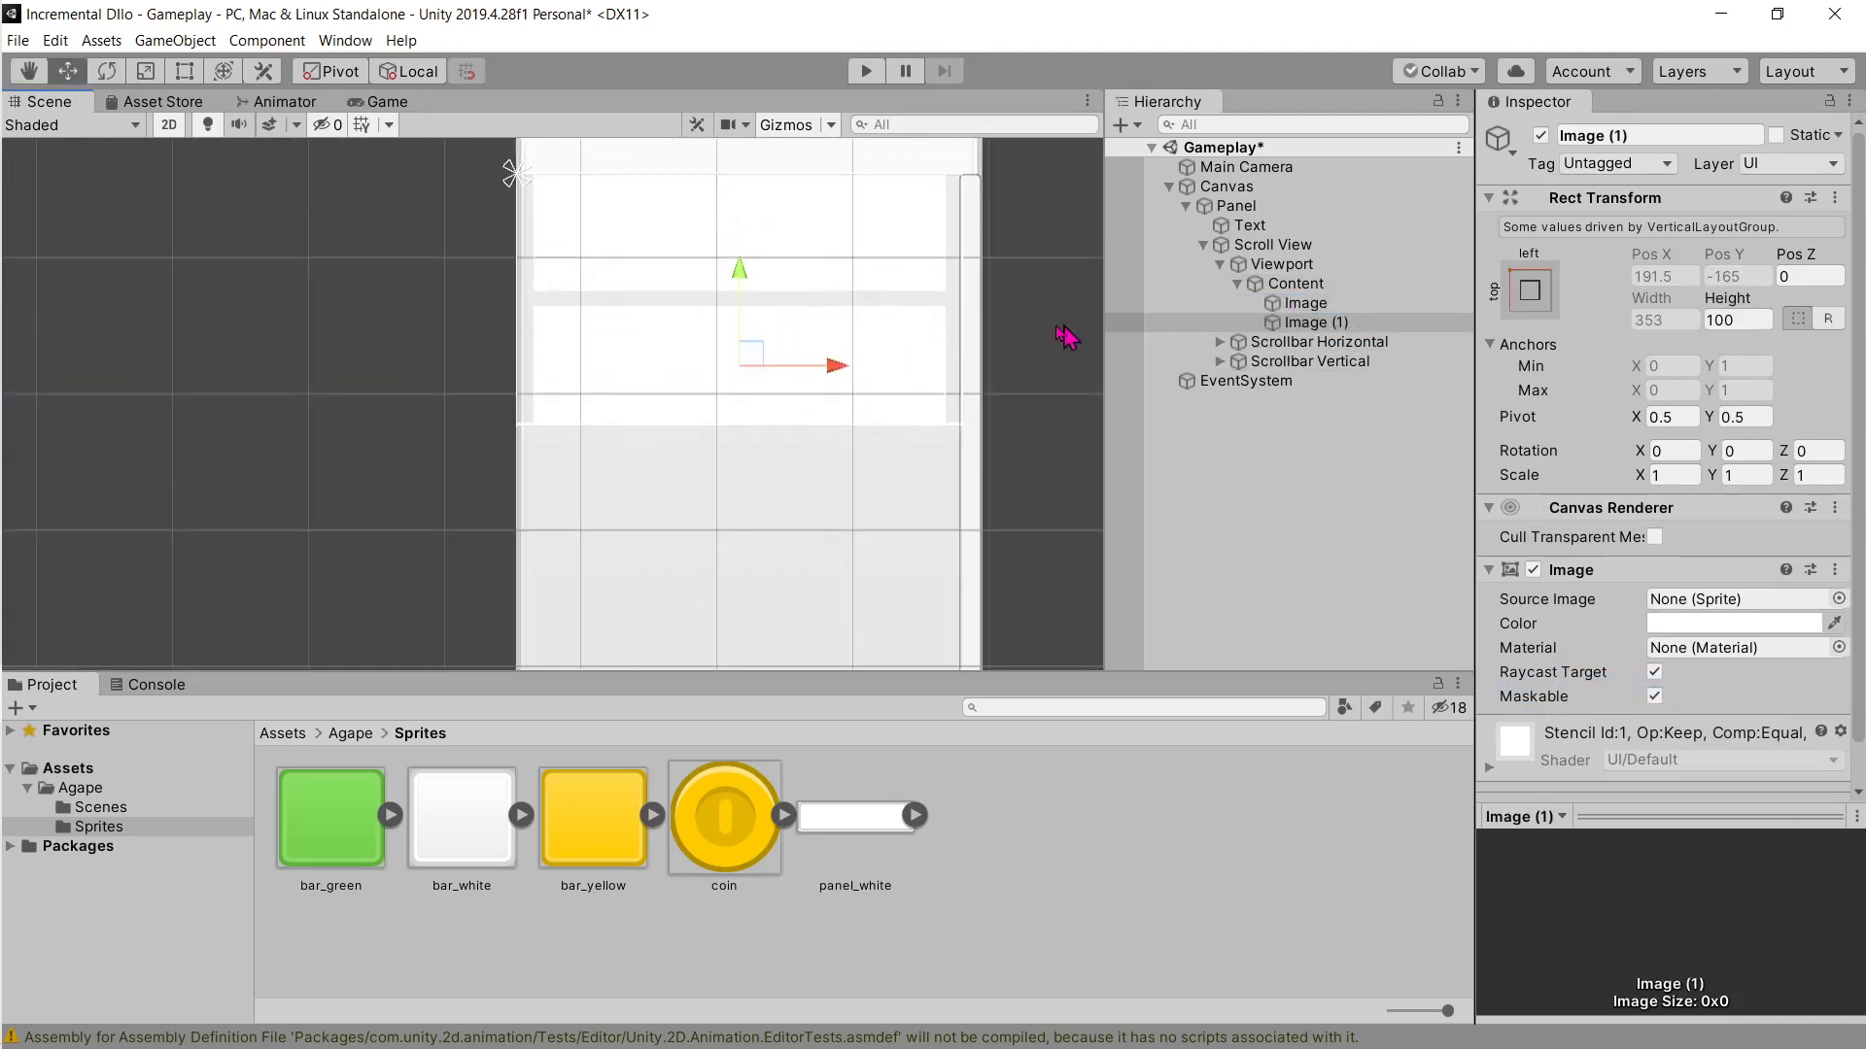
{"action": "middle_click_drag", "start_coordinate": [775, 342], "coordinate": [783, 431]}
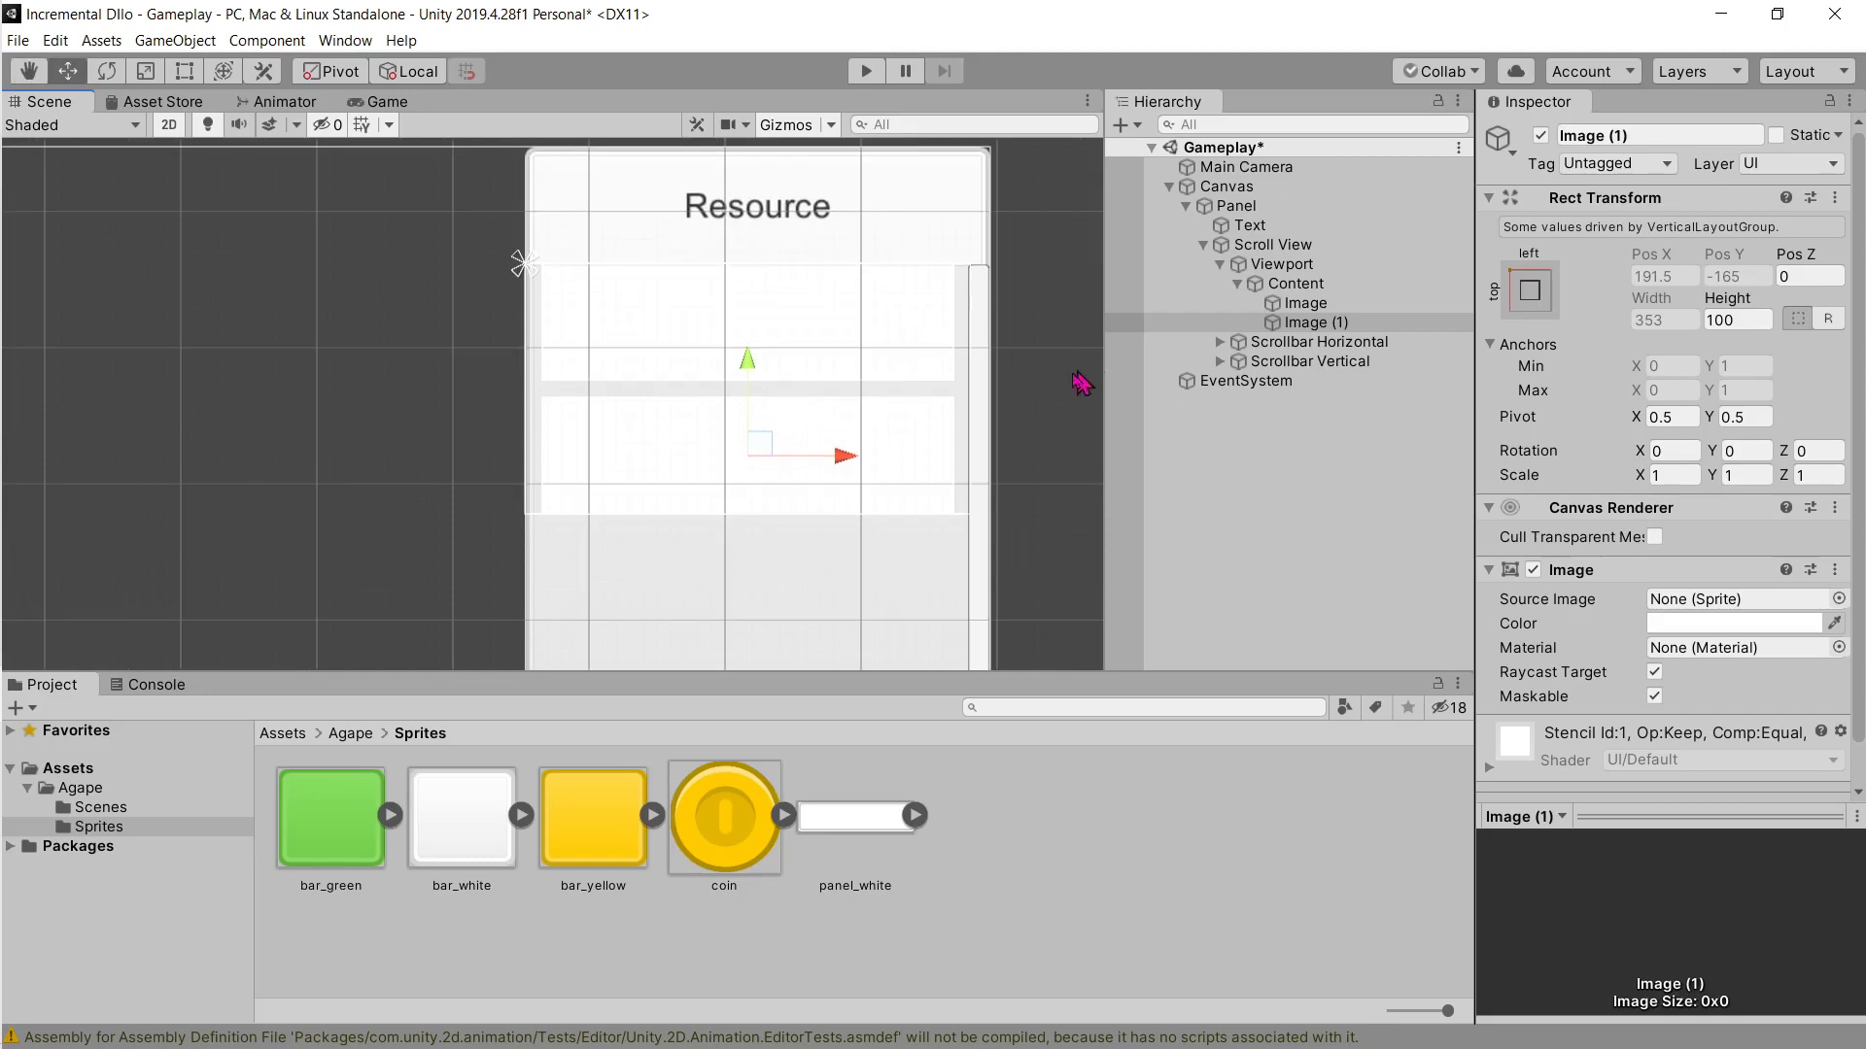
Step: Reselect Content and search components for 'horiz' without adding one
{"action": "left_click", "coordinate": [1297, 283]}
{"action": "scroll", "coordinate": [1555, 426], "scroll_direction": "down", "scroll_amount": 2}
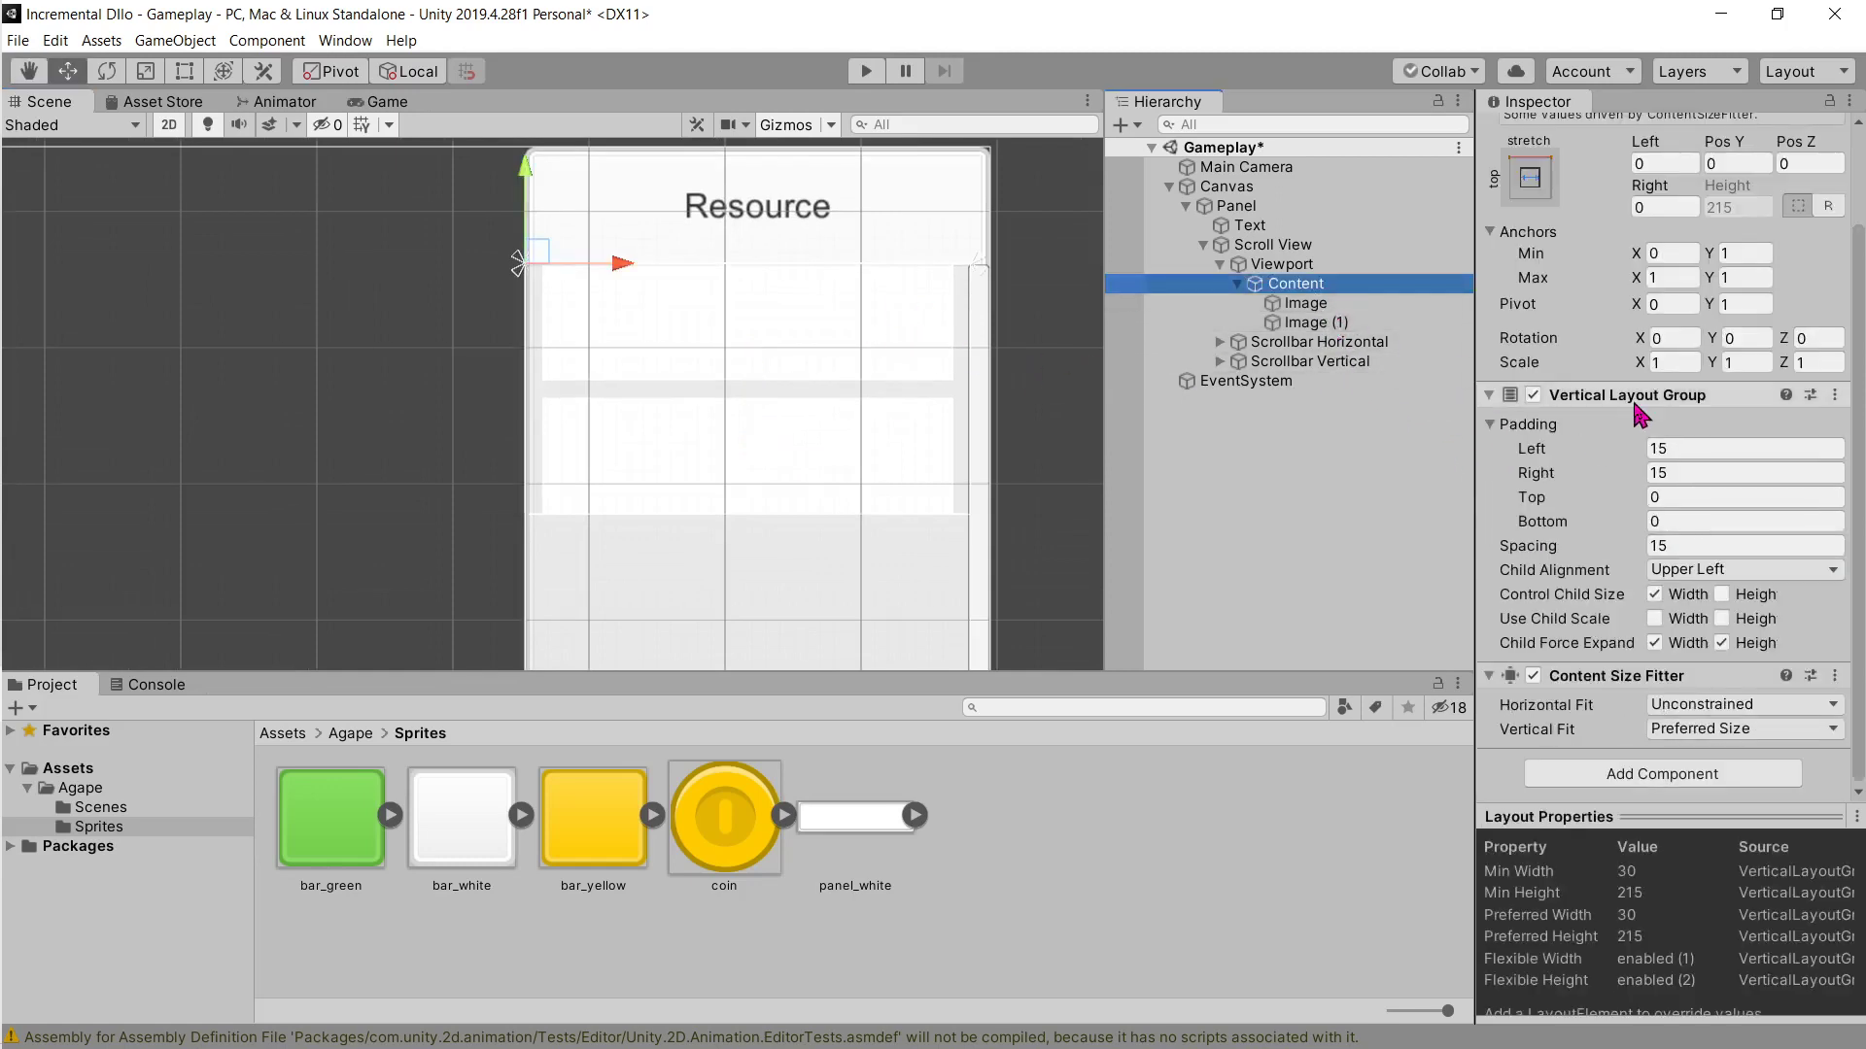
{"action": "left_click", "coordinate": [1718, 773]}
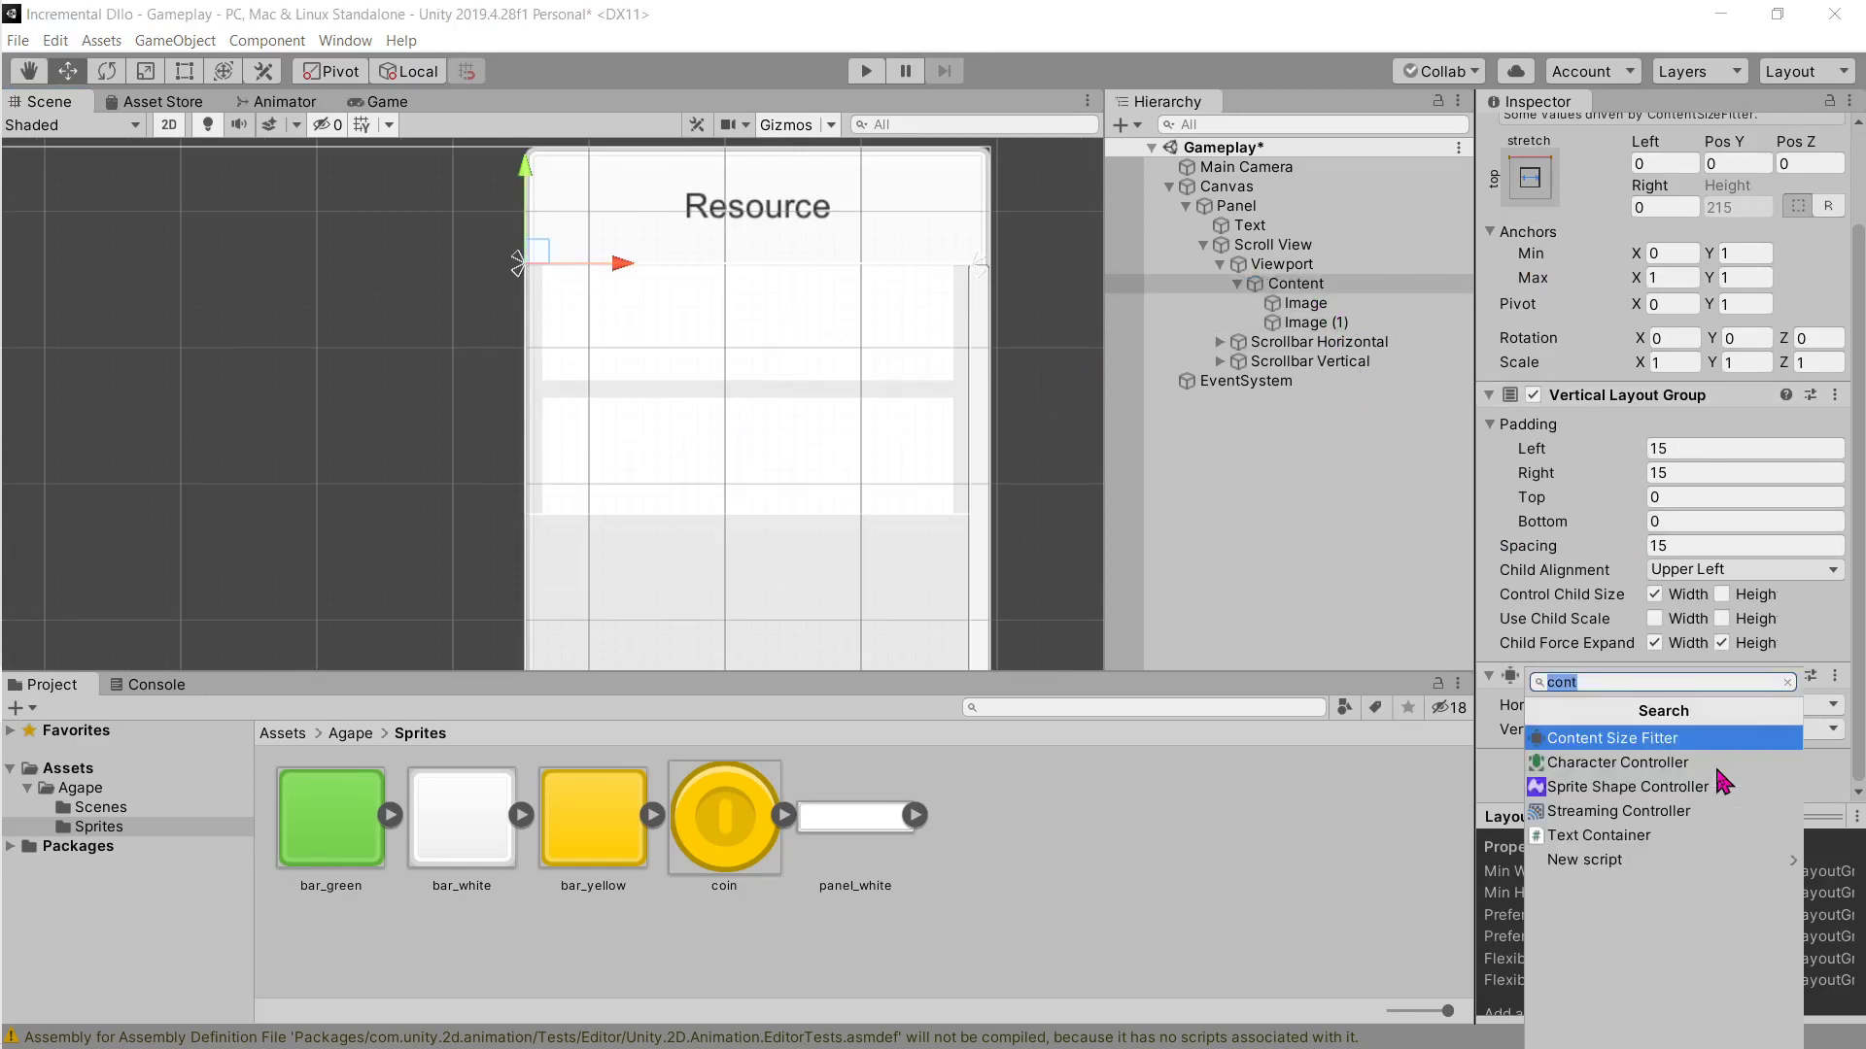
{"action": "type", "text": "horiz"}
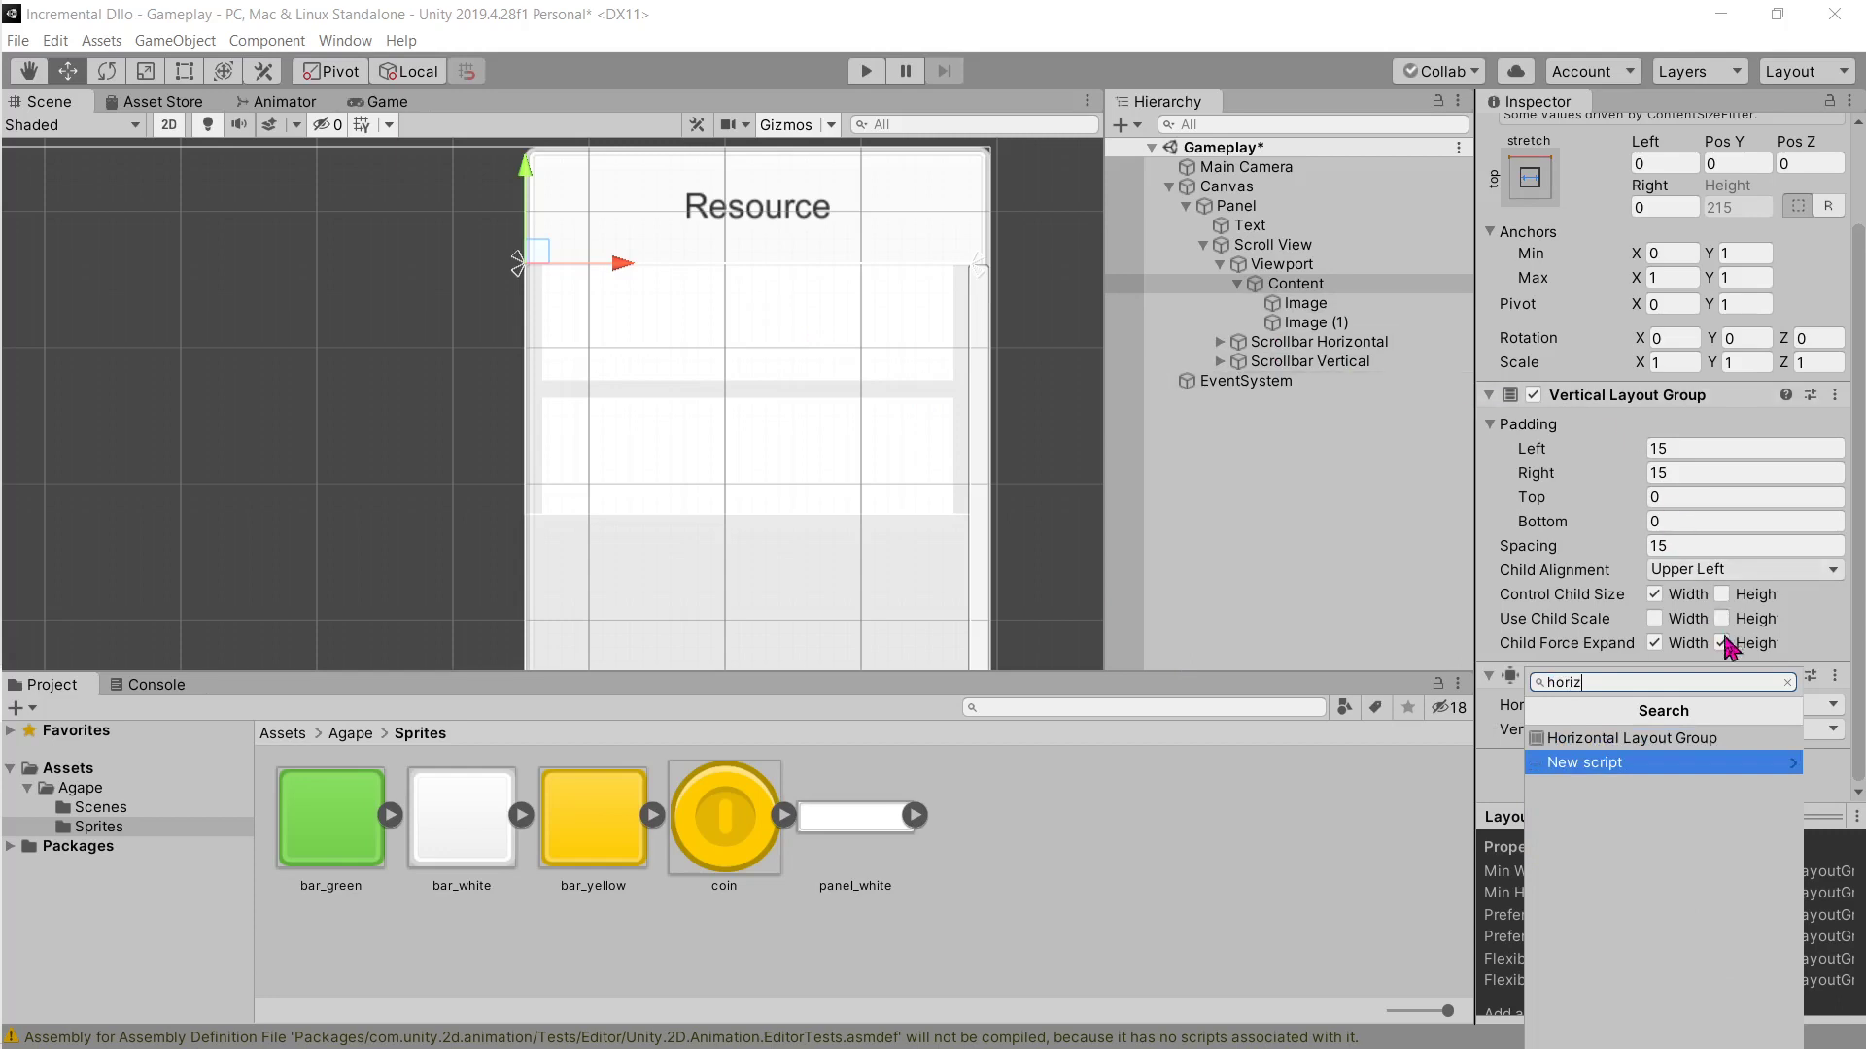
{"action": "key", "text": "BackSpace"}
{"action": "key", "text": "BackSpace"}
{"action": "key", "text": "BackSpace"}
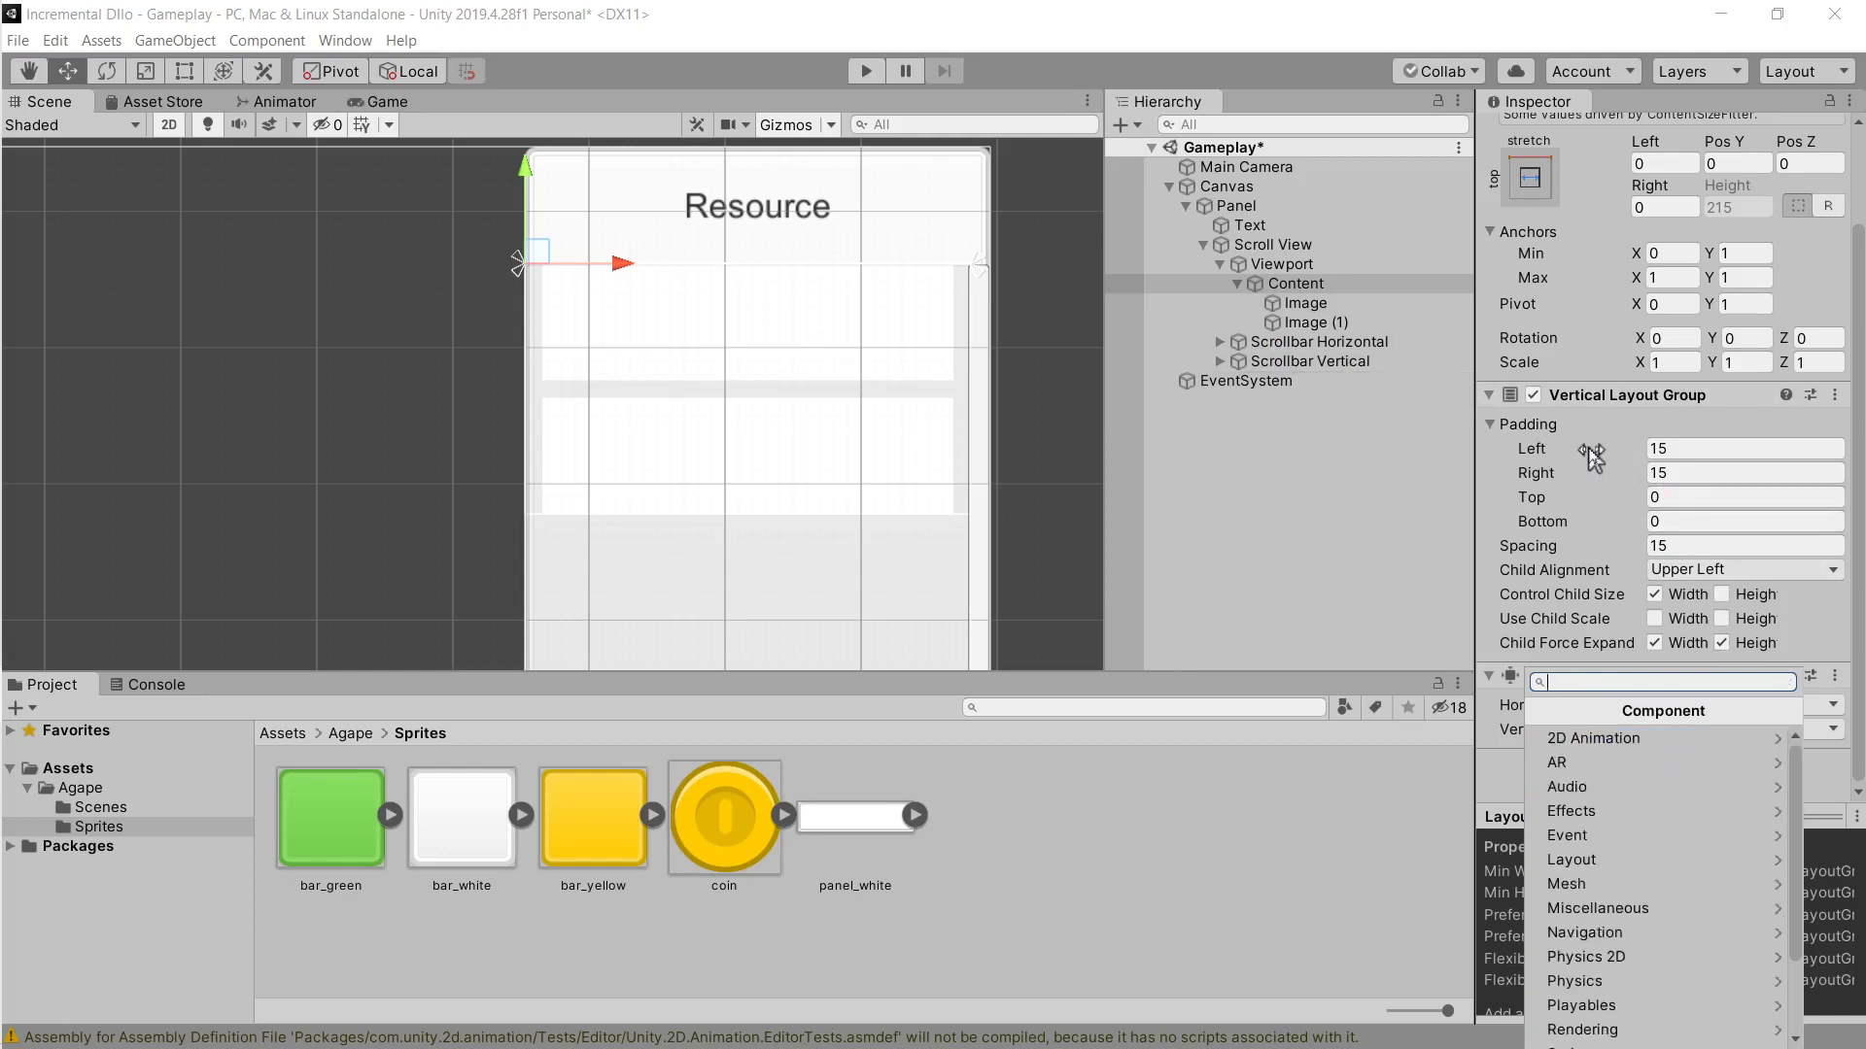
Step: Dismiss the component list and reselect Content in the Hierarchy
{"action": "left_click", "coordinate": [1667, 448]}
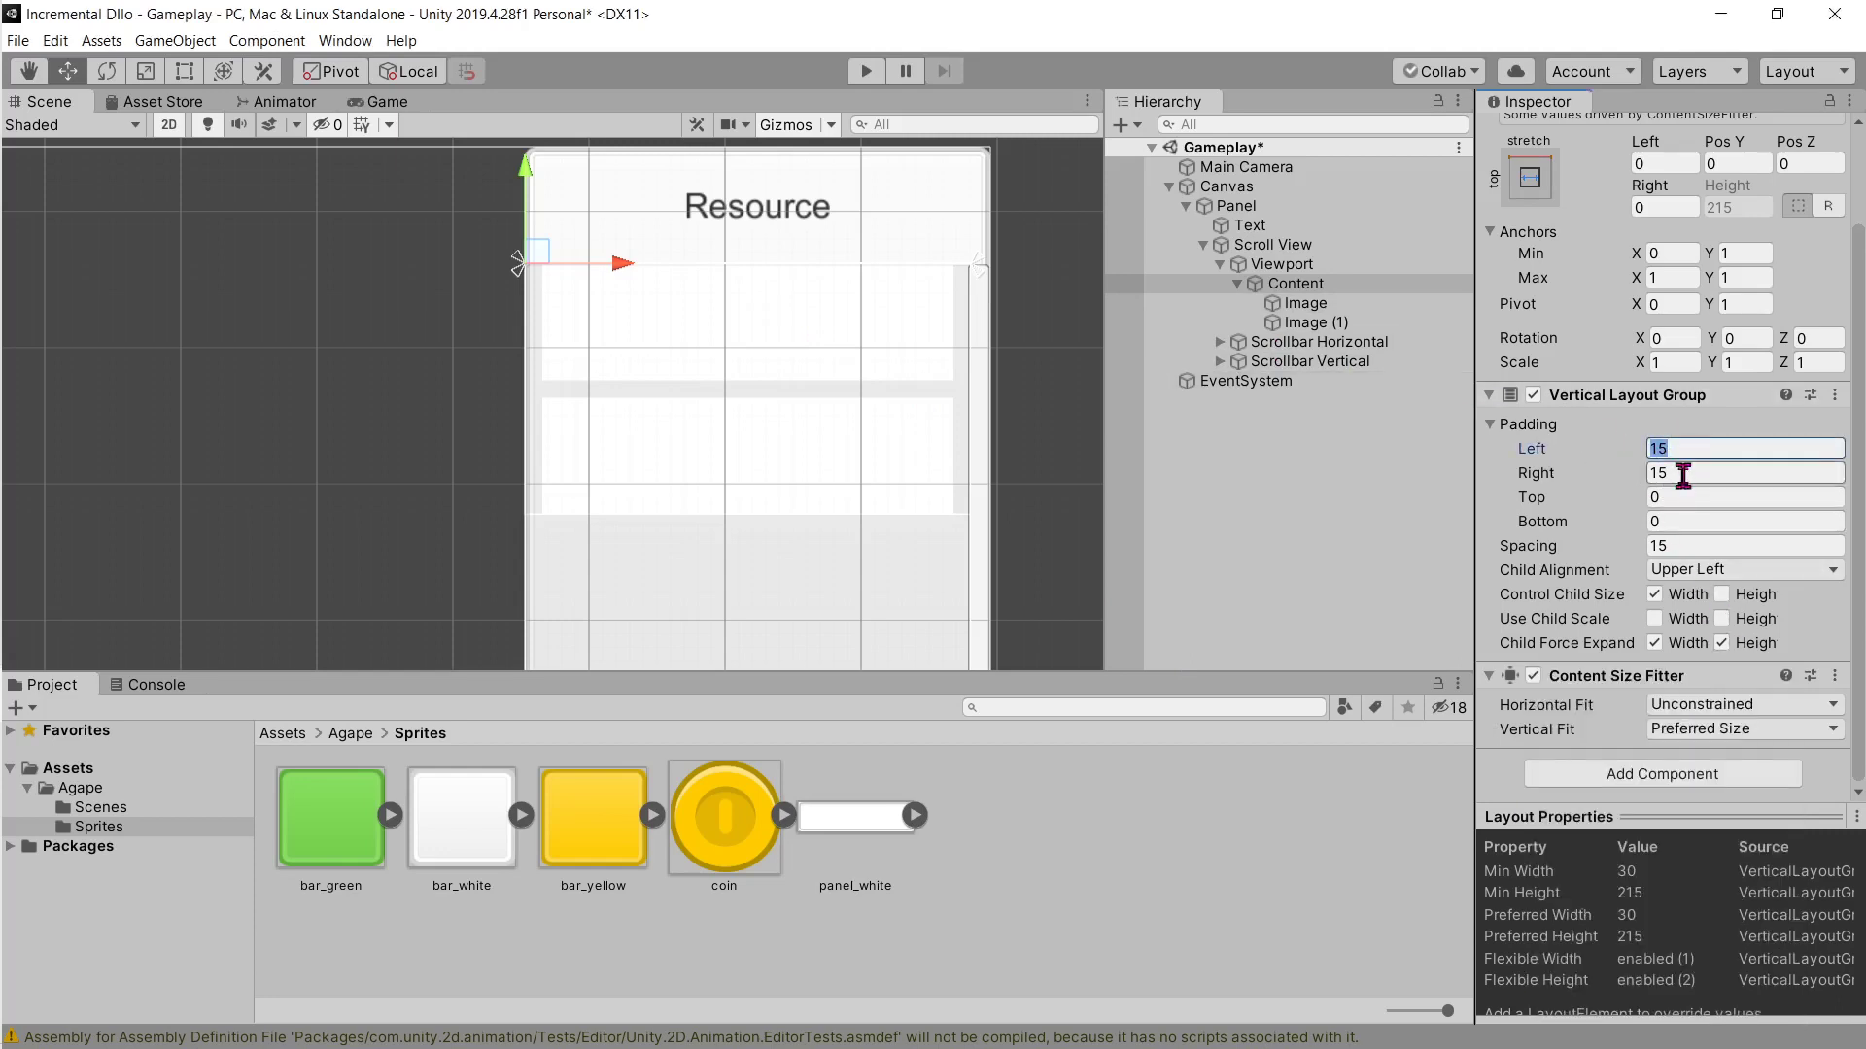
{"action": "left_click", "coordinate": [1673, 472]}
{"action": "left_click", "coordinate": [542, 340]}
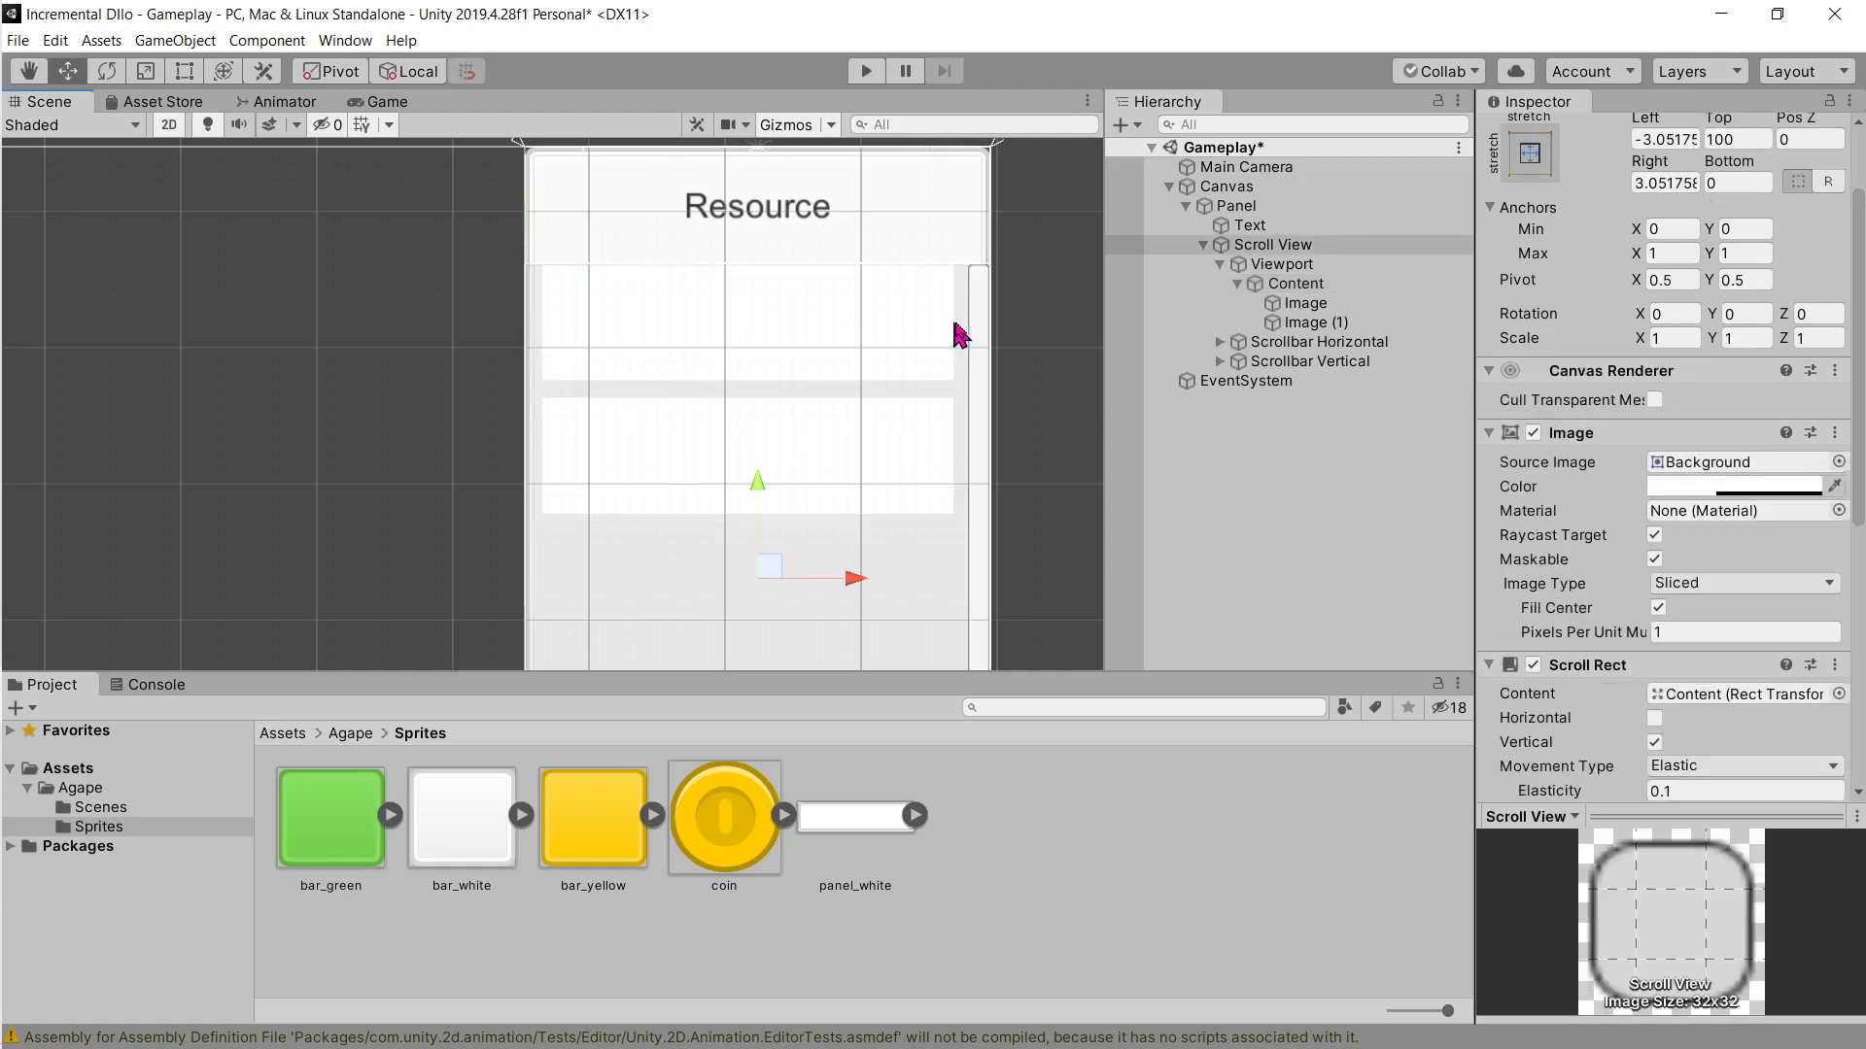
{"action": "left_click", "coordinate": [971, 330]}
{"action": "scroll", "coordinate": [874, 389], "scroll_direction": "up", "scroll_amount": 2}
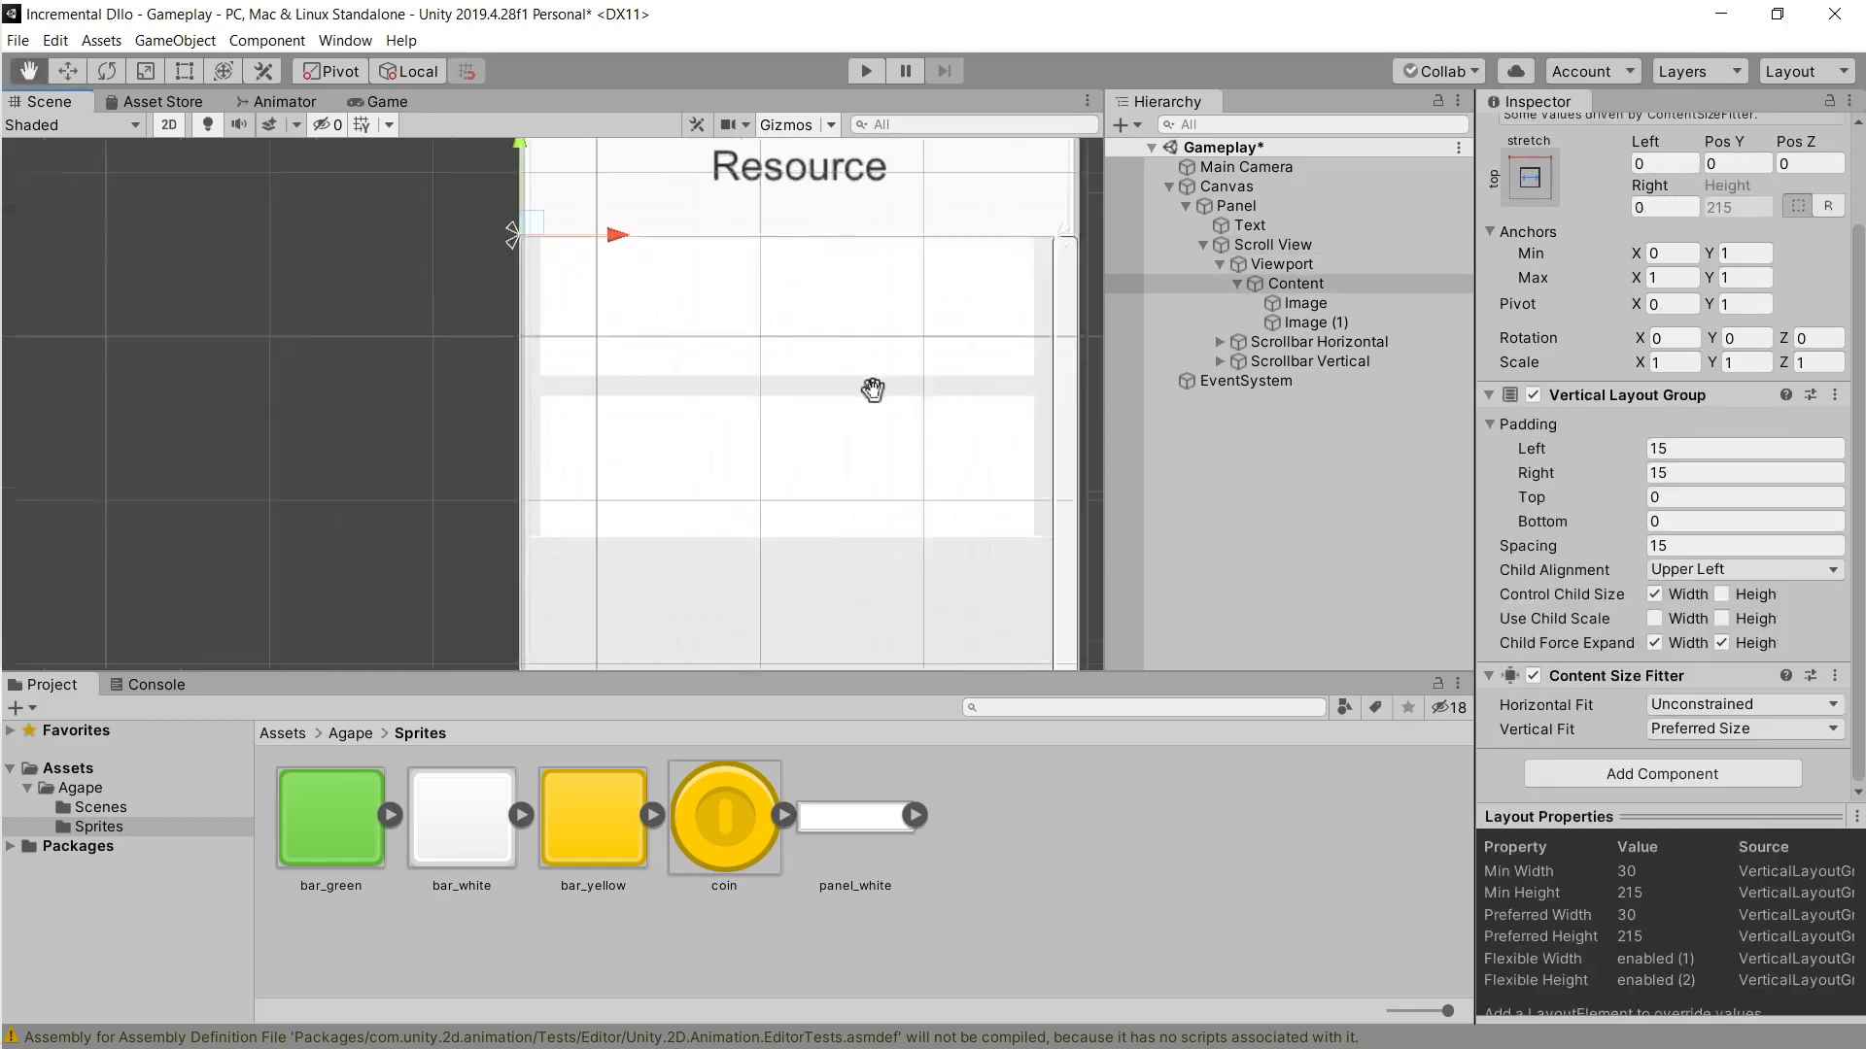
{"action": "scroll", "coordinate": [763, 429], "scroll_direction": "up", "scroll_amount": 2}
Step: Tint Image and Image (1) pure red (FF0000)
{"action": "left_click", "coordinate": [1302, 303]}
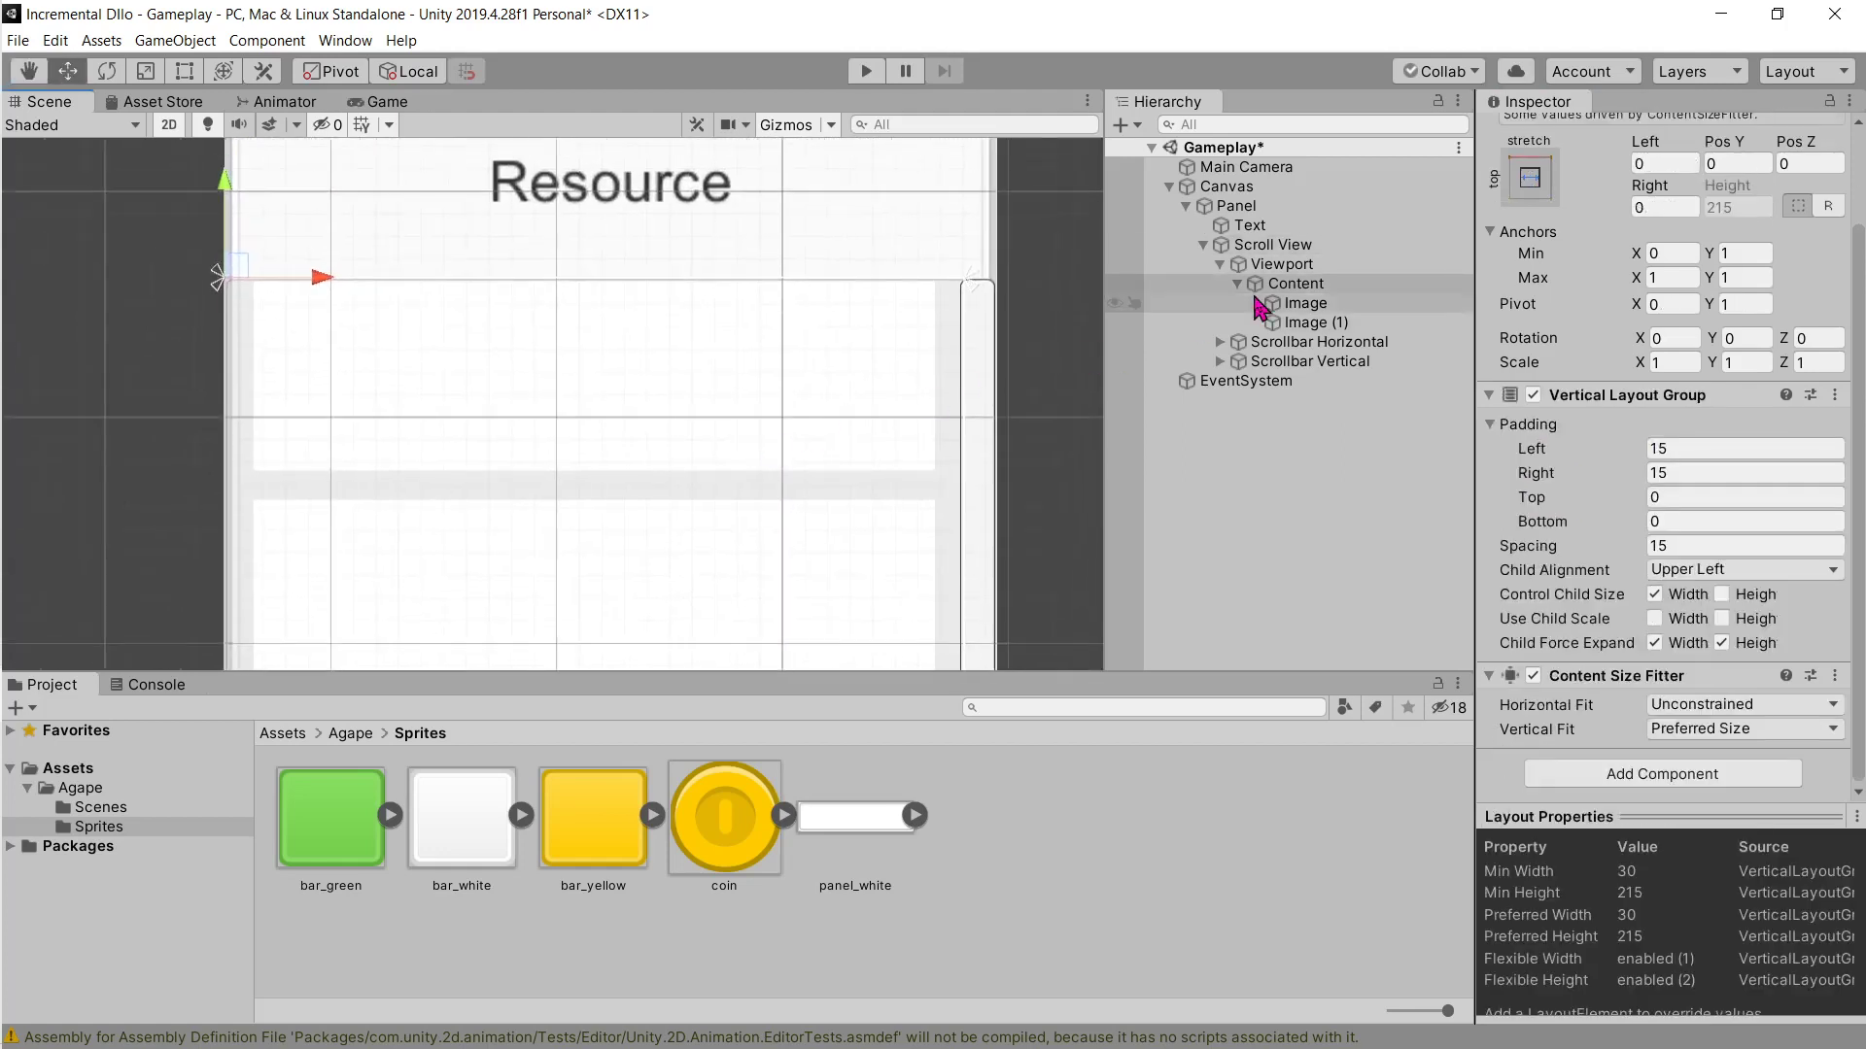
{"action": "left_click", "coordinate": [1309, 331], "text": "shift"}
{"action": "left_click", "coordinate": [1700, 579]}
{"action": "left_click_drag", "start_coordinate": [1702, 588], "coordinate": [1826, 437]}
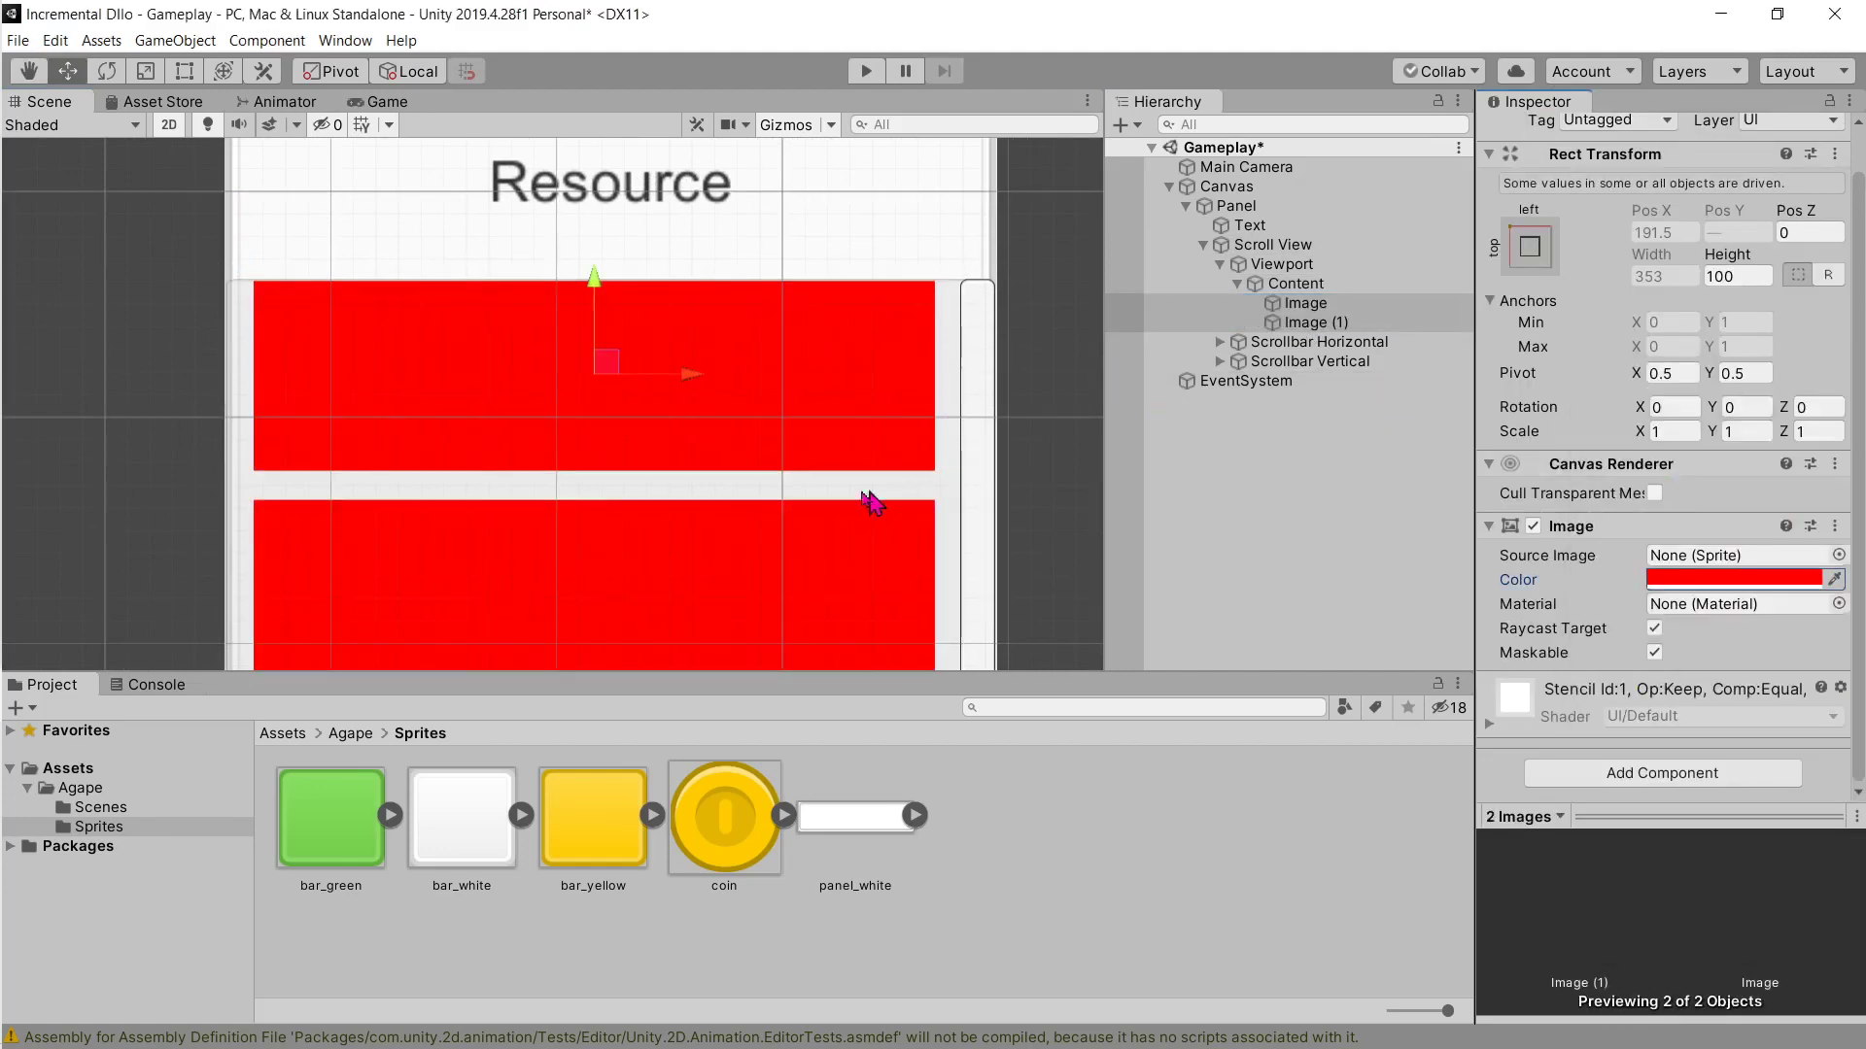
Step: Select Content and review its 15 spacing between rows
{"action": "left_click", "coordinate": [1281, 263]}
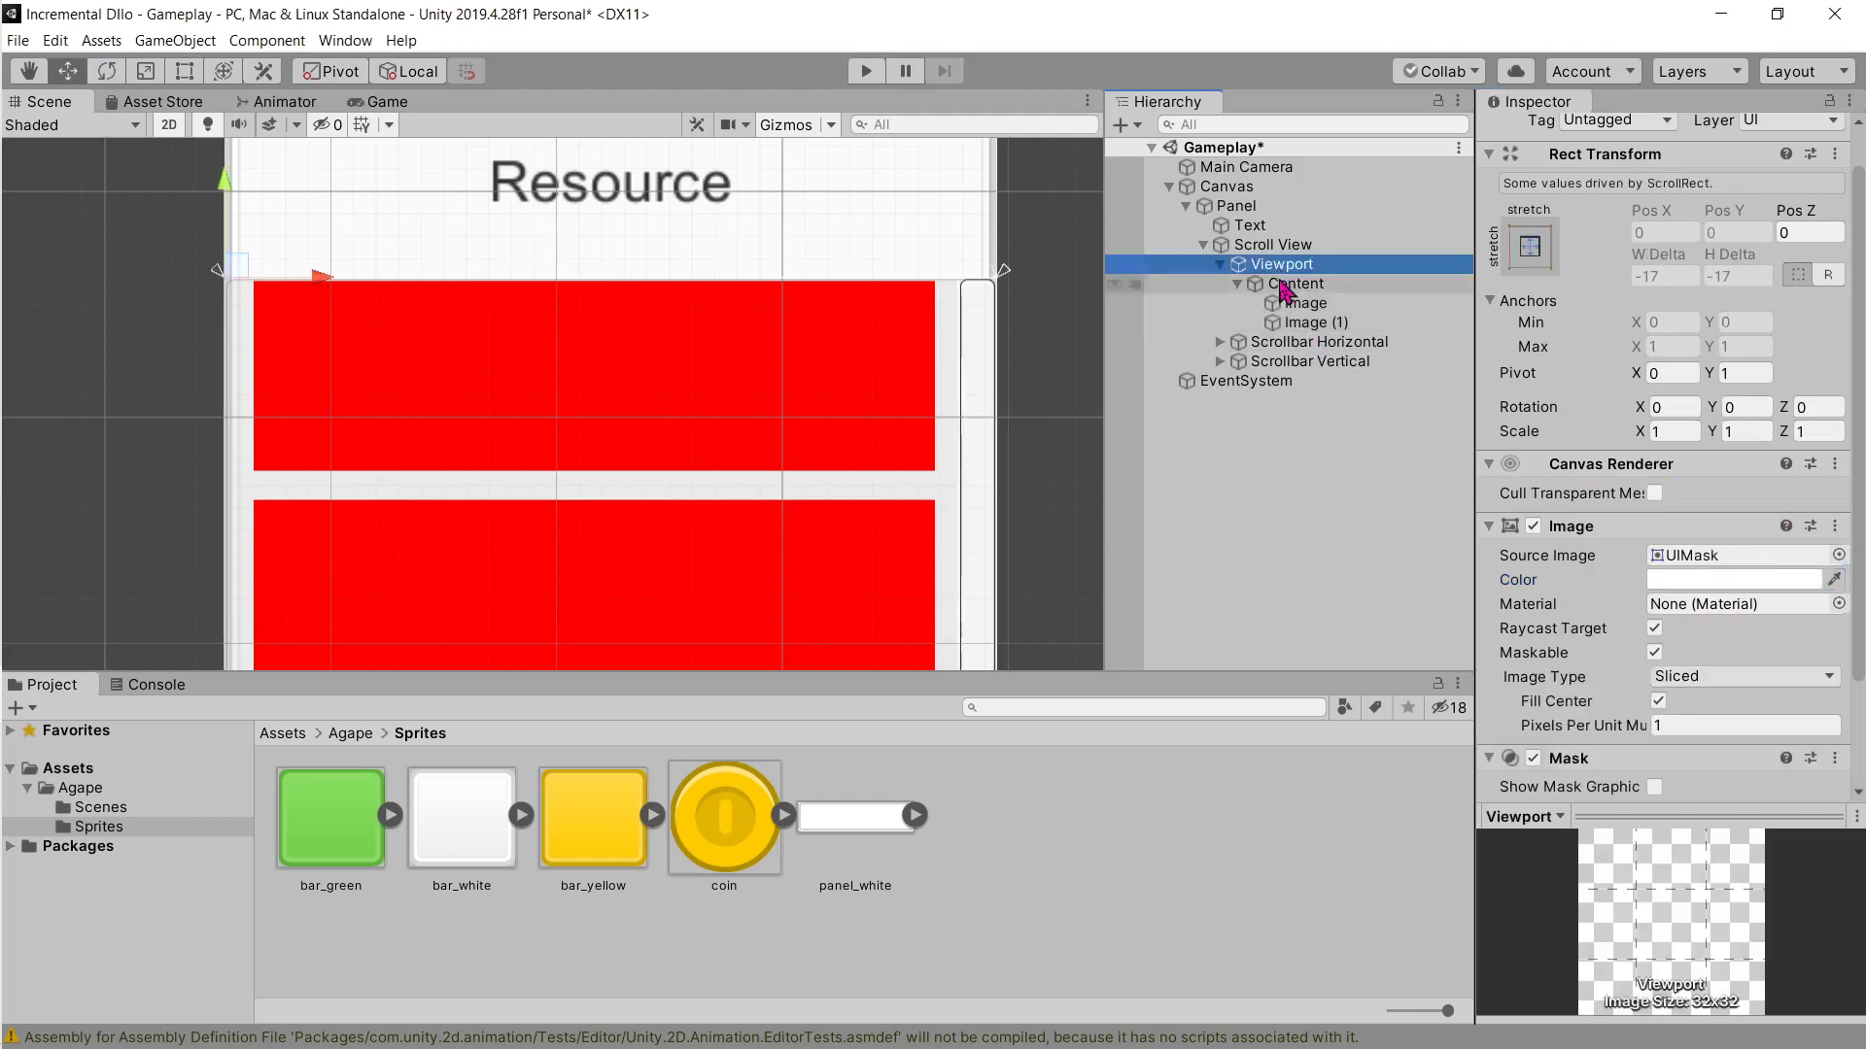
{"action": "left_click", "coordinate": [1296, 283]}
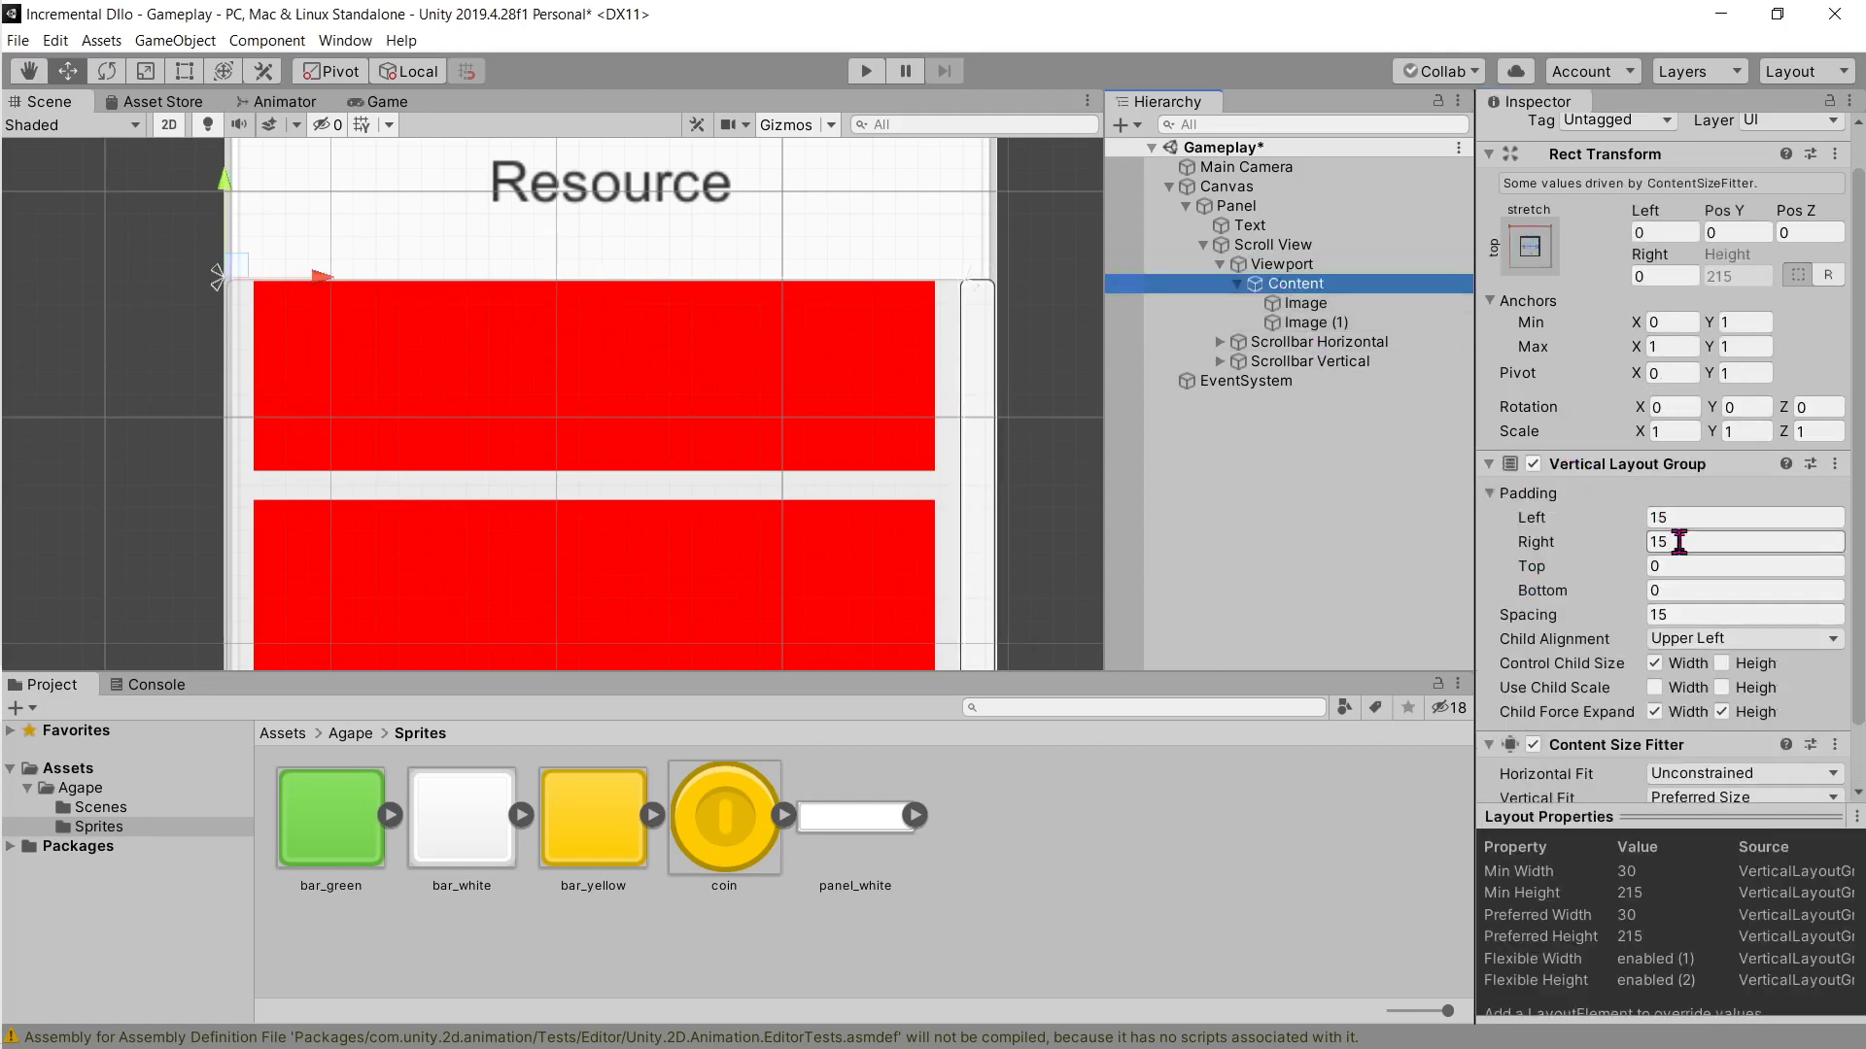
{"action": "left_click", "coordinate": [1708, 612]}
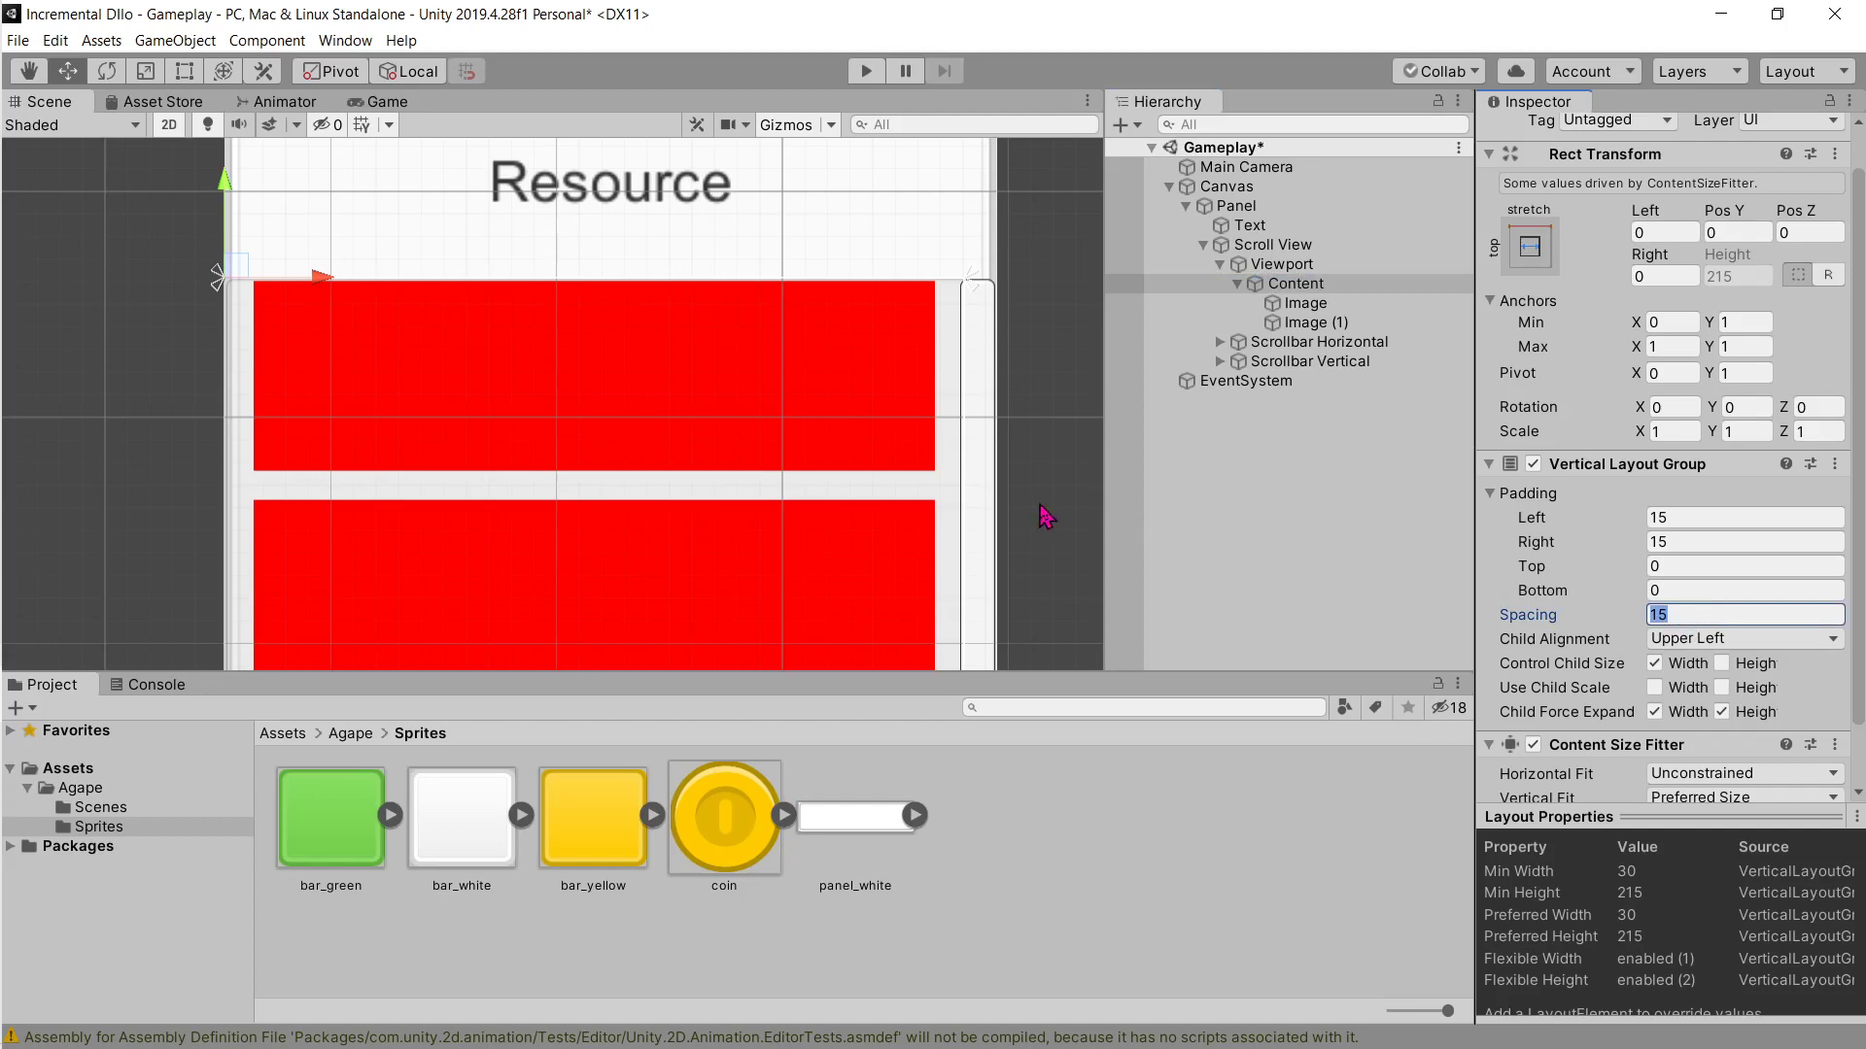
Step: Frame Image (1) and duplicate it into a third red bar, Image (2)
{"action": "left_click", "coordinate": [1323, 324]}
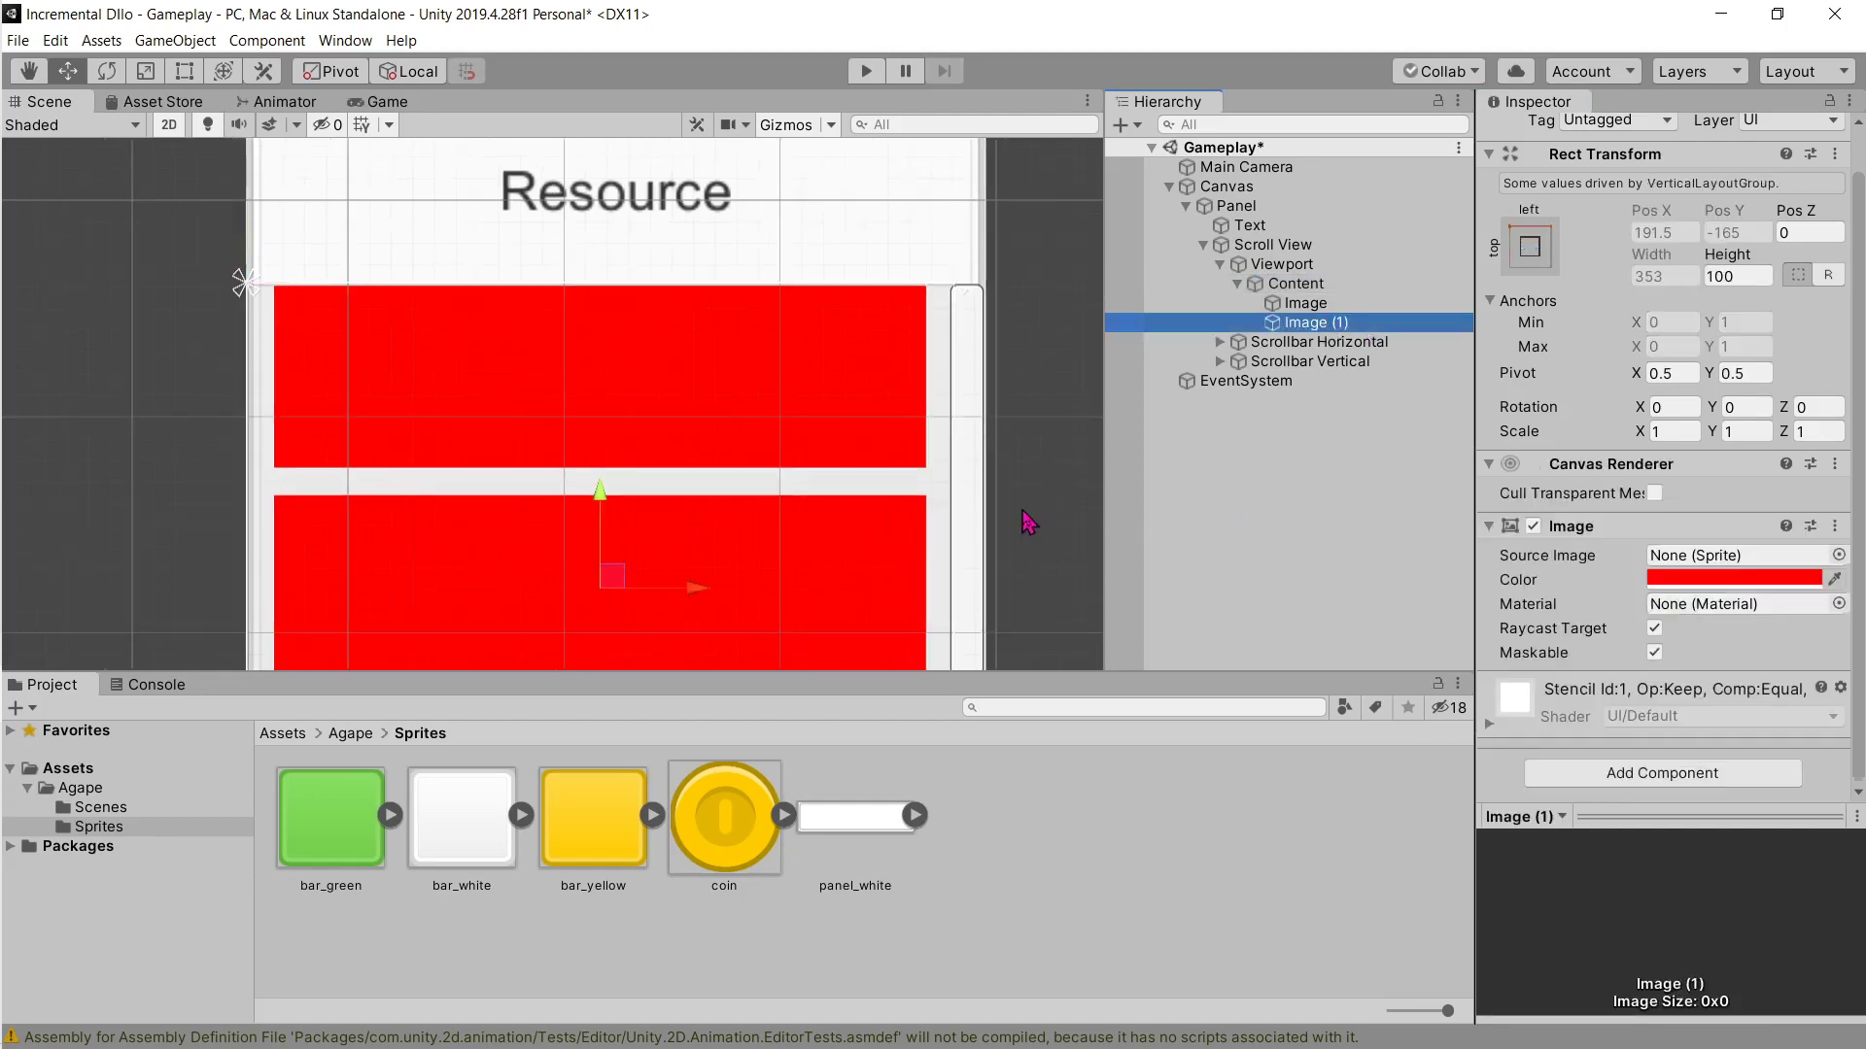
{"action": "key", "text": "f"}
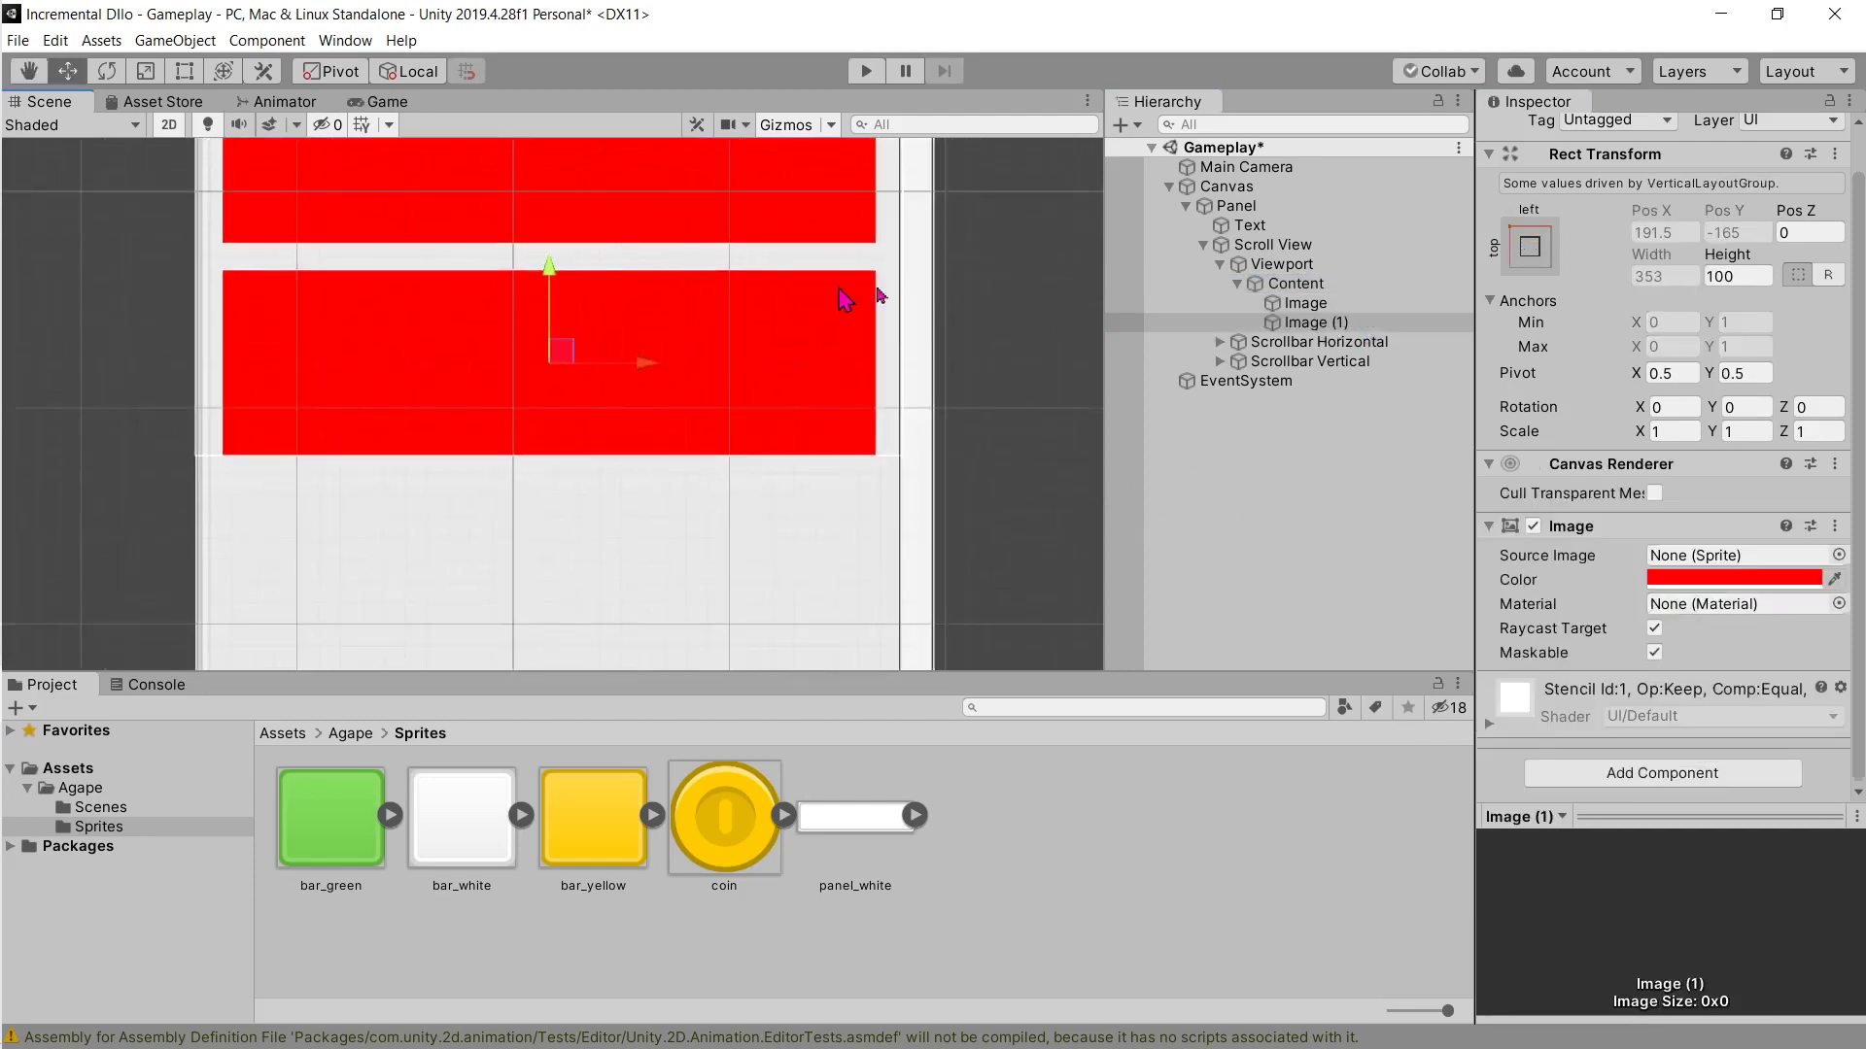
{"action": "left_click", "coordinate": [1324, 324]}
{"action": "key", "text": "ctrl+d"}
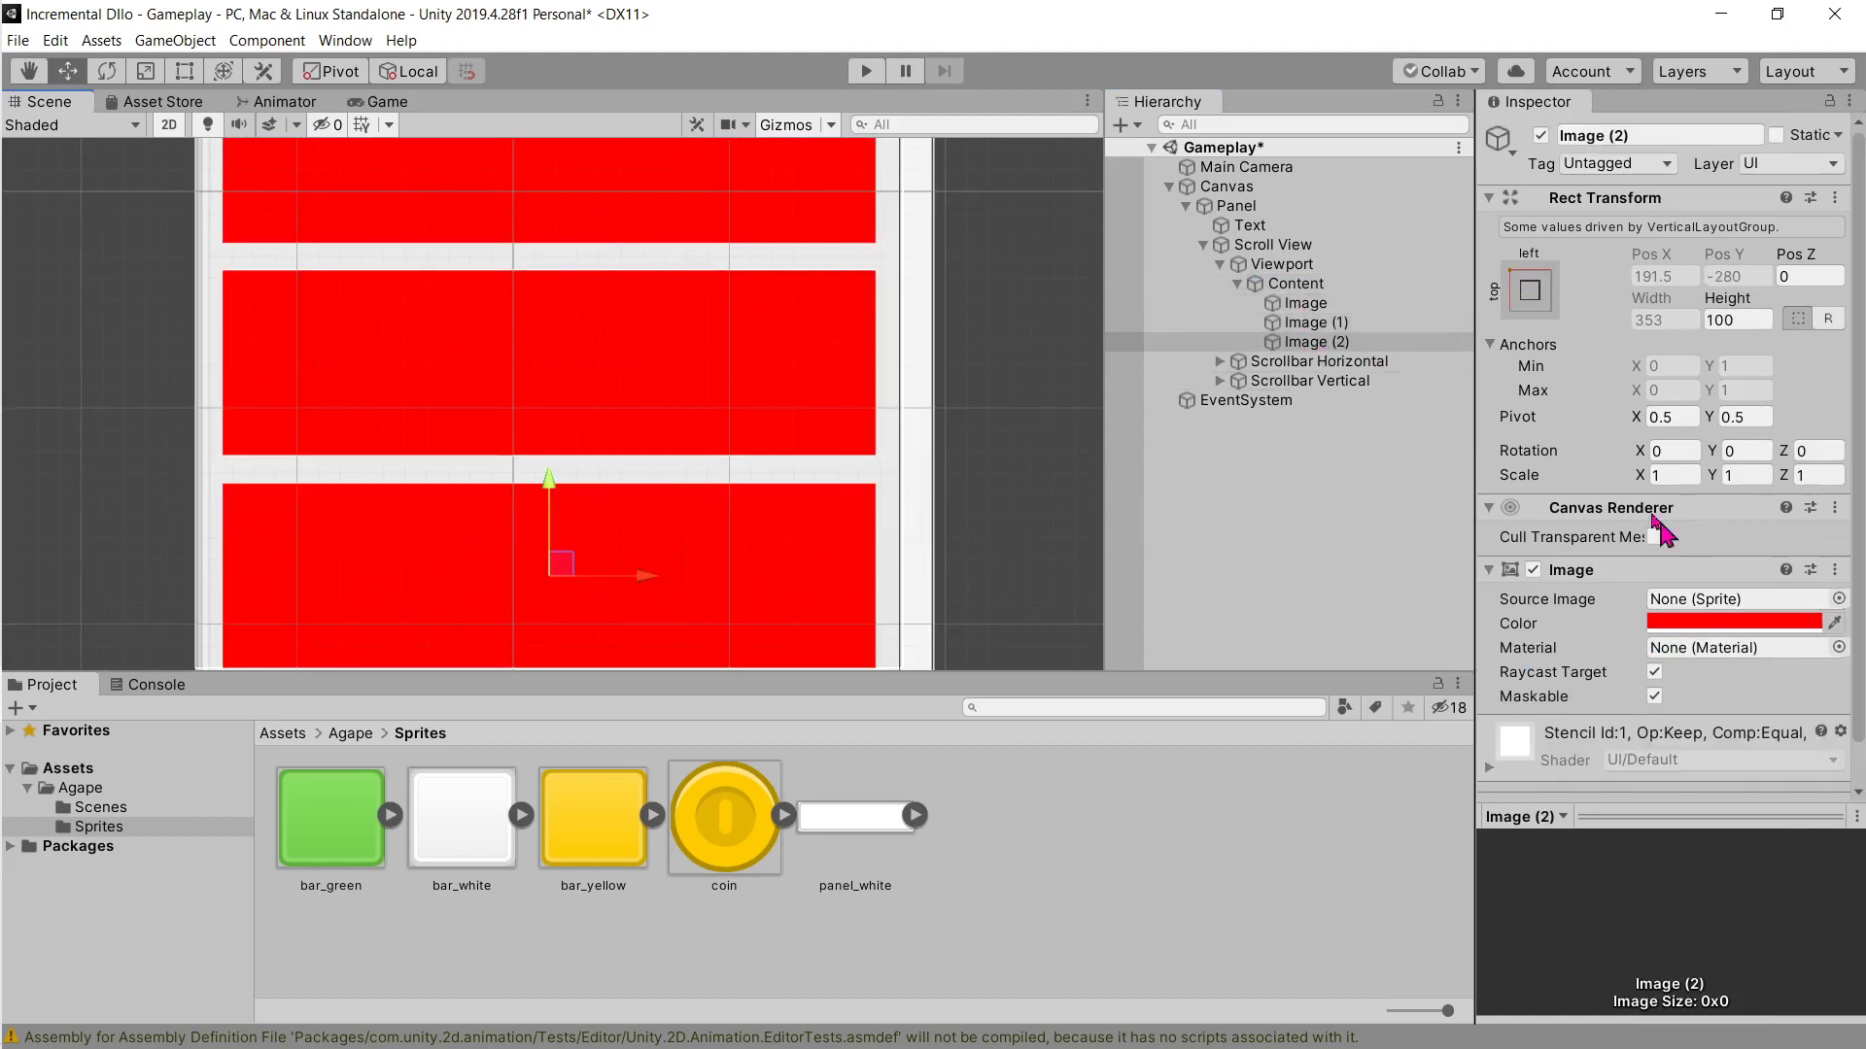
{"action": "scroll", "coordinate": [966, 416], "scroll_direction": "down", "scroll_amount": 5}
{"action": "scroll", "coordinate": [961, 391], "scroll_direction": "down", "scroll_amount": 2}
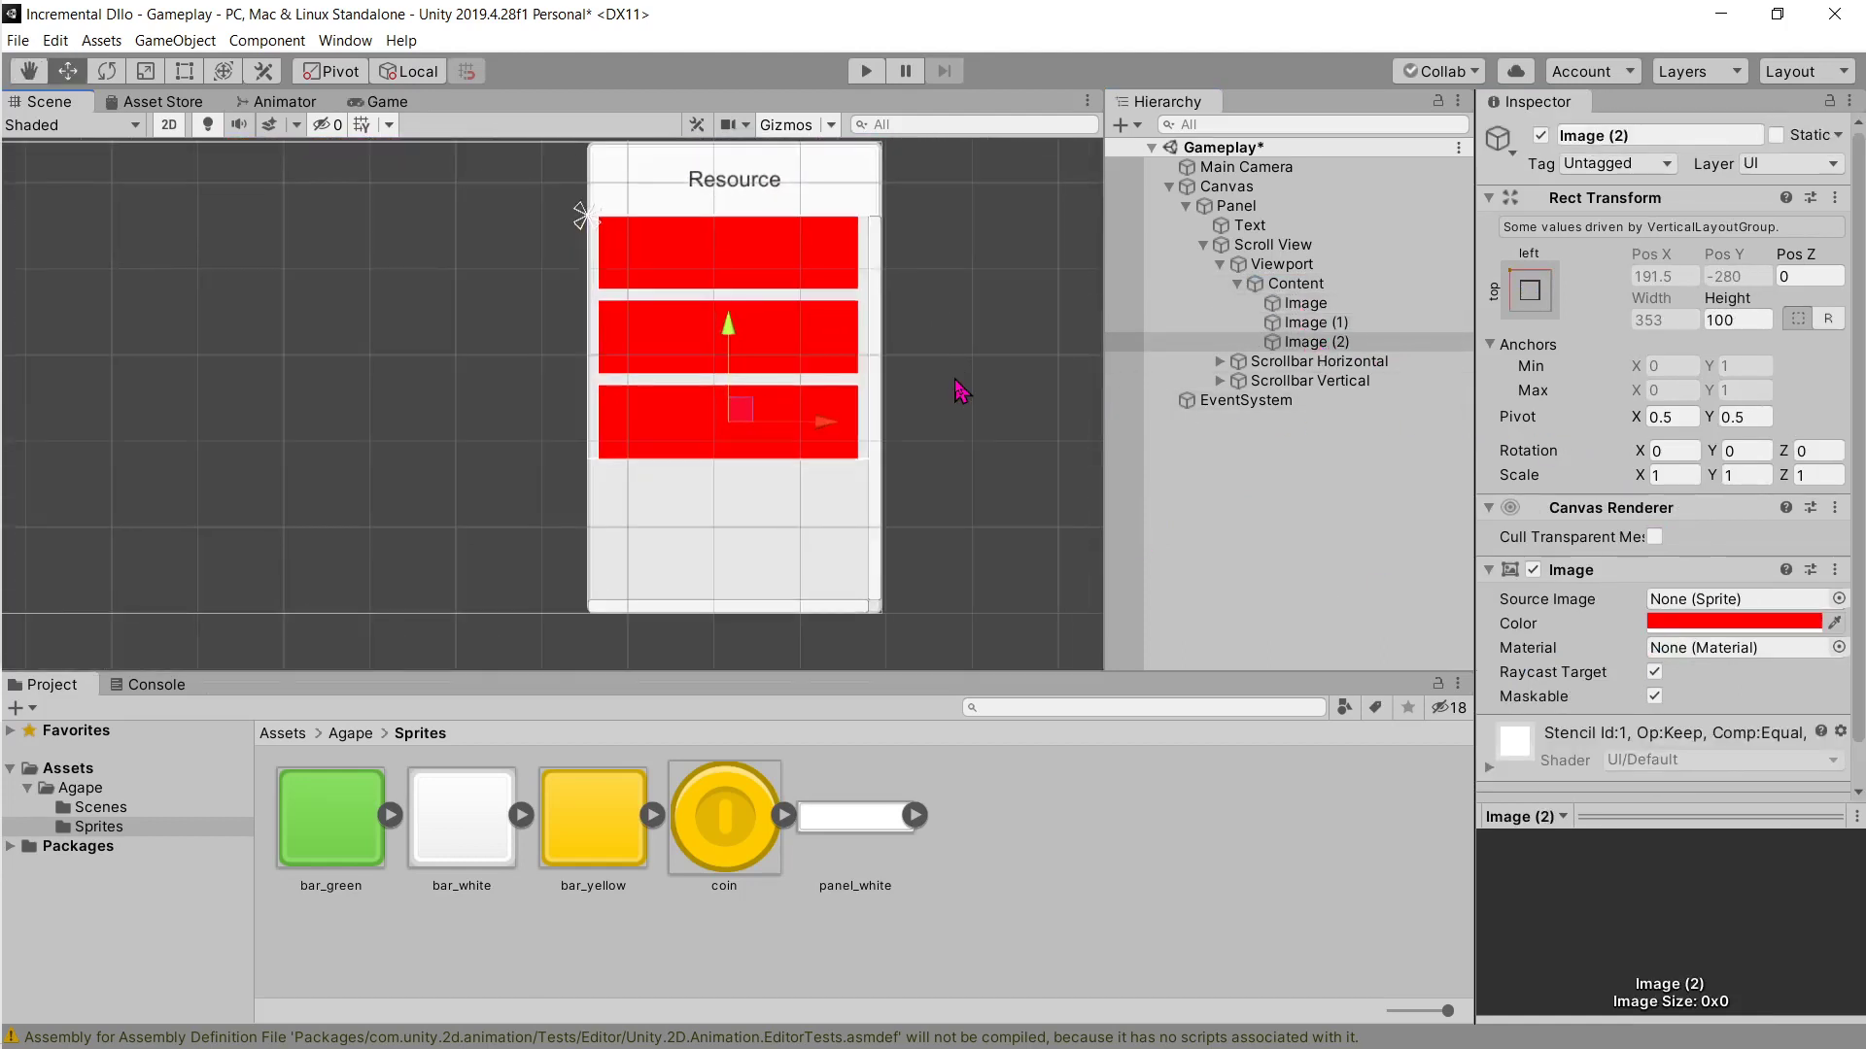
Step: Duplicate Image (2) twice more and preview the stacked red bars in the Game view
{"action": "left_click", "coordinate": [1293, 283]}
{"action": "scroll", "coordinate": [1642, 496], "scroll_direction": "down", "scroll_amount": 3}
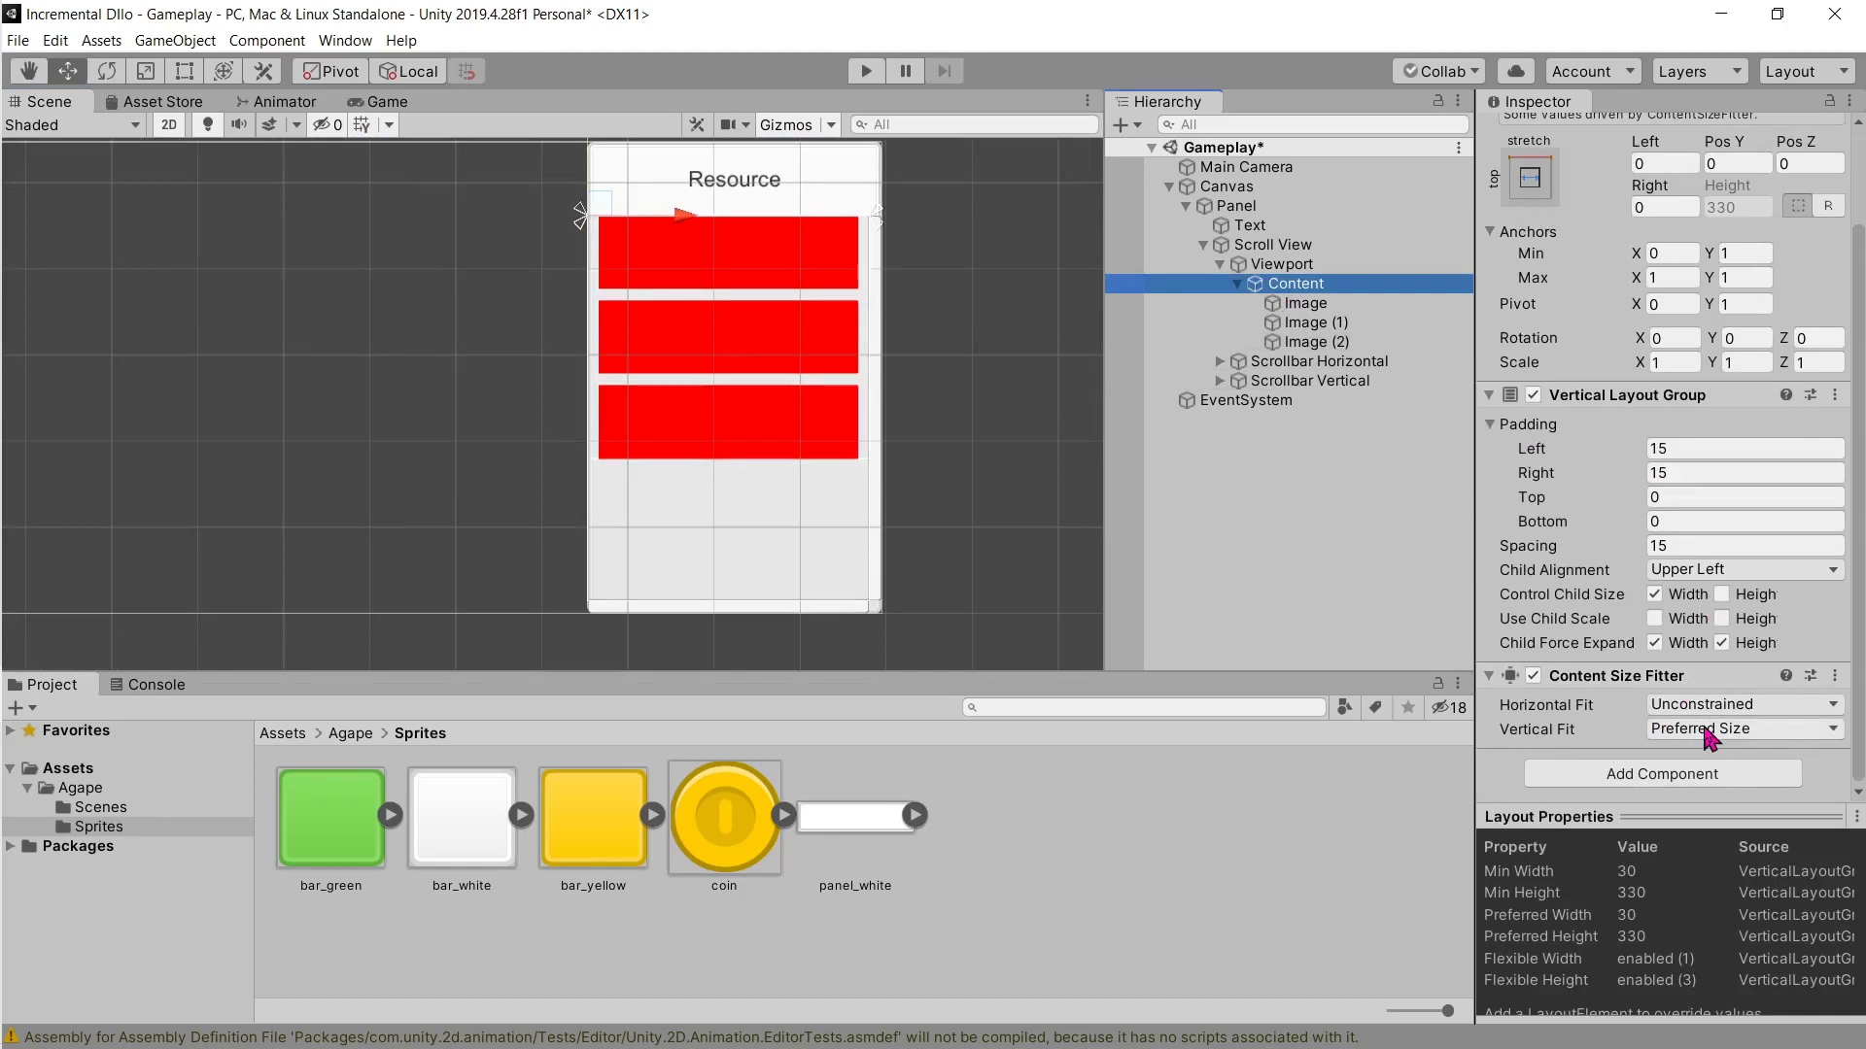
{"action": "left_click", "coordinate": [1330, 348]}
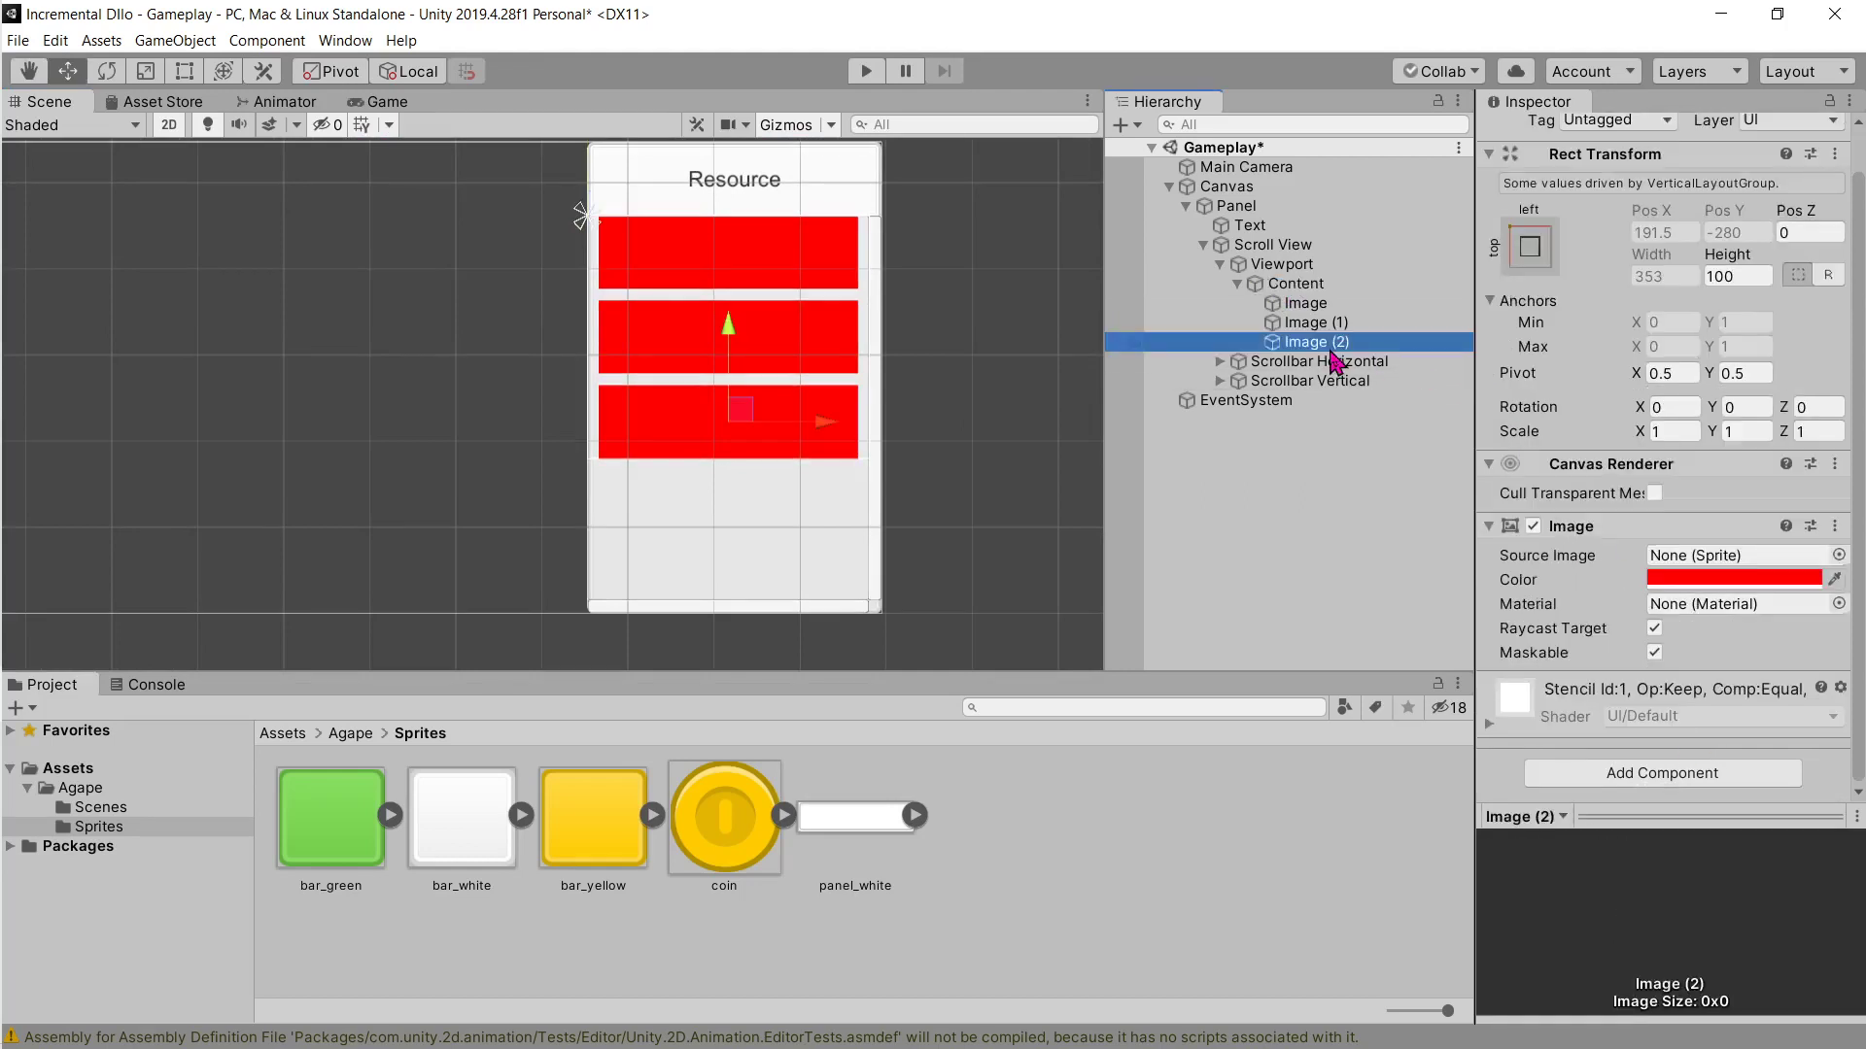
{"action": "key", "text": "ctrl+d"}
{"action": "key", "text": "ctrl+d"}
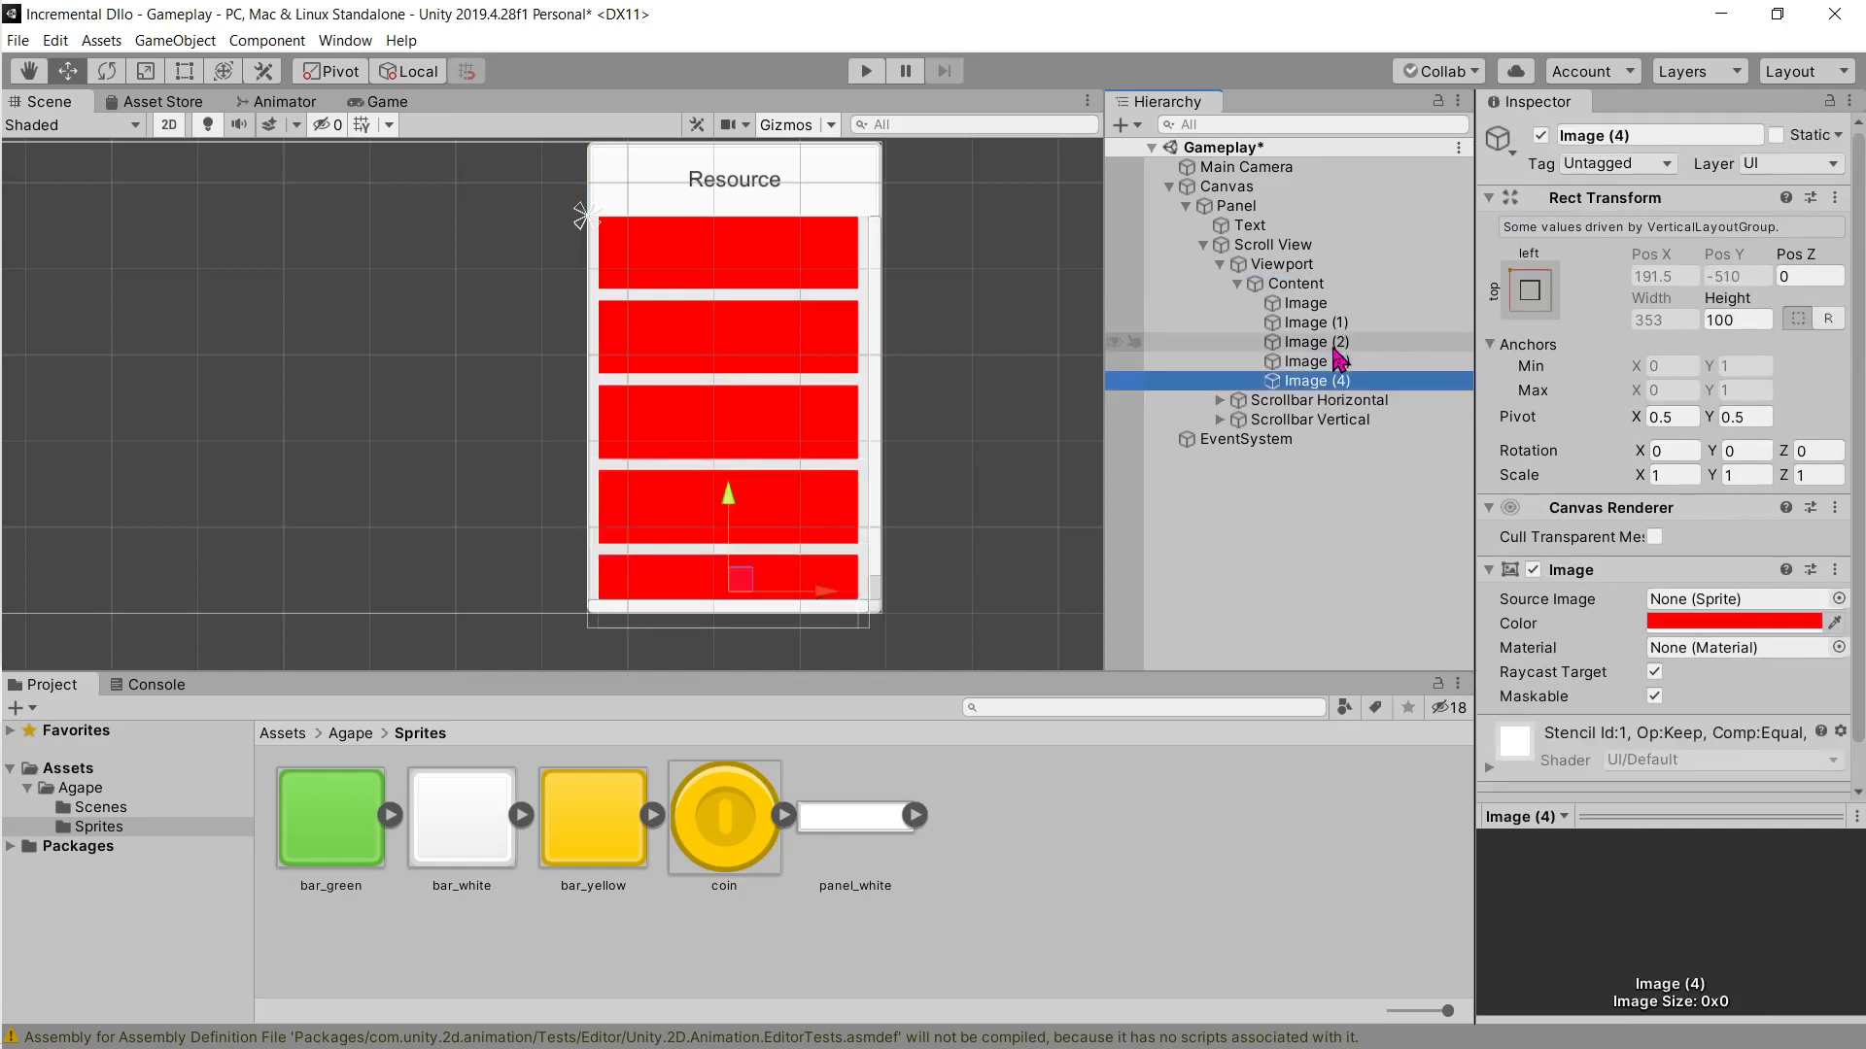
{"action": "key", "text": "ctrl+d"}
{"action": "scroll", "coordinate": [962, 370], "scroll_direction": "down", "scroll_amount": 1}
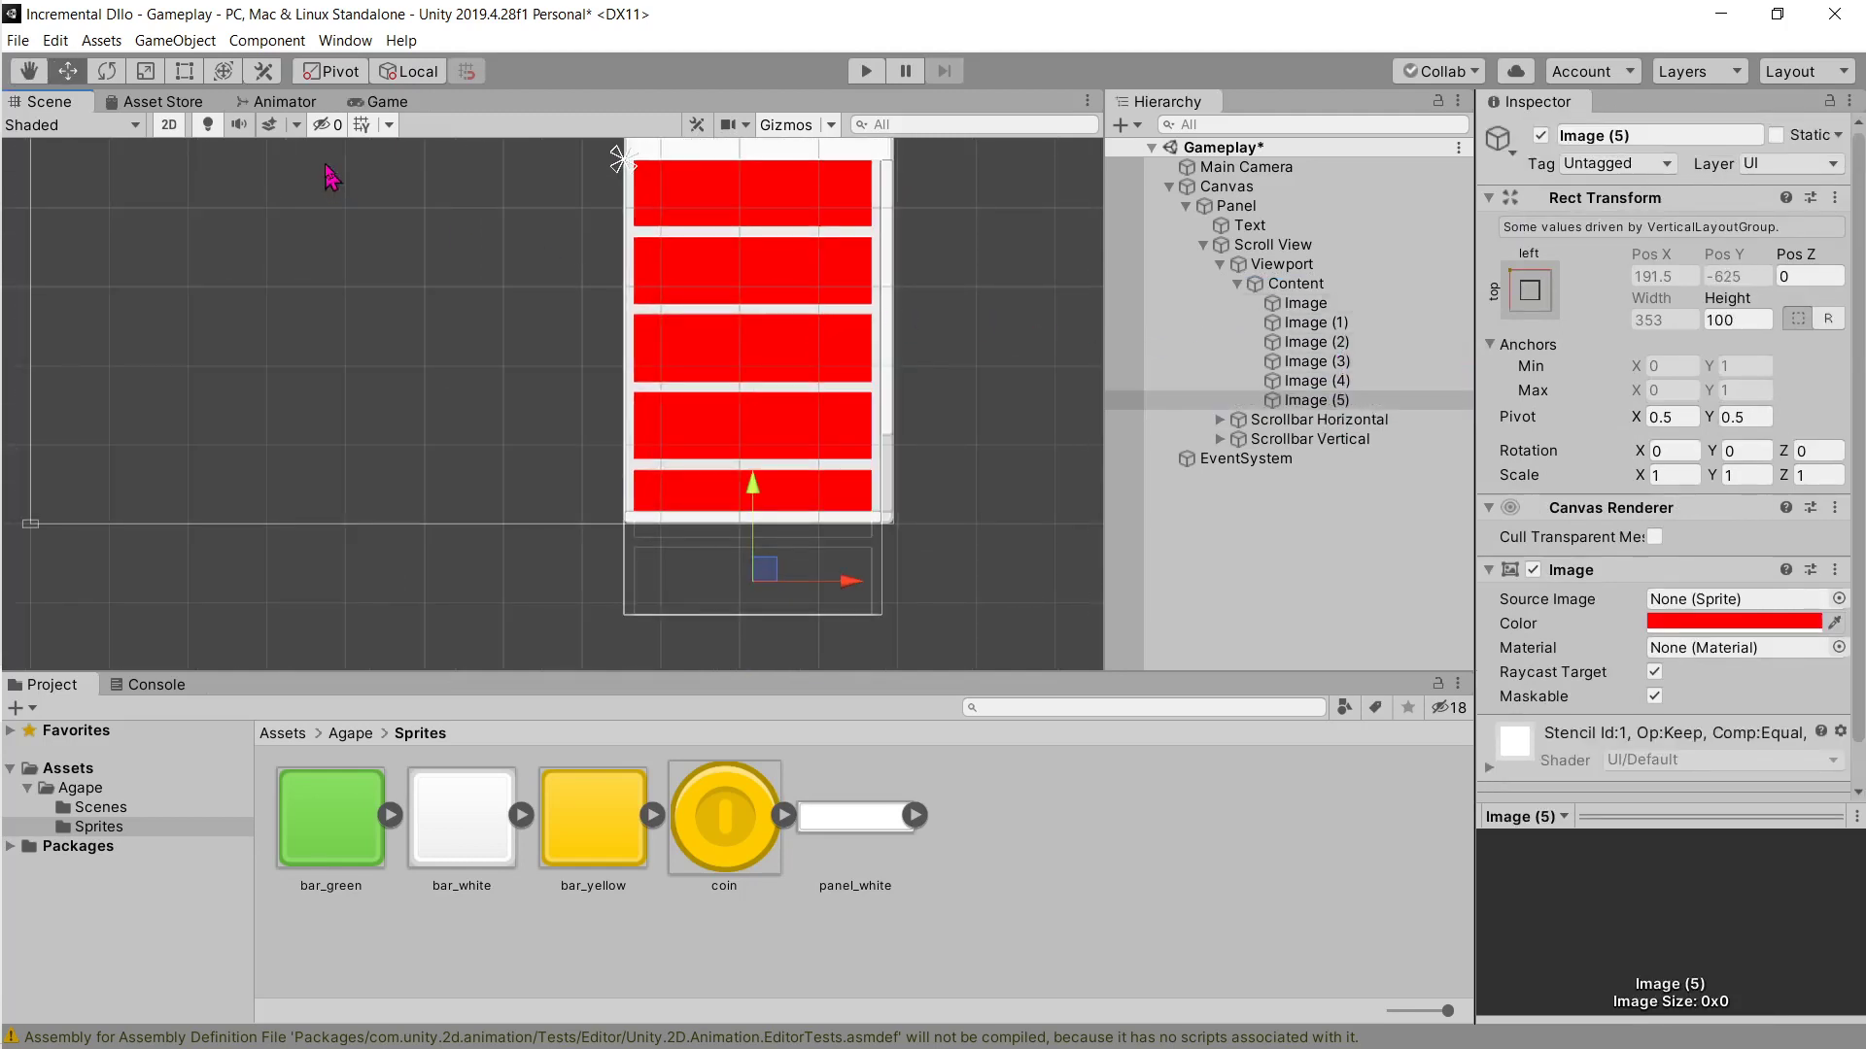
{"action": "left_click", "coordinate": [385, 101]}
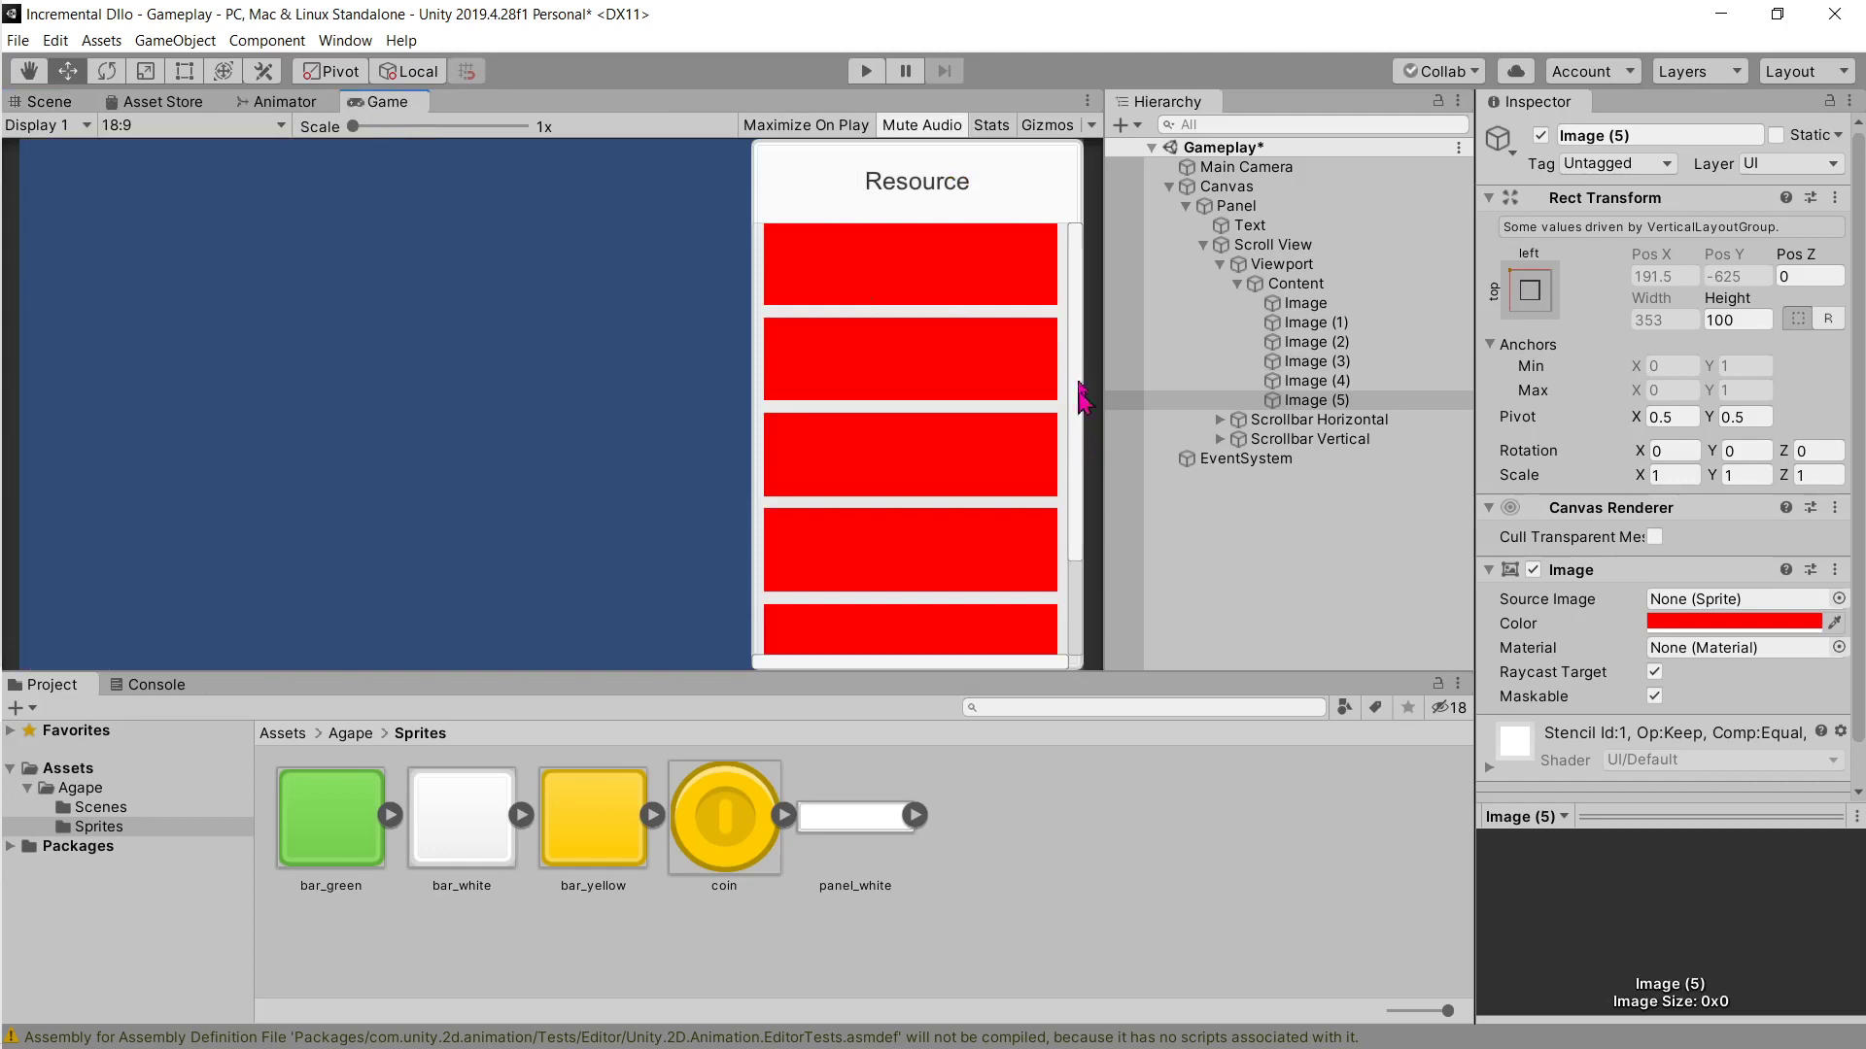
Step: Play the scene, scroll the red list down and up, then stop and return to the Scene view
{"action": "left_click", "coordinate": [866, 71]}
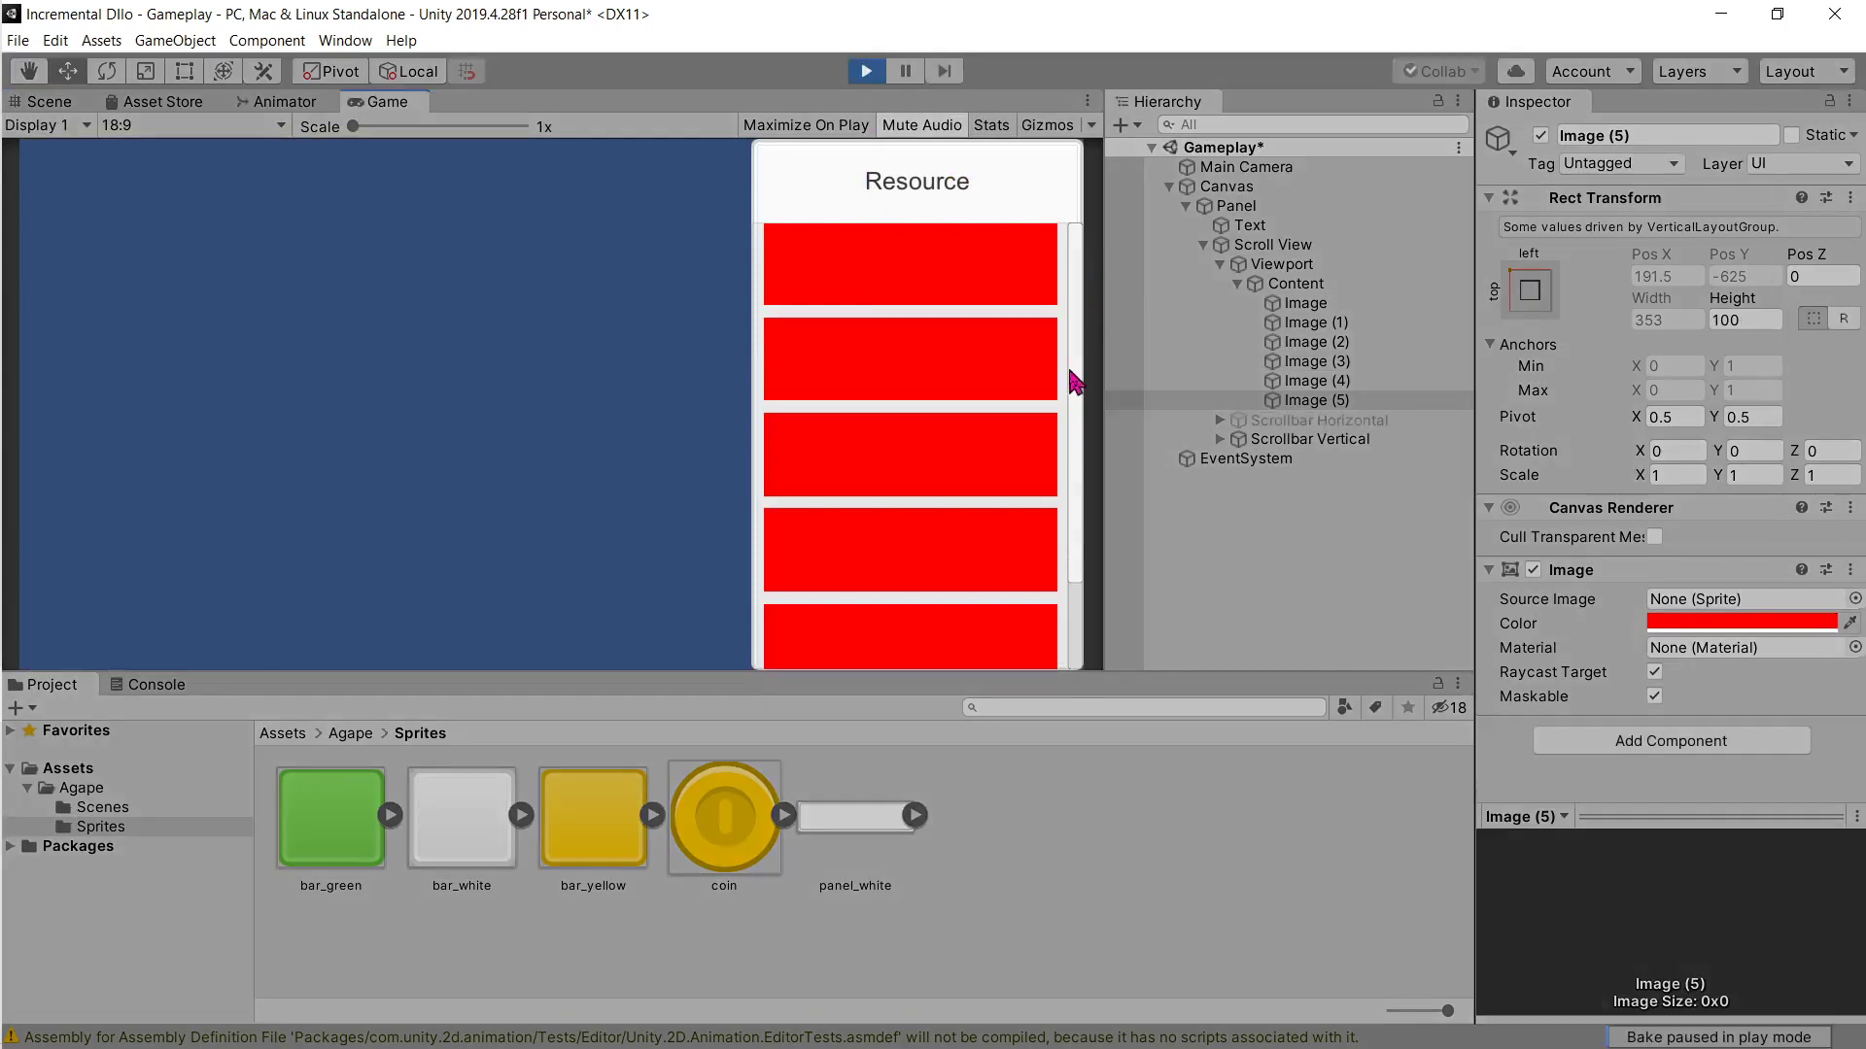
{"action": "scroll", "coordinate": [1074, 540], "scroll_direction": "down", "scroll_amount": 1}
{"action": "scroll", "coordinate": [1073, 540], "scroll_direction": "up", "scroll_amount": 2}
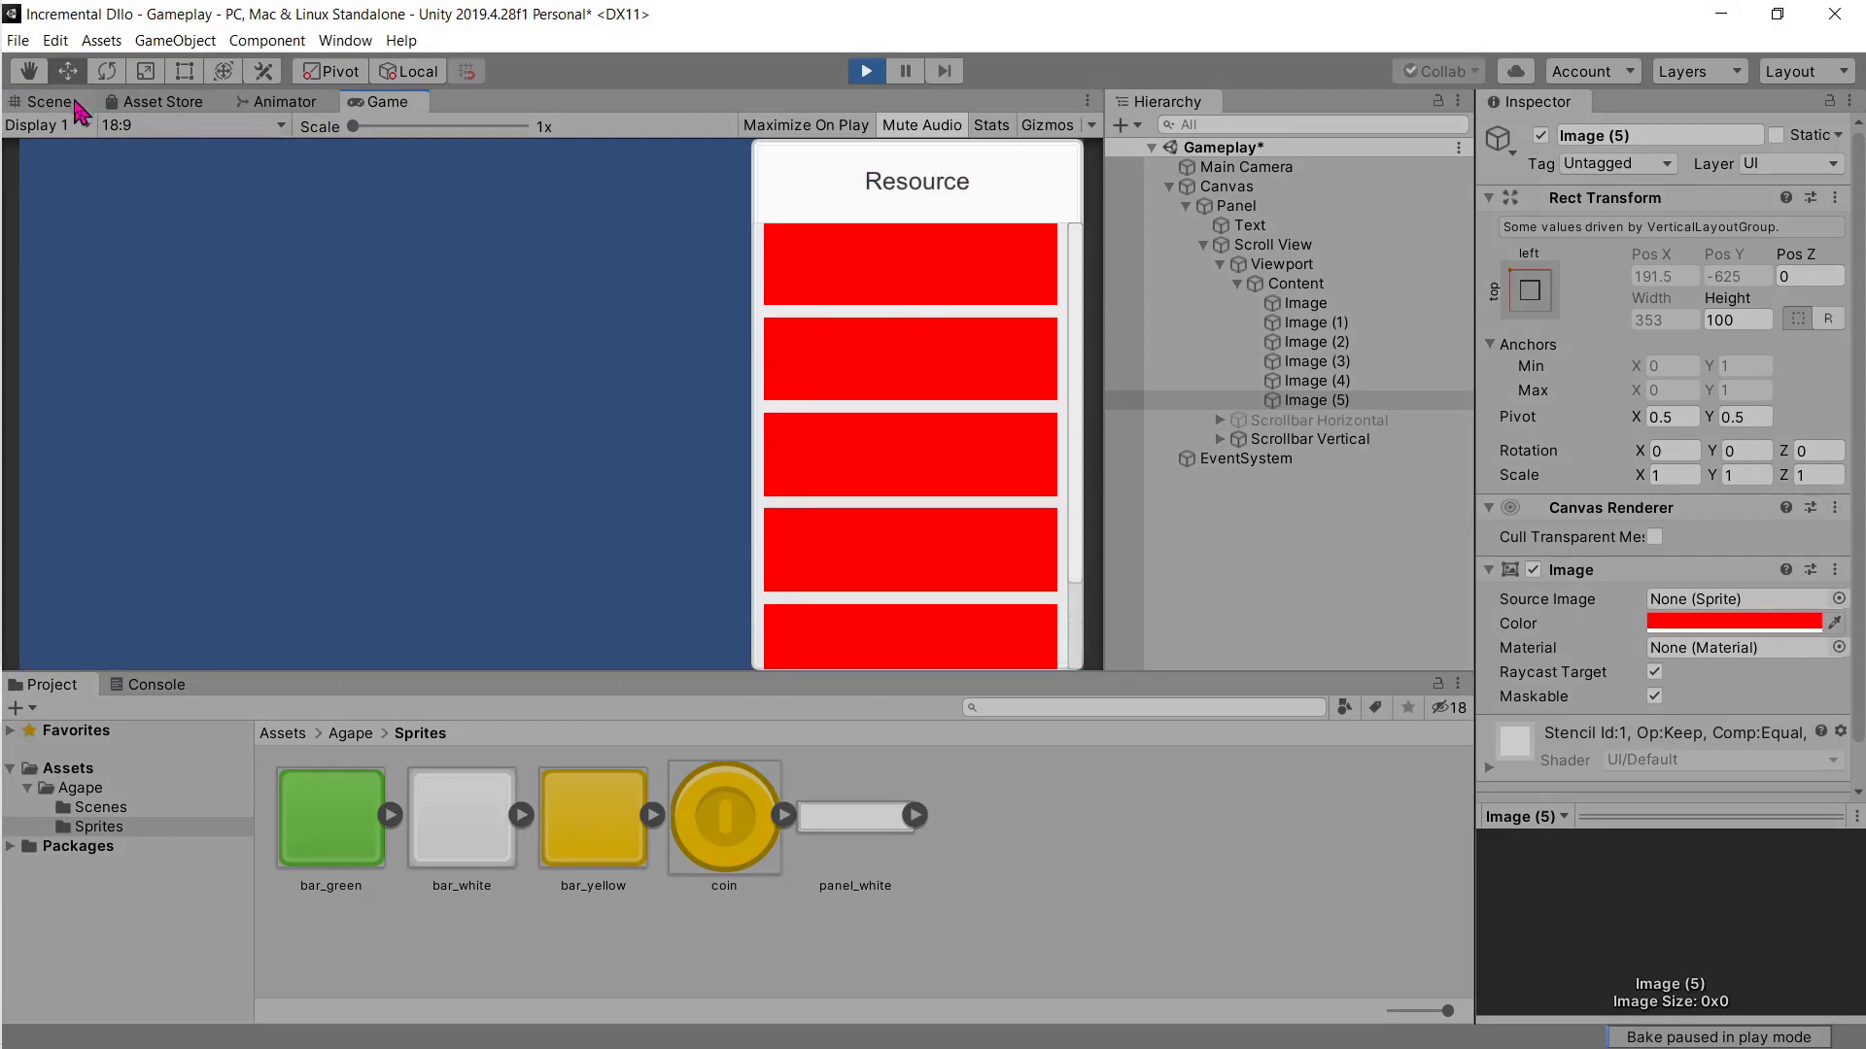
{"action": "left_click", "coordinate": [76, 105]}
{"action": "left_click", "coordinate": [866, 71]}
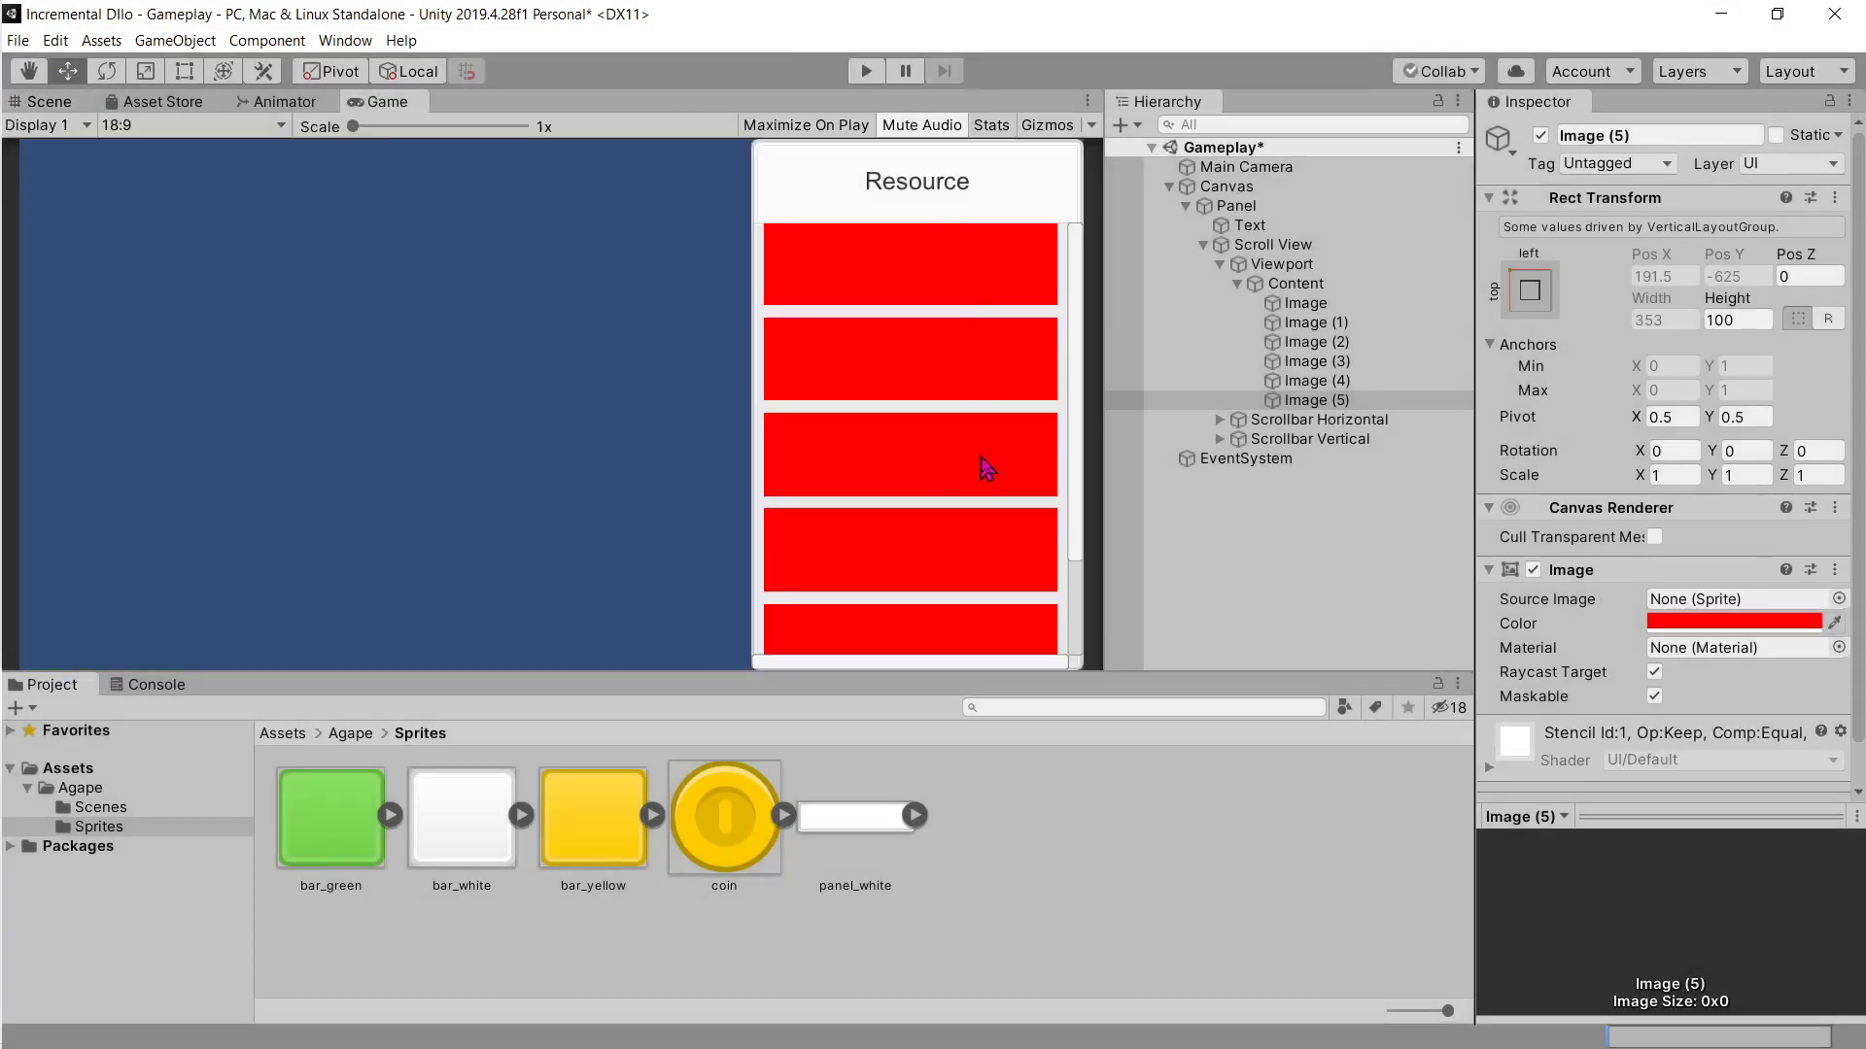
{"action": "left_click", "coordinate": [49, 101]}
Step: Frame the Content object in the Scene view and adjust the panel layout around it
{"action": "key", "text": "f"}
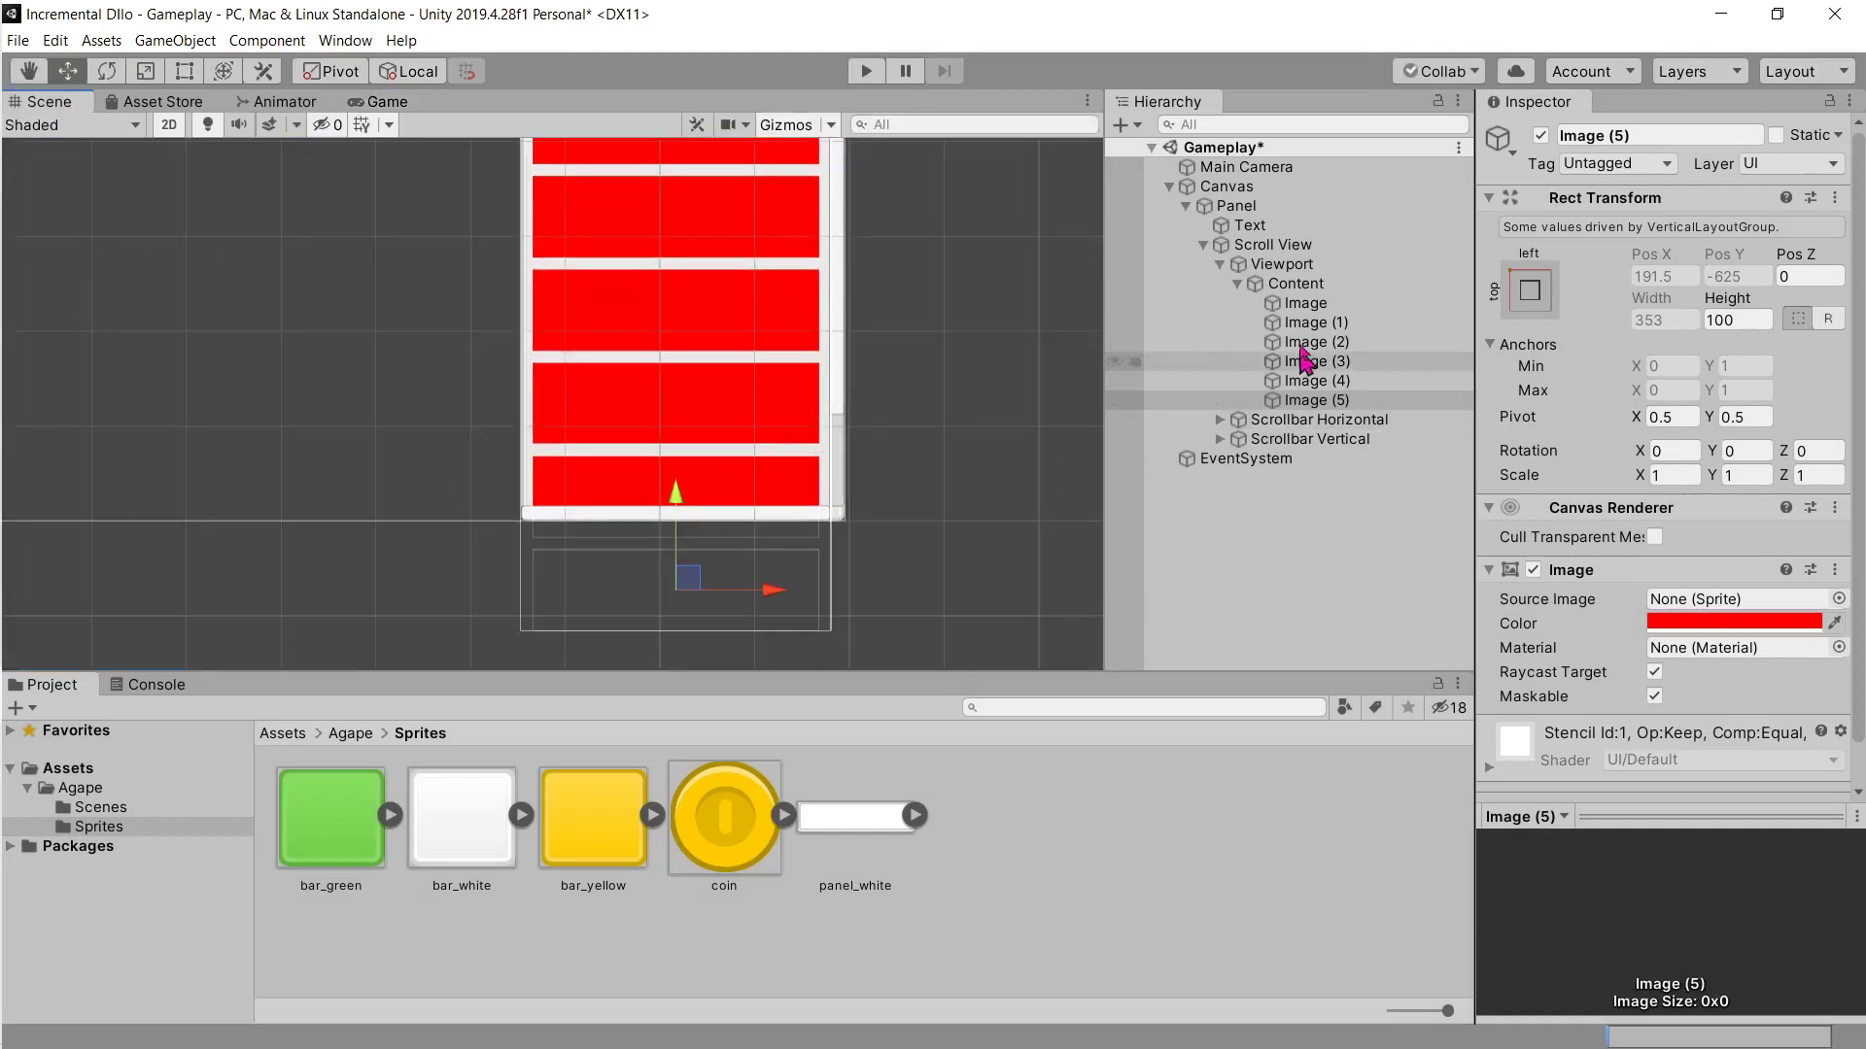
{"action": "left_click", "coordinate": [1296, 283]}
{"action": "key", "text": "f"}
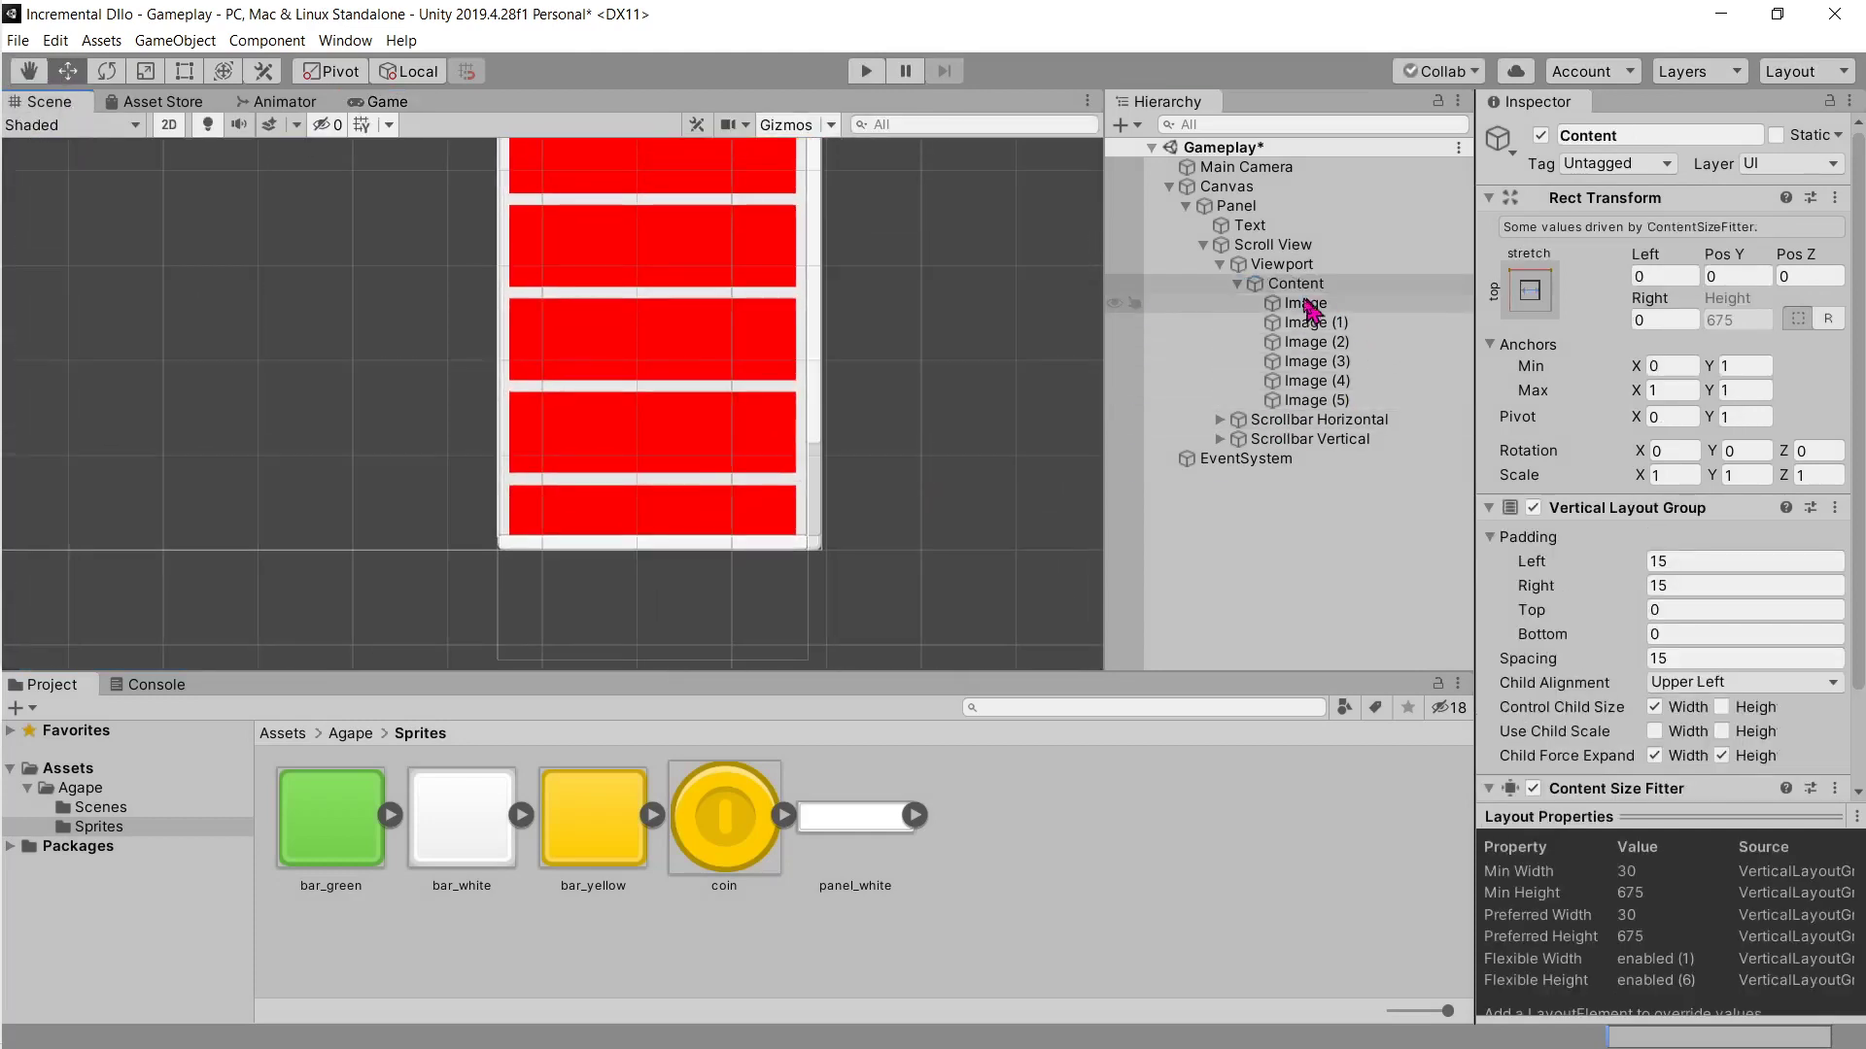
{"action": "scroll", "coordinate": [924, 458], "scroll_direction": "down", "scroll_amount": 2}
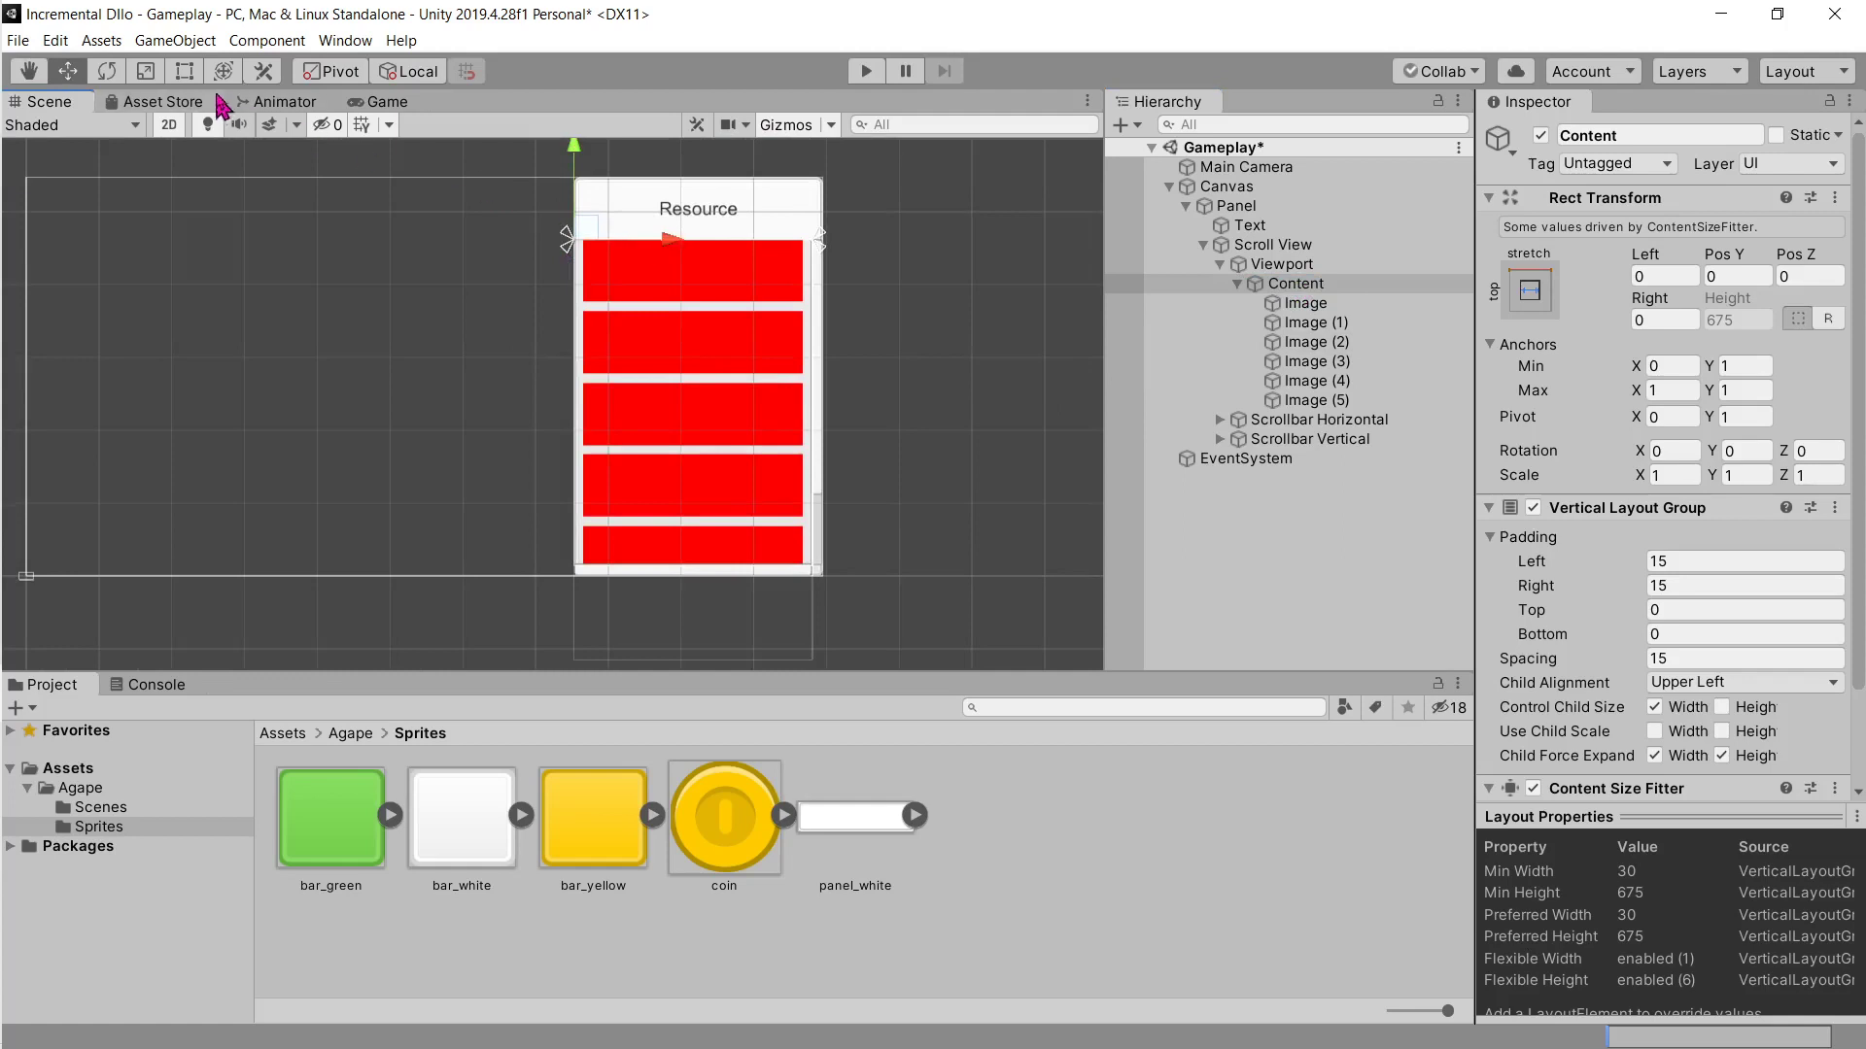
{"action": "left_click", "coordinate": [184, 71]}
{"action": "mouse_move", "coordinate": [729, 662]}
{"action": "middle_mouse_down"}
{"action": "mouse_move", "coordinate": [649, 620]}
{"action": "mouse_move", "coordinate": [912, 512]}
{"action": "middle_mouse_up"}
{"action": "scroll", "coordinate": [939, 482], "scroll_direction": "up", "scroll_amount": 3}
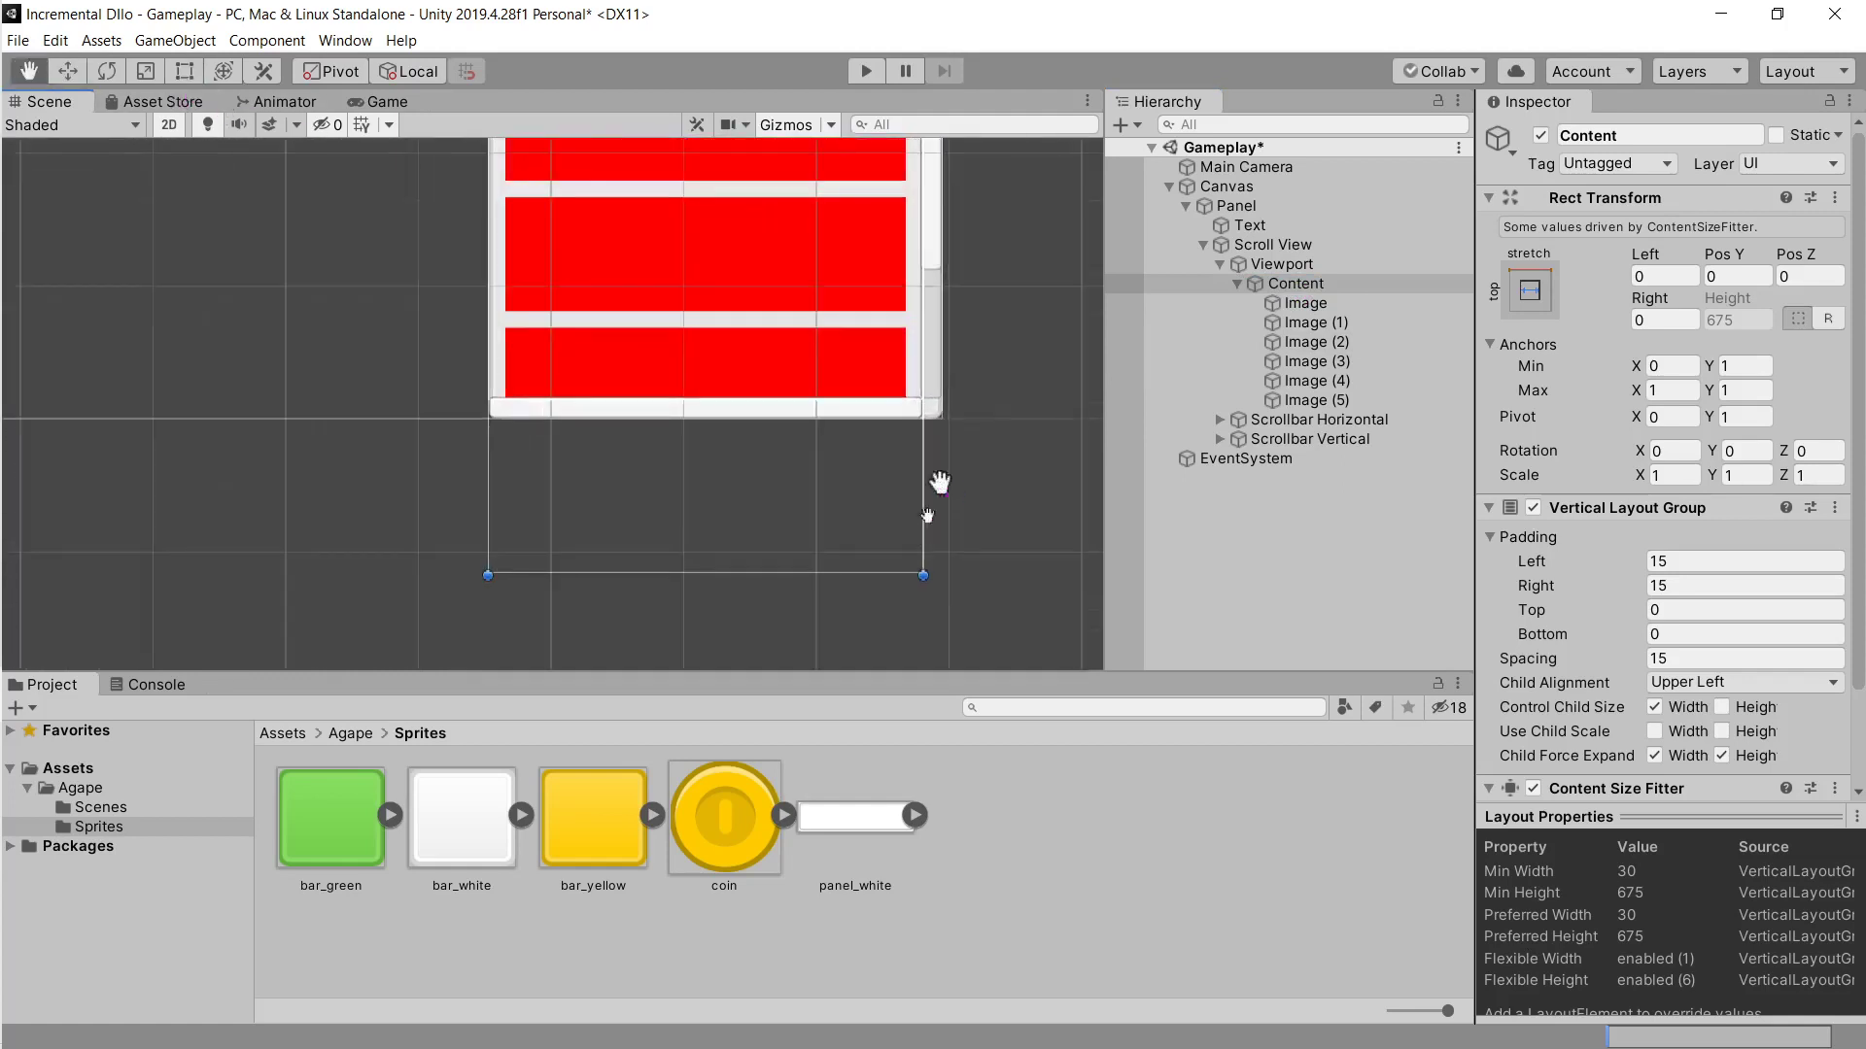
{"action": "left_click_drag", "start_coordinate": [1008, 674], "coordinate": [1007, 697]}
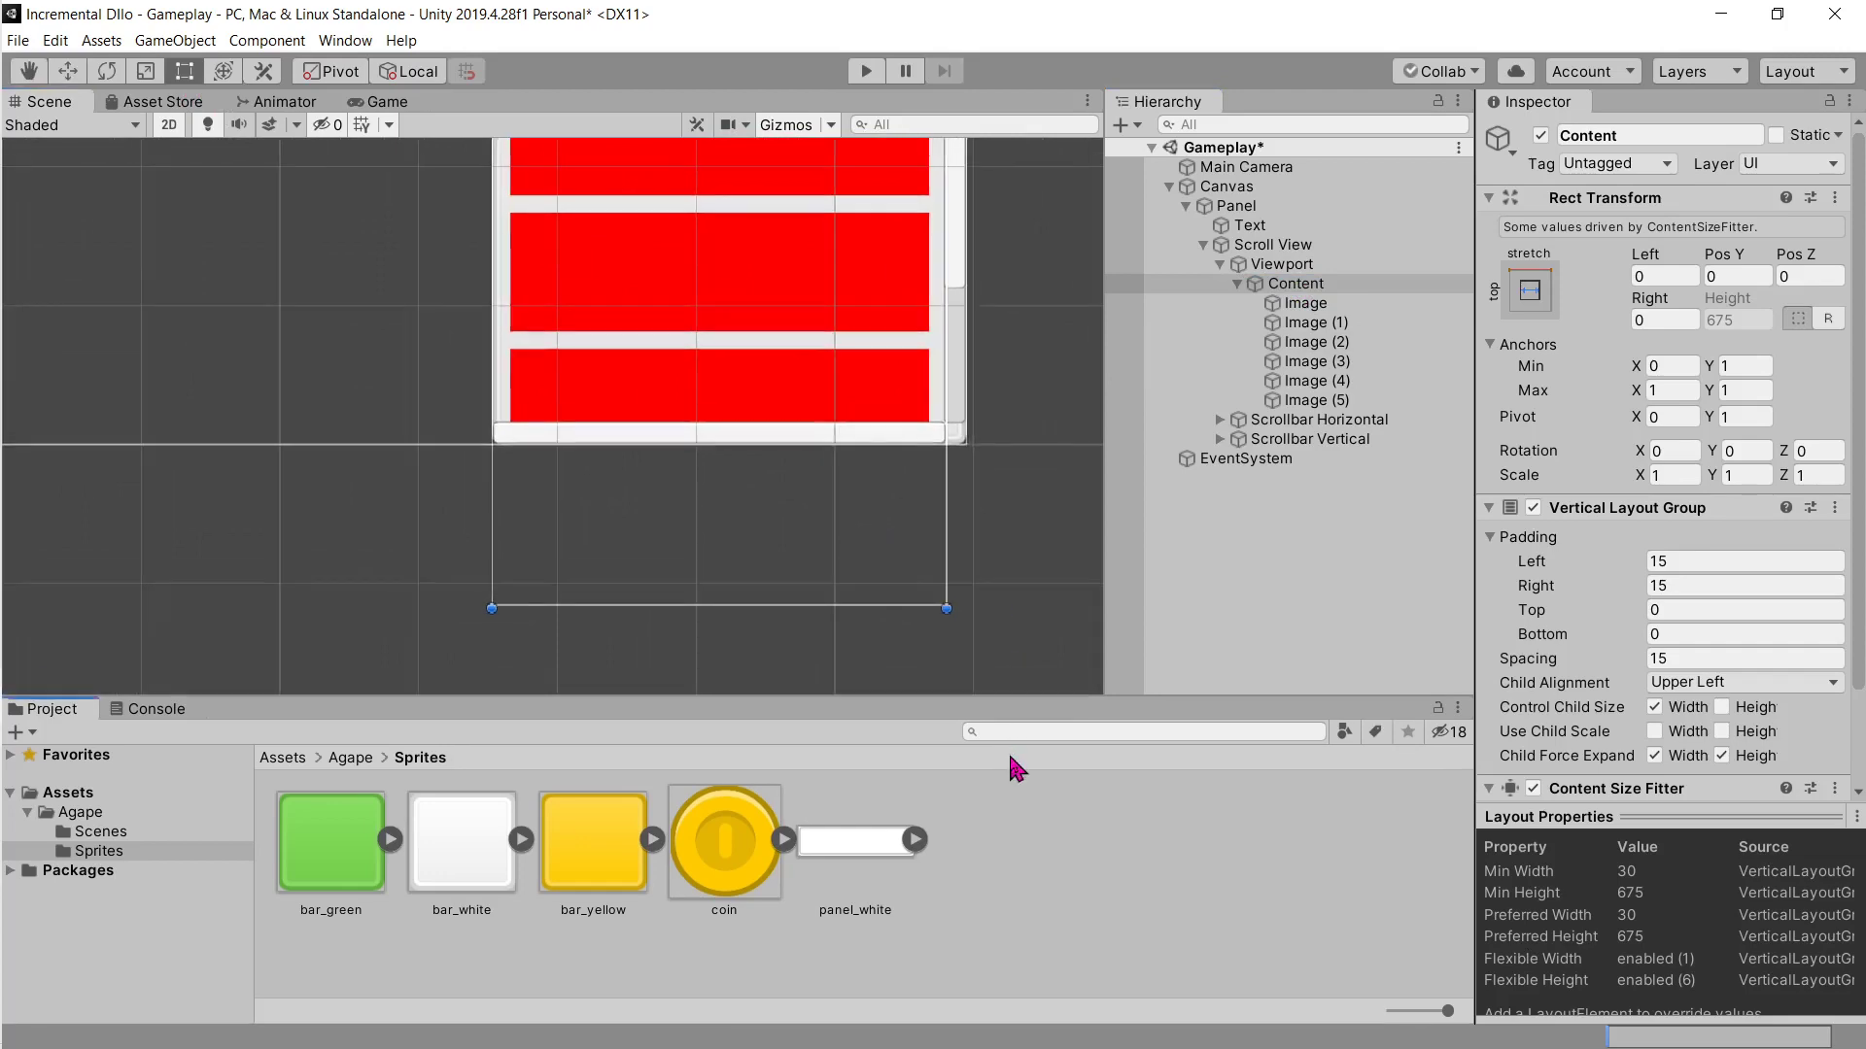
{"action": "key", "text": "shift+space"}
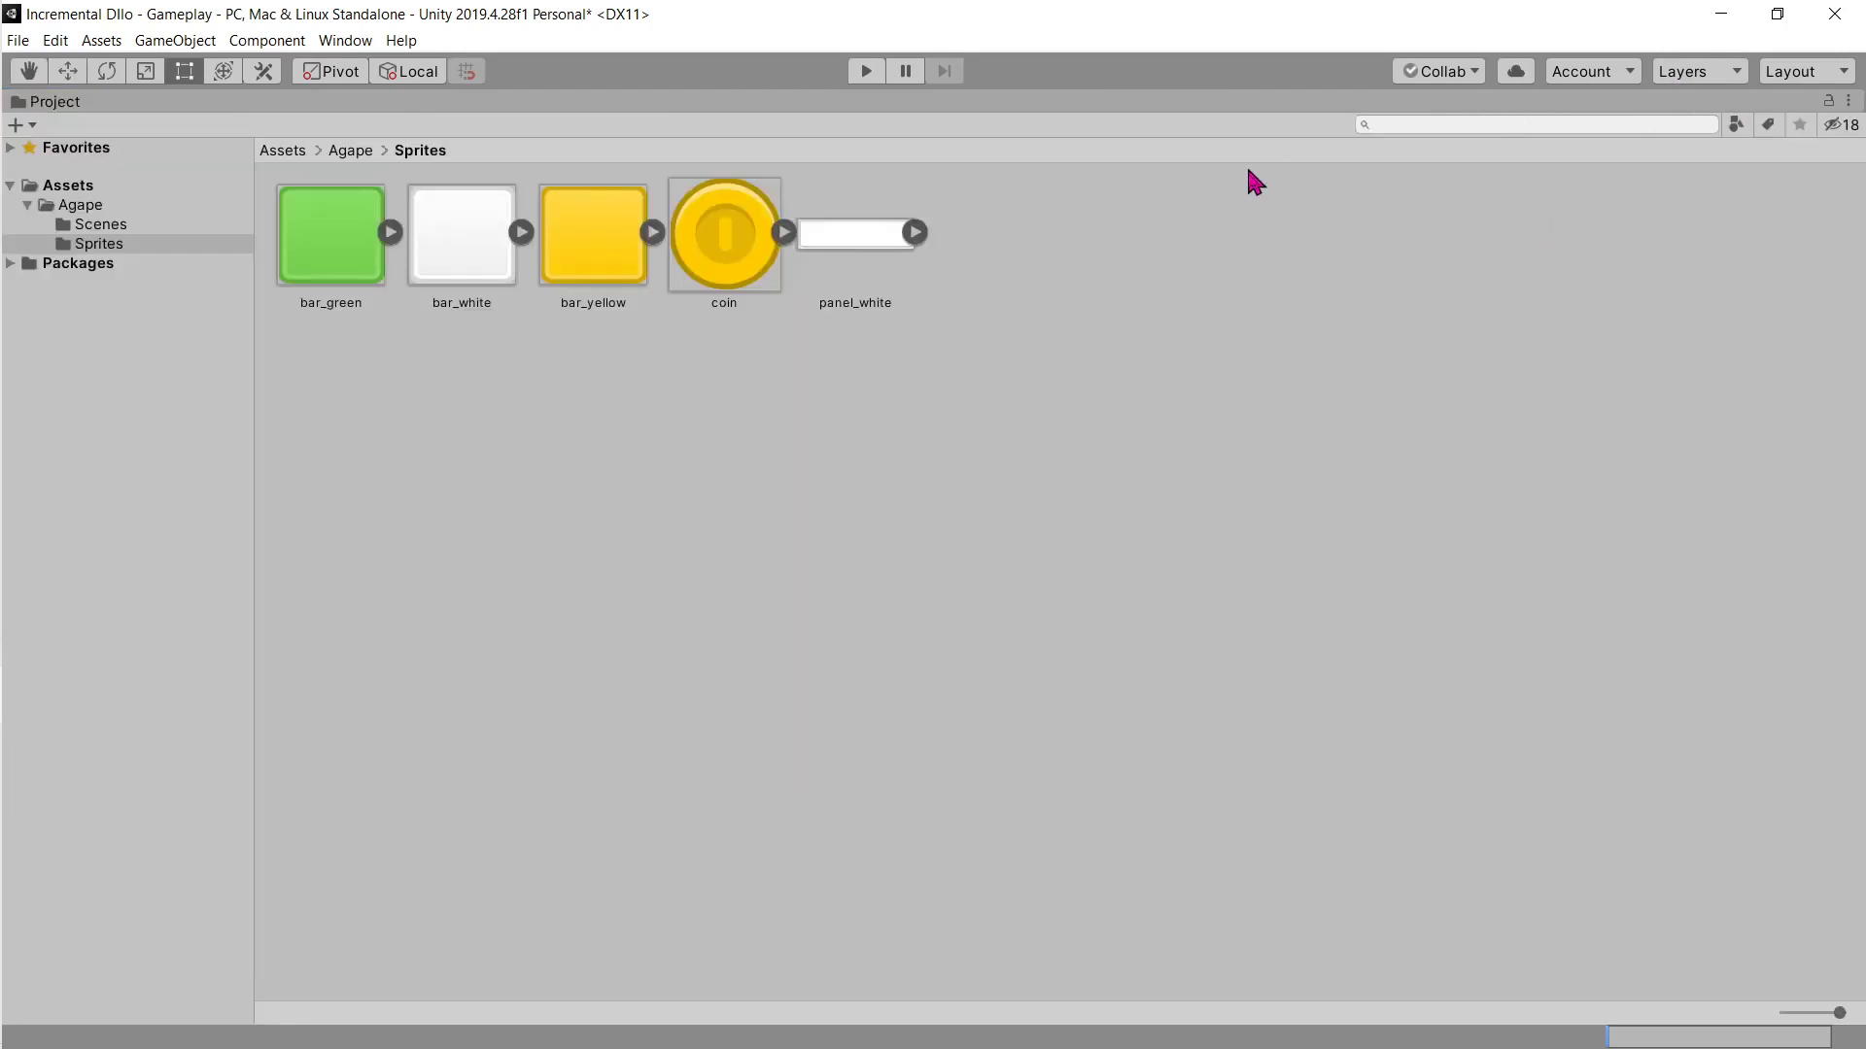
{"action": "key", "text": "shift+space"}
{"action": "middle_click_drag", "start_coordinate": [1033, 574], "coordinate": [966, 541]}
{"action": "scroll", "coordinate": [957, 543], "scroll_direction": "down", "scroll_amount": 2}
{"action": "scroll", "coordinate": [955, 544], "scroll_direction": "down", "scroll_amount": 2}
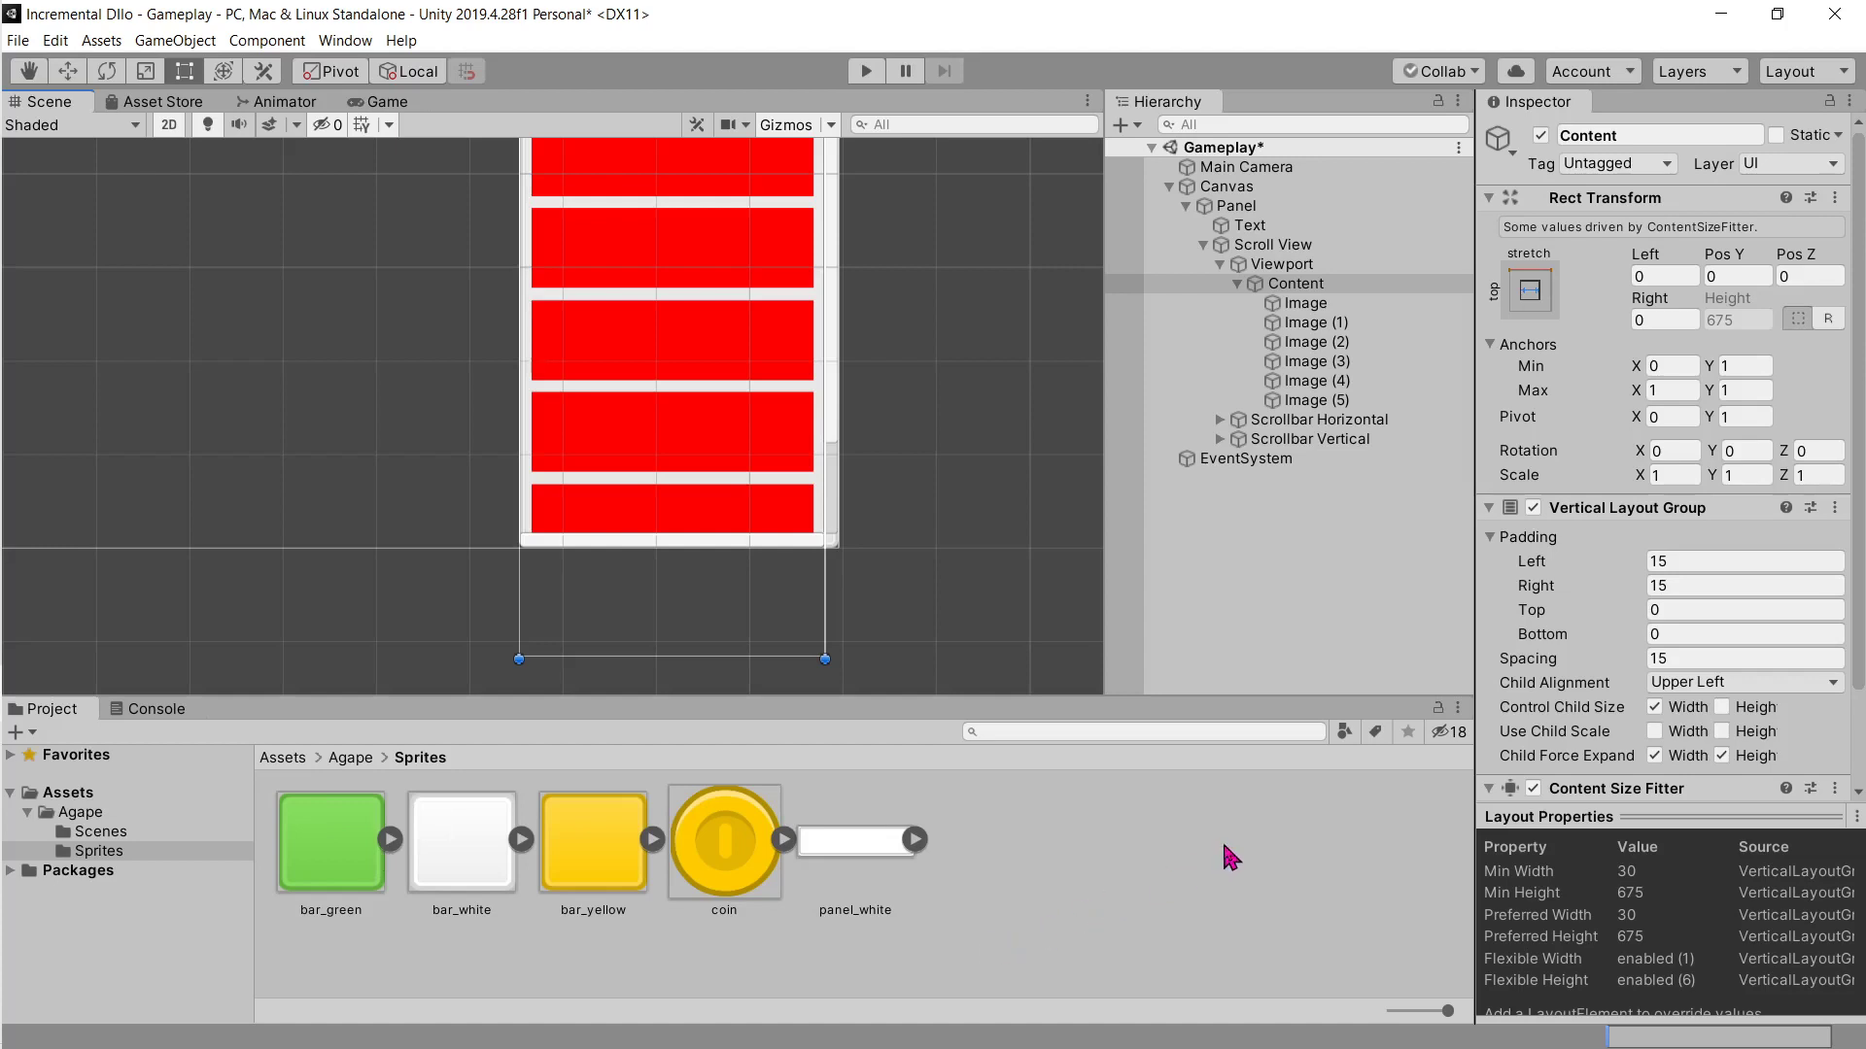
Step: Pan and enlarge the Scene view to look over the Resource panel
{"action": "left_click", "coordinate": [972, 515]}
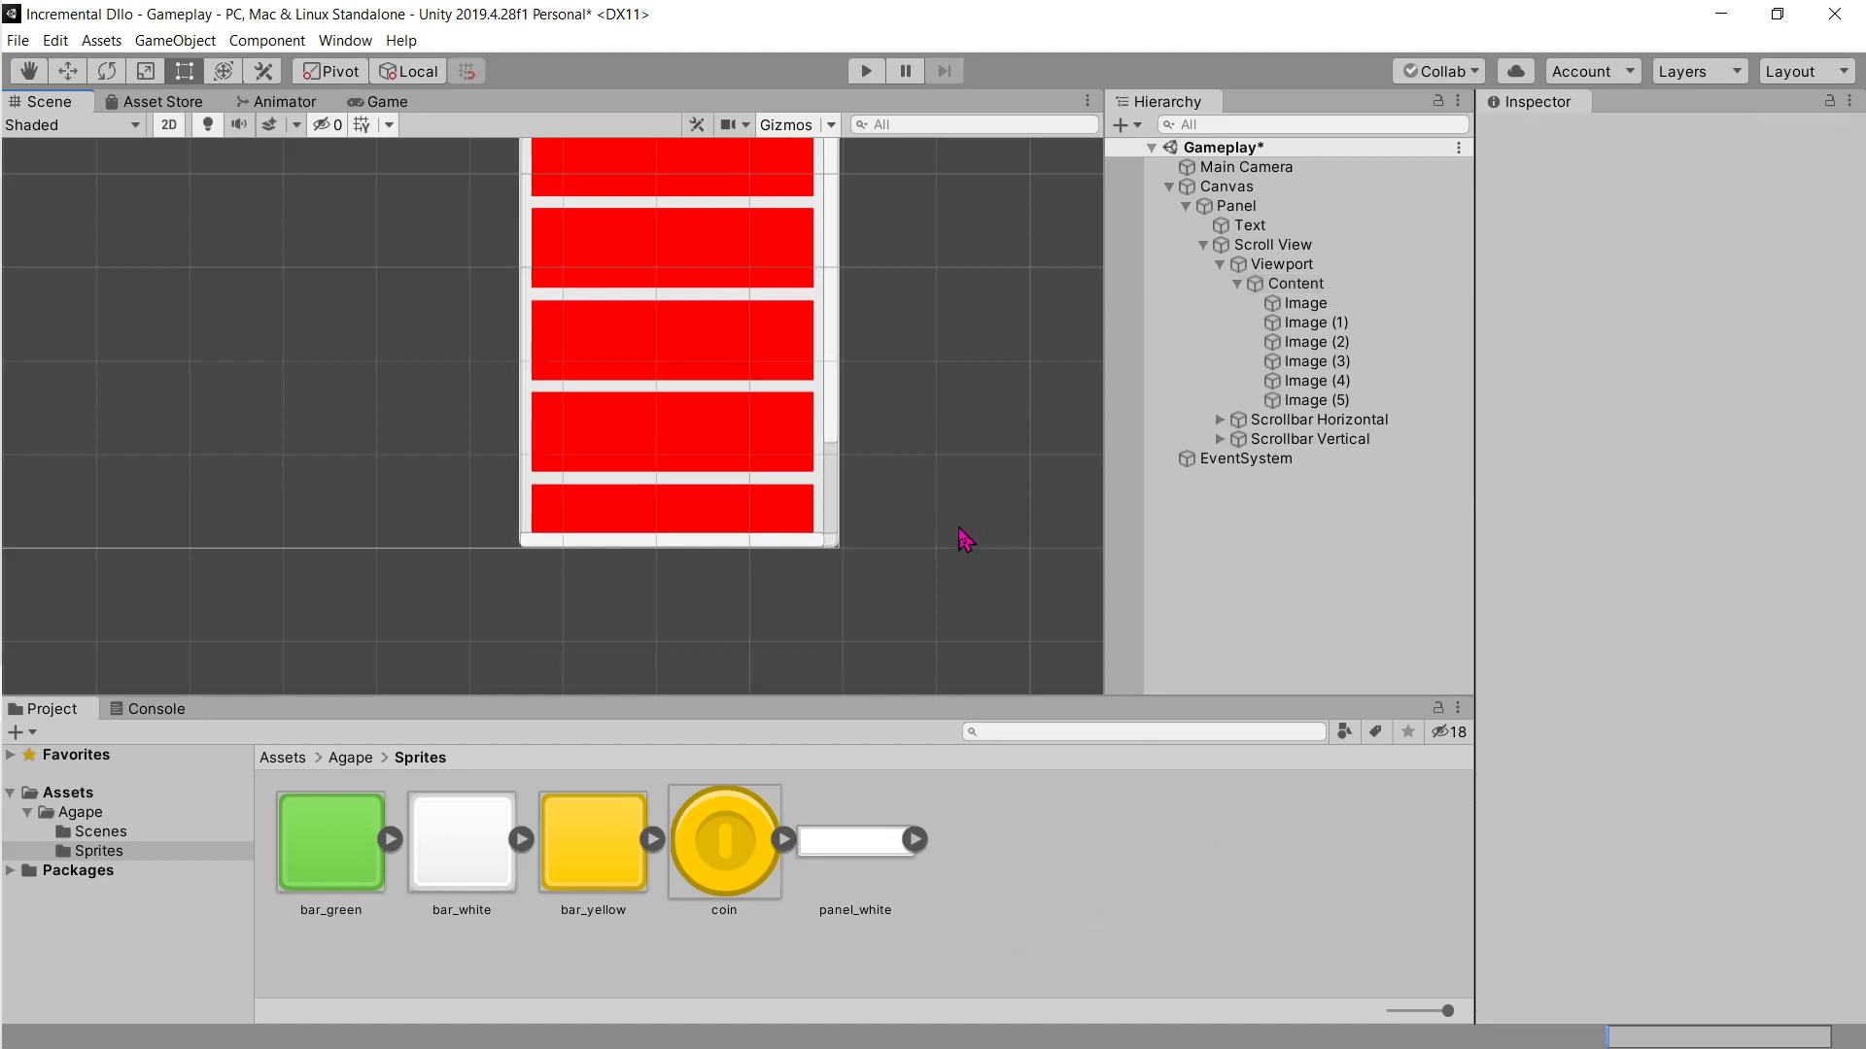
{"action": "middle_click_drag", "start_coordinate": [729, 463], "coordinate": [739, 539]}
{"action": "left_click", "coordinate": [288, 339]}
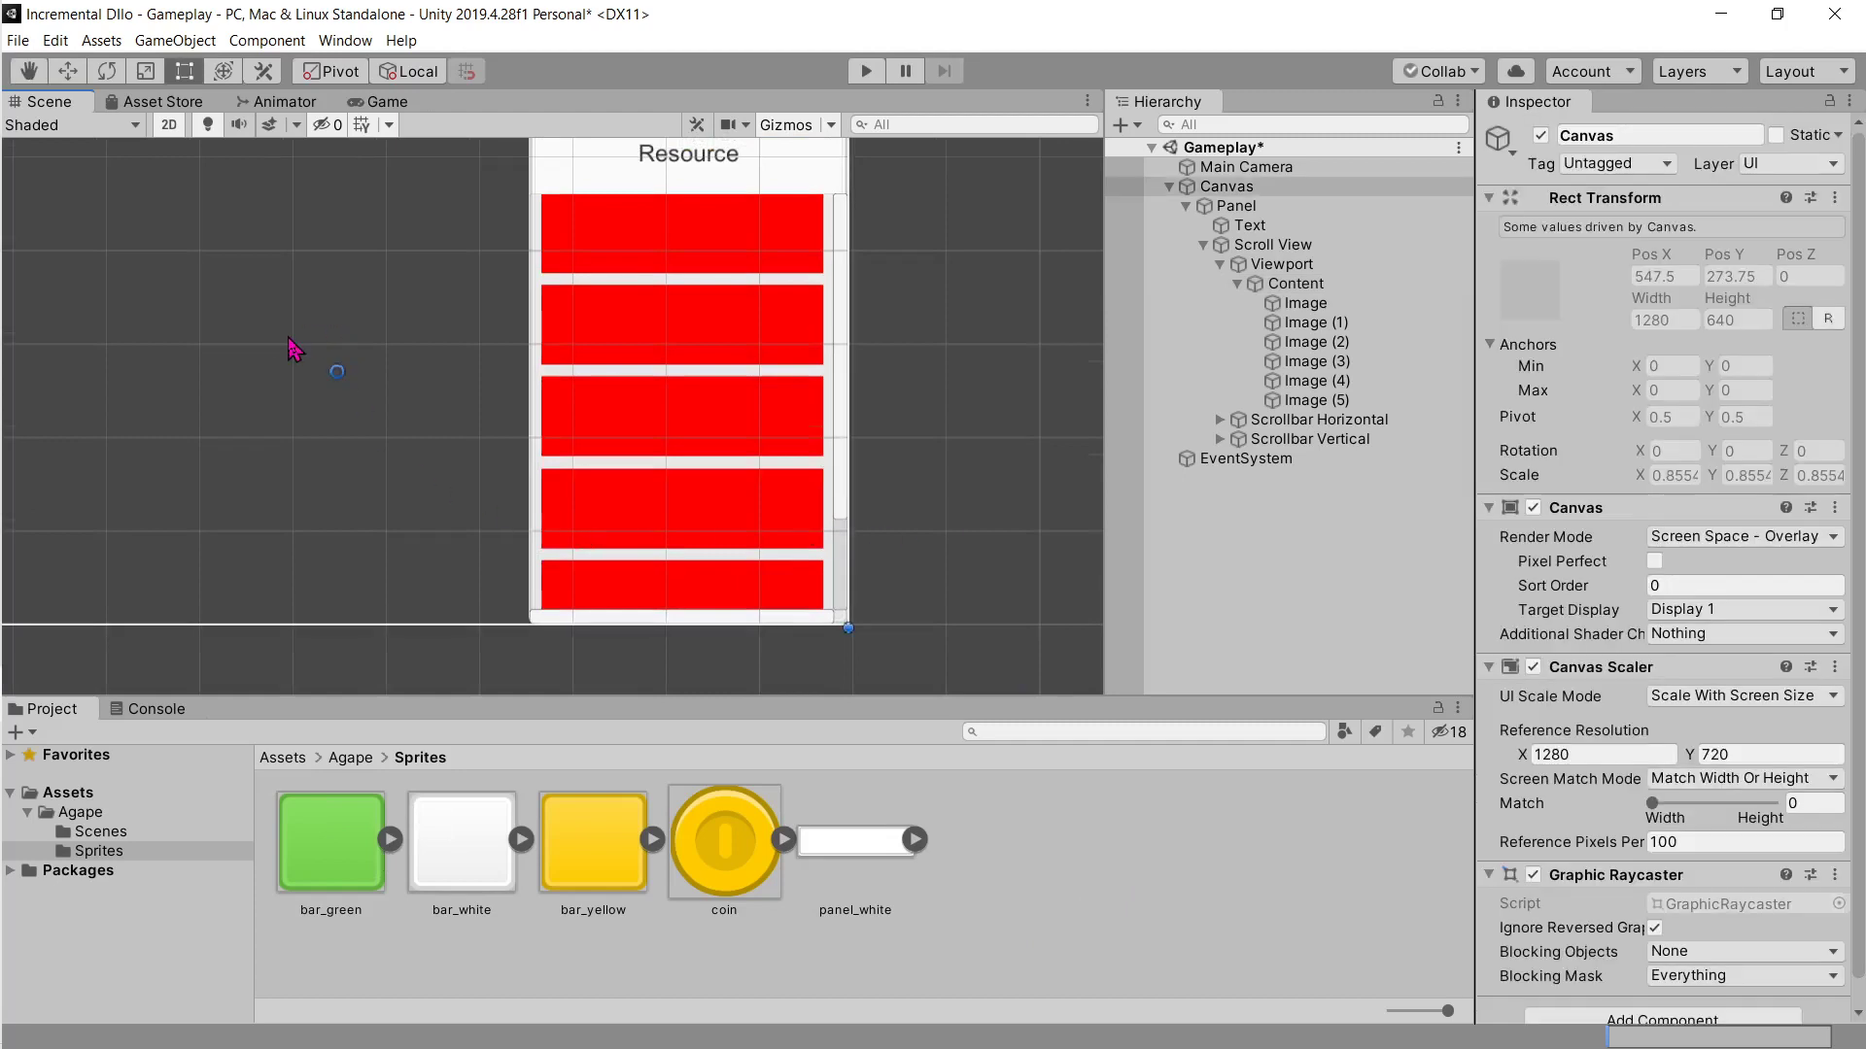
{"action": "left_click", "coordinate": [922, 510]}
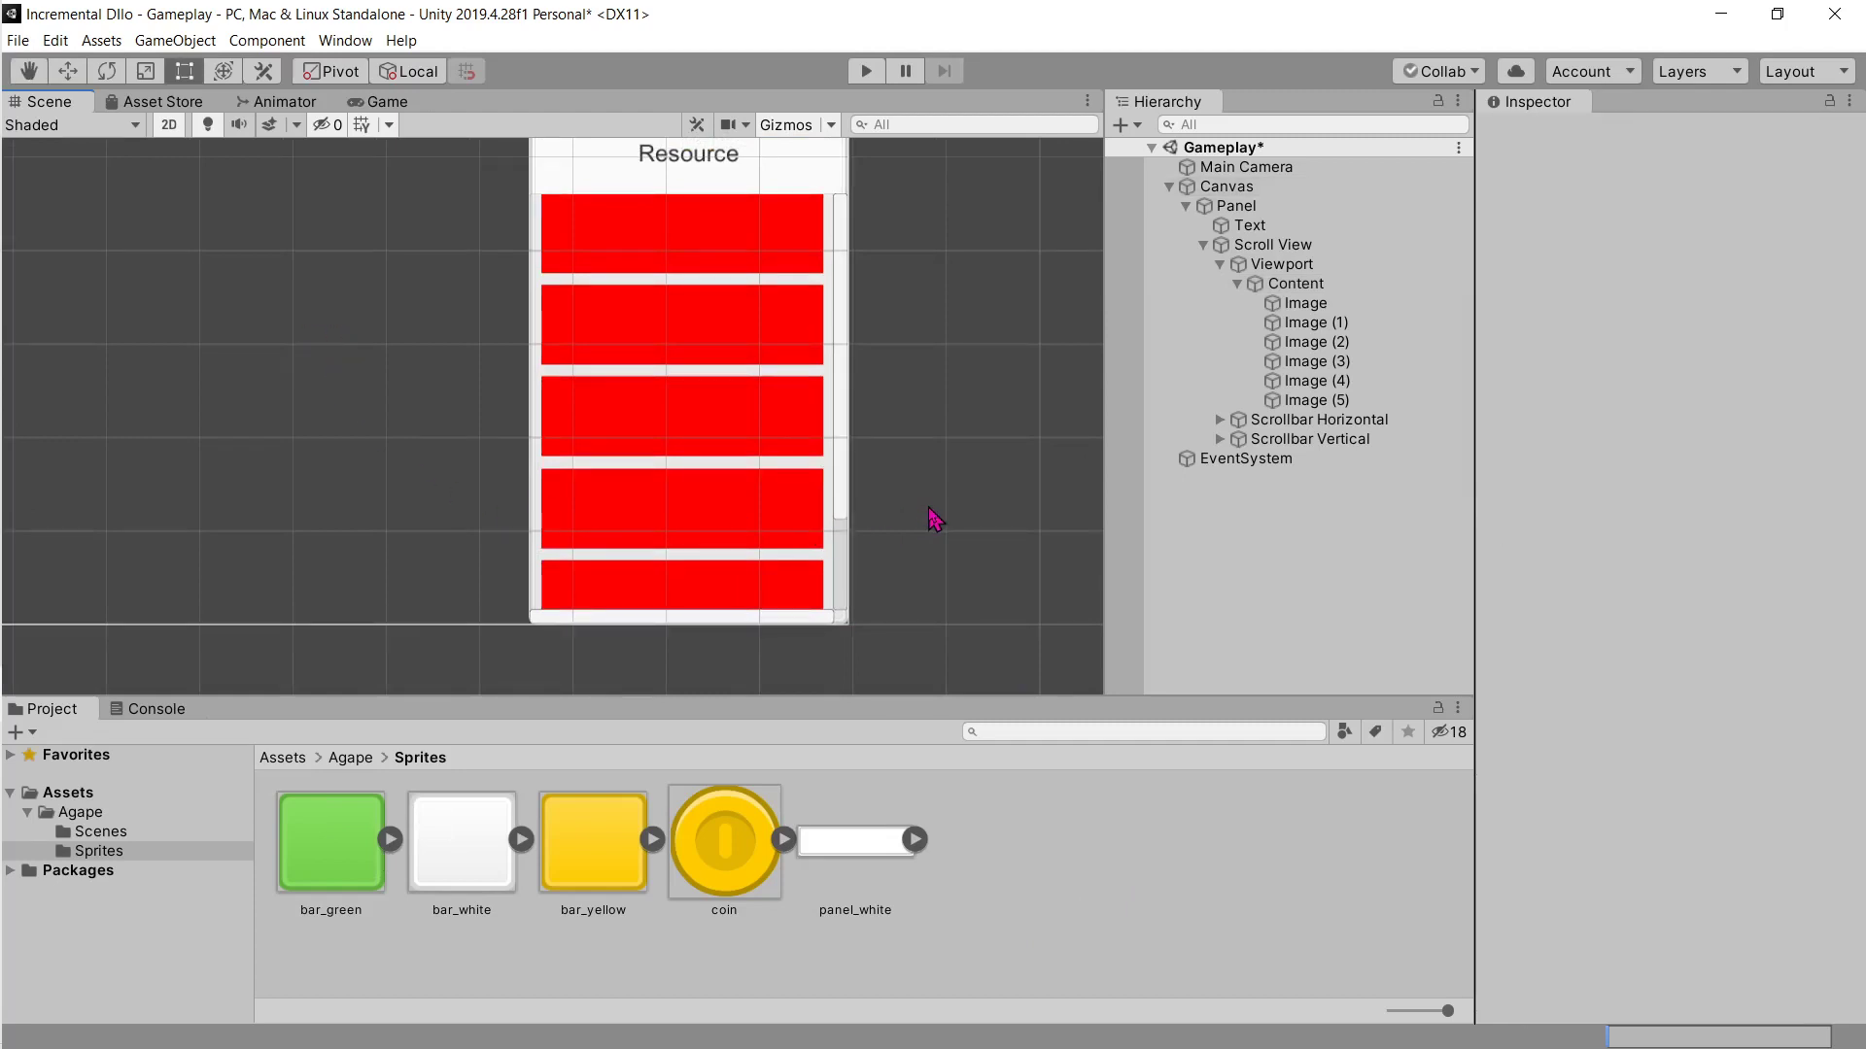
{"action": "key", "text": "shift+space"}
{"action": "middle_click_drag", "start_coordinate": [1594, 429], "coordinate": [1475, 515]}
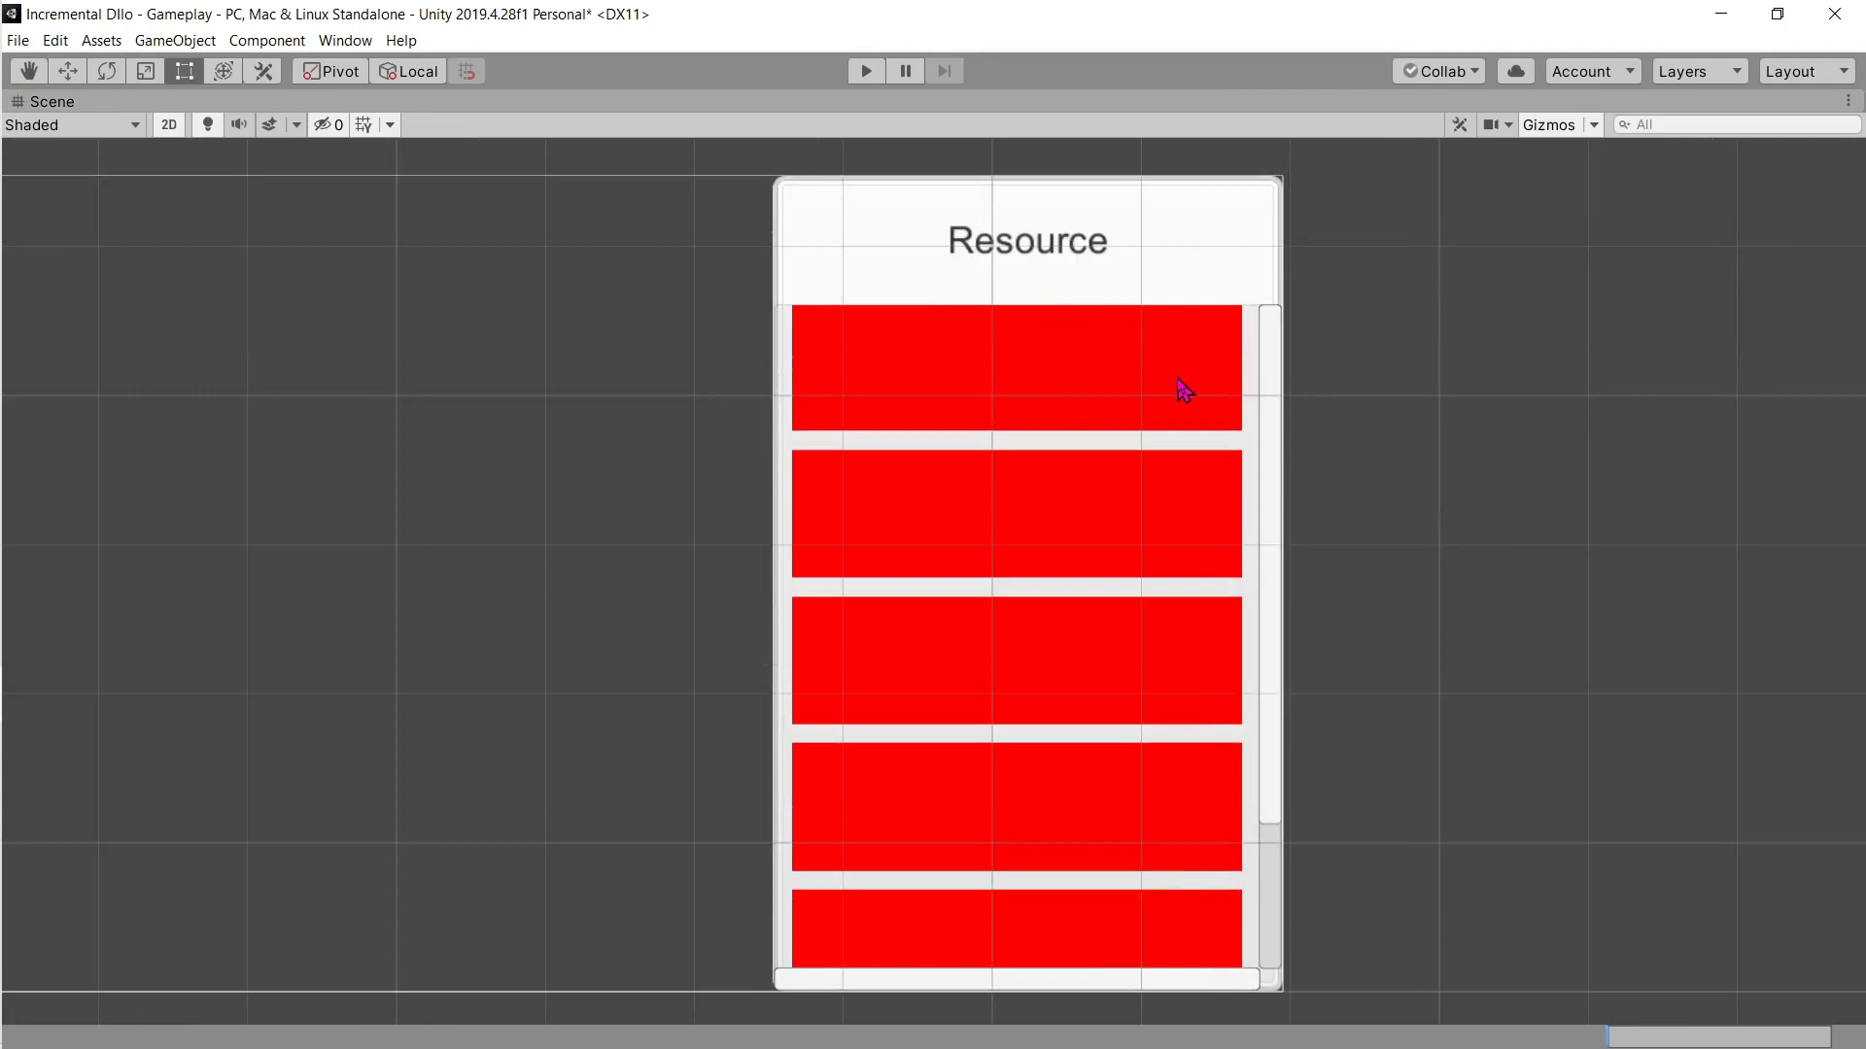
{"action": "key", "text": "shift+space"}
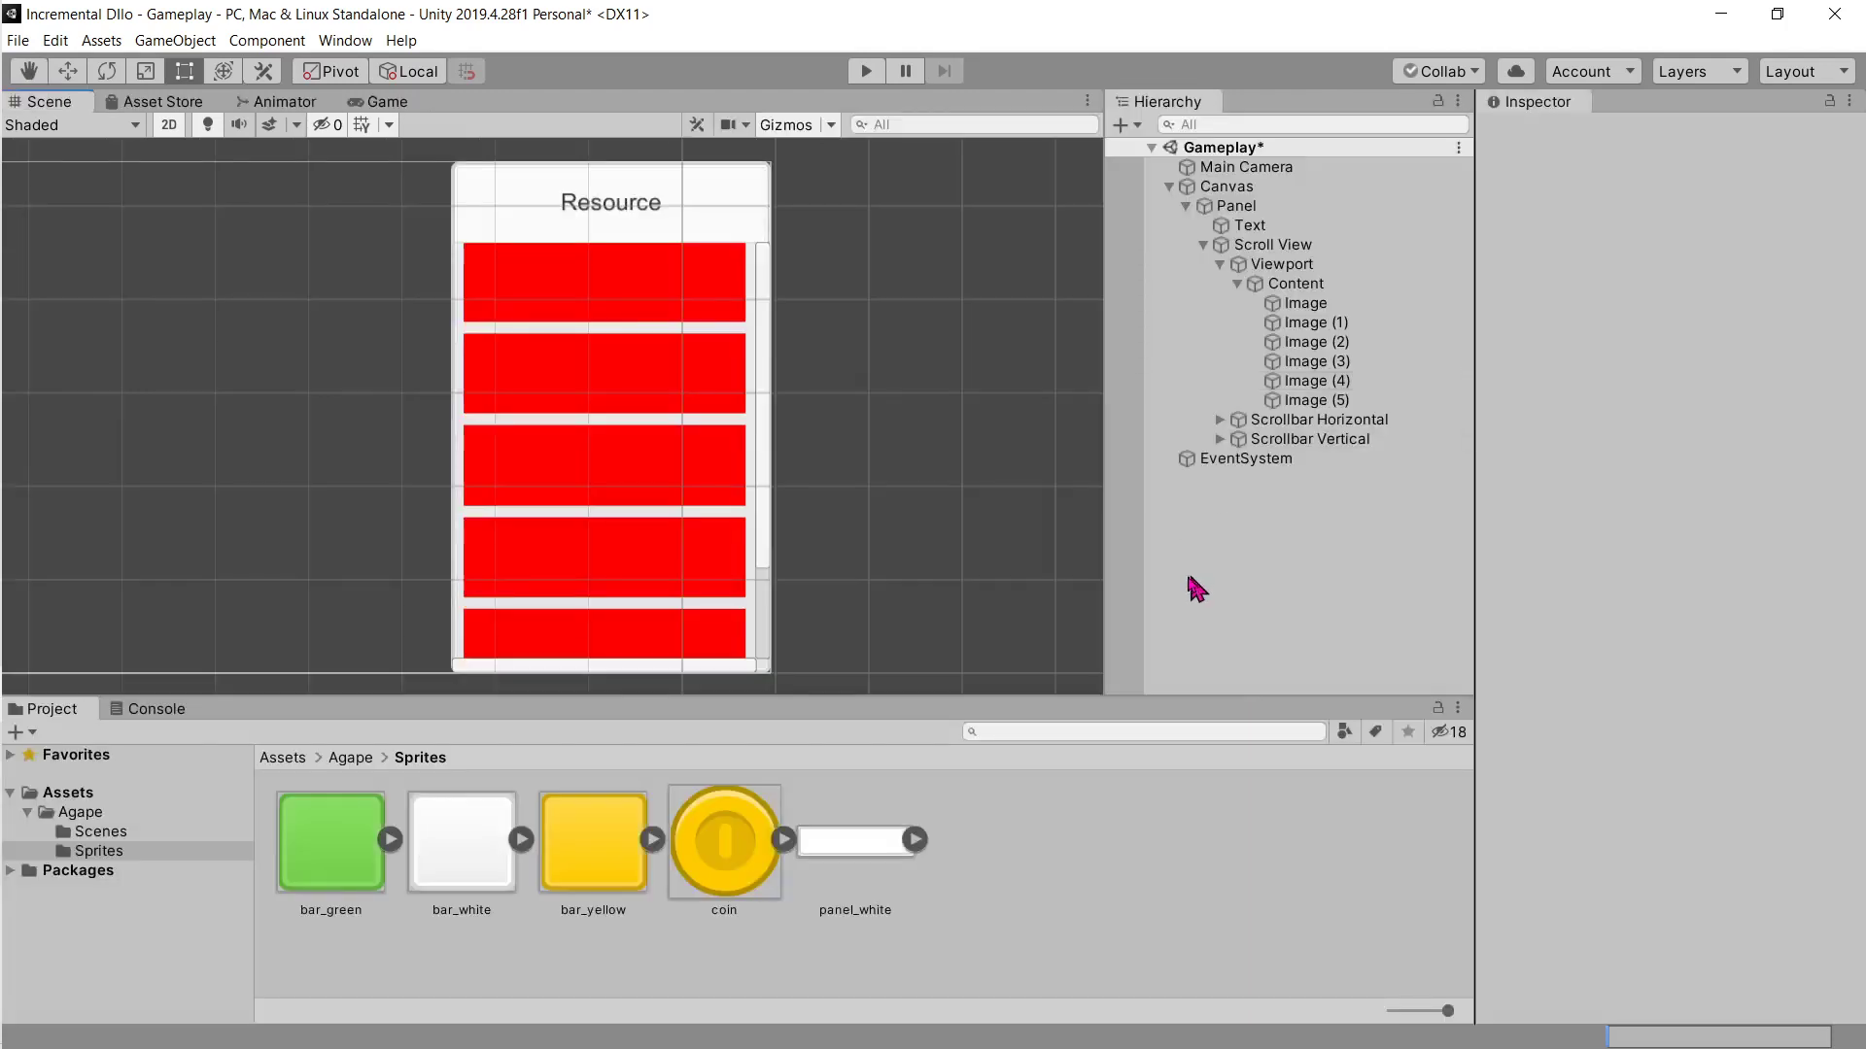
{"action": "left_click", "coordinate": [1038, 872]}
{"action": "key", "text": "shift+space"}
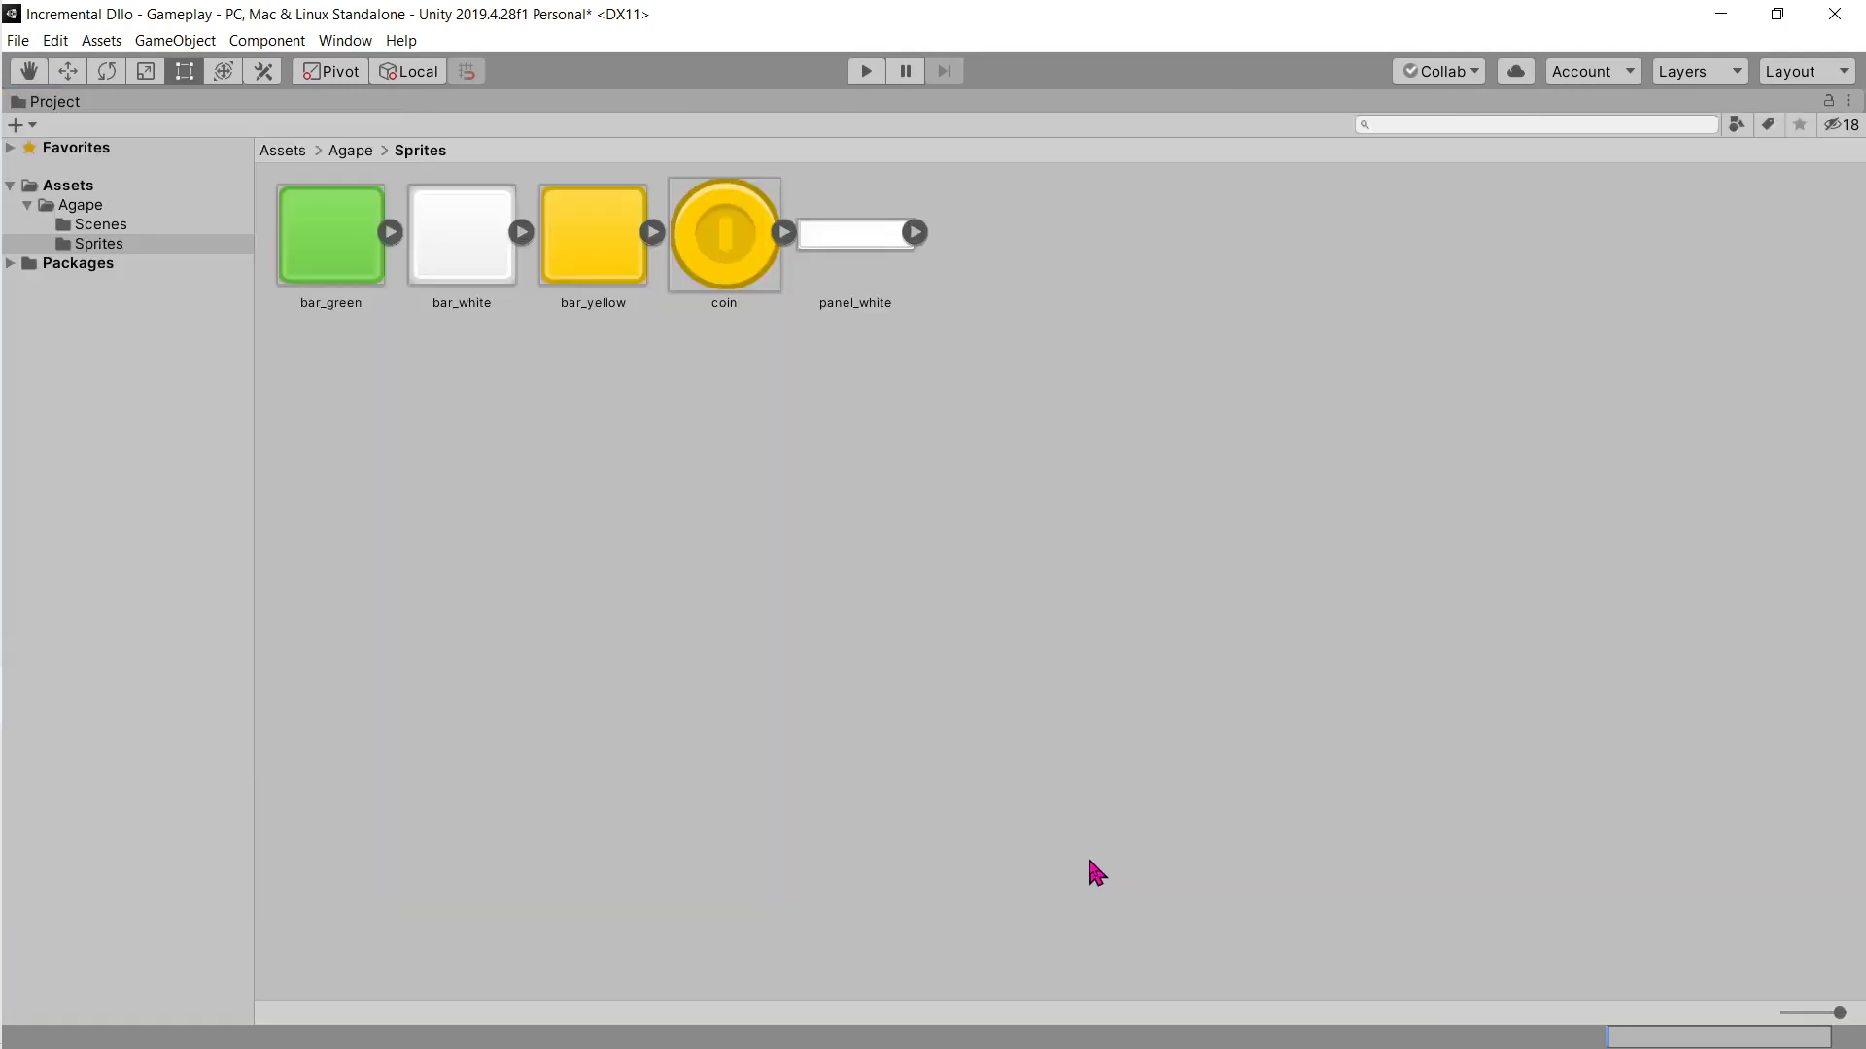
{"action": "key", "text": "shift+space"}
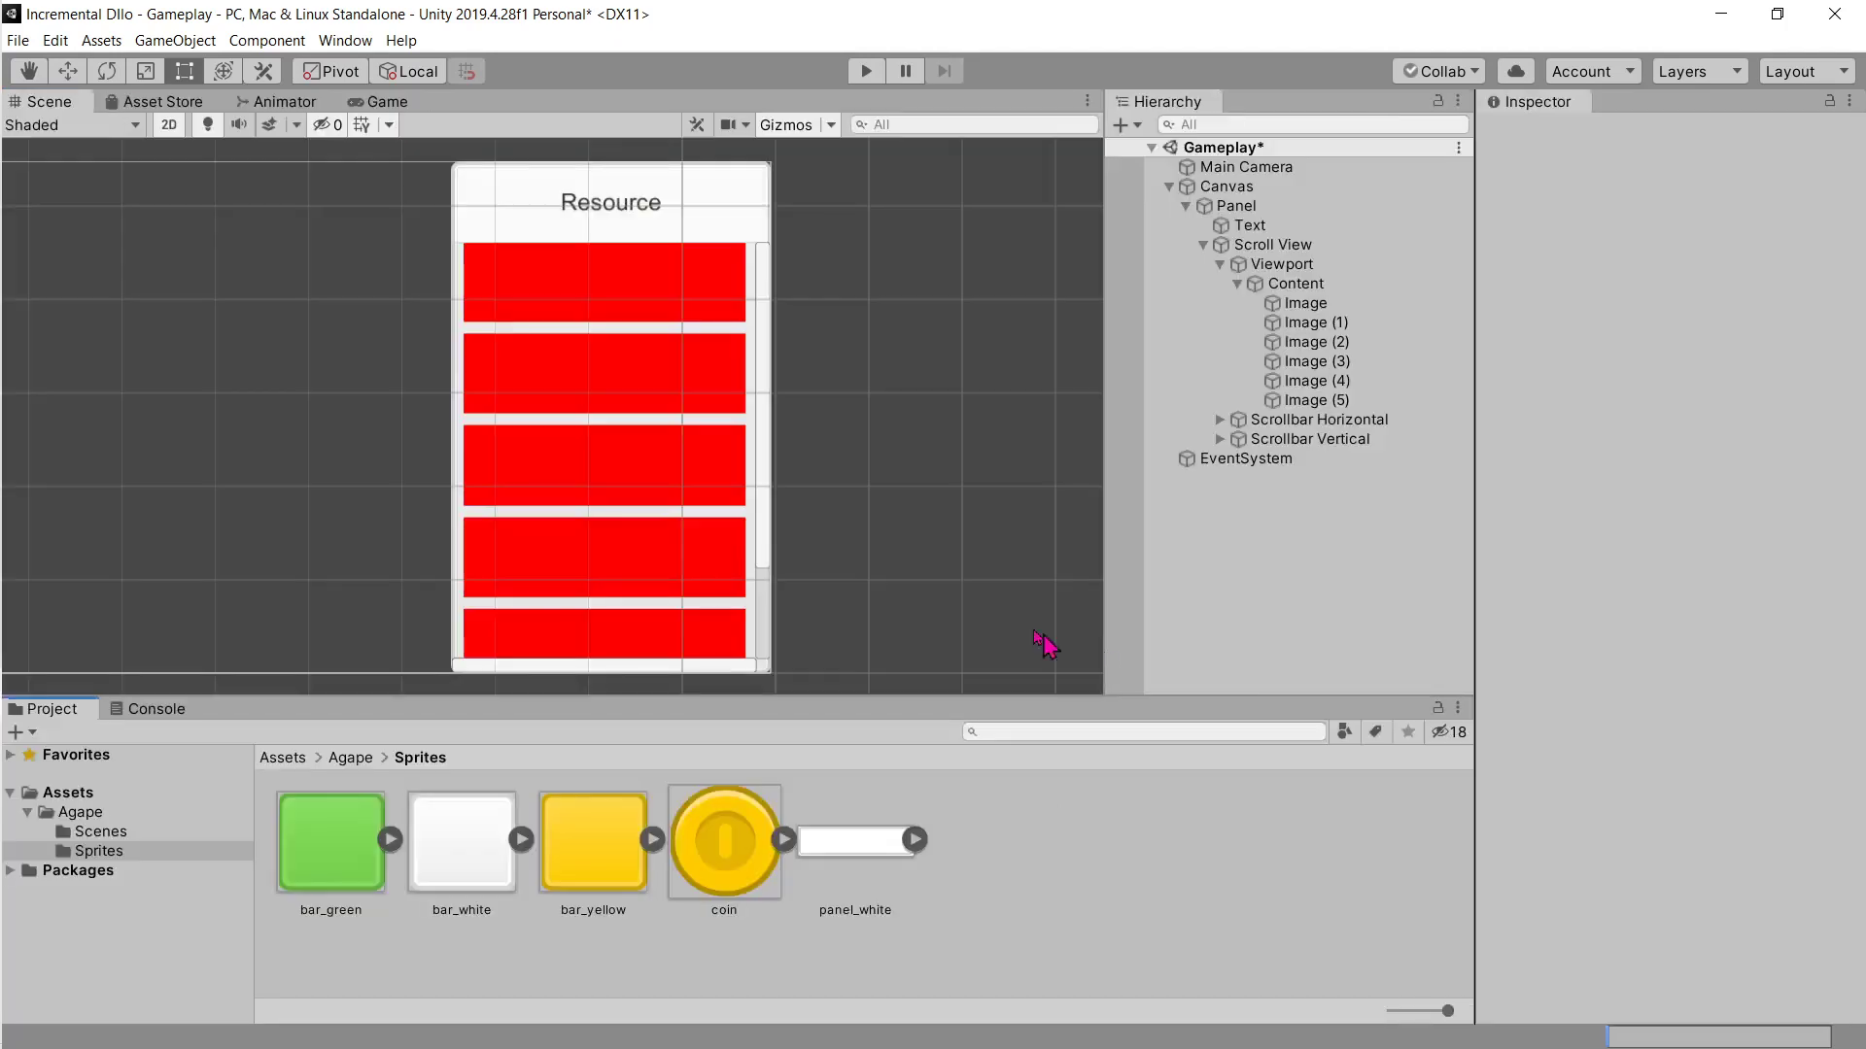
{"action": "middle_click_drag", "start_coordinate": [913, 519], "coordinate": [939, 476]}
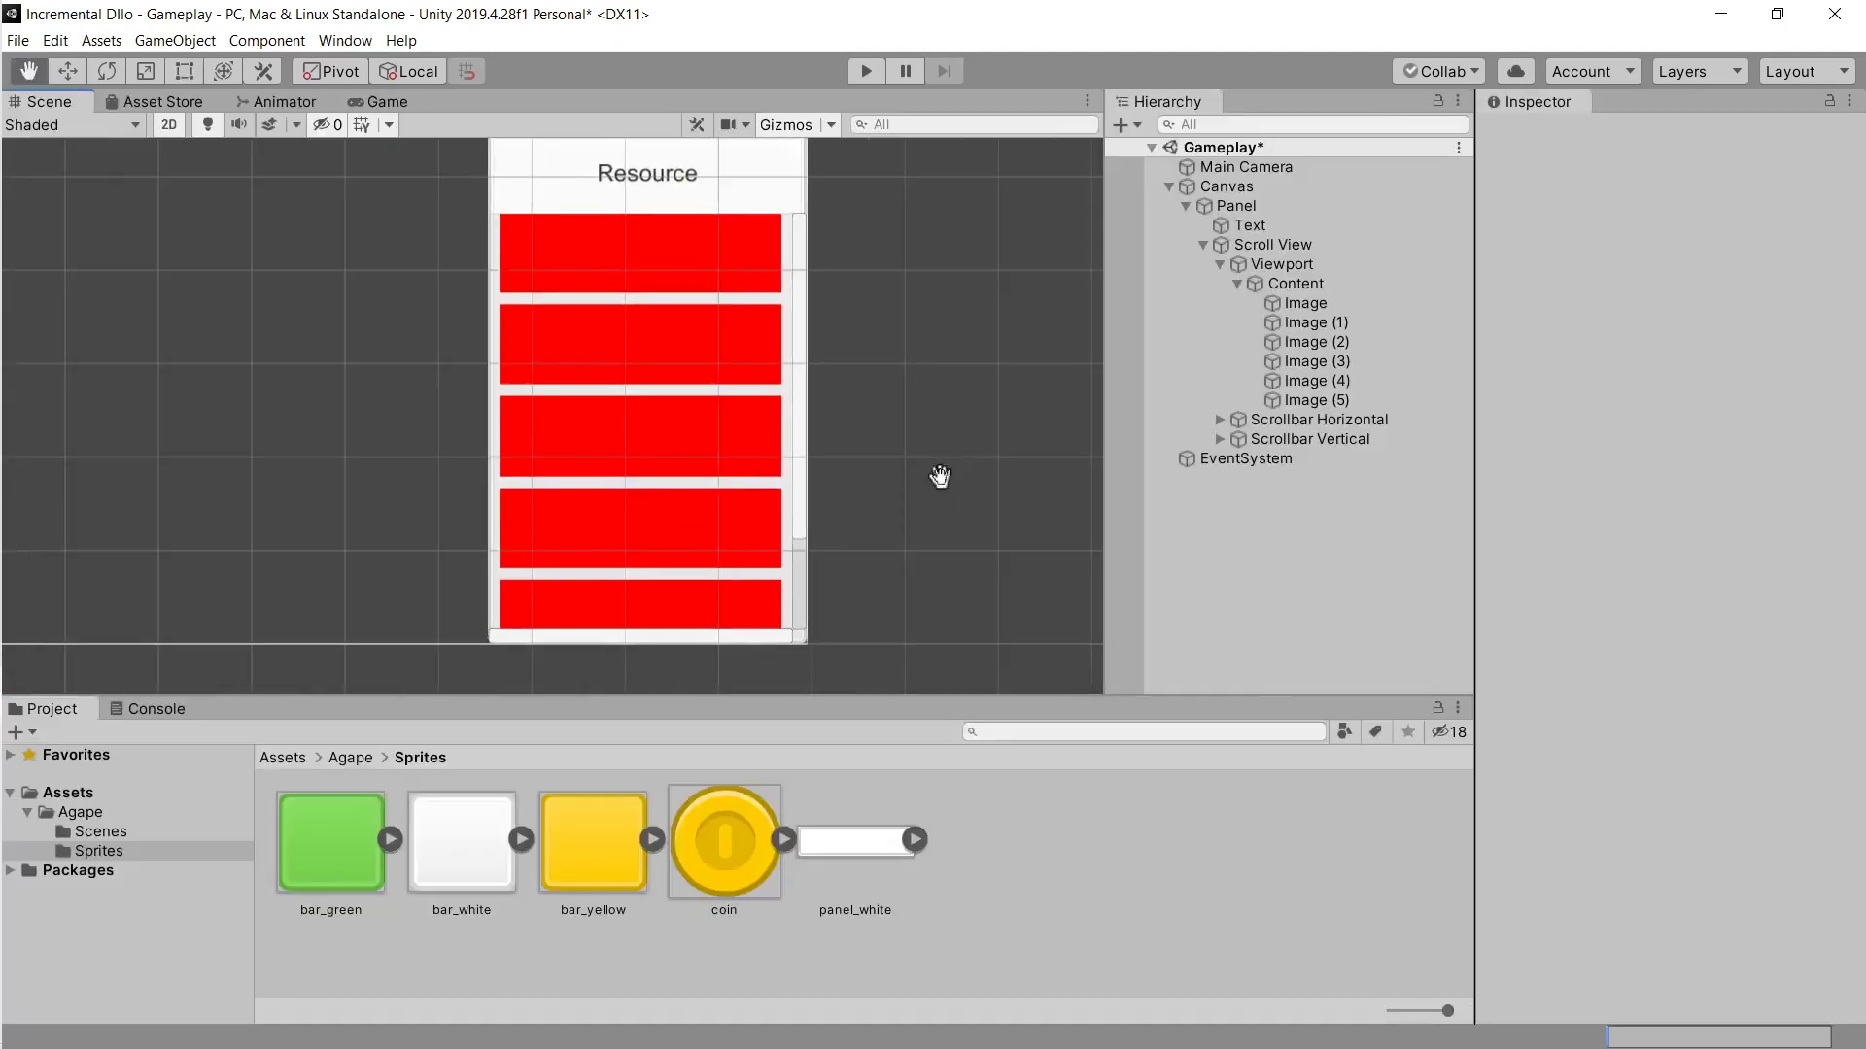
Step: Inspect the Resource title, Viewport, Scroll View and Content settings
{"action": "left_click", "coordinate": [744, 194]}
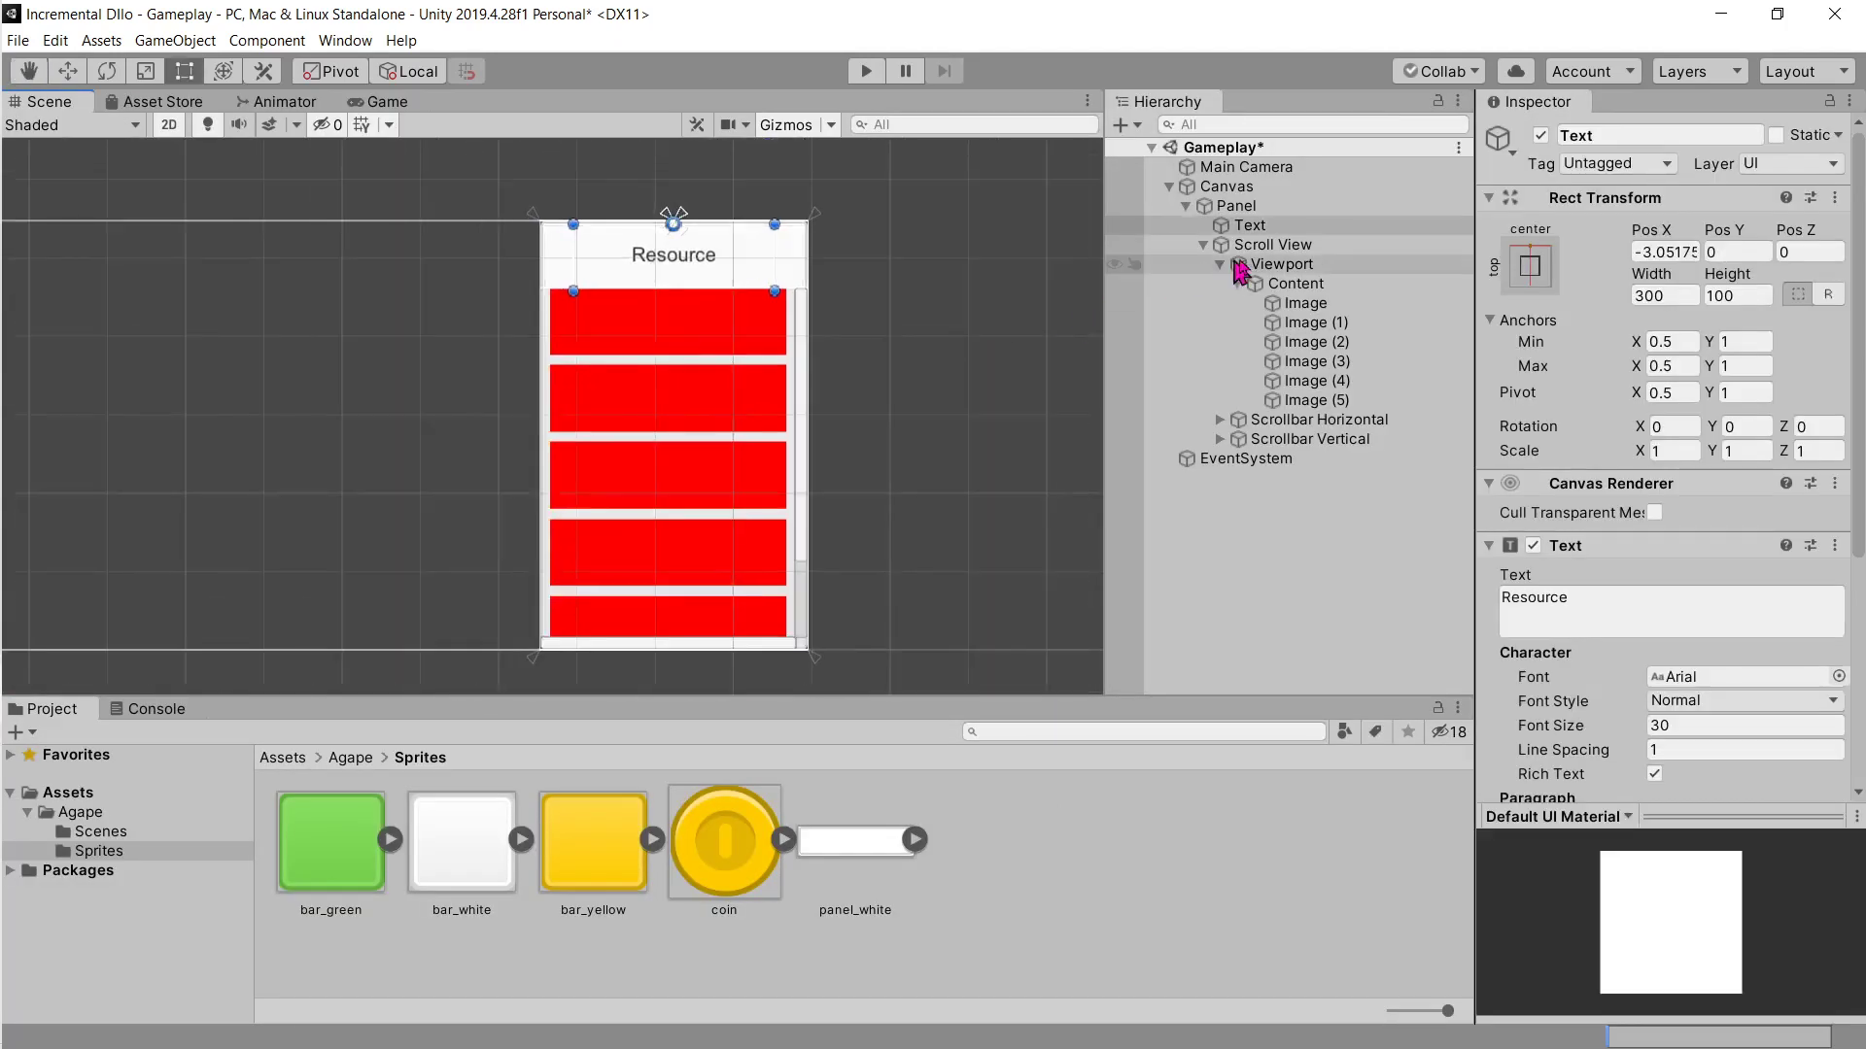
{"action": "left_click", "coordinate": [1298, 266]}
{"action": "left_click", "coordinate": [1293, 246]}
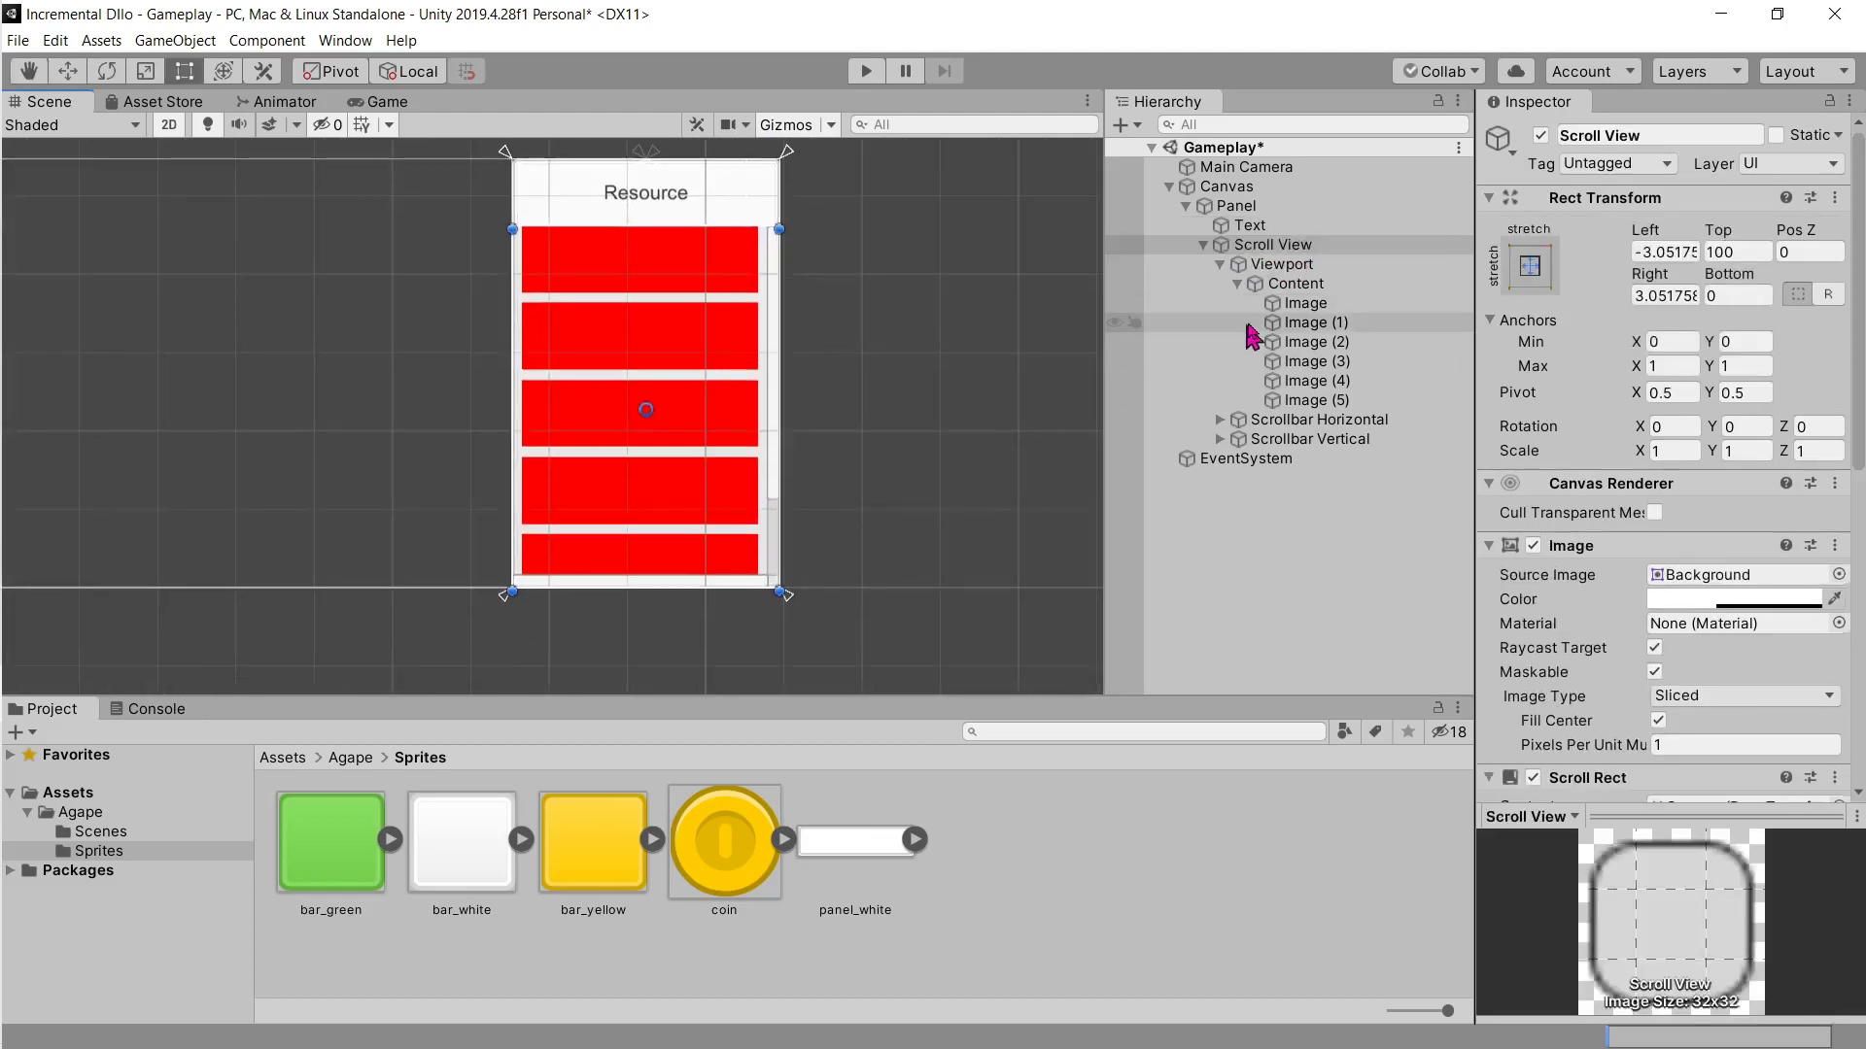
{"action": "left_click", "coordinate": [1296, 283]}
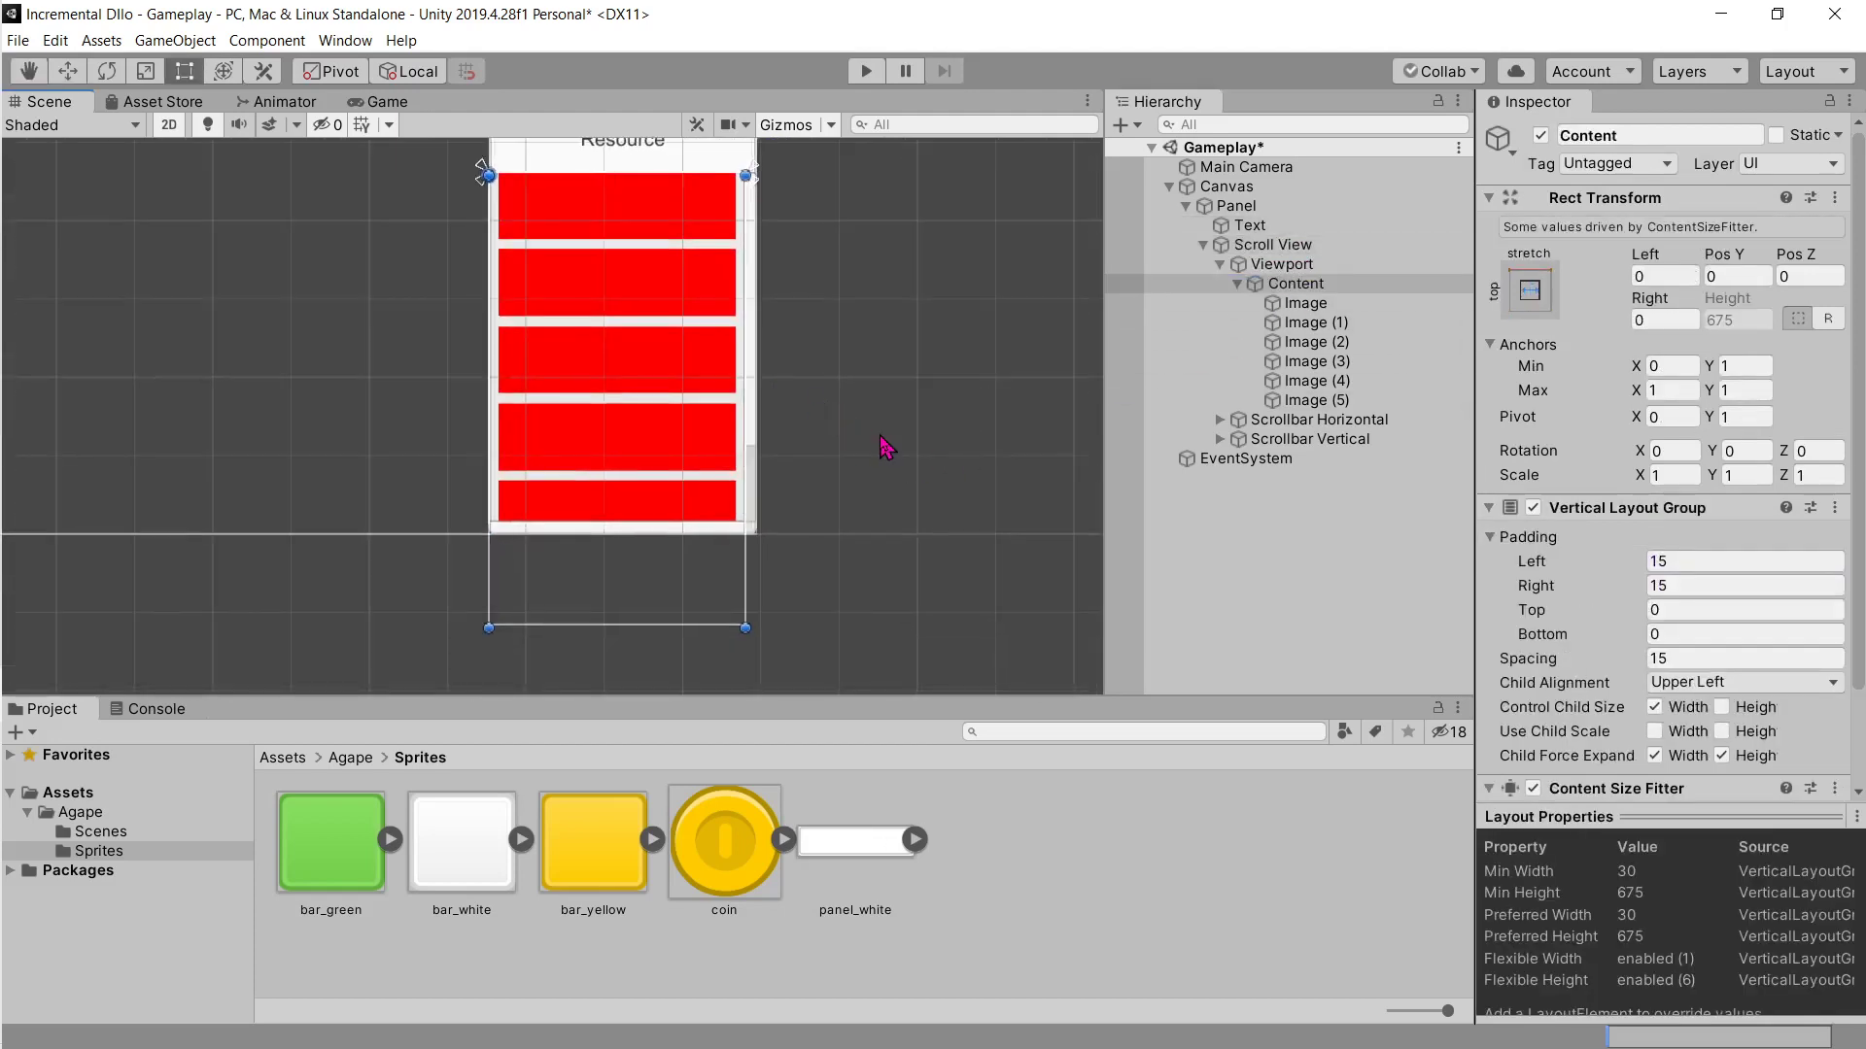
{"action": "key", "text": "shift+space"}
{"action": "mouse_move", "coordinate": [1375, 602]}
{"action": "middle_mouse_down"}
{"action": "mouse_move", "coordinate": [1095, 754]}
{"action": "mouse_move", "coordinate": [1066, 563]}
{"action": "middle_mouse_up"}
{"action": "scroll", "coordinate": [1059, 680], "scroll_direction": "up", "scroll_amount": 3}
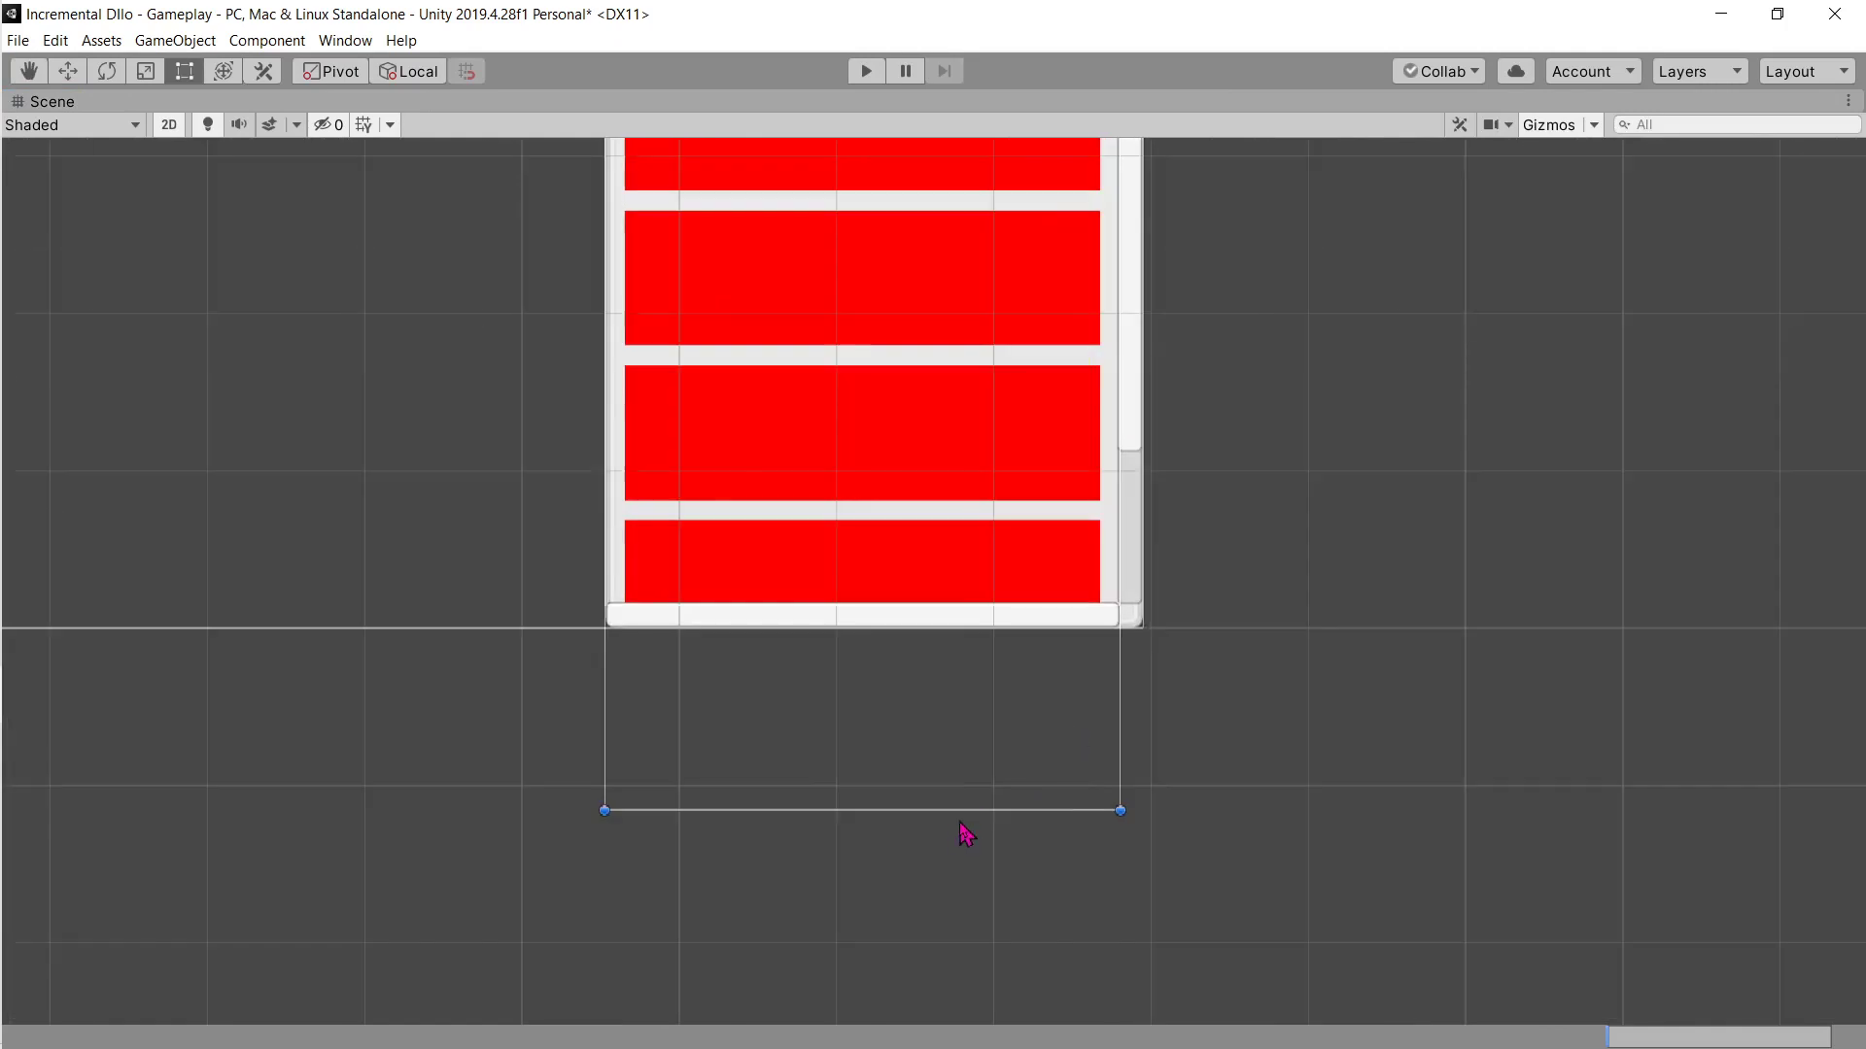
{"action": "key", "text": "shift+space"}
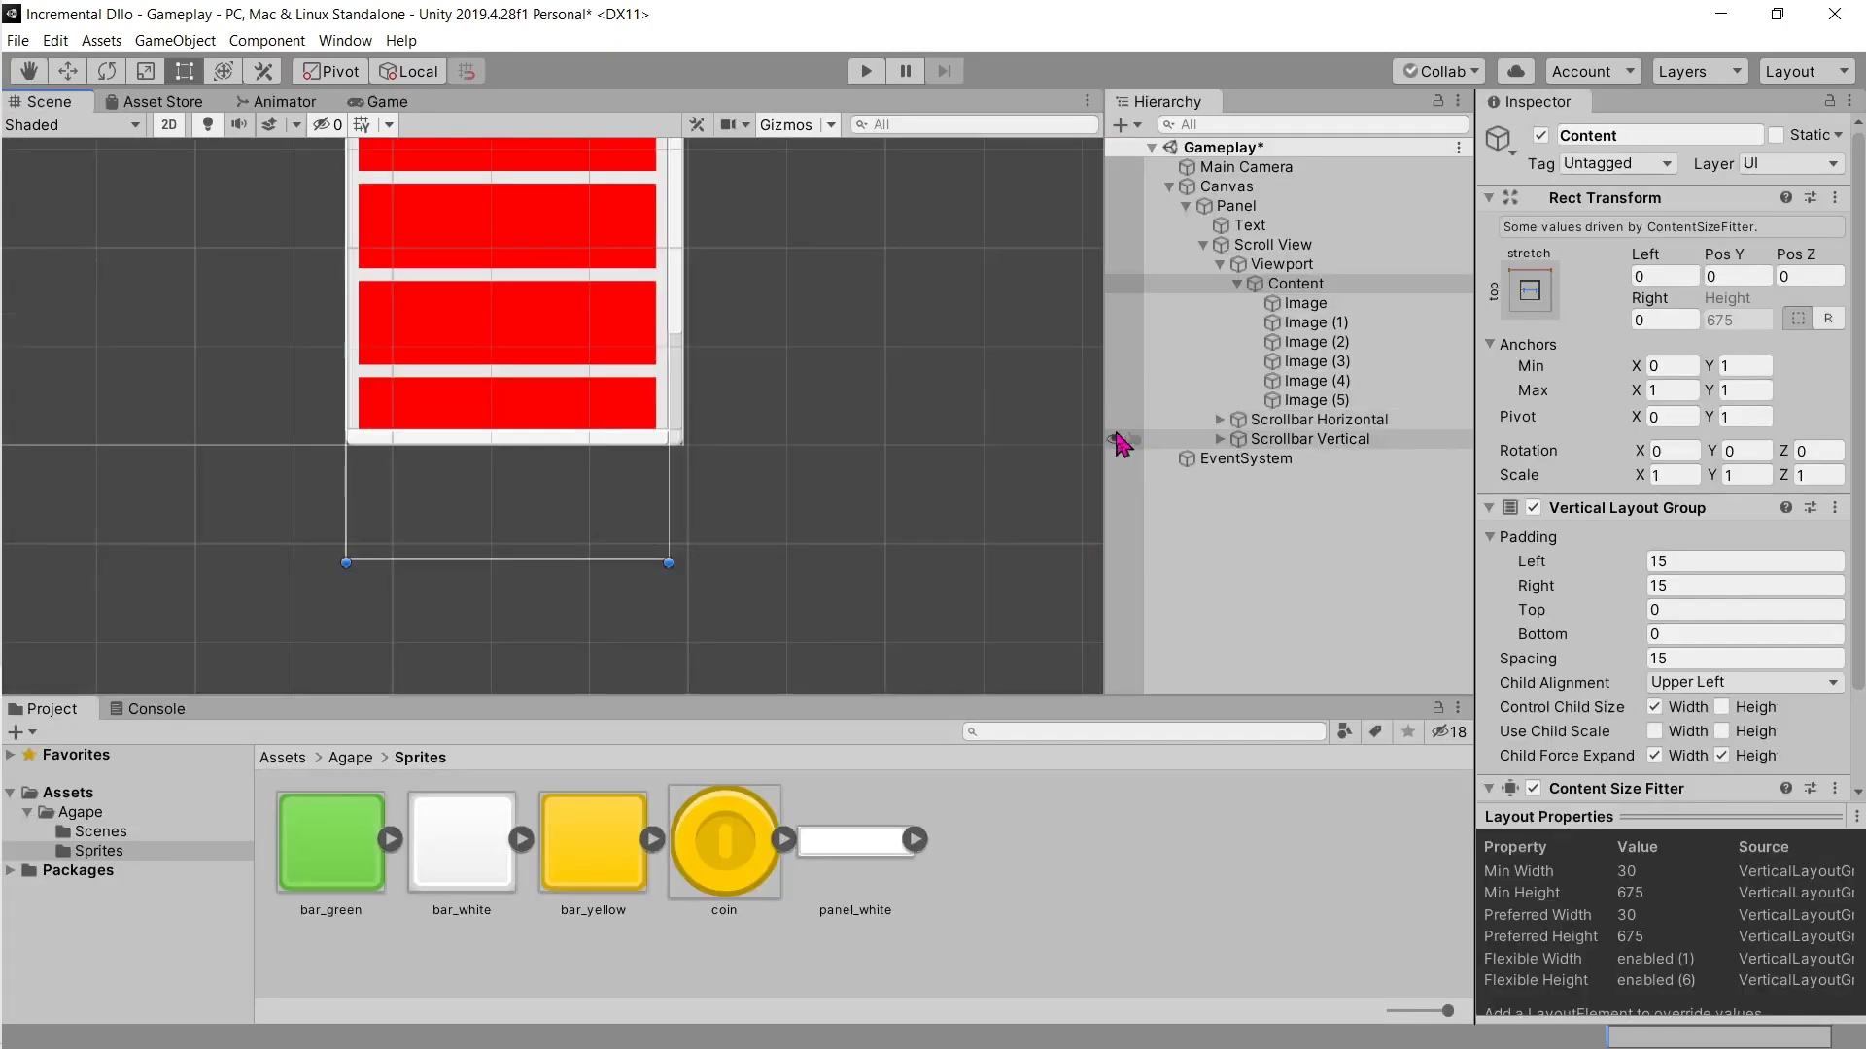
Step: Duplicate Image (5) to add another red row and check the Content height
{"action": "left_click", "coordinate": [1307, 400]}
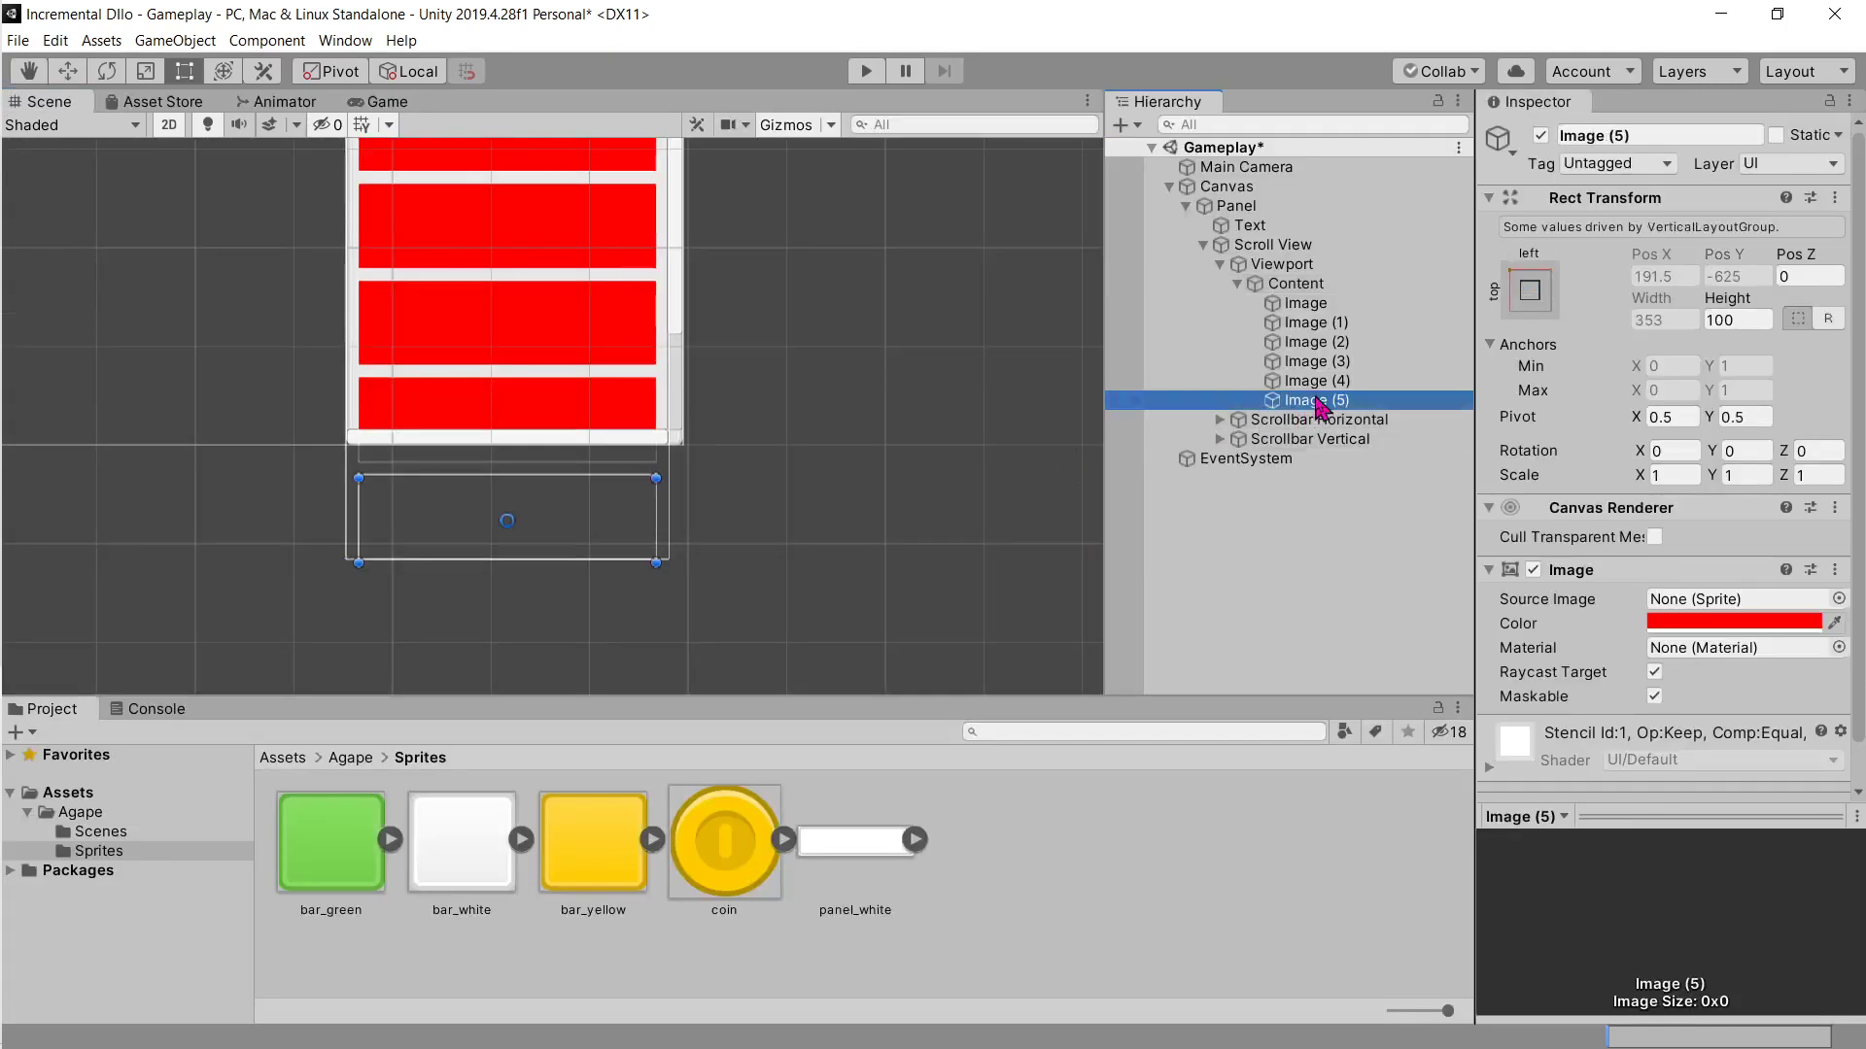
{"action": "key", "text": "ctrl+d"}
{"action": "left_click", "coordinate": [1295, 283]}
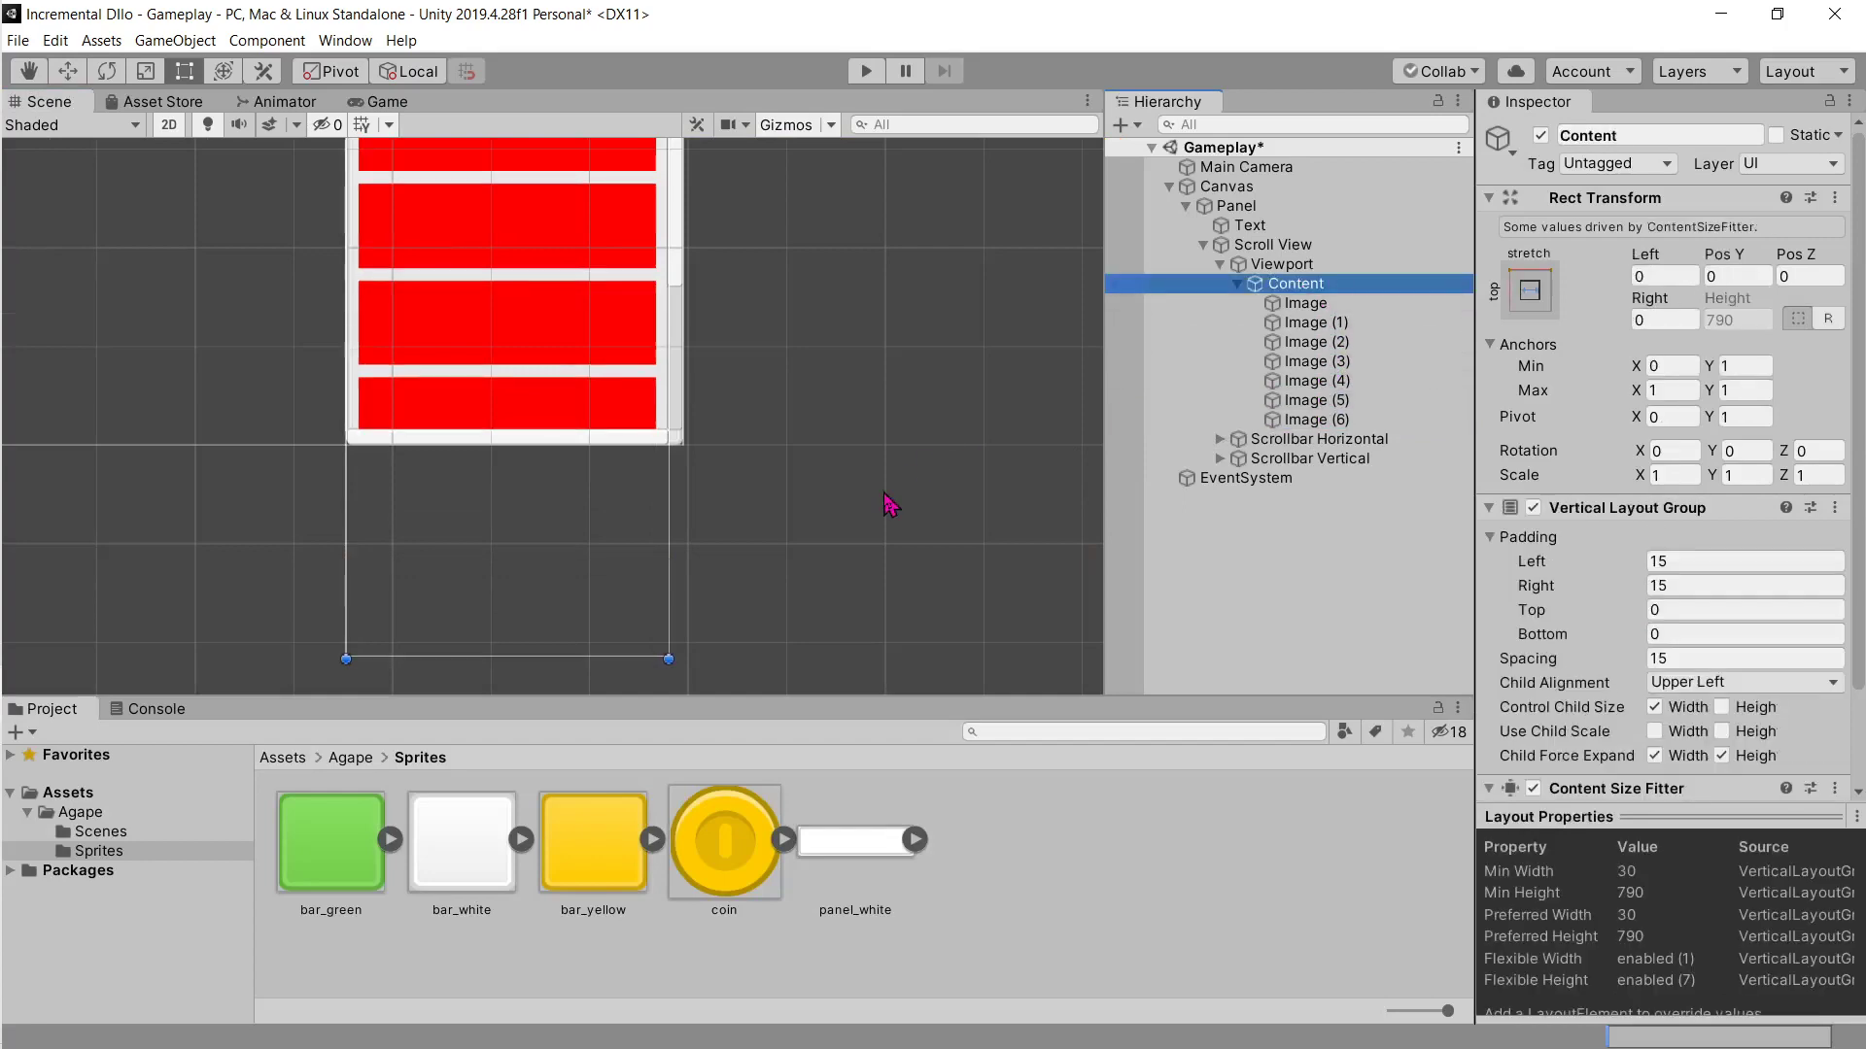
{"action": "key", "text": "shift+space"}
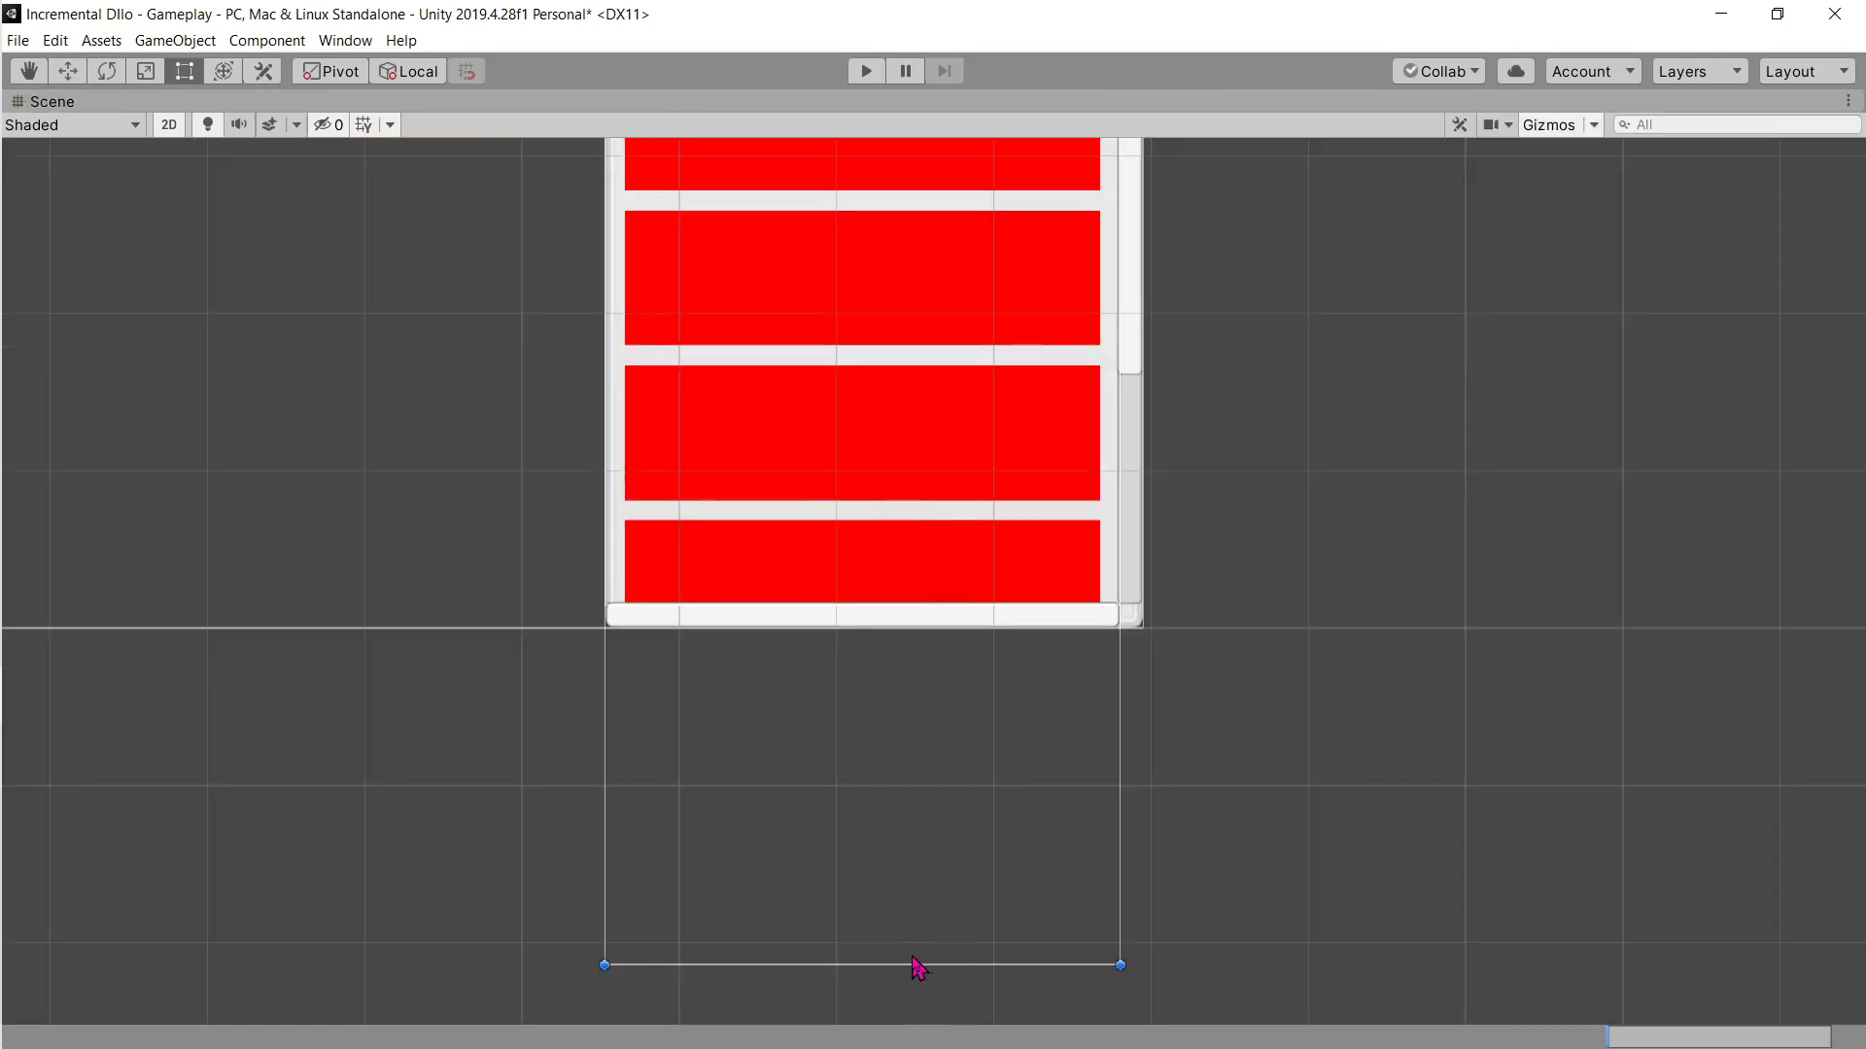
{"action": "key", "text": "shift+space"}
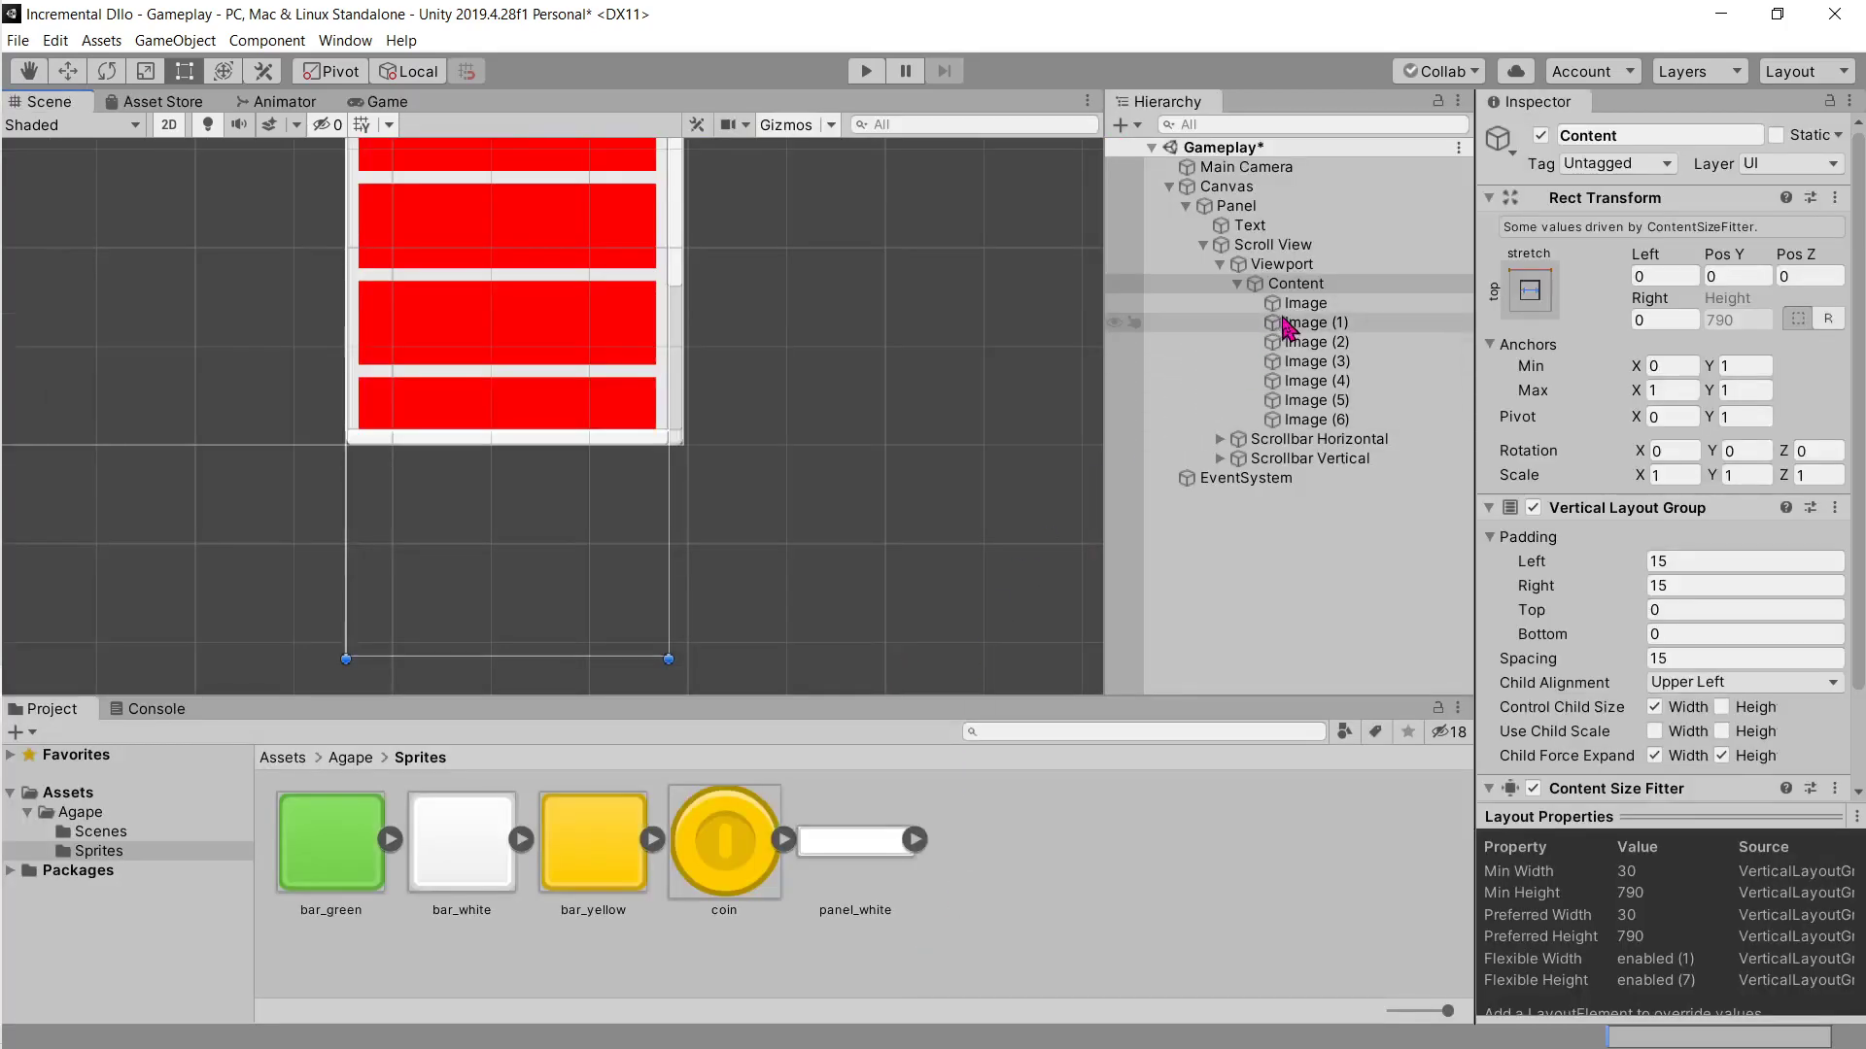
{"action": "scroll", "coordinate": [1555, 558], "scroll_direction": "down", "scroll_amount": 3}
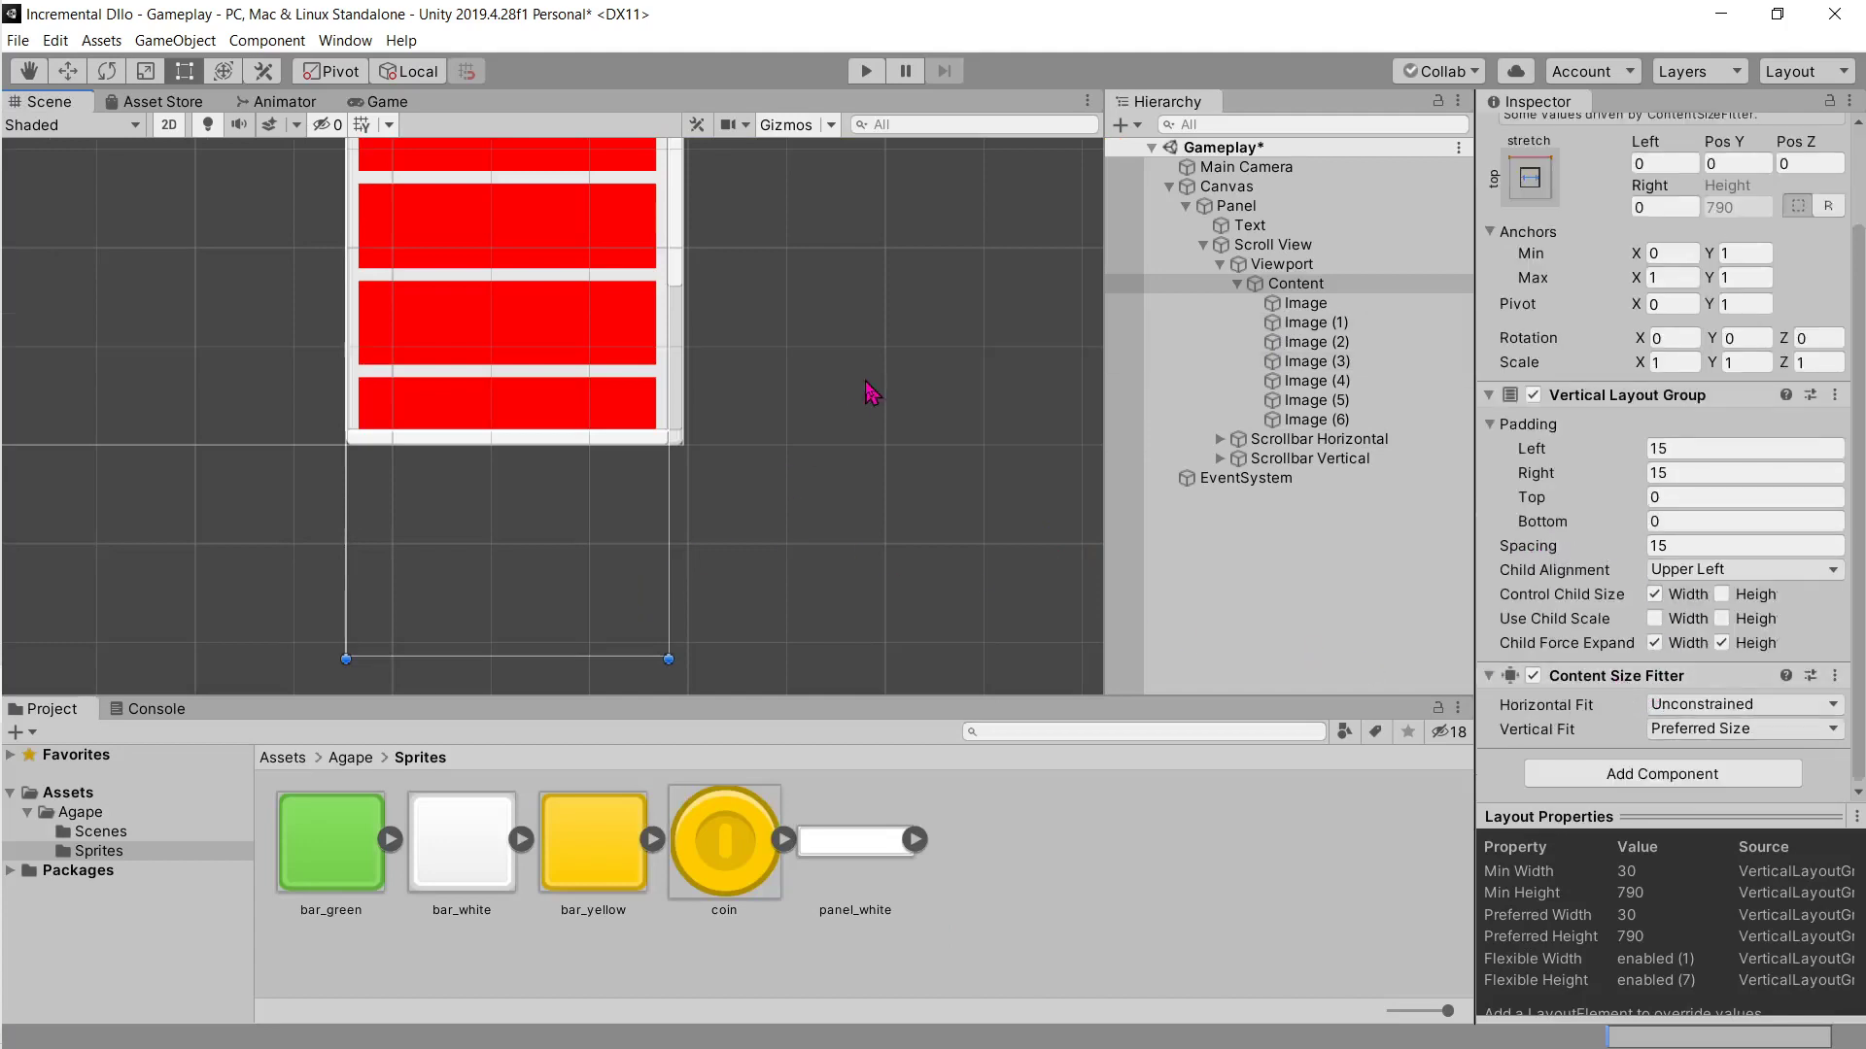
{"action": "middle_click_drag", "start_coordinate": [871, 391], "coordinate": [868, 501]}
{"action": "scroll", "coordinate": [865, 457], "scroll_direction": "down", "scroll_amount": 3}
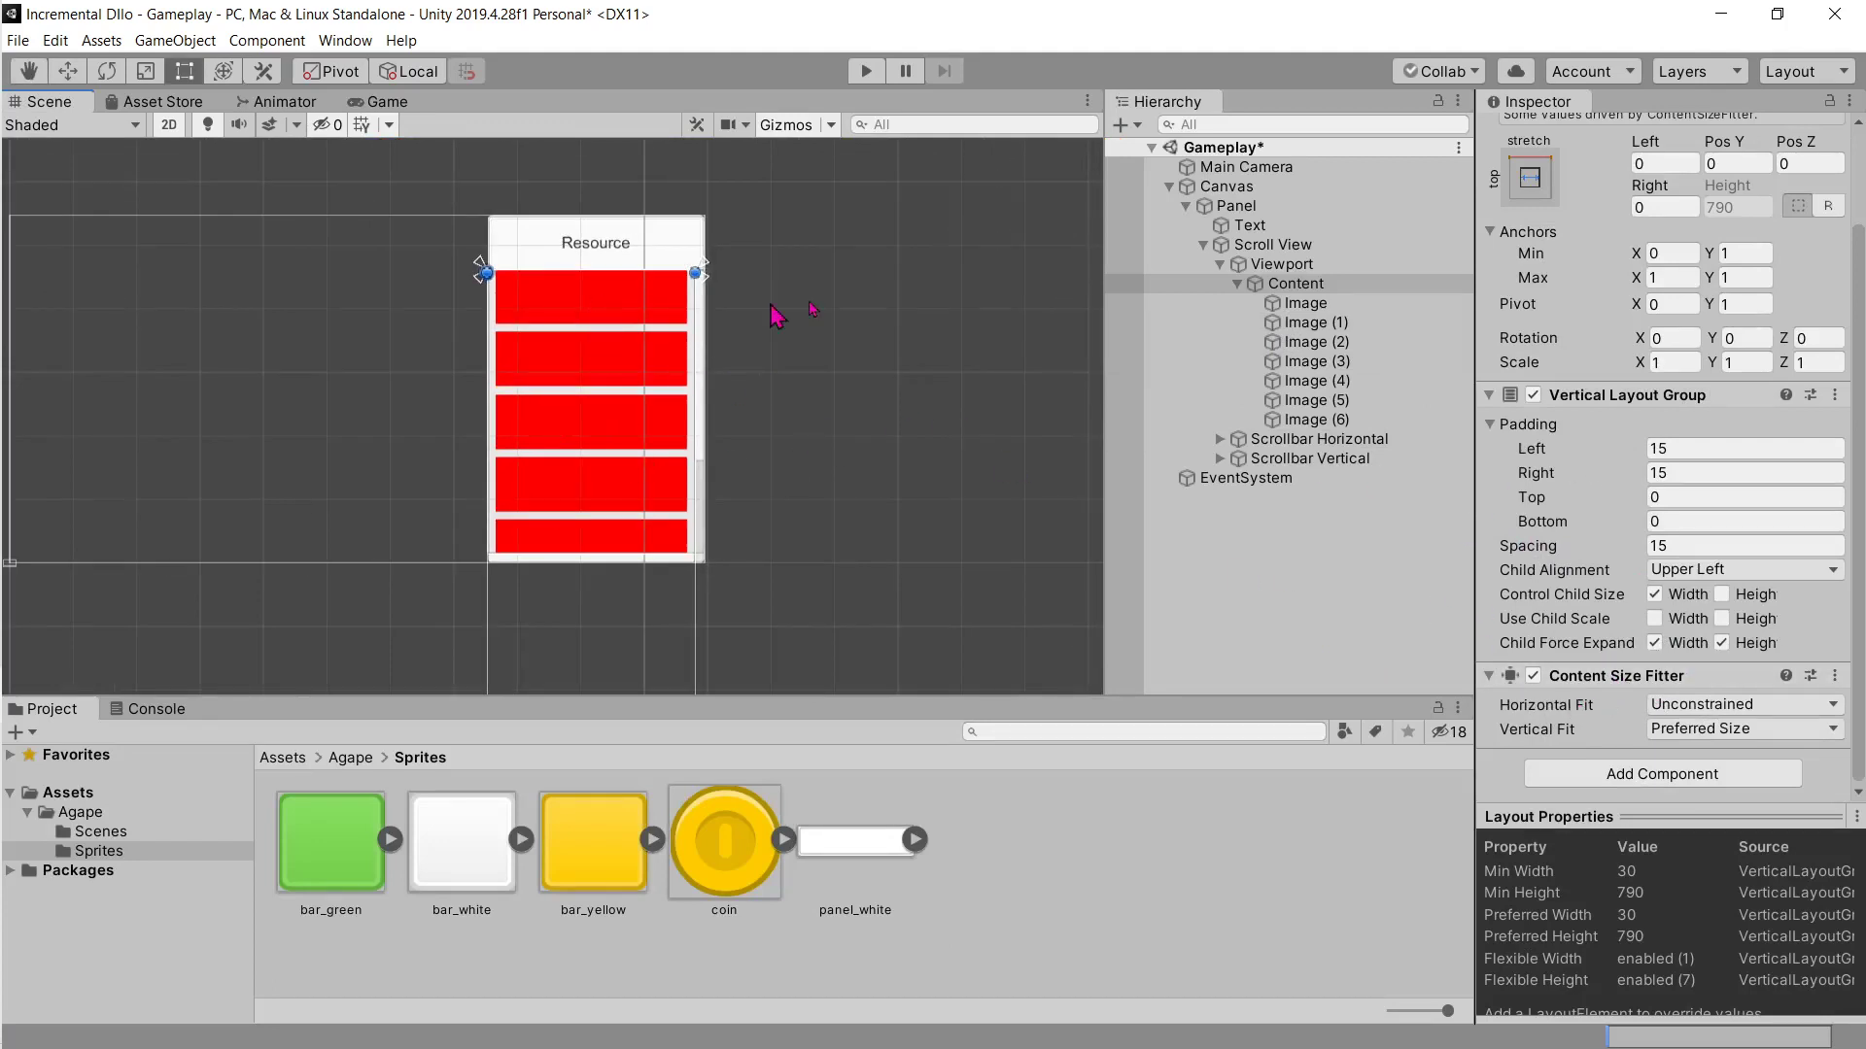
Step: Select all seven red images under Content and delete them
{"action": "left_click", "coordinate": [1295, 304]}
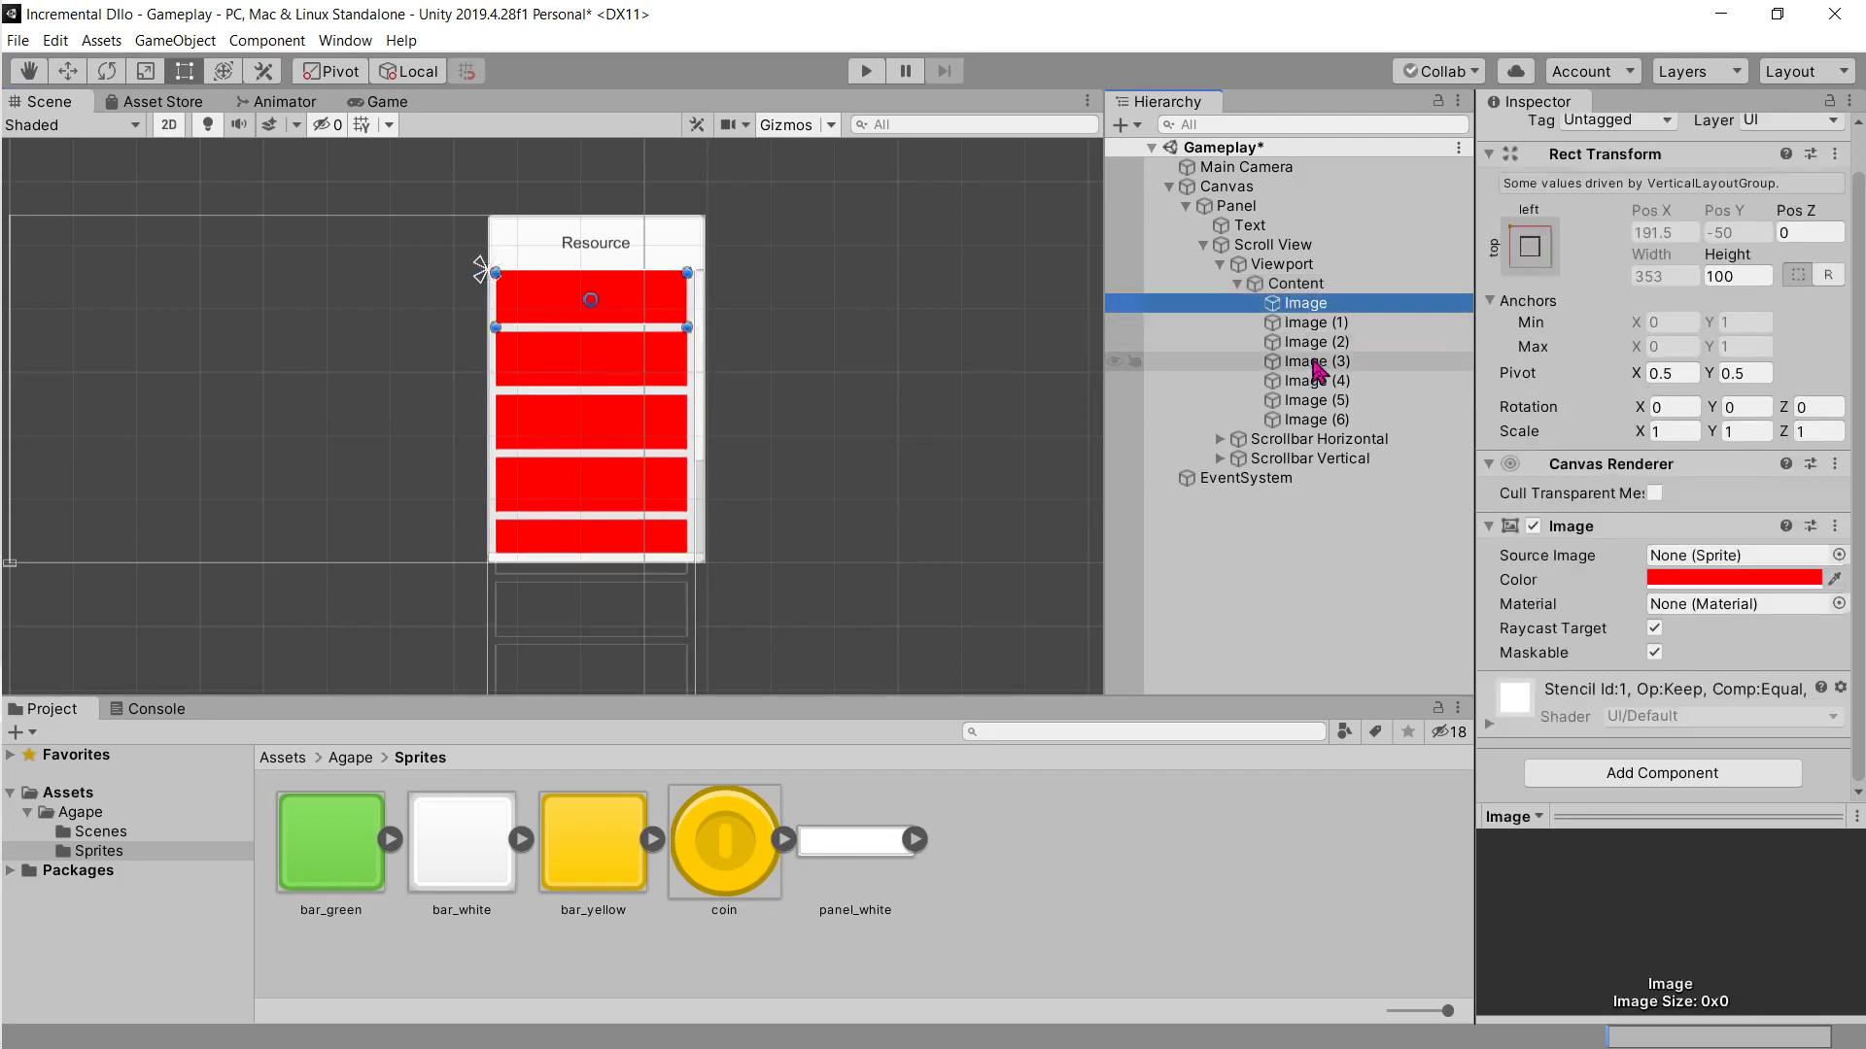
{"action": "left_click", "coordinate": [1338, 424], "text": "shift"}
{"action": "key", "text": "Delete"}
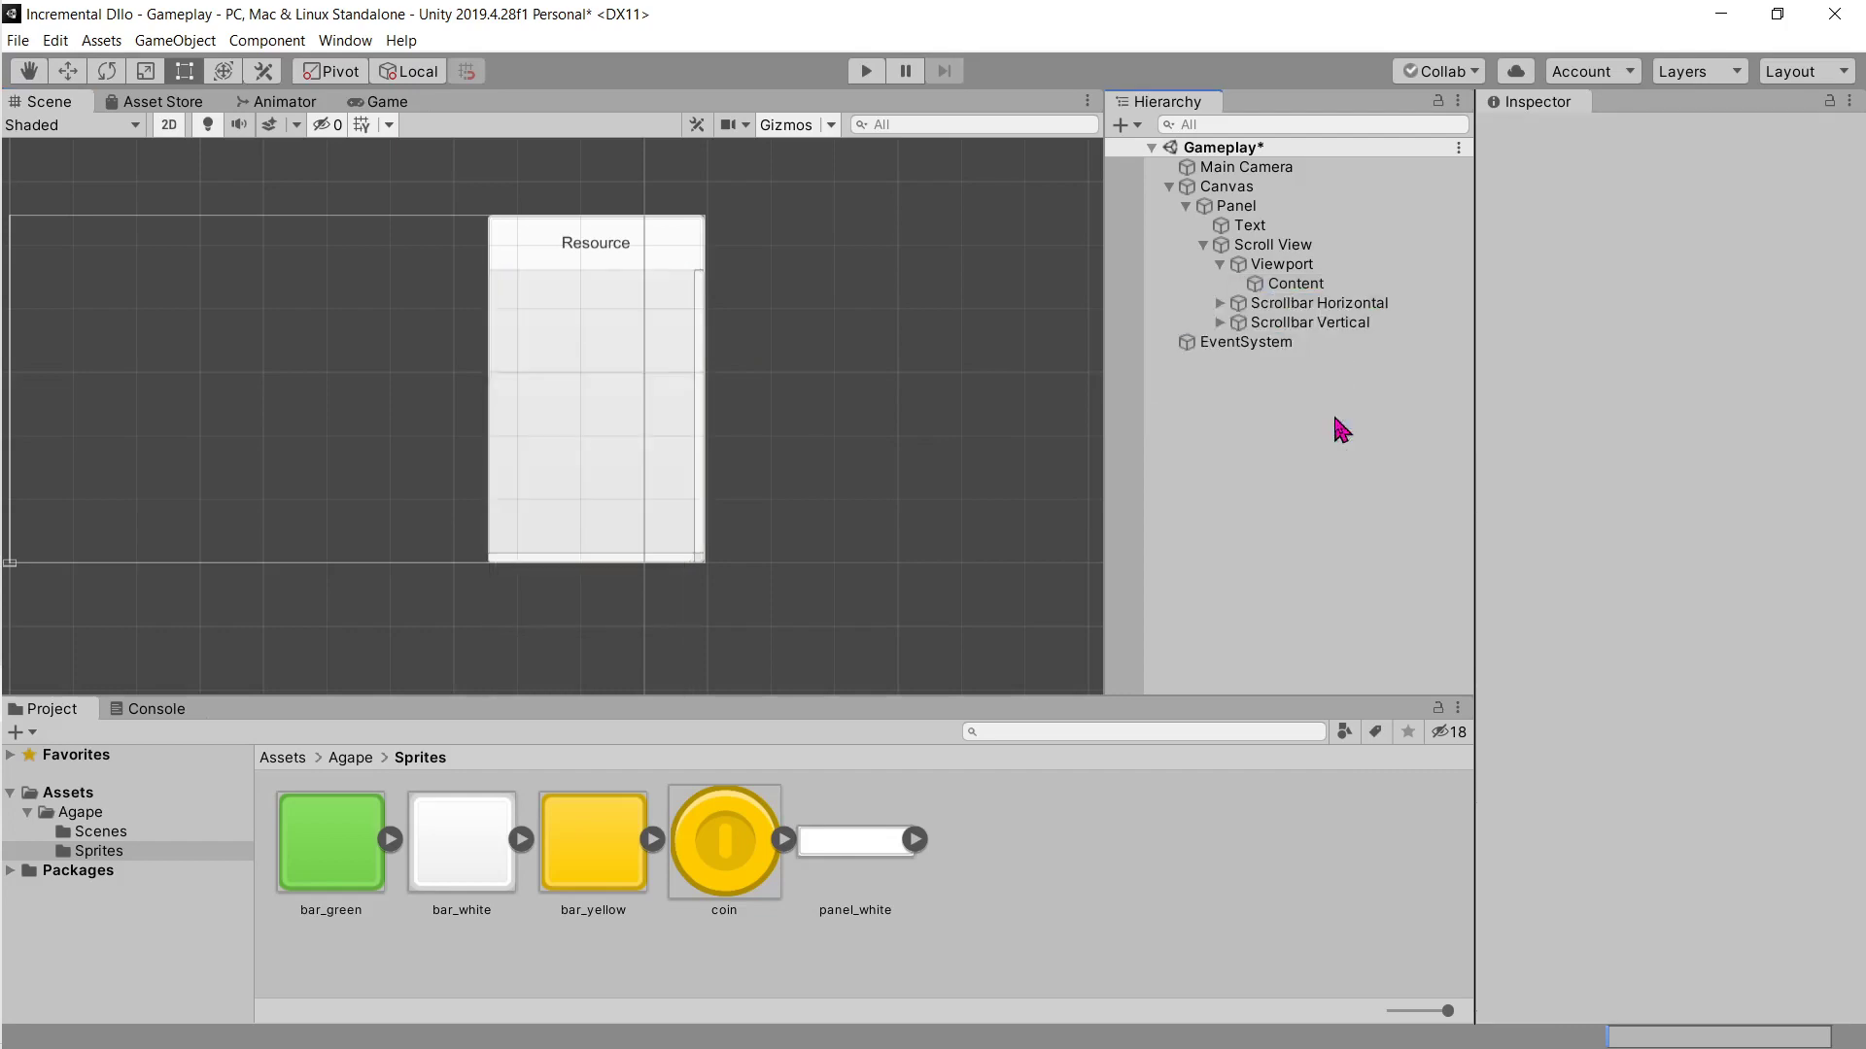
Step: Read section 3, 'Membuat Prefab Resource UI', on the DILo tutorial page
{"action": "key", "text": "alt+Tab"}
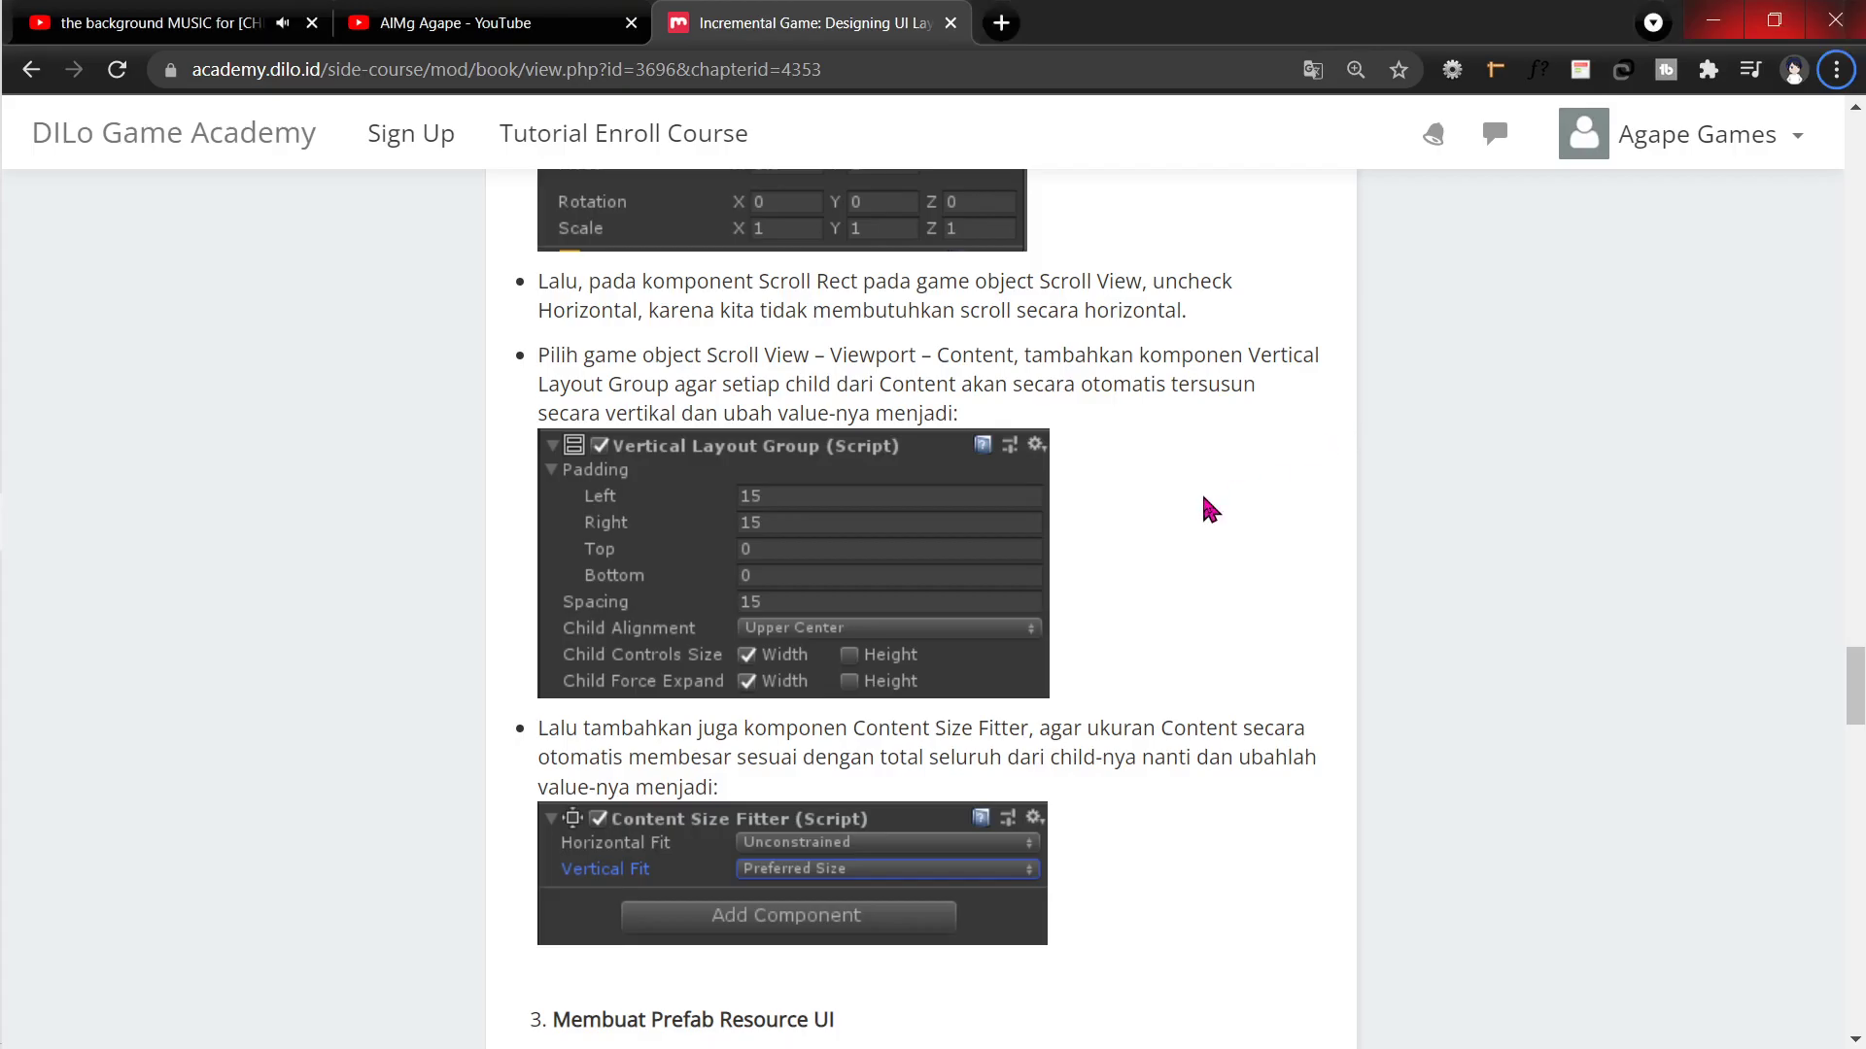
{"action": "scroll", "coordinate": [1209, 509], "scroll_direction": "down", "scroll_amount": 5}
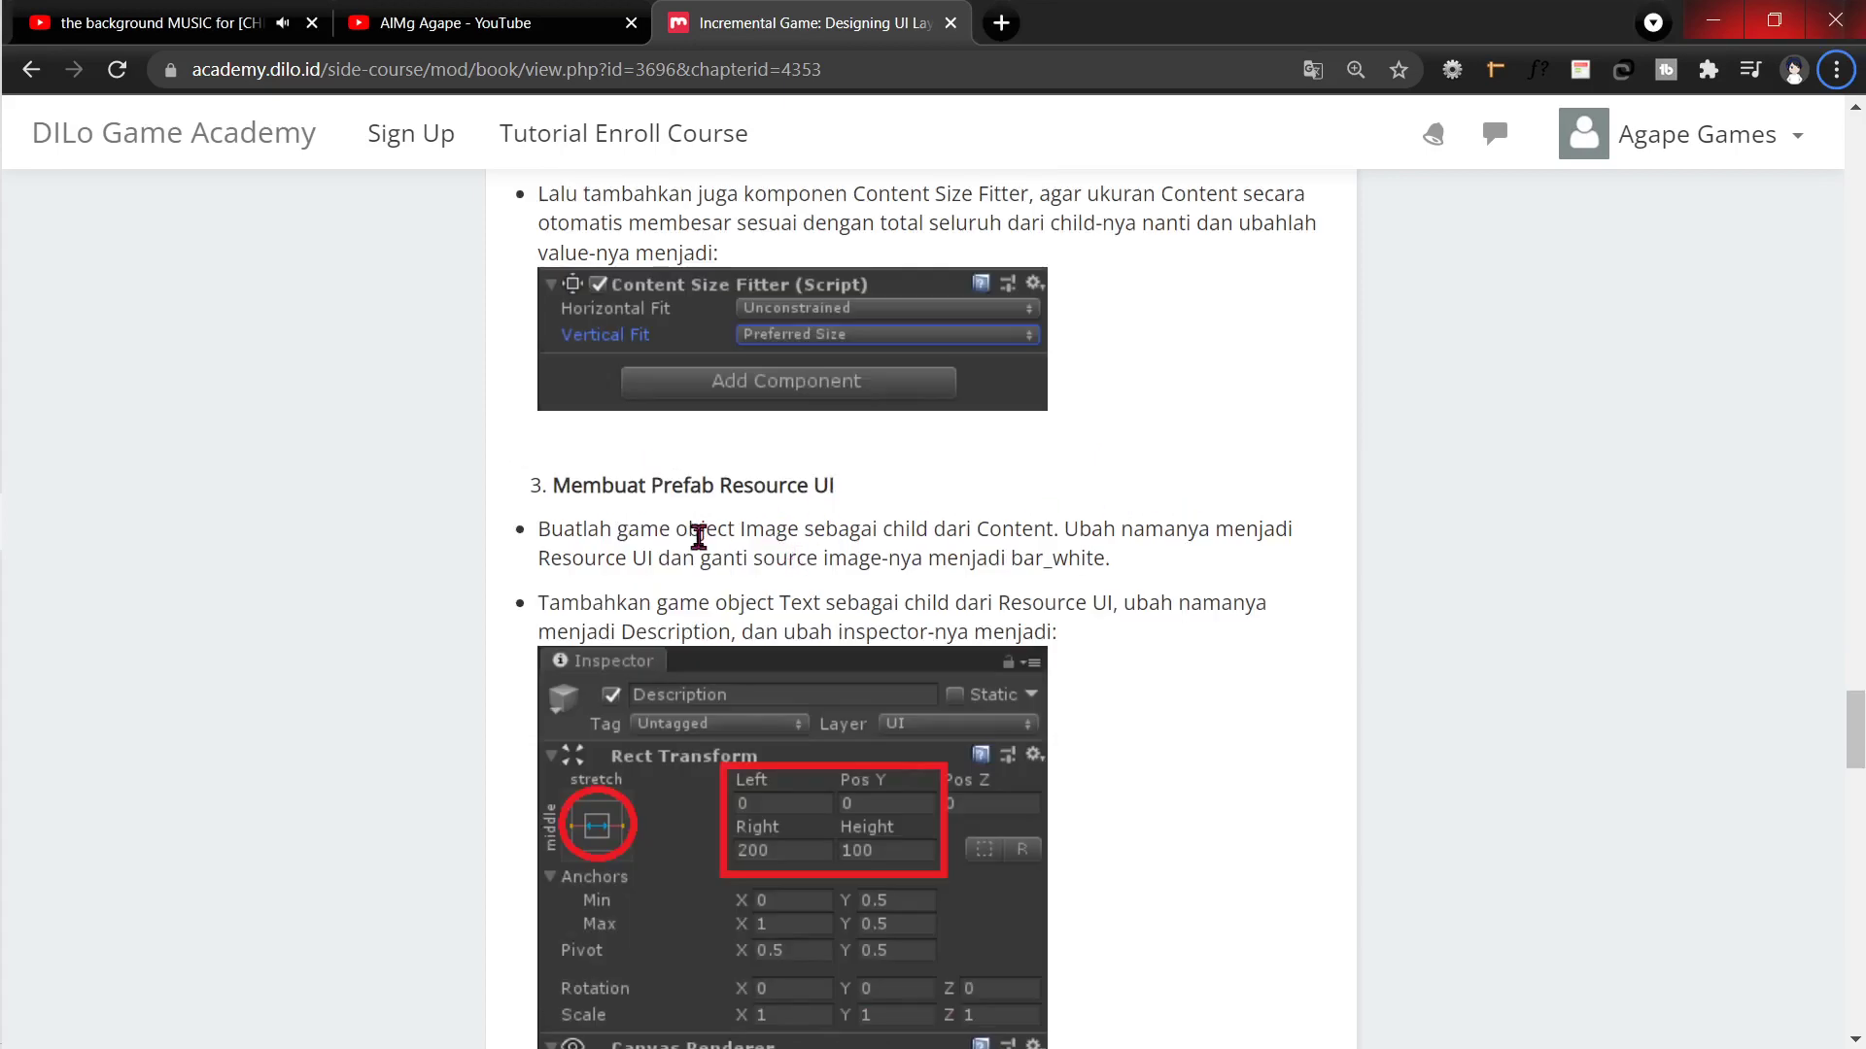
{"action": "scroll", "coordinate": [792, 558], "scroll_direction": "down", "scroll_amount": 2}
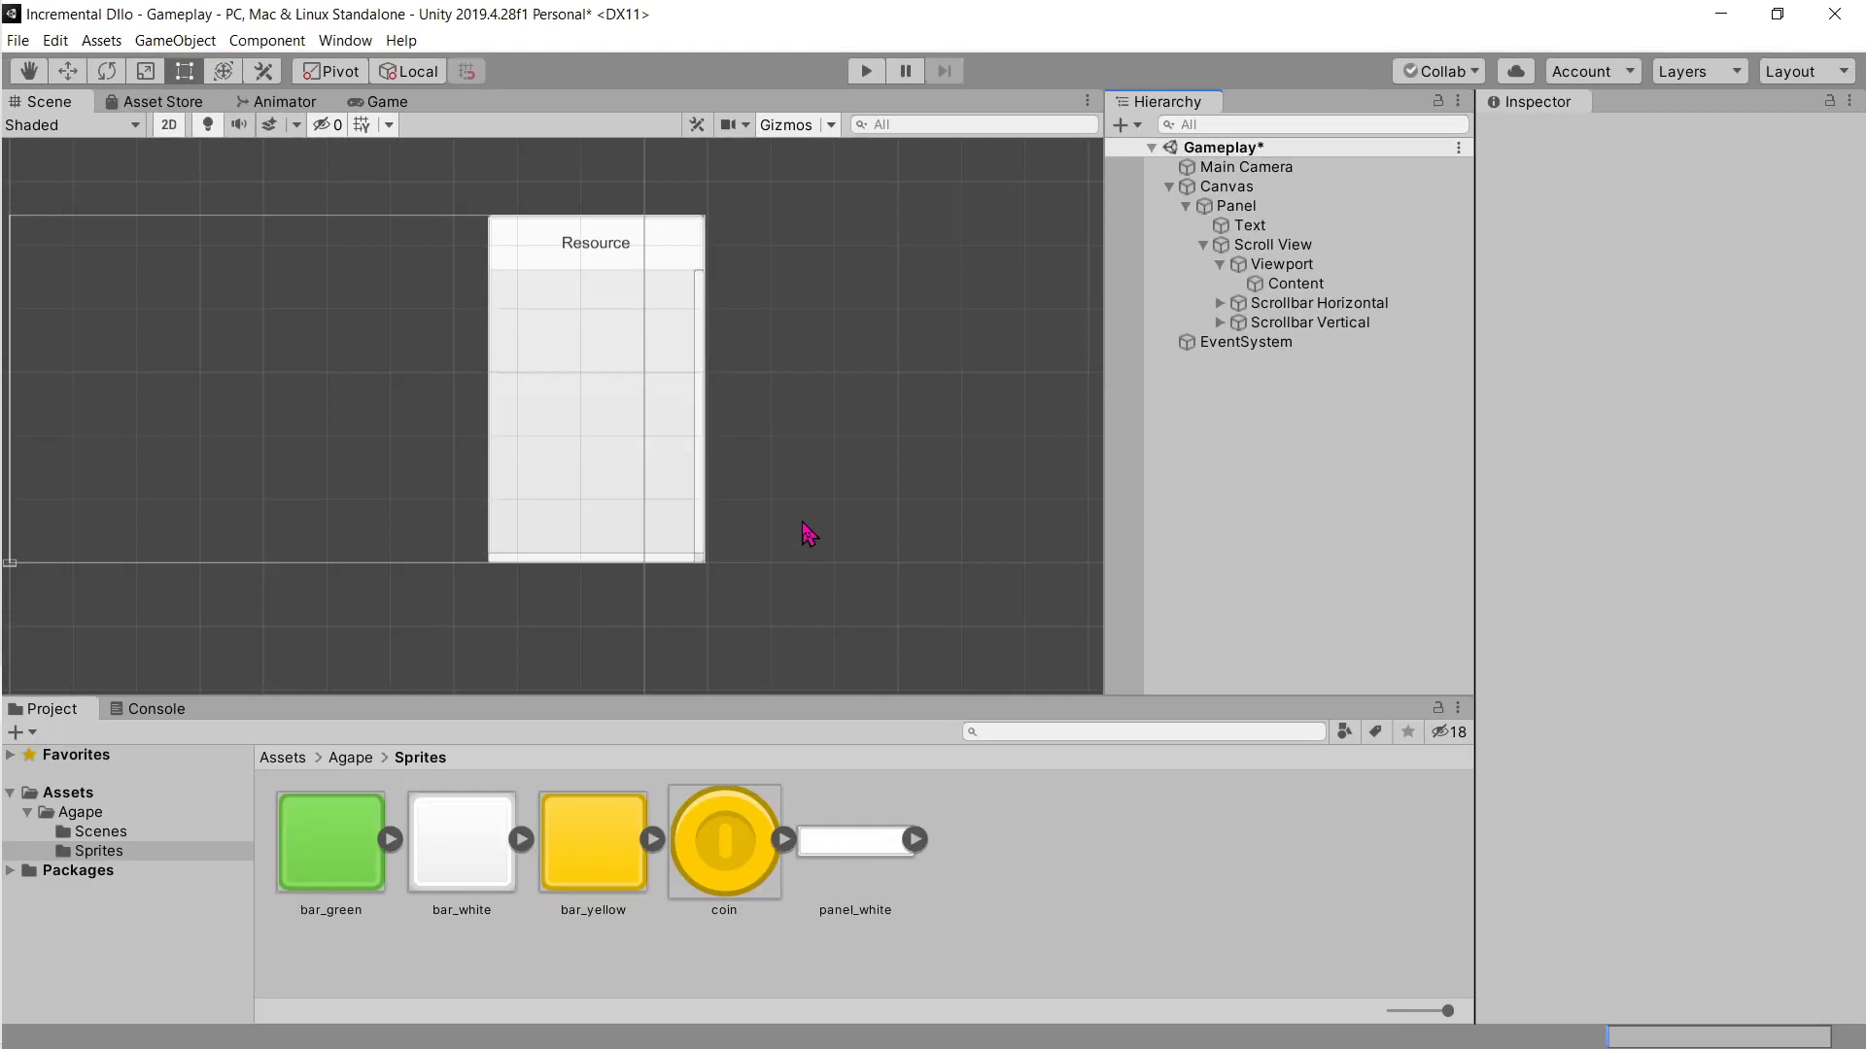
Step: Create a new UI Image inside Content
{"action": "left_click", "coordinate": [1278, 286]}
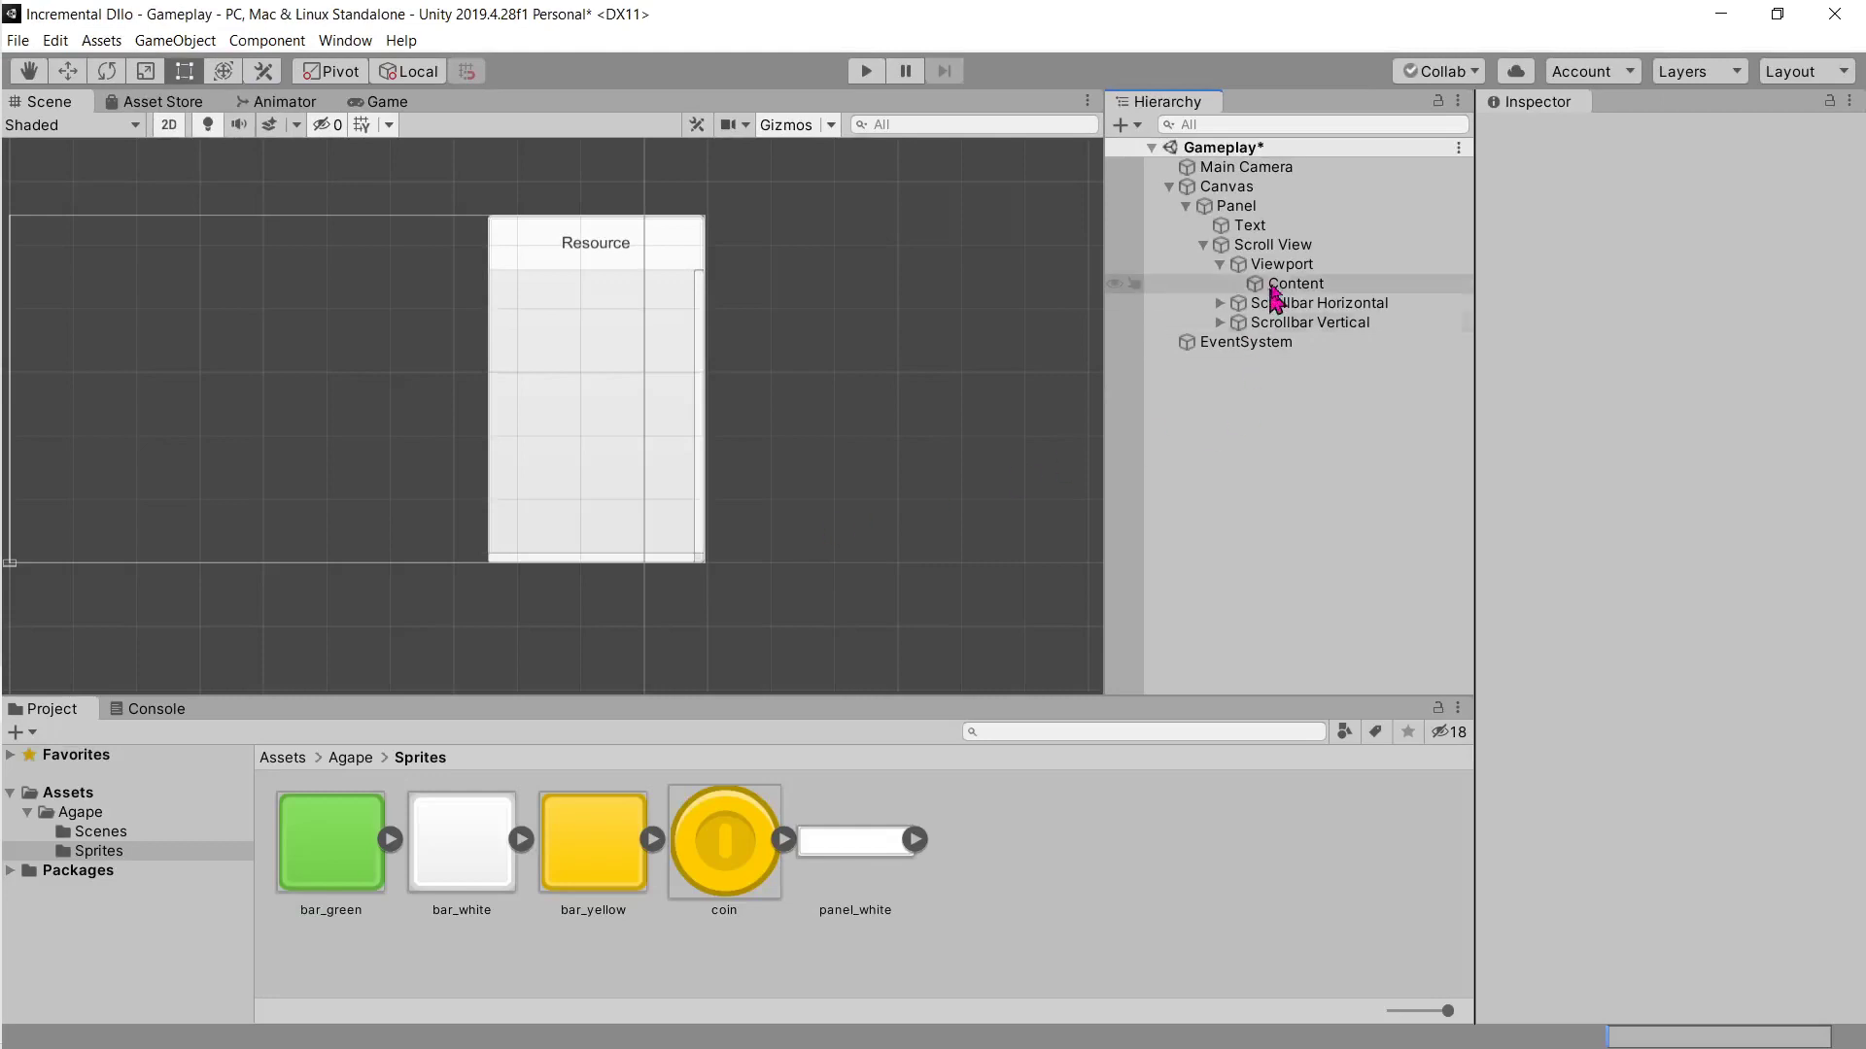
{"action": "right_click", "coordinate": [1284, 291]}
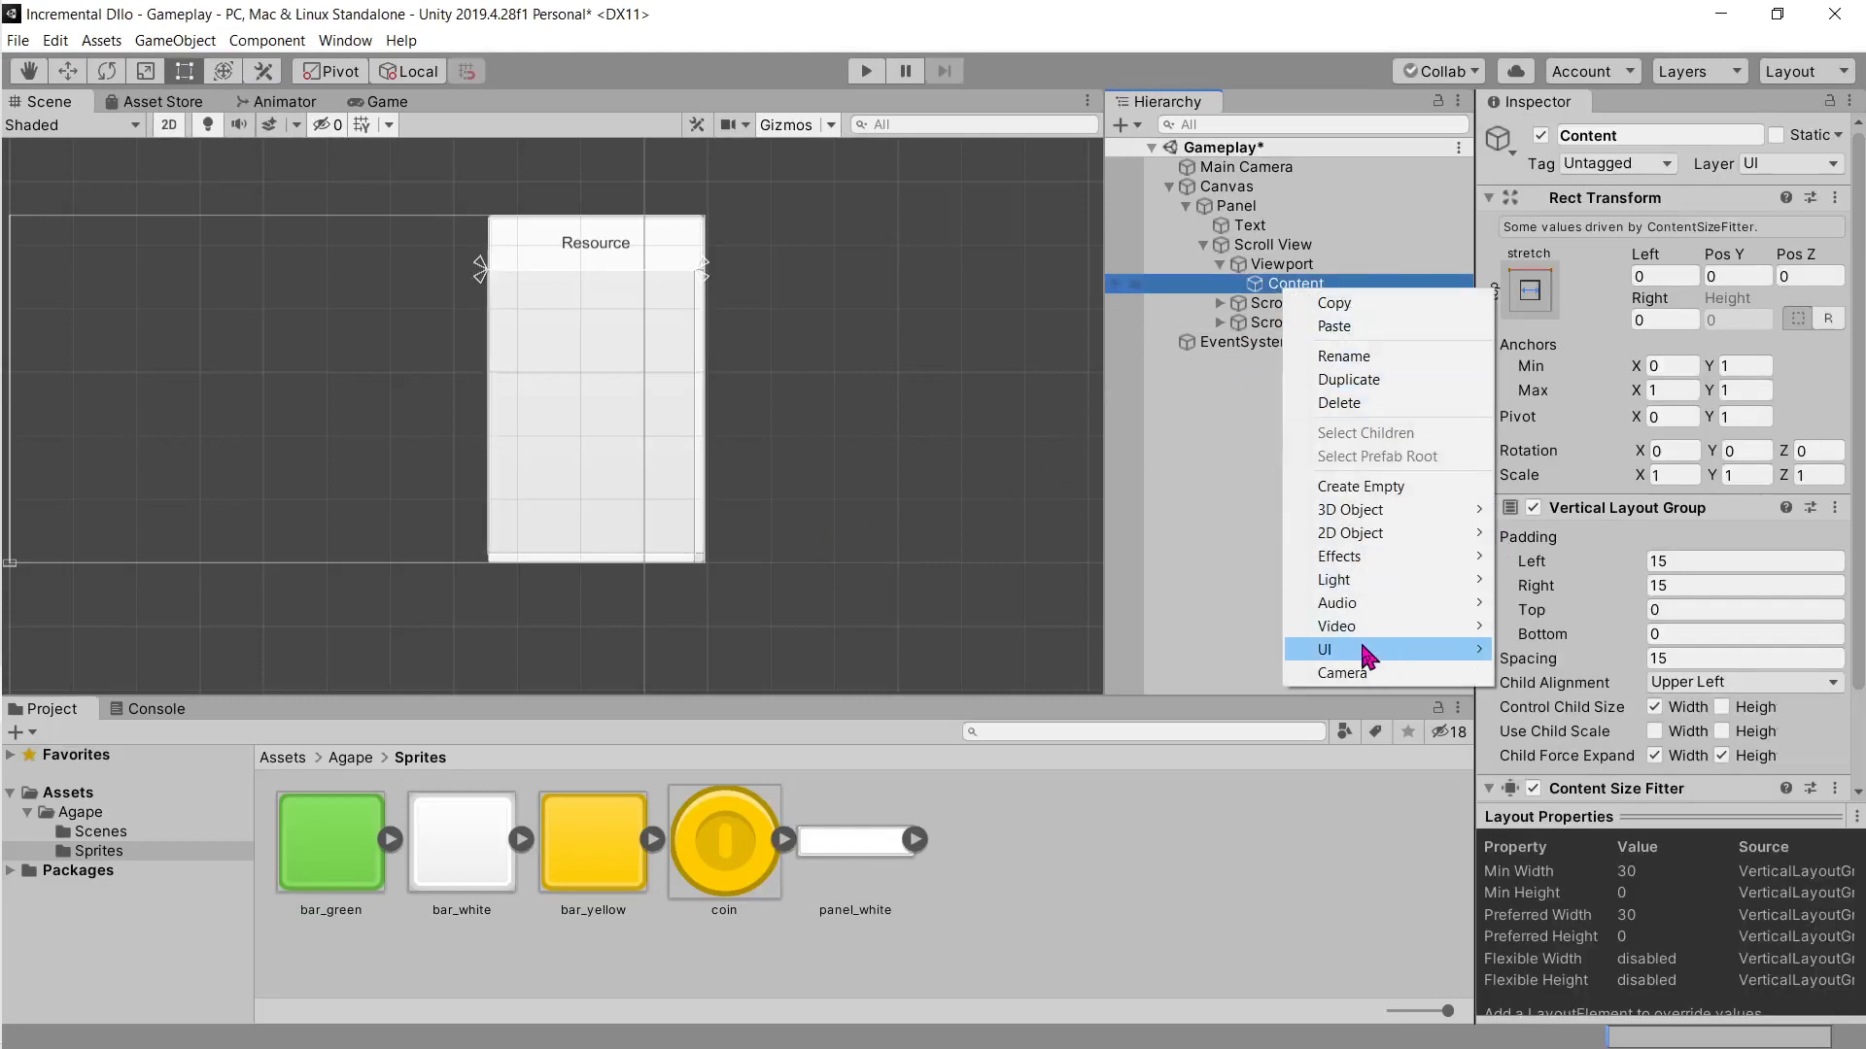
{"action": "mouse_move", "coordinate": [1366, 653]}
{"action": "left_click", "coordinate": [1566, 698]}
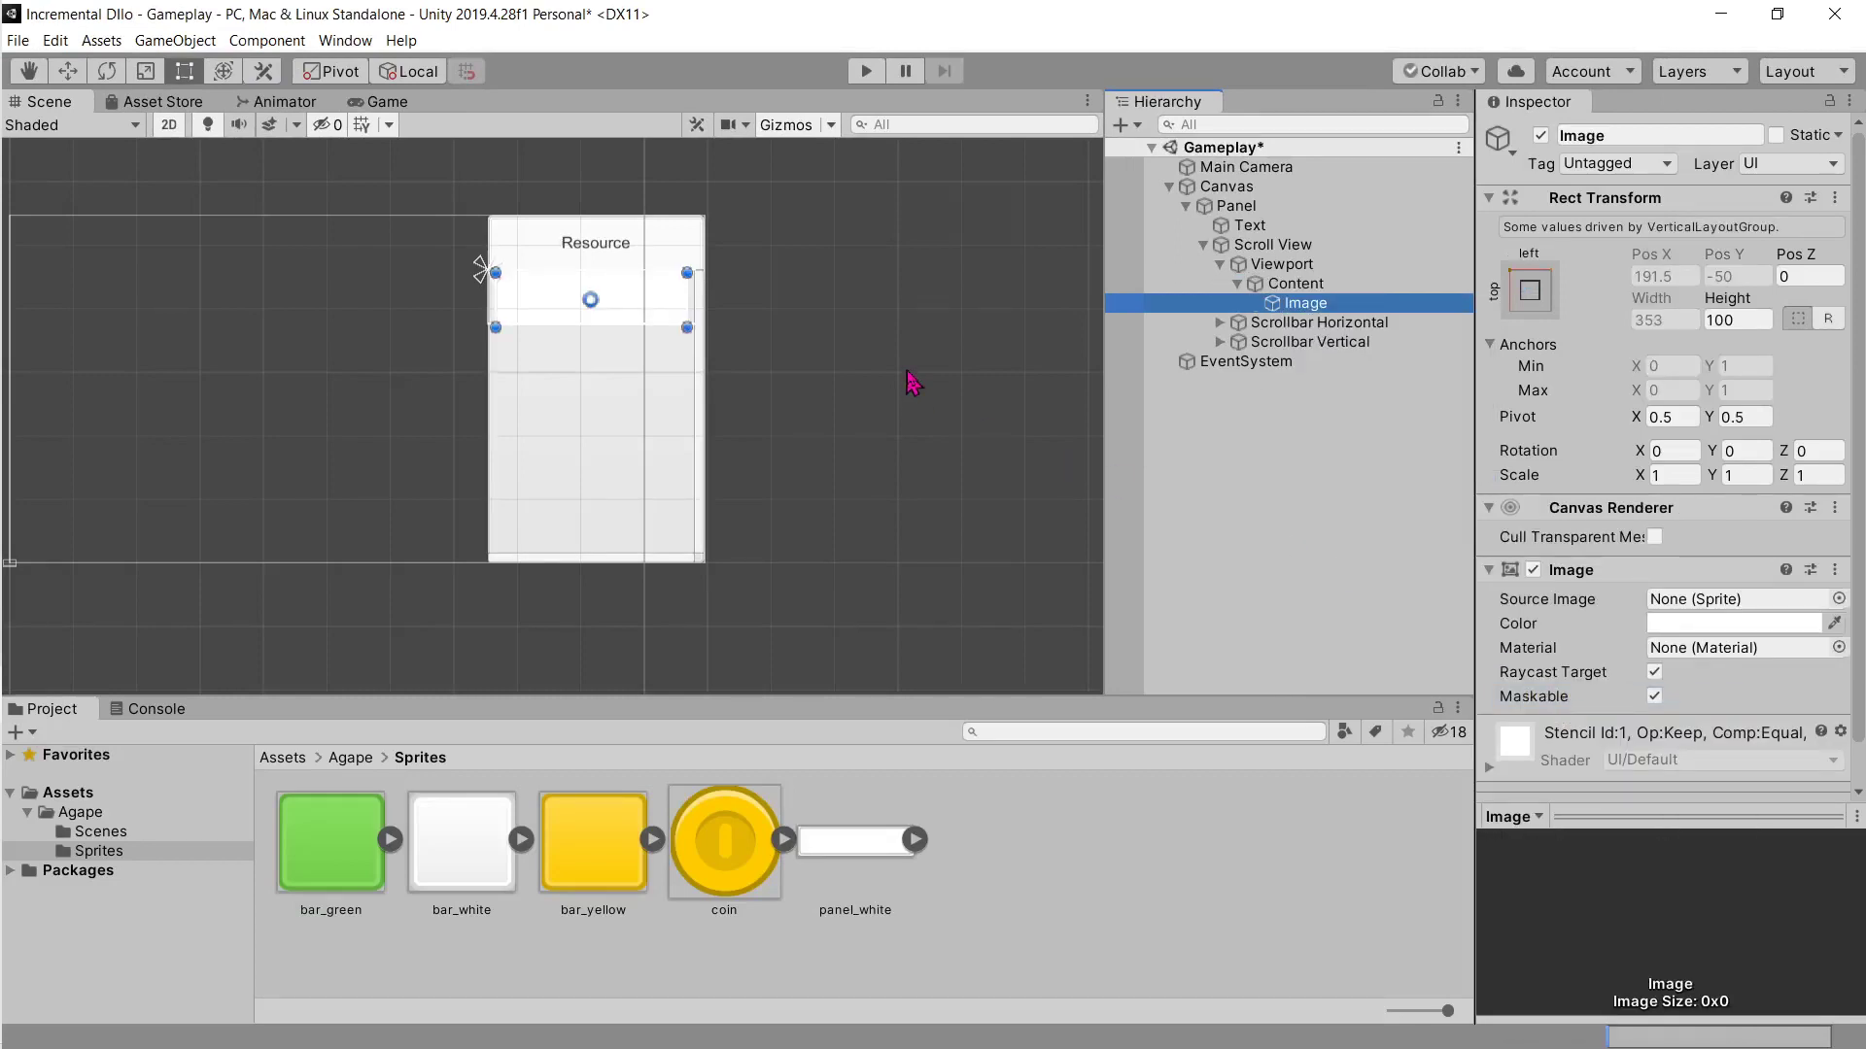
{"action": "scroll", "coordinate": [570, 370], "scroll_direction": "up", "scroll_amount": 2}
{"action": "scroll", "coordinate": [633, 416], "scroll_direction": "up", "scroll_amount": 2}
{"action": "scroll", "coordinate": [700, 429], "scroll_direction": "up", "scroll_amount": 2}
{"action": "scroll", "coordinate": [773, 313], "scroll_direction": "up", "scroll_amount": 2}
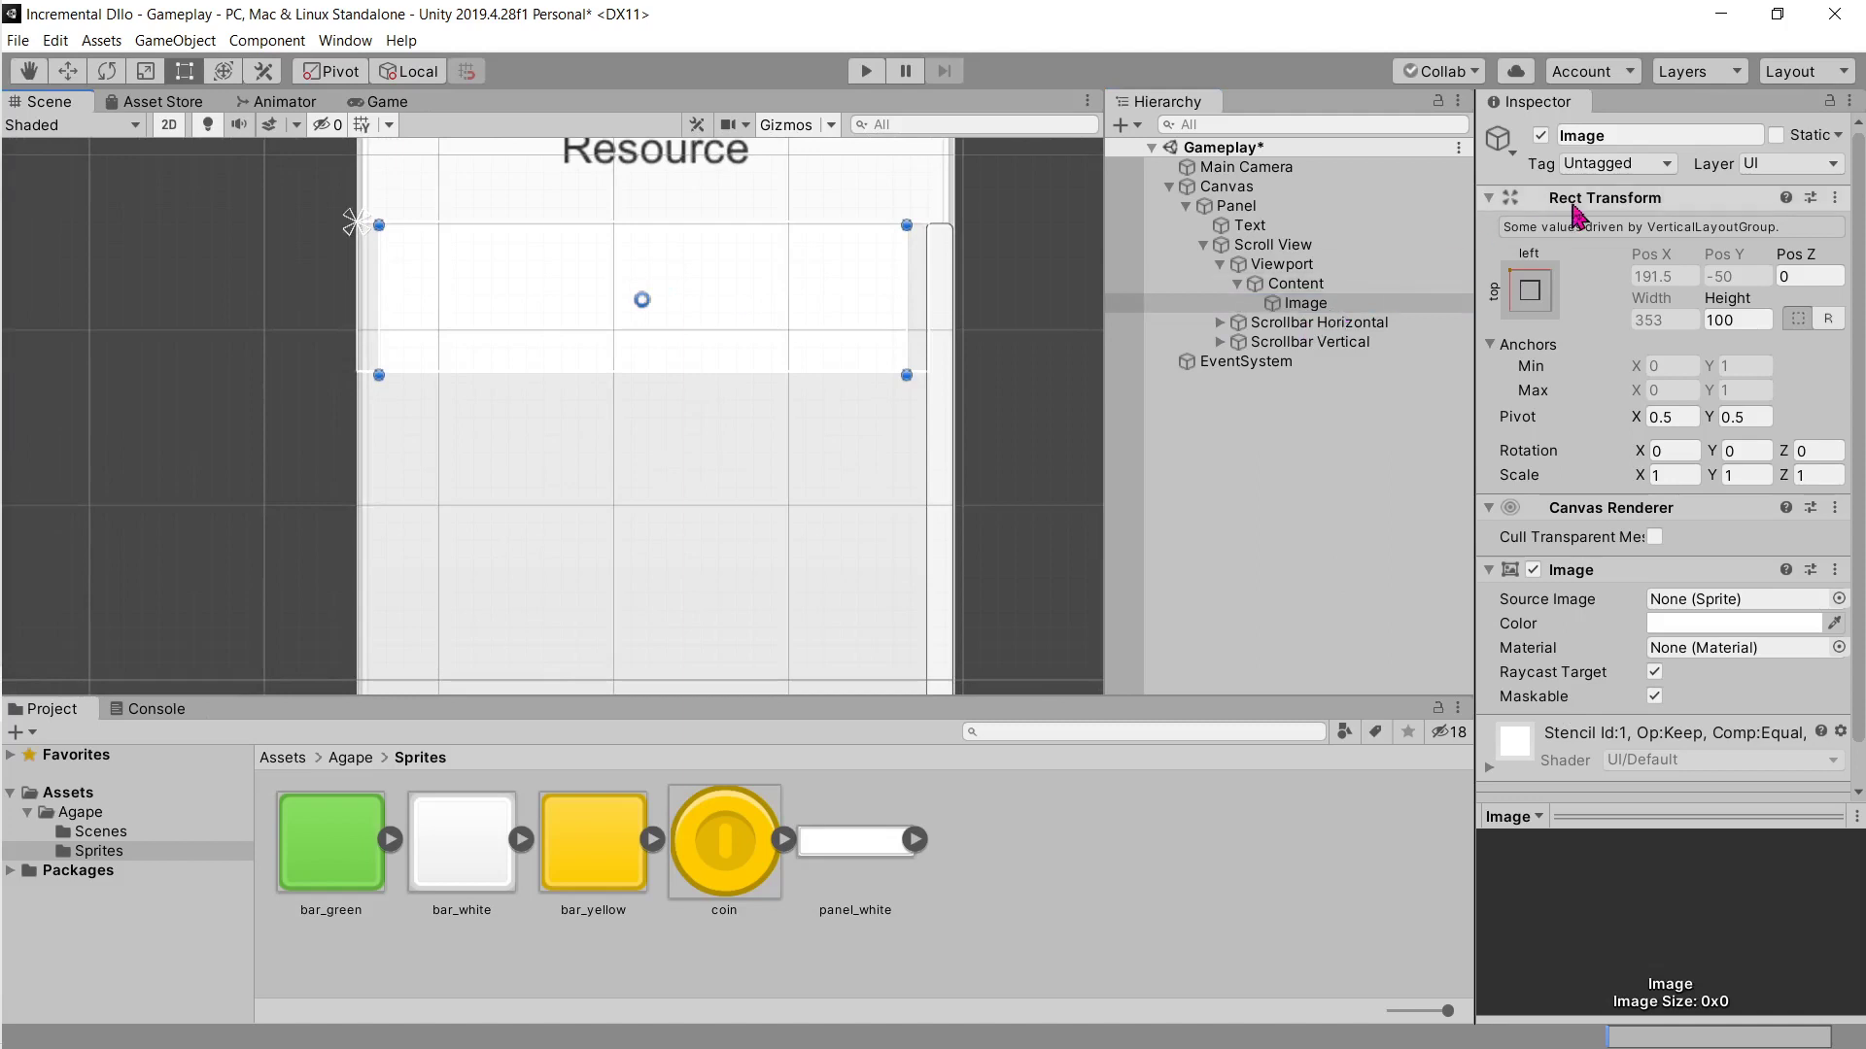
Step: Rename the new image to 'Resource UI' and glance back at the tutorial
{"action": "left_click", "coordinate": [1613, 139]}
{"action": "type", "text": "Resource UI"}
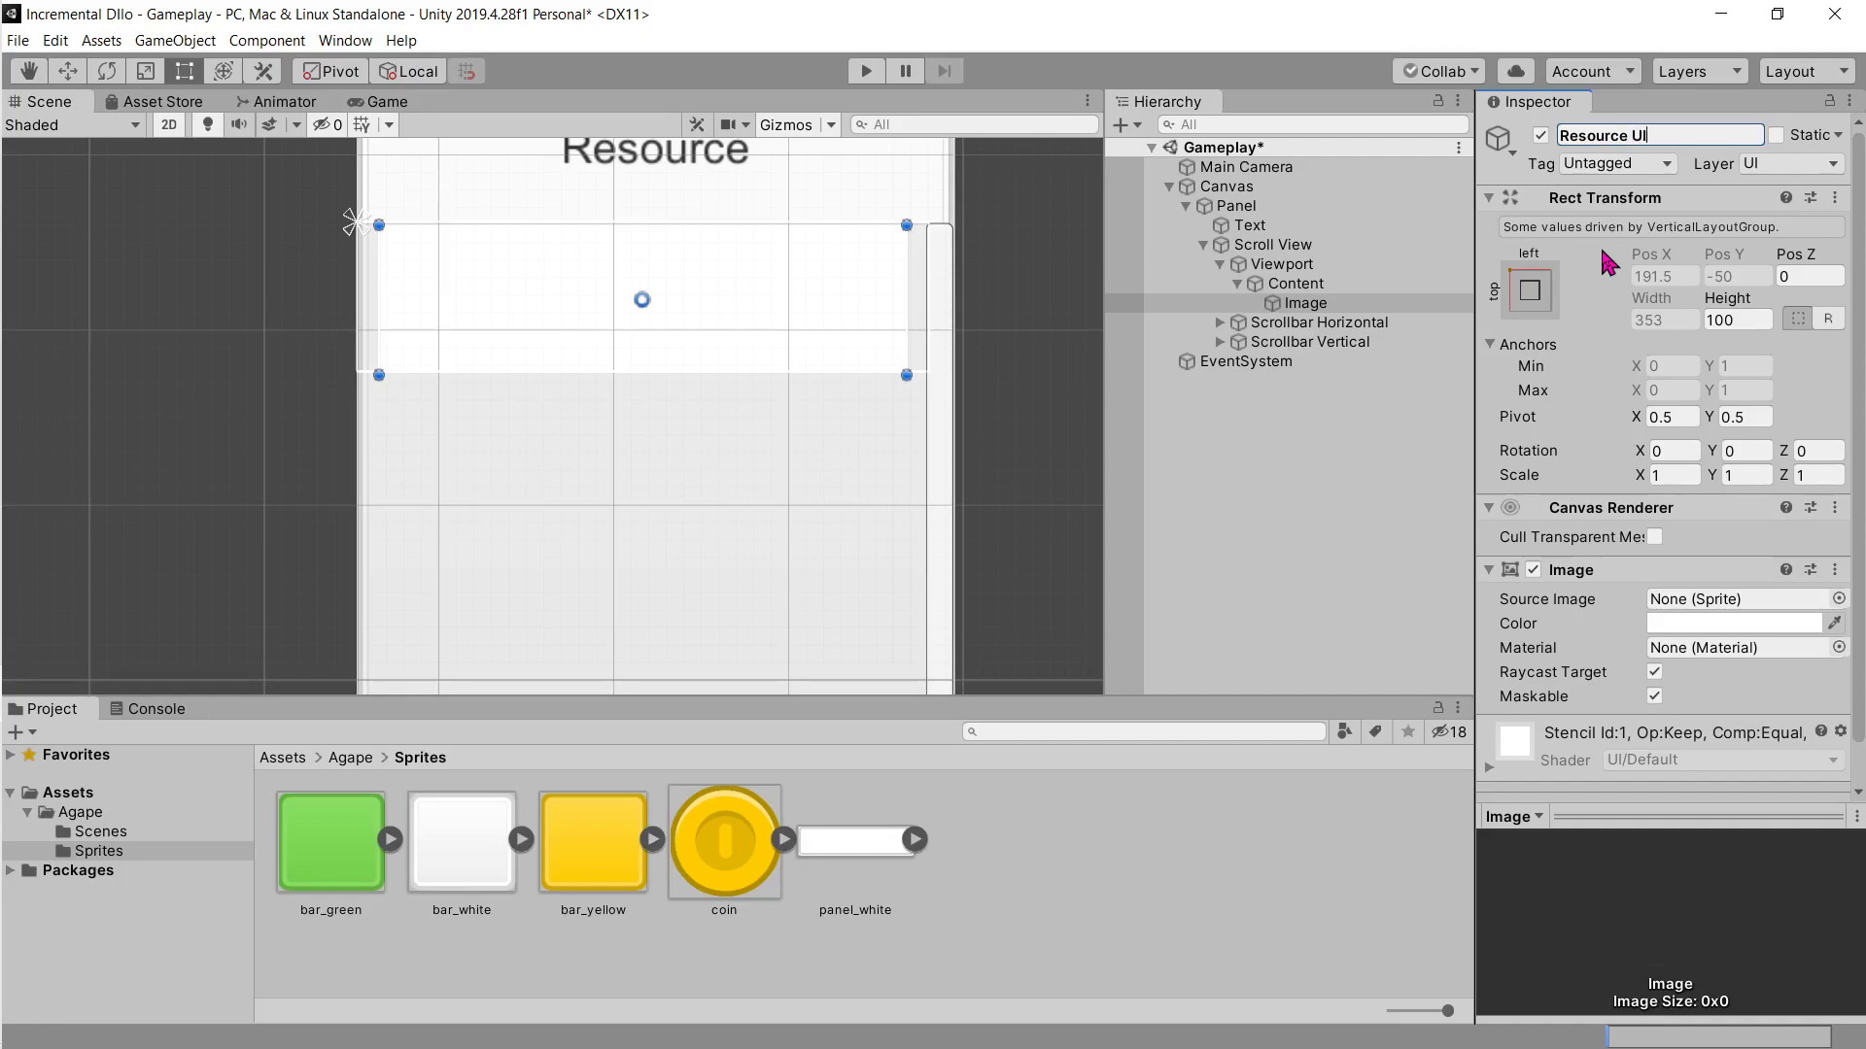
{"action": "key", "text": "Return"}
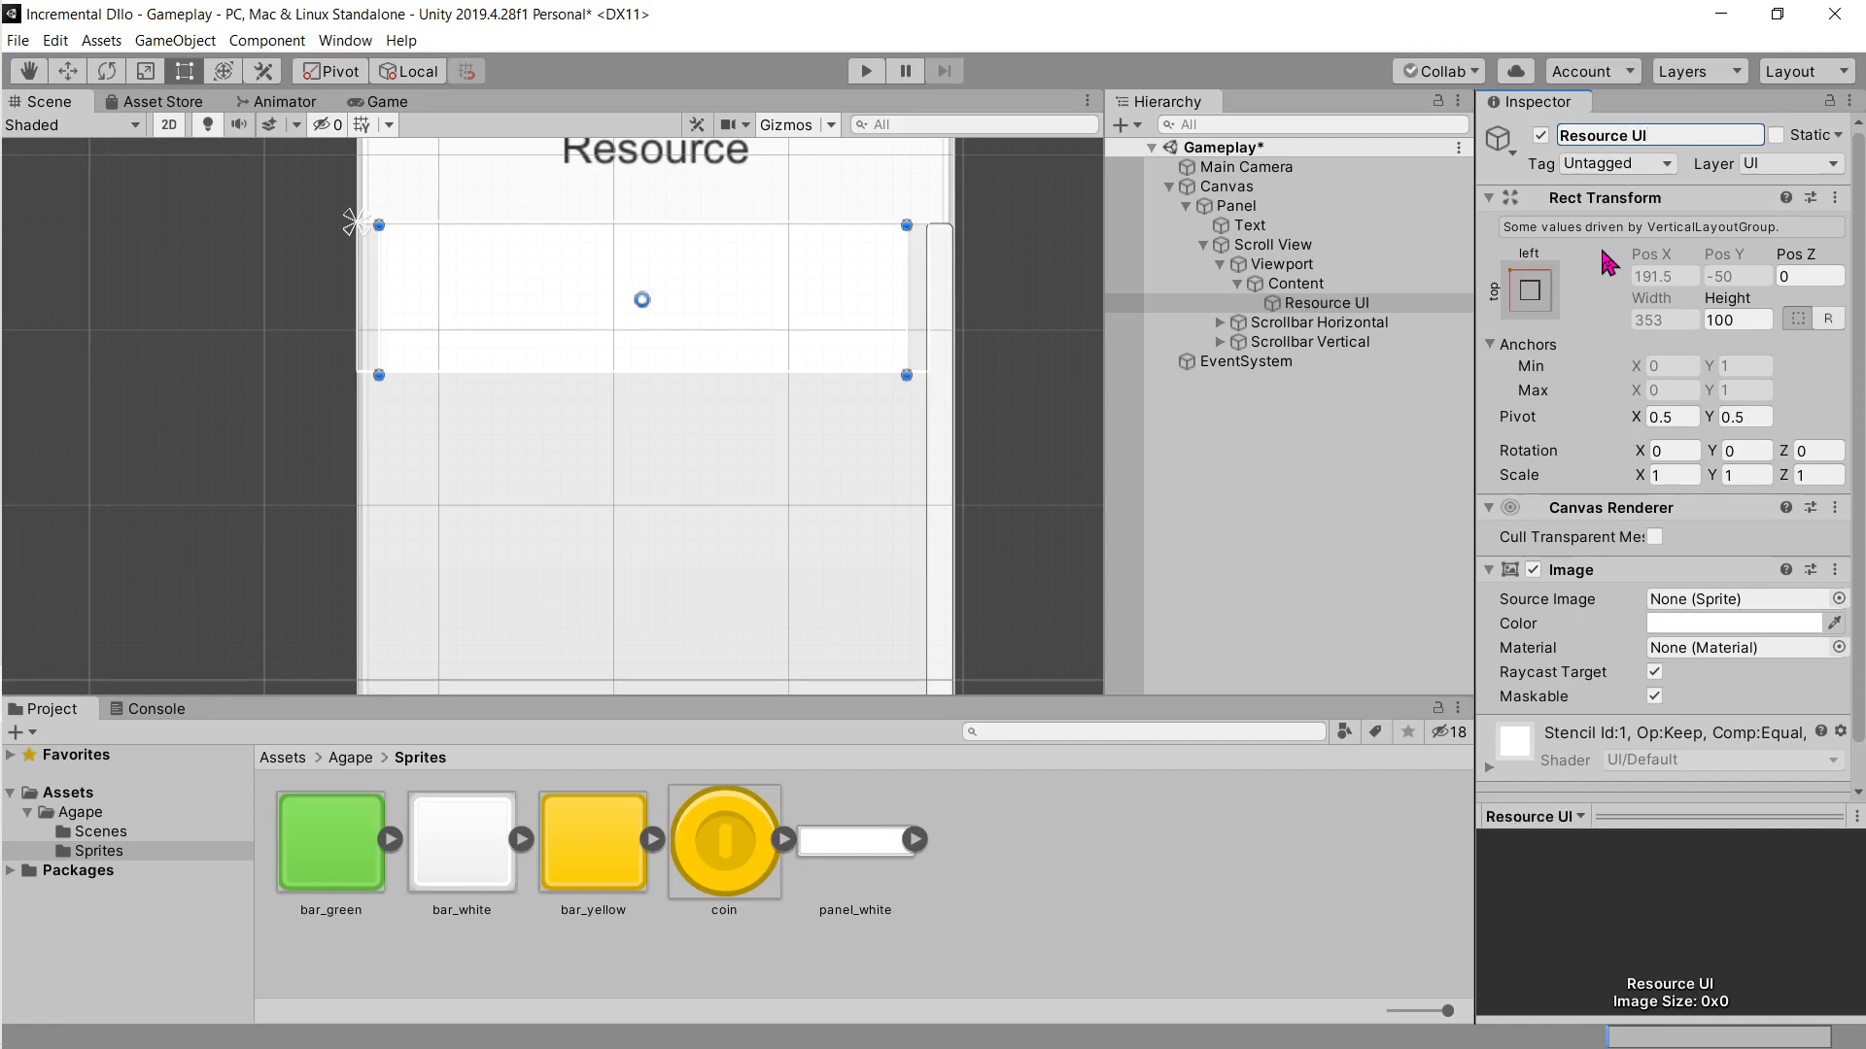
{"action": "key", "text": "alt+Tab"}
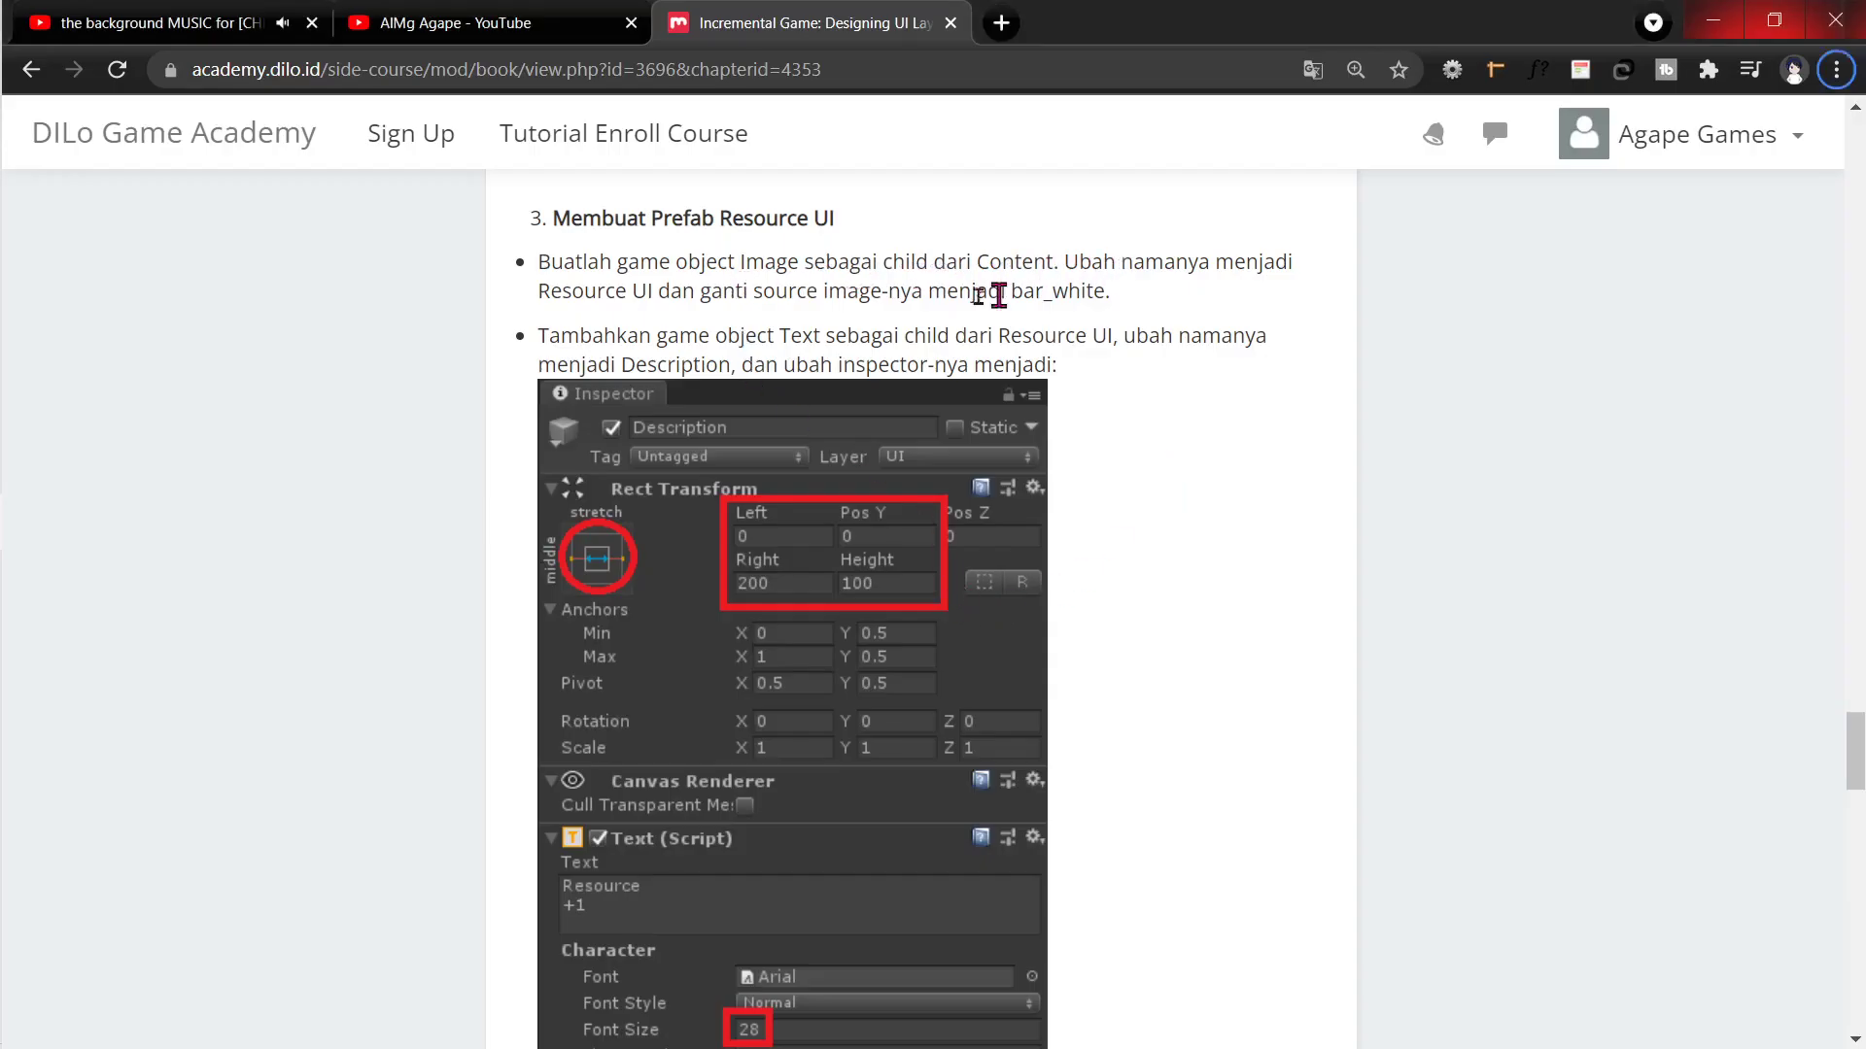
{"action": "key", "text": "alt+Tab"}
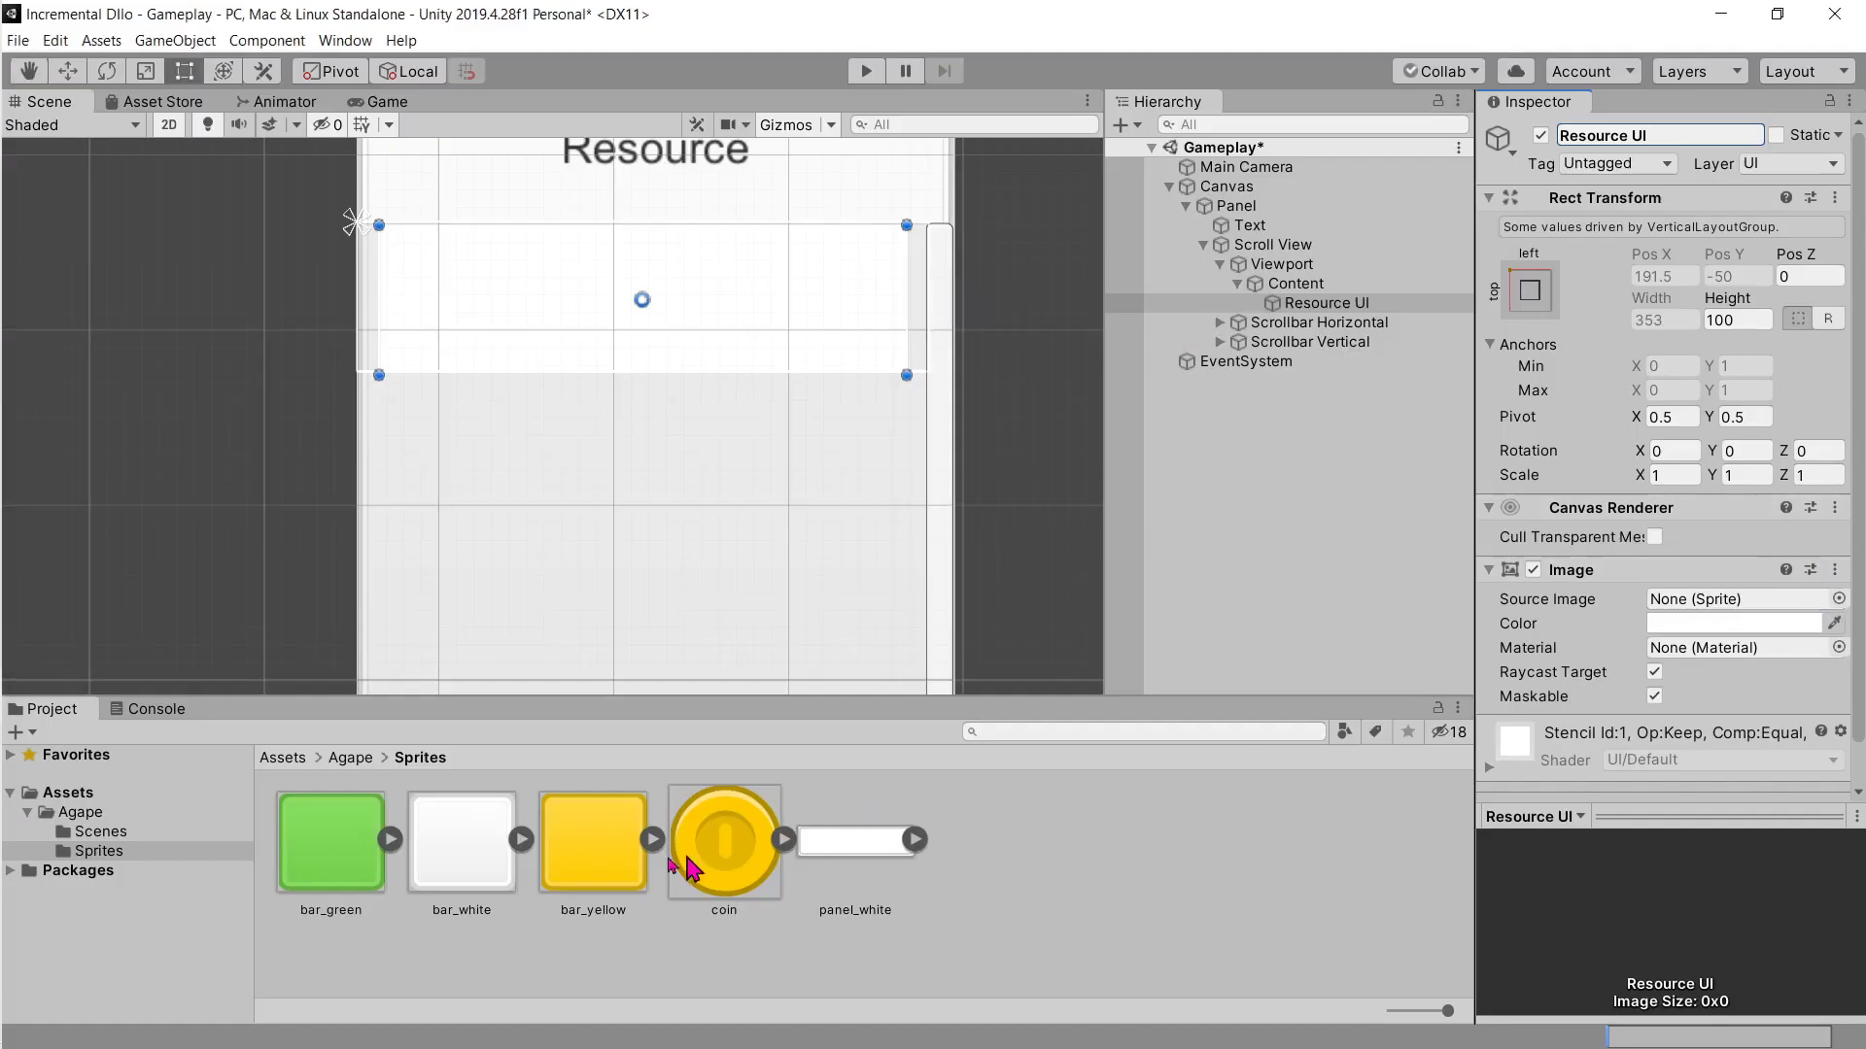
Step: Assign the bar_white sprite to Resource UI and preview the panel in the Game view
{"action": "left_click_drag", "start_coordinate": [456, 855], "coordinate": [1700, 606]}
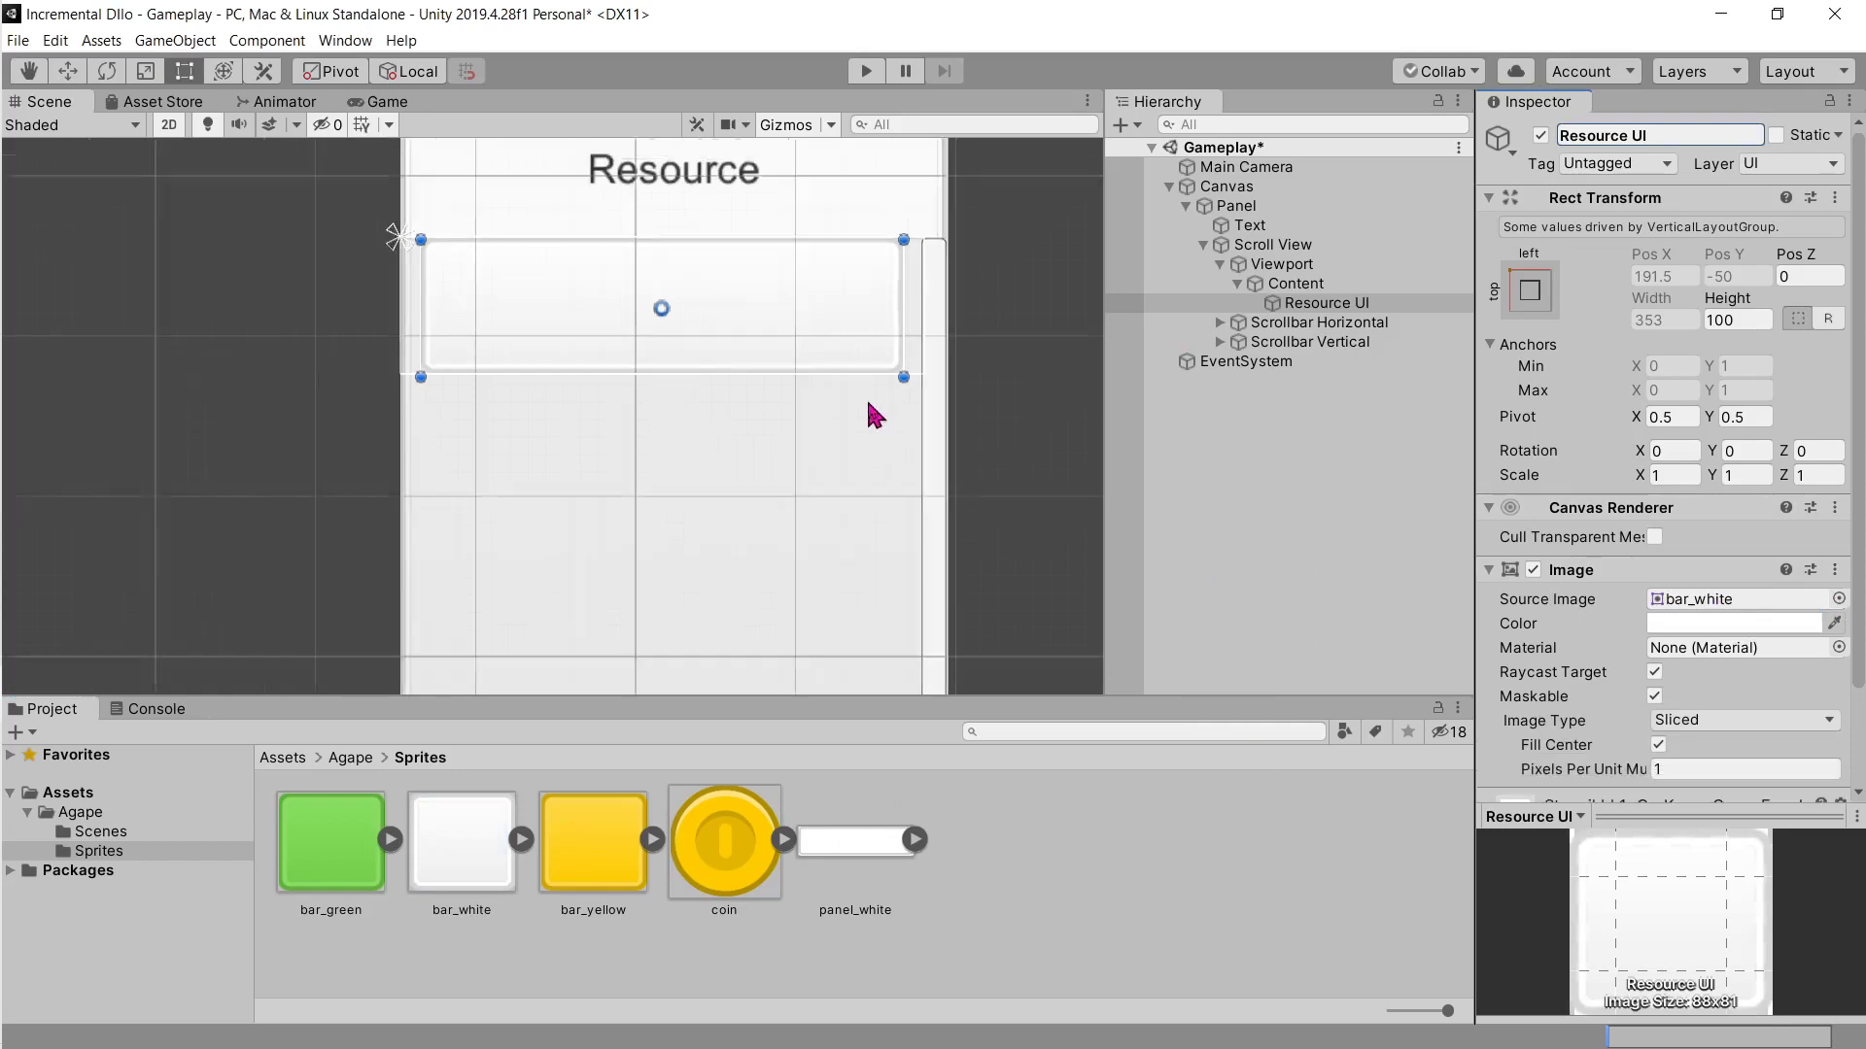
{"action": "scroll", "coordinate": [604, 346], "scroll_direction": "up", "scroll_amount": 2}
{"action": "middle_click_drag", "start_coordinate": [708, 321], "coordinate": [767, 339]}
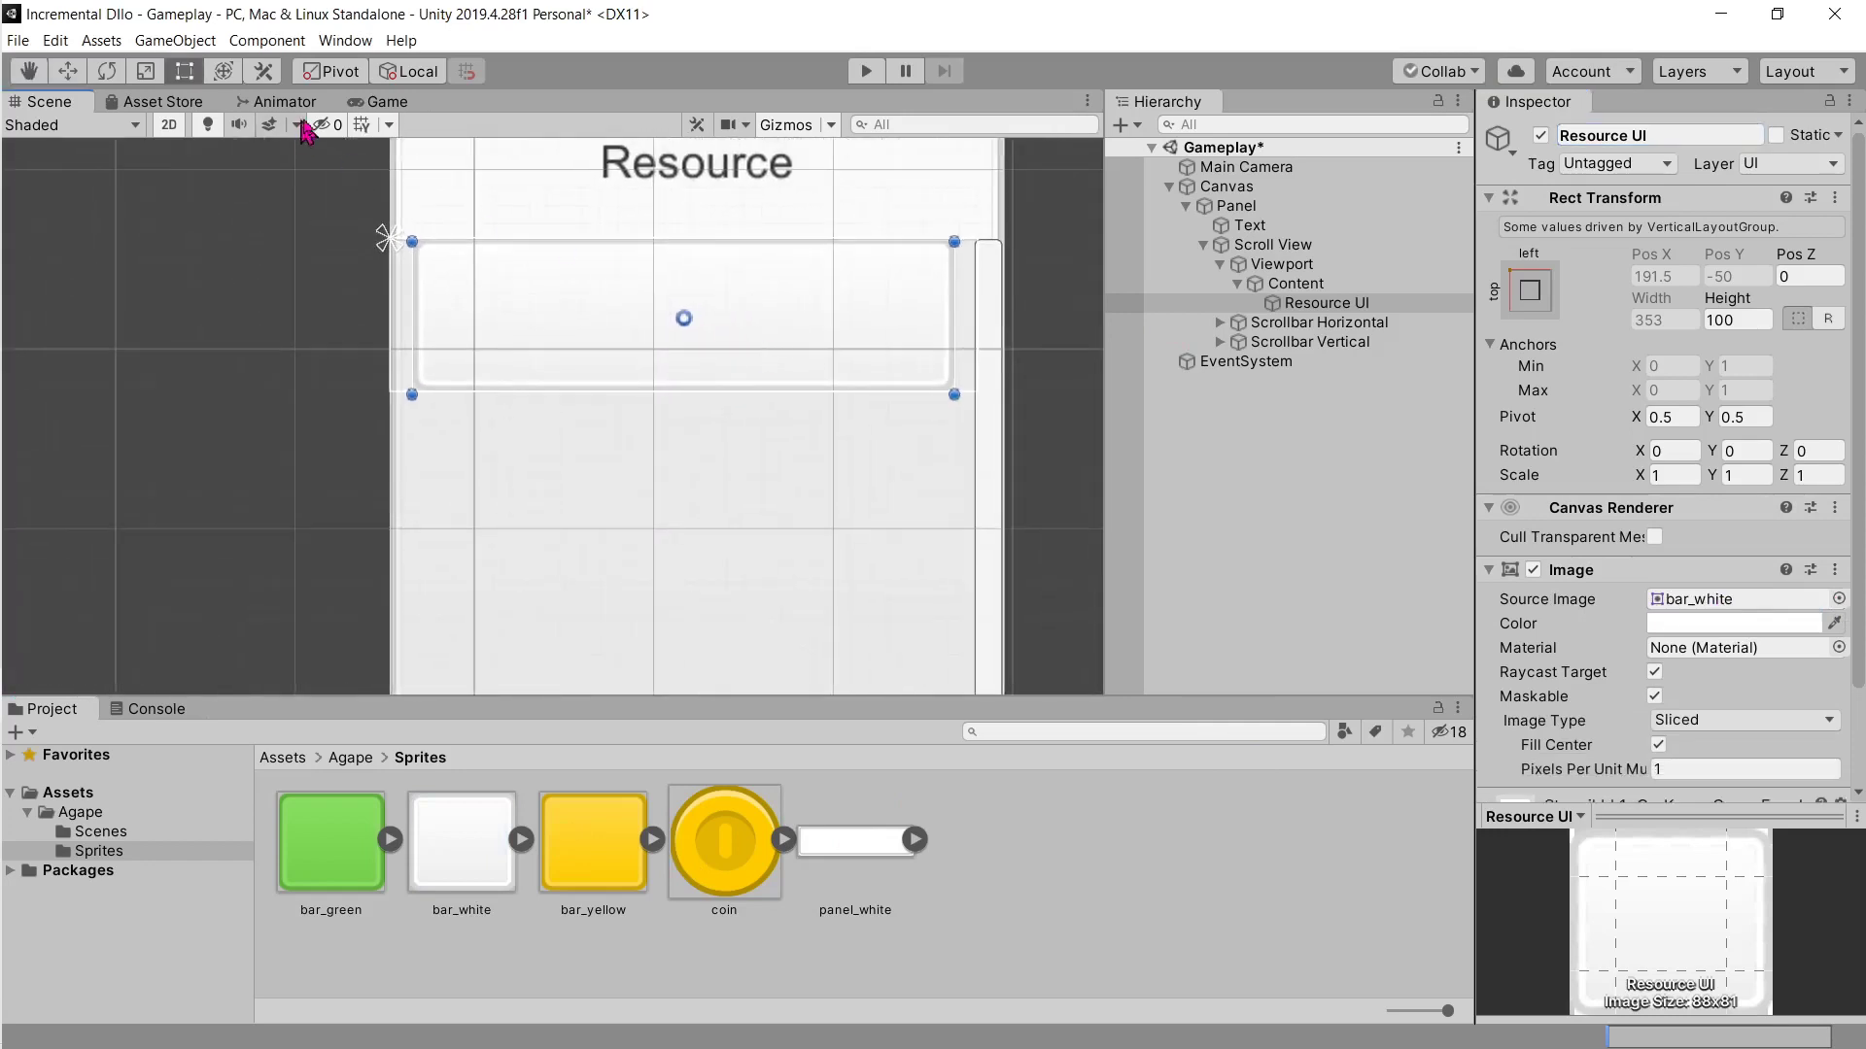
{"action": "left_click", "coordinate": [386, 101]}
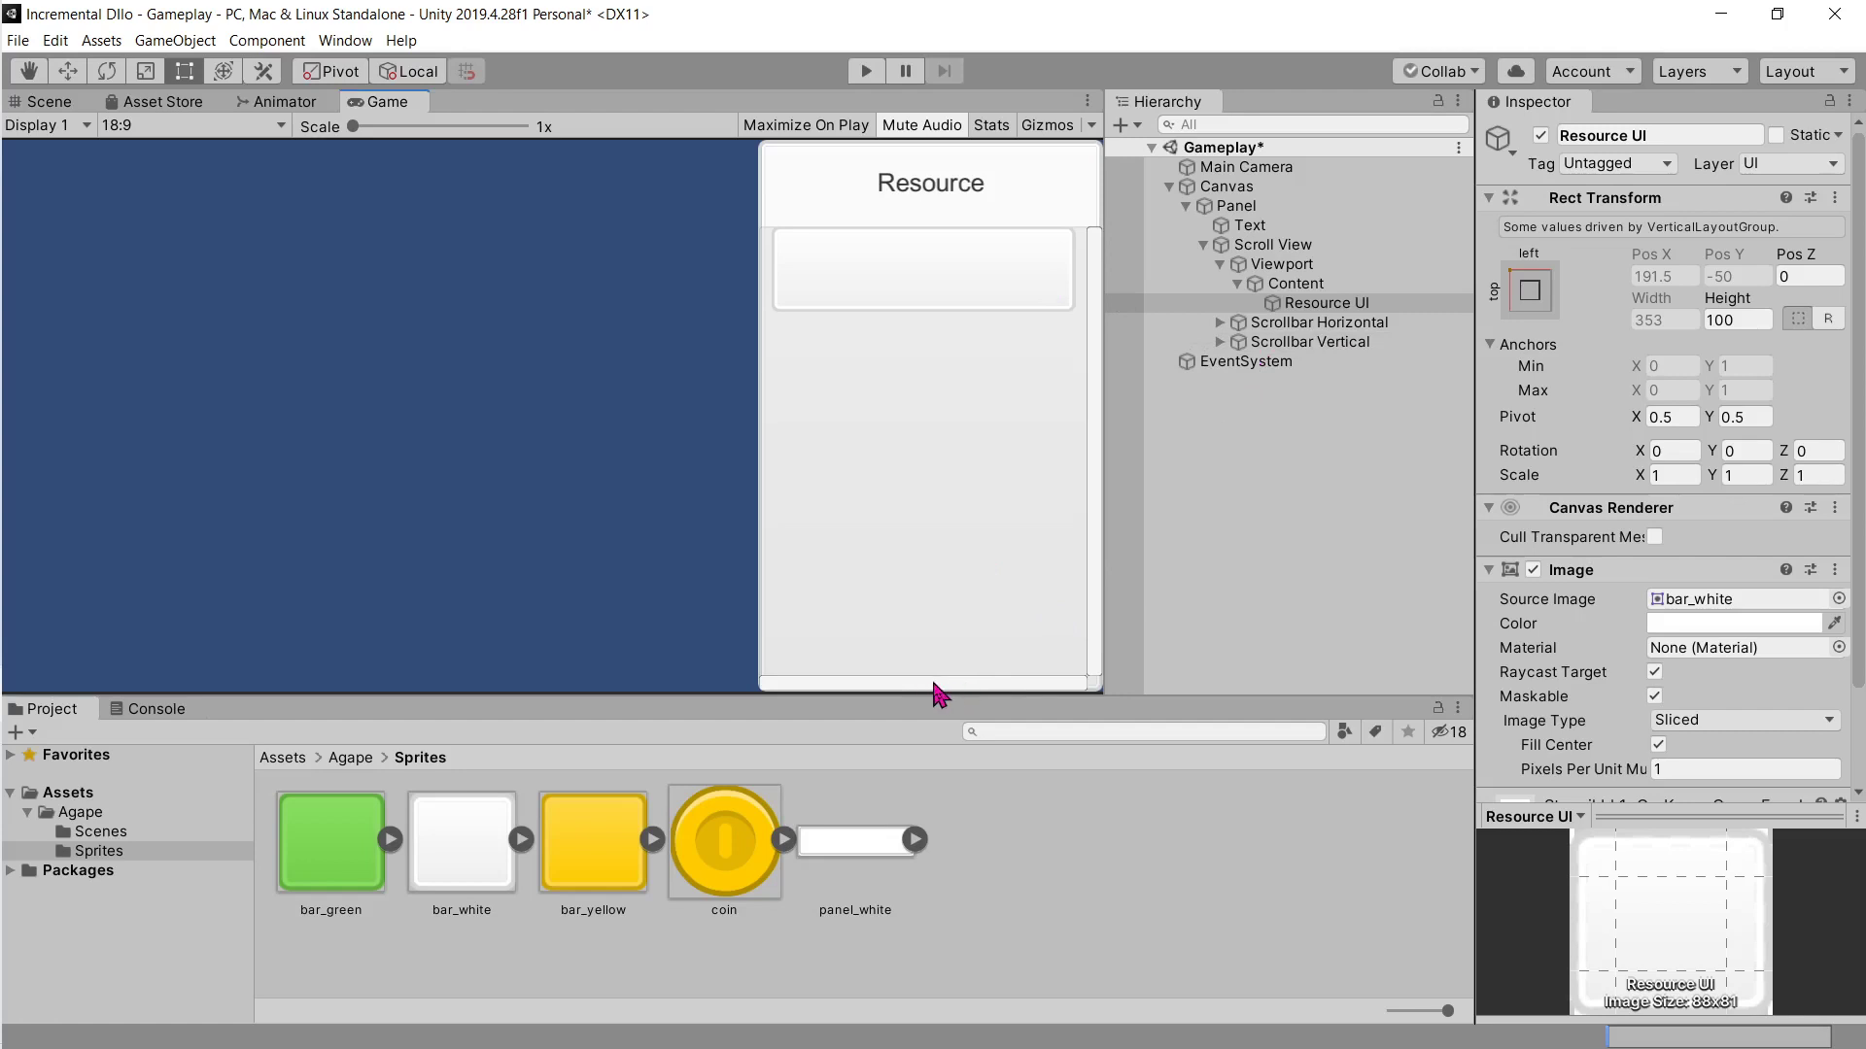
Step: Select Scrollbar Horizontal and toggle the Scroll View's Horizontal scrolling option
{"action": "left_click", "coordinate": [1304, 326]}
{"action": "left_click", "coordinate": [1541, 138]}
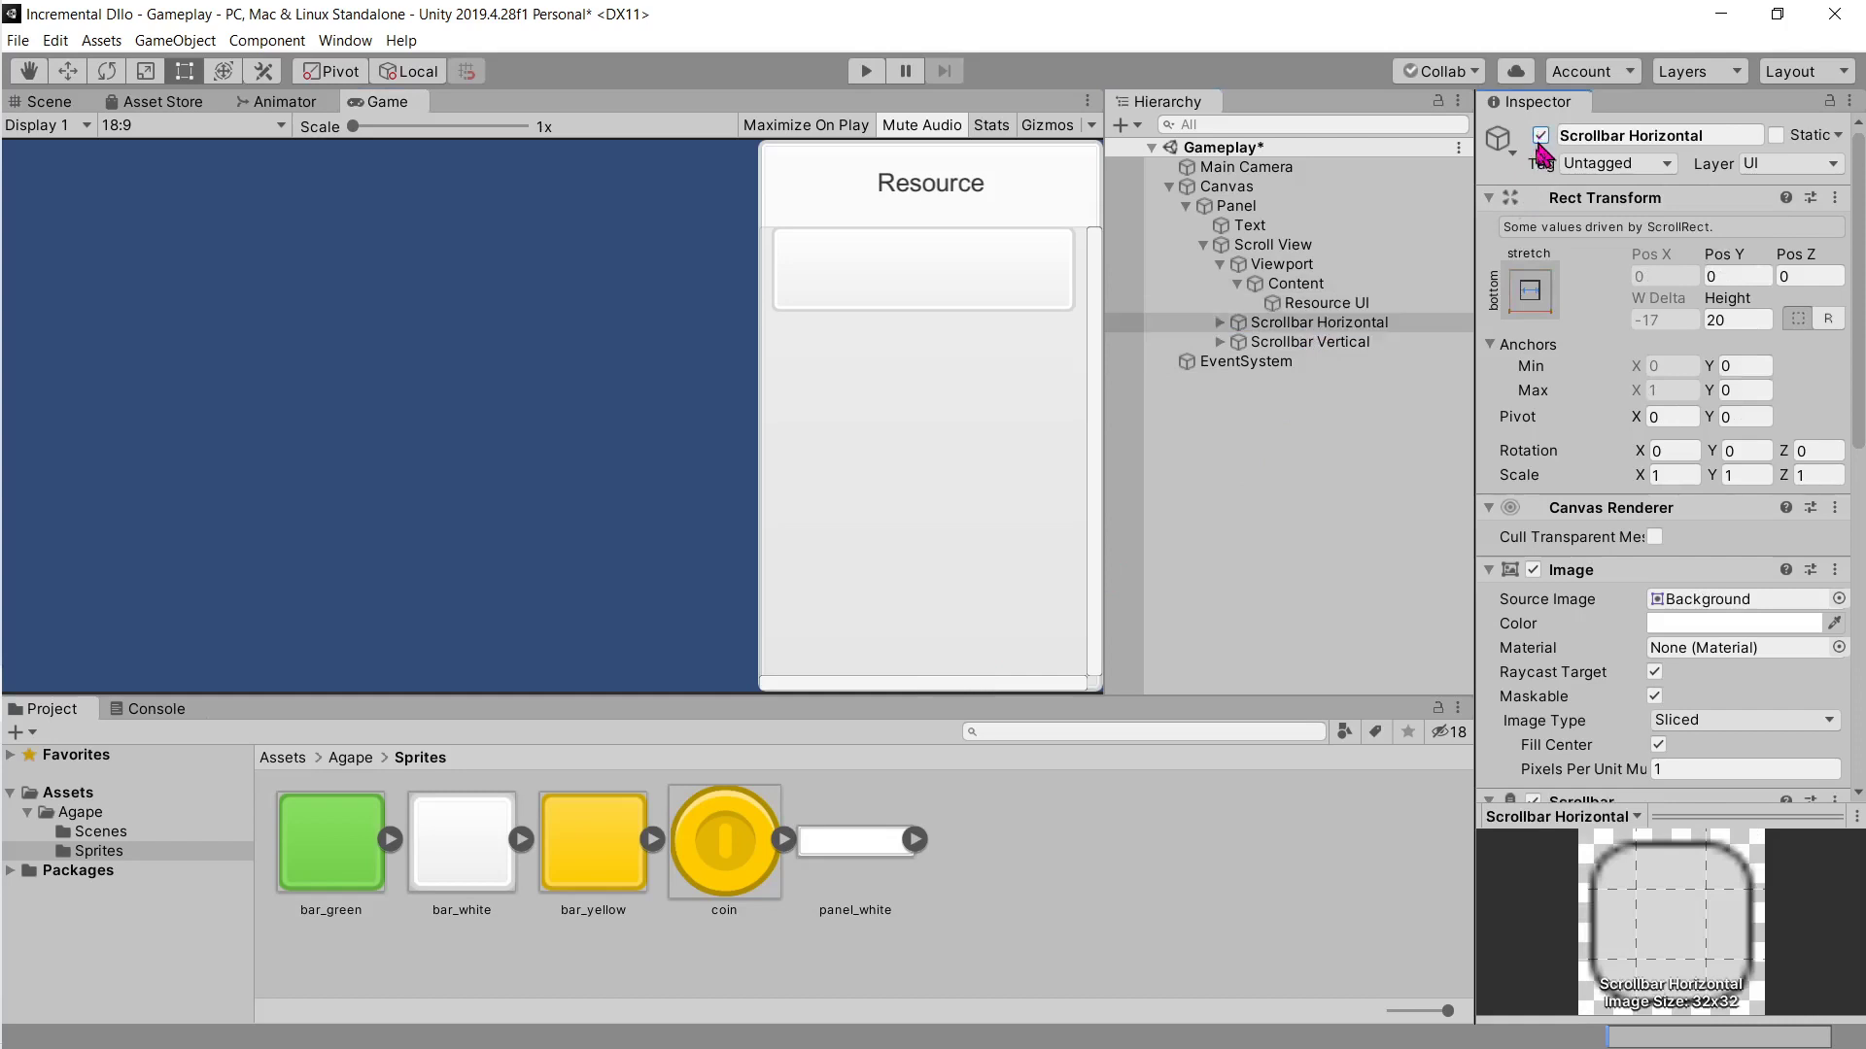
{"action": "left_click", "coordinate": [1324, 303]}
{"action": "left_click", "coordinate": [1320, 324]}
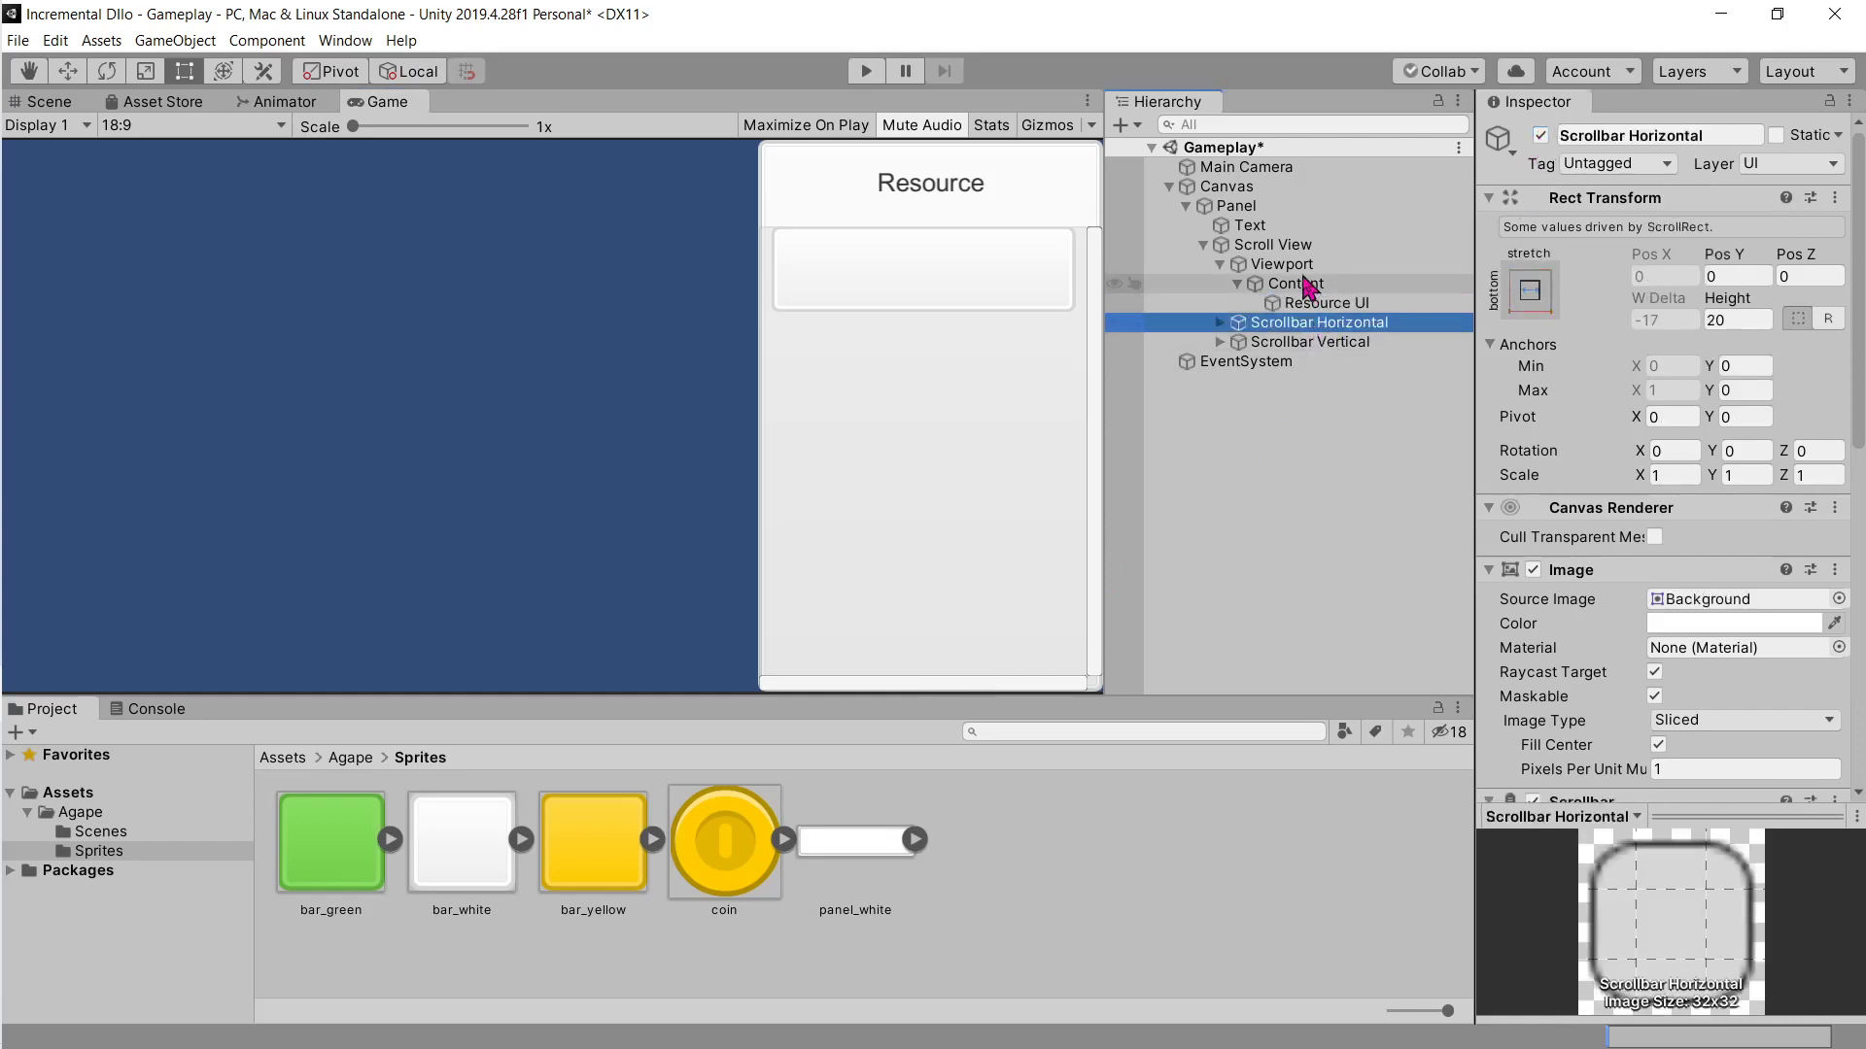
{"action": "left_click", "coordinate": [1273, 245]}
{"action": "scroll", "coordinate": [1555, 447], "scroll_direction": "down", "scroll_amount": 10}
{"action": "scroll", "coordinate": [1664, 450], "scroll_direction": "up", "scroll_amount": 4}
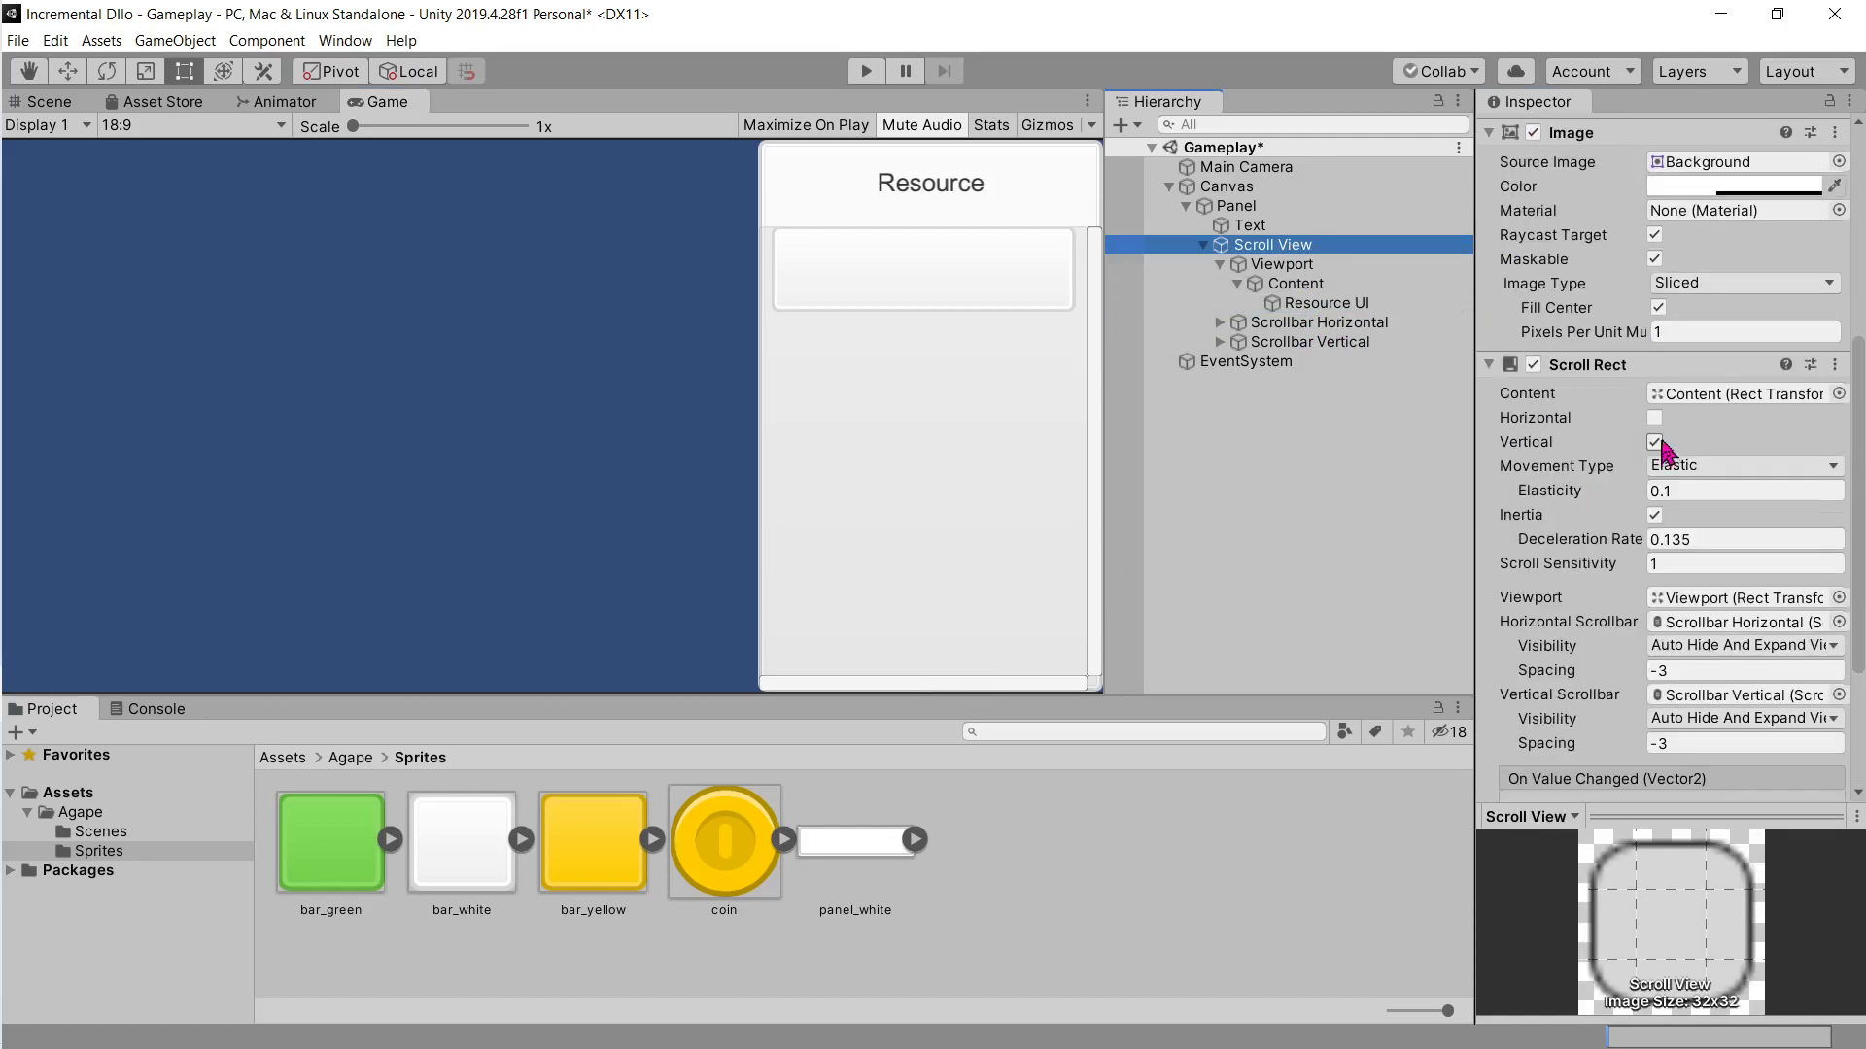
{"action": "left_click", "coordinate": [1655, 419]}
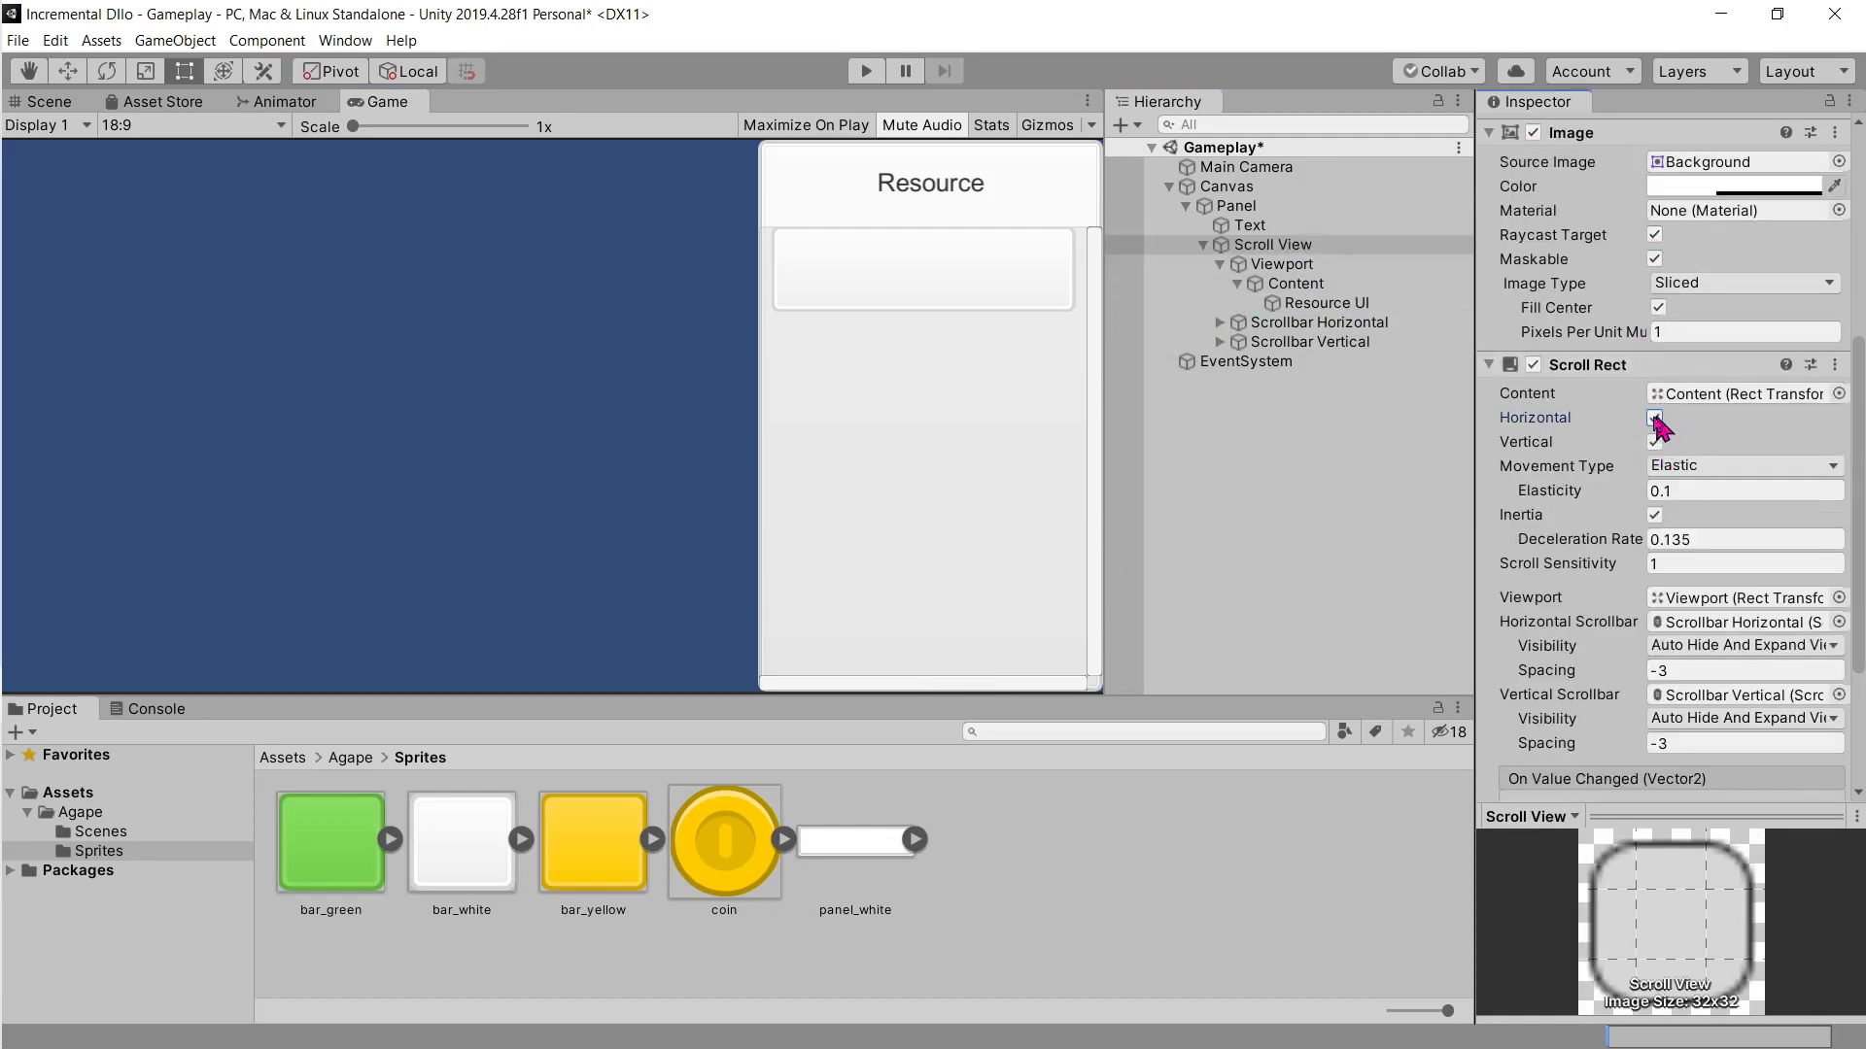
Step: Toggle Horizontal scrolling again on the Scroll View and delete Scrollbar Horizontal
{"action": "left_click", "coordinate": [1317, 323]}
{"action": "scroll", "coordinate": [1541, 156], "scroll_direction": "up", "scroll_amount": 5}
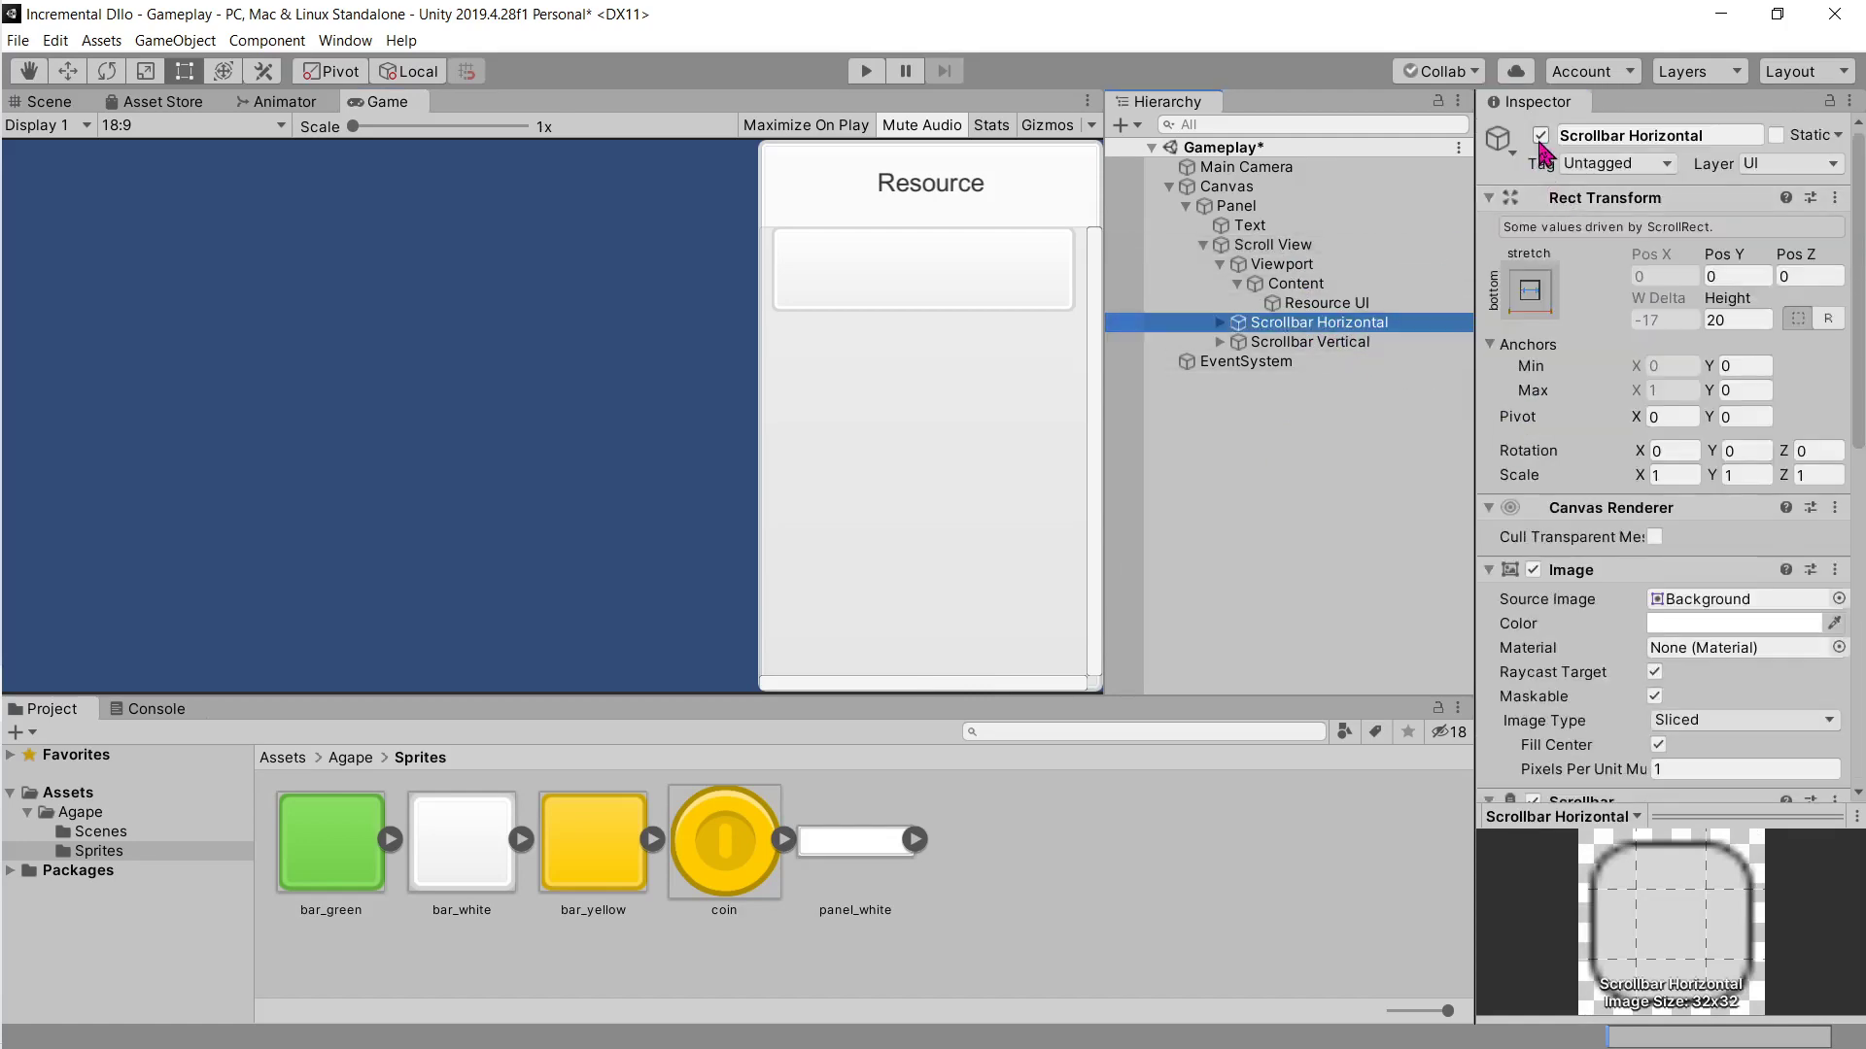
{"action": "left_click", "coordinate": [1545, 151]}
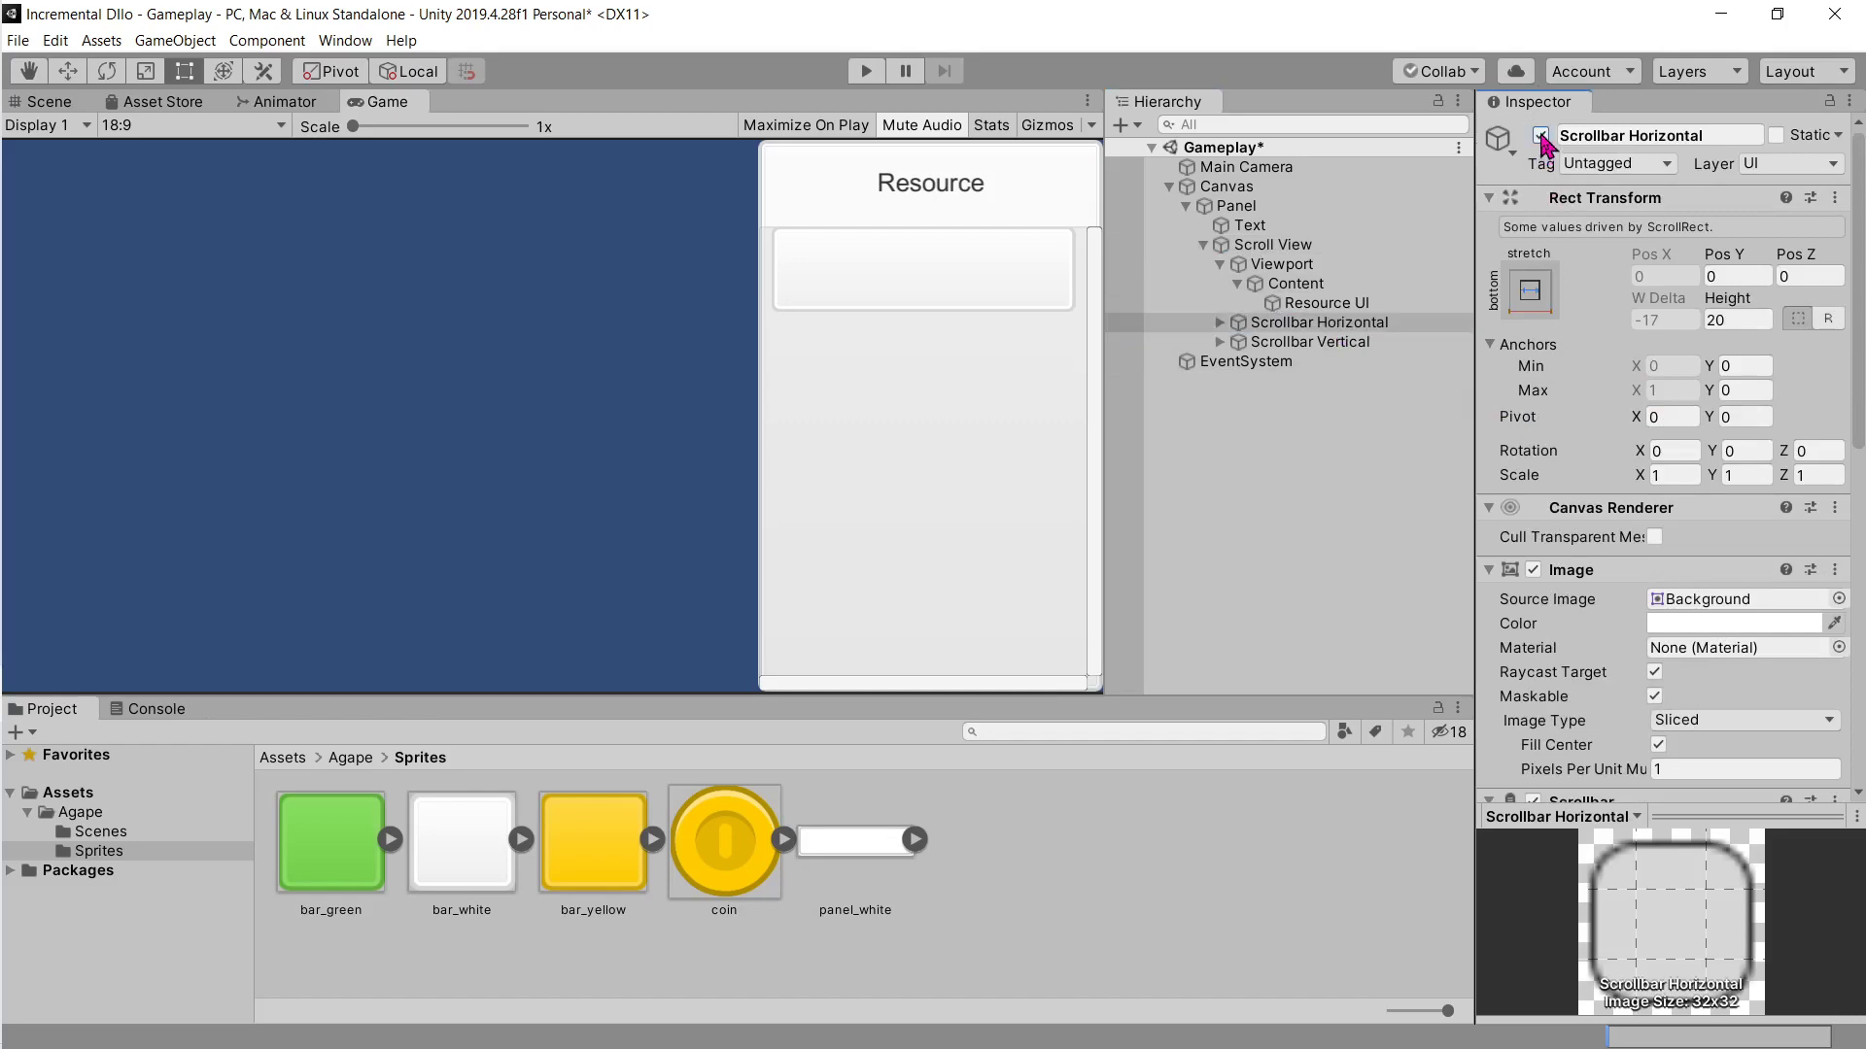
{"action": "left_click", "coordinate": [1273, 244]}
{"action": "scroll", "coordinate": [1649, 627], "scroll_direction": "down", "scroll_amount": 3}
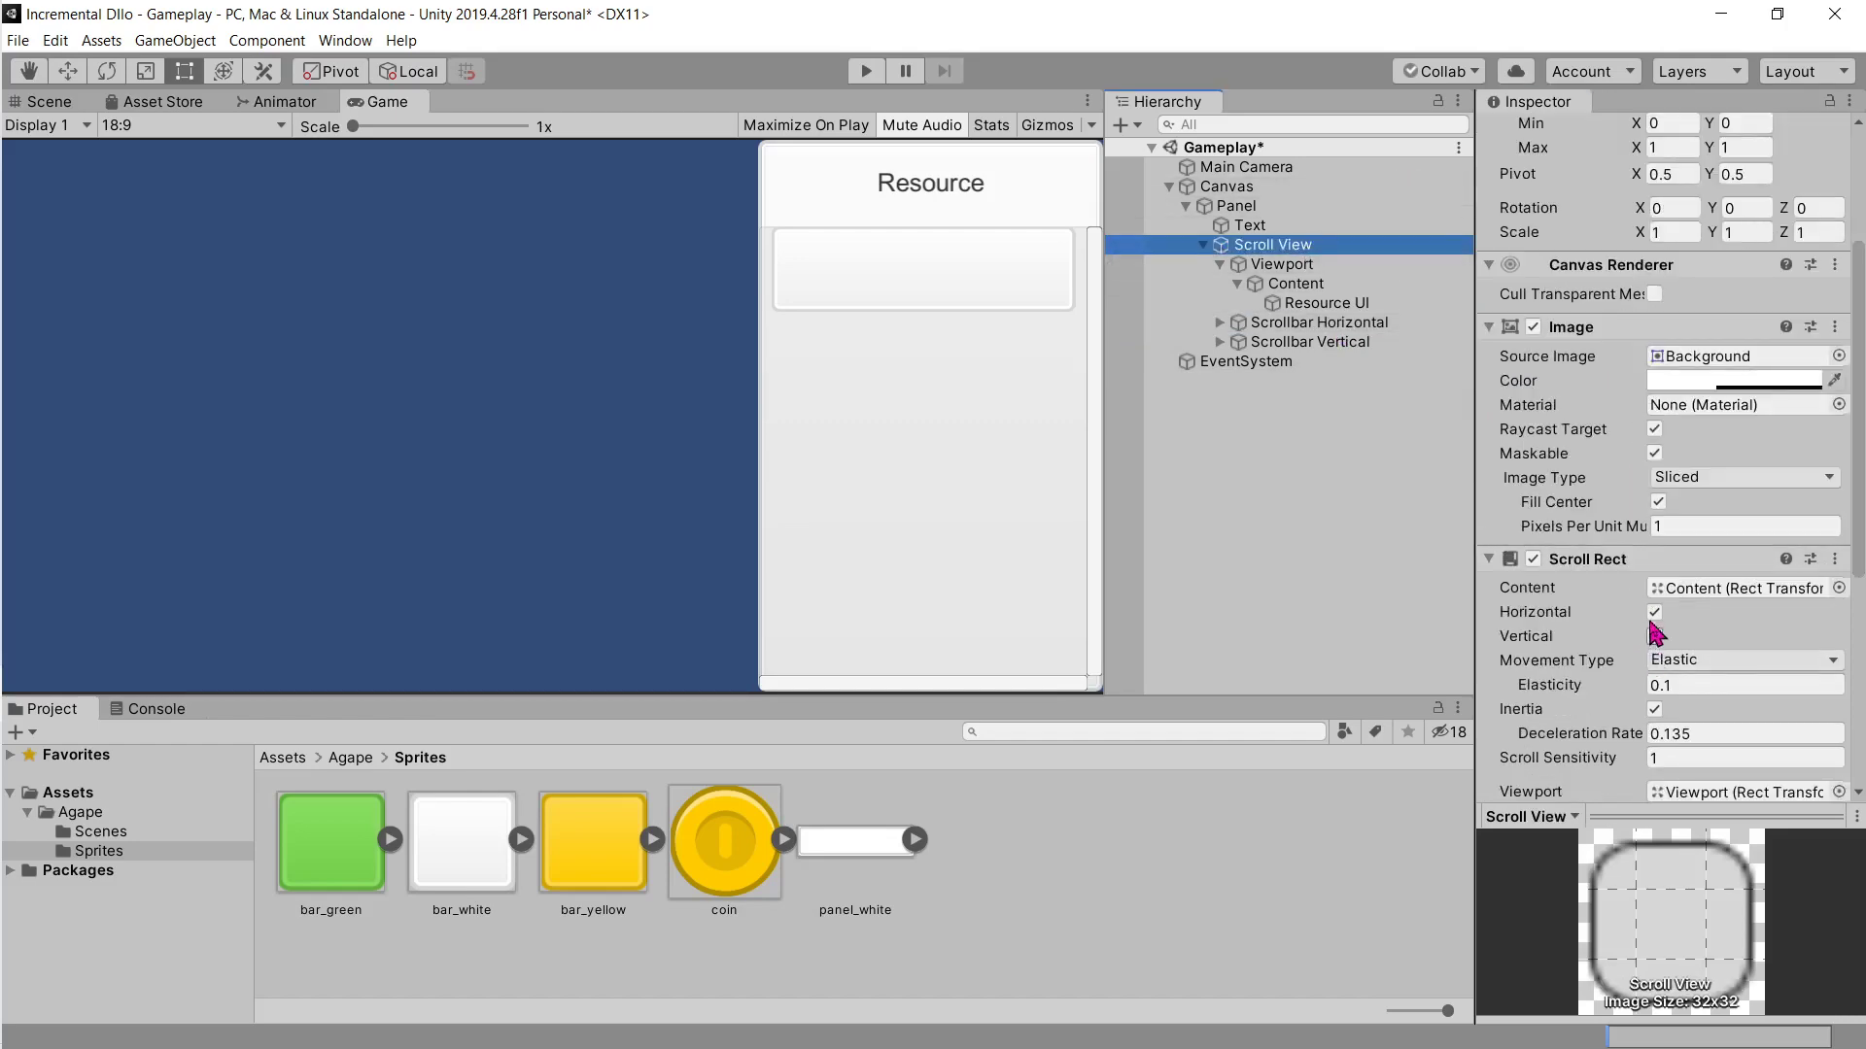
{"action": "scroll", "coordinate": [1656, 617], "scroll_direction": "down", "scroll_amount": 5}
{"action": "scroll", "coordinate": [1658, 593], "scroll_direction": "up", "scroll_amount": 5}
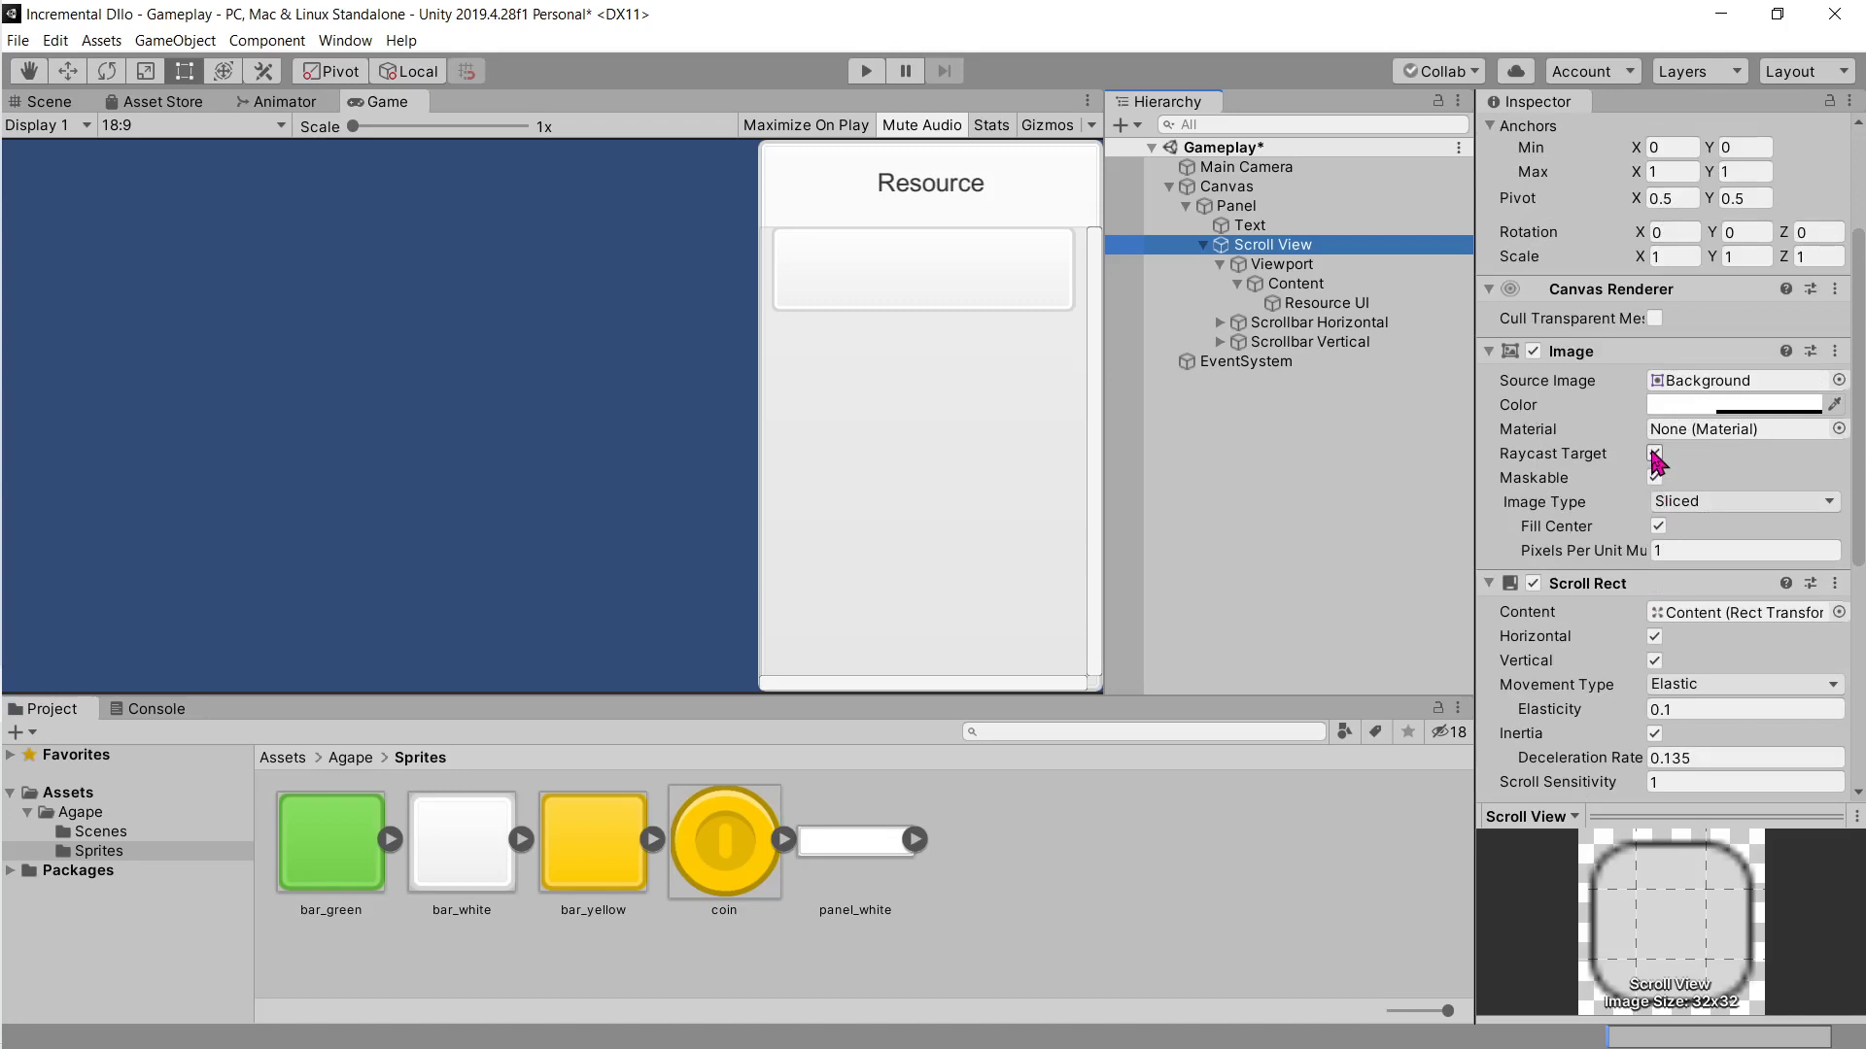
{"action": "left_click", "coordinate": [1654, 637]}
{"action": "left_click", "coordinate": [1327, 322]}
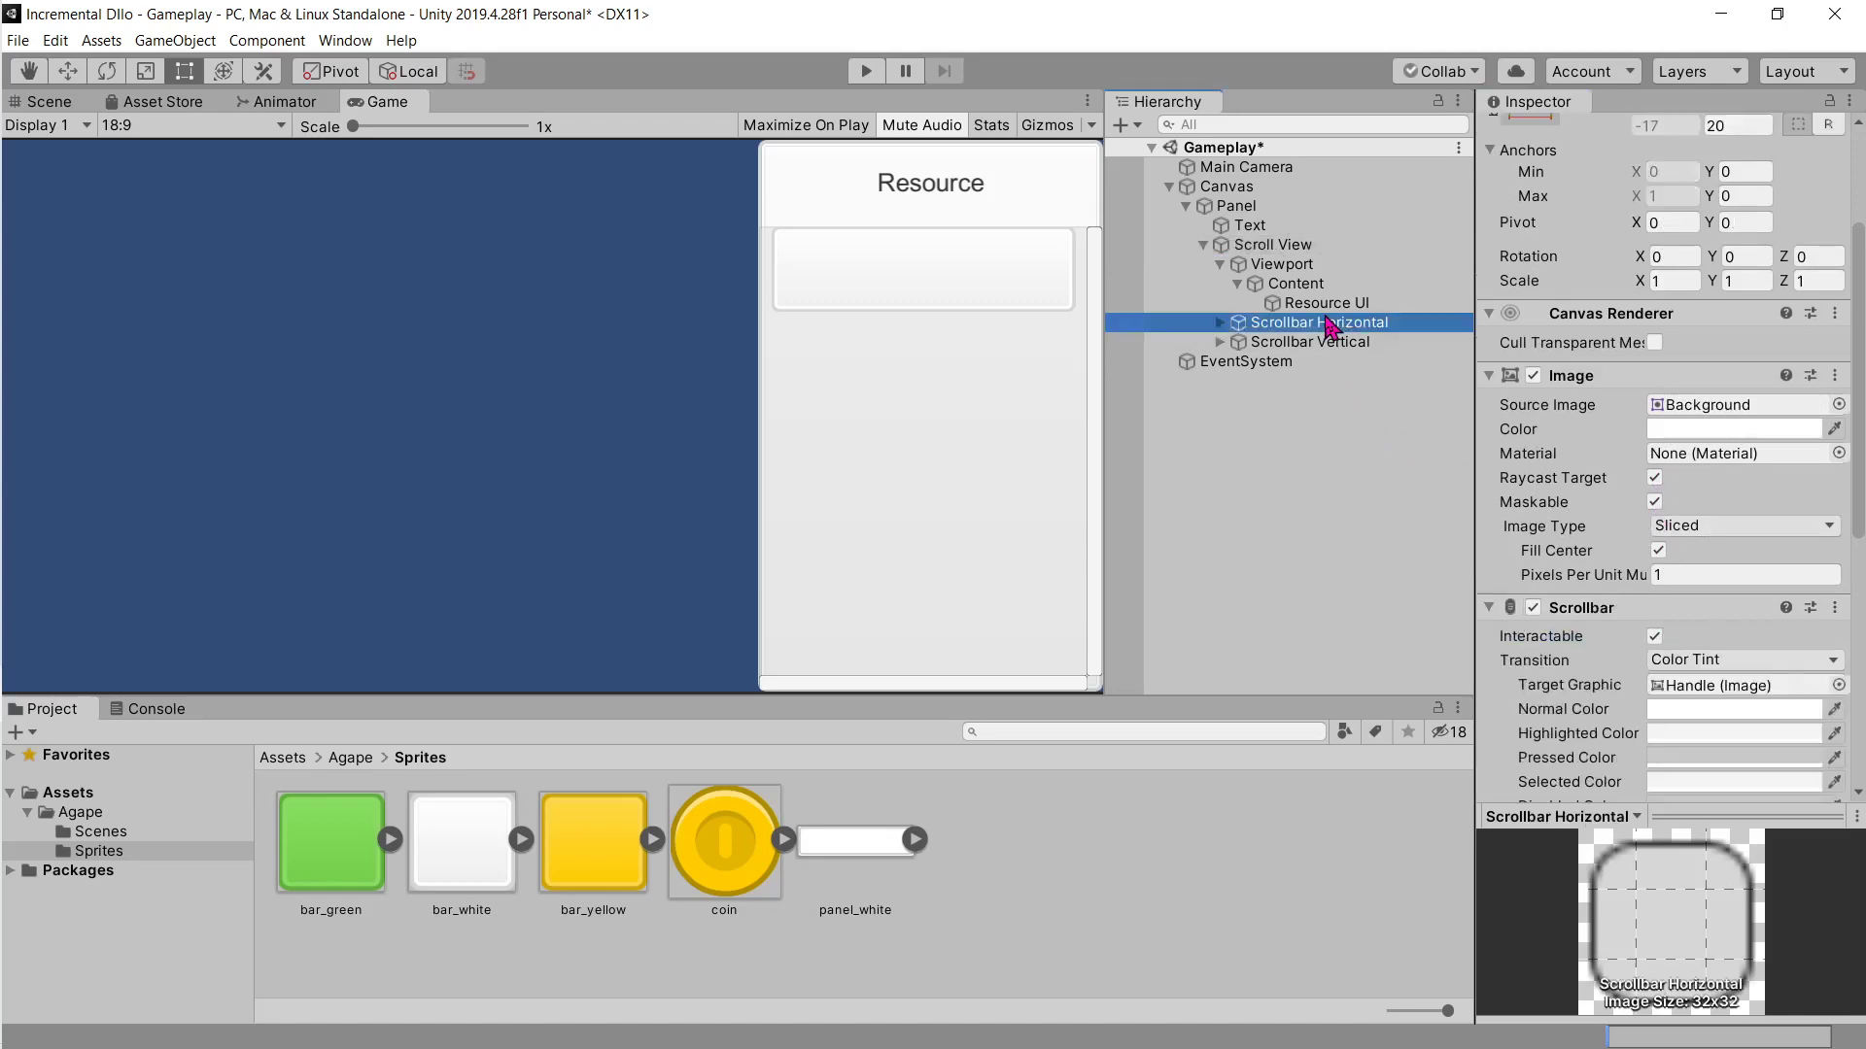
{"action": "key", "text": "Delete"}
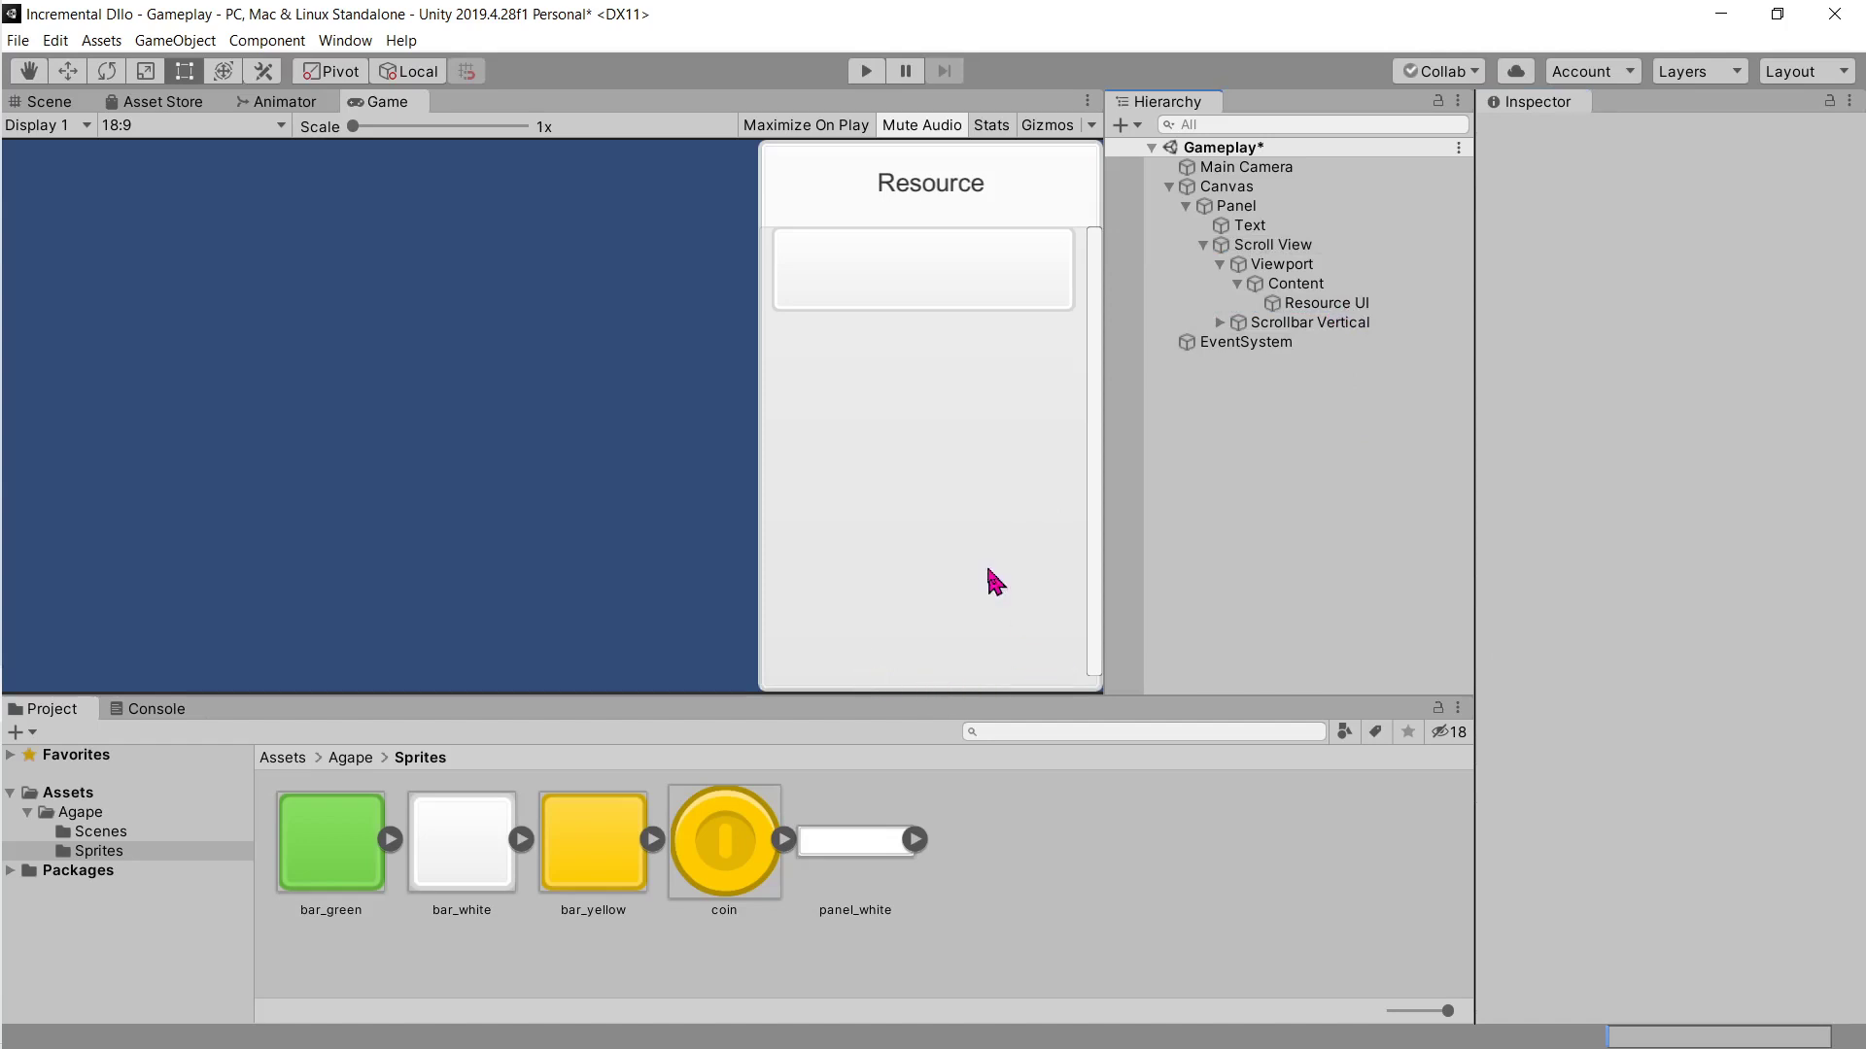
Step: Stretch the Viewport across the Scroll View with an anchor preset, undoing the pivot change
{"action": "left_click", "coordinate": [62, 103]}
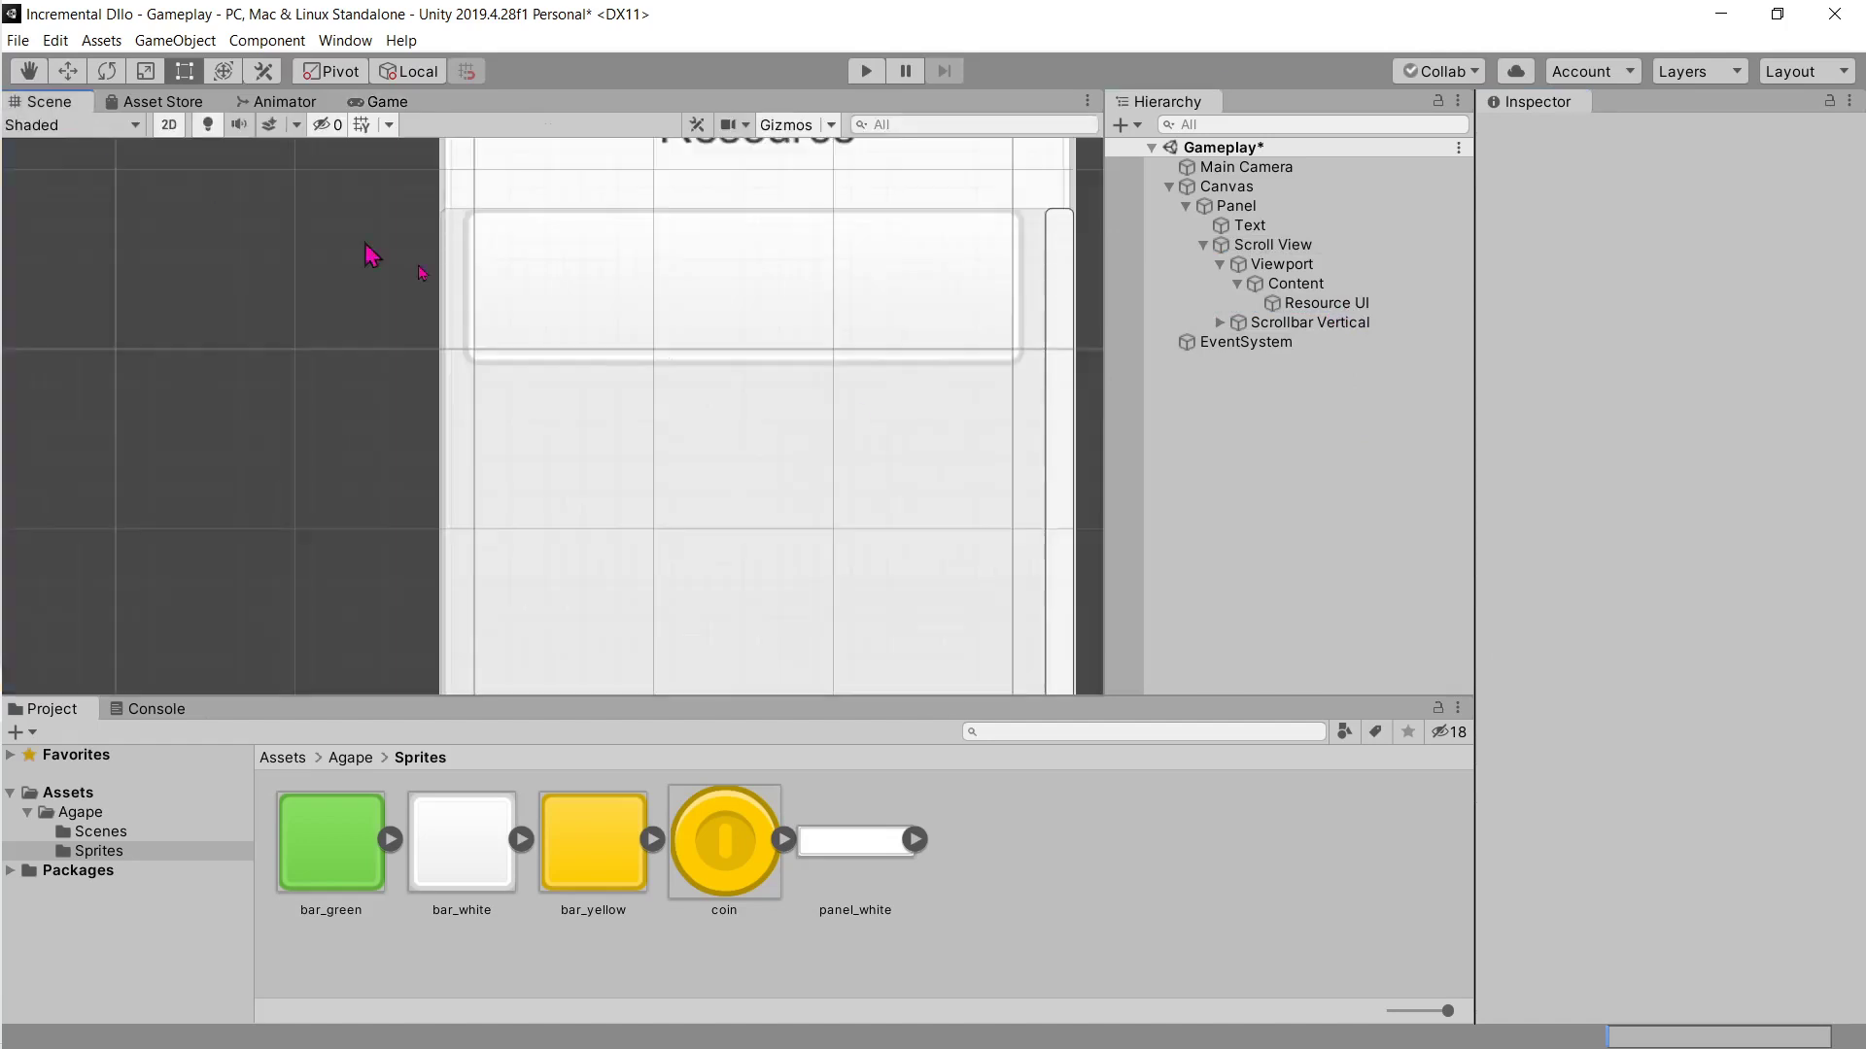
{"action": "scroll", "coordinate": [828, 428], "scroll_direction": "down", "scroll_amount": 3}
{"action": "left_click", "coordinate": [1273, 246]}
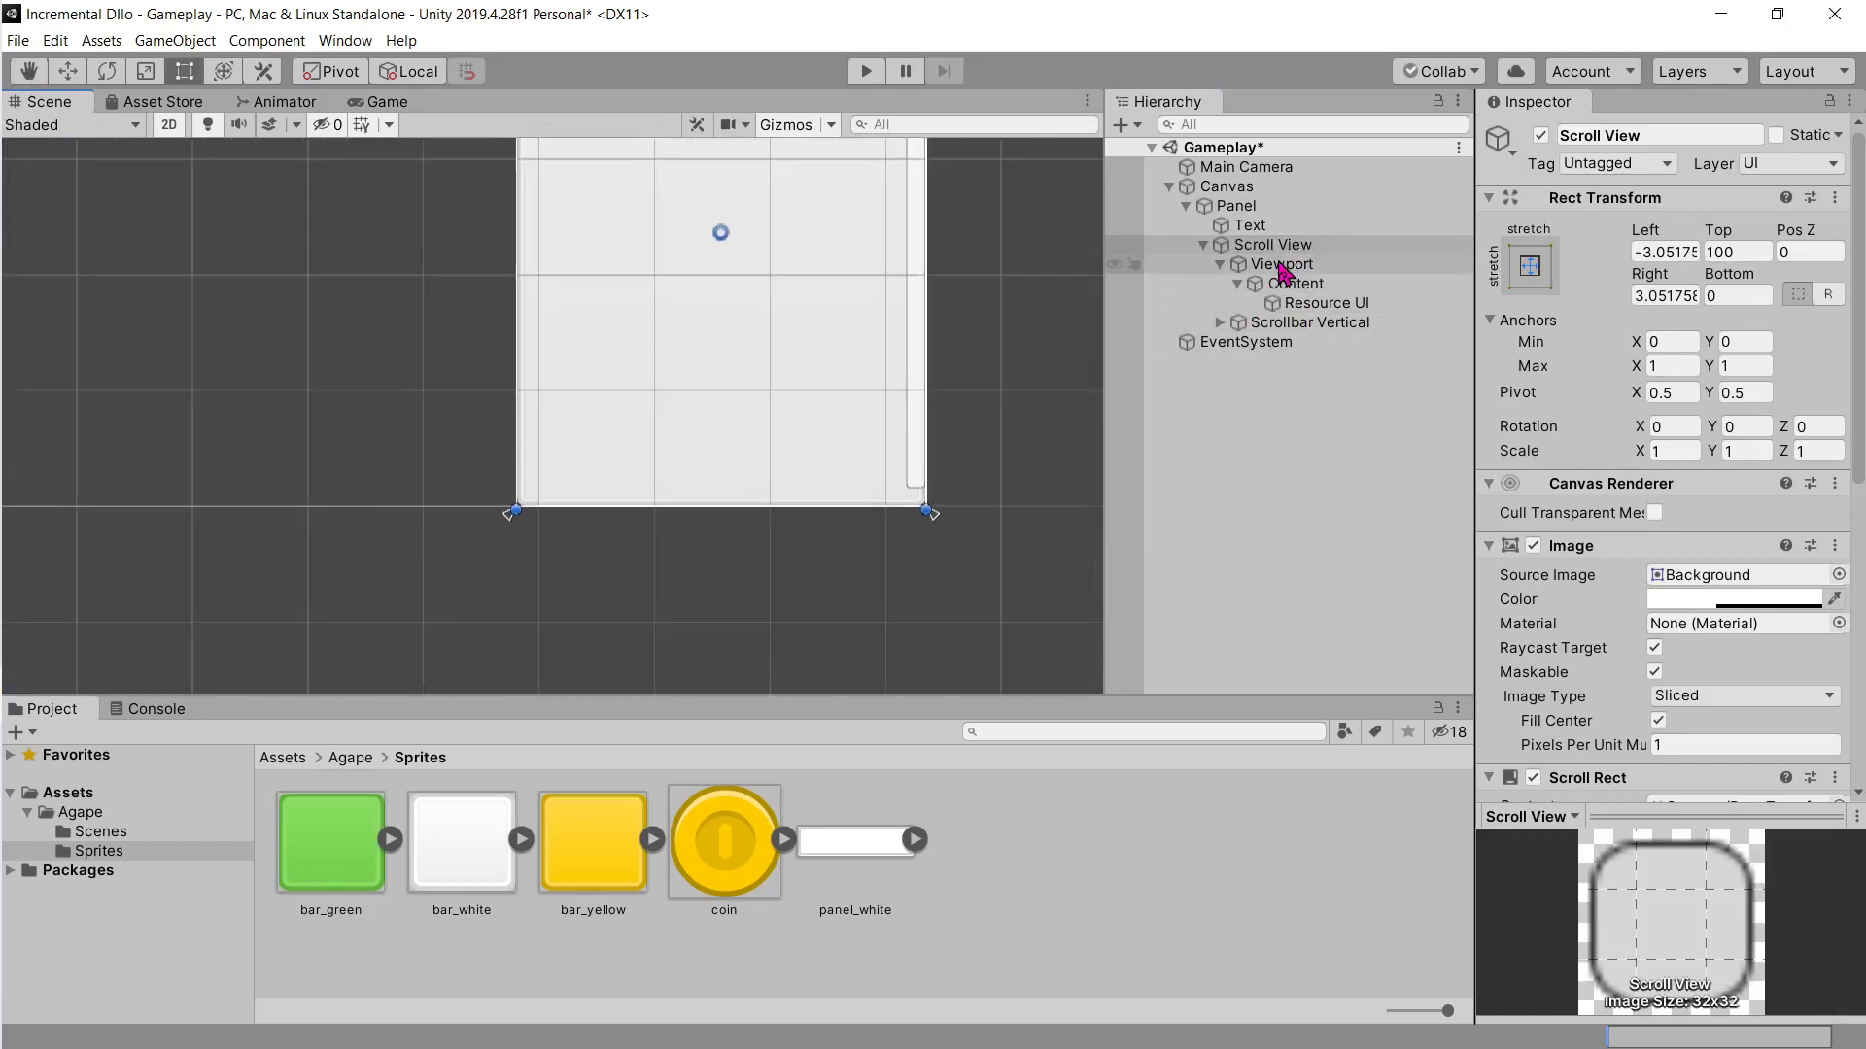
{"action": "left_click", "coordinate": [1293, 264]}
{"action": "left_click", "coordinate": [1530, 290]}
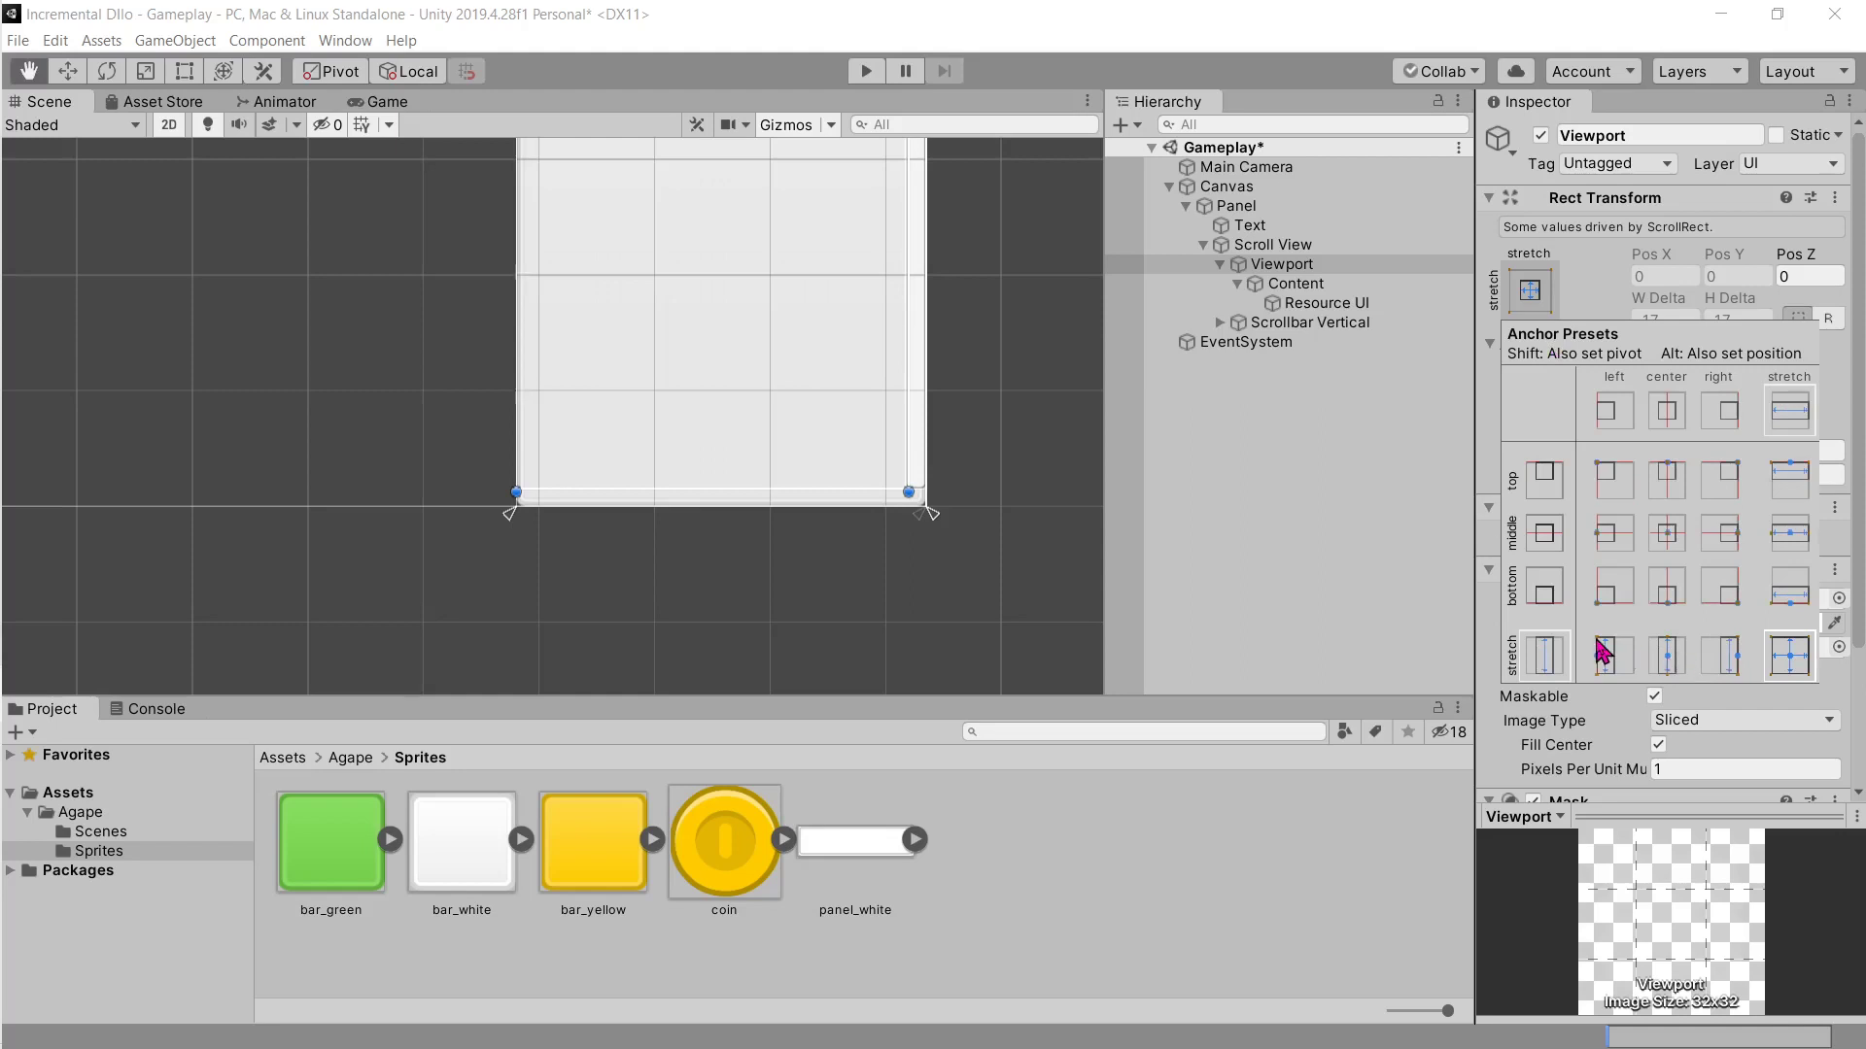
{"action": "left_click", "coordinate": [1799, 667], "text": "alt+shift"}
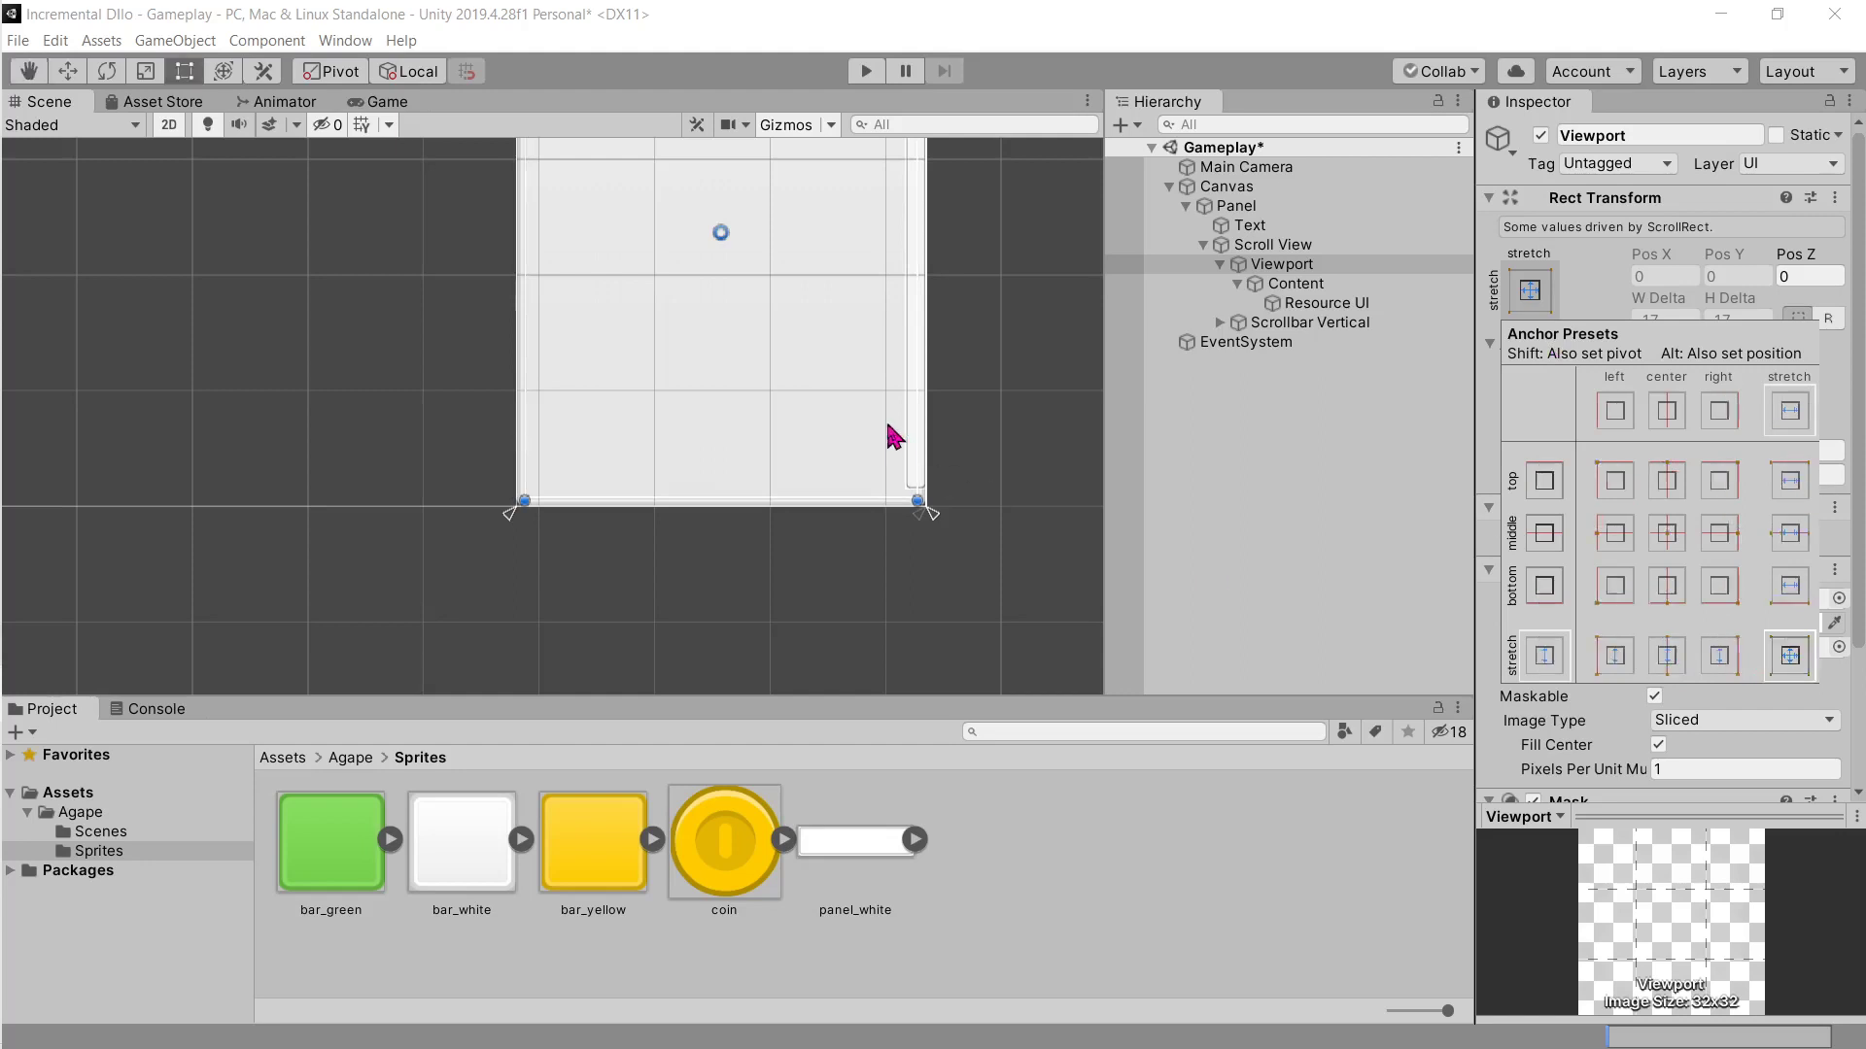
{"action": "middle_click_drag", "start_coordinate": [991, 367], "coordinate": [914, 697]}
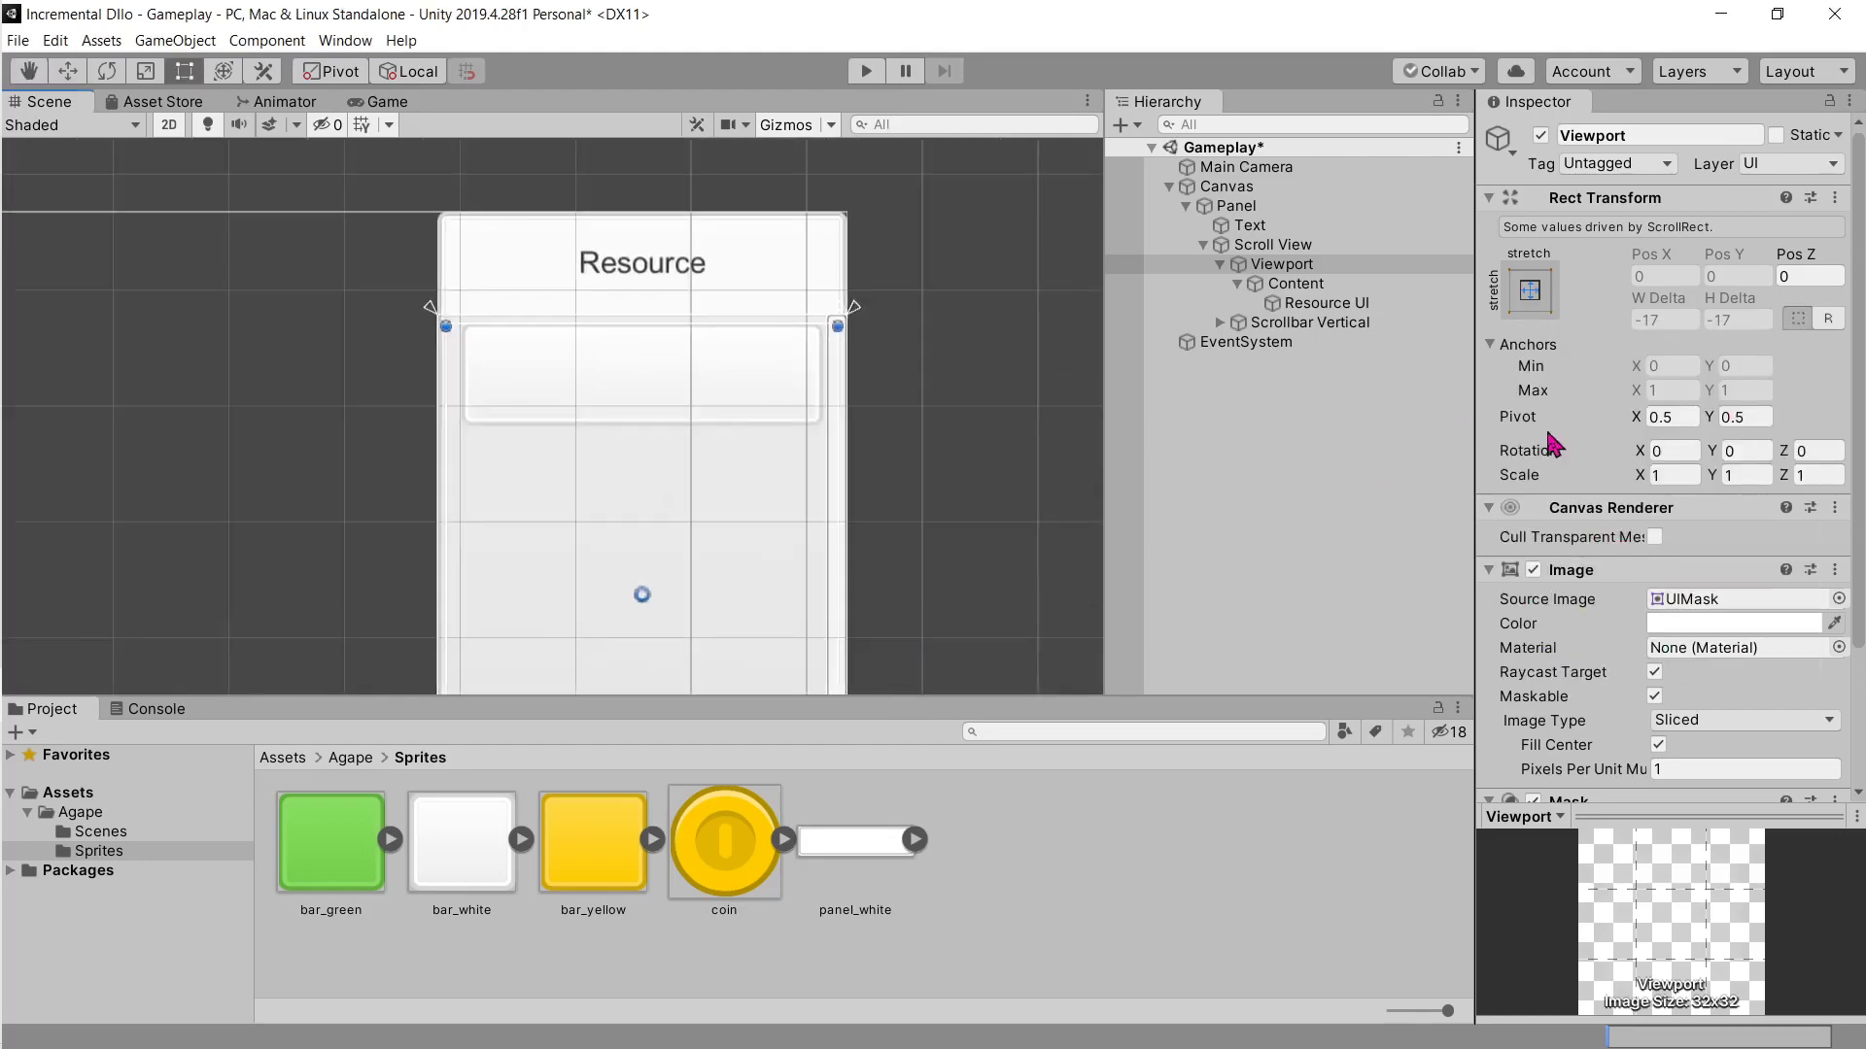
{"action": "key", "text": "ctrl+z"}
{"action": "left_click", "coordinate": [1539, 298]}
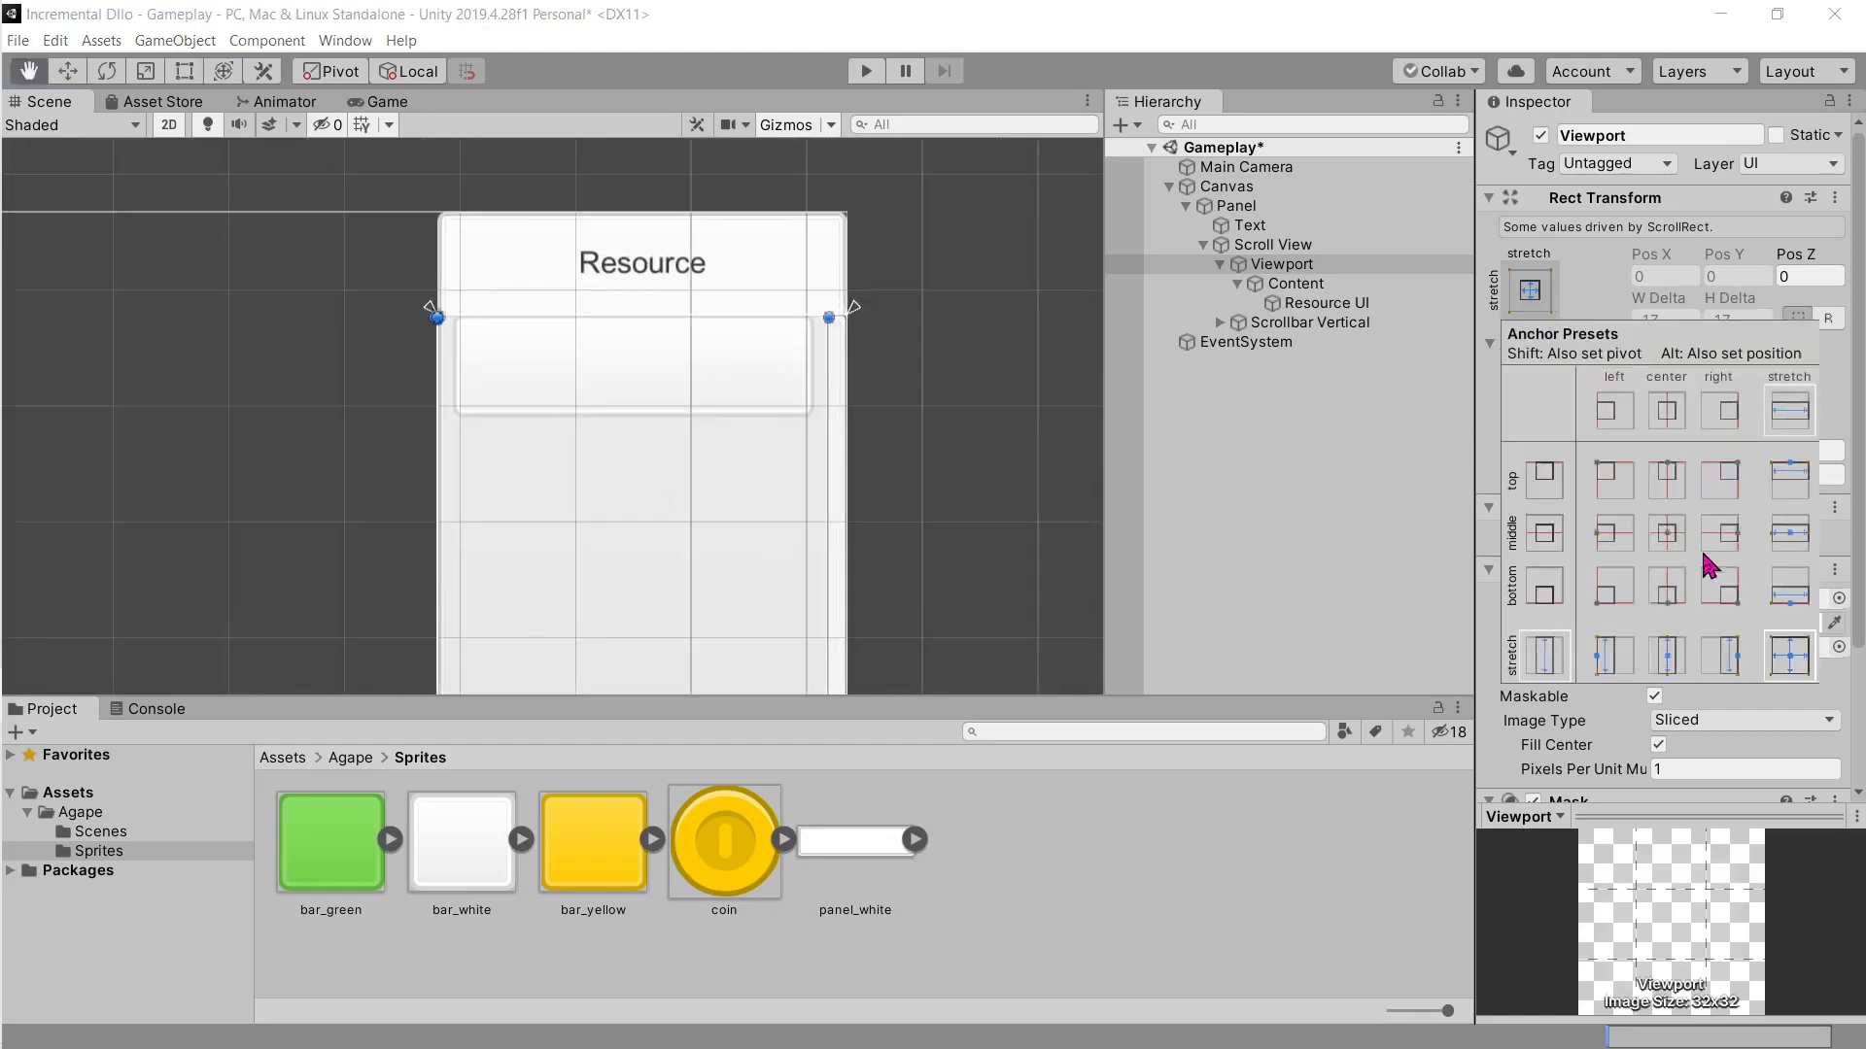
{"action": "left_click", "coordinate": [1669, 661], "text": "shift"}
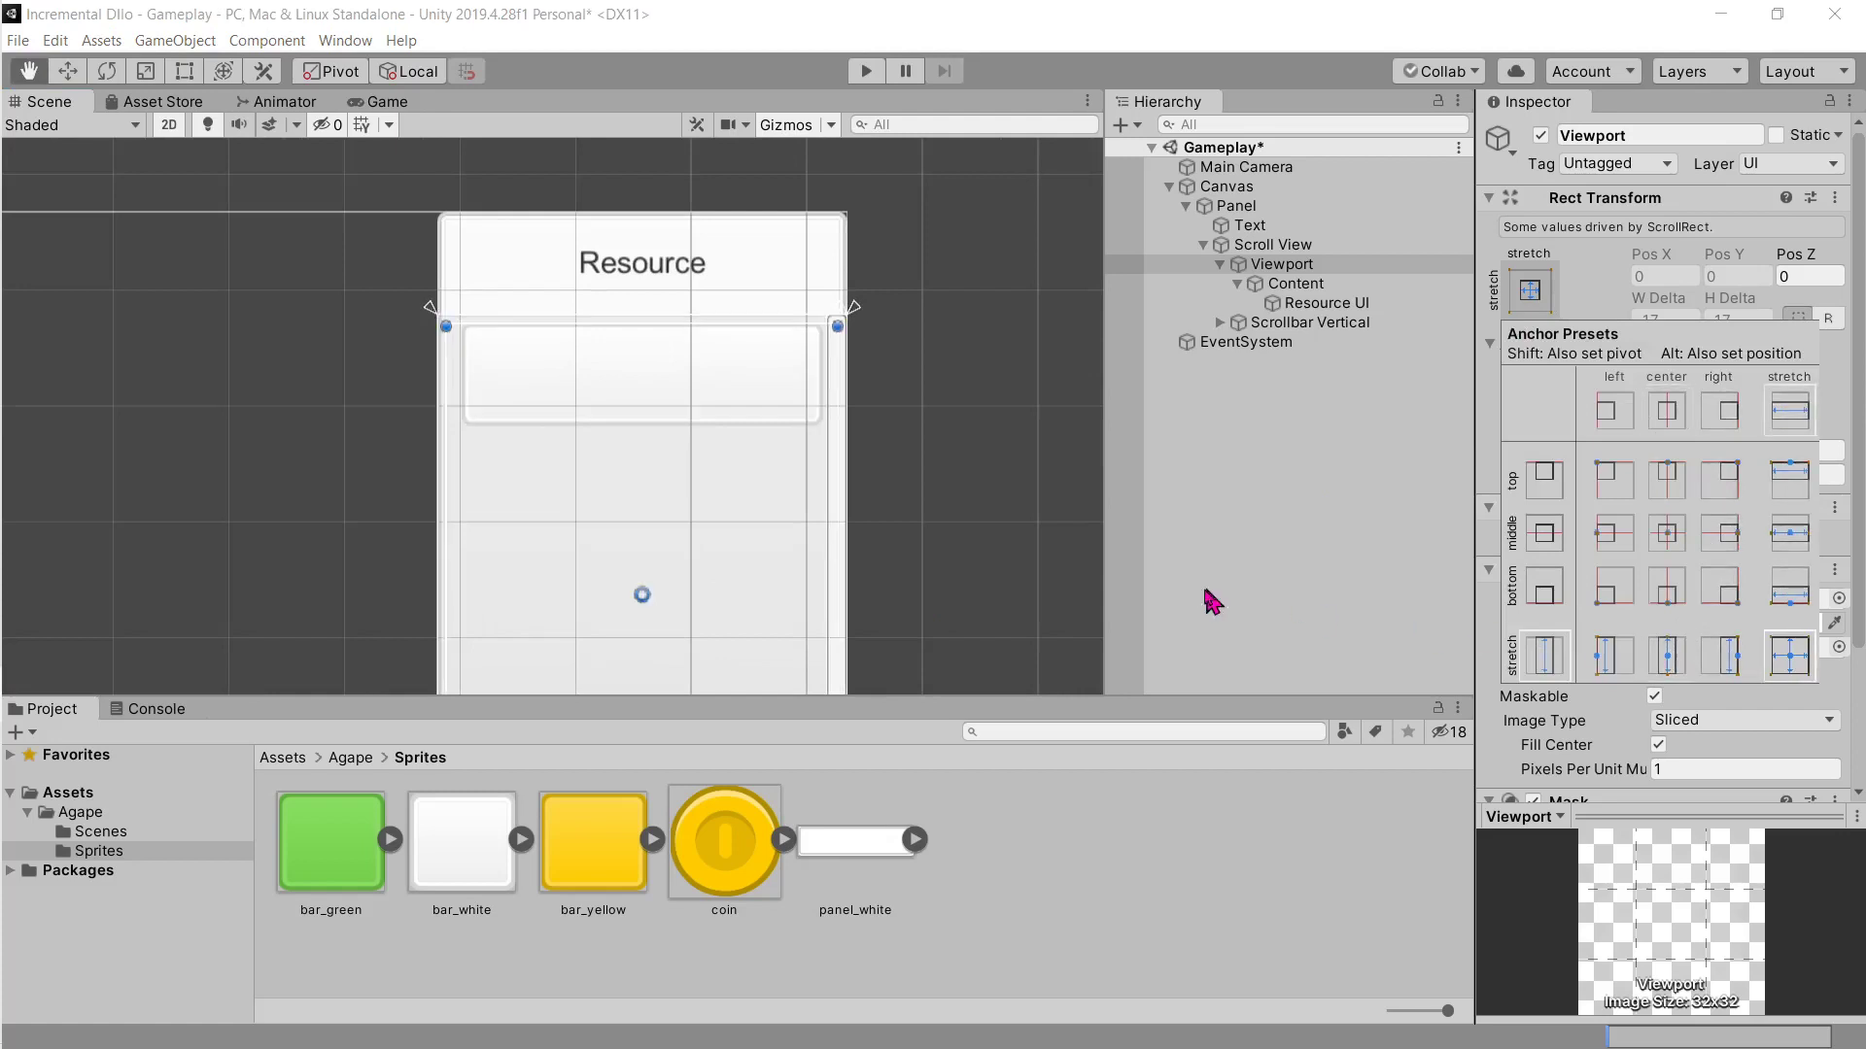
{"action": "key", "text": "t"}
{"action": "middle_click_drag", "start_coordinate": [982, 534], "coordinate": [947, 224]}
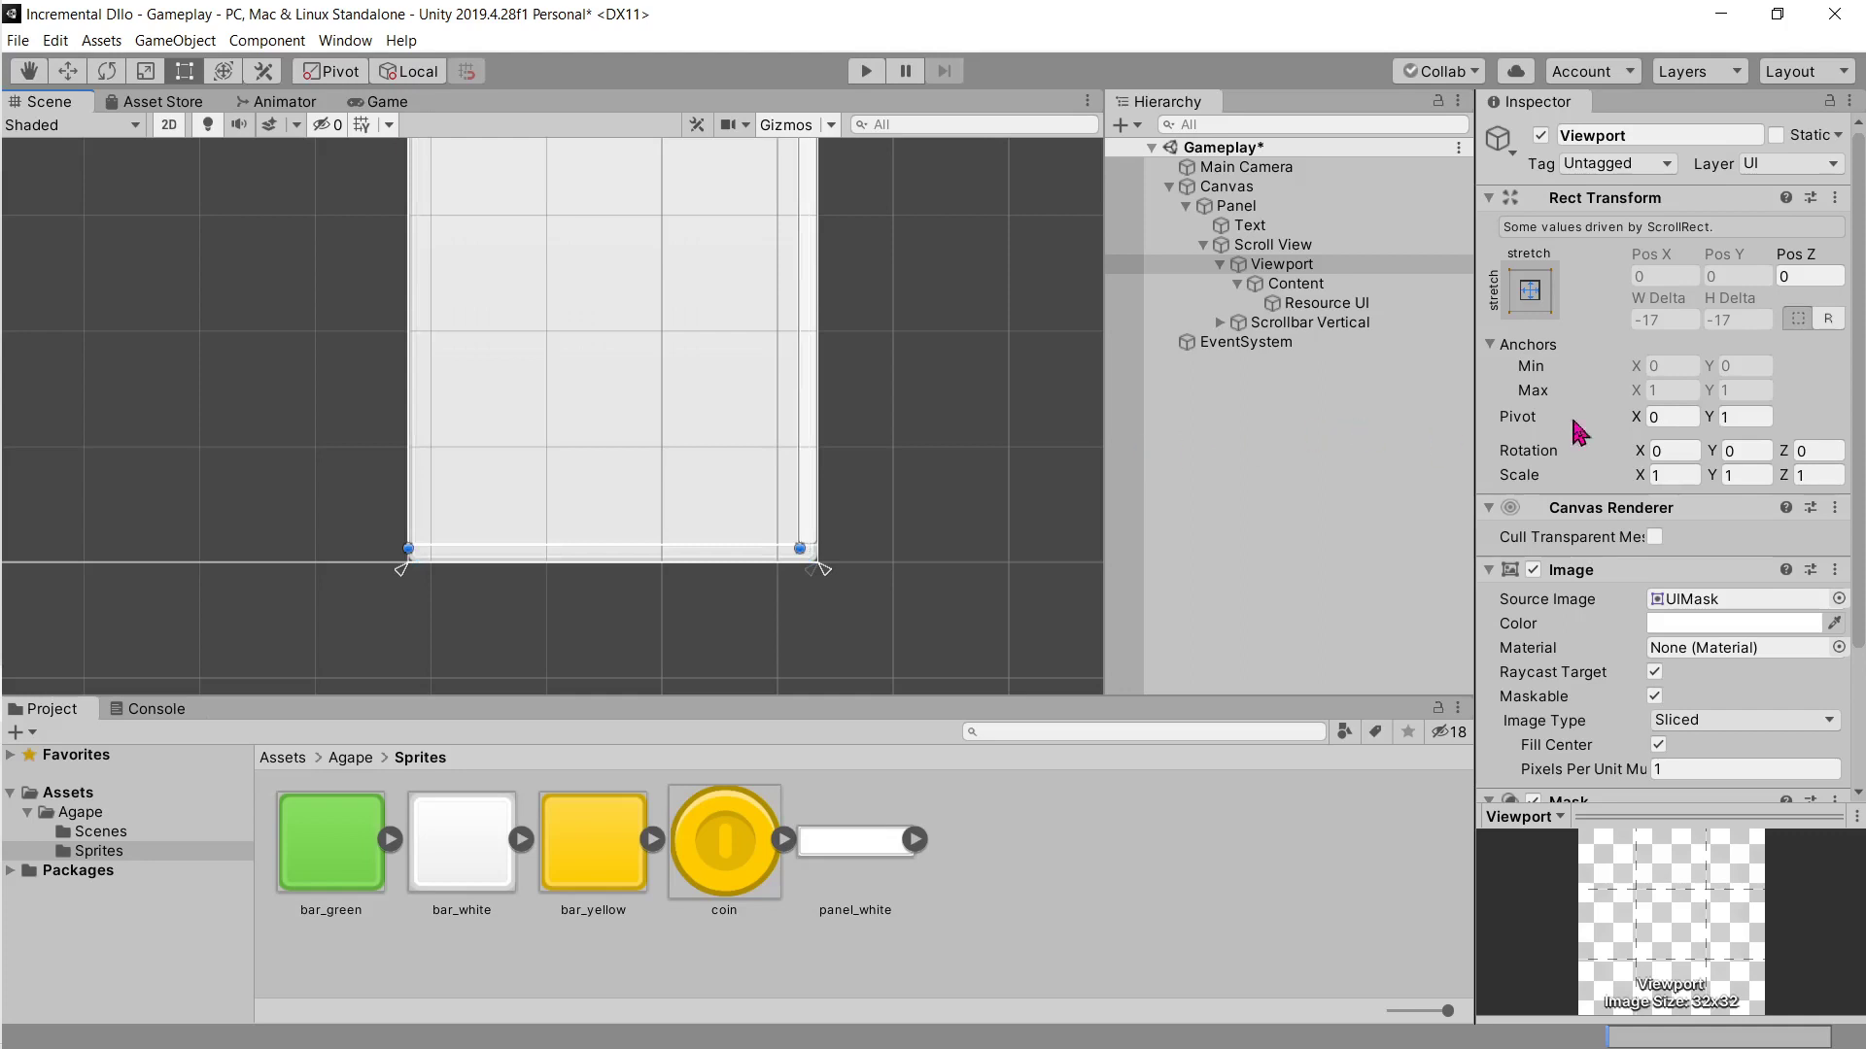
{"action": "left_click", "coordinate": [1552, 290]}
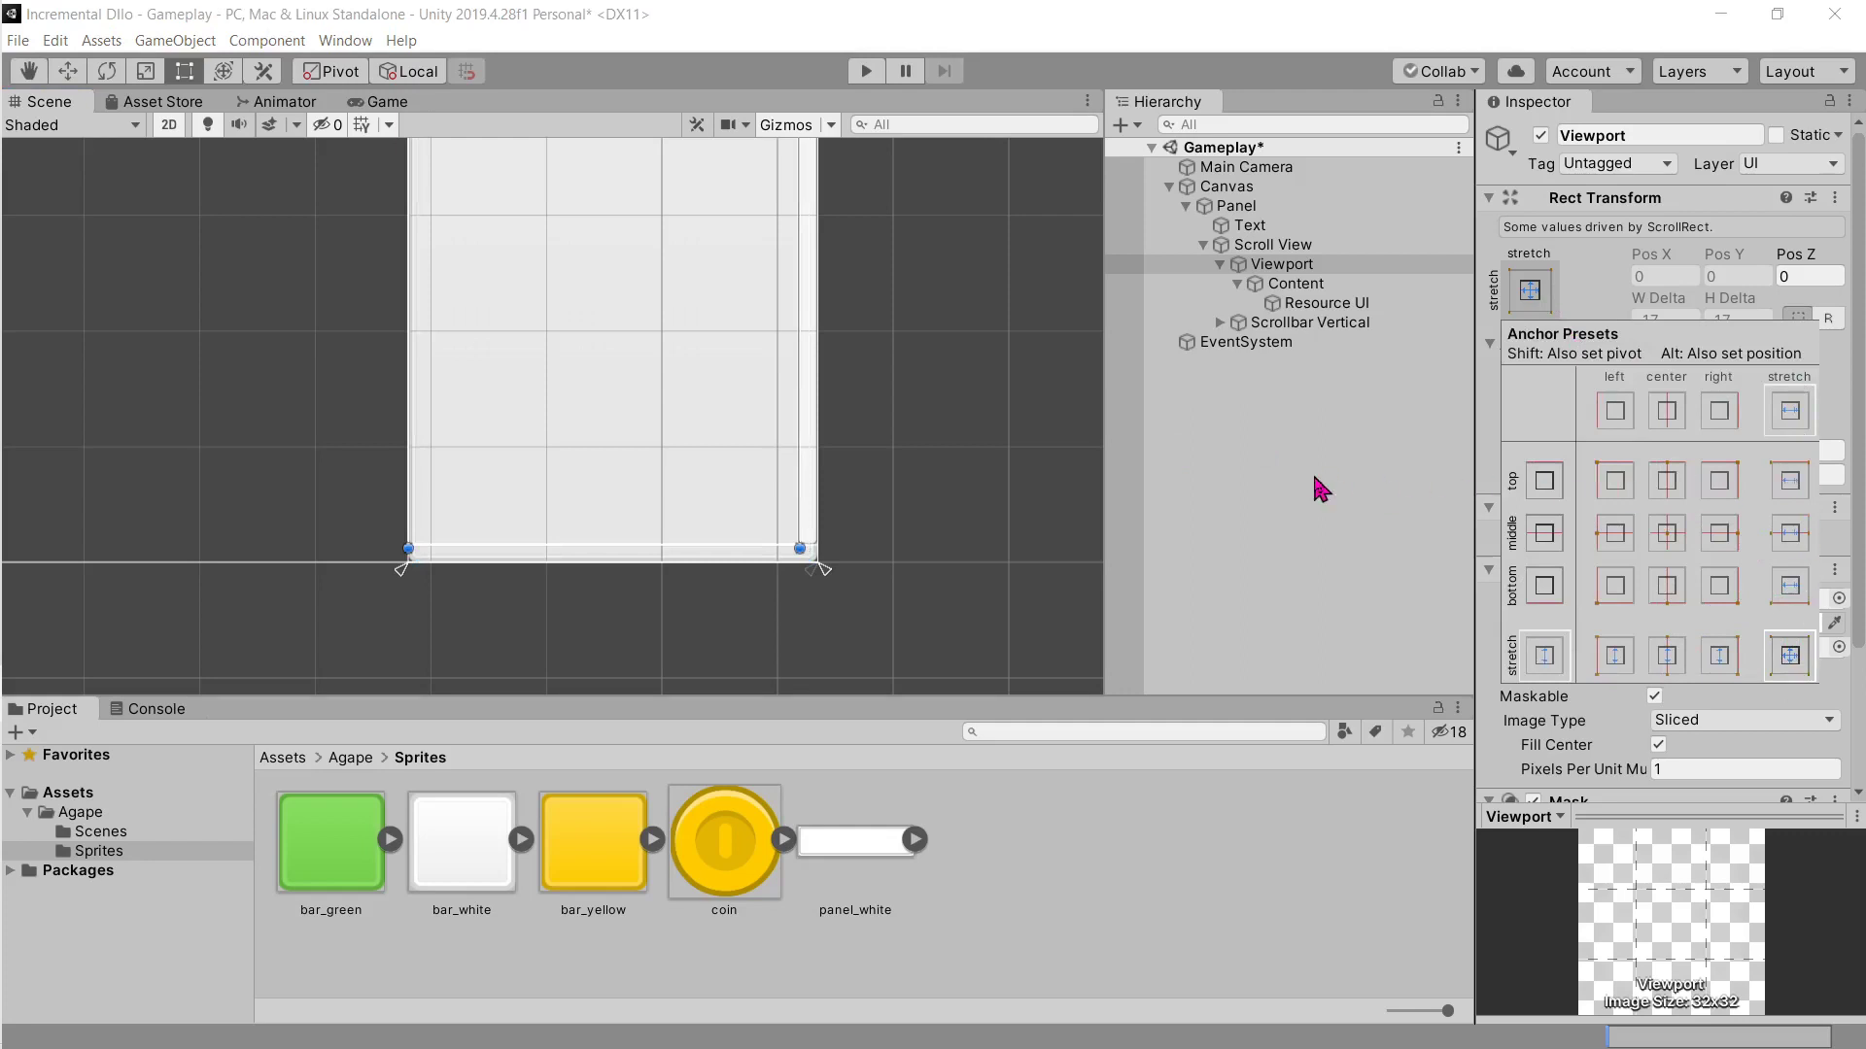
Step: Frame Content, check the Viewport and Scroll View, and preview the panel in the Game view
{"action": "left_click", "coordinate": [1289, 285]}
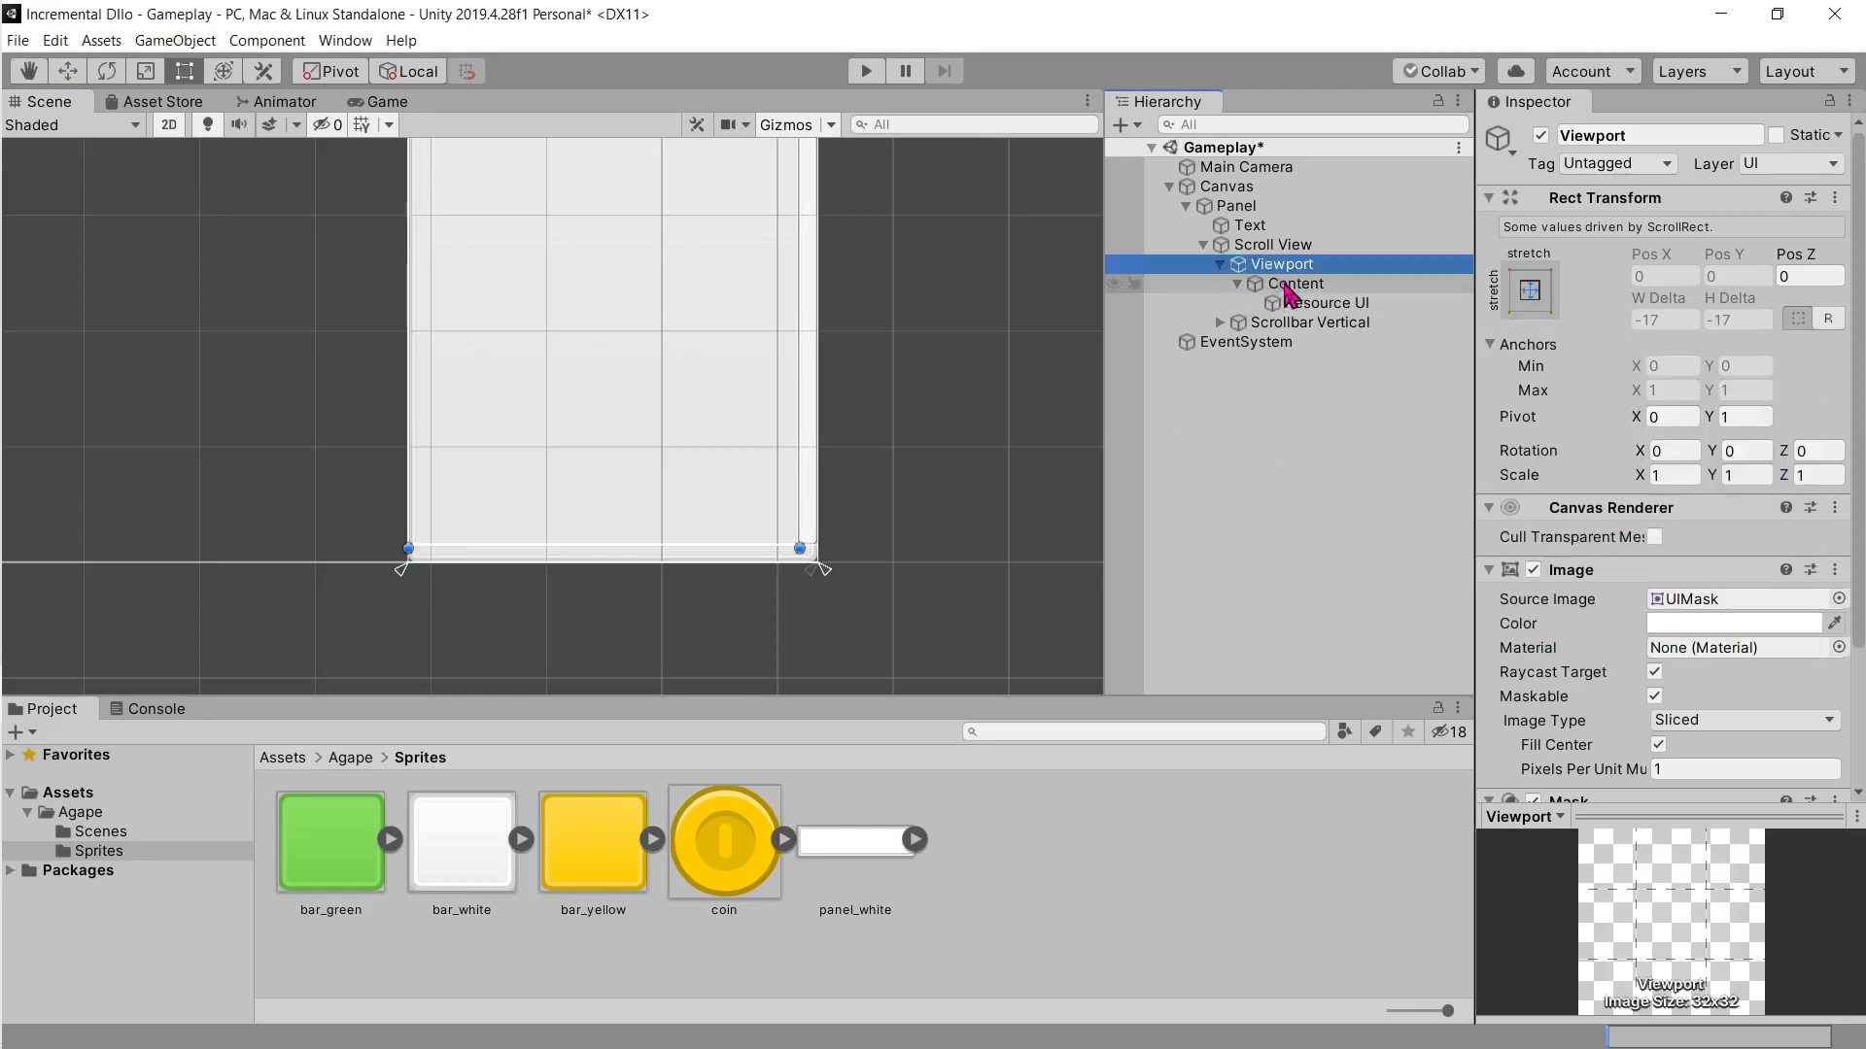
{"action": "key", "text": "f"}
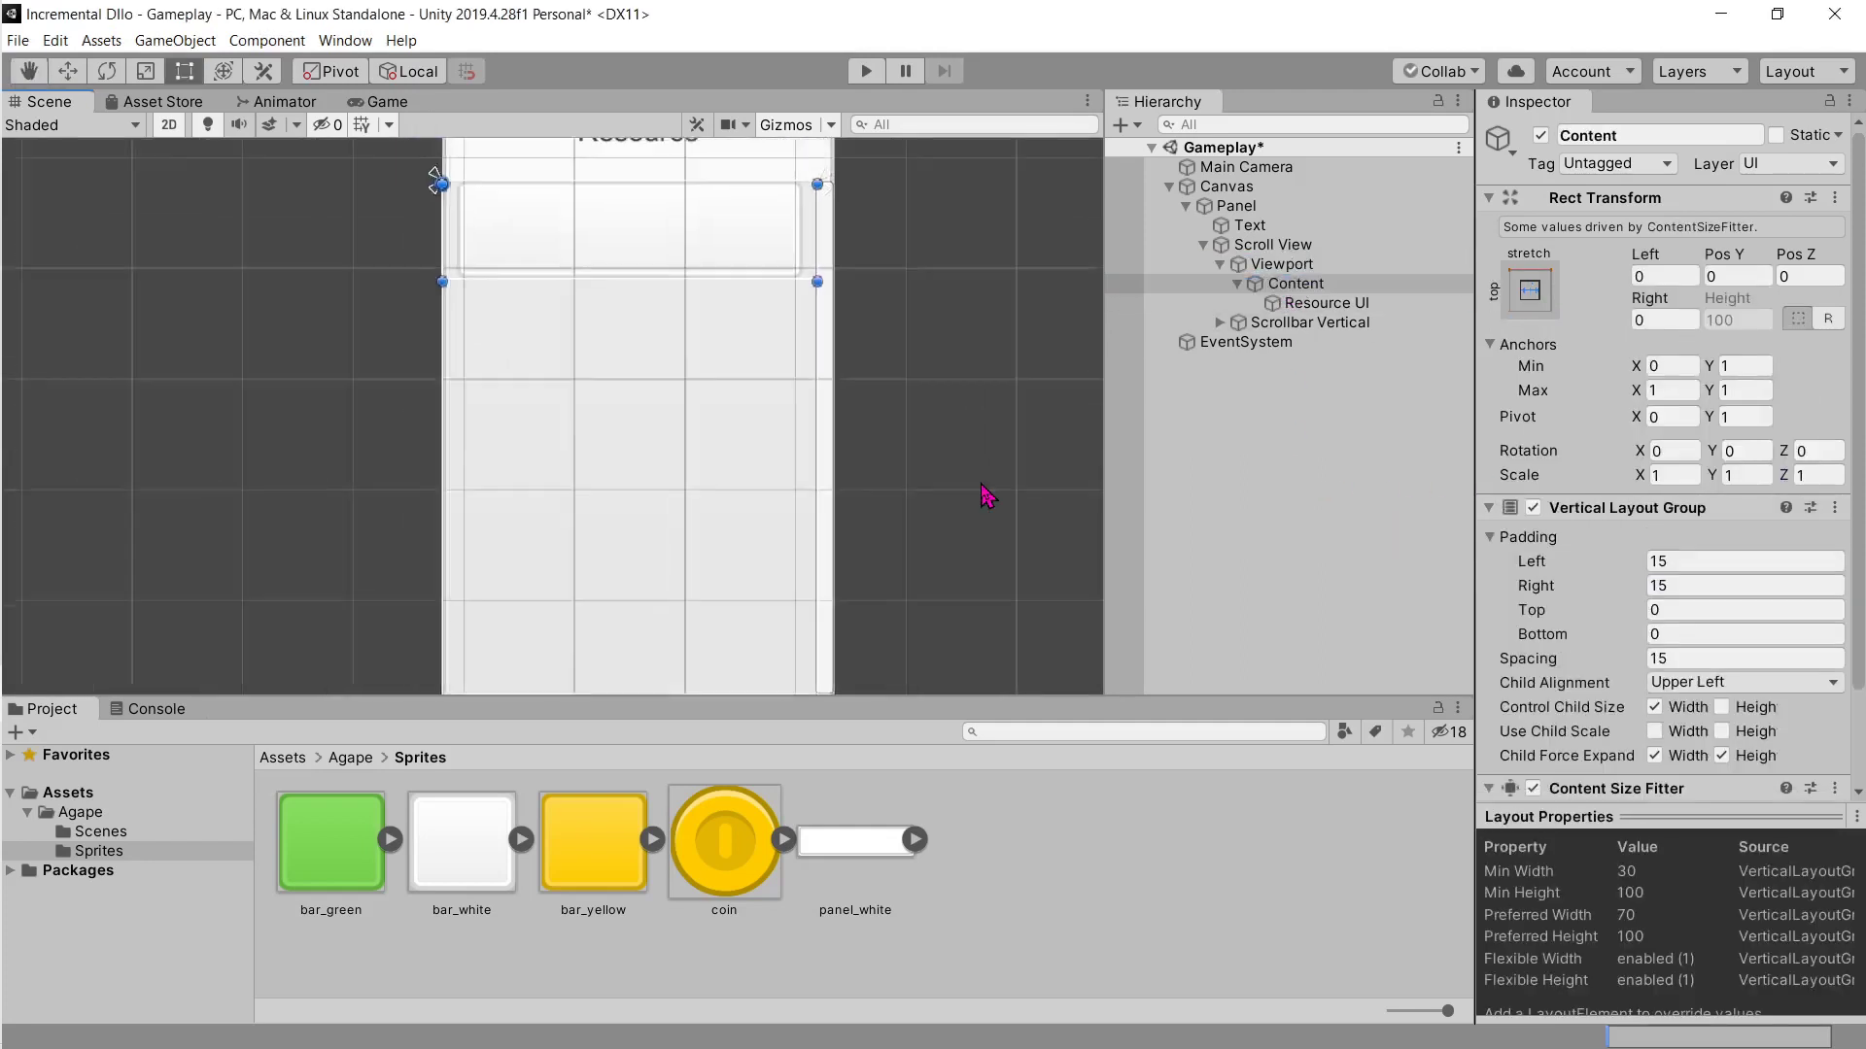
{"action": "left_click", "coordinate": [1302, 304]}
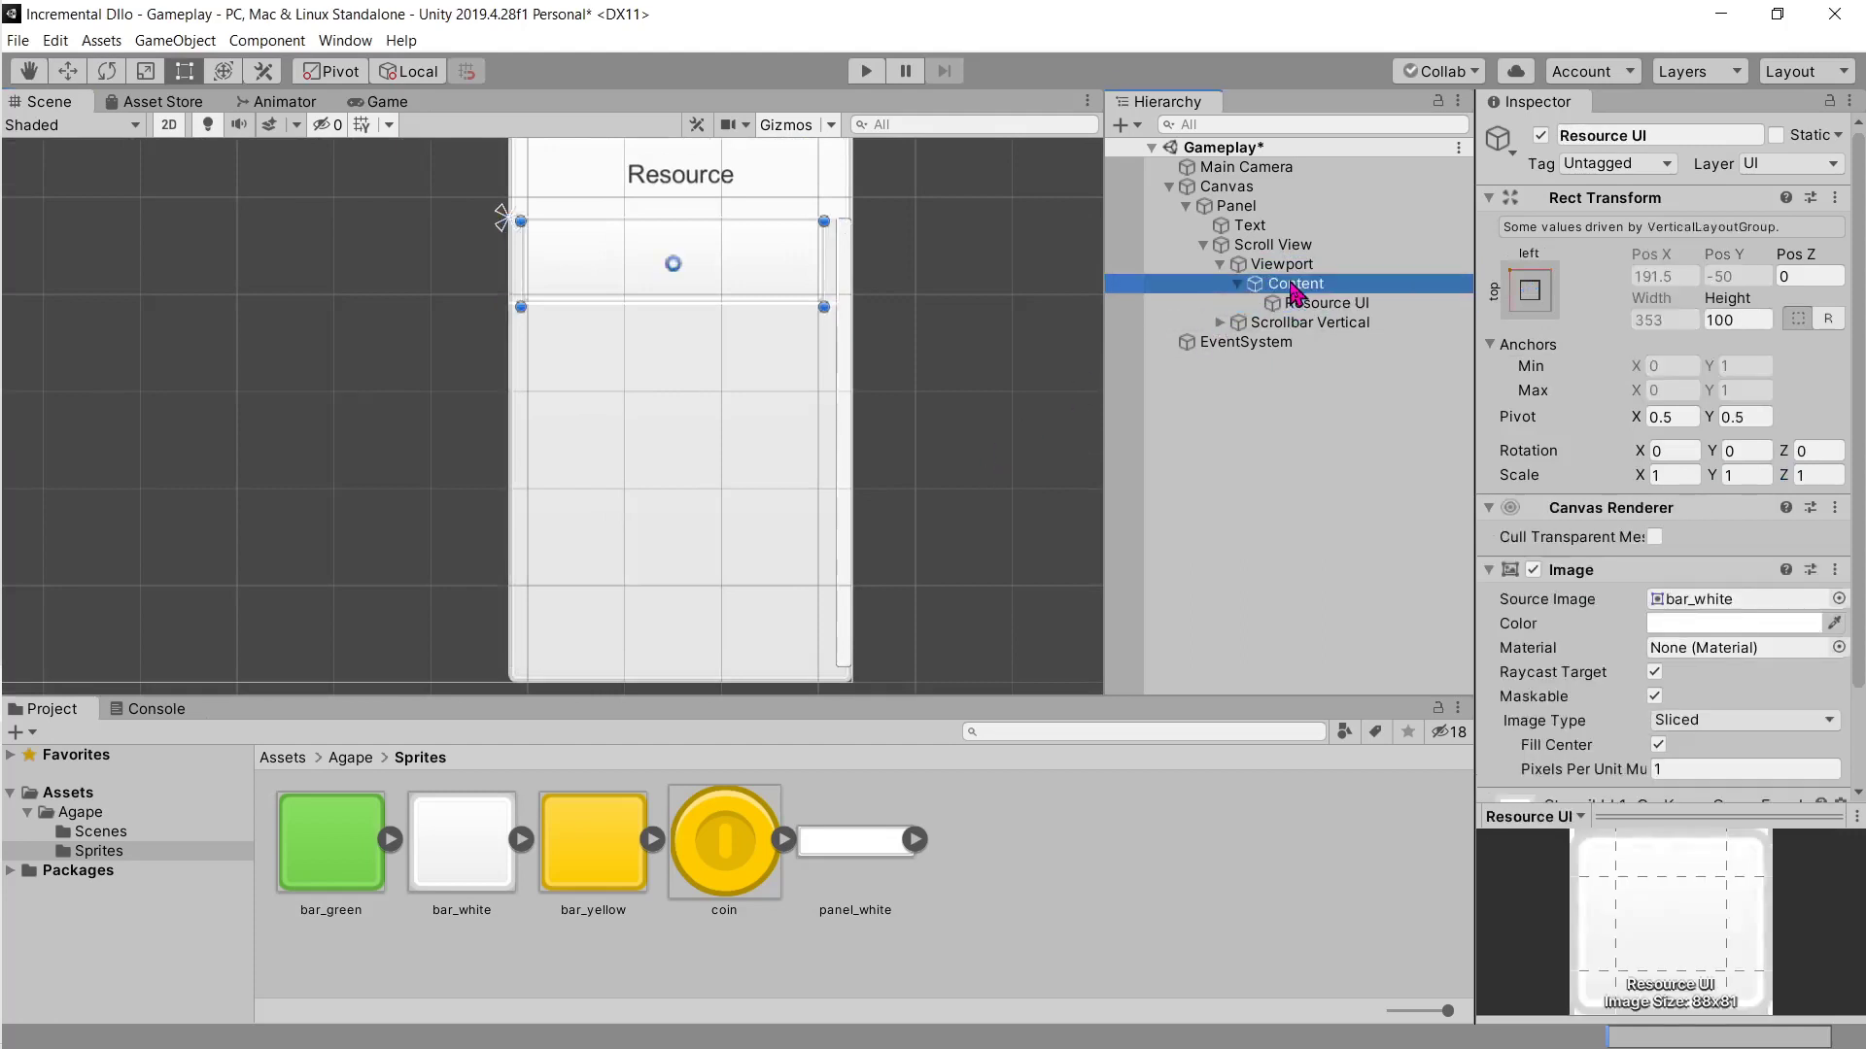
{"action": "left_click", "coordinate": [1295, 283]}
{"action": "left_click", "coordinate": [1298, 266]}
{"action": "left_click", "coordinate": [1292, 246]}
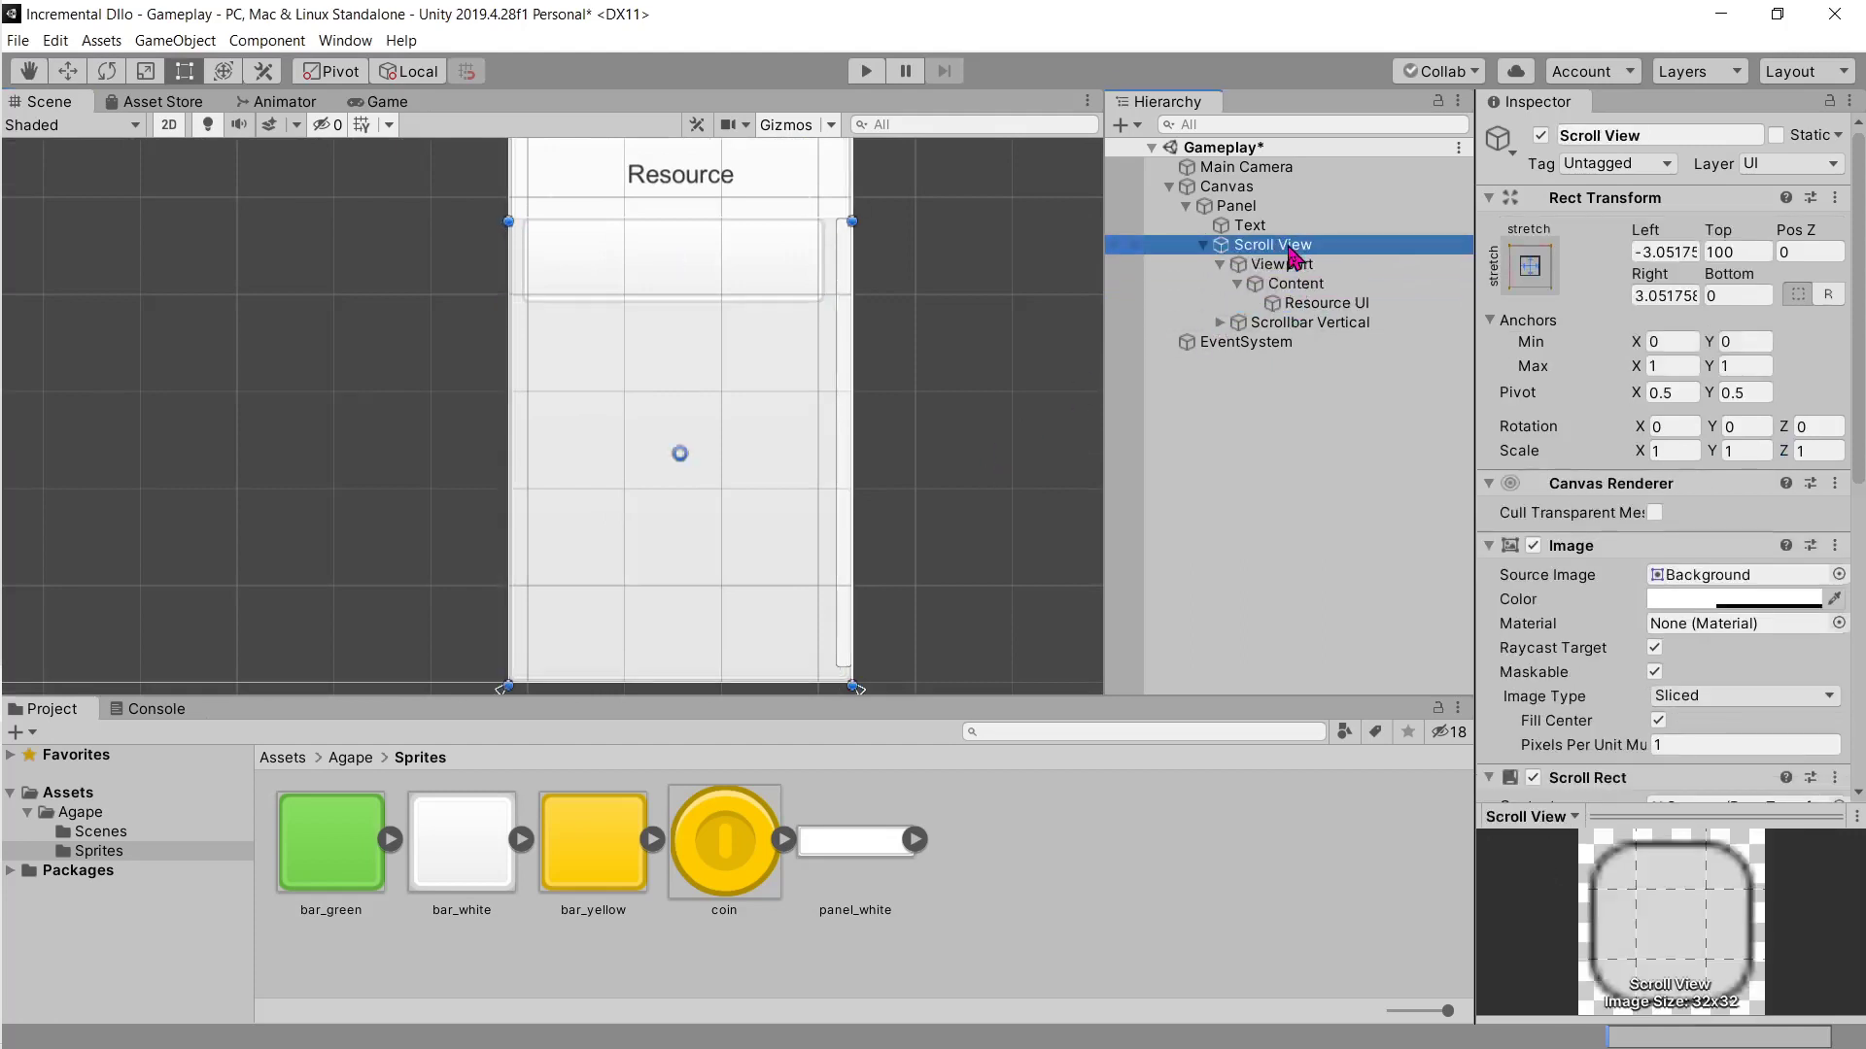
{"action": "left_click", "coordinate": [1281, 267]}
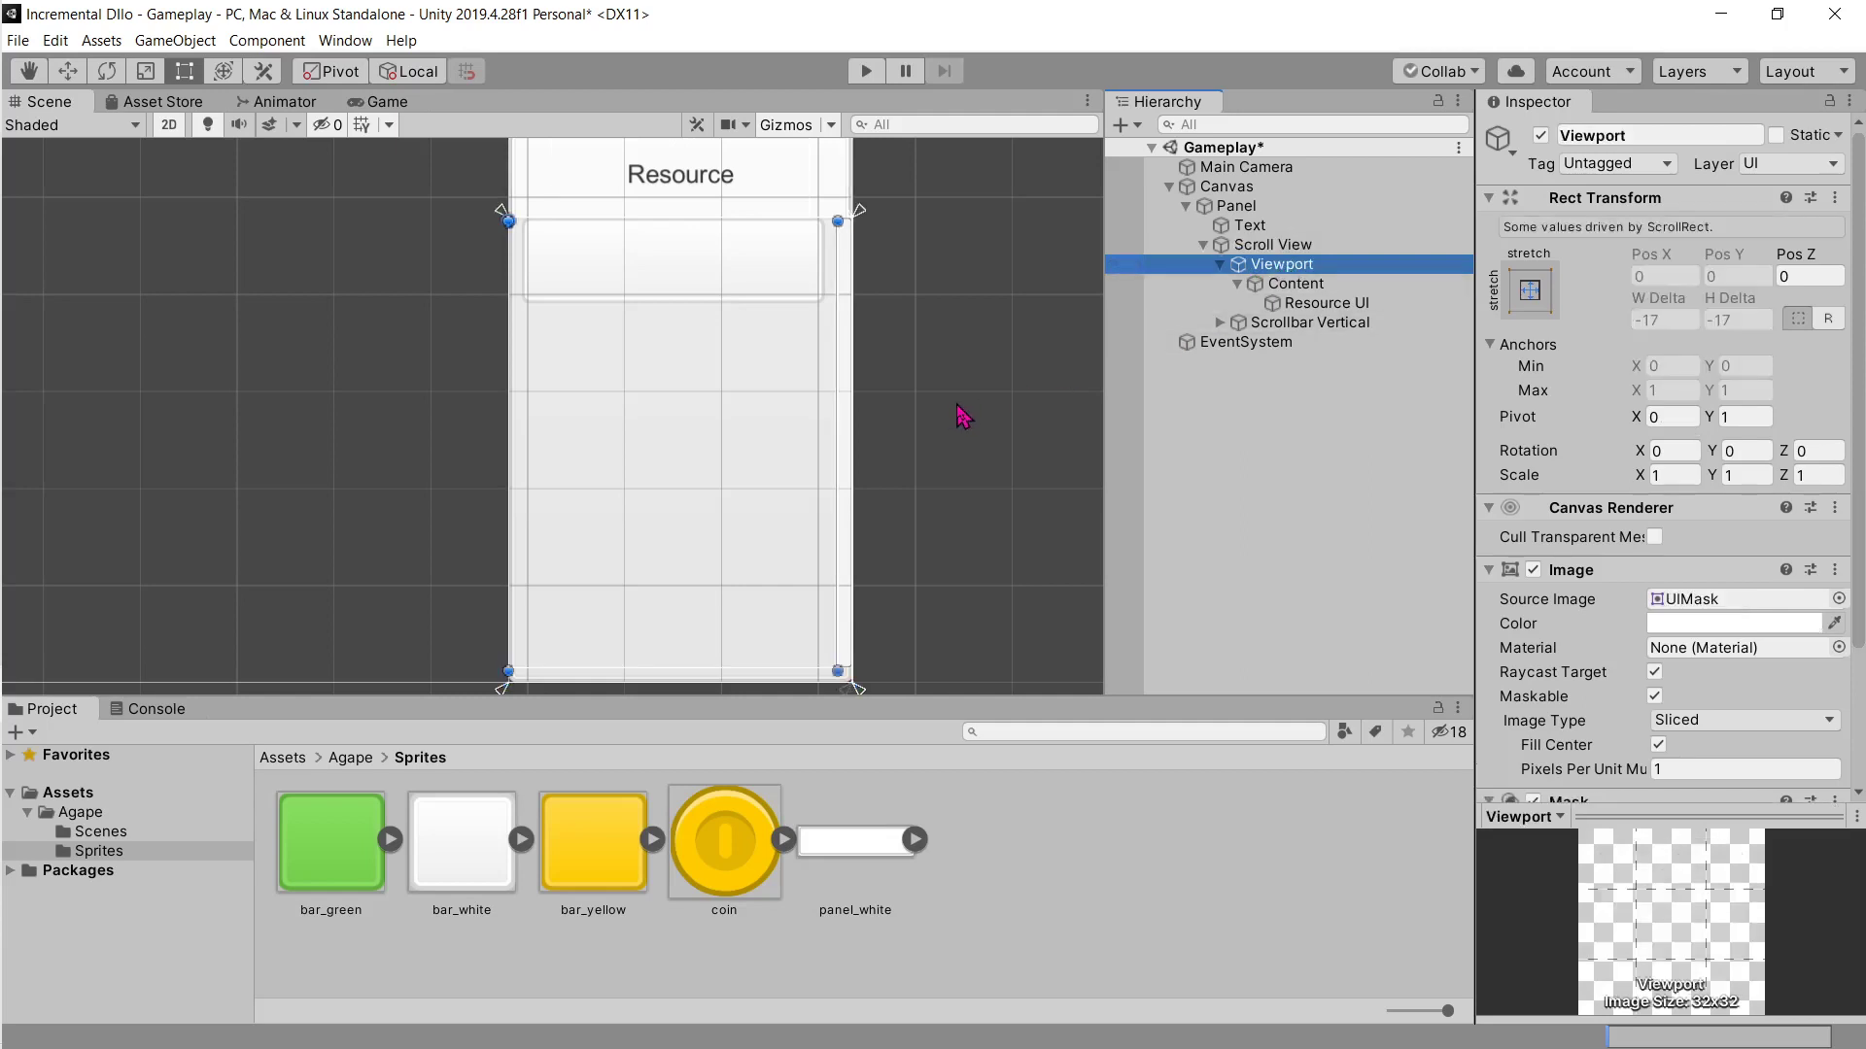
{"action": "middle_click_drag", "start_coordinate": [964, 447], "coordinate": [1025, 405]}
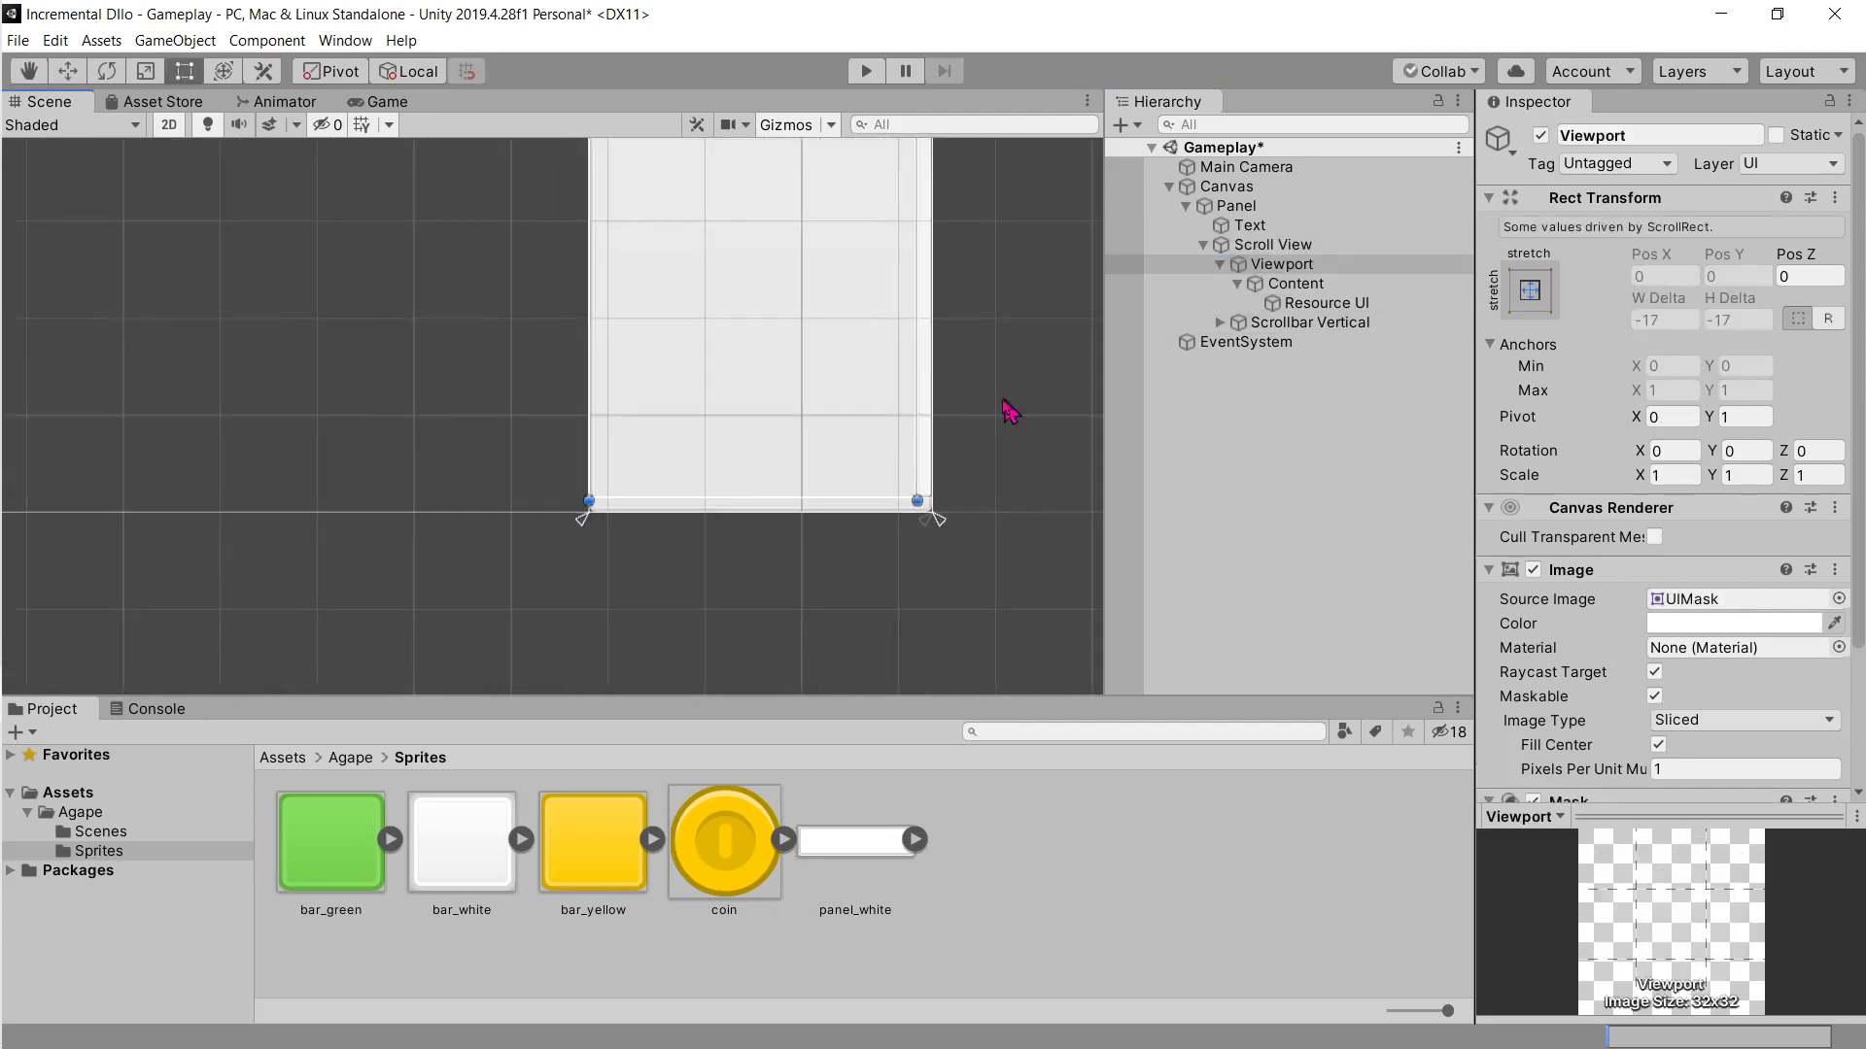
{"action": "left_click", "coordinate": [352, 103]}
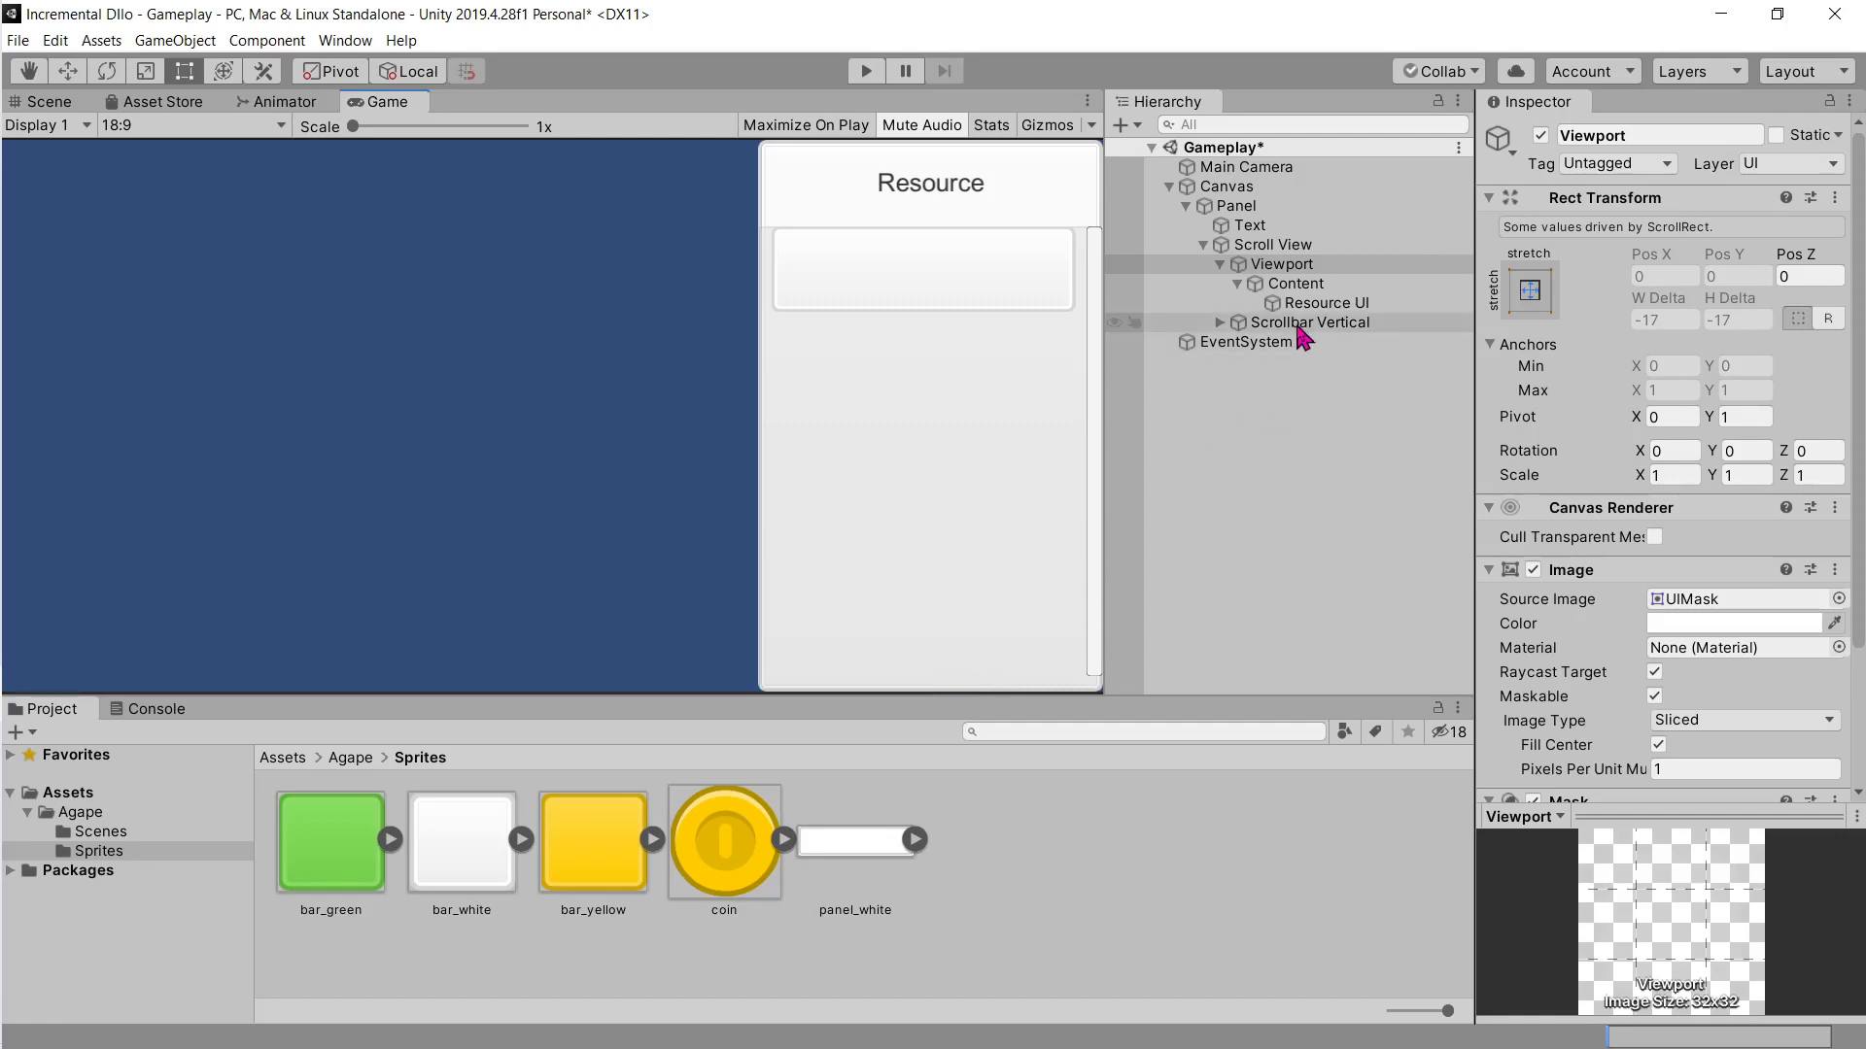
Step: Find the tutorial step adding a Text child named 'Description' to Resource UI
{"action": "key", "text": "alt+Tab"}
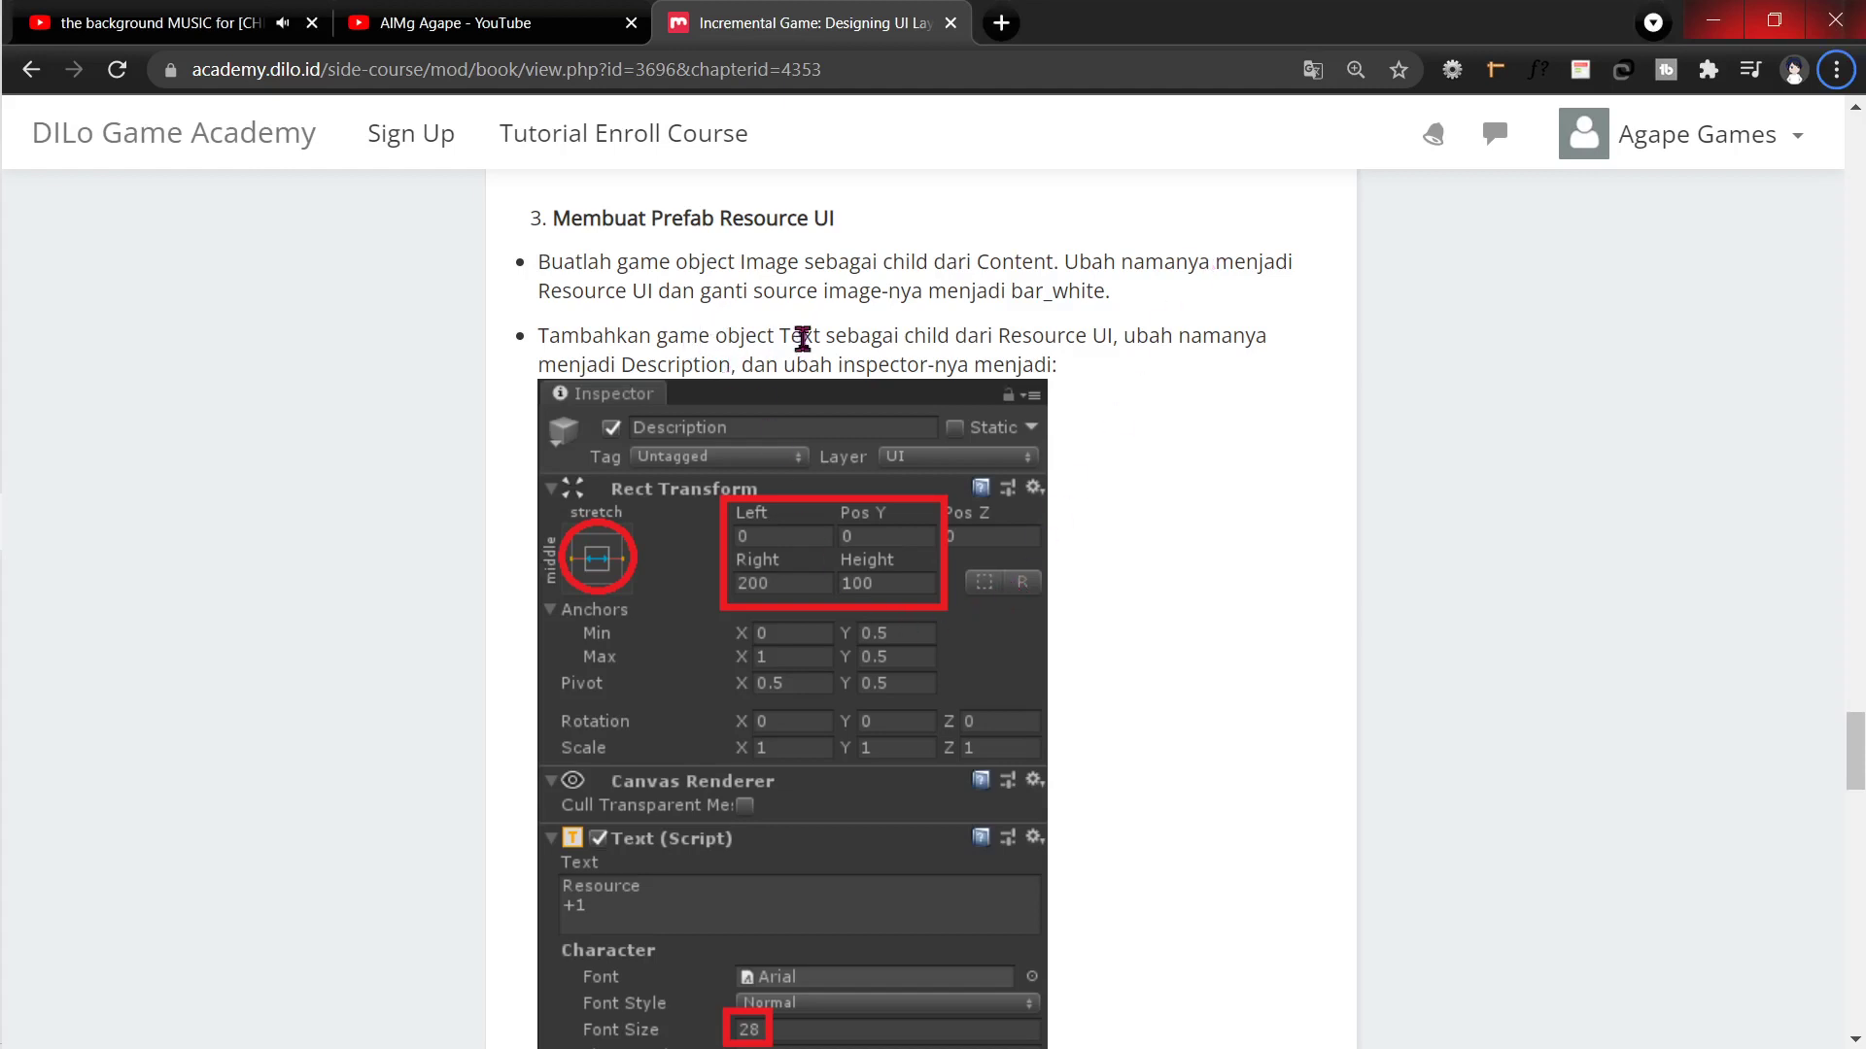
{"action": "left_click_drag", "start_coordinate": [670, 340], "coordinate": [1087, 337]}
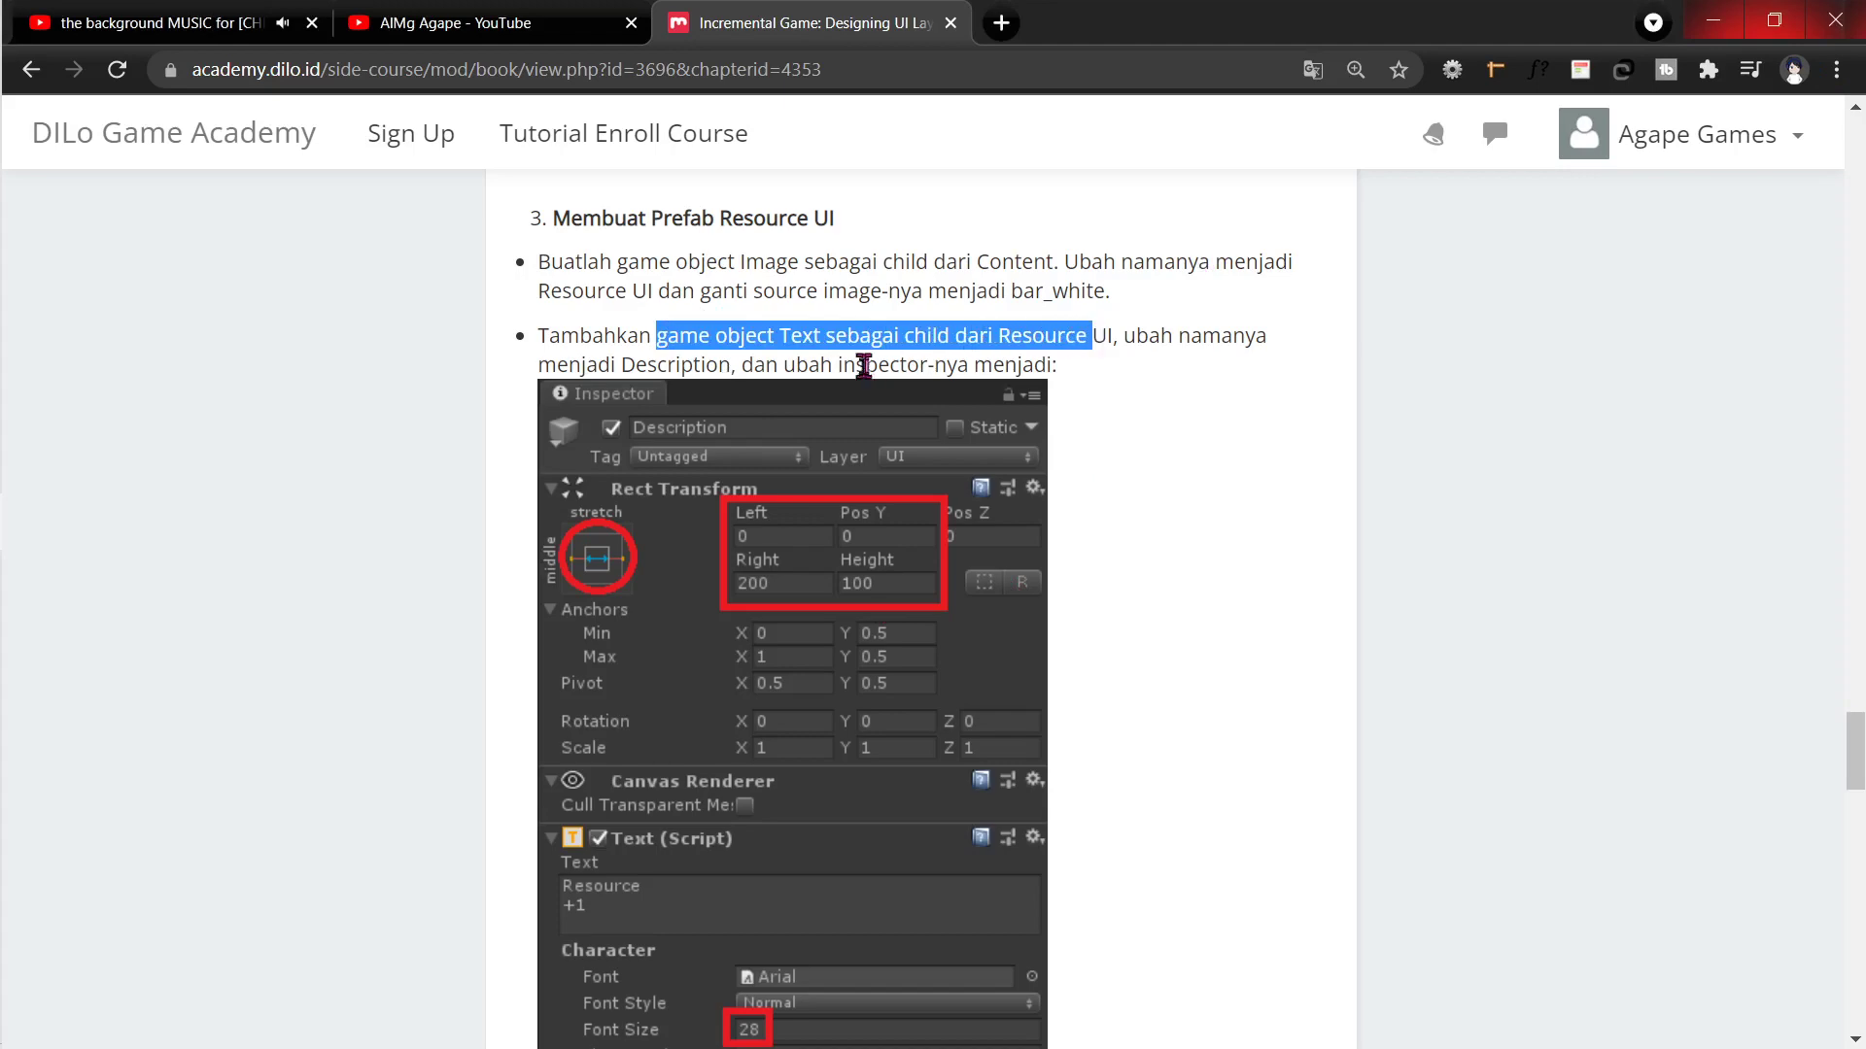
{"action": "double_click", "coordinate": [677, 363]}
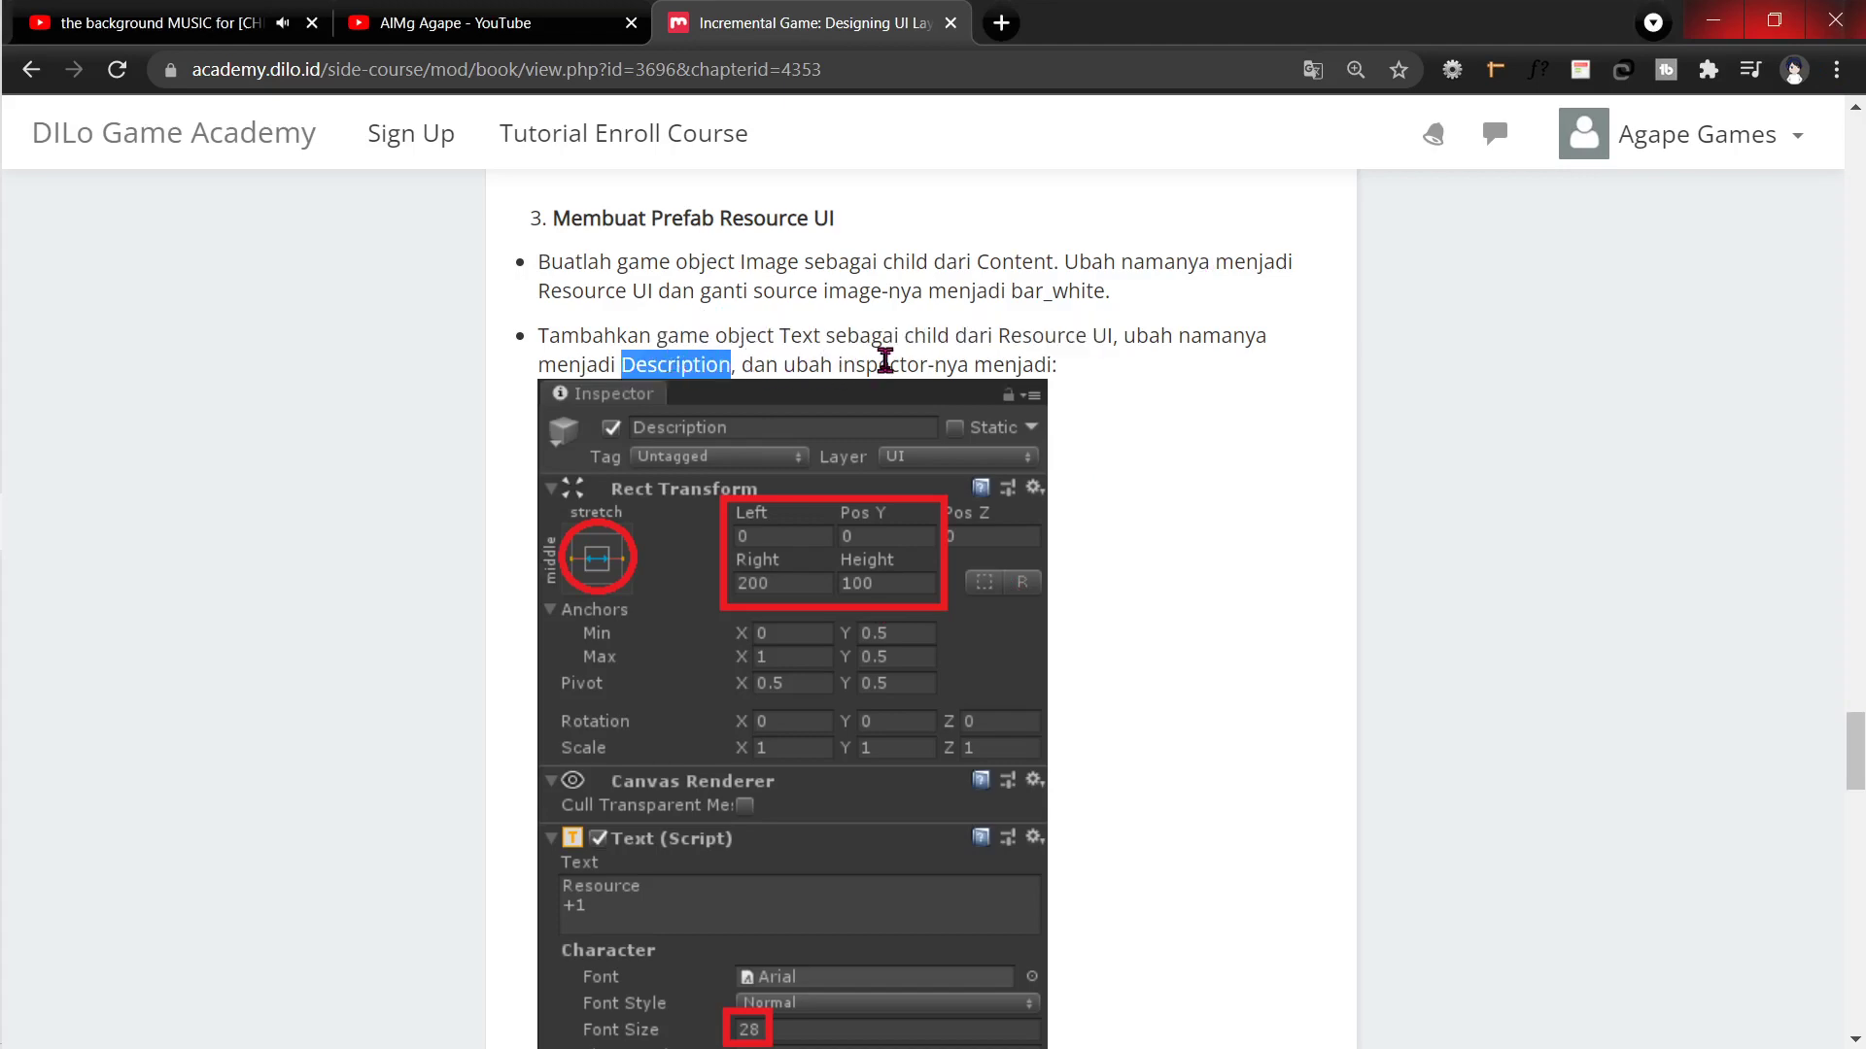
{"action": "key", "text": "alt+Tab"}
Step: Add a UI Text child under Resource UI and set its text to 'Description'
{"action": "left_click", "coordinate": [1208, 248]}
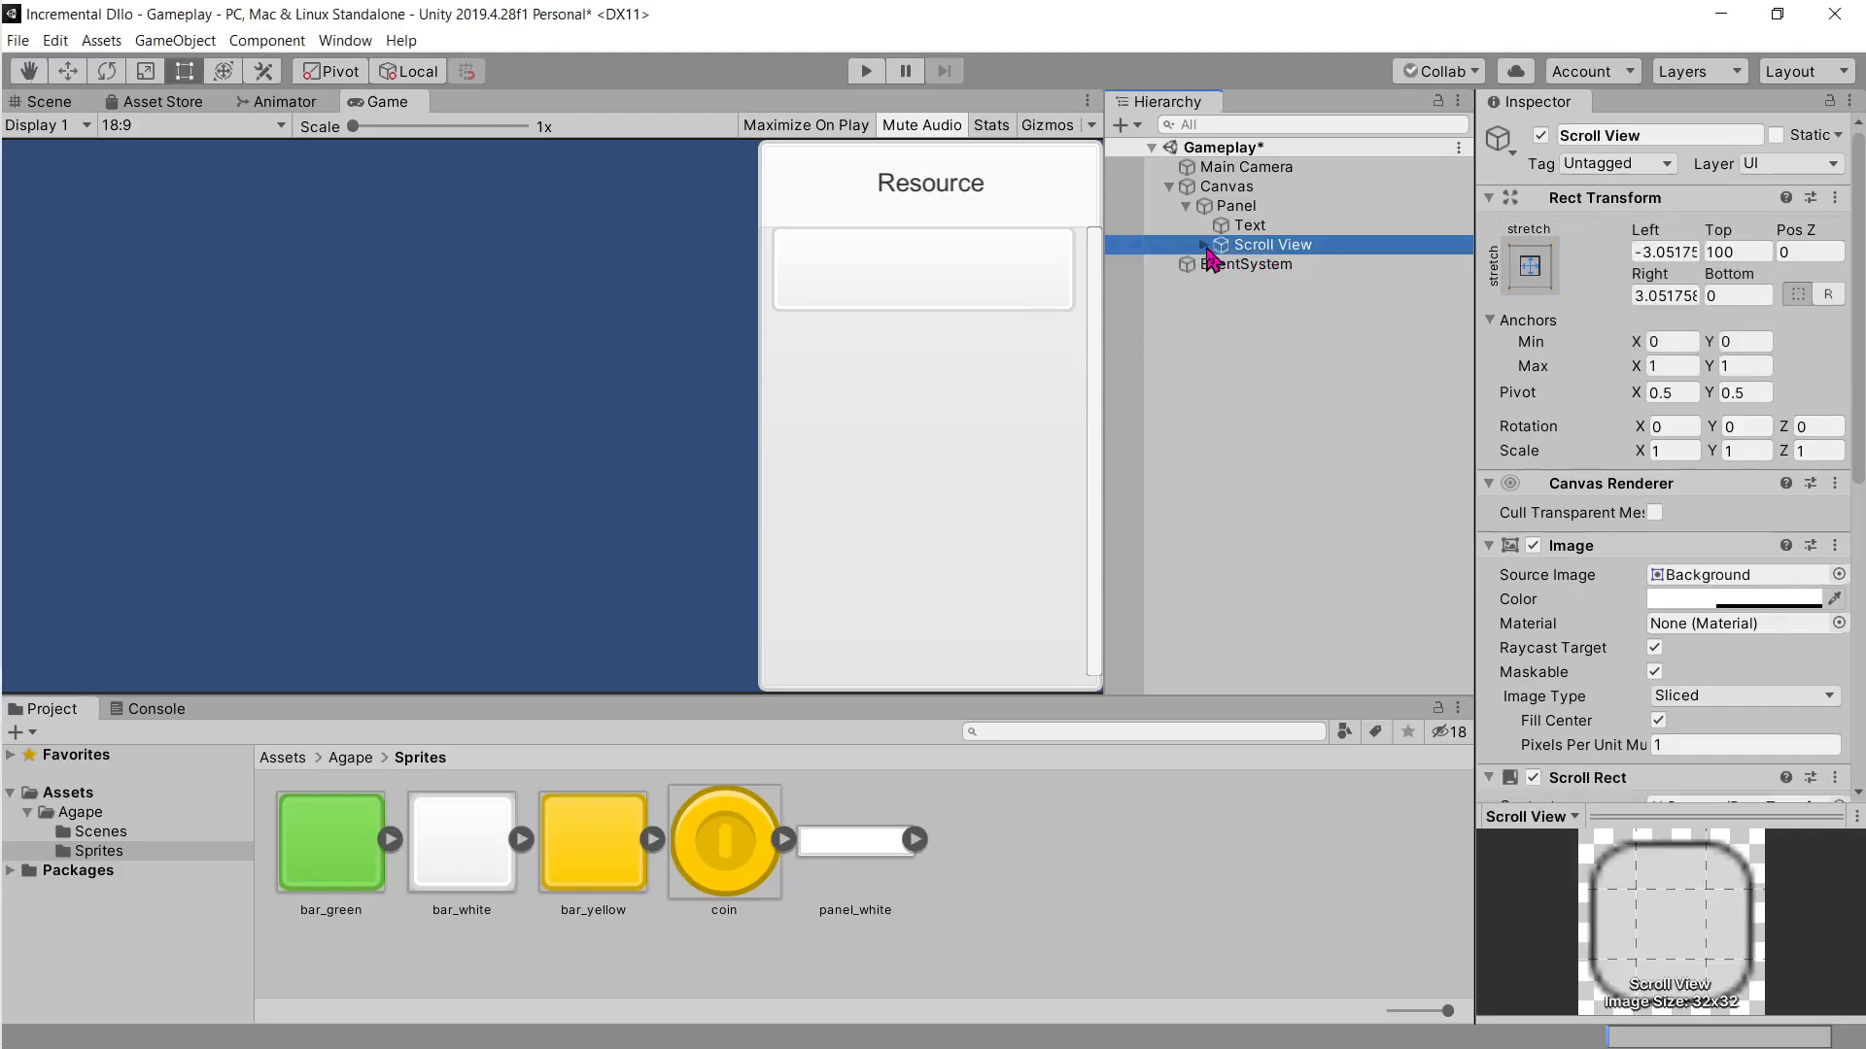
{"action": "left_click", "coordinate": [1204, 245], "text": "alt"}
{"action": "right_click", "coordinate": [1316, 304]}
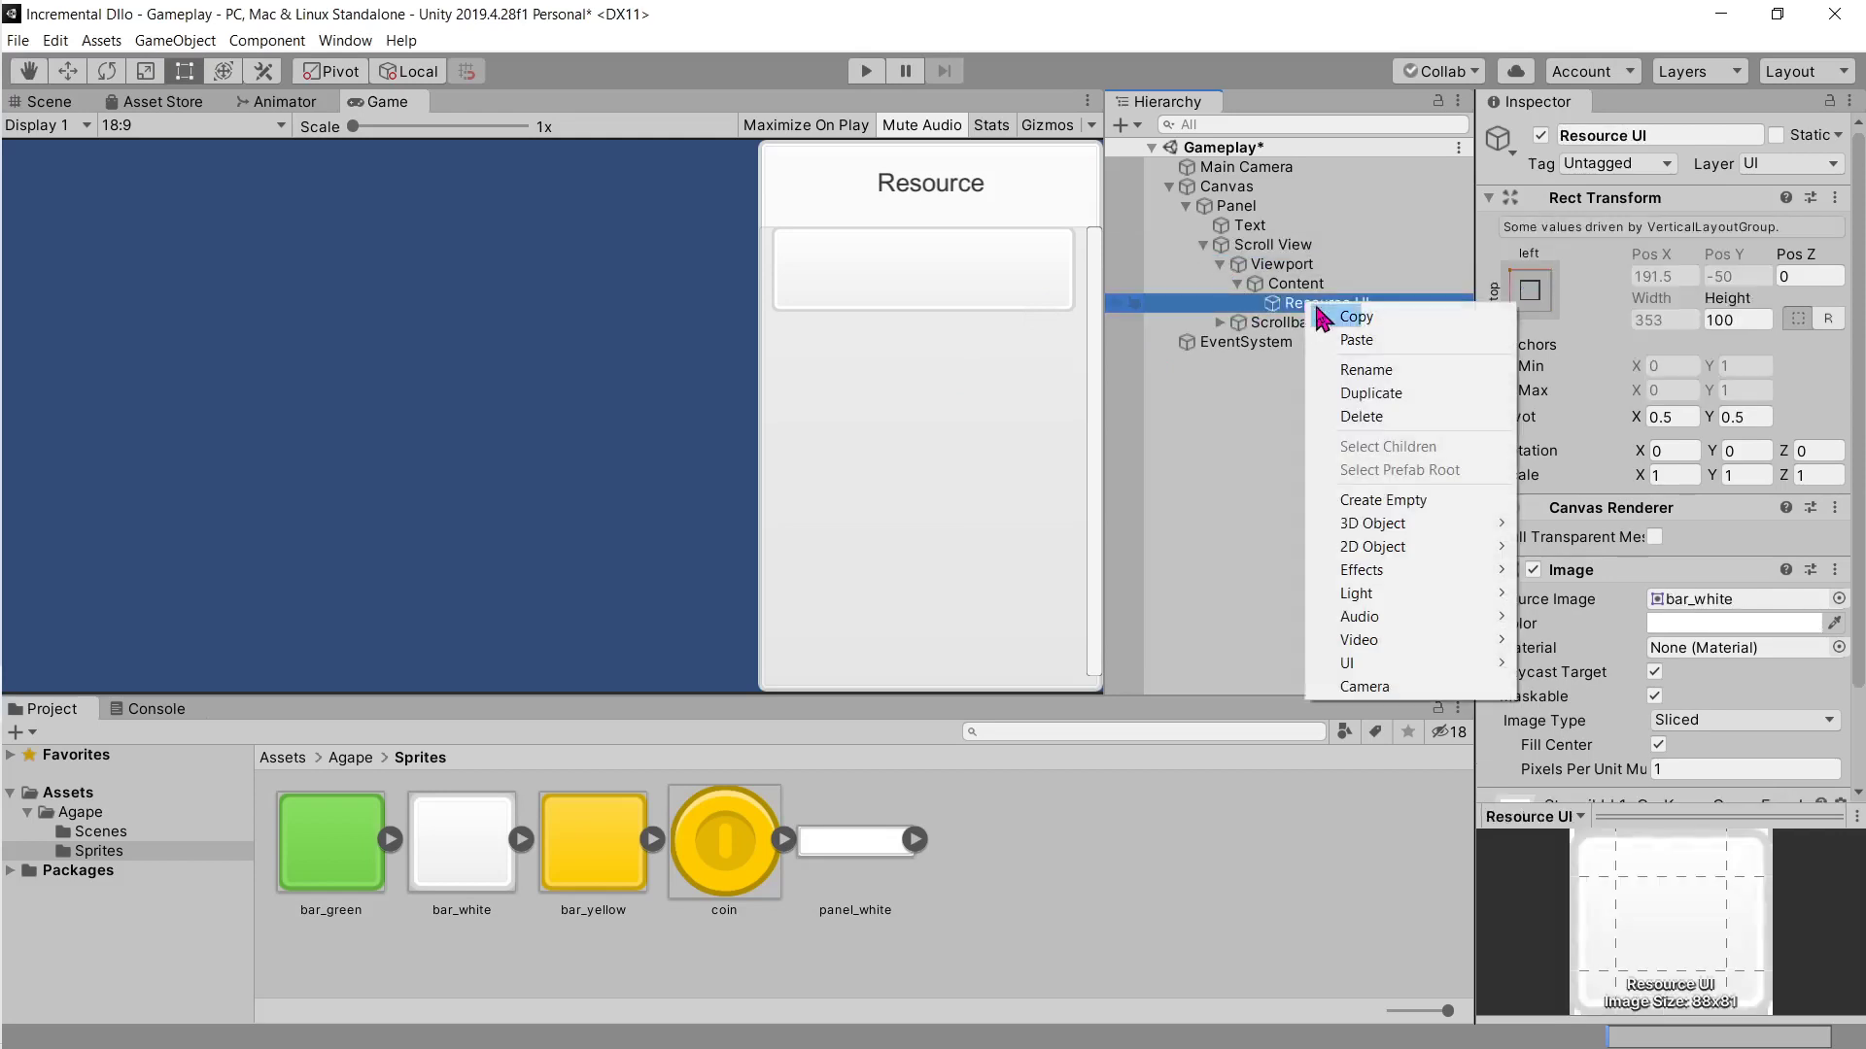
{"action": "mouse_move", "coordinate": [1361, 663]}
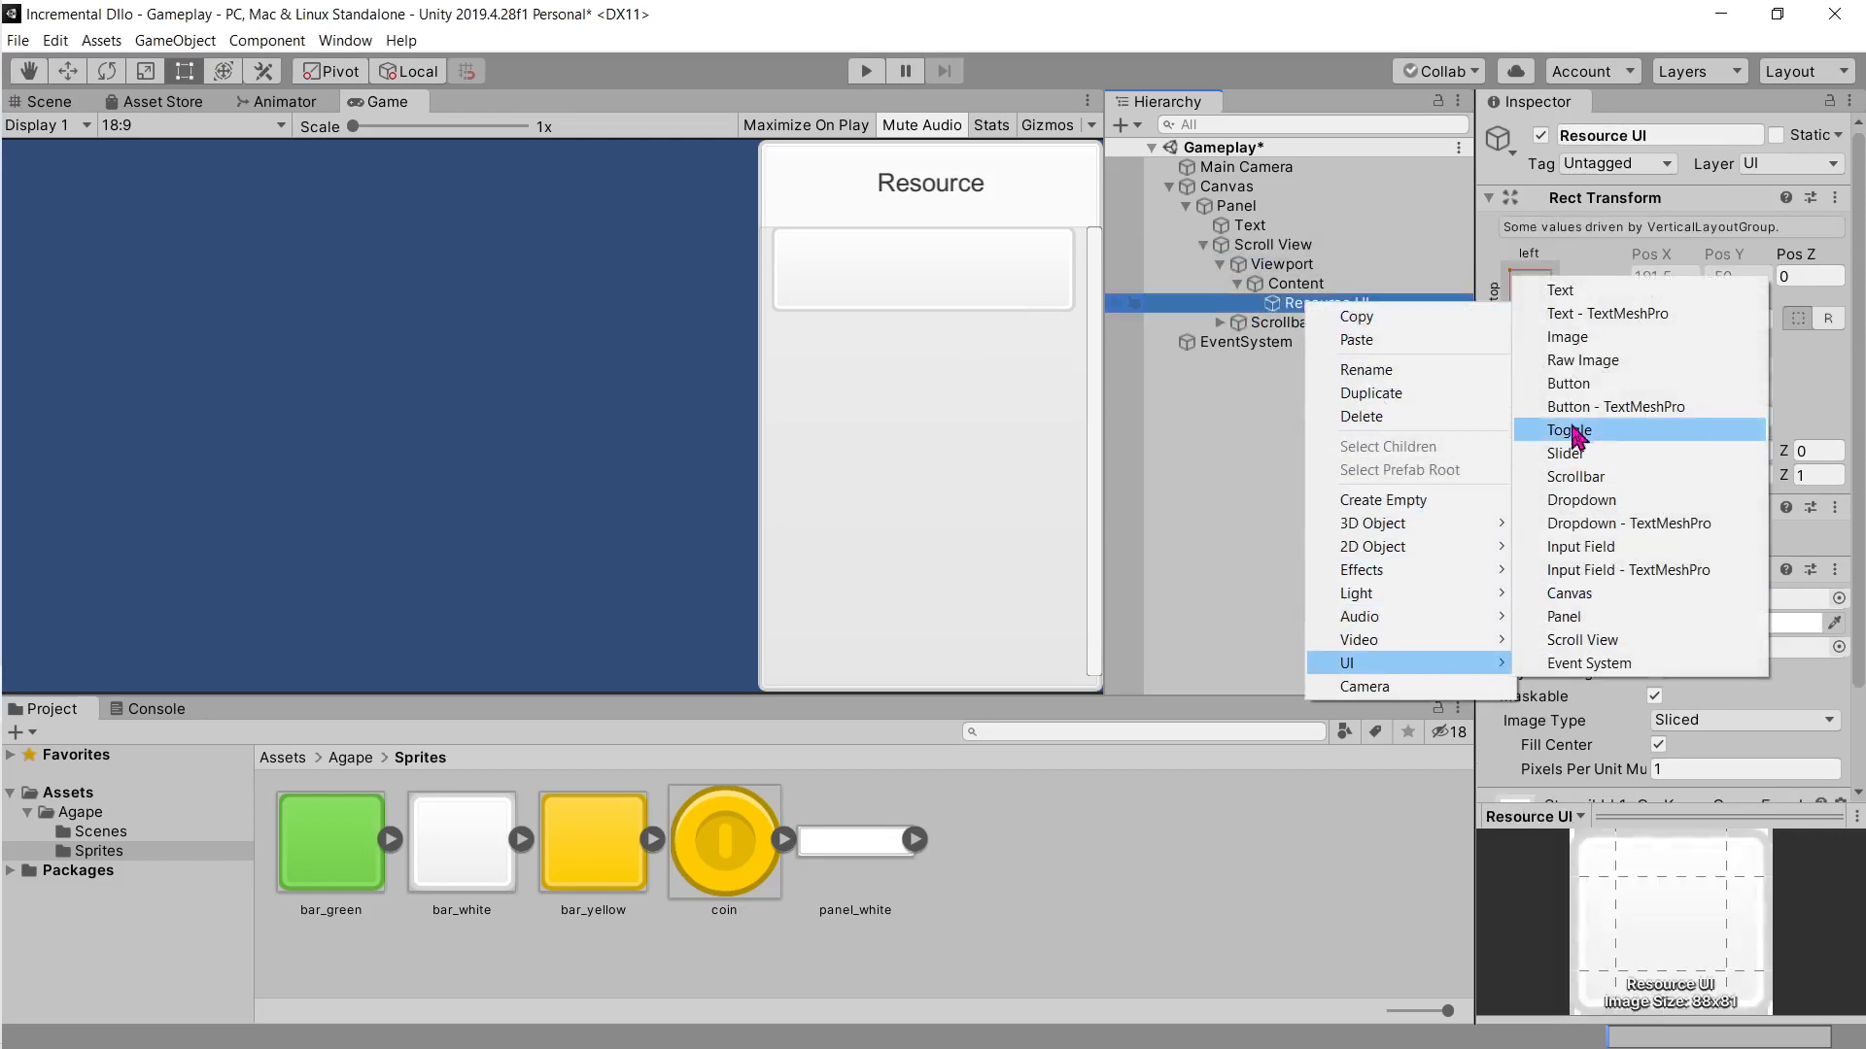
{"action": "left_click", "coordinate": [1559, 291]}
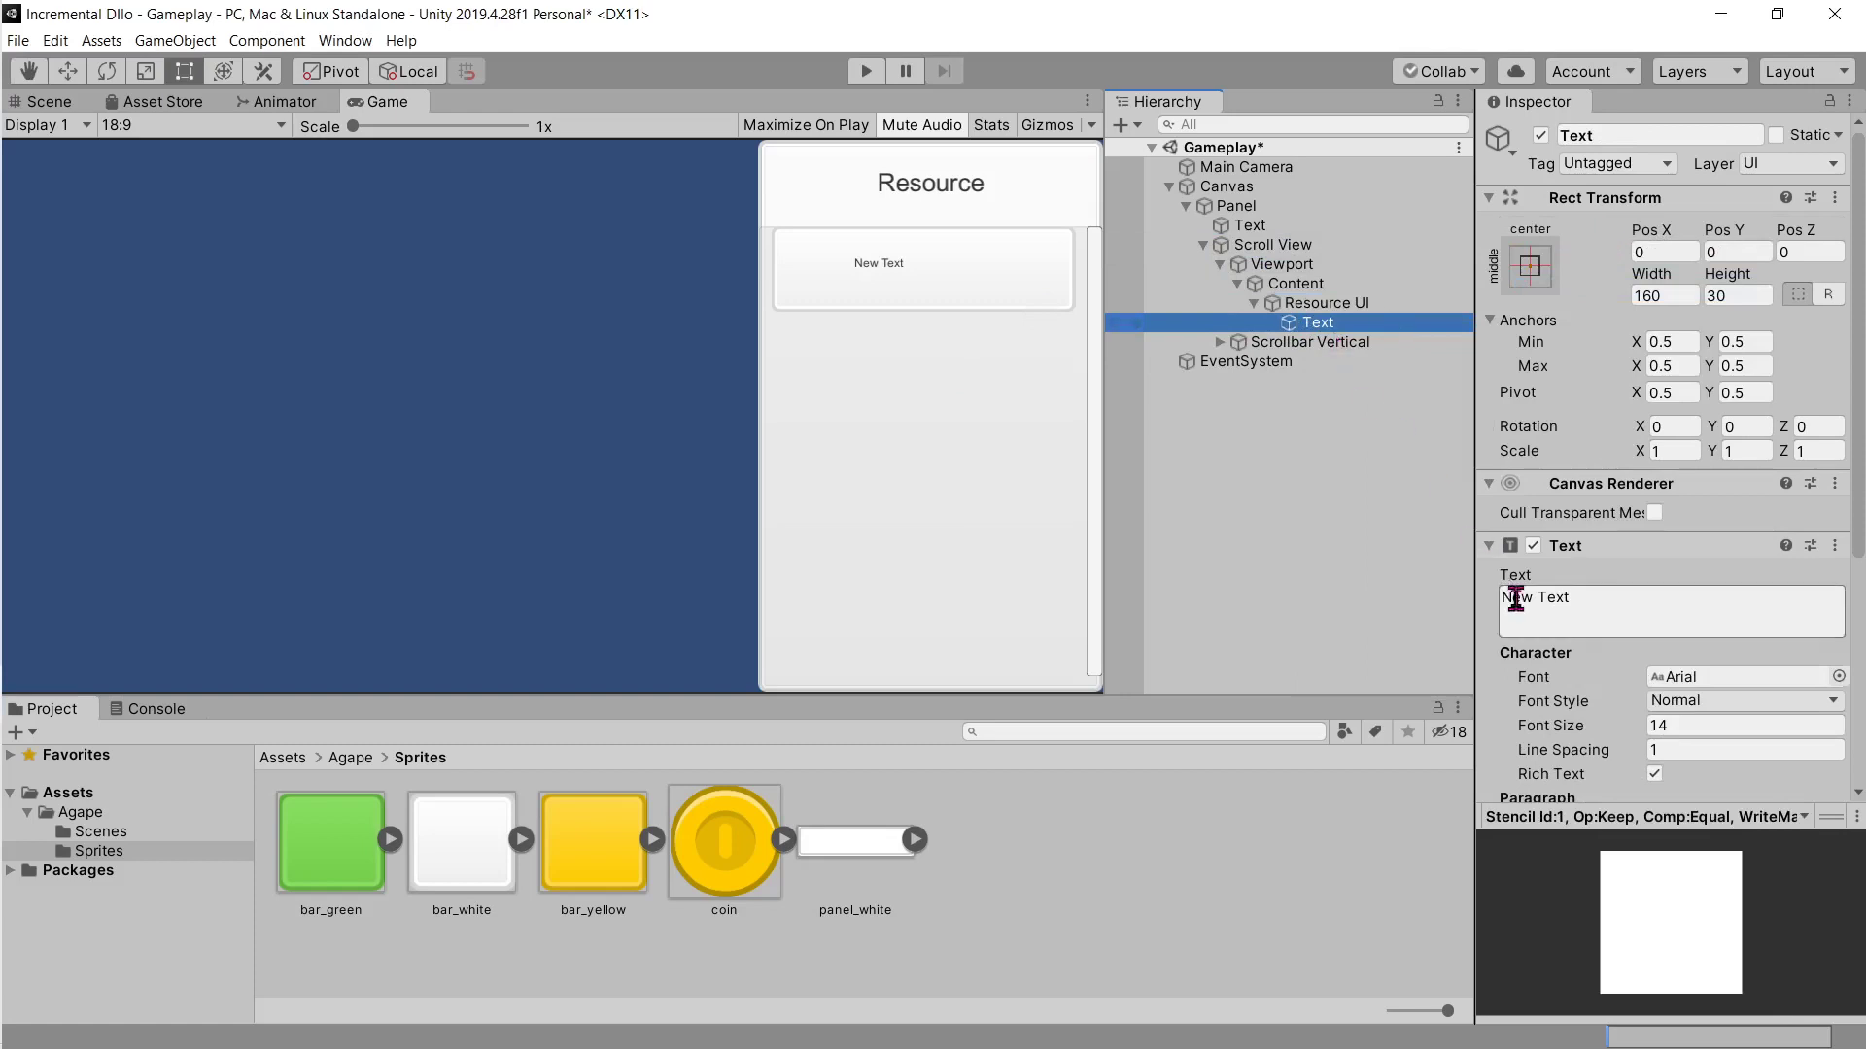
{"action": "left_click", "coordinate": [1559, 607]}
{"action": "type", "text": "Description"}
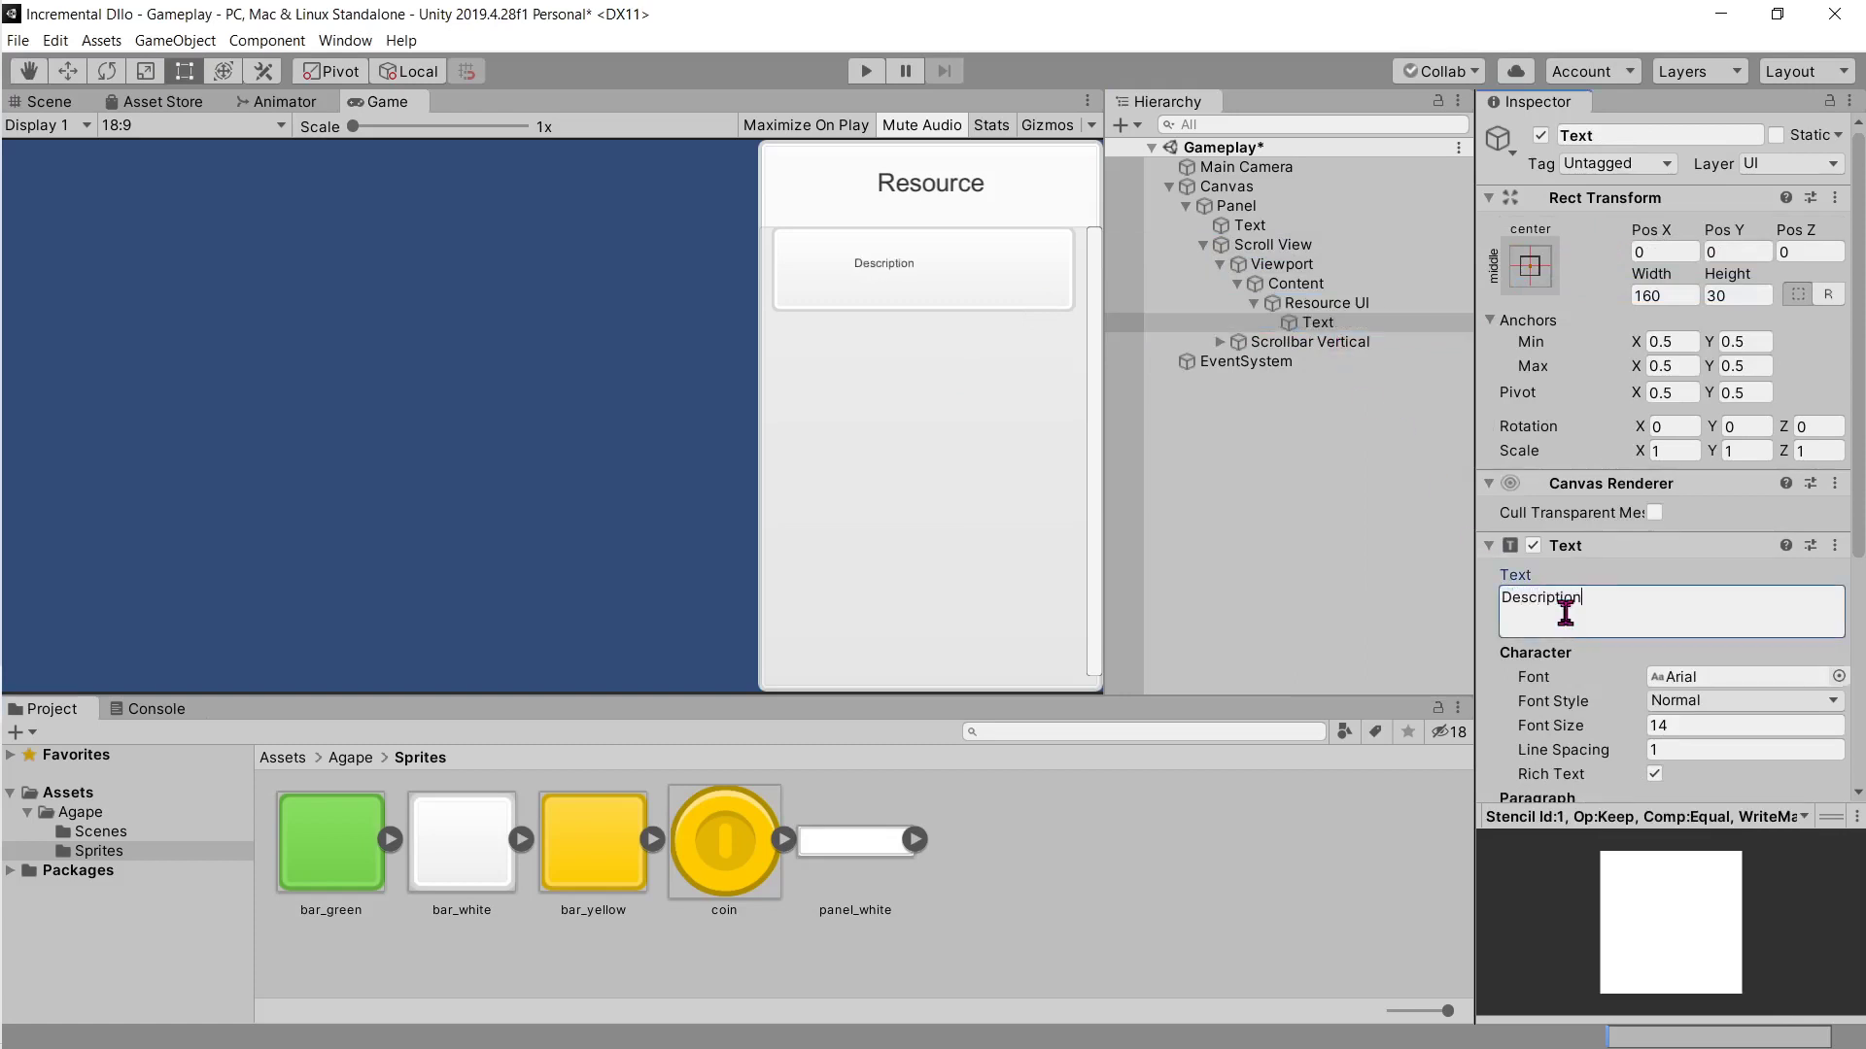
Step: Read the '2 - Incremental Game' assignment page, then return to Unity
{"action": "key", "text": "alt+Tab"}
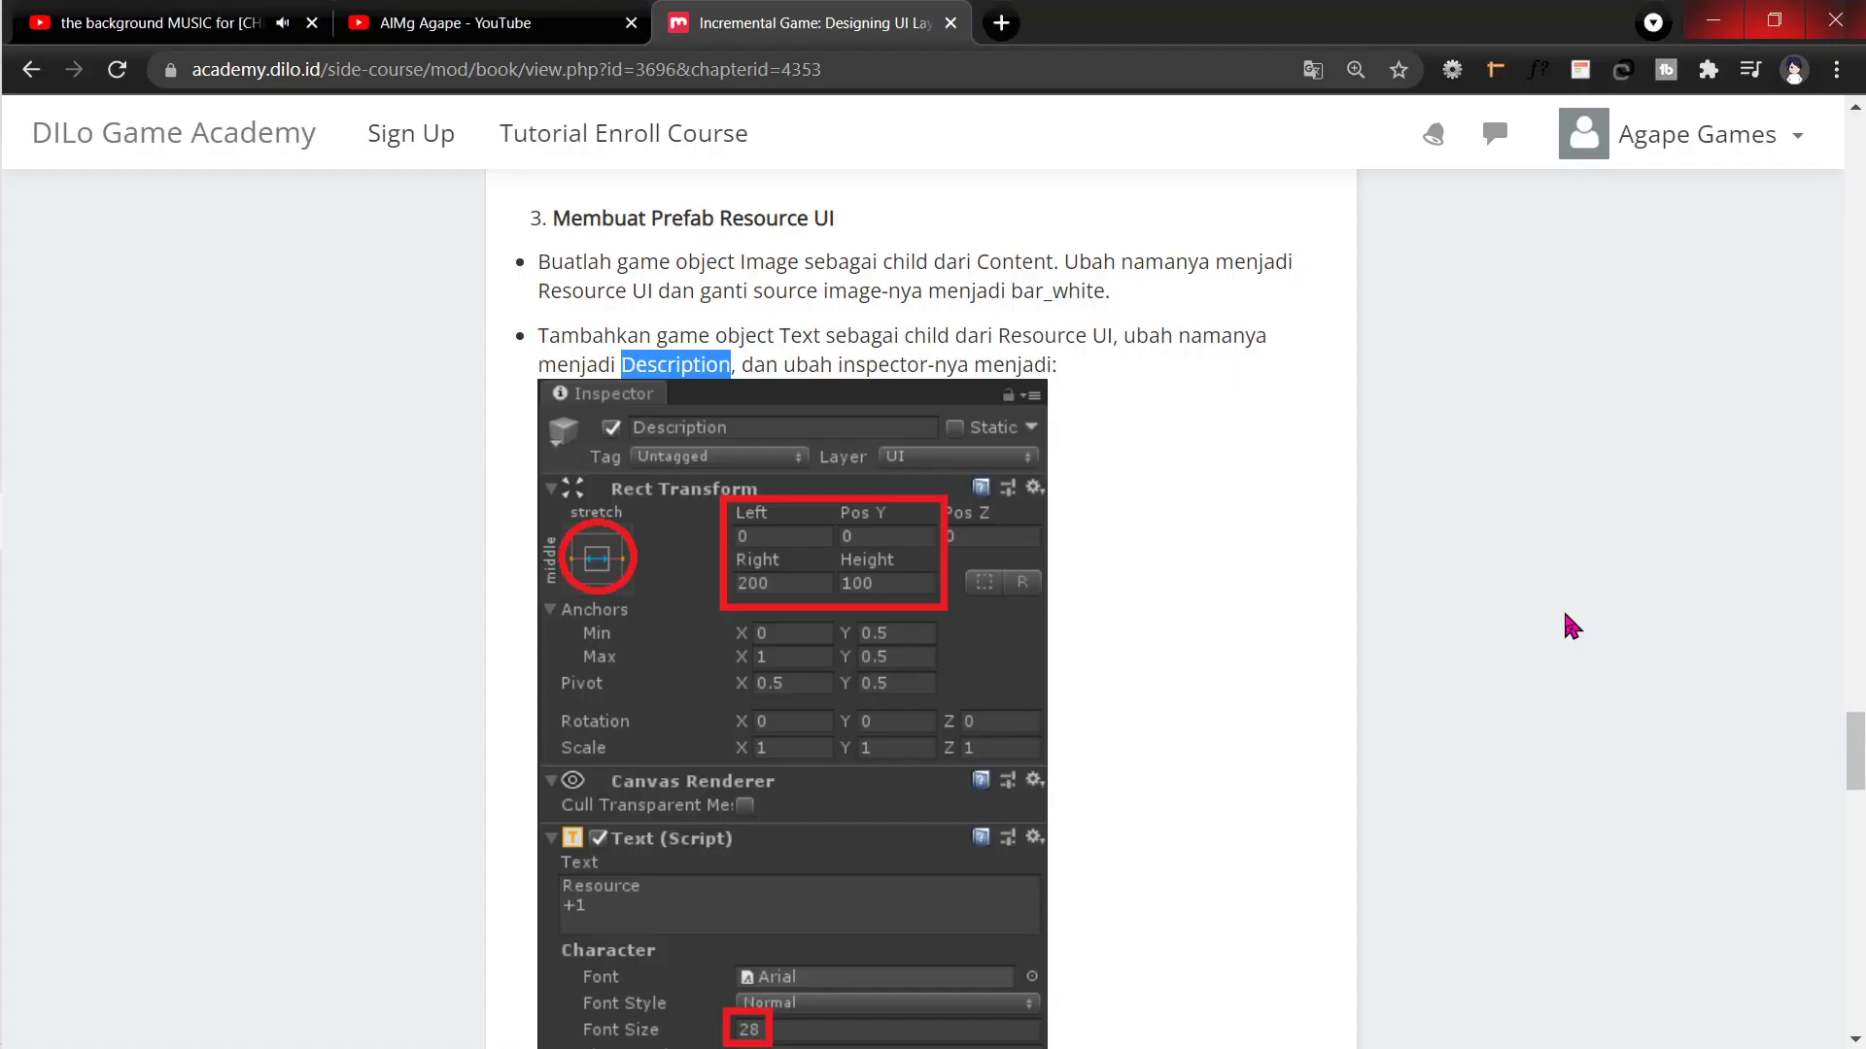
{"action": "scroll", "coordinate": [1412, 554], "scroll_direction": "down", "scroll_amount": 5}
{"action": "scroll", "coordinate": [1287, 562], "scroll_direction": "down", "scroll_amount": 5}
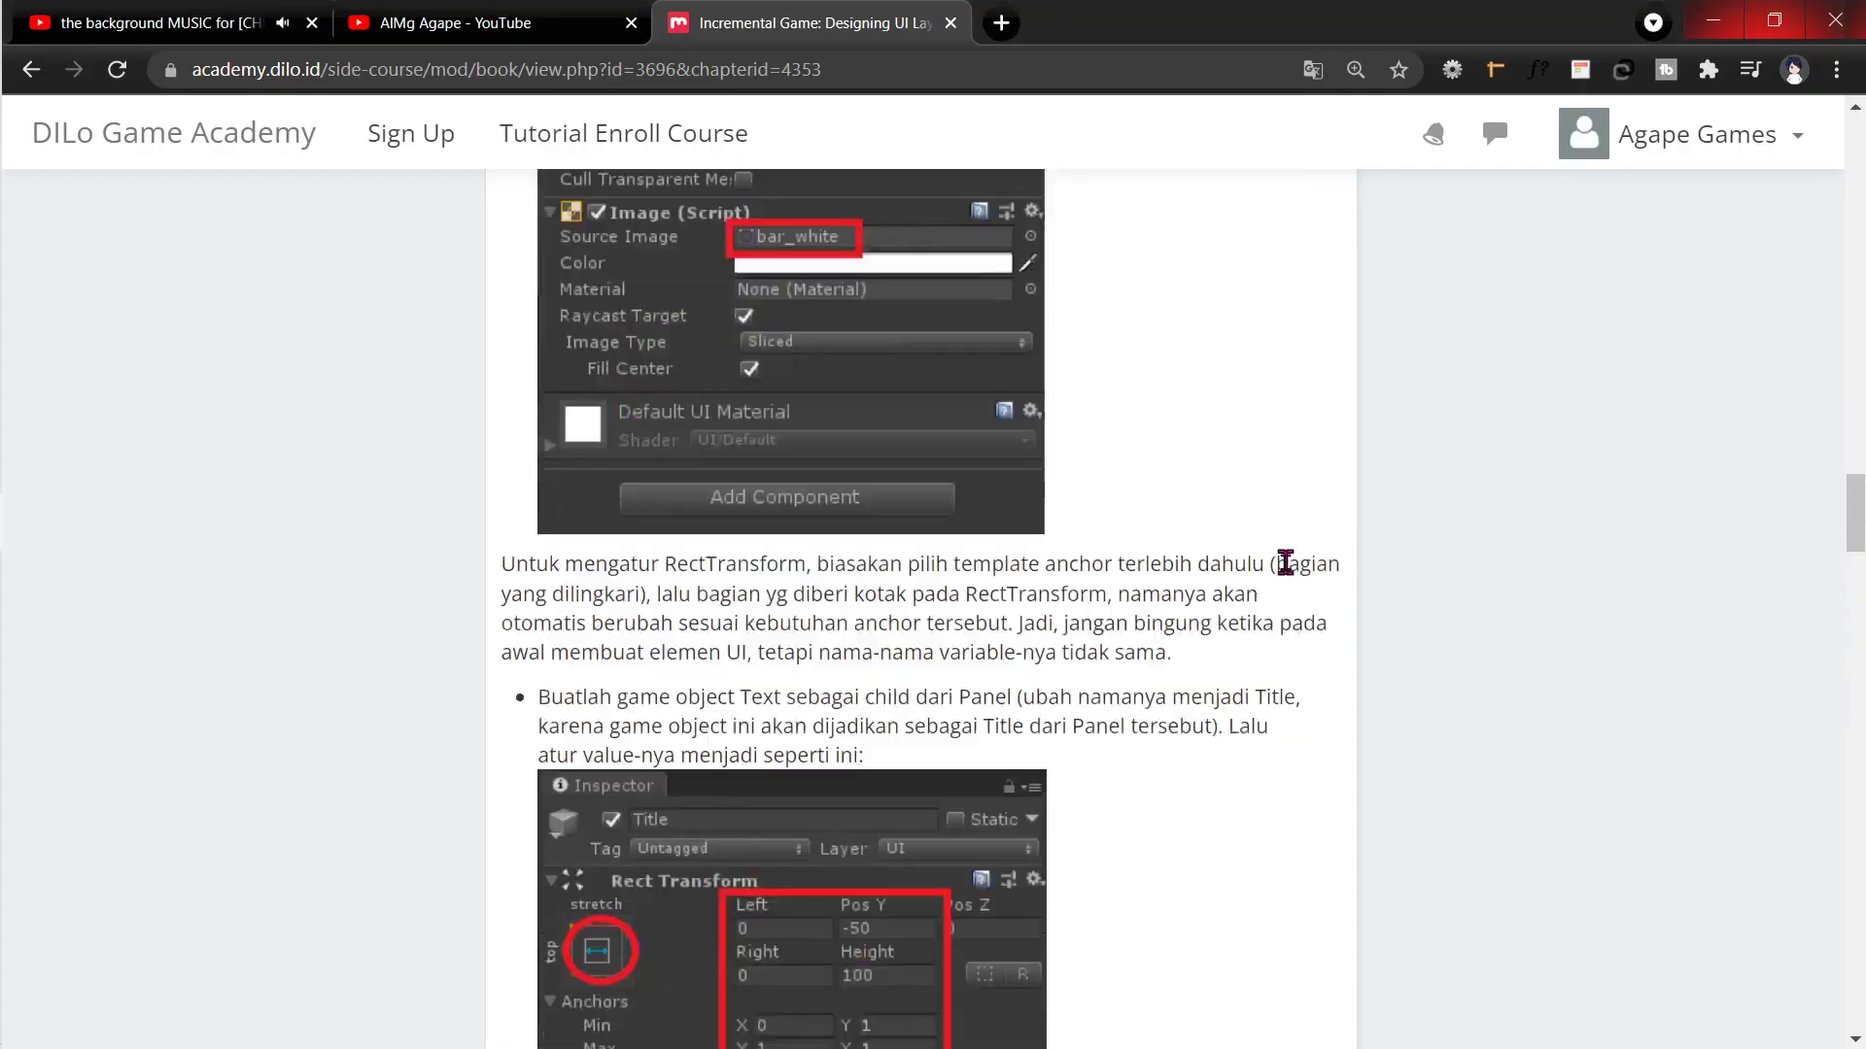
{"action": "scroll", "coordinate": [1281, 587], "scroll_direction": "down", "scroll_amount": 5}
{"action": "scroll", "coordinate": [457, 568], "scroll_direction": "up", "scroll_amount": 3}
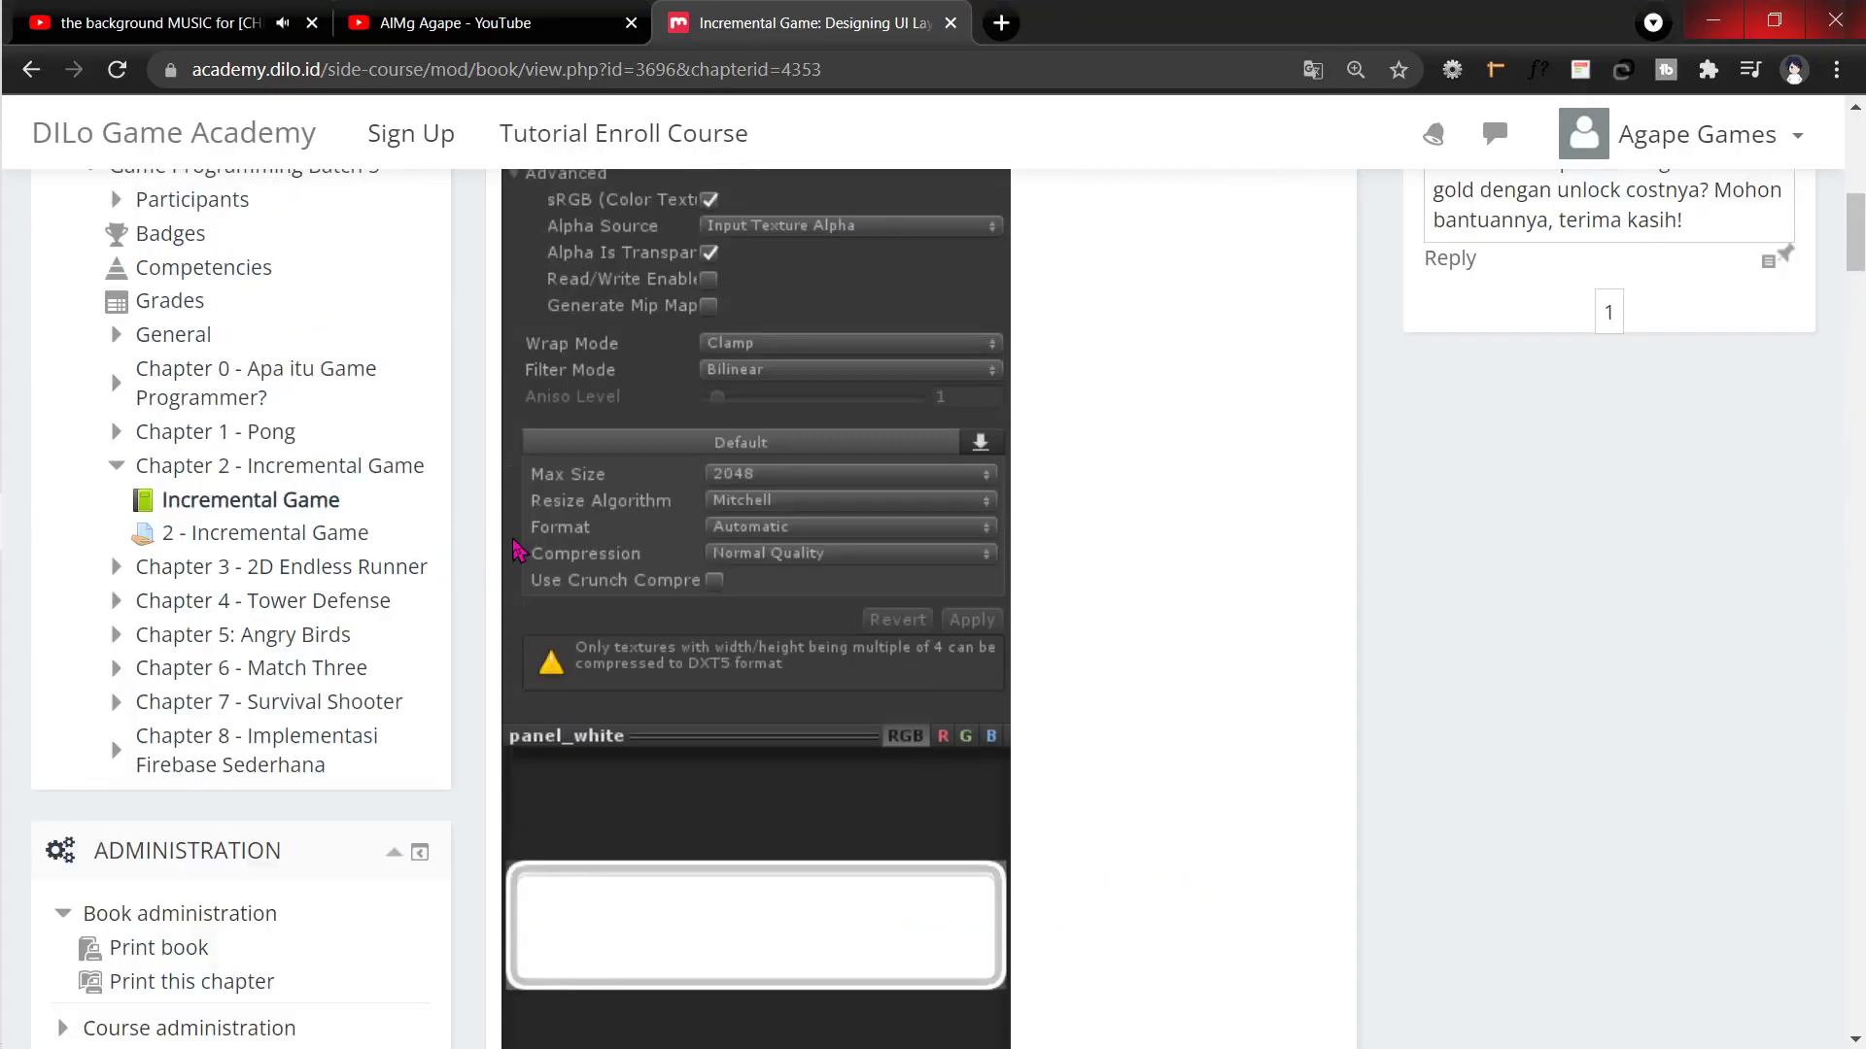
{"action": "left_click", "coordinate": [298, 537]}
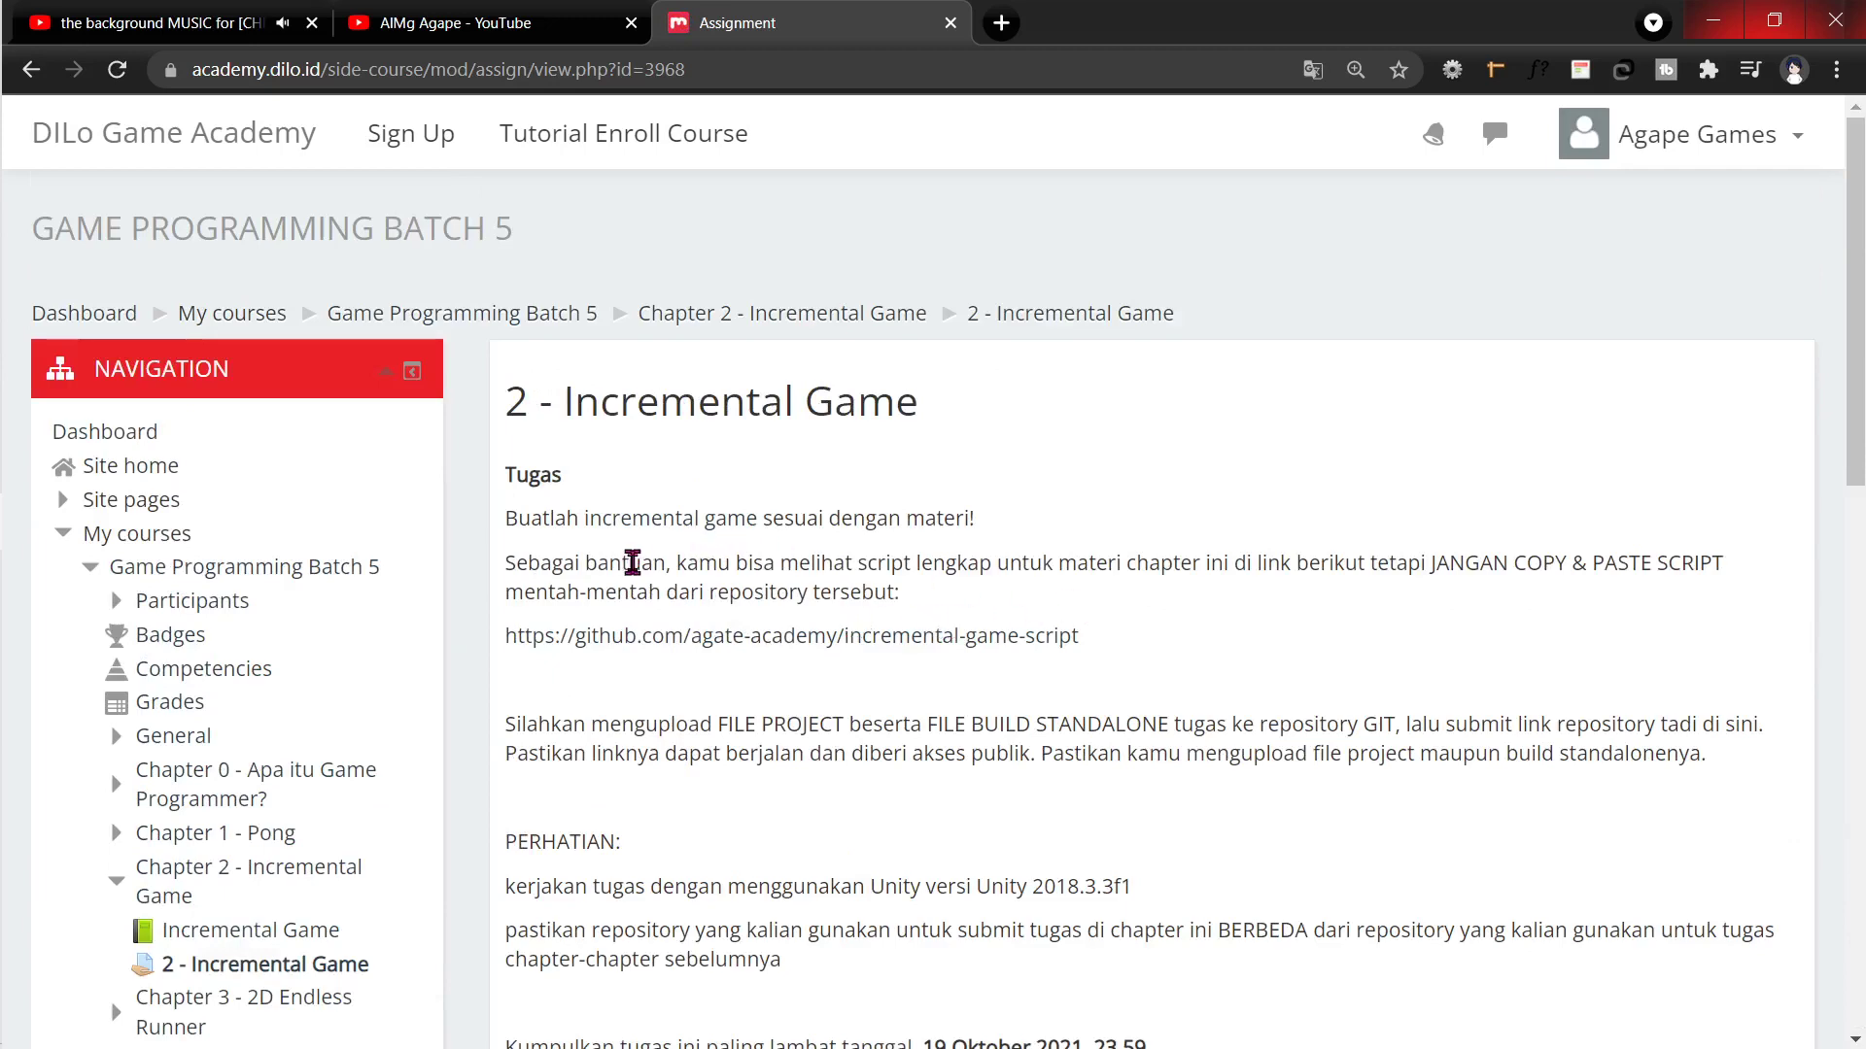
{"action": "scroll", "coordinate": [632, 563], "scroll_direction": "down", "scroll_amount": 3}
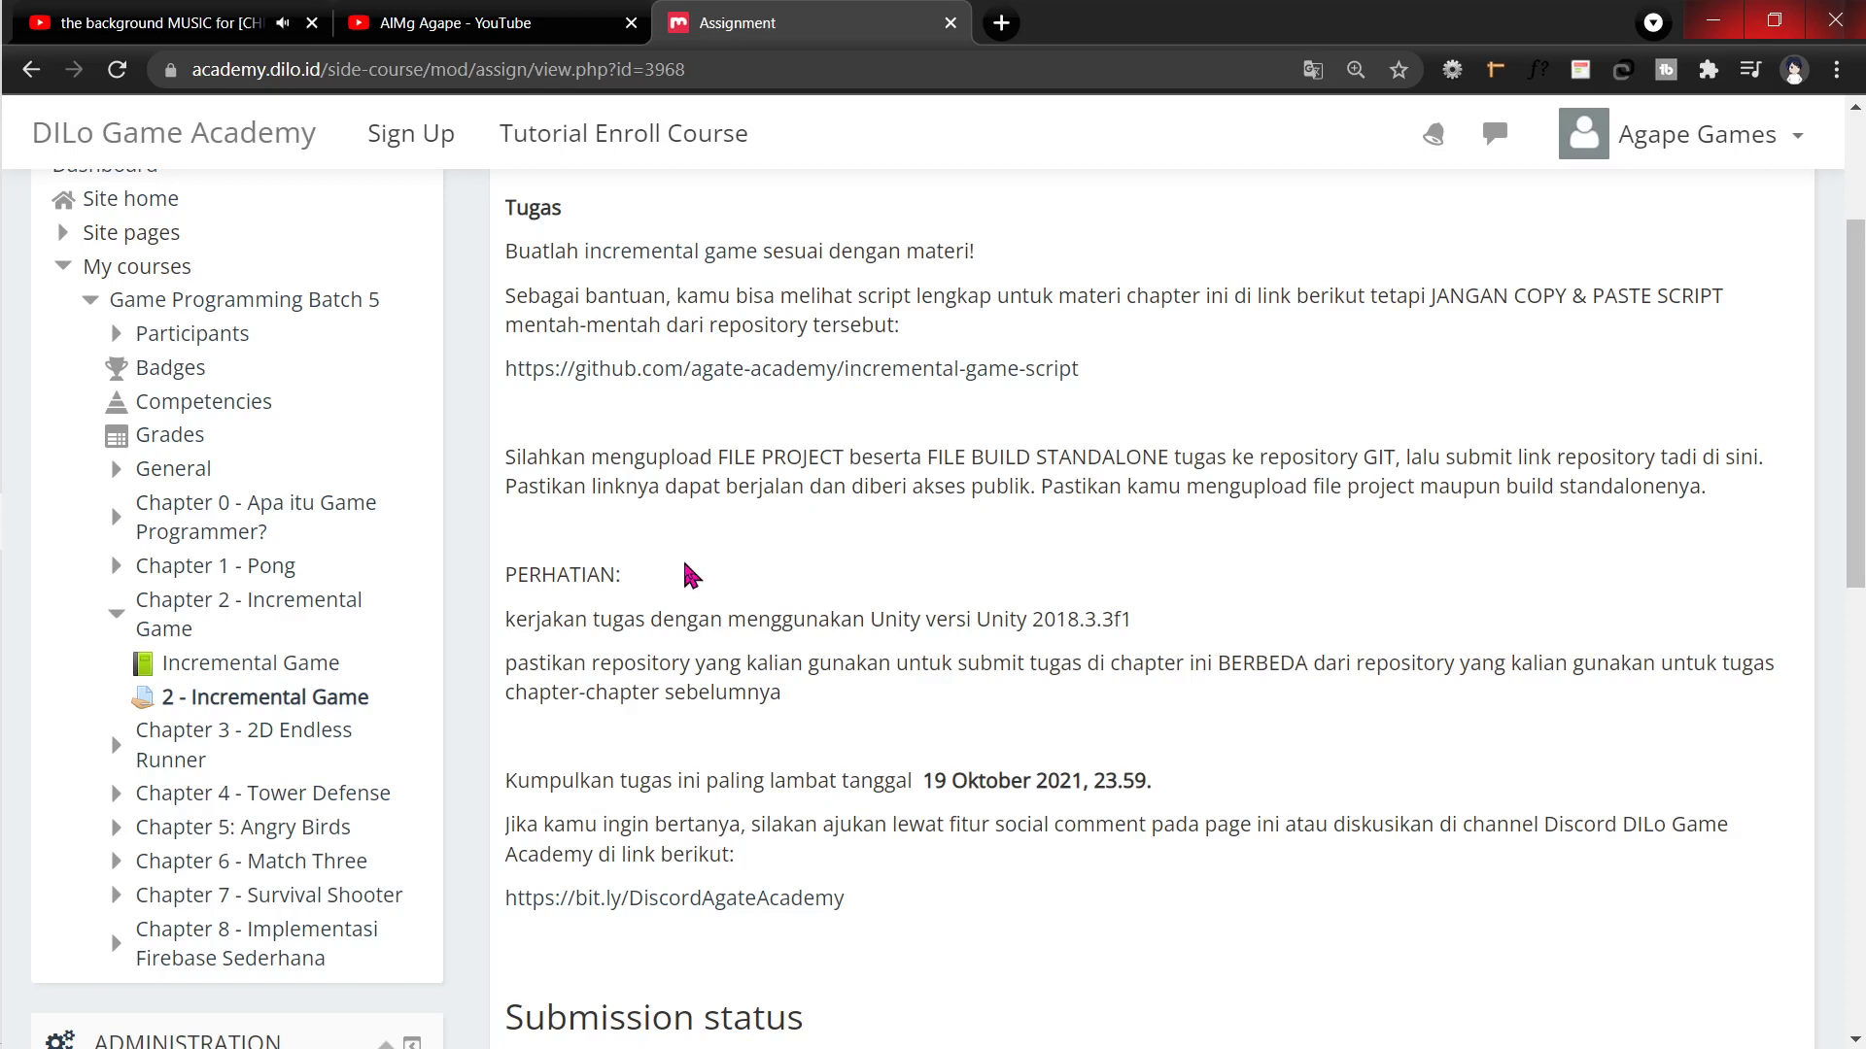
{"action": "mouse_move", "coordinate": [5, 619]}
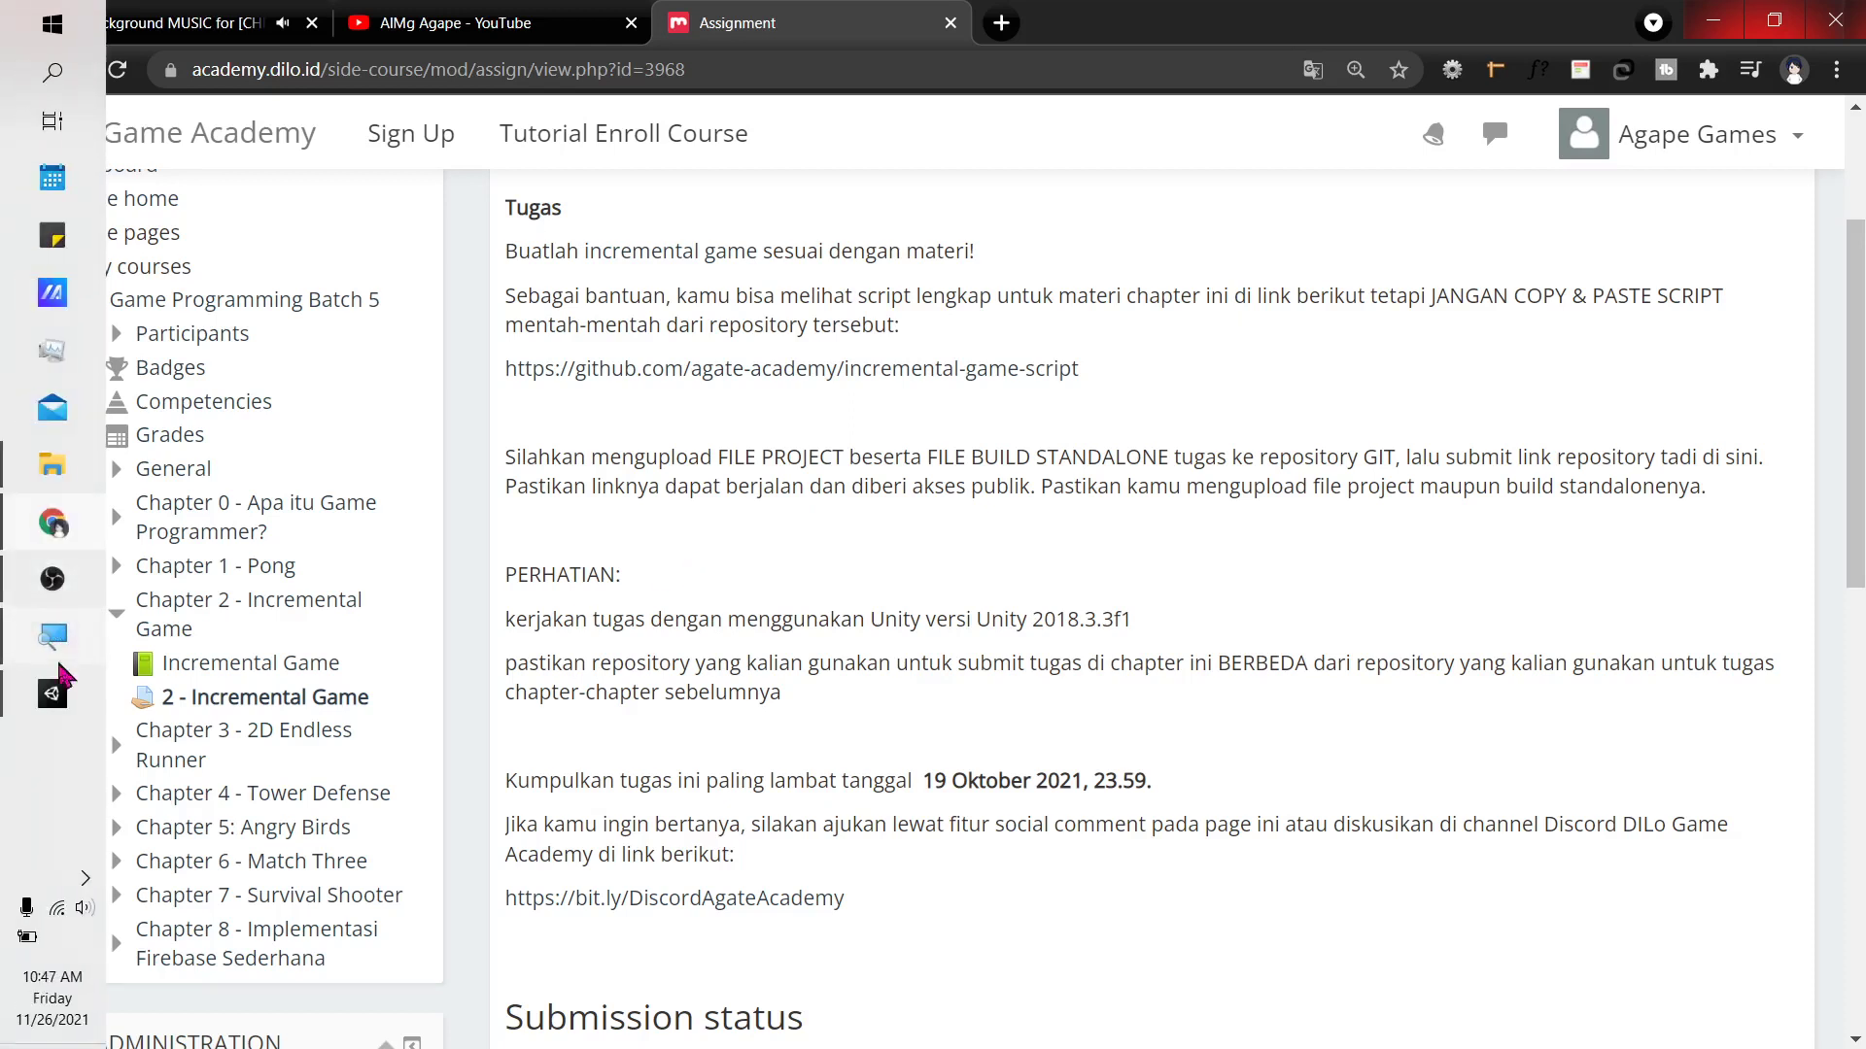
{"action": "left_click", "coordinate": [65, 707]}
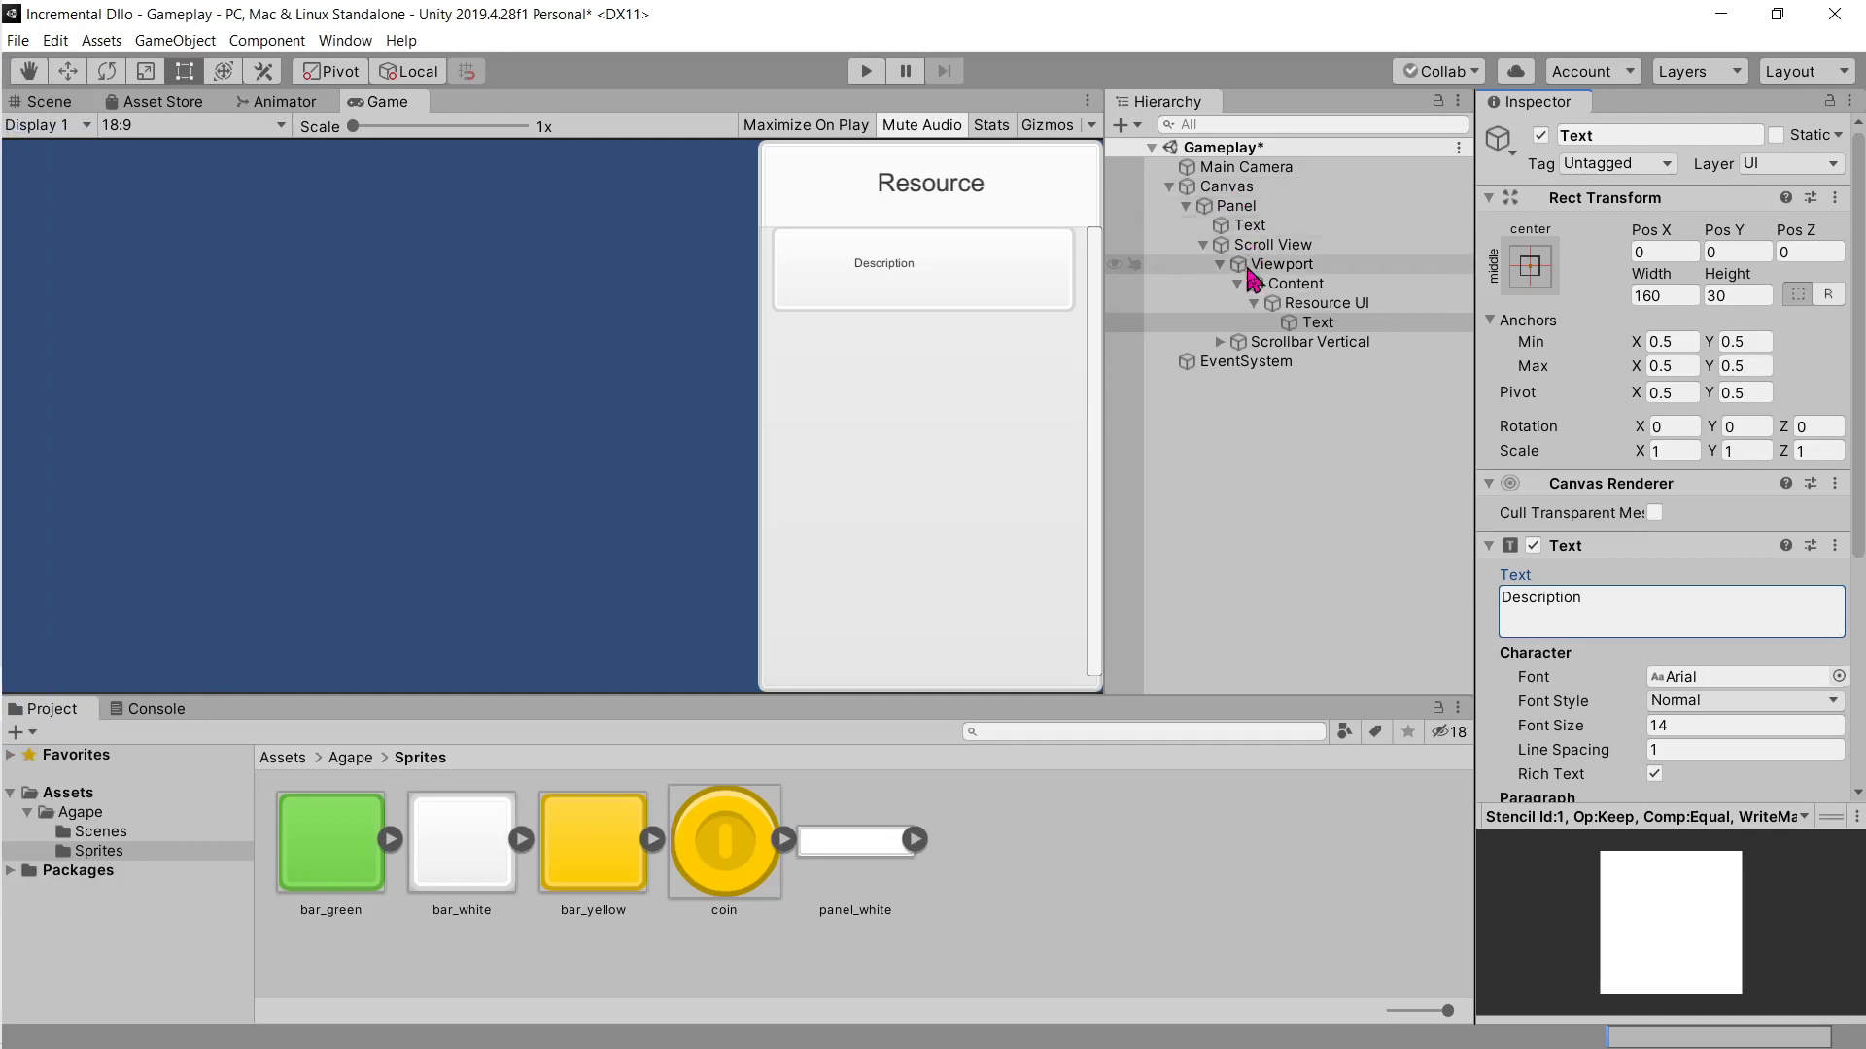
Step: Compare the Resource title text, then start retyping the Resource UI row's Description text as 'Keterangan'
{"action": "left_click", "coordinate": [1312, 303]}
{"action": "left_click", "coordinate": [1320, 323]}
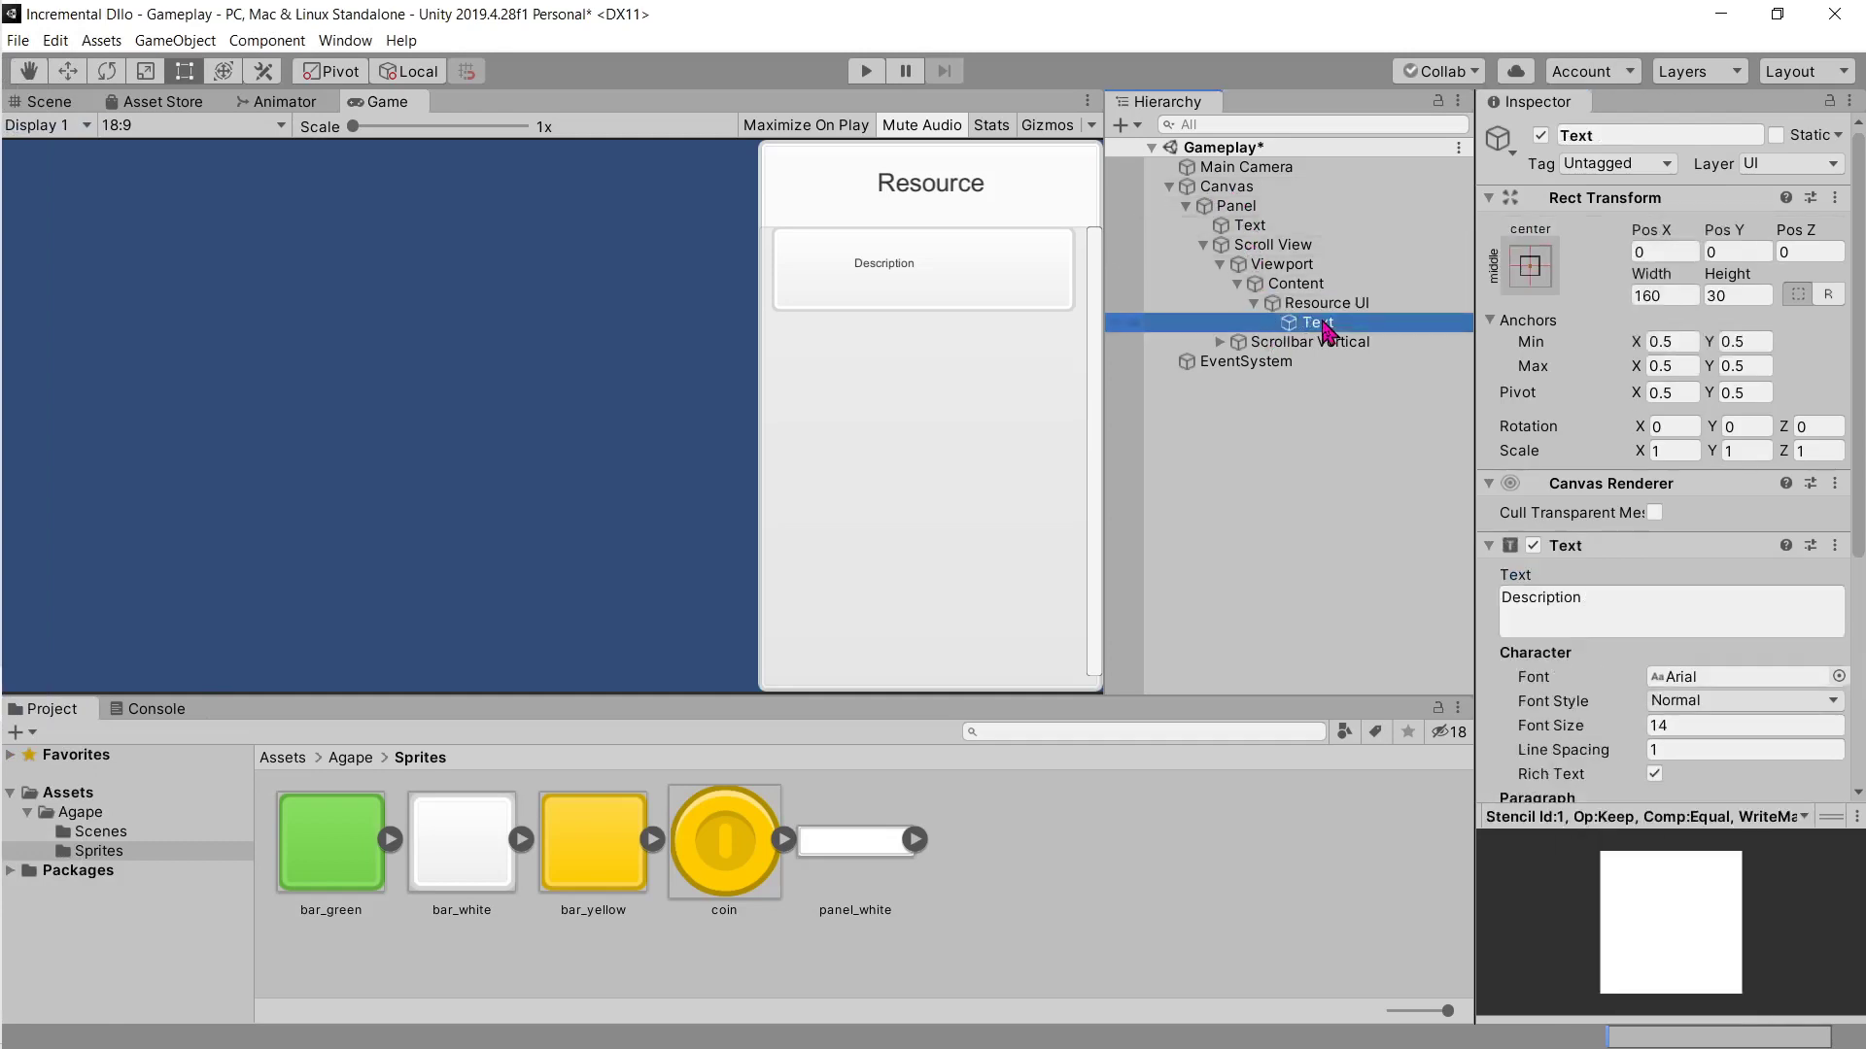
{"action": "left_click", "coordinate": [1251, 226]}
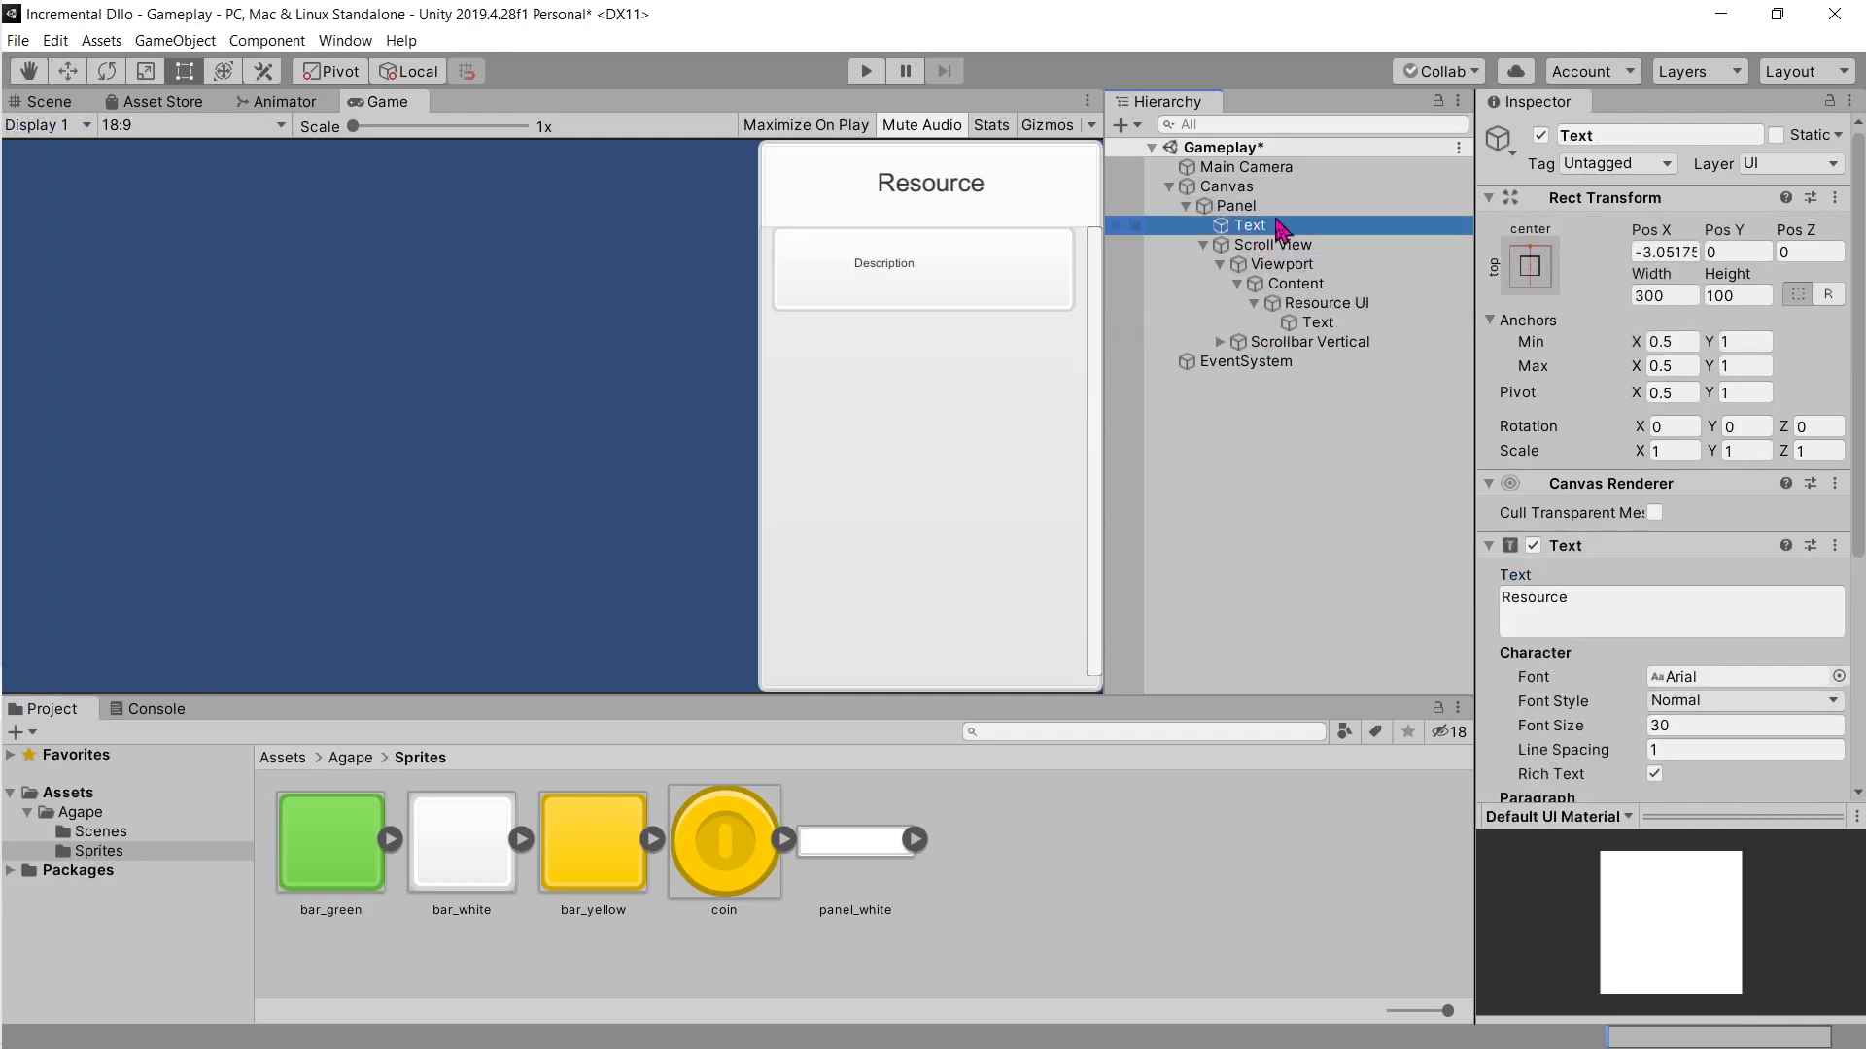
{"action": "left_click", "coordinate": [1605, 619]}
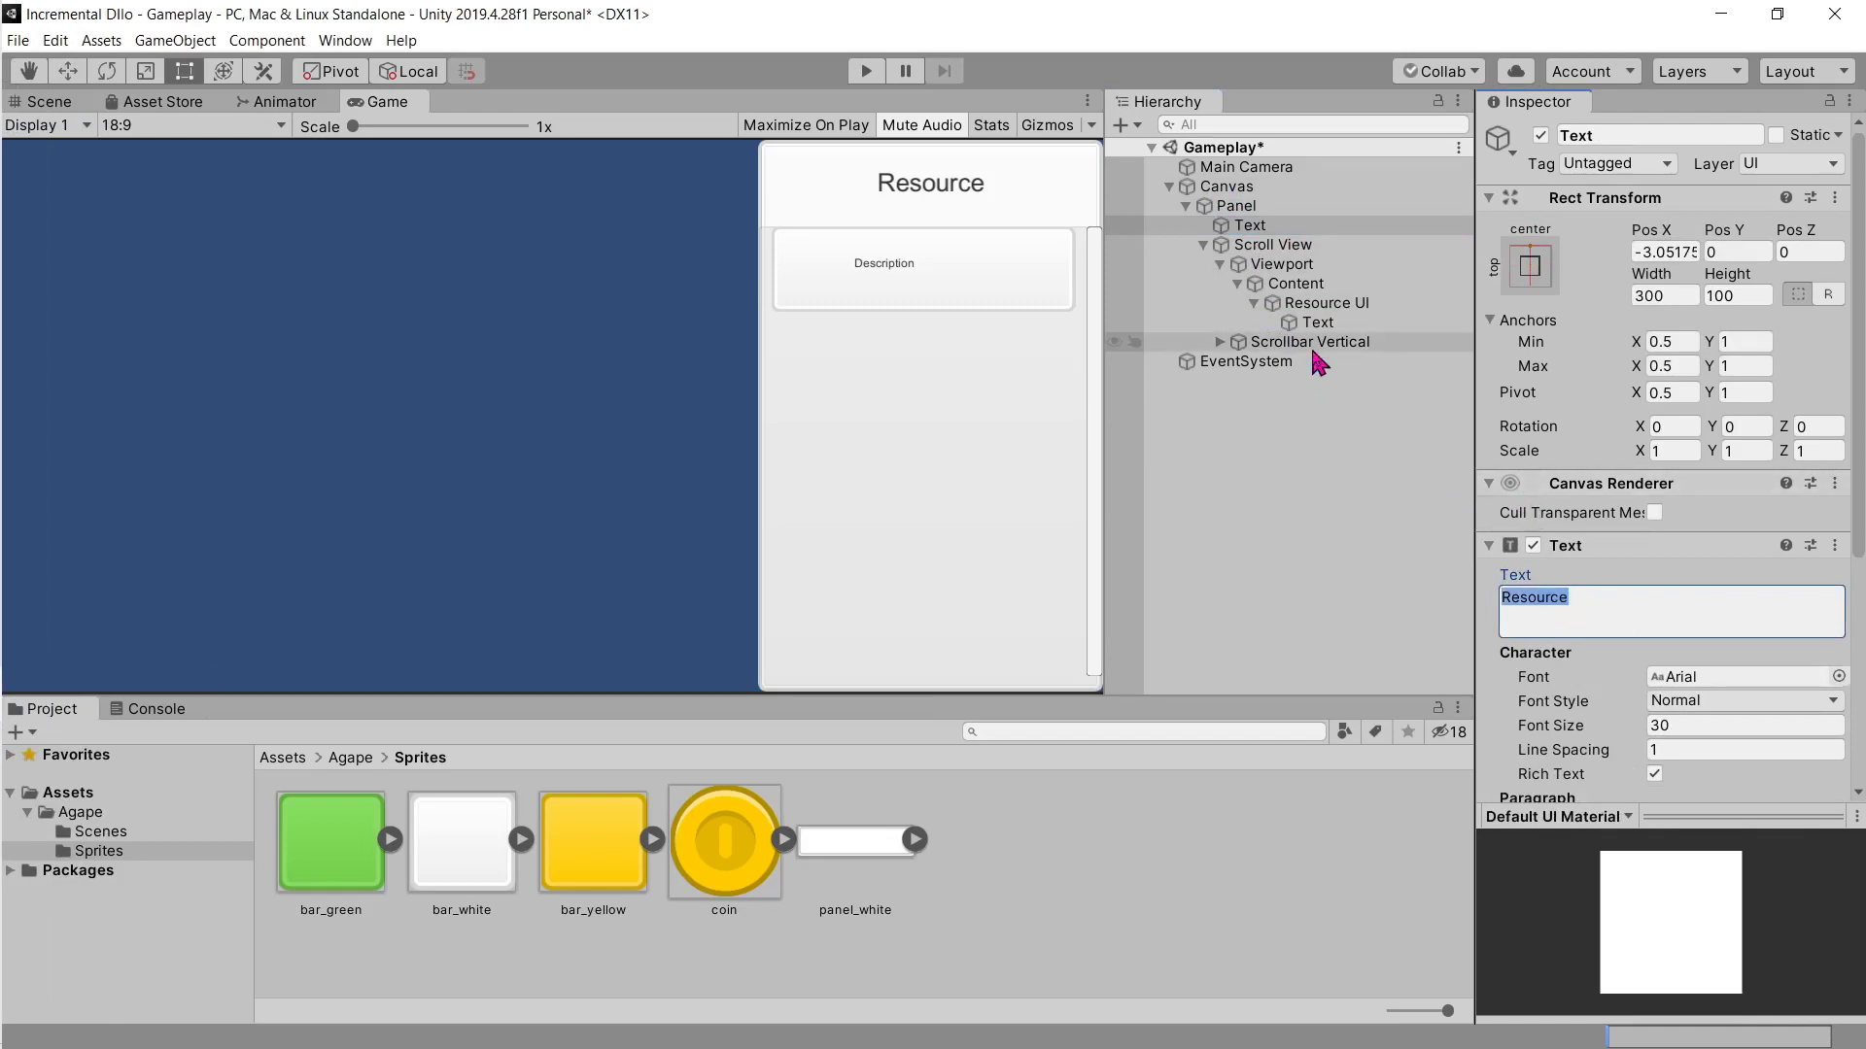
{"action": "left_click", "coordinate": [1317, 325]}
{"action": "left_click", "coordinate": [1607, 598]}
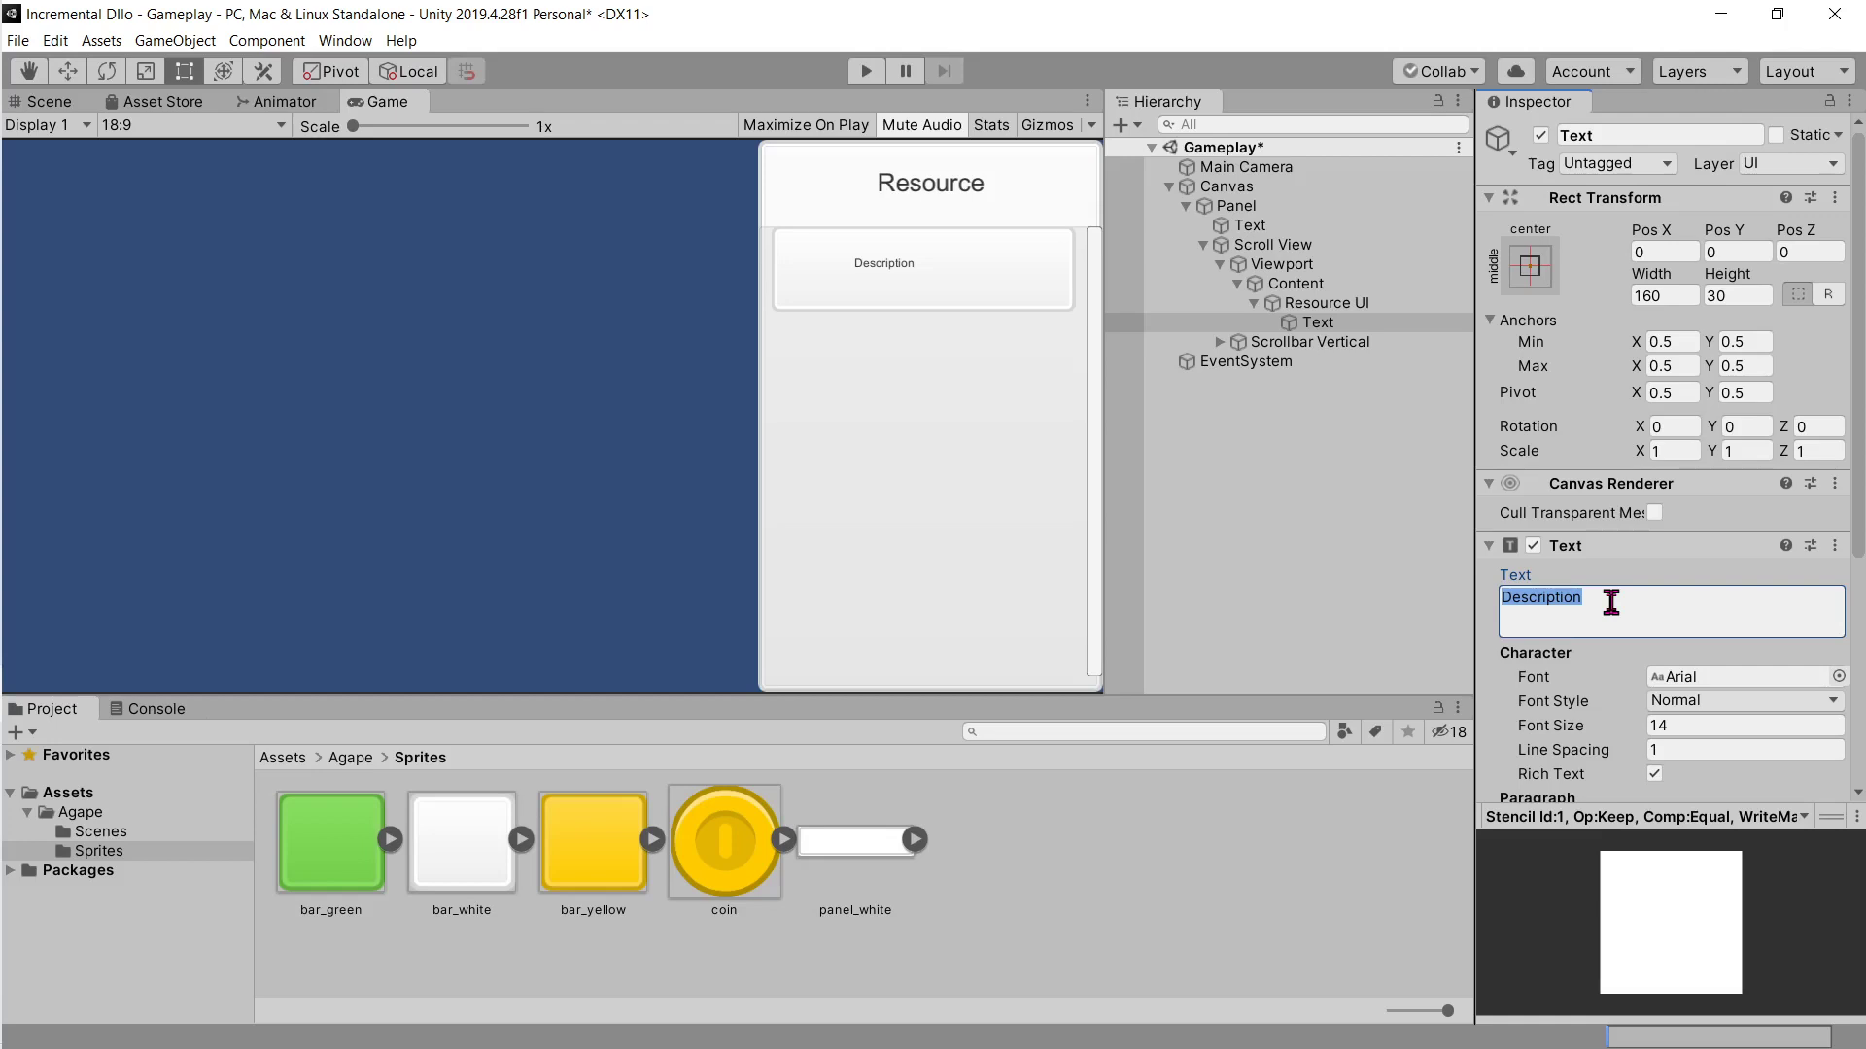
{"action": "type", "text": "Keterangan"}
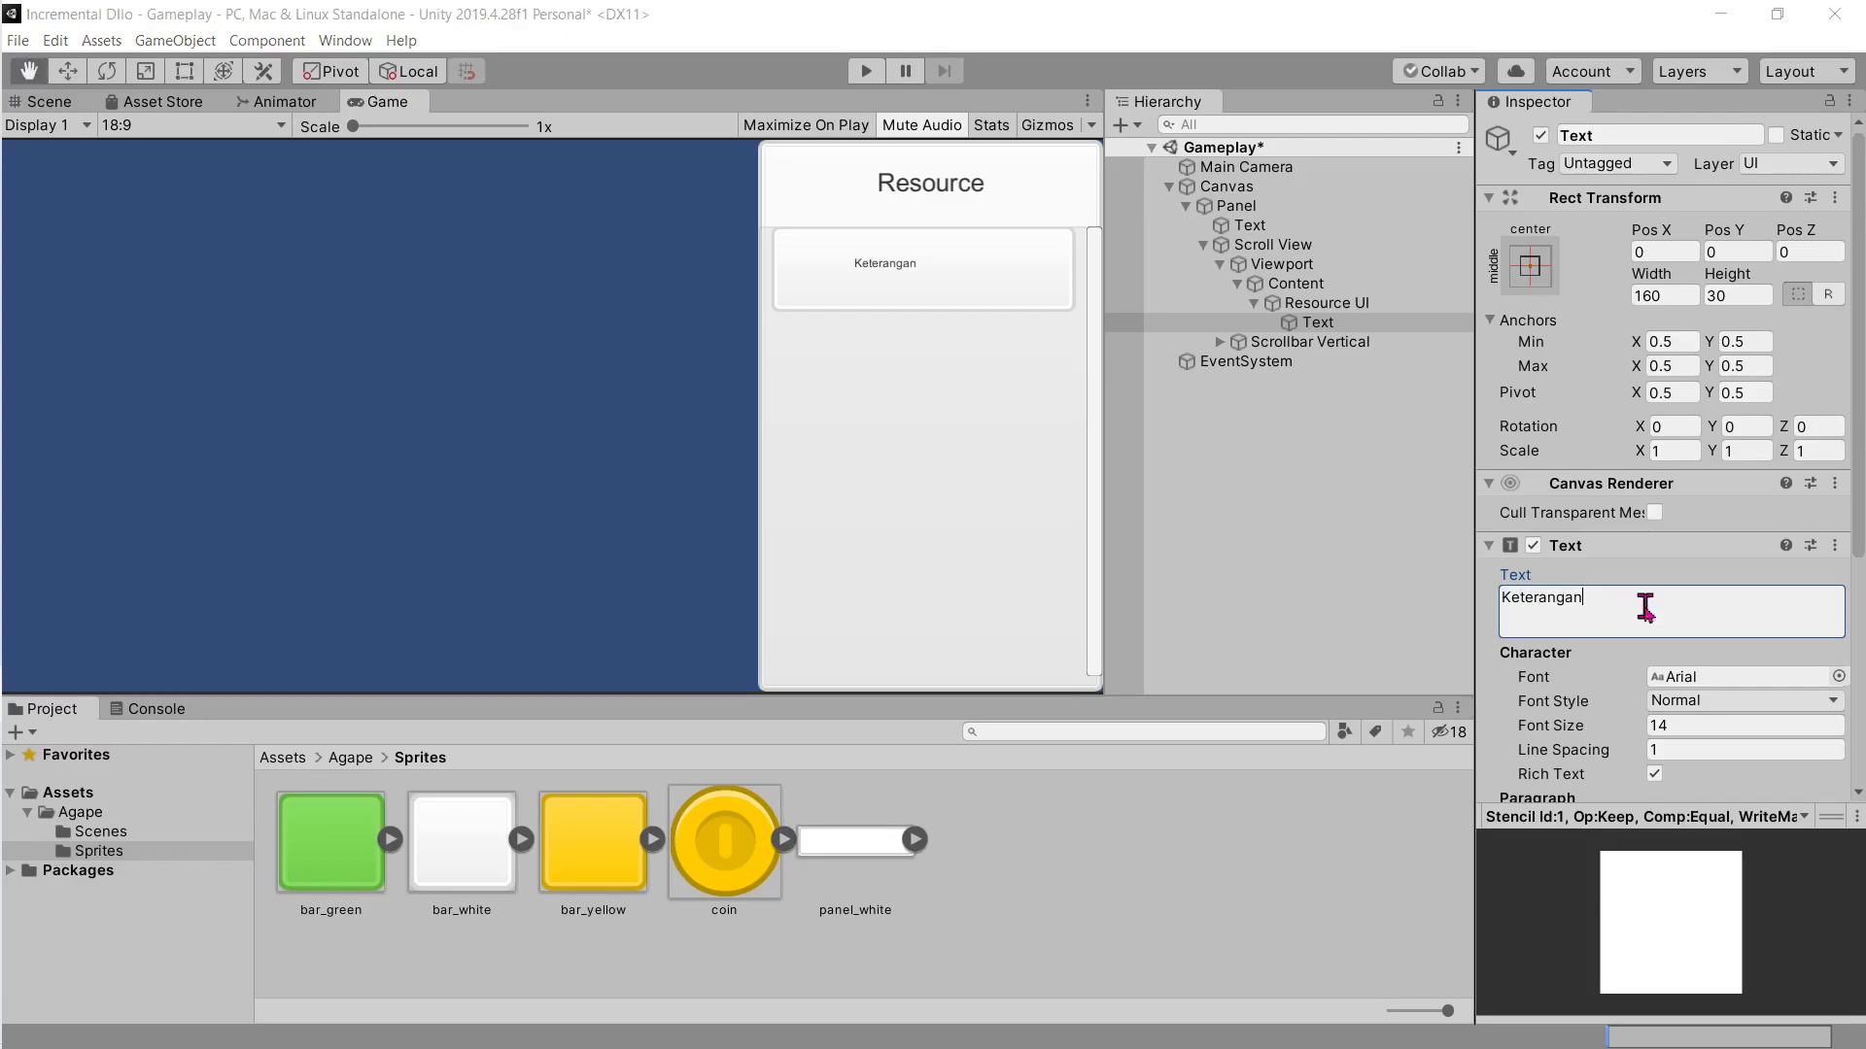
Step: Navigate the Incremental Game course in the browser to the Designing UI Layout chapter
{"action": "key", "text": "alt+Tab"}
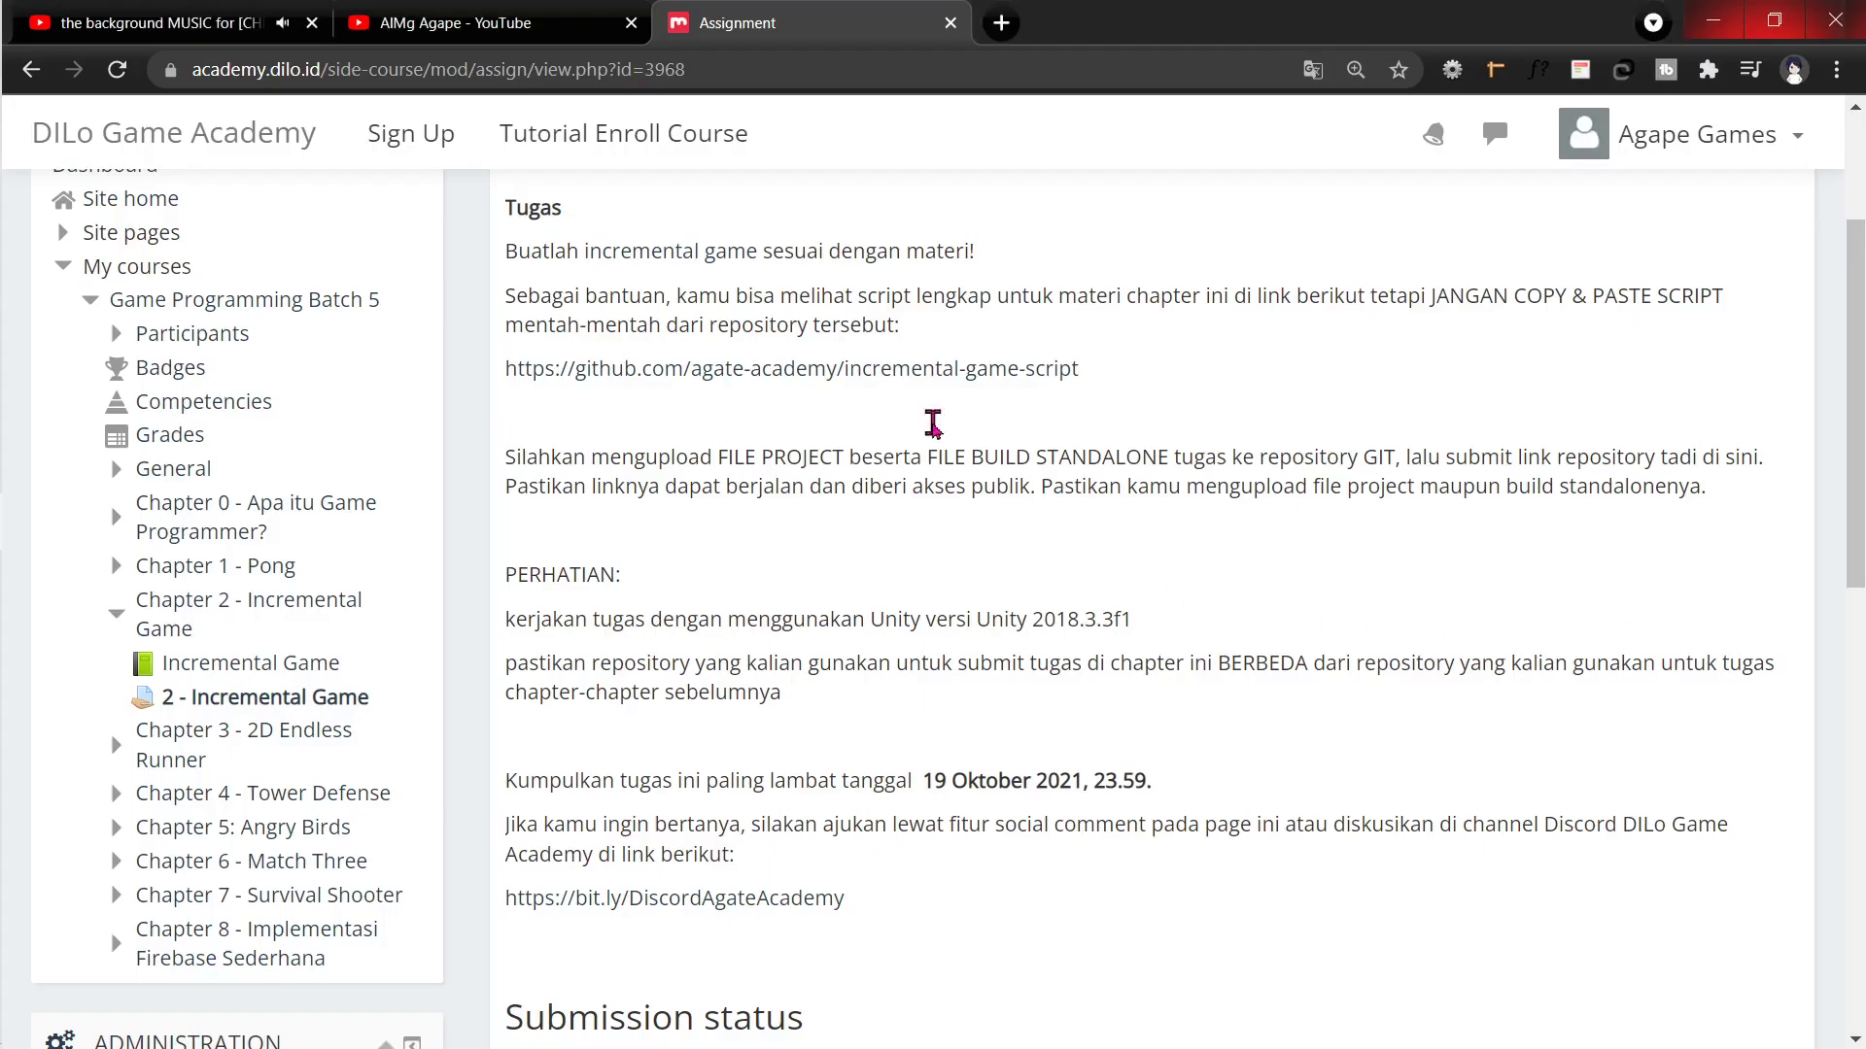
{"action": "scroll", "coordinate": [754, 562], "scroll_direction": "up", "scroll_amount": 3}
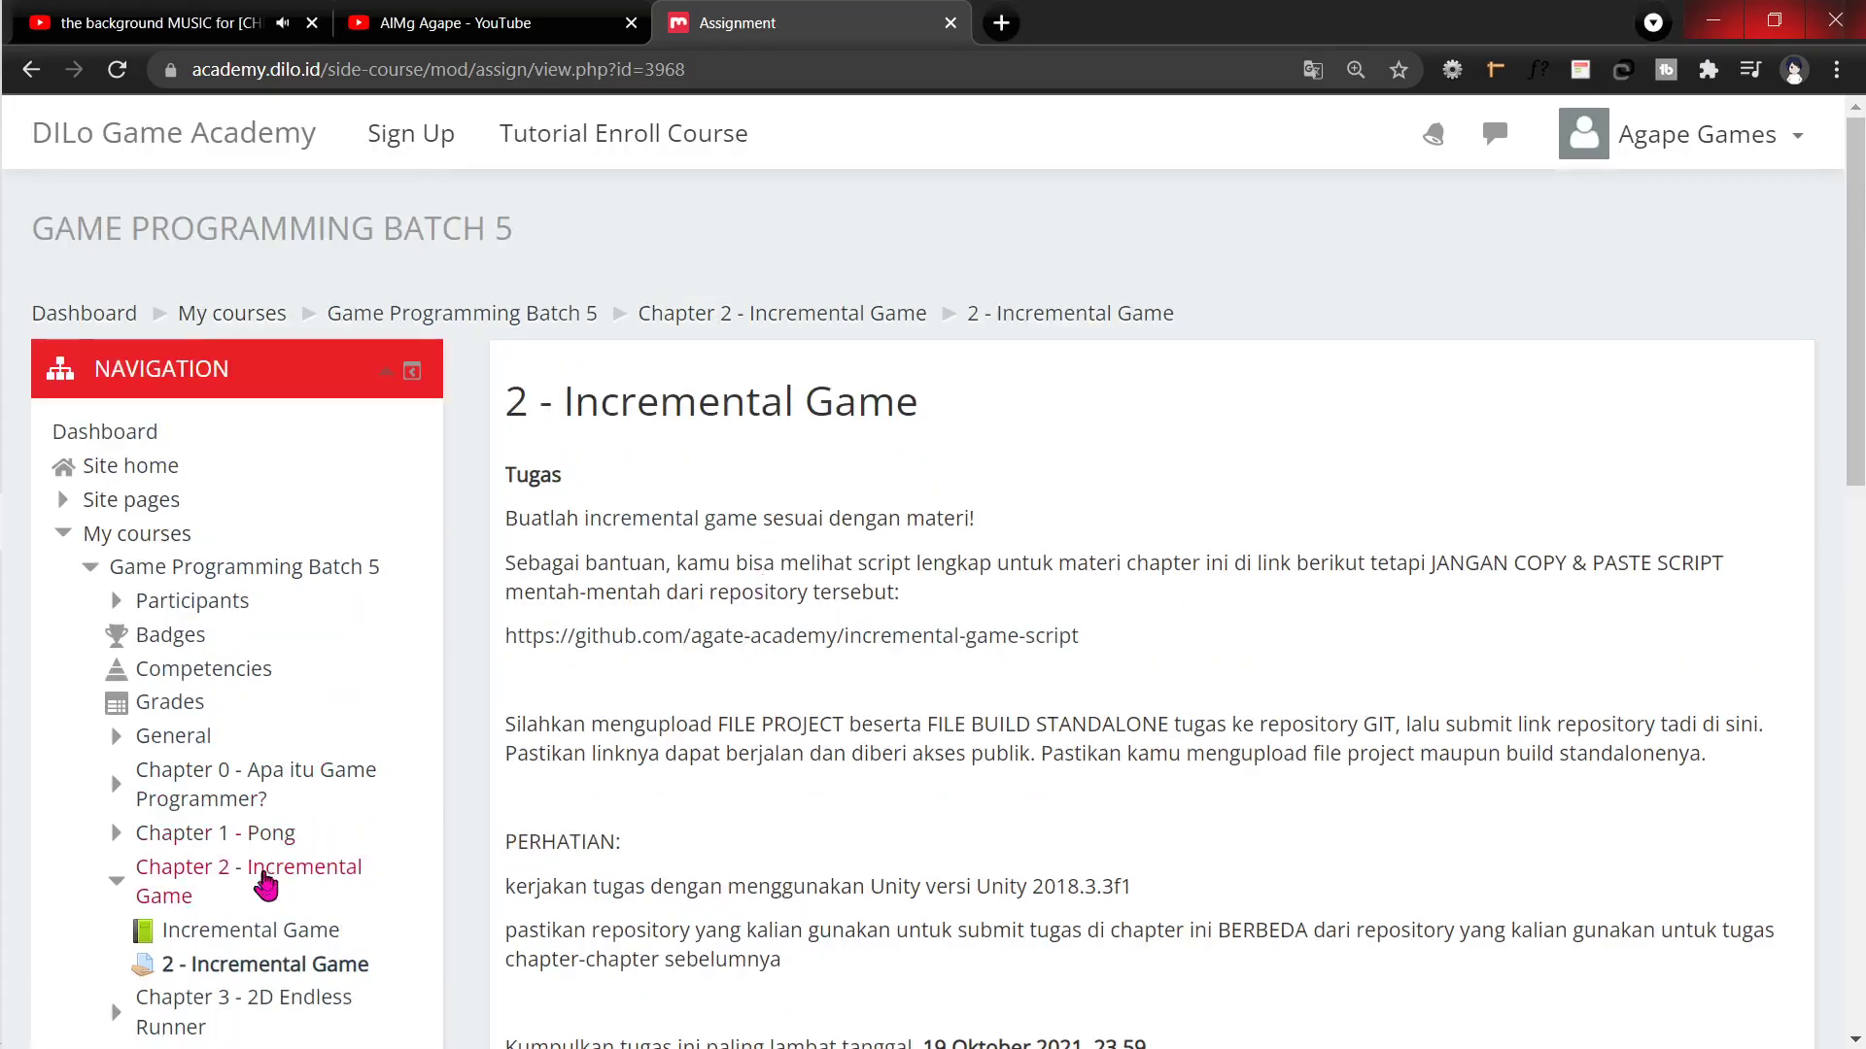
{"action": "left_click", "coordinate": [262, 935]}
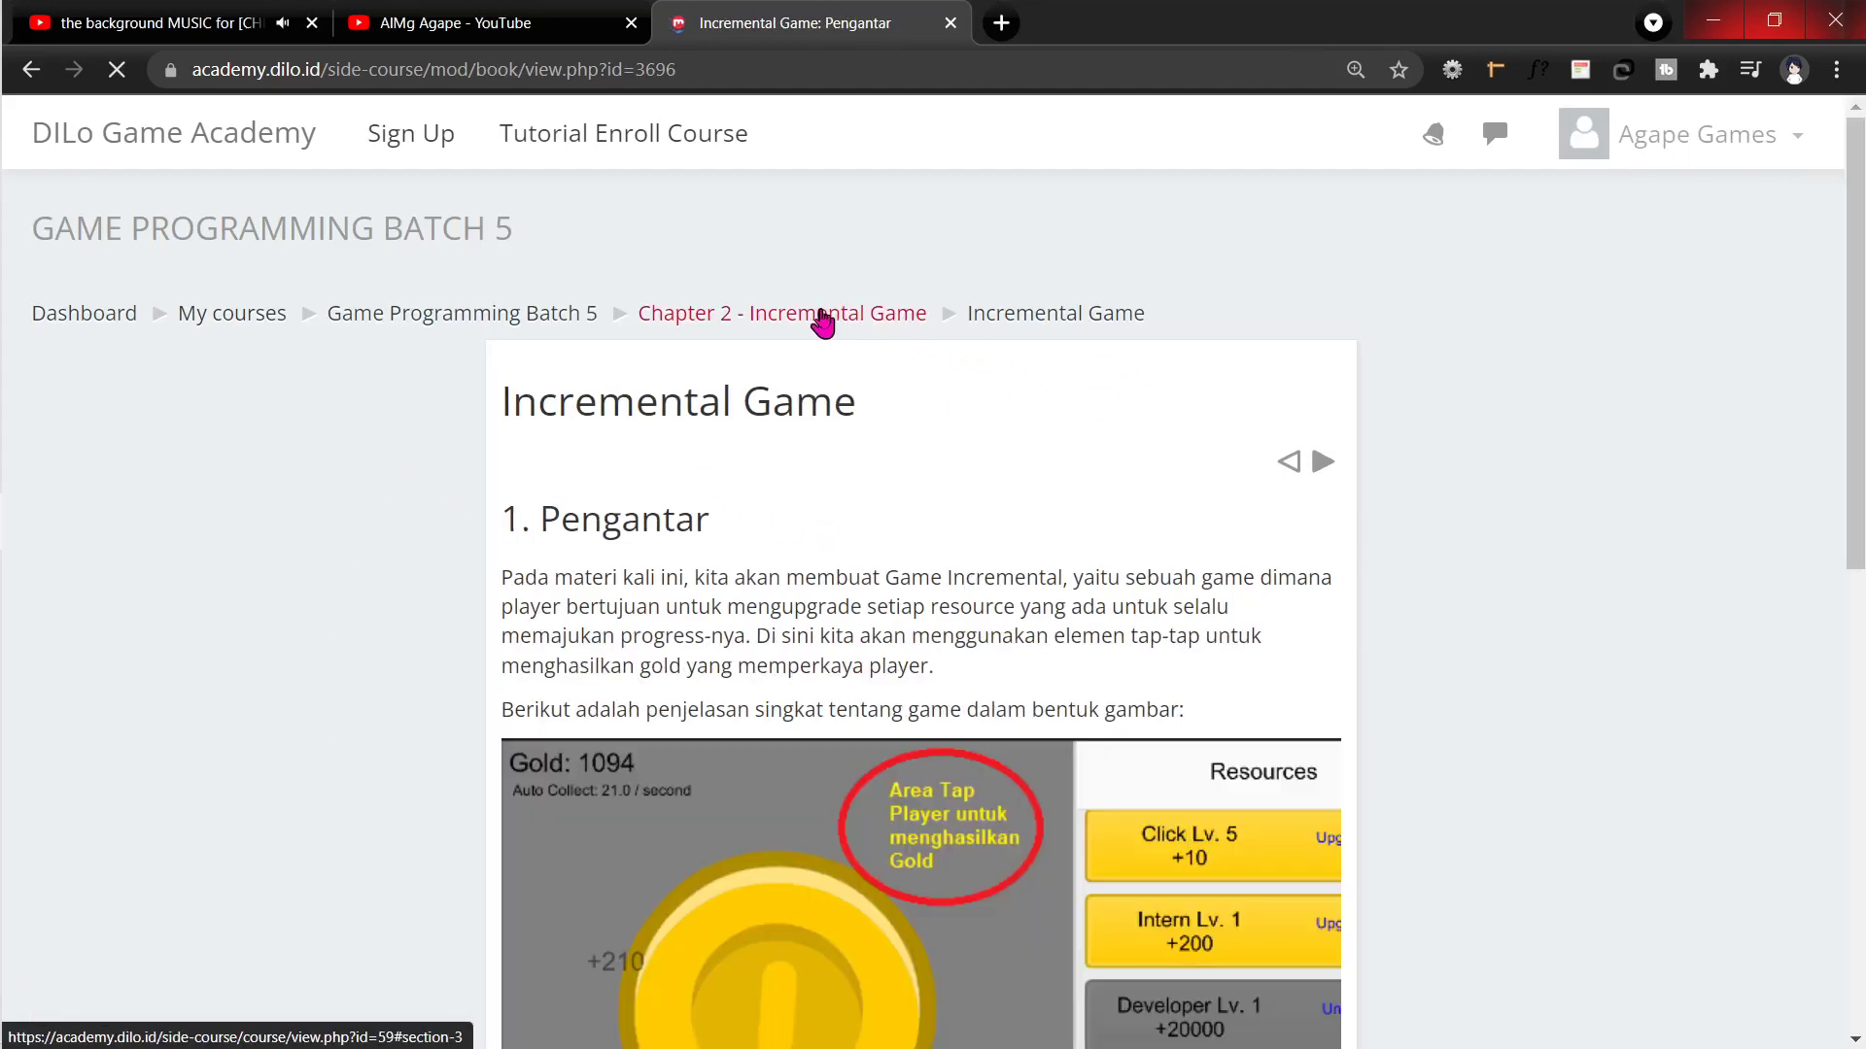
{"action": "left_click", "coordinate": [821, 319]}
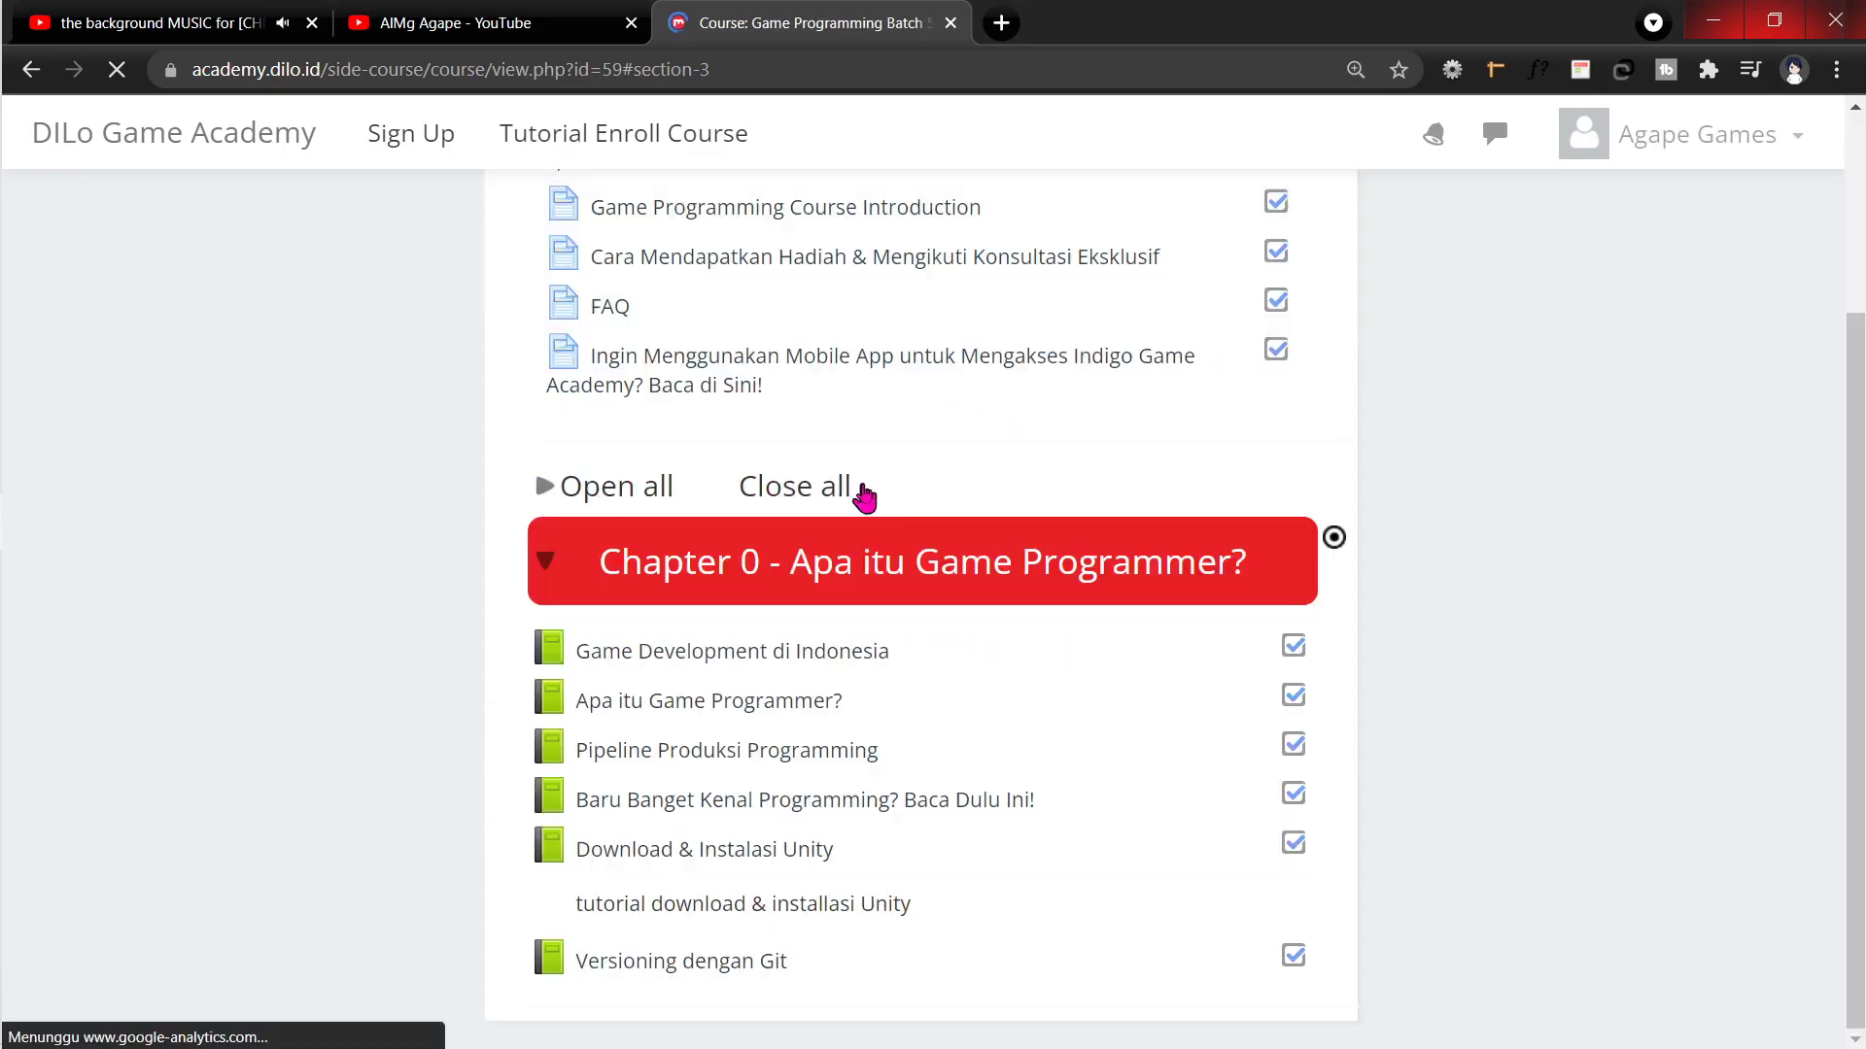
{"action": "scroll", "coordinate": [269, 471], "scroll_direction": "up", "scroll_amount": 5}
{"action": "scroll", "coordinate": [272, 473], "scroll_direction": "up", "scroll_amount": 5}
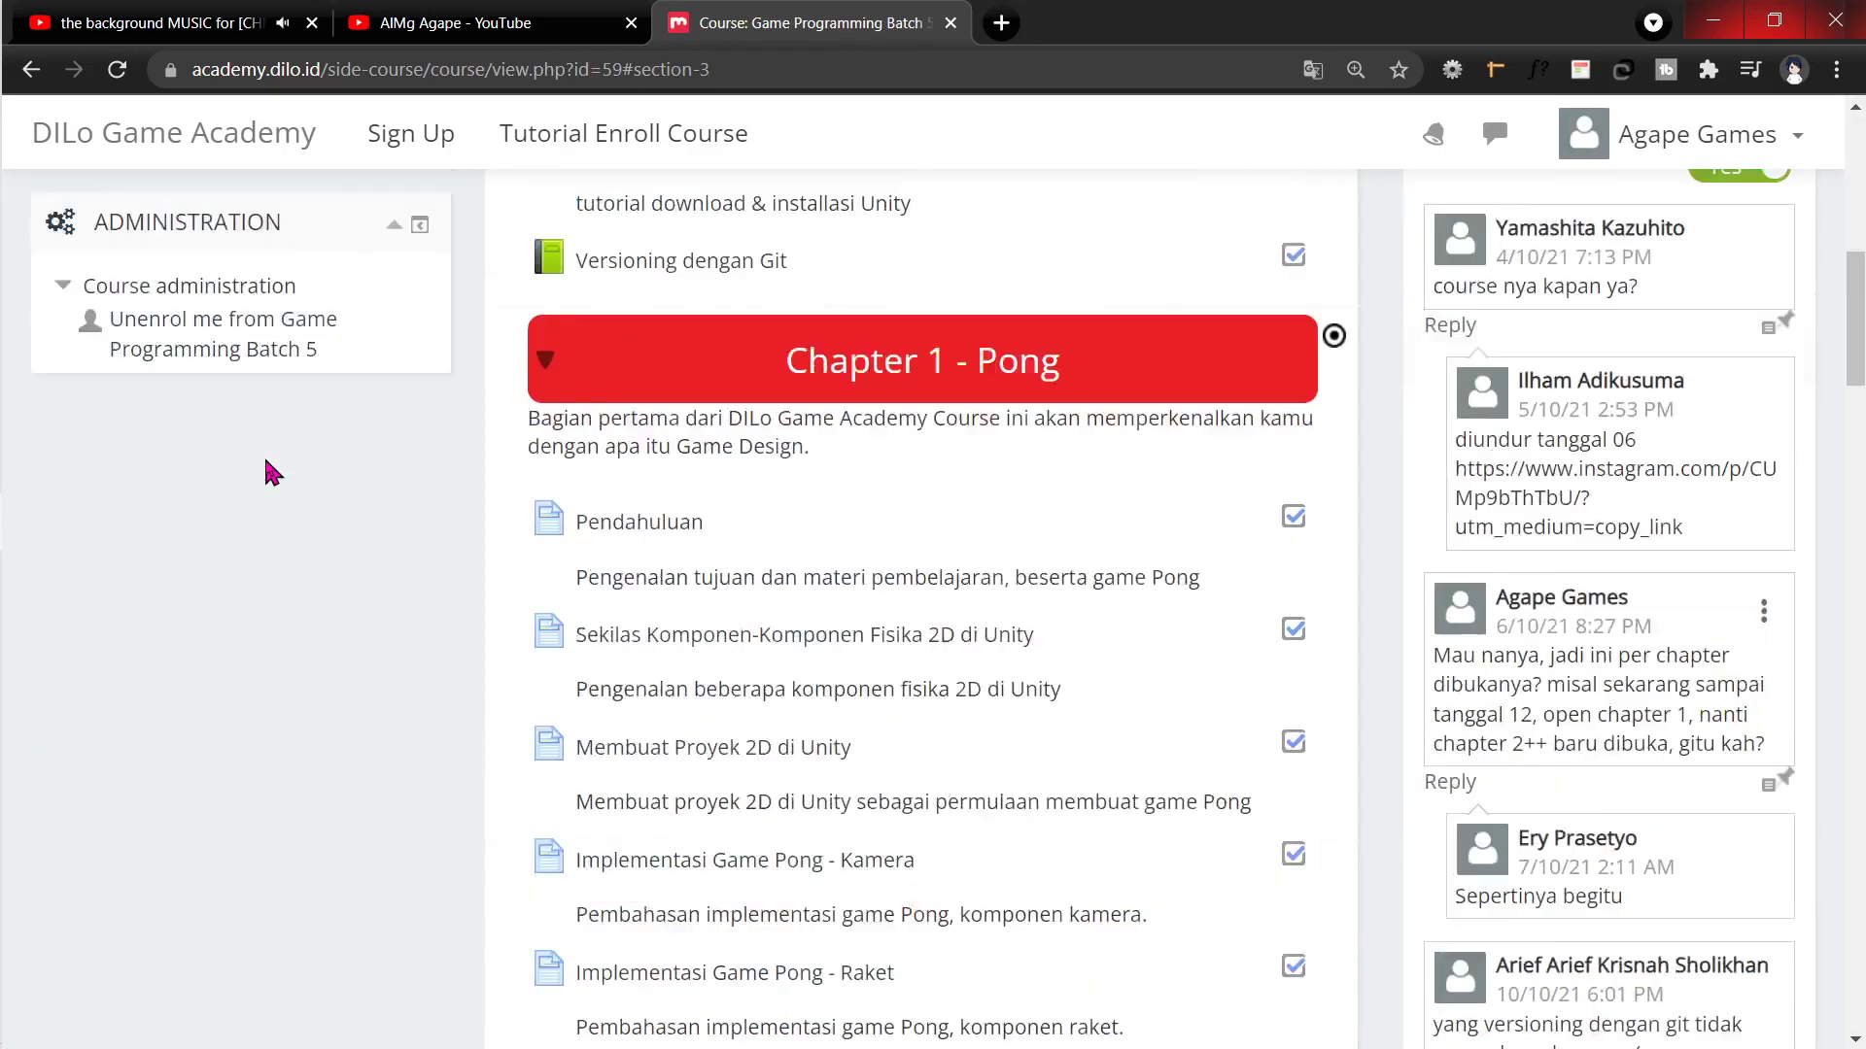
{"action": "scroll", "coordinate": [272, 474], "scroll_direction": "up", "scroll_amount": 5}
{"action": "left_click", "coordinate": [355, 870]}
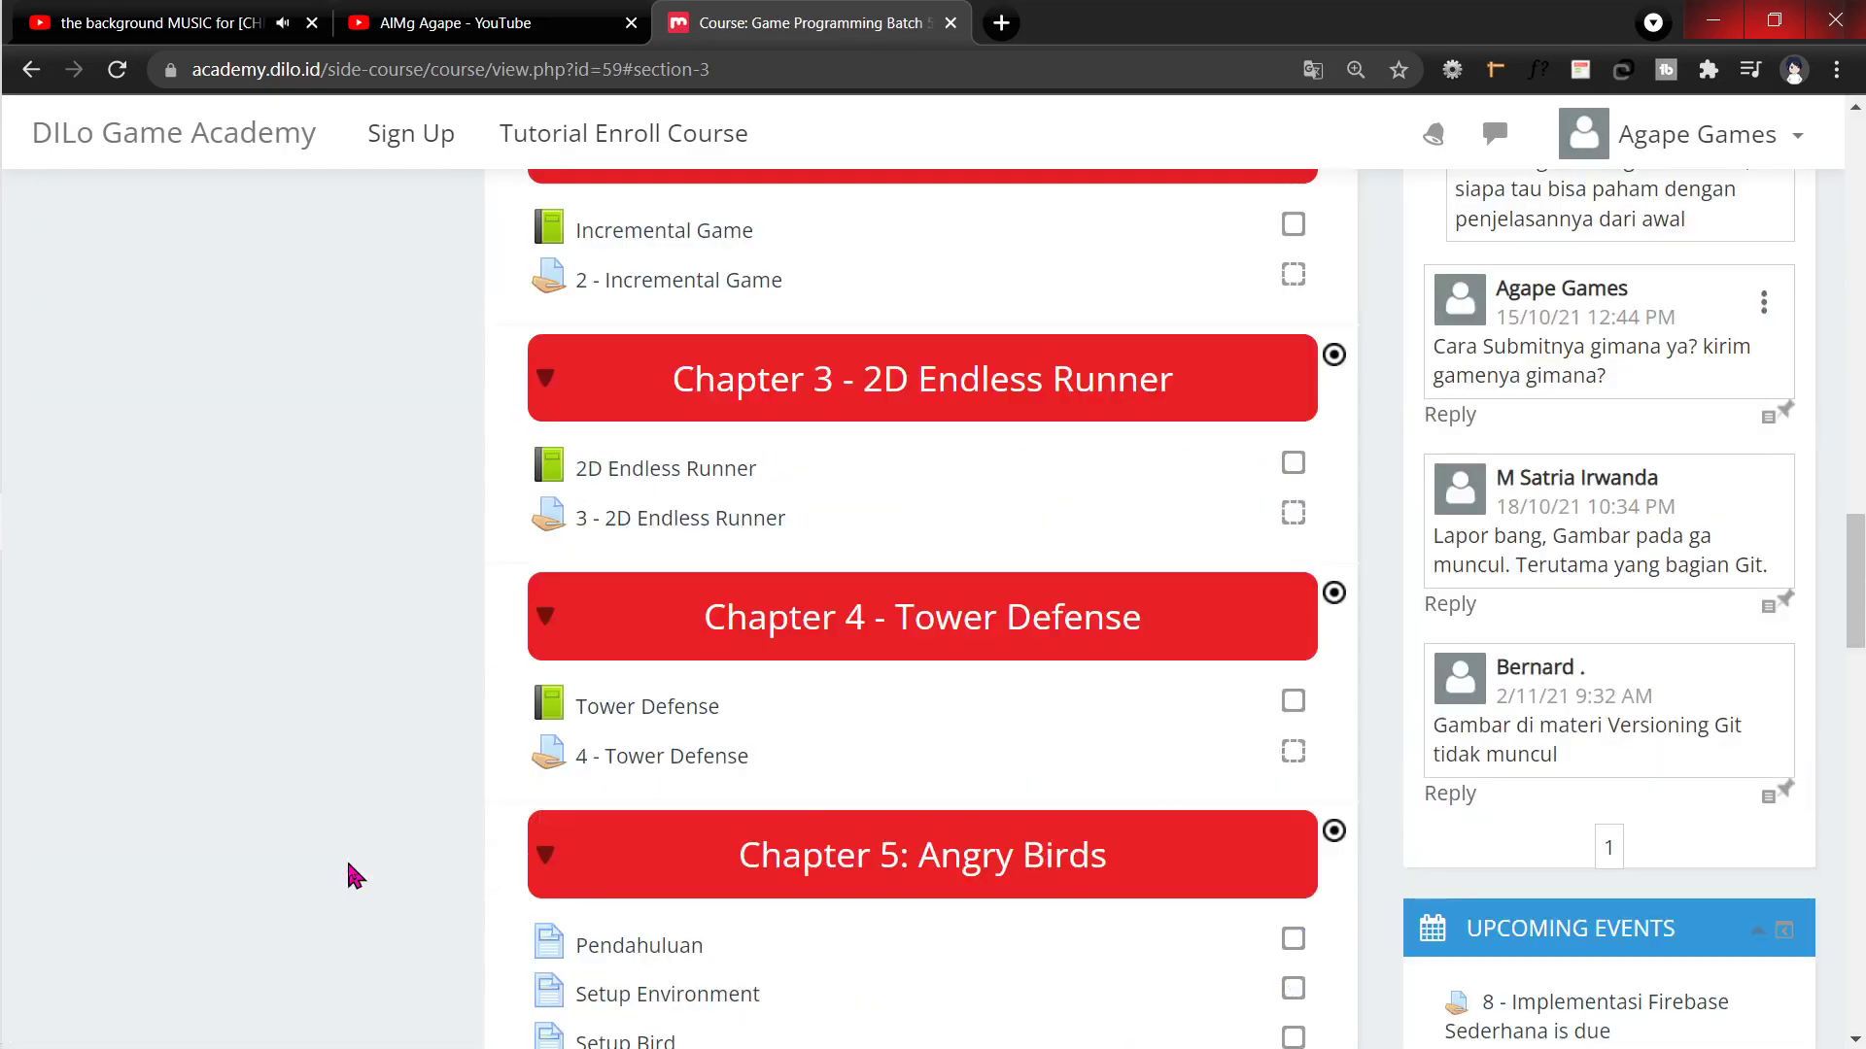
{"action": "scroll", "coordinate": [408, 863], "scroll_direction": "up", "scroll_amount": 3}
{"action": "left_click", "coordinate": [687, 505]}
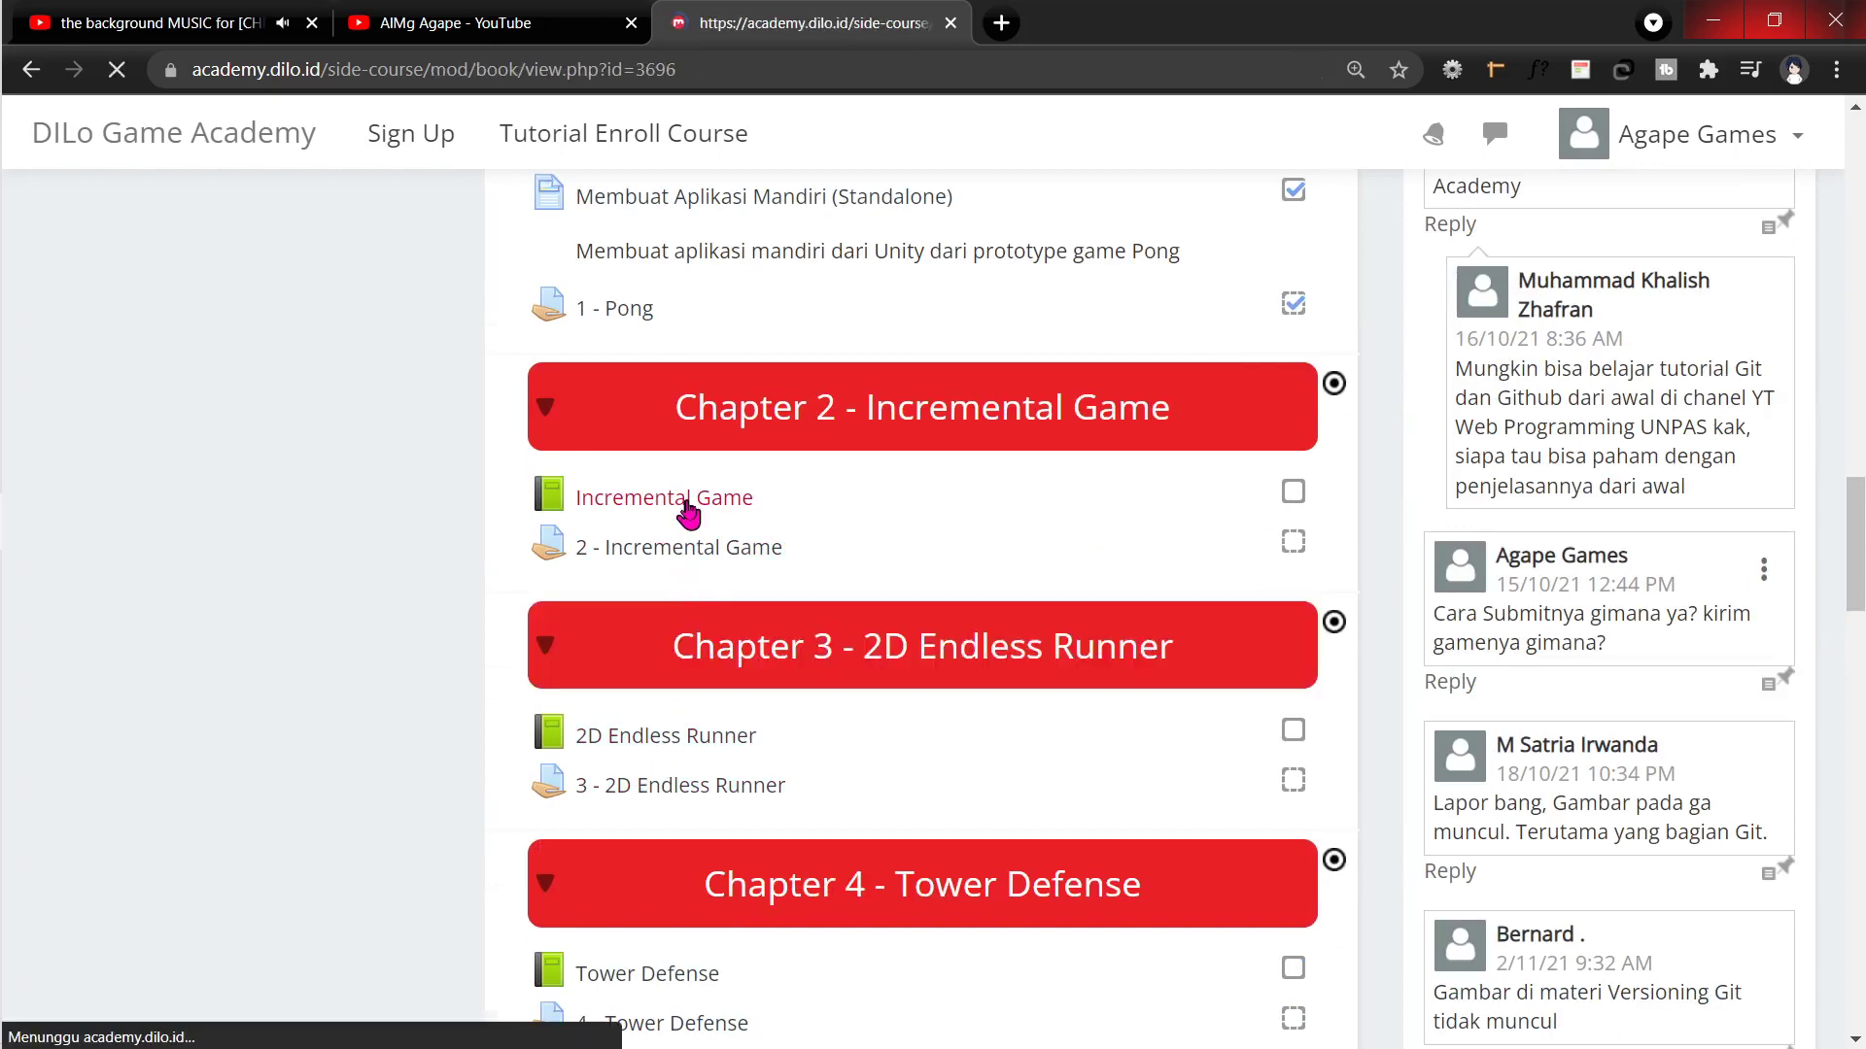
{"action": "left_click", "coordinate": [198, 587]}
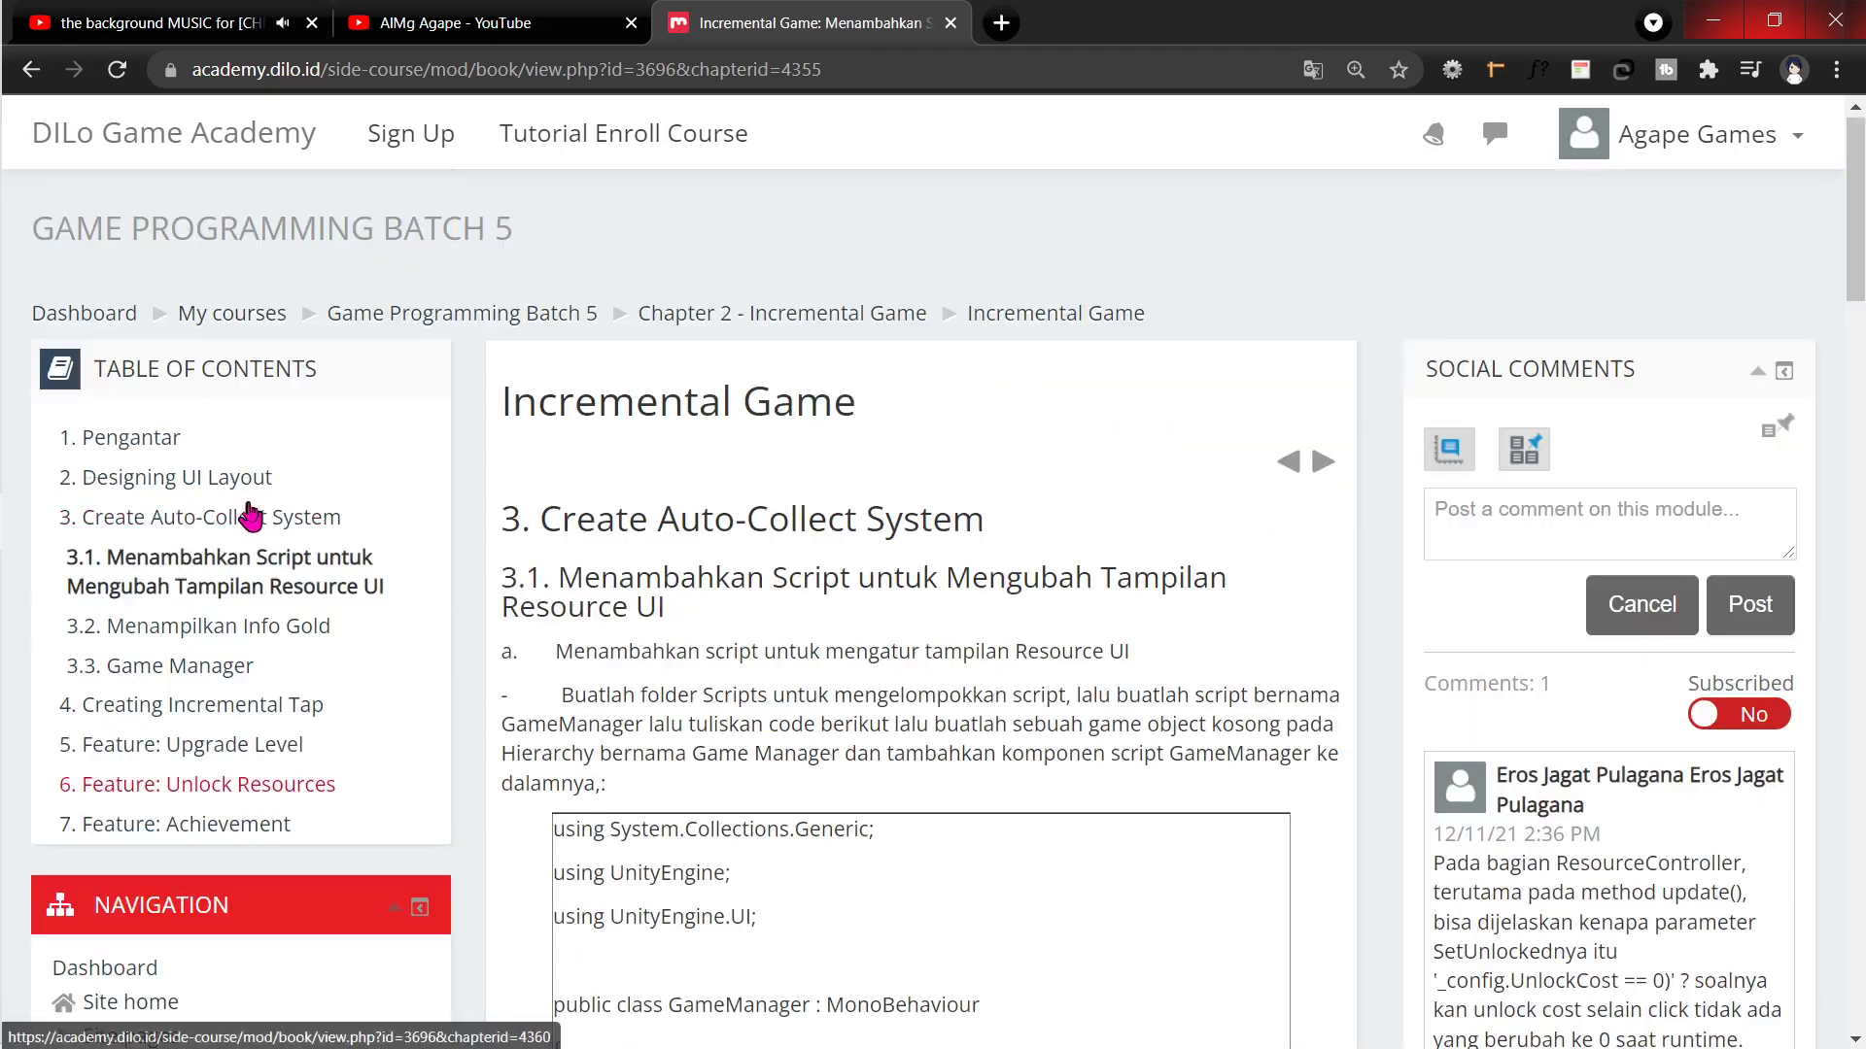
{"action": "left_click", "coordinate": [212, 480]}
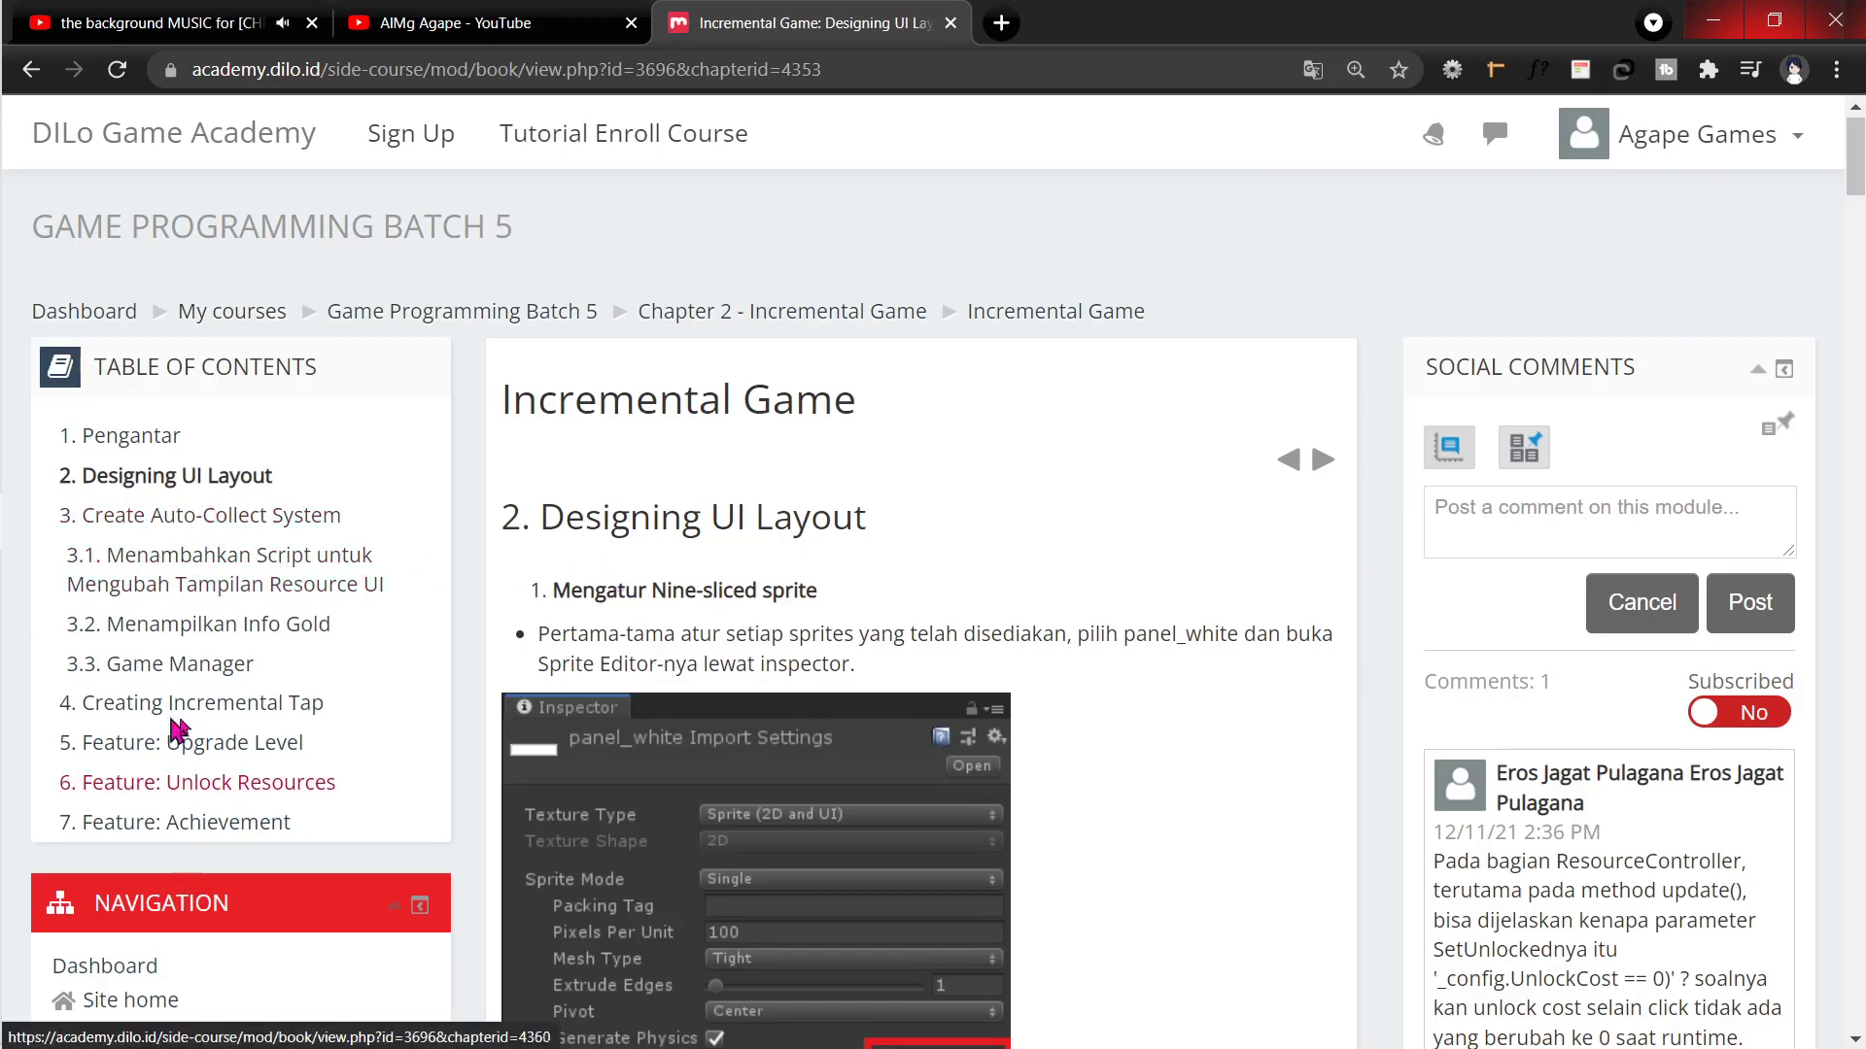
Step: Scroll the chapter to the Resource UI prefab instructions and go back to Unity
{"action": "scroll", "coordinate": [178, 728], "scroll_direction": "down", "scroll_amount": 8}
{"action": "scroll", "coordinate": [146, 758], "scroll_direction": "down", "scroll_amount": 3}
{"action": "mouse_move", "coordinate": [30, 821]}
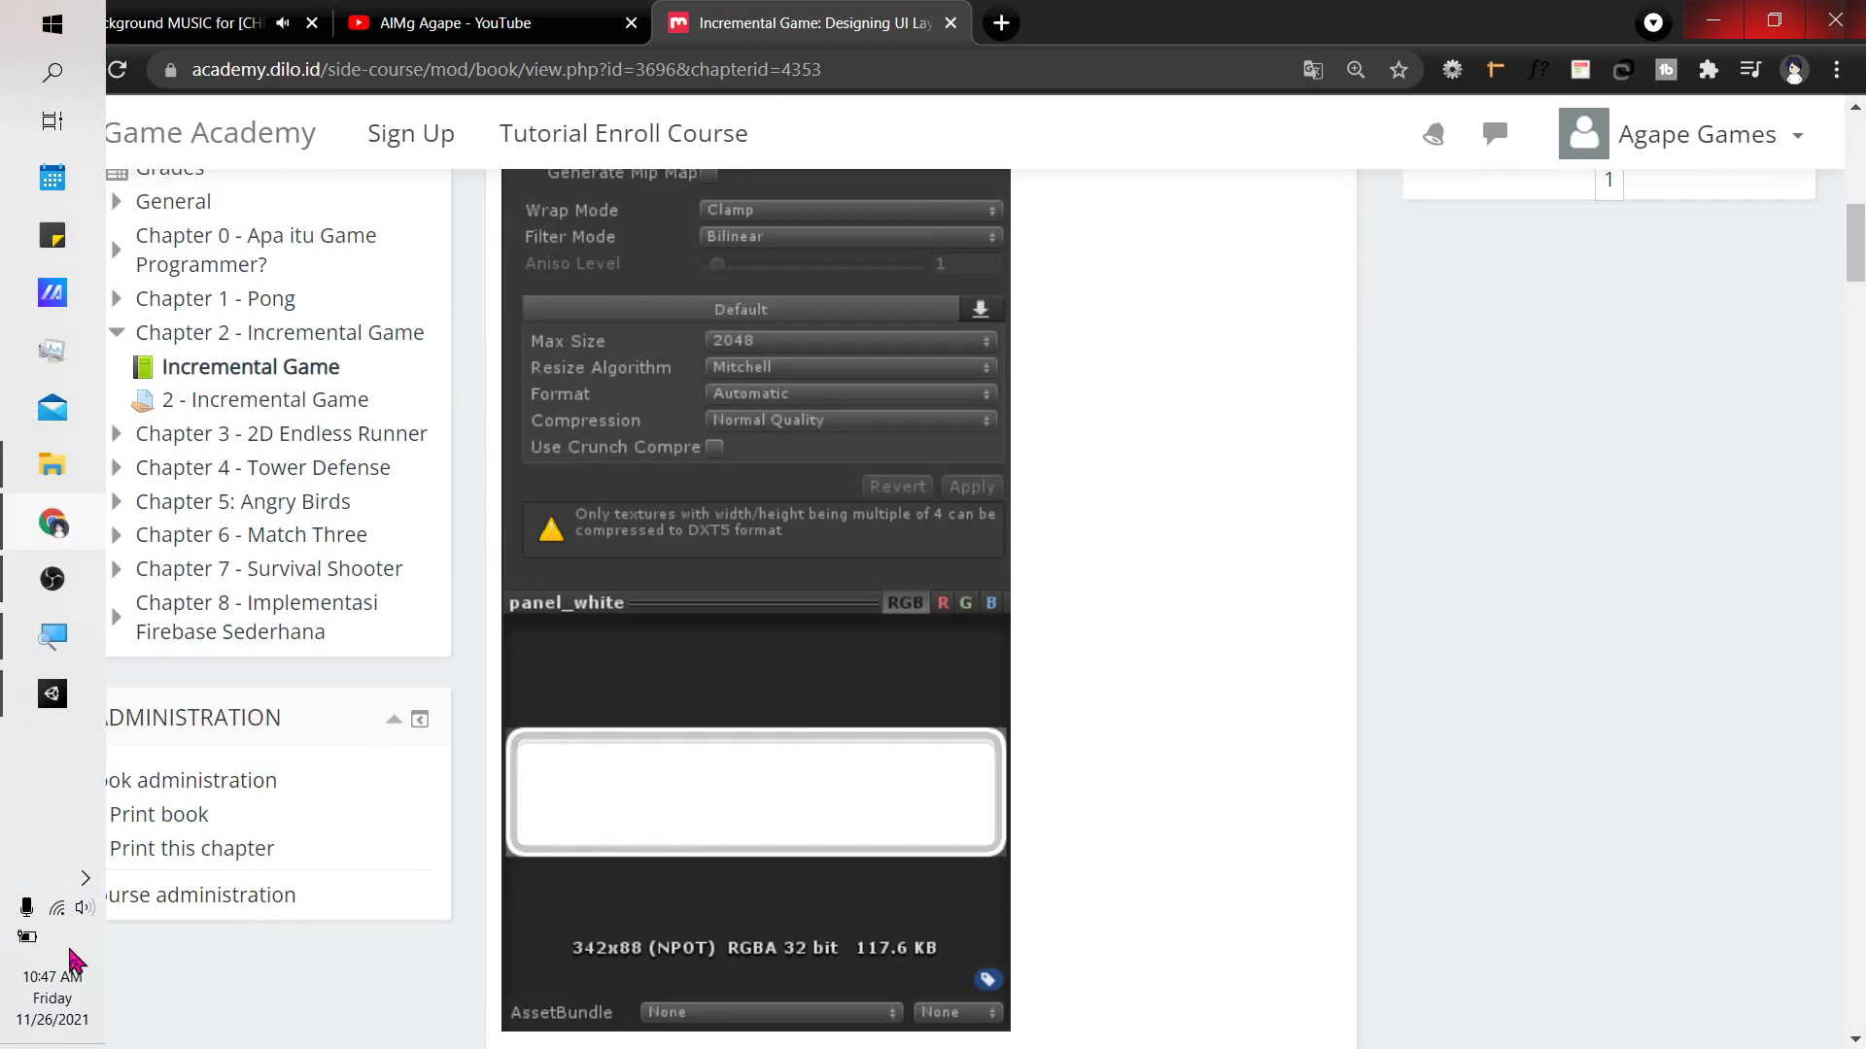
{"action": "scroll", "coordinate": [680, 777], "scroll_direction": "down", "scroll_amount": 5}
{"action": "scroll", "coordinate": [936, 729], "scroll_direction": "down", "scroll_amount": 3}
{"action": "scroll", "coordinate": [937, 728], "scroll_direction": "down", "scroll_amount": 10}
{"action": "scroll", "coordinate": [951, 729], "scroll_direction": "down", "scroll_amount": 8}
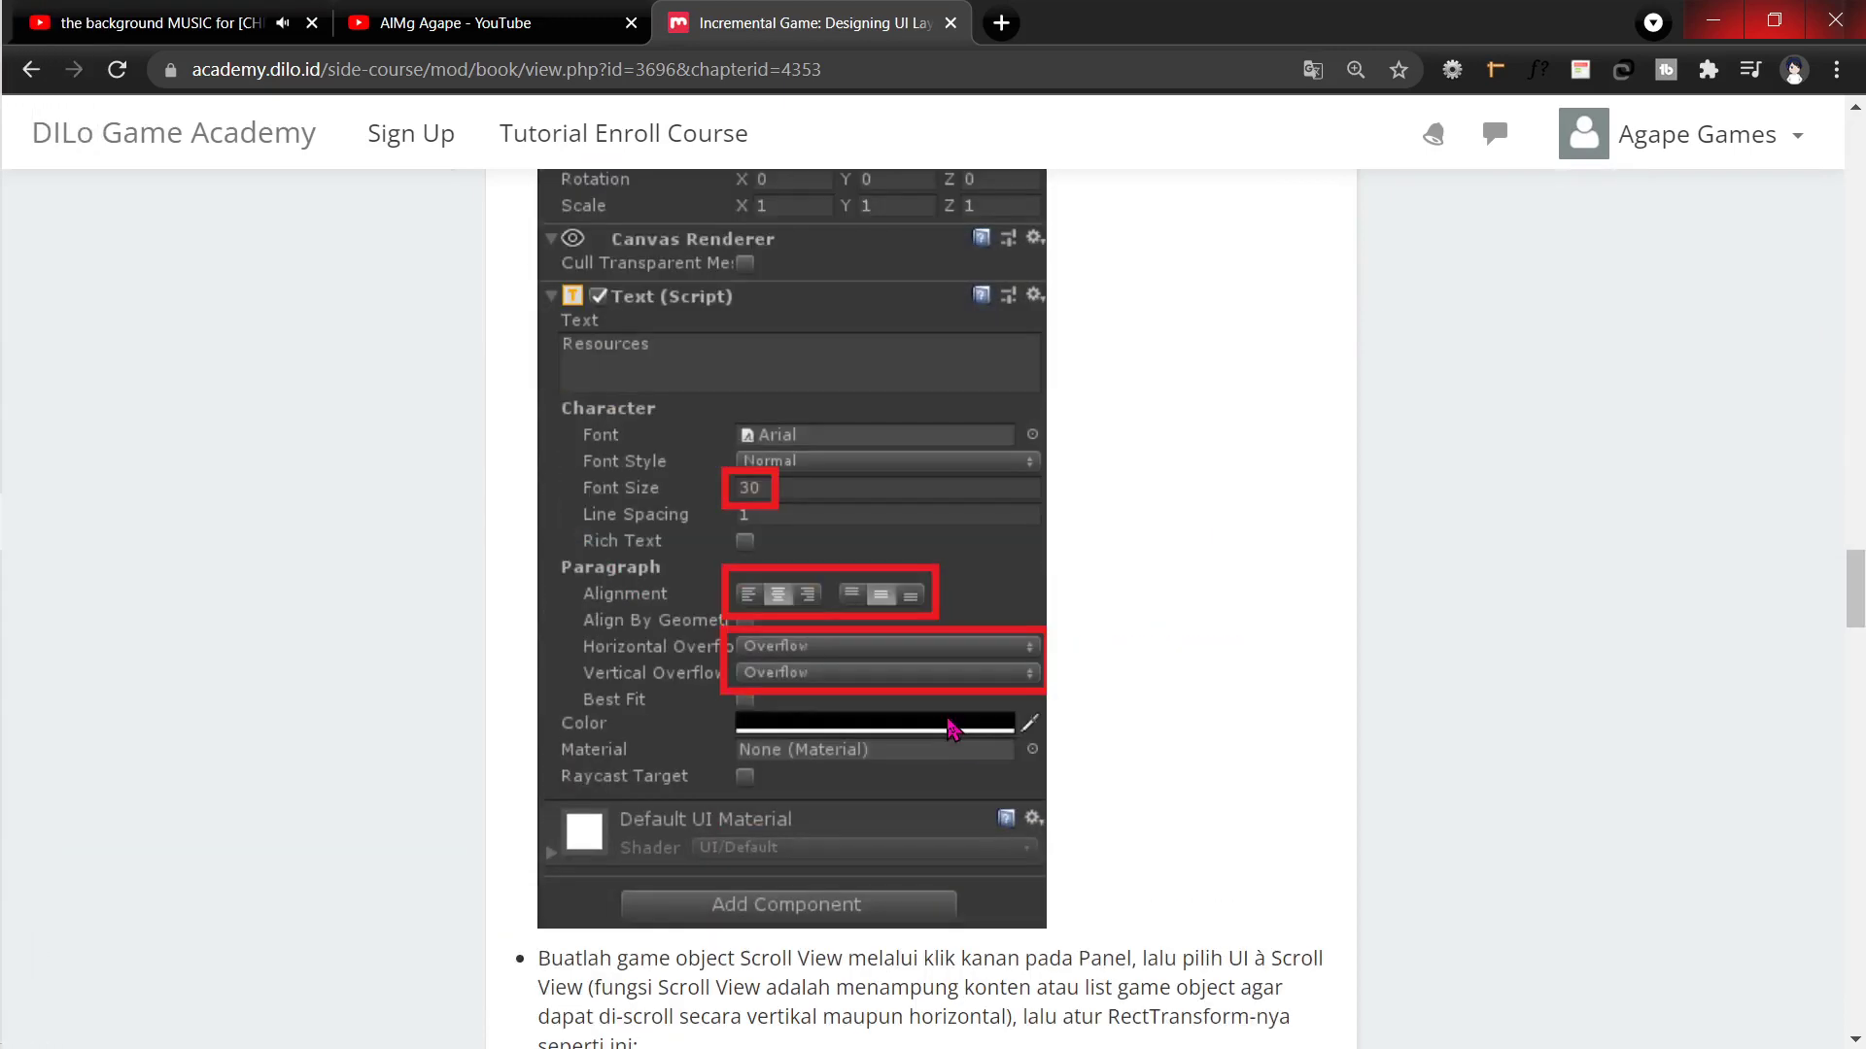
{"action": "scroll", "coordinate": [950, 729], "scroll_direction": "down", "scroll_amount": 10}
{"action": "scroll", "coordinate": [957, 719], "scroll_direction": "down", "scroll_amount": 5}
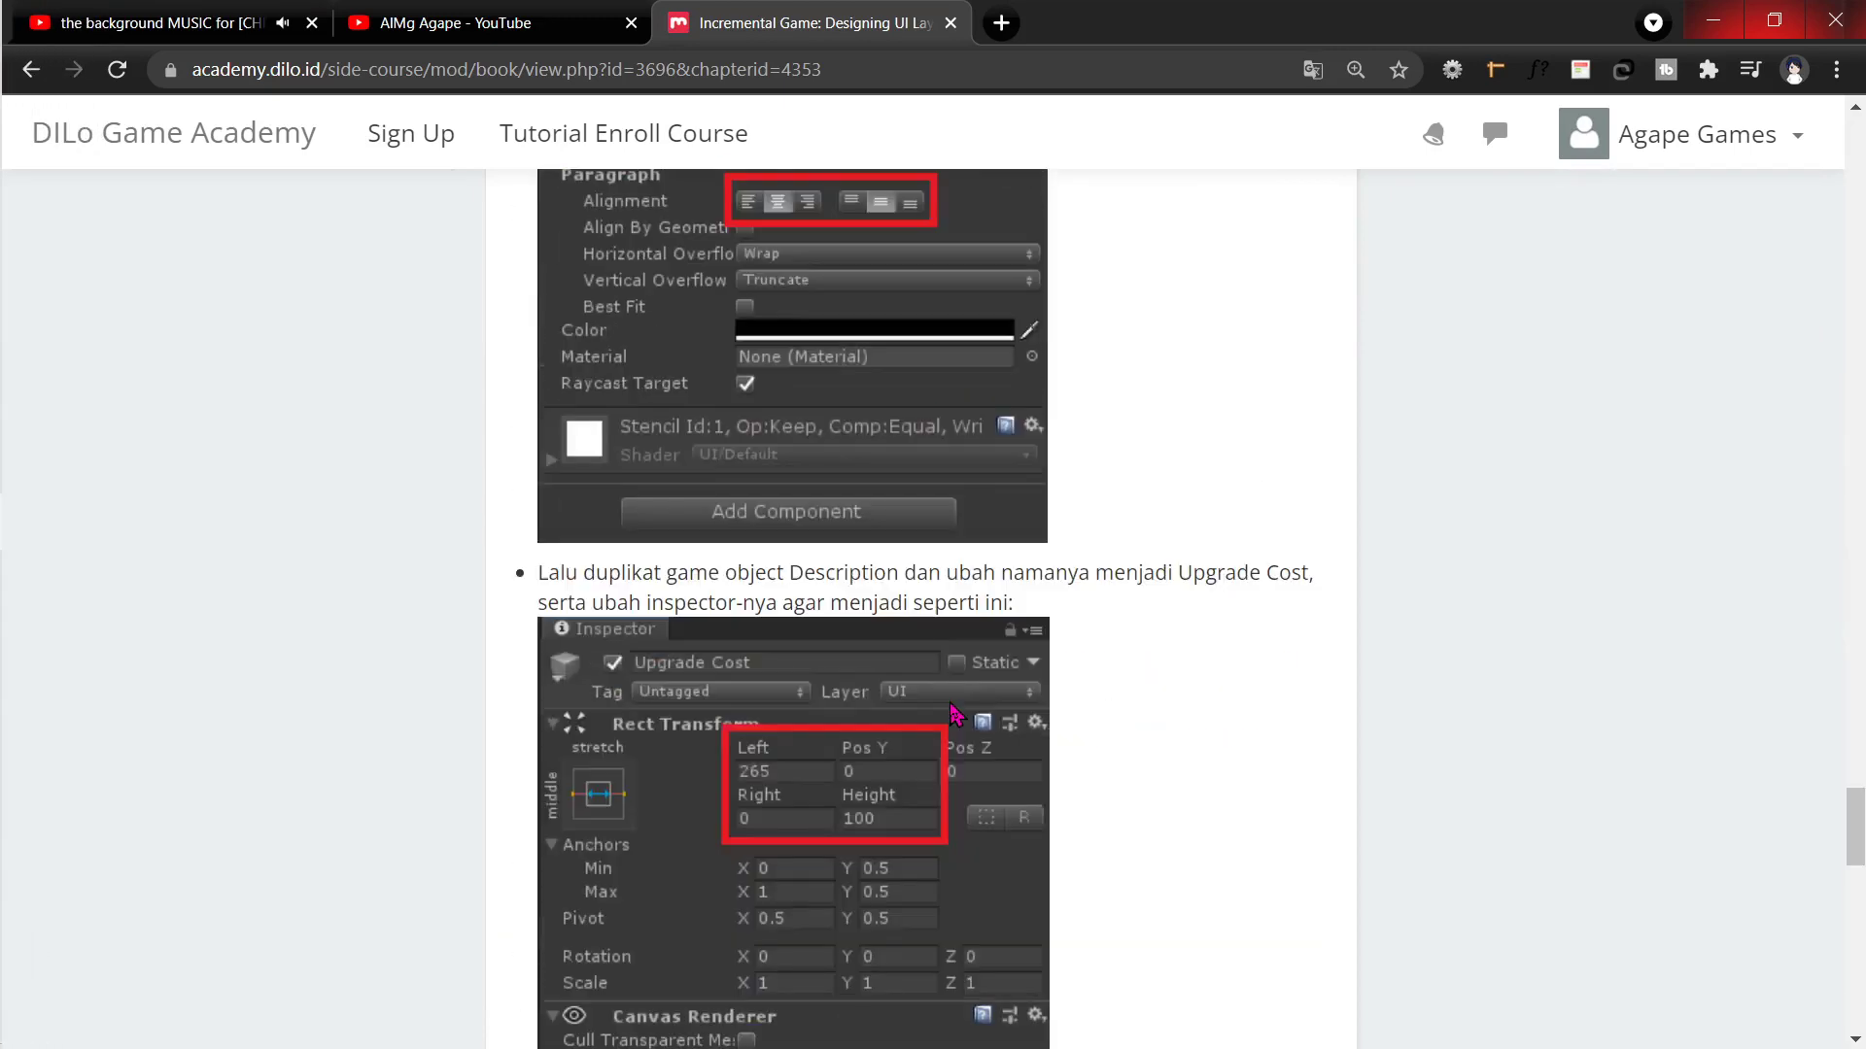
{"action": "scroll", "coordinate": [957, 716], "scroll_direction": "down", "scroll_amount": 8}
{"action": "scroll", "coordinate": [957, 716], "scroll_direction": "down", "scroll_amount": 4}
{"action": "scroll", "coordinate": [957, 714], "scroll_direction": "down", "scroll_amount": 5}
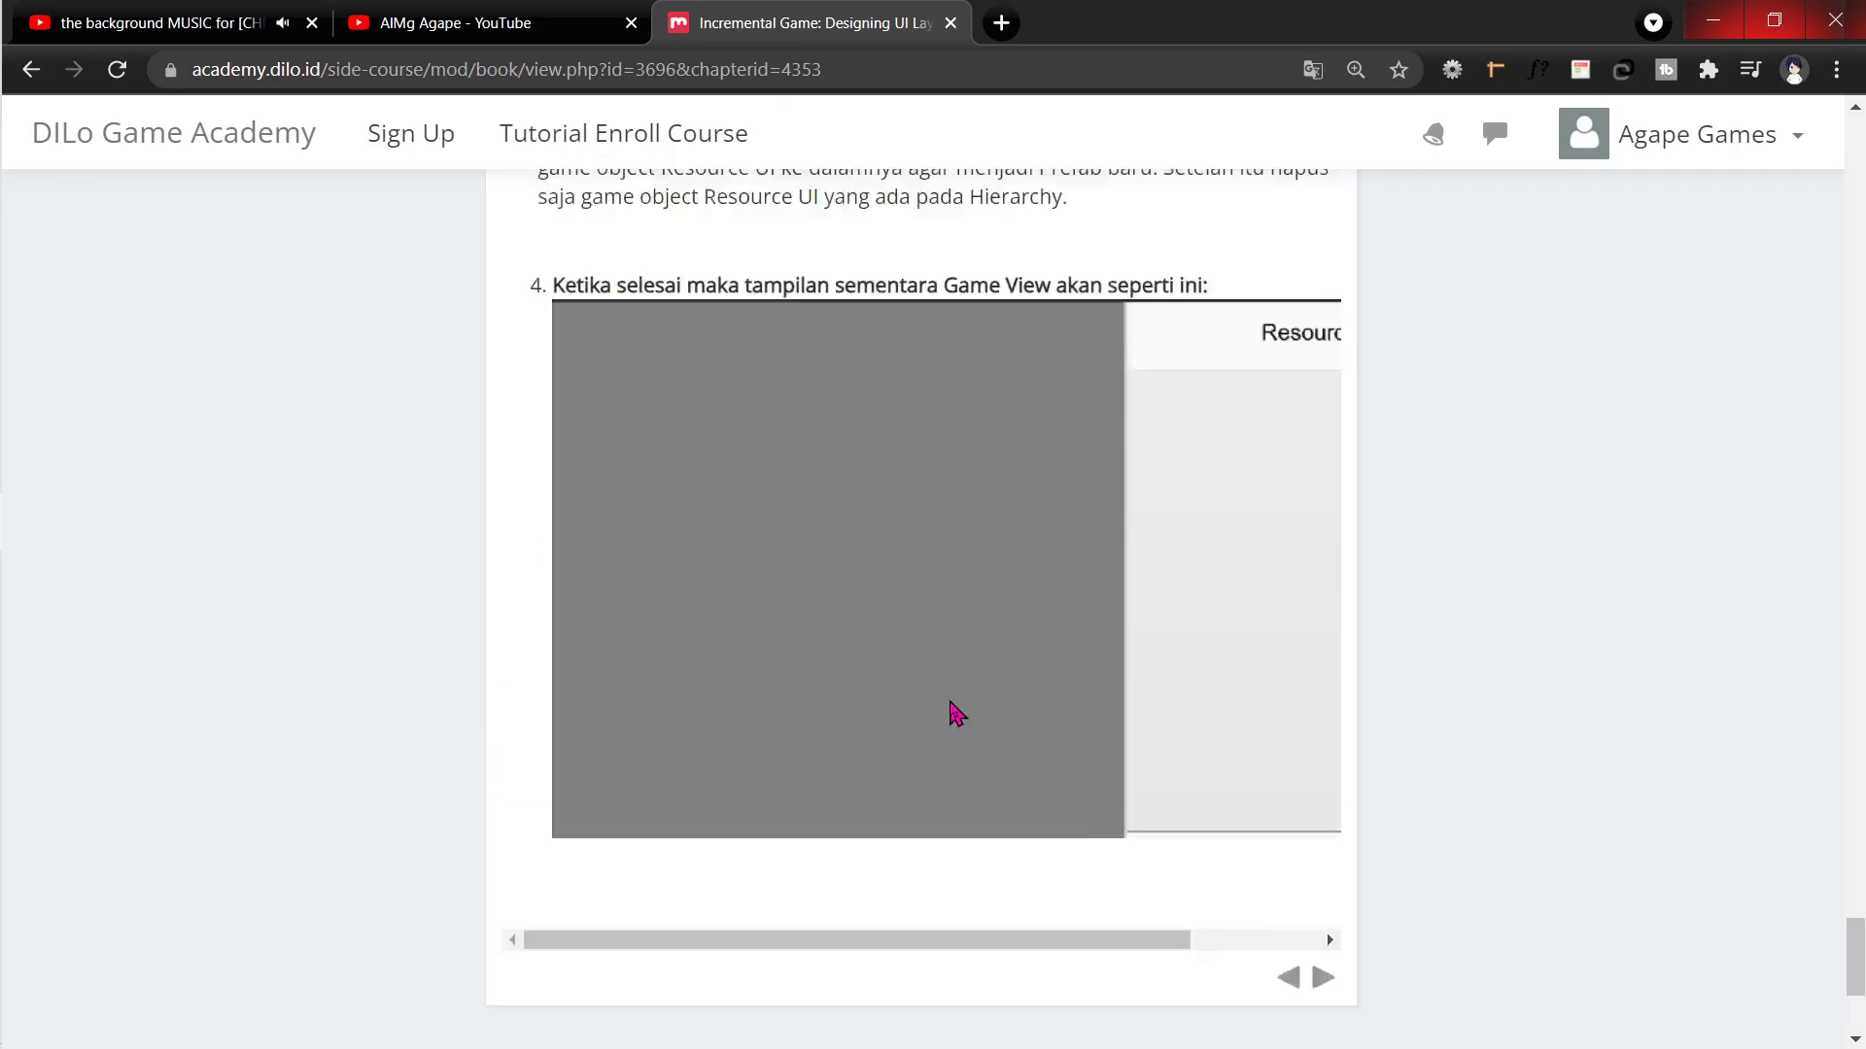
{"action": "scroll", "coordinate": [957, 715], "scroll_direction": "up", "scroll_amount": 5}
{"action": "scroll", "coordinate": [958, 715], "scroll_direction": "up", "scroll_amount": 8}
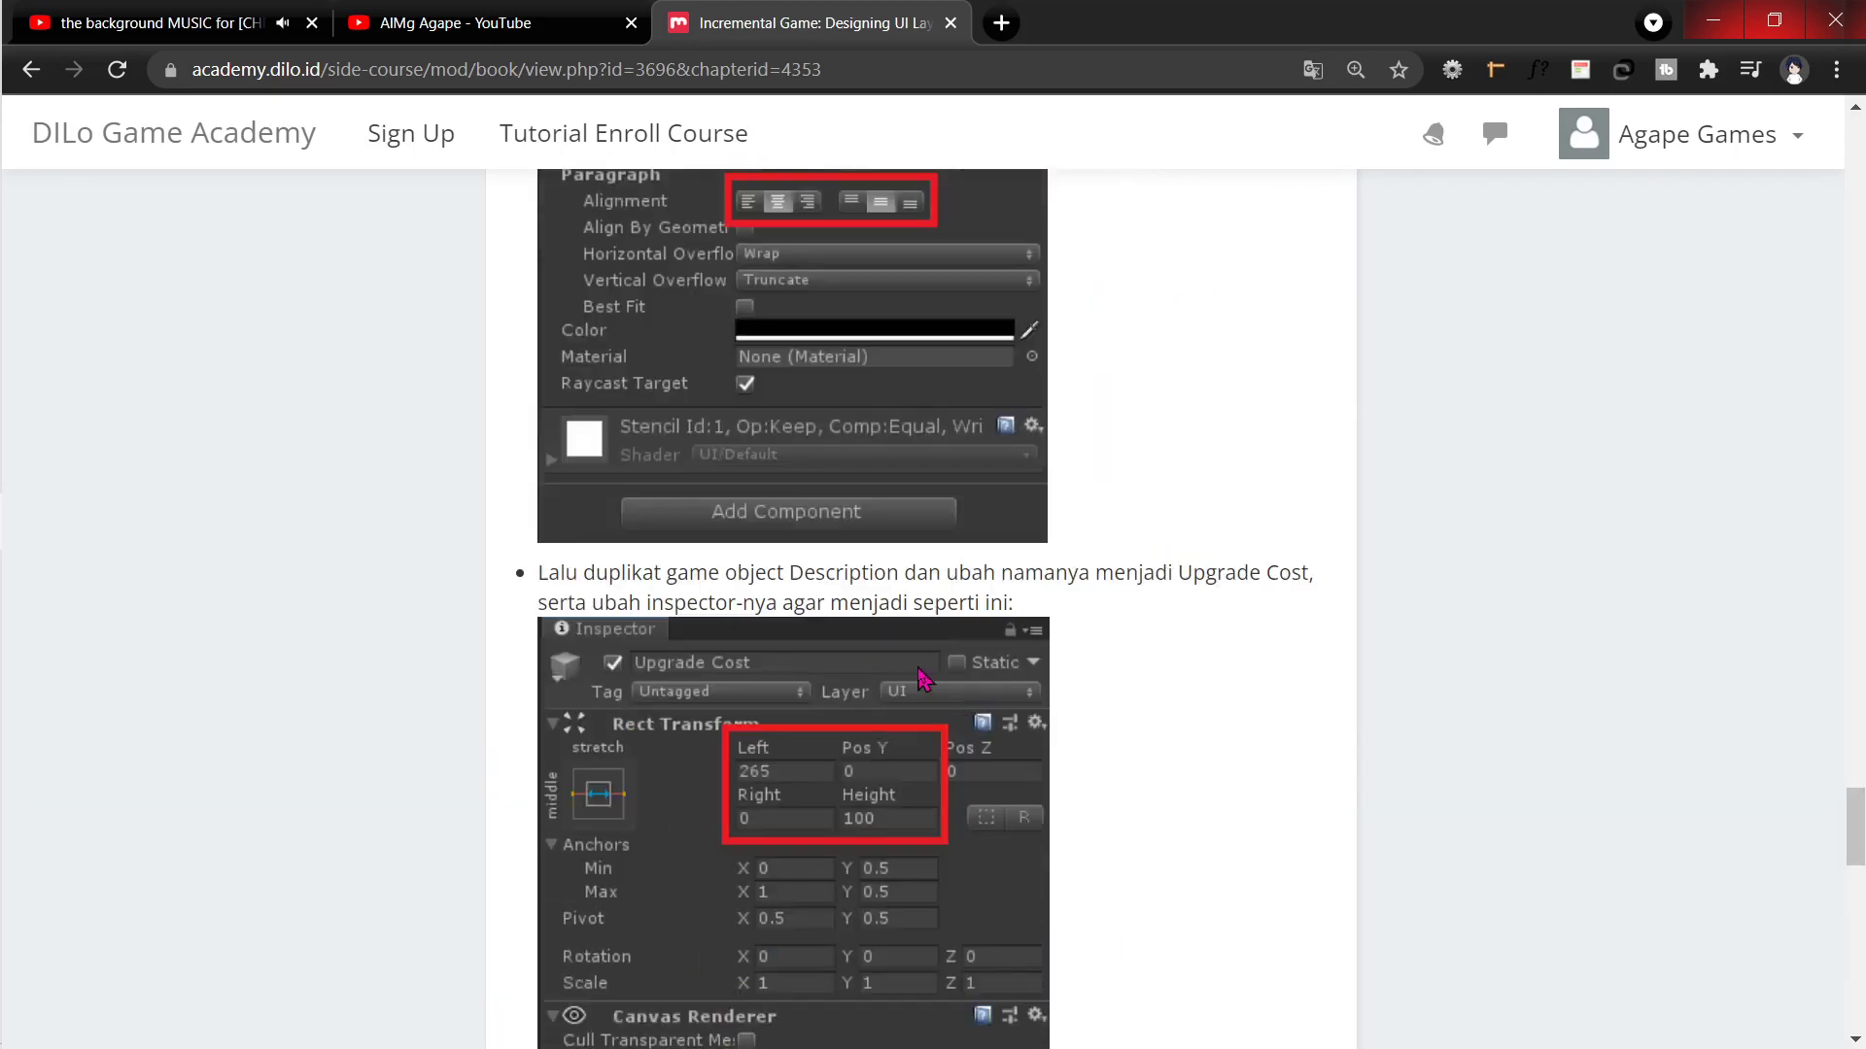
{"action": "scroll", "coordinate": [884, 658], "scroll_direction": "up", "scroll_amount": 5}
{"action": "scroll", "coordinate": [884, 651], "scroll_direction": "up", "scroll_amount": 5}
{"action": "scroll", "coordinate": [886, 631], "scroll_direction": "up", "scroll_amount": 5}
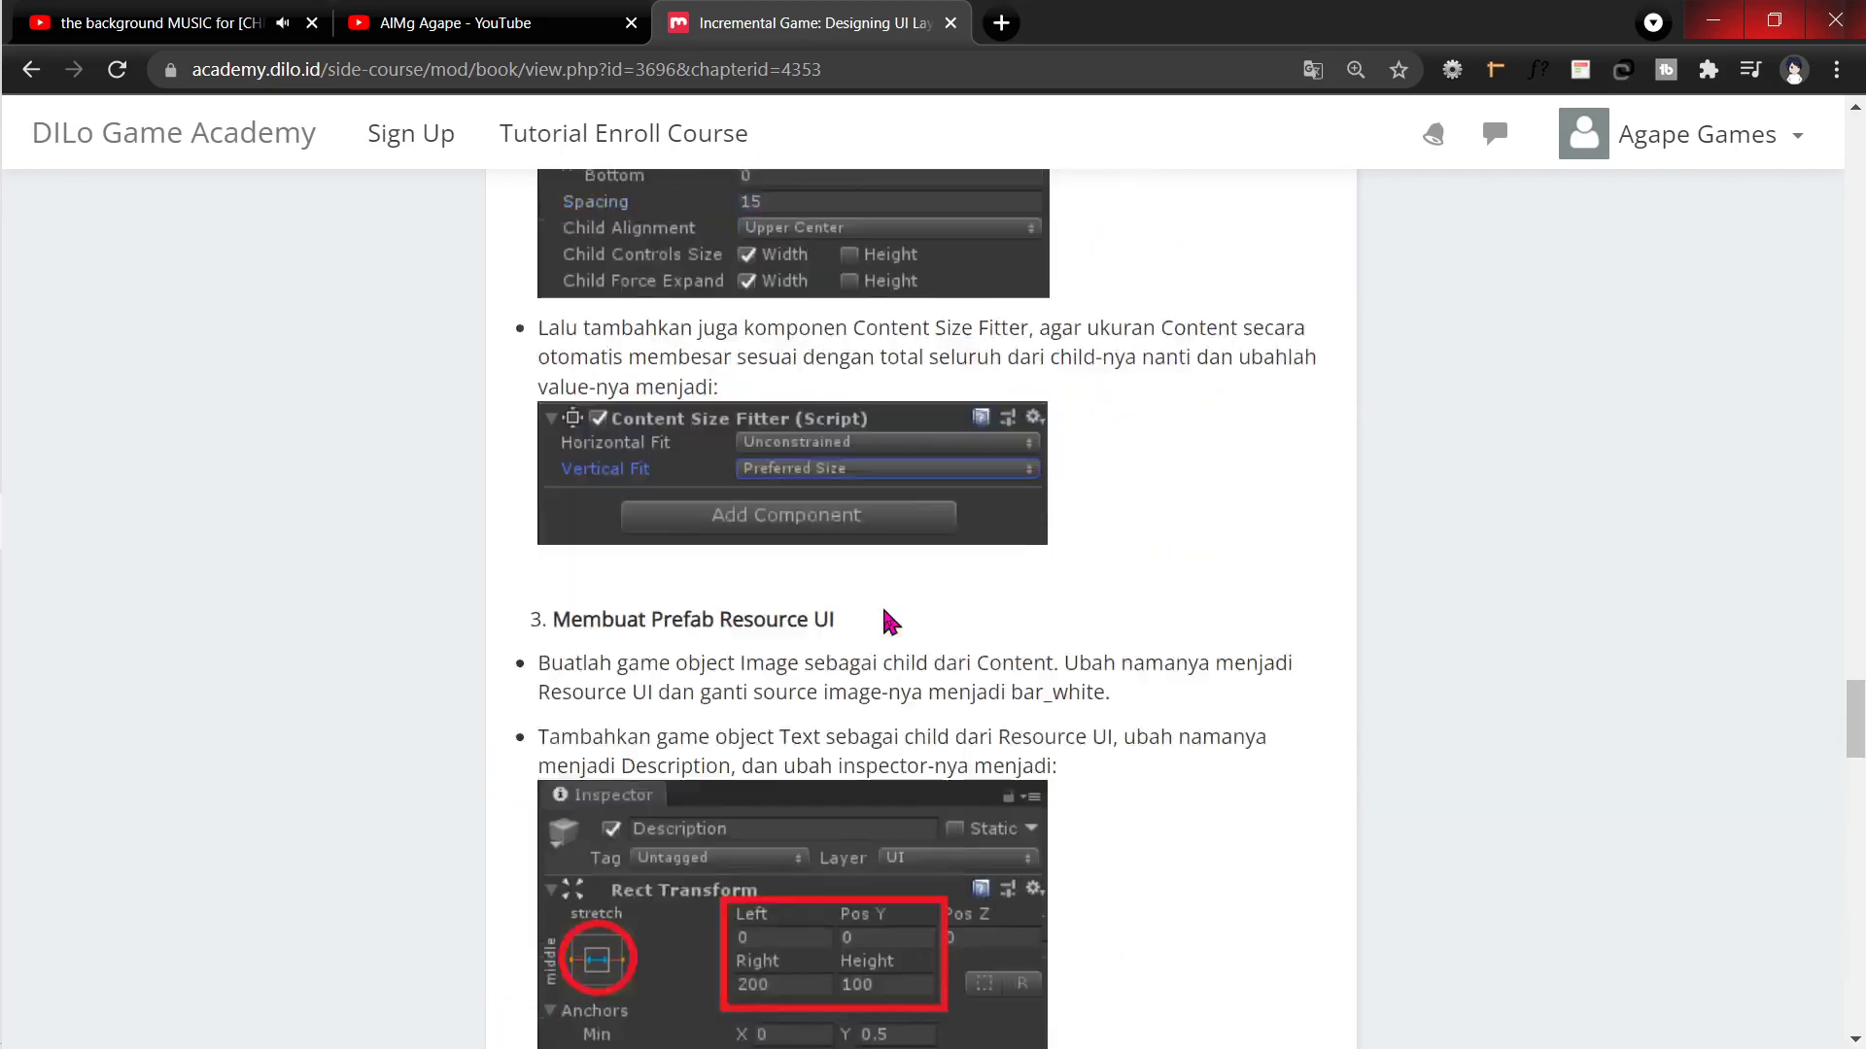
{"action": "scroll", "coordinate": [890, 608], "scroll_direction": "up", "scroll_amount": 5}
{"action": "scroll", "coordinate": [890, 608], "scroll_direction": "down", "scroll_amount": 8}
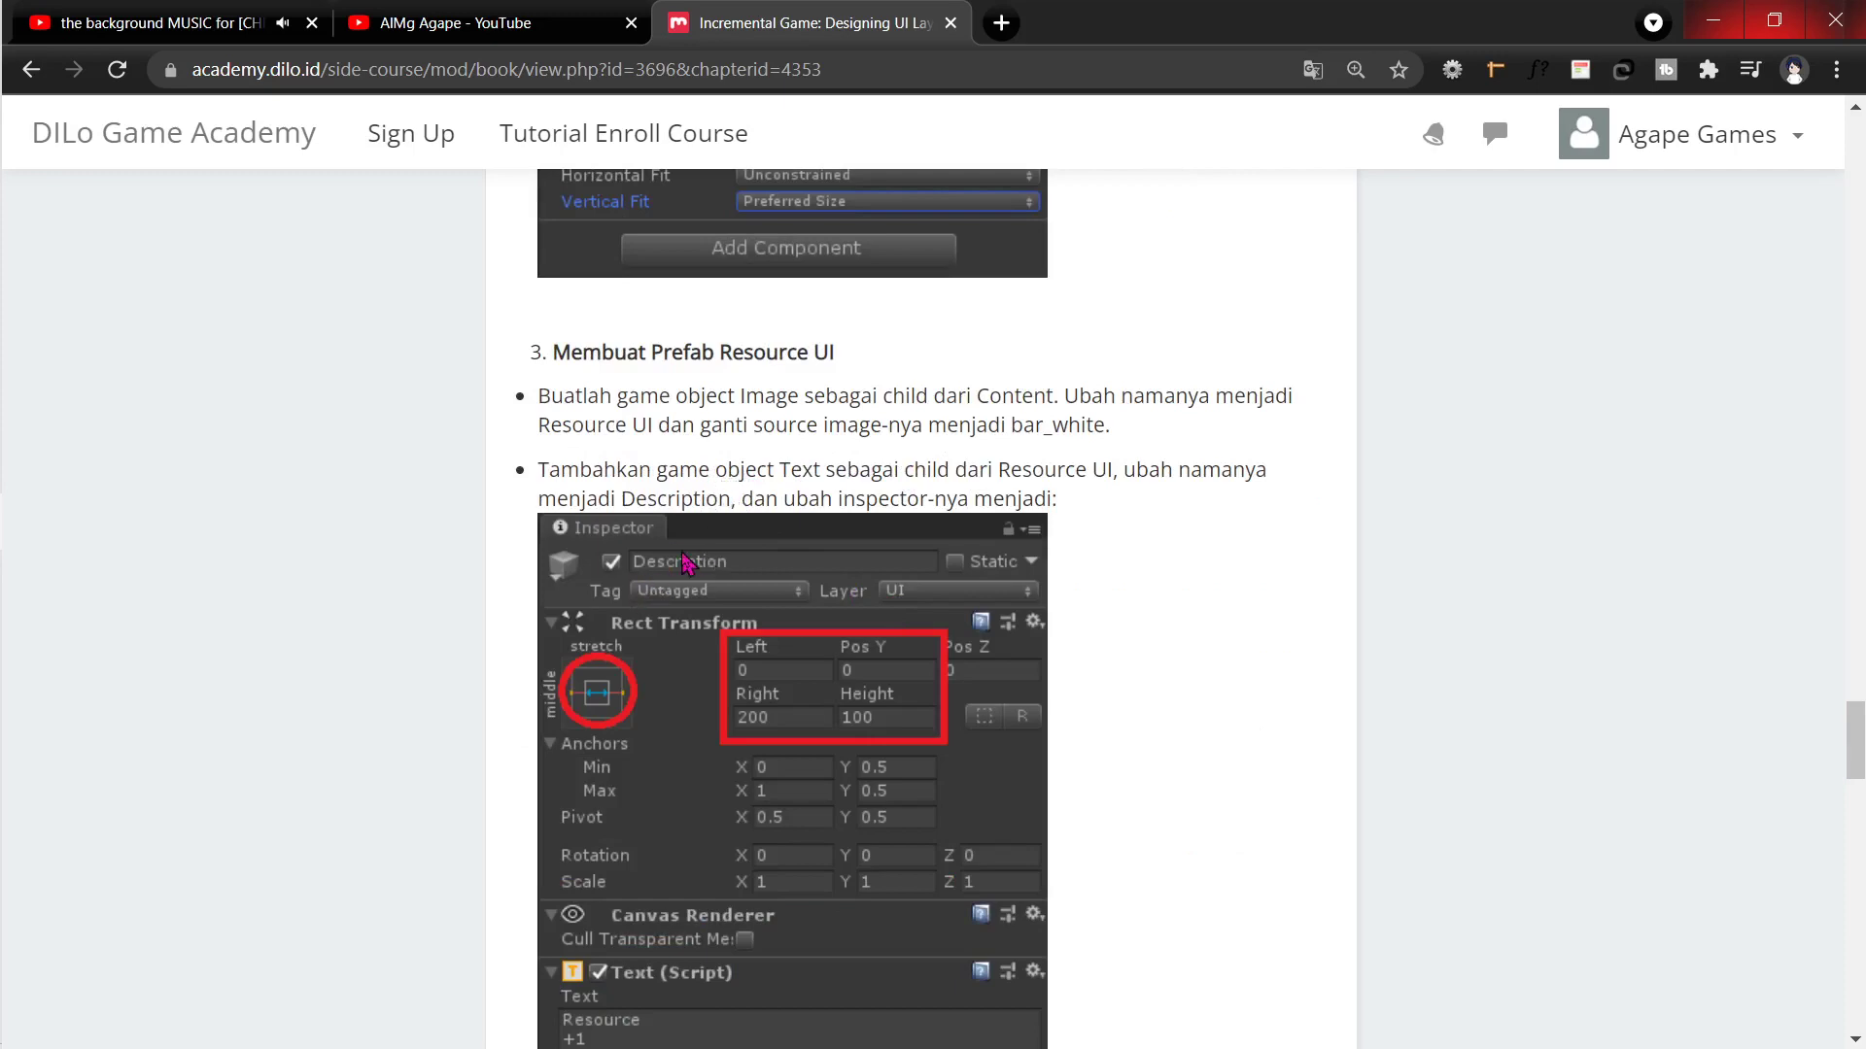
{"action": "key", "text": "alt+Tab"}
Step: Rename Resource UI's Text child object to 'Description' in the Inspector
{"action": "left_click", "coordinate": [1351, 306]}
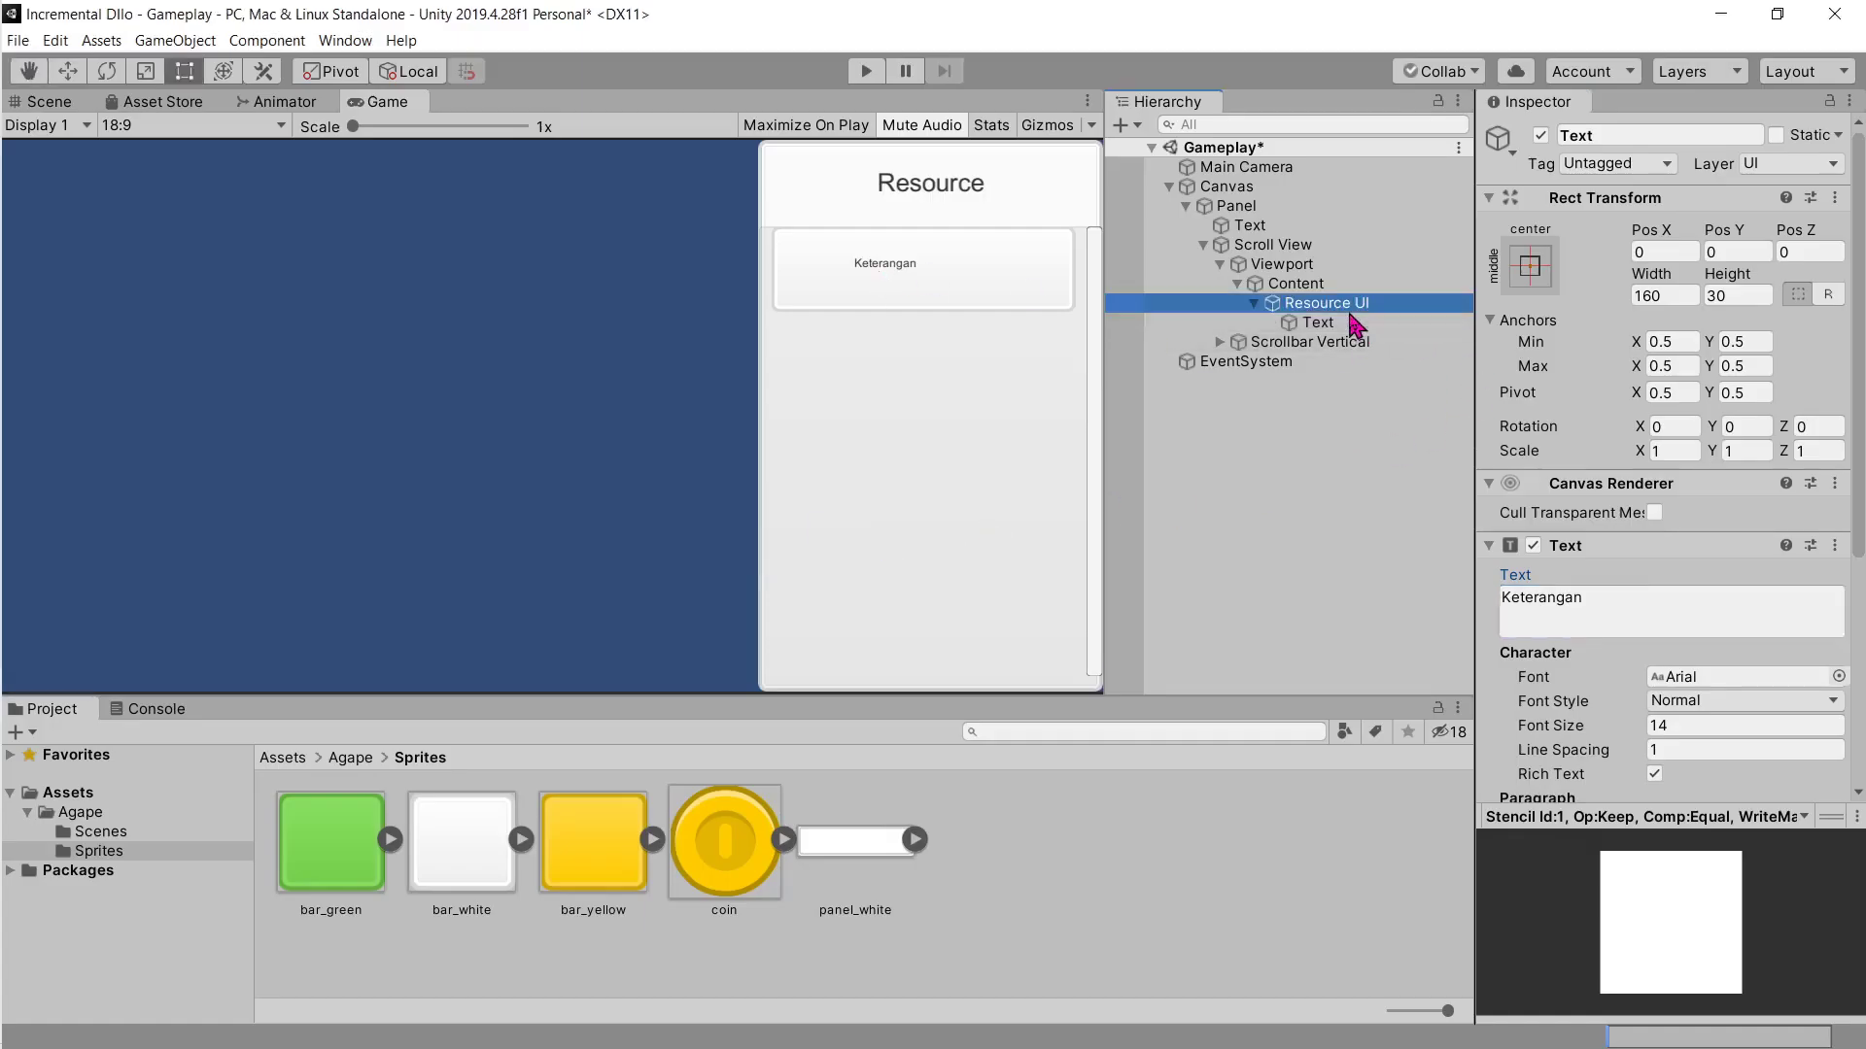
{"action": "left_click", "coordinate": [1317, 322]}
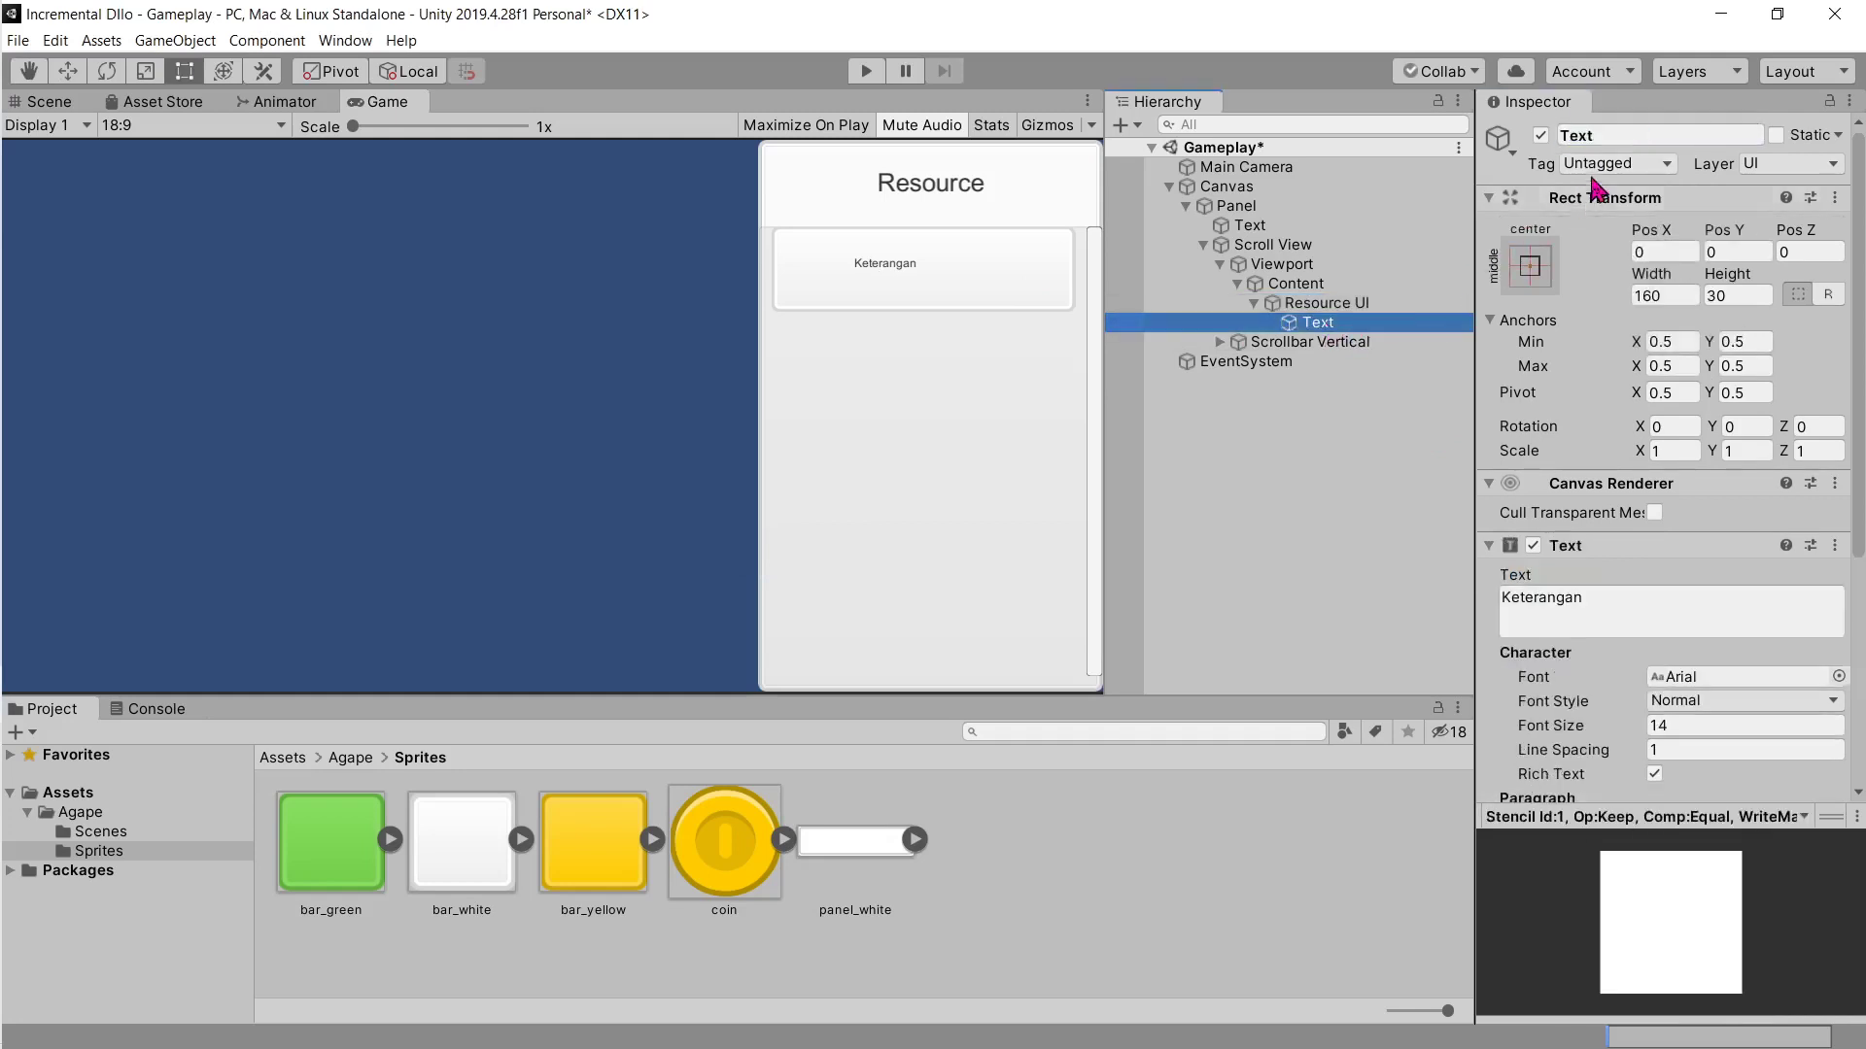
{"action": "left_click", "coordinate": [1616, 136]}
{"action": "type", "text": "Description"}
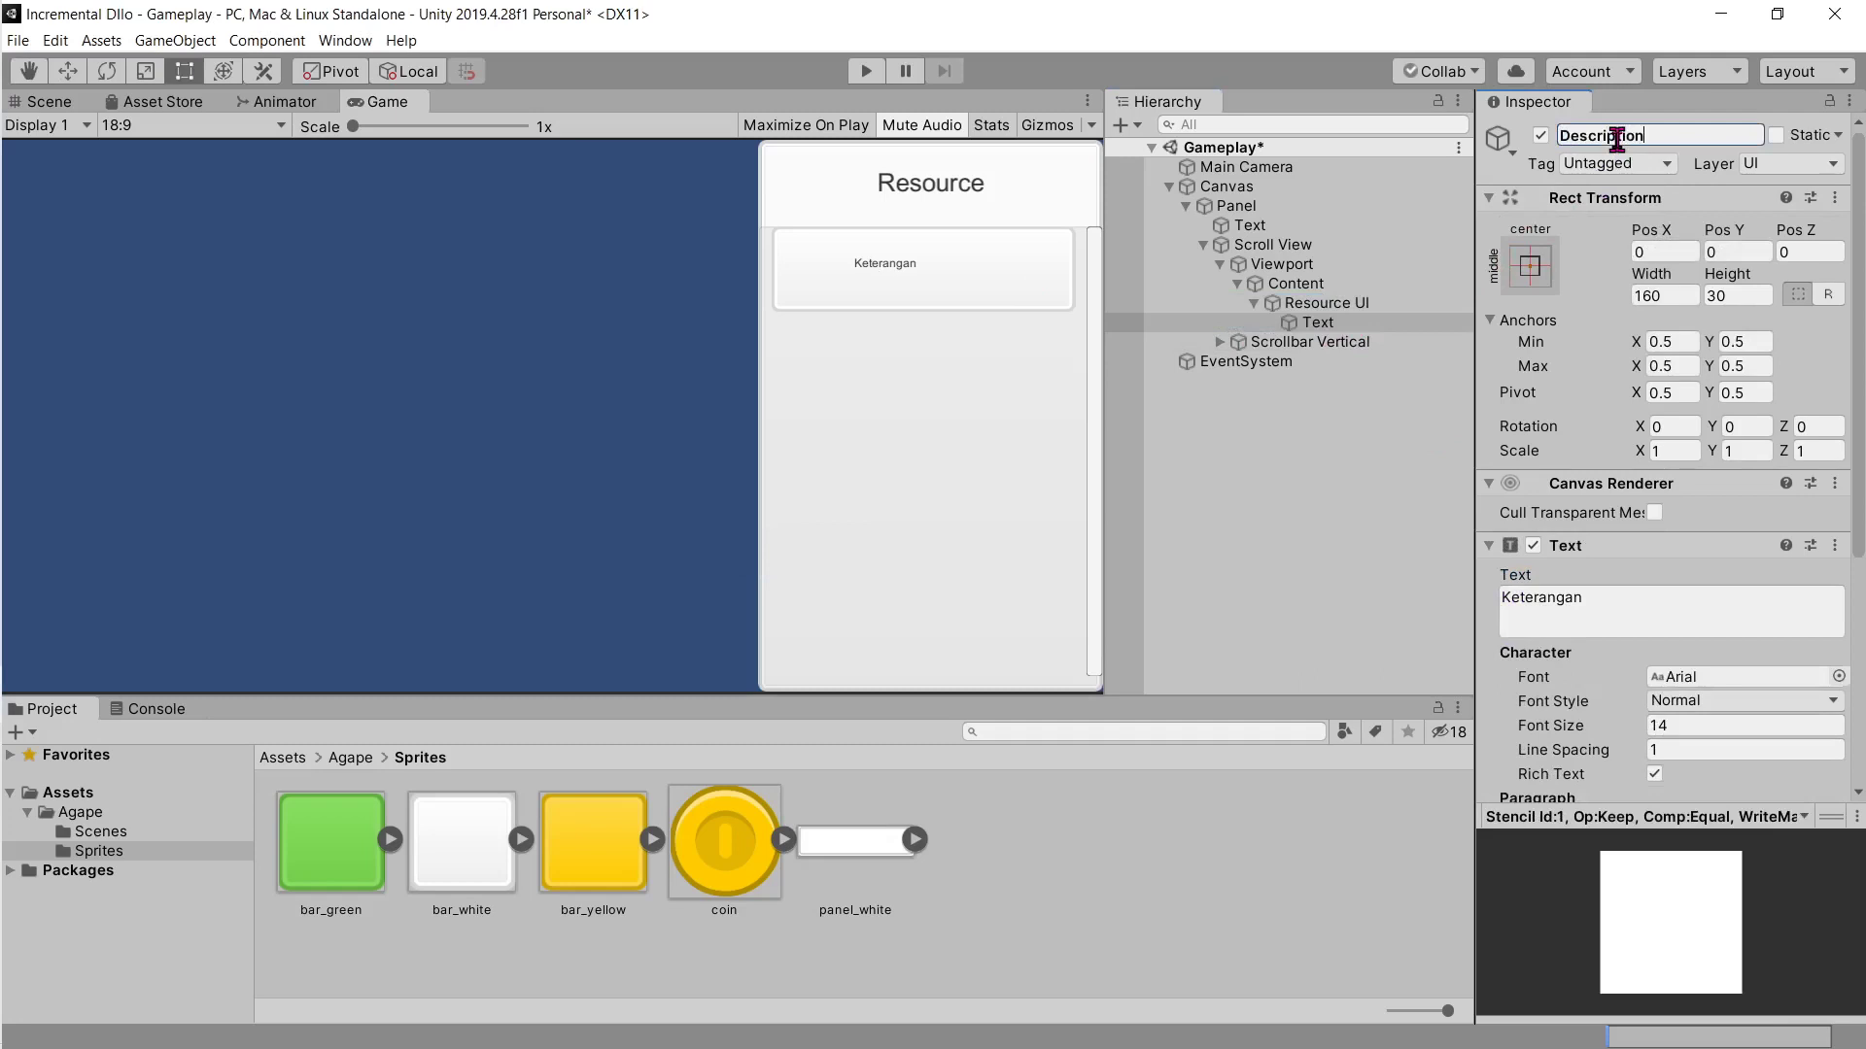
{"action": "key", "text": "Return"}
{"action": "left_click", "coordinate": [1321, 304]}
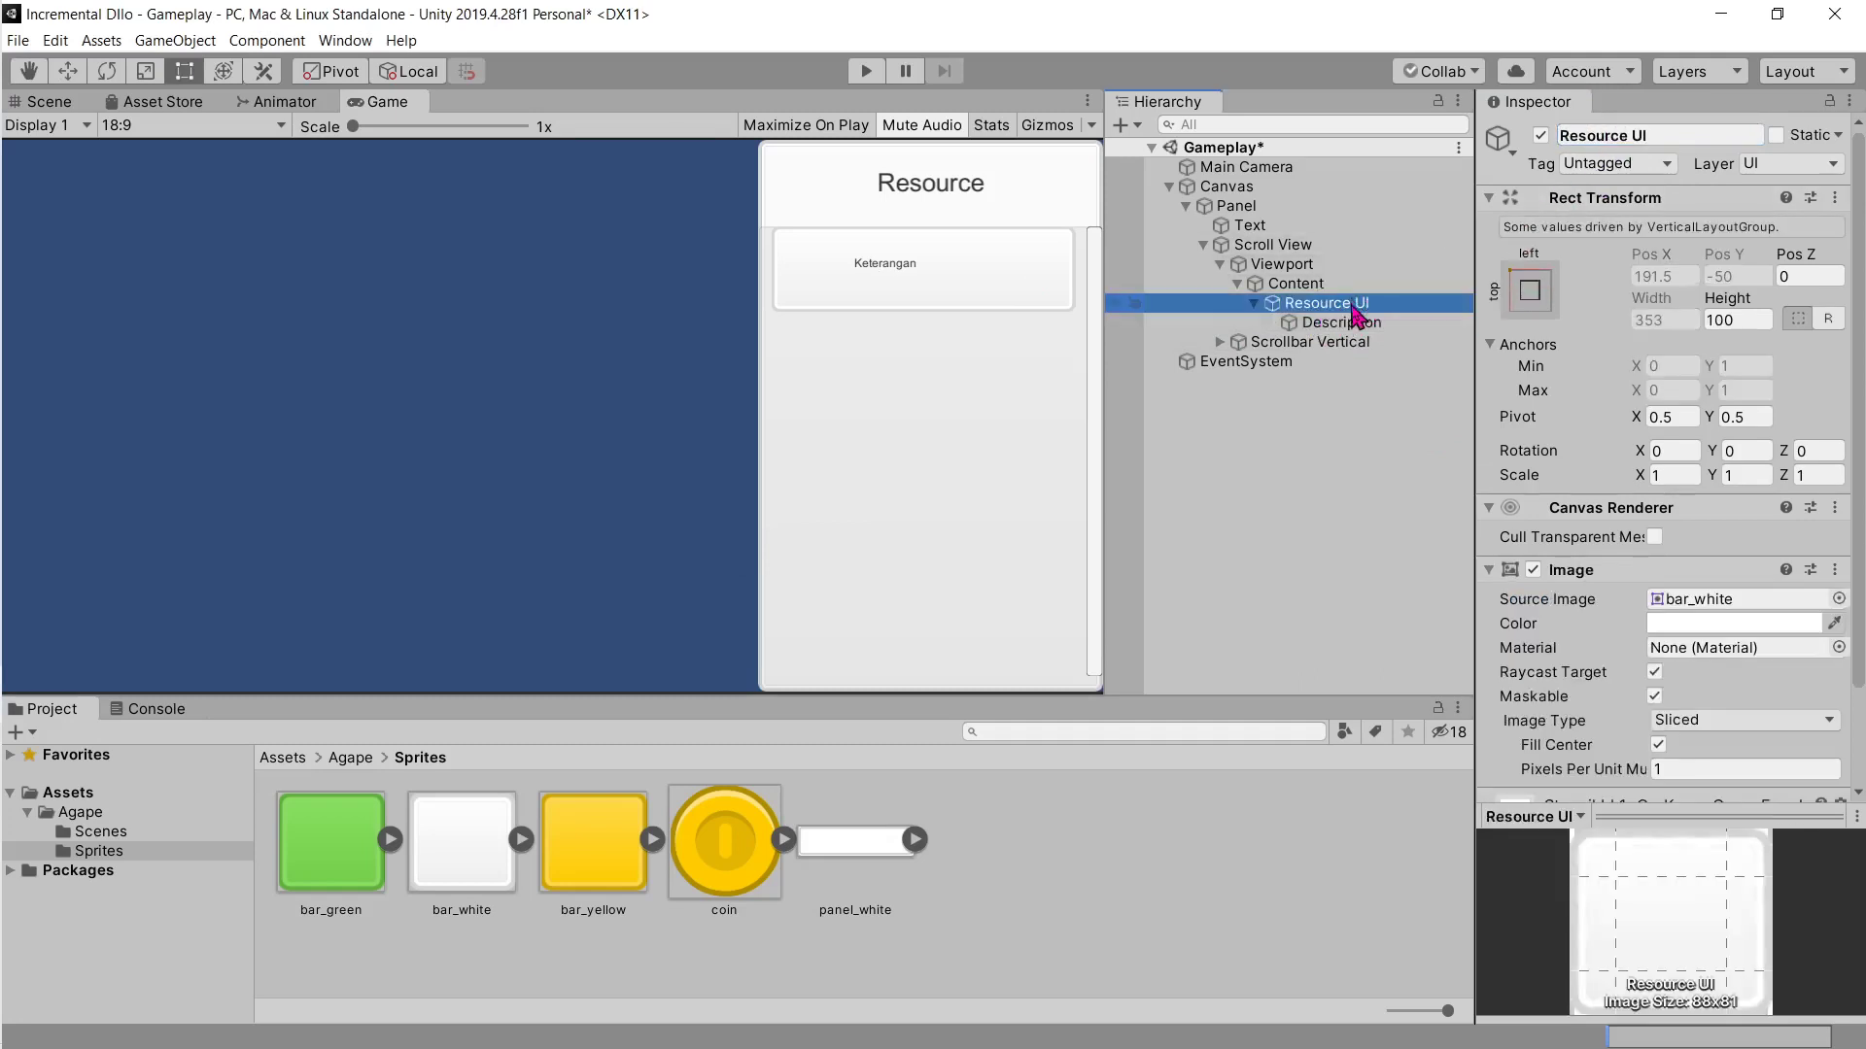
{"action": "left_click", "coordinate": [1359, 321]}
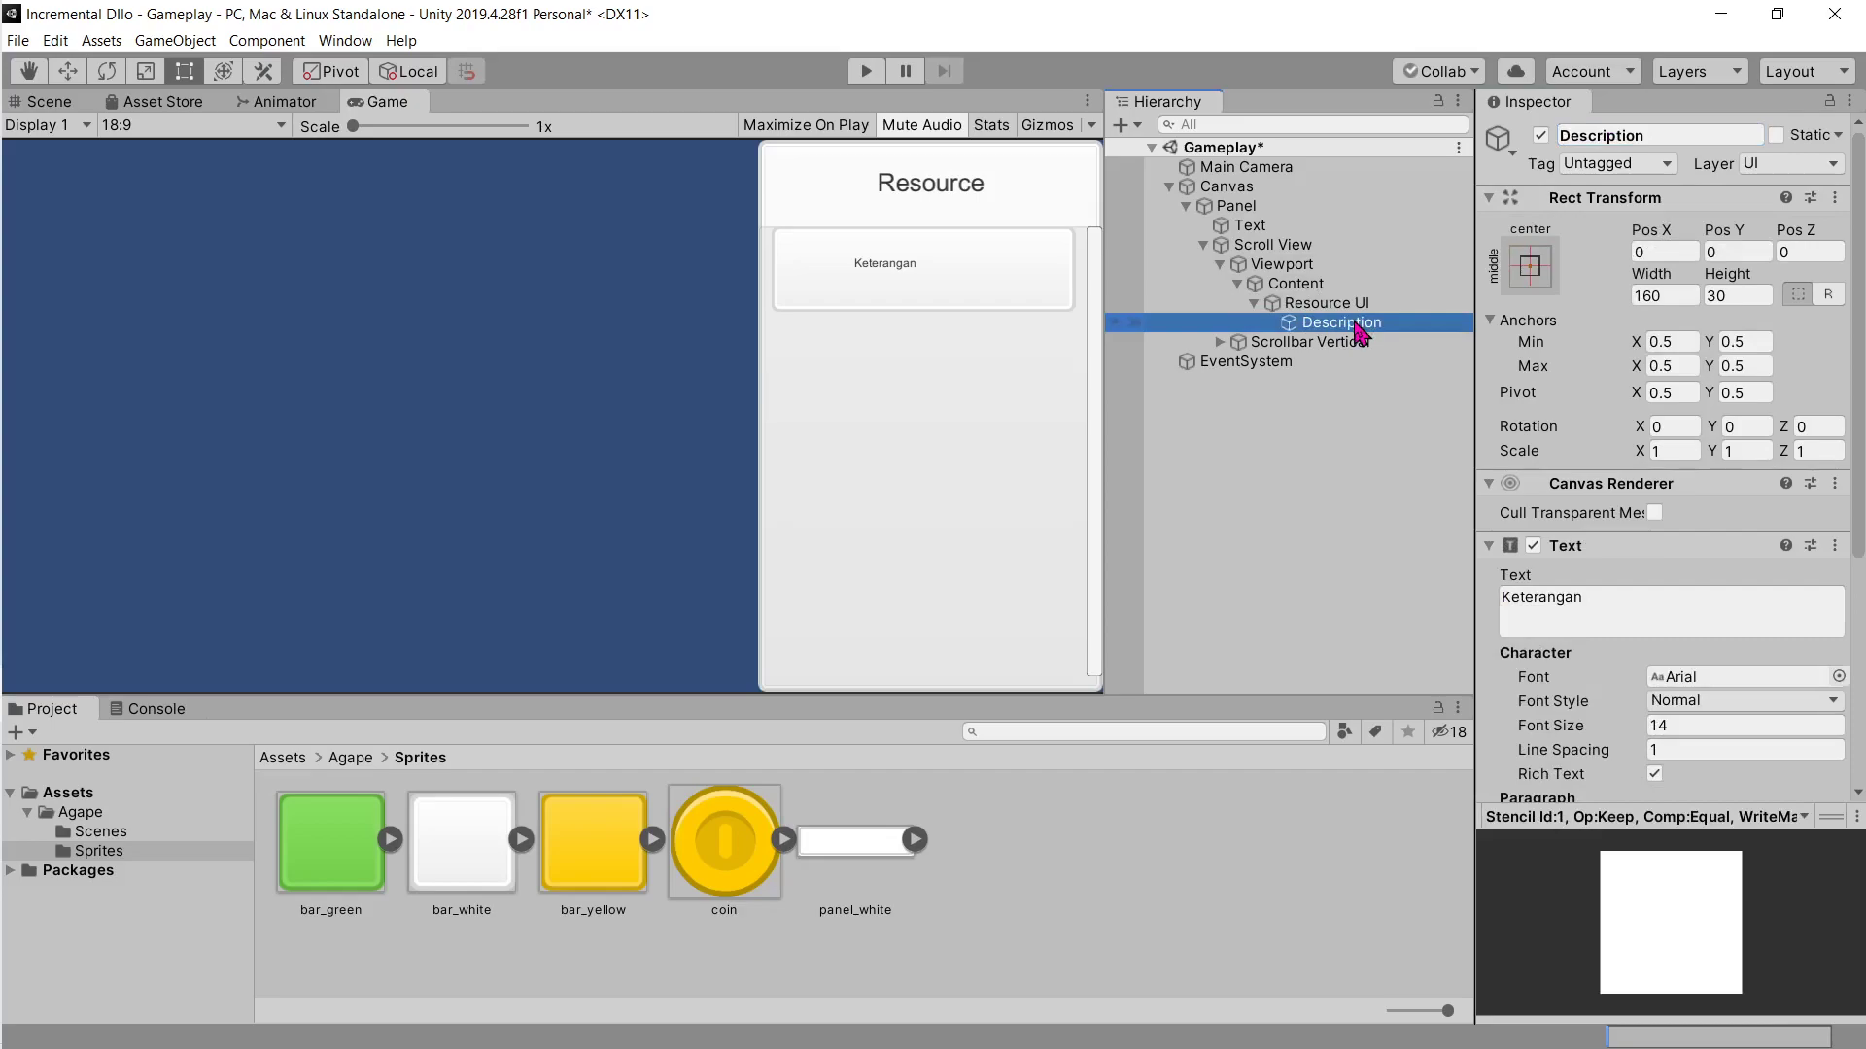
{"action": "key", "text": "alt+Tab"}
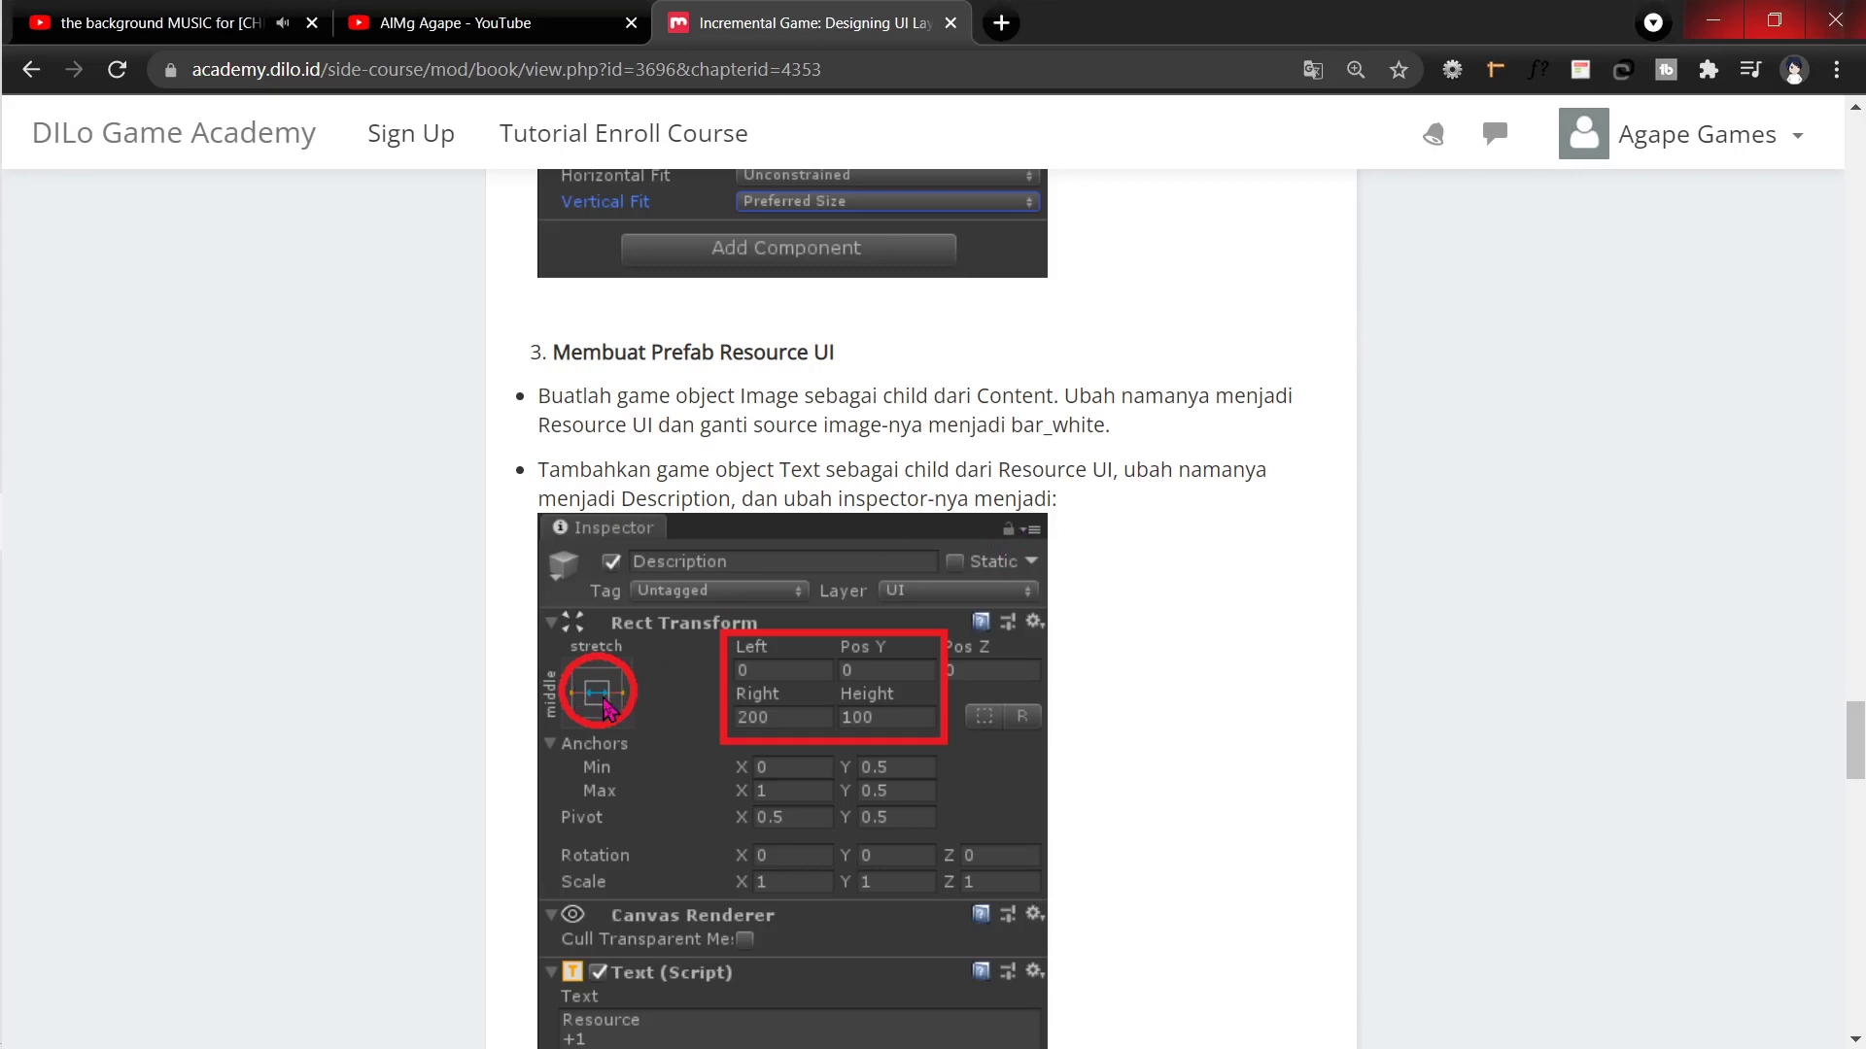
Step: Anchor Description with the middle-stretch preset, including position, and check the row in Scene view
{"action": "key", "text": "alt+Tab"}
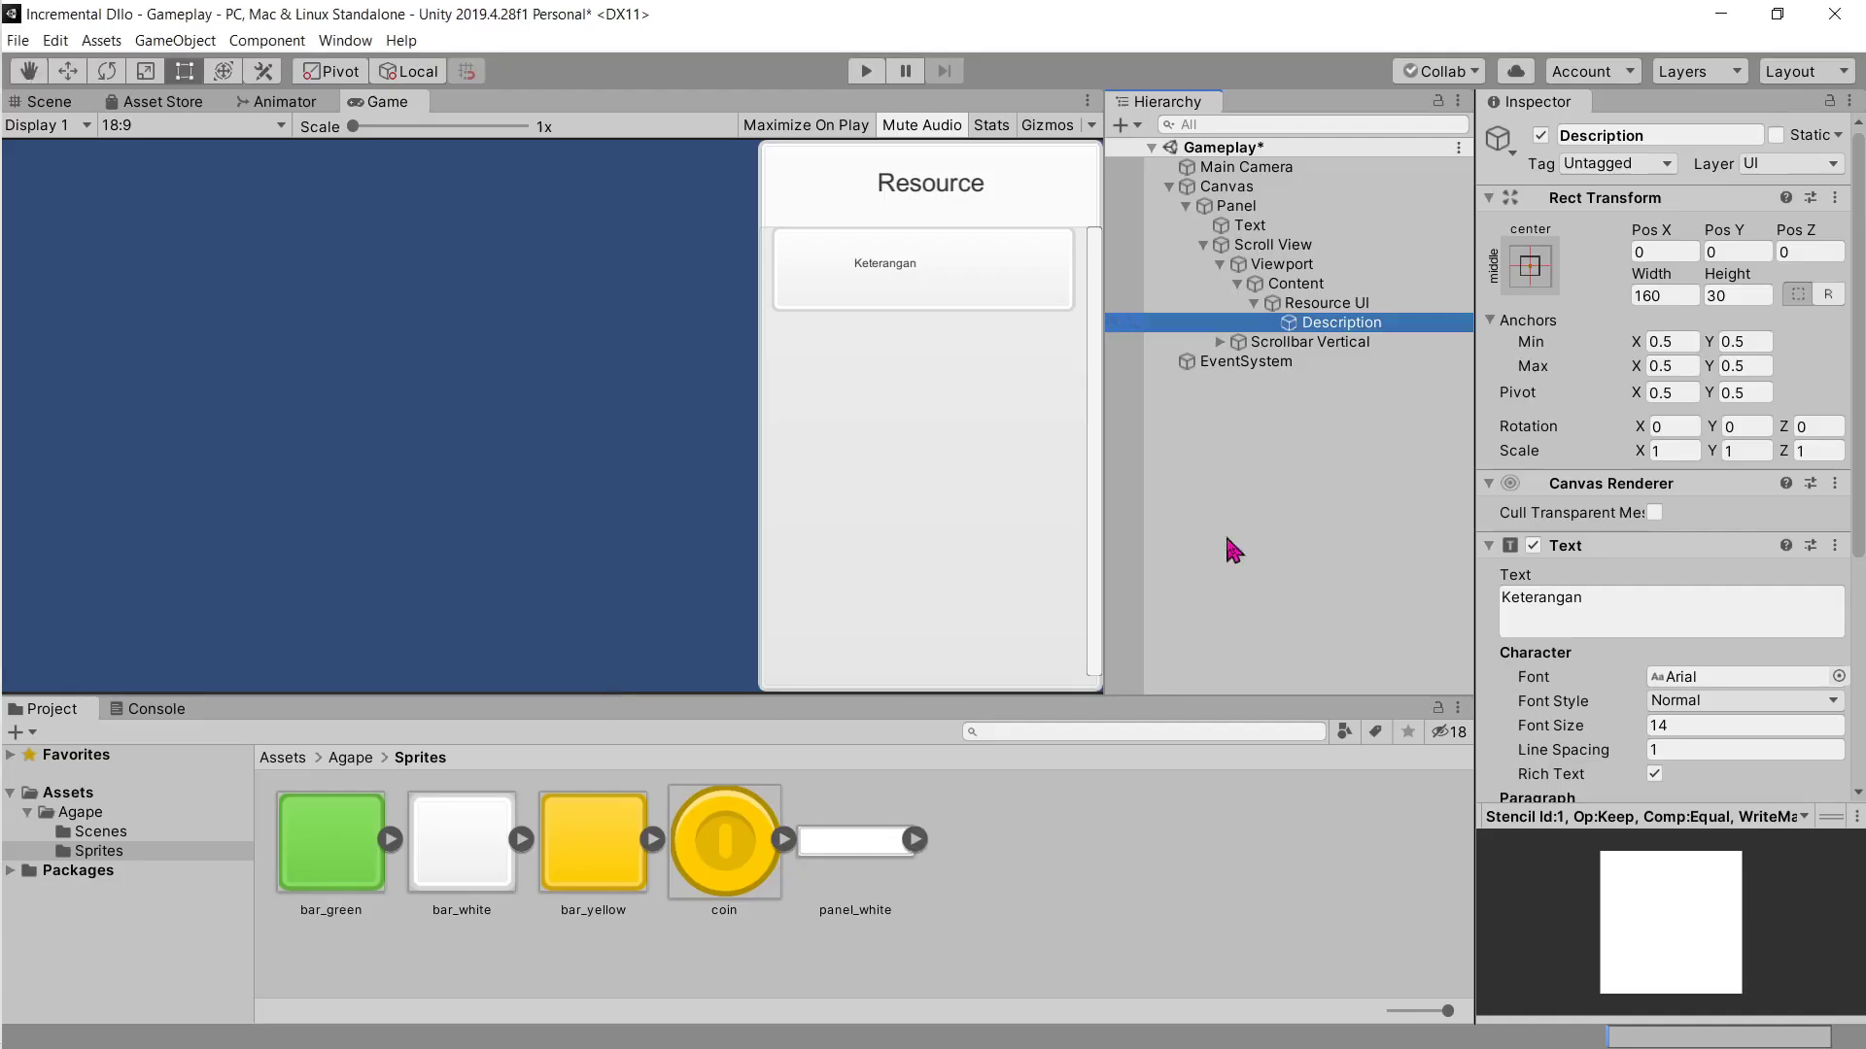
{"action": "left_click", "coordinate": [1533, 273]}
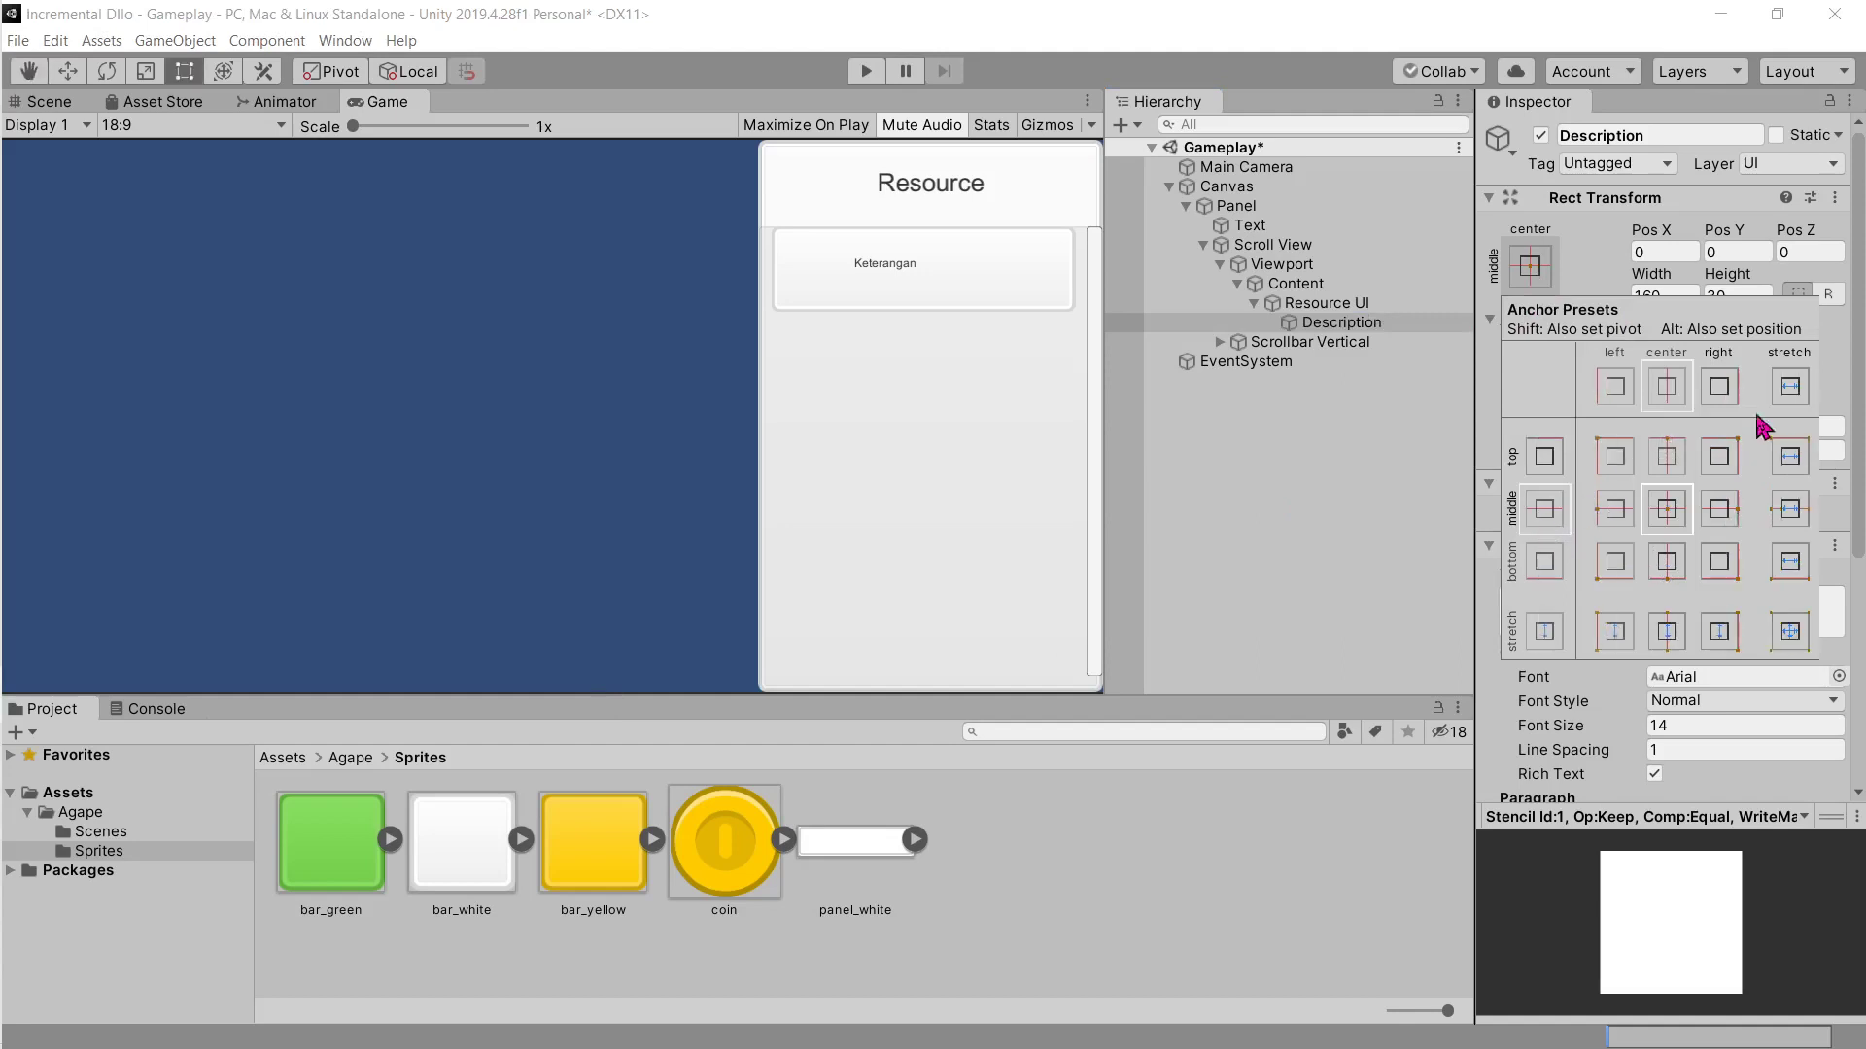
{"action": "key", "text": "alt"}
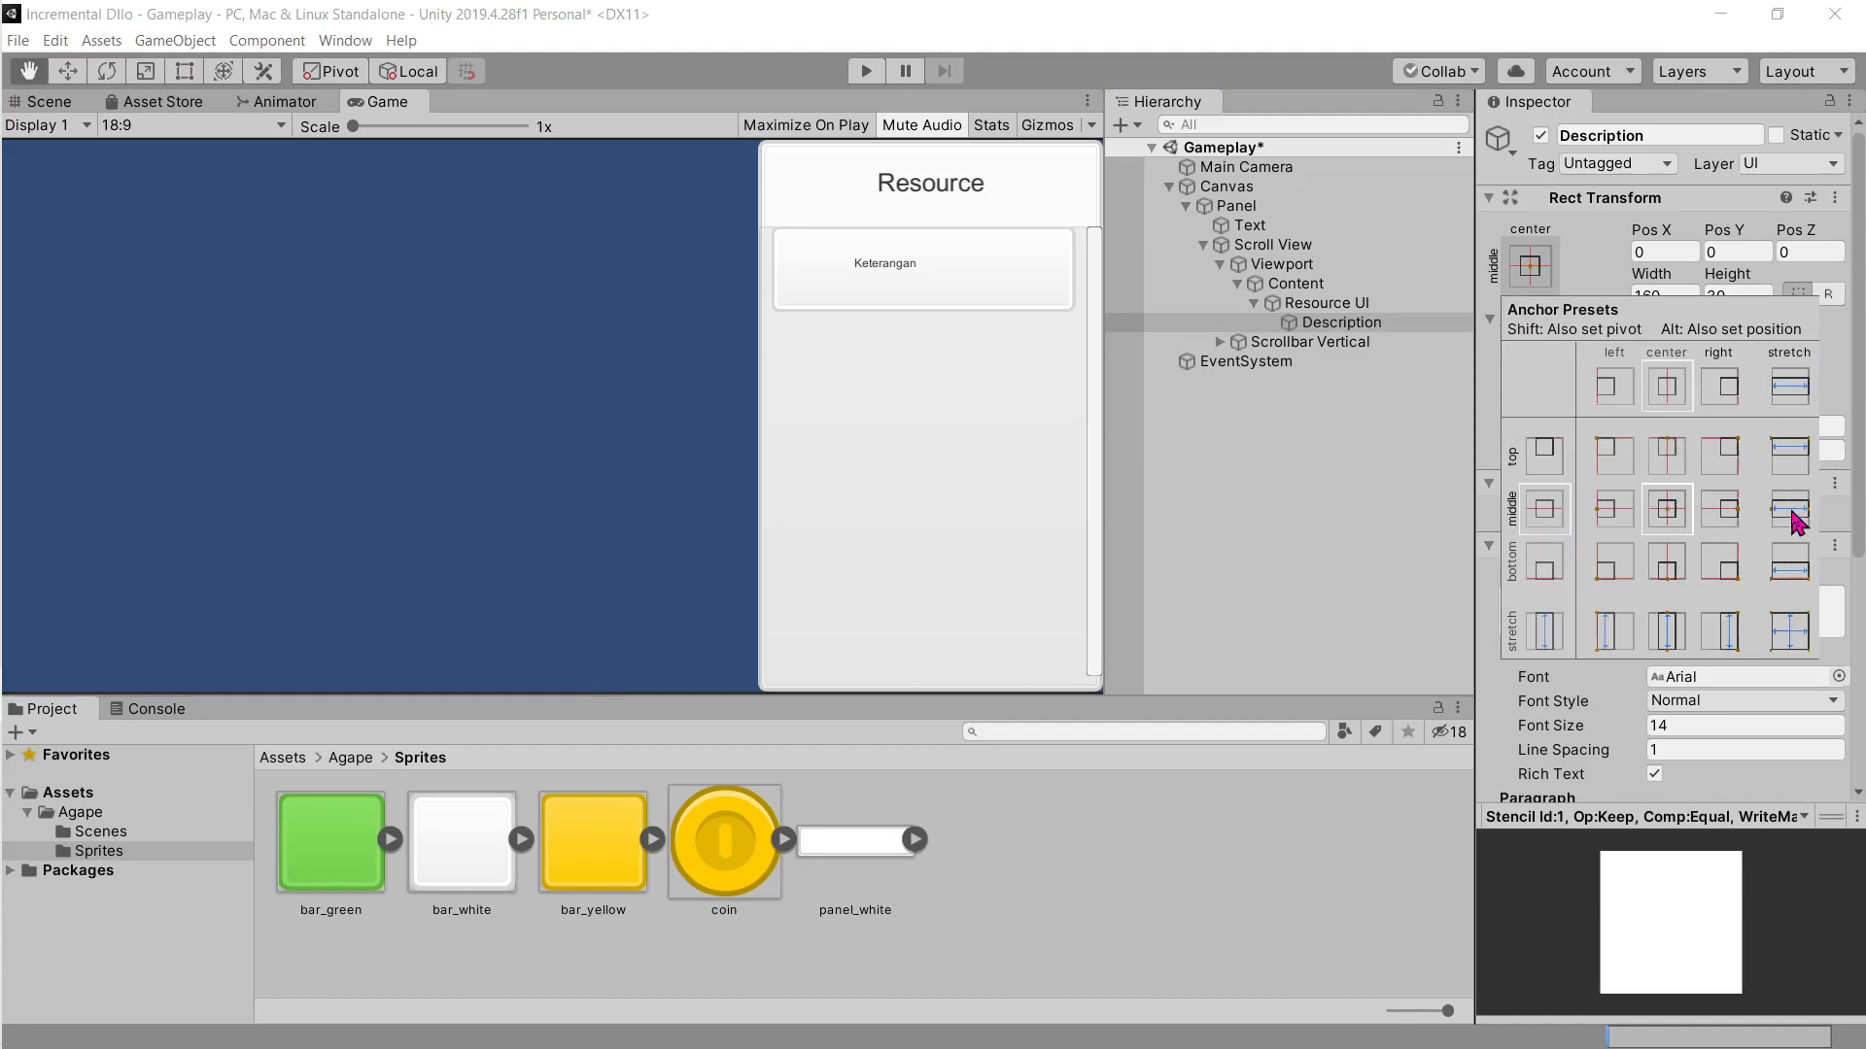
{"action": "left_click", "coordinate": [1791, 517], "text": "alt"}
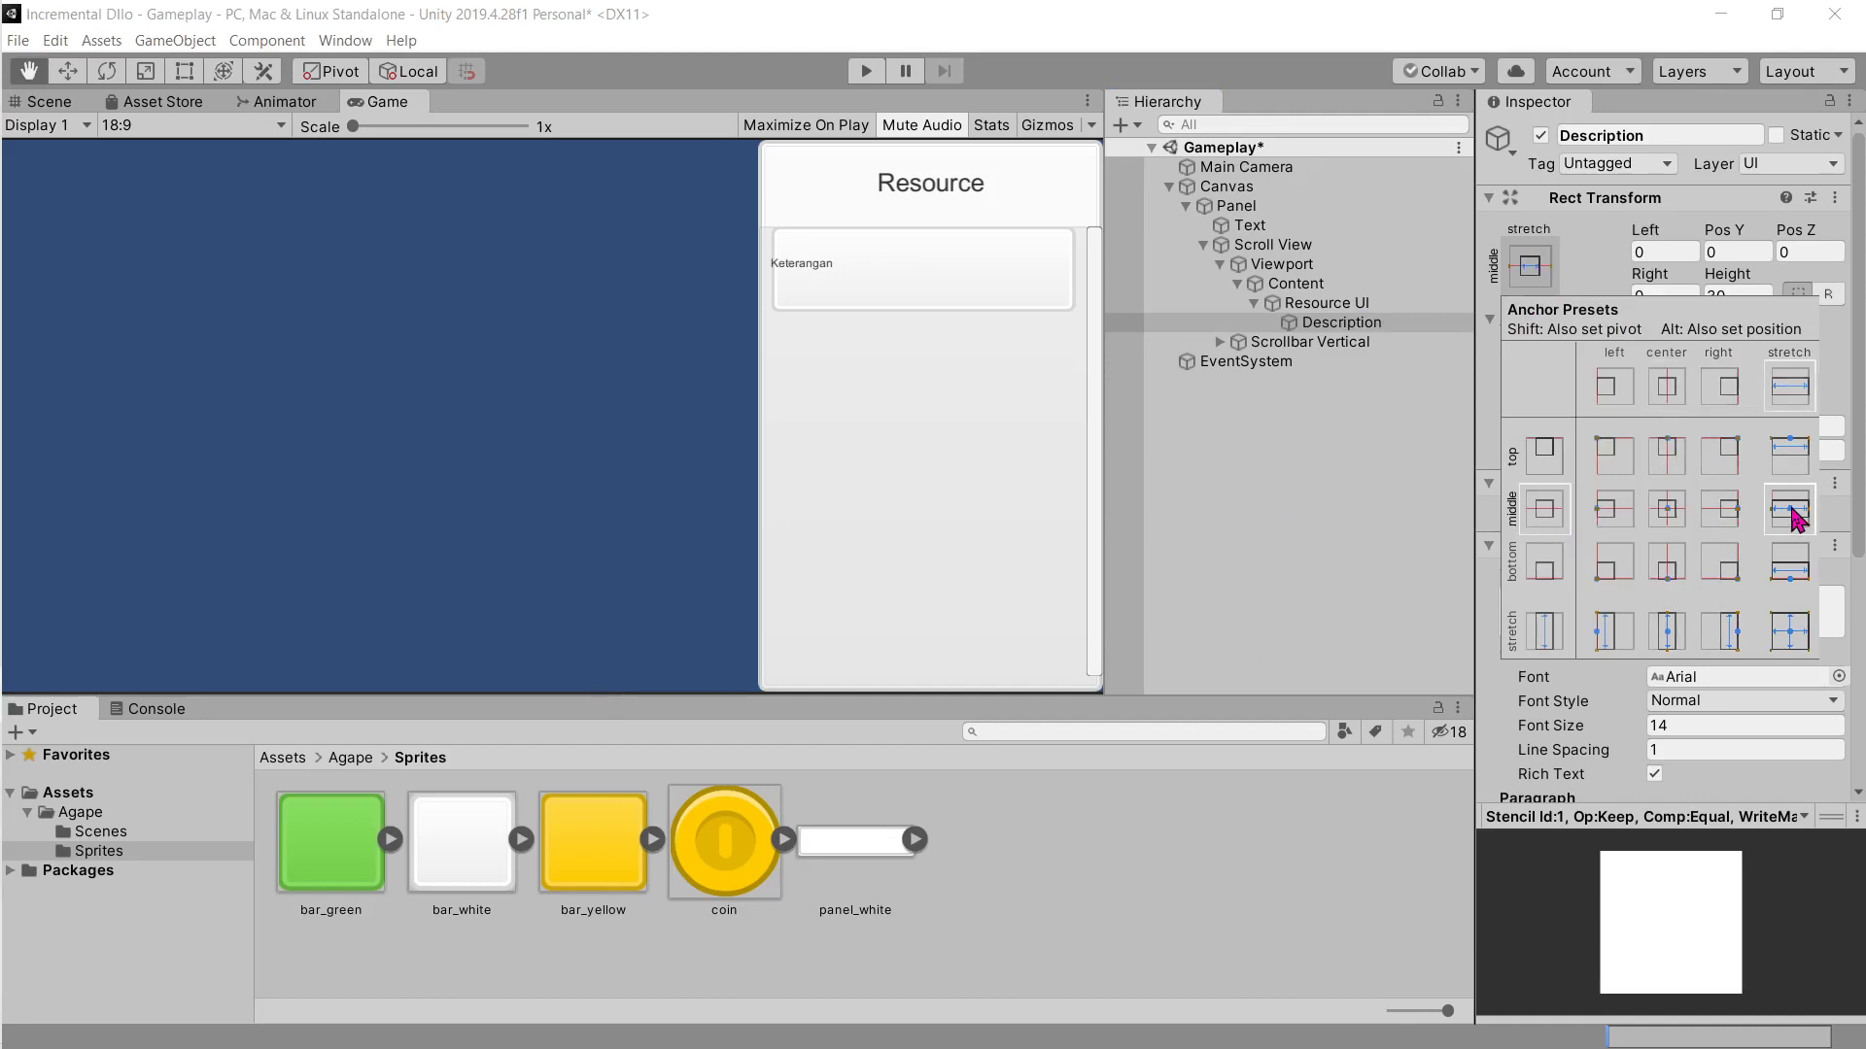
{"action": "left_click", "coordinate": [1317, 307]}
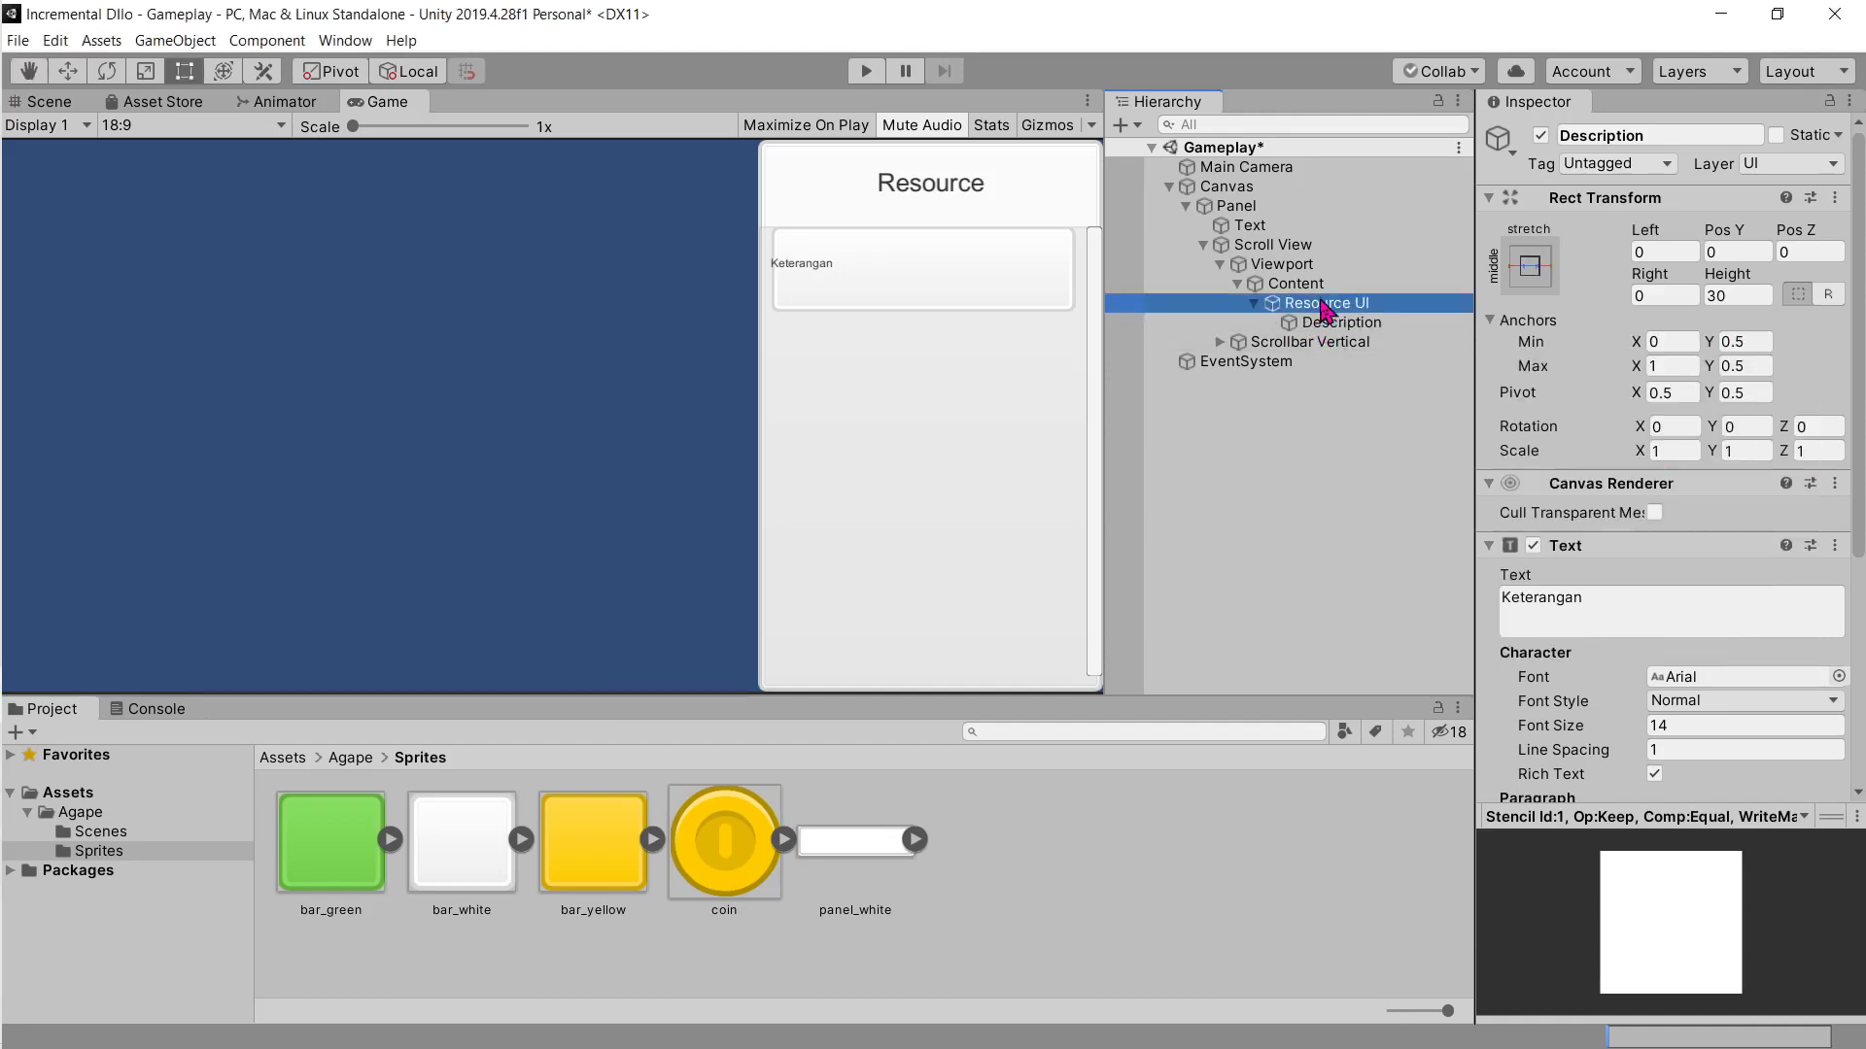
{"action": "left_click", "coordinate": [77, 101]}
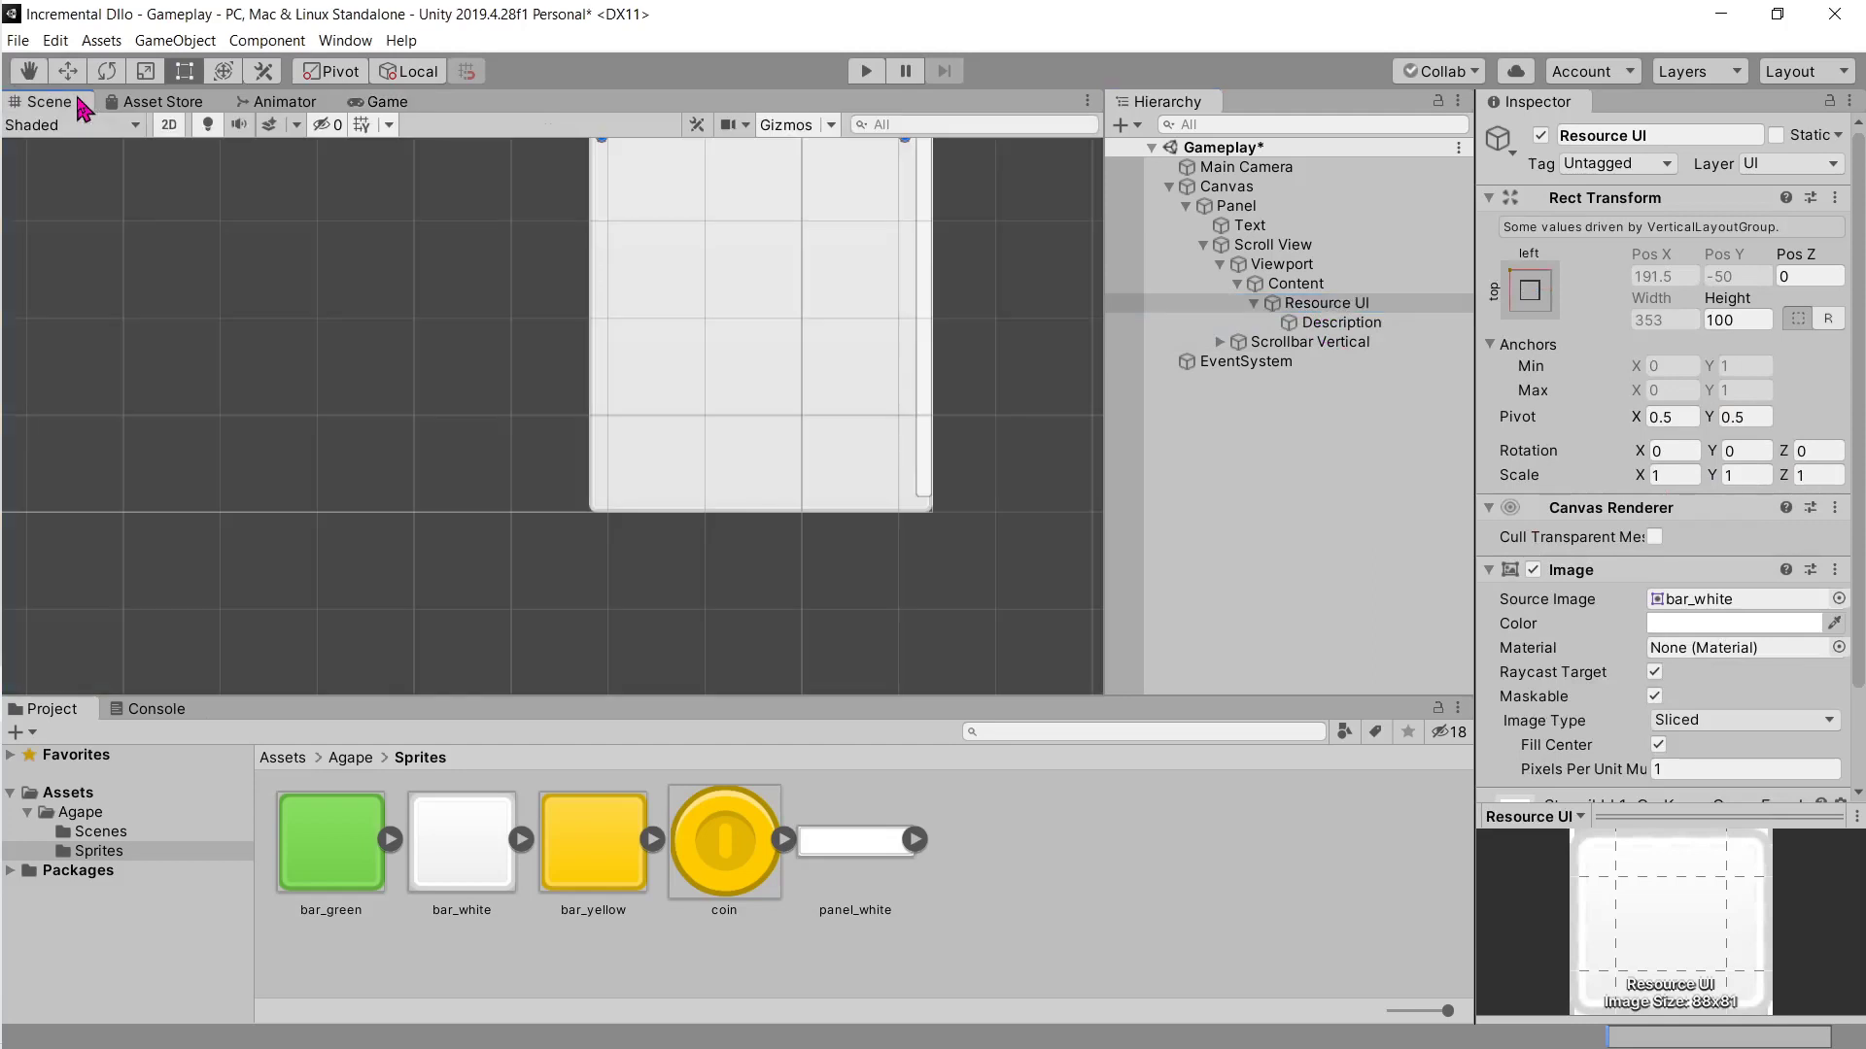
{"action": "double_click", "coordinate": [1321, 307]}
{"action": "left_click", "coordinate": [1341, 322]}
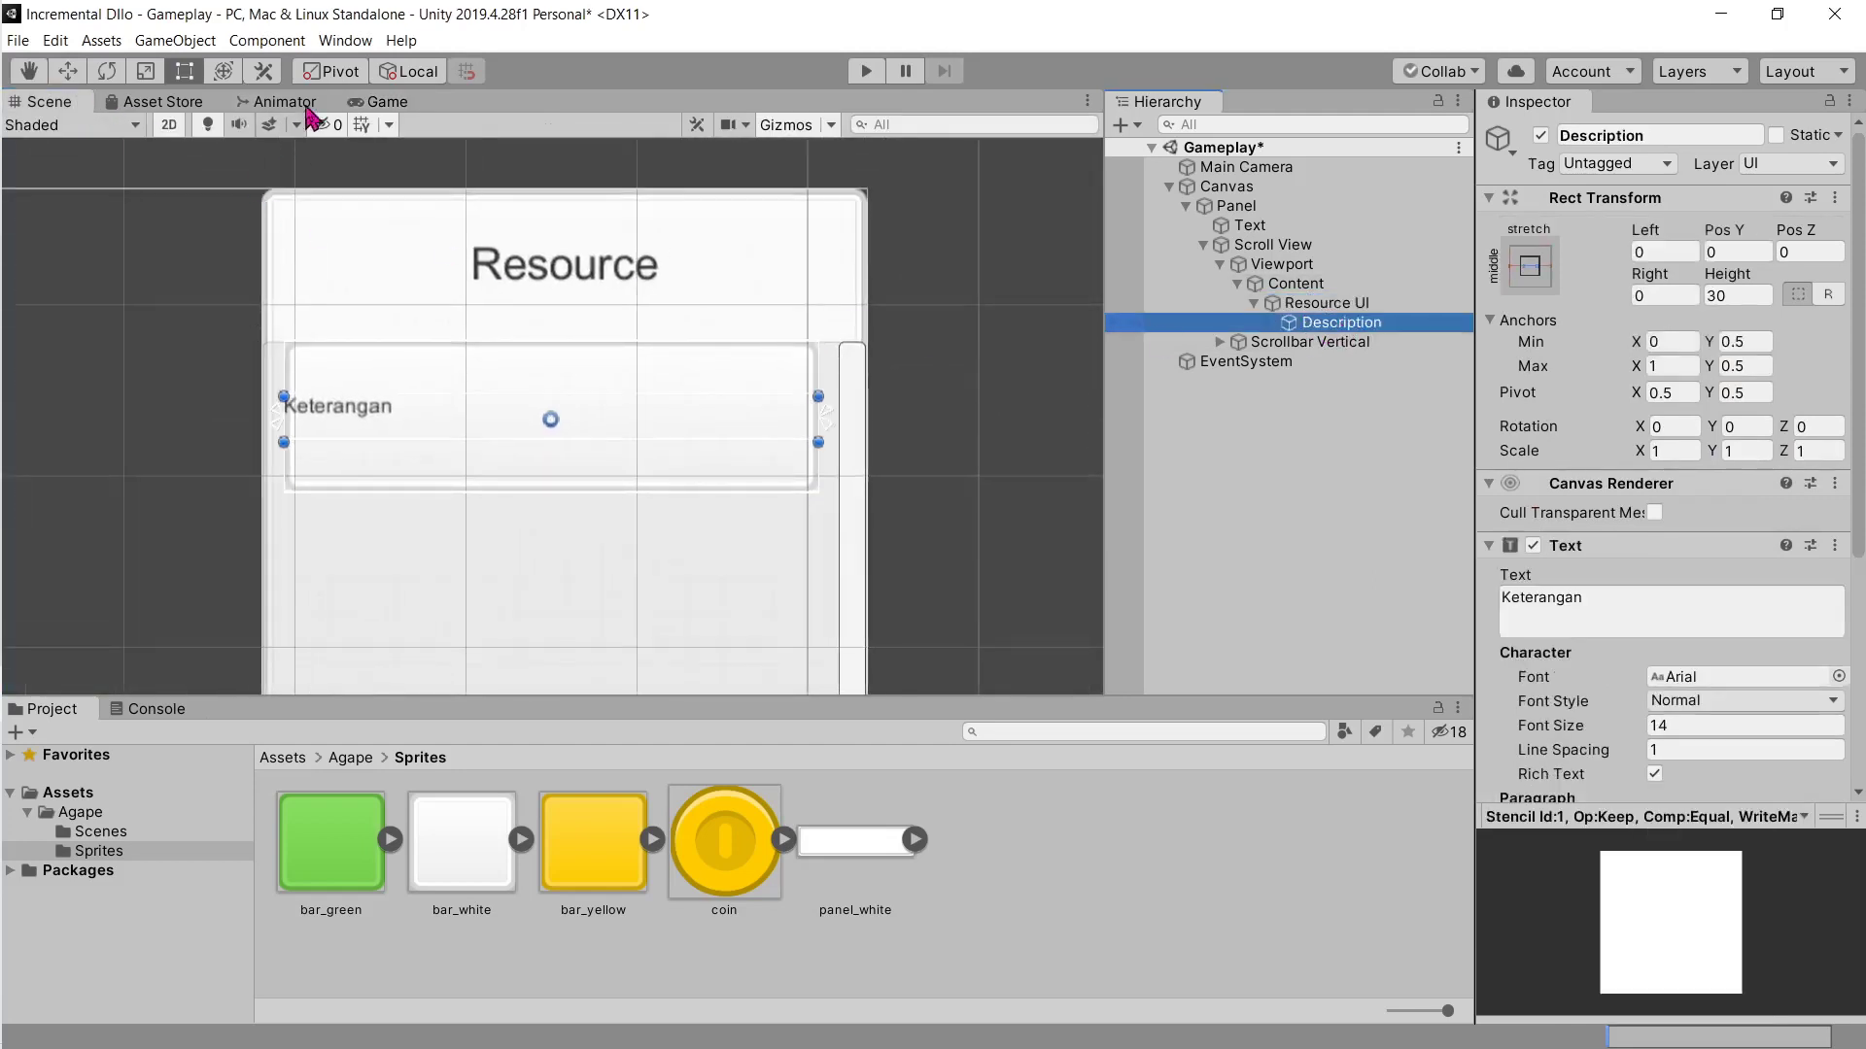
{"action": "left_click", "coordinate": [377, 101]}
{"action": "key", "text": "alt+Tab"}
Step: Set the Description text's font size to 28, following the tutorial
{"action": "scroll", "coordinate": [859, 675], "scroll_direction": "down", "scroll_amount": 3}
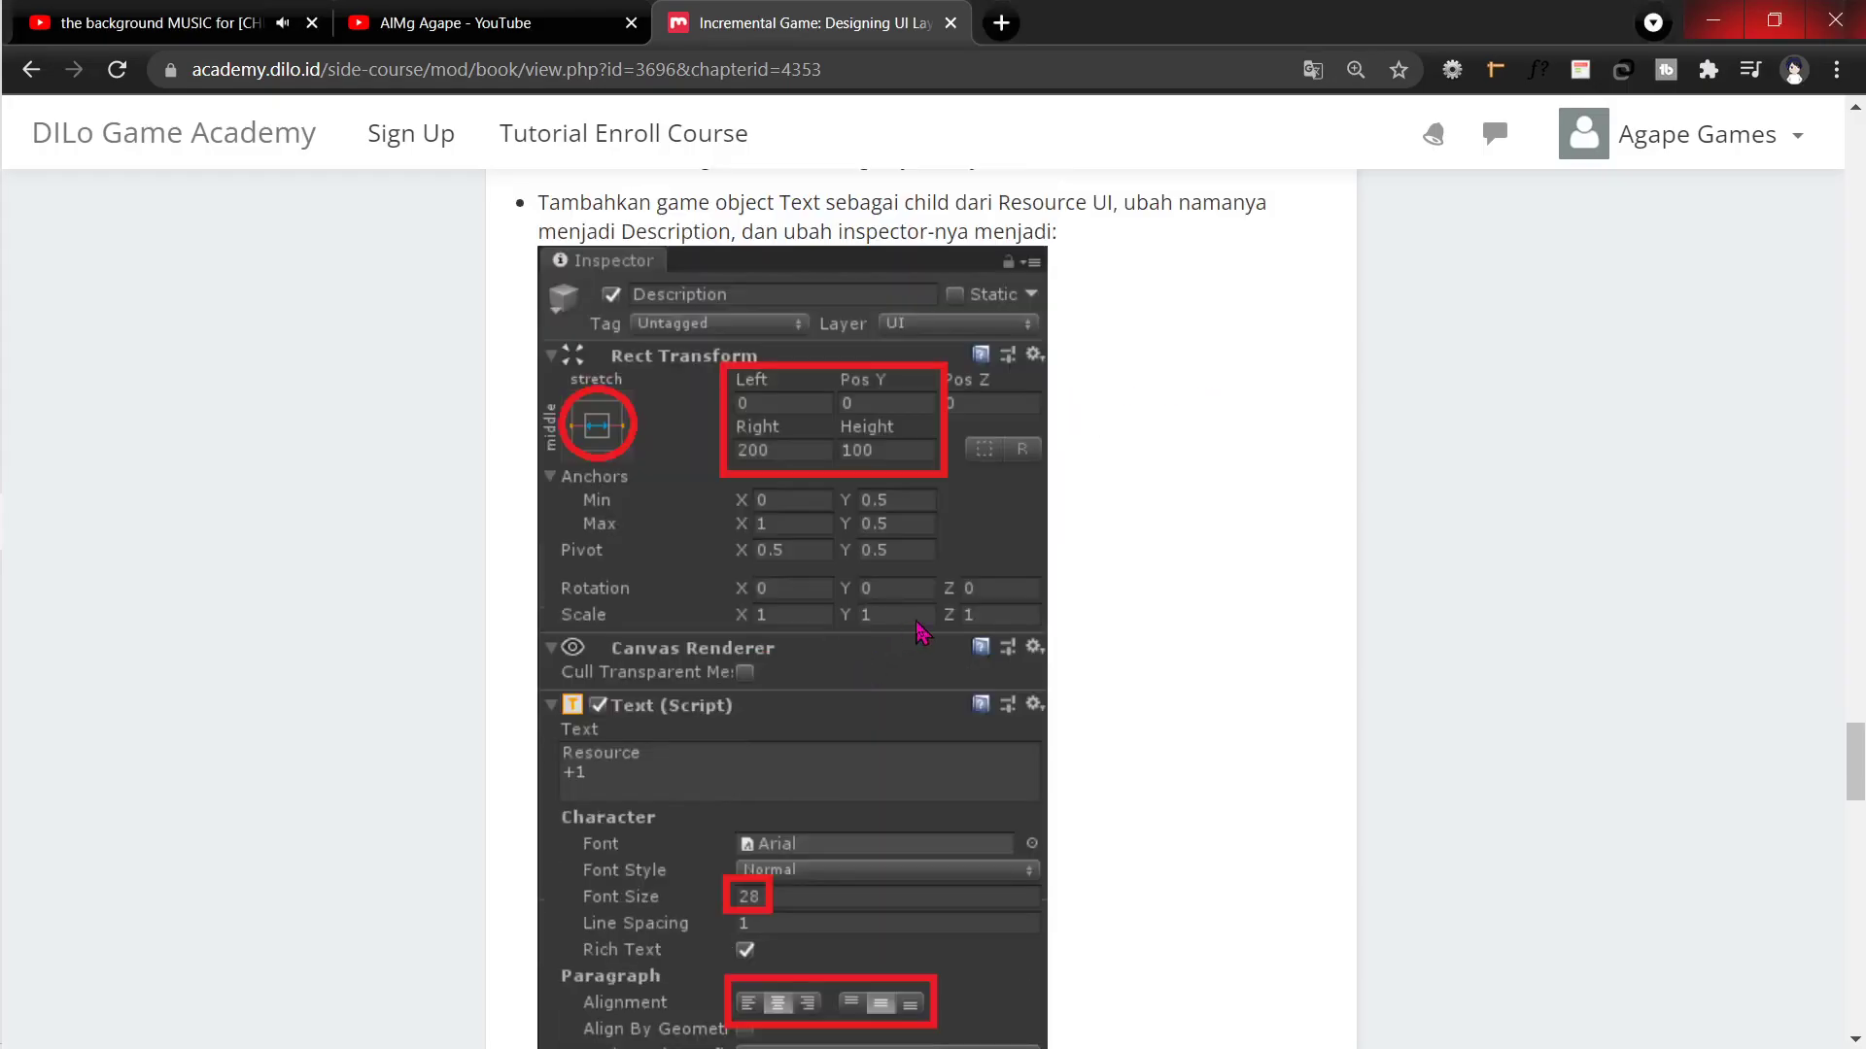
{"action": "scroll", "coordinate": [924, 631], "scroll_direction": "down", "scroll_amount": 3}
{"action": "scroll", "coordinate": [991, 719], "scroll_direction": "up", "scroll_amount": 3}
{"action": "scroll", "coordinate": [829, 463], "scroll_direction": "down", "scroll_amount": 3}
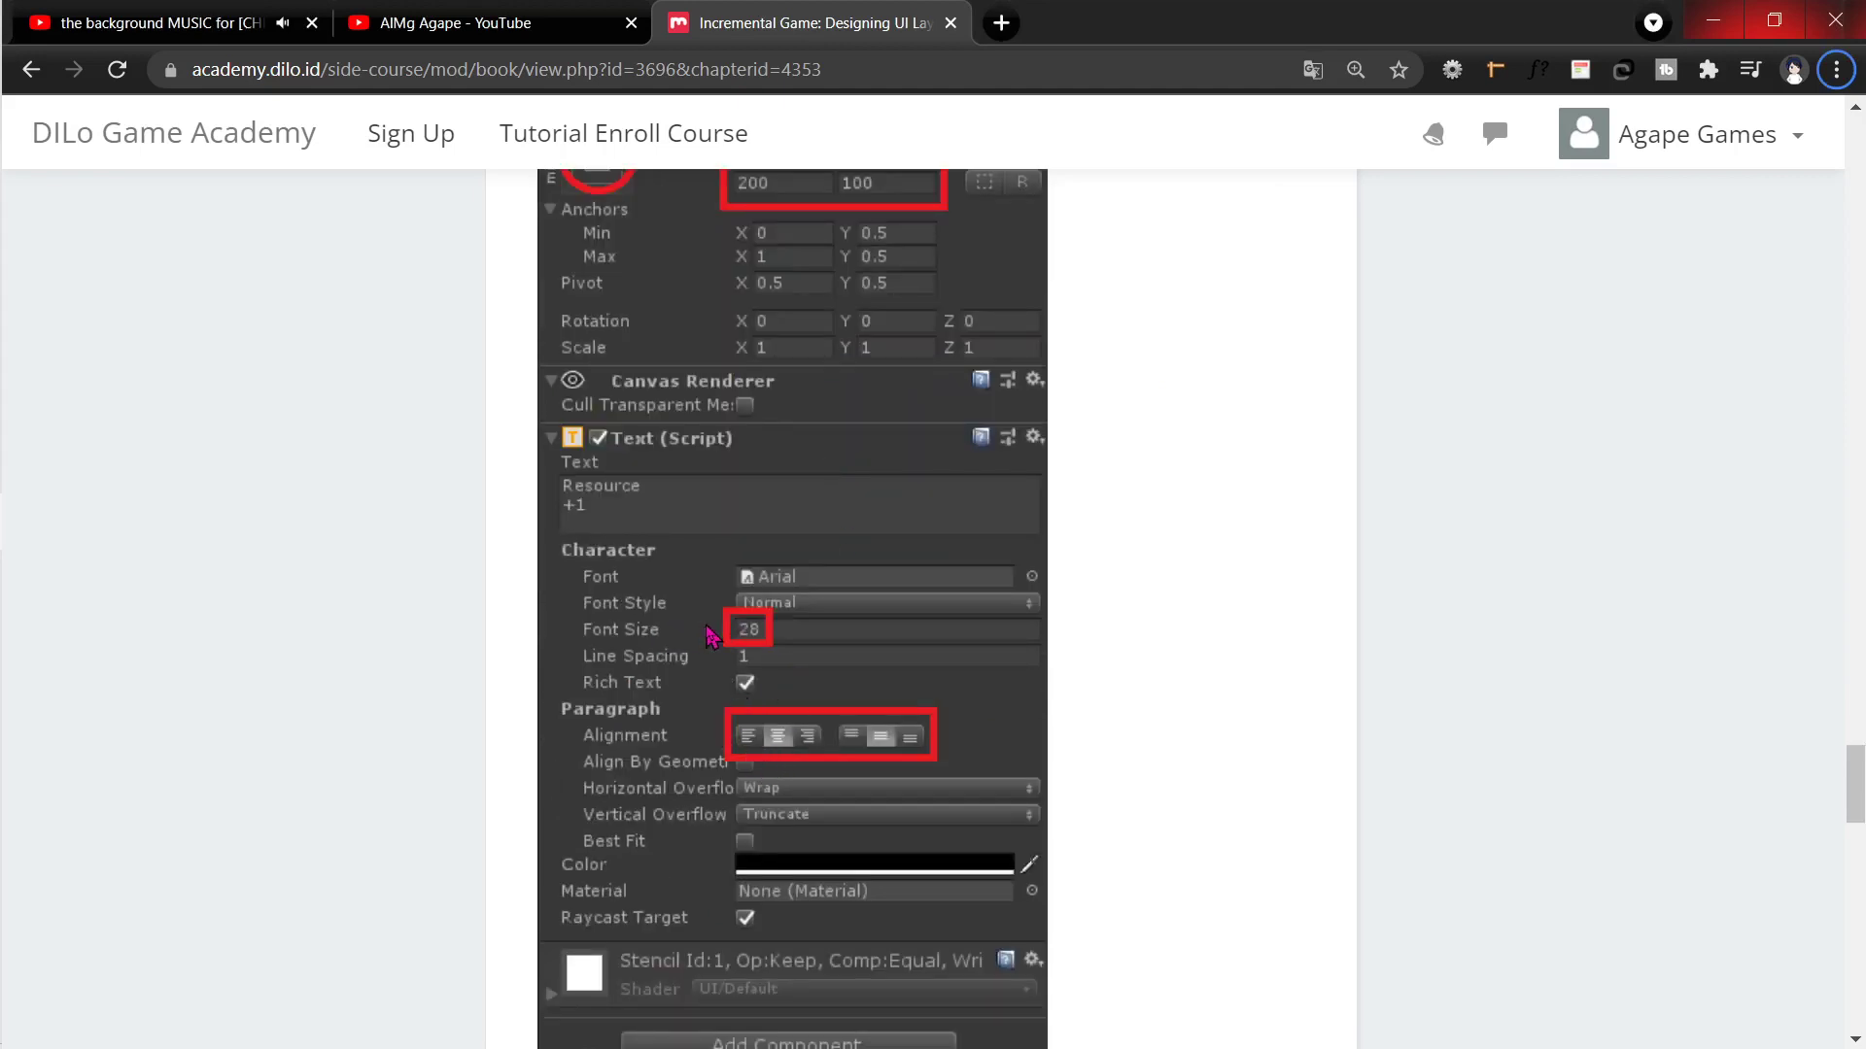
{"action": "key", "text": "alt+Tab"}
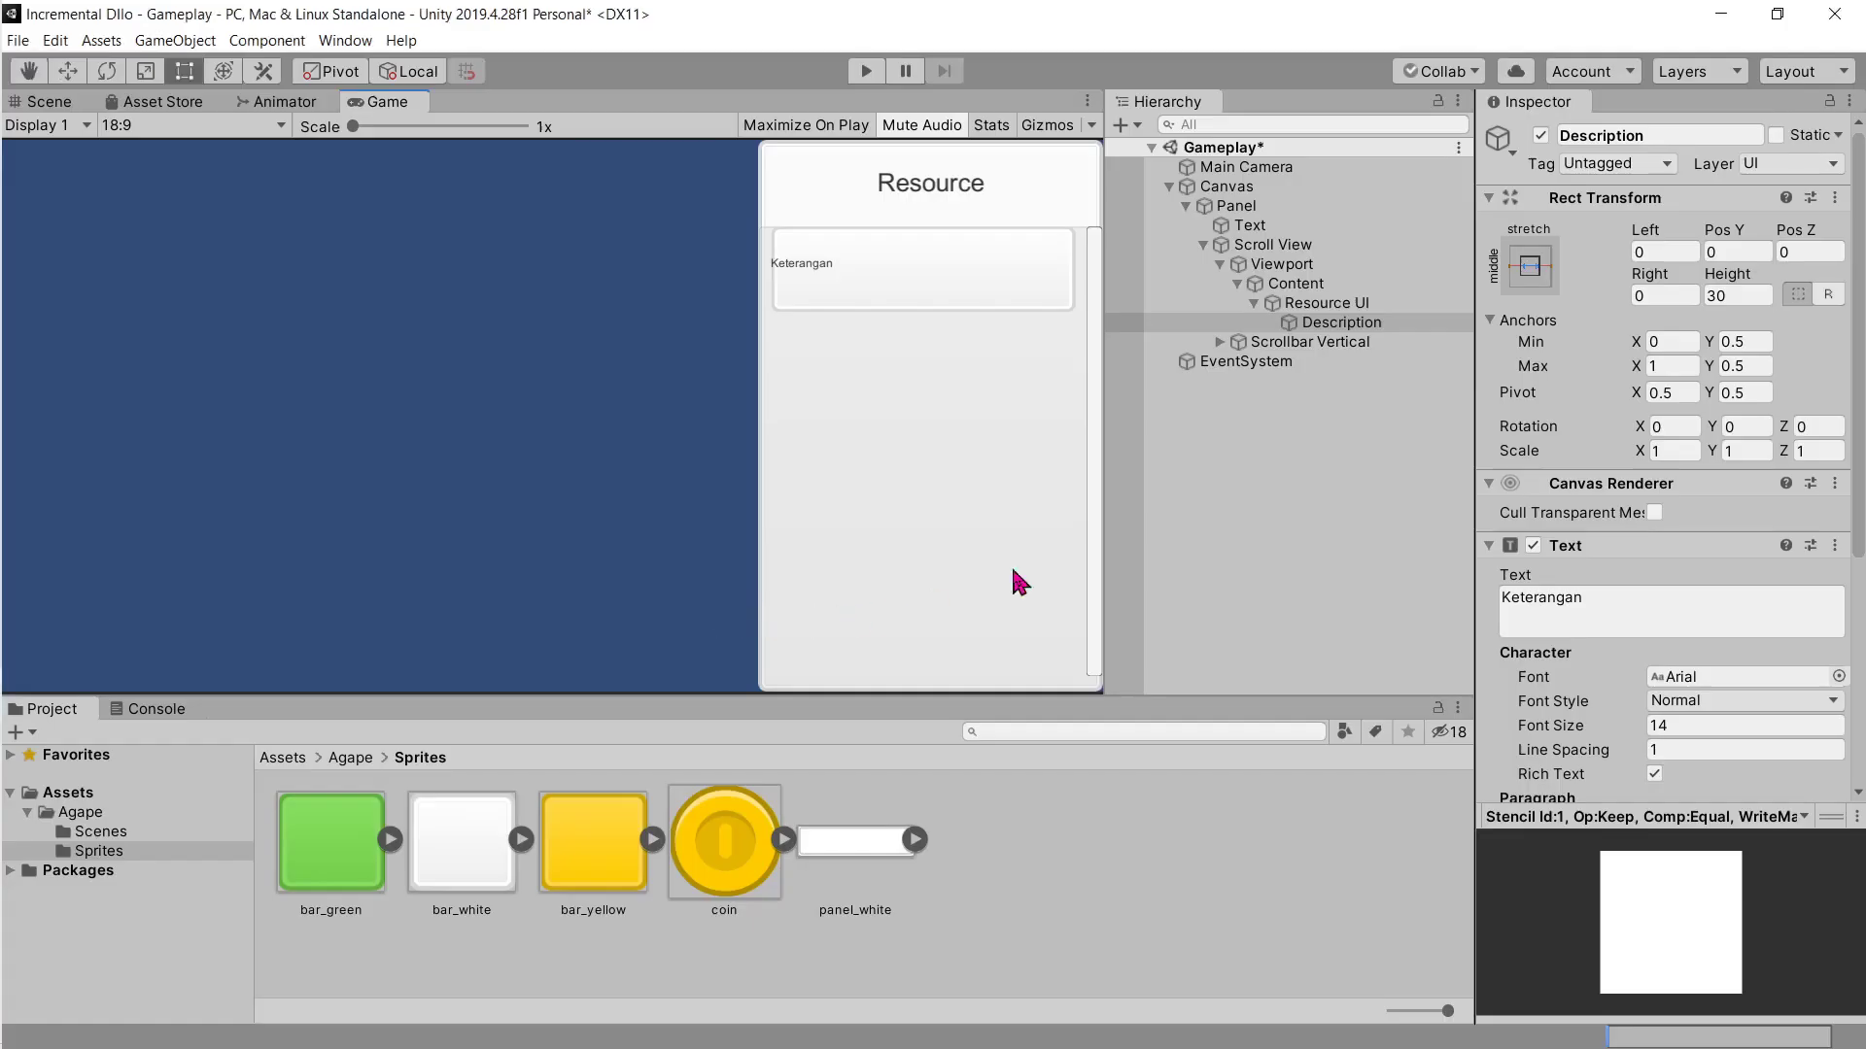
{"action": "scroll", "coordinate": [1568, 422], "scroll_direction": "down", "scroll_amount": 5}
{"action": "left_click", "coordinate": [1681, 364]}
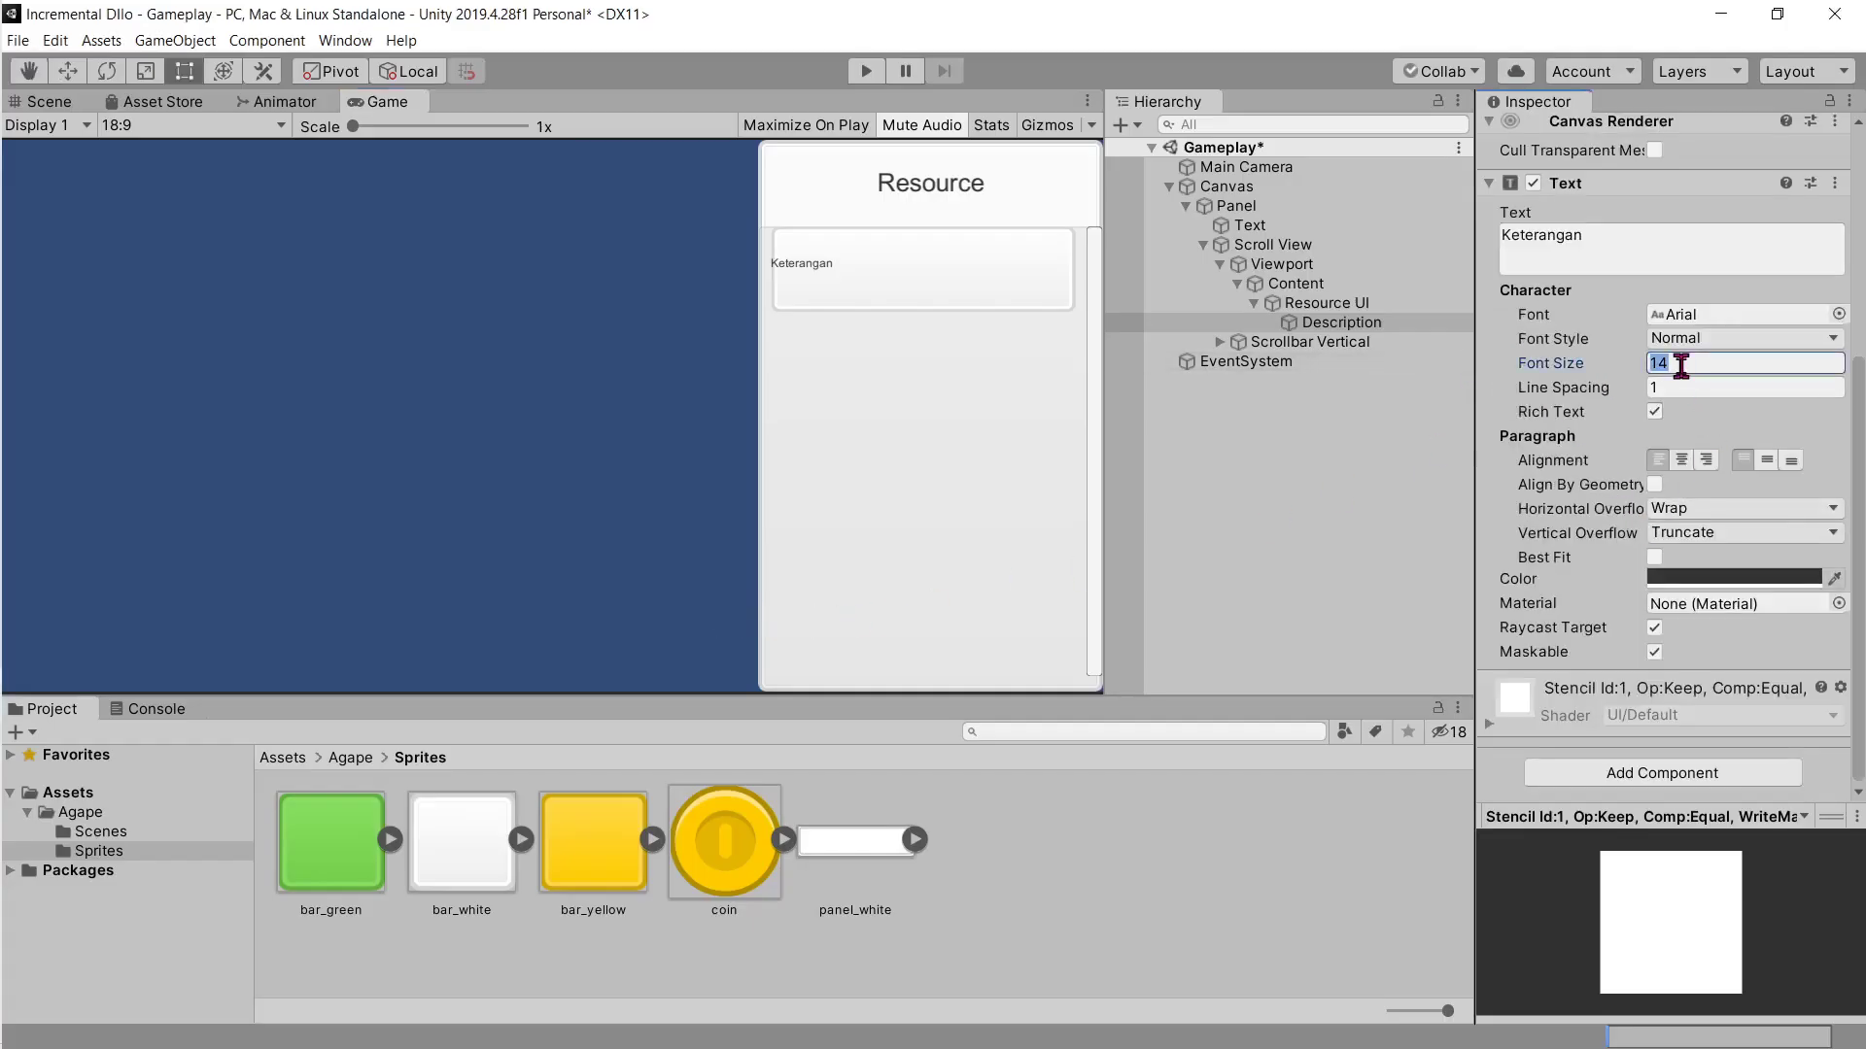
{"action": "type", "text": "28"}
Step: Set Description's Rect Transform height to 100 and right offset to 0
{"action": "key", "text": "alt+Tab"}
{"action": "scroll", "coordinate": [1537, 394], "scroll_direction": "up", "scroll_amount": 3}
{"action": "key", "text": "alt+Tab"}
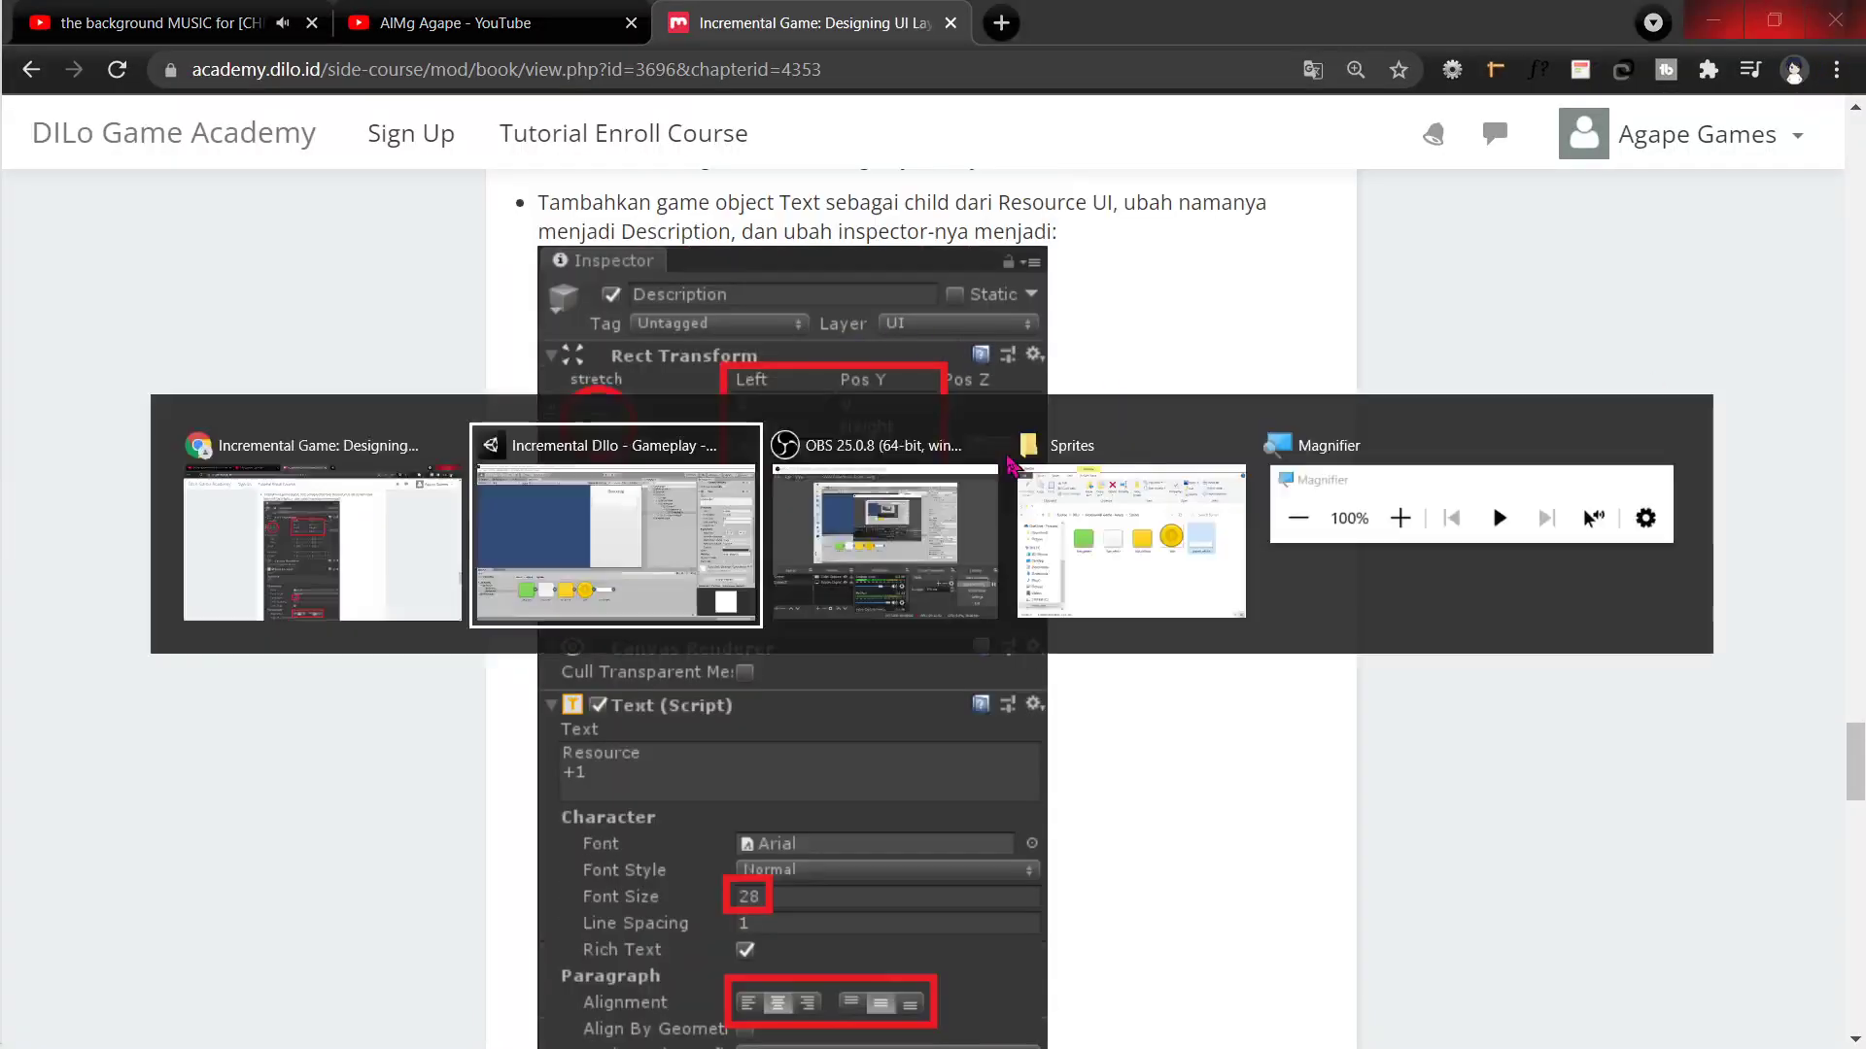
{"action": "scroll", "coordinate": [1652, 311], "scroll_direction": "up", "scroll_amount": 3}
{"action": "left_click", "coordinate": [1740, 296]}
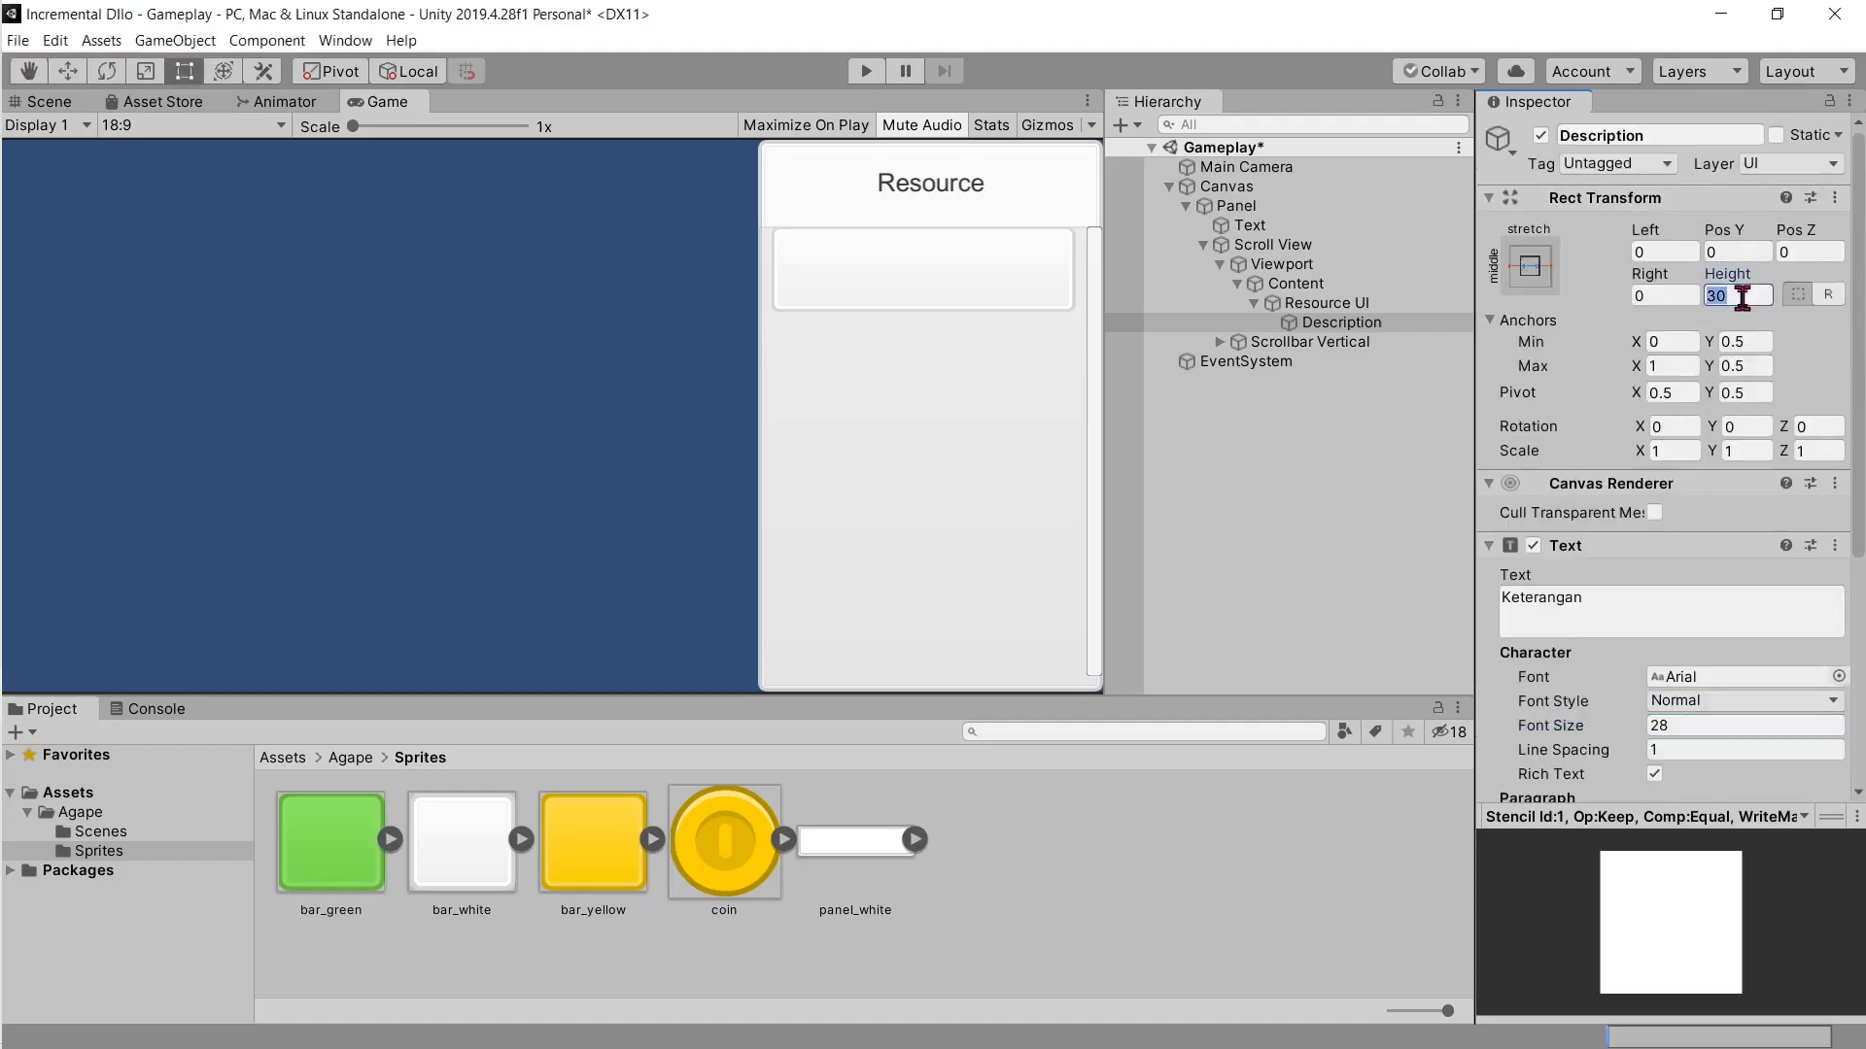
{"action": "type", "text": "00"}
{"action": "key", "text": "alt+Tab"}
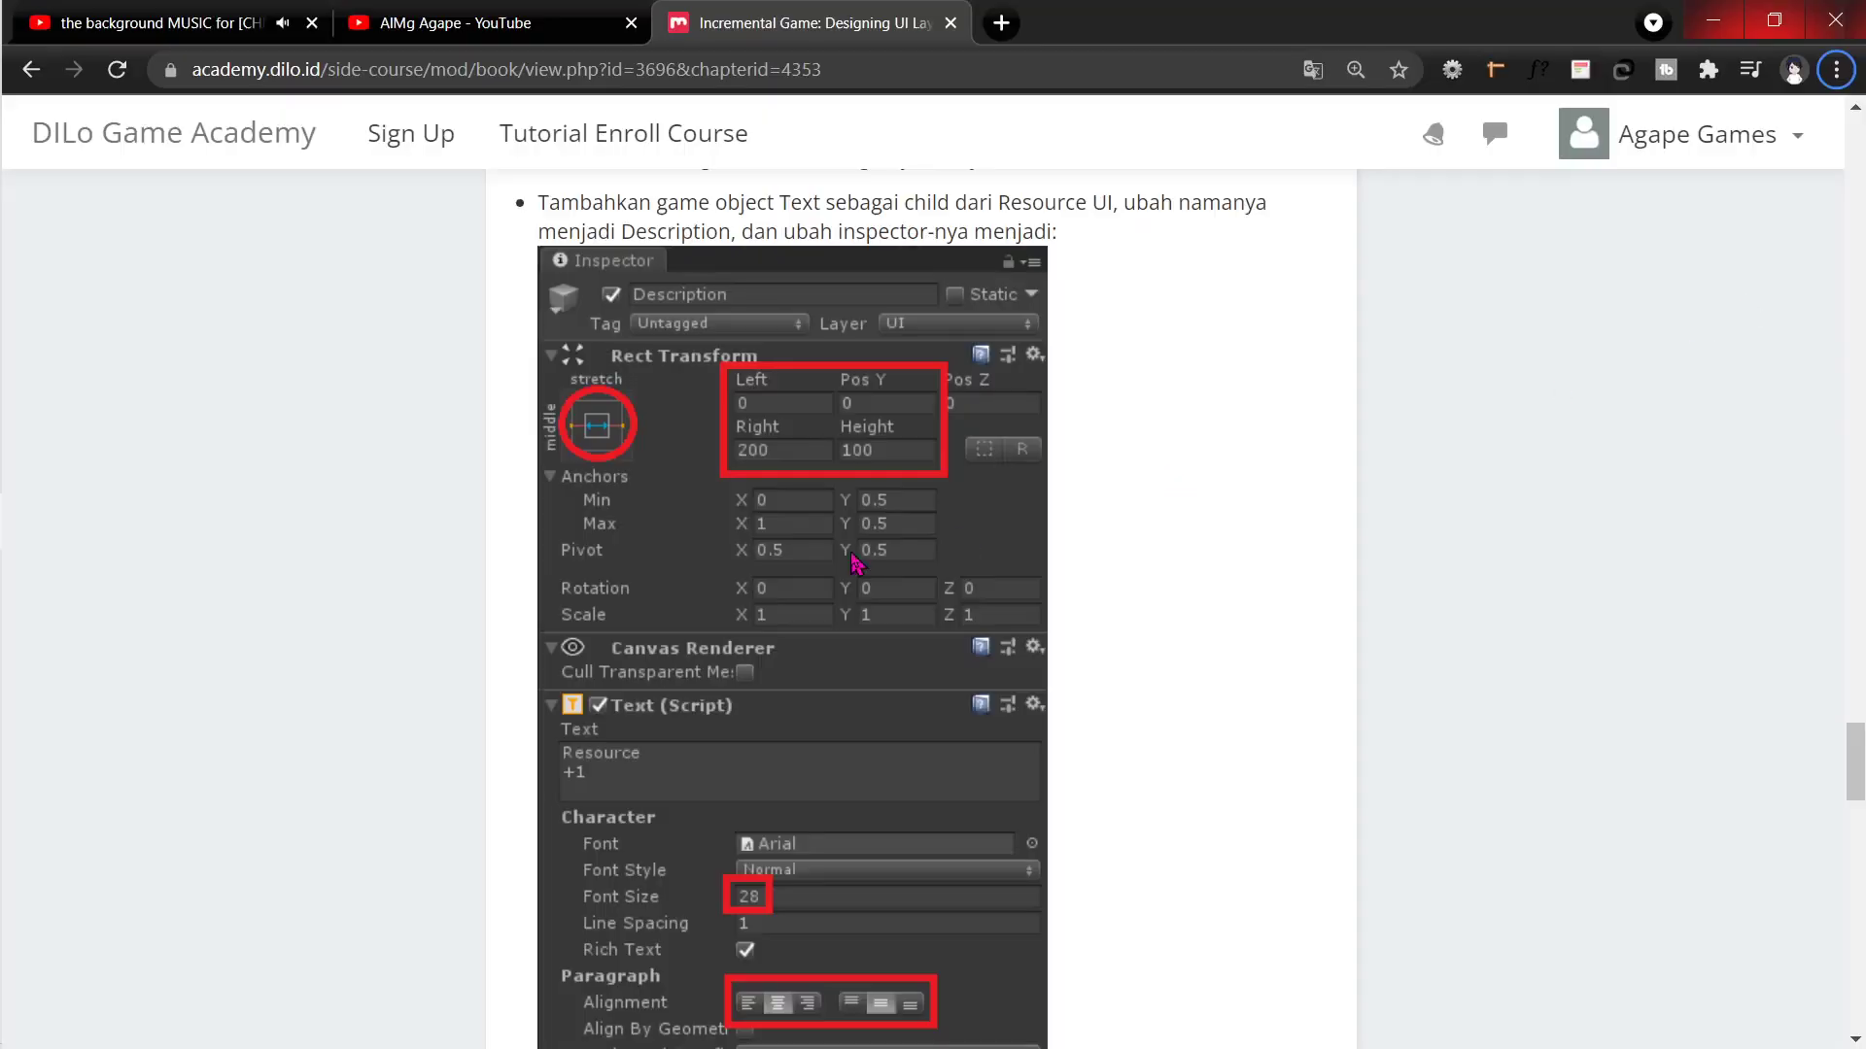
{"action": "key", "text": "alt+Tab"}
{"action": "left_click", "coordinate": [1659, 297]}
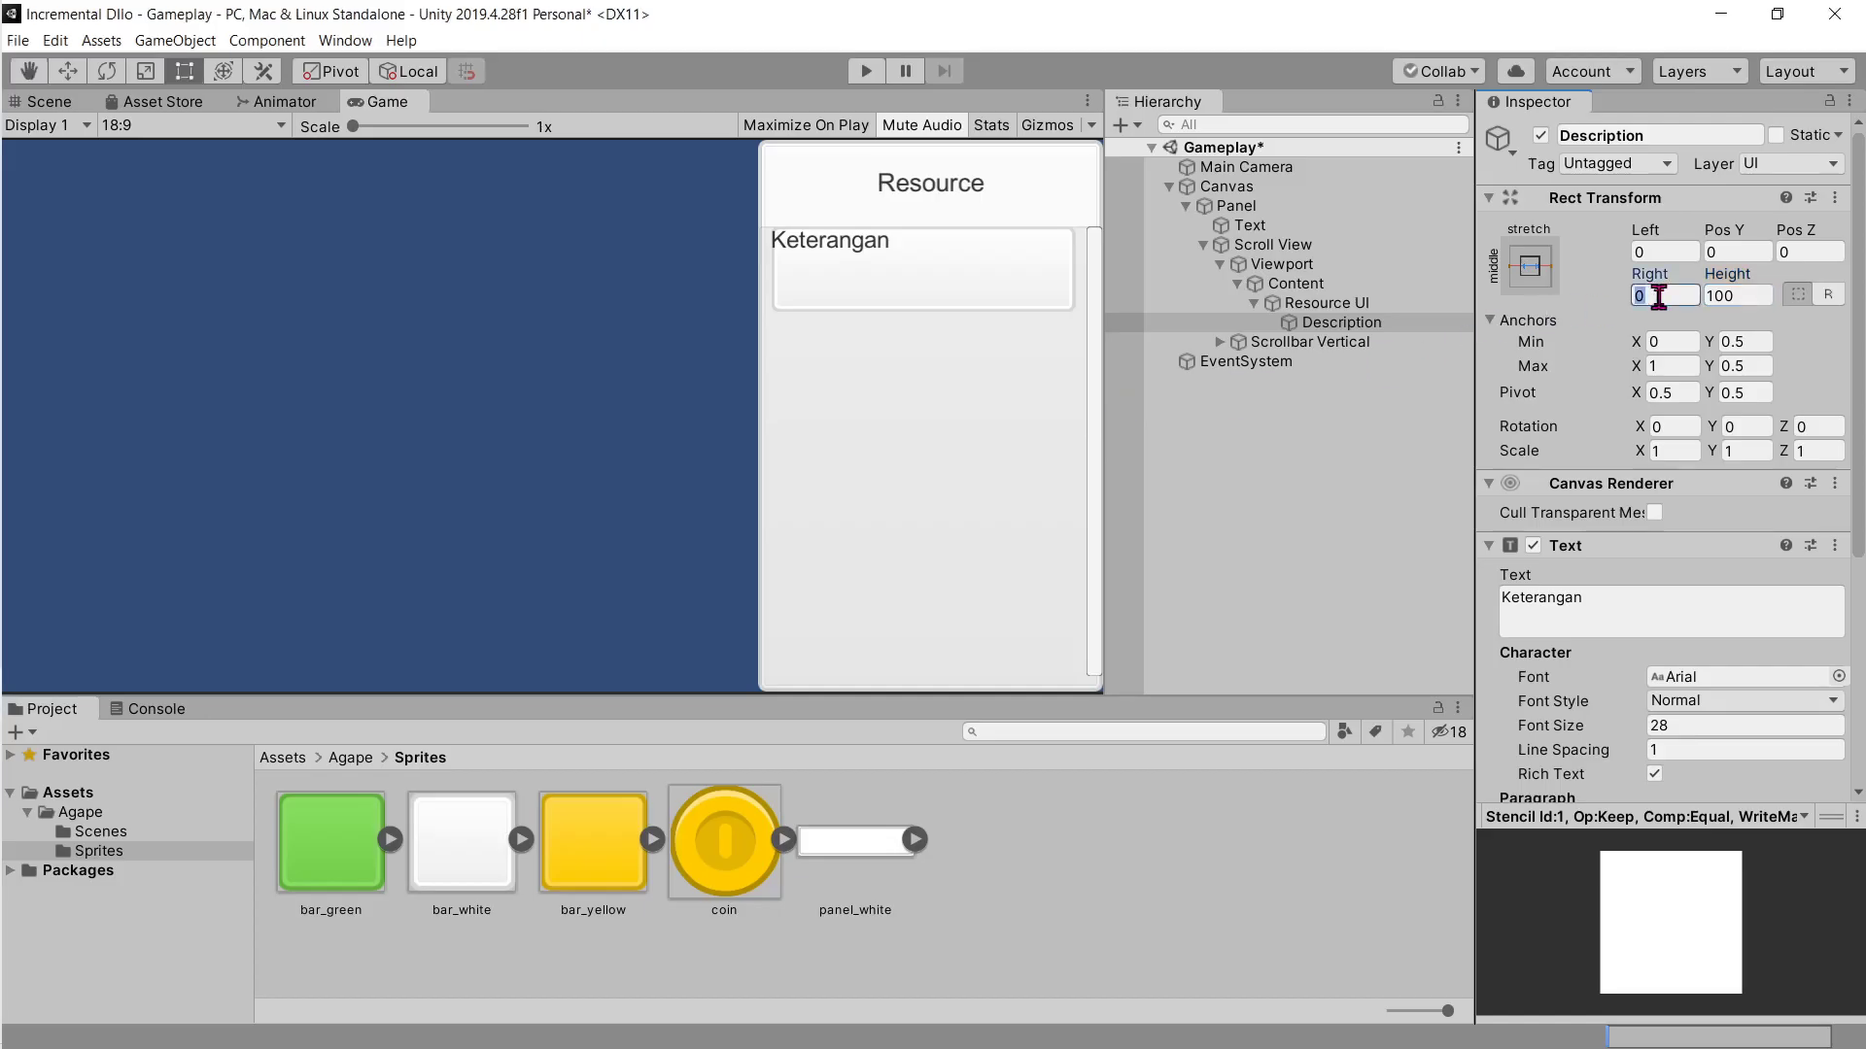
{"action": "type", "text": "00"}
Step: Centre the Keterangan text vertically with middle alignment, per the tutorial
{"action": "key", "text": "alt+Tab"}
{"action": "scroll", "coordinate": [778, 743], "scroll_direction": "down", "scroll_amount": 3}
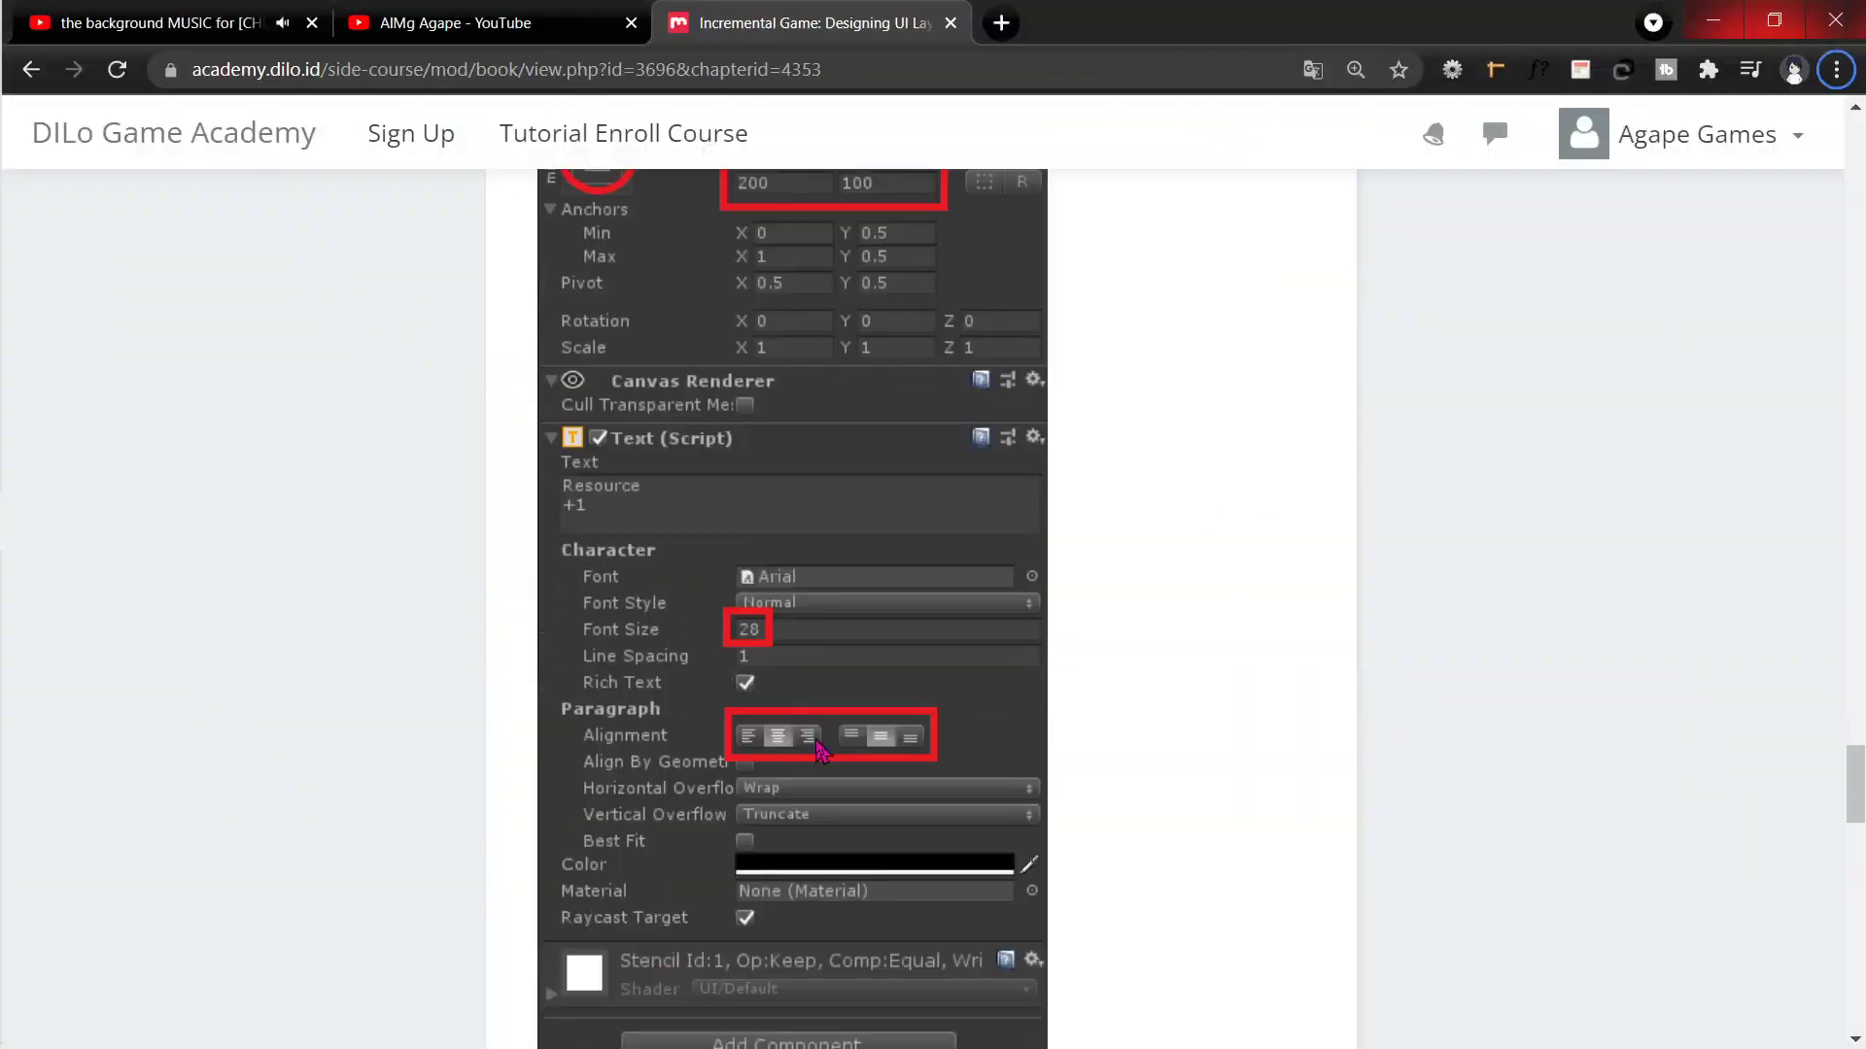
{"action": "key", "text": "alt+Tab"}
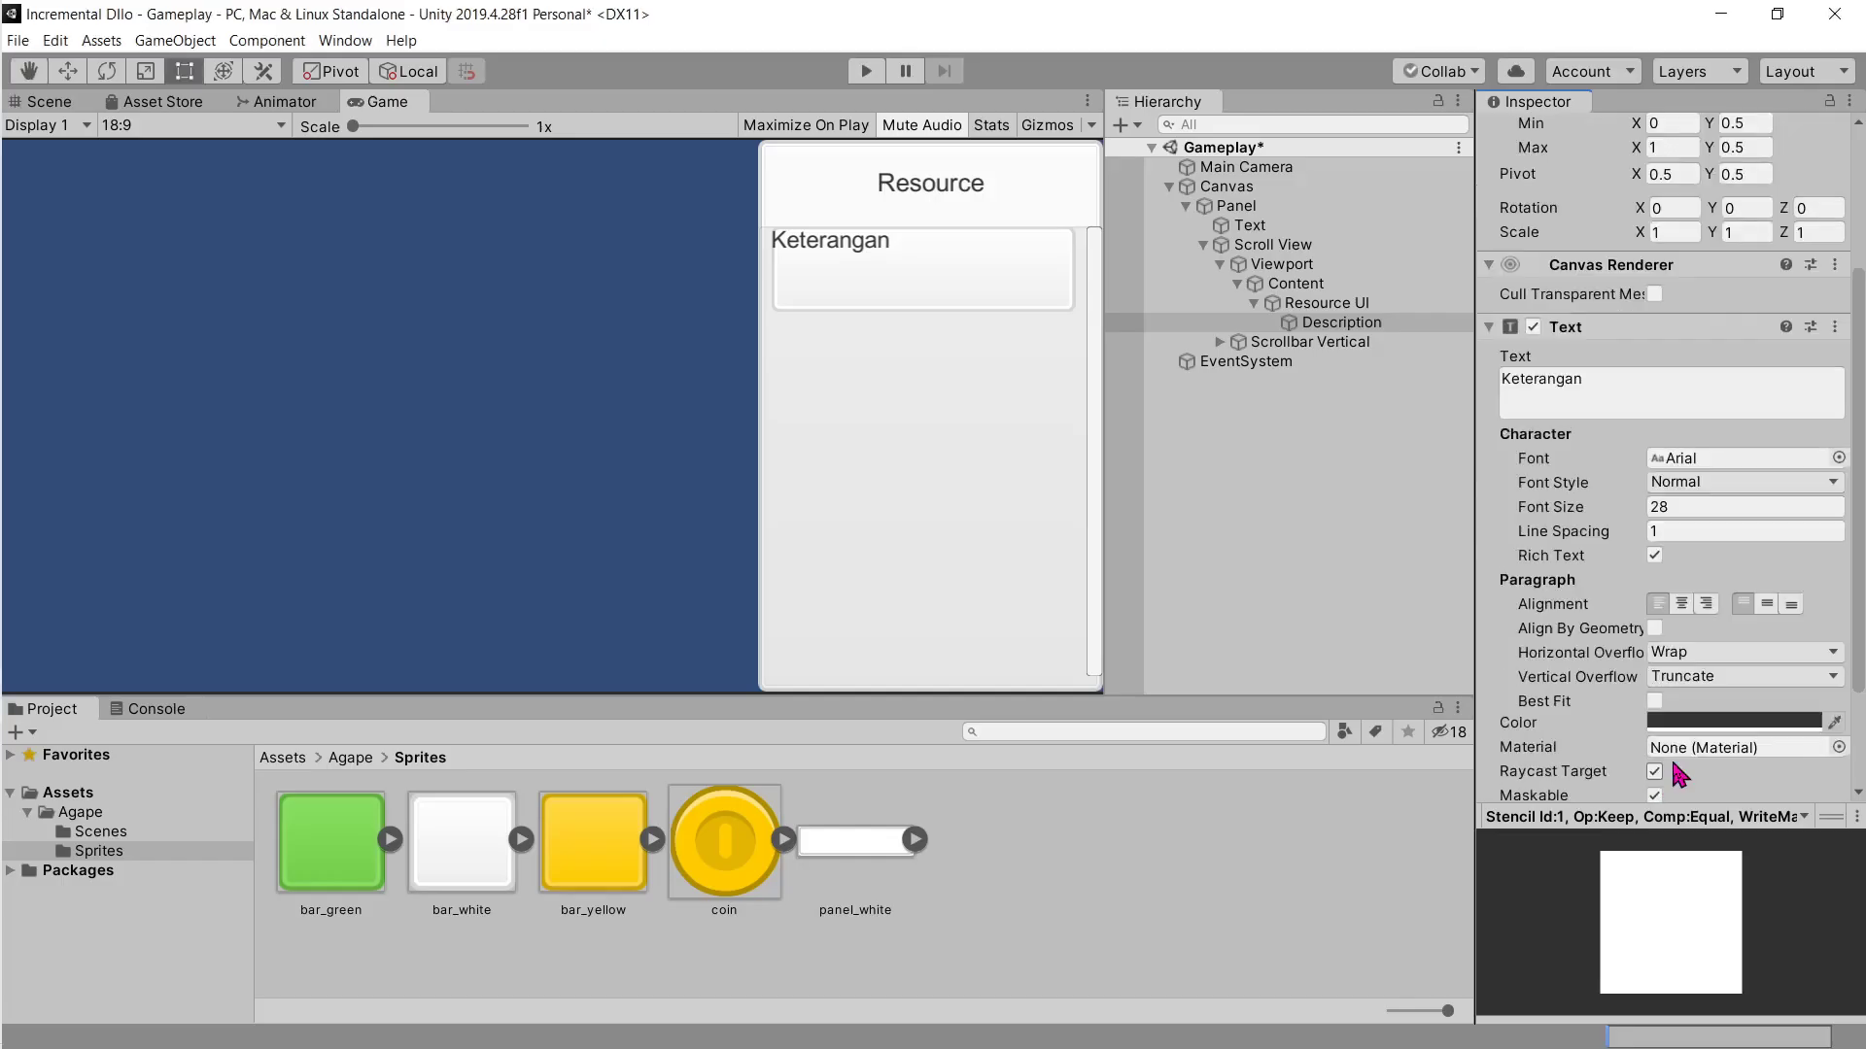
{"action": "left_click", "coordinate": [1767, 603]}
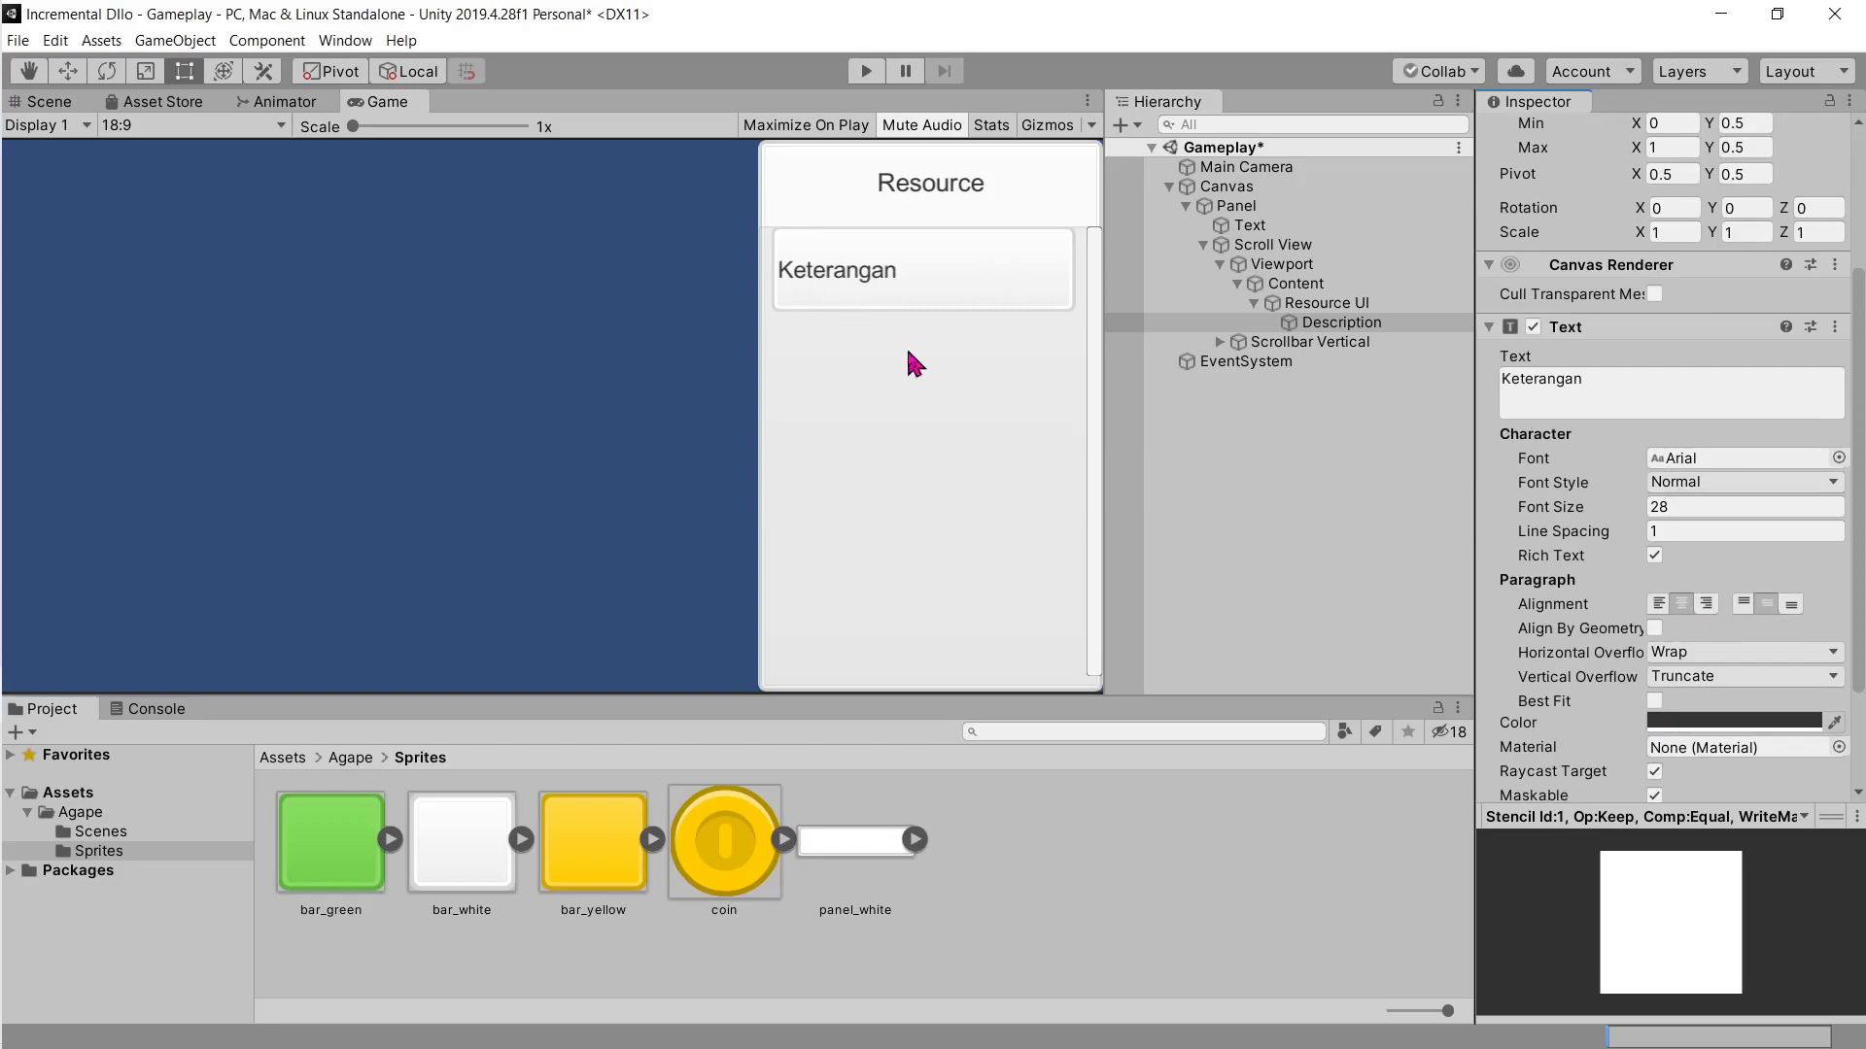
{"action": "key", "text": "alt+Tab"}
{"action": "scroll", "coordinate": [724, 523], "scroll_direction": "down", "scroll_amount": 3}
{"action": "scroll", "coordinate": [724, 523], "scroll_direction": "down", "scroll_amount": 3}
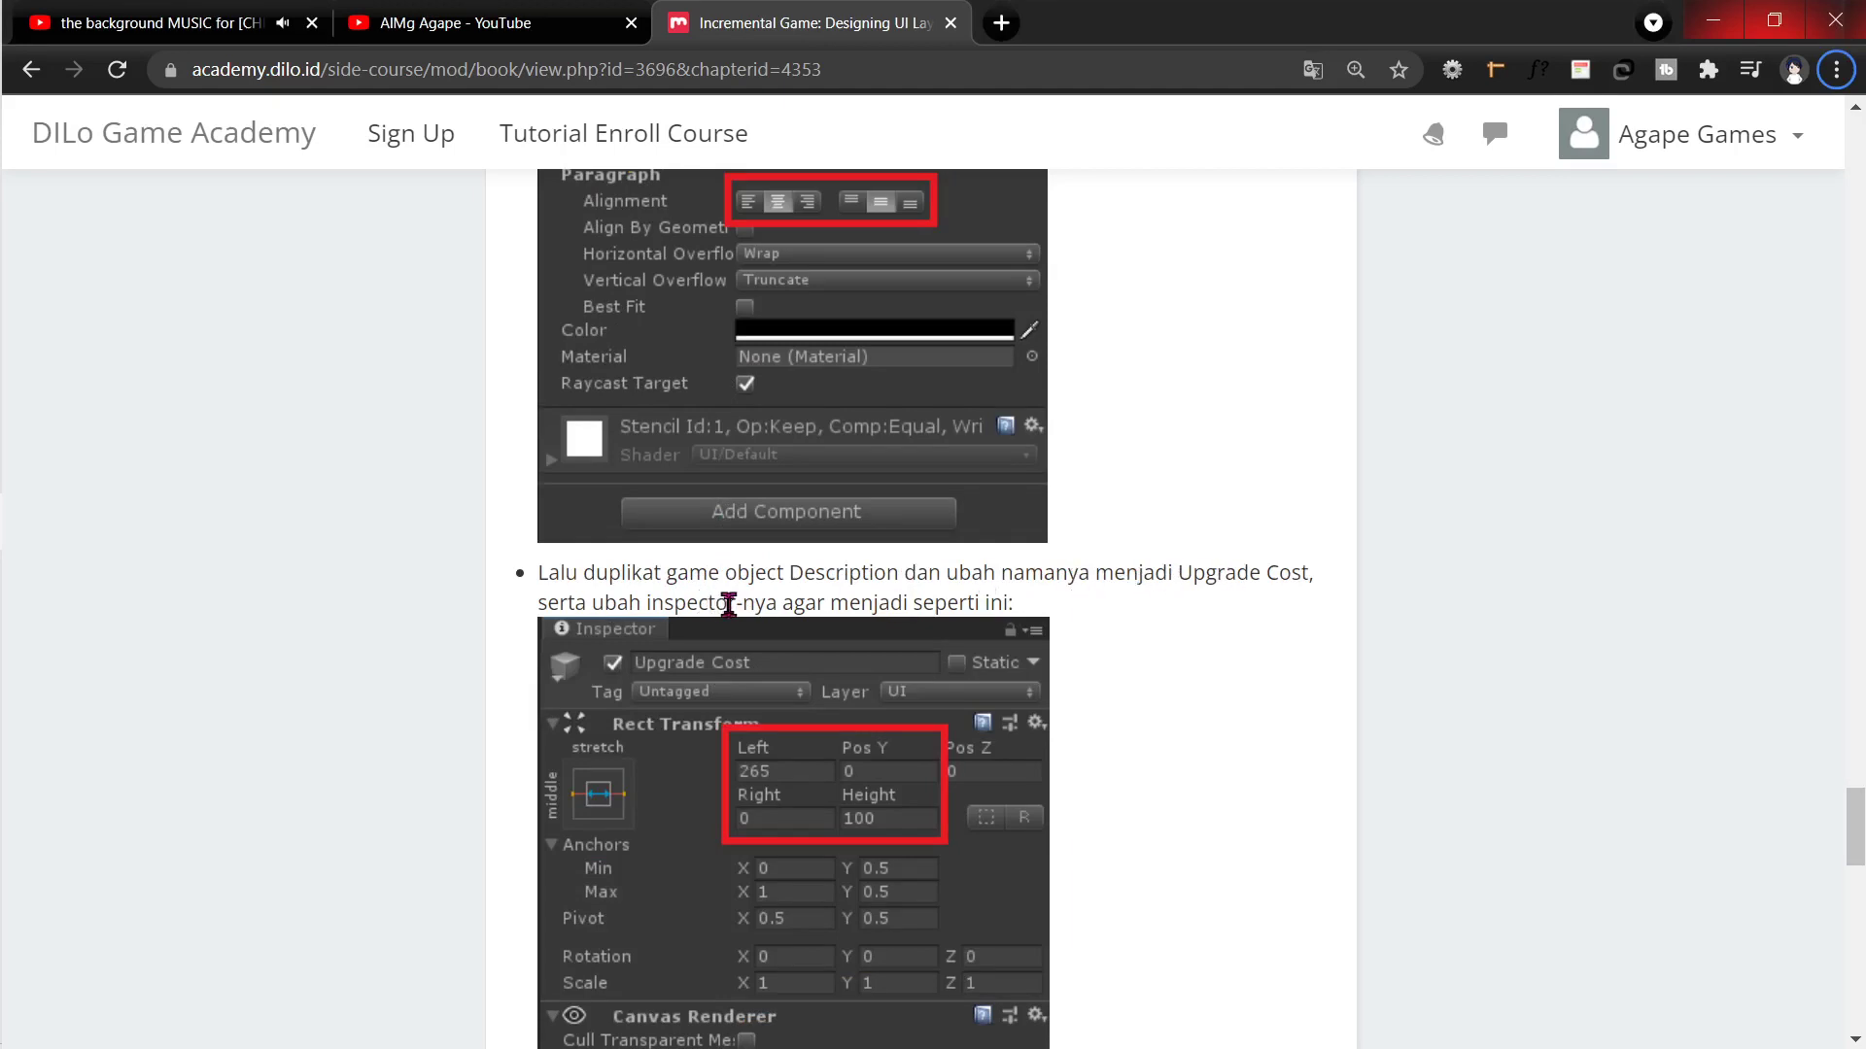
{"action": "key", "text": "alt+Tab"}
Step: Duplicate Description with Ctrl+D and rename the copy 'Upgrade Cost'
{"action": "left_click", "coordinate": [1346, 324]}
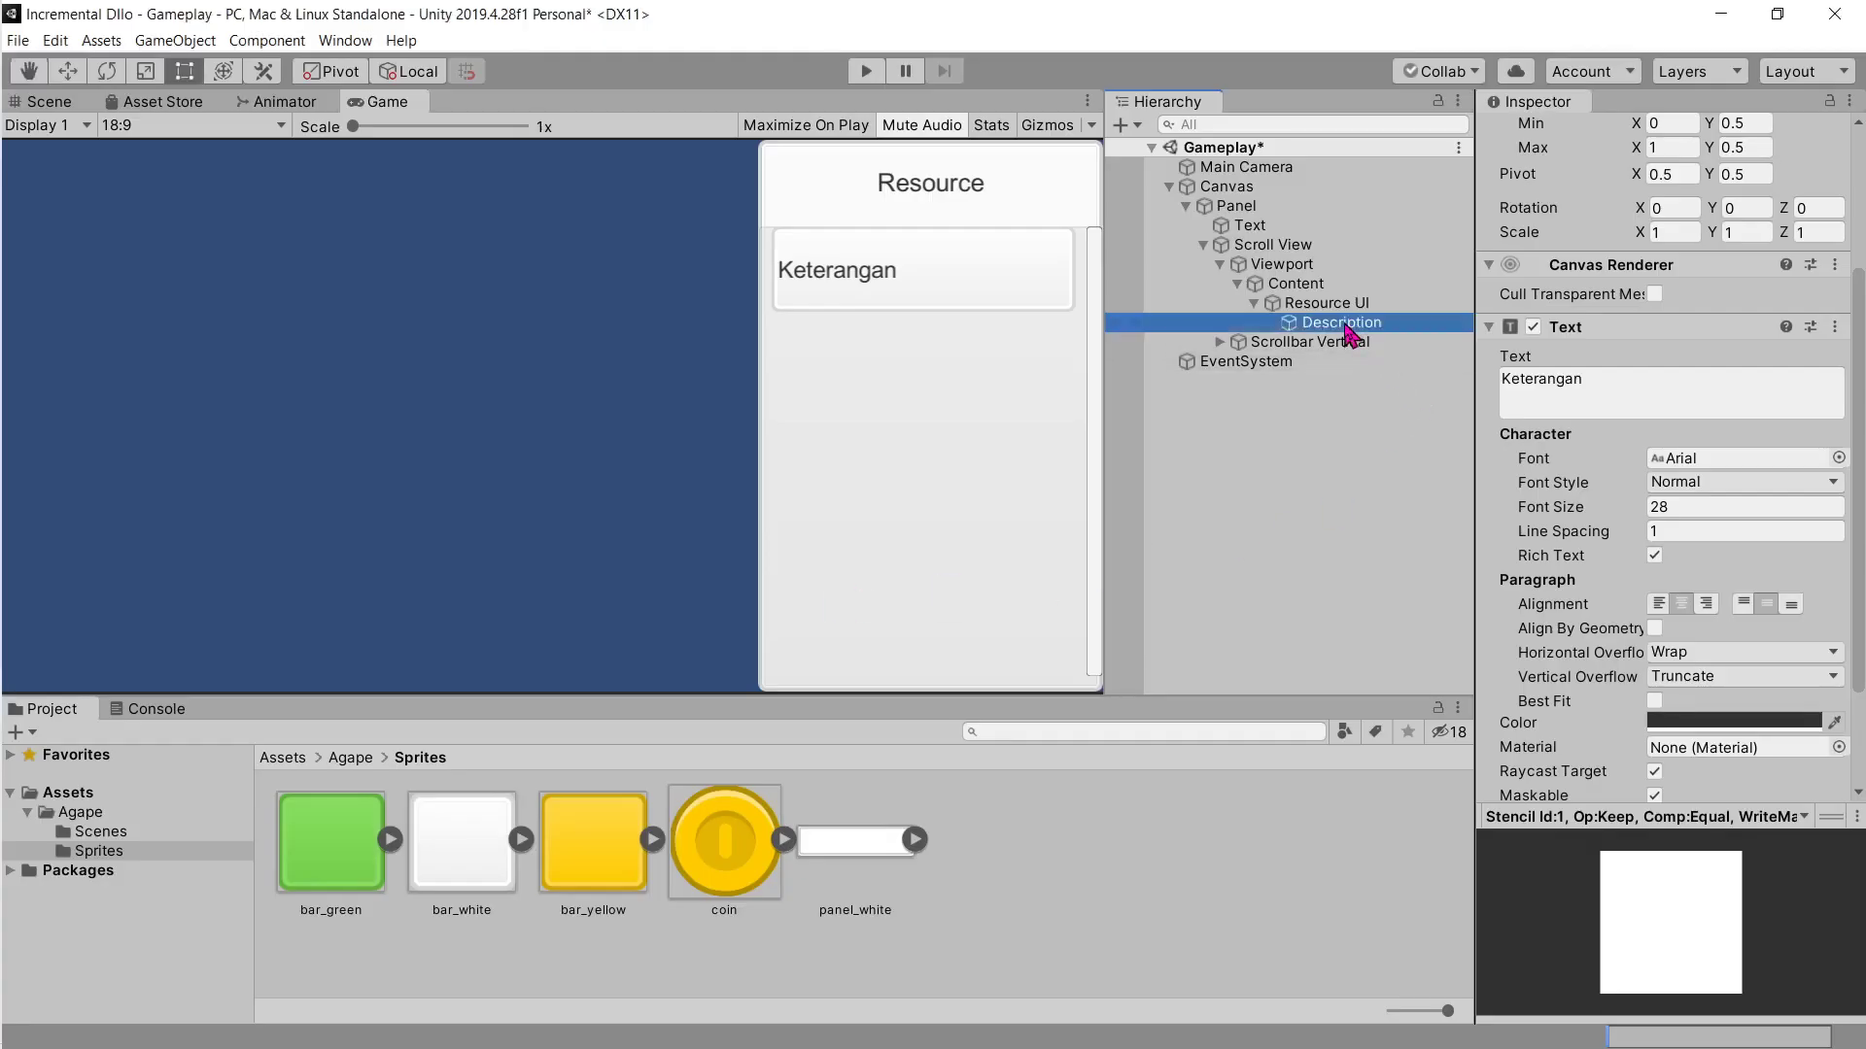
{"action": "key", "text": "ctrl+d"}
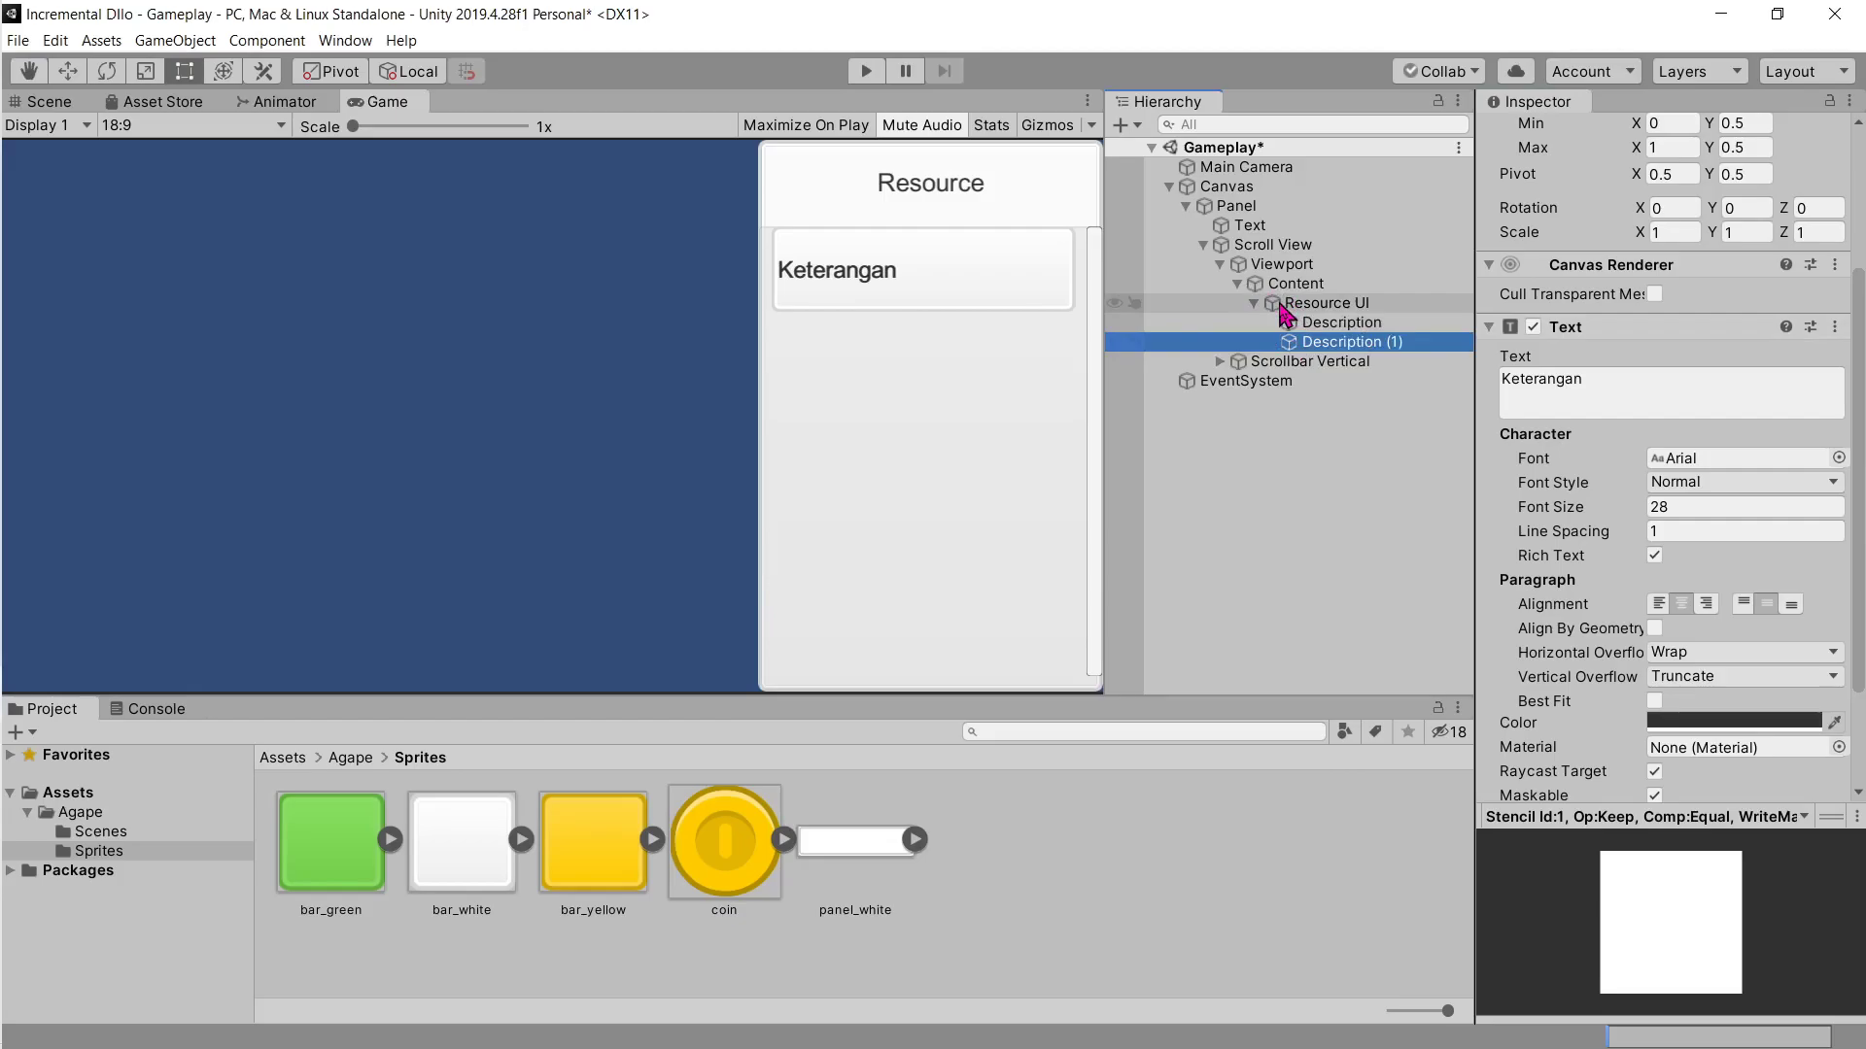
{"action": "key", "text": "alt+Tab"}
{"action": "scroll", "coordinate": [1278, 302], "scroll_direction": "up", "scroll_amount": 3}
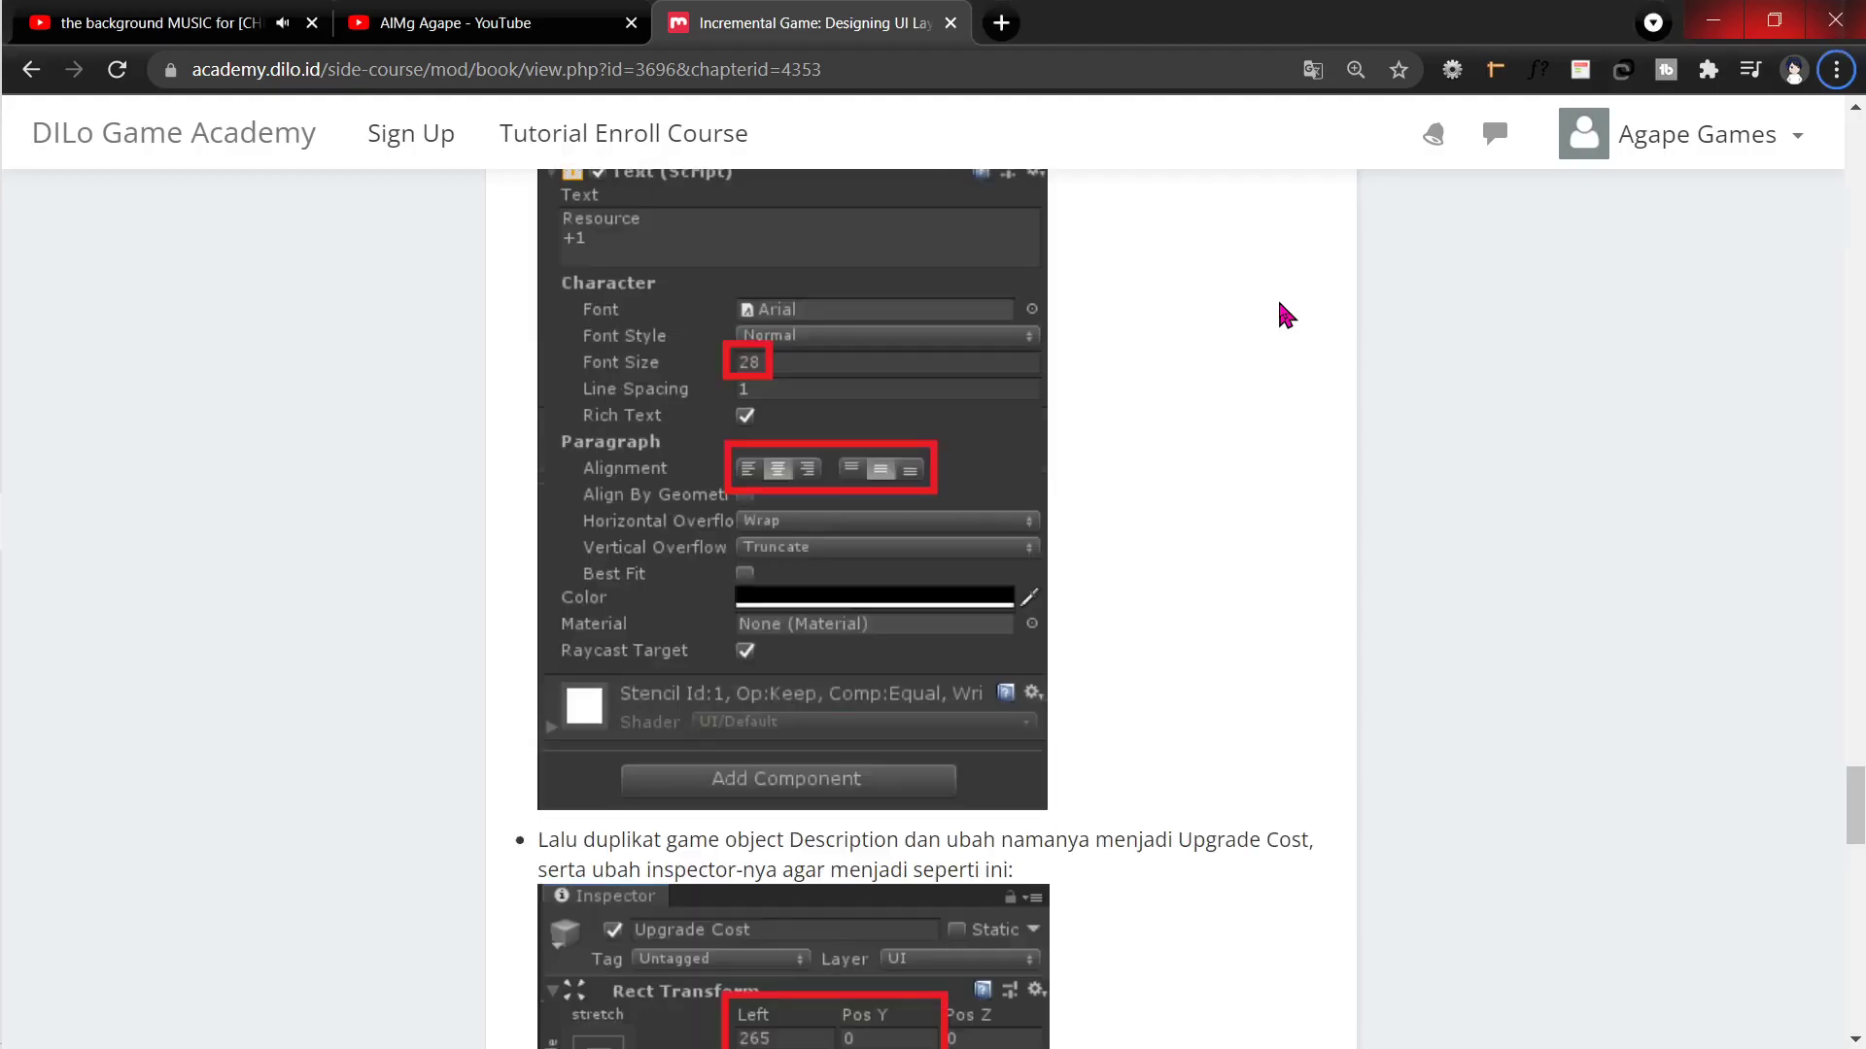
{"action": "scroll", "coordinate": [1278, 302], "scroll_direction": "down", "scroll_amount": 5}
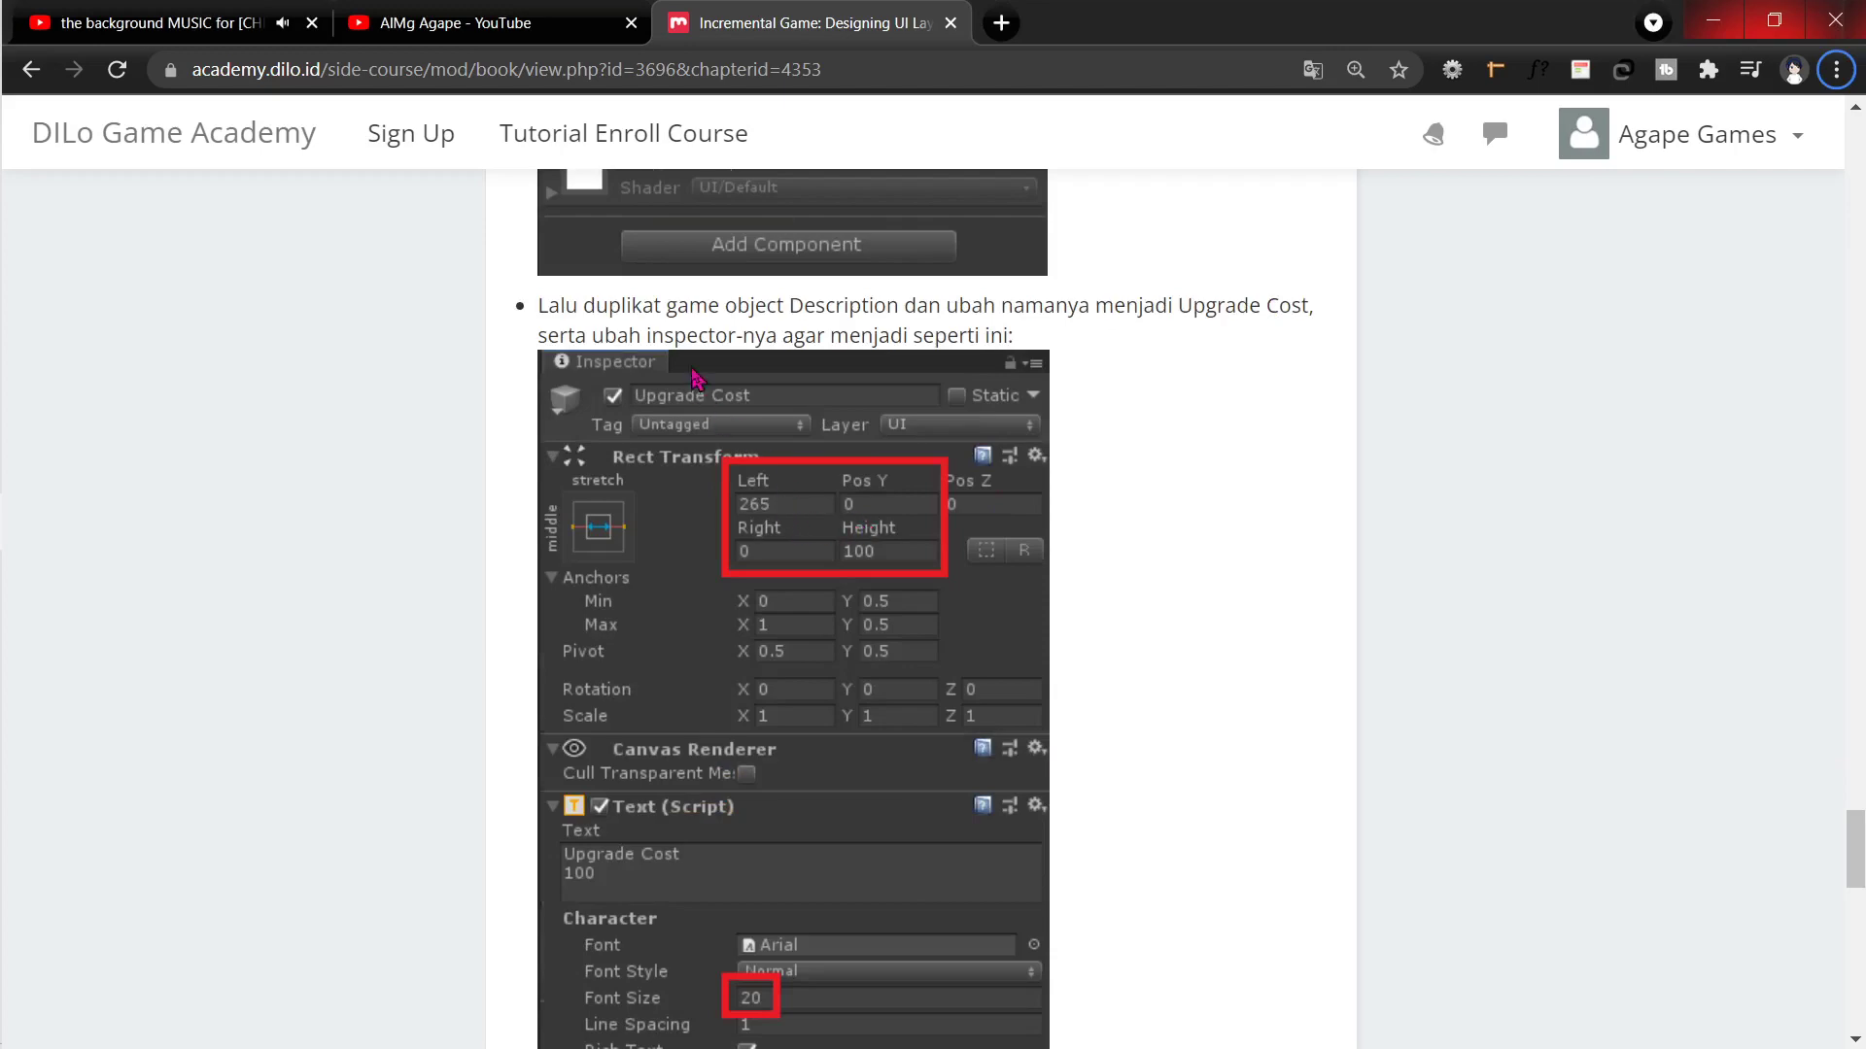
{"action": "key", "text": "alt+Tab"}
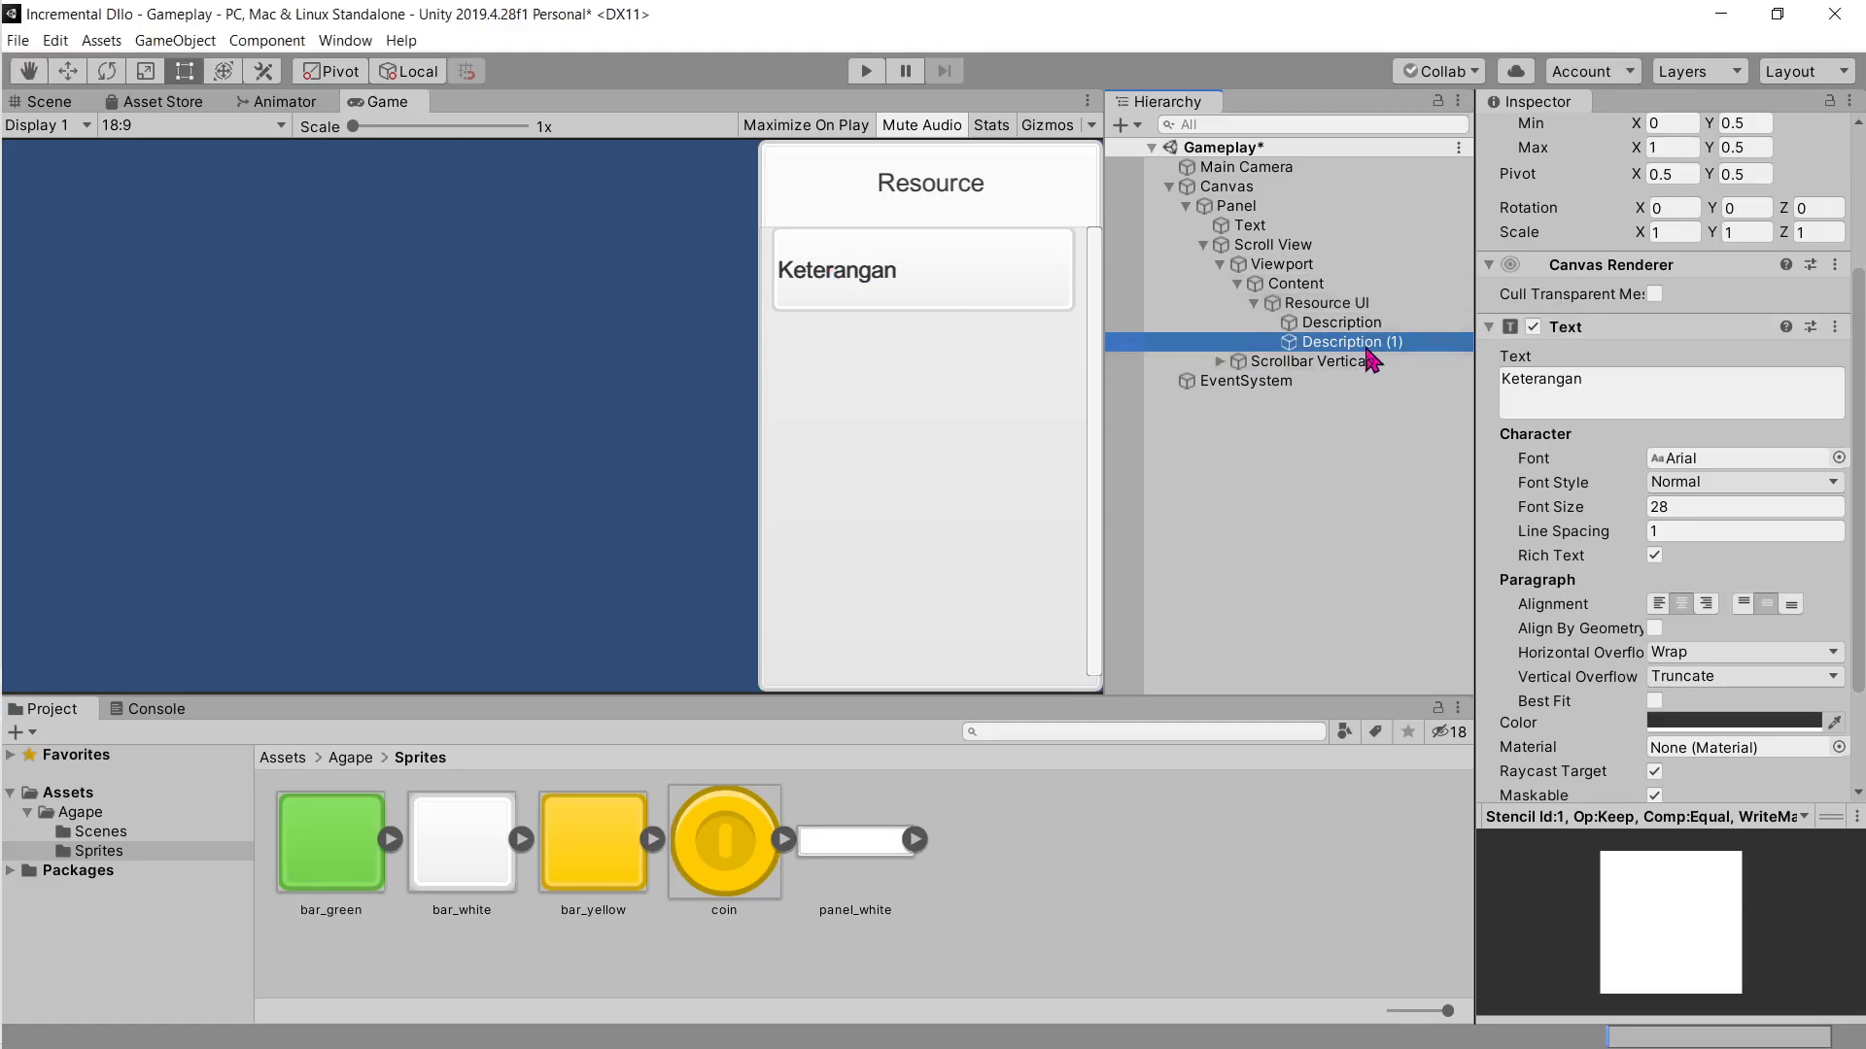
{"action": "scroll", "coordinate": [1652, 340], "scroll_direction": "up", "scroll_amount": 3}
{"action": "left_click", "coordinate": [1642, 135]}
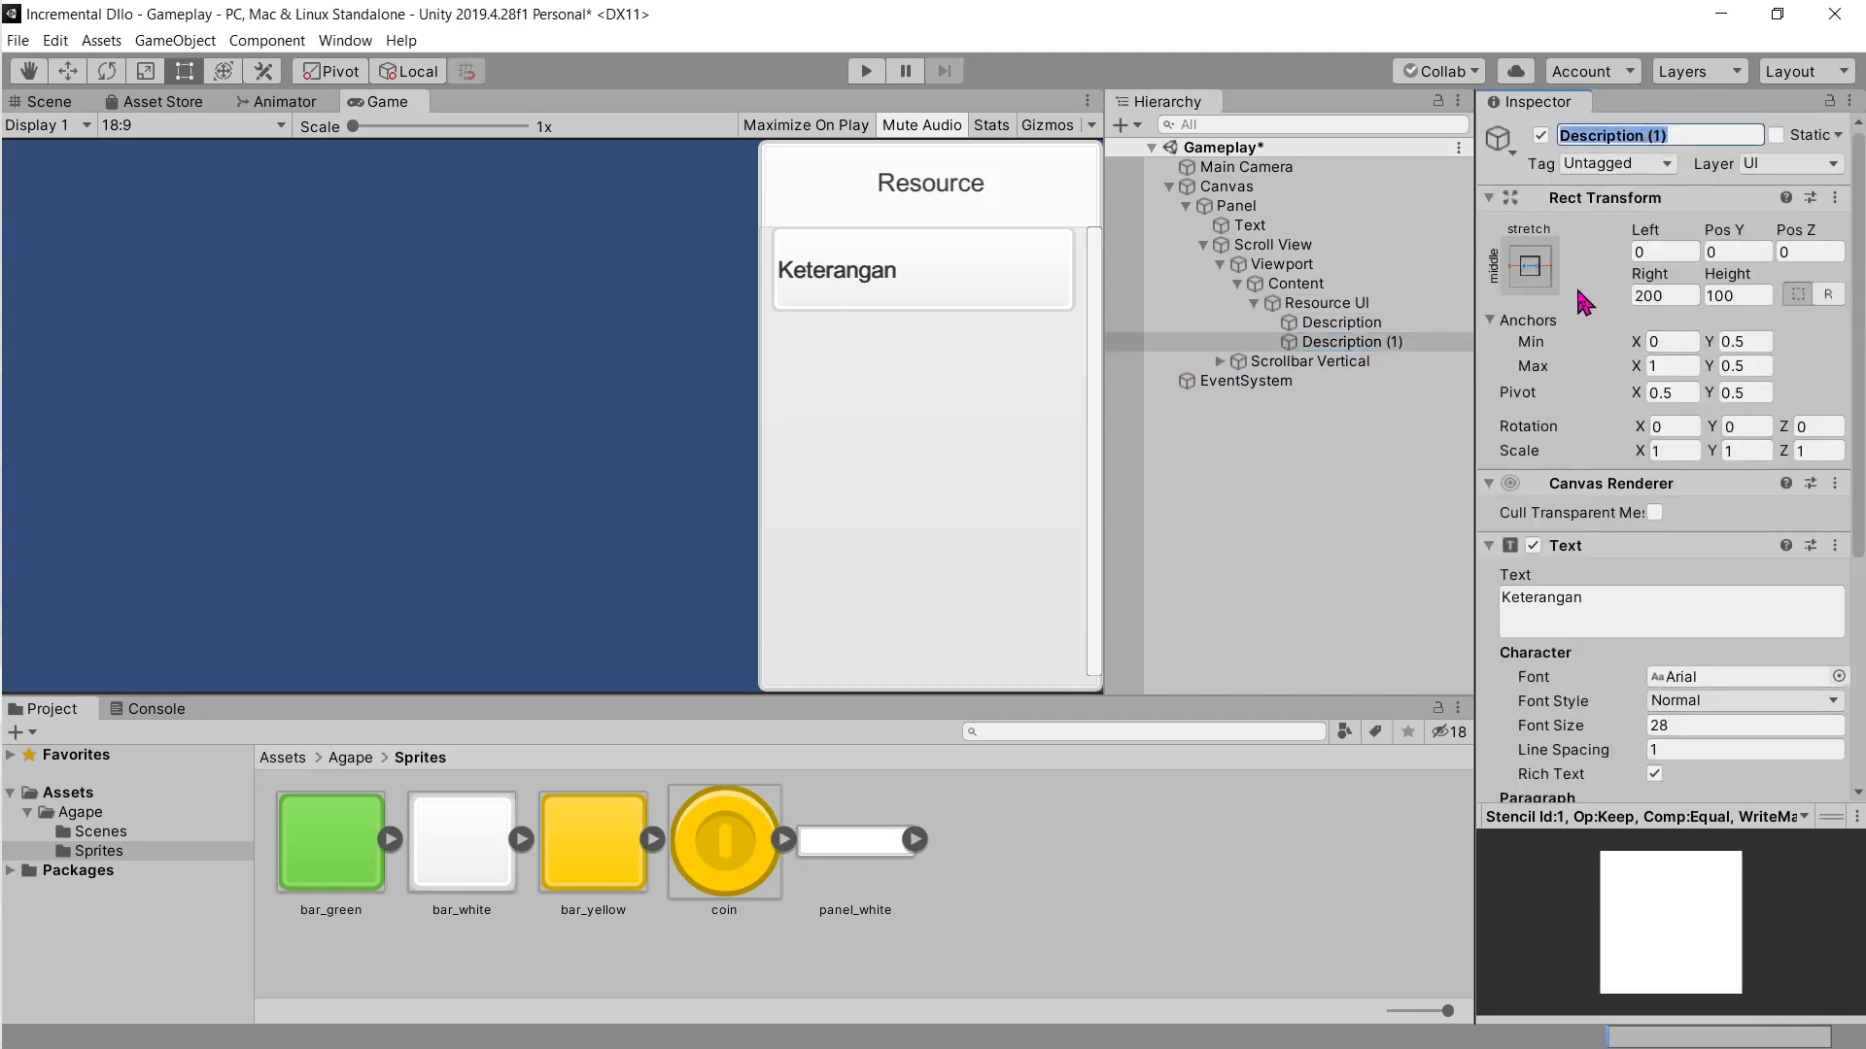
{"action": "type", "text": "Up"}
{"action": "type", "text": "t"}
{"action": "key", "text": "Return"}
{"action": "key", "text": "alt+Tab"}
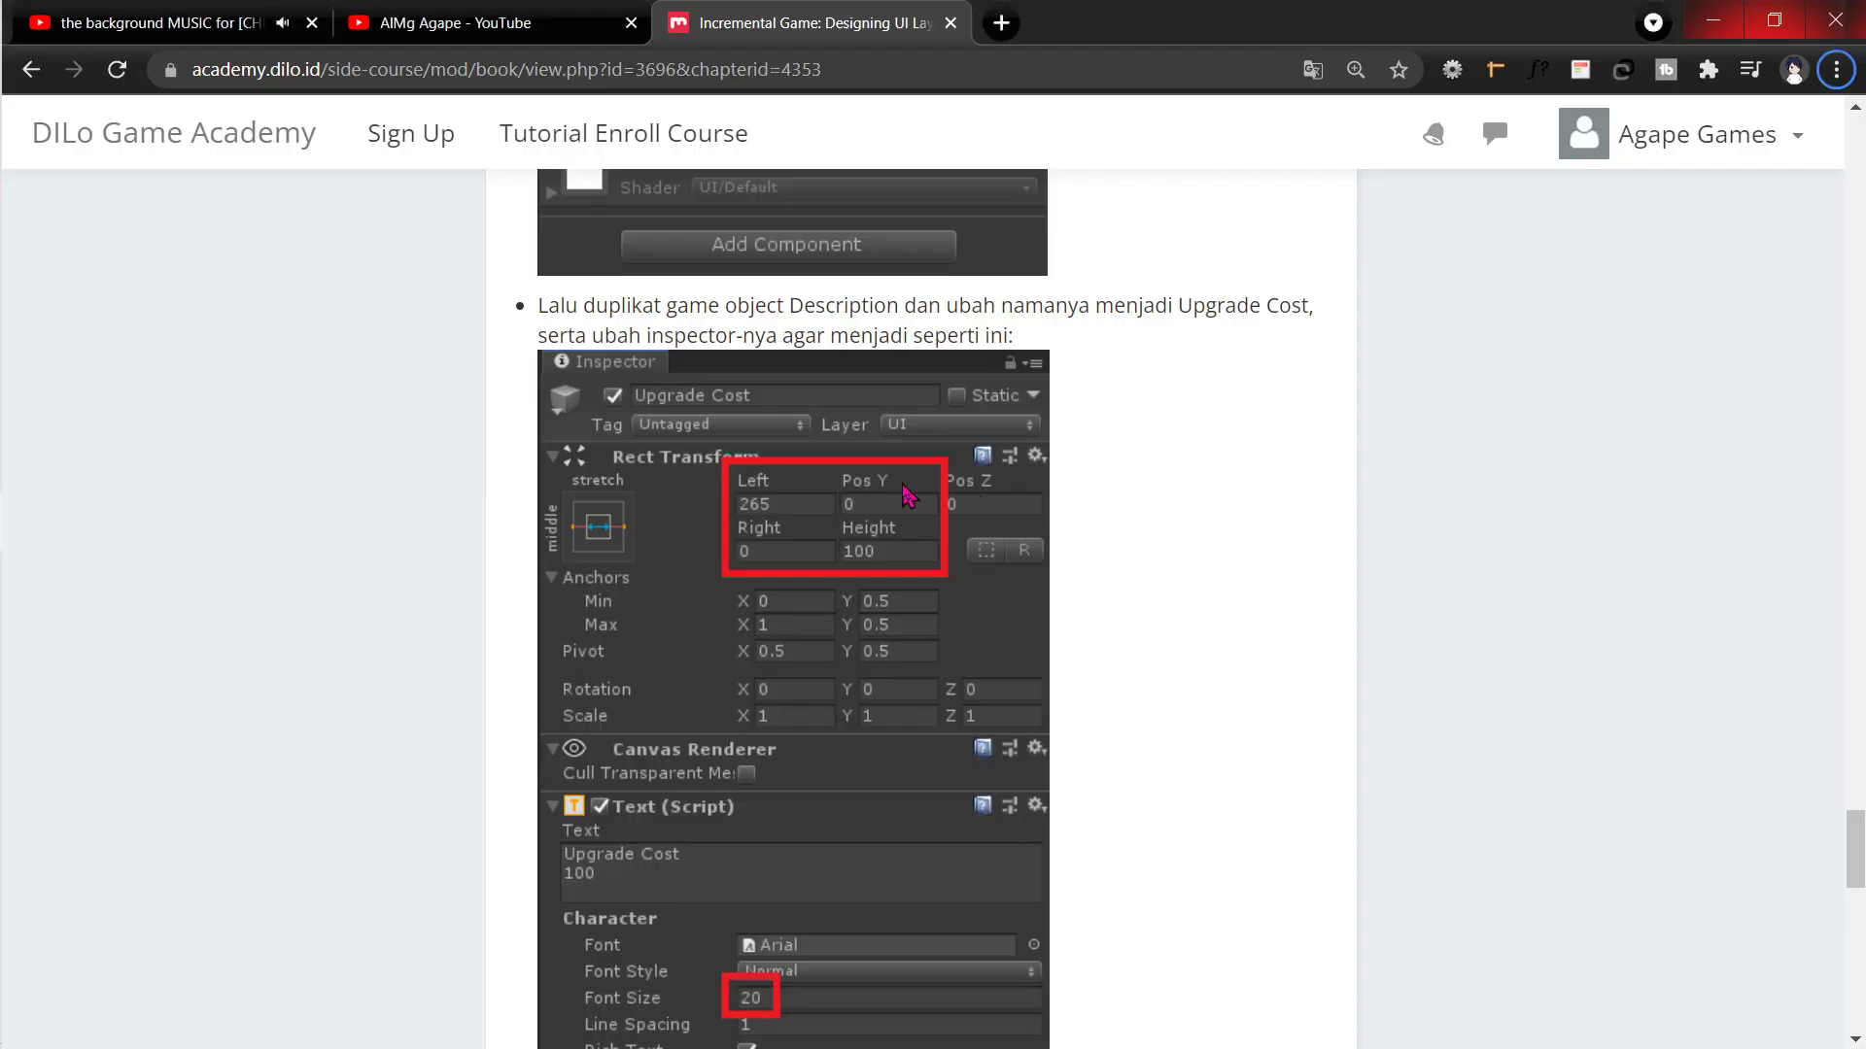
Step: Set Upgrade Cost's Rect Transform Right to 0 and Left to 265
{"action": "key", "text": "alt+Tab"}
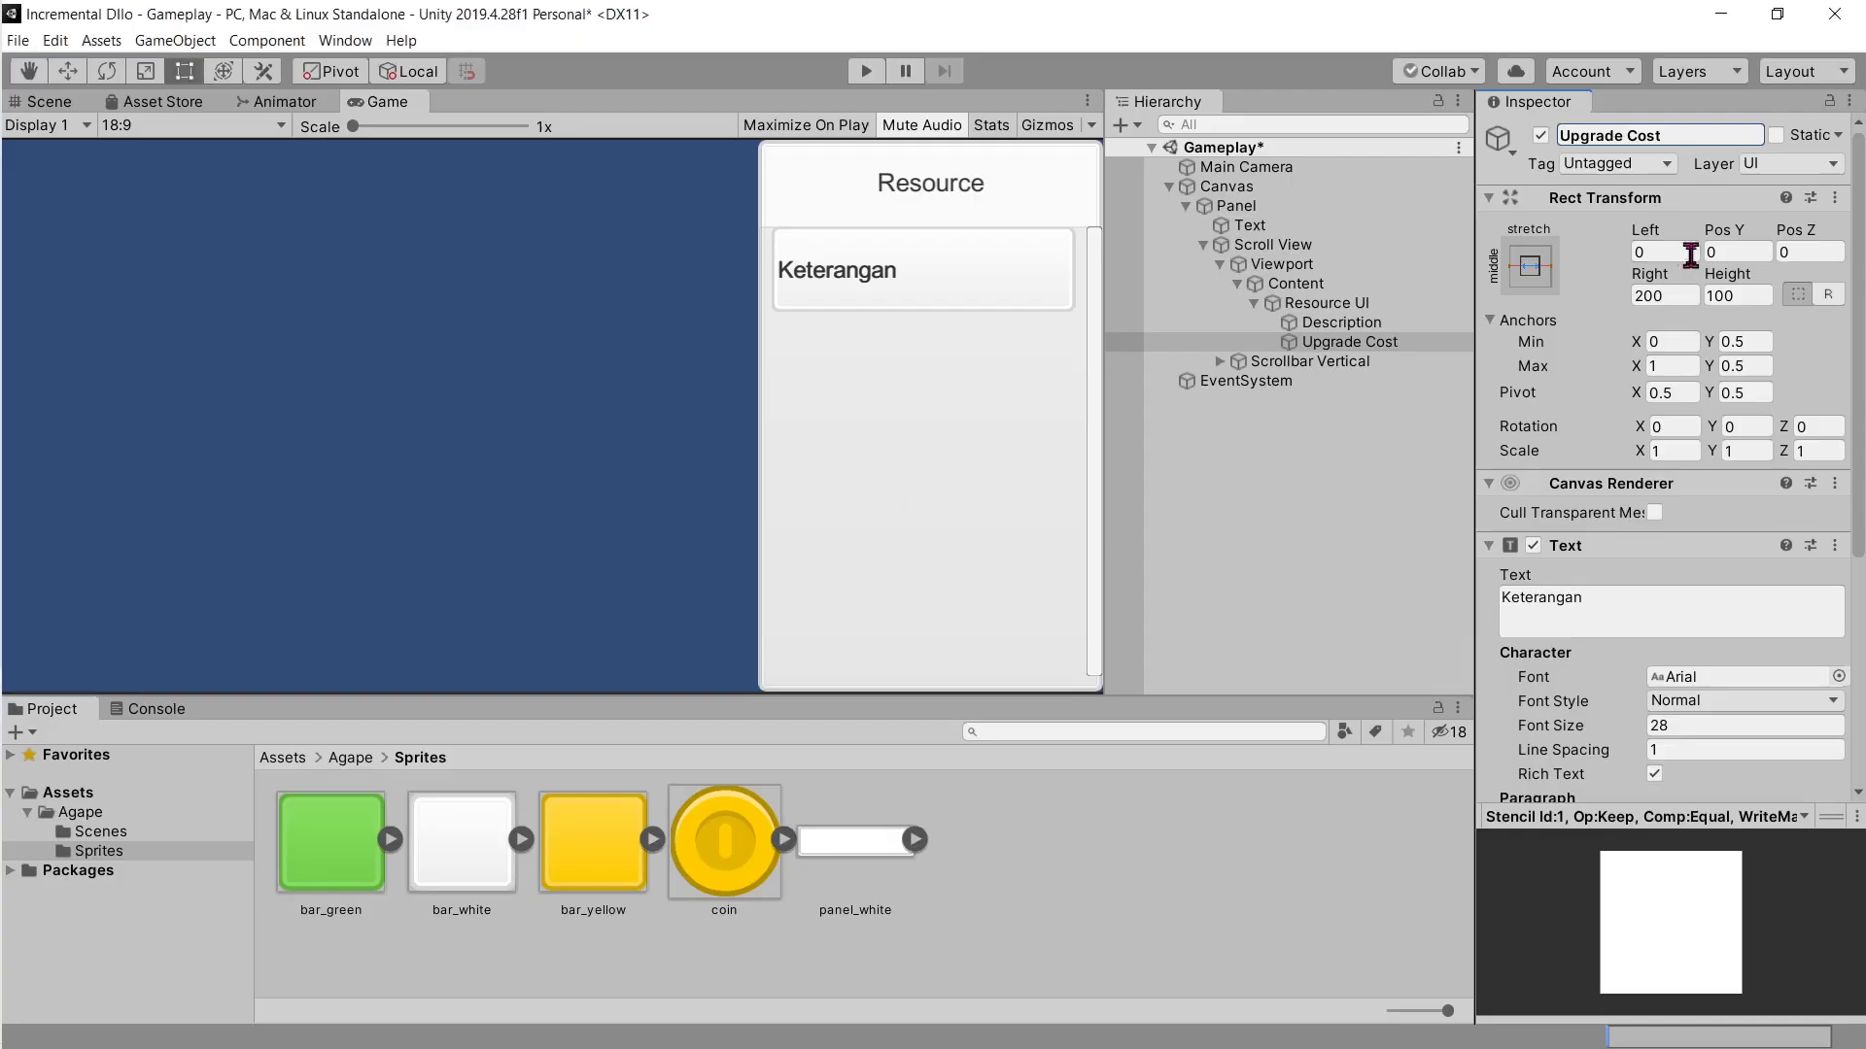
{"action": "left_click", "coordinate": [1668, 284]}
{"action": "type", "text": "0"}
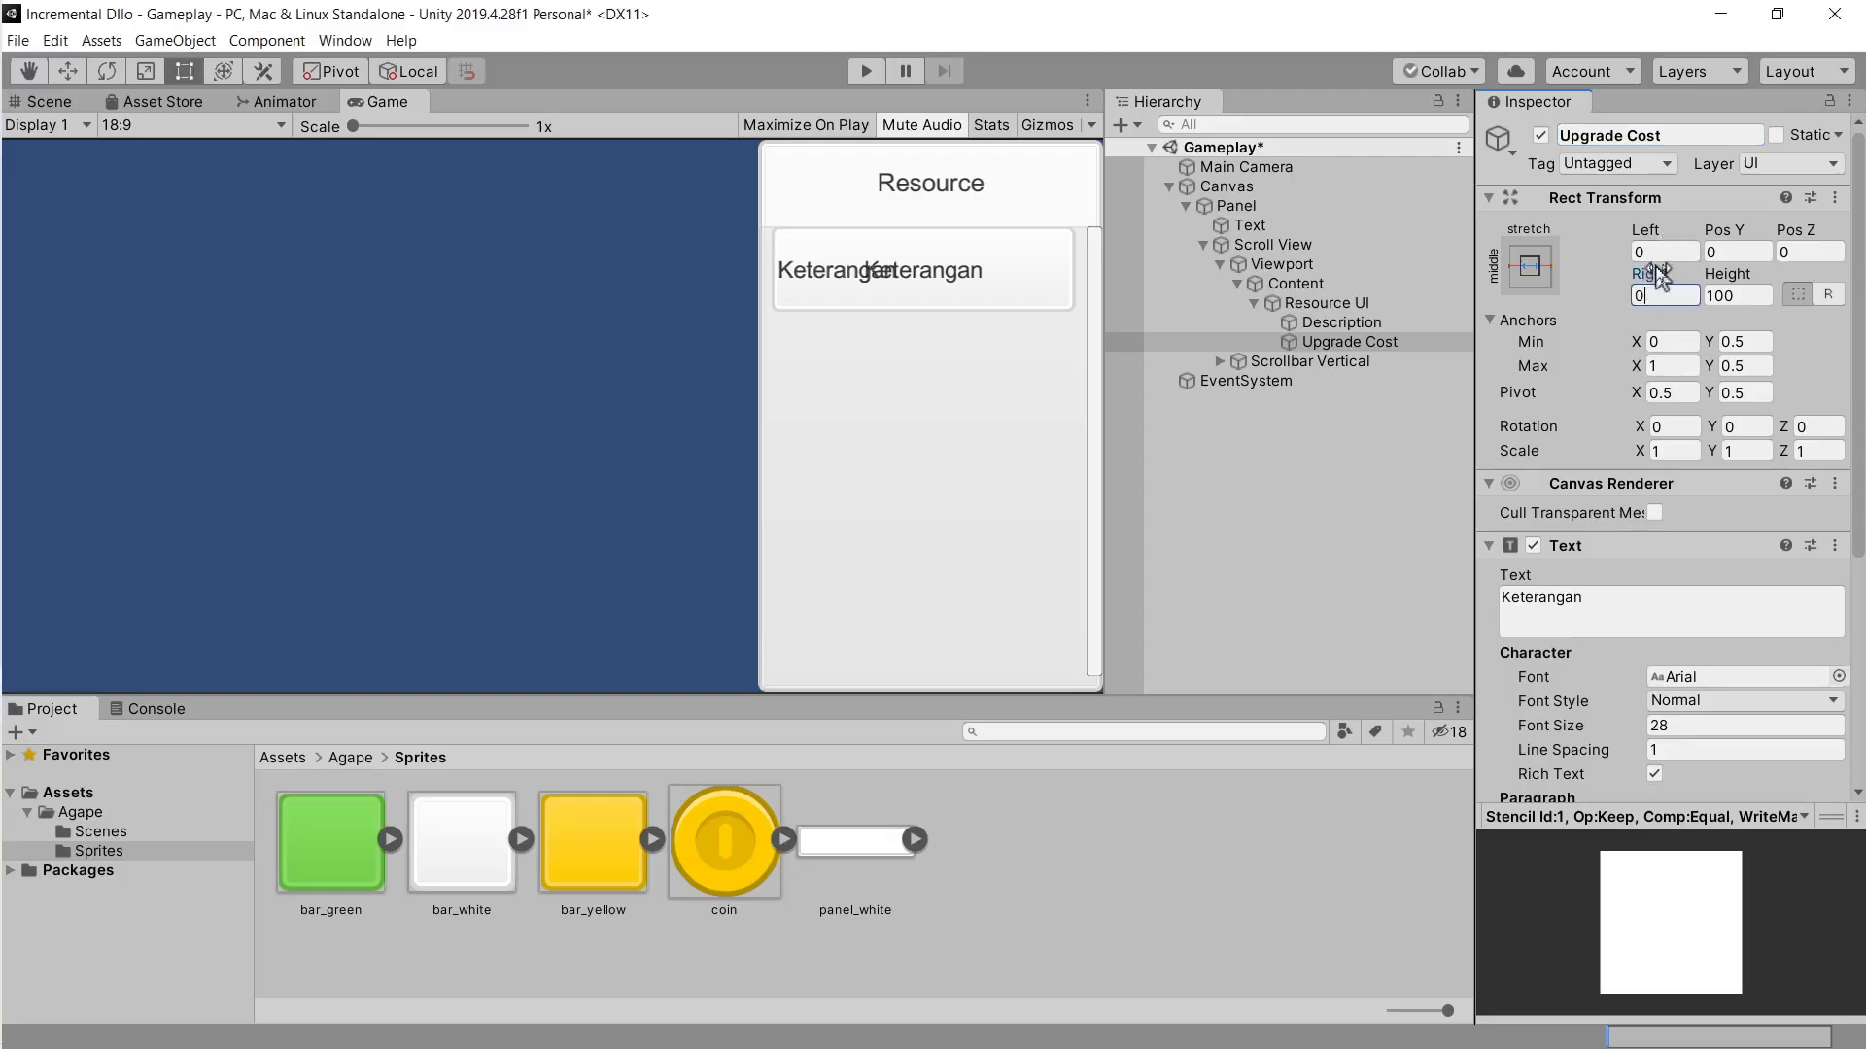
{"action": "left_click", "coordinate": [1661, 253]}
{"action": "type", "text": "265"}
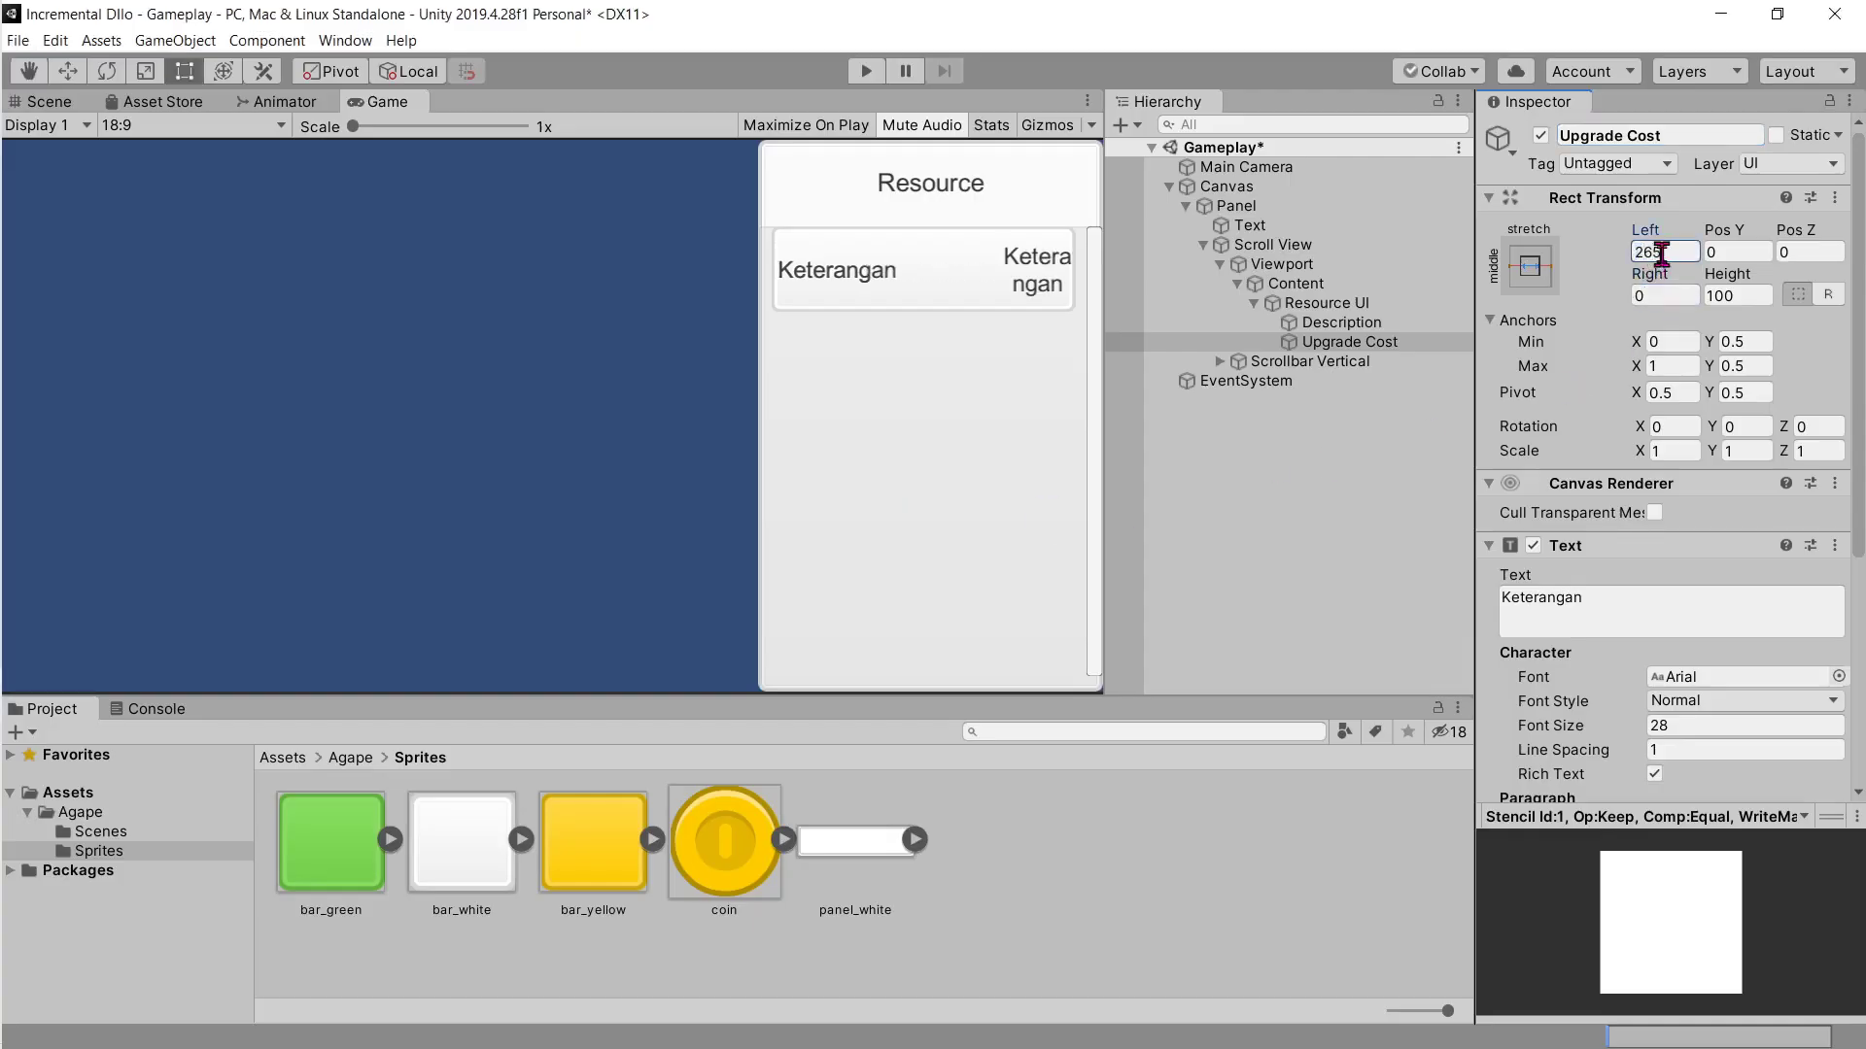
{"action": "key", "text": "alt+Tab"}
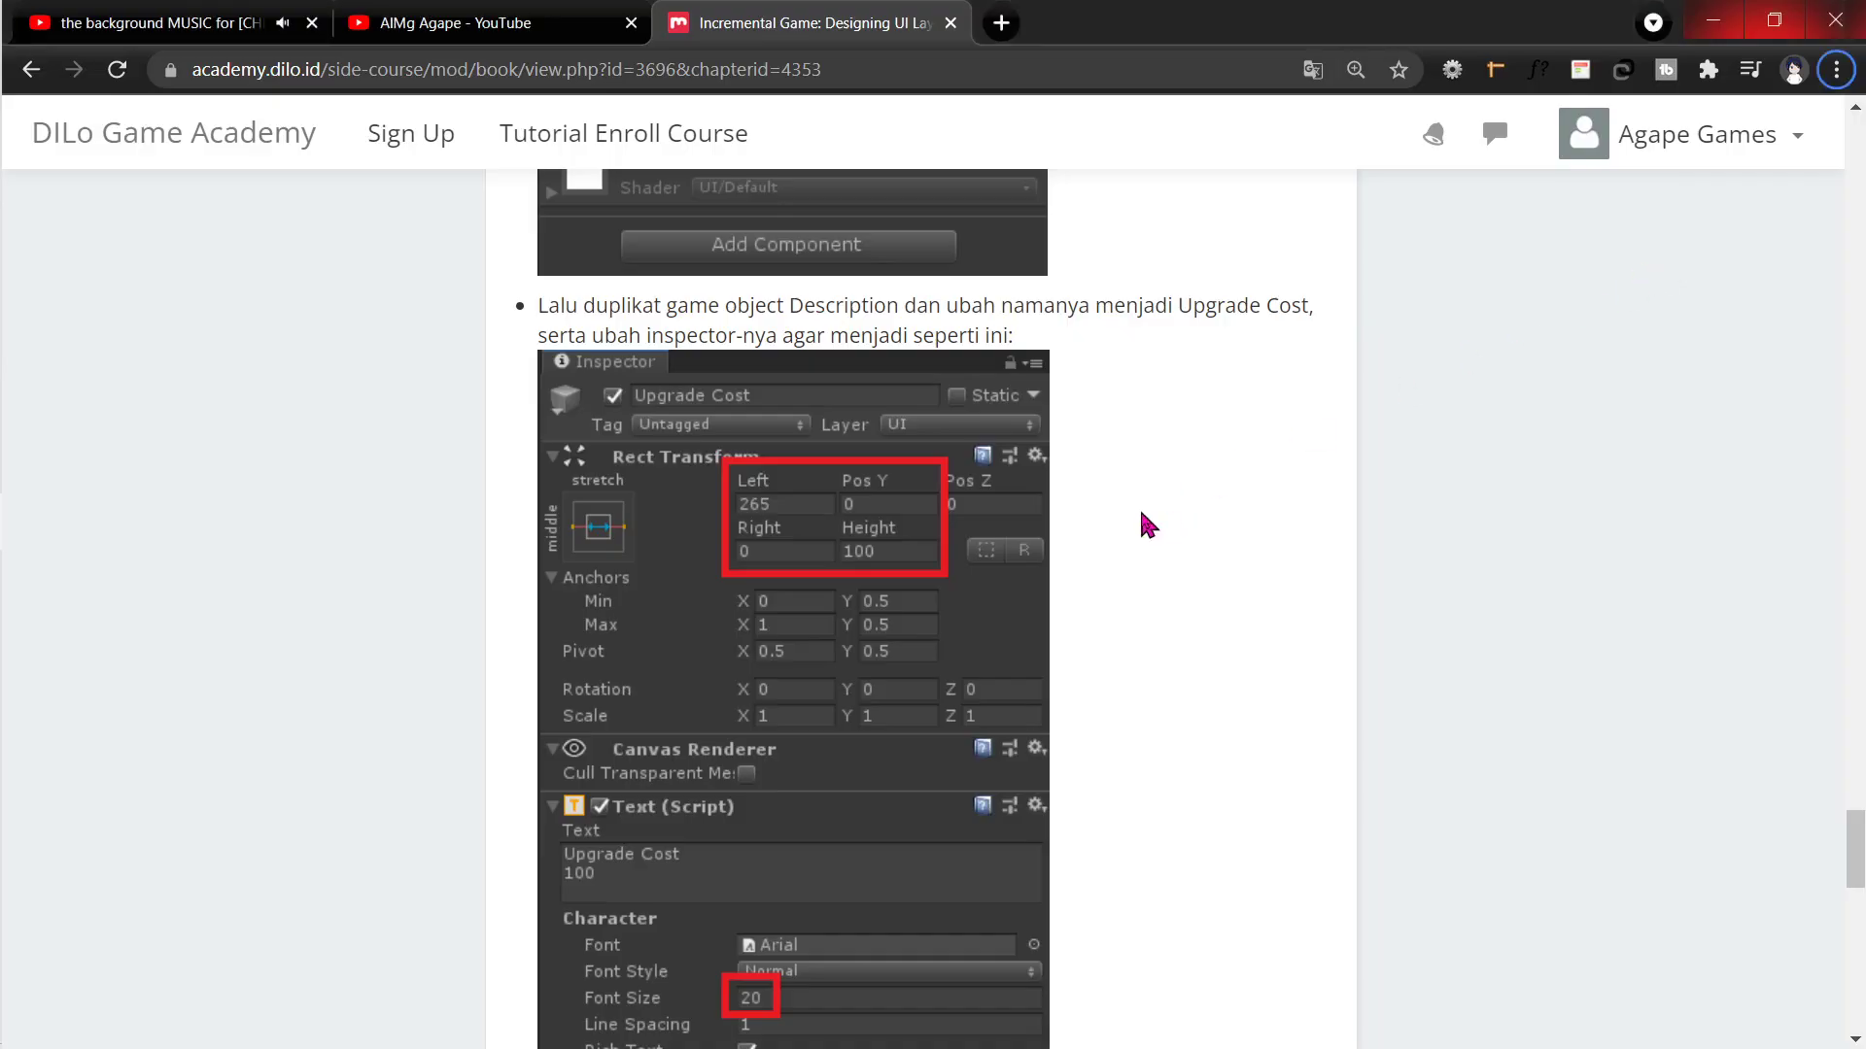
{"action": "key", "text": "alt+Tab"}
{"action": "key", "text": "alt+Tab"}
{"action": "scroll", "coordinate": [916, 644], "scroll_direction": "down", "scroll_amount": 3}
{"action": "key", "text": "alt+Tab"}
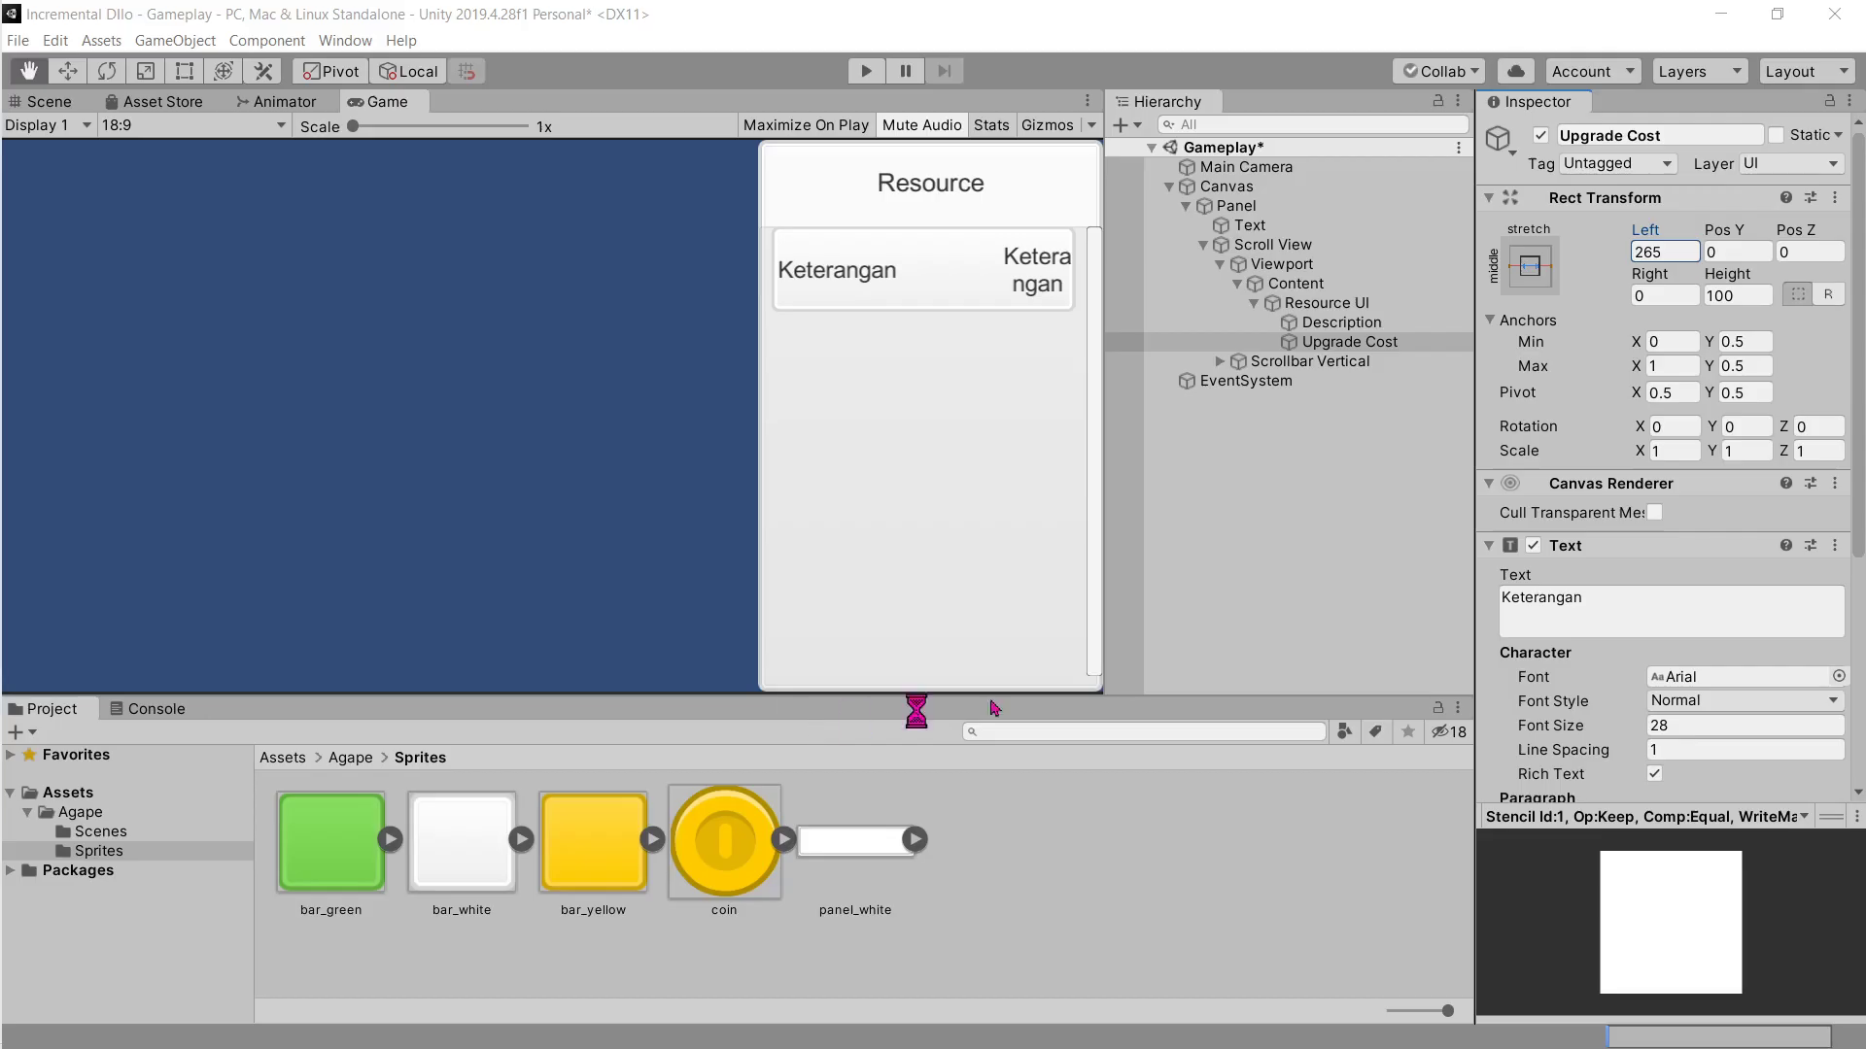
Step: Set the Upgrade Cost label's font size to 20
{"action": "left_click", "coordinate": [1680, 725]}
{"action": "type", "text": "28"}
{"action": "key", "text": "Return"}
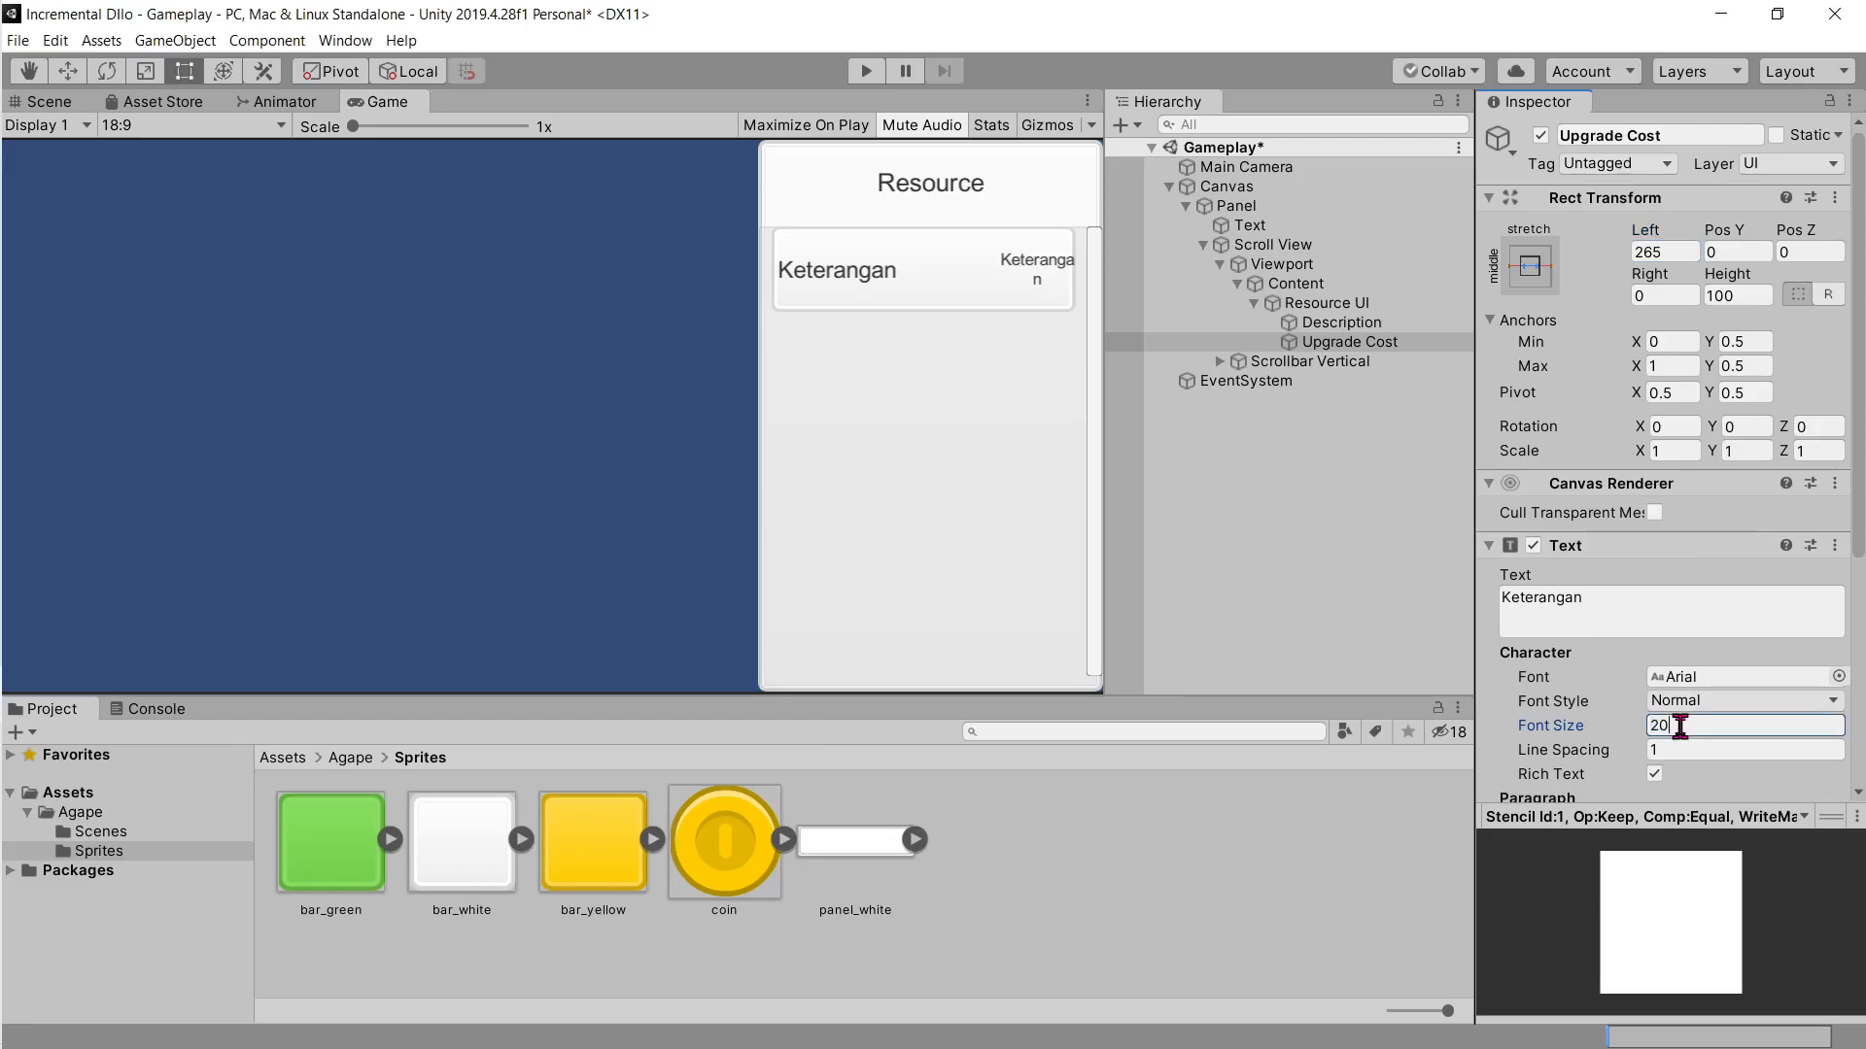
{"action": "key", "text": "alt+Tab"}
{"action": "scroll", "coordinate": [1192, 714], "scroll_direction": "down", "scroll_amount": 3}
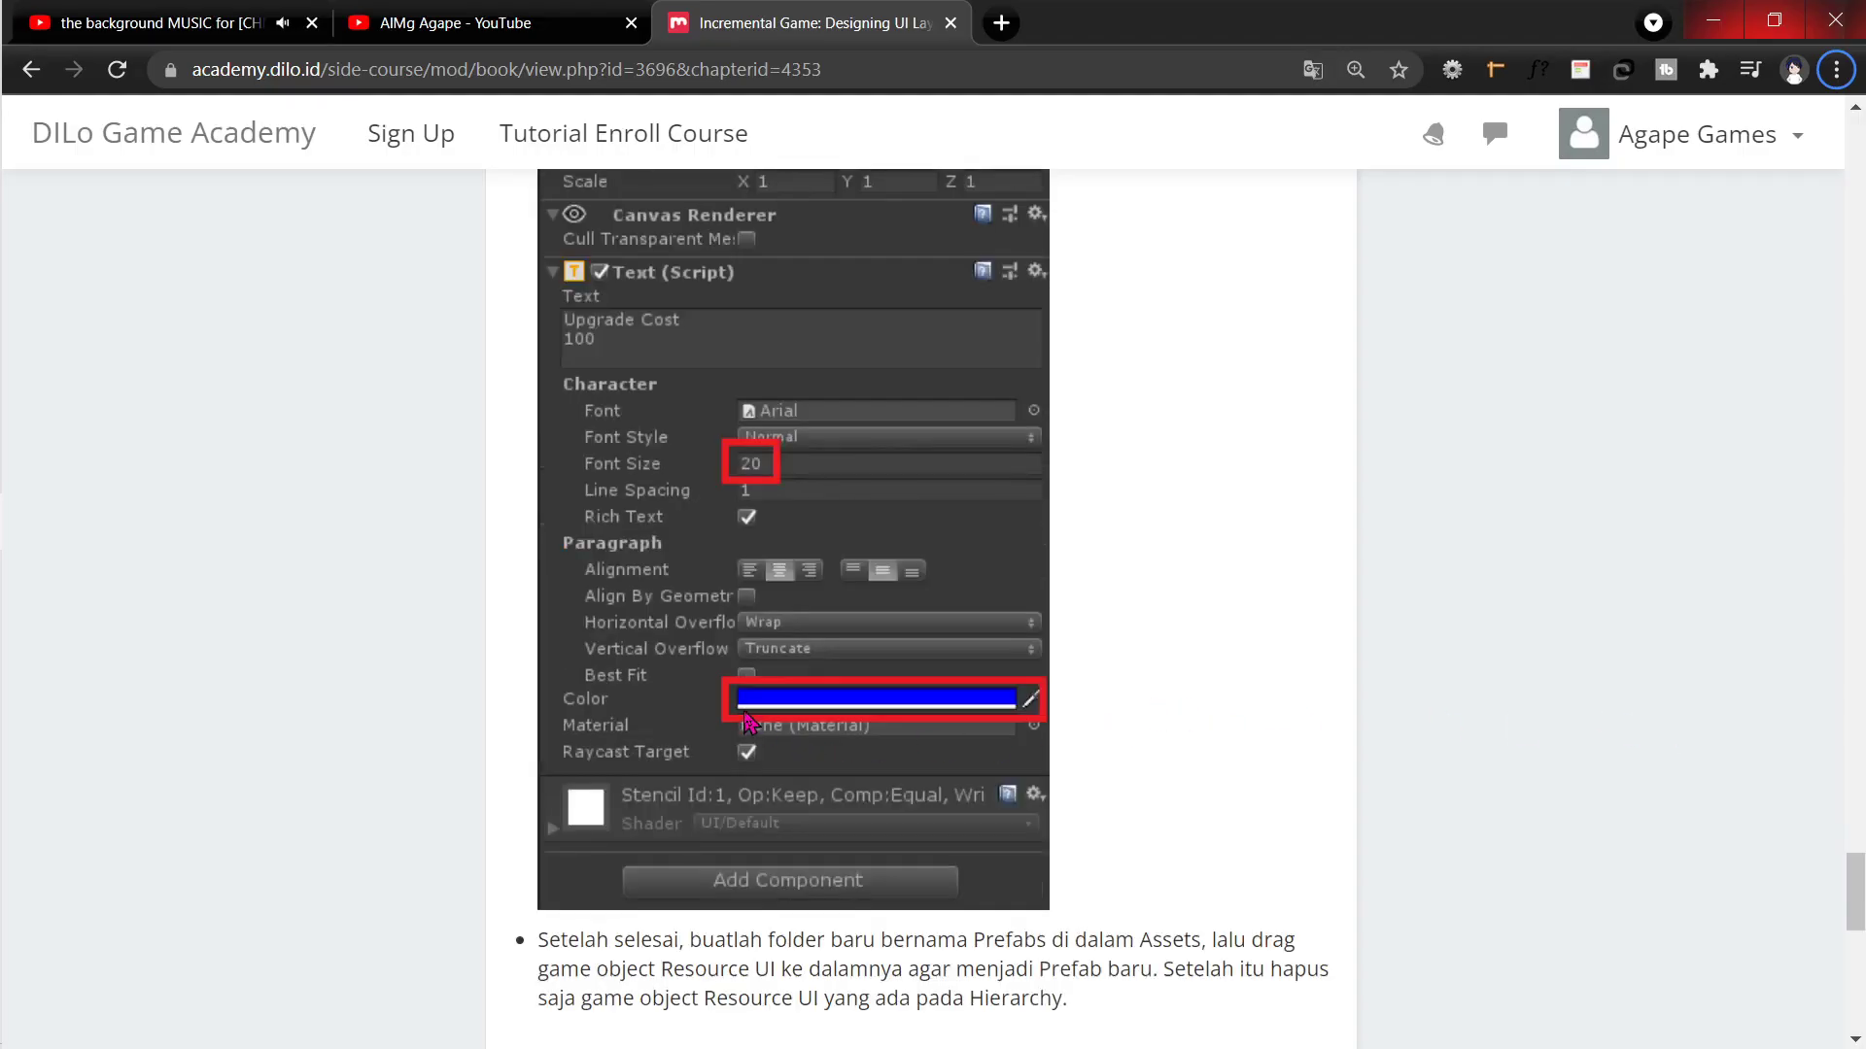
{"action": "key", "text": "alt+Tab"}
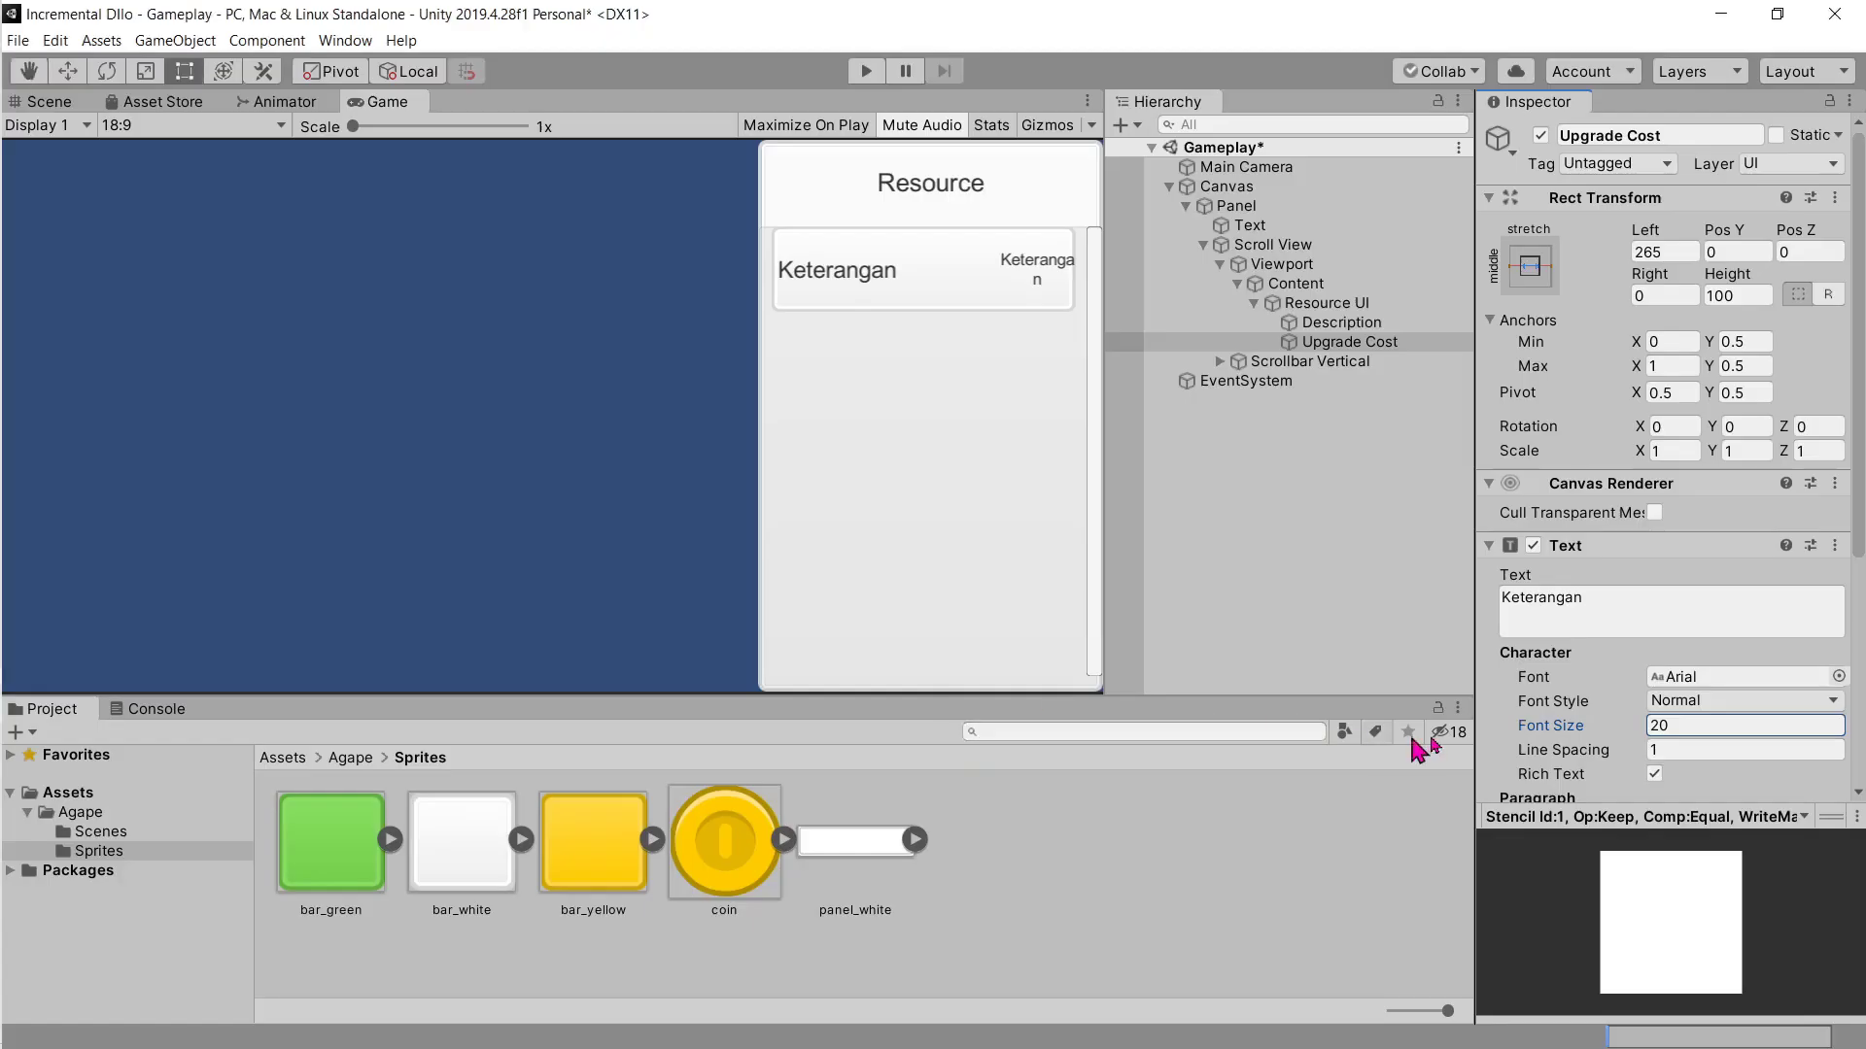
{"action": "scroll", "coordinate": [1696, 716], "scroll_direction": "down", "scroll_amount": 3}
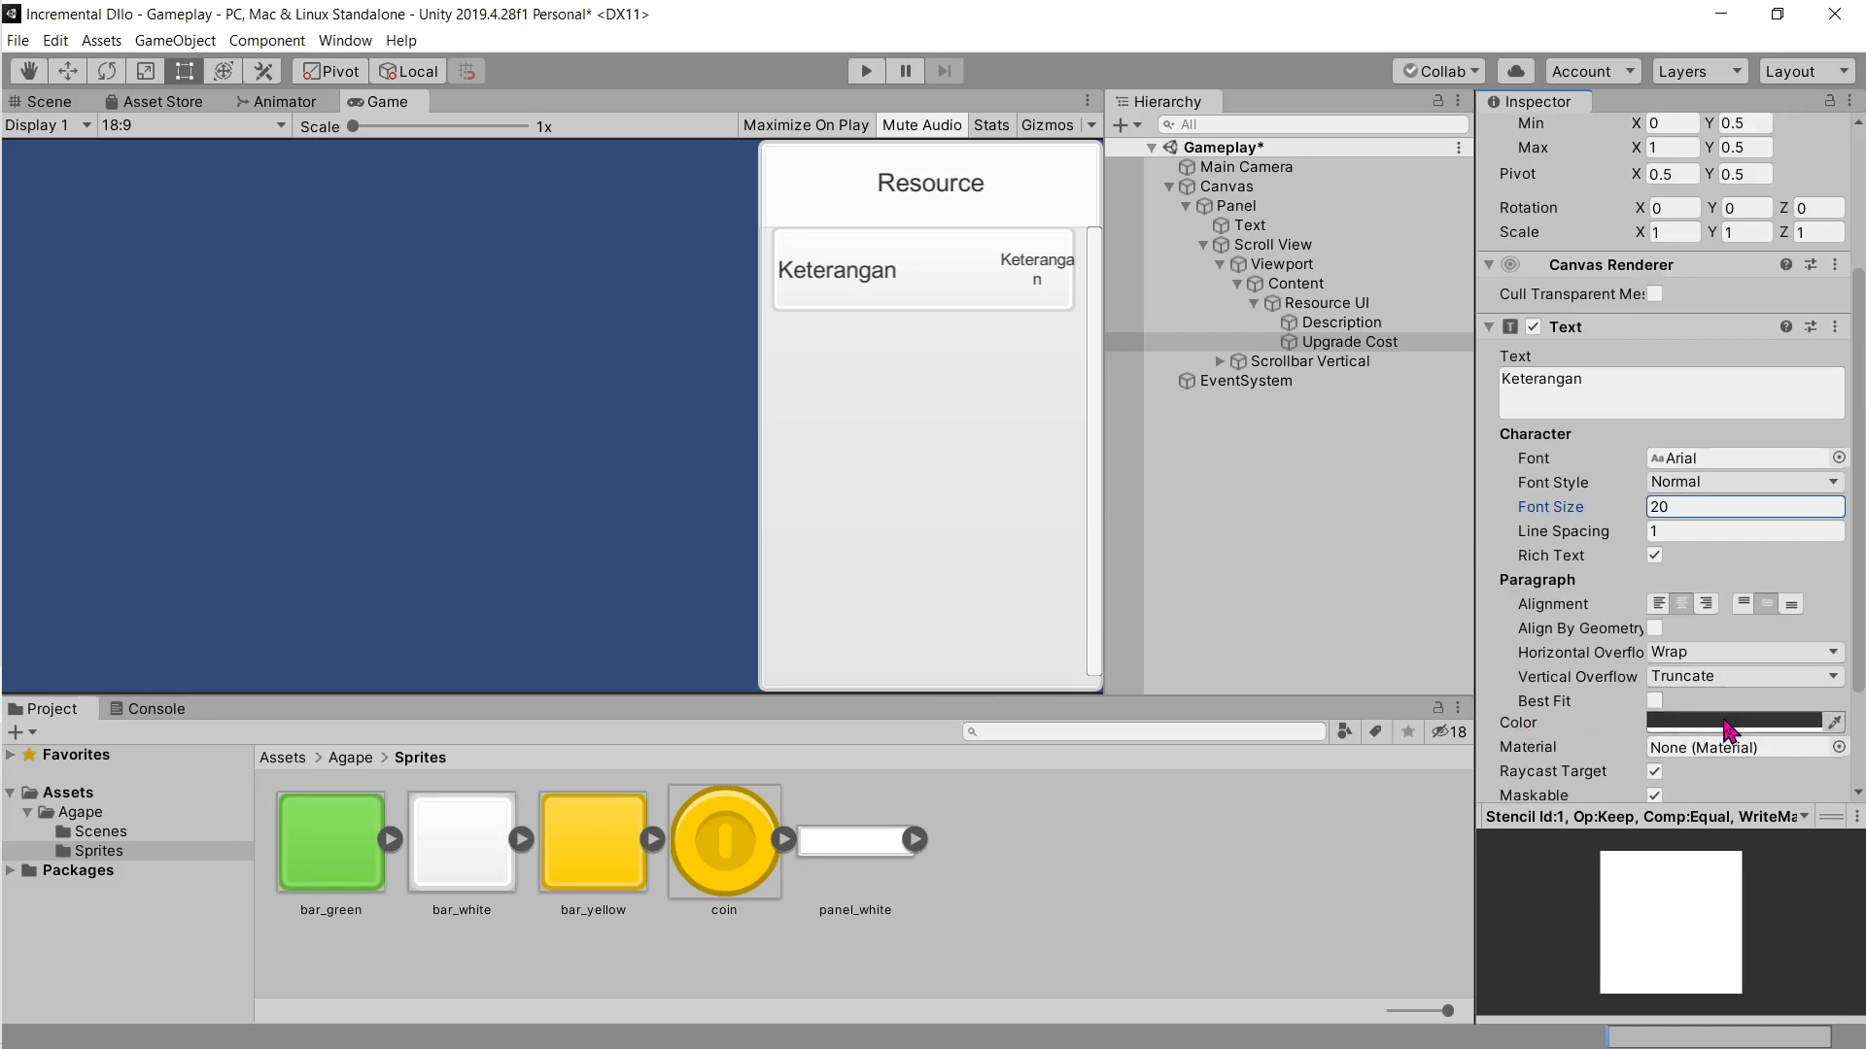
{"action": "left_click", "coordinate": [1729, 721]}
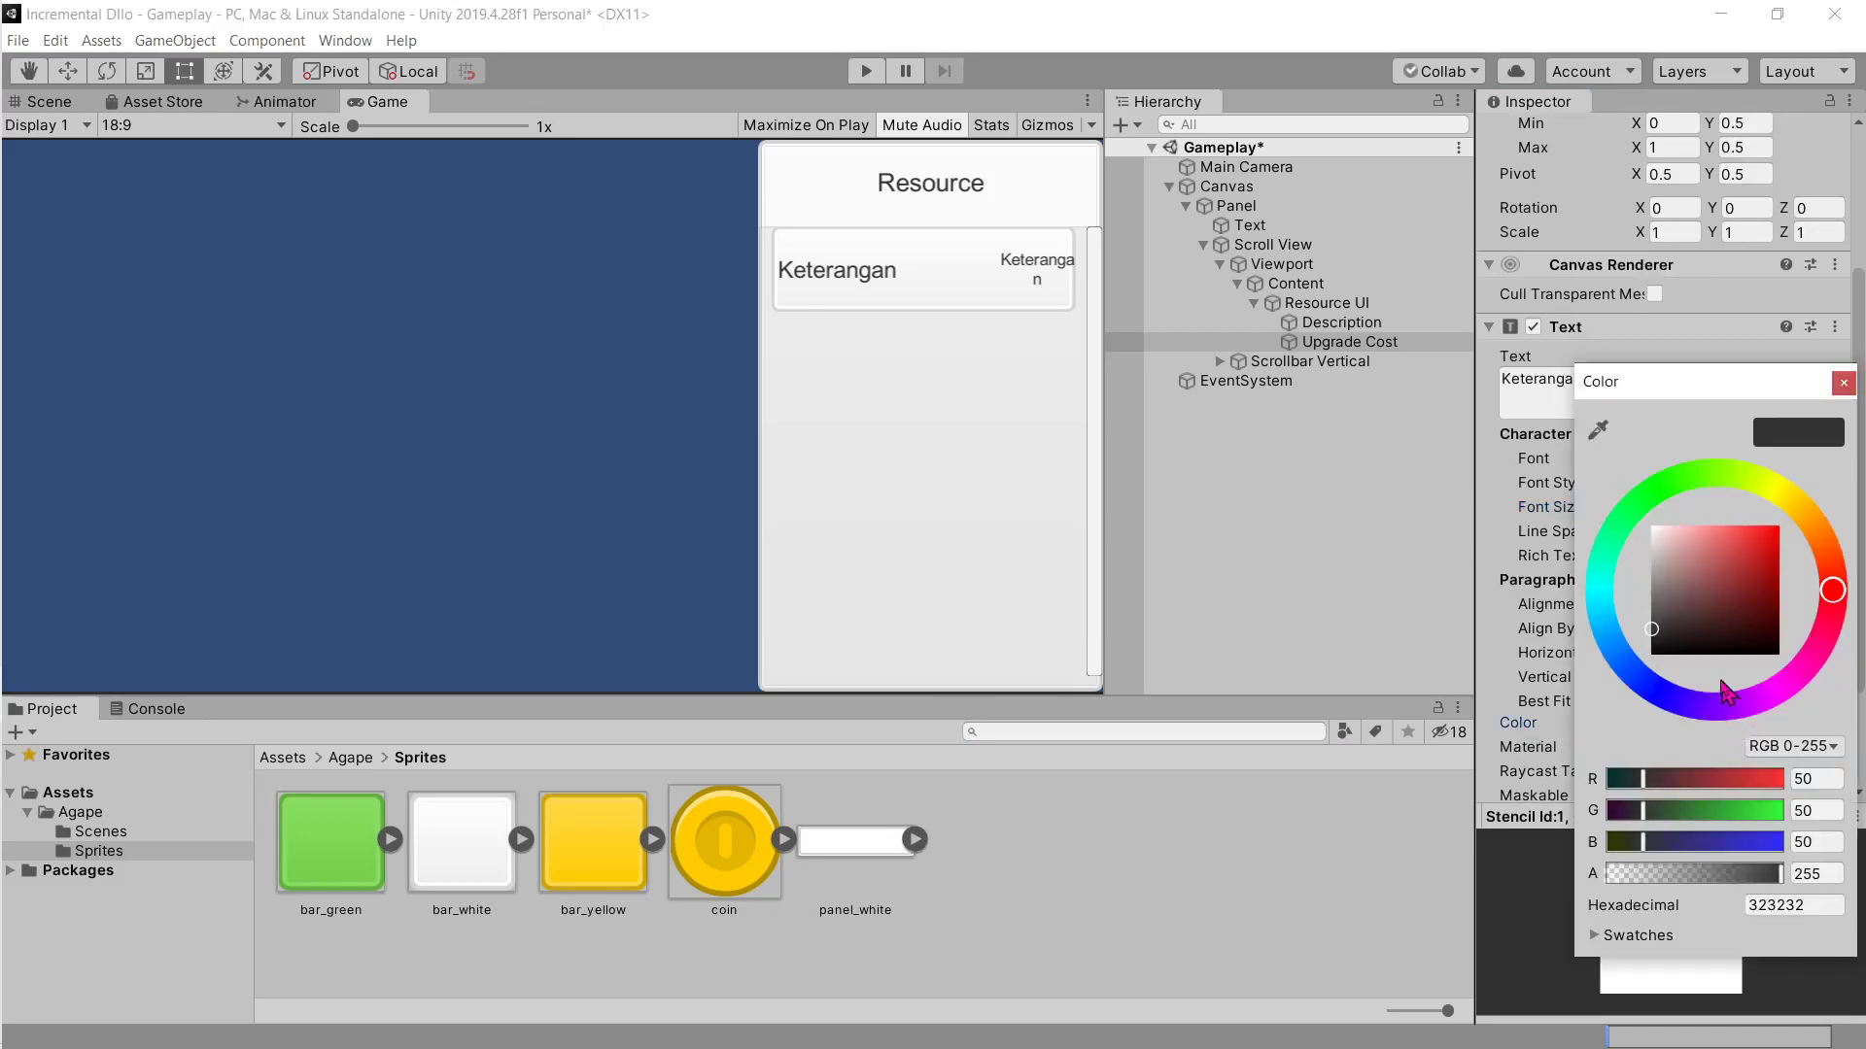
{"action": "left_click", "coordinate": [1661, 683]}
{"action": "left_click_drag", "start_coordinate": [1740, 569], "coordinate": [1783, 522]}
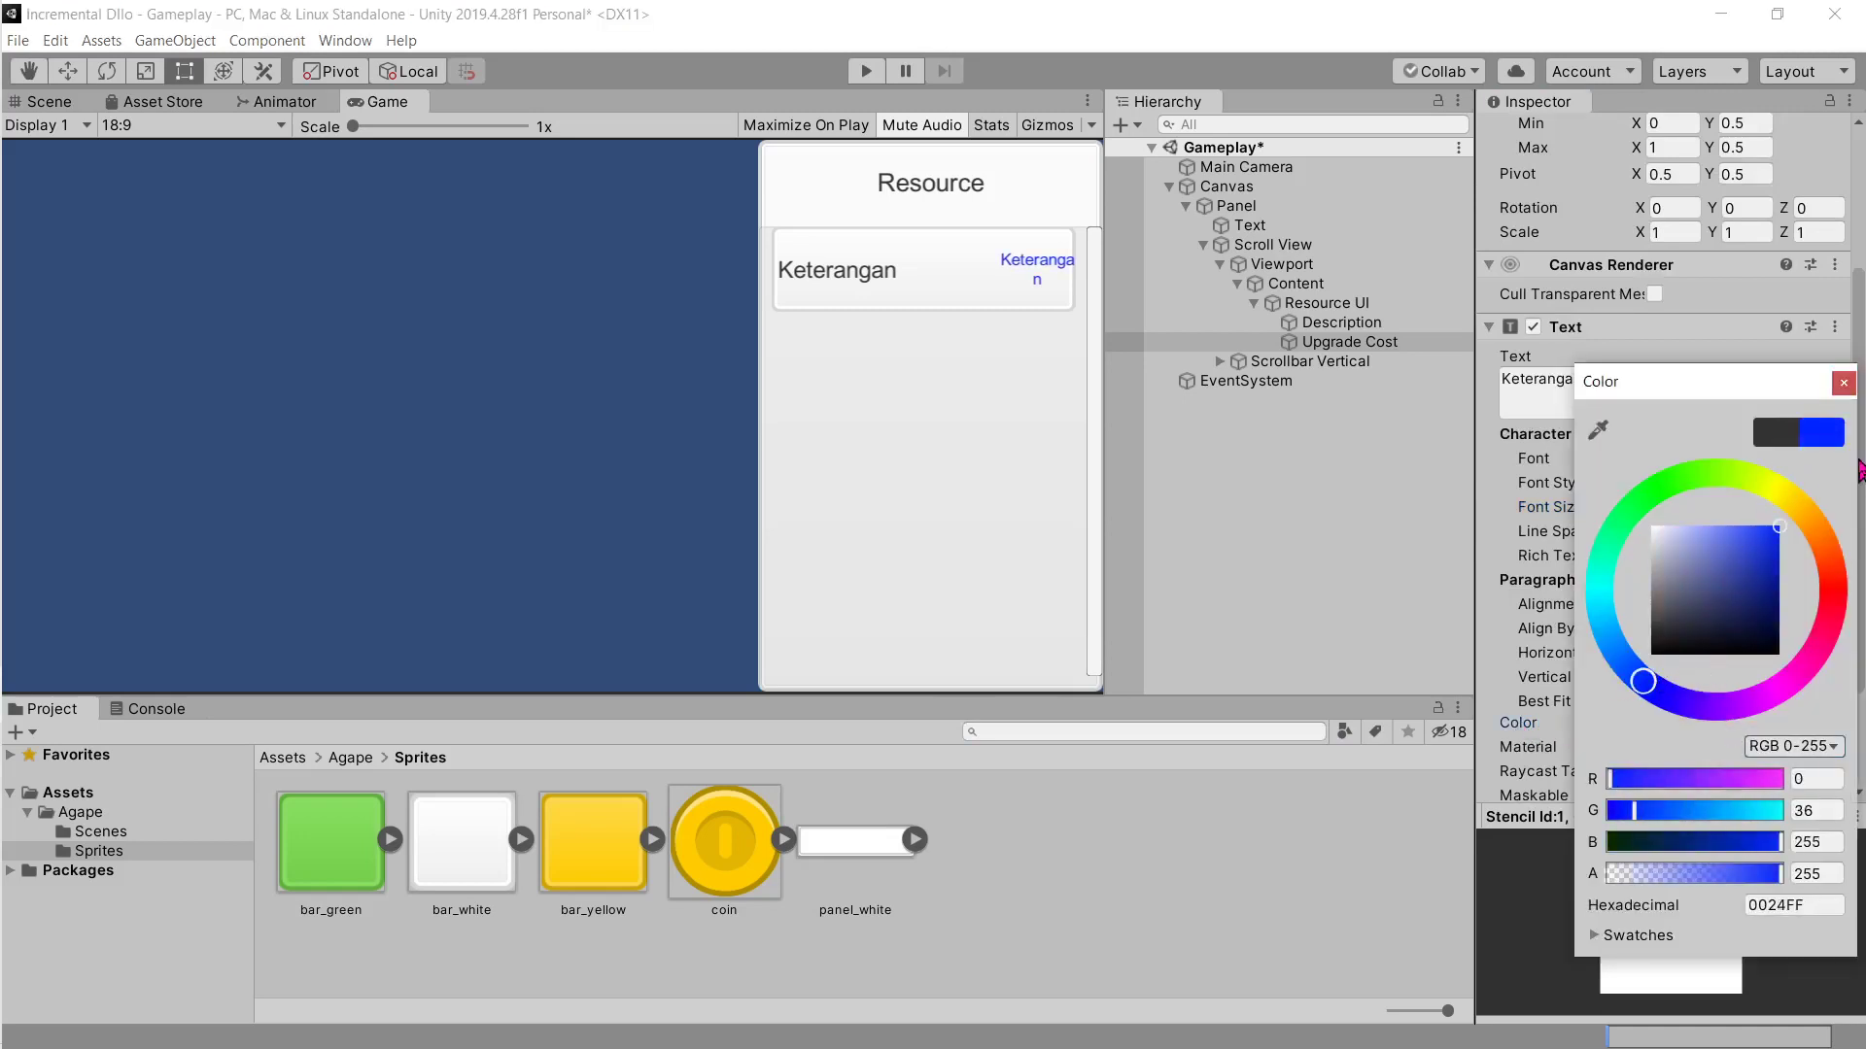
{"action": "left_click", "coordinate": [1843, 381]}
{"action": "key", "text": "alt+Tab"}
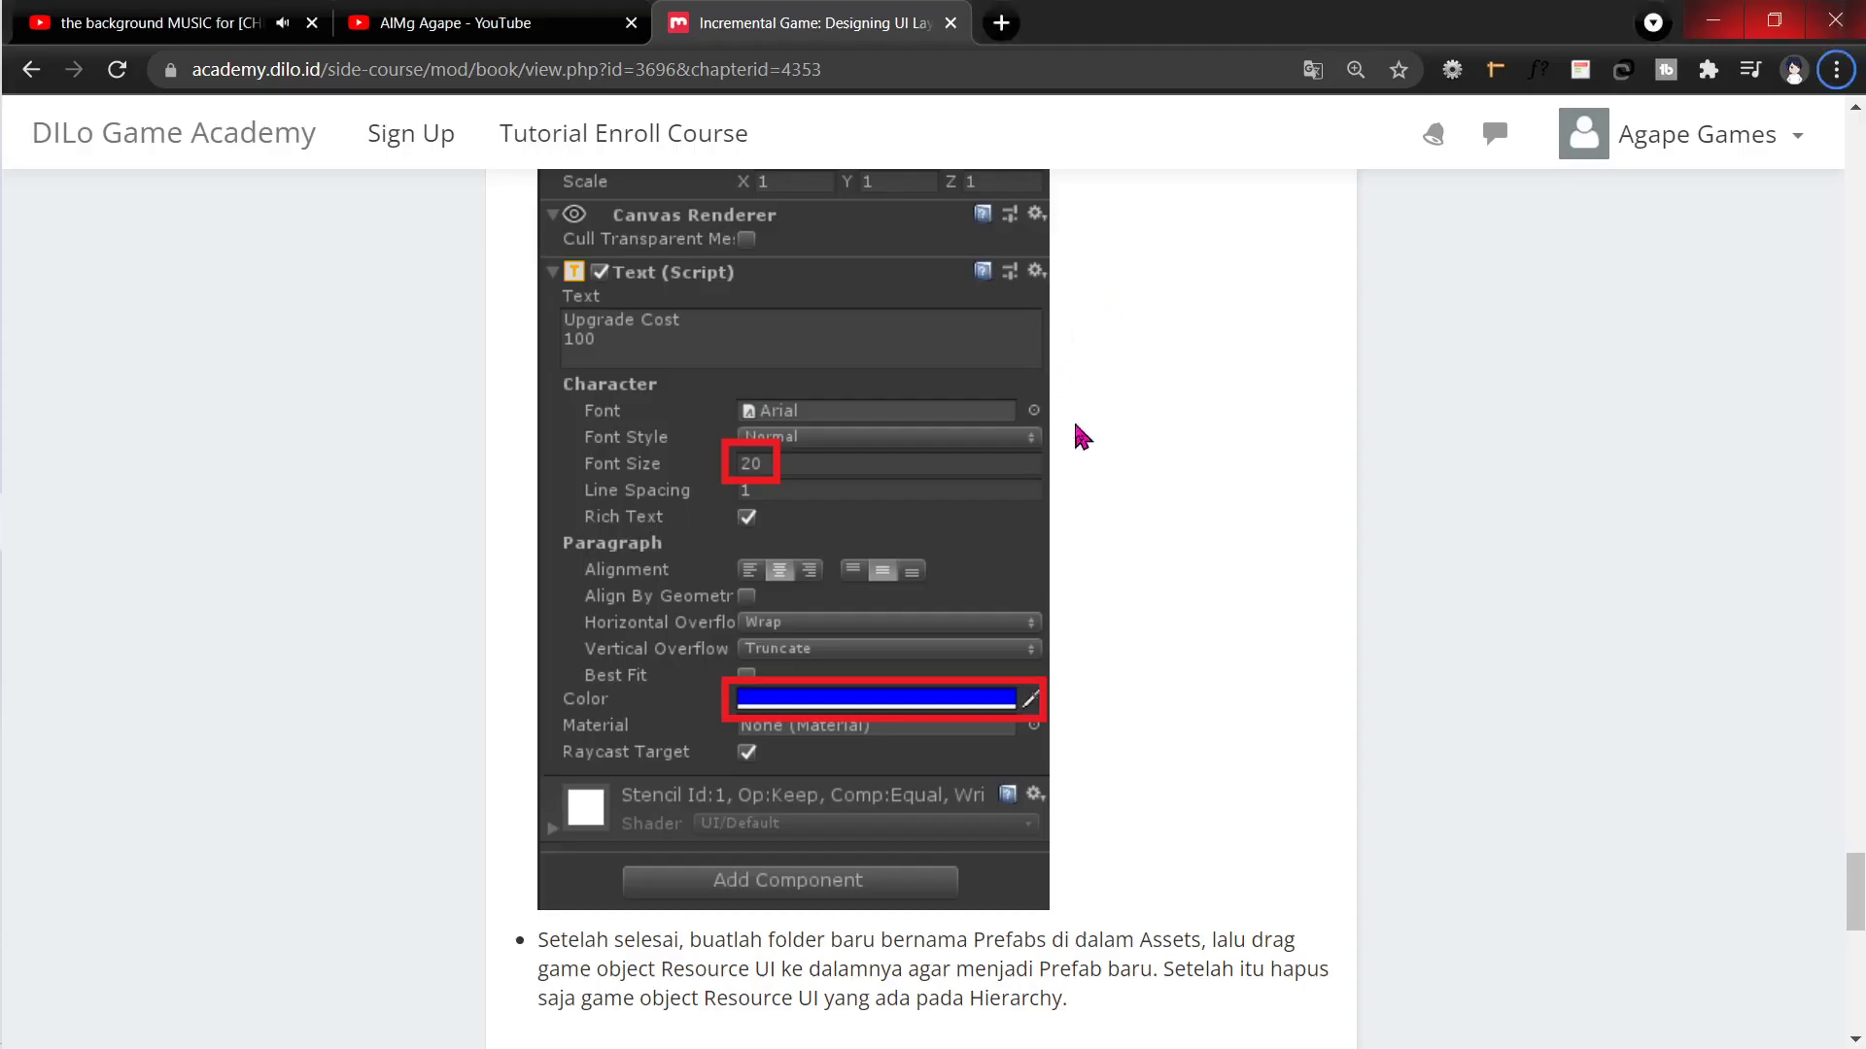
{"action": "key", "text": "alt+Tab"}
{"action": "double_click", "coordinate": [1542, 379]}
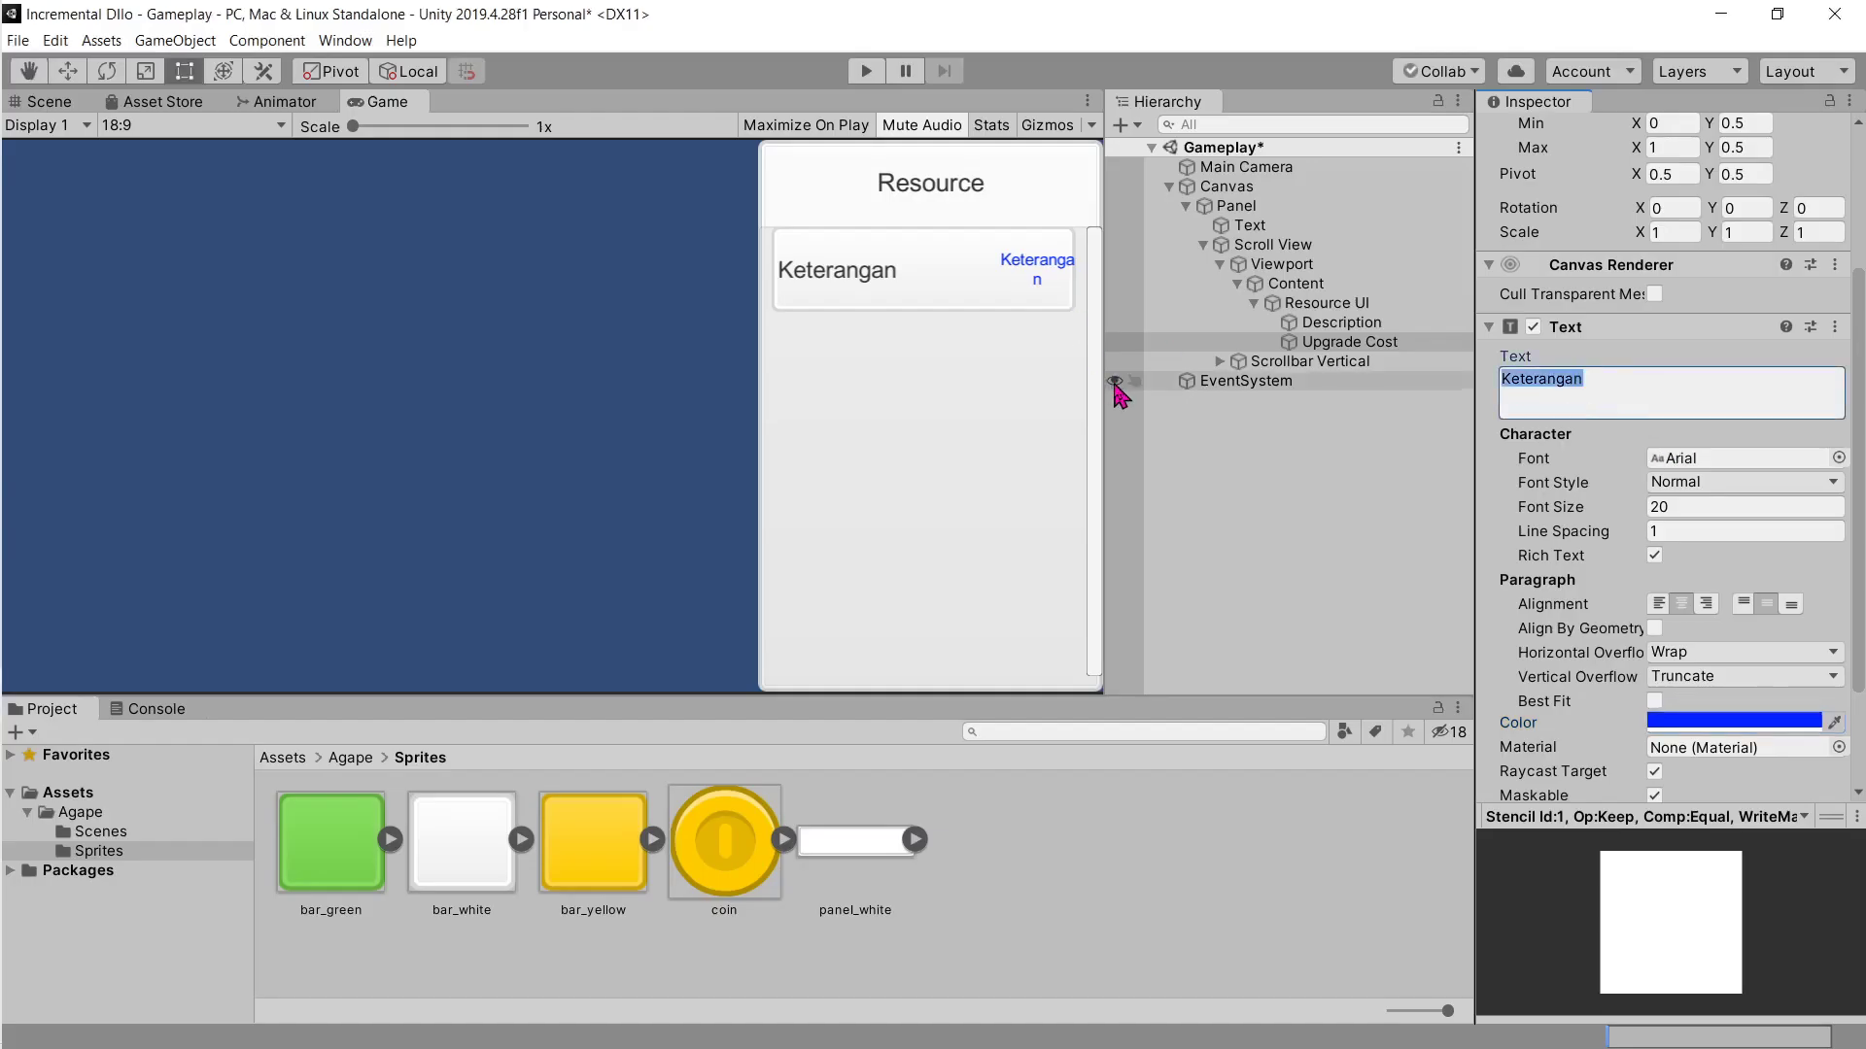
{"action": "type", "text": "200 "}
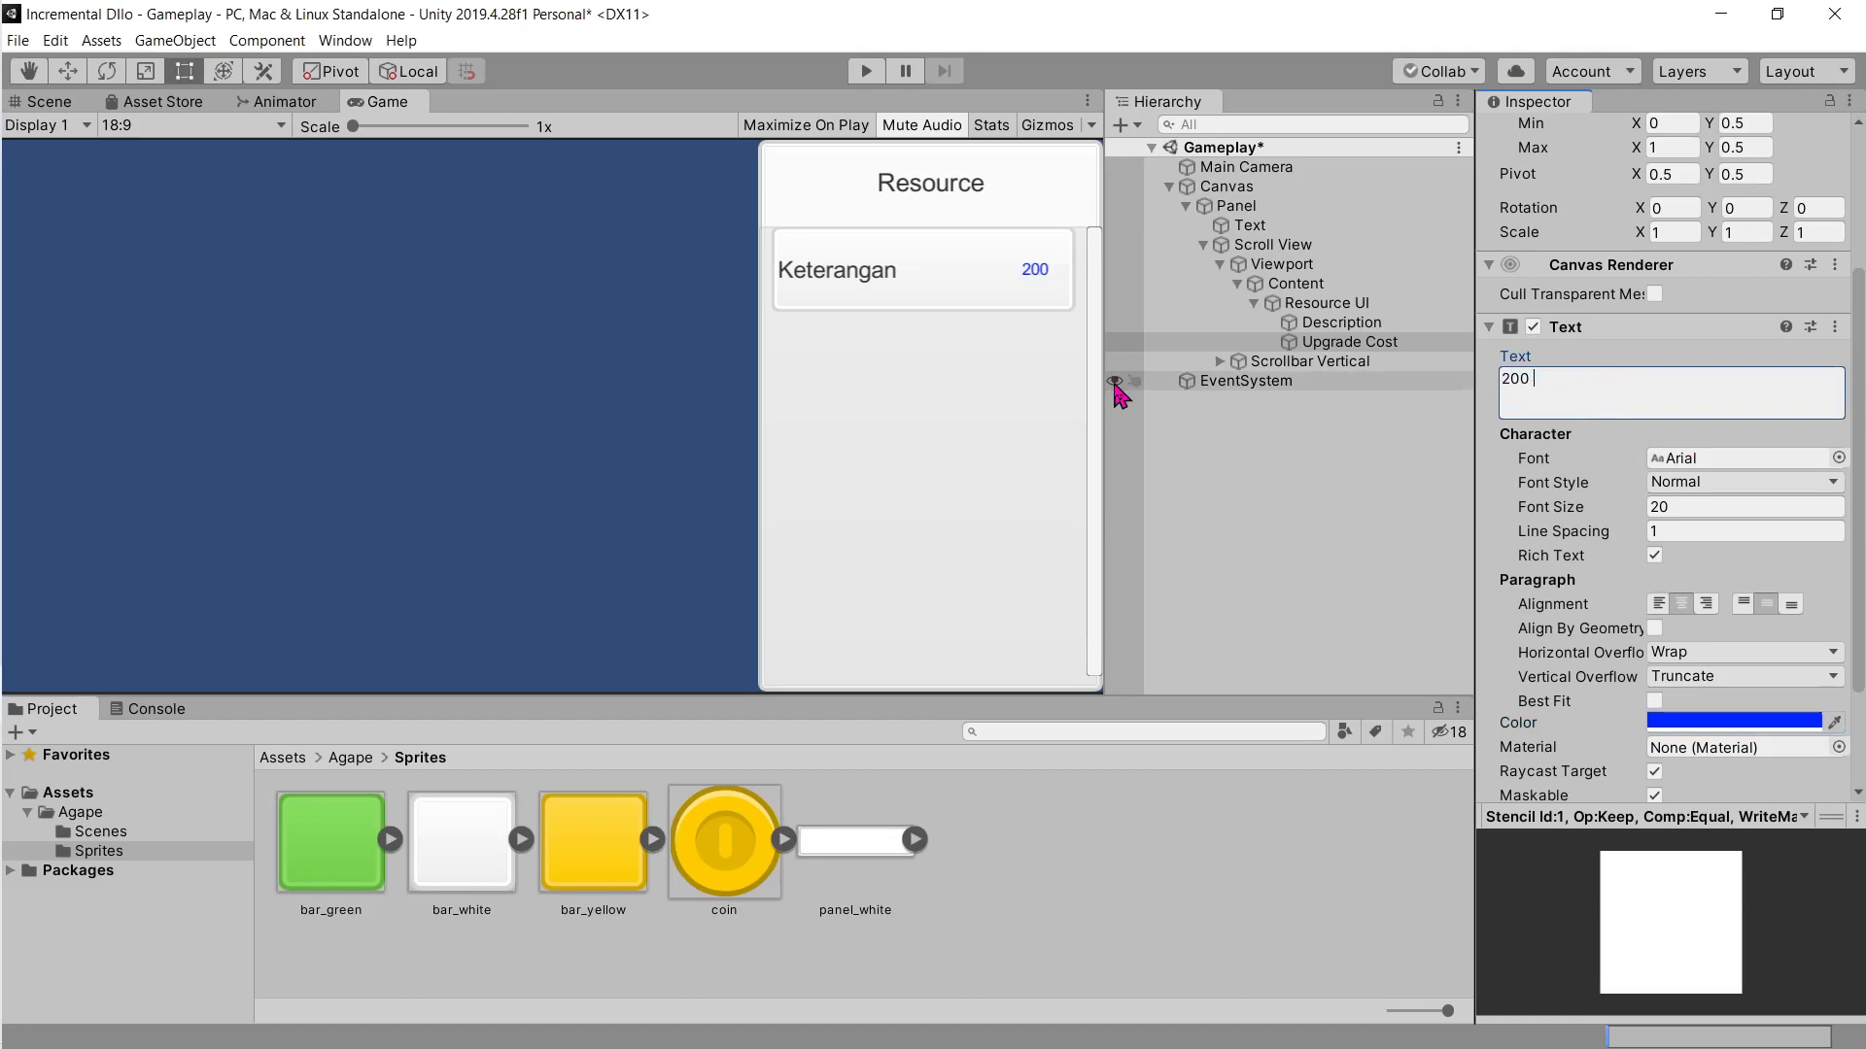
{"action": "type", "text": "Cuan"}
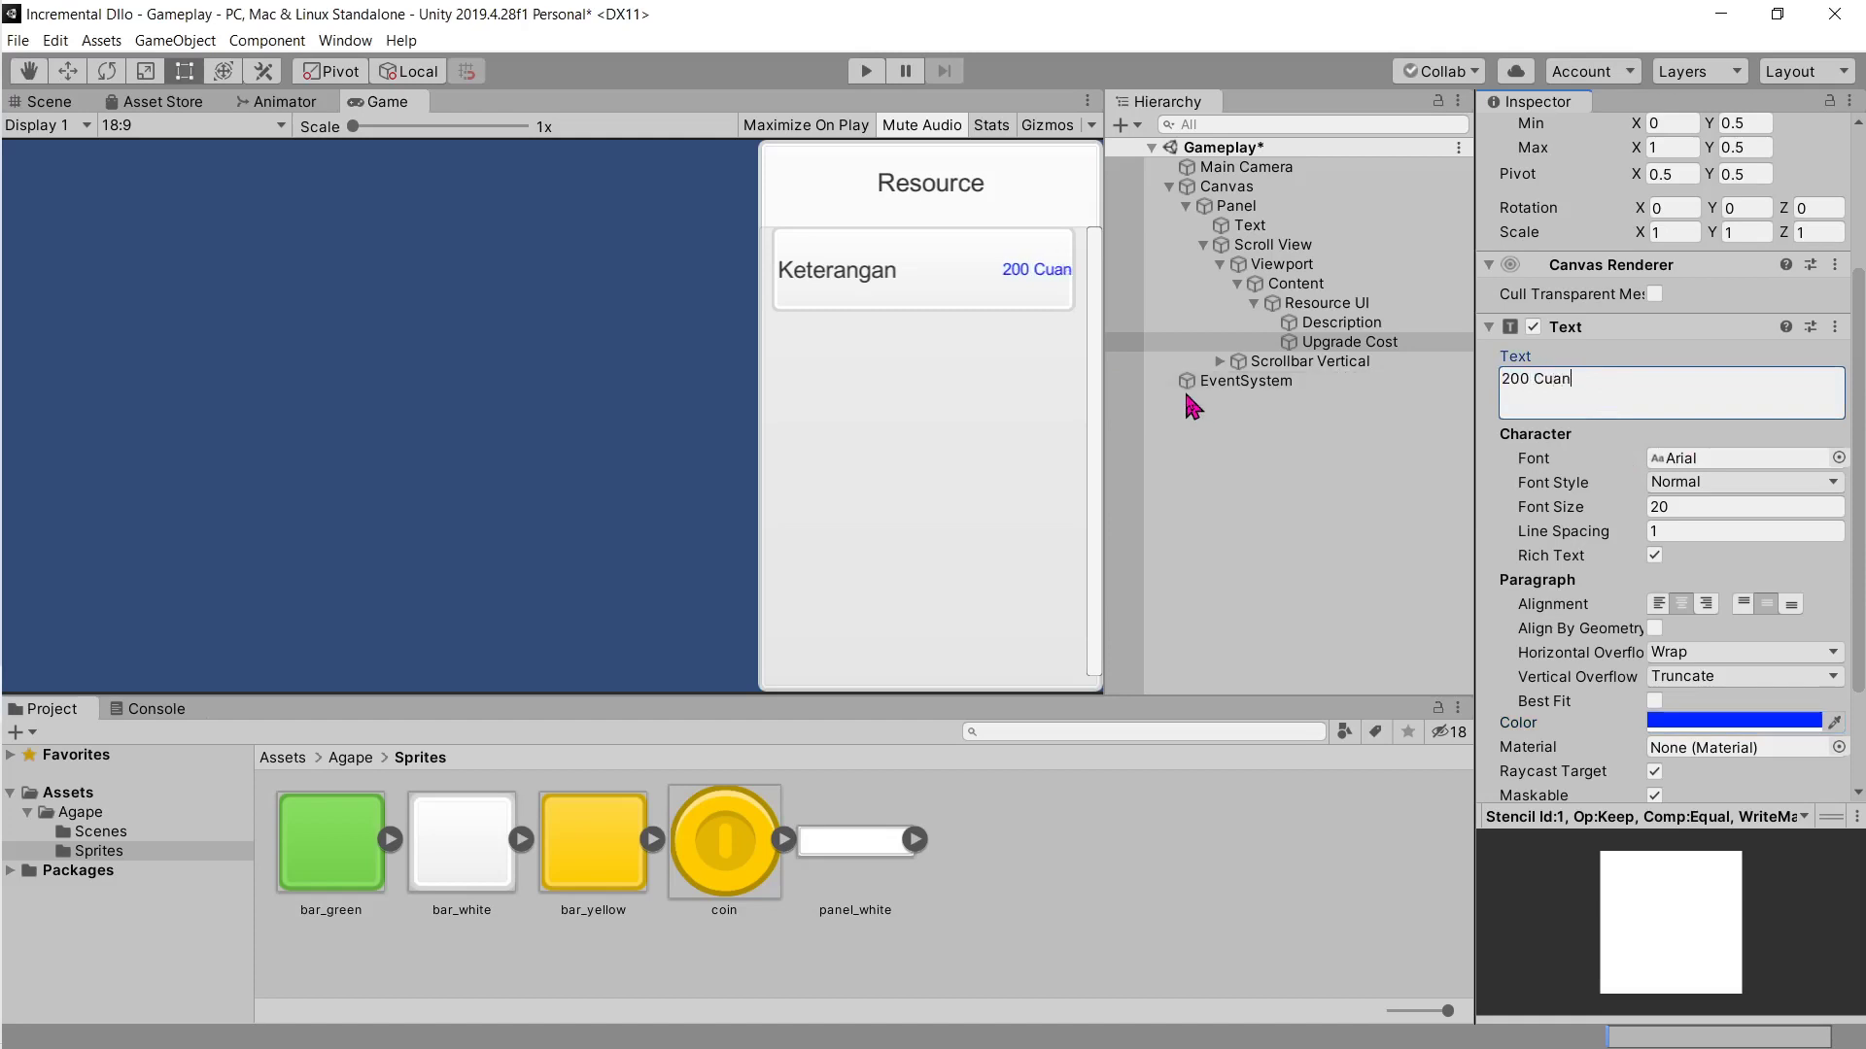
{"action": "key", "text": "alt+Tab"}
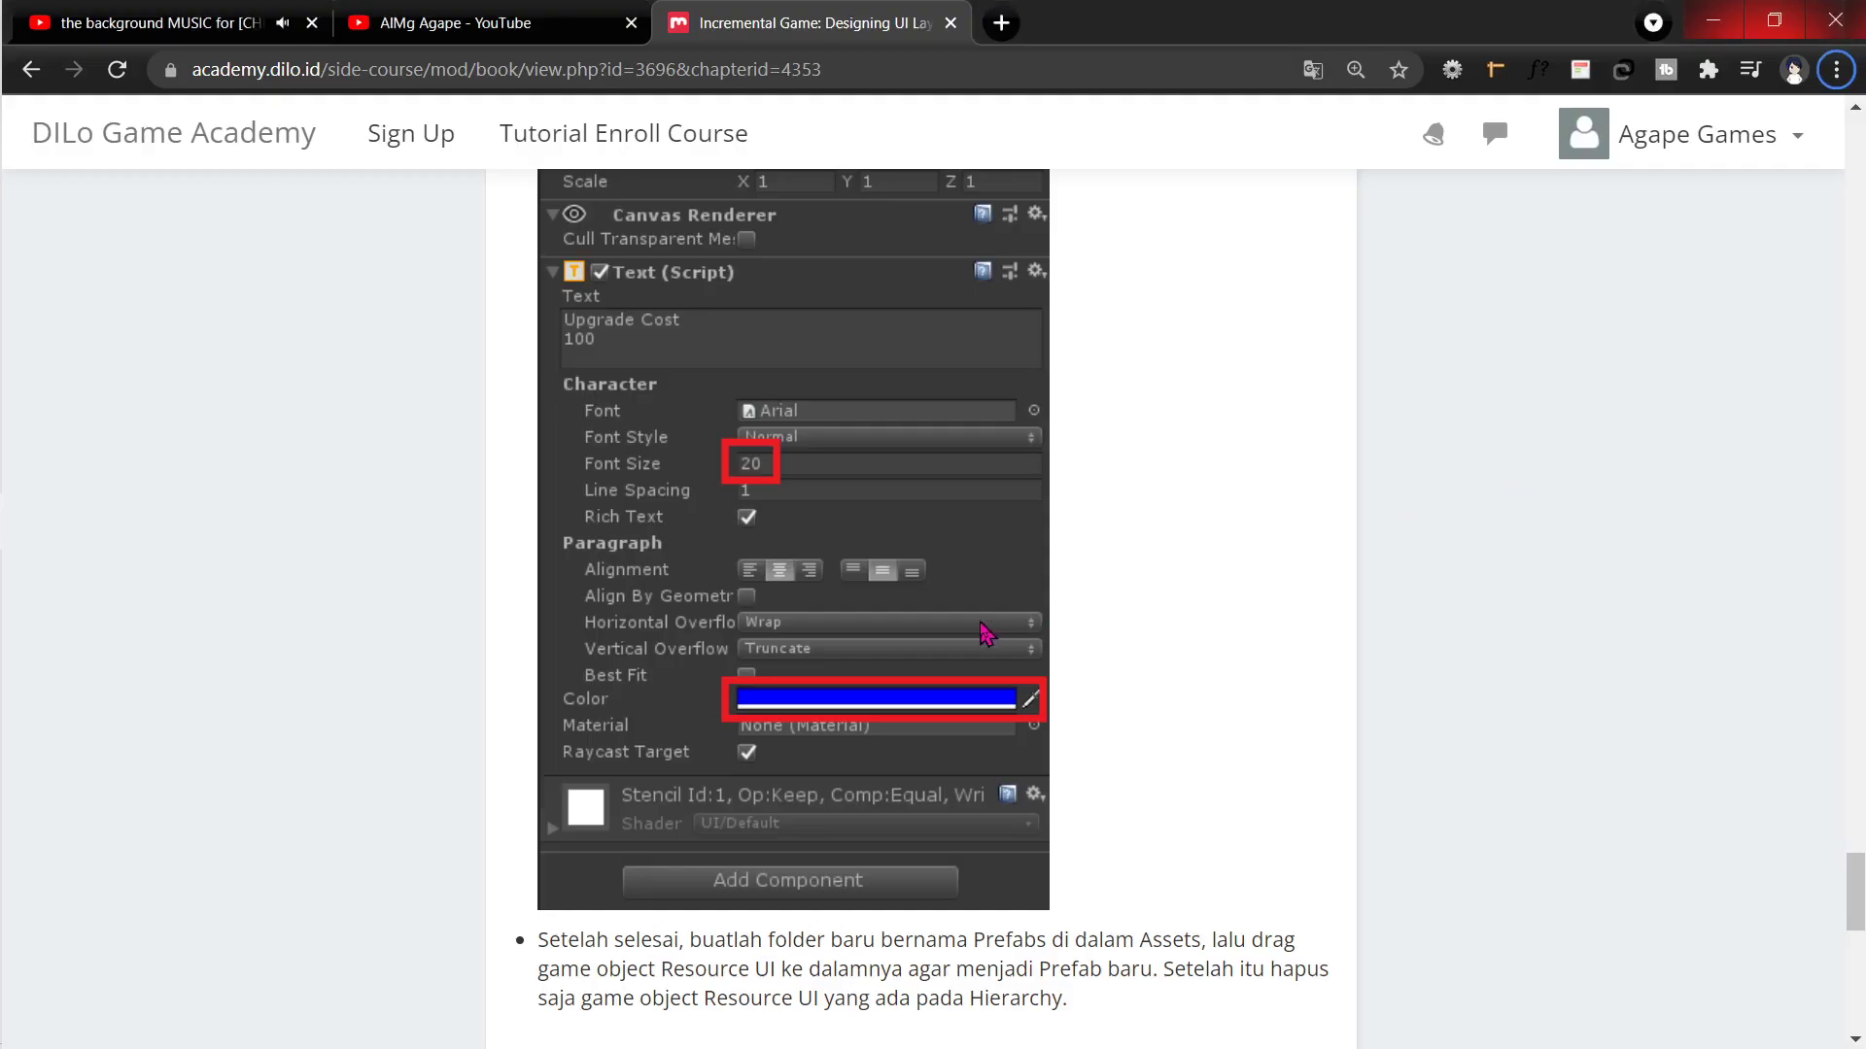
{"action": "key", "text": "alt+Tab"}
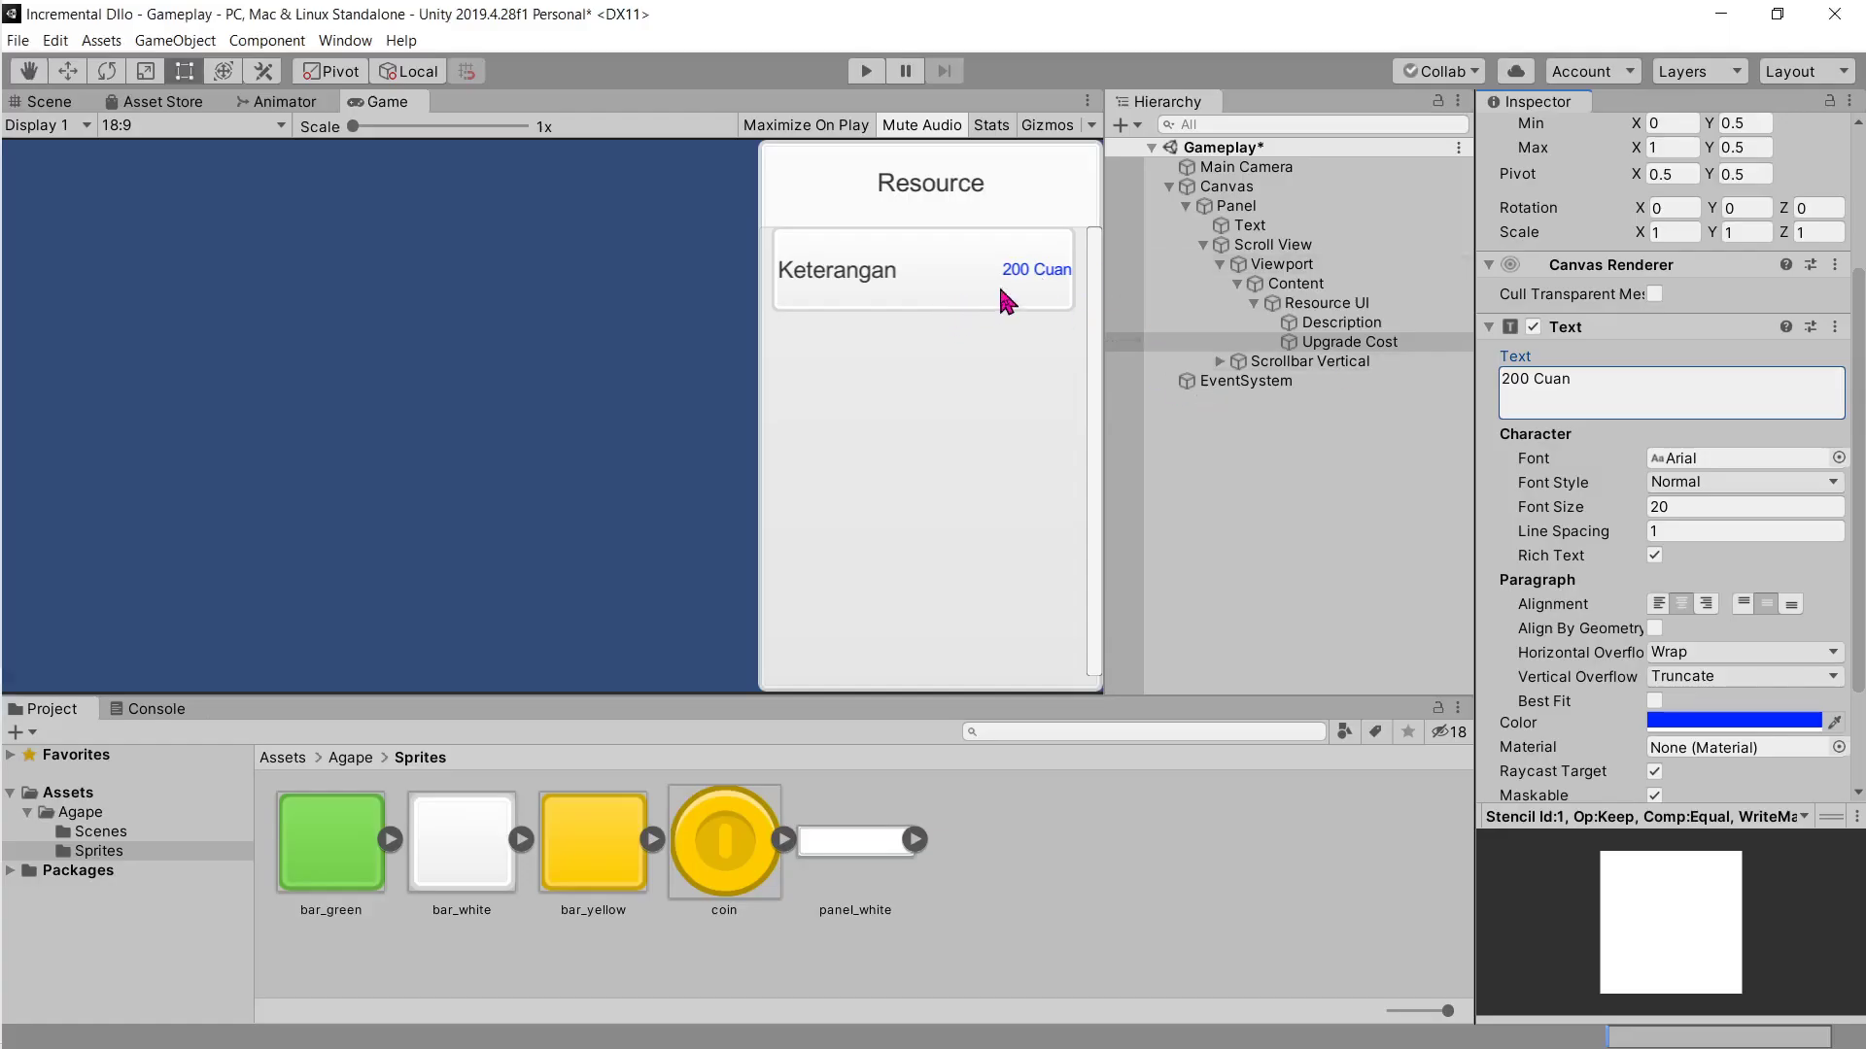
{"action": "scroll", "coordinate": [1680, 285], "scroll_direction": "up", "scroll_amount": 5}
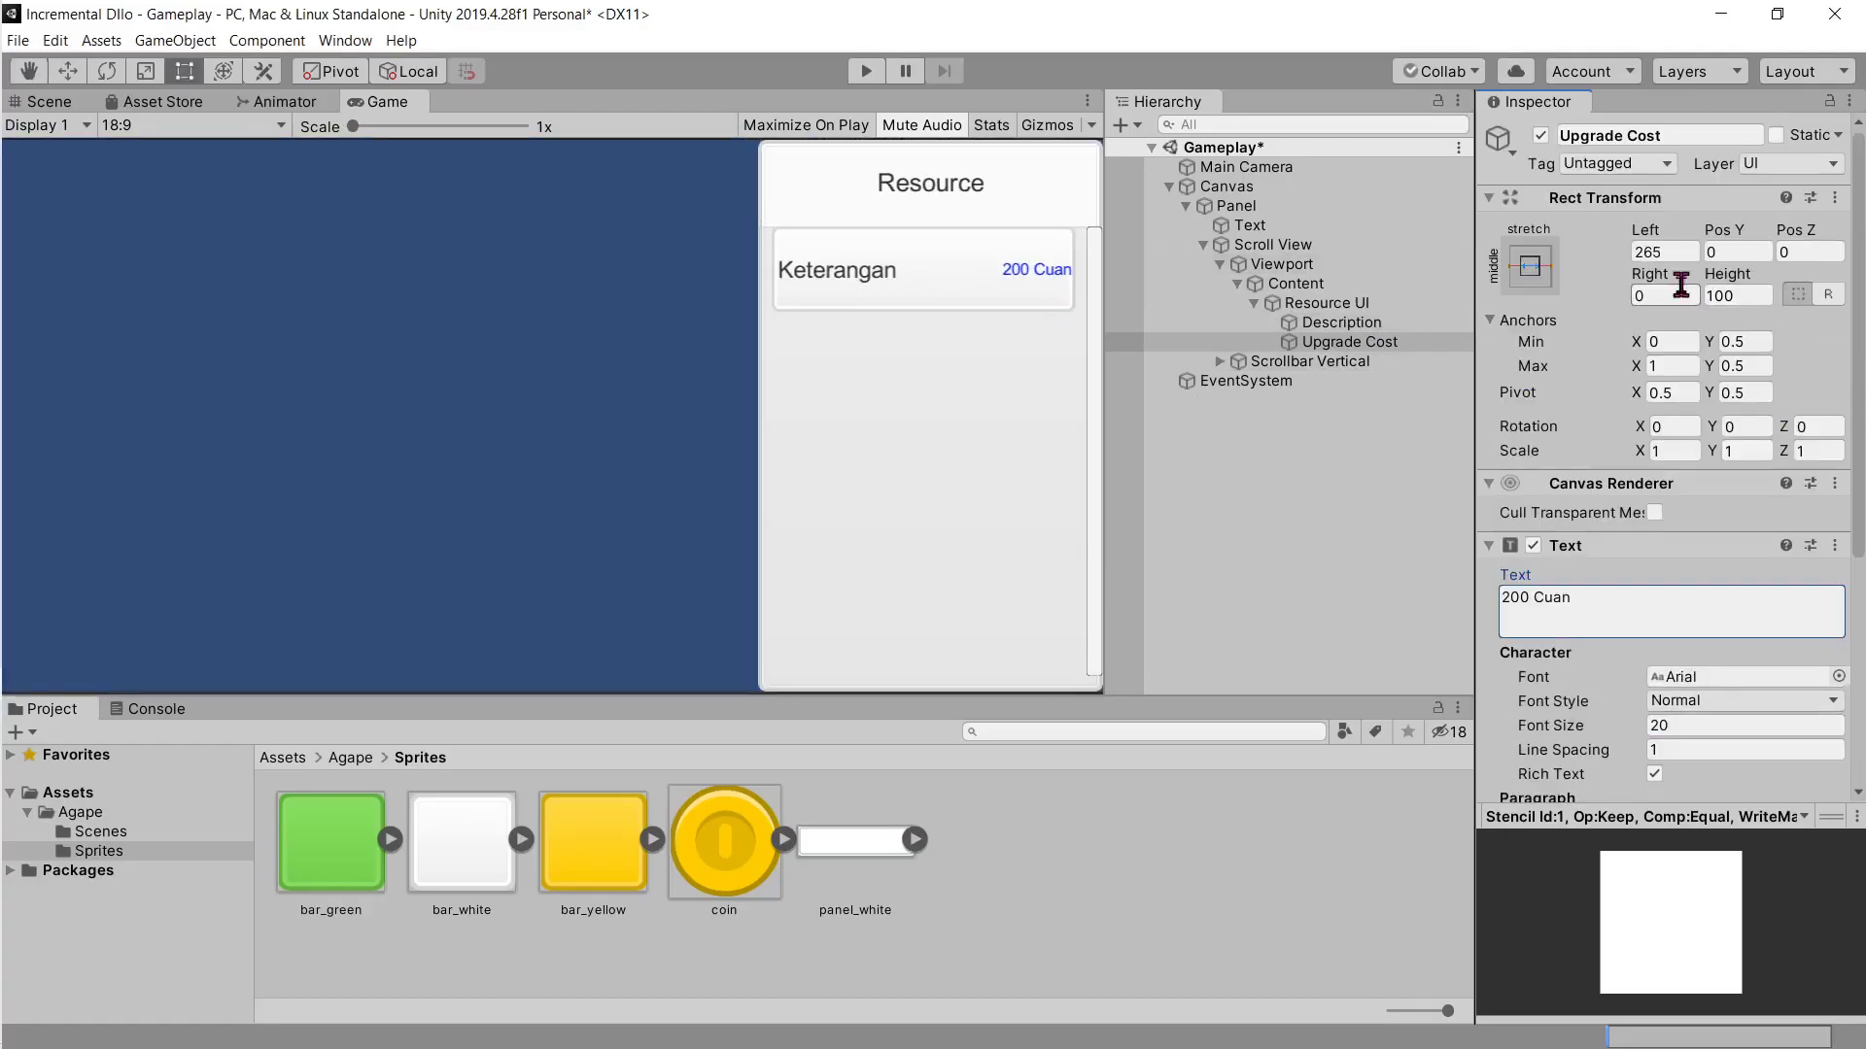
{"action": "left_click", "coordinate": [1677, 253]}
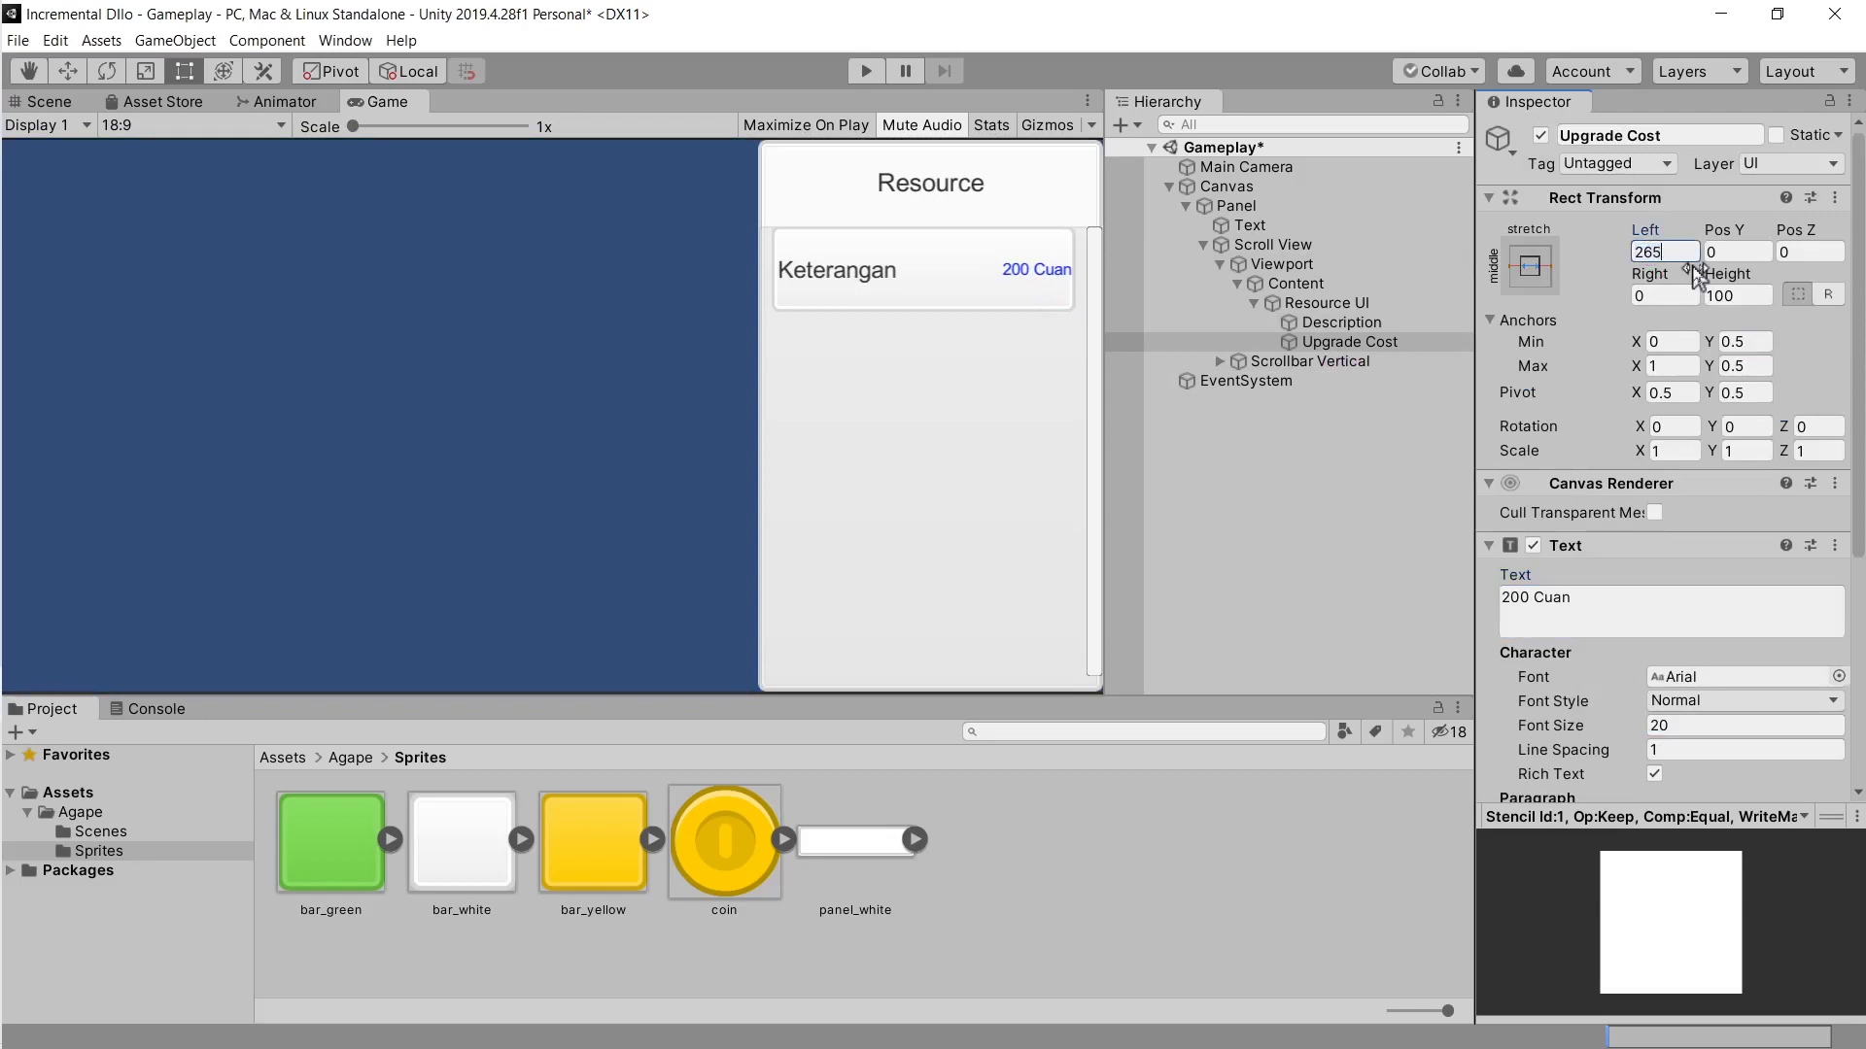
{"action": "key", "text": "BackSpace"}
{"action": "type", "text": "0"}
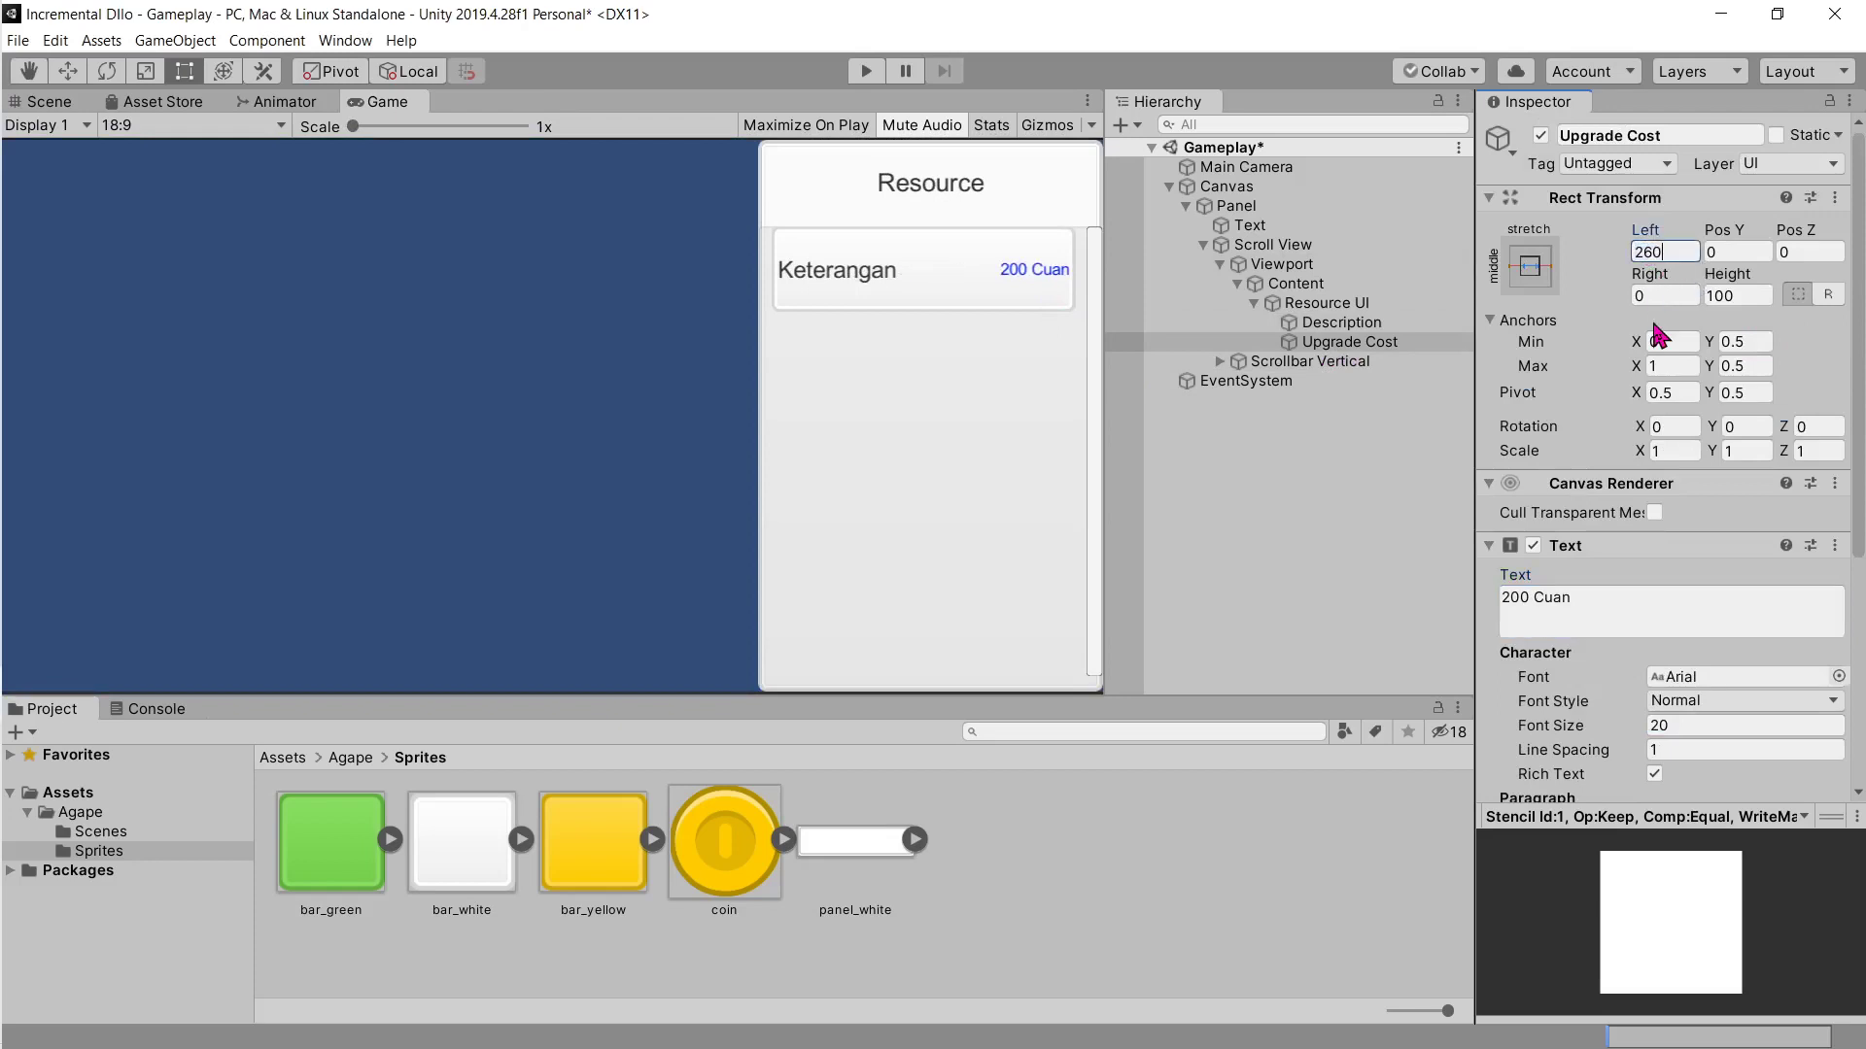
{"action": "left_click", "coordinate": [1399, 322]}
{"action": "left_click", "coordinate": [1370, 342]}
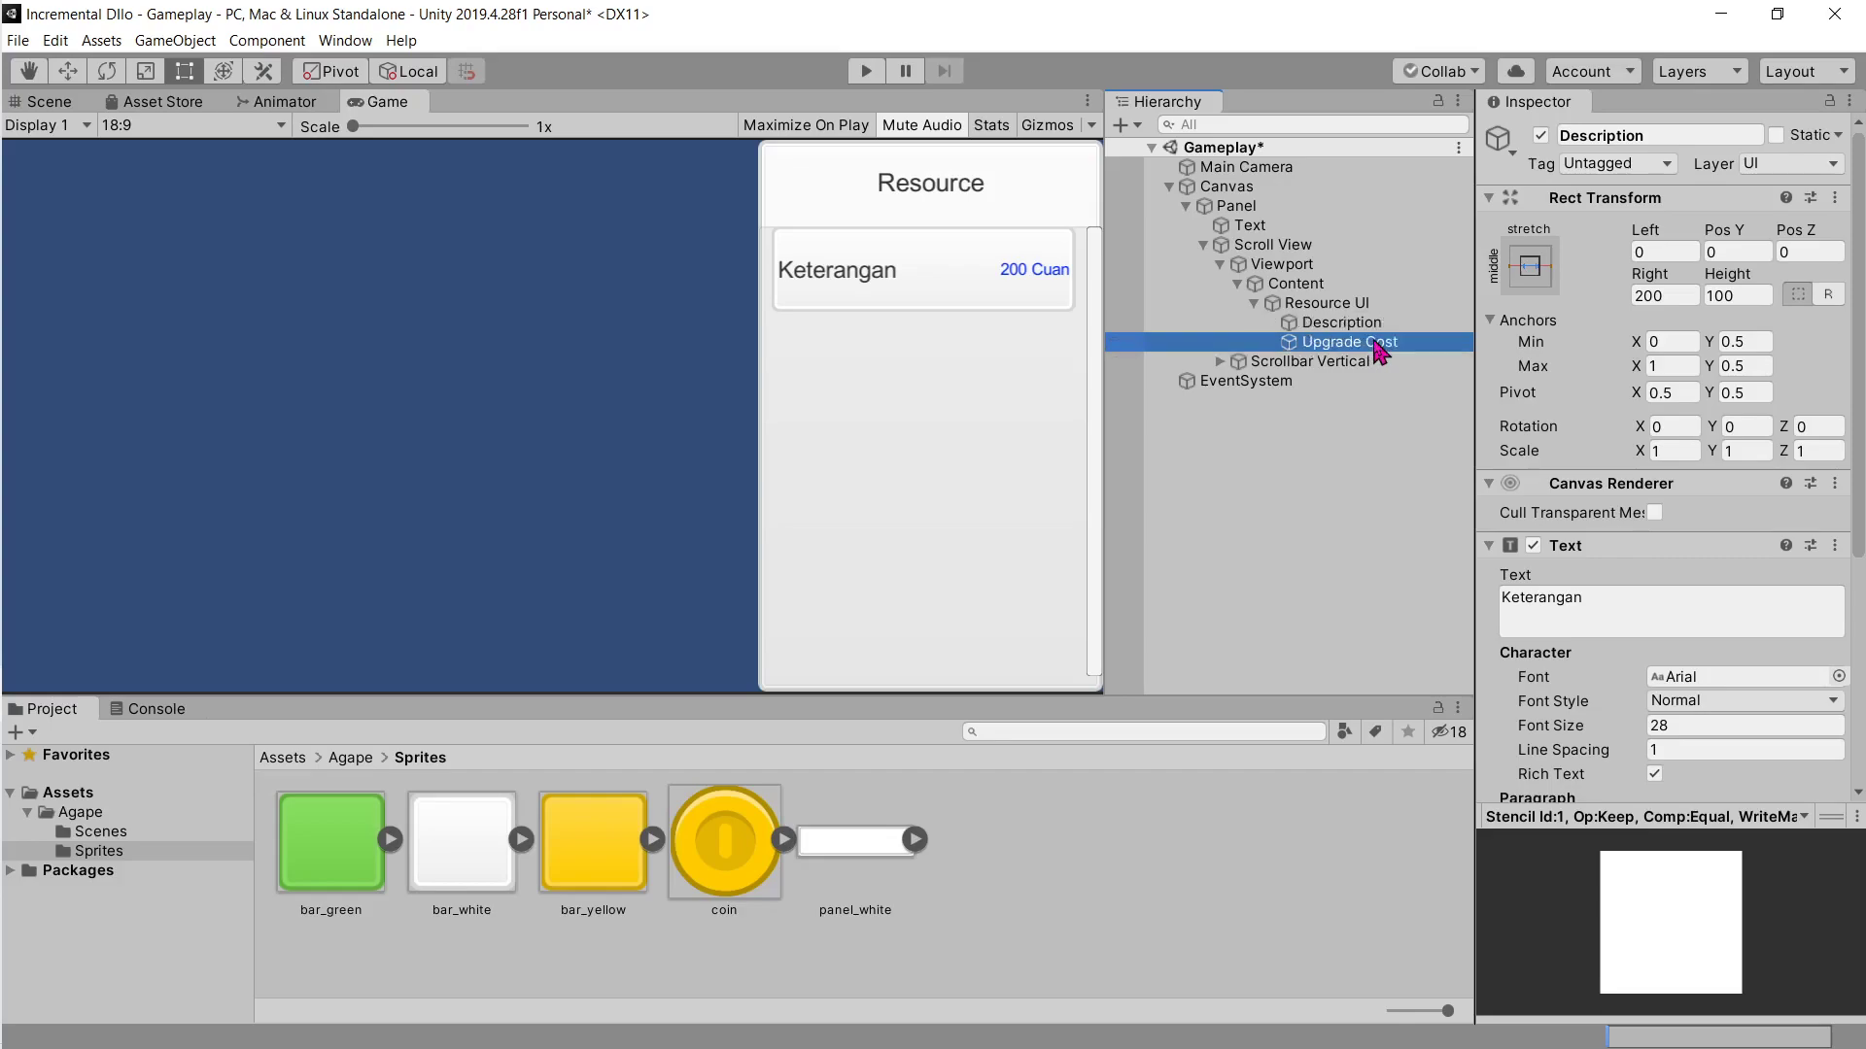
{"action": "left_click", "coordinate": [1370, 323]}
{"action": "key", "text": "alt+Tab"}
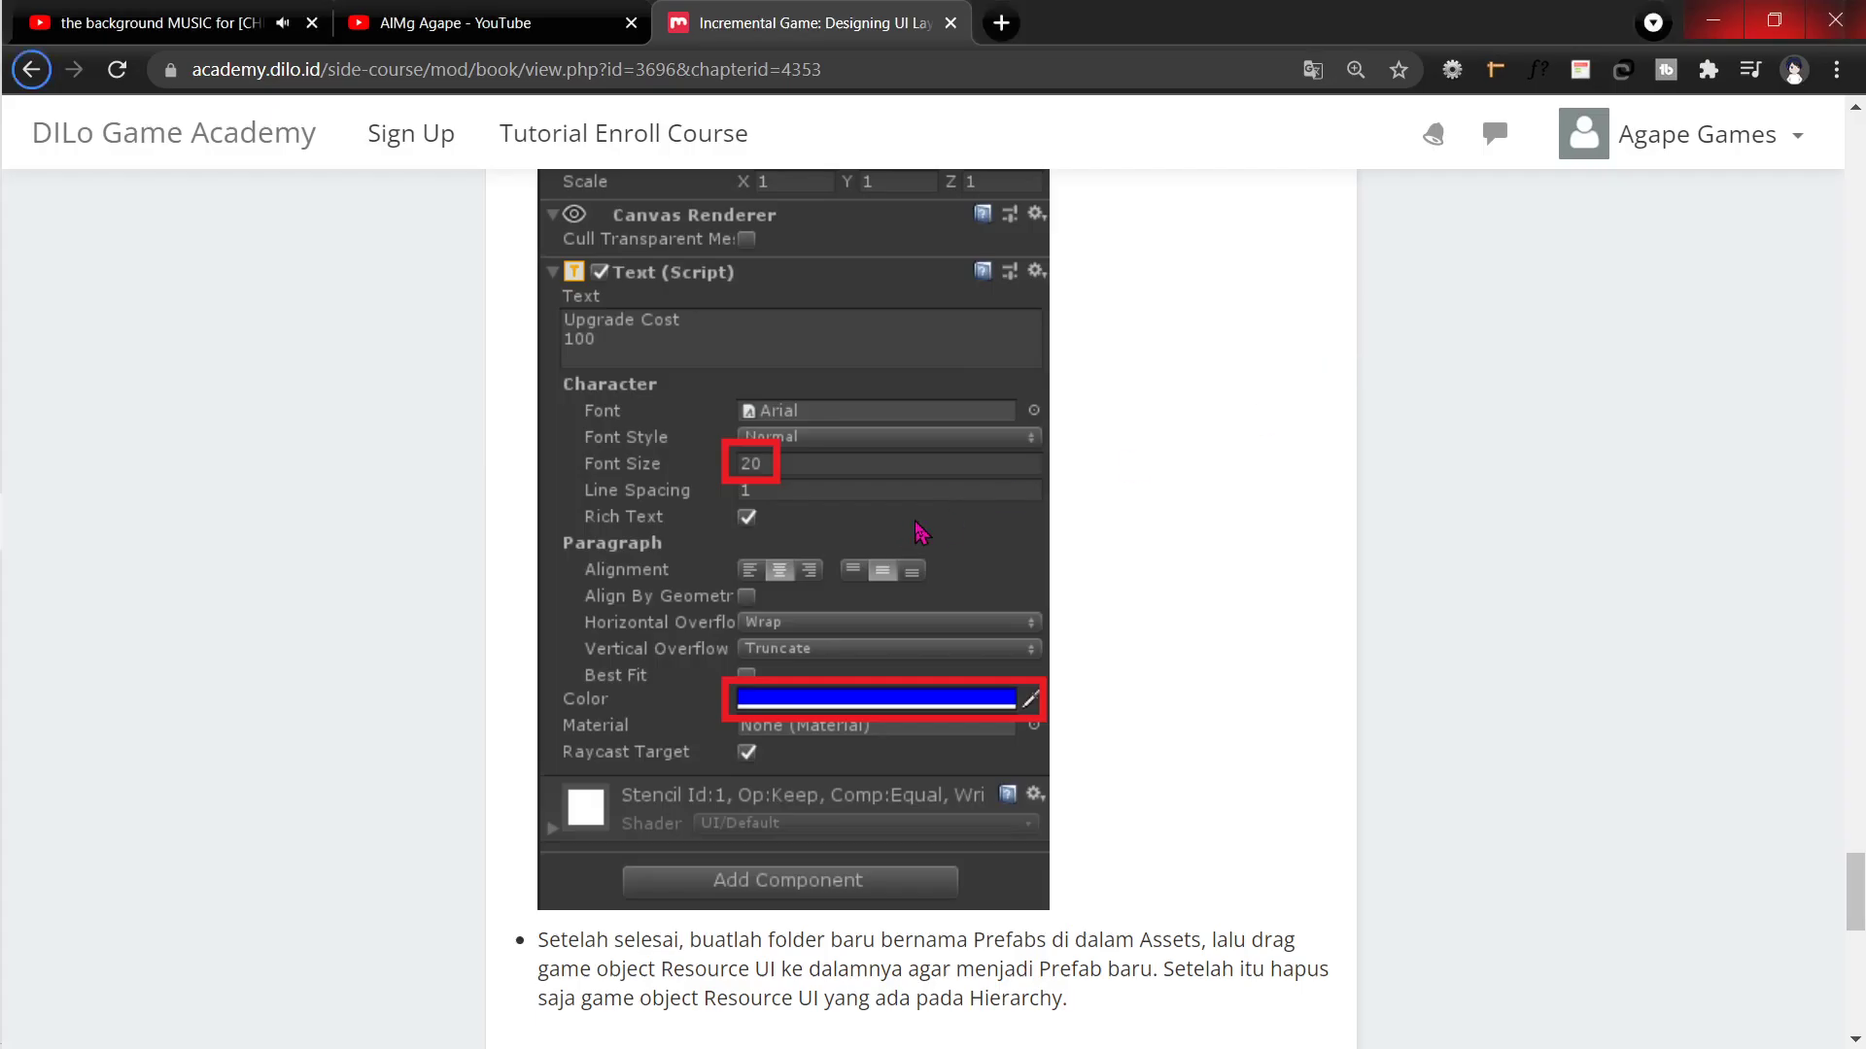
{"action": "scroll", "coordinate": [920, 532], "scroll_direction": "down", "scroll_amount": 5}
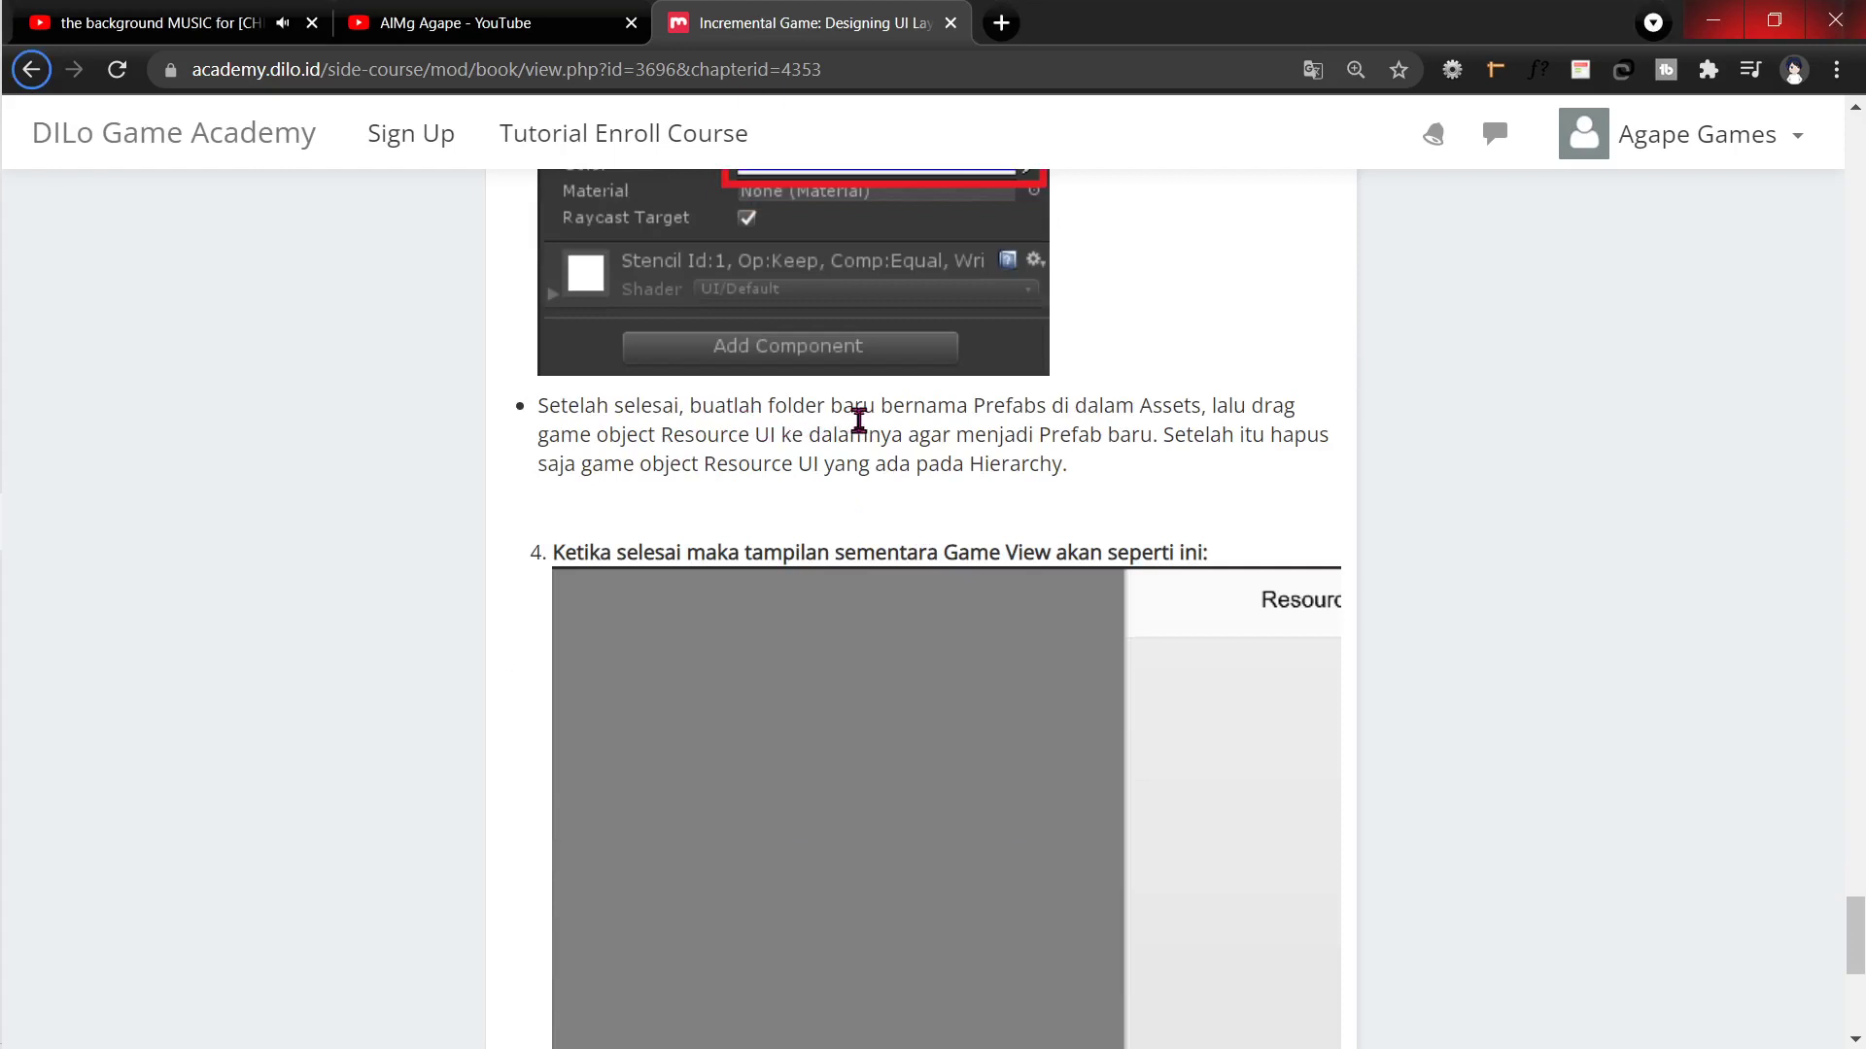
{"action": "key", "text": "alt+Tab"}
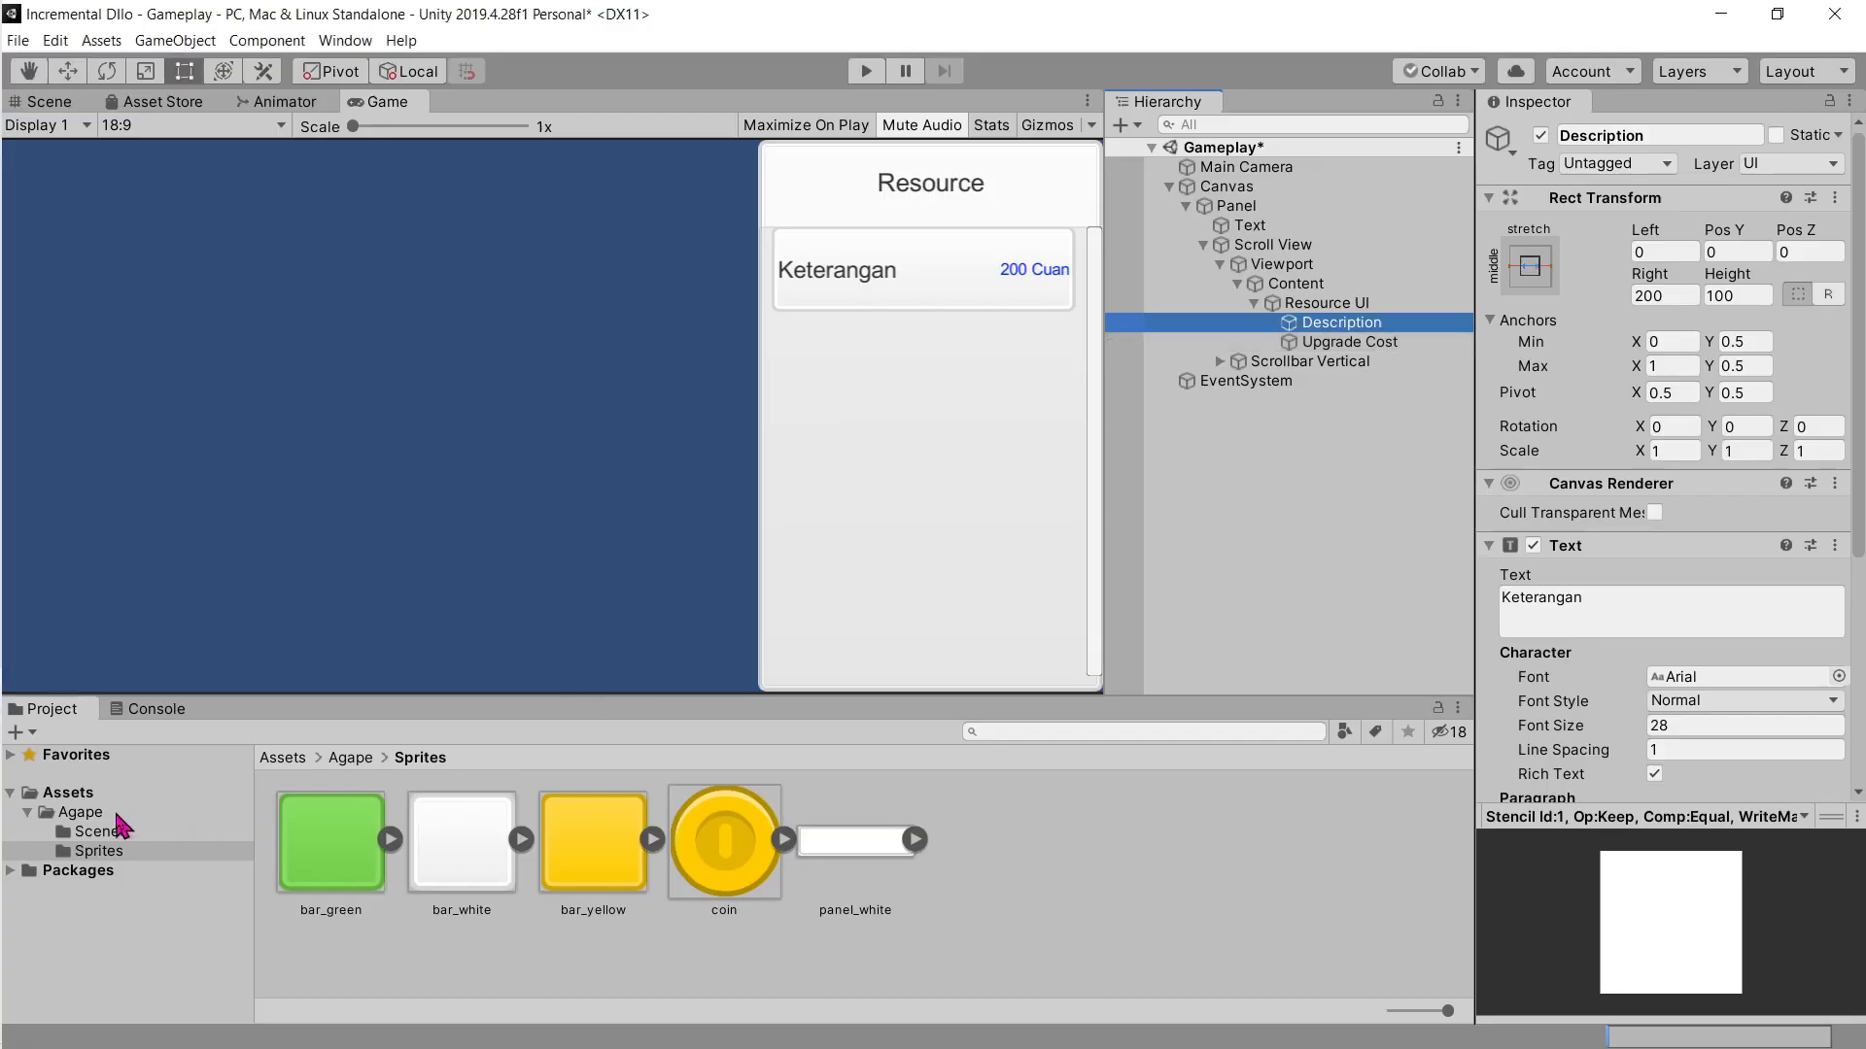
Step: Create a new folder named 'Prefabs' inside Assets/Agape and open it
{"action": "left_click", "coordinate": [116, 817]}
{"action": "right_click", "coordinate": [595, 866]}
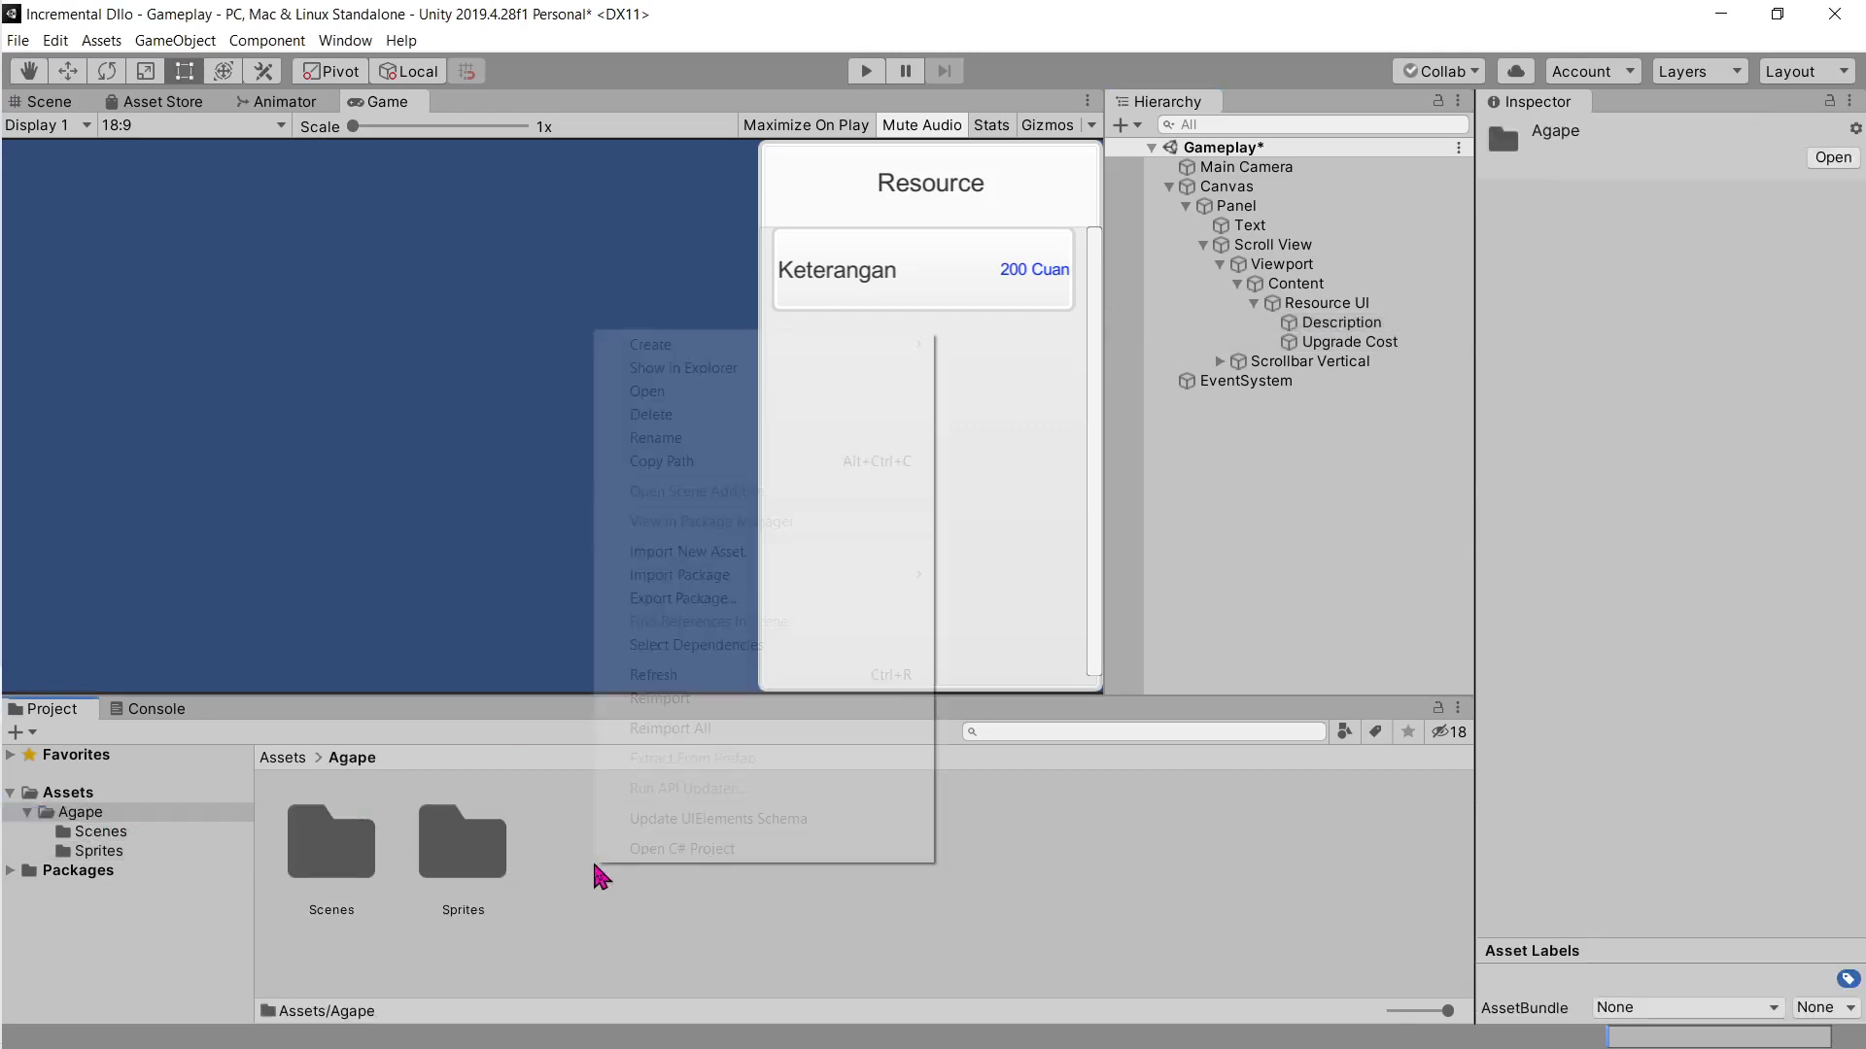
{"action": "mouse_move", "coordinate": [833, 344]}
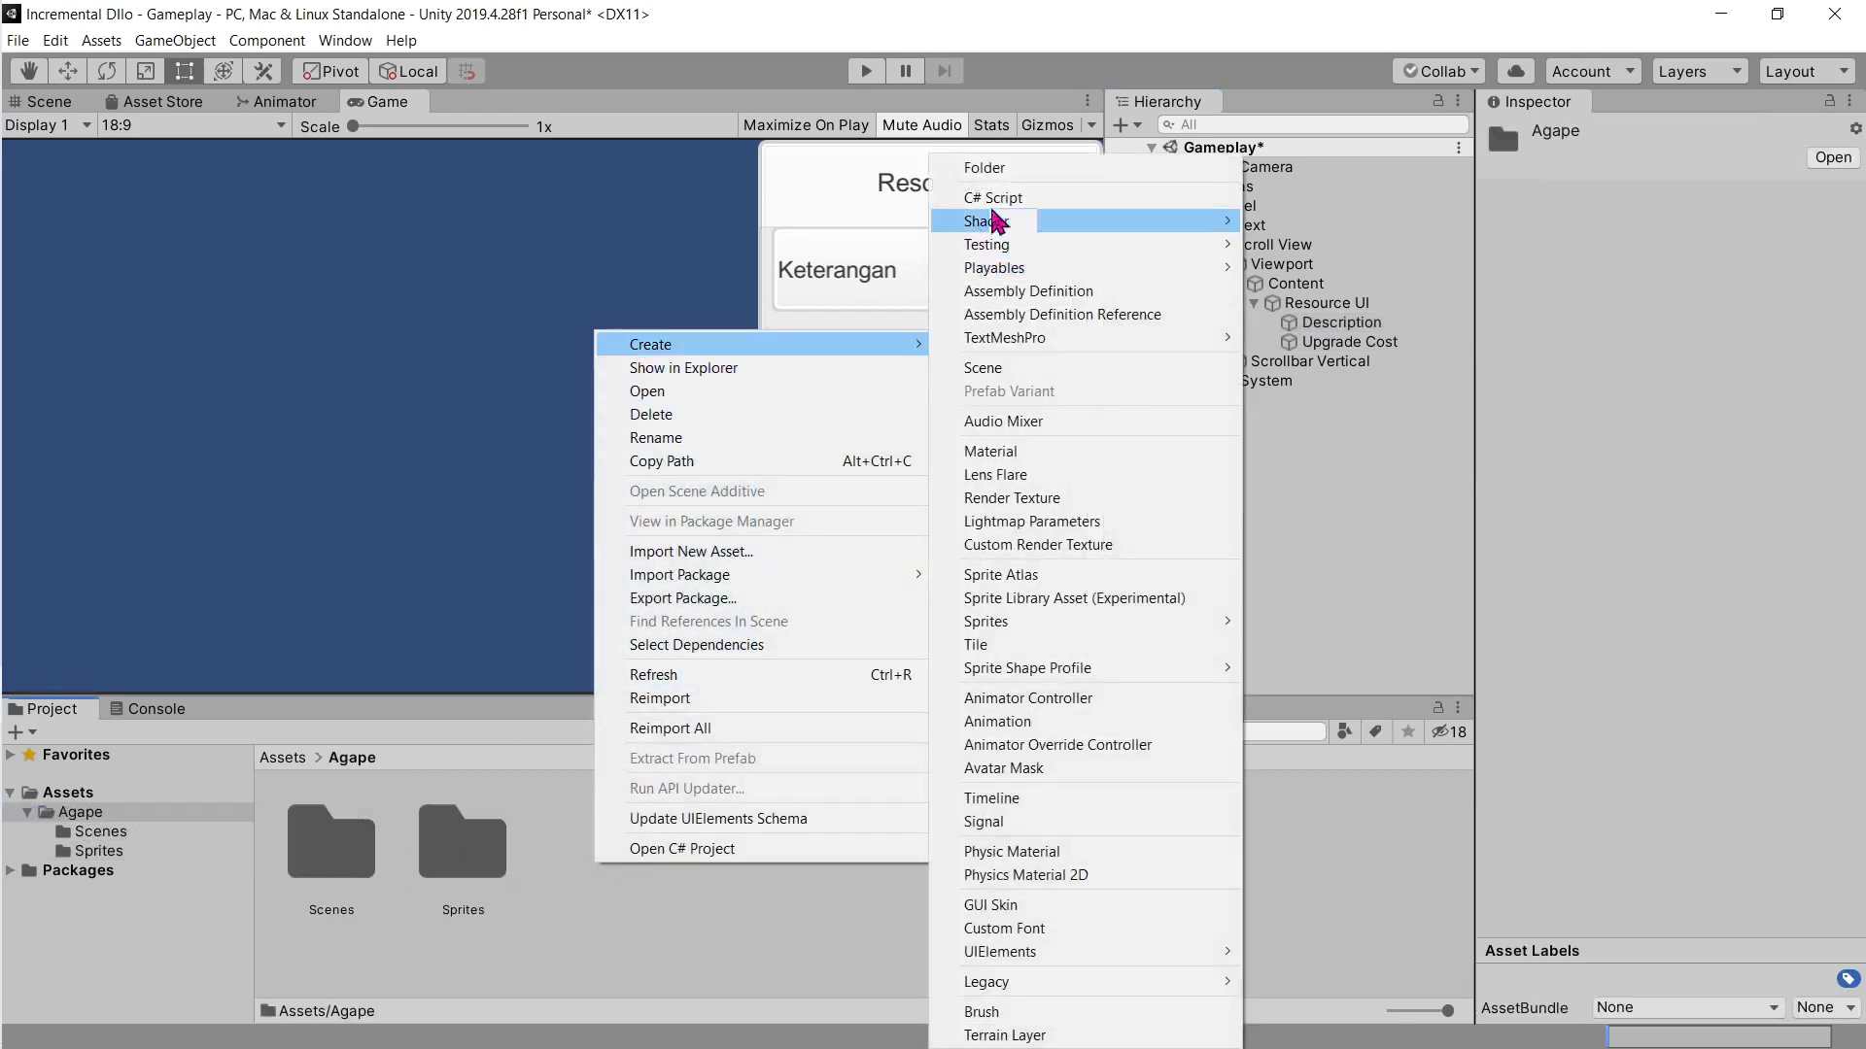
{"action": "left_click", "coordinate": [1011, 167]}
{"action": "type", "text": "Prefabs"}
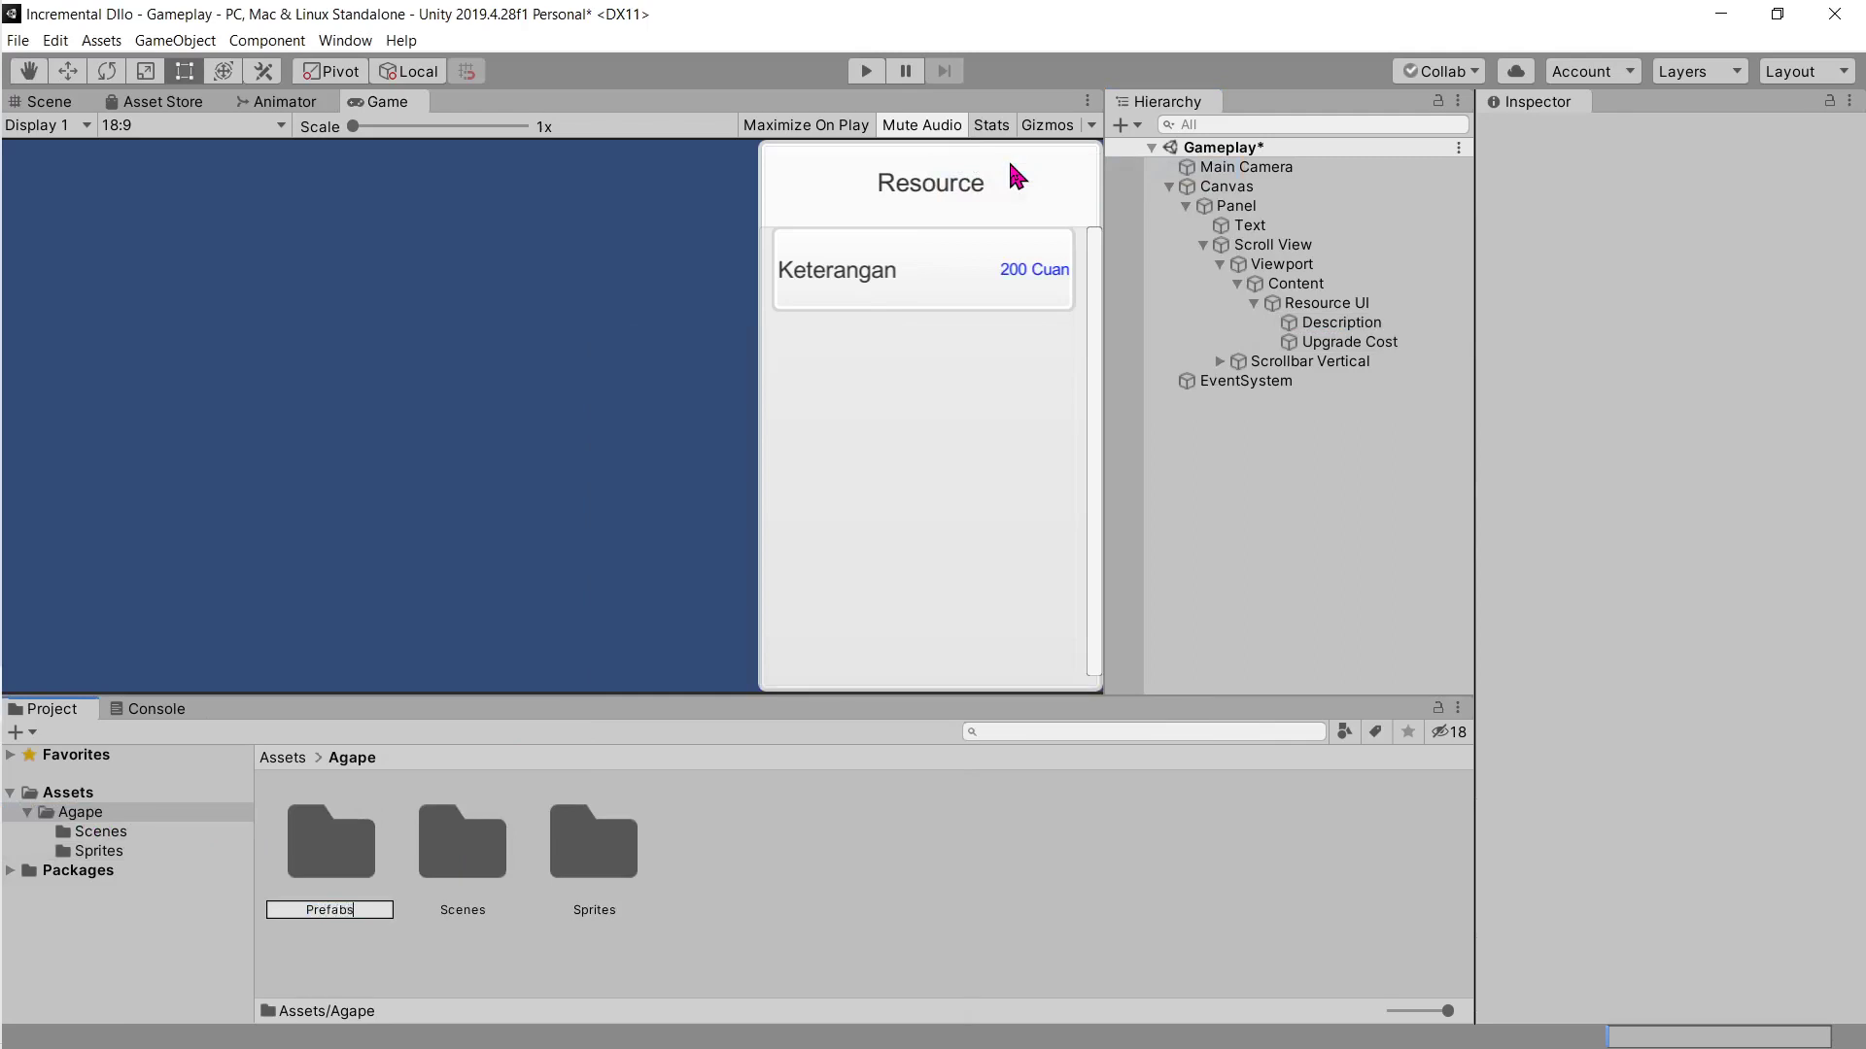
{"action": "double_click", "coordinate": [357, 867]}
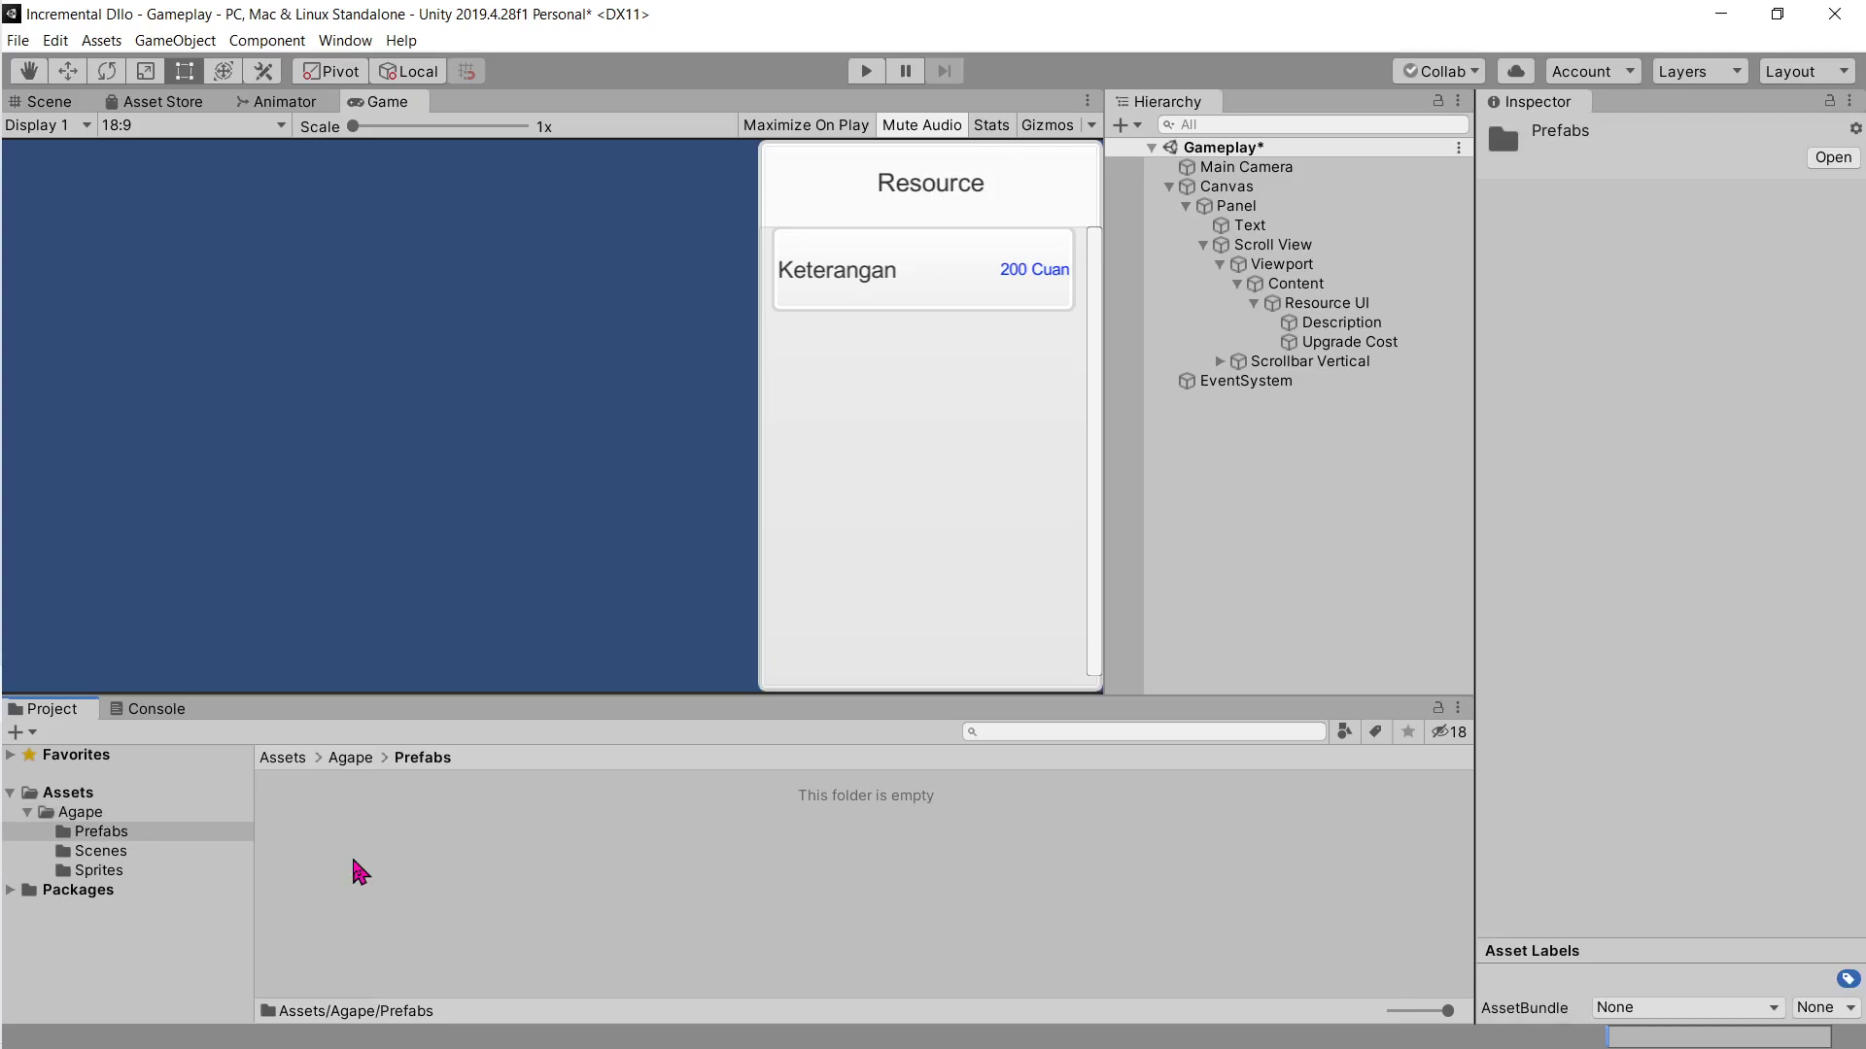
Step: Read ahead to the next instructions on the tutorial page in the browser
{"action": "key", "text": "alt+Tab"}
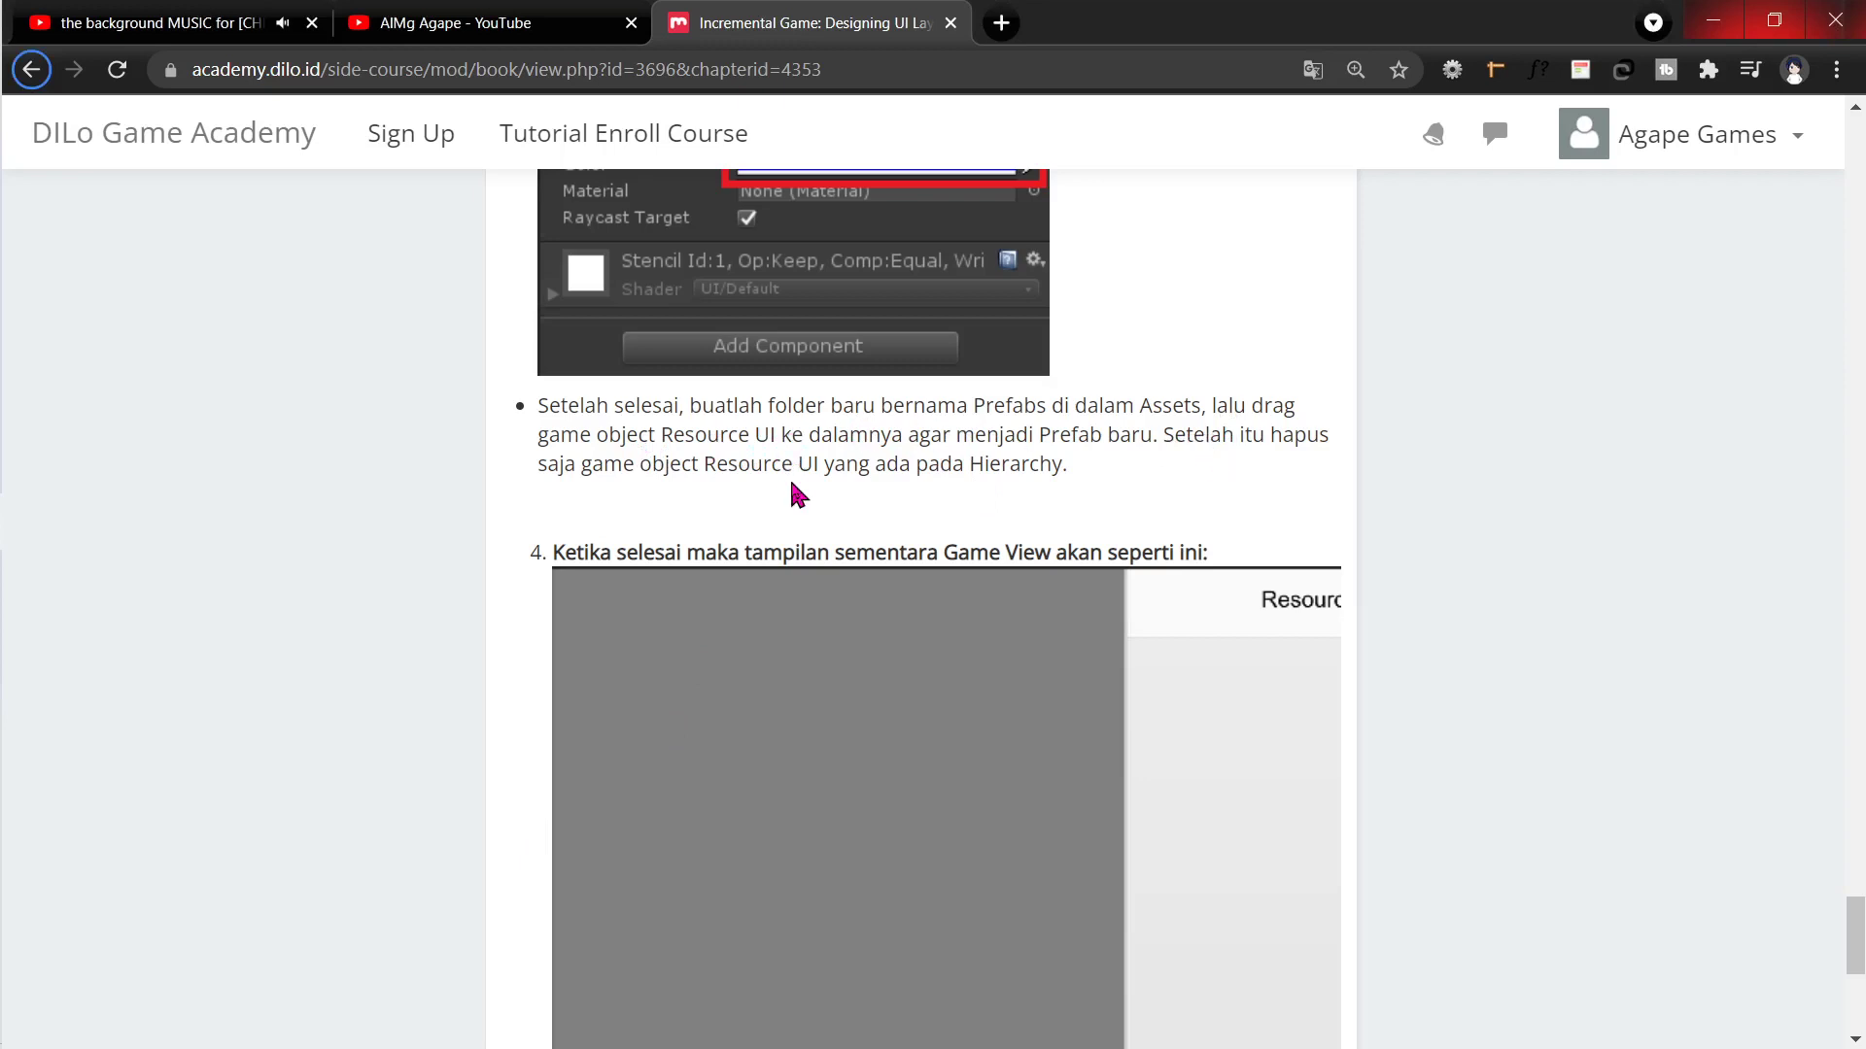
{"action": "scroll", "coordinate": [799, 496], "scroll_direction": "down", "scroll_amount": 3}
{"action": "scroll", "coordinate": [854, 504], "scroll_direction": "down", "scroll_amount": 3}
{"action": "left_click_drag", "start_coordinate": [1000, 673], "coordinate": [1133, 672]}
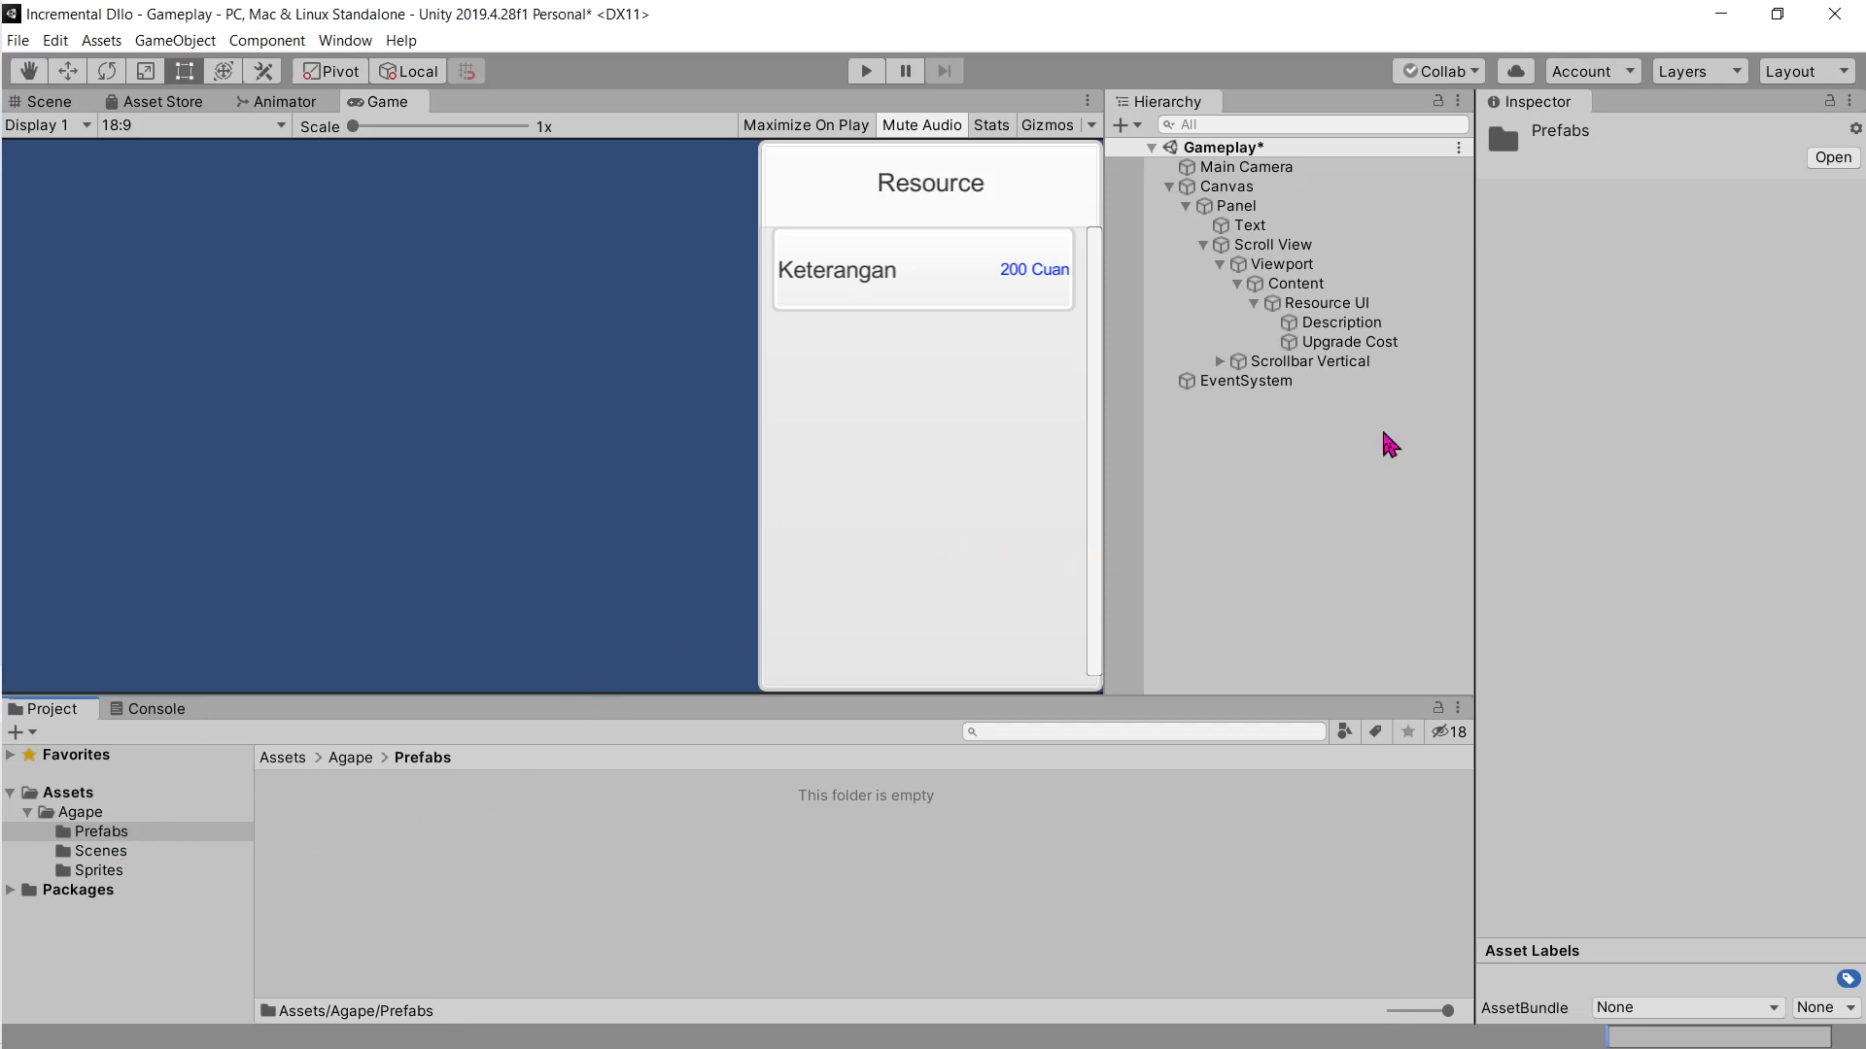
Step: Review the Resource UI row's Description and Upgrade Cost text objects, then select the row
{"action": "left_click", "coordinate": [1254, 304]}
{"action": "left_click", "coordinate": [1304, 307]}
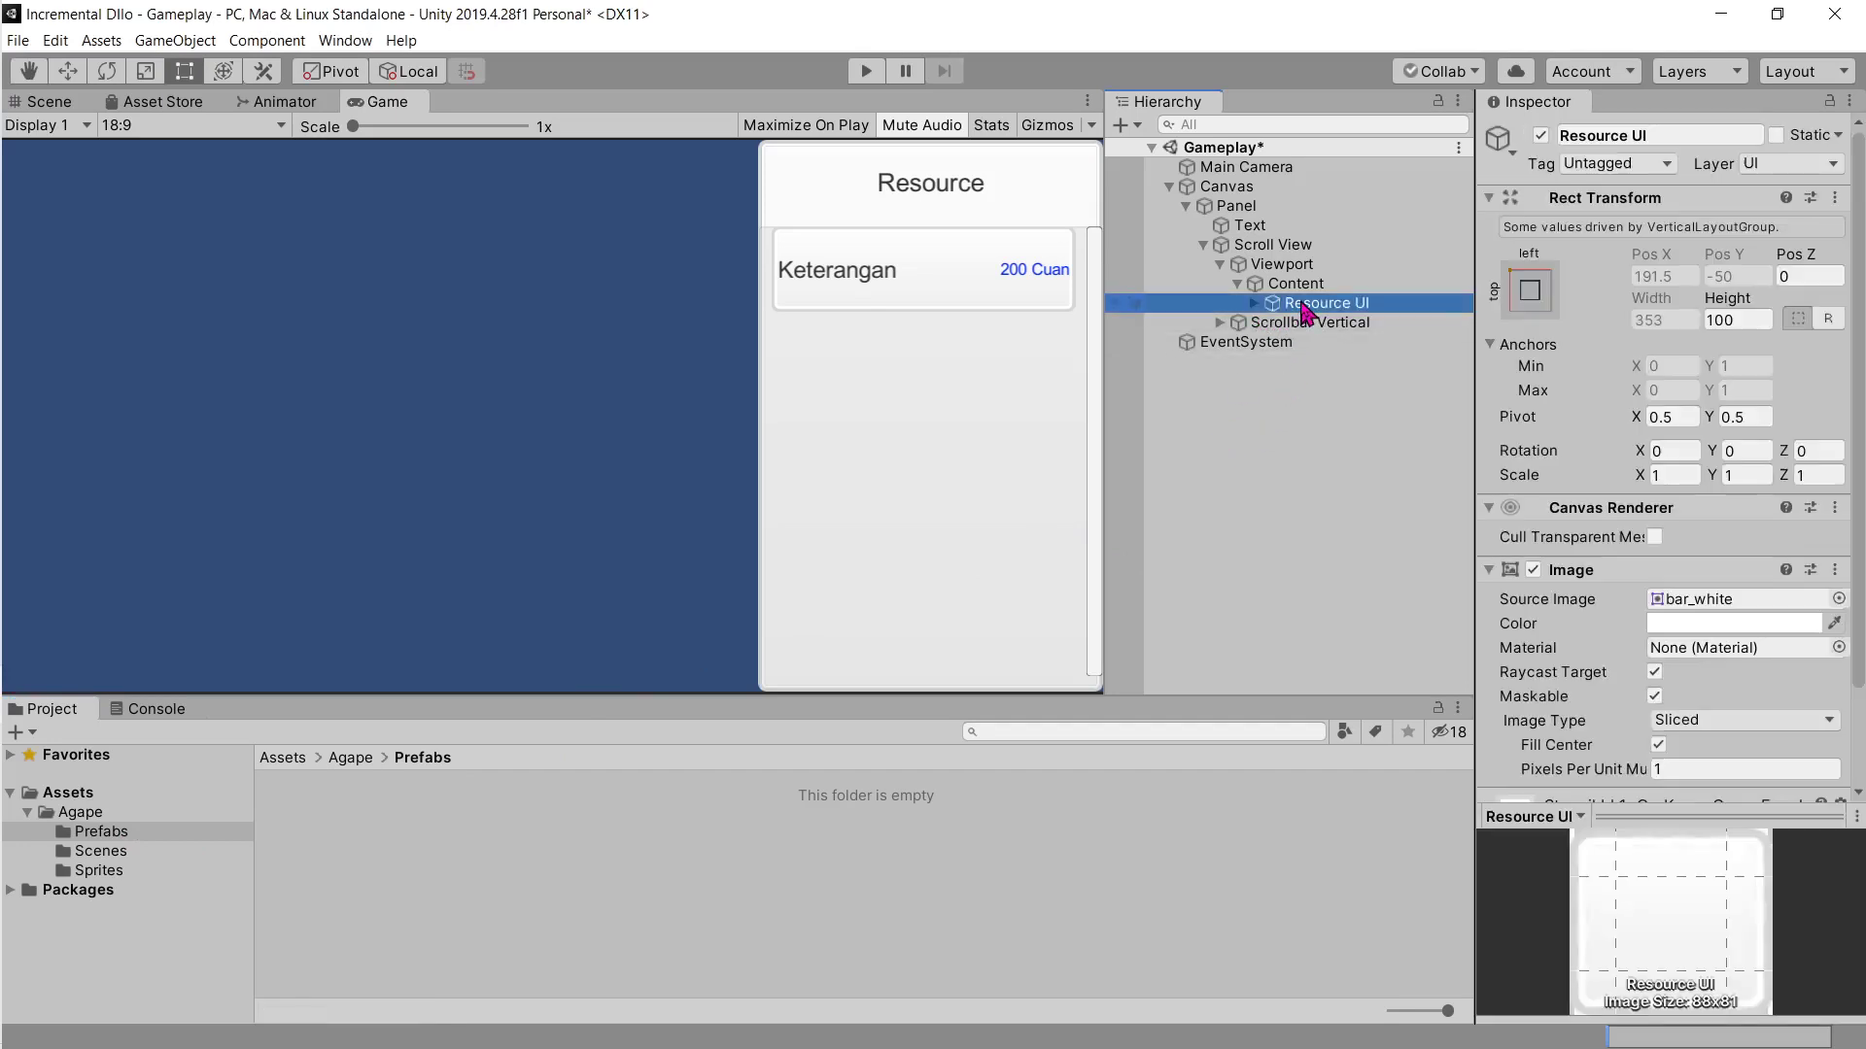
{"action": "left_click", "coordinate": [1252, 304]}
{"action": "left_click", "coordinate": [1332, 323]}
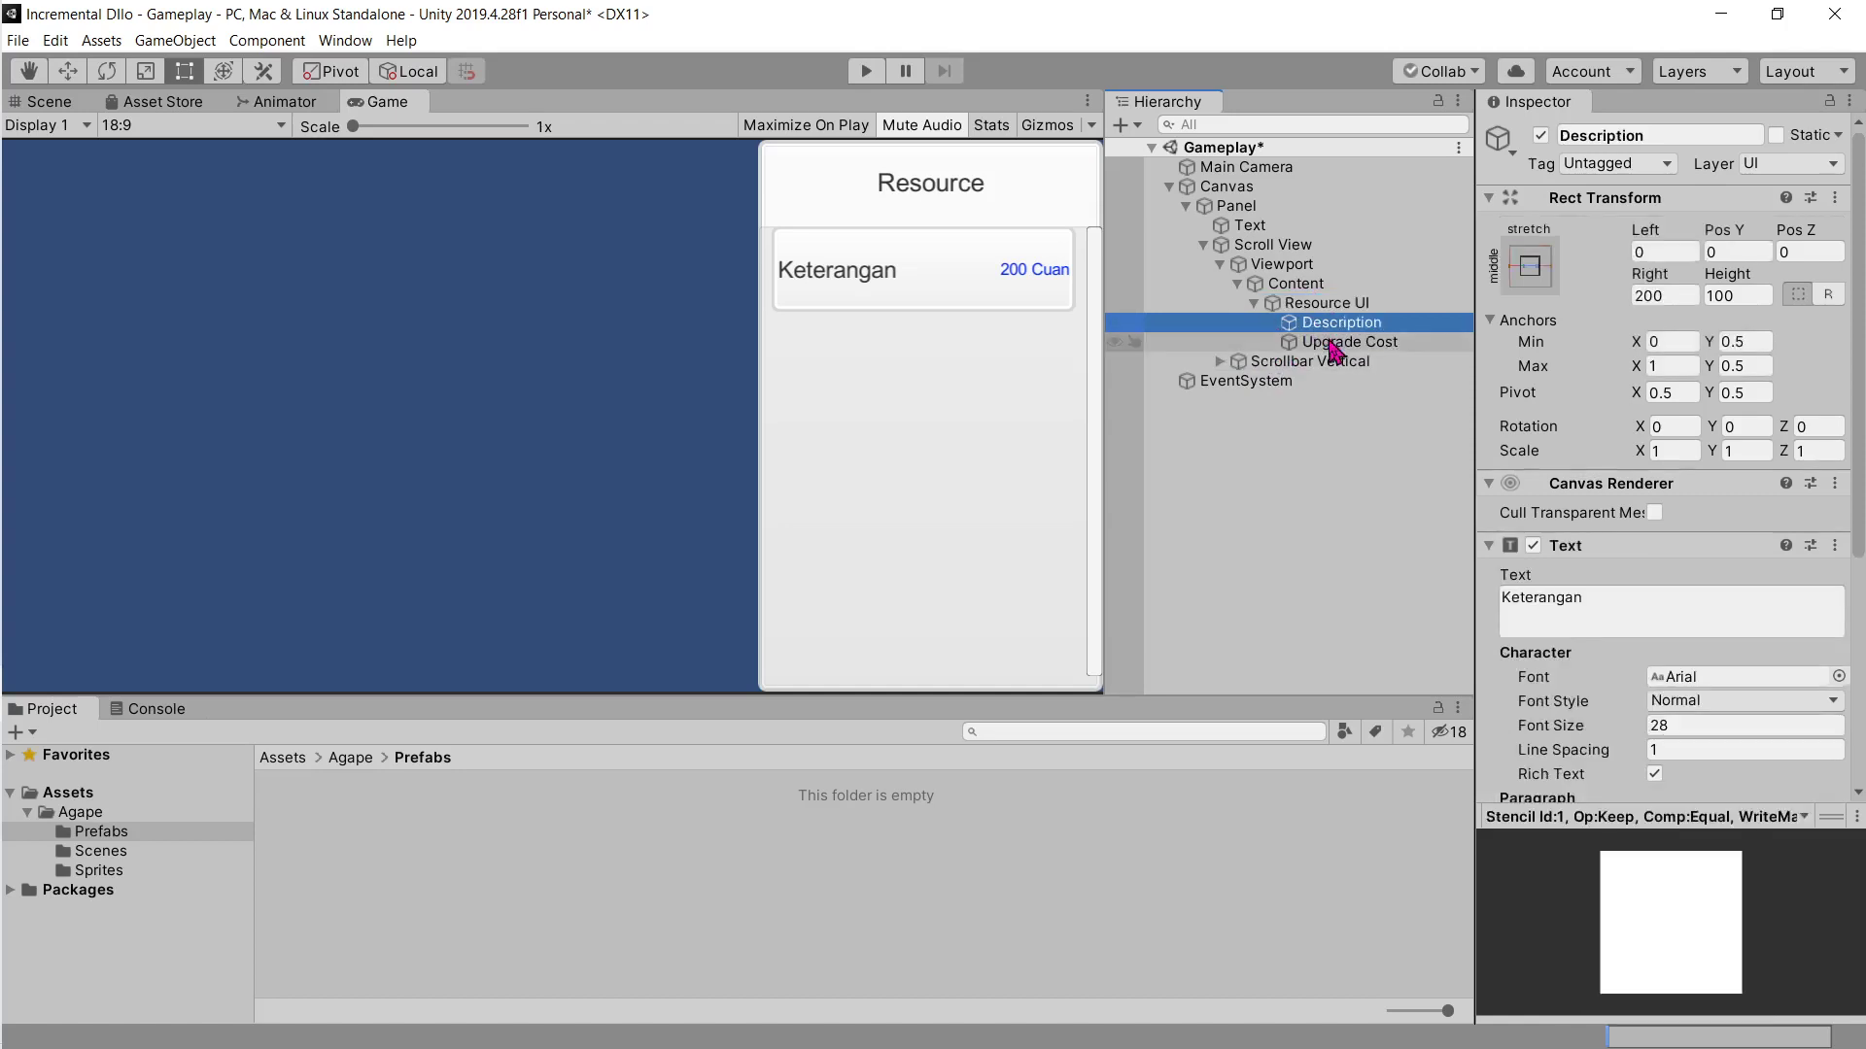
{"action": "left_click", "coordinate": [1333, 343]}
{"action": "left_click", "coordinate": [1253, 303]}
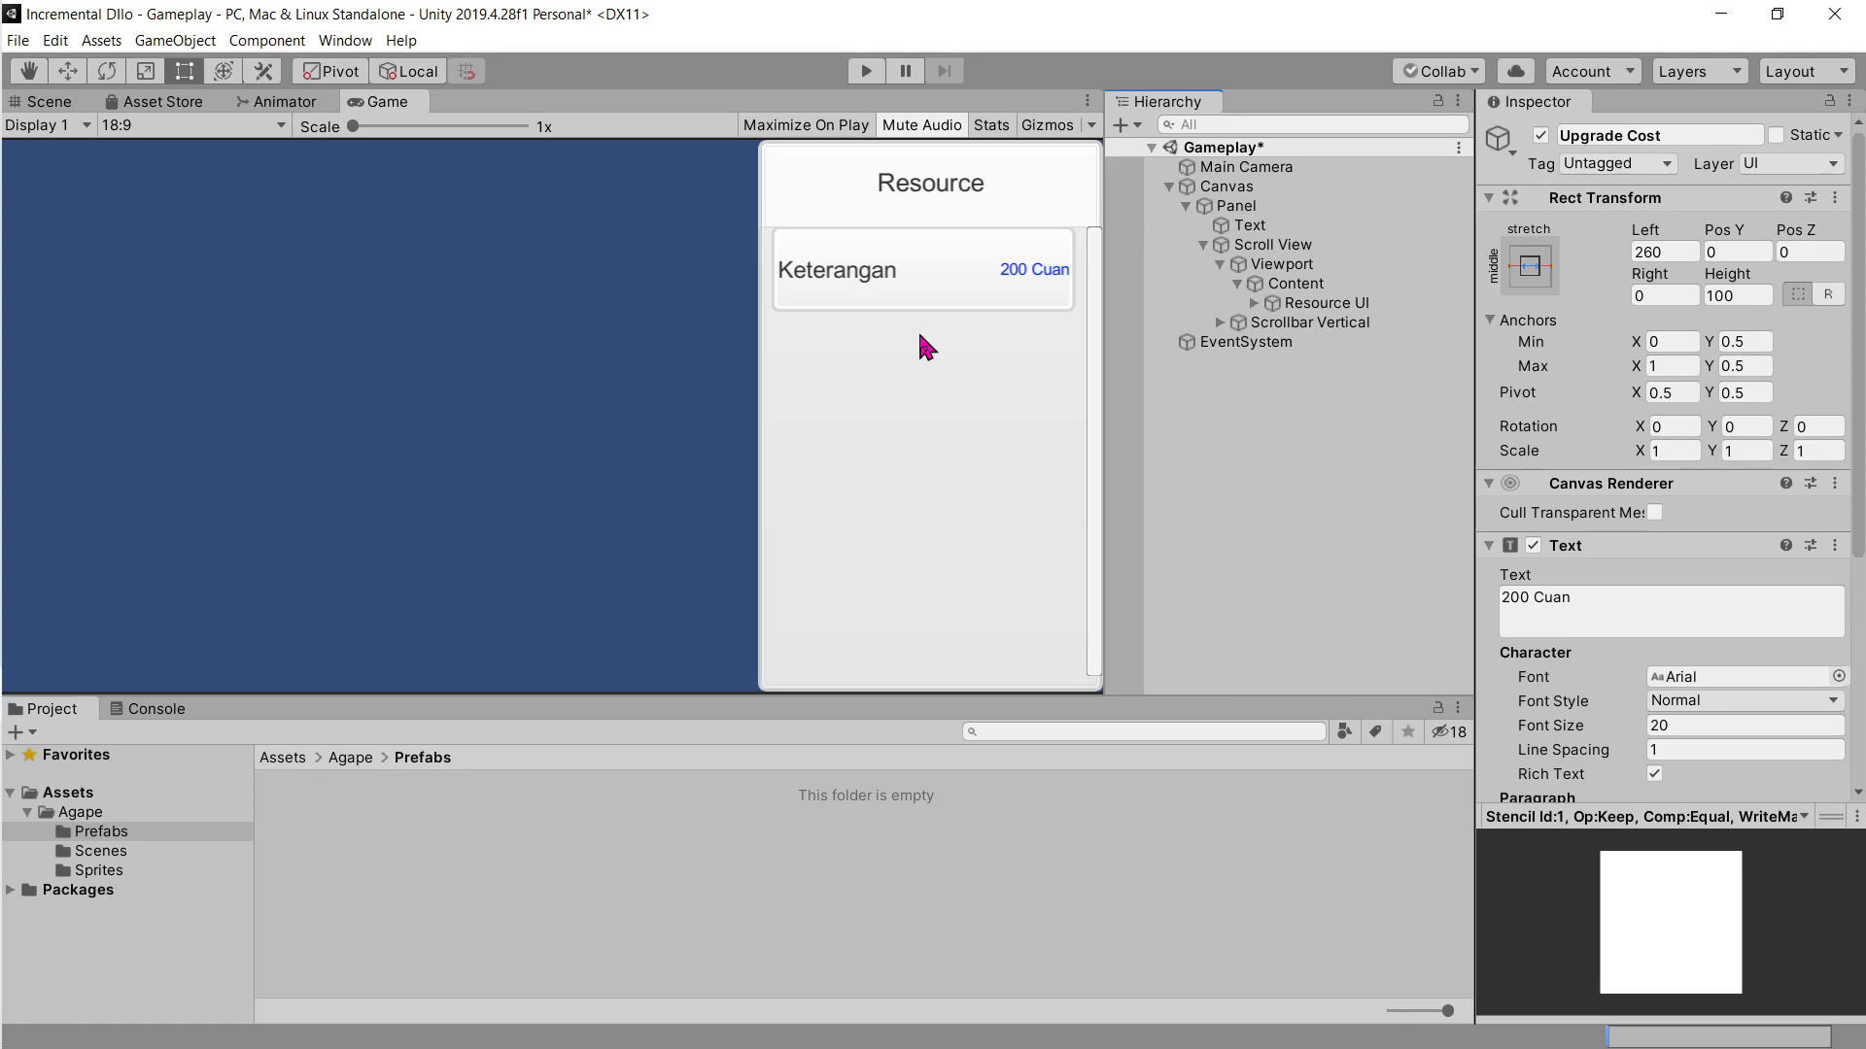
{"action": "left_click", "coordinate": [1324, 303]}
Step: Duplicate Resource UI into copies (1) to (3) and inspect a copy's Upgrade Cost text
{"action": "key", "text": "ctrl+d"}
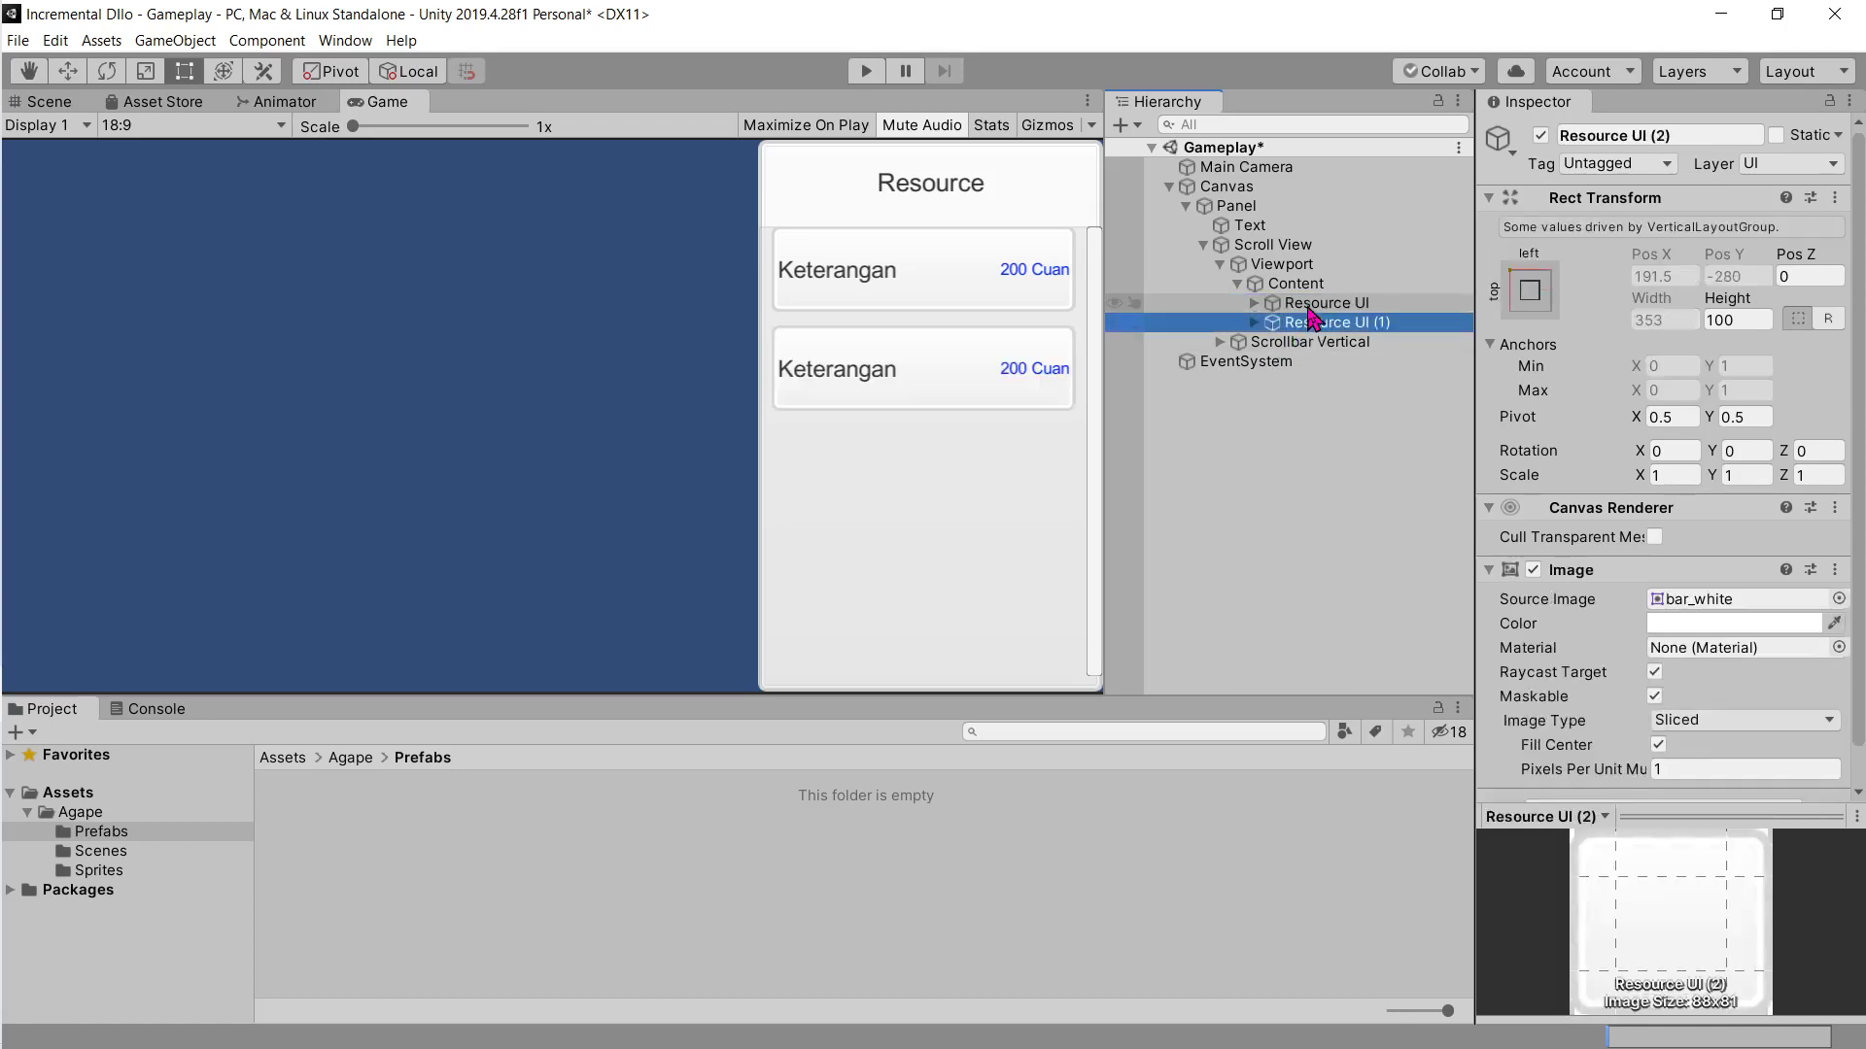
{"action": "key", "text": "ctrl+d"}
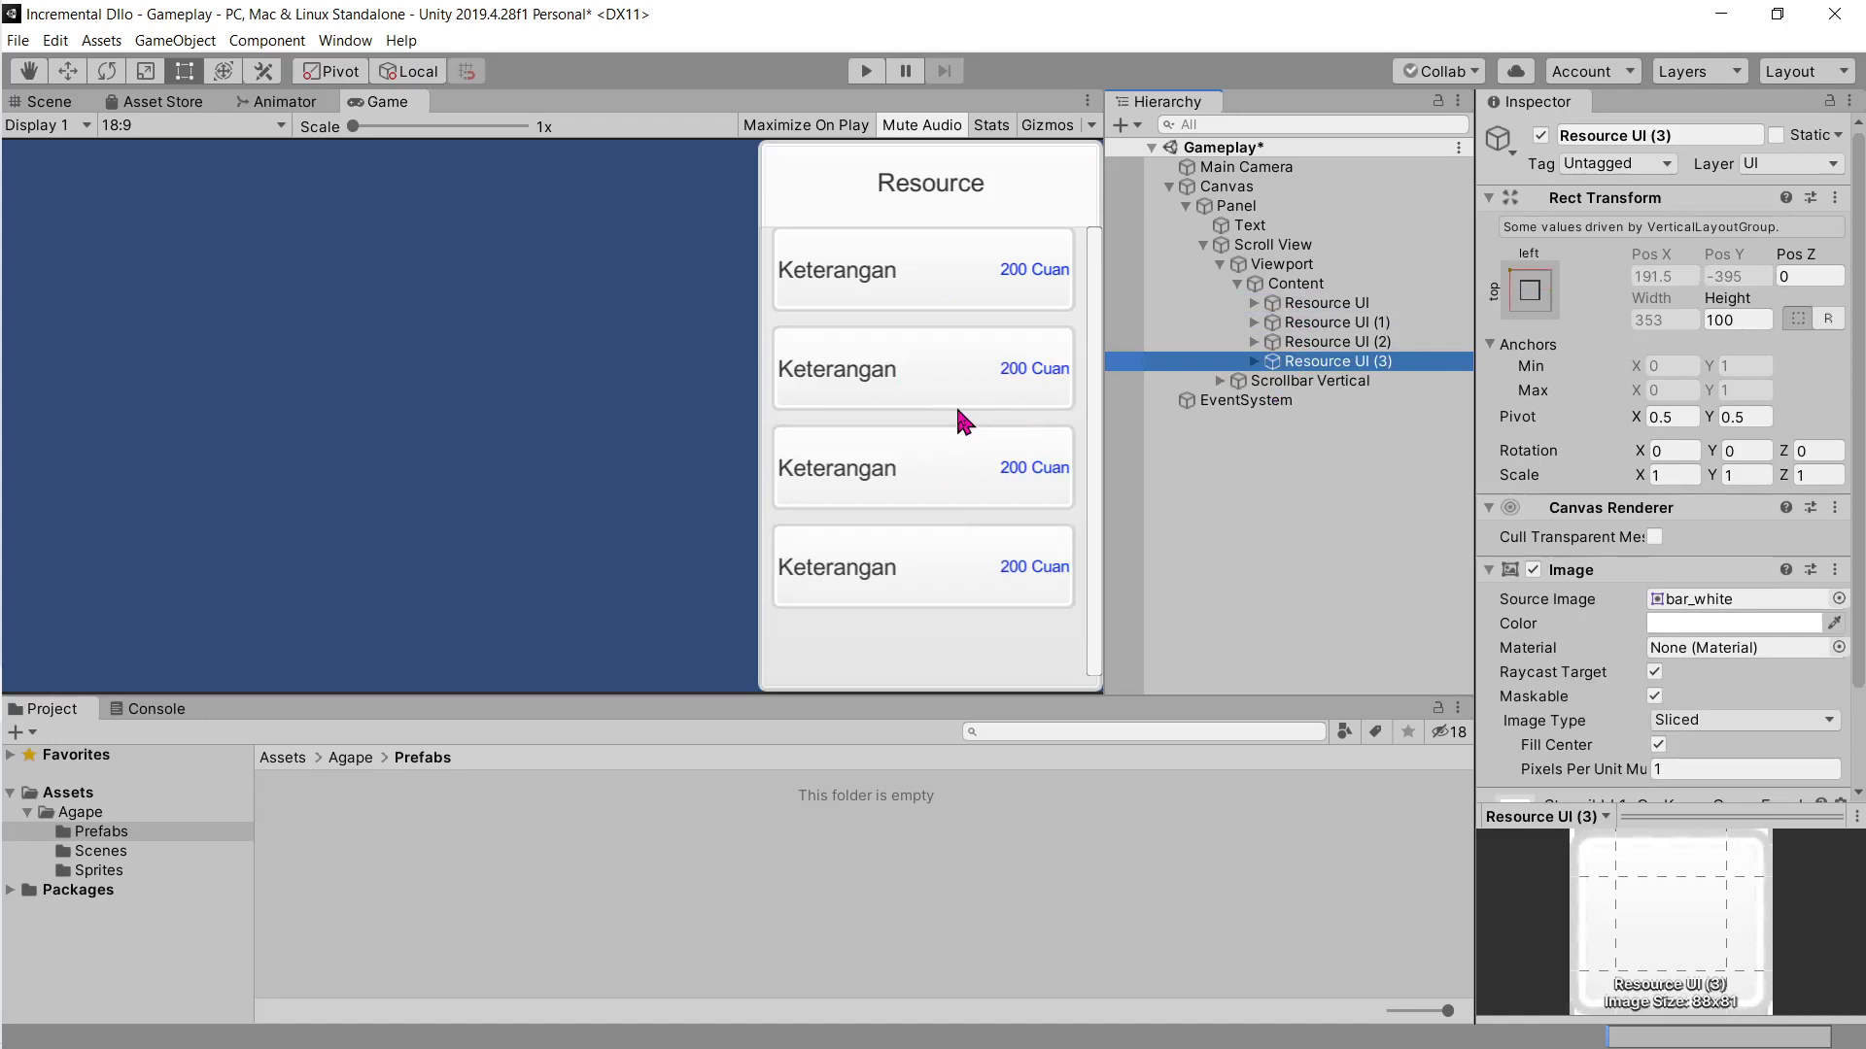
{"action": "left_click", "coordinate": [1253, 304]}
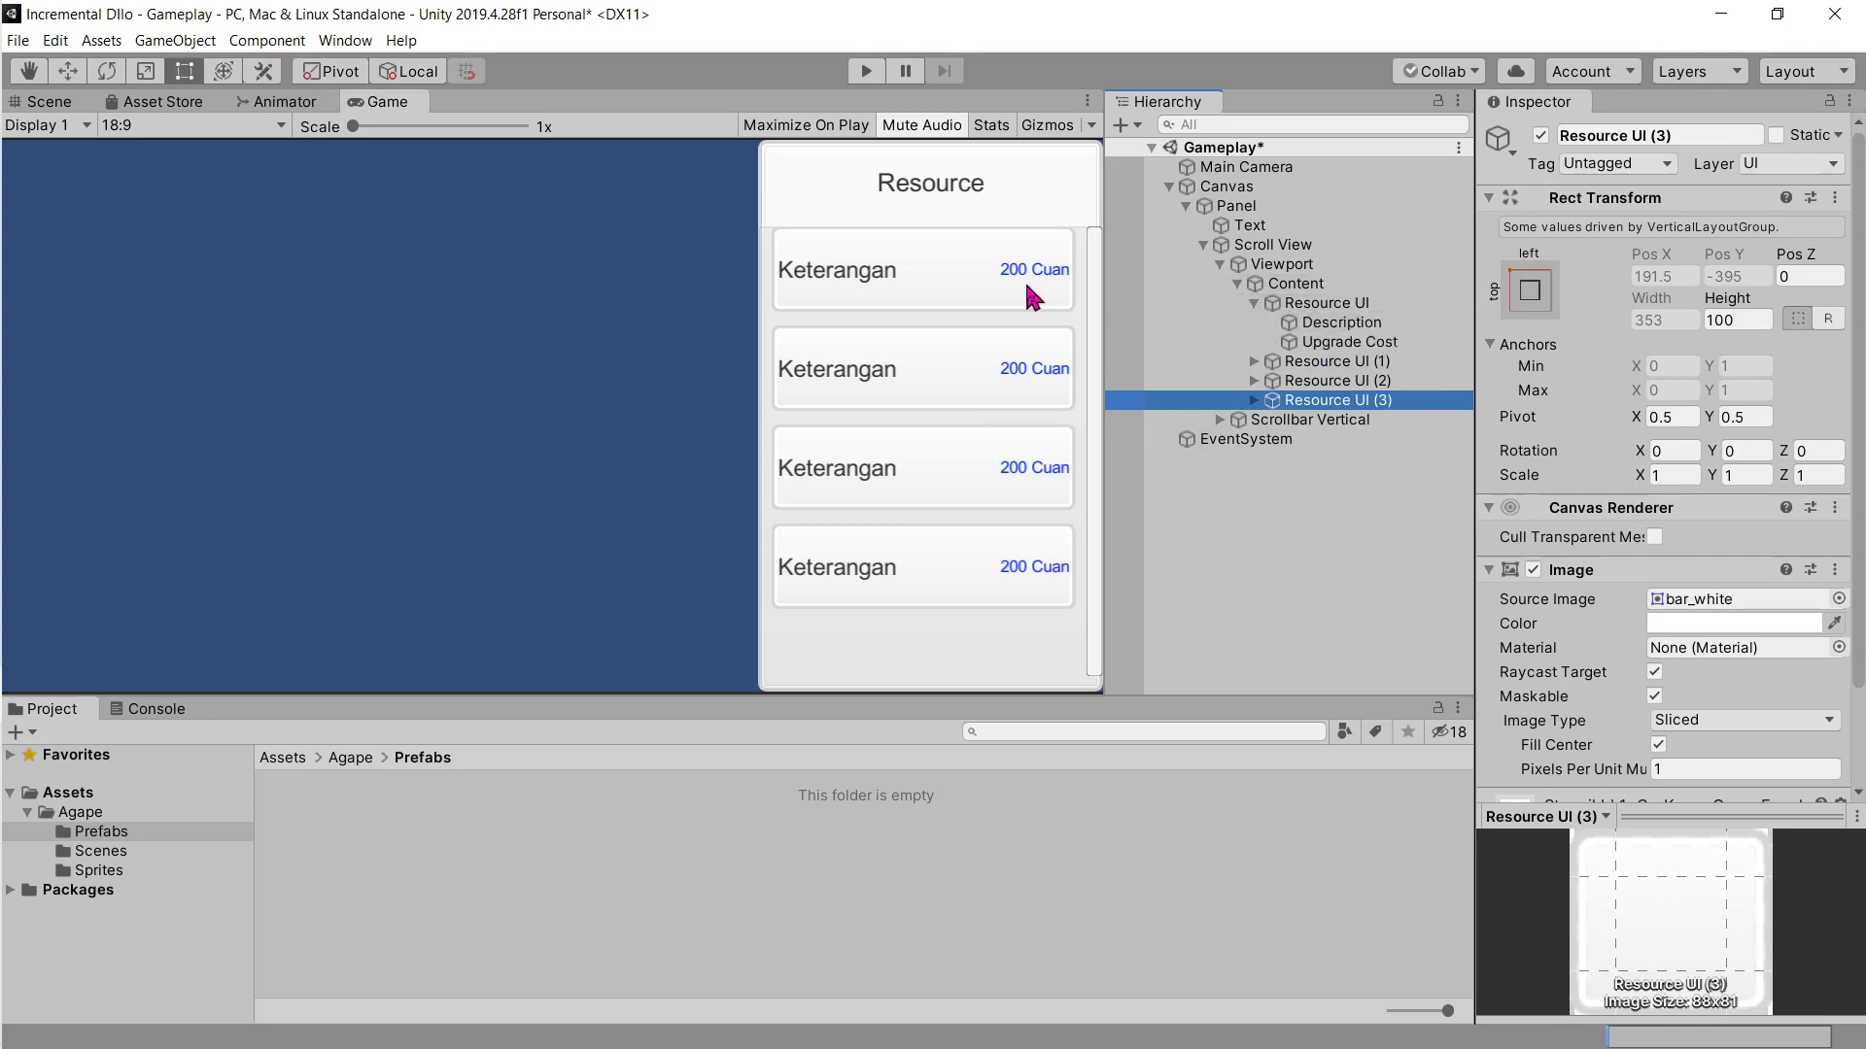
{"action": "left_click", "coordinate": [1321, 342]}
Step: Try red on the Upgrade Cost '200 Cuan' text of the first two resource rows
{"action": "scroll", "coordinate": [1712, 655], "scroll_direction": "down", "scroll_amount": 3}
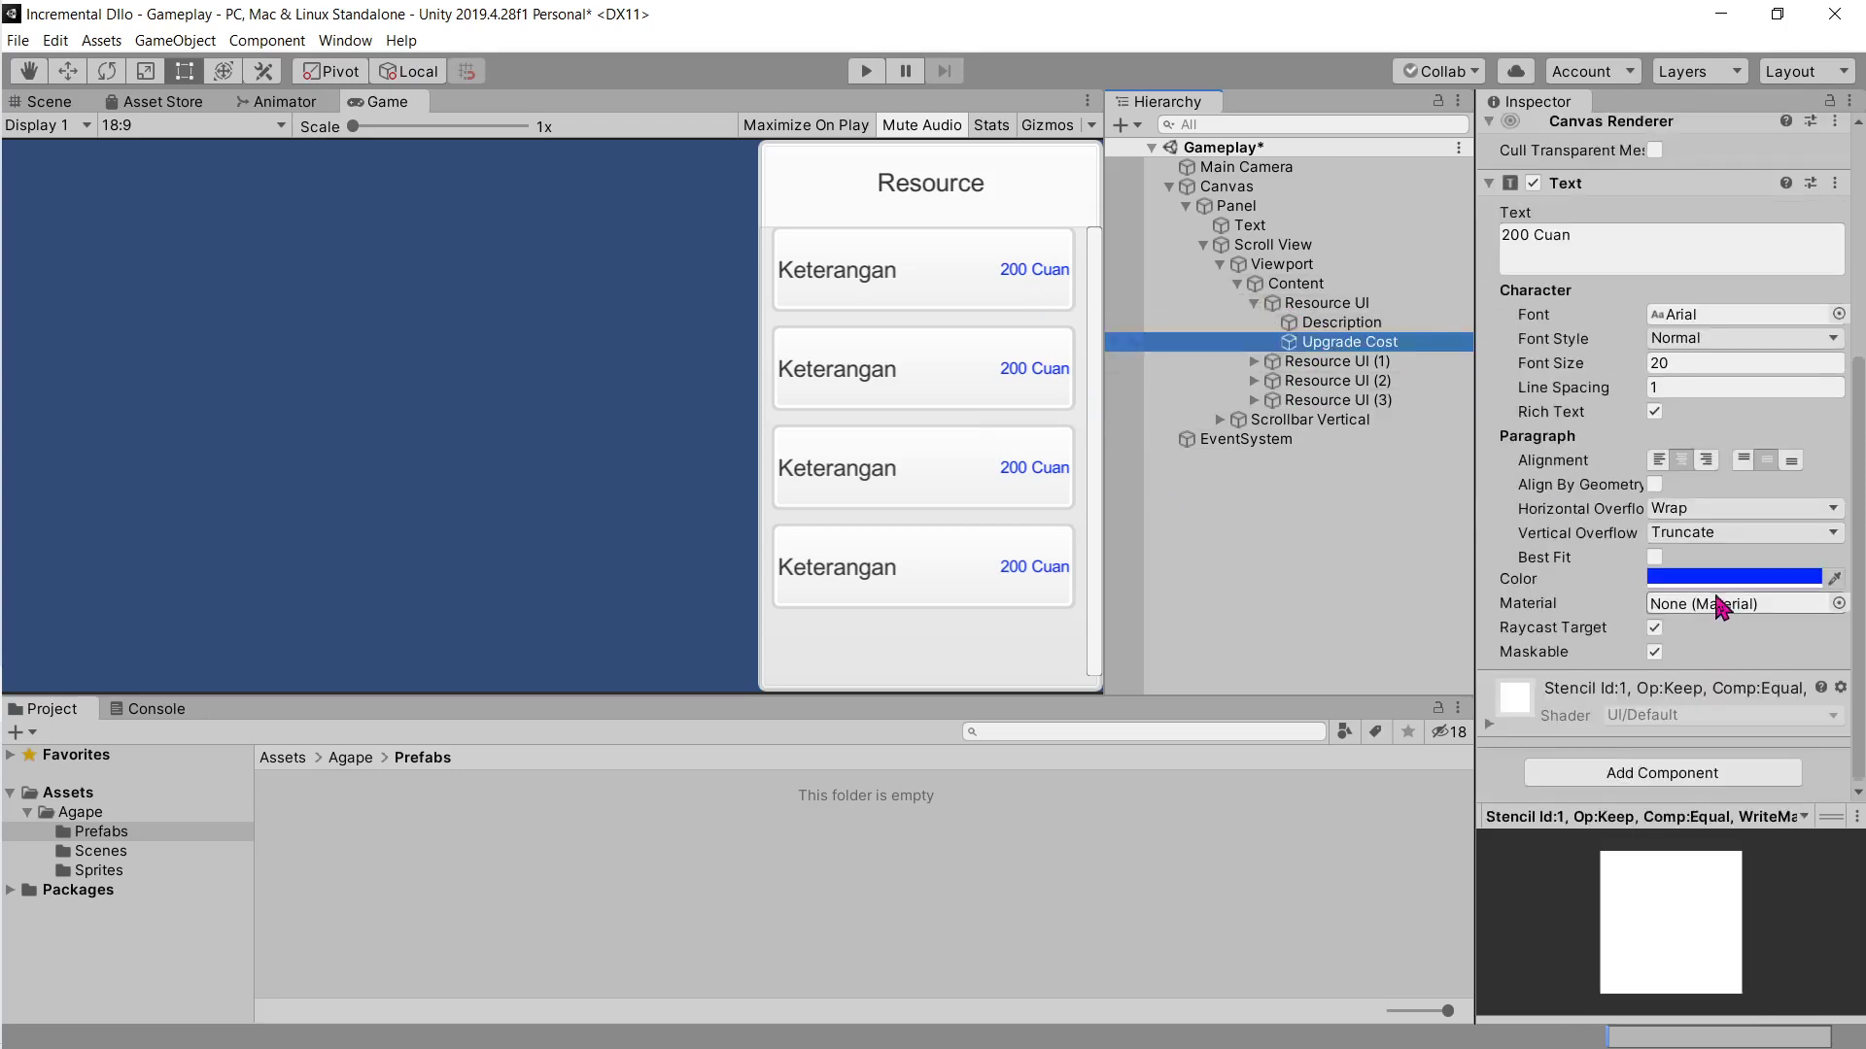
{"action": "left_click", "coordinate": [1718, 580]}
{"action": "left_click", "coordinate": [1826, 599]}
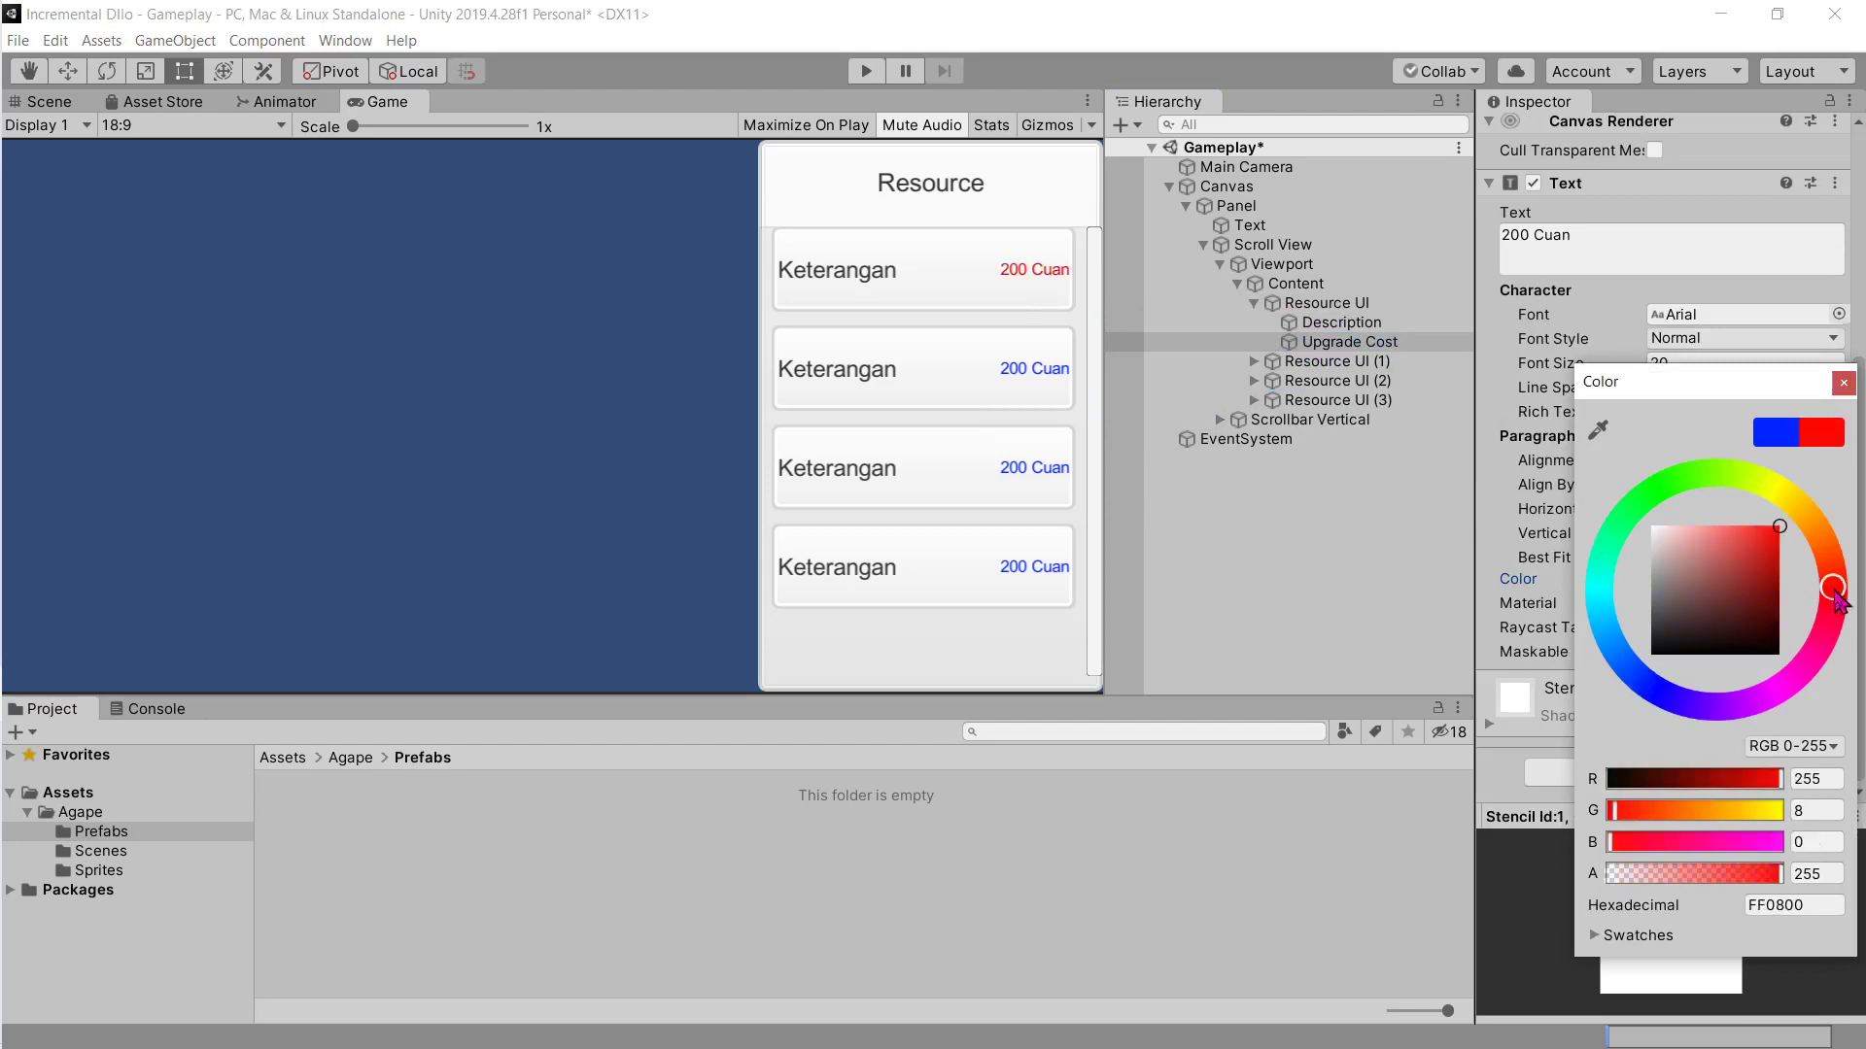
{"action": "left_click", "coordinate": [1844, 381]}
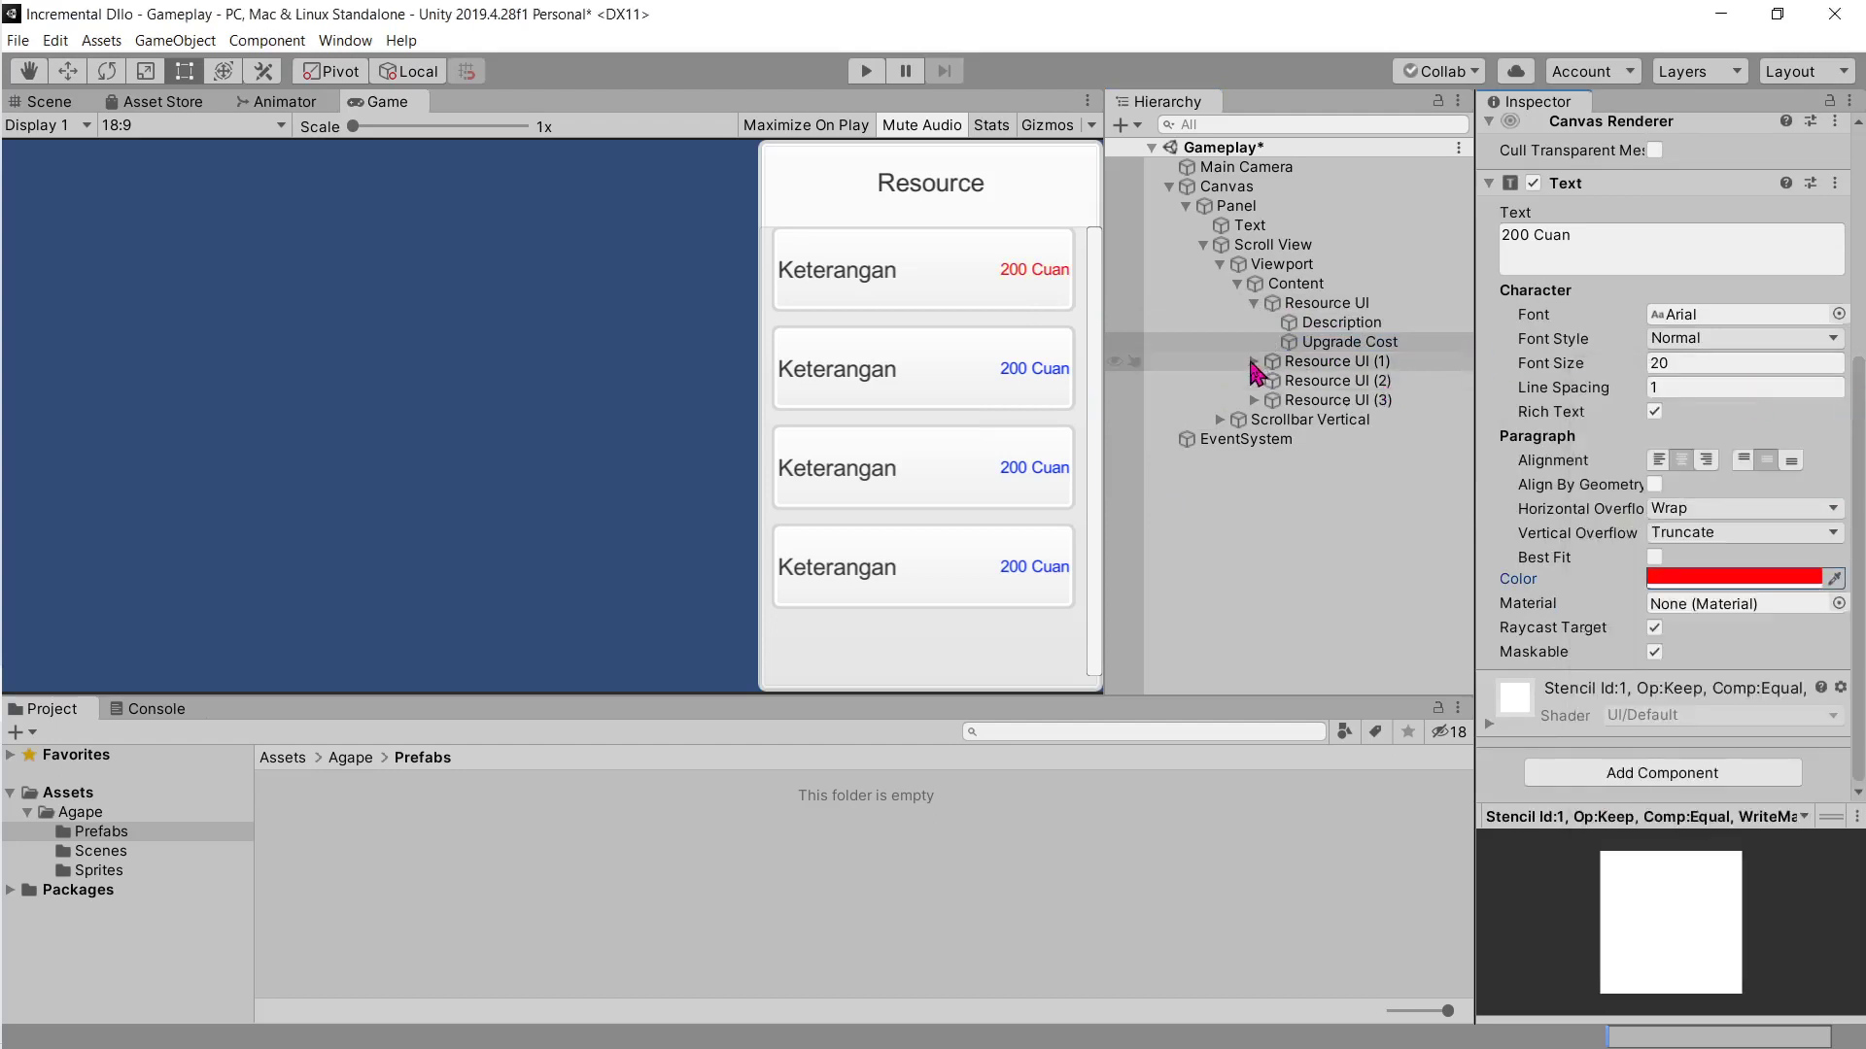
{"action": "left_click", "coordinate": [1275, 361]}
{"action": "left_click", "coordinate": [1253, 361]}
{"action": "left_click", "coordinate": [1332, 401]}
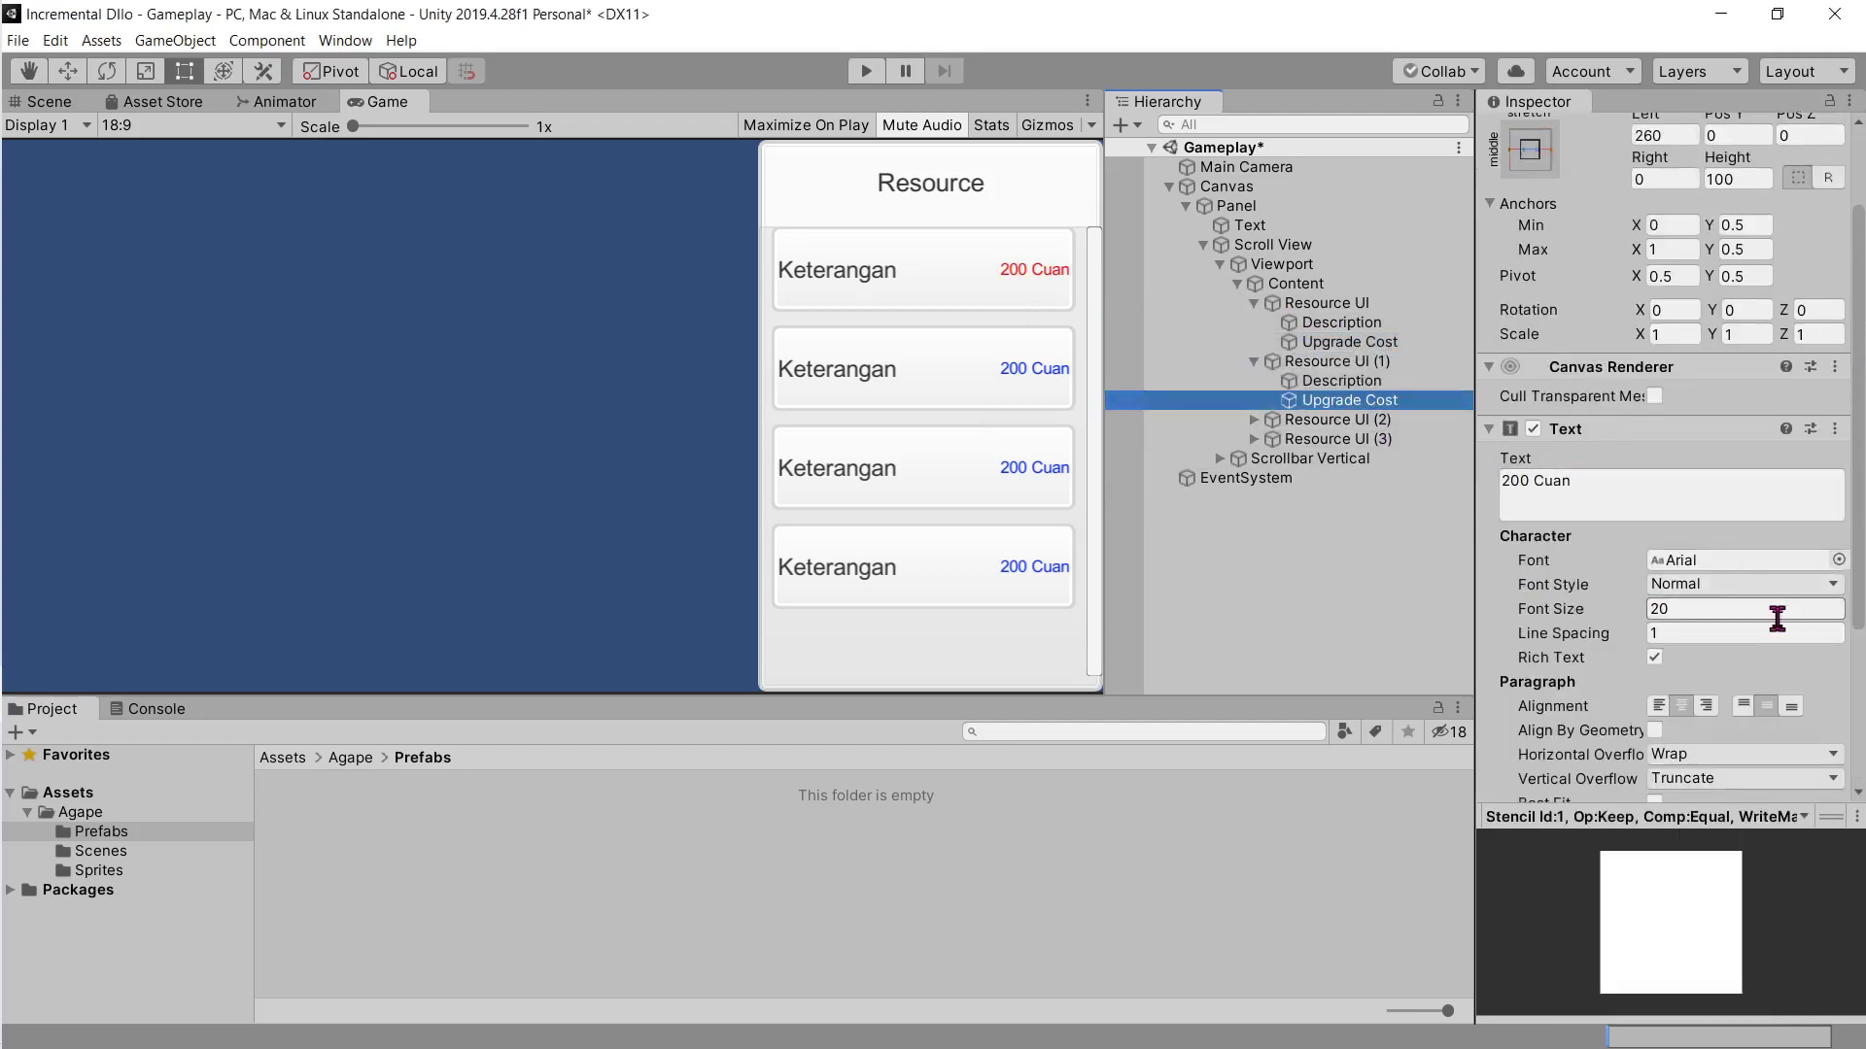
{"action": "scroll", "coordinate": [1613, 524], "scroll_direction": "down", "scroll_amount": 3}
{"action": "left_click", "coordinate": [1722, 587]}
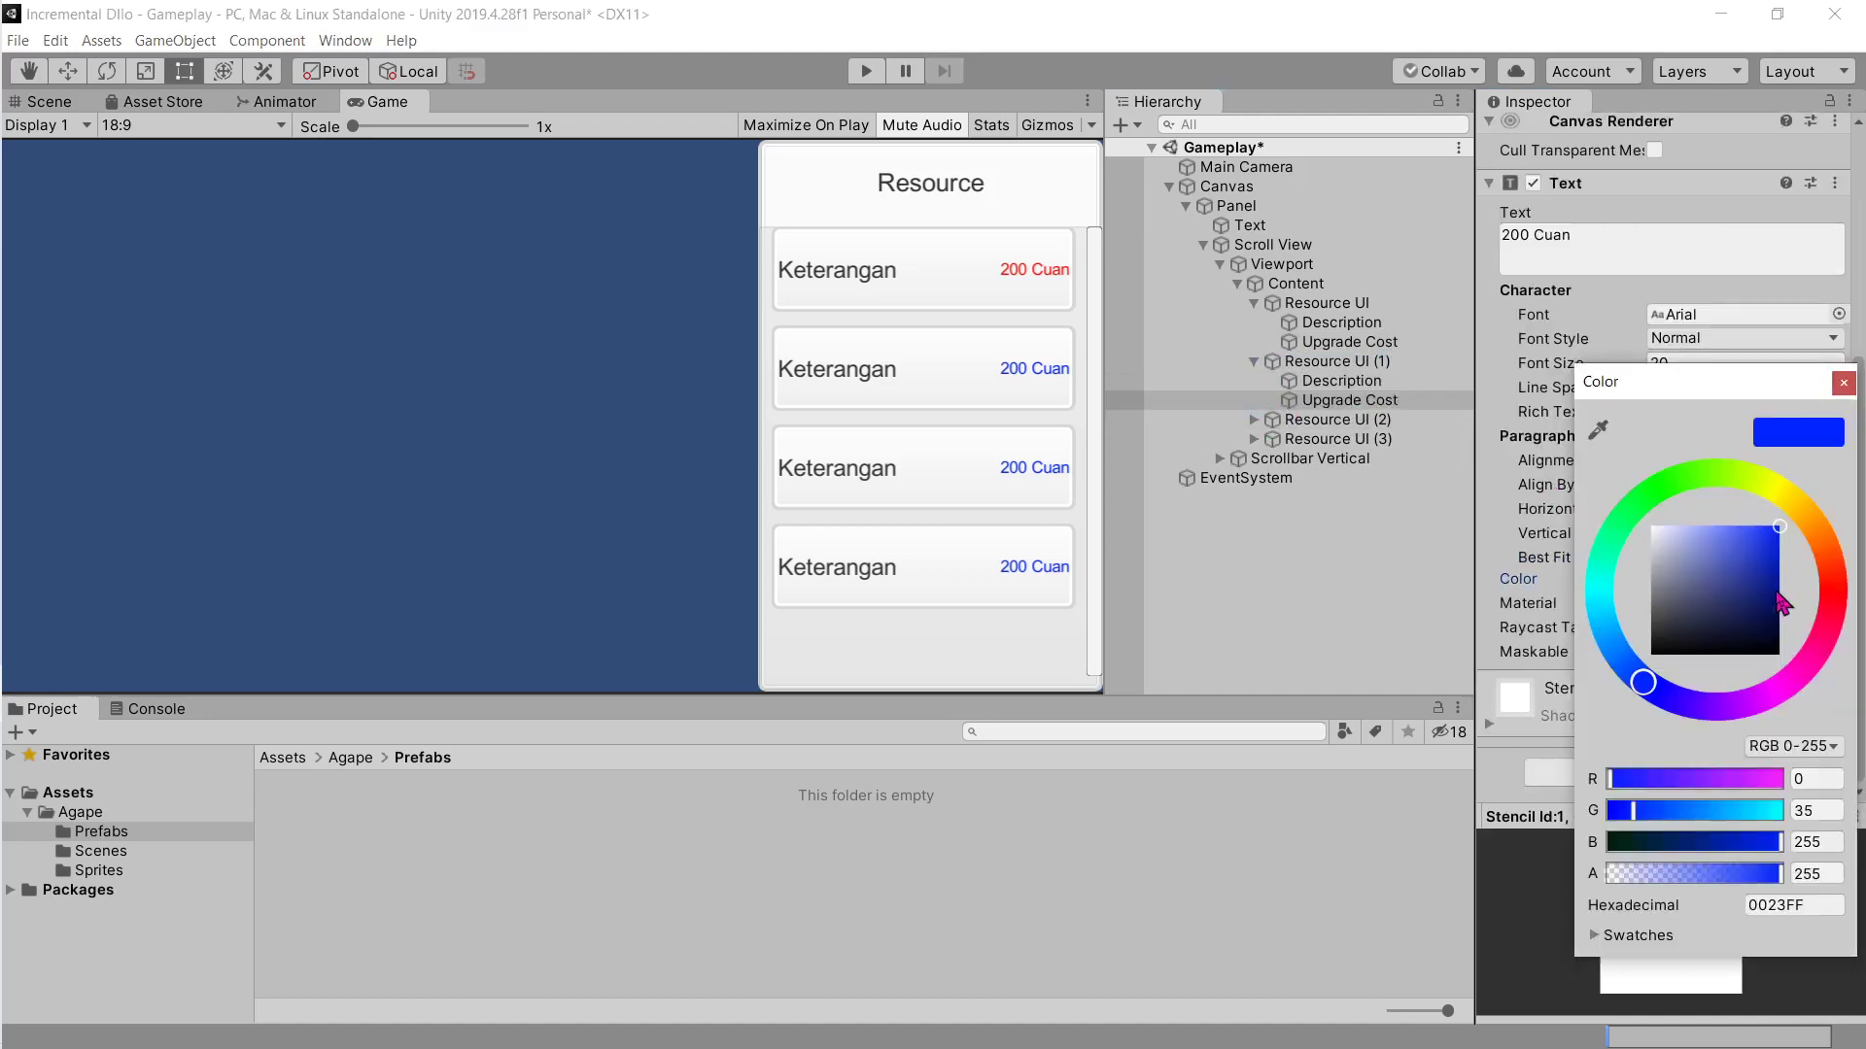
{"action": "left_click", "coordinate": [1840, 593]}
{"action": "left_click", "coordinate": [1844, 382]}
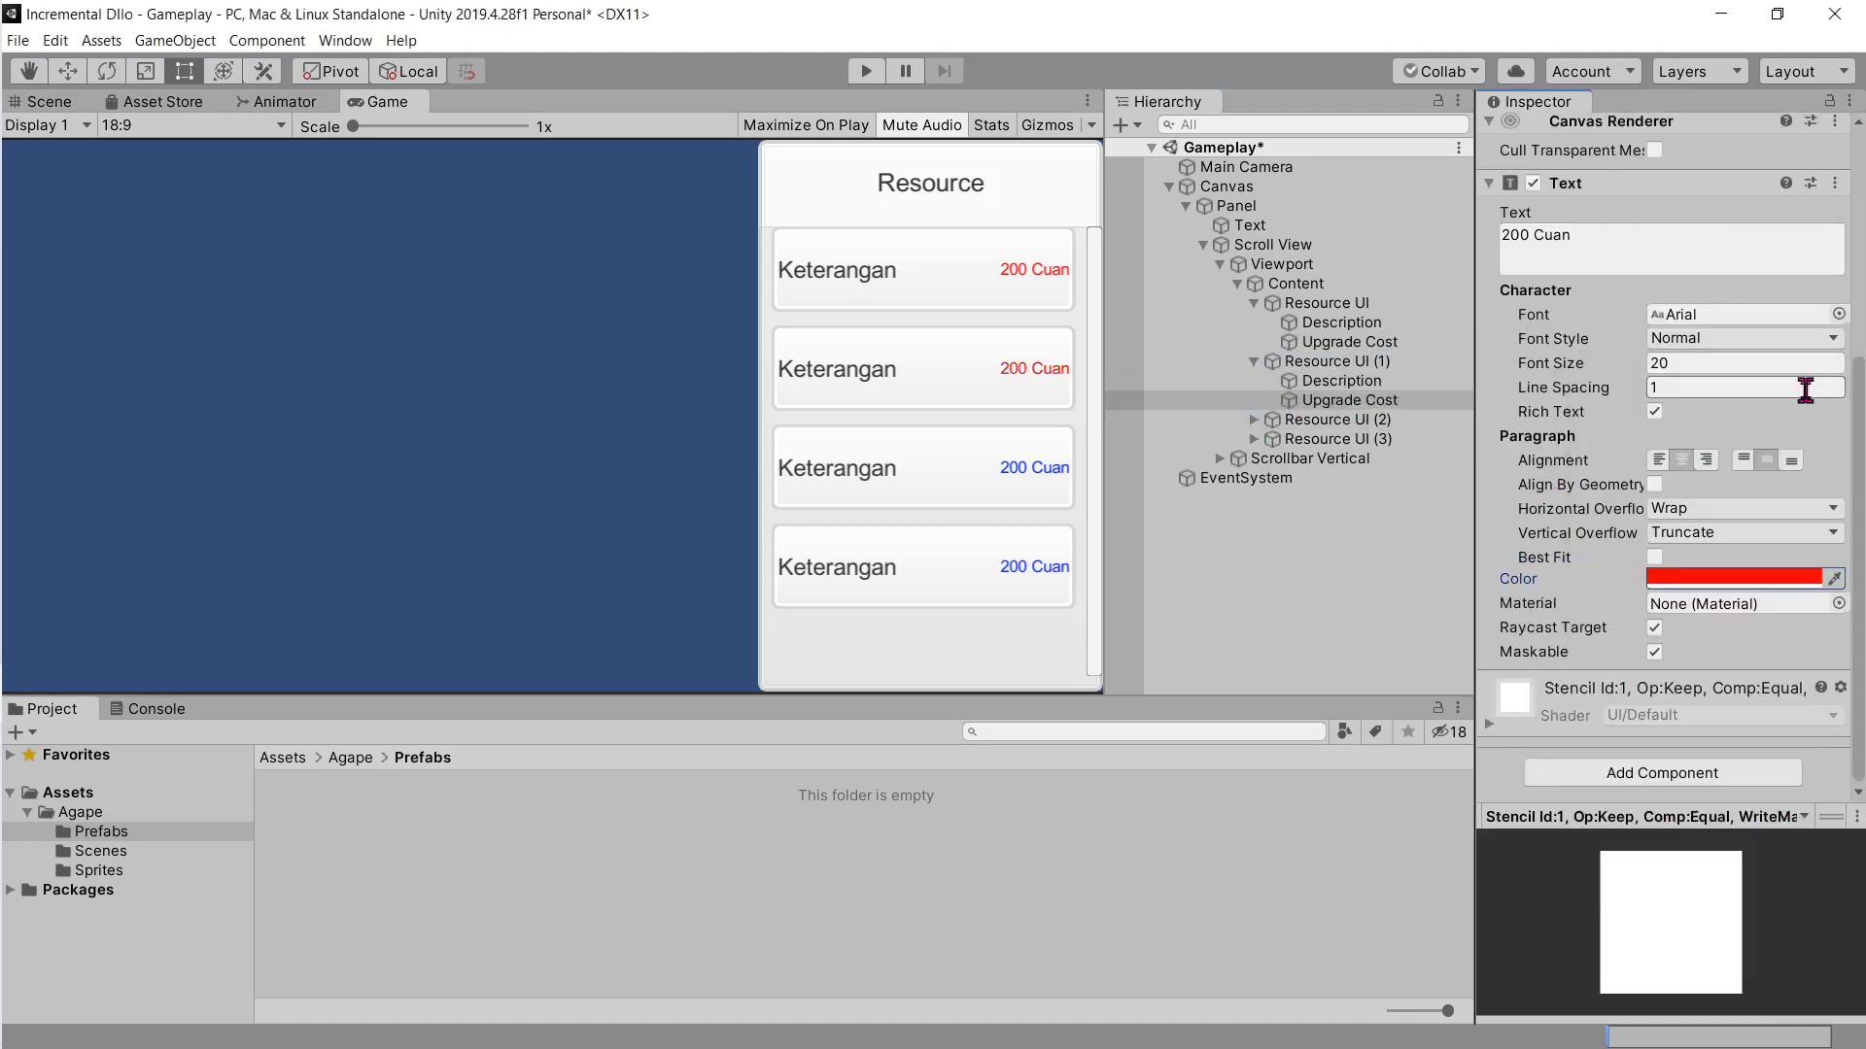
Step: Undo the red colour changes so the 200 Cuan cost text is blue again
{"action": "key", "text": "ctrl+z"}
{"action": "key", "text": "ctrl+z"}
{"action": "key", "text": "ctrl+z"}
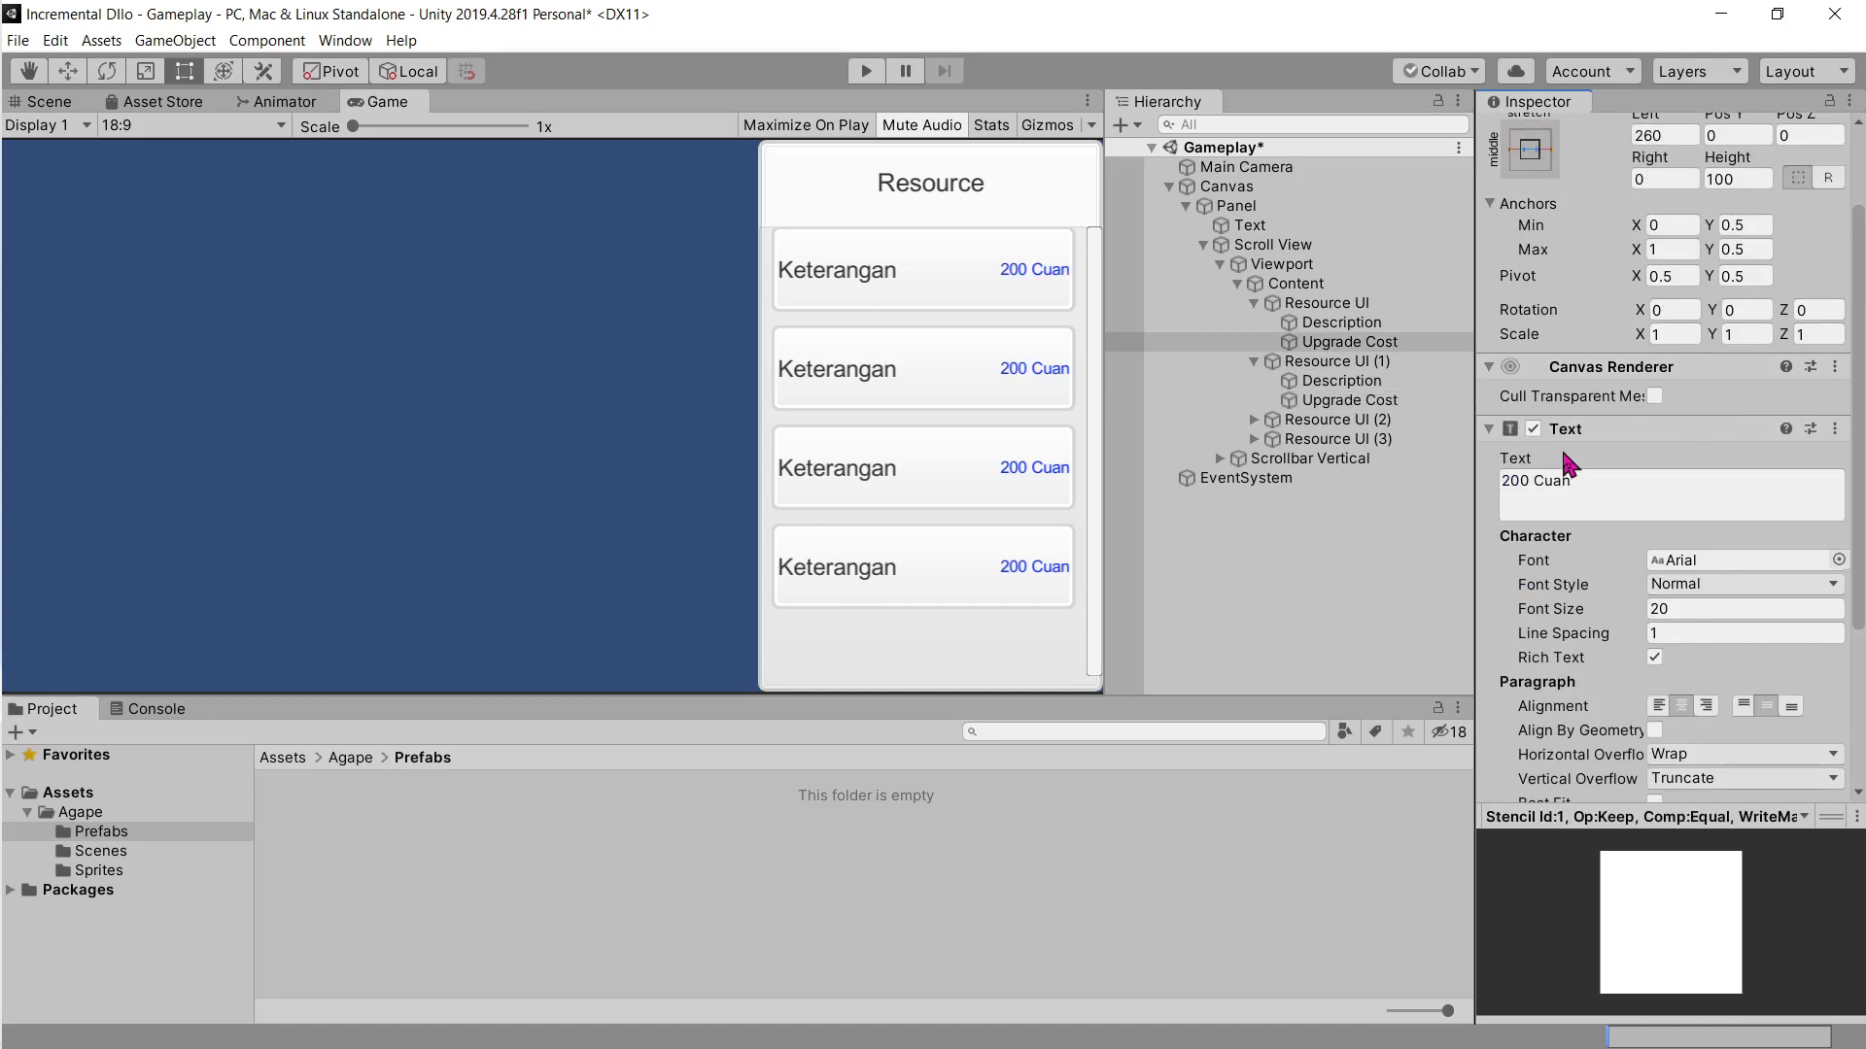
{"action": "left_click", "coordinate": [1253, 302]}
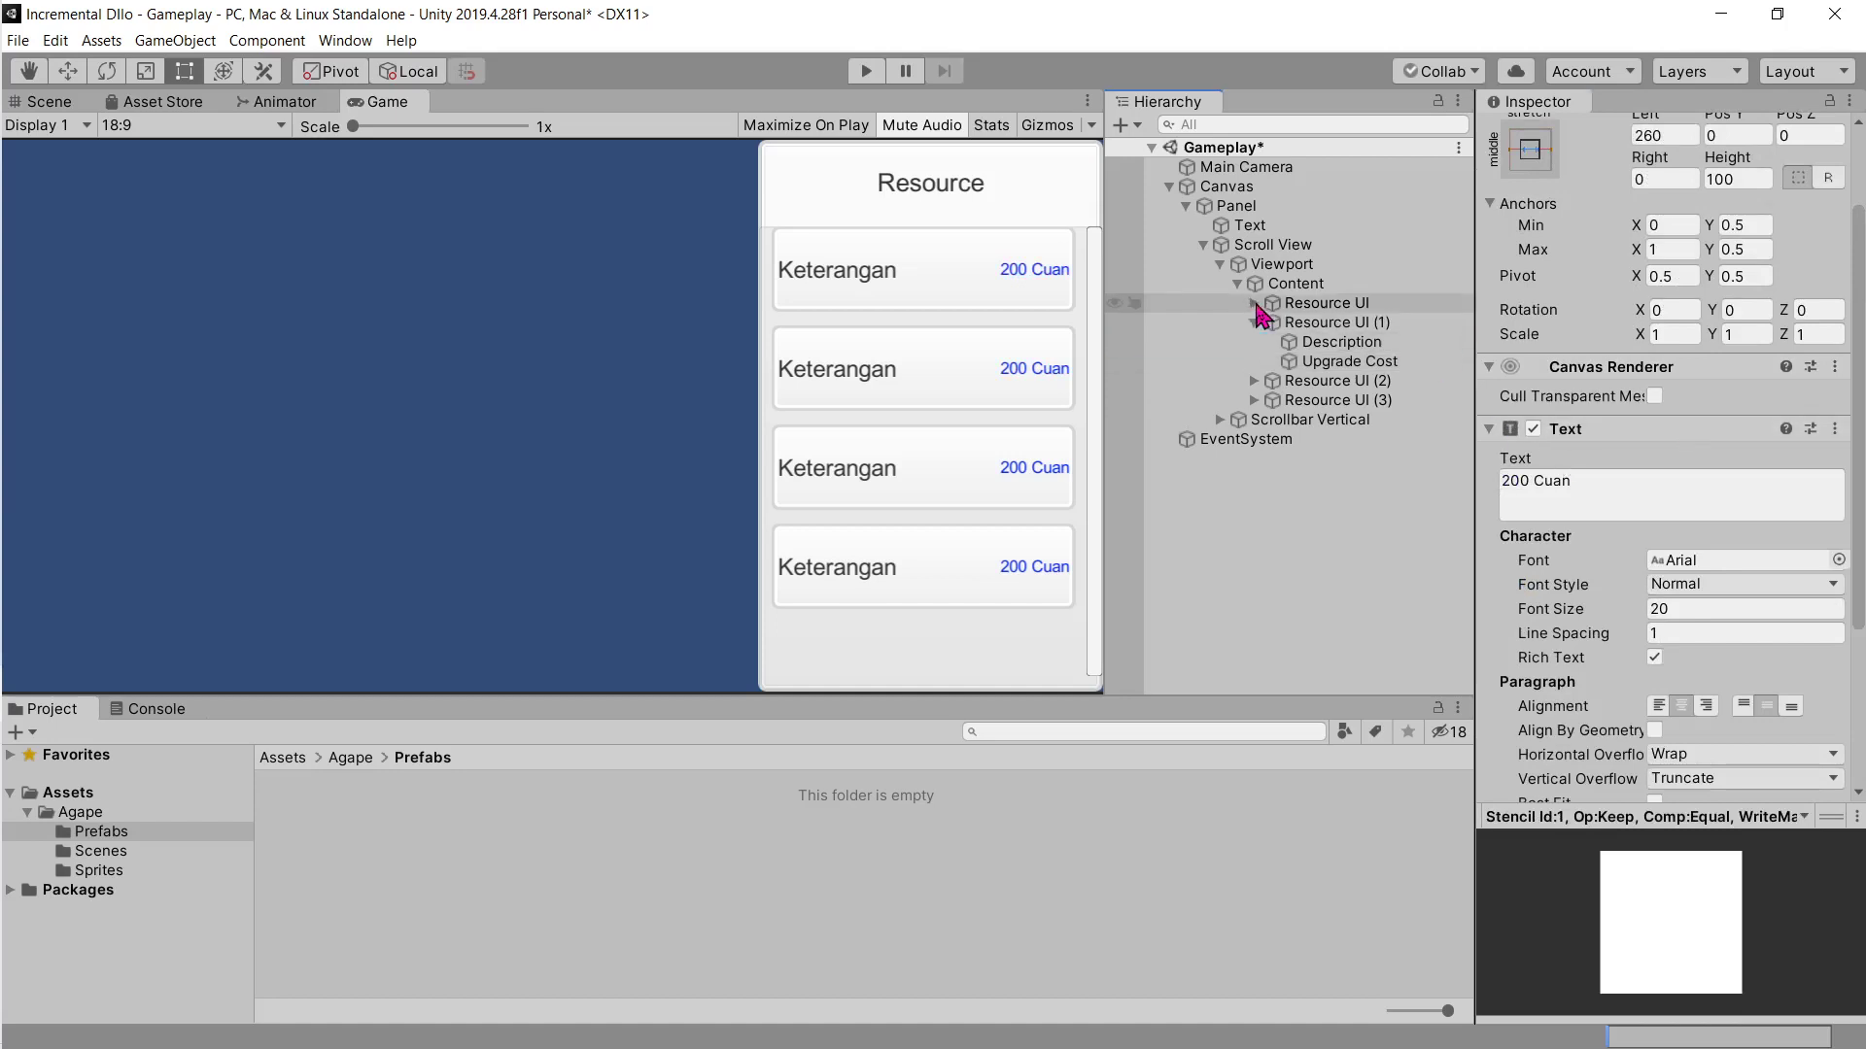
{"action": "left_click", "coordinate": [1254, 322]}
Step: Delete the Resource UI (3), (2) and (1) copies, leaving the original Resource UI row
{"action": "left_click", "coordinate": [1324, 361]}
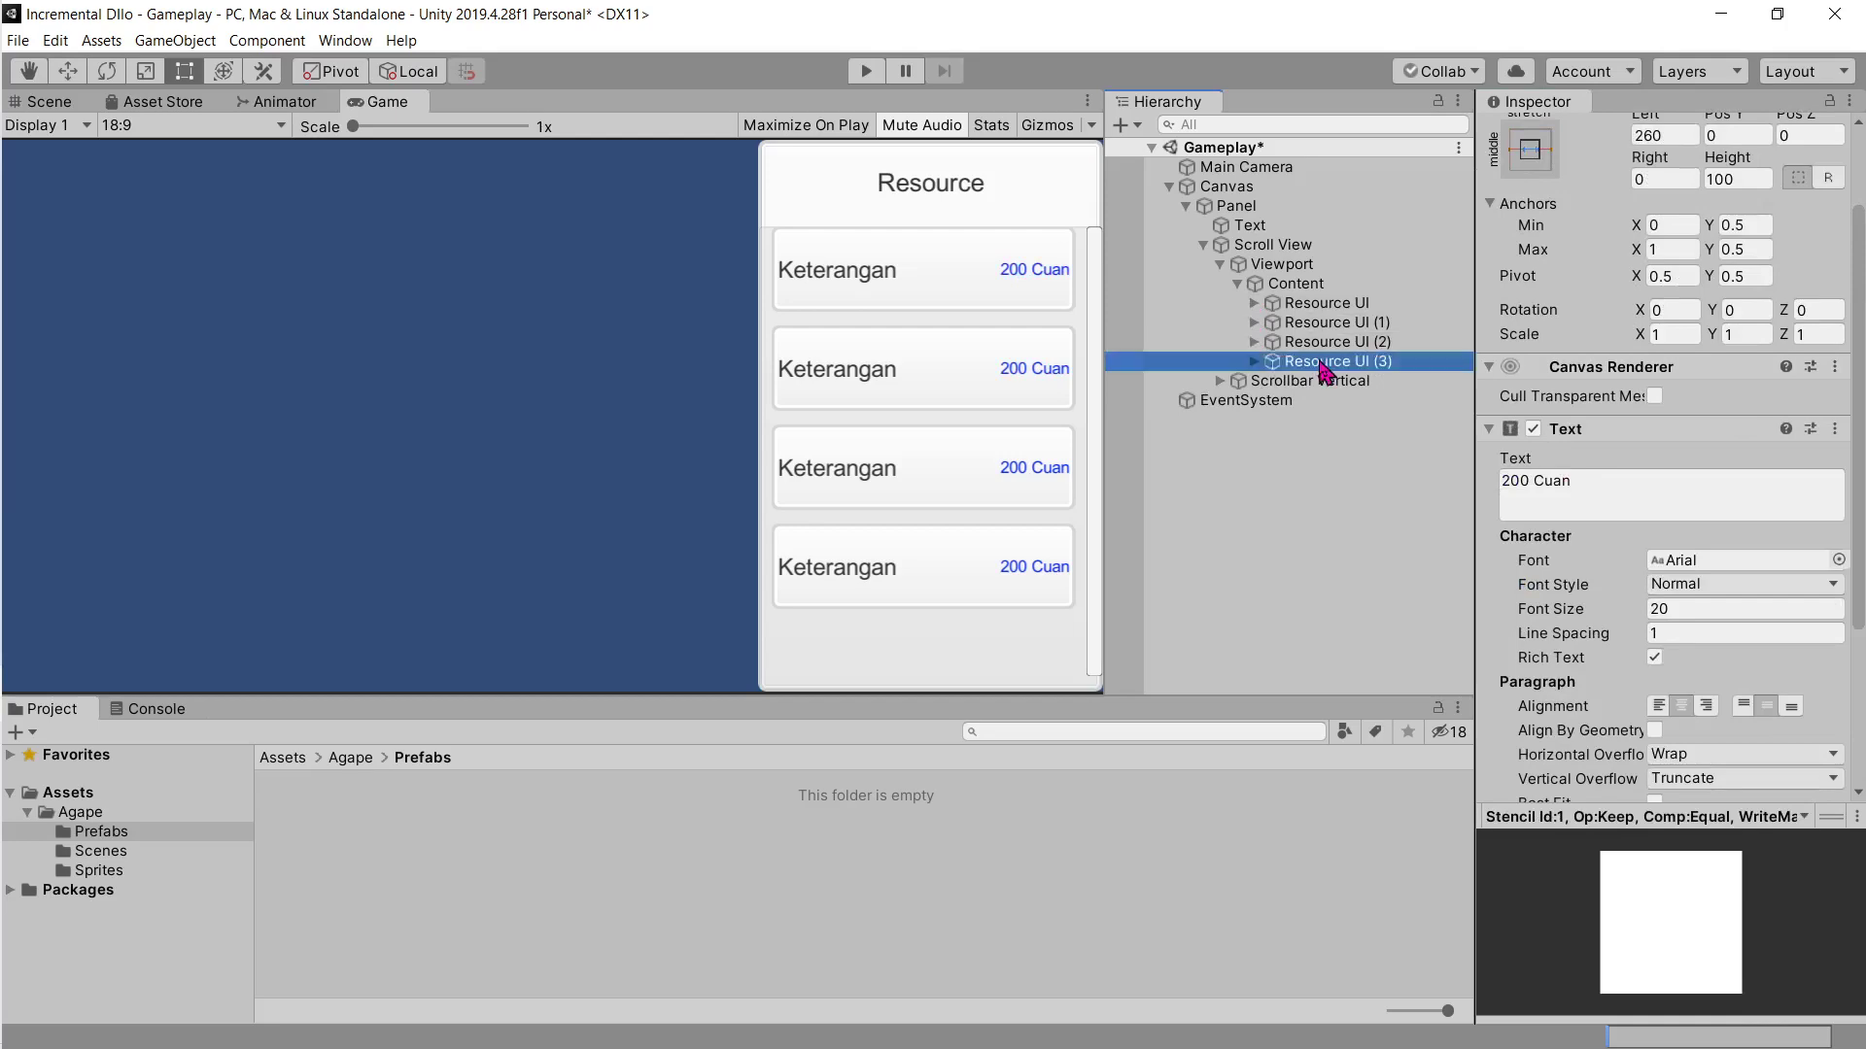
{"action": "key", "text": "Delete"}
{"action": "left_click", "coordinate": [1326, 342]}
{"action": "key", "text": "Delete"}
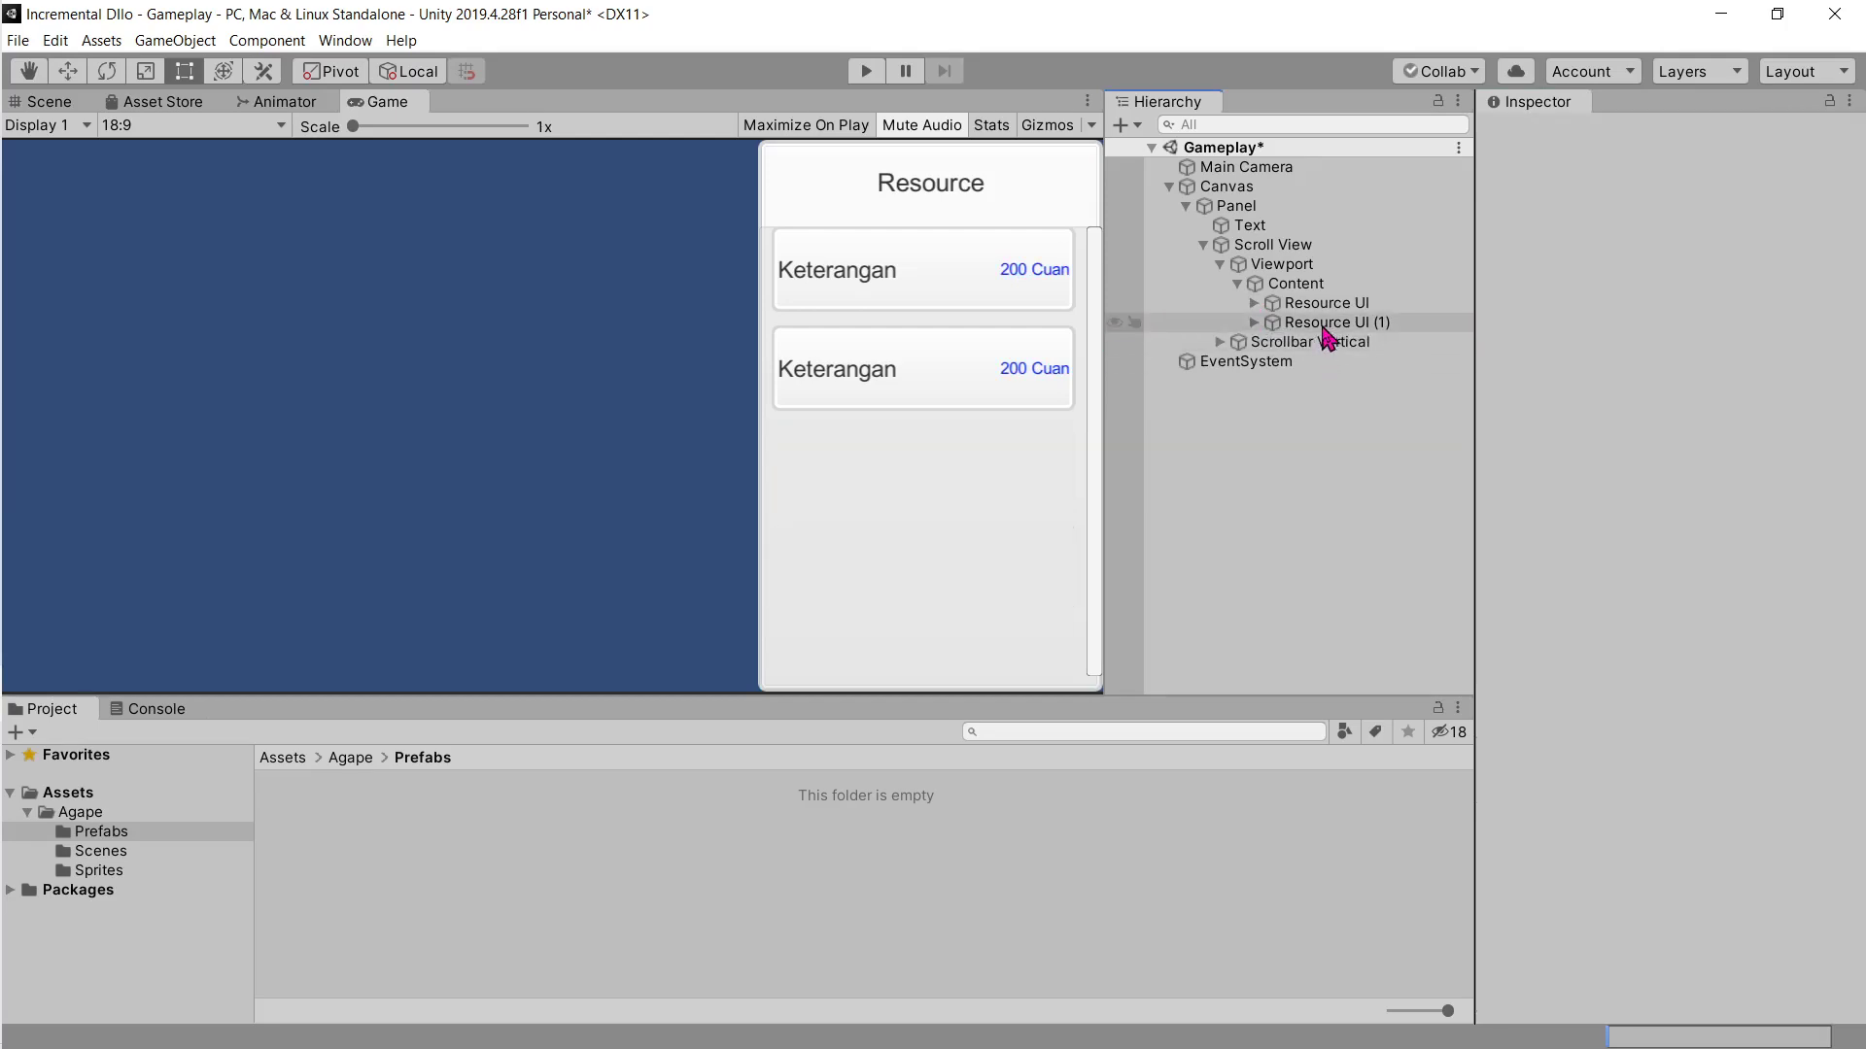
{"action": "left_click", "coordinate": [1326, 323]}
{"action": "key", "text": "Delete"}
{"action": "left_click", "coordinate": [1325, 303]}
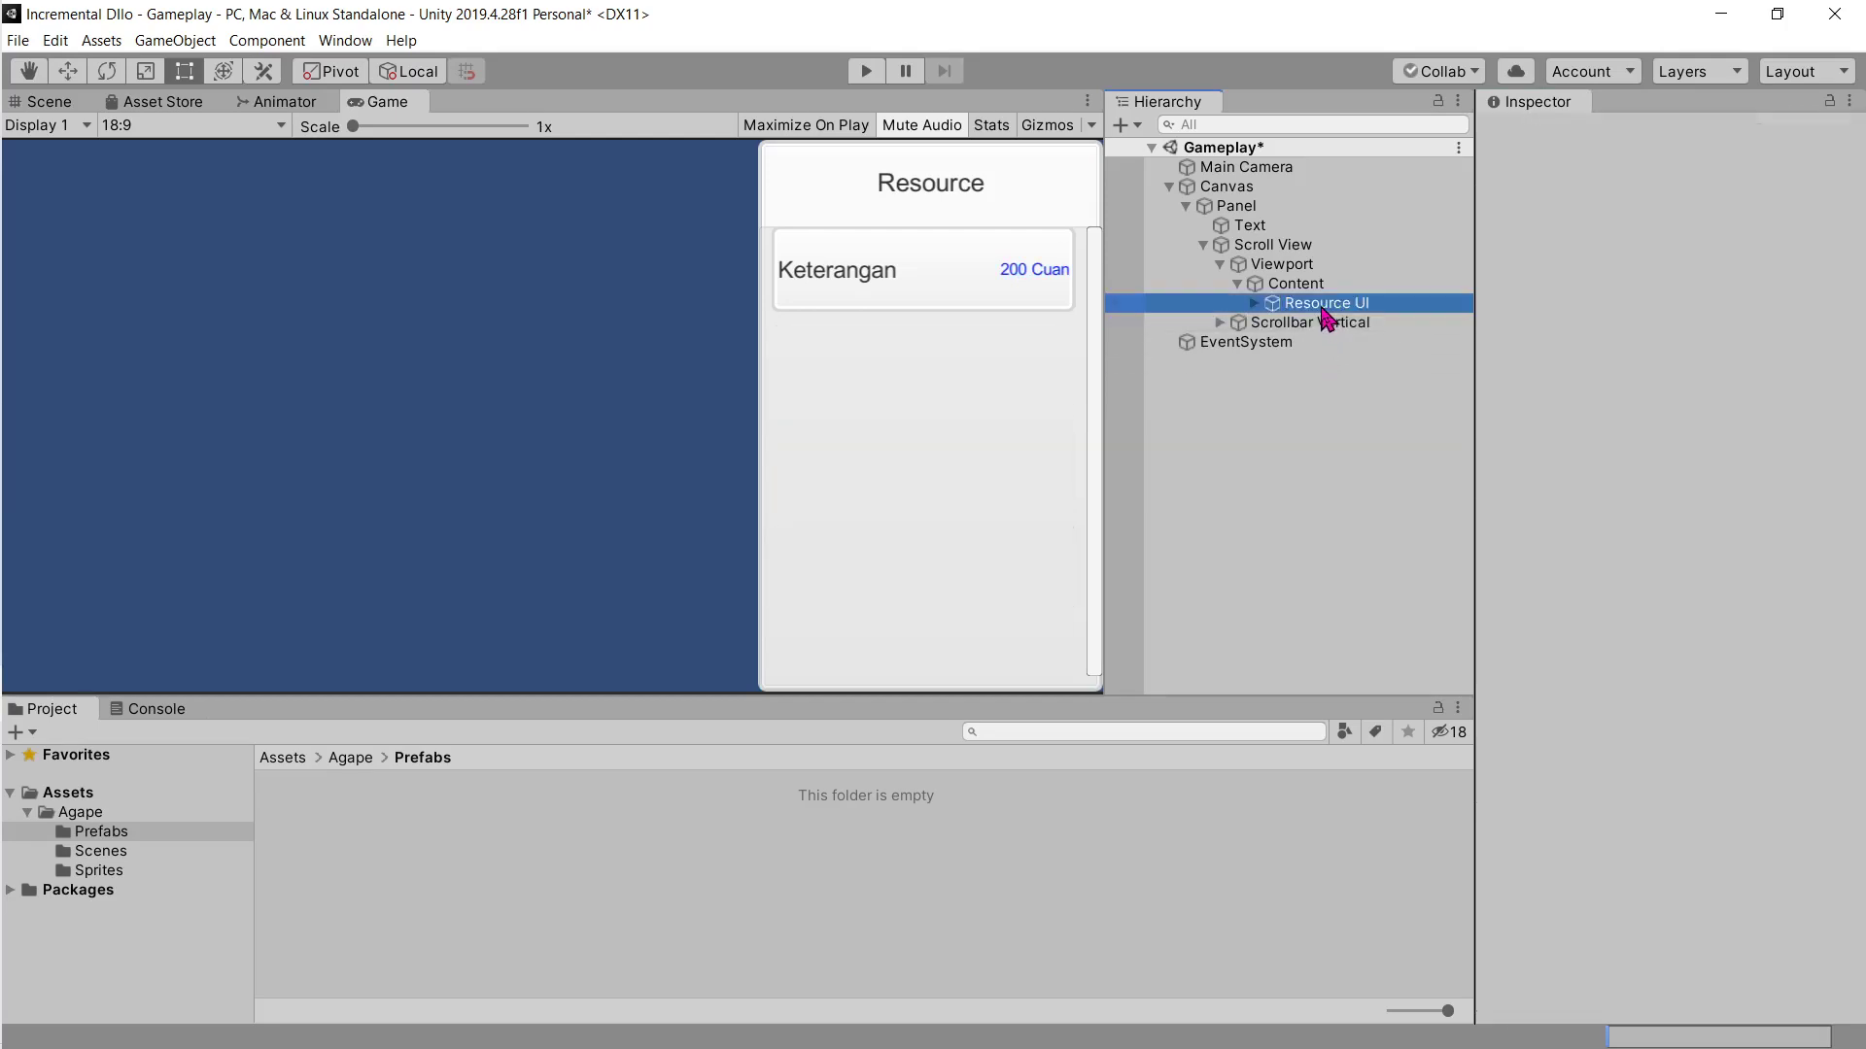
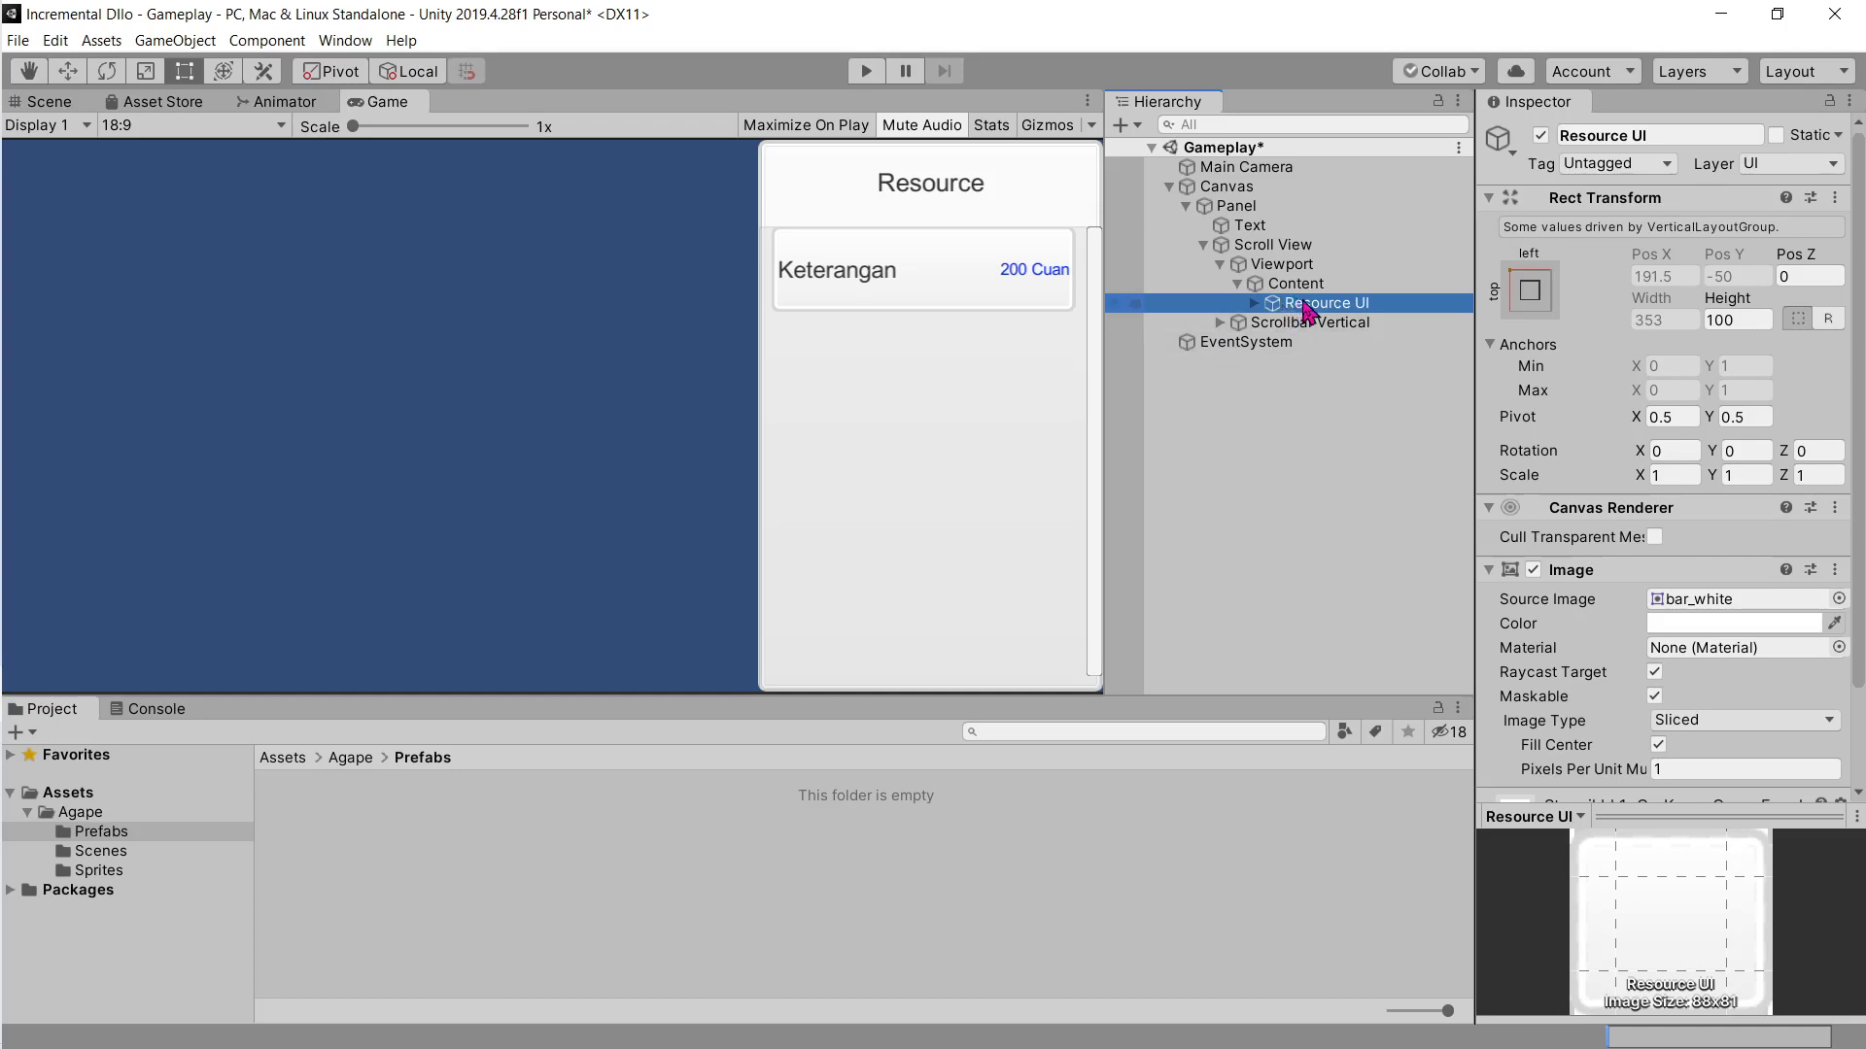
Step: Save the Resource UI card as a prefab in the Assets/Agape/Prefabs folder
{"action": "left_click", "coordinate": [1309, 422]}
{"action": "key", "text": "ctrl+v"}
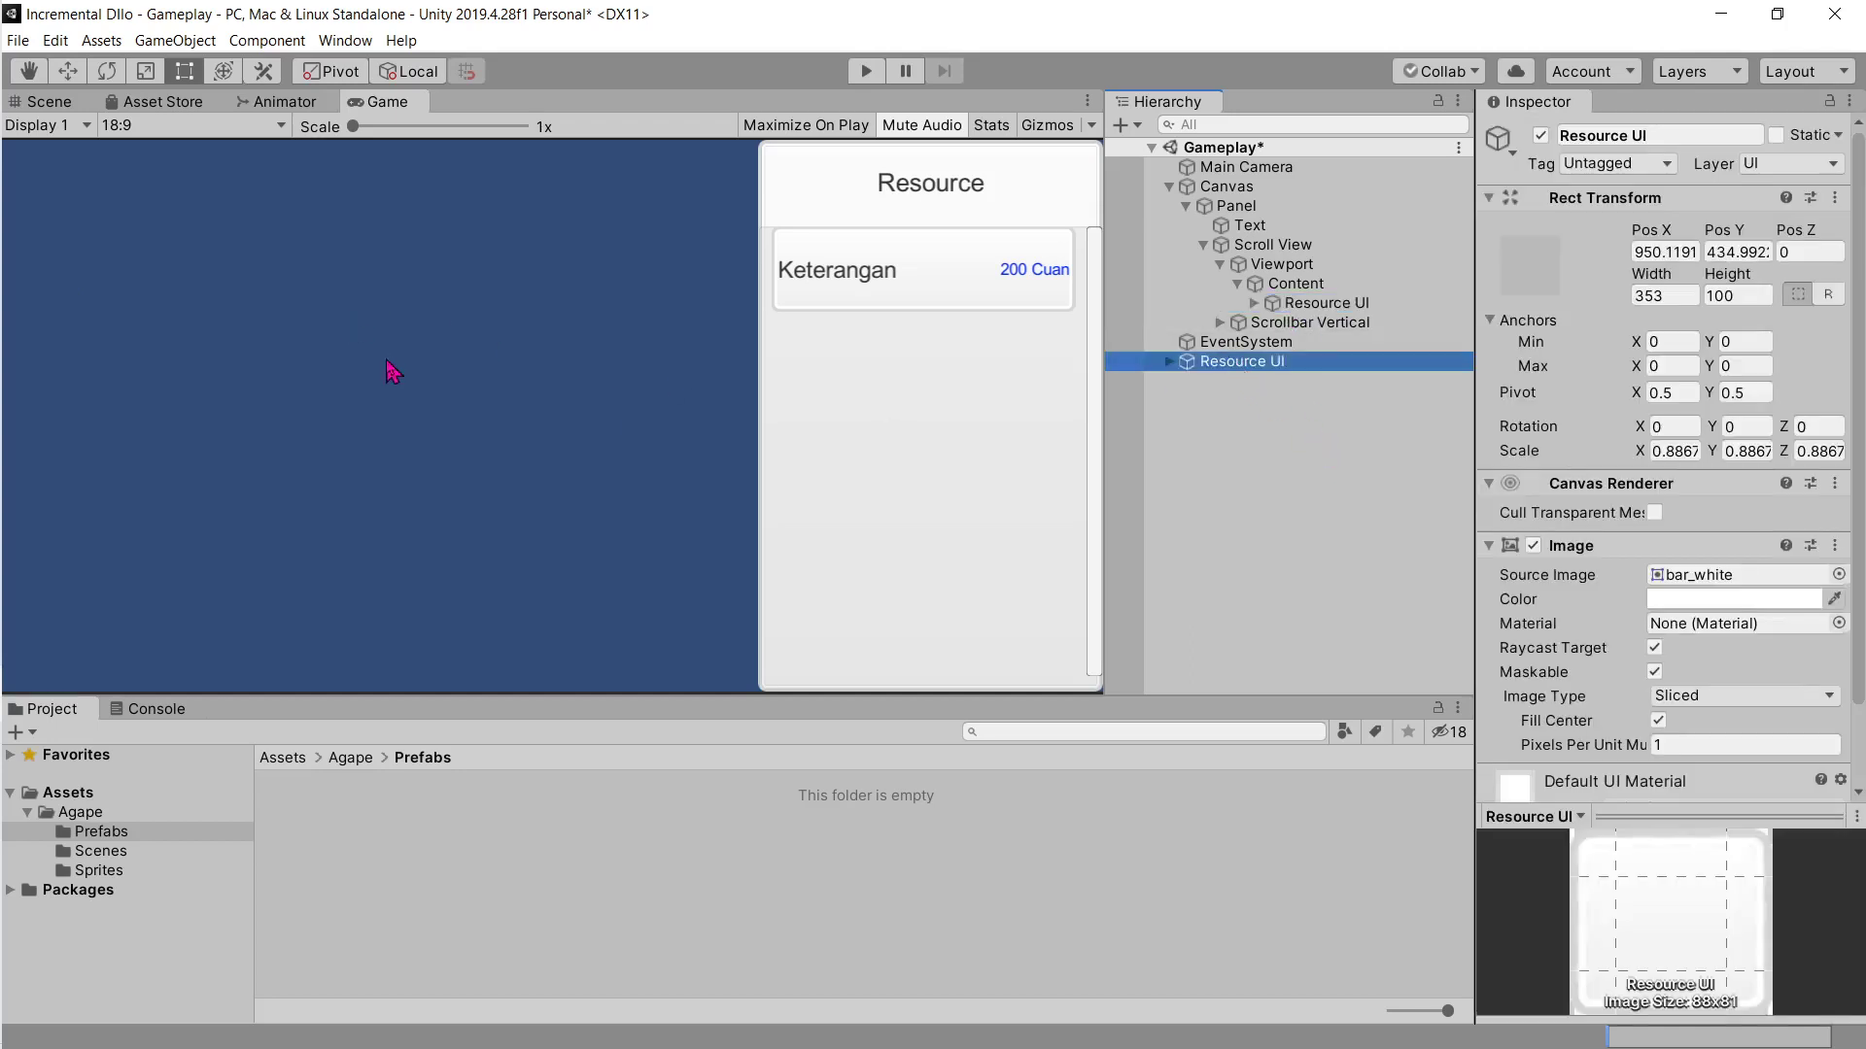
{"action": "key", "text": "Delete"}
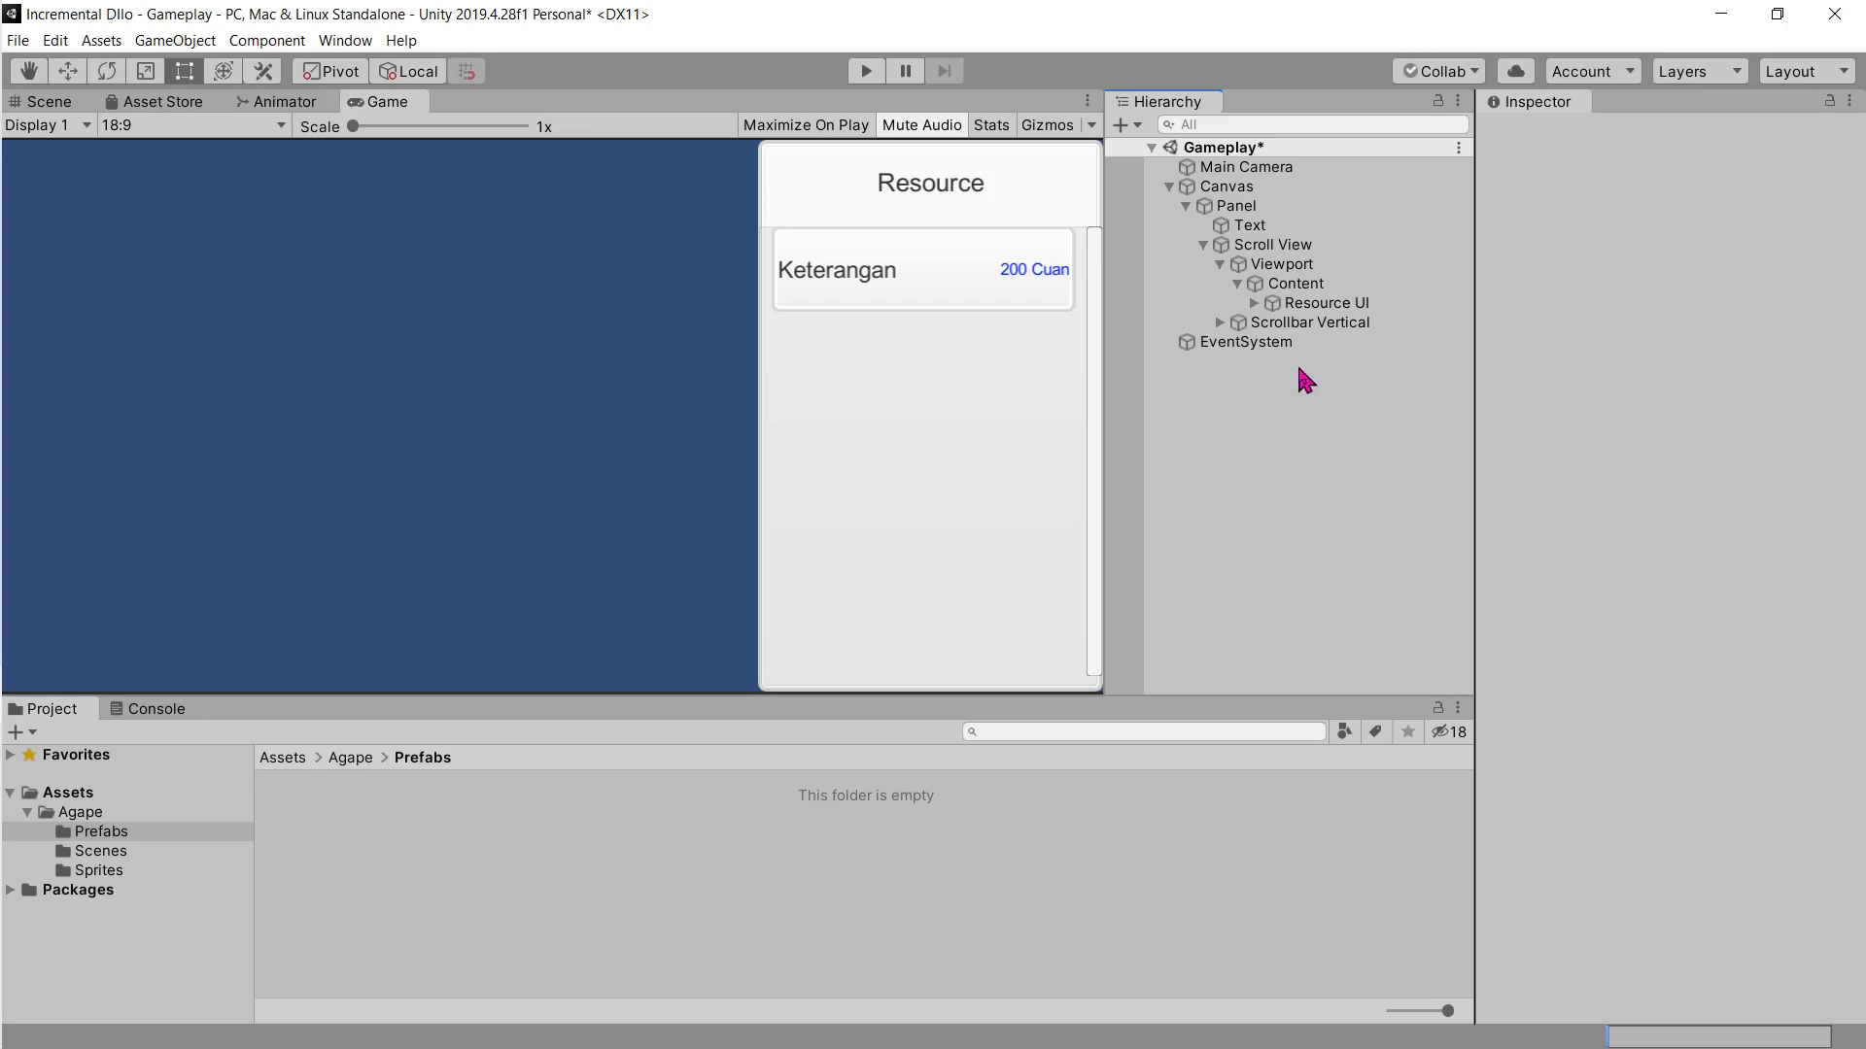
{"action": "left_click", "coordinate": [1324, 309]}
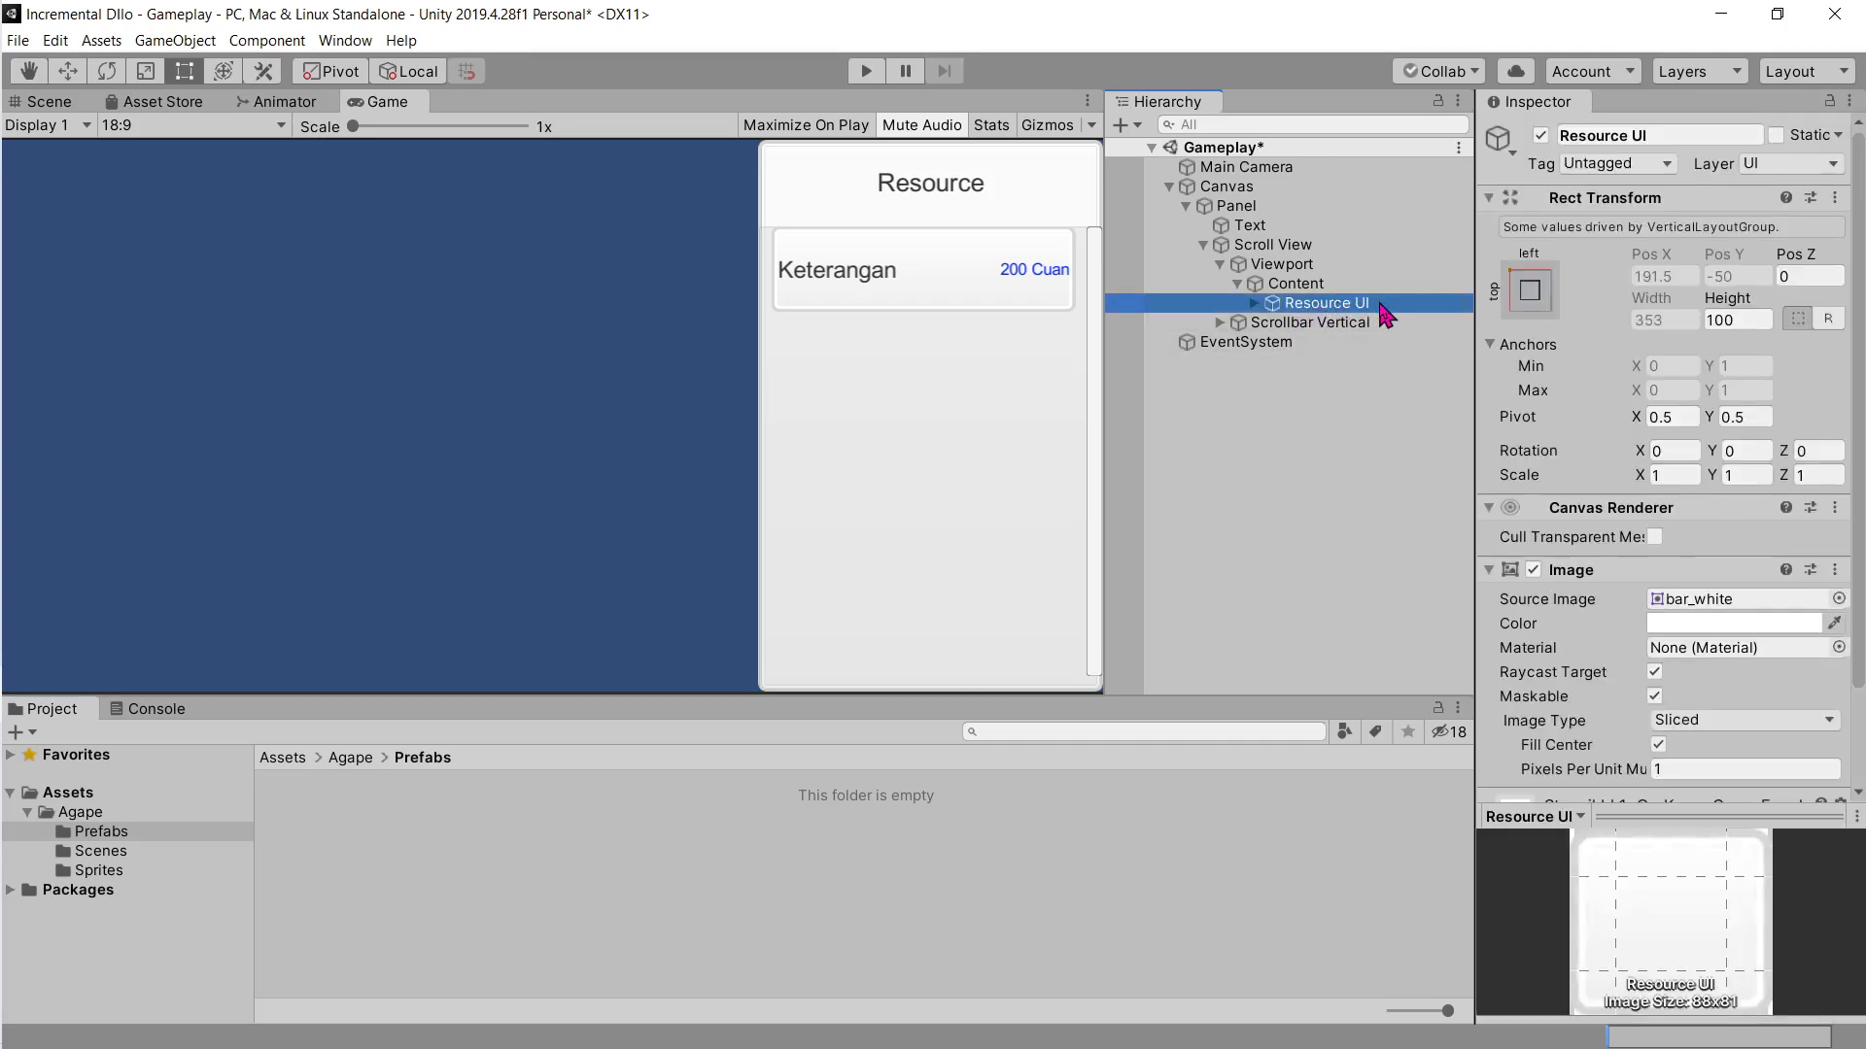
{"action": "mouse_move", "coordinate": [1381, 303]}
{"action": "left_mouse_down"}
{"action": "mouse_move", "coordinate": [543, 847]}
{"action": "mouse_move", "coordinate": [415, 822]}
{"action": "mouse_move", "coordinate": [408, 837]}
{"action": "mouse_move", "coordinate": [1438, 303]}
{"action": "left_mouse_up"}
{"action": "left_click_drag", "start_coordinate": [1360, 313], "coordinate": [1302, 284]}
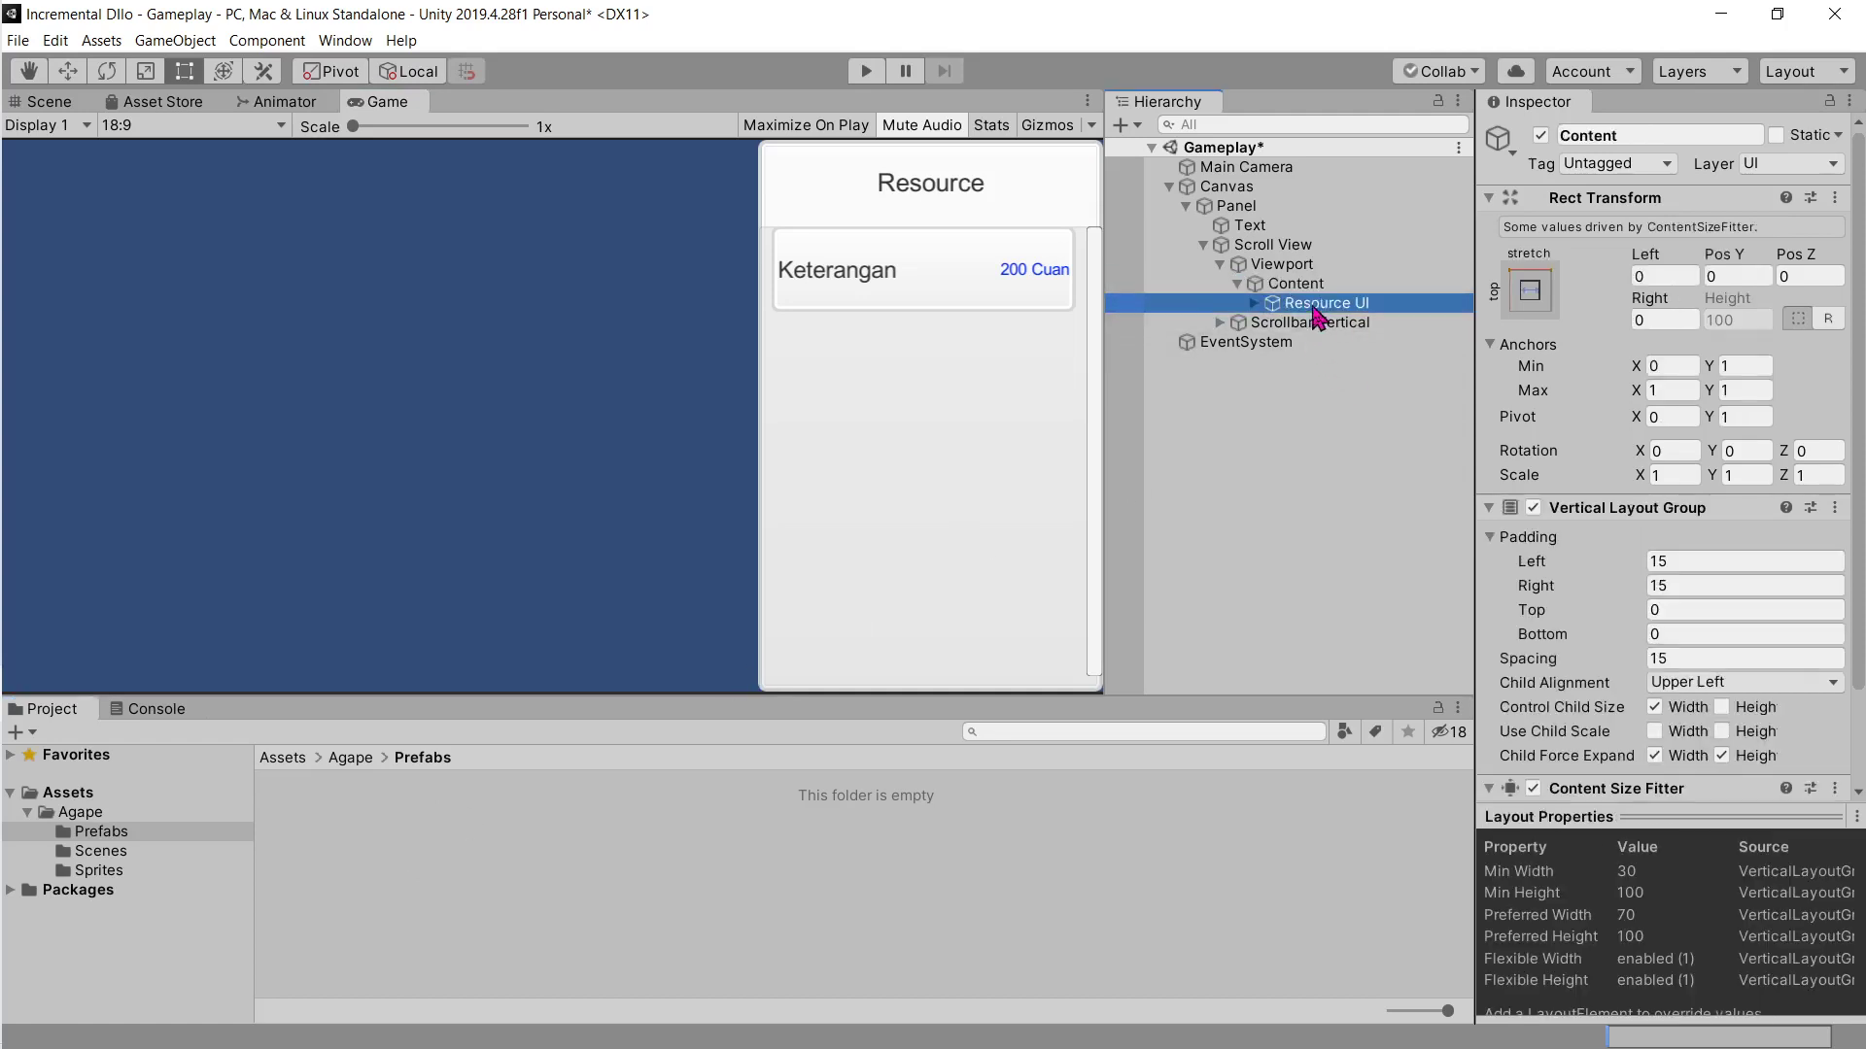
{"action": "left_click", "coordinate": [1331, 305]}
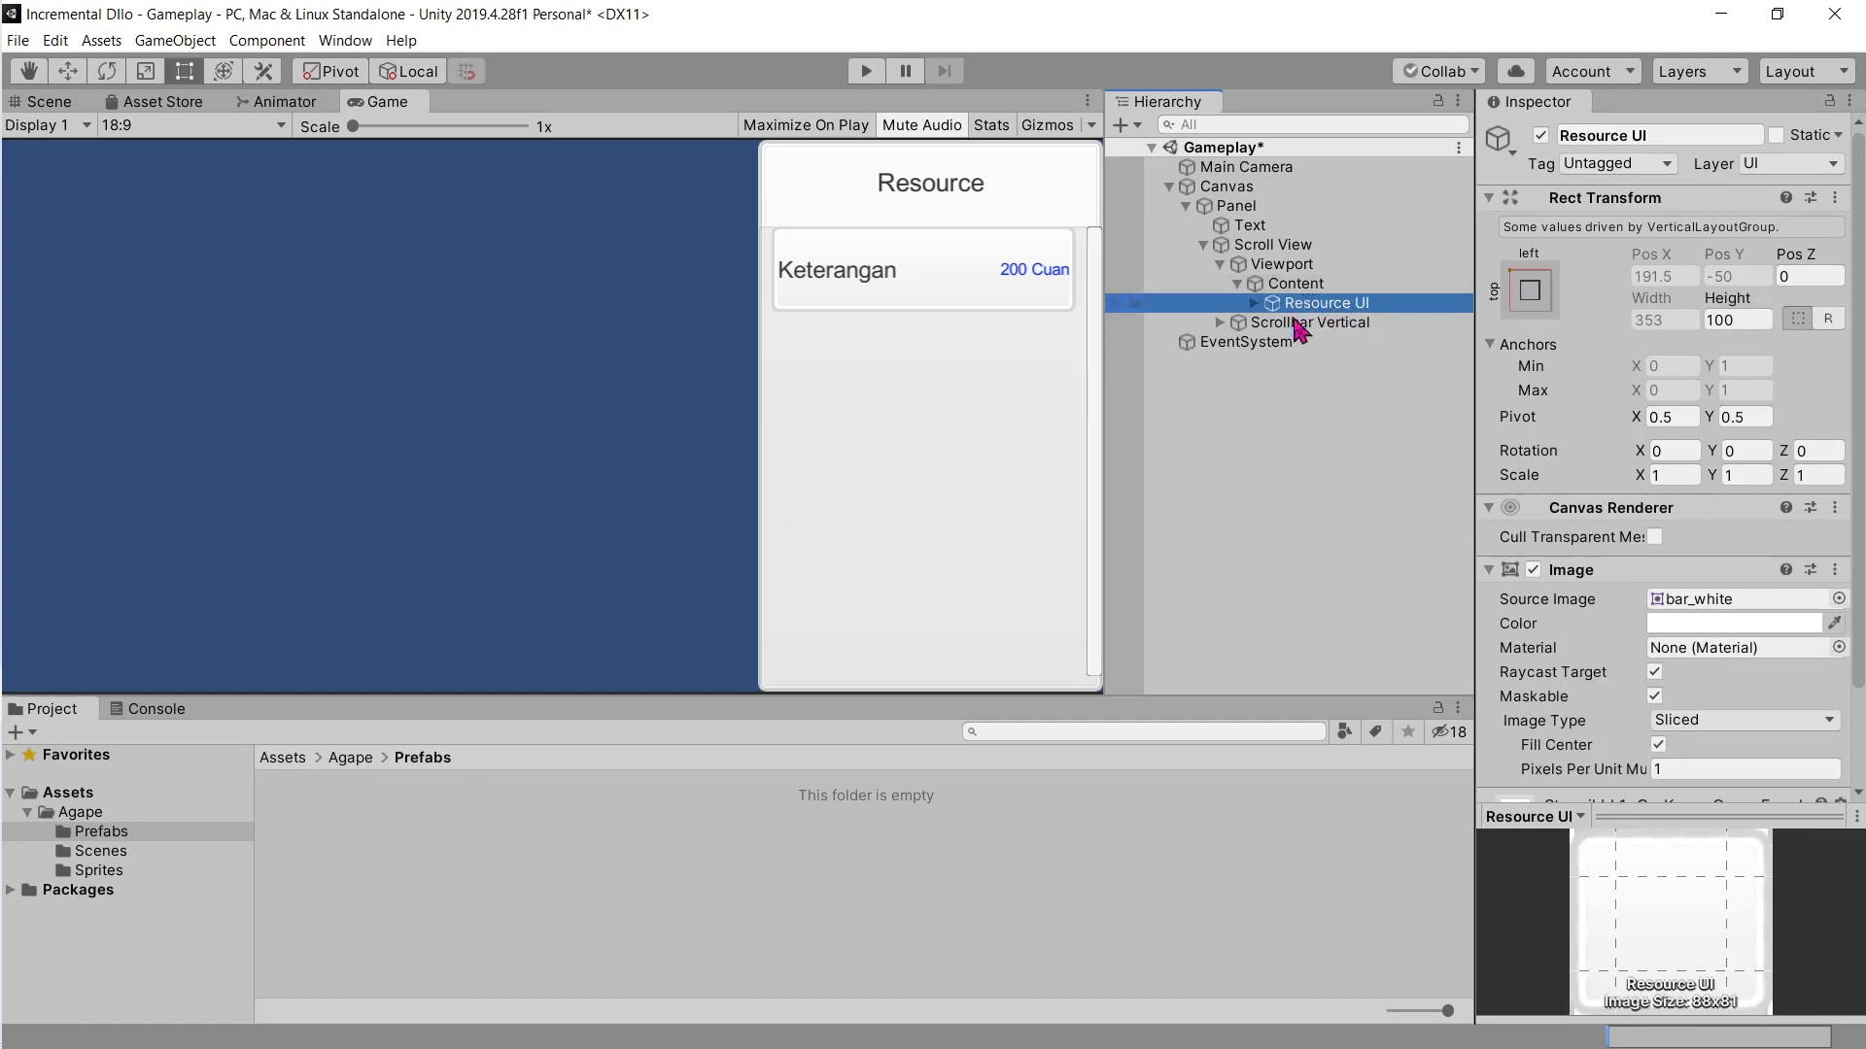
{"action": "left_click_drag", "start_coordinate": [1283, 303], "coordinate": [807, 795]}
{"action": "left_click_drag", "start_coordinate": [1325, 305], "coordinate": [1327, 316]}
{"action": "left_click", "coordinate": [1295, 282]}
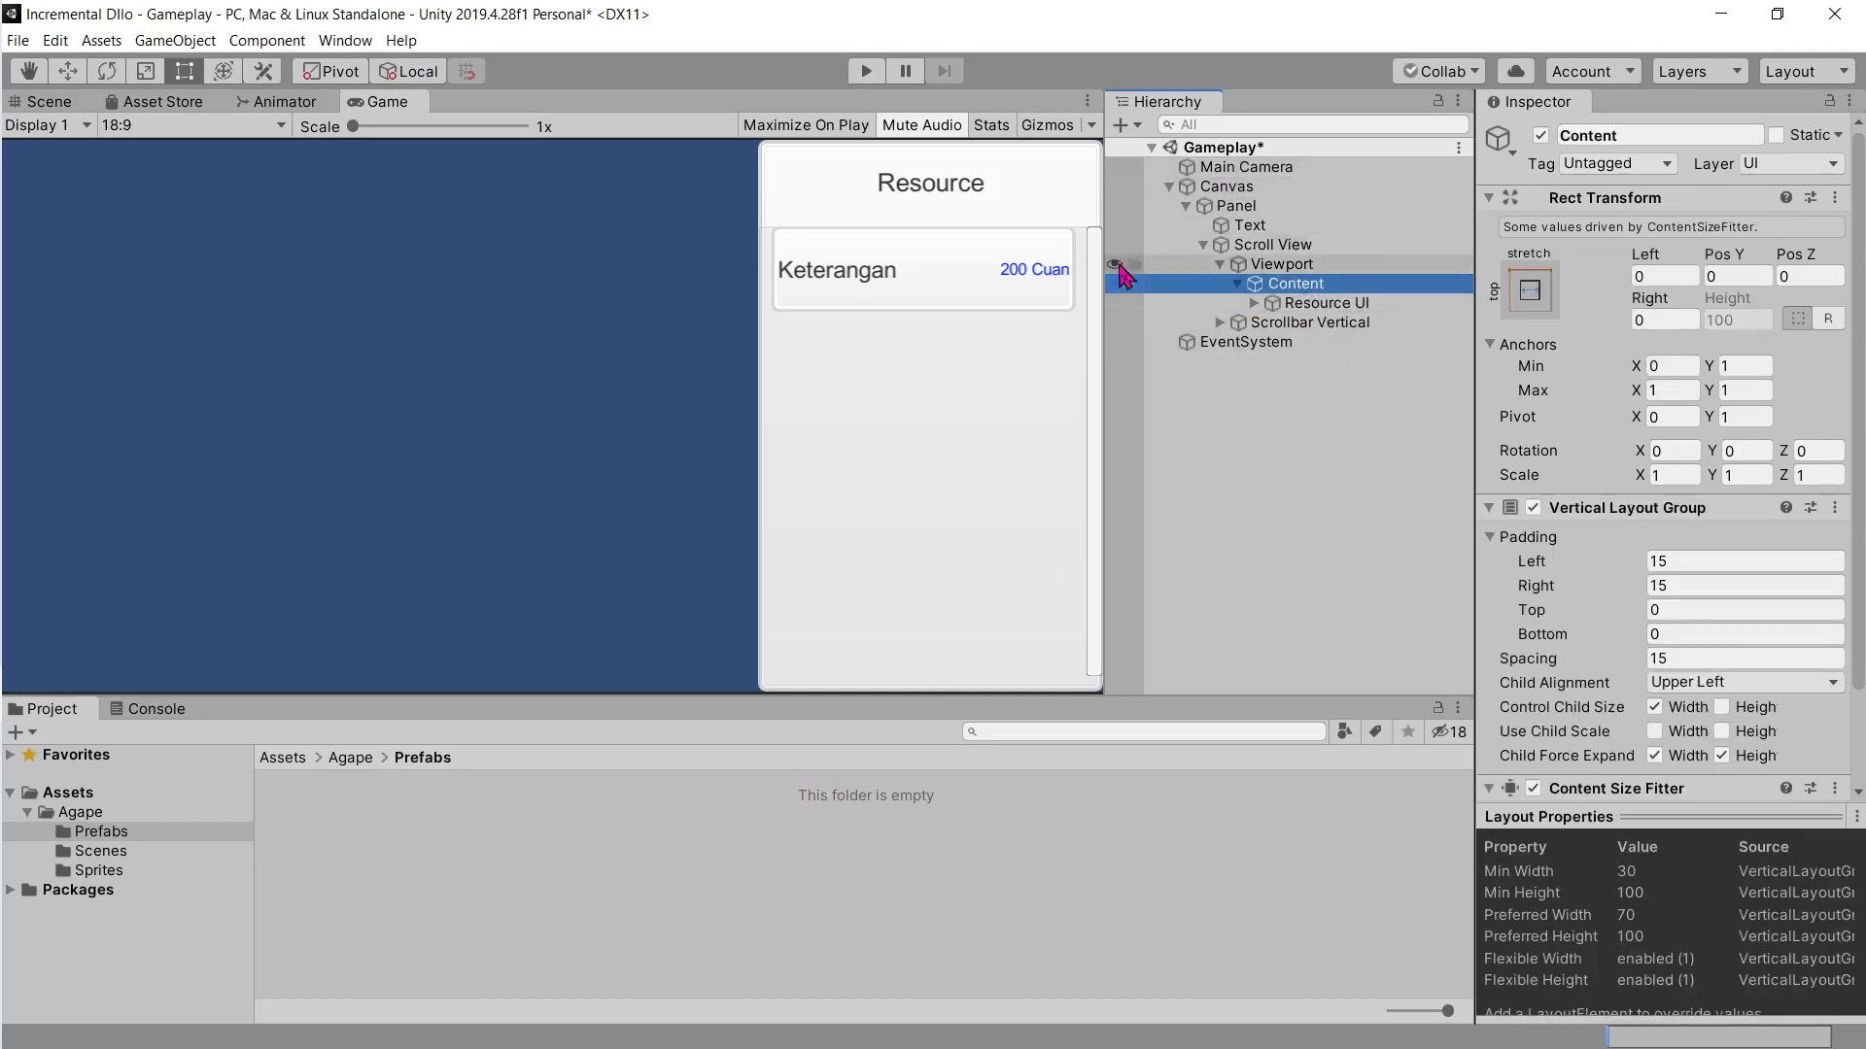
{"action": "left_click_drag", "start_coordinate": [1108, 415], "coordinate": [1131, 415]}
{"action": "left_click", "coordinate": [1344, 304]}
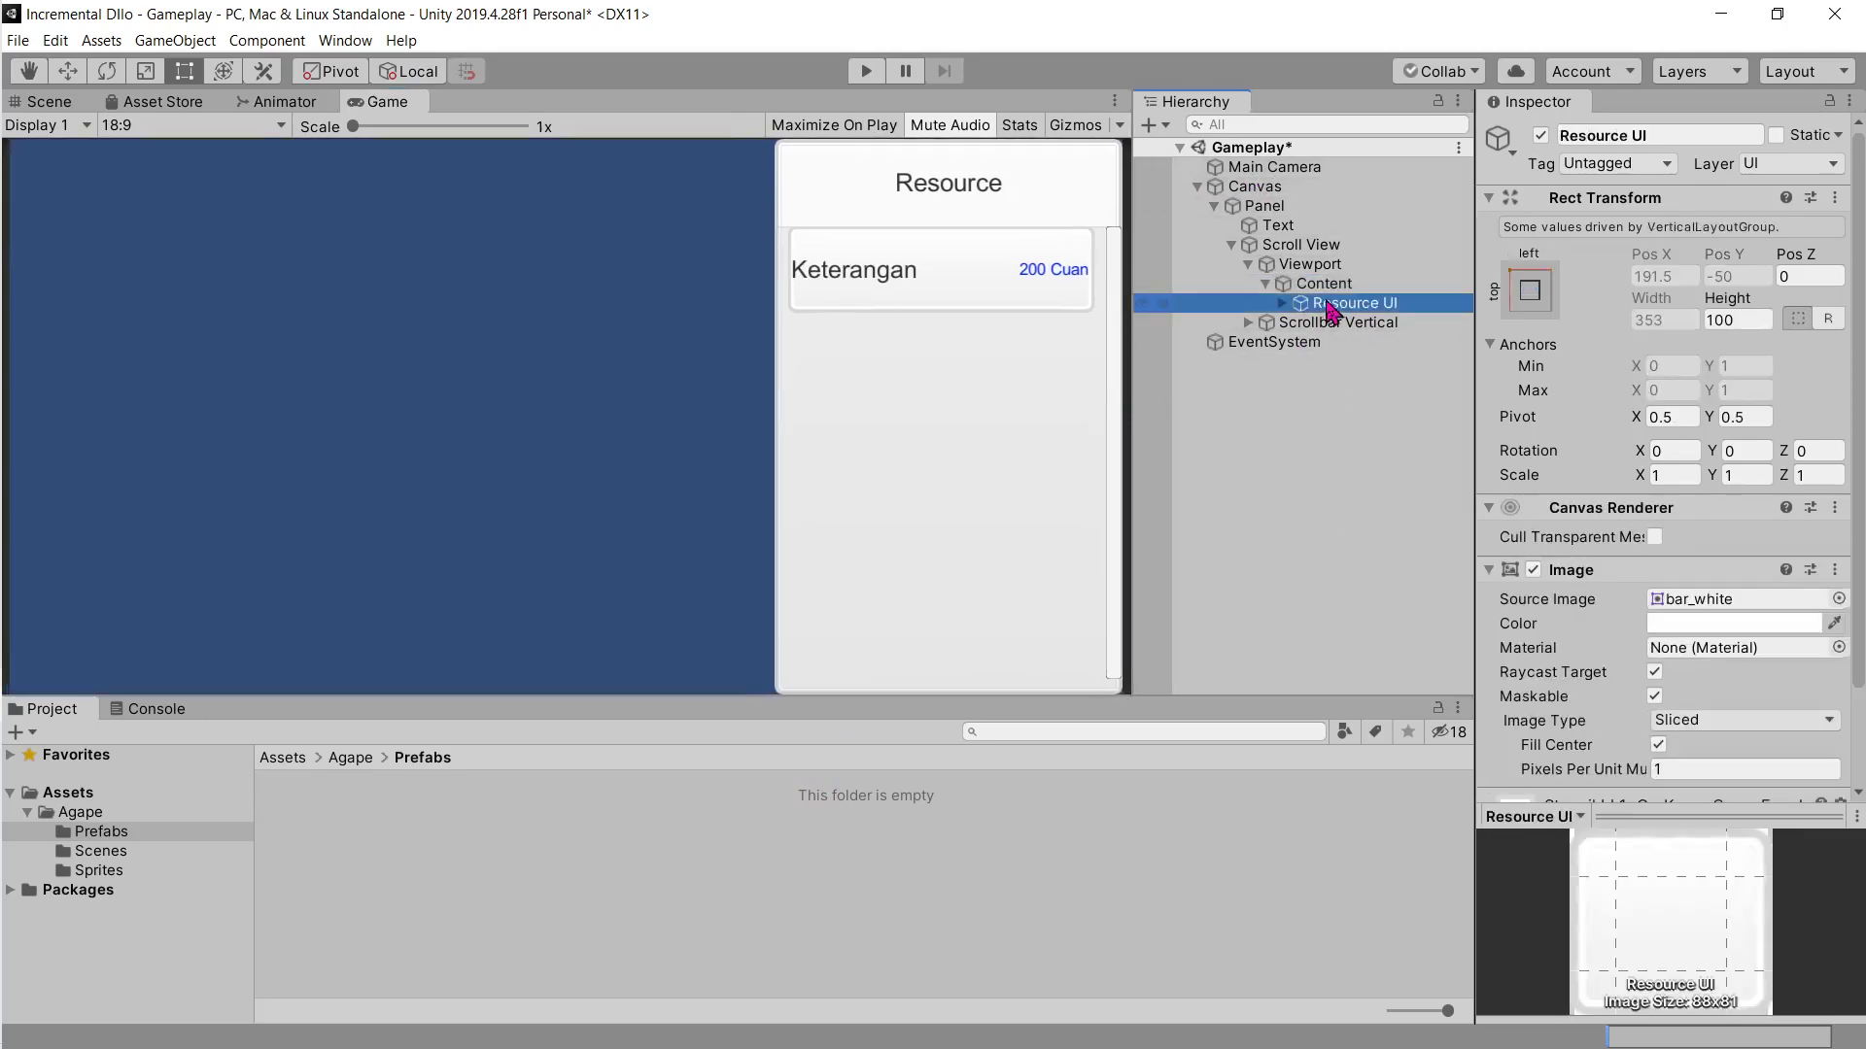
{"action": "left_click_drag", "start_coordinate": [1365, 309], "coordinate": [275, 824]}
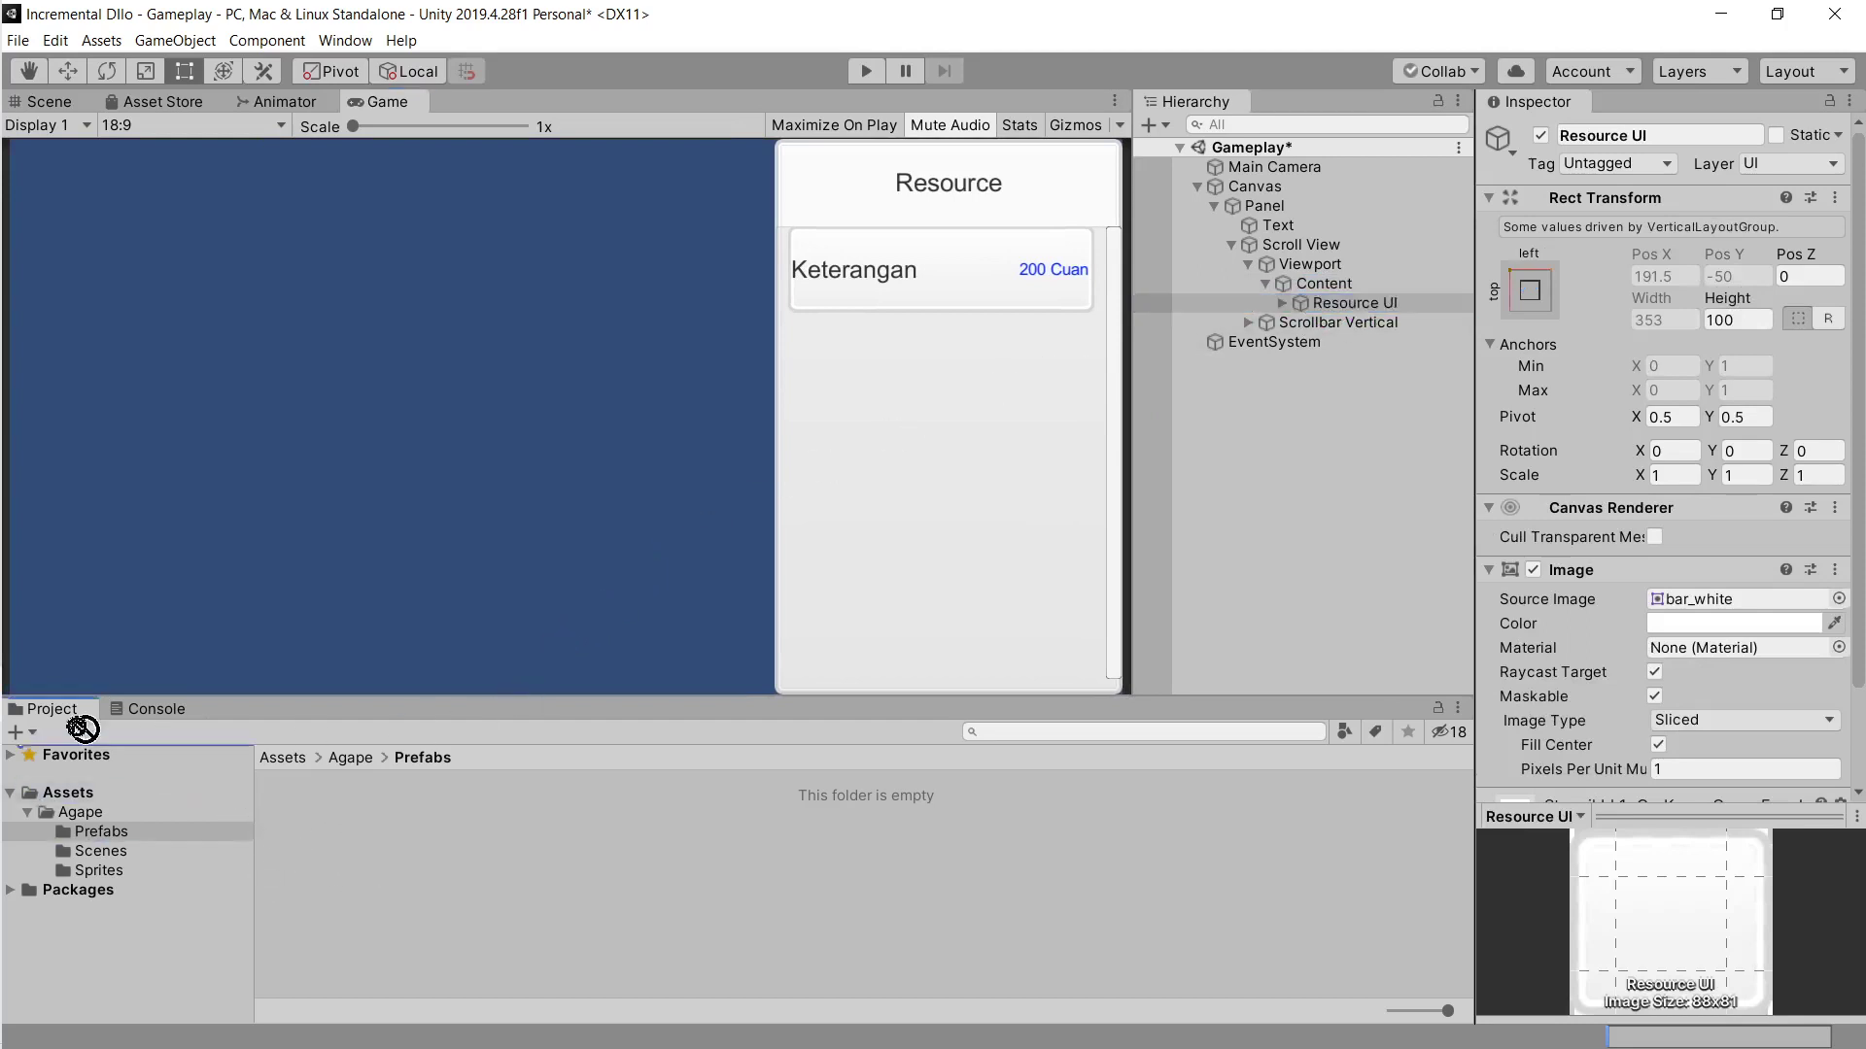
{"action": "left_click_drag", "start_coordinate": [275, 821], "coordinate": [428, 845]}
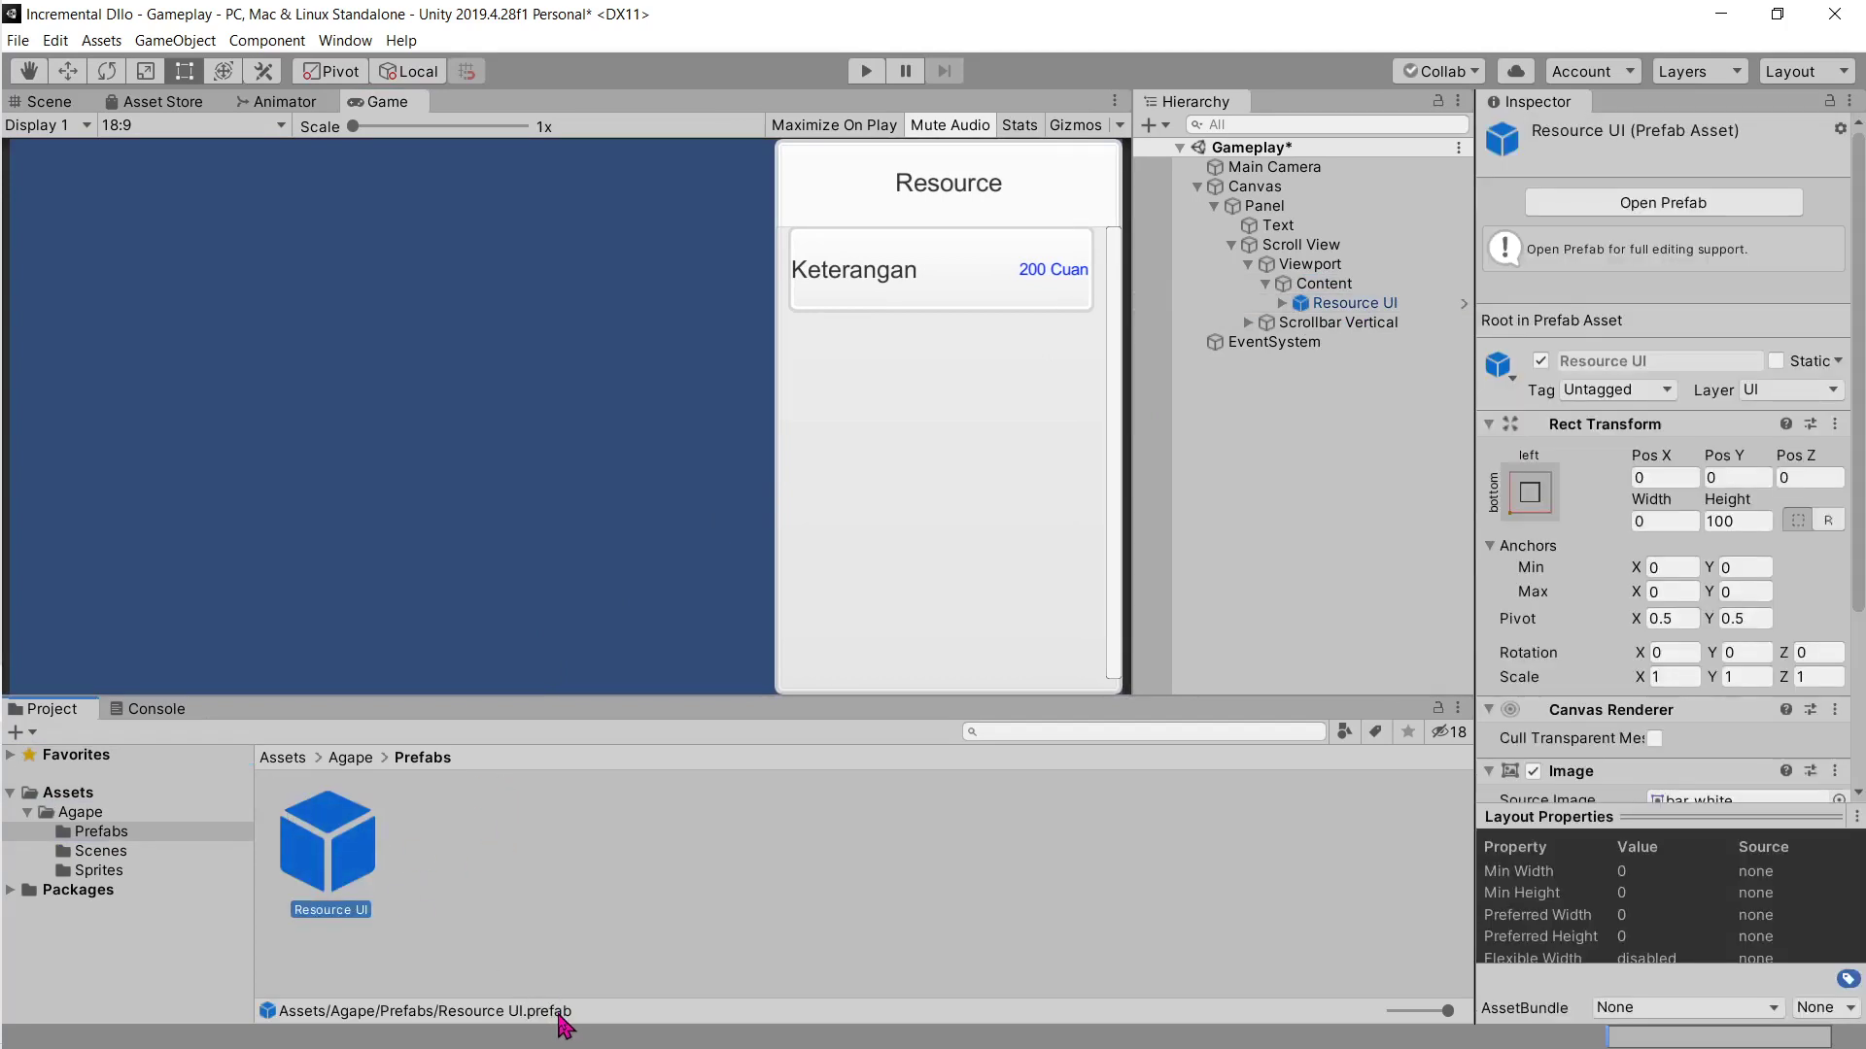
Step: Delete the scene's Resource UI instance and place two prefab copies under Content
{"action": "left_click", "coordinate": [1326, 305]}
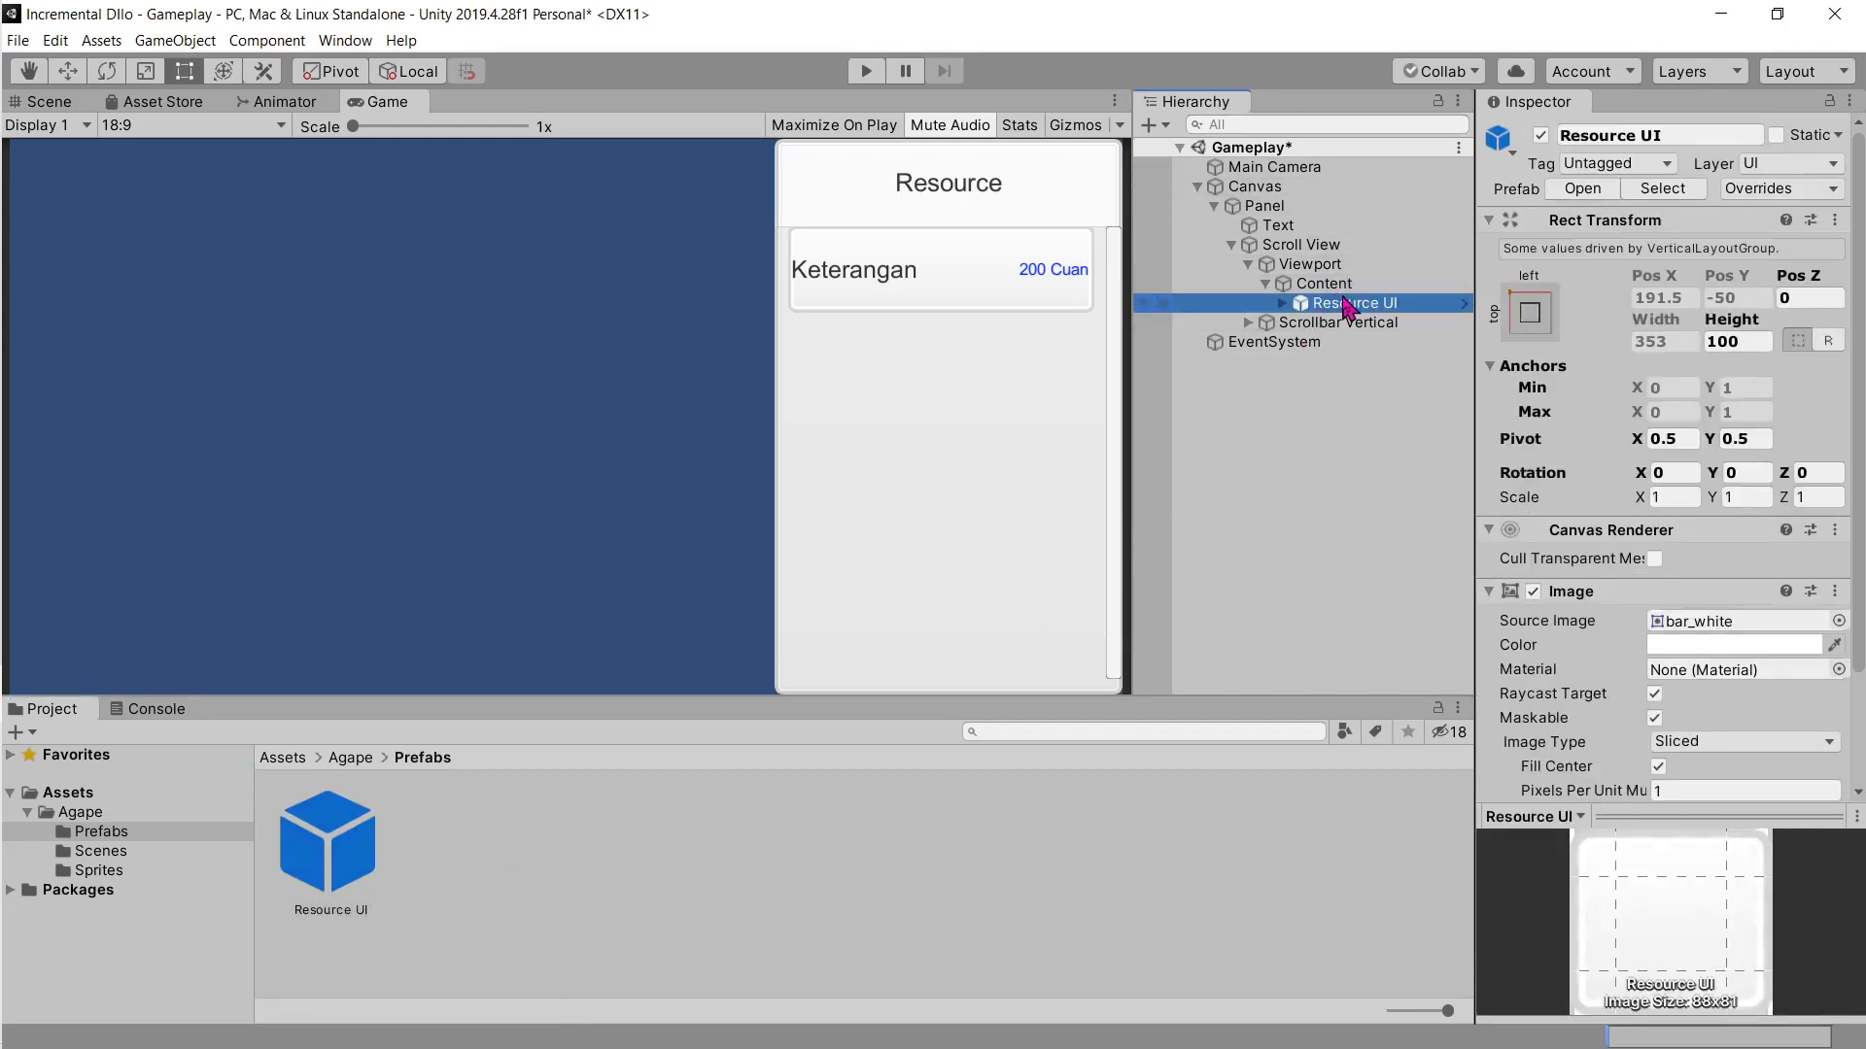
{"action": "key", "text": "Delete"}
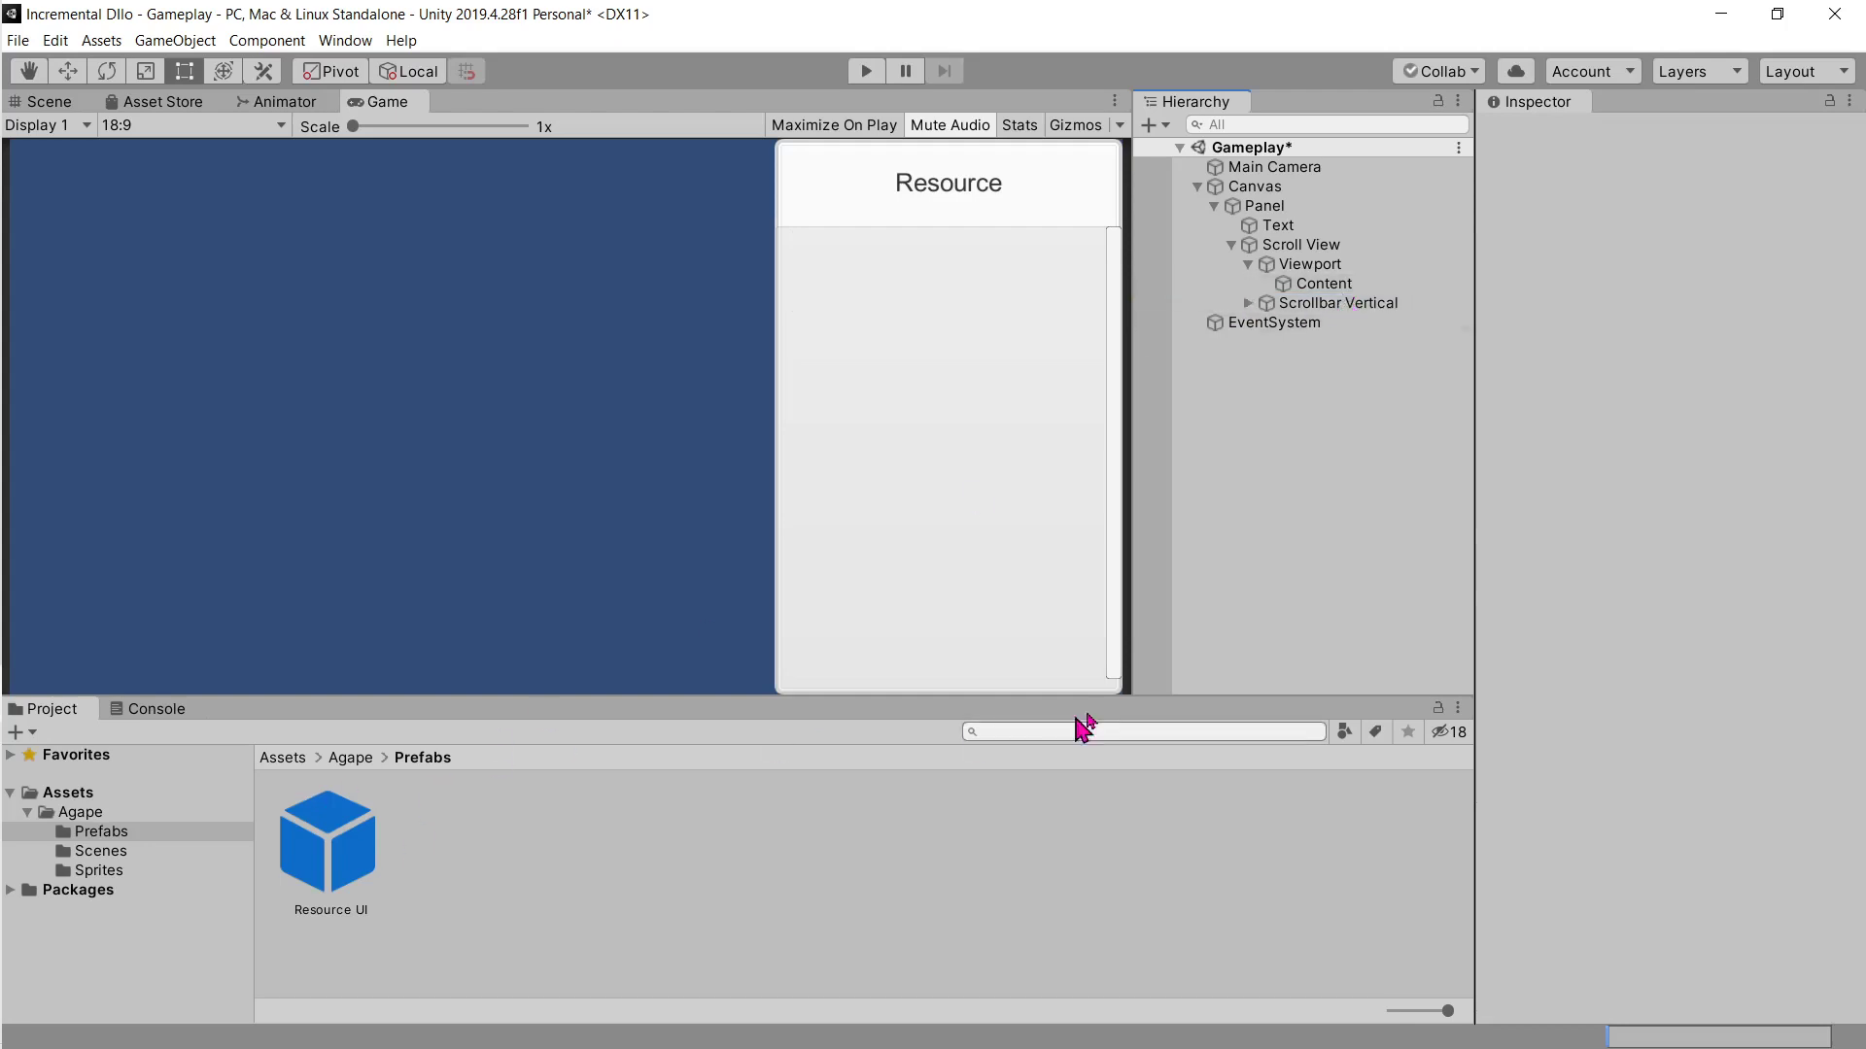
{"action": "left_click", "coordinate": [352, 865]}
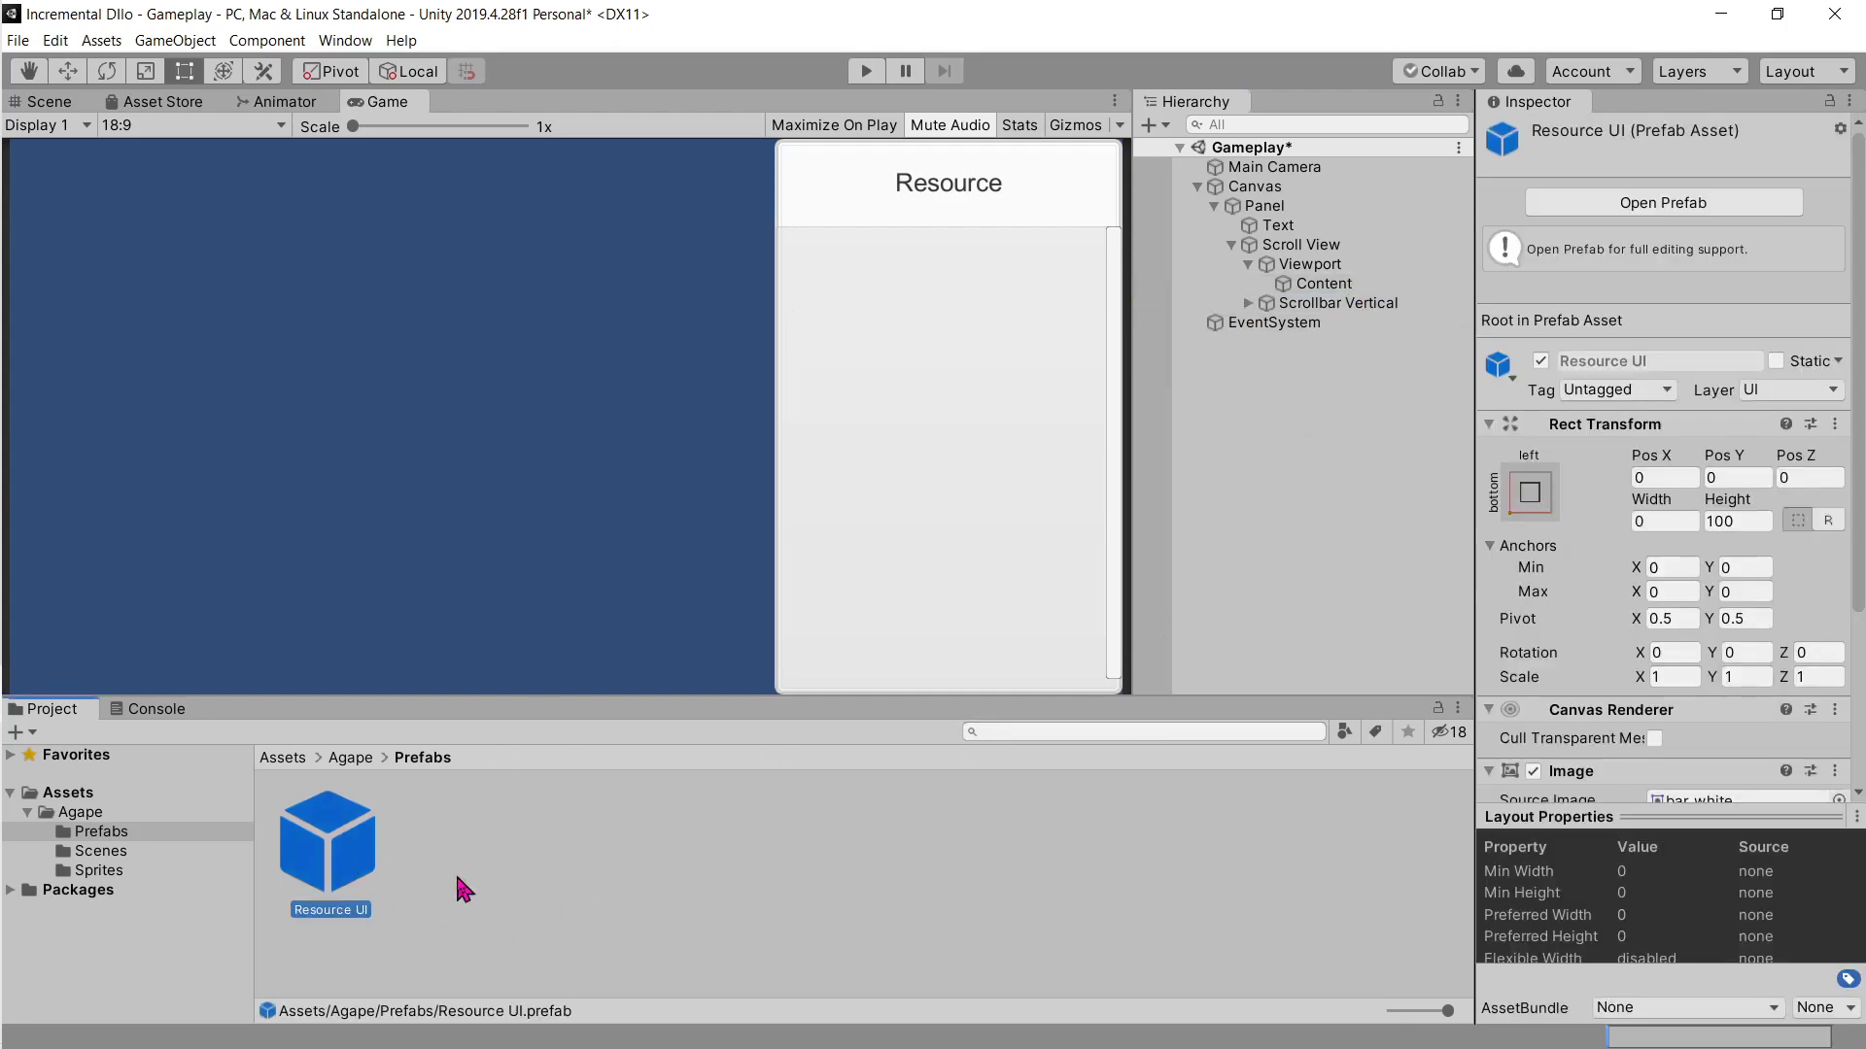
{"action": "left_click", "coordinate": [467, 867]}
{"action": "left_click", "coordinate": [373, 886]}
{"action": "left_click_drag", "start_coordinate": [363, 856], "coordinate": [1331, 287]}
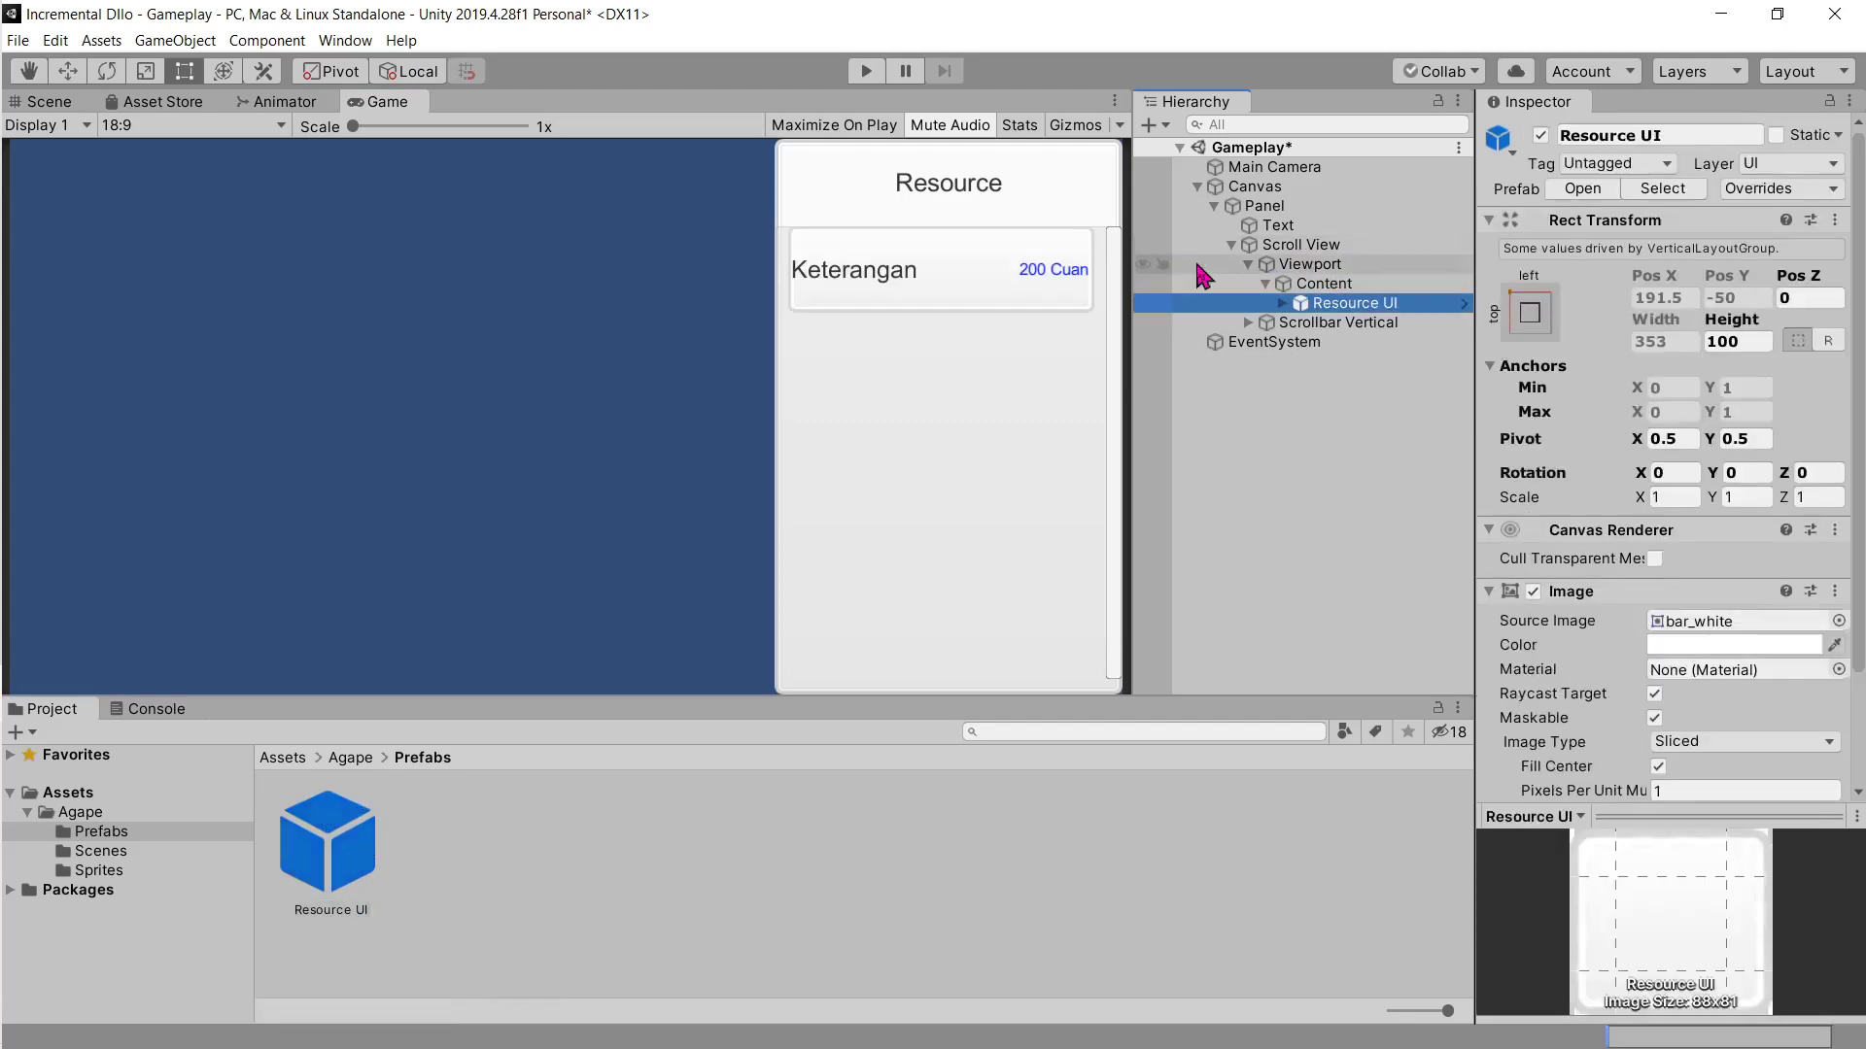
{"action": "left_click_drag", "start_coordinate": [321, 855], "coordinate": [1337, 291]}
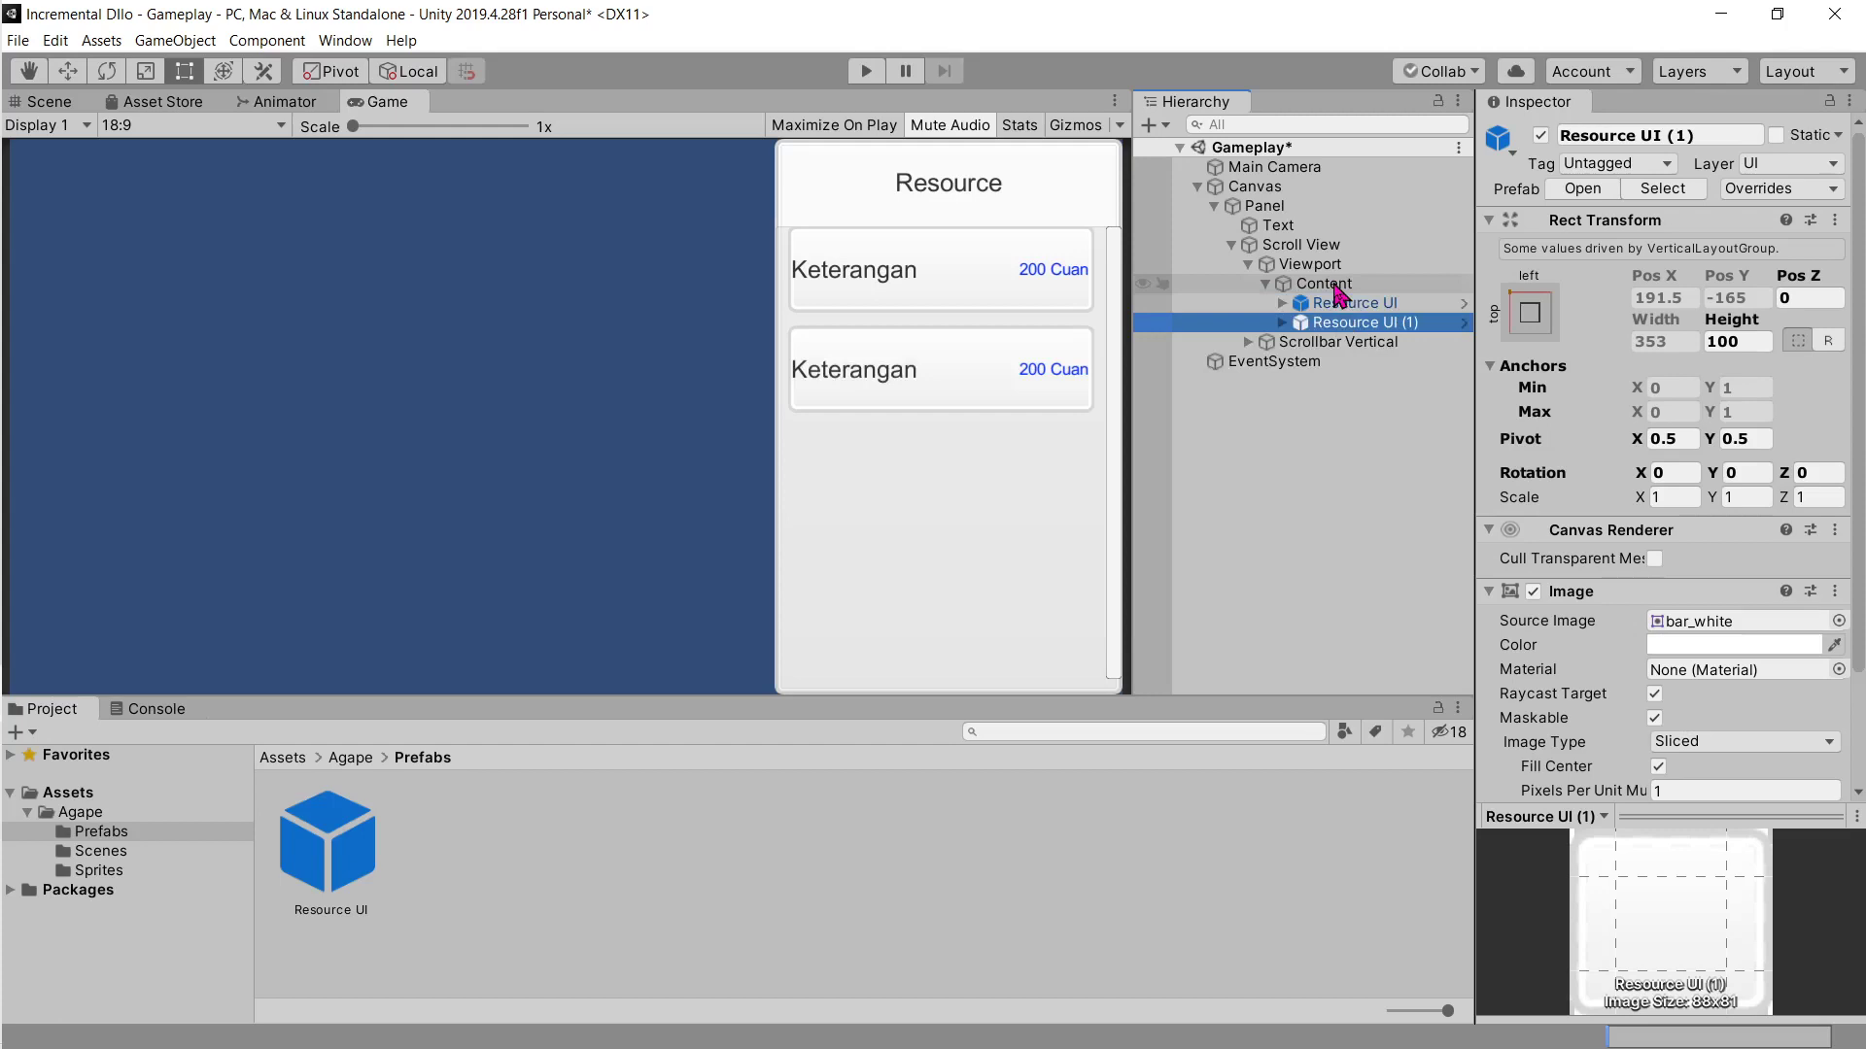
Step: Add a third Resource UI copy under Content and open the prefab for editing
{"action": "left_click", "coordinate": [338, 862]}
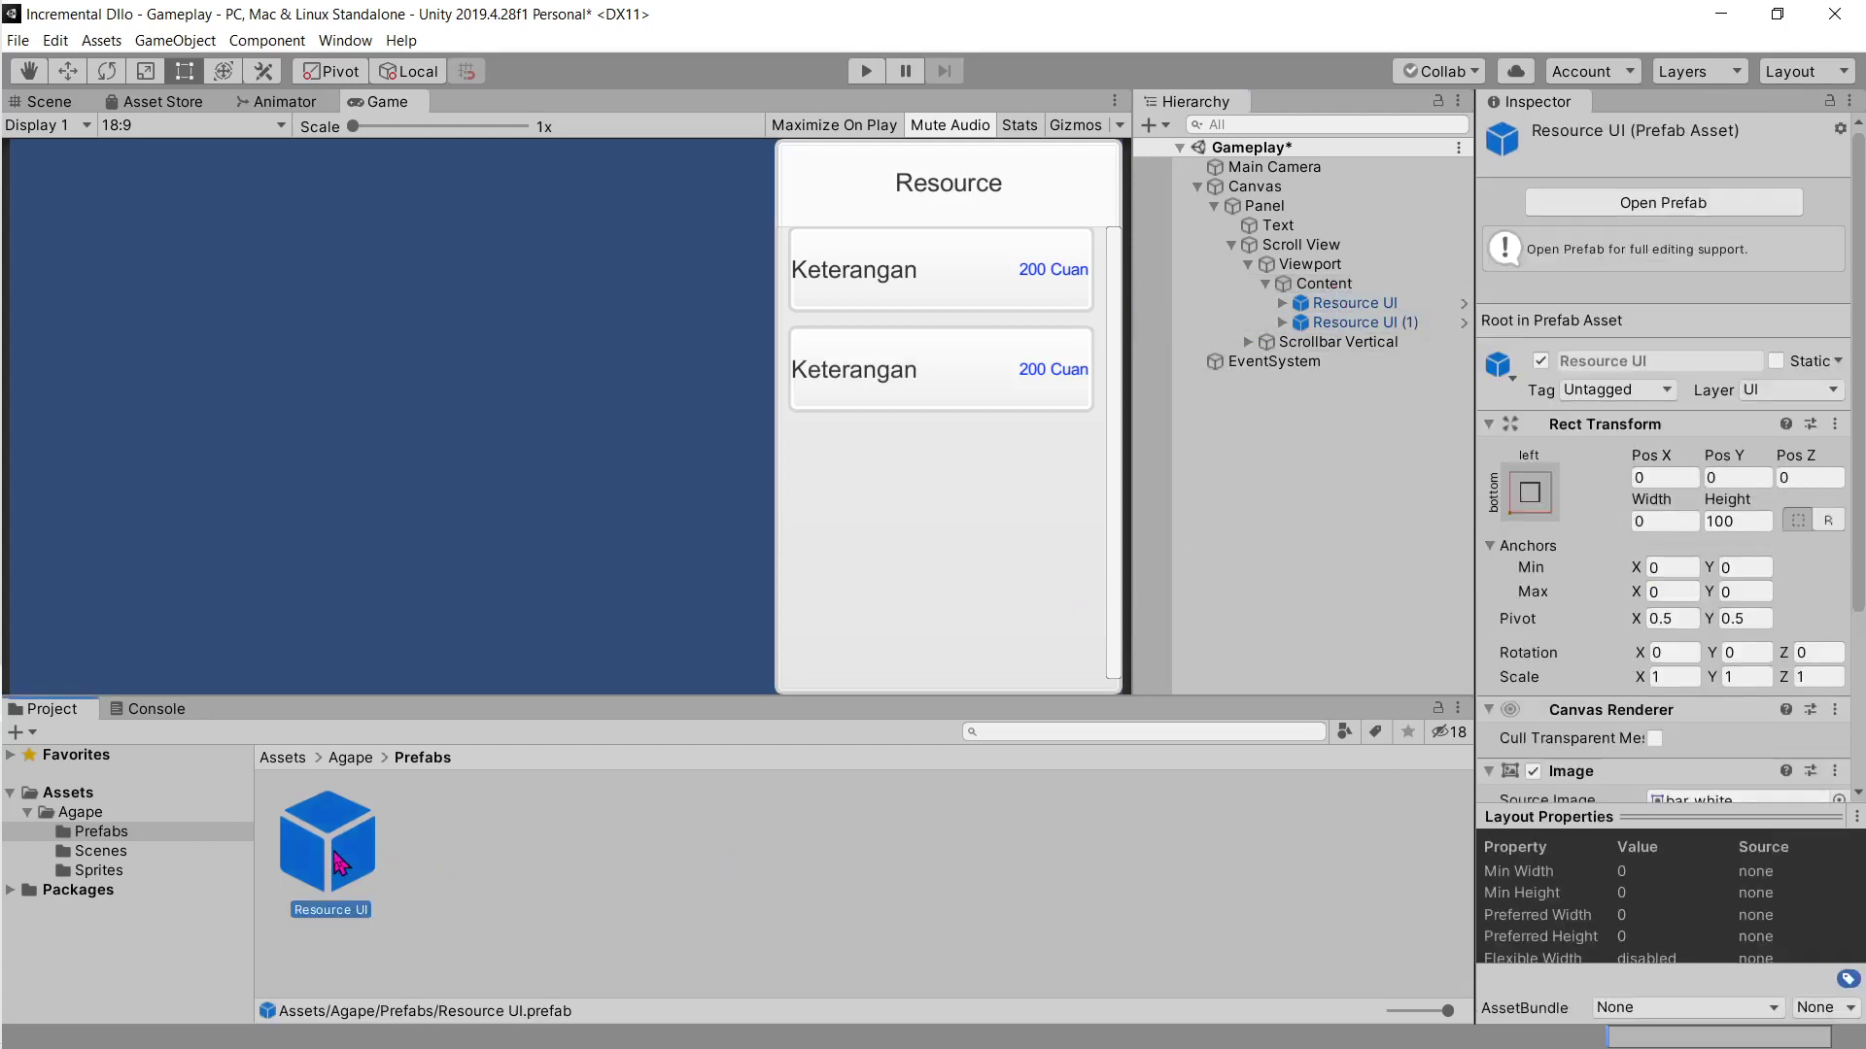
{"action": "double_click", "coordinate": [338, 861]}
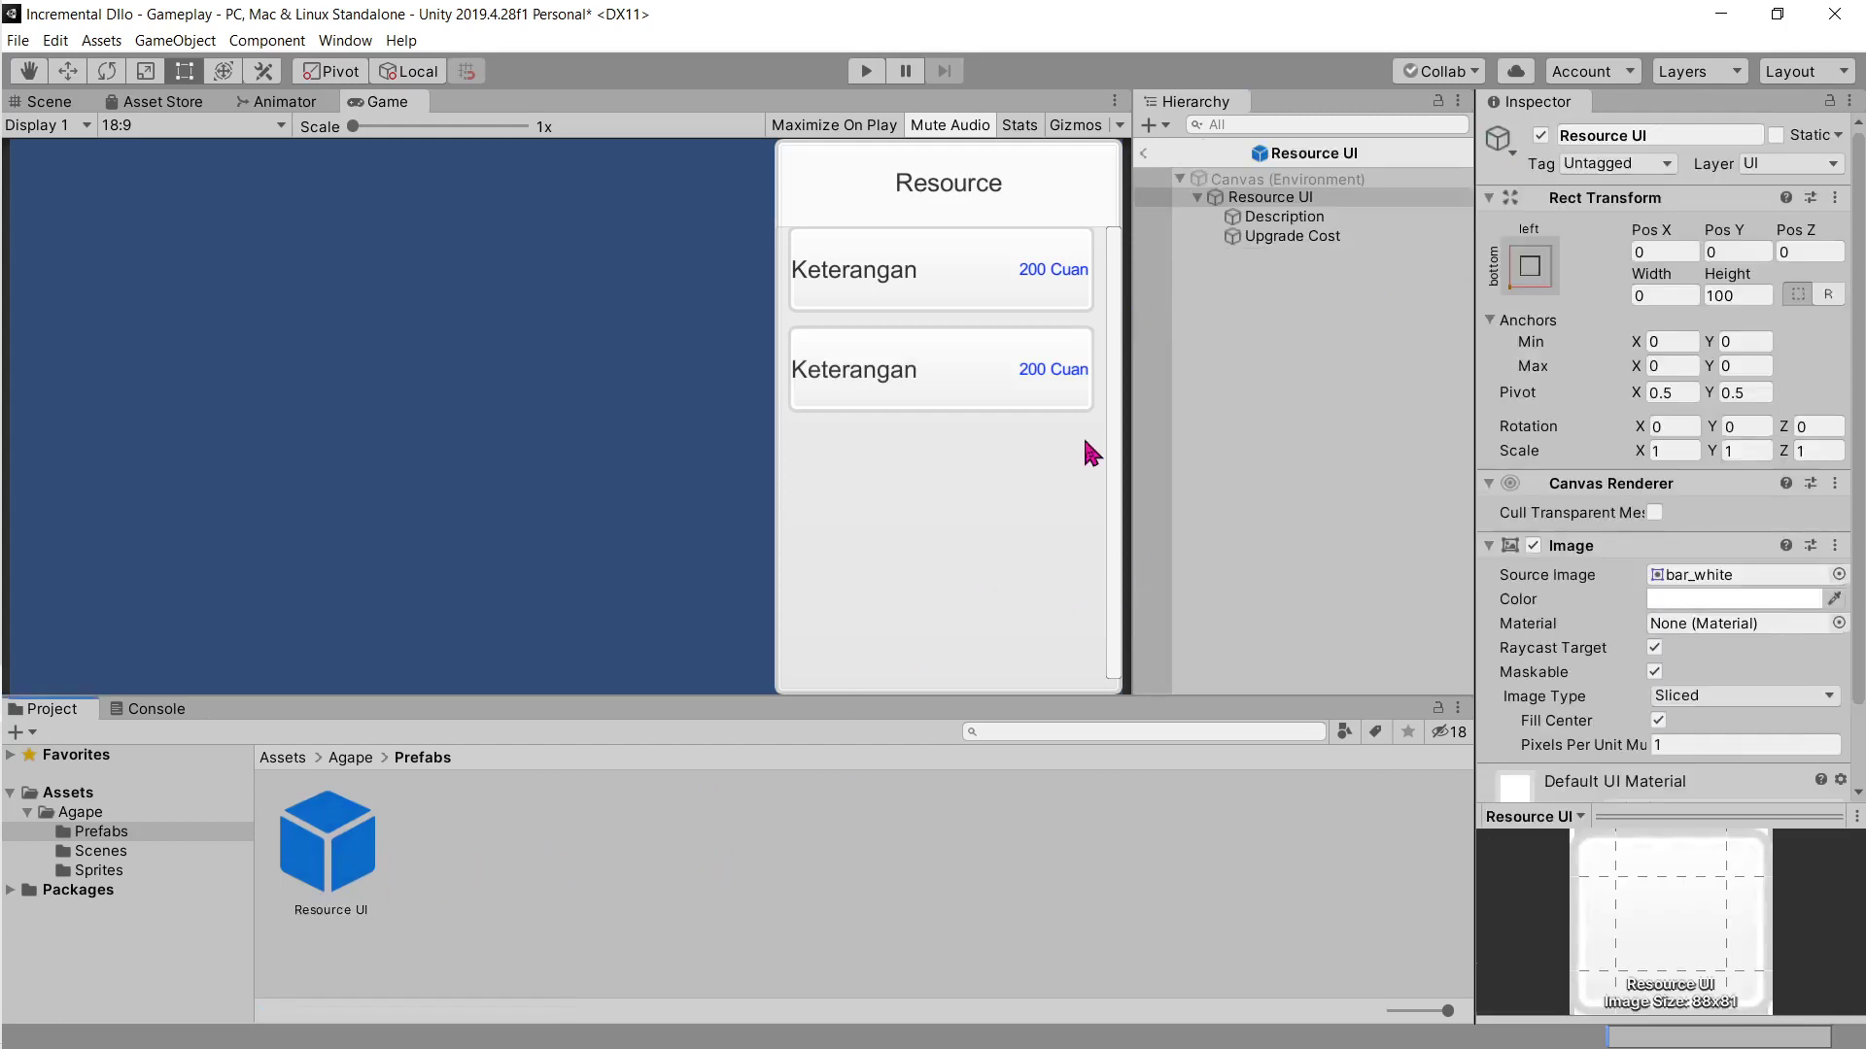
{"action": "left_click", "coordinate": [1148, 152]}
{"action": "left_click", "coordinate": [350, 865]}
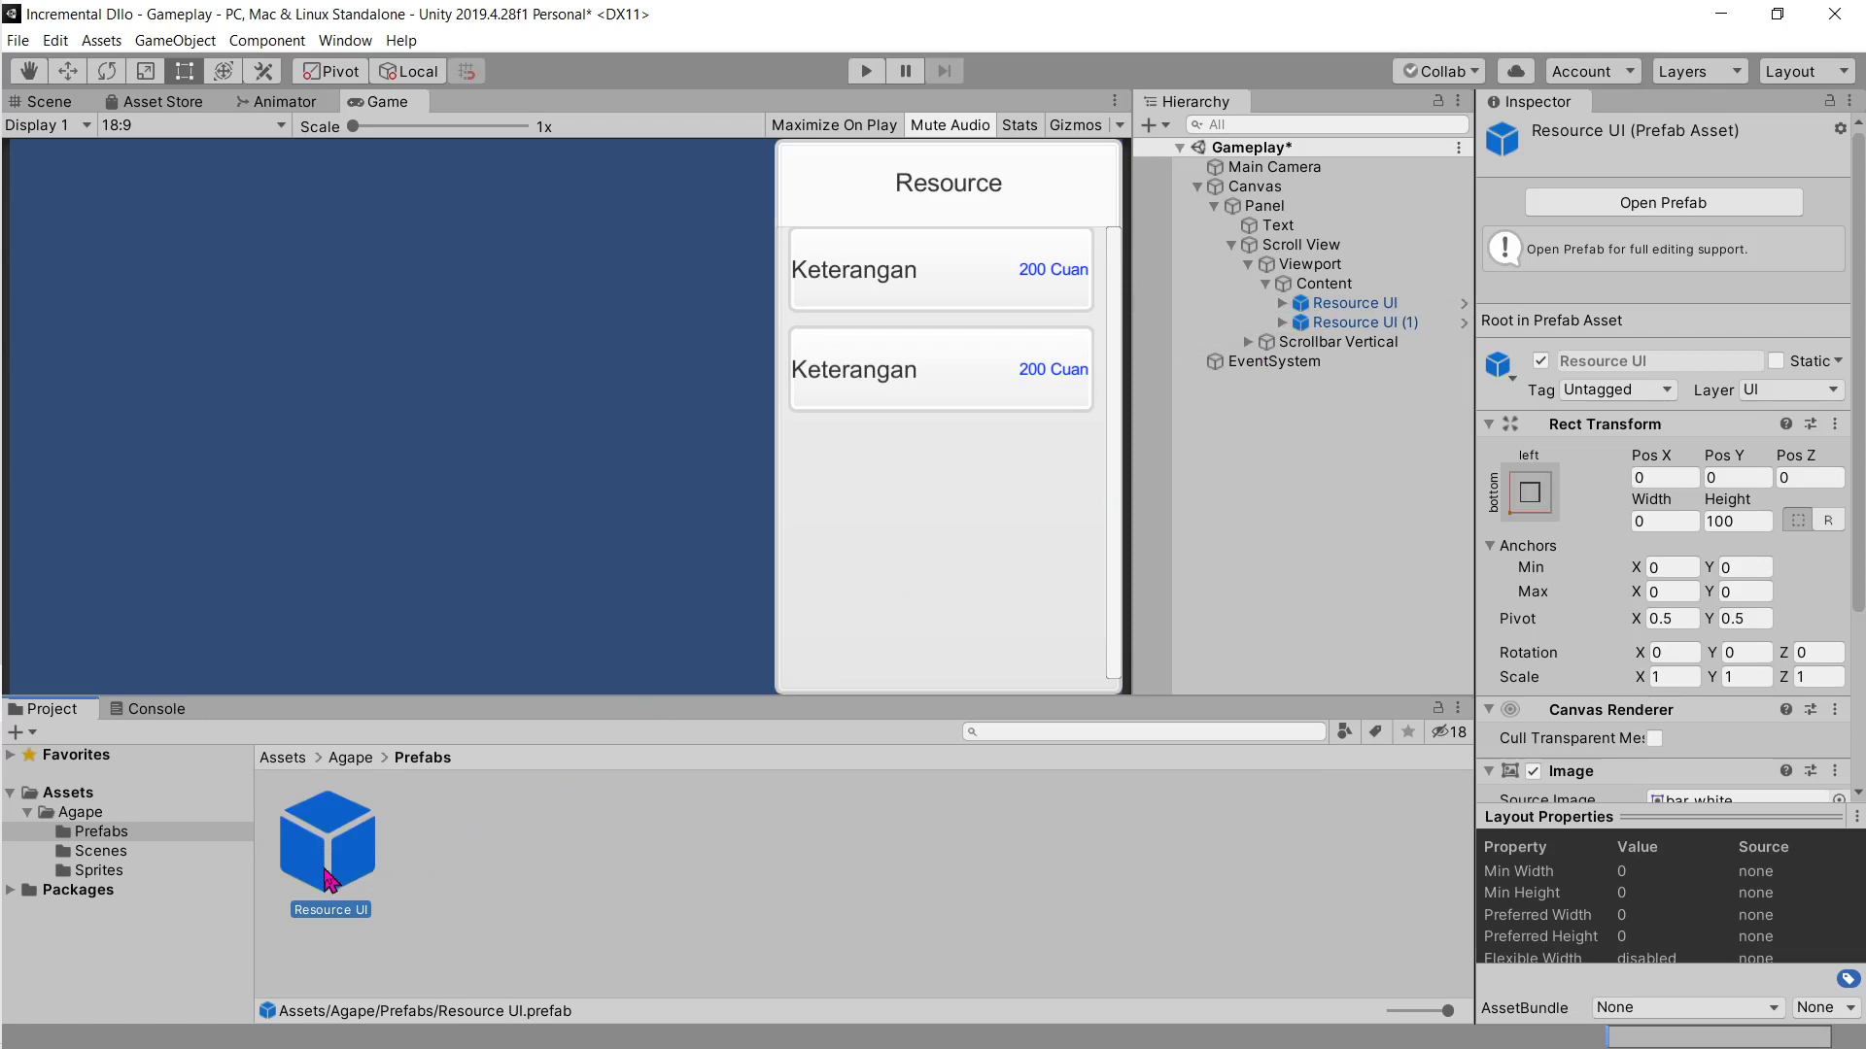
{"action": "left_click_drag", "start_coordinate": [332, 868], "coordinate": [1283, 330]}
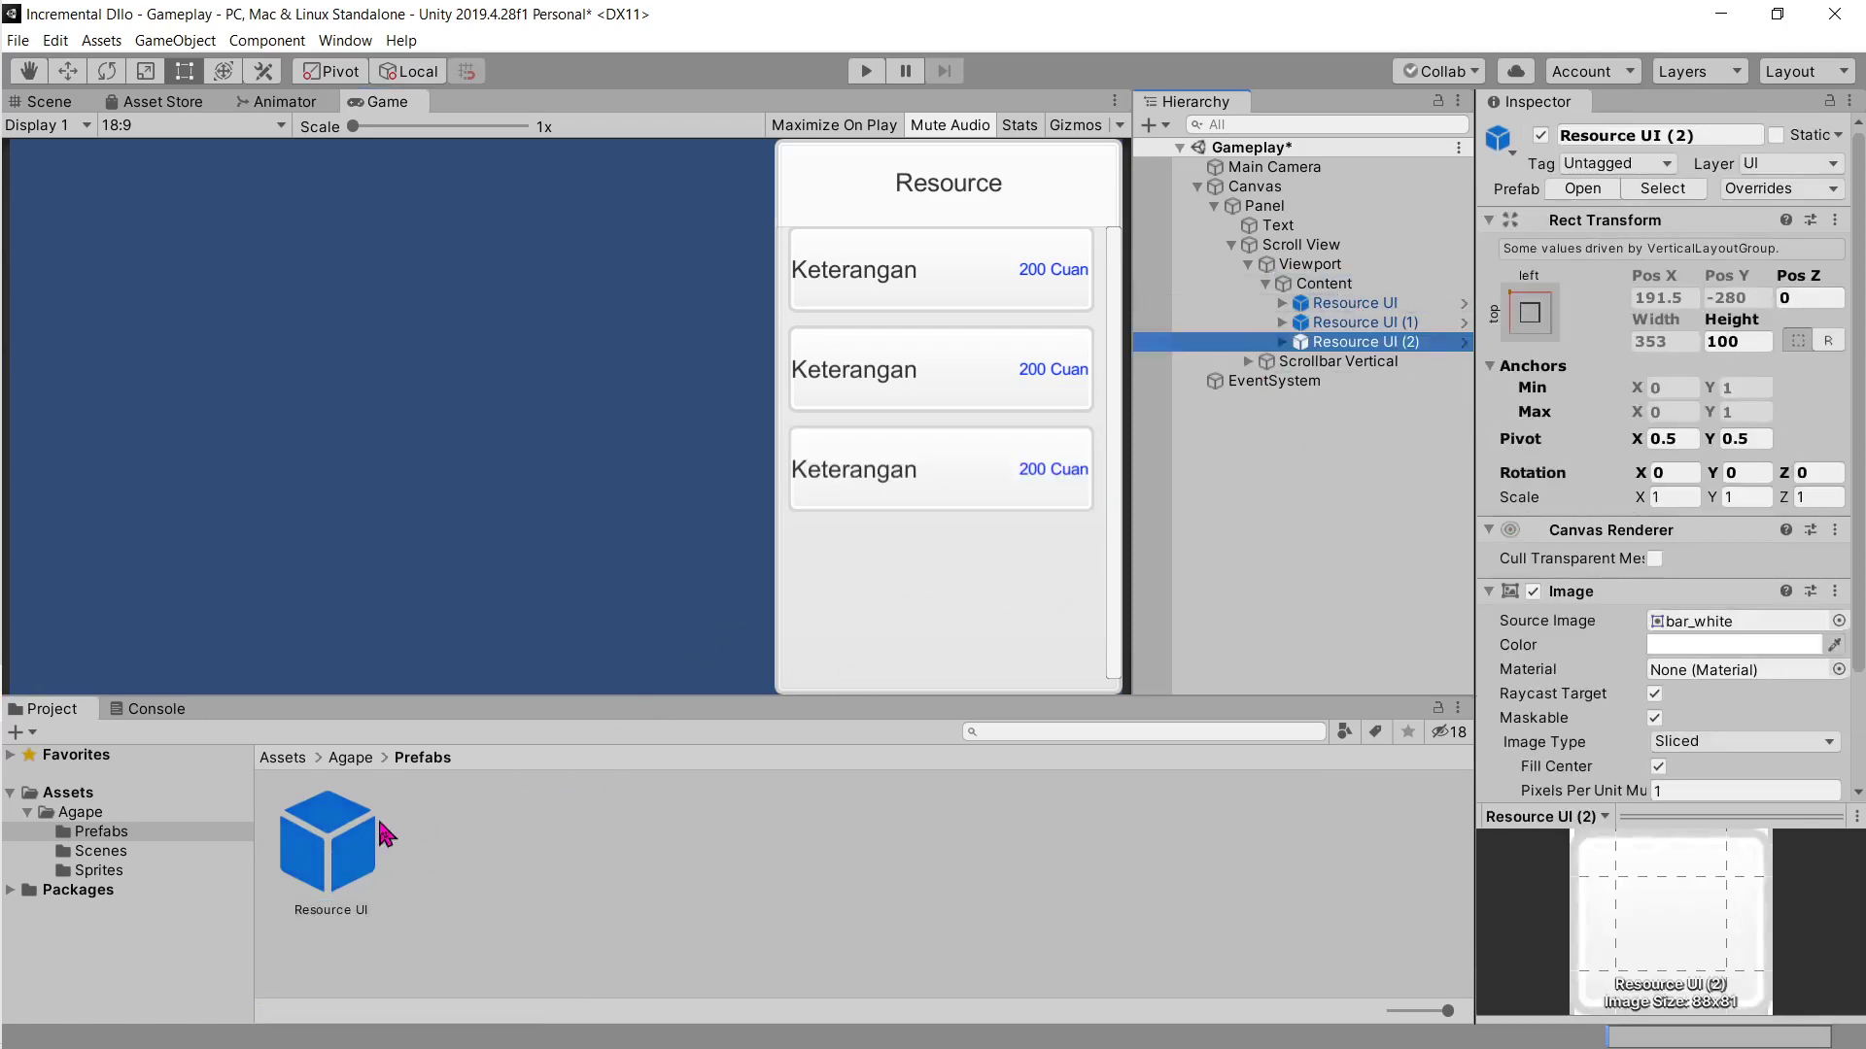
{"action": "double_click", "coordinate": [354, 855]}
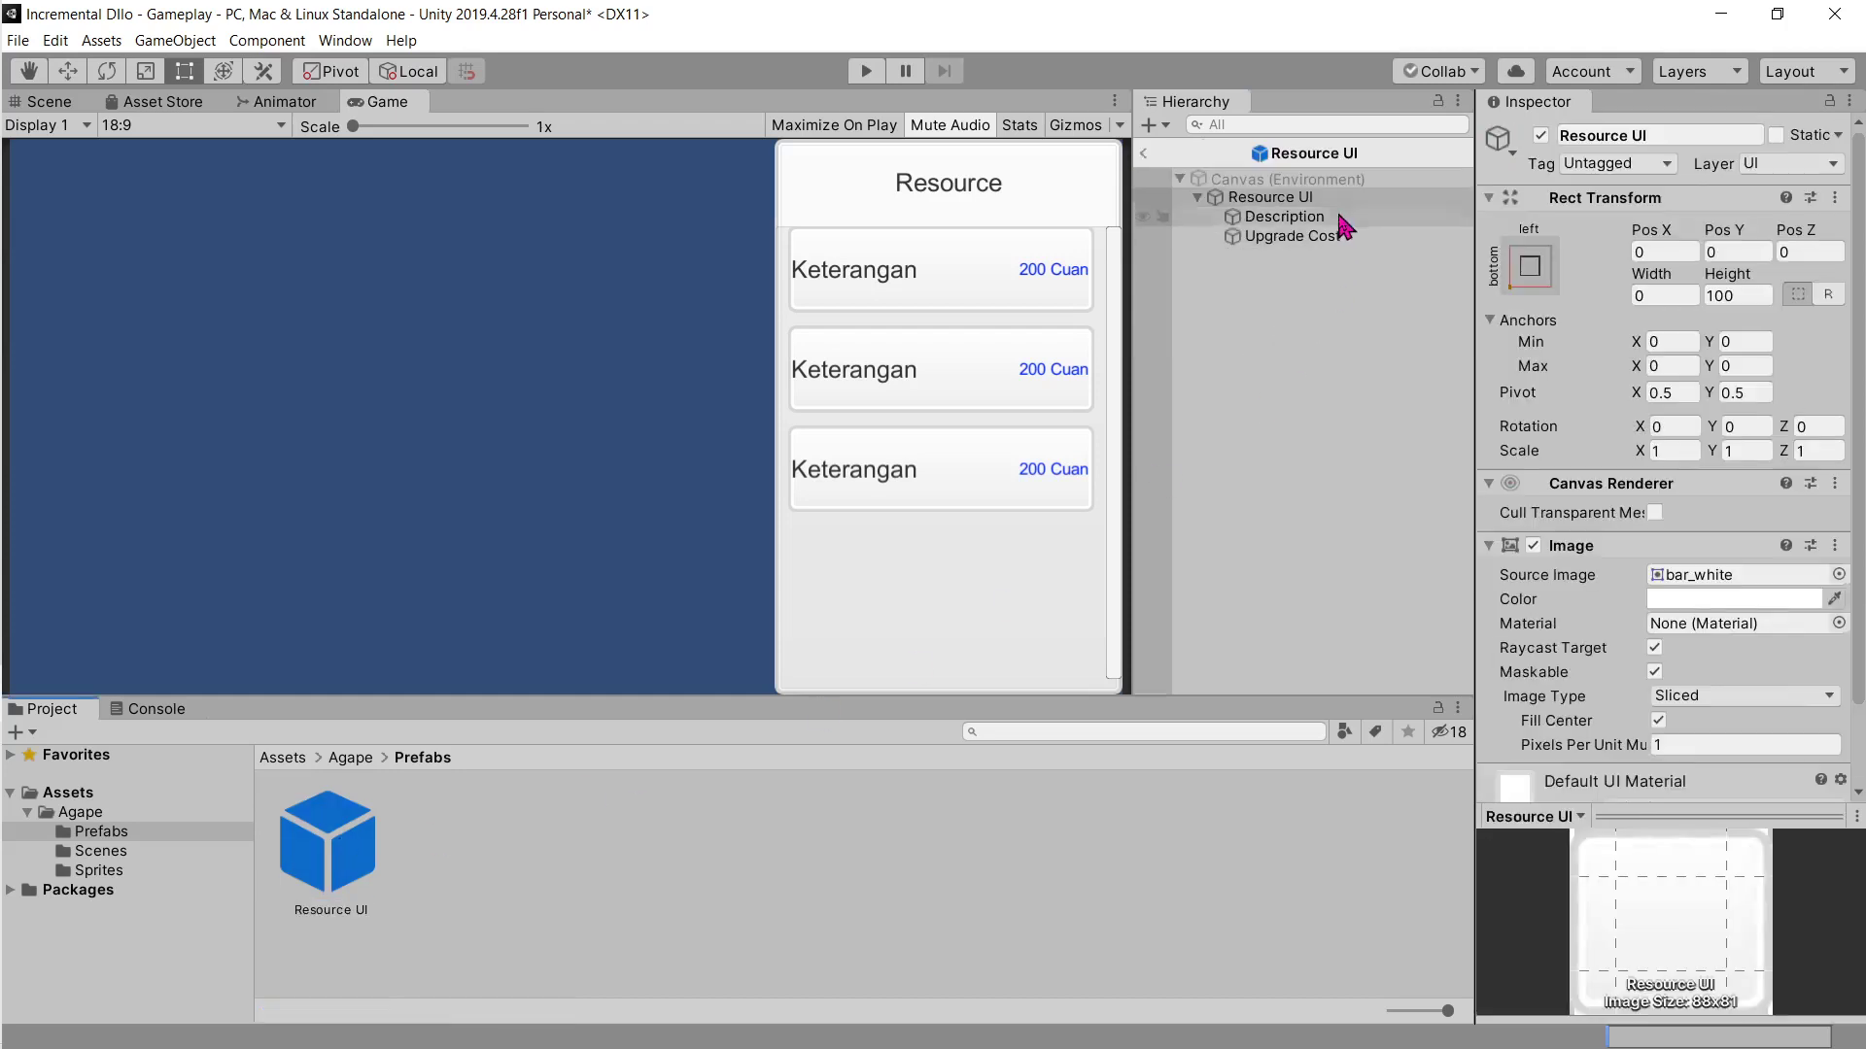
Step: Set the prefab's Upgrade Cost text colour to red
{"action": "left_click", "coordinate": [1306, 216]}
{"action": "left_click", "coordinate": [1307, 197]}
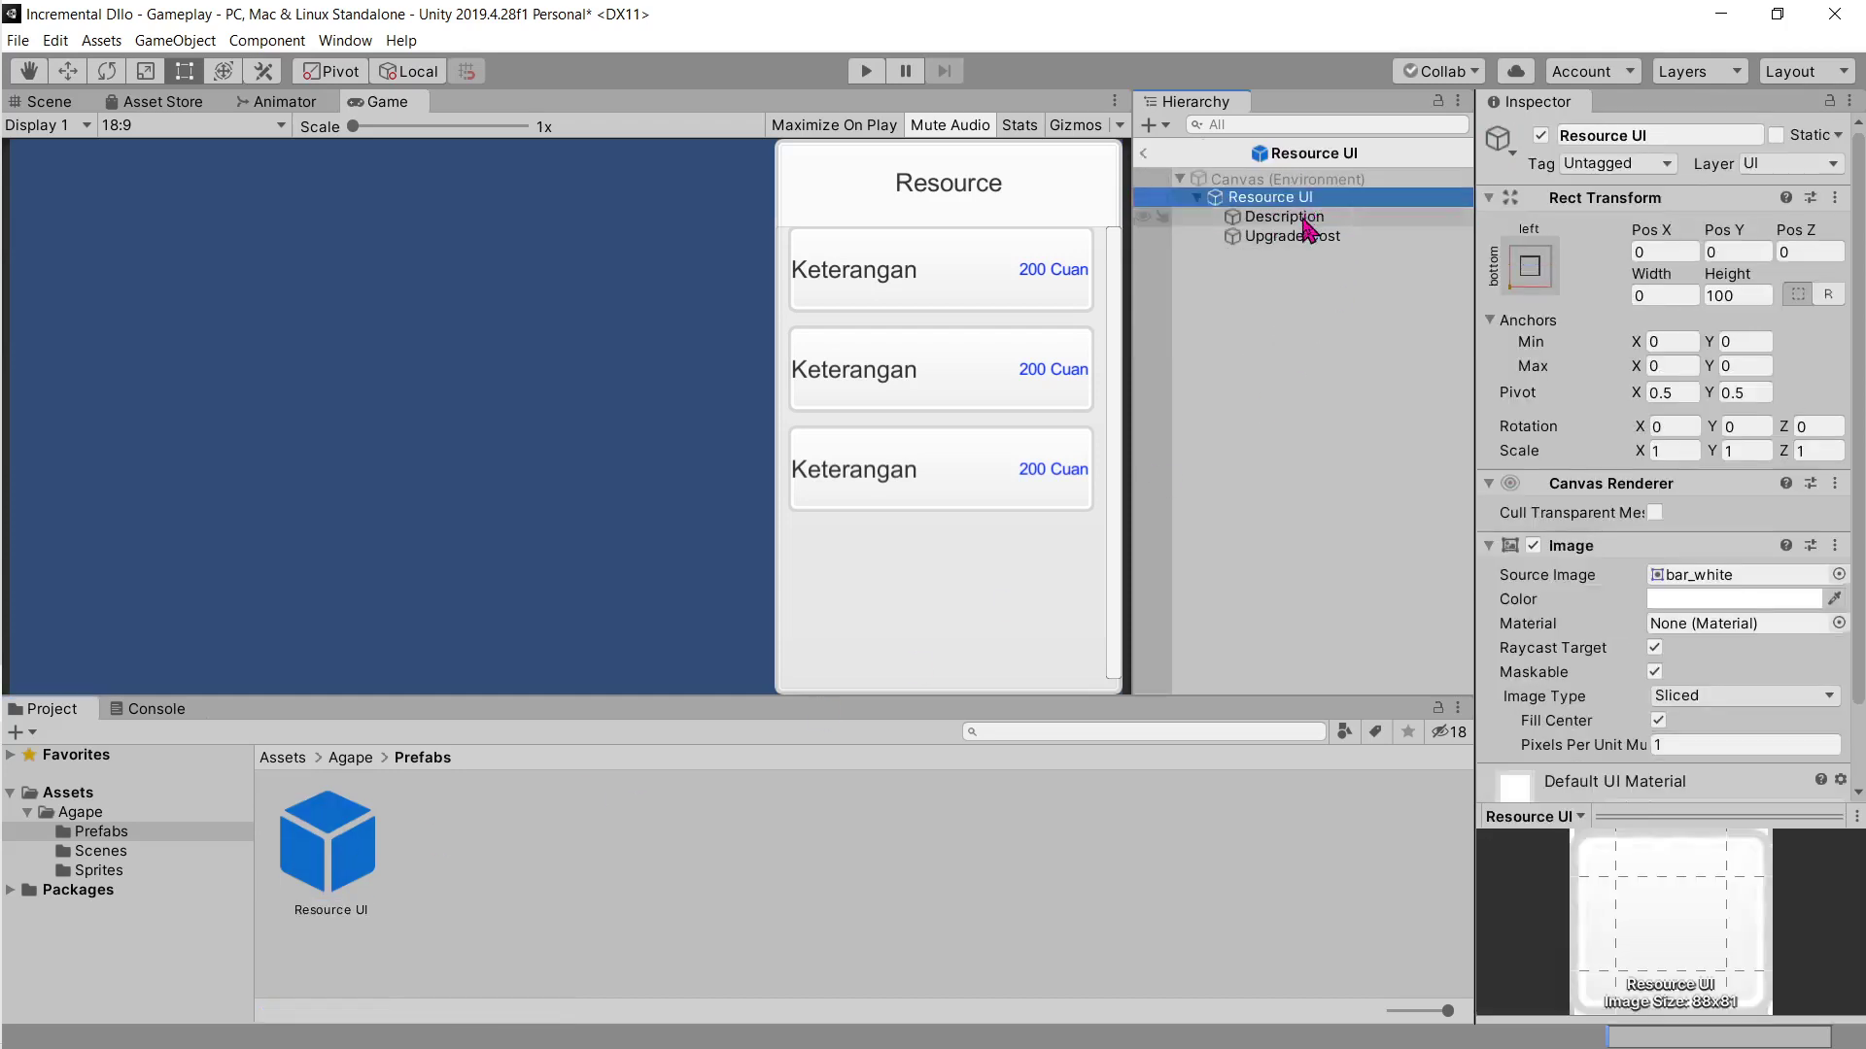
{"action": "left_click", "coordinate": [1302, 235]}
{"action": "left_click", "coordinate": [1302, 215]}
{"action": "left_click", "coordinate": [1302, 196]}
{"action": "left_click", "coordinate": [1300, 222]}
{"action": "left_click", "coordinate": [1302, 235]}
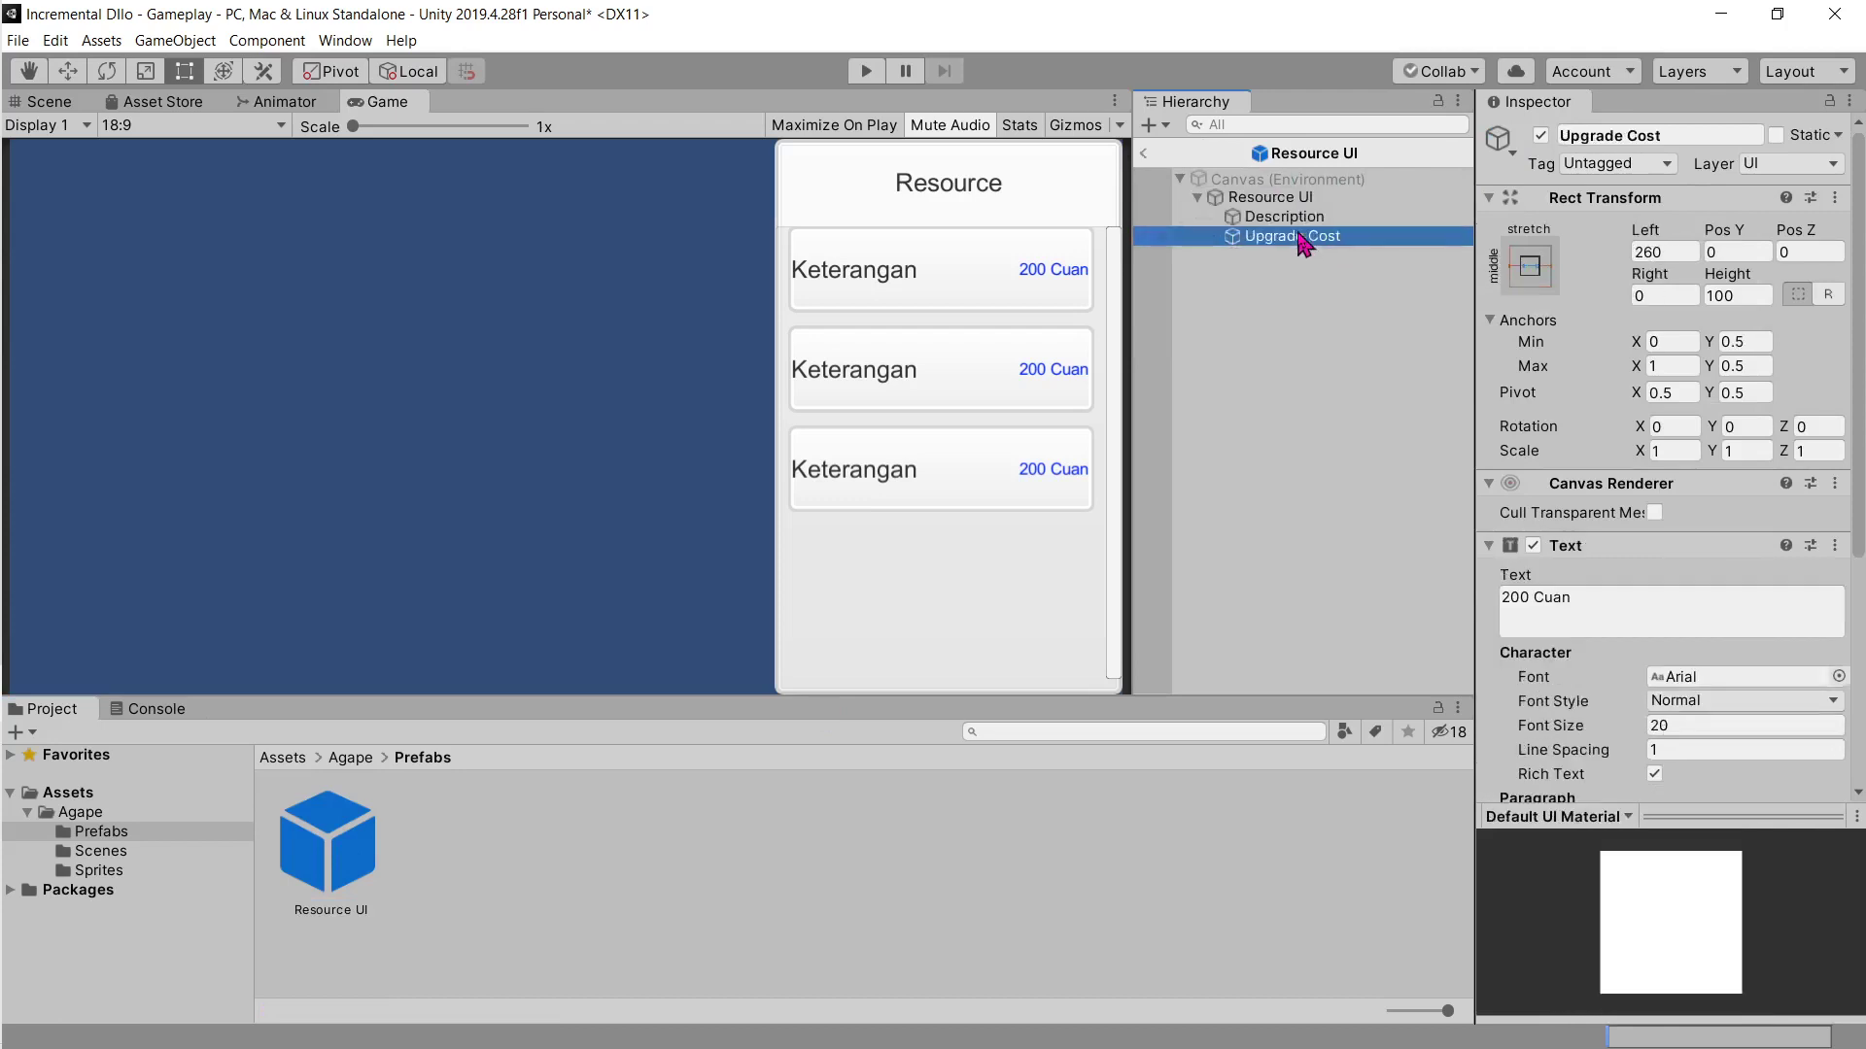
{"action": "scroll", "coordinate": [1730, 573], "scroll_direction": "down", "scroll_amount": 5}
{"action": "scroll", "coordinate": [1730, 573], "scroll_direction": "down", "scroll_amount": 3}
{"action": "left_click", "coordinate": [1728, 579]}
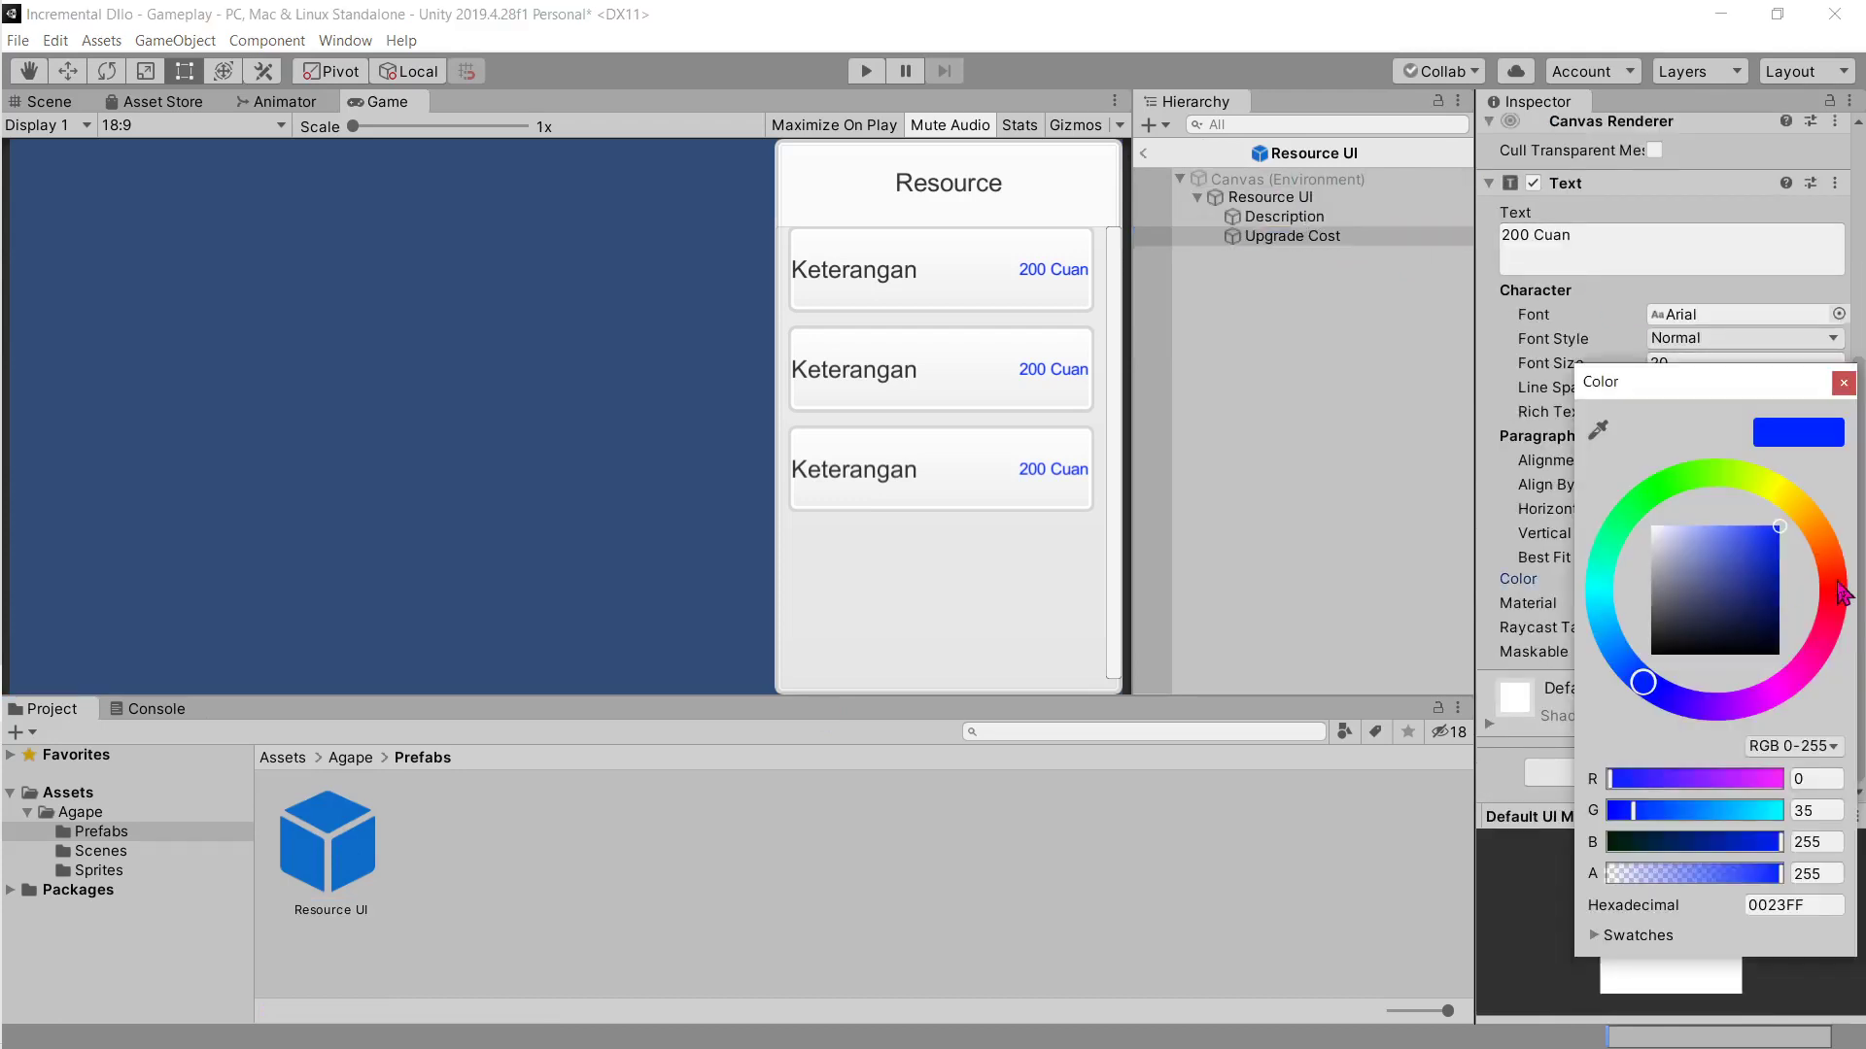
{"action": "left_click", "coordinate": [1842, 592]}
{"action": "left_click", "coordinate": [1843, 382]}
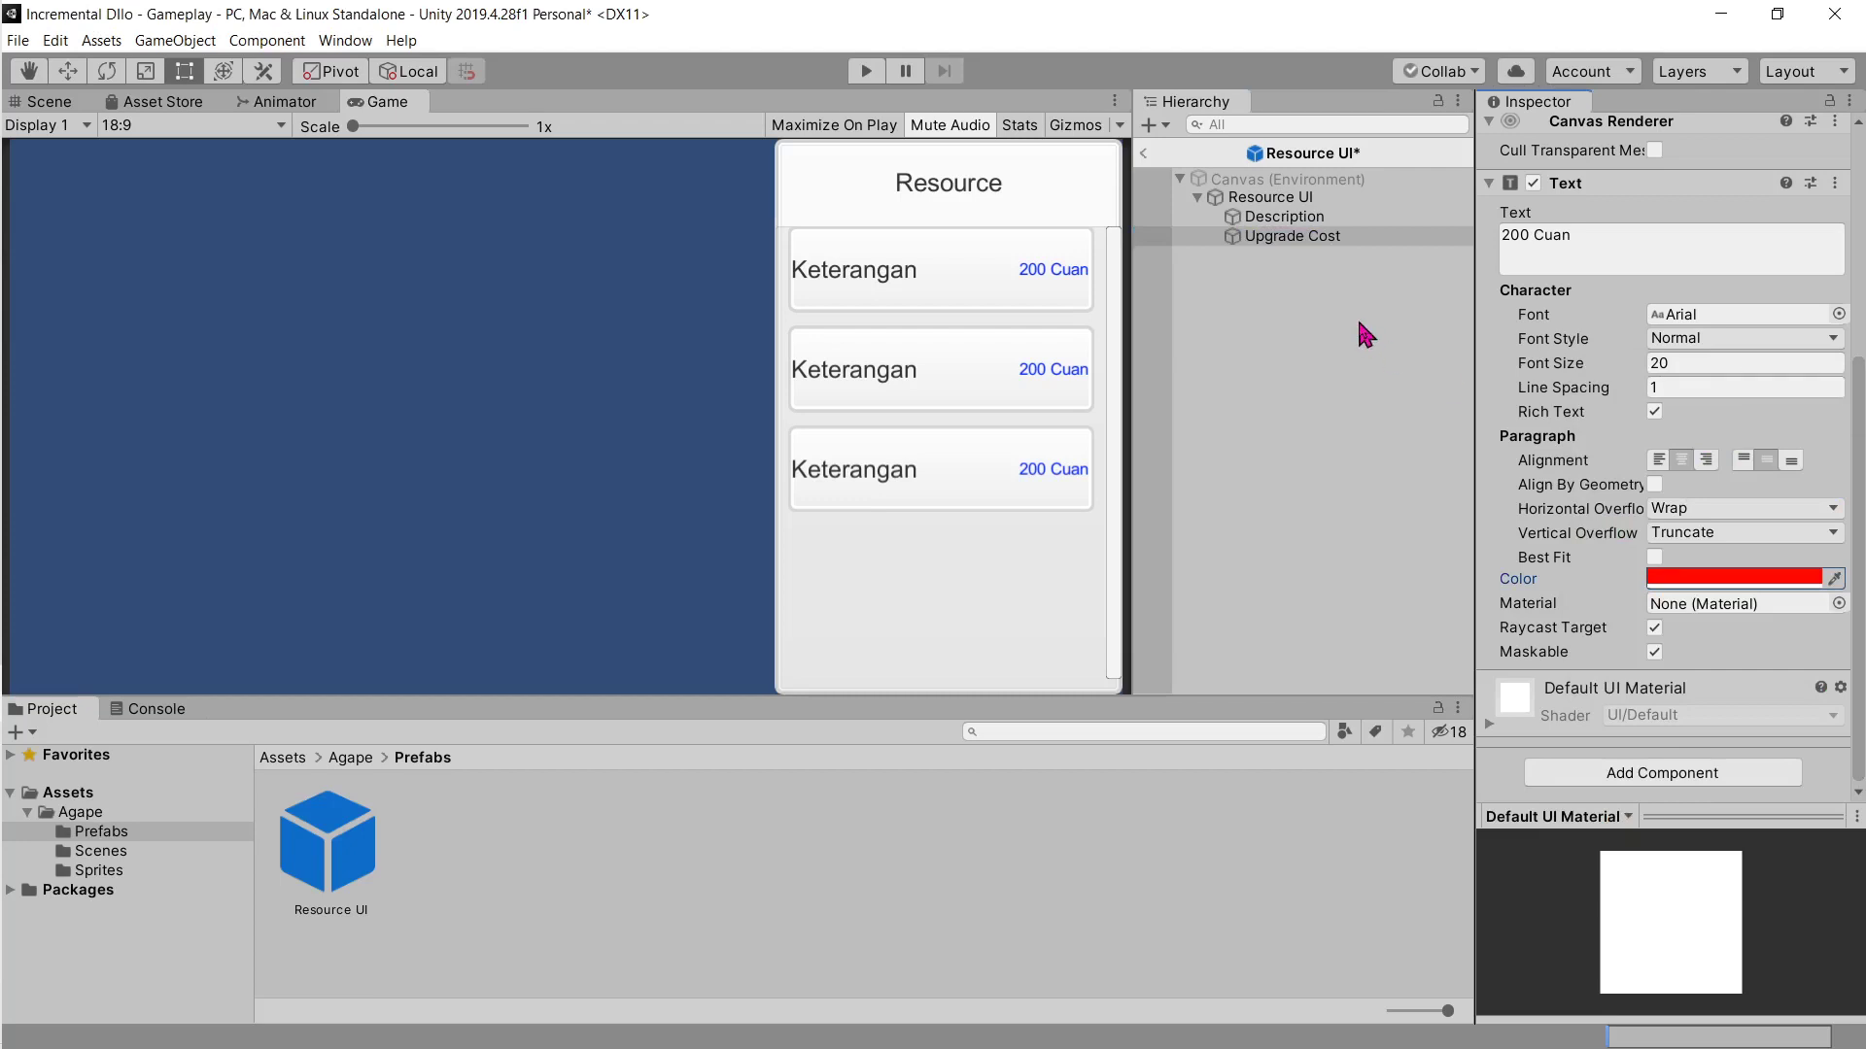
Step: Save the red version, revert the colour to blue, save again, and return to Gameplay
{"action": "key", "text": "ctrl+s"}
{"action": "key", "text": "ctrl+z"}
{"action": "key", "text": "ctrl+s"}
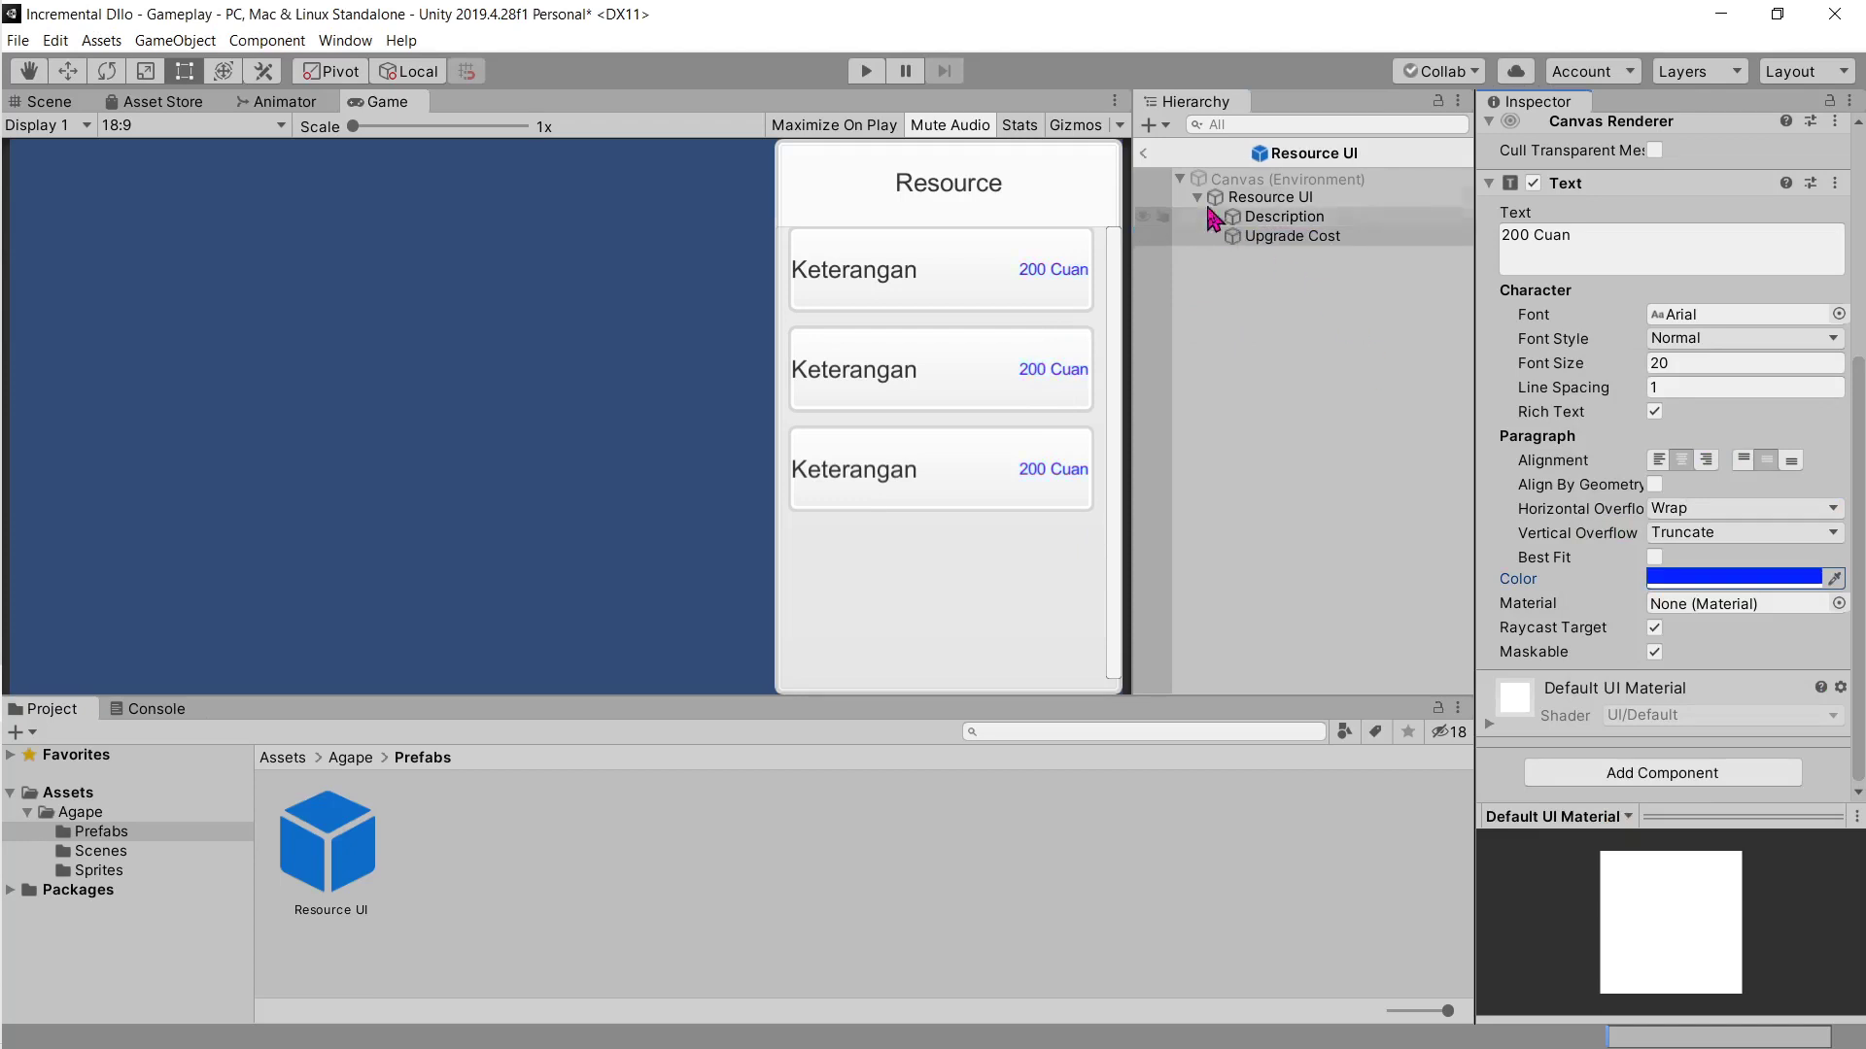
{"action": "left_click", "coordinate": [1144, 154]}
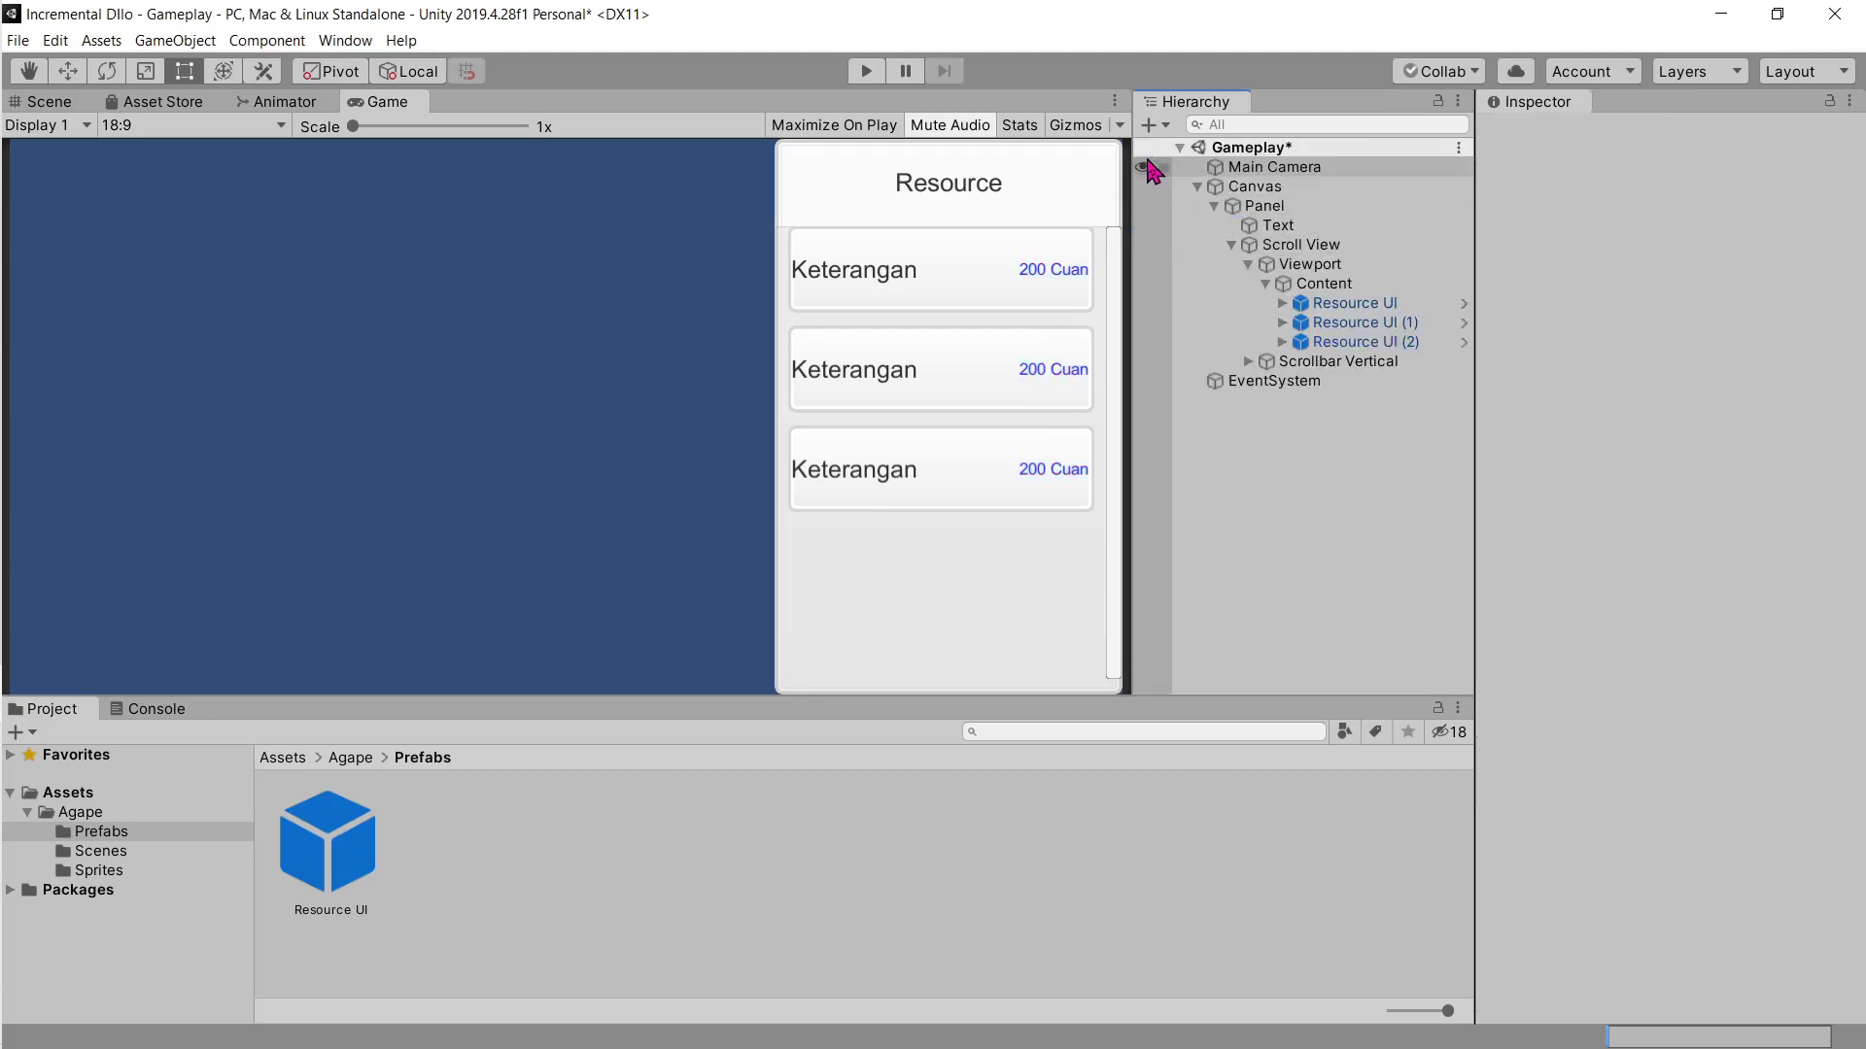
Step: Delete Resource UI (2), Resource UI (1) and Resource UI from Content
{"action": "left_click", "coordinate": [1372, 343]}
{"action": "key", "text": "Delete"}
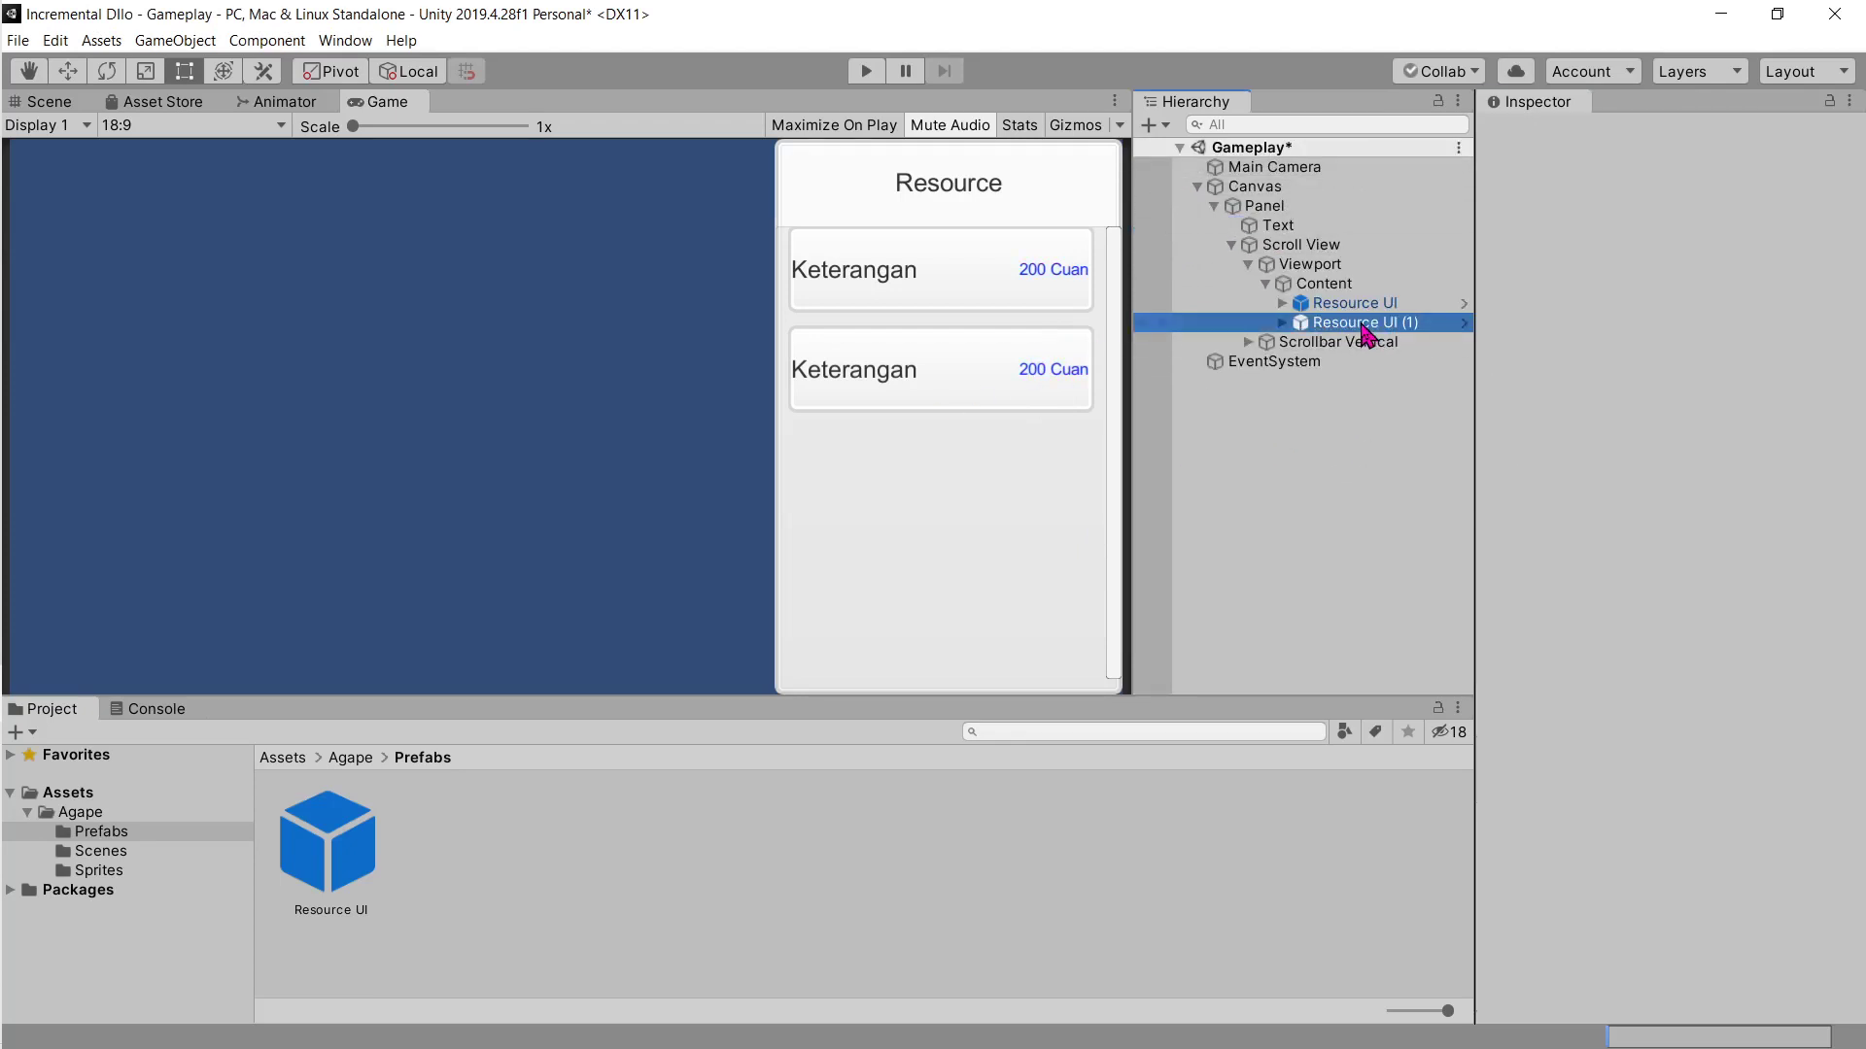
{"action": "key", "text": "Delete"}
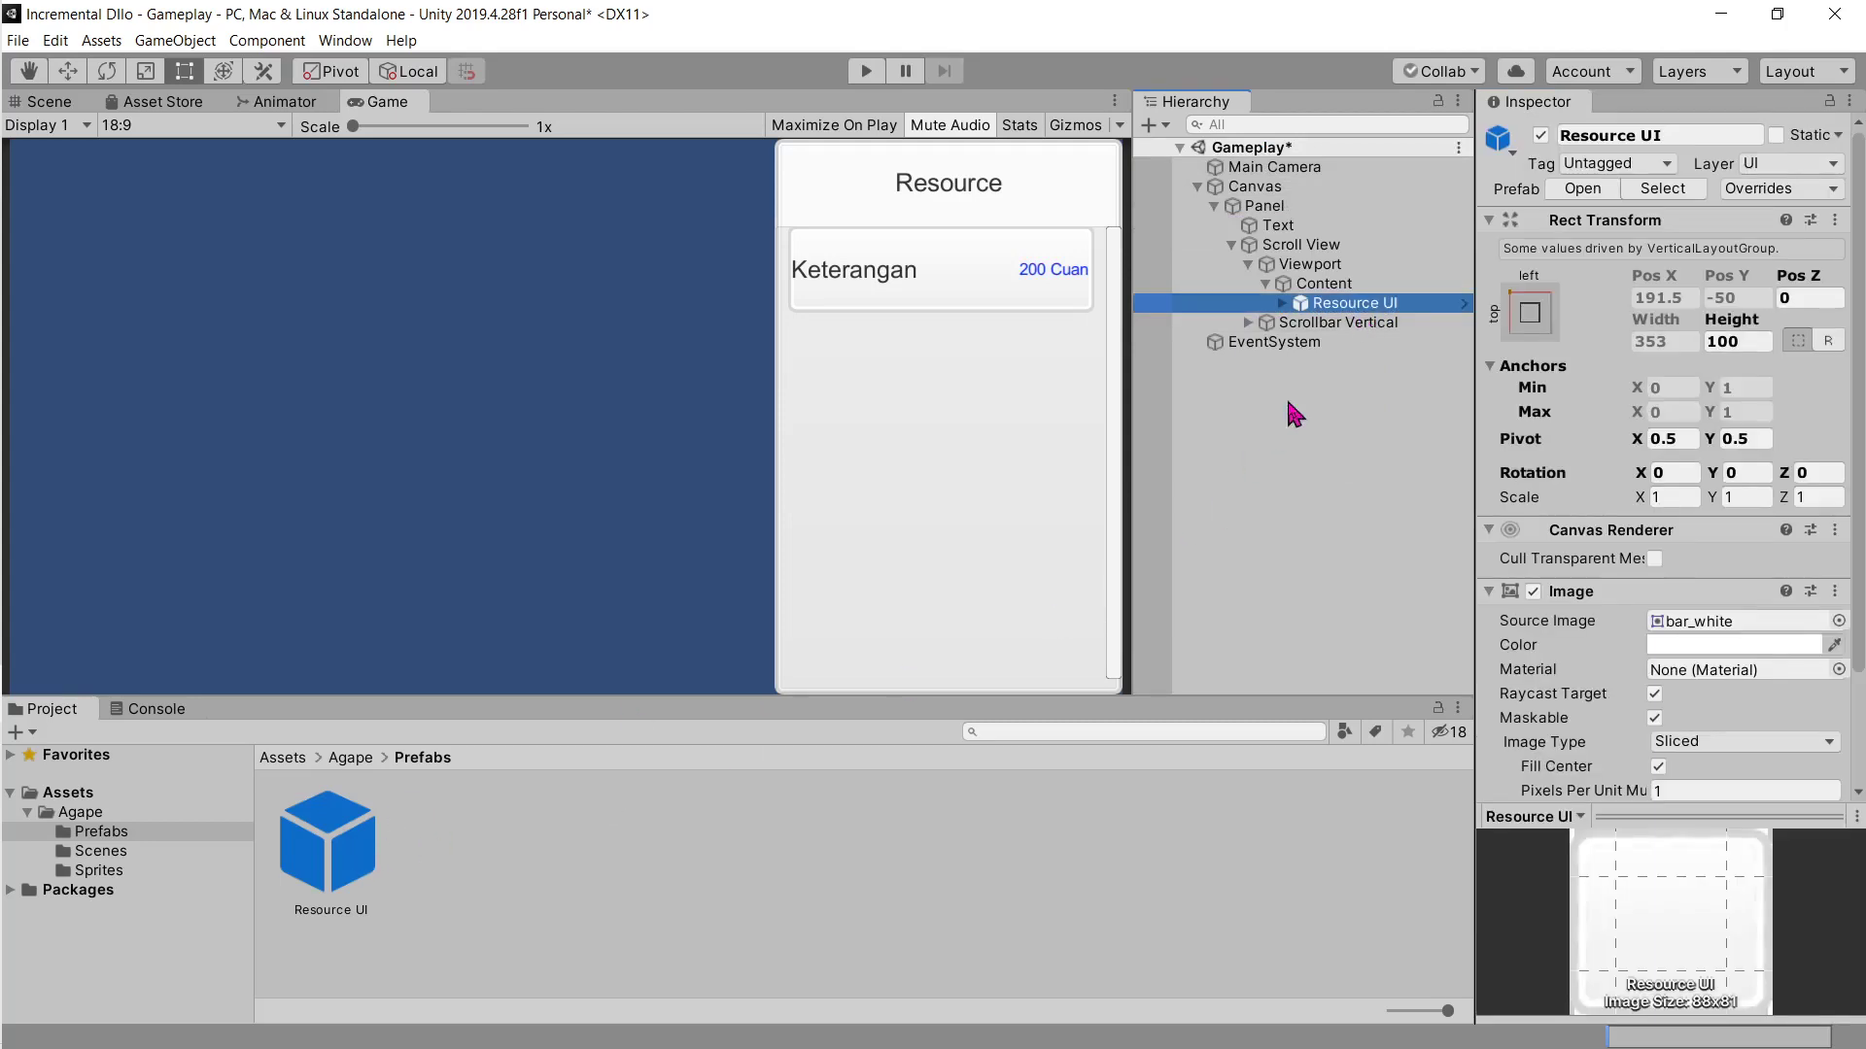
{"action": "key", "text": "Delete"}
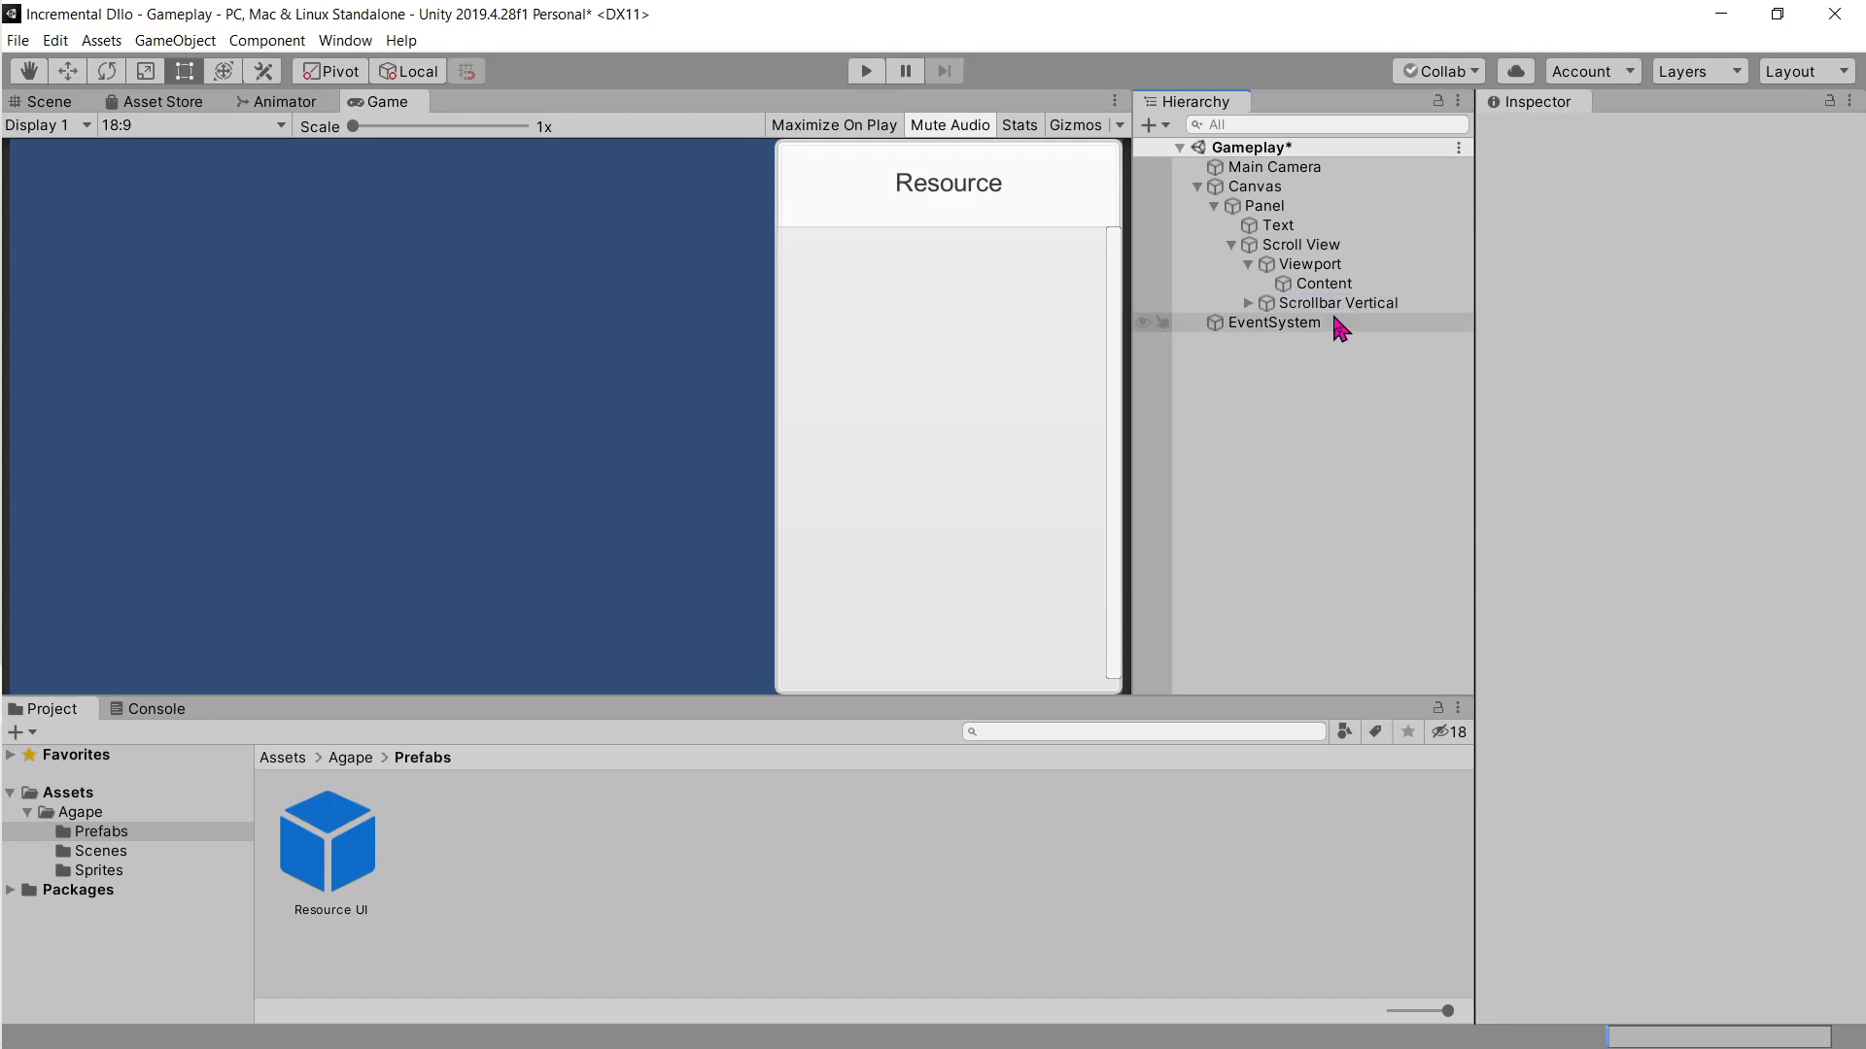
{"action": "key", "text": "alt+Tab"}
Step: Scroll the tutorial page back up to its table of contents
{"action": "scroll", "coordinate": [924, 603], "scroll_direction": "up", "scroll_amount": 3}
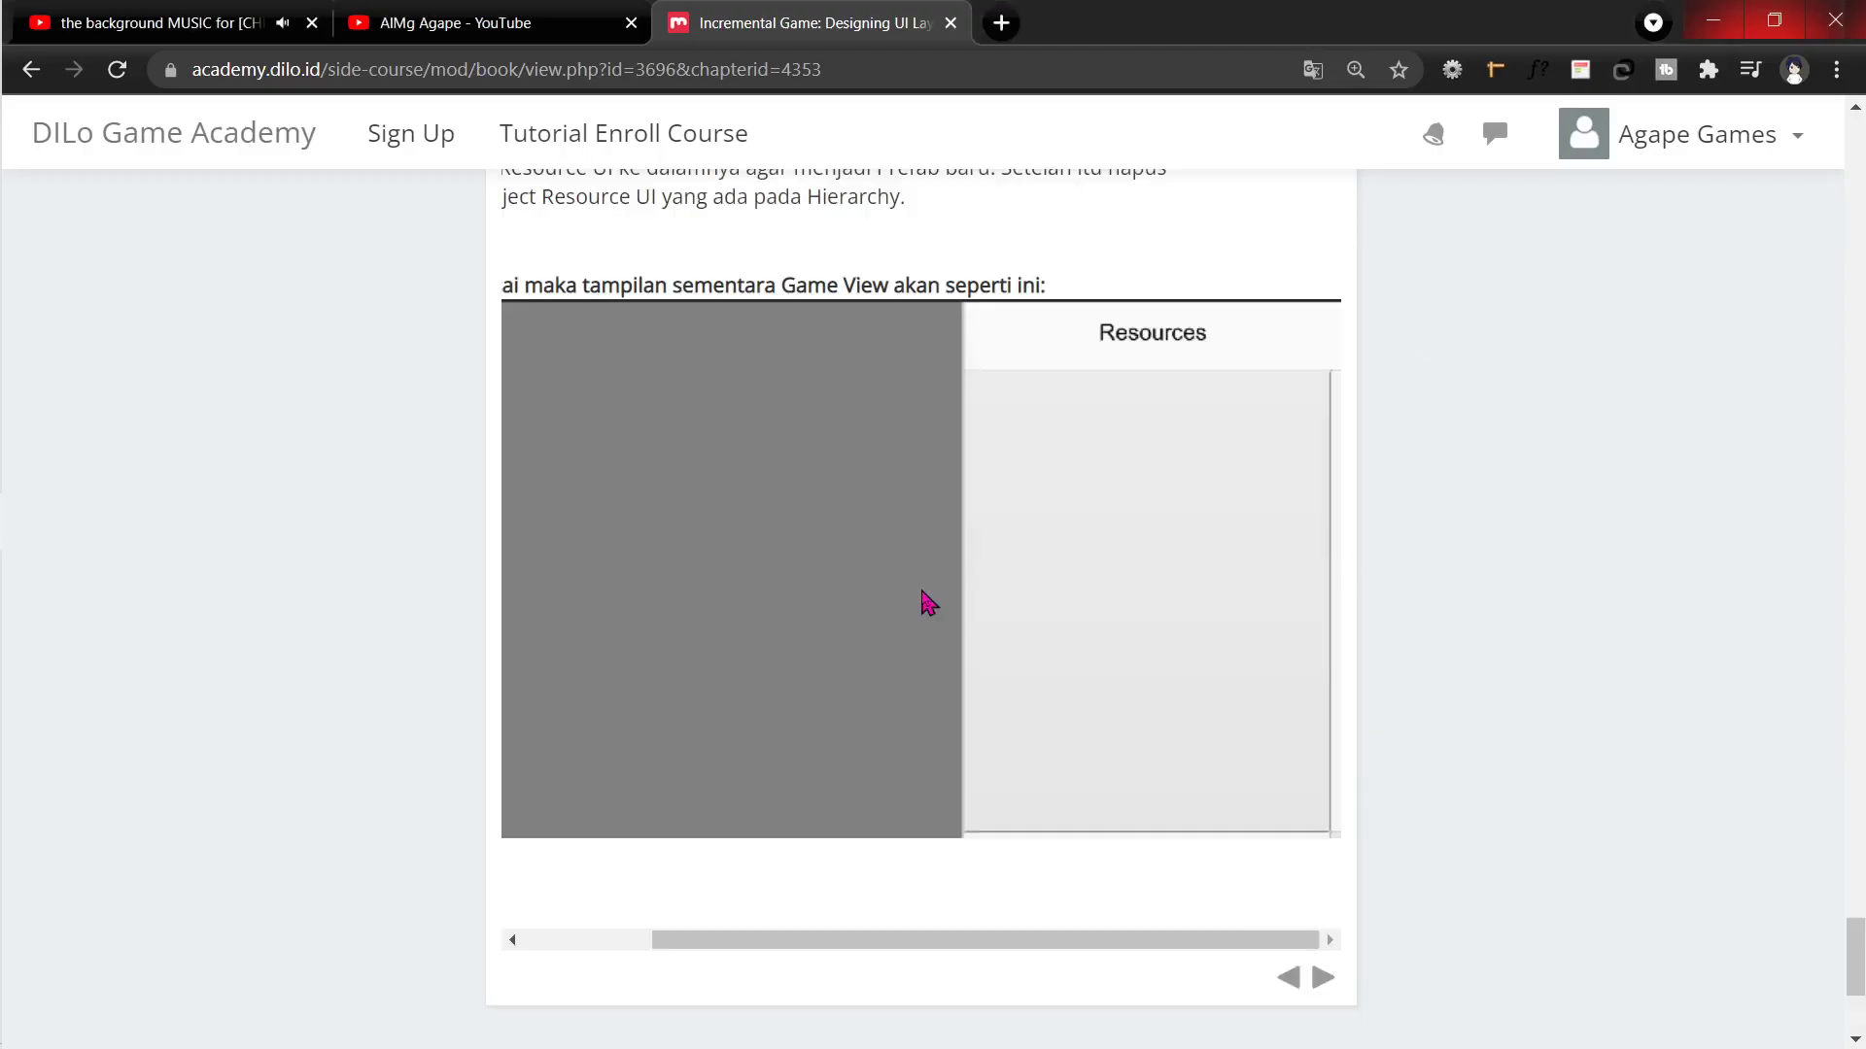
{"action": "scroll", "coordinate": [924, 603], "scroll_direction": "up", "scroll_amount": 5}
{"action": "scroll", "coordinate": [924, 595], "scroll_direction": "up", "scroll_amount": 15}
{"action": "scroll", "coordinate": [924, 596], "scroll_direction": "up", "scroll_amount": 15}
{"action": "scroll", "coordinate": [924, 596], "scroll_direction": "up", "scroll_amount": 15}
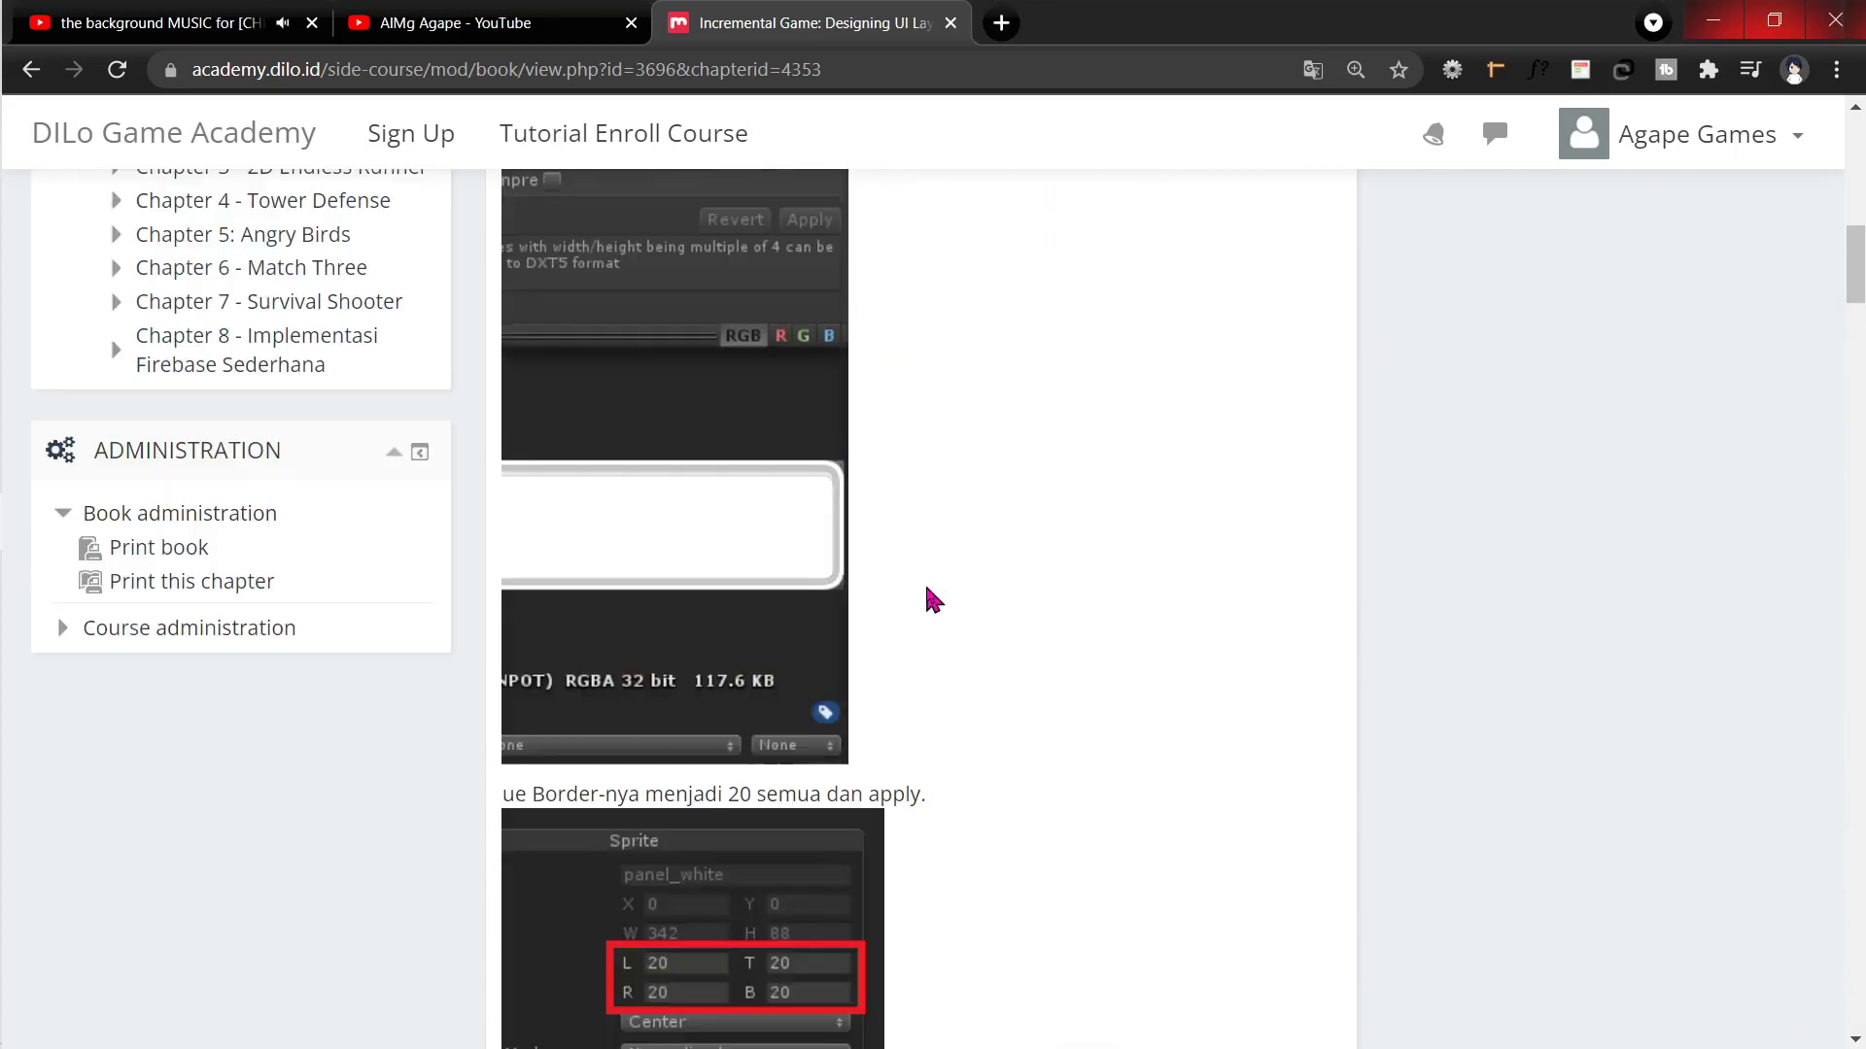
{"action": "scroll", "coordinate": [924, 595], "scroll_direction": "up", "scroll_amount": 15}
{"action": "scroll", "coordinate": [382, 567], "scroll_direction": "up", "scroll_amount": 3}
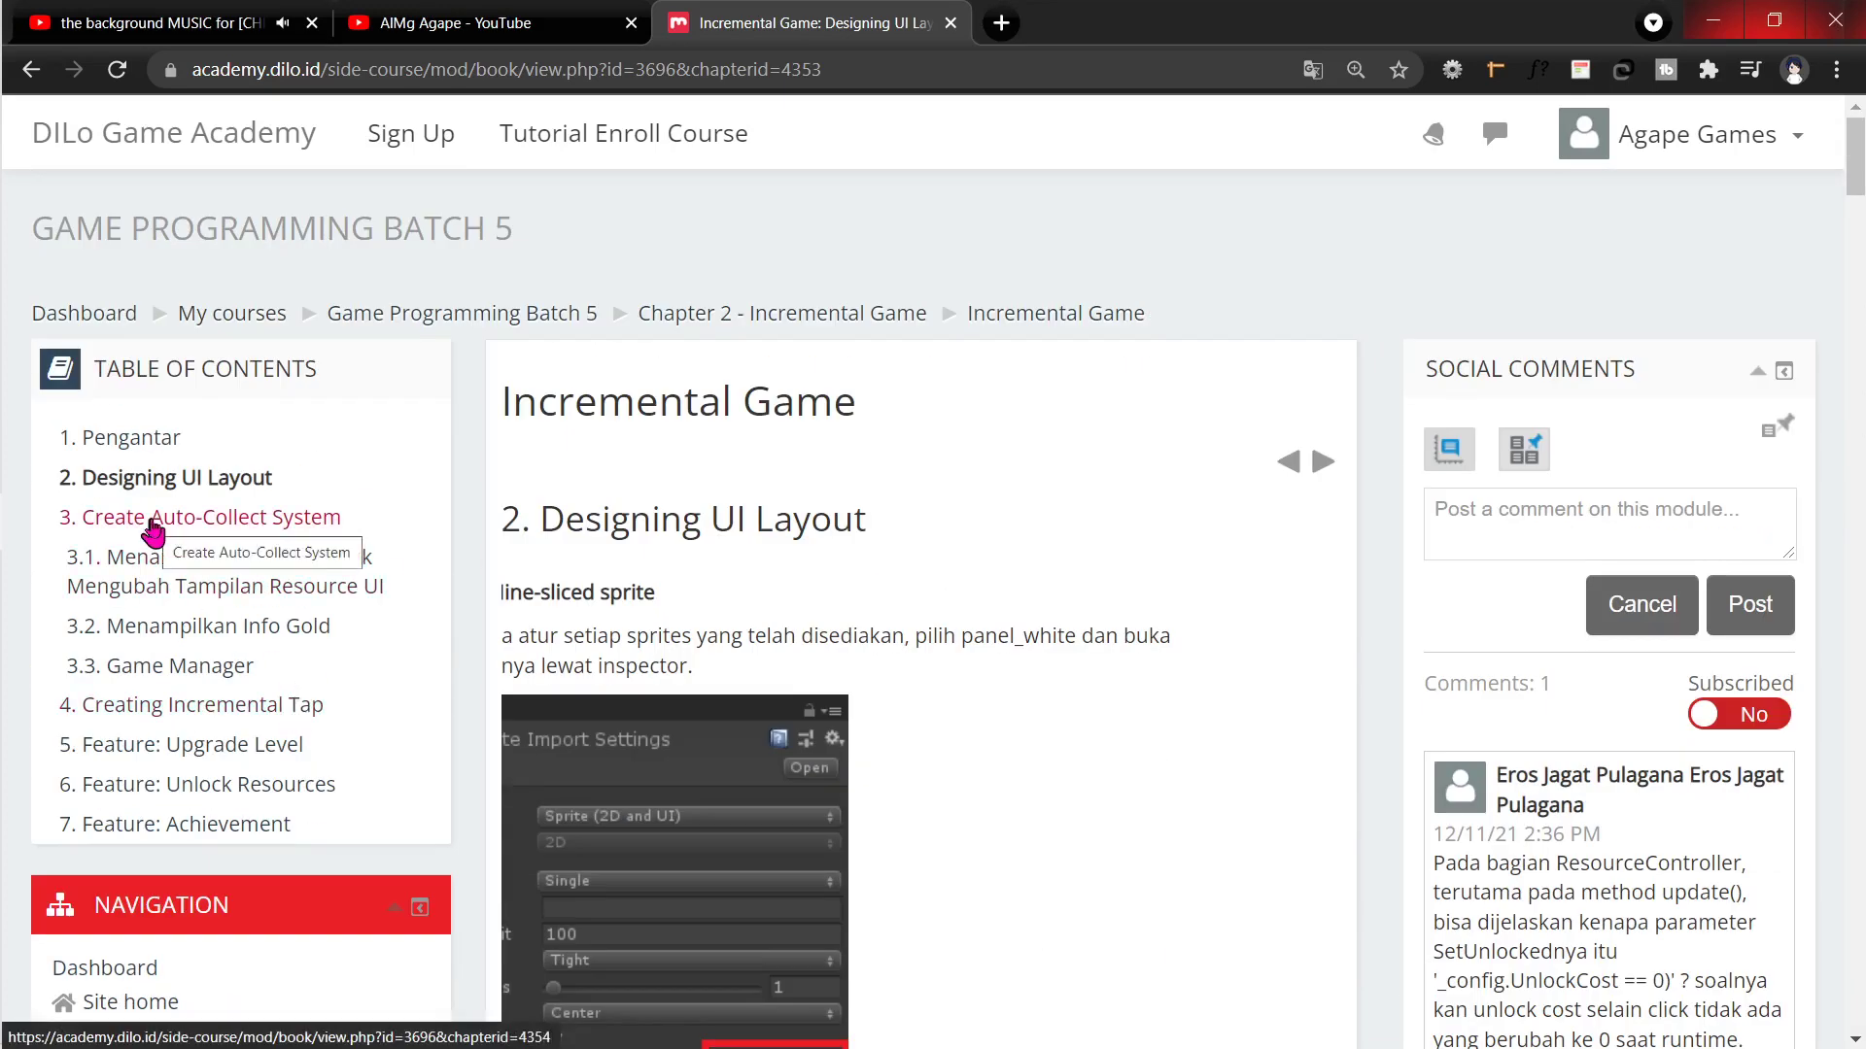
{"action": "left_click", "coordinate": [52, 581]}
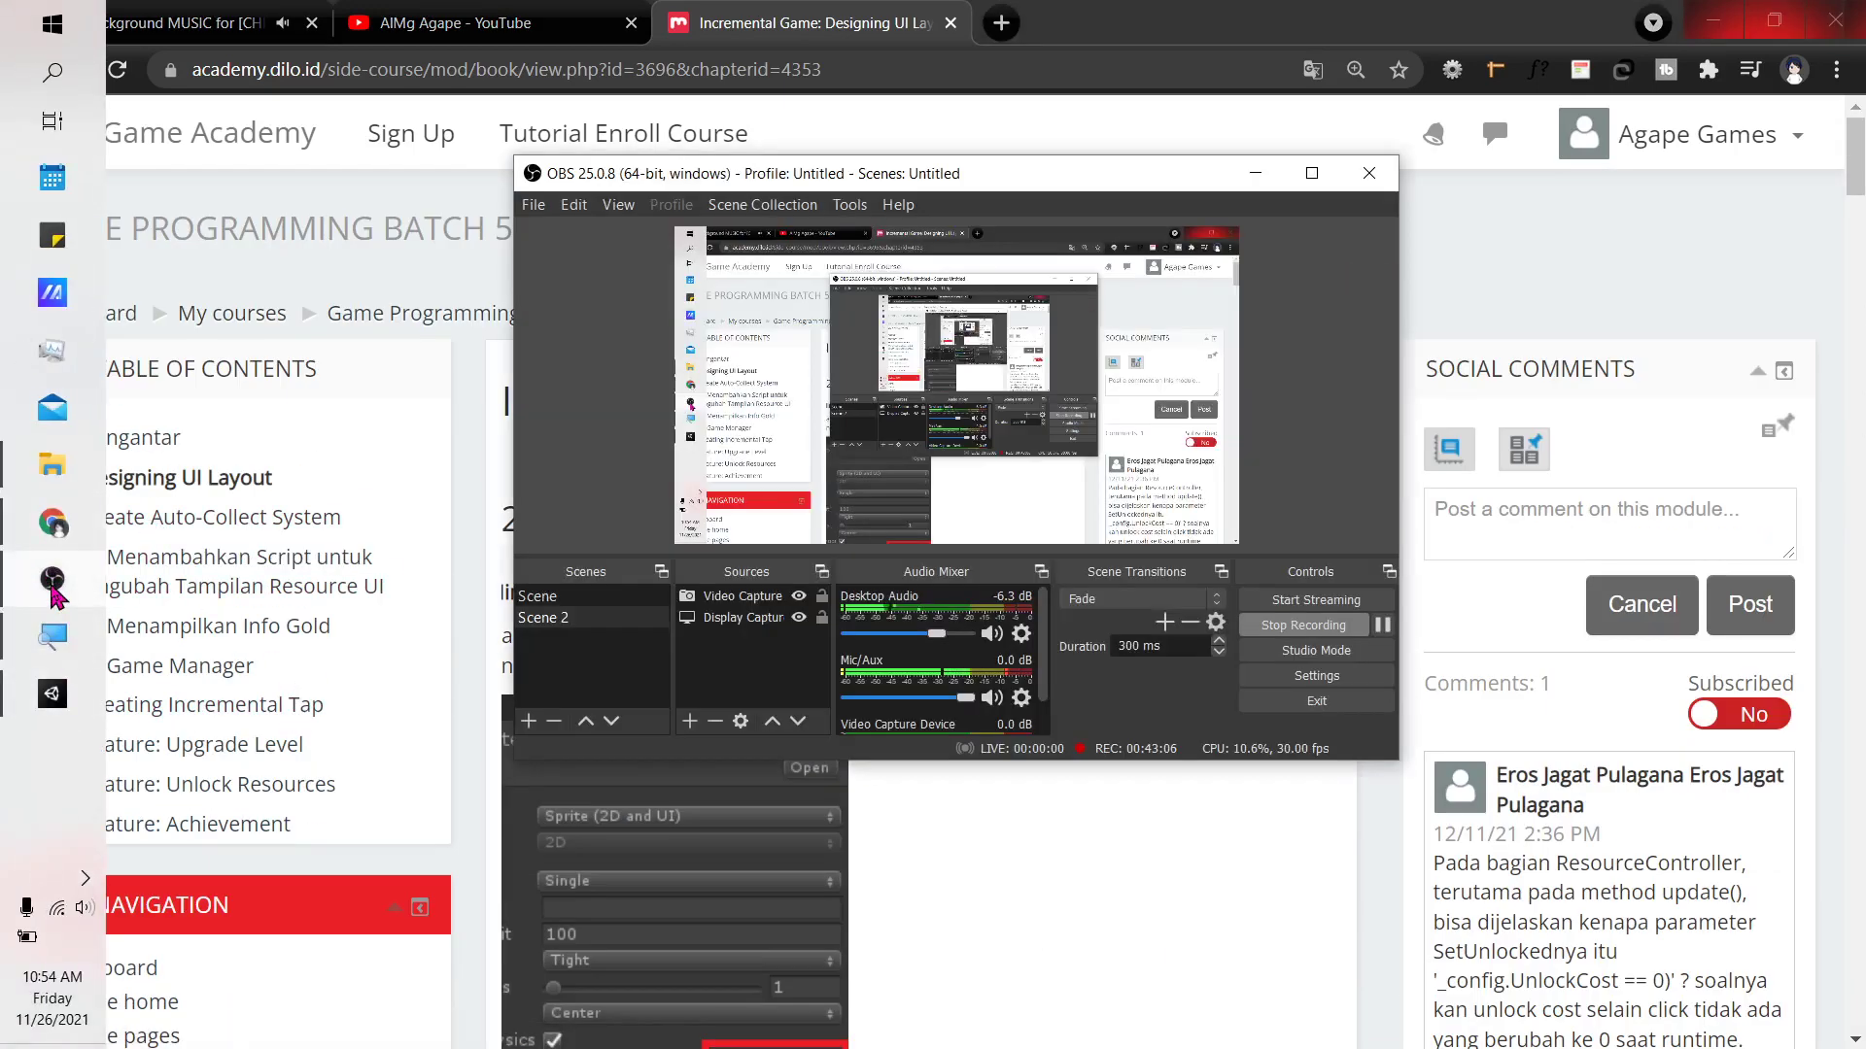
{"action": "left_click", "coordinate": [53, 581]}
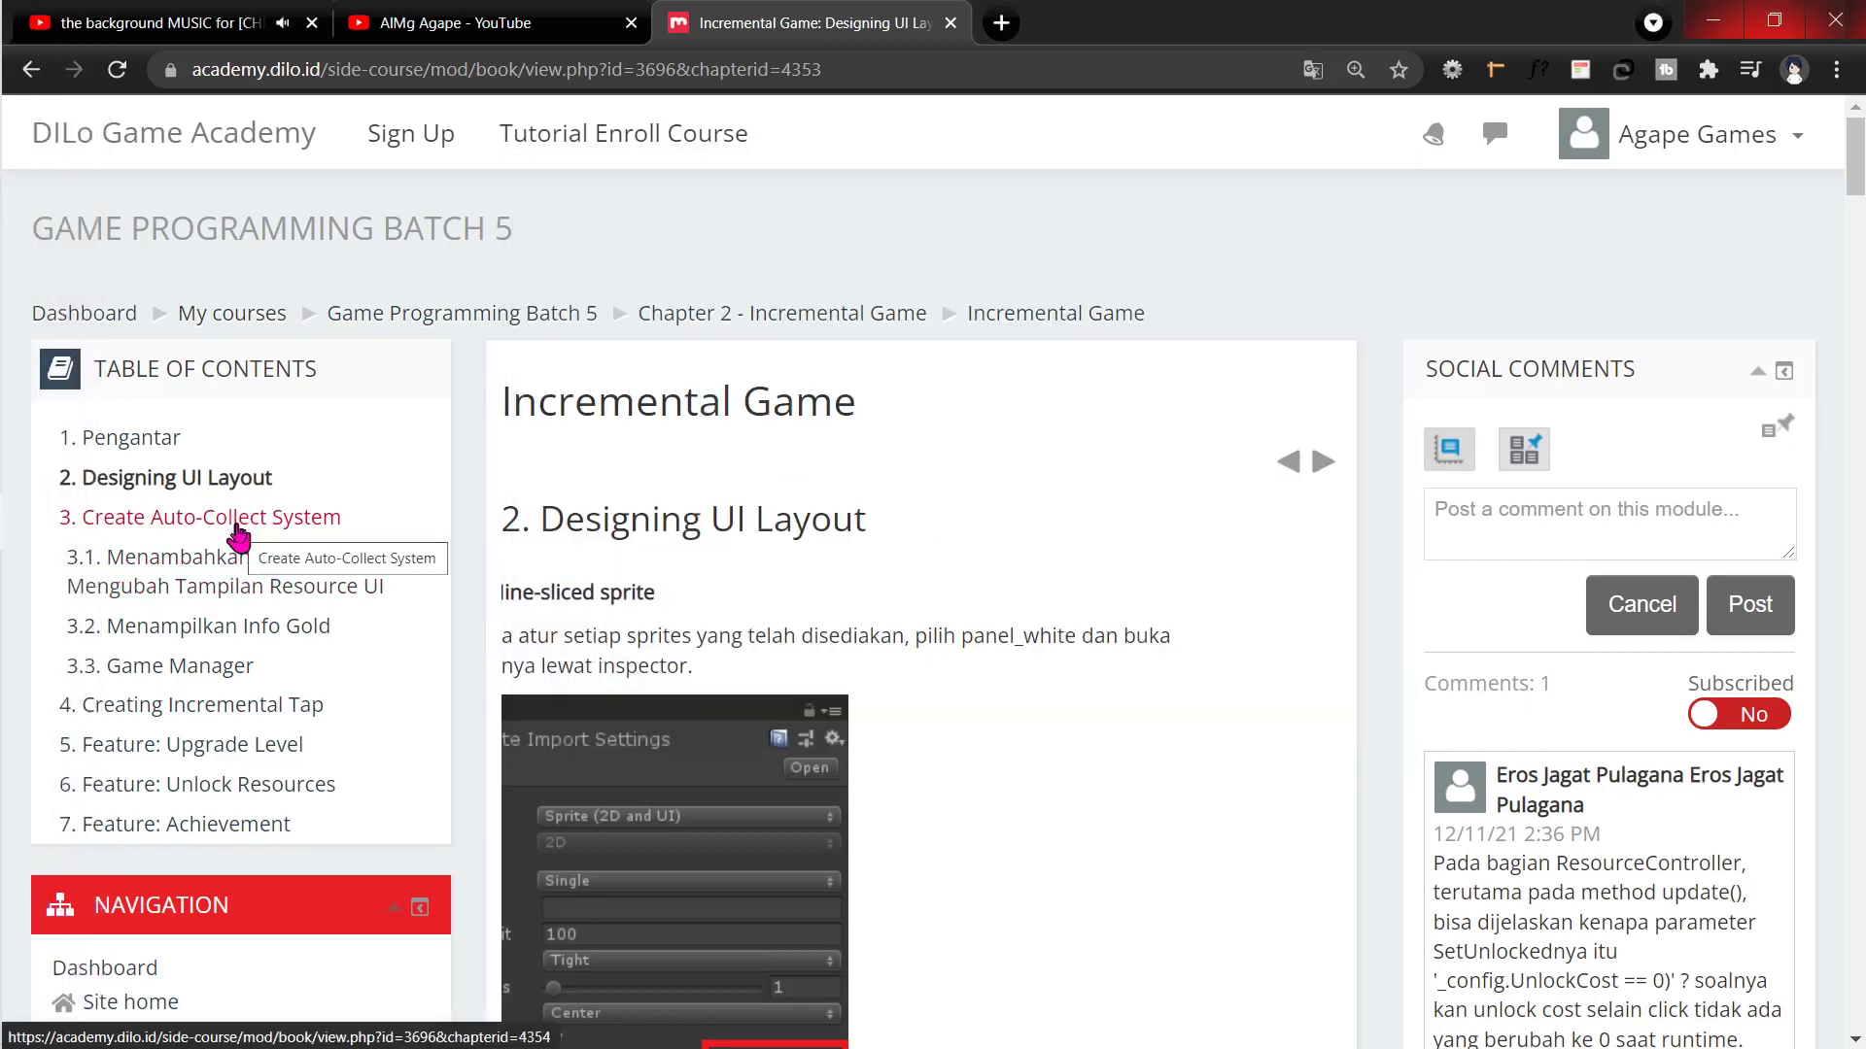
Step: Open '3. Create Auto-Collect System', read its first setup steps, and return to Unity
{"action": "left_click", "coordinate": [237, 529]}
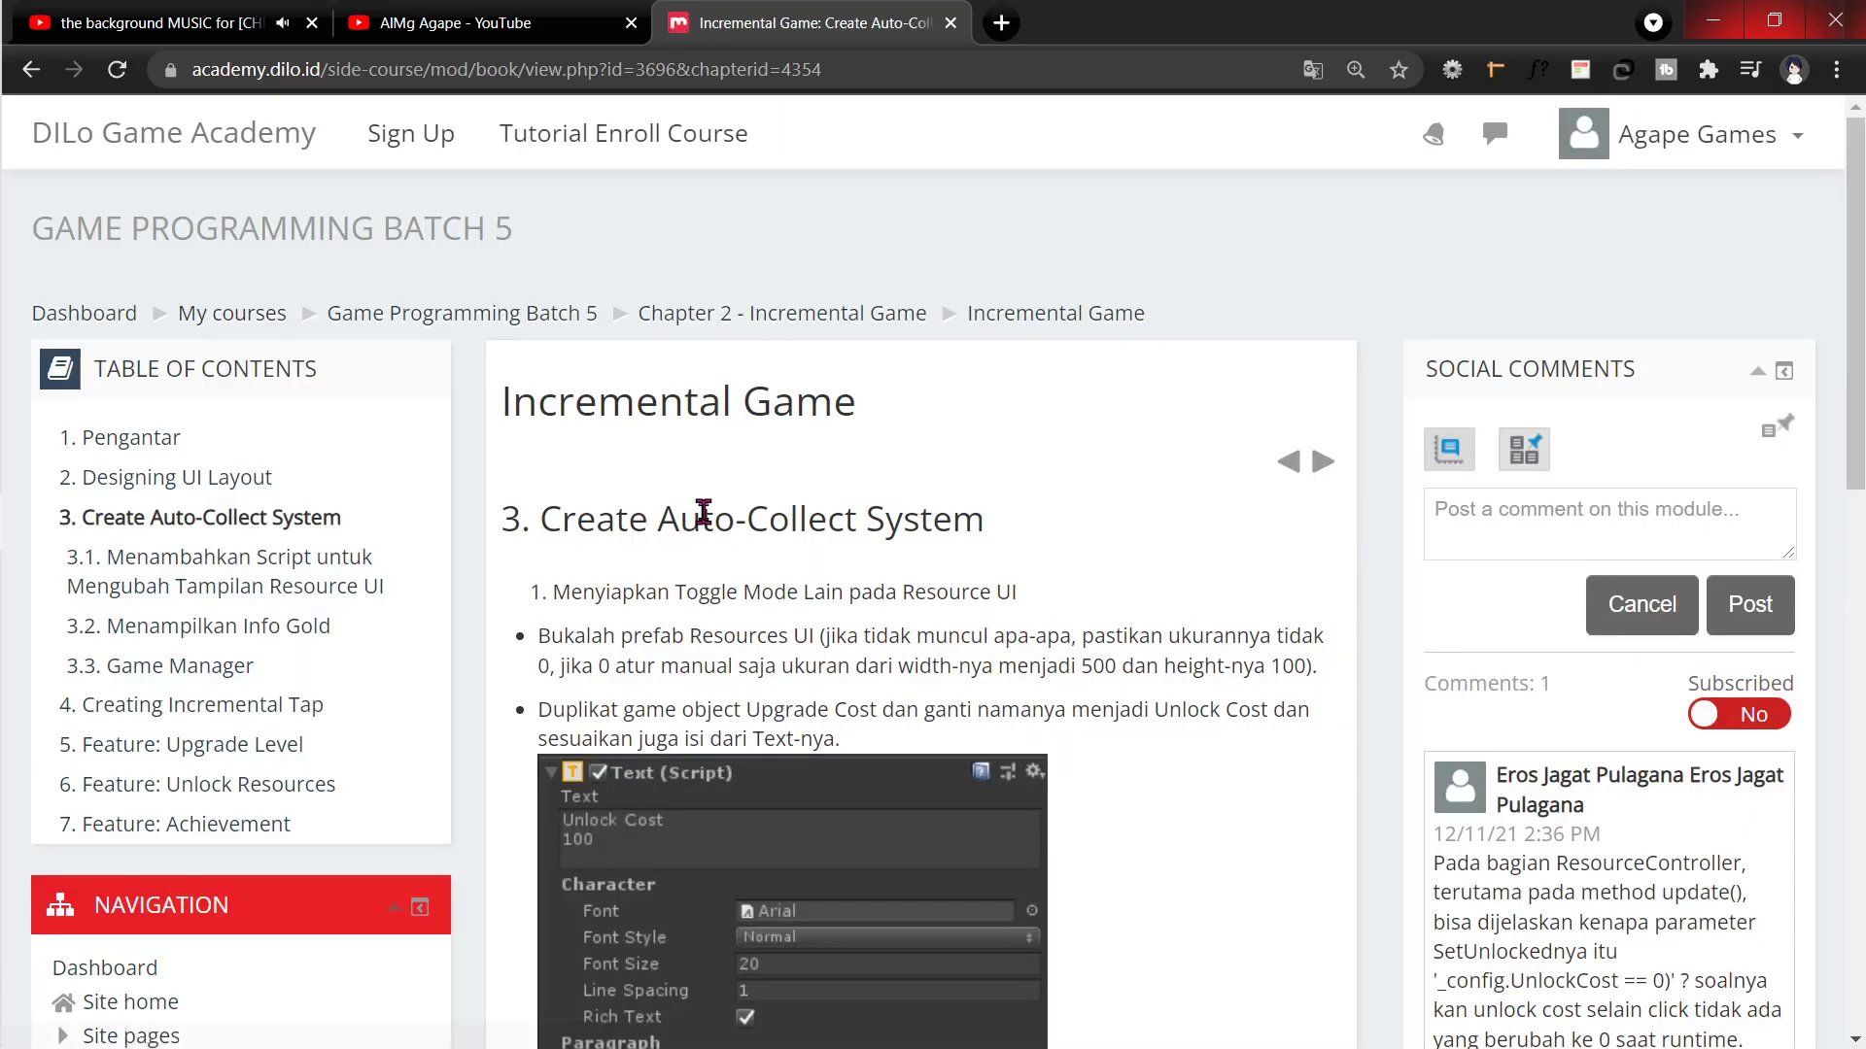
{"action": "scroll", "coordinate": [762, 523], "scroll_direction": "down", "scroll_amount": 3}
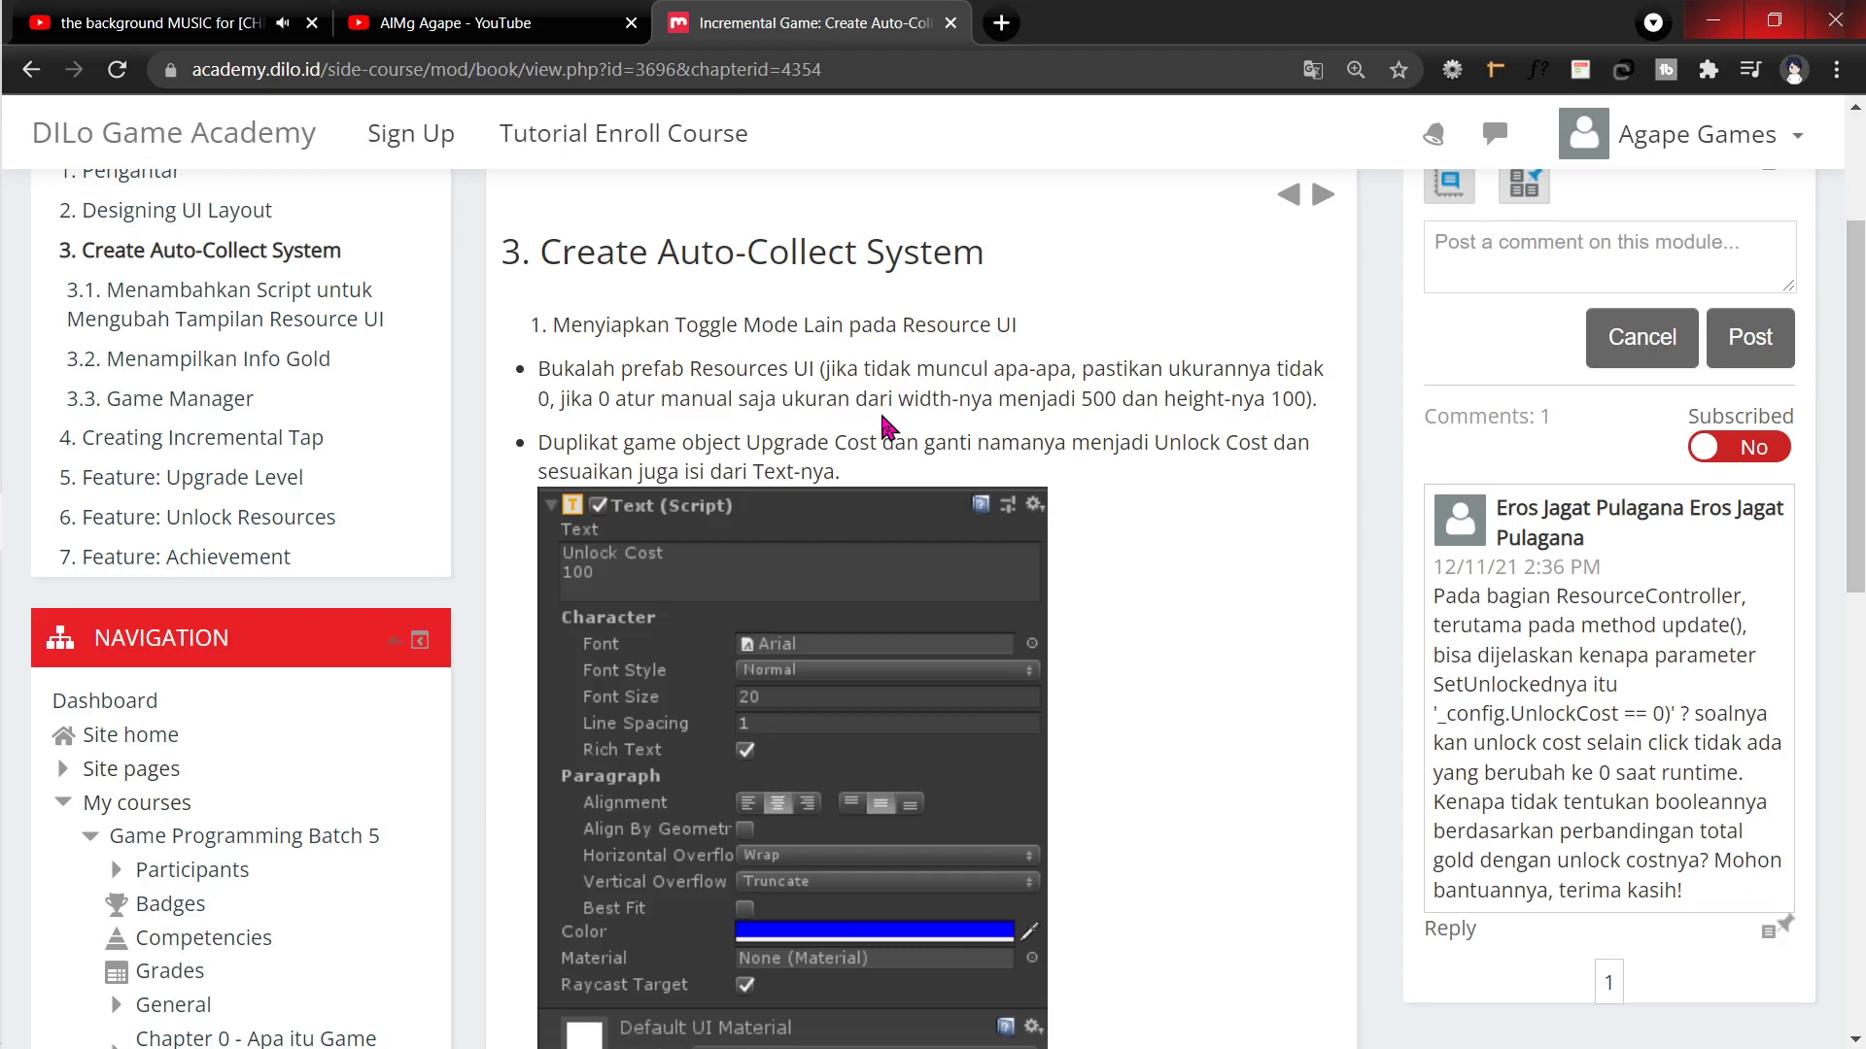
{"action": "key", "text": "alt+Tab"}
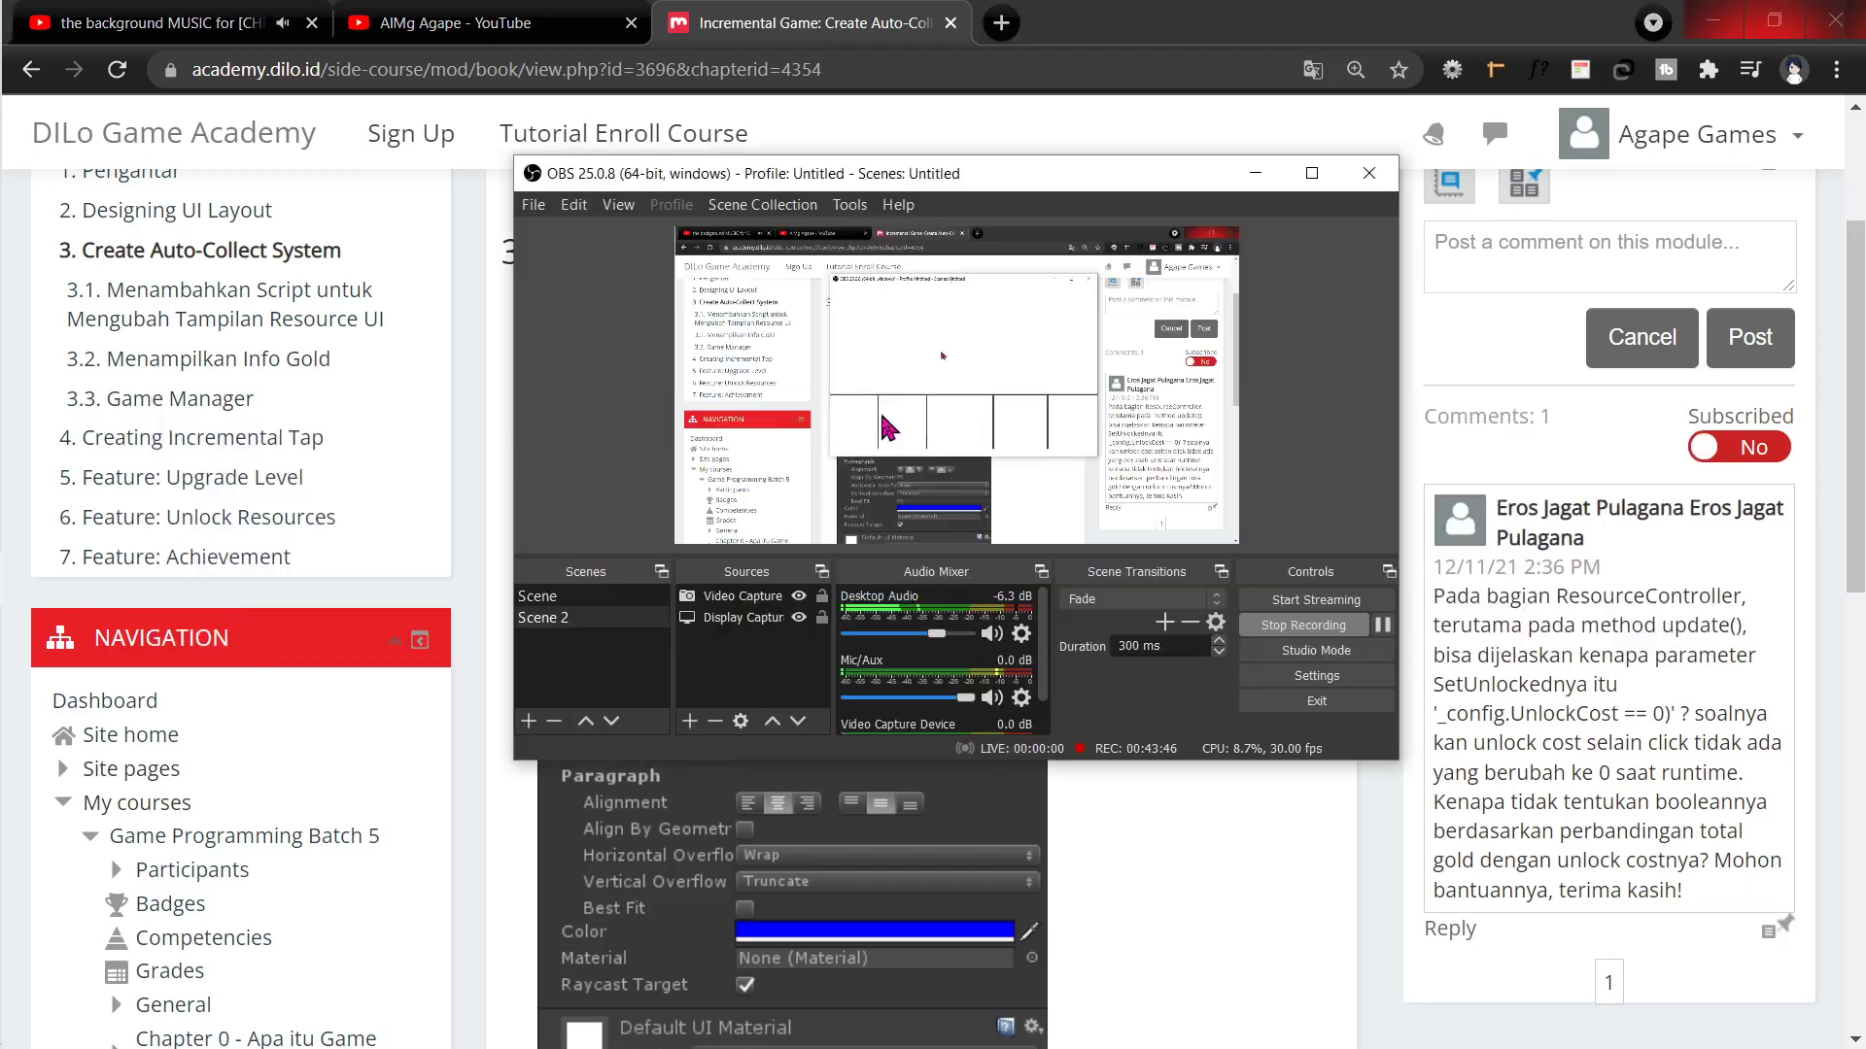
{"action": "key", "text": "alt+Tab"}
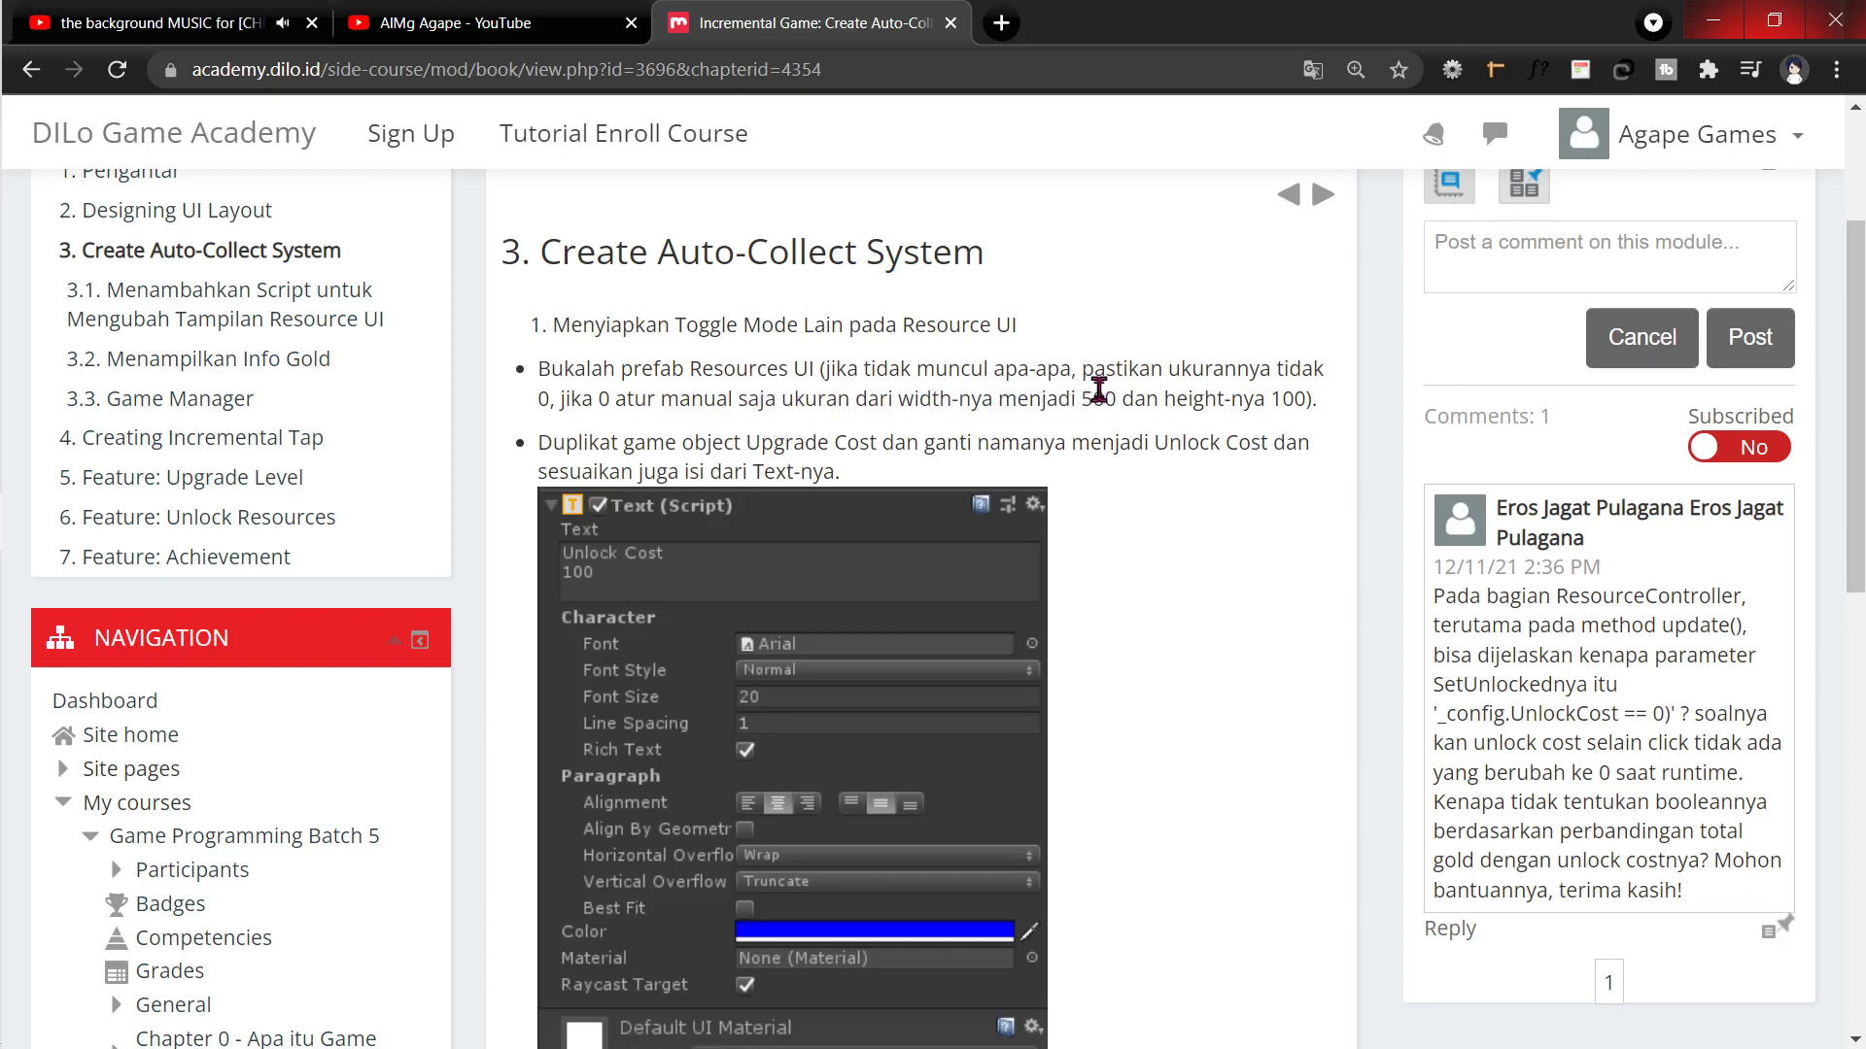
{"action": "key", "text": "alt+Tab"}
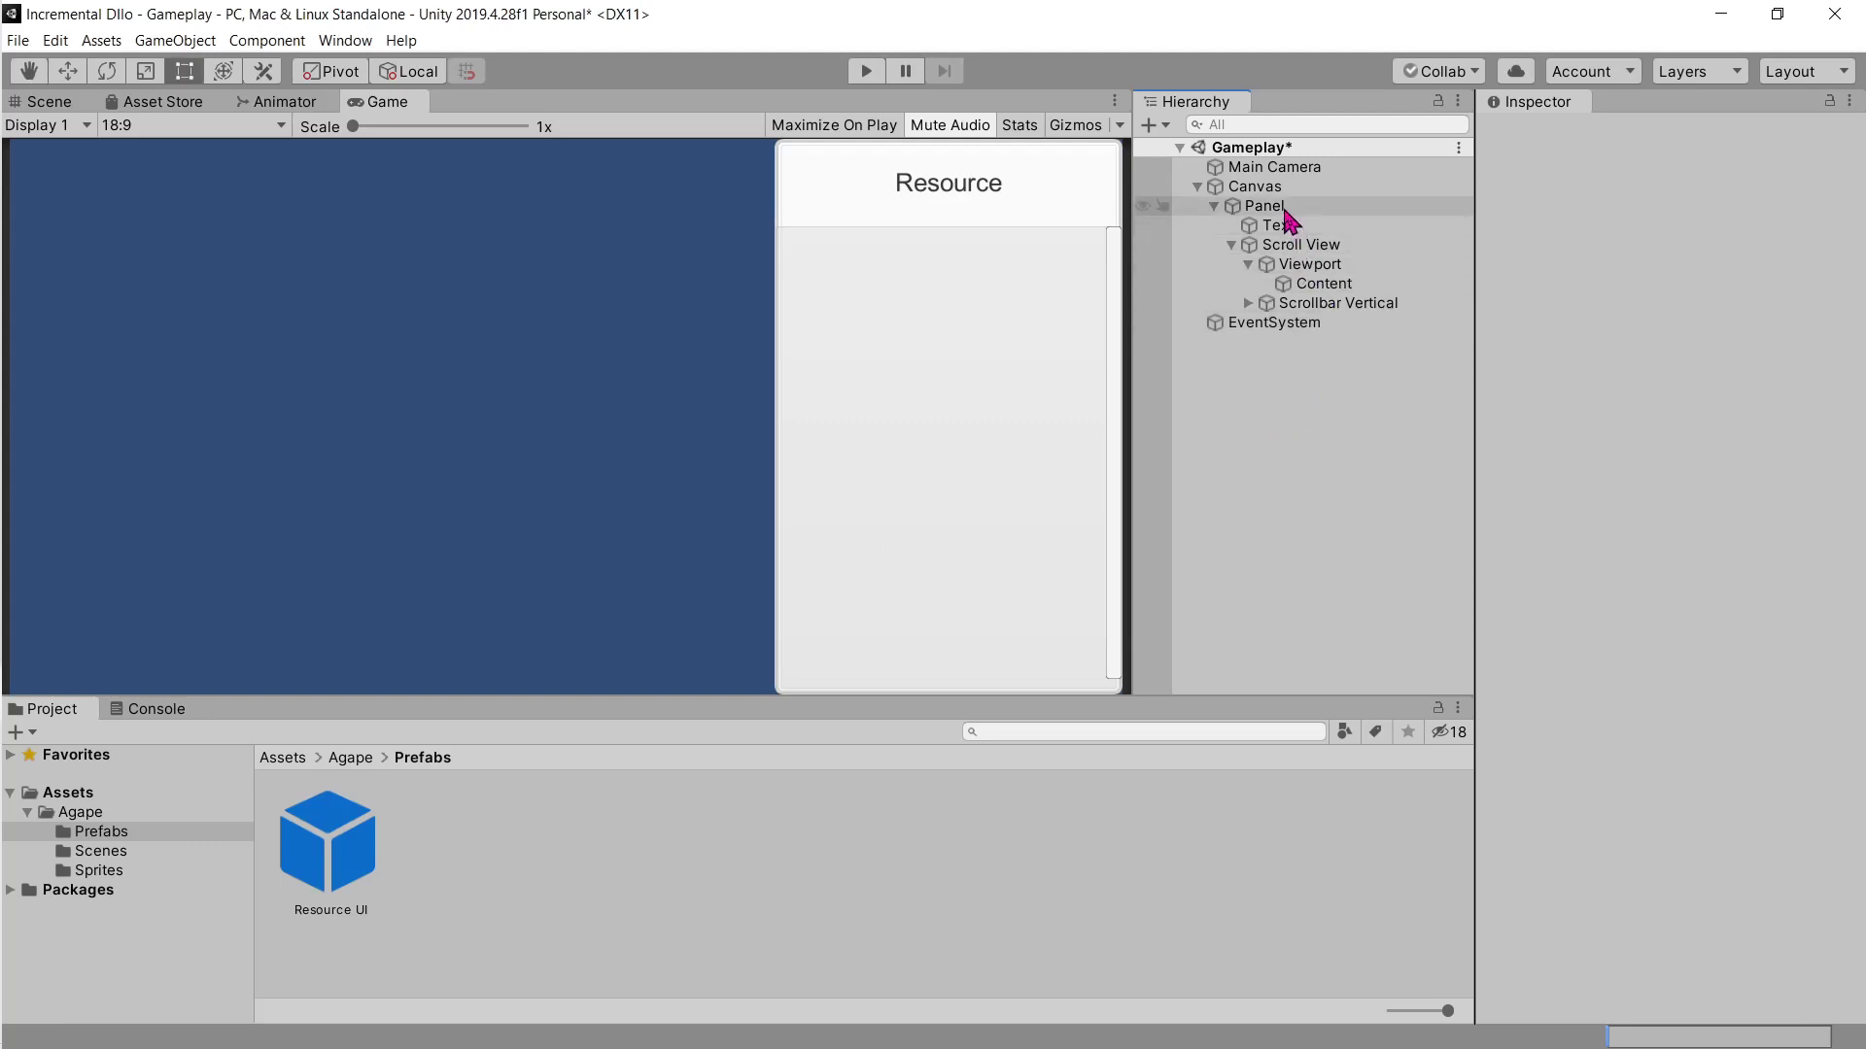
Step: Open the Resource UI prefab and set its root Rect Transform width to 500
{"action": "left_click", "coordinate": [1283, 206]}
{"action": "left_click", "coordinate": [1281, 193]}
{"action": "left_click", "coordinate": [1284, 206]}
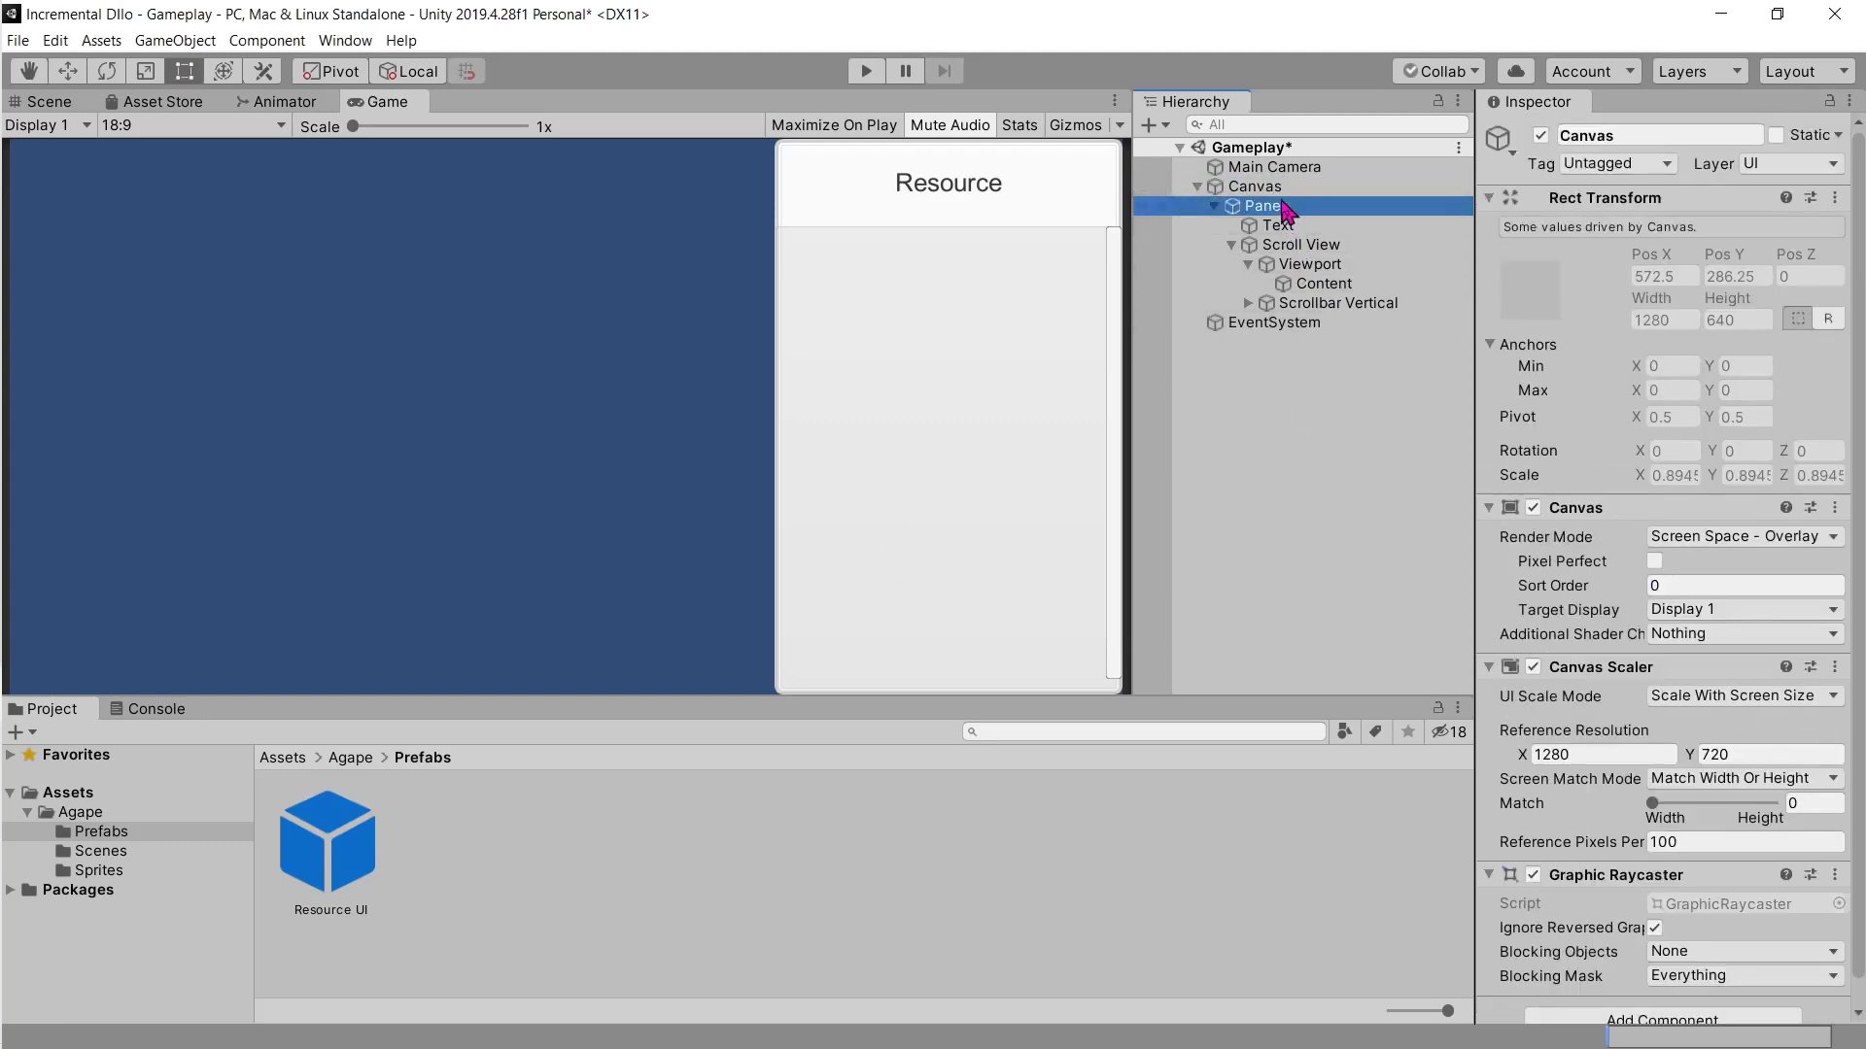
{"action": "double_click", "coordinate": [335, 856]}
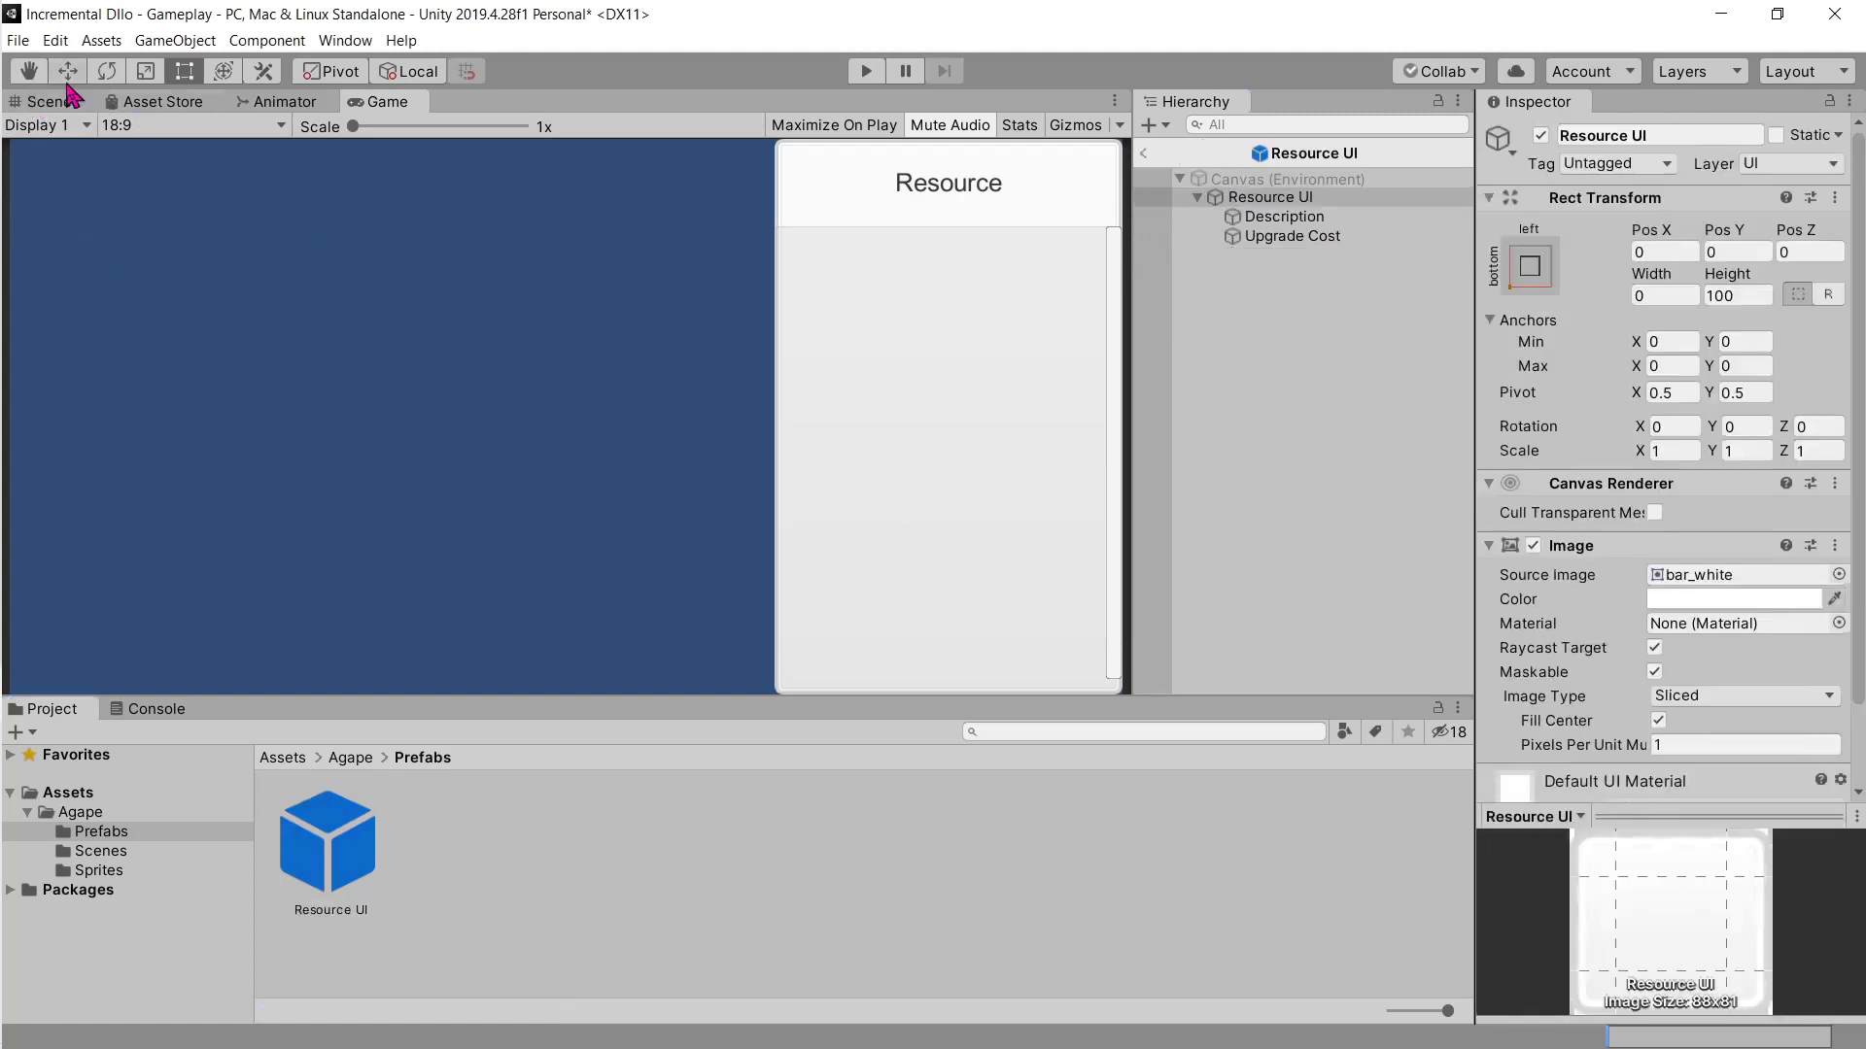
{"action": "left_click", "coordinate": [65, 100]}
{"action": "left_click", "coordinate": [1285, 199]}
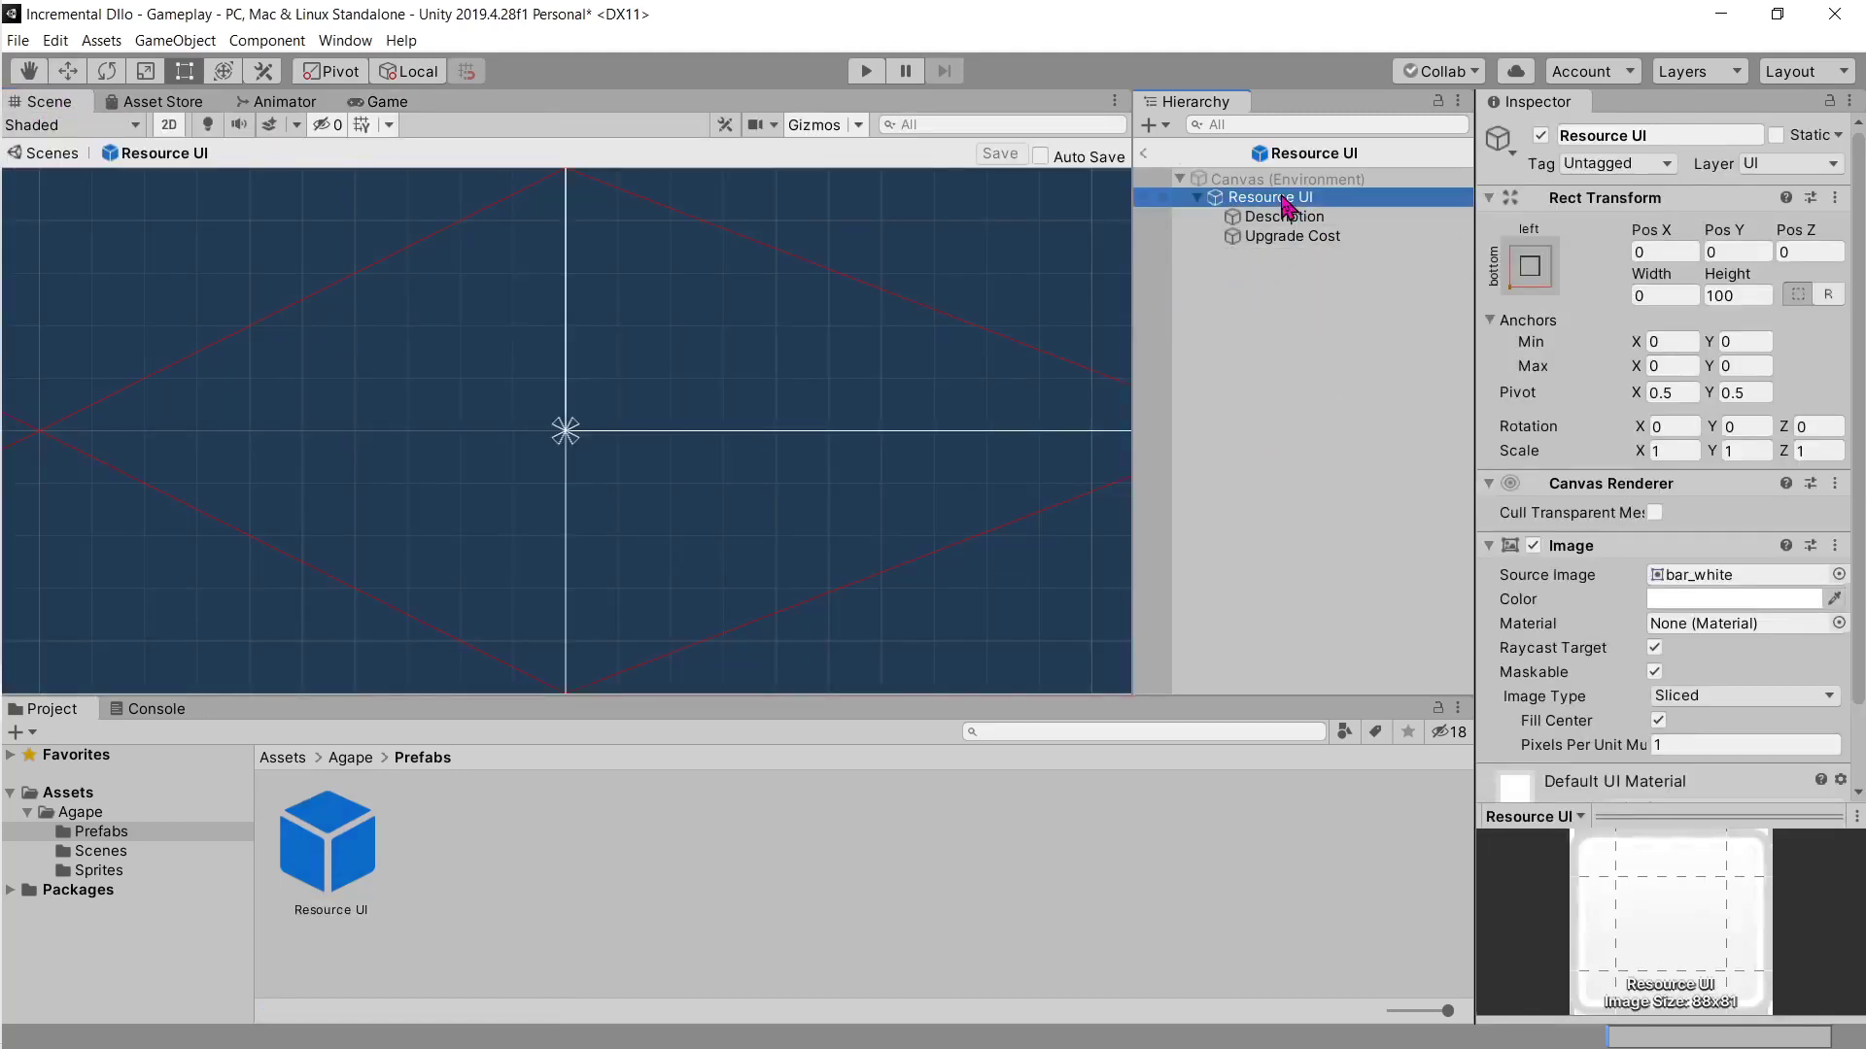
{"action": "left_click", "coordinate": [1664, 297]}
{"action": "type", "text": "500"}
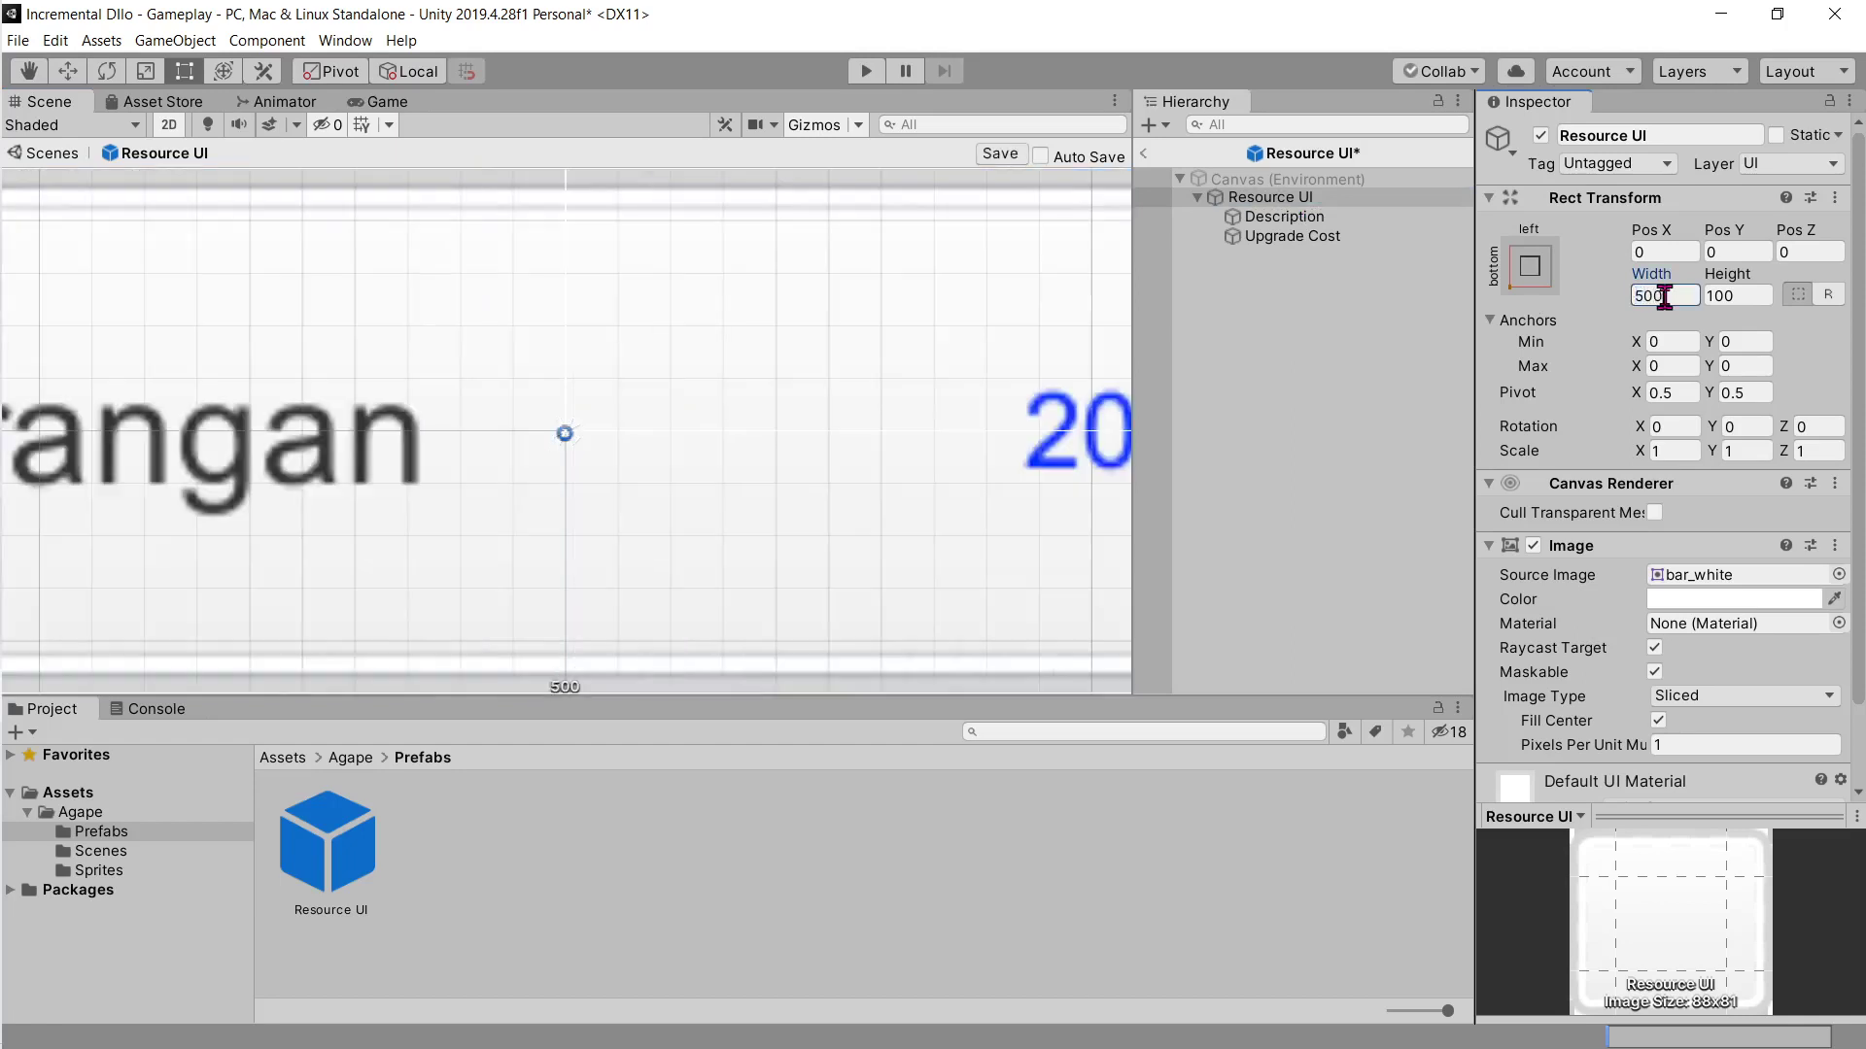
{"action": "scroll", "coordinate": [849, 542], "scroll_direction": "down", "scroll_amount": 2}
{"action": "scroll", "coordinate": [851, 544], "scroll_direction": "down", "scroll_amount": 2}
{"action": "scroll", "coordinate": [851, 544], "scroll_direction": "down", "scroll_amount": 2}
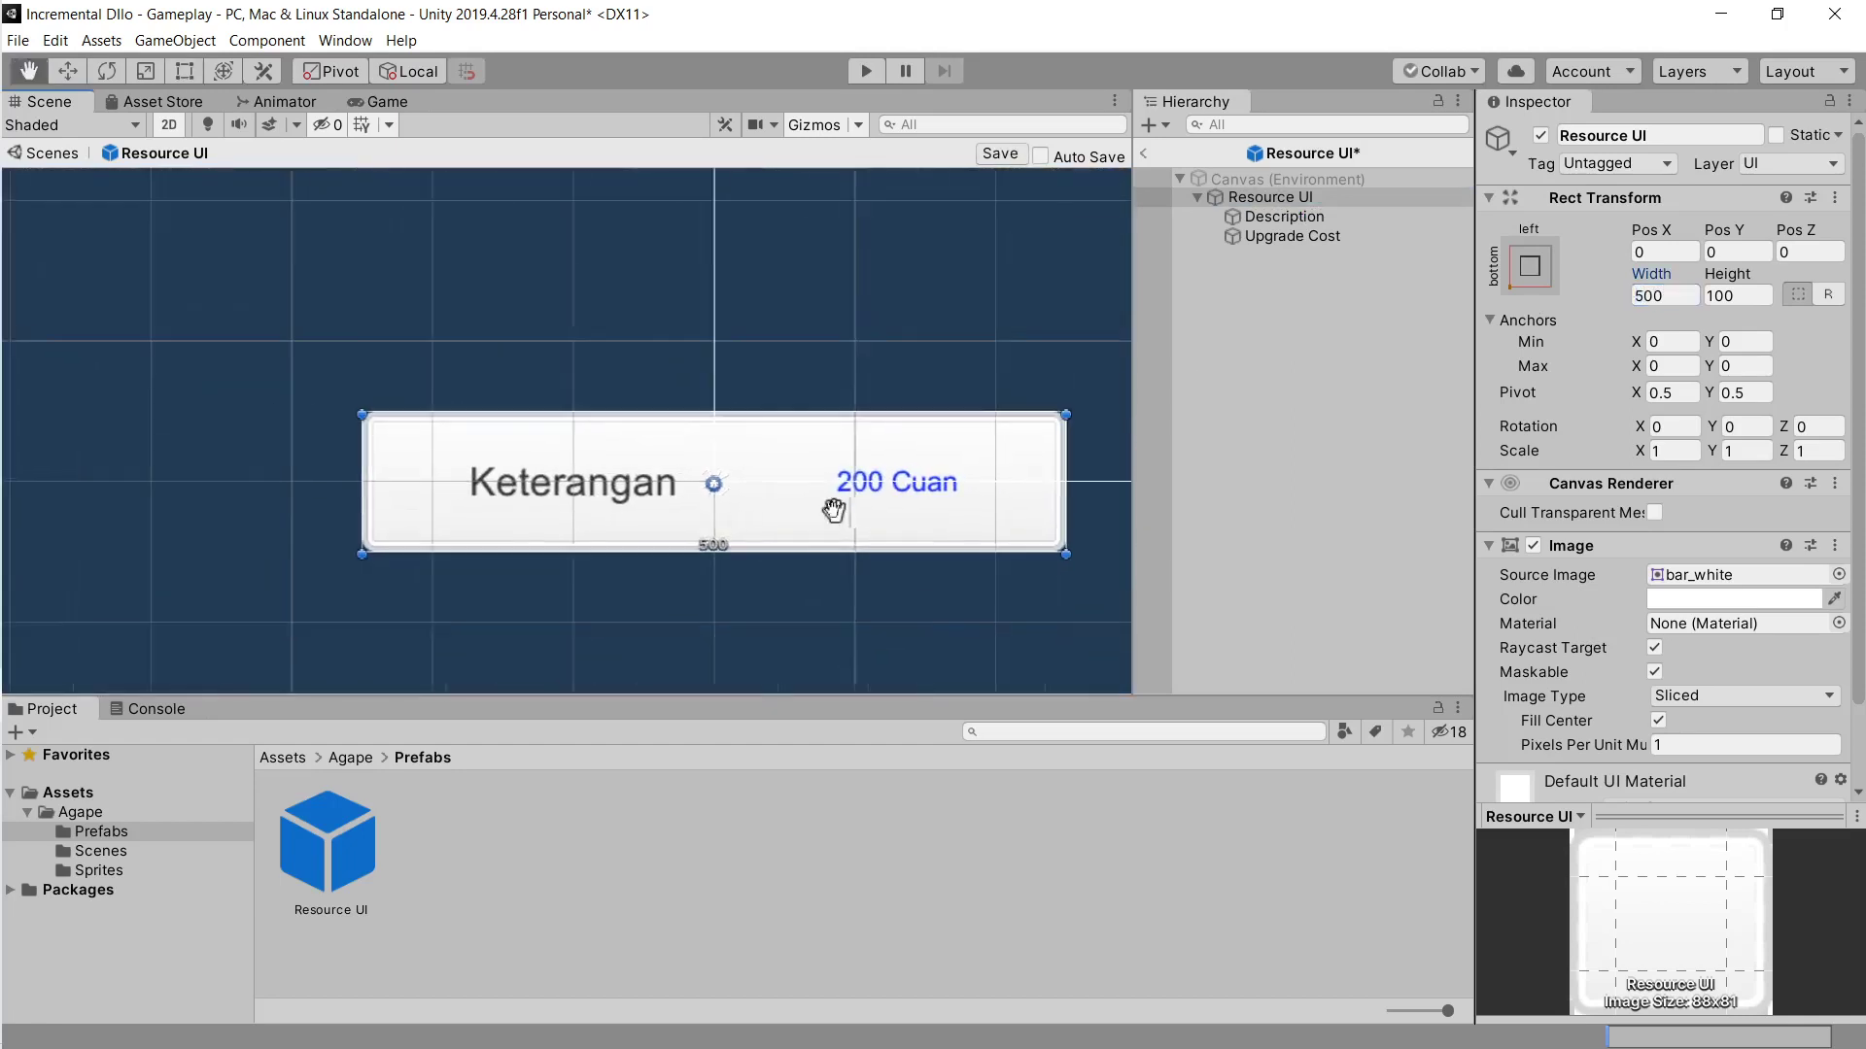
{"action": "scroll", "coordinate": [855, 524], "scroll_direction": "down", "scroll_amount": 1}
Step: Preview the resized prefab in the Game view, then go back to the tutorial page
{"action": "left_click", "coordinate": [377, 103]}
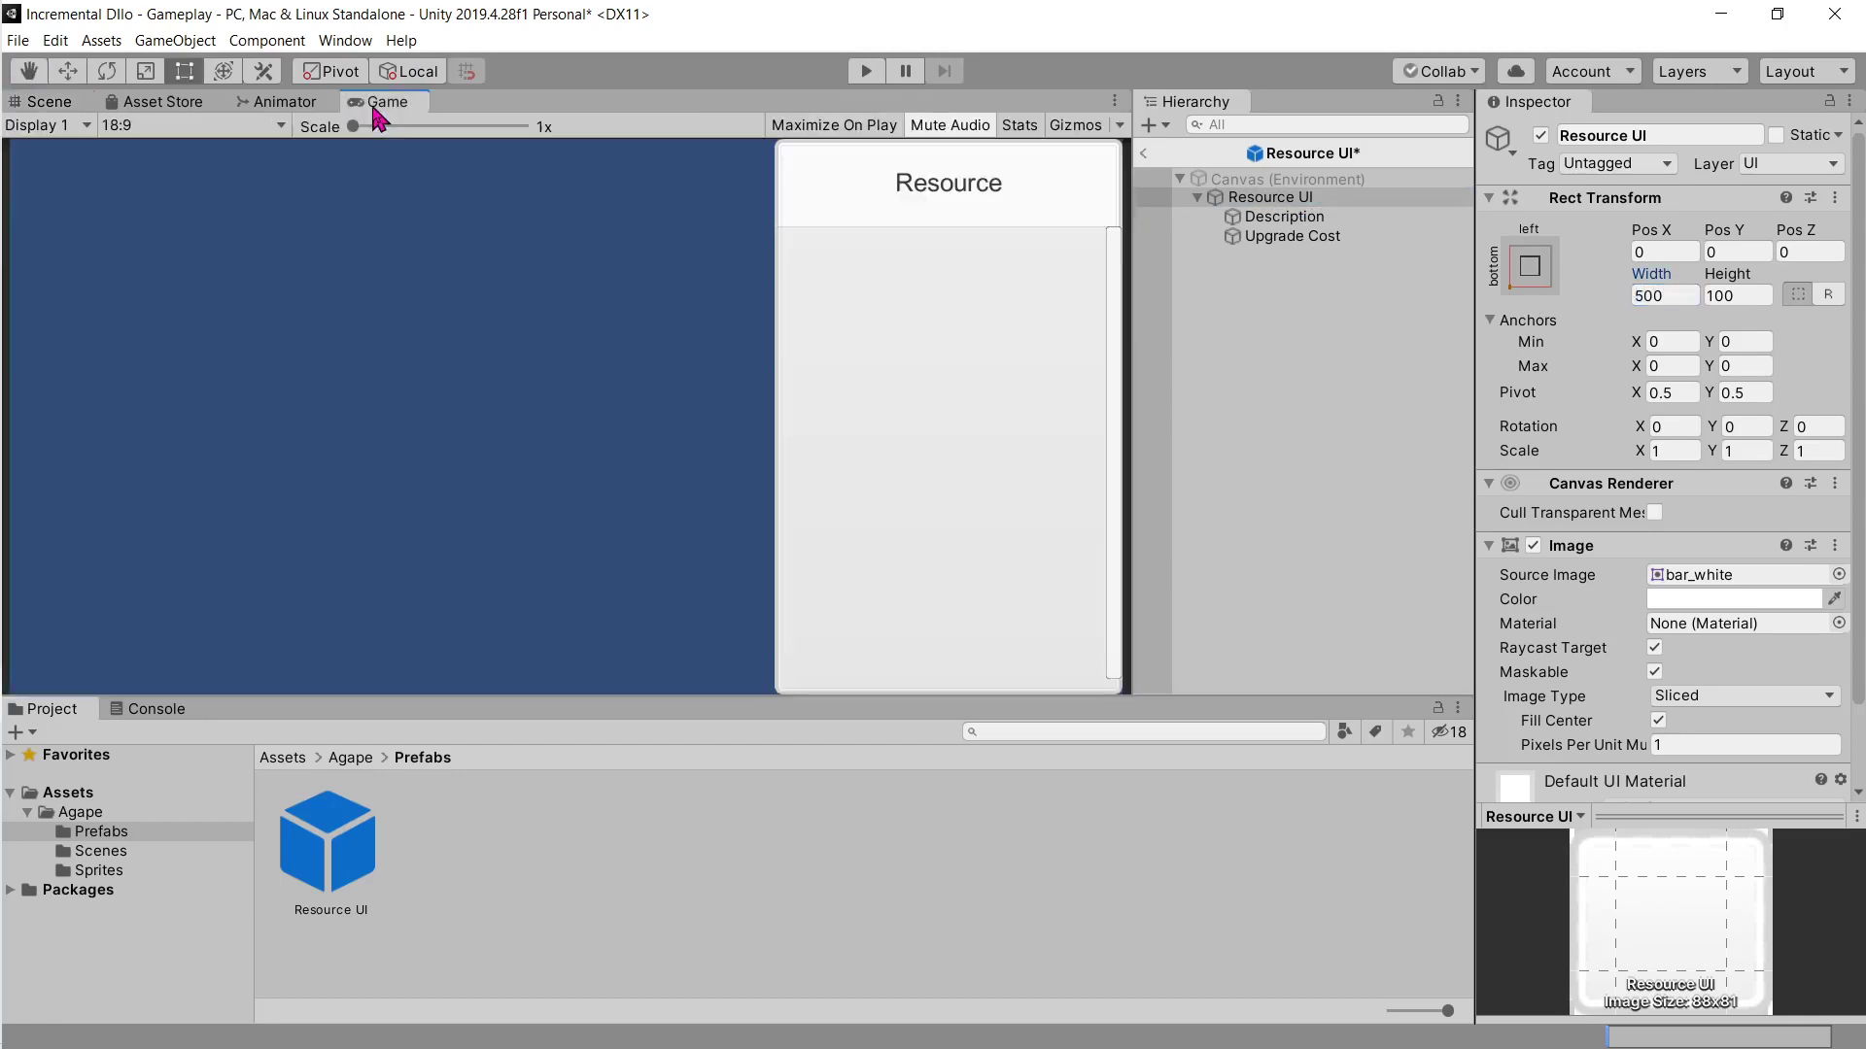
{"action": "key", "text": "alt+Tab"}
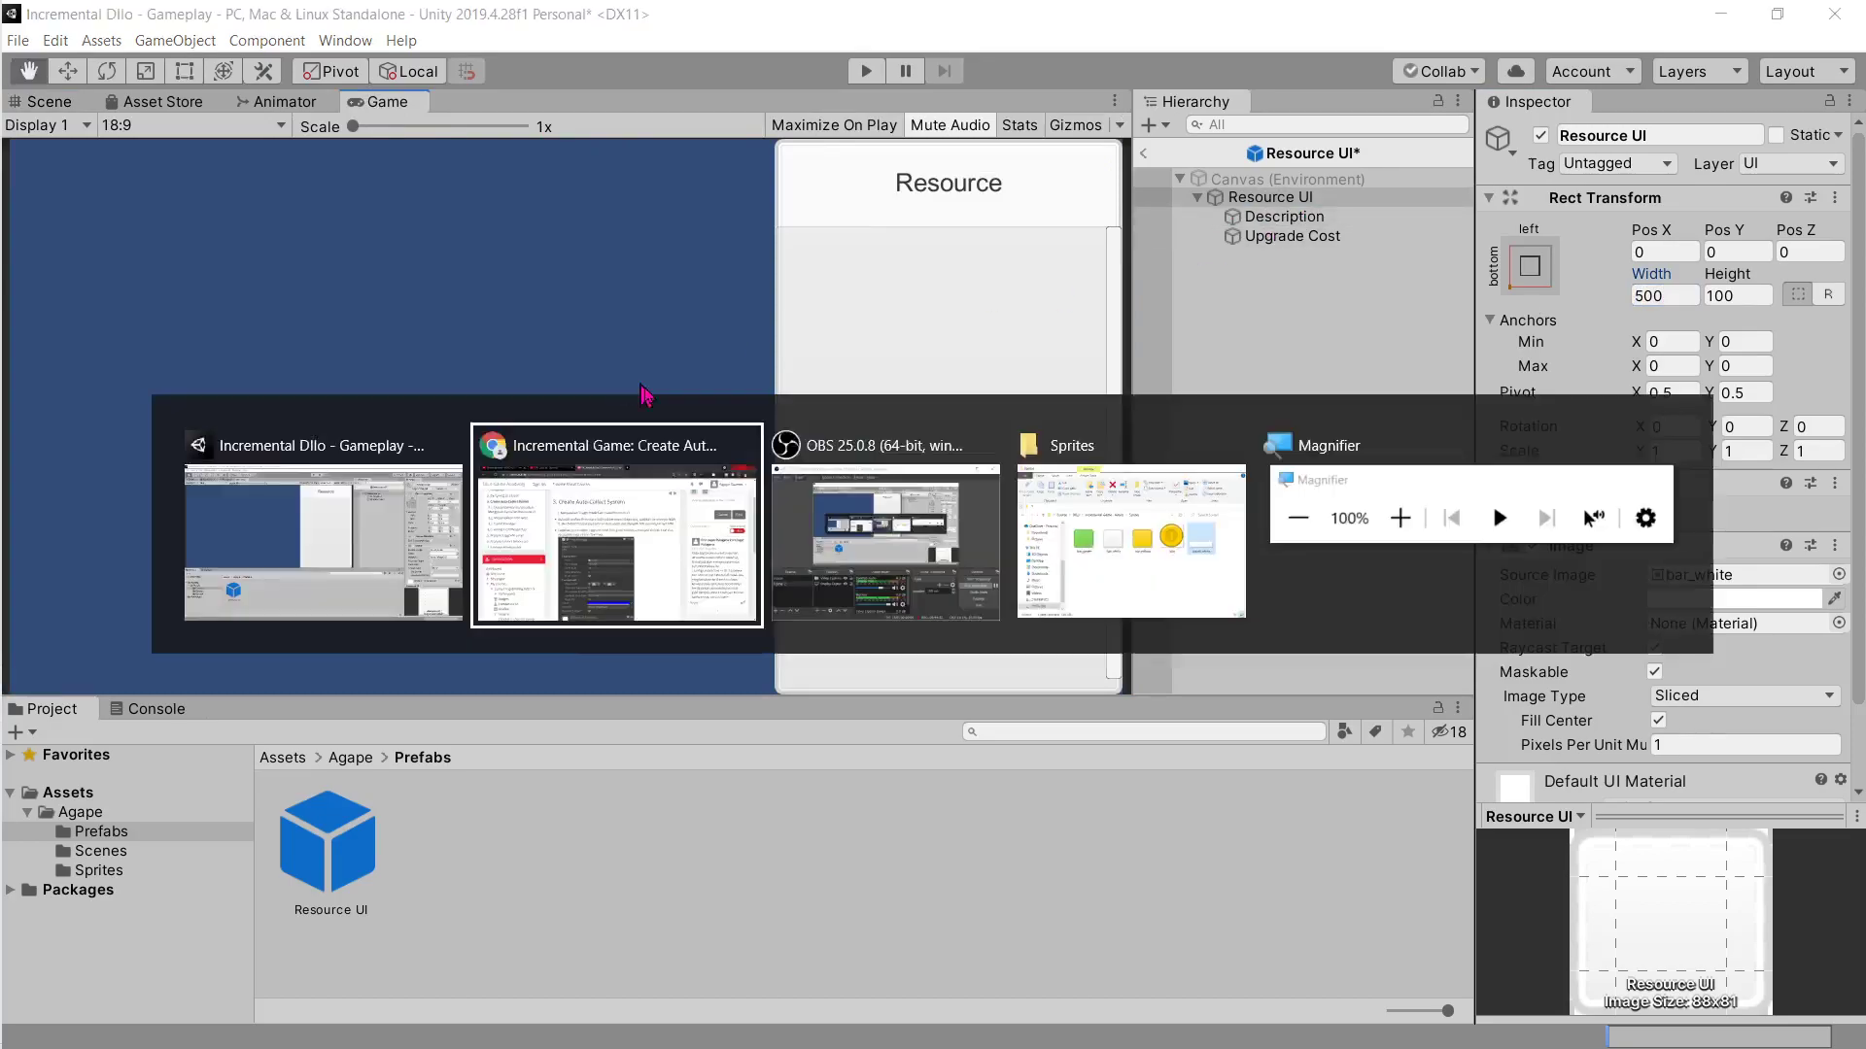
{"action": "scroll", "coordinate": [865, 433], "scroll_direction": "up", "scroll_amount": 2}
{"action": "scroll", "coordinate": [876, 447], "scroll_direction": "down", "scroll_amount": 15}
Step: Scroll '2. Designing UI Layout' to its Game View screenshot, then return to Unity
{"action": "scroll", "coordinate": [876, 448], "scroll_direction": "up", "scroll_amount": 15}
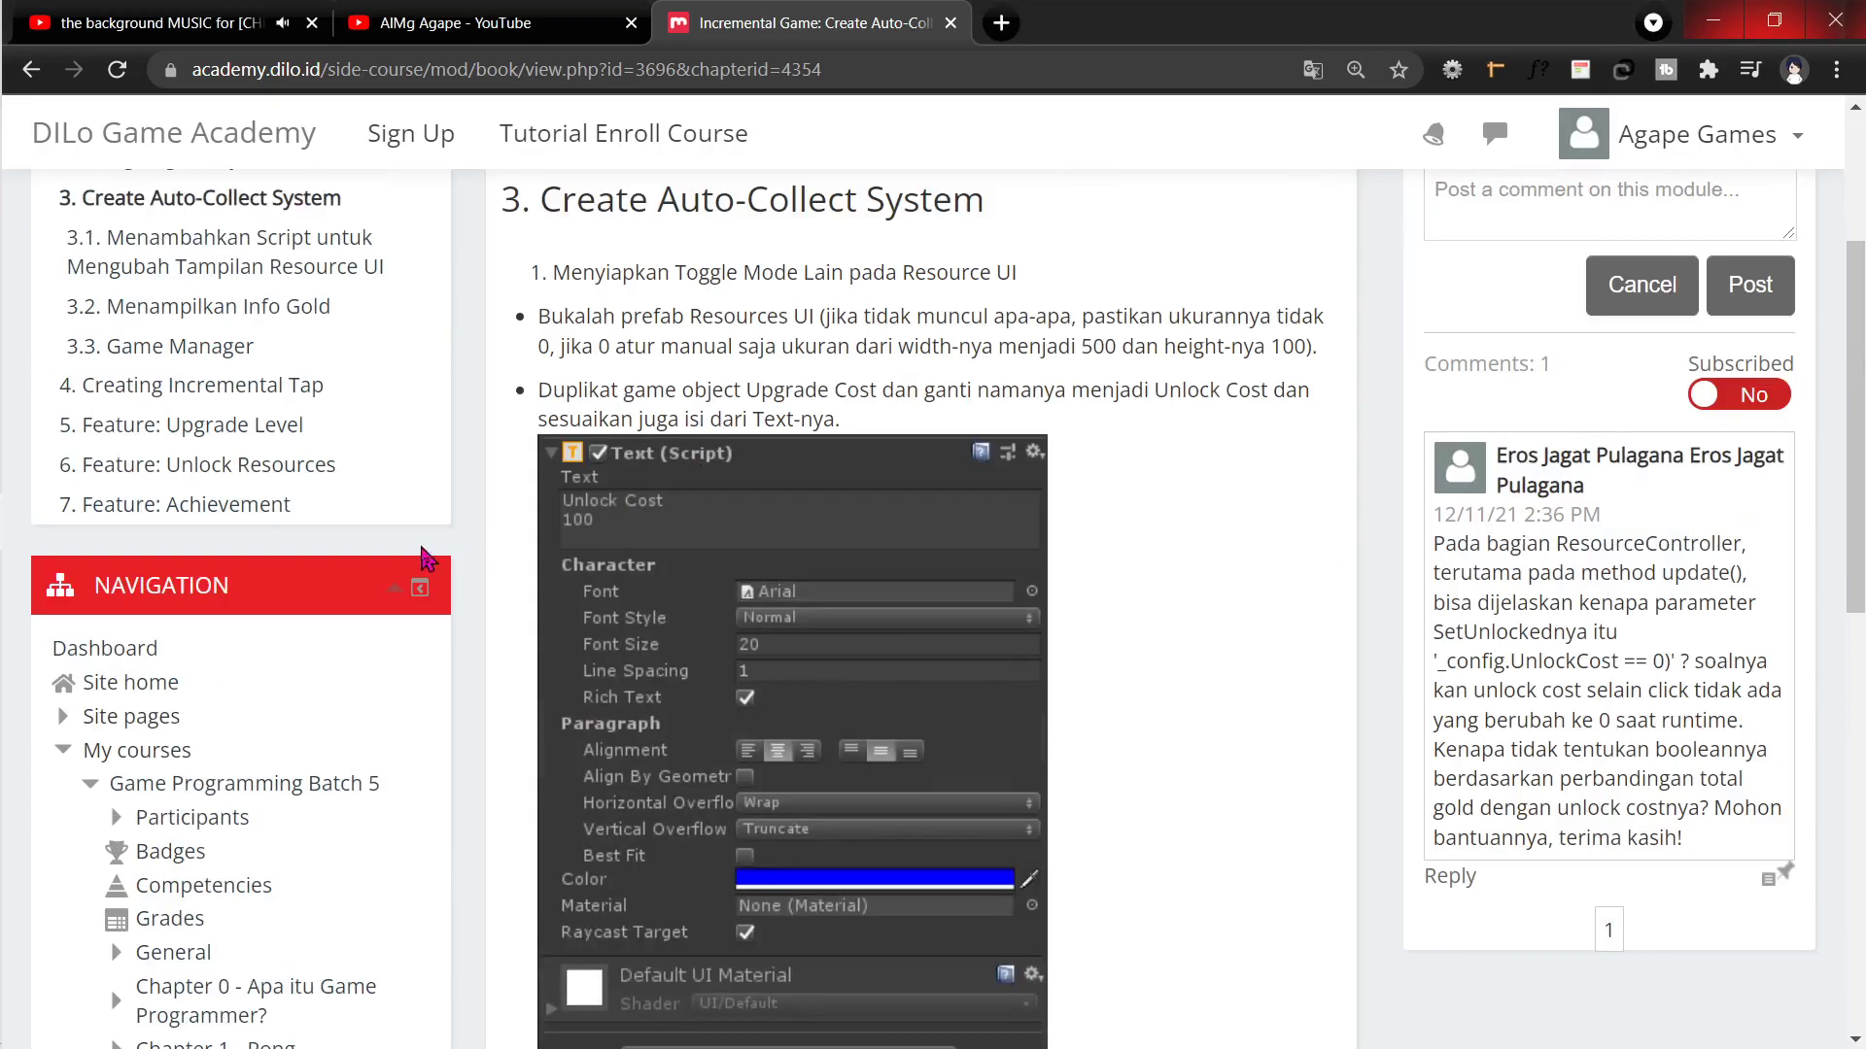
{"action": "scroll", "coordinate": [255, 525], "scroll_direction": "up", "scroll_amount": 3}
{"action": "left_click", "coordinate": [191, 439]}
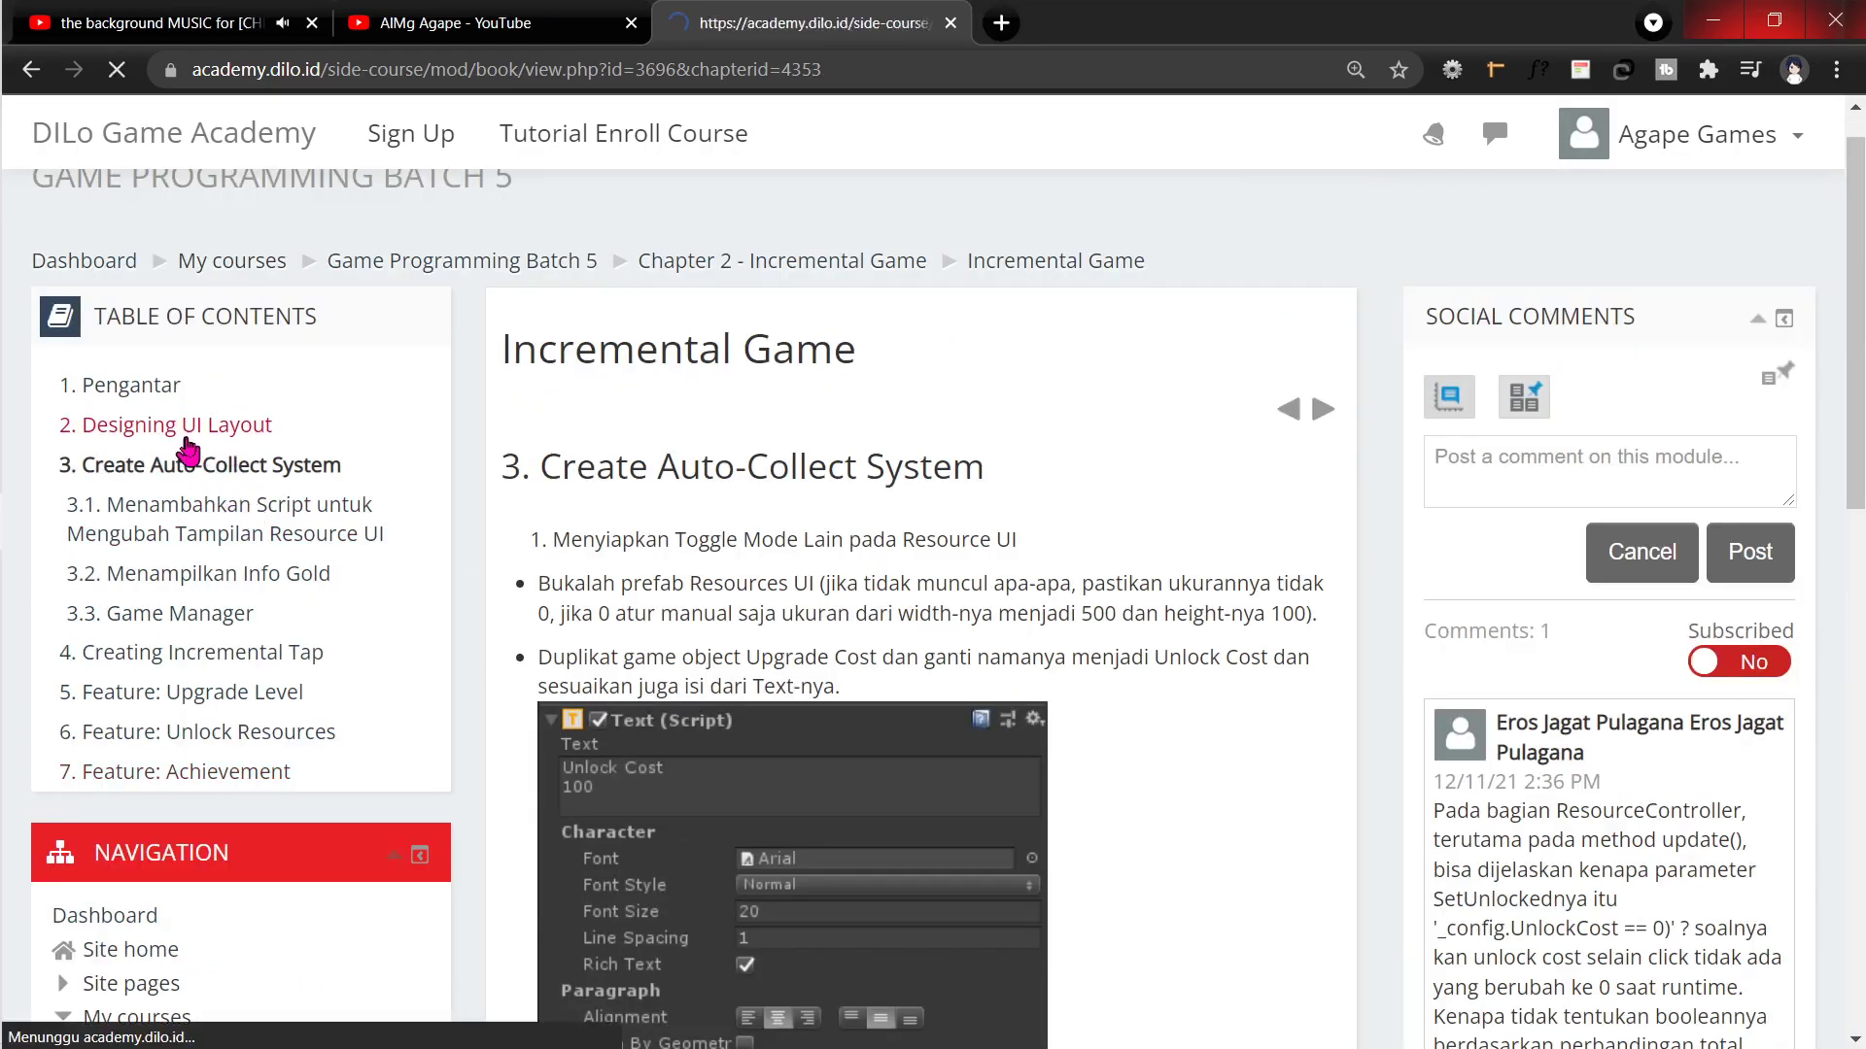
{"action": "scroll", "coordinate": [989, 486], "scroll_direction": "down", "scroll_amount": 10}
{"action": "scroll", "coordinate": [994, 549], "scroll_direction": "down", "scroll_amount": 5}
{"action": "scroll", "coordinate": [995, 545], "scroll_direction": "down", "scroll_amount": 10}
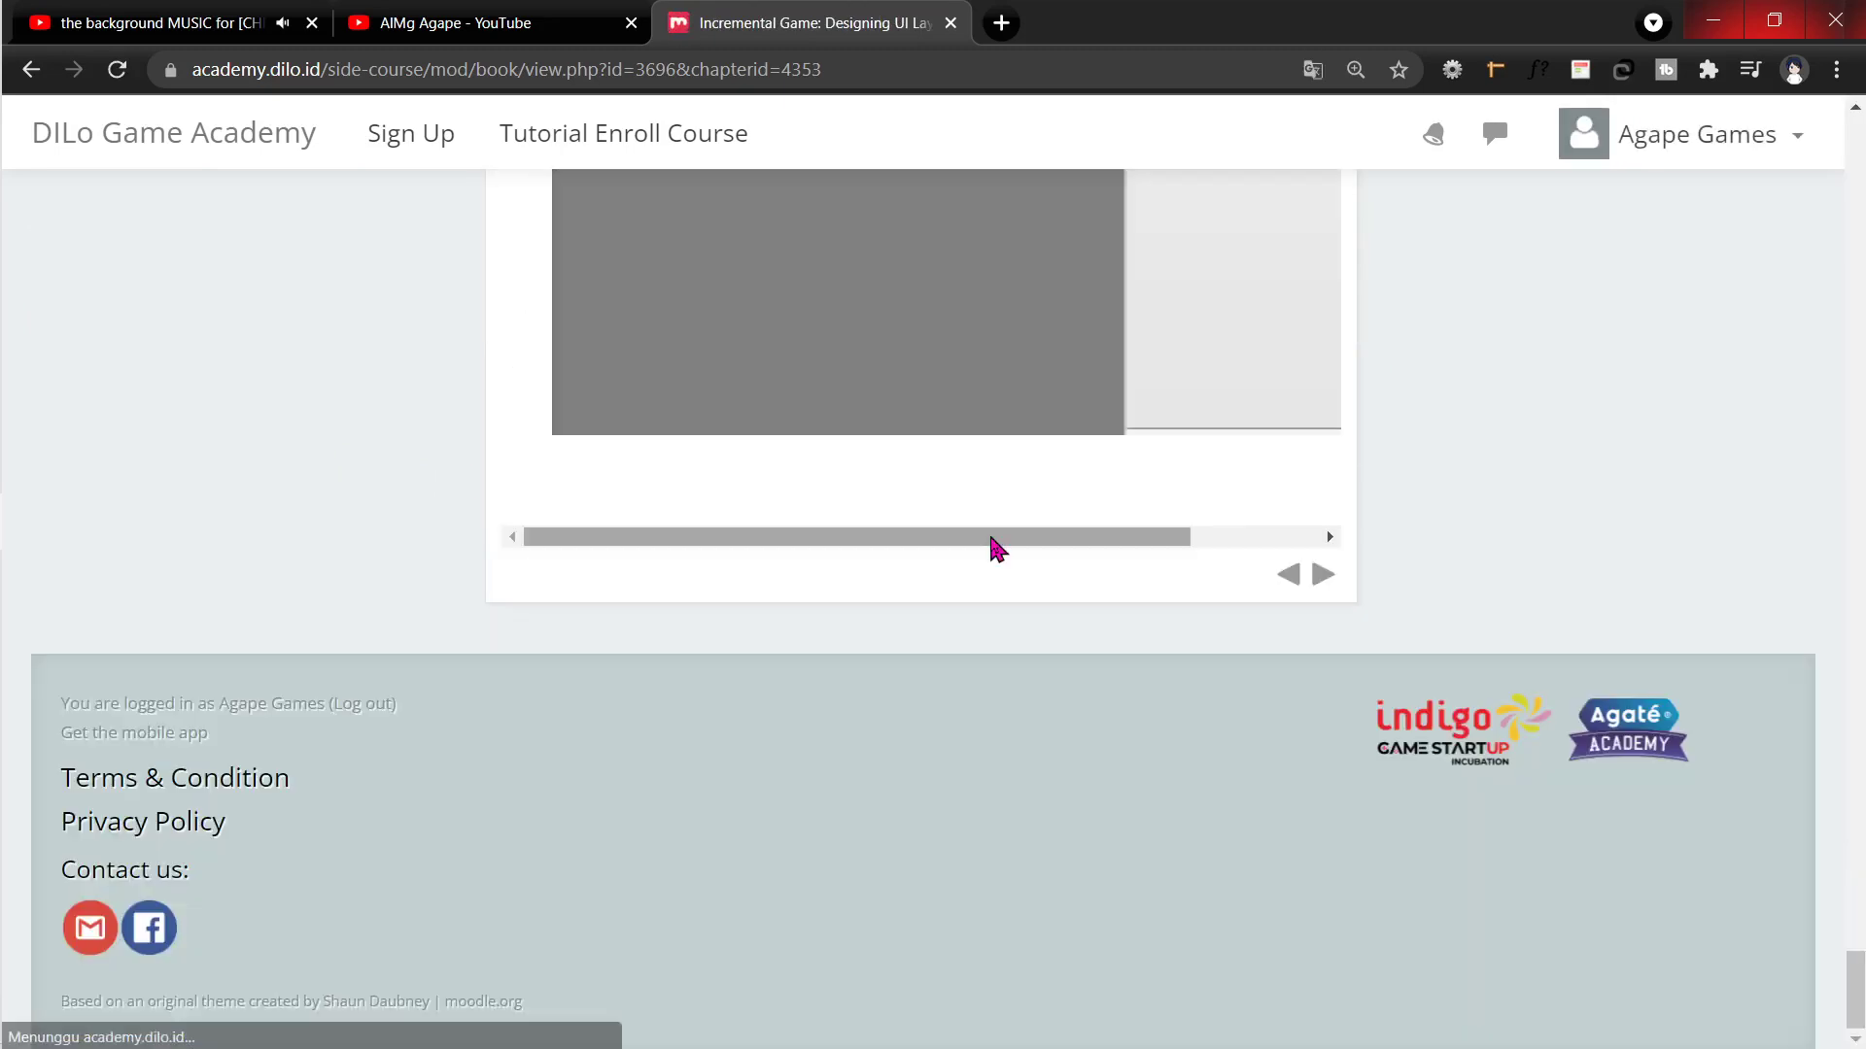
{"action": "scroll", "coordinate": [1021, 600], "scroll_direction": "up", "scroll_amount": 5}
{"action": "scroll", "coordinate": [1028, 666], "scroll_direction": "down", "scroll_amount": 3}
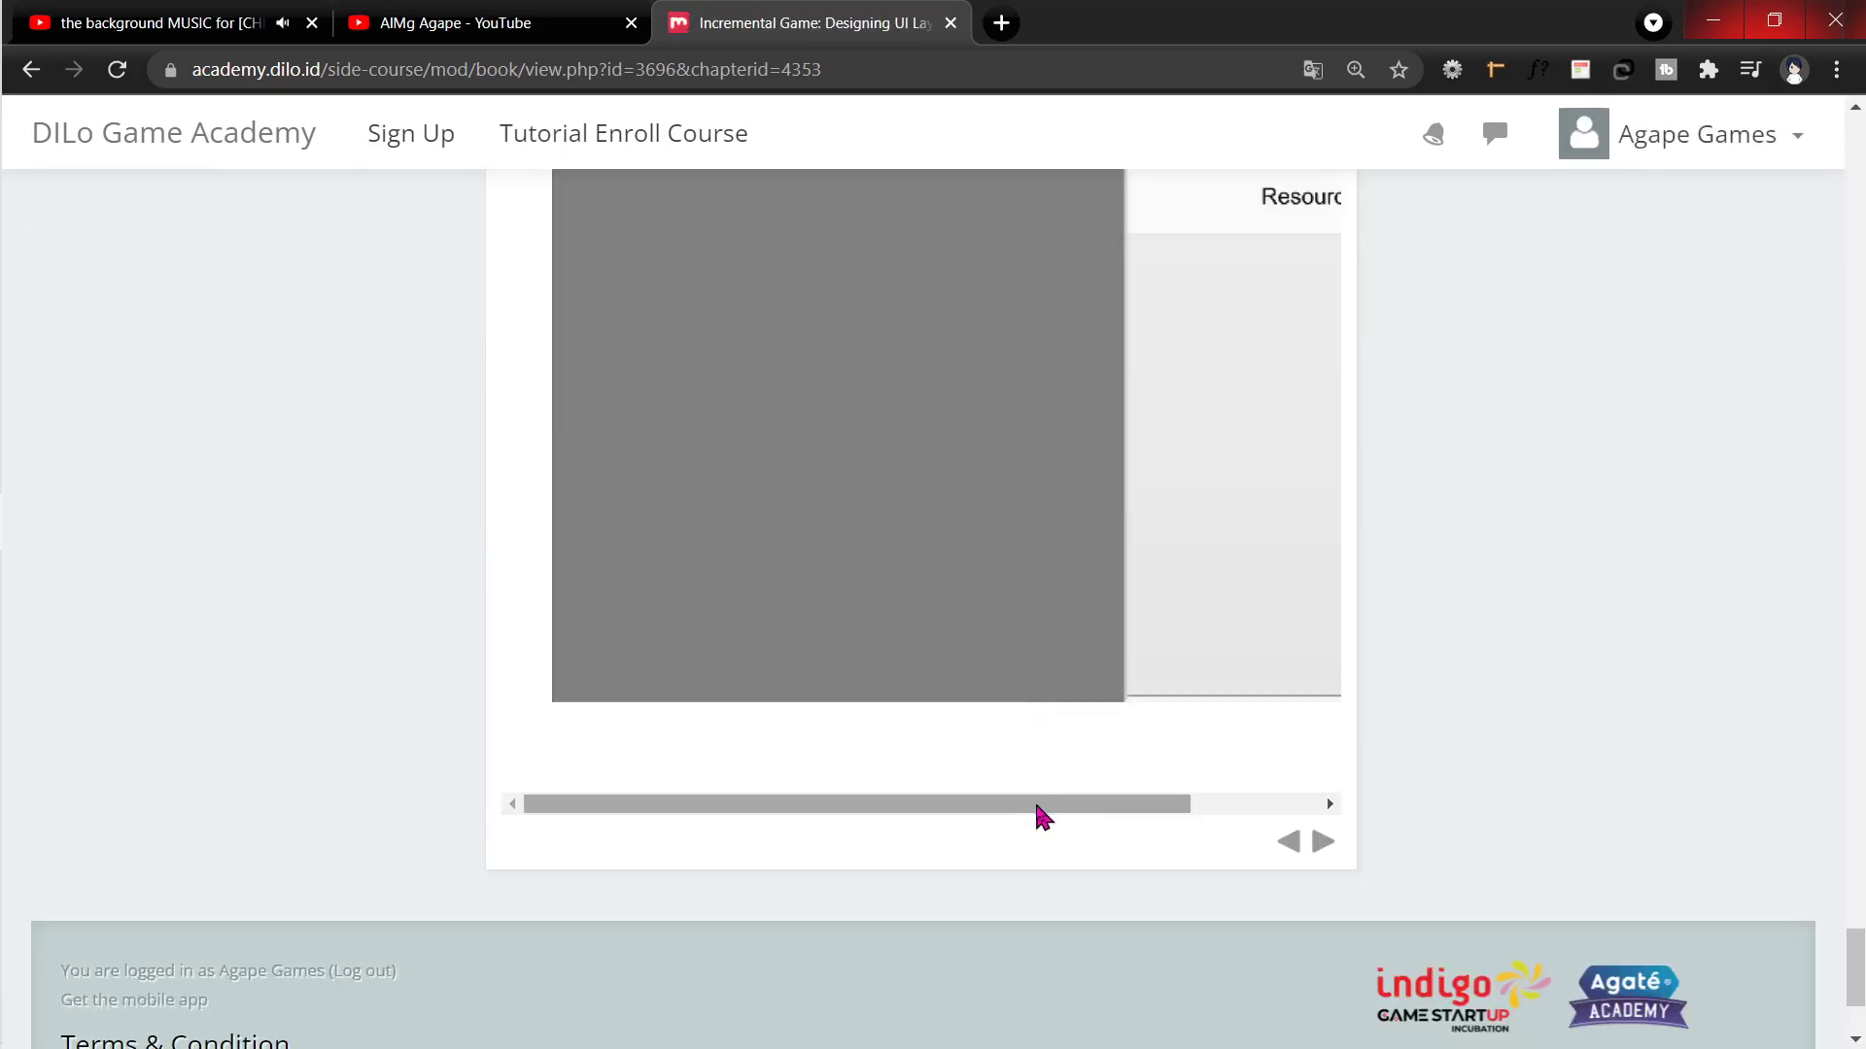
{"action": "mouse_move", "coordinate": [1037, 804]}
{"action": "left_mouse_down"}
{"action": "mouse_move", "coordinate": [1120, 834]}
{"action": "mouse_move", "coordinate": [1221, 805]}
{"action": "left_mouse_up"}
{"action": "key", "text": "alt+Tab"}
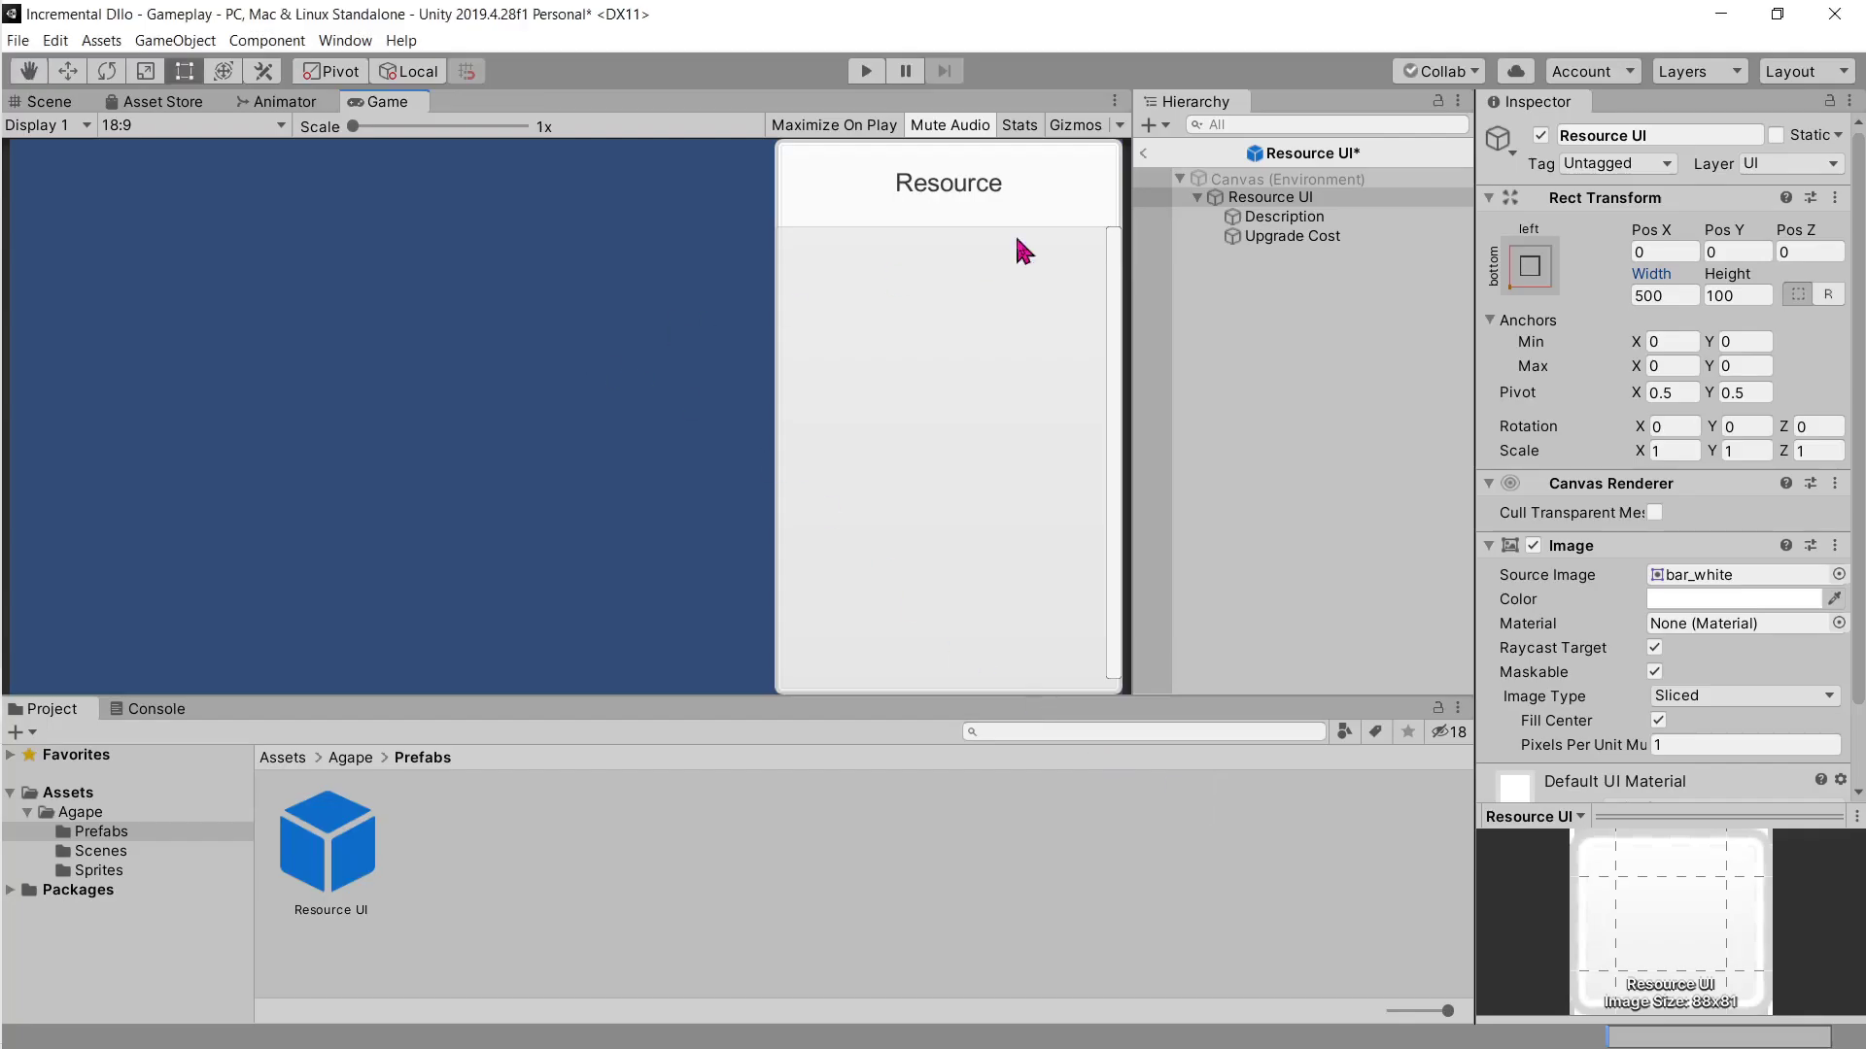
Step: Leave prefab mode discarding changes, and change the Panel width's leading digit to 5
{"action": "left_click", "coordinate": [1143, 152]}
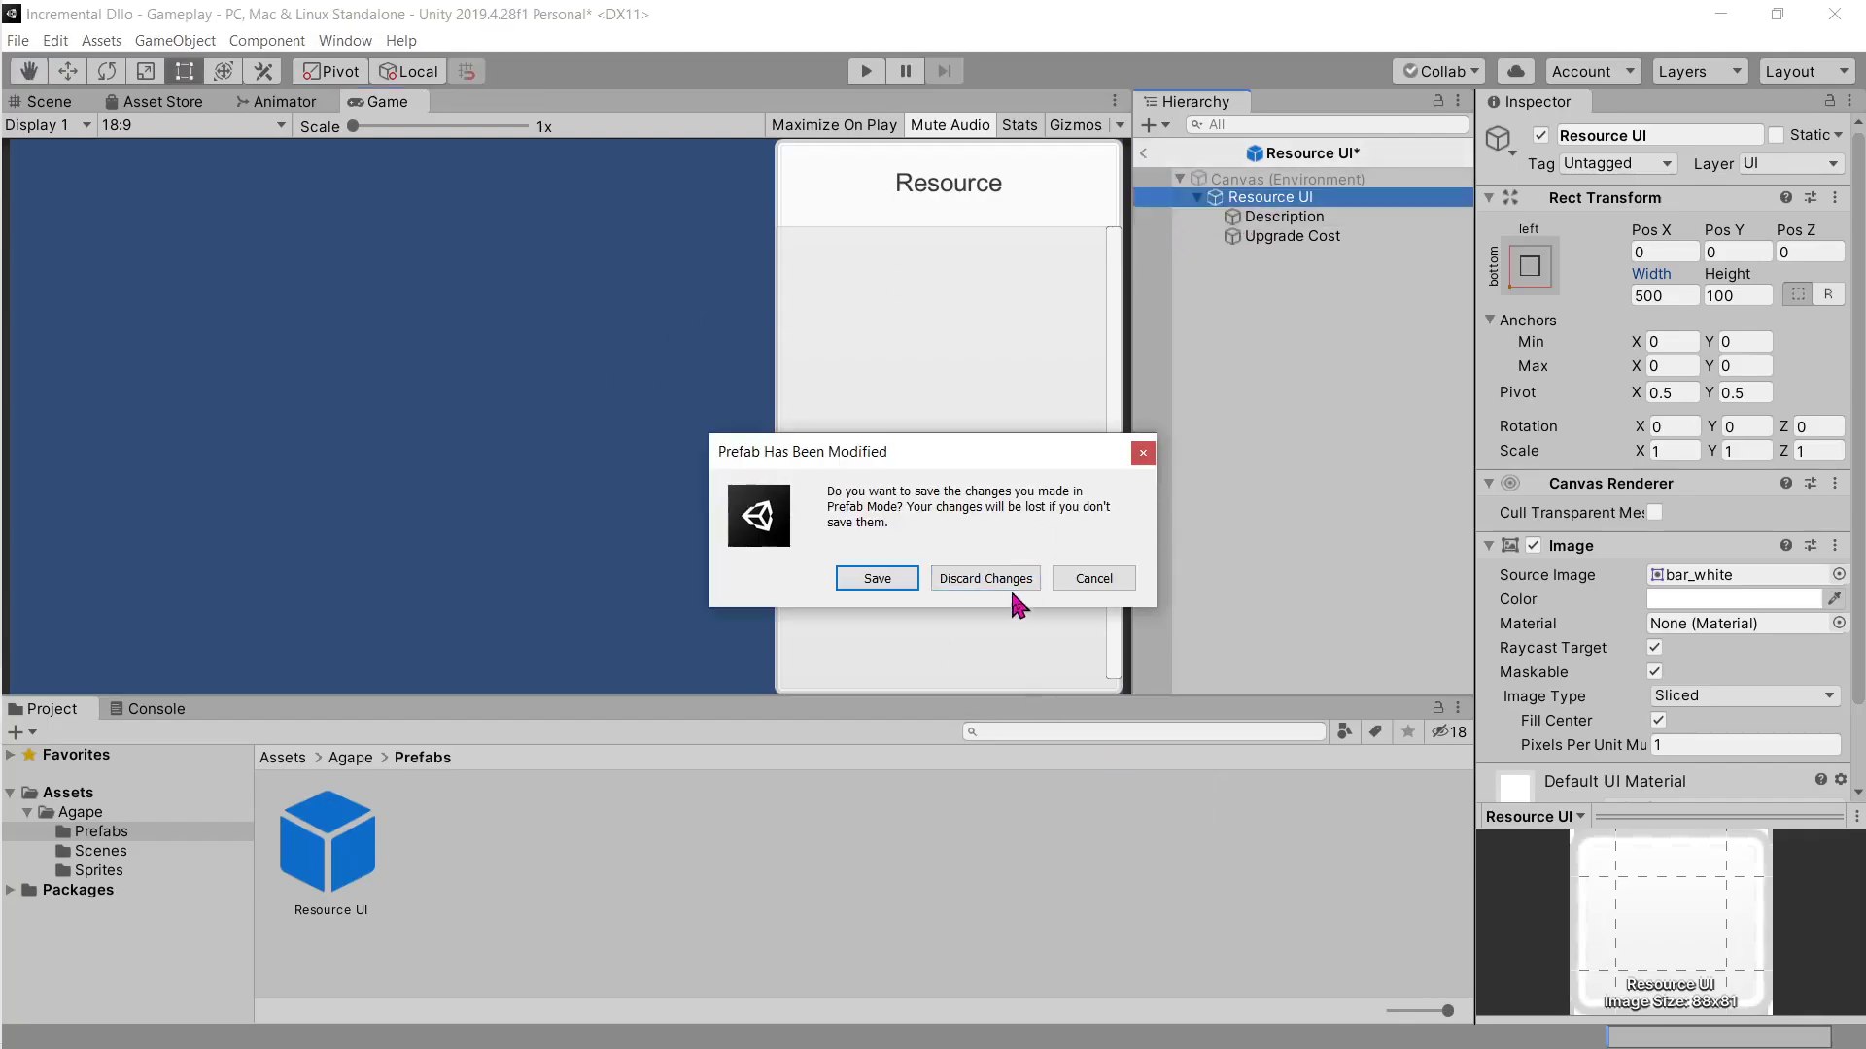
{"action": "left_click", "coordinate": [985, 581]}
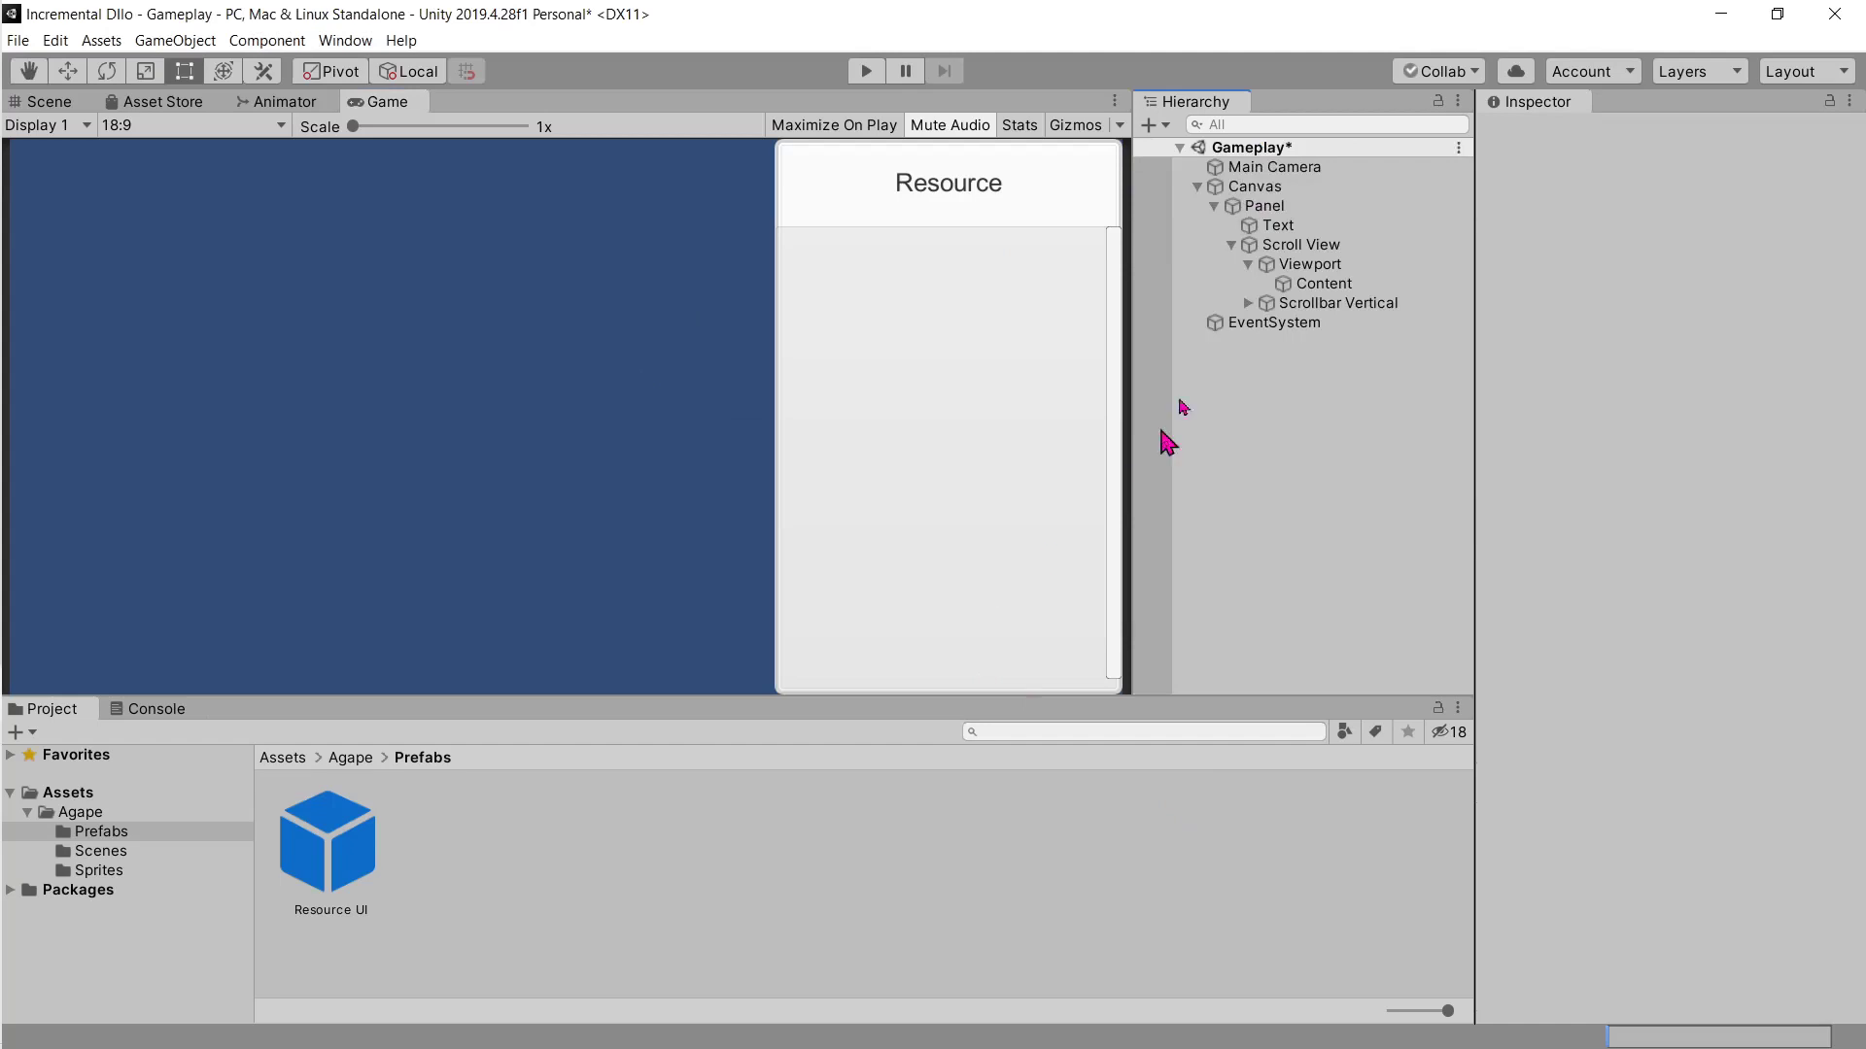
{"action": "left_click", "coordinate": [1265, 207]}
{"action": "left_click", "coordinate": [1699, 296]}
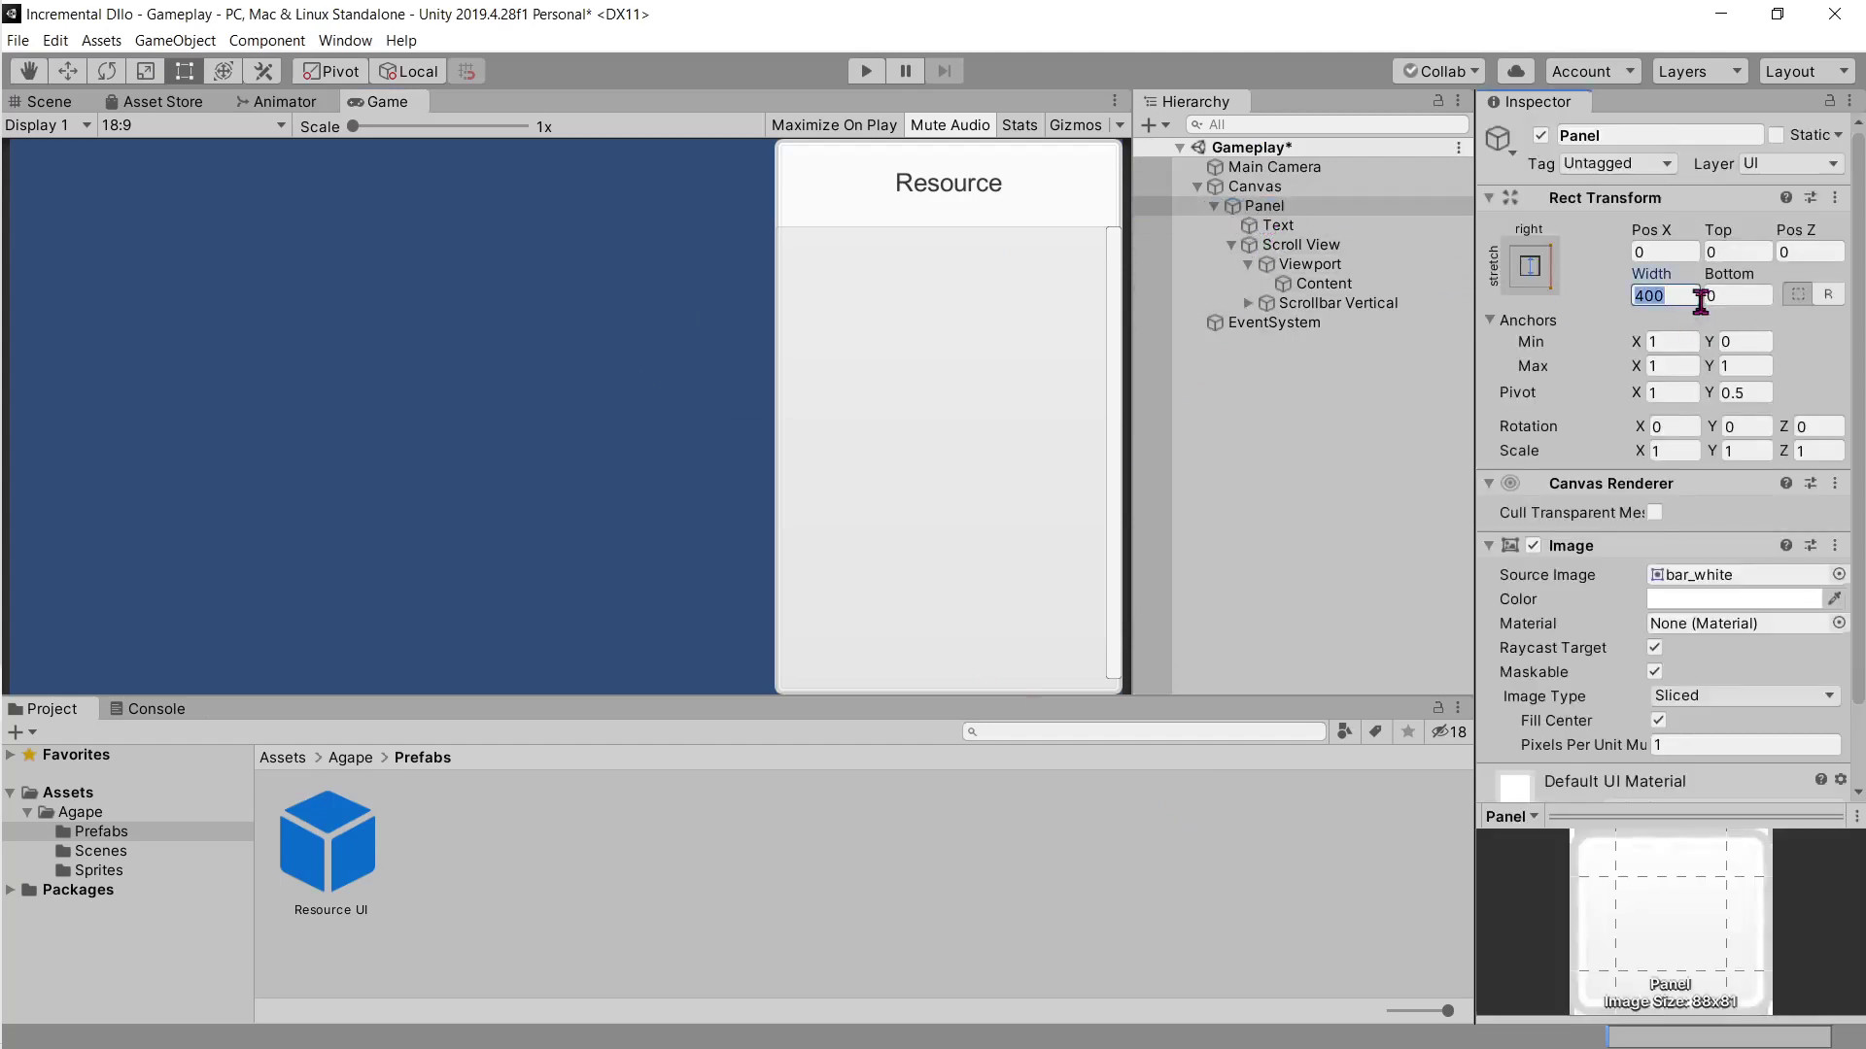
{"action": "key", "text": "Home"}
{"action": "key", "text": "Delete"}
{"action": "type", "text": "5"}
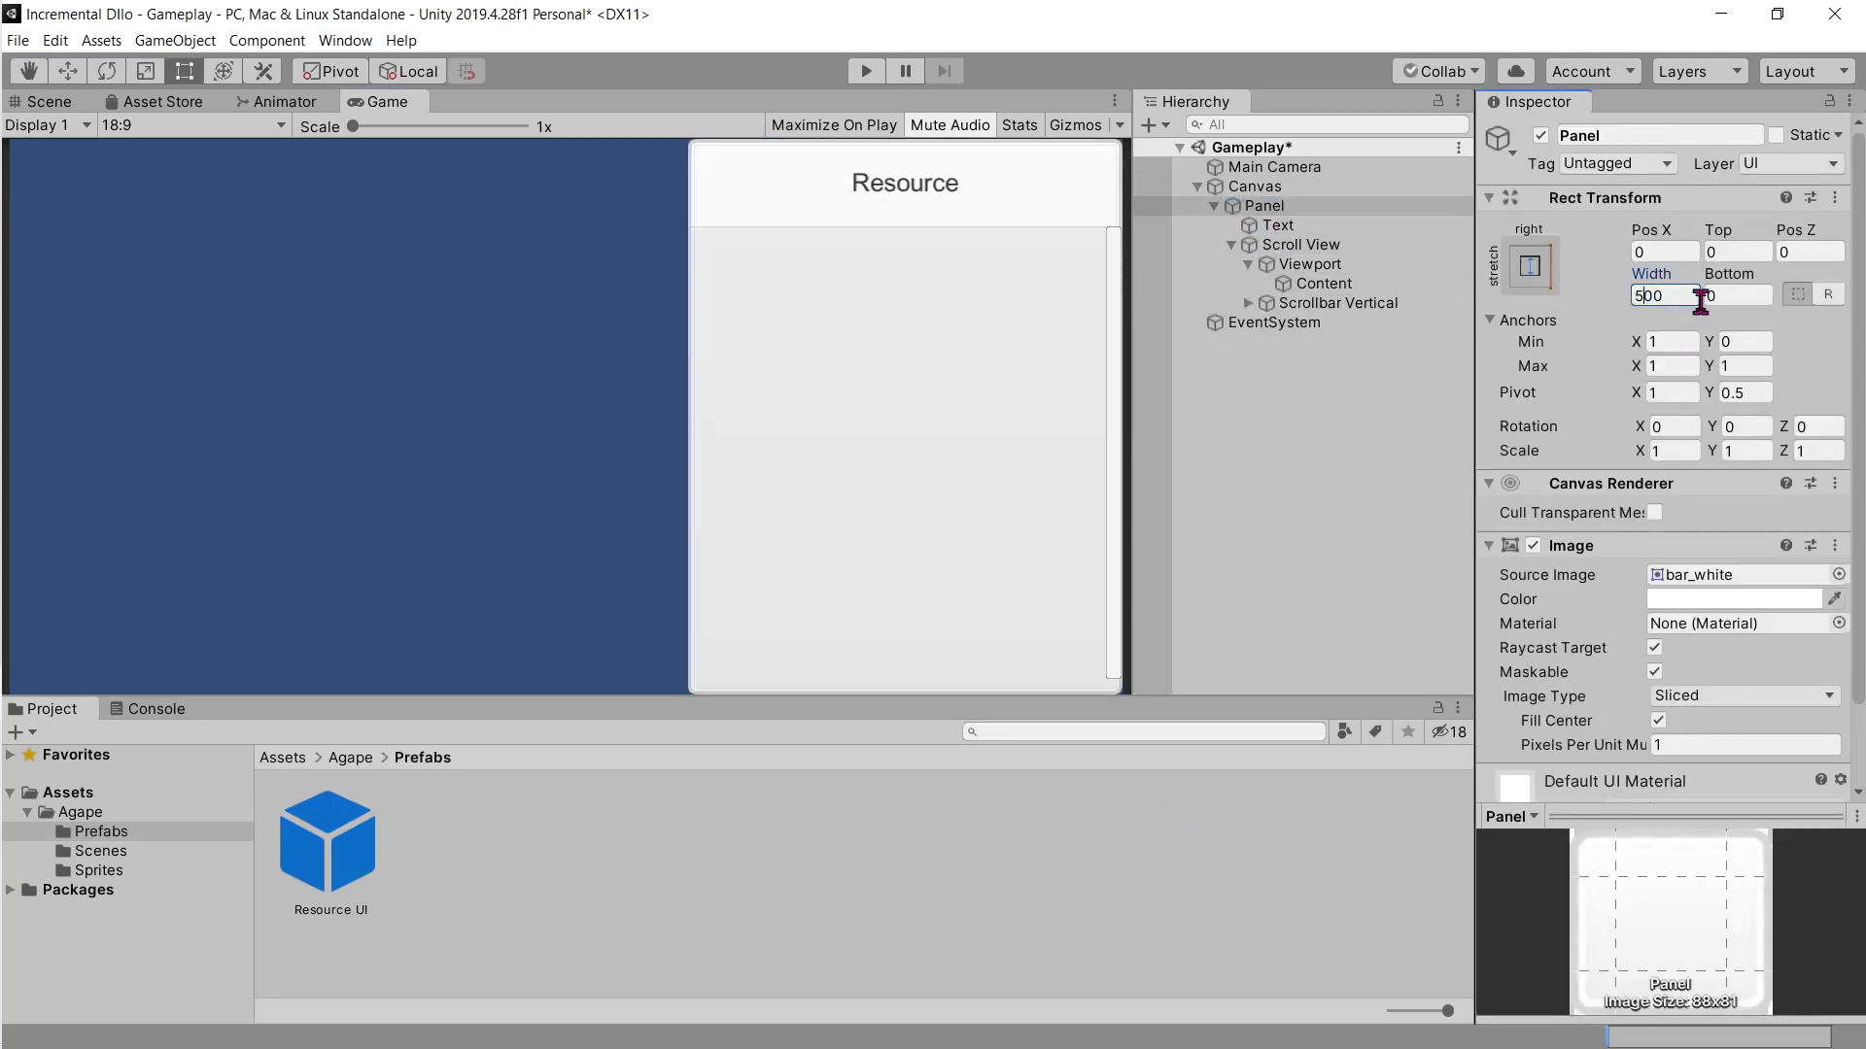
{"action": "left_click_drag", "start_coordinate": [327, 840], "coordinate": [1324, 288]}
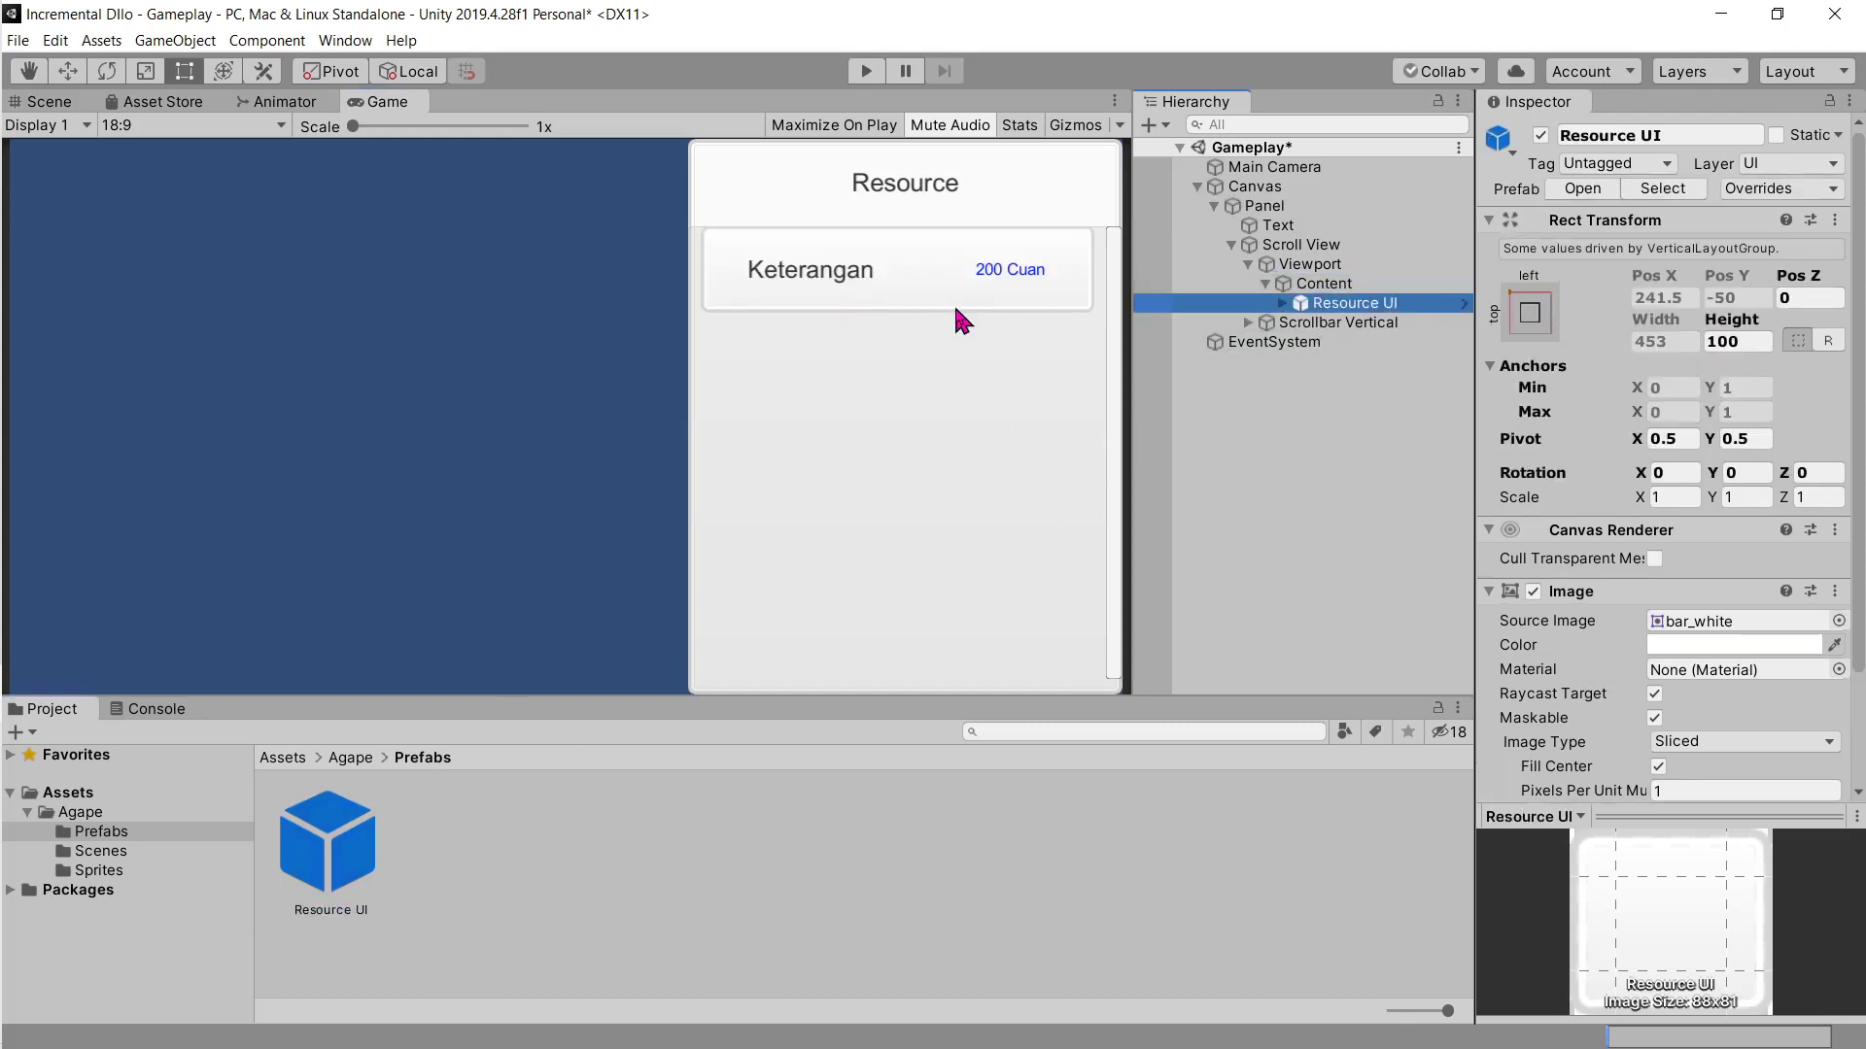
{"action": "key", "text": "ctrl+z"}
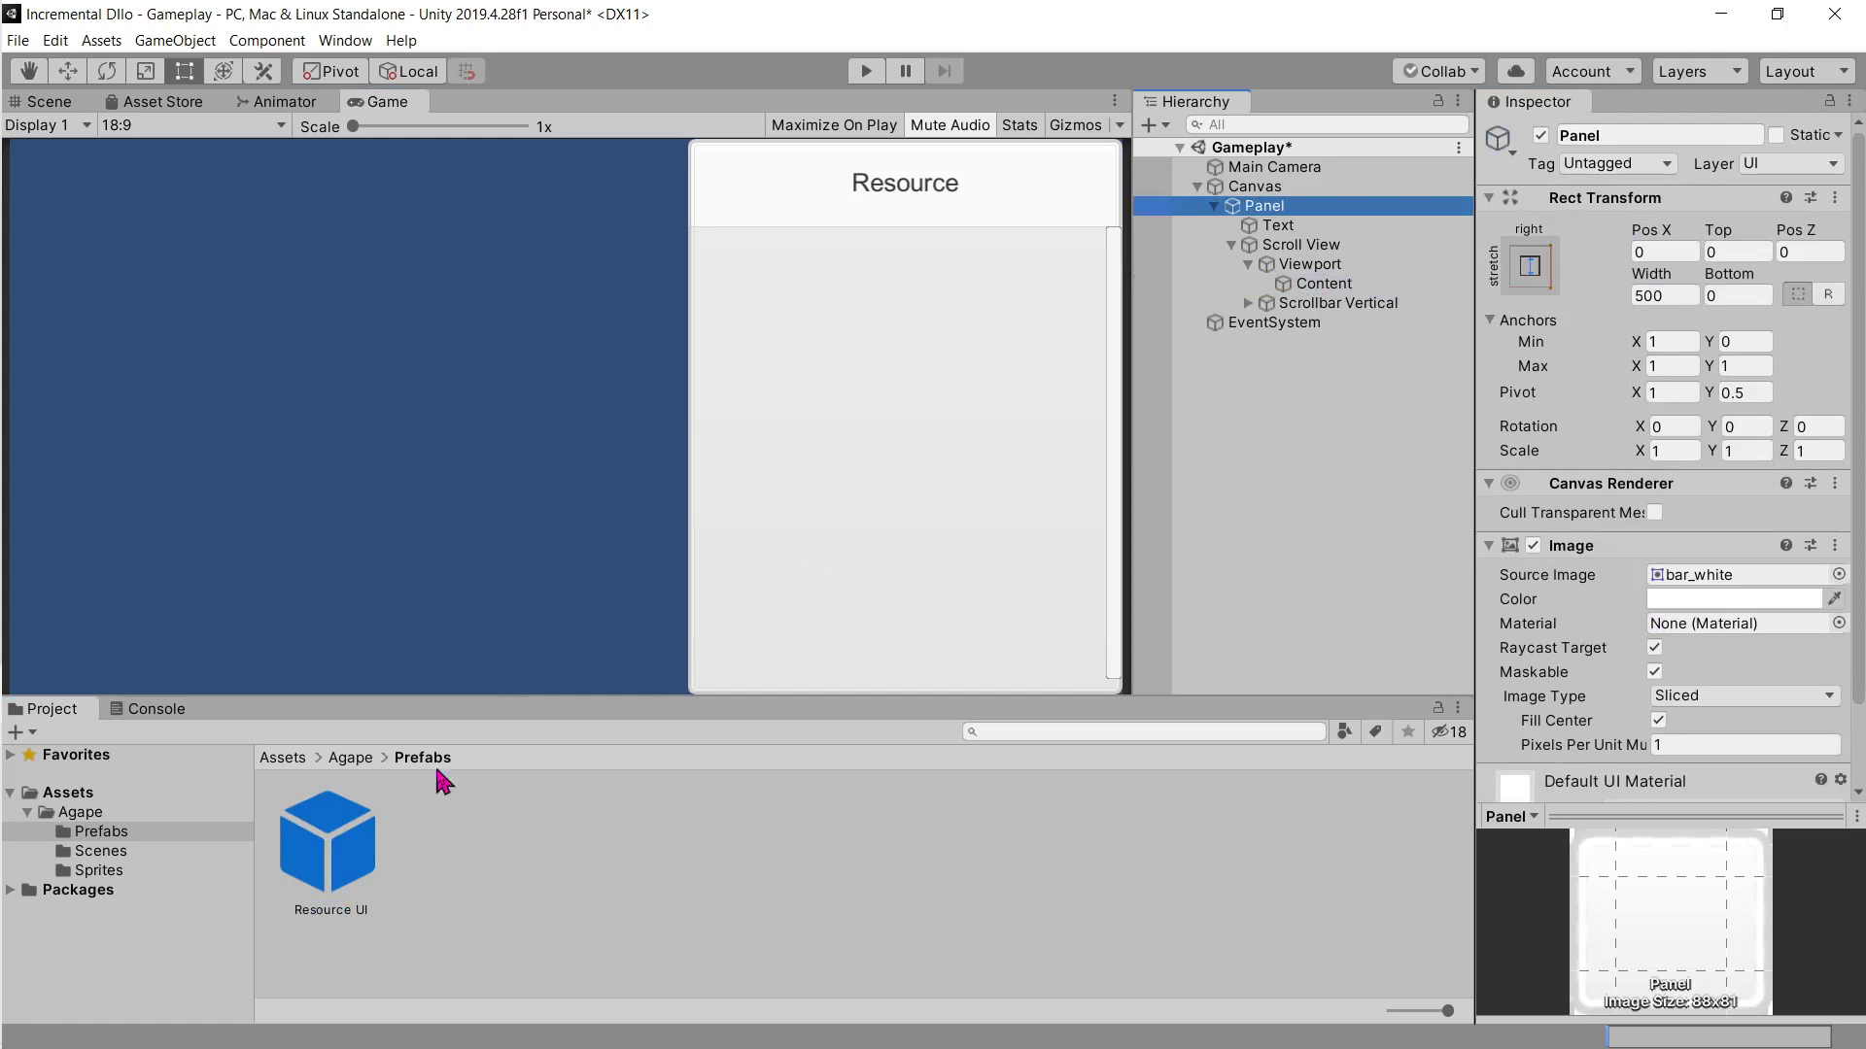
Step: Reopen the Resource UI prefab and change its zero width to 500
{"action": "double_click", "coordinate": [346, 847]}
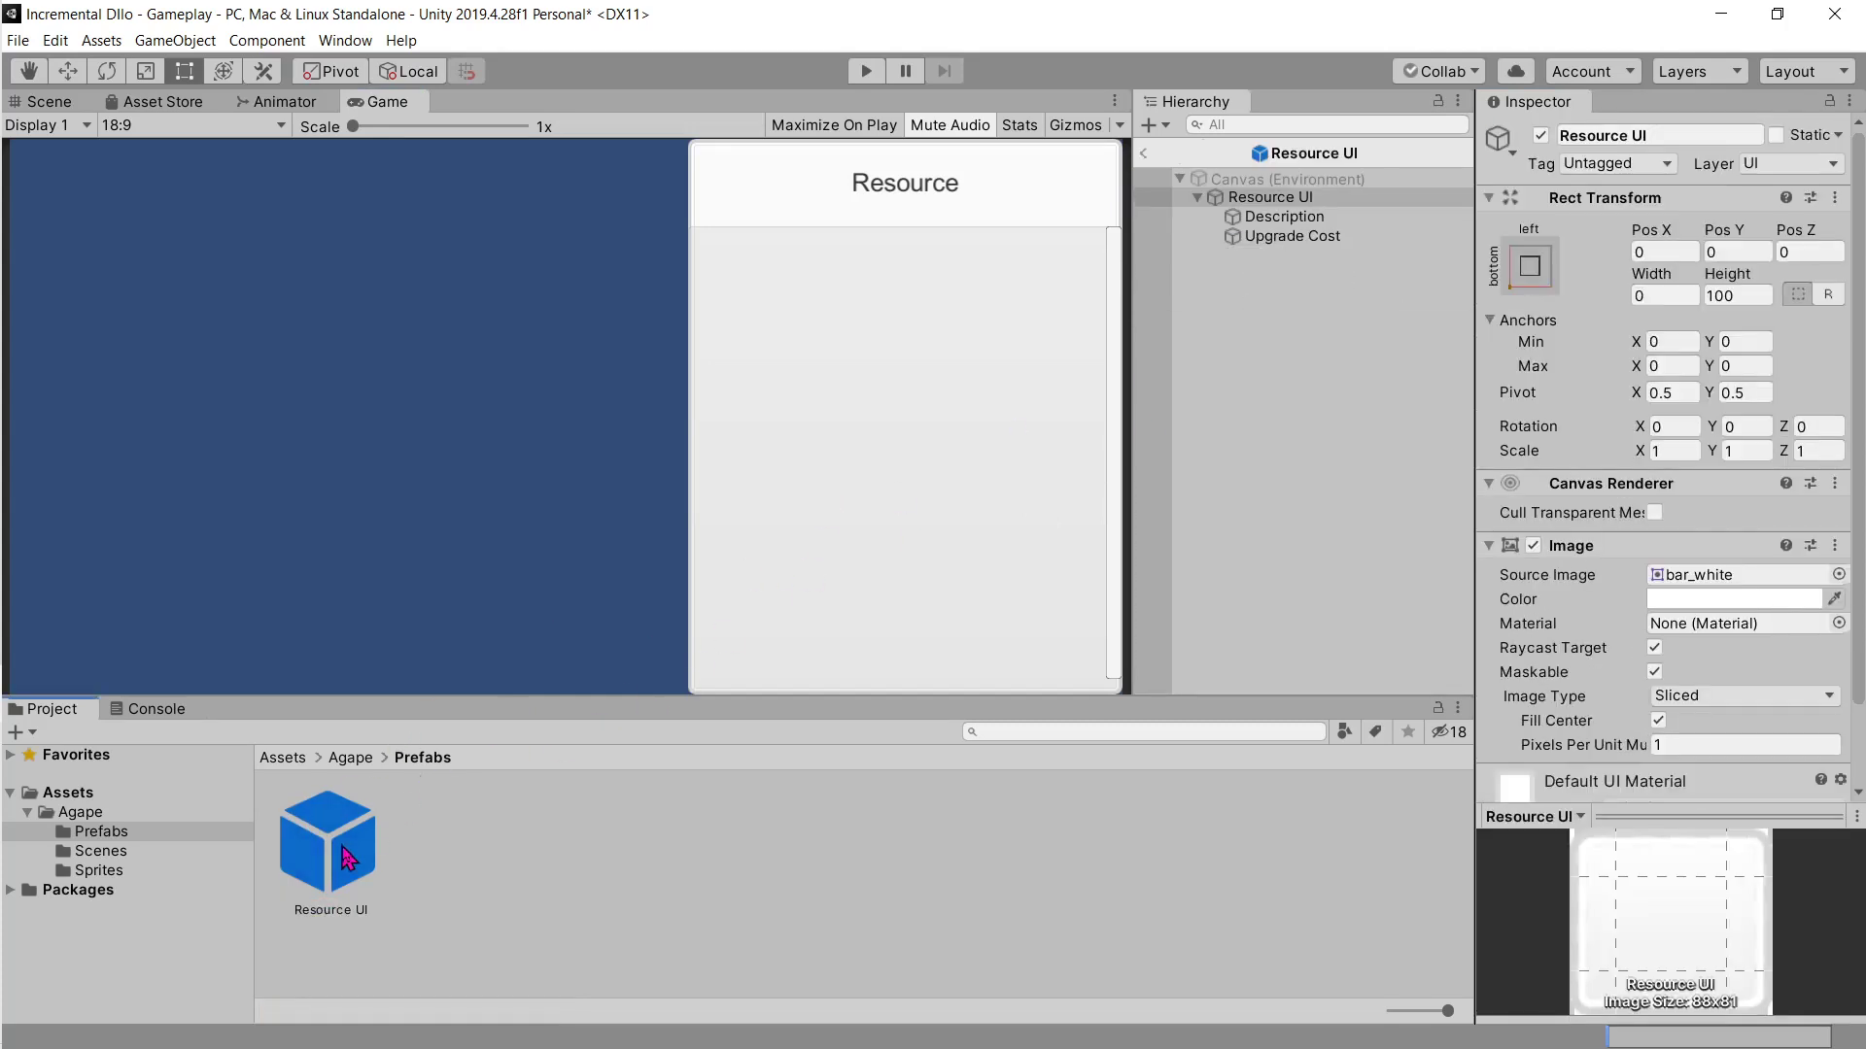
{"action": "left_click", "coordinate": [44, 102]}
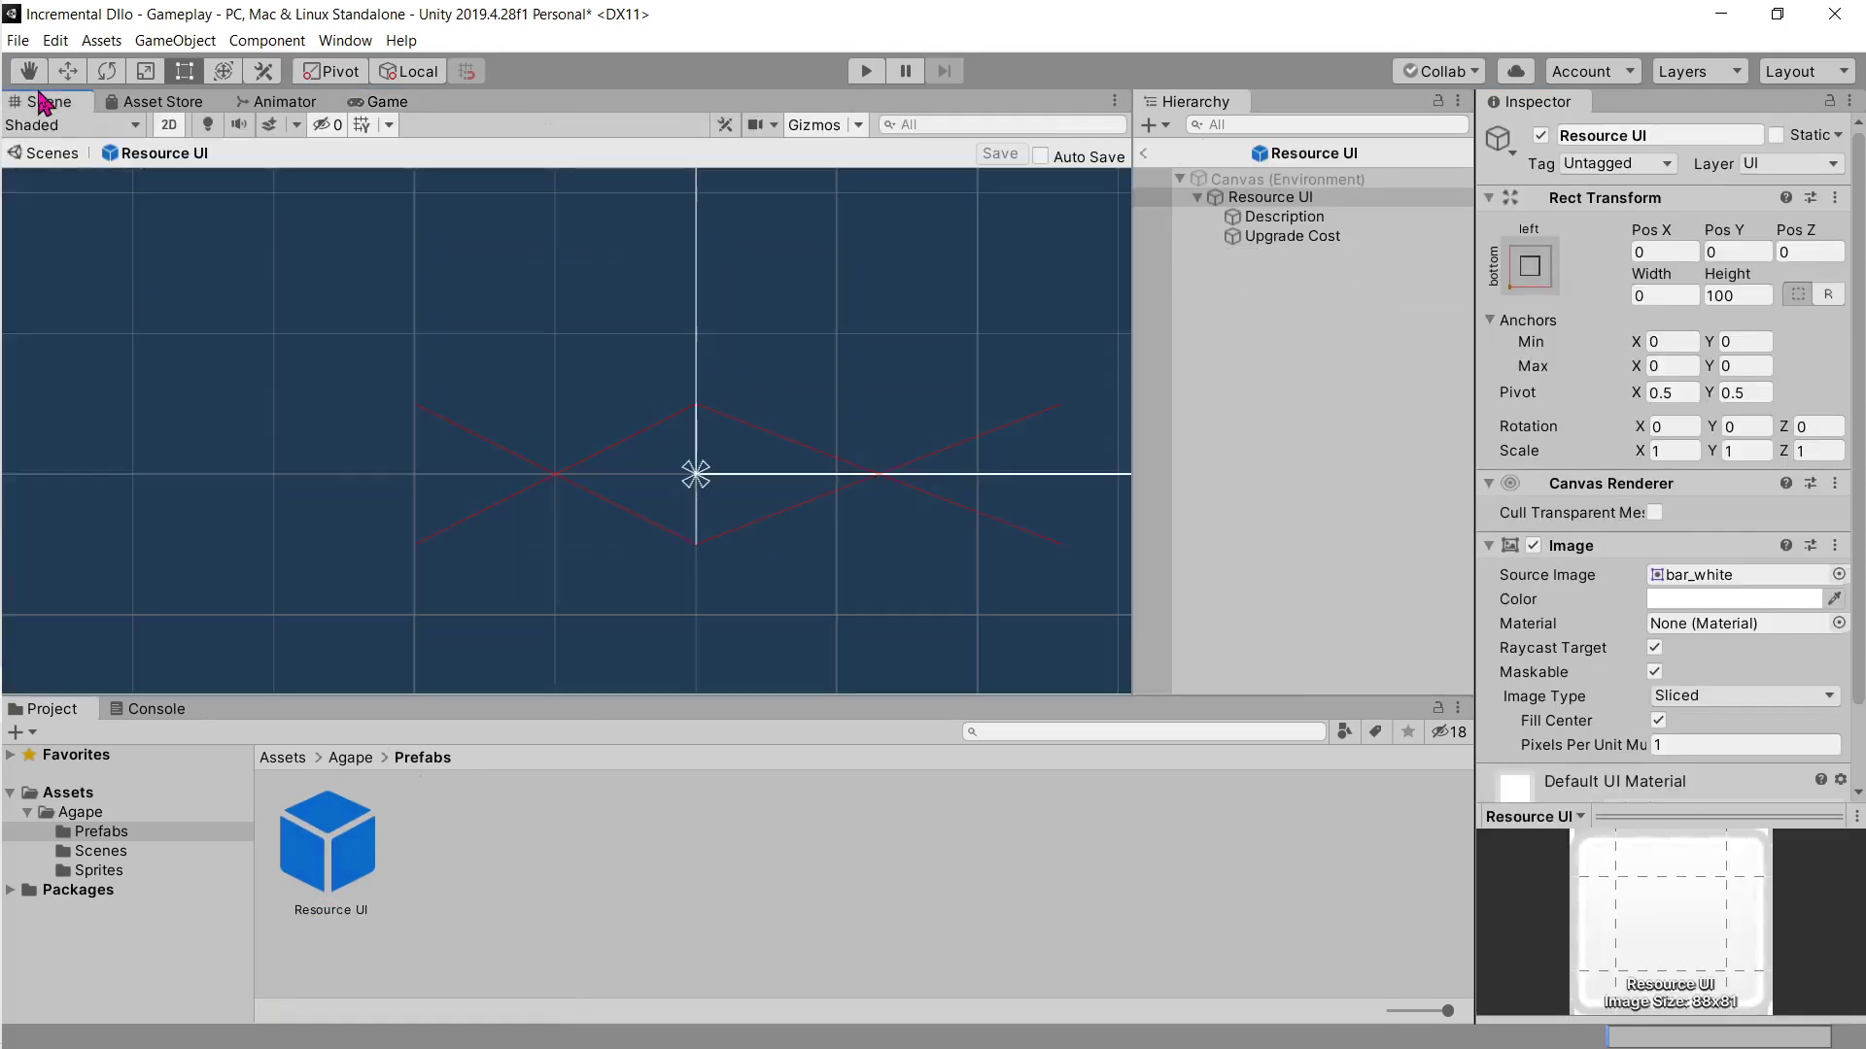
{"action": "left_click", "coordinate": [1665, 297]}
{"action": "type", "text": "500"}
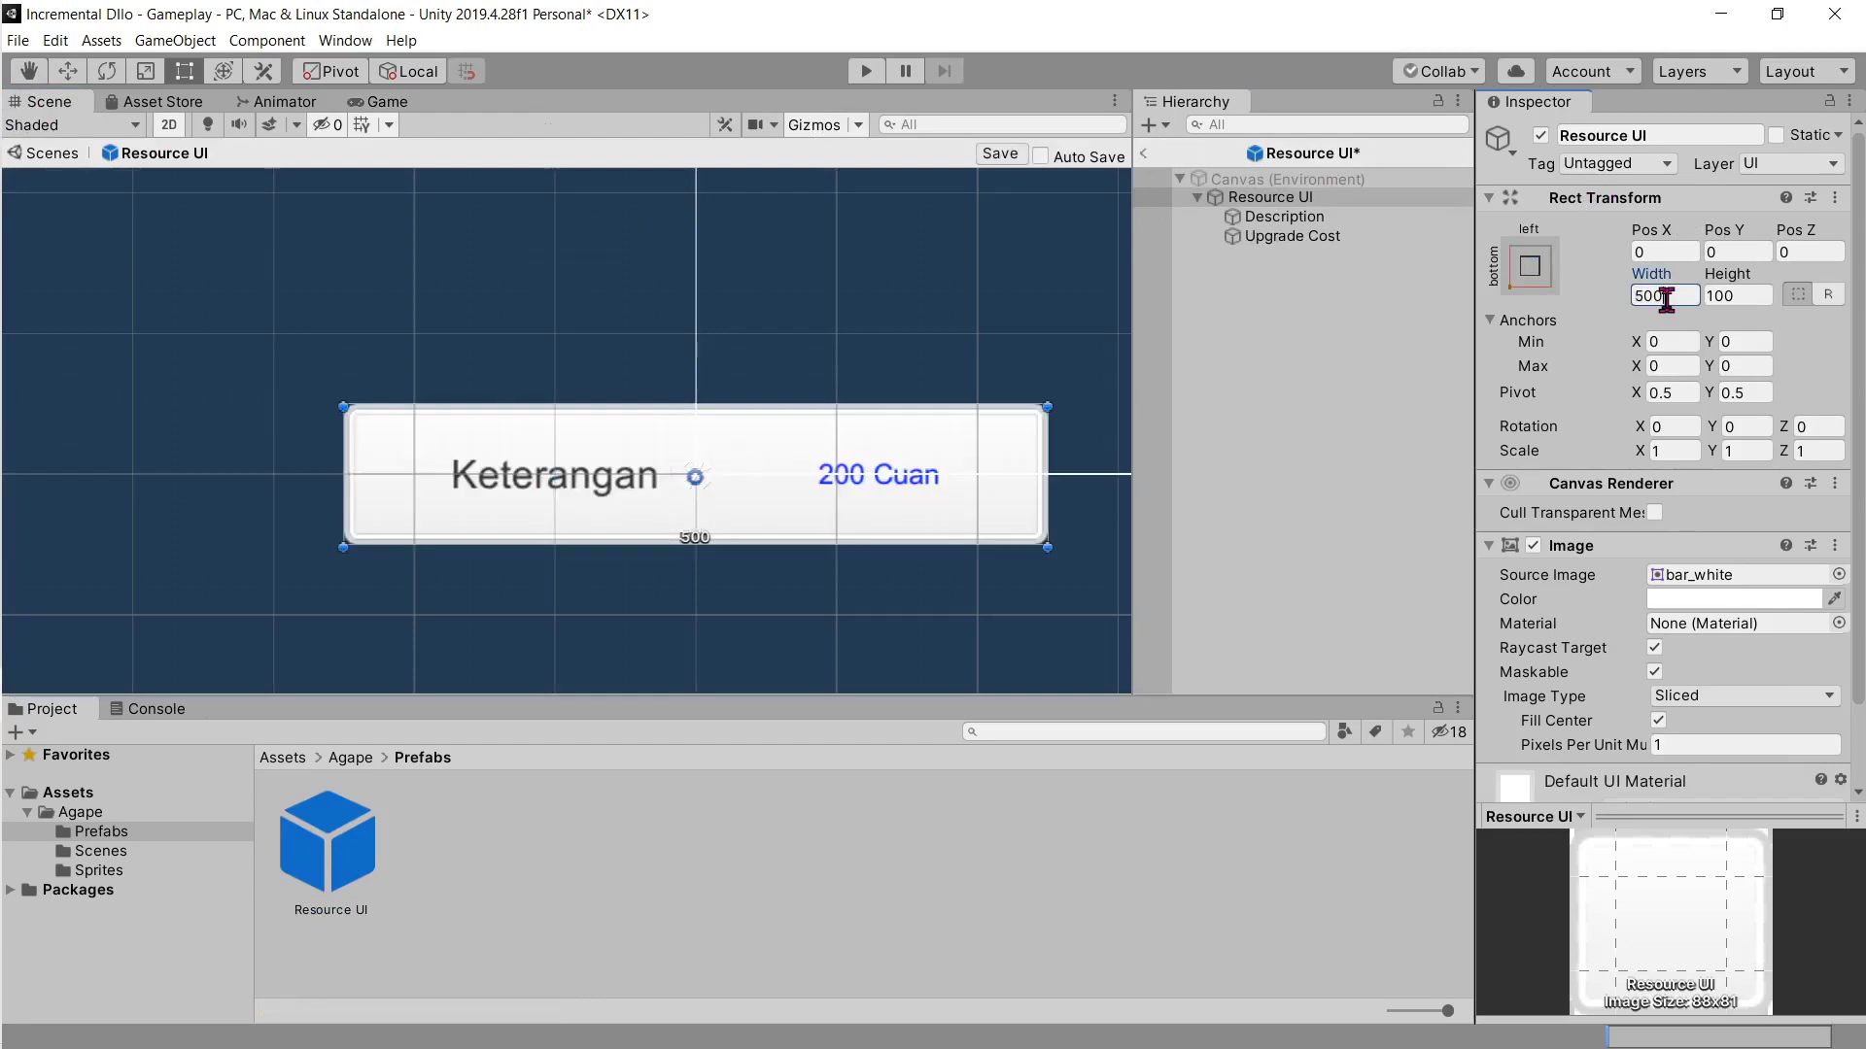
{"action": "middle_click_drag", "start_coordinate": [936, 341], "coordinate": [845, 295]}
{"action": "key", "text": "alt+Tab"}
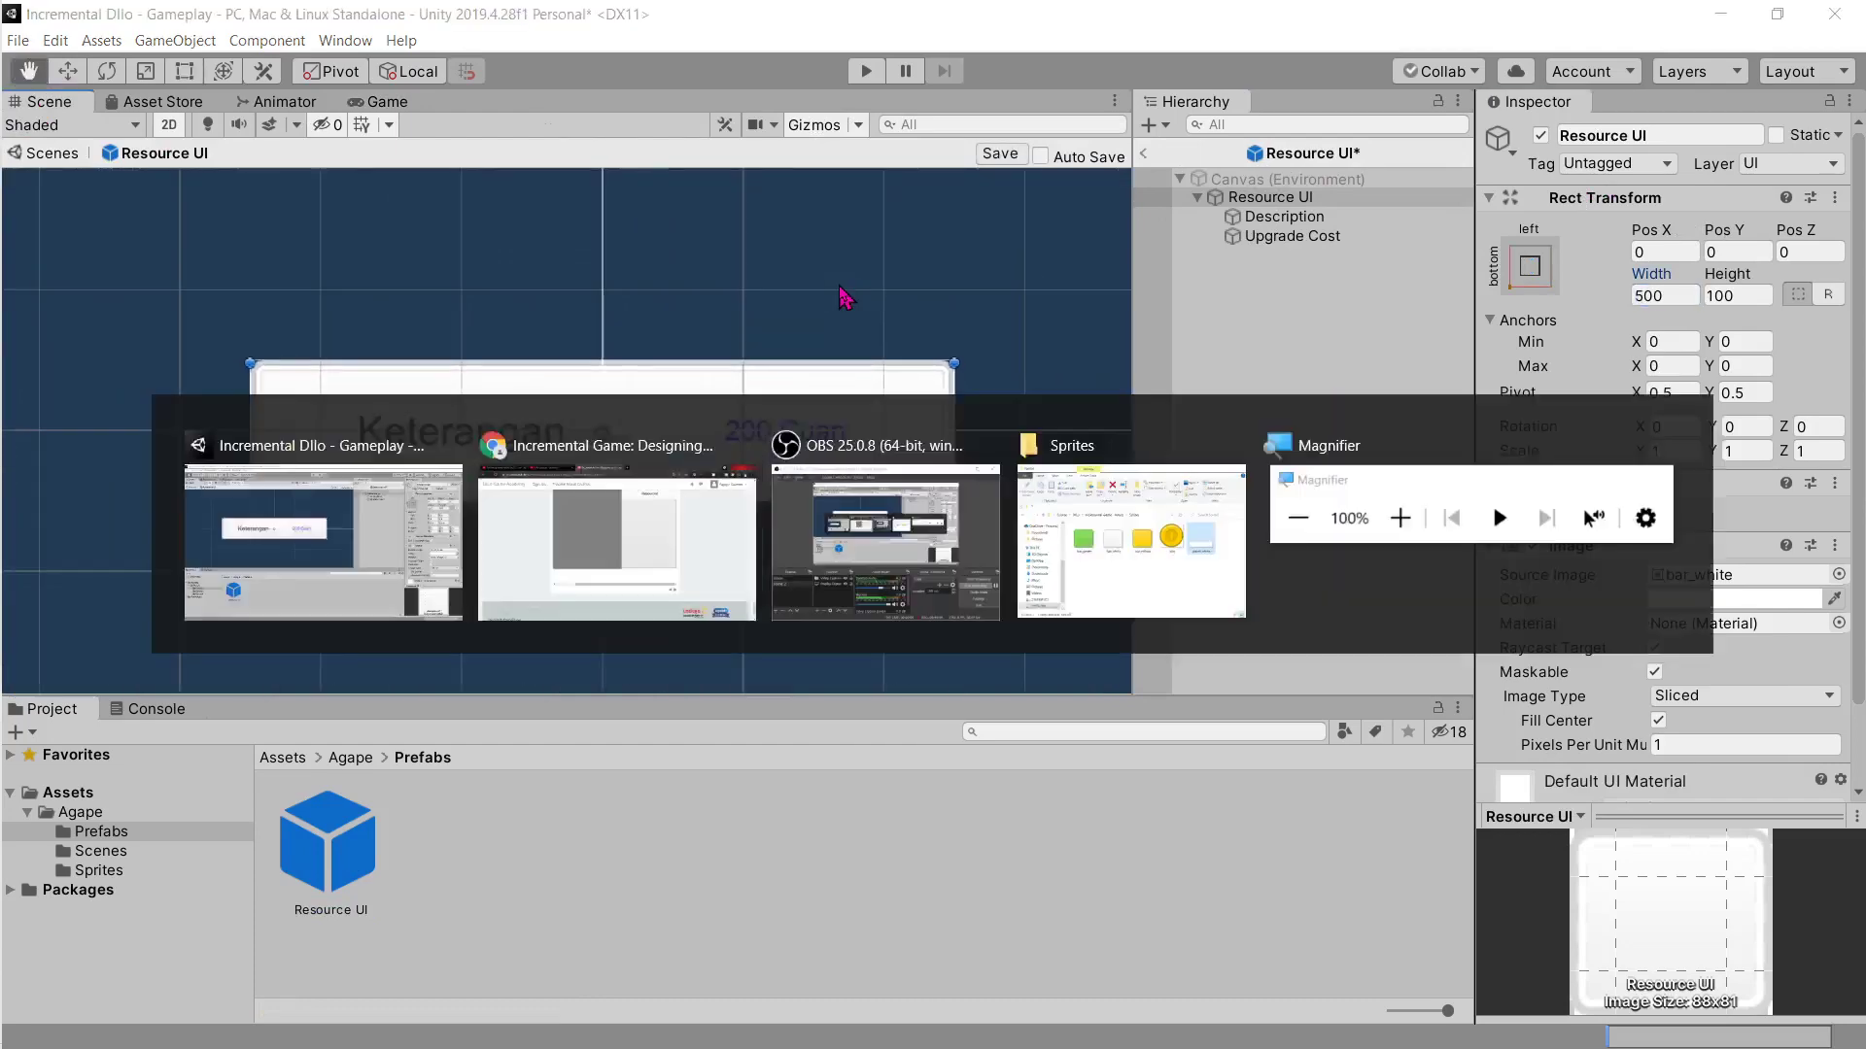
Step: Open '3. Create Auto-Collect System' and read its Unlock Cost setup steps
{"action": "scroll", "coordinate": [1011, 374], "scroll_direction": "up", "scroll_amount": 3}
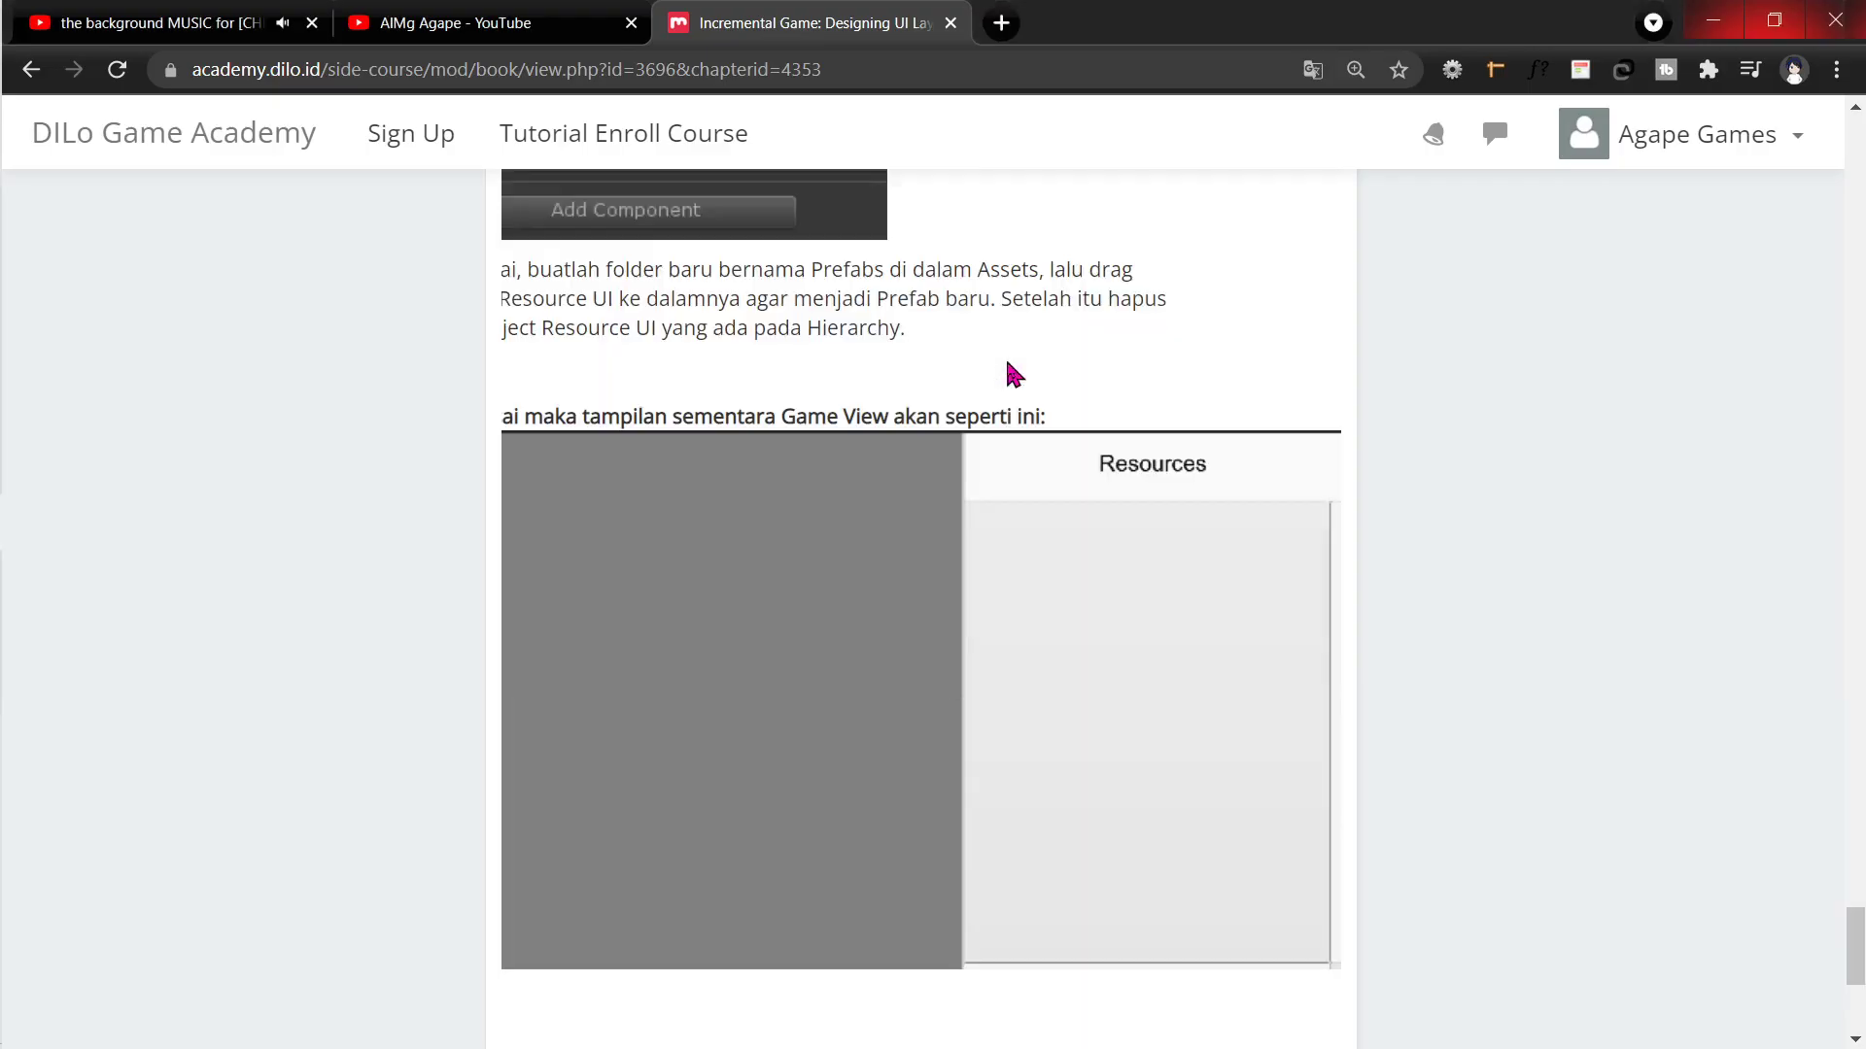
{"action": "scroll", "coordinate": [602, 389], "scroll_direction": "up", "scroll_amount": 20}
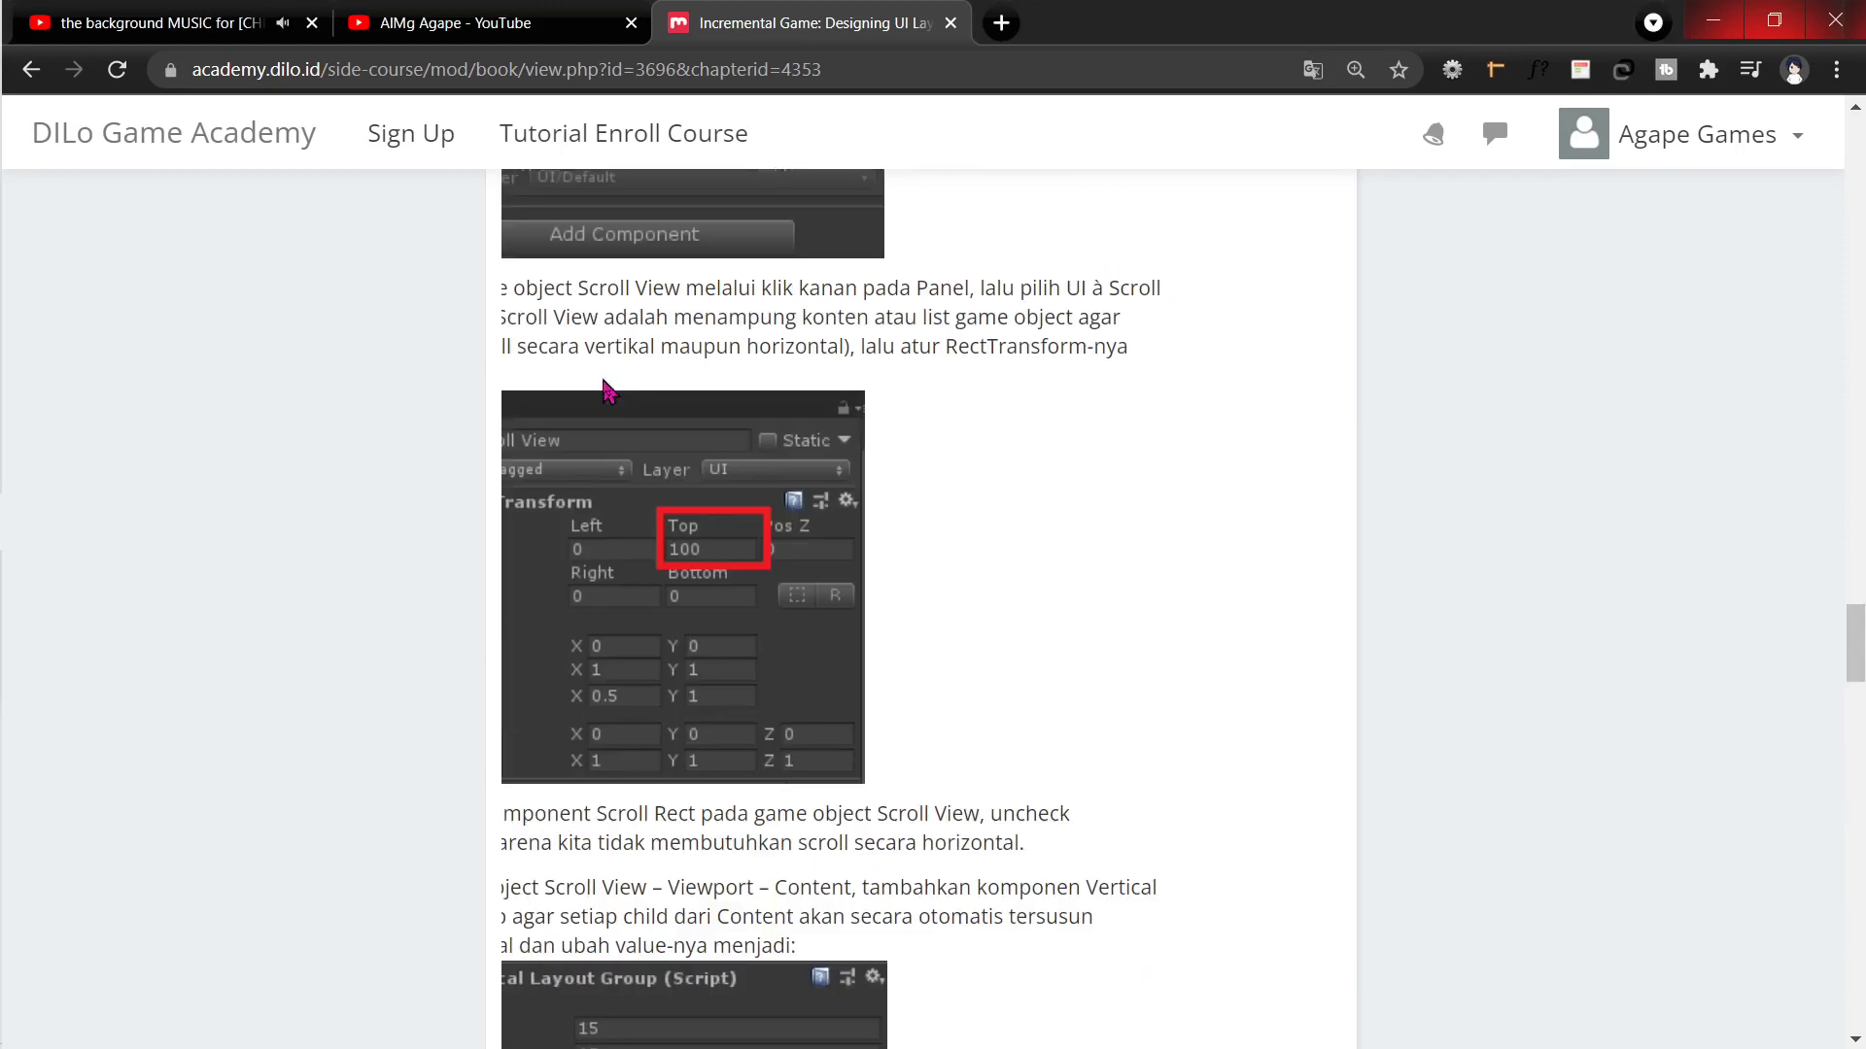
{"action": "scroll", "coordinate": [350, 335], "scroll_direction": "up", "scroll_amount": 20}
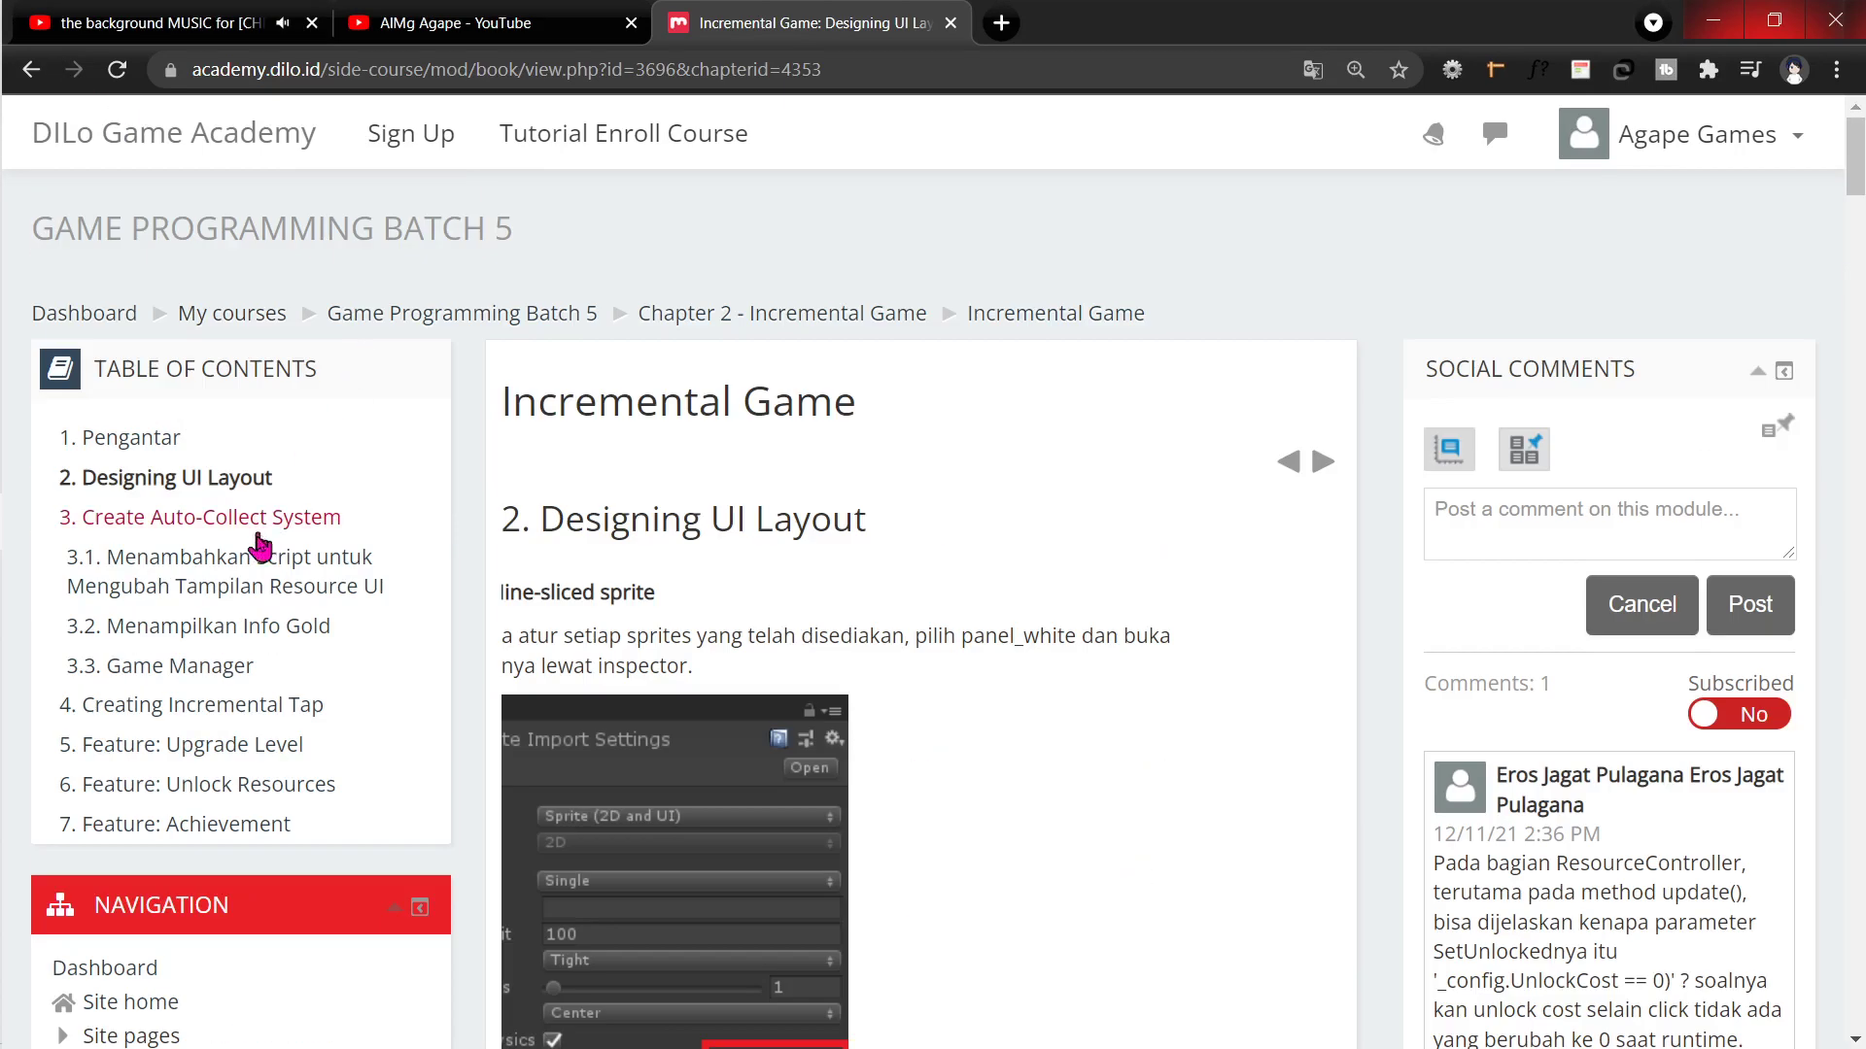
{"action": "left_click", "coordinate": [243, 533]}
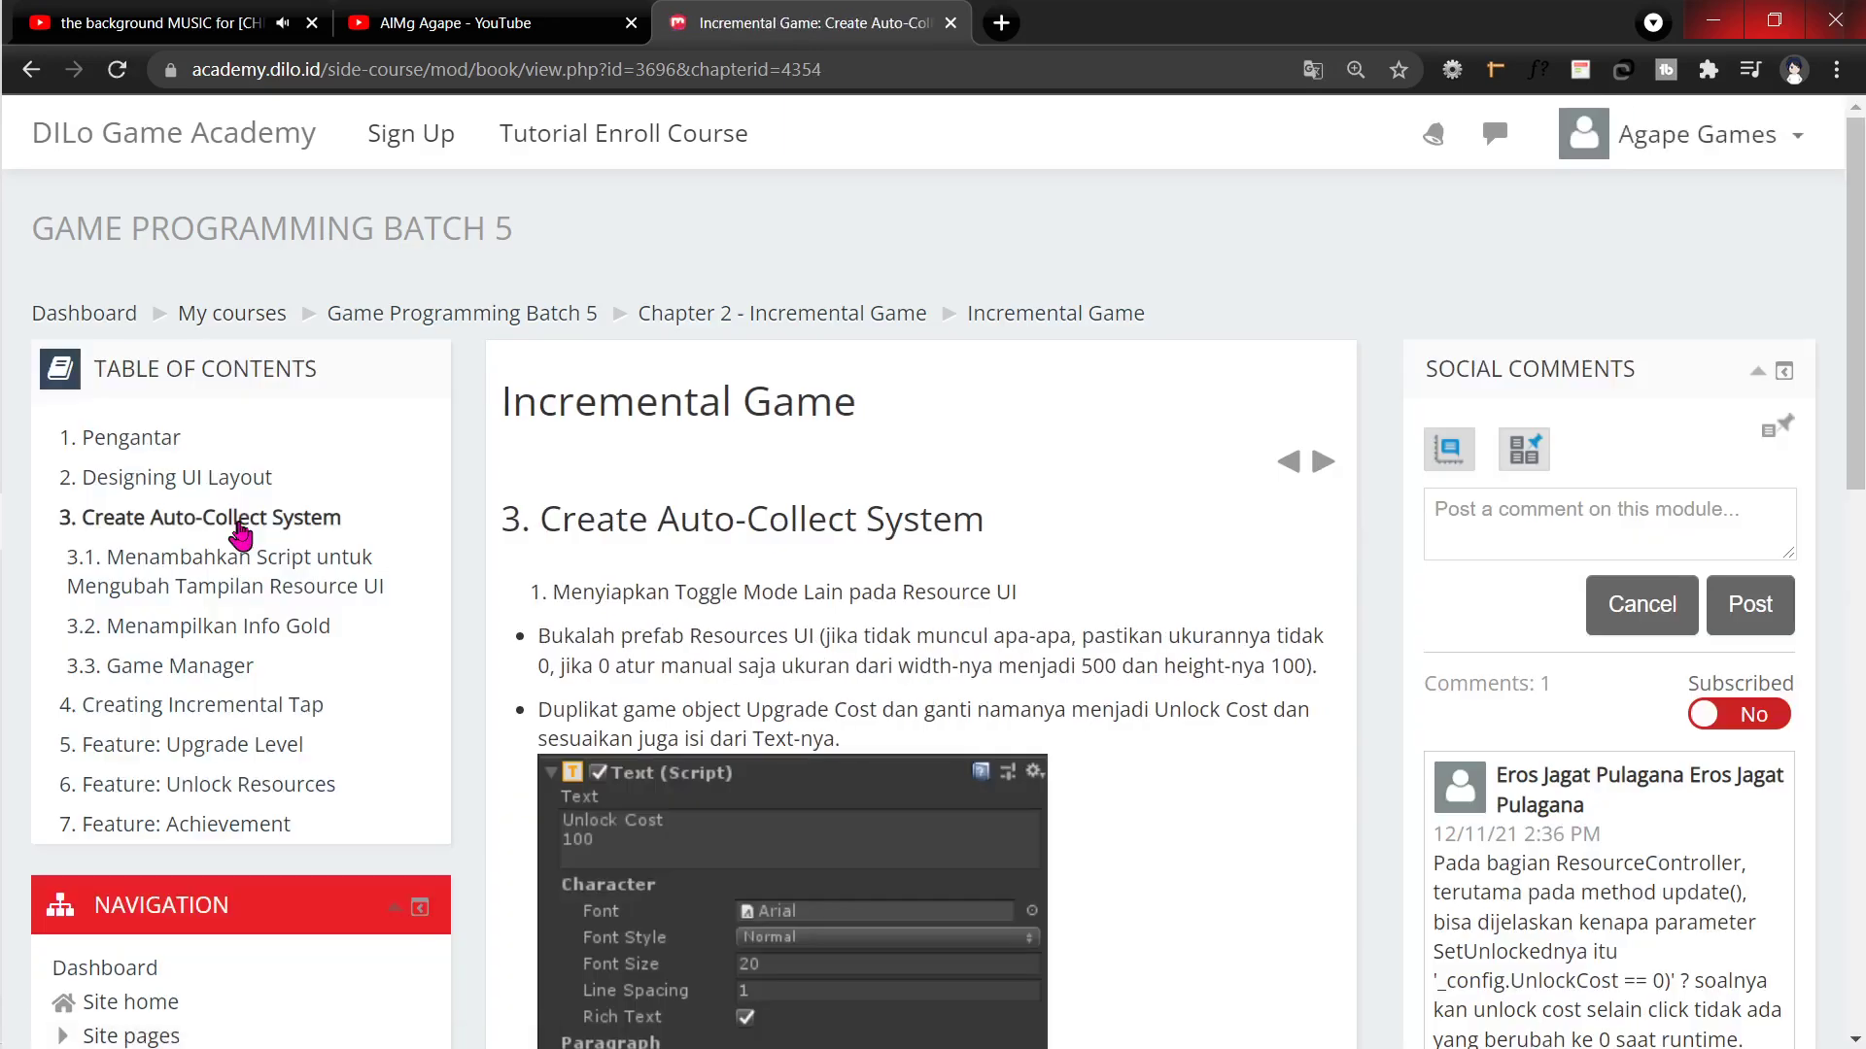
{"action": "scroll", "coordinate": [772, 533], "scroll_direction": "down", "scroll_amount": 3}
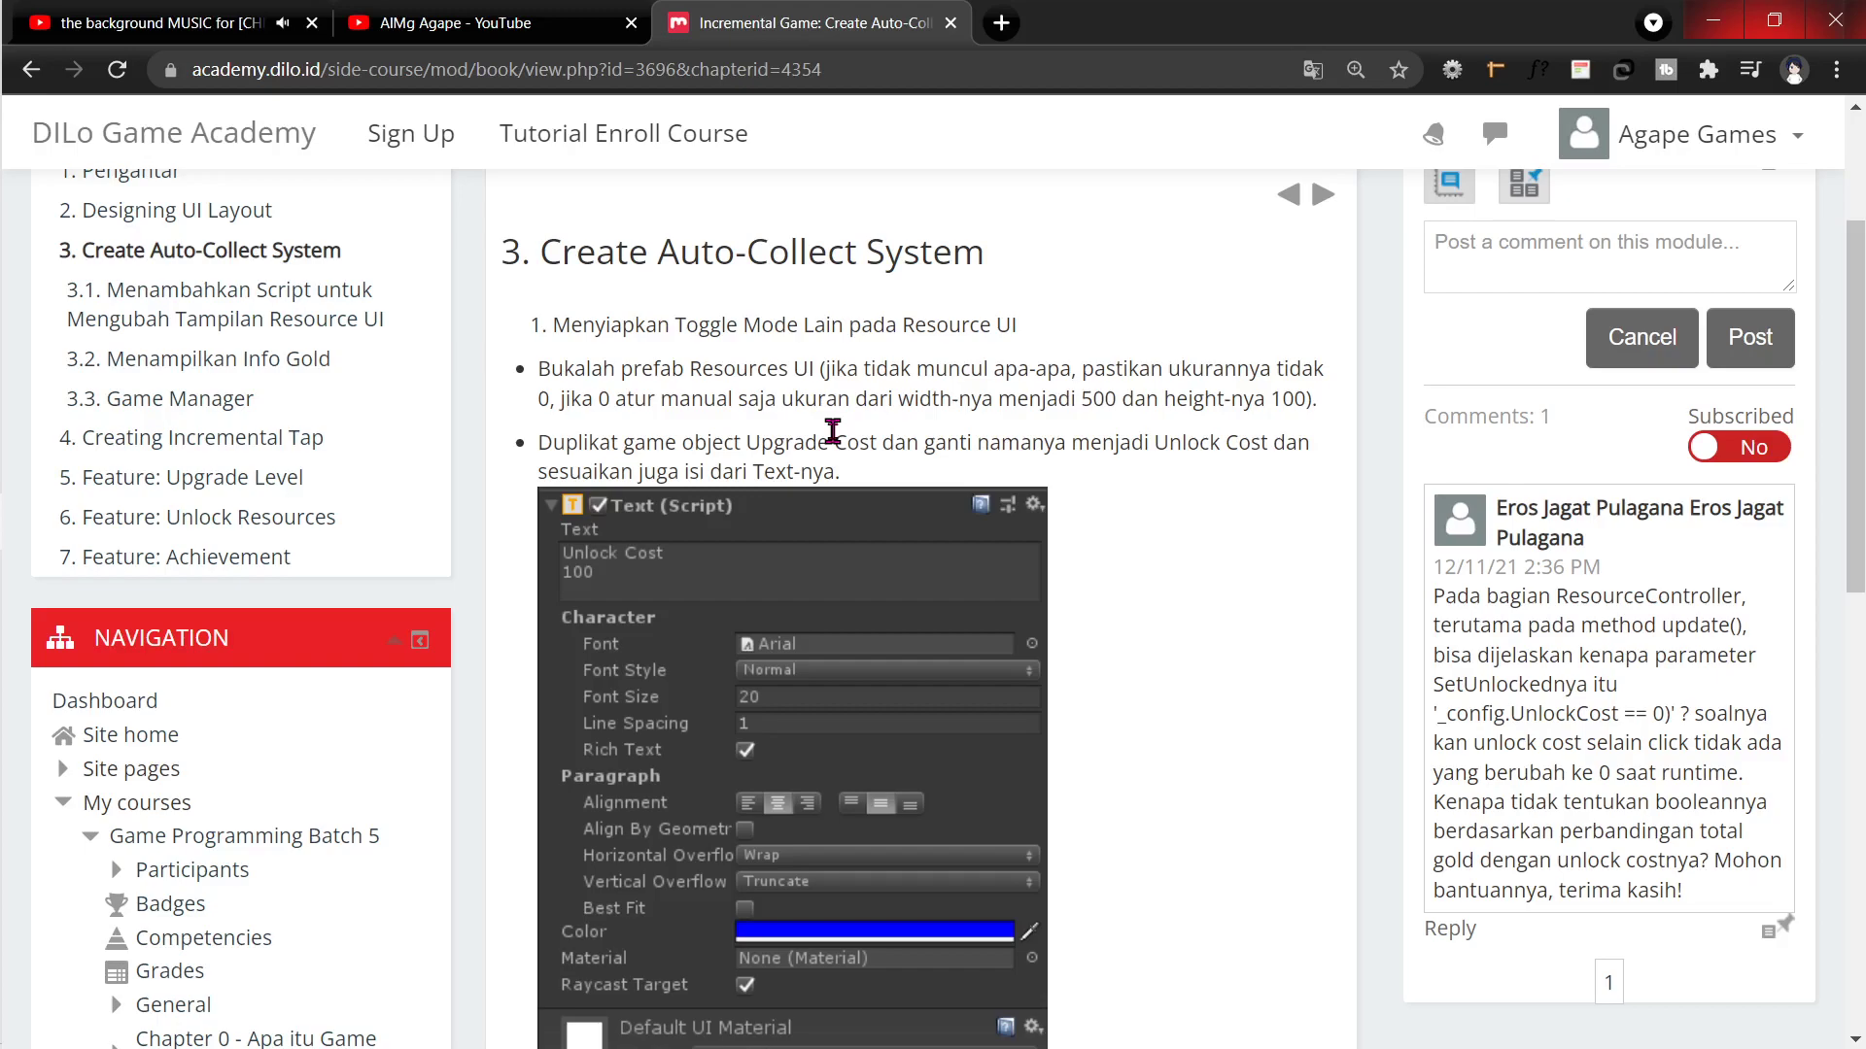
{"action": "key", "text": "alt+Tab"}
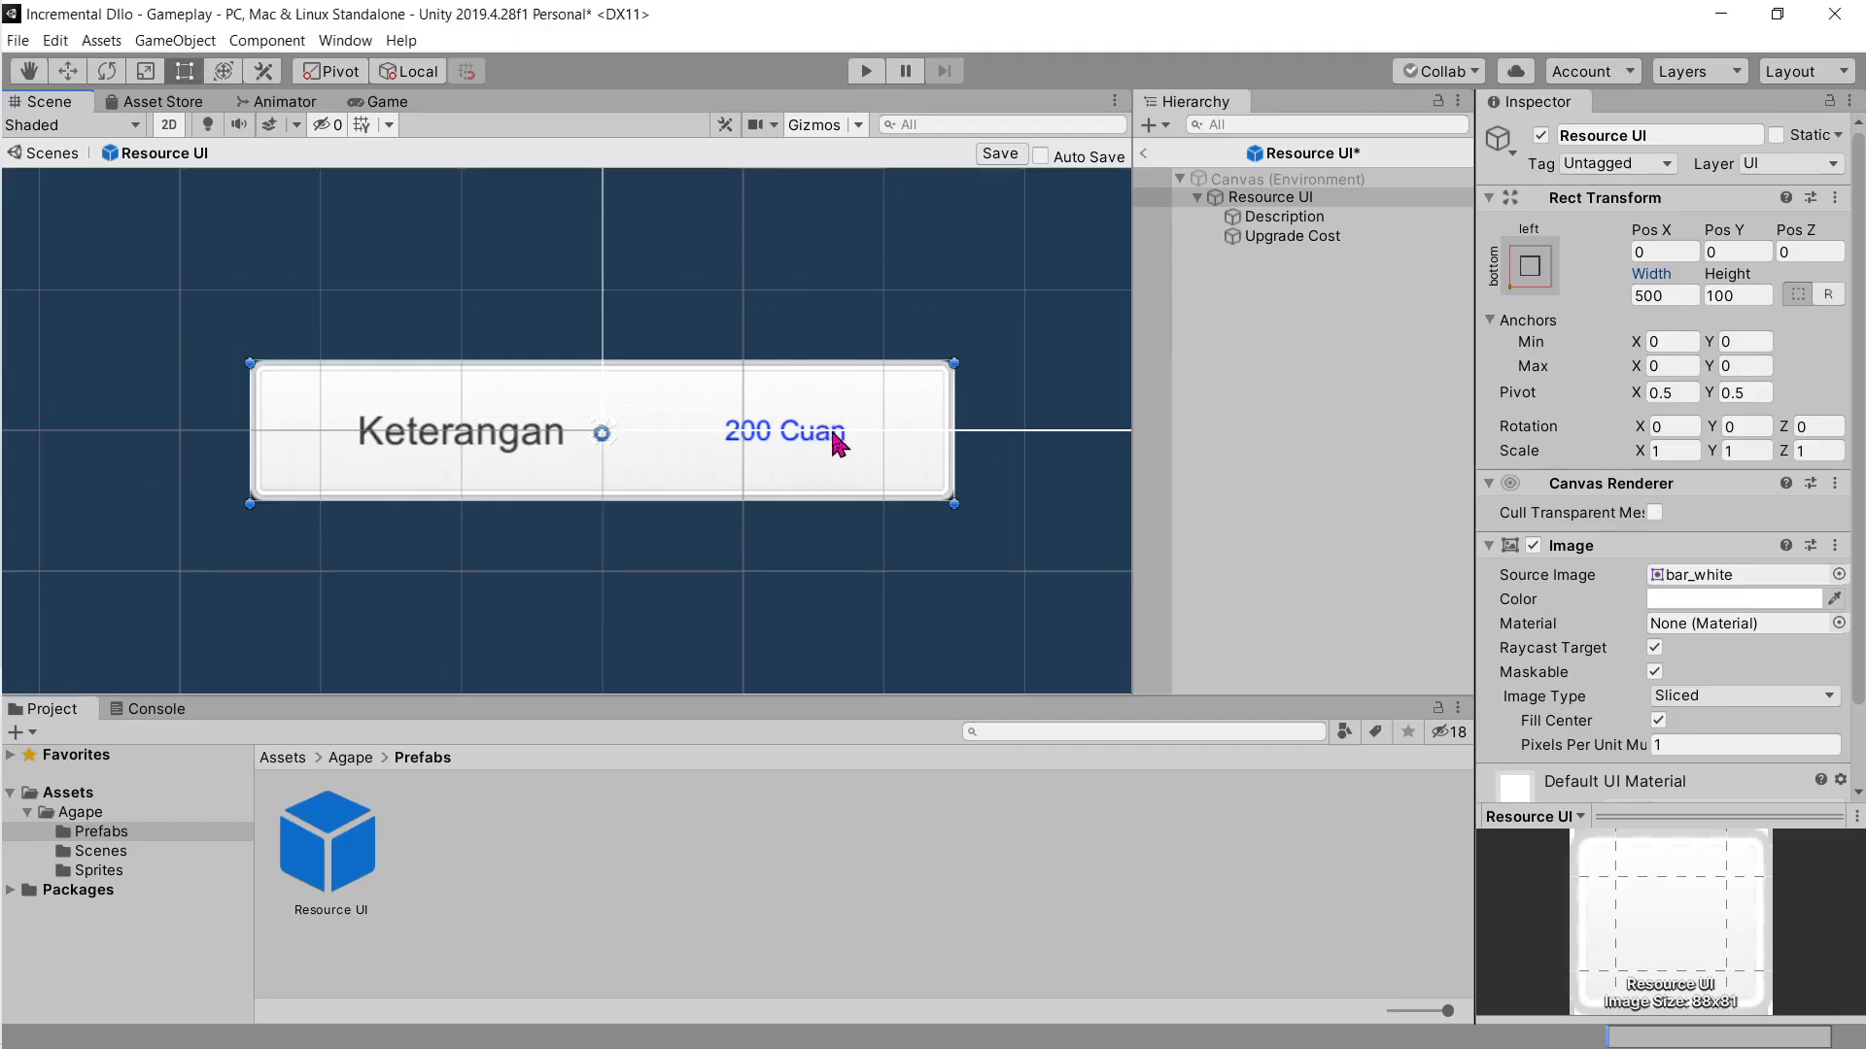
Step: Duplicate the Upgrade Cost text and clear the original's label text
{"action": "left_click", "coordinate": [1339, 237]}
{"action": "key", "text": "ctrl+d"}
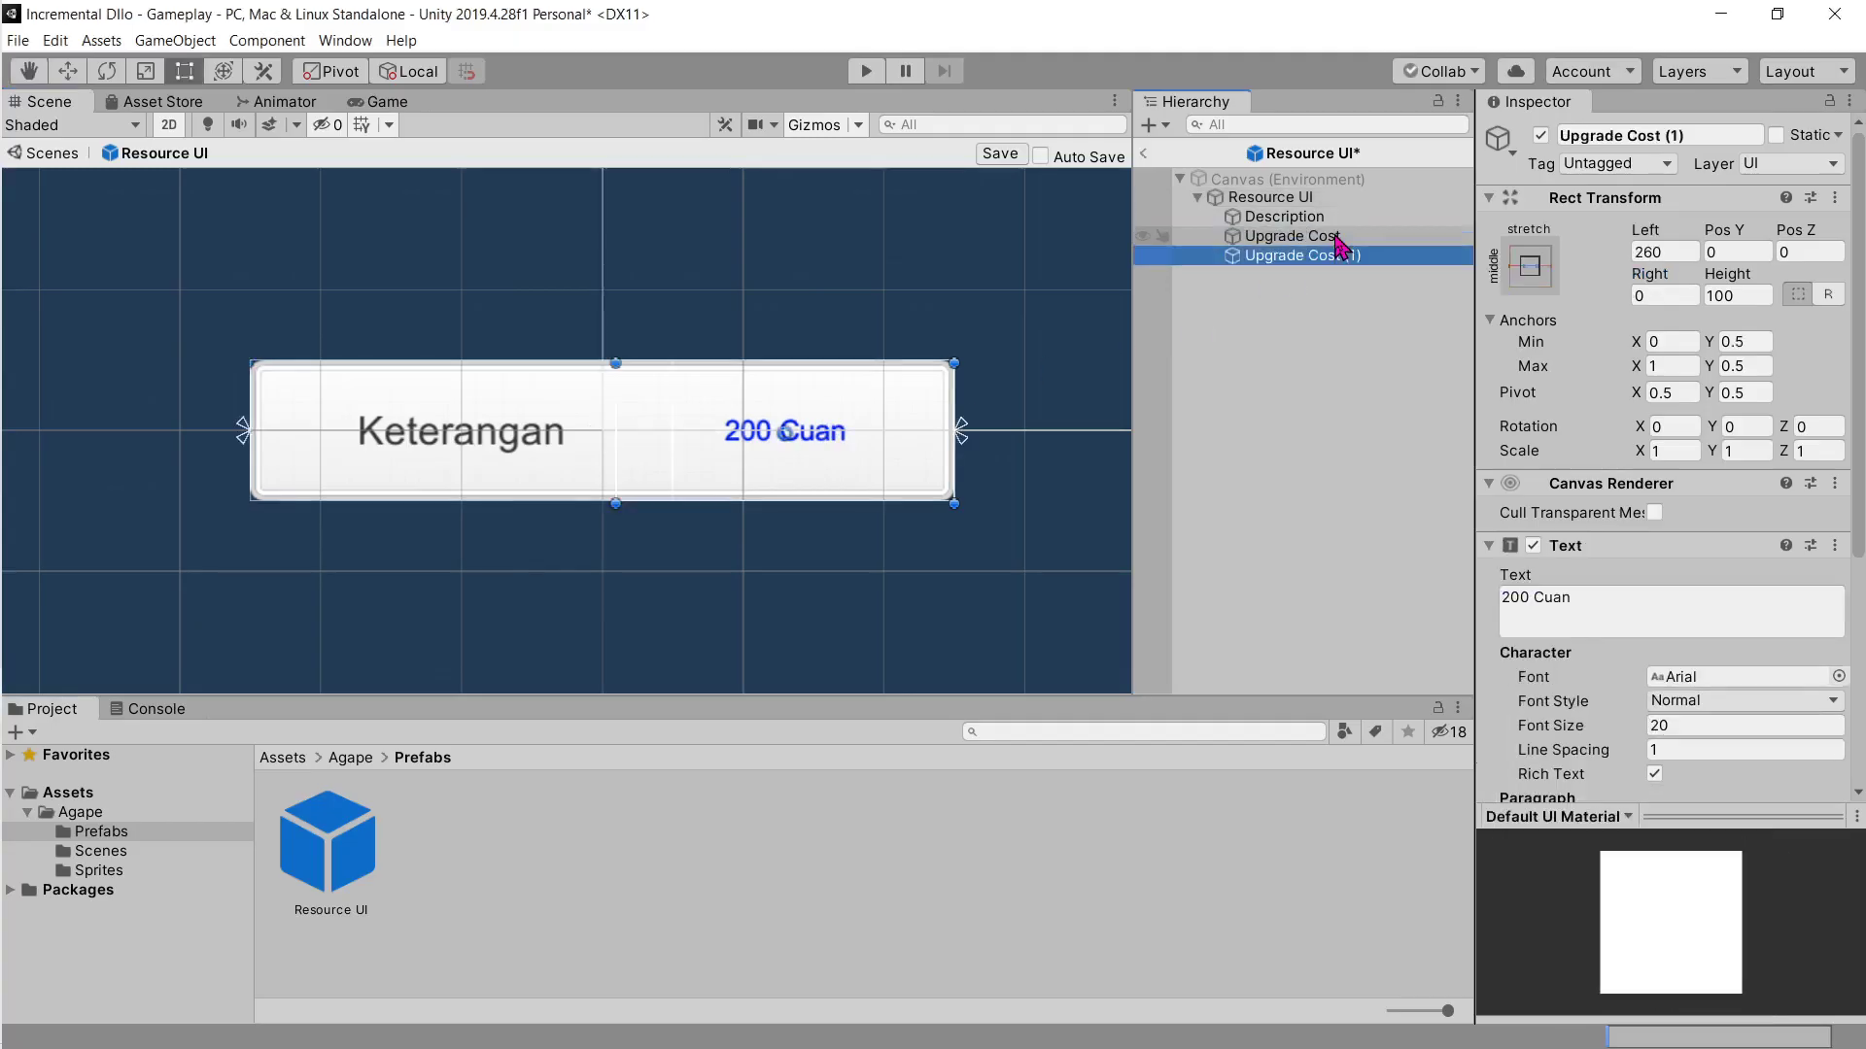
{"action": "key", "text": "alt+Tab"}
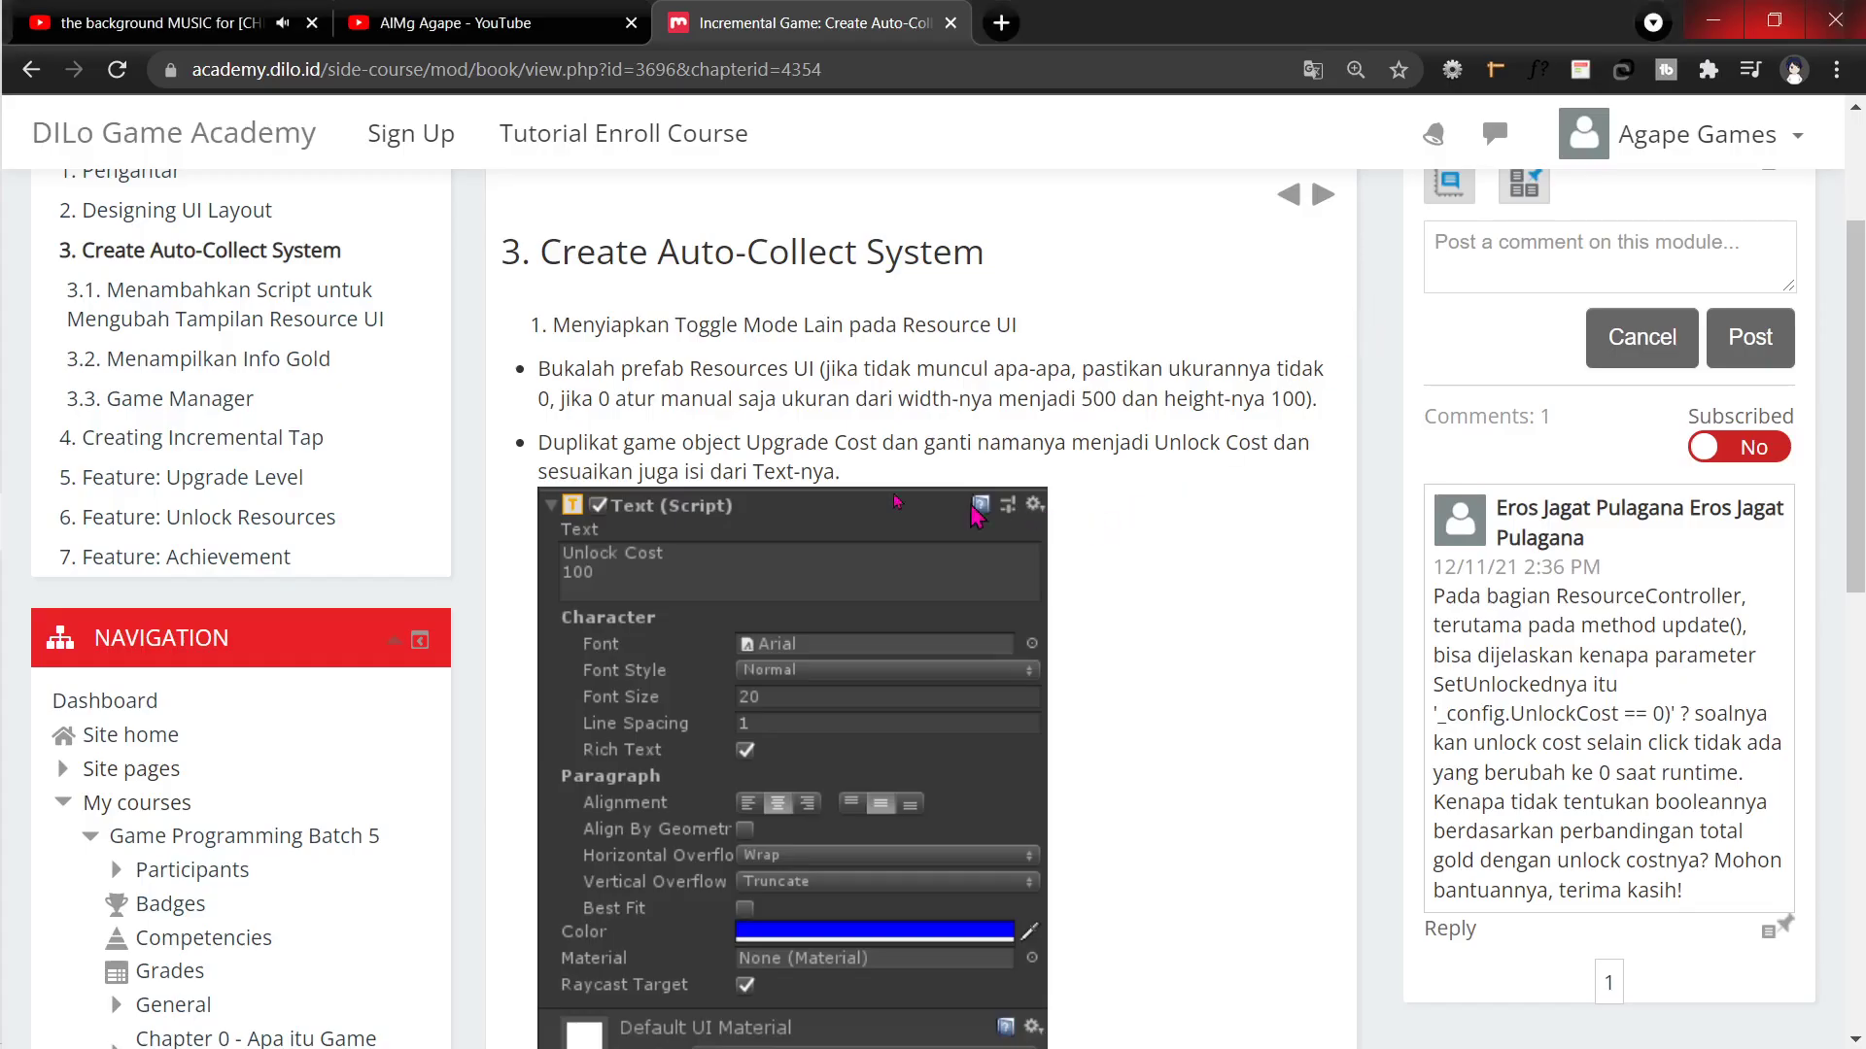
{"action": "scroll", "coordinate": [1090, 397], "scroll_direction": "up", "scroll_amount": 3}
{"action": "key", "text": "alt+Tab"}
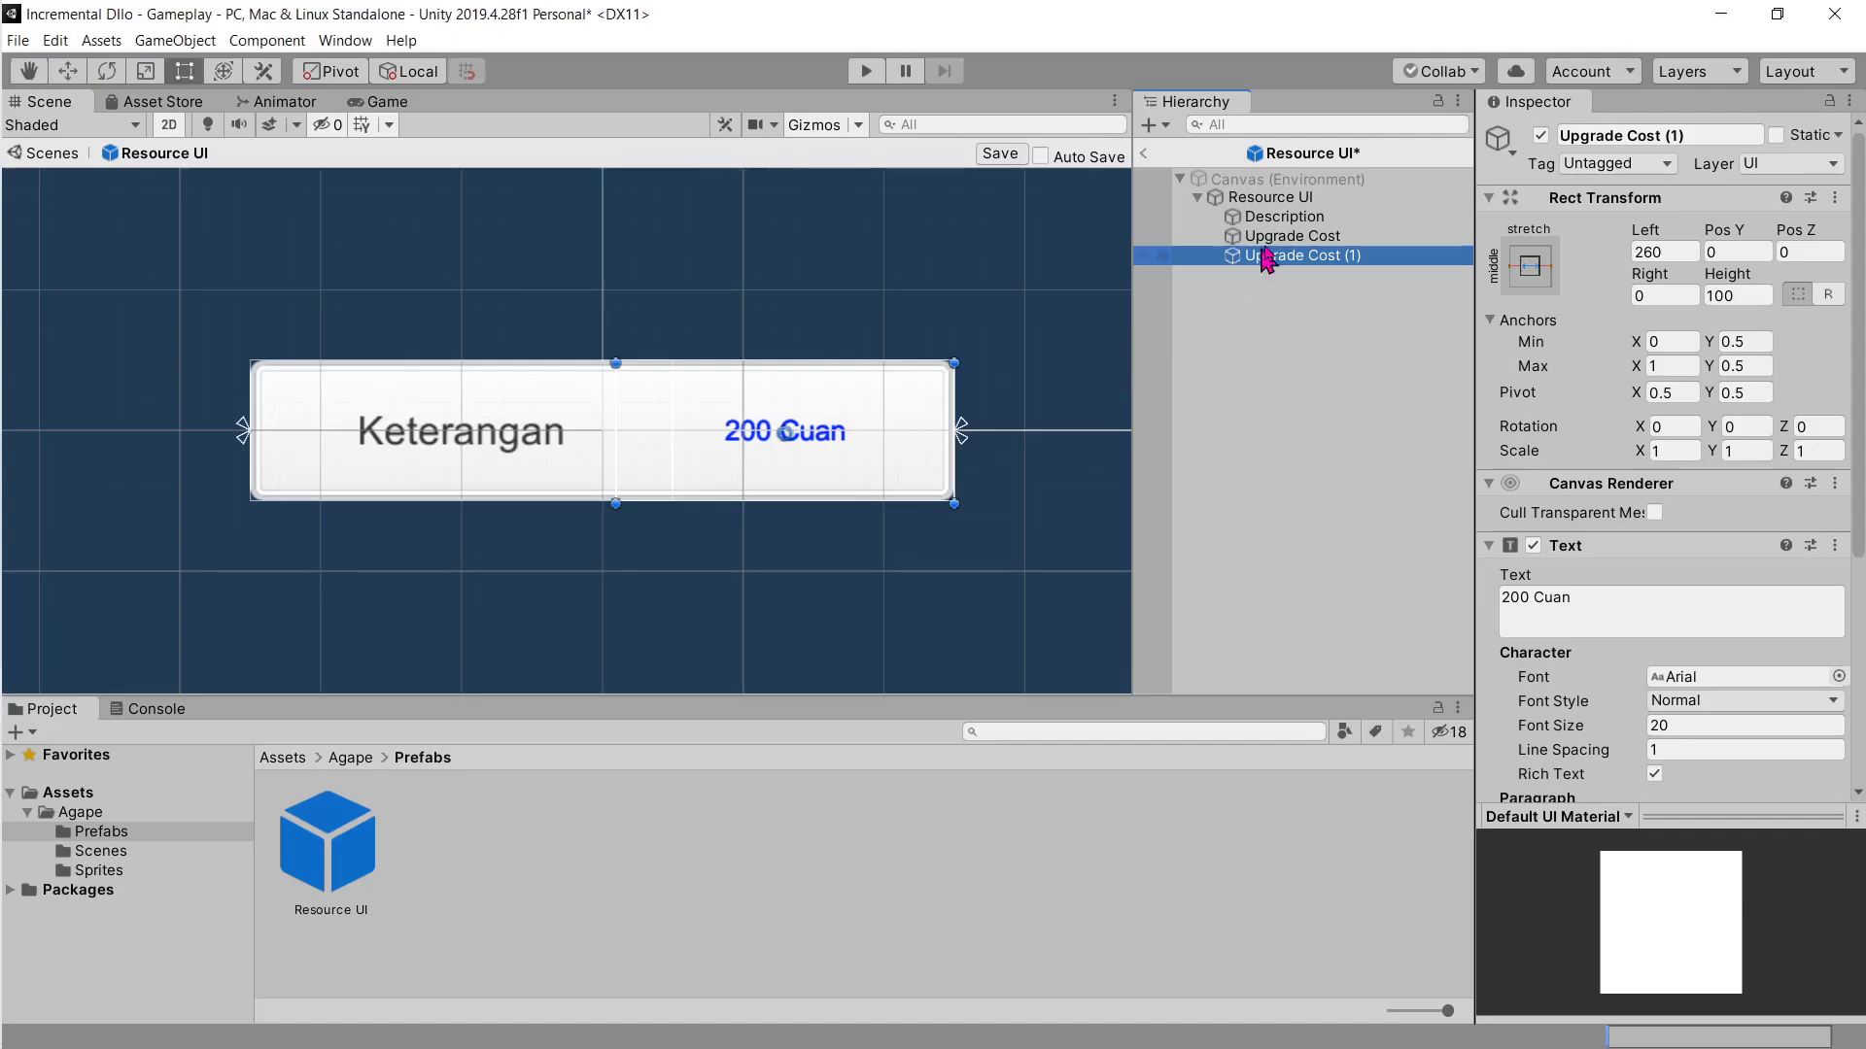
{"action": "left_click", "coordinate": [1283, 237]}
{"action": "left_click", "coordinate": [1609, 597]}
{"action": "key", "text": "BackSpace"}
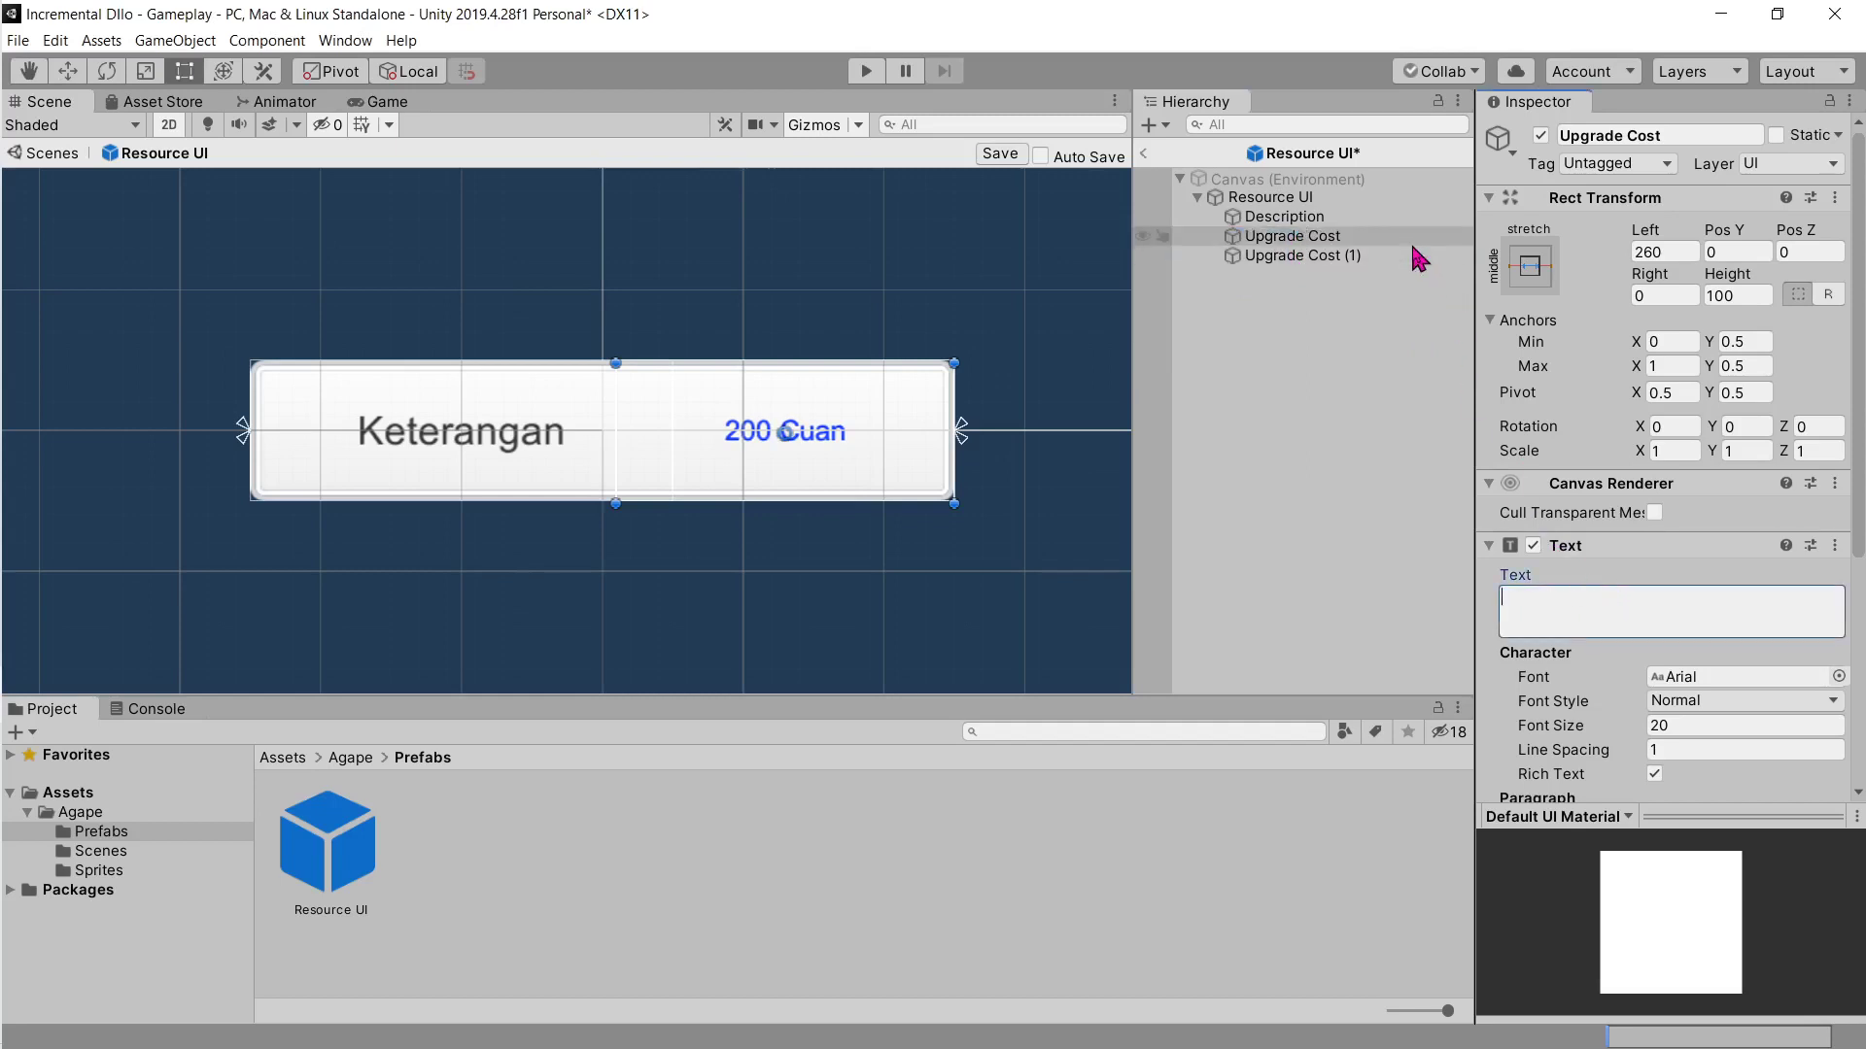
Step: Rename the Upgrade Cost (1) copy to Unlock Cost
{"action": "left_click", "coordinate": [1343, 254]}
{"action": "key", "text": "alt+Tab"}
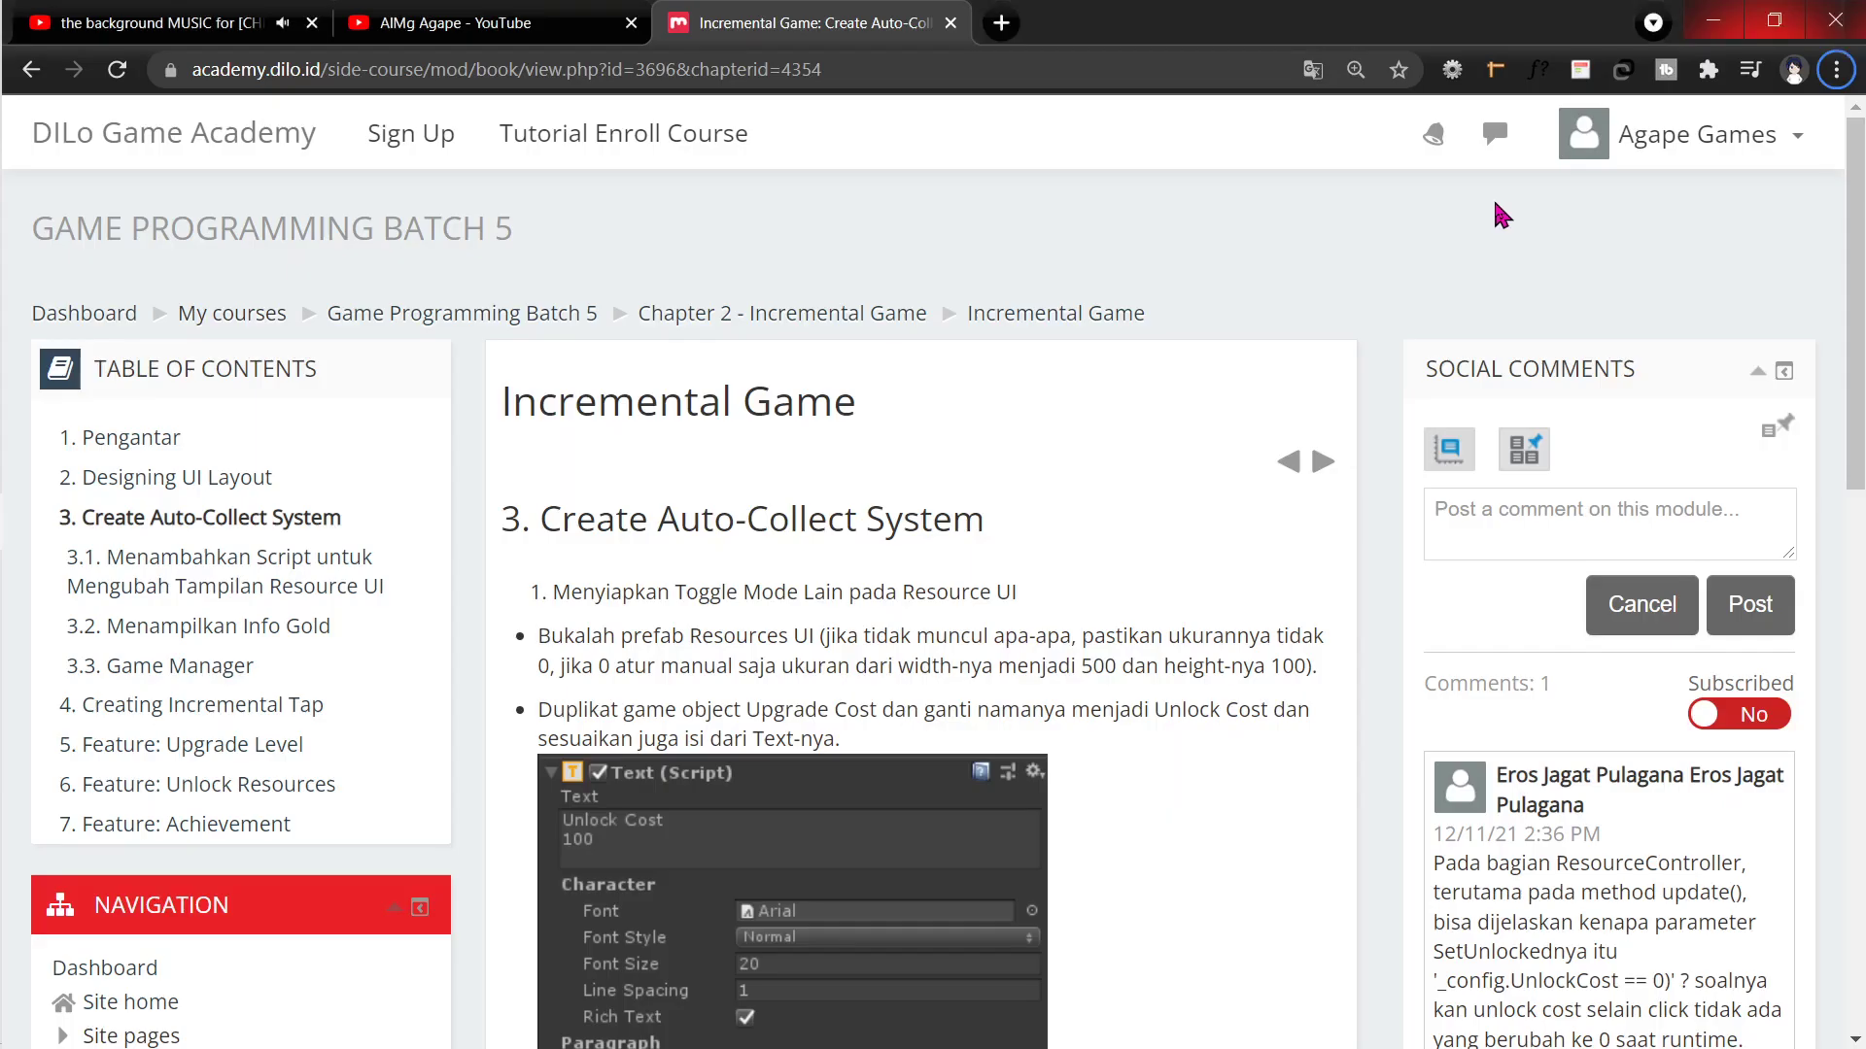
{"action": "key", "text": "alt+Tab"}
{"action": "left_click", "coordinate": [1600, 135]}
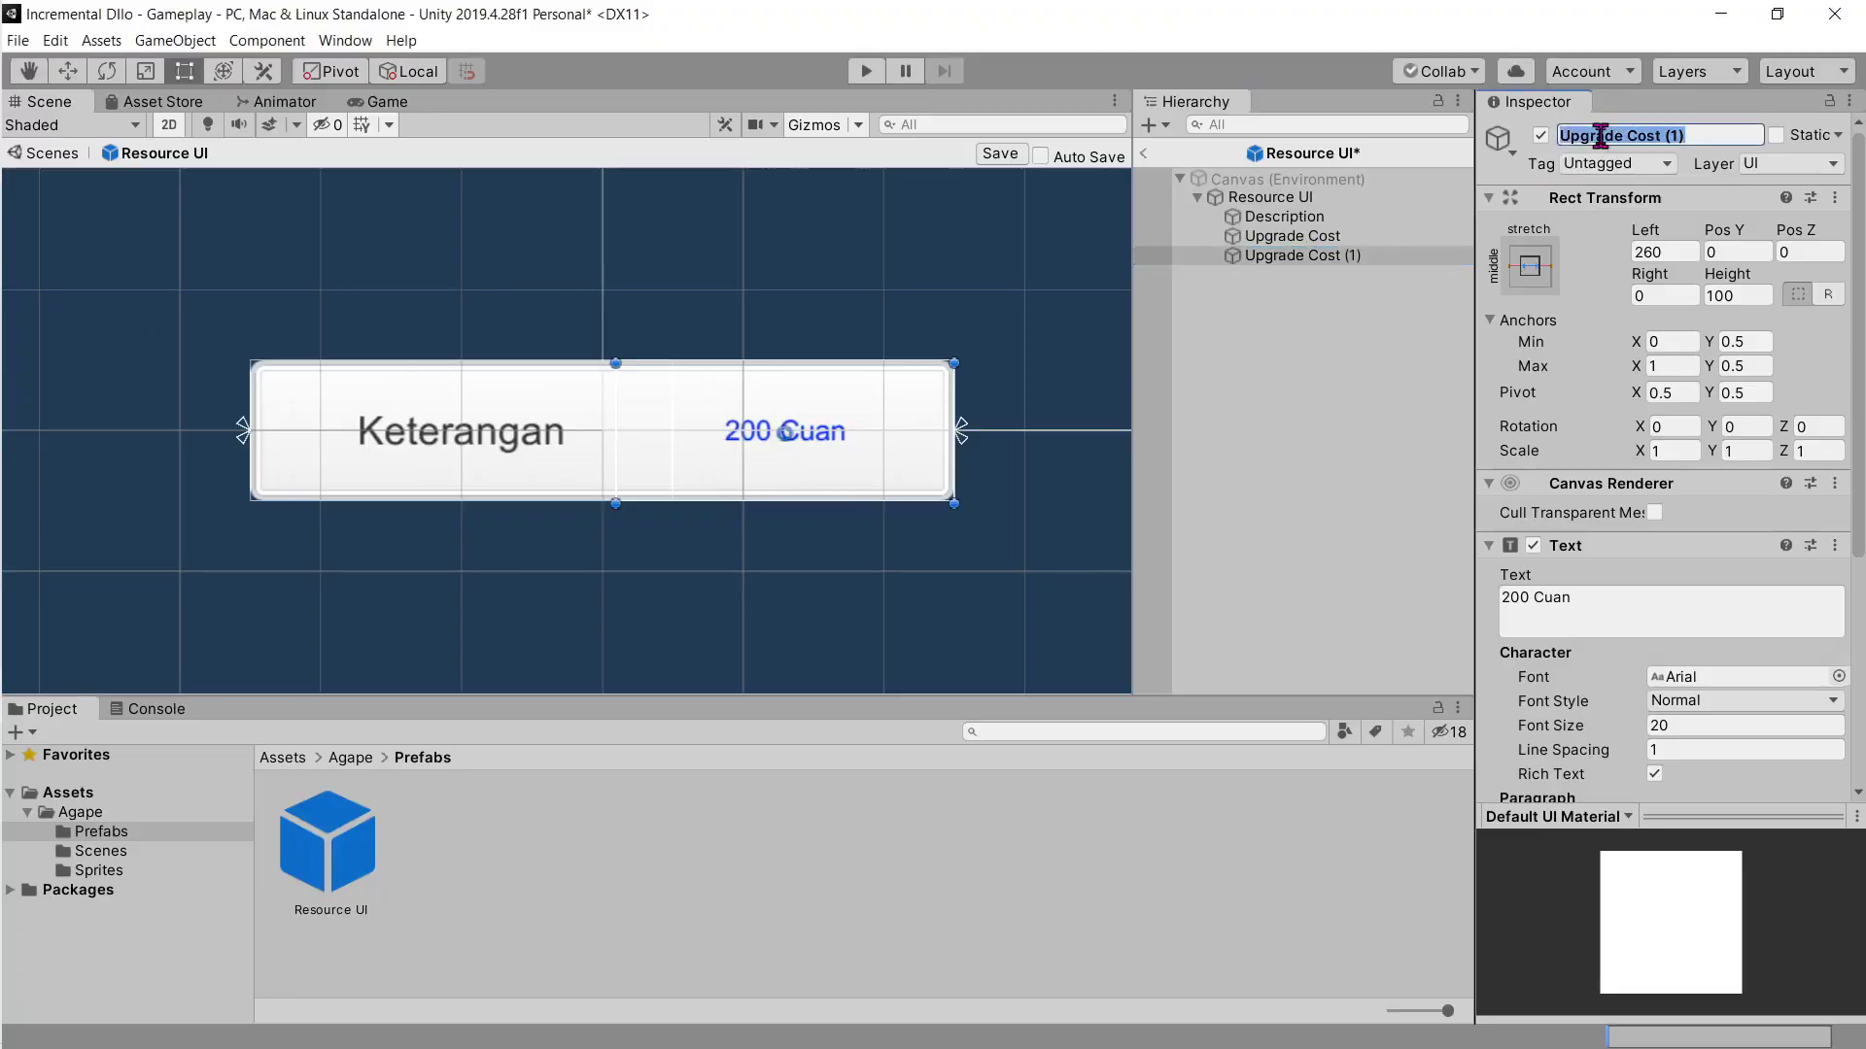
{"action": "type", "text": "Unlock Cost"}
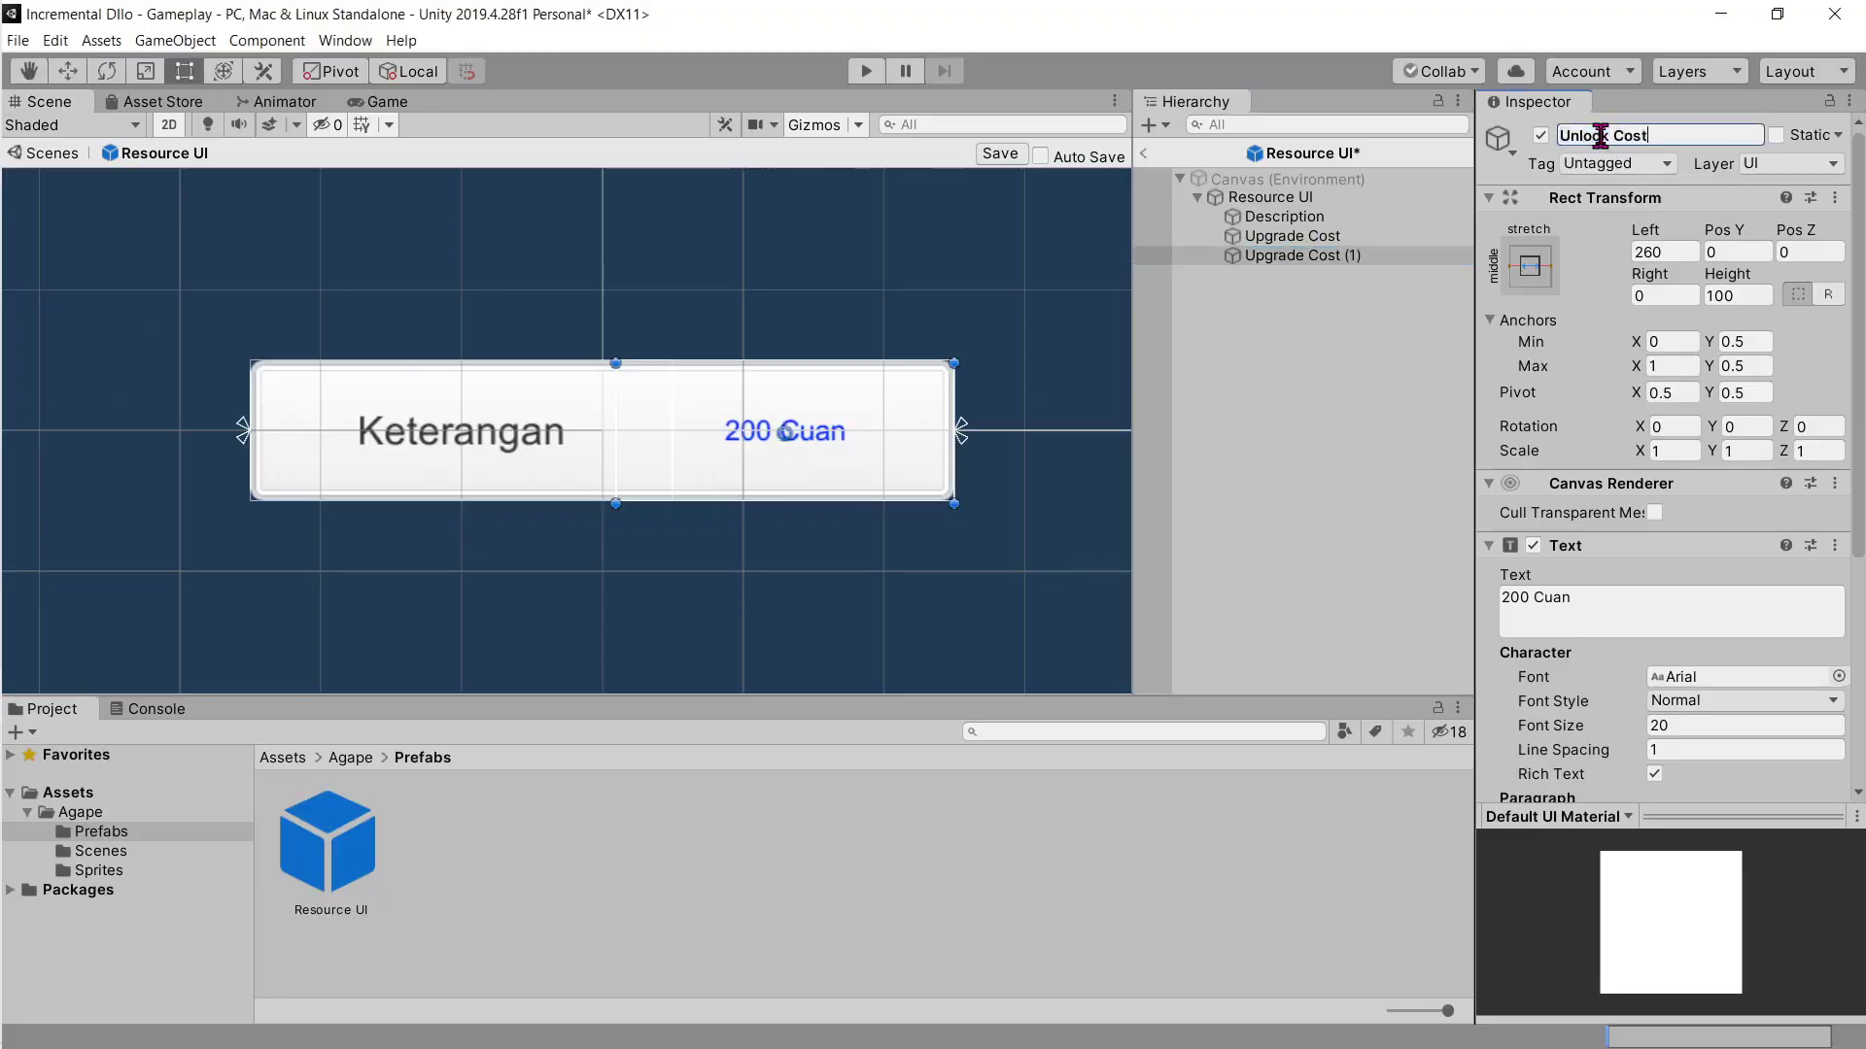
{"action": "key", "text": "Return"}
{"action": "key", "text": "alt+Tab"}
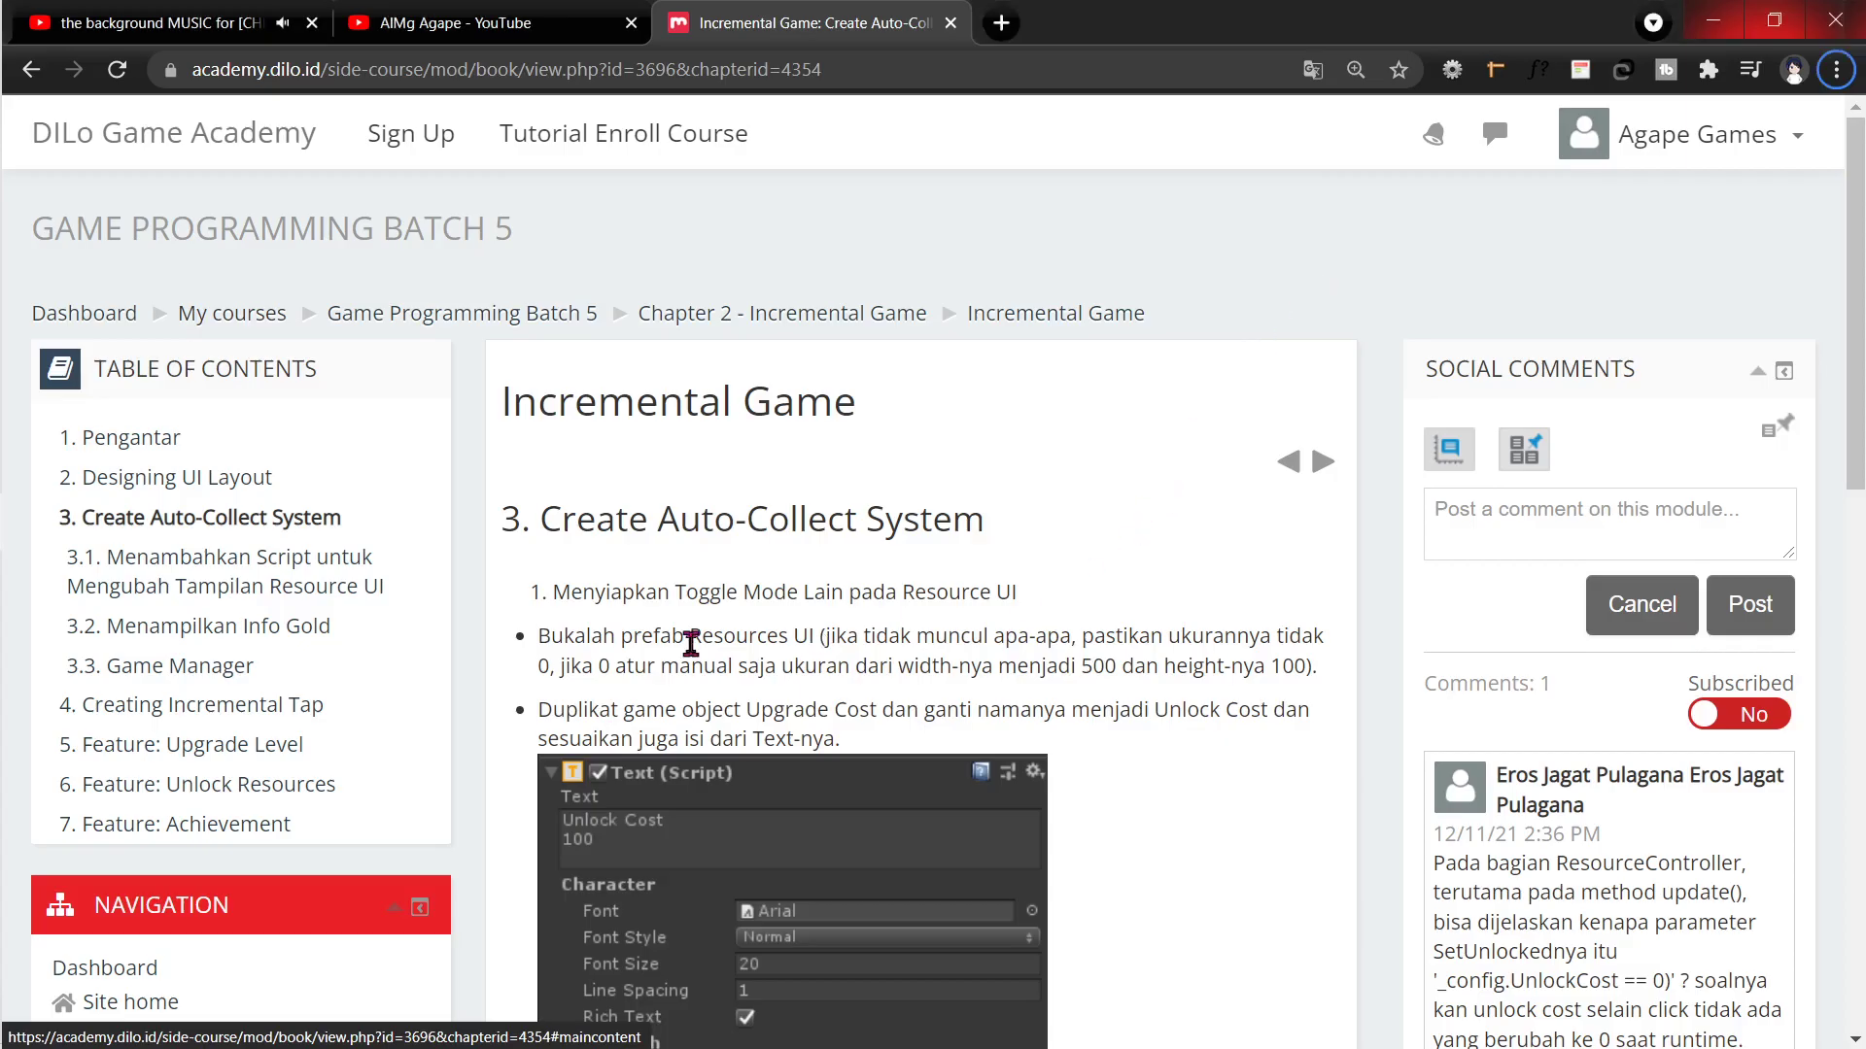
{"action": "scroll", "coordinate": [750, 762], "scroll_direction": "down", "scroll_amount": 2}
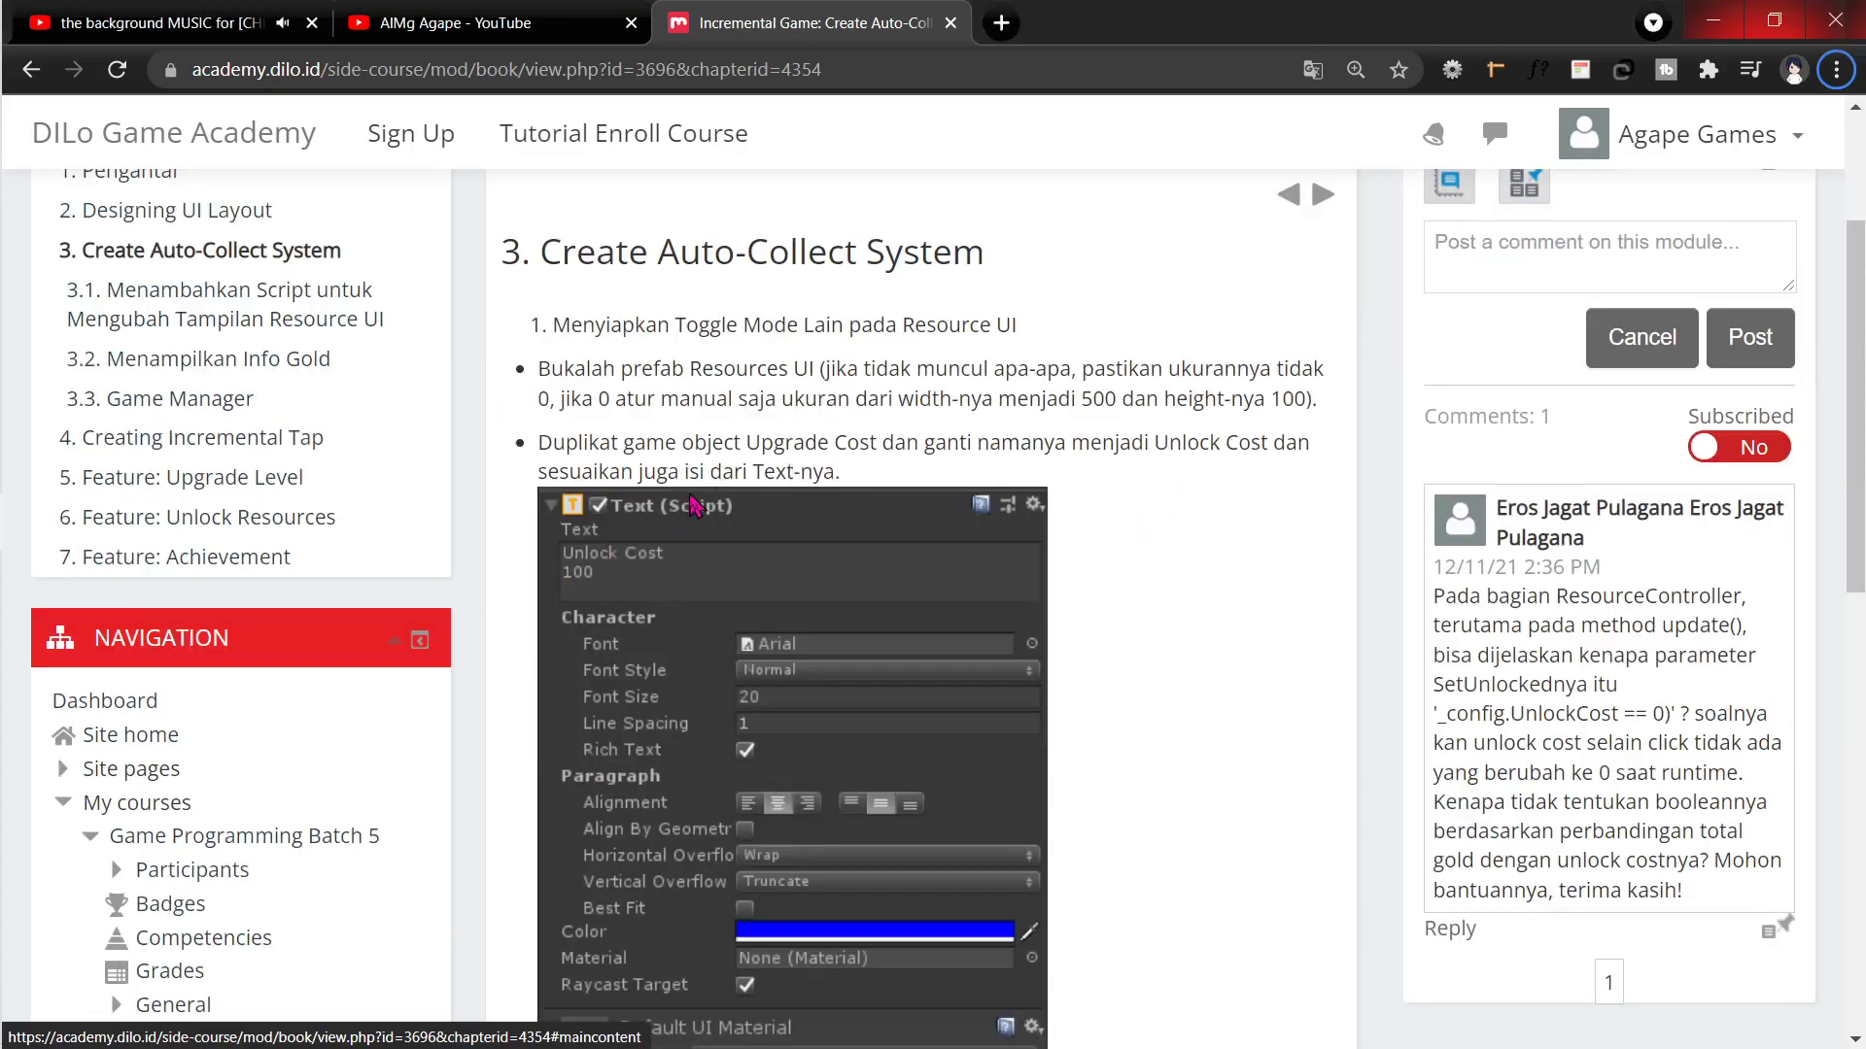
{"action": "scroll", "coordinate": [661, 530], "scroll_direction": "down", "scroll_amount": 2}
{"action": "key", "text": "alt+Tab"}
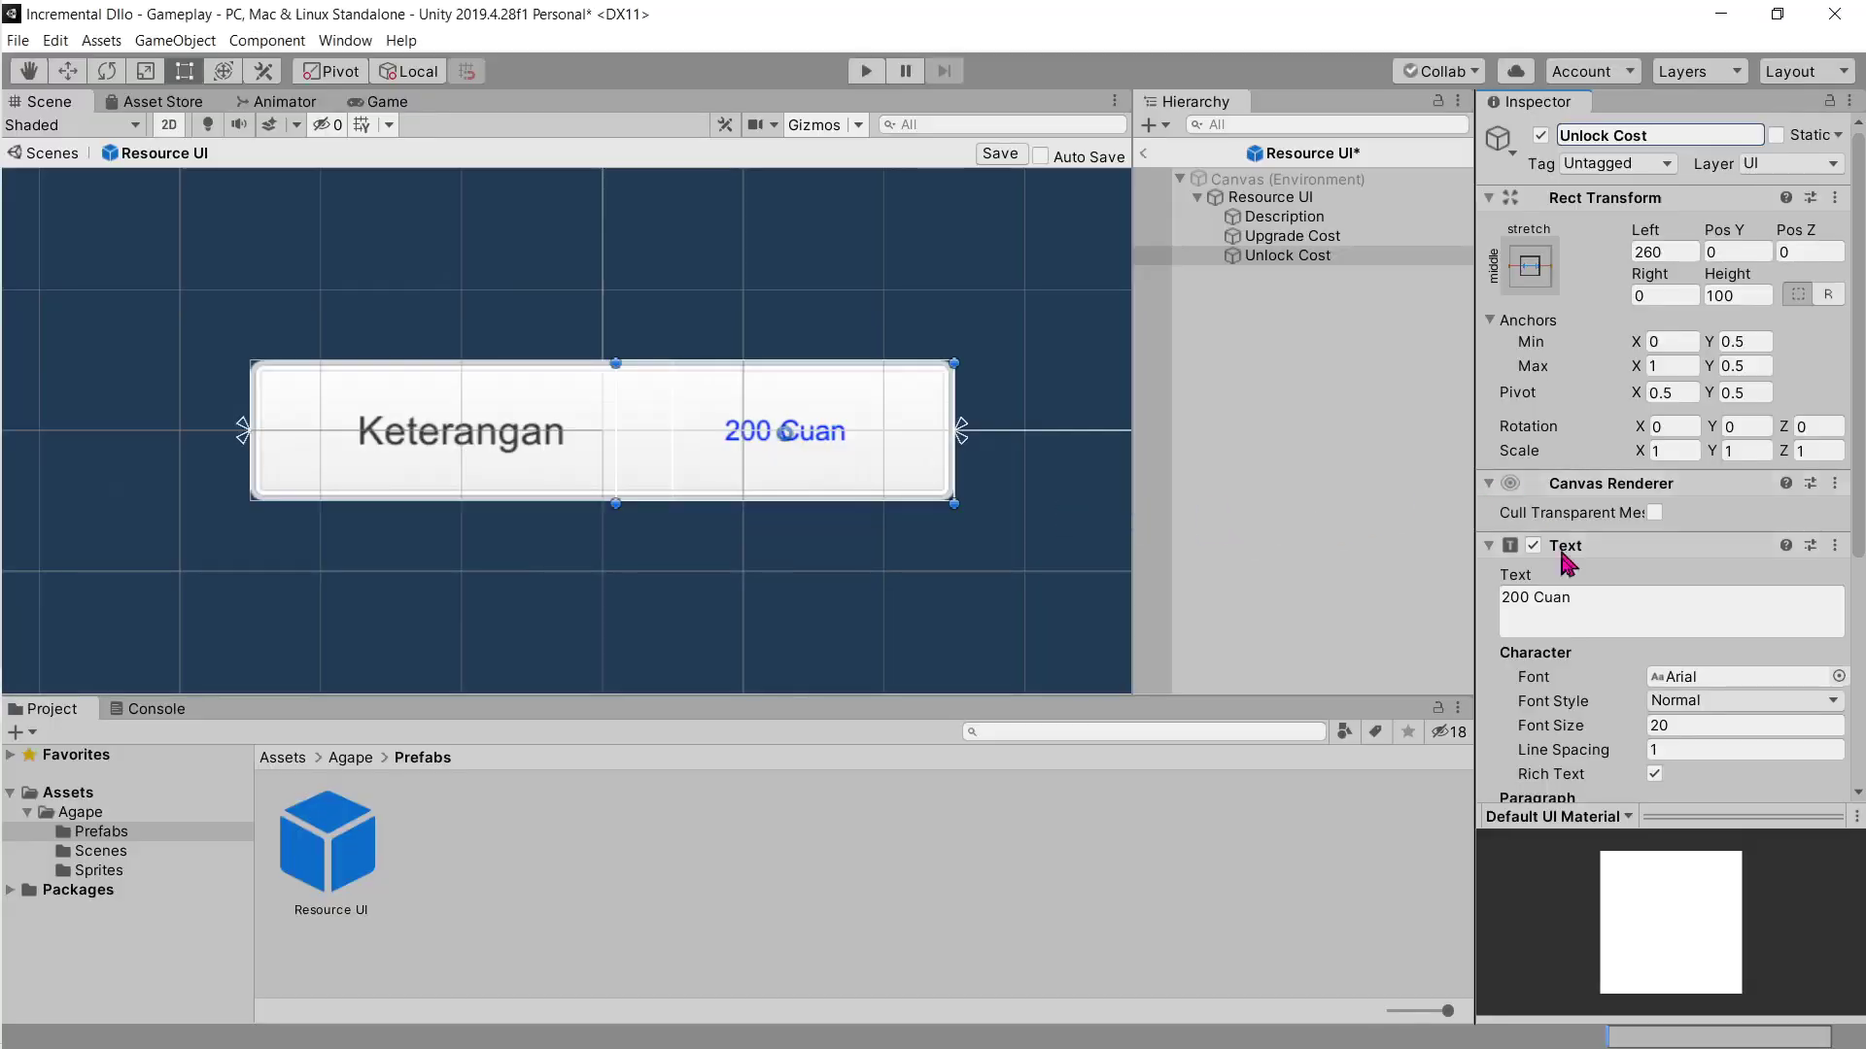
Step: Replace the Unlock Cost label text with 'Buka' and '1000' on two lines
{"action": "left_click", "coordinate": [1579, 602]}
{"action": "type", "text": "Unl"}
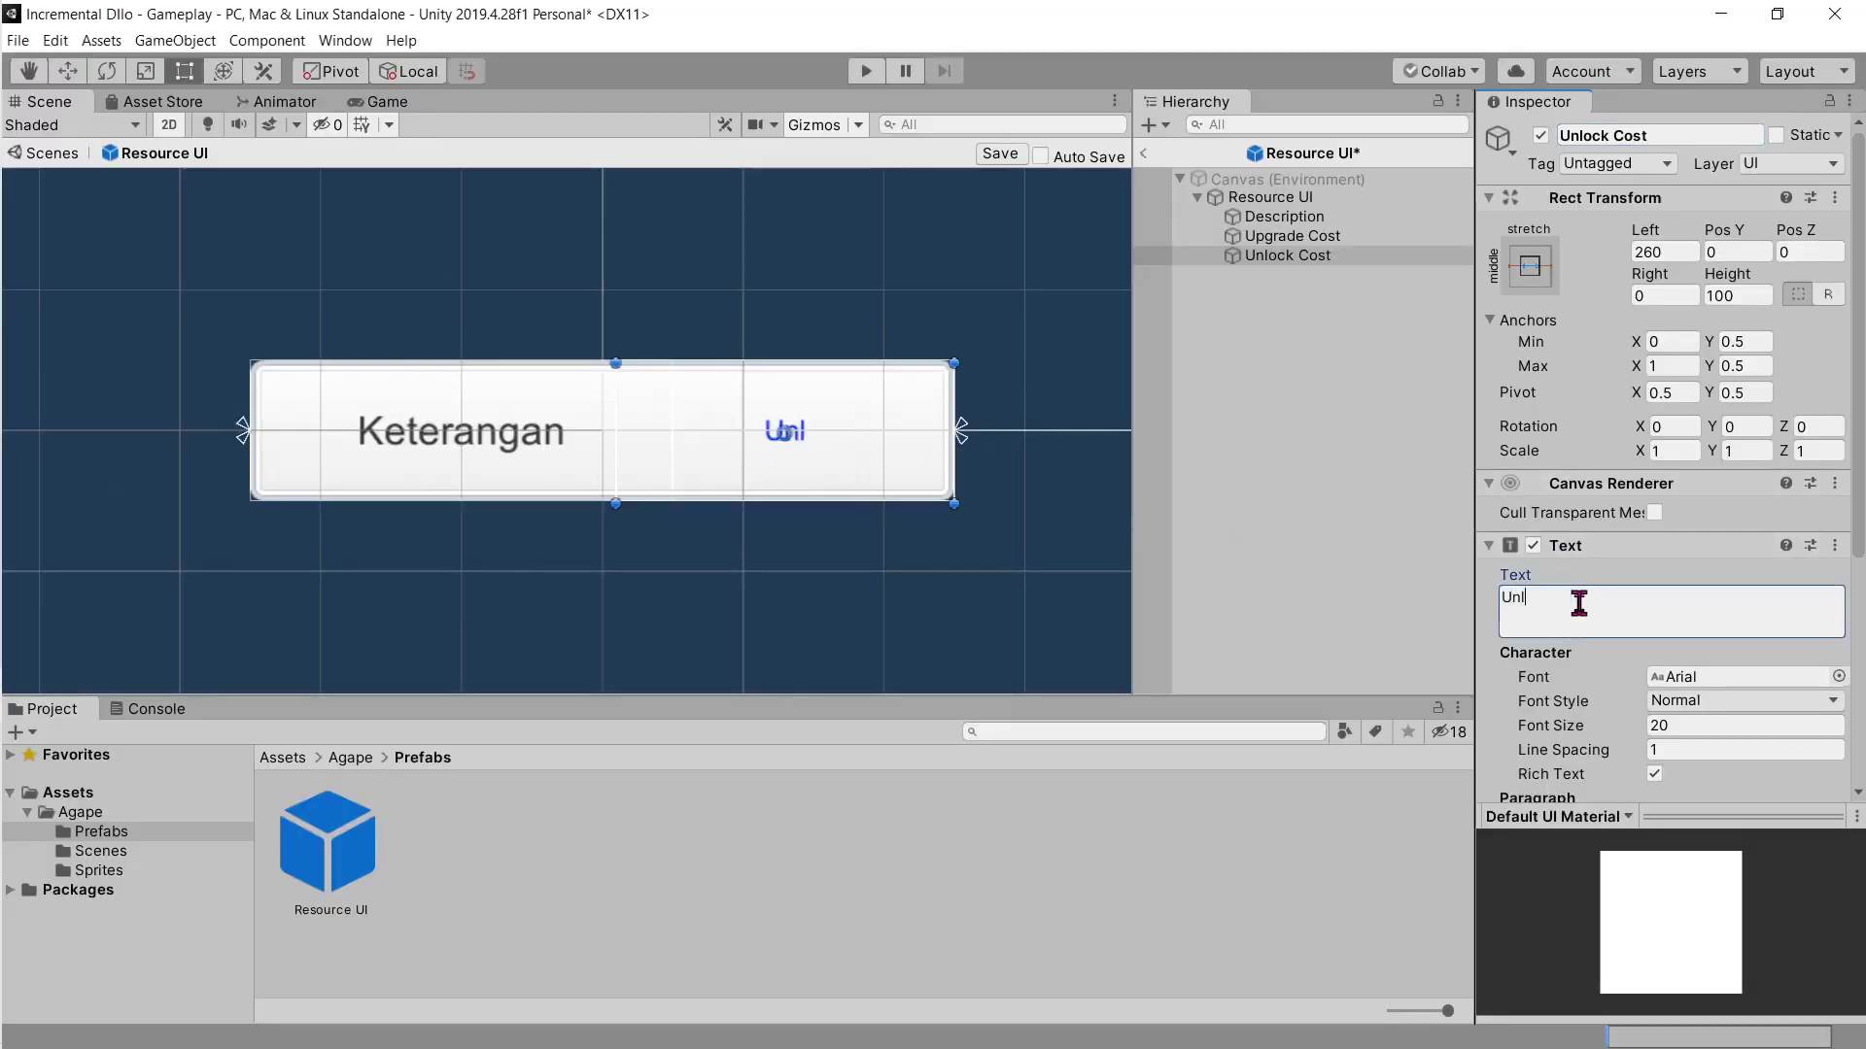
{"action": "type", "text": "ock C"}
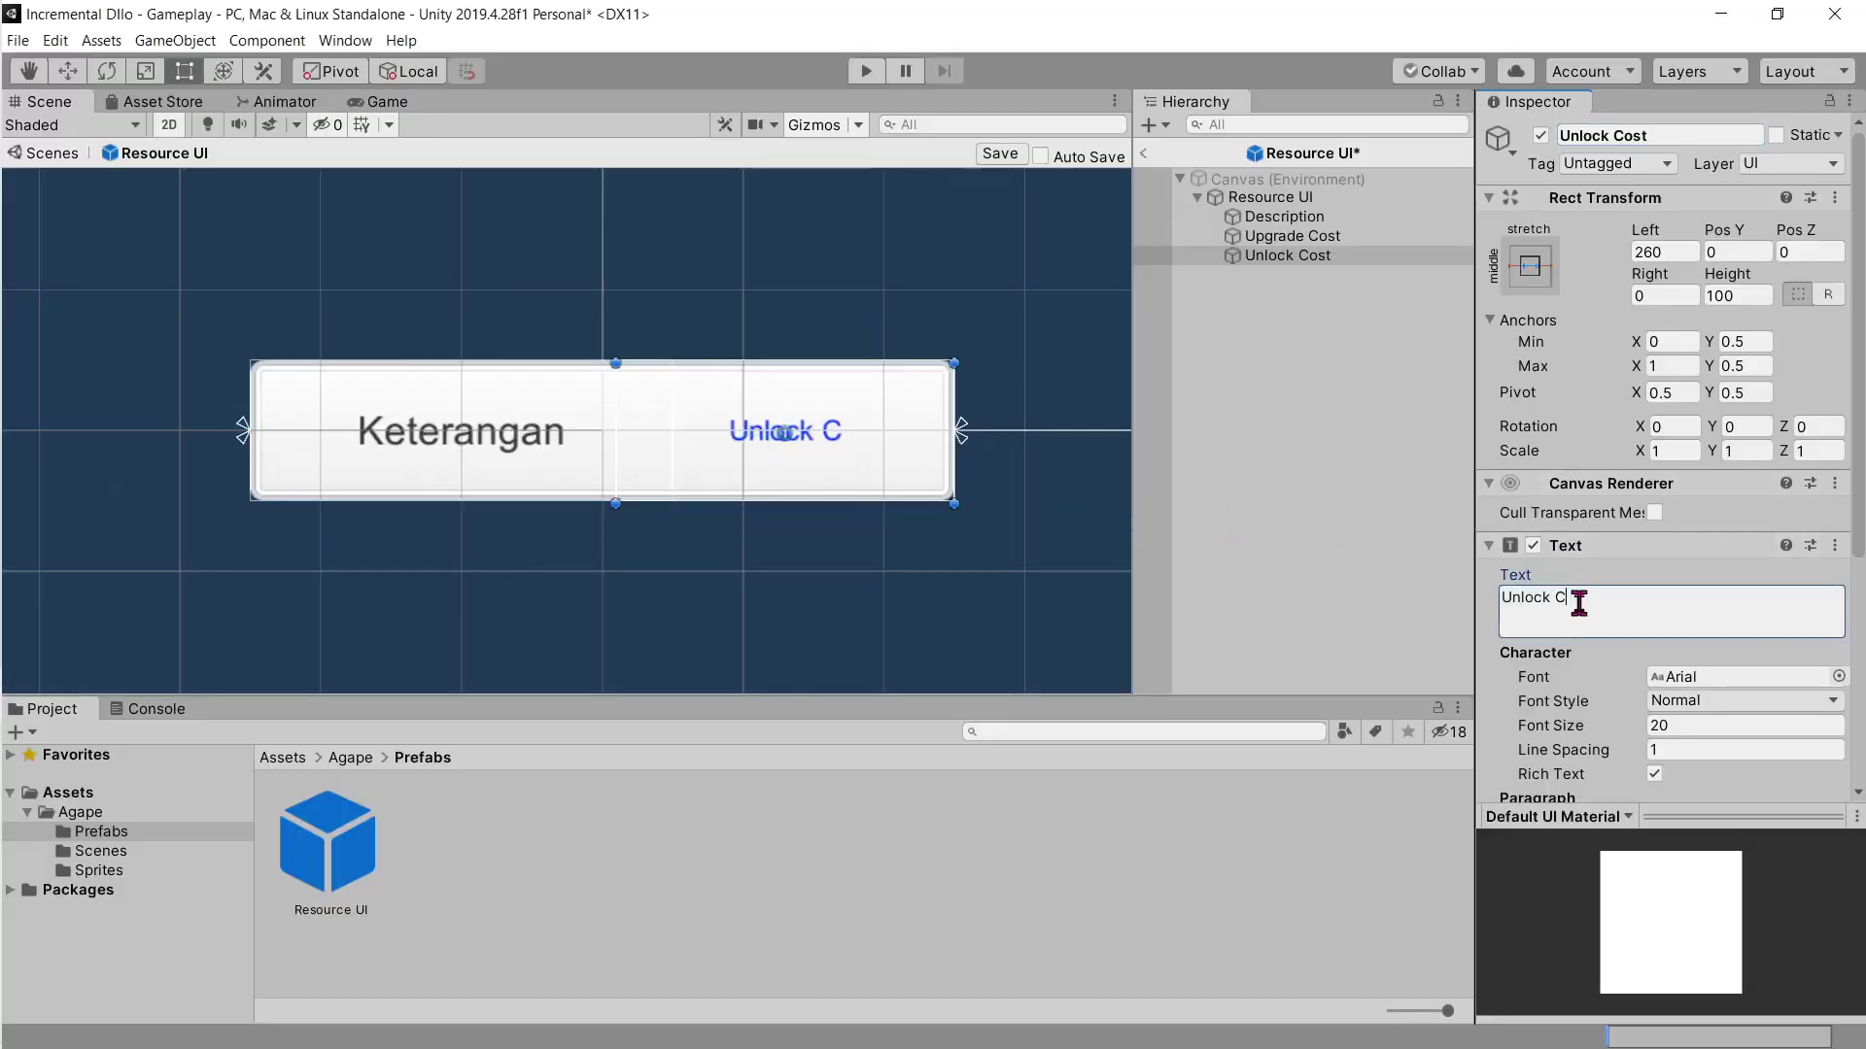
{"action": "key", "text": "BackSpace"}
{"action": "key", "text": "BackSpace"}
{"action": "key", "text": "BackSpace"}
{"action": "key", "text": "BackSpace"}
{"action": "key", "text": "BackSpace"}
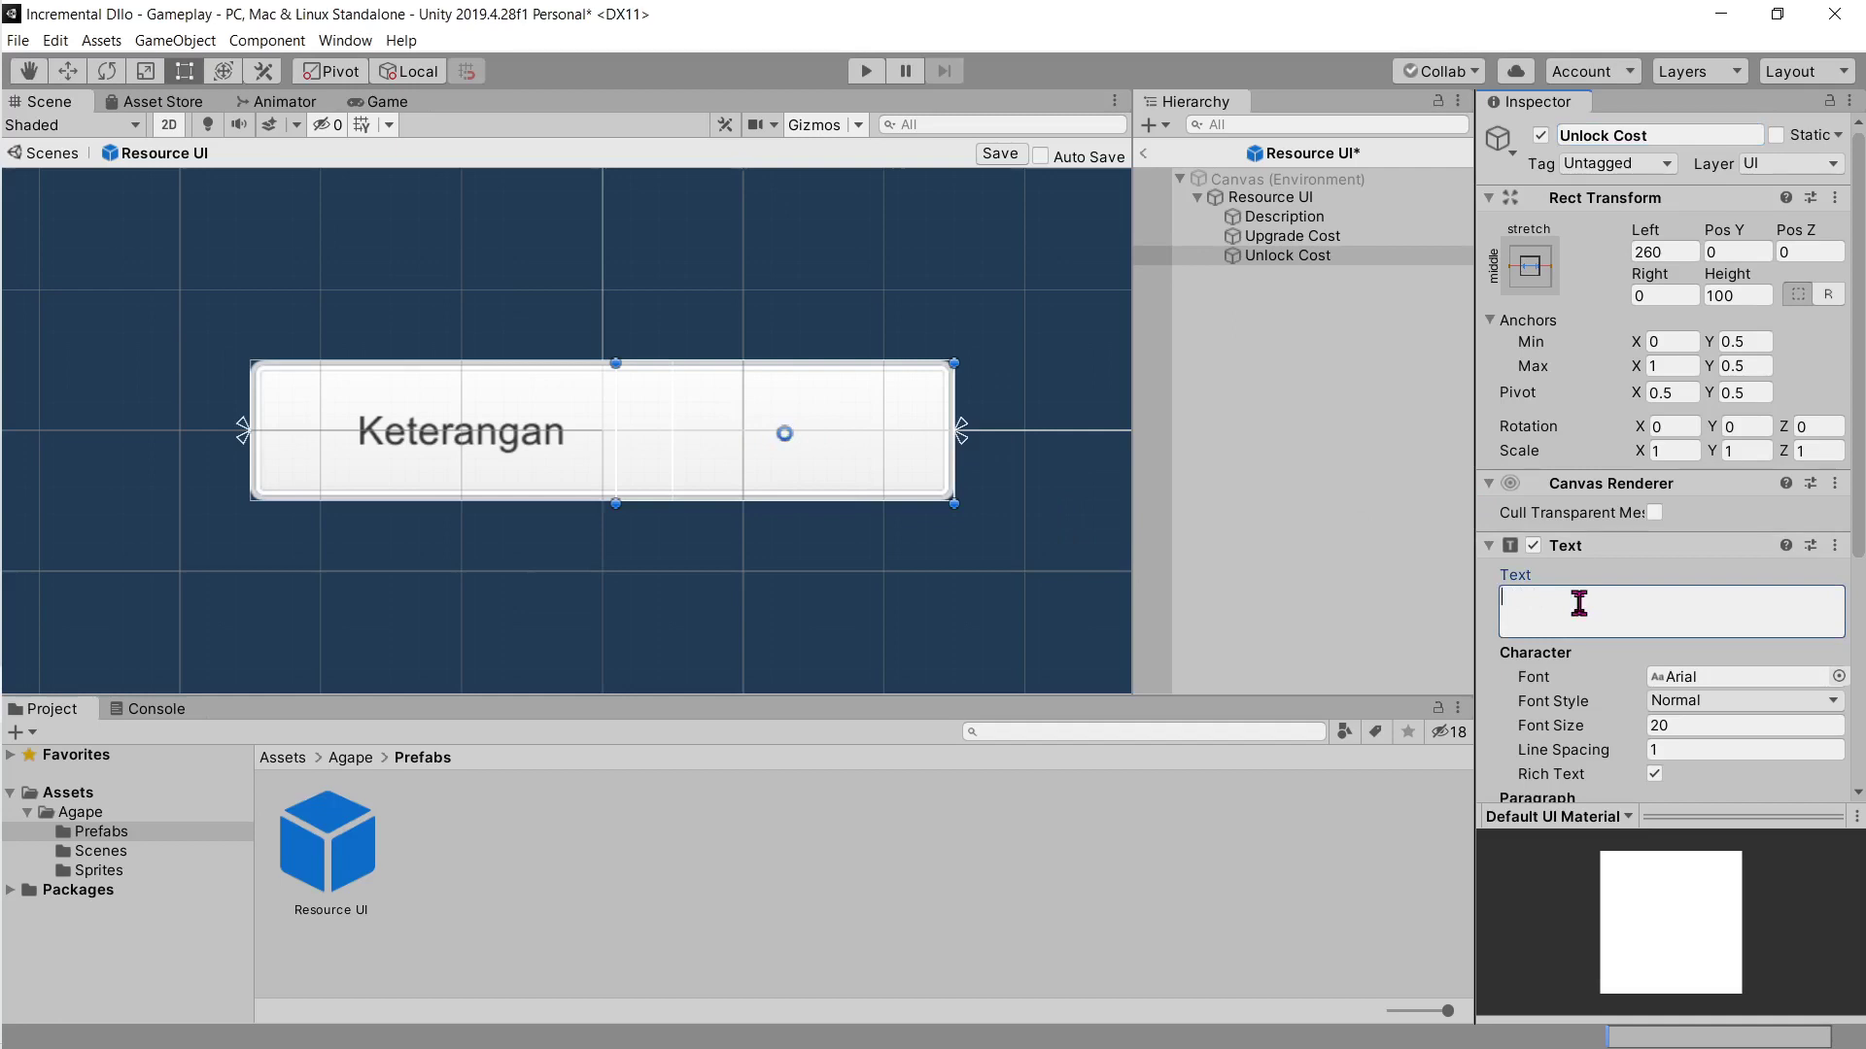
{"action": "type", "text": "Buk"}
{"action": "type", "text": "a"}
{"action": "key", "text": "Return"}
{"action": "type", "text": "10"}
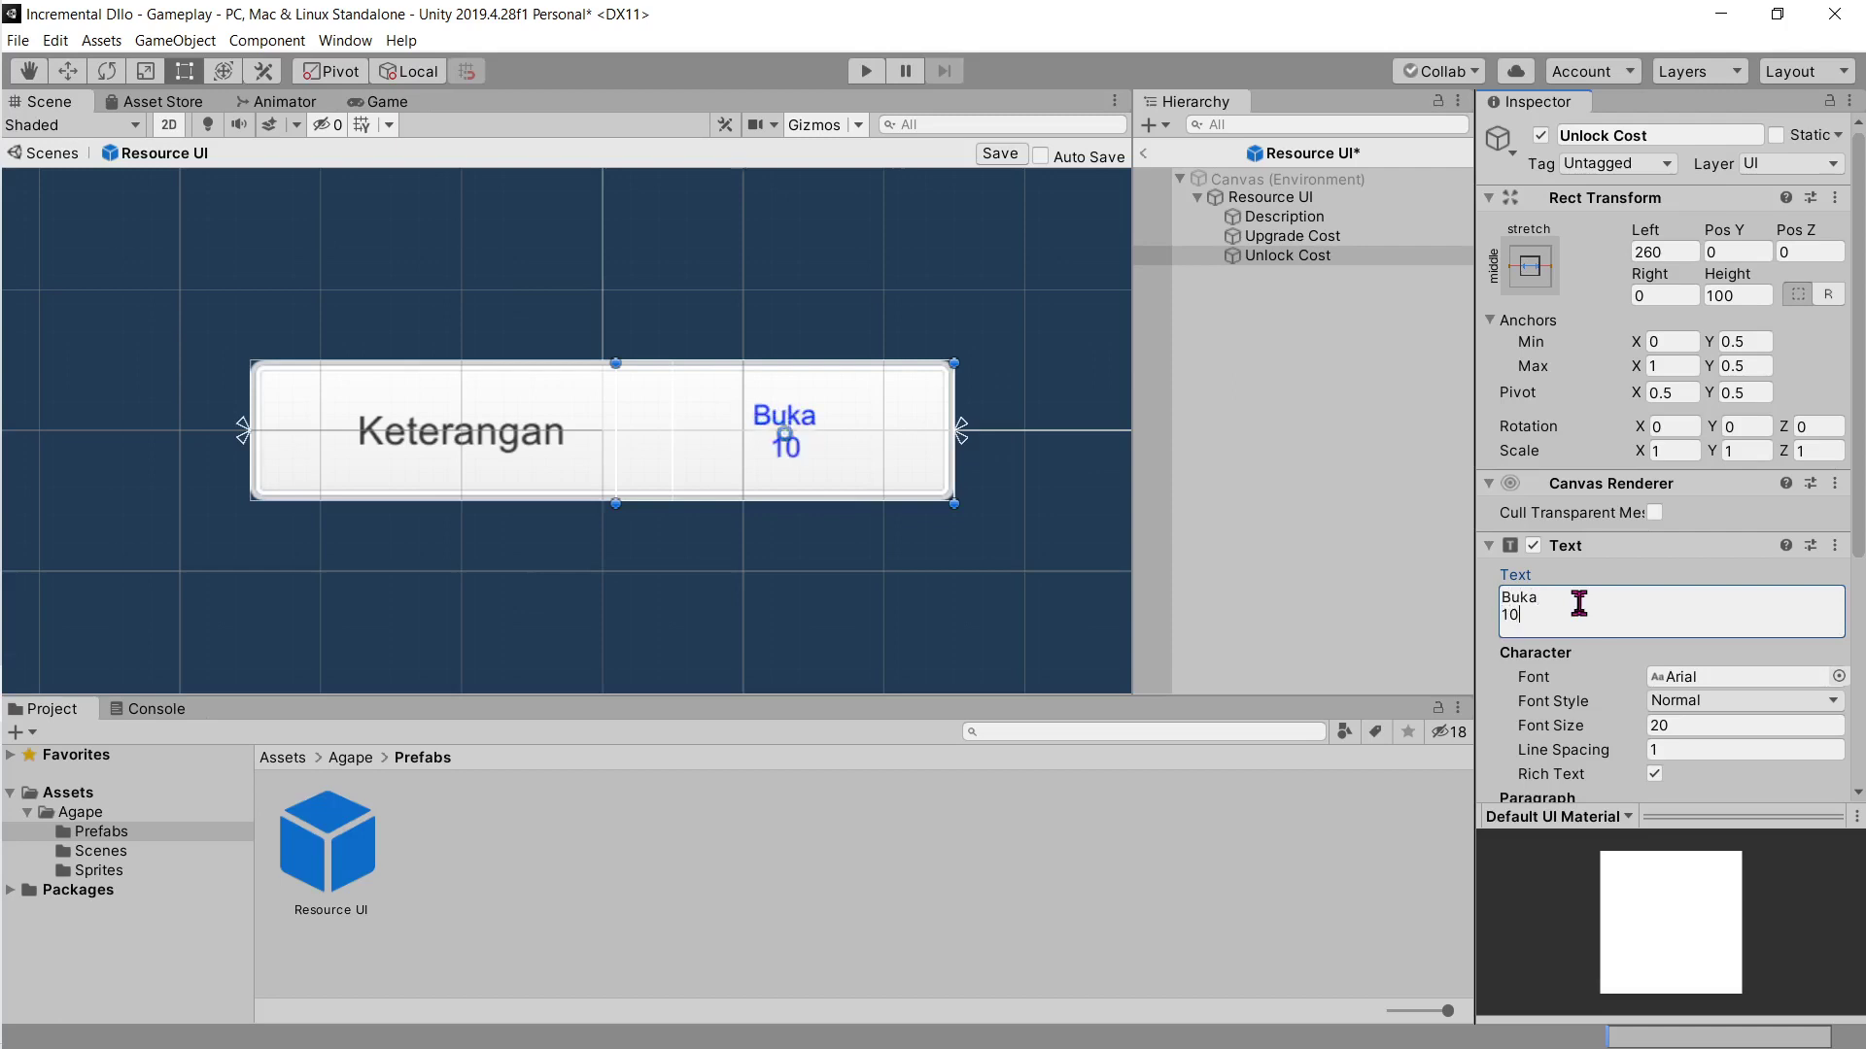
{"action": "type", "text": "00"}
Step: Check the tutorial page for the next label instructions
{"action": "key", "text": "alt+Tab"}
{"action": "scroll", "coordinate": [1180, 626], "scroll_direction": "down", "scroll_amount": 3}
{"action": "scroll", "coordinate": [1179, 625], "scroll_direction": "up", "scroll_amount": 3}
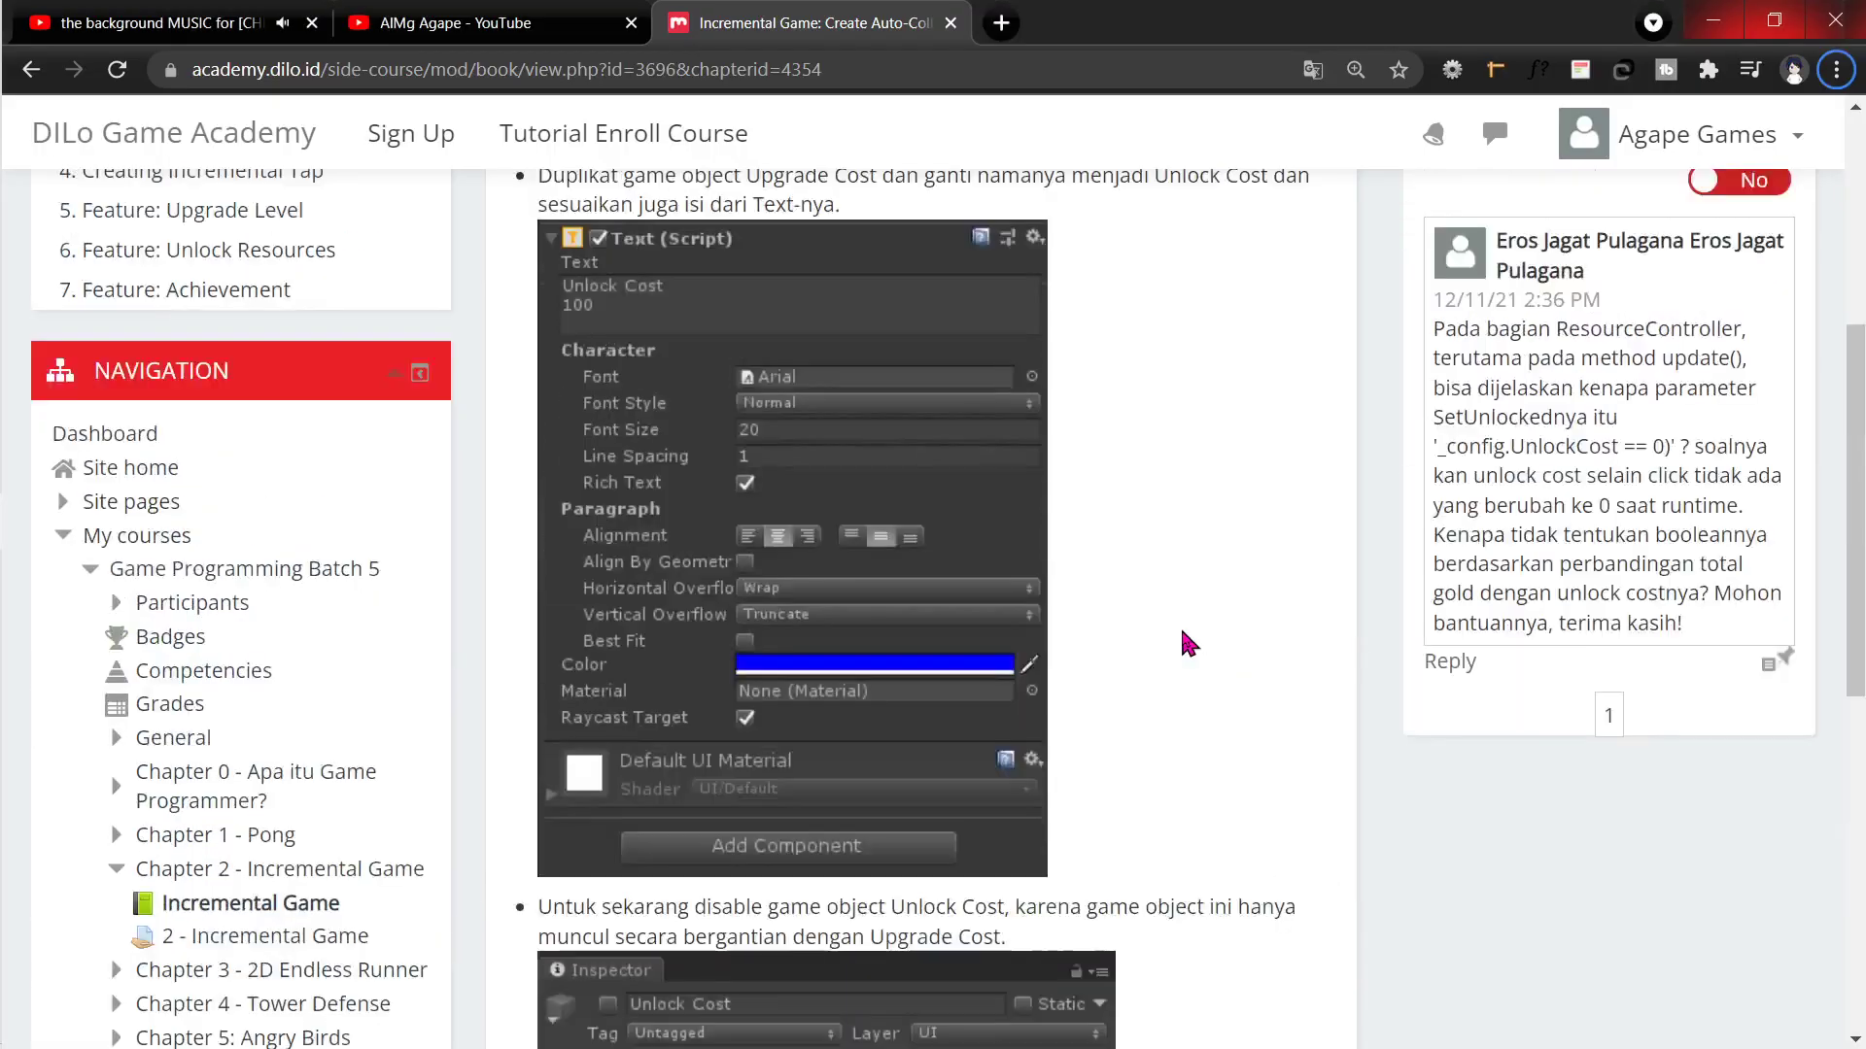
{"action": "key", "text": "alt+Tab"}
{"action": "key", "text": "t"}
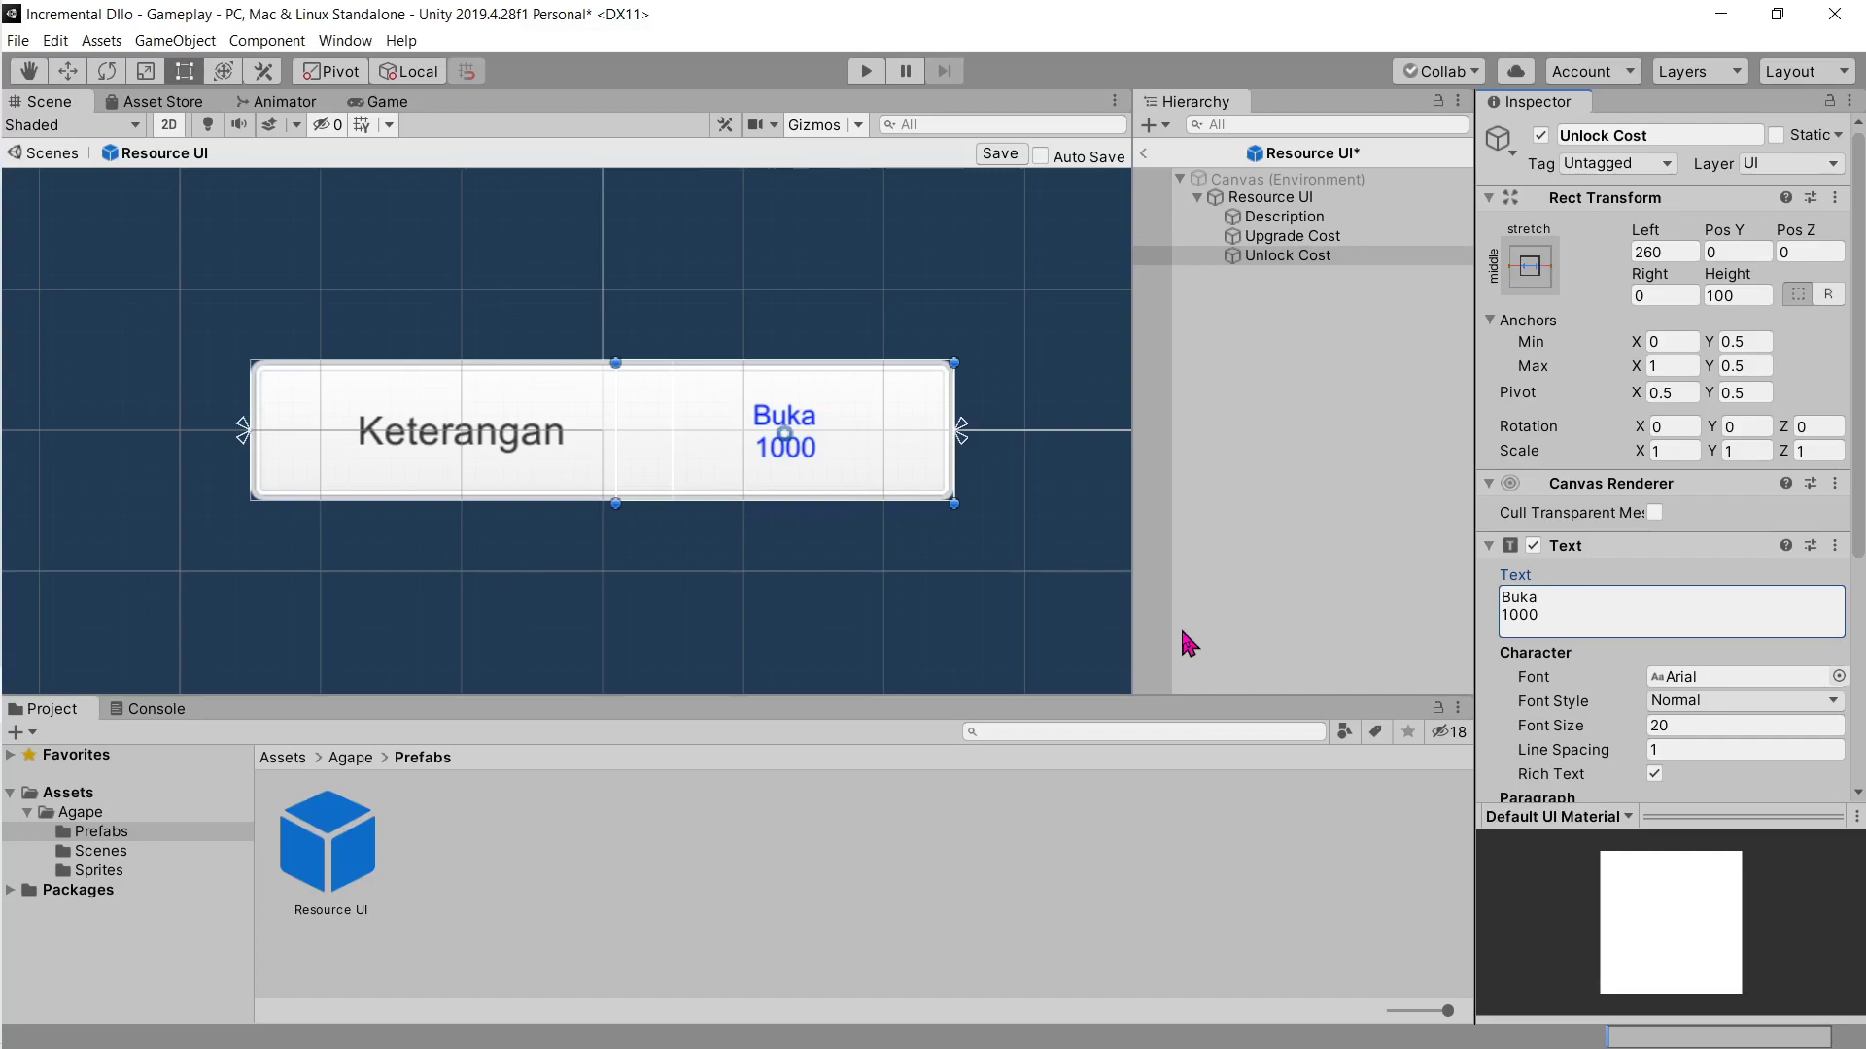
{"action": "key", "text": "alt+Tab"}
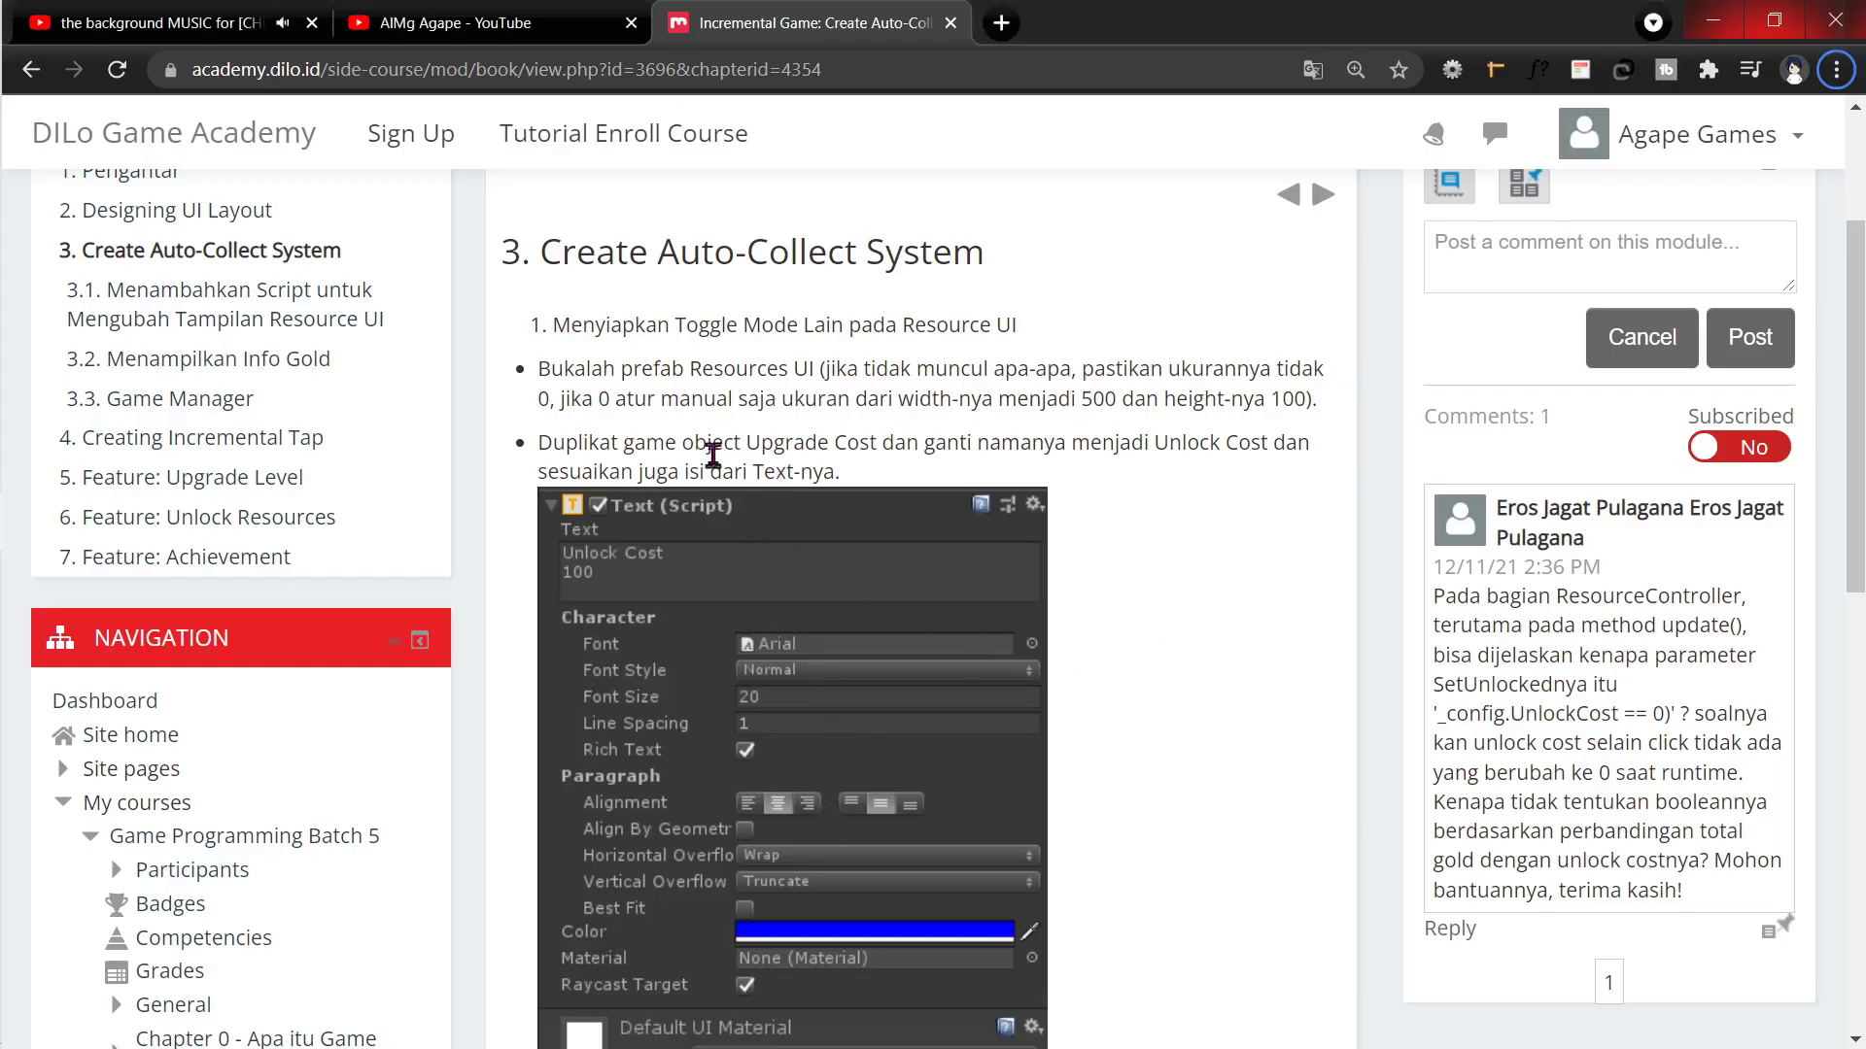
{"action": "scroll", "coordinate": [712, 454], "scroll_direction": "down", "scroll_amount": 5}
{"action": "scroll", "coordinate": [699, 457], "scroll_direction": "down", "scroll_amount": 3}
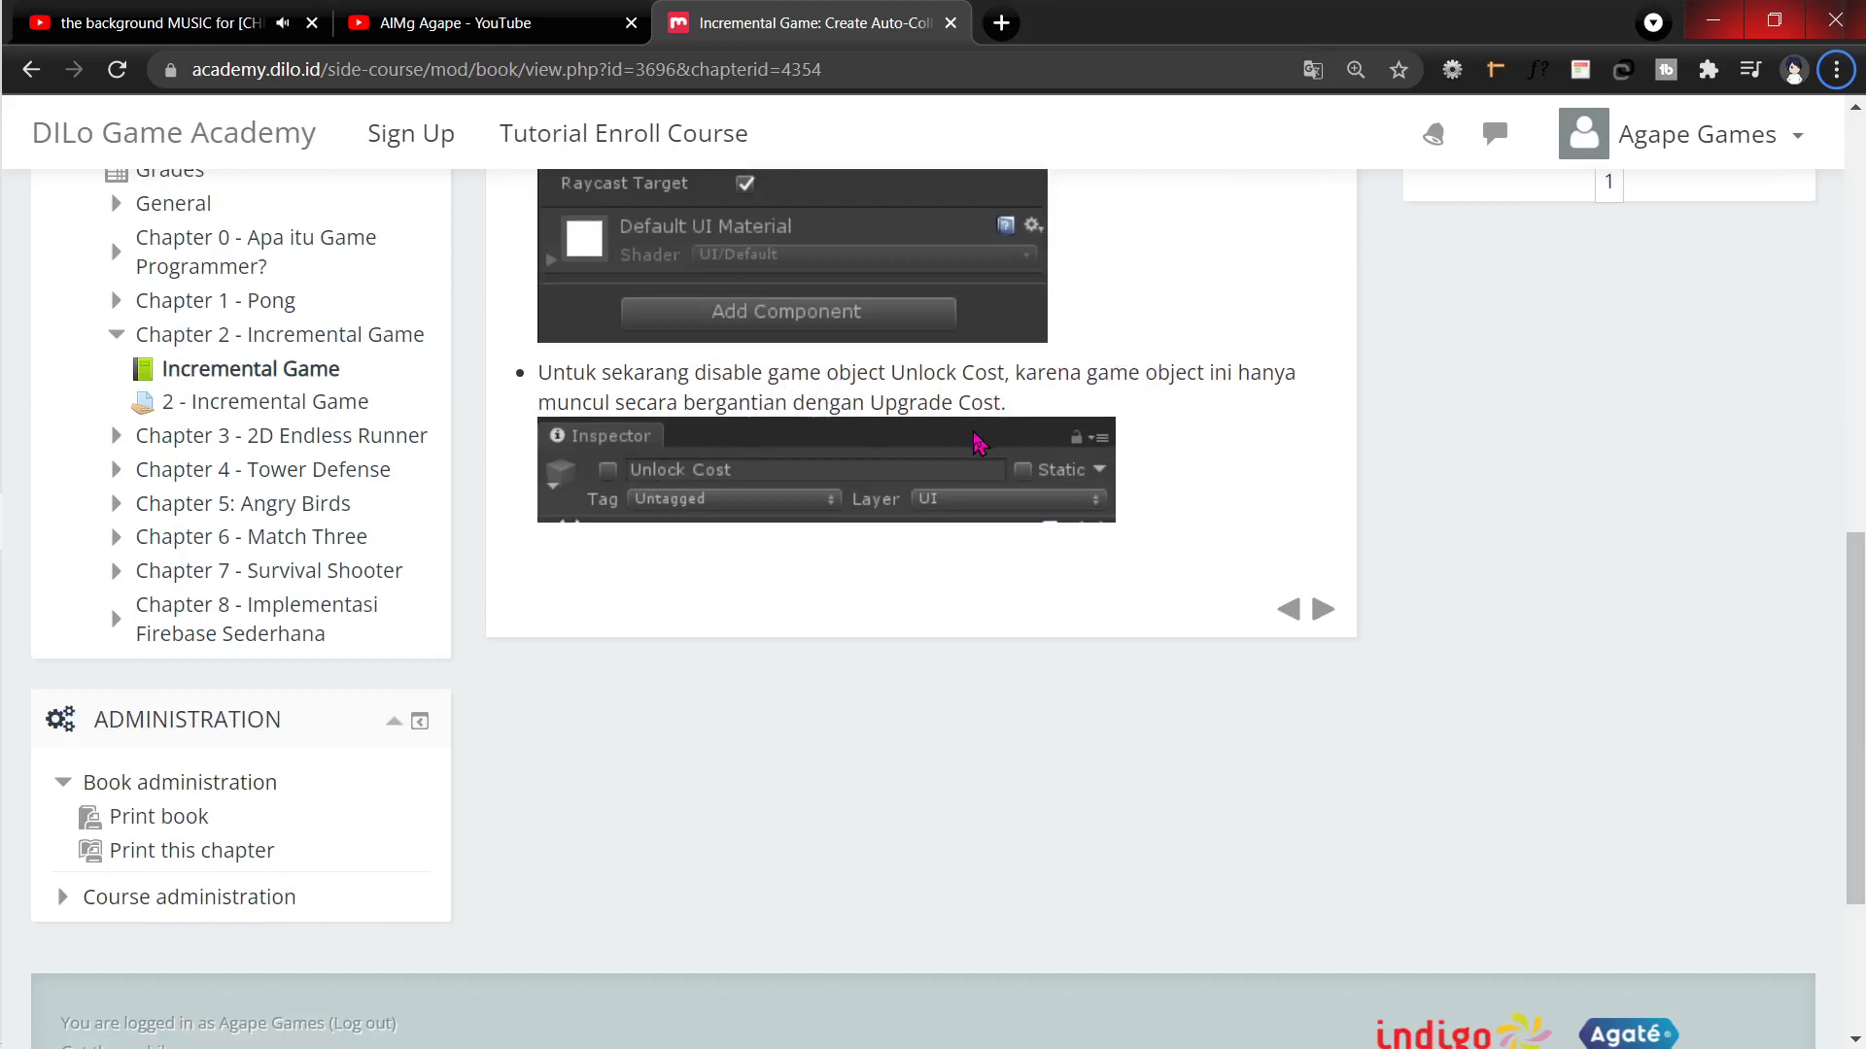
{"action": "key", "text": "alt+Tab"}
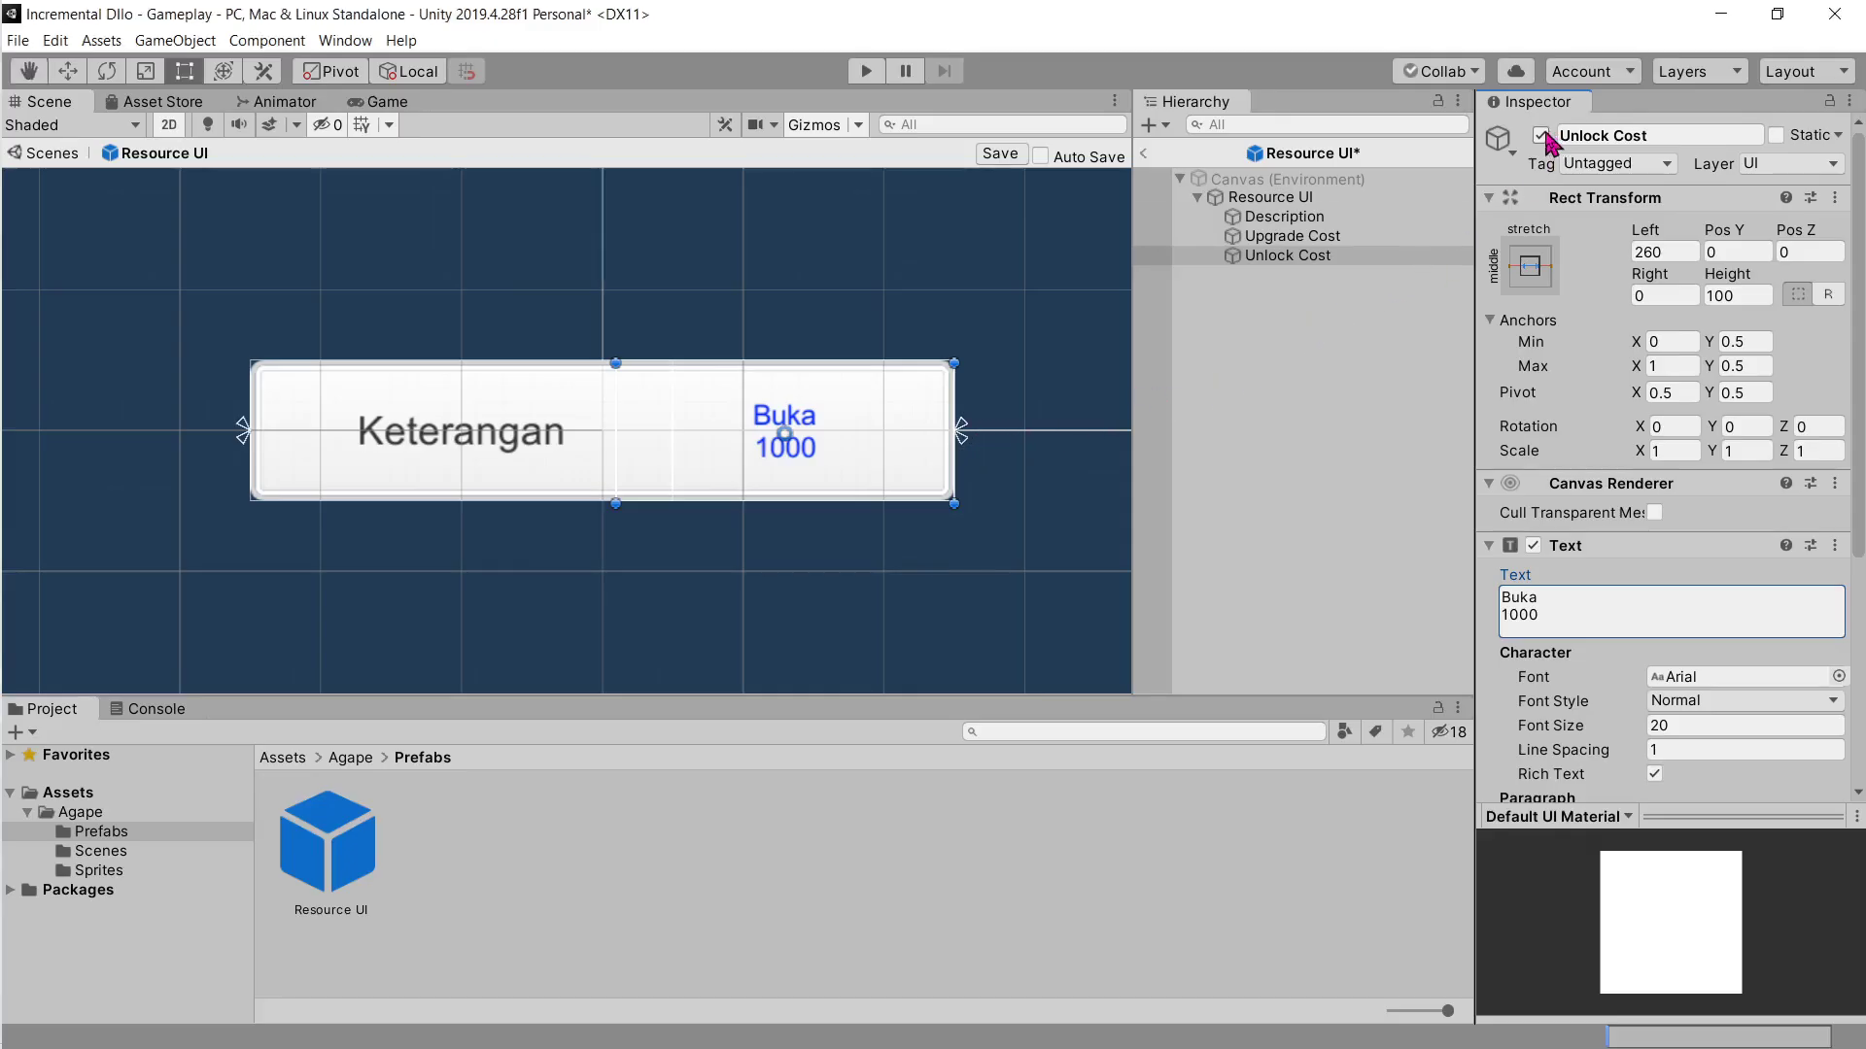
Step: Deactivate Unlock Cost and set the Upgrade Cost label to 'Tambah' with an amount on a second line
{"action": "left_click", "coordinate": [1542, 136]}
{"action": "left_click", "coordinate": [1350, 237]}
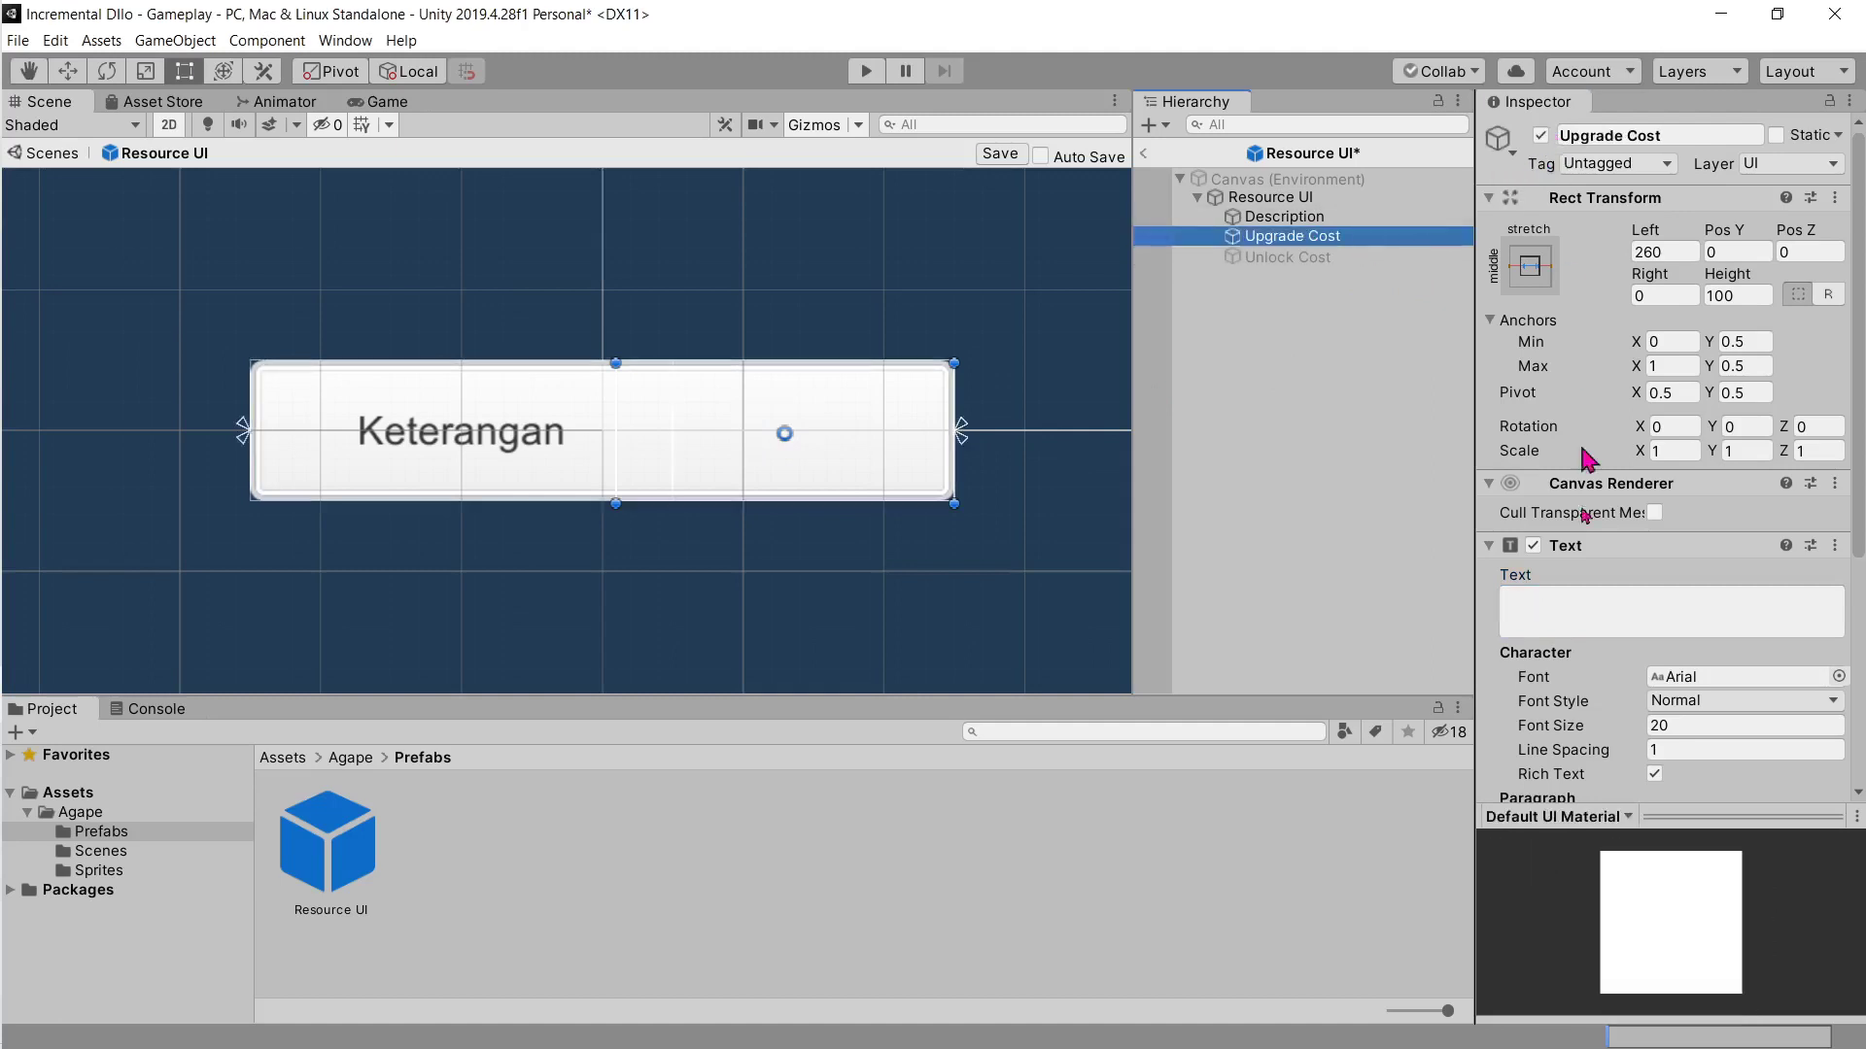
{"action": "left_click", "coordinate": [1585, 629]}
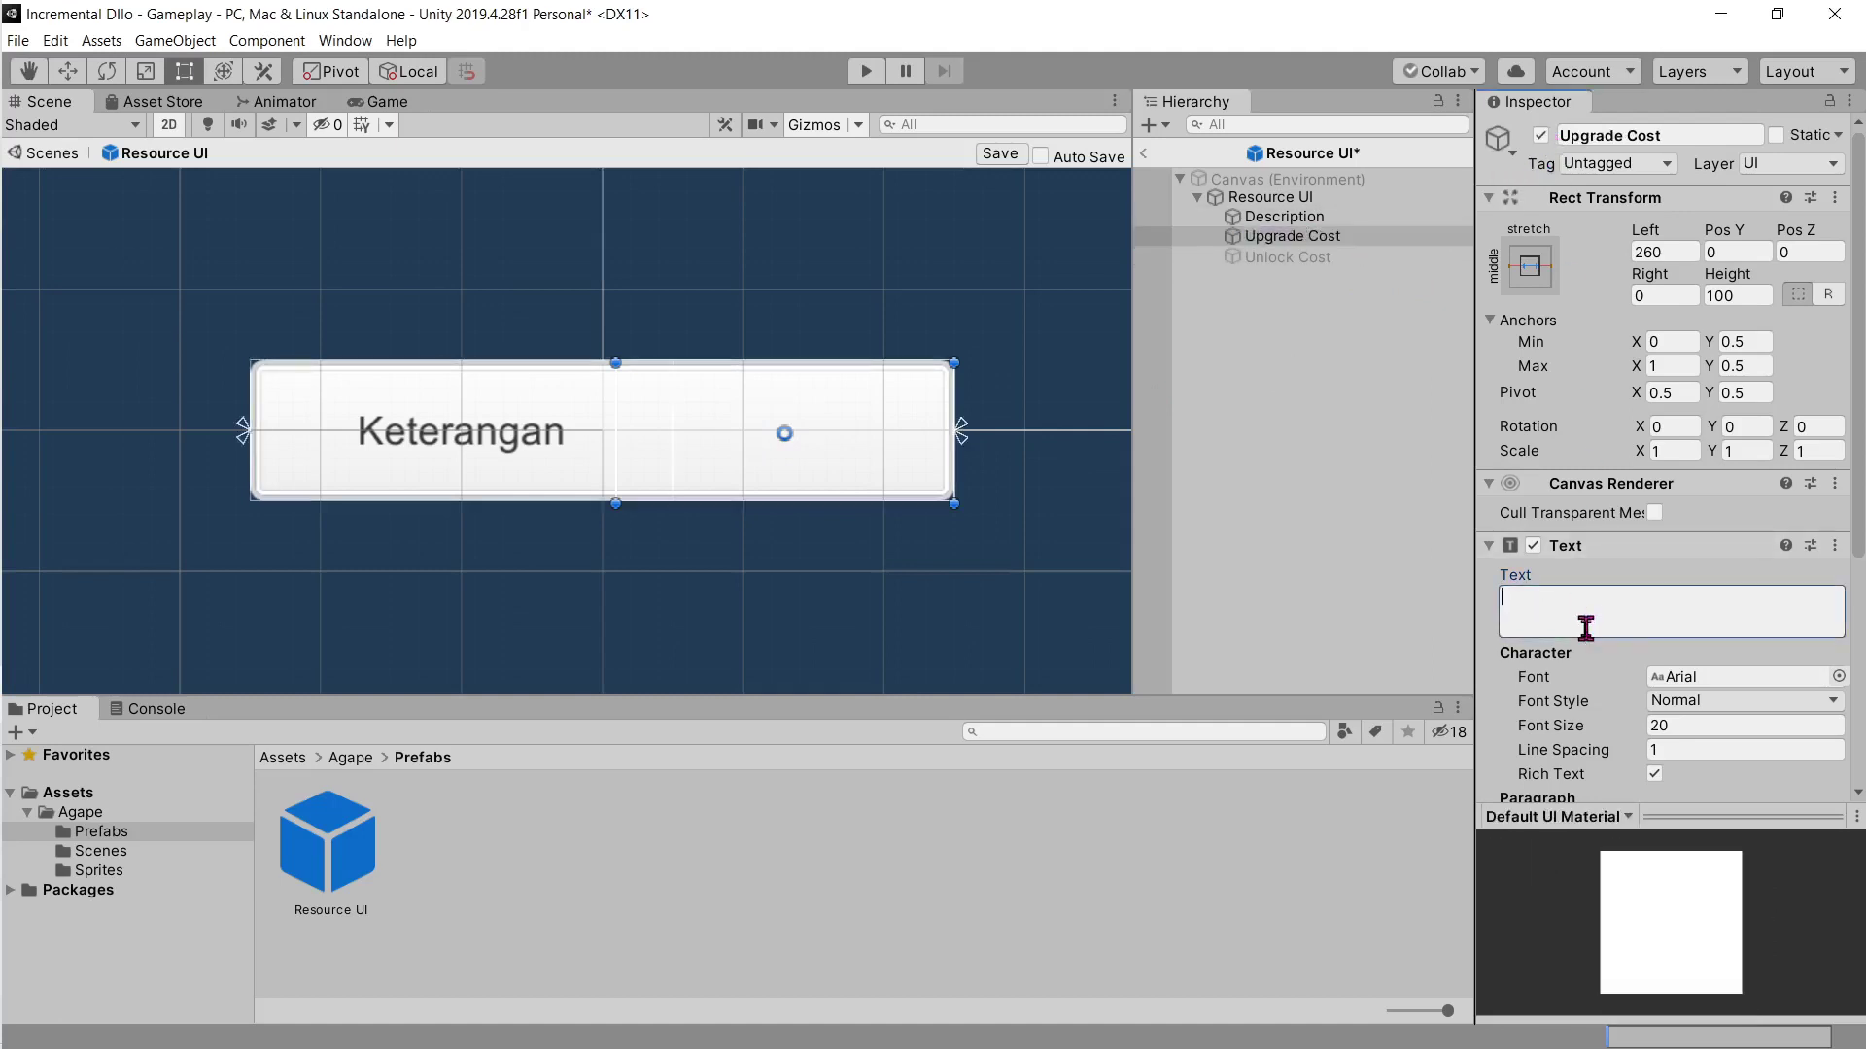
{"action": "type", "text": "Tambah"}
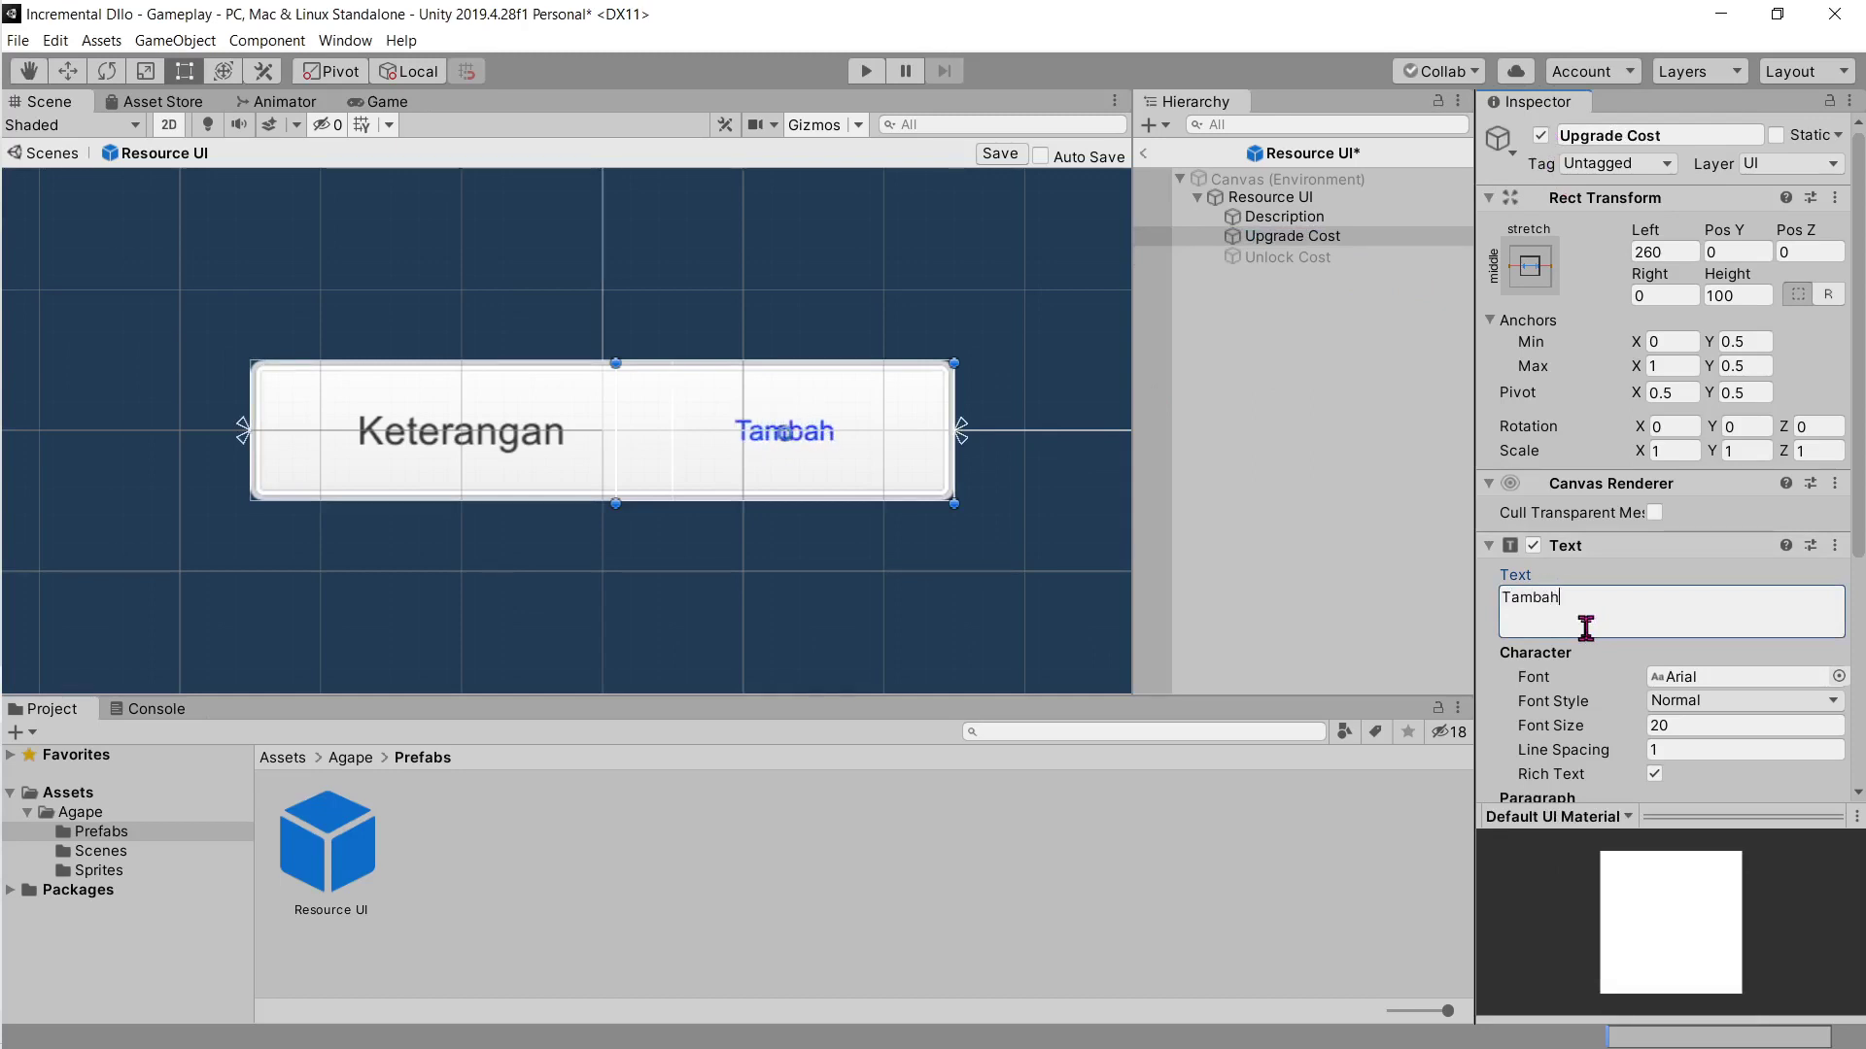
{"action": "key", "text": "Return"}
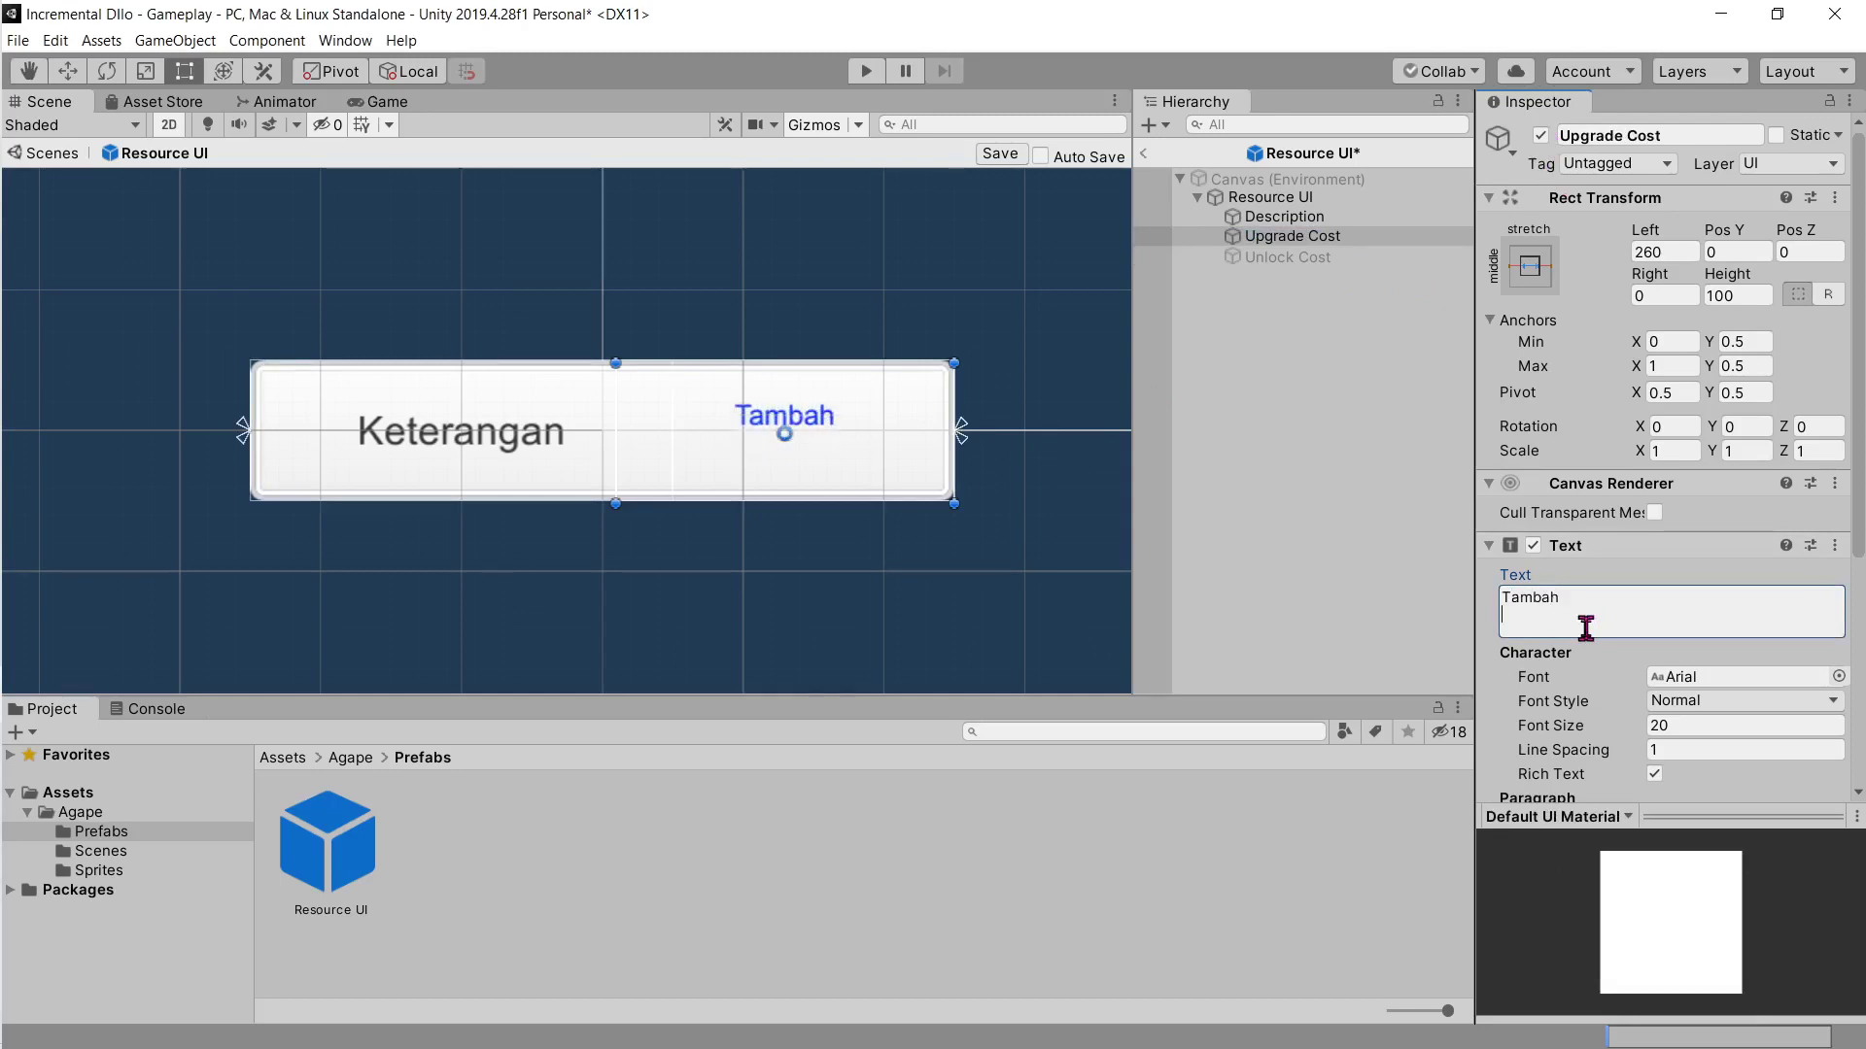
{"action": "type", "text": "50"}
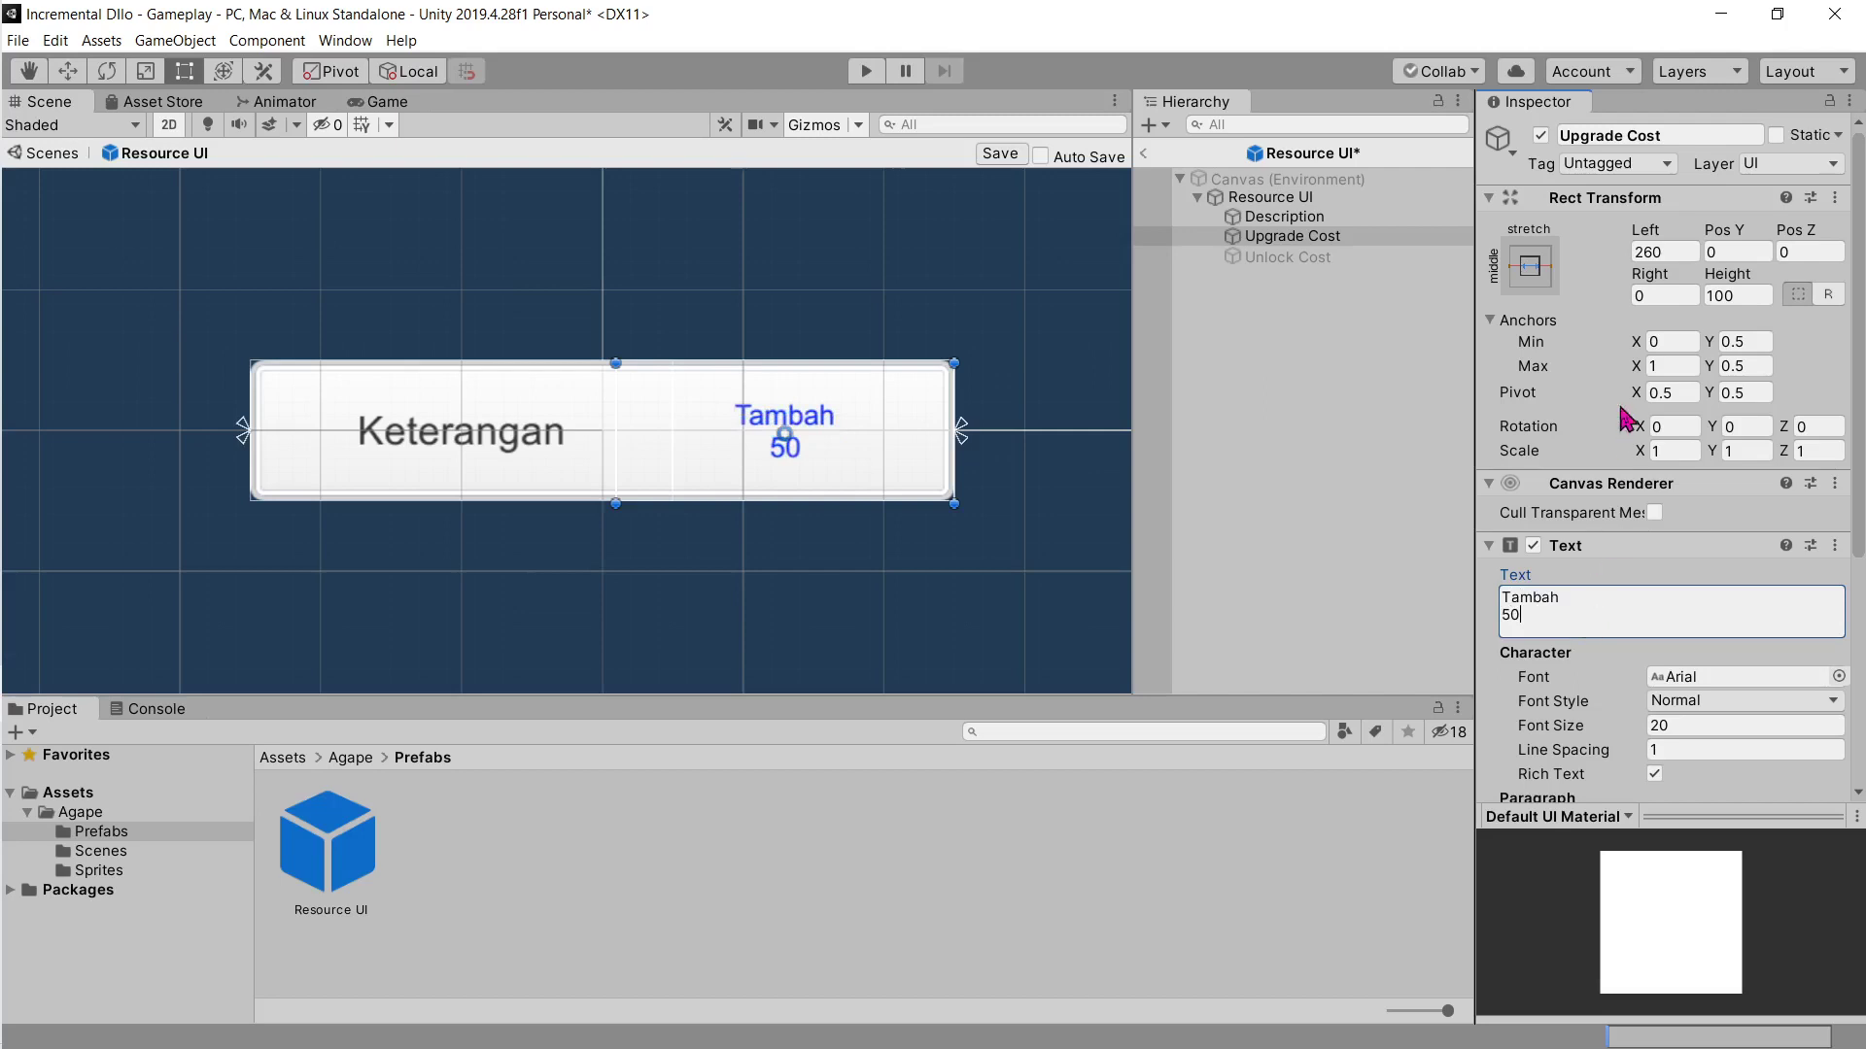
Step: Change the Upgrade Cost amount to 100 and save the Resource UI prefab
{"action": "left_click", "coordinate": [1287, 256]}
{"action": "left_click", "coordinate": [1292, 237]}
{"action": "left_click", "coordinate": [1642, 633]}
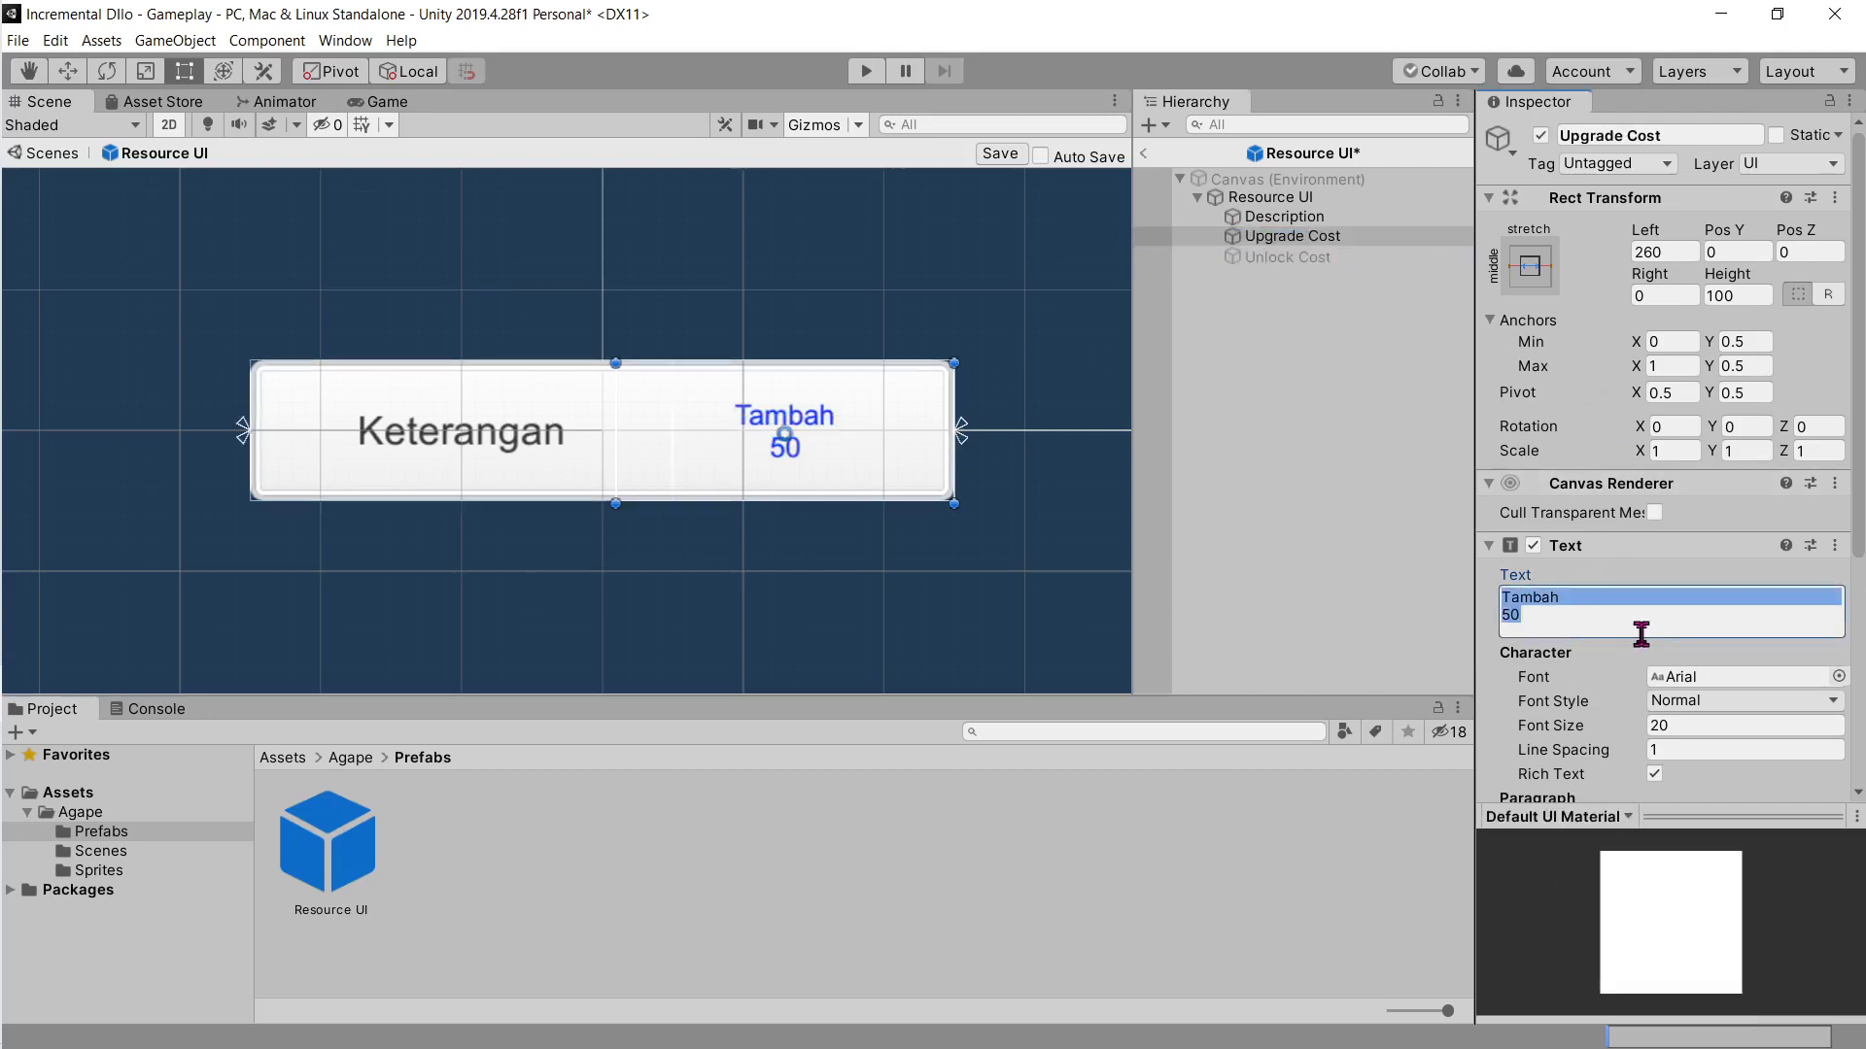
{"action": "key", "text": "Home"}
{"action": "type", "text": "10"}
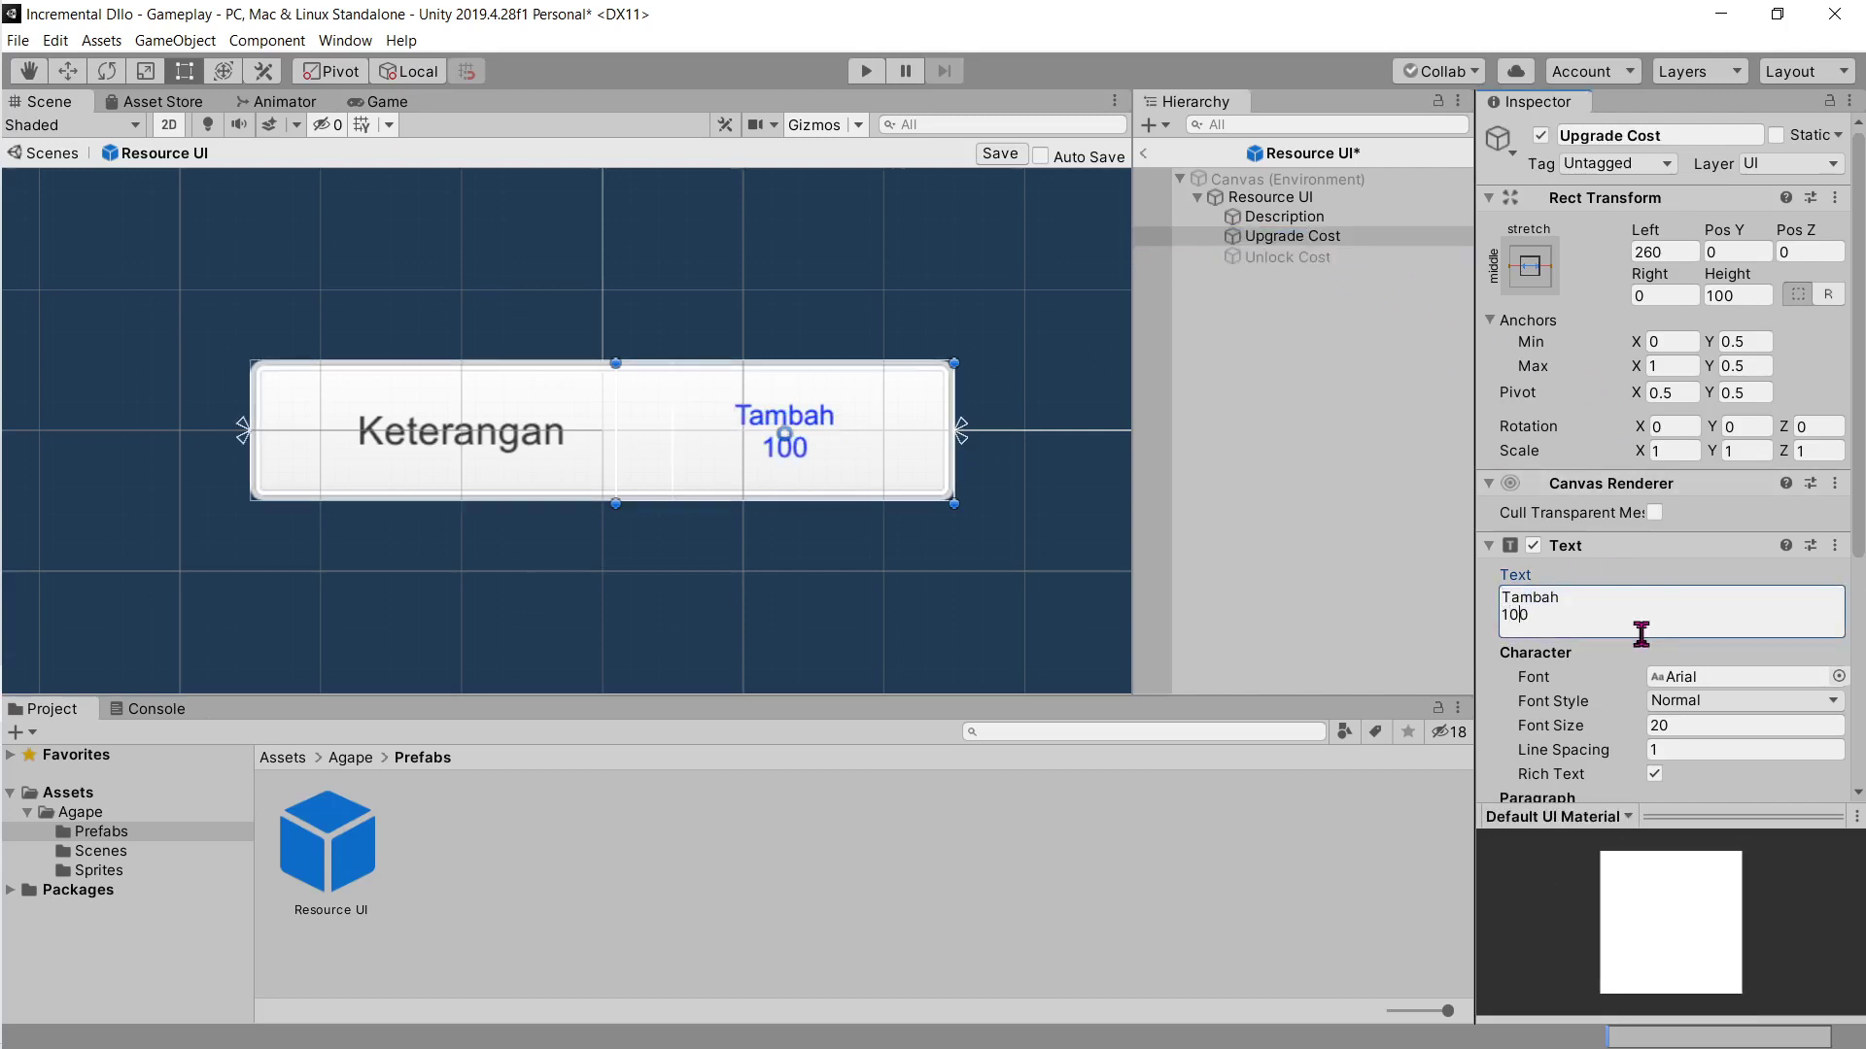
{"action": "key", "text": "ctrl+s"}
{"action": "key", "text": "alt+Tab"}
{"action": "scroll", "coordinate": [855, 622], "scroll_direction": "up", "scroll_amount": 20}
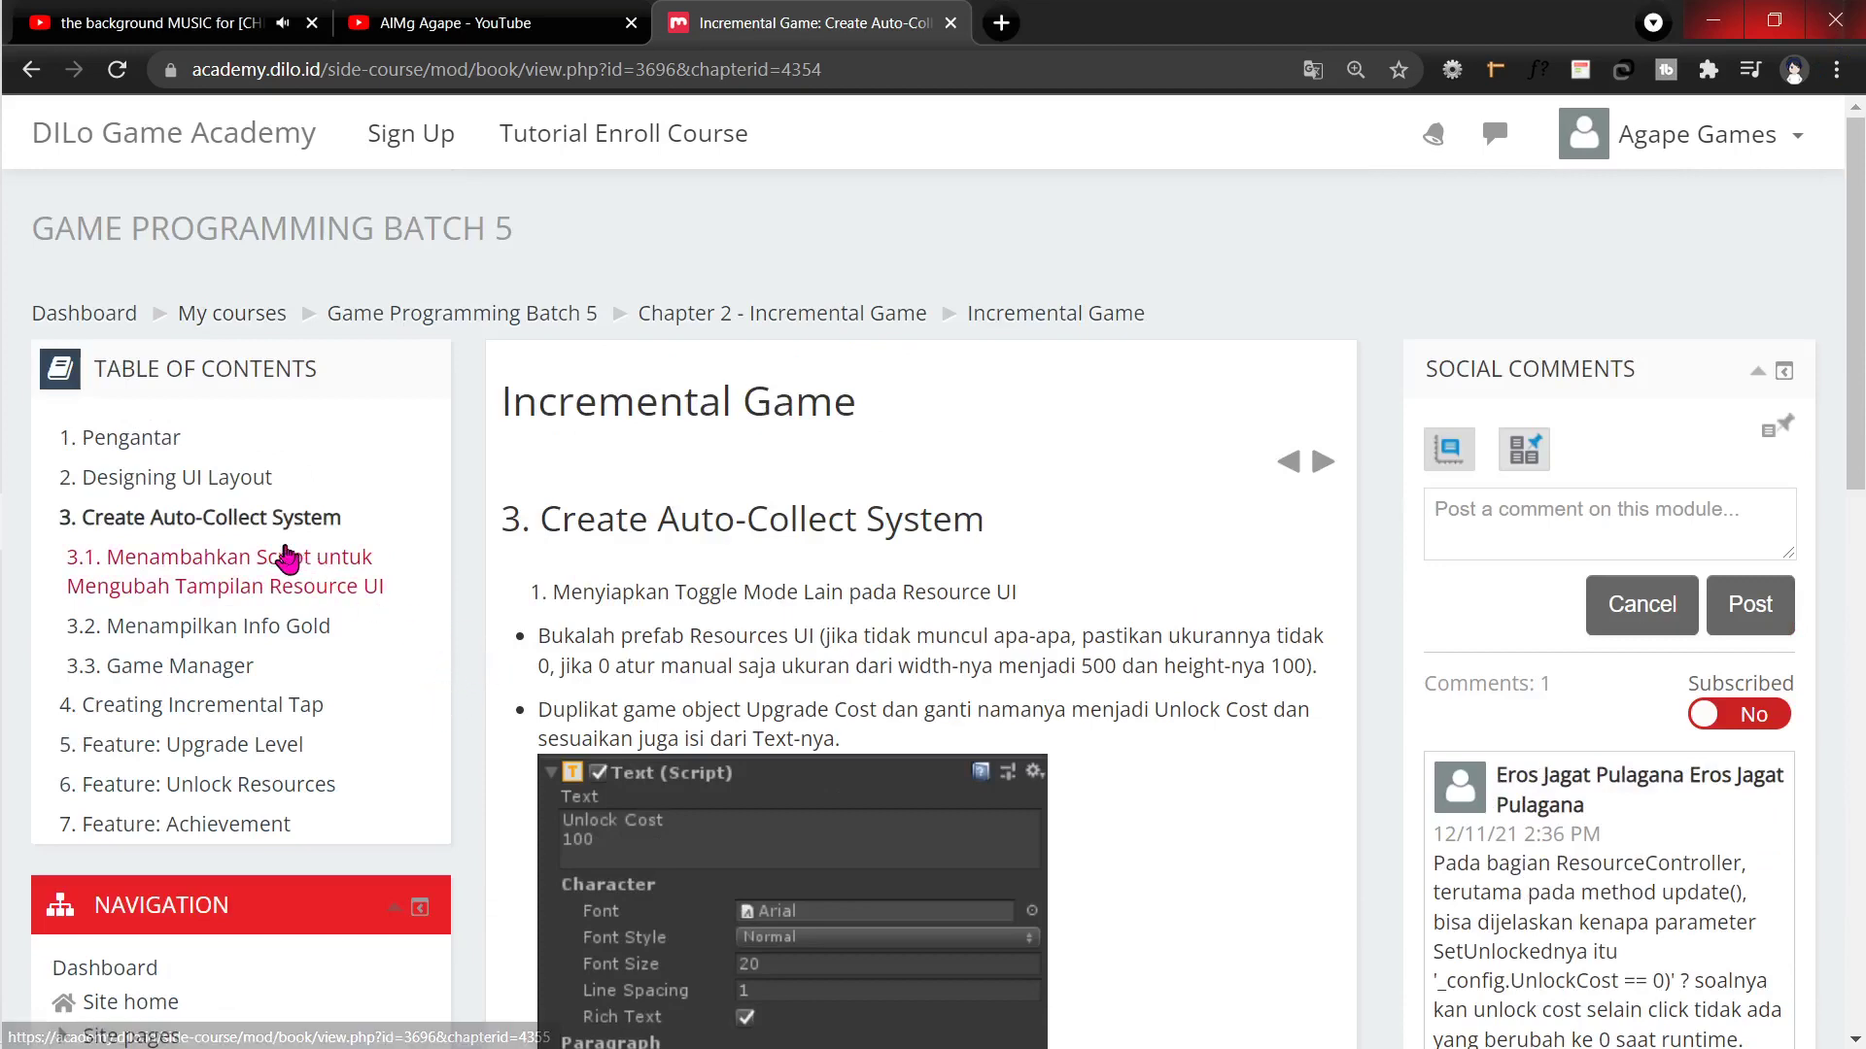
Step: Read the GameManager code in lesson 3.1 about the Resource UI script
{"action": "left_click", "coordinate": [286, 550]}
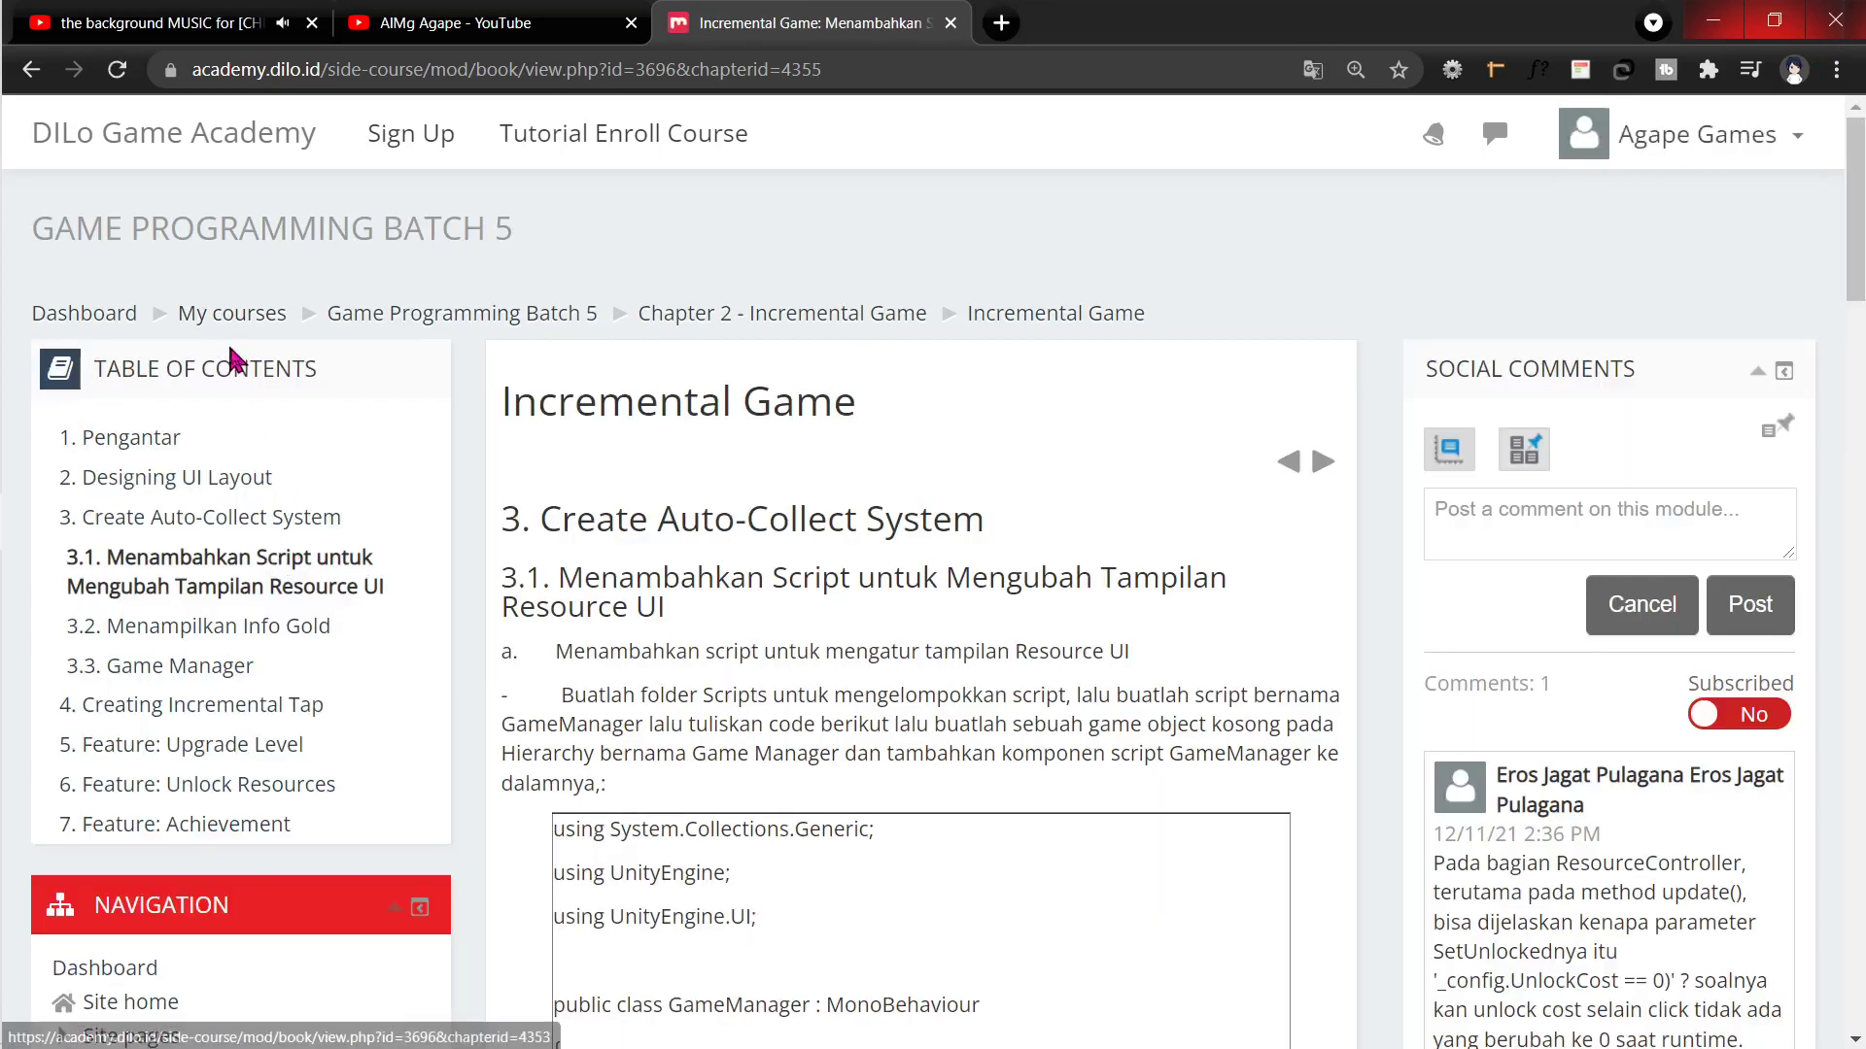
{"action": "scroll", "coordinate": [641, 569], "scroll_direction": "down", "scroll_amount": 3}
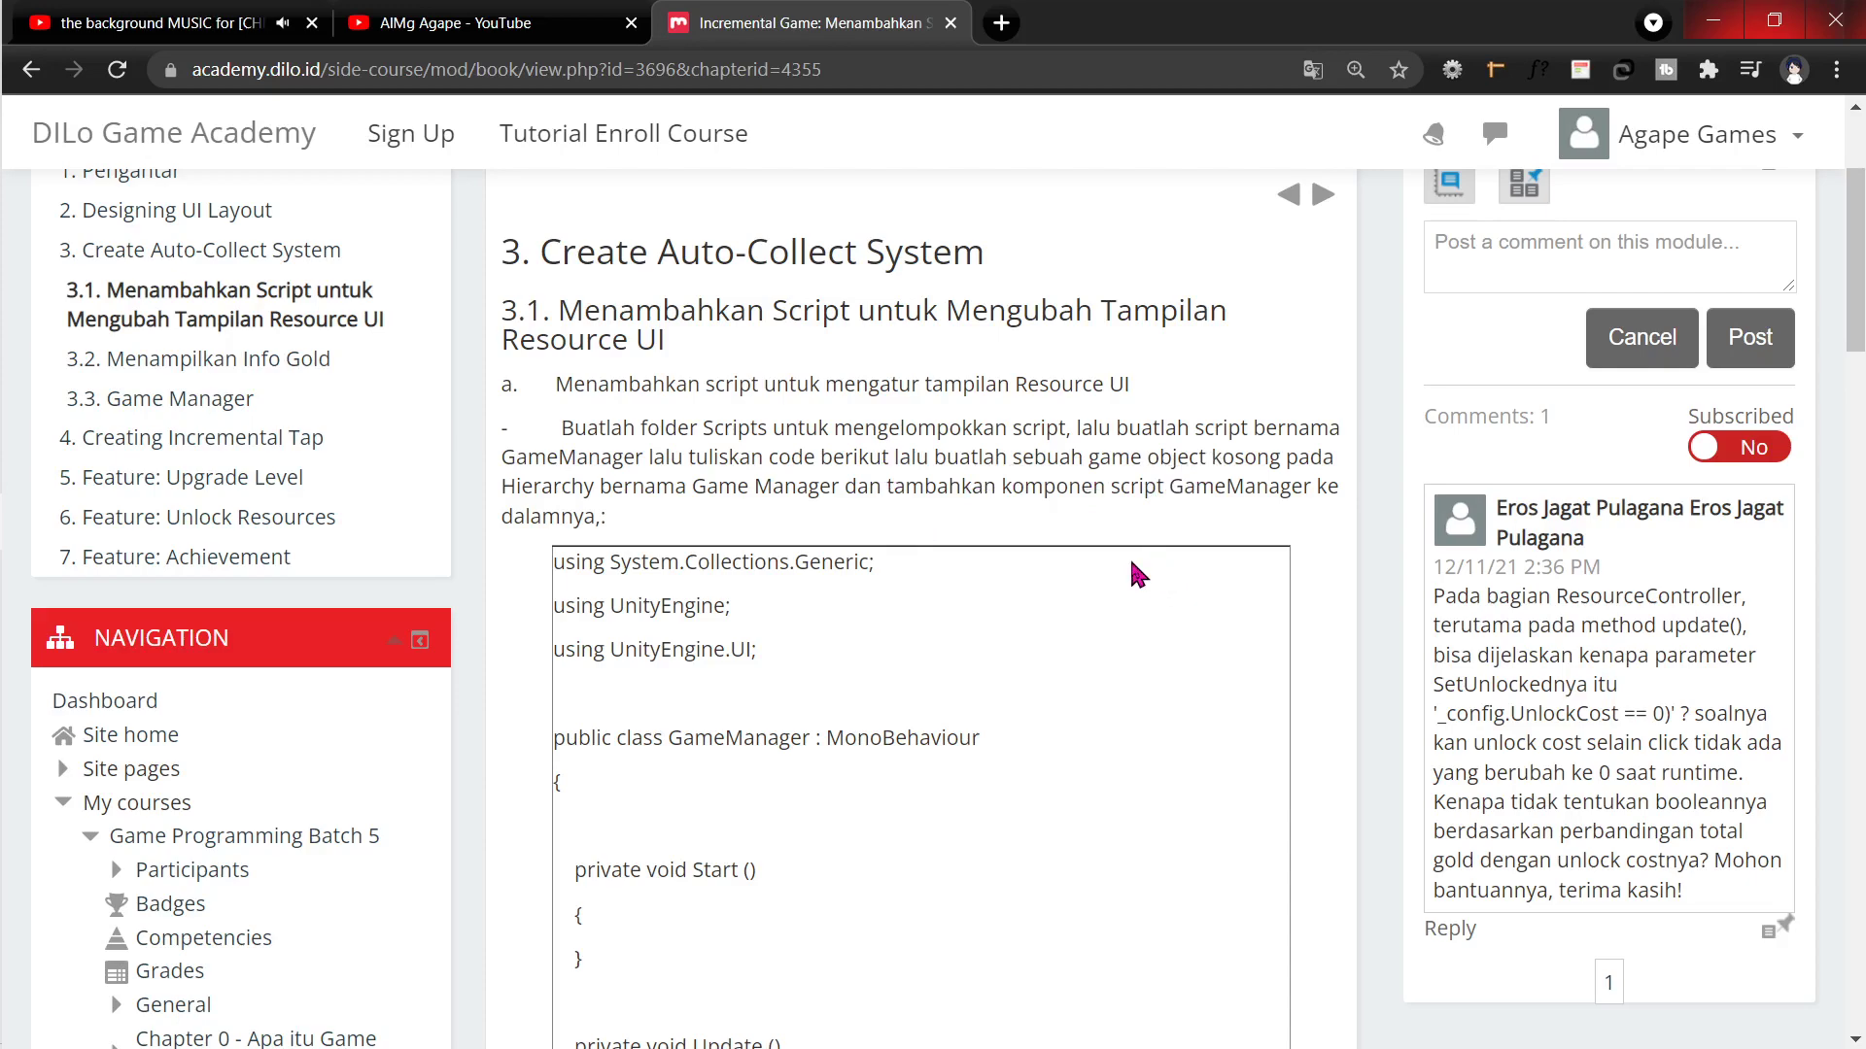
{"action": "key", "text": "alt+Tab"}
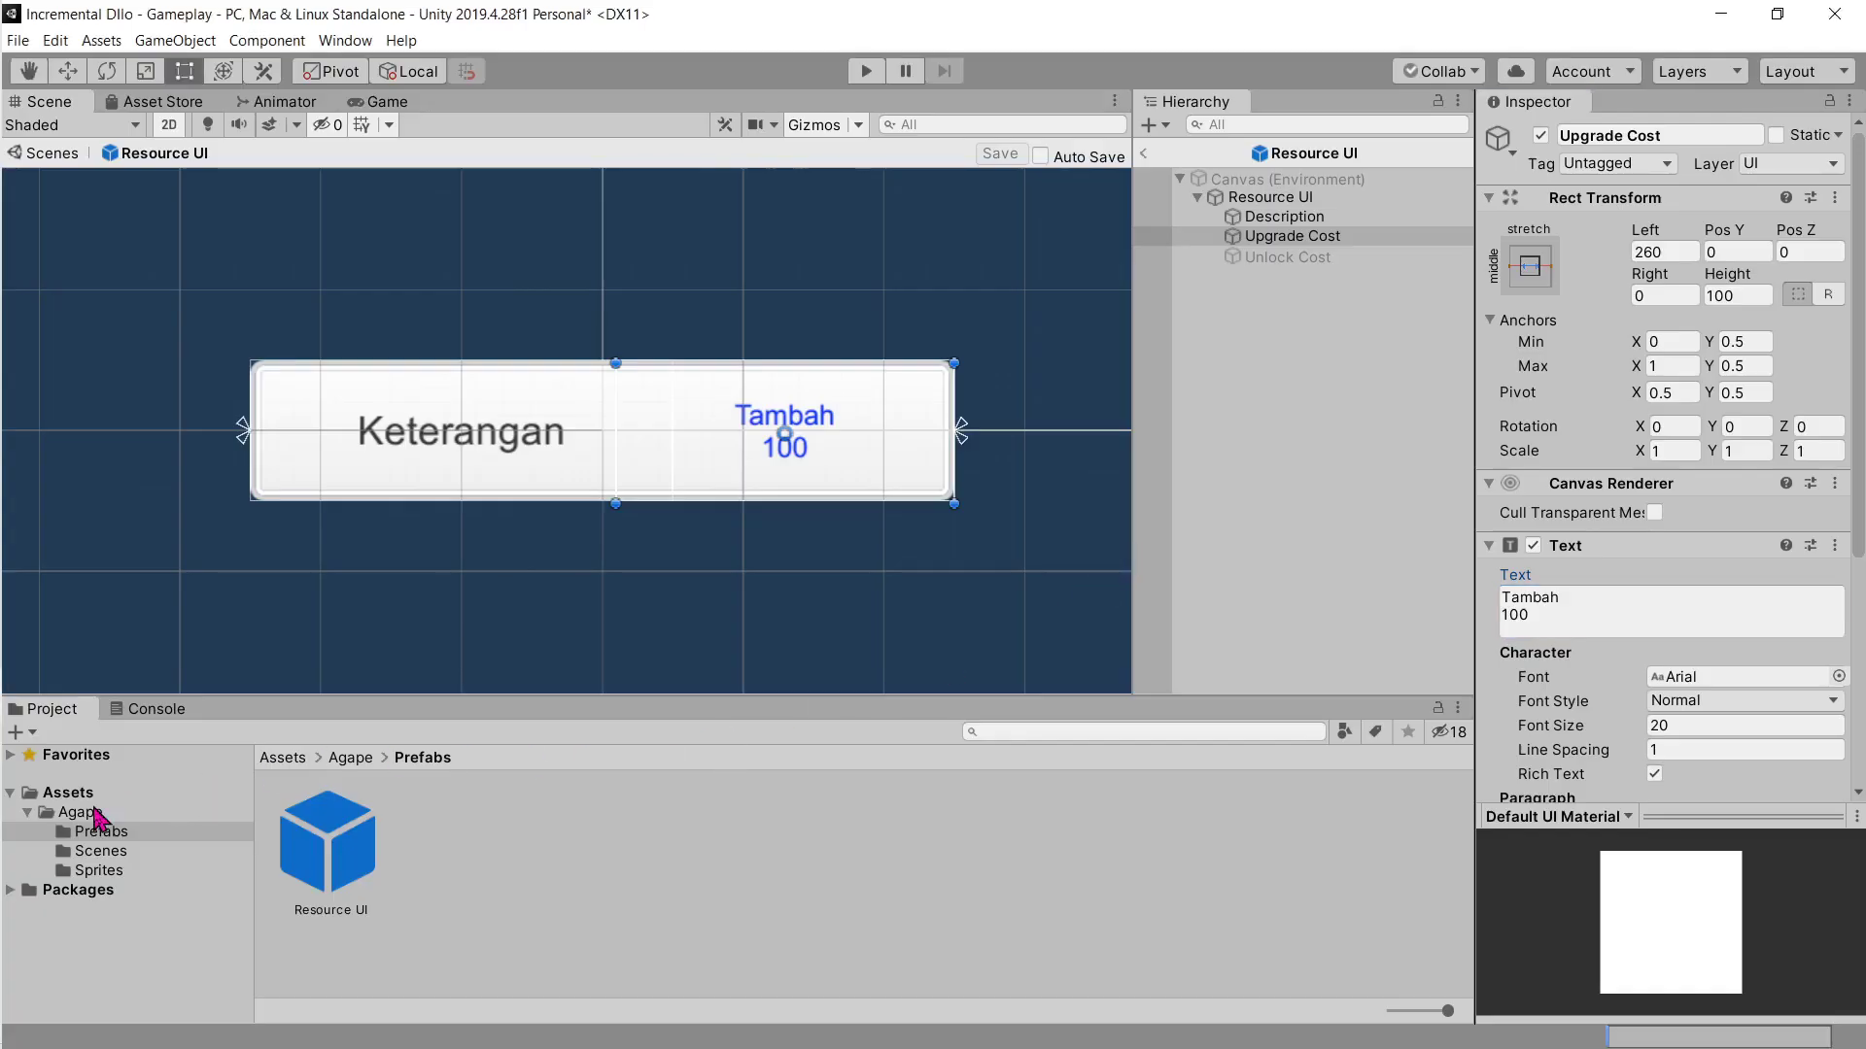
Step: Create a 'Scripts' folder inside the Agape folder
{"action": "left_click", "coordinate": [94, 813]}
{"action": "right_click", "coordinate": [723, 826]}
{"action": "mouse_move", "coordinate": [810, 307]}
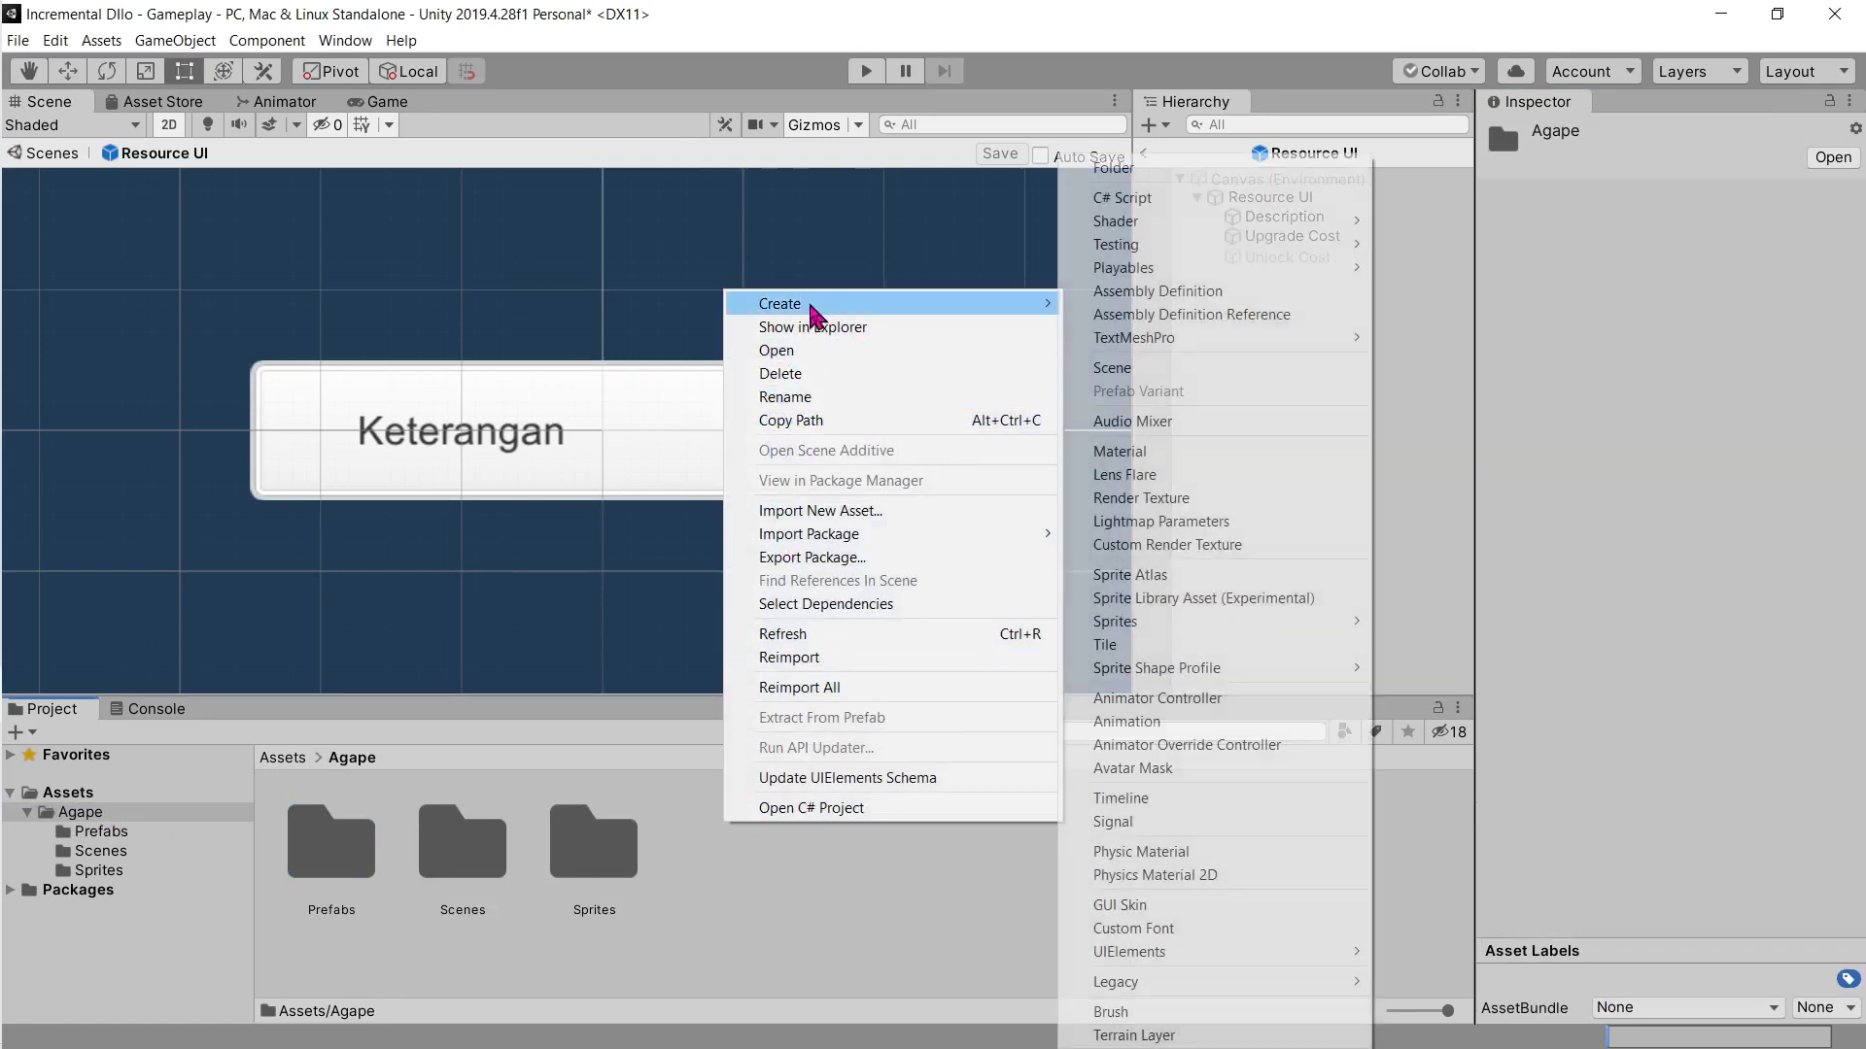
{"action": "left_click", "coordinate": [1137, 170]}
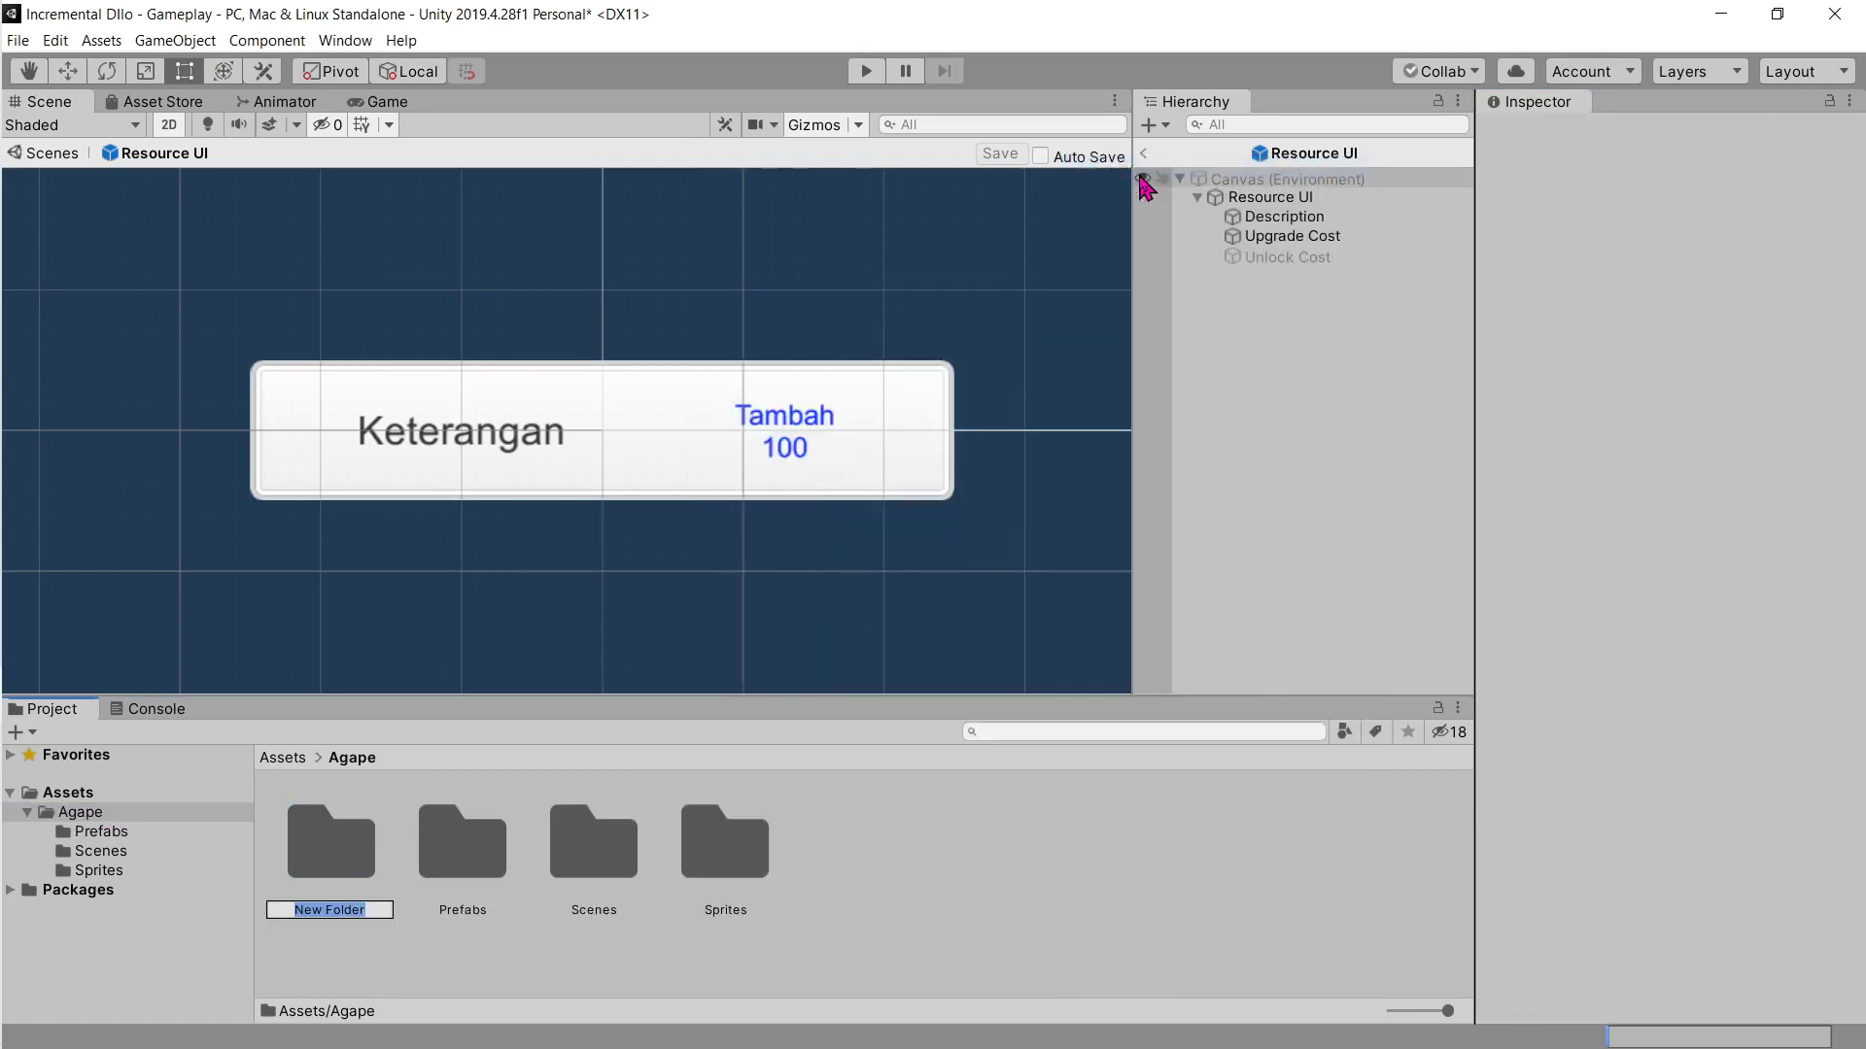
{"action": "type", "text": "Scripts"}
{"action": "key", "text": "Return"}
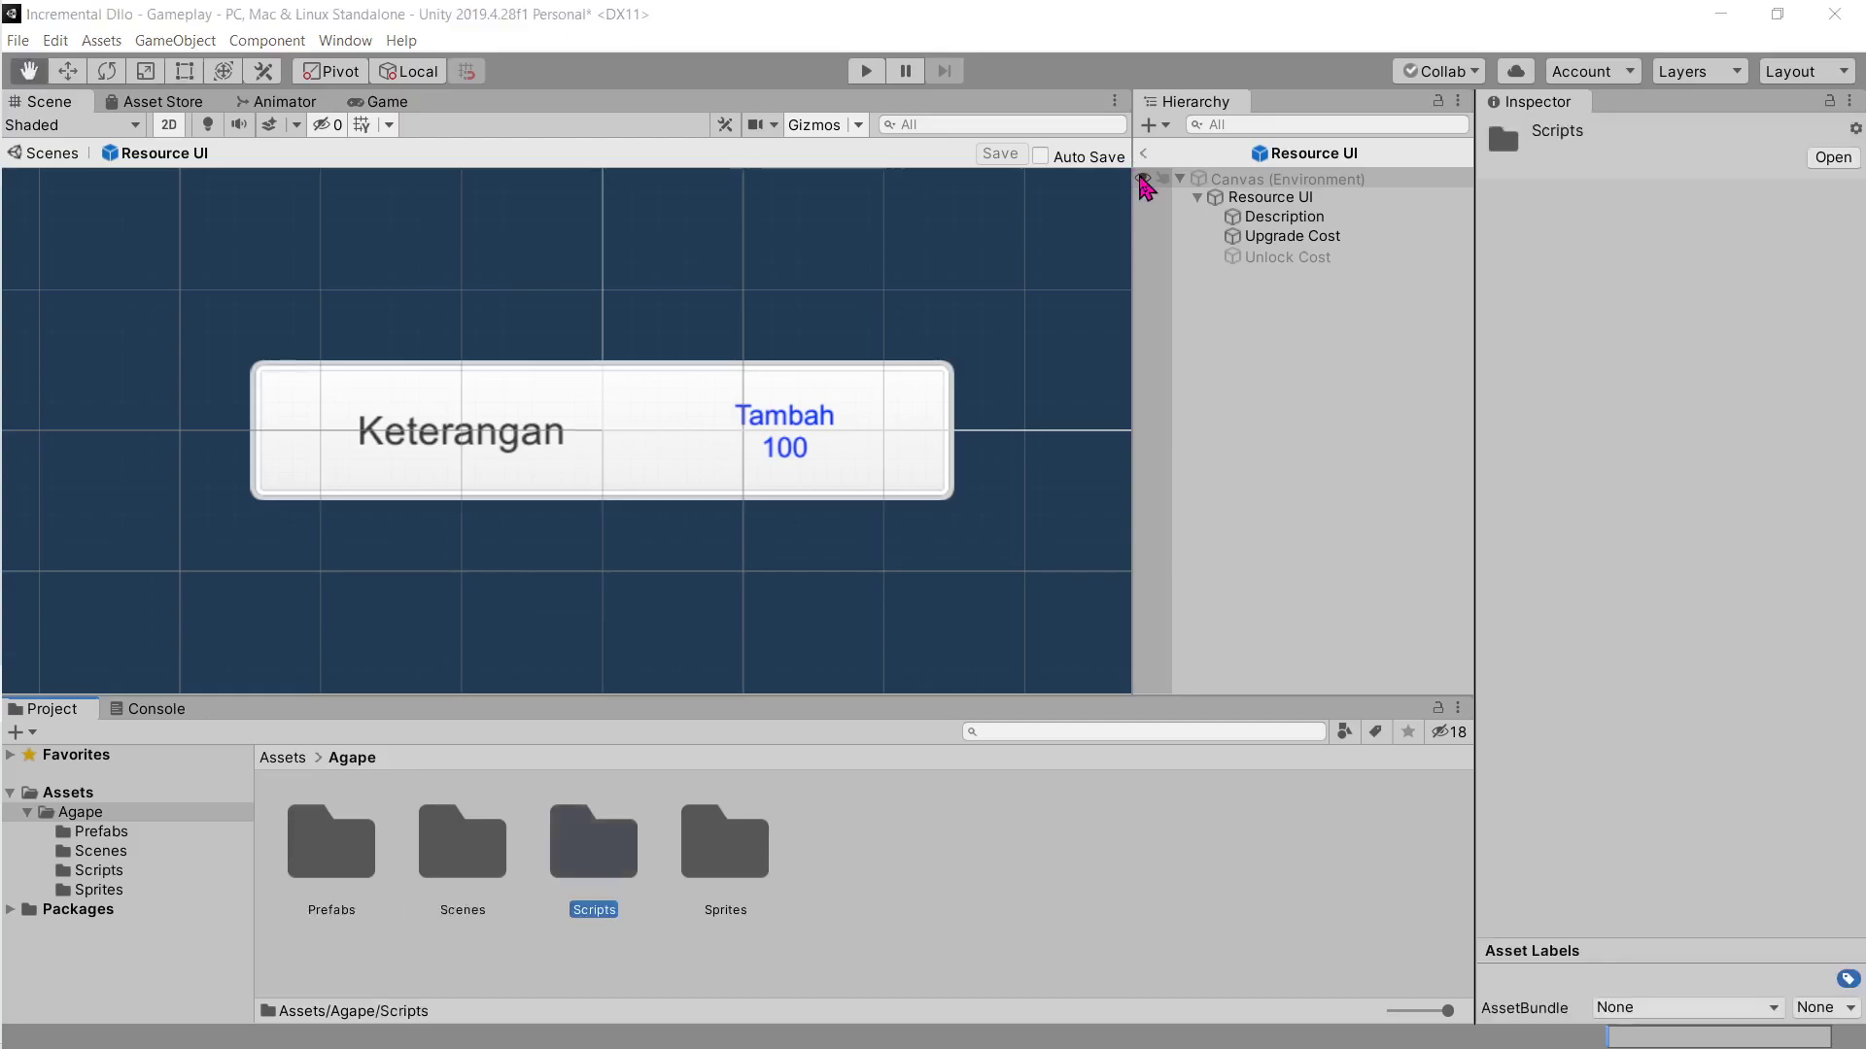
{"action": "key", "text": "alt+Tab"}
{"action": "key", "text": "alt+Tab"}
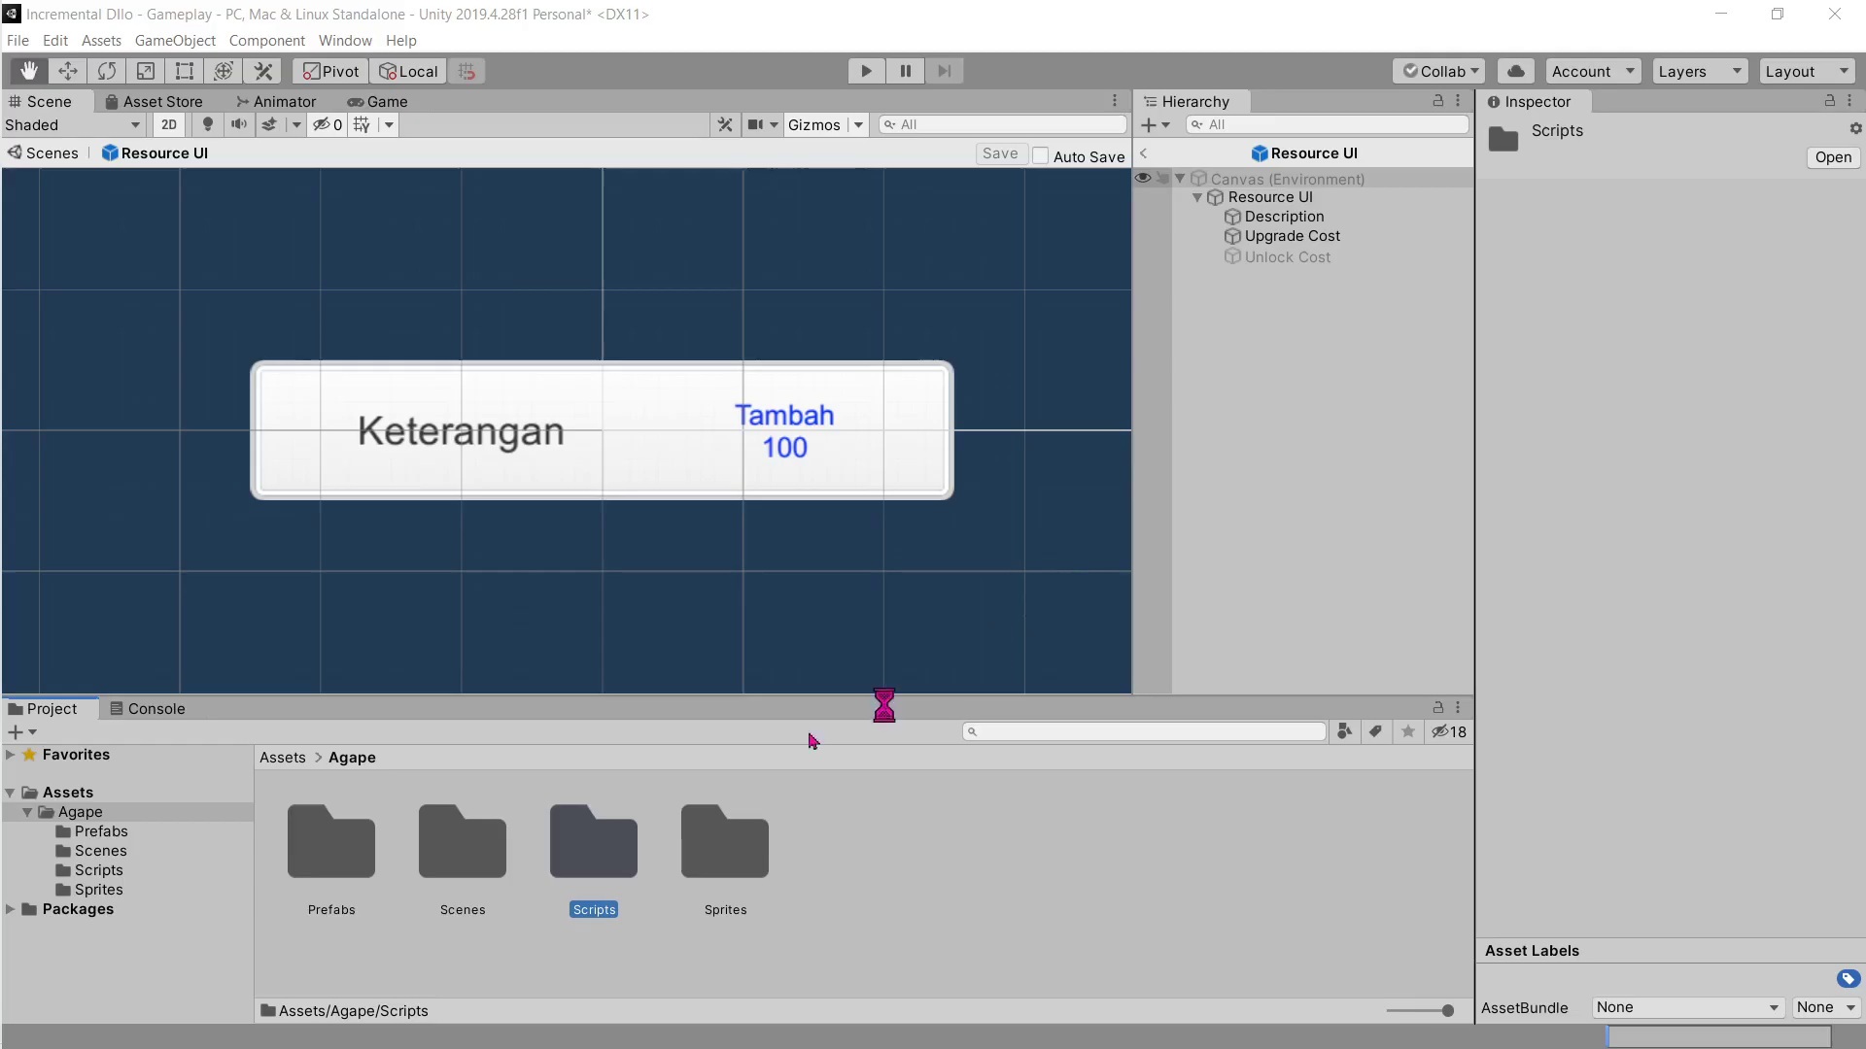
Step: Create a 'GameManager' C# script inside the Scripts folder
{"action": "double_click", "coordinate": [592, 851]}
{"action": "right_click", "coordinate": [644, 853]}
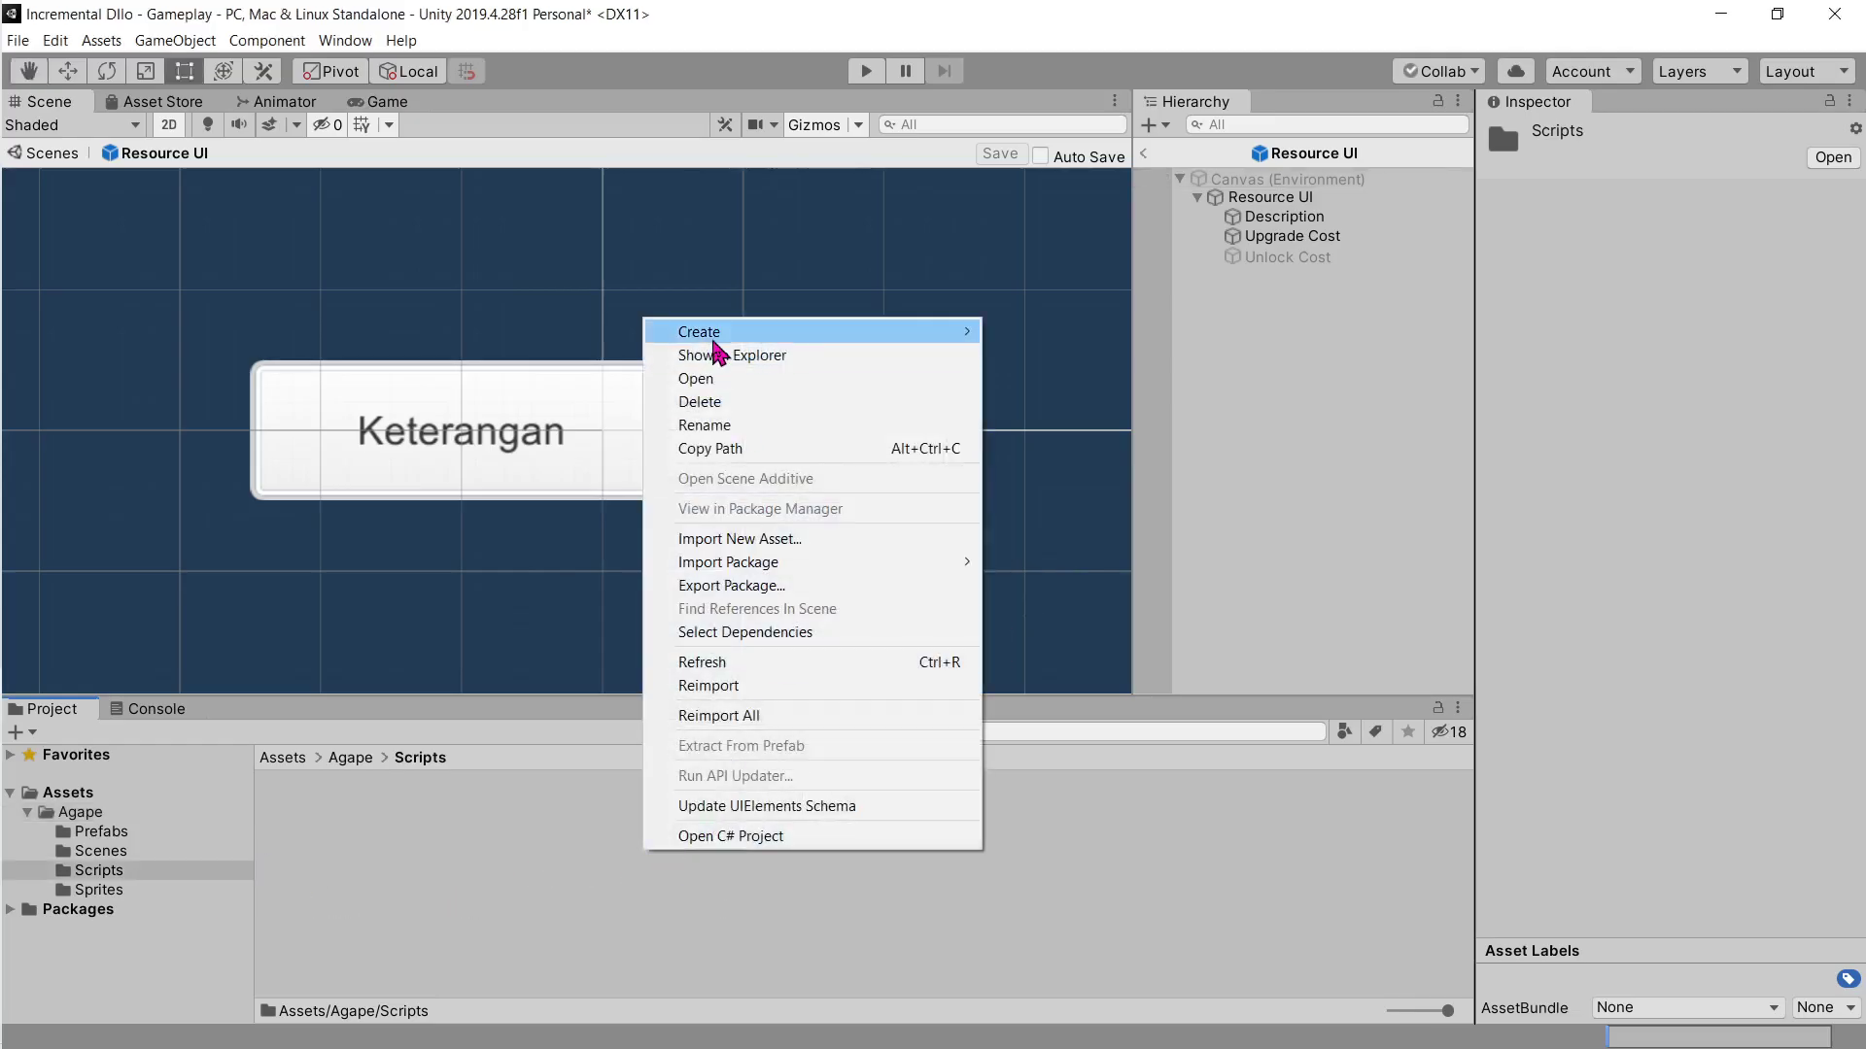
{"action": "mouse_move", "coordinate": [804, 335]}
{"action": "left_click", "coordinate": [1049, 206]}
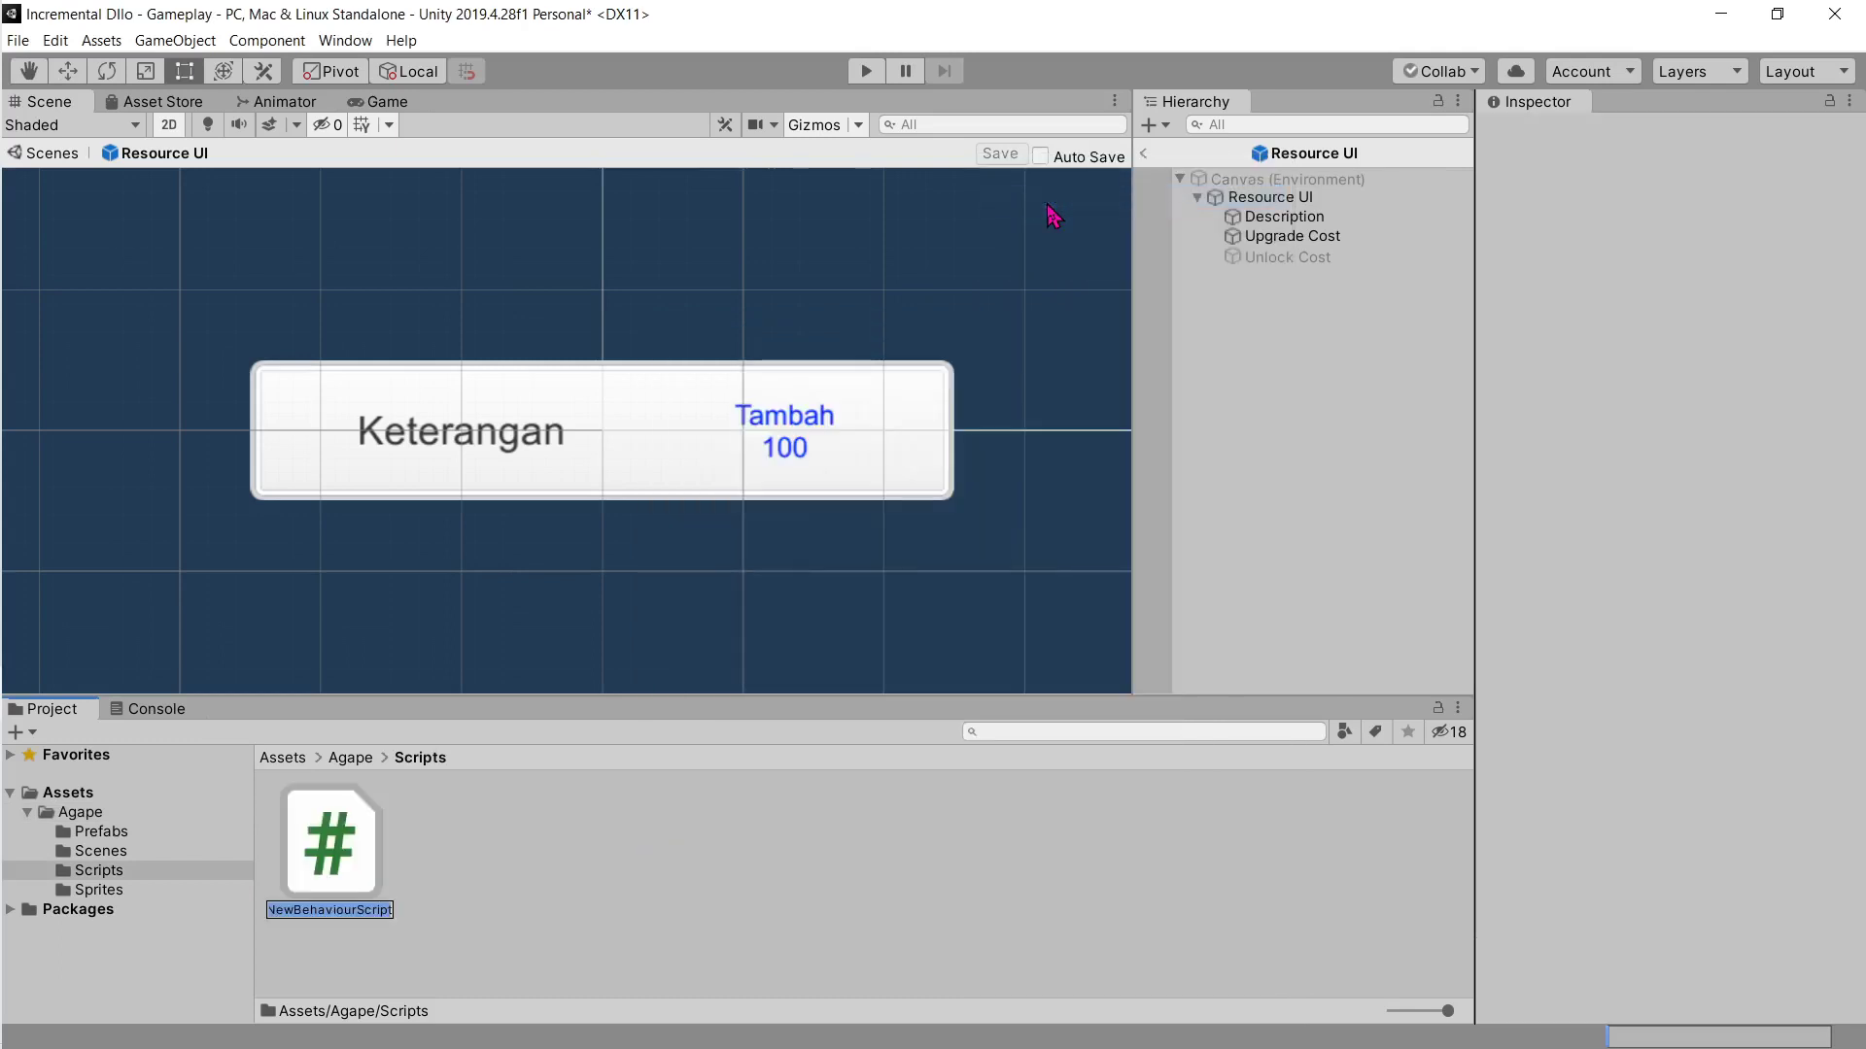
{"action": "type", "text": "GameManager"}
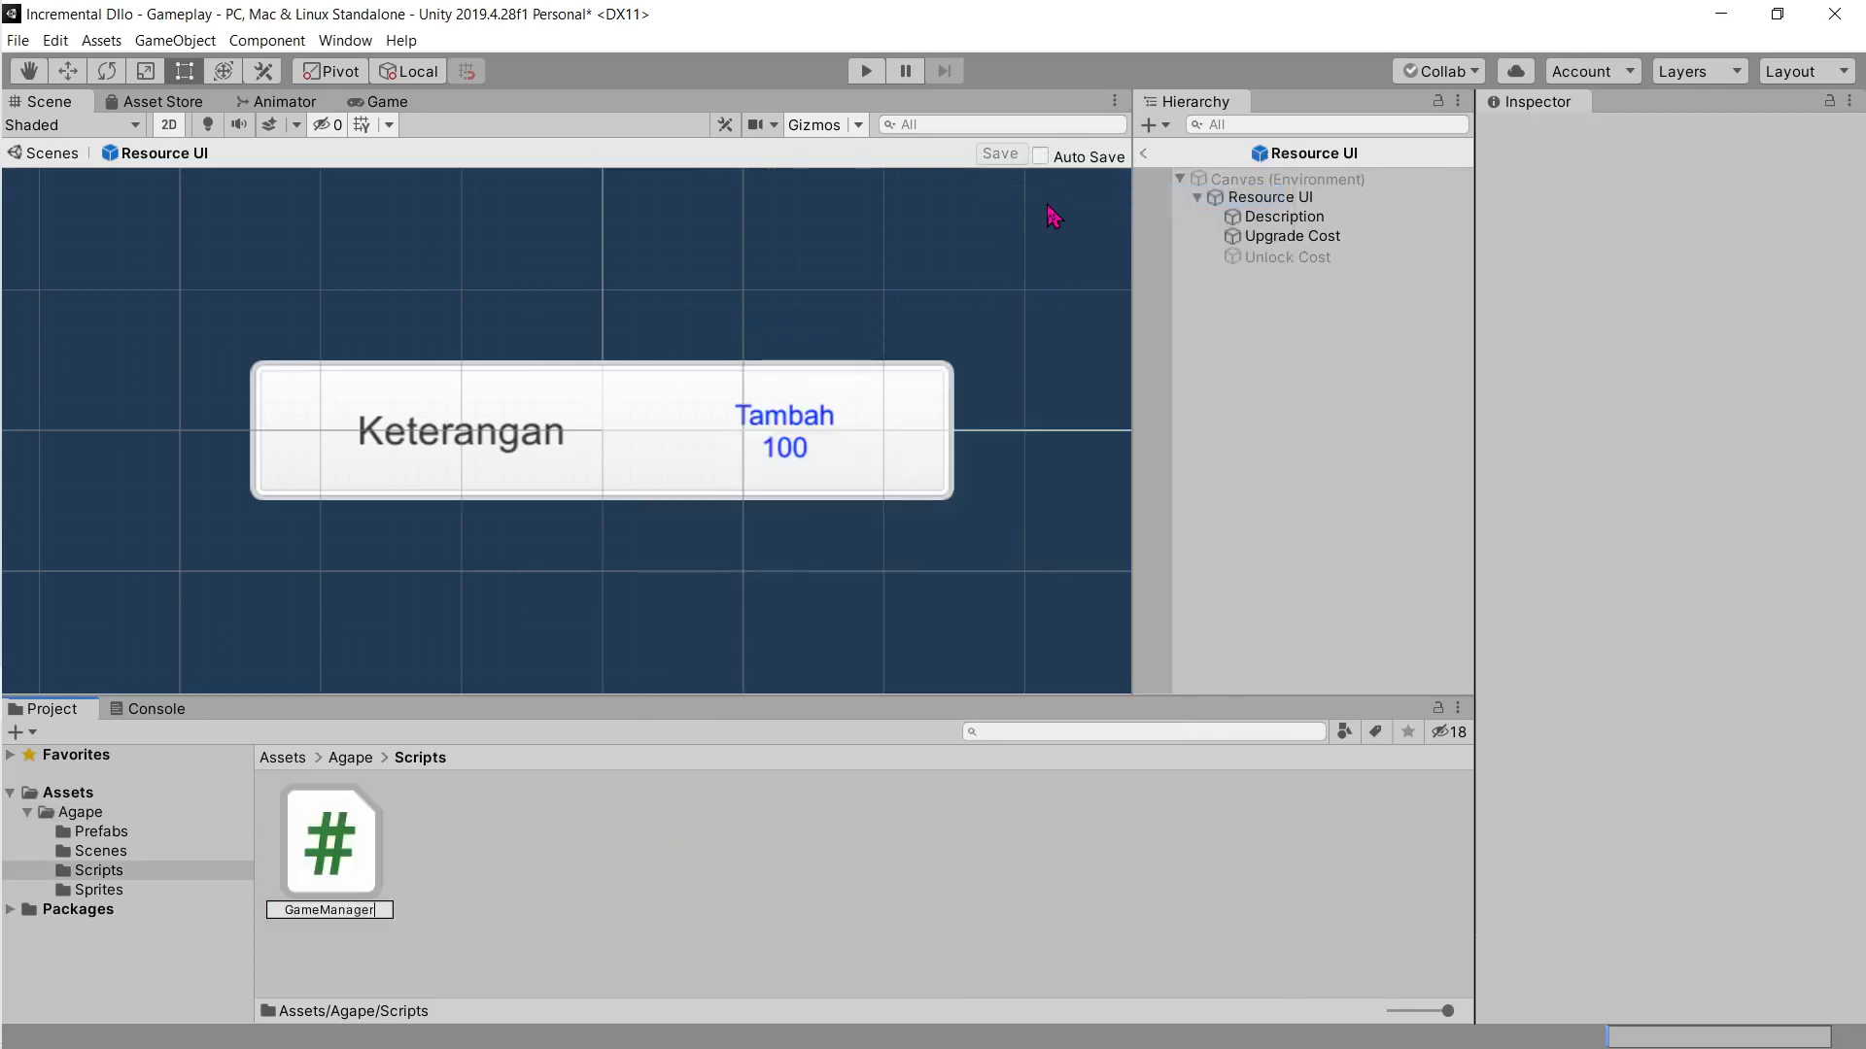
{"action": "key", "text": "Return"}
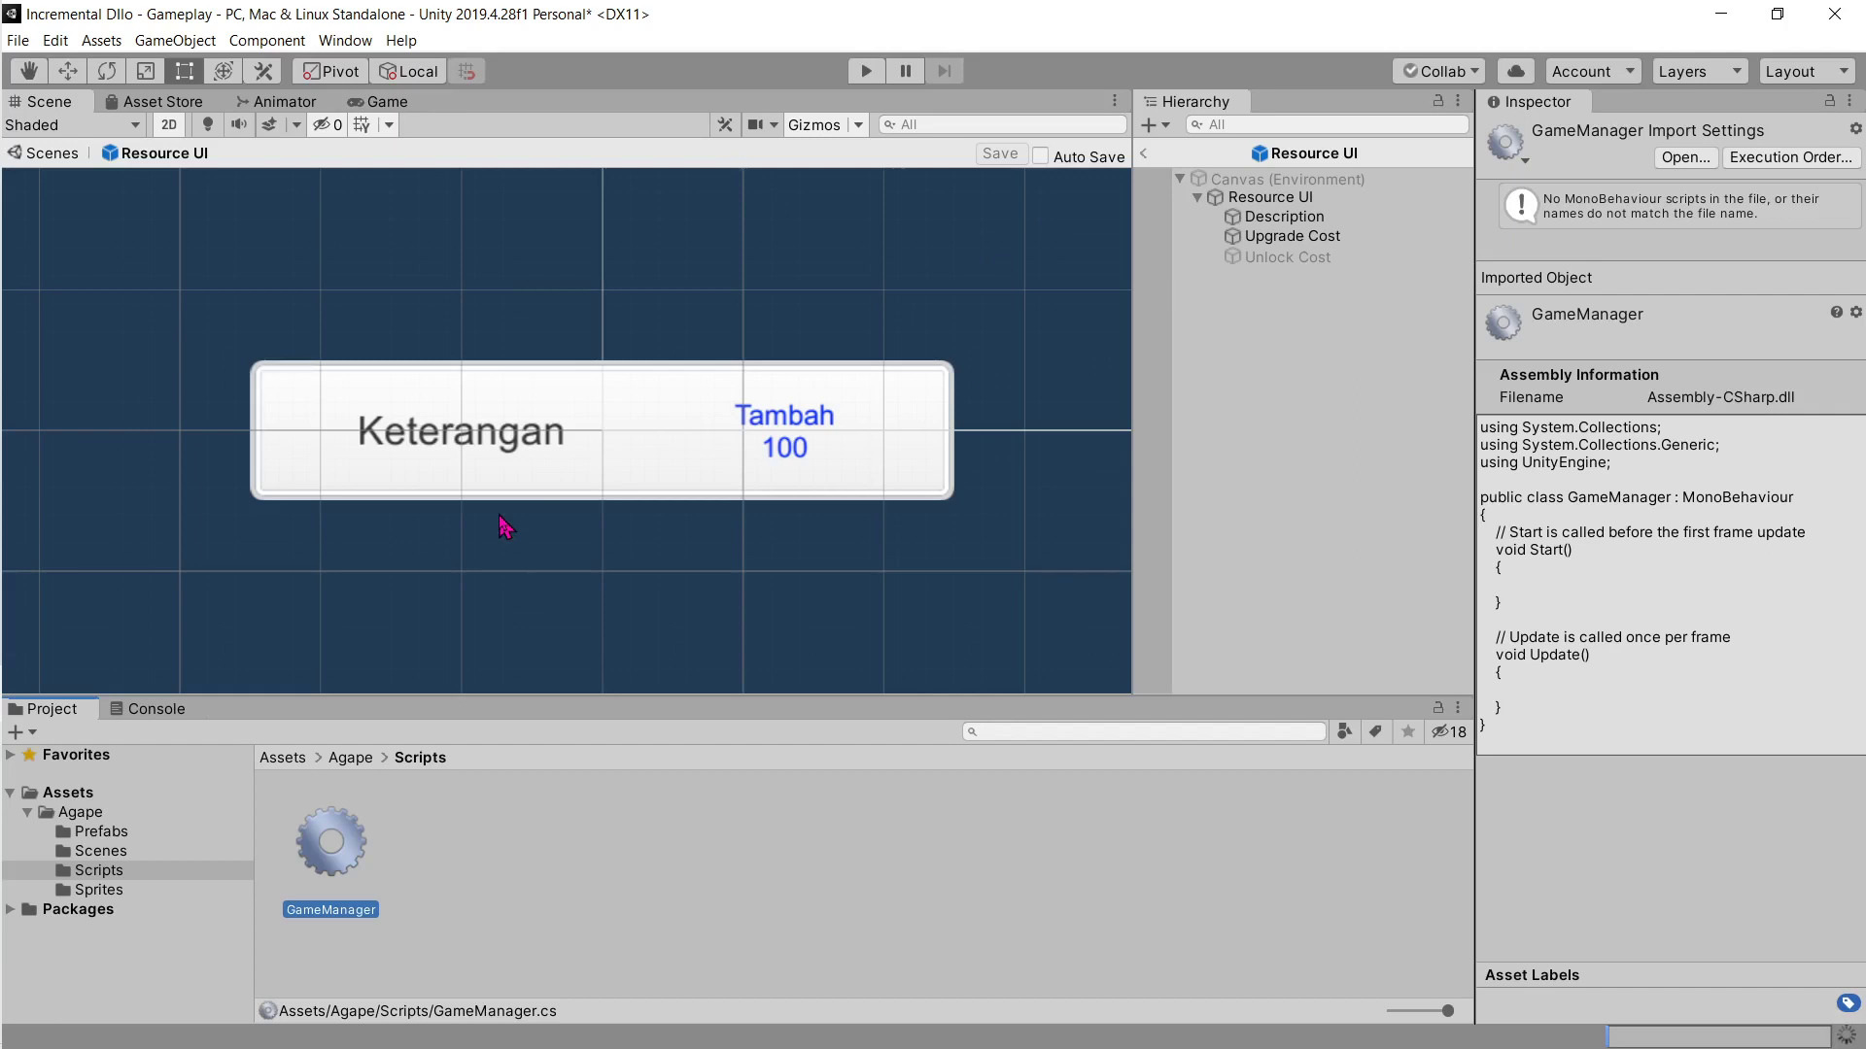
{"action": "left_click", "coordinate": [303, 927]}
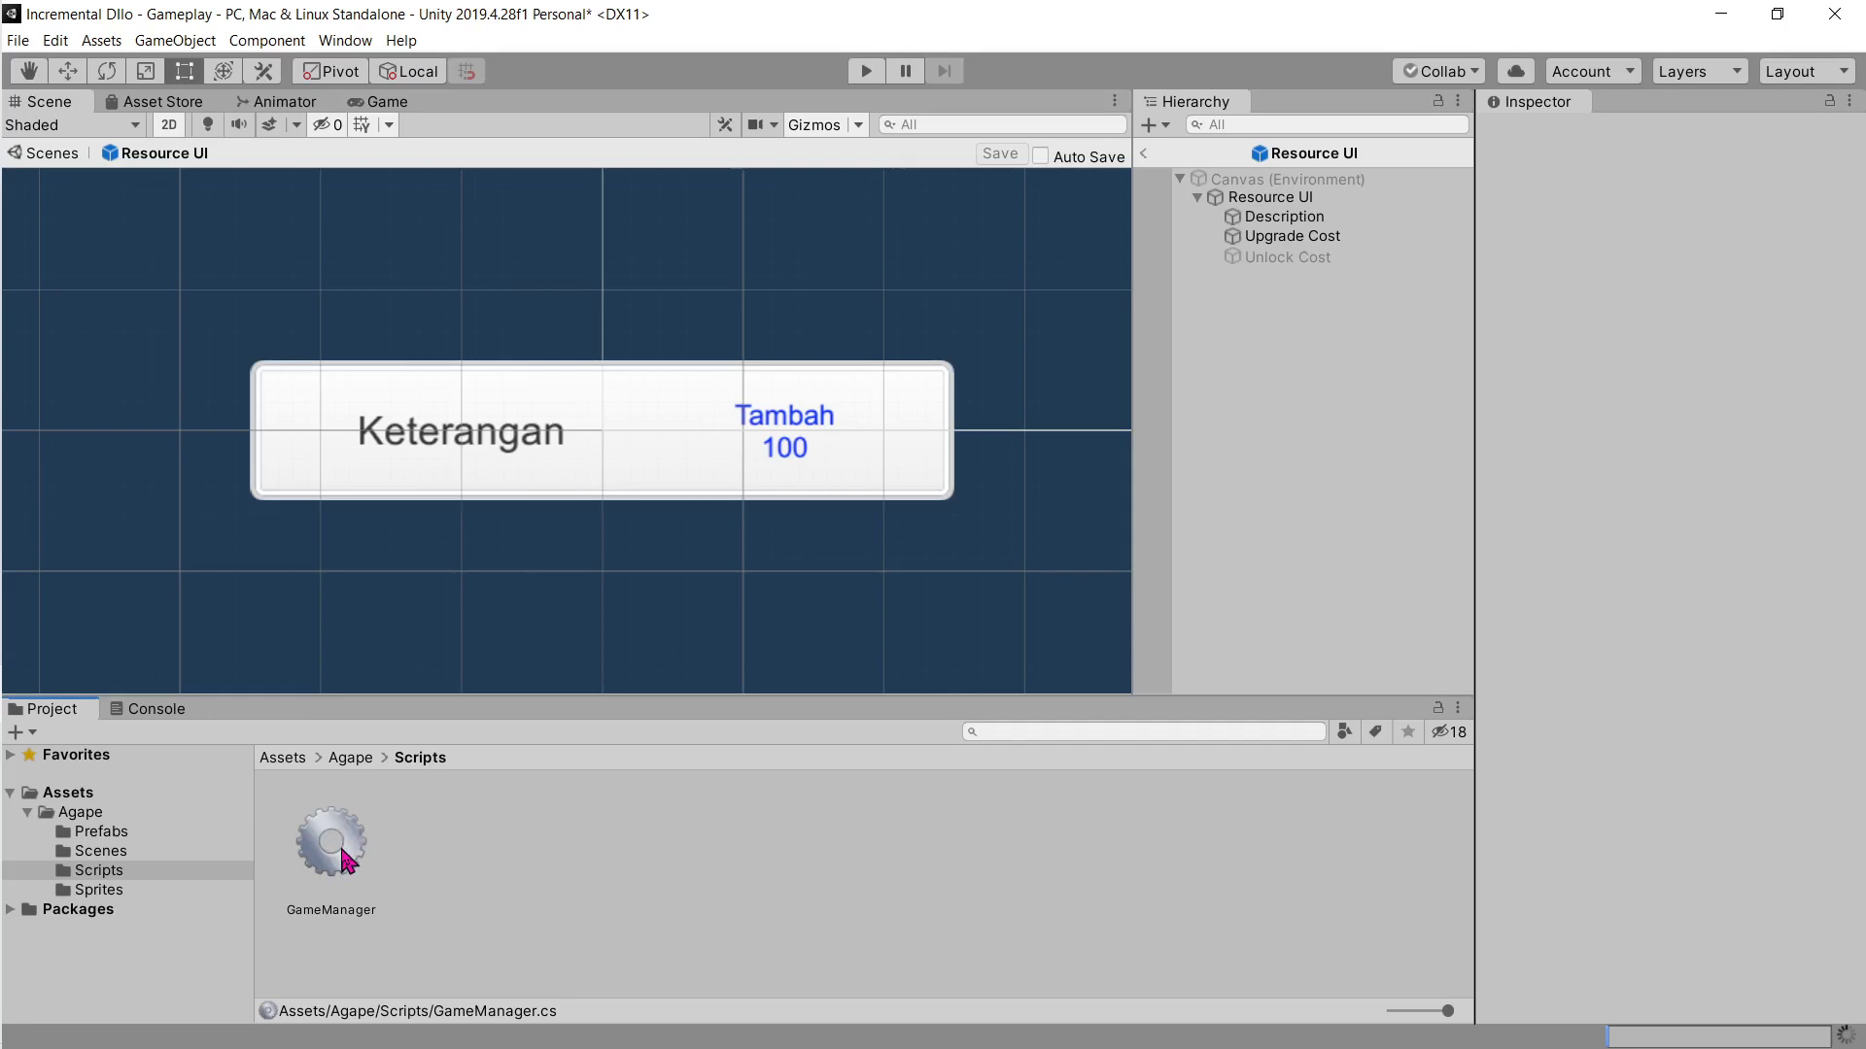
Step: Open GameManager.cs in Visual Studio and select 'using UnityEngine.UI;' in the tutorial
{"action": "double_click", "coordinate": [342, 851]}
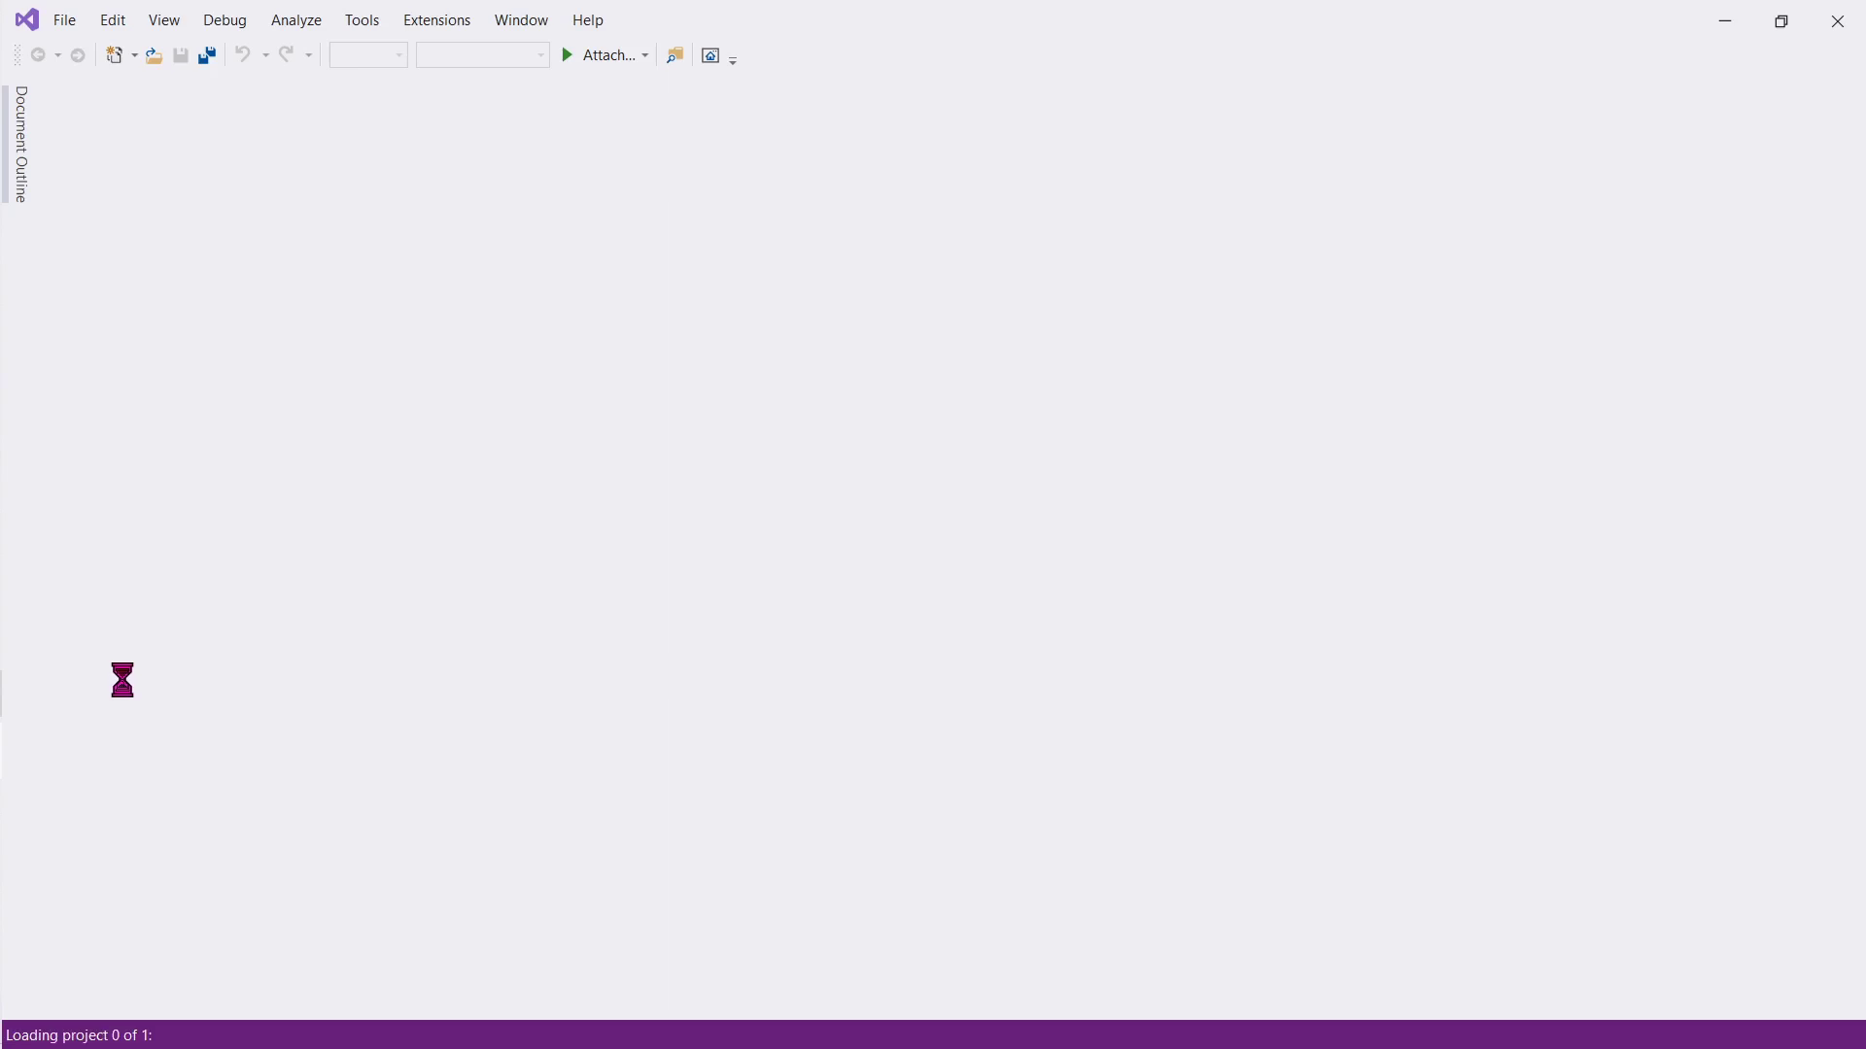
{"action": "mouse_move", "coordinate": [12, 696]}
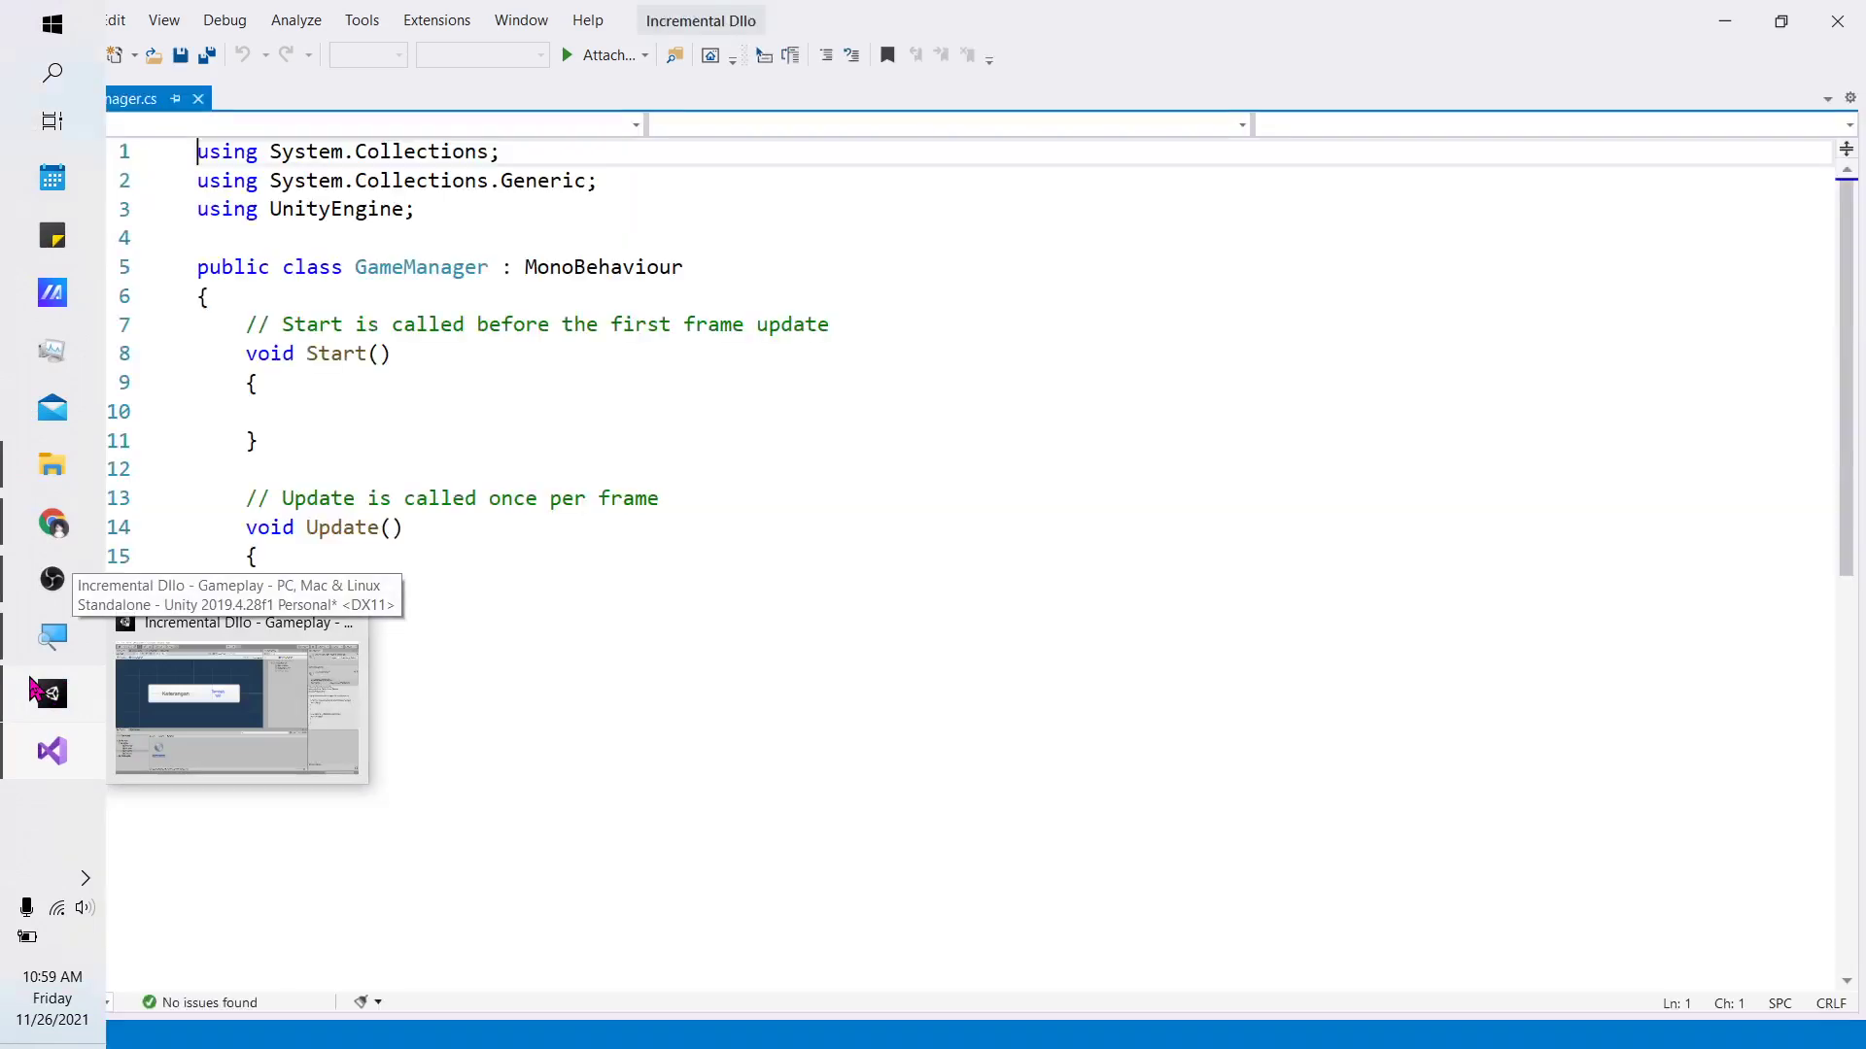
{"action": "left_click", "coordinate": [82, 542]}
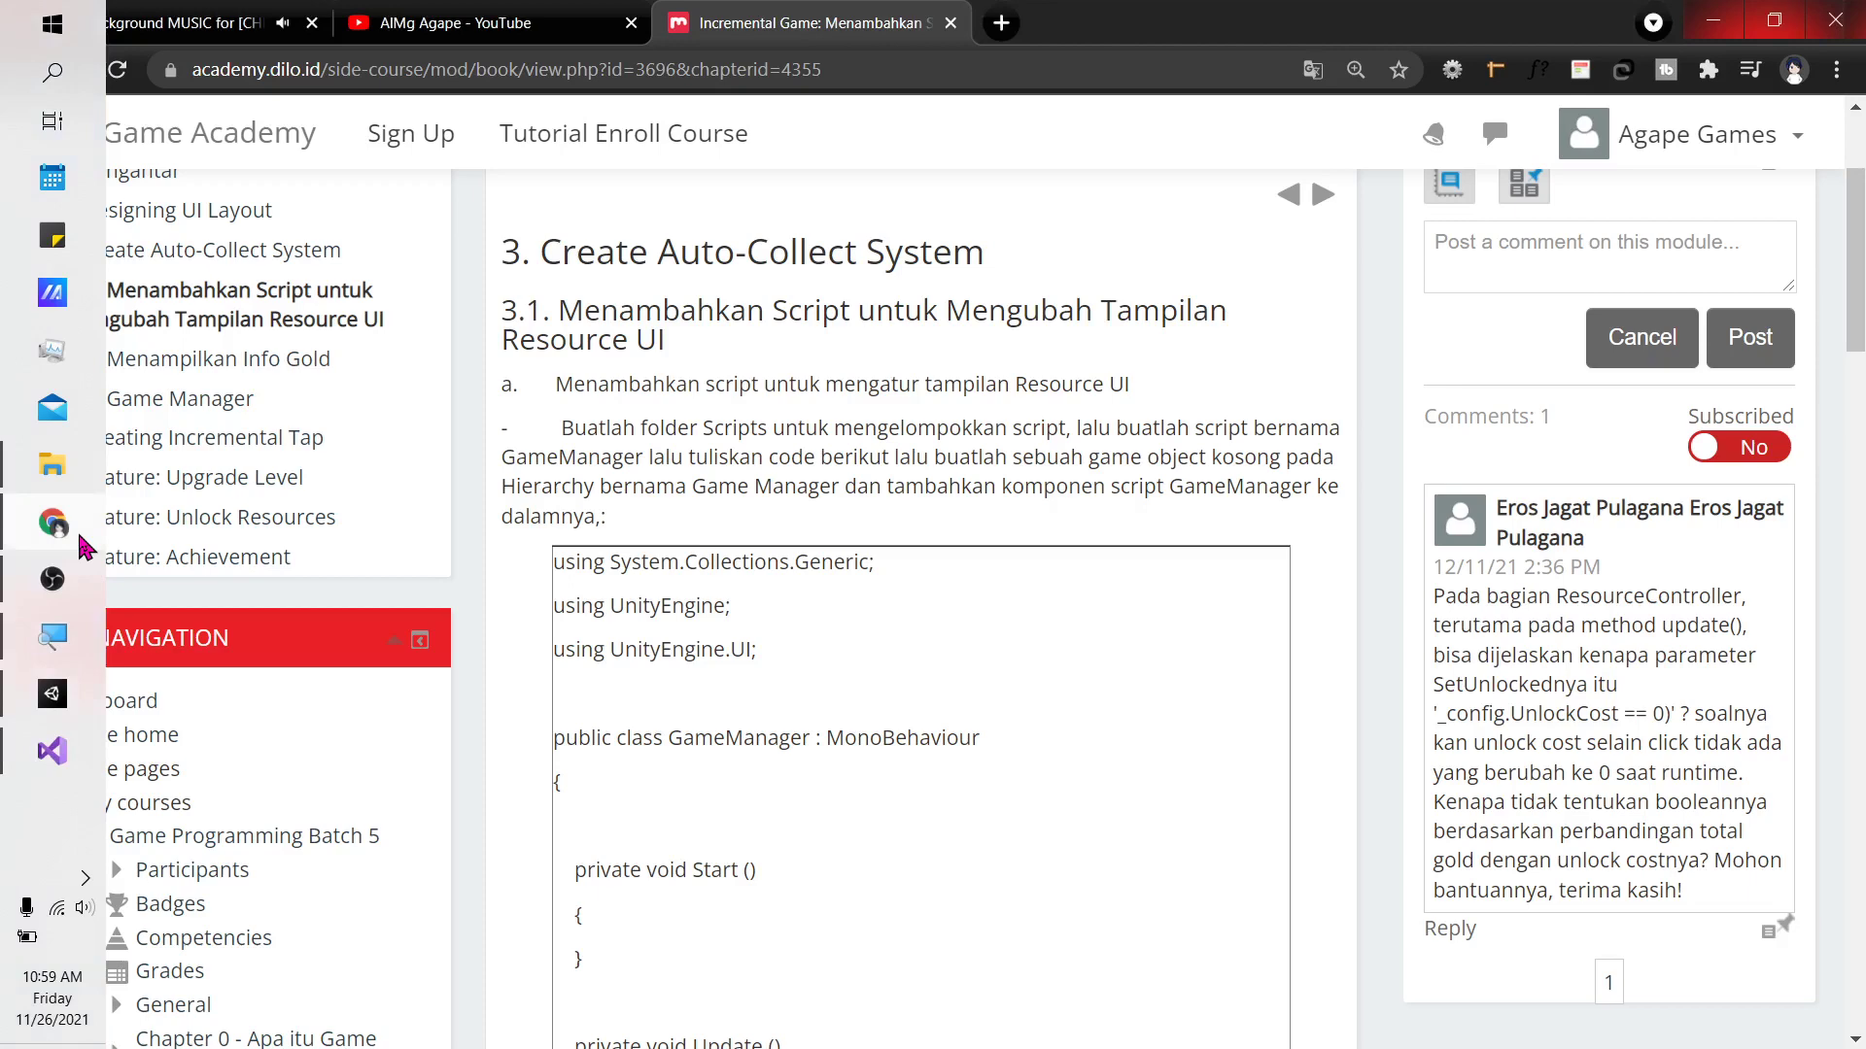
{"action": "scroll", "coordinate": [816, 420], "scroll_direction": "down", "scroll_amount": 3}
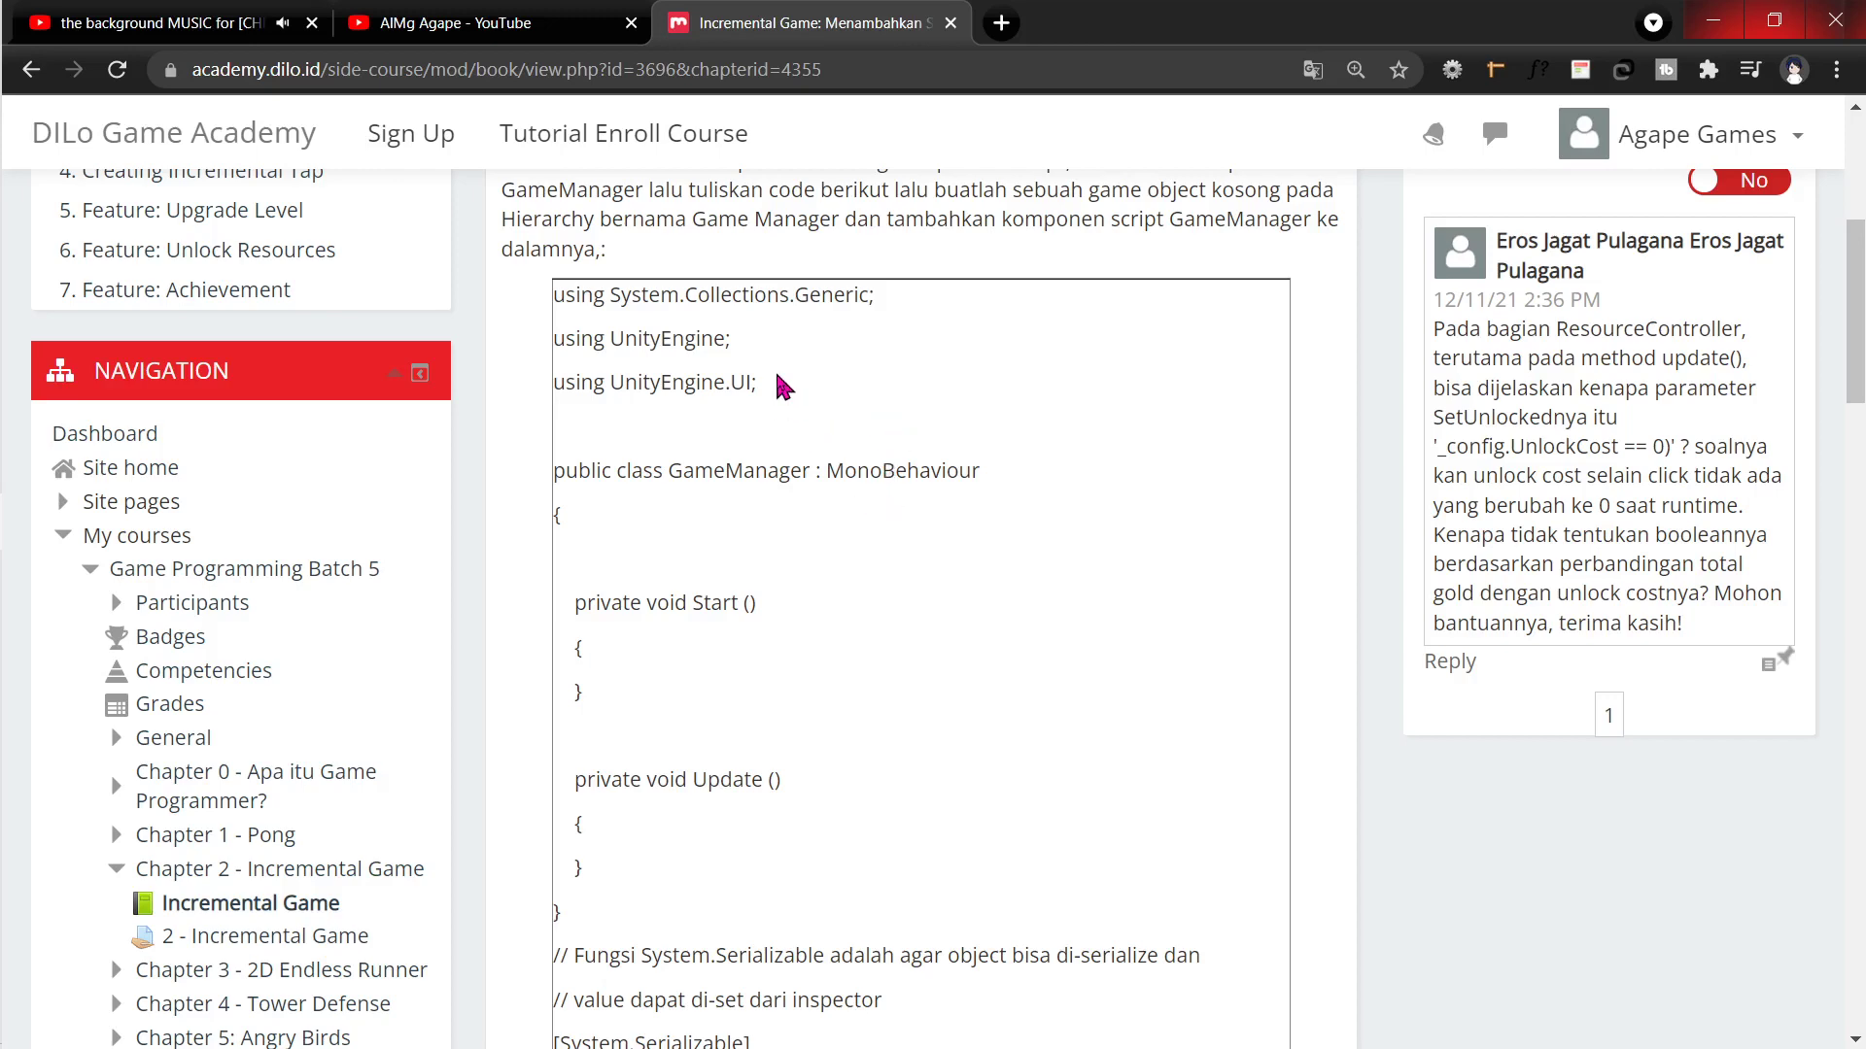
{"action": "left_click_drag", "start_coordinate": [783, 386], "coordinate": [558, 380]}
{"action": "key", "text": "ctrl+c"}
Step: Paste 'using UnityEngine.UI;' as line 4 of GameManager.cs
{"action": "key", "text": "alt+Tab"}
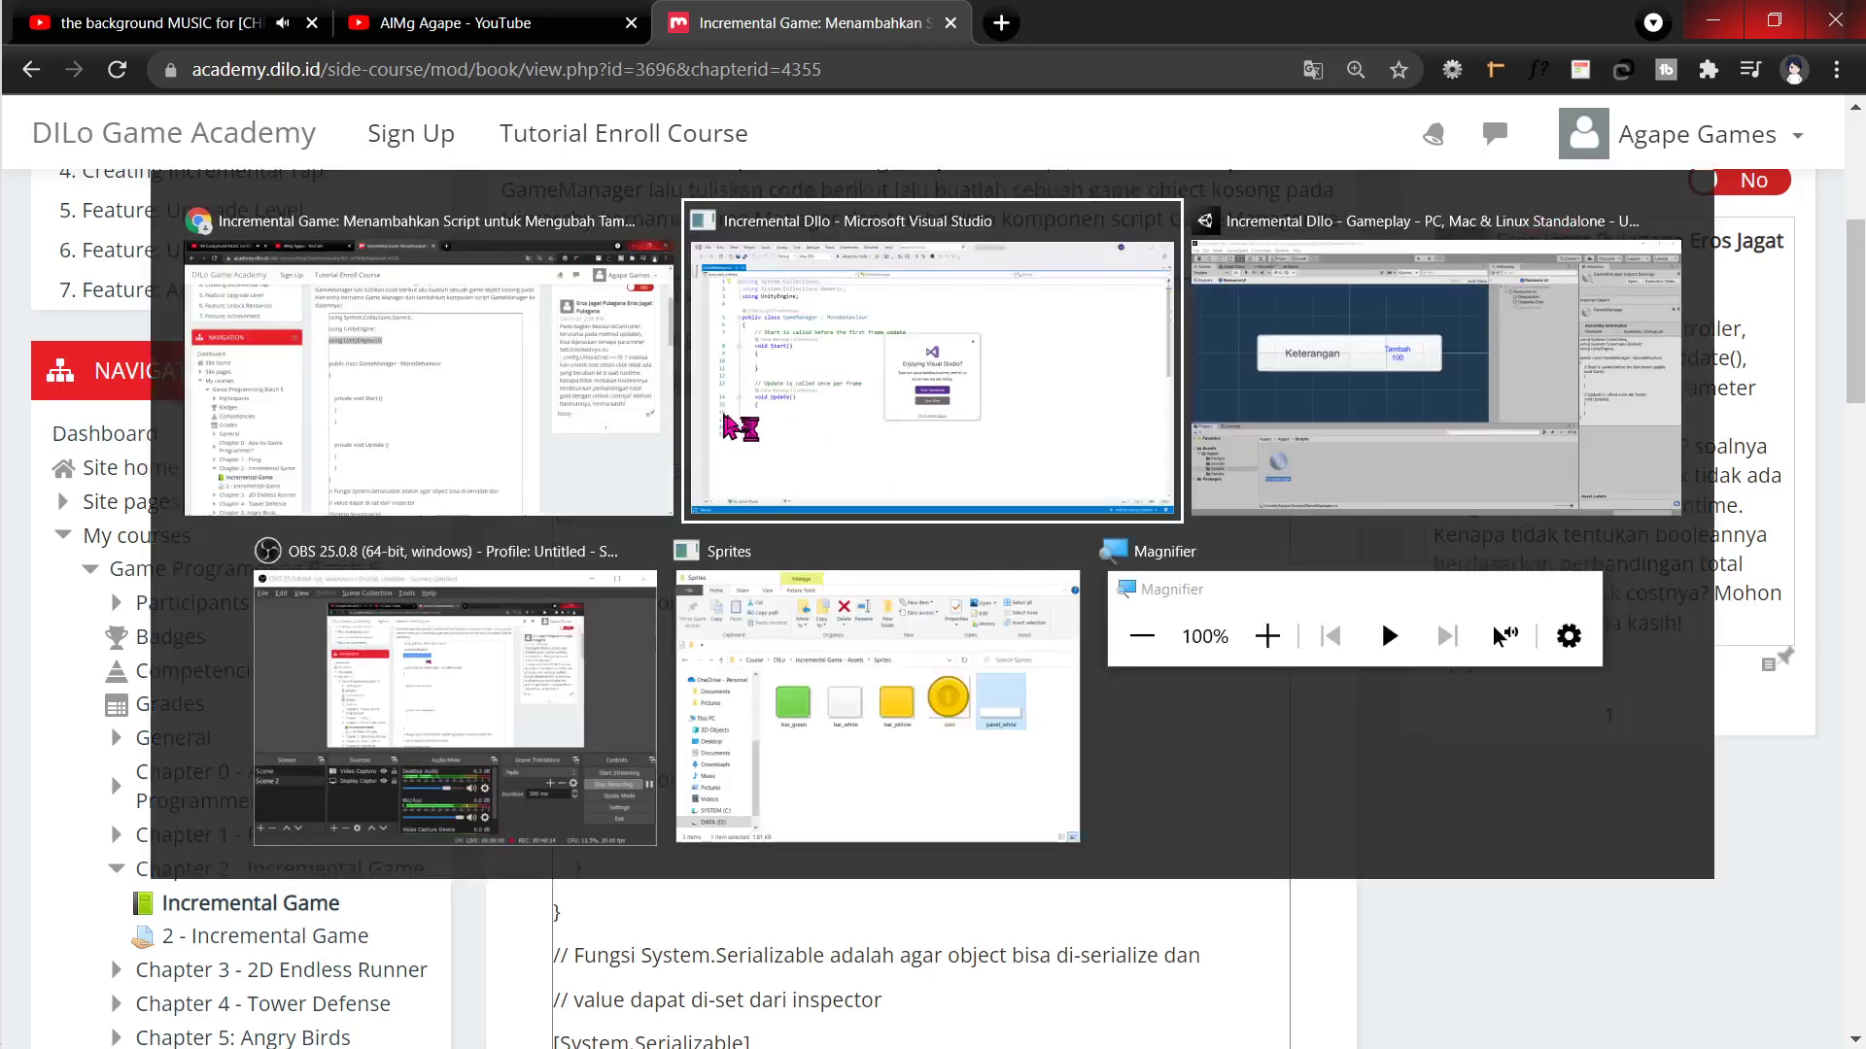
{"action": "key", "text": "alt+Tab"}
{"action": "key", "text": "alt+Tab"}
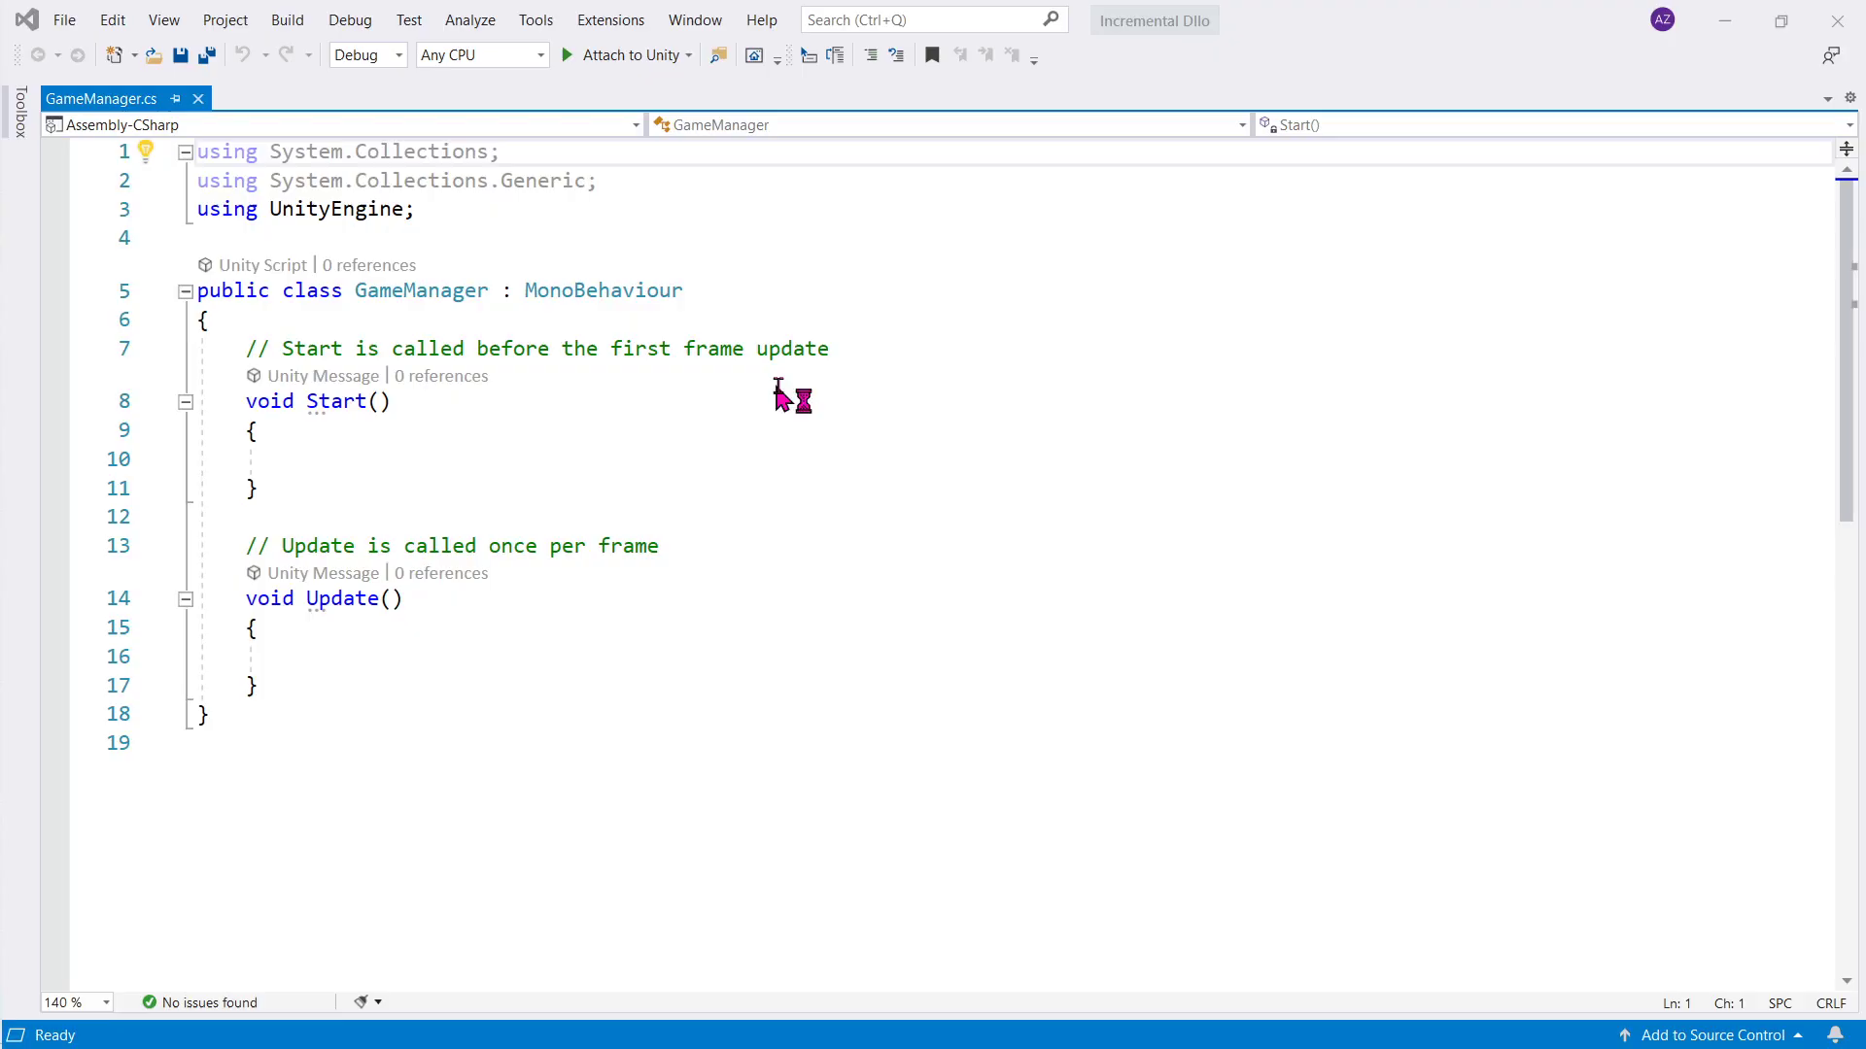
{"action": "left_click", "coordinate": [616, 221]}
{"action": "left_click", "coordinate": [587, 245]}
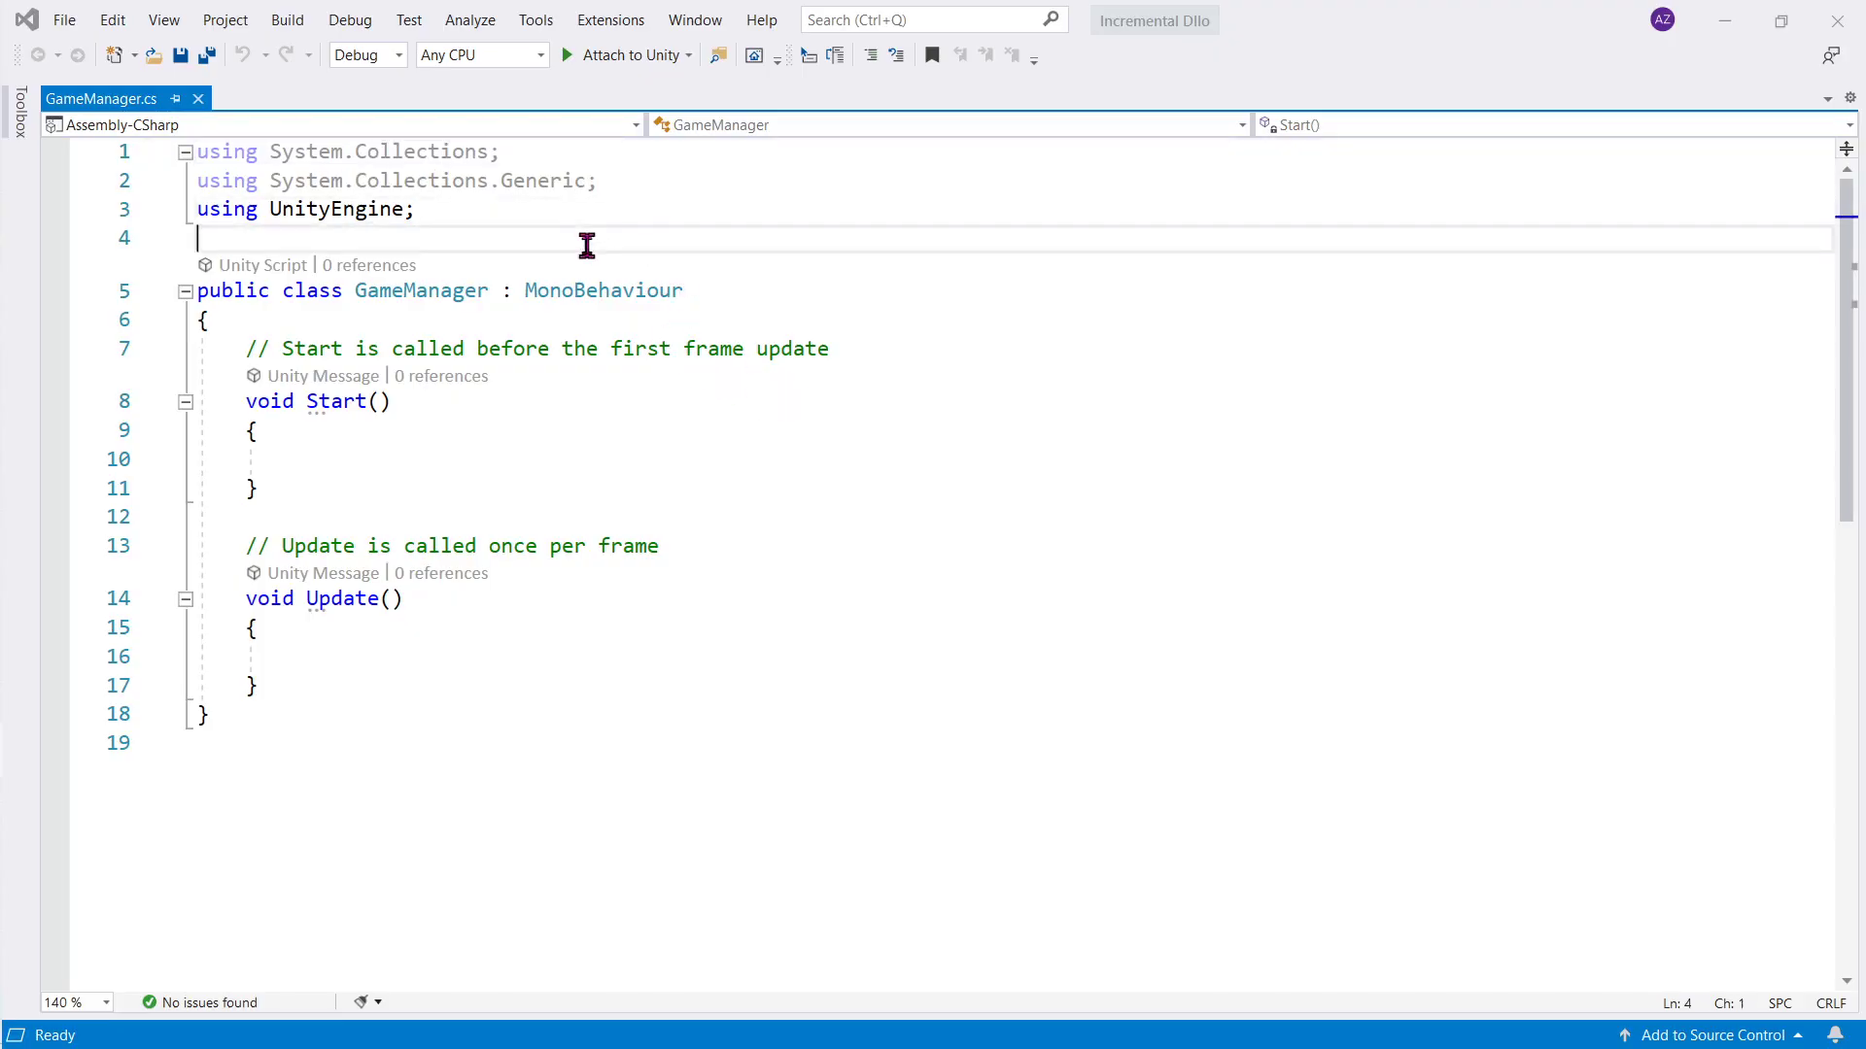
{"action": "key", "text": "ctrl+v"}
{"action": "key", "text": "Return"}
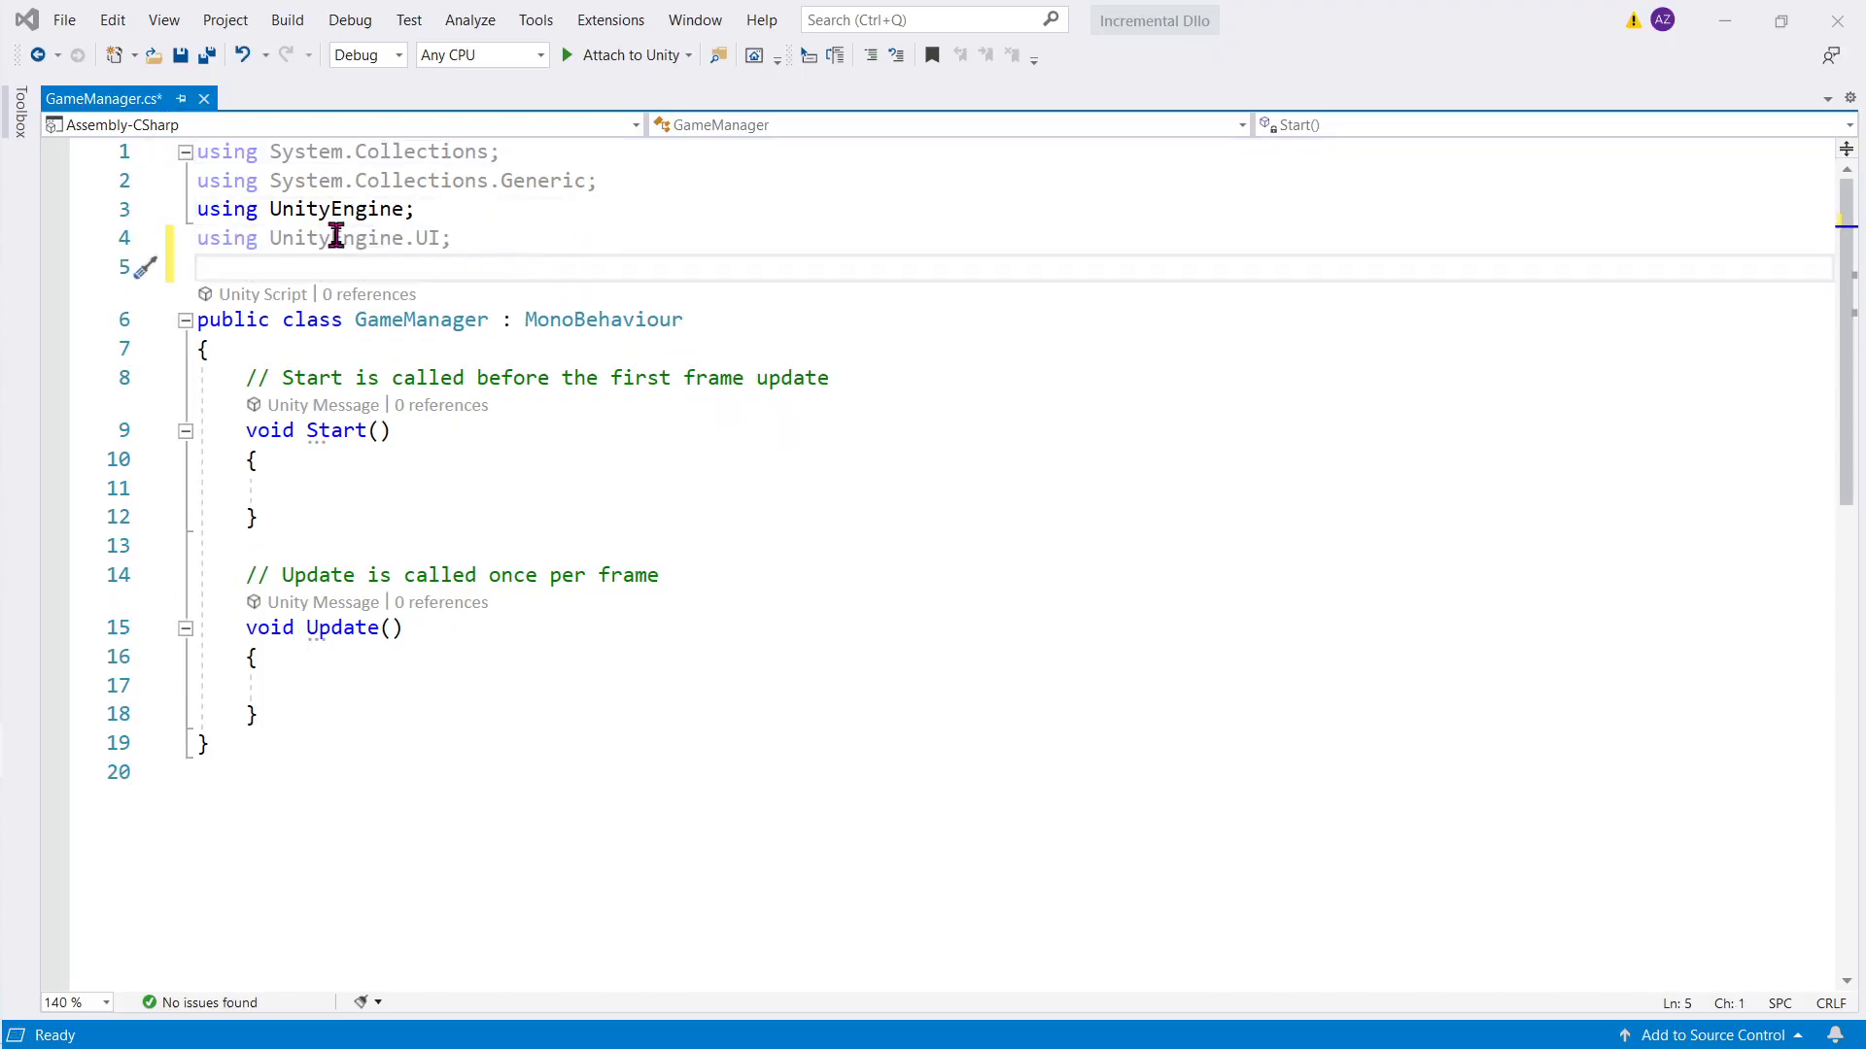
{"action": "left_click", "coordinate": [336, 236]}
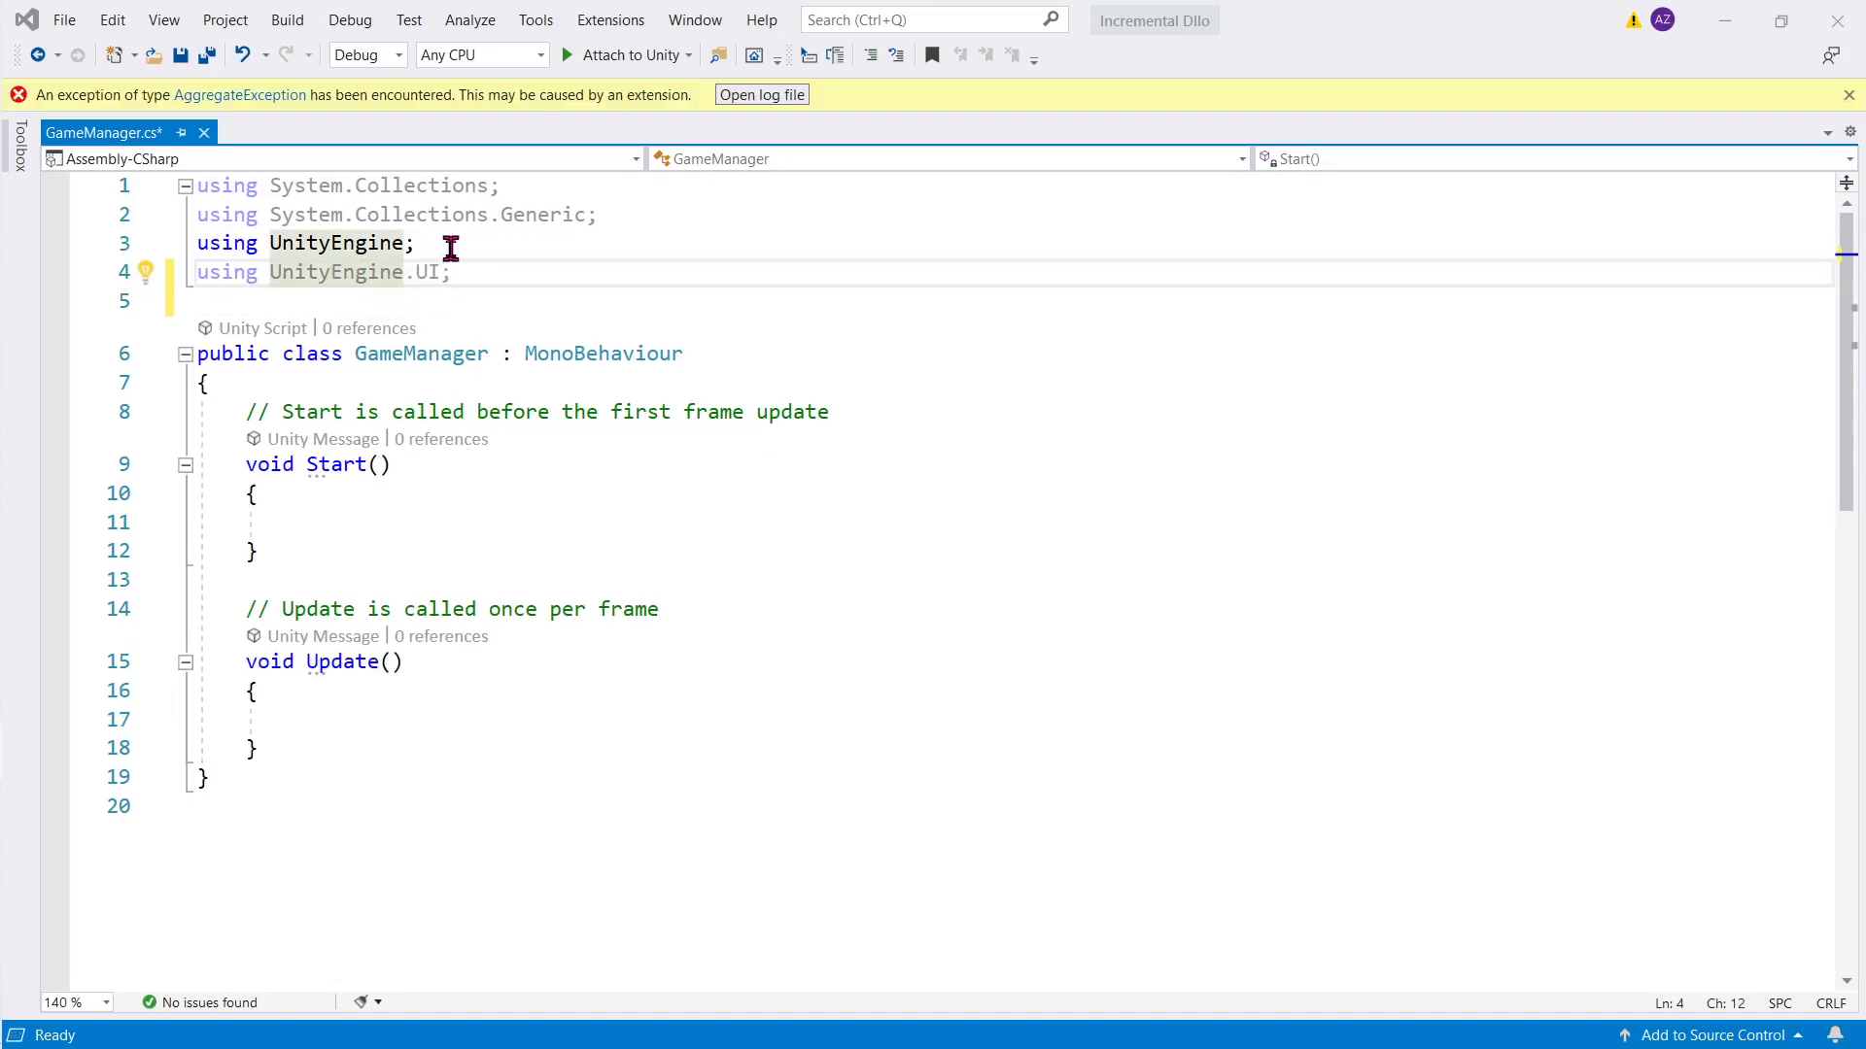
{"action": "key", "text": "alt+Tab"}
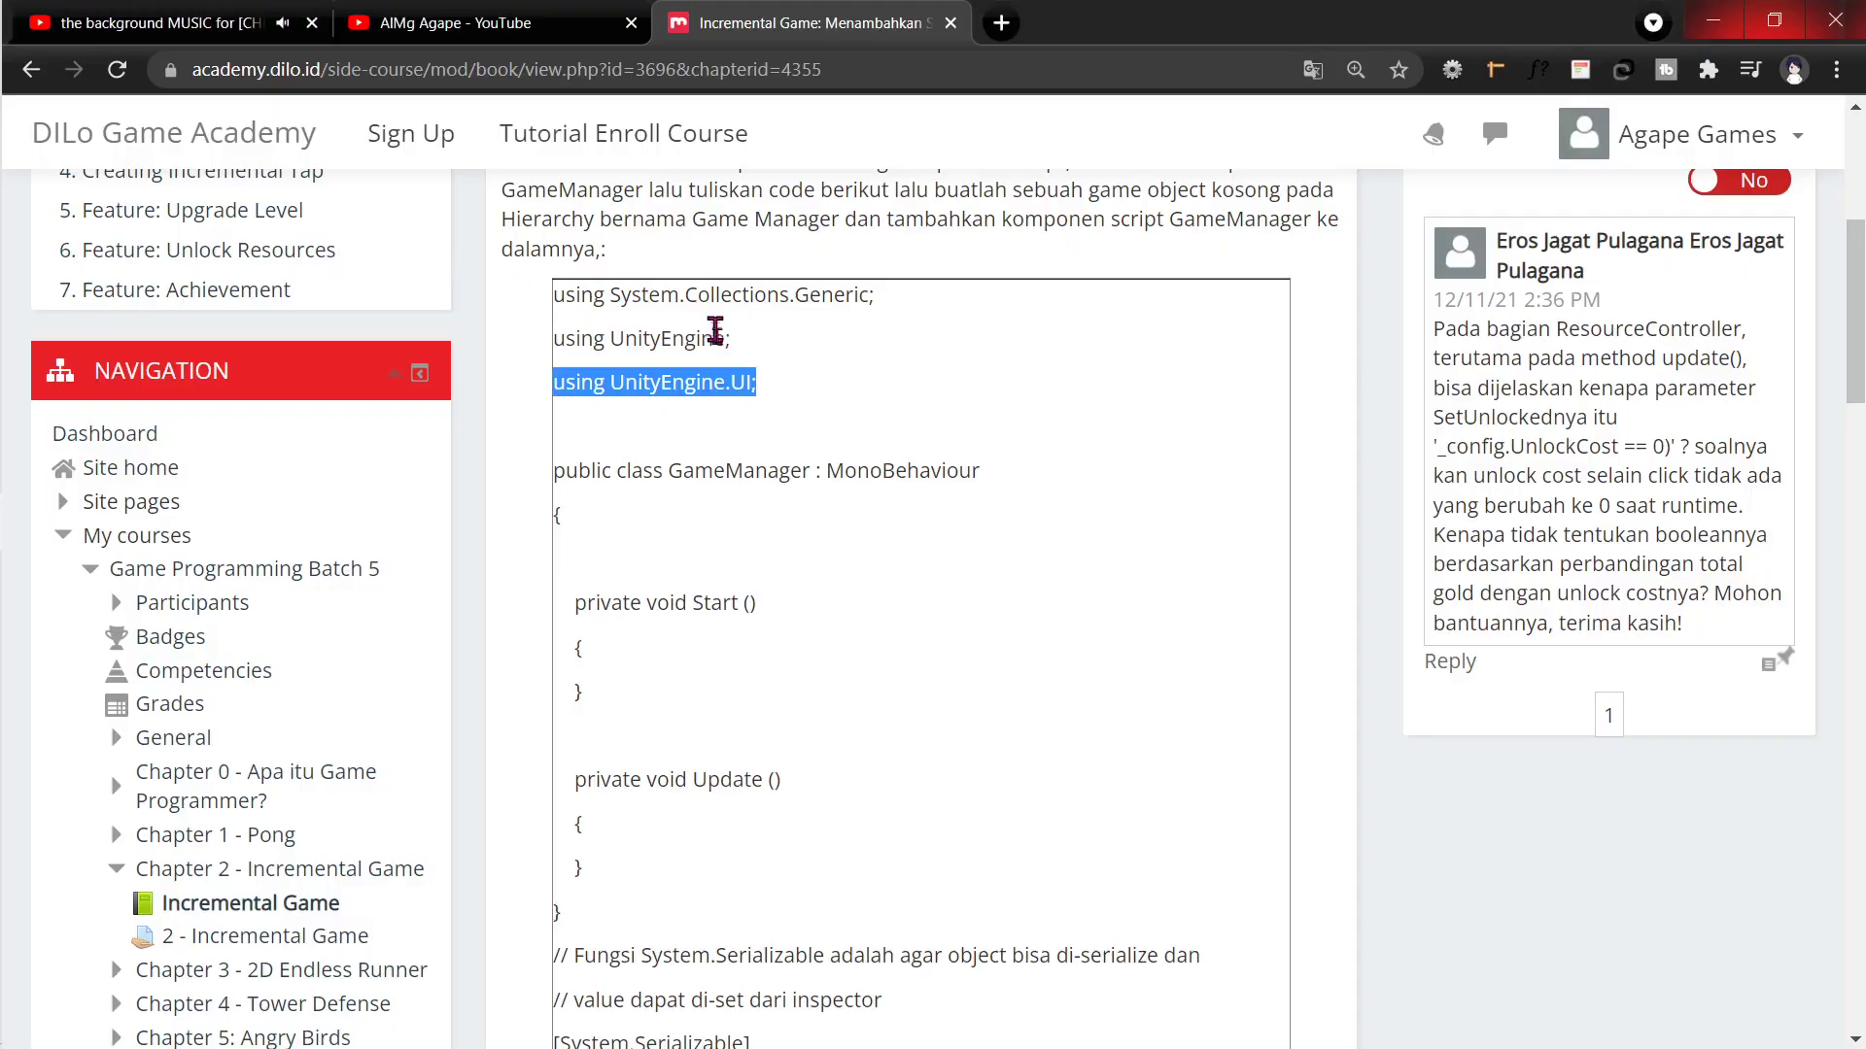
Step: Select the commented [System.Serializable] ResourceConfig struct code on the tutorial page
{"action": "scroll", "coordinate": [767, 423], "scroll_direction": "down", "scroll_amount": 3}
{"action": "scroll", "coordinate": [777, 491], "scroll_direction": "down", "scroll_amount": 3}
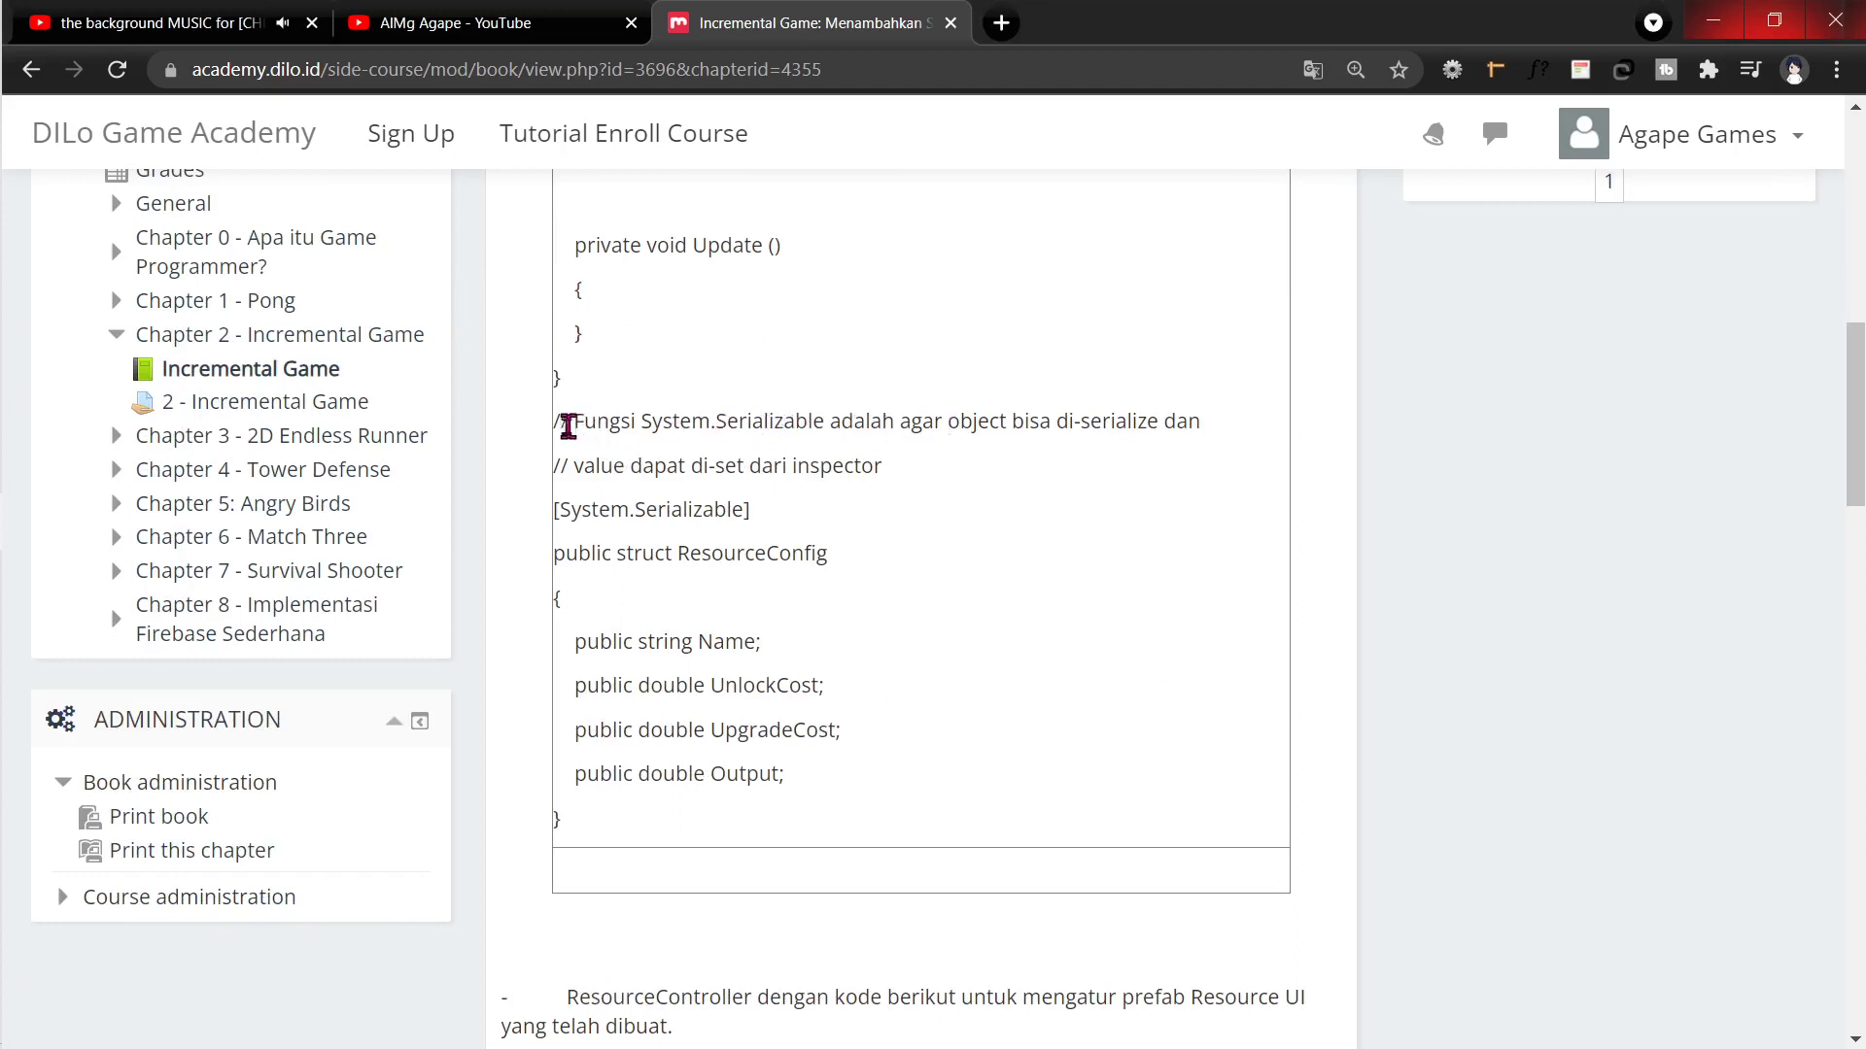
{"action": "mouse_move", "coordinate": [554, 422]}
{"action": "left_mouse_down"}
{"action": "mouse_move", "coordinate": [990, 532]}
{"action": "mouse_move", "coordinate": [890, 816]}
{"action": "left_mouse_up"}
{"action": "key", "text": "ctrl+c"}
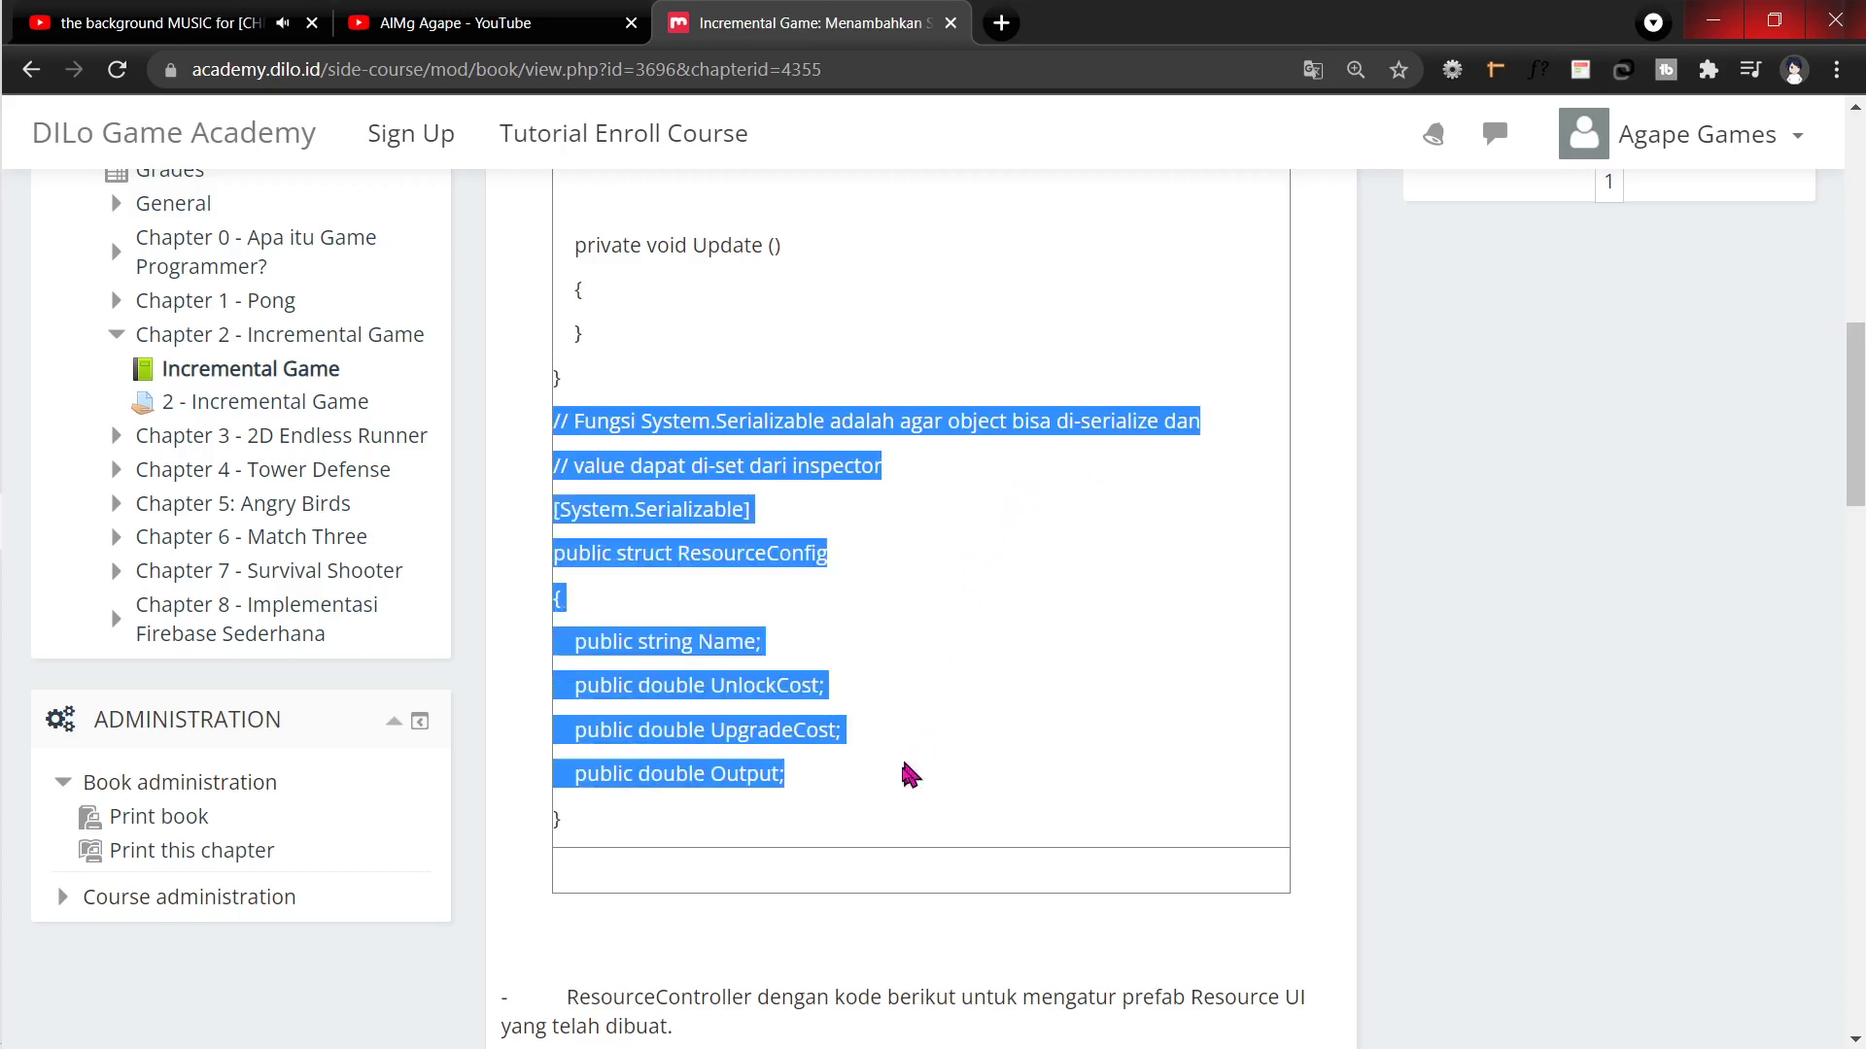
{"action": "mouse_move", "coordinate": [19, 696]}
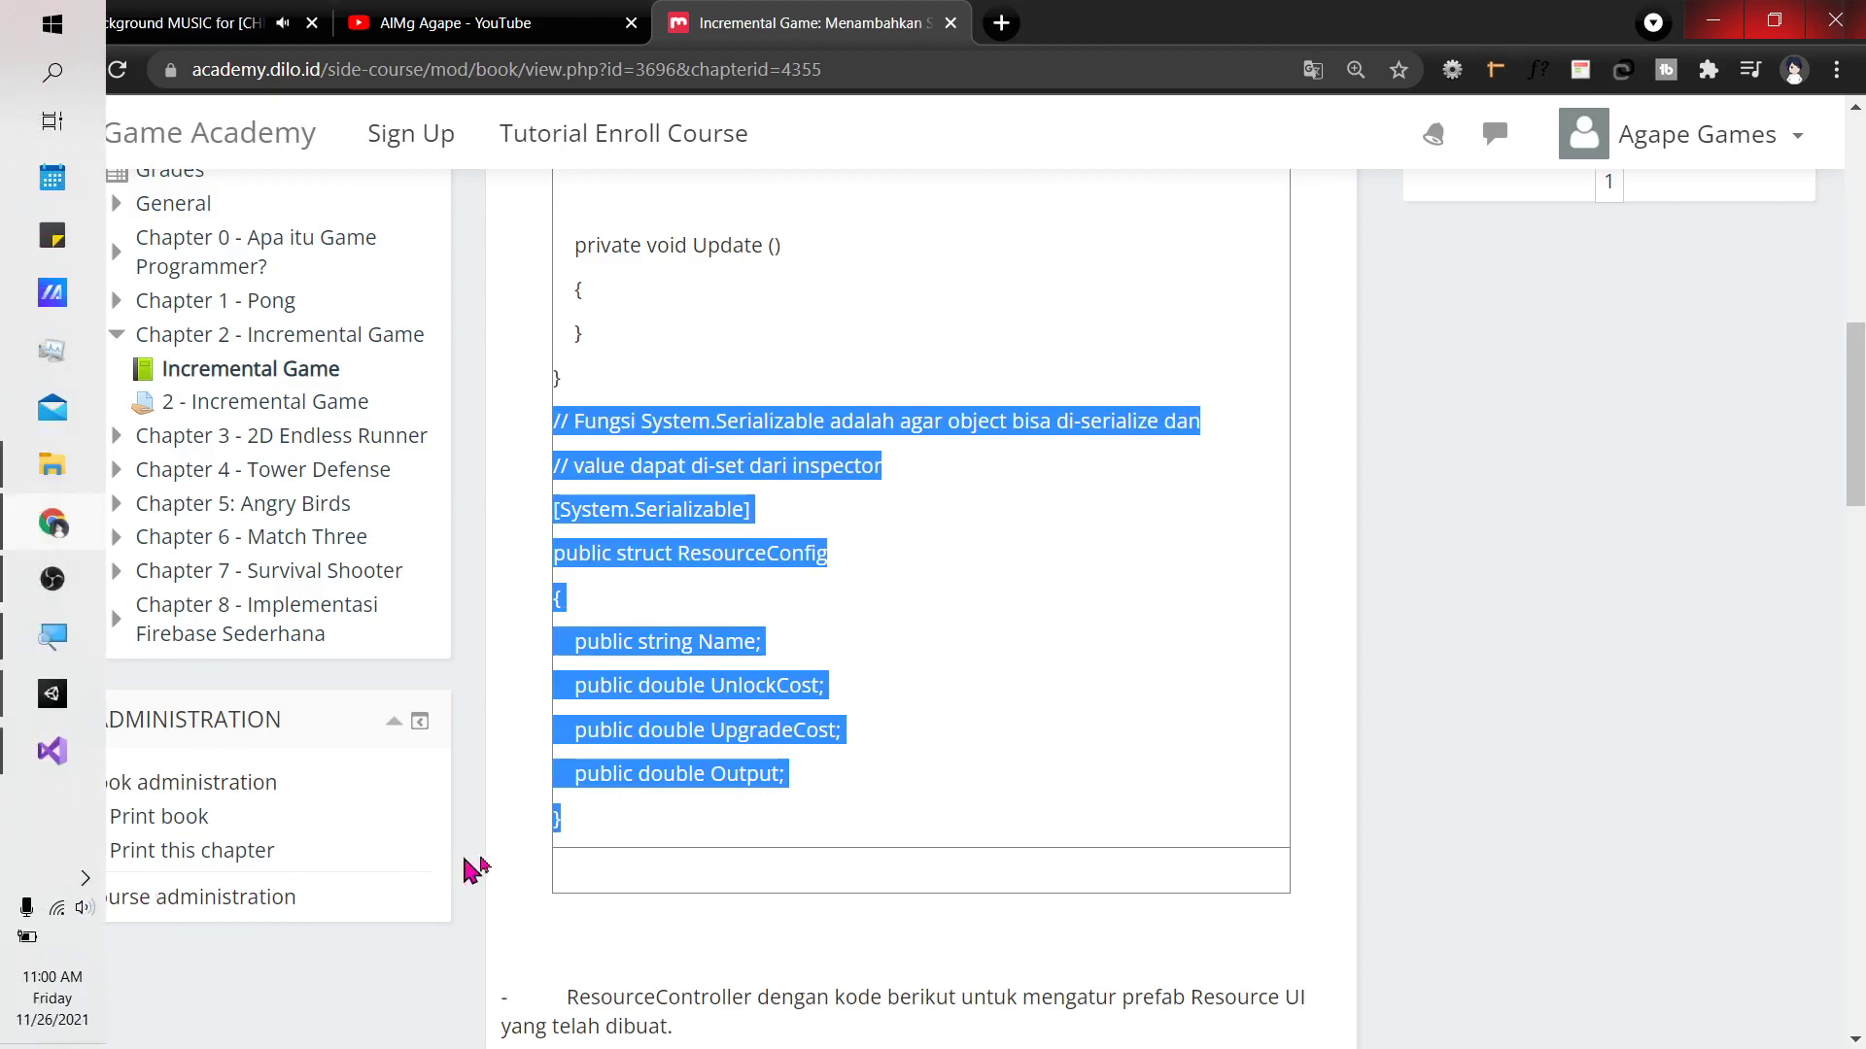
Step: Paste the ResourceConfig struct below Update() and remove the blank lines around its comments and attribute
{"action": "left_click", "coordinate": [52, 750]}
{"action": "left_click", "coordinate": [354, 741]}
{"action": "key", "text": "Return"}
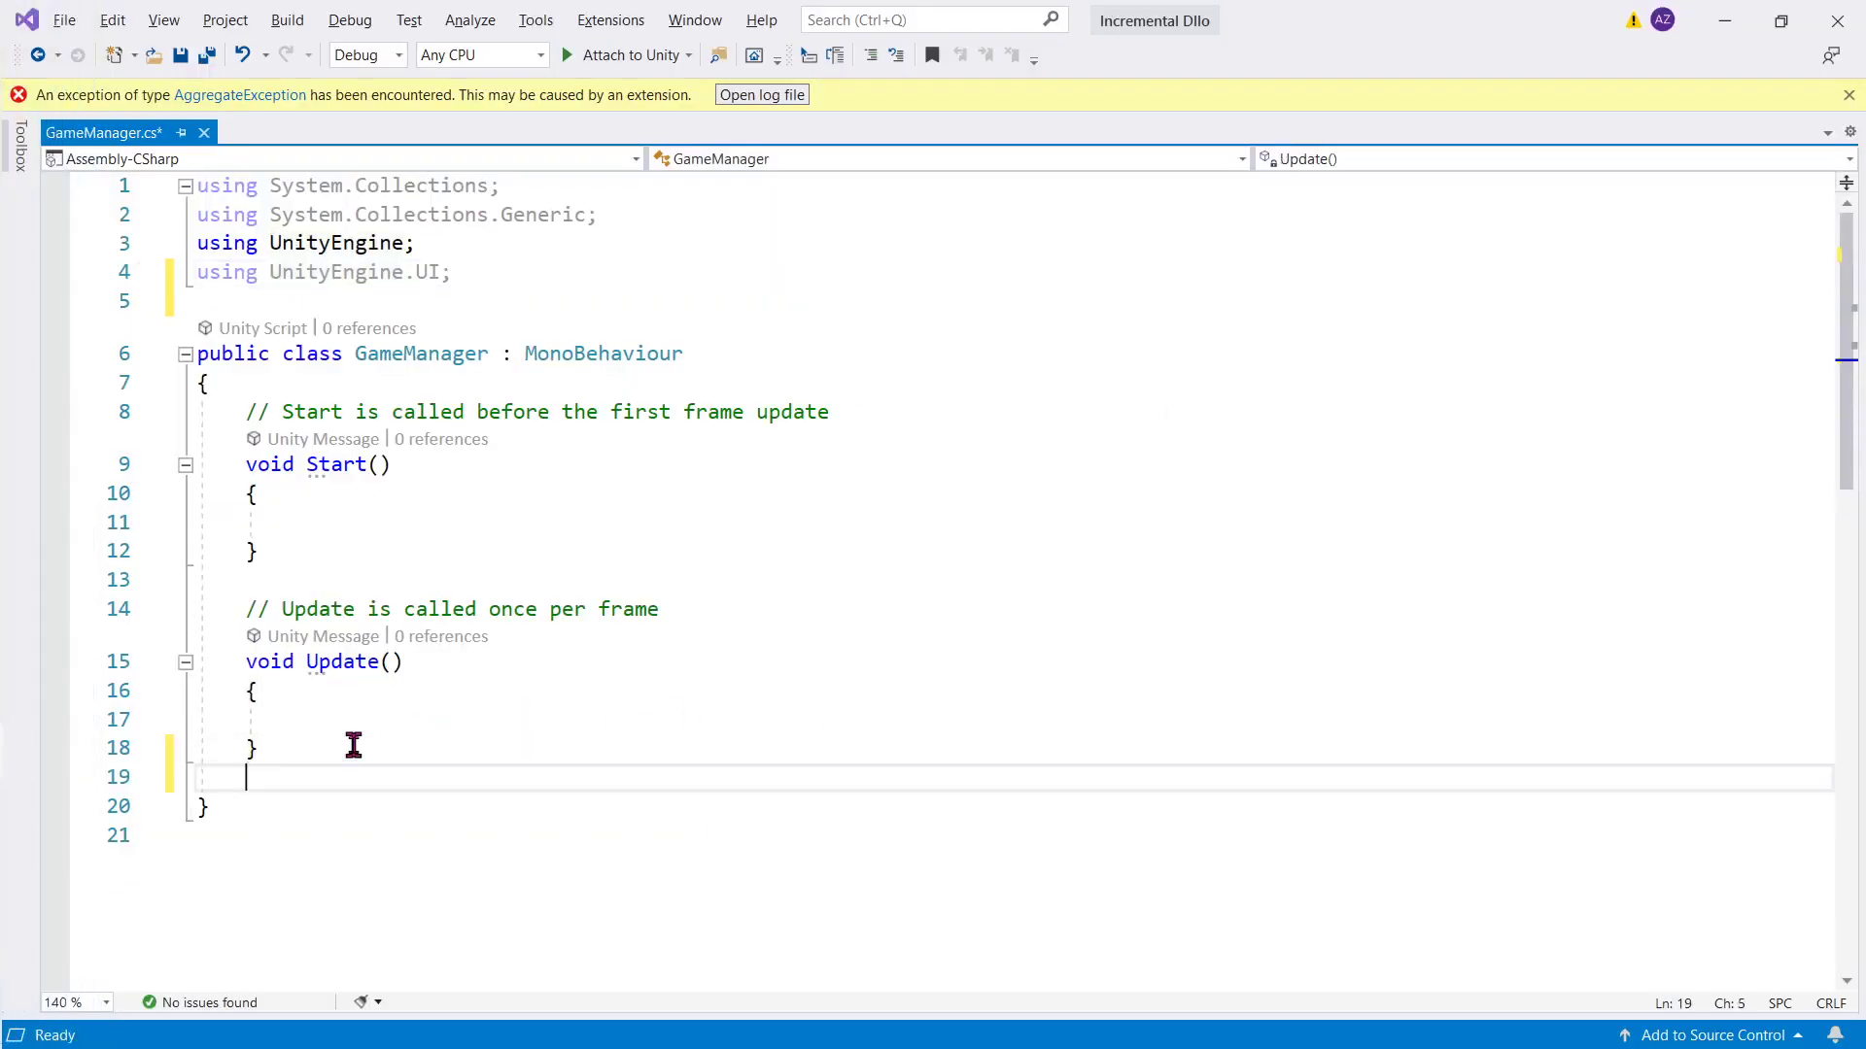
{"action": "key", "text": "ctrl+v"}
{"action": "scroll", "coordinate": [645, 736], "scroll_direction": "down", "scroll_amount": 2}
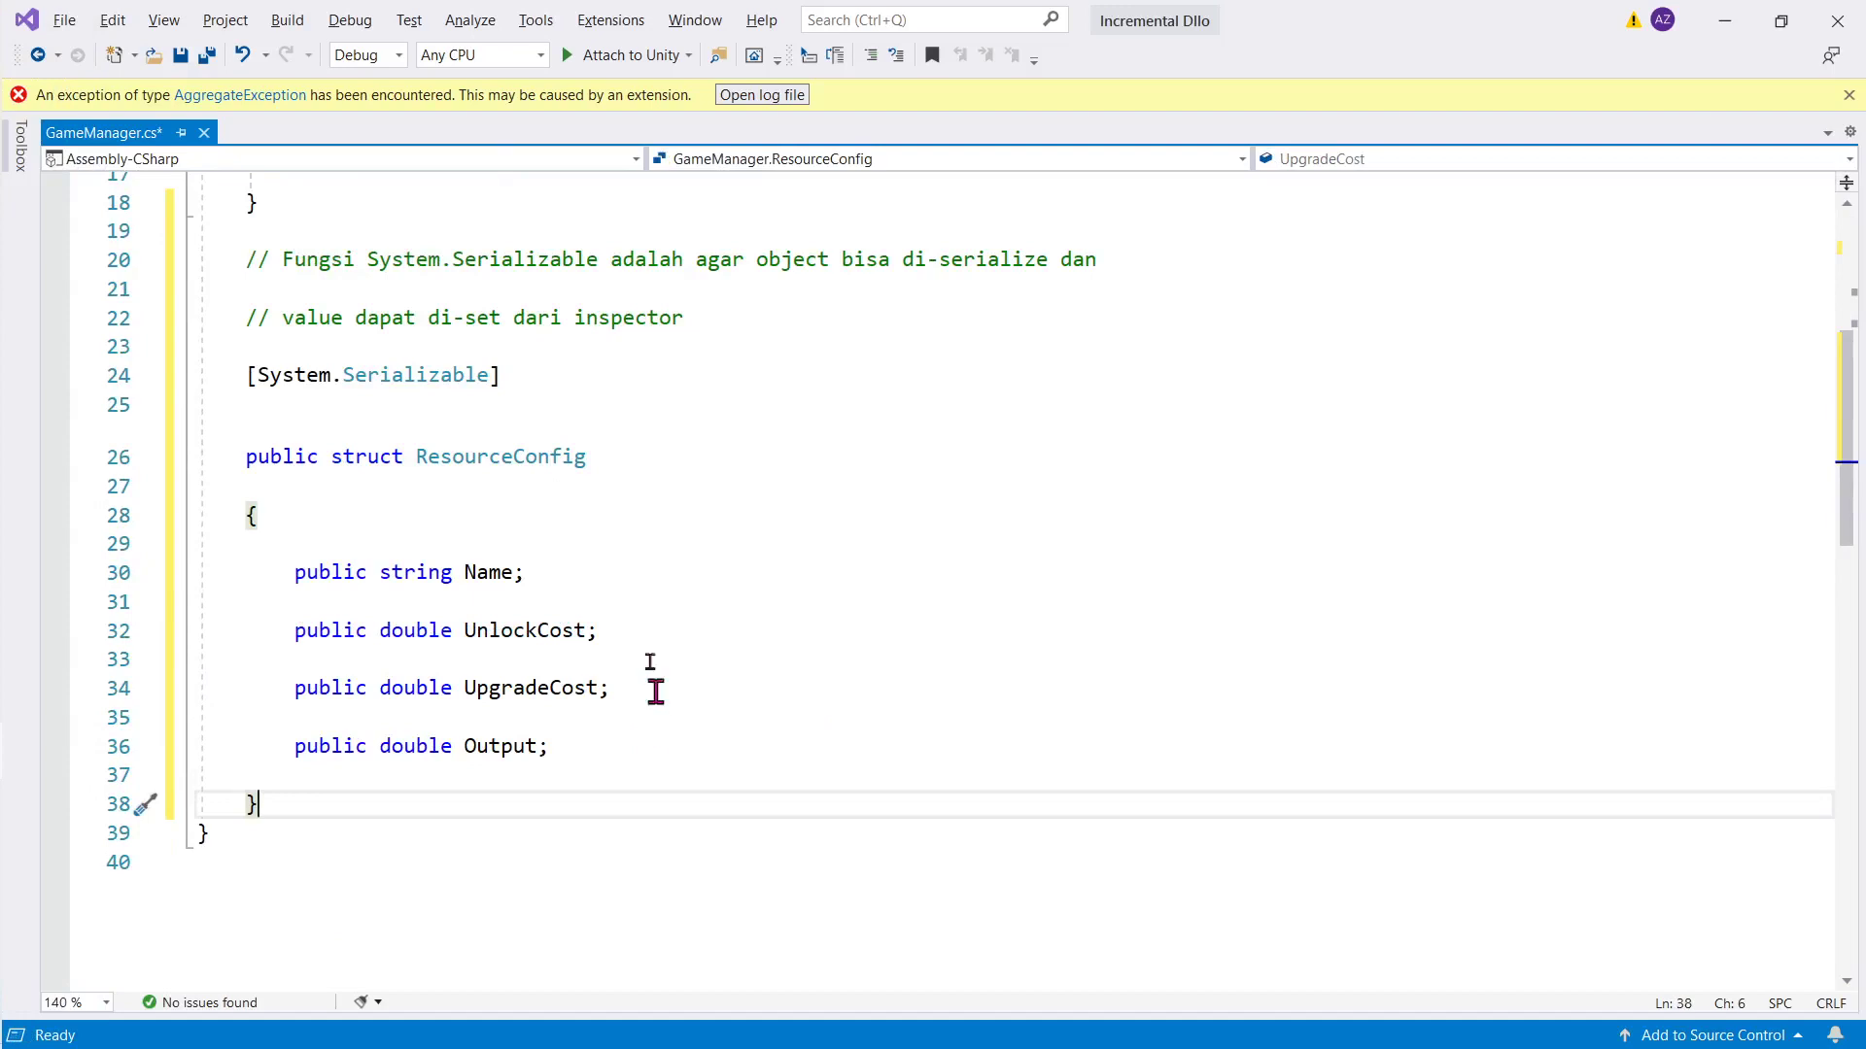
{"action": "left_click", "coordinate": [593, 394]}
{"action": "left_click_drag", "start_coordinate": [593, 393], "coordinate": [604, 381]}
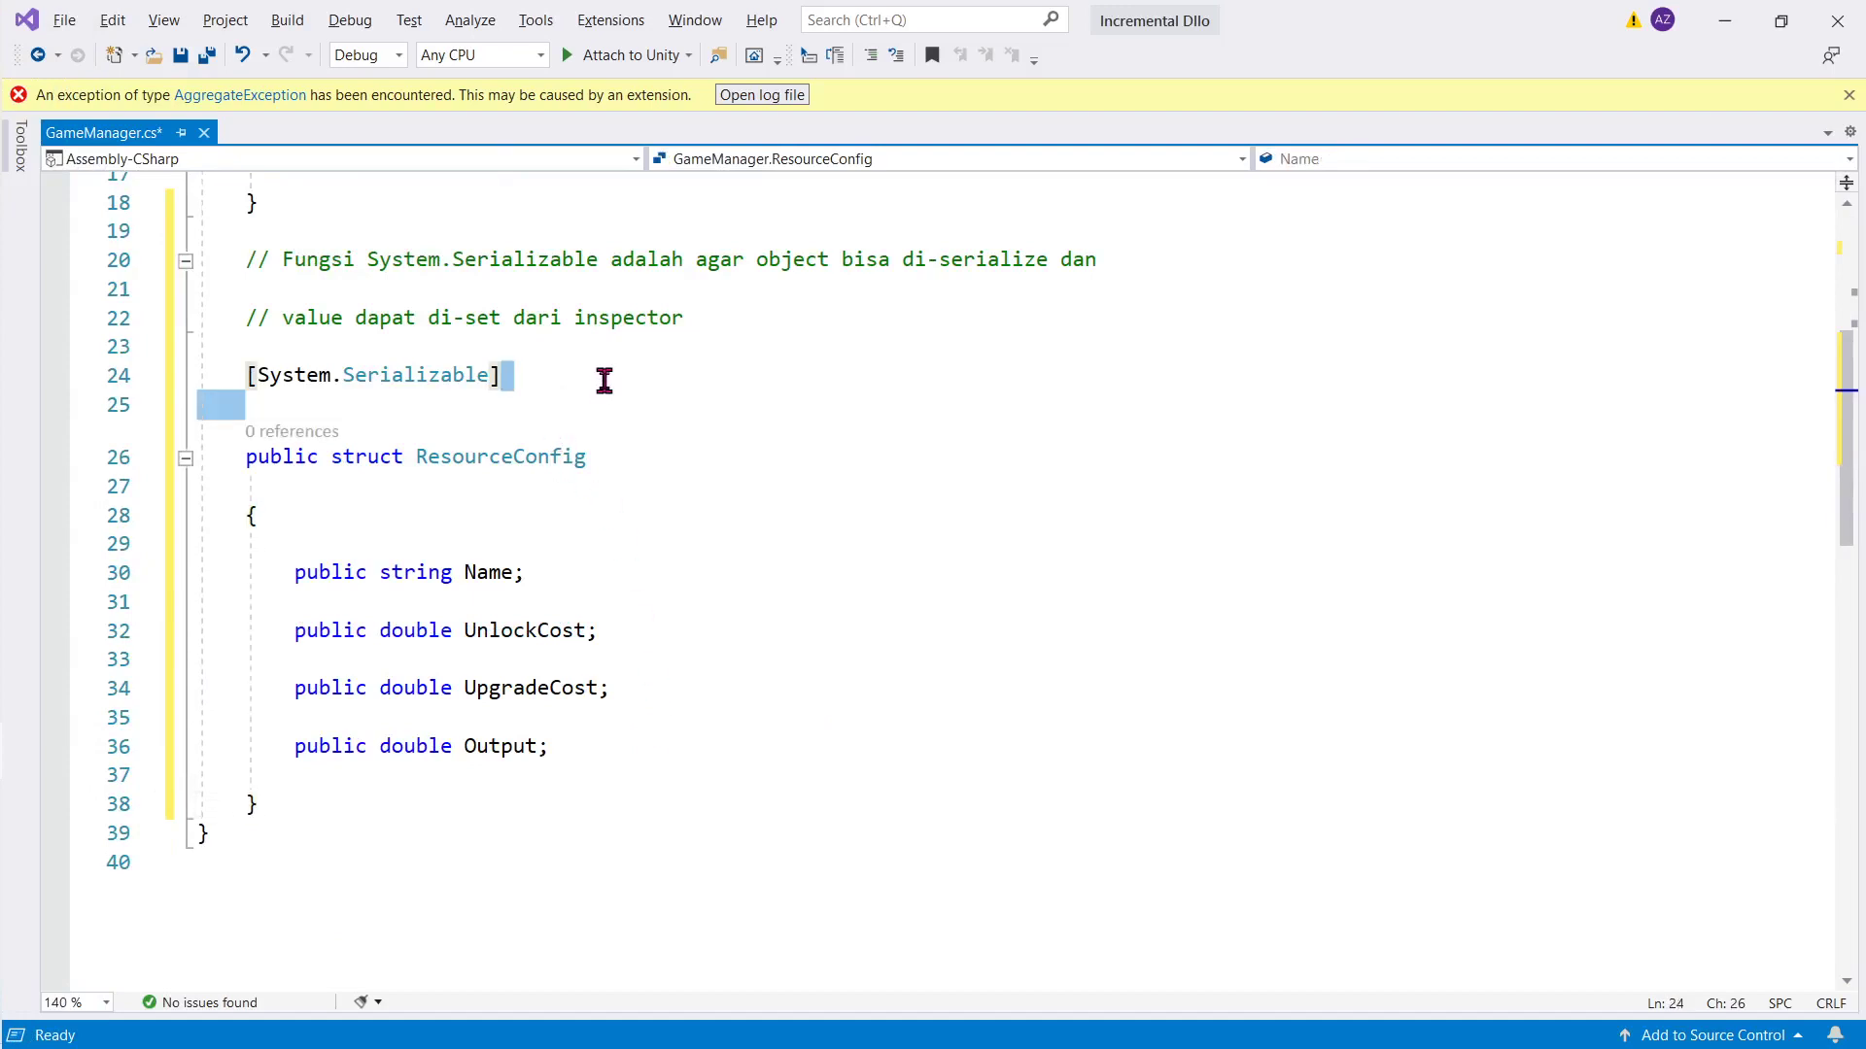
{"action": "key", "text": "BackSpace"}
{"action": "key", "text": "Up"}
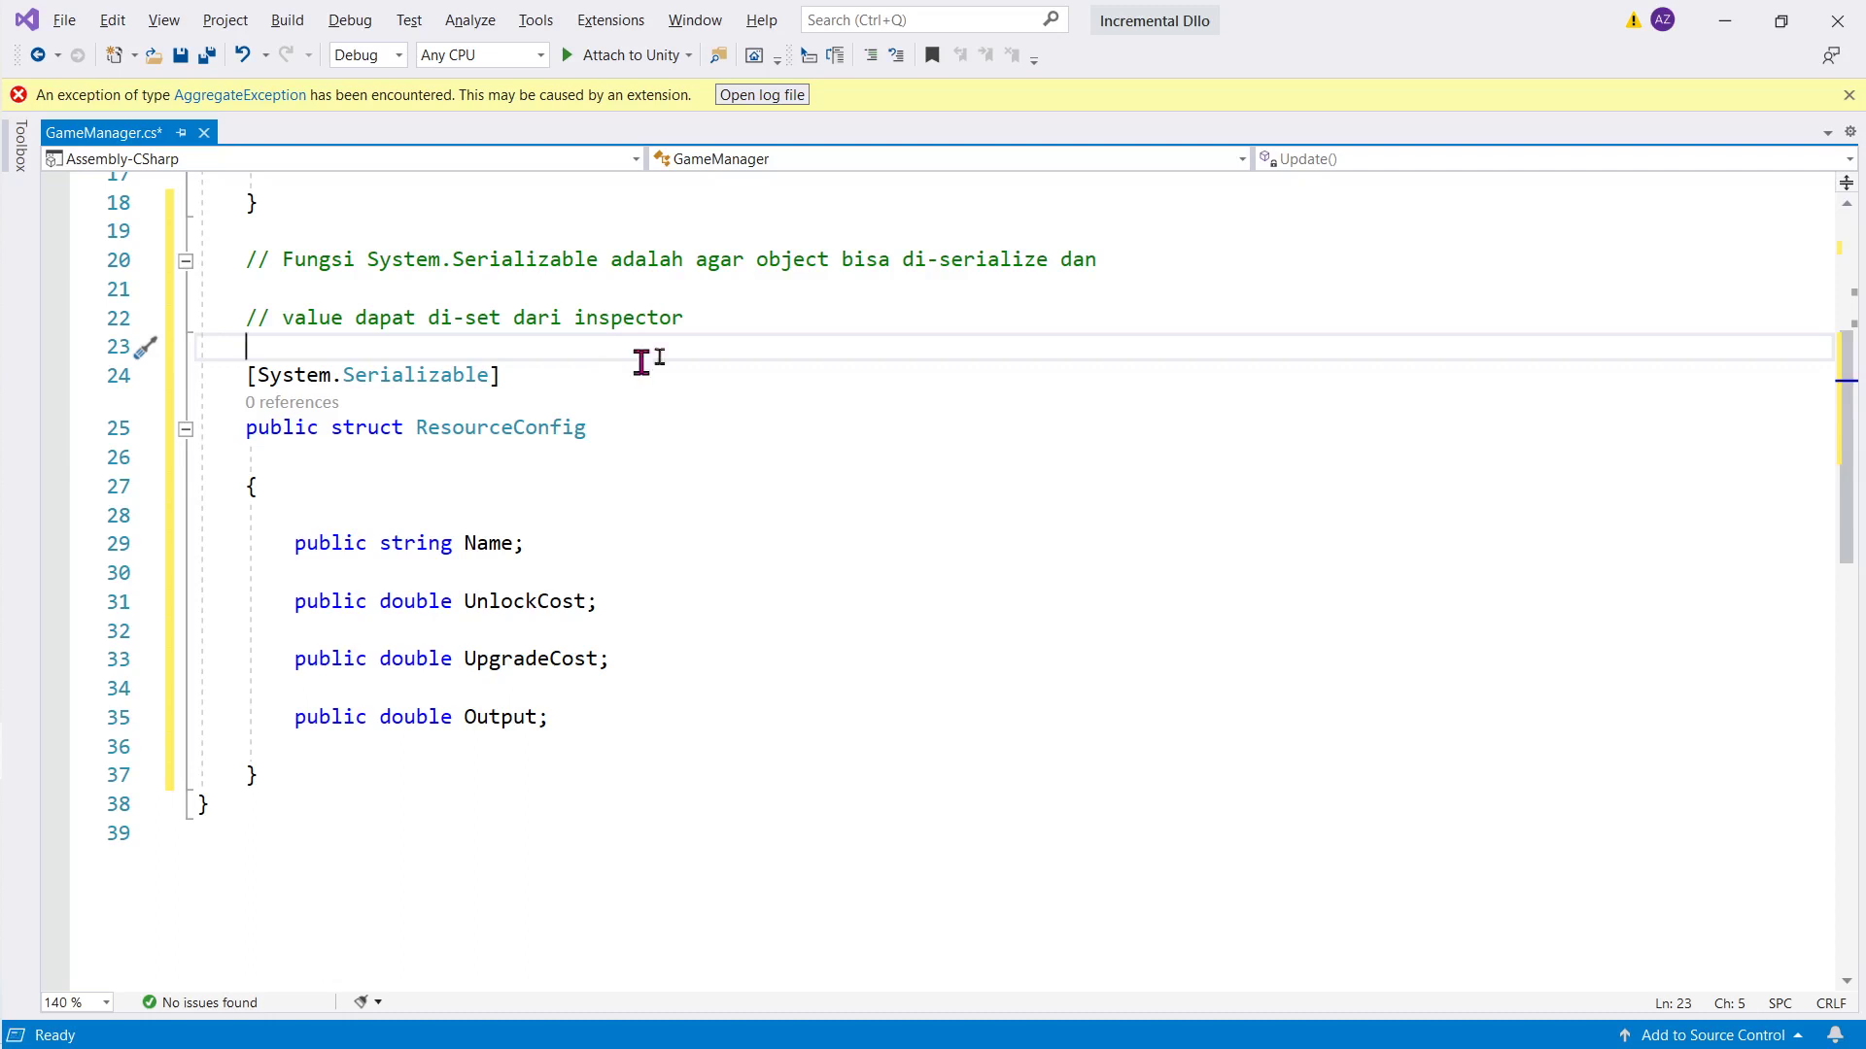
{"action": "left_click_drag", "start_coordinate": [758, 339], "coordinate": [774, 328]}
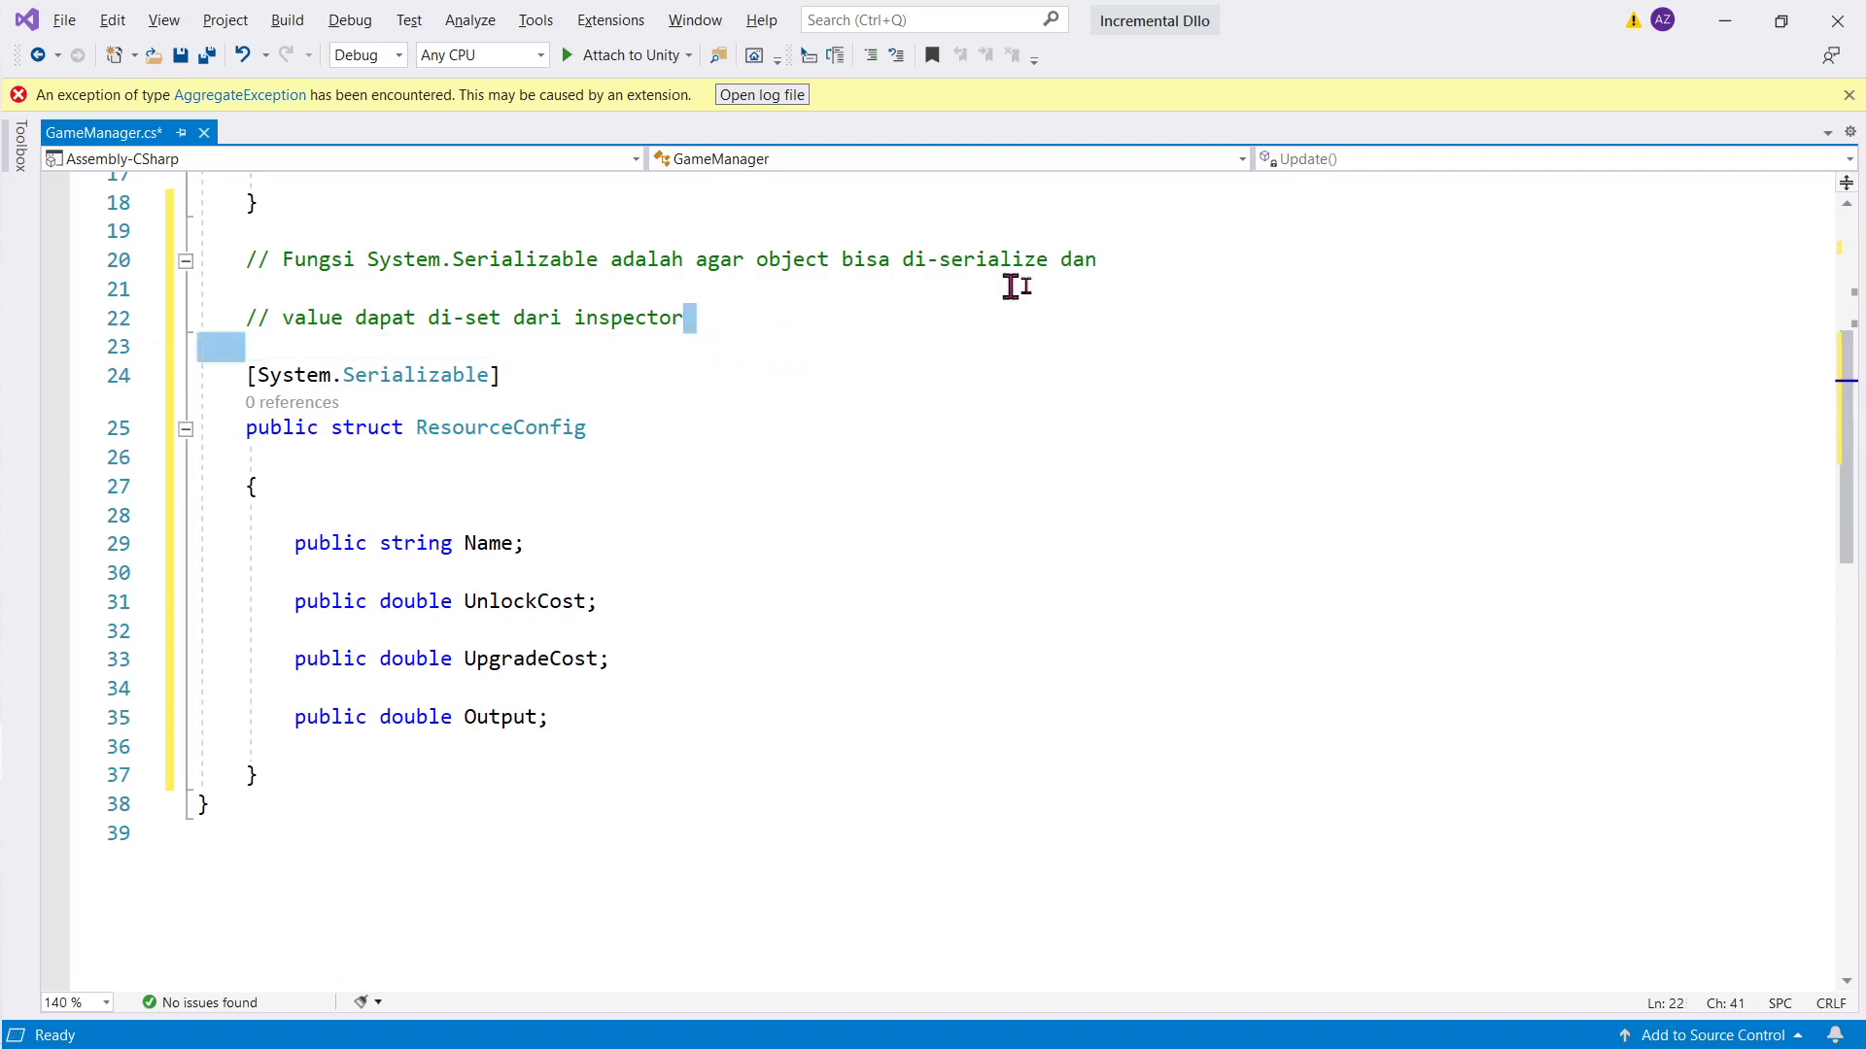
{"action": "left_click", "coordinate": [1095, 282]}
{"action": "key", "text": "BackSpace"}
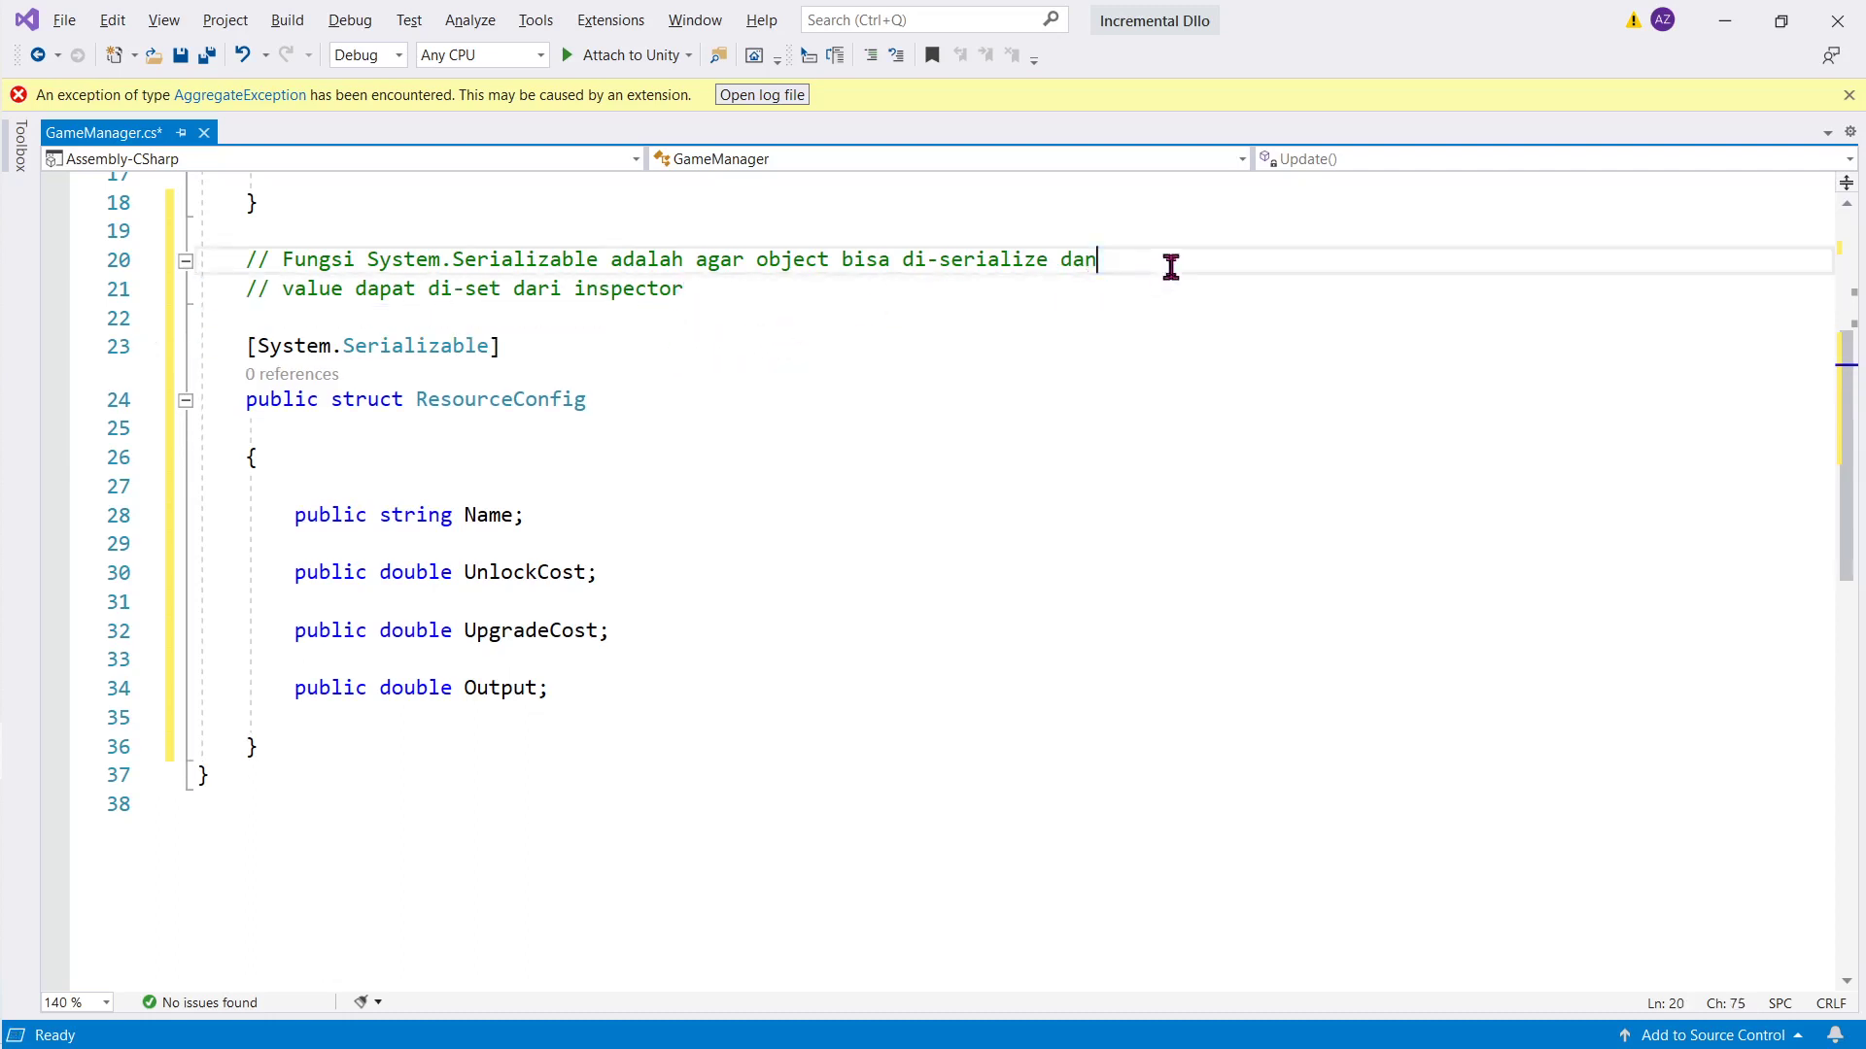
{"action": "left_click", "coordinate": [1084, 299]}
{"action": "key", "text": "BackSpace"}
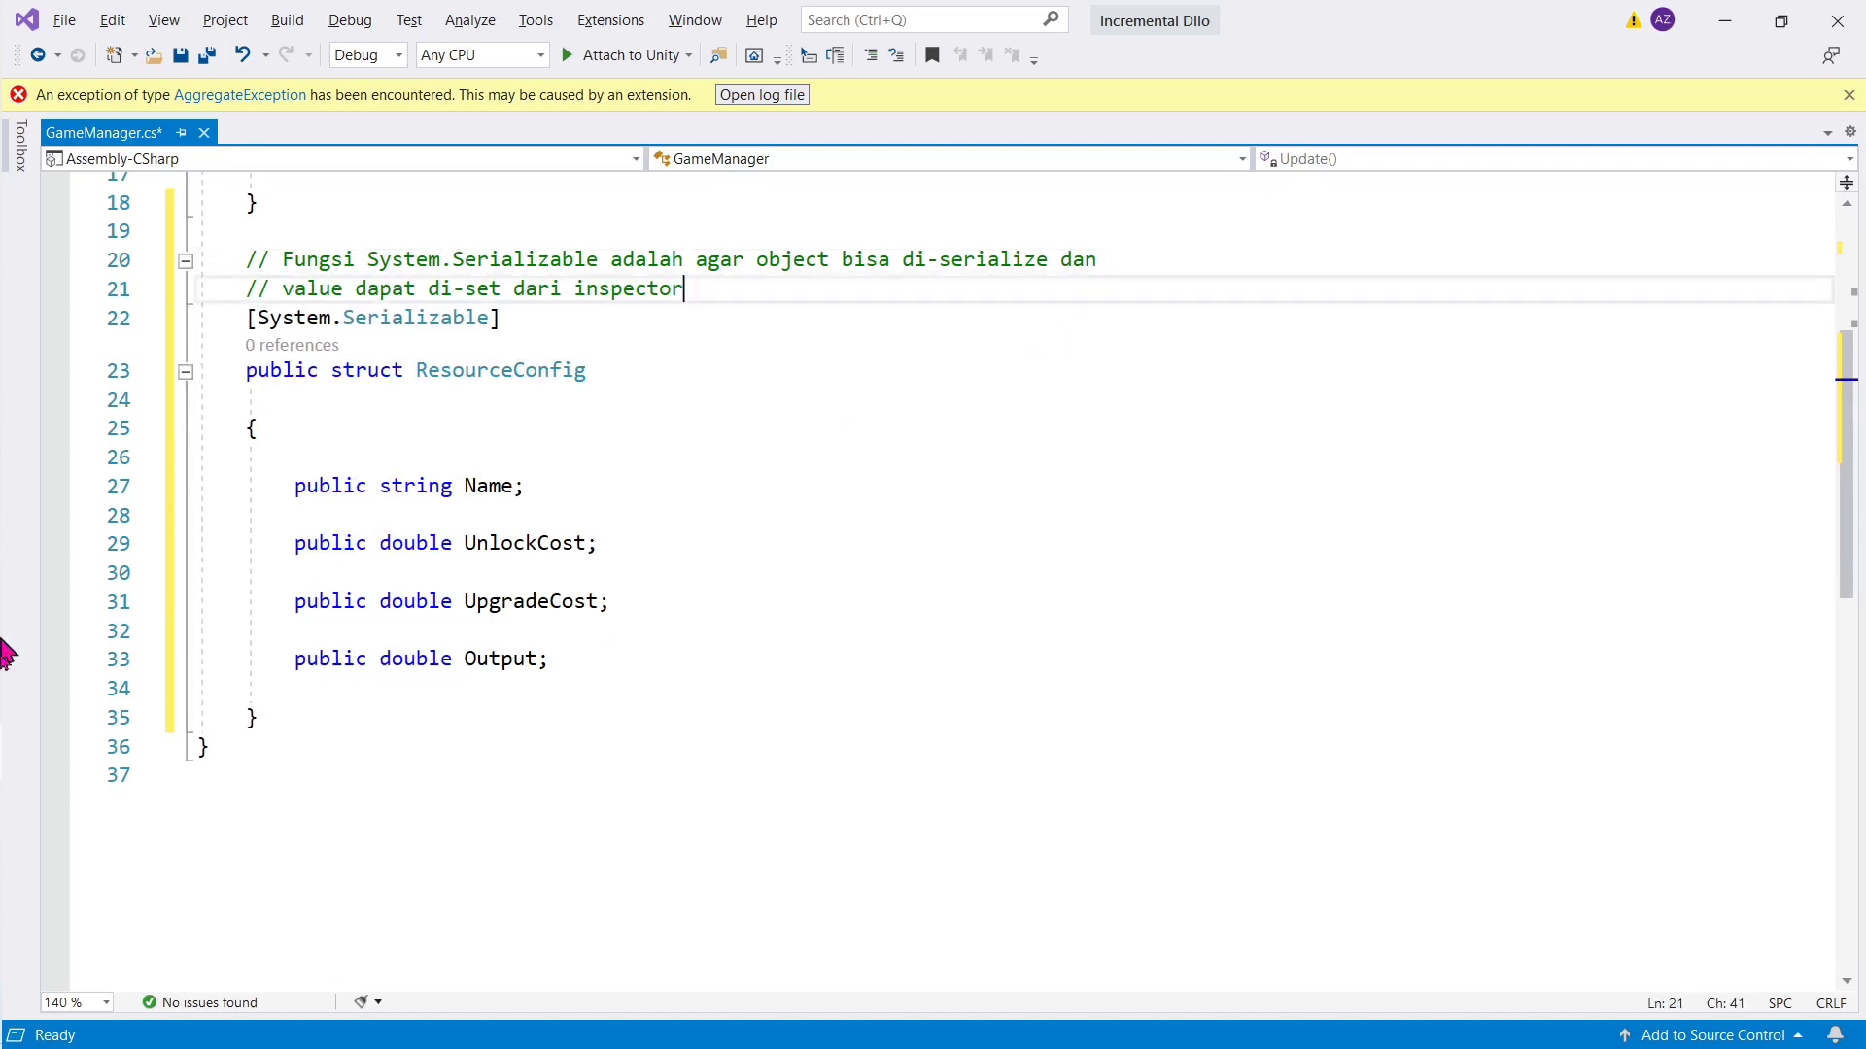
Step: Review the System.Serializable comments about Inspector visibility, then save GameManager.cs
{"action": "mouse_move", "coordinate": [5, 653]}
{"action": "left_click", "coordinate": [53, 579]}
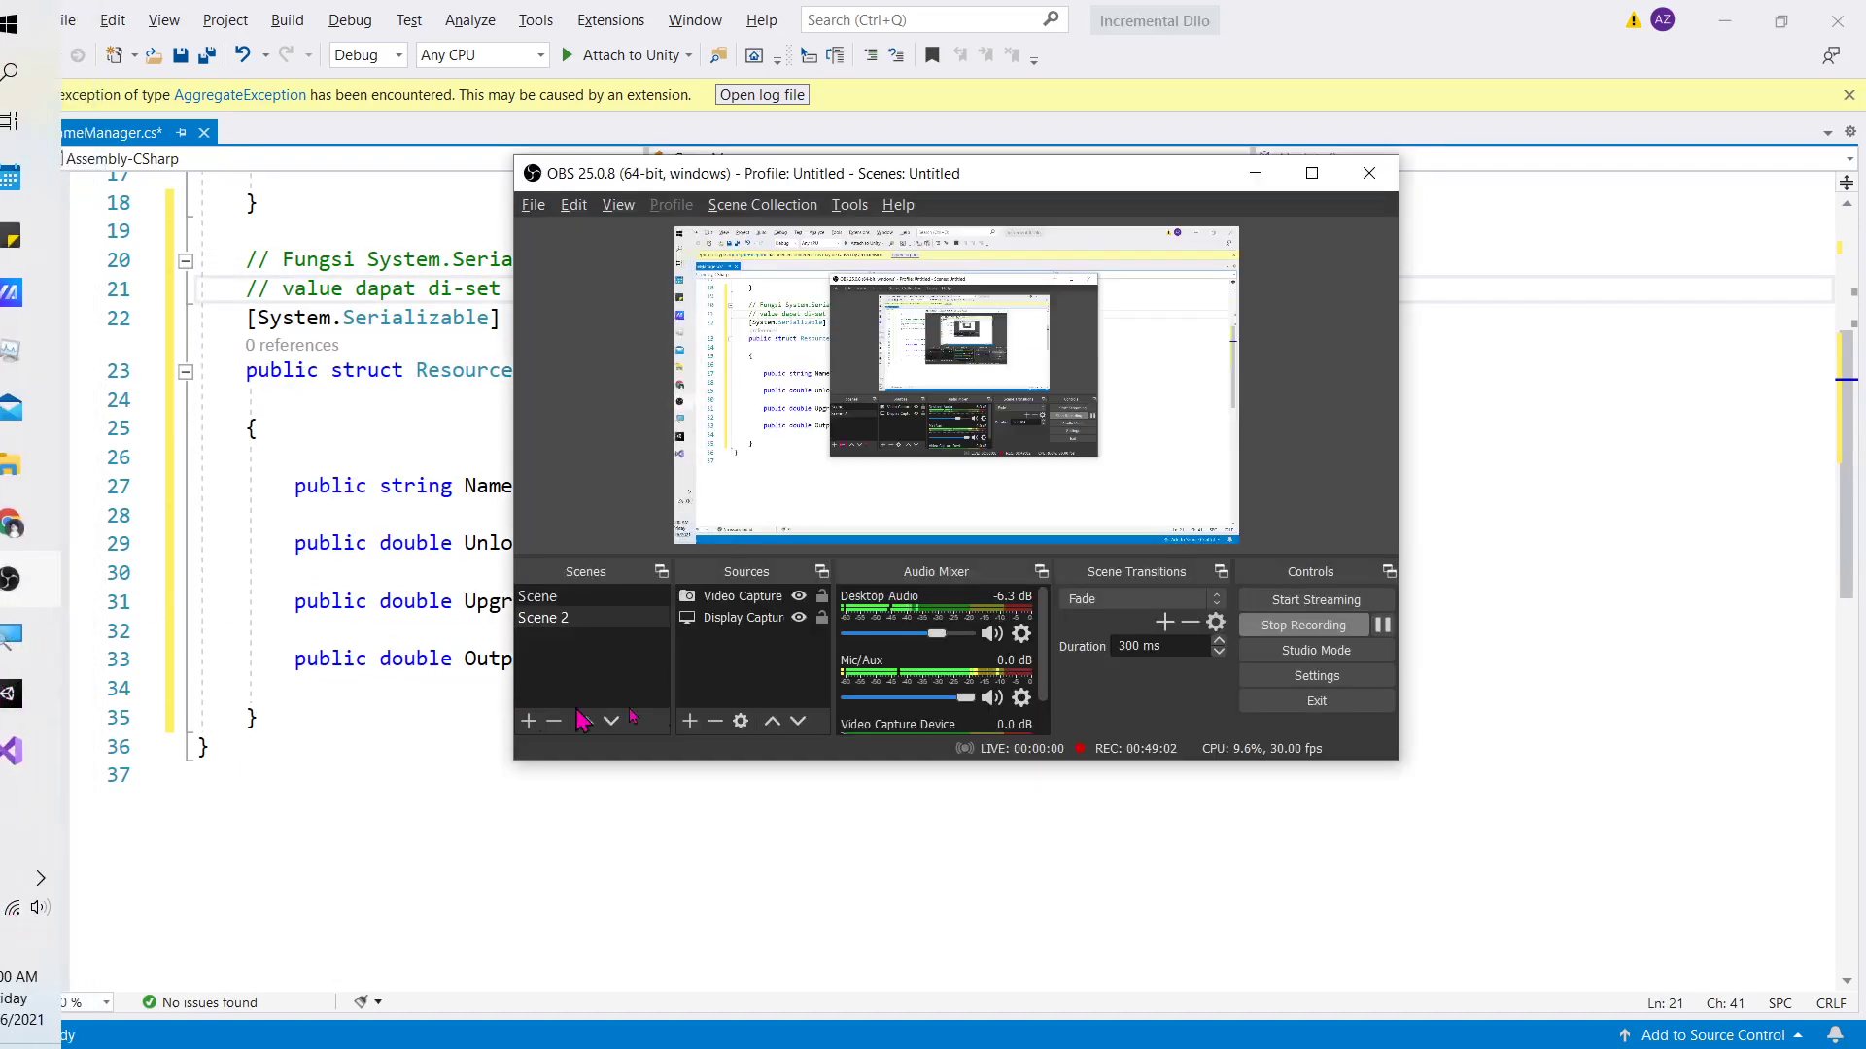
{"action": "left_click", "coordinate": [1254, 163]}
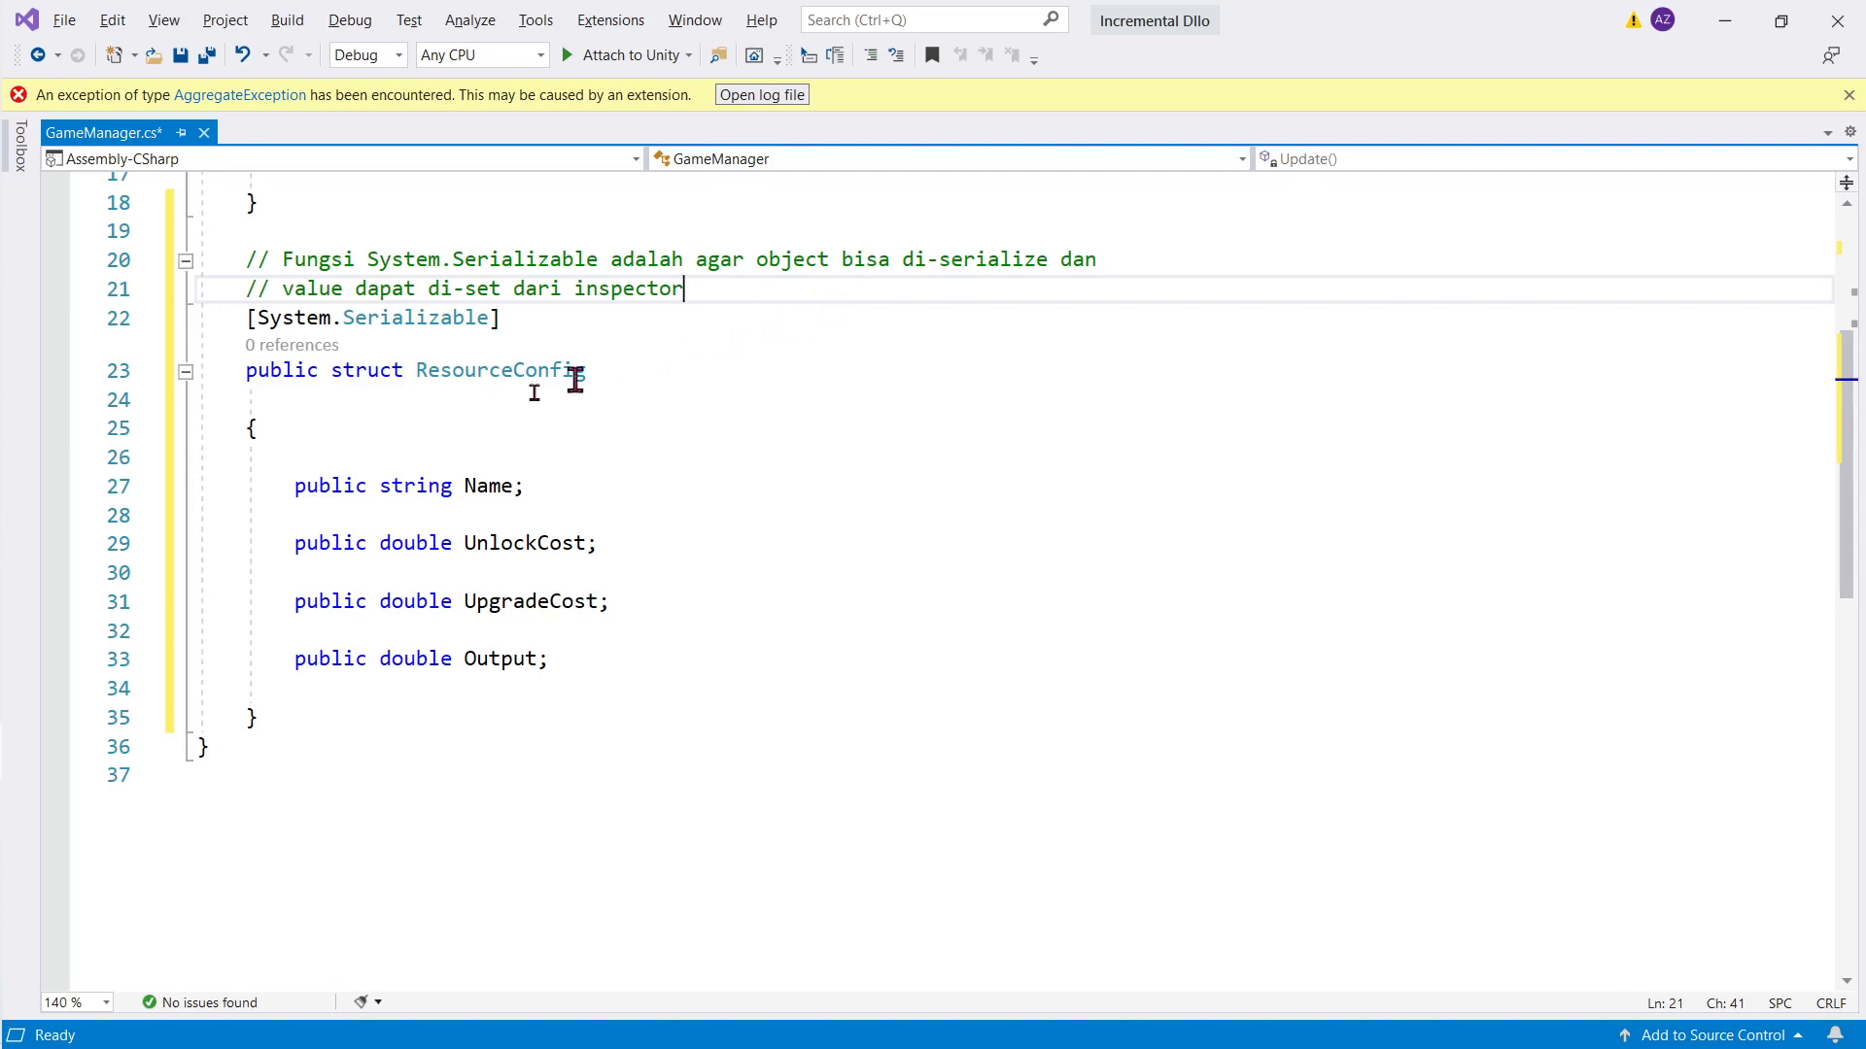
{"action": "left_click", "coordinate": [406, 318]}
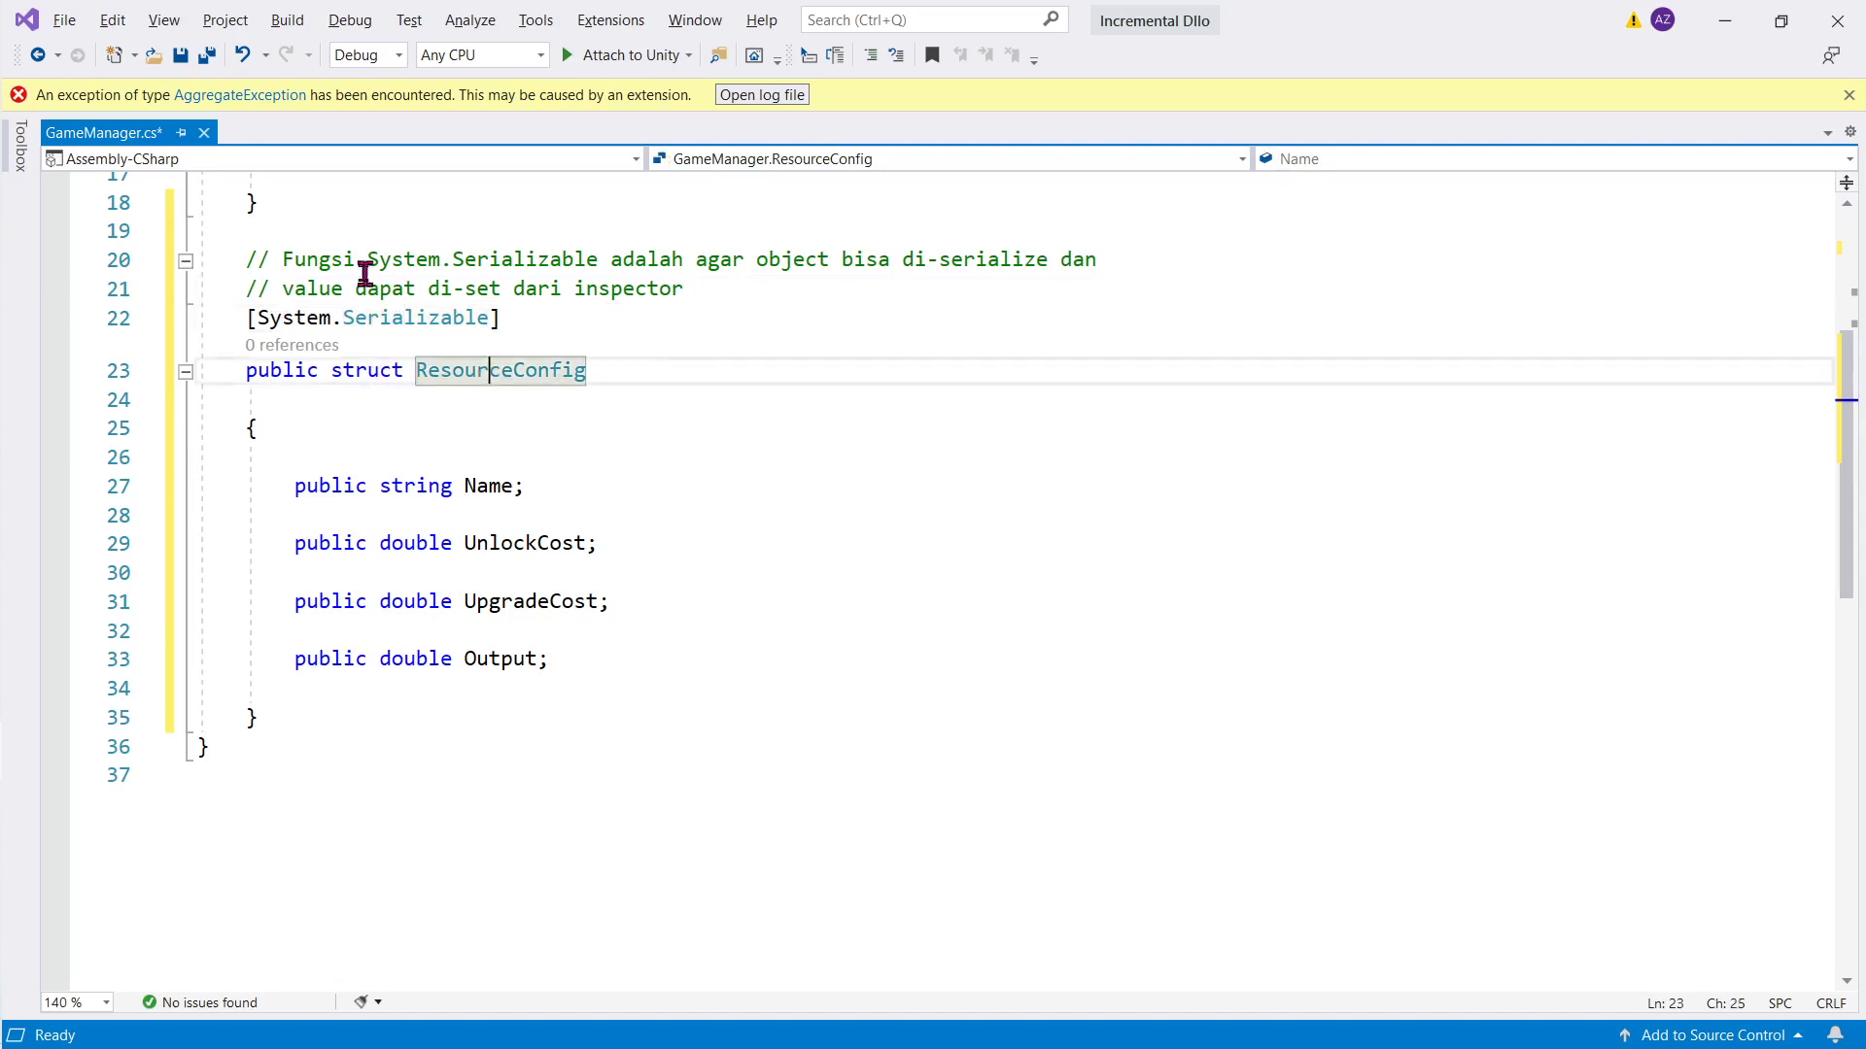
{"action": "left_click_drag", "start_coordinate": [318, 260], "coordinate": [566, 263]}
{"action": "left_click_drag", "start_coordinate": [367, 261], "coordinate": [600, 260]}
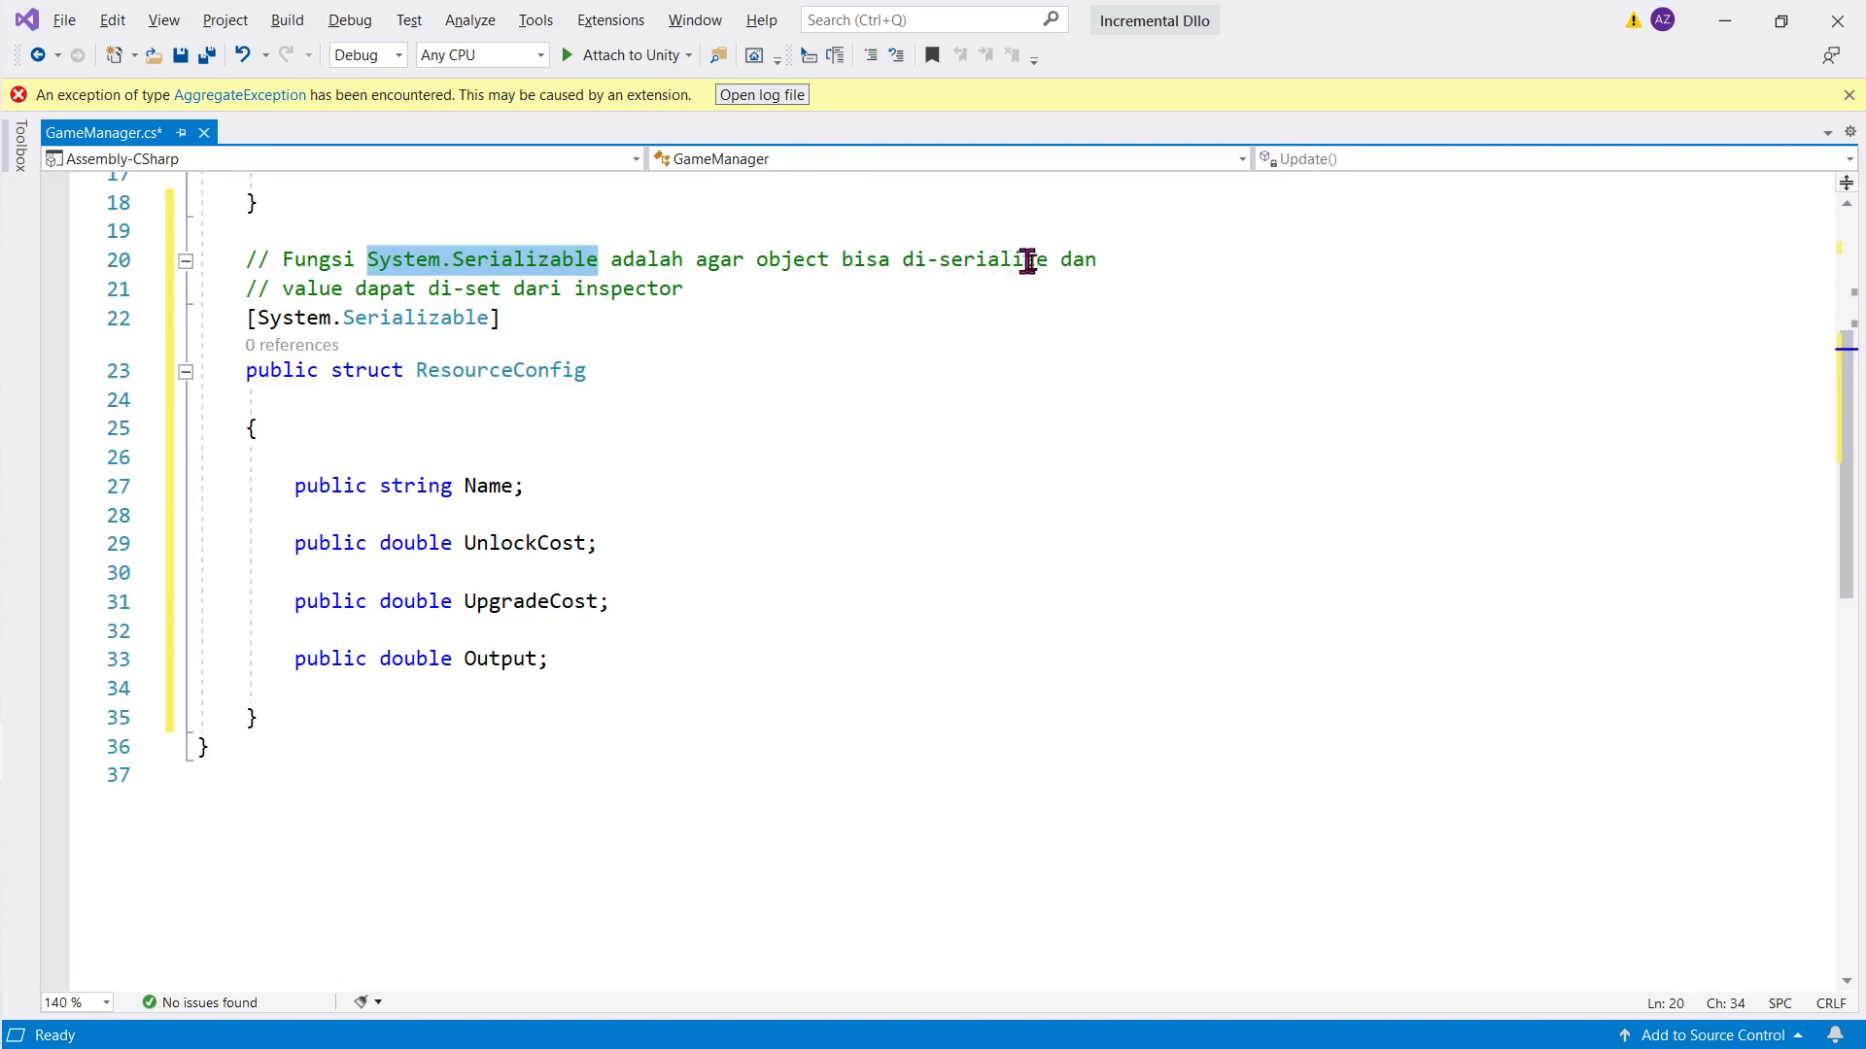
{"action": "left_click_drag", "start_coordinate": [283, 291], "coordinate": [590, 295]}
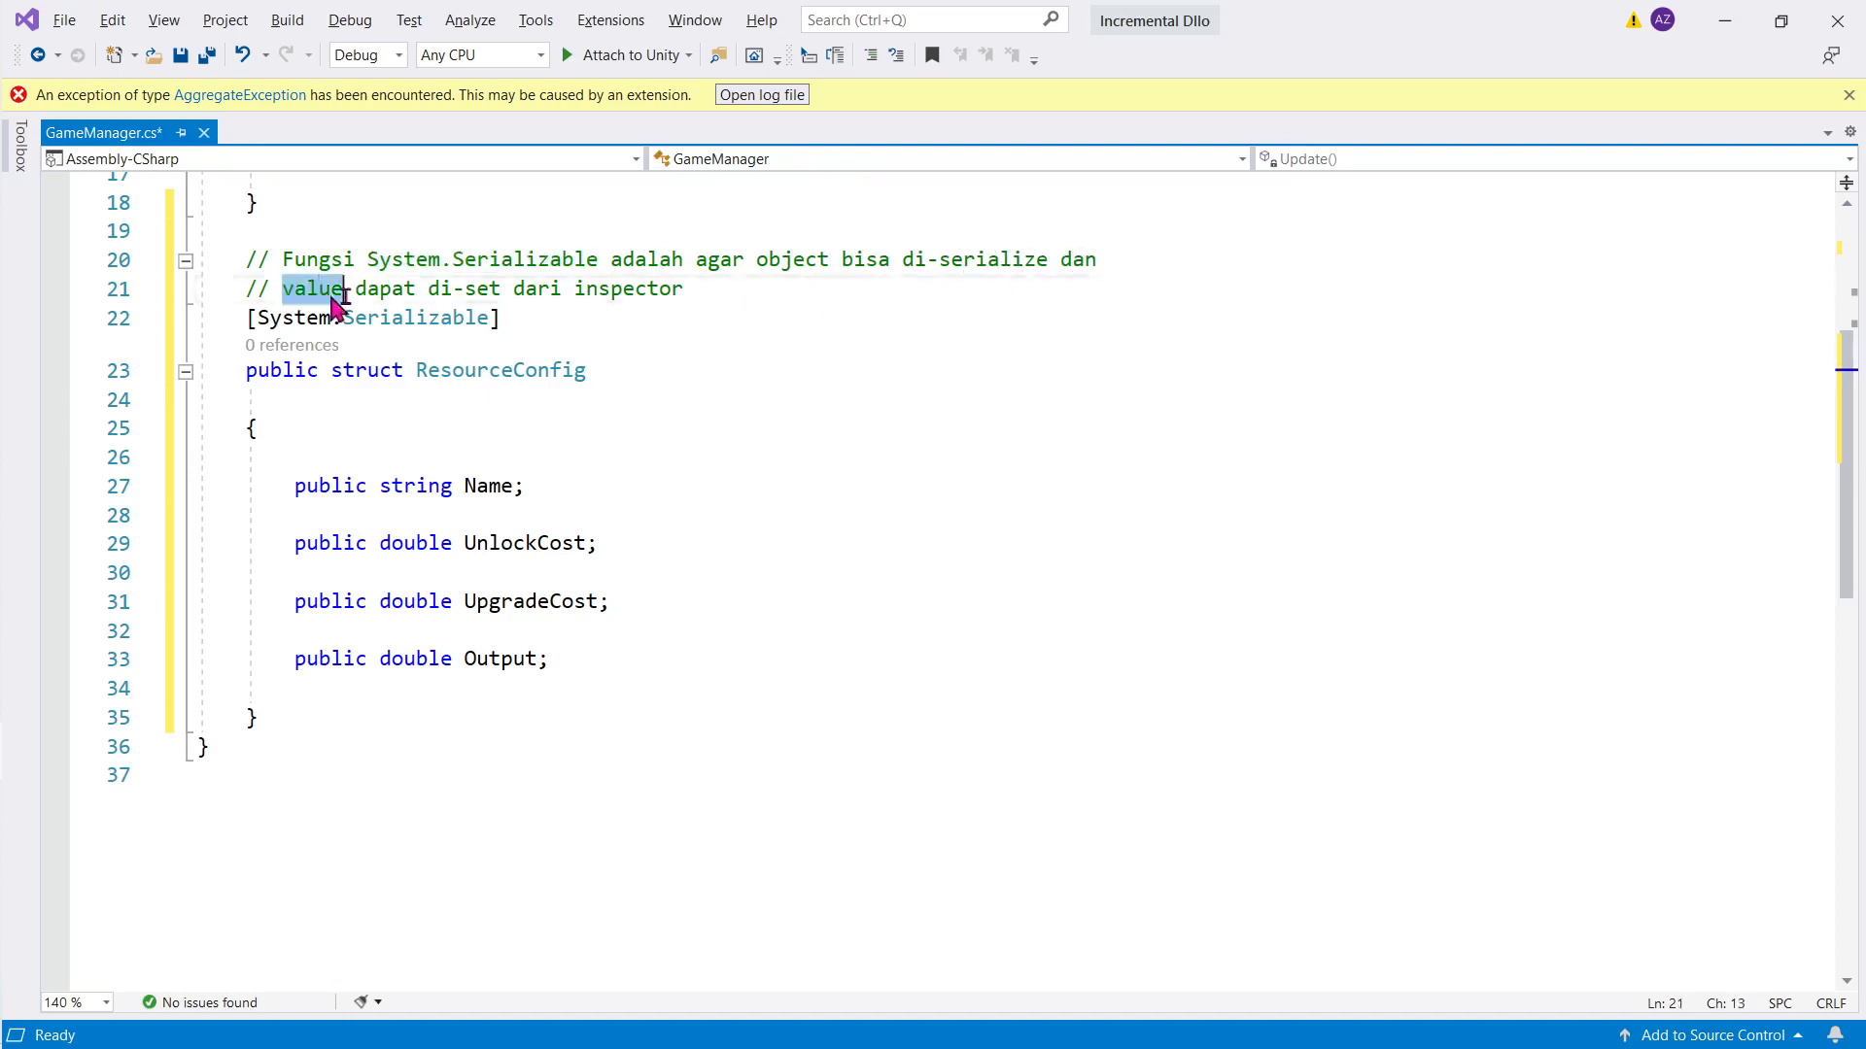
{"action": "double_click", "coordinate": [589, 296]}
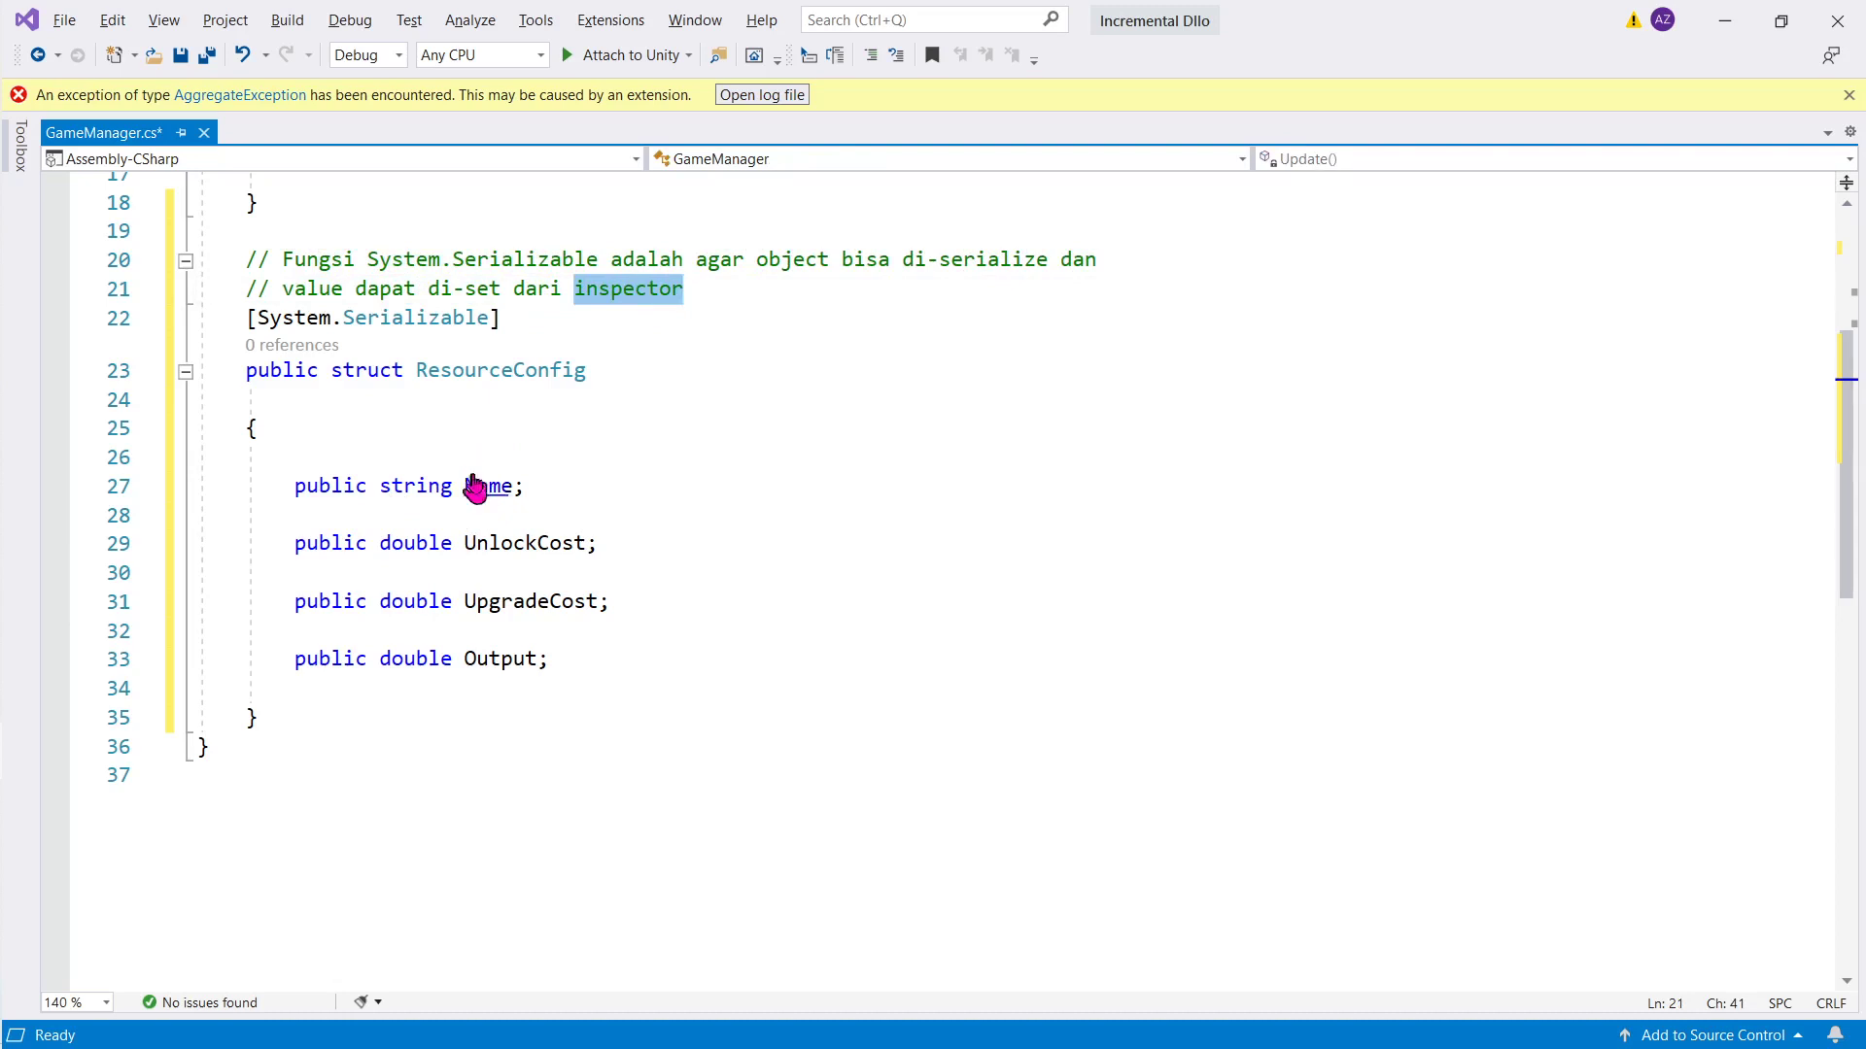
{"action": "key", "text": "ctrl+s"}
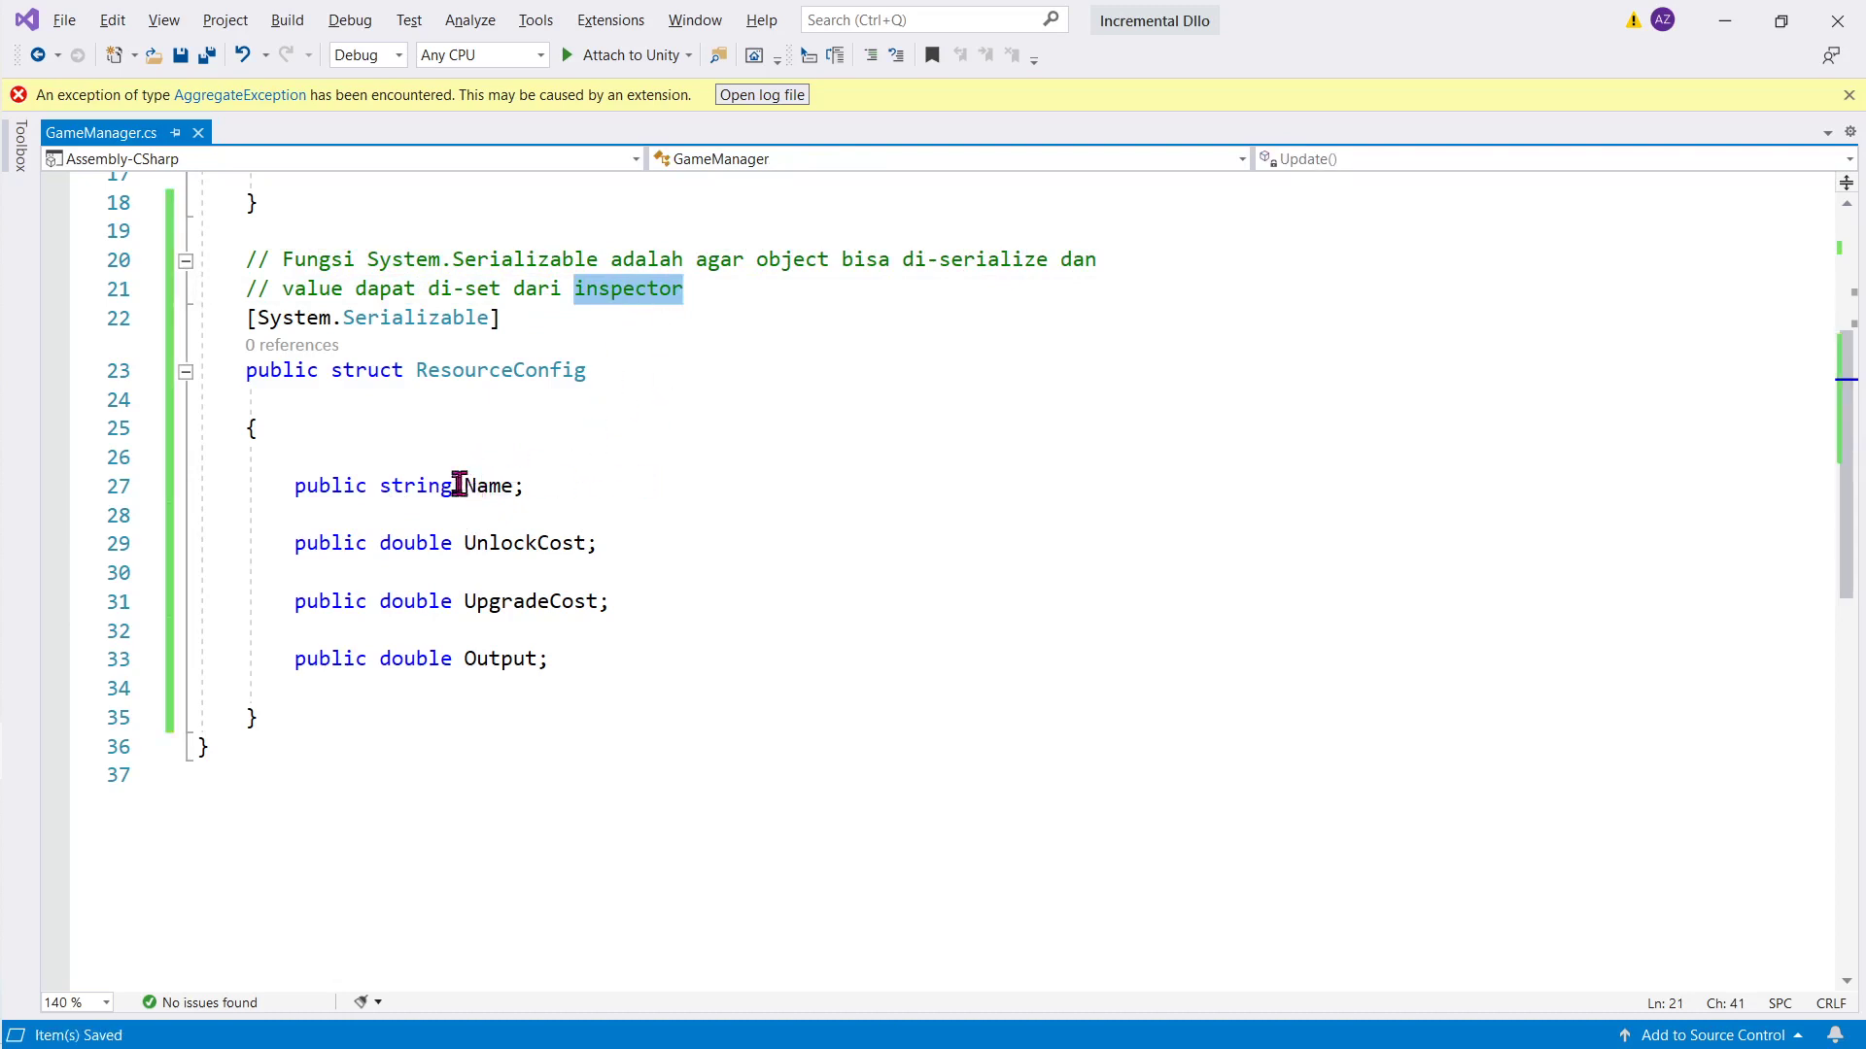
Step: Delete the blank lines around the struct's opening brace and save again
{"action": "left_click", "coordinate": [404, 433]}
{"action": "key", "text": "Delete"}
{"action": "left_click", "coordinate": [390, 402]}
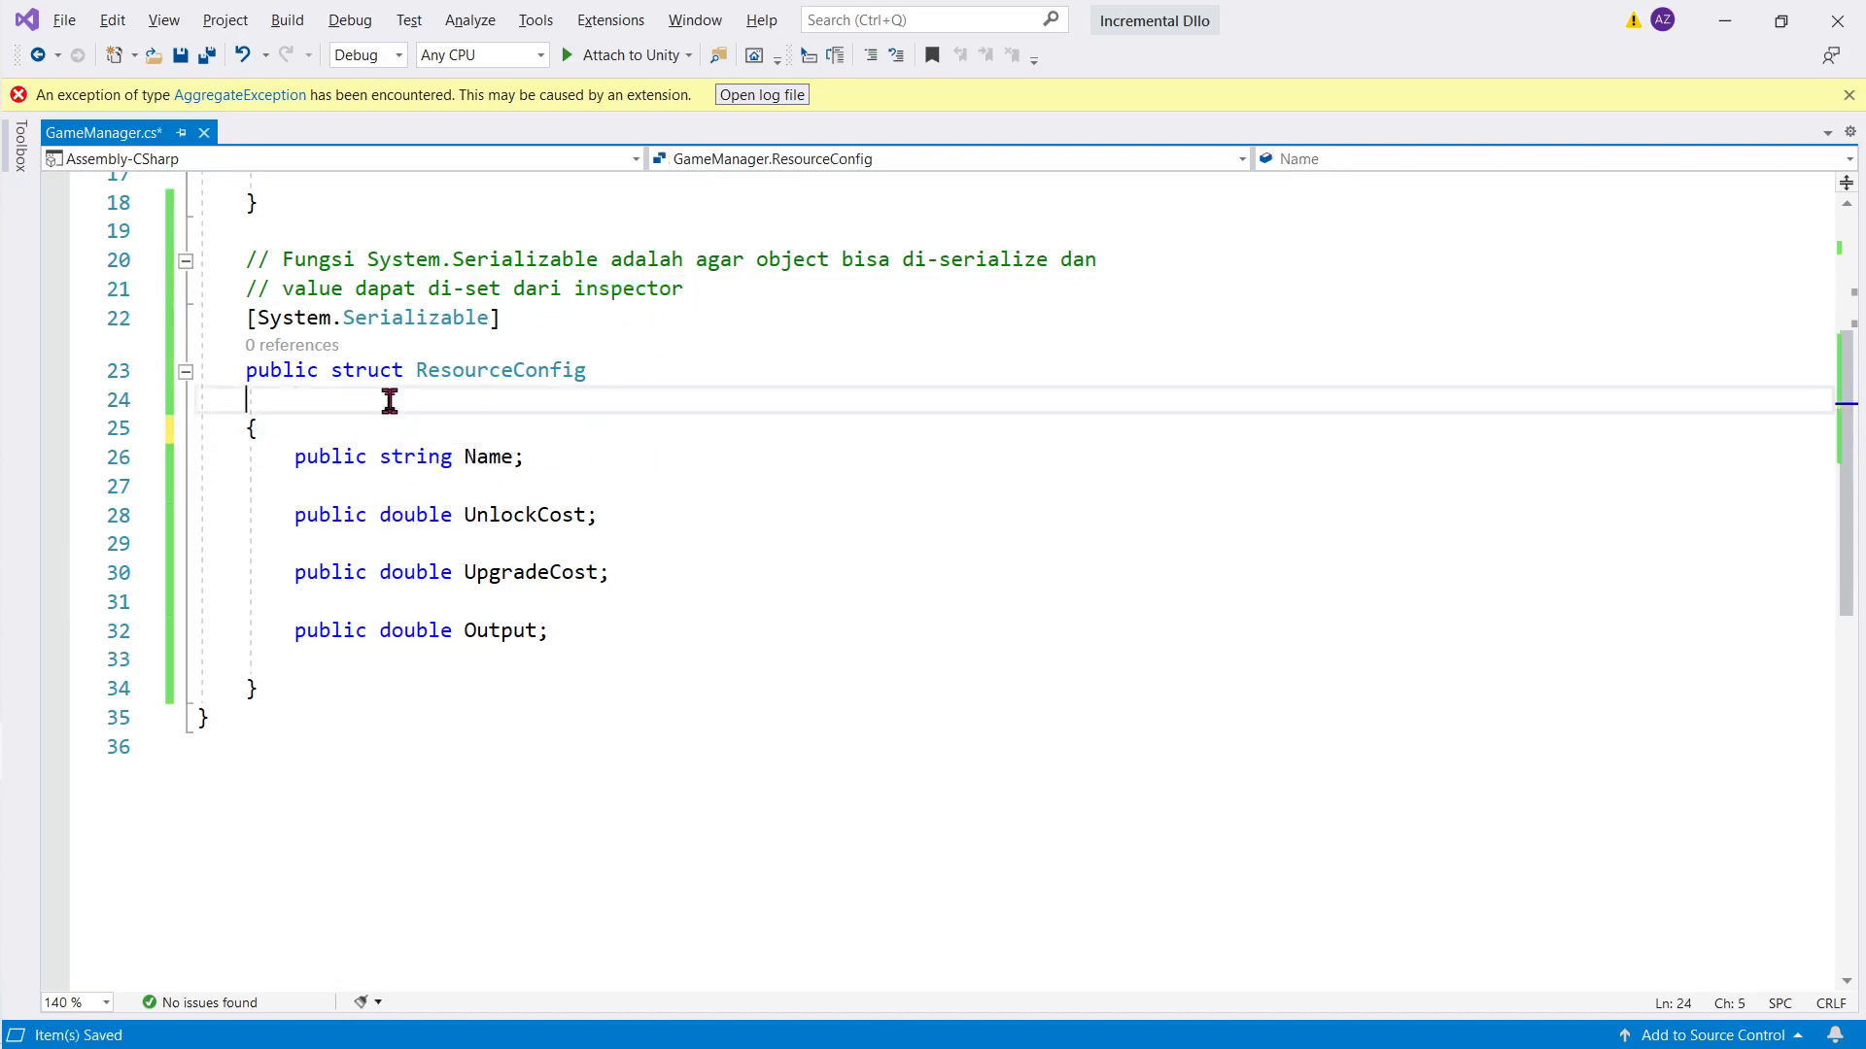
{"action": "key", "text": "BackSpace"}
{"action": "key", "text": "ctrl+s"}
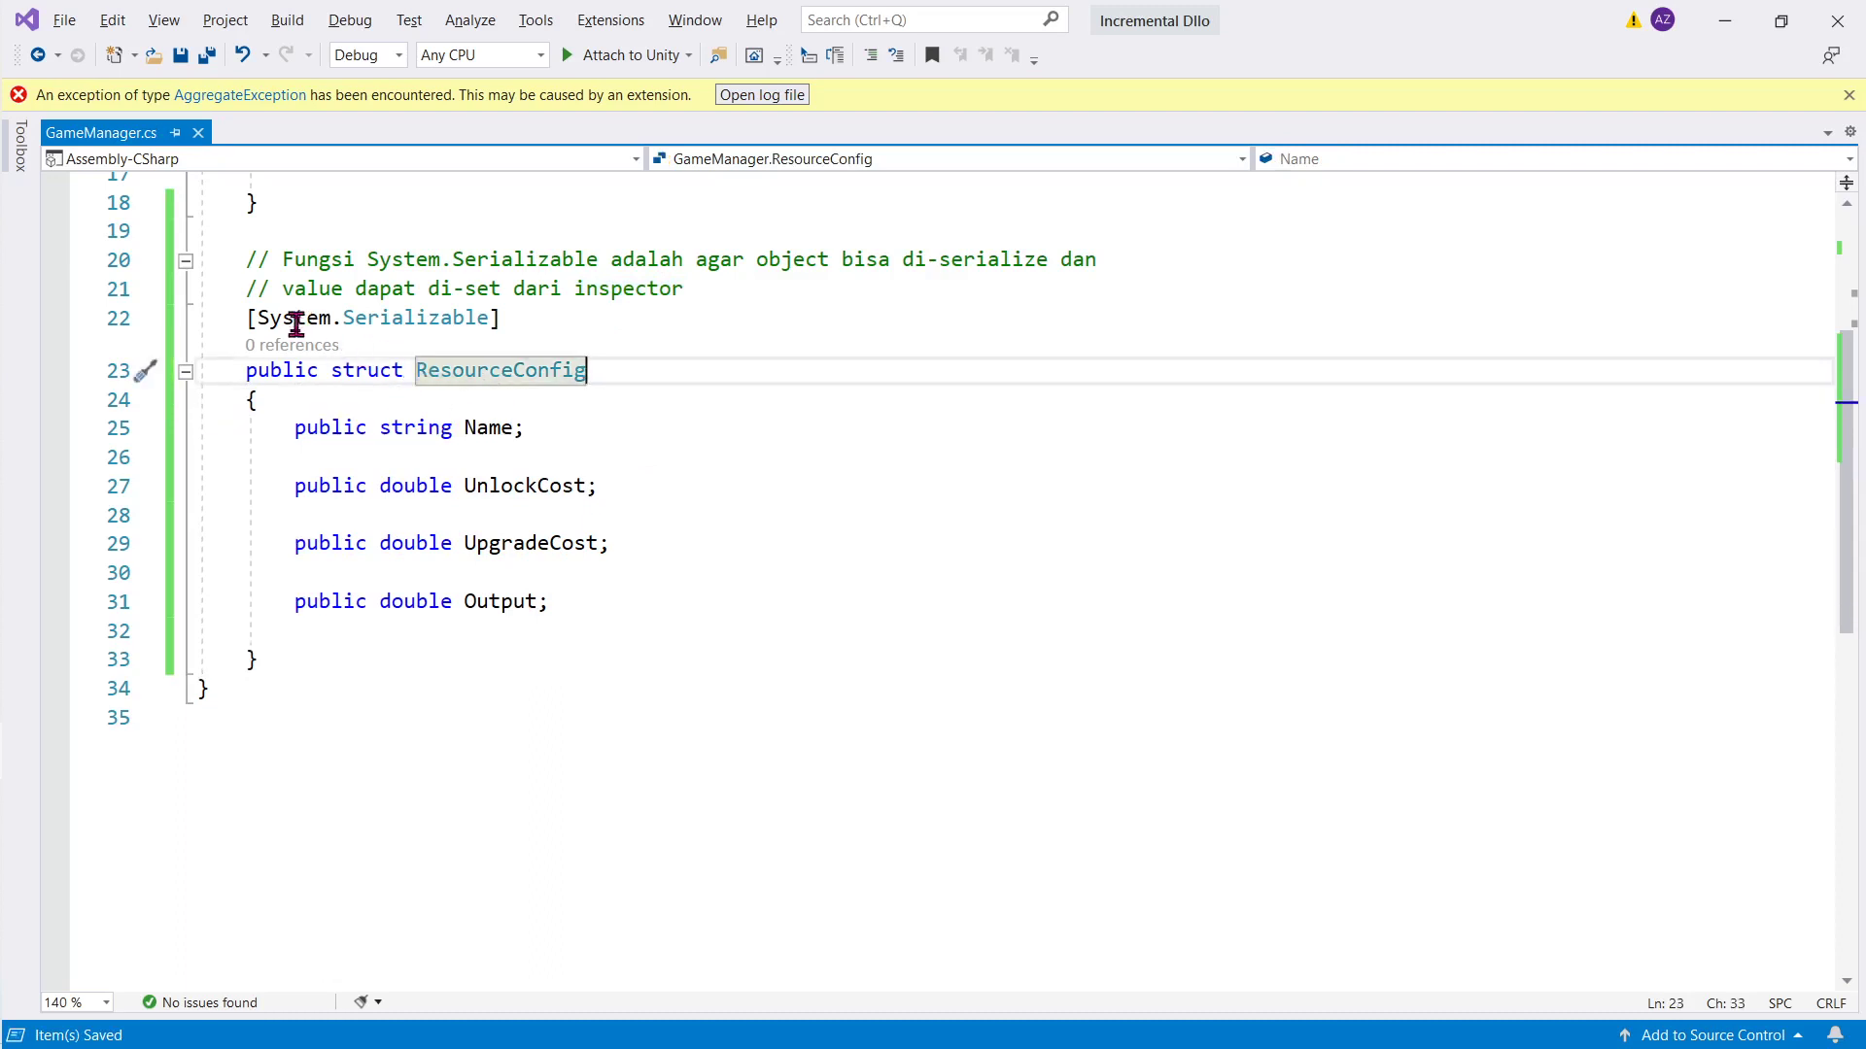
Step: Go over the Serializable attribute, the ResourceConfig struct name and its four fields
{"action": "double_click", "coordinate": [291, 317]}
{"action": "double_click", "coordinate": [403, 318]}
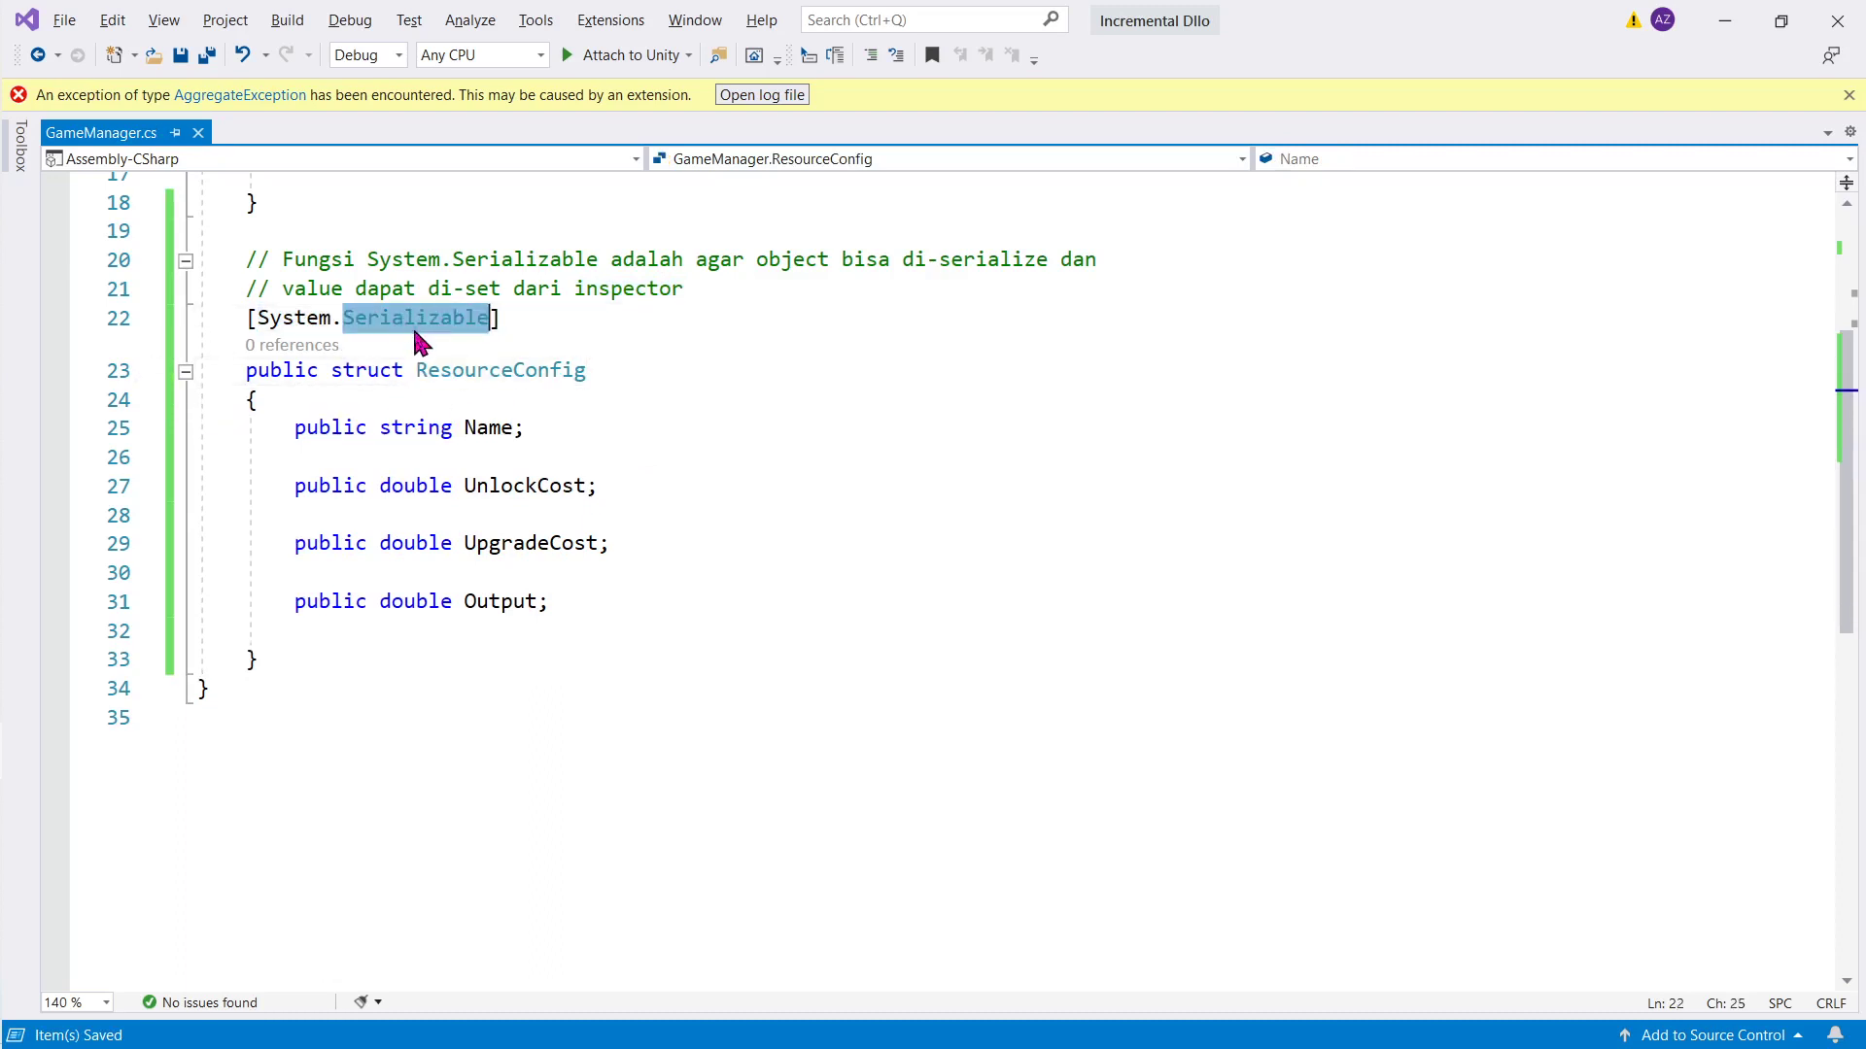
{"action": "left_click", "coordinate": [562, 401]}
{"action": "double_click", "coordinate": [373, 371]}
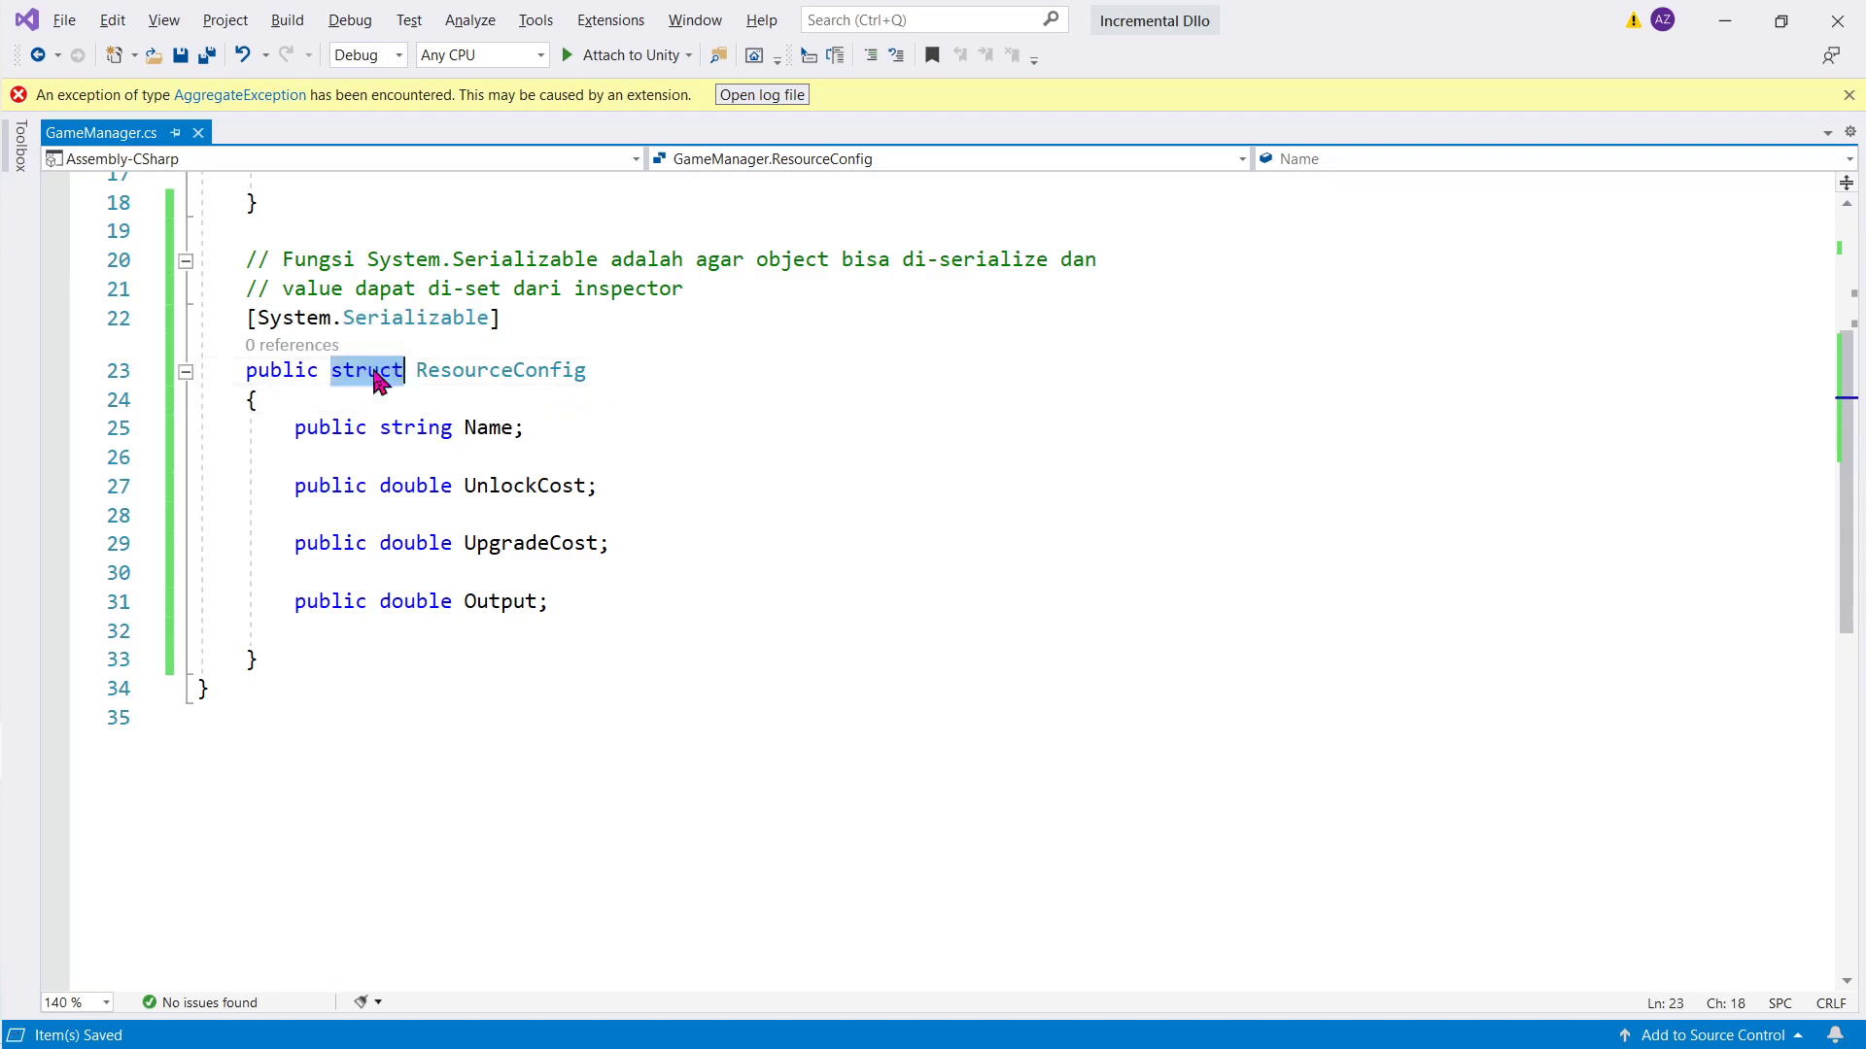
{"action": "double_click", "coordinate": [510, 373]}
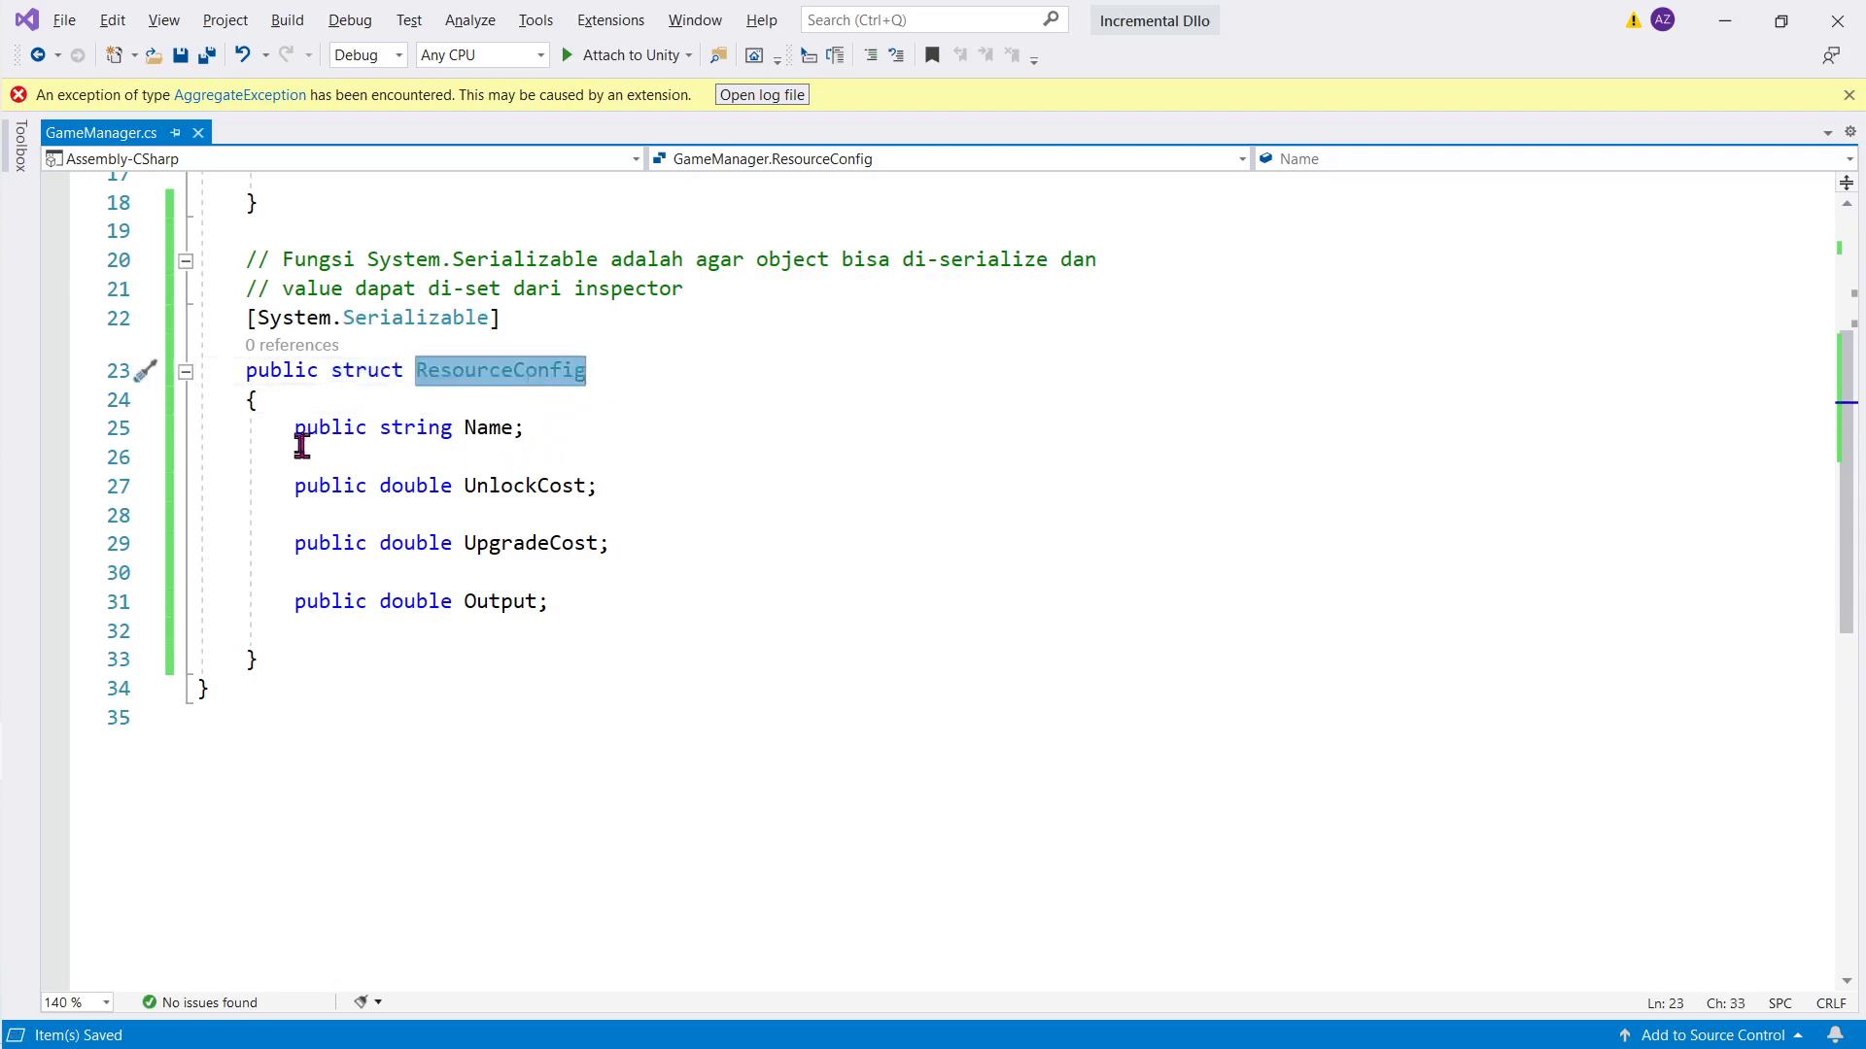
{"action": "left_click_drag", "start_coordinate": [294, 433], "coordinate": [618, 605]}
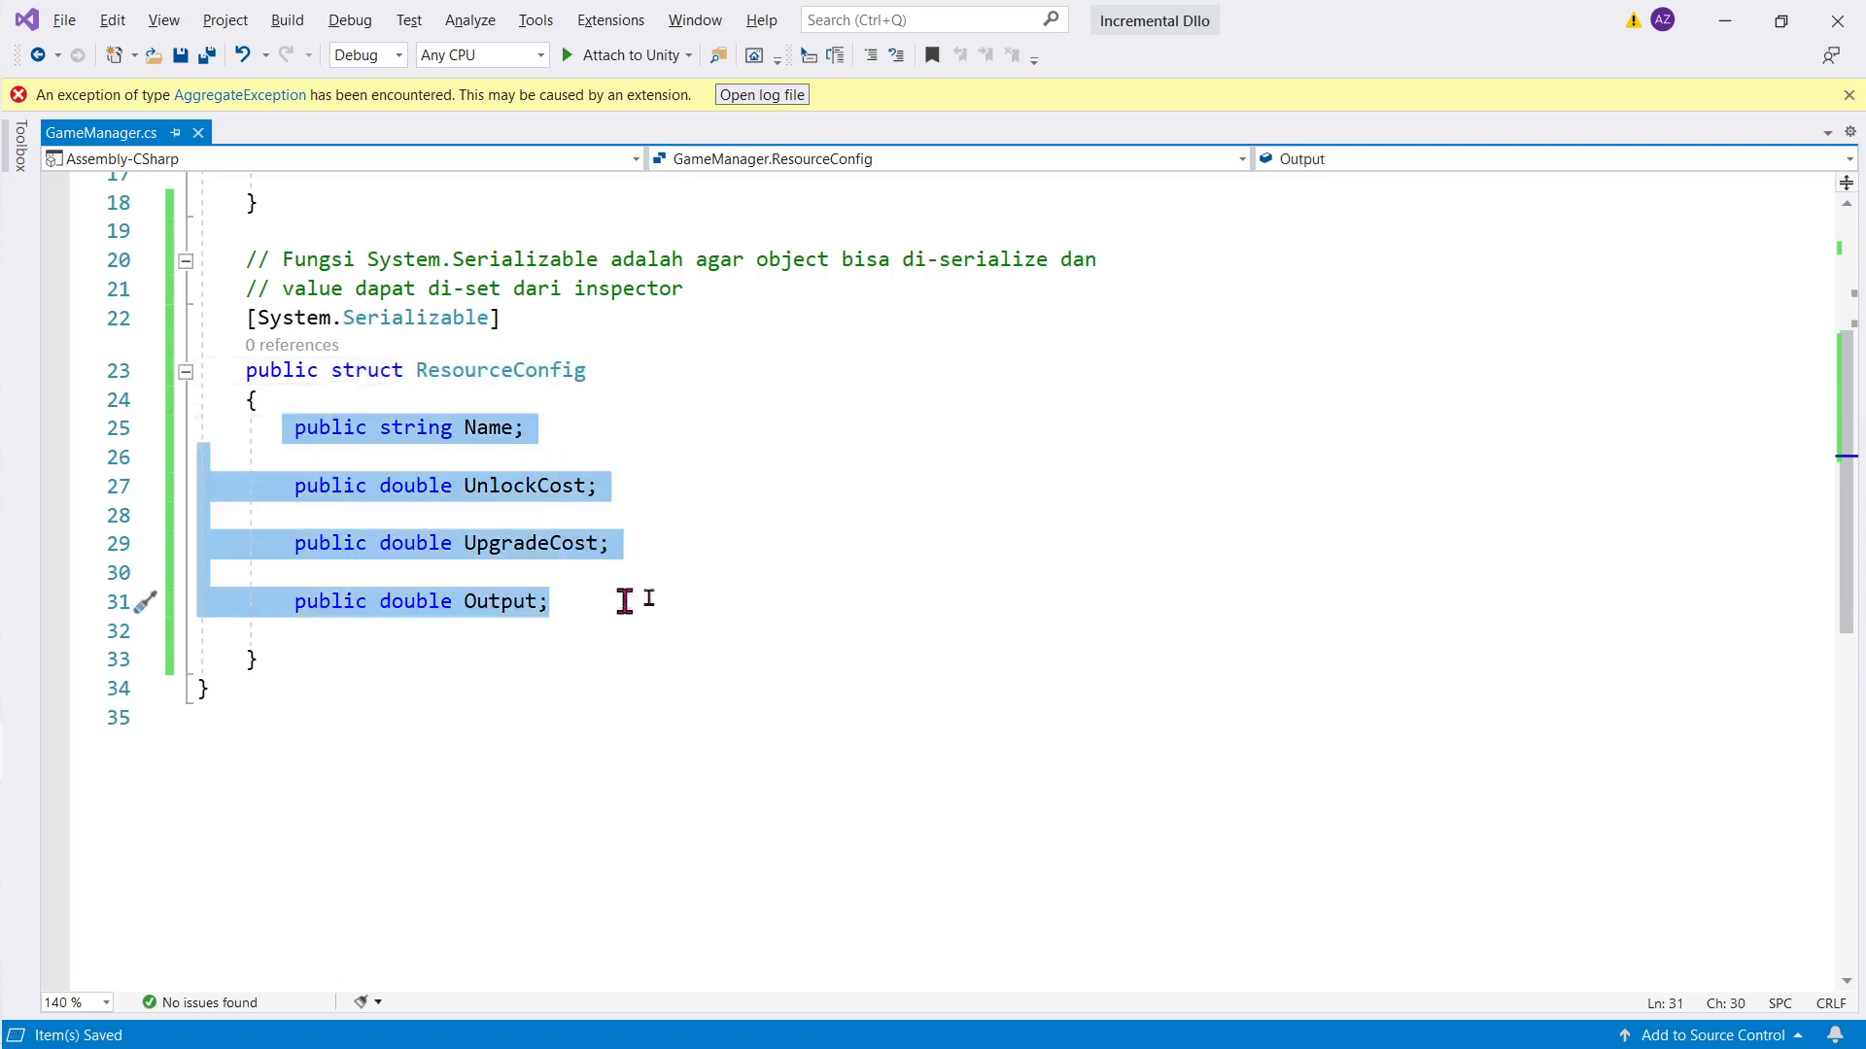
{"action": "left_click", "coordinate": [708, 574]}
{"action": "key", "text": "alt+Tab"}
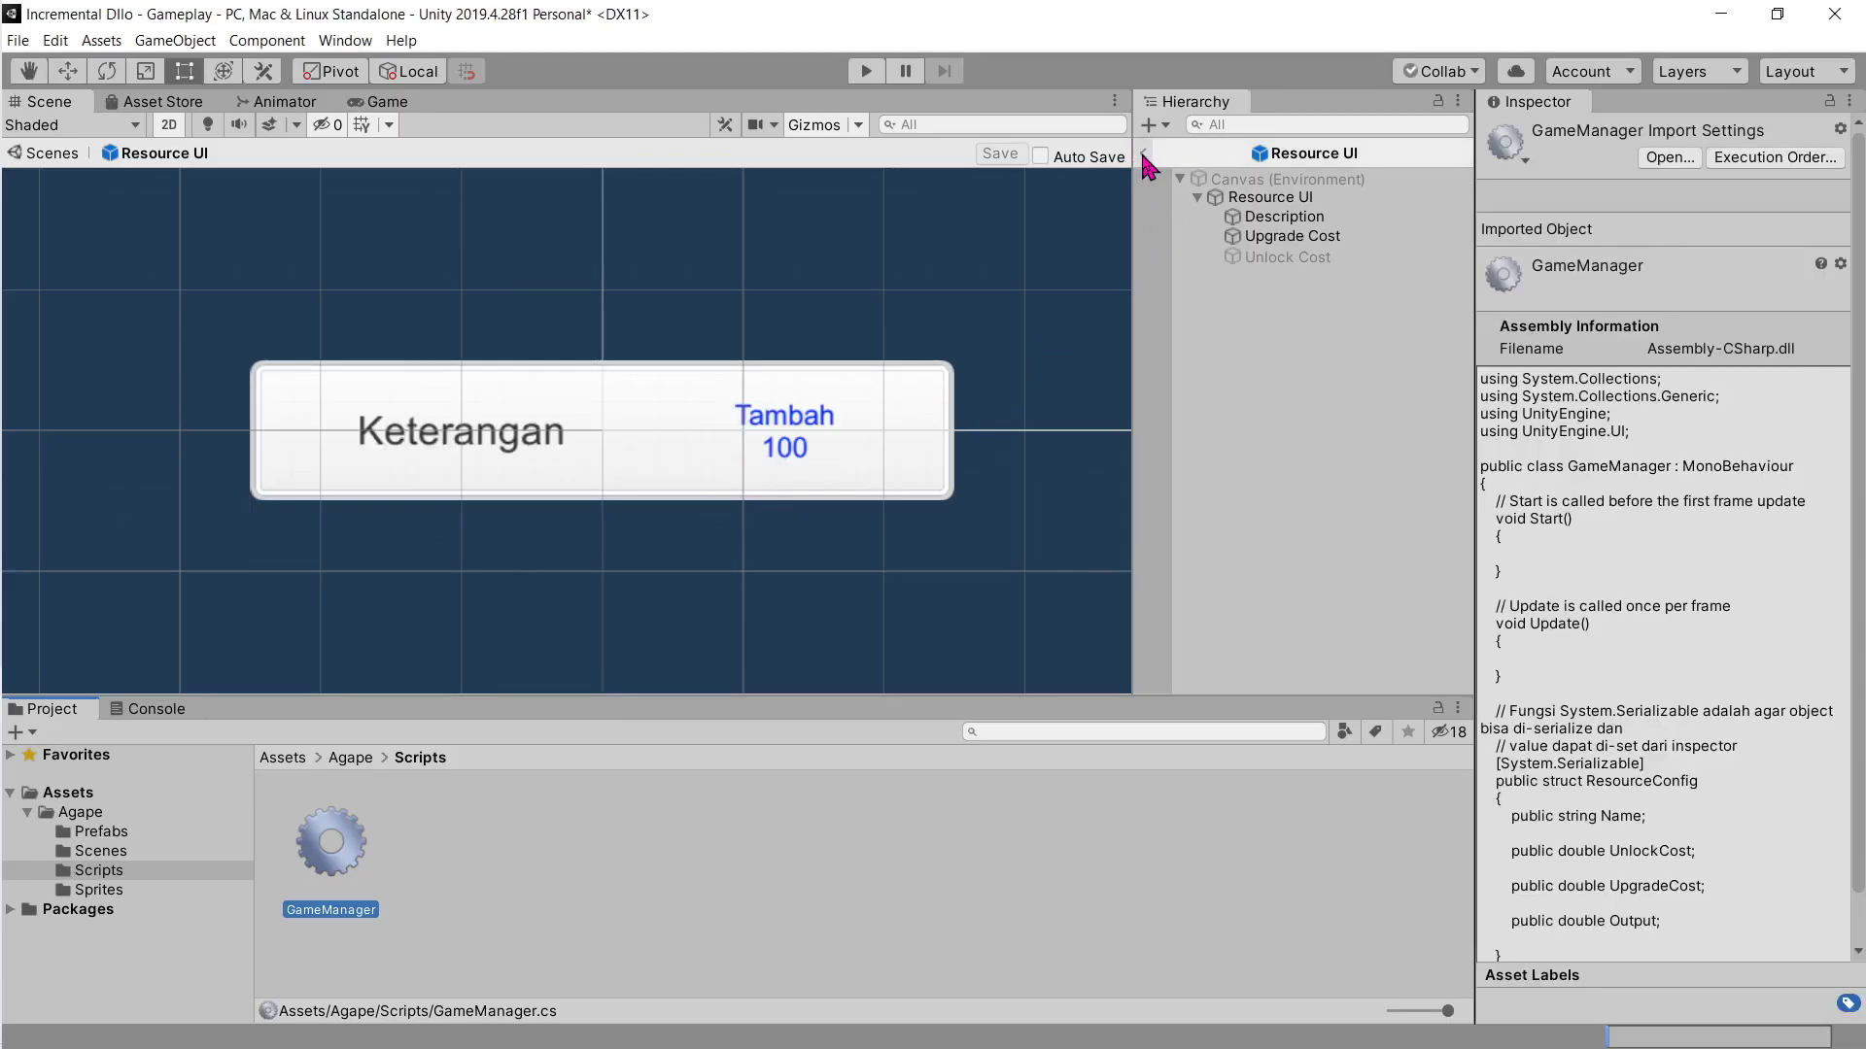
Step: In the Gameplay scene, create an empty 'Game Manager' object with position reset to 0, 0, 0
{"action": "left_click", "coordinate": [1142, 155]}
{"action": "left_click", "coordinate": [1232, 244]}
{"action": "left_click", "coordinate": [1215, 205]}
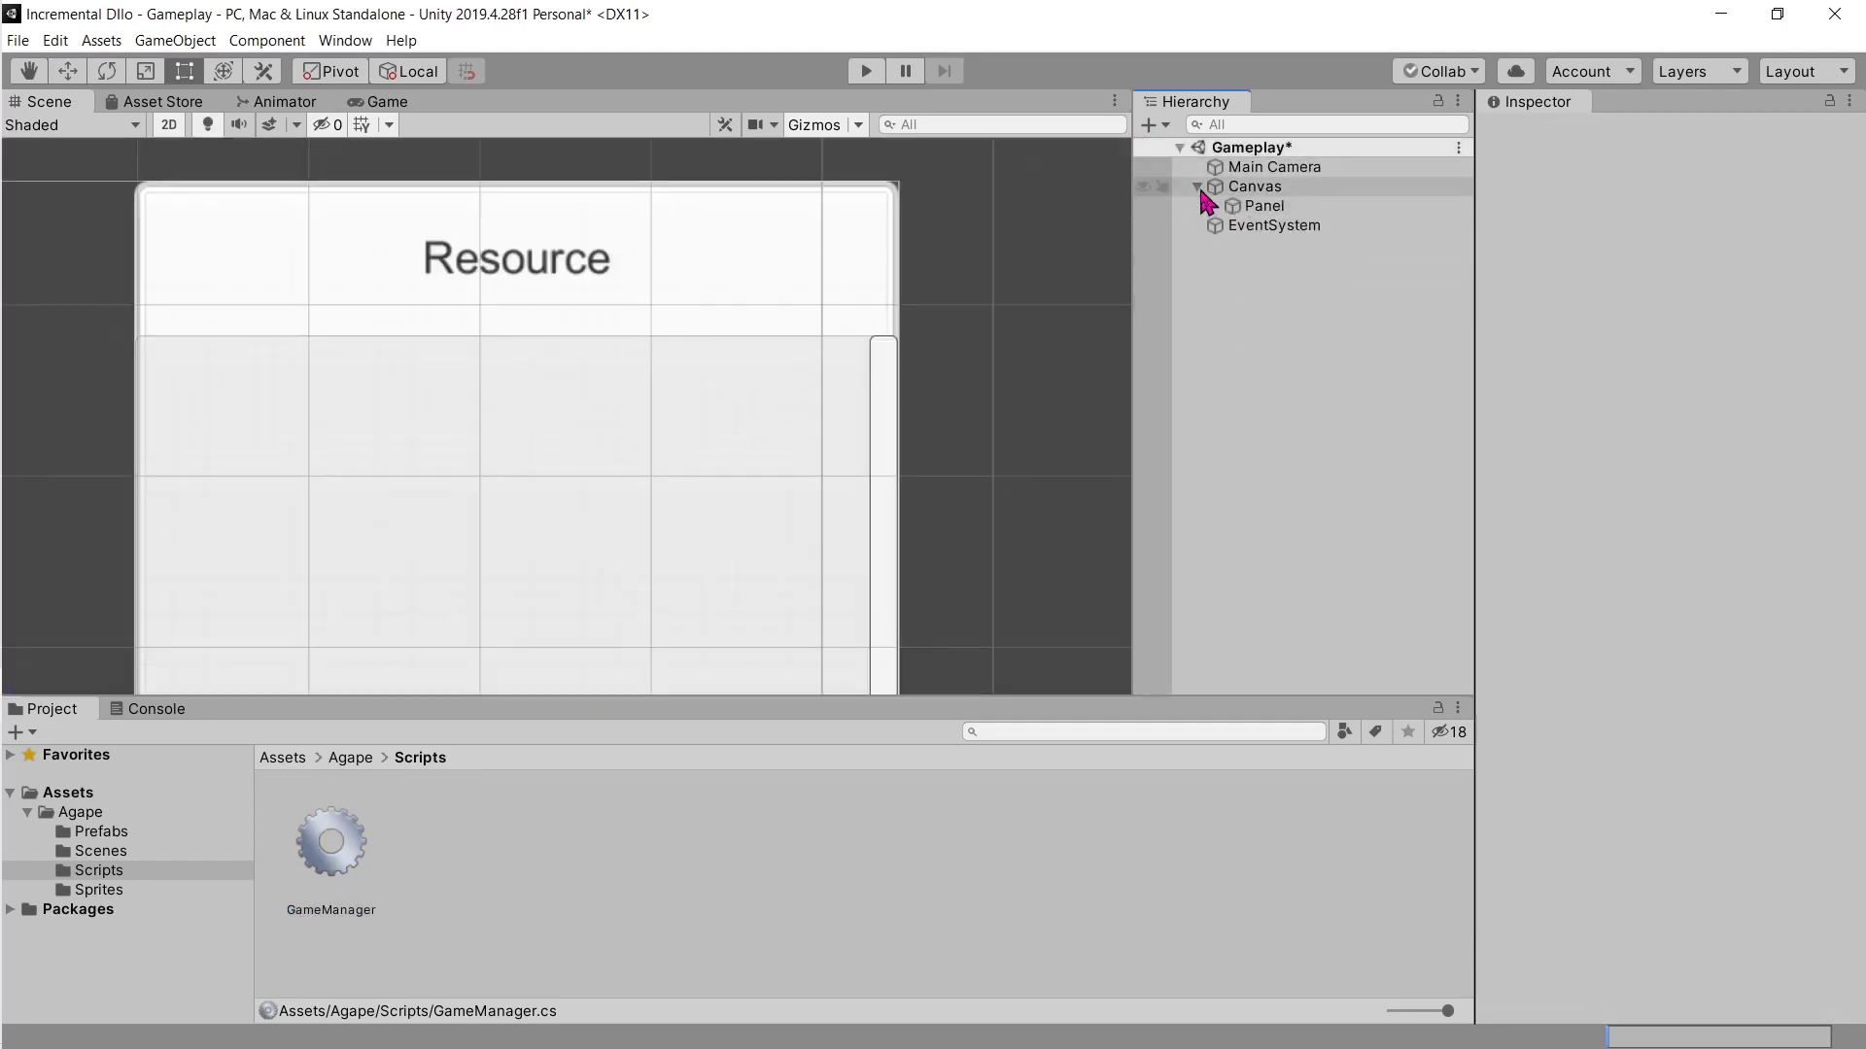
{"action": "right_click", "coordinate": [1253, 336]}
{"action": "left_click", "coordinate": [1320, 534]}
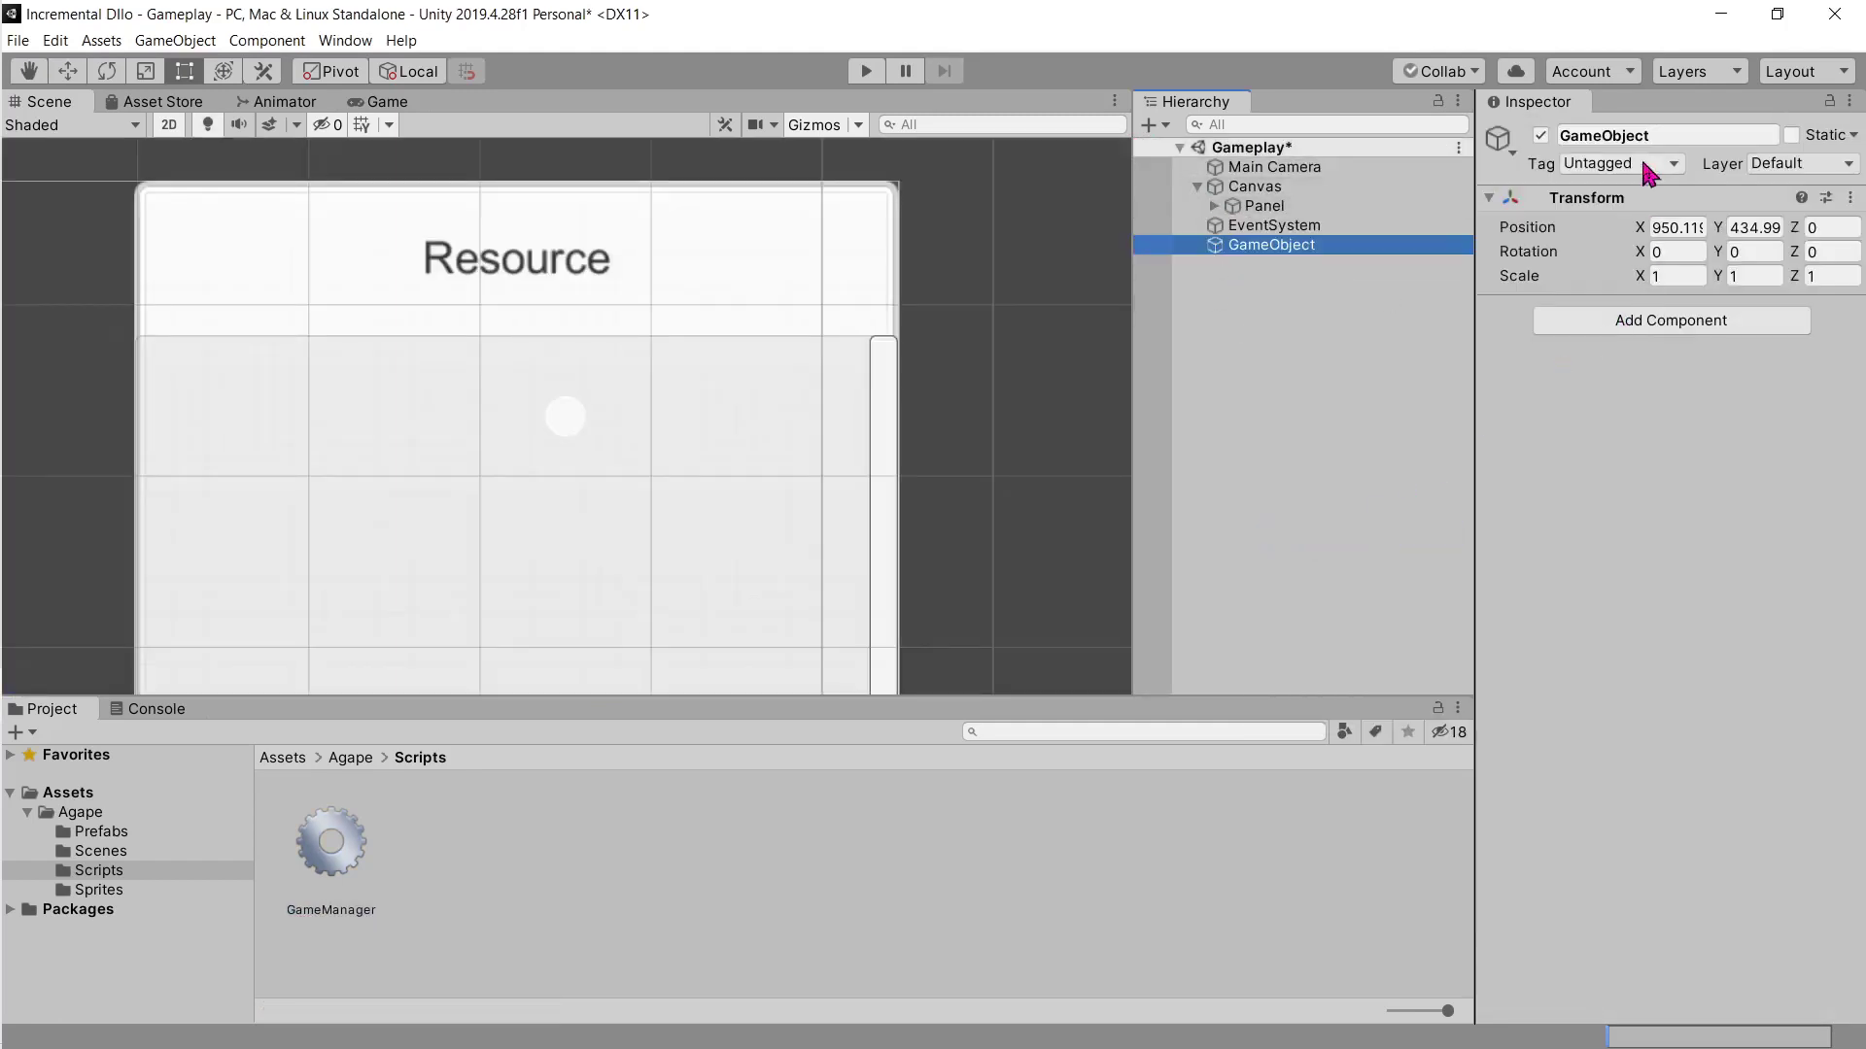
{"action": "left_click", "coordinate": [1643, 136]}
{"action": "type", "text": "Ga"}
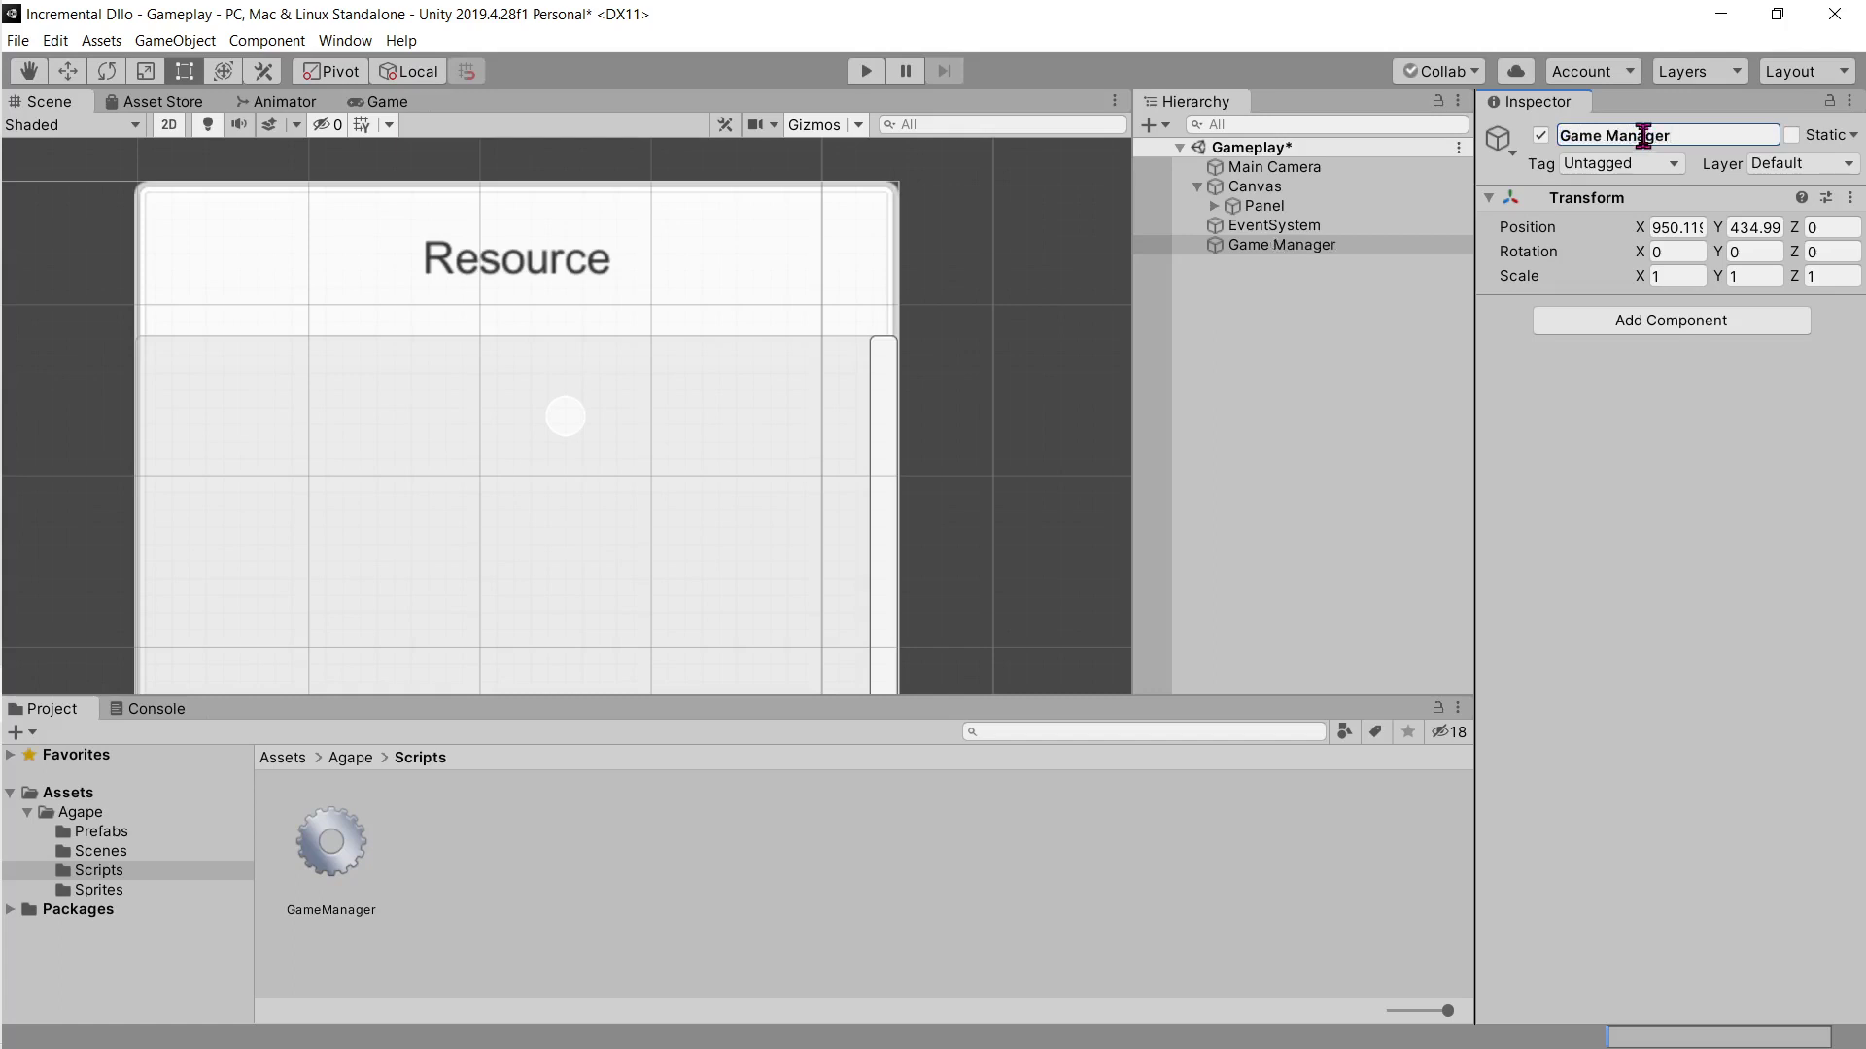
{"action": "right_click", "coordinate": [1613, 198]}
{"action": "left_click", "coordinate": [1630, 213]}
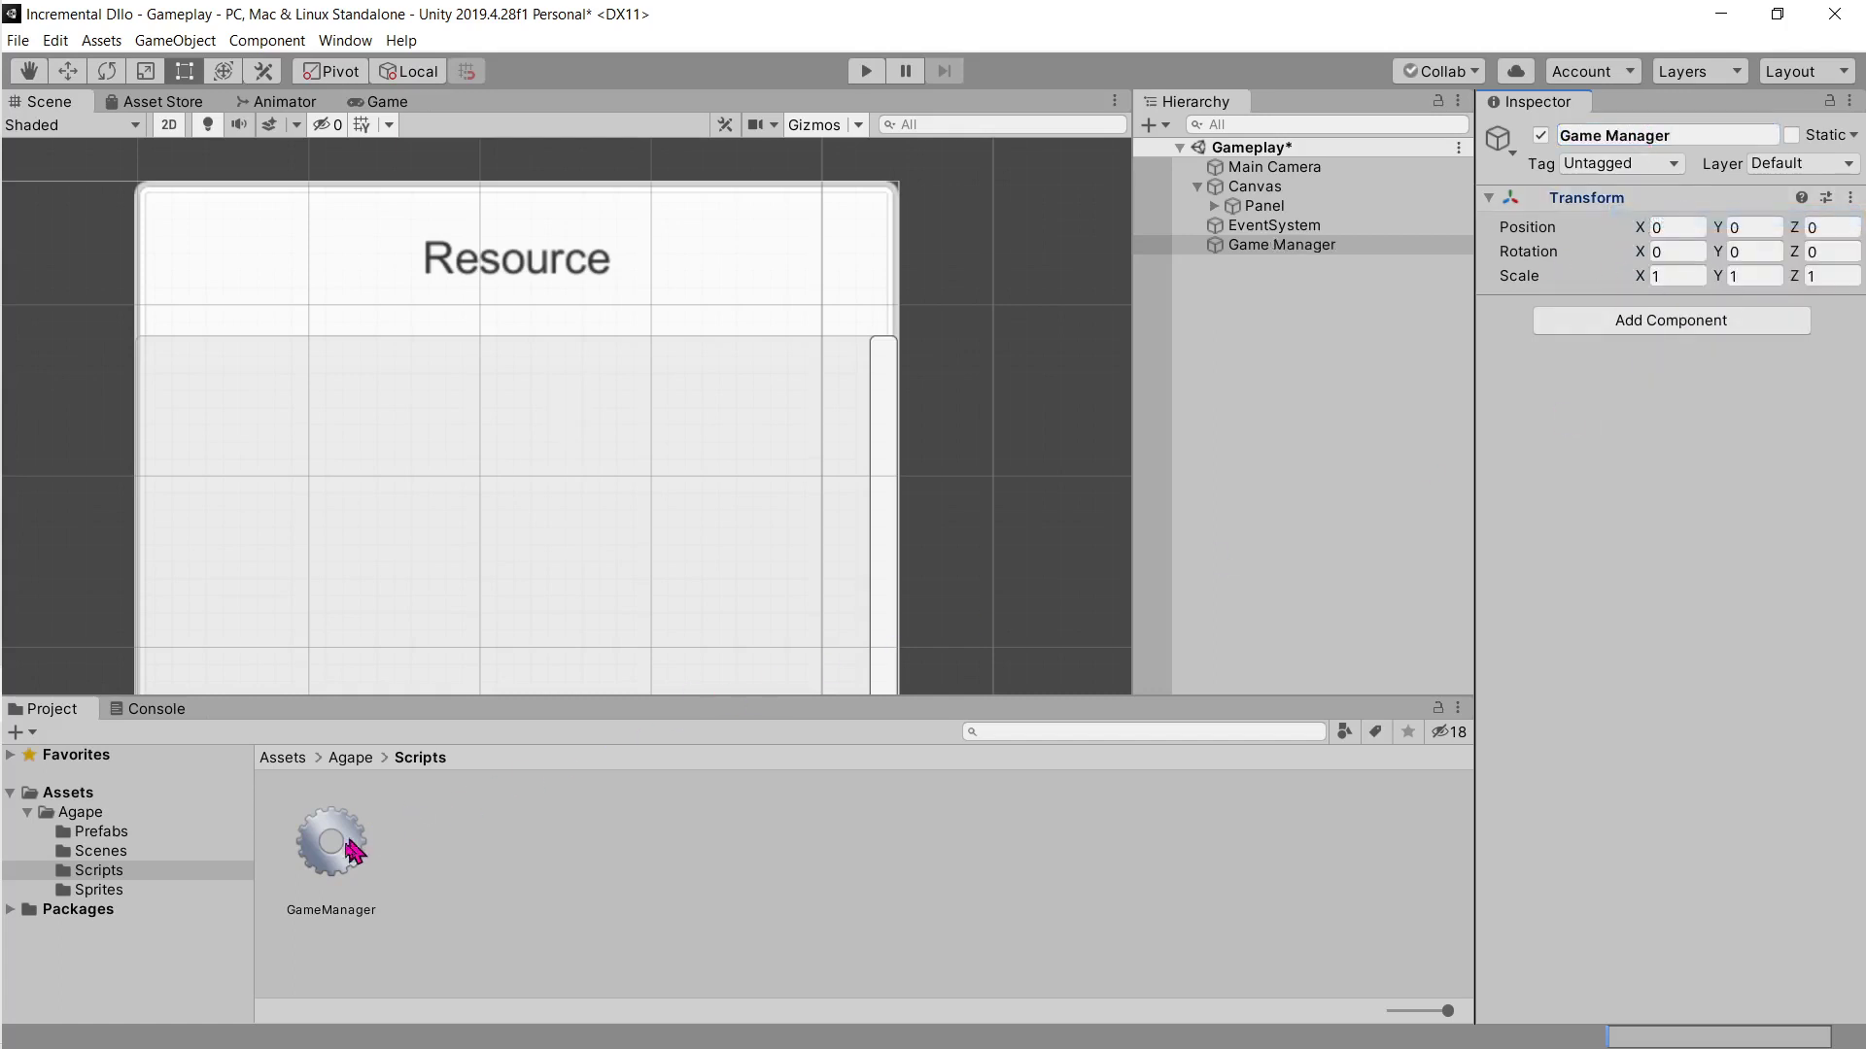
Step: Attach the GameManager script to the Game Manager object and check its component
{"action": "left_click_drag", "start_coordinate": [347, 844], "coordinate": [1718, 457]}
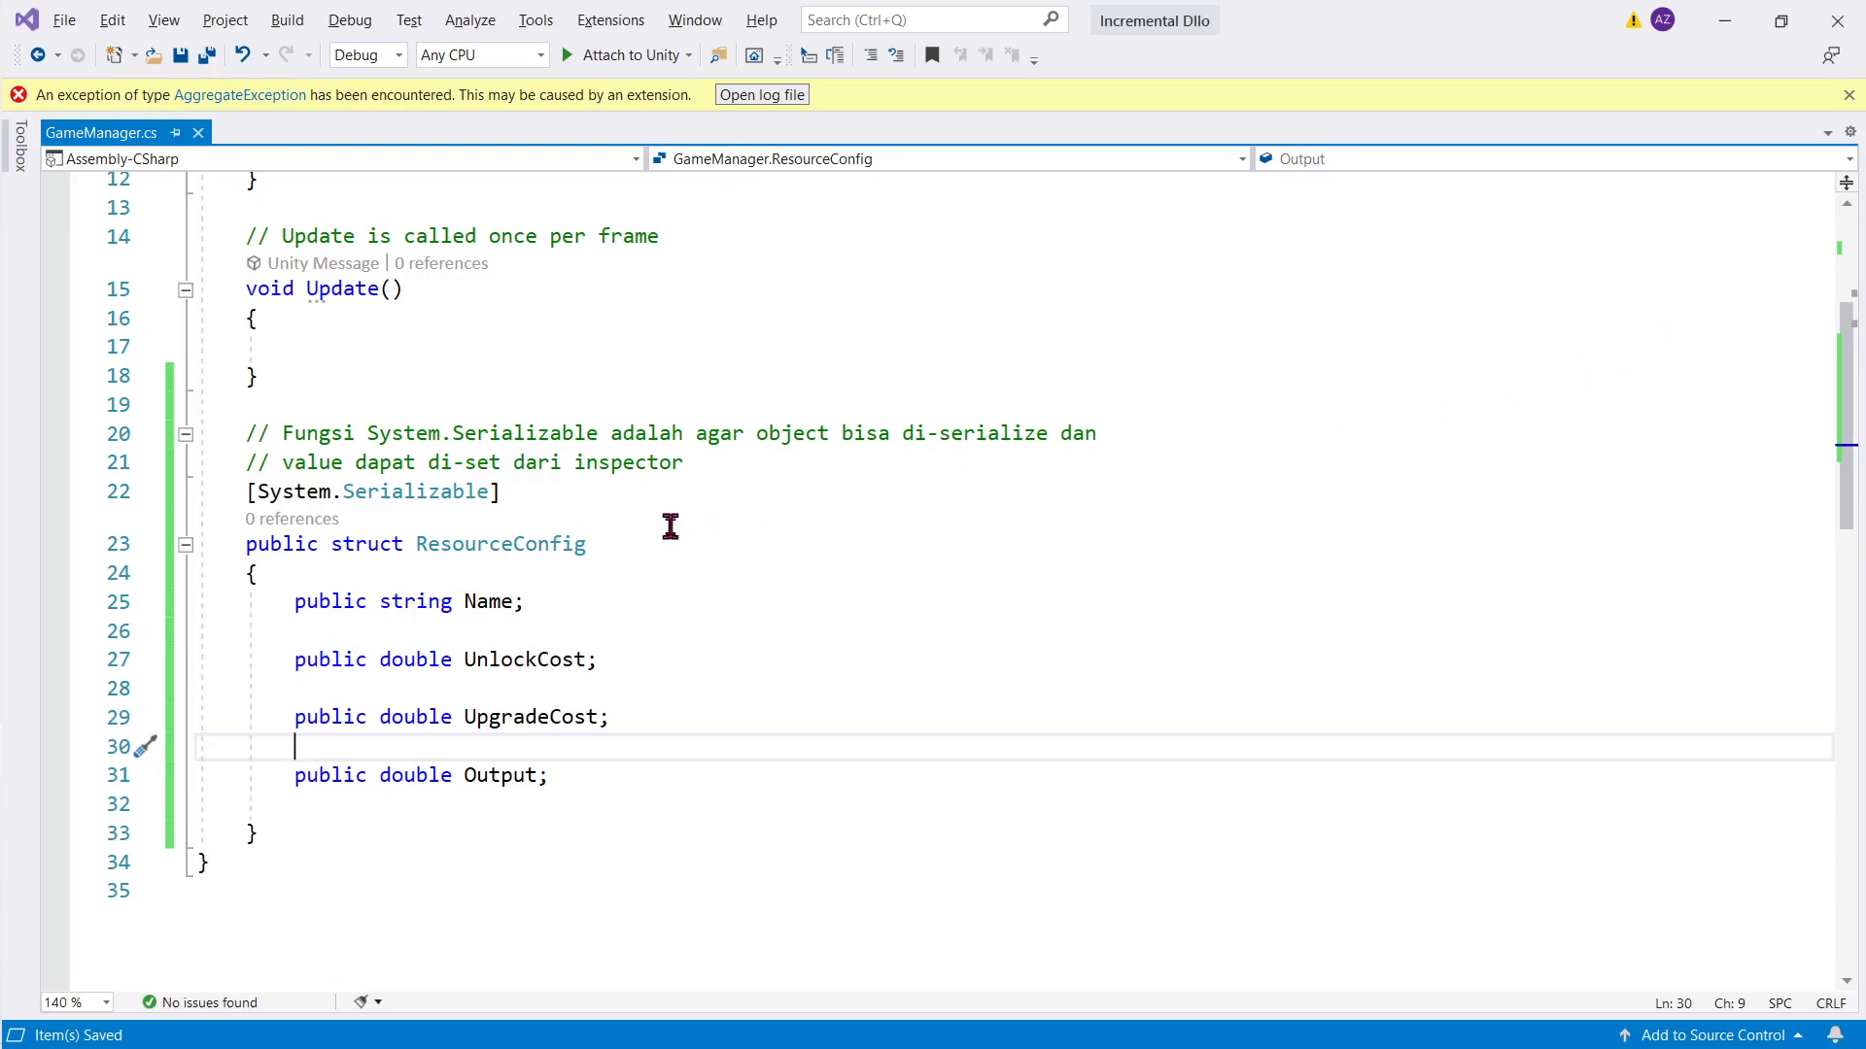
{"action": "left_click", "coordinate": [1724, 20]}
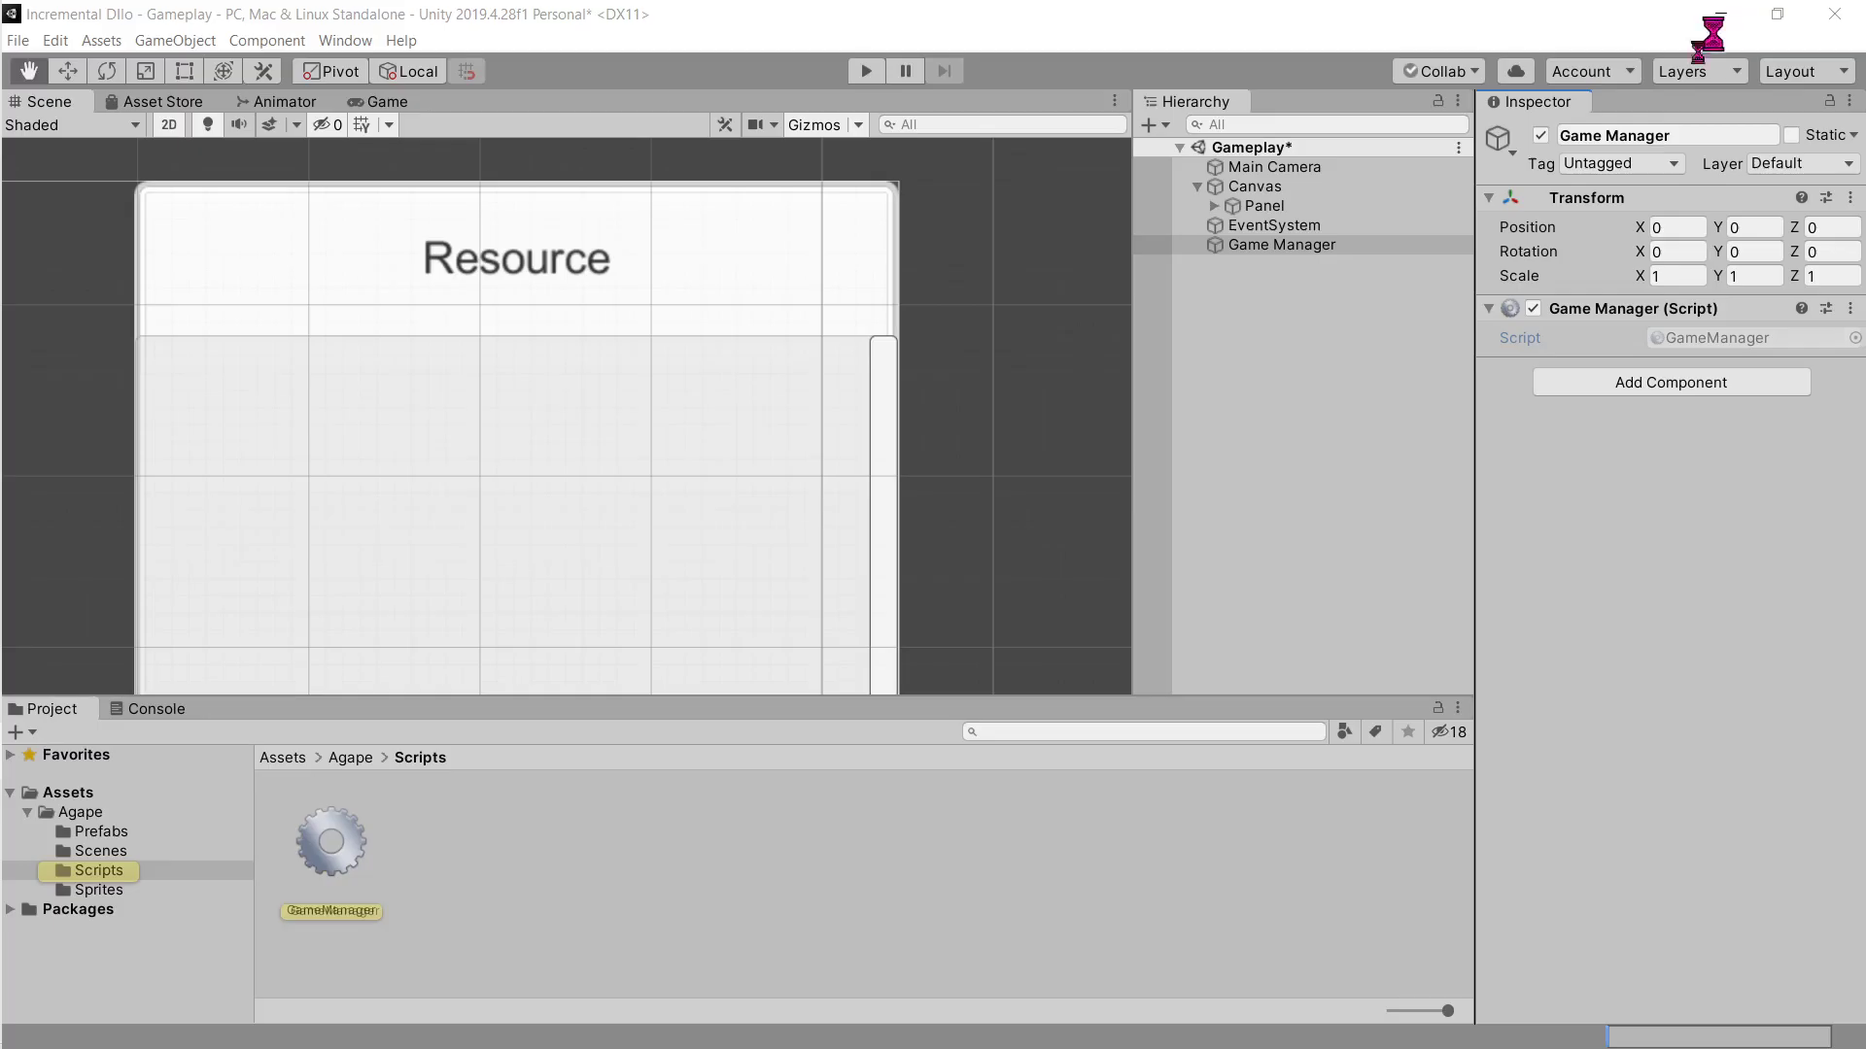
{"action": "left_click", "coordinate": [1490, 309]}
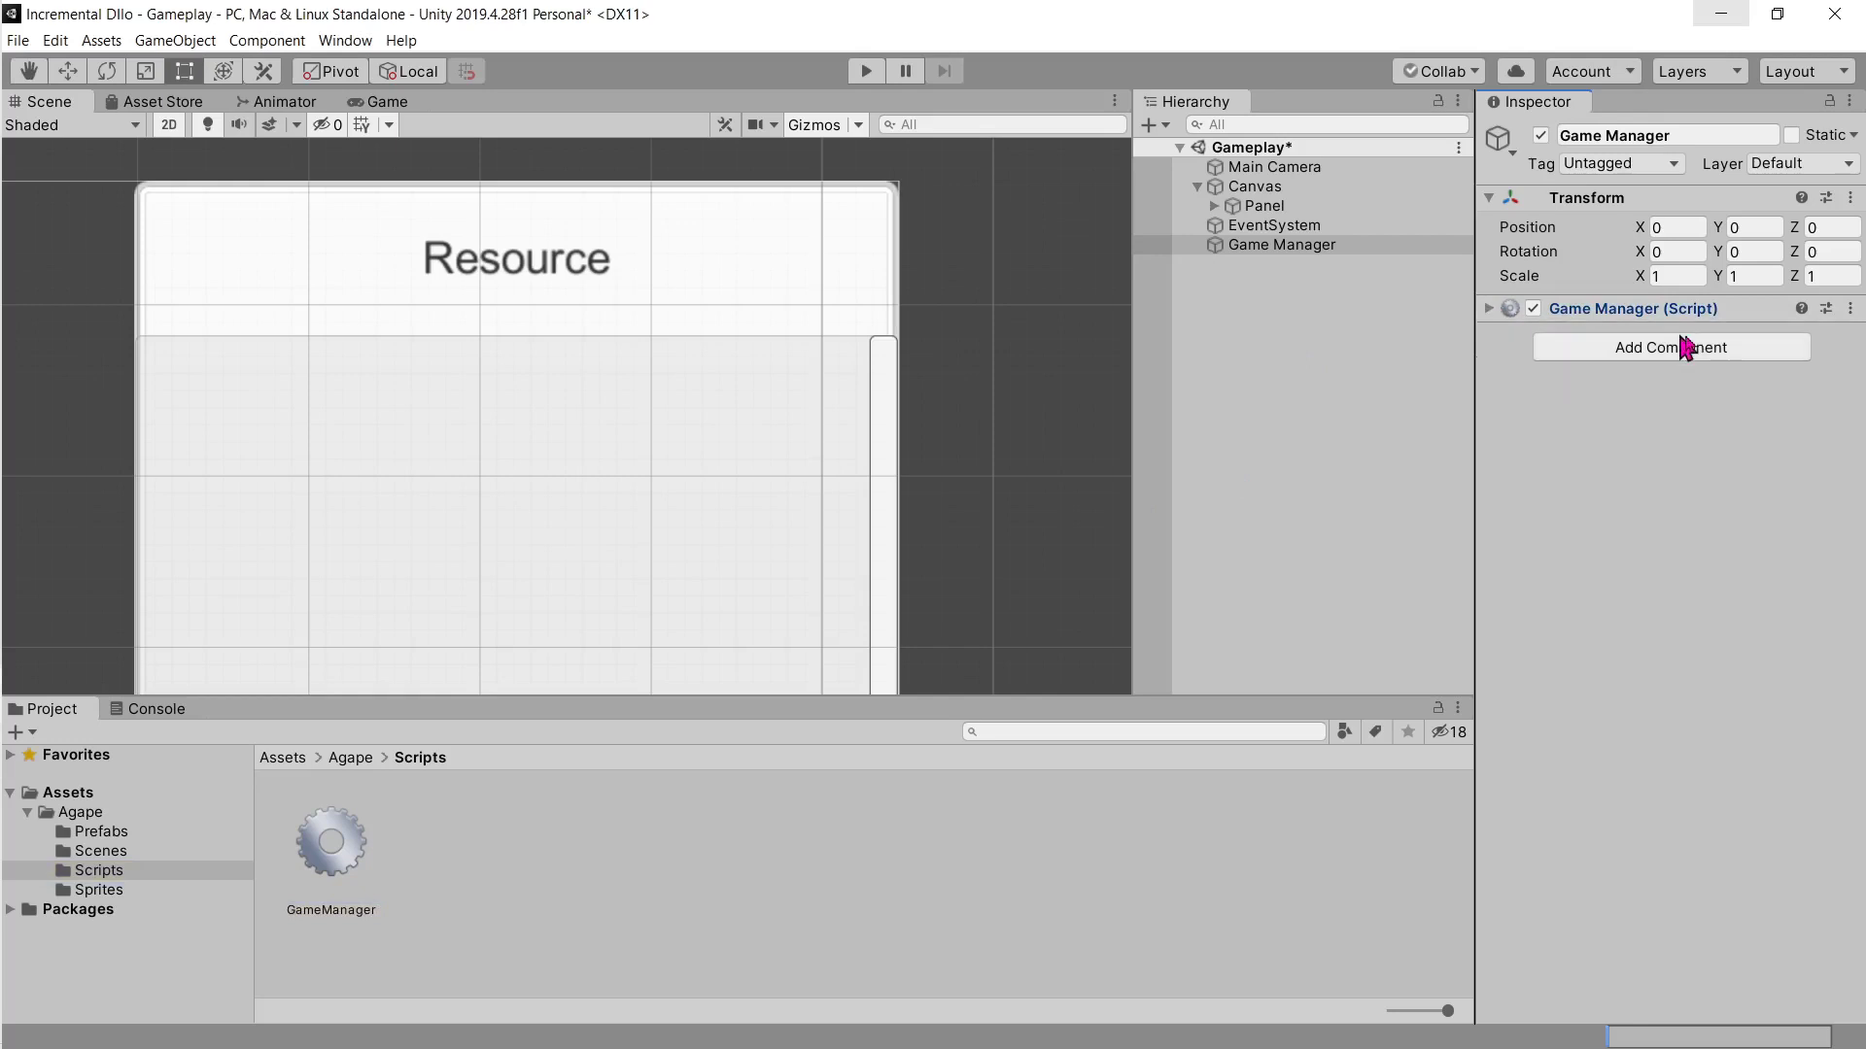
{"action": "left_click", "coordinate": [1691, 347]}
{"action": "left_click", "coordinate": [1687, 330]}
{"action": "left_click", "coordinate": [1686, 320]}
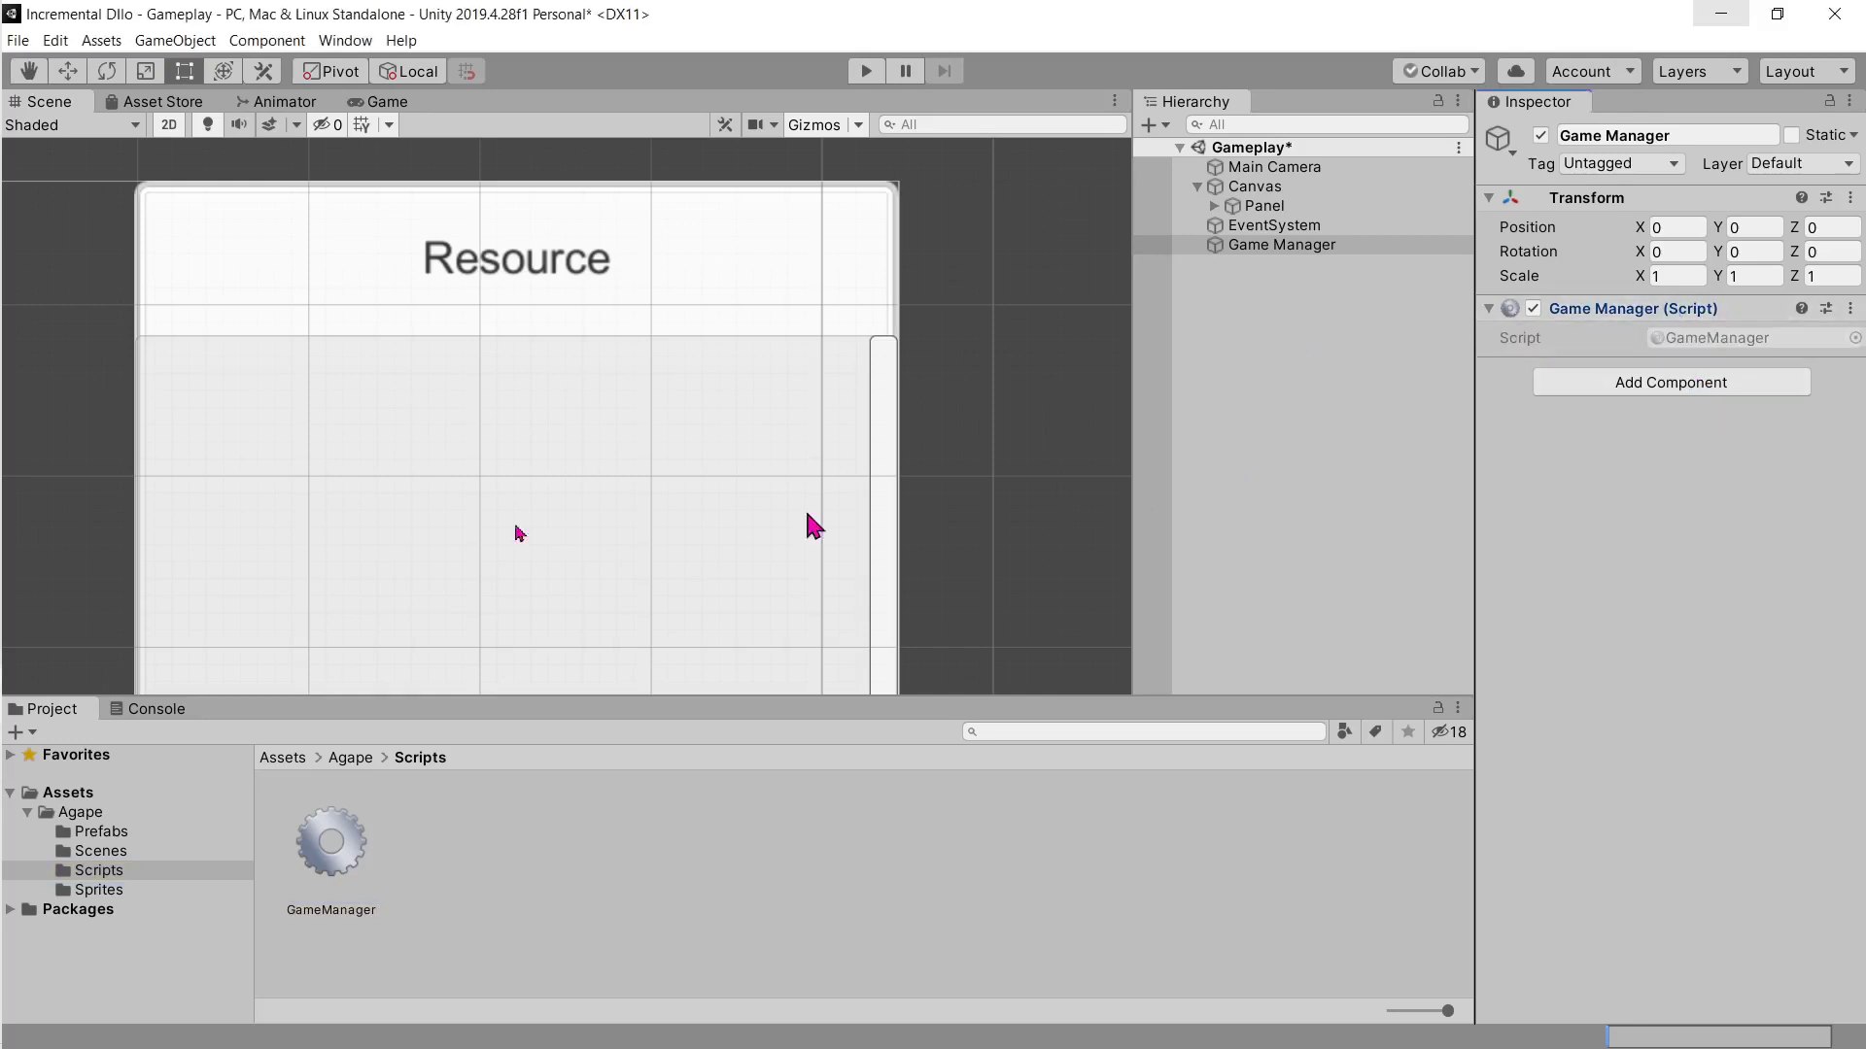
Step: Locate the ResourceController tutorial step and copy the ResourceController class name from its code
{"action": "mouse_move", "coordinate": [10, 534]}
{"action": "left_click", "coordinate": [37, 618]}
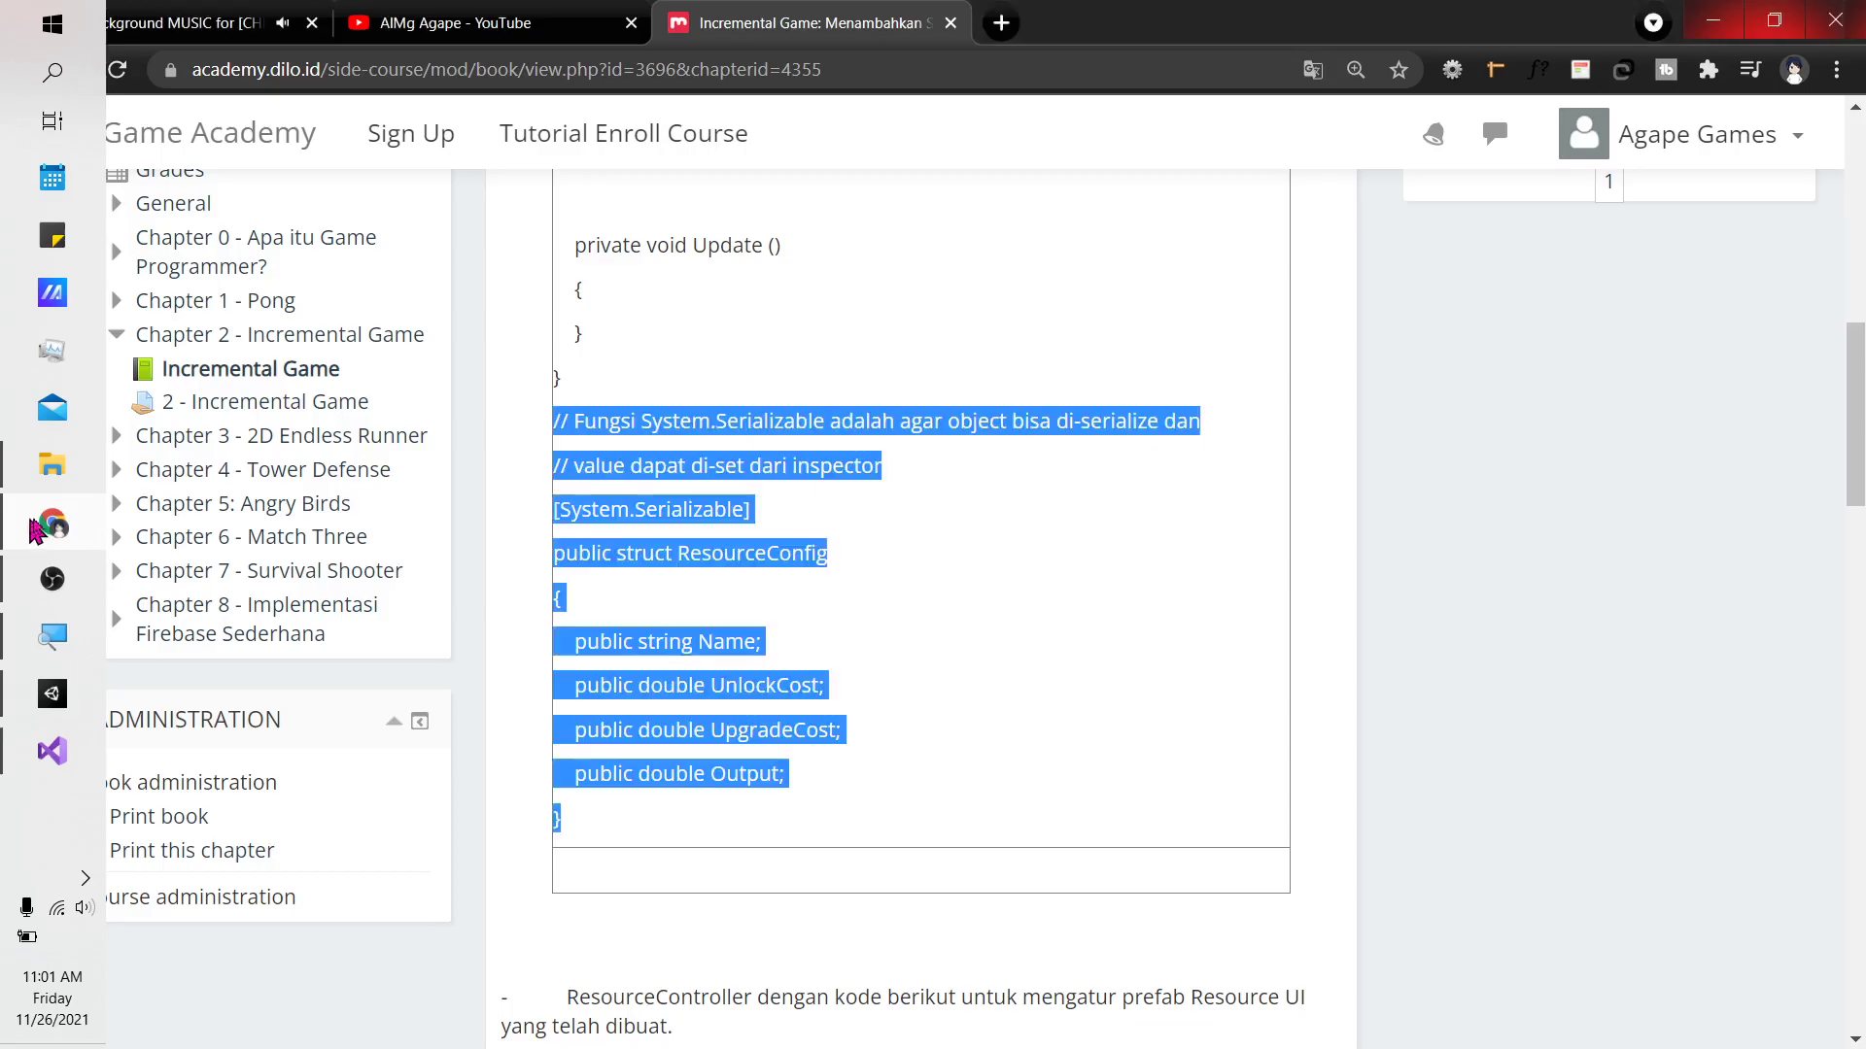
{"action": "scroll", "coordinate": [867, 616], "scroll_direction": "down", "scroll_amount": 3}
{"action": "double_click", "coordinate": [587, 736]}
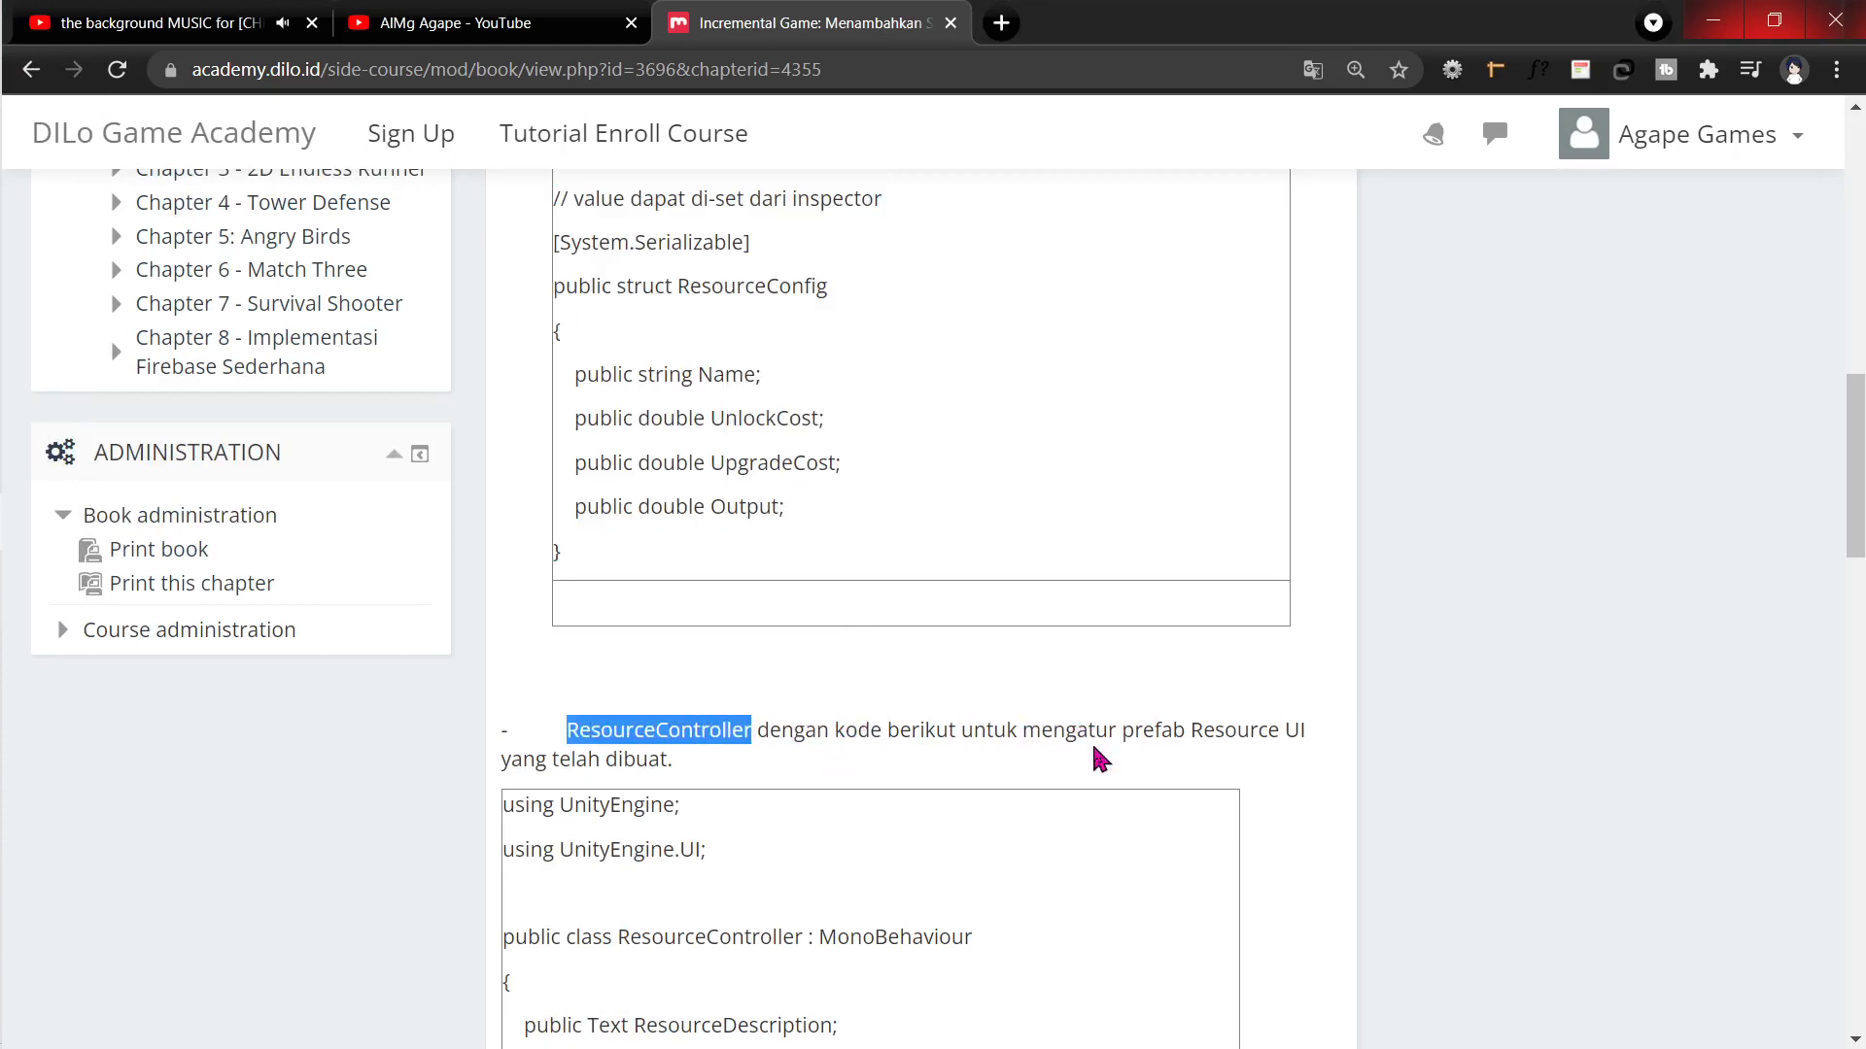
{"action": "scroll", "coordinate": [1274, 761], "scroll_direction": "down", "scroll_amount": 3}
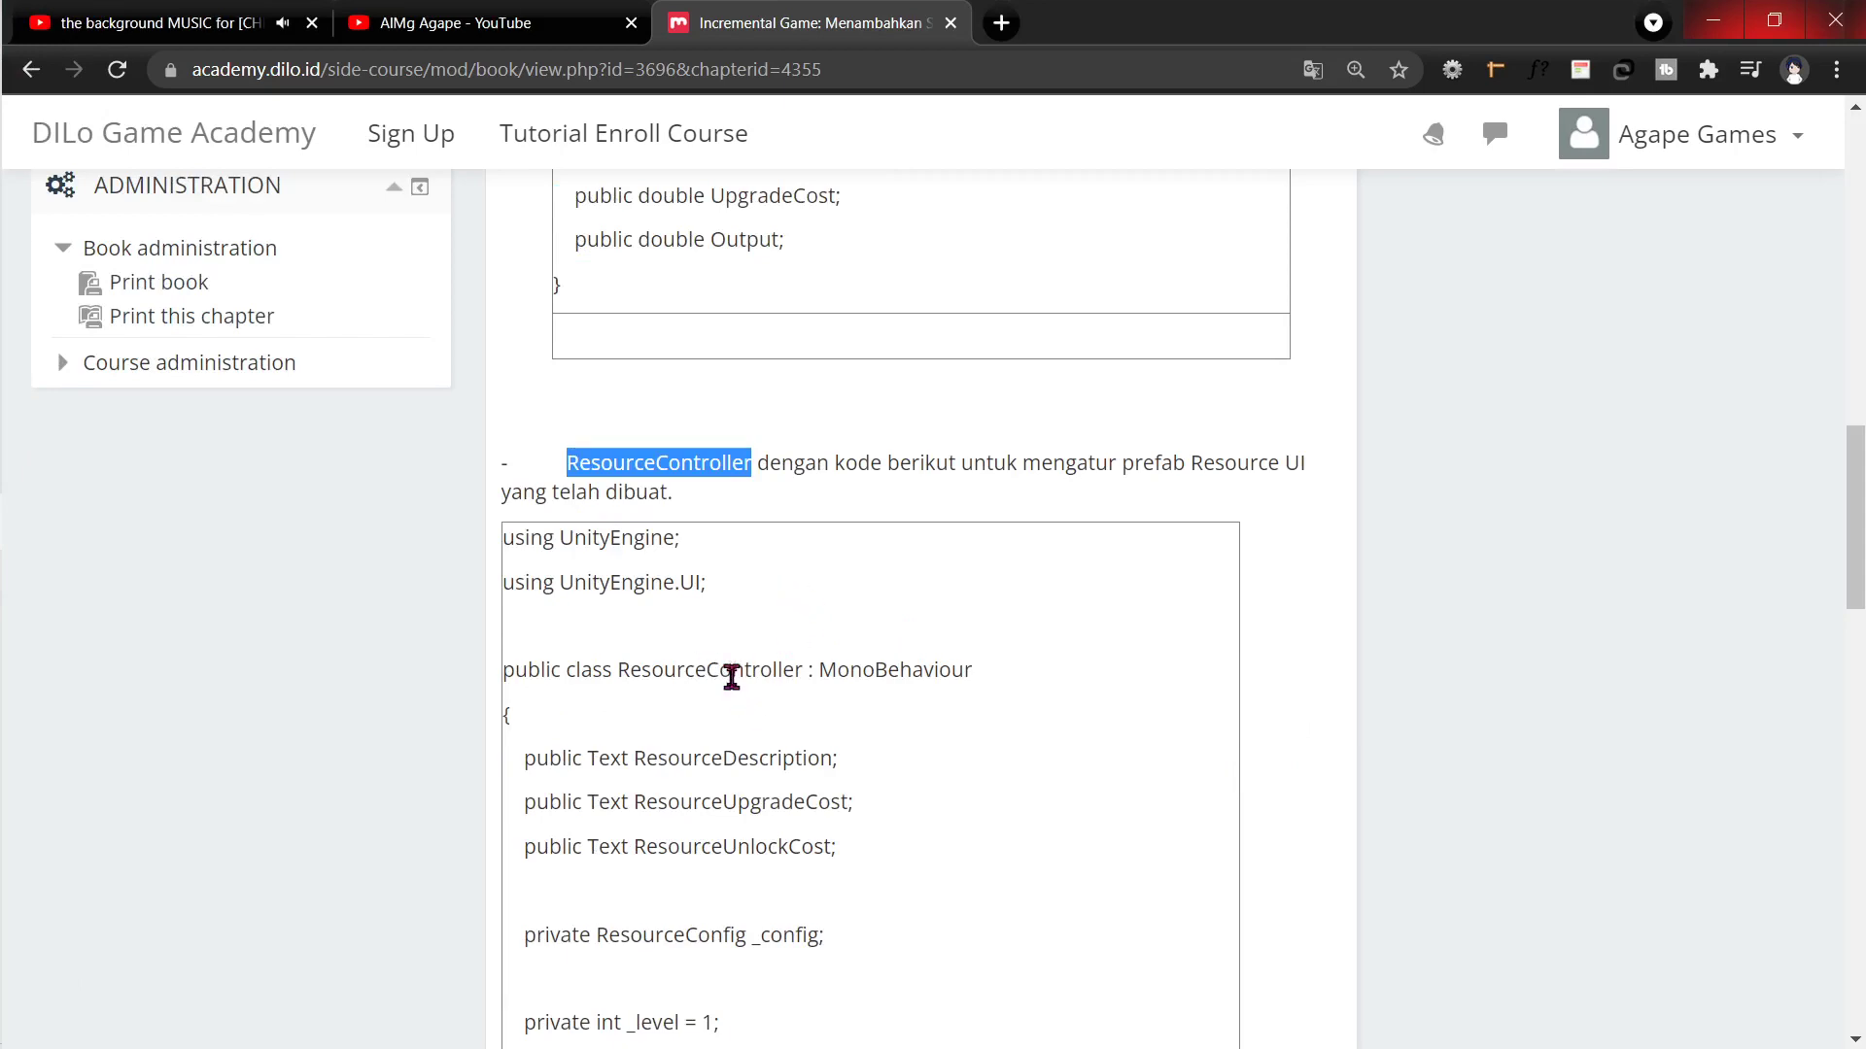
{"action": "double_click", "coordinate": [731, 671]}
{"action": "key", "text": "ctrl+c"}
{"action": "key", "text": "alt+Tab"}
Step: Add a 'ResourceController' C# script beside GameManager in the Scripts folder
{"action": "right_click", "coordinate": [483, 871]}
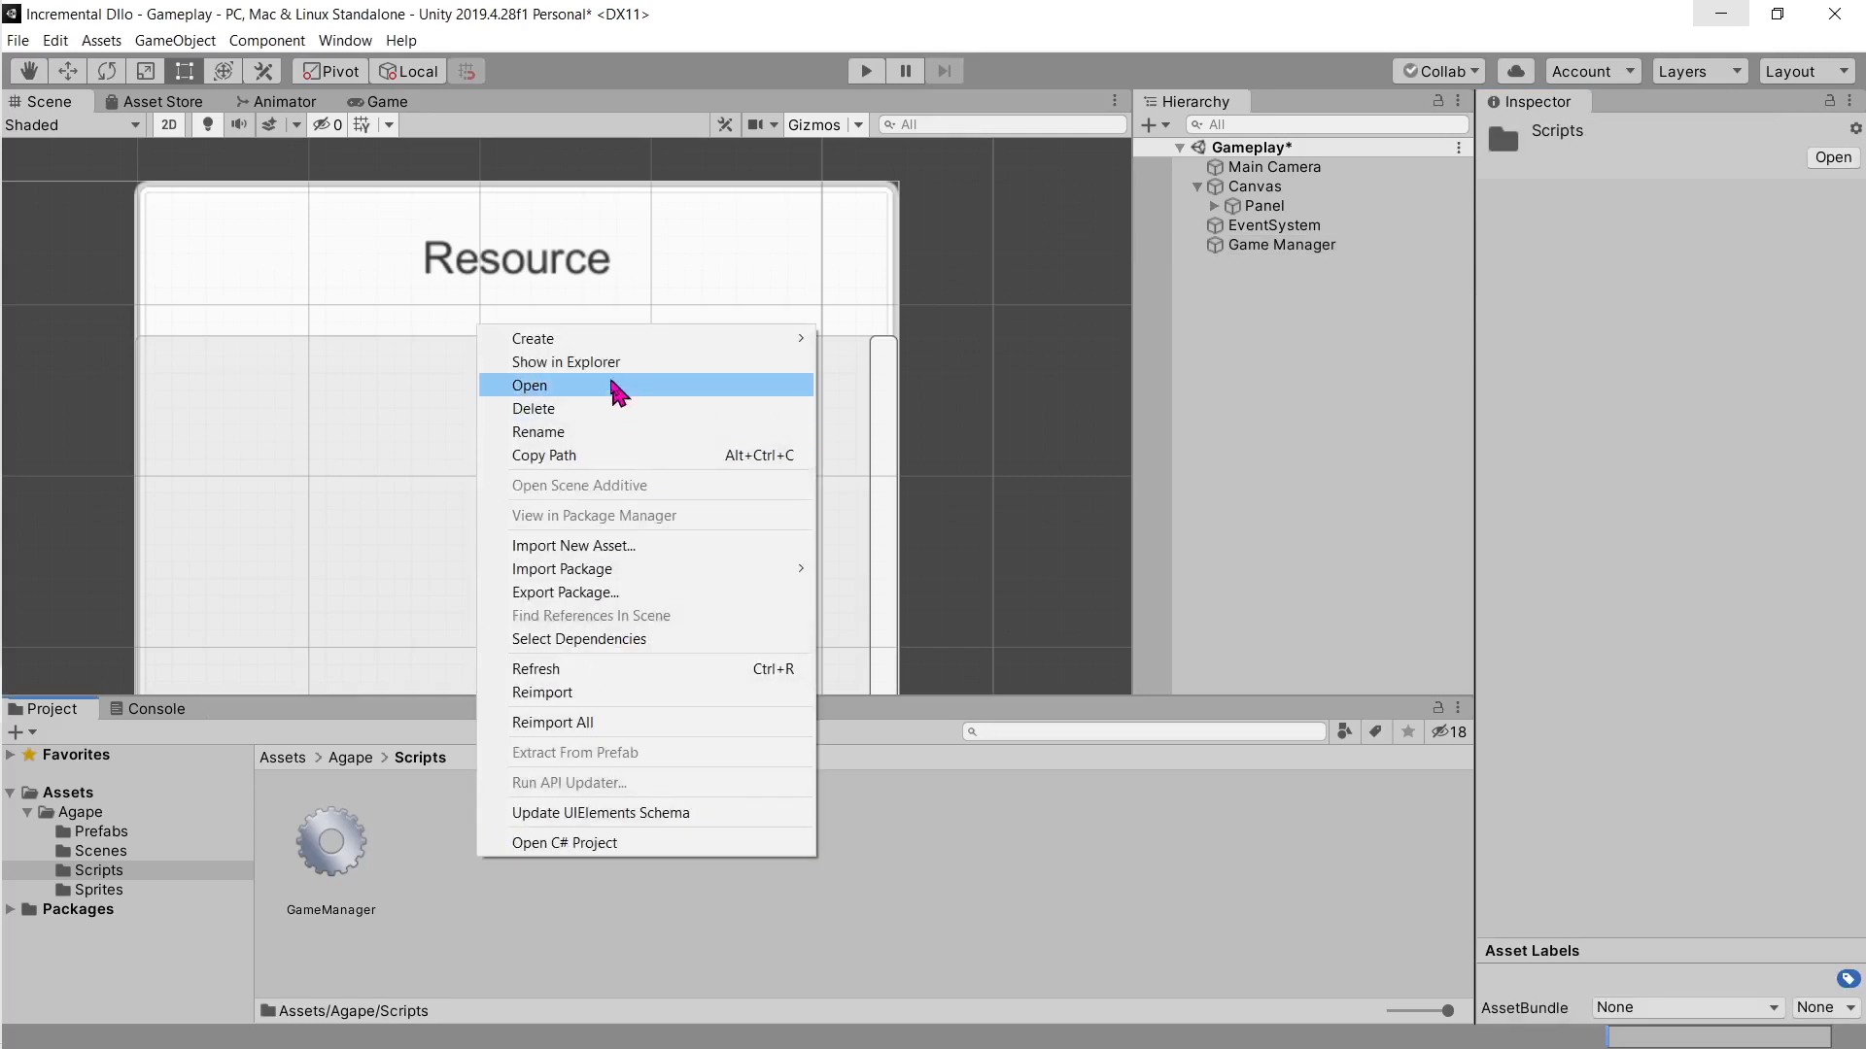
{"action": "mouse_move", "coordinate": [608, 338]}
{"action": "left_click", "coordinate": [906, 198]}
{"action": "key", "text": "ctrl+v"}
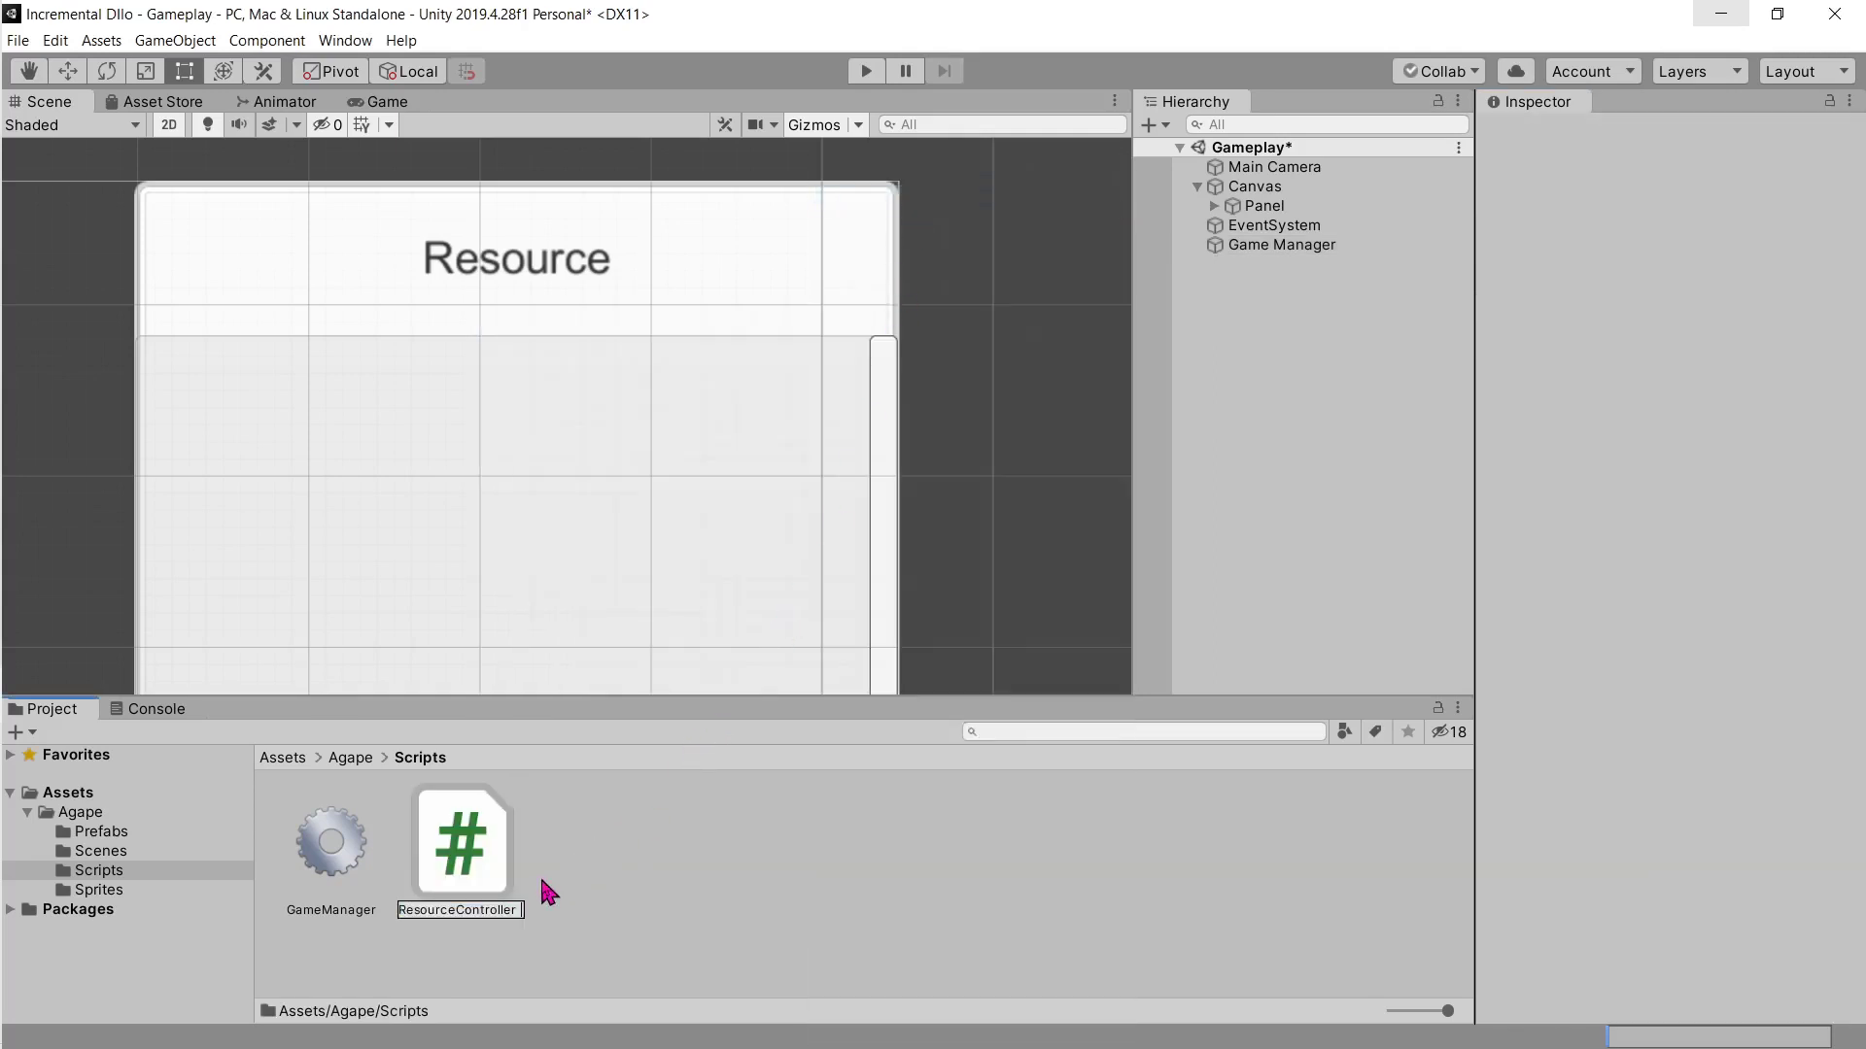
{"action": "key", "text": "BackSpace"}
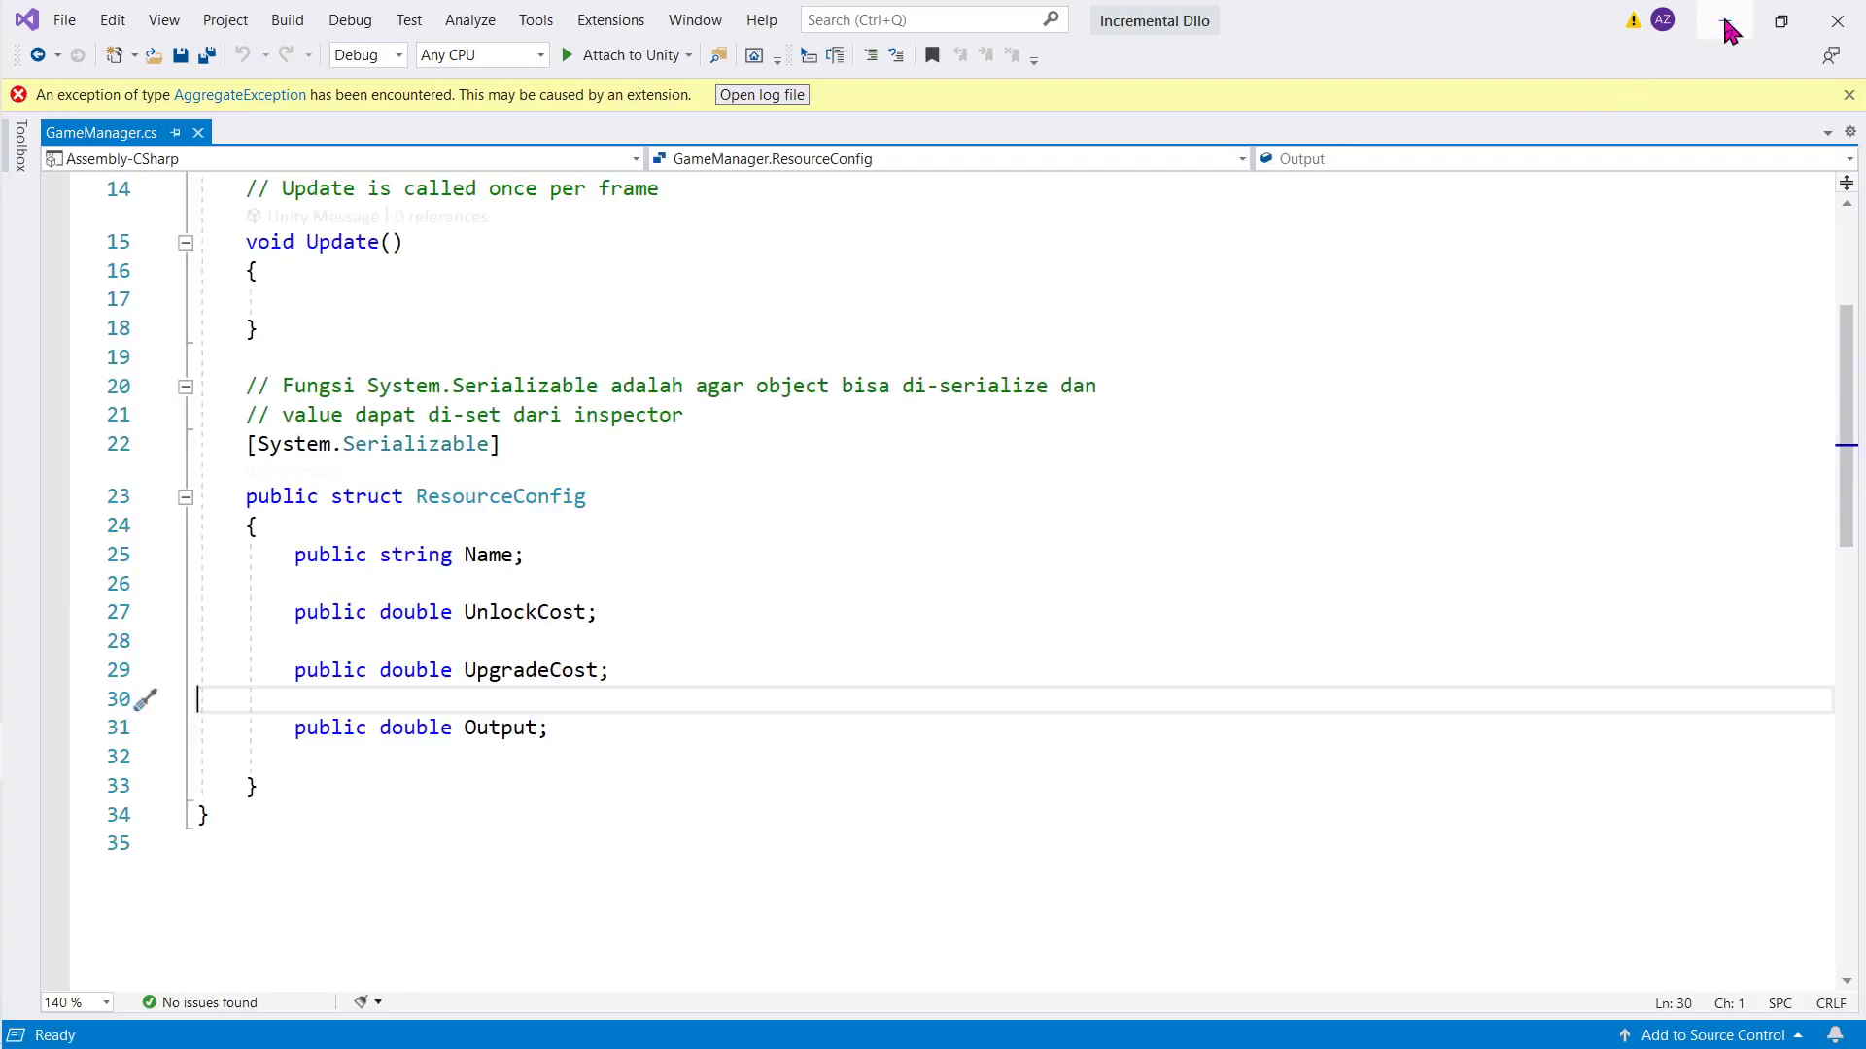
{"action": "left_click", "coordinate": [1726, 23]}
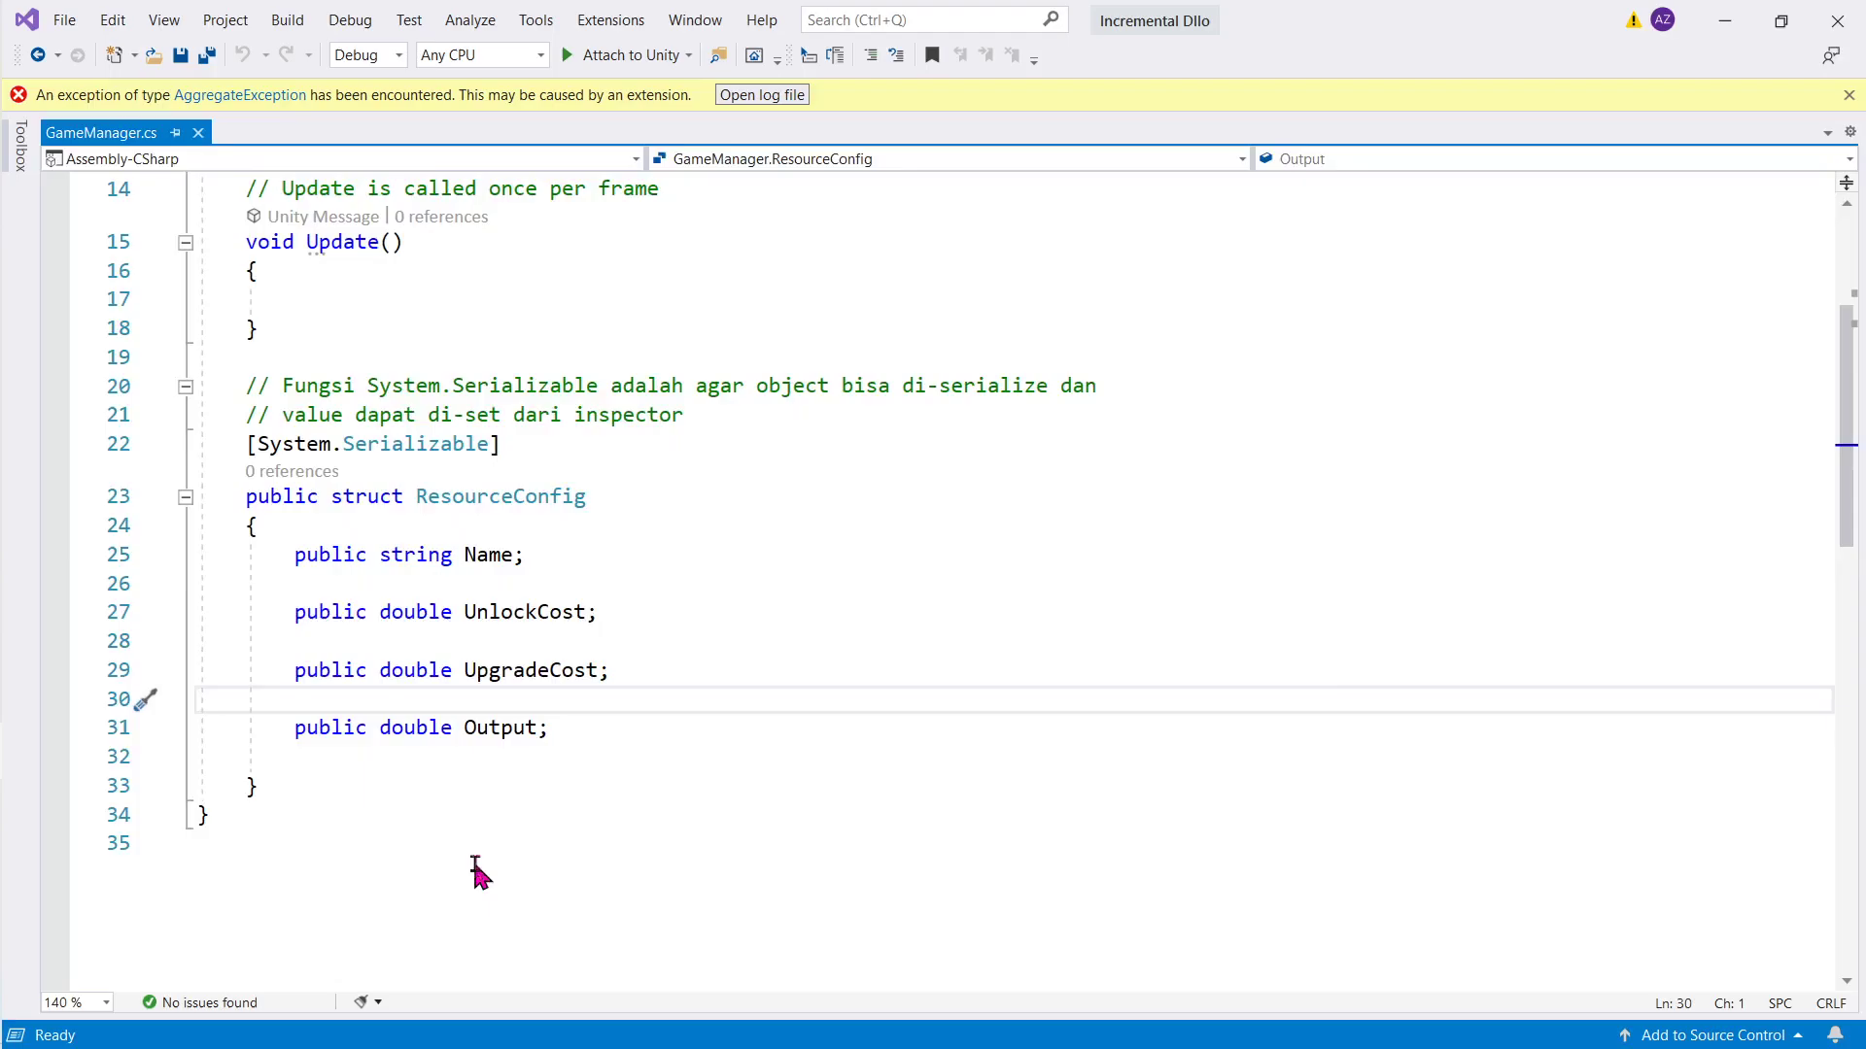
{"action": "key", "text": "alt+Tab"}
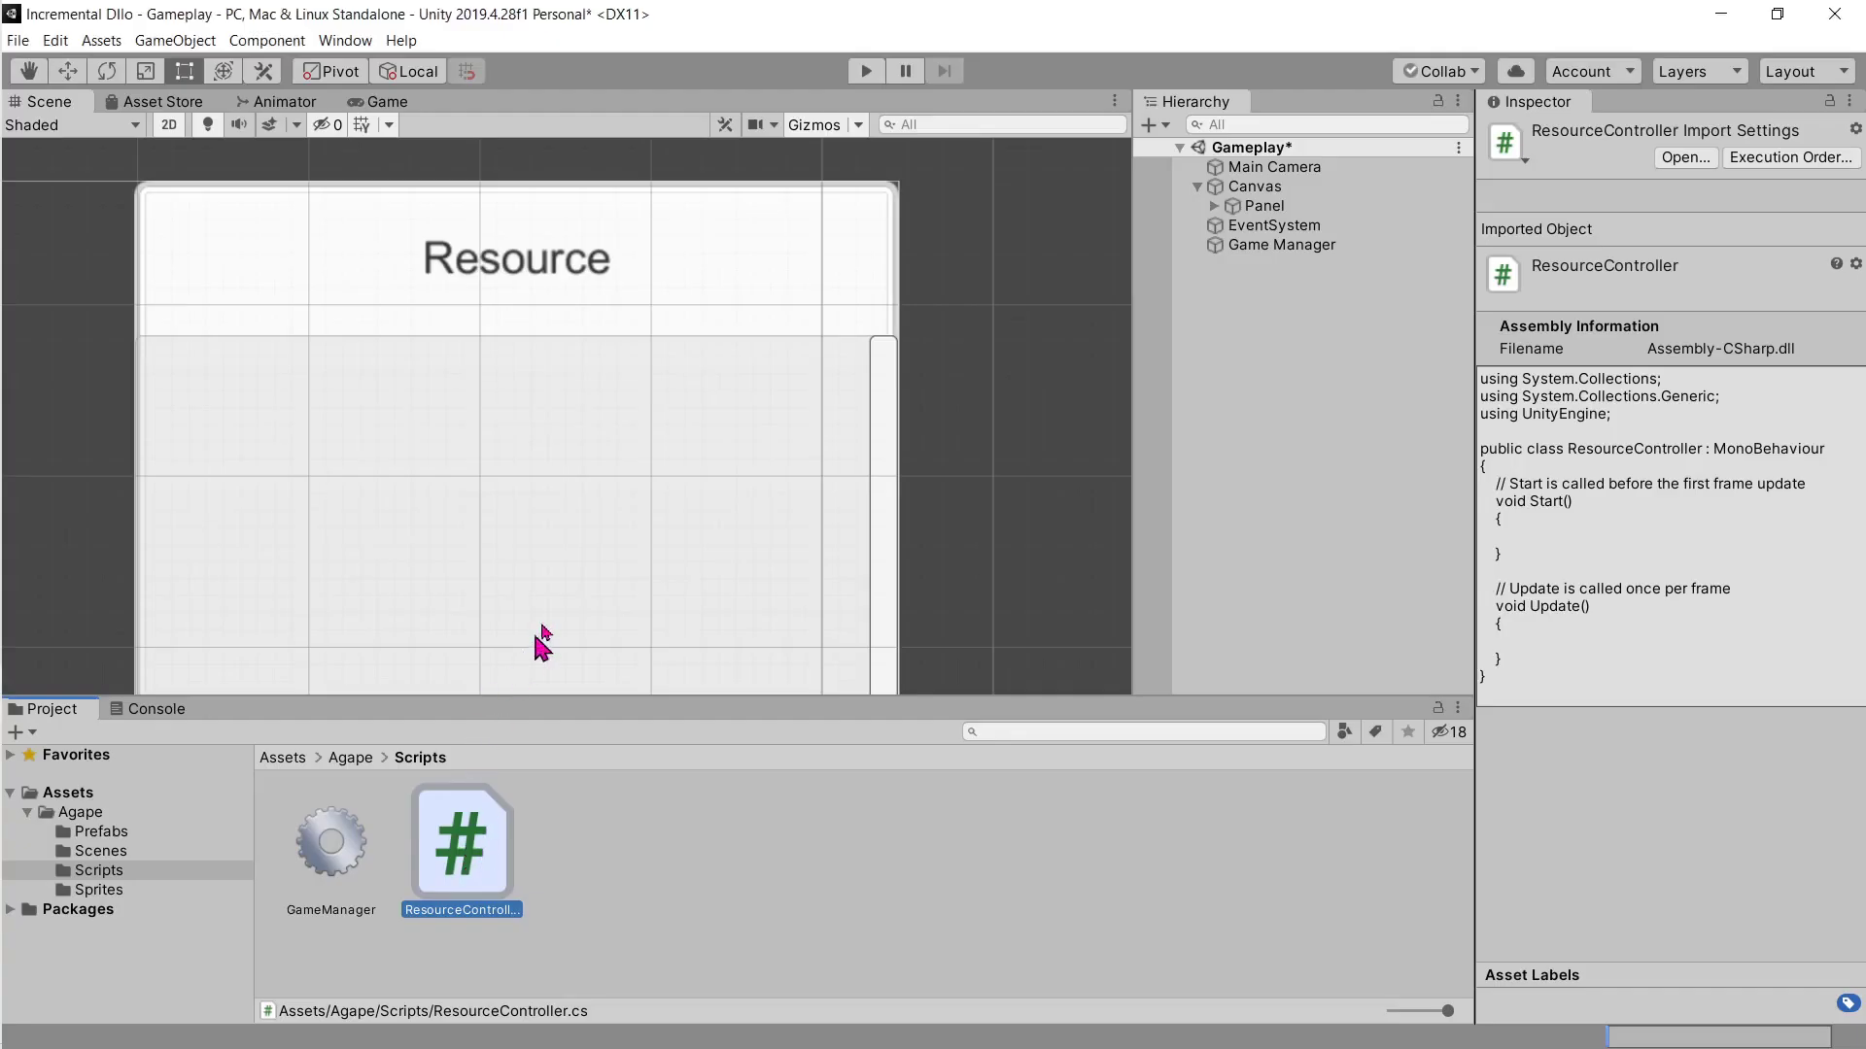
{"action": "left_click", "coordinate": [53, 526]}
Step: Add 'using UnityEngine.UI;' below the UnityEngine using line in ResourceController.cs
{"action": "scroll", "coordinate": [612, 541], "scroll_direction": "down", "scroll_amount": 3}
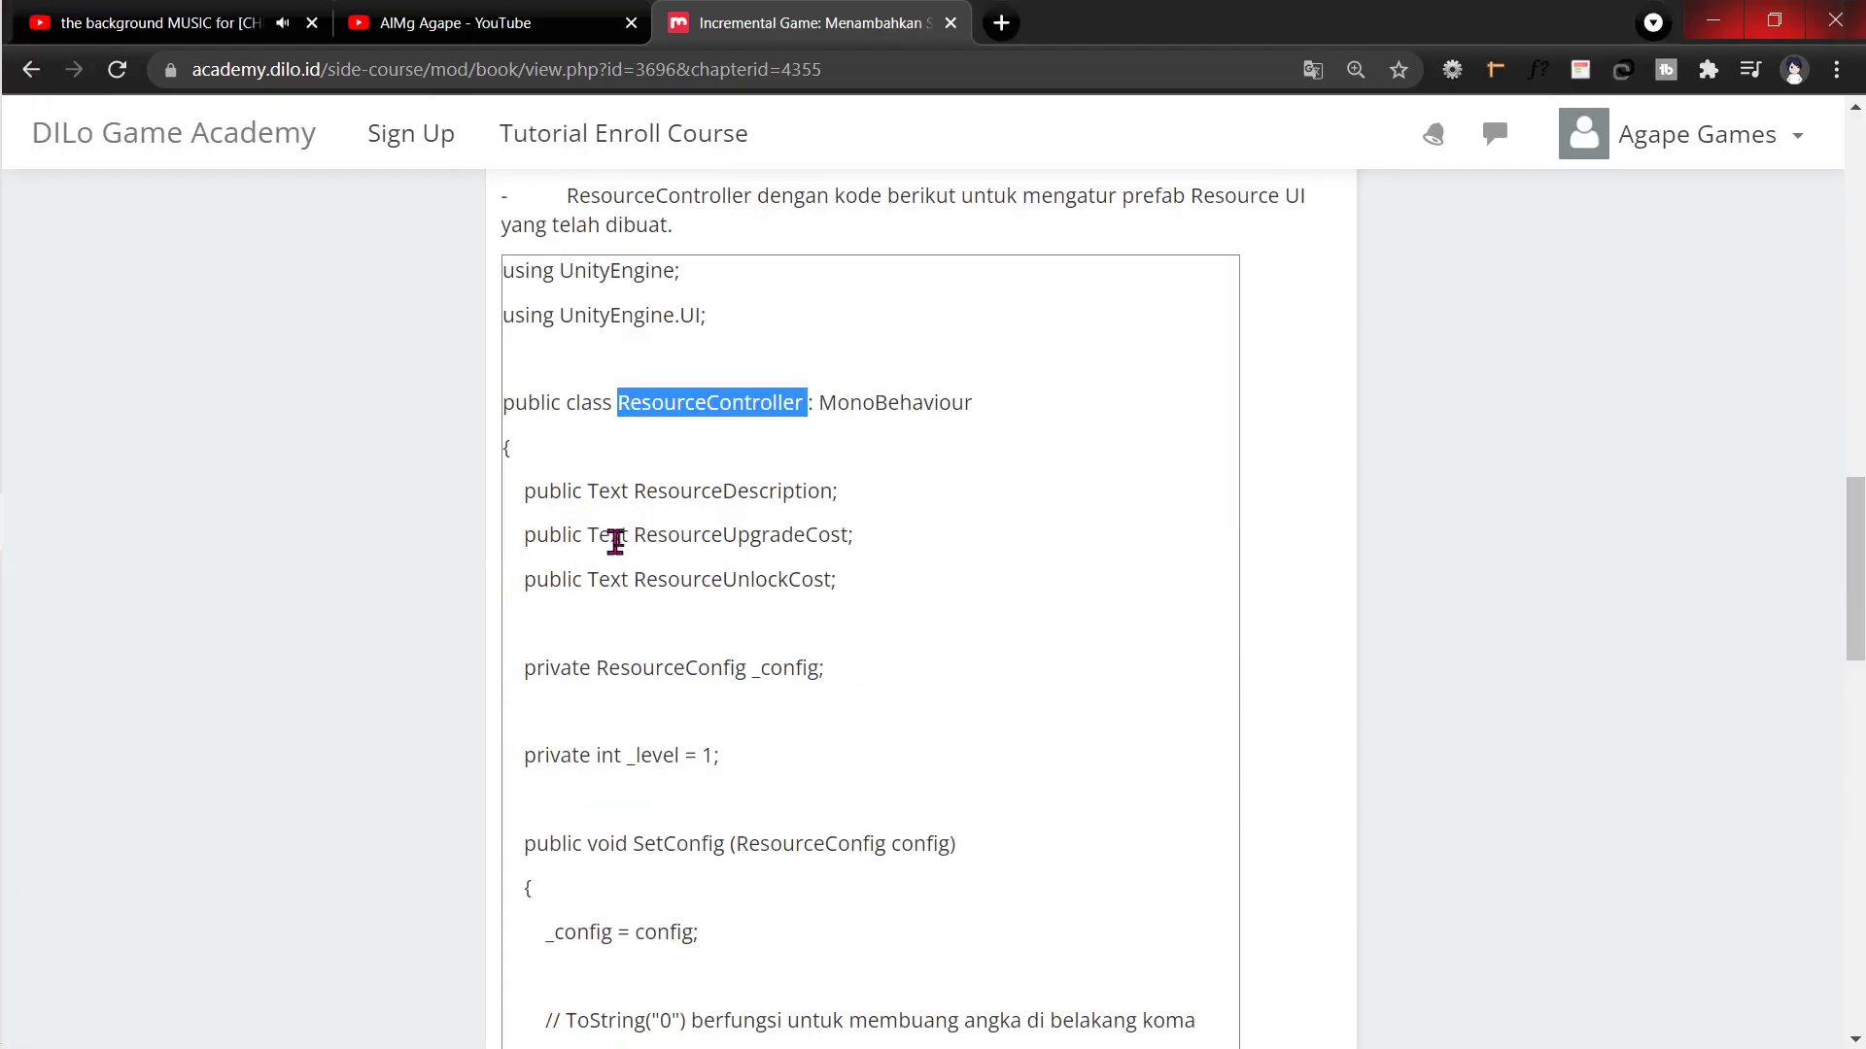
{"action": "scroll", "coordinate": [679, 433], "scroll_direction": "up", "scroll_amount": 3}
{"action": "left_click_drag", "start_coordinate": [622, 459], "coordinate": [1236, 472]}
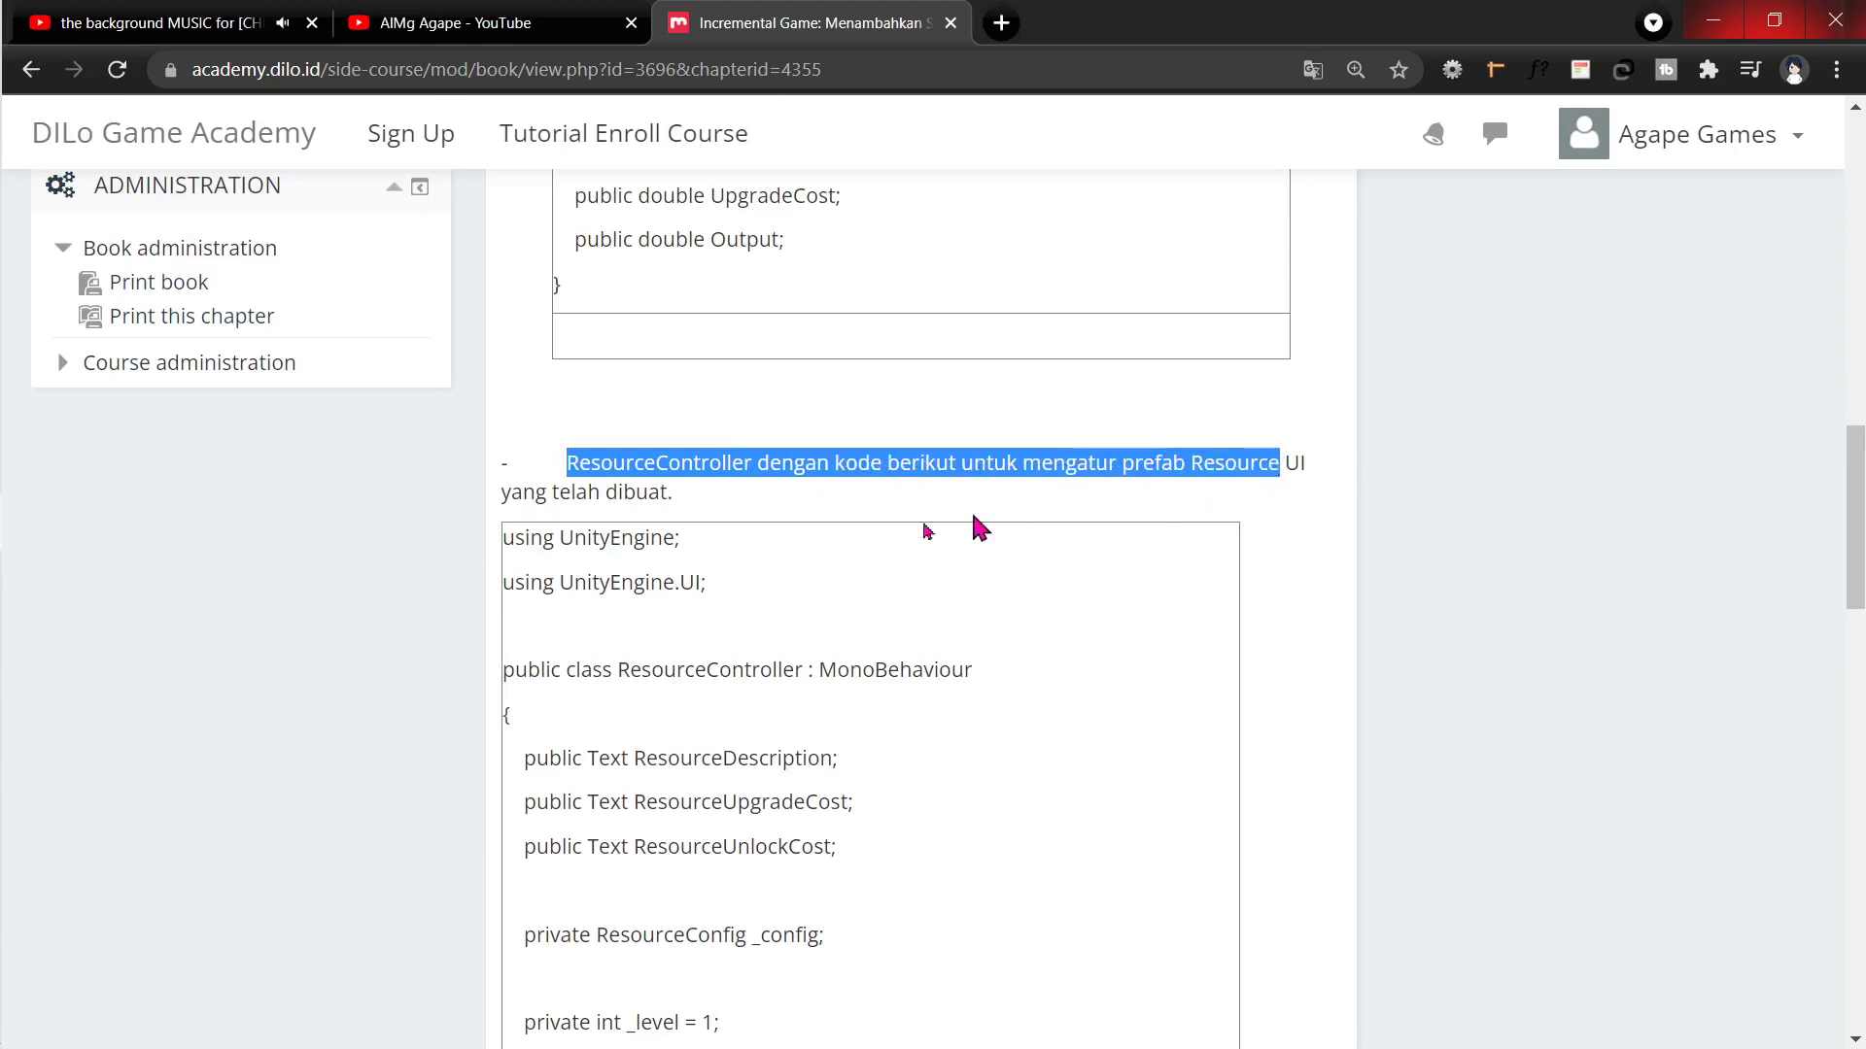
{"action": "scroll", "coordinate": [975, 517], "scroll_direction": "down", "scroll_amount": 3}
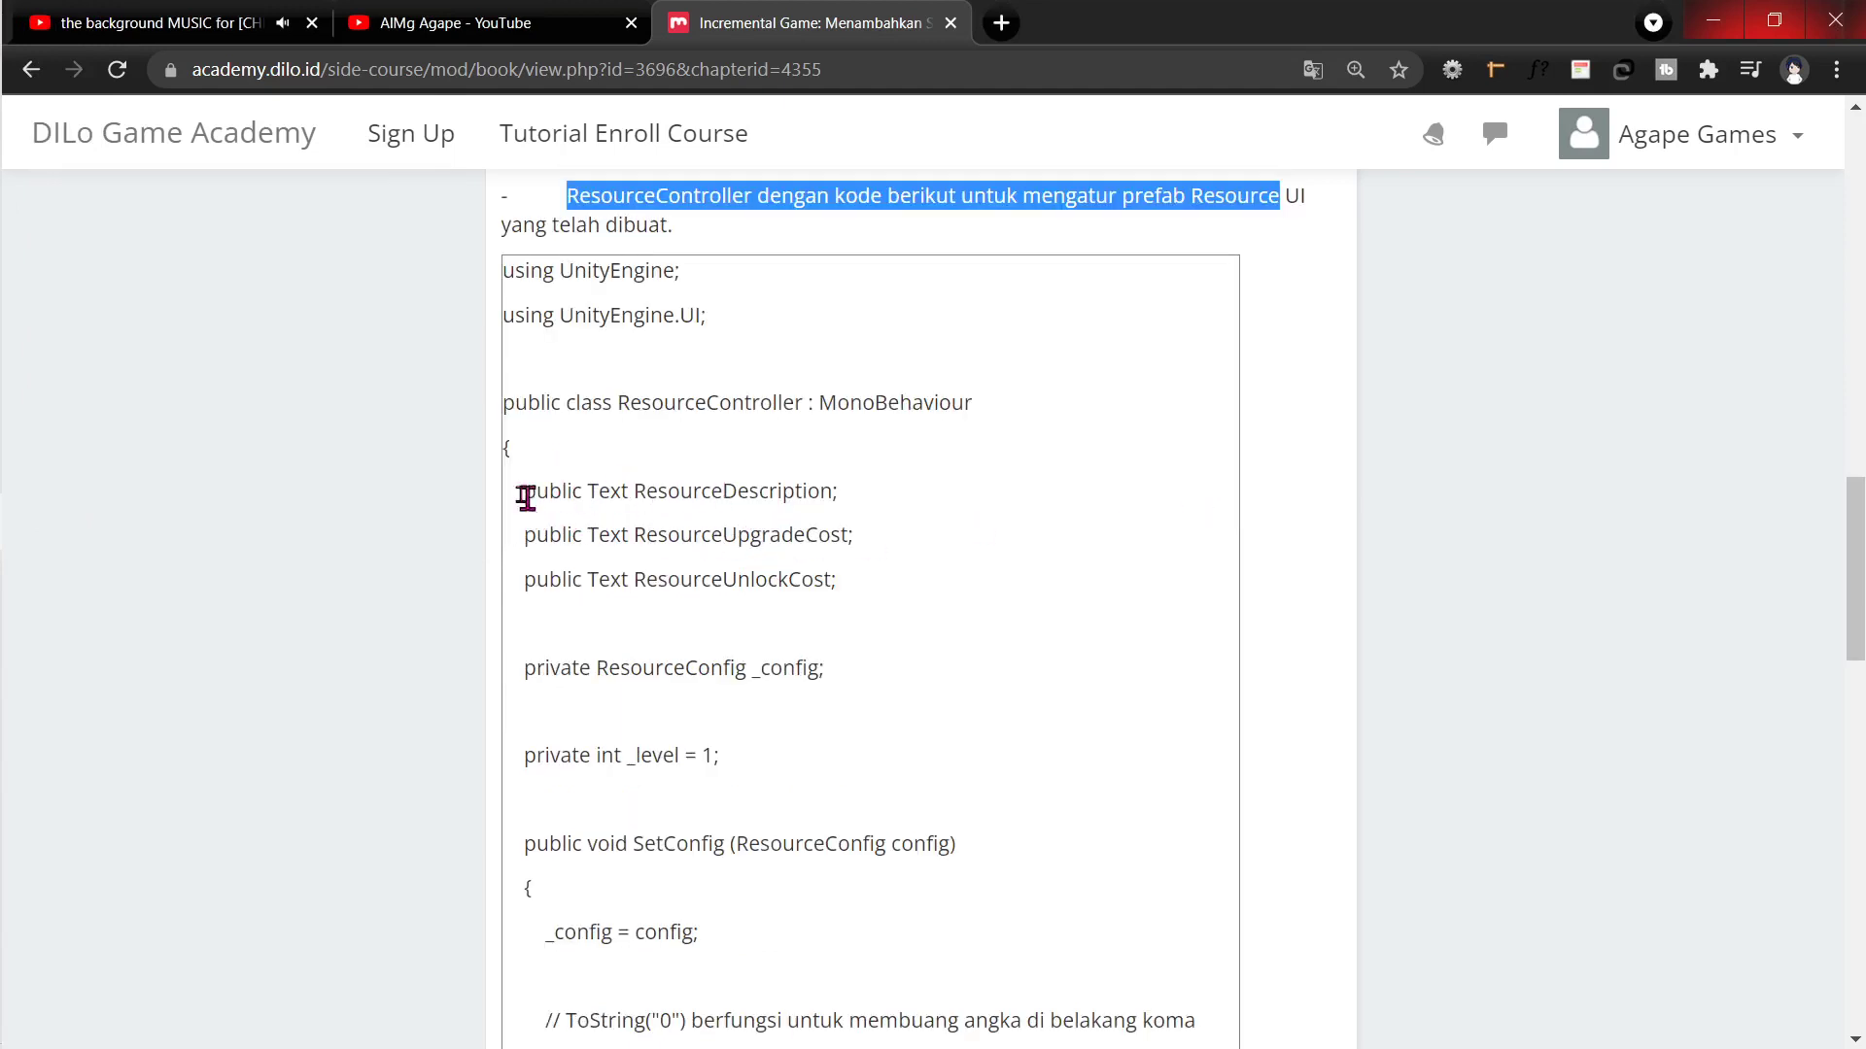
{"action": "left_click", "coordinate": [512, 492]}
{"action": "double_click", "coordinate": [680, 315]}
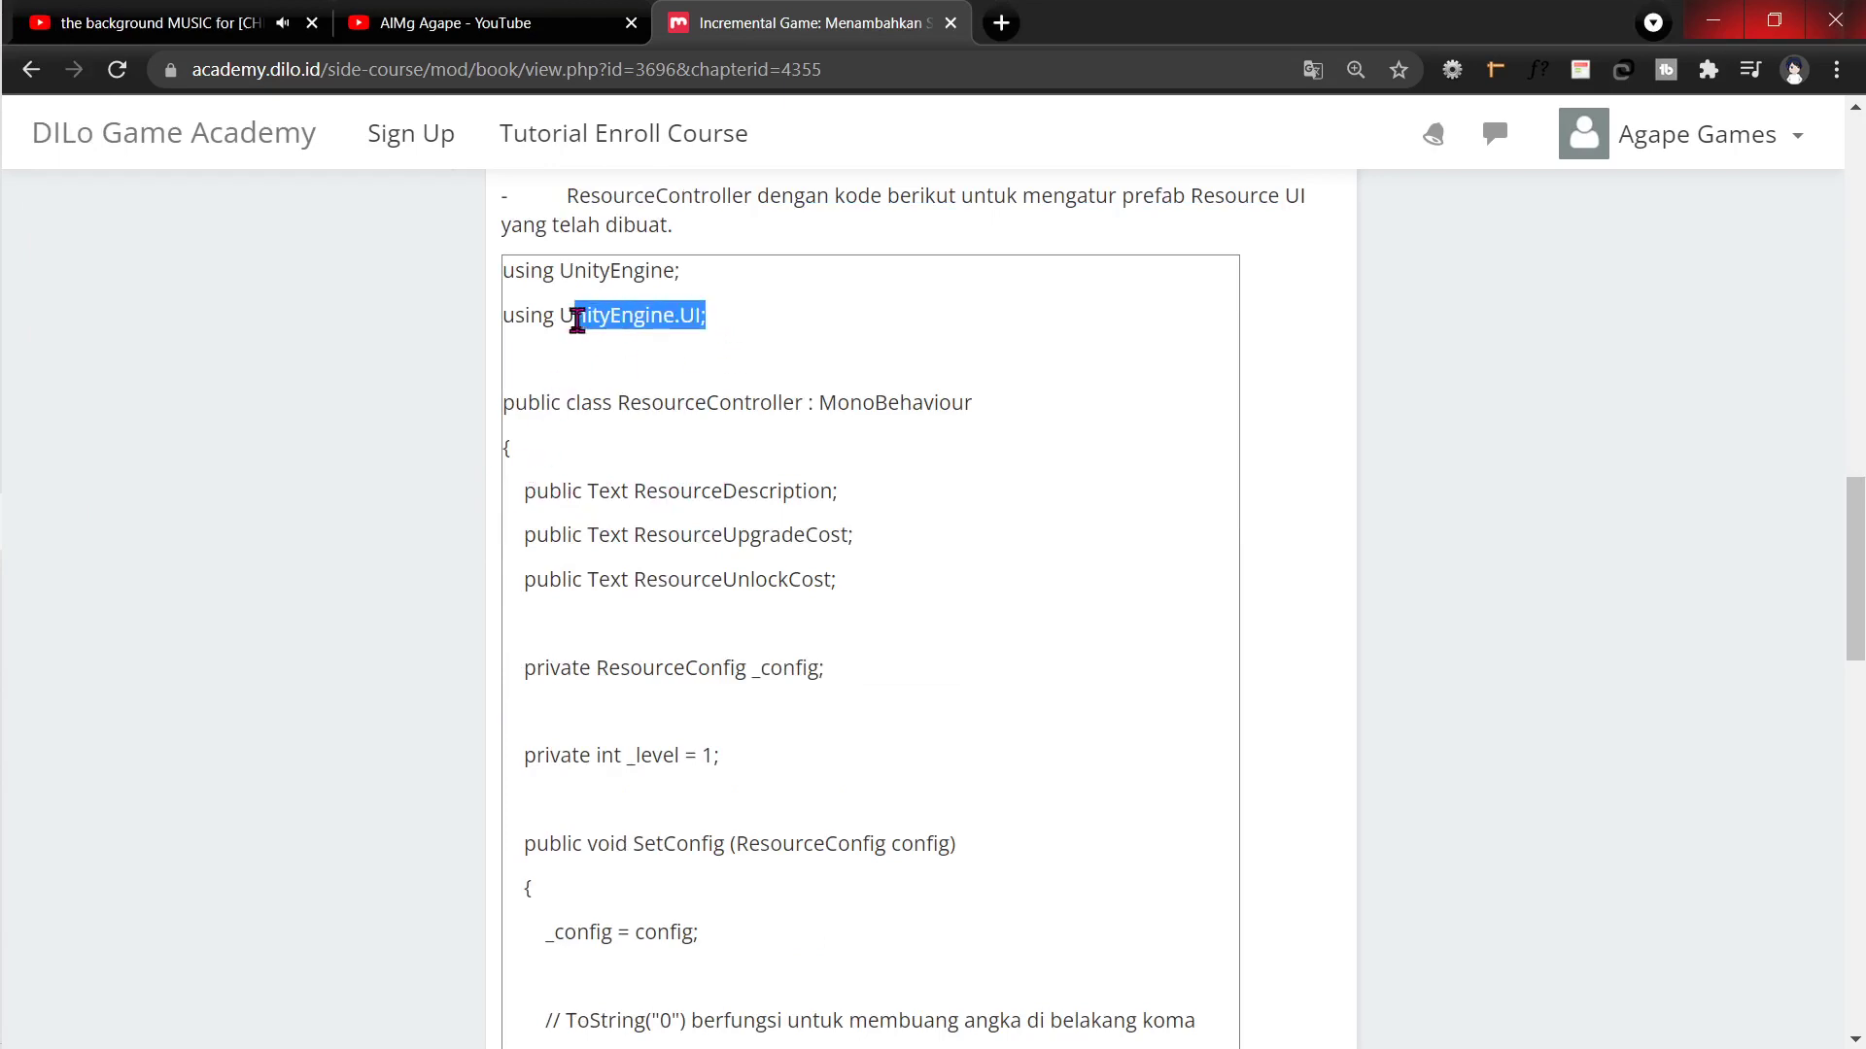
{"action": "left_click", "coordinate": [539, 320]}
{"action": "left_click_drag", "start_coordinate": [502, 316], "coordinate": [724, 321]}
{"action": "key", "text": "ctrl+c"}
{"action": "key", "text": "alt+Tab"}
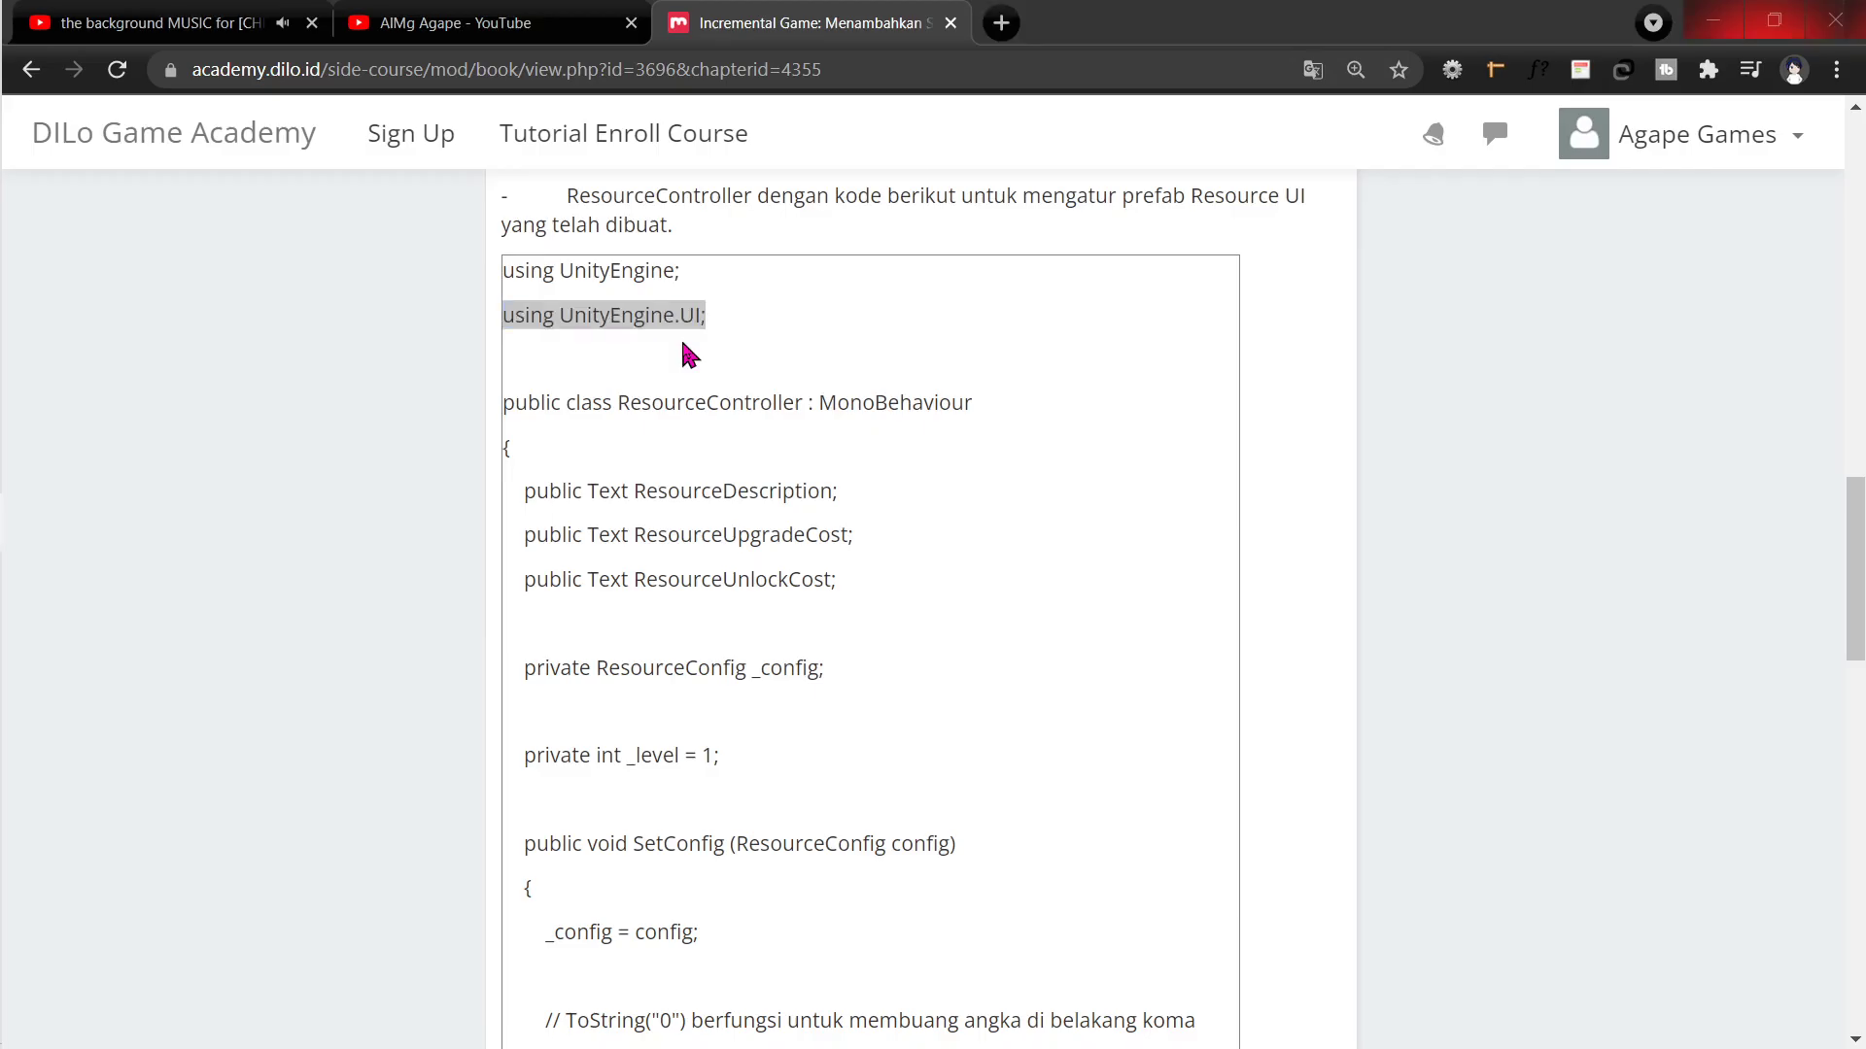
{"action": "key", "text": "alt+Tab"}
{"action": "left_click", "coordinate": [550, 243]}
{"action": "key", "text": "Return"}
{"action": "key", "text": "ctrl+v"}
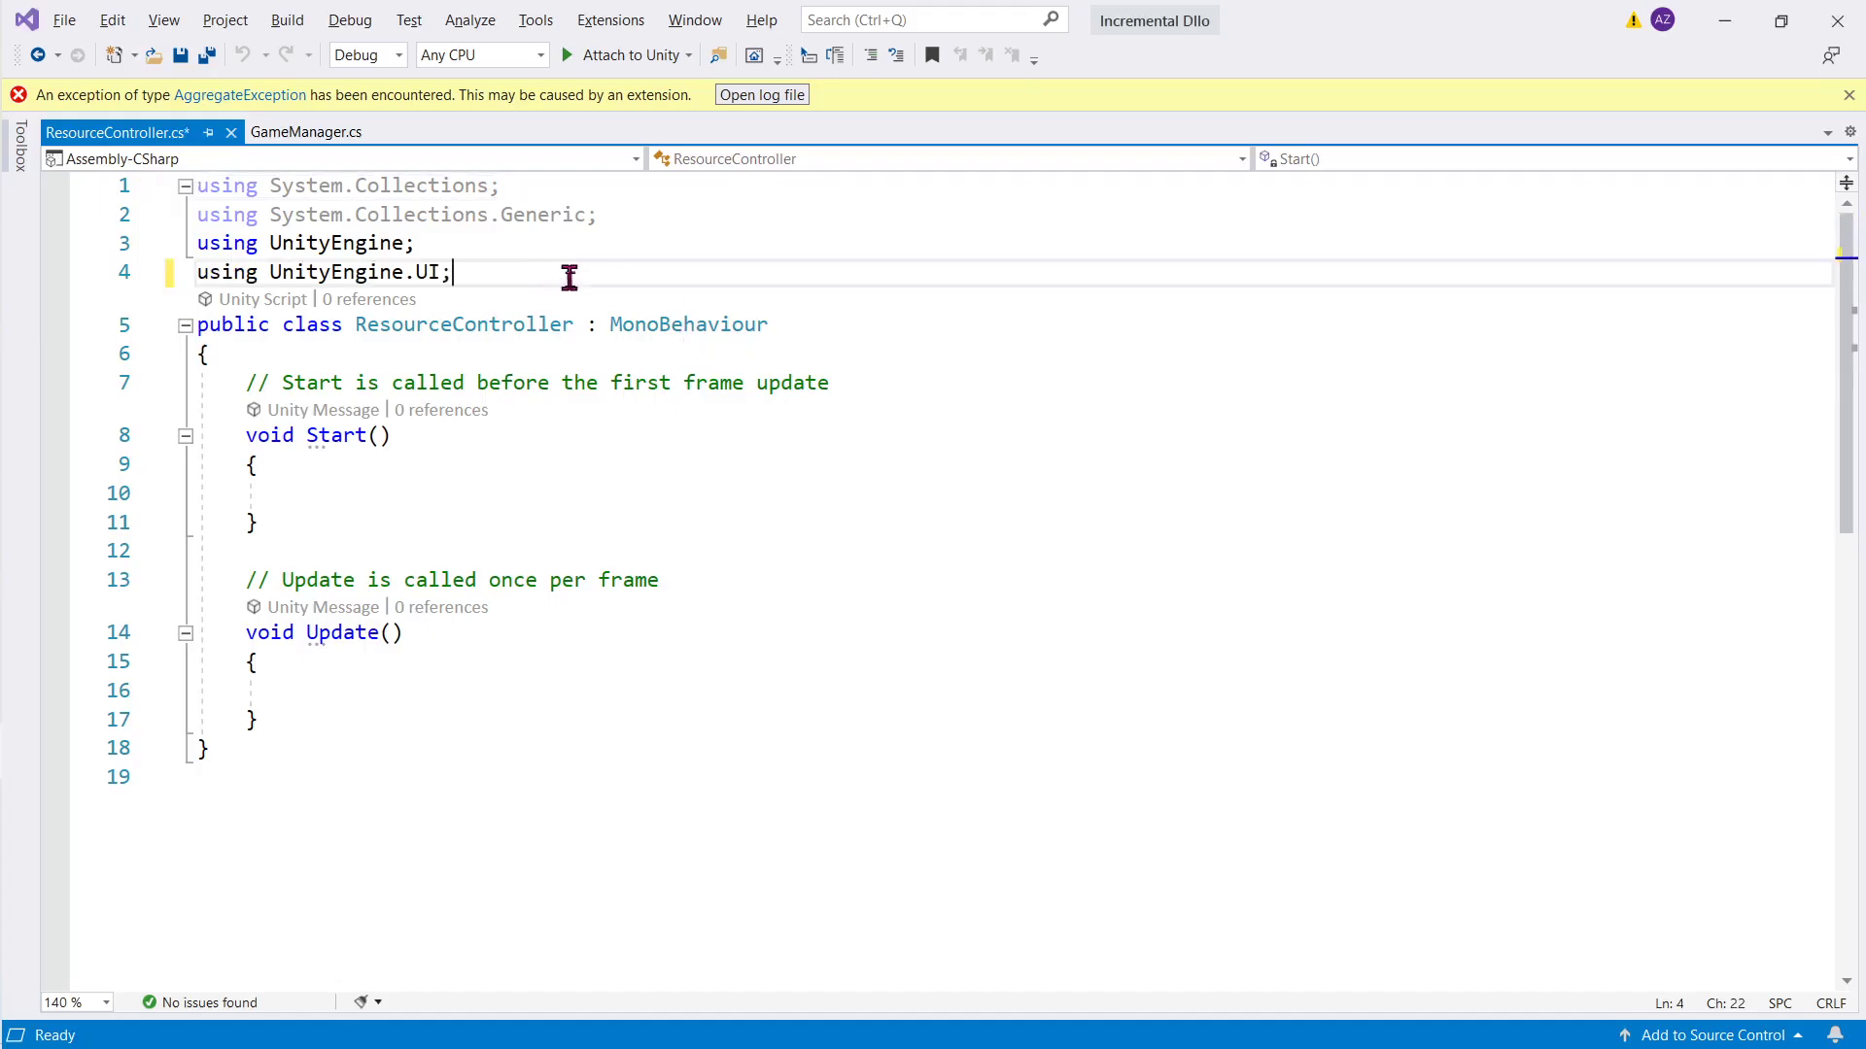
Step: Paste the three Text fields, ResourceConfig _config and _level = 1 inside the class, then review them
{"action": "key", "text": "alt+Tab"}
{"action": "left_click_drag", "start_coordinate": [525, 491], "coordinate": [895, 754]}
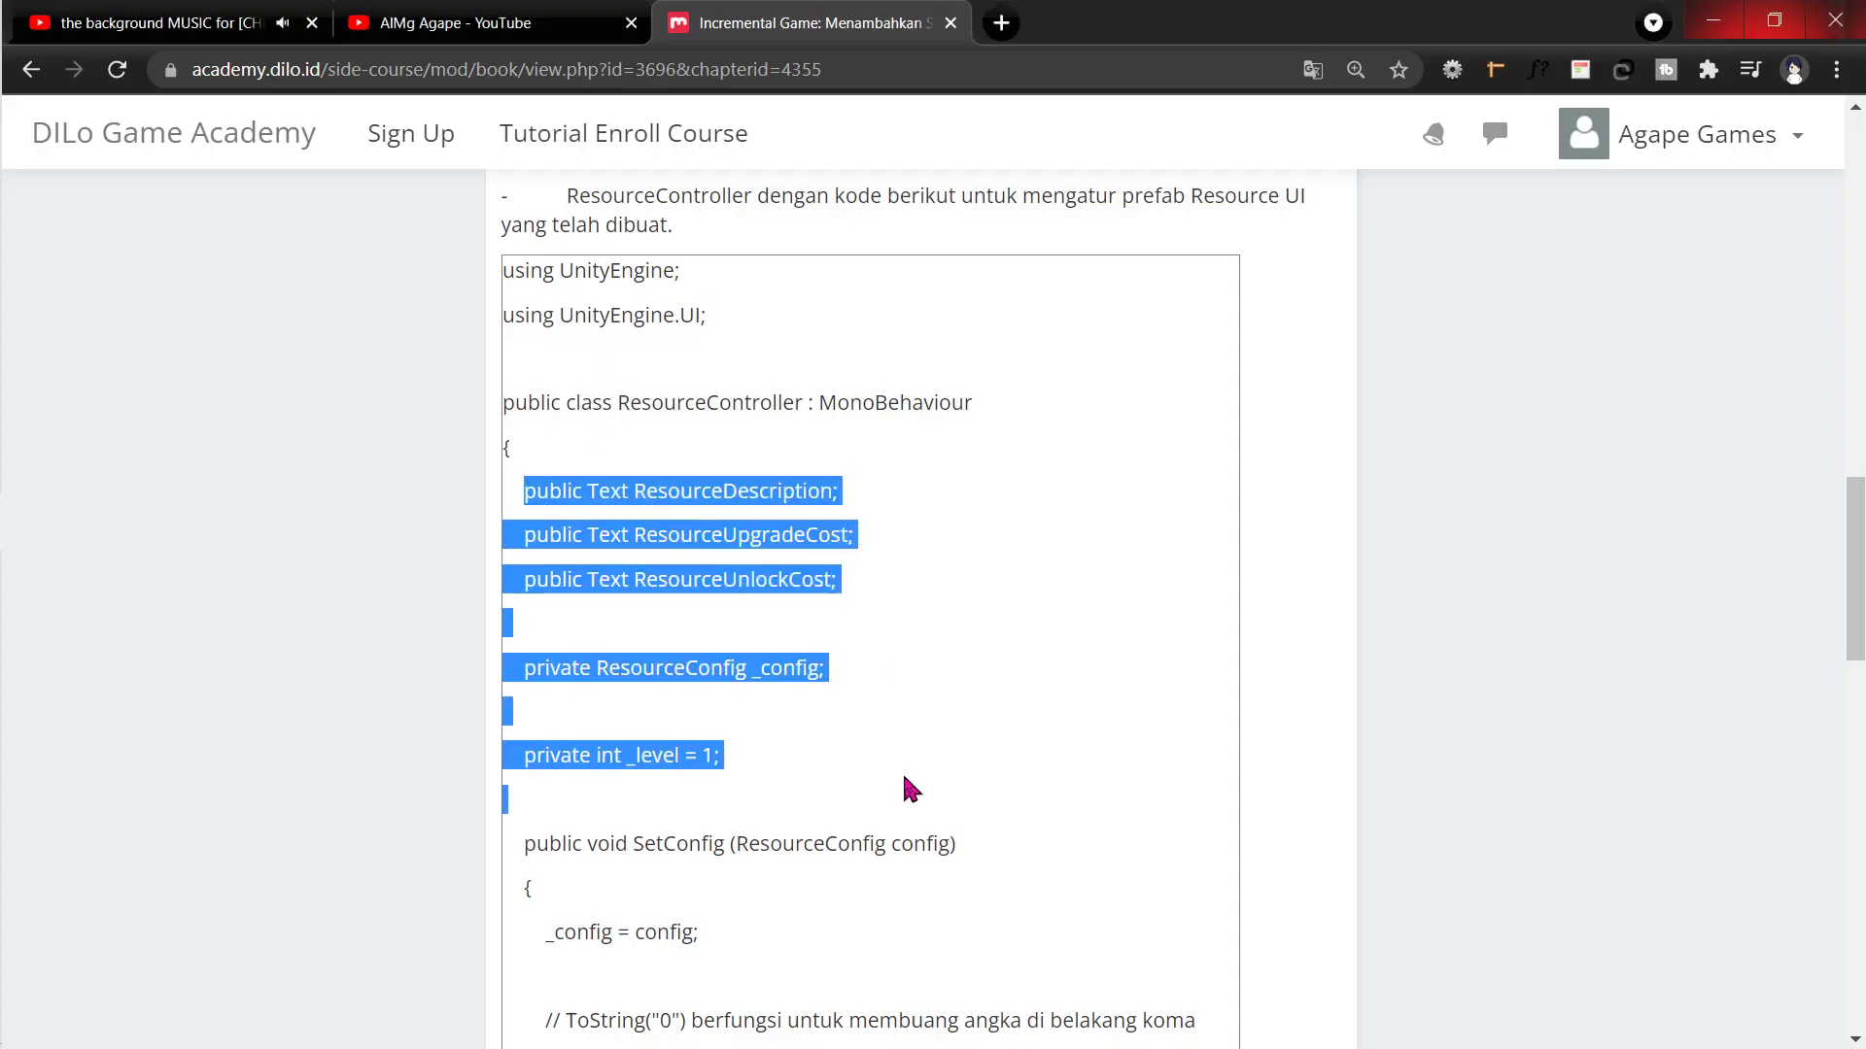
{"action": "key", "text": "alt+Tab"}
{"action": "left_click", "coordinate": [658, 351]}
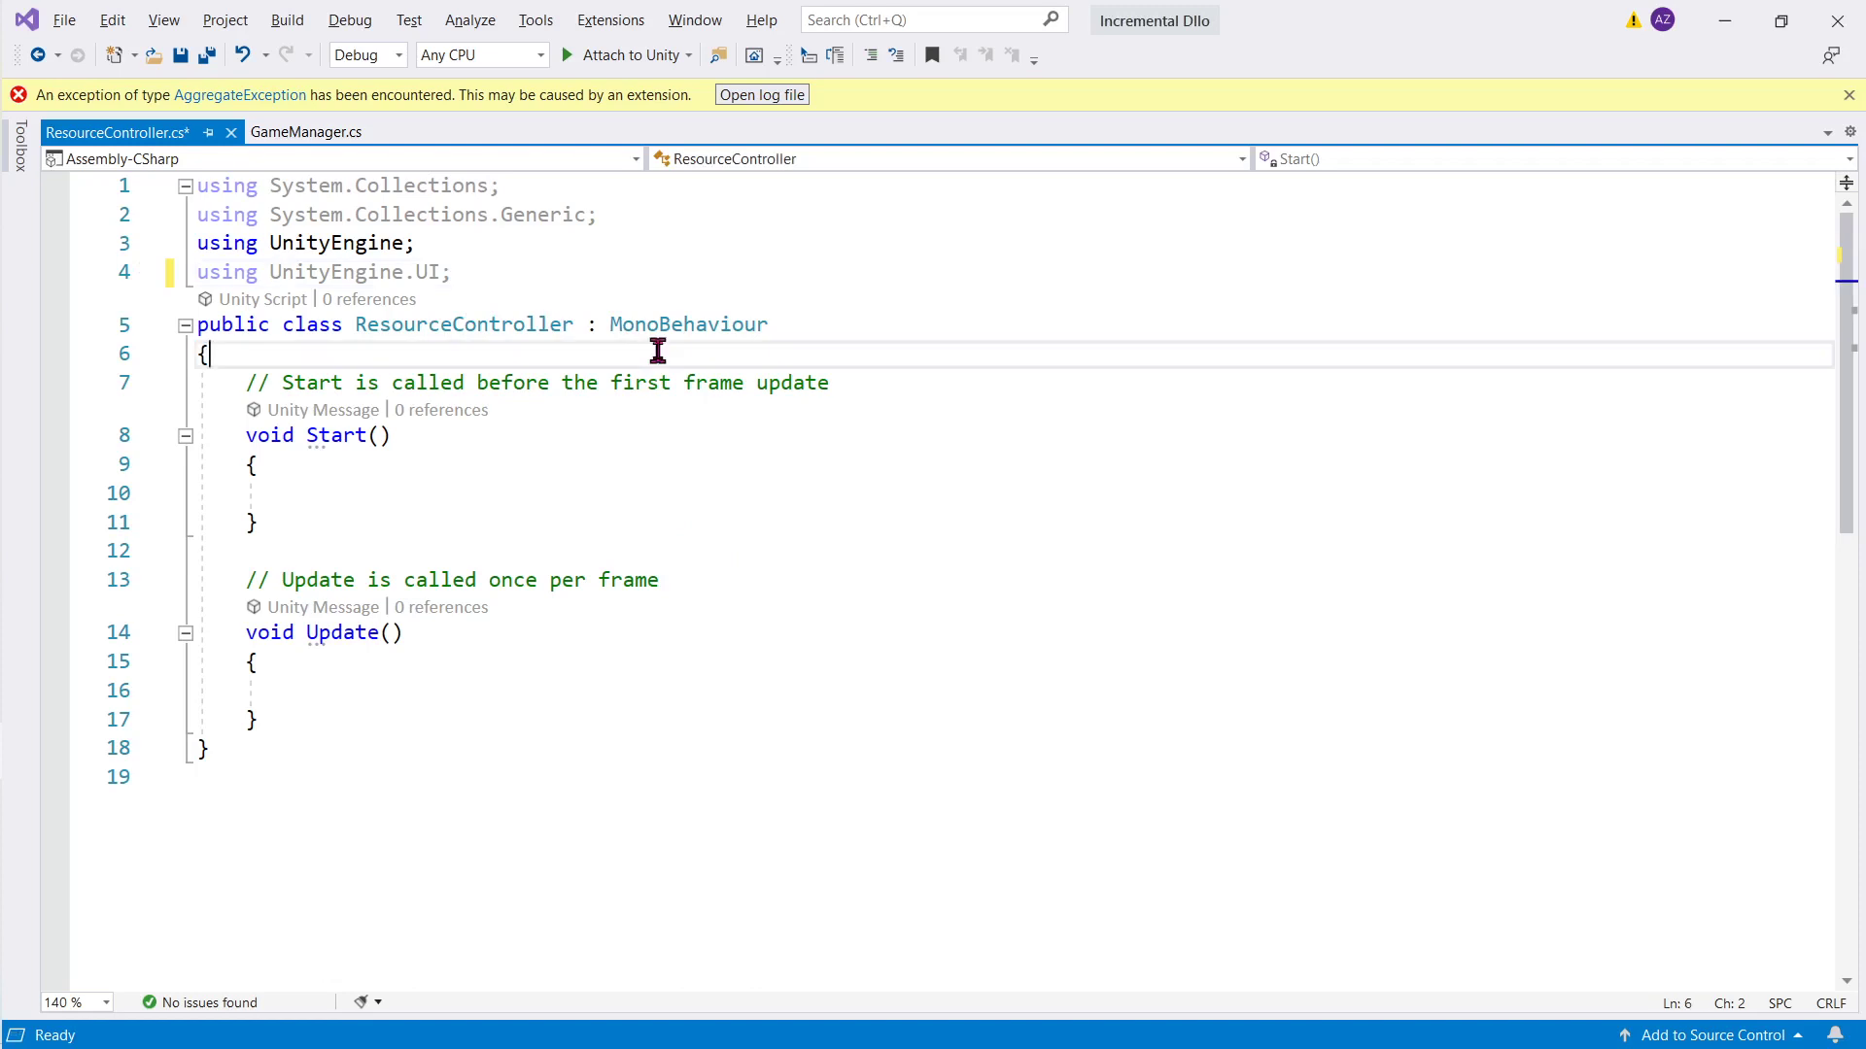
{"action": "key", "text": "Return"}
{"action": "key", "text": "Return"}
{"action": "type", "text": "public Text ResourceDescription;      public Text ResourceUpgradeCost;      public Text ResourceUnlockCost;        private ResourceConfig _config;        private int _level = 1;"}
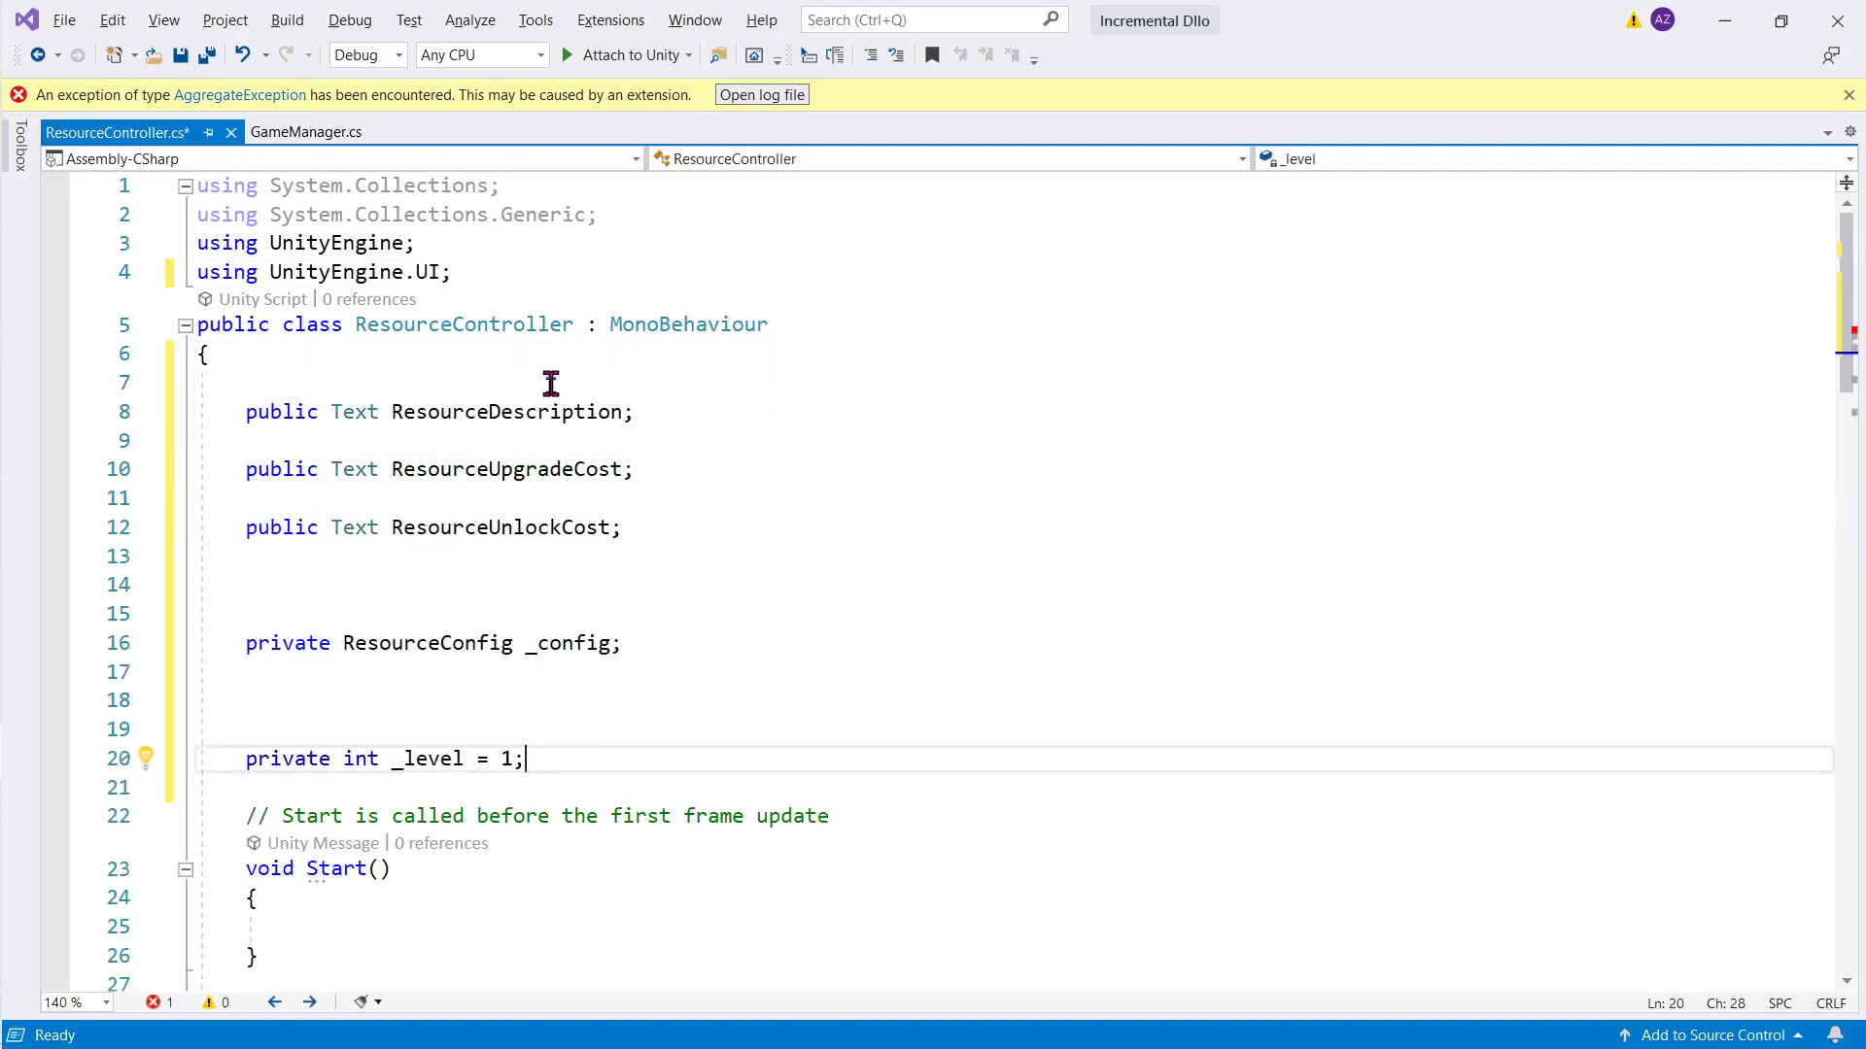
{"action": "left_click", "coordinate": [550, 383]}
{"action": "key", "text": "BackSpace"}
{"action": "double_click", "coordinate": [532, 396]}
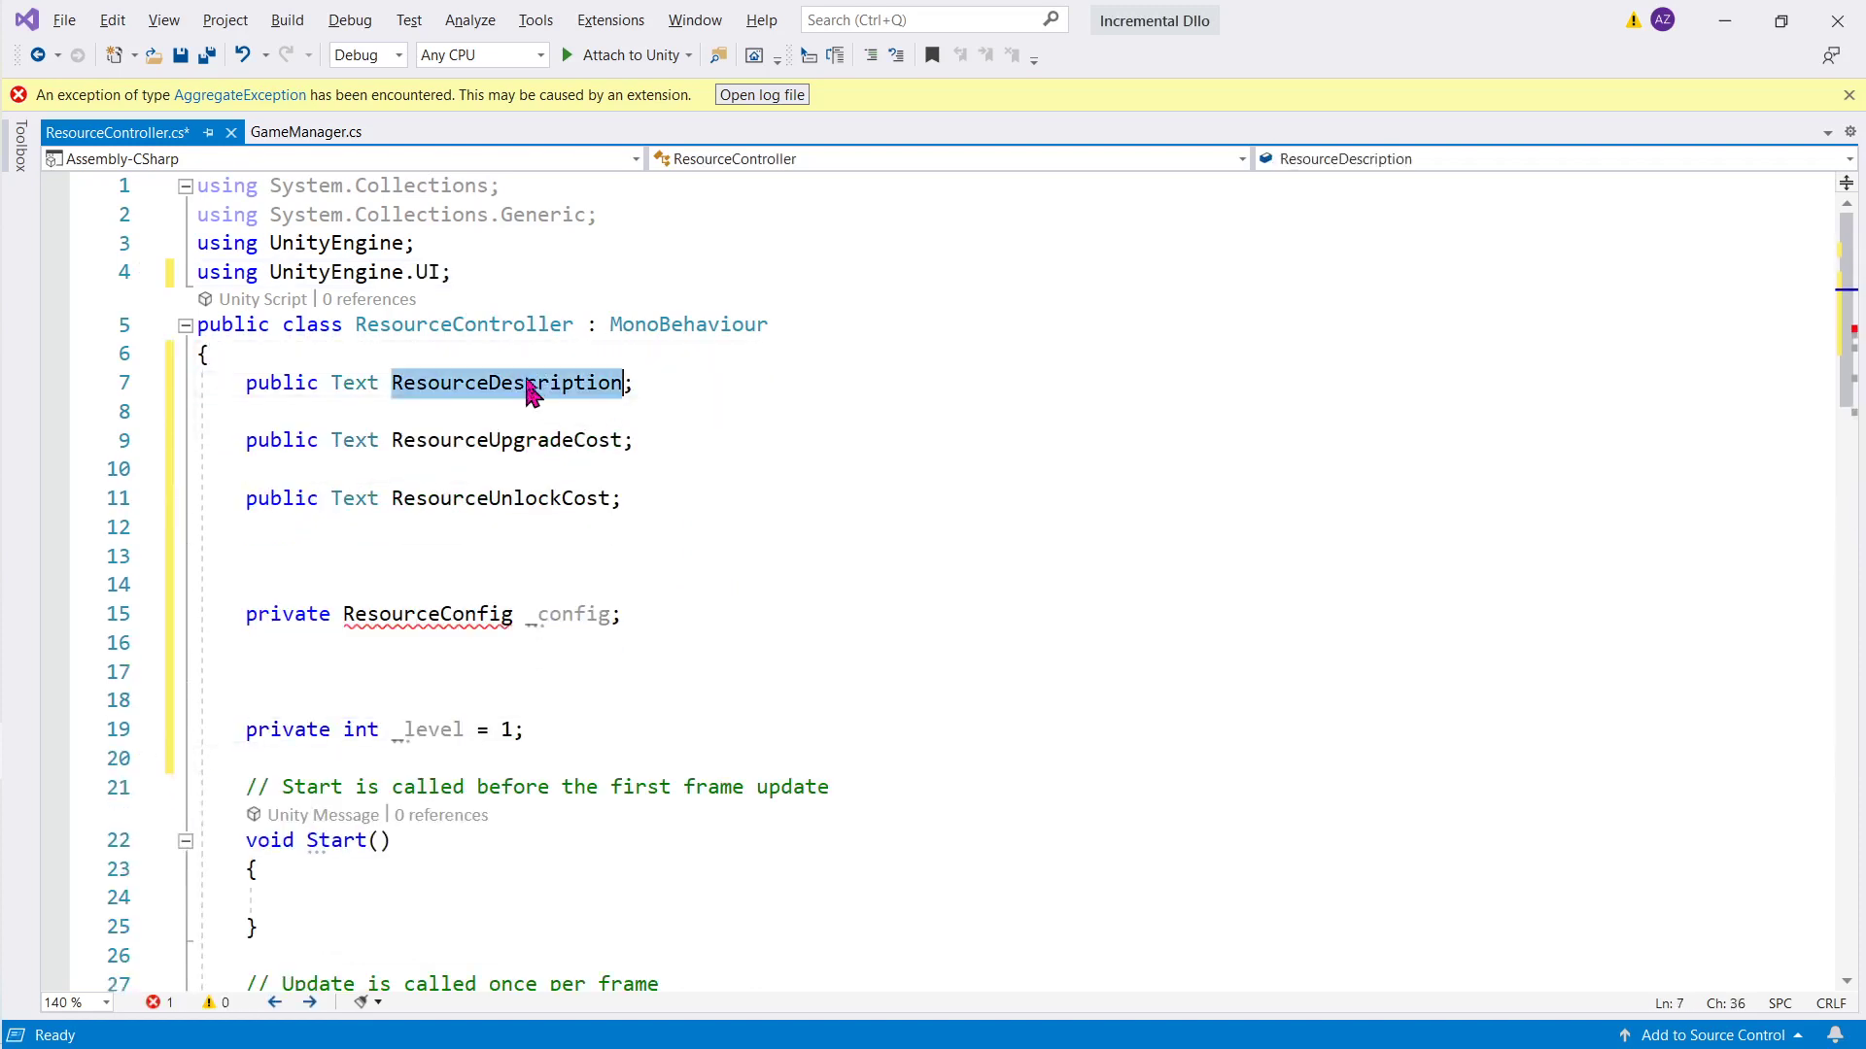
{"action": "double_click", "coordinate": [534, 442]}
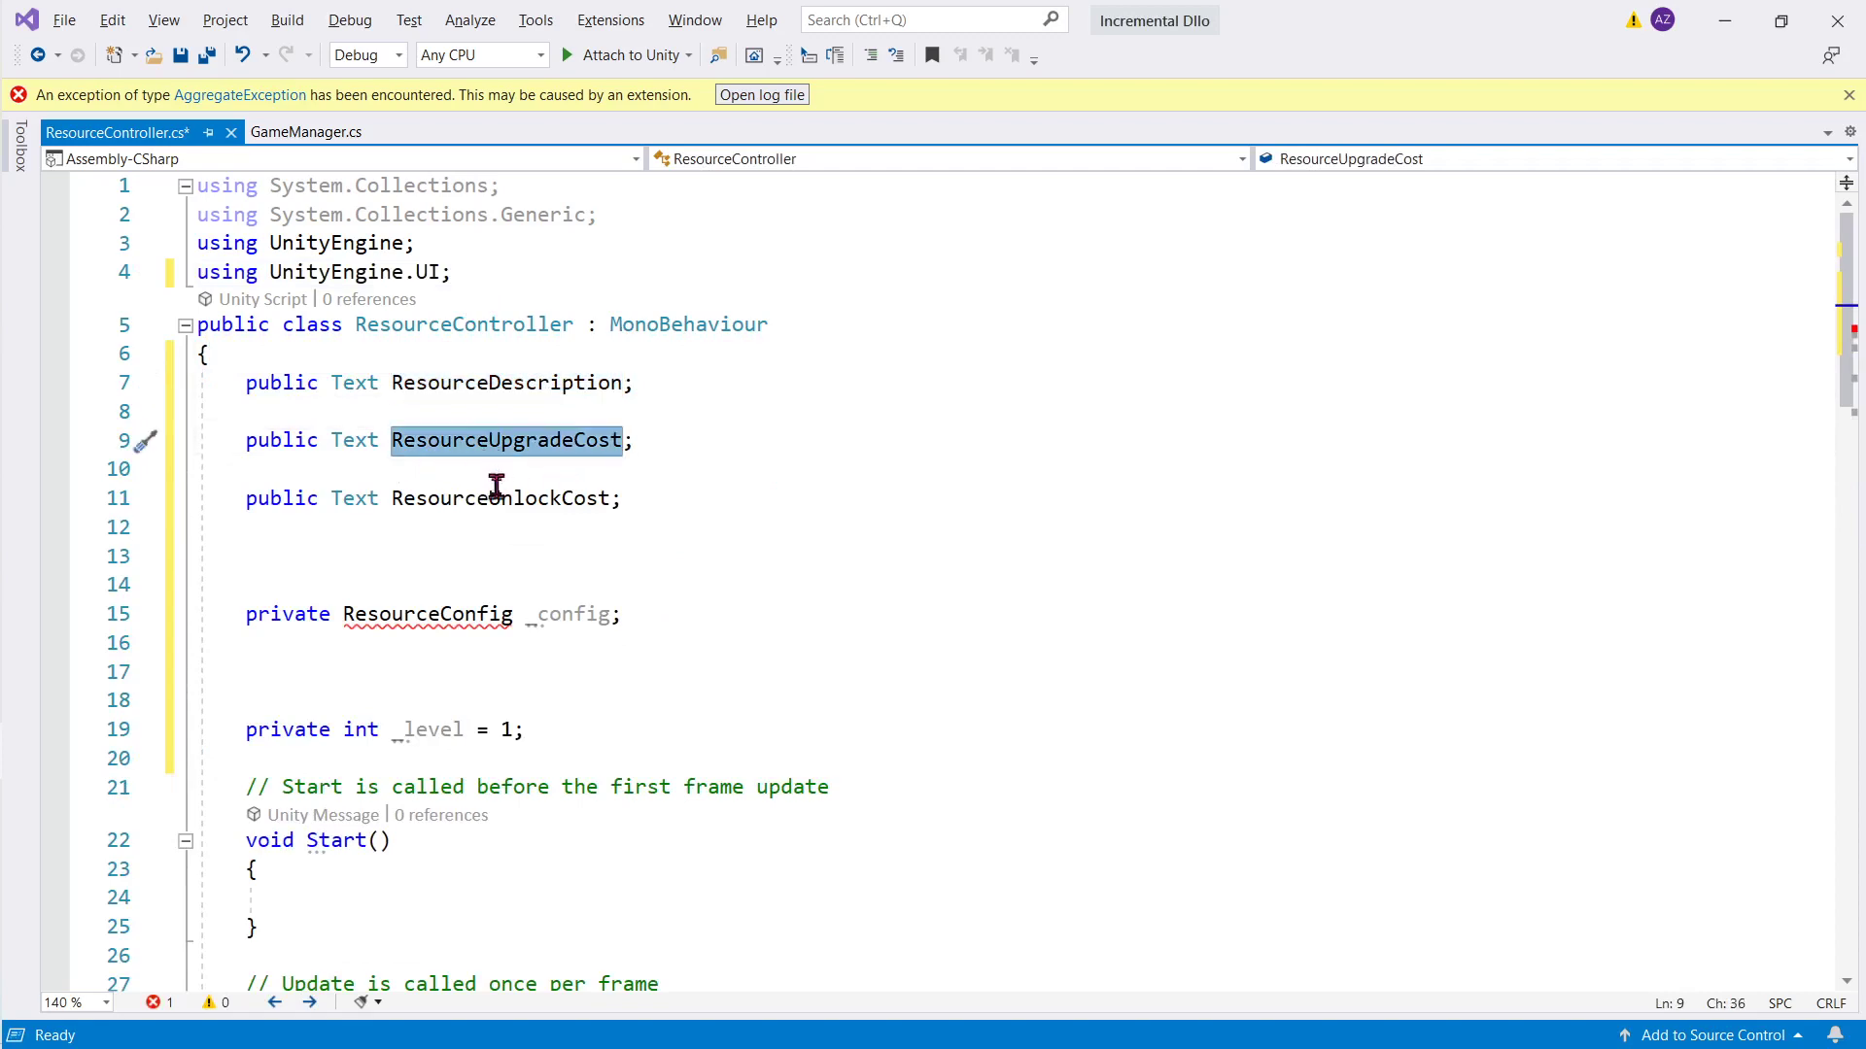
{"action": "double_click", "coordinate": [466, 498]}
{"action": "double_click", "coordinate": [426, 616]}
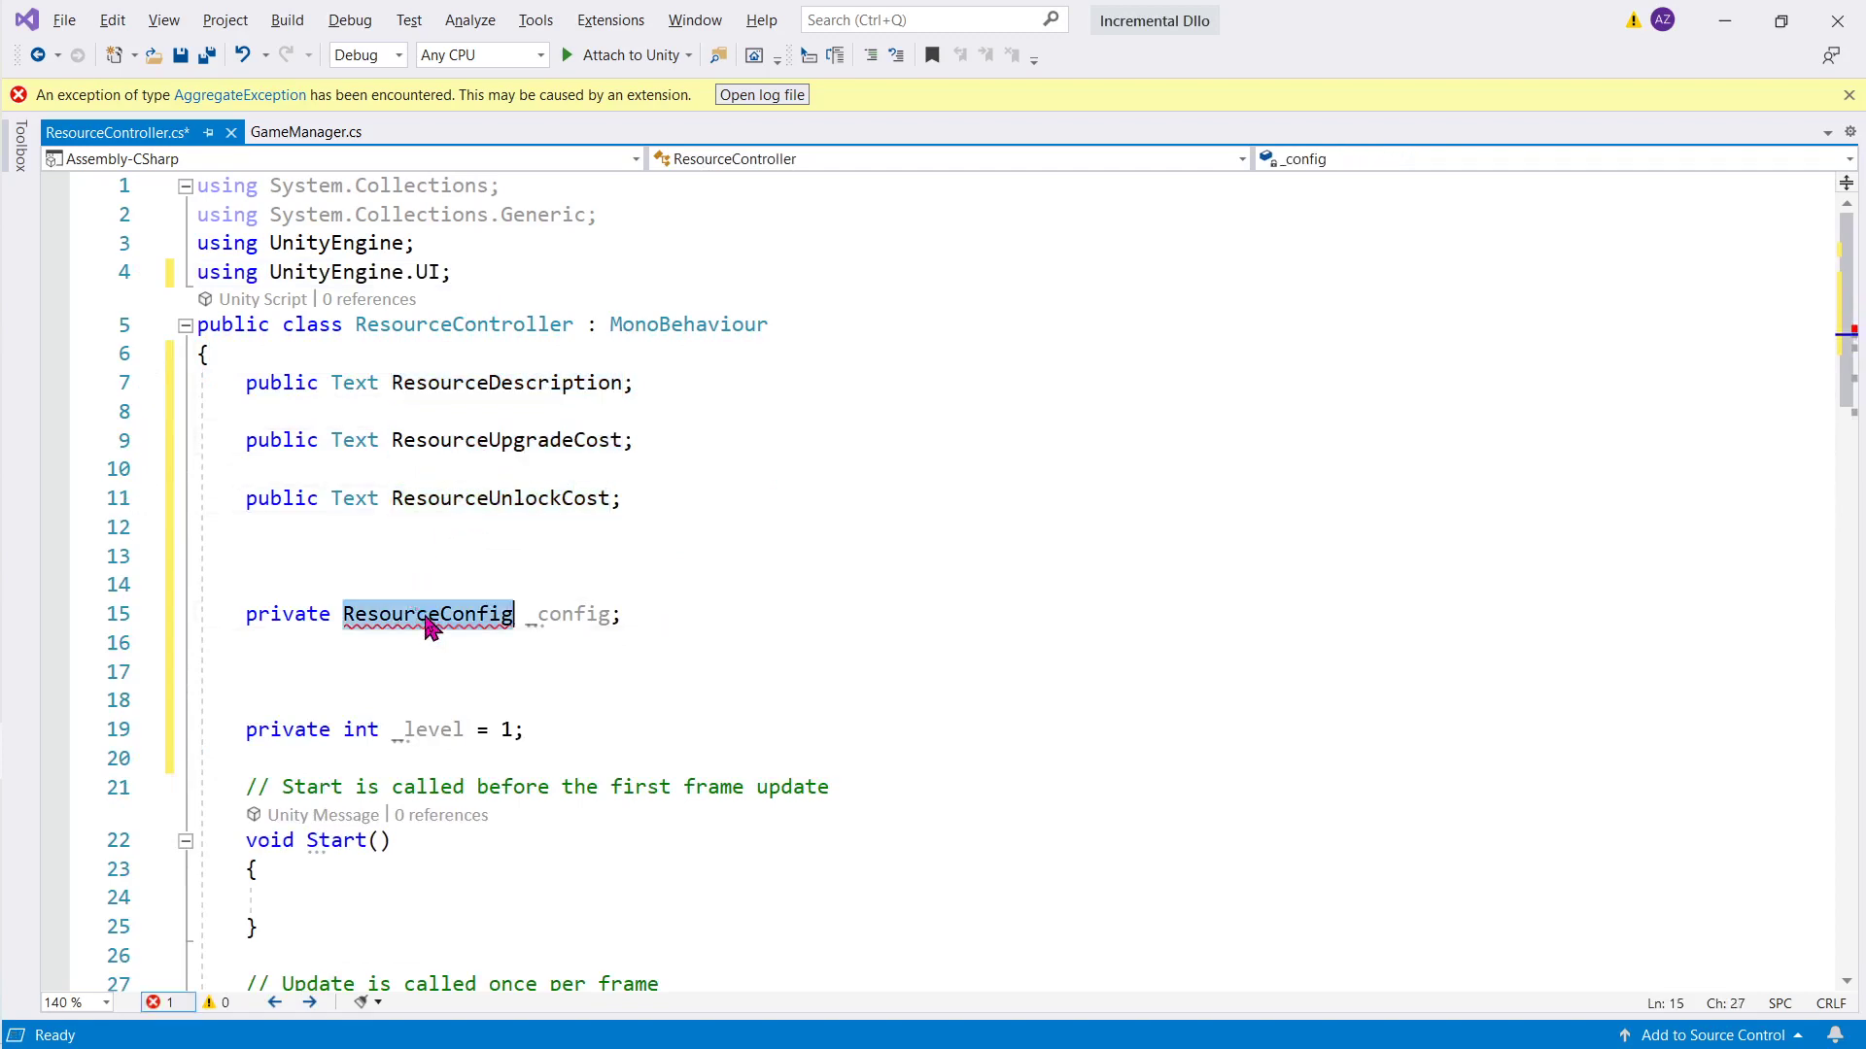
{"action": "scroll", "coordinate": [562, 627], "scroll_direction": "down", "scroll_amount": 2}
{"action": "key", "text": "alt+Tab"}
Step: Copy the SetConfig, GetOutput, GetUpgradeCost and GetUnlockCost code from the course page
{"action": "scroll", "coordinate": [651, 656], "scroll_direction": "down", "scroll_amount": 3}
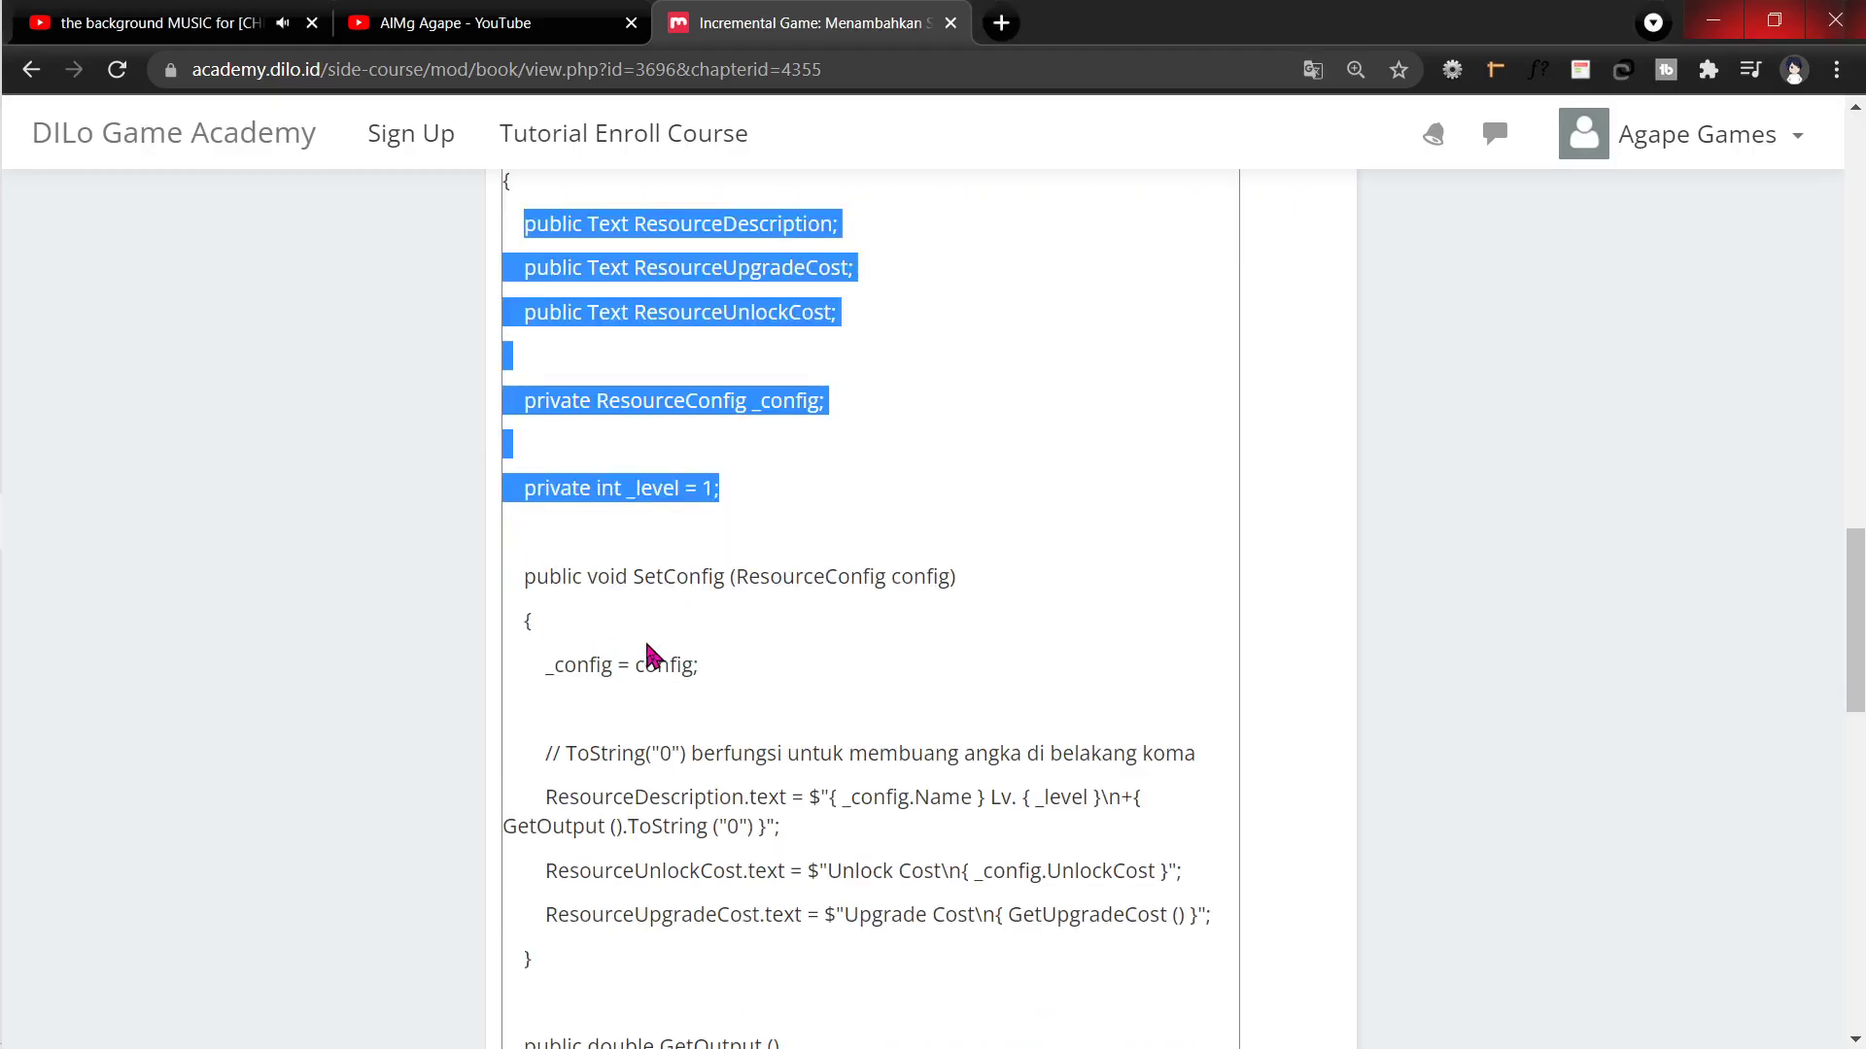
{"action": "left_click_drag", "start_coordinate": [525, 578], "coordinate": [935, 581]}
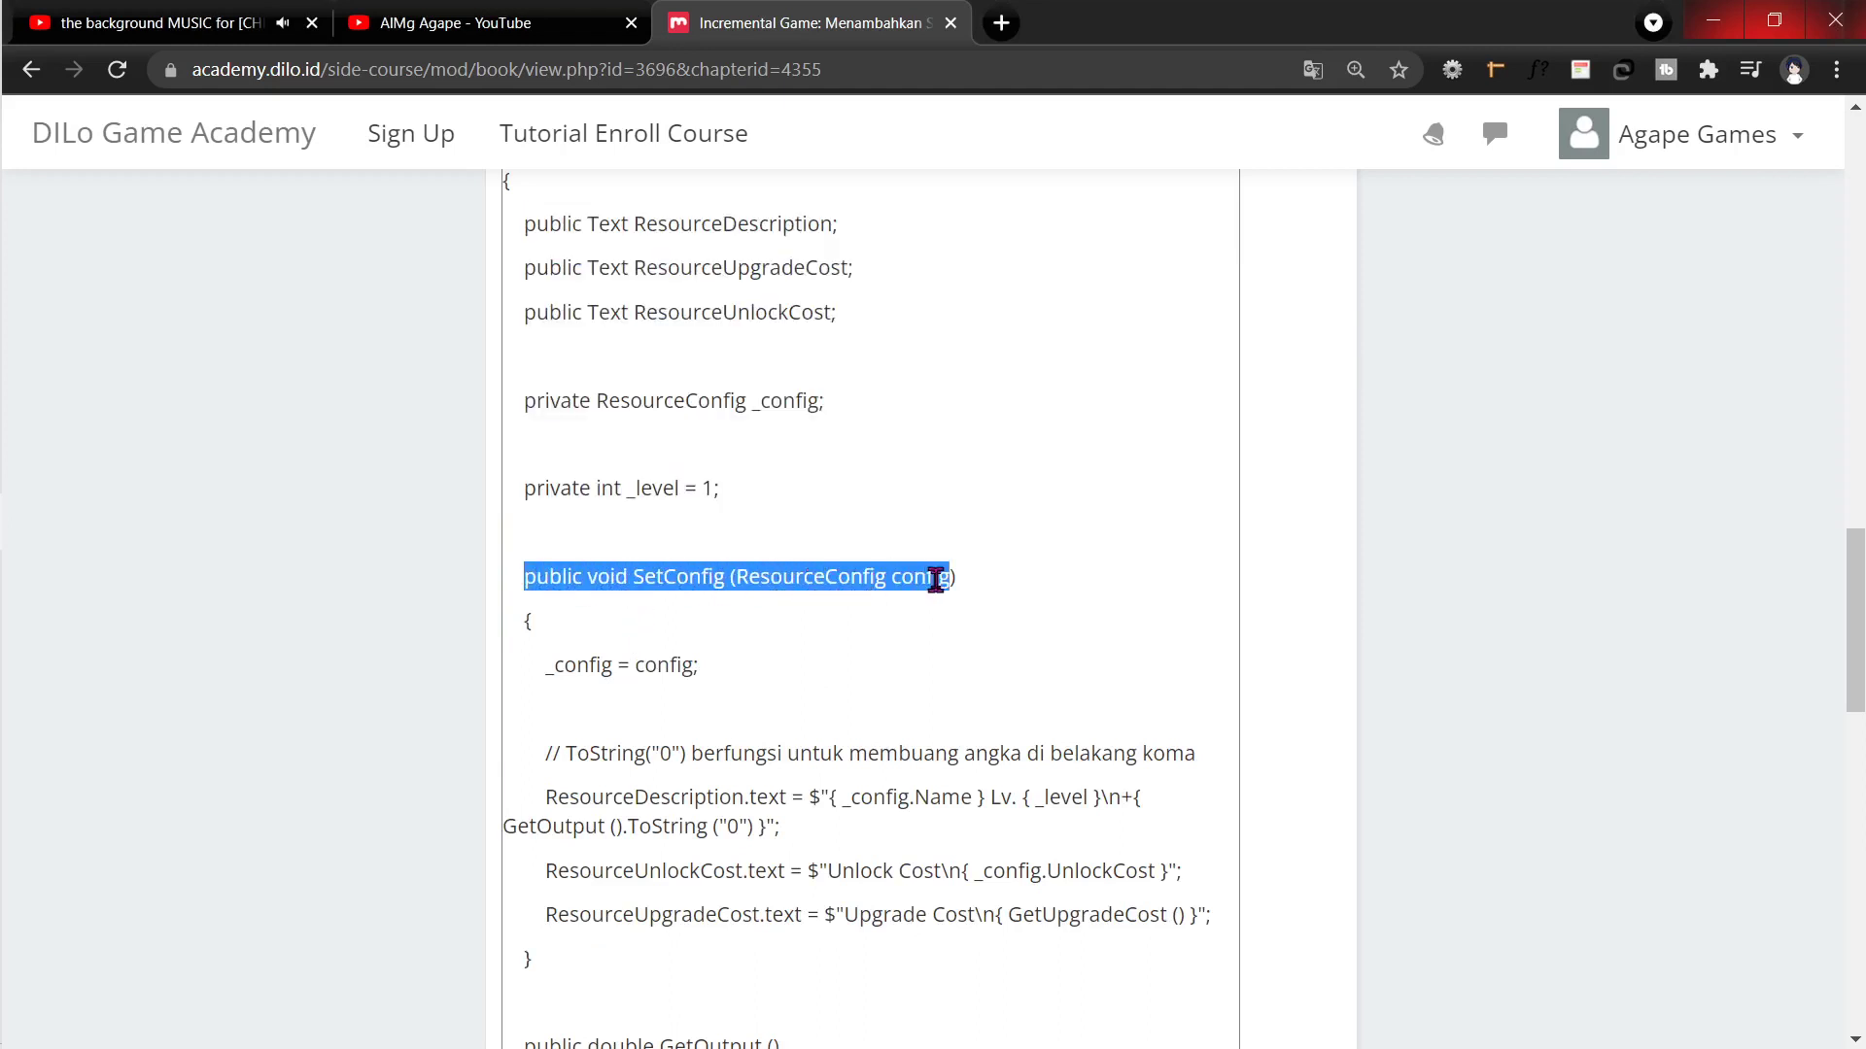
{"action": "left_click", "coordinate": [917, 630]}
{"action": "scroll", "coordinate": [917, 629], "scroll_direction": "down", "scroll_amount": 3}
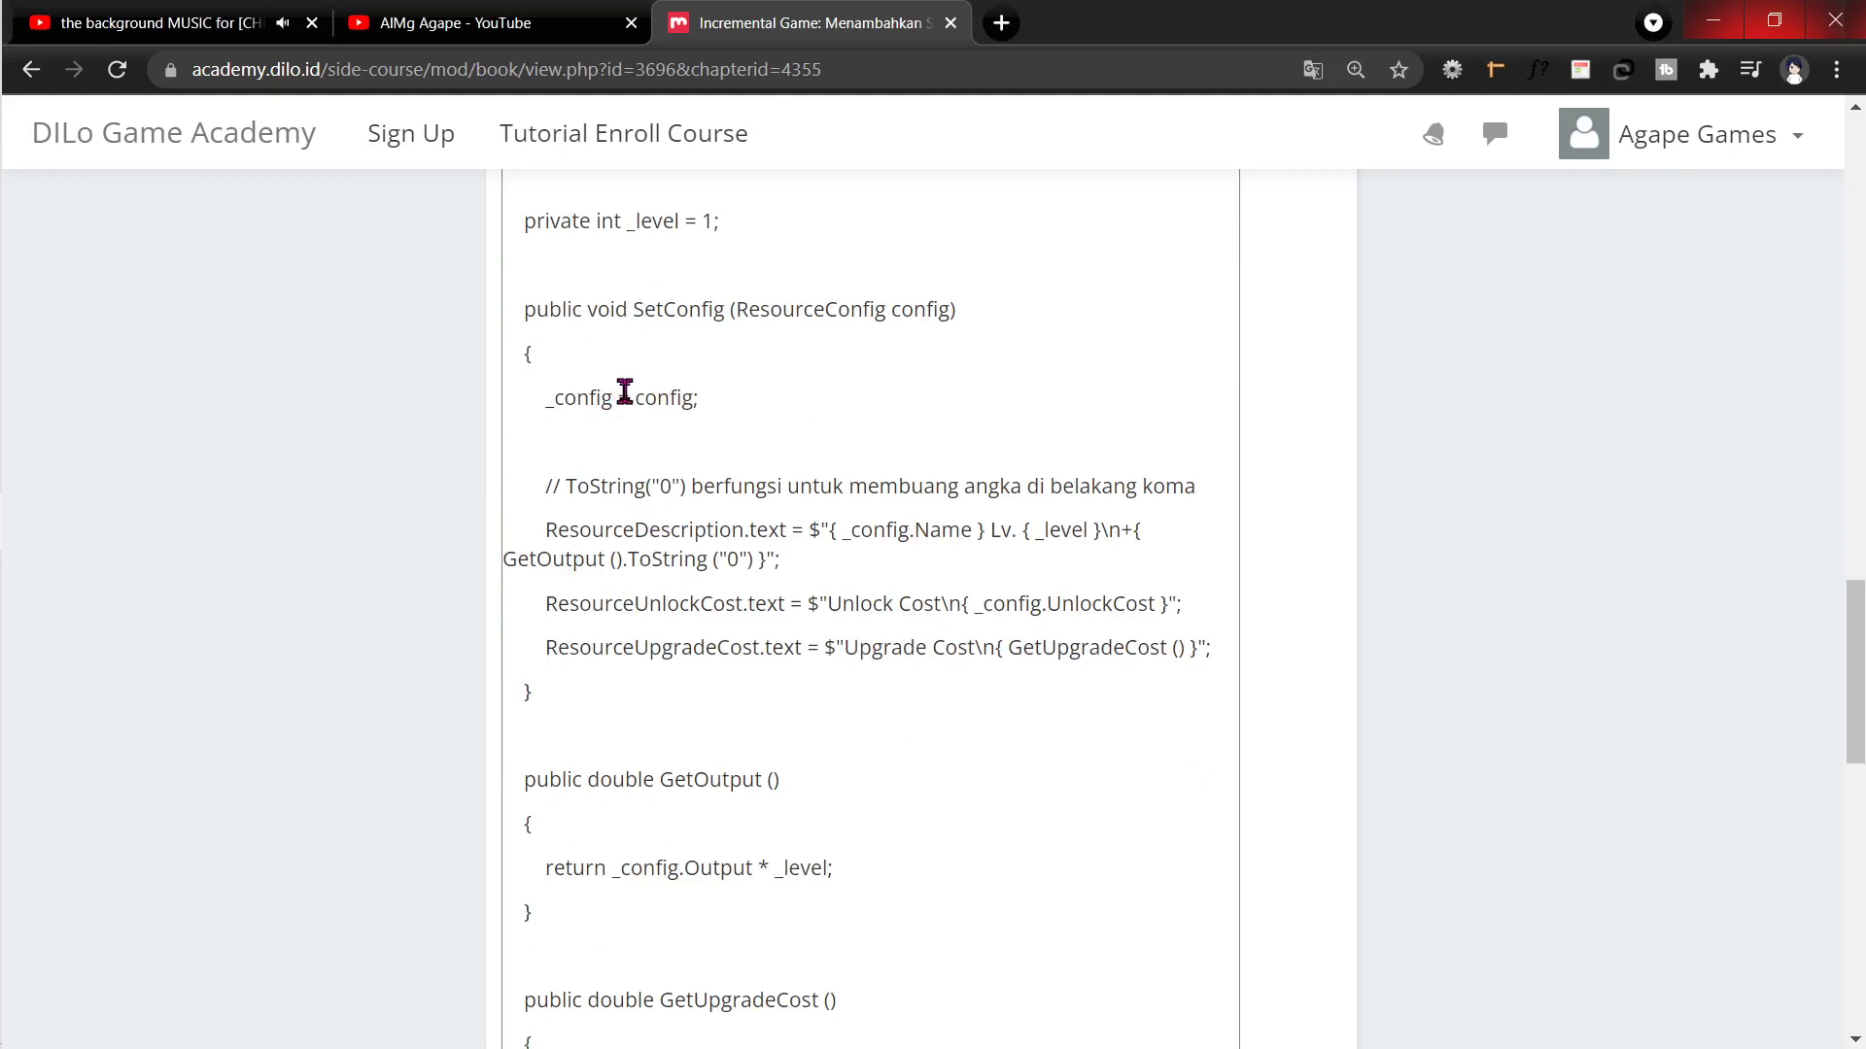
{"action": "scroll", "coordinate": [624, 391], "scroll_direction": "up", "scroll_amount": 3}
{"action": "scroll", "coordinate": [624, 392], "scroll_direction": "up", "scroll_amount": 3}
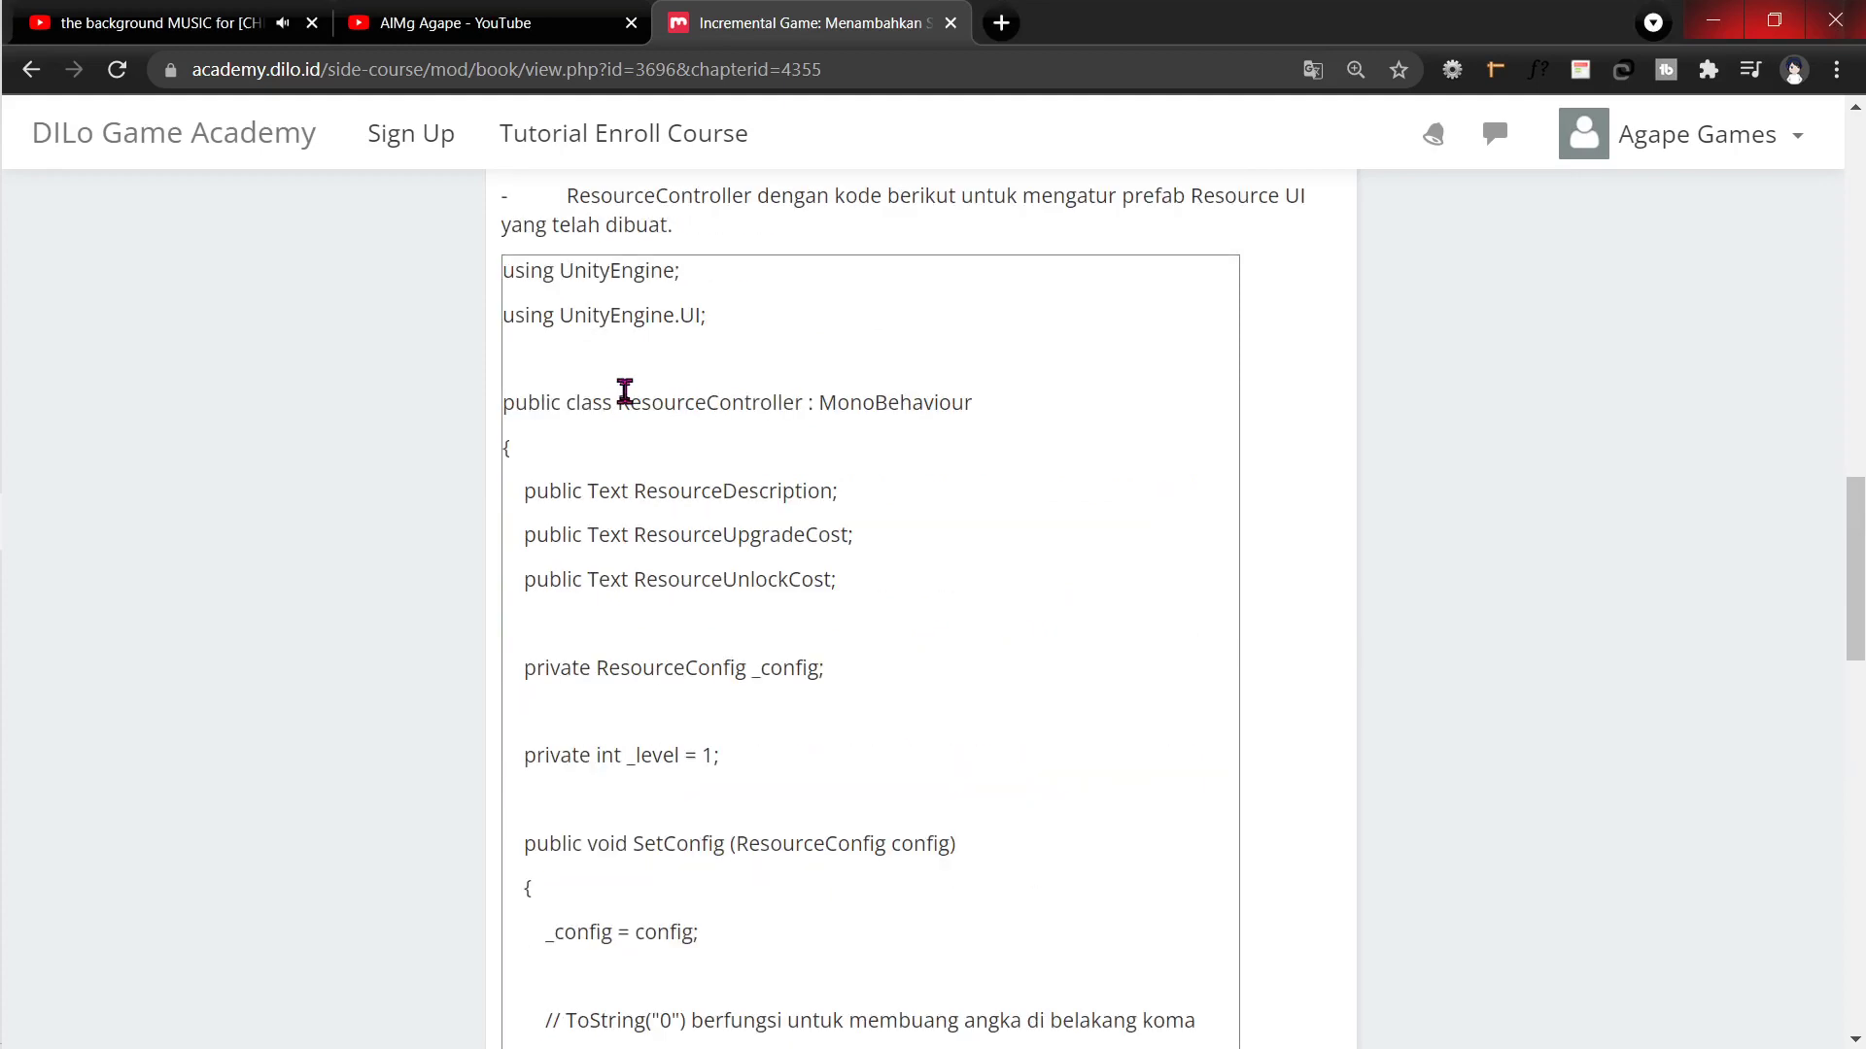
{"action": "scroll", "coordinate": [624, 392], "scroll_direction": "down", "scroll_amount": 3}
{"action": "scroll", "coordinate": [596, 559], "scroll_direction": "up", "scroll_amount": 9}
{"action": "scroll", "coordinate": [596, 559], "scroll_direction": "up", "scroll_amount": 3}
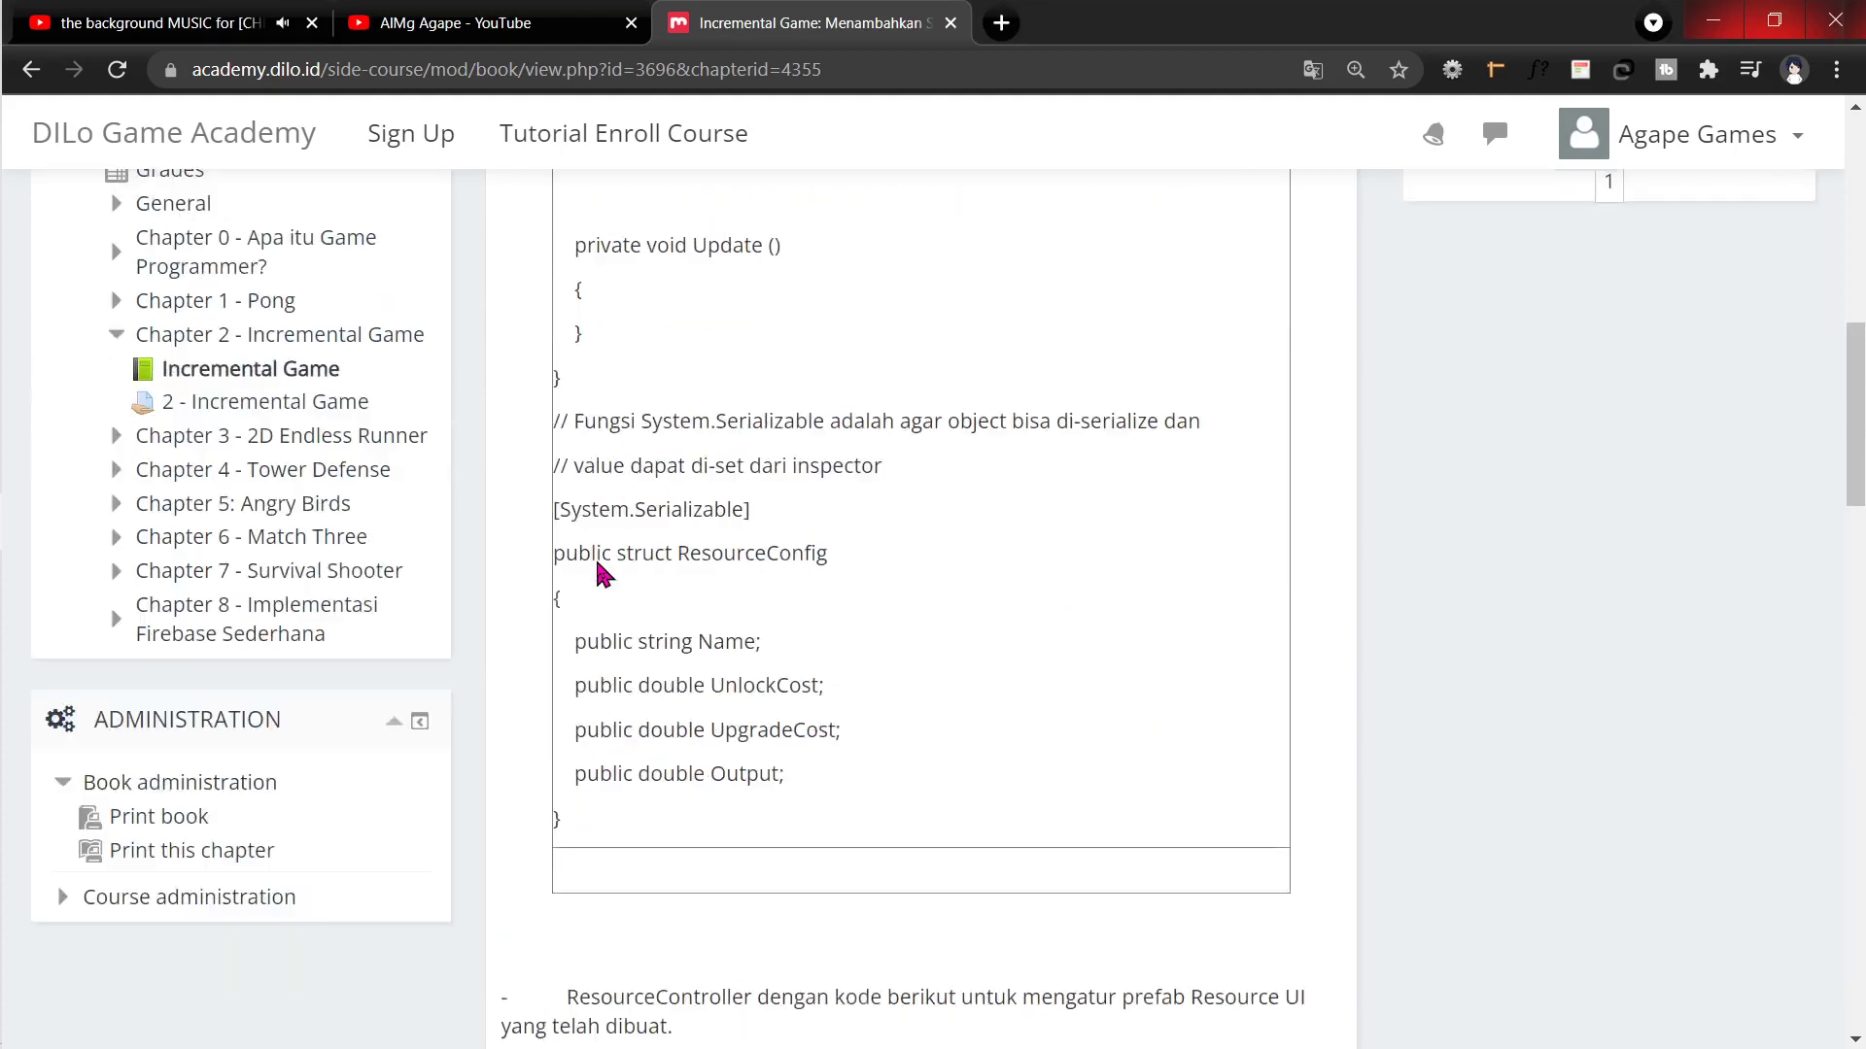
{"action": "scroll", "coordinate": [597, 565], "scroll_direction": "up", "scroll_amount": 3}
{"action": "scroll", "coordinate": [597, 565], "scroll_direction": "up", "scroll_amount": 2}
{"action": "scroll", "coordinate": [596, 574], "scroll_direction": "down", "scroll_amount": 5}
{"action": "scroll", "coordinate": [595, 582], "scroll_direction": "down", "scroll_amount": 12}
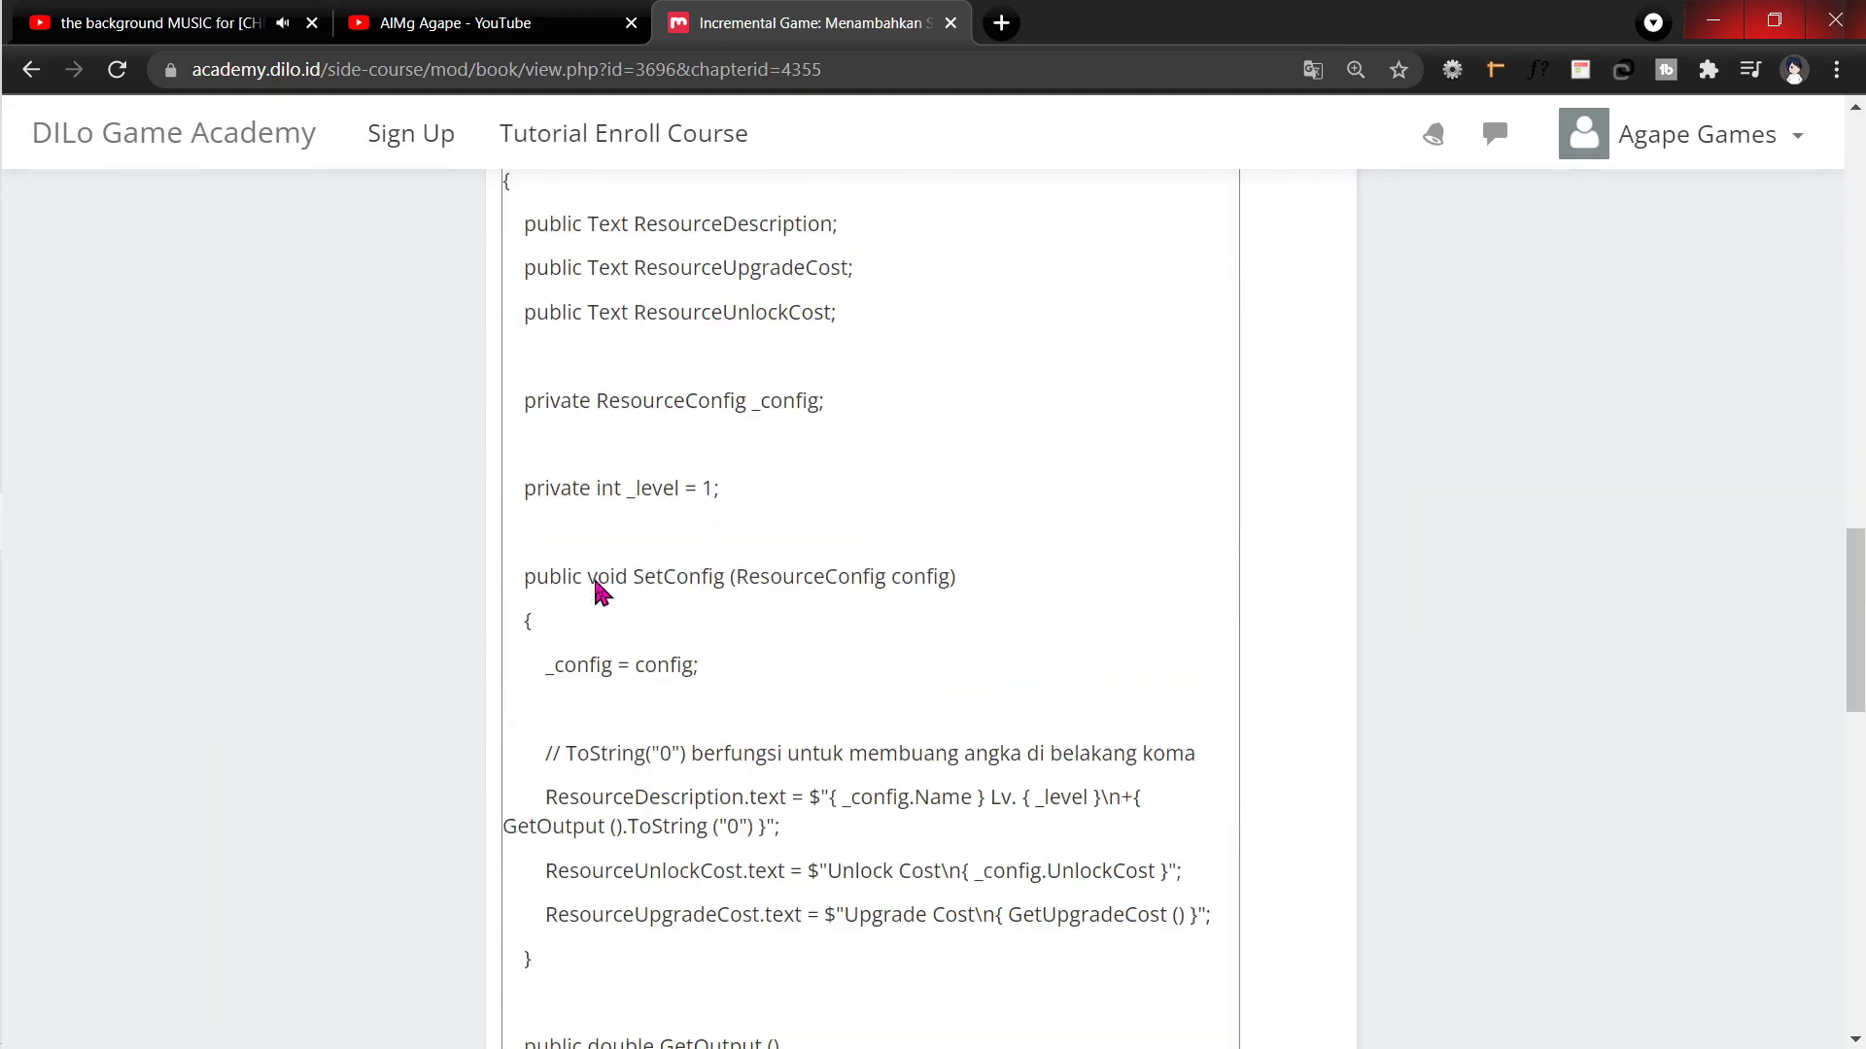
{"action": "scroll", "coordinate": [693, 577], "scroll_direction": "down", "scroll_amount": 3}
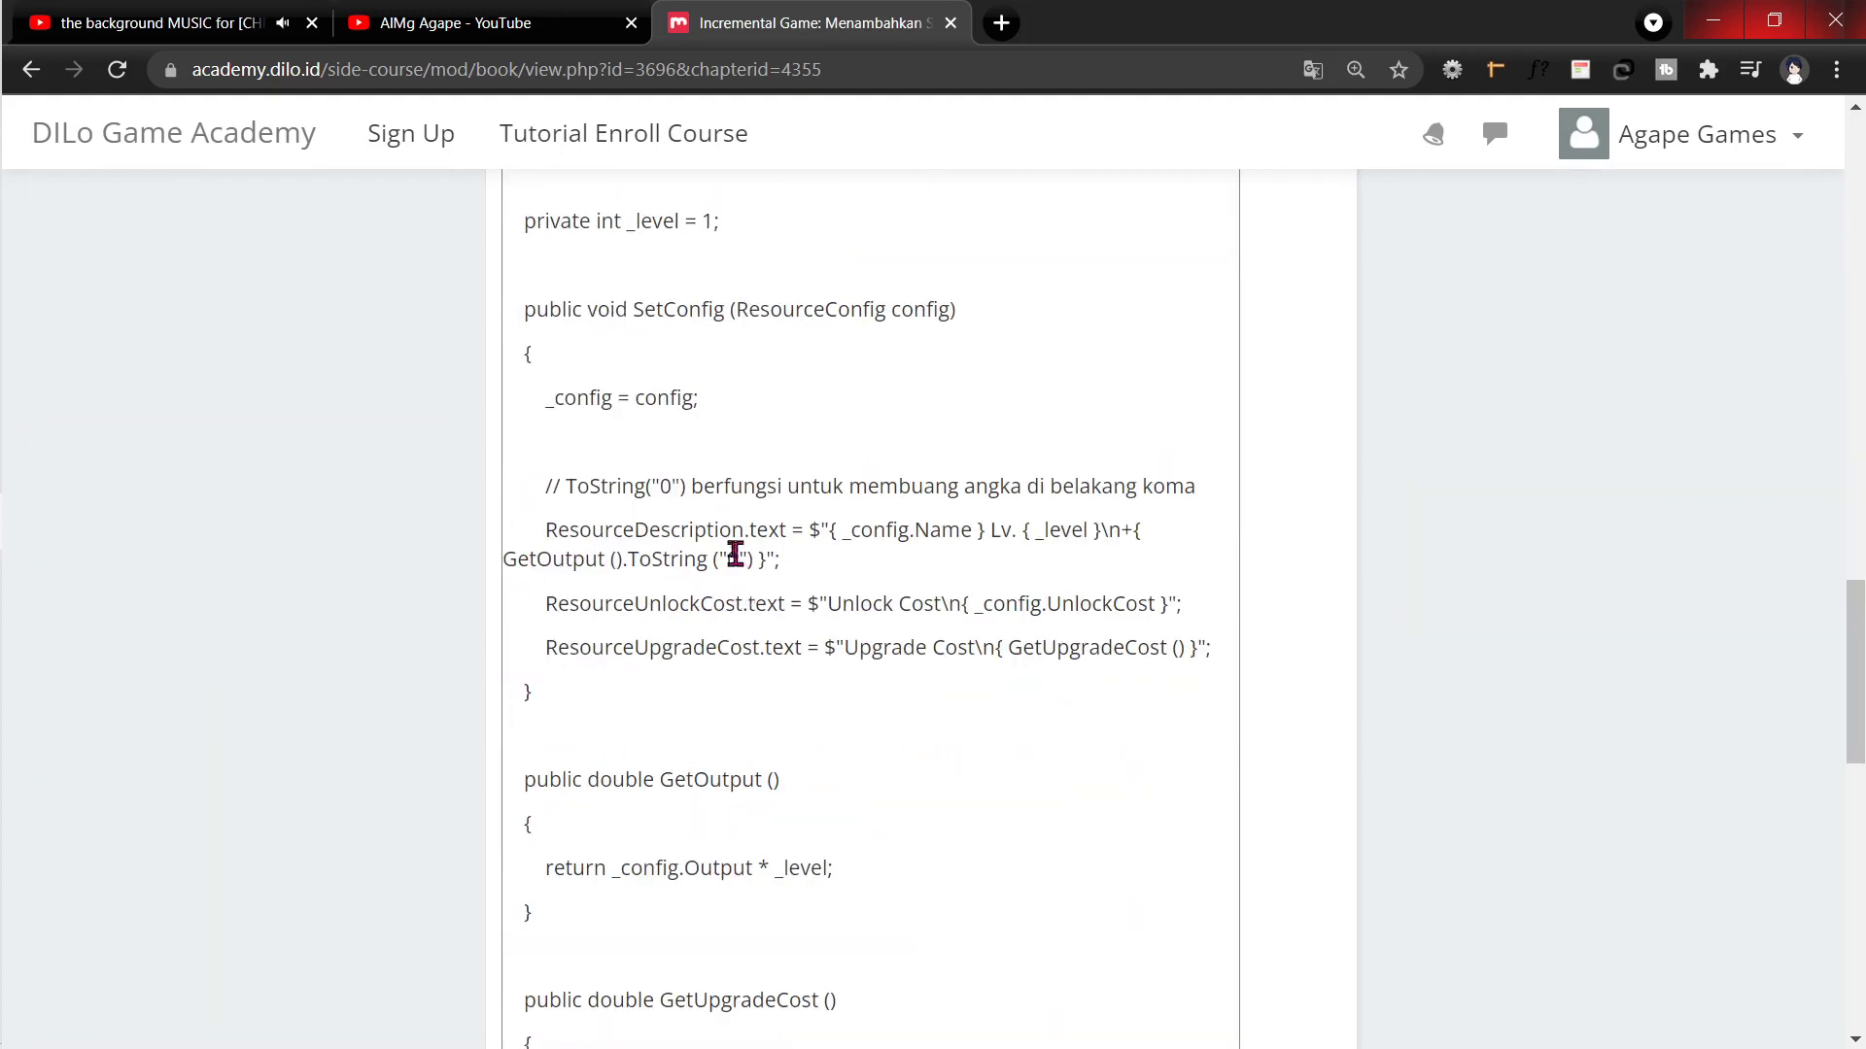
{"action": "scroll", "coordinate": [730, 545], "scroll_direction": "up", "scroll_amount": 6}
{"action": "scroll", "coordinate": [731, 544], "scroll_direction": "down", "scroll_amount": 6}
{"action": "mouse_move", "coordinate": [524, 309]}
{"action": "left_mouse_down"}
{"action": "mouse_move", "coordinate": [636, 319]}
{"action": "mouse_move", "coordinate": [670, 656]}
{"action": "left_mouse_up"}
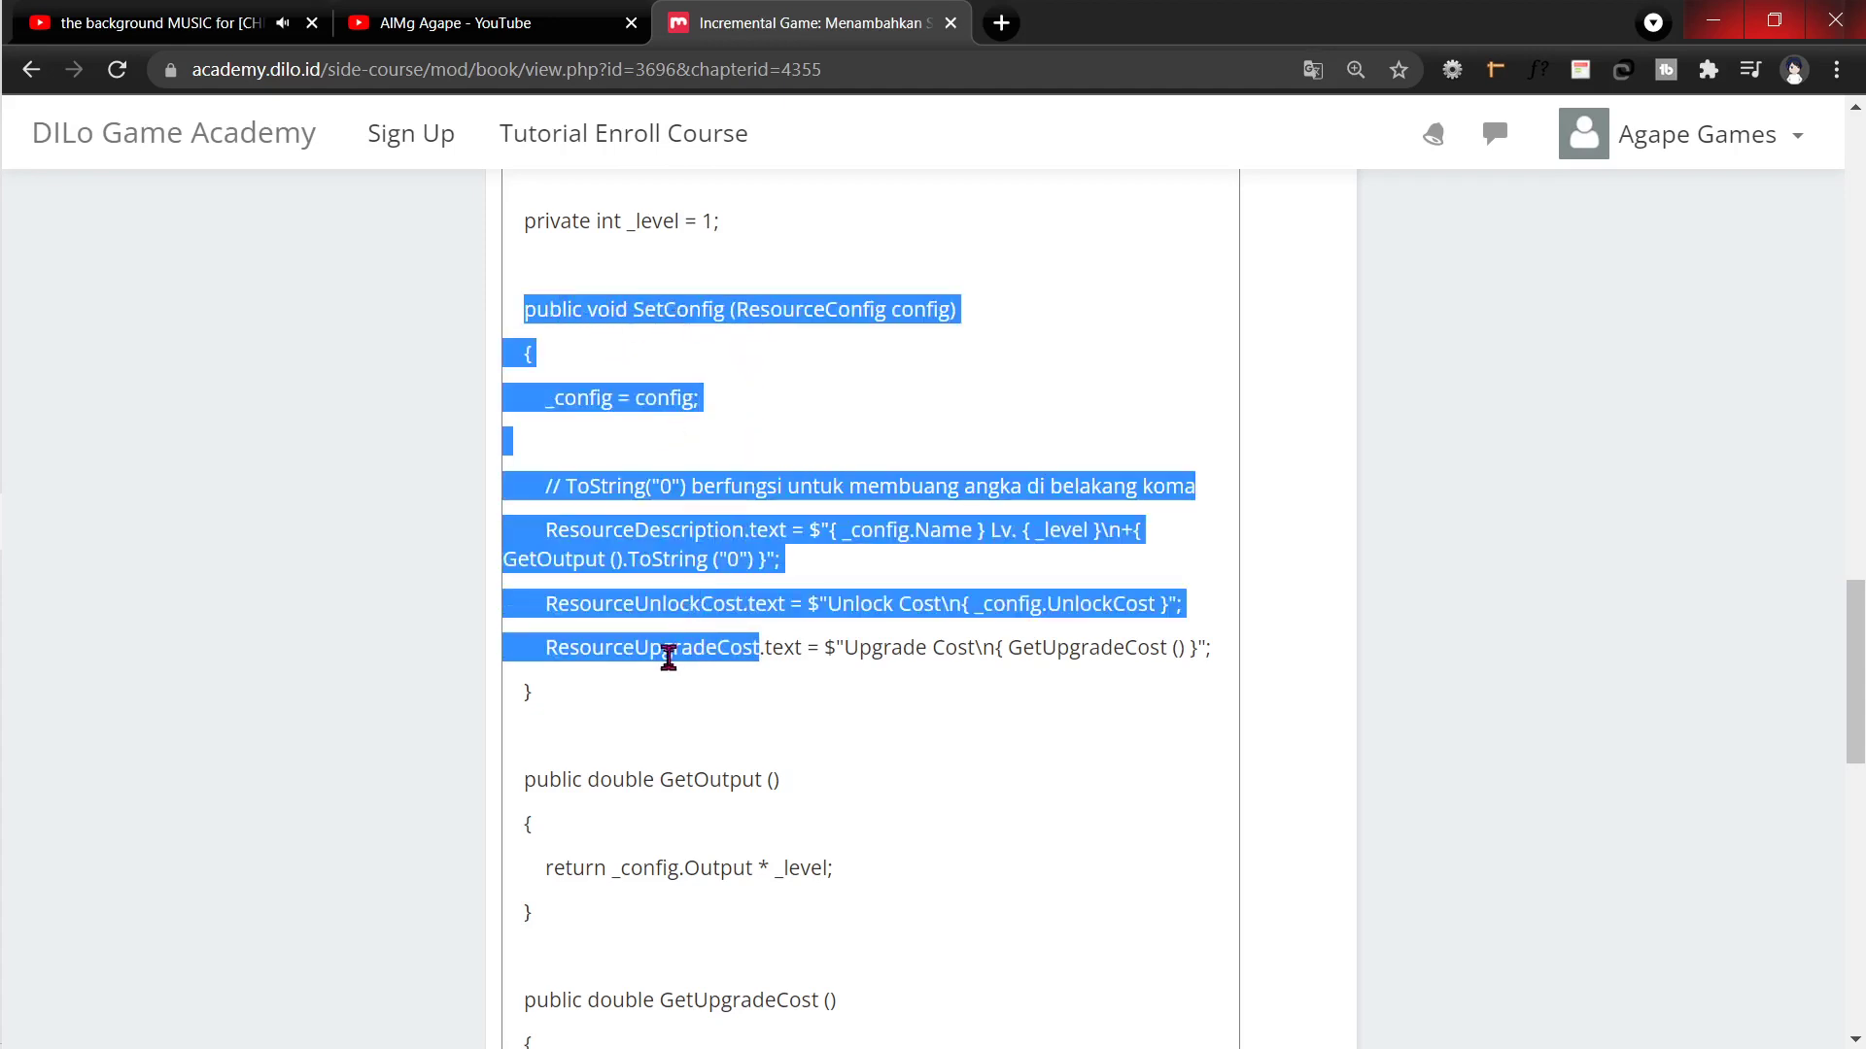
{"action": "scroll", "coordinate": [724, 698], "scroll_direction": "down", "scroll_amount": 8}
{"action": "left_click_drag", "start_coordinate": [669, 656], "coordinate": [592, 619]}
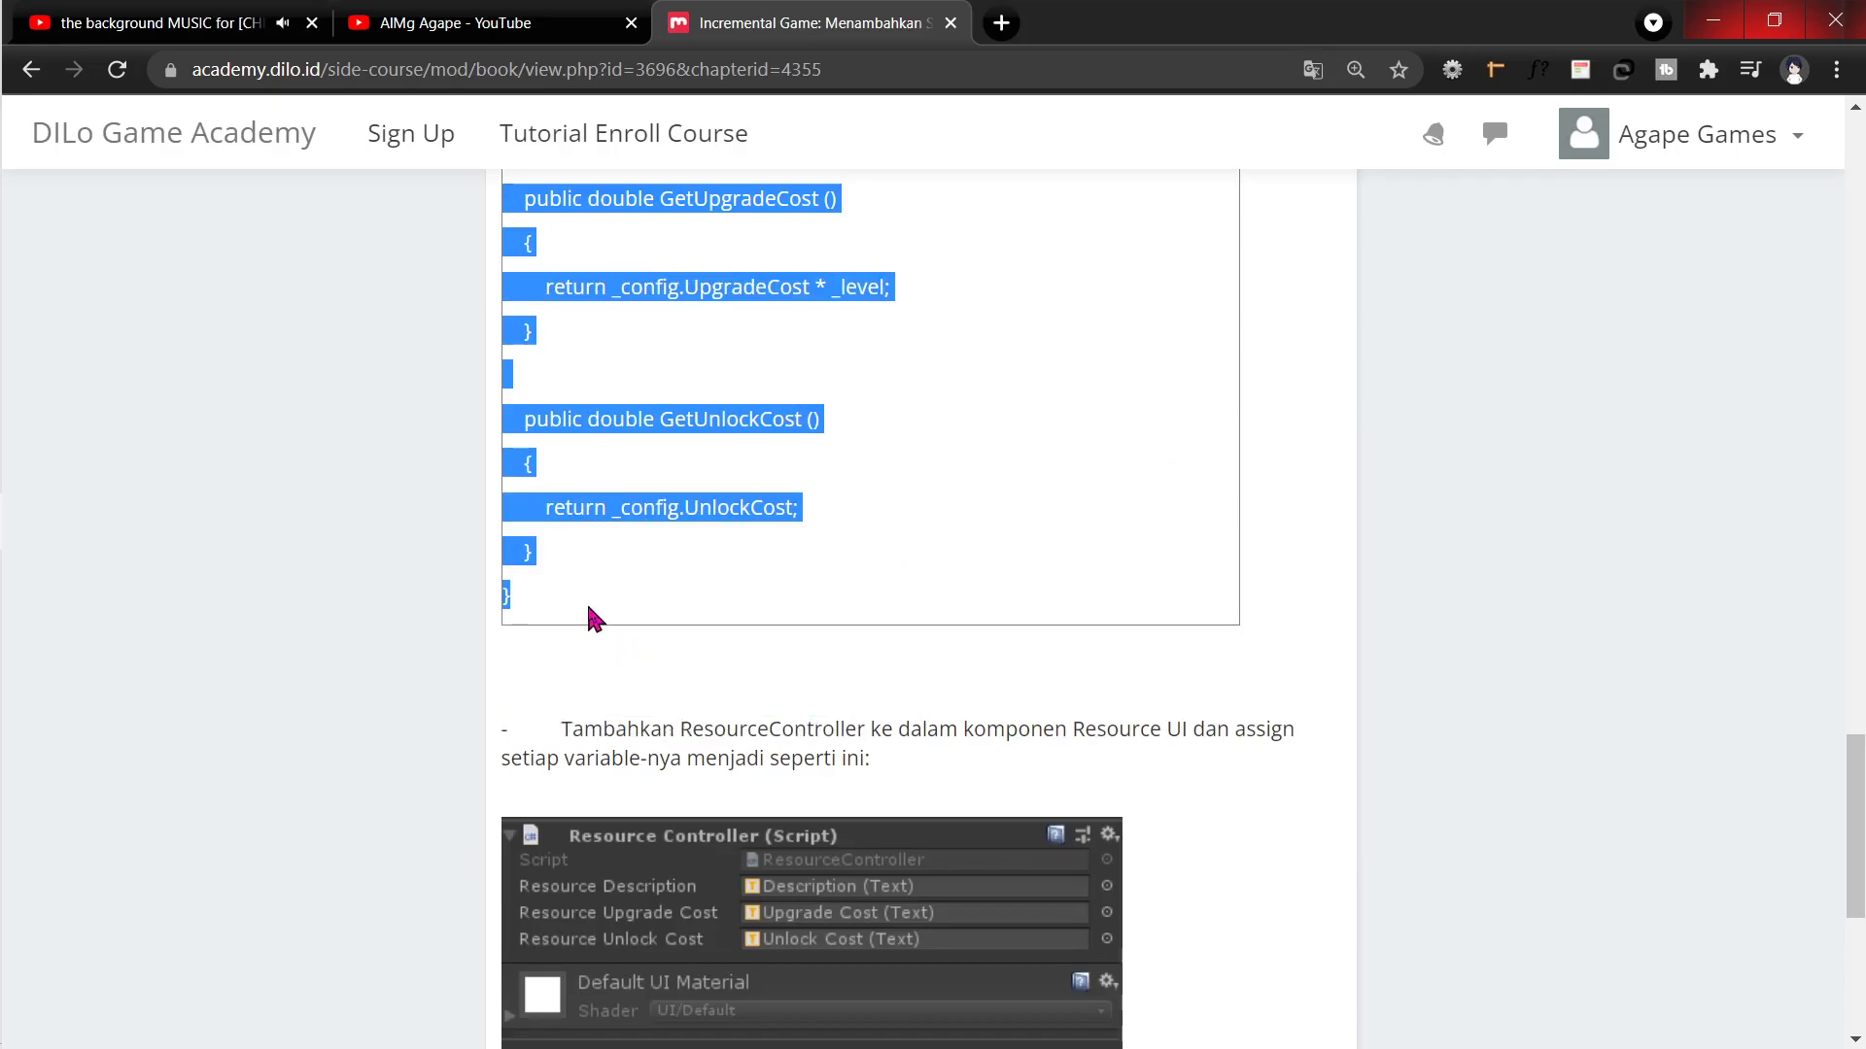
{"action": "key", "text": "ctrl+c"}
Step: Paste the copied methods below Update() in ResourceController.cs
{"action": "key", "text": "alt+Tab"}
{"action": "scroll", "coordinate": [696, 616], "scroll_direction": "down", "scroll_amount": 4}
{"action": "left_click", "coordinate": [320, 600]}
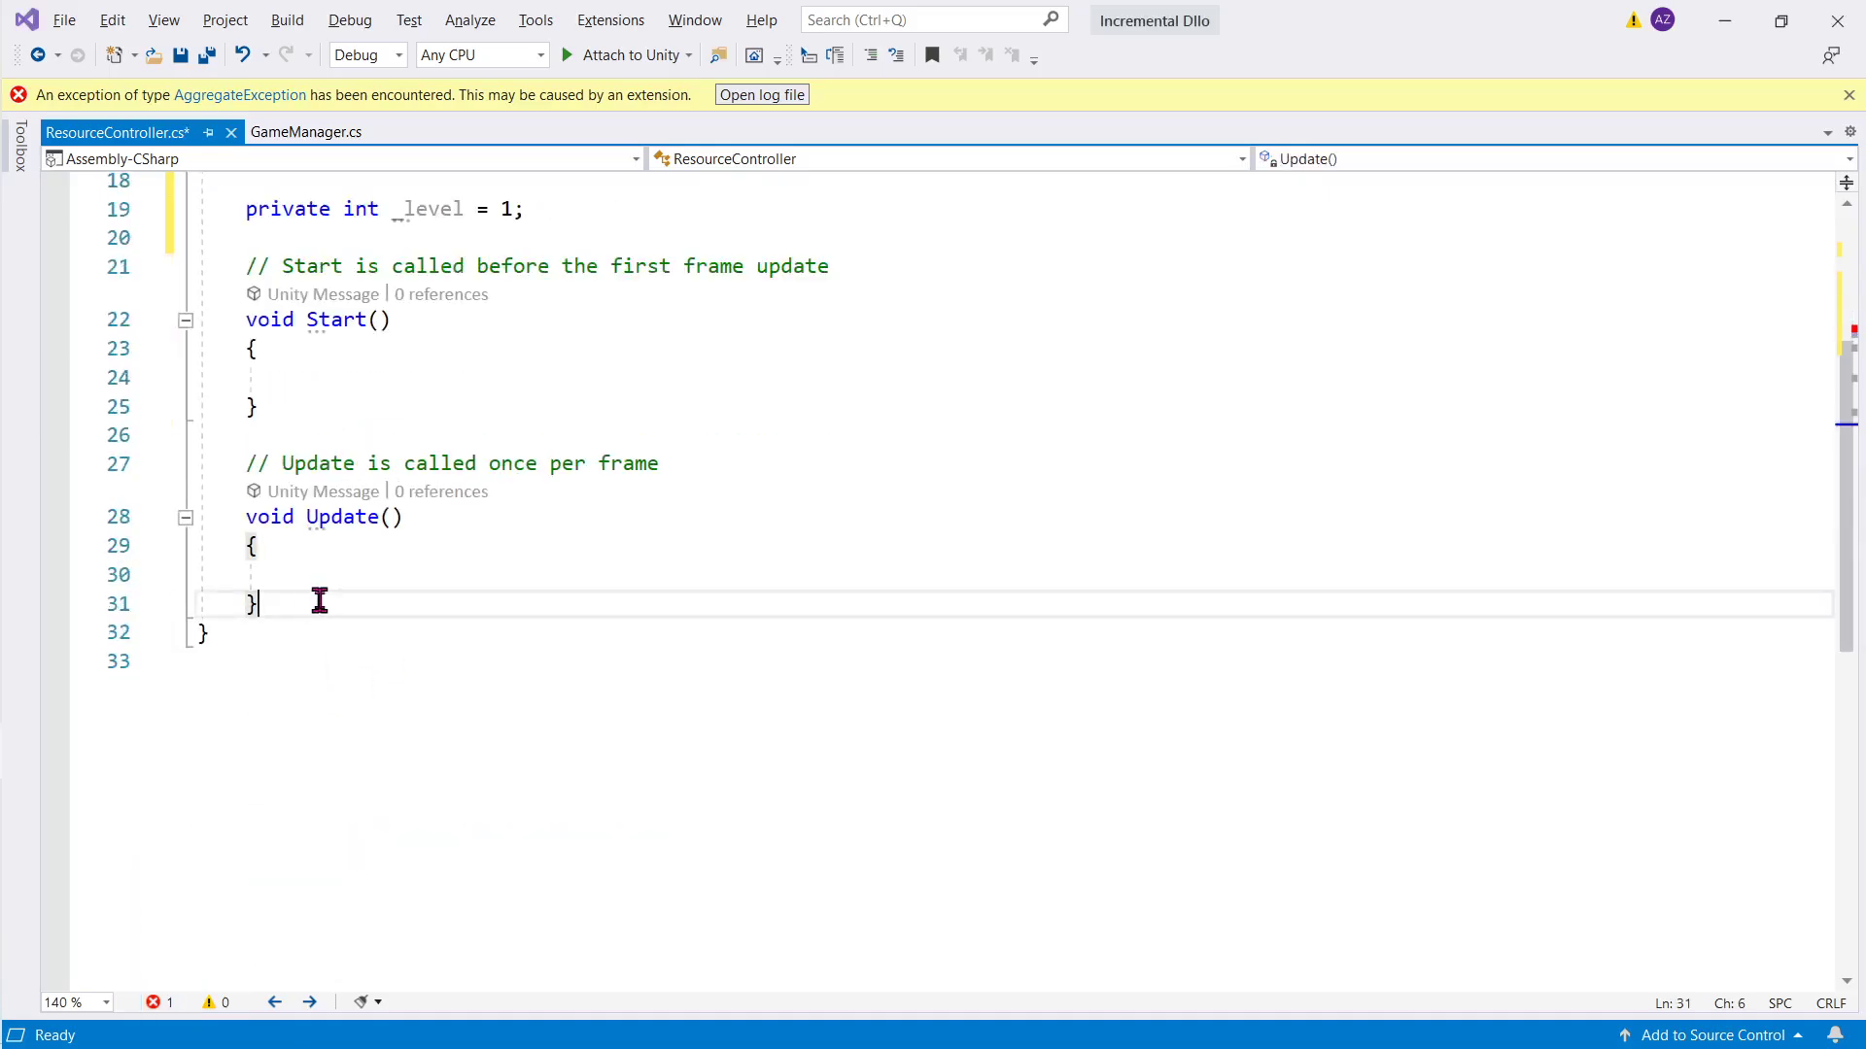
{"action": "key", "text": "Return"}
{"action": "key", "text": "Return"}
{"action": "key", "text": "ctrl+v"}
Step: Review the unresolved ResourceConfig type and the ResourceDescription, ResourceUpgradeCost and ResourceUnlockCost fields
{"action": "scroll", "coordinate": [599, 597], "scroll_direction": "up", "scroll_amount": 5}
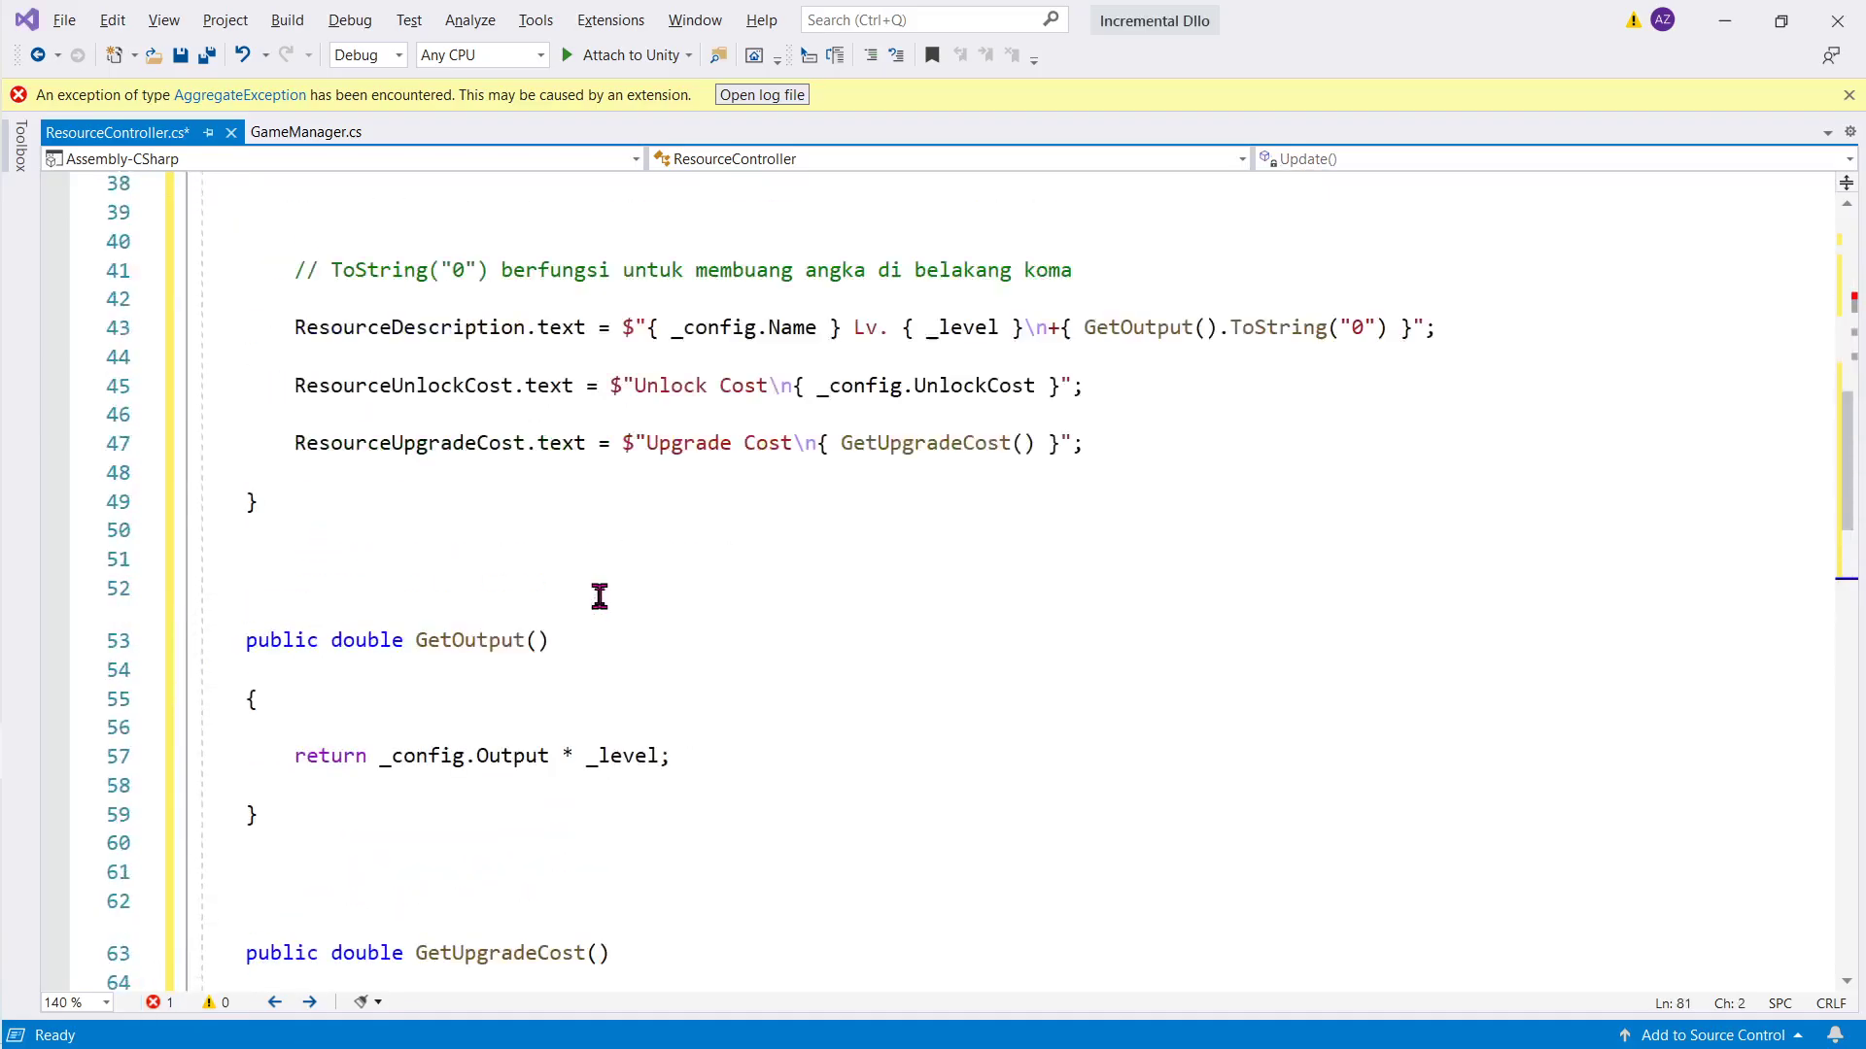
{"action": "scroll", "coordinate": [599, 596], "scroll_direction": "up", "scroll_amount": 7}
{"action": "scroll", "coordinate": [599, 595], "scroll_direction": "up", "scroll_amount": 5}
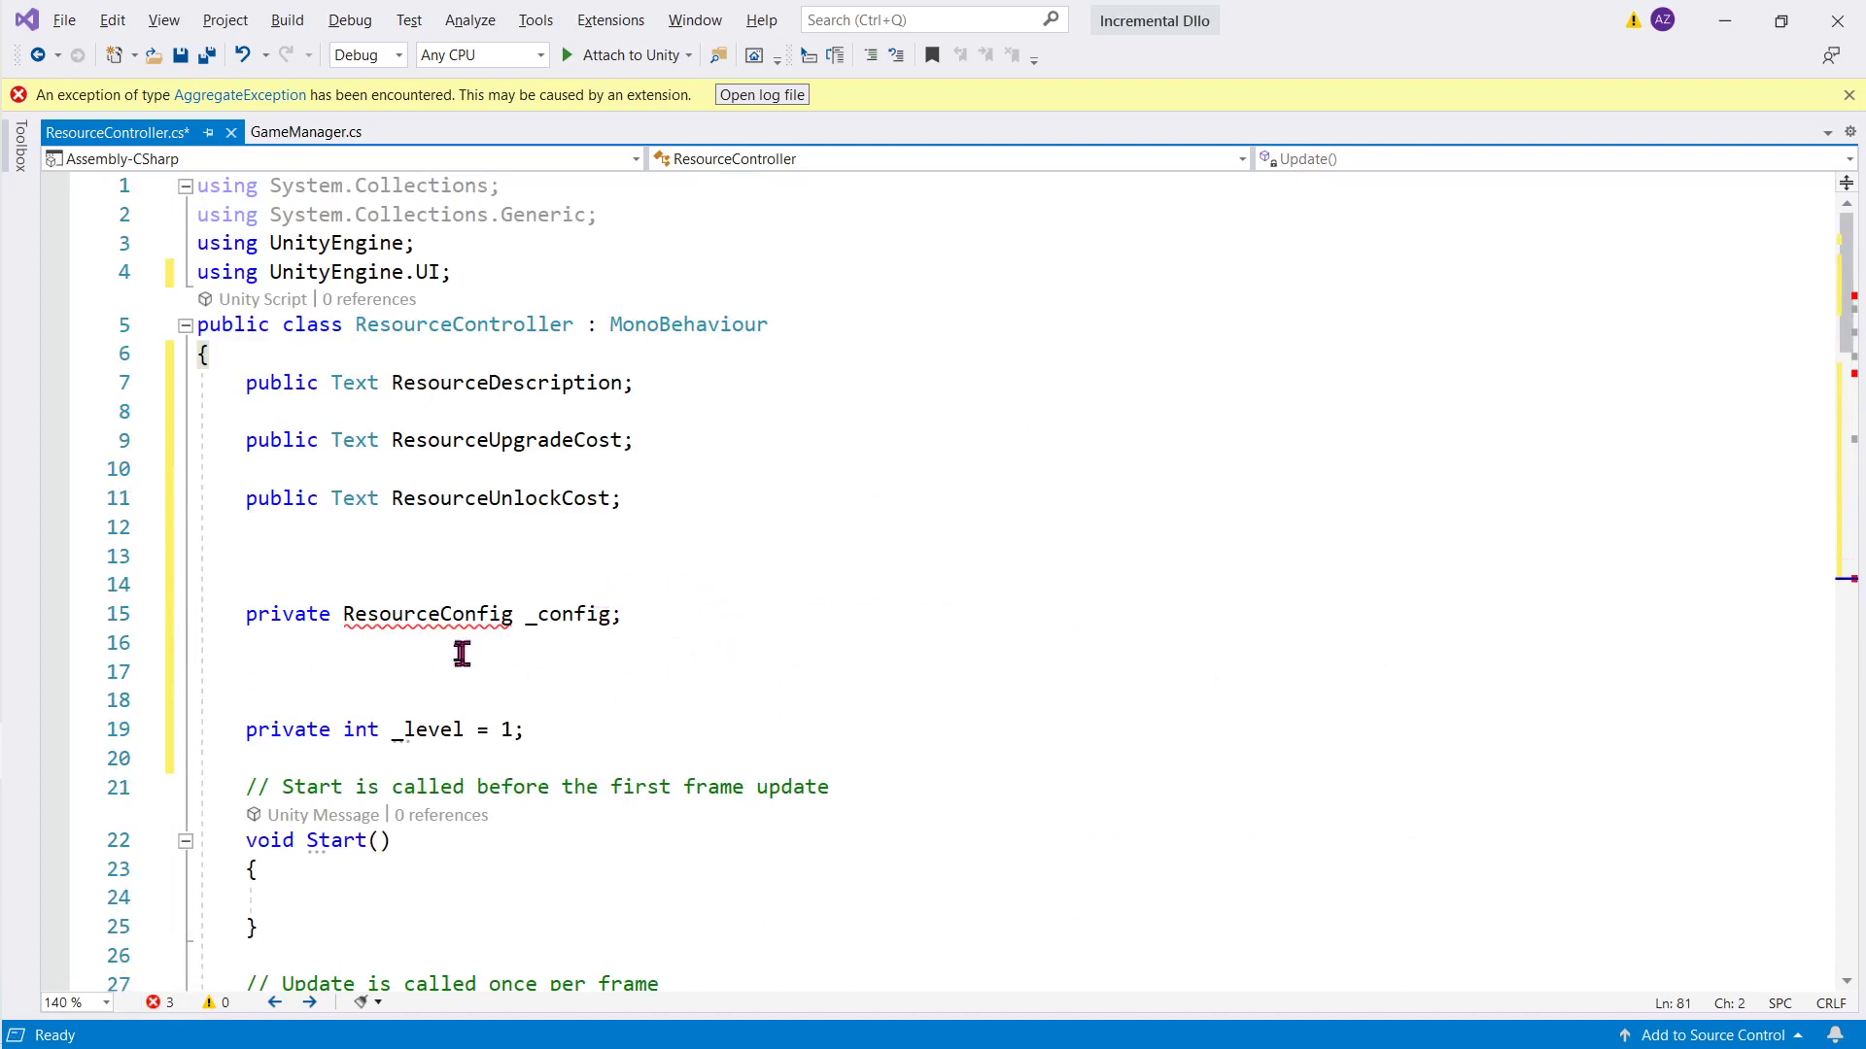
{"action": "double_click", "coordinate": [443, 615]}
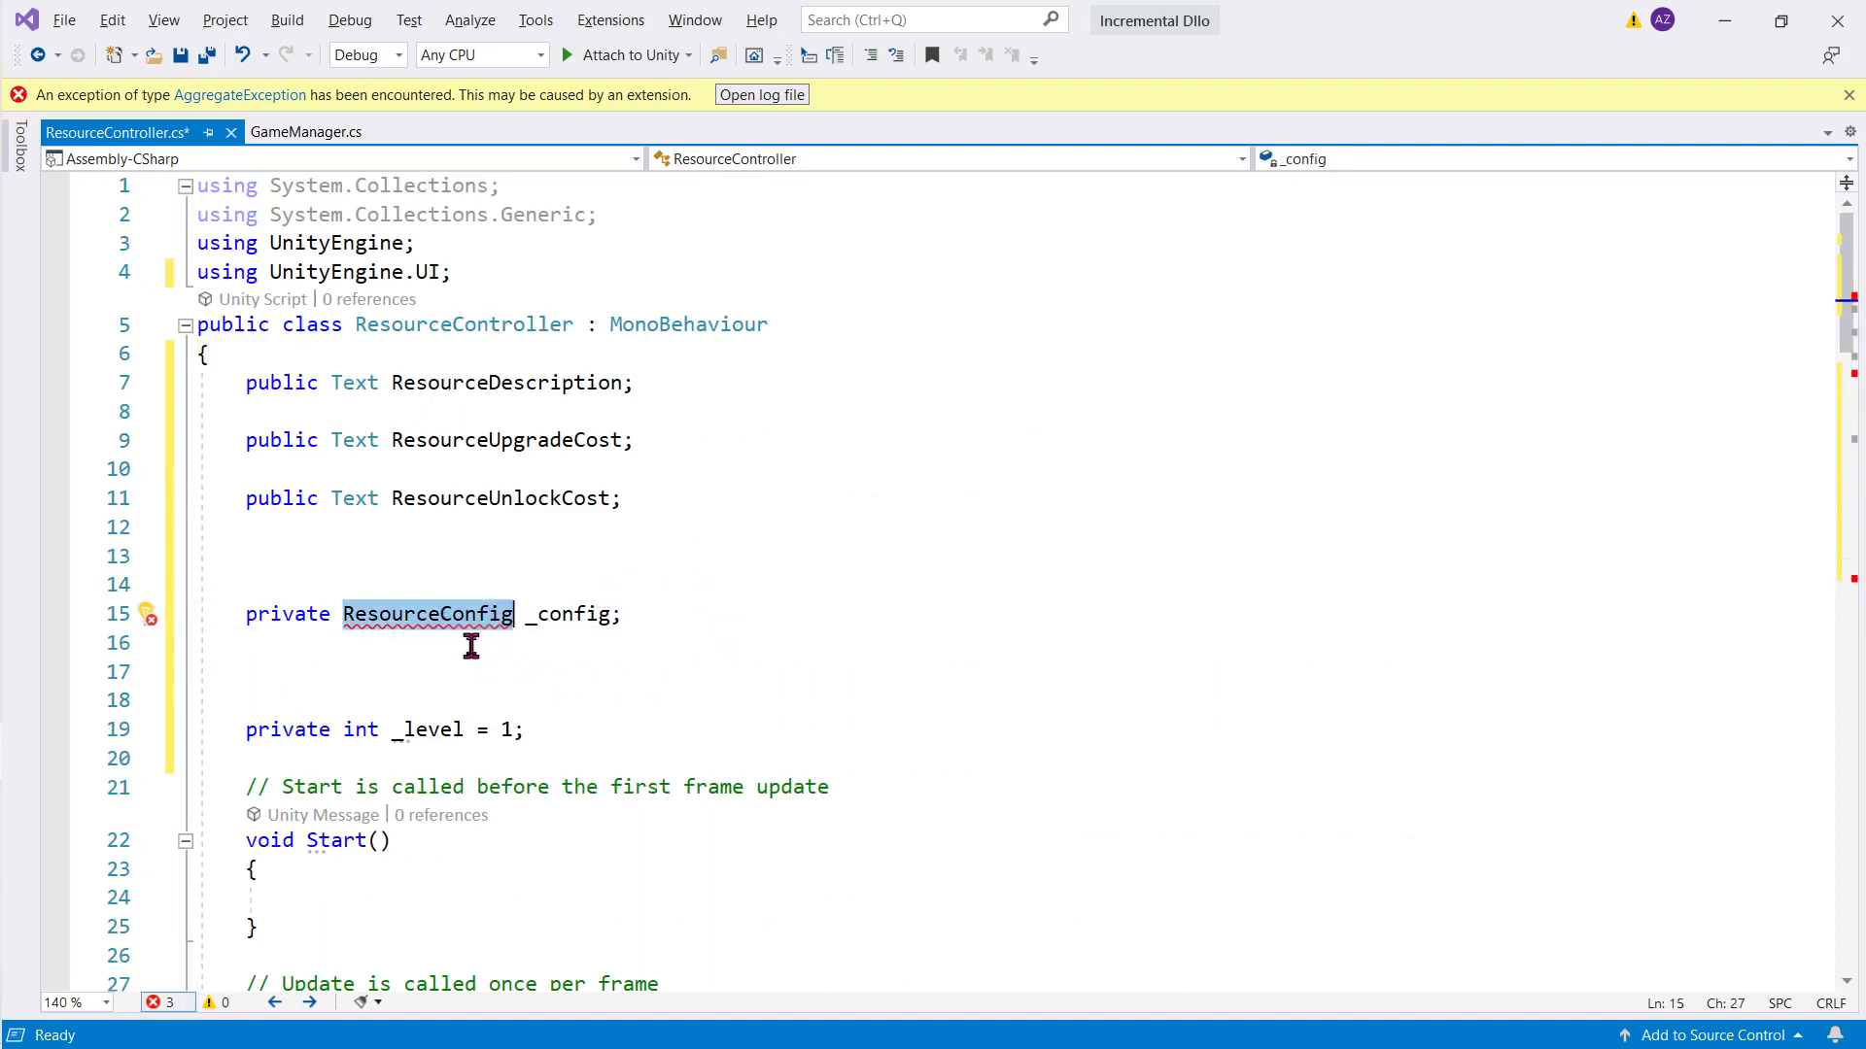
{"action": "scroll", "coordinate": [420, 636], "scroll_direction": "down", "scroll_amount": 2}
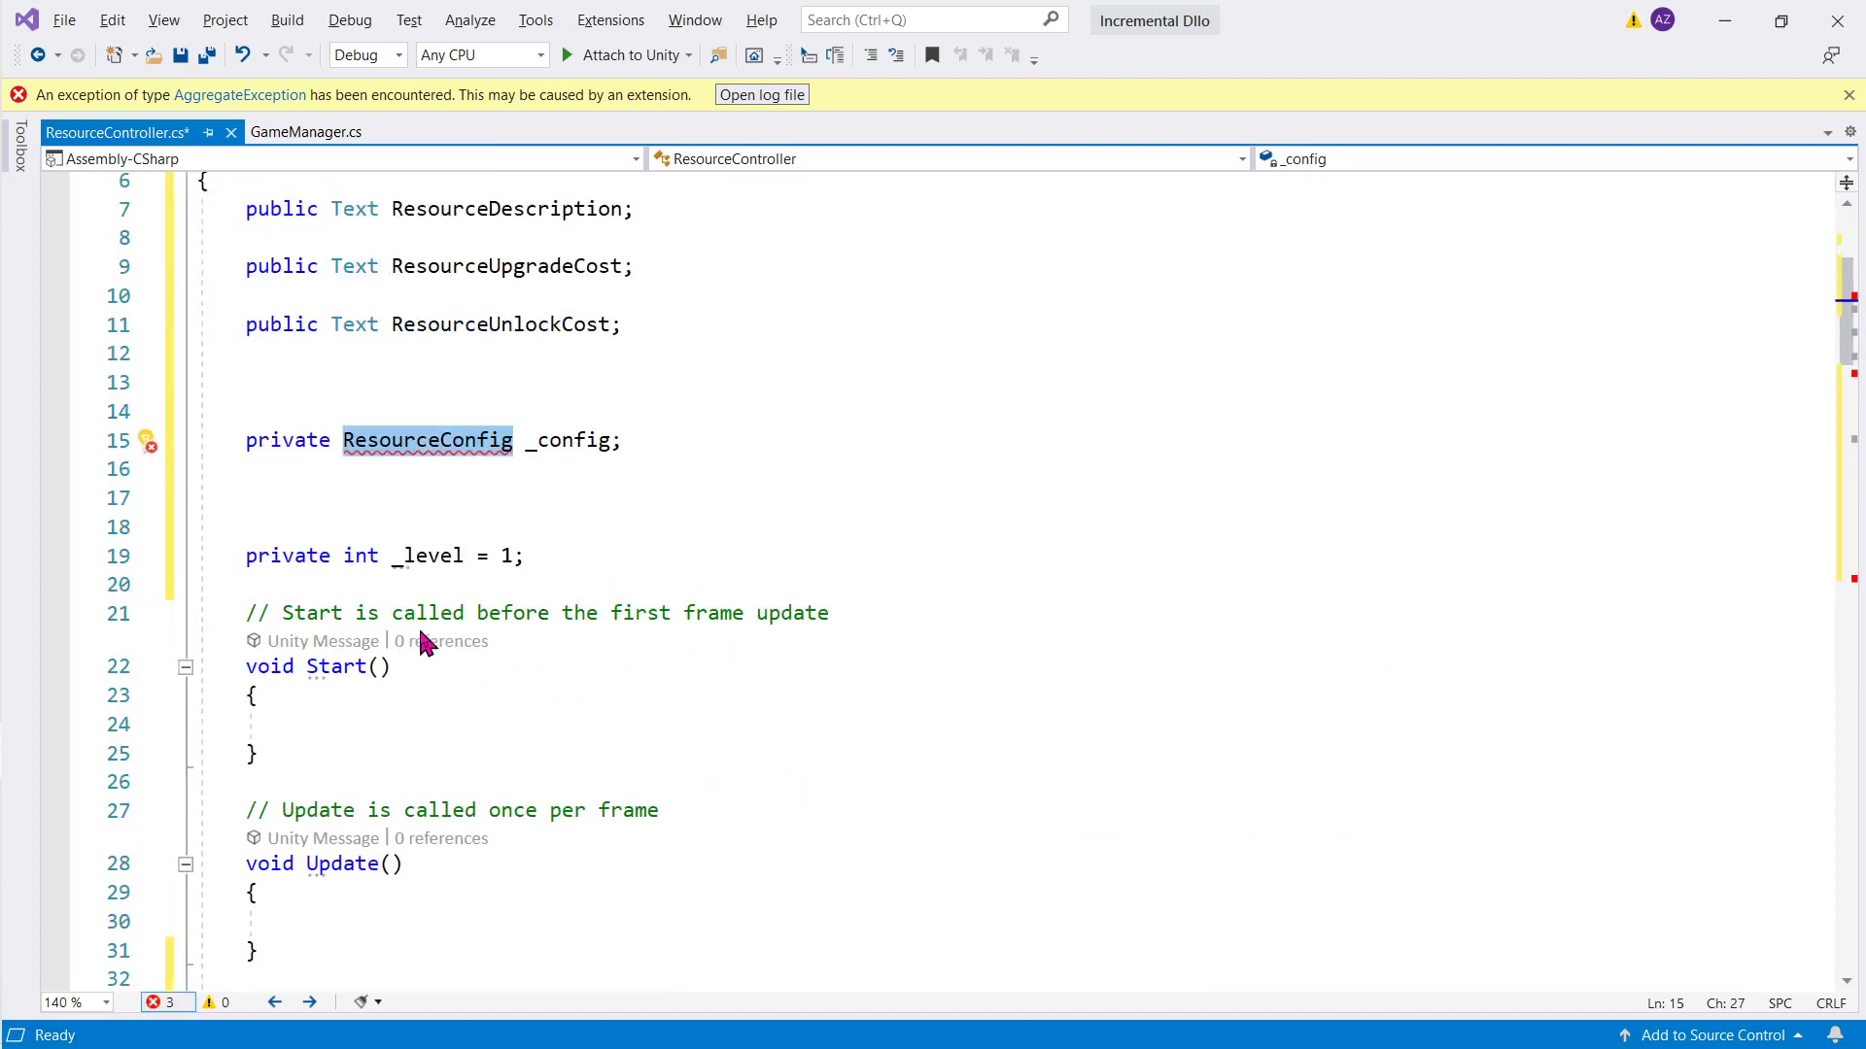
{"action": "scroll", "coordinate": [421, 642], "scroll_direction": "up", "scroll_amount": 2}
{"action": "left_click", "coordinate": [526, 497]}
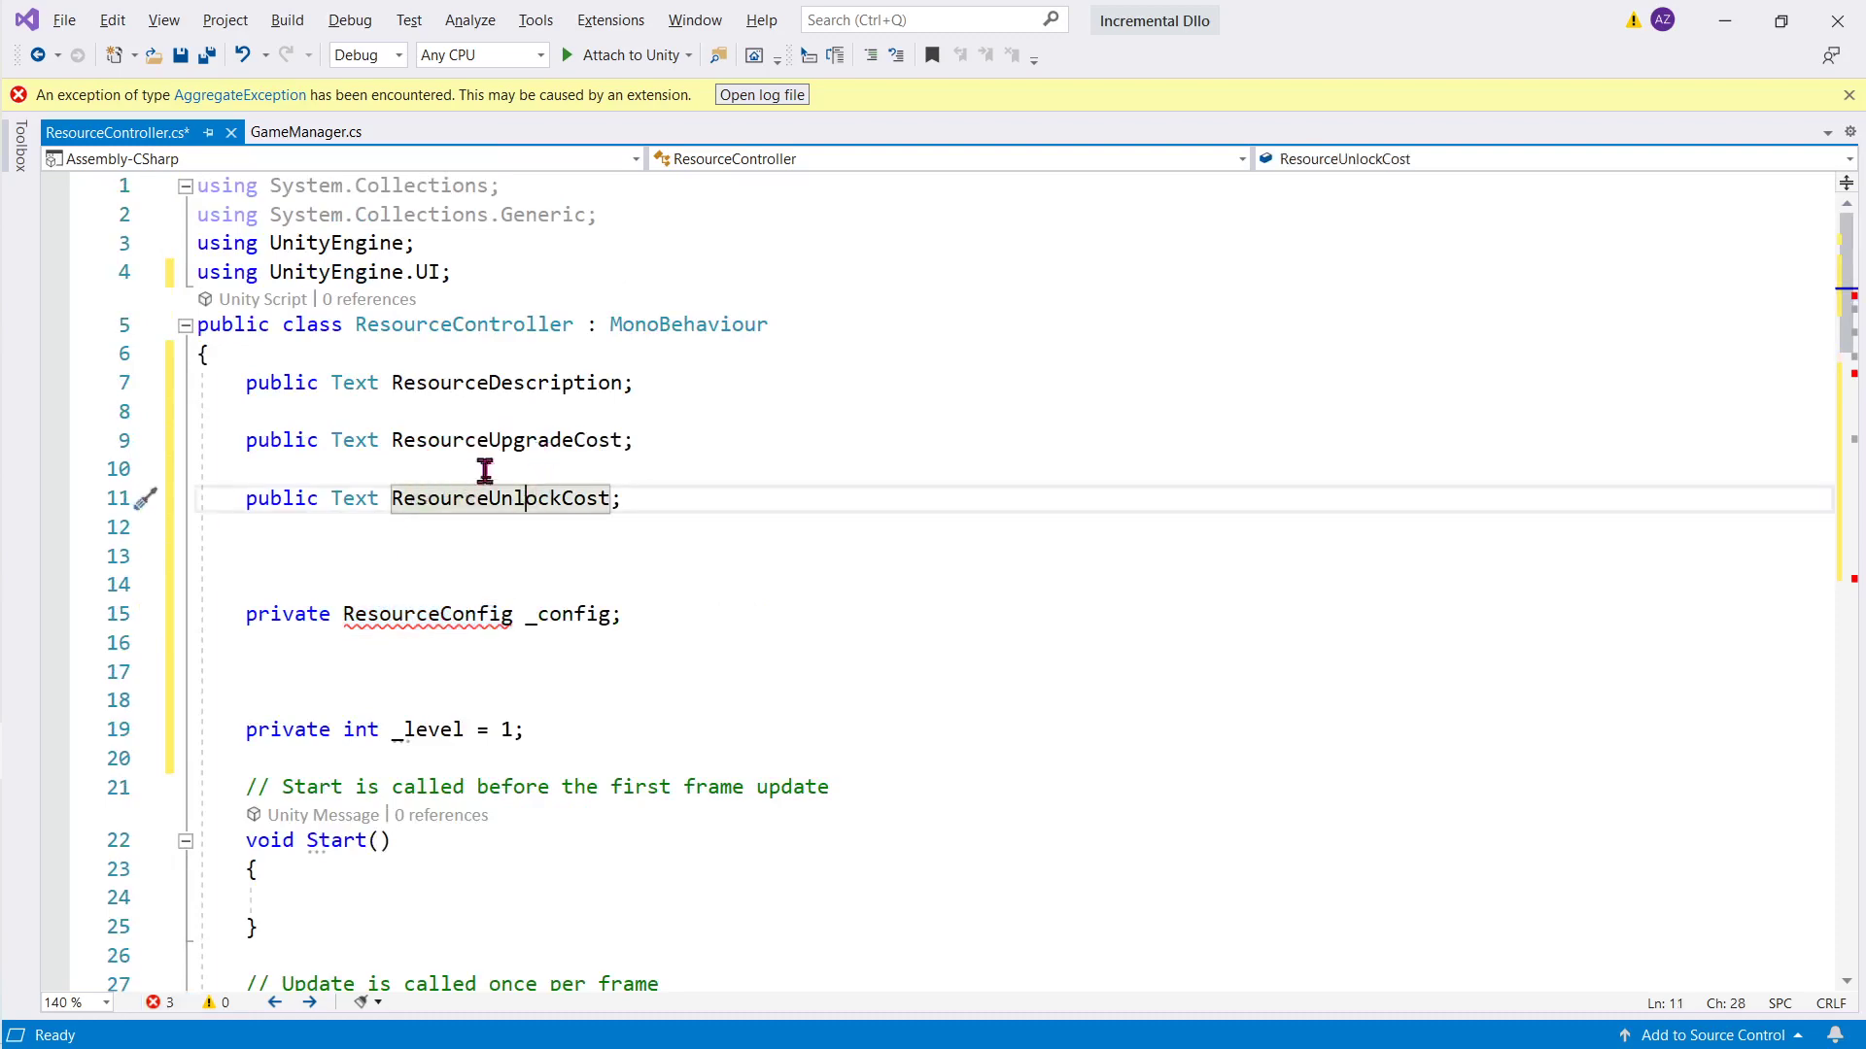
{"action": "left_click", "coordinate": [557, 445]}
{"action": "left_click", "coordinate": [581, 383]}
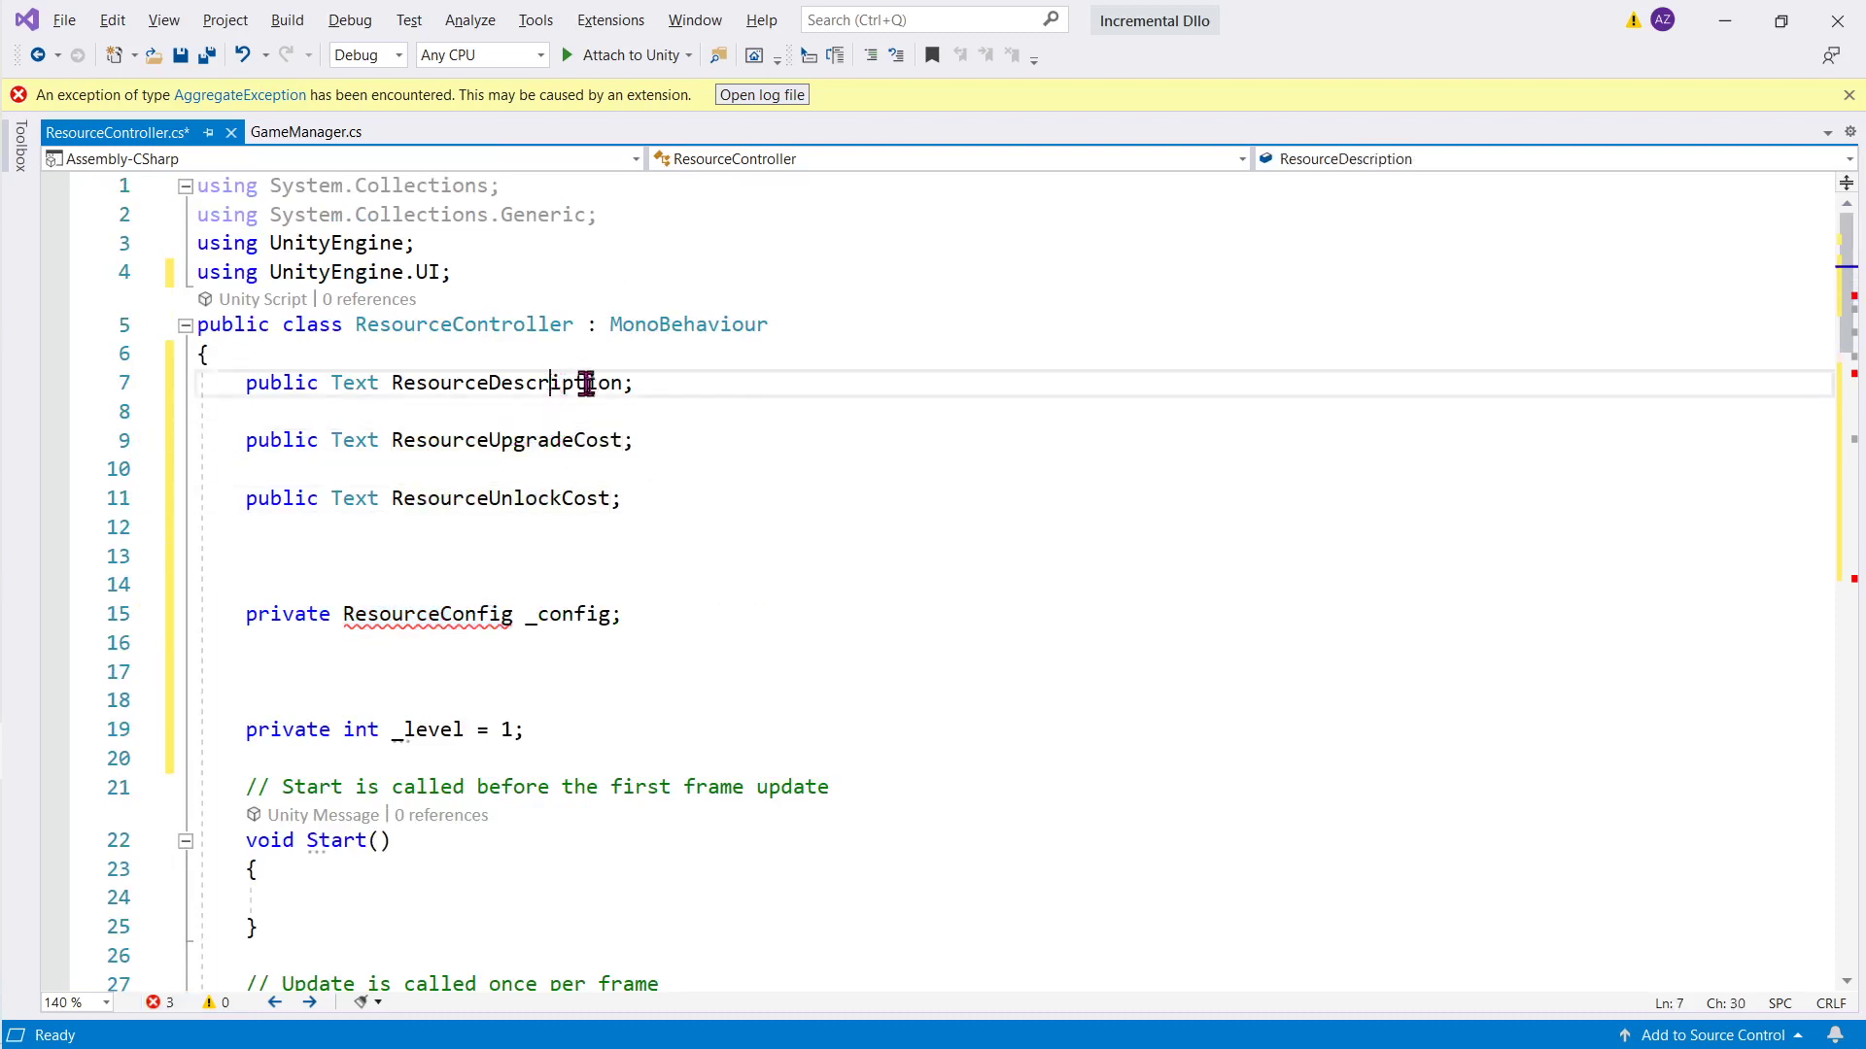
{"action": "scroll", "coordinate": [603, 388], "scroll_direction": "down", "scroll_amount": 2}
{"action": "scroll", "coordinate": [609, 388], "scroll_direction": "down", "scroll_amount": 4}
{"action": "scroll", "coordinate": [656, 465], "scroll_direction": "down", "scroll_amount": 2}
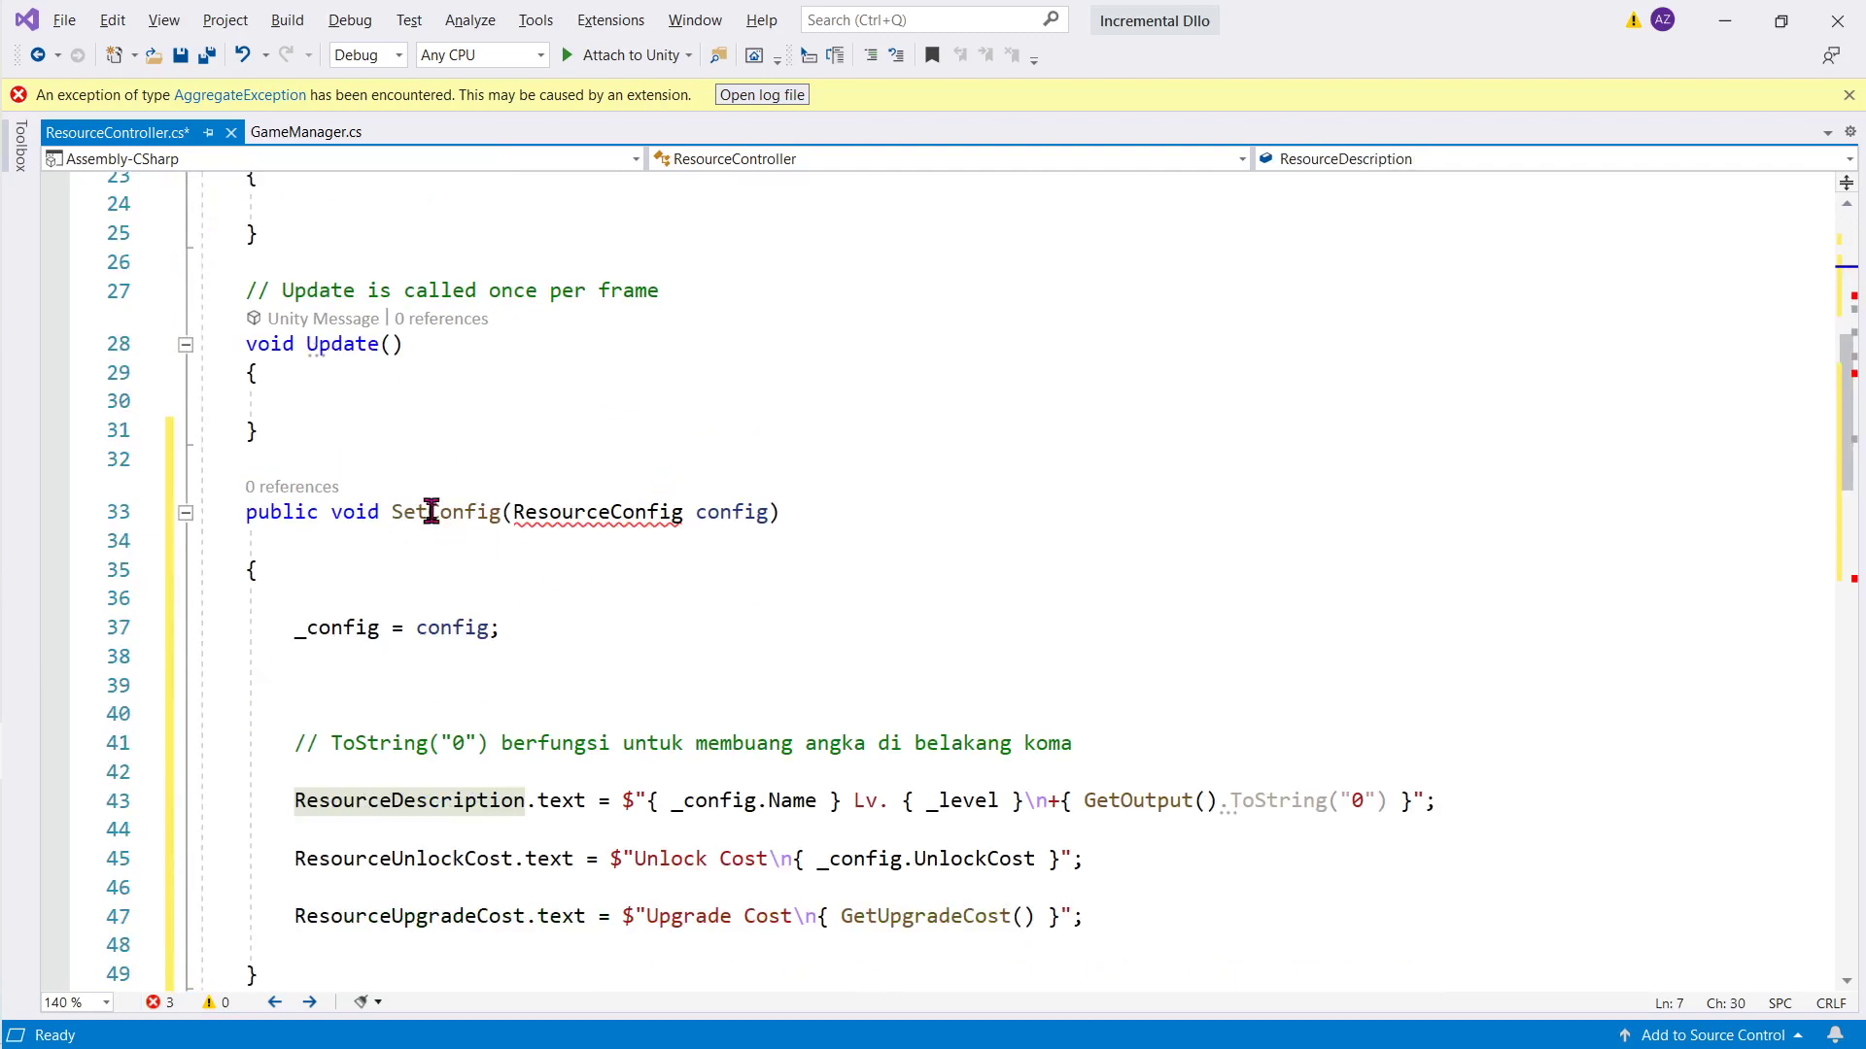
Step: Walk through SetConfig's config assignment, ToString decimals comment and ResourceDescription text built from _config
{"action": "left_click", "coordinate": [610, 512]}
{"action": "scroll", "coordinate": [579, 556], "scroll_direction": "down", "scroll_amount": 2}
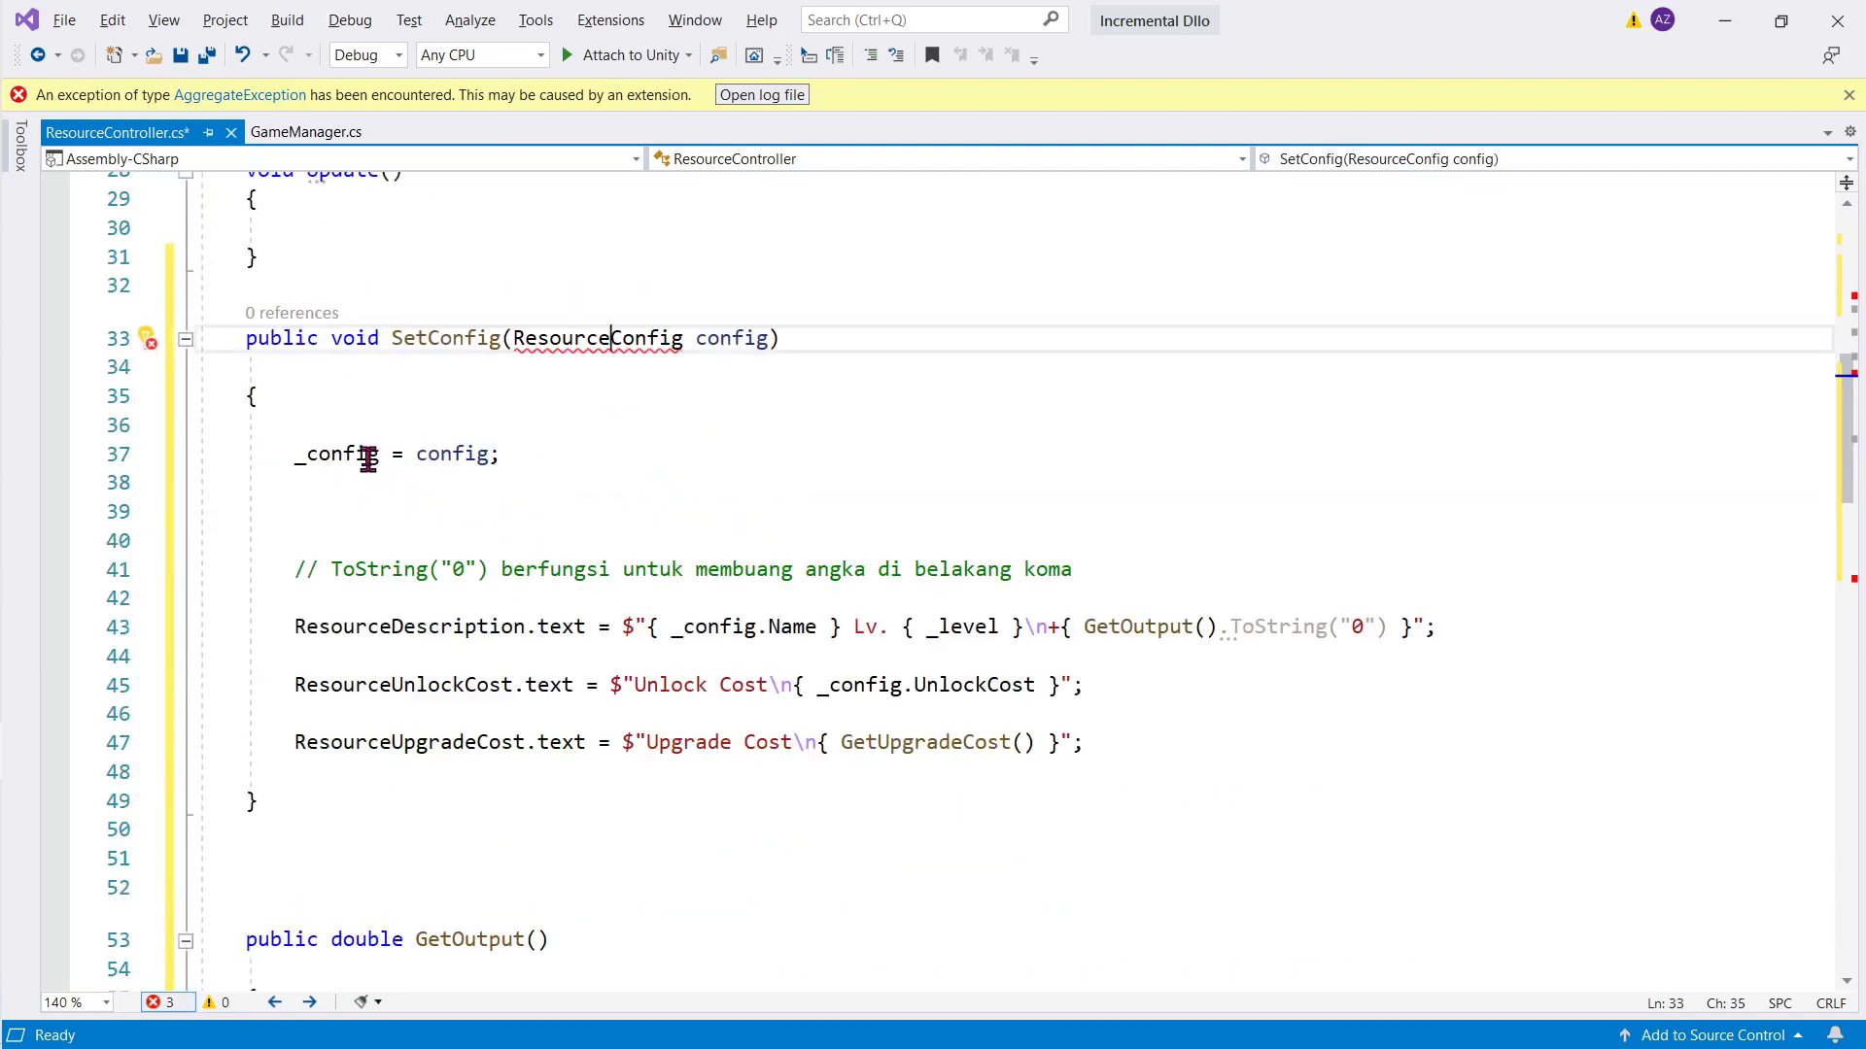
{"action": "left_click", "coordinate": [477, 454]}
{"action": "left_click", "coordinate": [380, 580]}
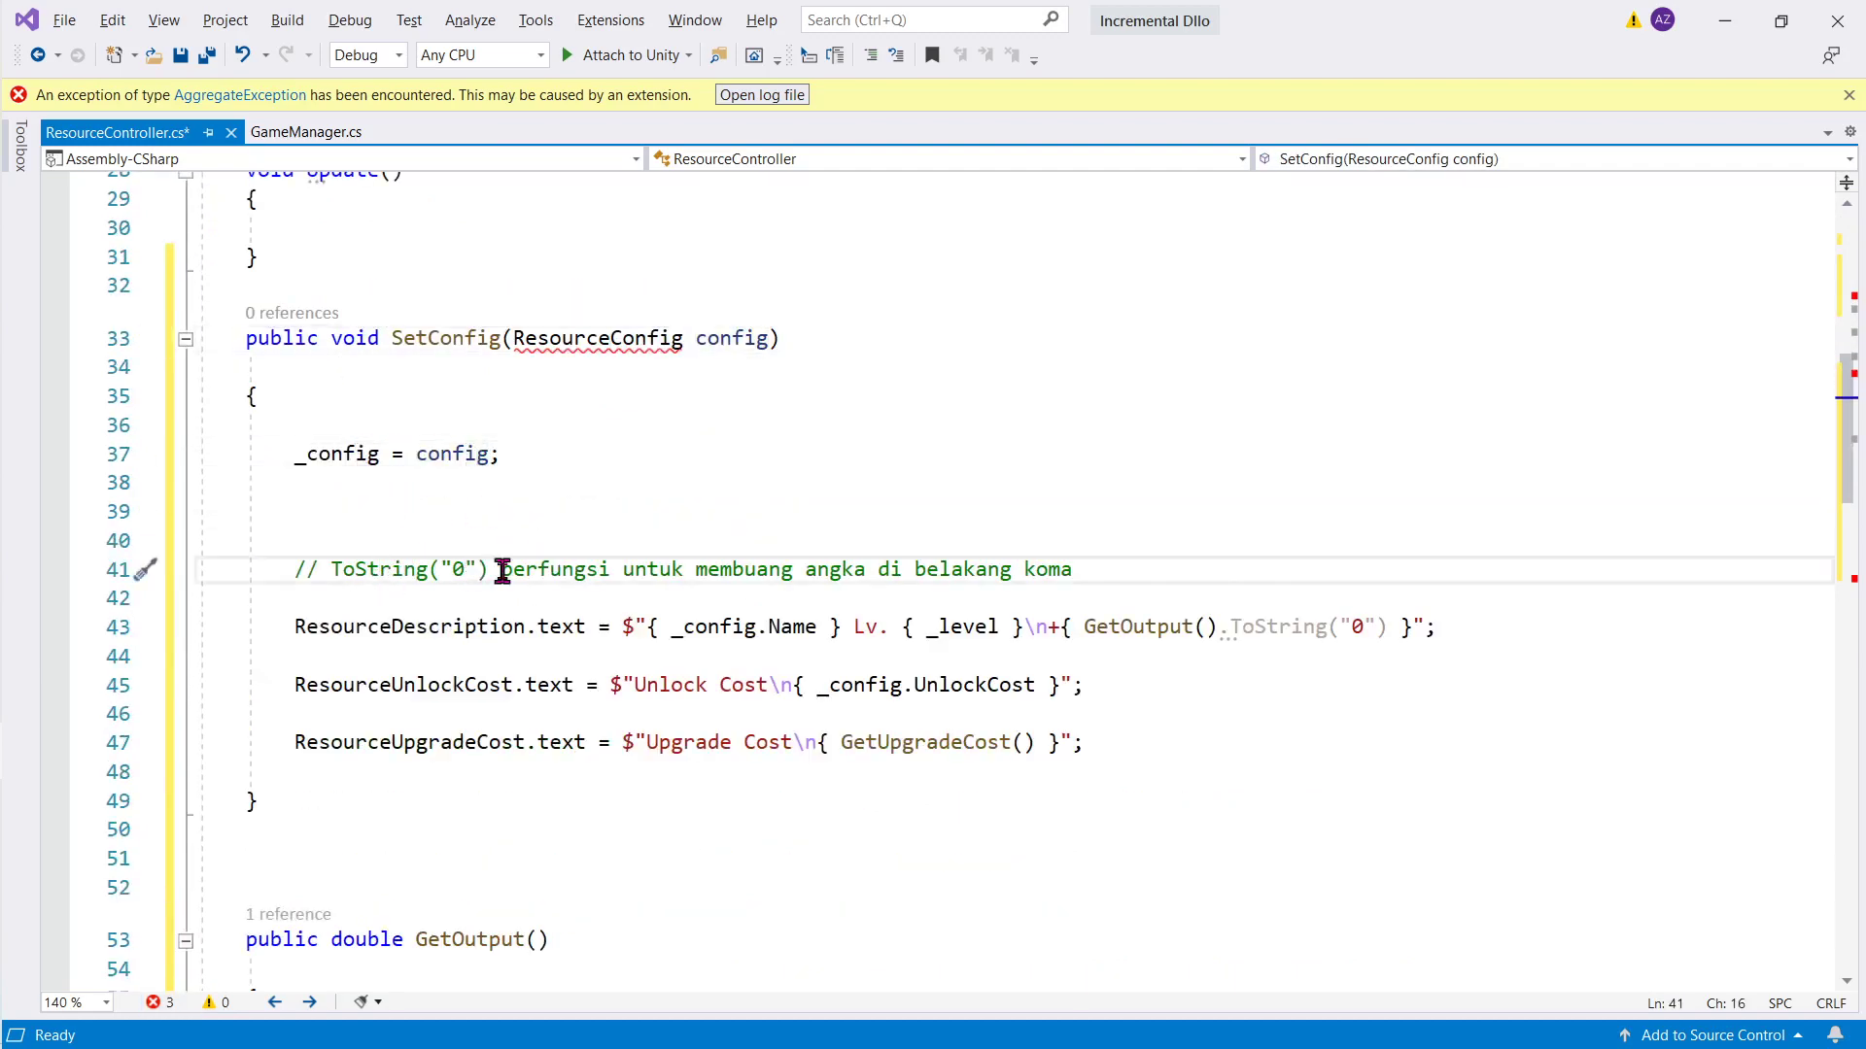
{"action": "left_click", "coordinate": [575, 571]}
{"action": "left_click_drag", "start_coordinate": [696, 571], "coordinate": [1124, 575]}
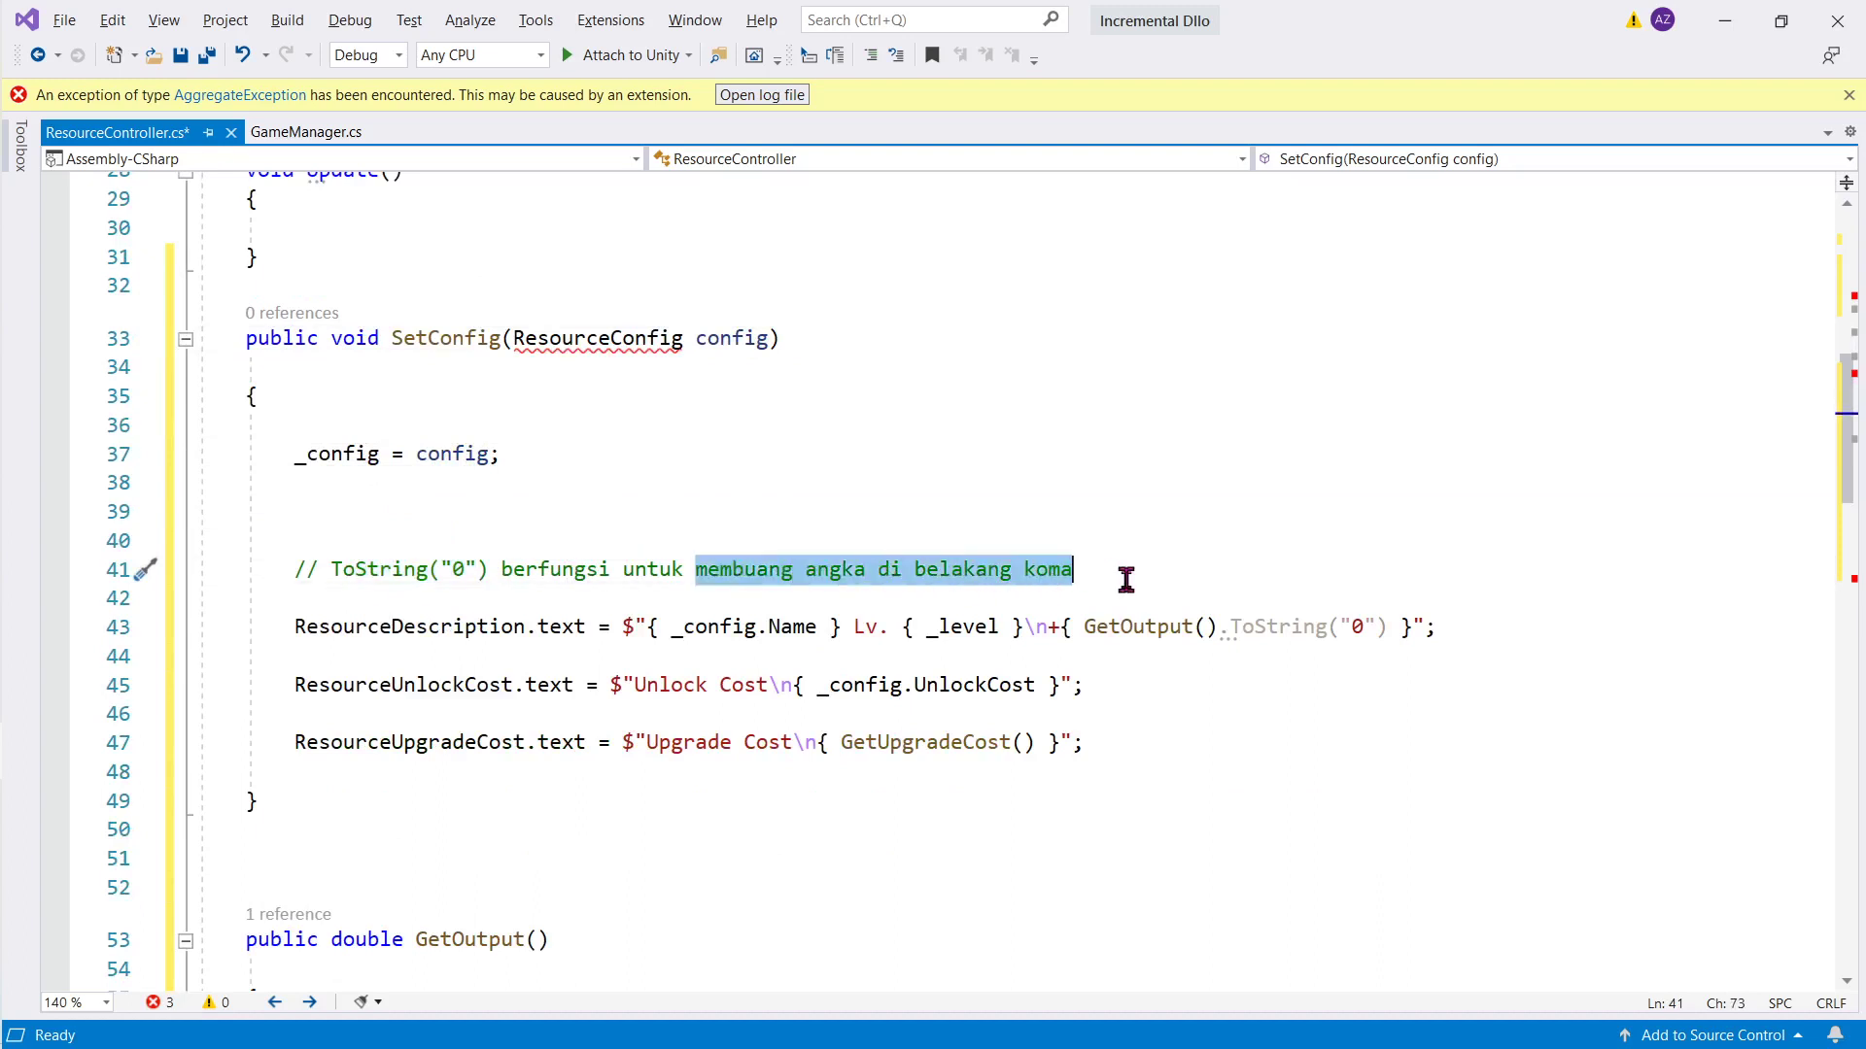
{"action": "double_click", "coordinate": [413, 630]}
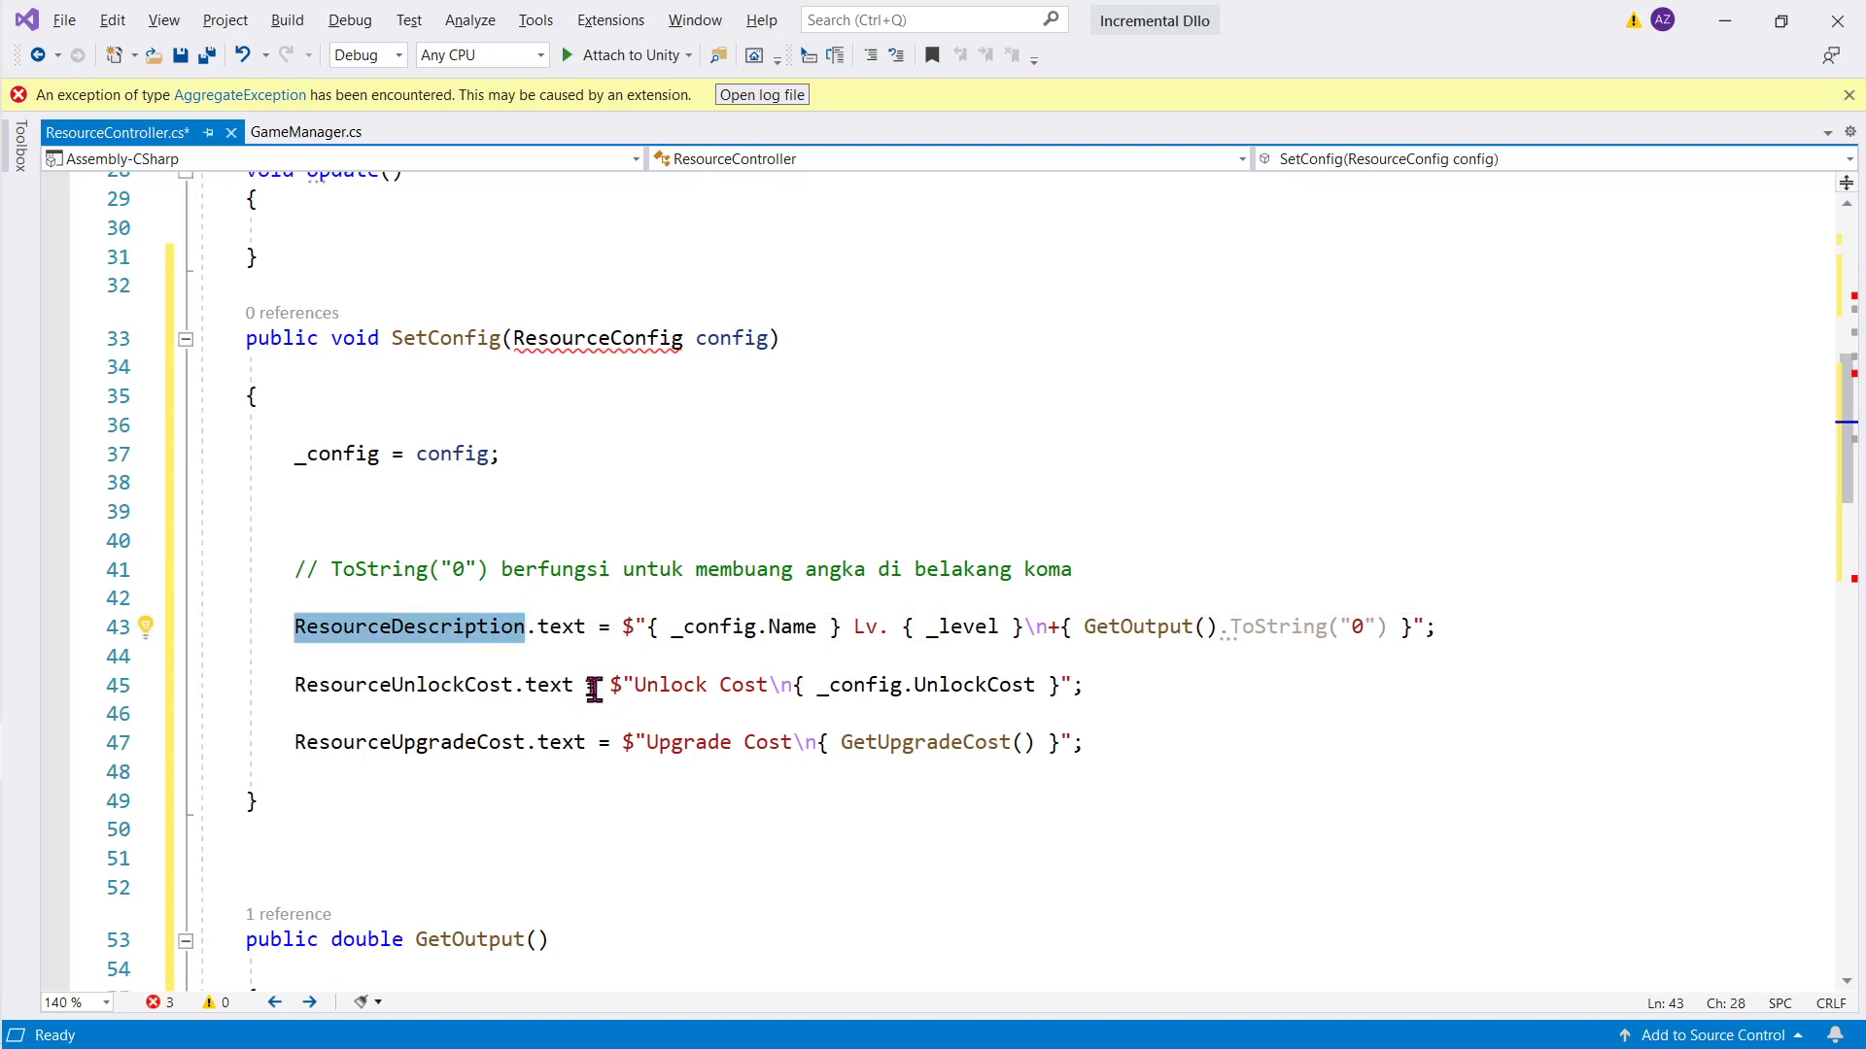
{"action": "double_click", "coordinate": [568, 630]}
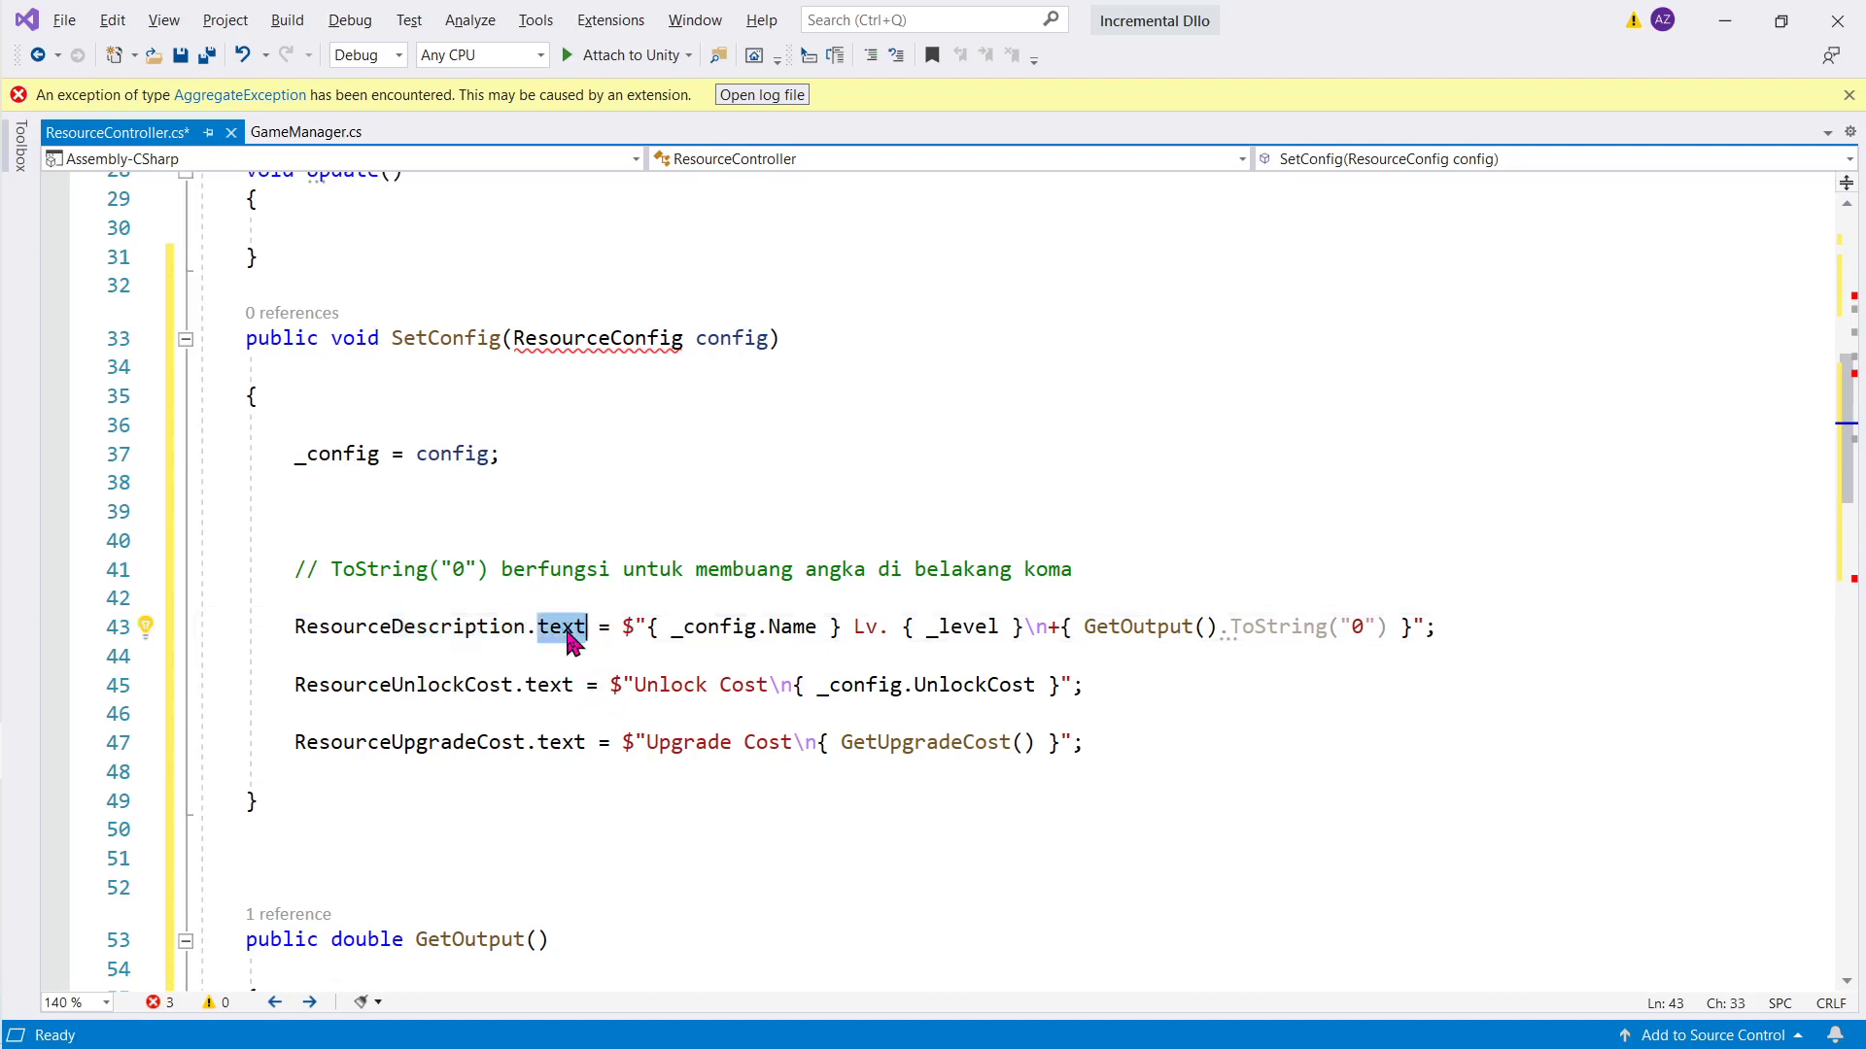
{"action": "double_click", "coordinate": [731, 634]}
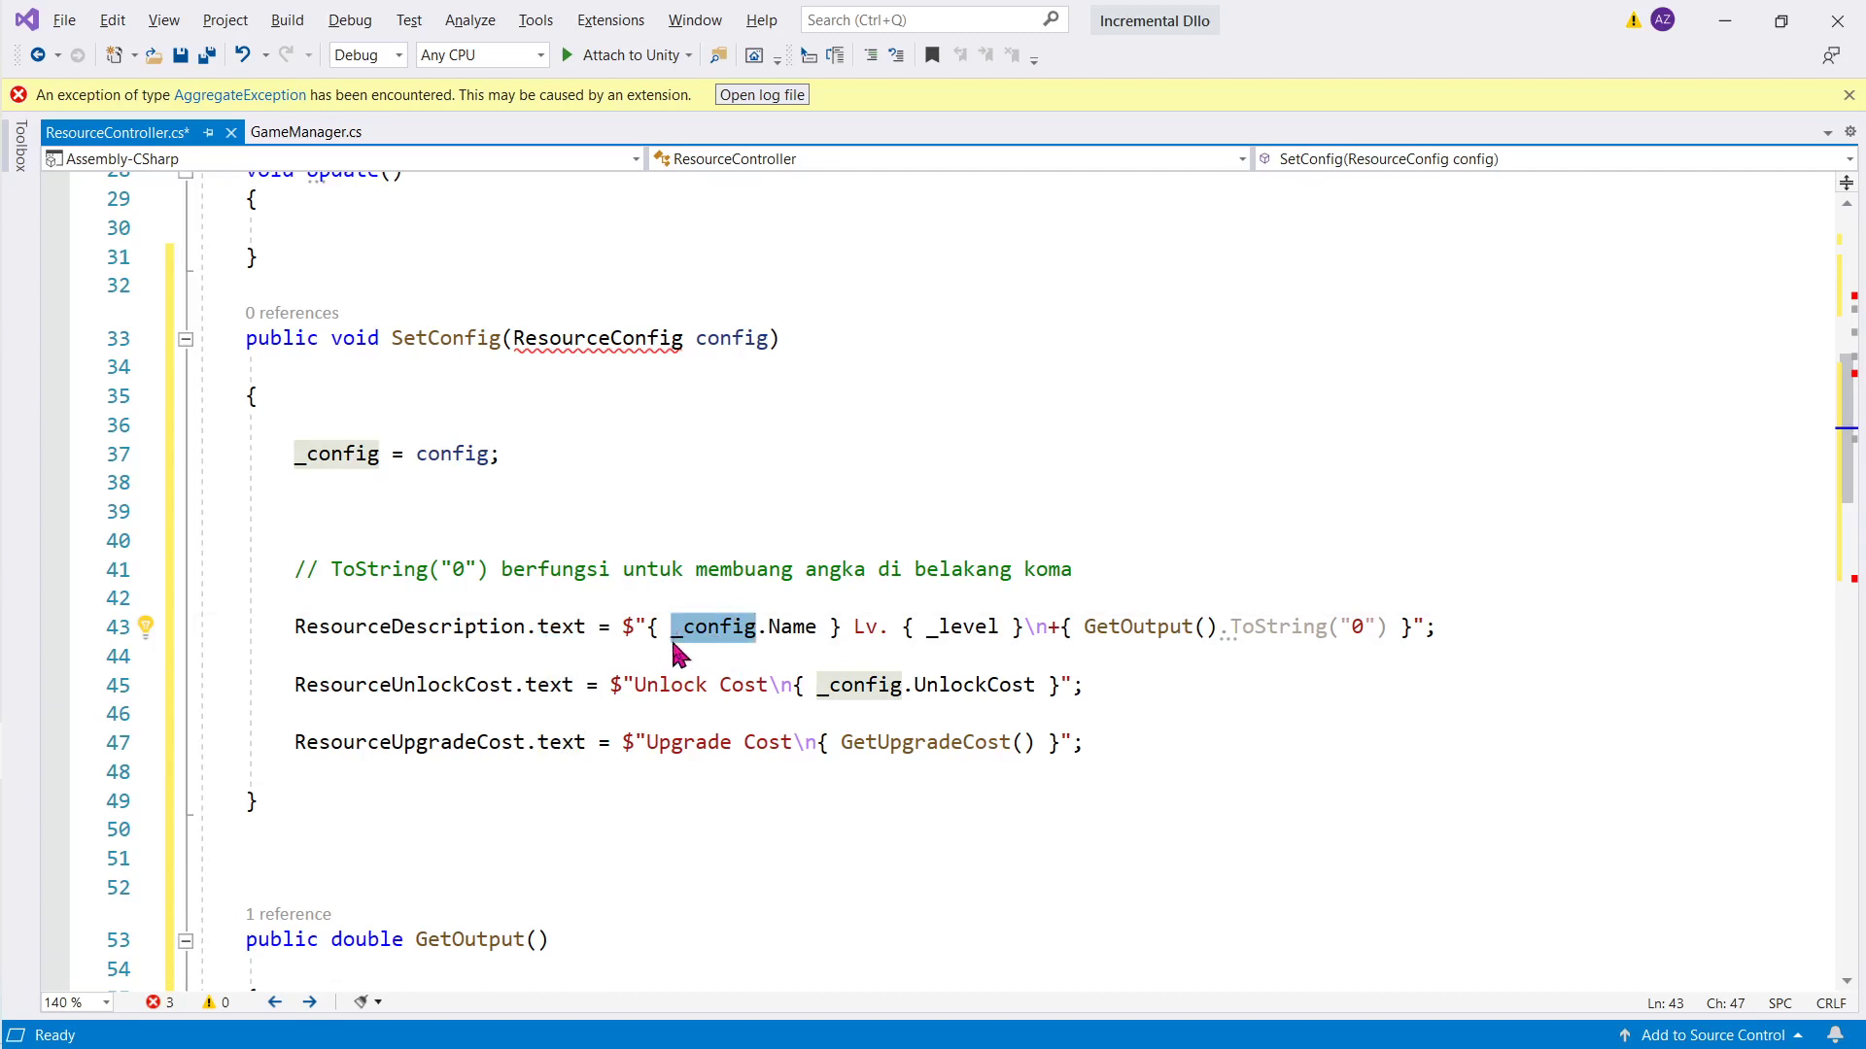
{"action": "scroll", "coordinate": [679, 653], "scroll_direction": "down", "scroll_amount": 4}
{"action": "scroll", "coordinate": [679, 653], "scroll_direction": "down", "scroll_amount": 2}
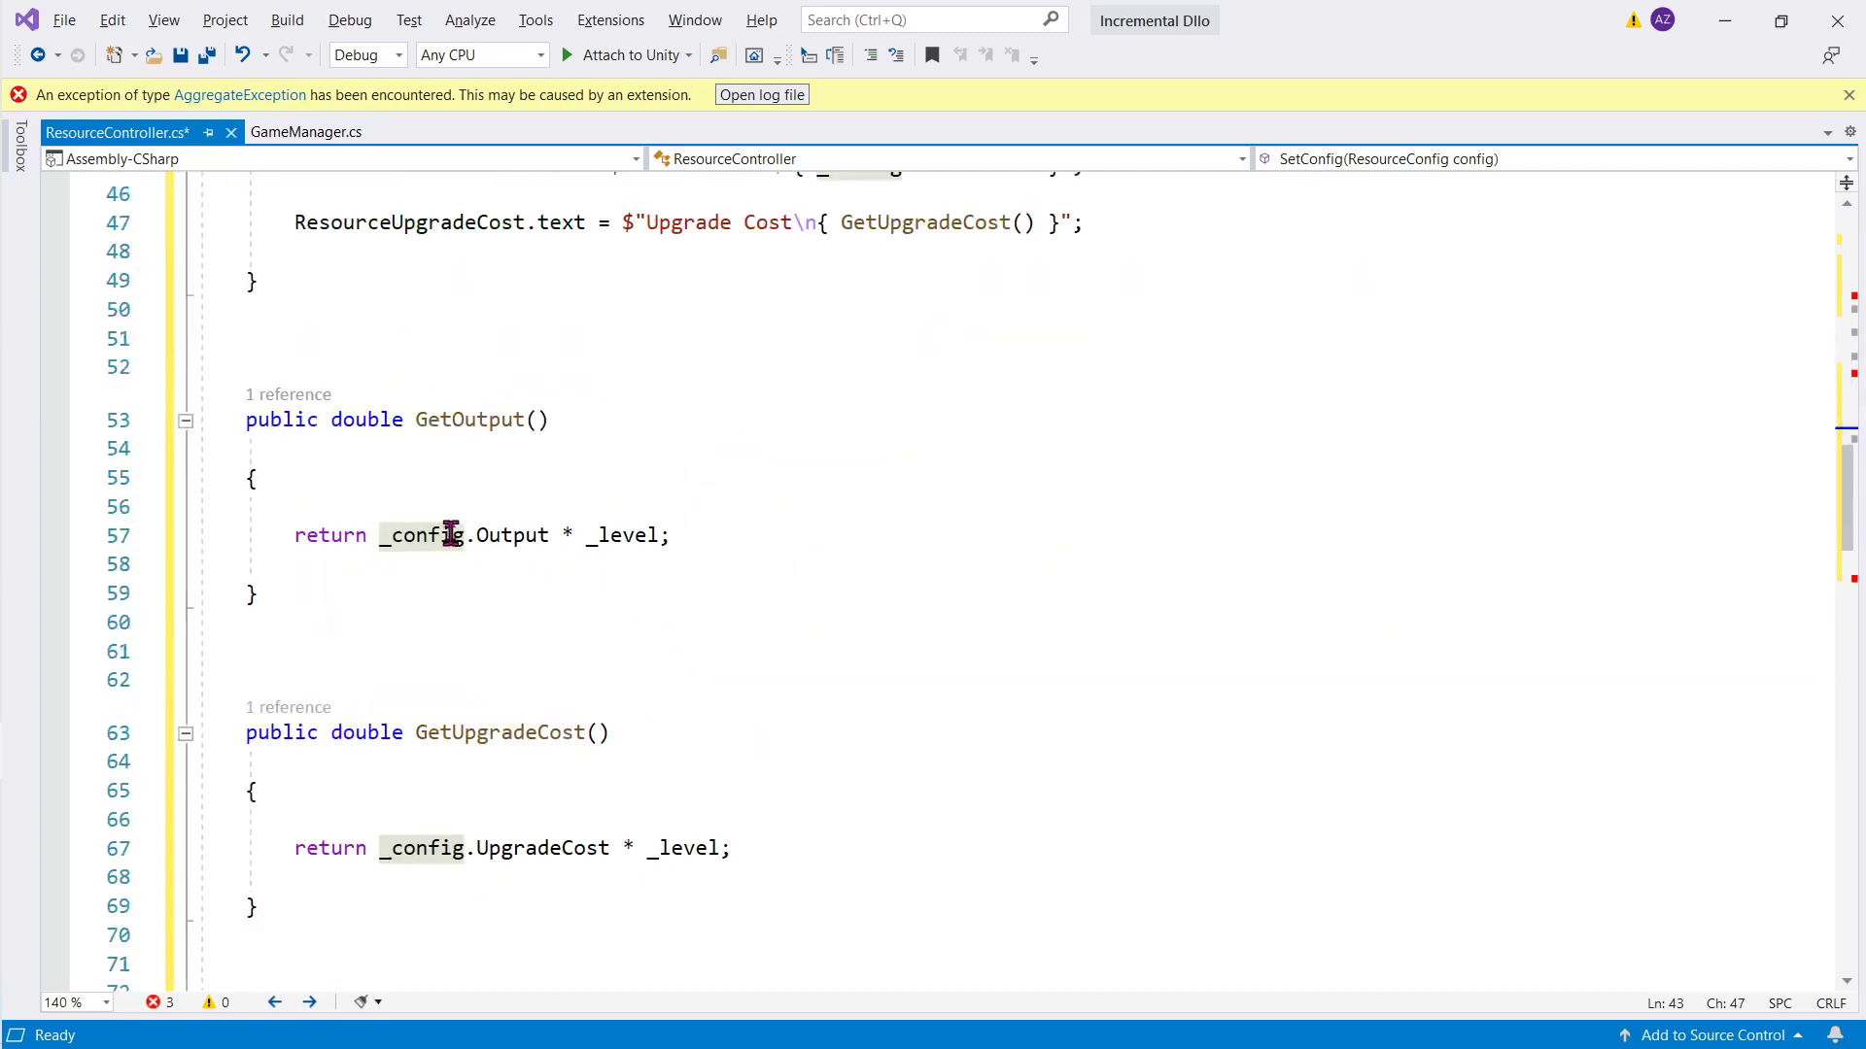
Step: Review GetOutput's double return computed from Output and _level
{"action": "double_click", "coordinate": [475, 420]}
{"action": "double_click", "coordinate": [367, 420]}
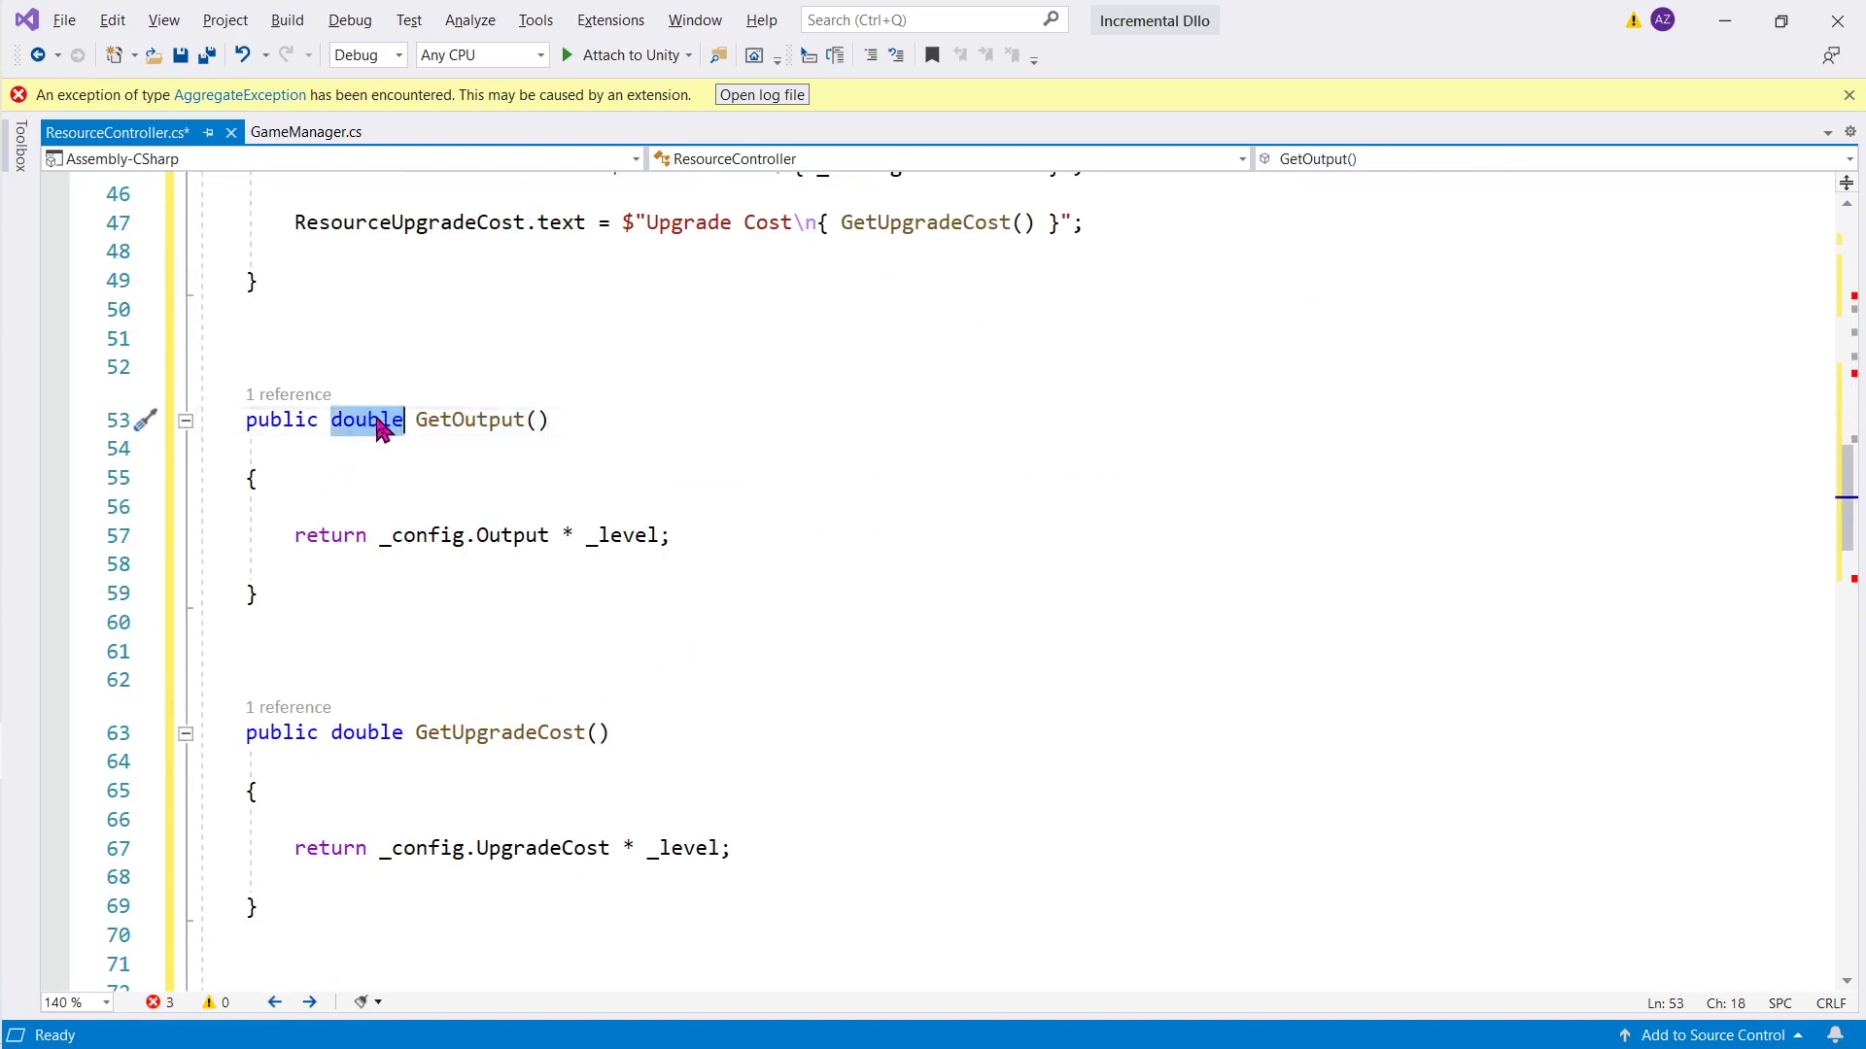
{"action": "double_click", "coordinate": [491, 535]}
{"action": "double_click", "coordinate": [622, 537]}
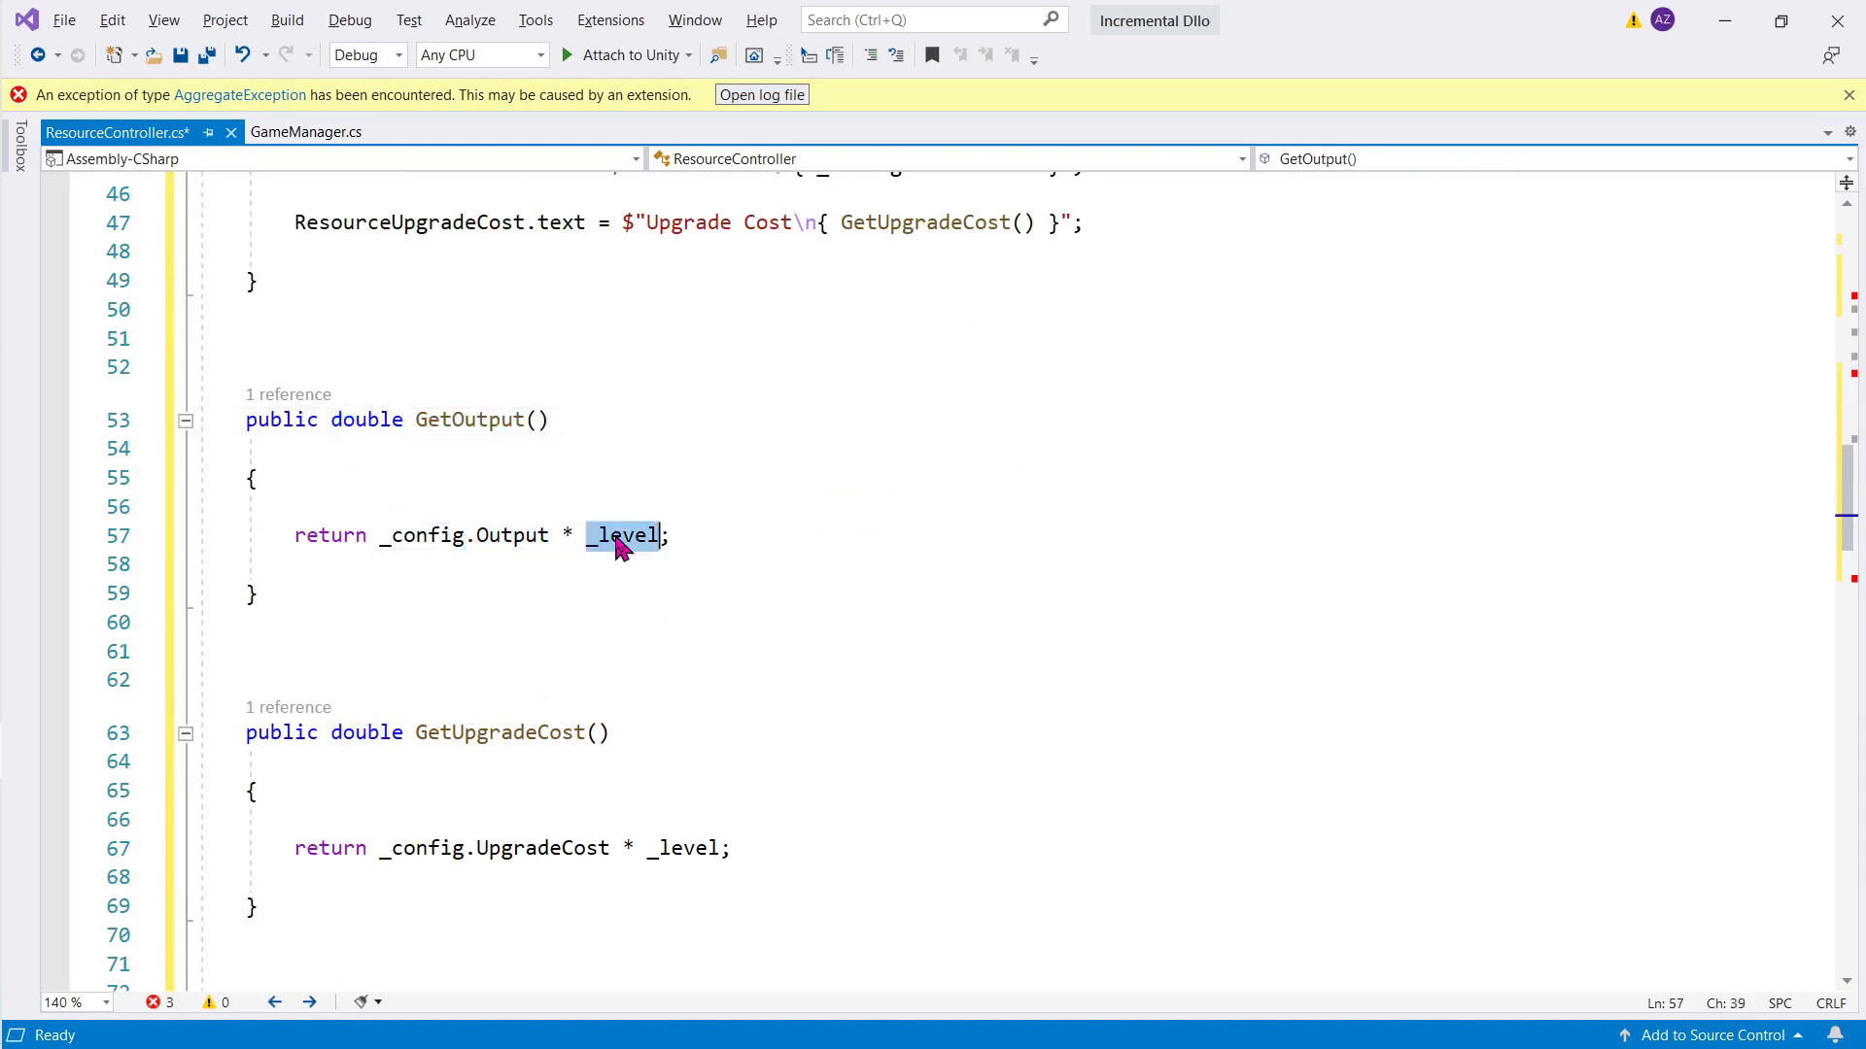
{"action": "double_click", "coordinate": [513, 540]}
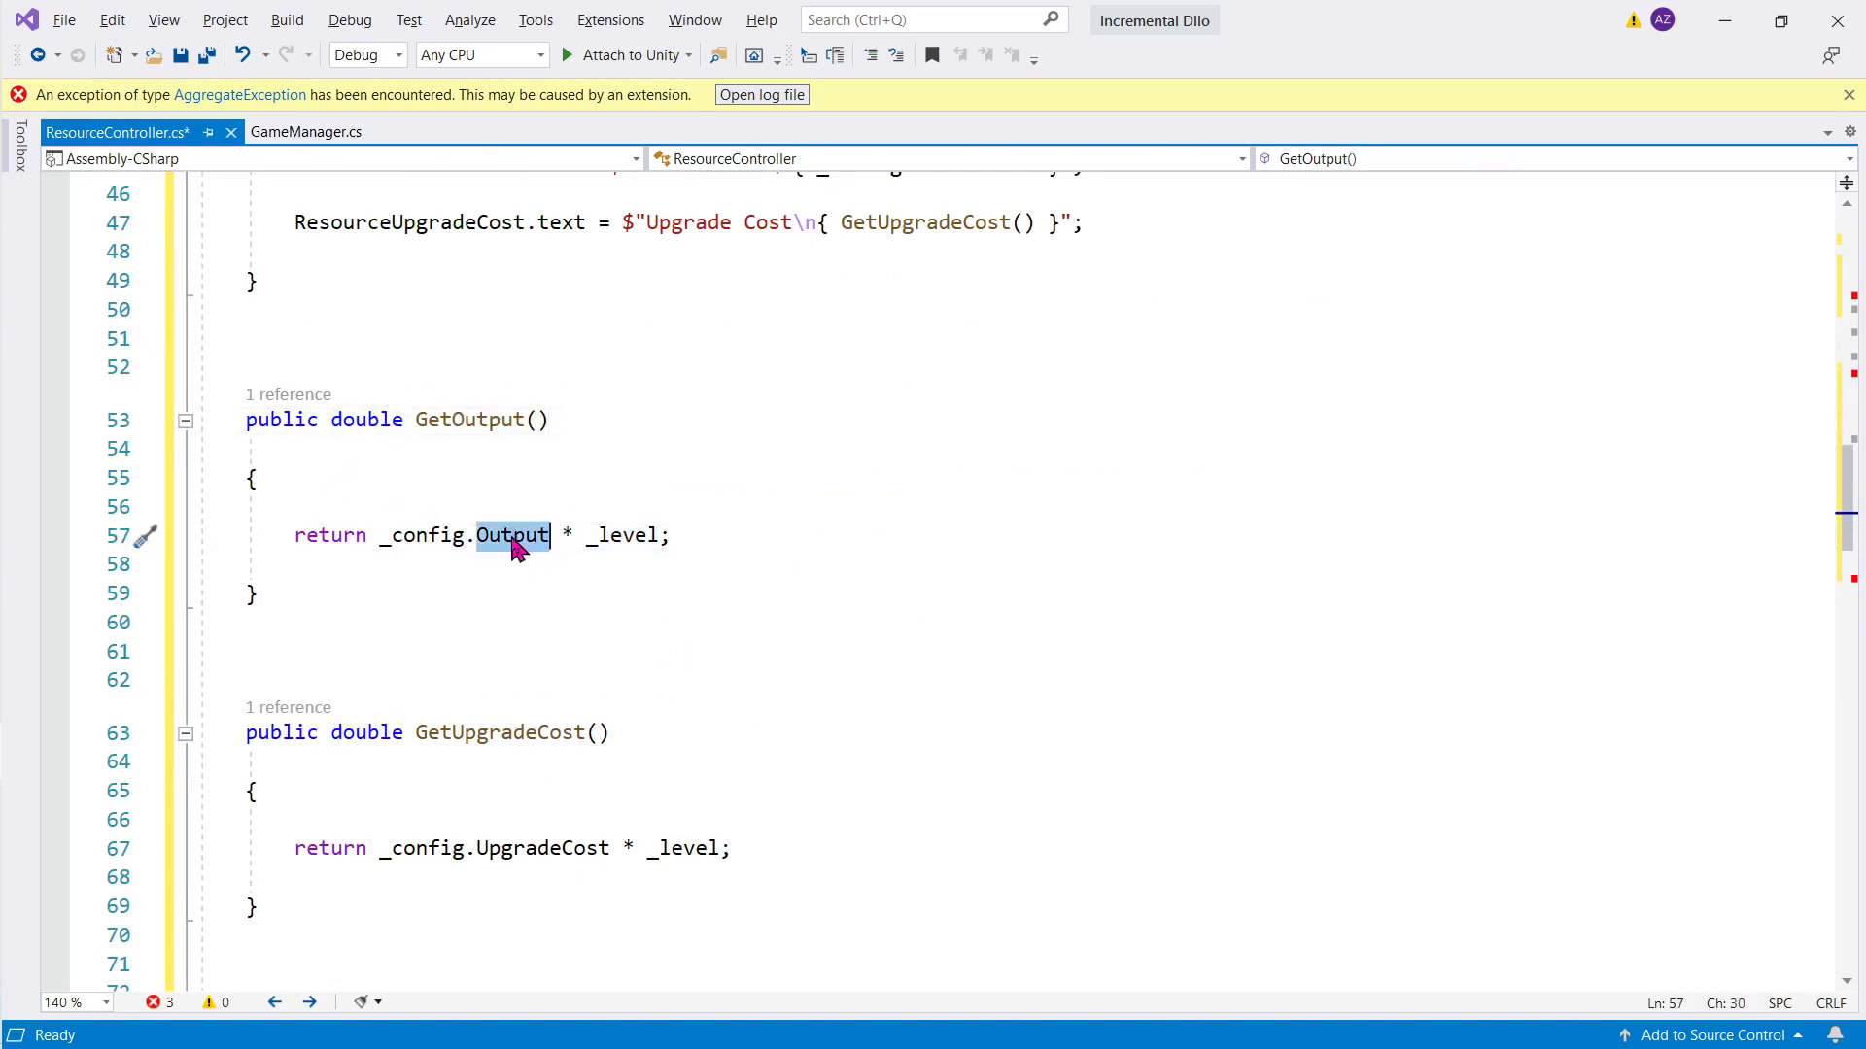
Step: Review the GetUpgradeCost and GetUnlockCost formulas using _config, _level and UnlockCost
{"action": "double_click", "coordinate": [447, 730]}
{"action": "scroll", "coordinate": [466, 744], "scroll_direction": "down", "scroll_amount": 2}
{"action": "double_click", "coordinate": [447, 677]}
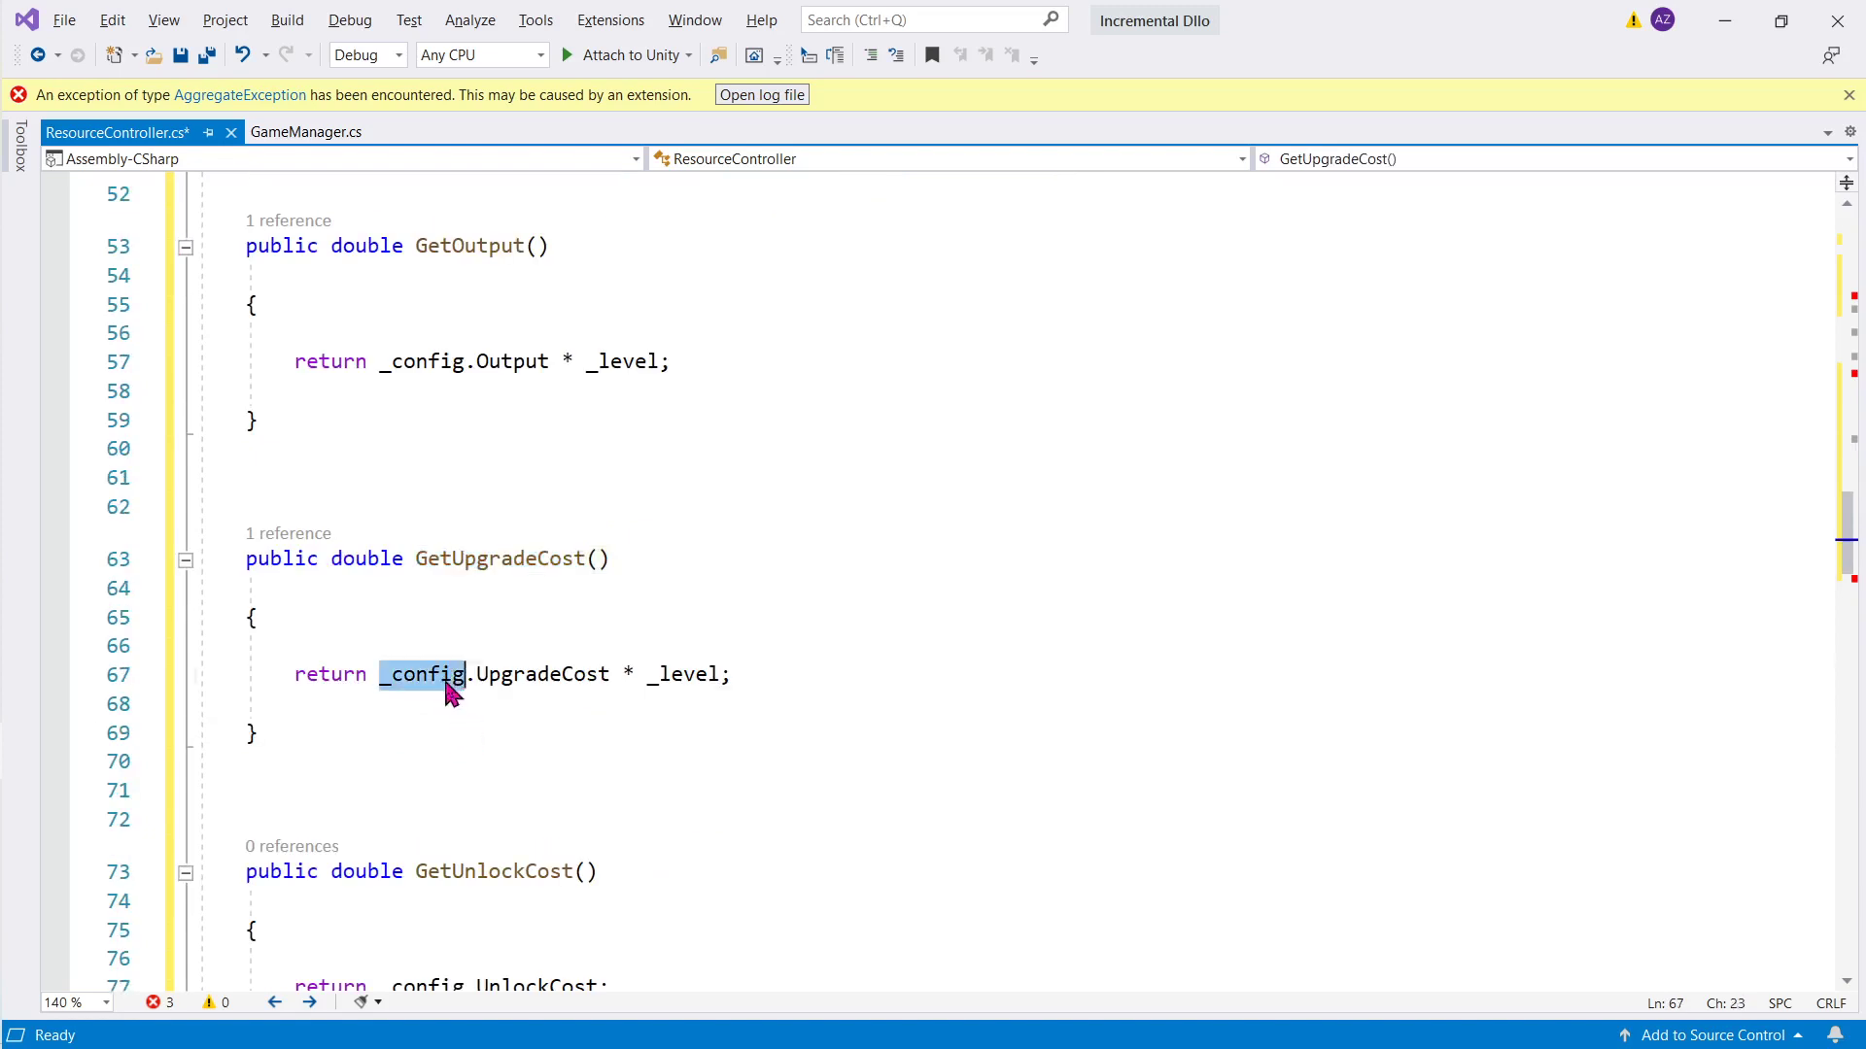
{"action": "left_click_drag", "start_coordinate": [450, 693], "coordinate": [595, 679]}
{"action": "double_click", "coordinate": [667, 681]}
{"action": "scroll", "coordinate": [667, 680], "scroll_direction": "down", "scroll_amount": 2}
{"action": "left_click", "coordinate": [487, 702]}
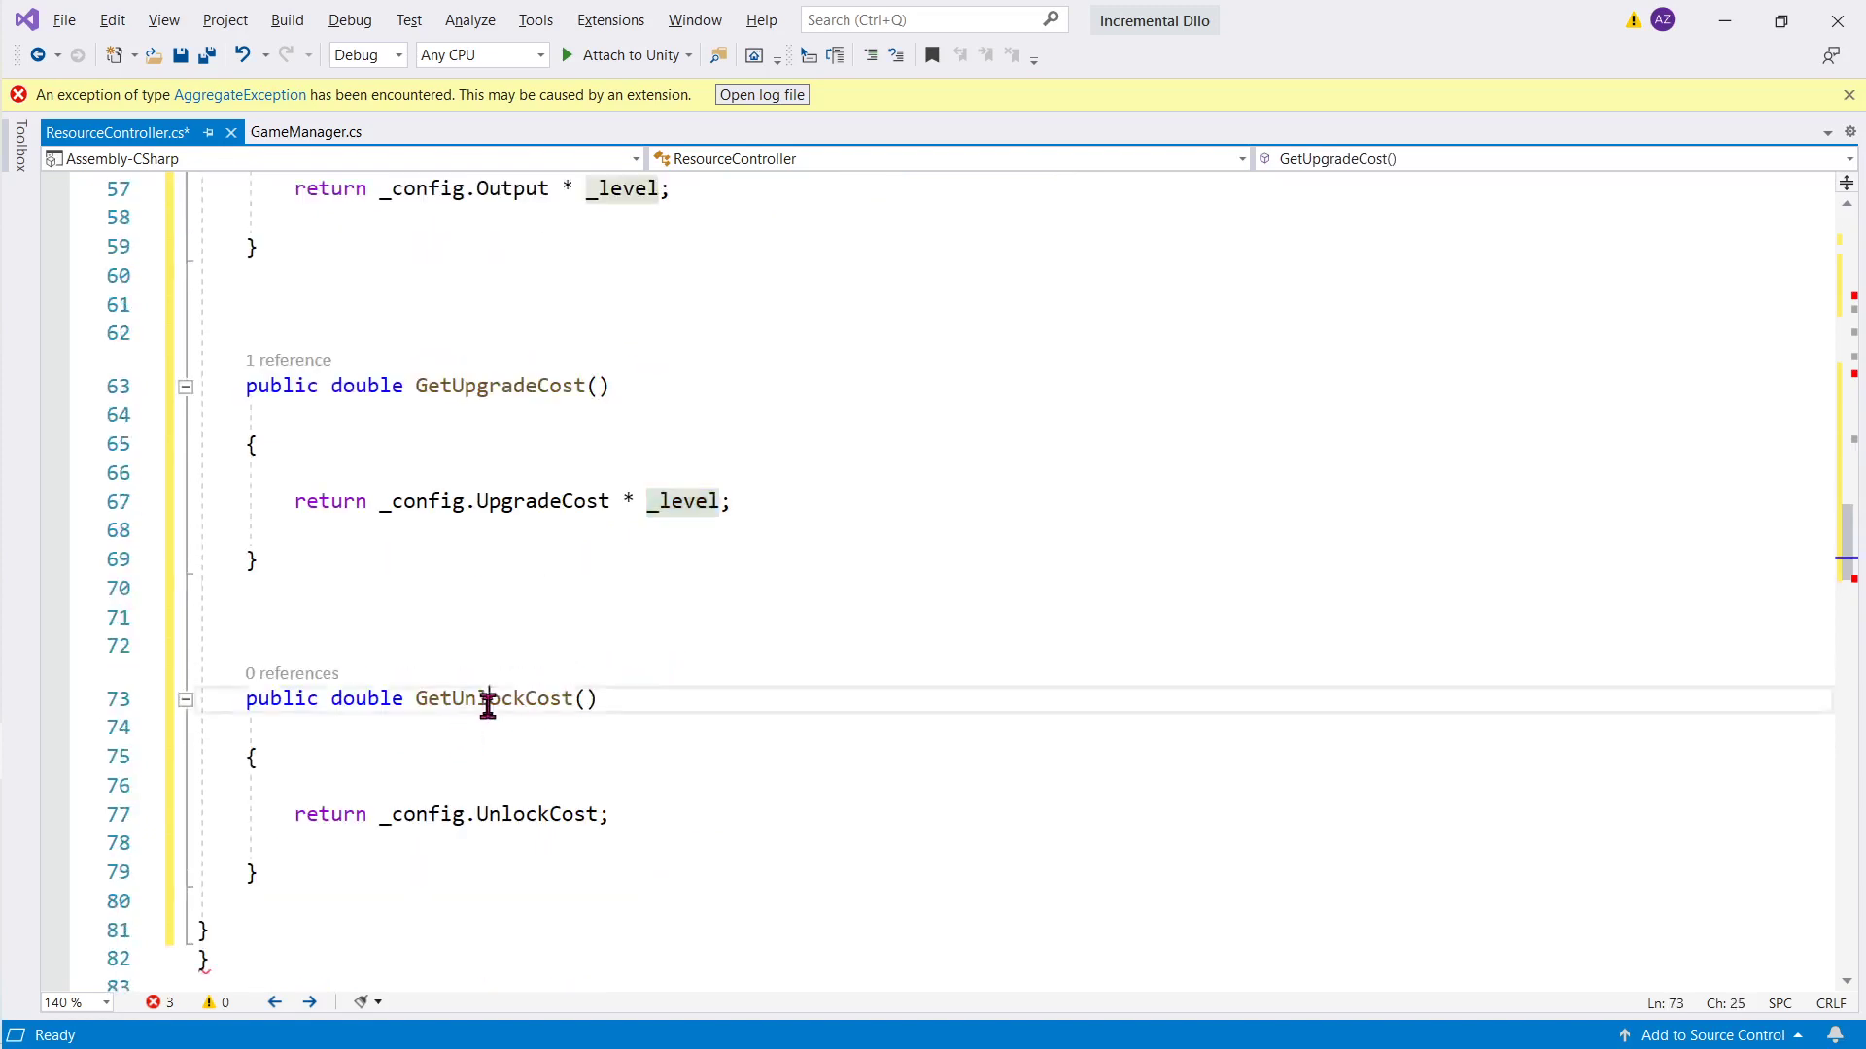
{"action": "double_click", "coordinate": [488, 702]}
{"action": "double_click", "coordinate": [433, 816]}
{"action": "double_click", "coordinate": [506, 821]}
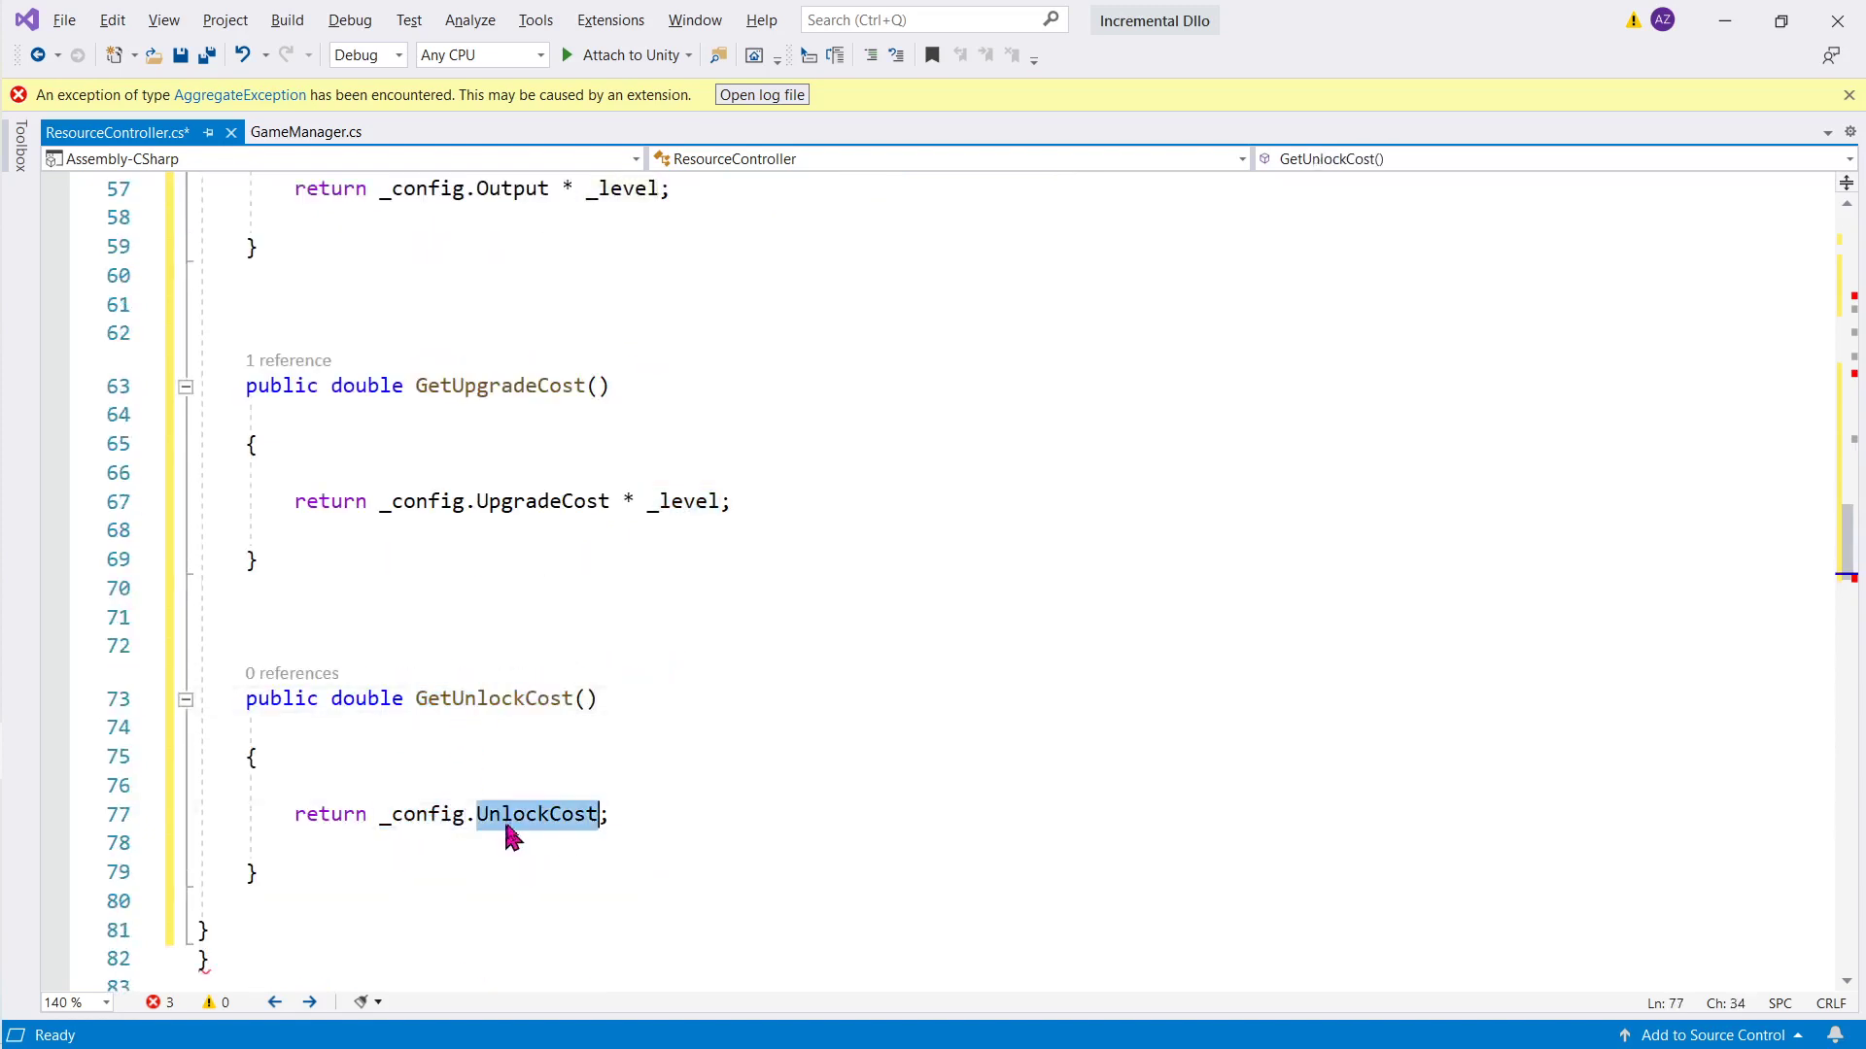
{"action": "double_click", "coordinate": [417, 815]}
Step: Save ResourceController.cs and check the unresolved ResourceConfig type on line 33
{"action": "mouse_move", "coordinate": [41, 627]}
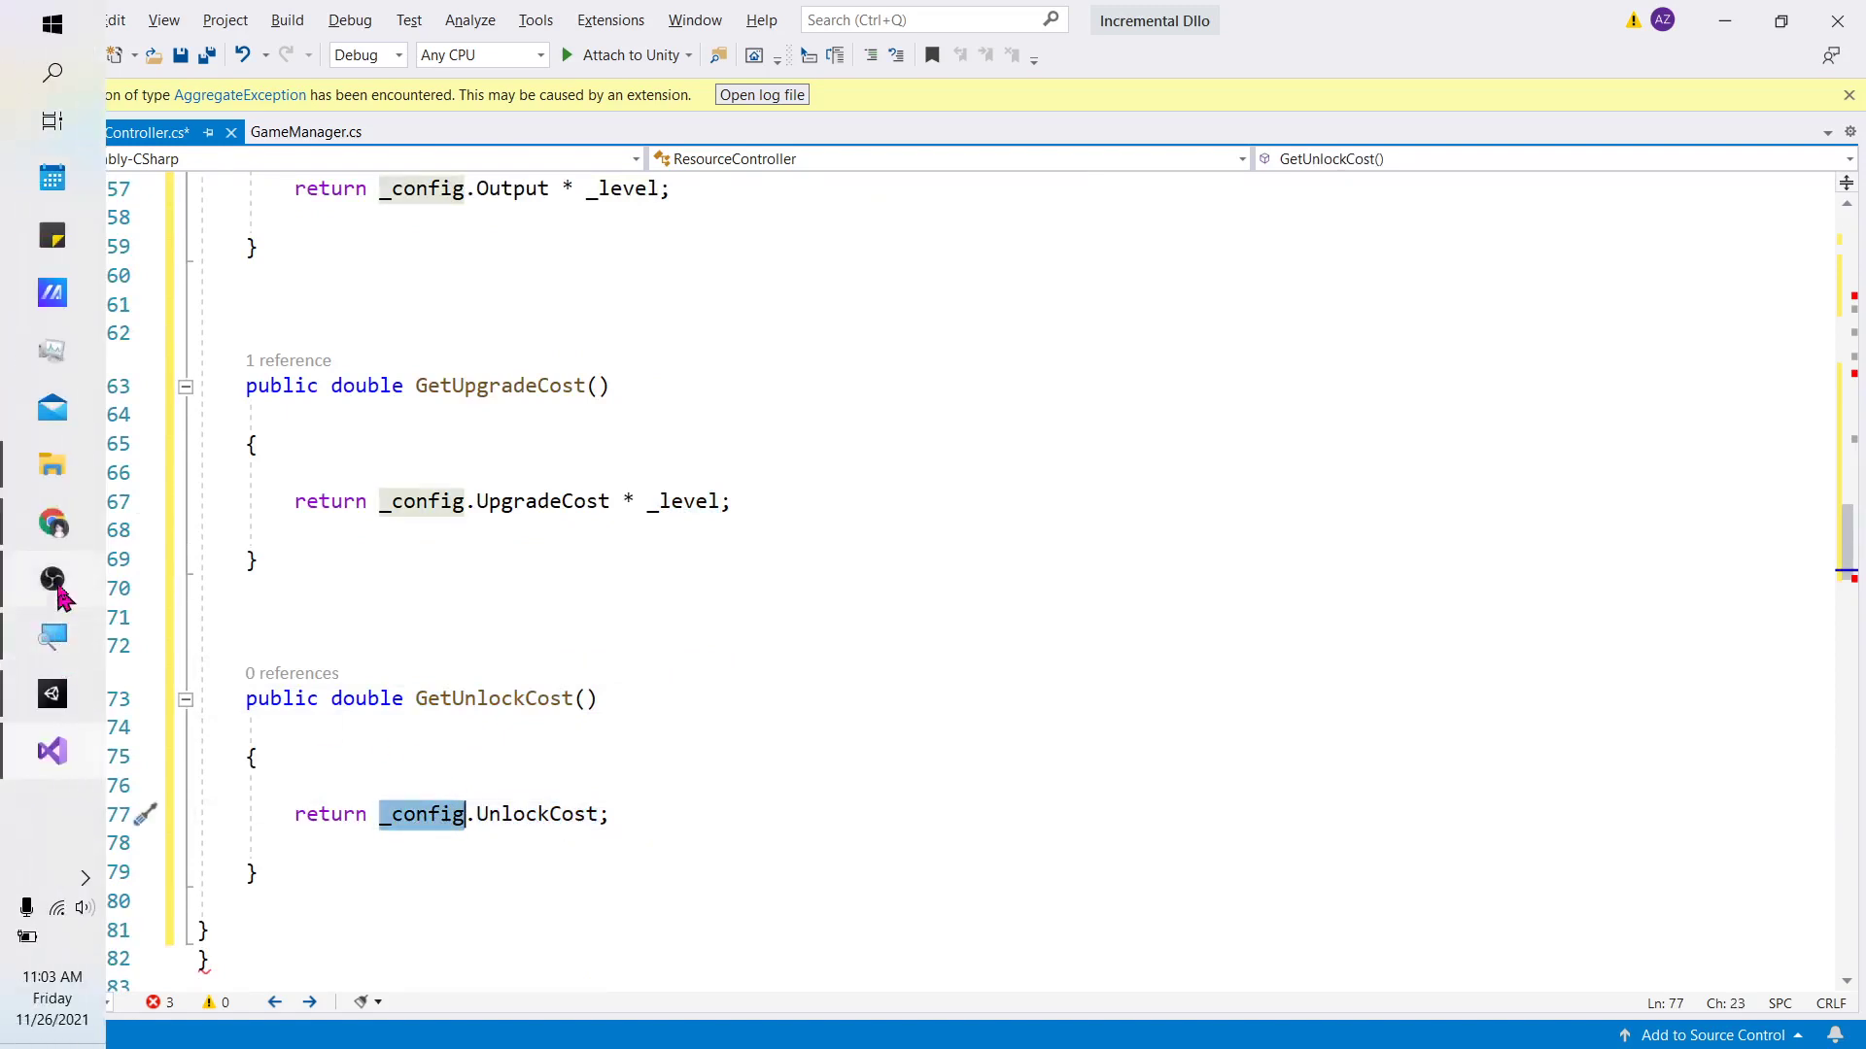
{"action": "left_click", "coordinate": [53, 525]}
{"action": "scroll", "coordinate": [366, 570], "scroll_direction": "down", "scroll_amount": 3}
{"action": "left_click_drag", "start_coordinate": [562, 464], "coordinate": [1285, 461]}
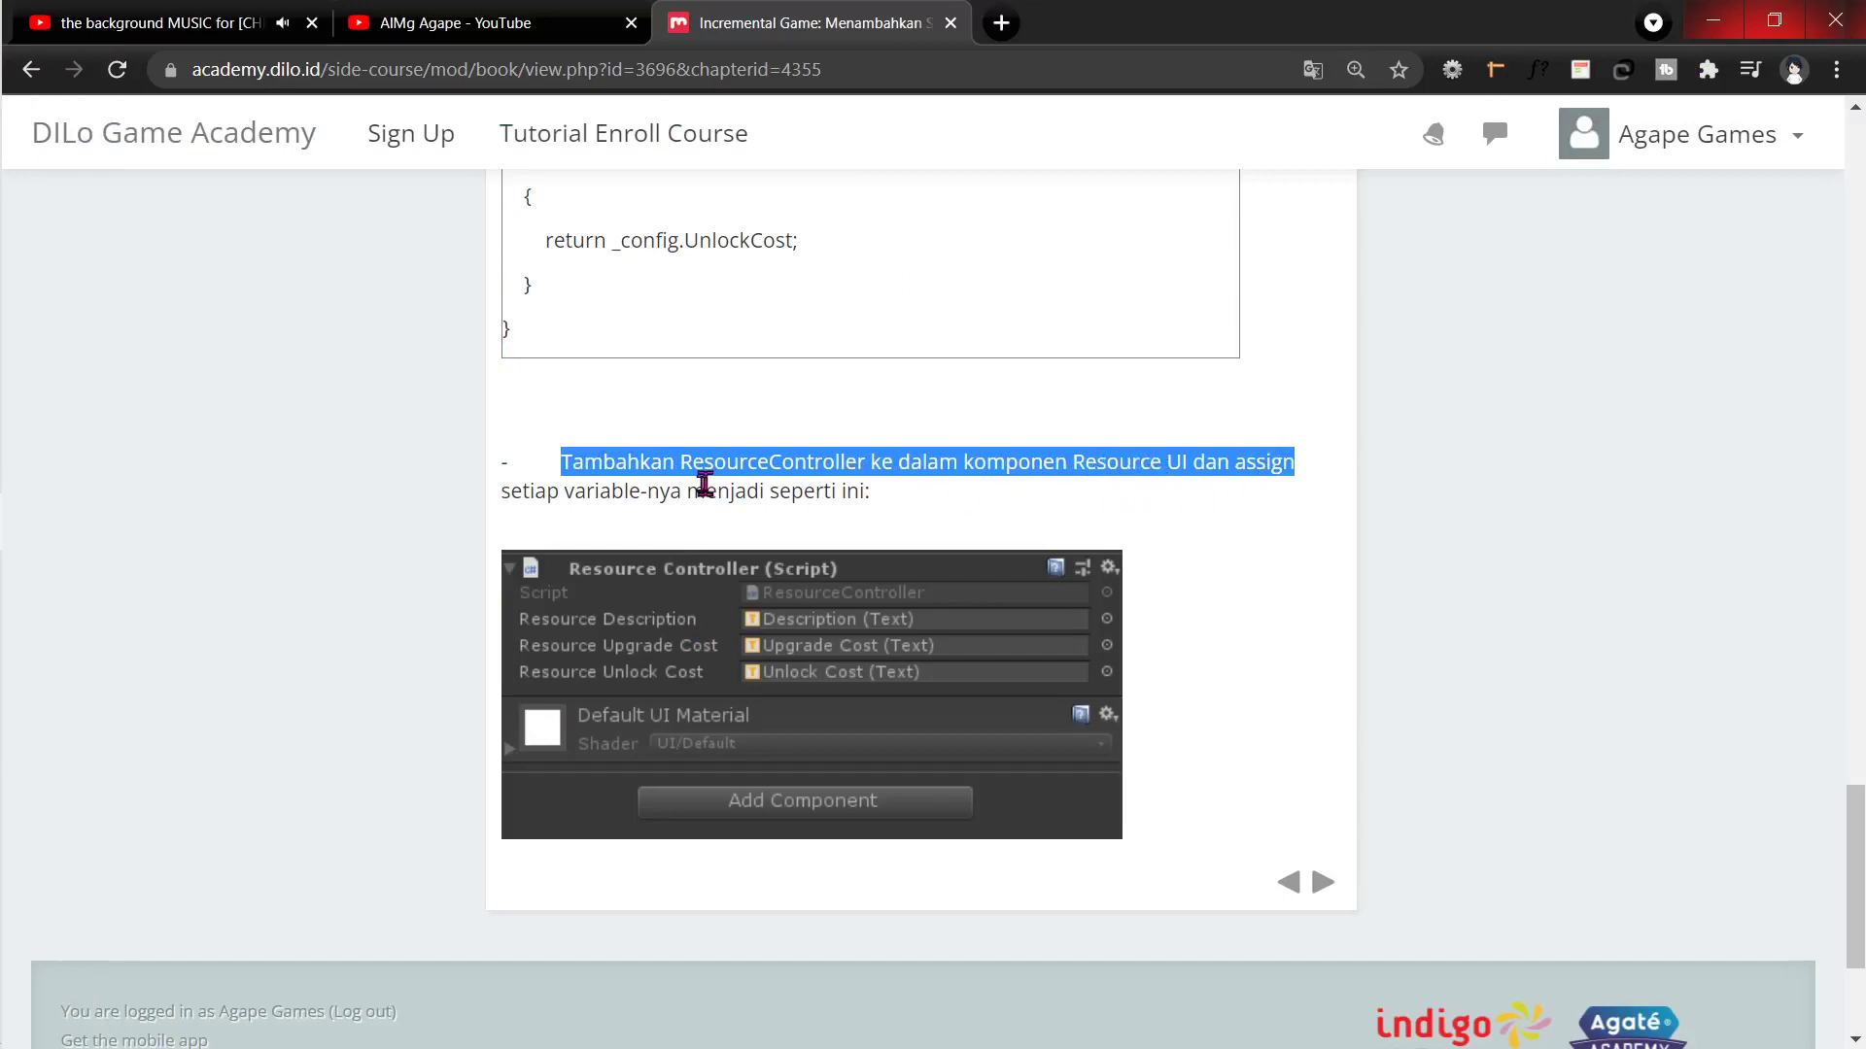
{"action": "mouse_move", "coordinate": [3, 534]}
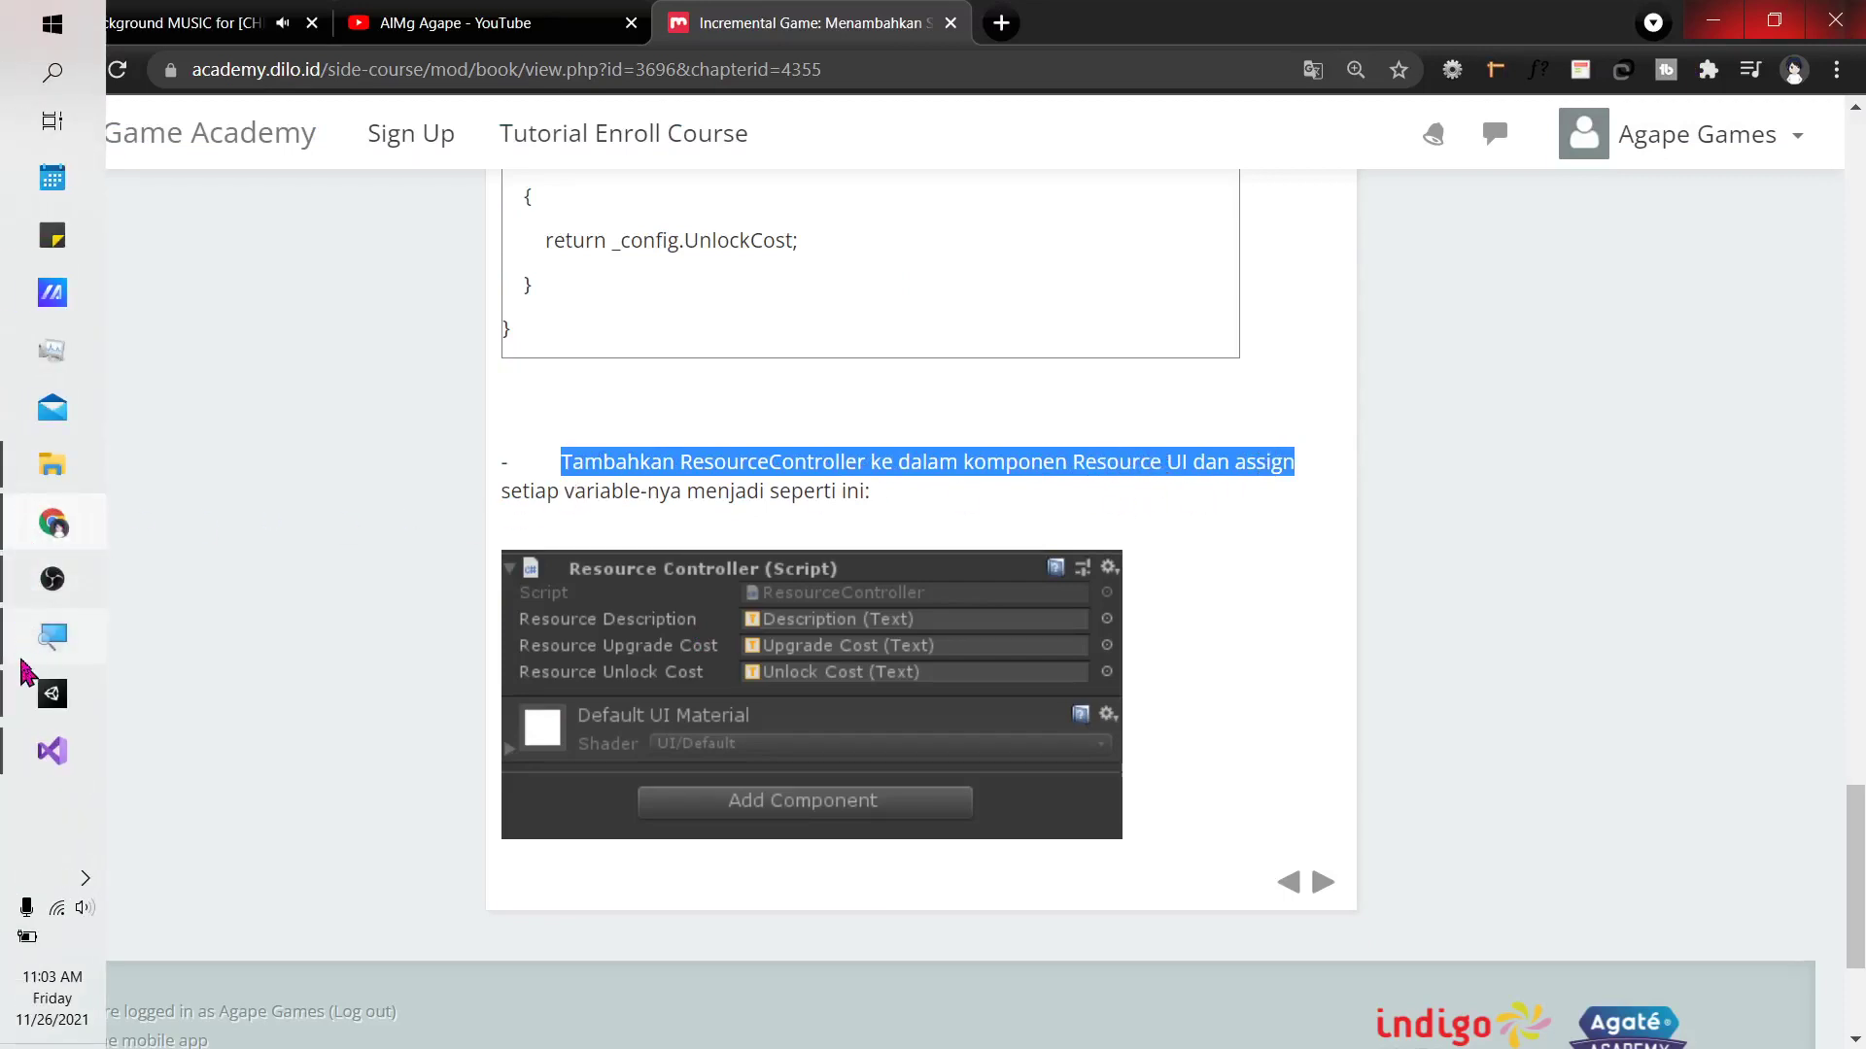
{"action": "left_click", "coordinate": [52, 750]}
{"action": "left_click", "coordinate": [596, 532]}
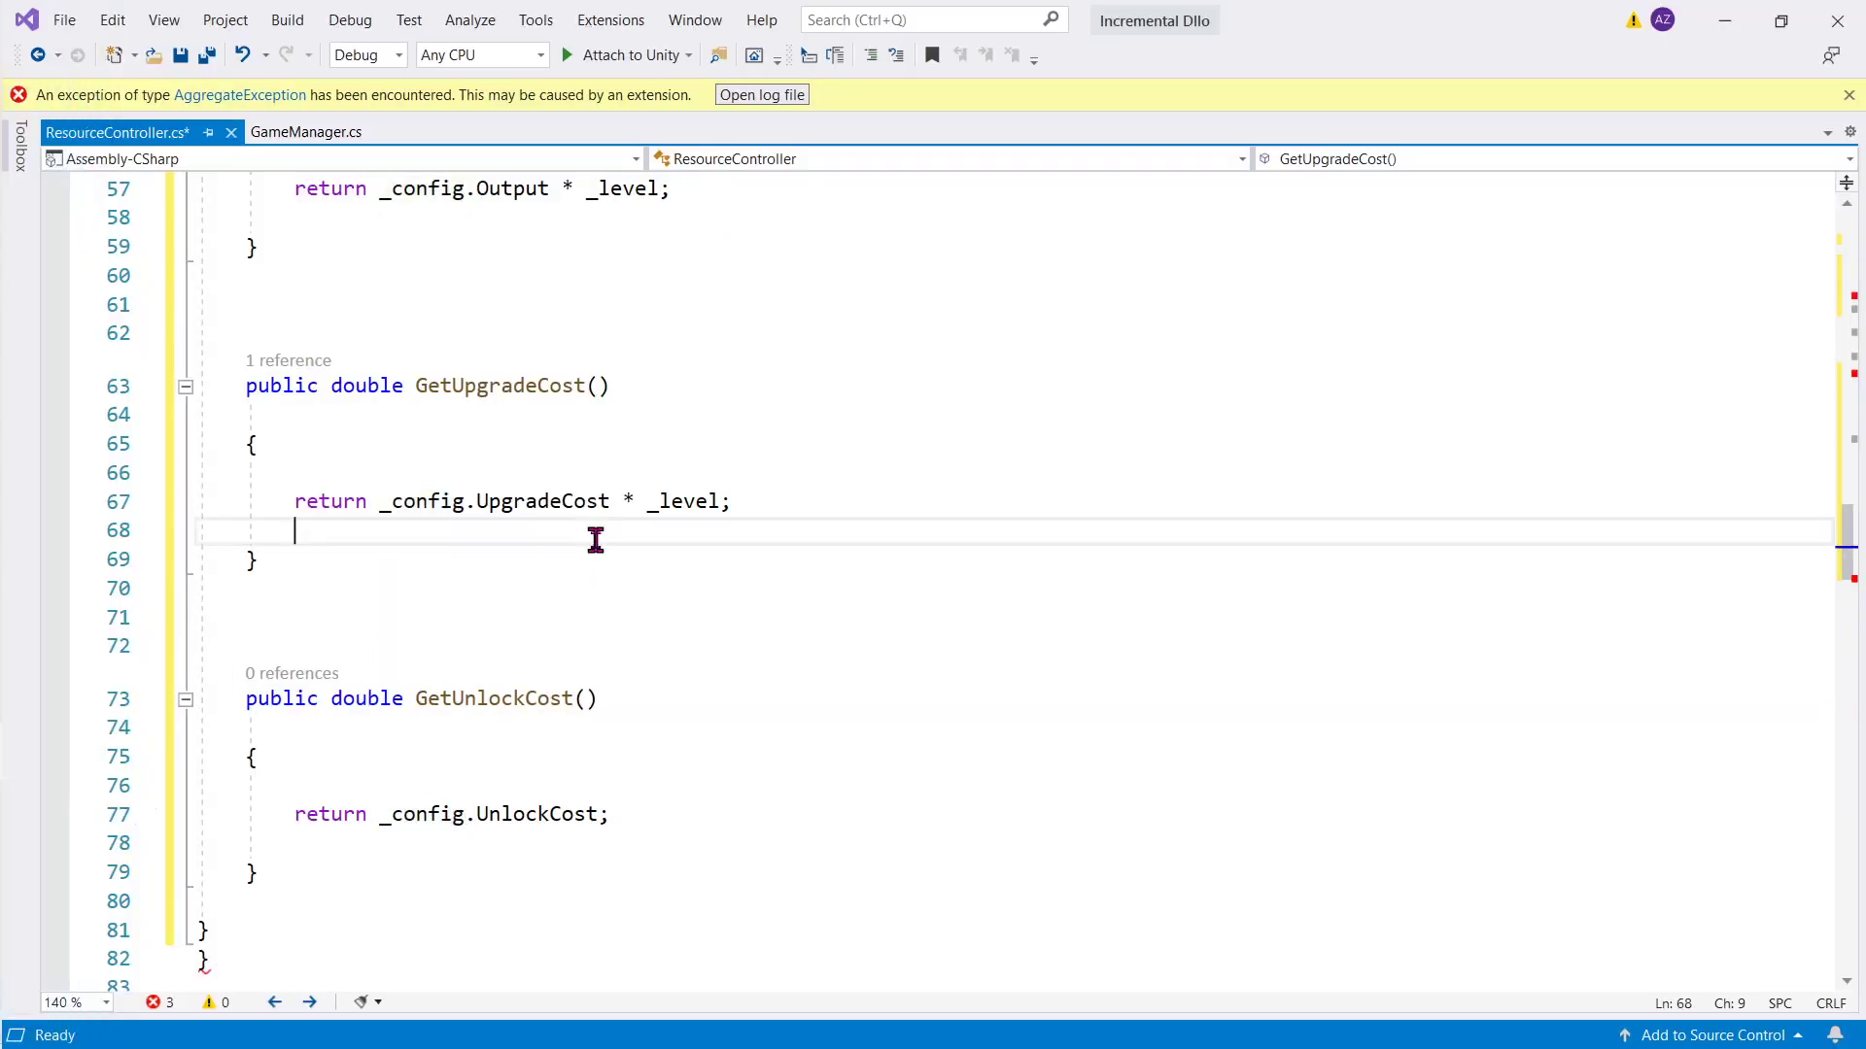
{"action": "key", "text": "ctrl+s"}
{"action": "scroll", "coordinate": [612, 515], "scroll_direction": "up", "scroll_amount": 6}
{"action": "scroll", "coordinate": [617, 516], "scroll_direction": "up", "scroll_amount": 4}
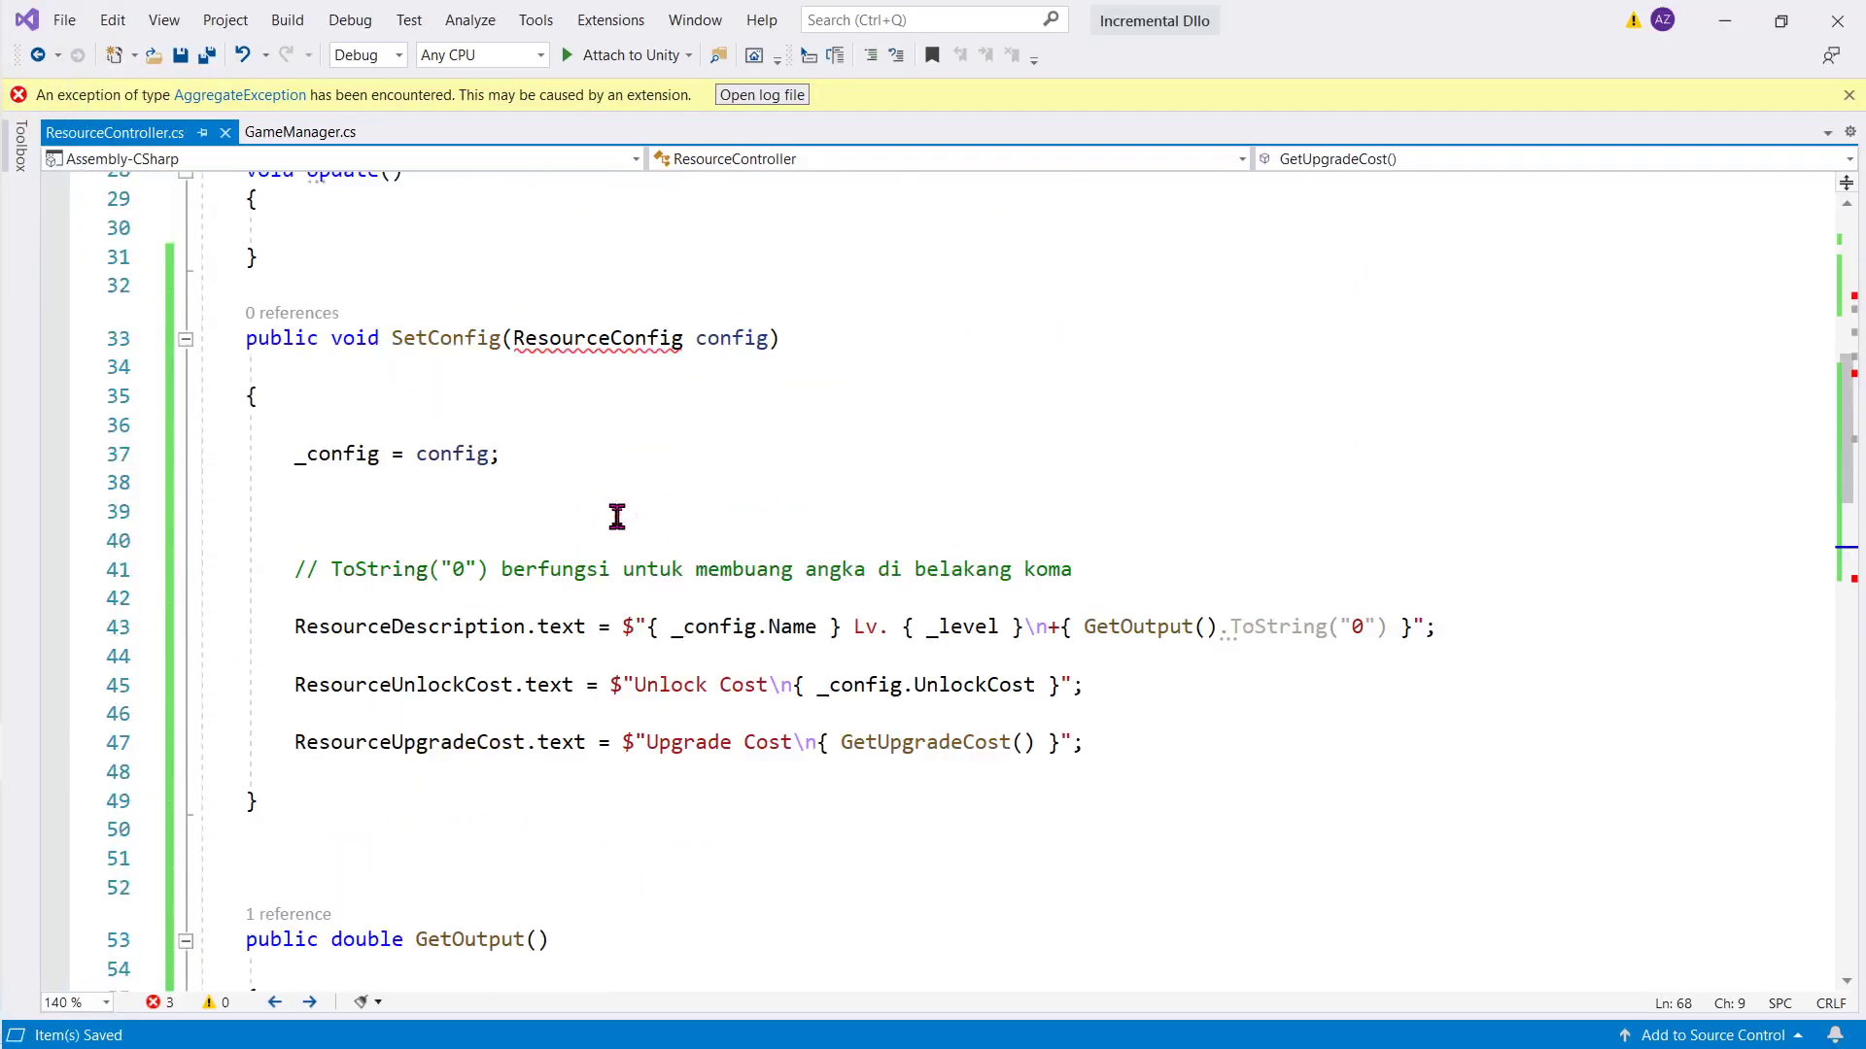
{"action": "left_click", "coordinate": [610, 340]}
Step: Select the ResourceConfig struct name in the course's GameManager code
{"action": "mouse_move", "coordinate": [2, 680]}
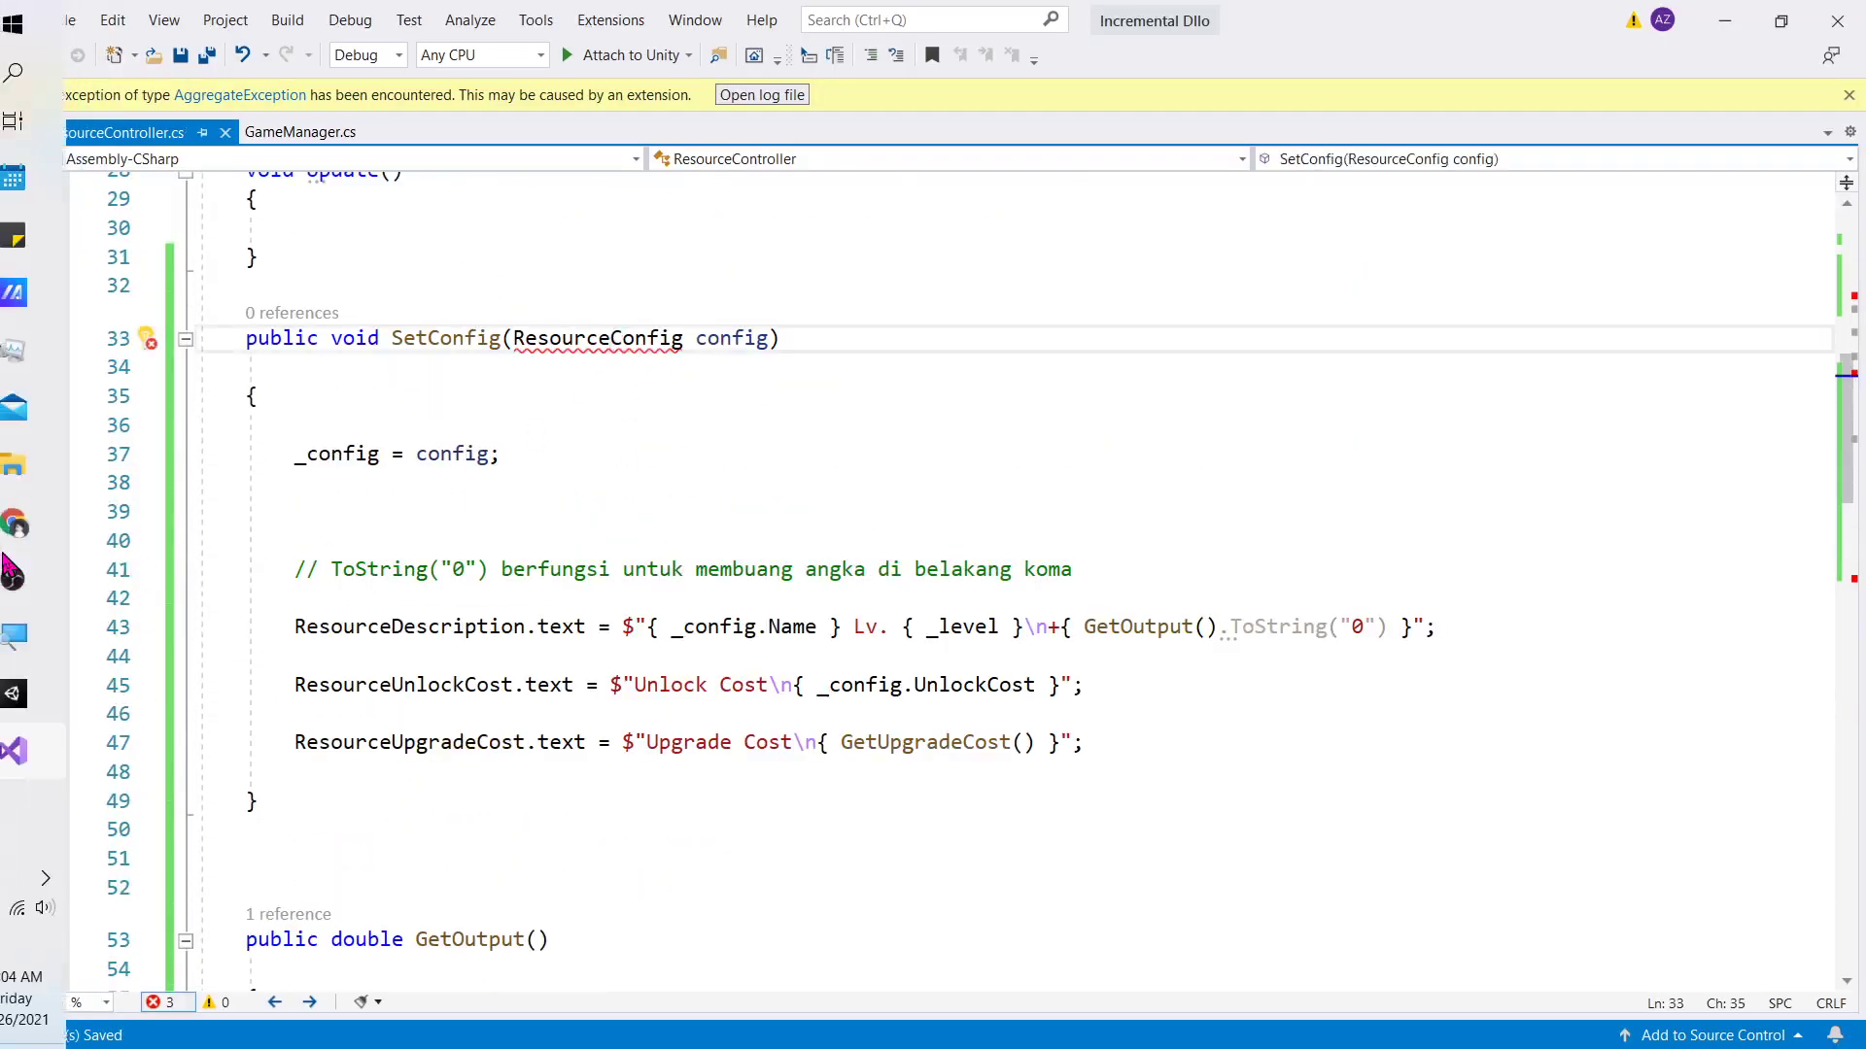
{"action": "left_click", "coordinate": [52, 525]}
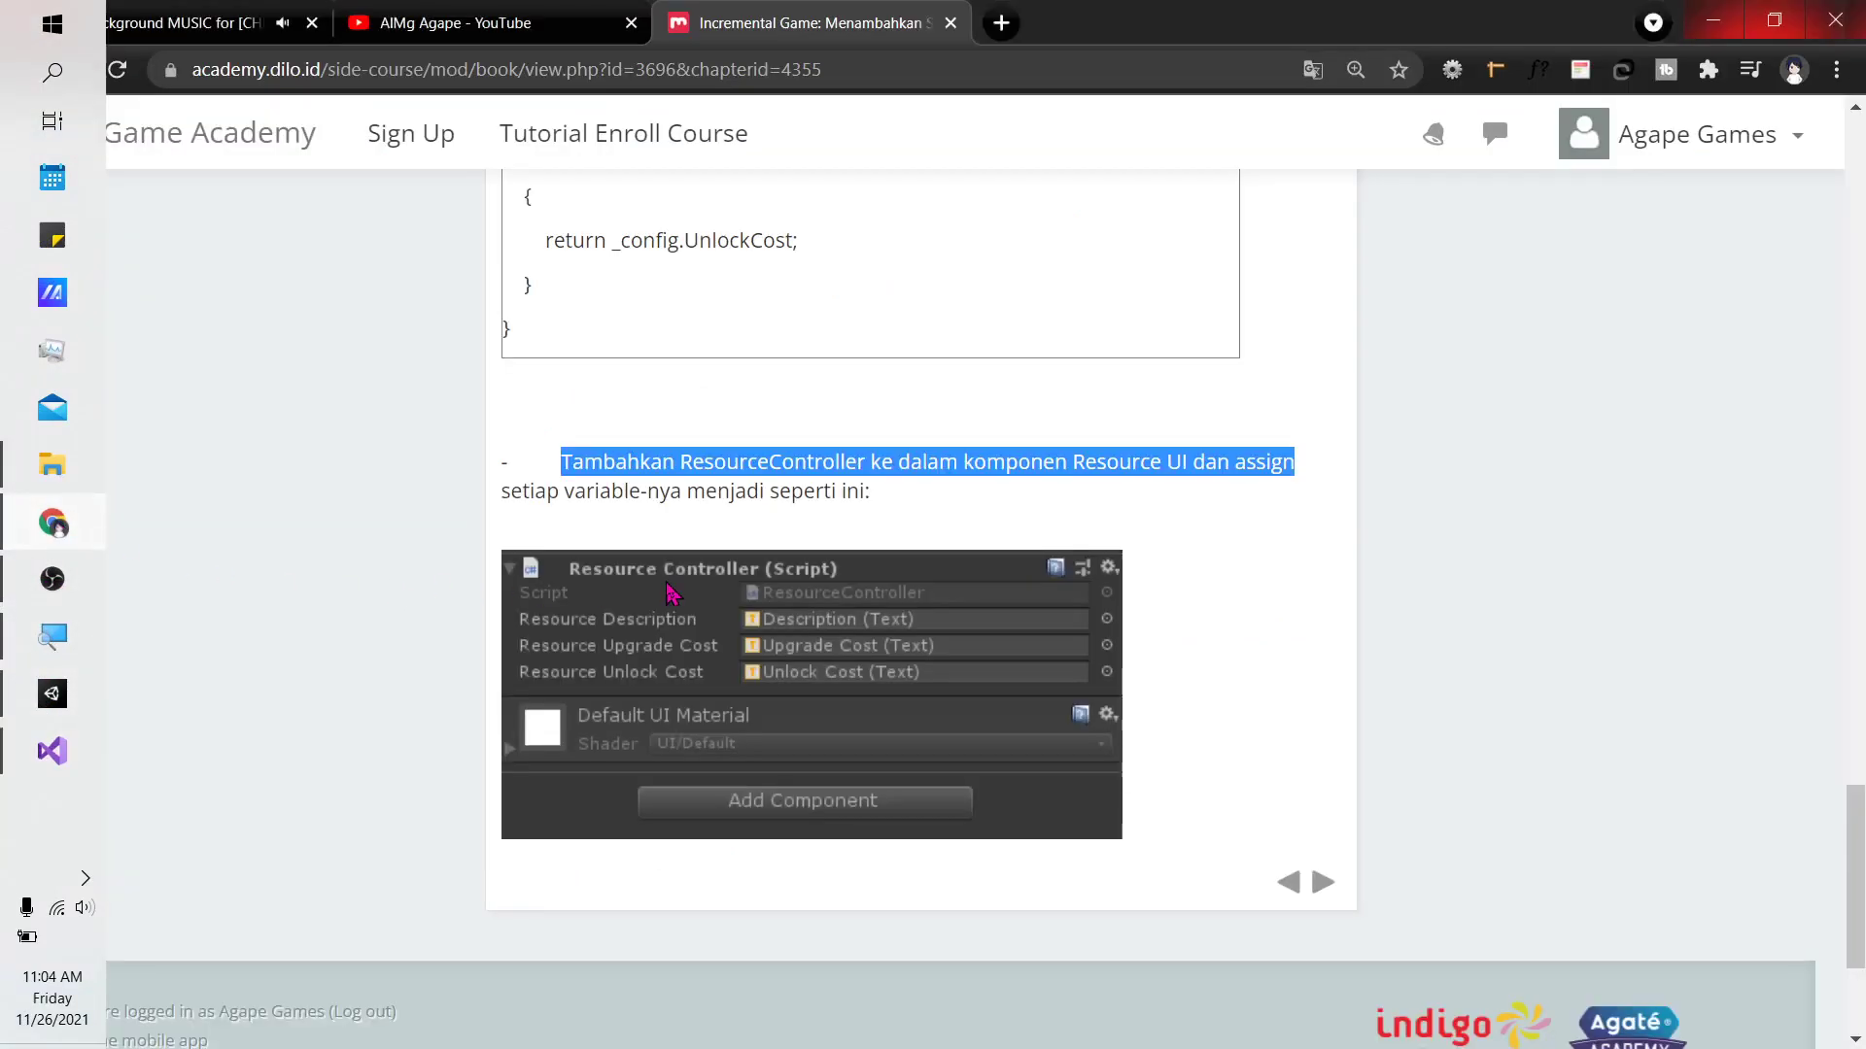
{"action": "scroll", "coordinate": [662, 575], "scroll_direction": "up", "scroll_amount": 4}
{"action": "scroll", "coordinate": [667, 590], "scroll_direction": "up", "scroll_amount": 3}
{"action": "scroll", "coordinate": [666, 586], "scroll_direction": "up", "scroll_amount": 8}
{"action": "scroll", "coordinate": [667, 575], "scroll_direction": "up", "scroll_amount": 5}
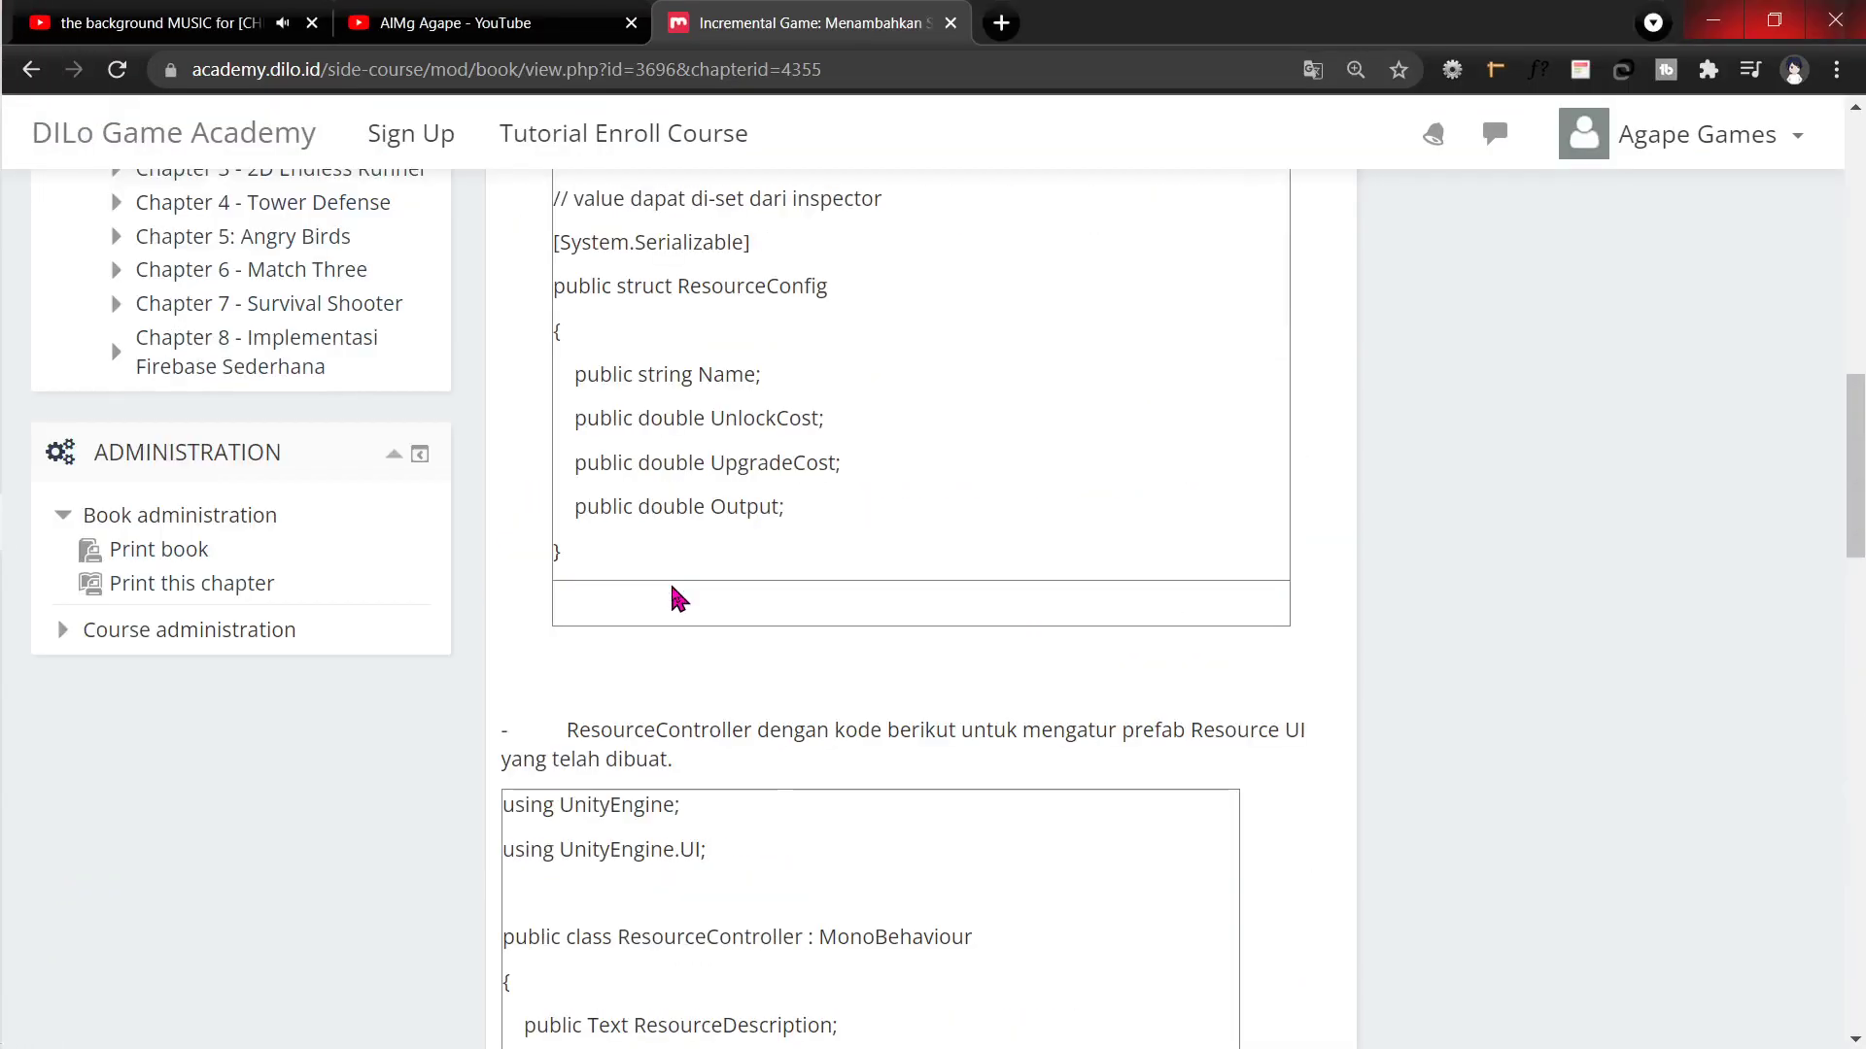
{"action": "scroll", "coordinate": [690, 636], "scroll_direction": "up", "scroll_amount": 3}
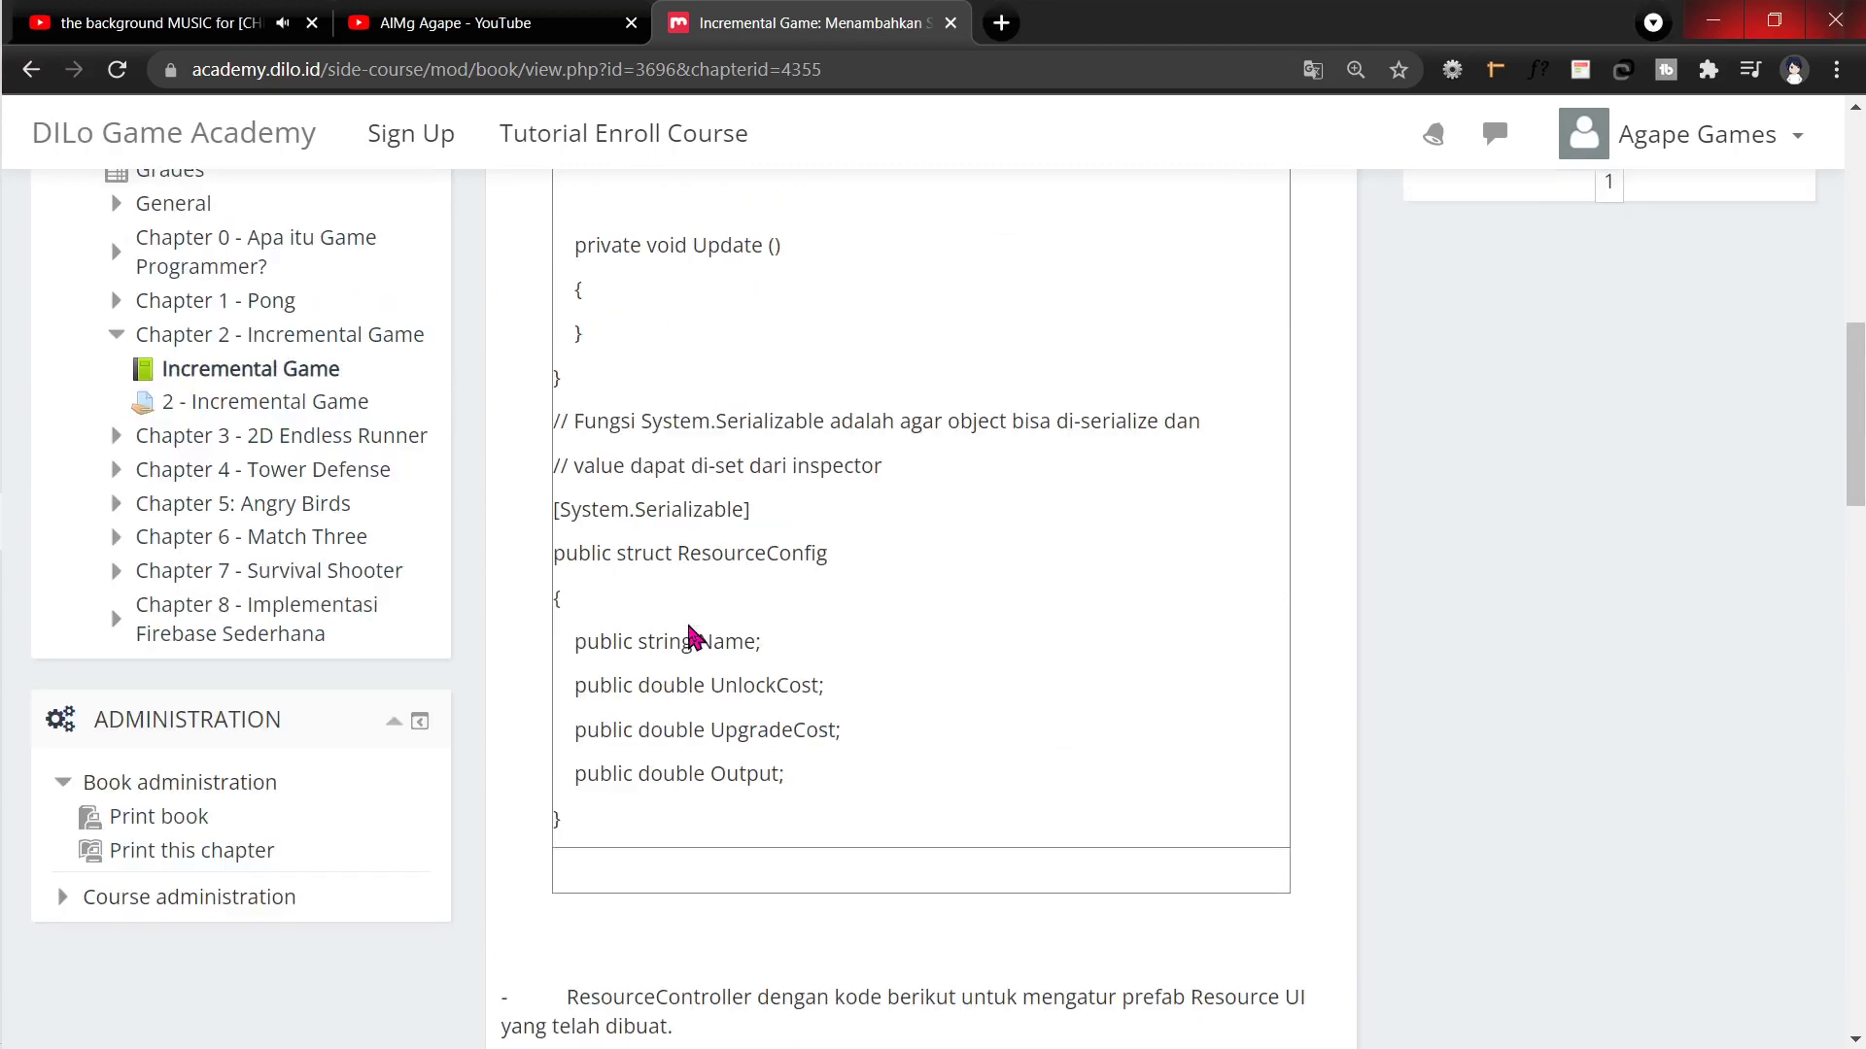
{"action": "scroll", "coordinate": [690, 636], "scroll_direction": "up", "scroll_amount": 2}
{"action": "scroll", "coordinate": [690, 636], "scroll_direction": "up", "scroll_amount": 3}
{"action": "scroll", "coordinate": [689, 635], "scroll_direction": "up", "scroll_amount": 4}
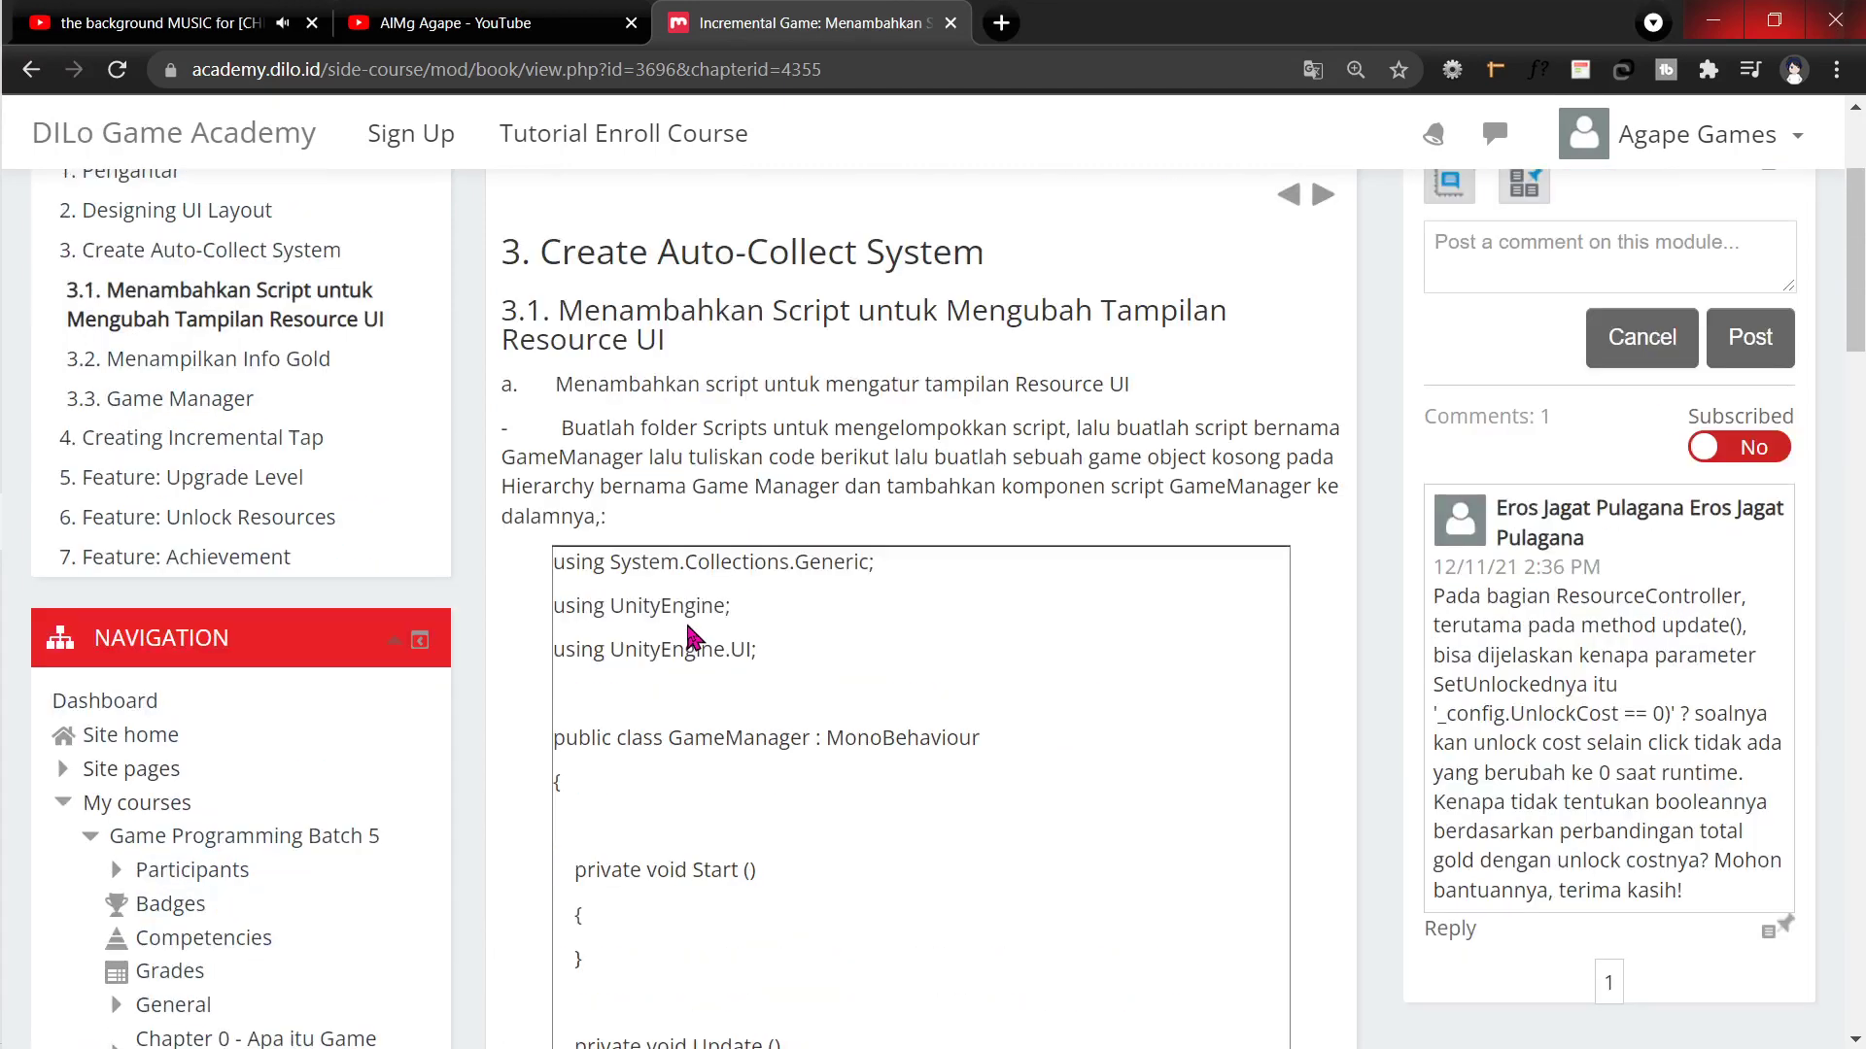
{"action": "scroll", "coordinate": [690, 636], "scroll_direction": "up", "scroll_amount": 3}
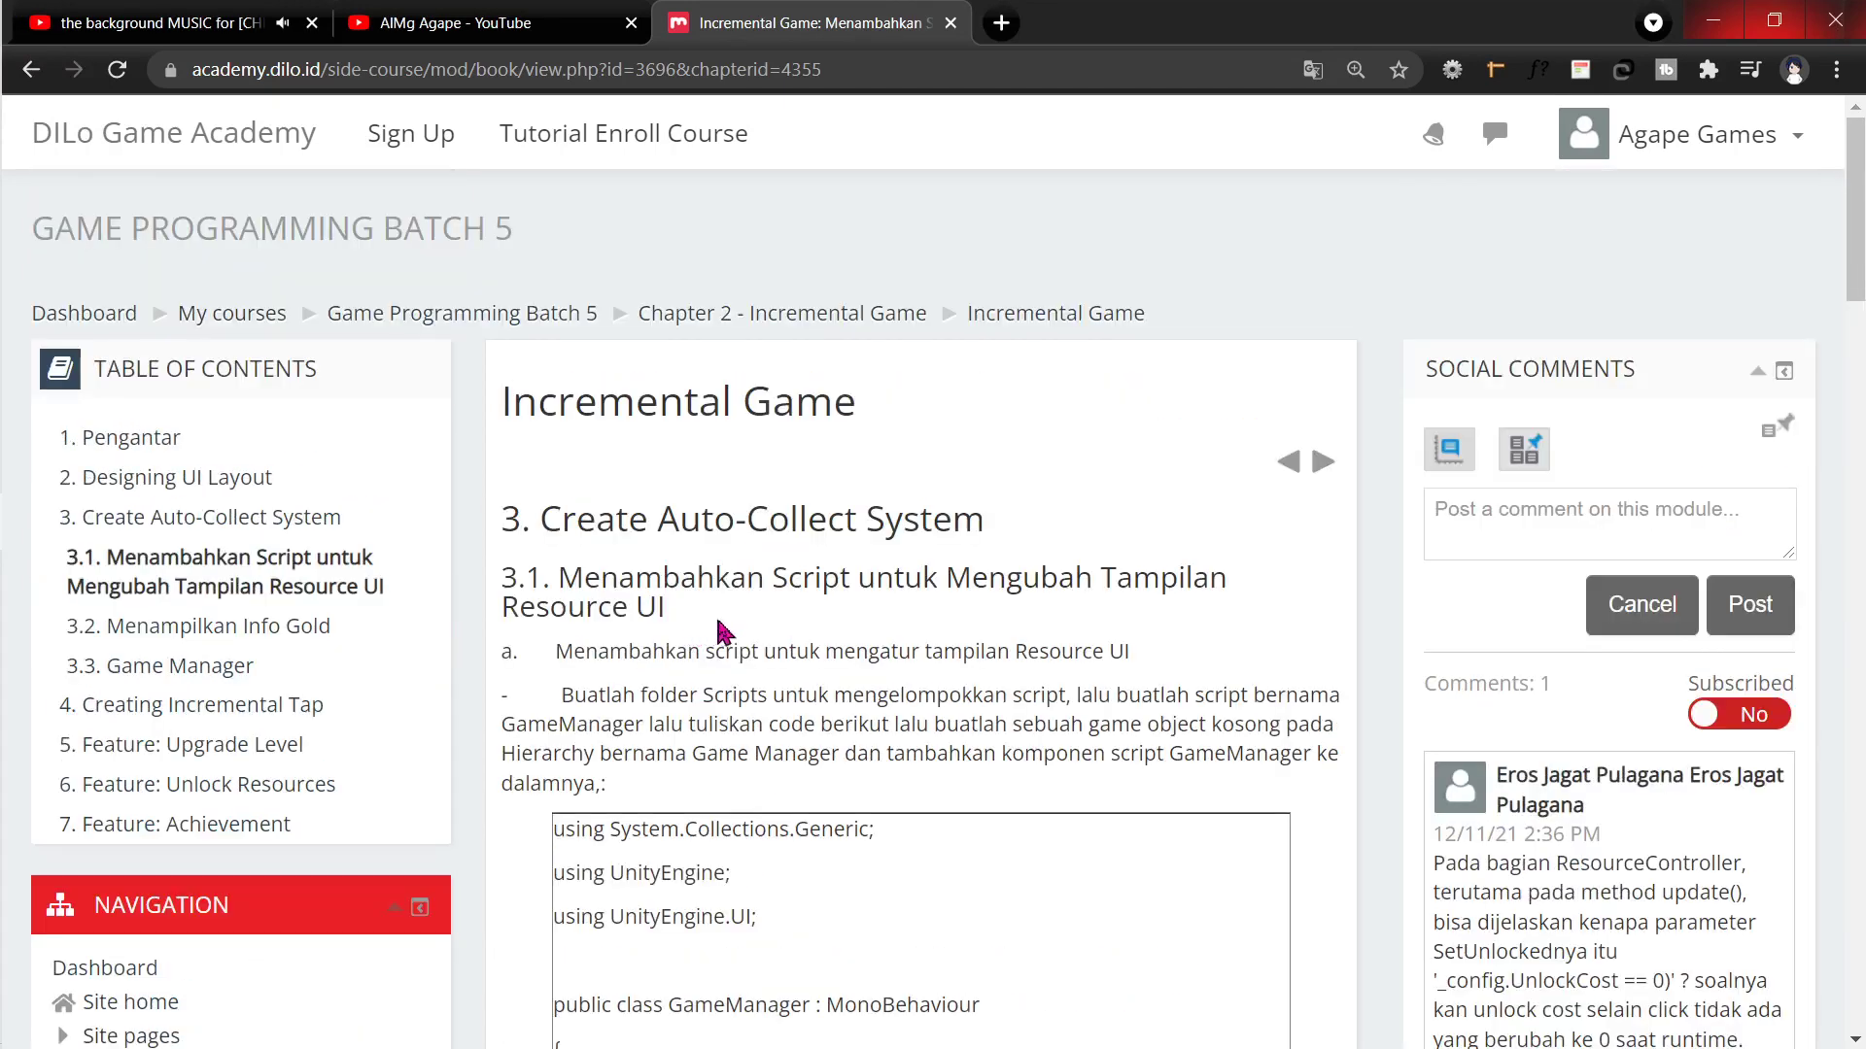
{"action": "scroll", "coordinate": [719, 622], "scroll_direction": "down", "scroll_amount": 3}
{"action": "scroll", "coordinate": [726, 610], "scroll_direction": "down", "scroll_amount": 6}
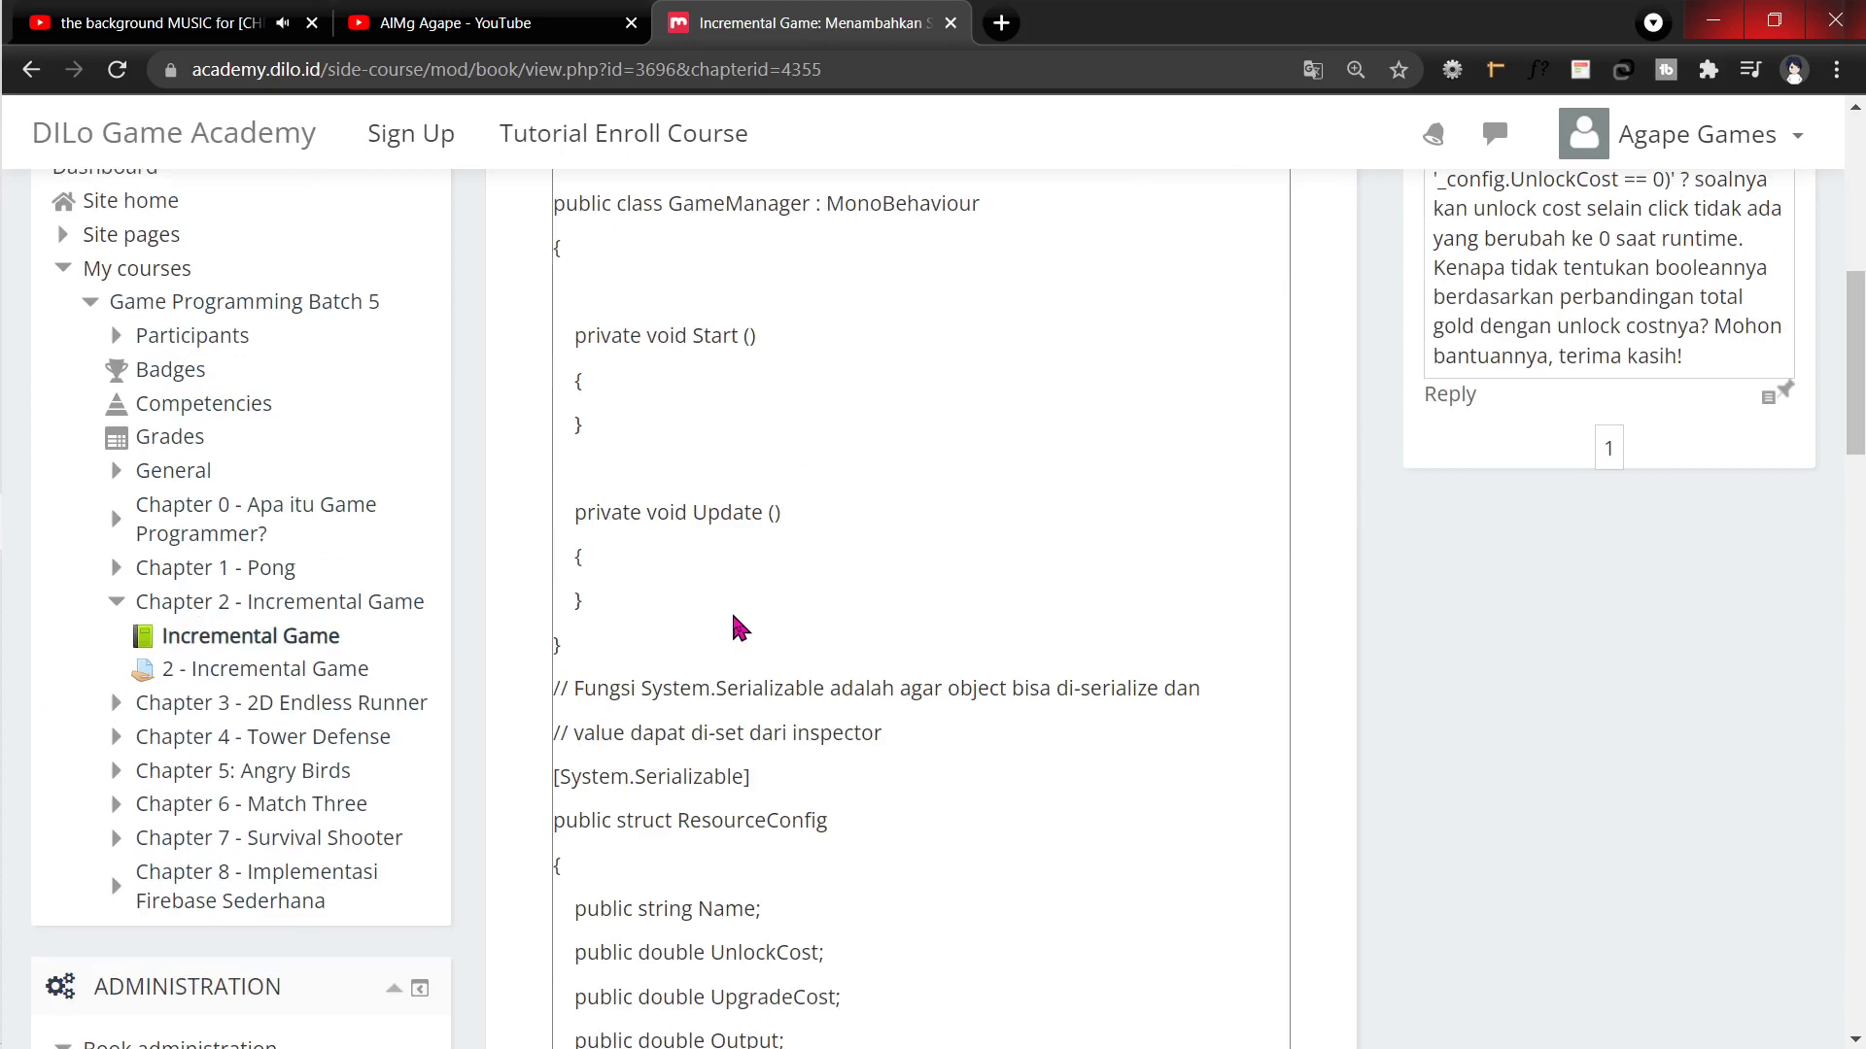
{"action": "scroll", "coordinate": [738, 627], "scroll_direction": "down", "scroll_amount": 3}
{"action": "double_click", "coordinate": [589, 553]}
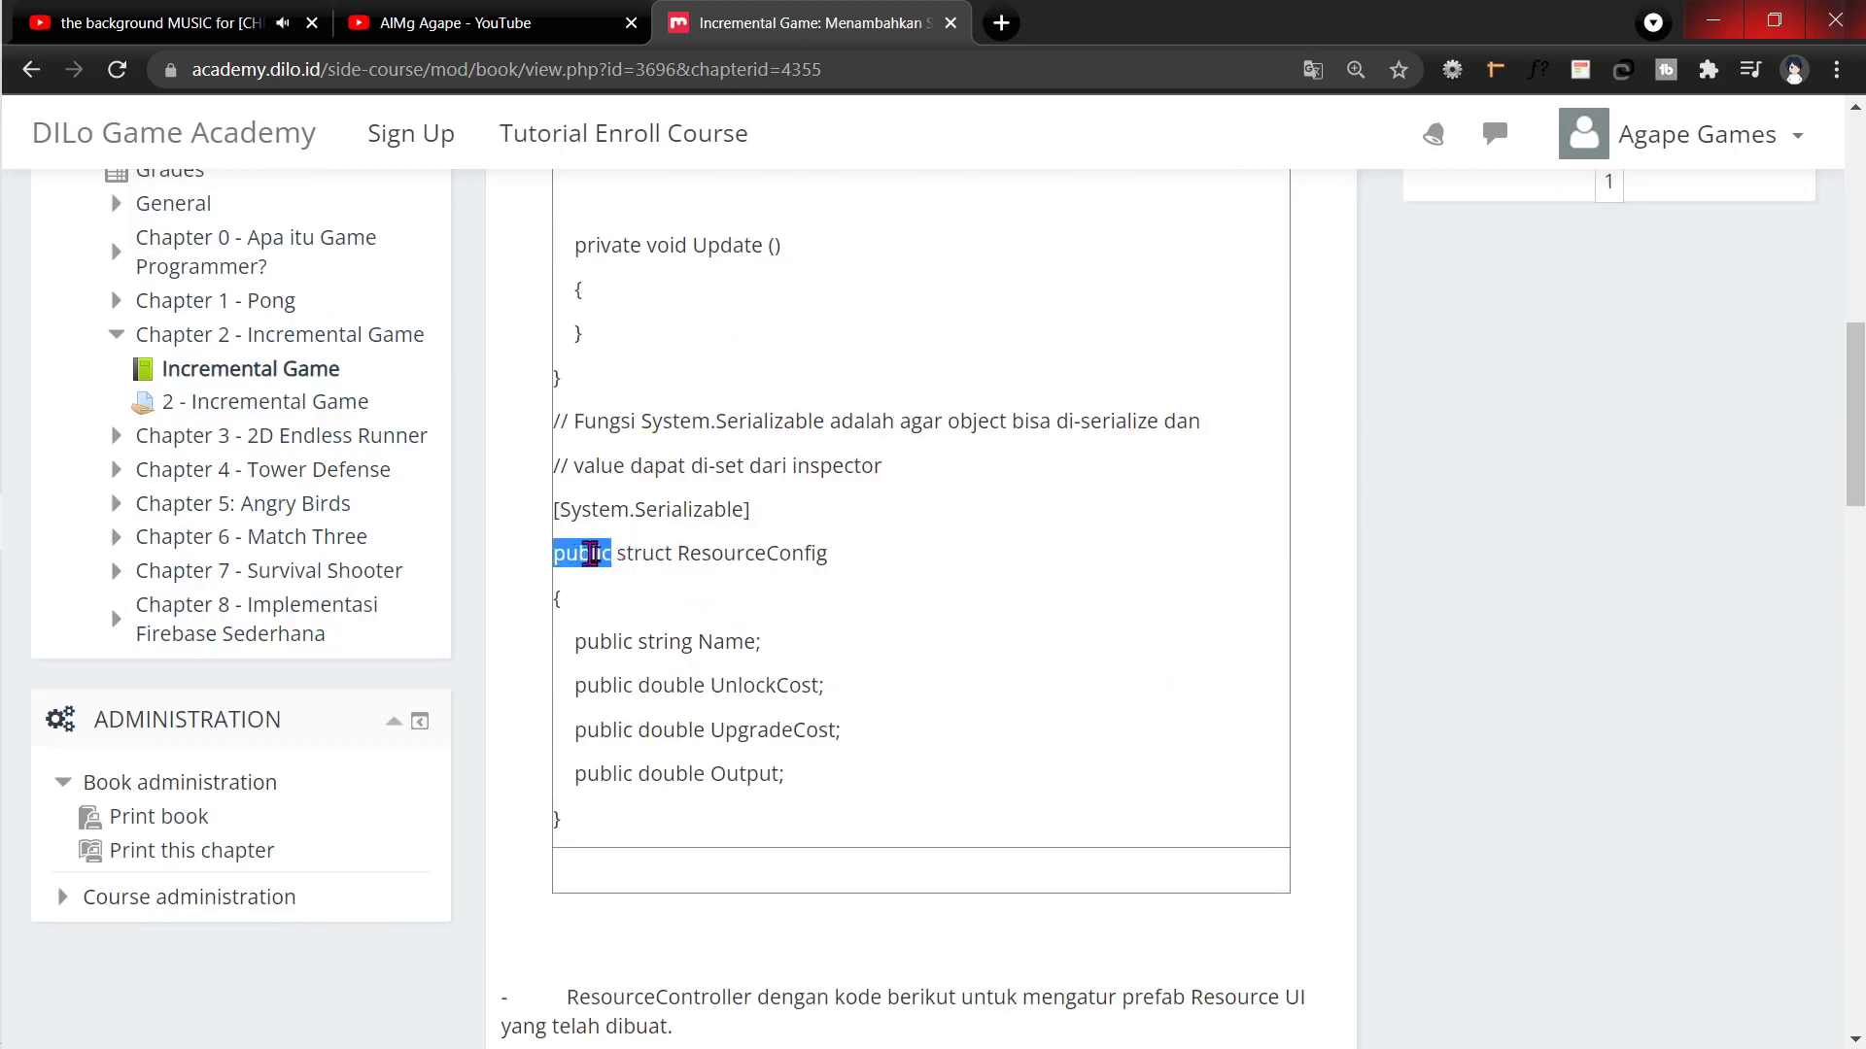
{"action": "left_click_drag", "start_coordinate": [590, 553], "coordinate": [774, 553]}
{"action": "double_click", "coordinate": [785, 553]}
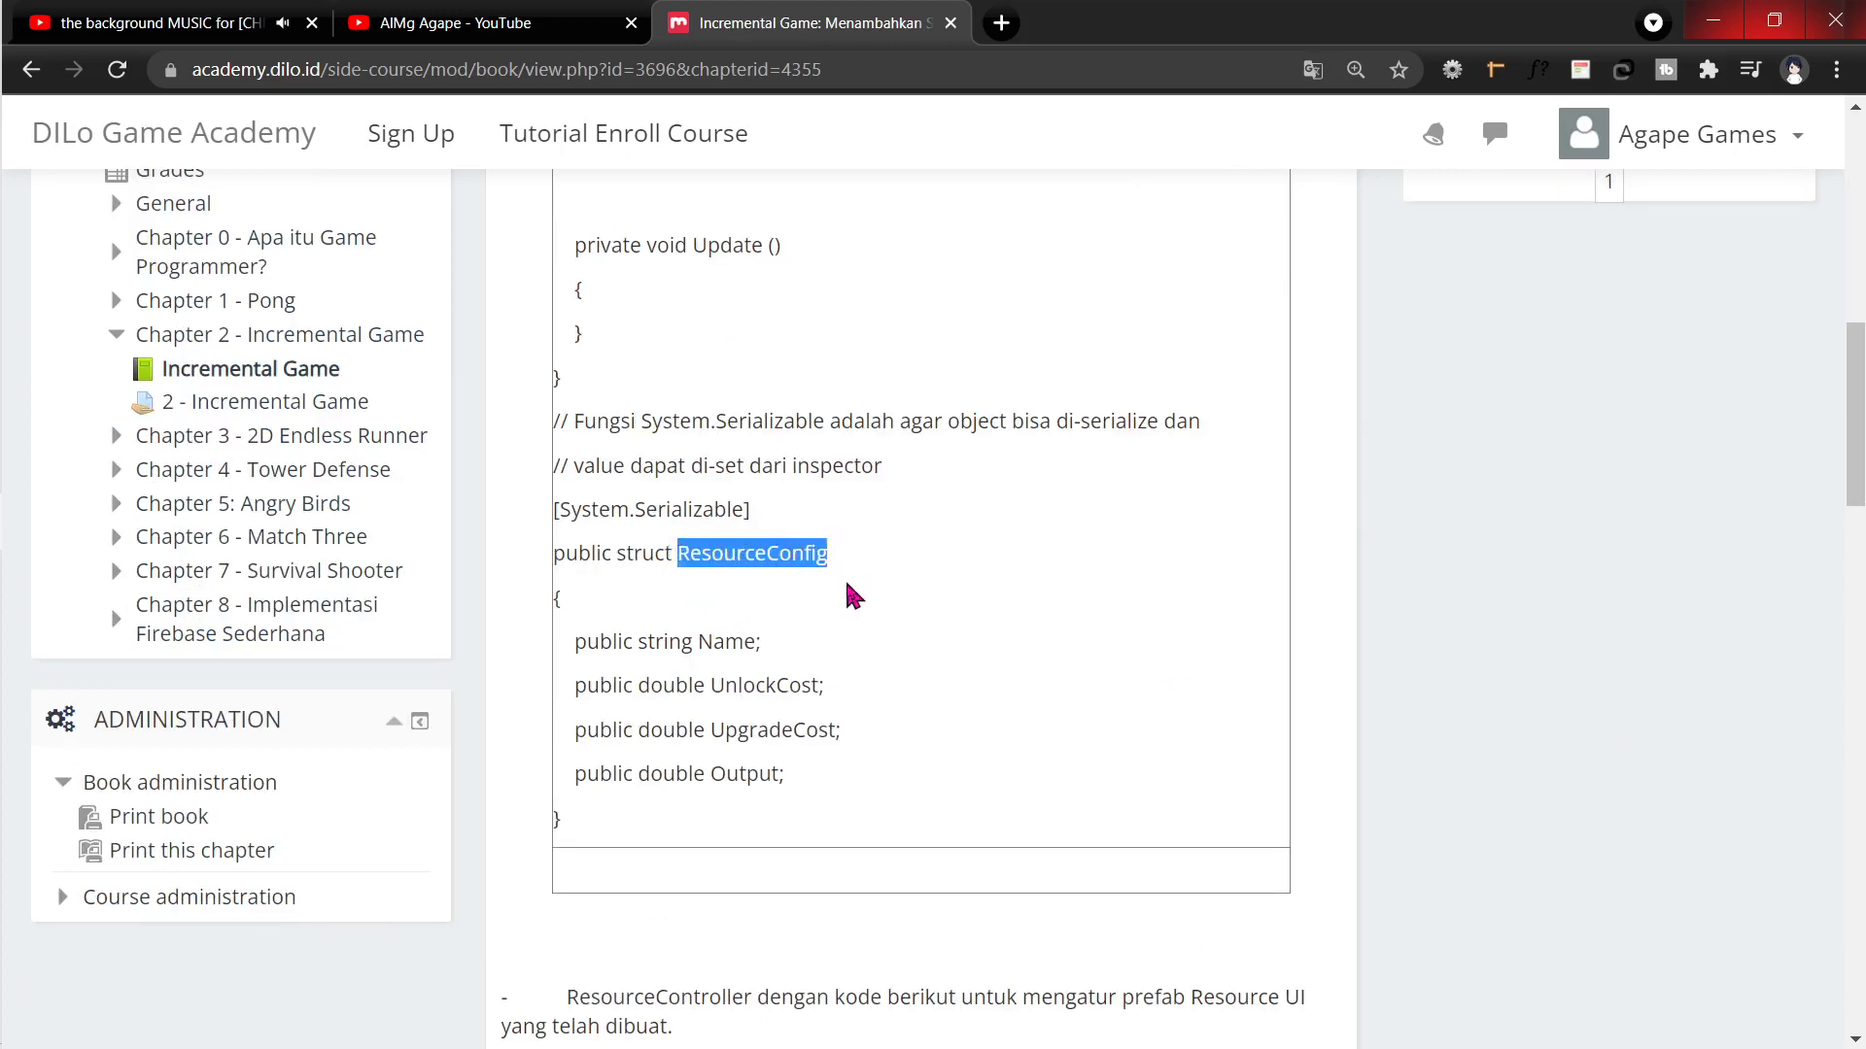
{"action": "scroll", "coordinate": [838, 577], "scroll_direction": "down", "scroll_amount": 6}
{"action": "scroll", "coordinate": [838, 577], "scroll_direction": "down", "scroll_amount": 3}
{"action": "mouse_move", "coordinate": [4, 622]}
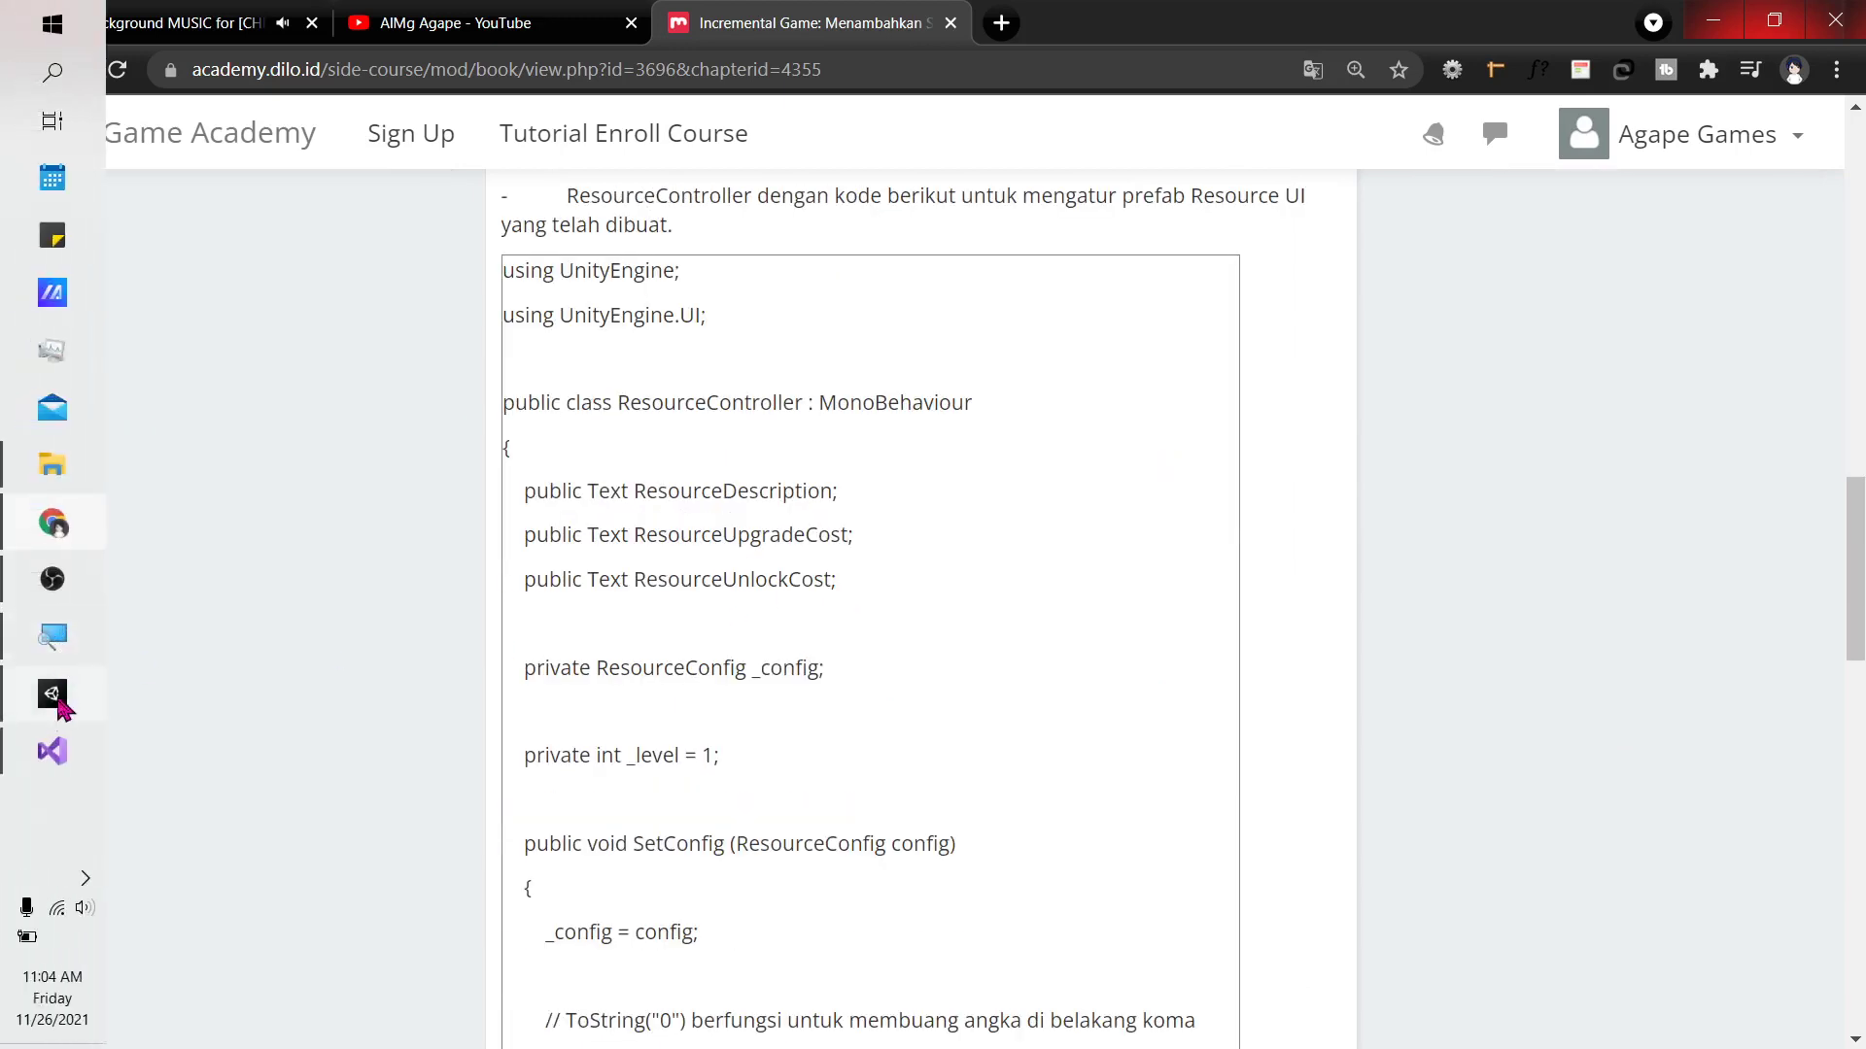
{"action": "left_click", "coordinate": [52, 751]}
Step: Compare ResourceConfig on line 33 against the struct name in GameManager.cs
{"action": "double_click", "coordinate": [573, 342]}
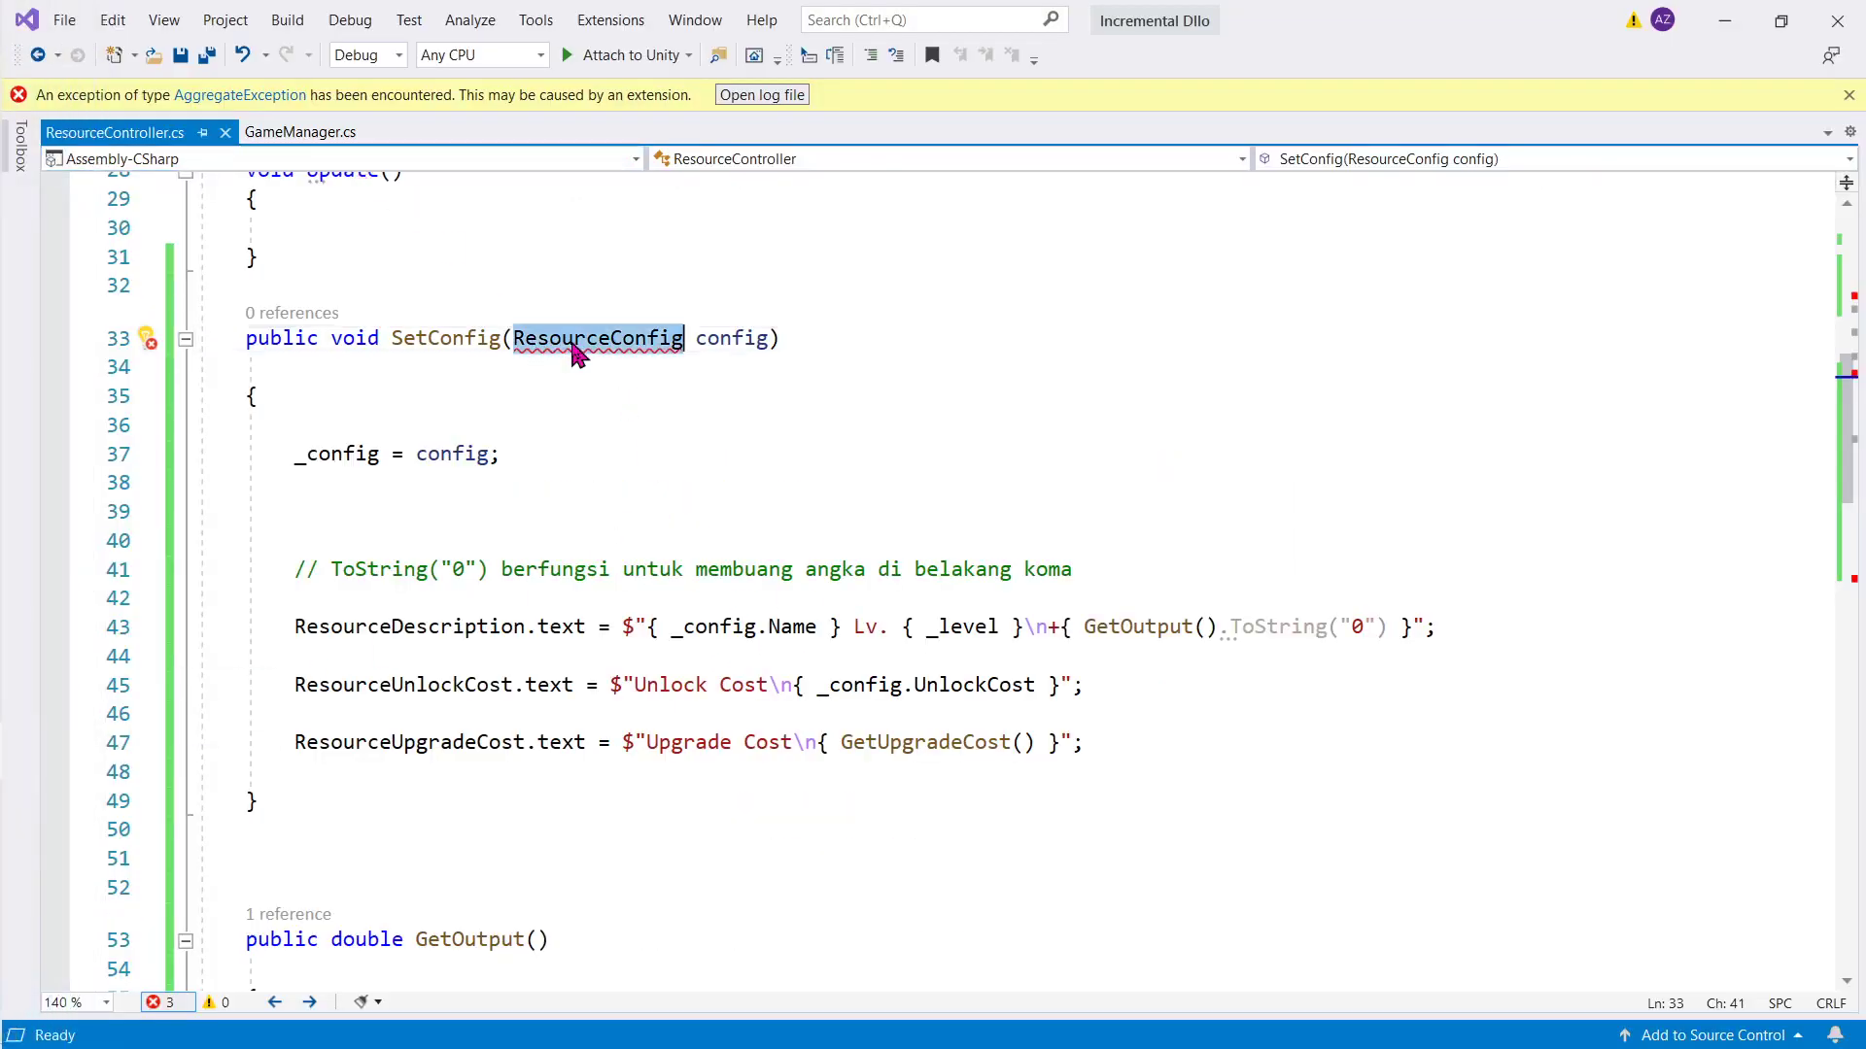
{"action": "left_click", "coordinate": [573, 342]}
{"action": "double_click", "coordinate": [574, 342]}
{"action": "left_click", "coordinate": [301, 132]}
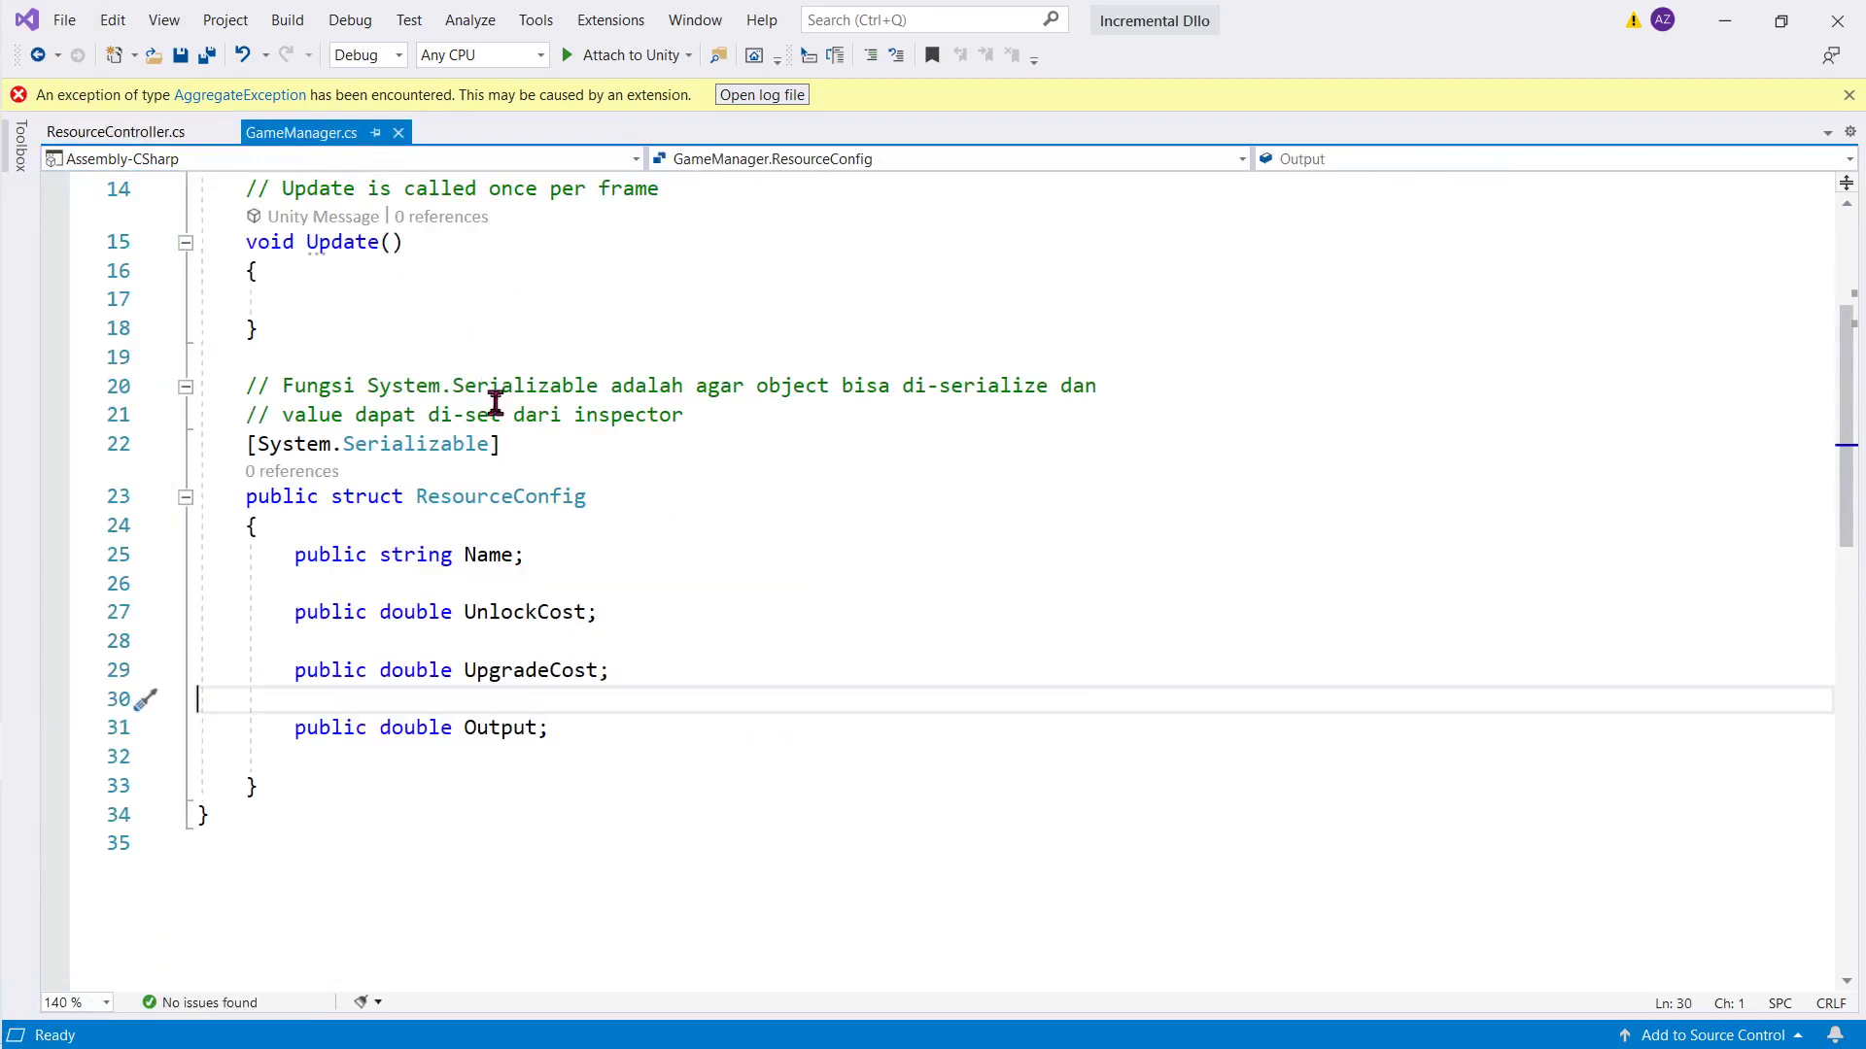
{"action": "double_click", "coordinate": [508, 496]}
{"action": "key", "text": "ctrl+c"}
{"action": "scroll", "coordinate": [521, 504], "scroll_direction": "up", "scroll_amount": 1}
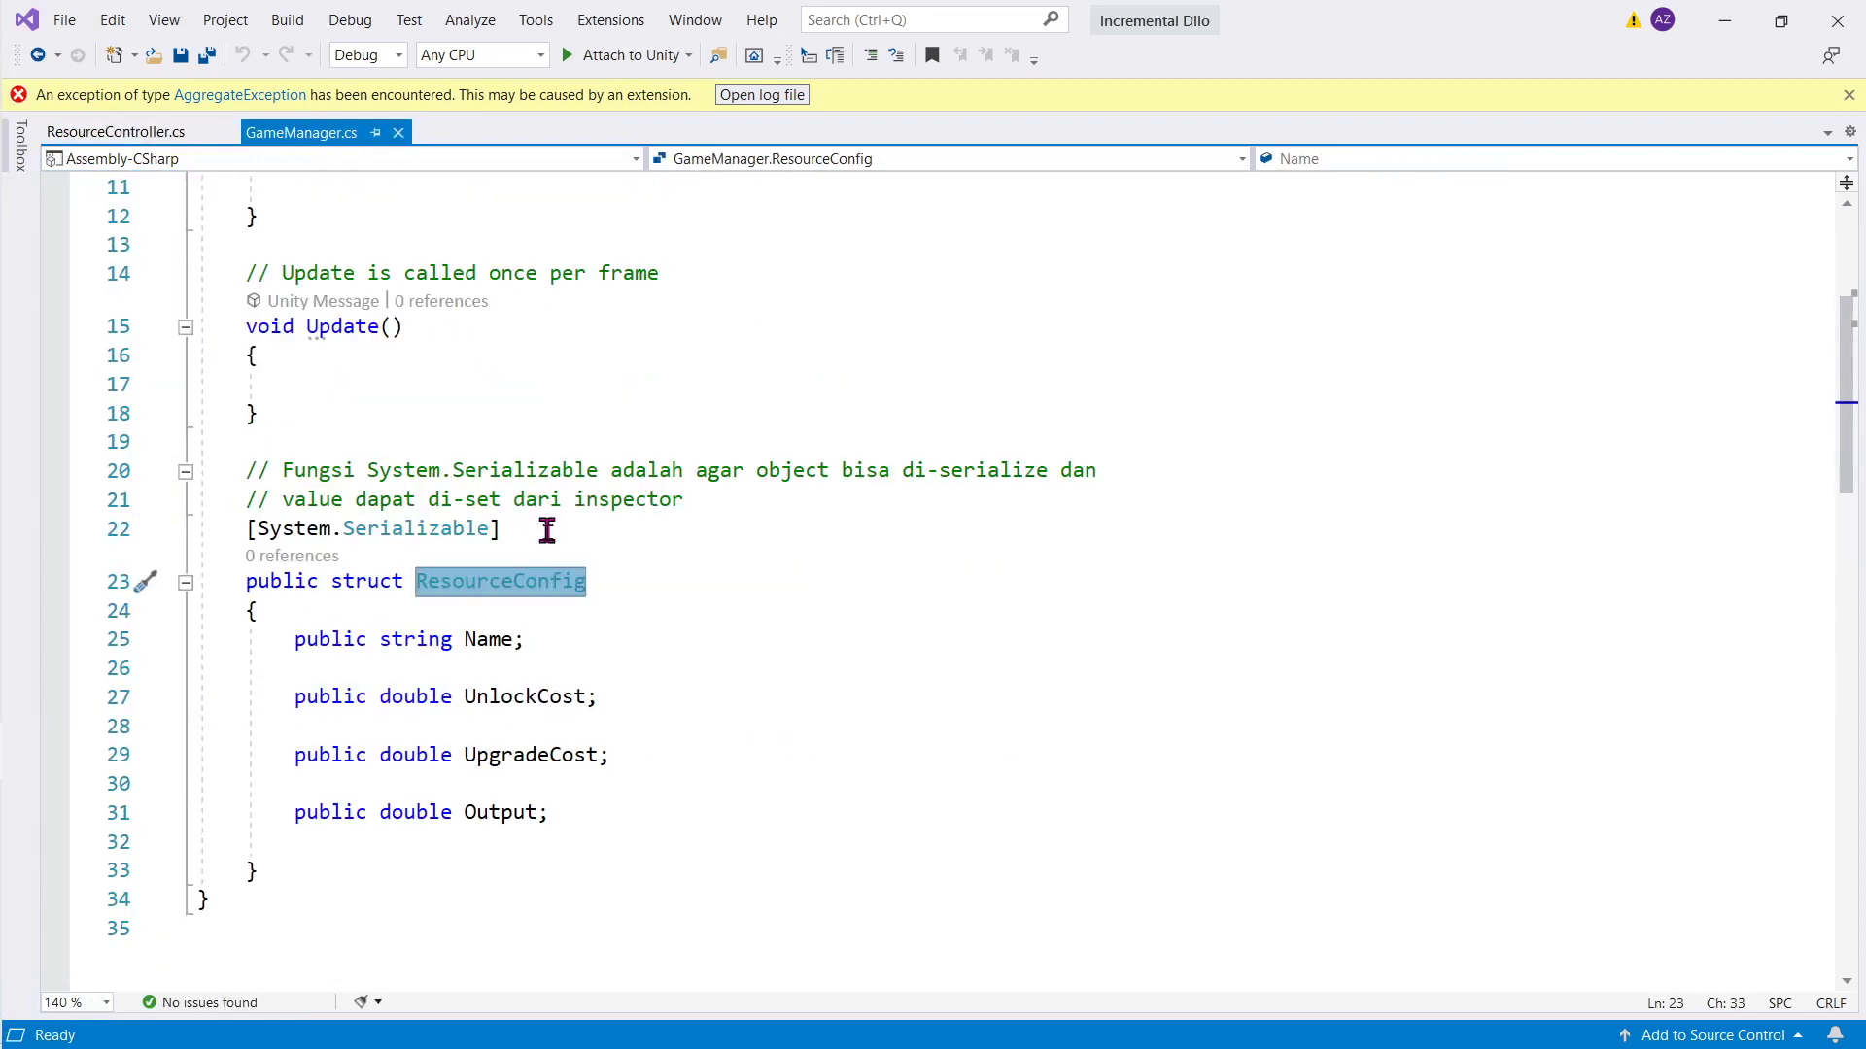
{"action": "left_click", "coordinate": [114, 132]}
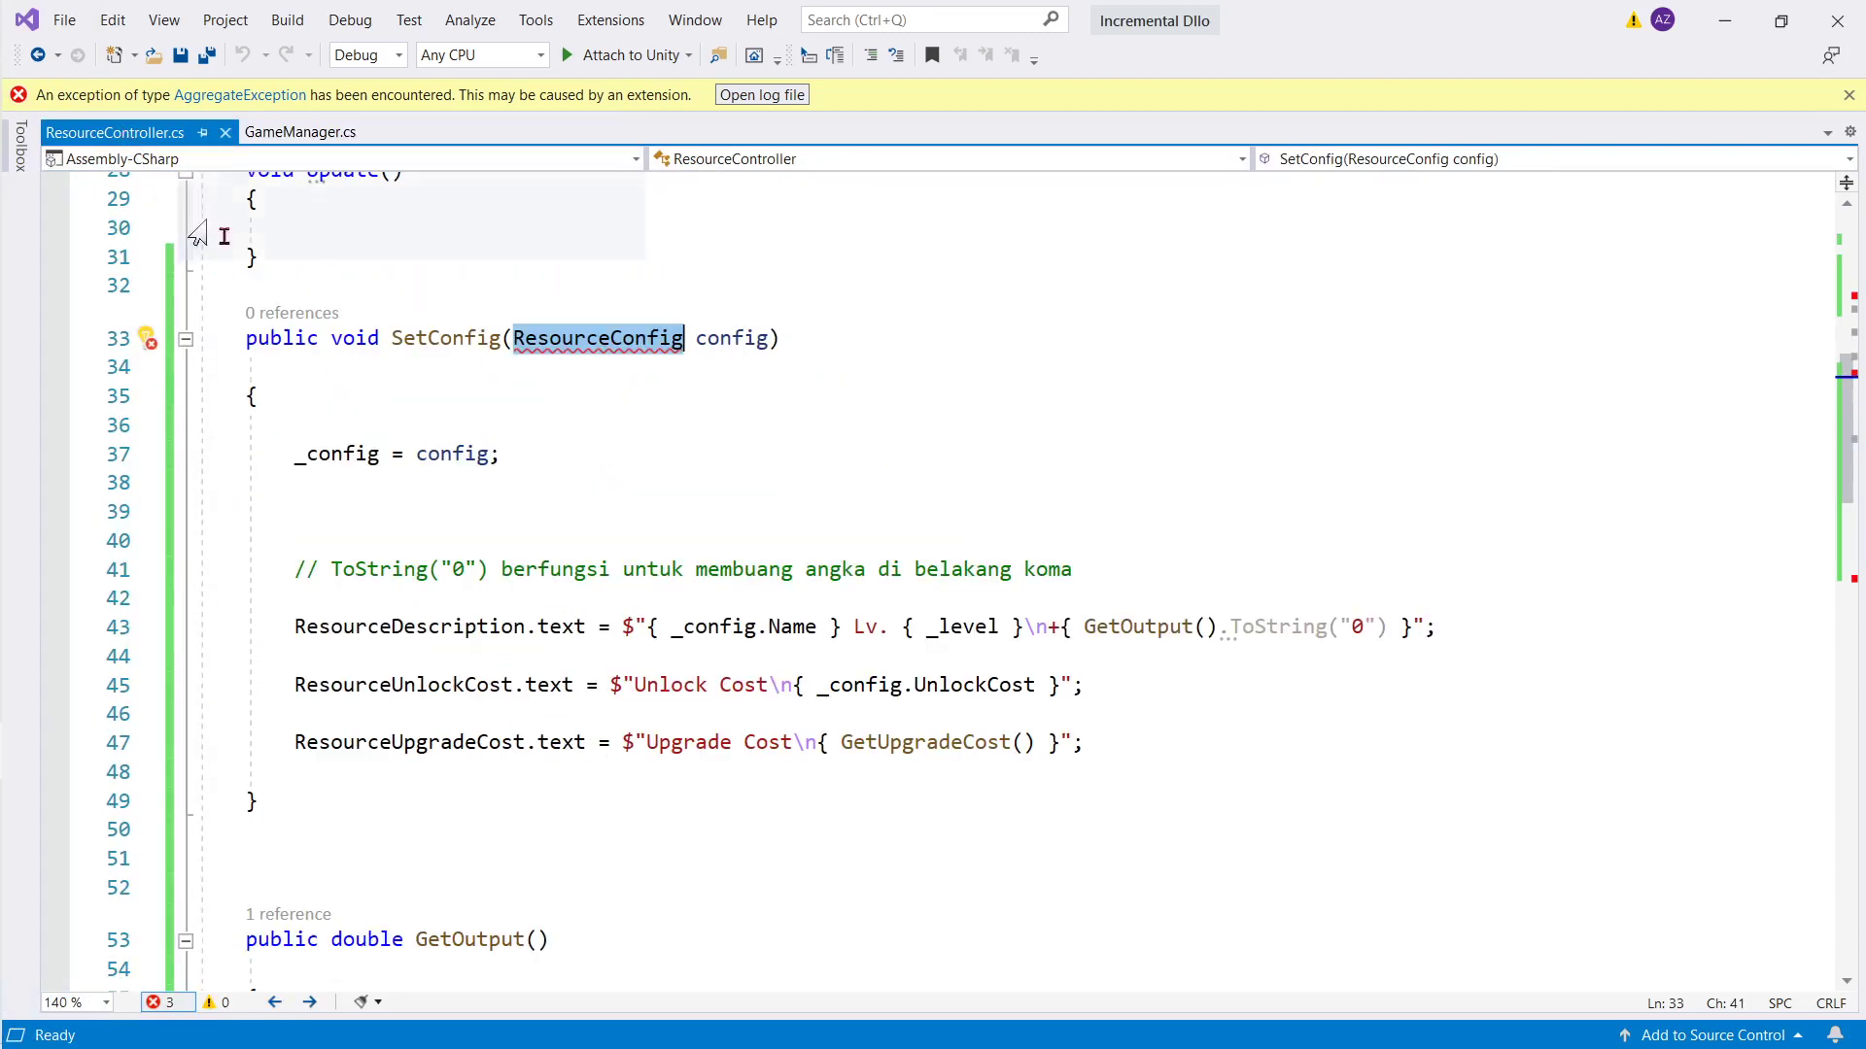
Step: Paste the copied ResourceConfig name over SetConfig's parameter type
{"action": "left_click", "coordinate": [602, 338]}
{"action": "double_click", "coordinate": [602, 338]}
{"action": "key", "text": "ctrl+v"}
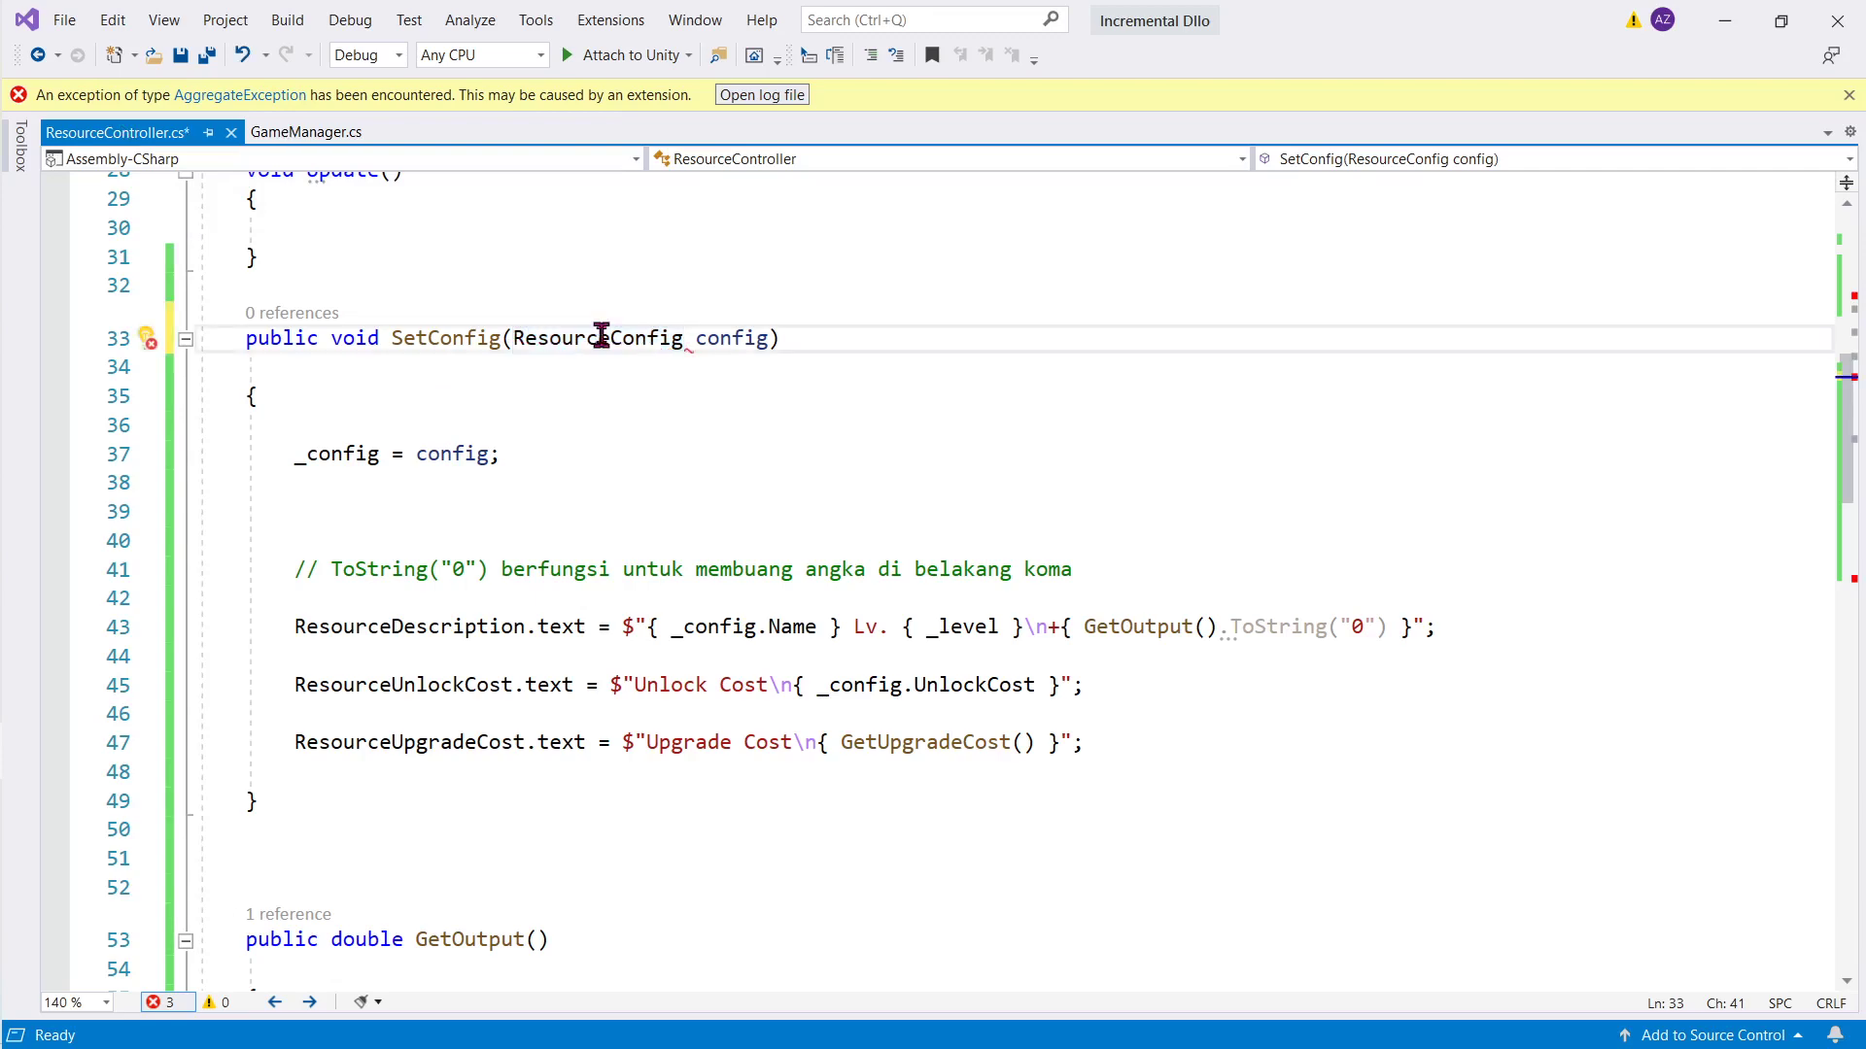
{"action": "scroll", "coordinate": [552, 373], "scroll_direction": "up", "scroll_amount": 9}
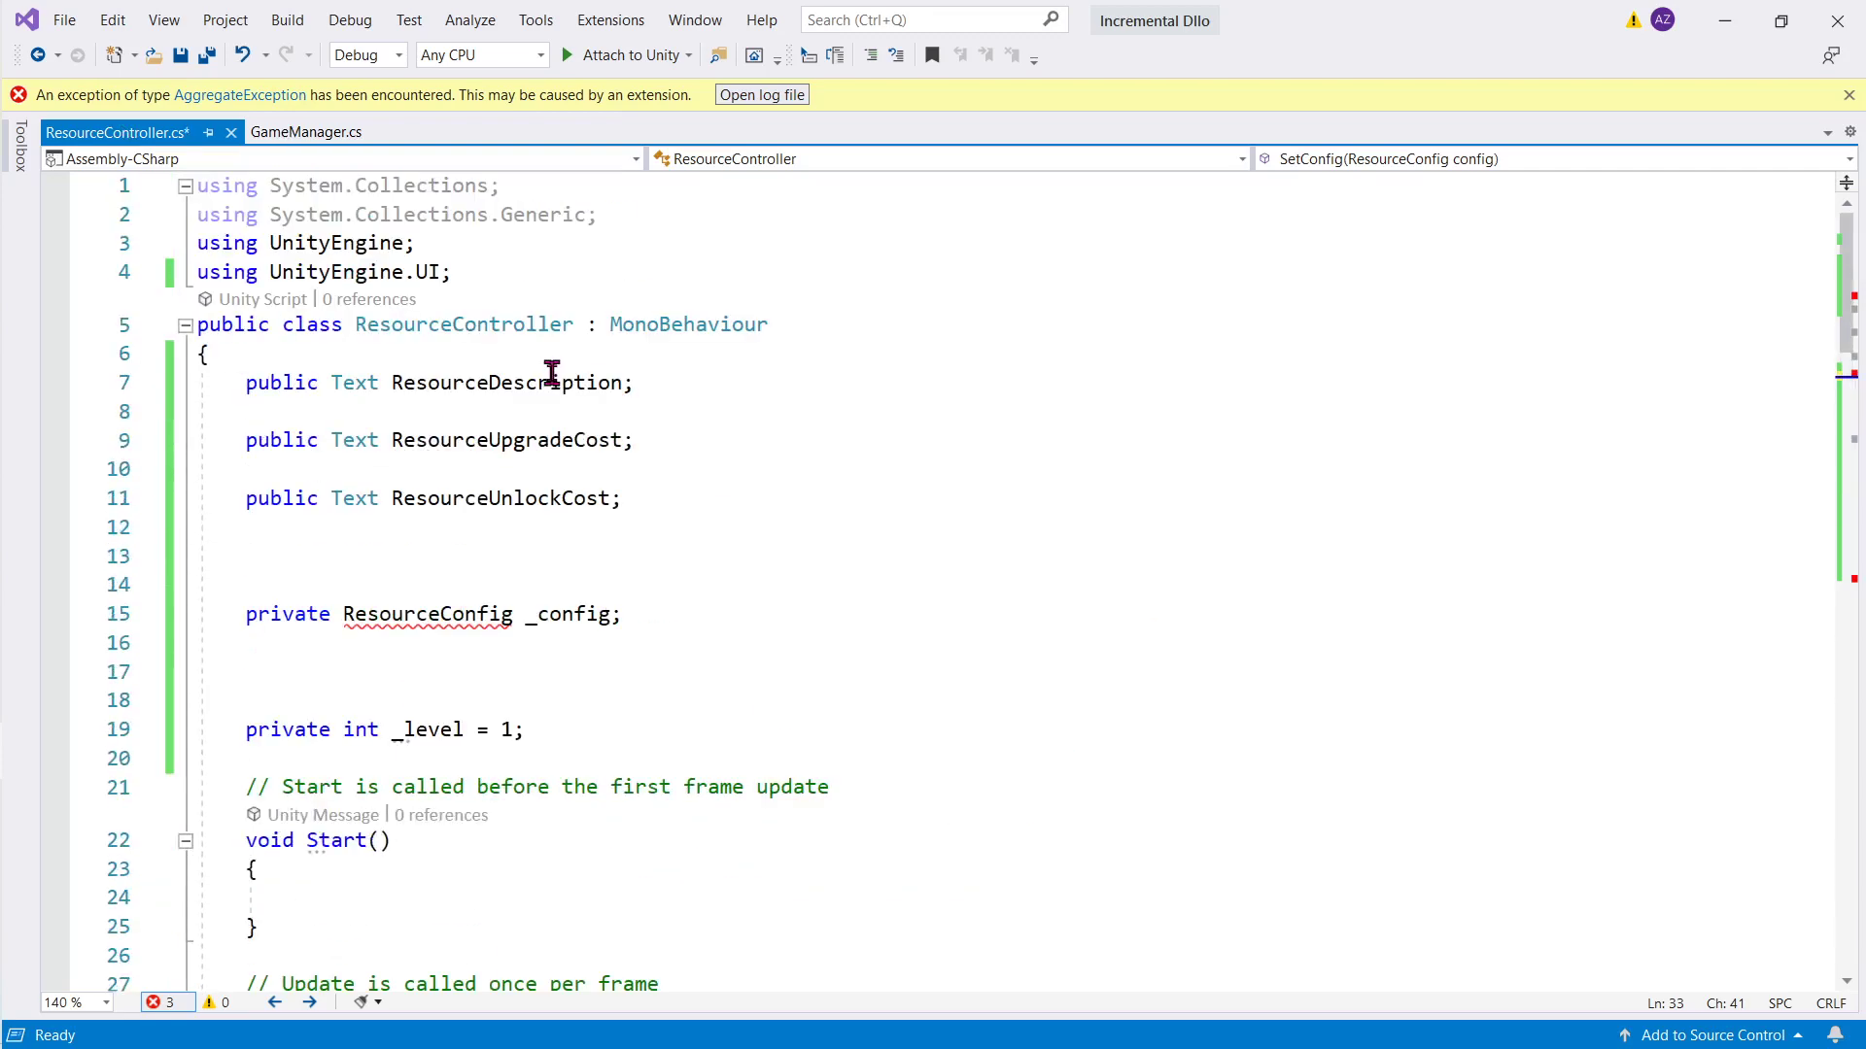
Step: Recheck the ResourceConfig struct in the lesson's GameManager code, detouring to Visual Studio and back
{"action": "key", "text": "alt+Tab"}
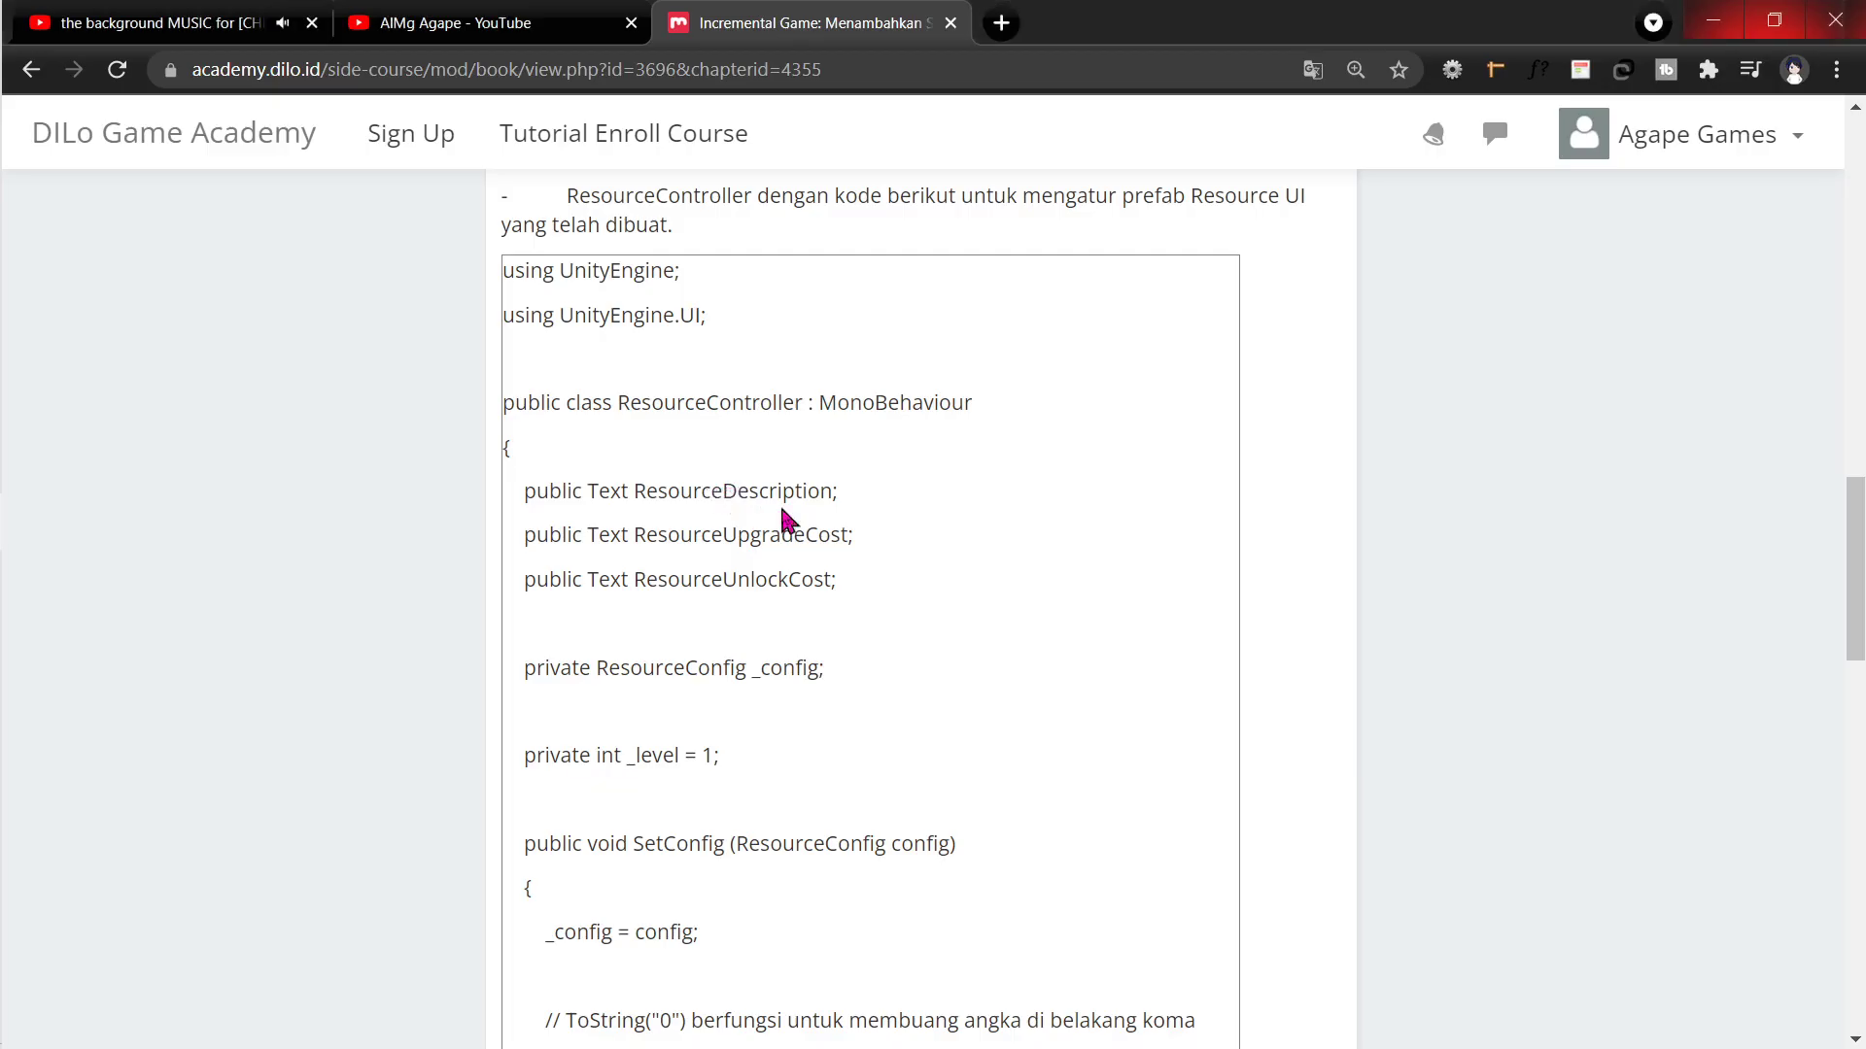
{"action": "scroll", "coordinate": [787, 520], "scroll_direction": "up", "scroll_amount": 3}
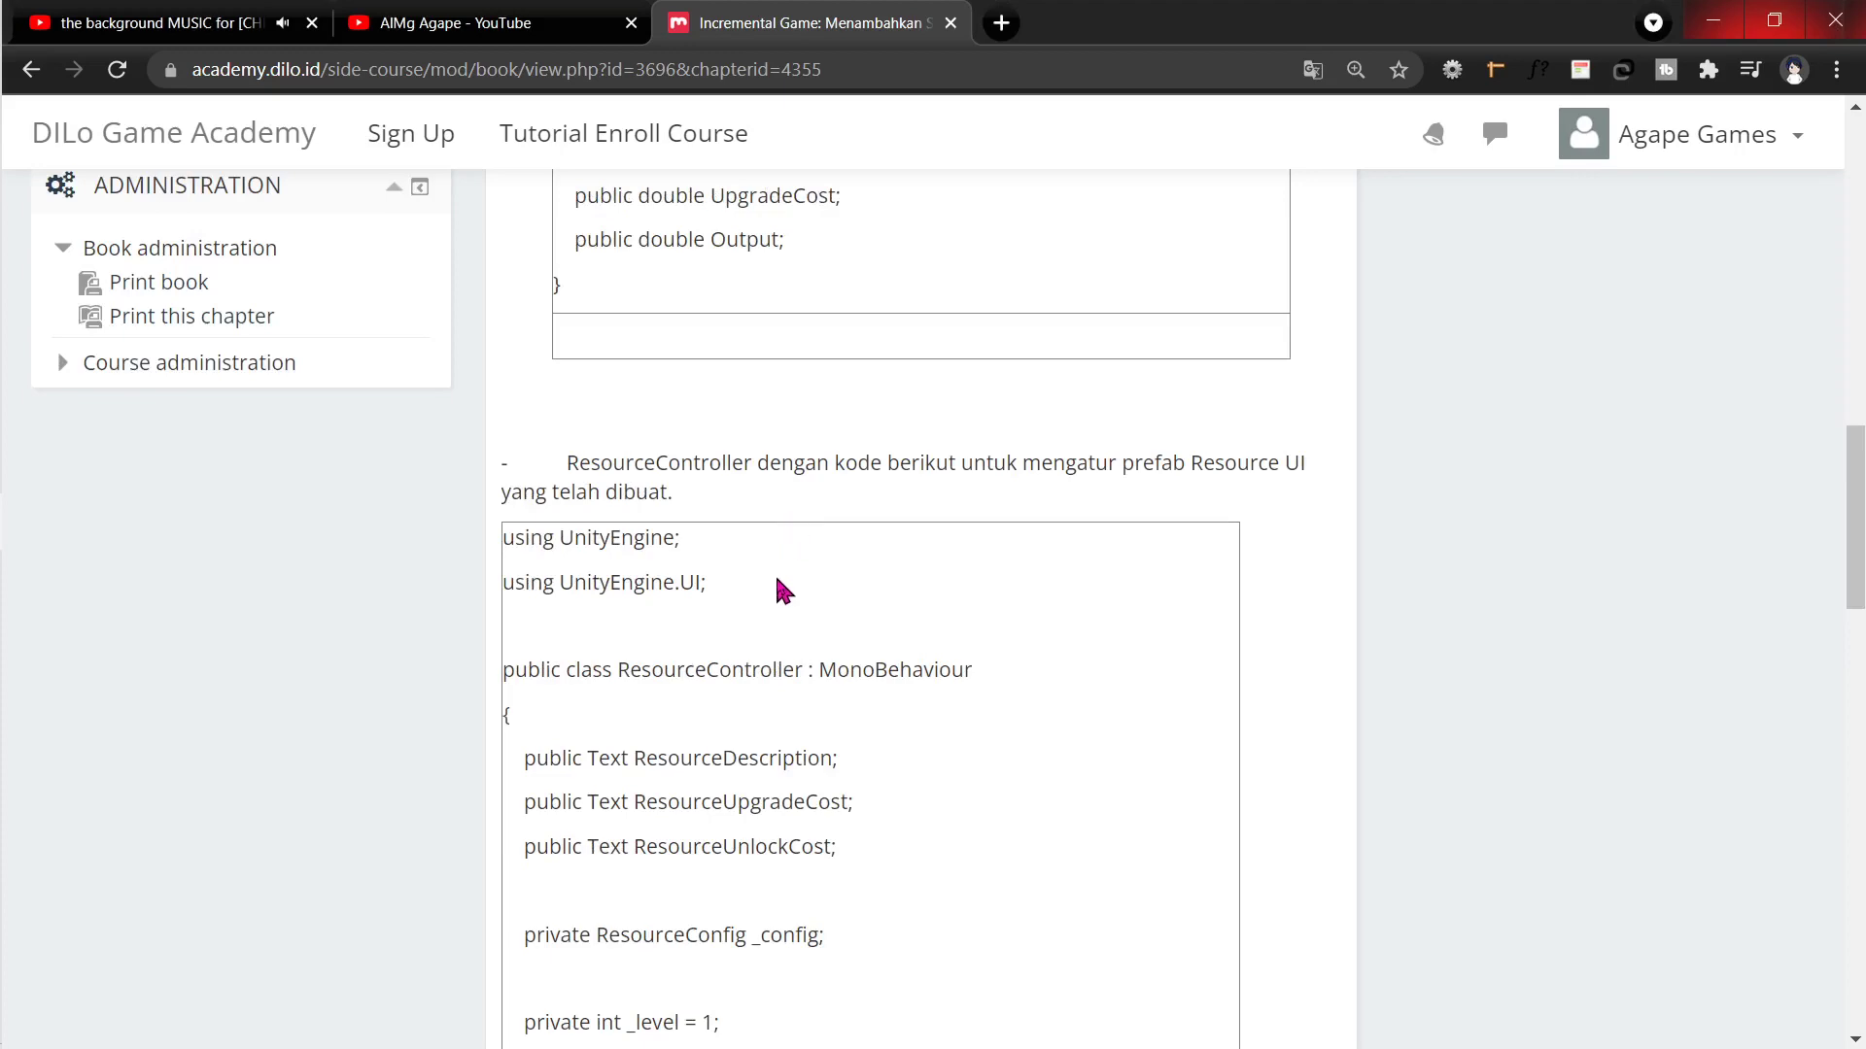
{"action": "scroll", "coordinate": [814, 511], "scroll_direction": "up", "scroll_amount": 5}
{"action": "scroll", "coordinate": [814, 511], "scroll_direction": "up", "scroll_amount": 3}
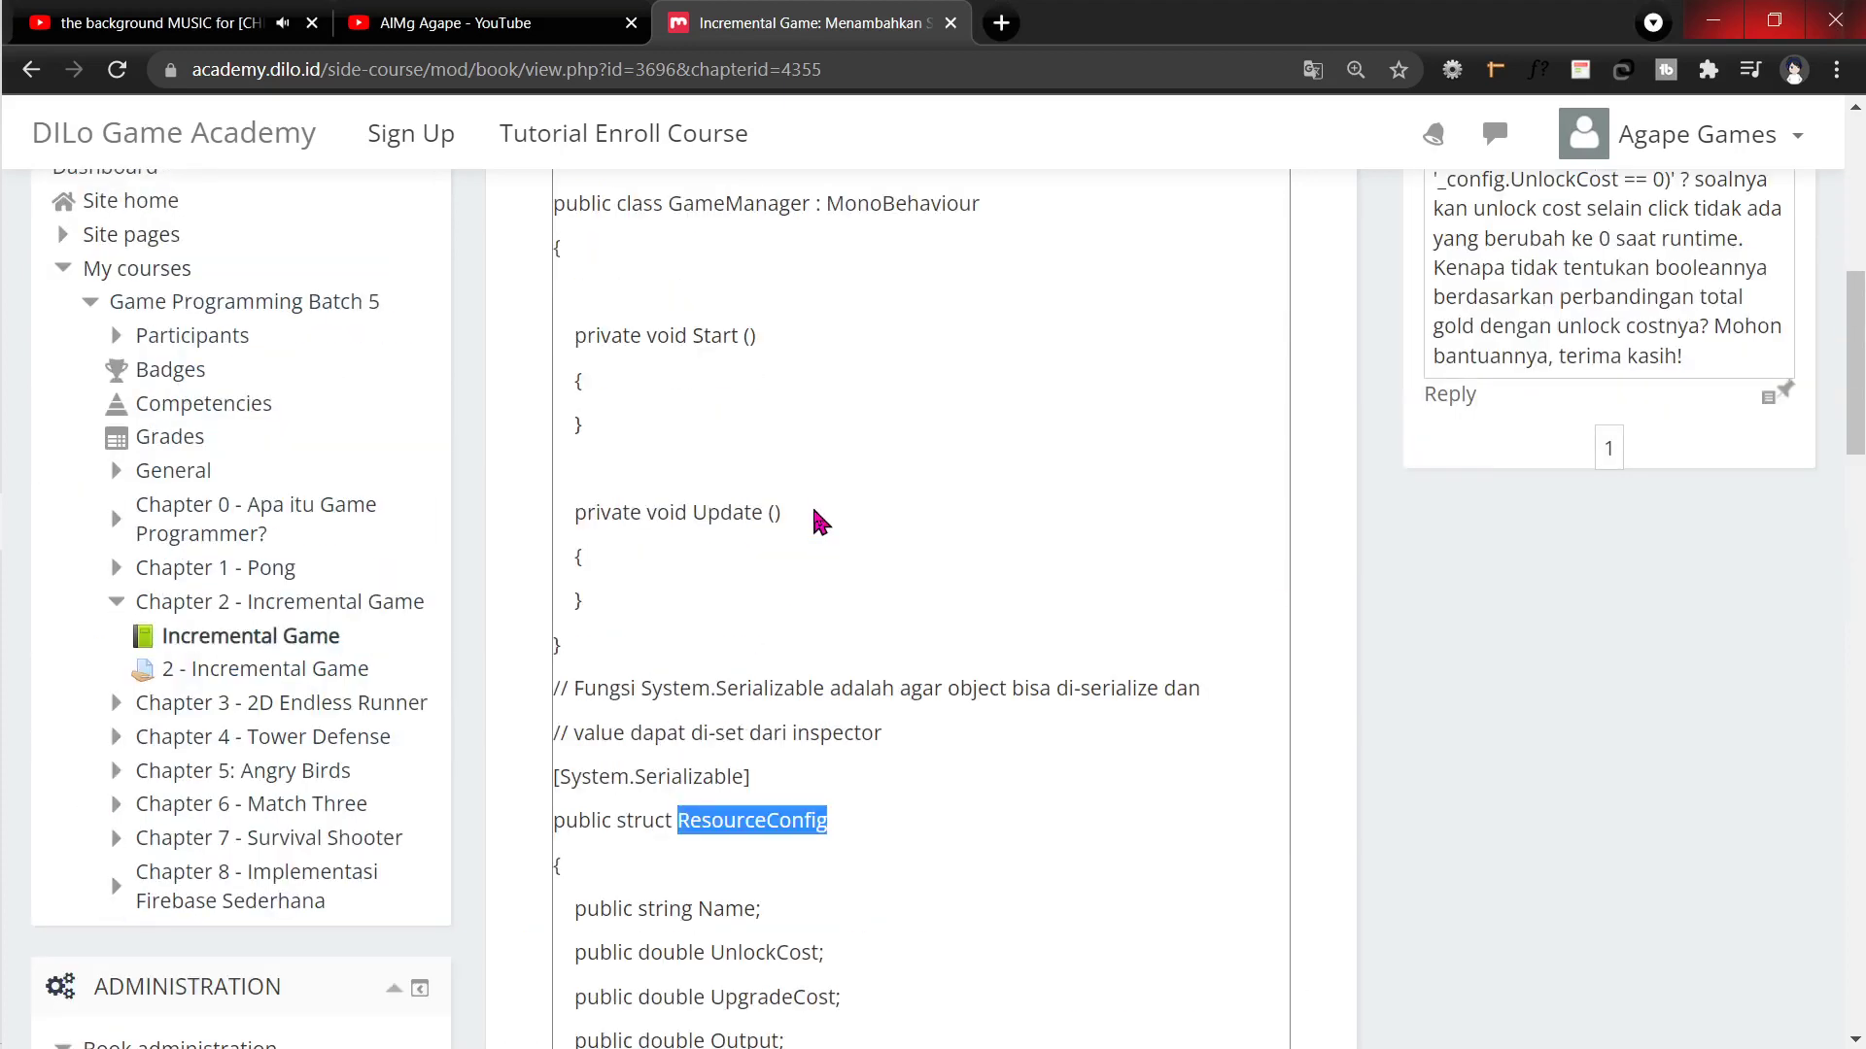
{"action": "scroll", "coordinate": [814, 511], "scroll_direction": "up", "scroll_amount": 2}
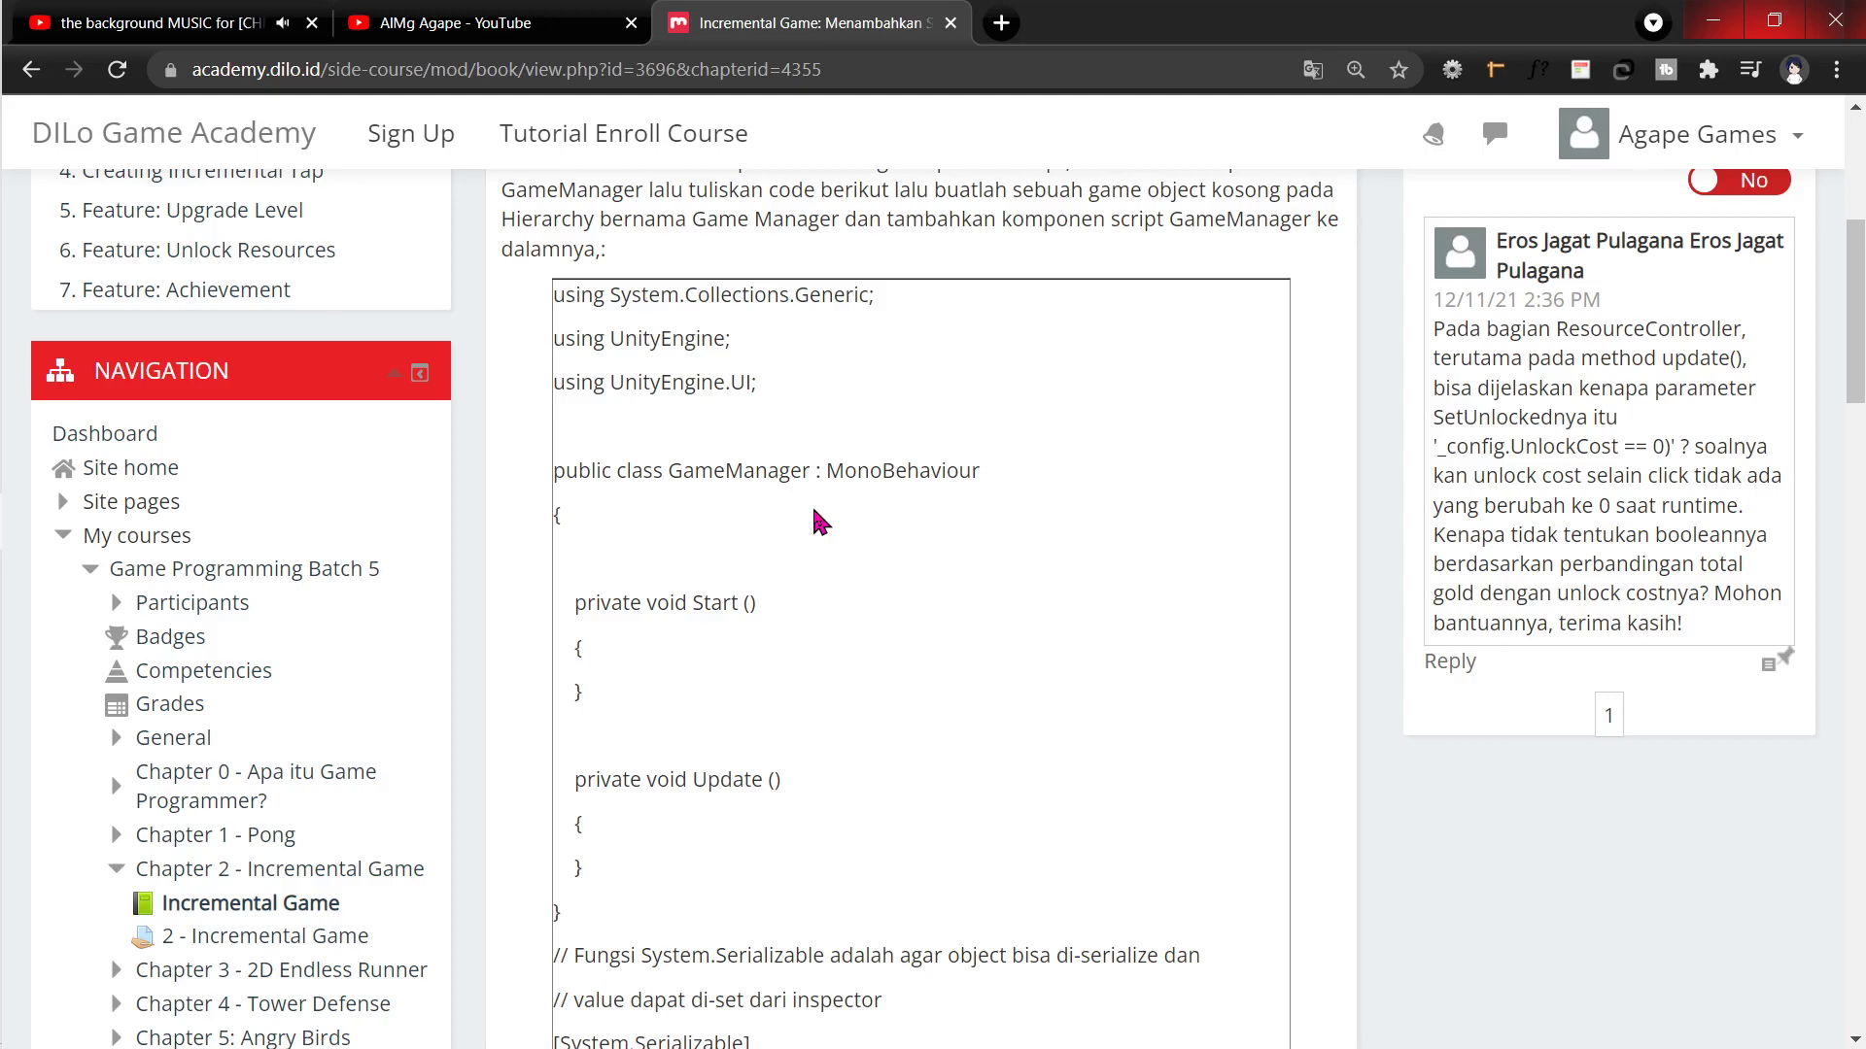
{"action": "scroll", "coordinate": [744, 480], "scroll_direction": "down", "scroll_amount": 3}
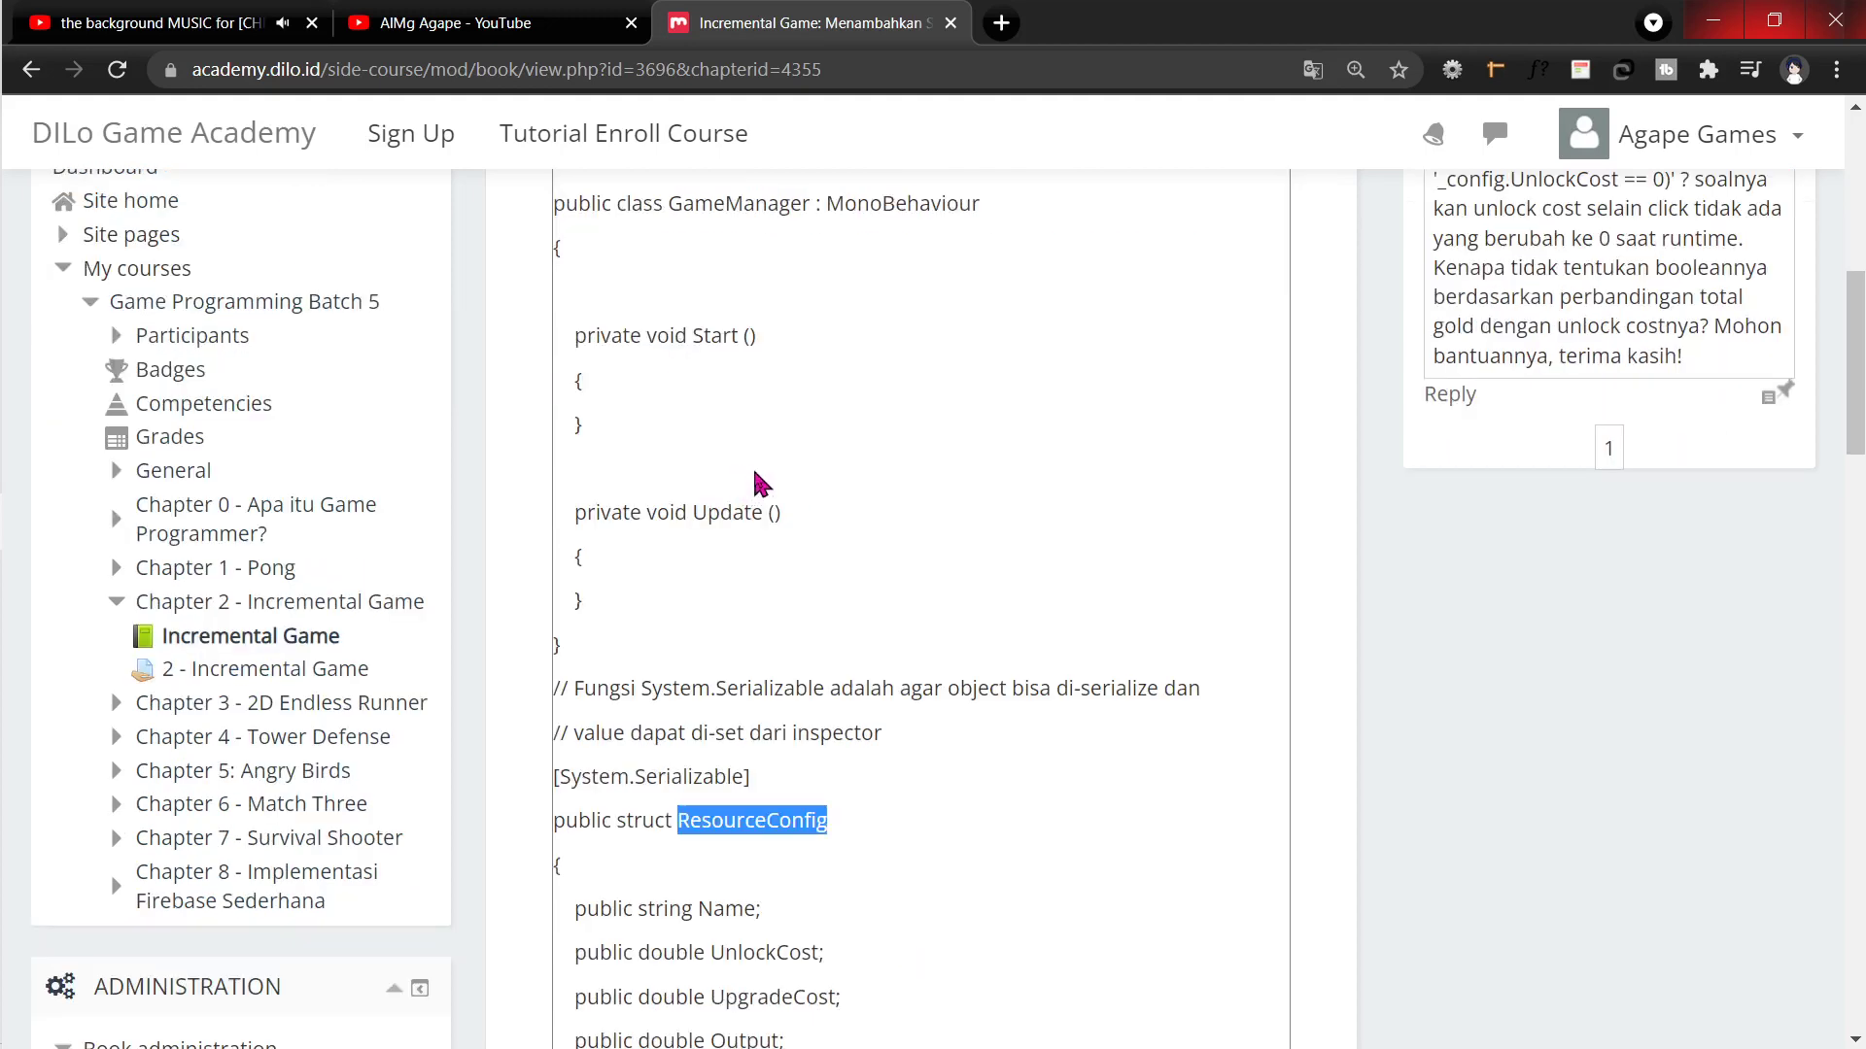
{"action": "scroll", "coordinate": [758, 480], "scroll_direction": "down", "scroll_amount": 5}
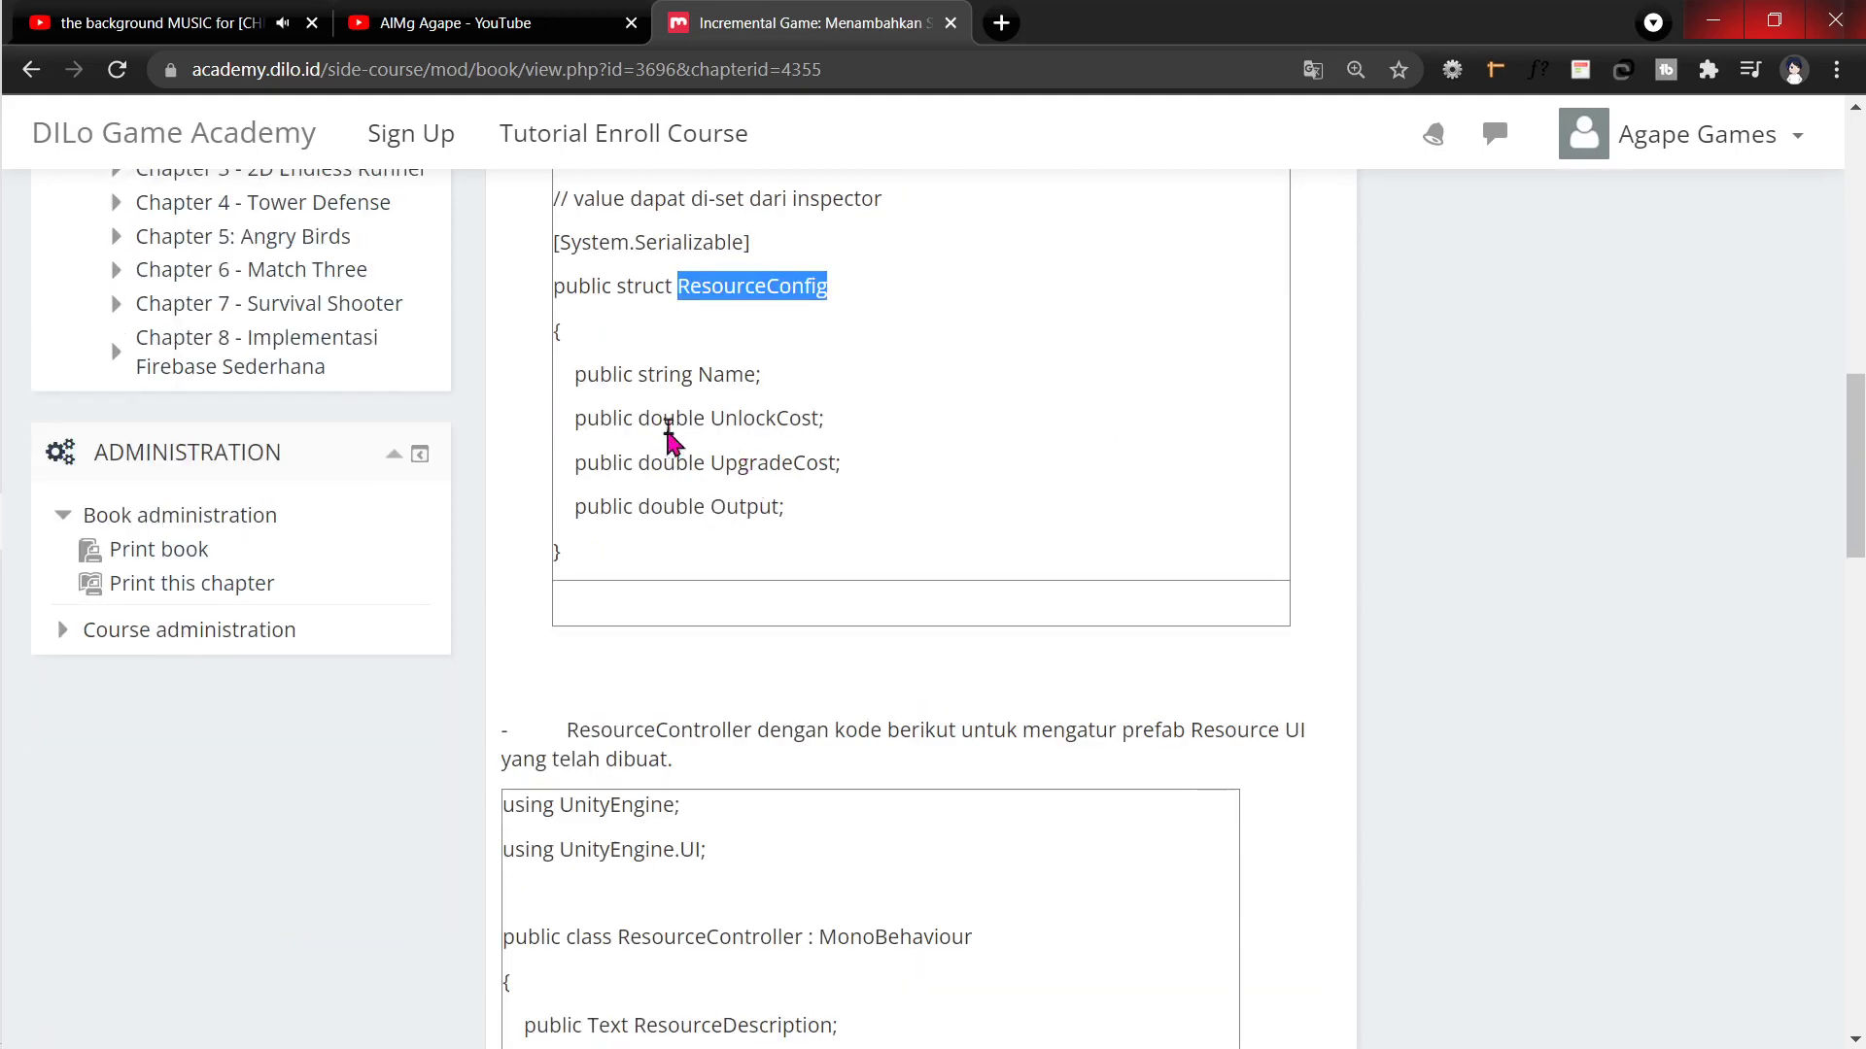
{"action": "scroll", "coordinate": [763, 362], "scroll_direction": "up", "scroll_amount": 3}
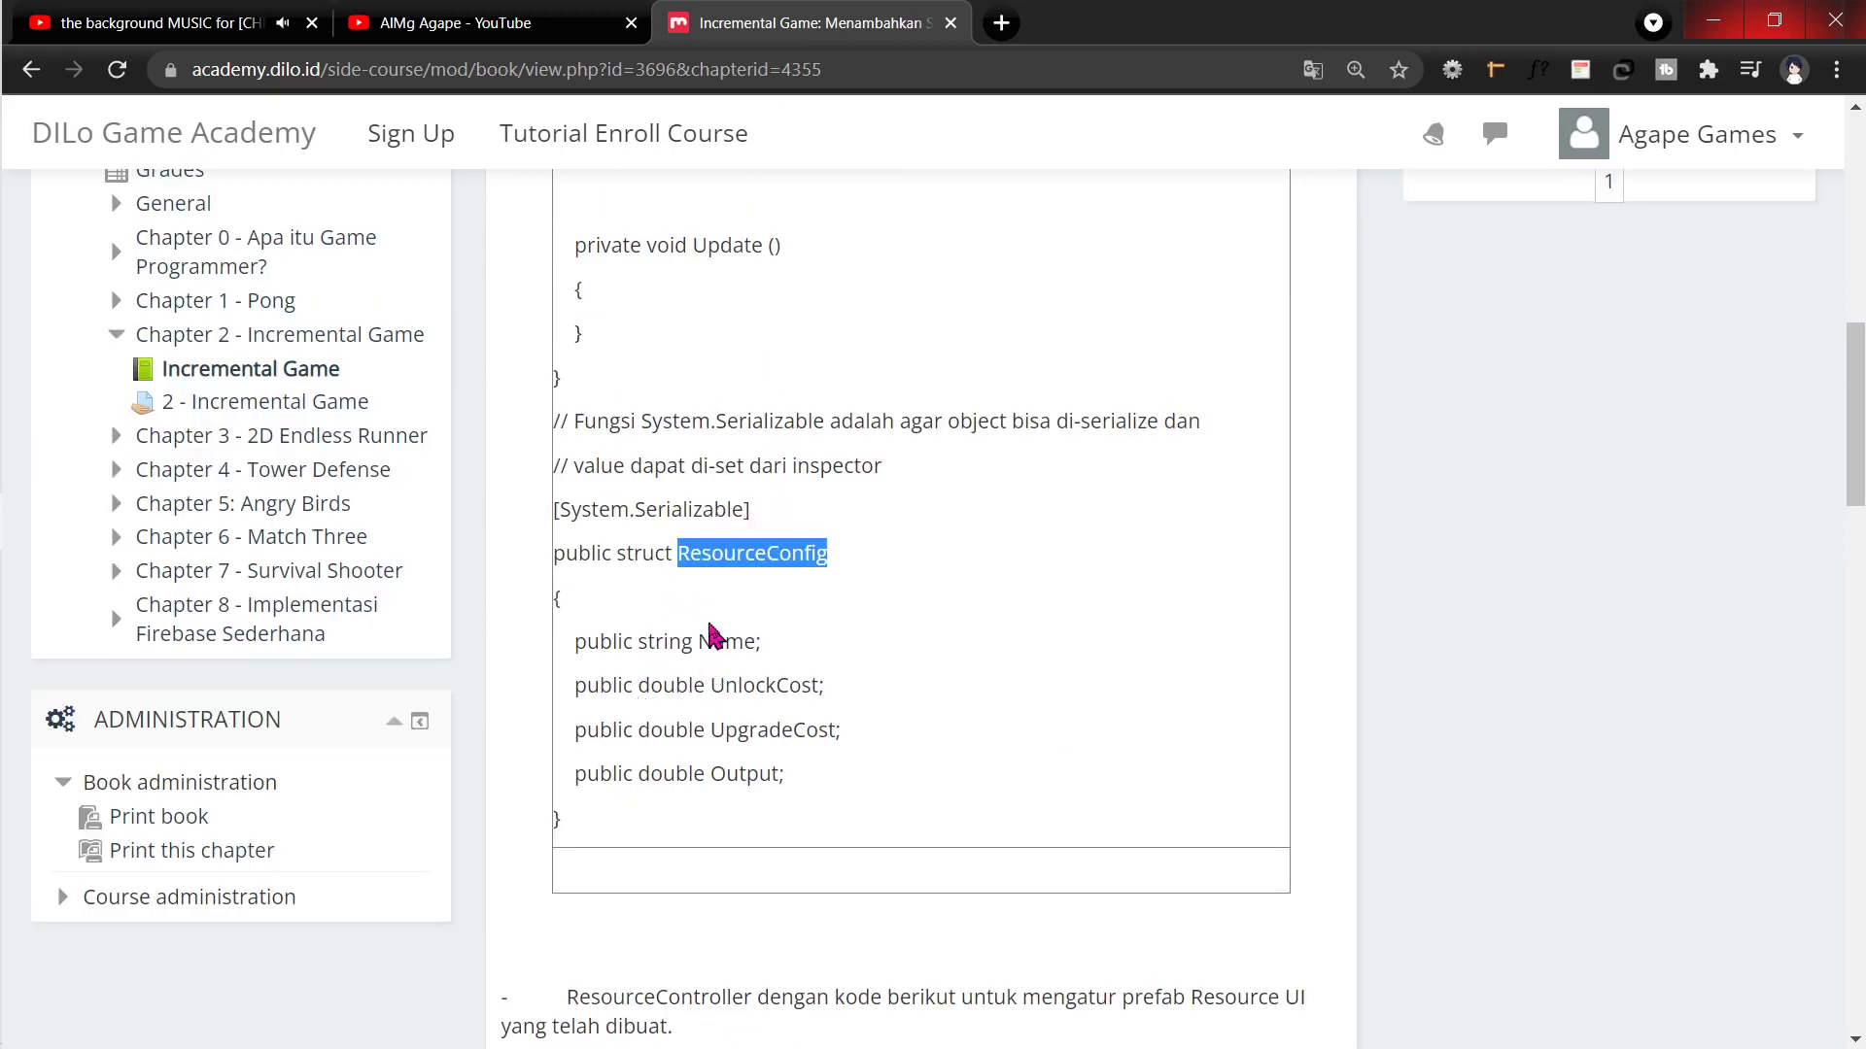
{"action": "scroll", "coordinate": [751, 559], "scroll_direction": "down", "scroll_amount": 3}
{"action": "key", "text": "alt+Tab"}
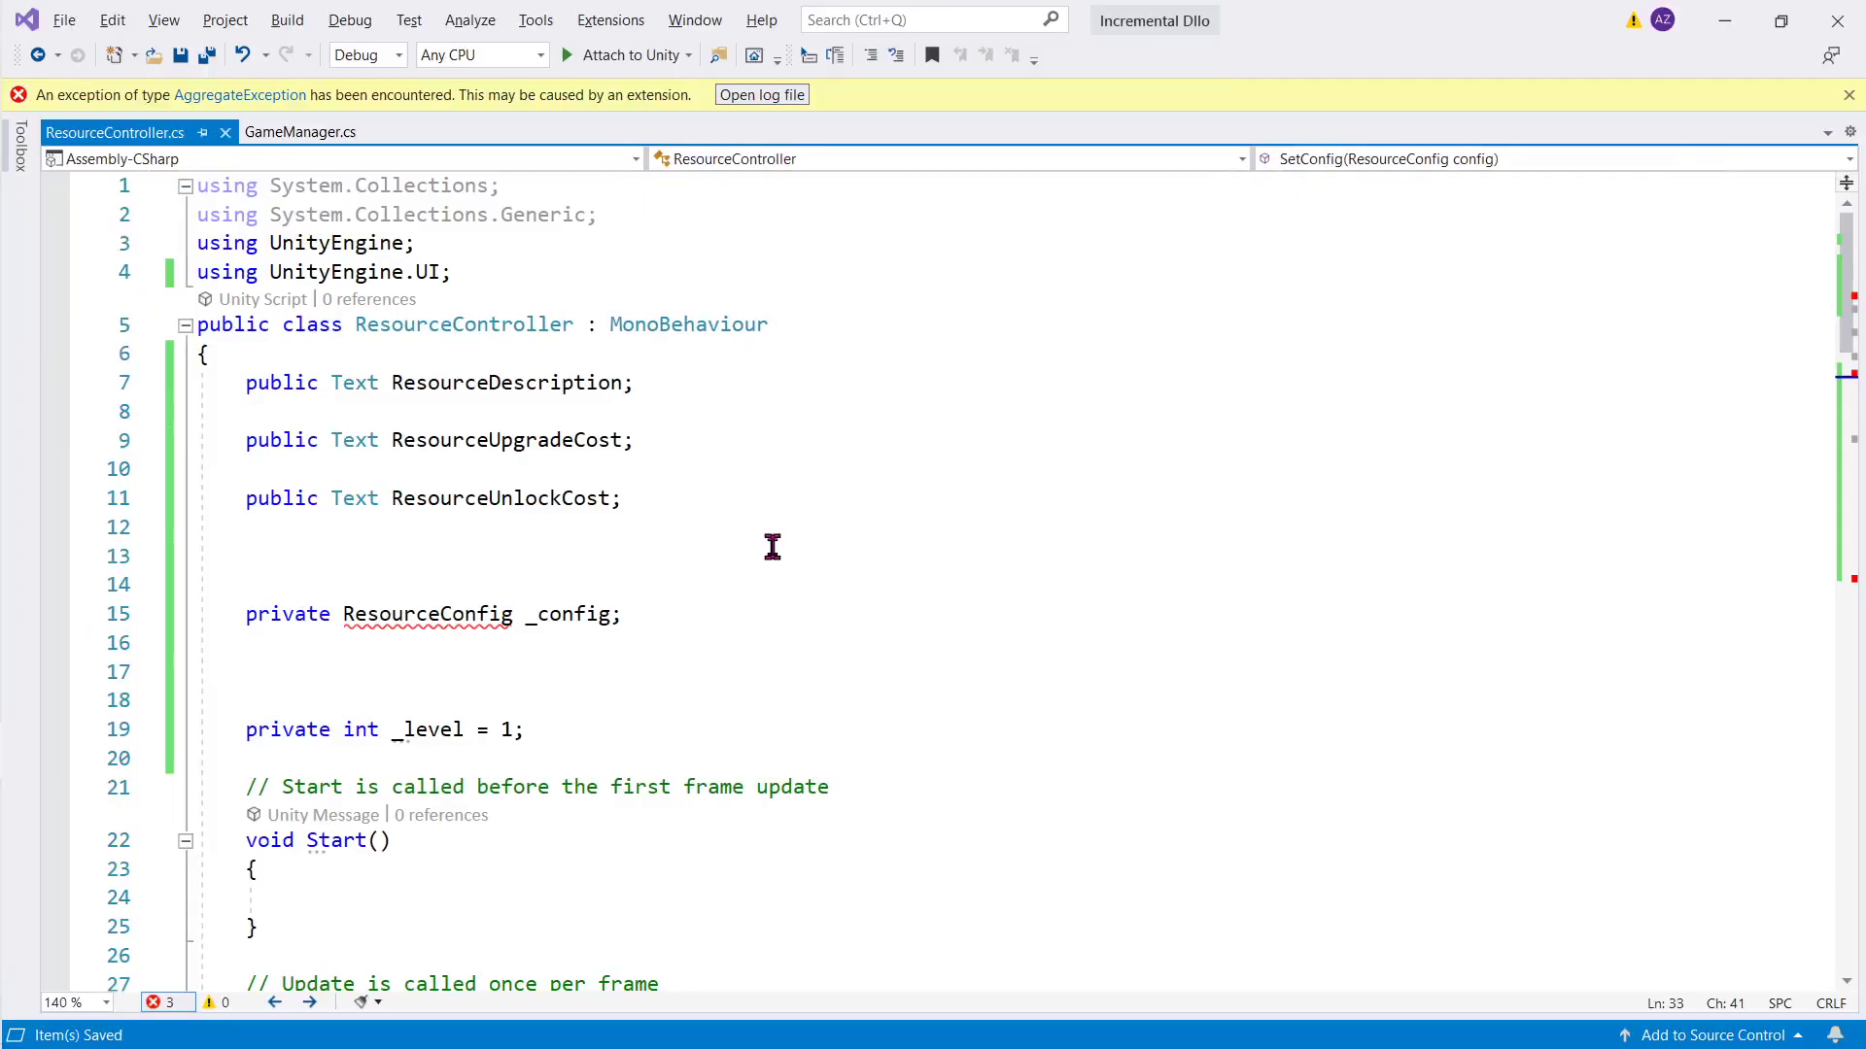
{"action": "key", "text": "alt+Tab"}
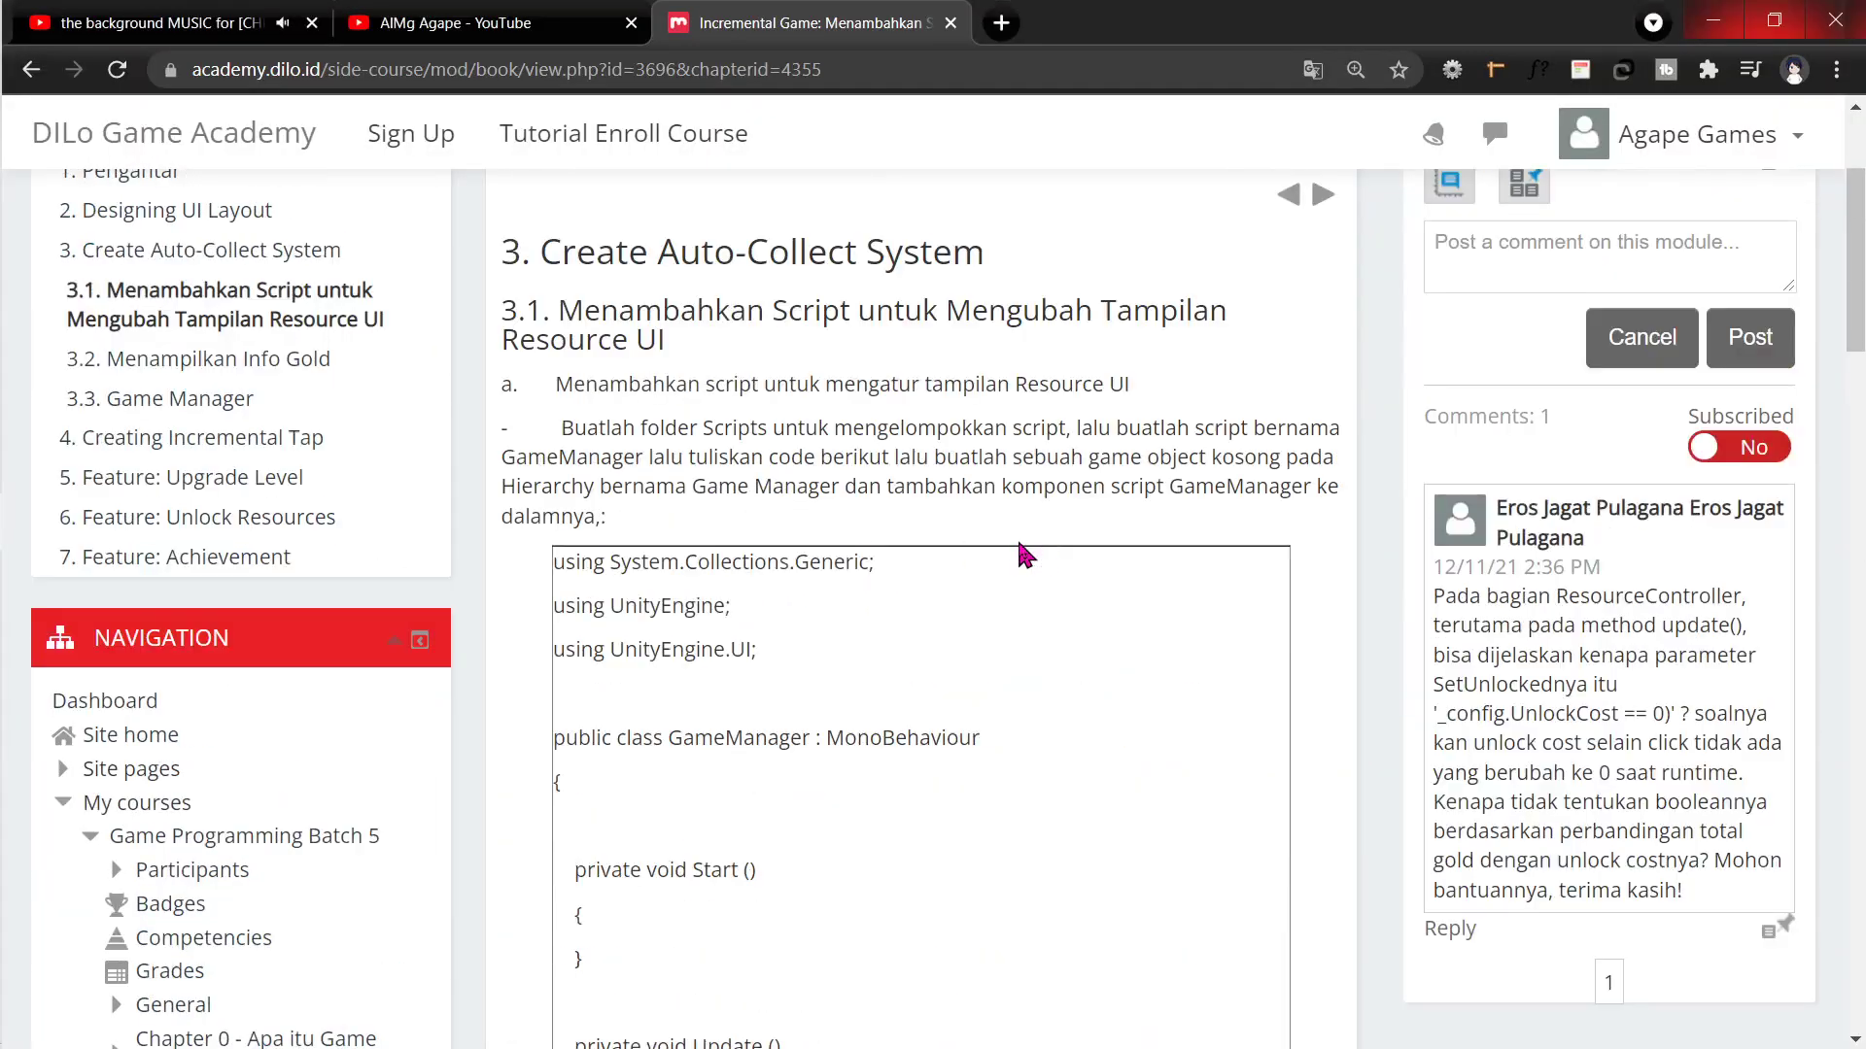
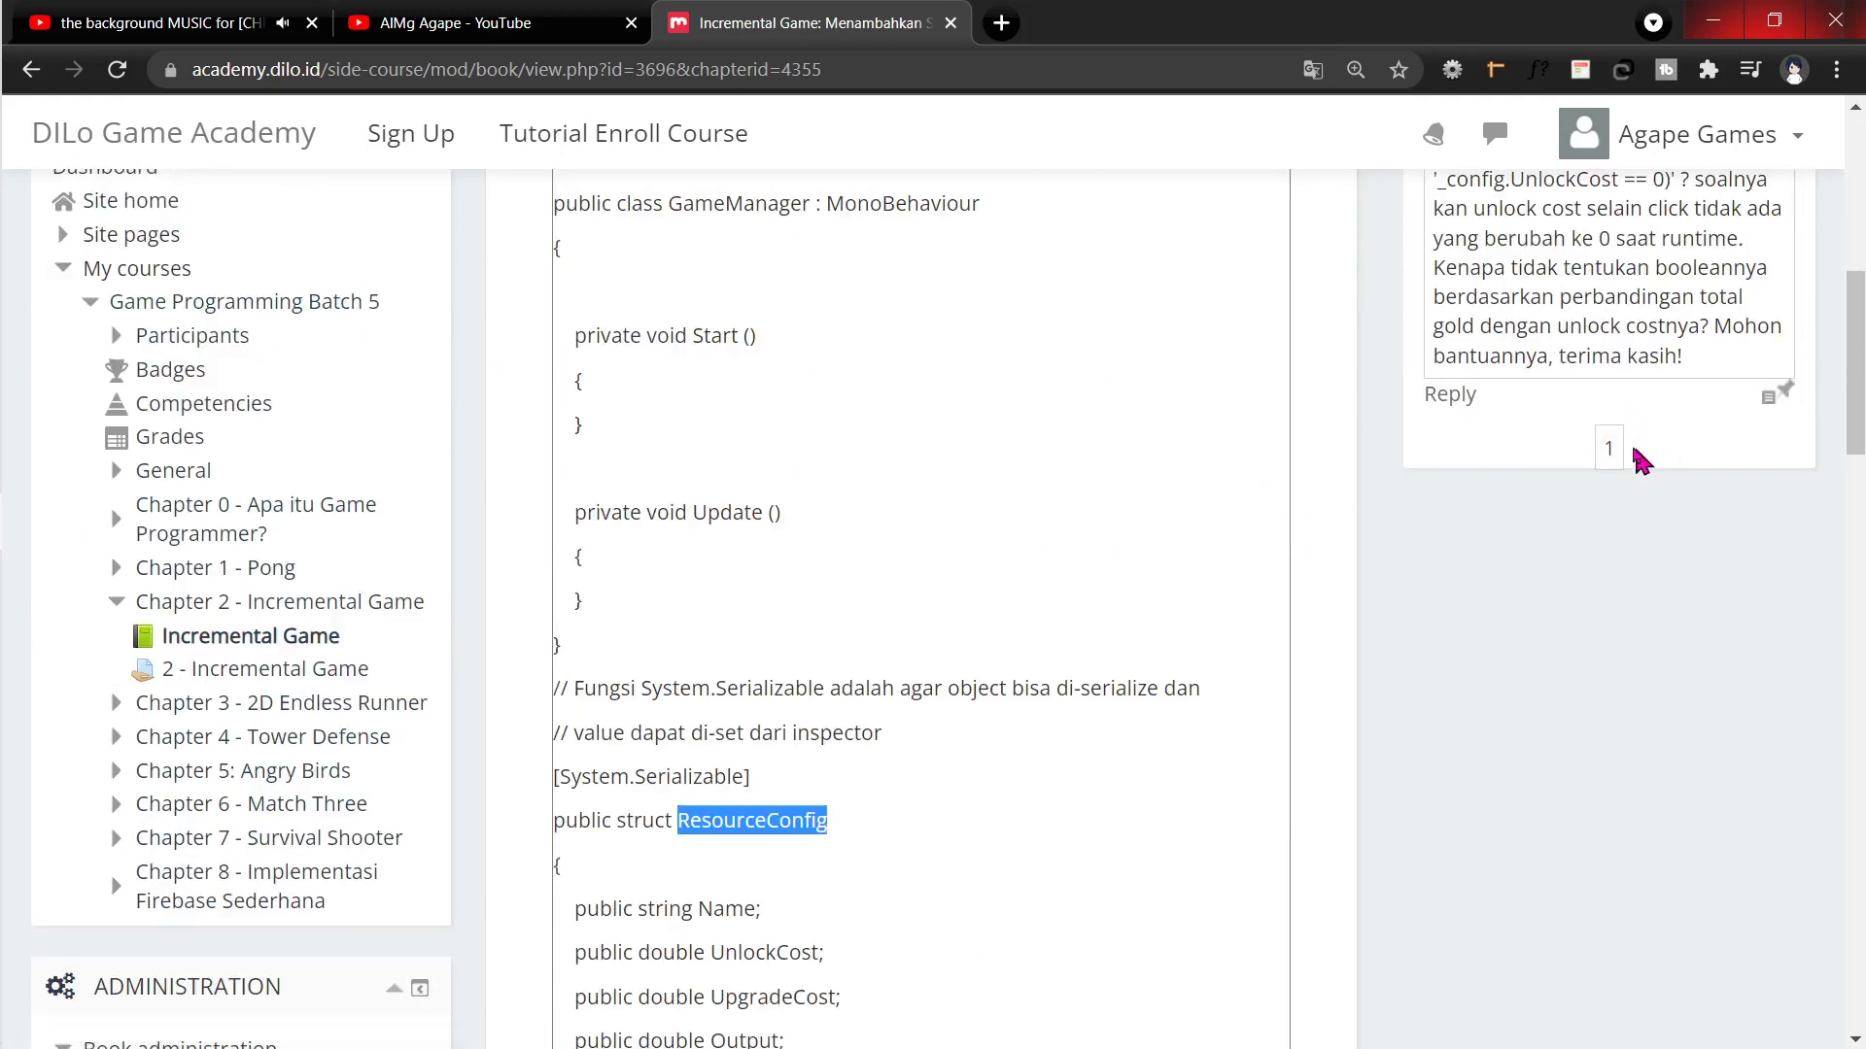
Step: Check the tutorial page, then select ResourceConfig on line 15 of ResourceController.cs
{"action": "left_click", "coordinate": [1613, 455]}
{"action": "scroll", "coordinate": [1173, 522], "scroll_direction": "down", "scroll_amount": 3}
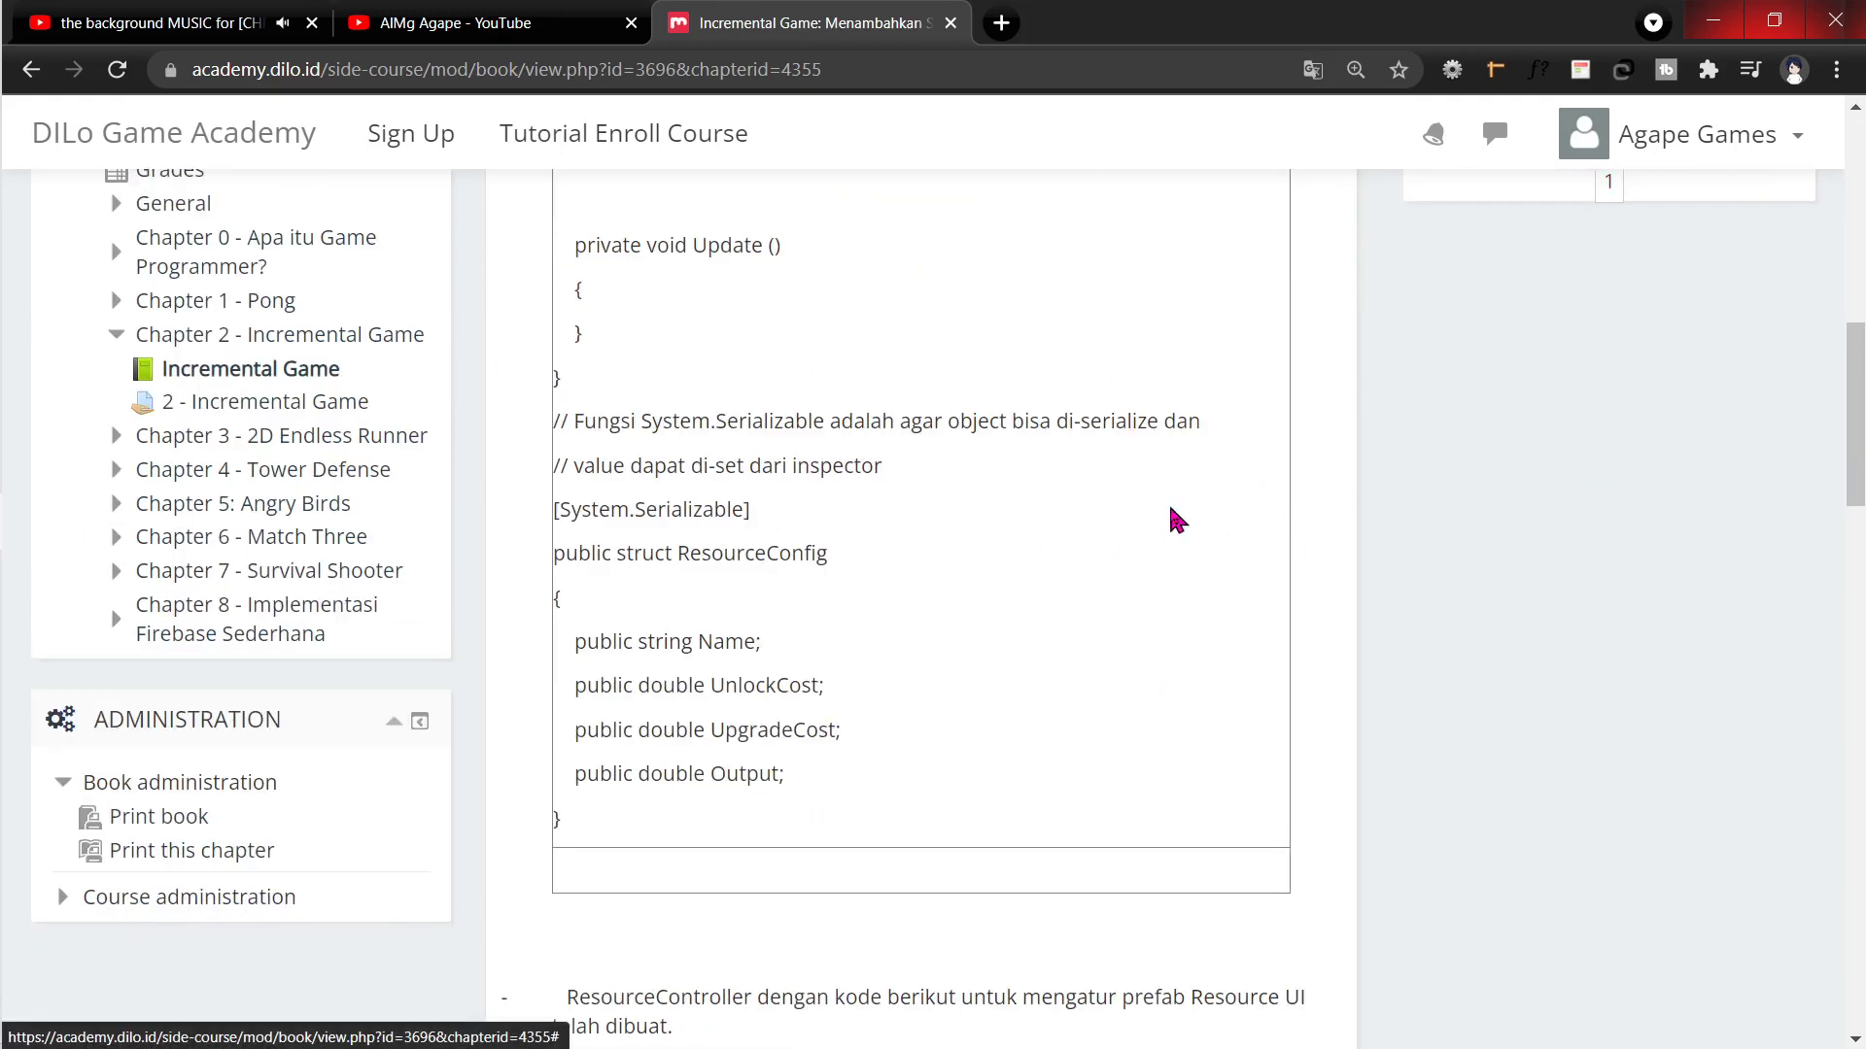
{"action": "scroll", "coordinate": [1167, 528], "scroll_direction": "down", "scroll_amount": 5}
{"action": "key", "text": "alt+Tab"}
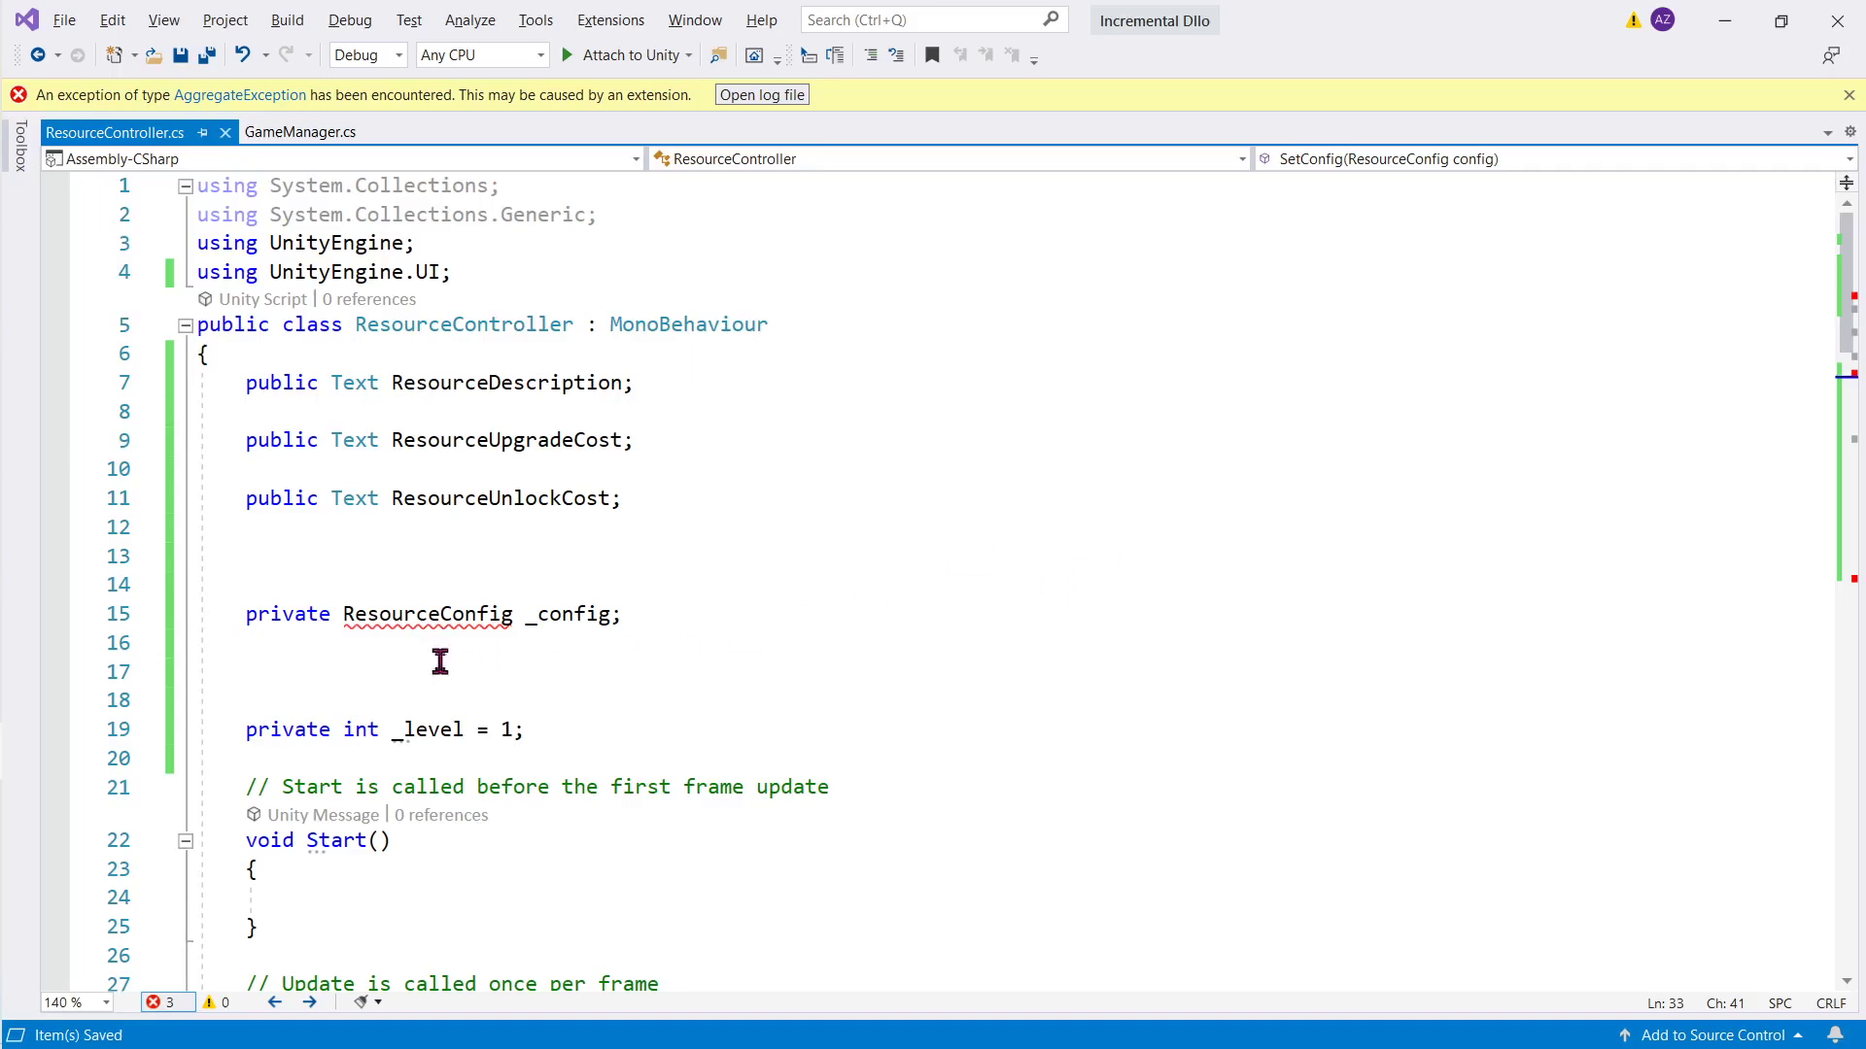
{"action": "double_click", "coordinate": [429, 625]}
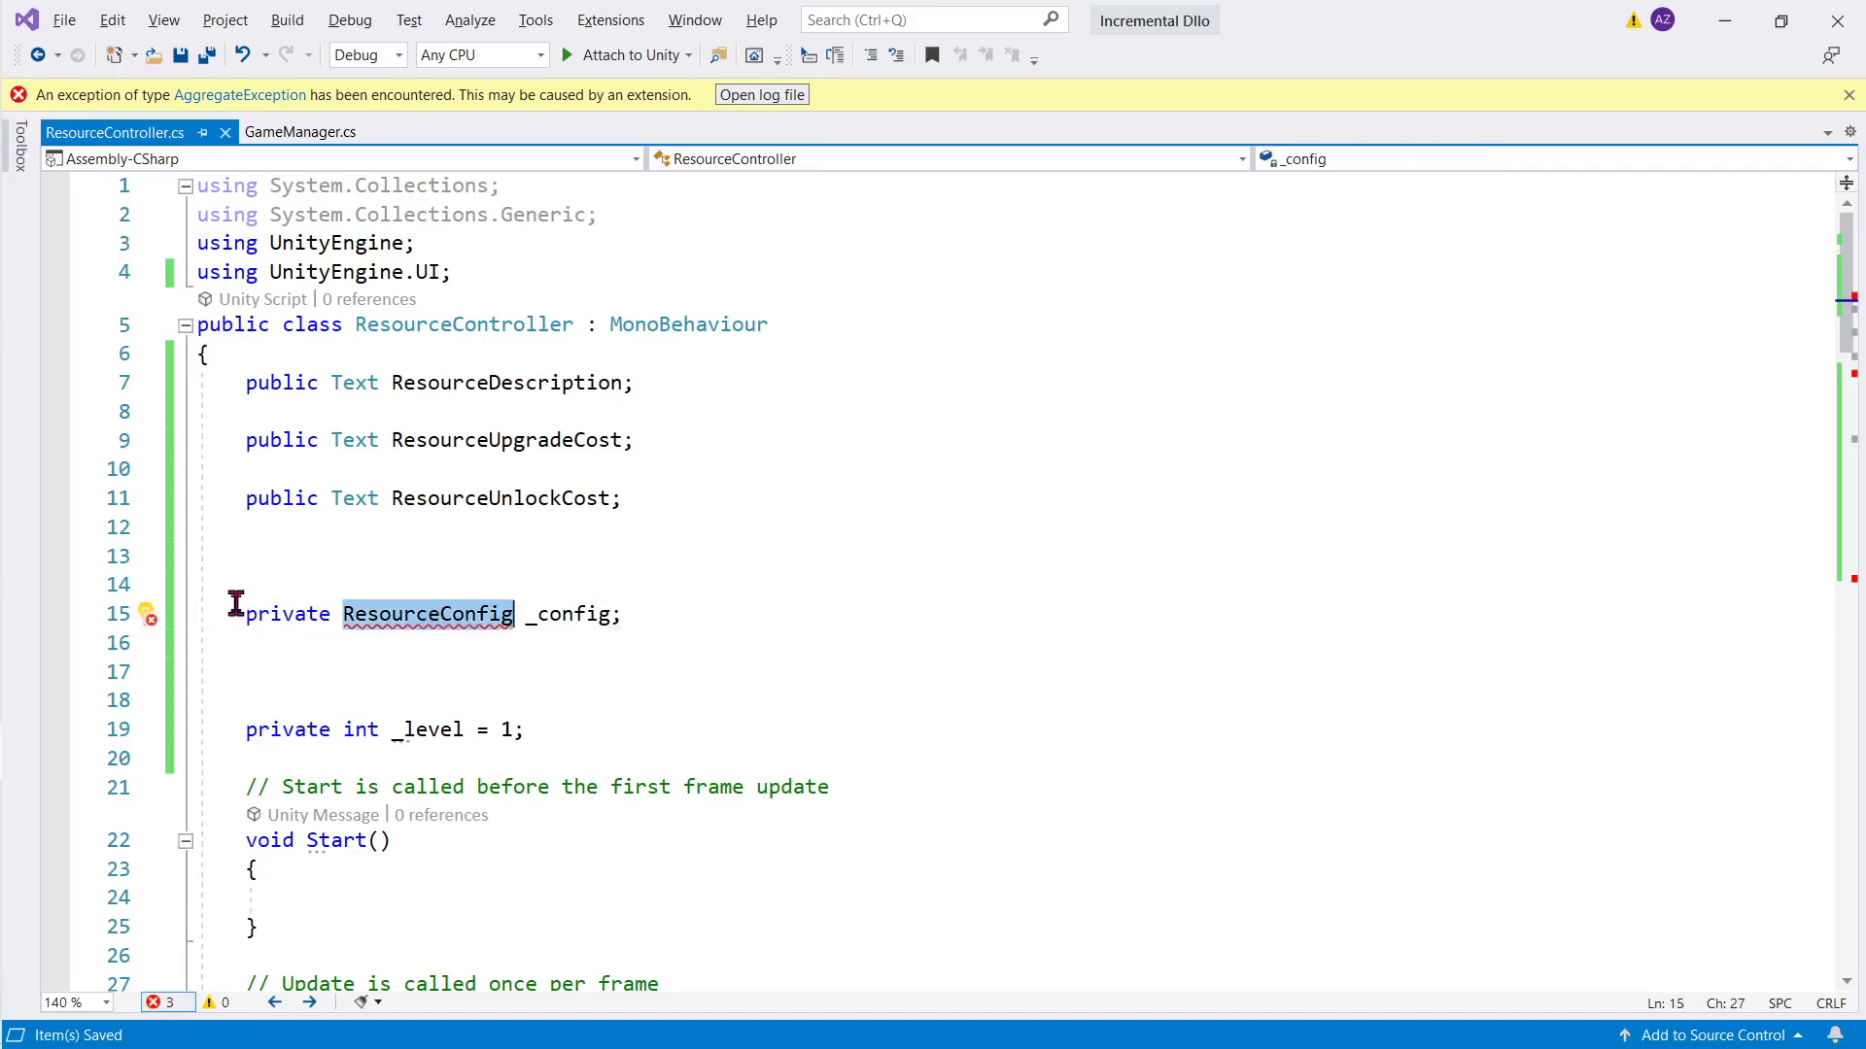
Step: Copy the [System.Serializable] attribute above the GameManager class and save GameManager.cs
{"action": "left_click", "coordinate": [301, 133]}
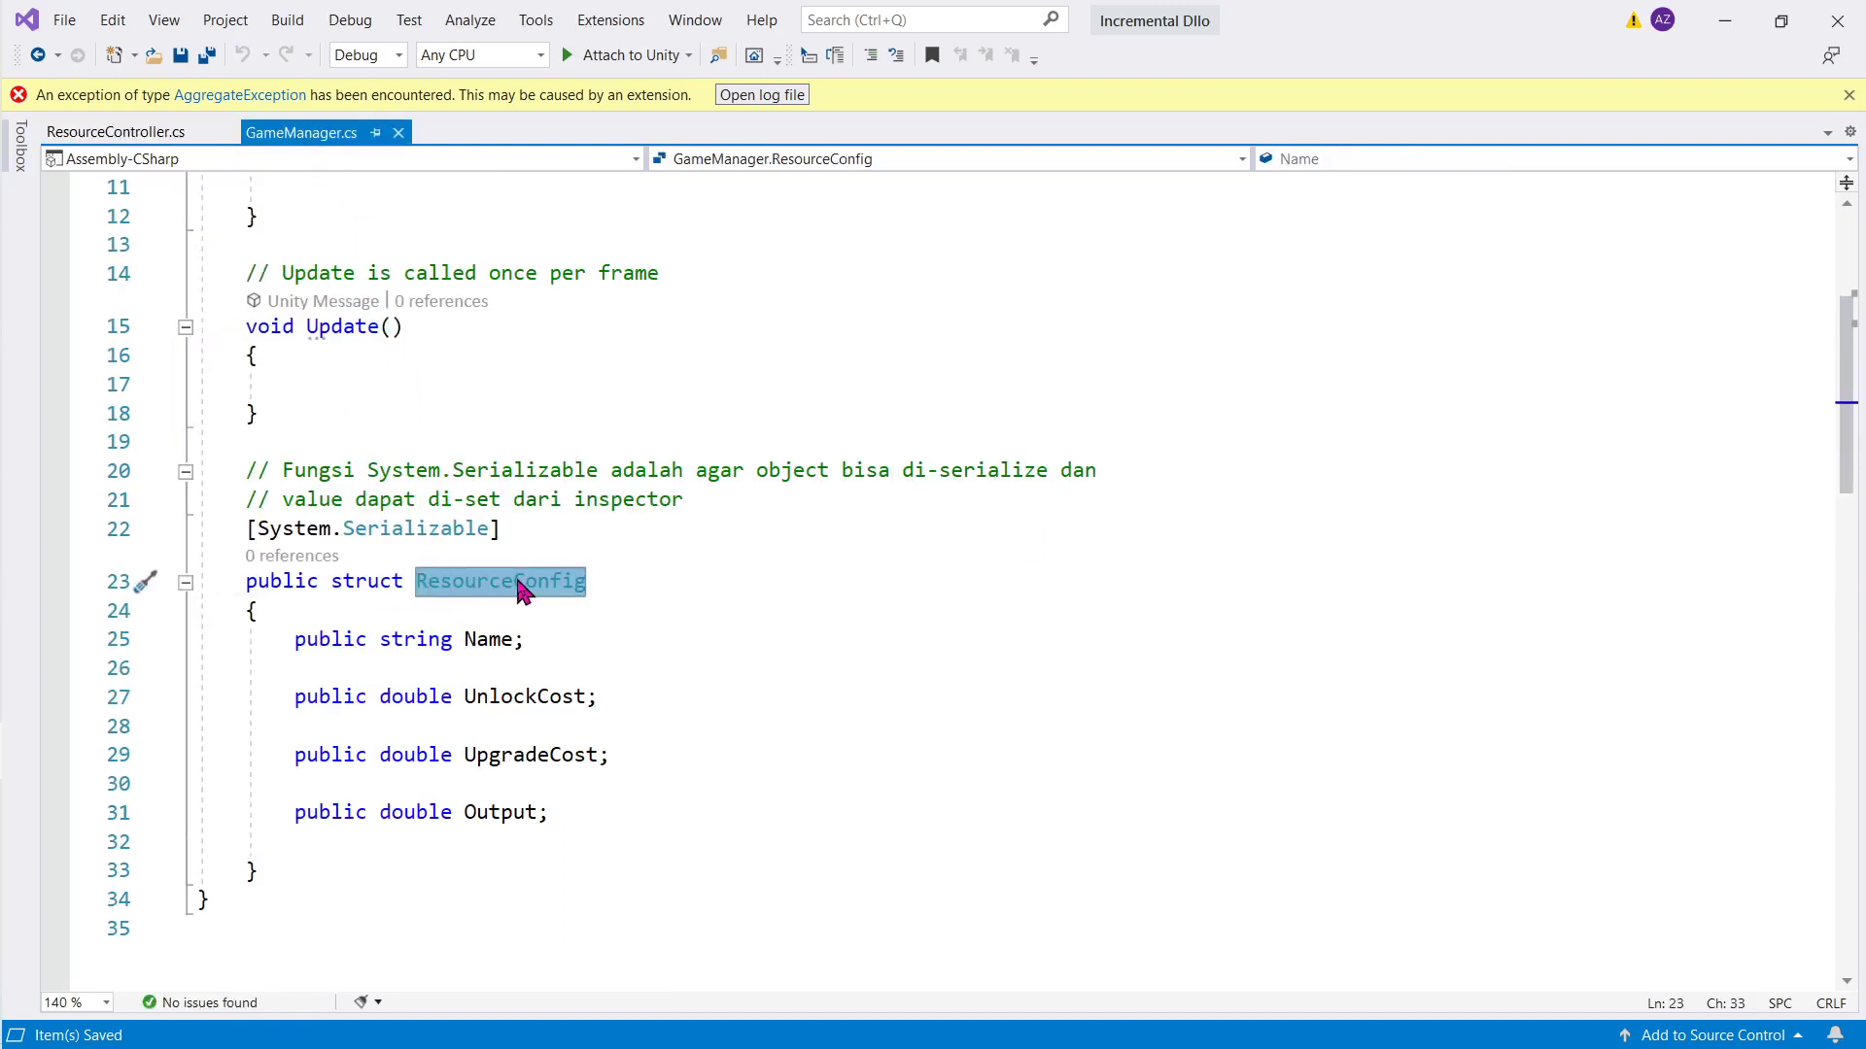
{"action": "double_click", "coordinate": [425, 528]}
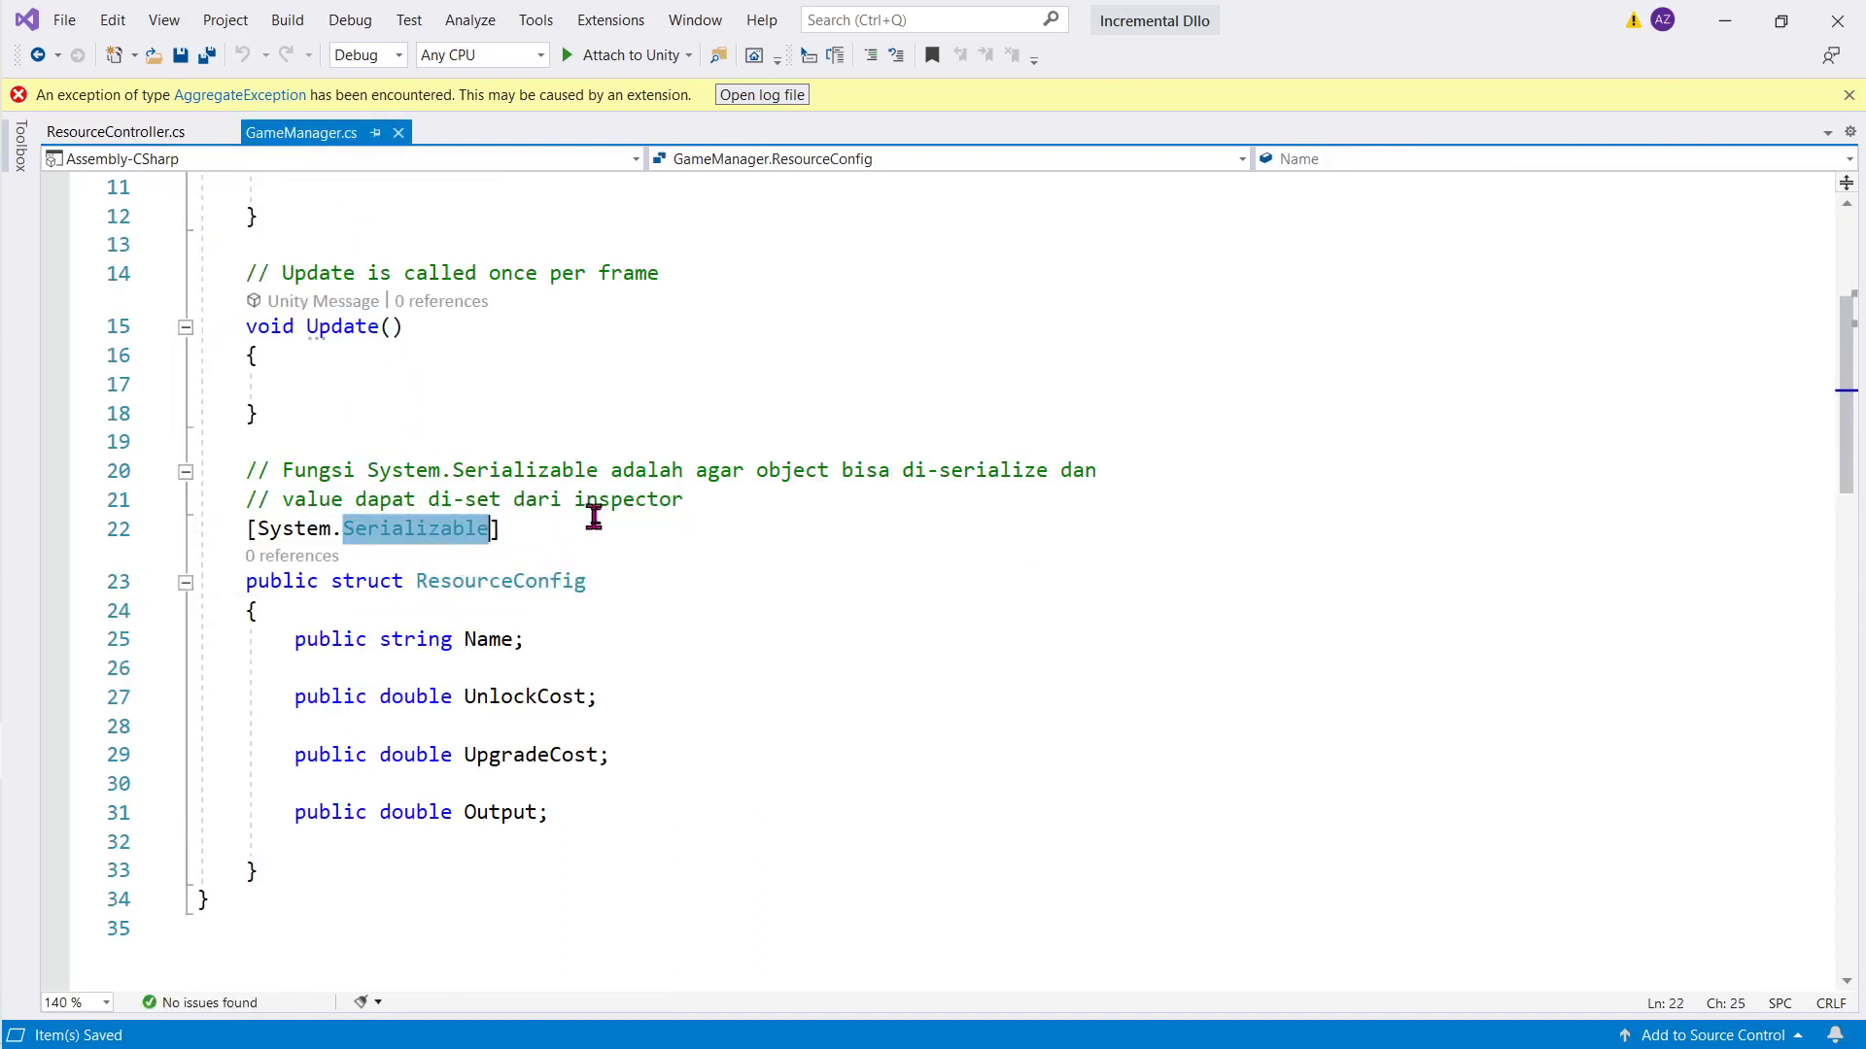
{"action": "scroll", "coordinate": [564, 528], "scroll_direction": "up", "scroll_amount": 4}
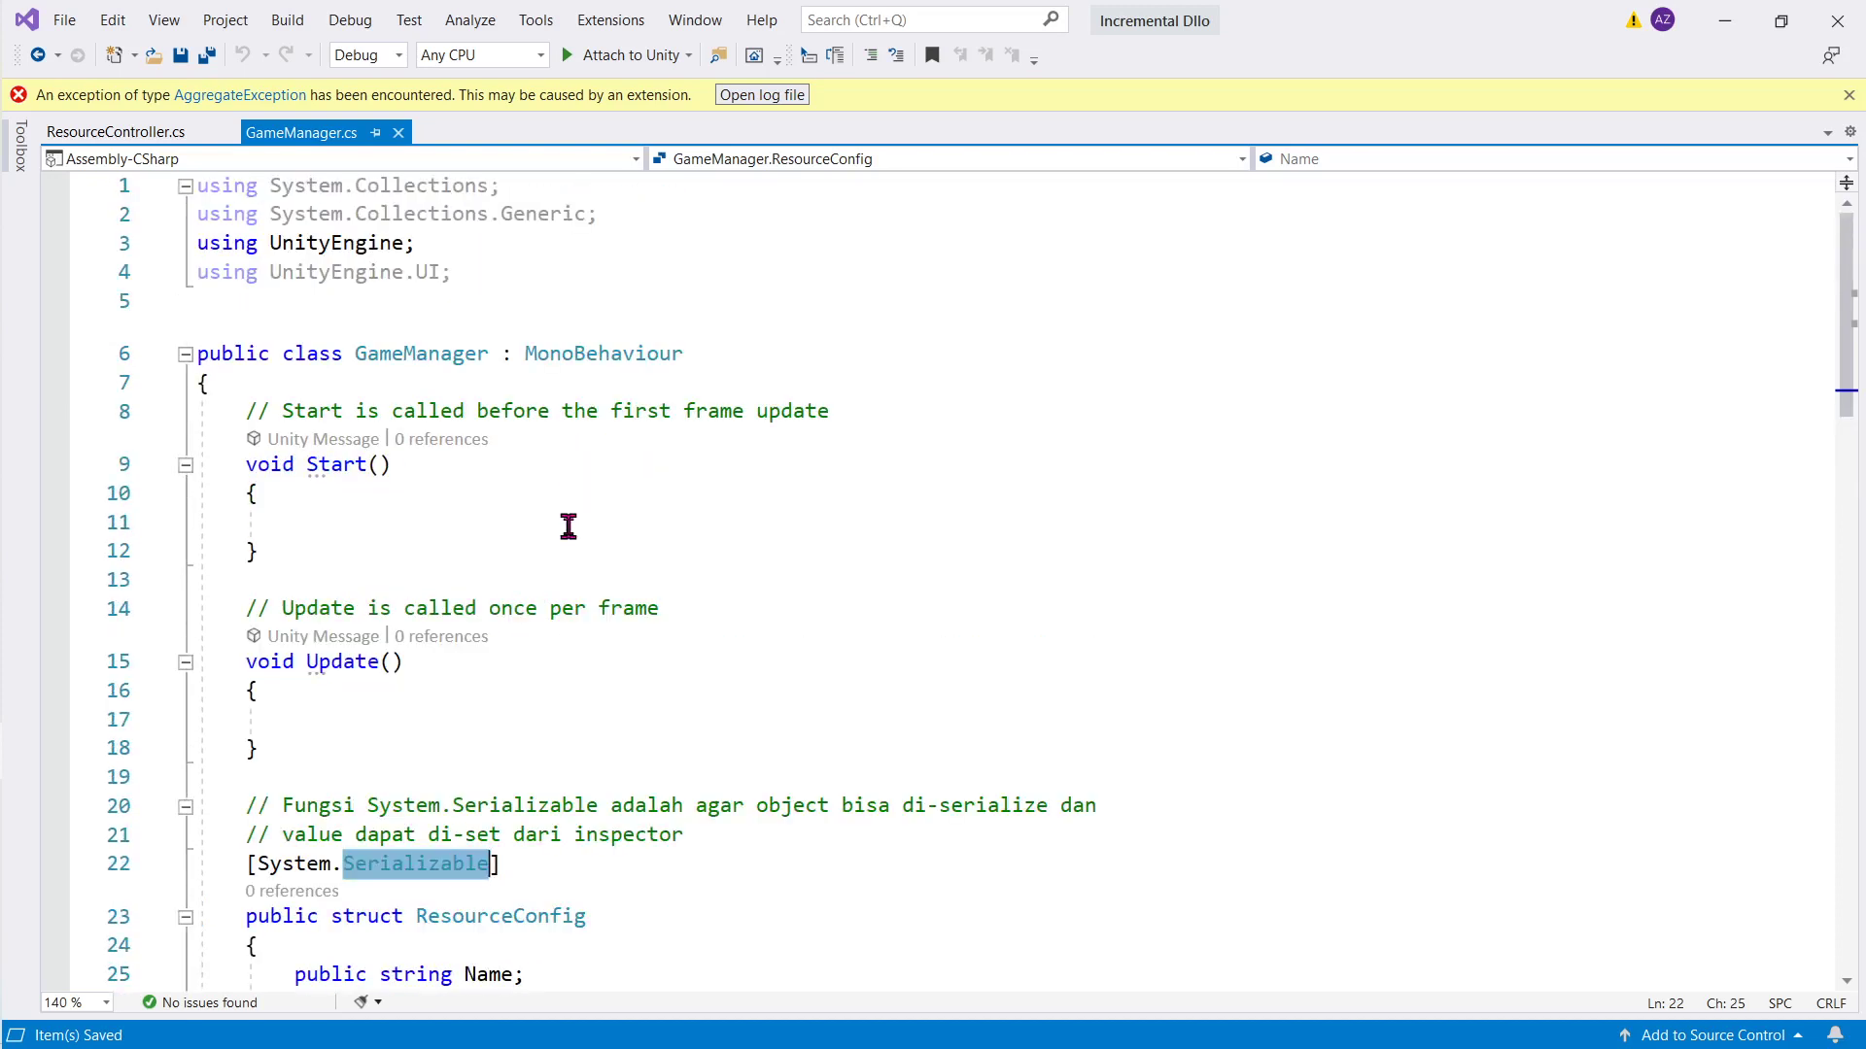
{"action": "left_click_drag", "start_coordinate": [506, 864], "coordinate": [246, 866]}
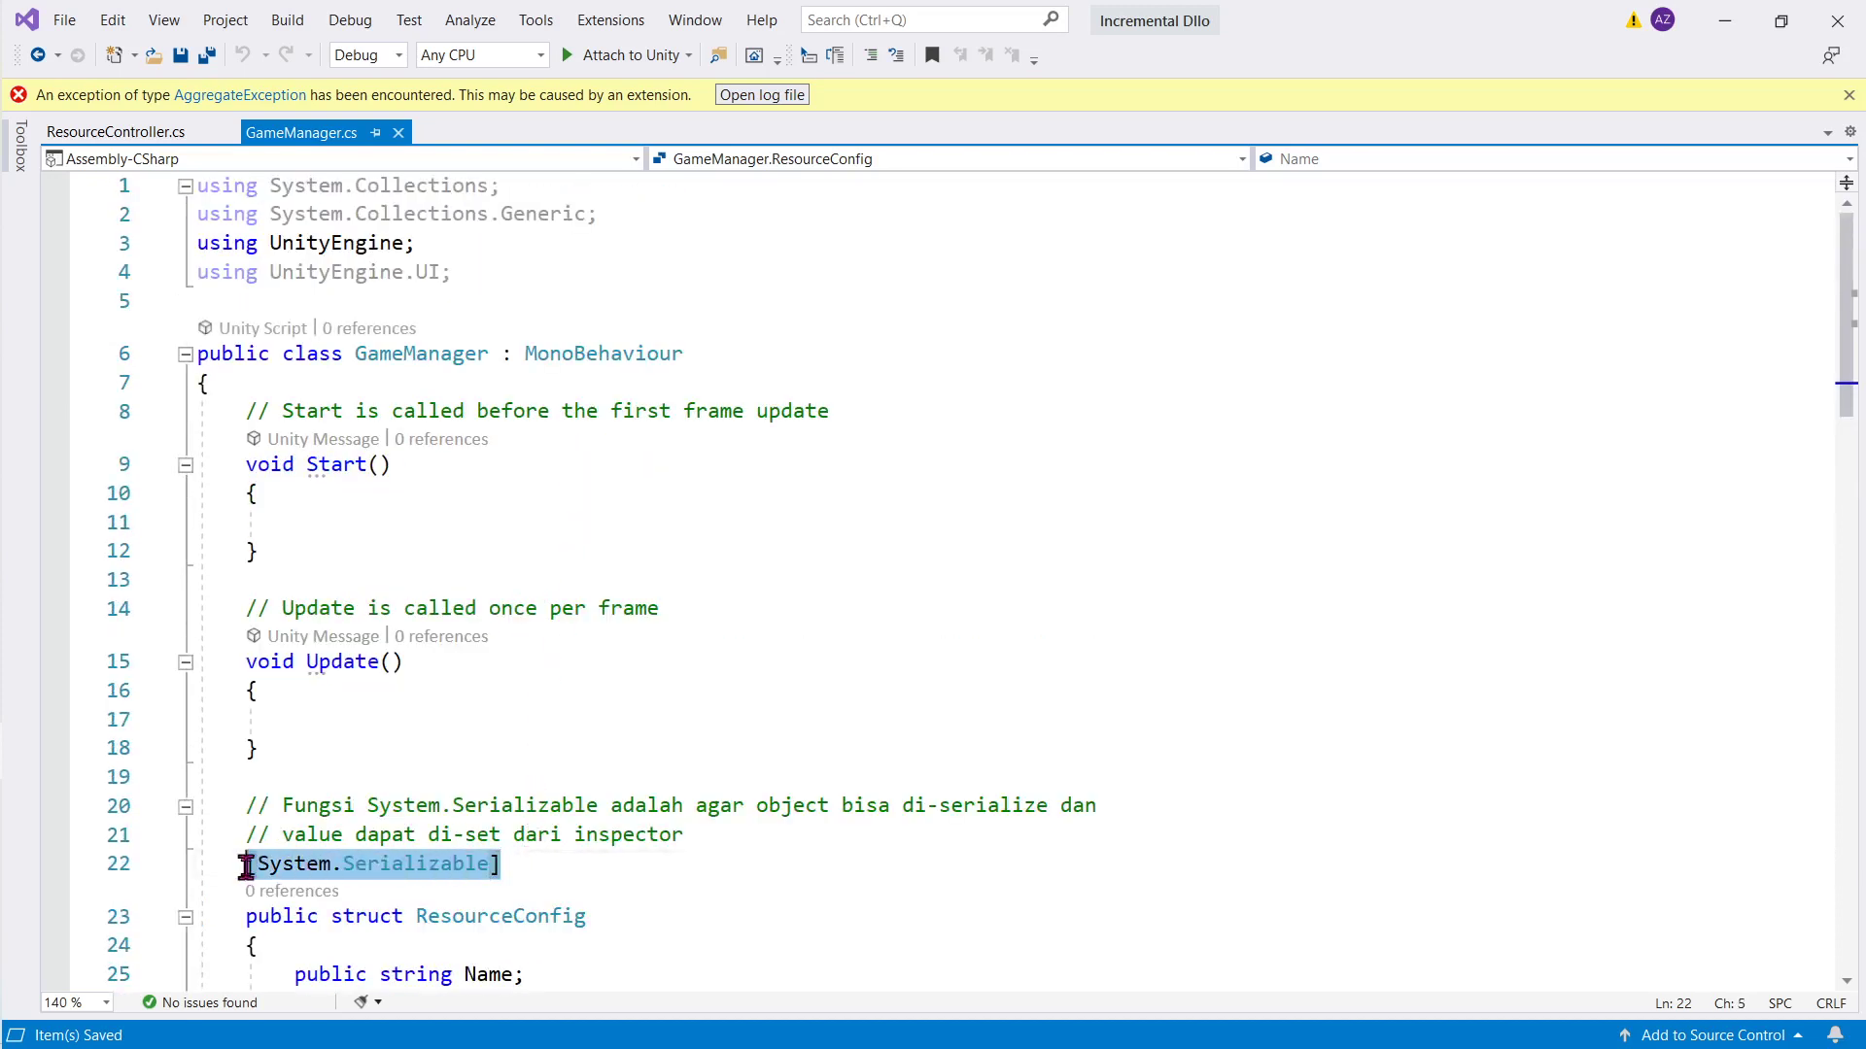
{"action": "key", "text": "ctrl+c"}
{"action": "left_click", "coordinate": [330, 303]}
{"action": "key", "text": "ctrl+v"}
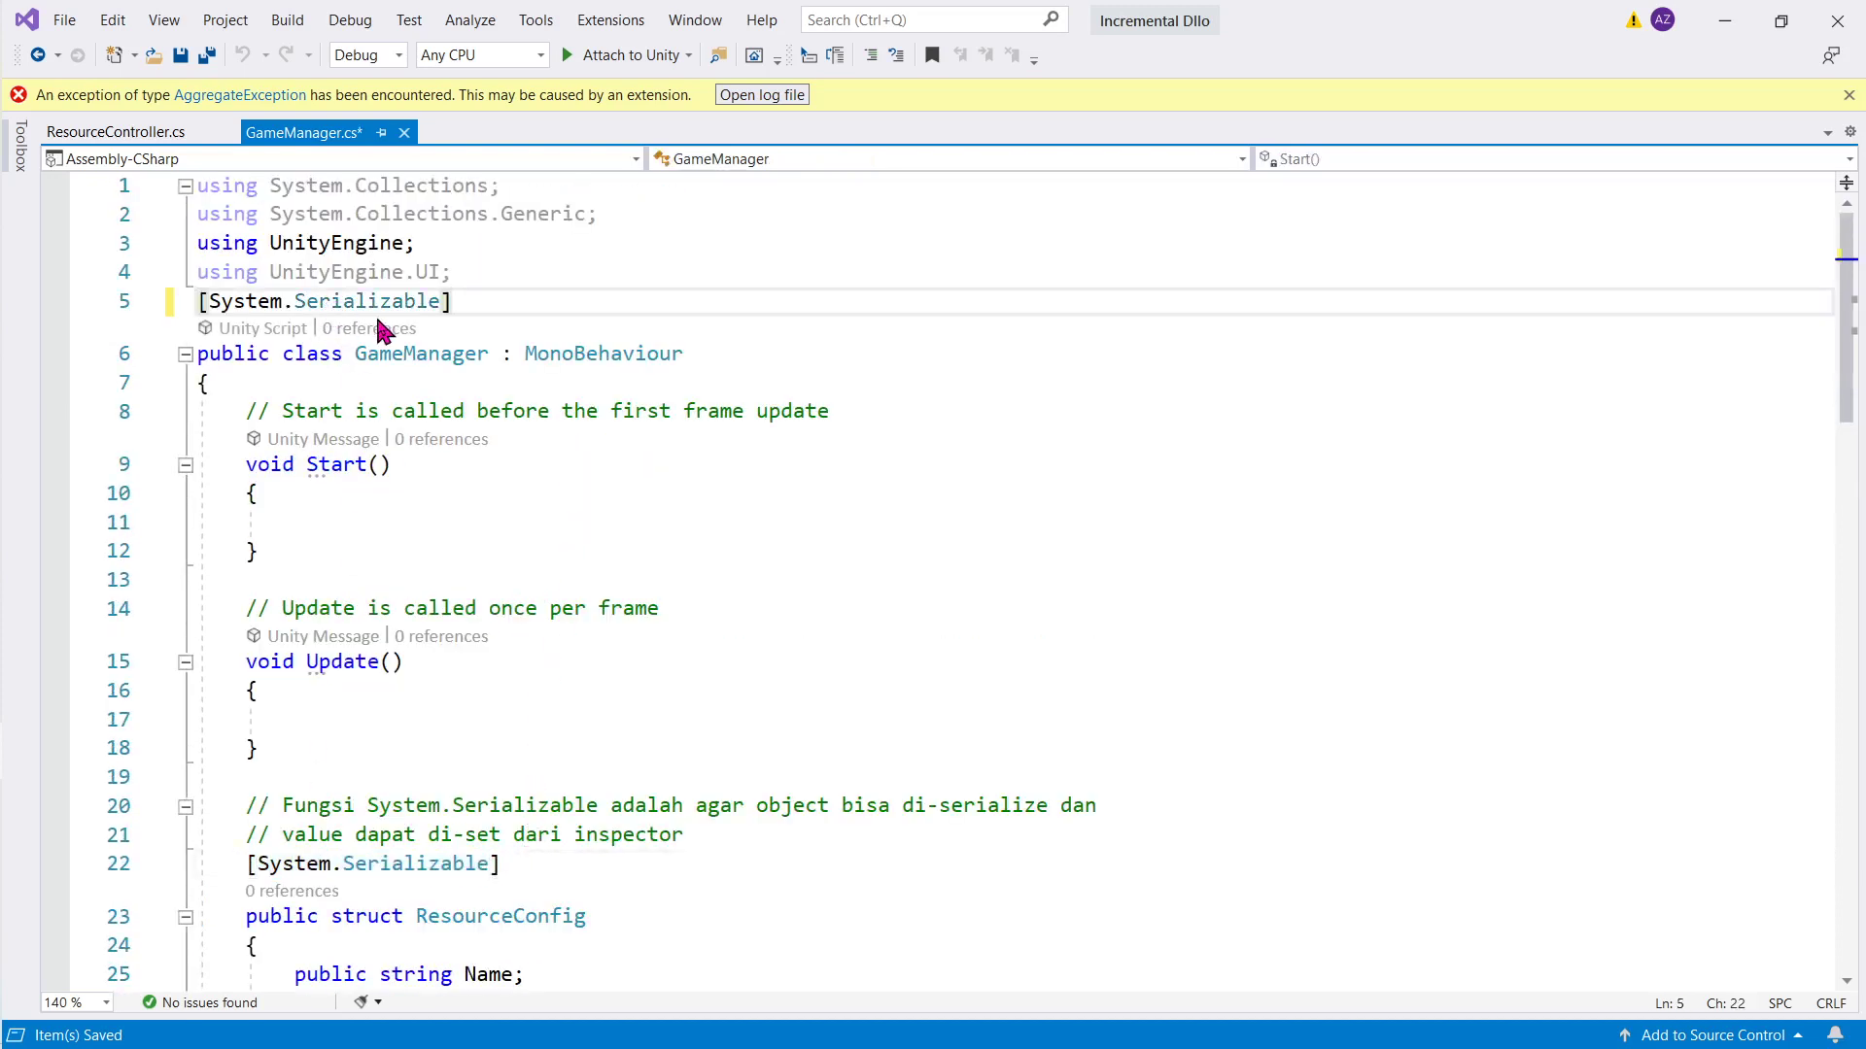
{"action": "key", "text": "ctrl+s"}
Step: Undo the pasted [System.Serializable] attribute in GameManager.cs
{"action": "left_click", "coordinate": [113, 136]}
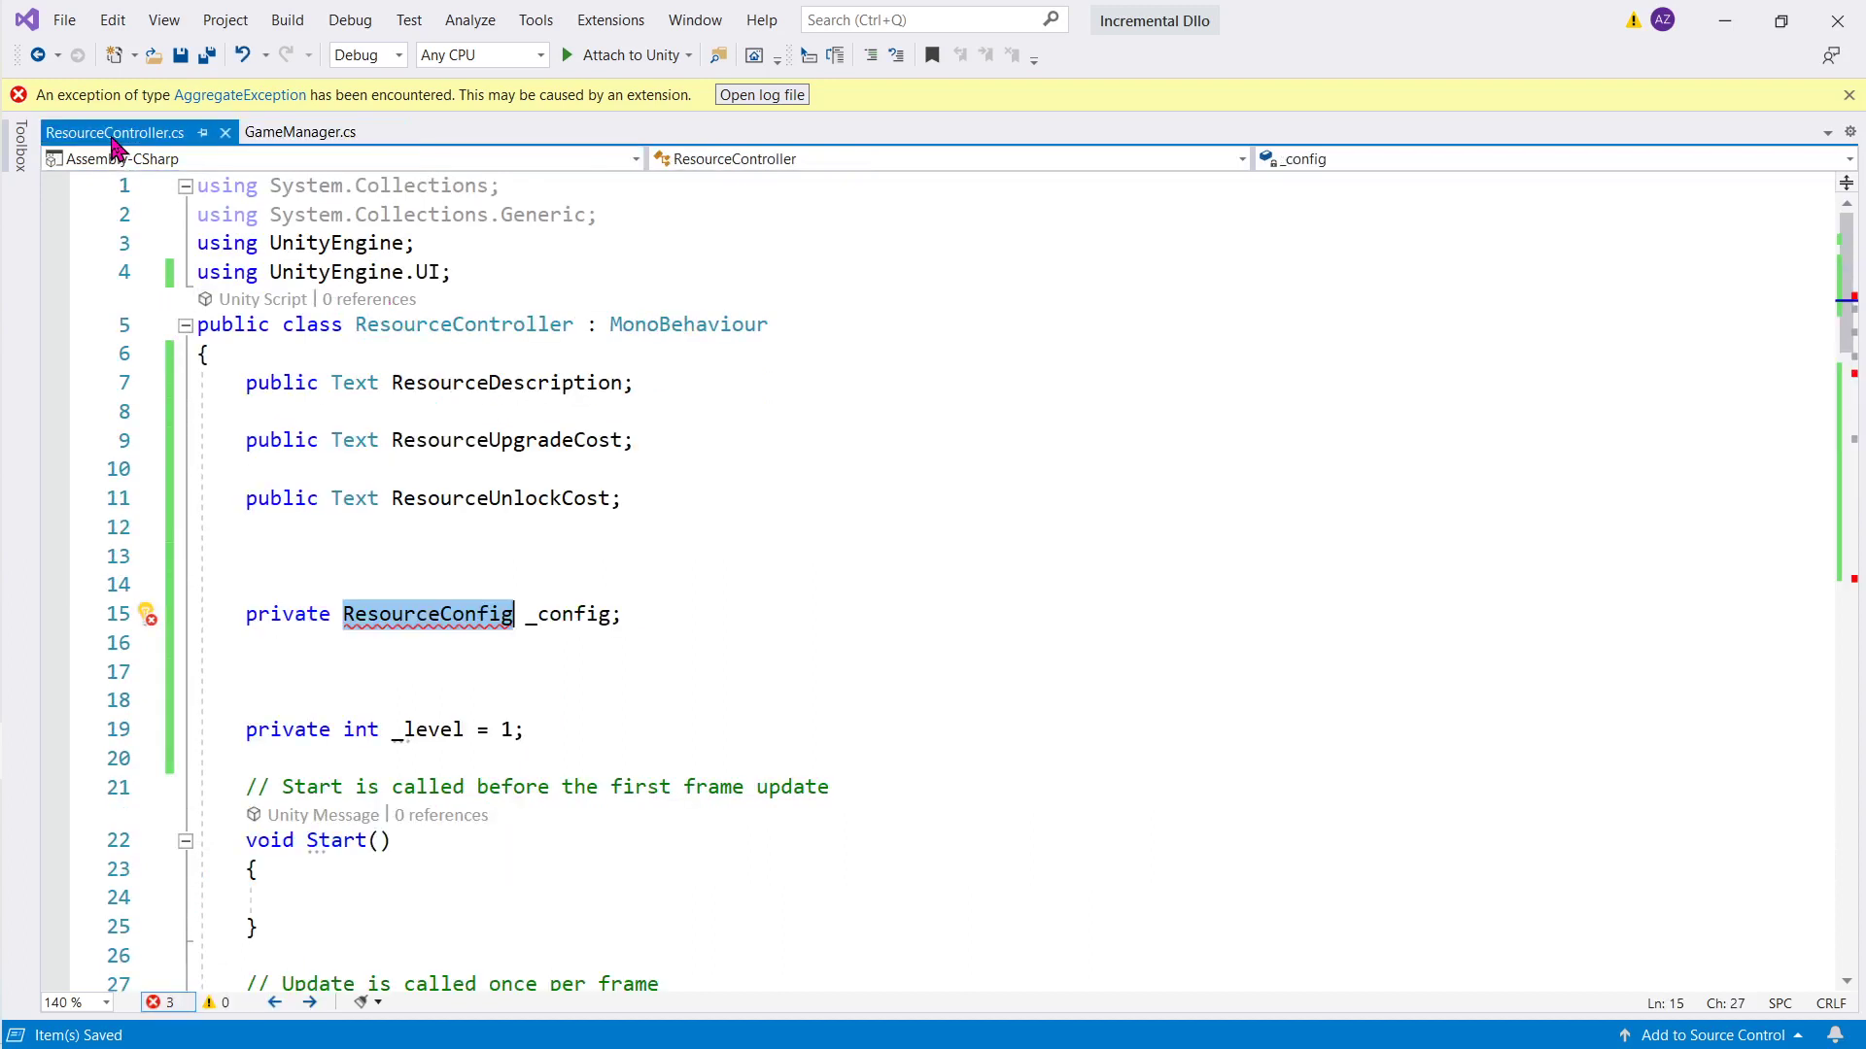
{"action": "left_click", "coordinate": [414, 499]}
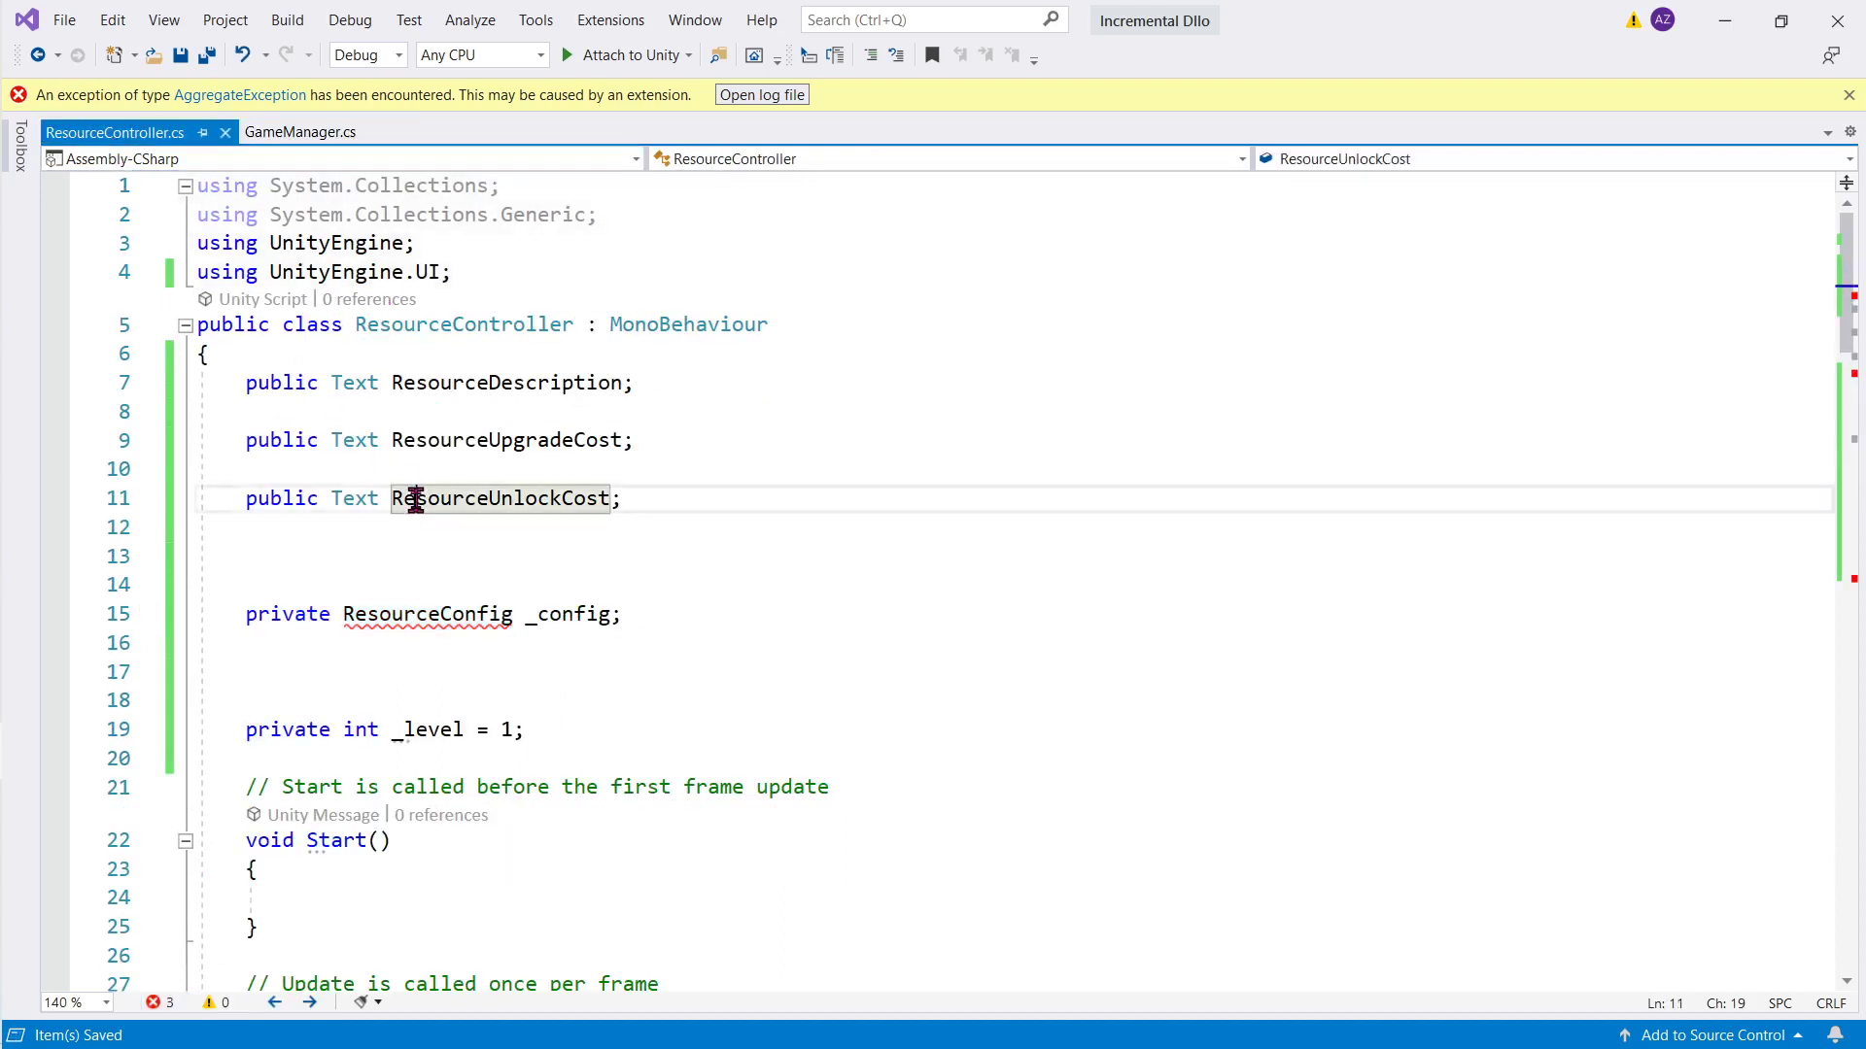
{"action": "left_click", "coordinate": [284, 139]}
{"action": "key", "text": "ctrl+z"}
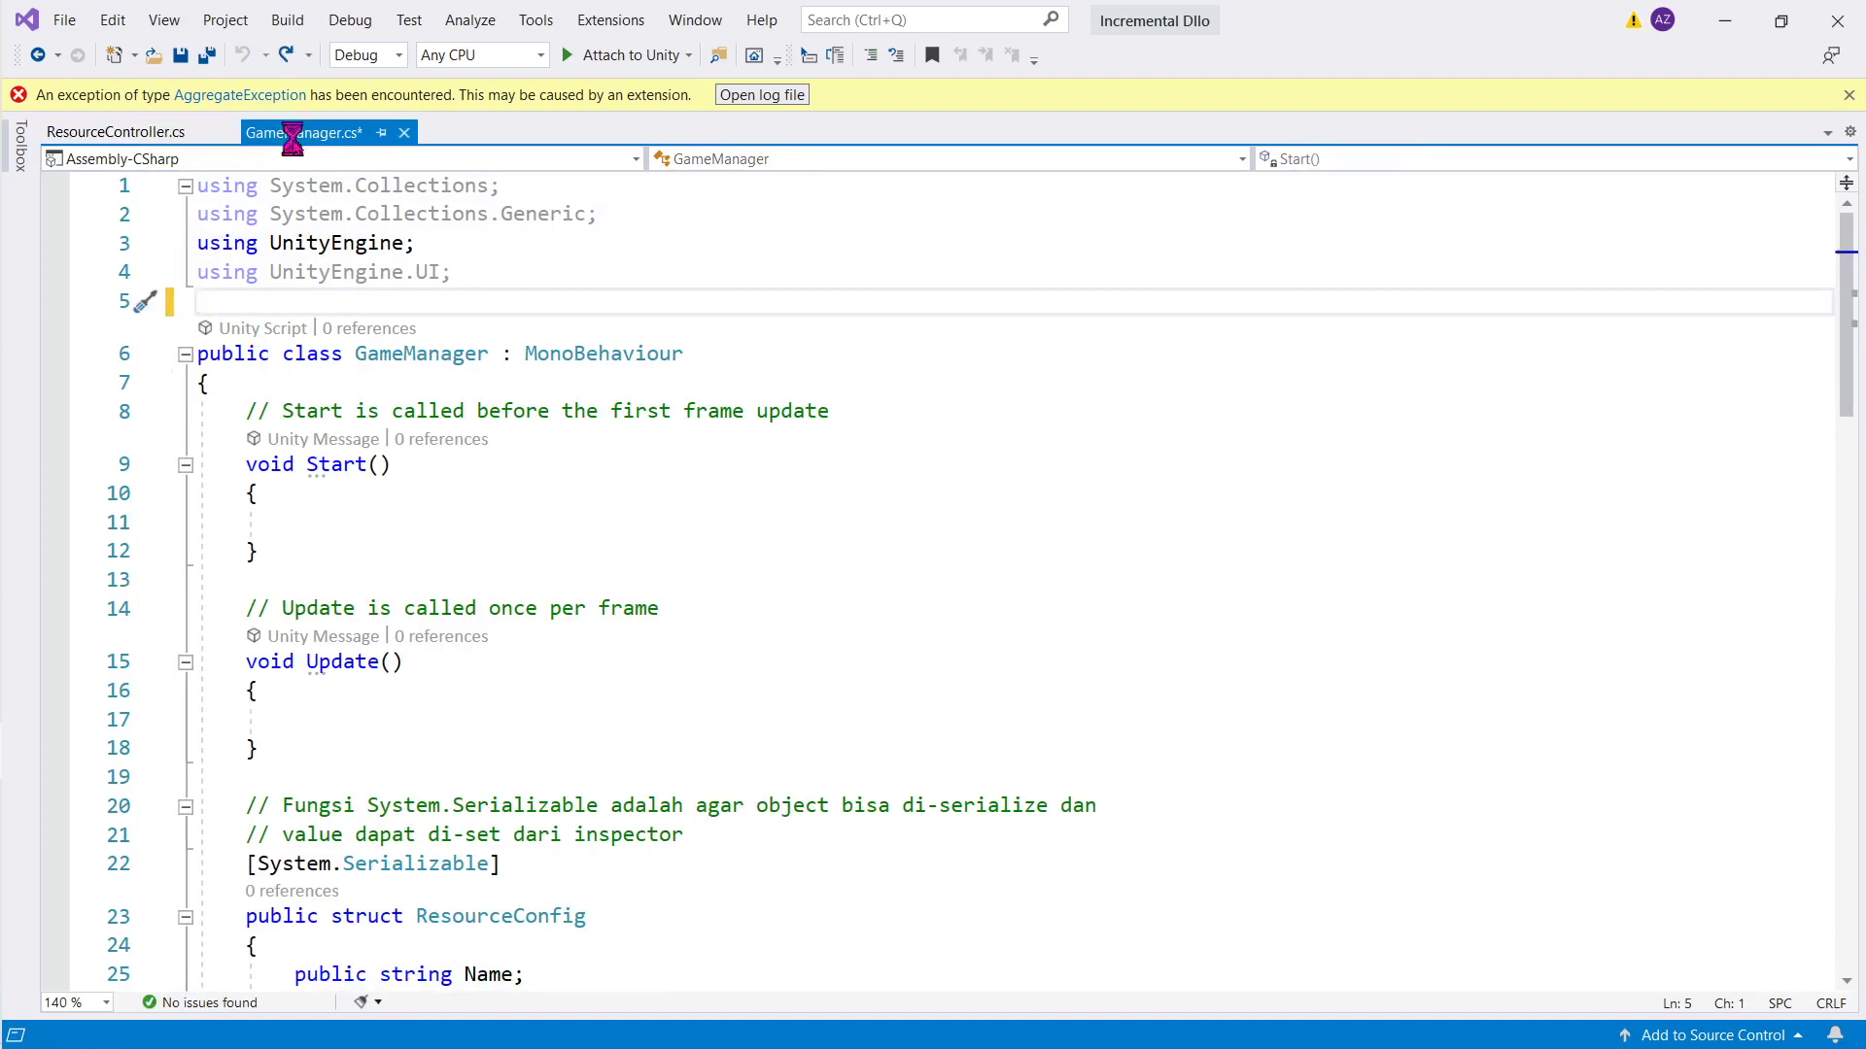
Step: Show the suggested fixes for the unresolved ResourceConfig type in ResourceController.cs
{"action": "left_click", "coordinate": [113, 141]}
{"action": "left_click", "coordinate": [403, 615]}
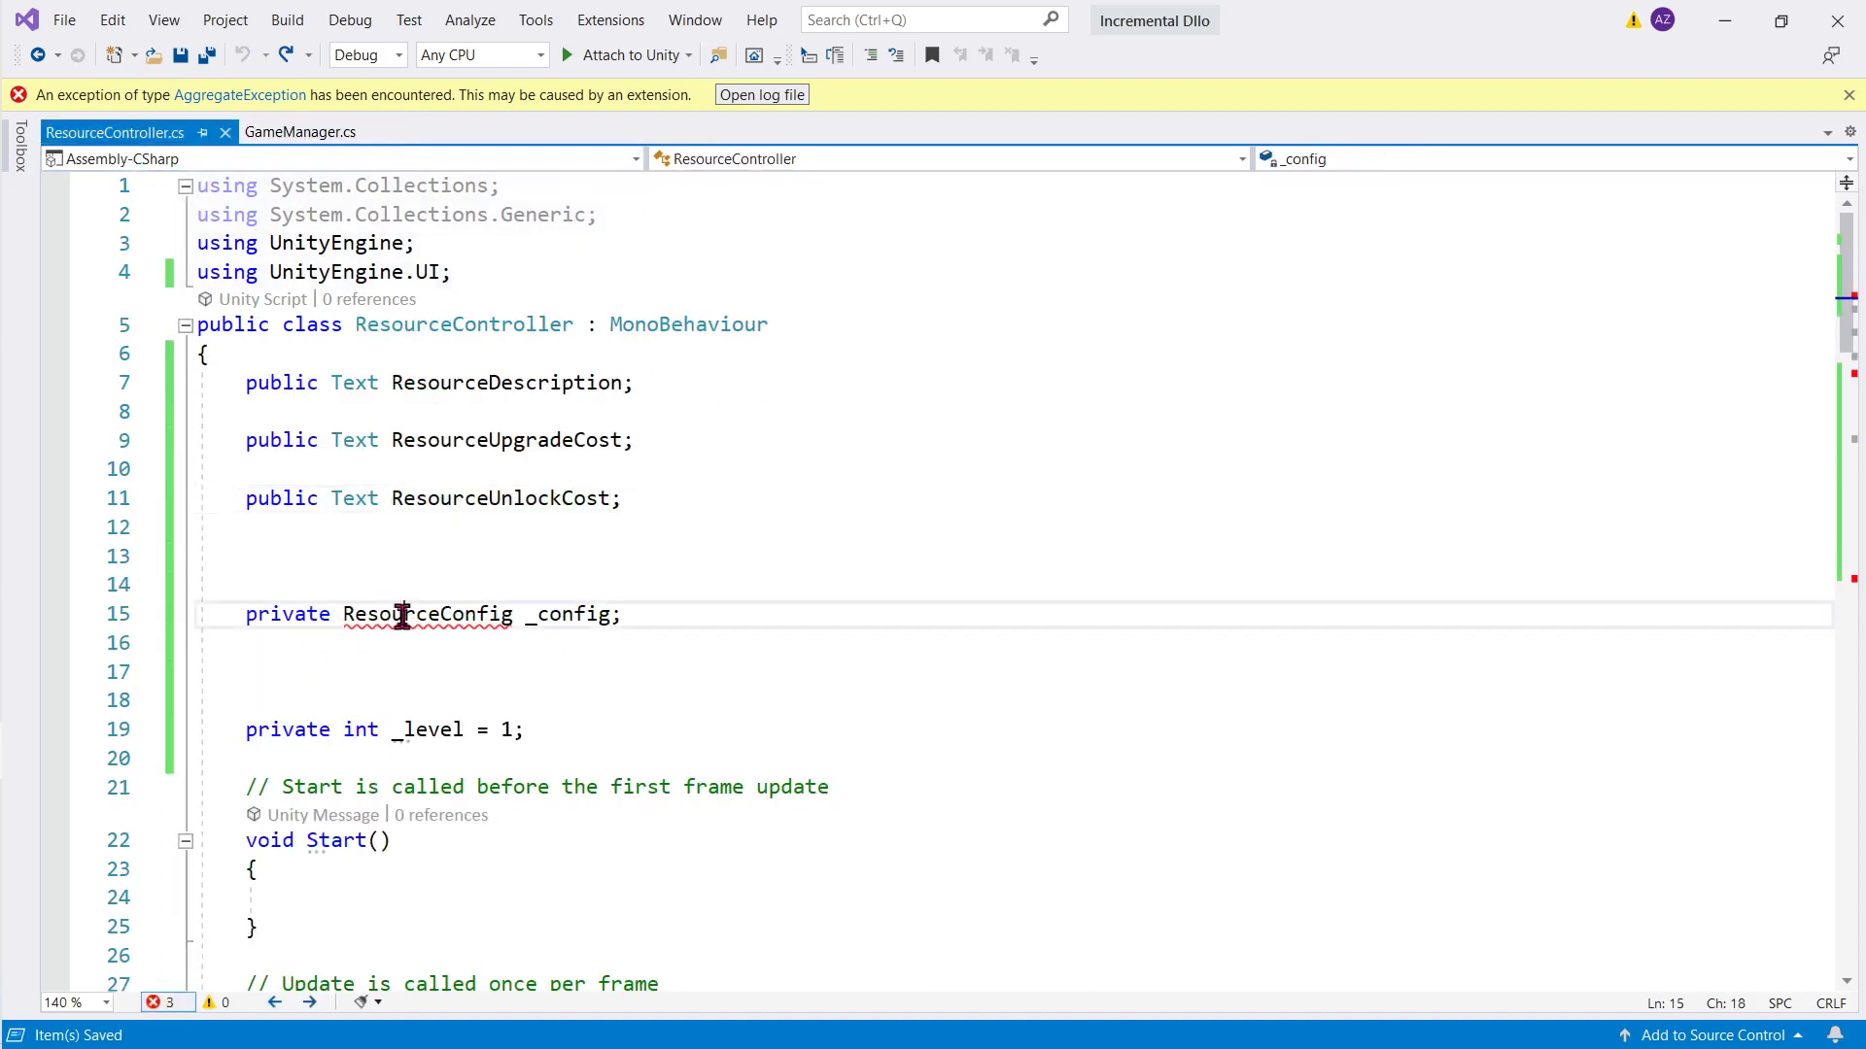
{"action": "key", "text": "ctrl+period"}
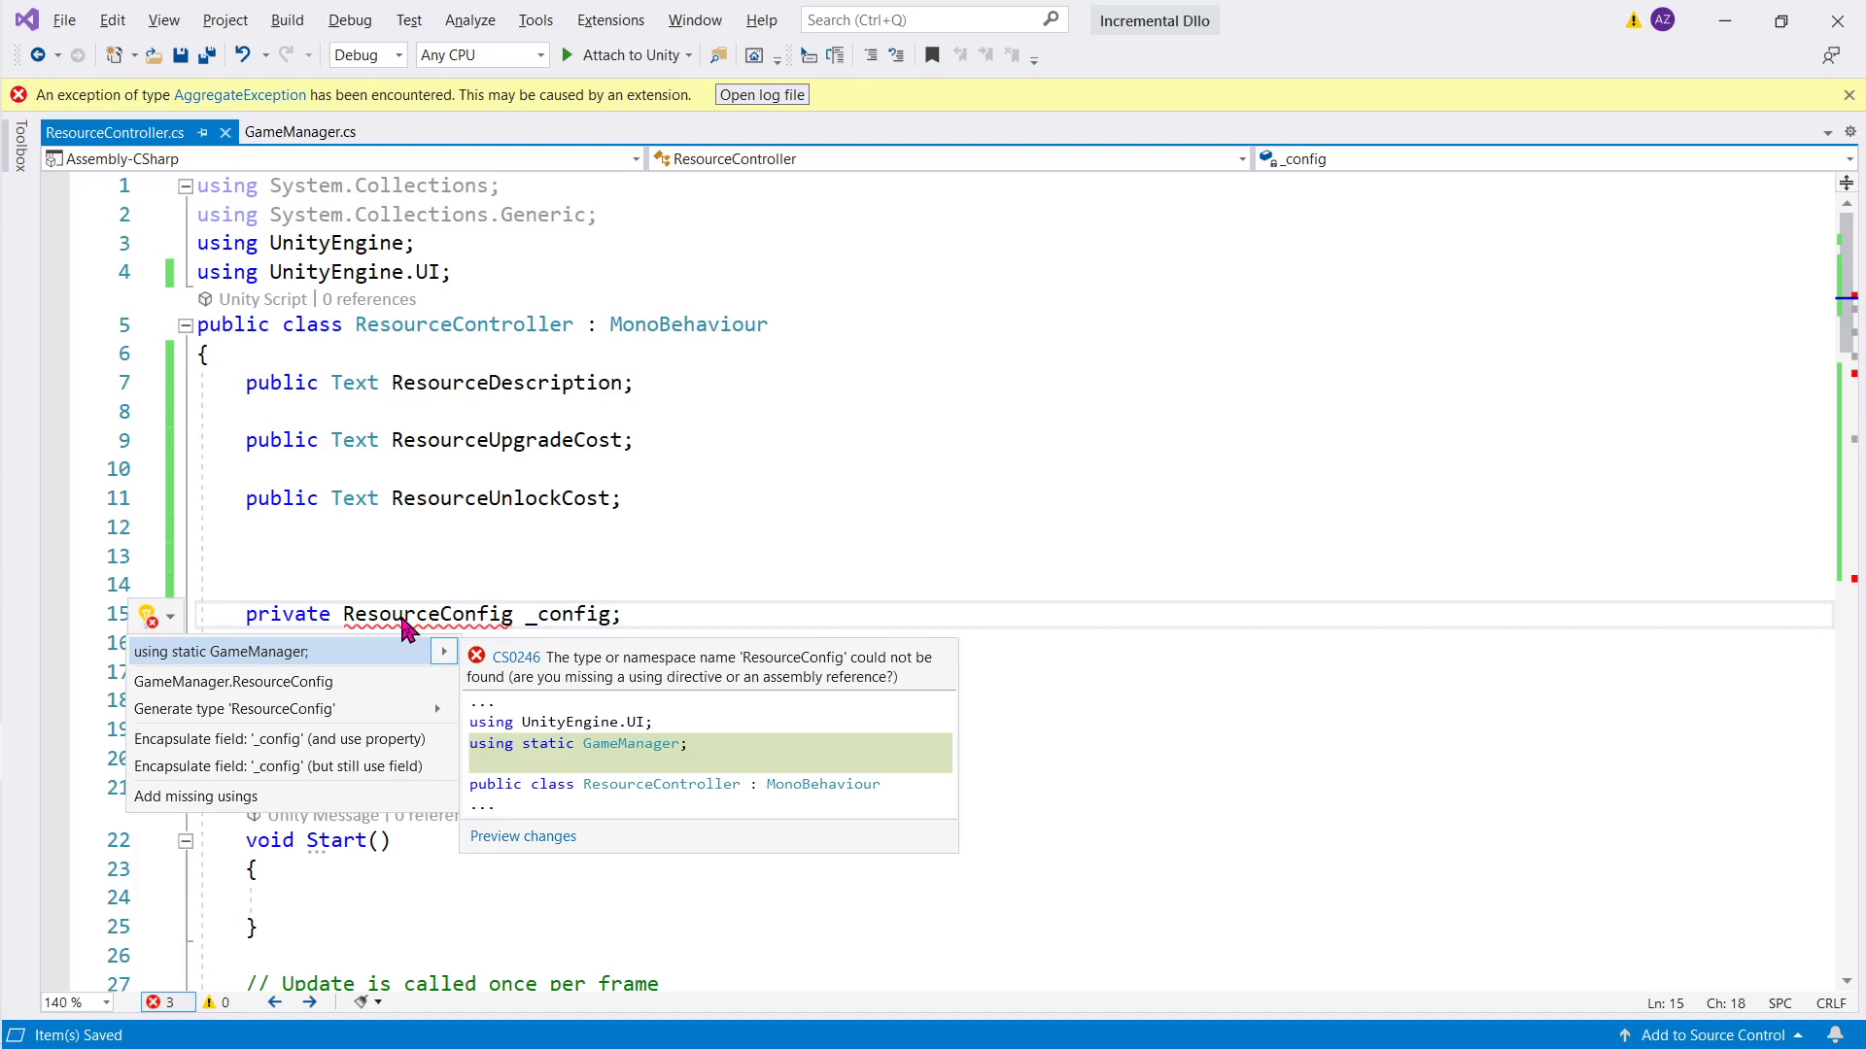
Step: Scroll through the tutorial's code on the DILo course page
{"action": "key", "text": "alt+Tab"}
{"action": "scroll", "coordinate": [694, 578], "scroll_direction": "up", "scroll_amount": 5}
{"action": "scroll", "coordinate": [691, 571], "scroll_direction": "up", "scroll_amount": 5}
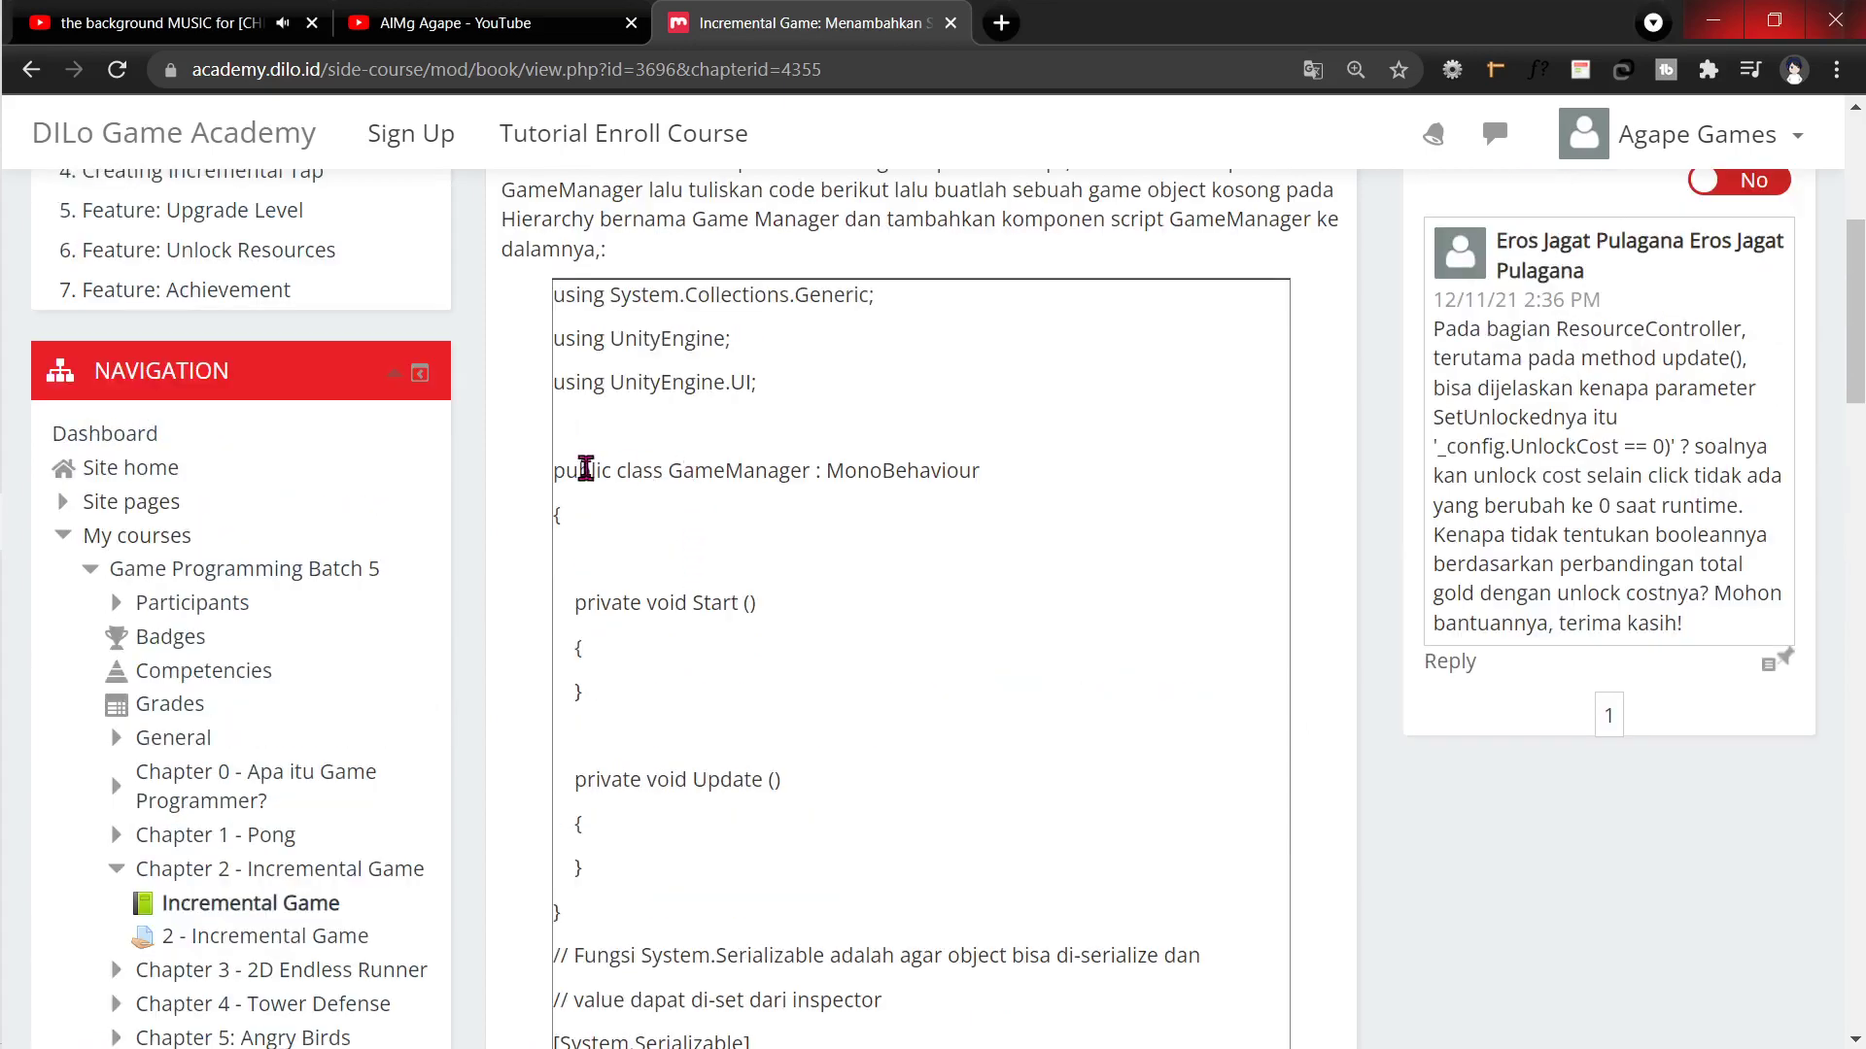
{"action": "scroll", "coordinate": [667, 463], "scroll_direction": "down", "scroll_amount": 3}
{"action": "scroll", "coordinate": [679, 487], "scroll_direction": "down", "scroll_amount": 3}
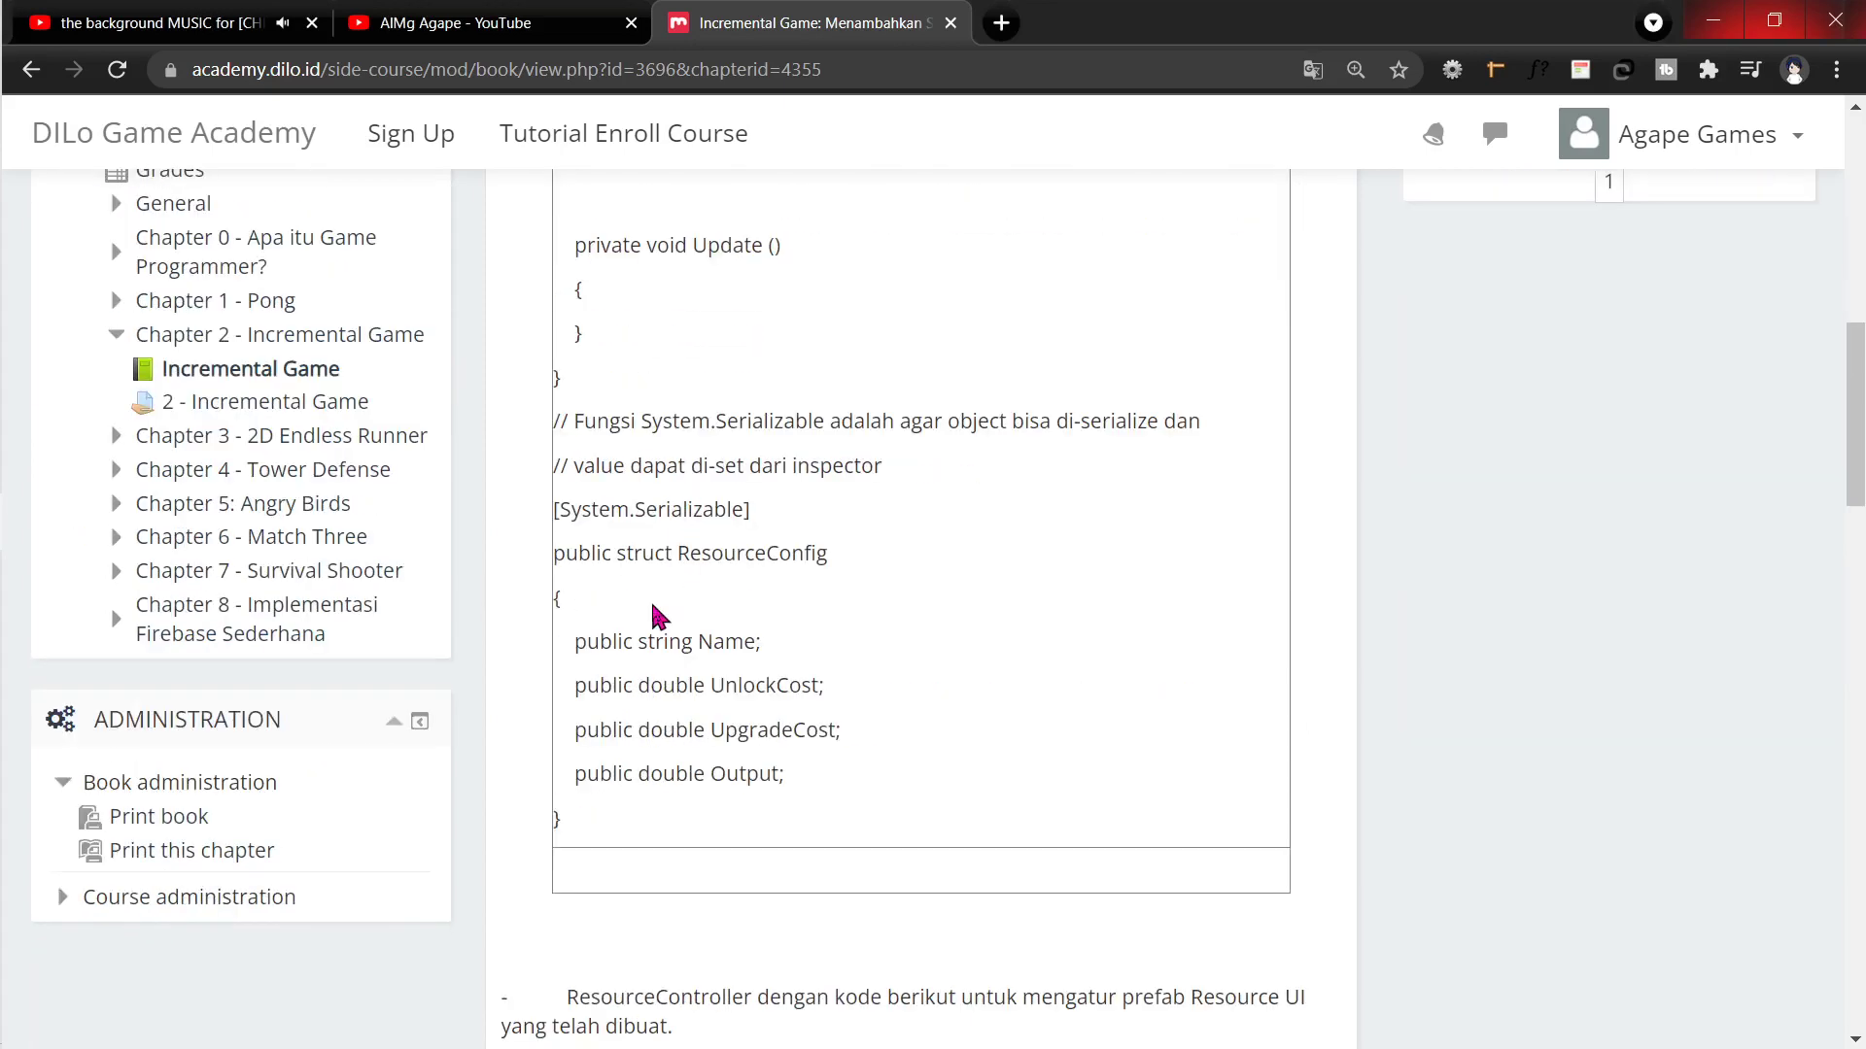
{"action": "scroll", "coordinate": [646, 597], "scroll_direction": "down", "scroll_amount": 5}
Step: Place the caret after the GameManager class's opening brace in GameManager.cs
{"action": "key", "text": "alt+Tab"}
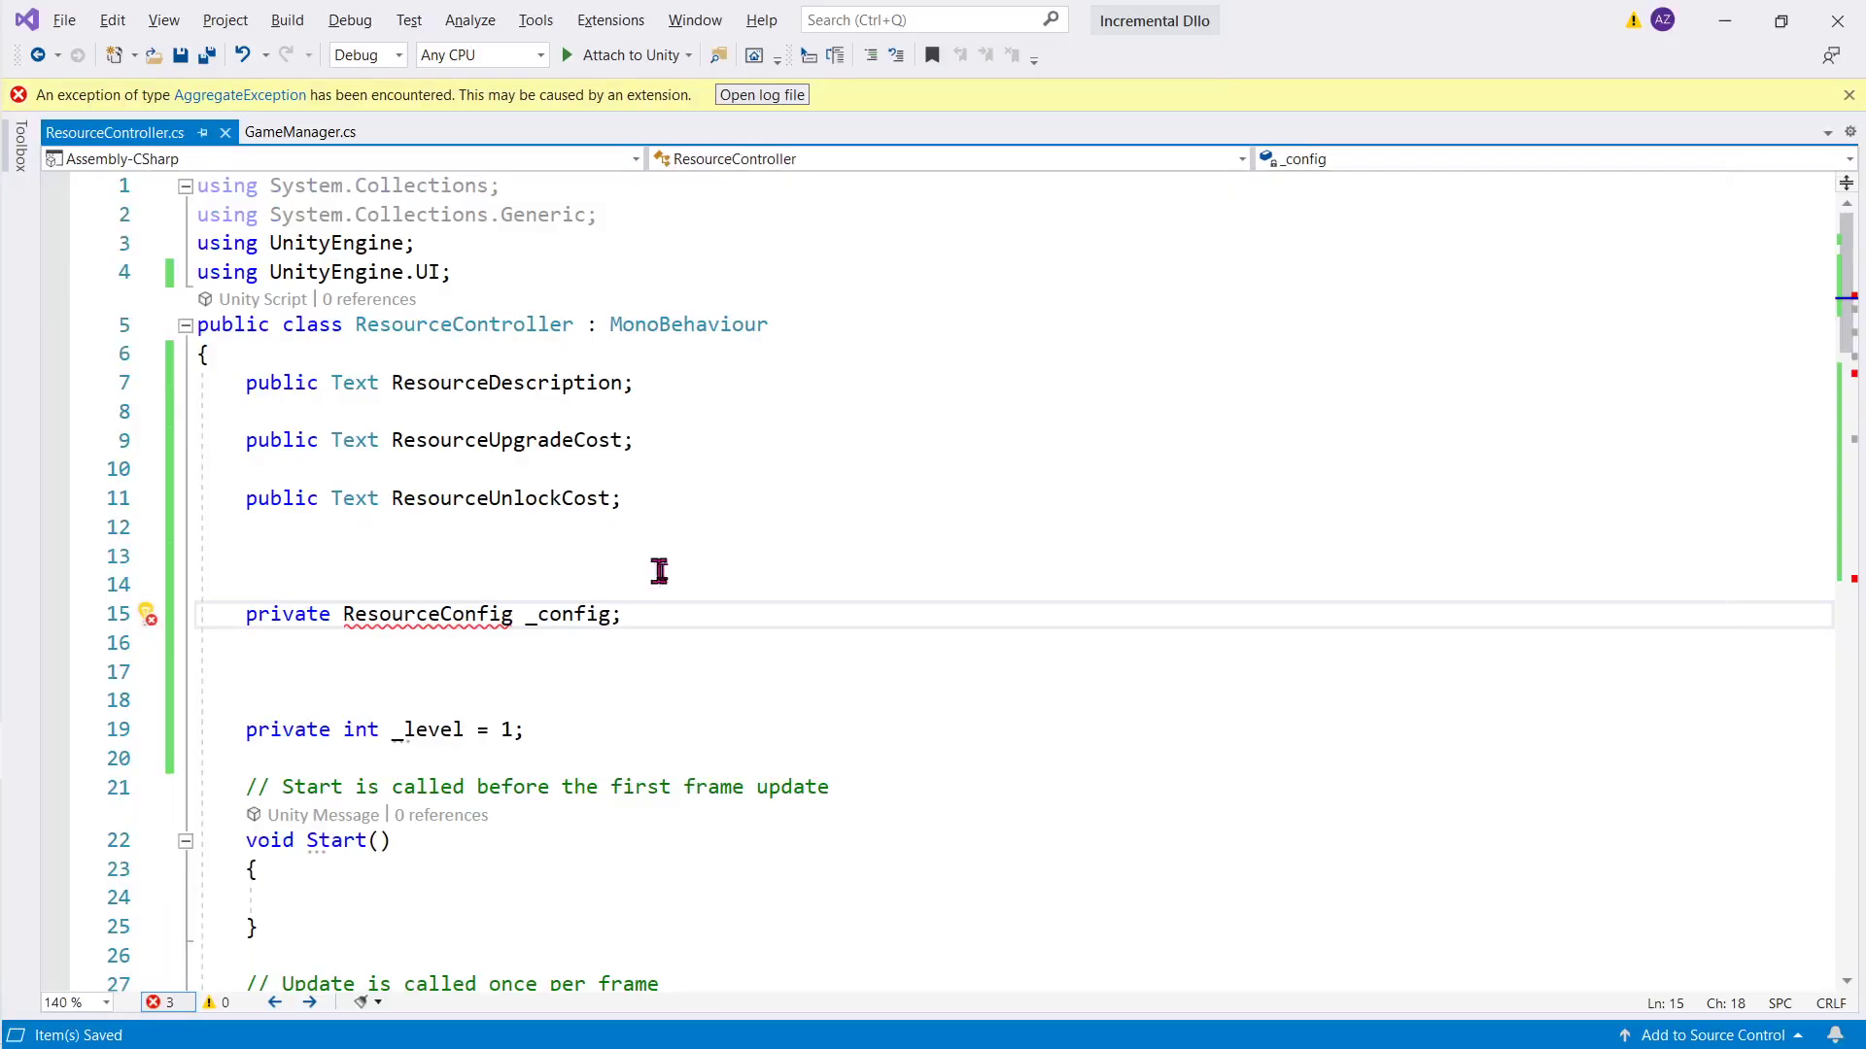
{"action": "left_click", "coordinate": [296, 141]}
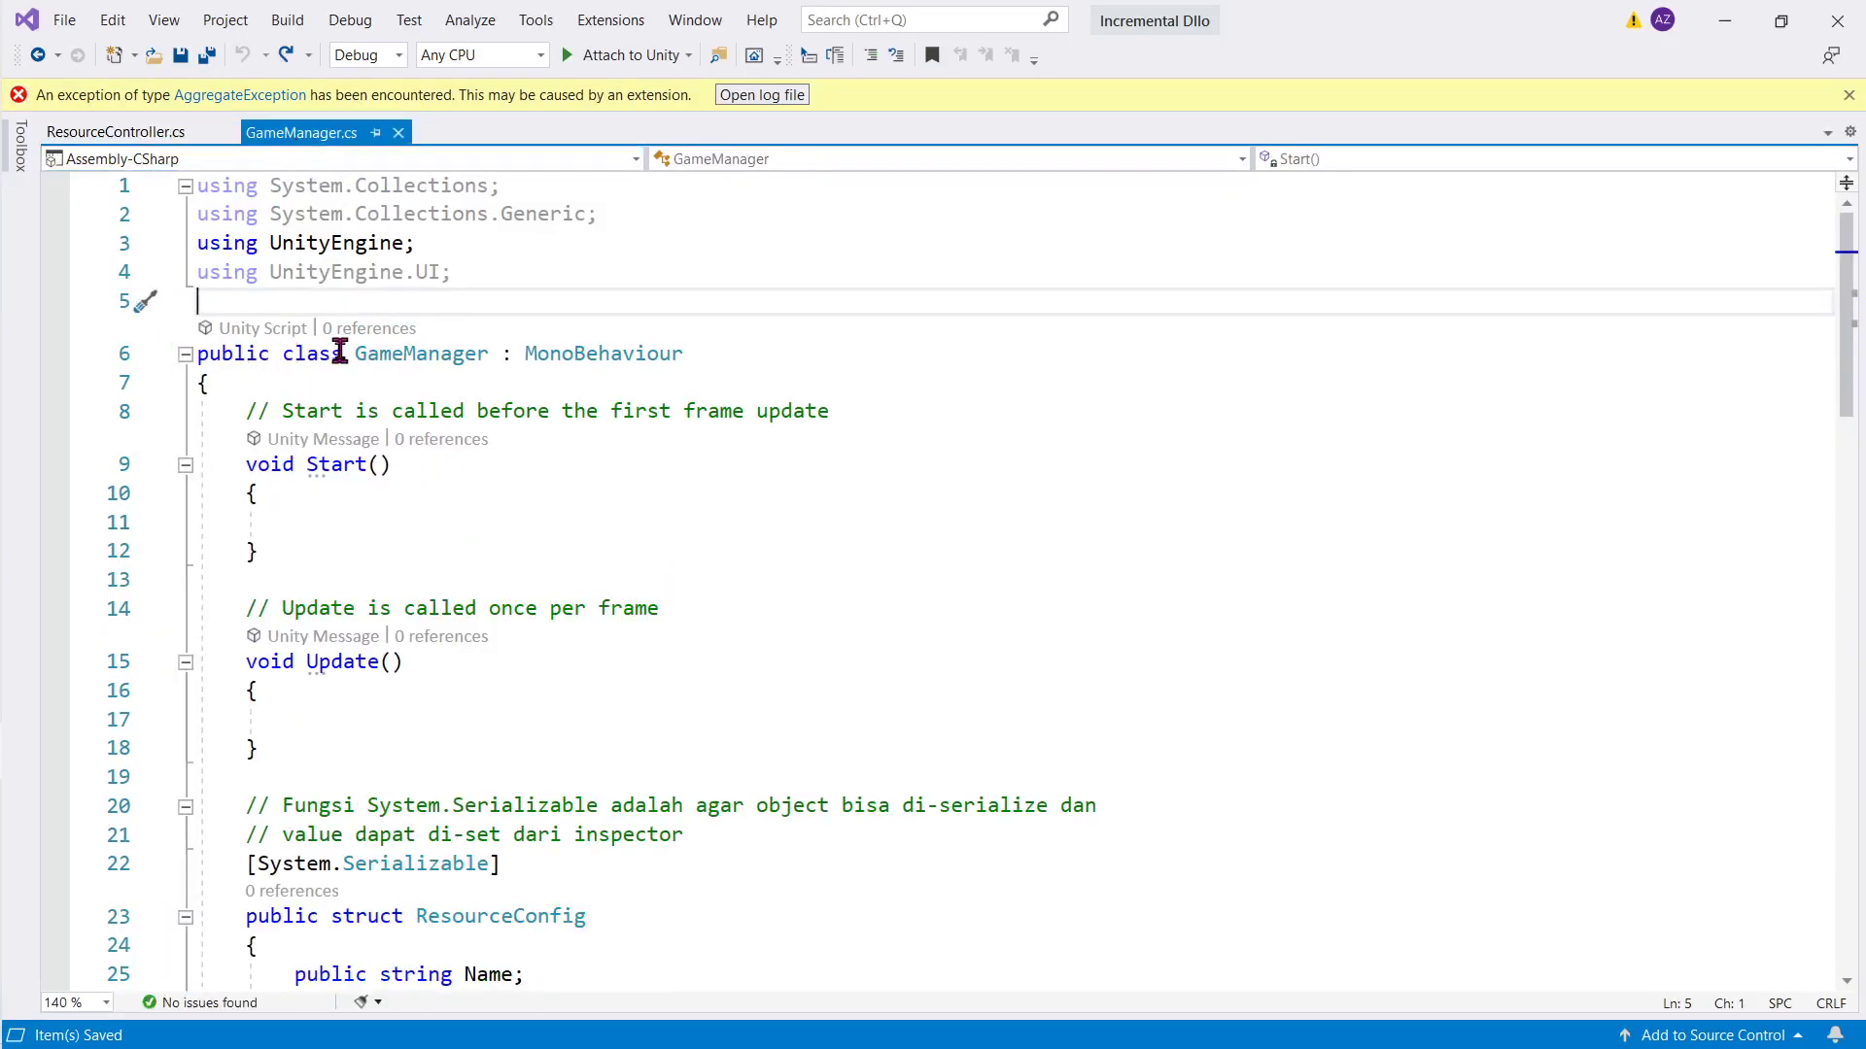
{"action": "scroll", "coordinate": [340, 352], "scroll_direction": "down", "scroll_amount": 4}
{"action": "scroll", "coordinate": [341, 352], "scroll_direction": "up", "scroll_amount": 2}
{"action": "scroll", "coordinate": [343, 354], "scroll_direction": "up", "scroll_amount": 2}
{"action": "left_click", "coordinate": [826, 380]}
Step: Highlight ResourceConfig in the tutorial's struct code
{"action": "key", "text": "alt+Tab"}
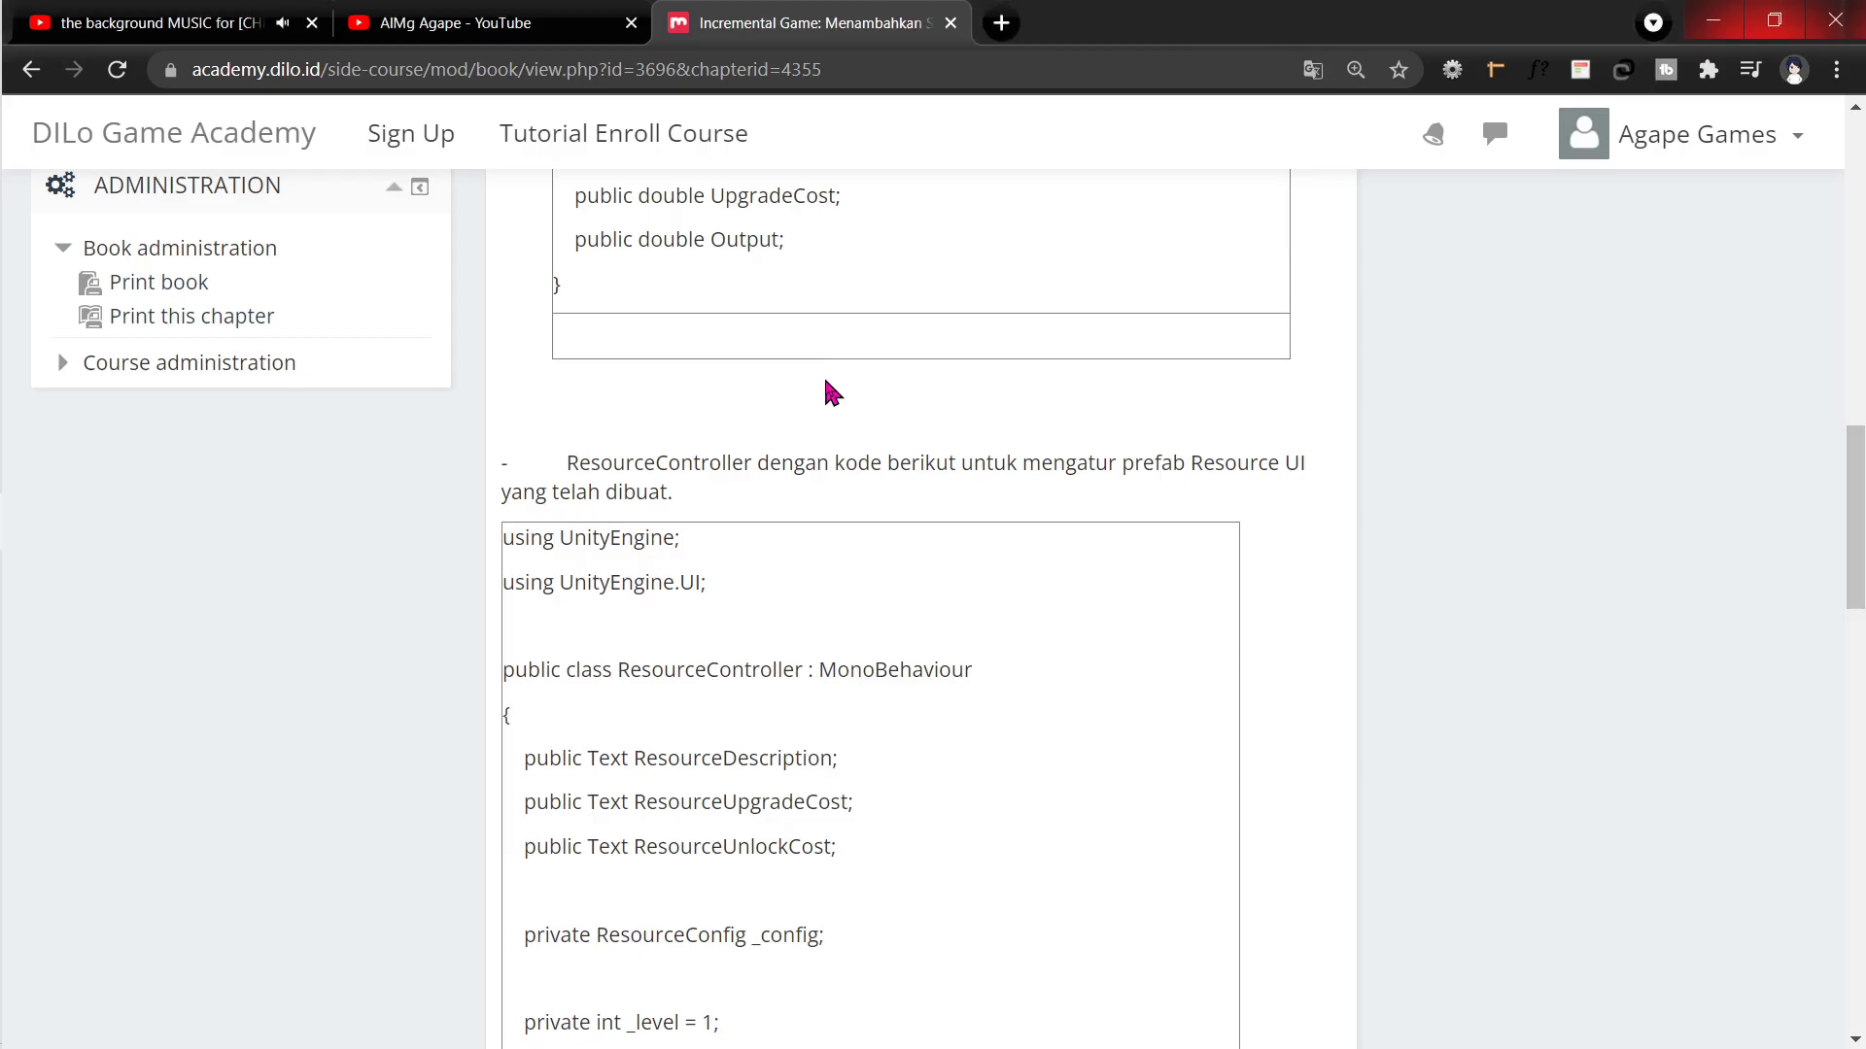
{"action": "scroll", "coordinate": [802, 642], "scroll_direction": "up", "scroll_amount": 5}
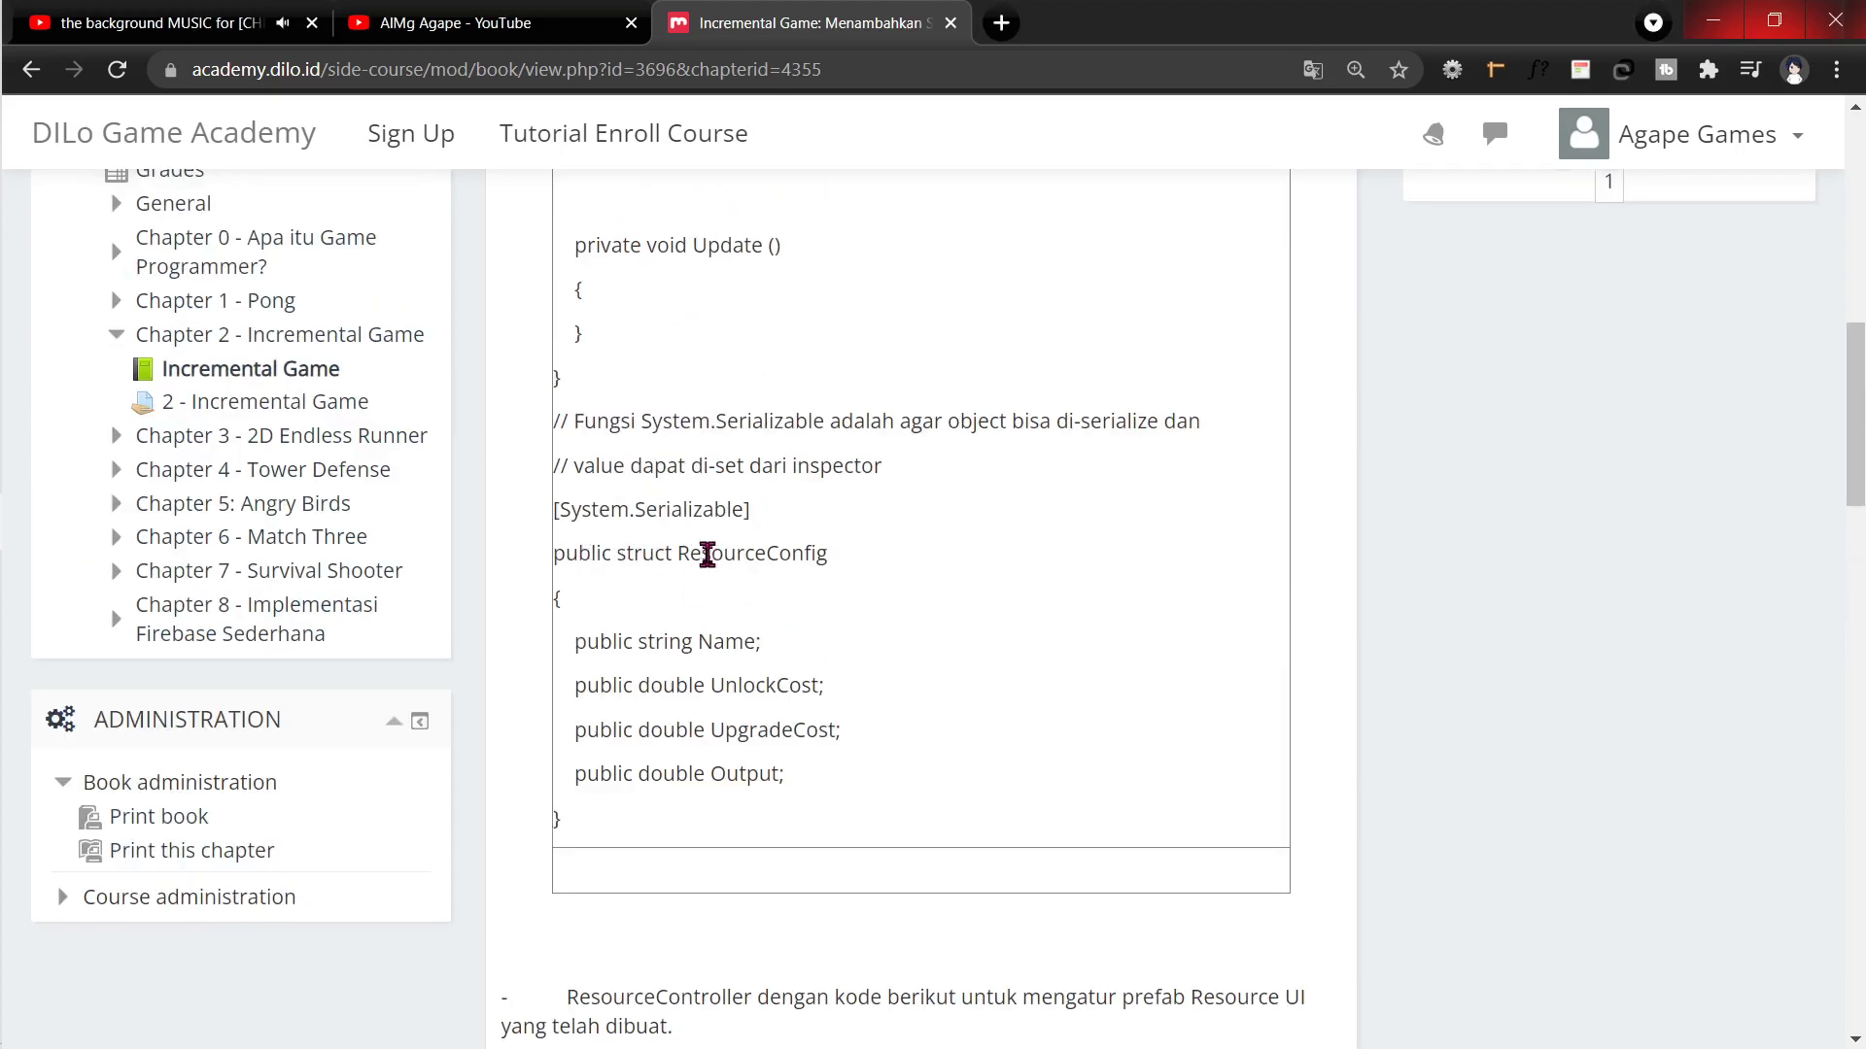
{"action": "double_click", "coordinate": [706, 555]}
{"action": "scroll", "coordinate": [777, 525], "scroll_direction": "up", "scroll_amount": 3}
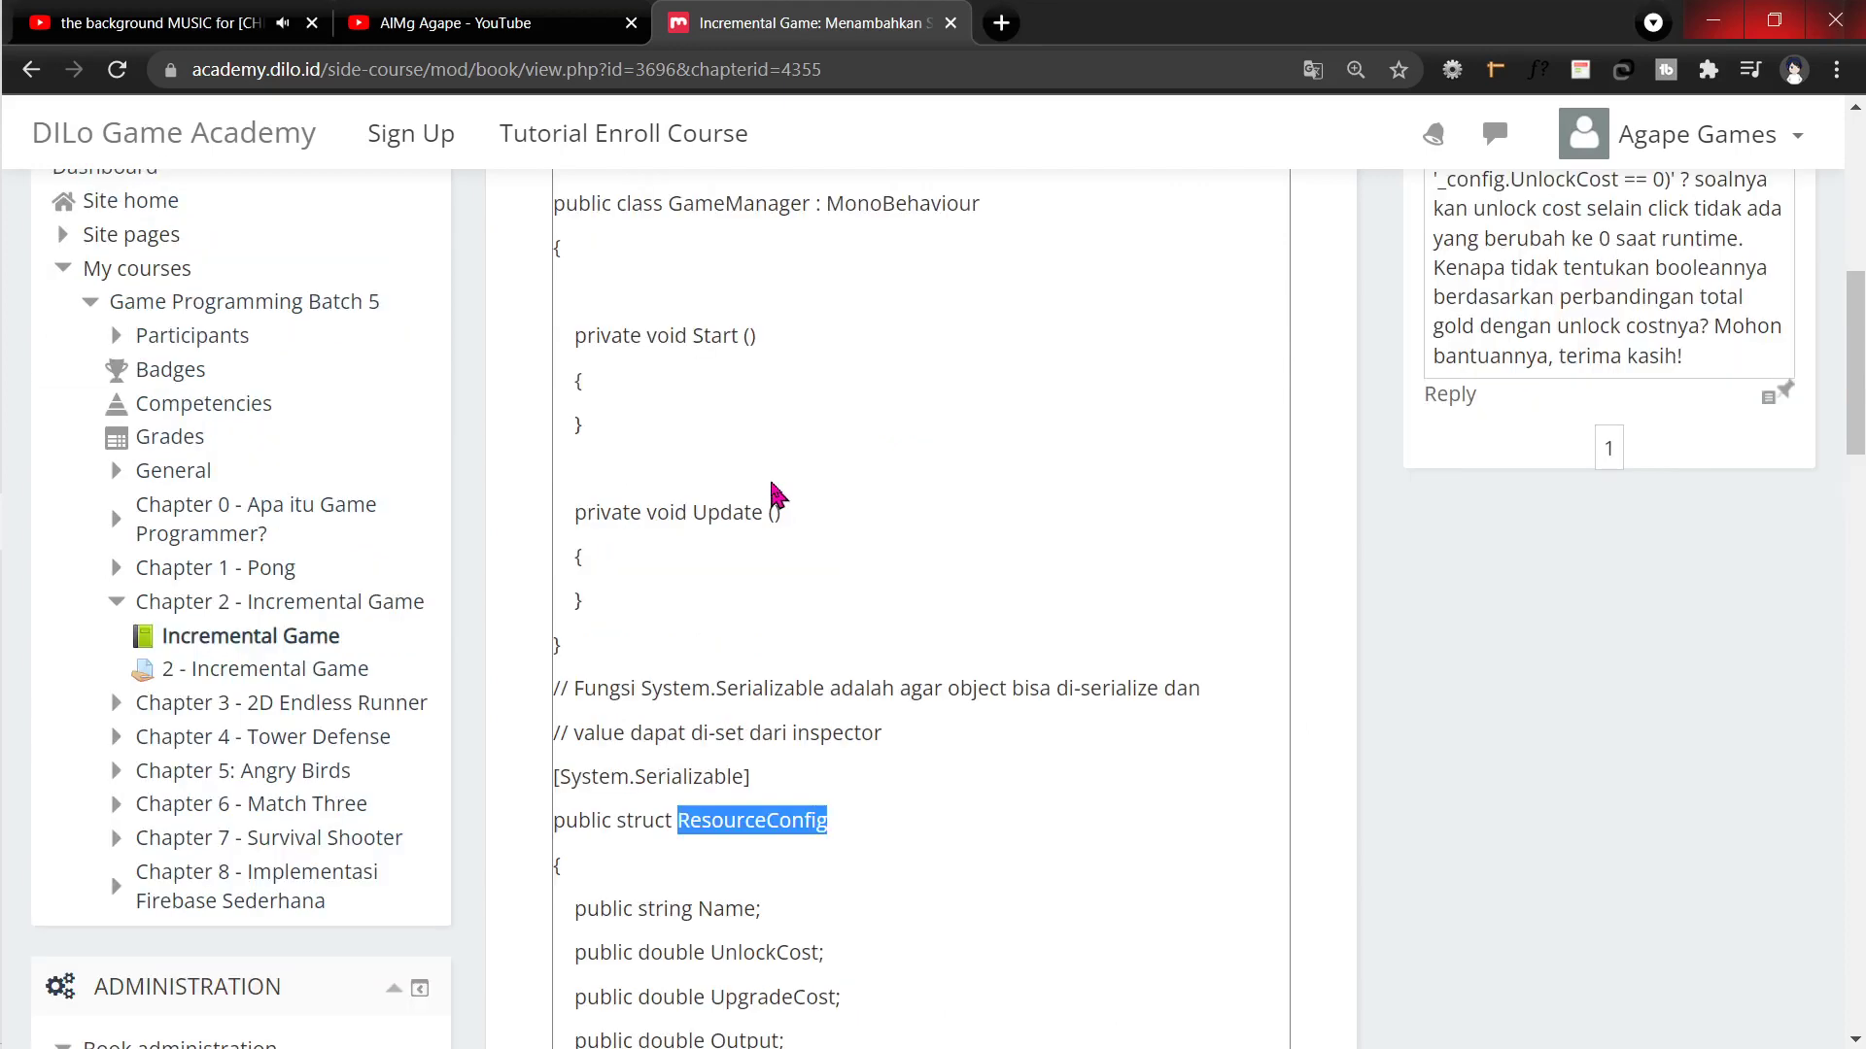
{"action": "scroll", "coordinate": [856, 535], "scroll_direction": "down", "scroll_amount": 5}
{"action": "scroll", "coordinate": [819, 561], "scroll_direction": "down", "scroll_amount": 3}
{"action": "scroll", "coordinate": [822, 593], "scroll_direction": "down", "scroll_amount": 3}
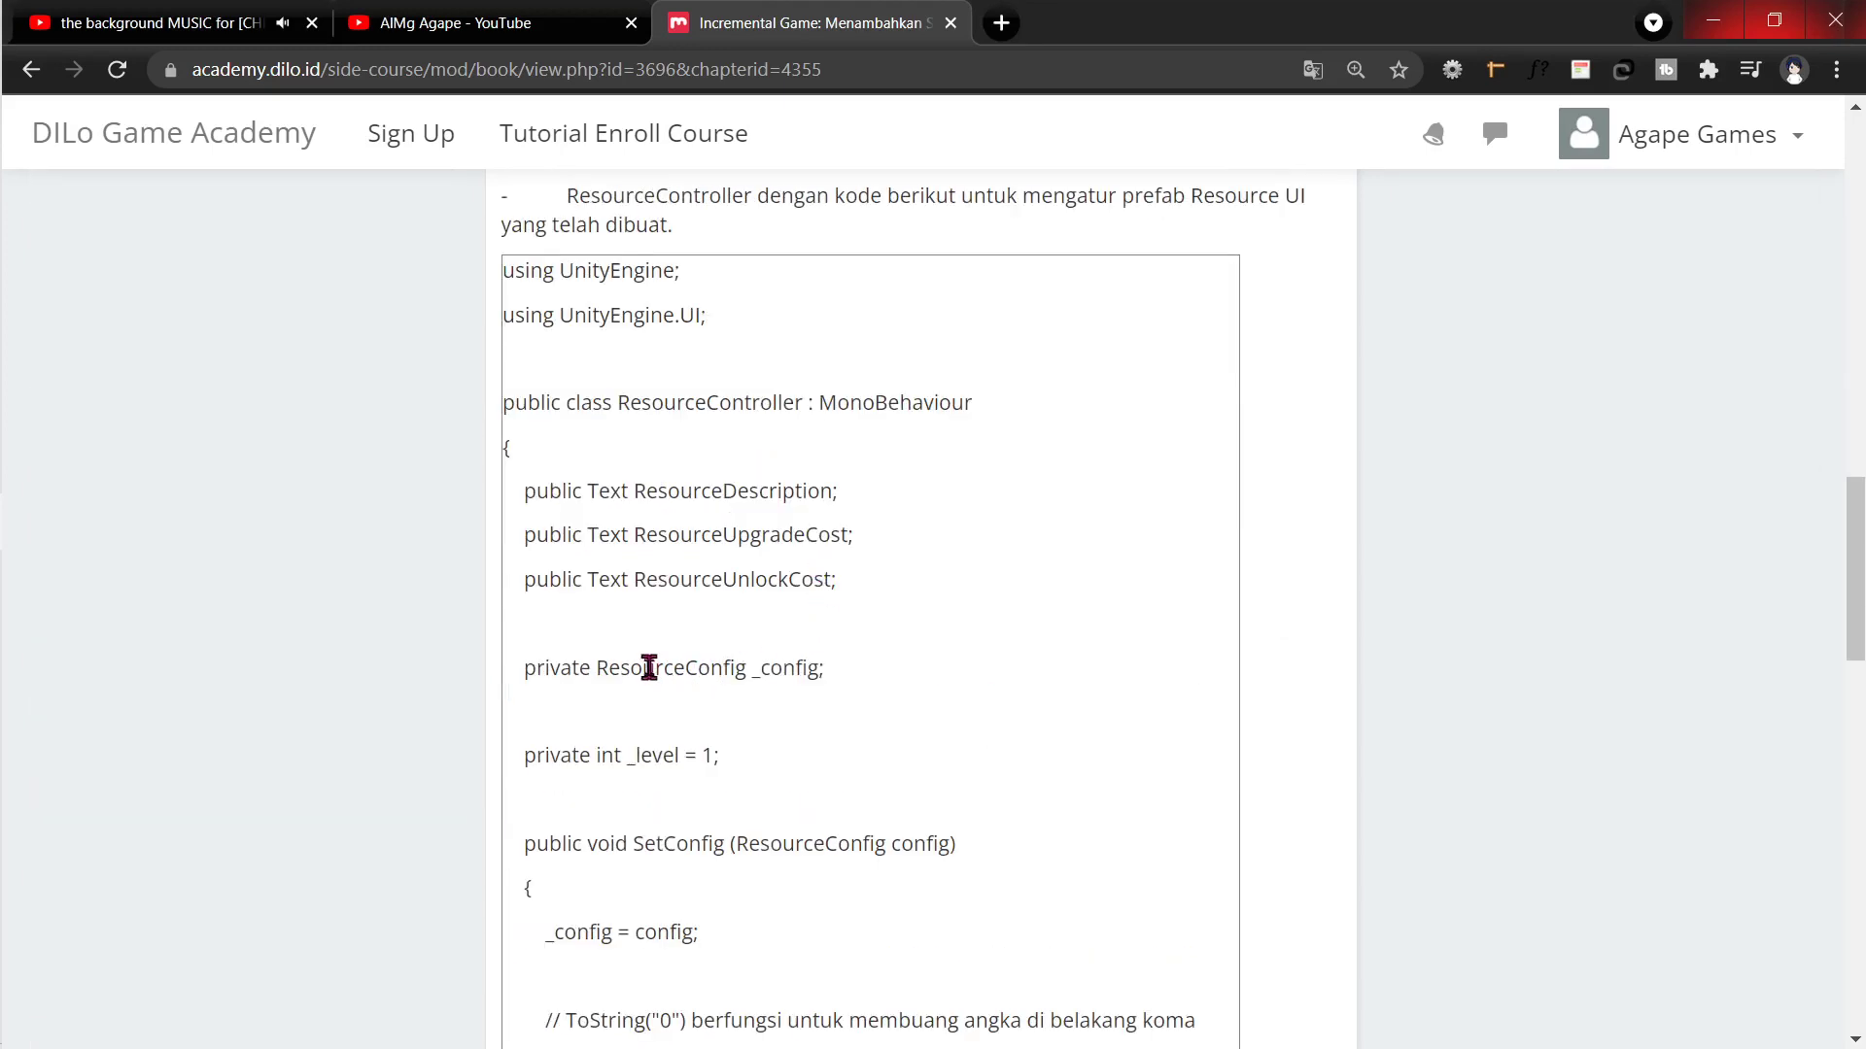
Step: Compare the tutorial's _config field, ResourceConfig struct and GameManager class, then scroll toward the inspector step
{"action": "double_click", "coordinate": [680, 670]}
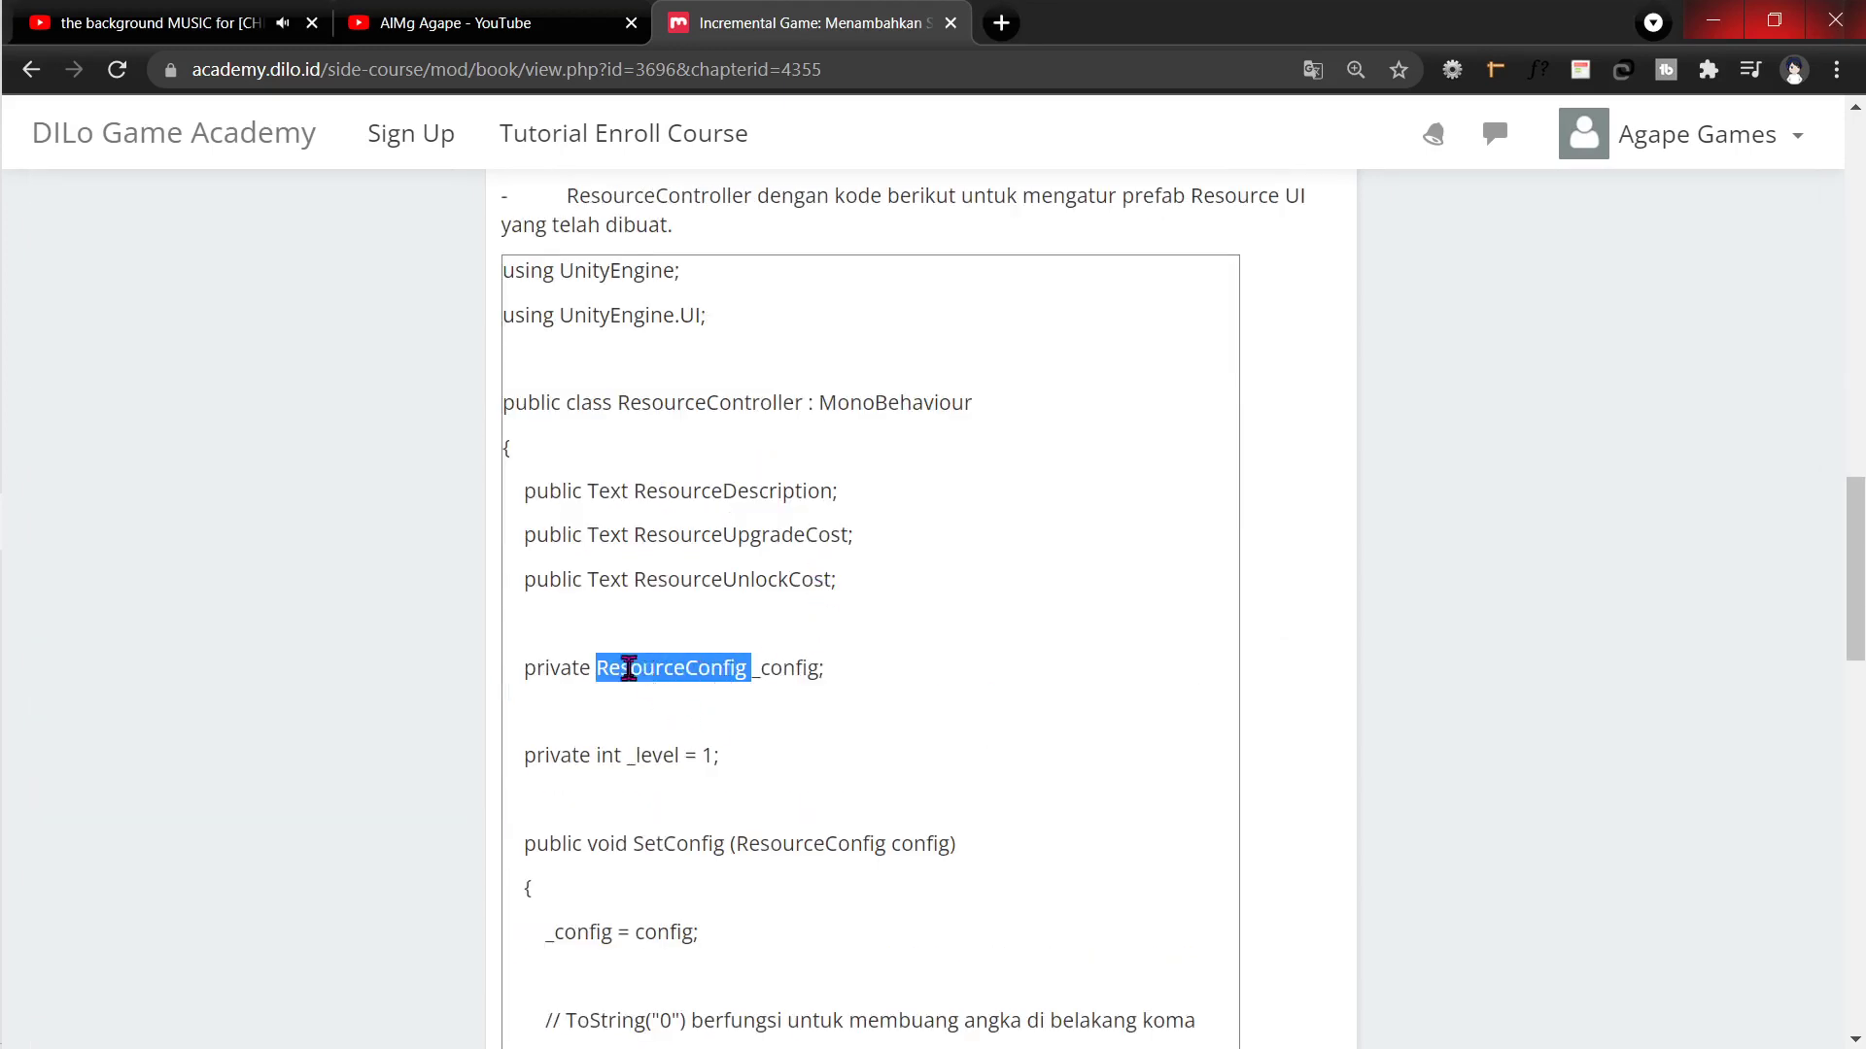
{"action": "scroll", "coordinate": [687, 581], "scroll_direction": "up", "scroll_amount": 7}
{"action": "scroll", "coordinate": [729, 591], "scroll_direction": "up", "scroll_amount": 3}
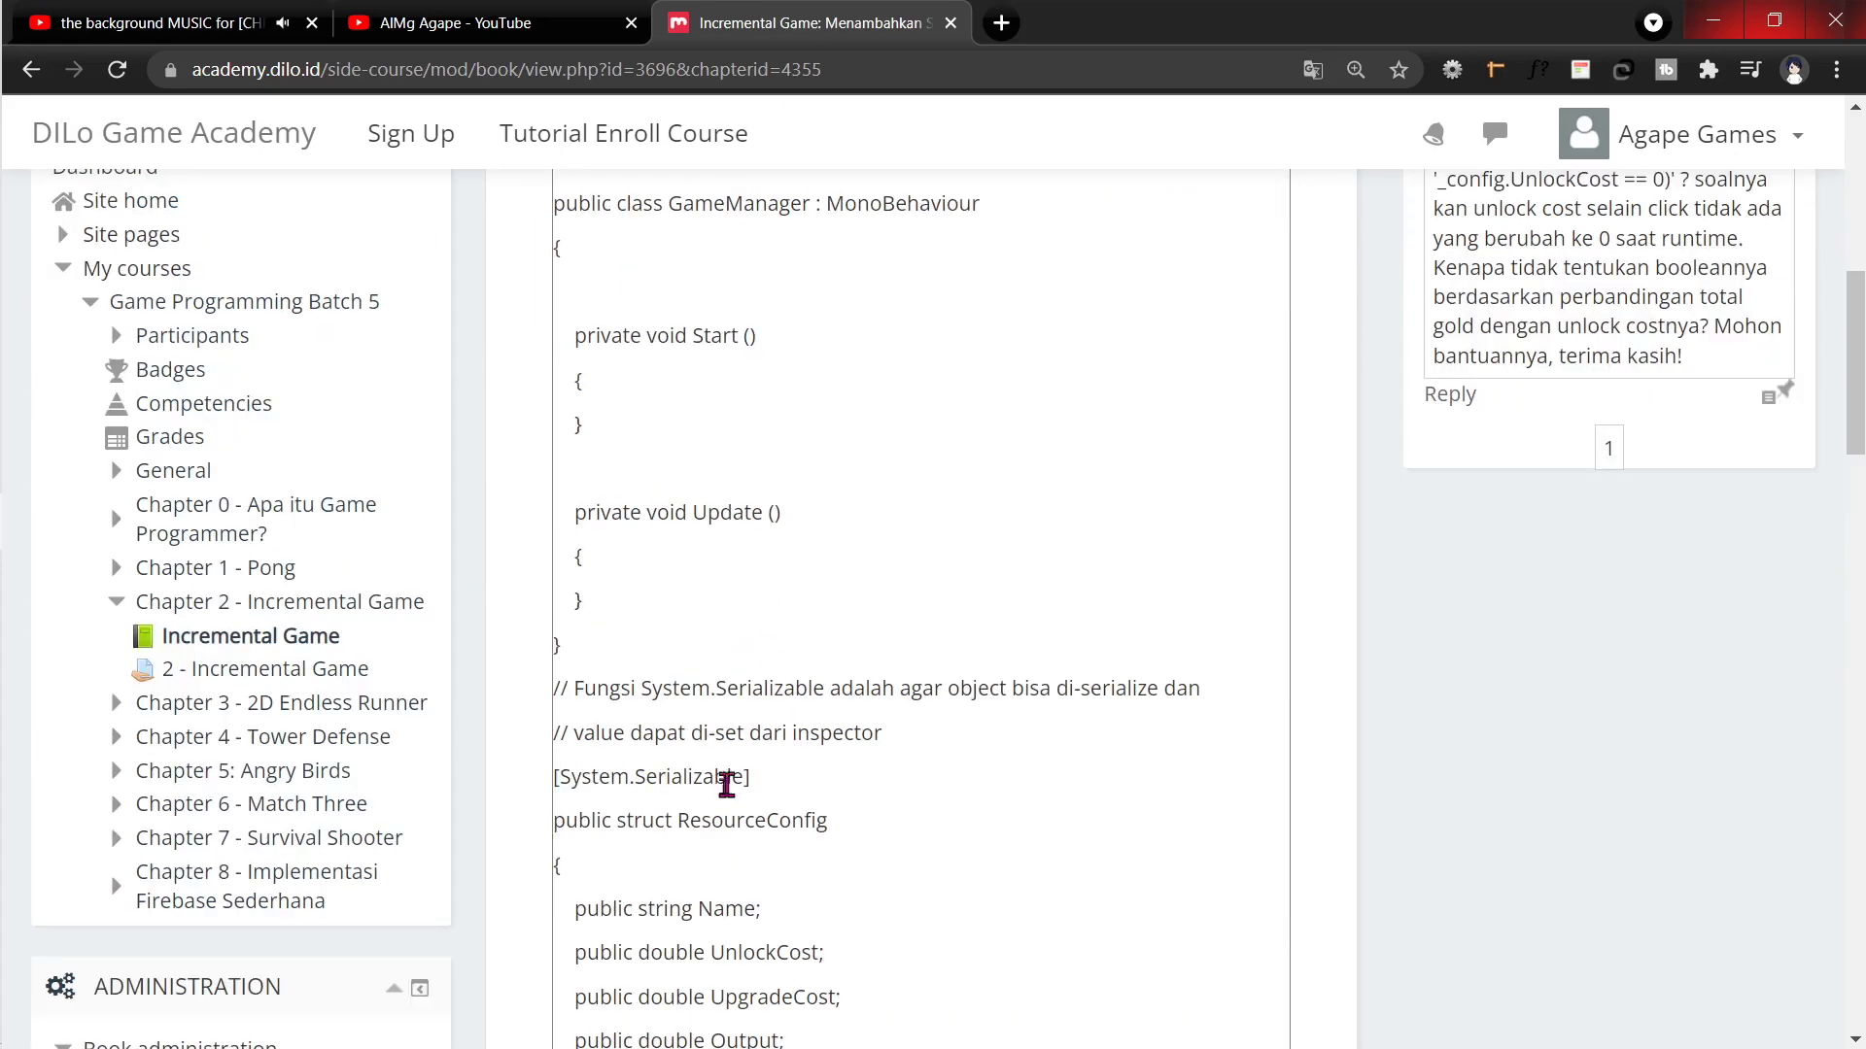
{"action": "scroll", "coordinate": [727, 783], "scroll_direction": "down", "scroll_amount": 3}
{"action": "double_click", "coordinate": [721, 550]}
{"action": "scroll", "coordinate": [714, 588], "scroll_direction": "up", "scroll_amount": 6}
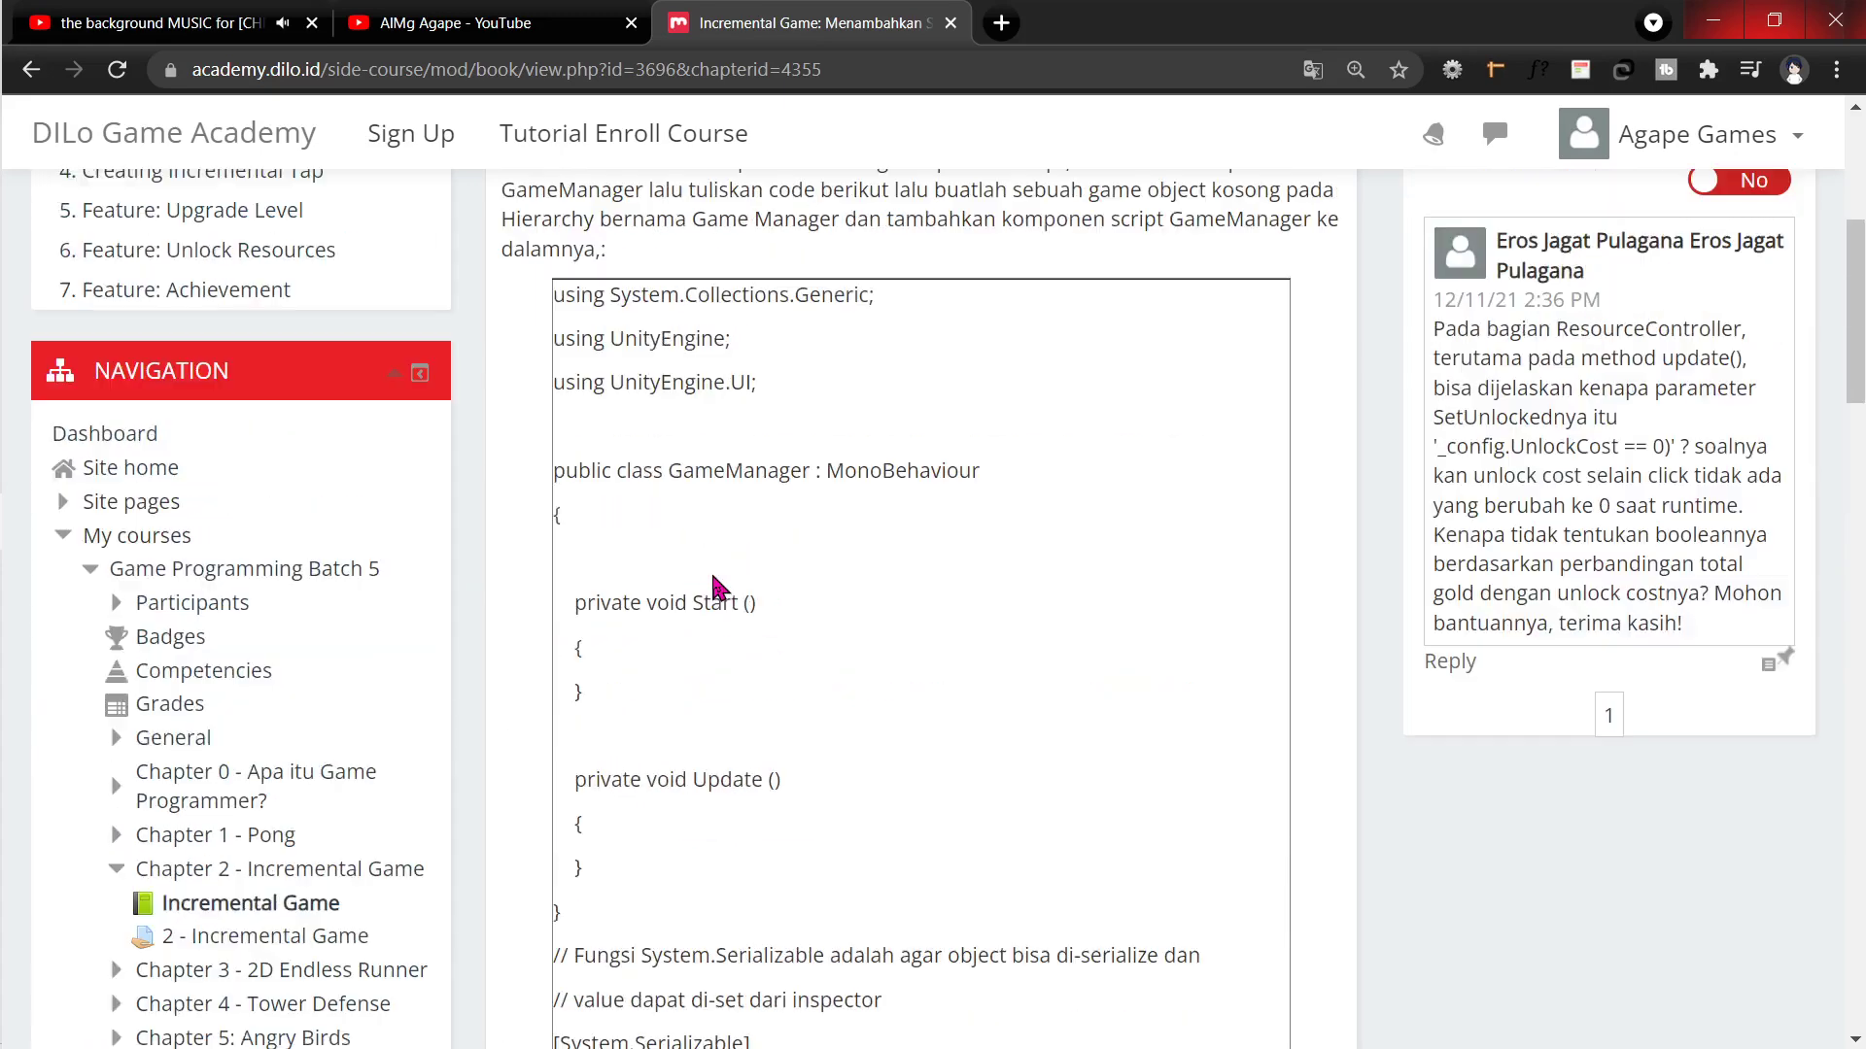
{"action": "double_click", "coordinate": [718, 473]}
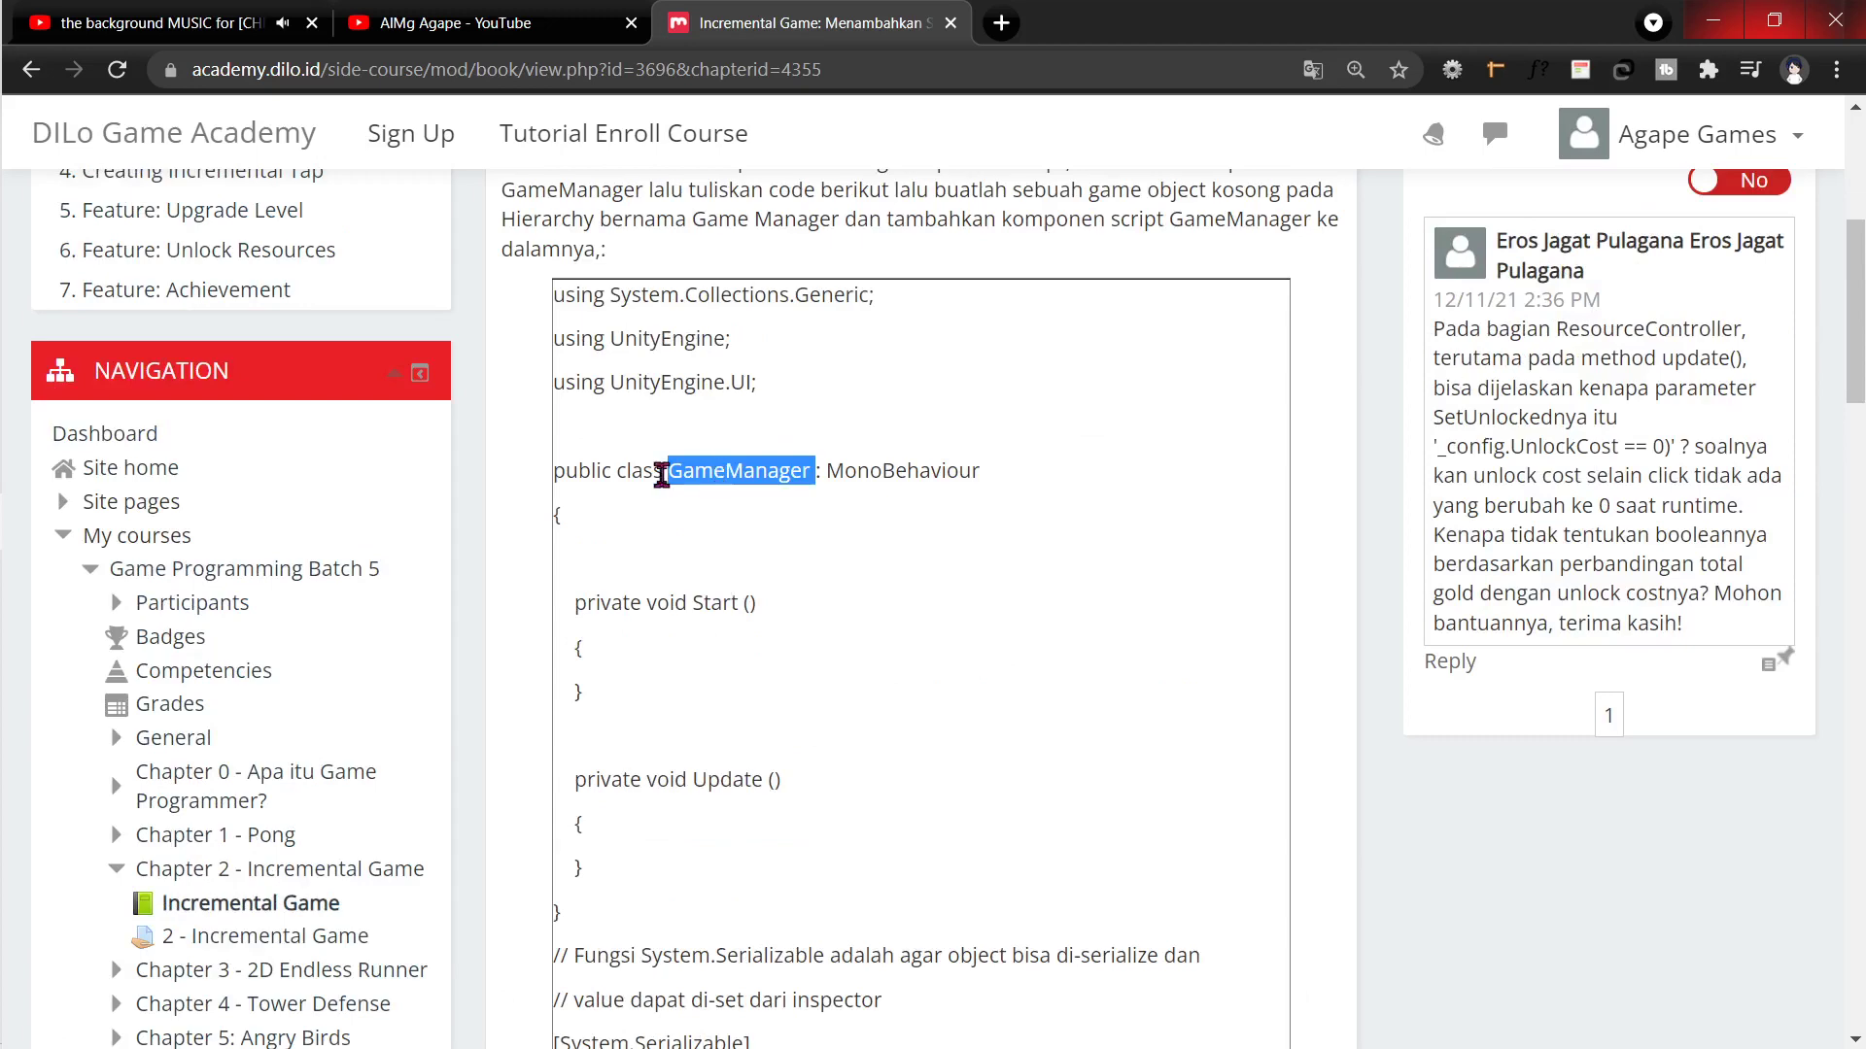
{"action": "scroll", "coordinate": [716, 497], "scroll_direction": "down", "scroll_amount": 10}
{"action": "scroll", "coordinate": [716, 493], "scroll_direction": "down", "scroll_amount": 10}
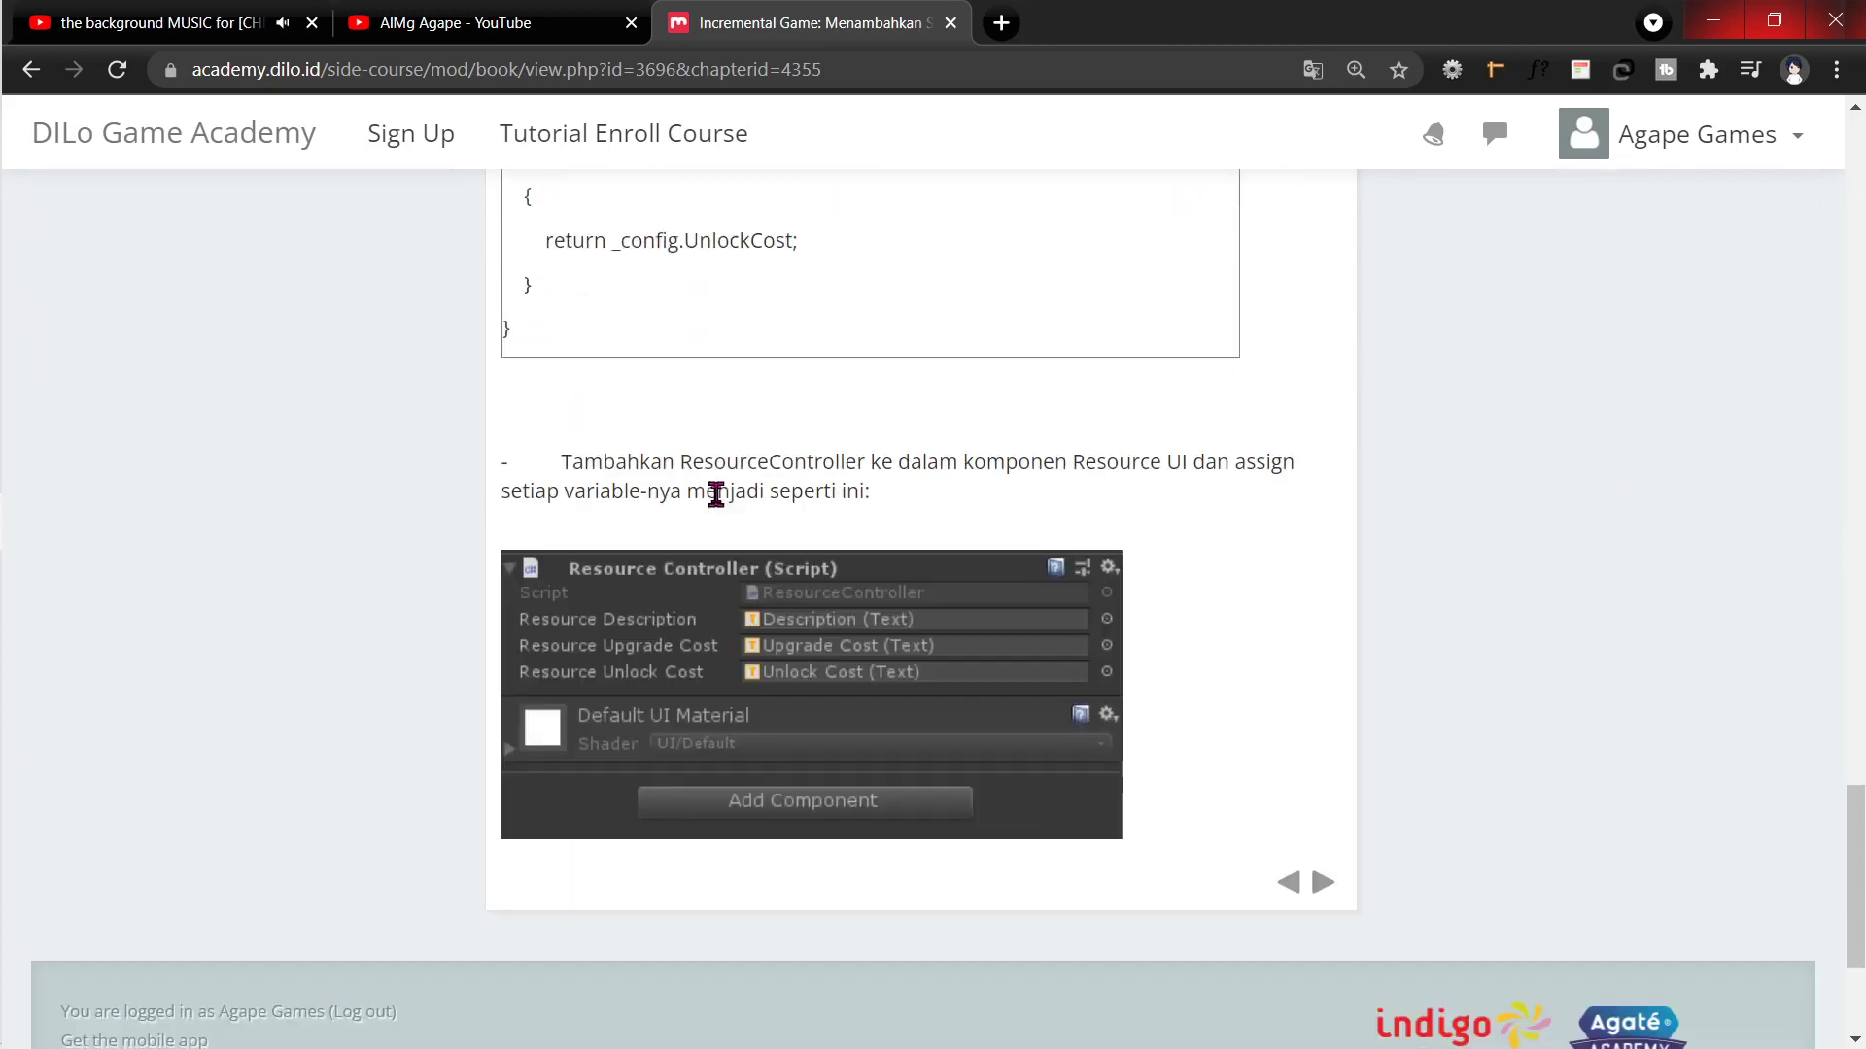
Step: Select the ResourceConfig struct name and check where the tutorial places the struct
{"action": "key", "text": "alt+Tab"}
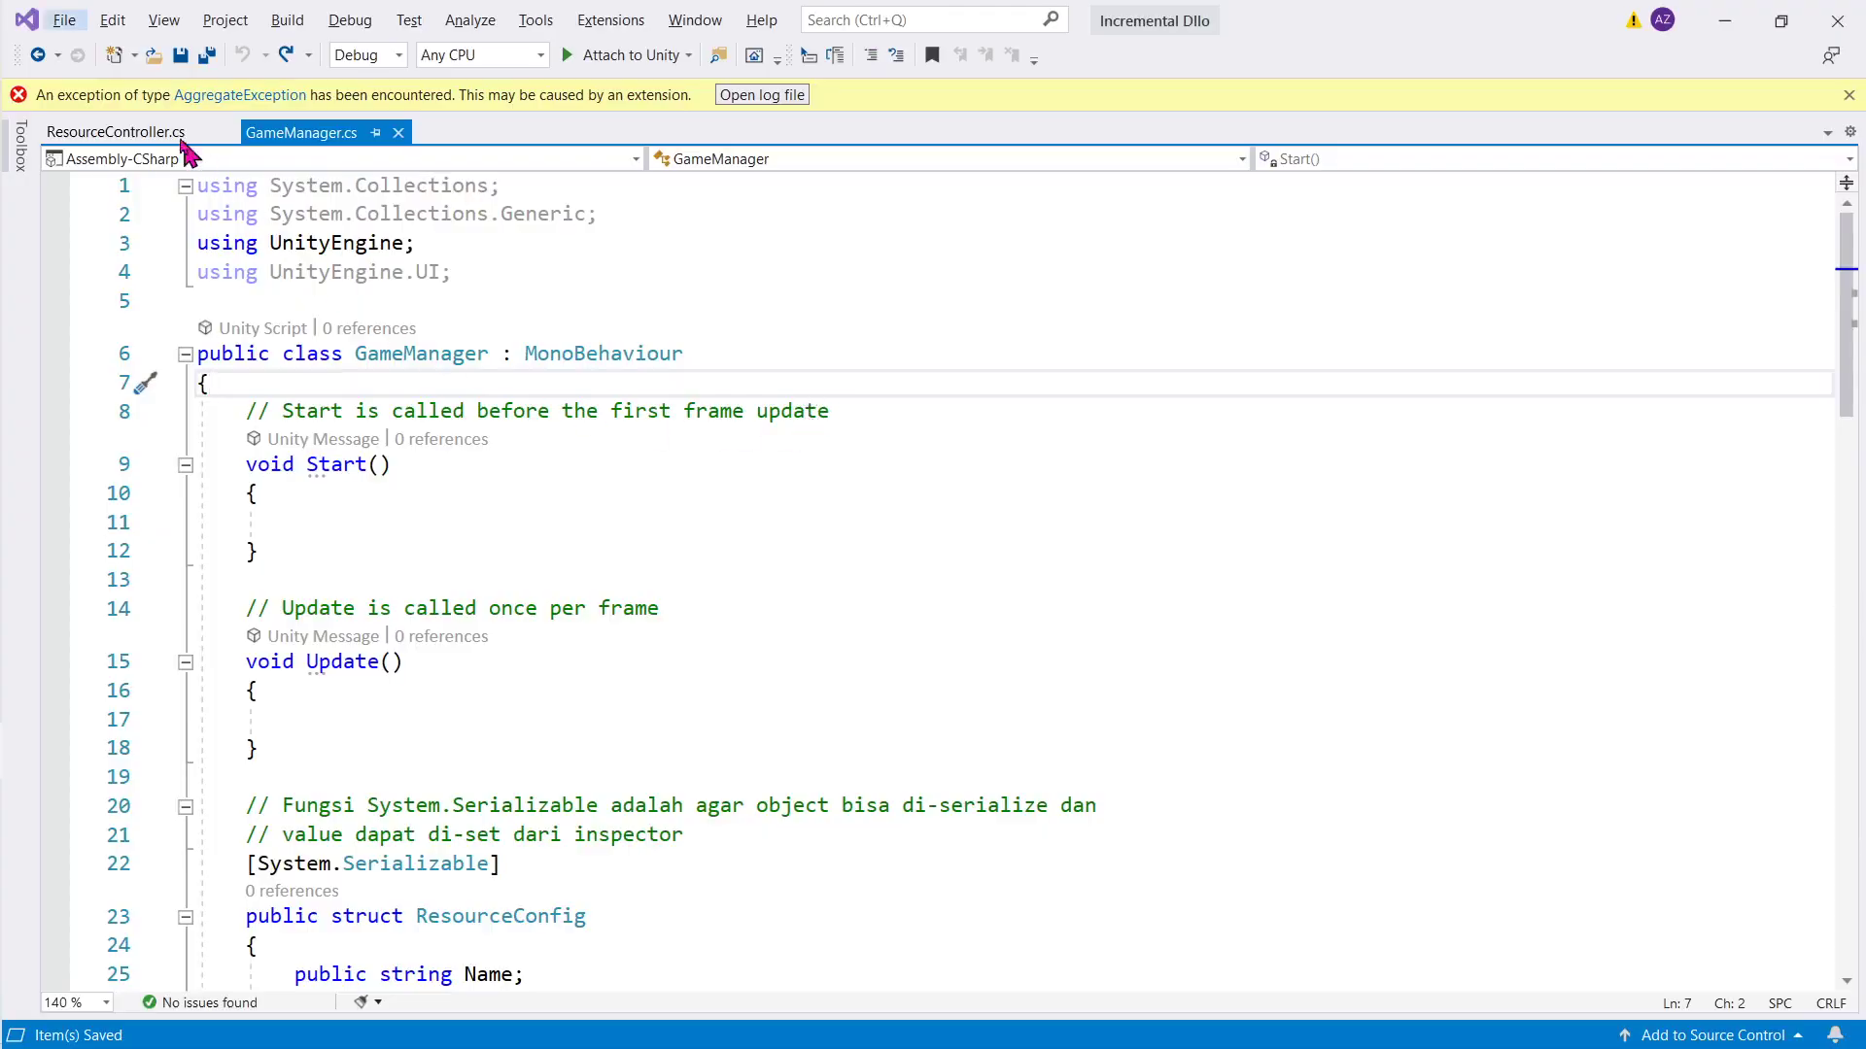
{"action": "scroll", "coordinate": [530, 420], "scroll_direction": "down", "scroll_amount": 2}
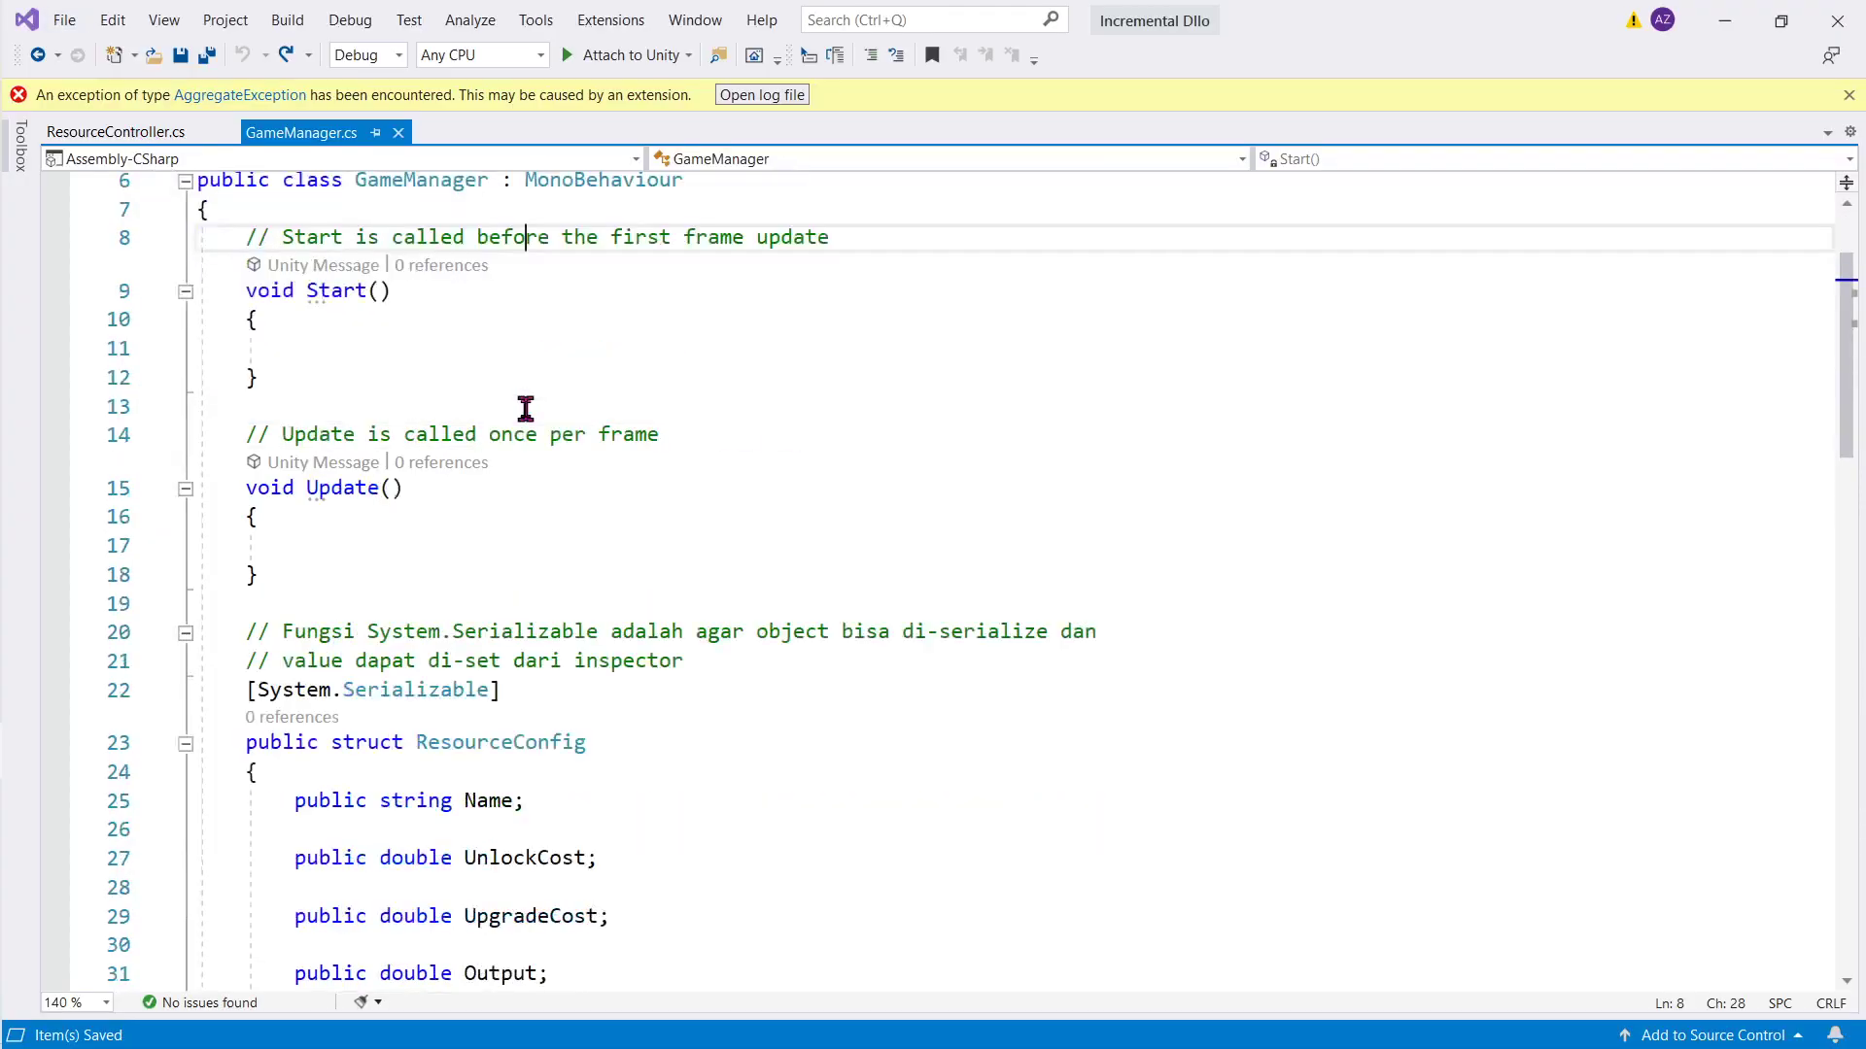
{"action": "scroll", "coordinate": [529, 420], "scroll_direction": "down", "scroll_amount": 2}
{"action": "double_click", "coordinate": [539, 573]}
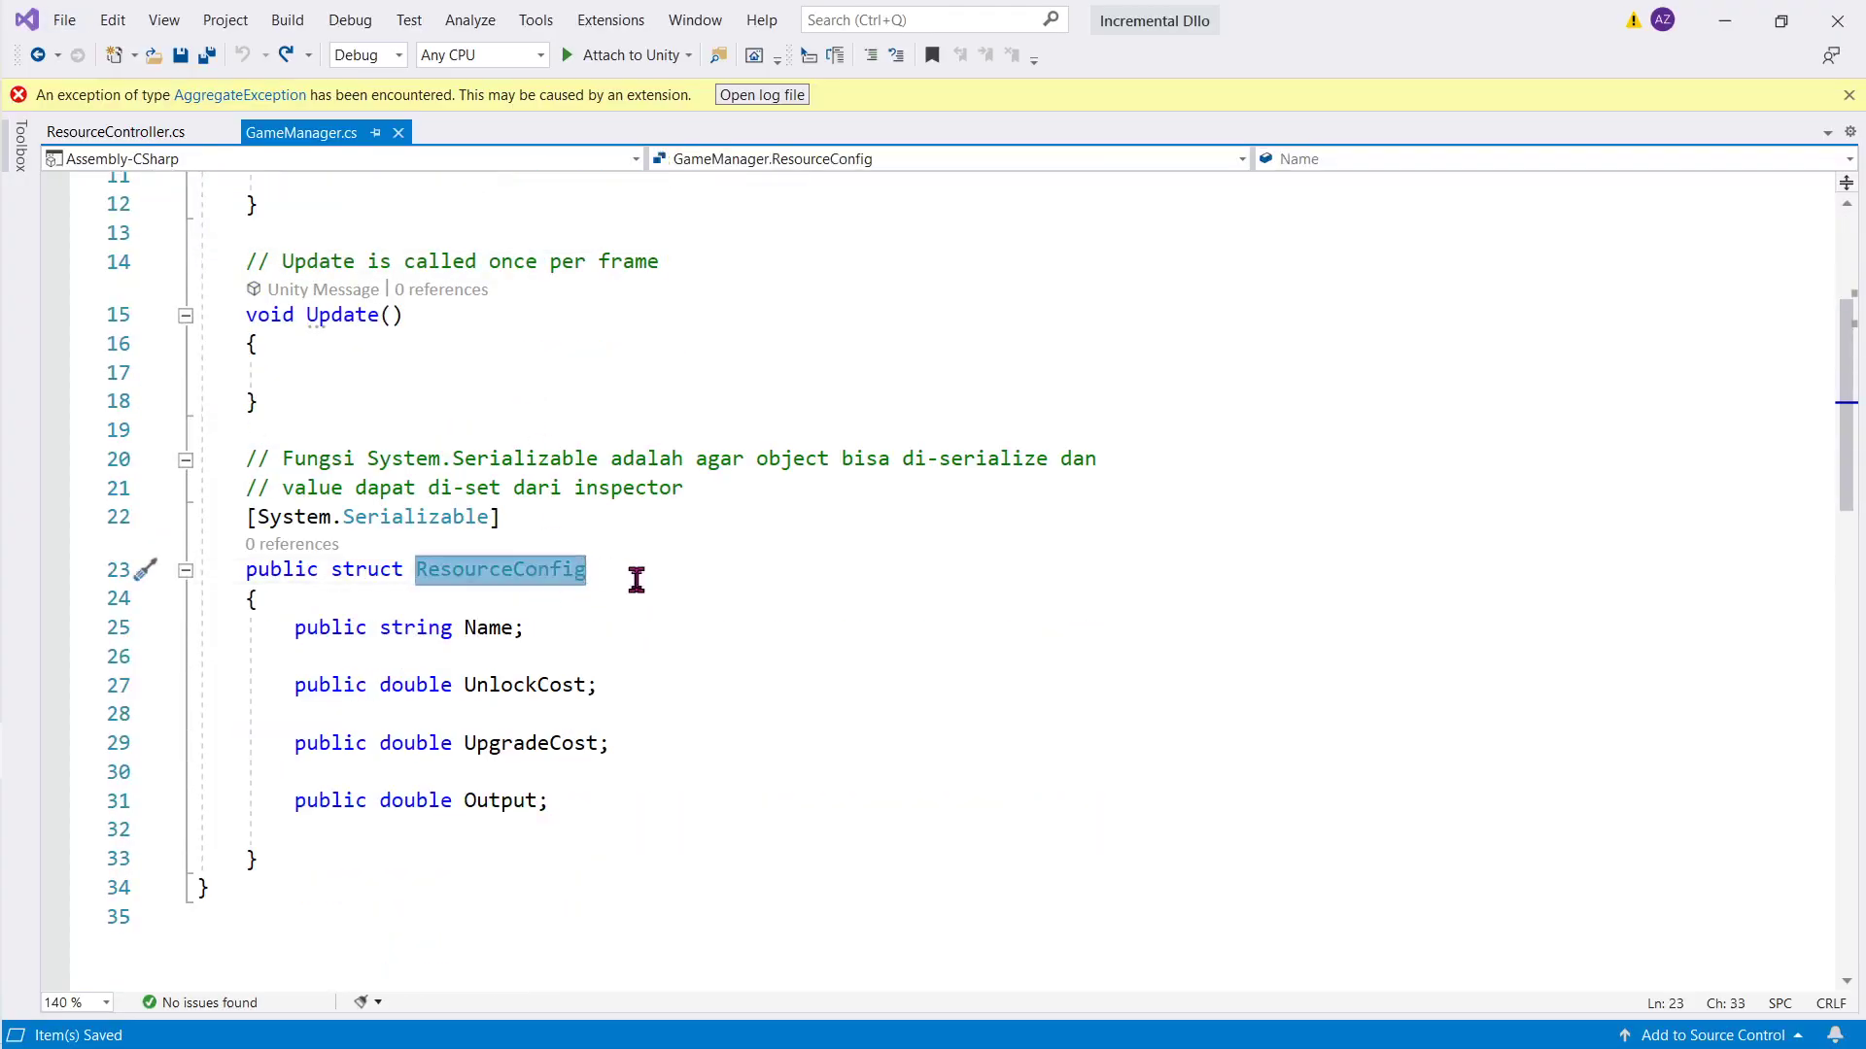
{"action": "key", "text": "alt+Tab"}
{"action": "scroll", "coordinate": [646, 583], "scroll_direction": "up", "scroll_amount": 5}
{"action": "scroll", "coordinate": [646, 583], "scroll_direction": "up", "scroll_amount": 5}
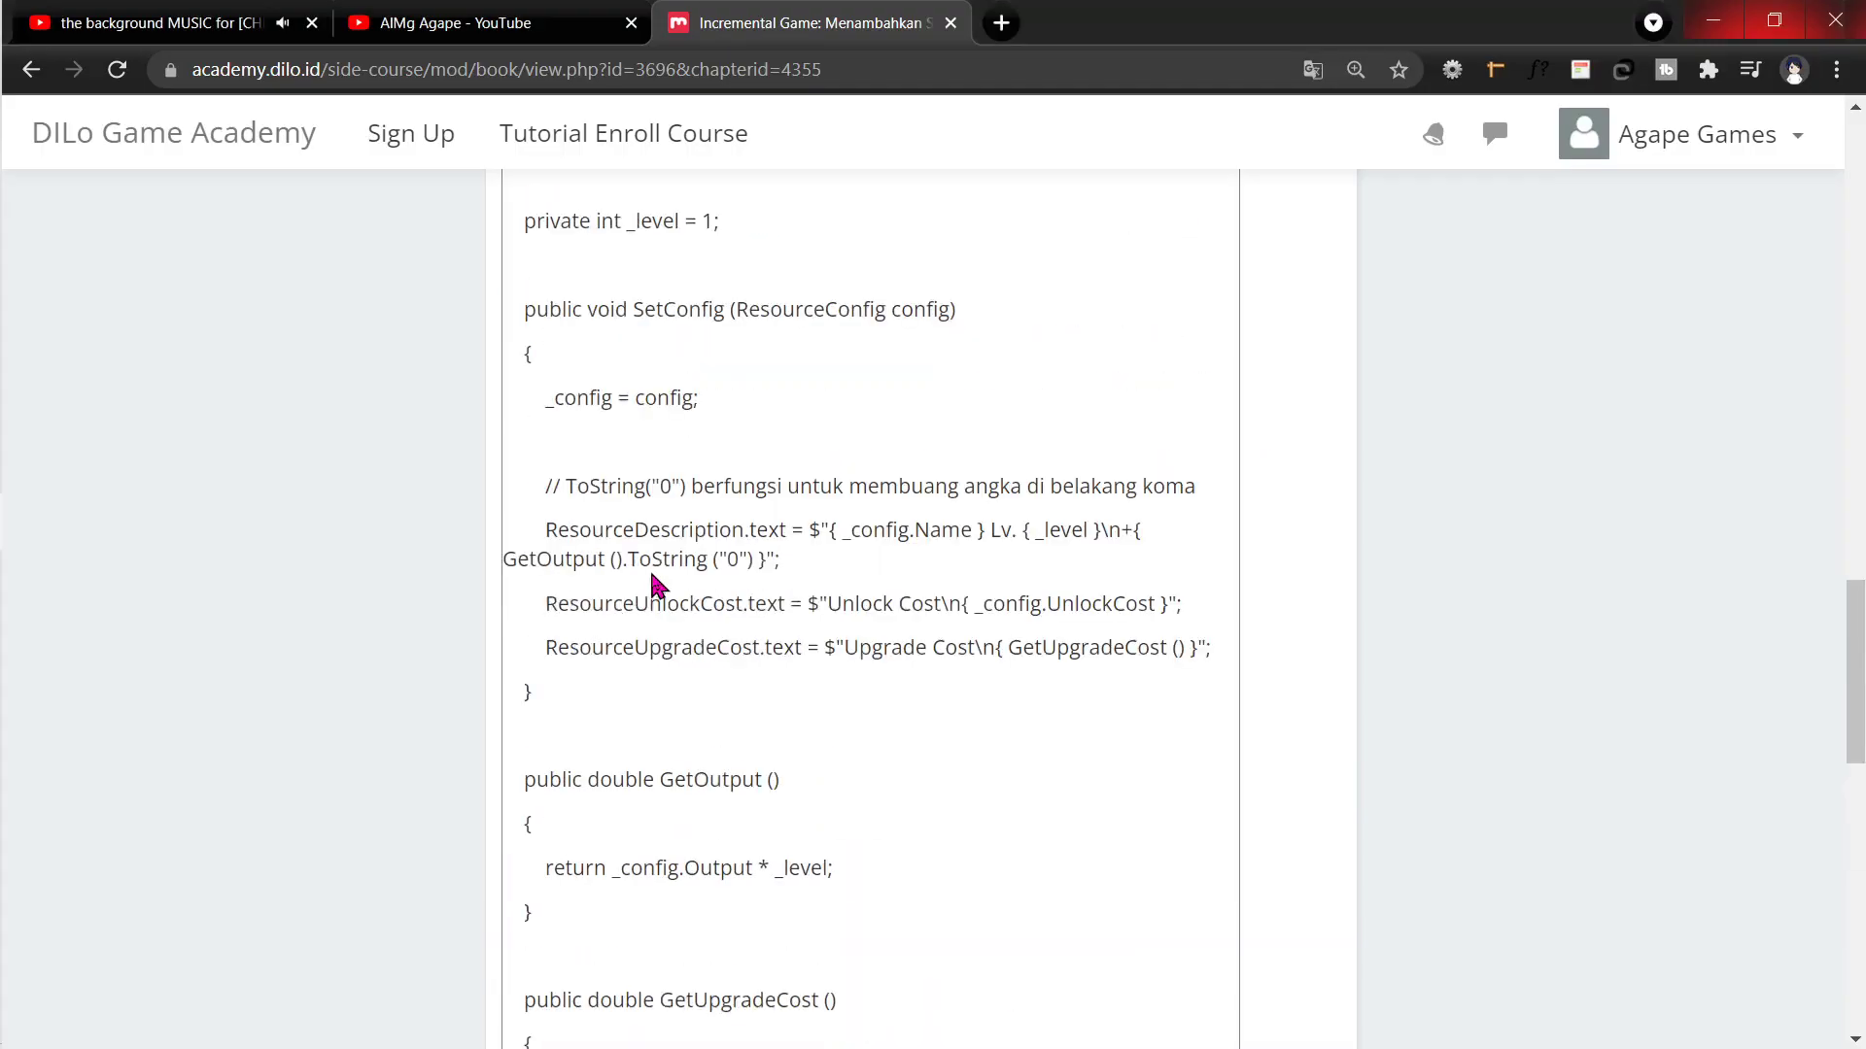
{"action": "scroll", "coordinate": [651, 583], "scroll_direction": "up", "scroll_amount": 8}
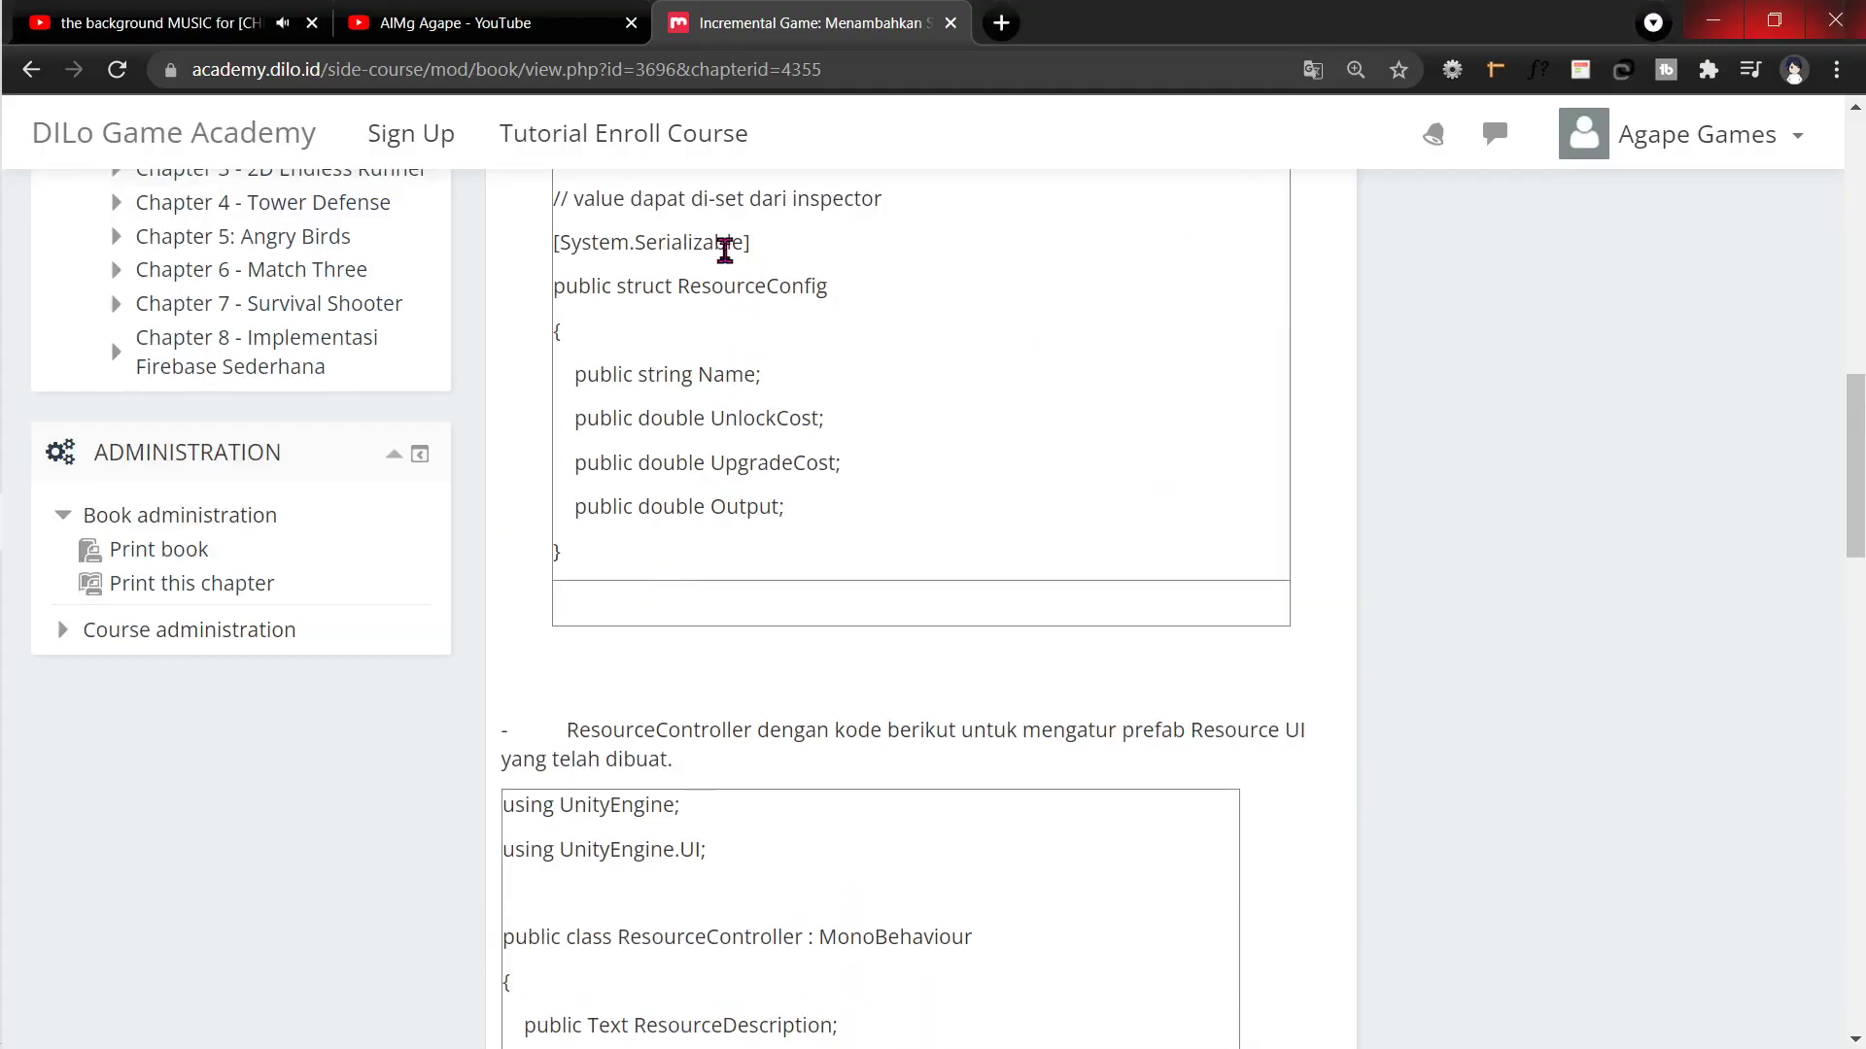
{"action": "scroll", "coordinate": [749, 292], "scroll_direction": "up", "scroll_amount": 3}
{"action": "scroll", "coordinate": [820, 520], "scroll_direction": "up", "scroll_amount": 3}
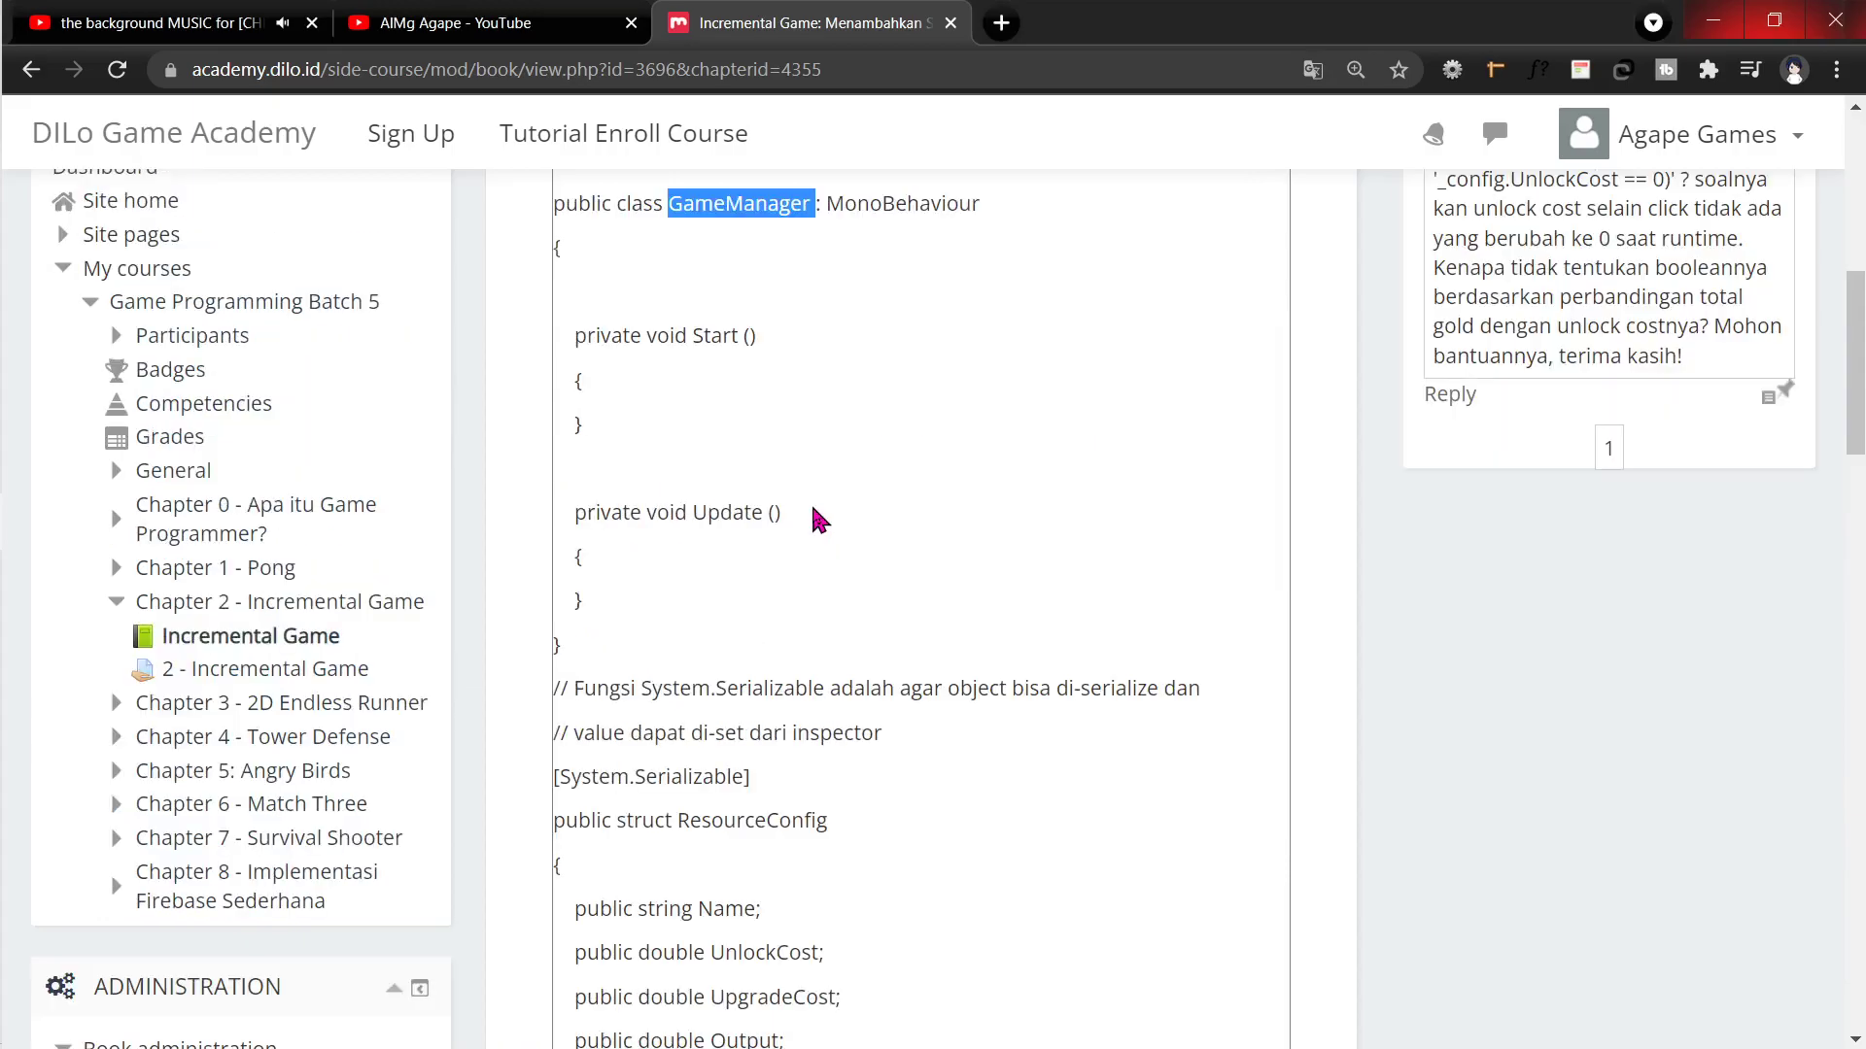
{"action": "key", "text": "alt+Tab"}
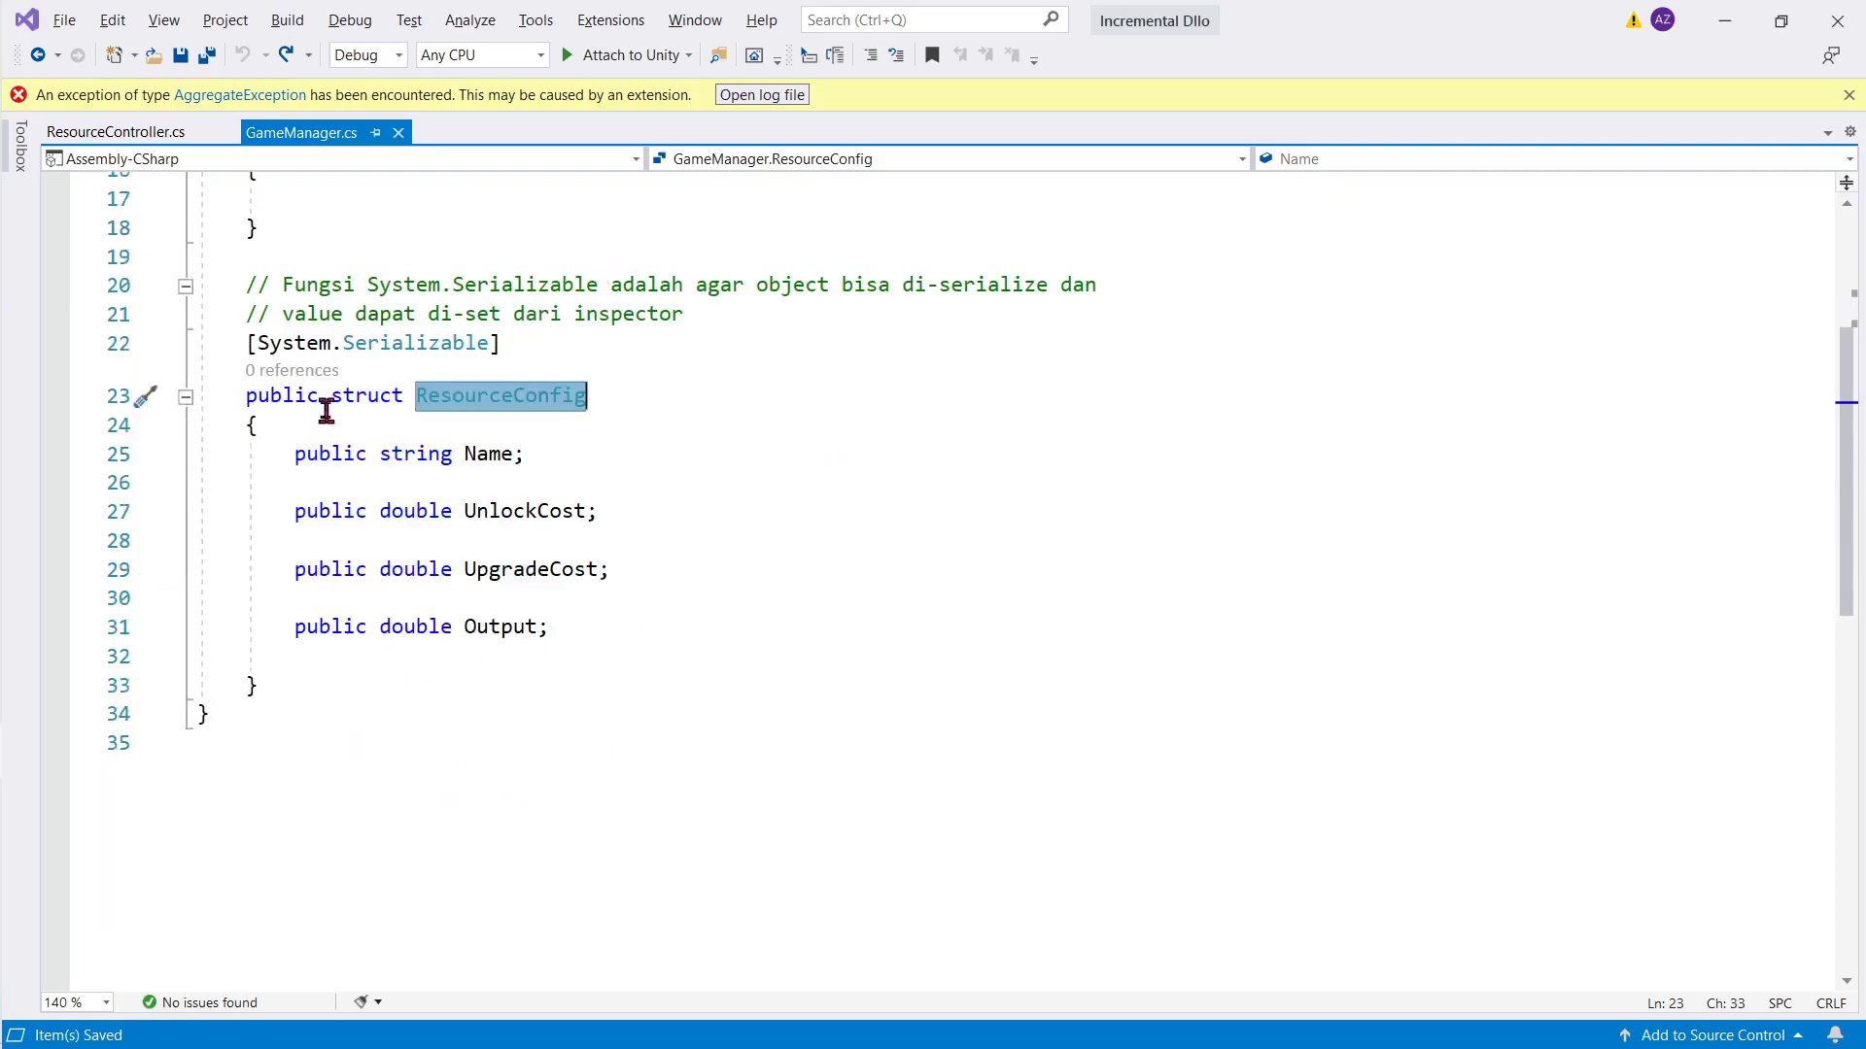
Step: Move the ResourceConfig struct after GameManager's closing brace, remove leftover blank lines, and save
{"action": "left_click_drag", "start_coordinate": [293, 687], "coordinate": [92, 290]}
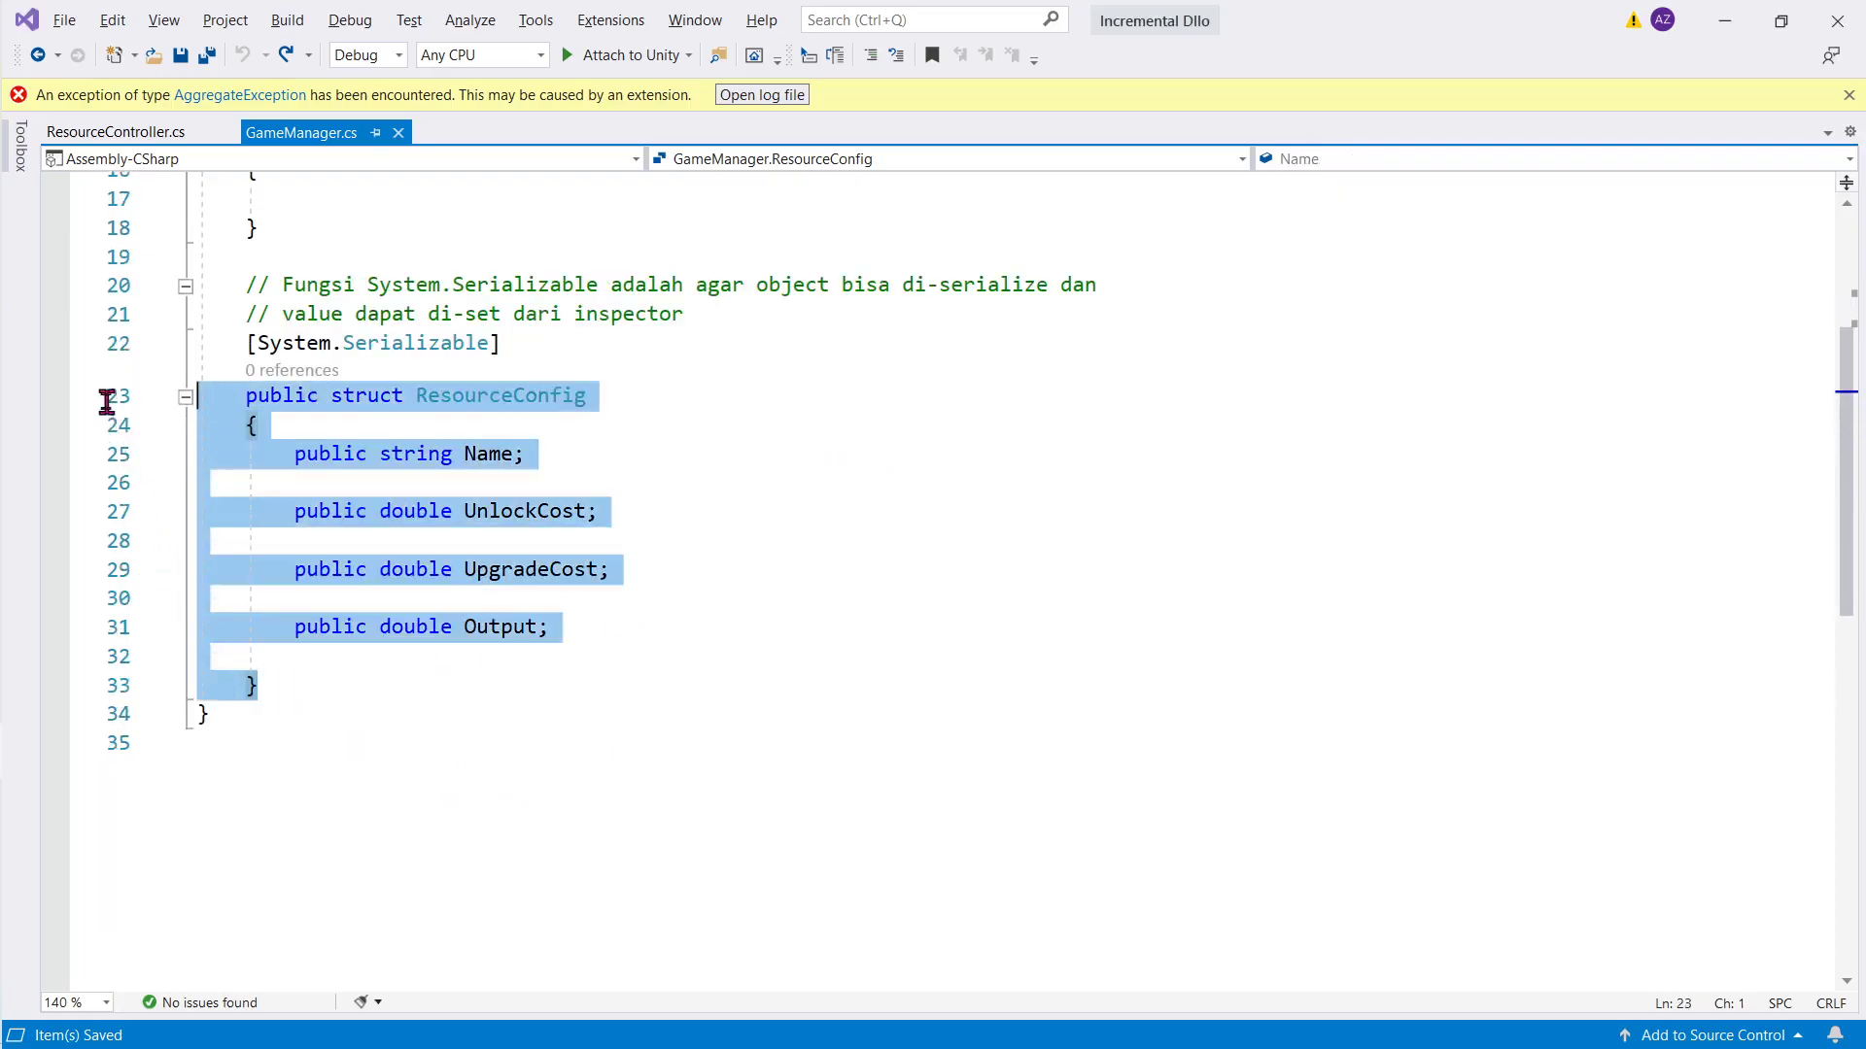
{"action": "key", "text": "Delete"}
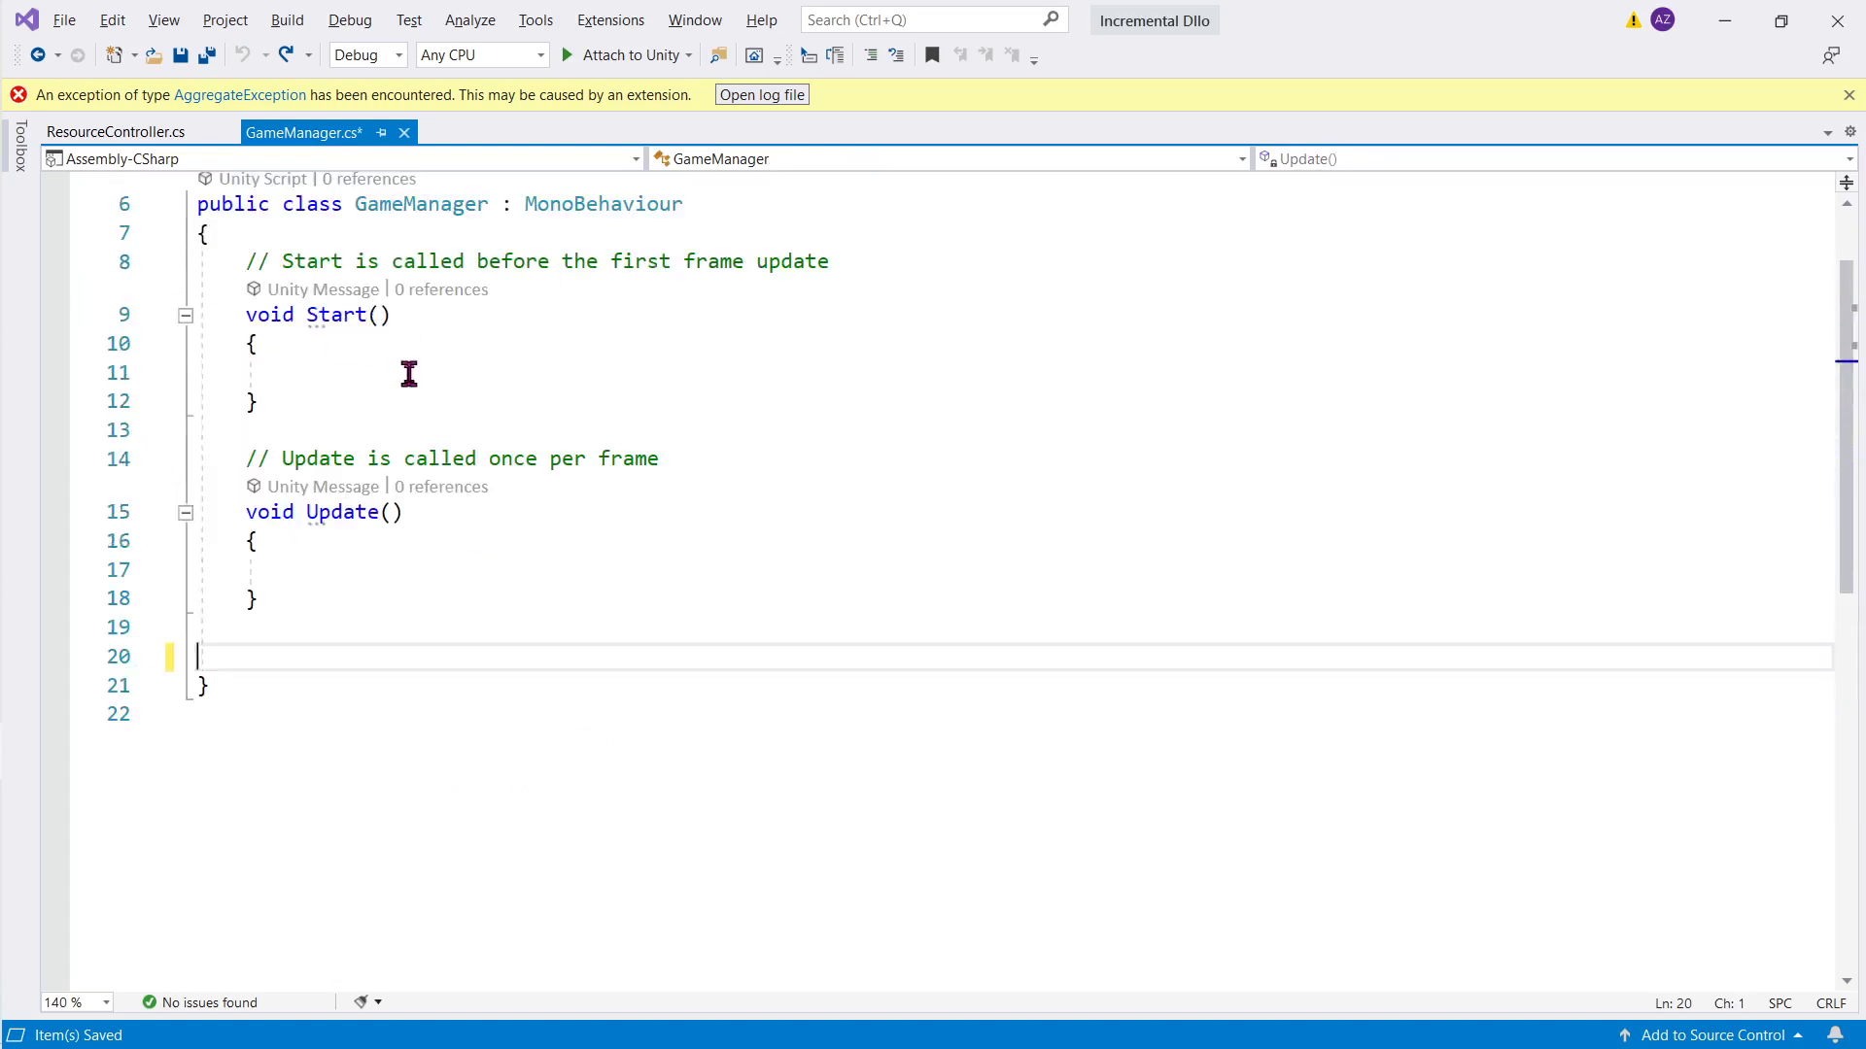
{"action": "left_click_drag", "start_coordinate": [280, 654], "coordinate": [287, 607]}
{"action": "key", "text": "Delete"}
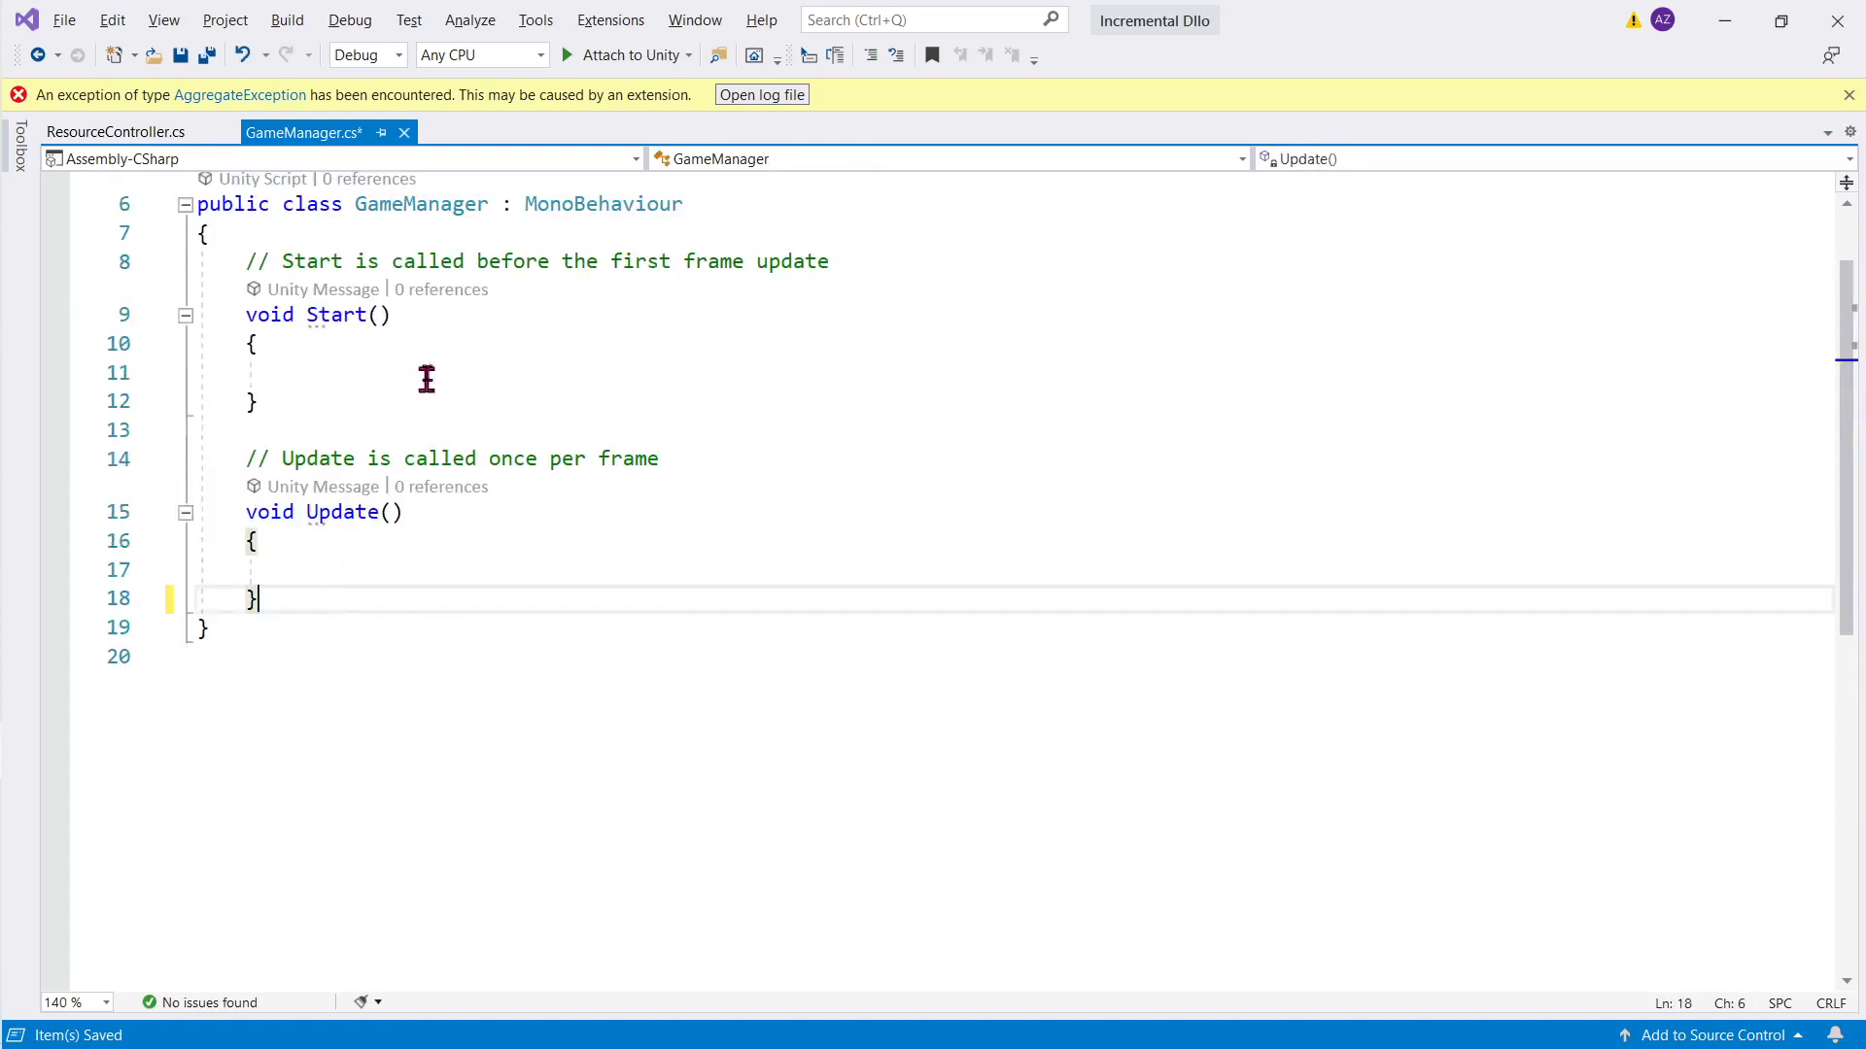
{"action": "key", "text": "ctrl+z"}
{"action": "key", "text": "ctrl+z"}
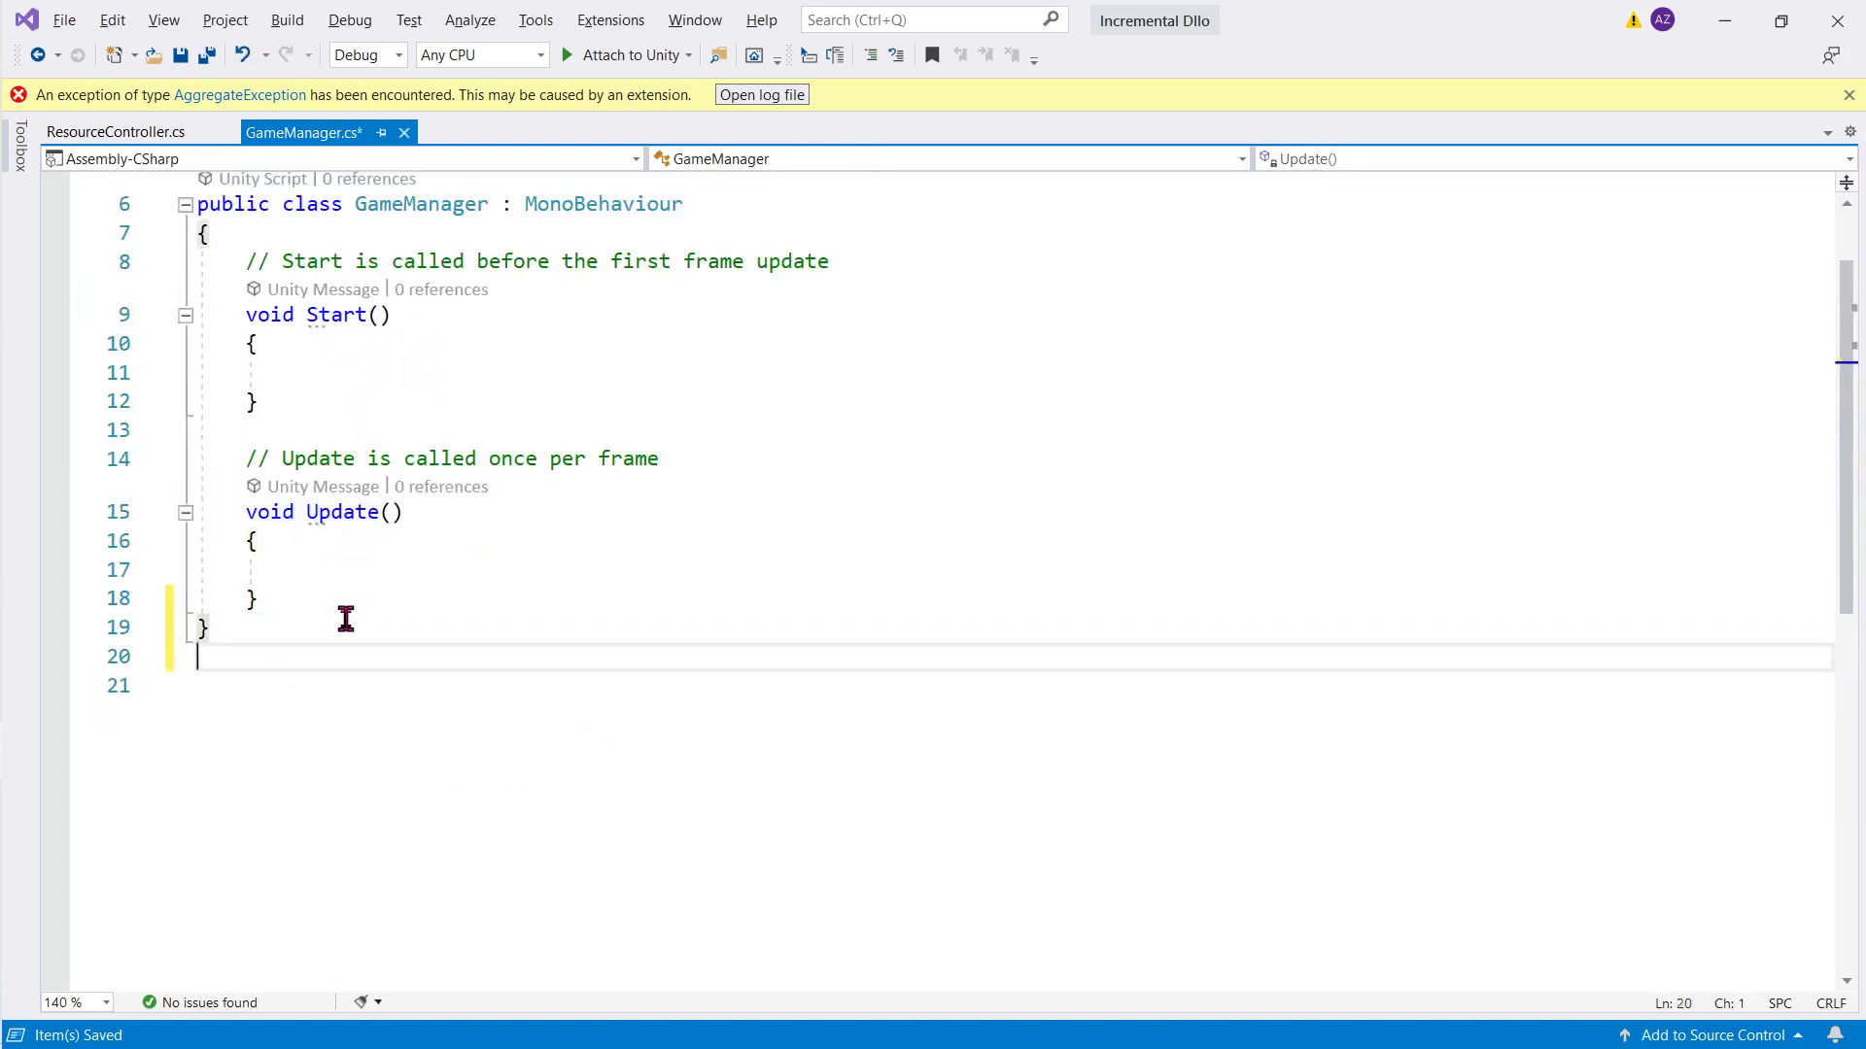
{"action": "key", "text": "ctrl+z"}
{"action": "scroll", "coordinate": [470, 616], "scroll_direction": "down", "scroll_amount": 2}
{"action": "key", "text": "ctrl+s"}
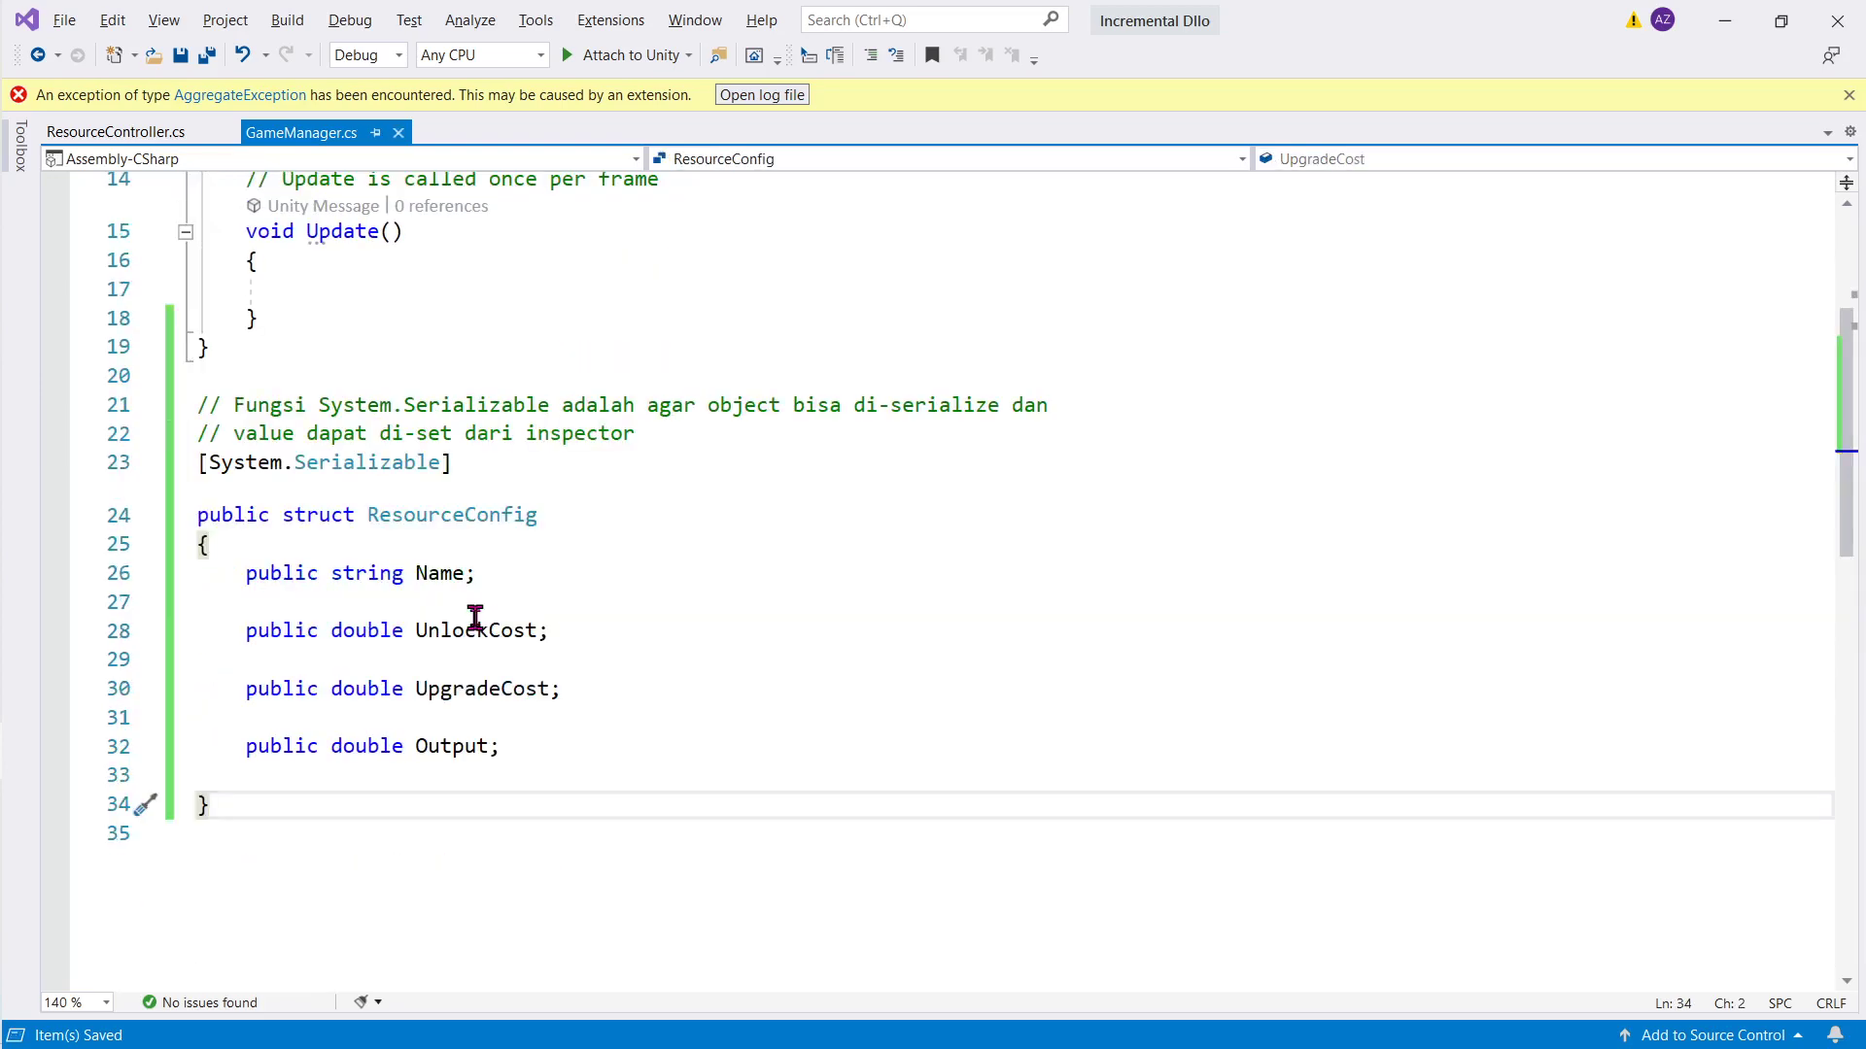
{"action": "key", "text": "ctrl+Tab"}
Step: Delete the stray closing brace on line 81 of ResourceController.cs
{"action": "left_click", "coordinate": [465, 640]}
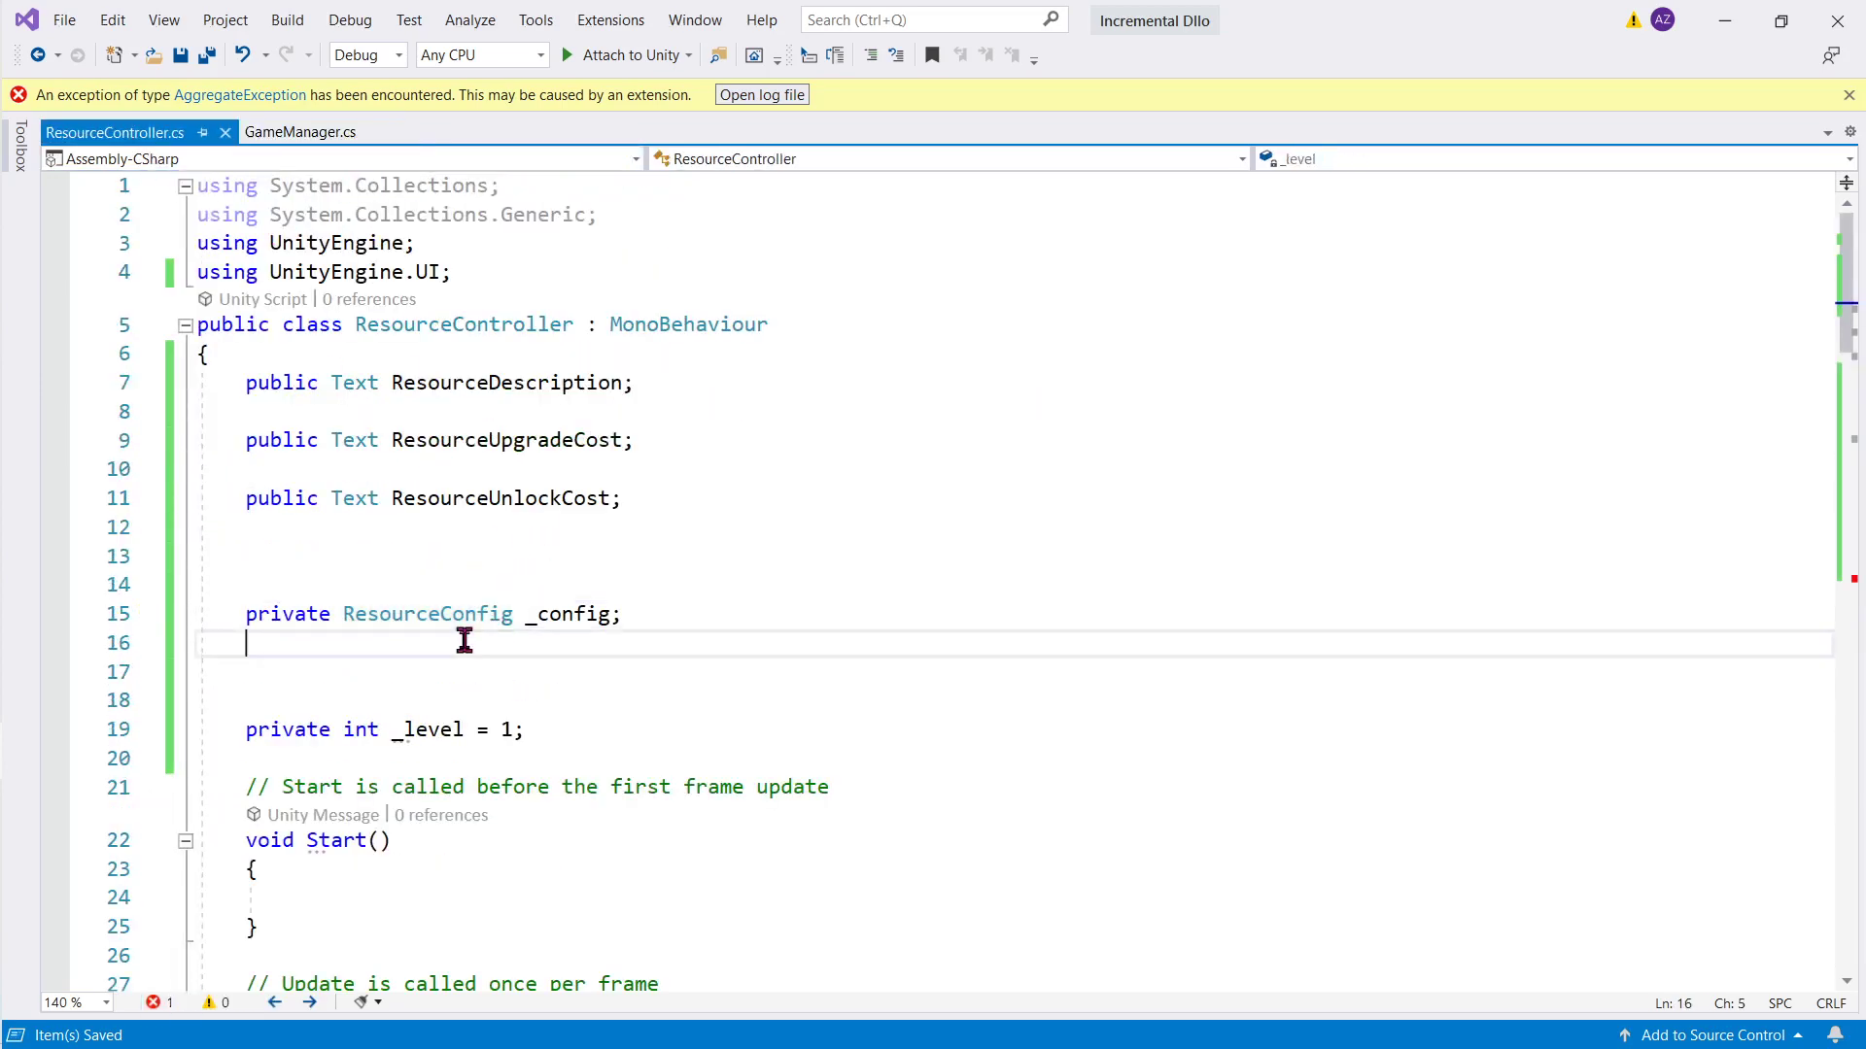
{"action": "scroll", "coordinate": [502, 641], "scroll_direction": "down", "scroll_amount": 8}
{"action": "scroll", "coordinate": [501, 641], "scroll_direction": "down", "scroll_amount": 4}
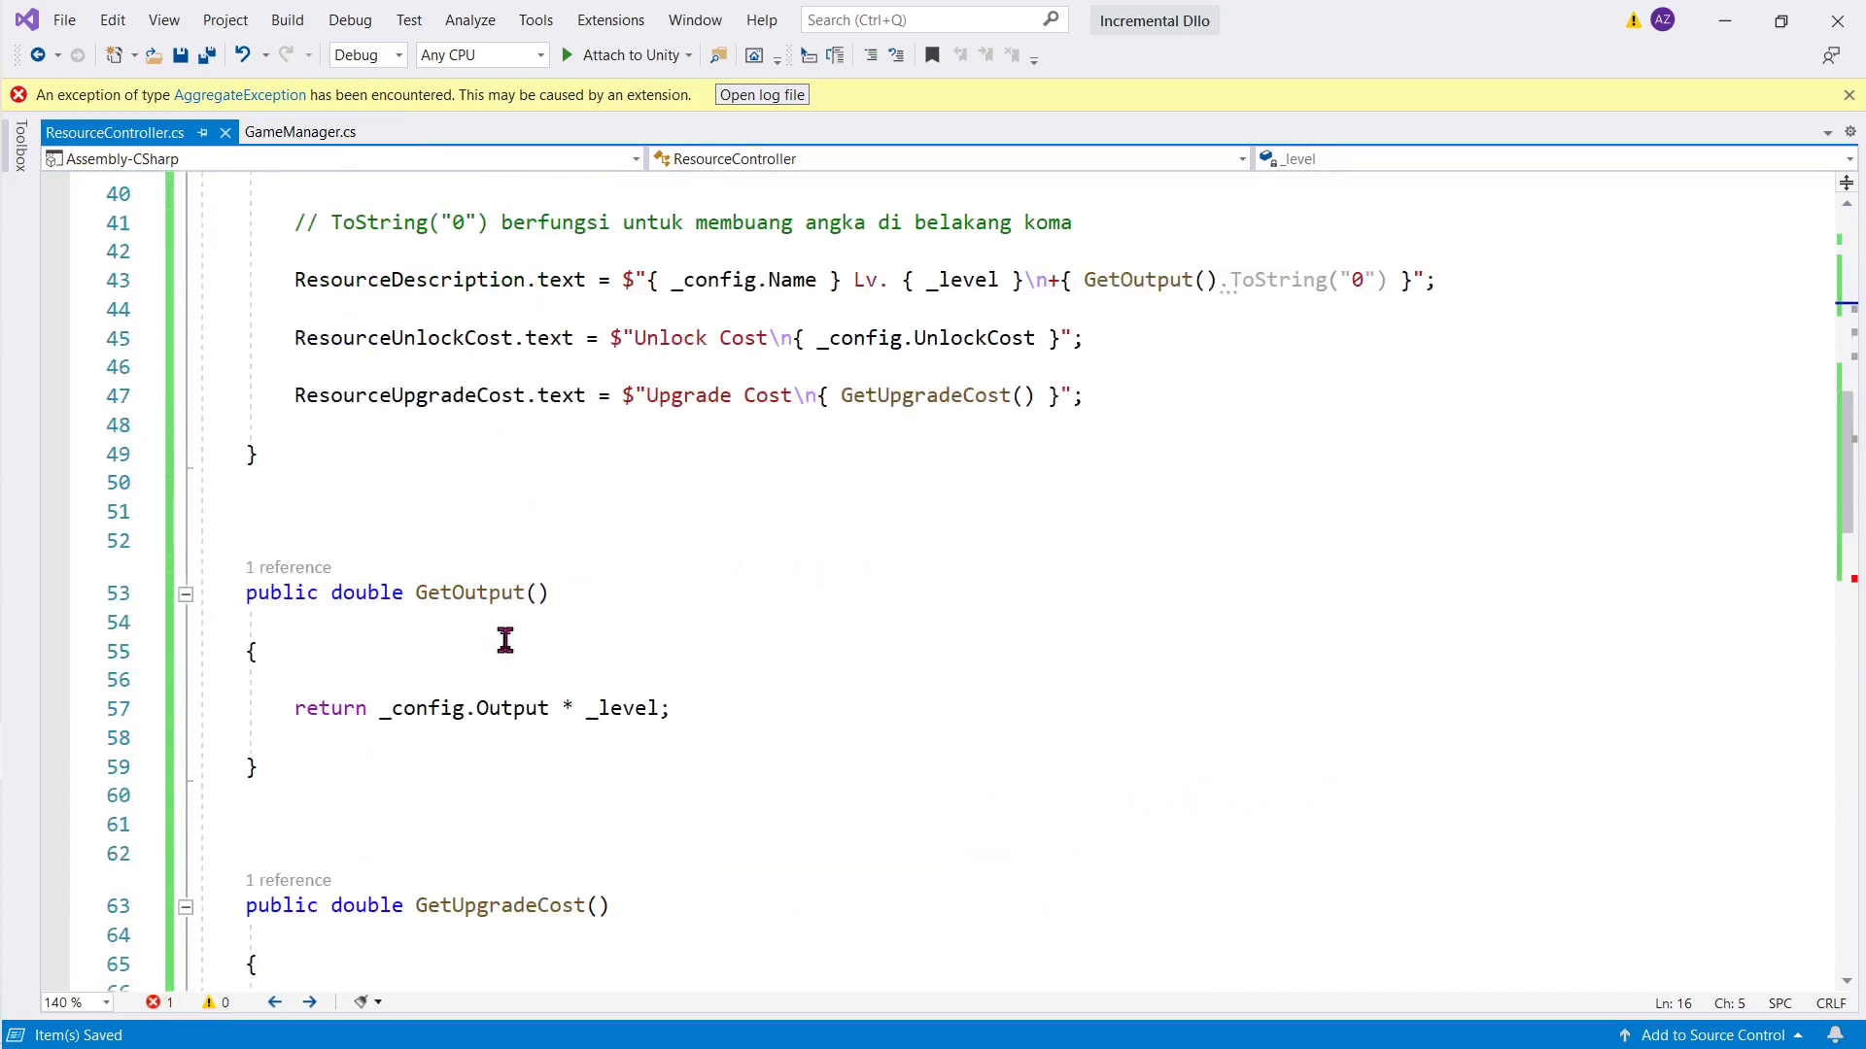
{"action": "scroll", "coordinate": [505, 642], "scroll_direction": "down", "scroll_amount": 5}
{"action": "scroll", "coordinate": [512, 645], "scroll_direction": "down", "scroll_amount": 4}
{"action": "scroll", "coordinate": [512, 642], "scroll_direction": "up", "scroll_amount": 6}
{"action": "scroll", "coordinate": [512, 641], "scroll_direction": "up", "scroll_amount": 6}
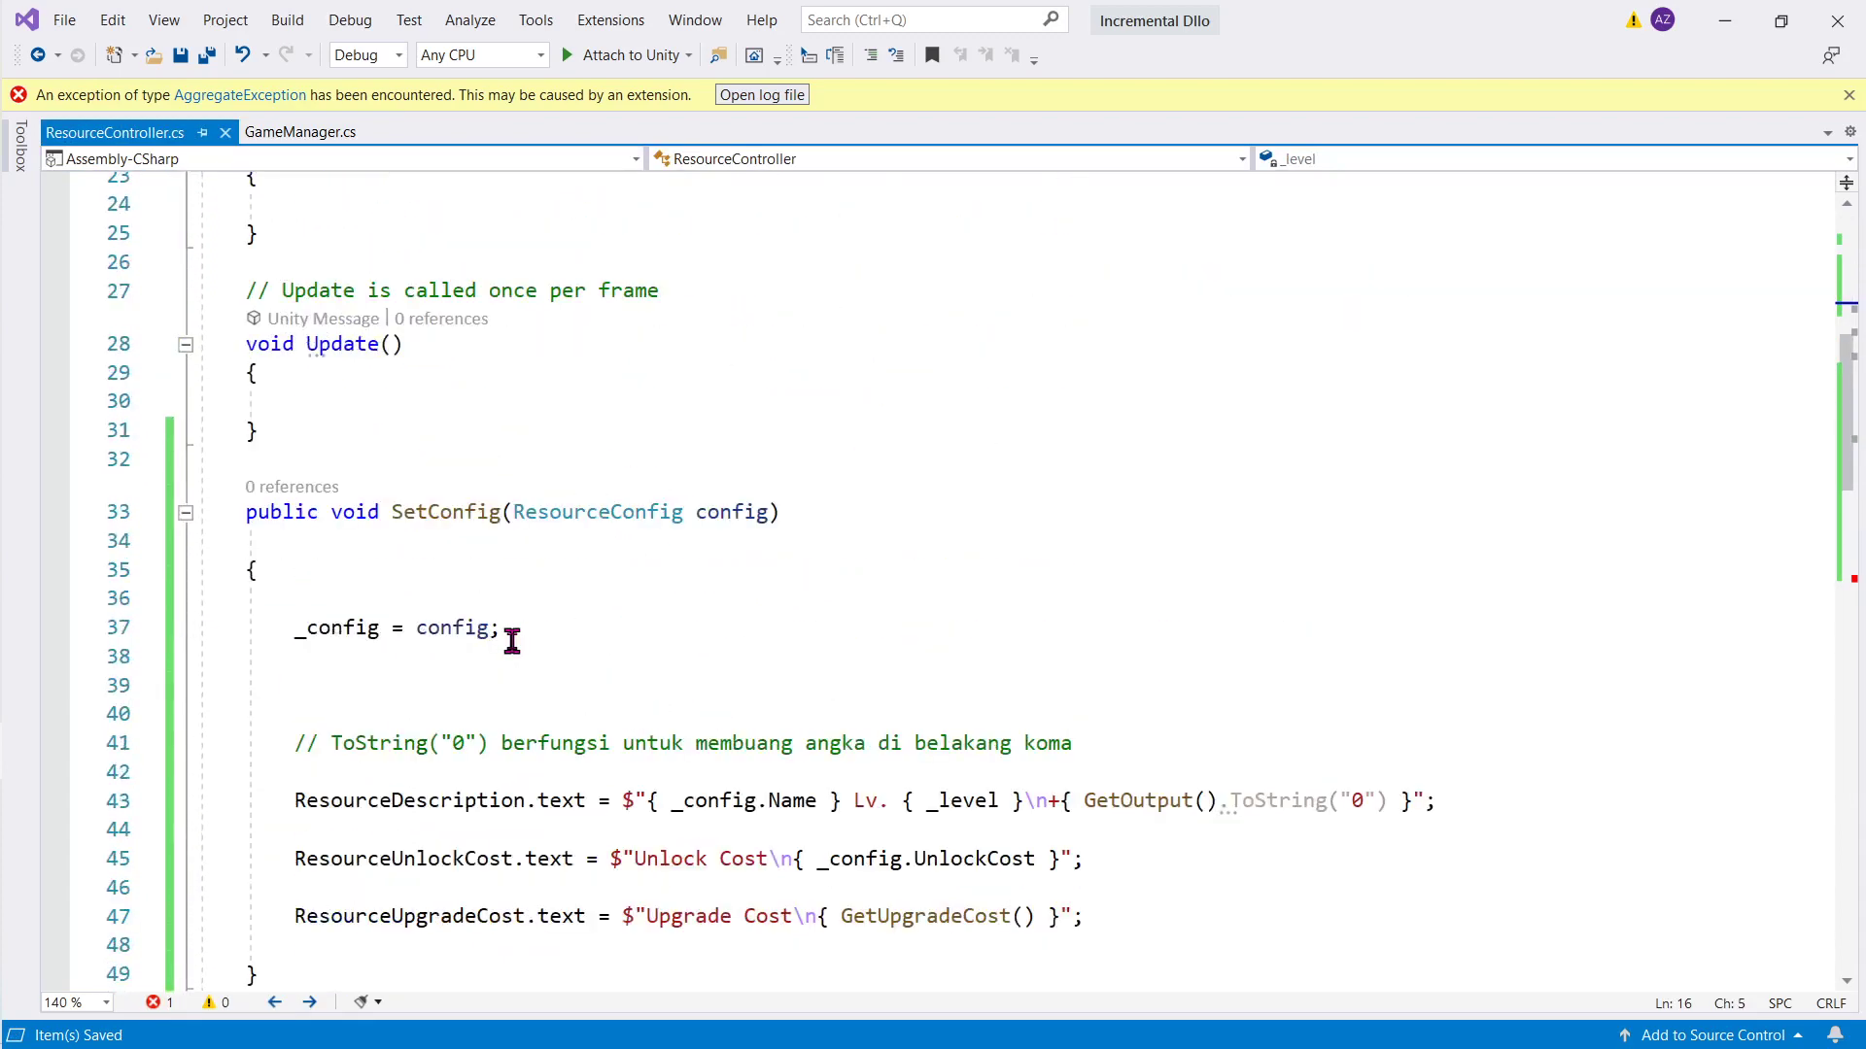
{"action": "scroll", "coordinate": [512, 642], "scroll_direction": "up", "scroll_amount": 9}
{"action": "scroll", "coordinate": [512, 642], "scroll_direction": "down", "scroll_amount": 2}
{"action": "scroll", "coordinate": [471, 541], "scroll_direction": "down", "scroll_amount": 4}
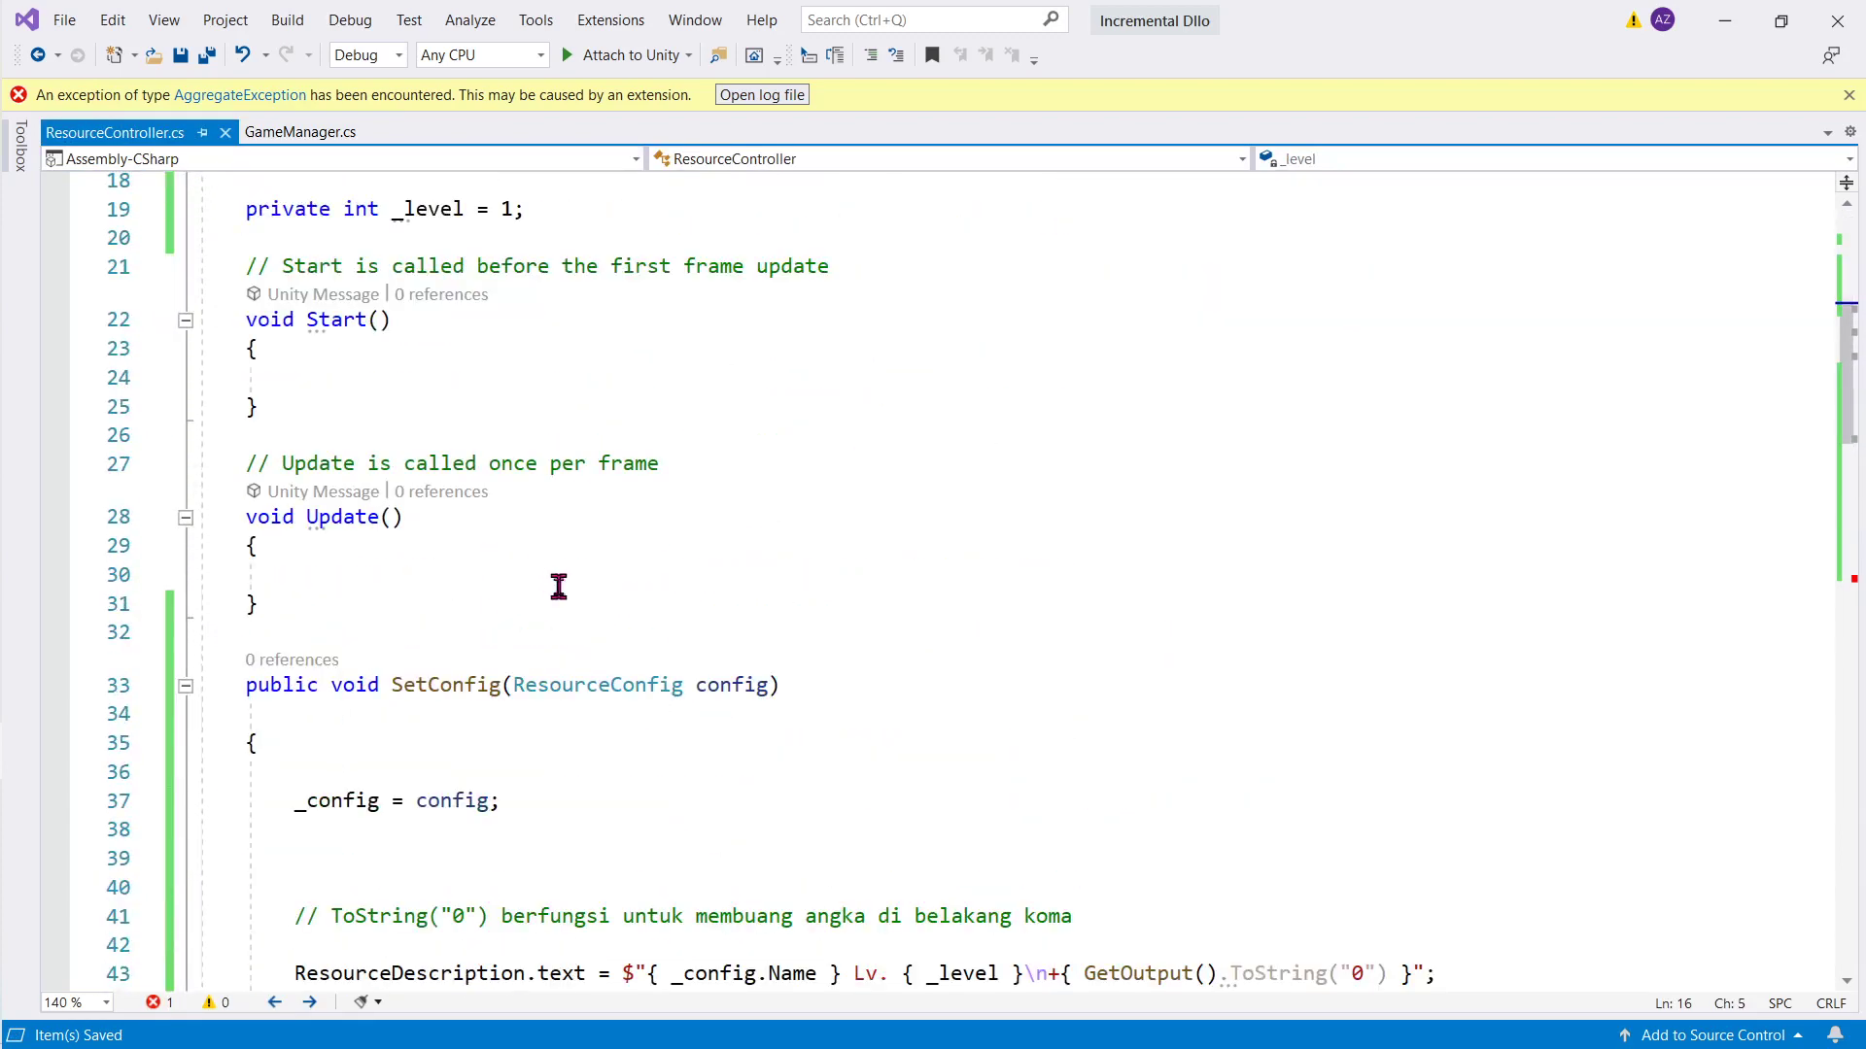
{"action": "scroll", "coordinate": [554, 588], "scroll_direction": "down", "scroll_amount": 3}
{"action": "scroll", "coordinate": [554, 587], "scroll_direction": "down", "scroll_amount": 9}
{"action": "left_click", "coordinate": [238, 958]}
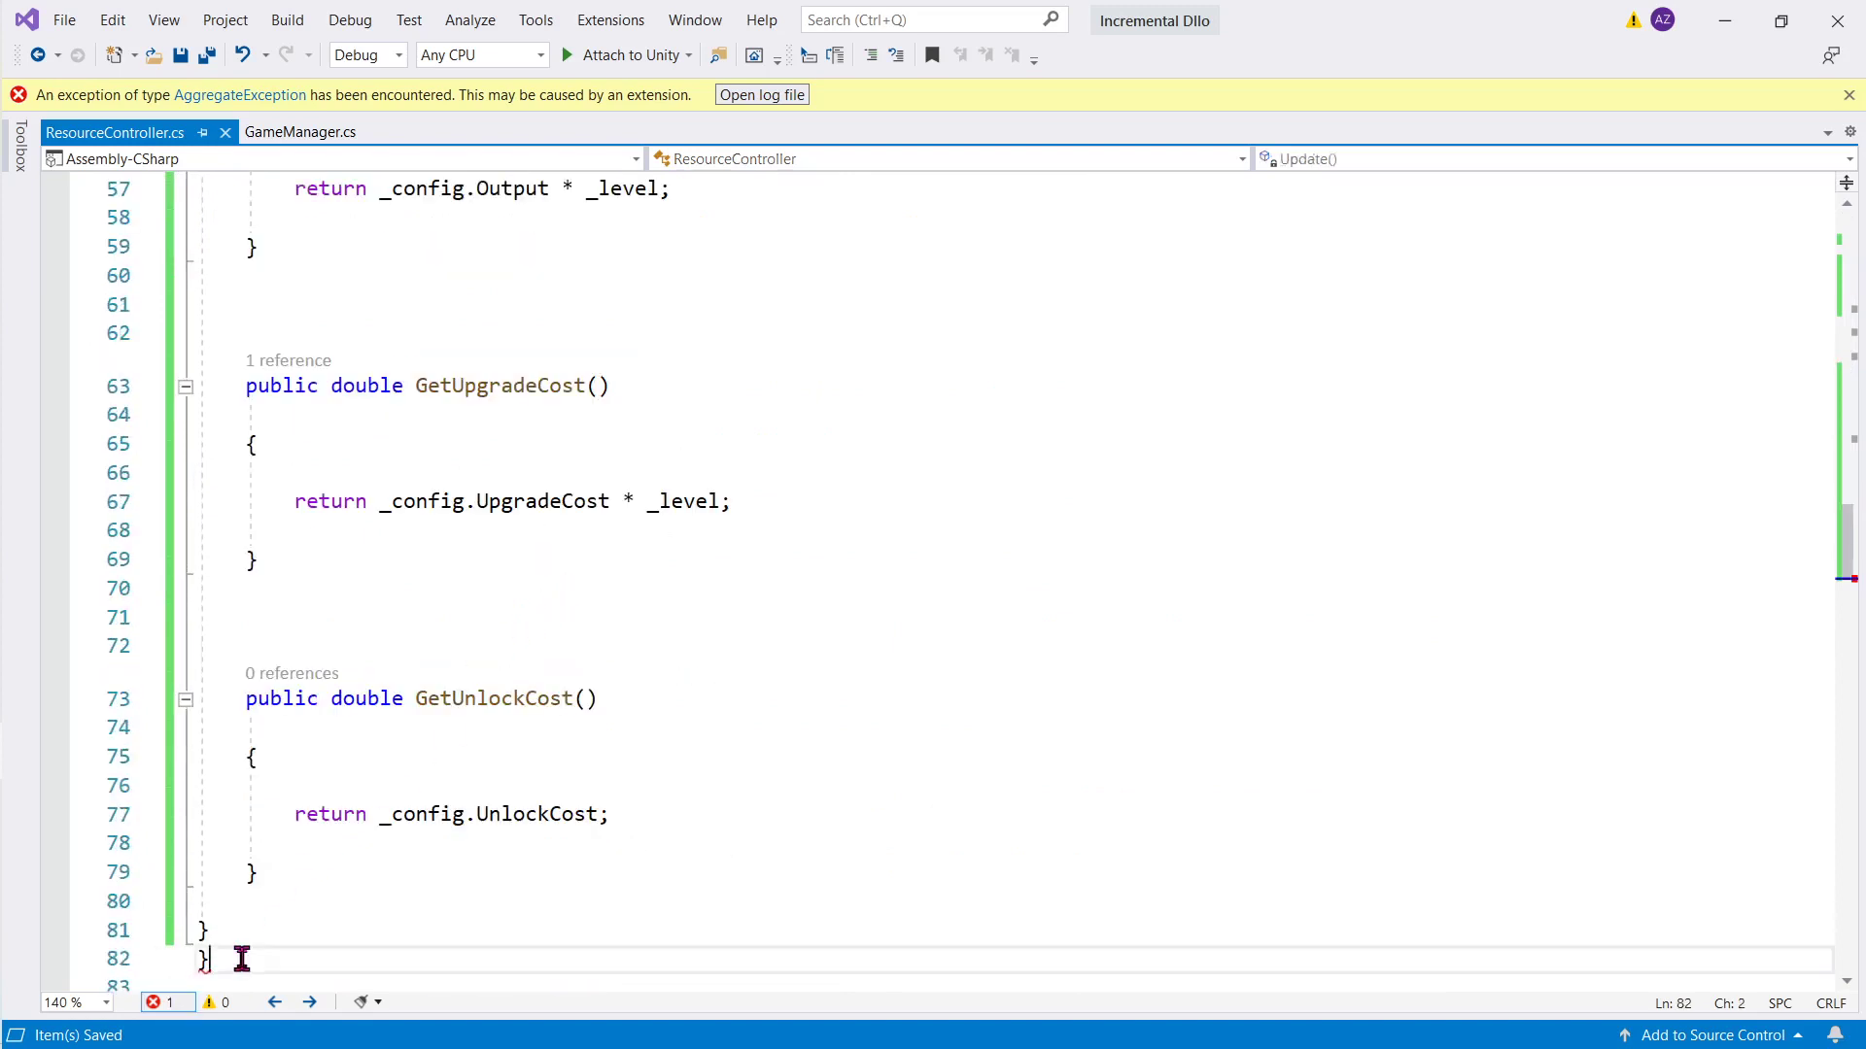
{"action": "left_click", "coordinate": [246, 914]}
{"action": "left_click", "coordinate": [267, 926]}
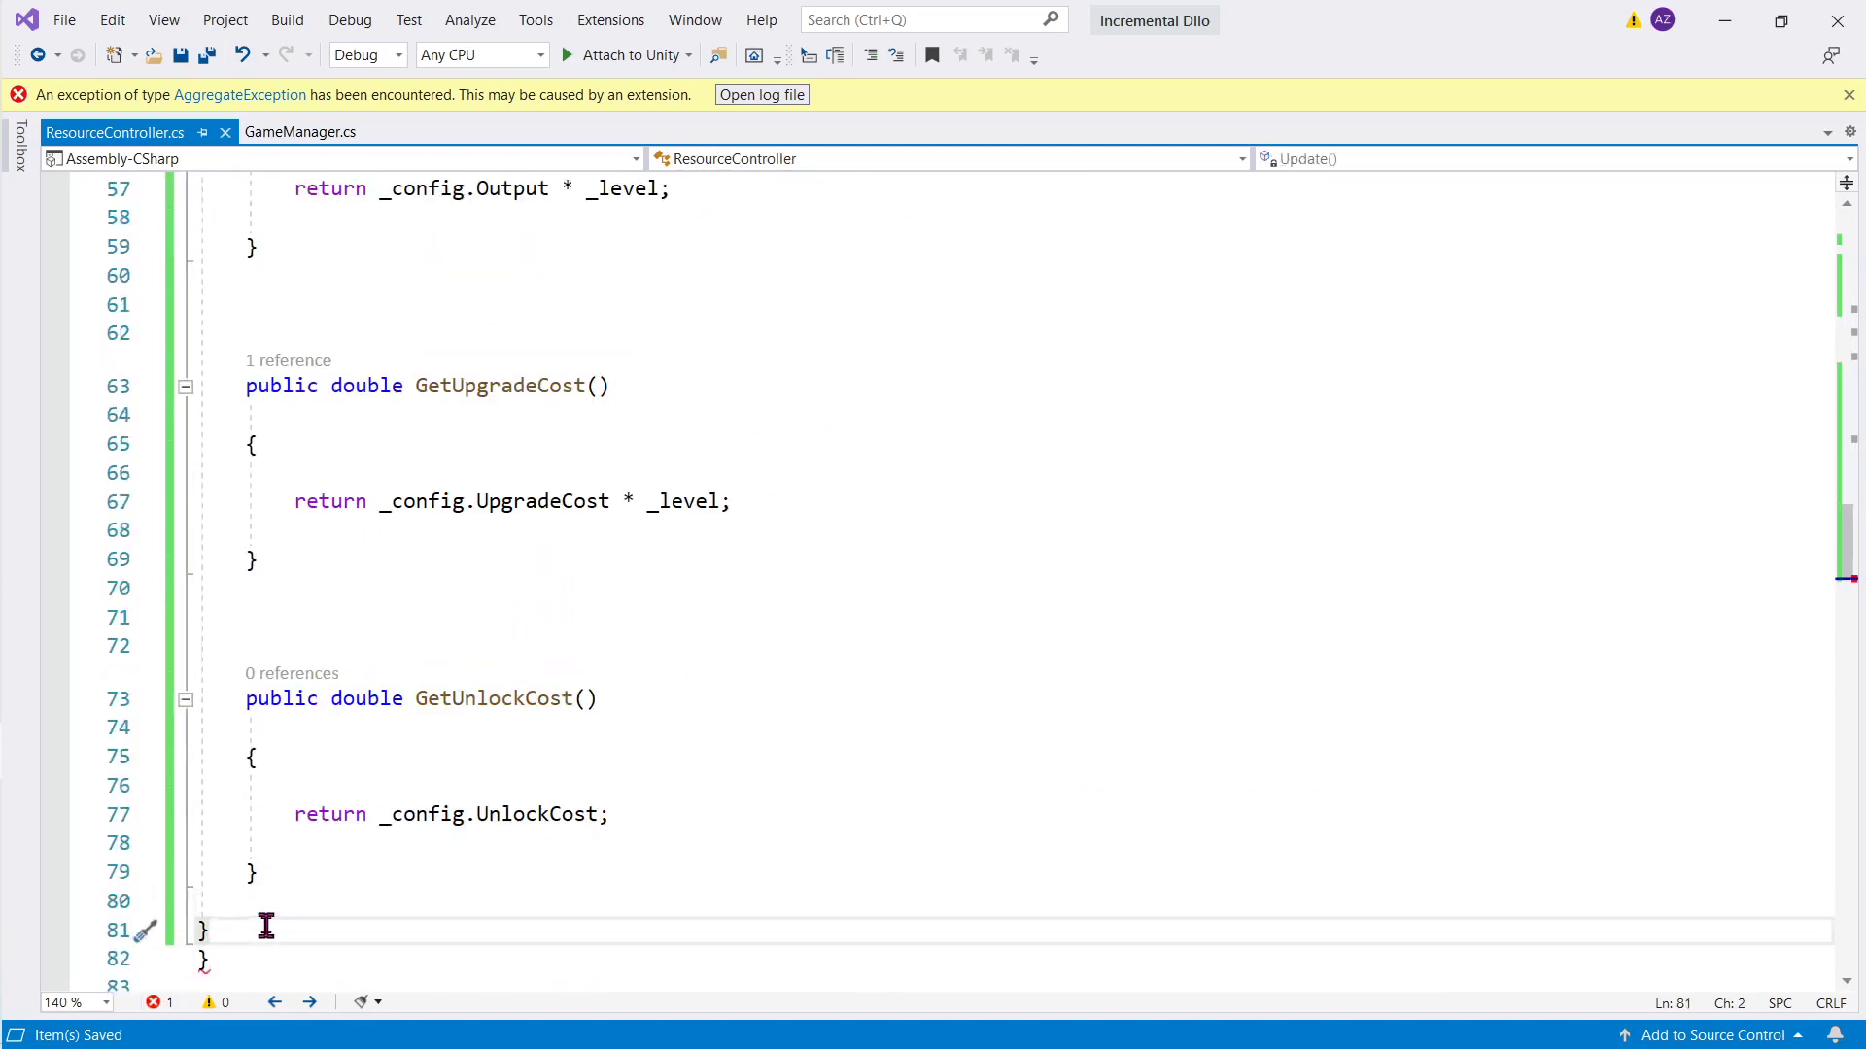
{"action": "key", "text": "BackSpace"}
{"action": "key", "text": "BackSpace"}
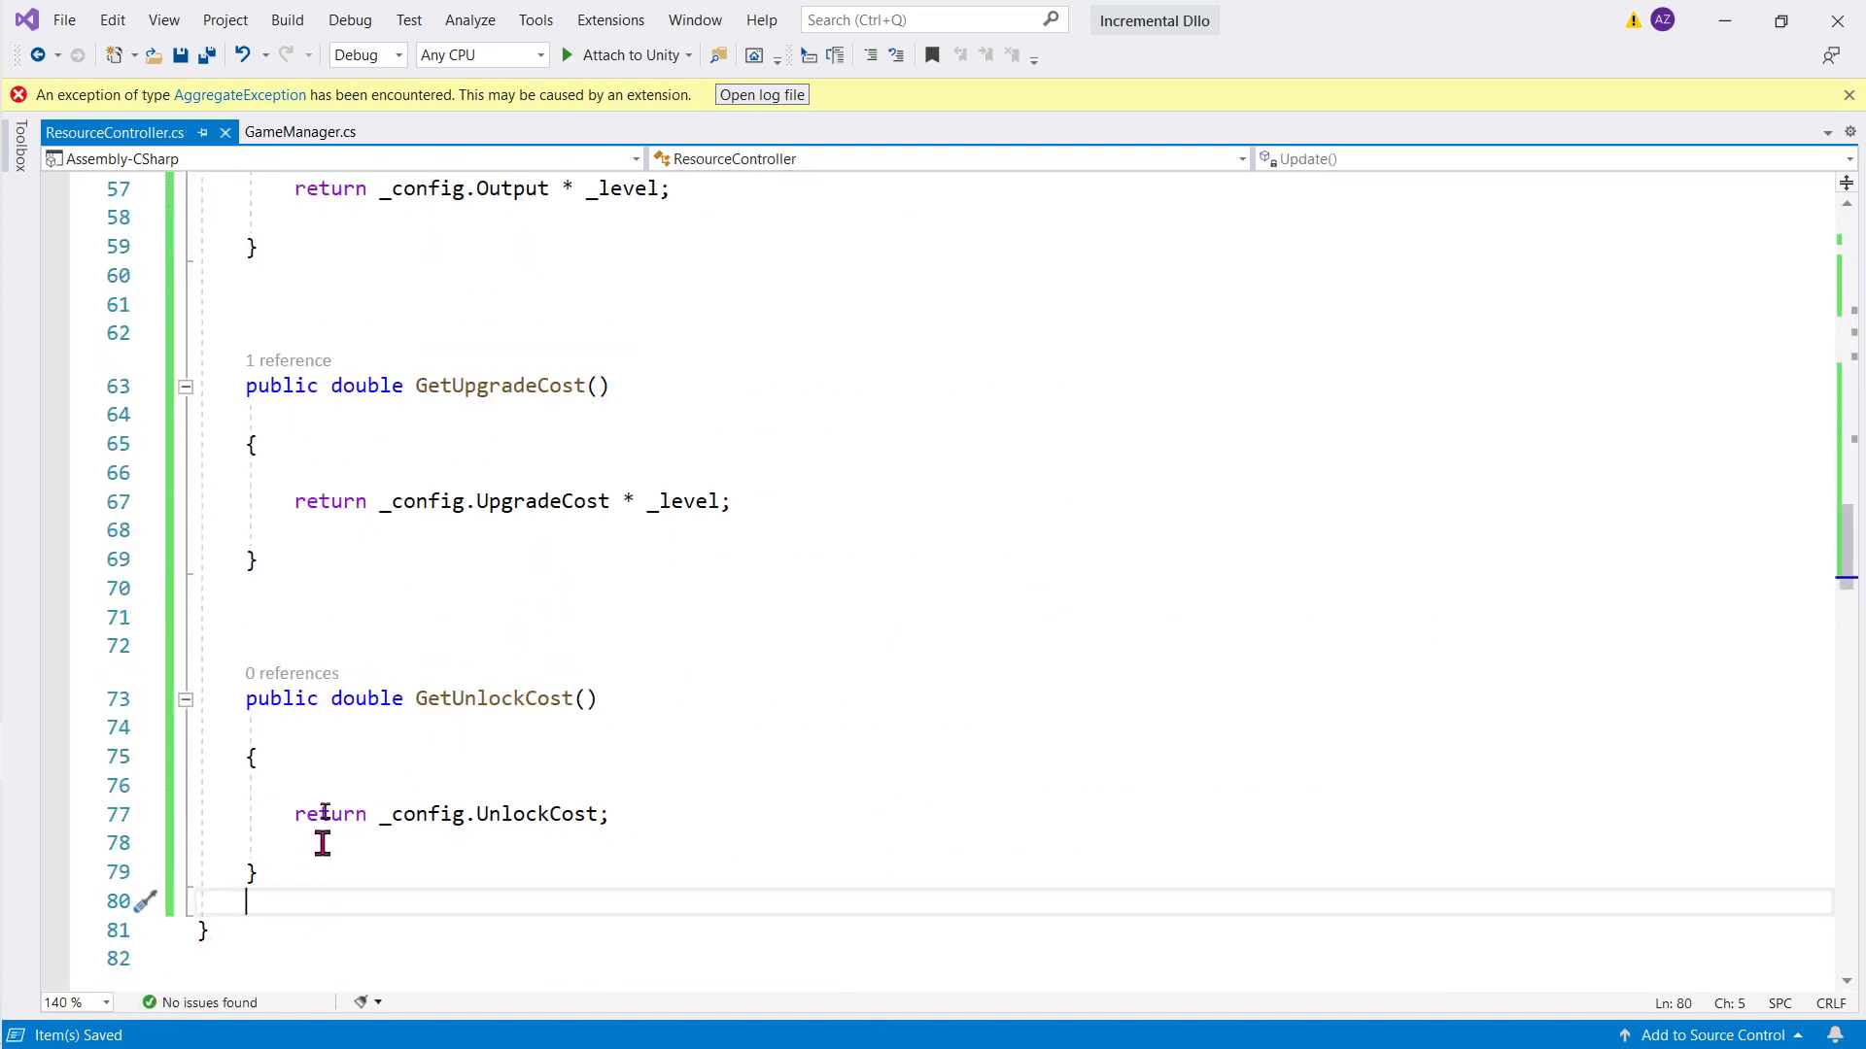
Step: Add a blank line before the ResourceConfig comments in GameManager.cs
{"action": "left_click", "coordinate": [297, 137]}
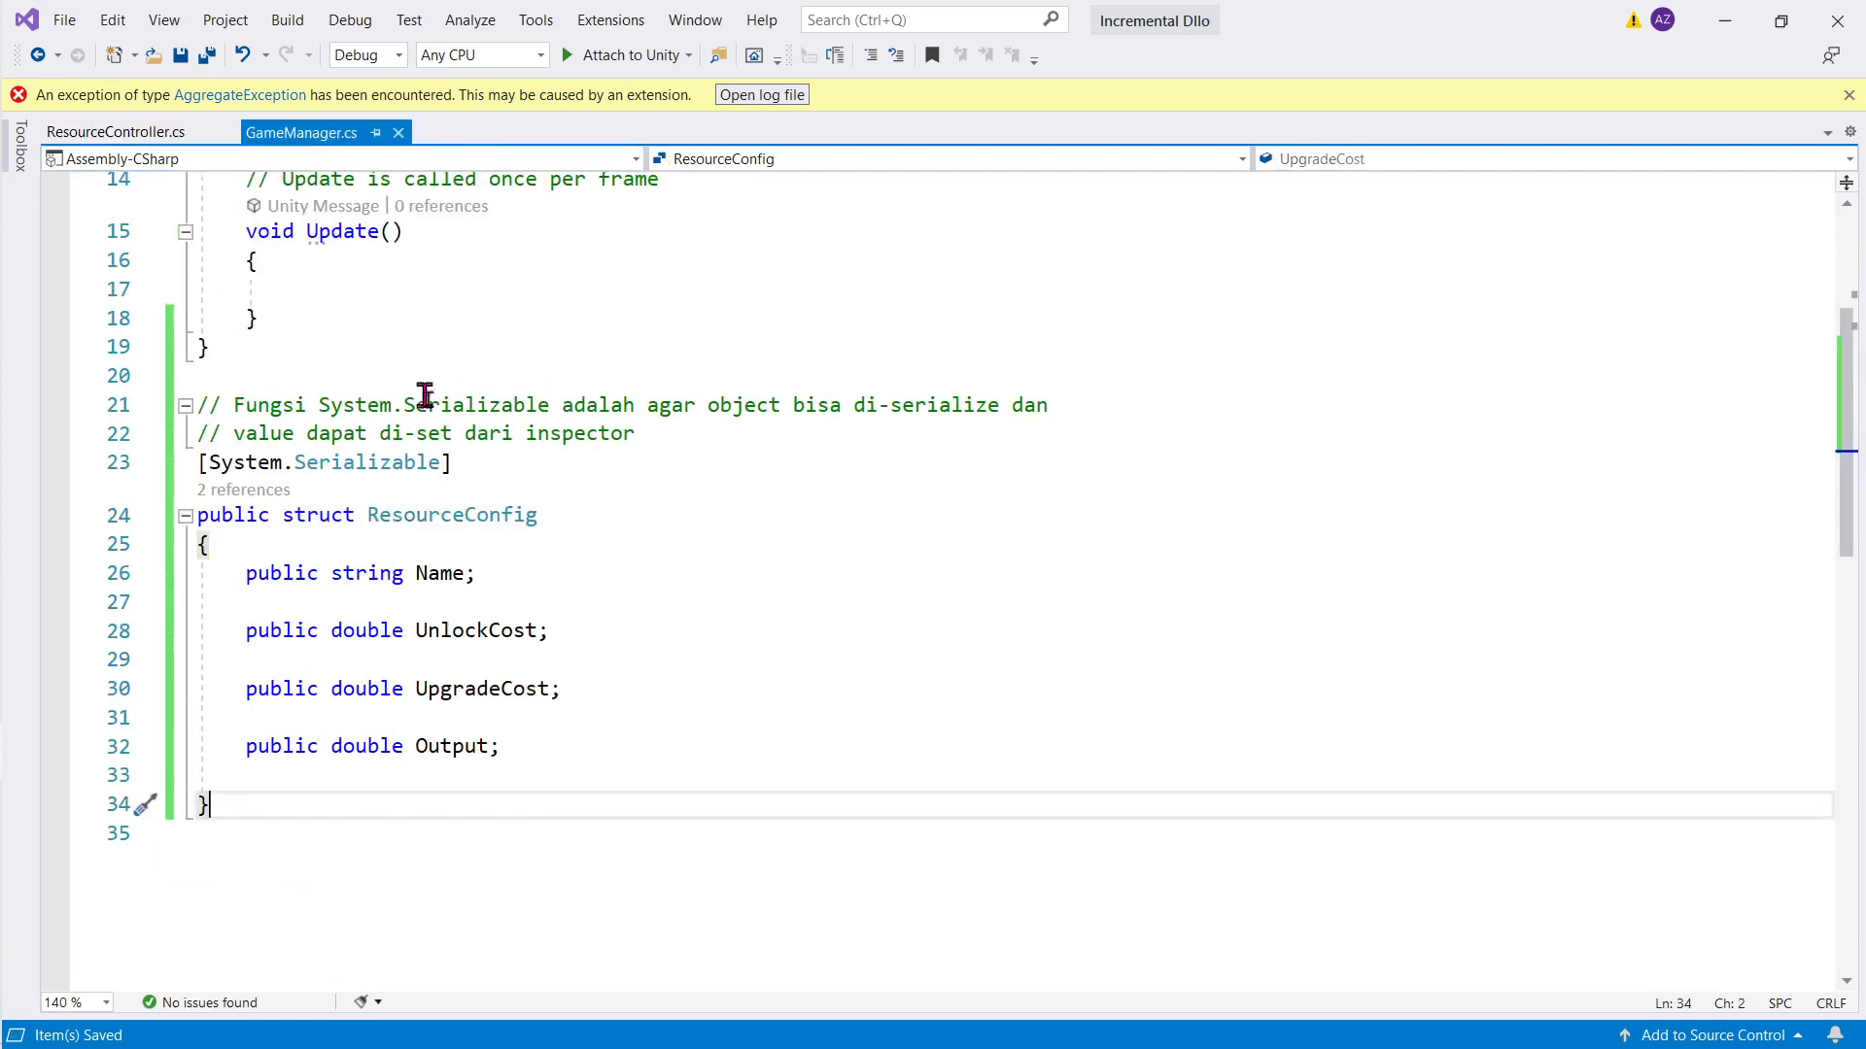
{"action": "left_click", "coordinate": [377, 383]}
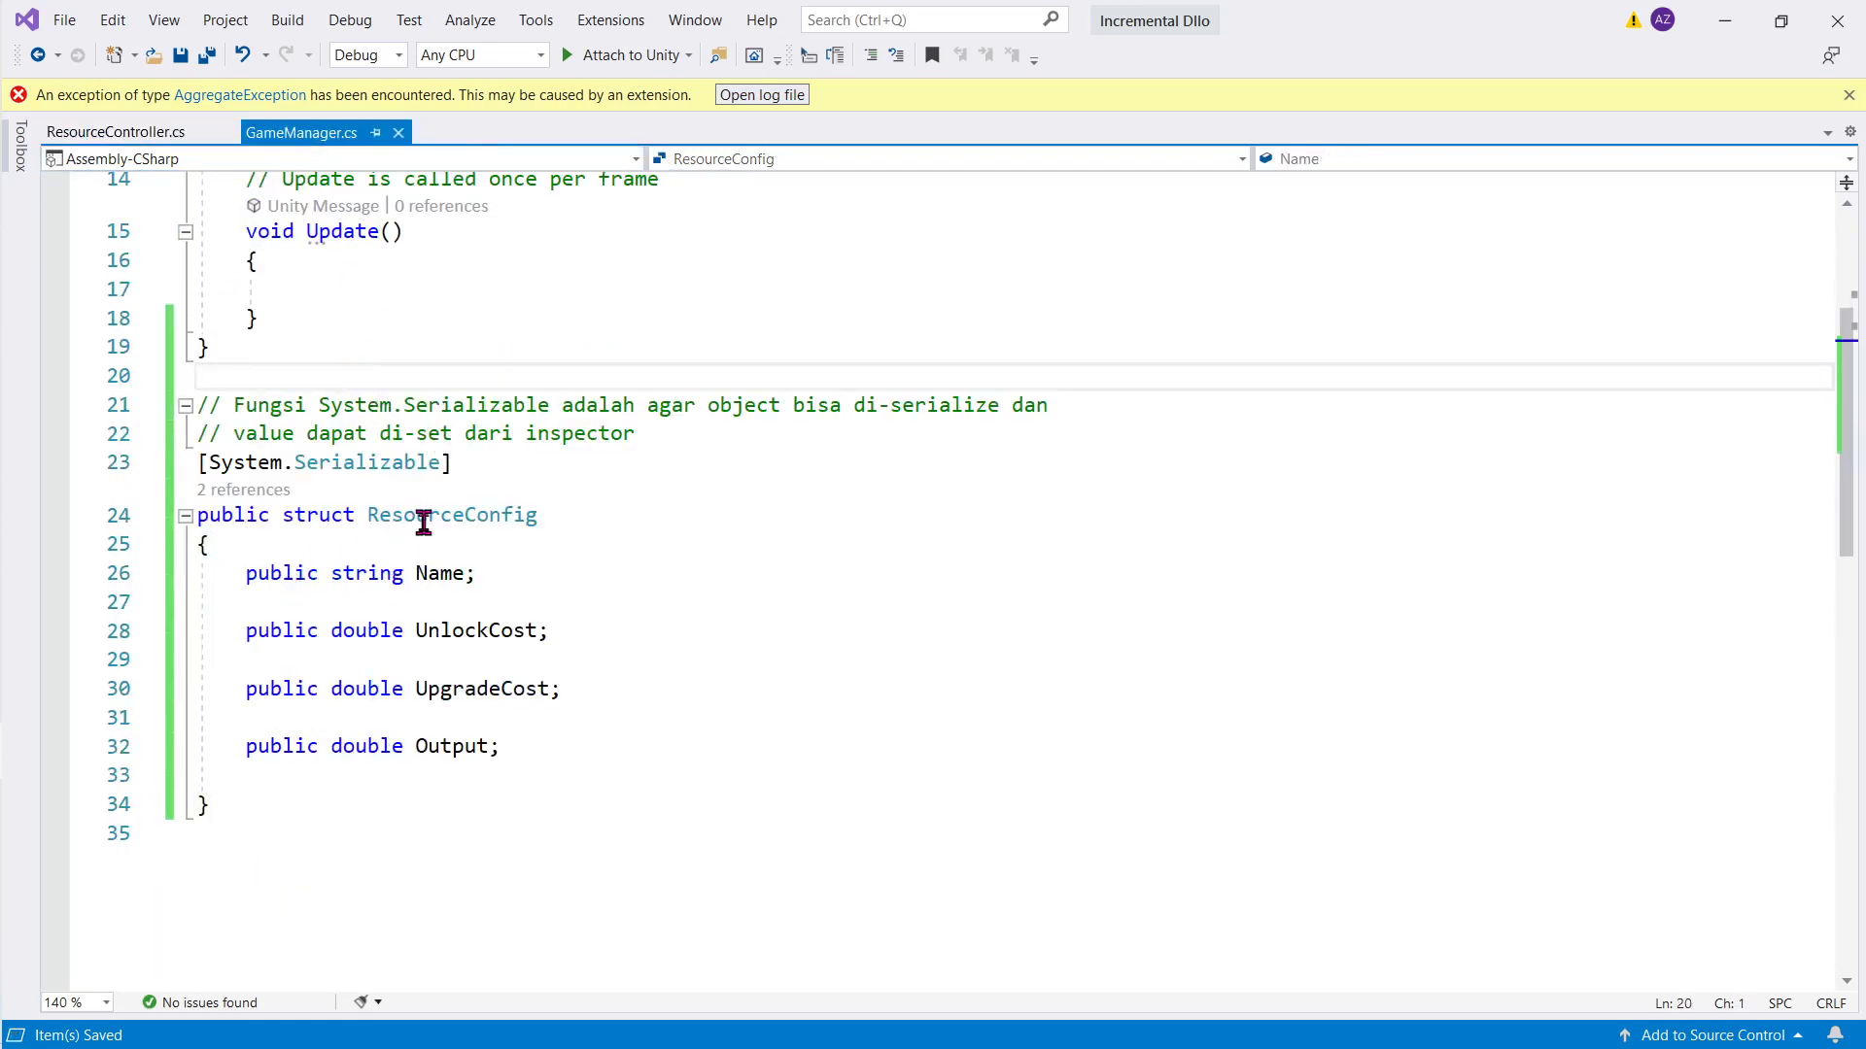
{"action": "key", "text": "Return"}
Step: Remove the Start and Update comments, put the class's opening brace on its own line, and save
{"action": "key", "text": "ctrl+s"}
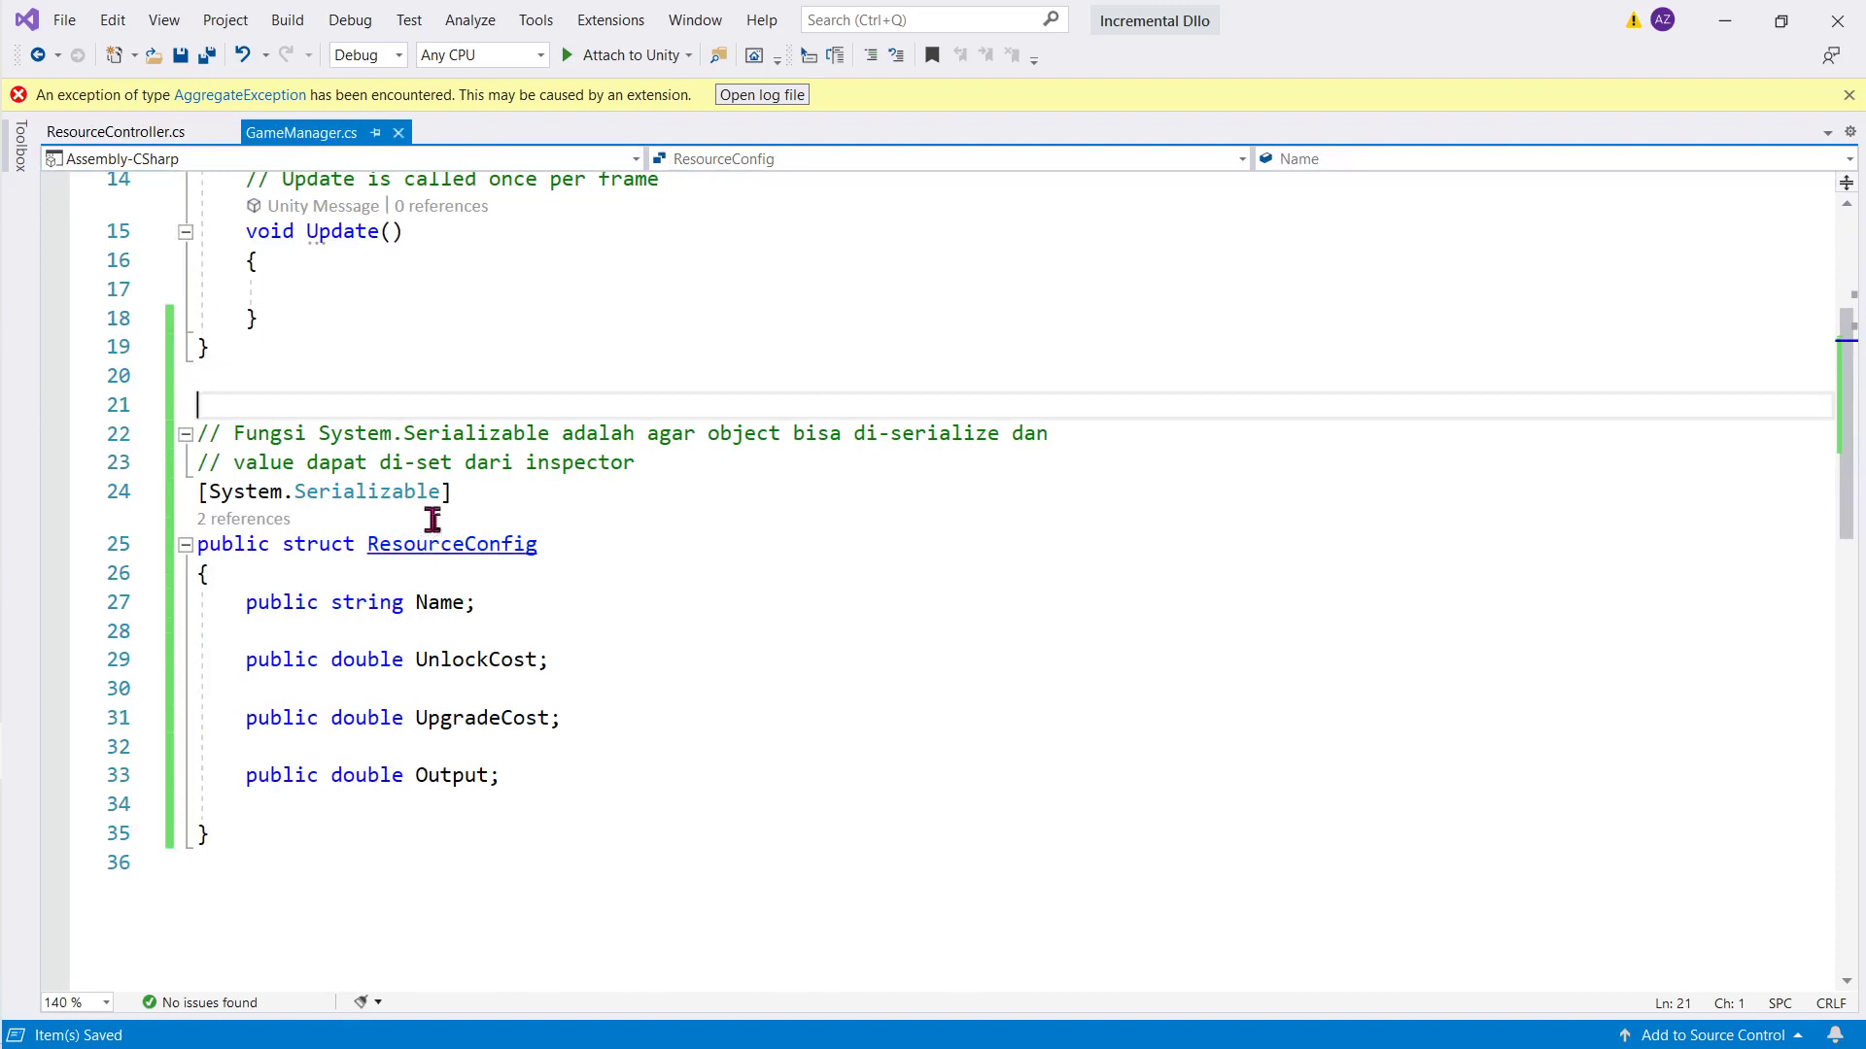
{"action": "mouse_move", "coordinate": [304, 834]}
{"action": "left_mouse_down"}
{"action": "mouse_move", "coordinate": [12, 528]}
{"action": "mouse_move", "coordinate": [9, 437]}
{"action": "left_mouse_up"}
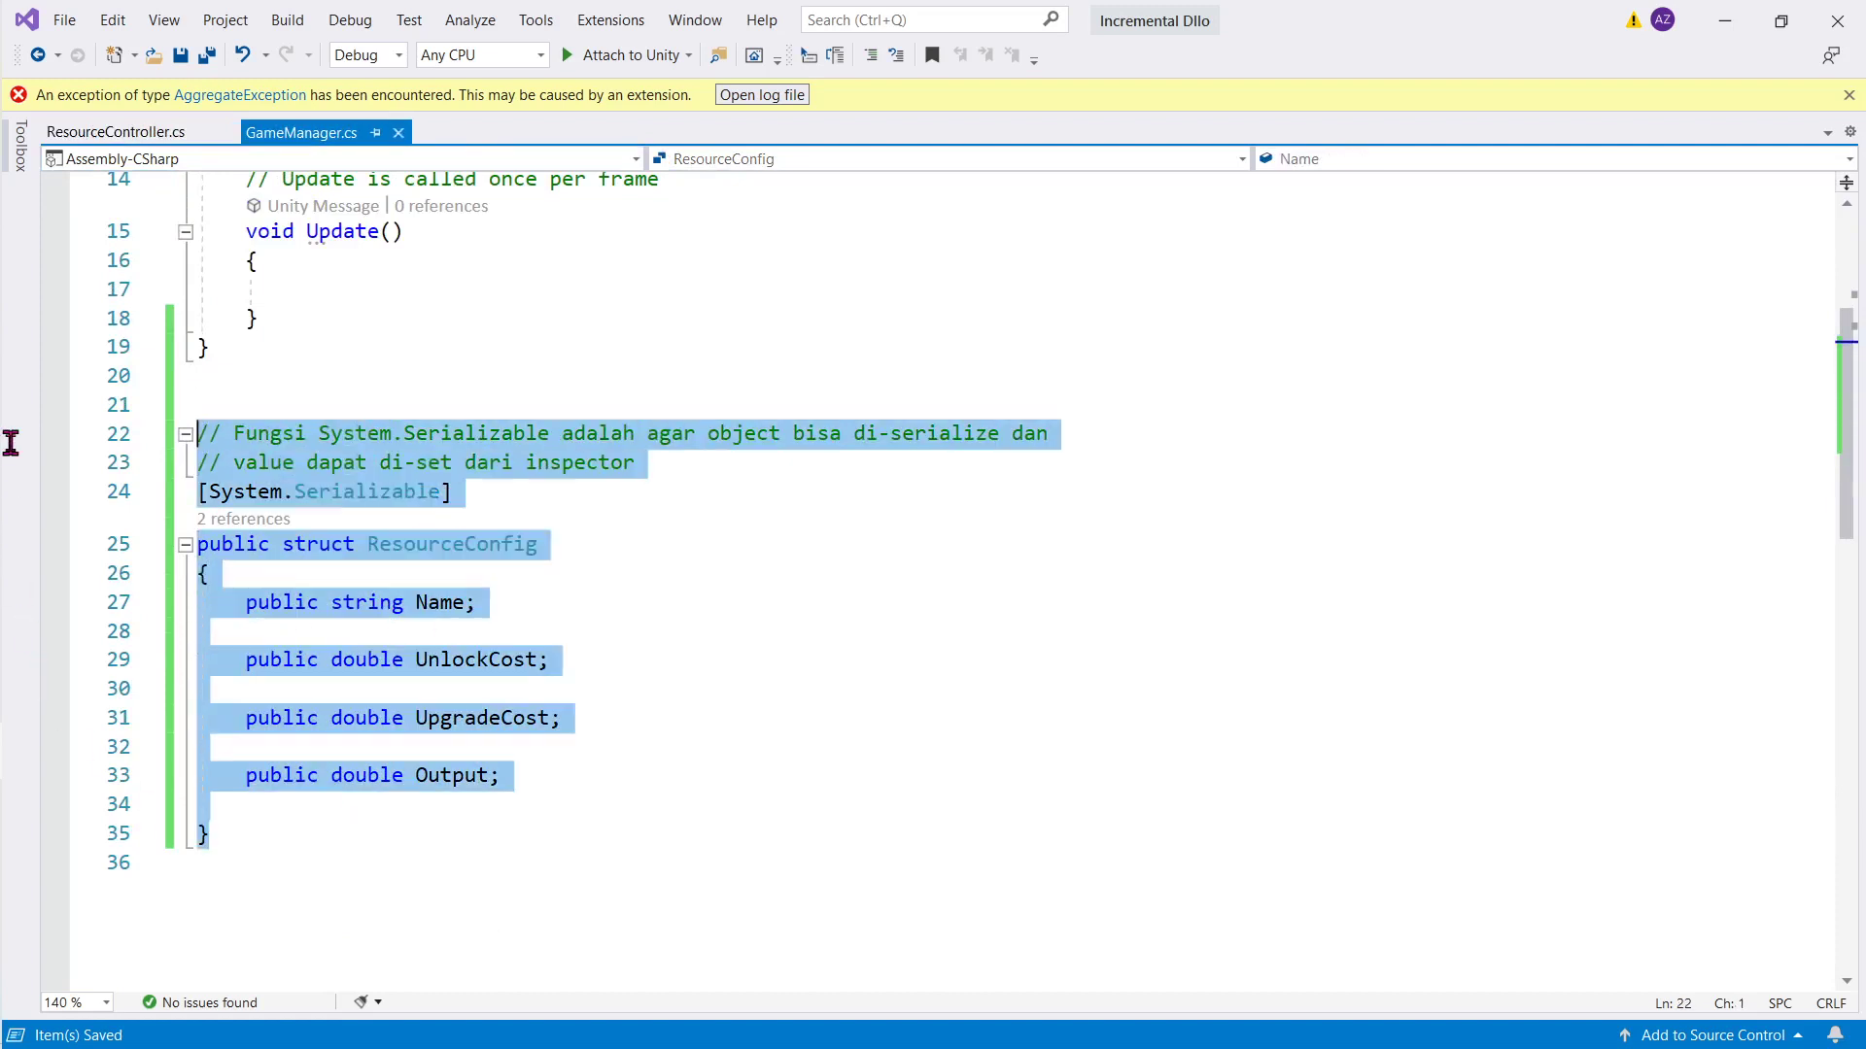
{"action": "scroll", "coordinate": [457, 382], "scroll_direction": "up", "scroll_amount": 4}
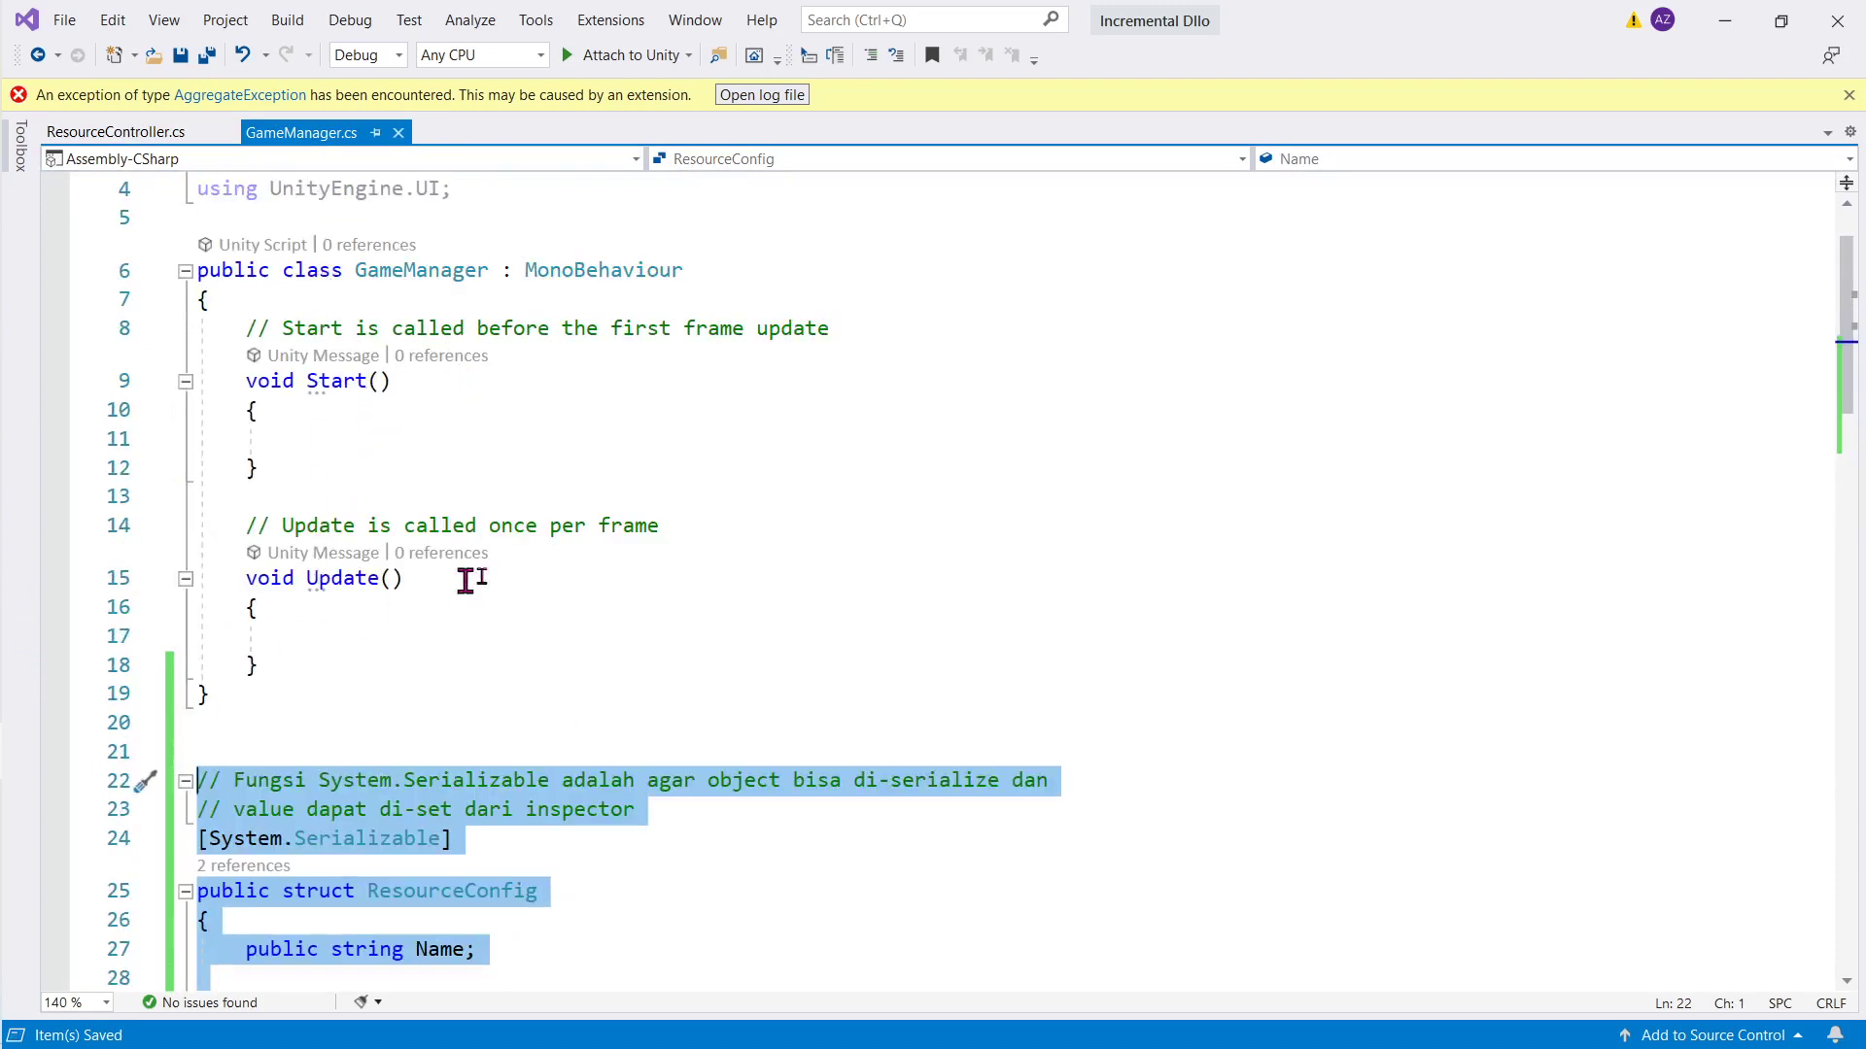
{"action": "left_click", "coordinate": [703, 524]}
{"action": "key", "text": "shift+Up"}
{"action": "key", "text": "Delete"}
{"action": "left_click", "coordinate": [863, 322]}
{"action": "key", "text": "shift+Up"}
{"action": "key", "text": "shift+Up"}
{"action": "key", "text": "Delete"}
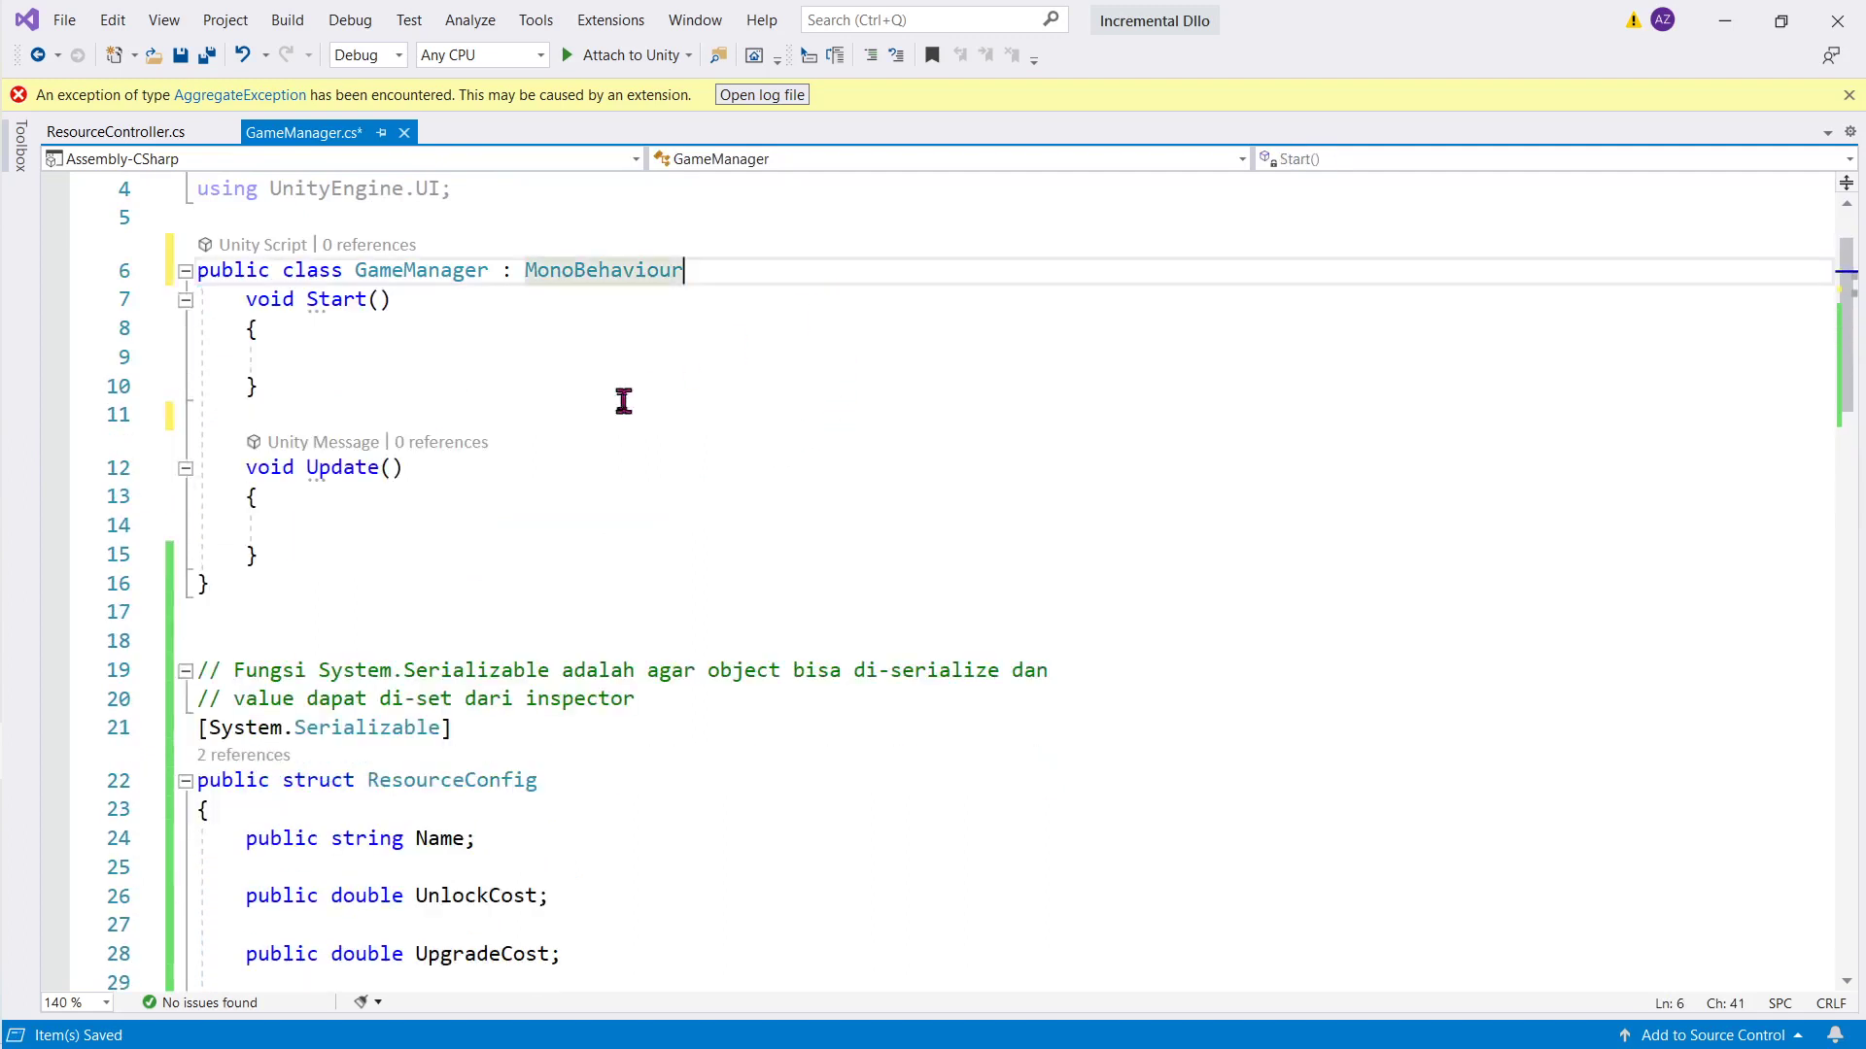
{"action": "key", "text": "Return"}
{"action": "type", "text": "{"}
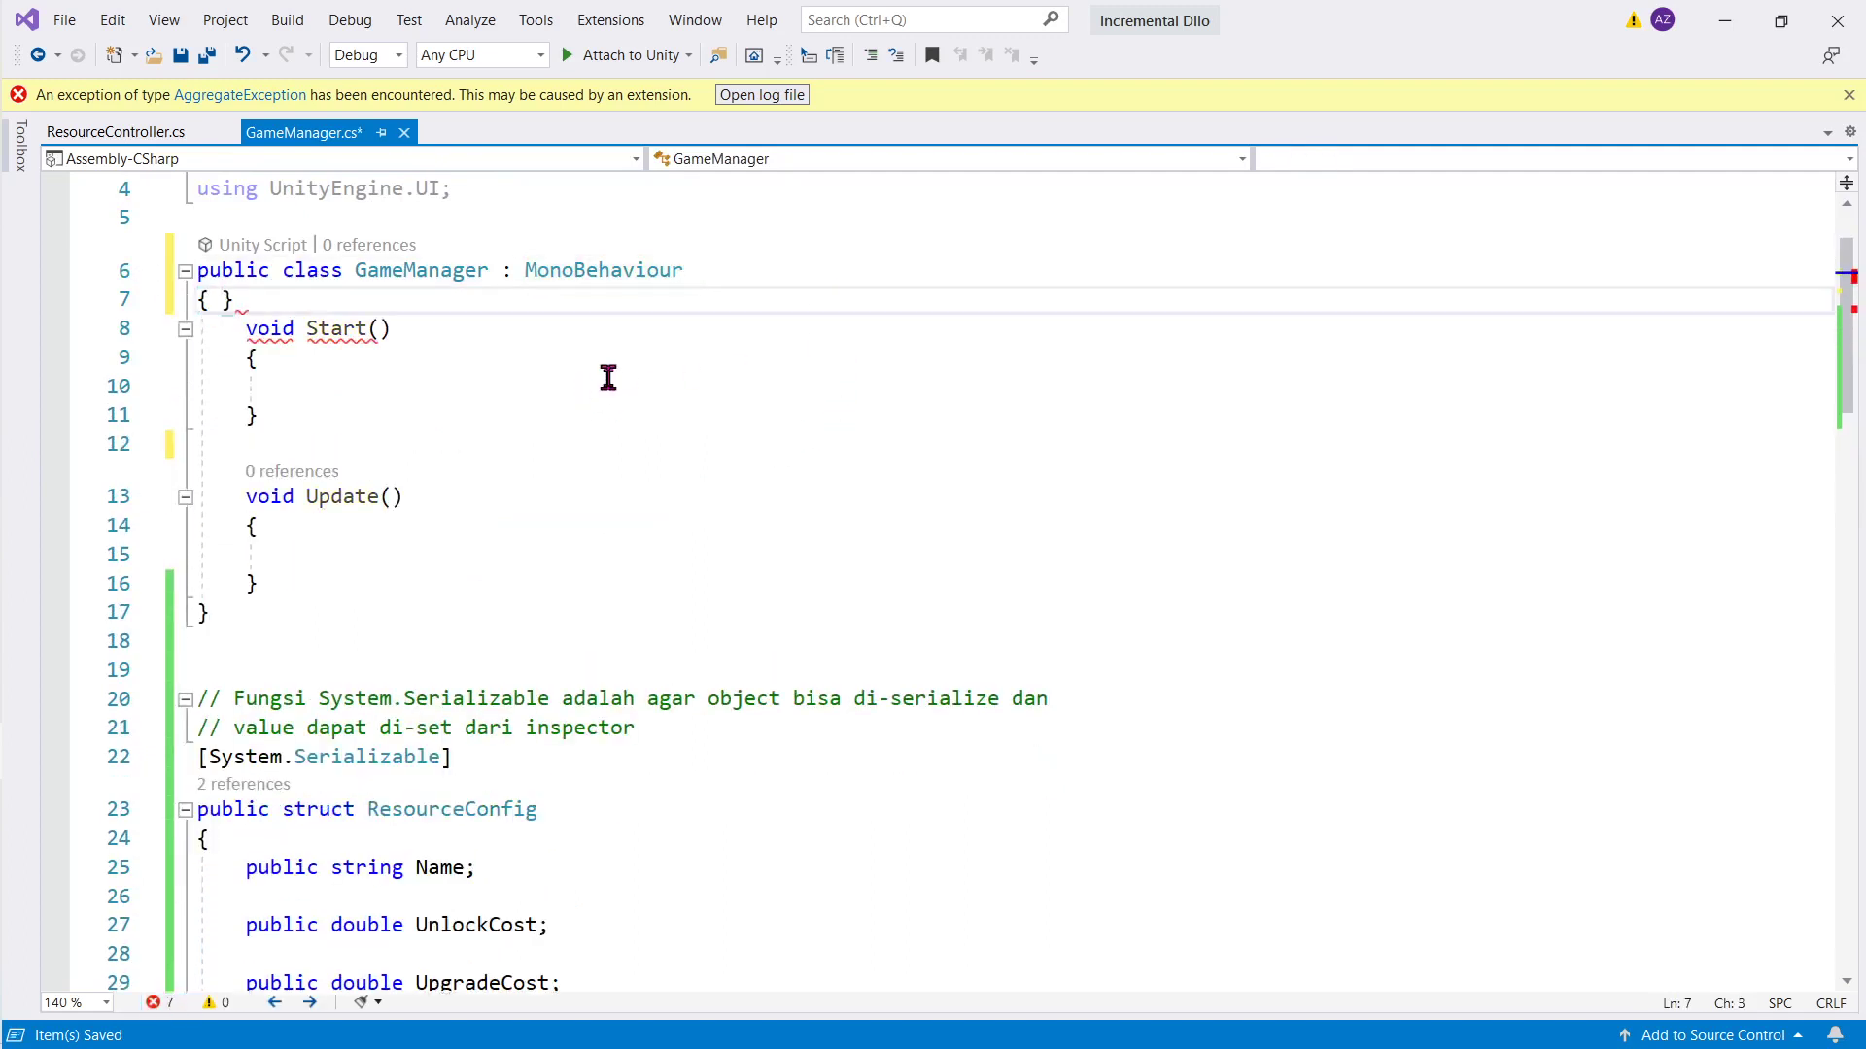
{"action": "key", "text": "ctrl+s"}
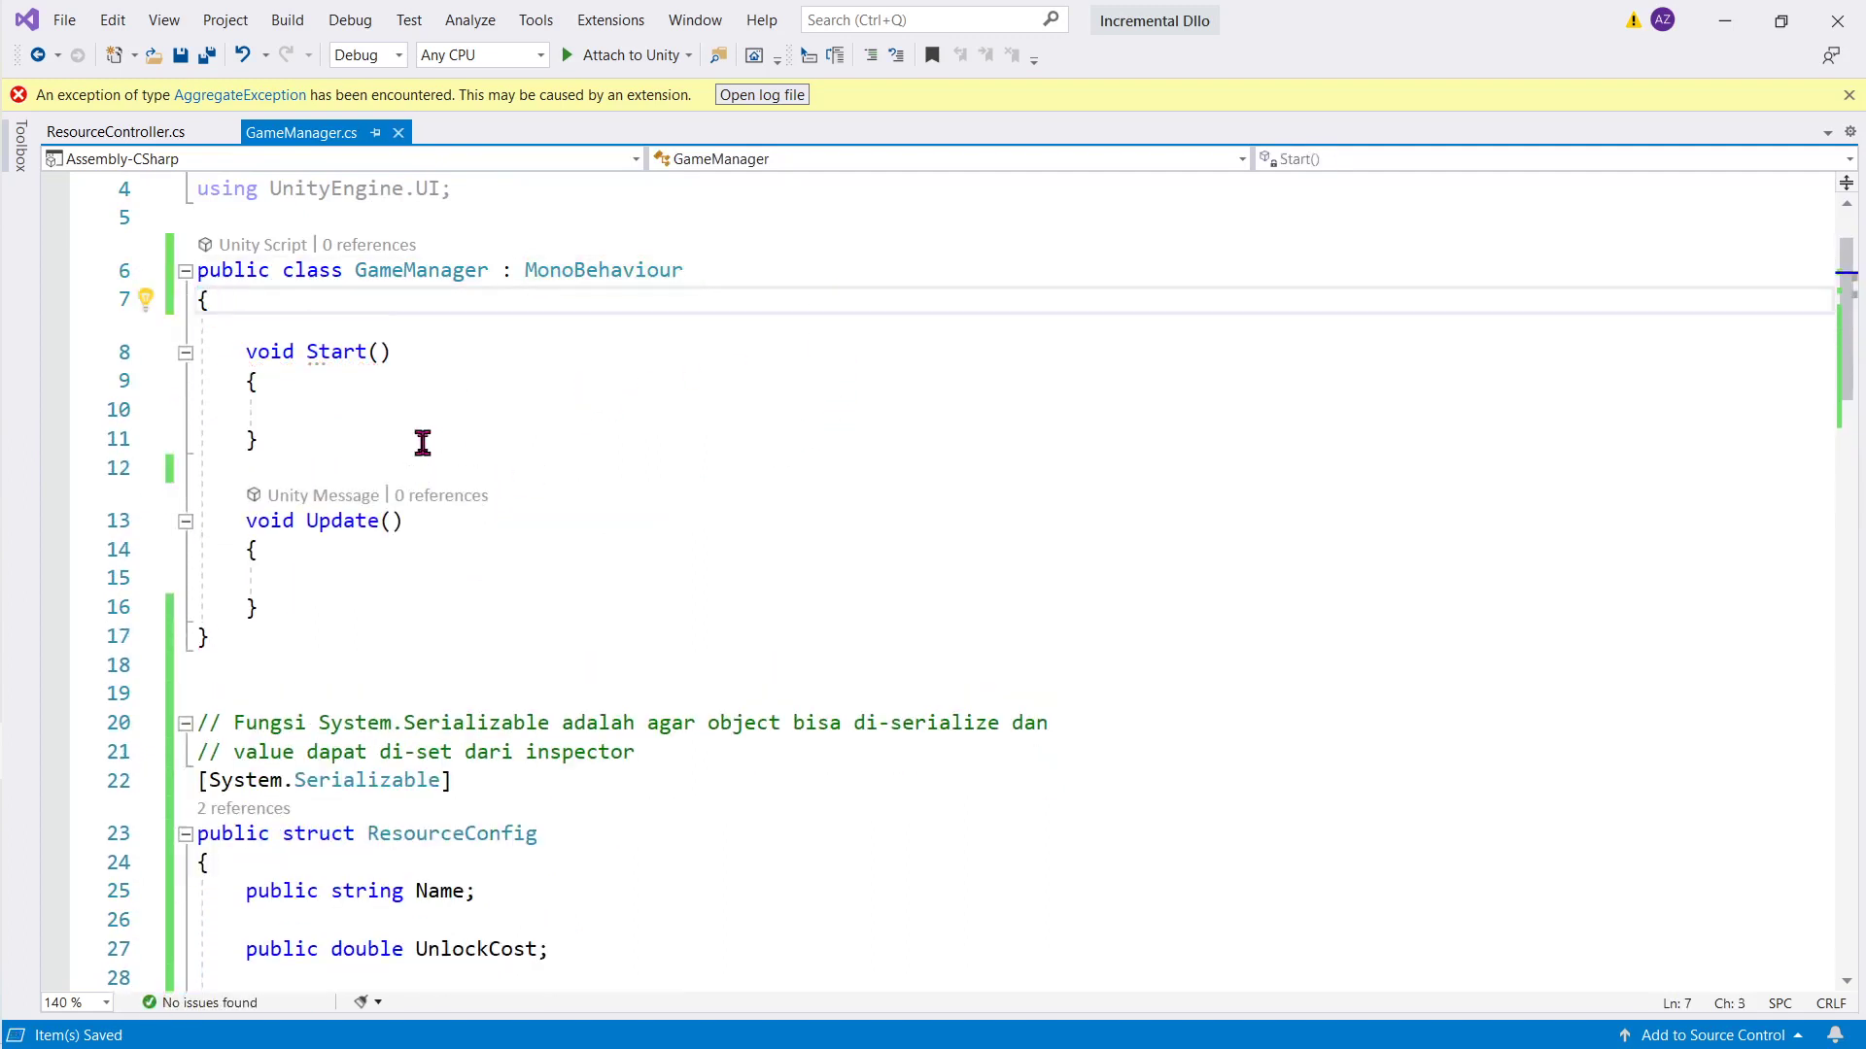
Step: In Unity, select the Game Manager object and locate its GameManager script
{"action": "scroll", "coordinate": [425, 457], "scroll_direction": "down", "scroll_amount": 2}
{"action": "key", "text": "alt+Tab"}
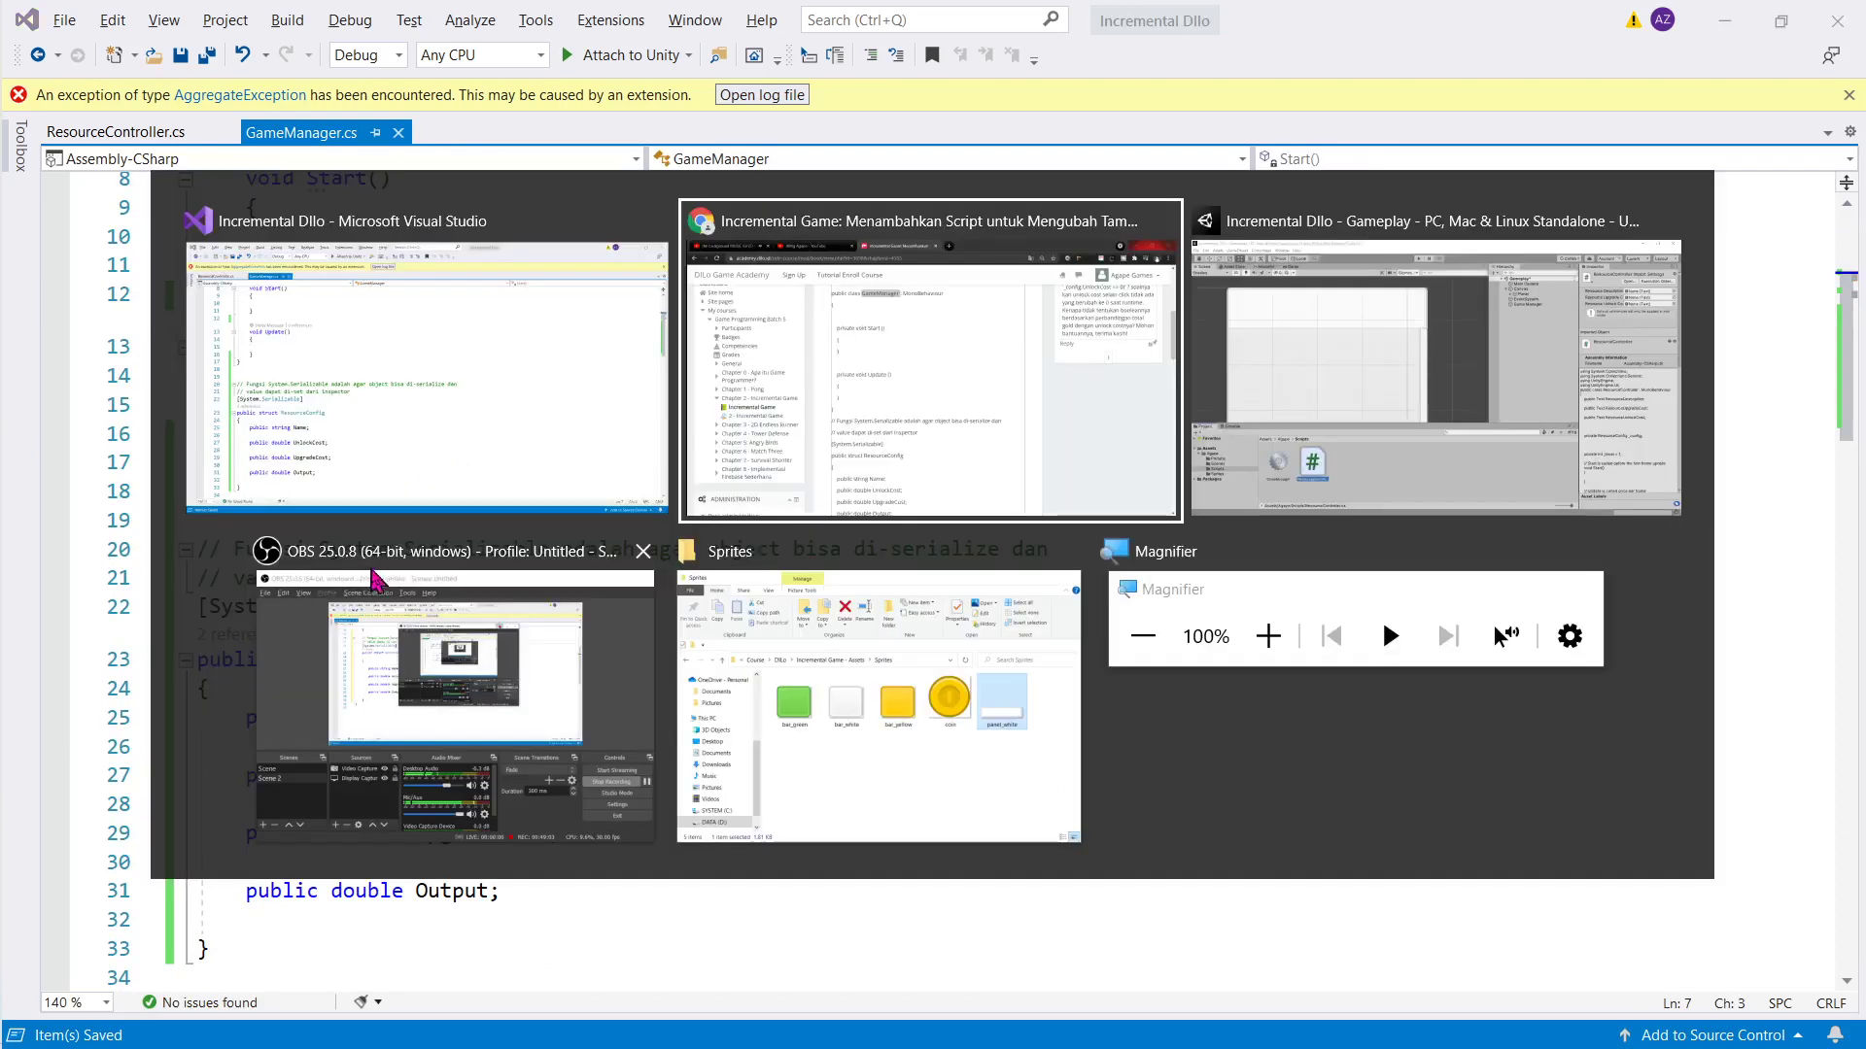
{"action": "key", "text": "Escape"}
{"action": "key", "text": "alt+Tab"}
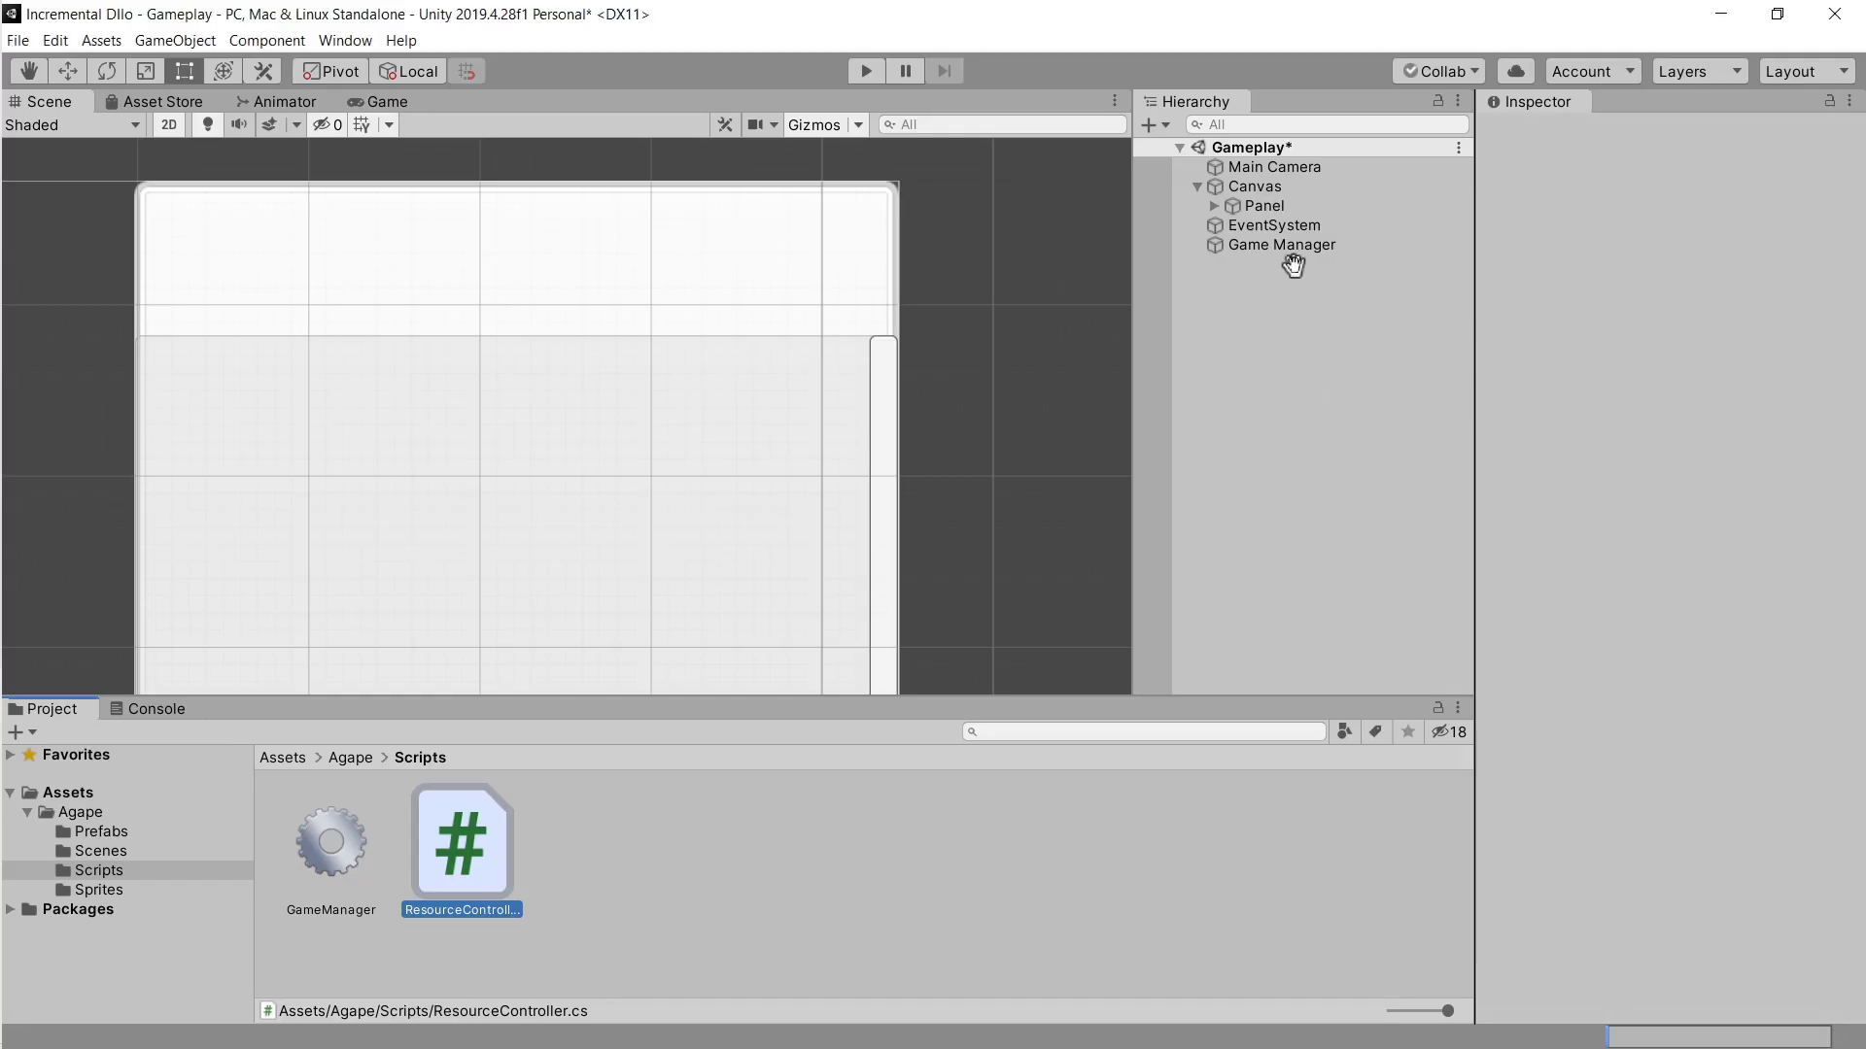
{"action": "left_click", "coordinate": [1292, 249]}
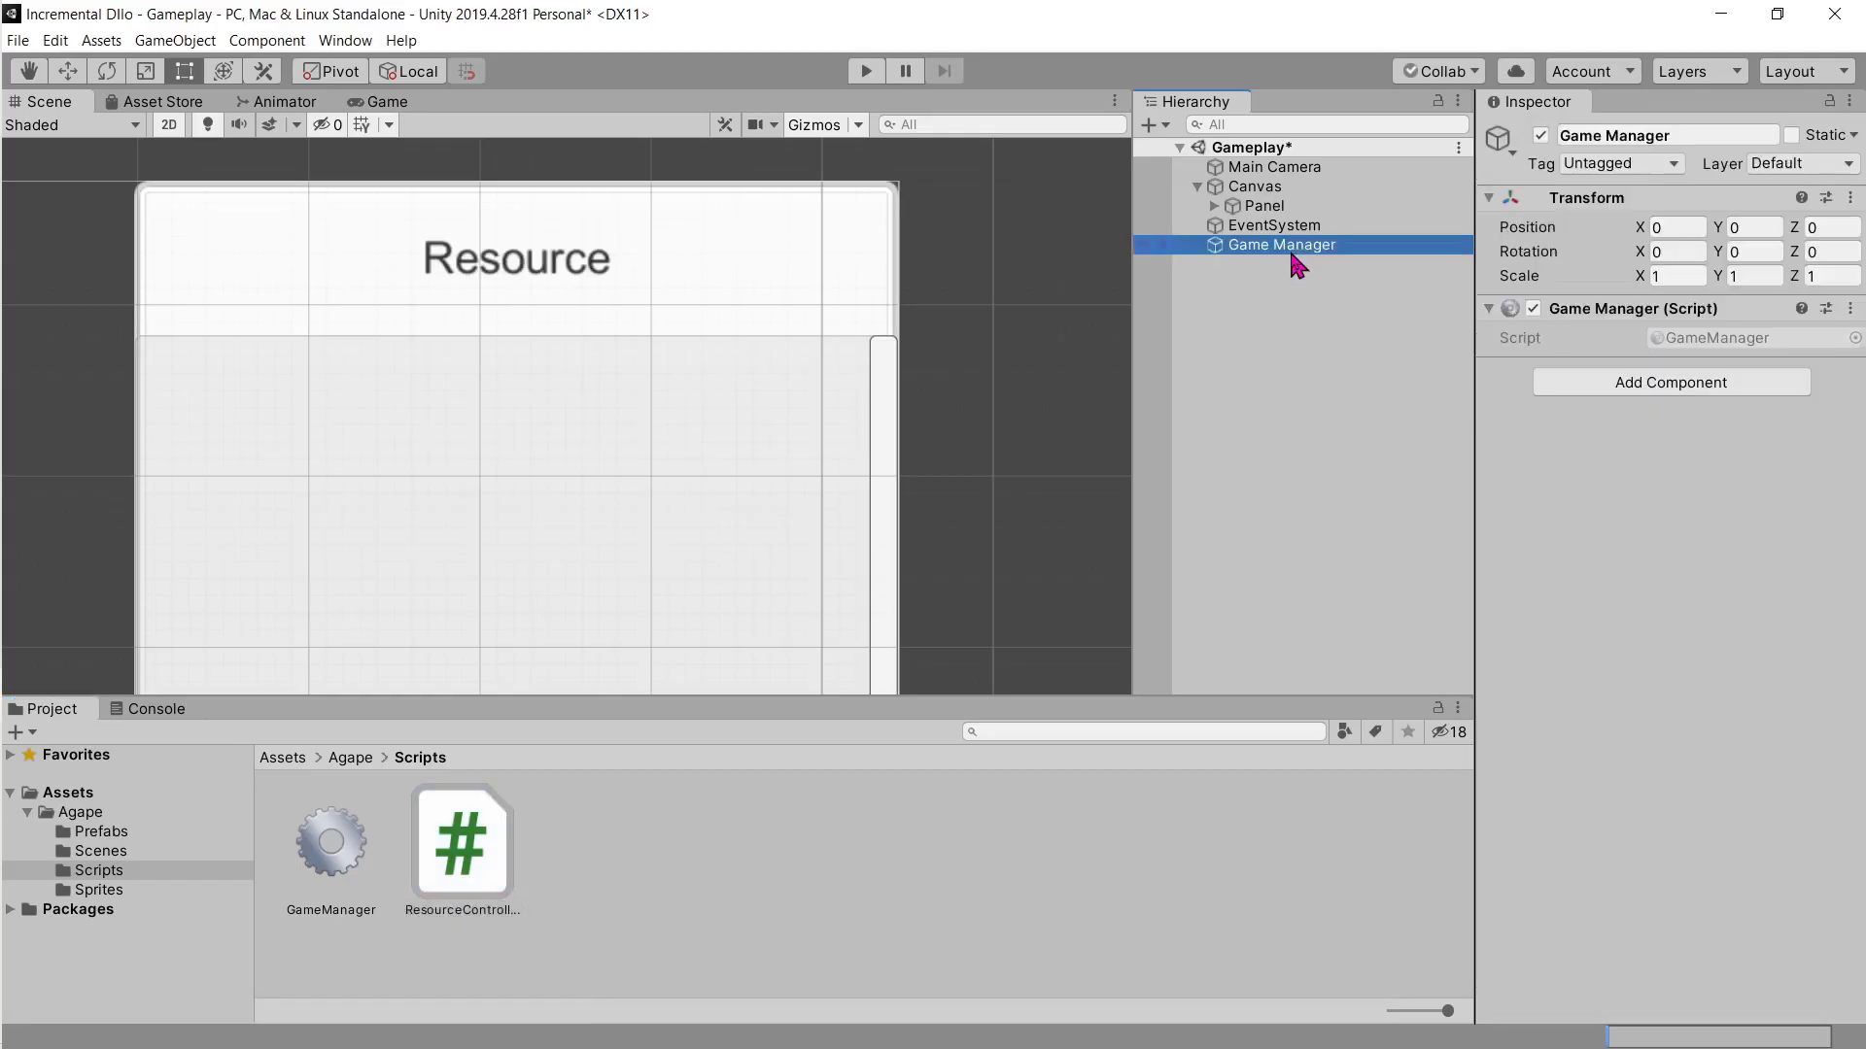
{"action": "left_click", "coordinate": [1673, 340]}
Step: Select the System.Serializable line and the ResourceConfig name in GameManager.cs
{"action": "key", "text": "alt+Tab"}
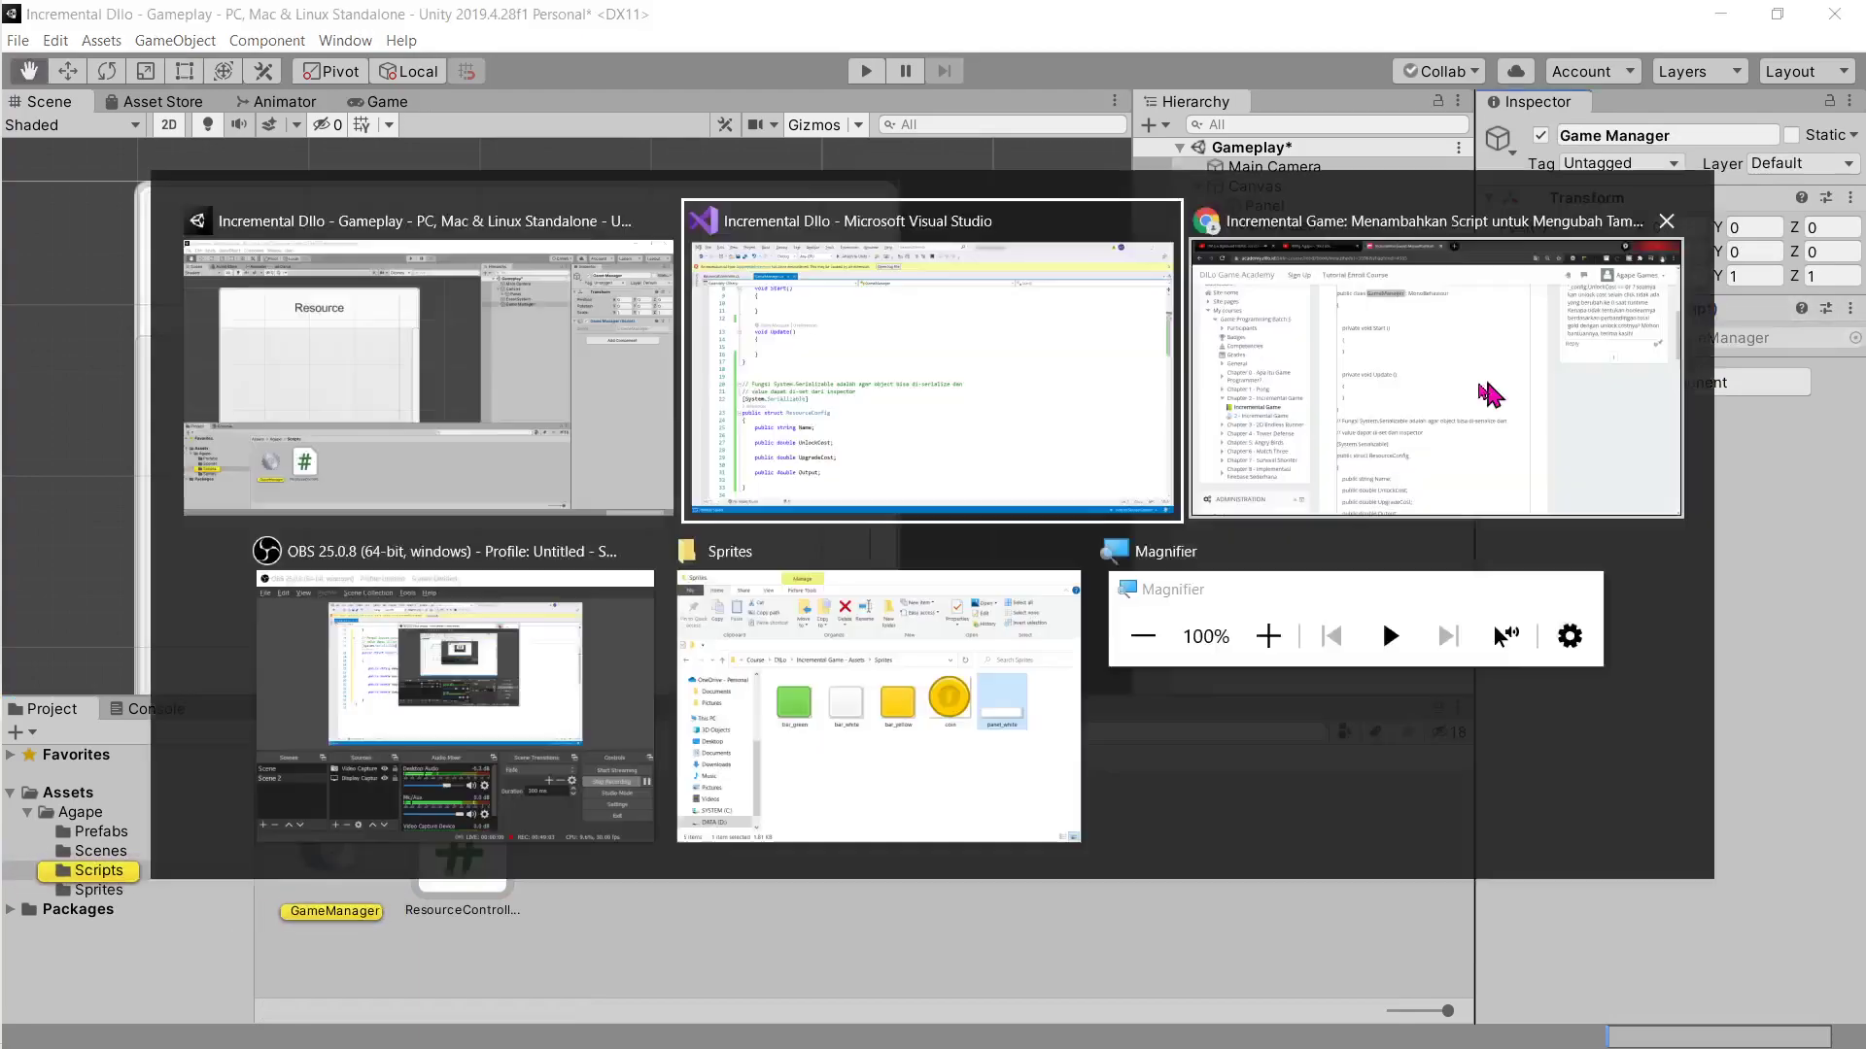
{"action": "left_click", "coordinate": [502, 612]}
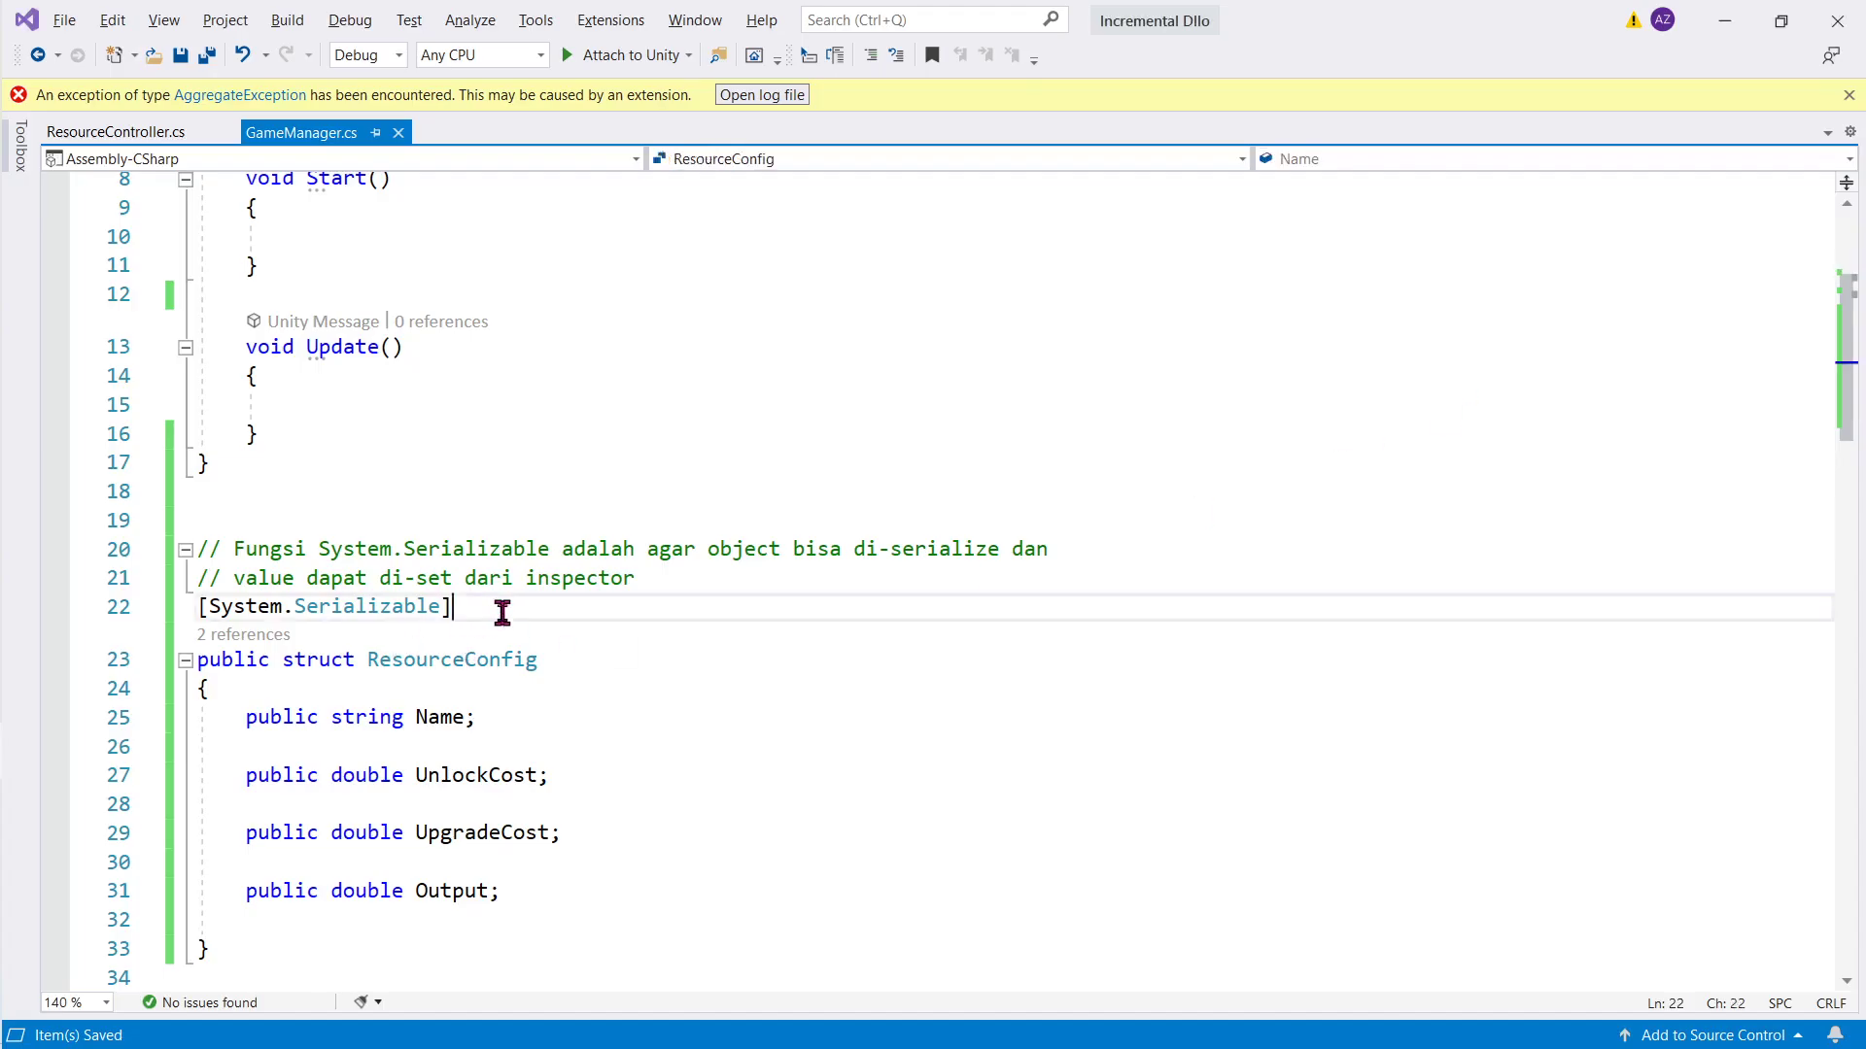
{"action": "left_click_drag", "start_coordinate": [503, 612], "coordinate": [195, 610]}
{"action": "left_click", "coordinate": [443, 662]}
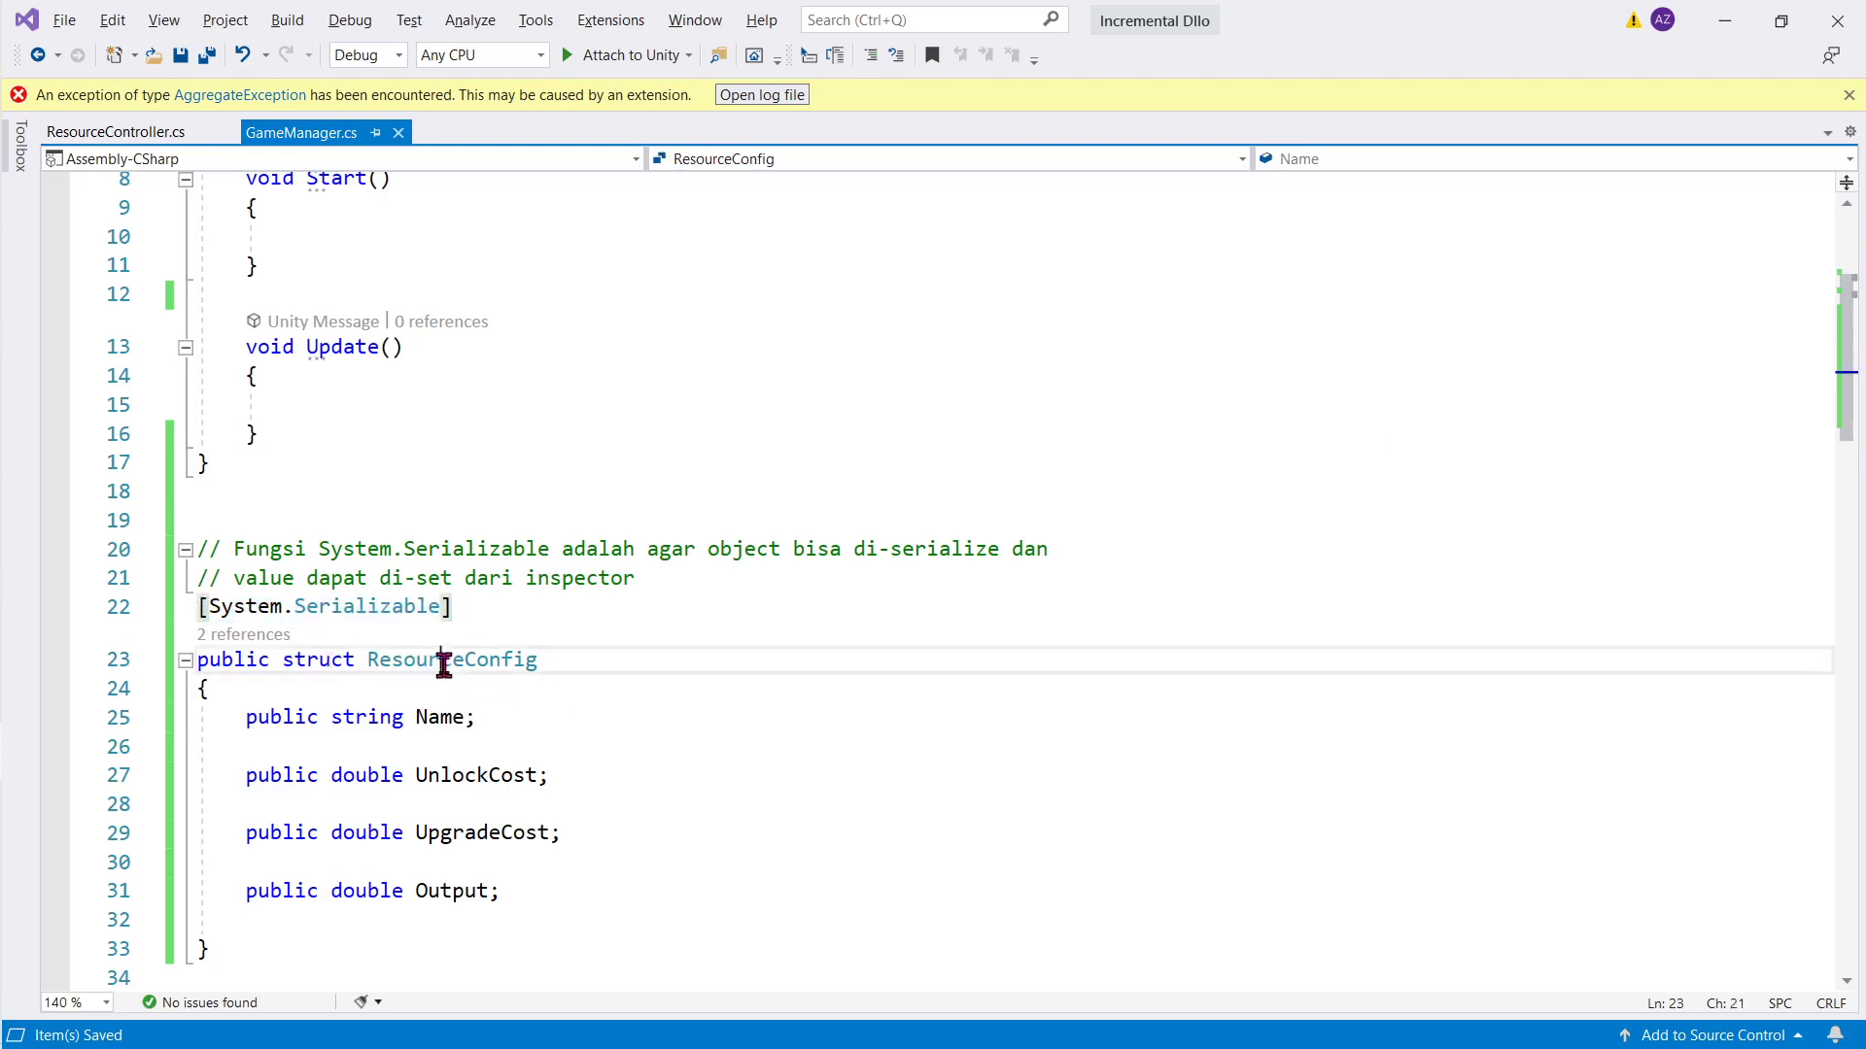
{"action": "double_click", "coordinate": [443, 665]}
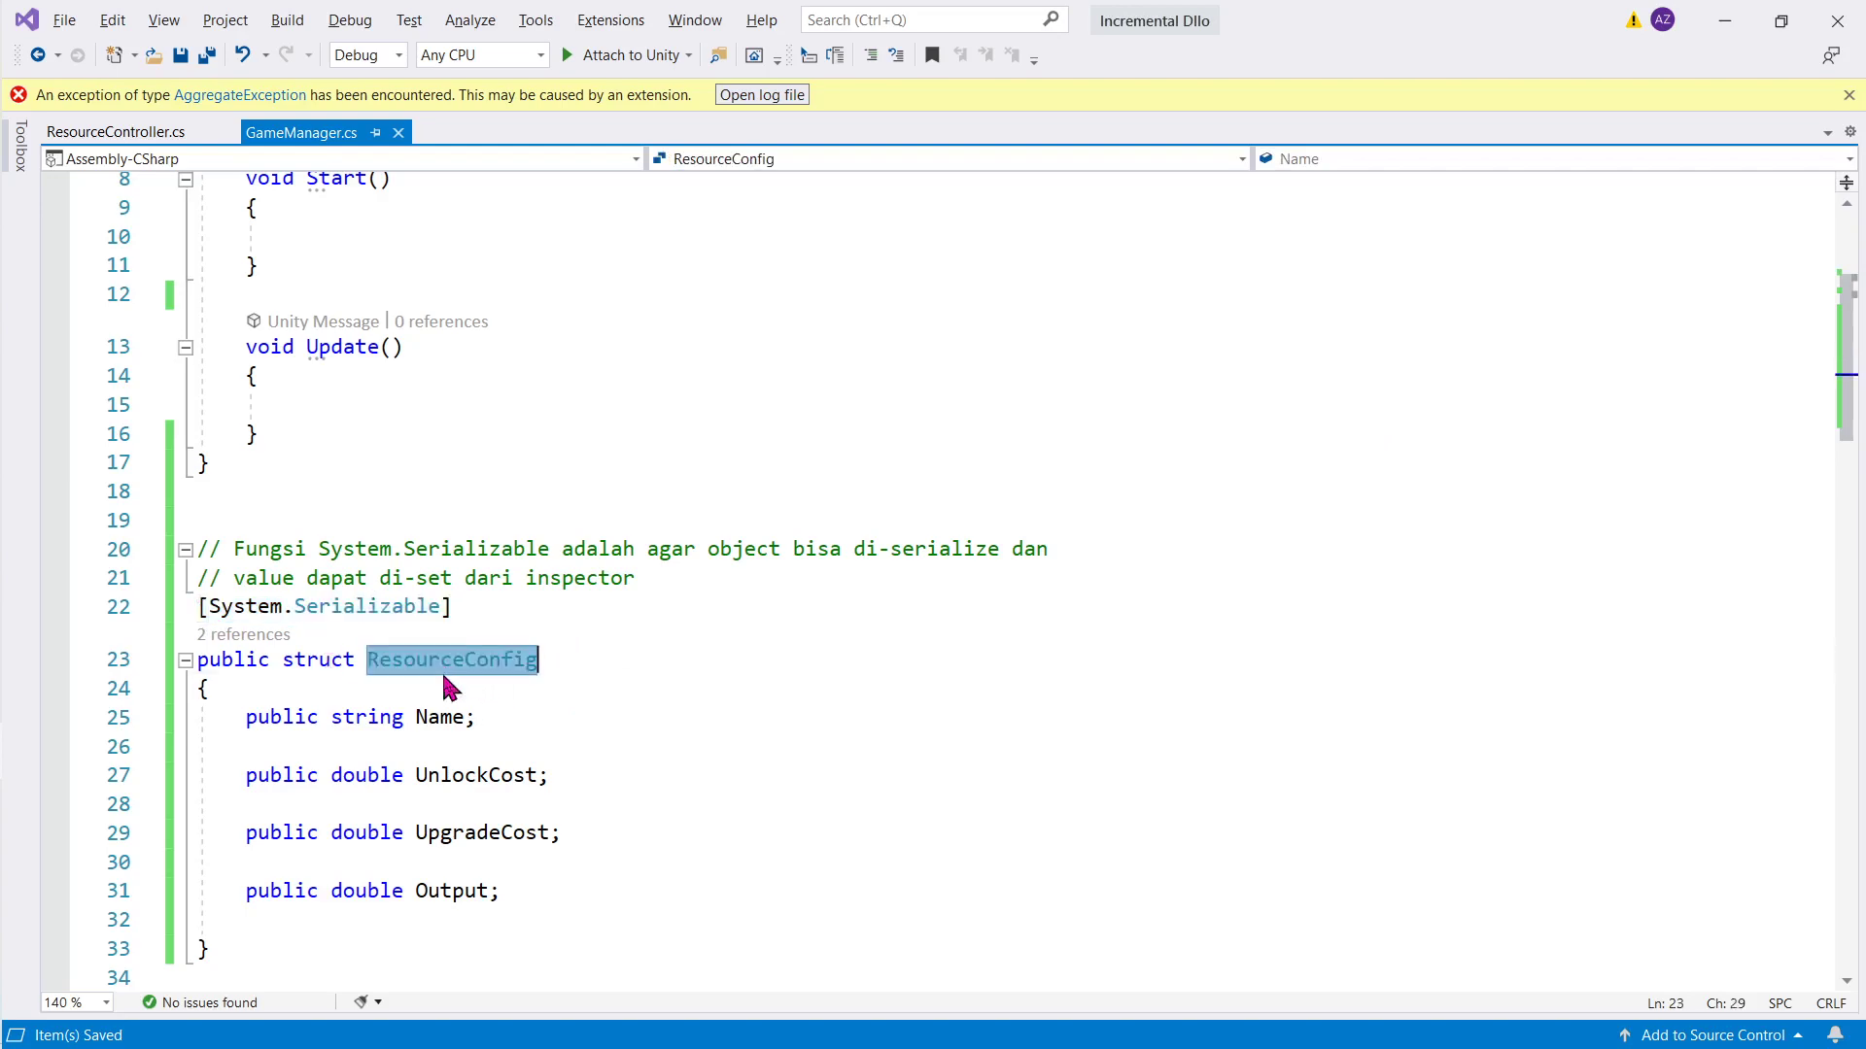
Step: Jump to the ResourceConfig definition from line 15 of ResourceController.cs
{"action": "left_click", "coordinate": [136, 139]}
{"action": "scroll", "coordinate": [679, 412], "scroll_direction": "up", "scroll_amount": 13}
{"action": "scroll", "coordinate": [498, 534], "scroll_direction": "up", "scroll_amount": 4}
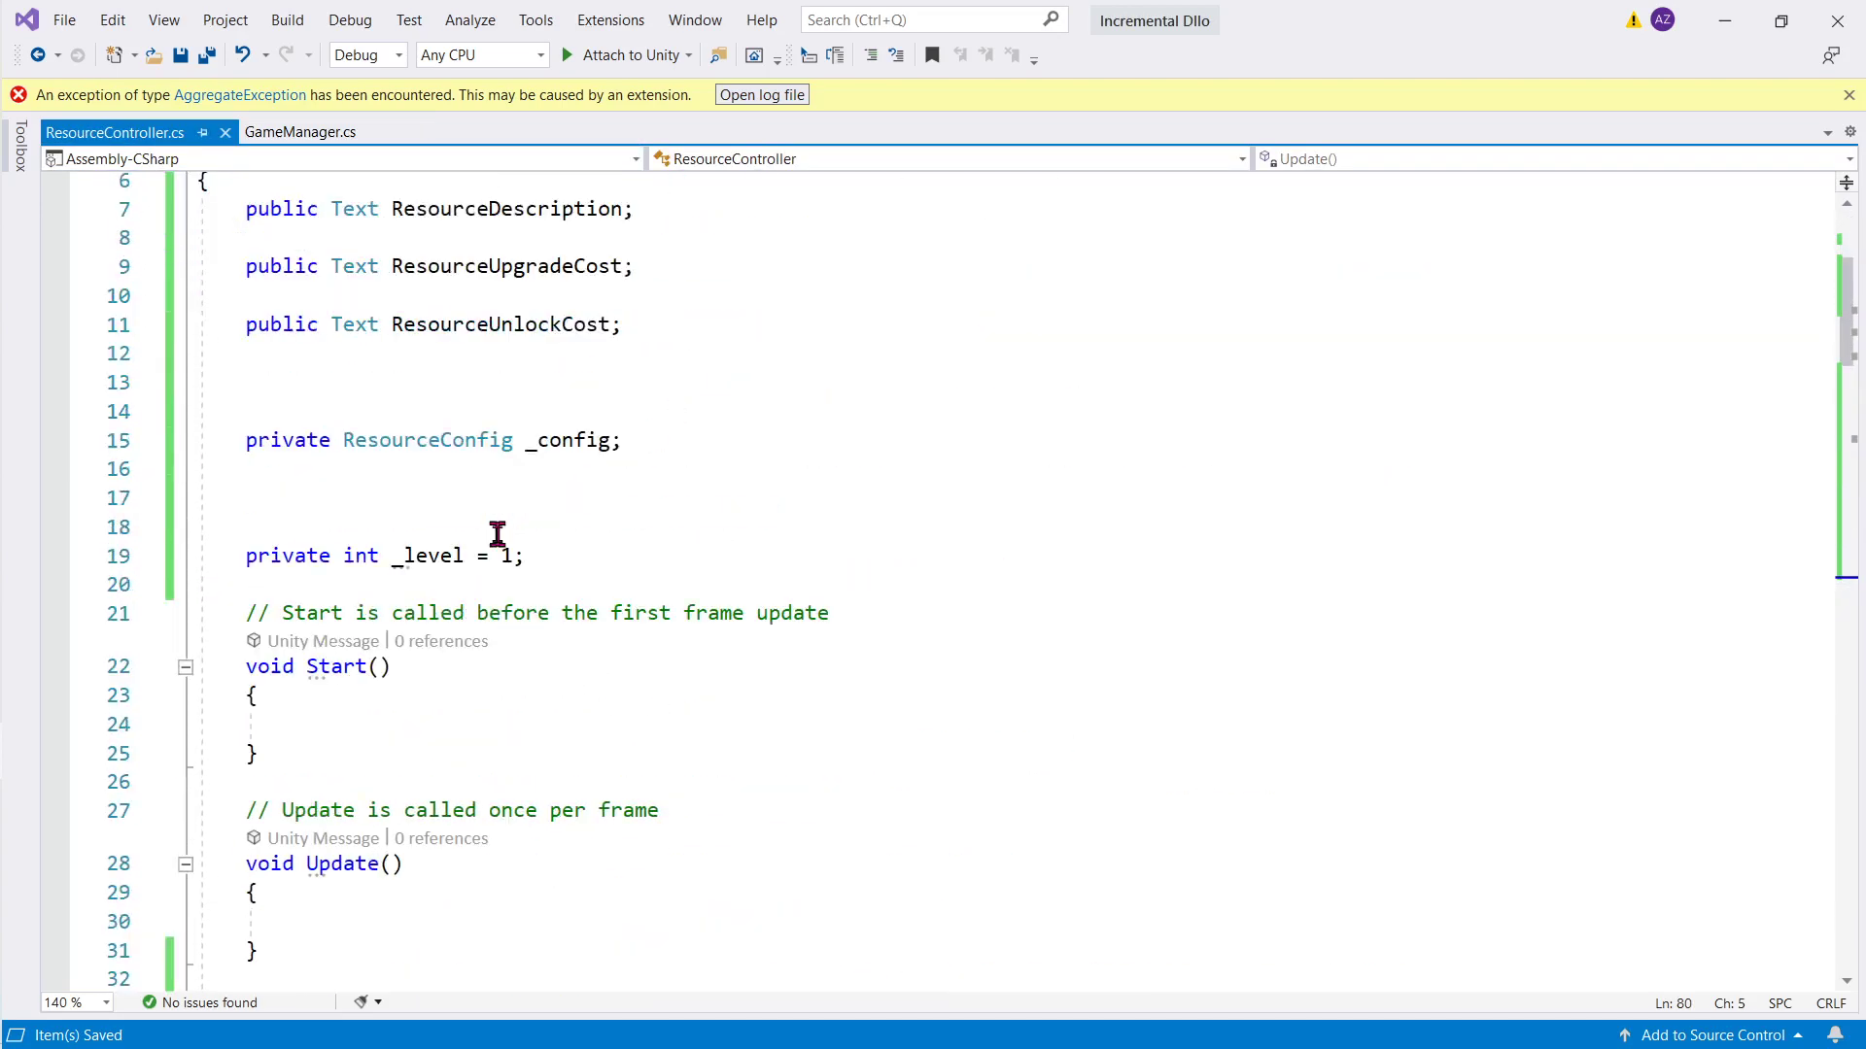
{"action": "left_click", "coordinate": [441, 440]}
{"action": "double_click", "coordinate": [508, 445]}
{"action": "left_click", "coordinate": [476, 442]}
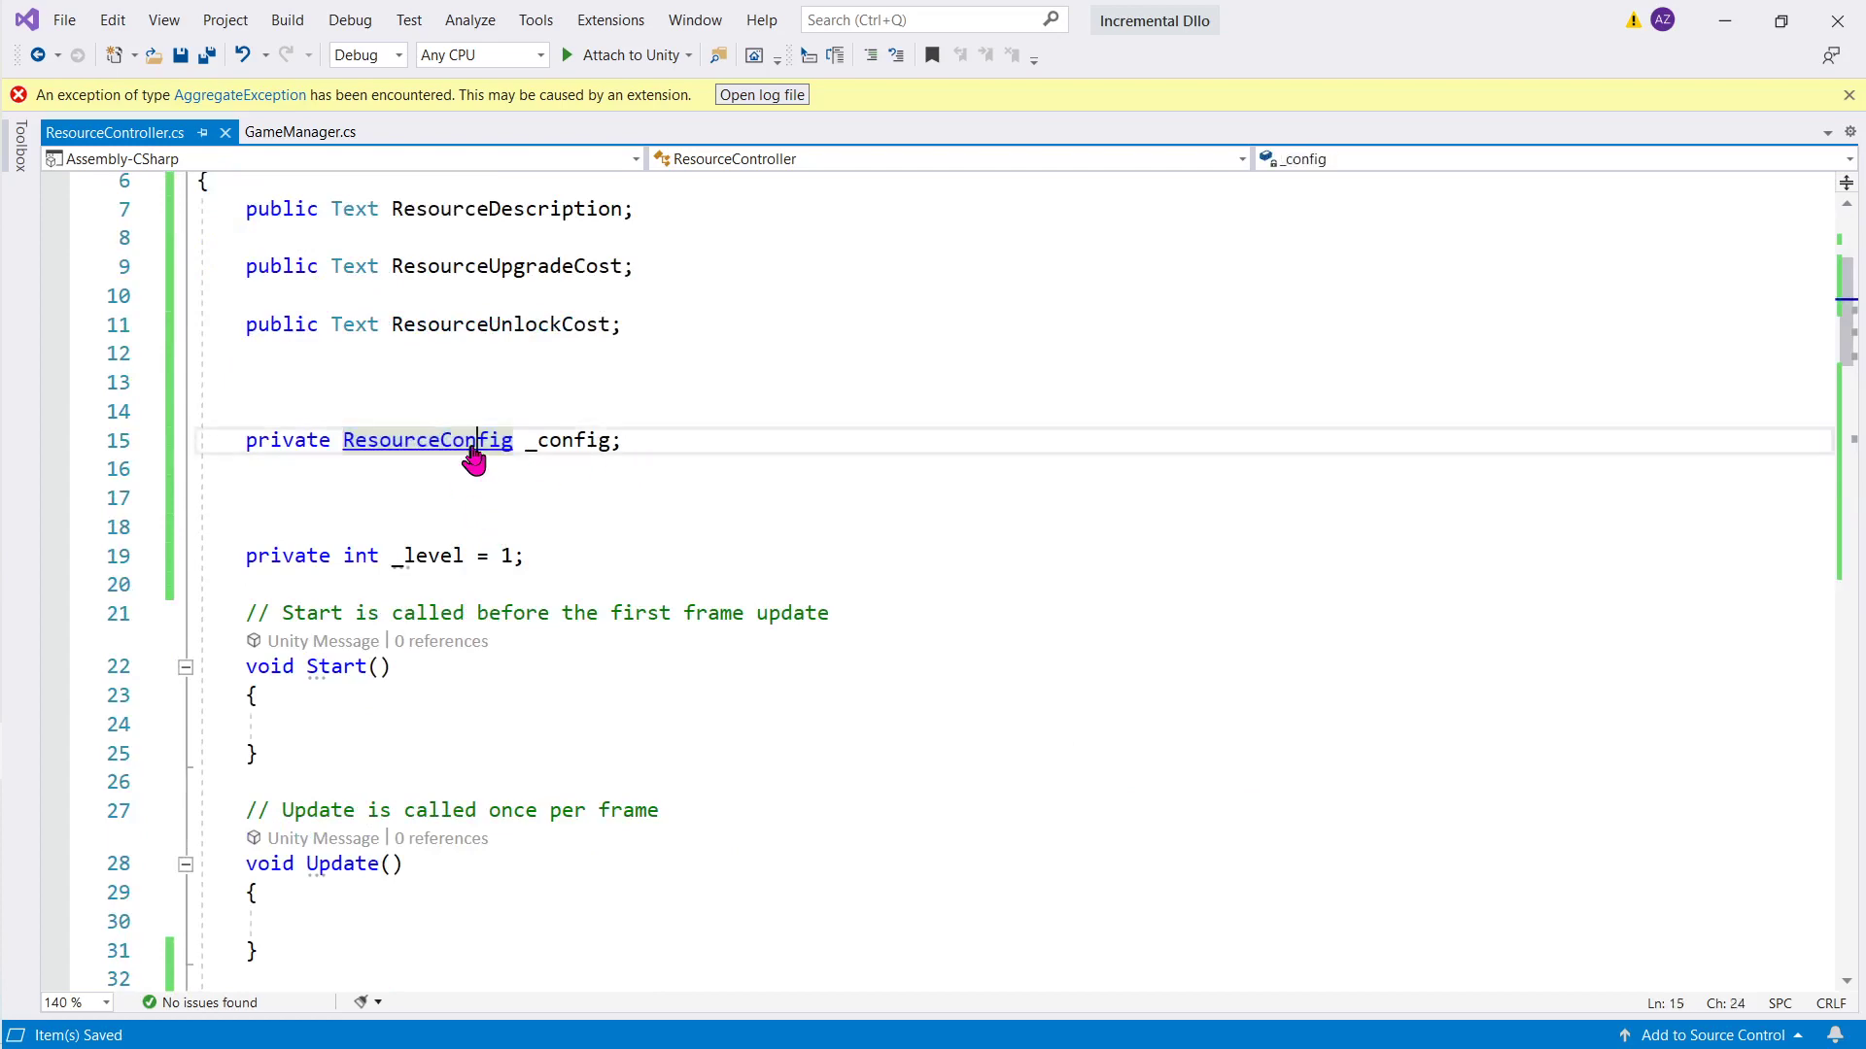
{"action": "left_click", "coordinate": [472, 446], "text": "ctrl"}
{"action": "key", "text": "alt+Tab"}
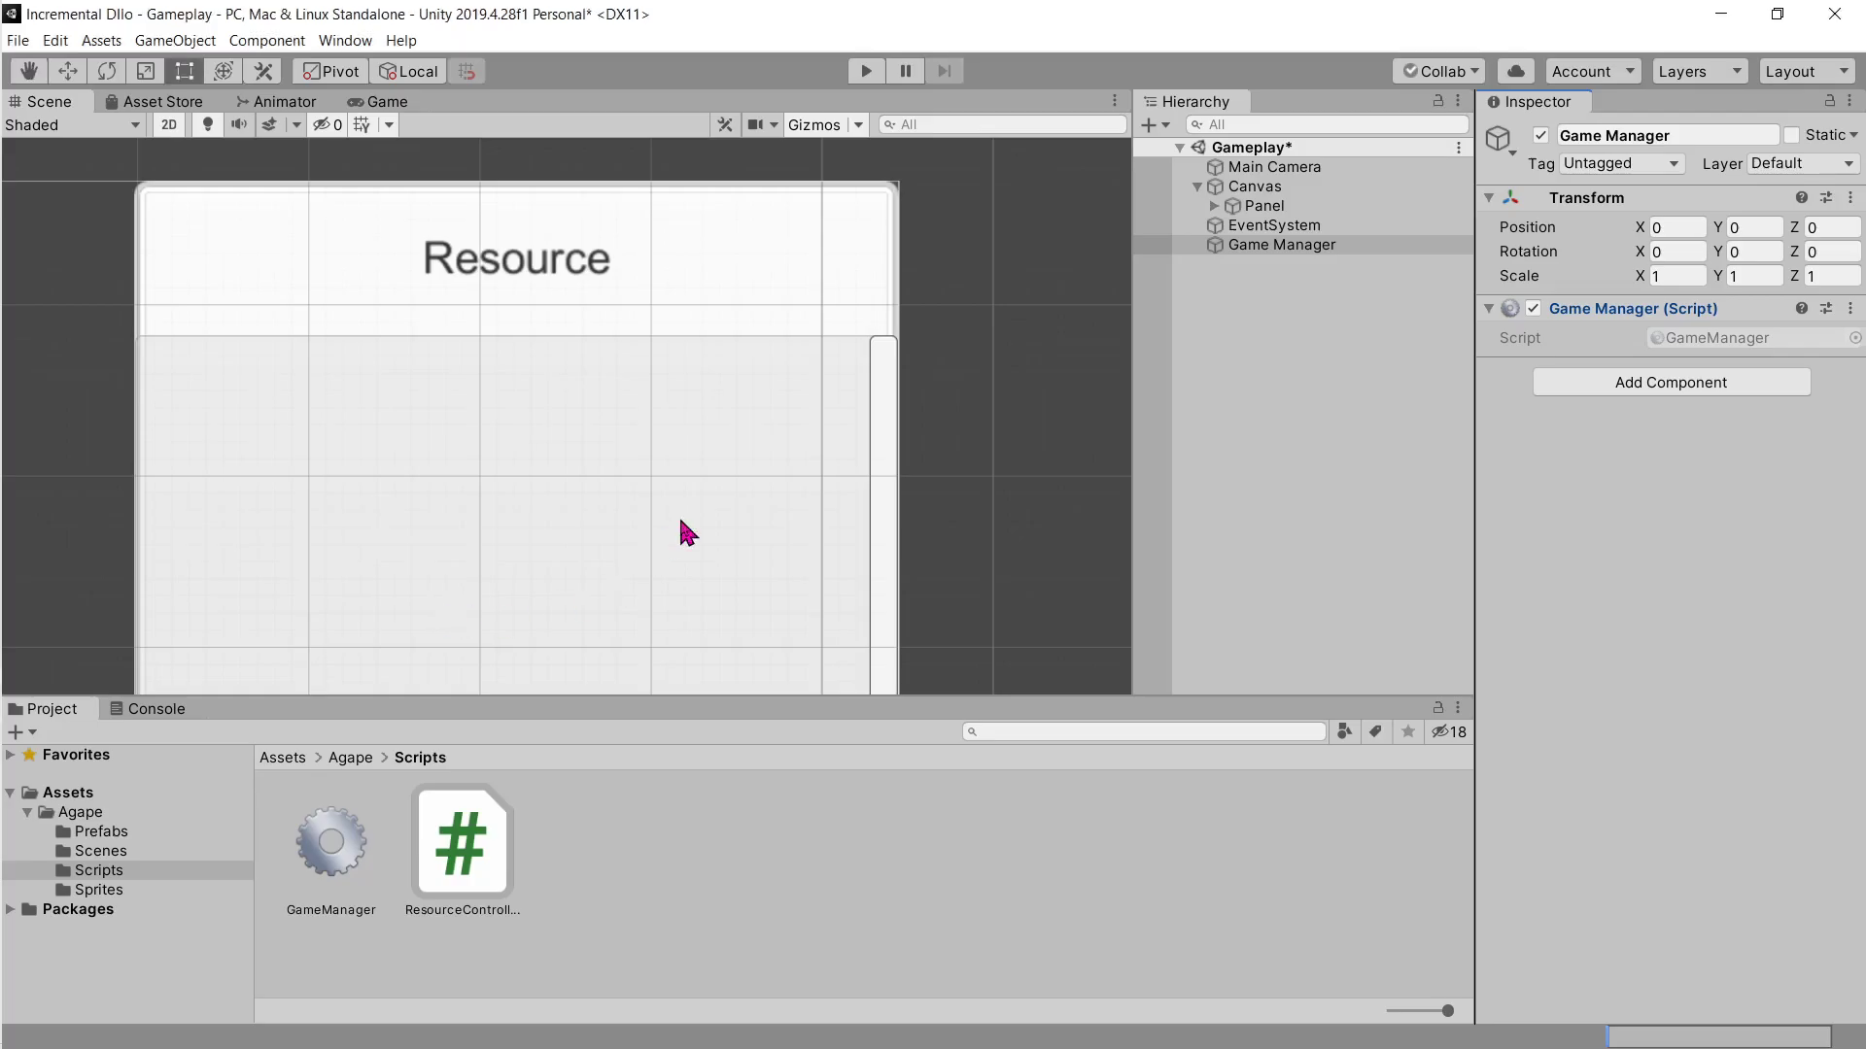
Step: Scroll the course page down to the ResourceController step
{"action": "key", "text": "alt+Tab"}
{"action": "key", "text": "Tab"}
{"action": "scroll", "coordinate": [716, 521], "scroll_direction": "down", "scroll_amount": 5}
{"action": "scroll", "coordinate": [715, 522], "scroll_direction": "down", "scroll_amount": 10}
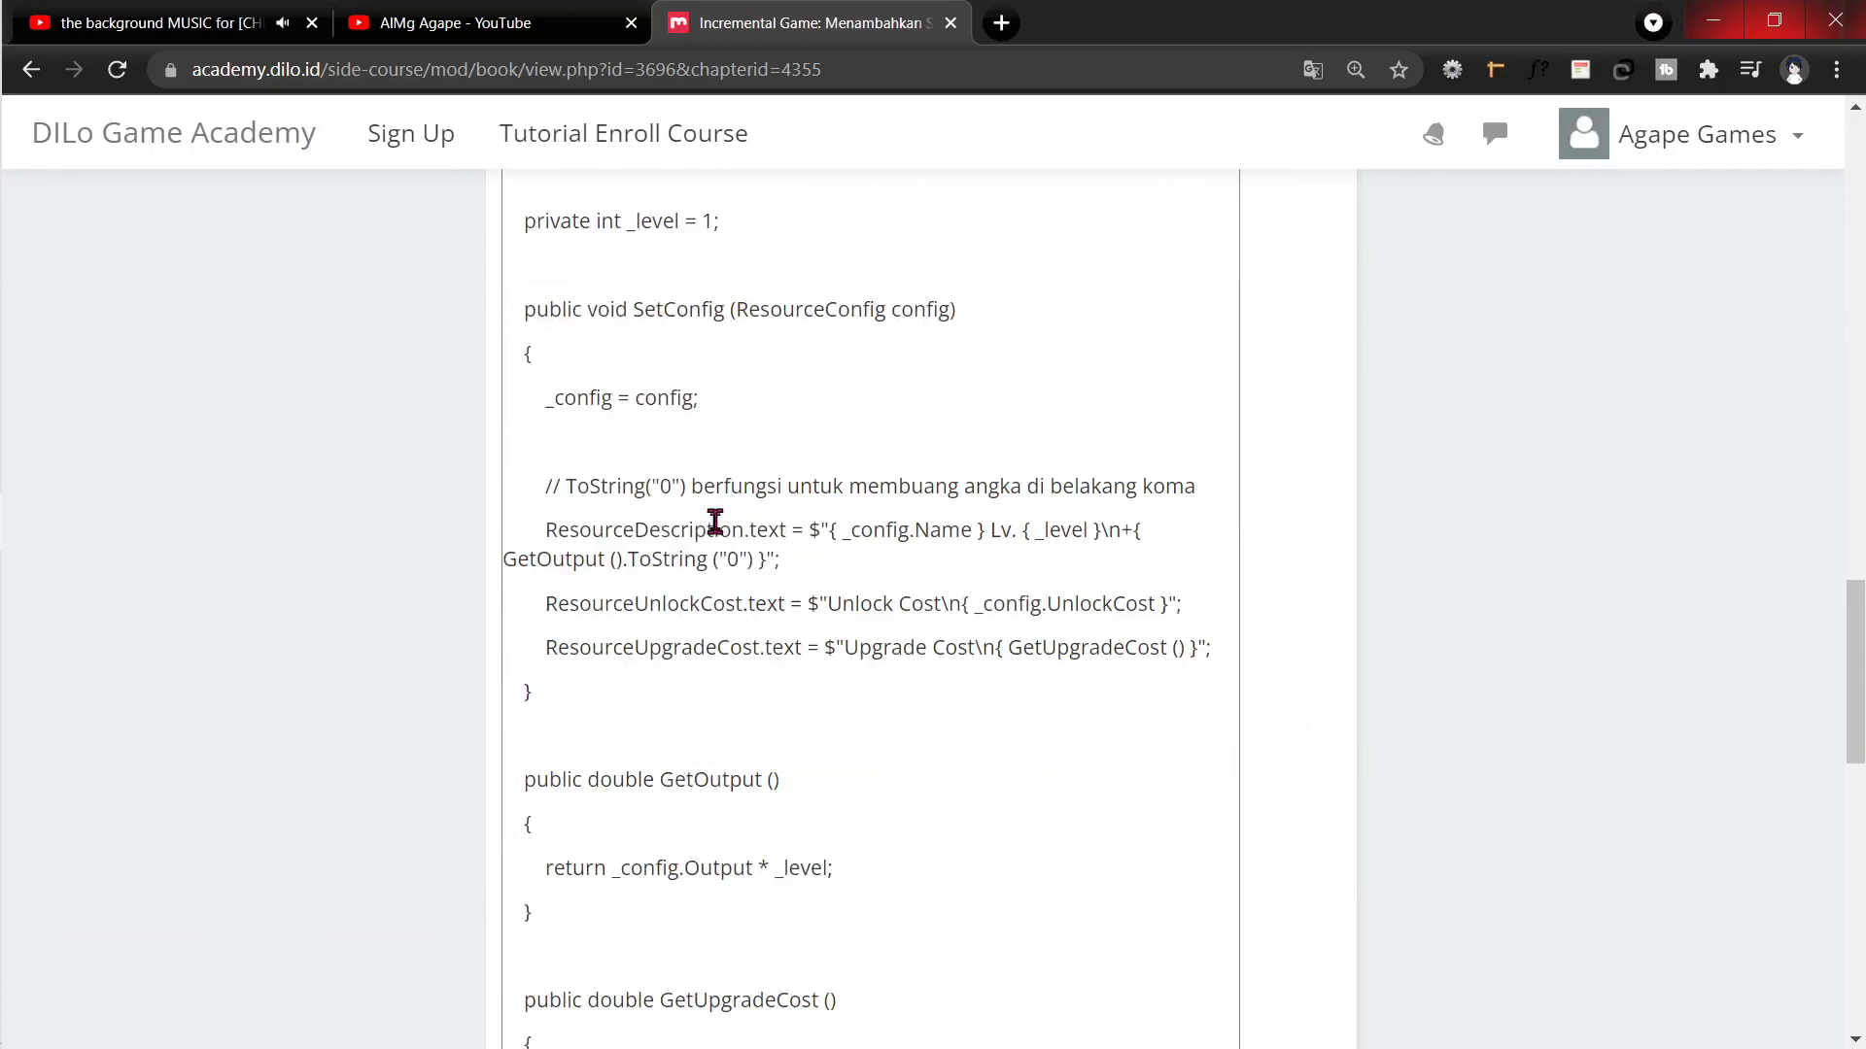
{"action": "scroll", "coordinate": [714, 521], "scroll_direction": "down", "scroll_amount": 5}
{"action": "scroll", "coordinate": [714, 522], "scroll_direction": "down", "scroll_amount": 5}
Step: Highlight the instruction to add ResourceController to Resource UI, then open Unity's Prefabs folder
{"action": "key", "text": "alt+Tab"}
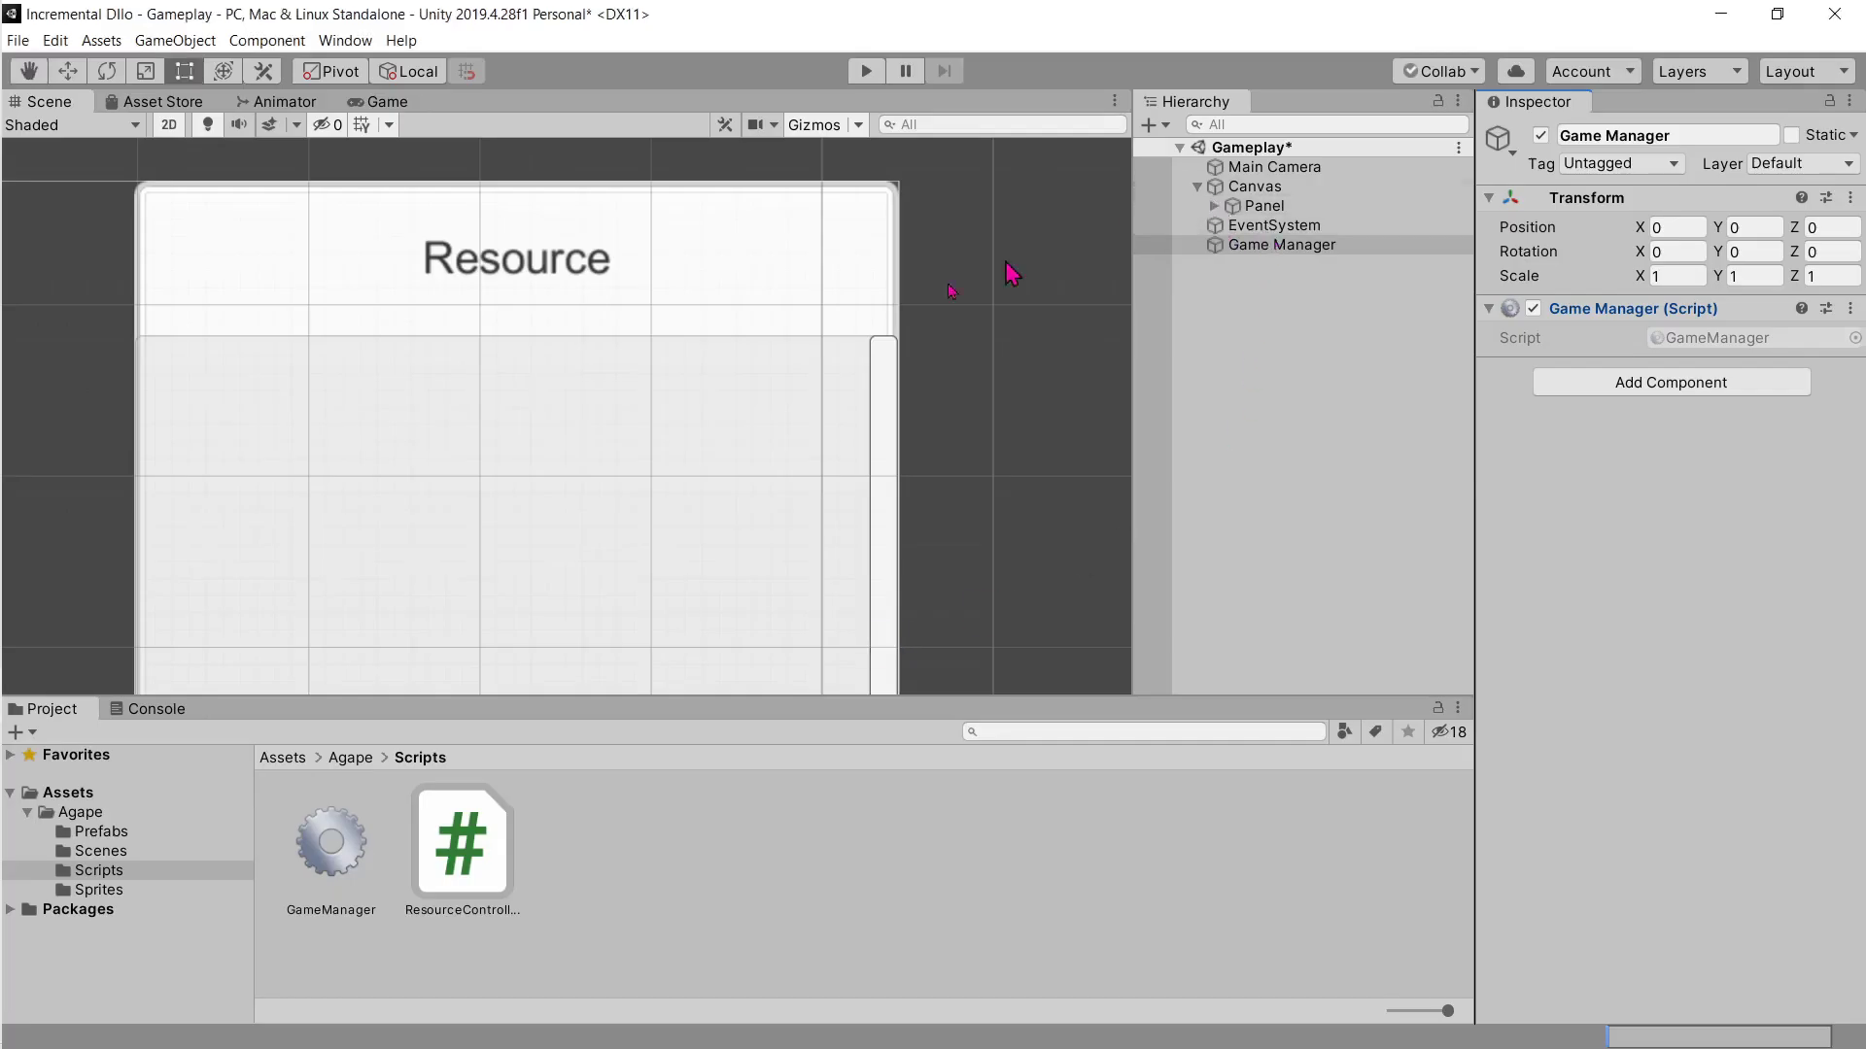
{"action": "key", "text": "alt+Tab"}
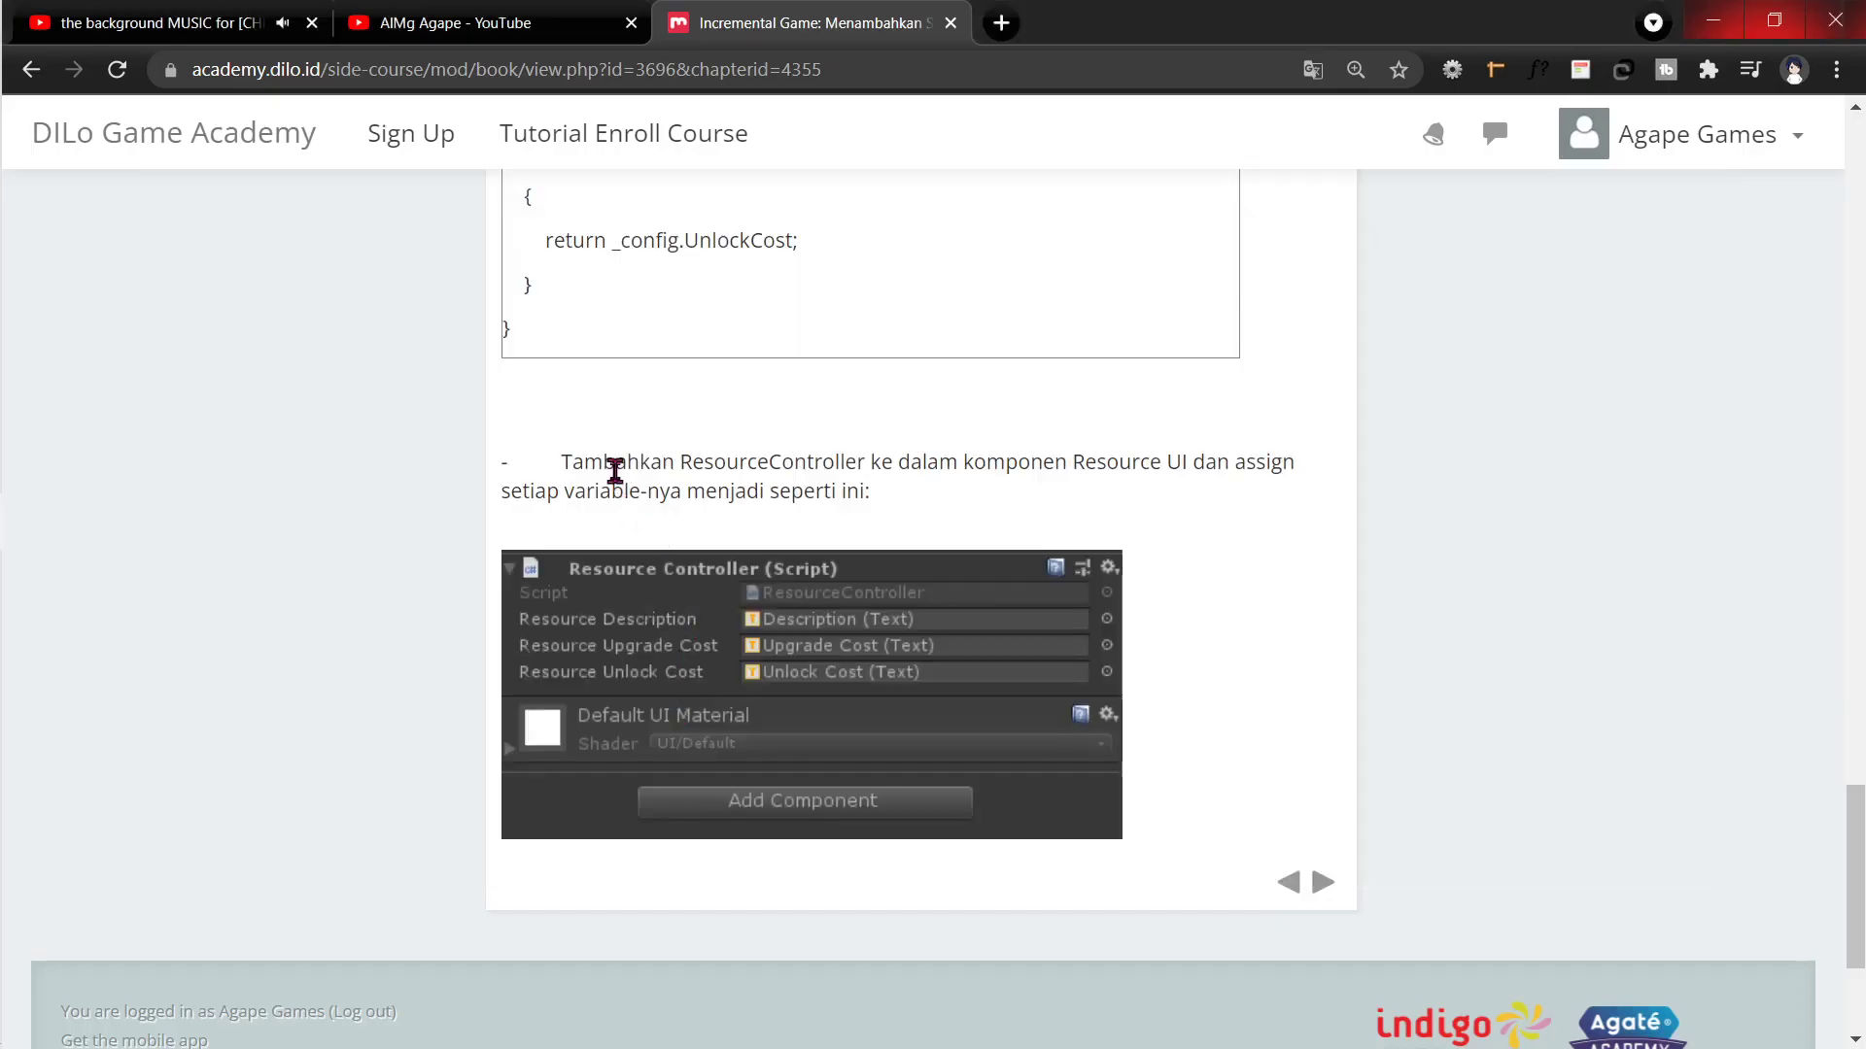
{"action": "left_click_drag", "start_coordinate": [662, 464], "coordinate": [1268, 458]}
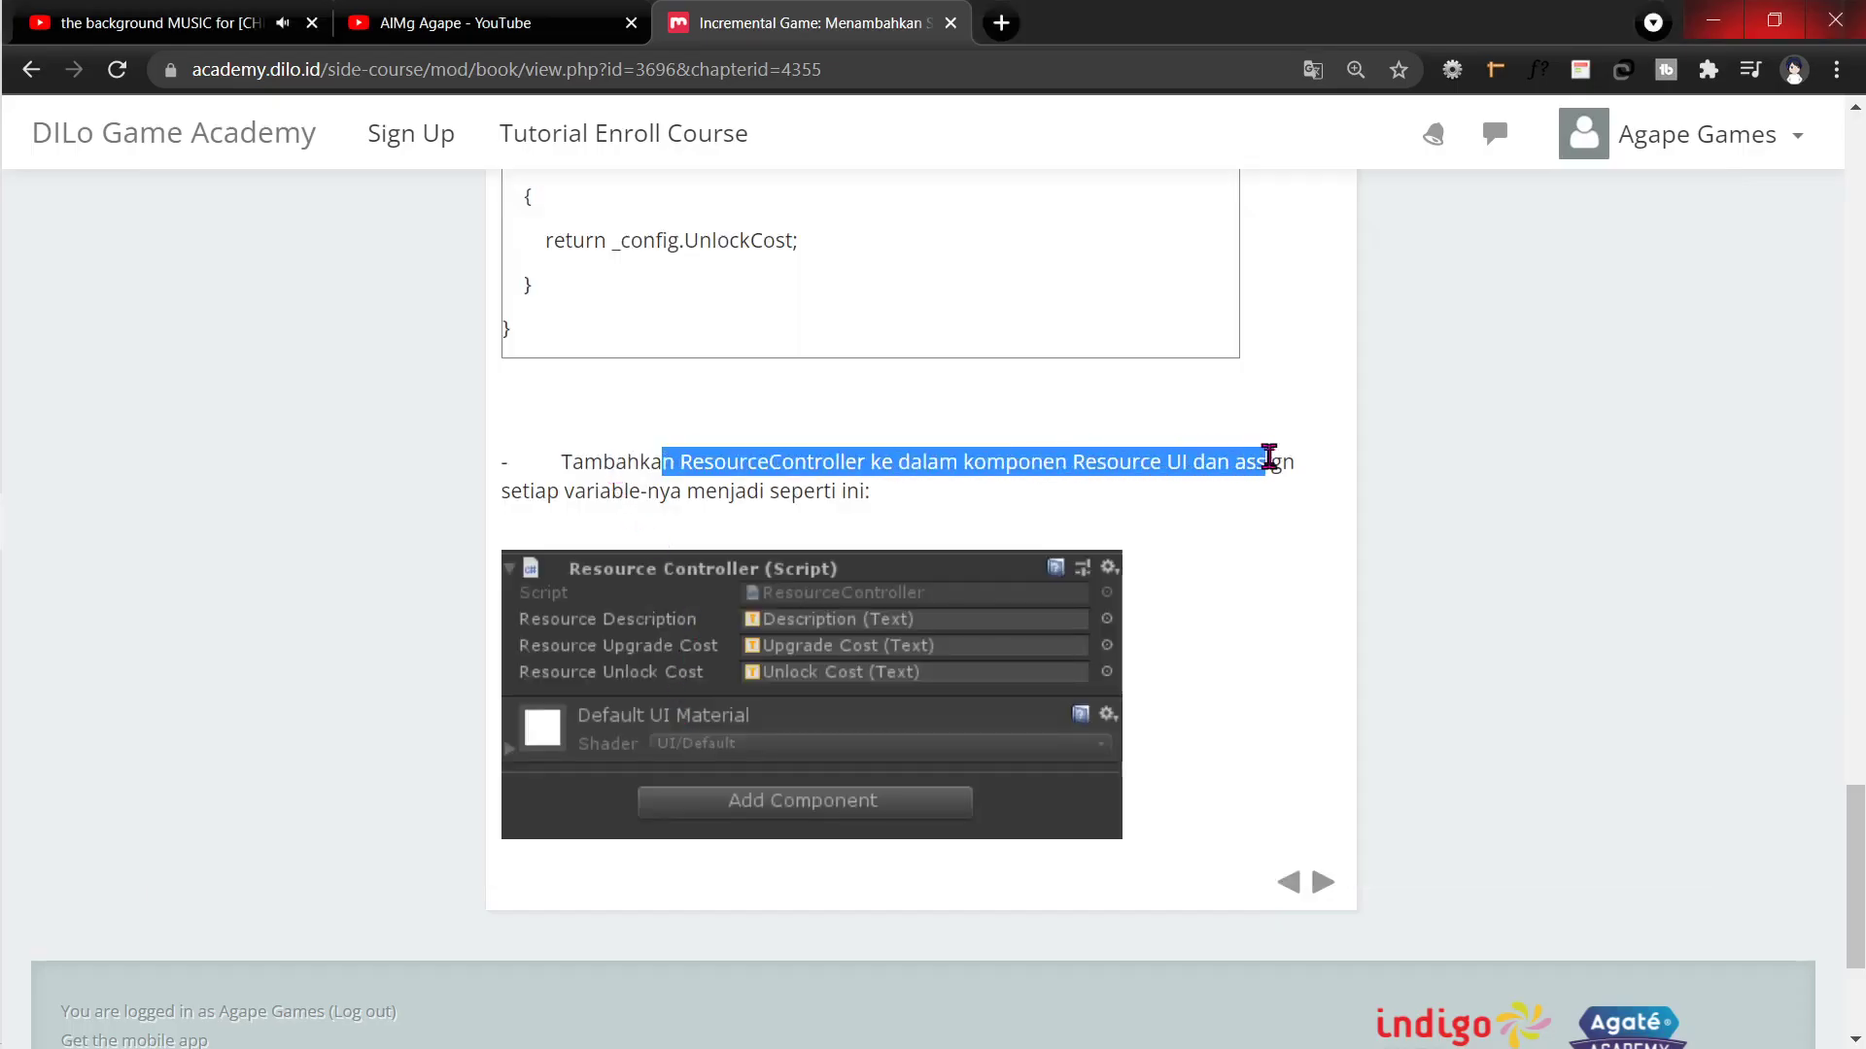
{"action": "key", "text": "alt+Tab"}
{"action": "left_click", "coordinate": [101, 832]}
Step: Open the Resource UI prefab and add the ResourceController script to it as a component
{"action": "left_click", "coordinate": [359, 835]}
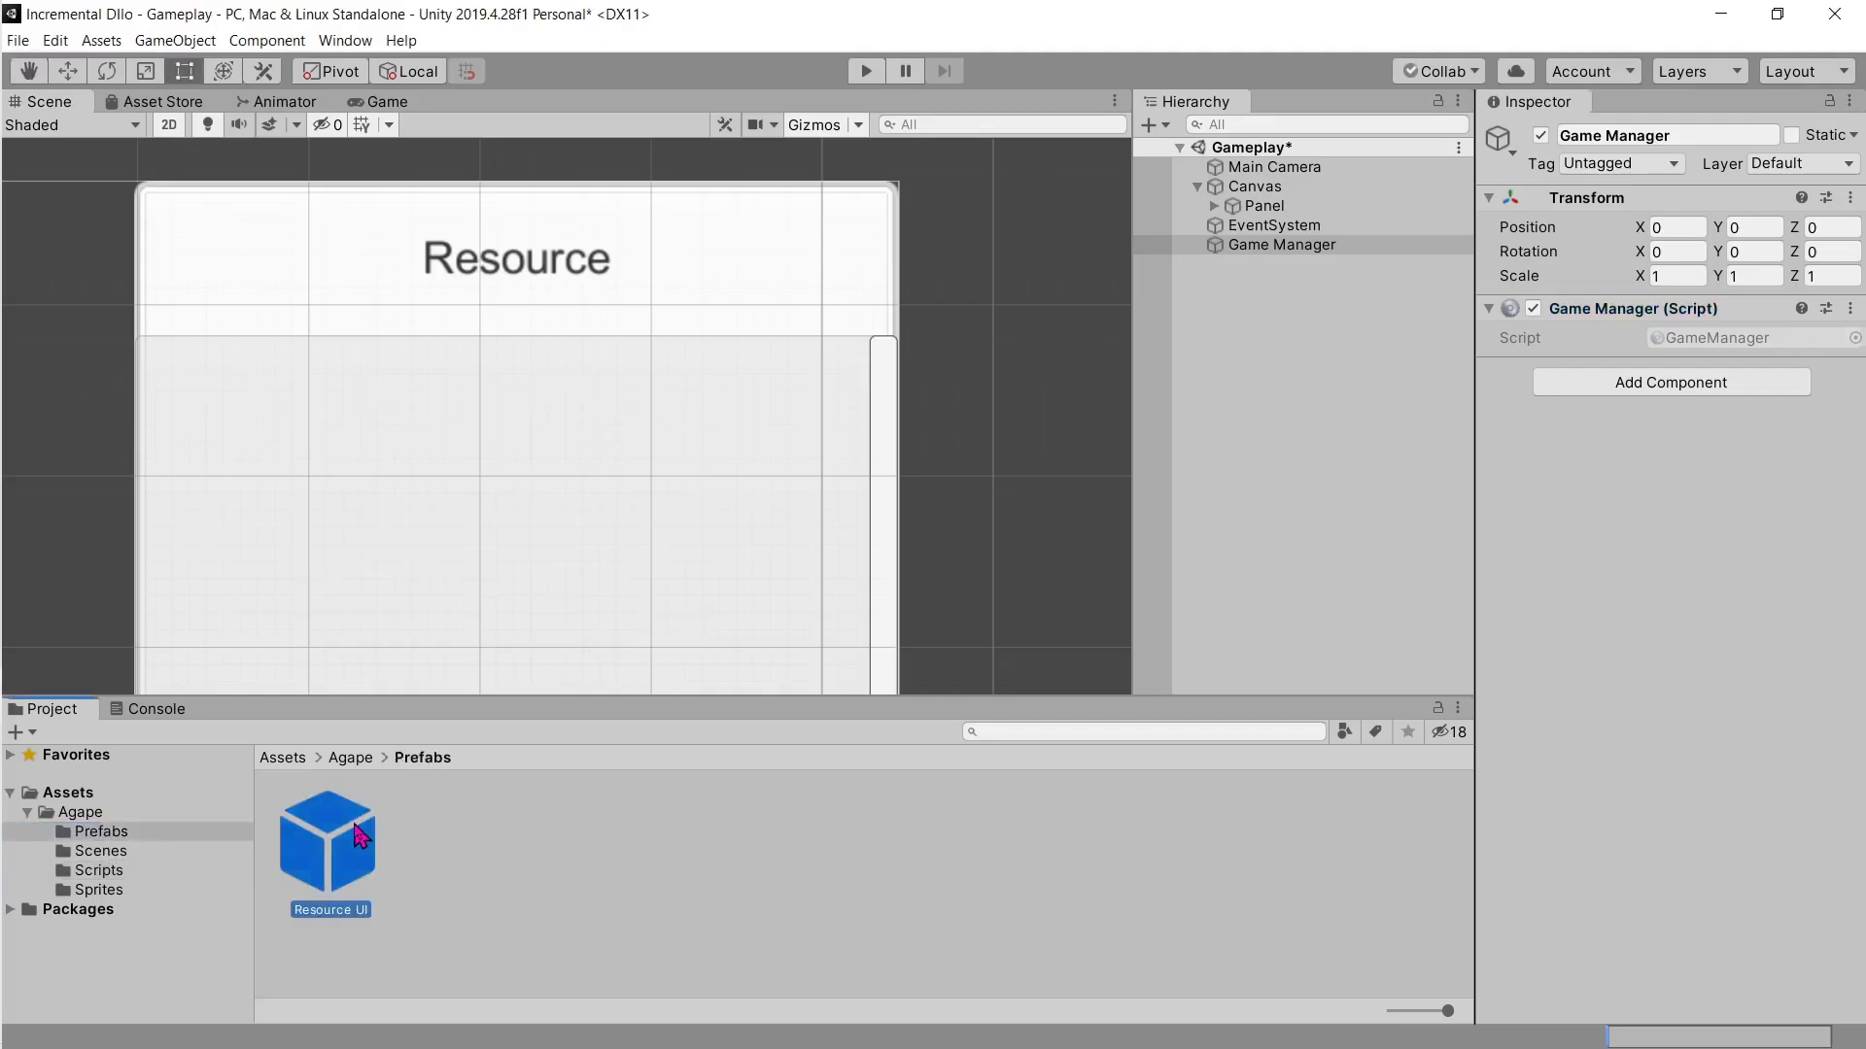
{"action": "double_click", "coordinate": [360, 836]}
{"action": "scroll", "coordinate": [1555, 525], "scroll_direction": "down", "scroll_amount": 2}
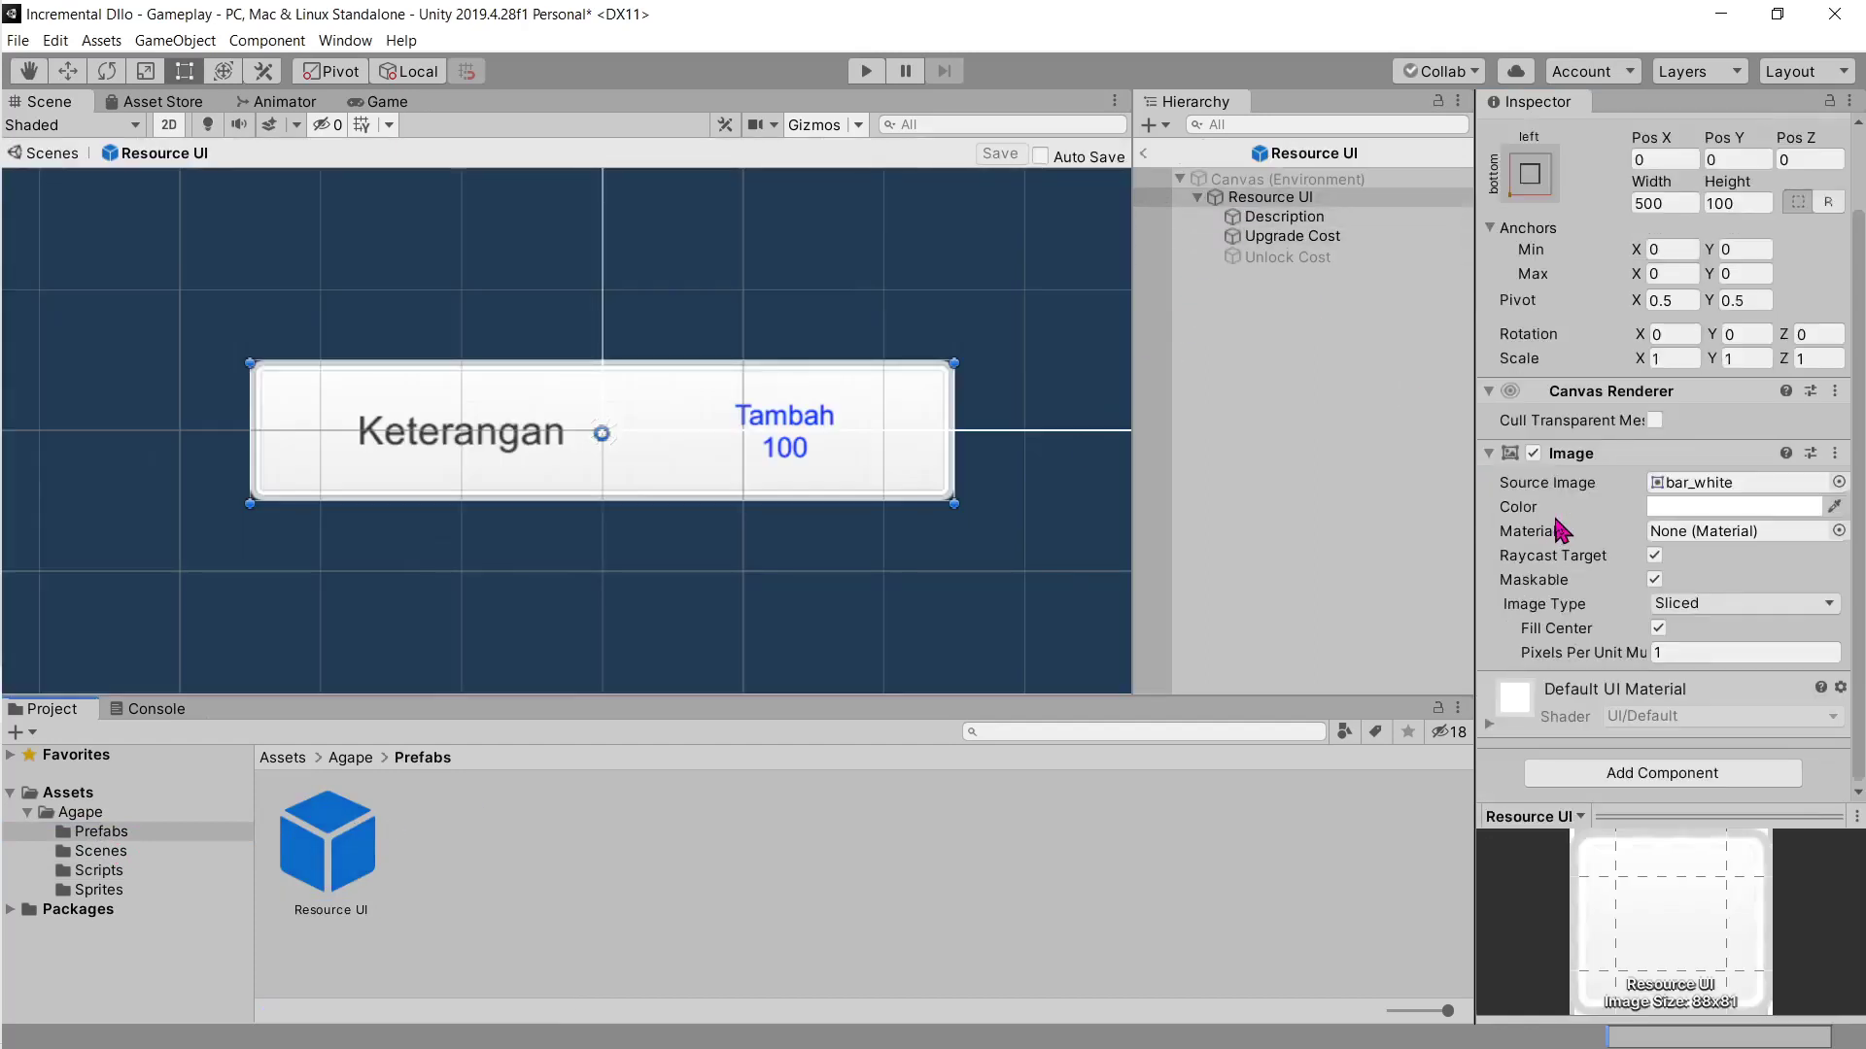
{"action": "scroll", "coordinate": [1560, 530], "scroll_direction": "up", "scroll_amount": 2}
{"action": "left_click", "coordinate": [100, 871]}
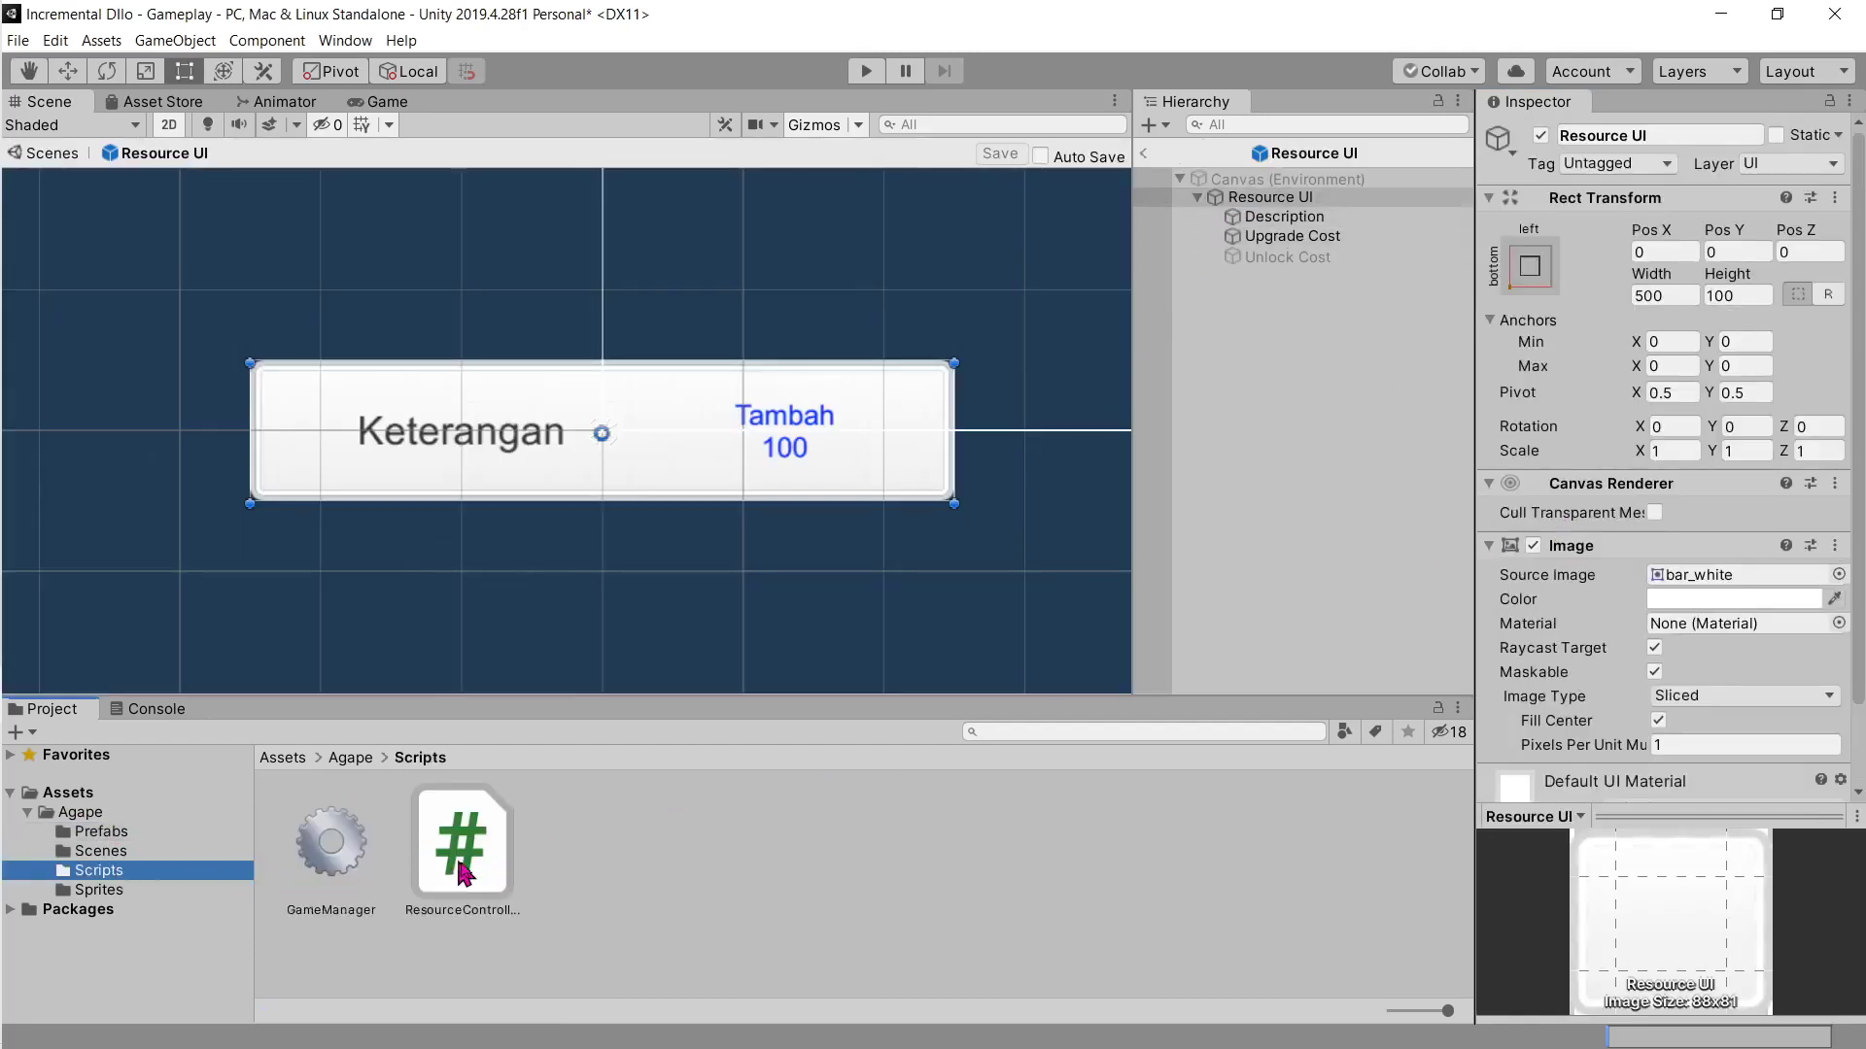
{"action": "left_click_drag", "start_coordinate": [461, 874], "coordinate": [1621, 473]}
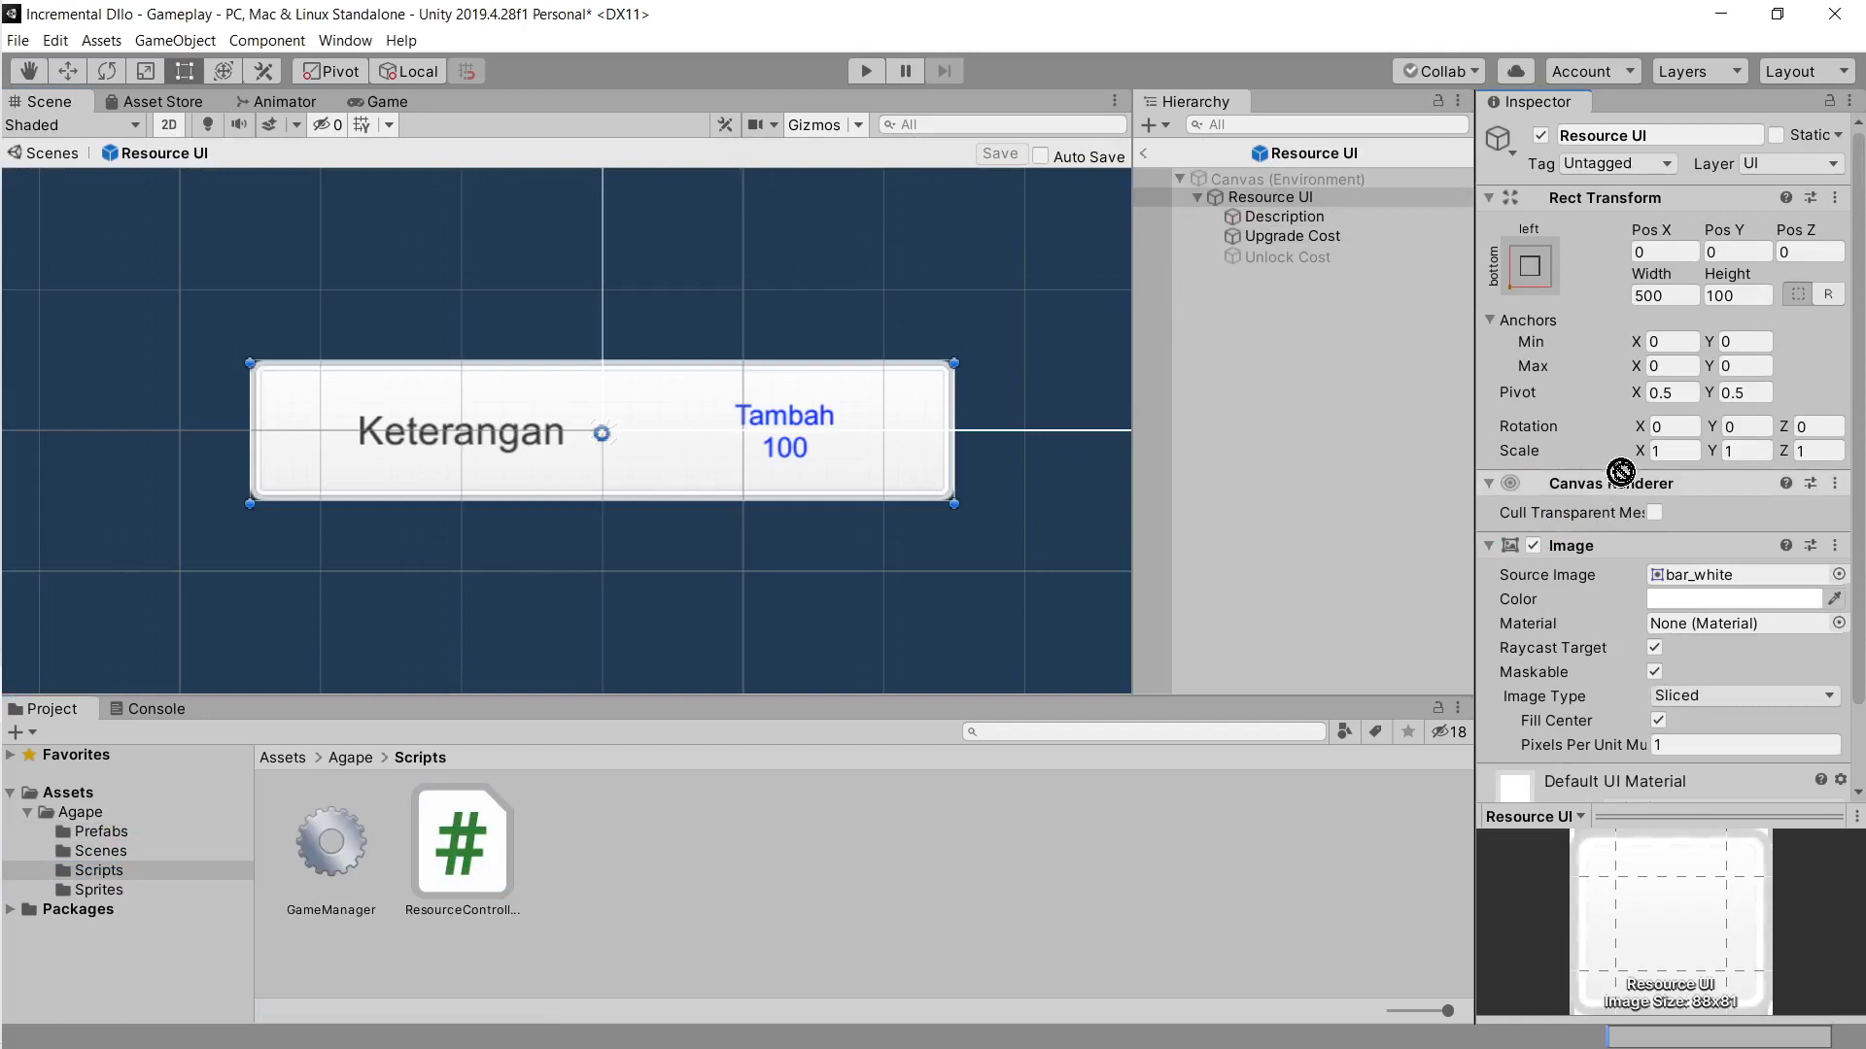
{"action": "left_click_drag", "start_coordinate": [1623, 470], "coordinate": [1627, 478]}
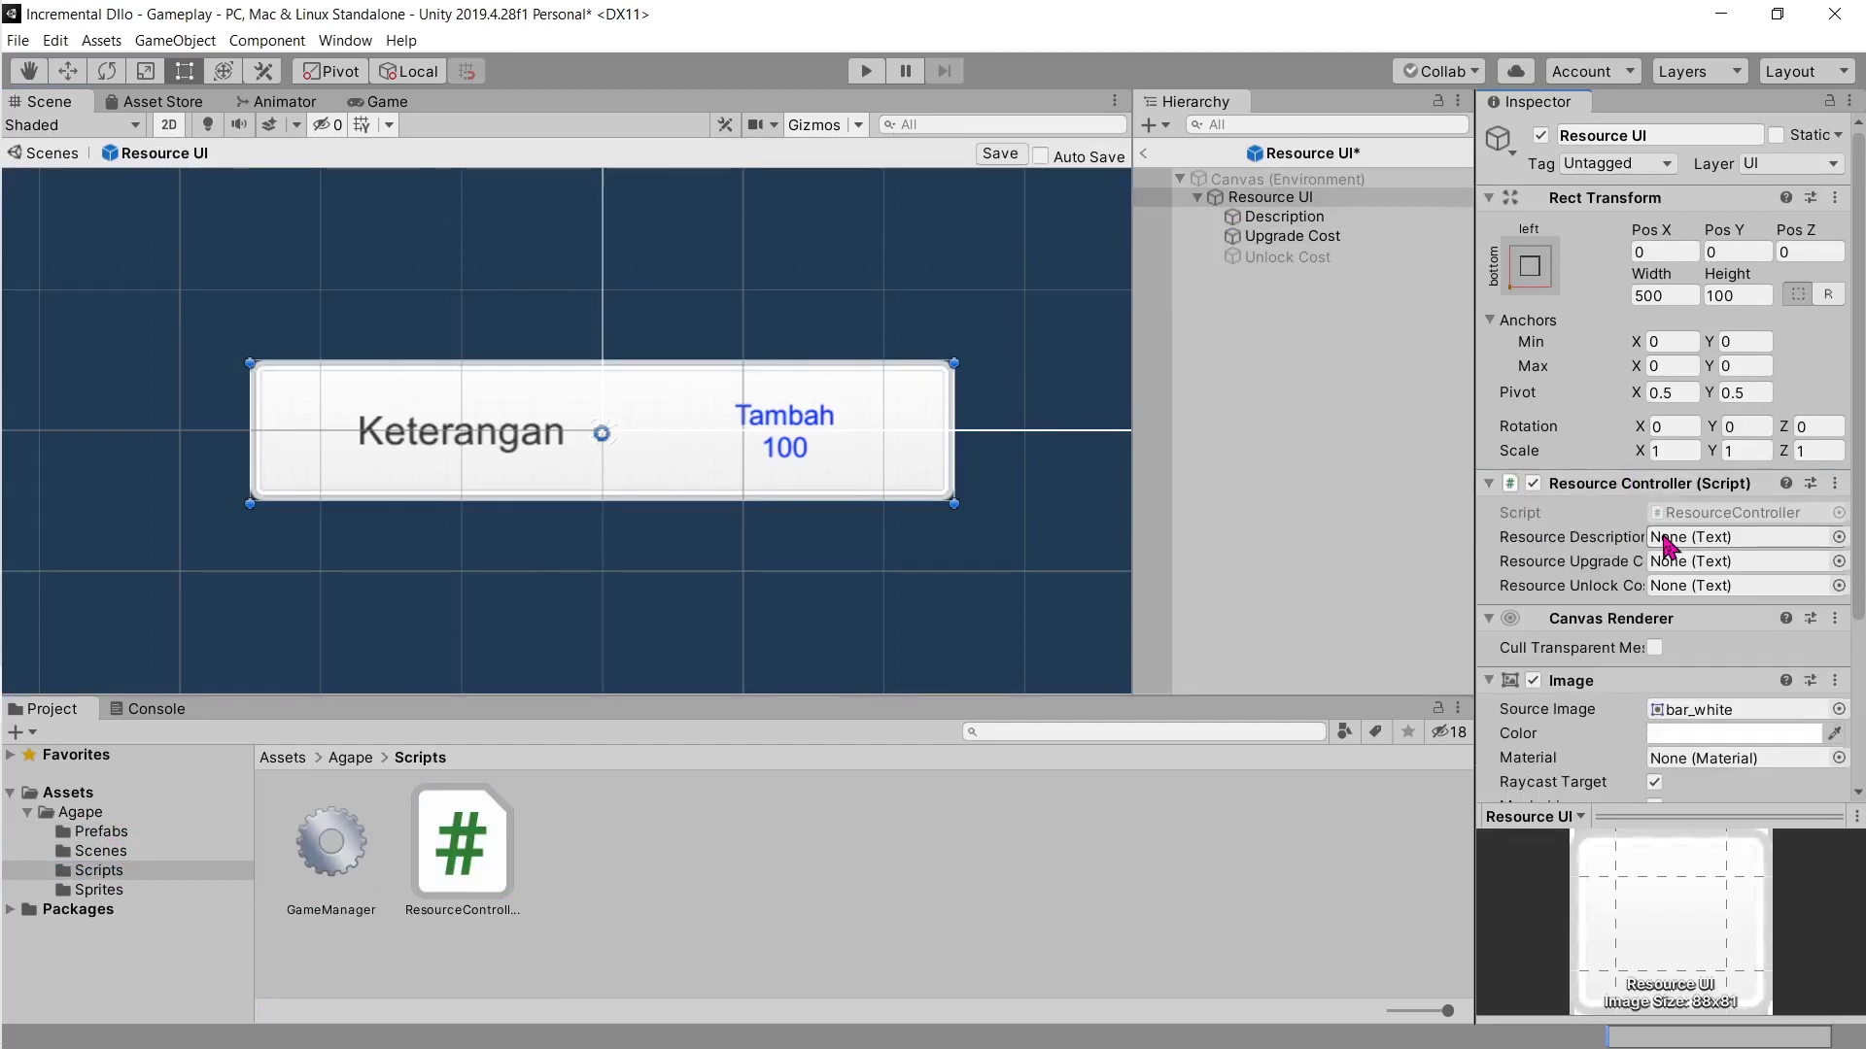
Step: Link the Description, Upgrade Cost and Unlock Cost texts to the Resource Controller fields
{"action": "left_click_drag", "start_coordinate": [1283, 216], "coordinate": [1691, 537]}
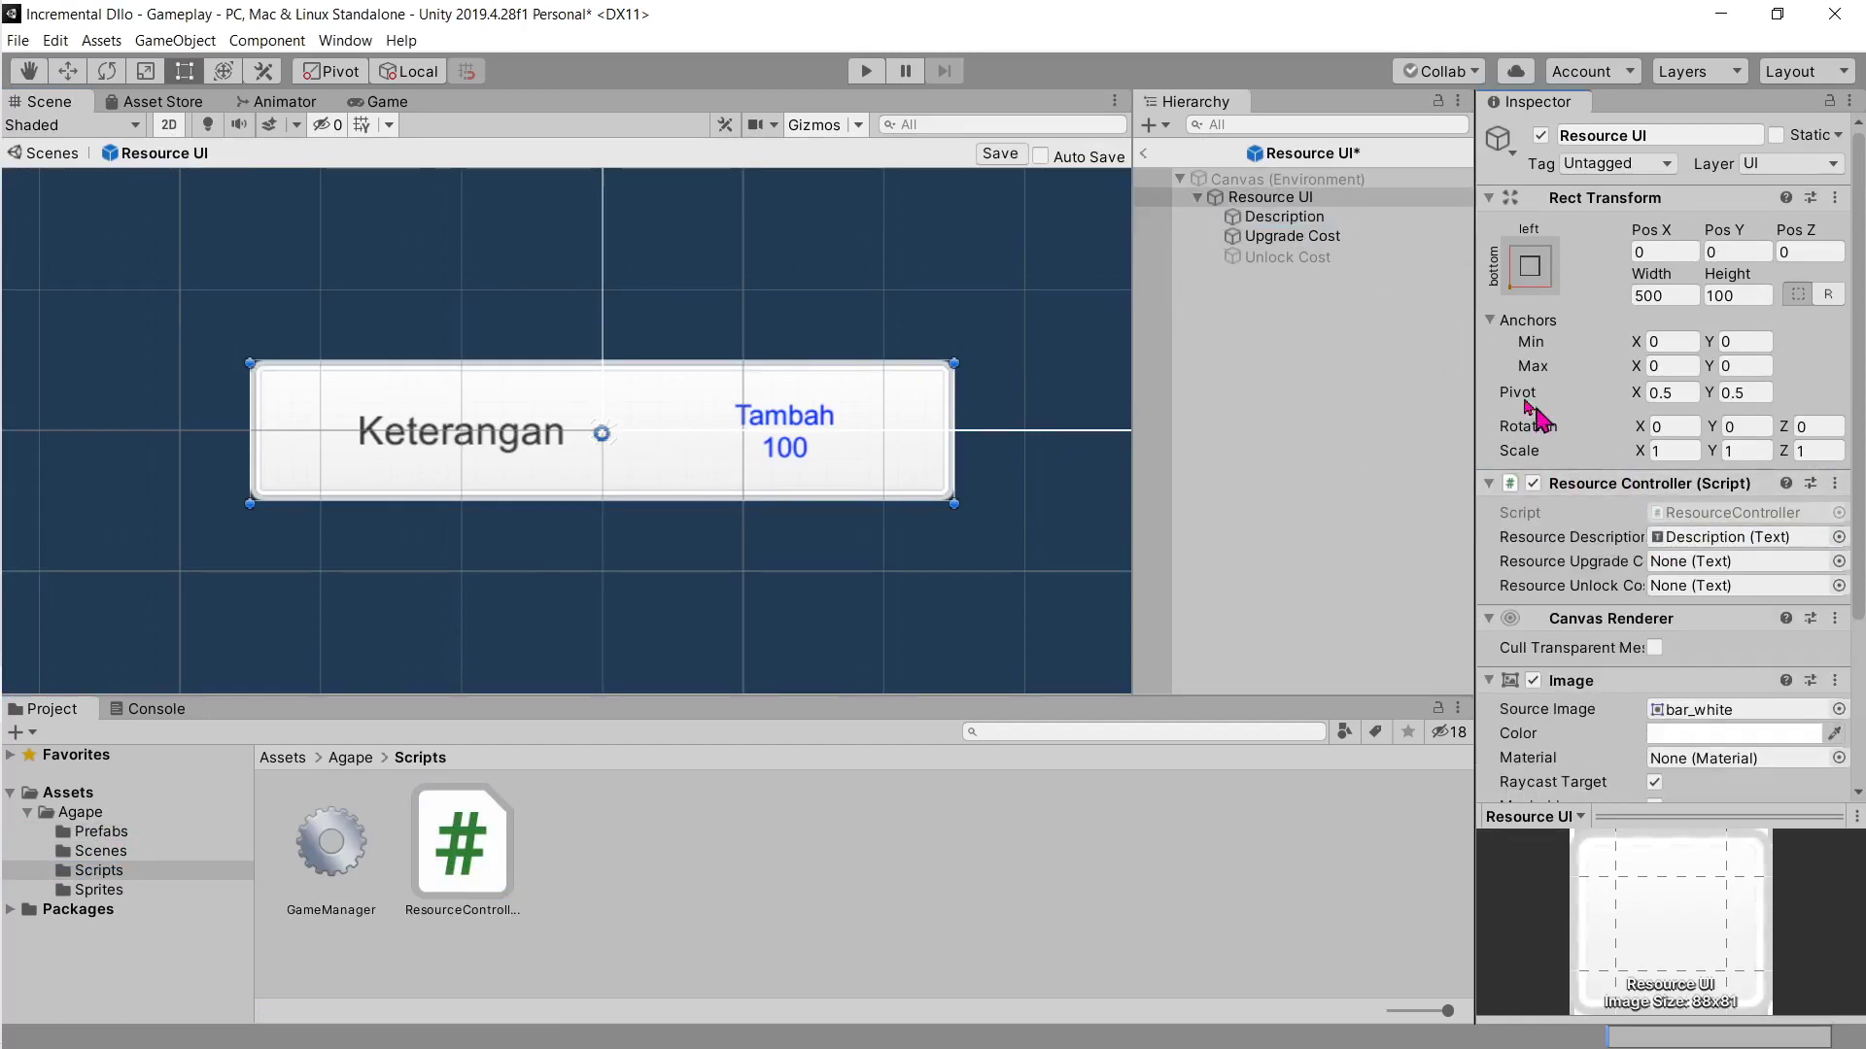
{"action": "left_click_drag", "start_coordinate": [1297, 238], "coordinate": [1711, 561]}
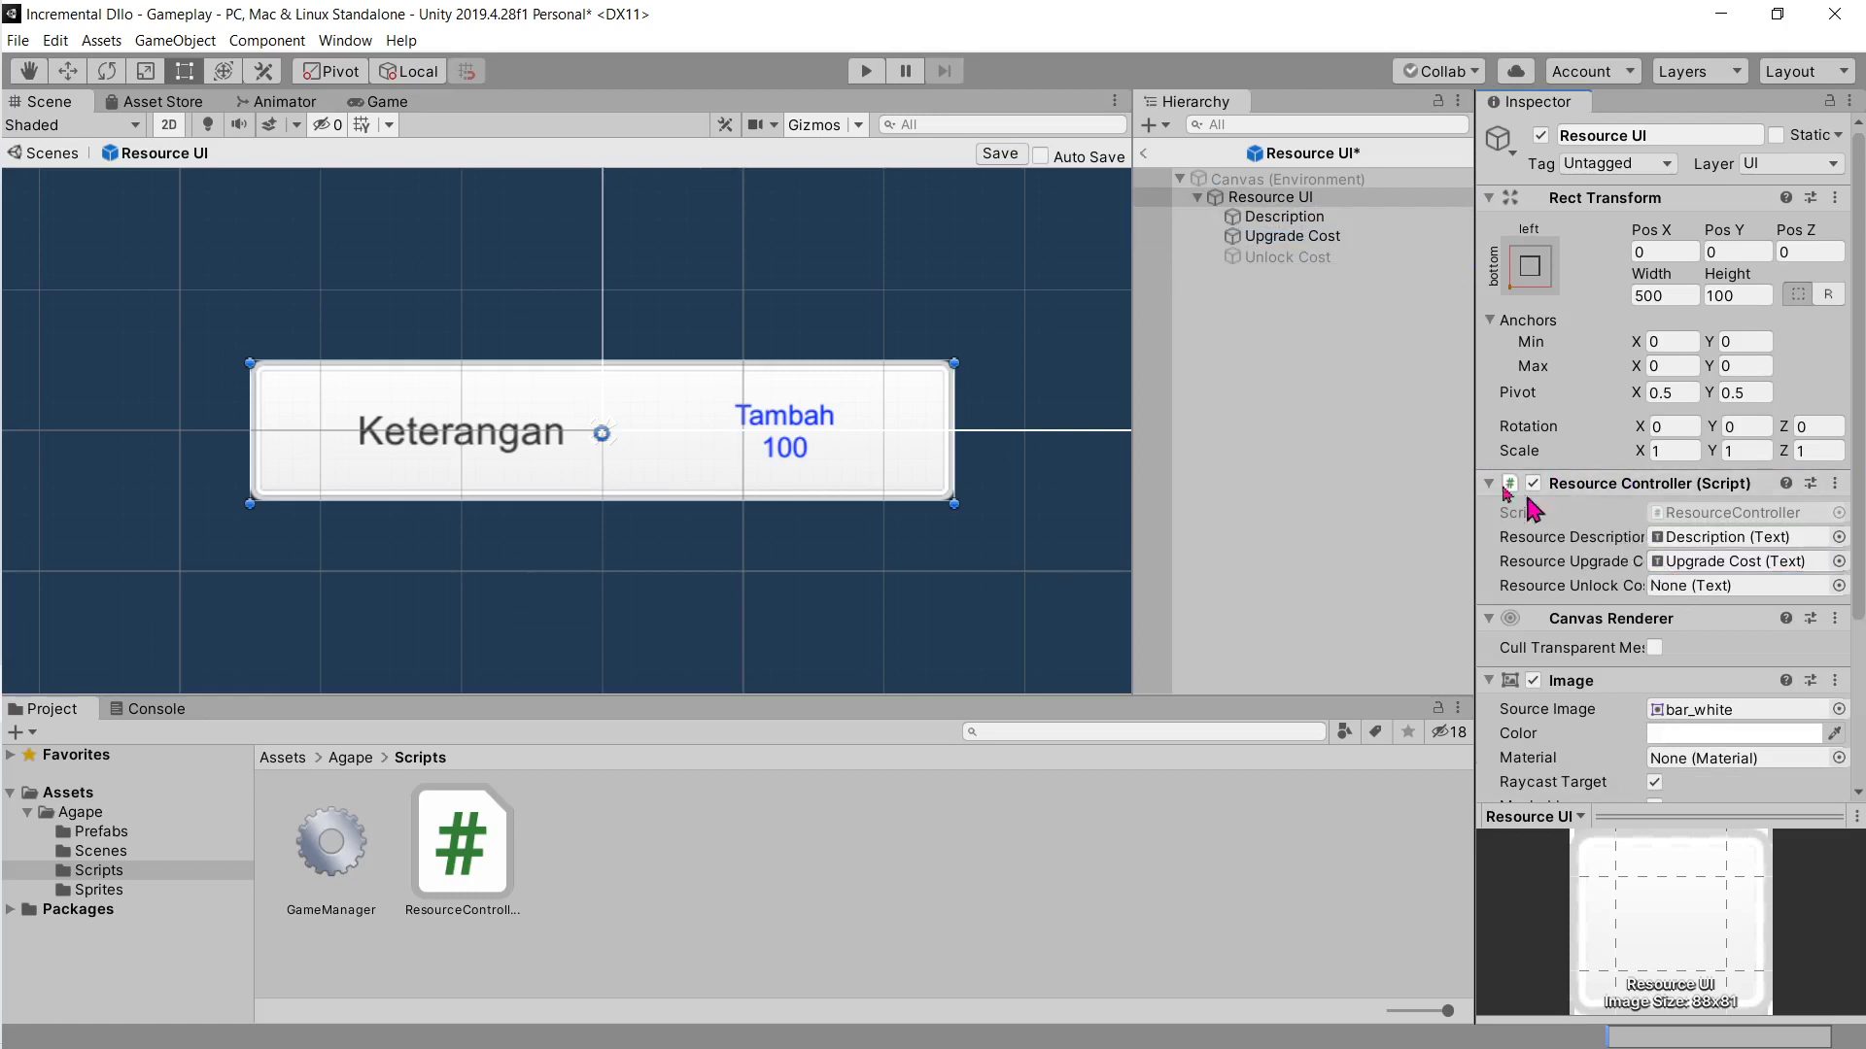
{"action": "left_click_drag", "start_coordinate": [1297, 268], "coordinate": [1644, 509]}
{"action": "left_click_drag", "start_coordinate": [1684, 578], "coordinate": [1687, 584]}
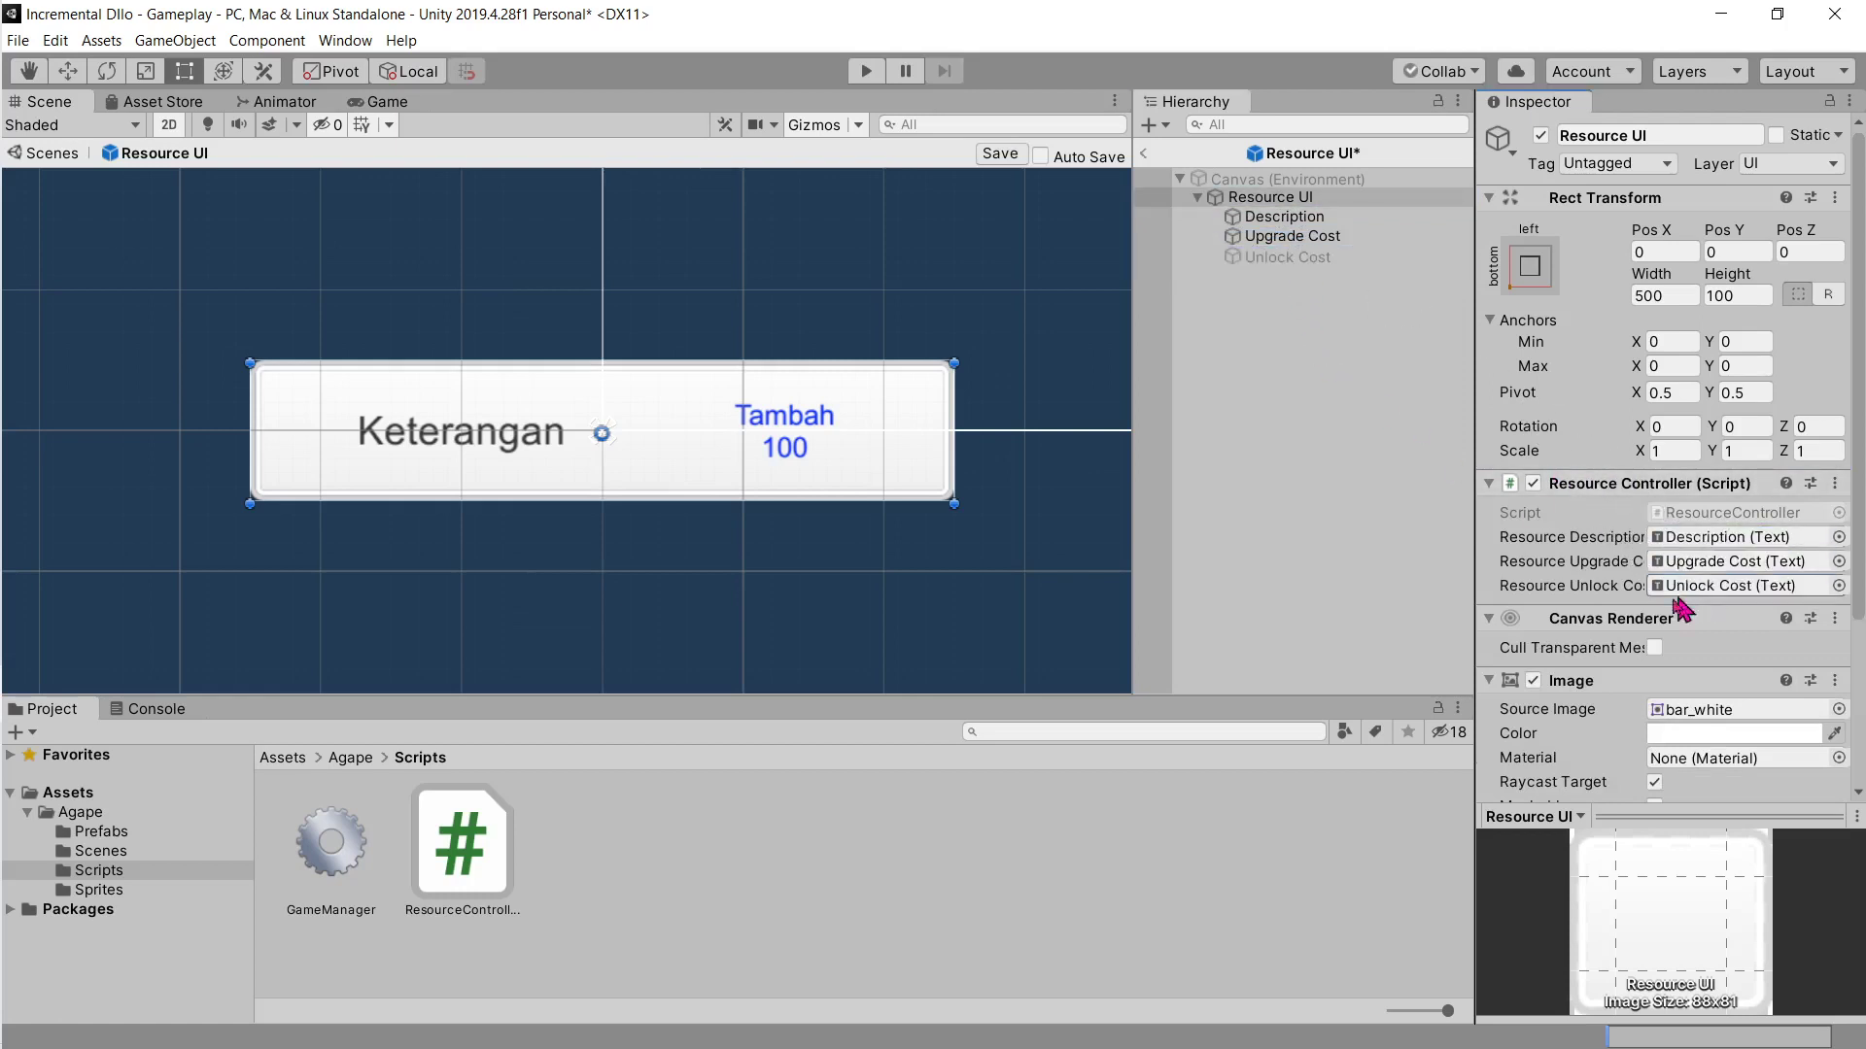
{"action": "left_click", "coordinate": [1157, 195]}
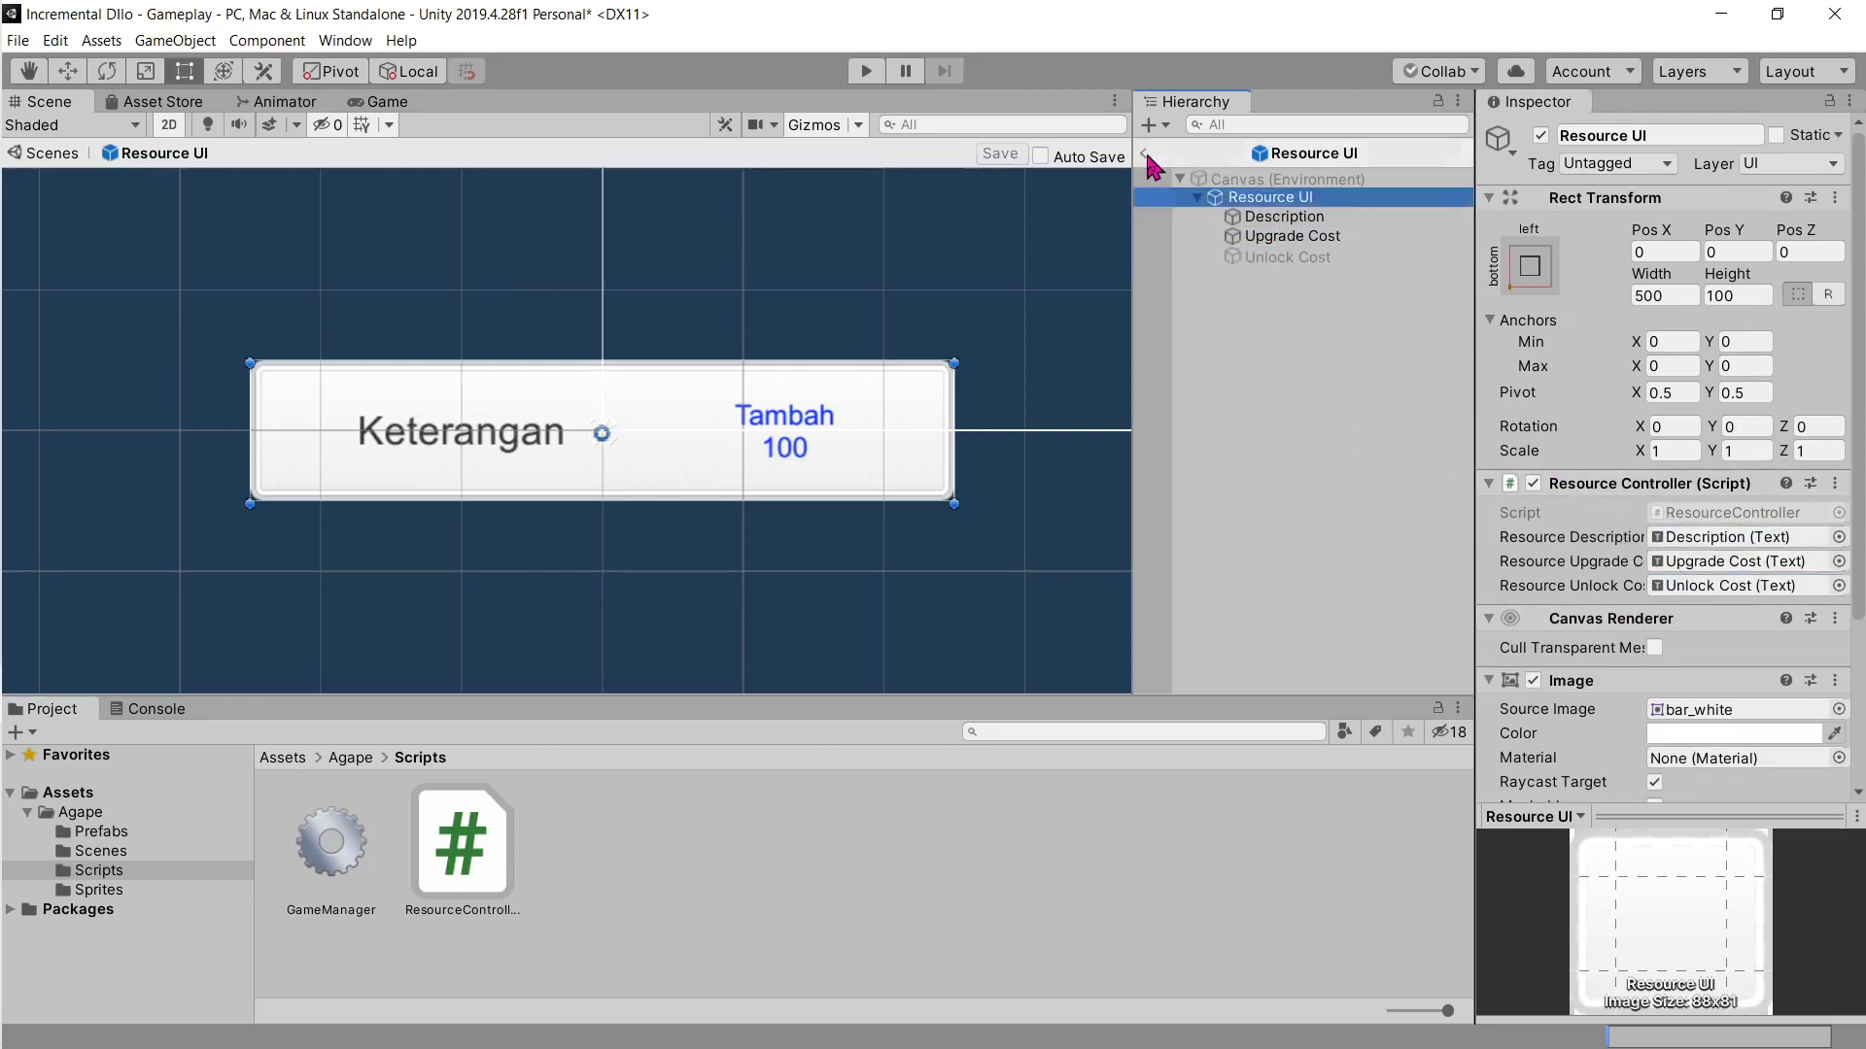
{"action": "key", "text": "alt+Tab"}
{"action": "scroll", "coordinate": [924, 496], "scroll_direction": "up", "scroll_amount": 20}
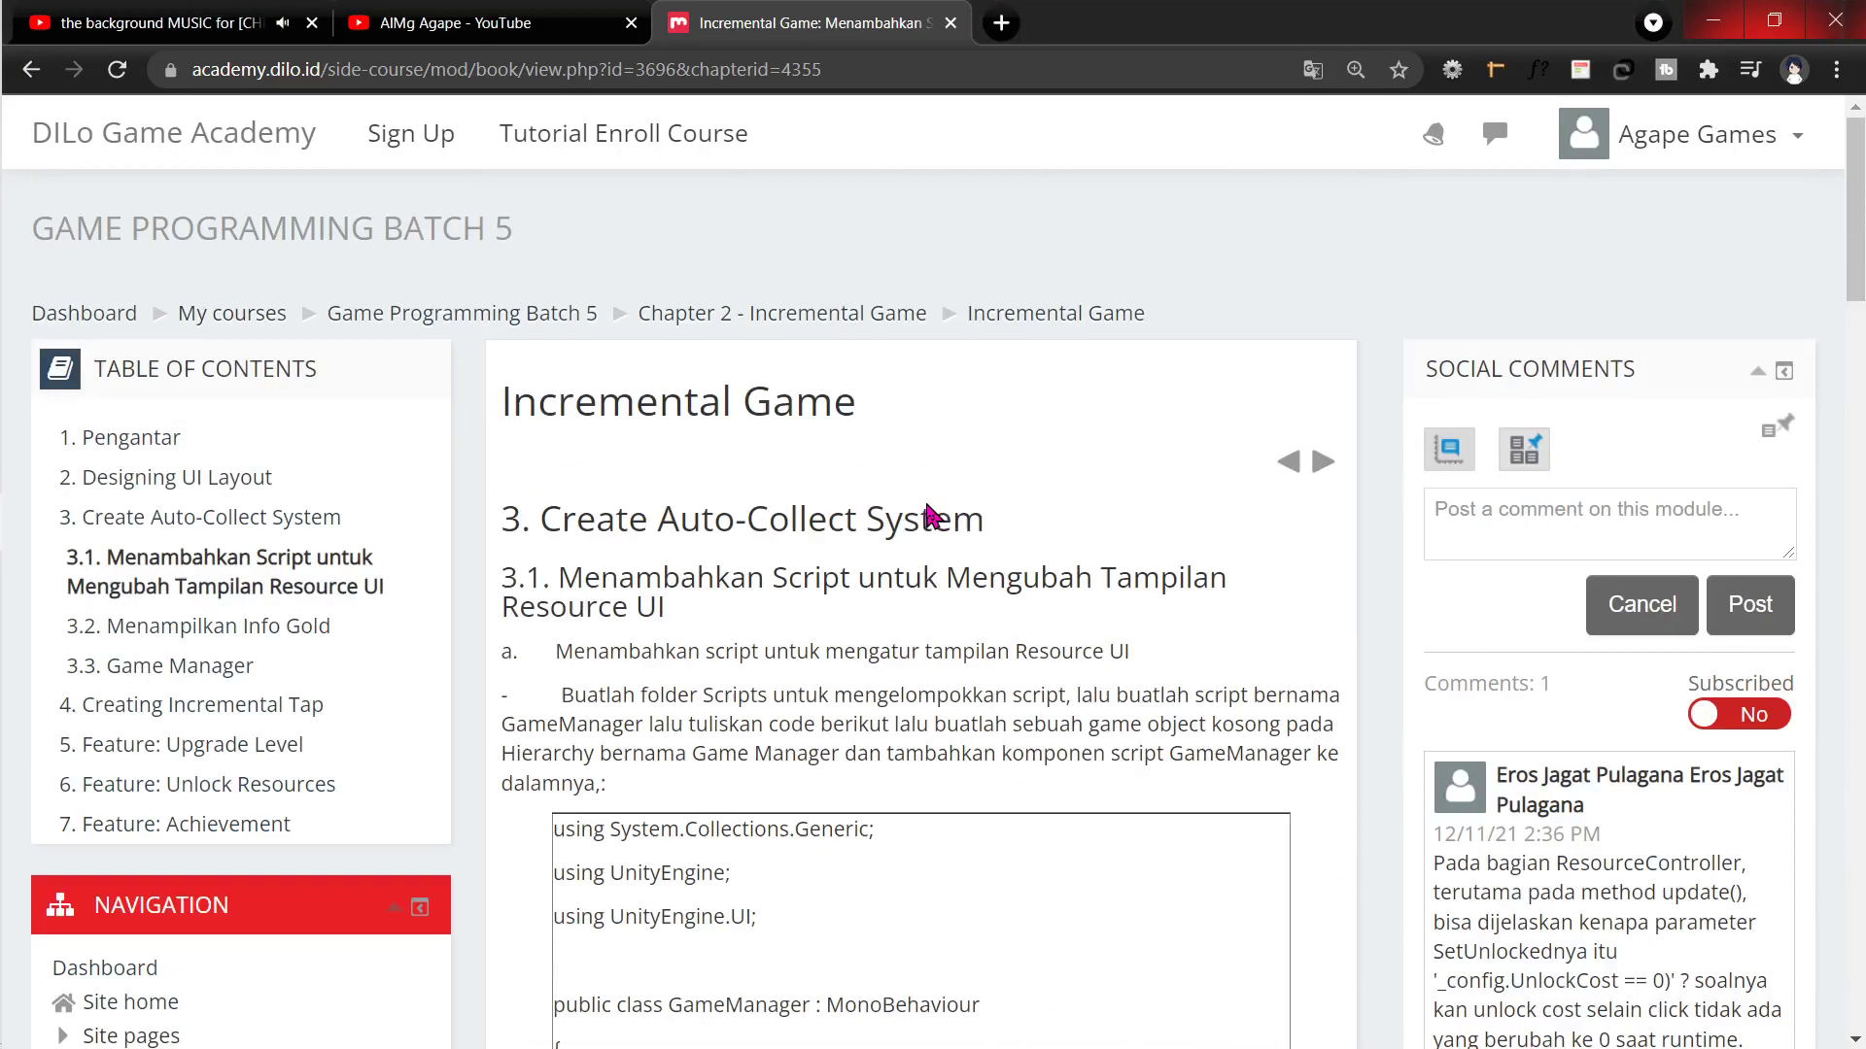
Step: Read through lesson 3.2 Menampilkan Info Gold, dismissing two mail notifications along the way
{"action": "left_click", "coordinate": [212, 641]}
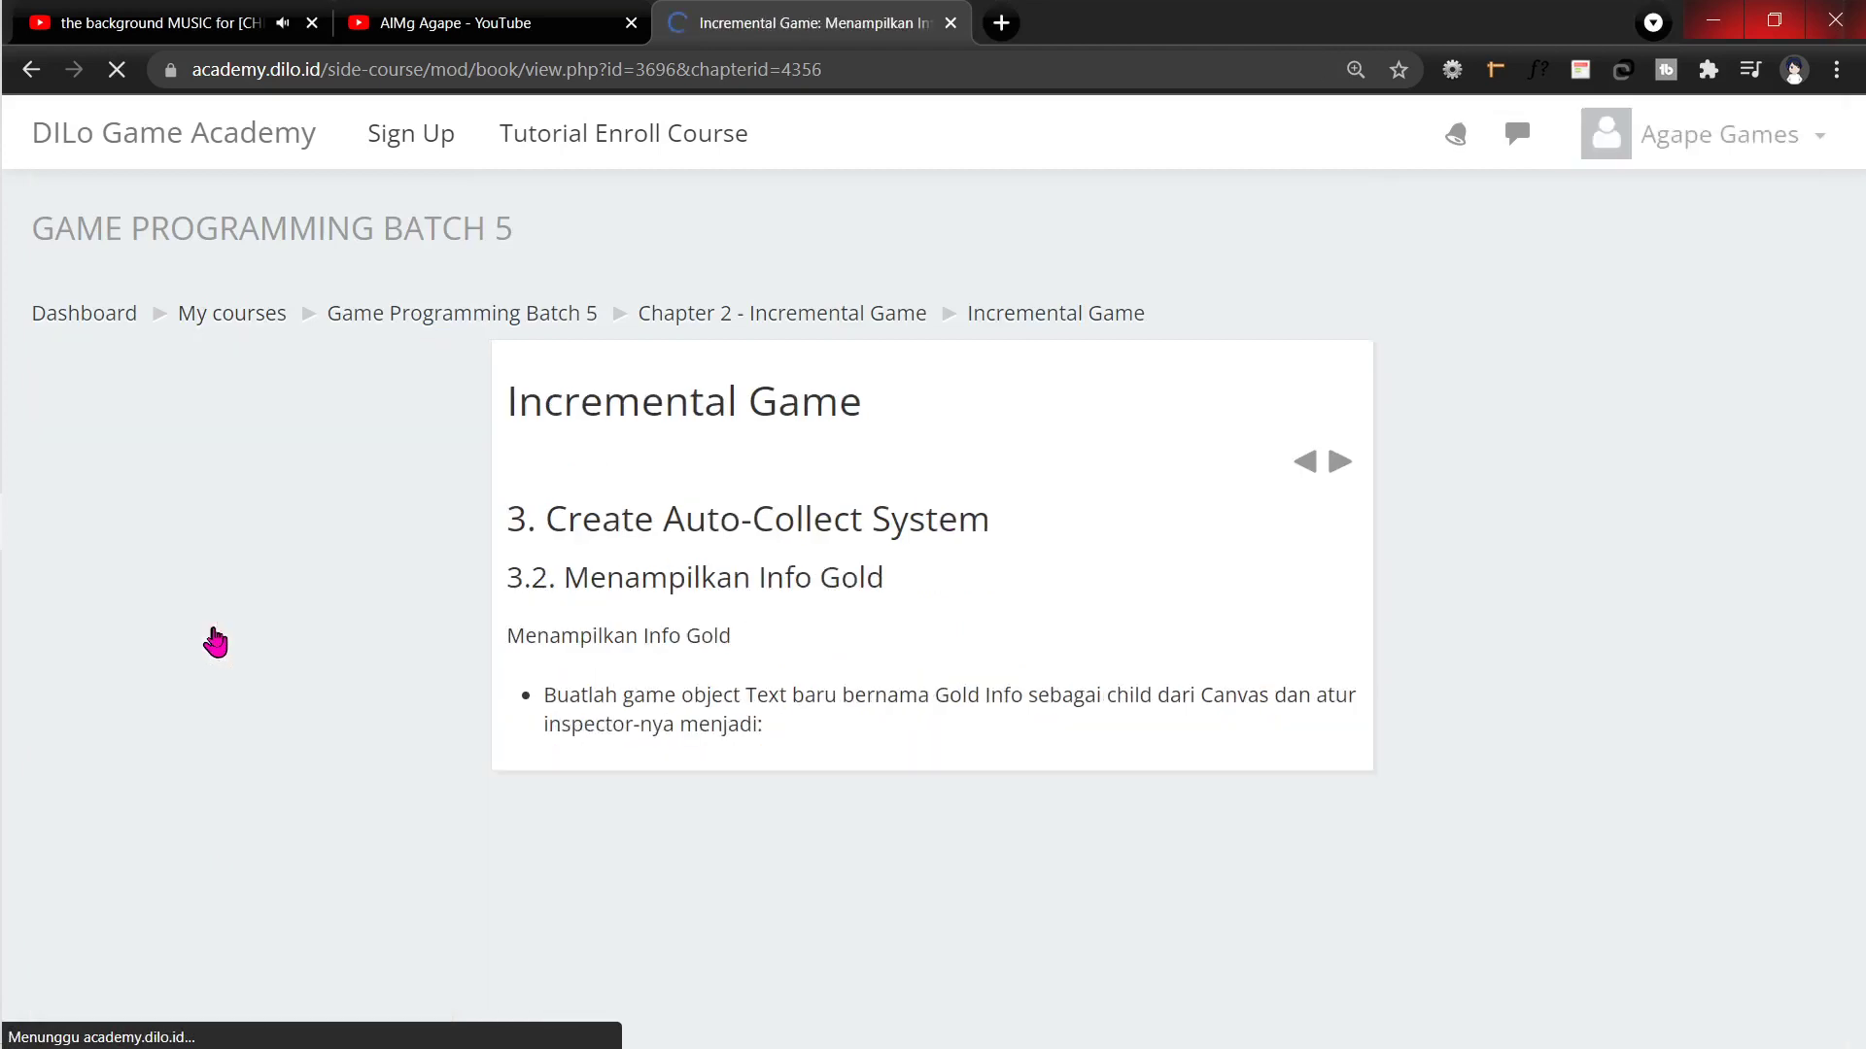
{"action": "scroll", "coordinate": [699, 562], "scroll_direction": "down", "scroll_amount": 3}
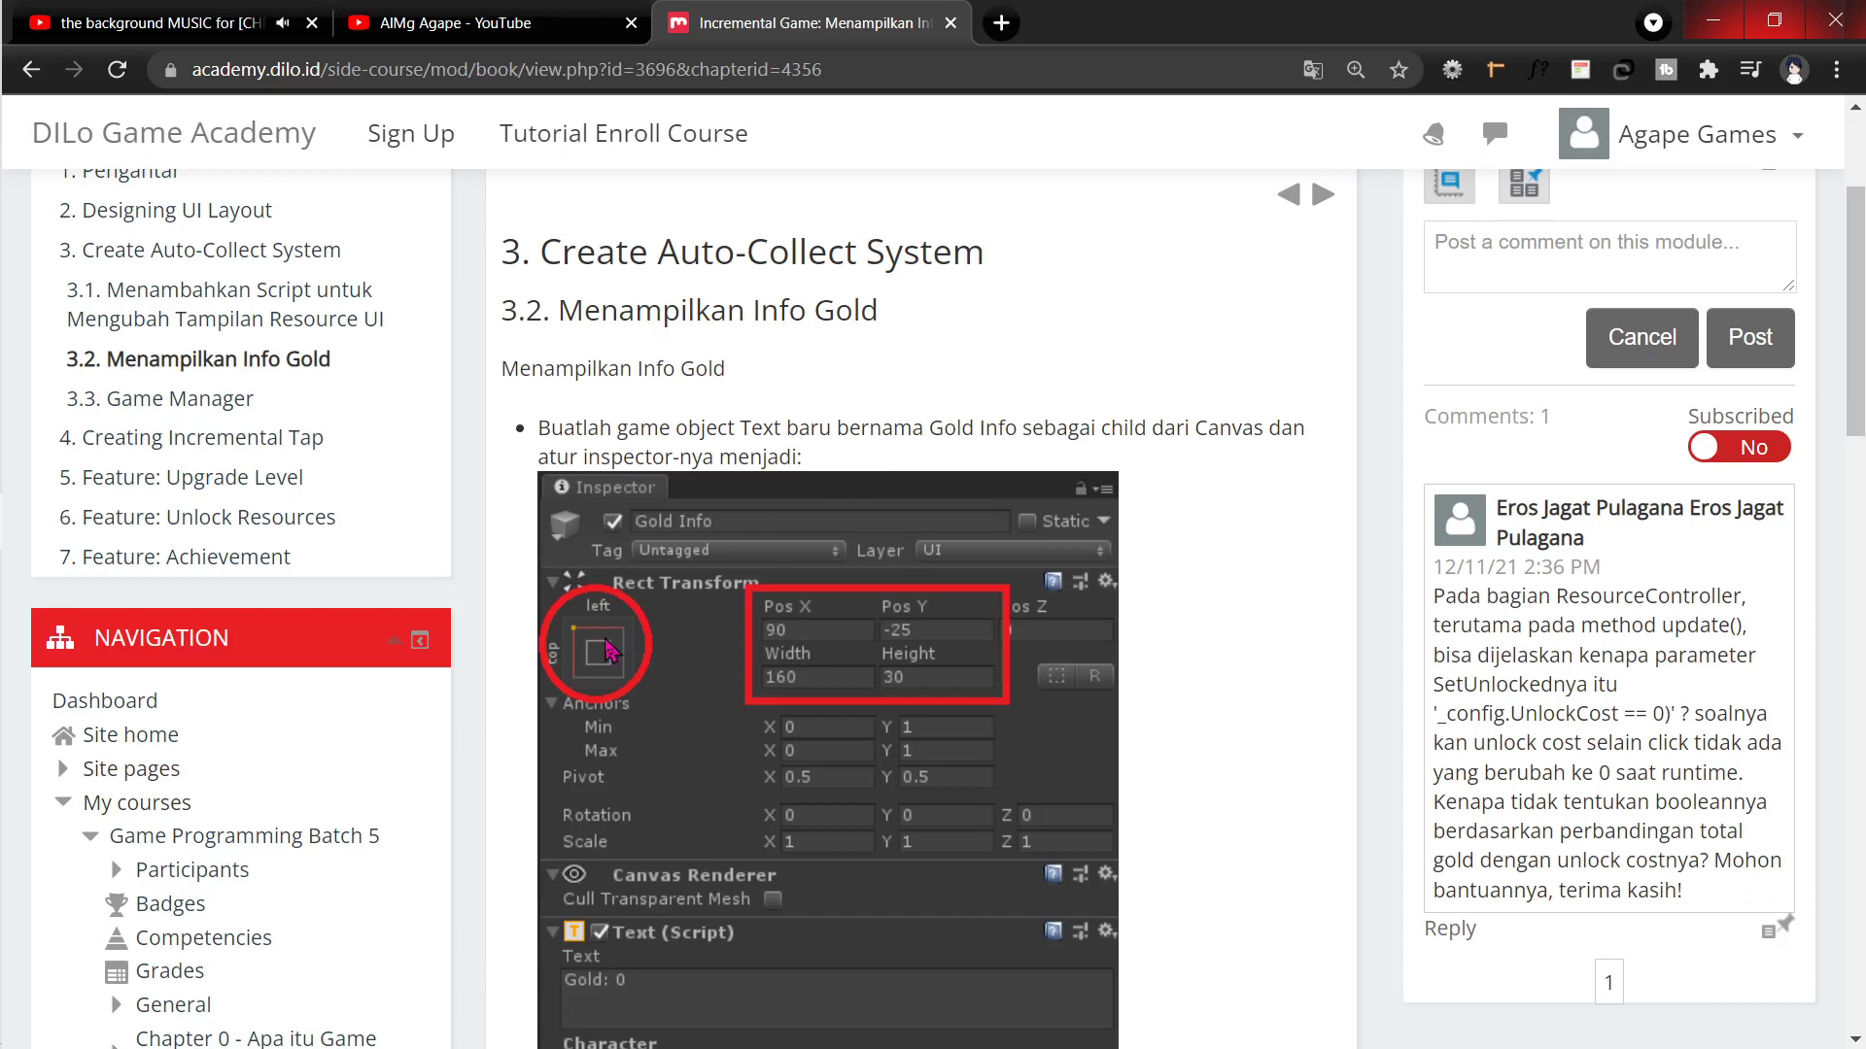
{"action": "scroll", "coordinate": [590, 649], "scroll_direction": "down", "scroll_amount": 5}
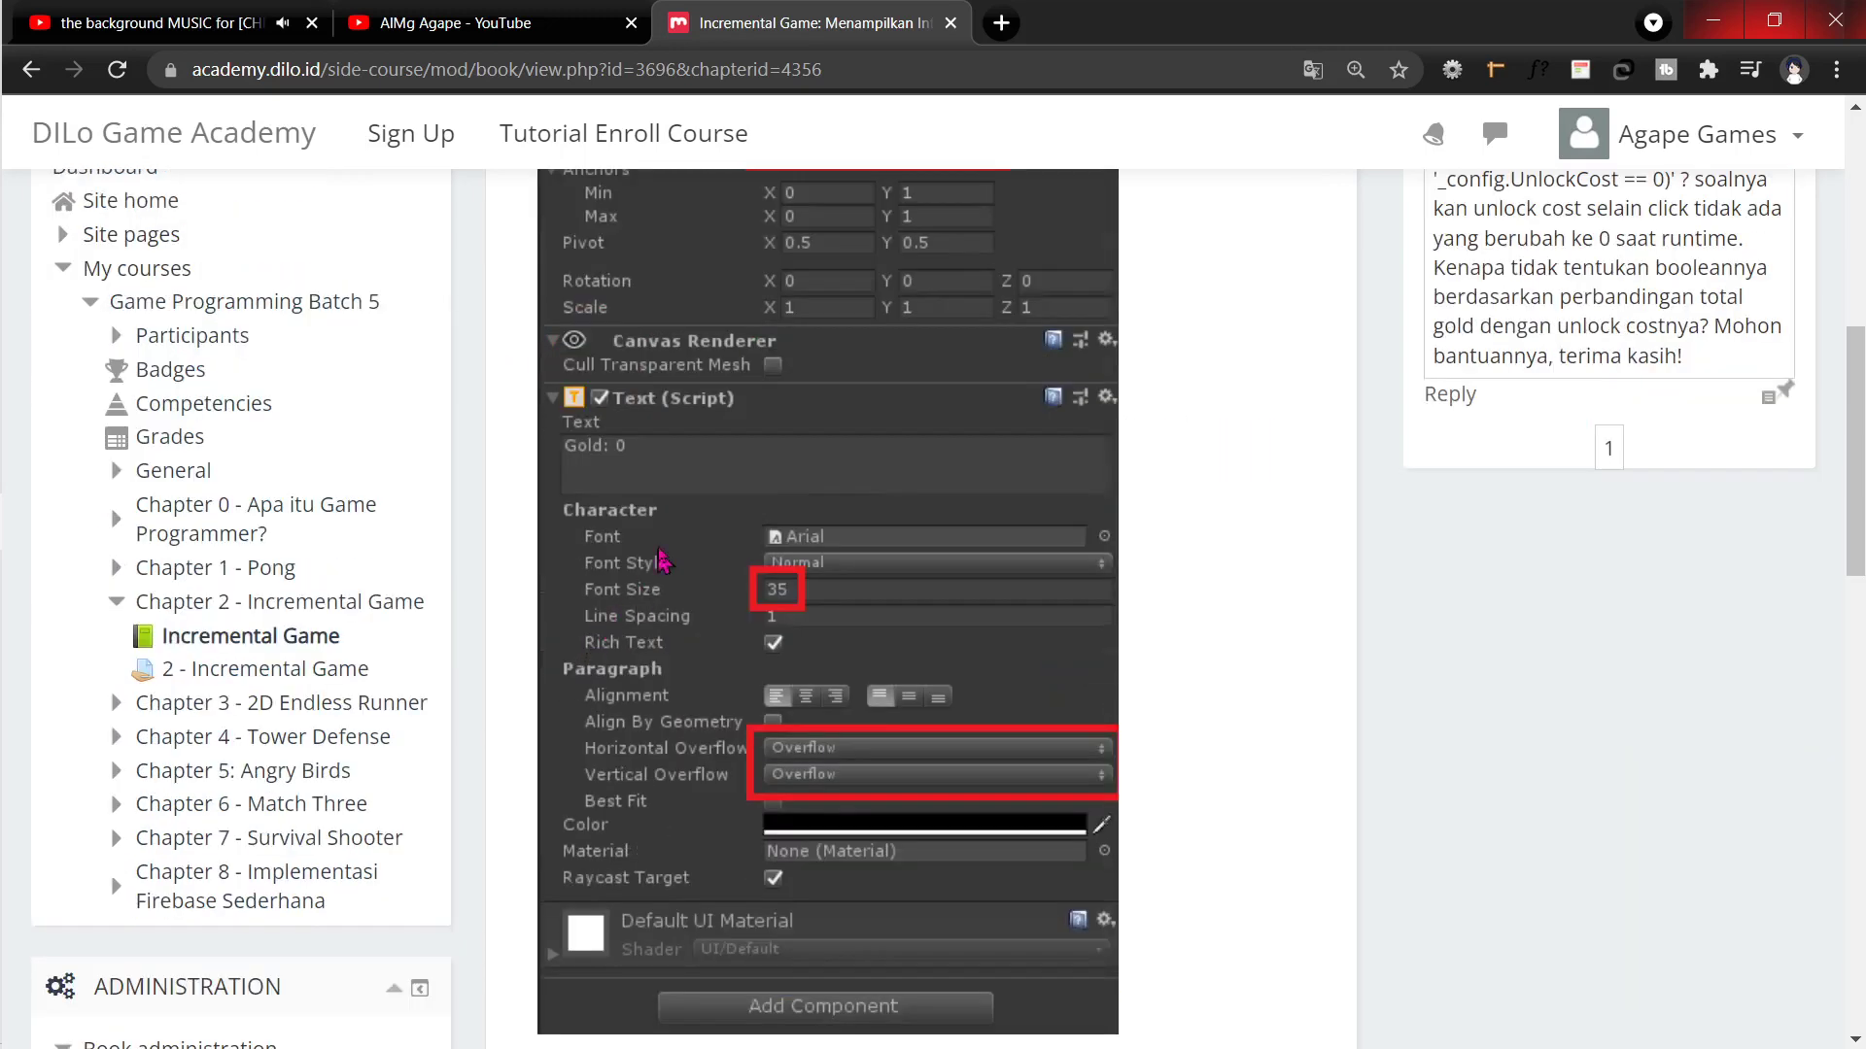
{"action": "scroll", "coordinate": [630, 470], "scroll_direction": "down", "scroll_amount": 3}
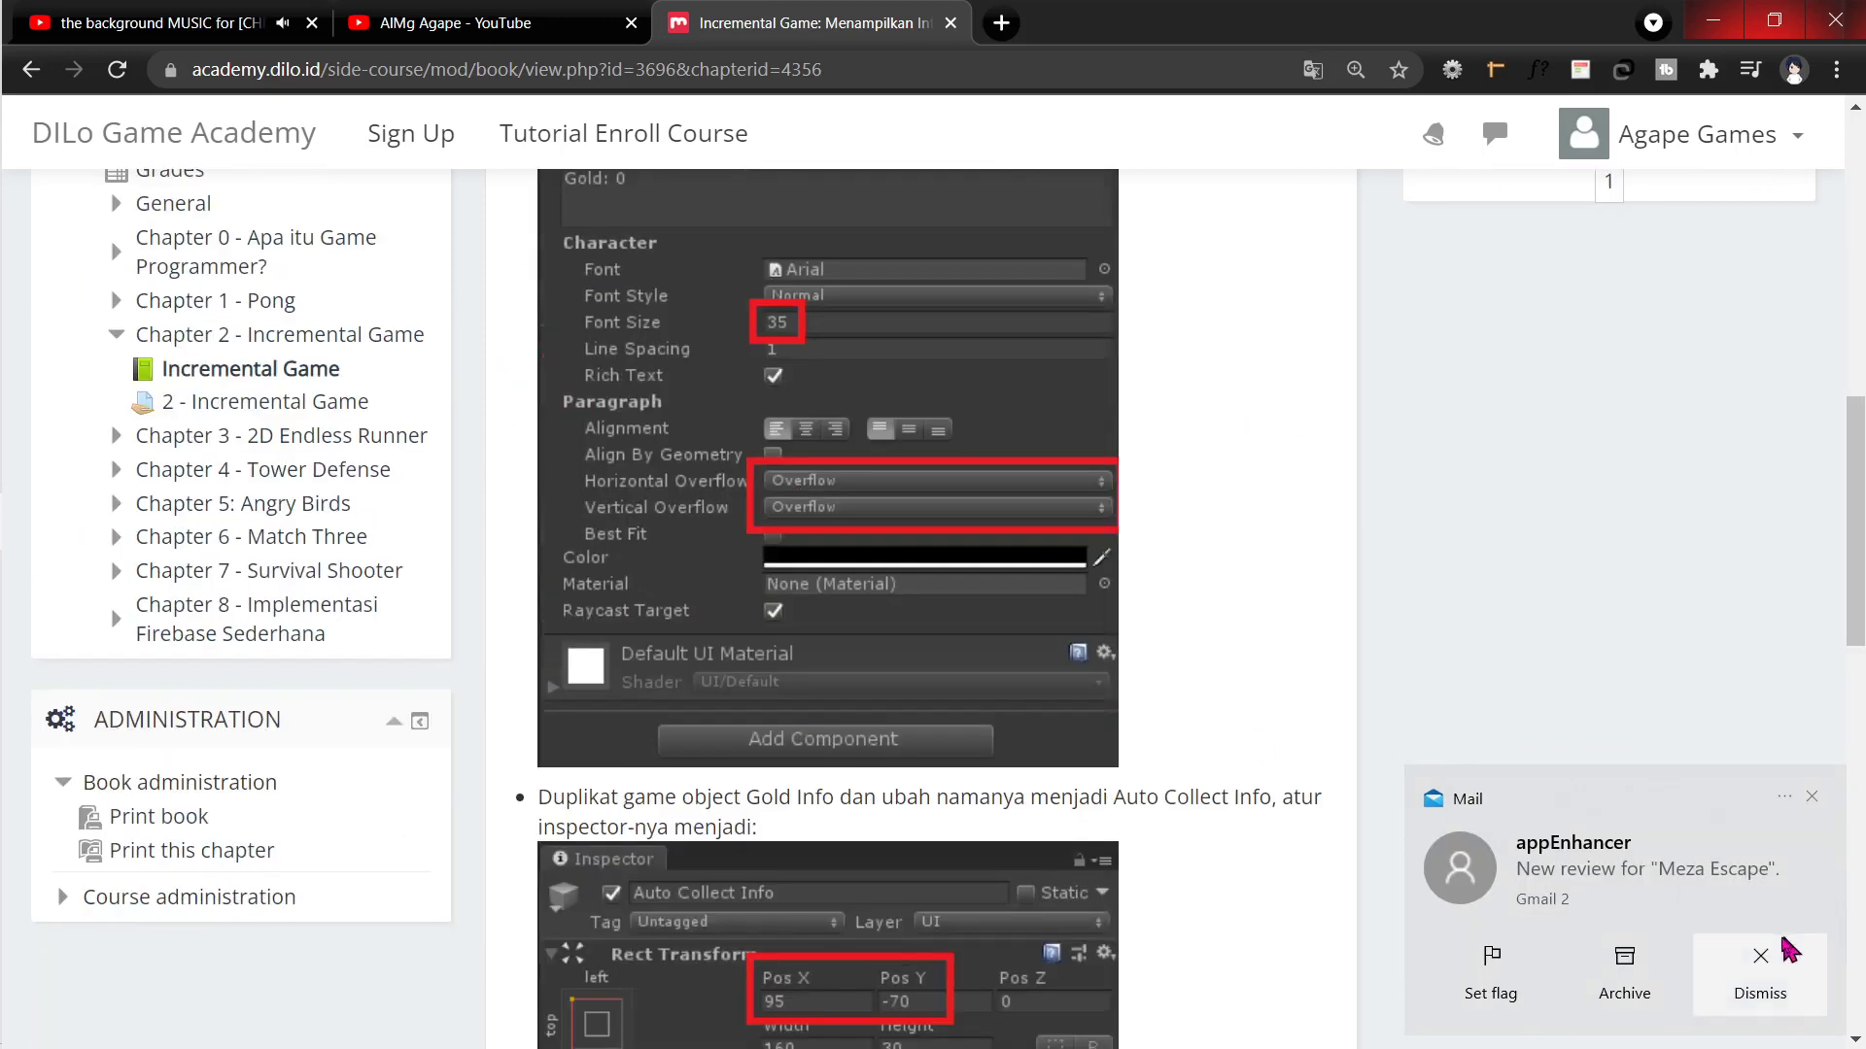
{"action": "left_click", "coordinate": [1760, 962]}
{"action": "scroll", "coordinate": [1074, 729], "scroll_direction": "up", "scroll_amount": 3}
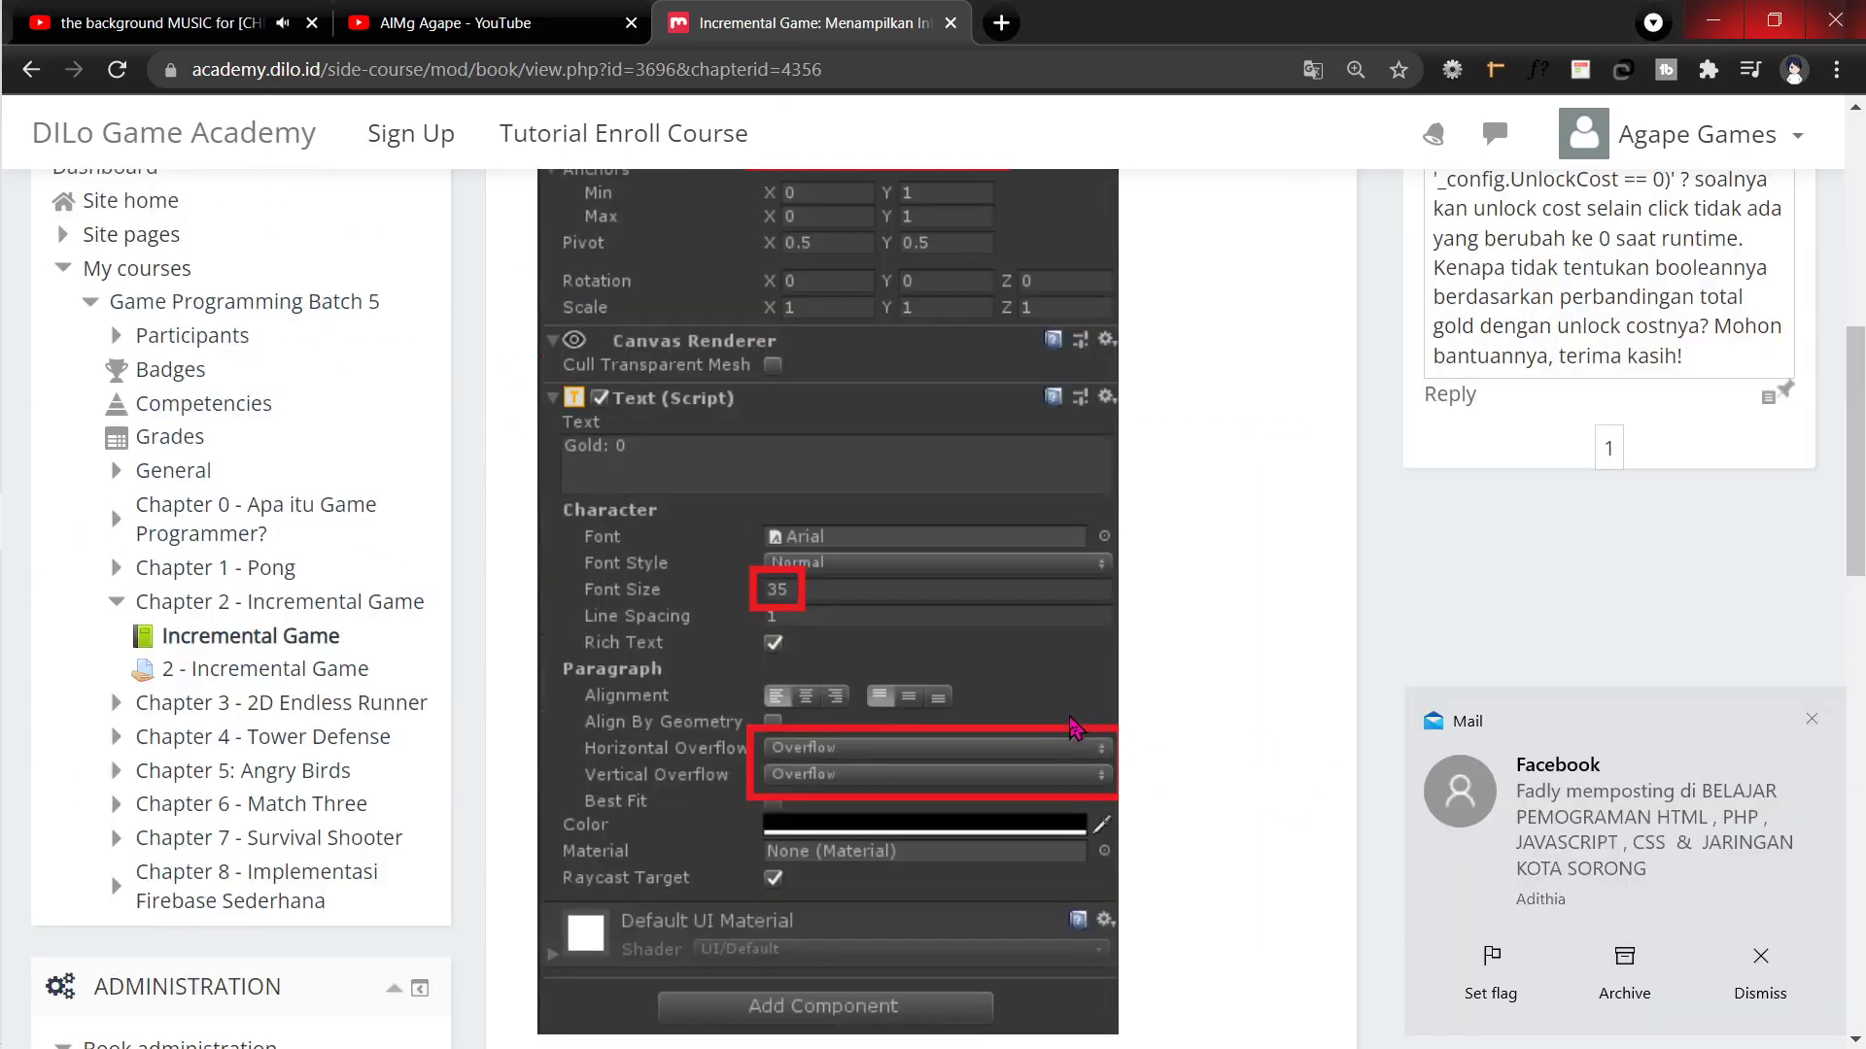
{"action": "left_click", "coordinate": [1759, 962]}
{"action": "scroll", "coordinate": [870, 696], "scroll_direction": "up", "scroll_amount": 3}
{"action": "scroll", "coordinate": [870, 697], "scroll_direction": "down", "scroll_amount": 3}
{"action": "scroll", "coordinate": [869, 697], "scroll_direction": "down", "scroll_amount": 3}
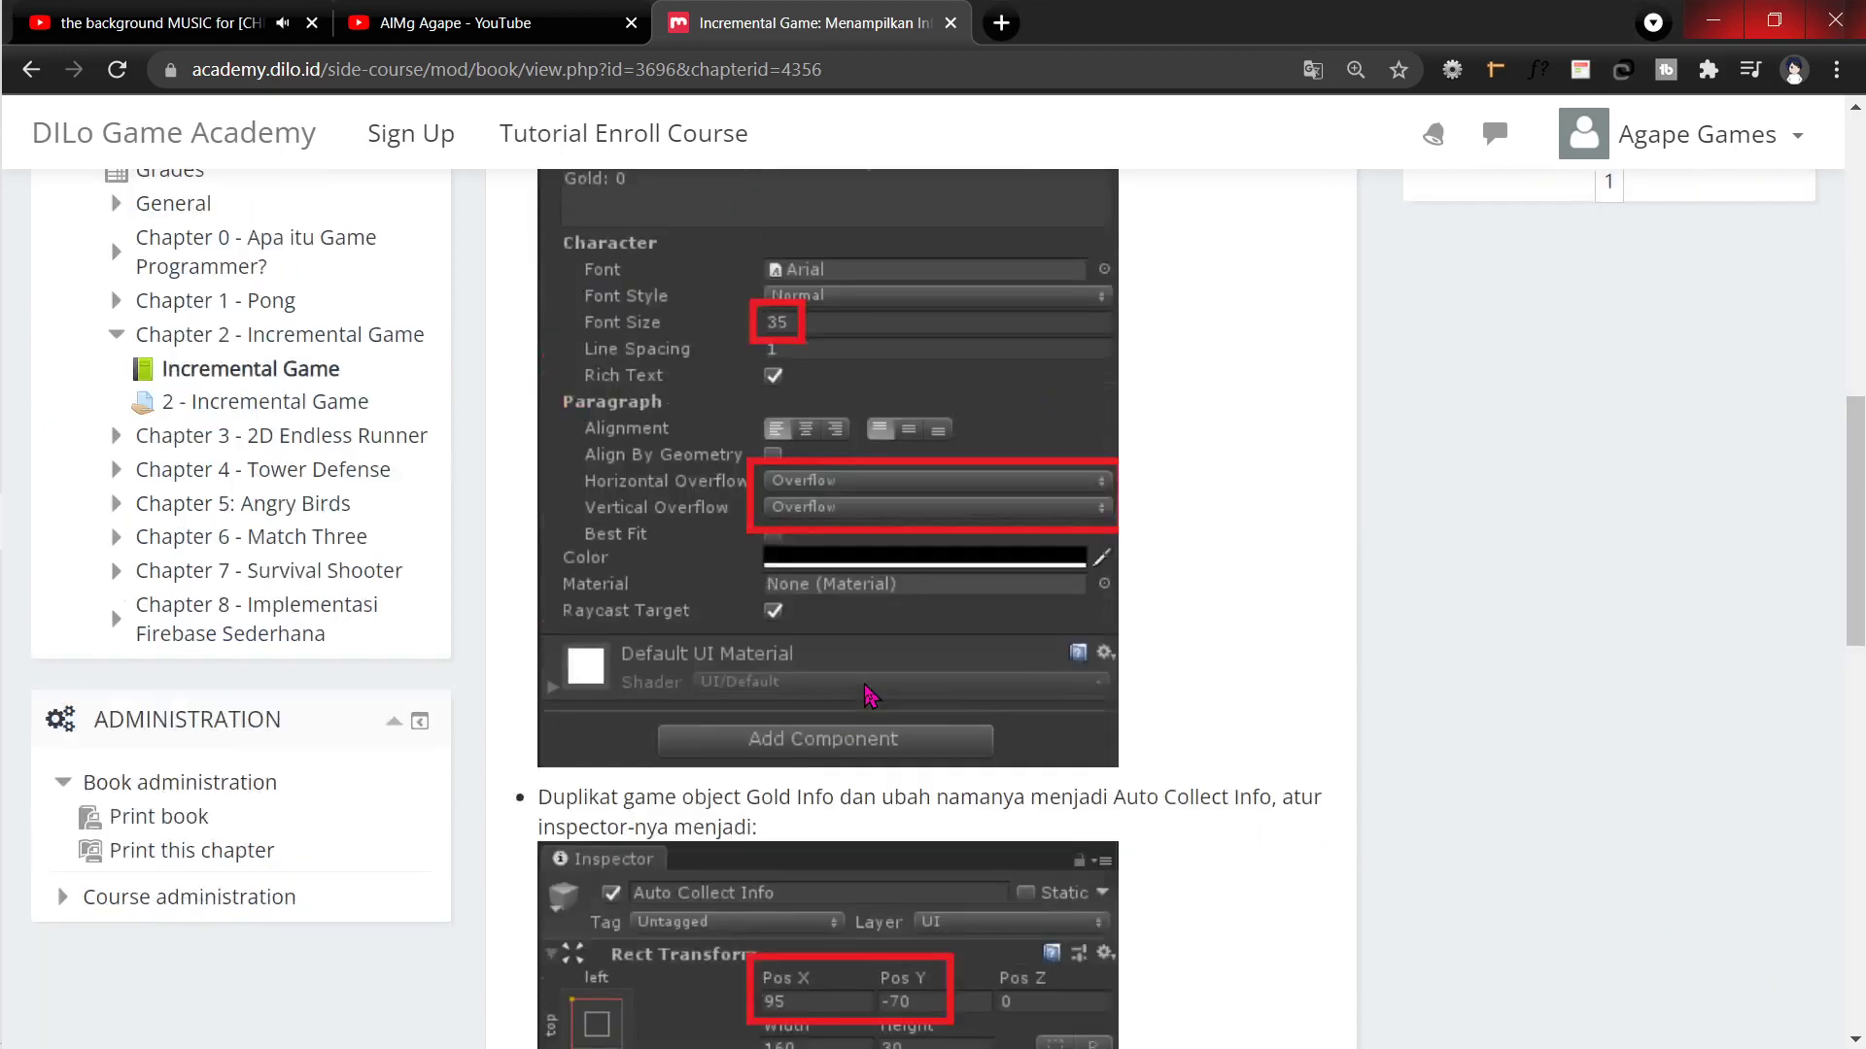
{"action": "scroll", "coordinate": [869, 697], "scroll_direction": "down", "scroll_amount": 3}
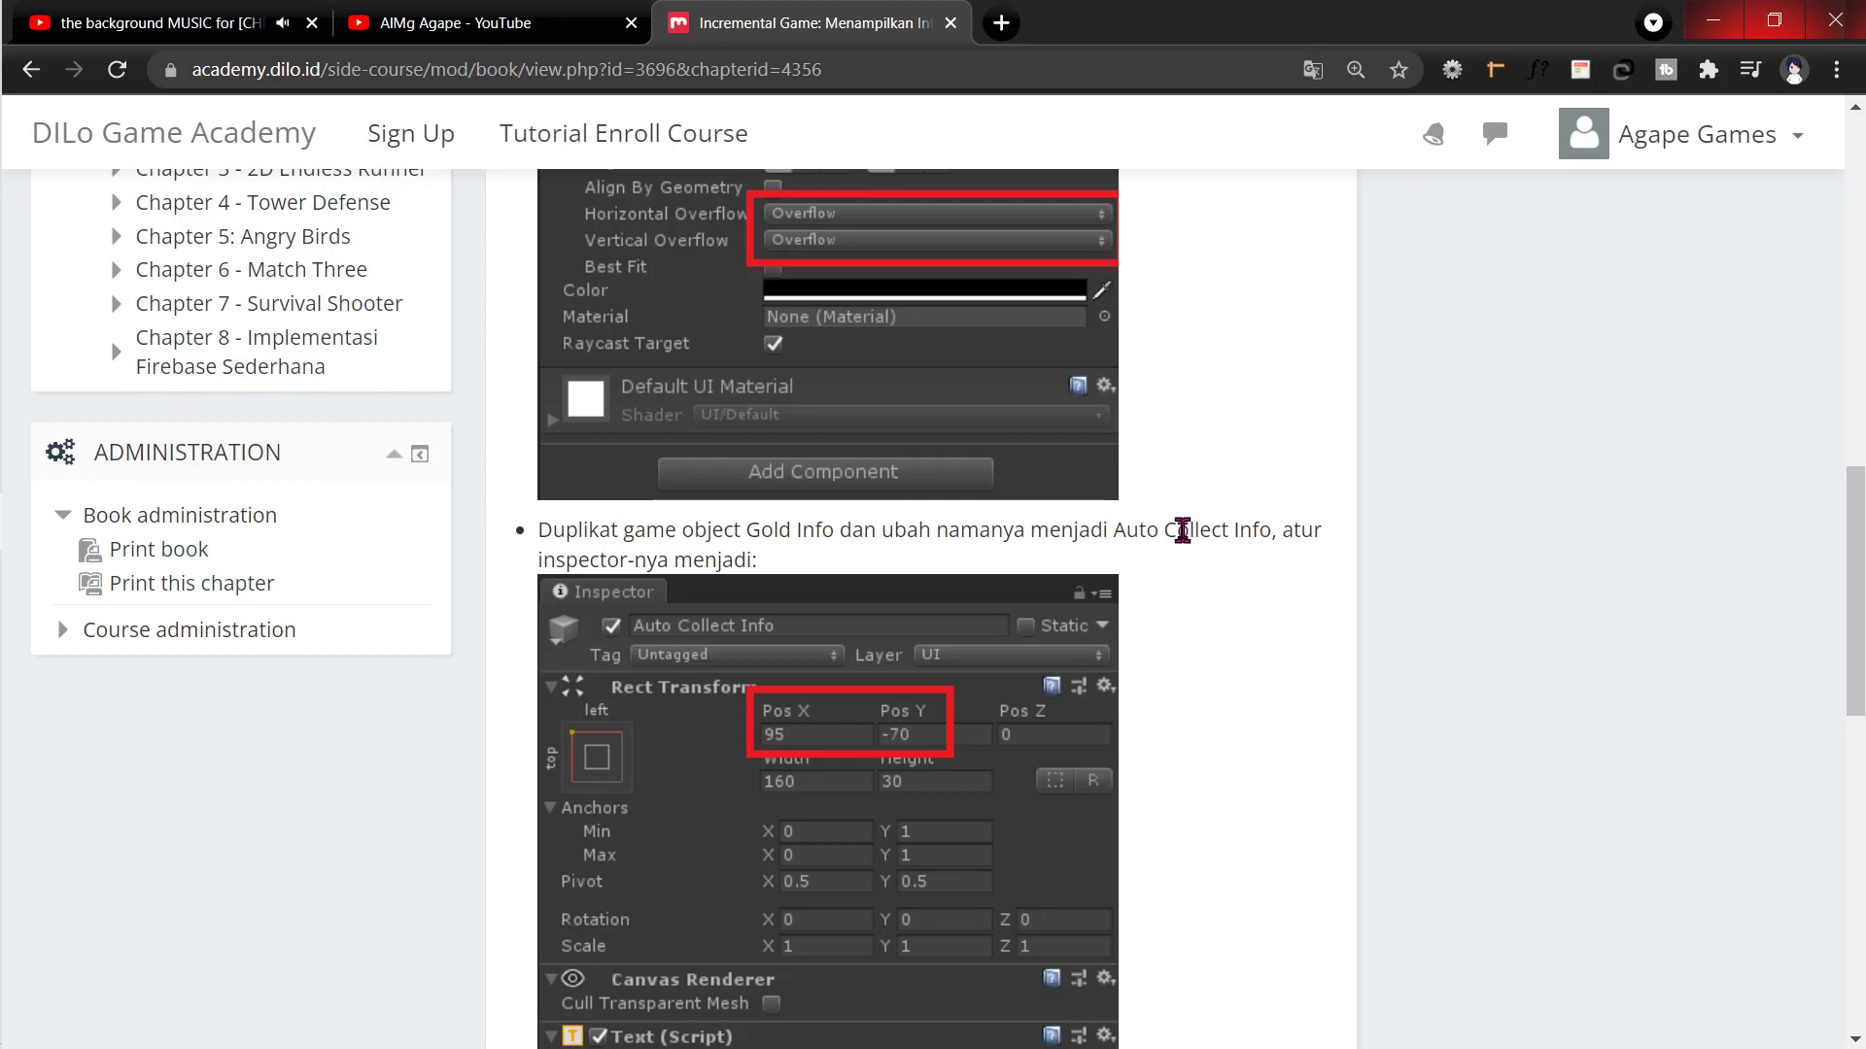
{"action": "scroll", "coordinate": [1181, 529], "scroll_direction": "down", "scroll_amount": 6}
{"action": "scroll", "coordinate": [1181, 529], "scroll_direction": "down", "scroll_amount": 5}
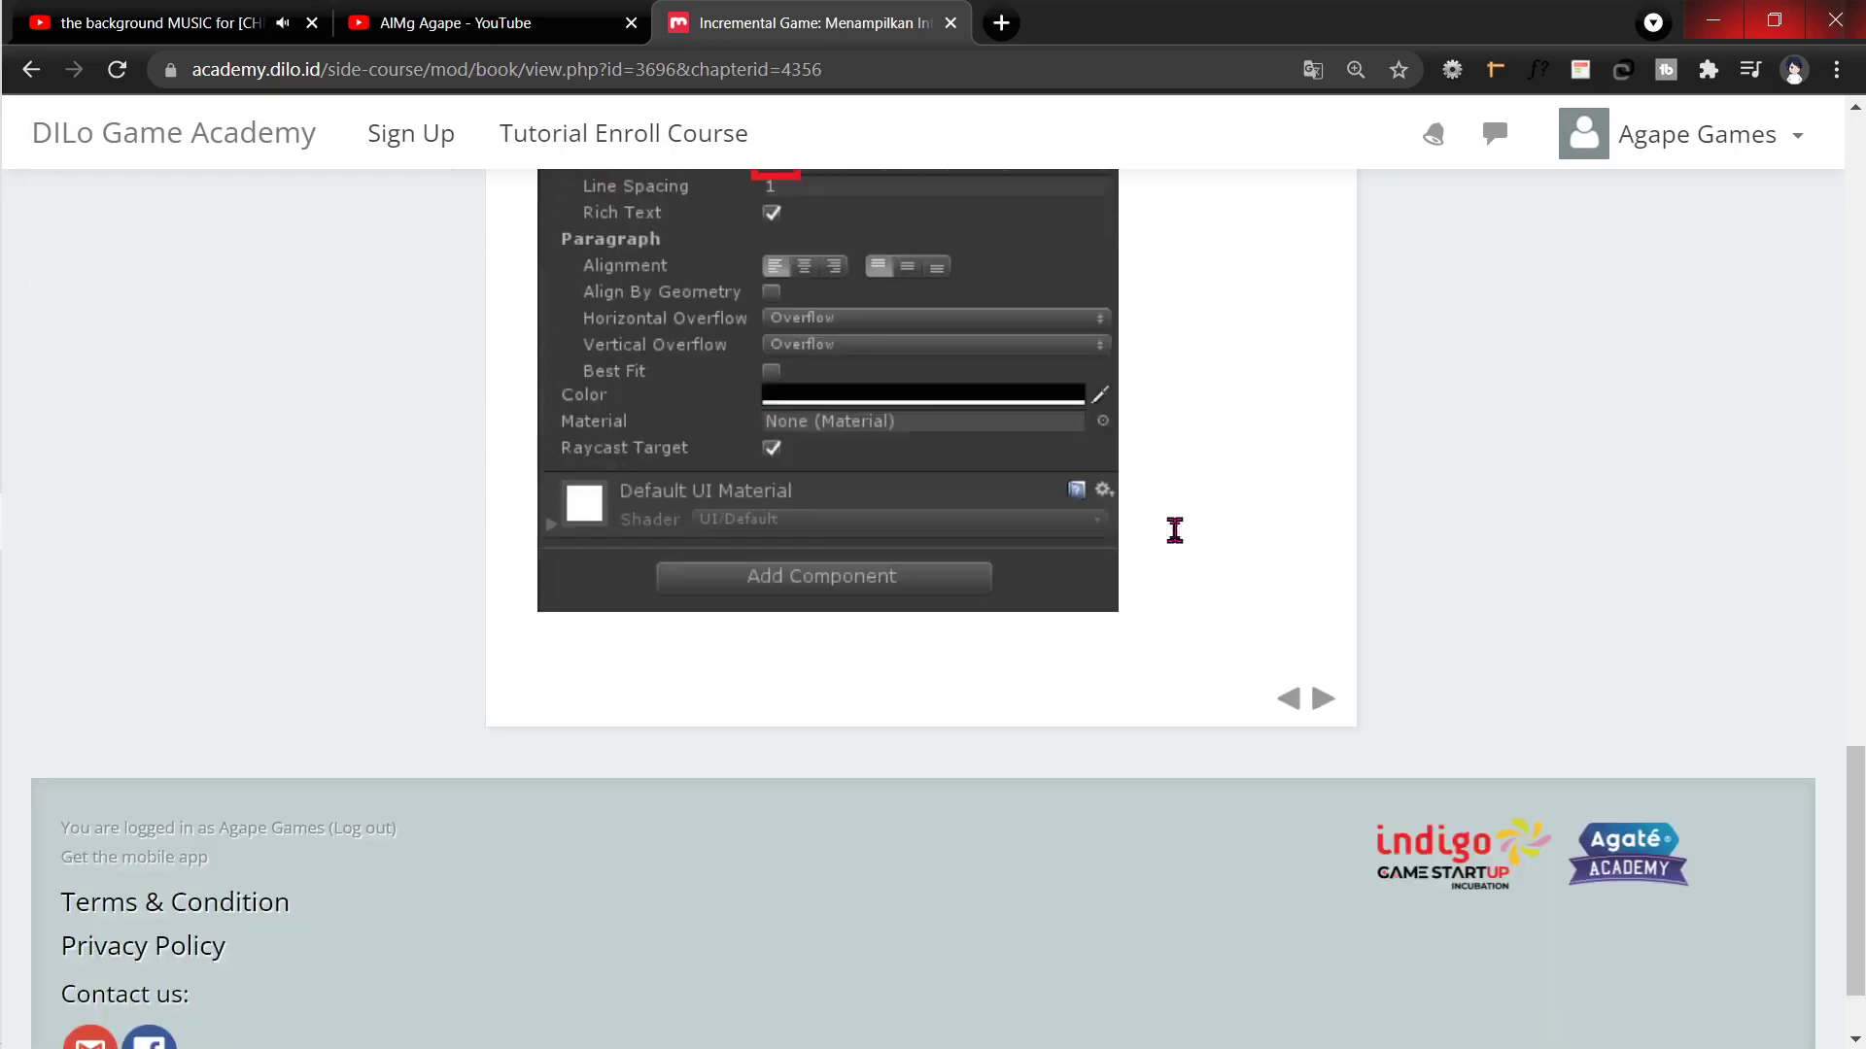
{"action": "scroll", "coordinate": [1179, 540], "scroll_direction": "up", "scroll_amount": 3}
{"action": "scroll", "coordinate": [1173, 532], "scroll_direction": "up", "scroll_amount": 5}
{"action": "scroll", "coordinate": [1172, 532], "scroll_direction": "up", "scroll_amount": 10}
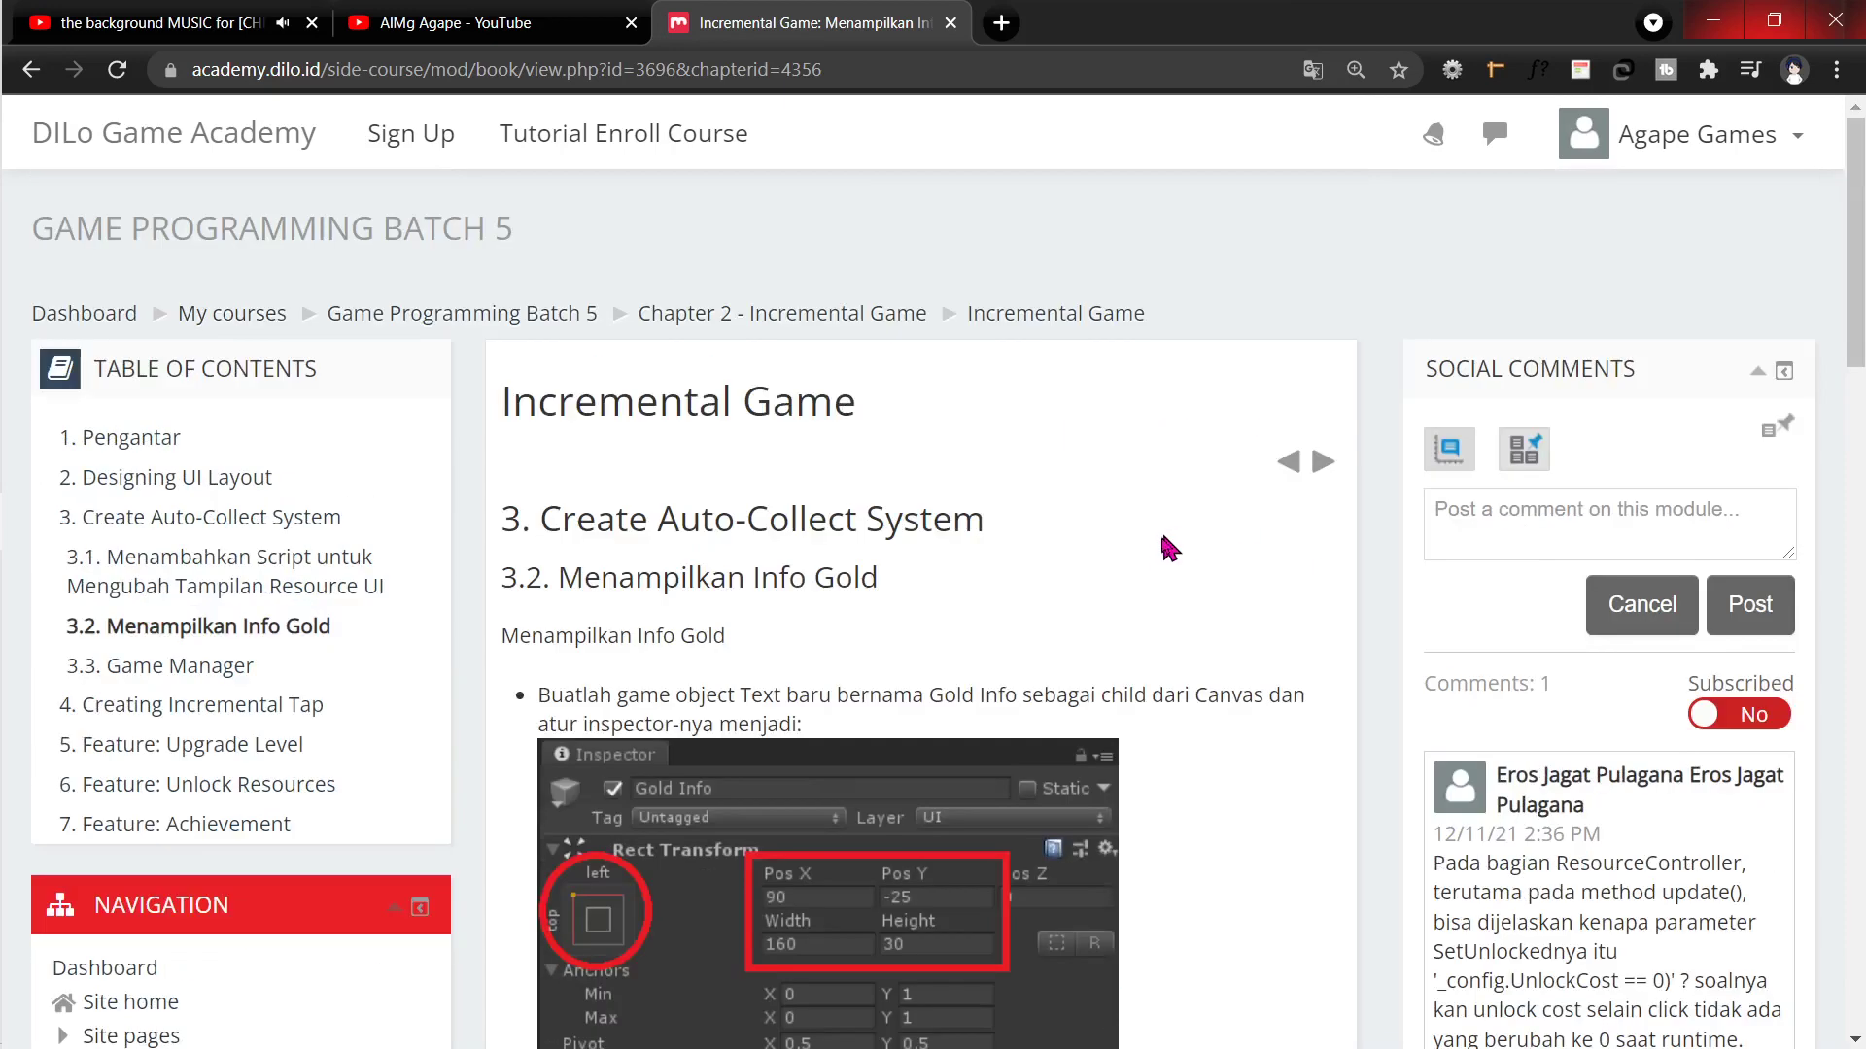
{"action": "scroll", "coordinate": [1163, 554], "scroll_direction": "down", "scroll_amount": 5}
{"action": "scroll", "coordinate": [1158, 550], "scroll_direction": "up", "scroll_amount": 3}
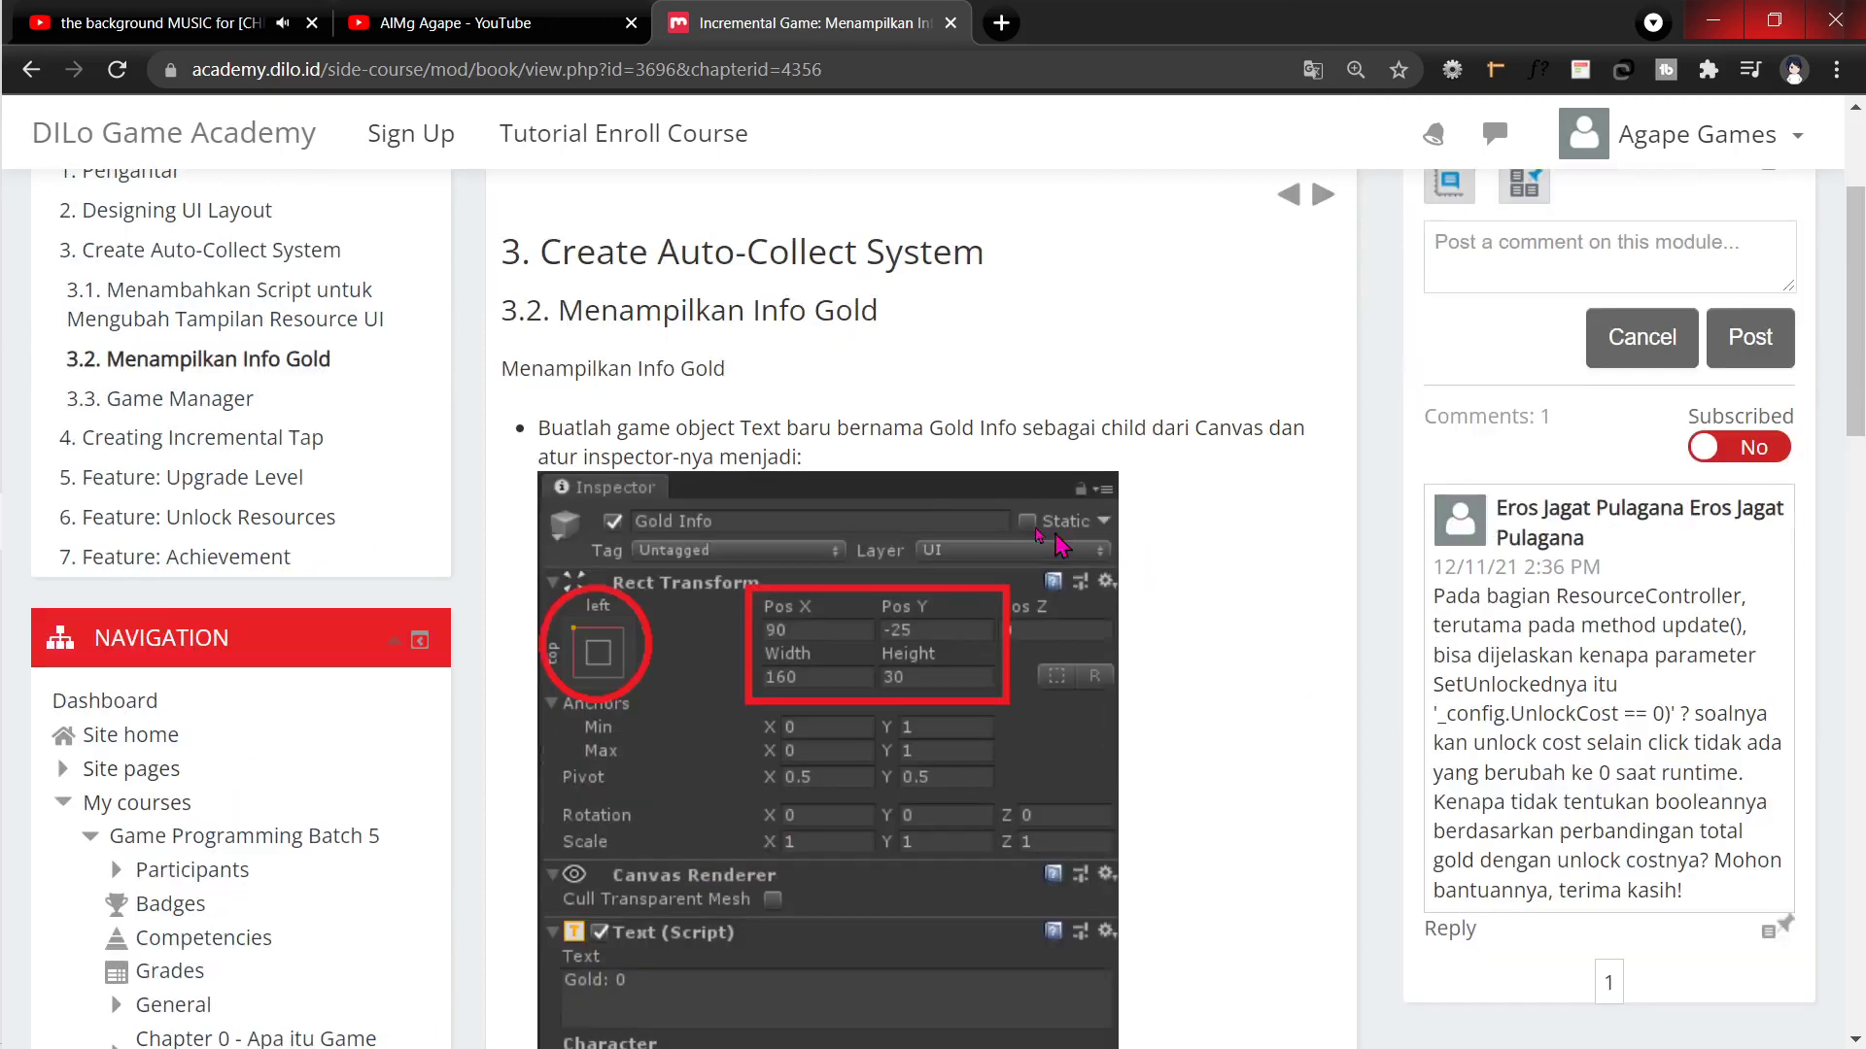
Step: Highlight the name Gold Info in the lesson instructions, then go back to Unity
{"action": "key", "text": "alt+Tab"}
{"action": "left_click_drag", "start_coordinate": [931, 428], "coordinate": [1020, 428]}
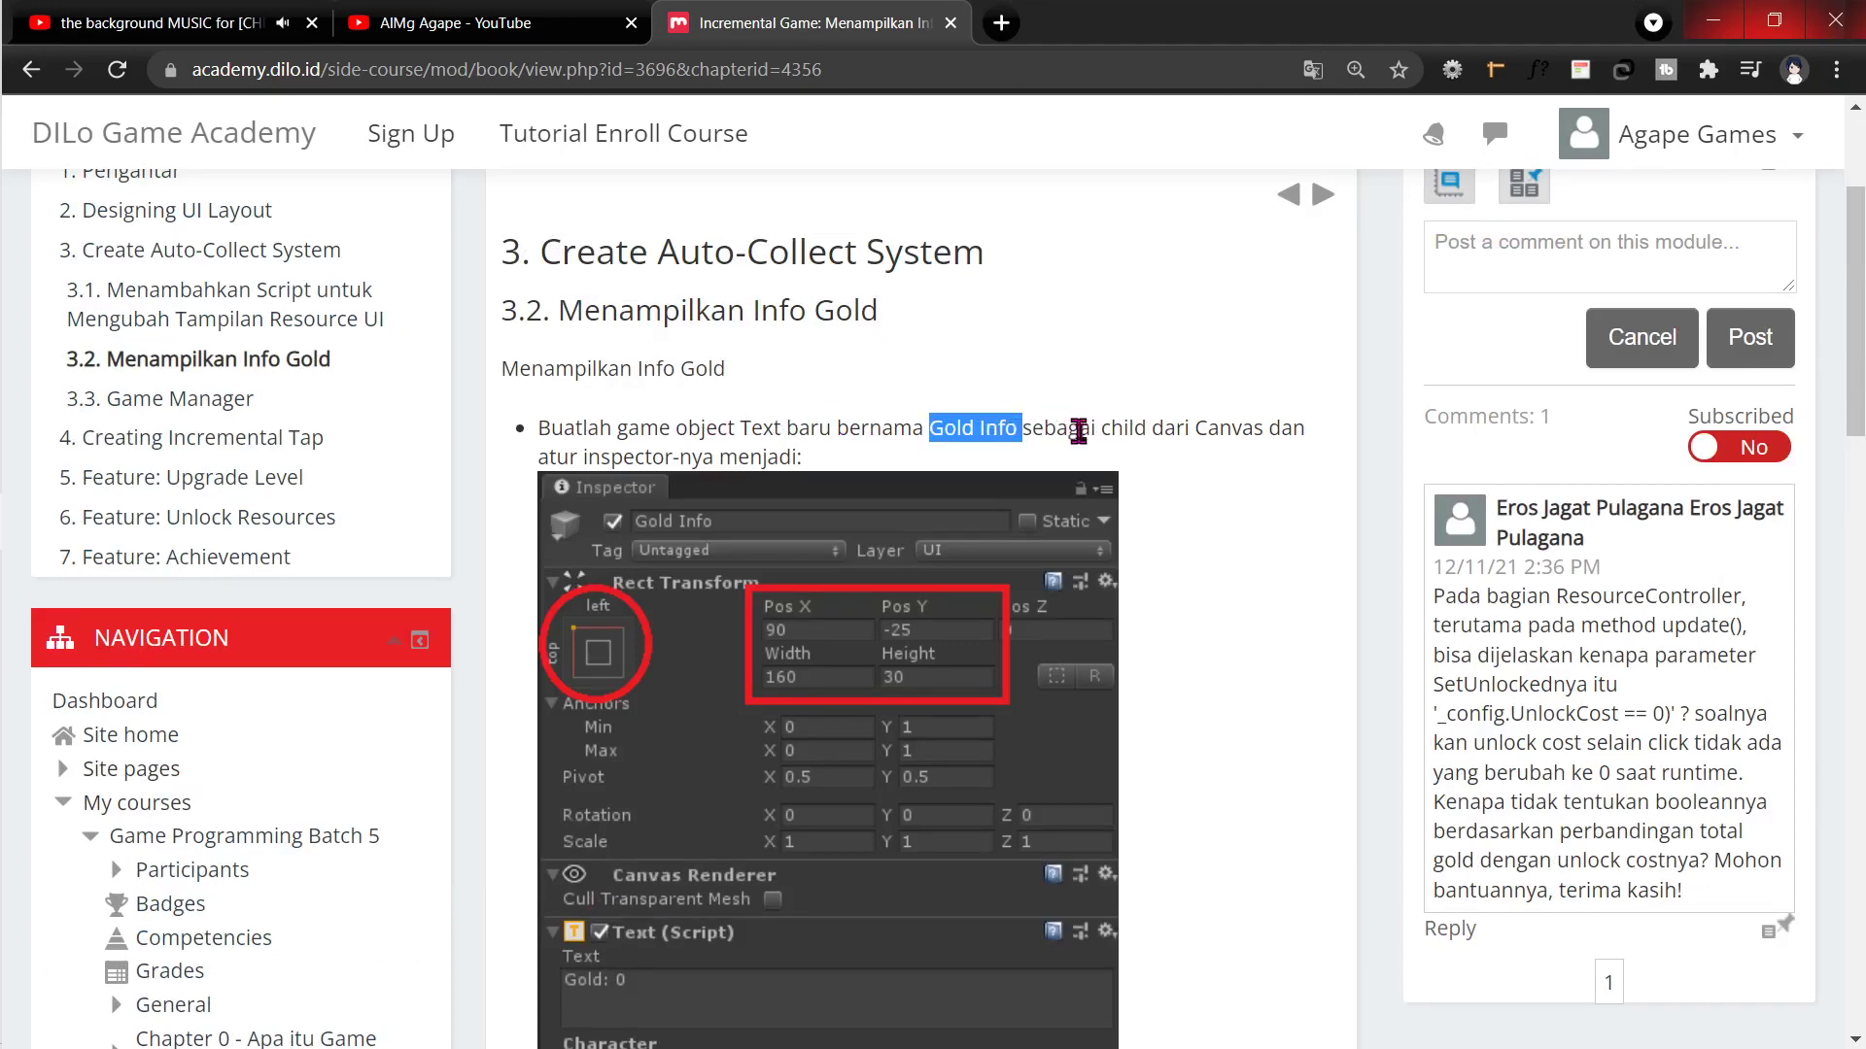
{"action": "key", "text": "alt+Tab"}
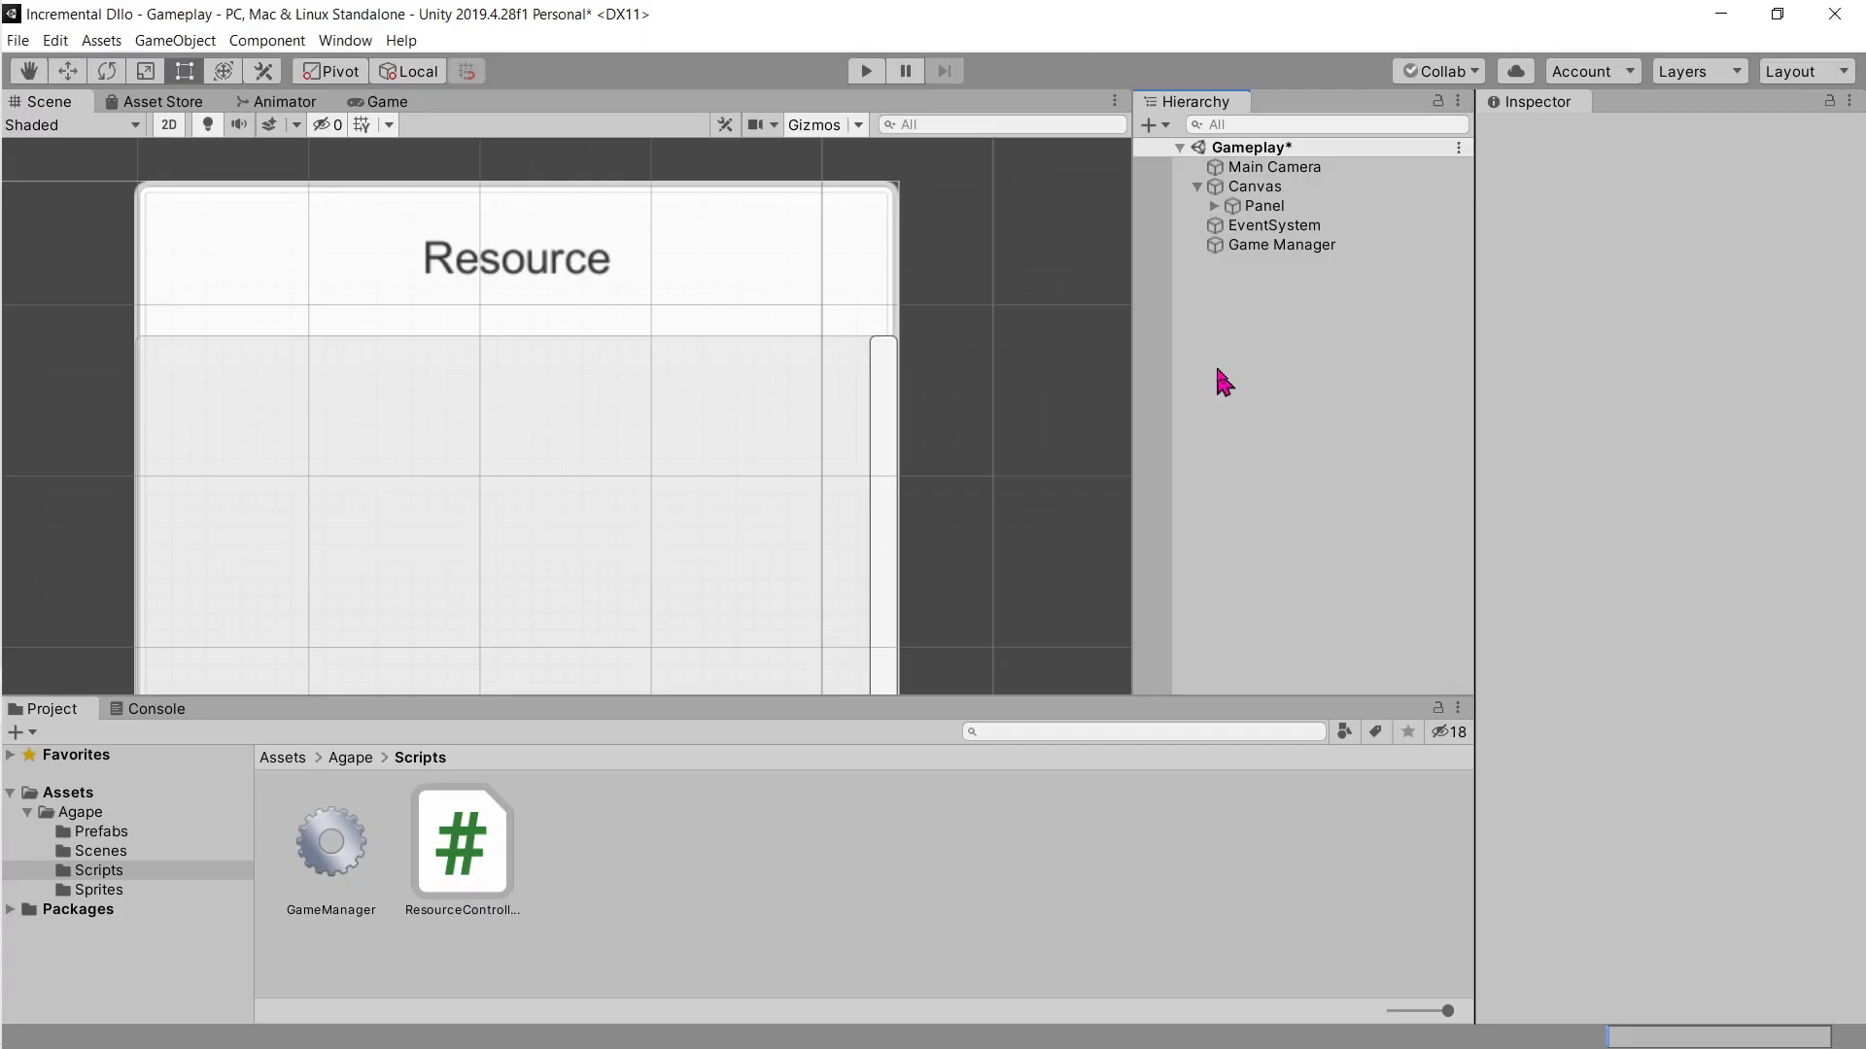
Step: Frame the Canvas in the scene view and inspect its Panel child
{"action": "right_click", "coordinate": [1224, 193]}
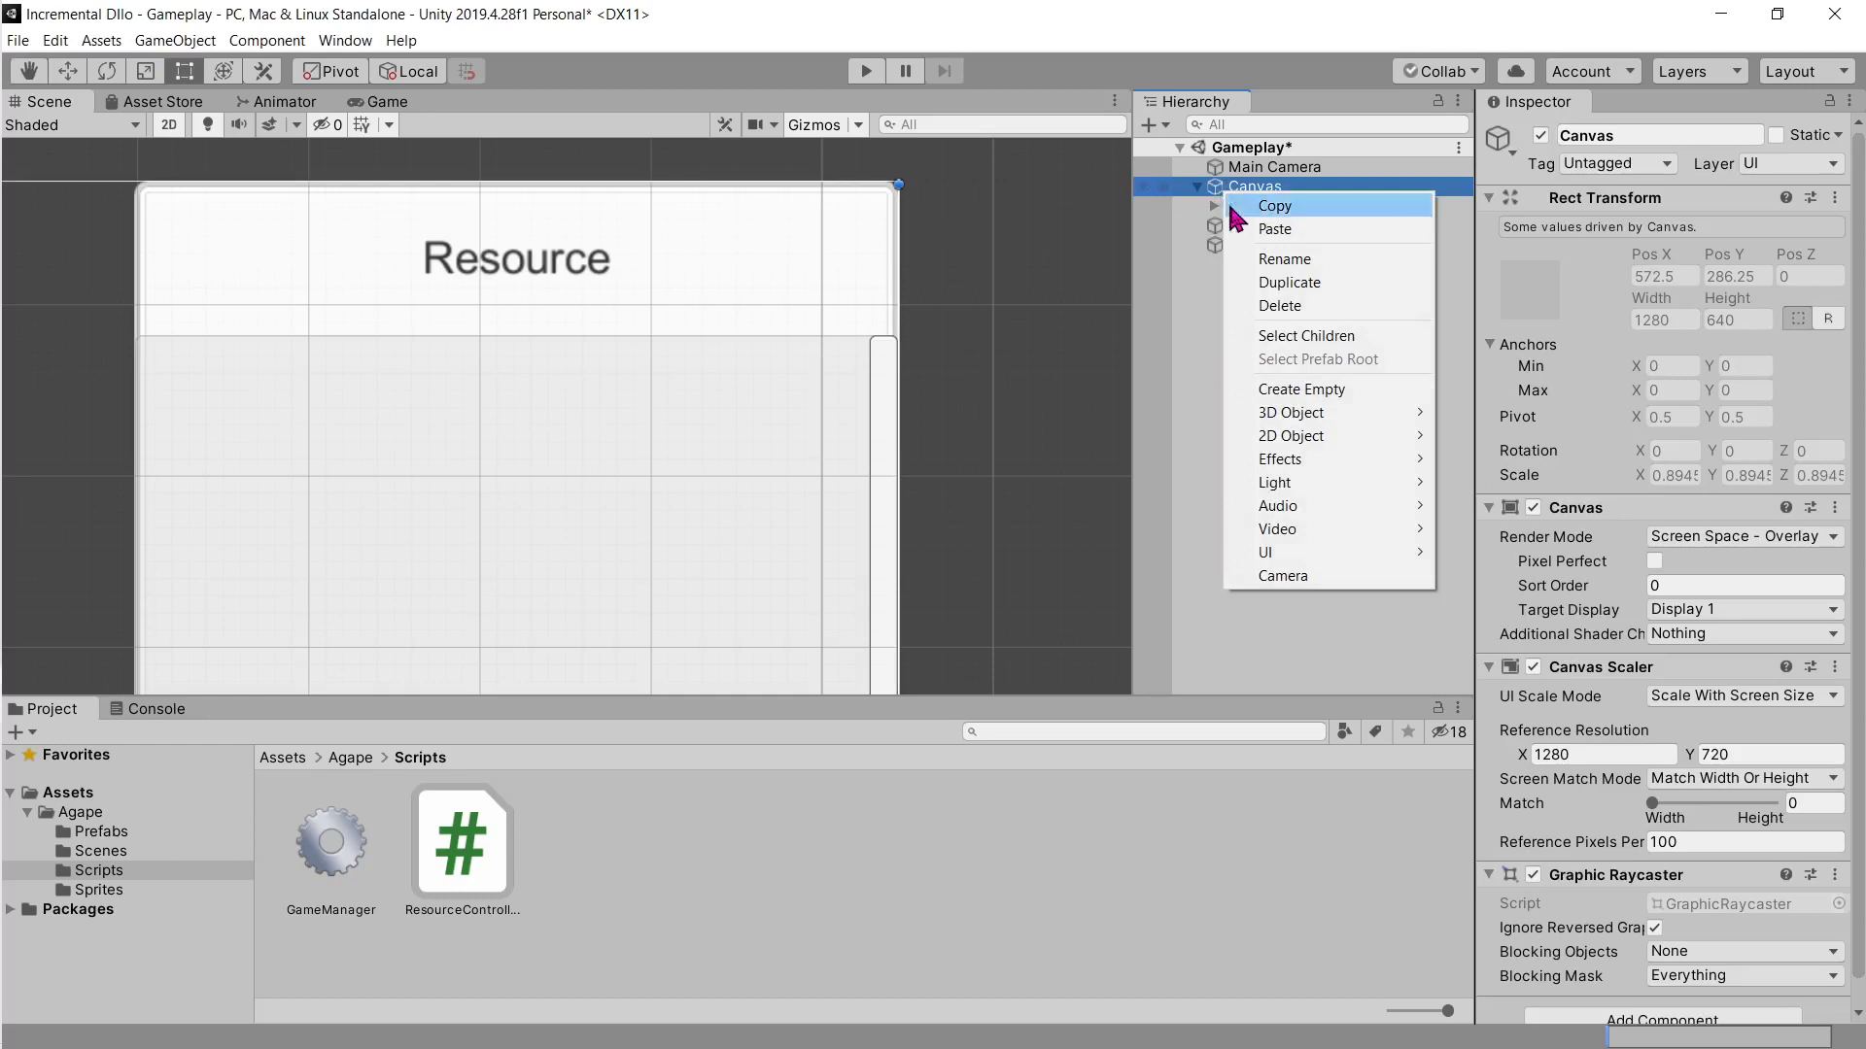
{"action": "double_click", "coordinate": [1227, 188]}
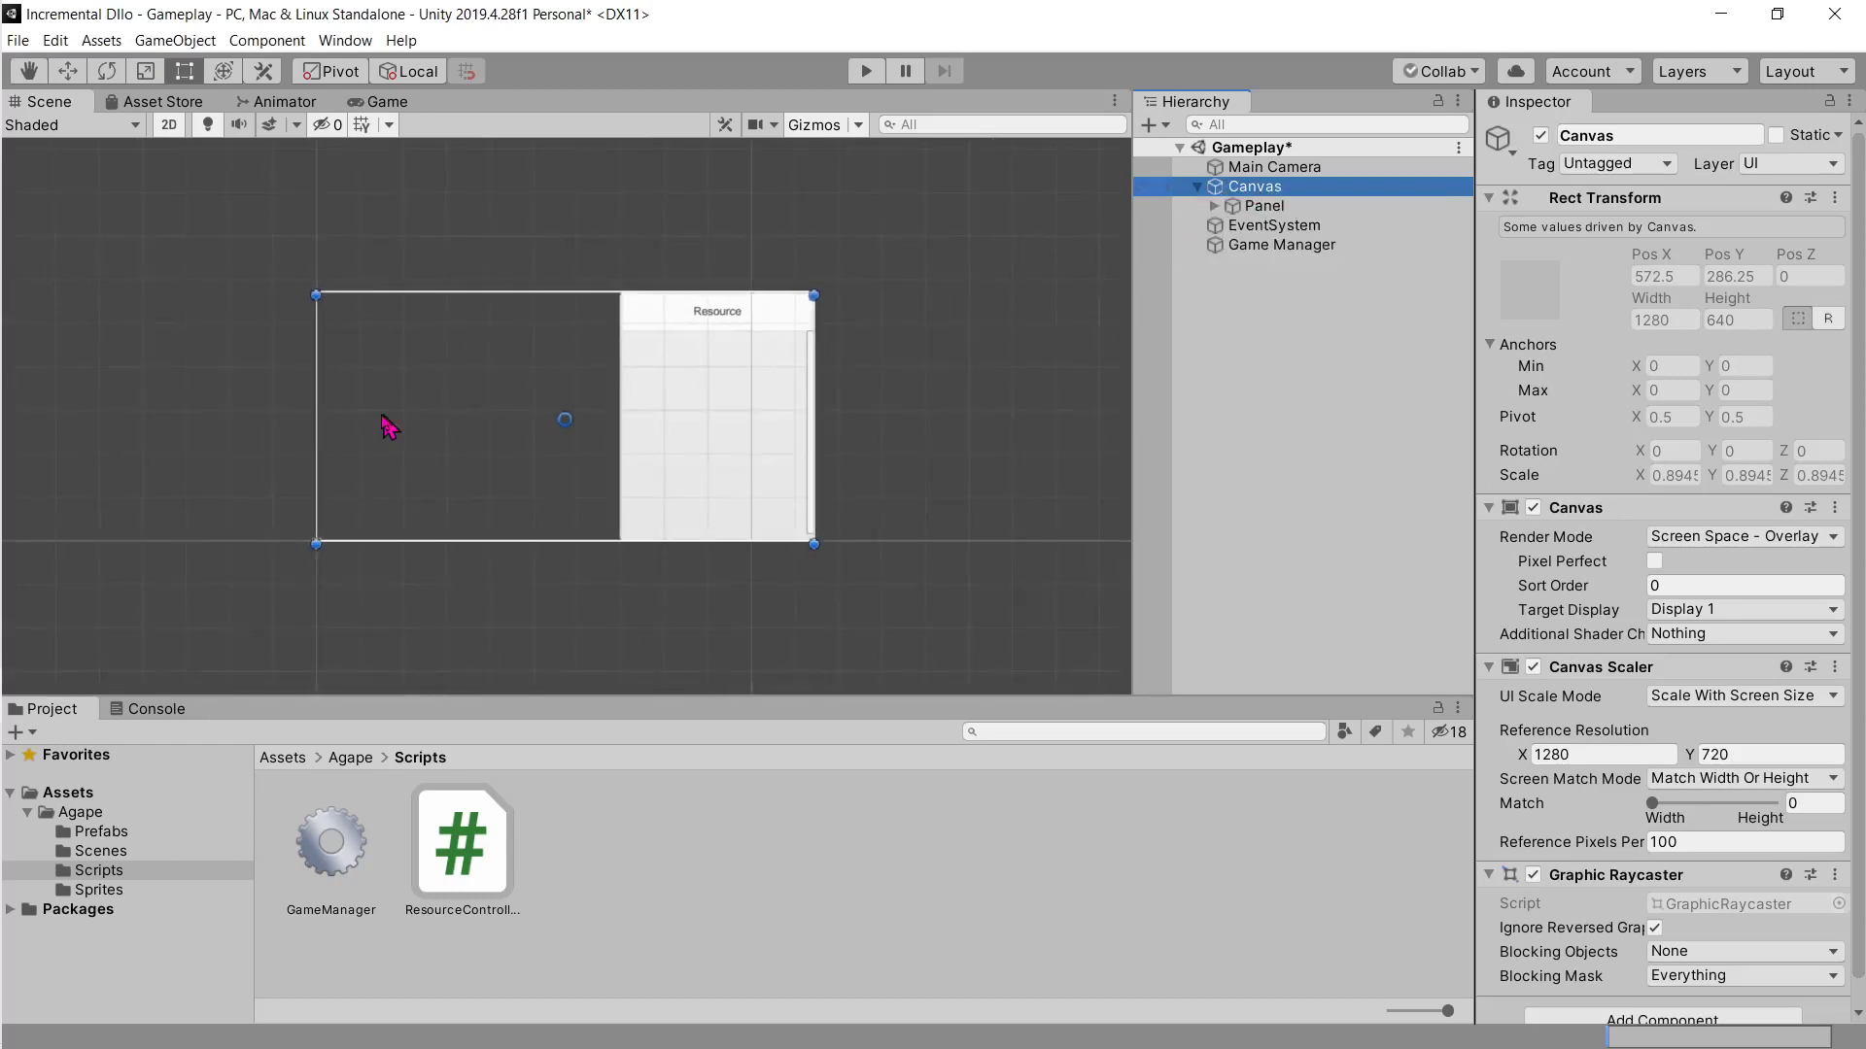
{"action": "left_click", "coordinate": [1263, 206]}
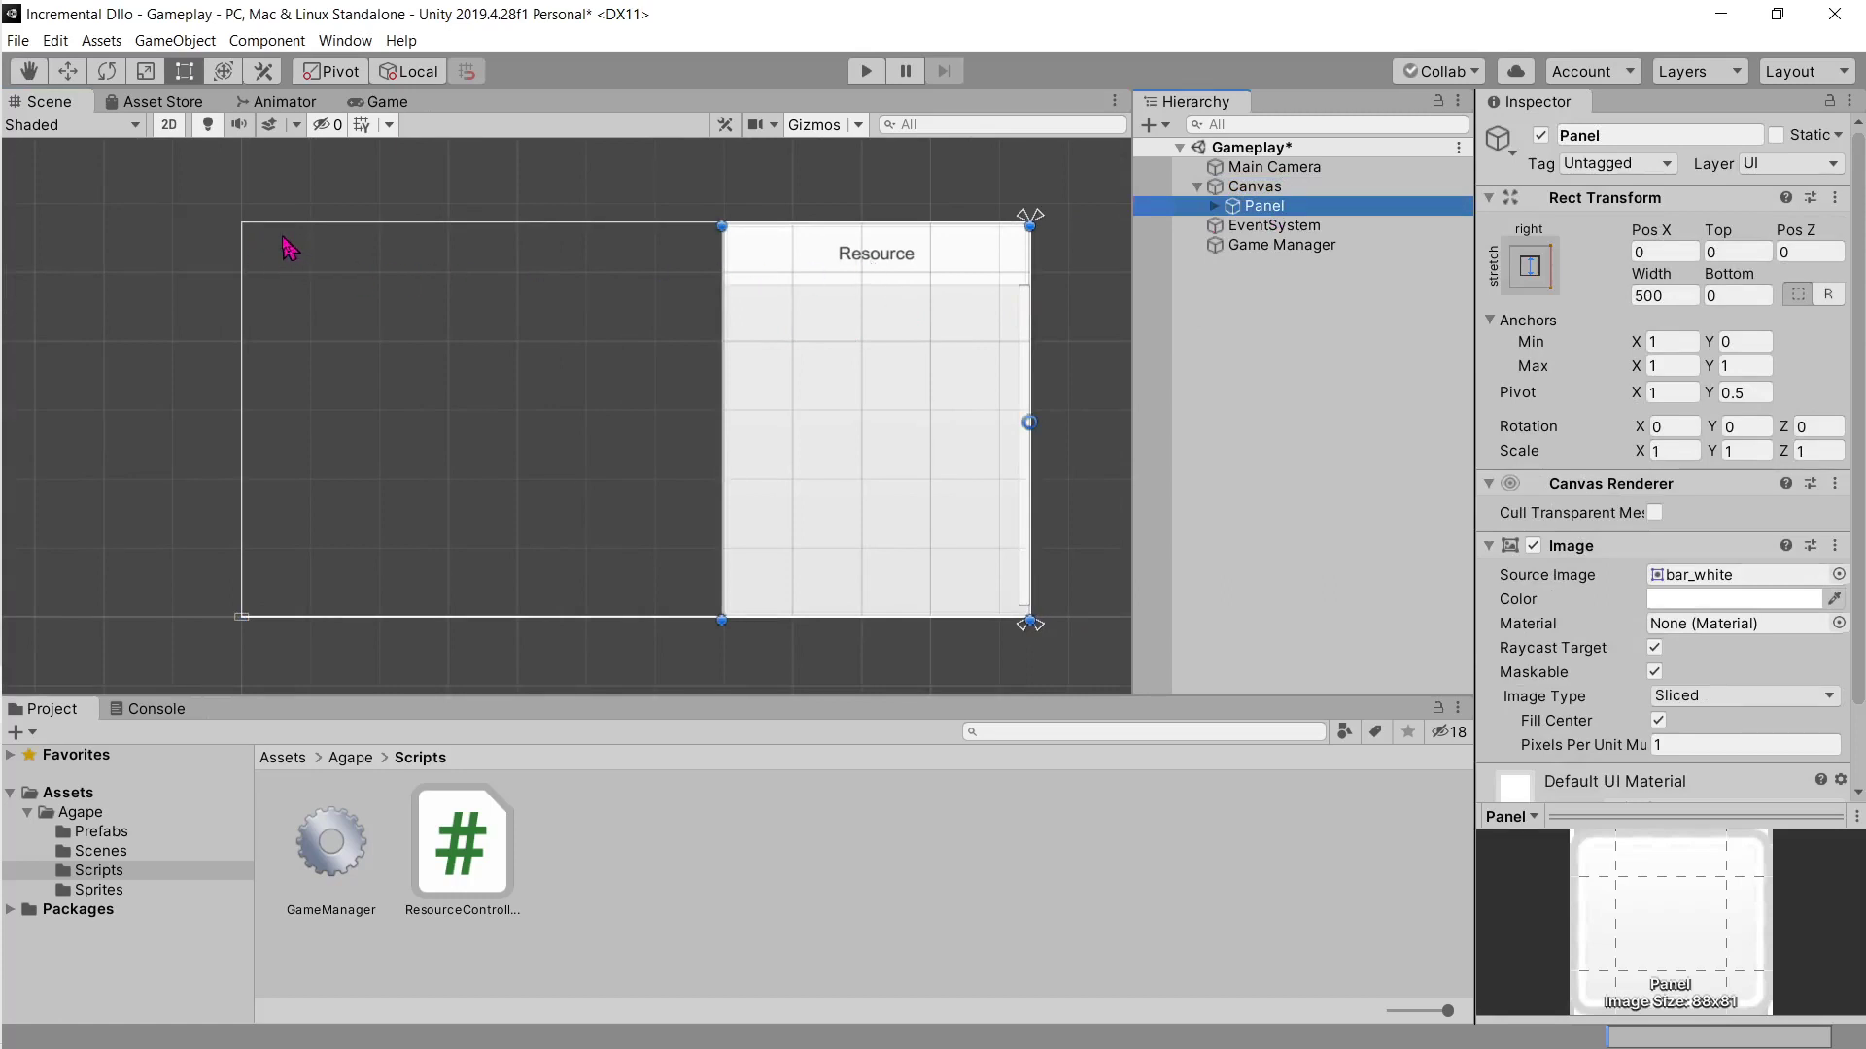
{"action": "left_click", "coordinate": [1261, 187]}
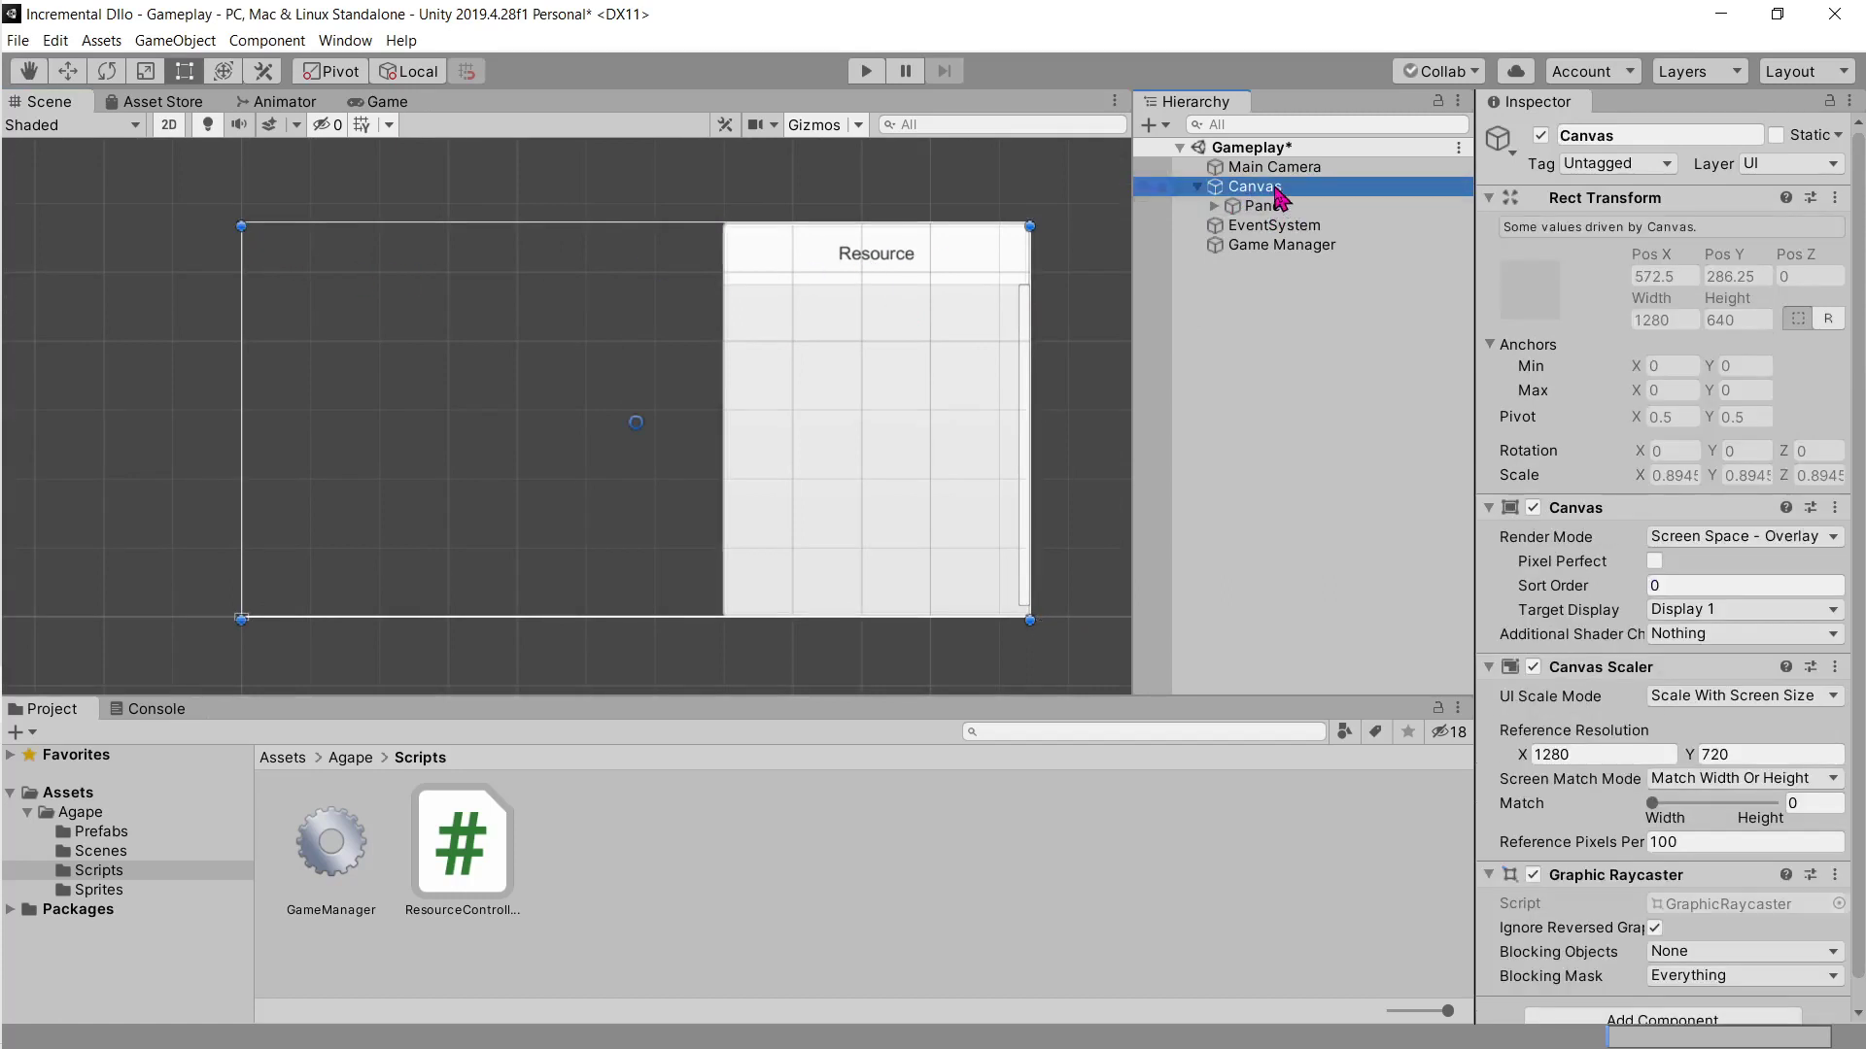
Step: Create a new UI Text object as a child of the Canvas
{"action": "right_click", "coordinate": [1274, 189]}
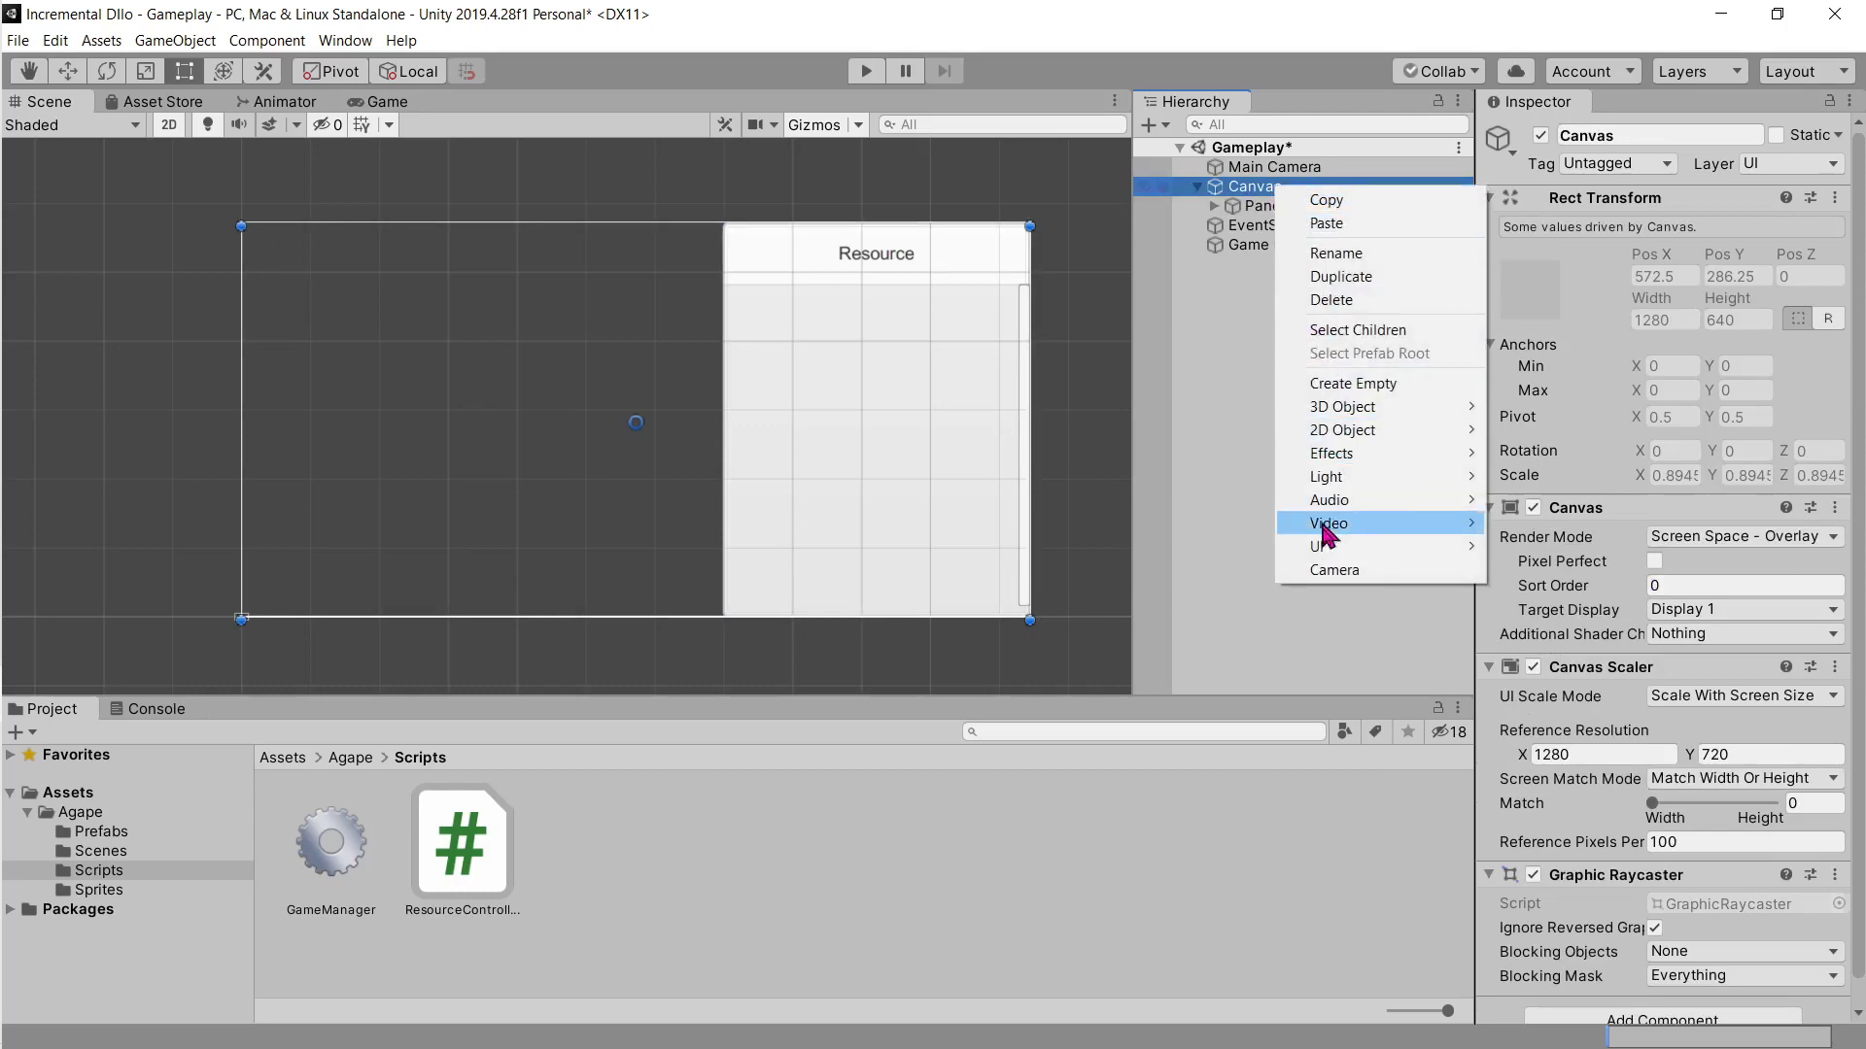
{"action": "mouse_move", "coordinate": [1411, 560]}
{"action": "left_click", "coordinate": [1535, 546]}
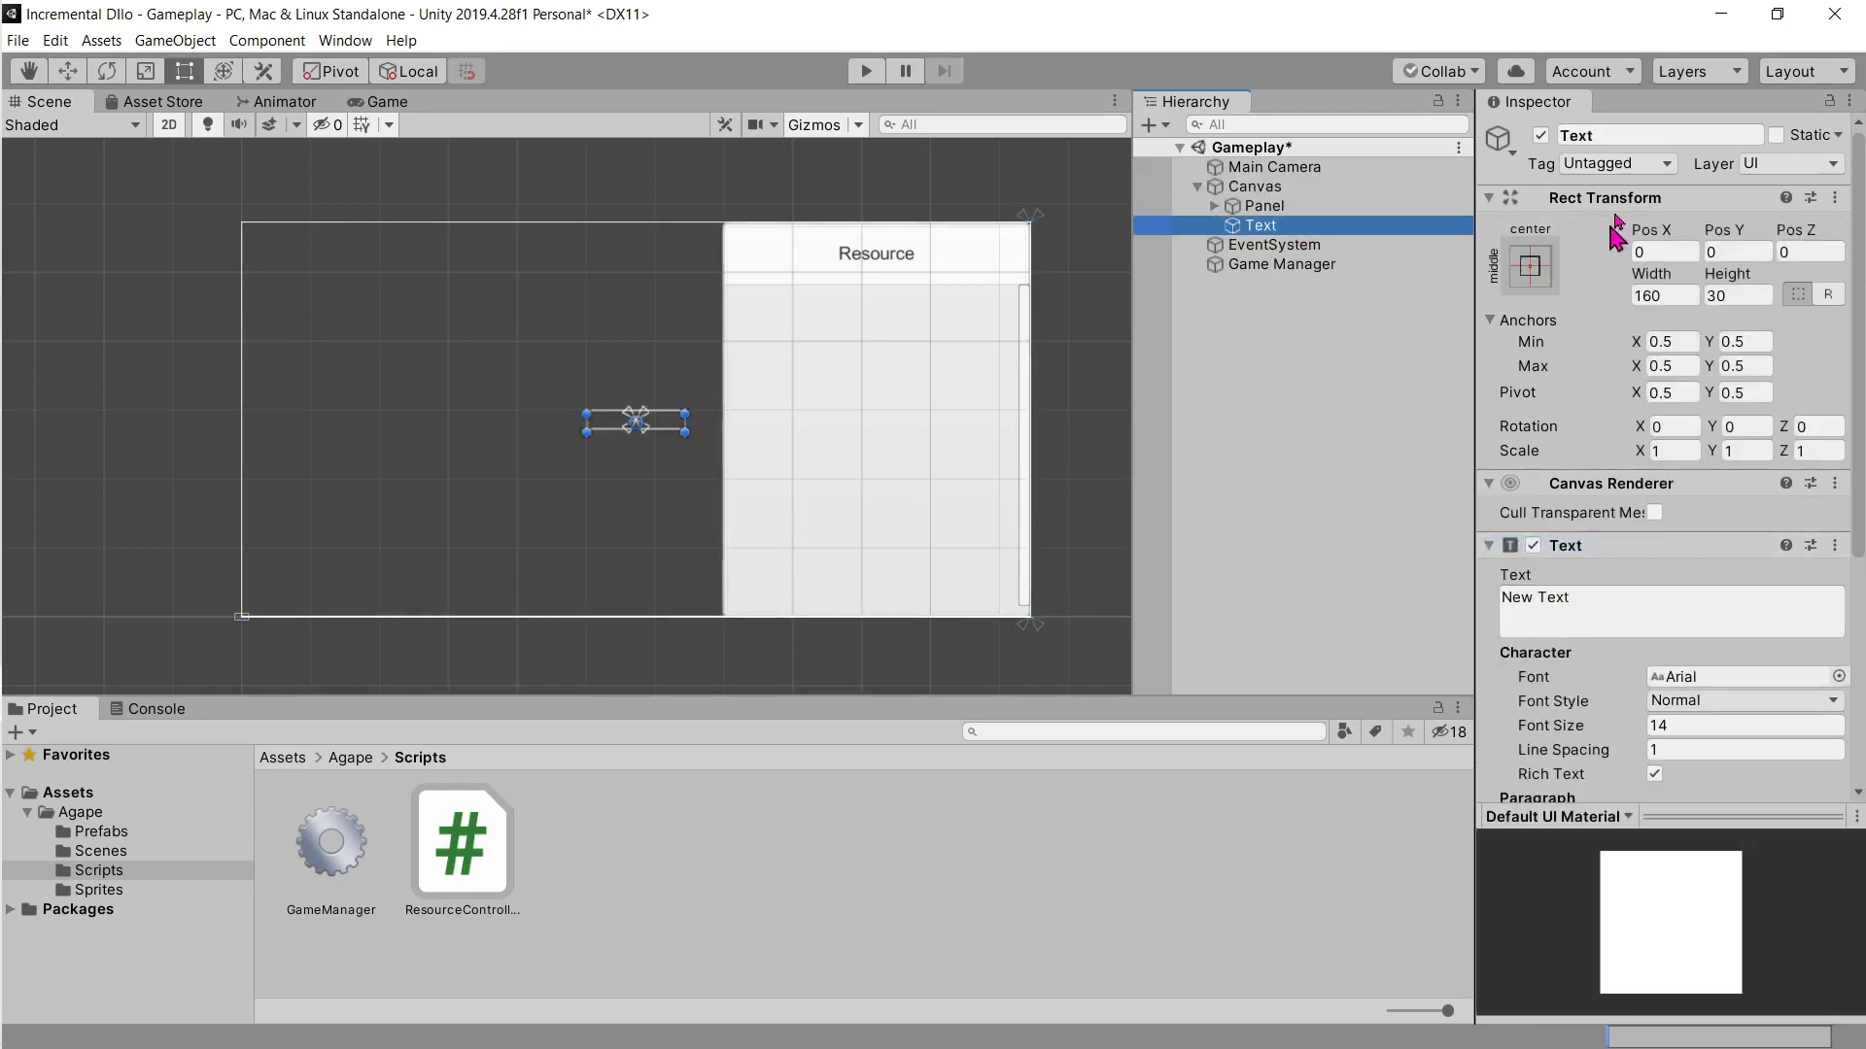
{"action": "left_click", "coordinate": [1638, 137]}
{"action": "key", "text": "alt+Tab"}
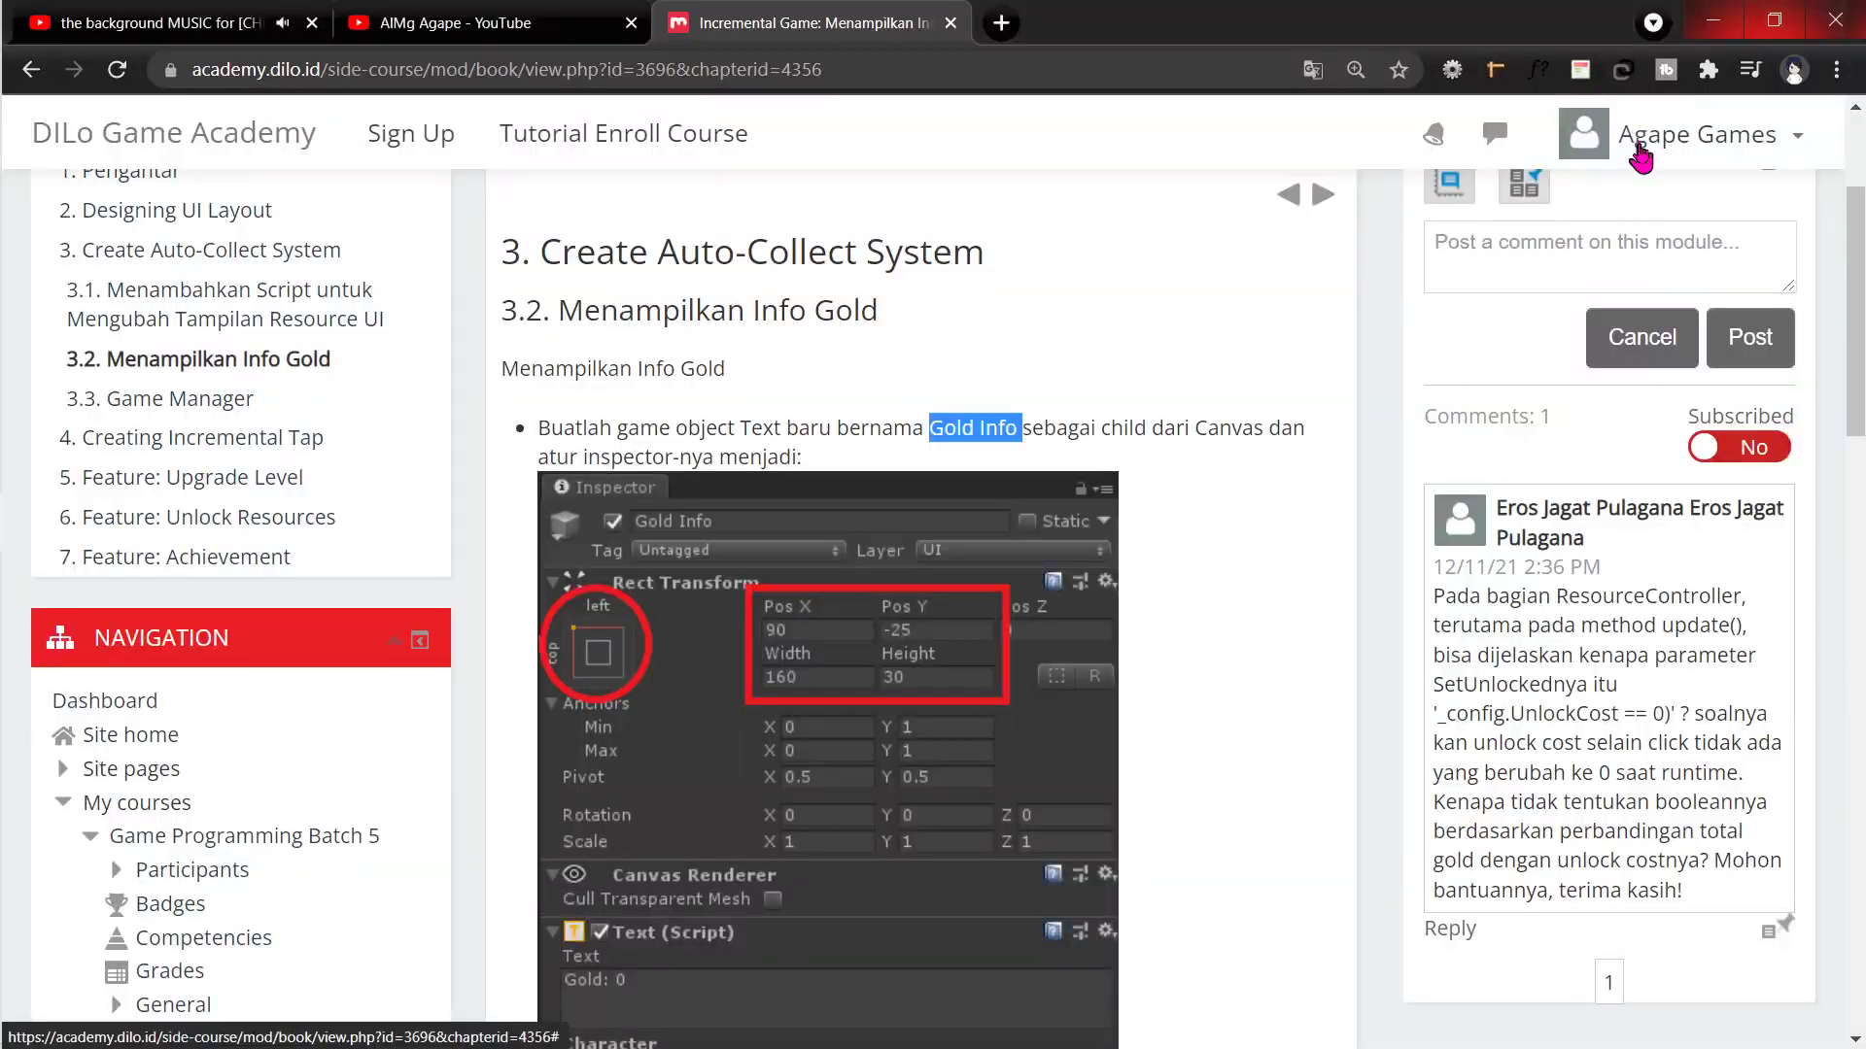
Step: Anchor the text to the canvas top-left and position it at X 90, Y -25
{"action": "key", "text": "alt+Tab"}
{"action": "left_click", "coordinate": [1633, 137]}
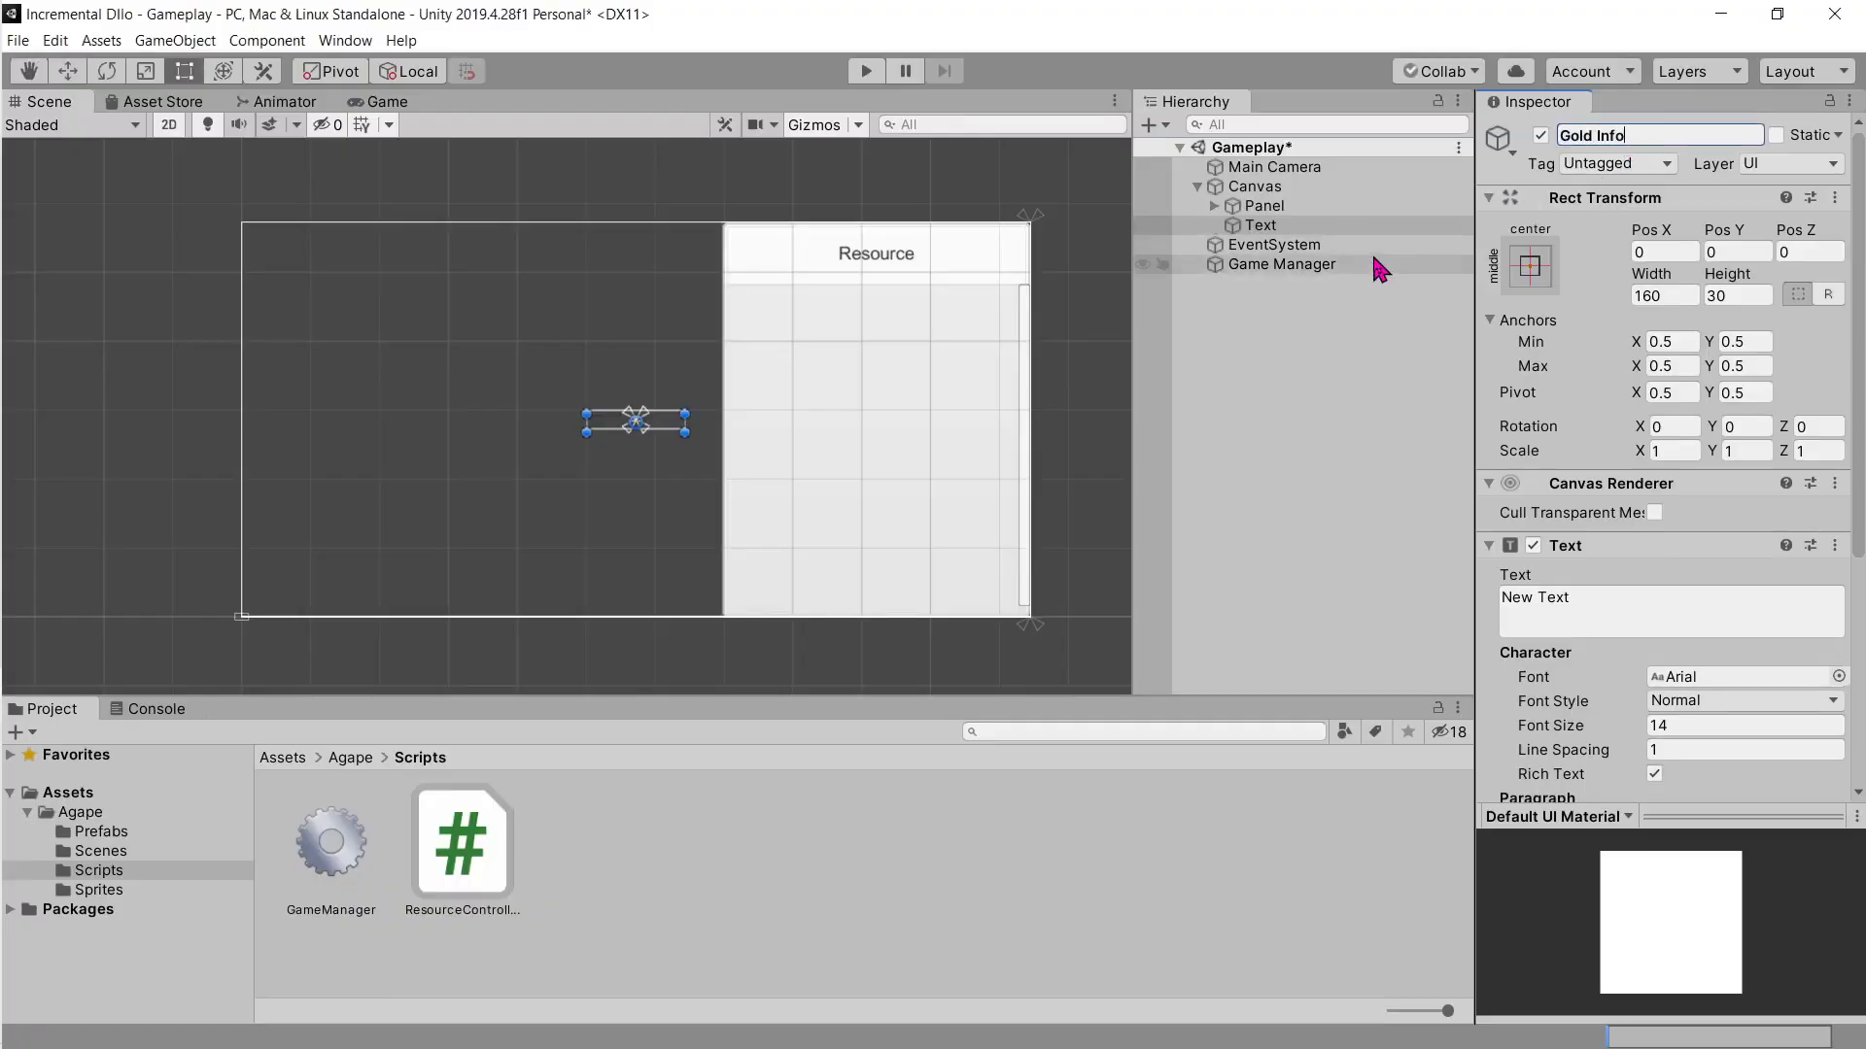
{"action": "left_click", "coordinate": [1529, 265]}
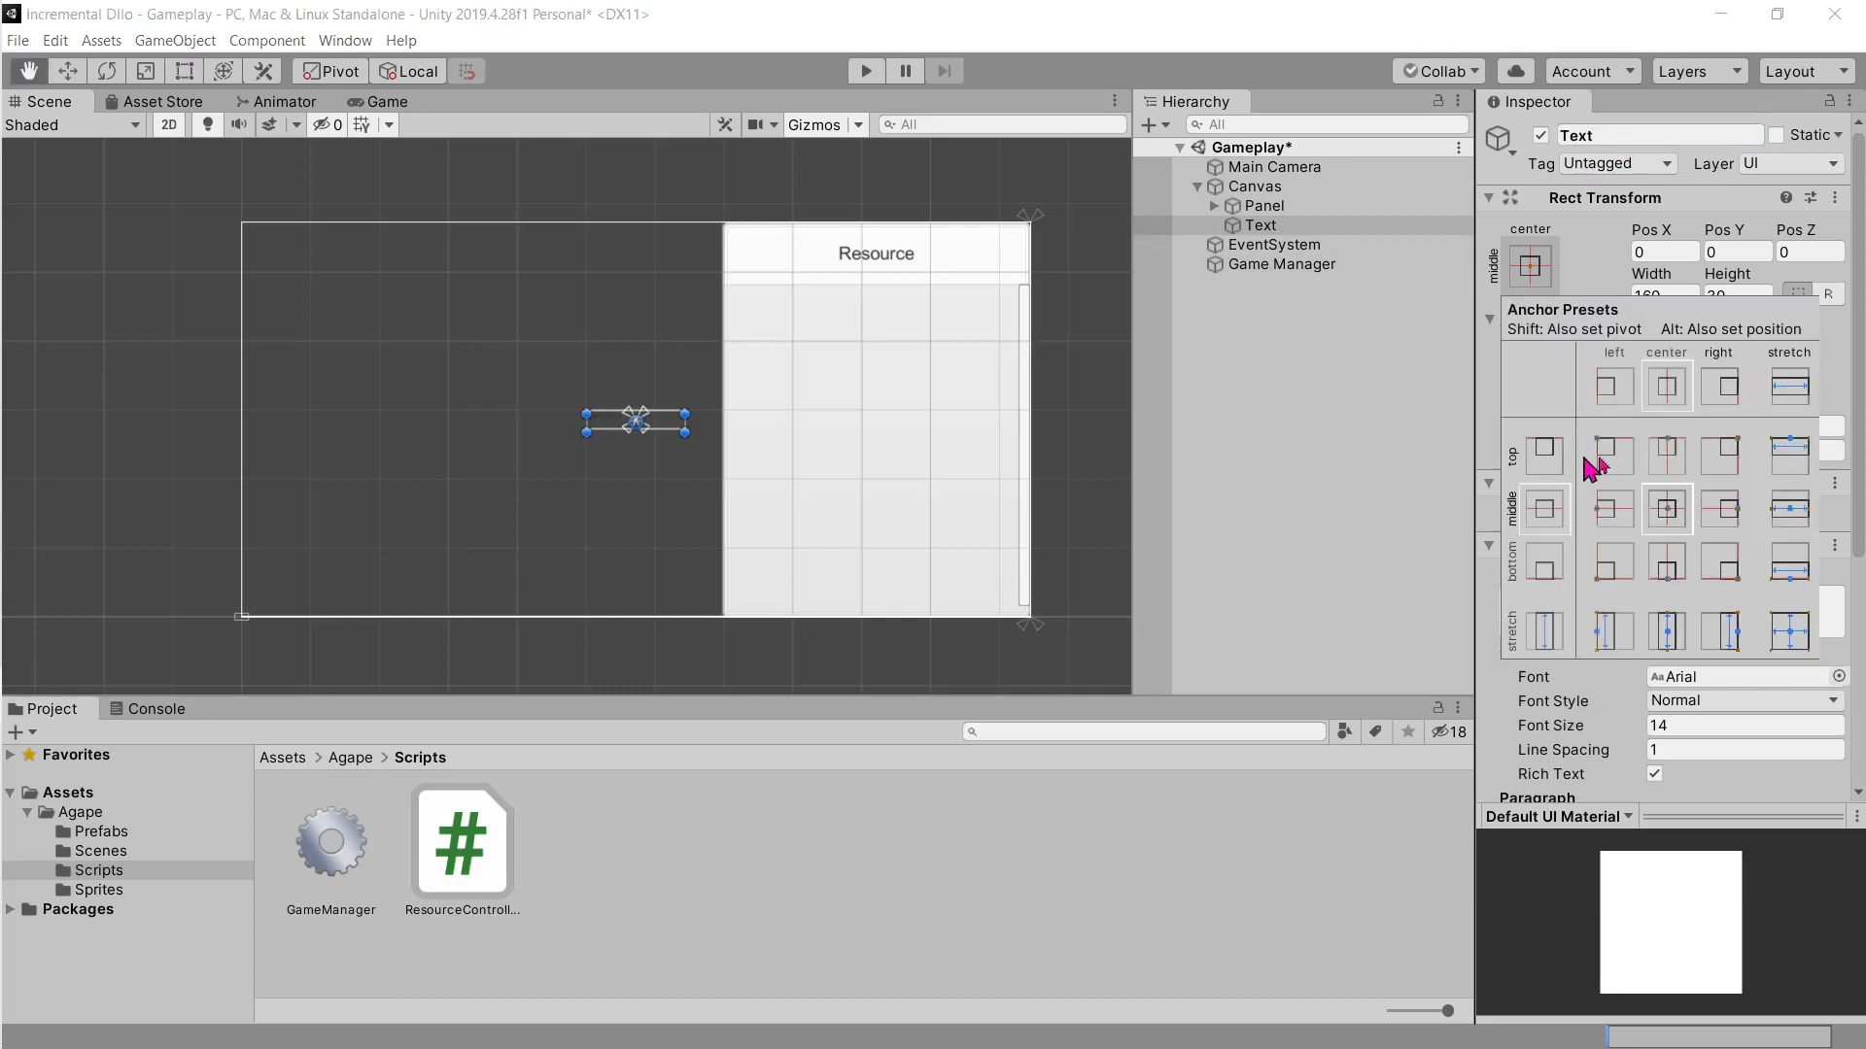
{"action": "left_click", "coordinate": [1614, 455], "text": "alt+shift"}
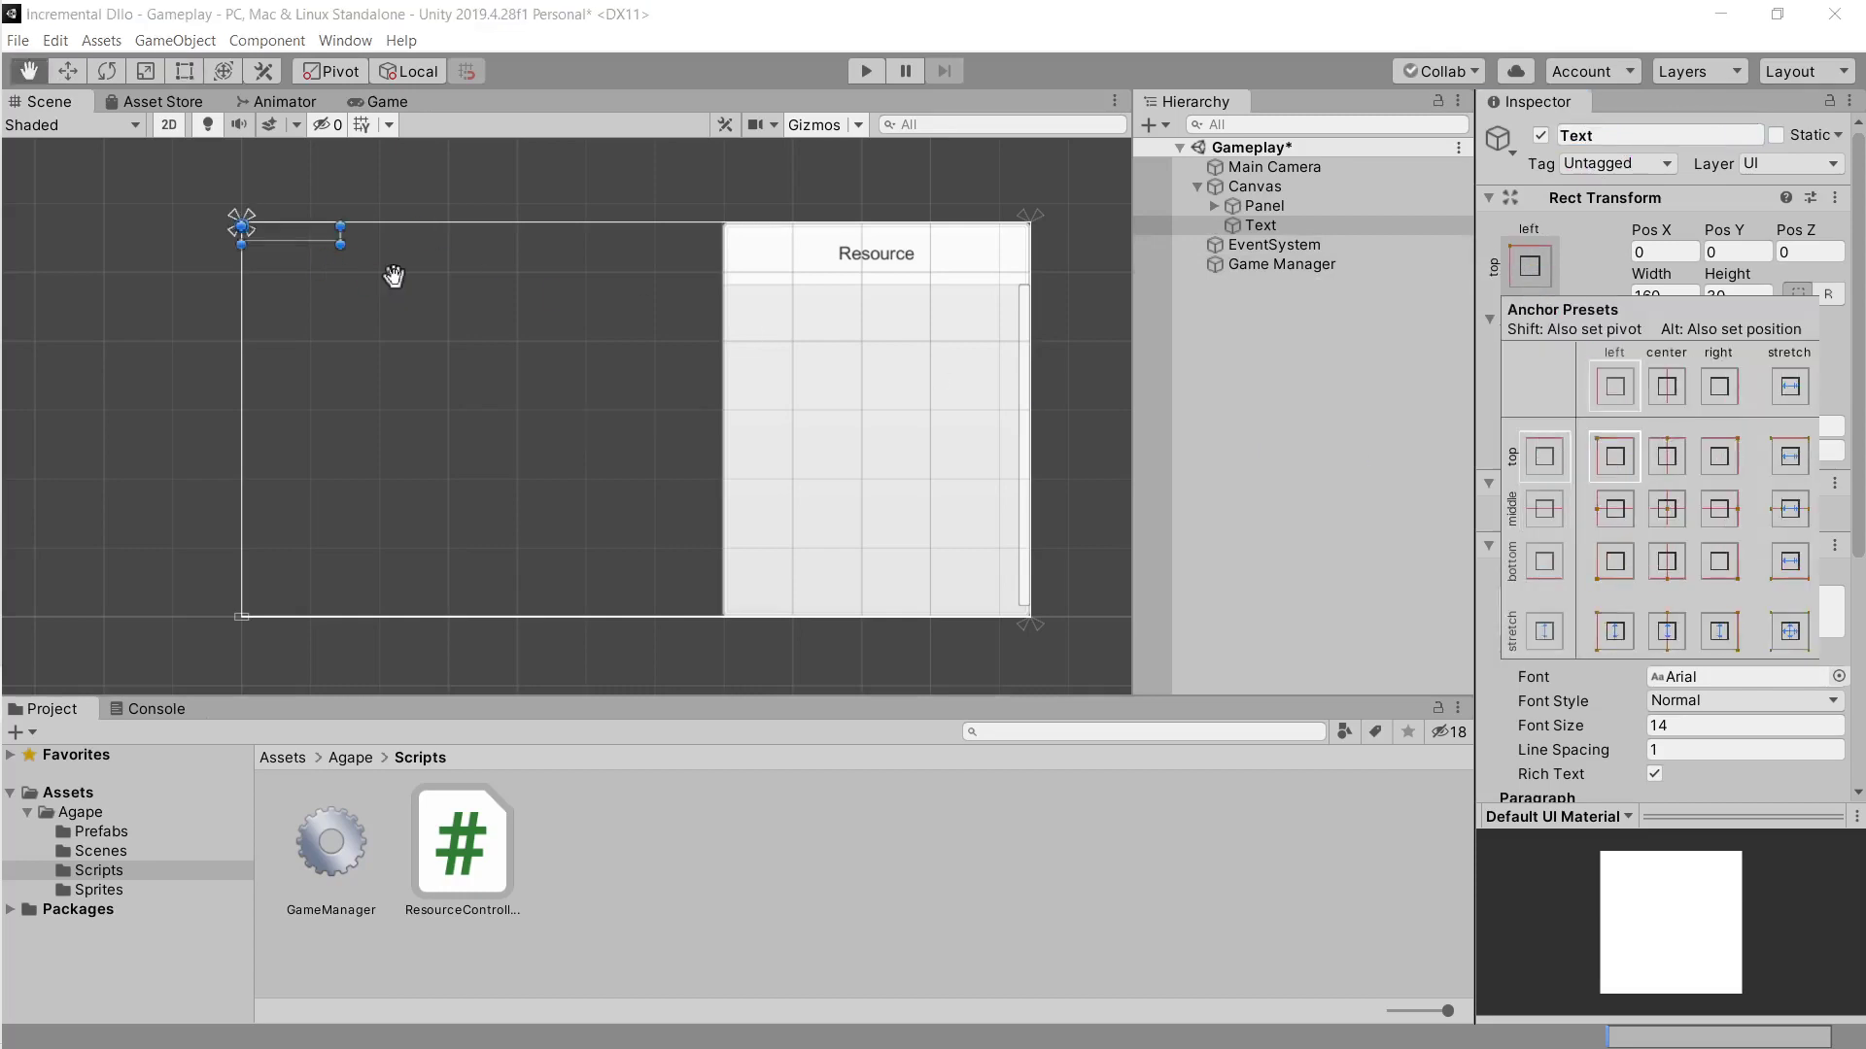
{"action": "key", "text": "alt+Tab"}
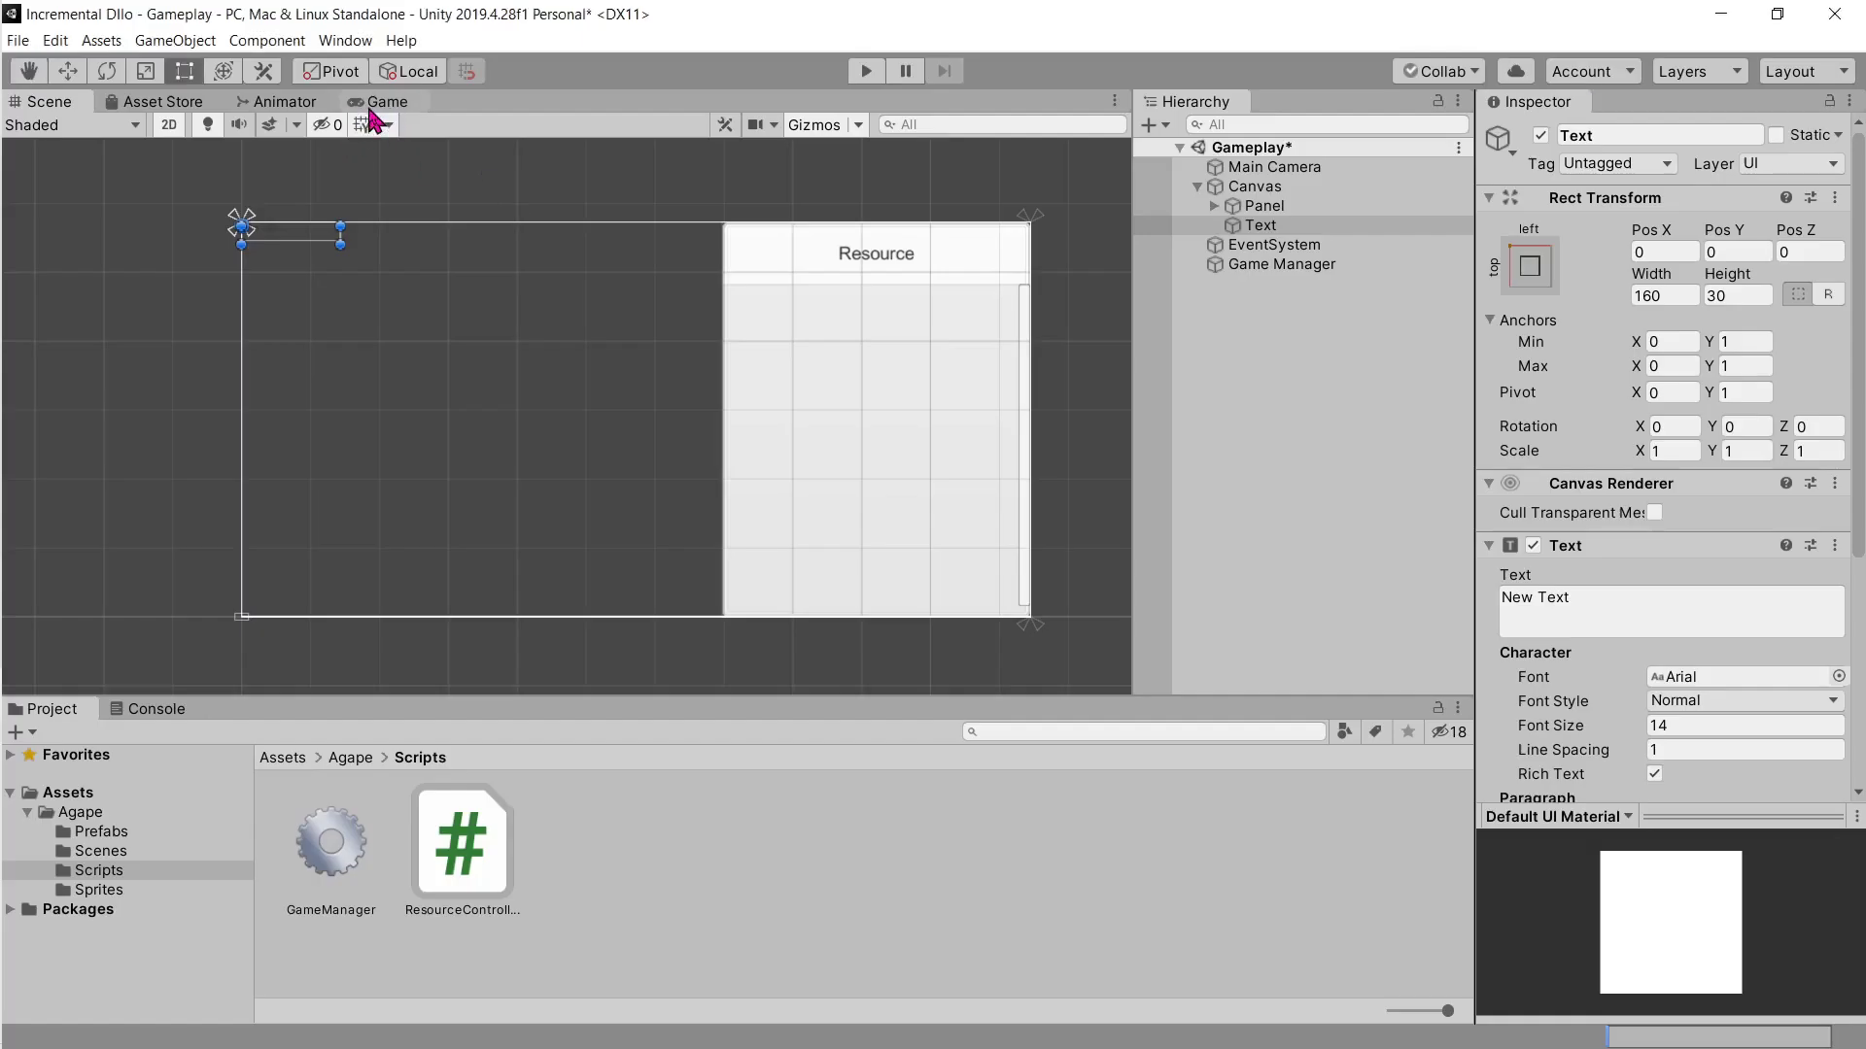
{"action": "scroll", "coordinate": [825, 700], "scroll_direction": "down", "scroll_amount": 3}
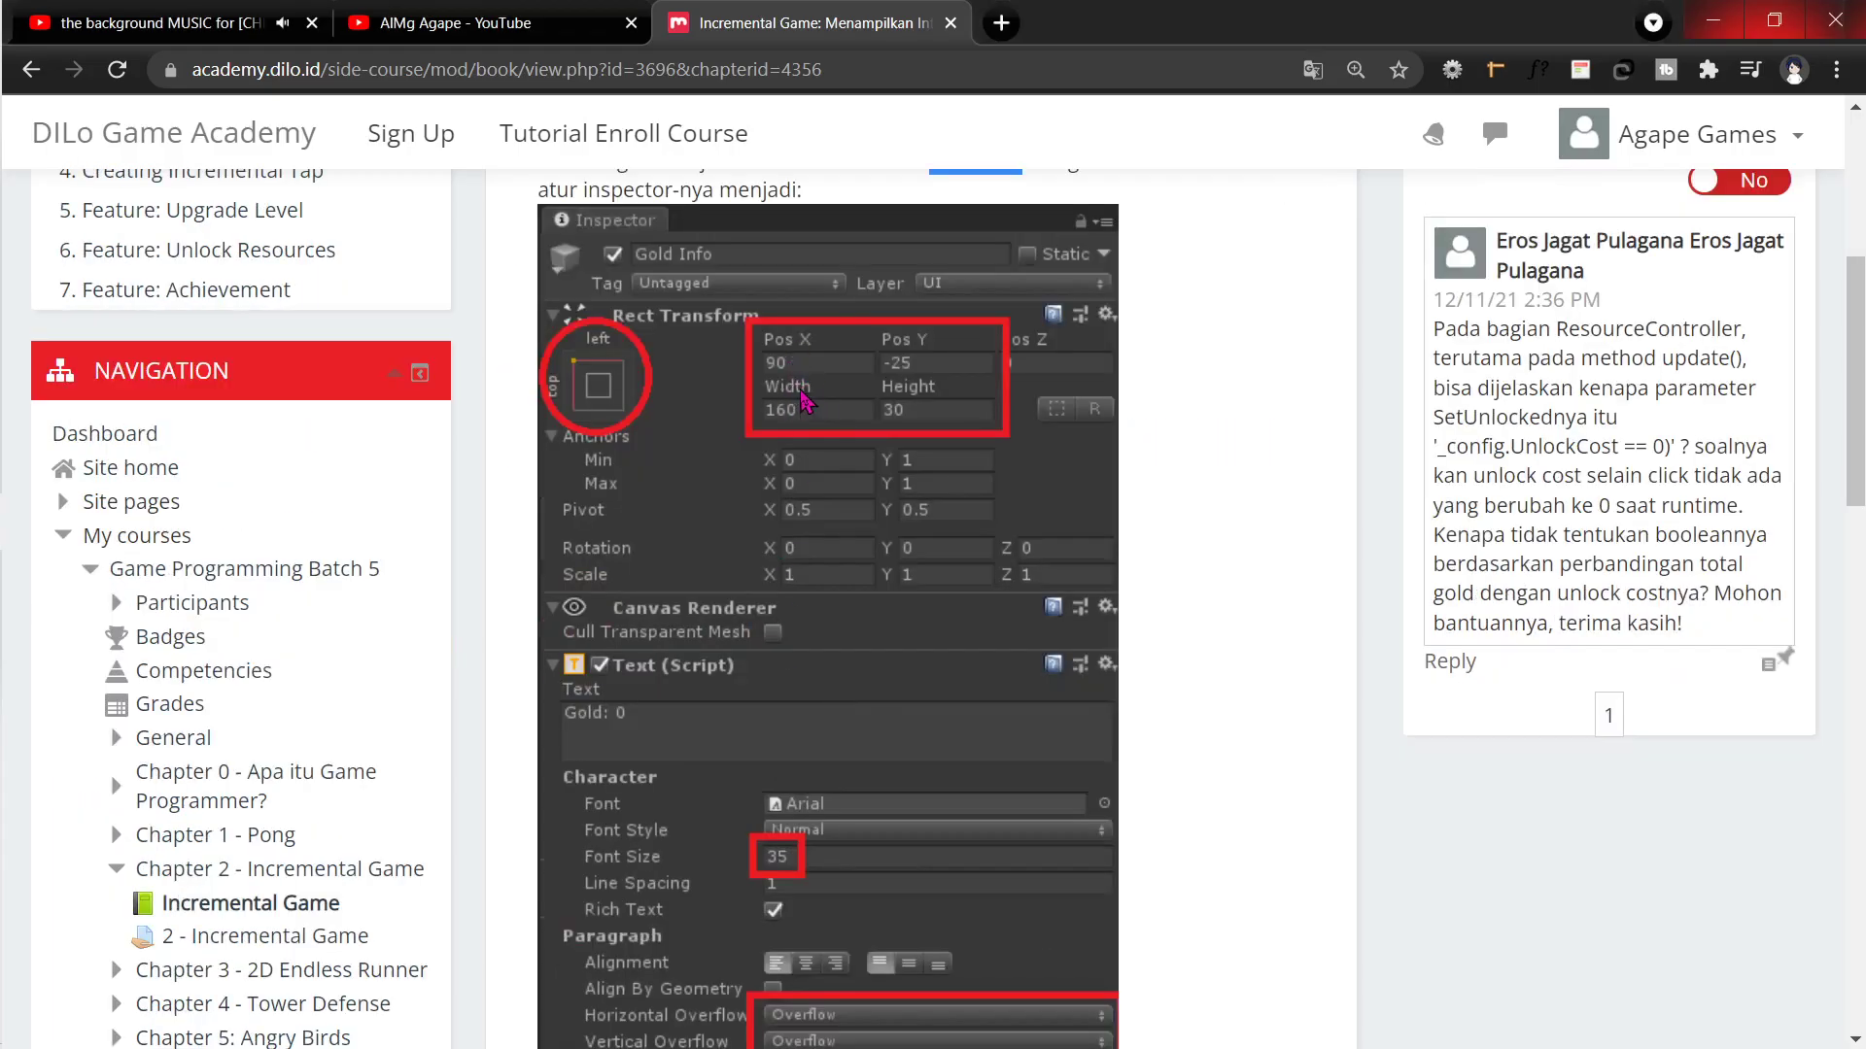
{"action": "key", "text": "alt+Tab"}
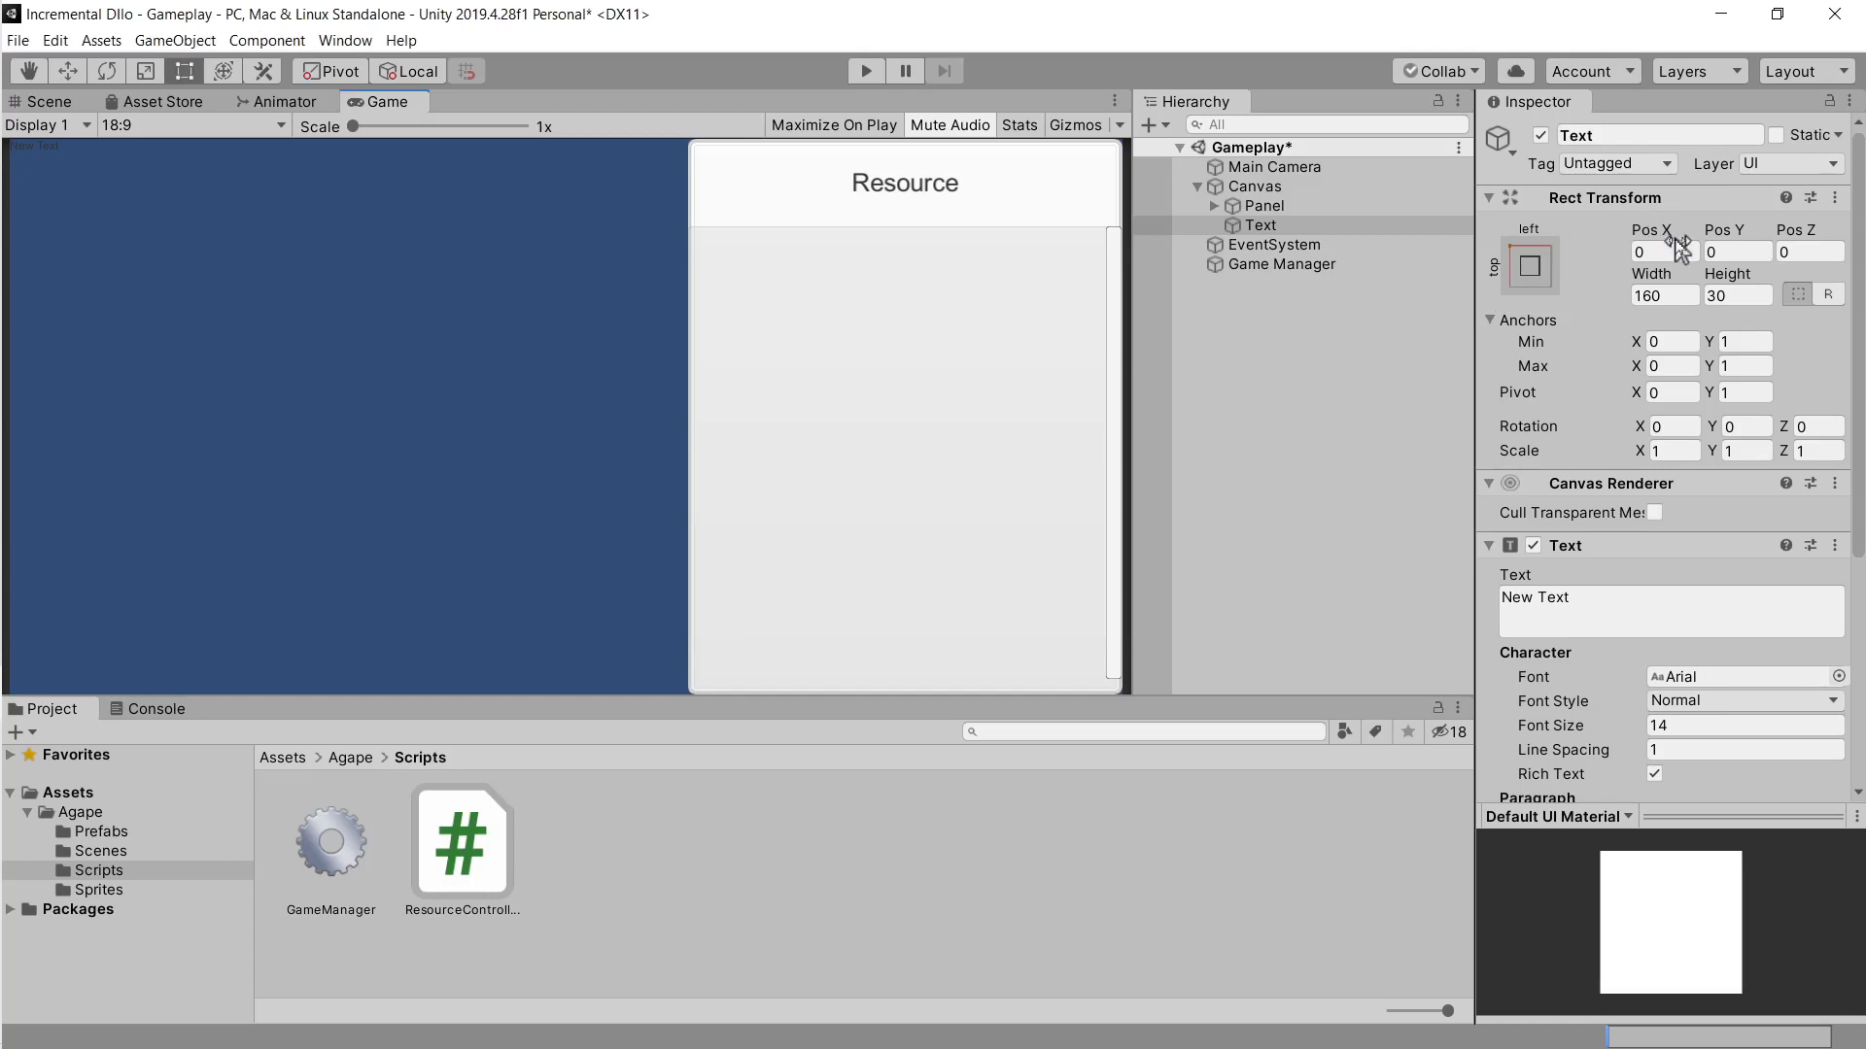
{"action": "left_click", "coordinate": [1680, 253]}
{"action": "type", "text": "90"}
{"action": "key", "text": "Tab"}
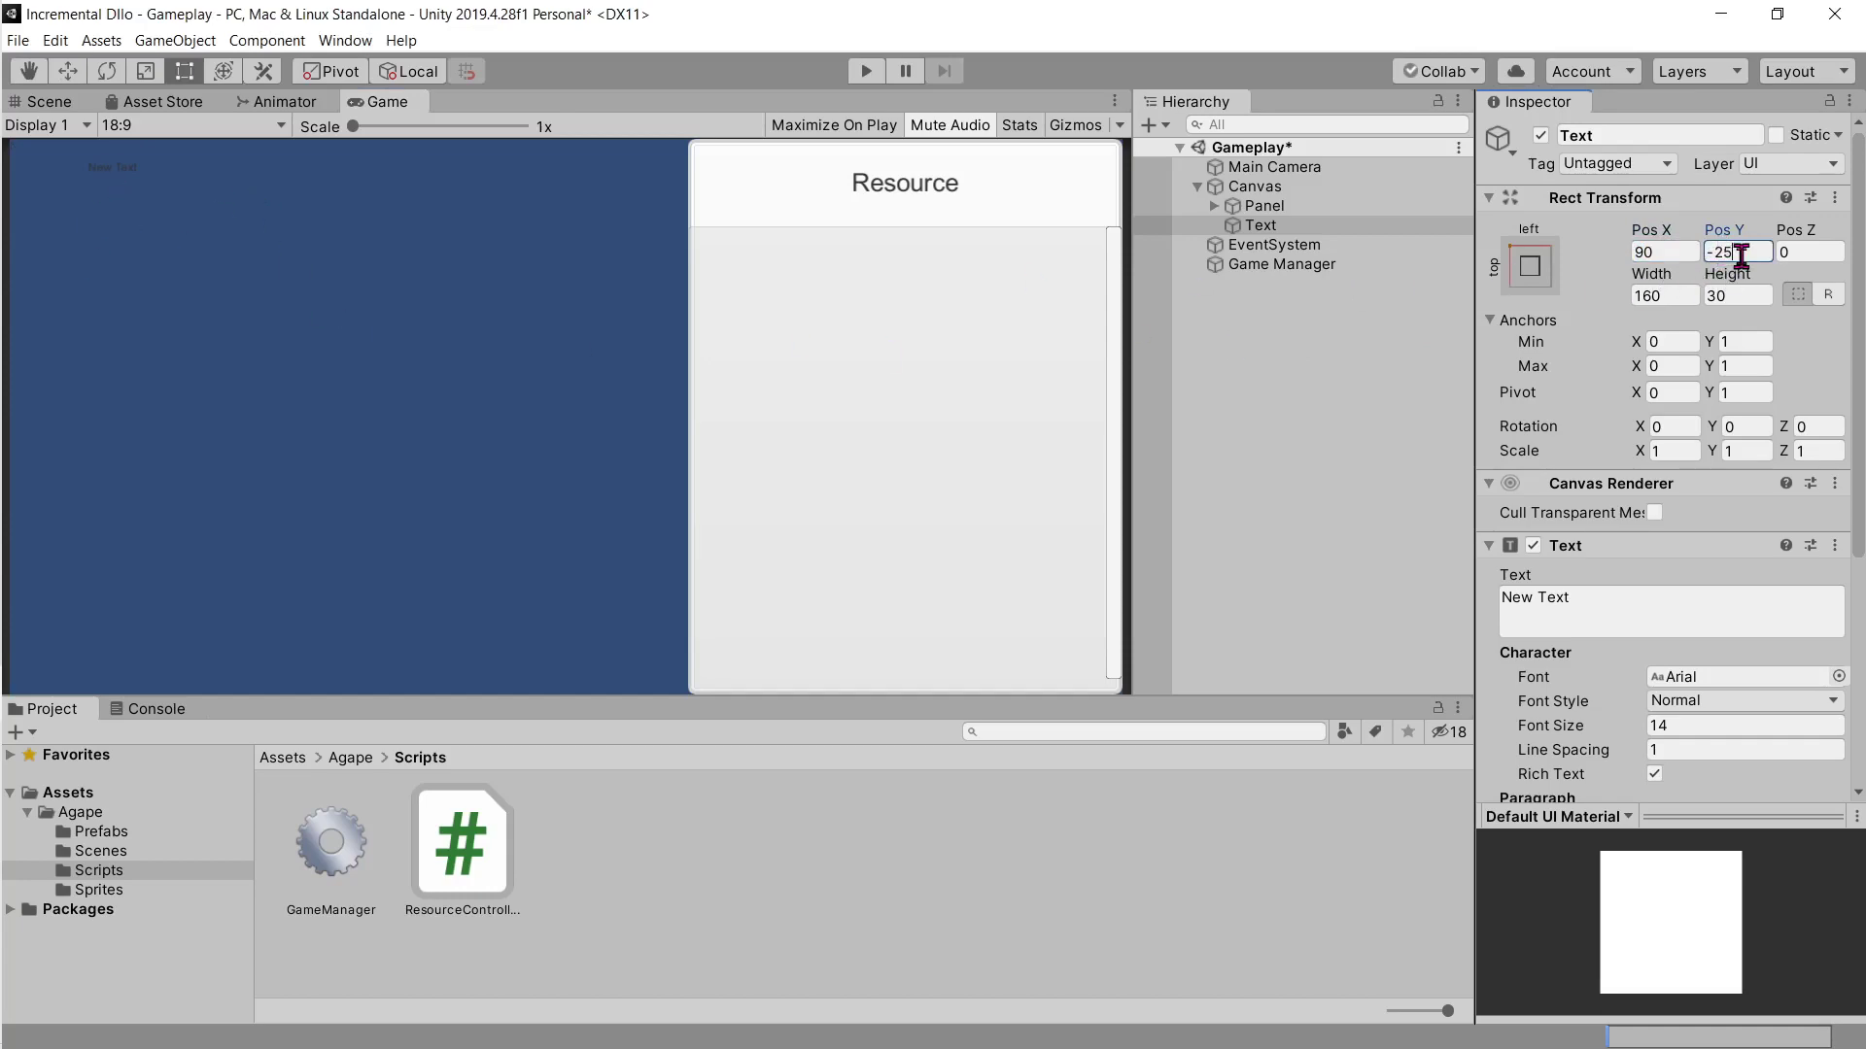
Step: Set the text's font size to 35
{"action": "key", "text": "alt+Tab"}
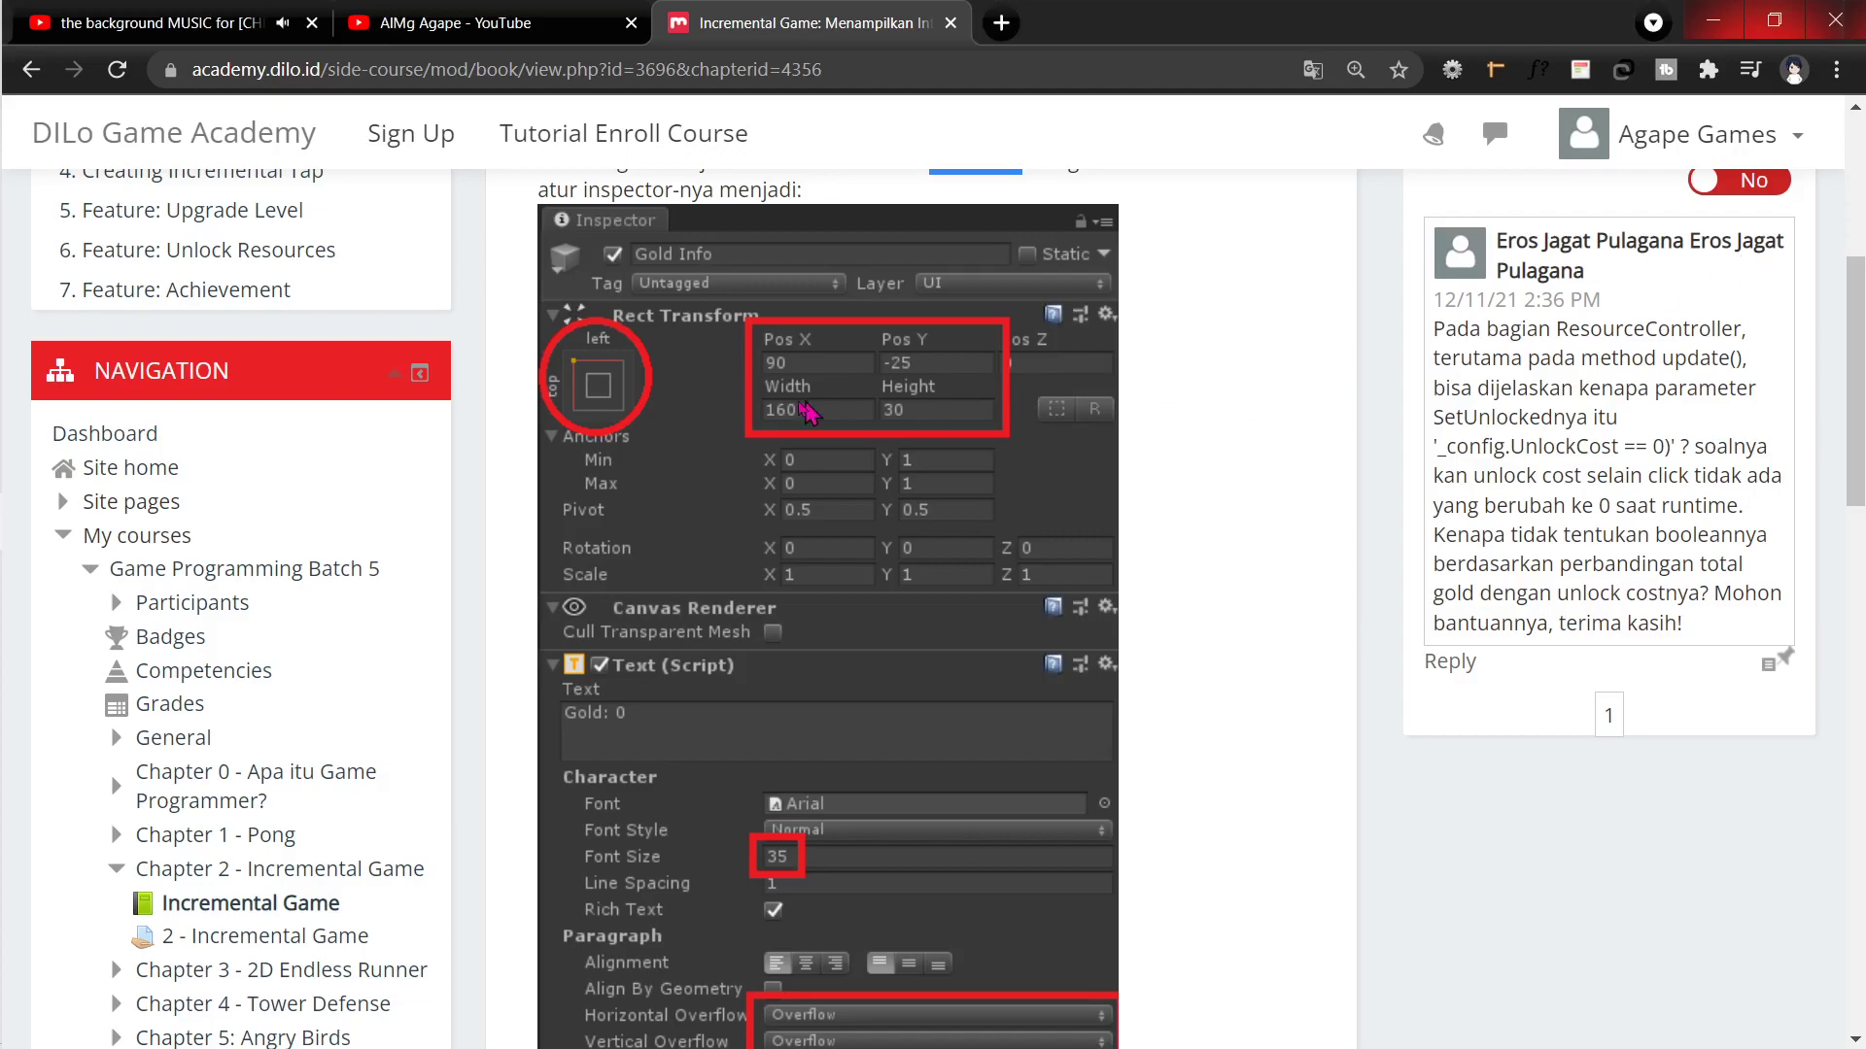
{"action": "key", "text": "alt+Tab"}
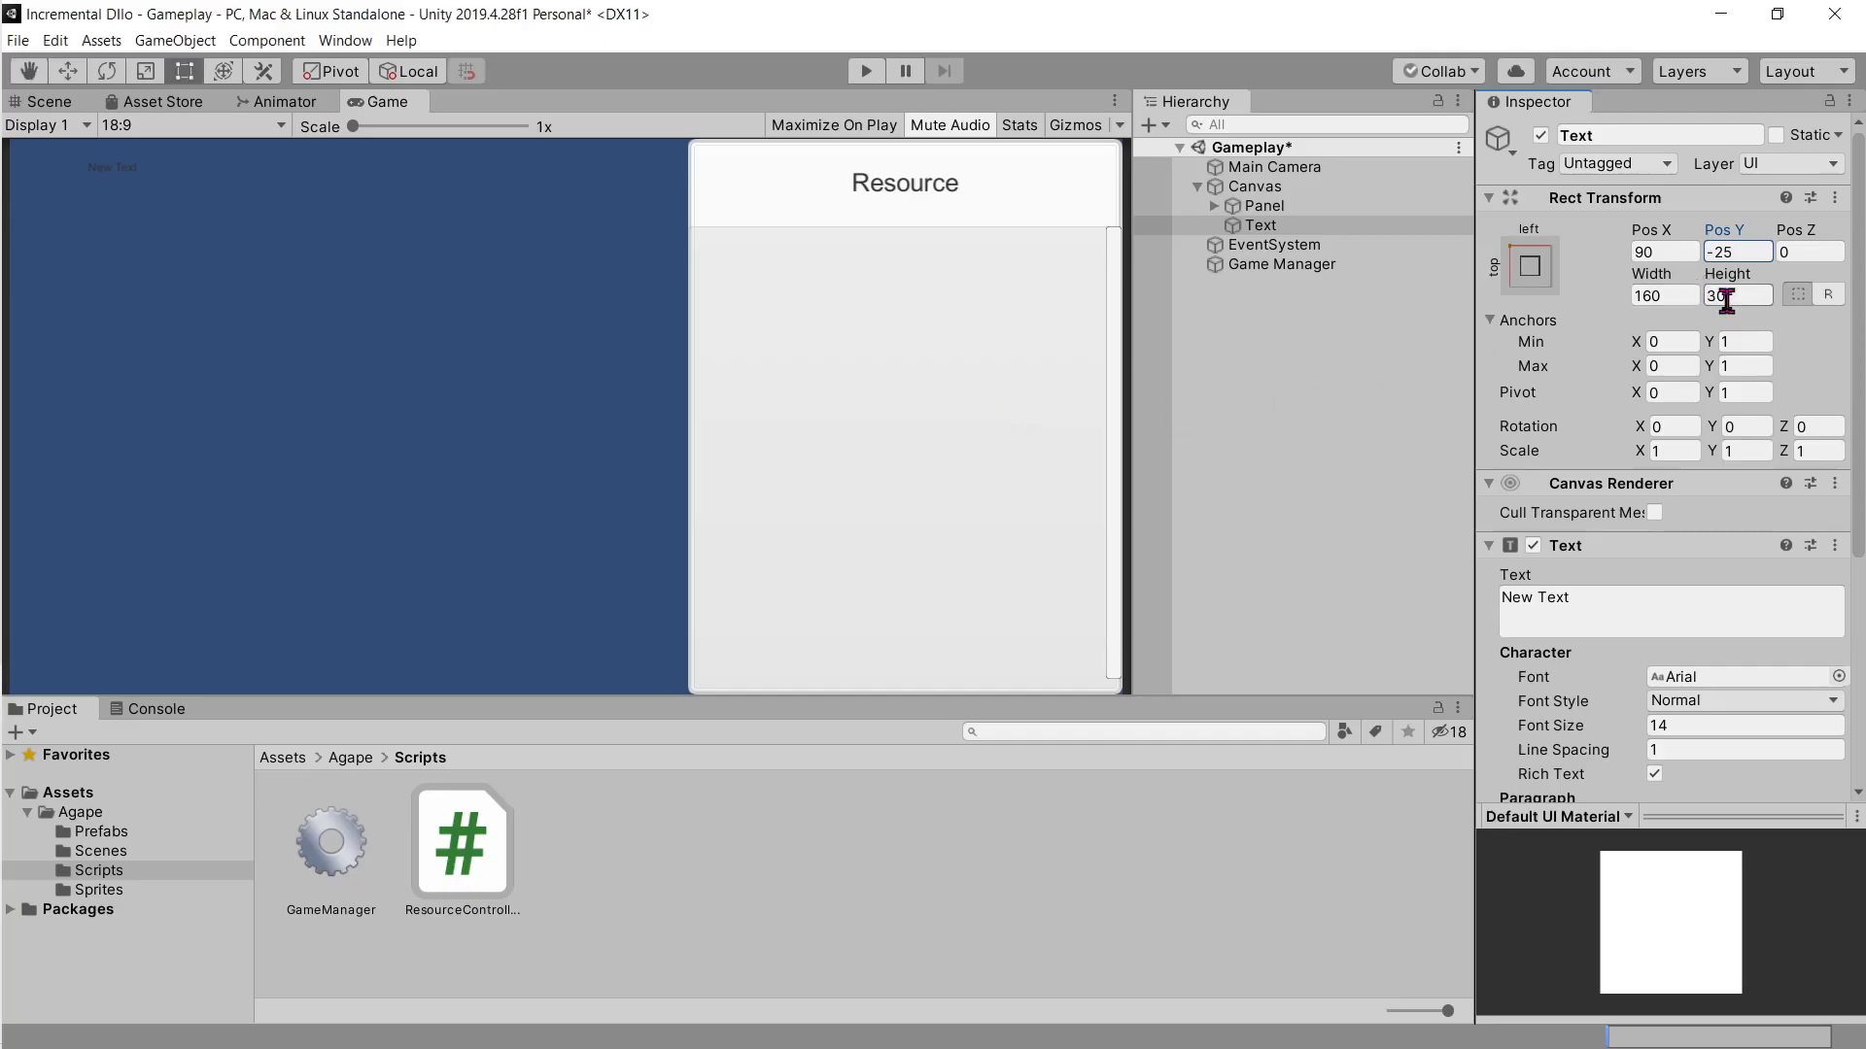
{"action": "key", "text": "alt+Tab"}
{"action": "scroll", "coordinate": [1201, 678], "scroll_direction": "down", "scroll_amount": 3}
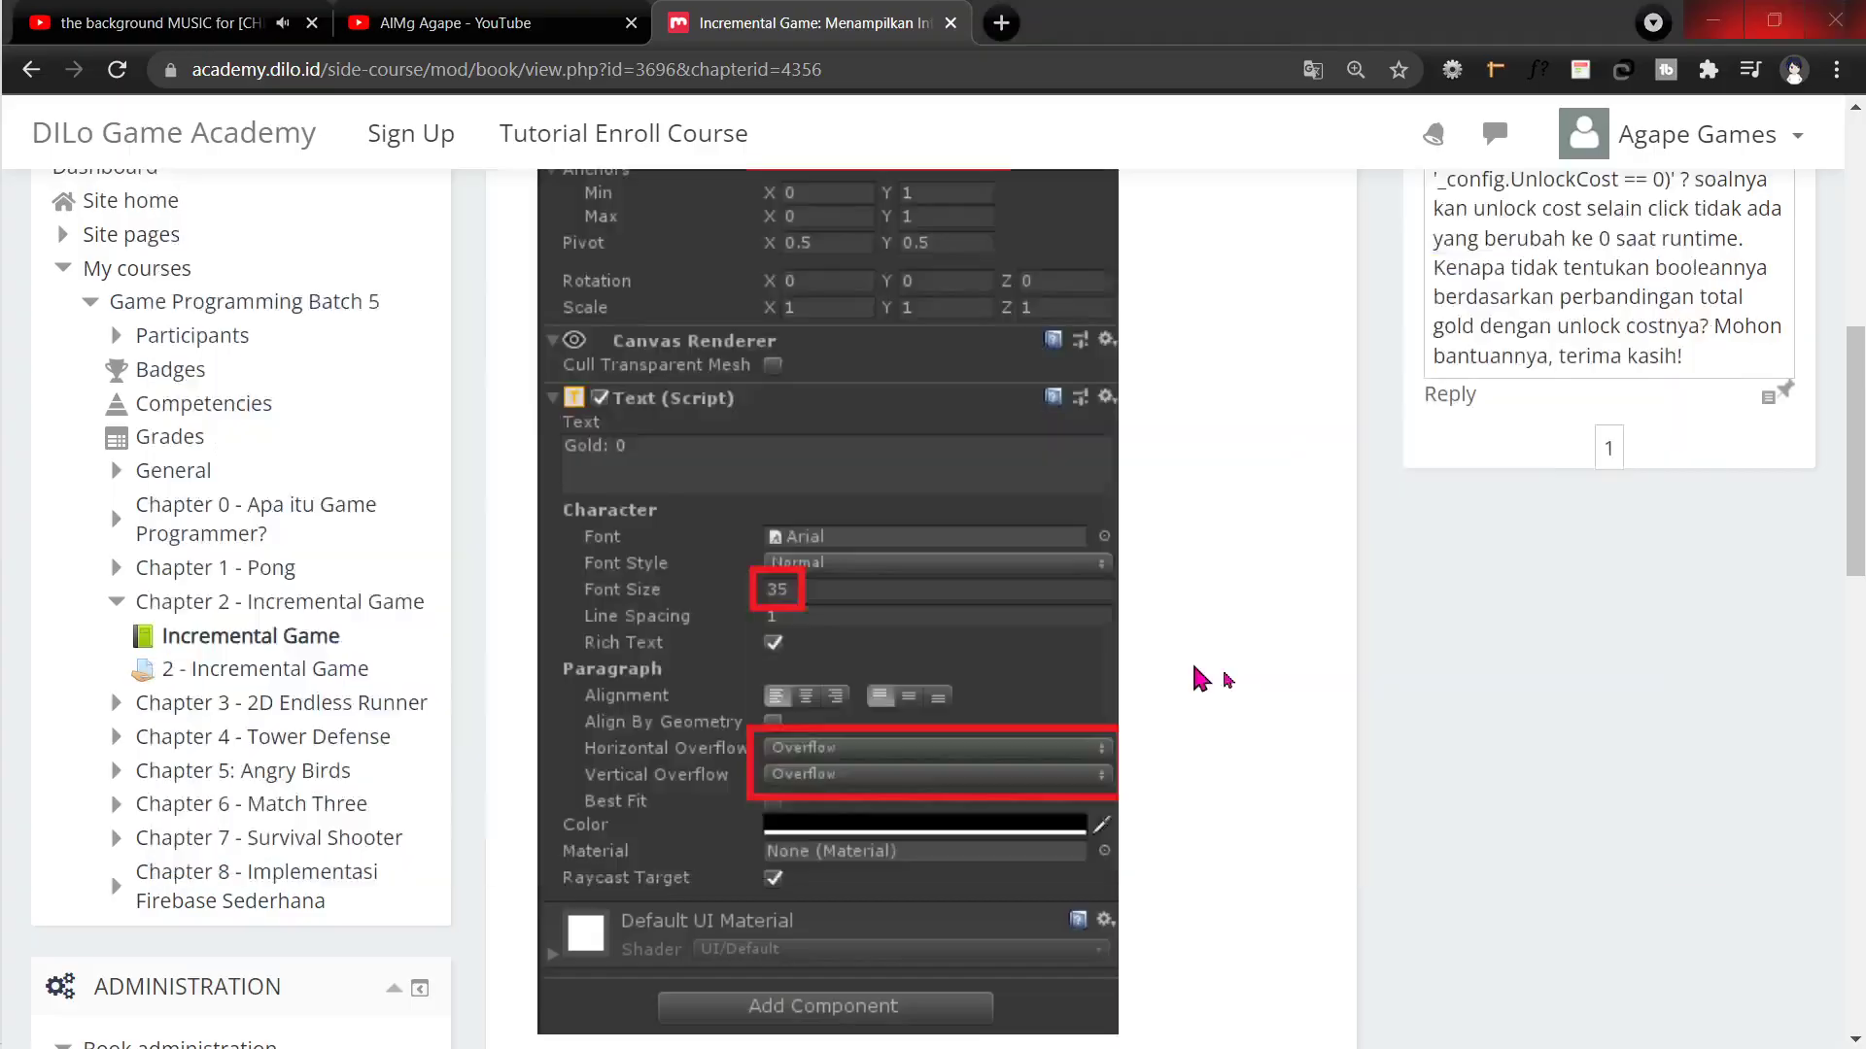
{"action": "key", "text": "alt+Tab"}
{"action": "left_click", "coordinate": [1706, 726]}
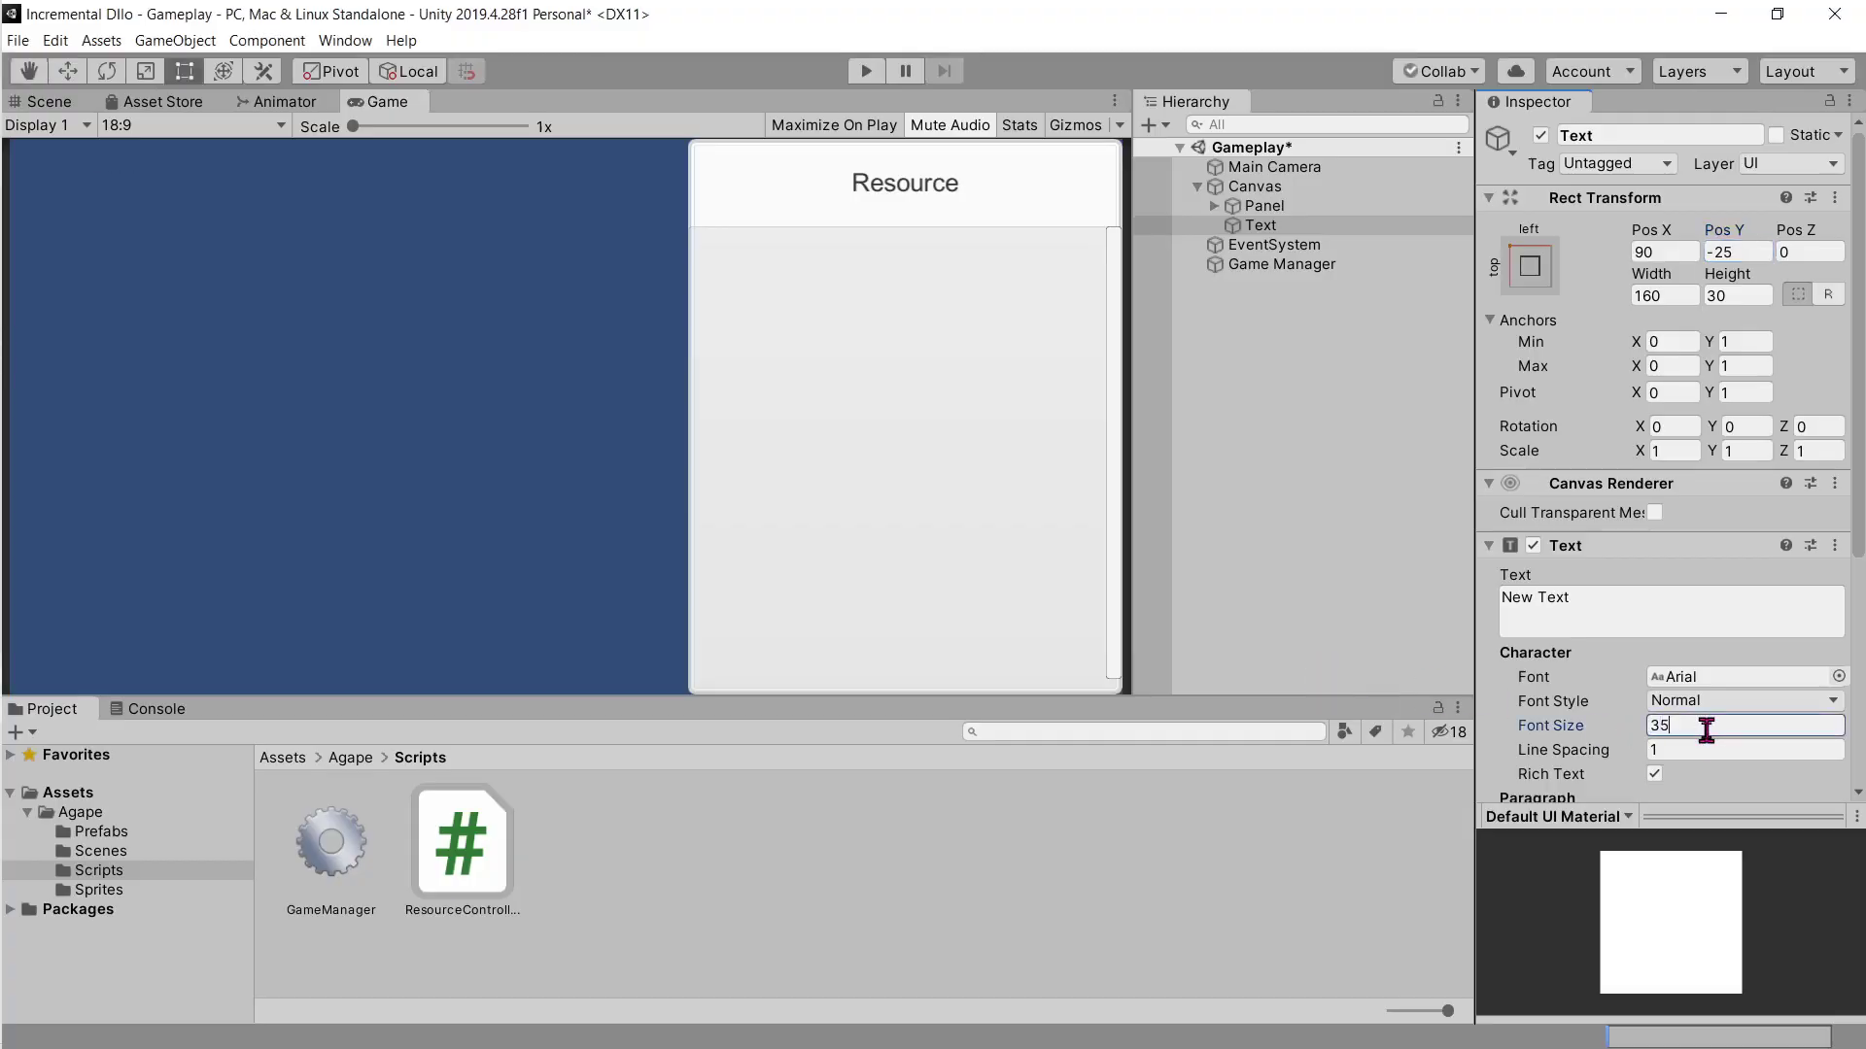
Step: Set both horizontal and vertical overflow of the text to Overflow
{"action": "key", "text": "alt+Tab"}
{"action": "scroll", "coordinate": [865, 695], "scroll_direction": "down", "scroll_amount": 4}
{"action": "scroll", "coordinate": [831, 661], "scroll_direction": "up", "scroll_amount": 3}
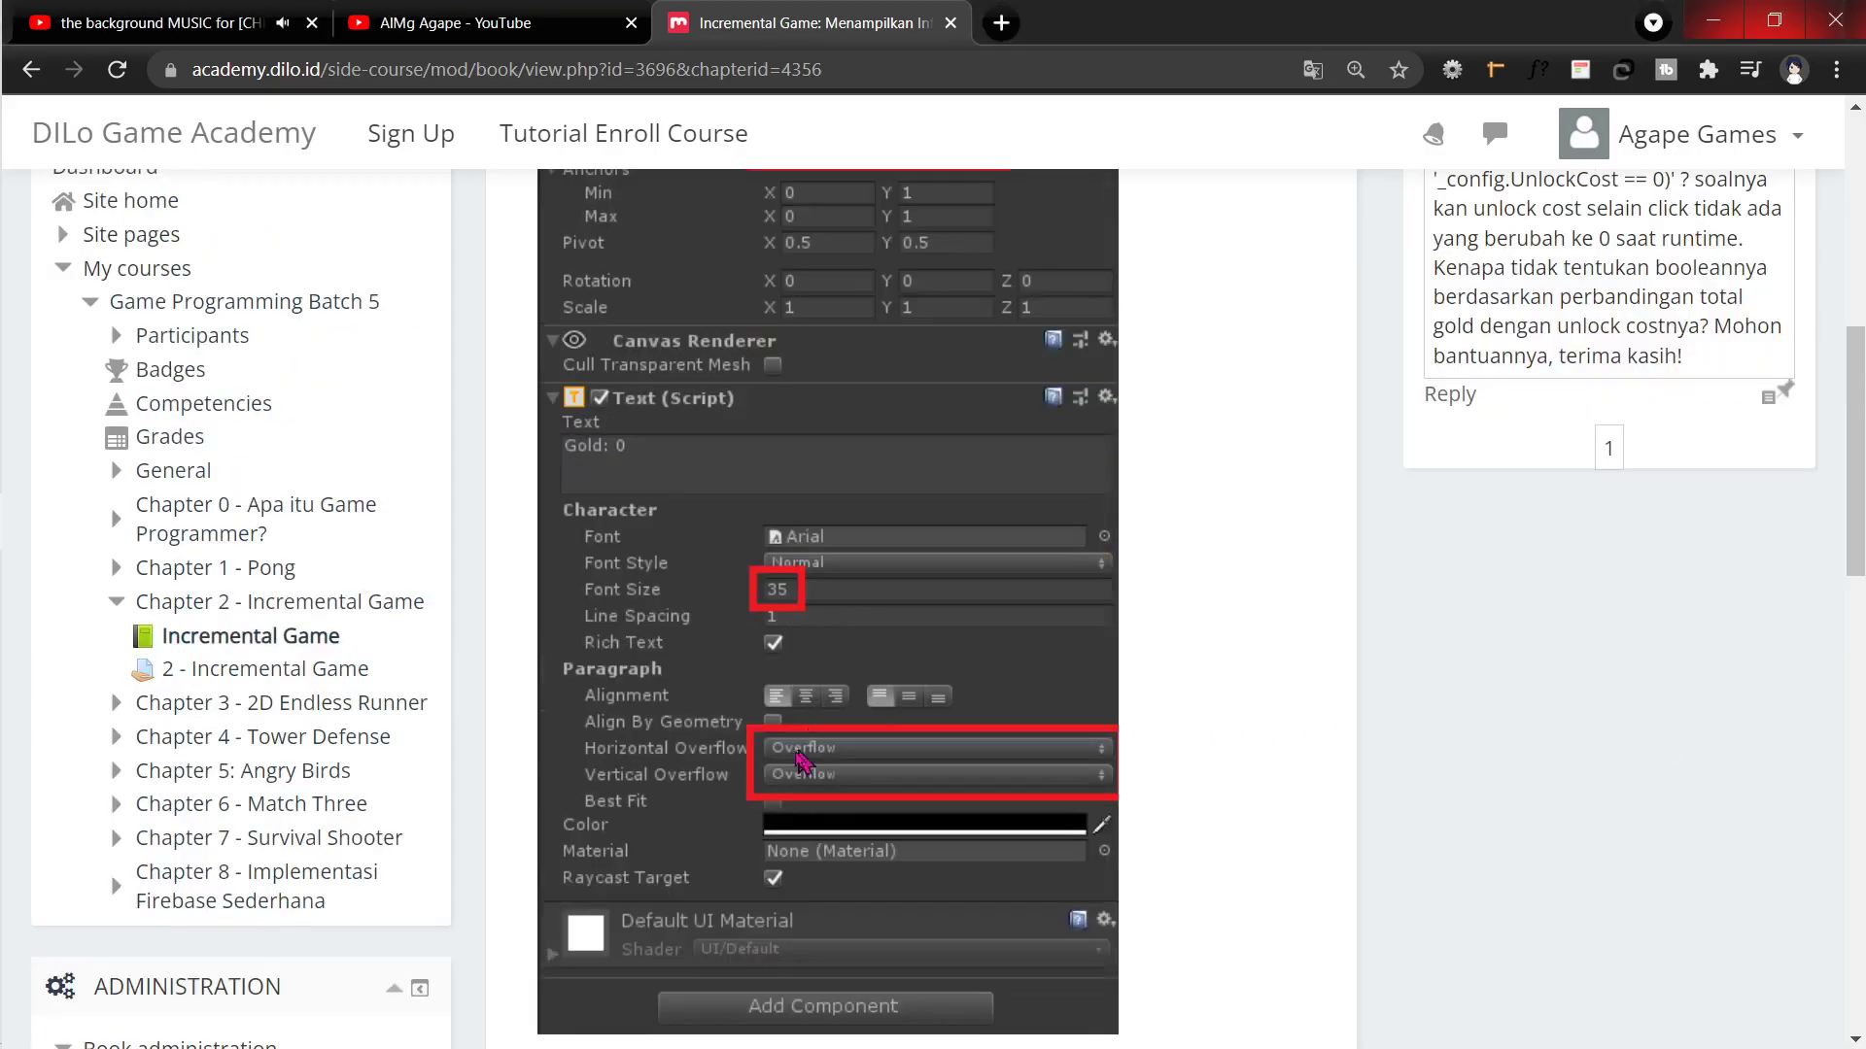
{"action": "key", "text": "alt+Tab"}
{"action": "scroll", "coordinate": [1702, 657], "scroll_direction": "down", "scroll_amount": 3}
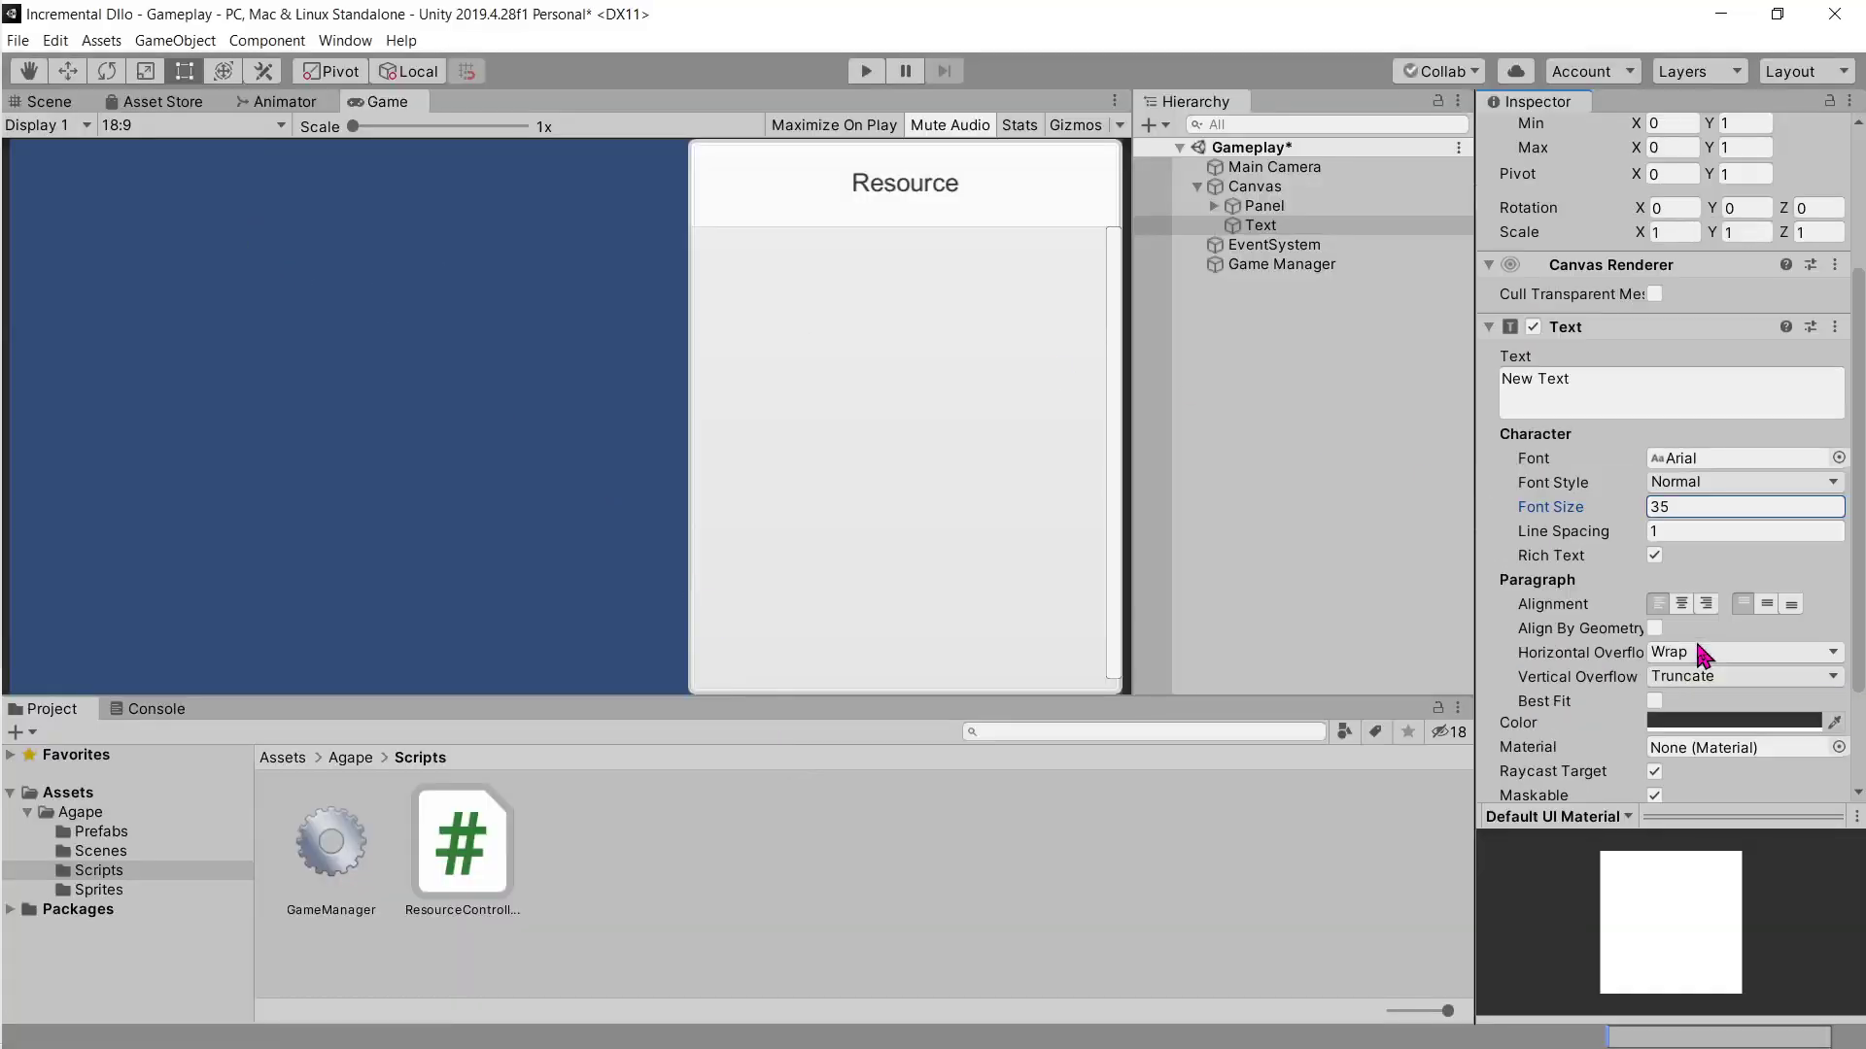
{"action": "left_click", "coordinate": [1675, 665]}
{"action": "left_click", "coordinate": [1695, 702]}
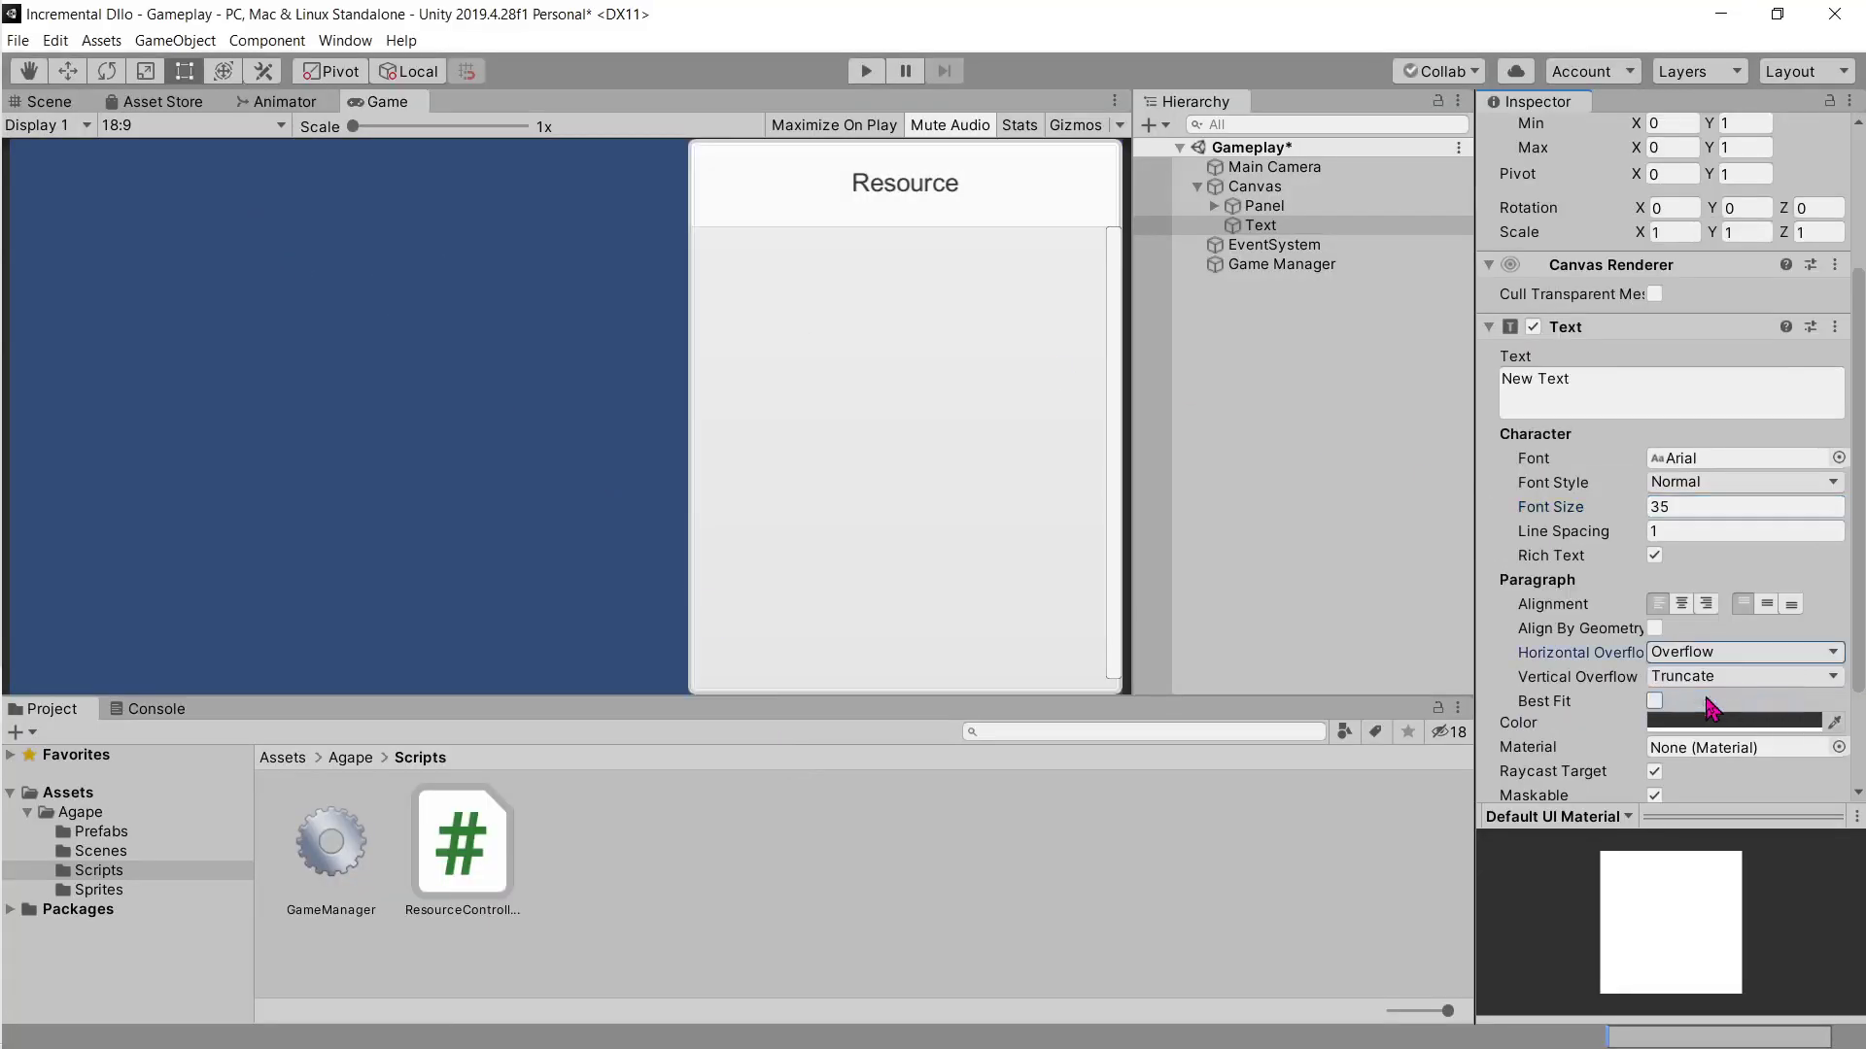
{"action": "left_click", "coordinate": [1702, 680]}
{"action": "left_click", "coordinate": [1708, 727]}
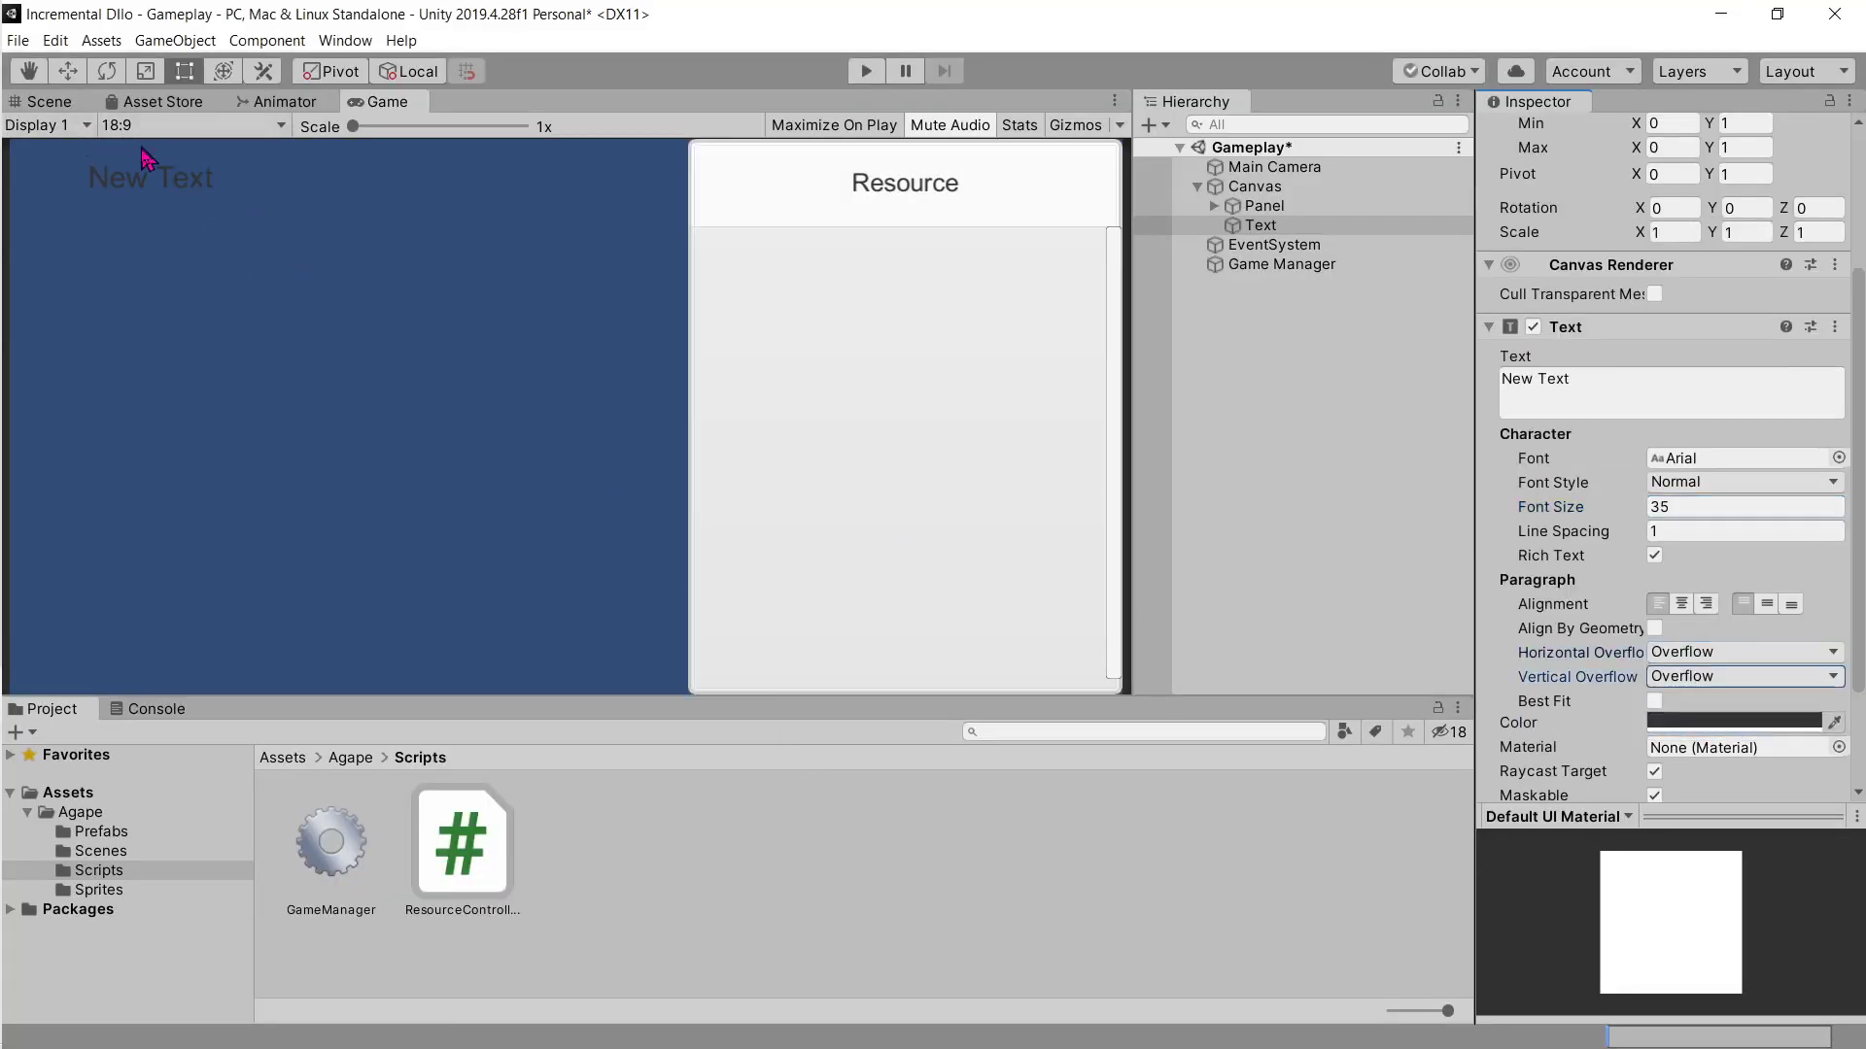
Step: Replace the placeholder New Text content with 'Cuan: 0'
{"action": "key", "text": "alt+Tab"}
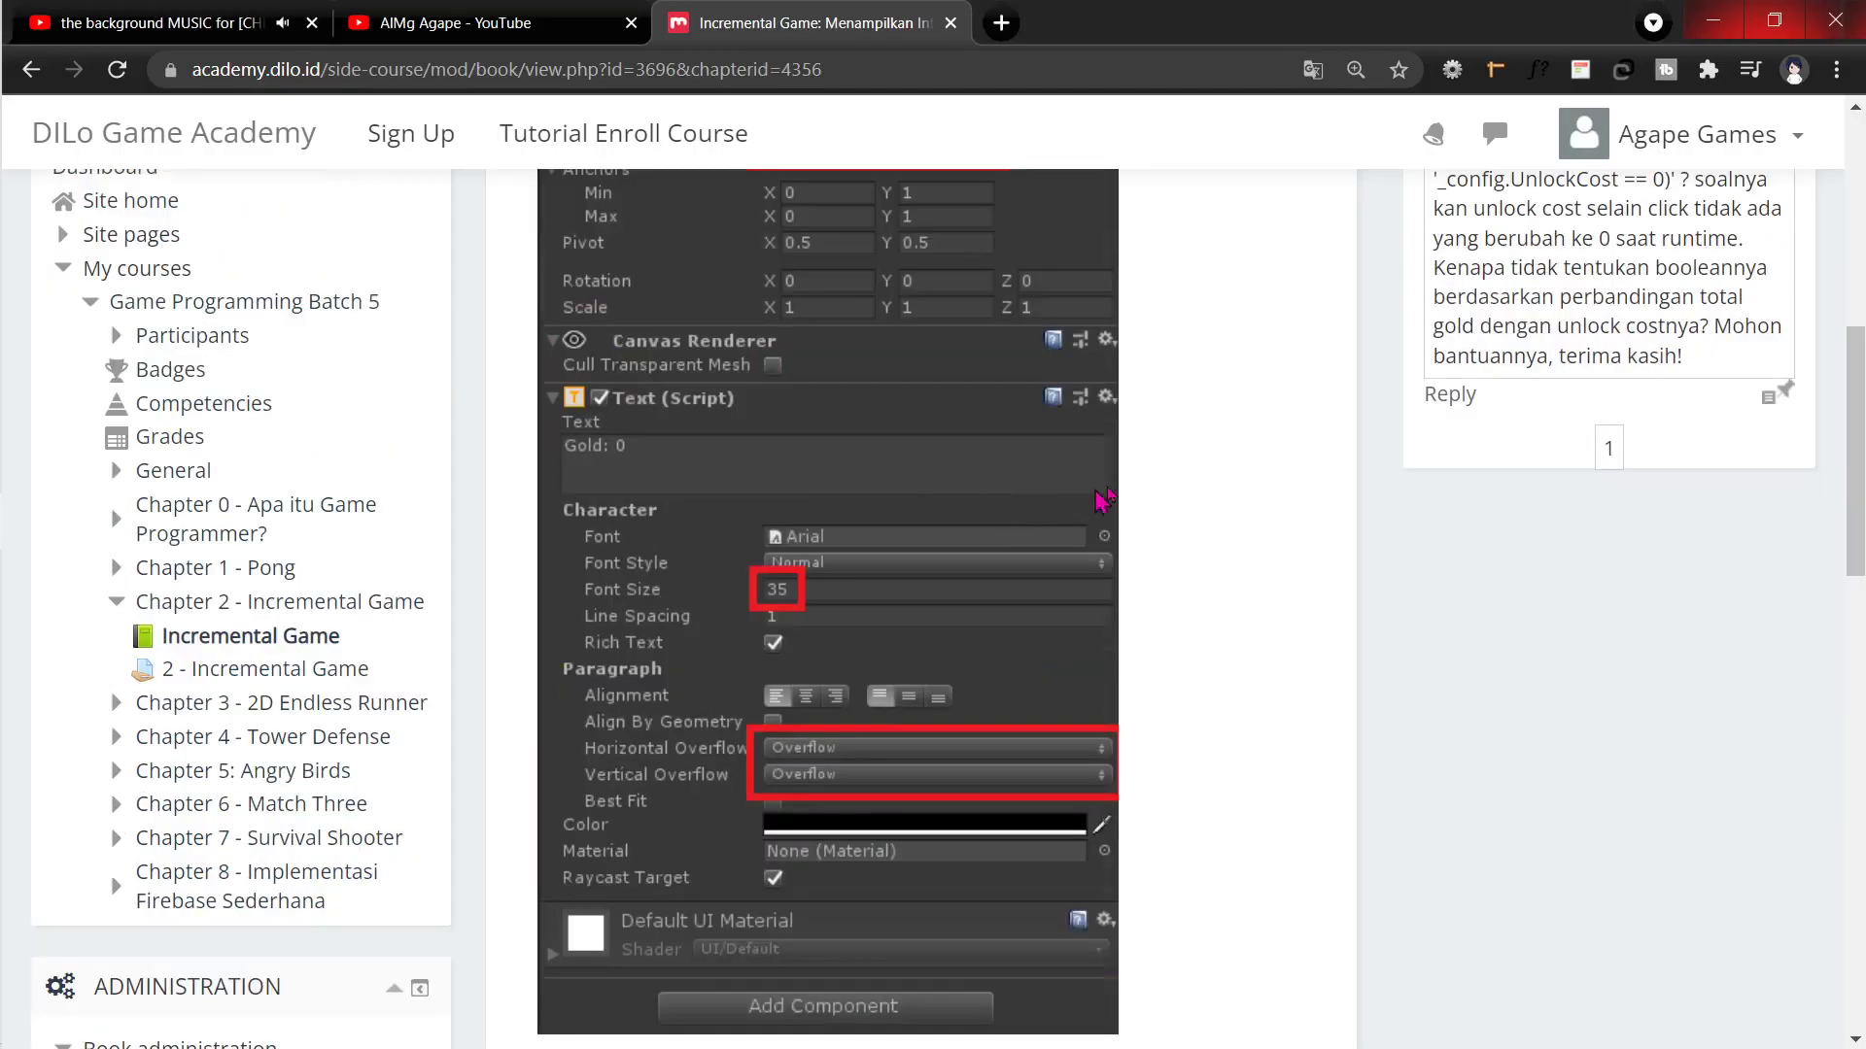
{"action": "key", "text": "alt+Tab"}
{"action": "left_click", "coordinate": [1589, 404]}
{"action": "type", "text": "Cuan: 0"}
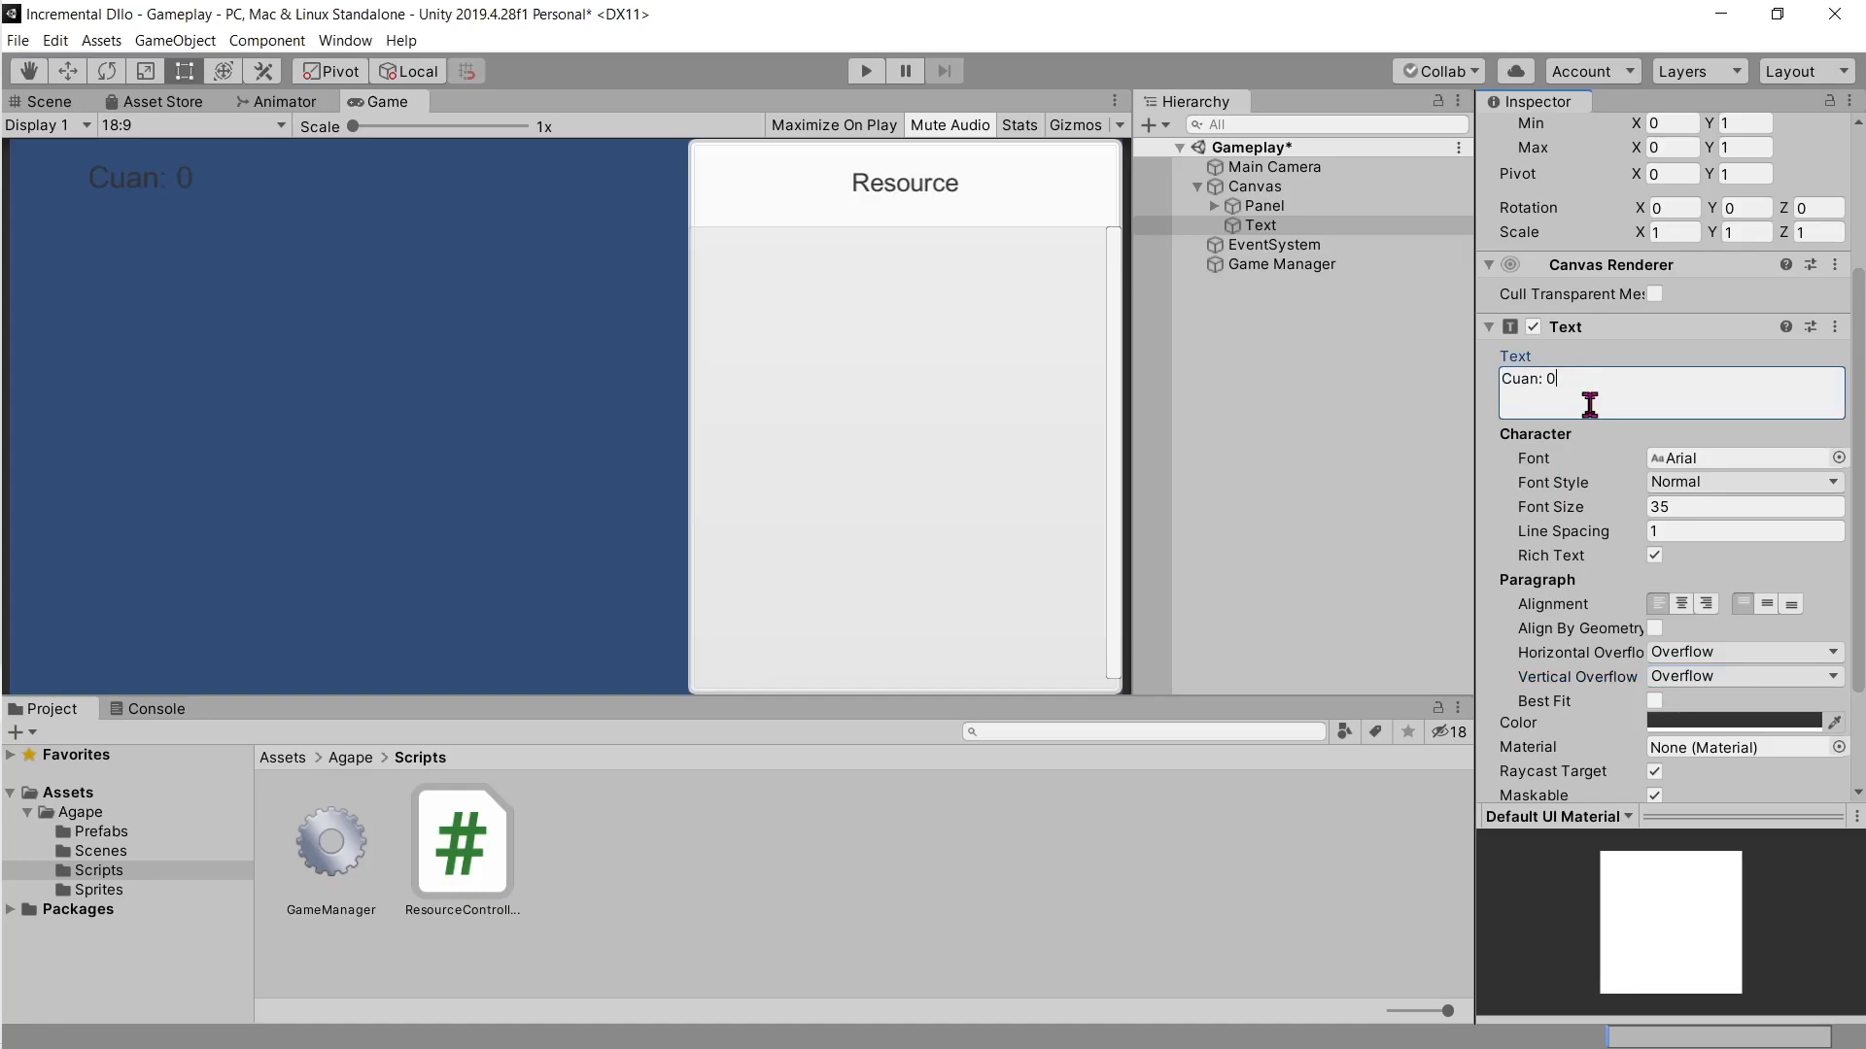
{"action": "key", "text": "alt+Tab"}
{"action": "scroll", "coordinate": [925, 584], "scroll_direction": "down", "scroll_amount": 5}
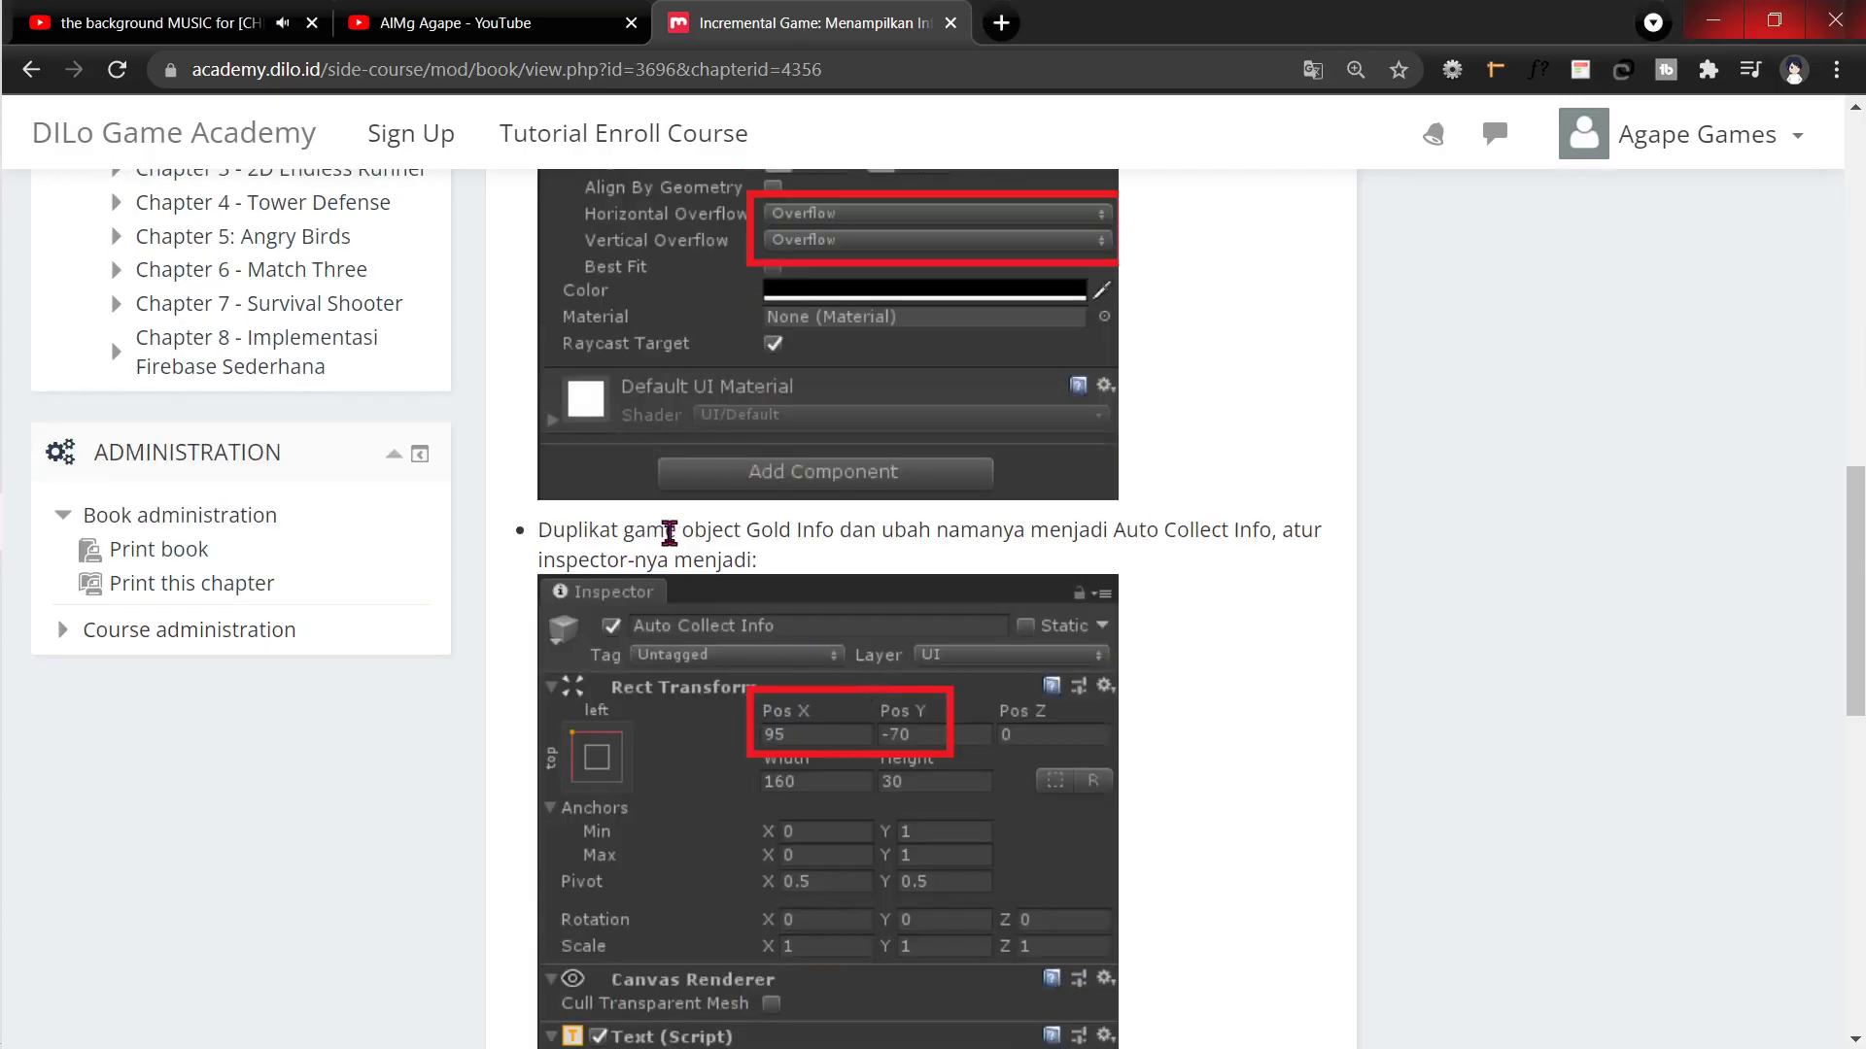
{"action": "key", "text": "alt+Tab"}
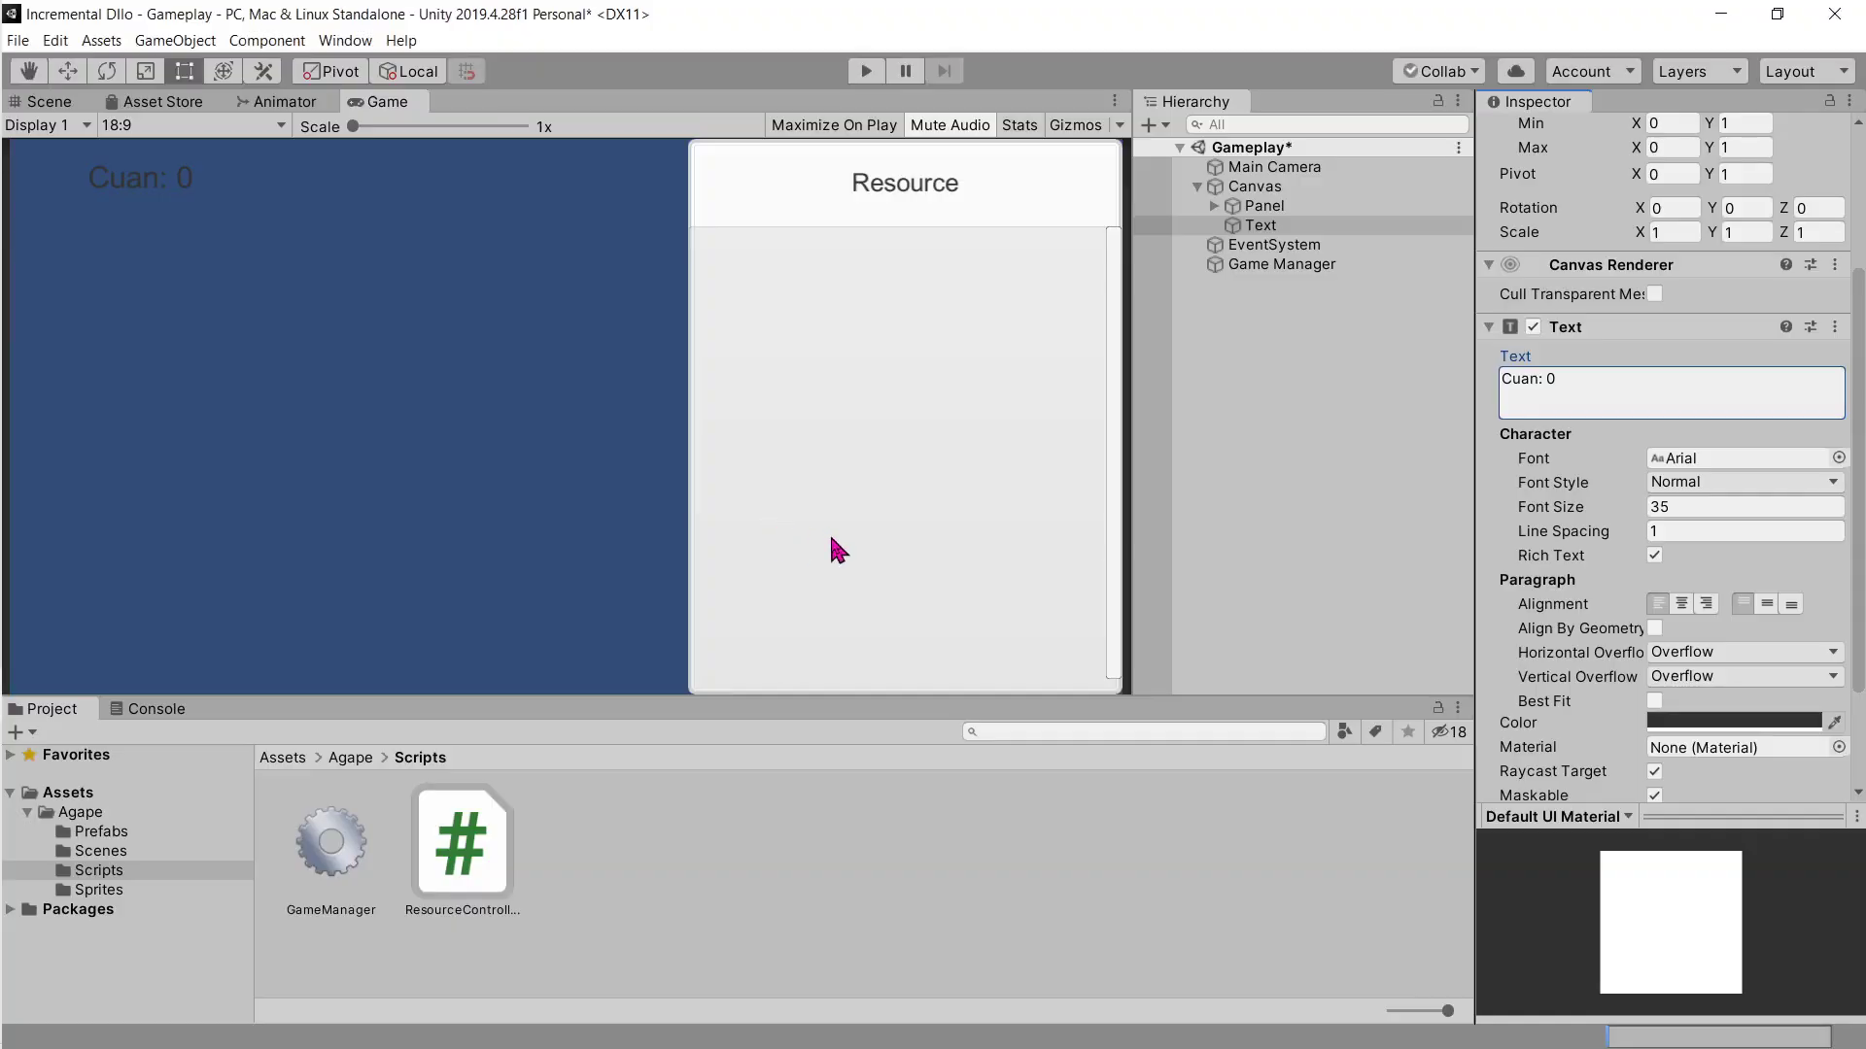
{"action": "key", "text": "alt+Tab"}
{"action": "key", "text": "alt+Tab"}
{"action": "key", "text": "alt+Tab"}
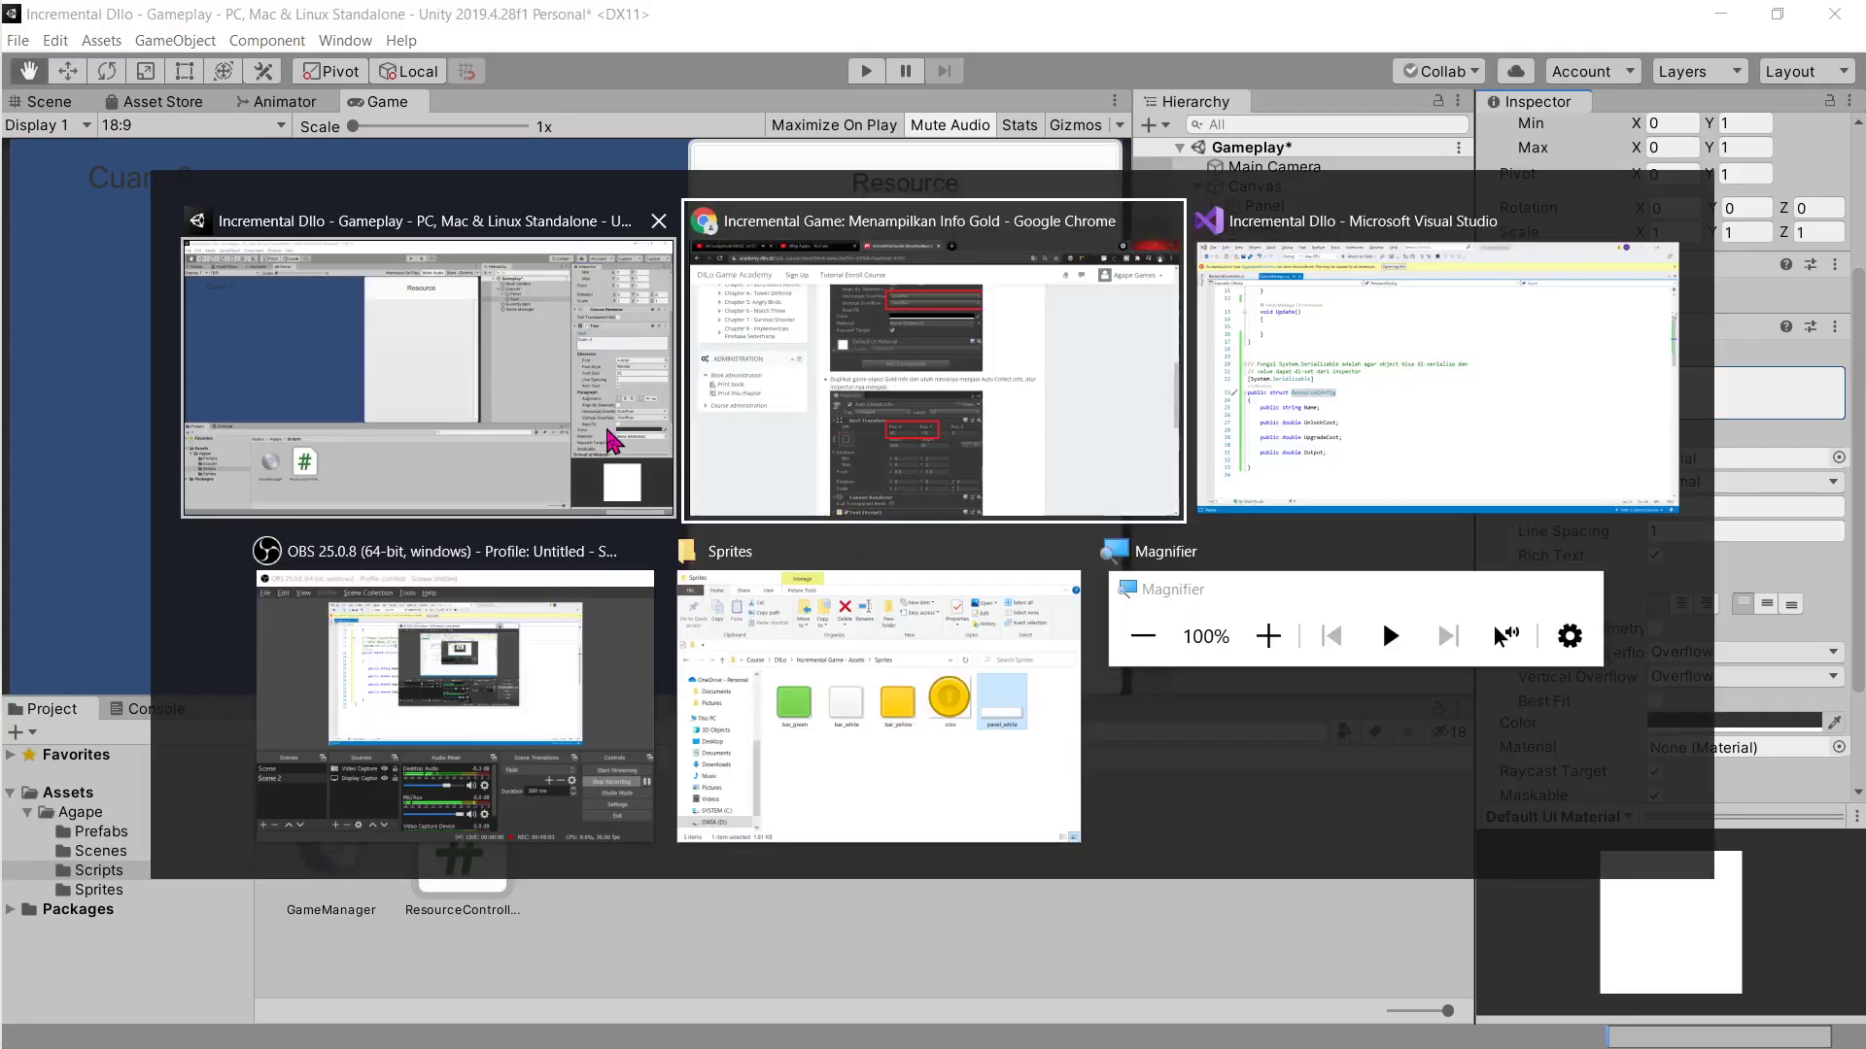
Step: Adjust the Main Camera background colour to a dark grey
{"action": "left_click", "coordinate": [612, 442]}
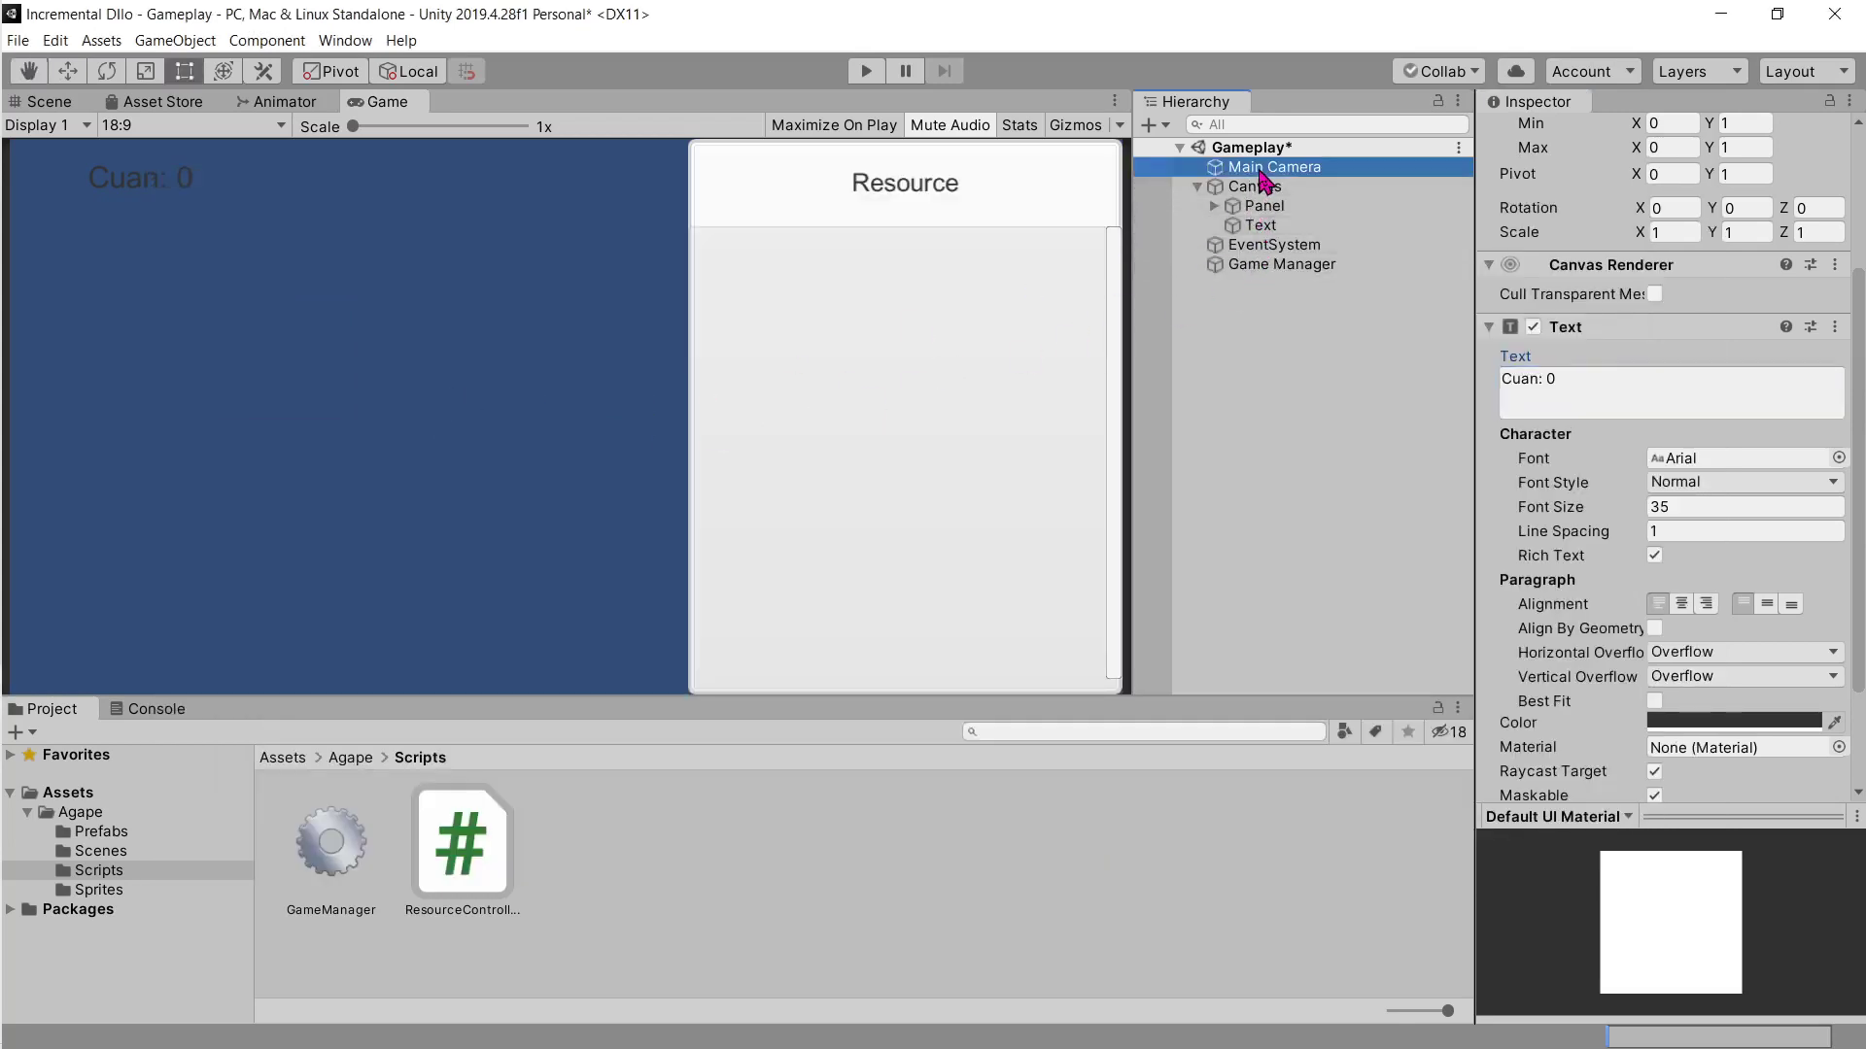
{"action": "left_click", "coordinate": [1269, 168]}
{"action": "left_click", "coordinate": [1739, 362]}
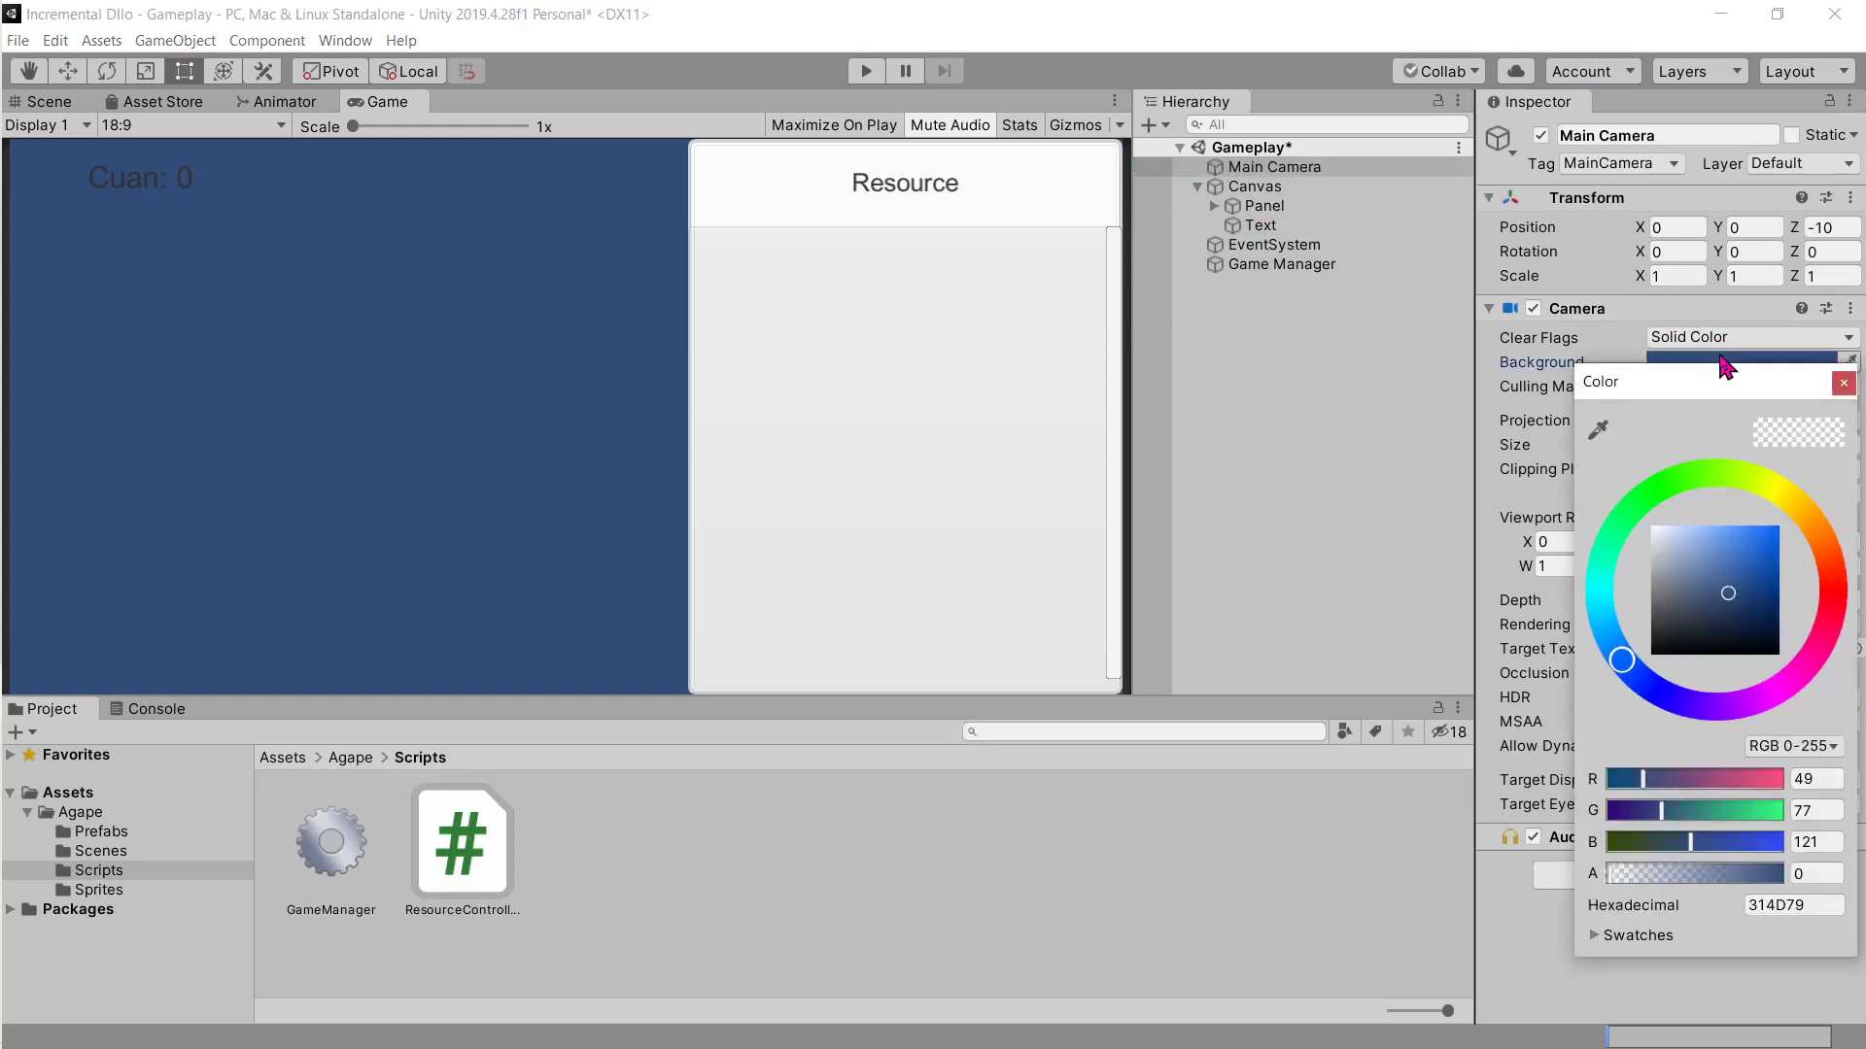
{"action": "mouse_move", "coordinate": [1681, 556]}
{"action": "left_mouse_down"}
{"action": "mouse_move", "coordinate": [1635, 579]}
{"action": "mouse_move", "coordinate": [1610, 544]}
{"action": "left_mouse_up"}
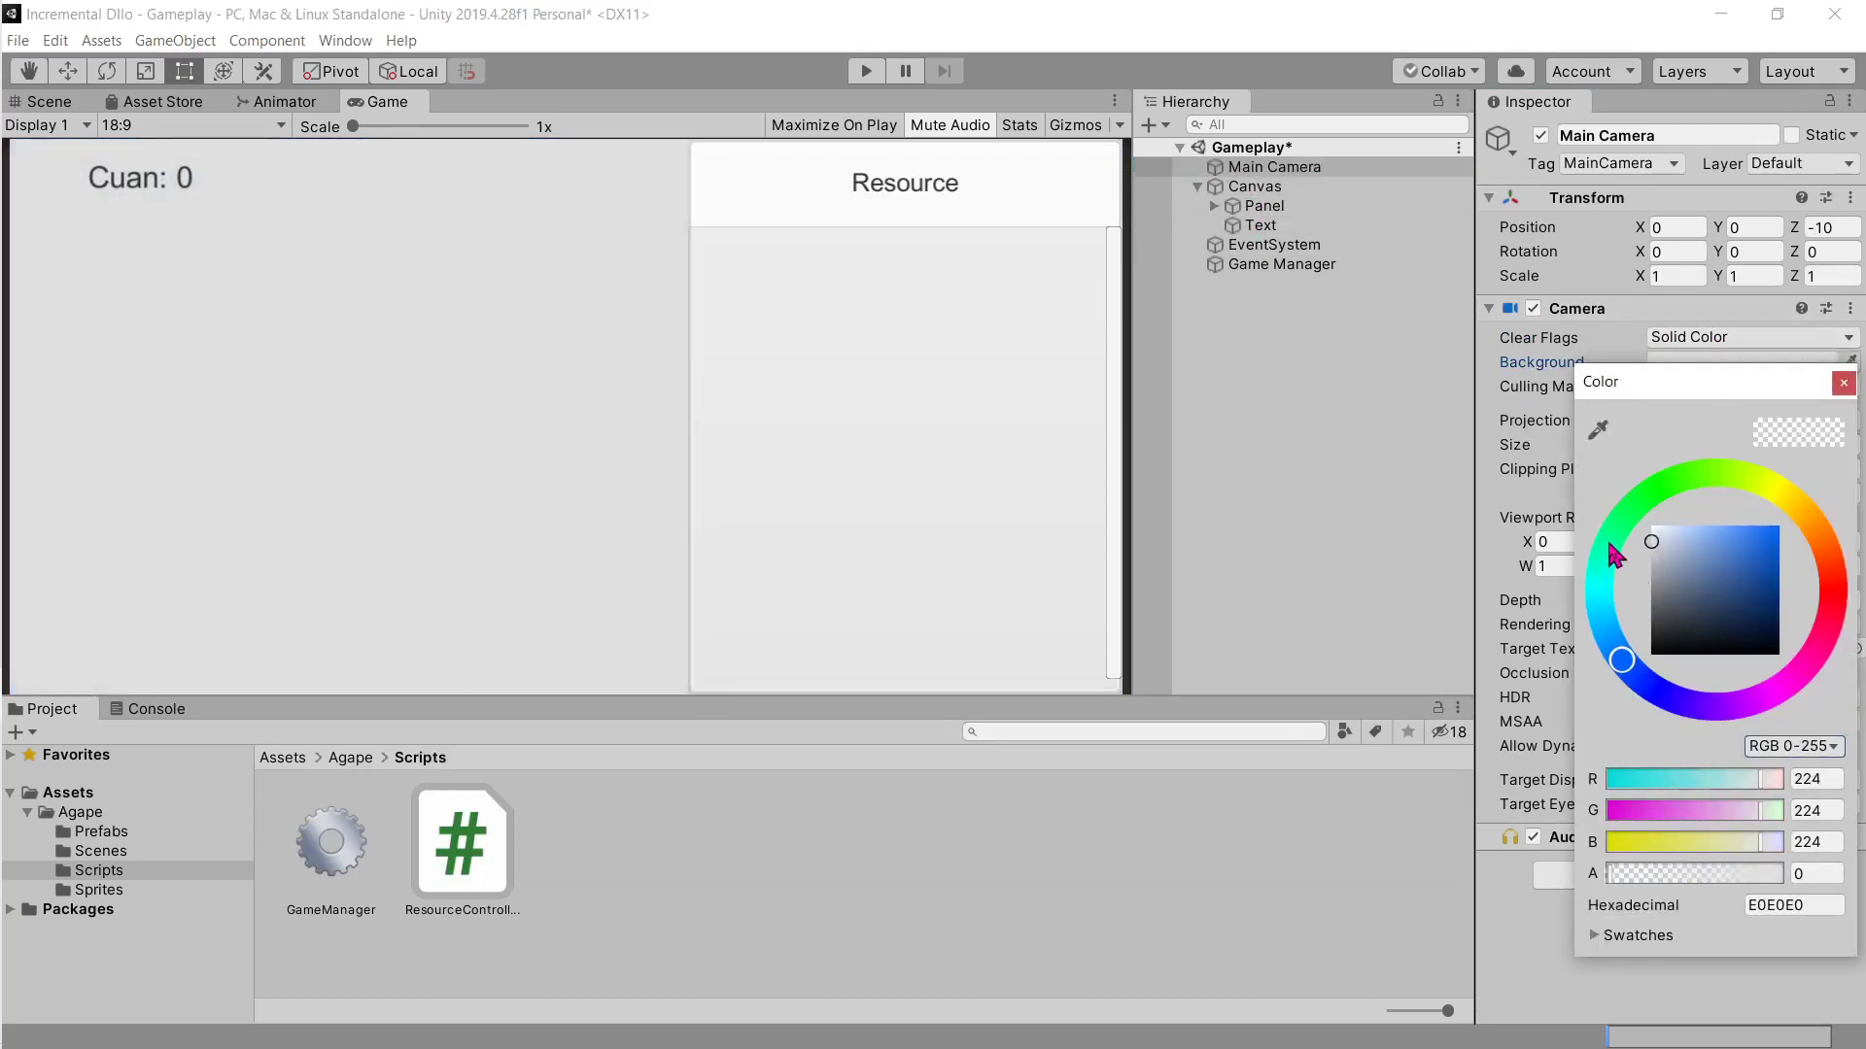
{"action": "left_click_drag", "start_coordinate": [1614, 555], "coordinate": [1544, 826]}
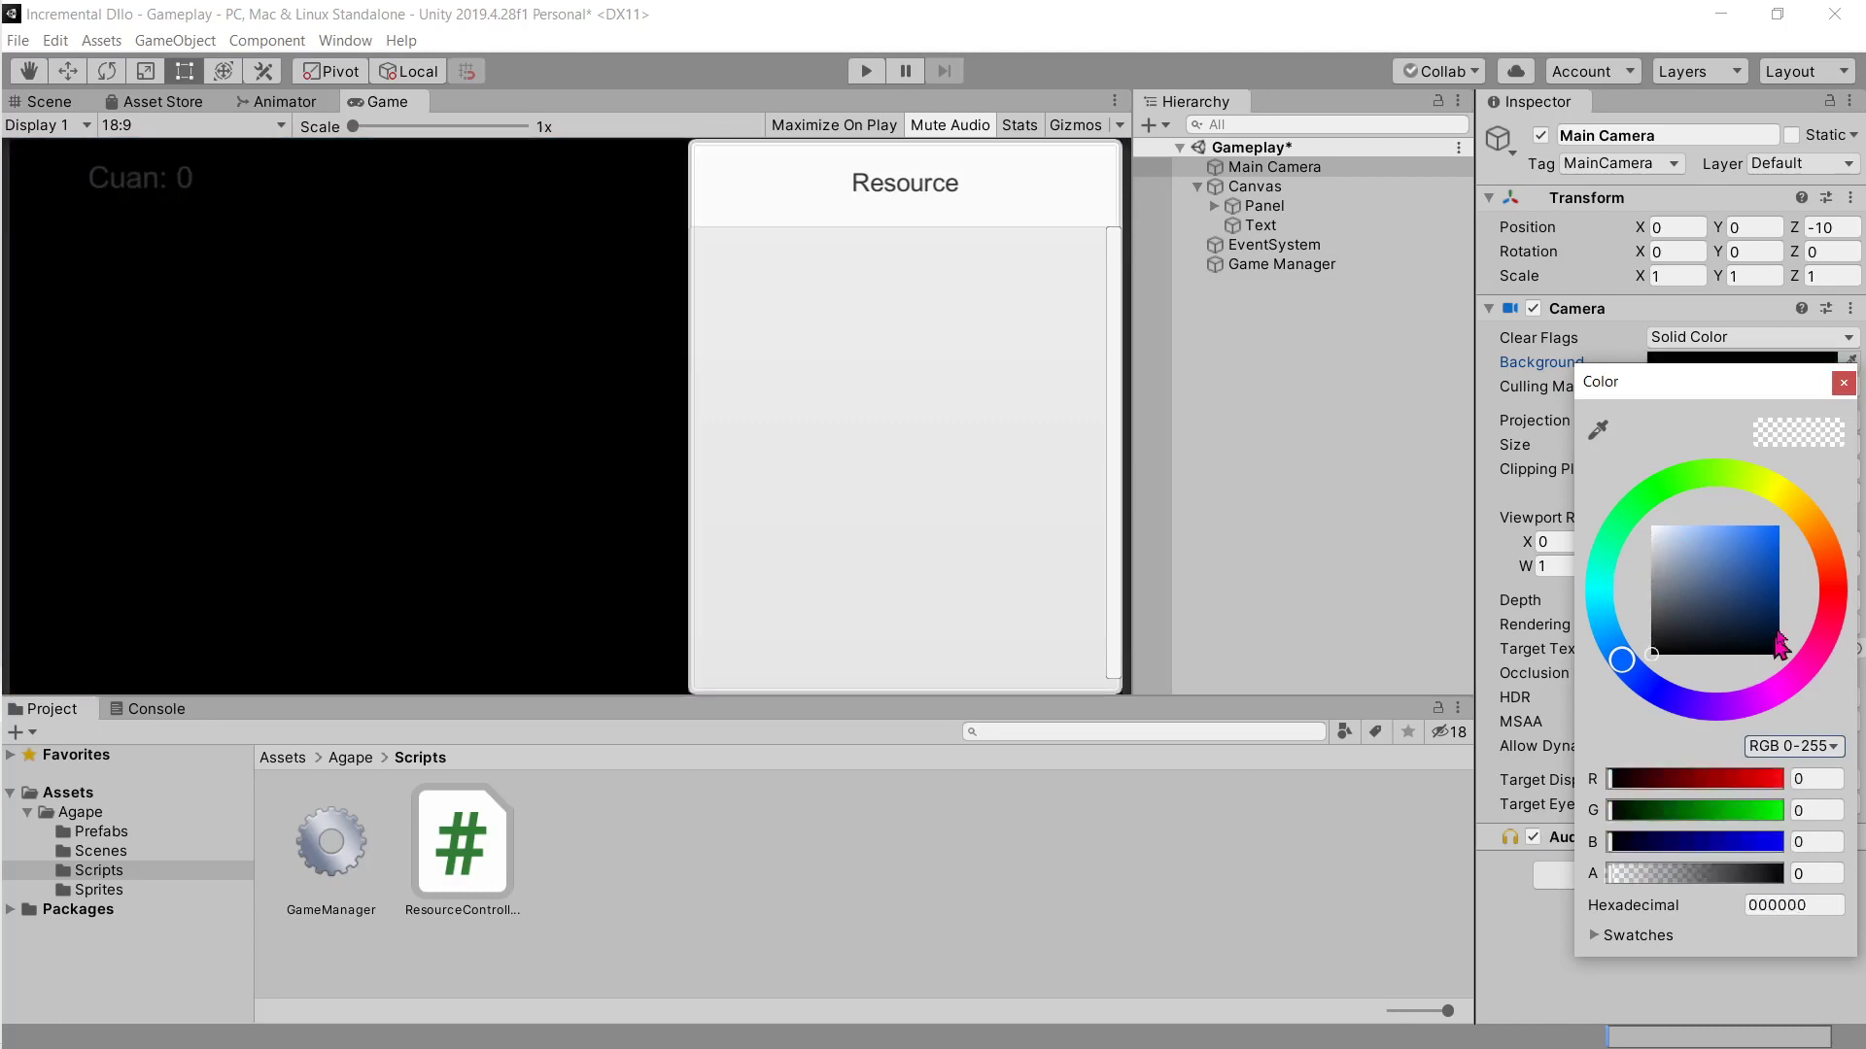
{"action": "left_click", "coordinate": [1843, 382]}
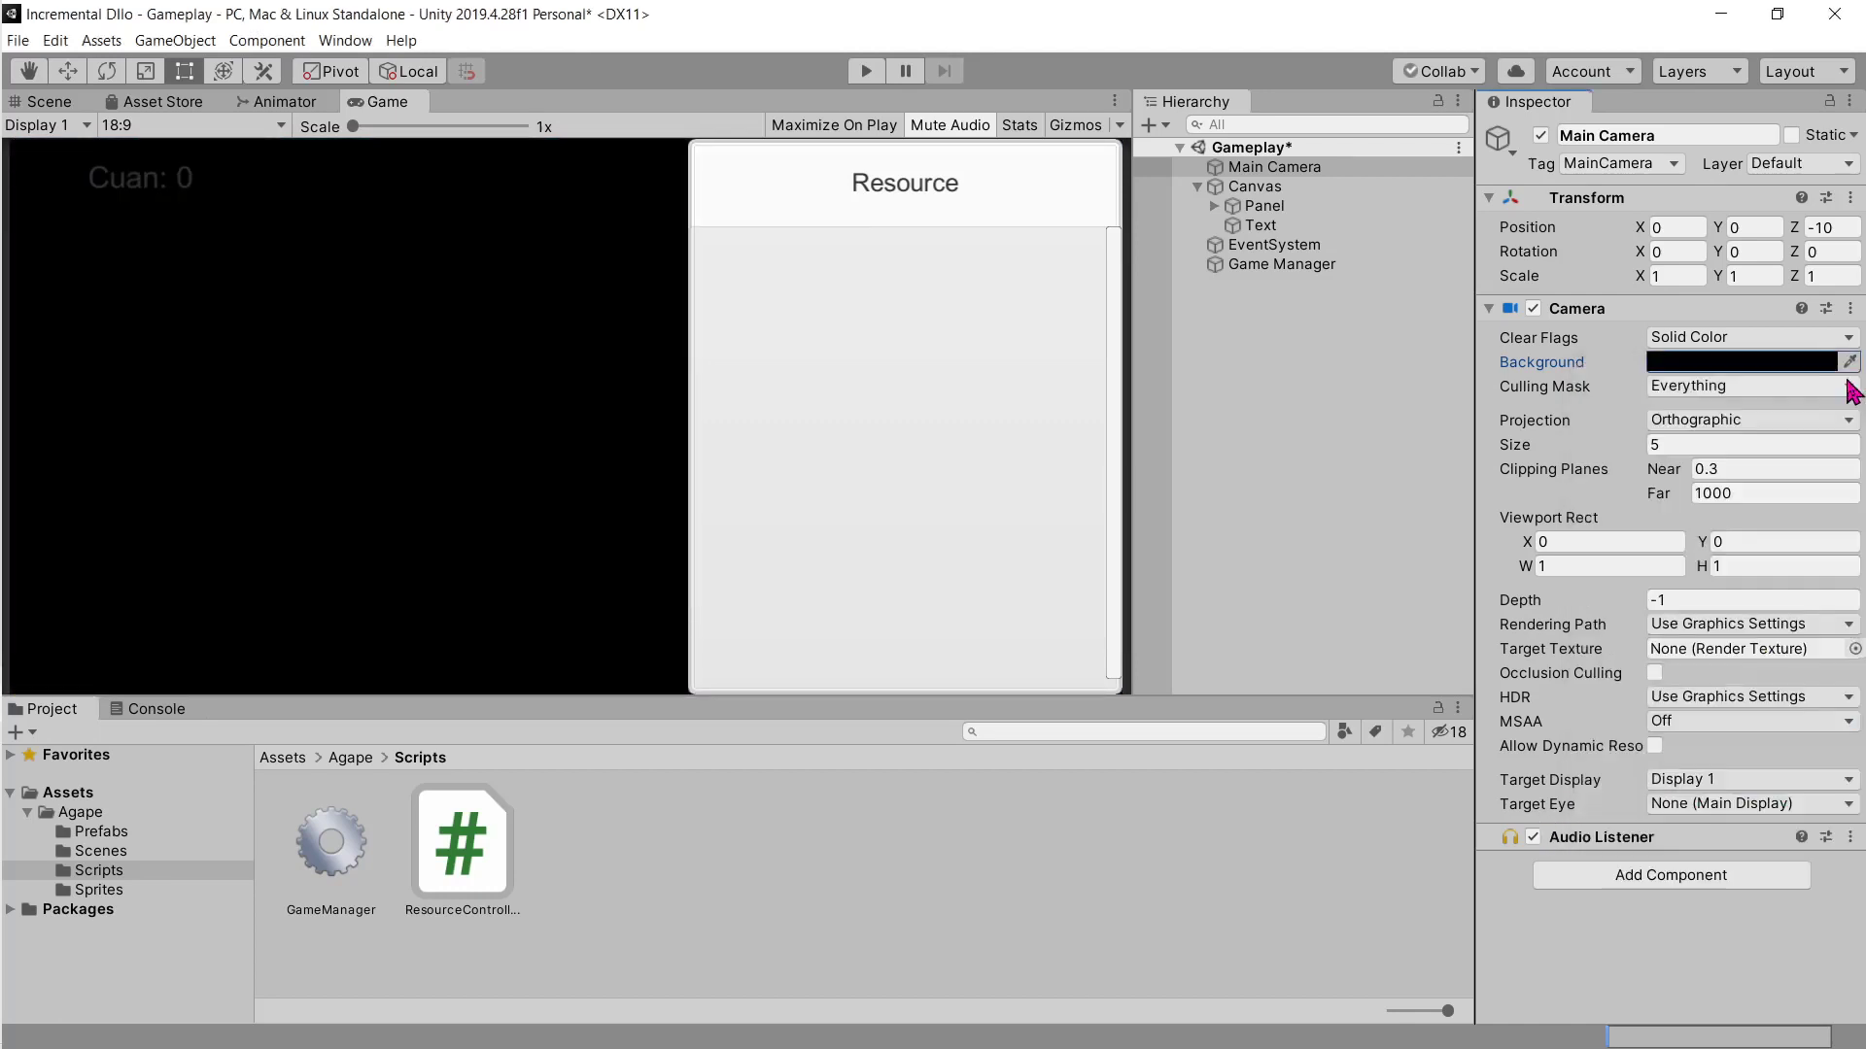
Step: Set the Cuan: 0 text colour to white, leaving best fit off
{"action": "left_click", "coordinate": [1263, 226]}
{"action": "scroll", "coordinate": [1667, 680], "scroll_direction": "down", "scroll_amount": 5}
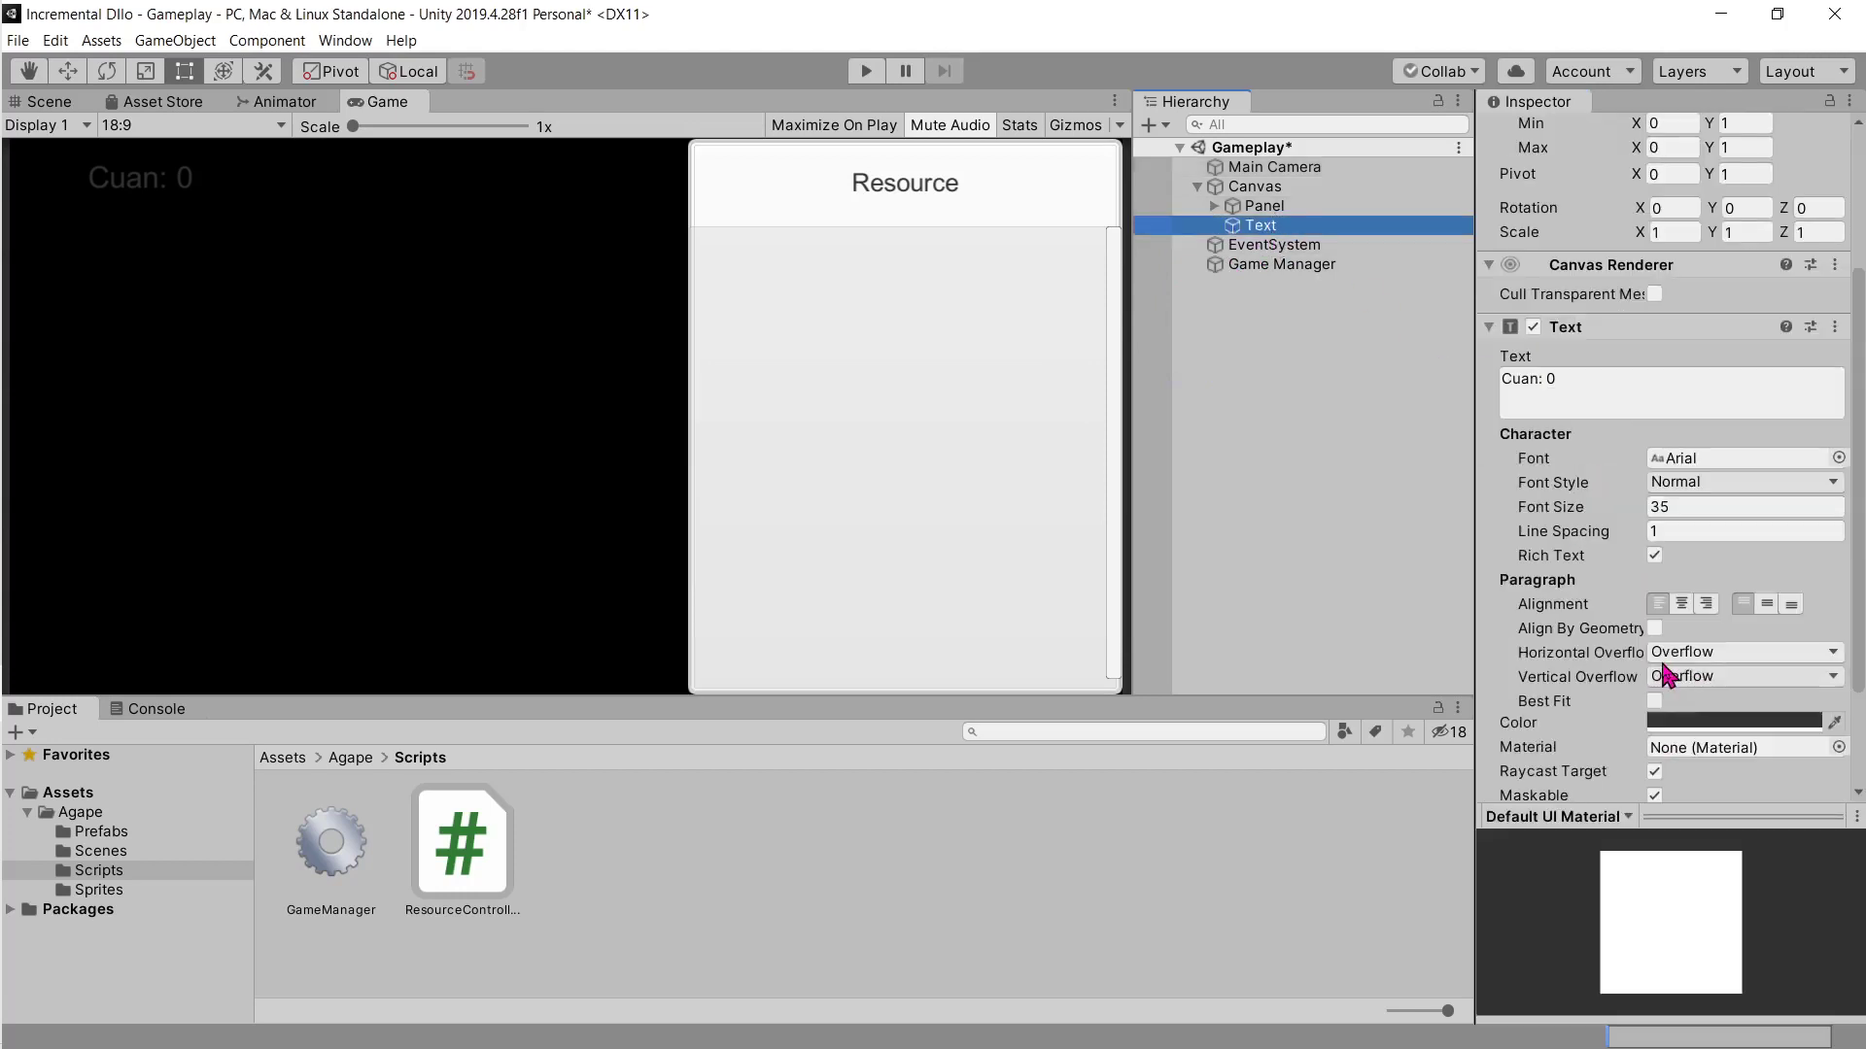
{"action": "left_click", "coordinate": [1653, 701]}
{"action": "left_click", "coordinate": [1654, 701]}
{"action": "left_click", "coordinate": [1691, 722]}
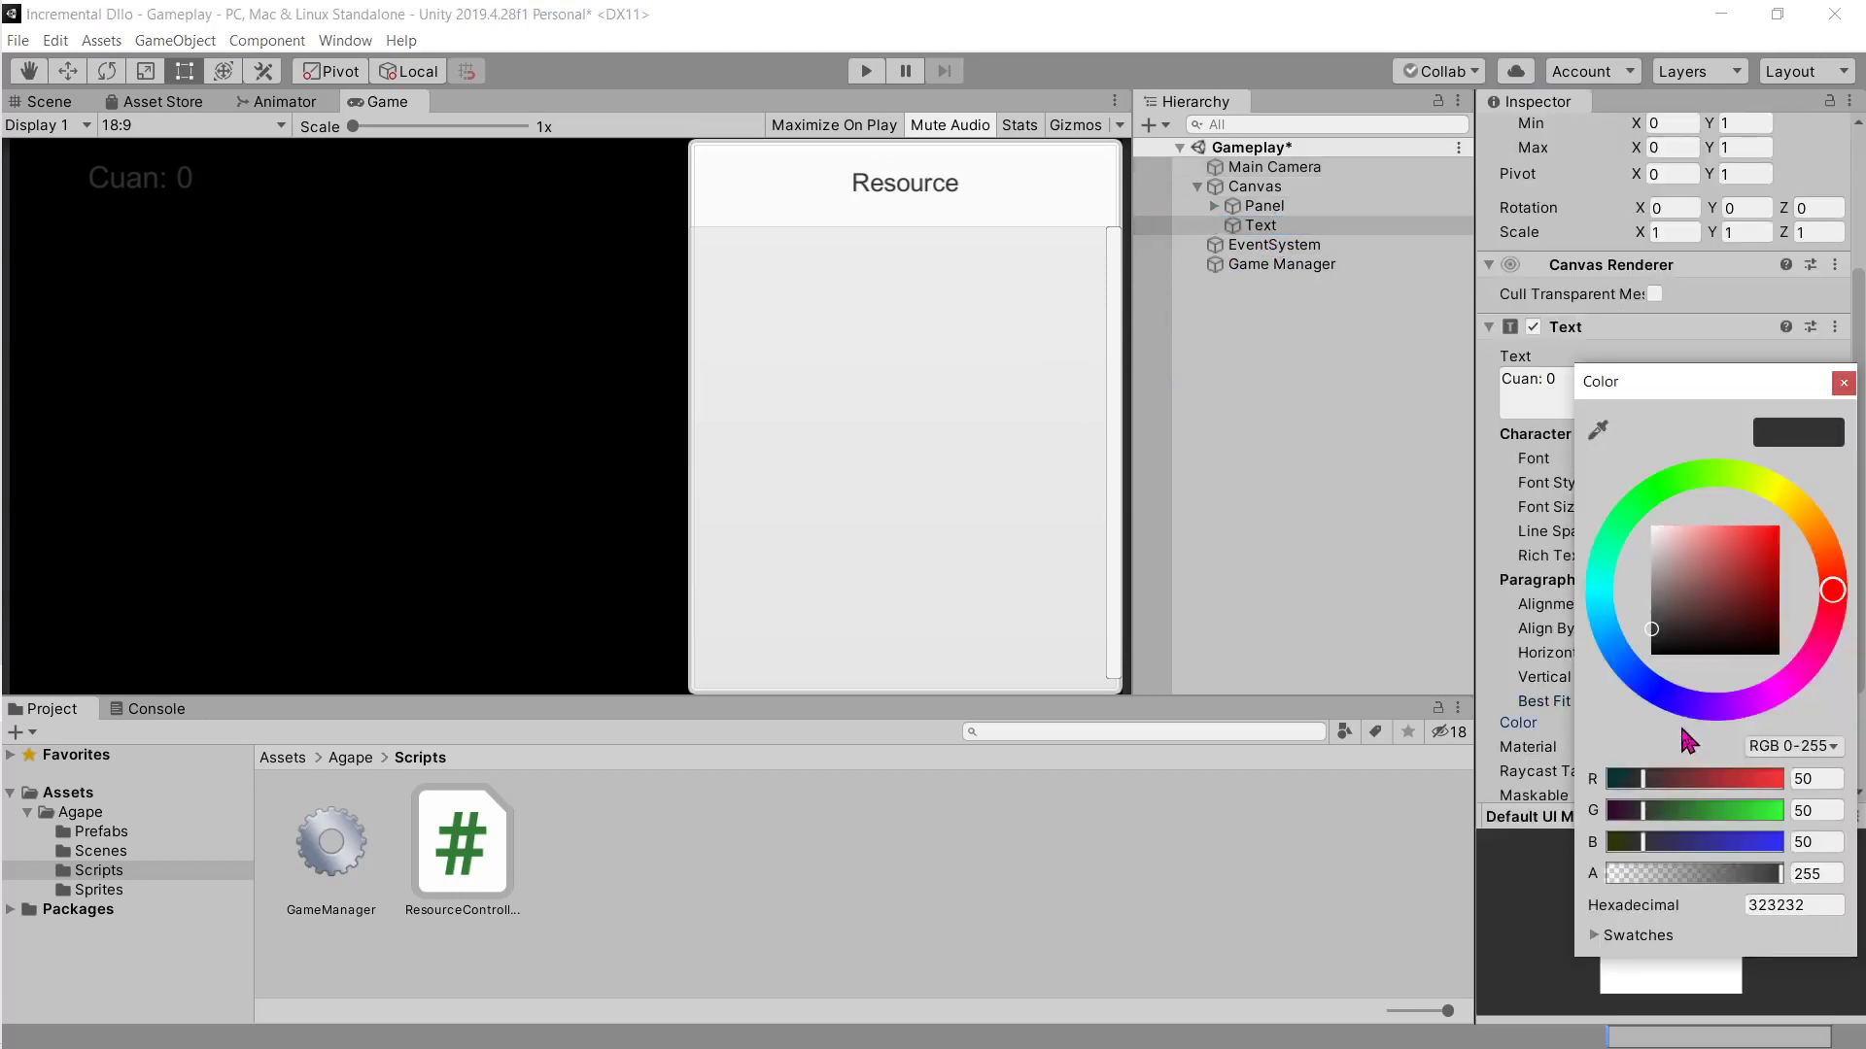
{"action": "left_click_drag", "start_coordinate": [1726, 636], "coordinate": [1651, 540]}
{"action": "left_click", "coordinate": [1844, 382]}
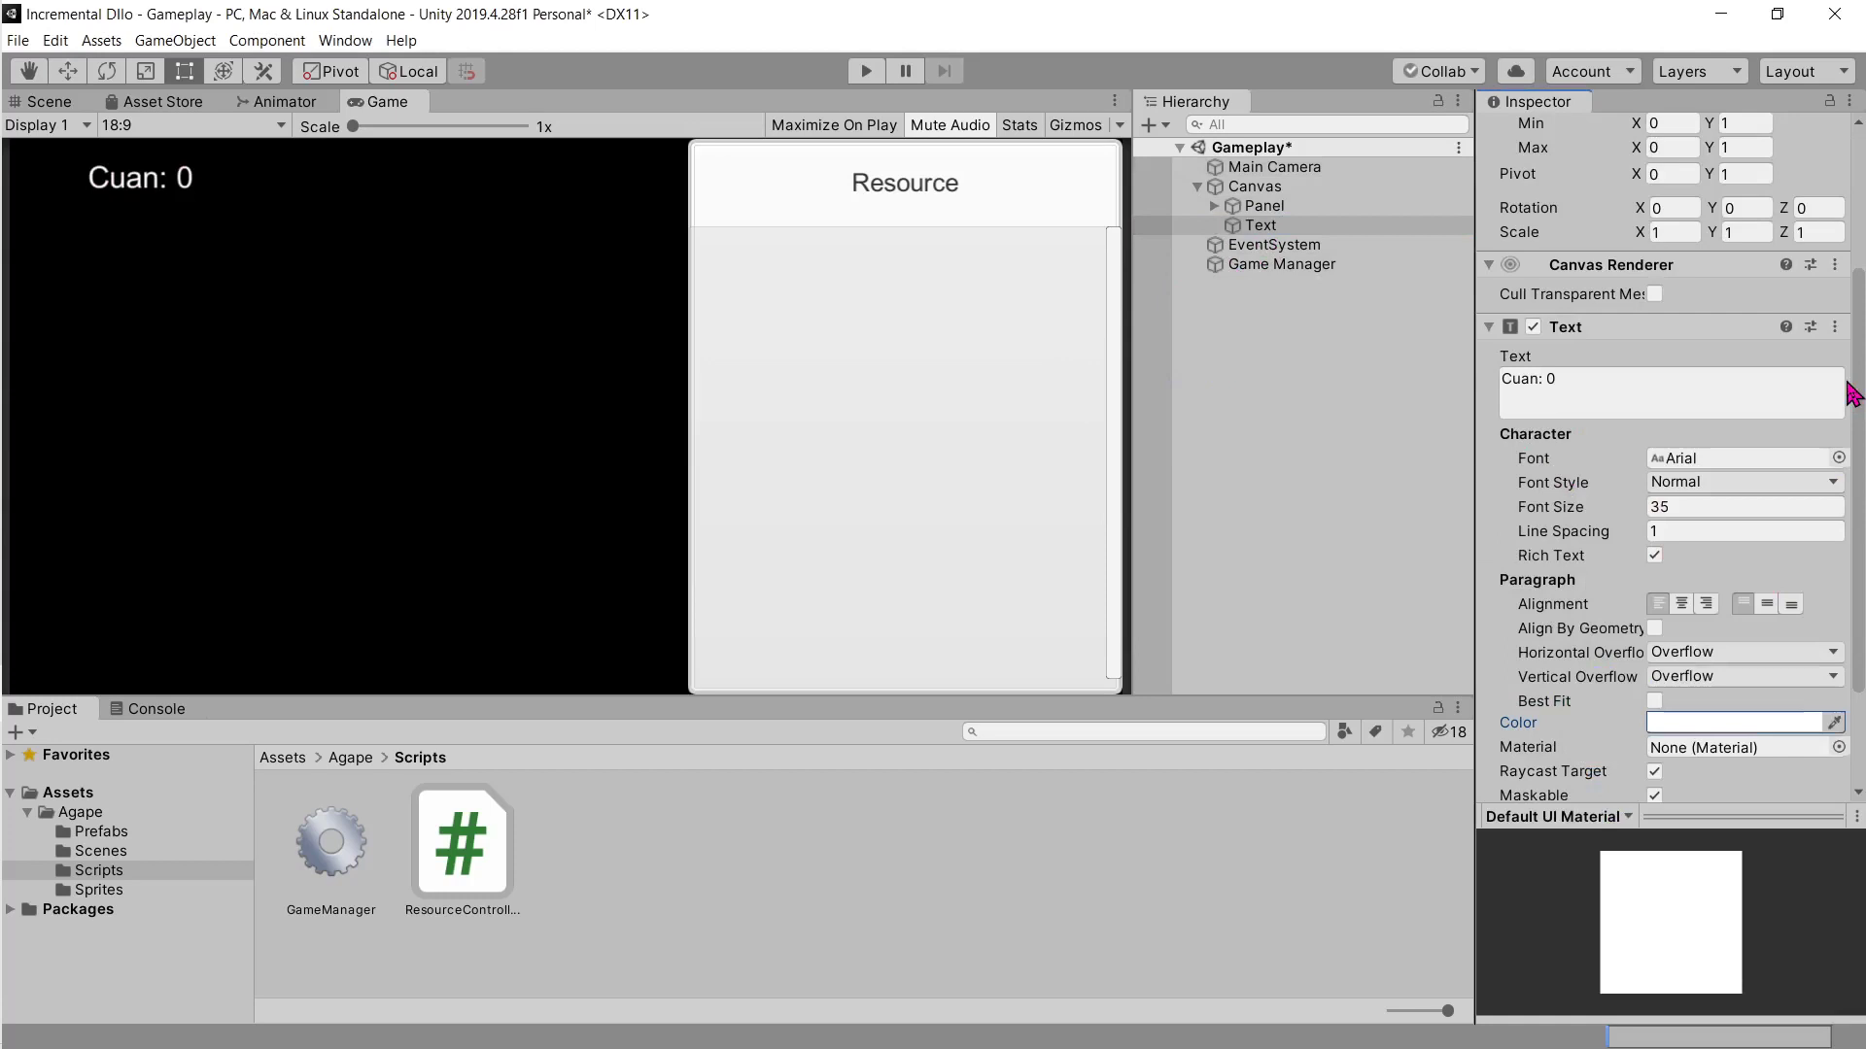
{"action": "left_click", "coordinate": [1261, 229]}
{"action": "scroll", "coordinate": [1512, 262], "scroll_direction": "up", "scroll_amount": 3}
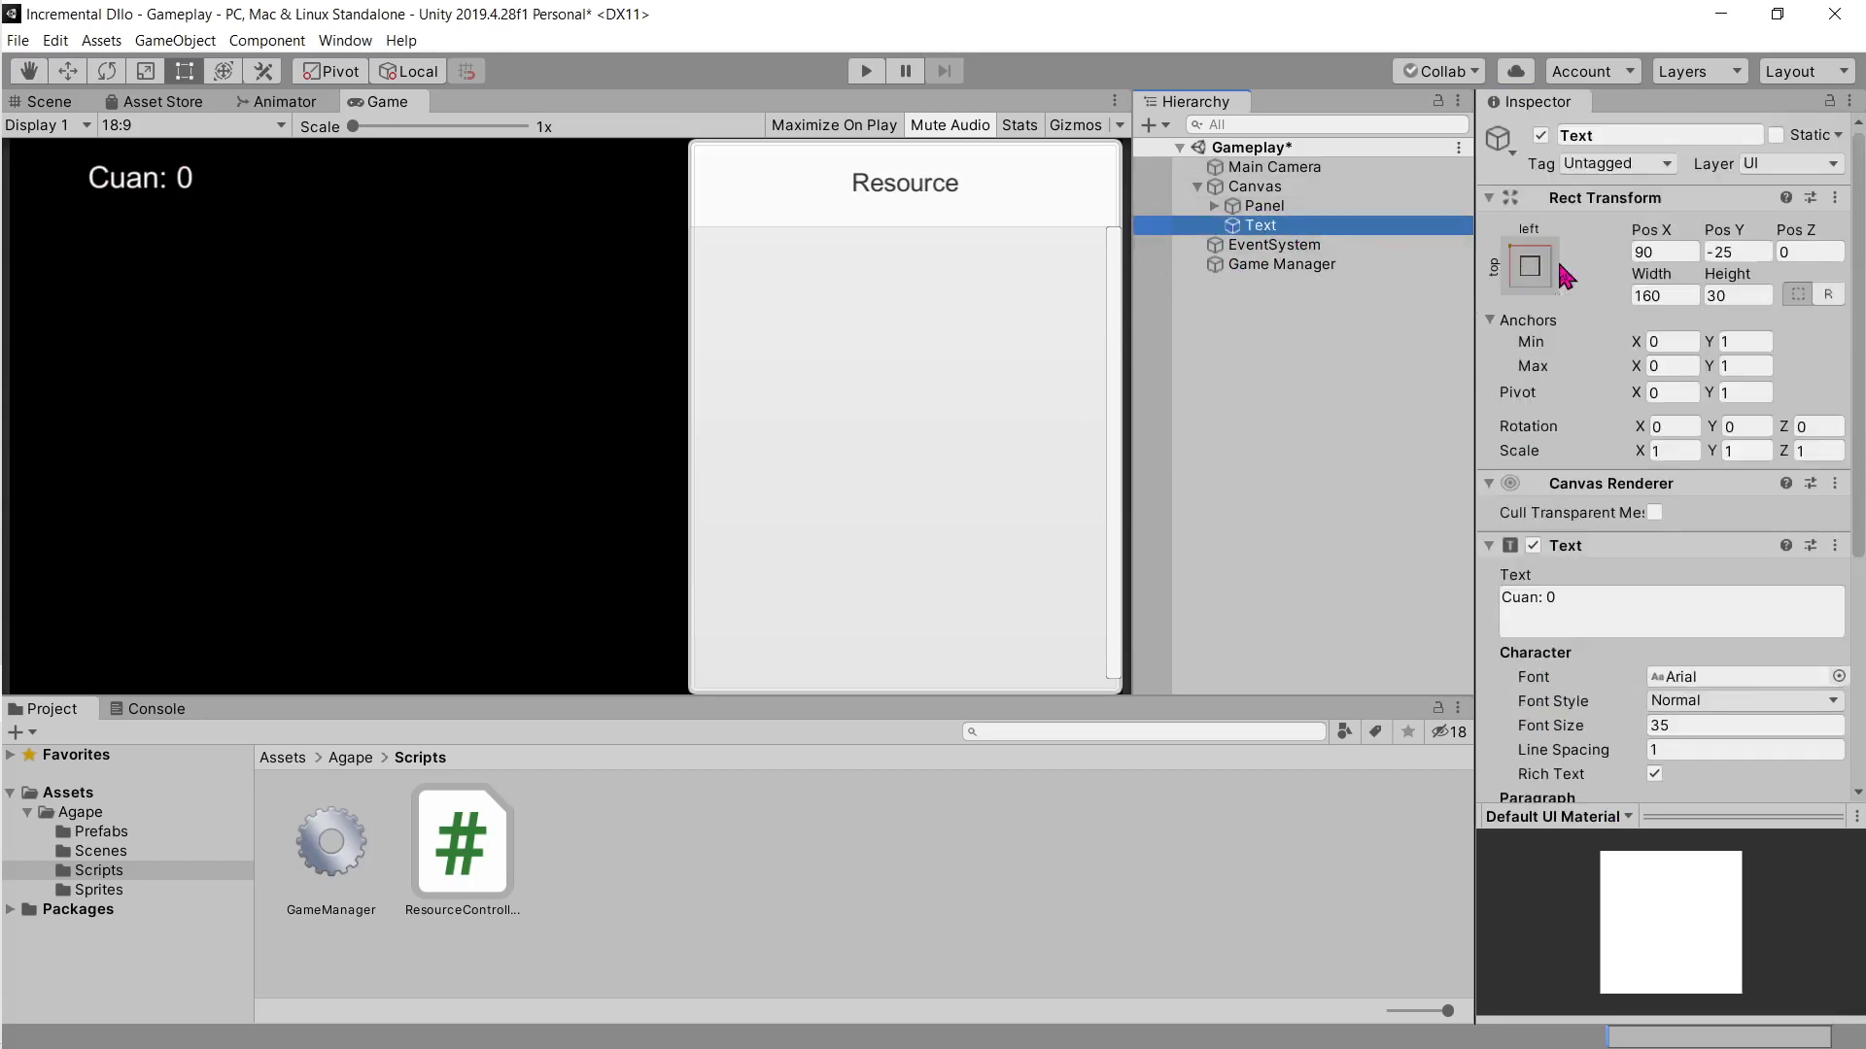
{"action": "left_click", "coordinate": [1263, 208]}
Step: Rename the text to Gold Info after reviewing the Panel children and the Resource UI prefab
{"action": "left_click", "coordinate": [1261, 226]}
{"action": "type", "text": "Gold Info"}
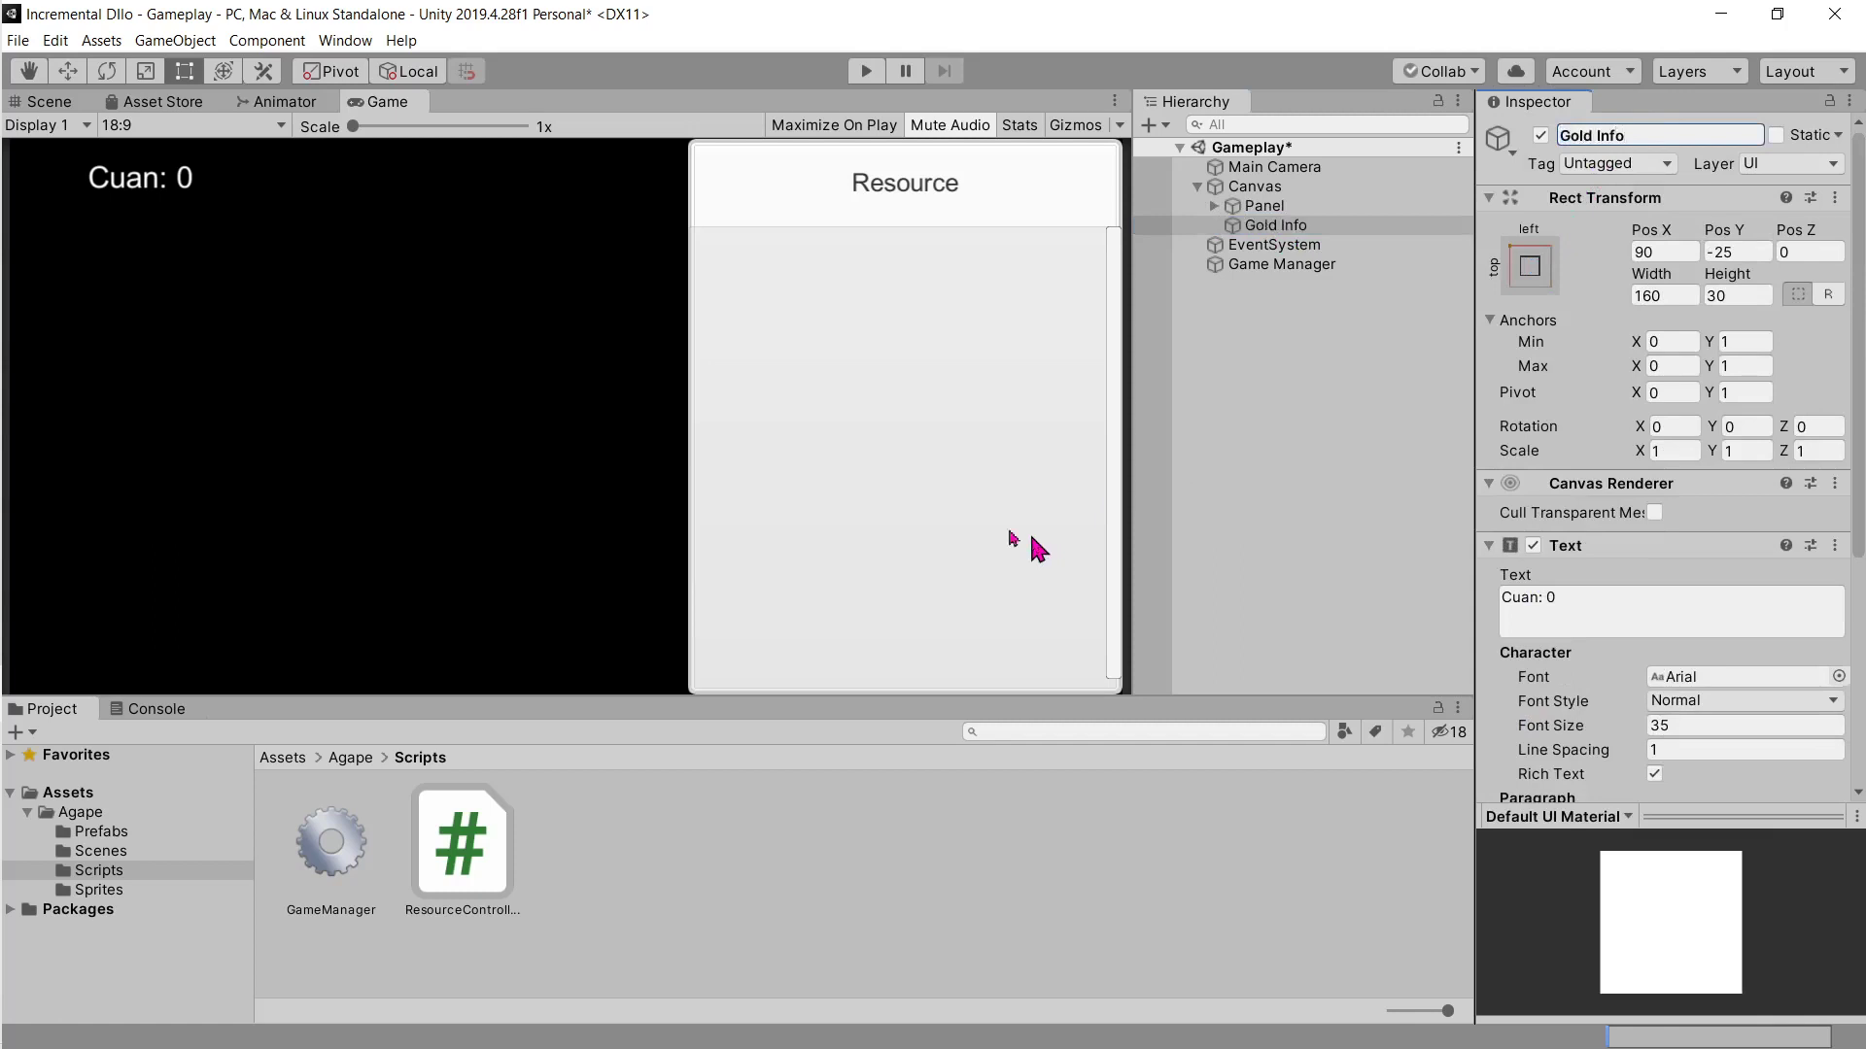
{"action": "left_click", "coordinate": [1213, 206]}
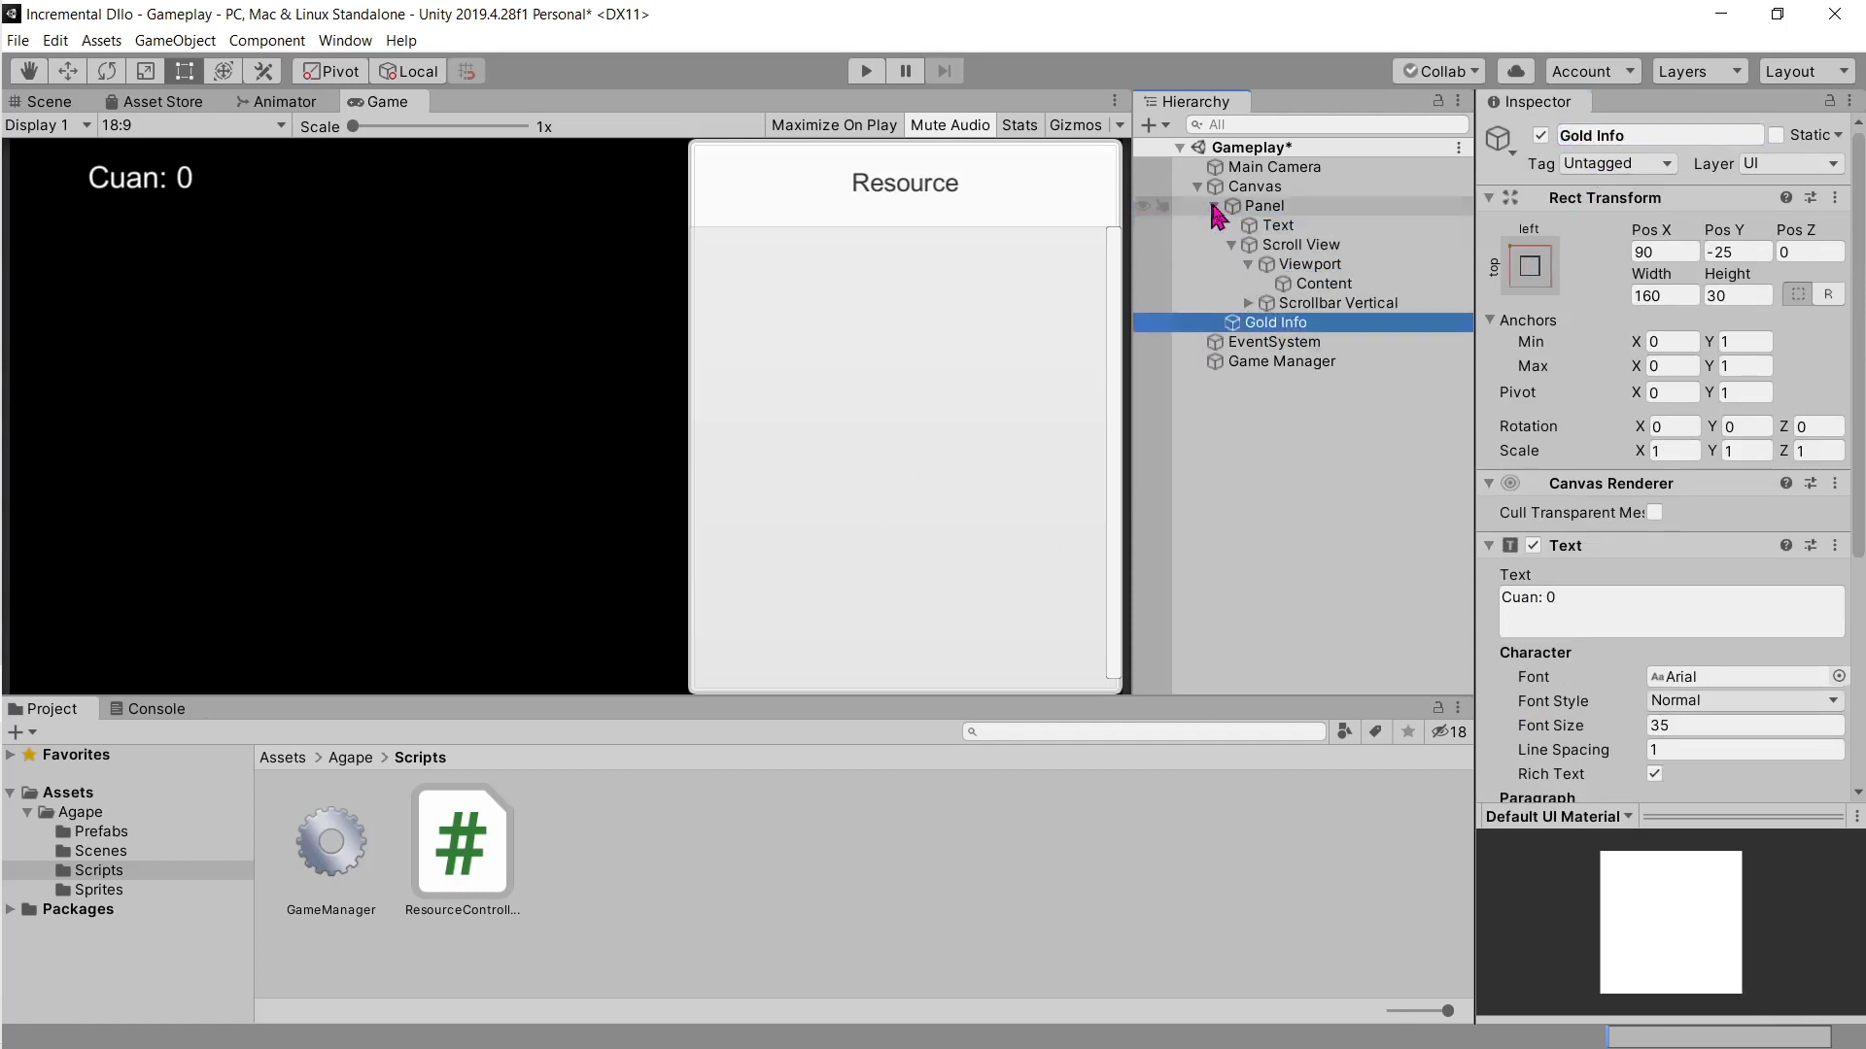
{"action": "left_click", "coordinate": [1248, 302]}
{"action": "left_click", "coordinate": [1214, 205]}
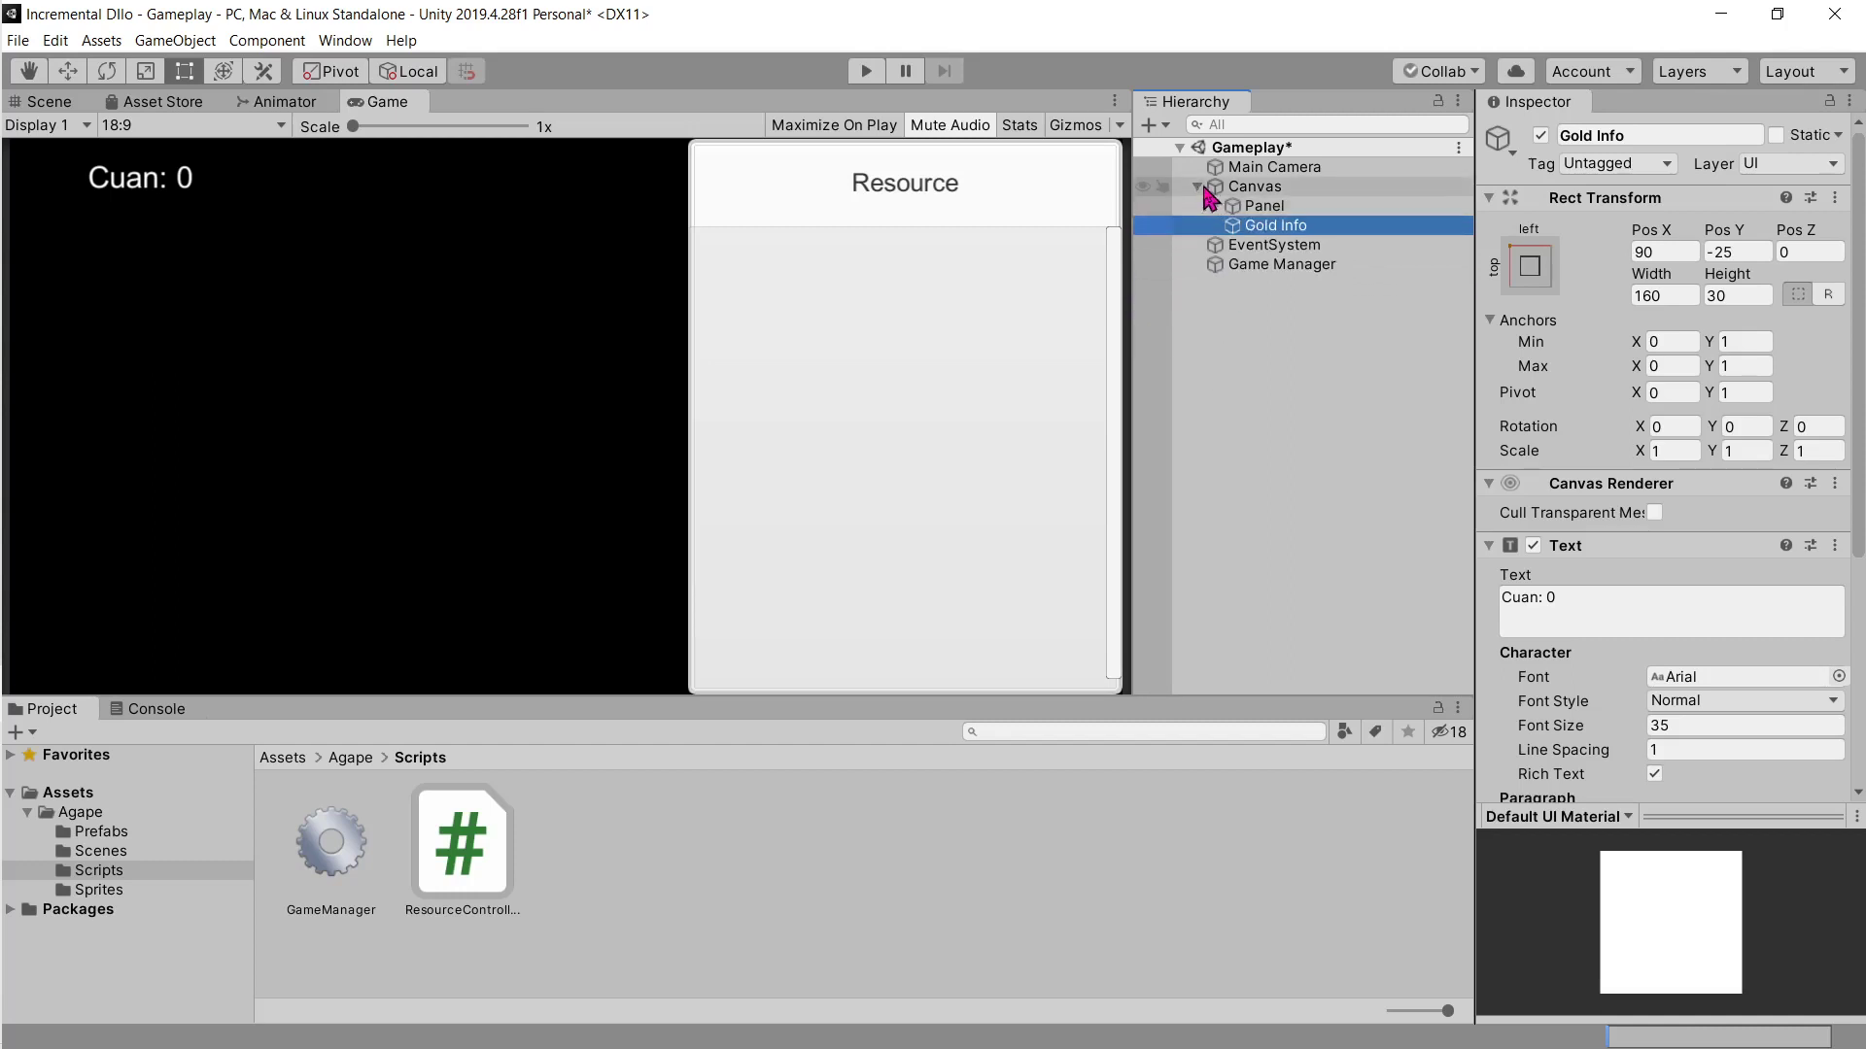
{"action": "left_click", "coordinate": [1201, 188]}
{"action": "left_click", "coordinate": [107, 832]}
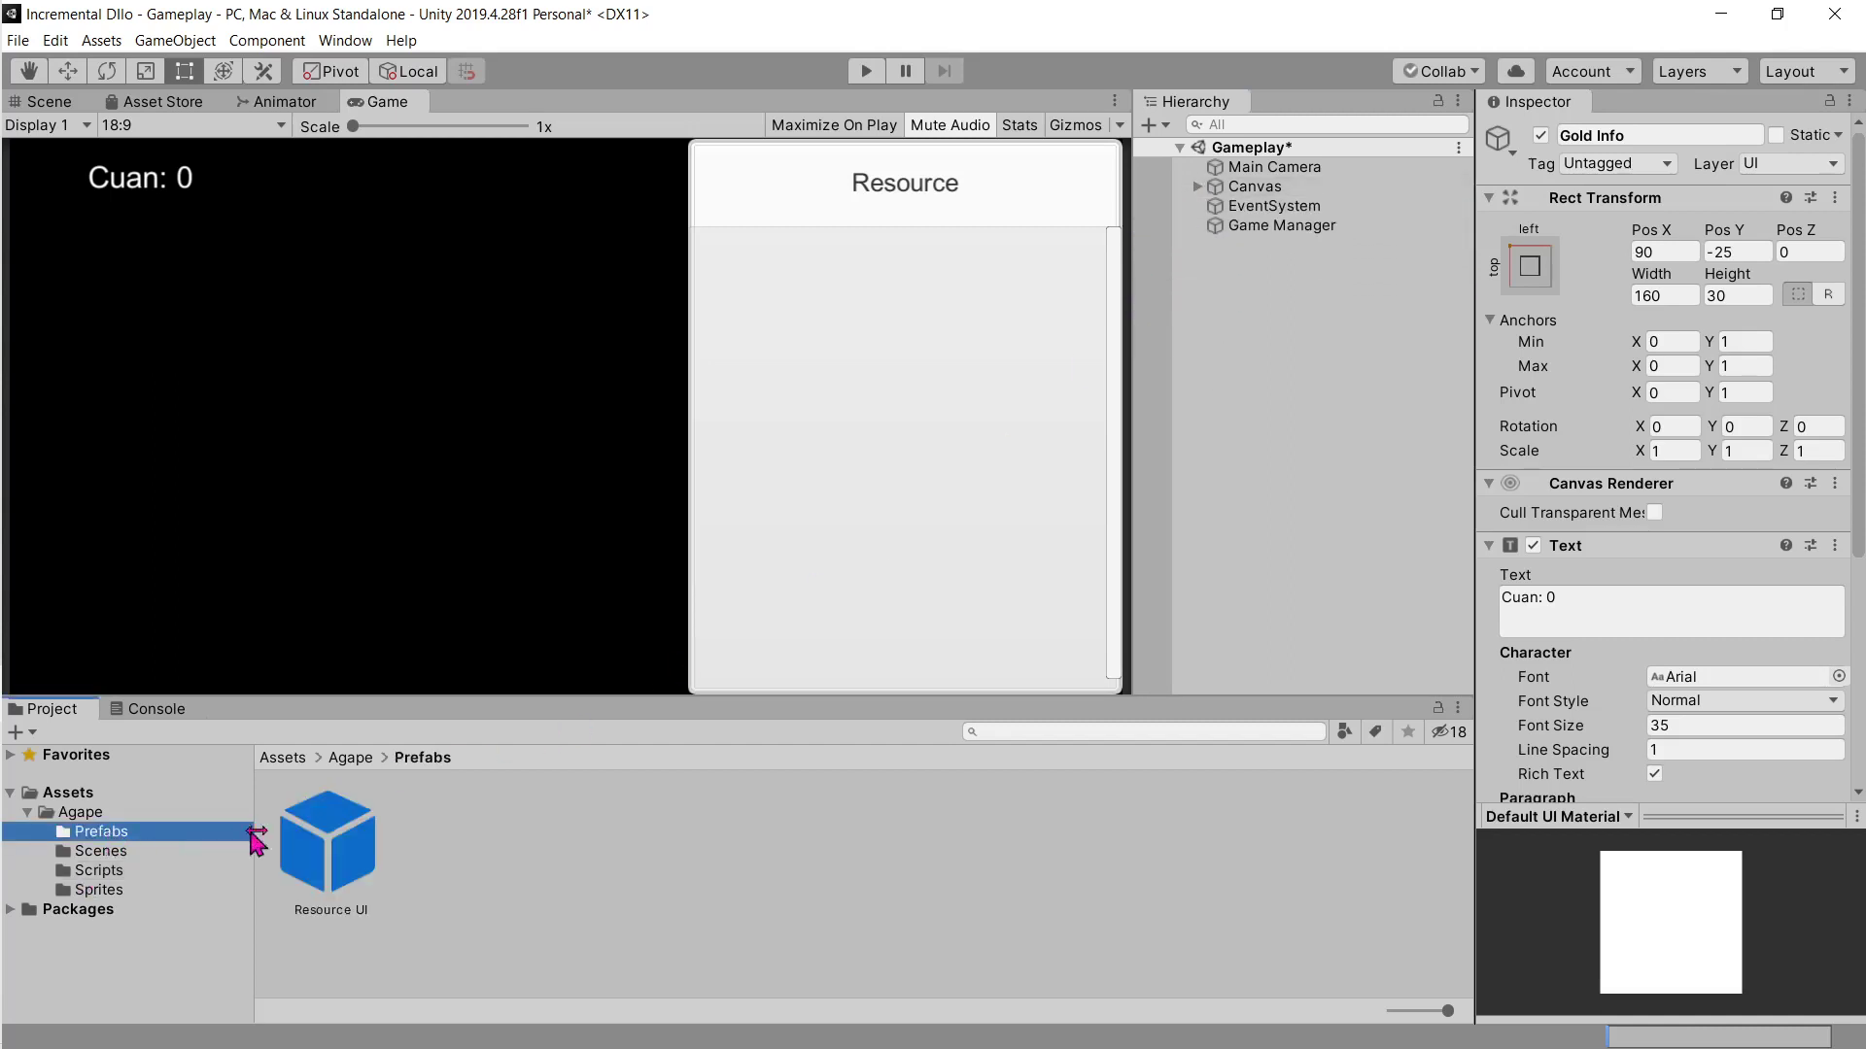
{"action": "double_click", "coordinate": [327, 841]}
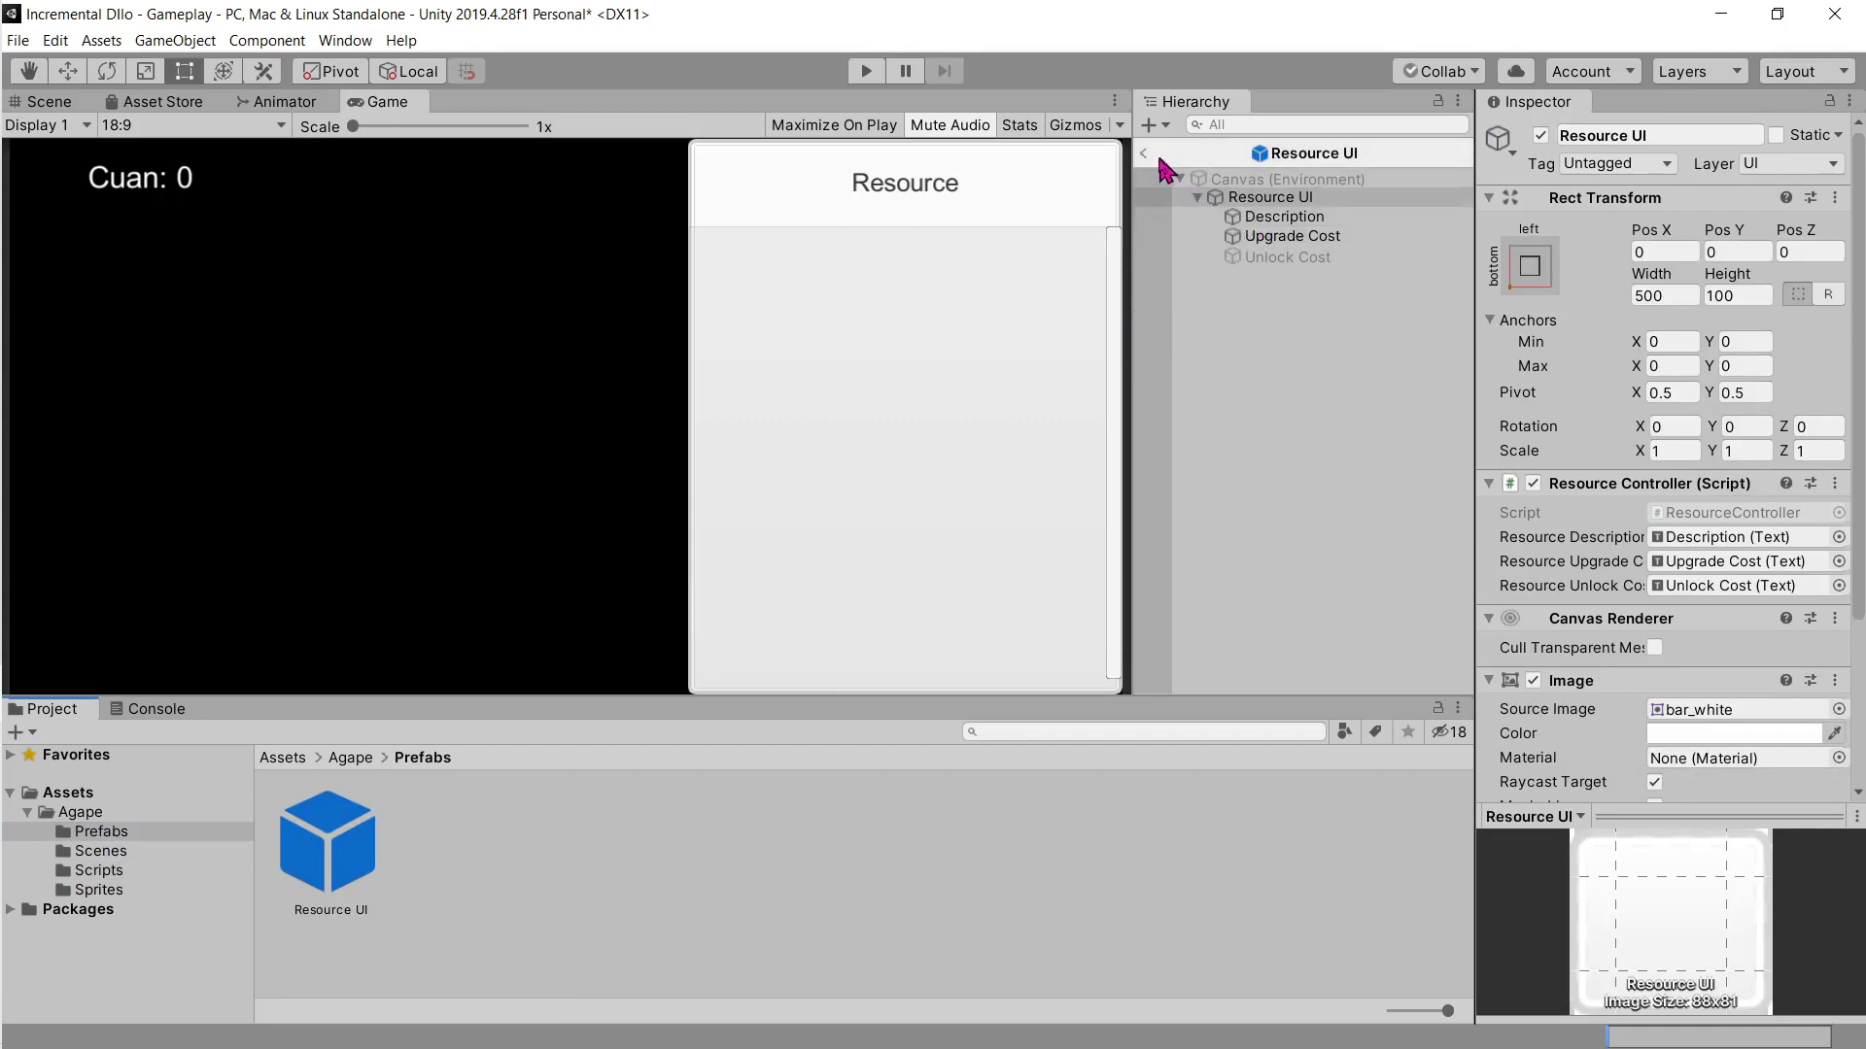
{"action": "left_click", "coordinate": [1144, 153]}
{"action": "left_click", "coordinate": [1198, 187]}
{"action": "left_click", "coordinate": [1276, 226]}
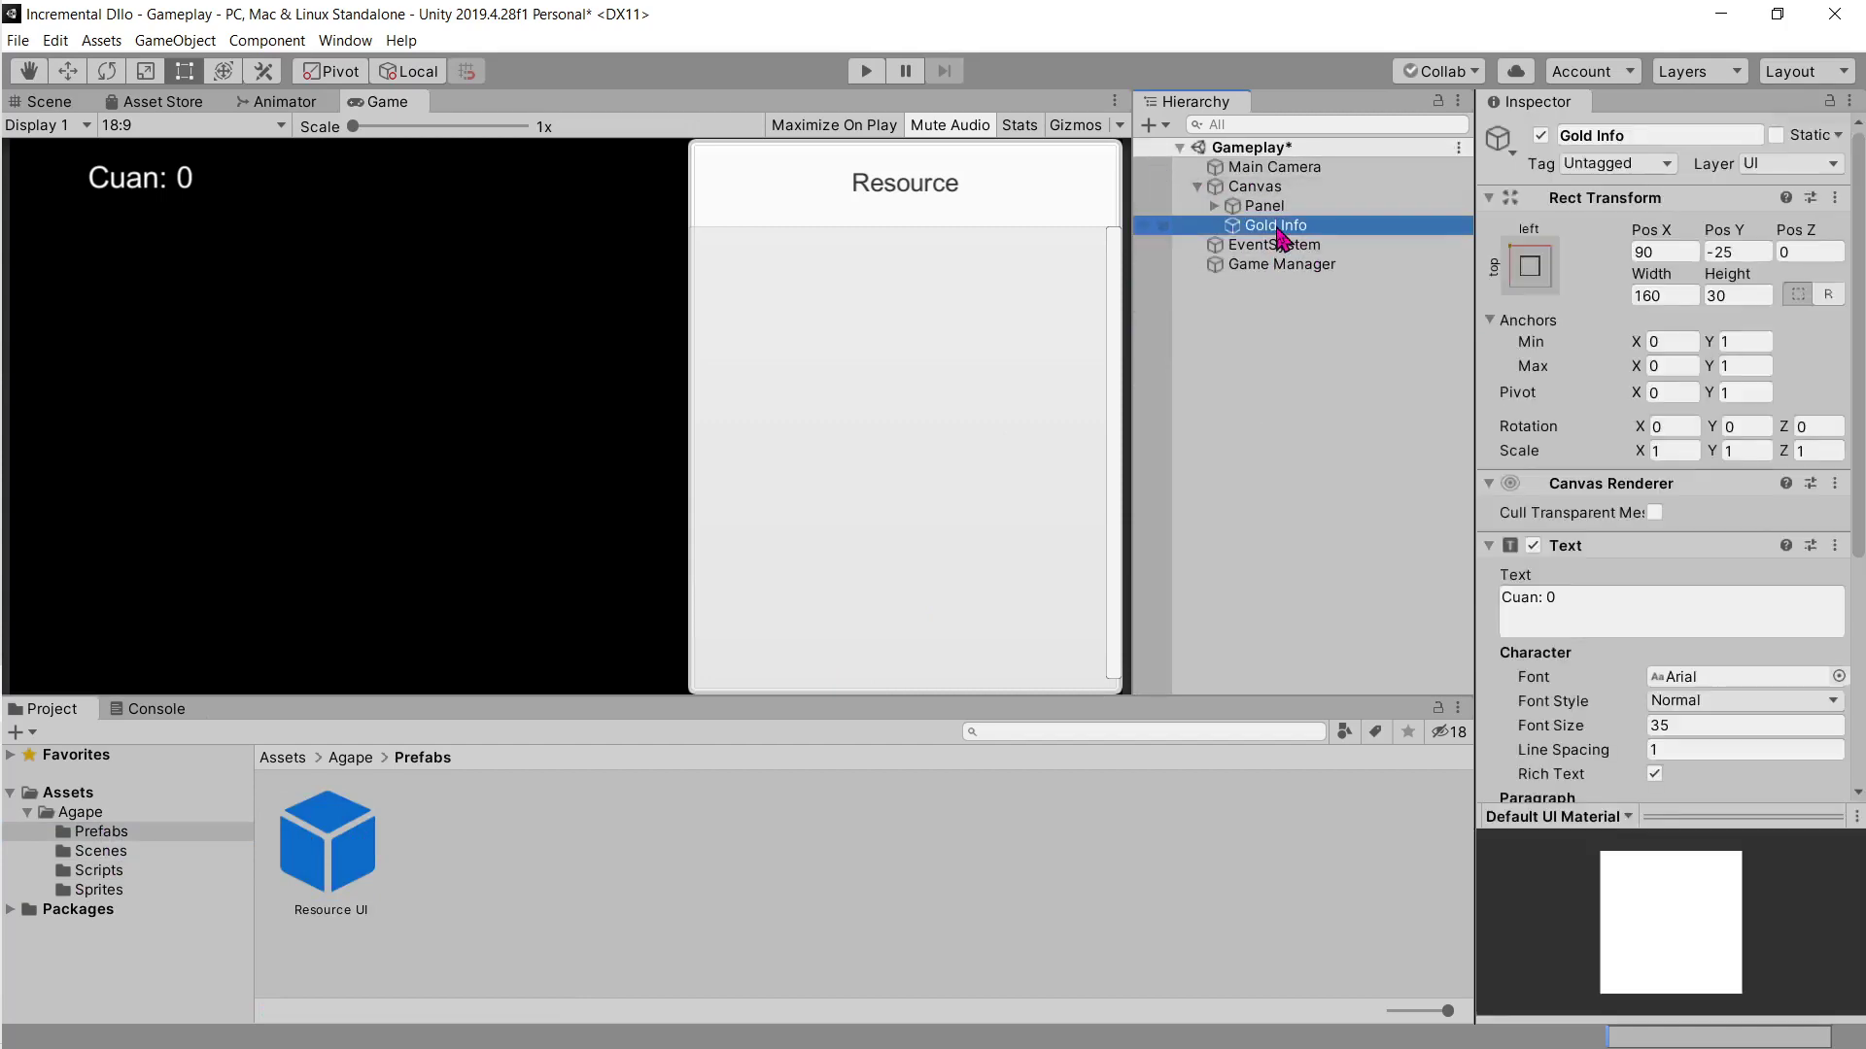
Step: Duplicate Gold Info and name the copy Auto Collect Info, copied from the tutorial
{"action": "key", "text": "alt+Tab"}
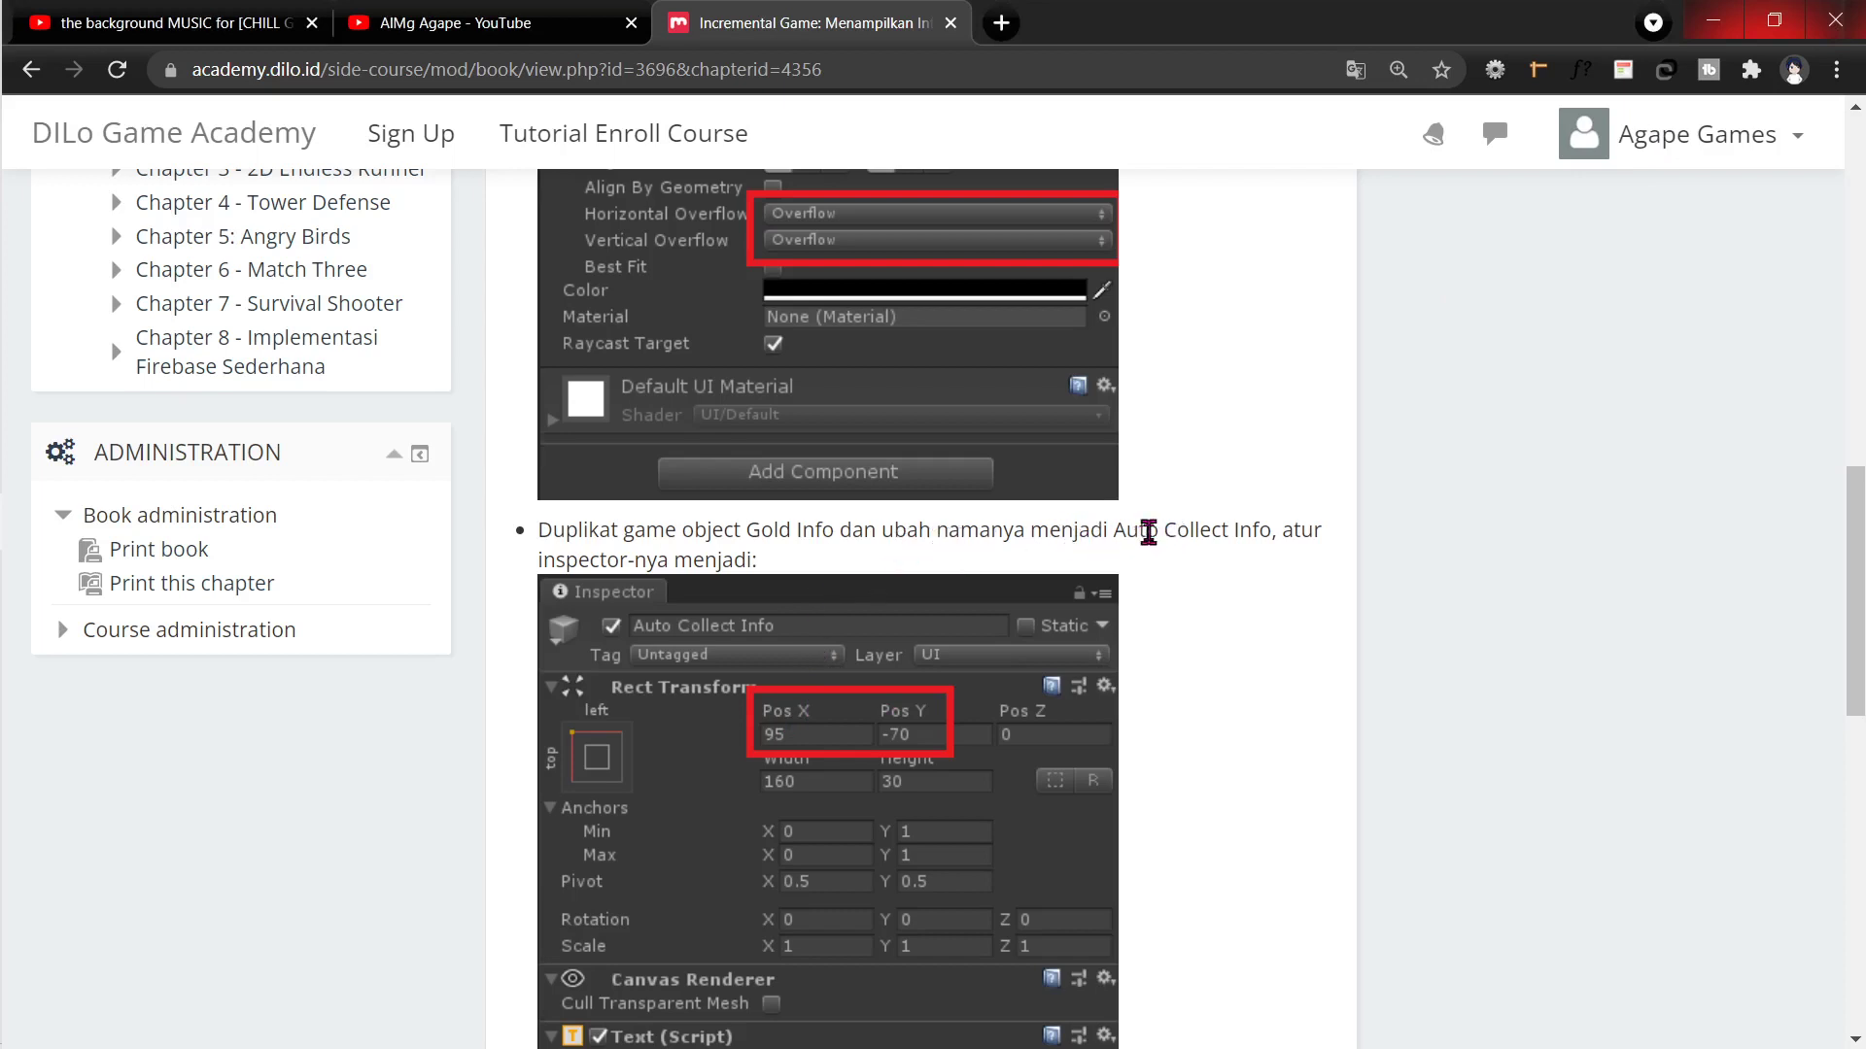
{"action": "left_click_drag", "start_coordinate": [1112, 529], "coordinate": [1249, 529]}
{"action": "key", "text": "ctrl+c"}
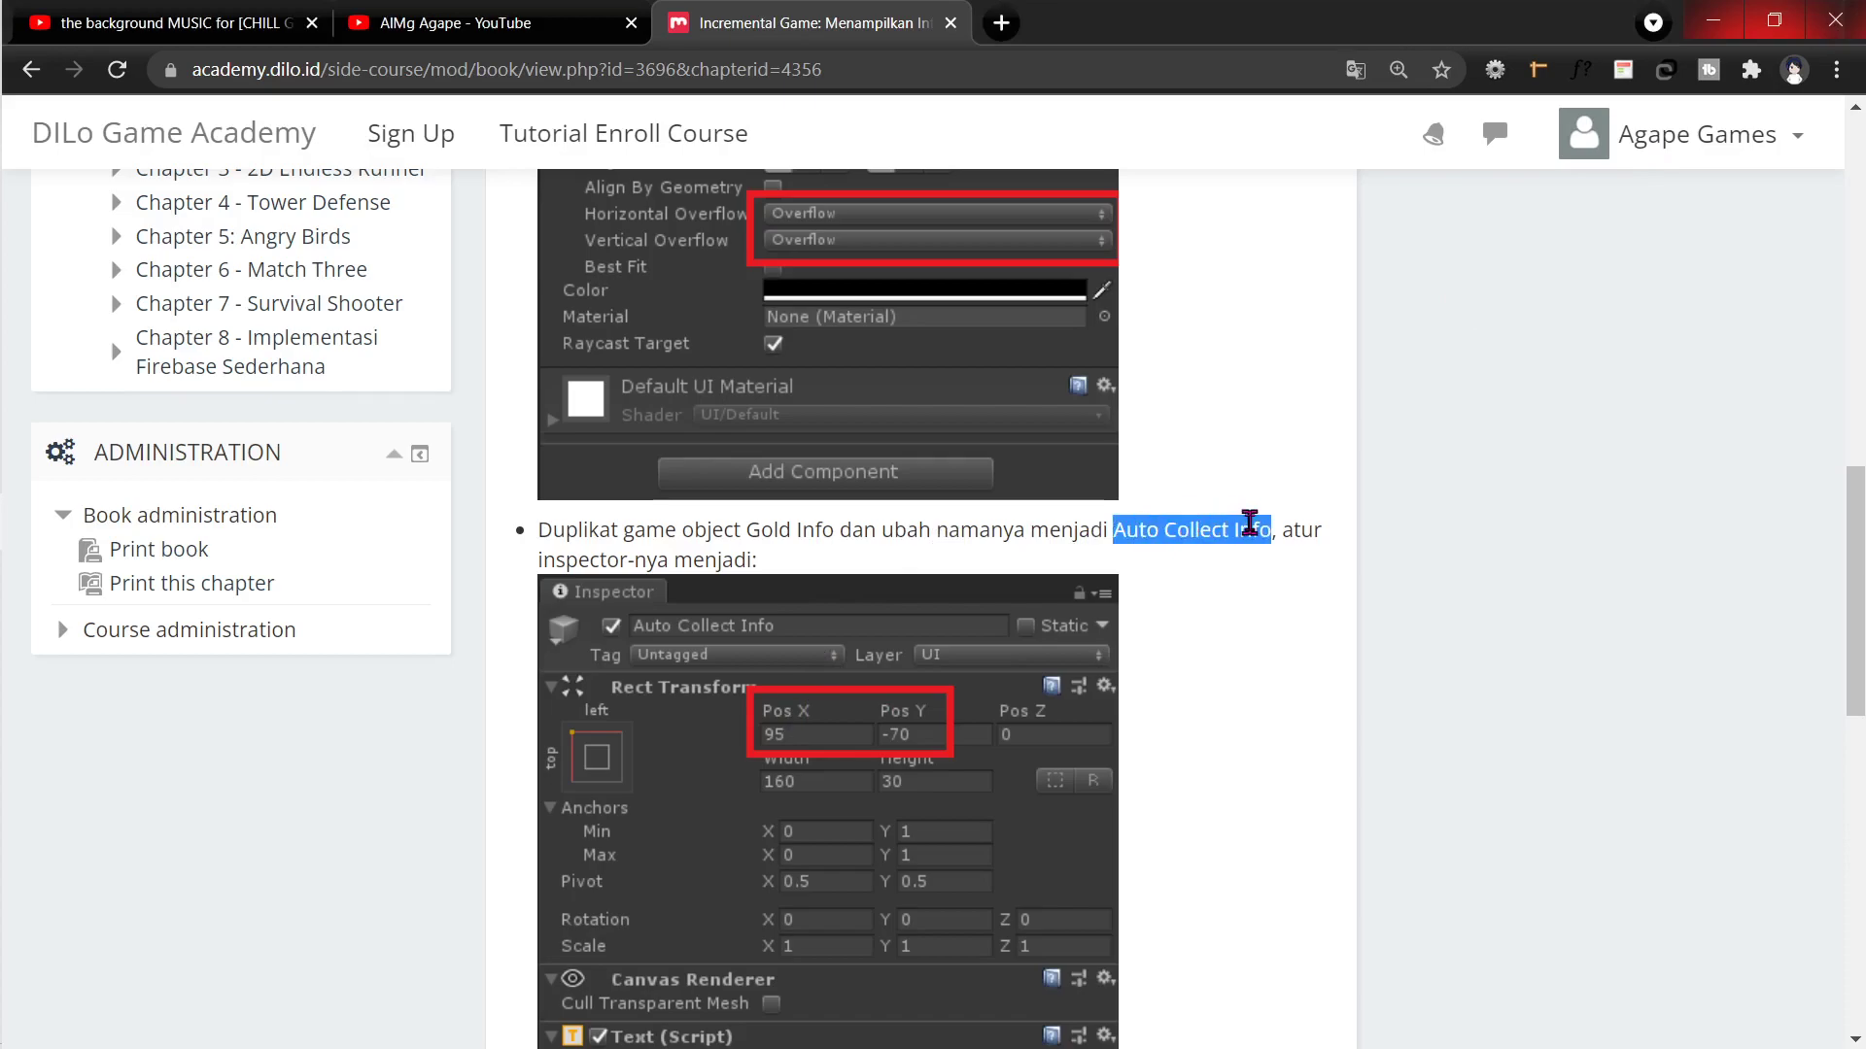
{"action": "key", "text": "alt+Tab"}
{"action": "key", "text": "ctrl+d"}
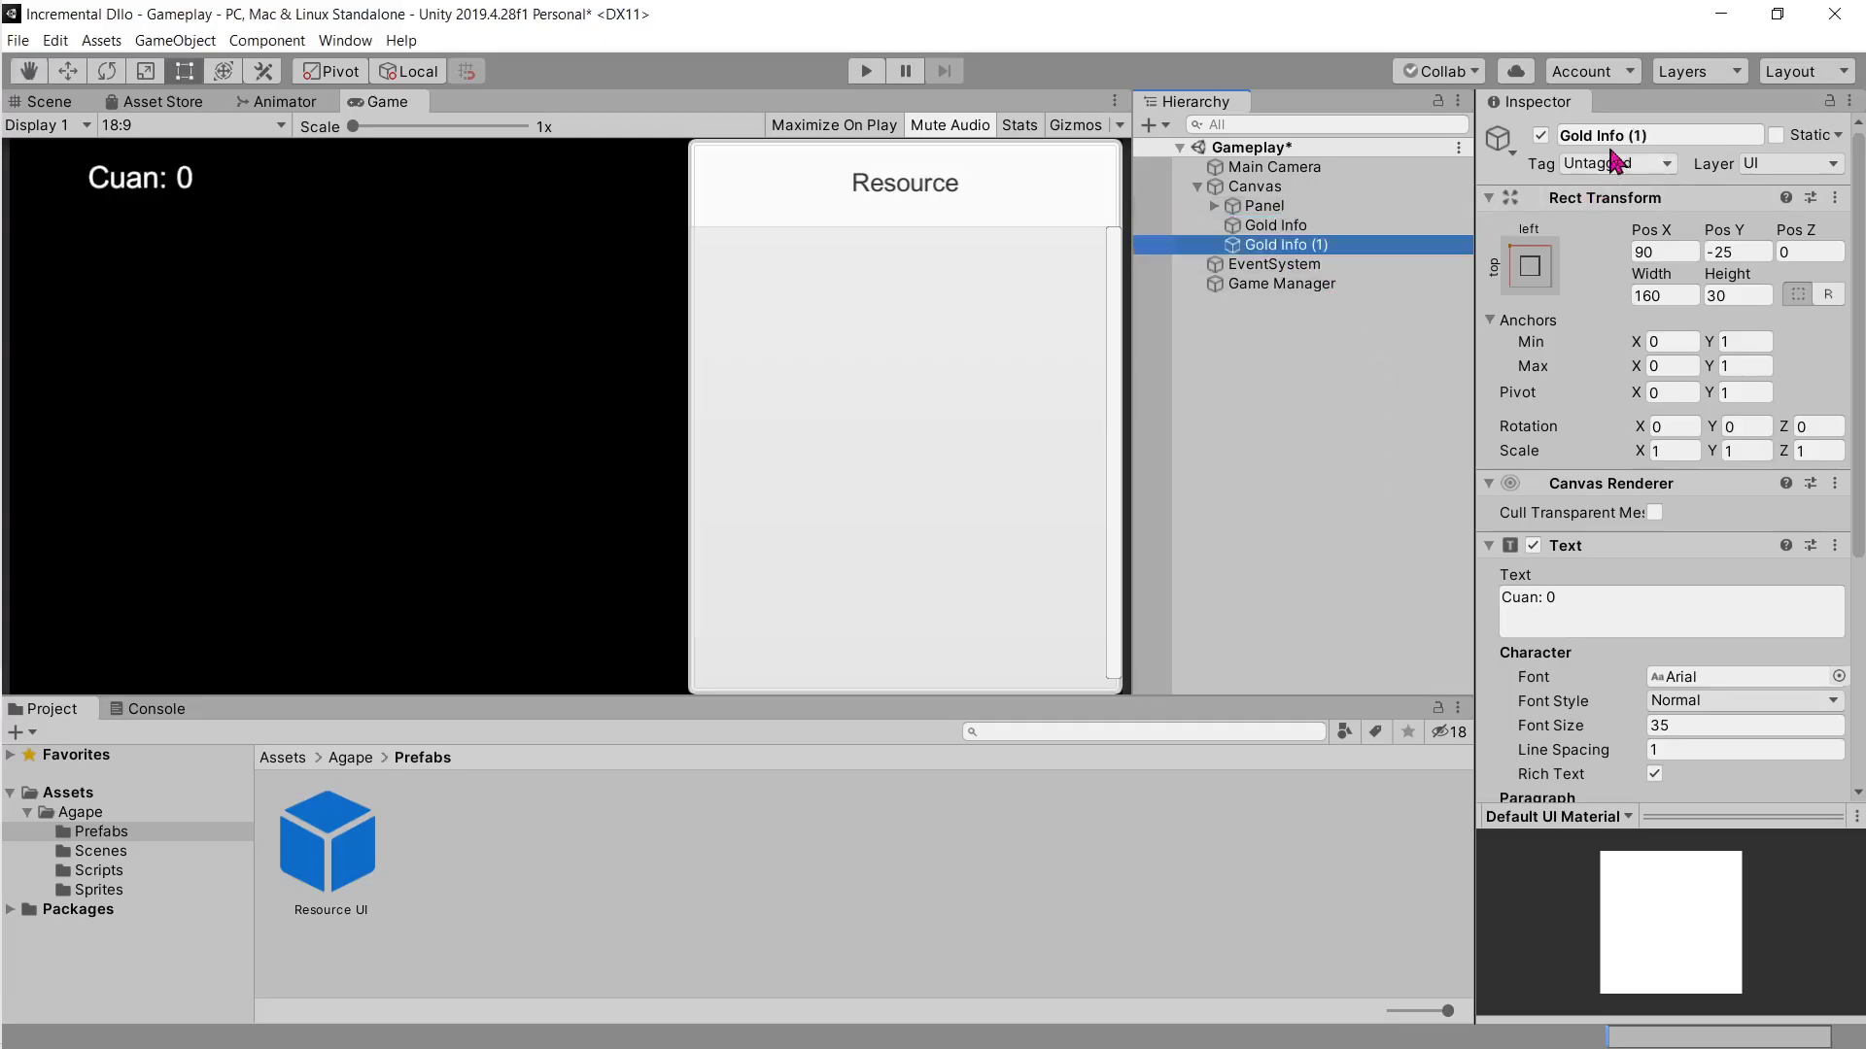
{"action": "left_click", "coordinate": [1627, 134]}
{"action": "key", "text": "ctrl+v"}
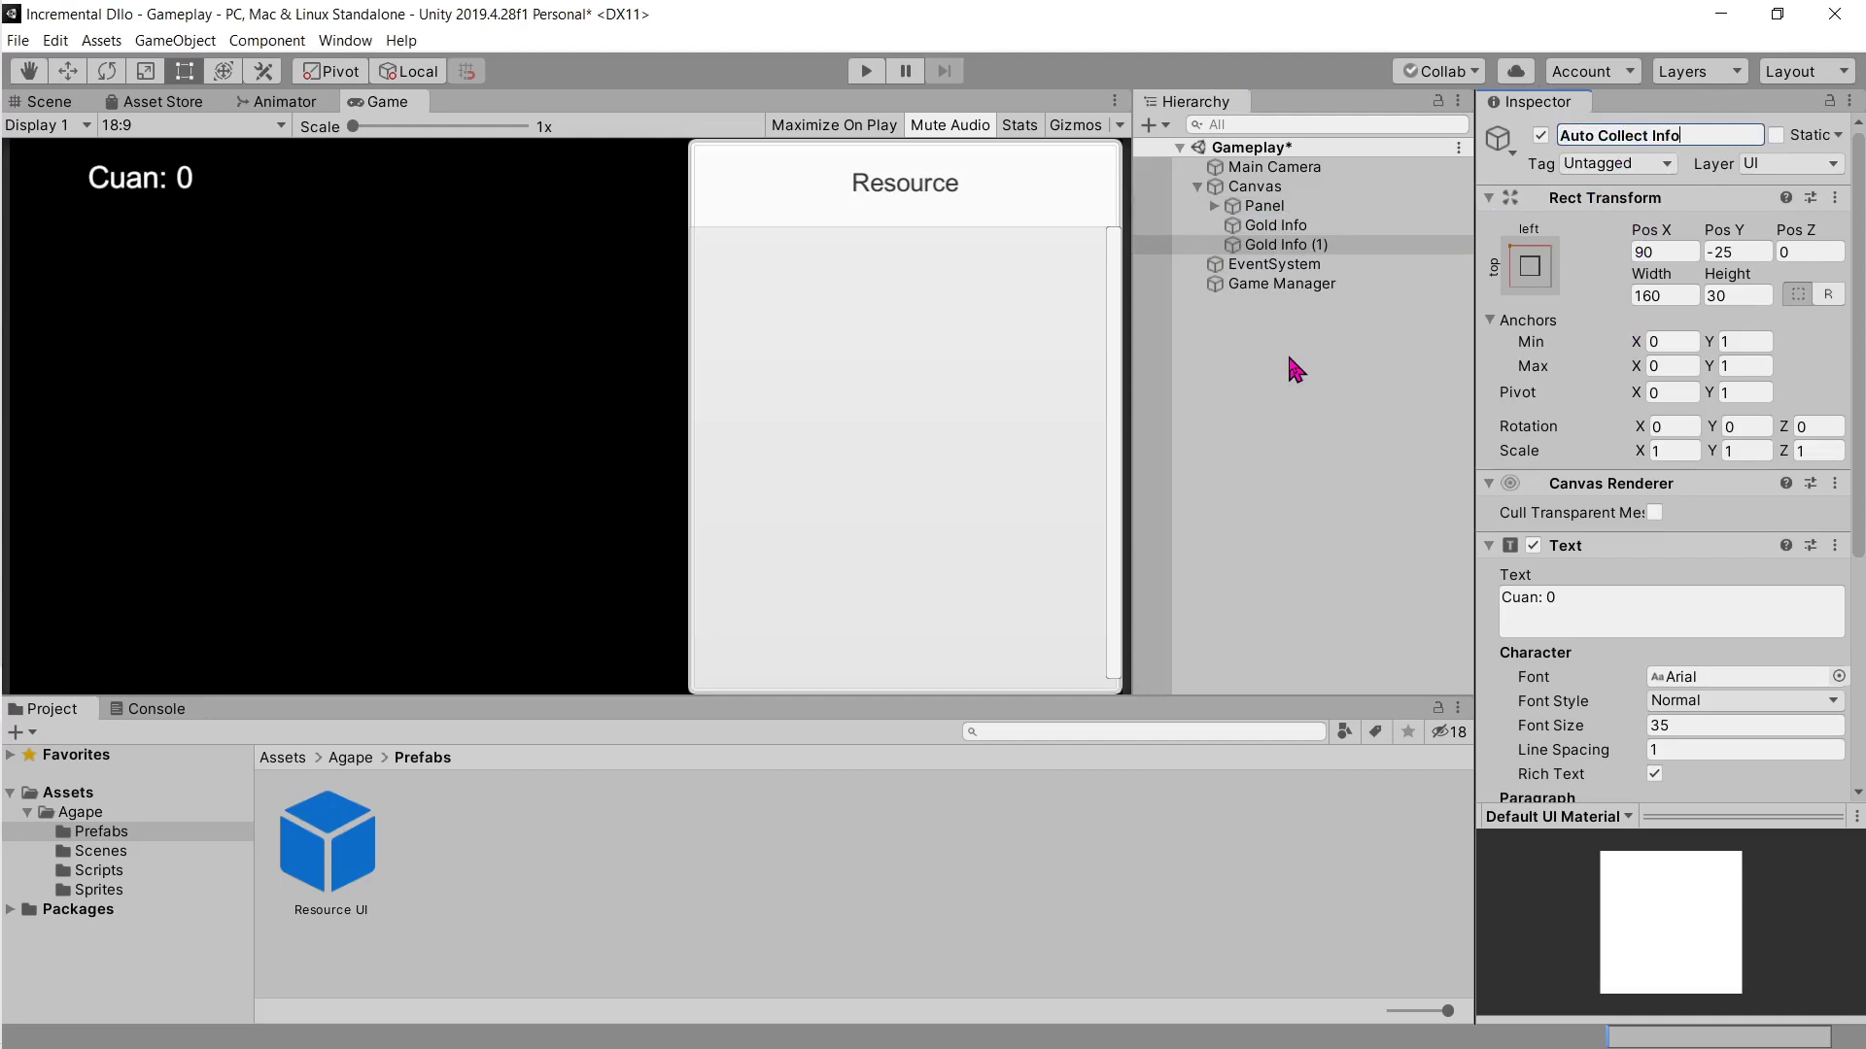
{"action": "left_click", "coordinate": [1286, 347]}
{"action": "left_click", "coordinate": [1307, 248]}
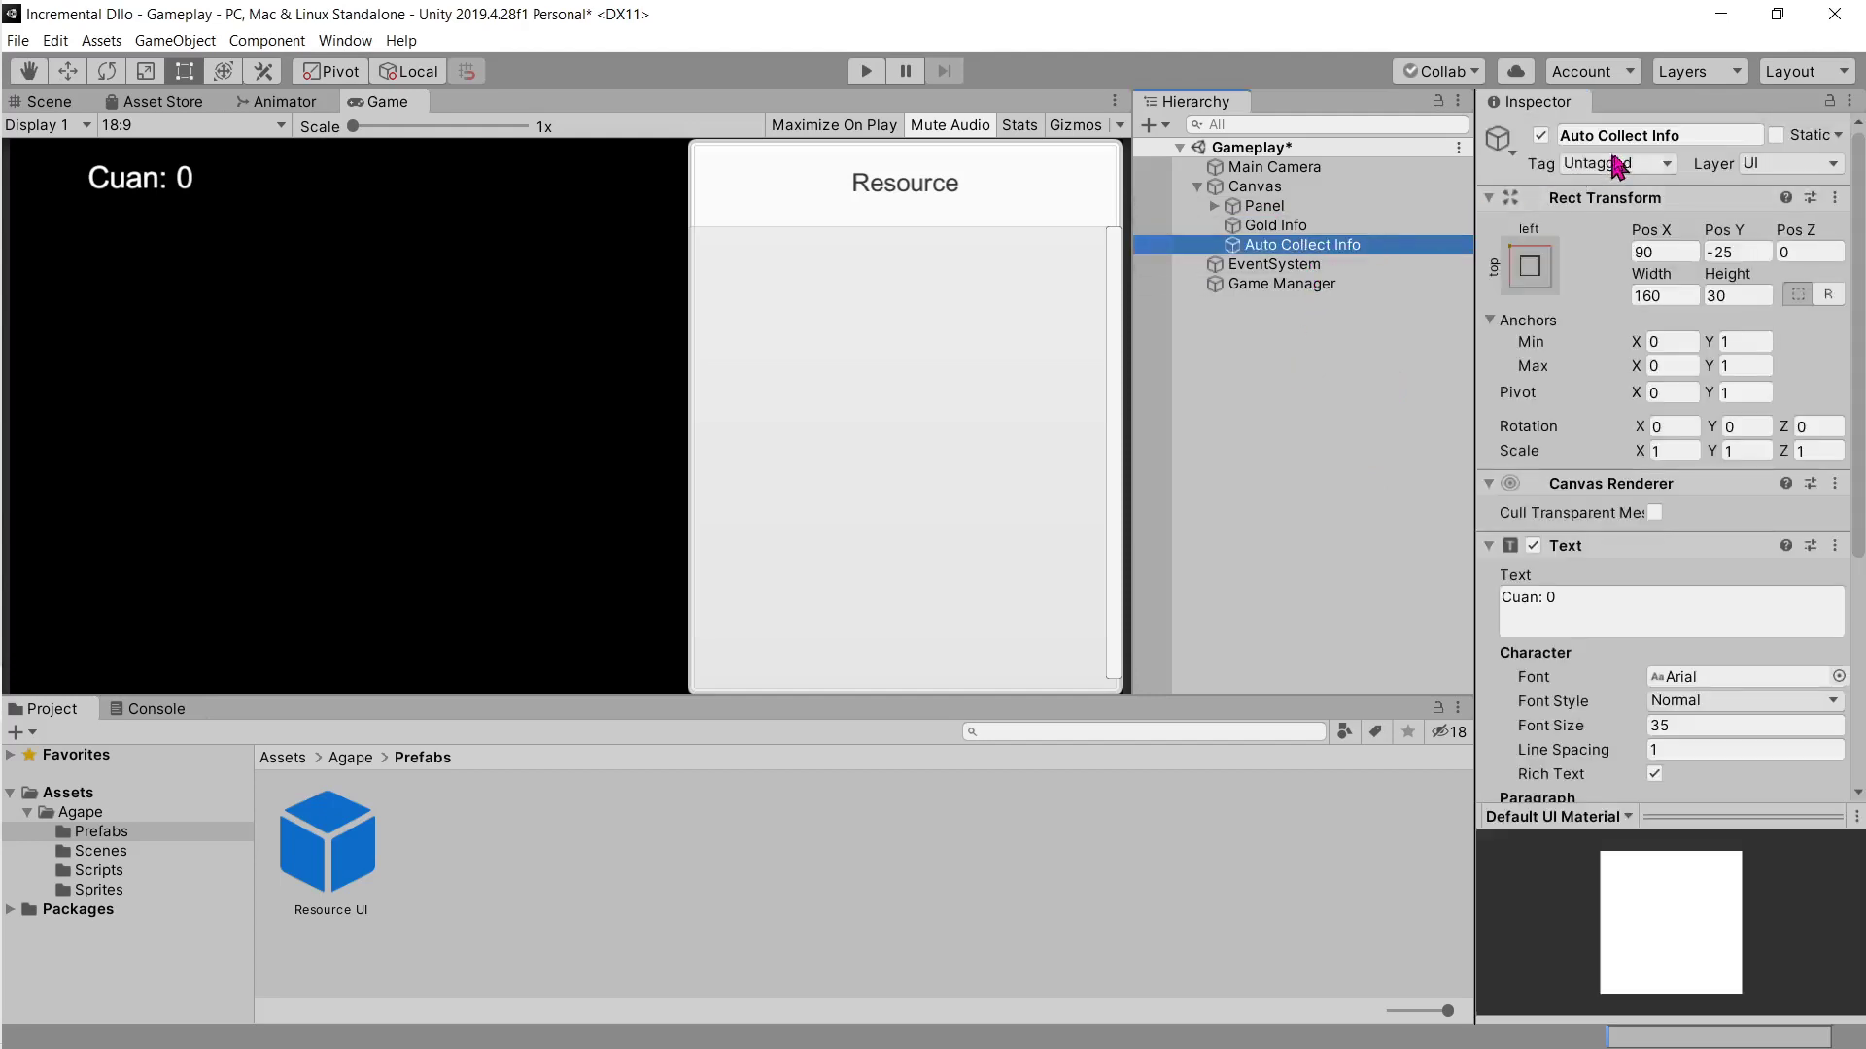
{"action": "left_click", "coordinate": [1689, 134]}
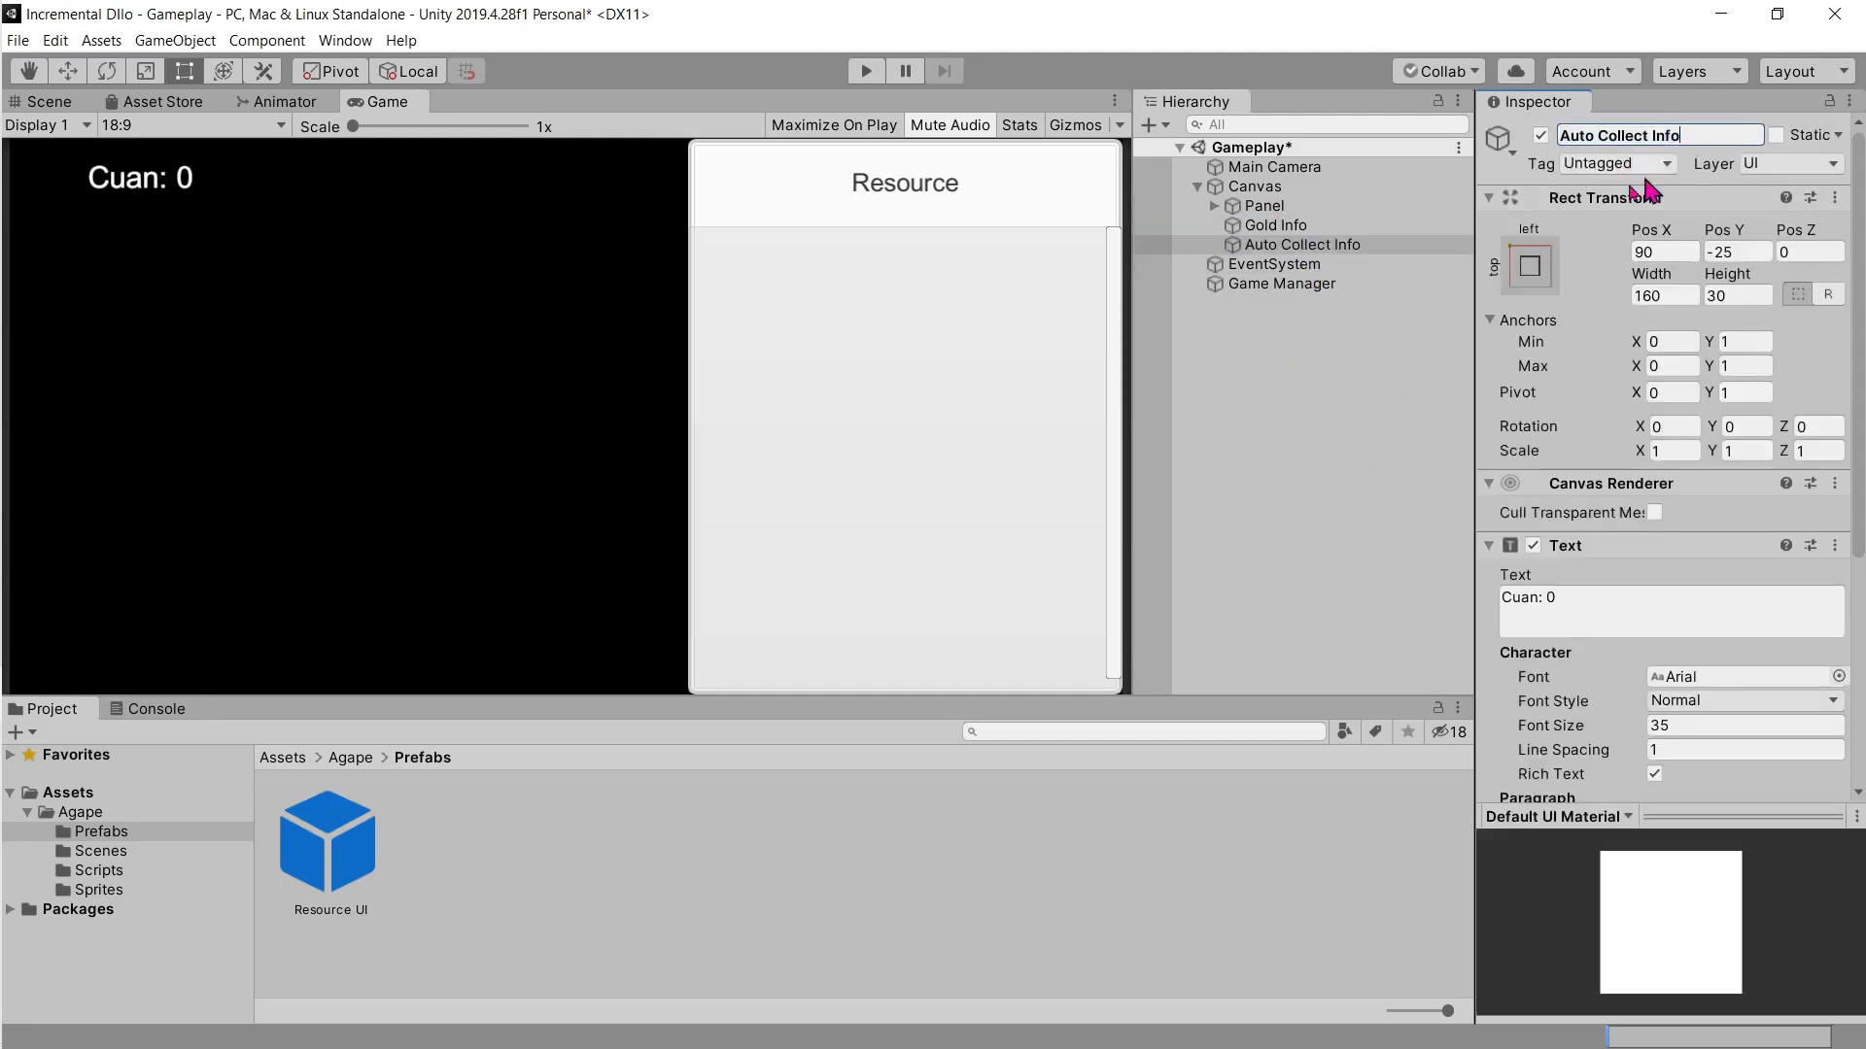
{"action": "left_click", "coordinate": [1286, 248]}
Step: Replay the background music video in the browser, then return to Auto Collect Info's X position
{"action": "key", "text": "alt+Tab"}
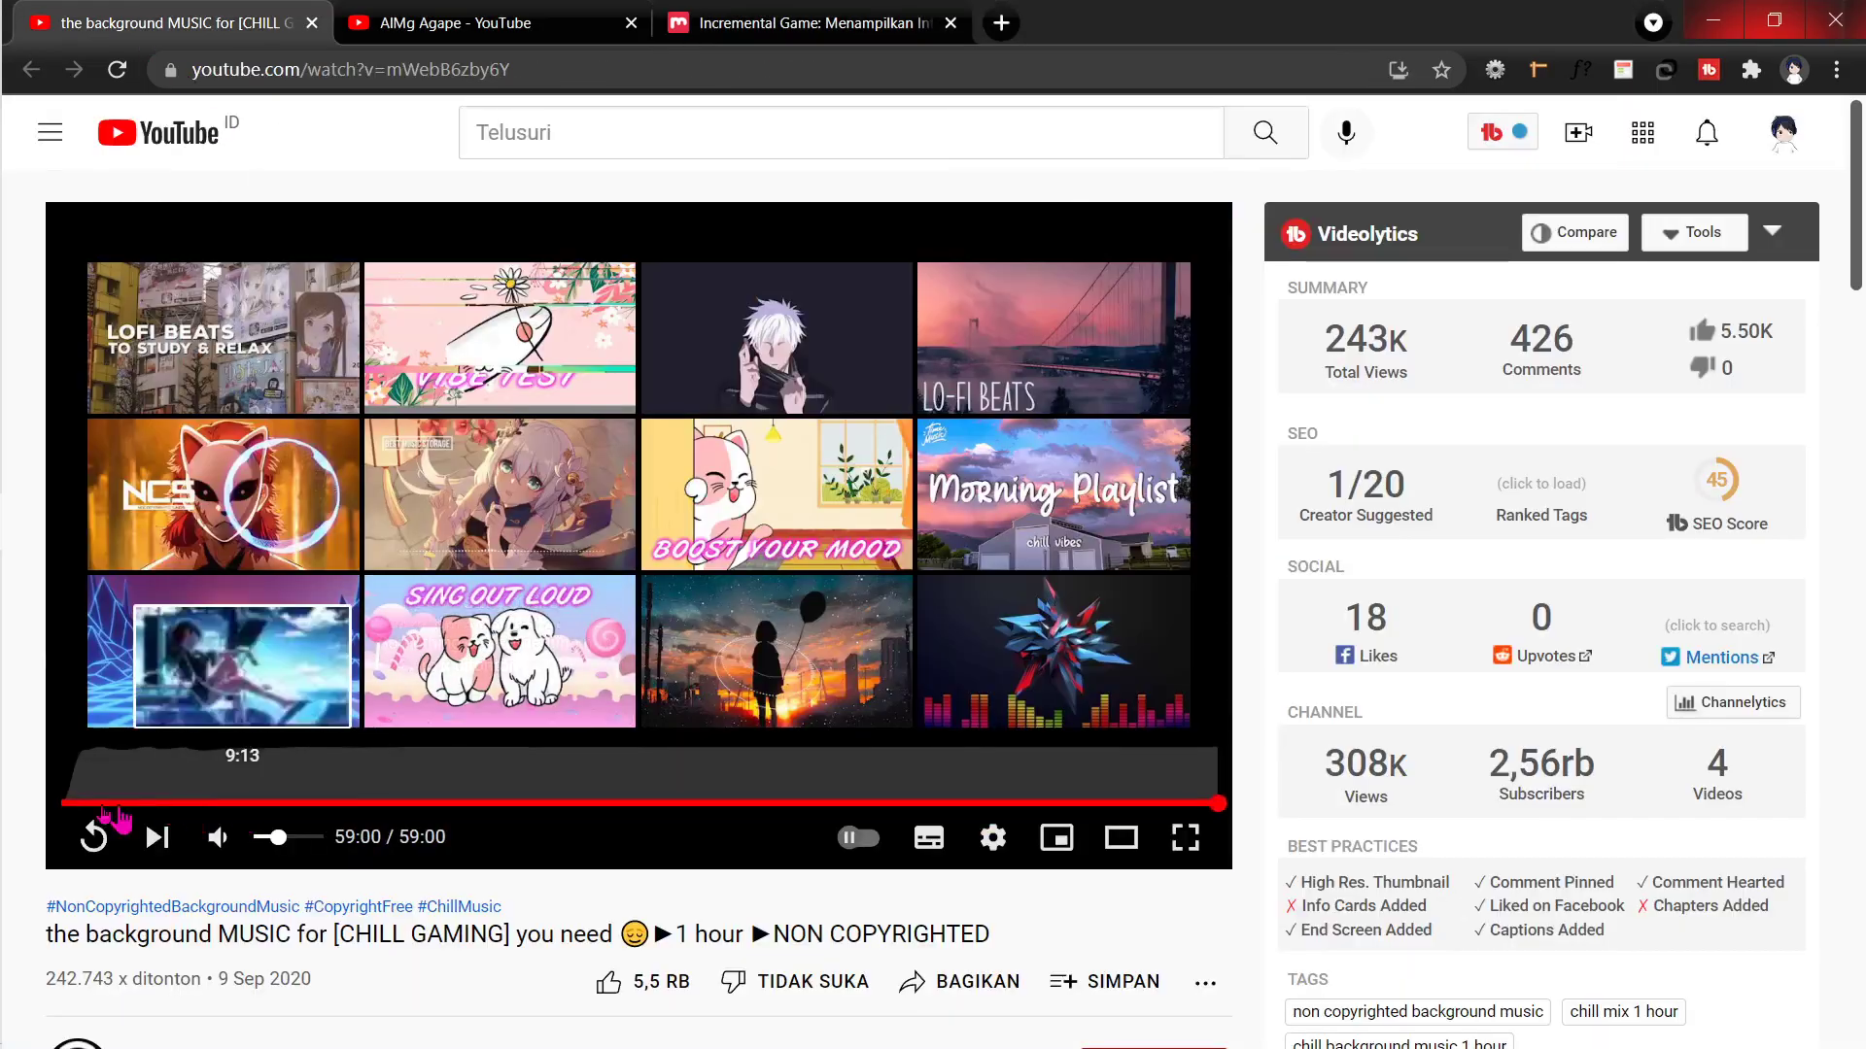
{"action": "left_click", "coordinate": [108, 817]}
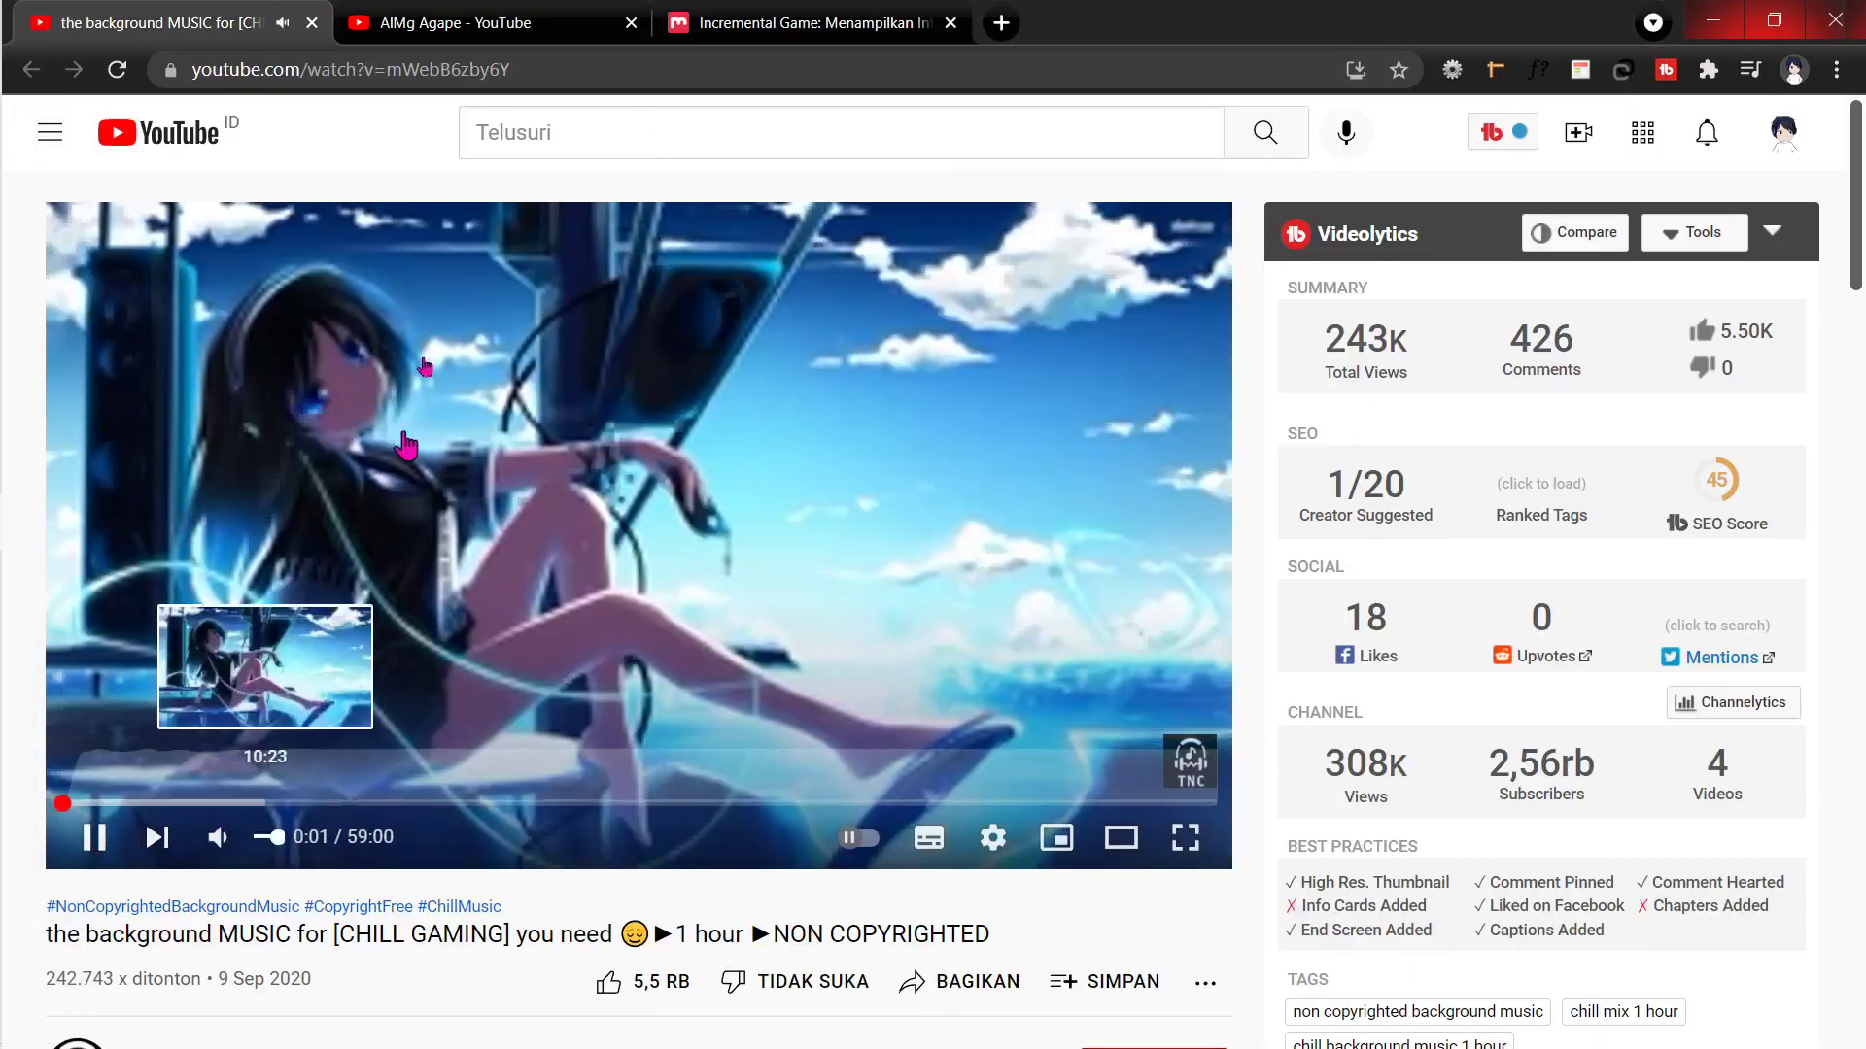
{"action": "left_click", "coordinate": [497, 13]}
{"action": "mouse_move", "coordinate": [3, 619]}
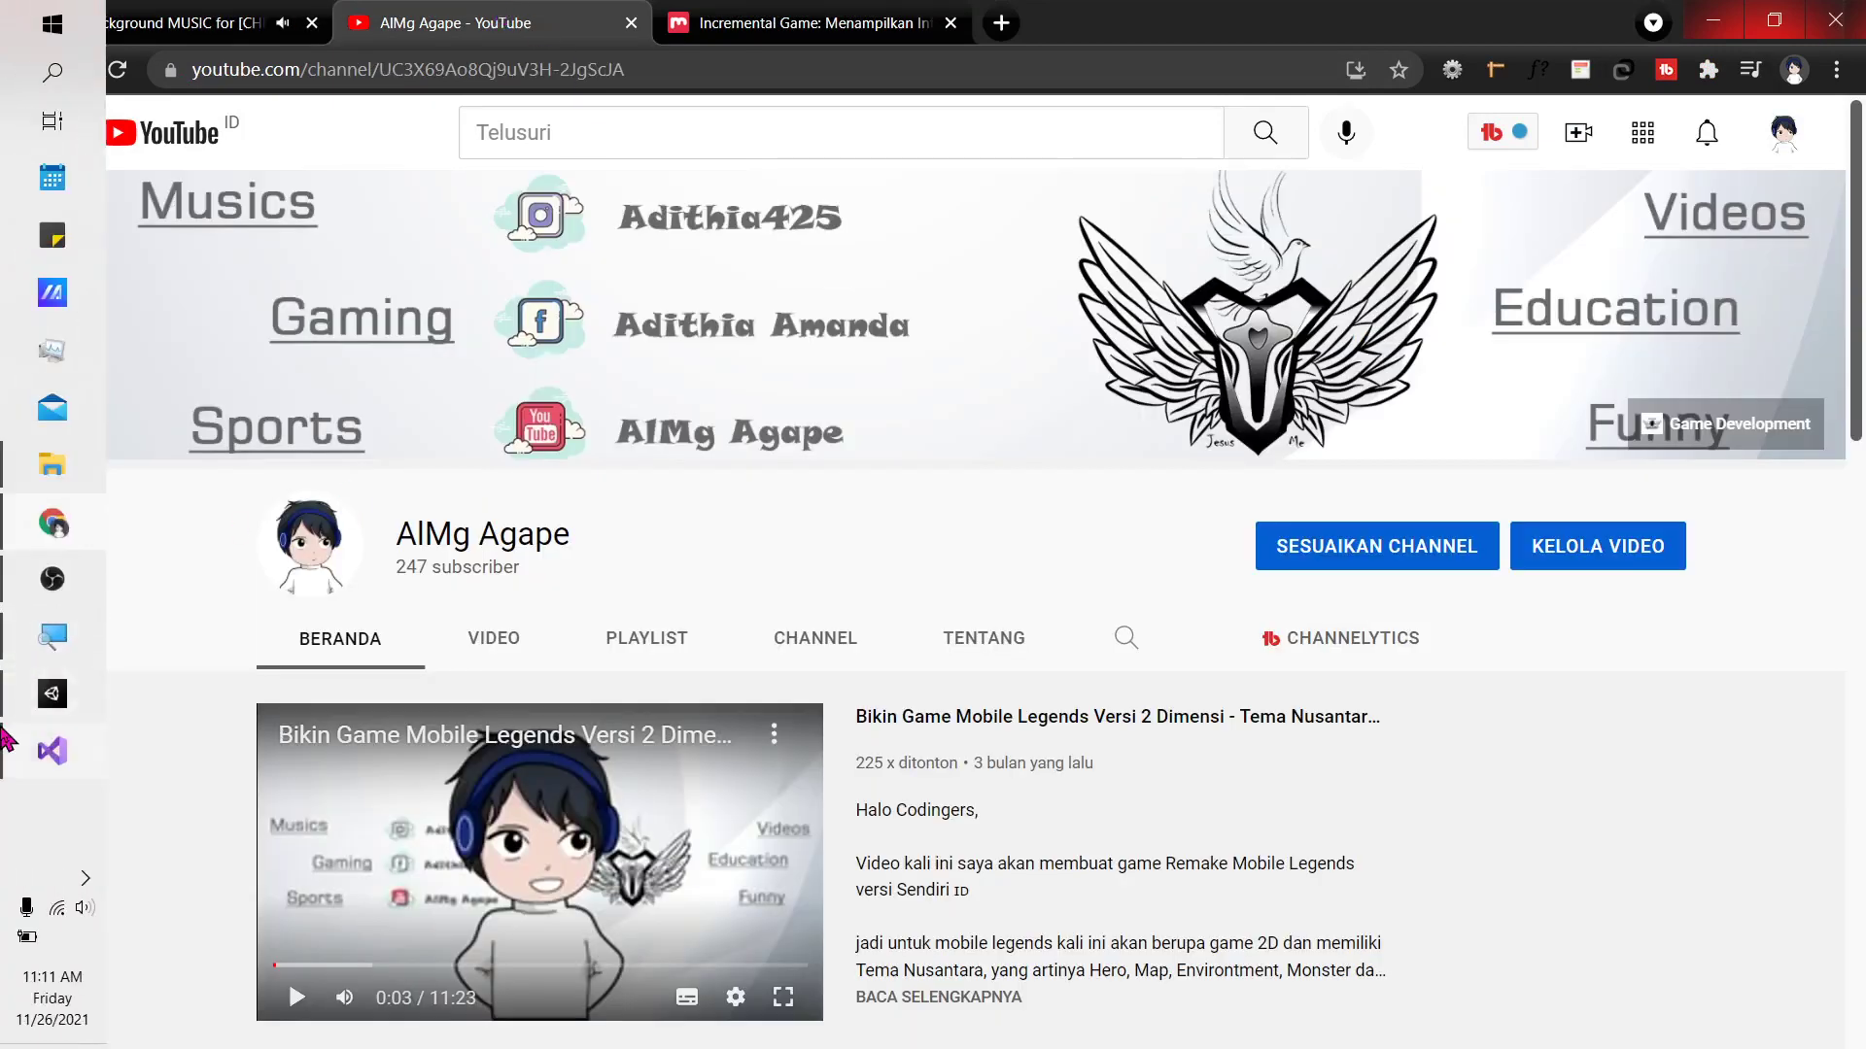
{"action": "mouse_move", "coordinate": [19, 743]}
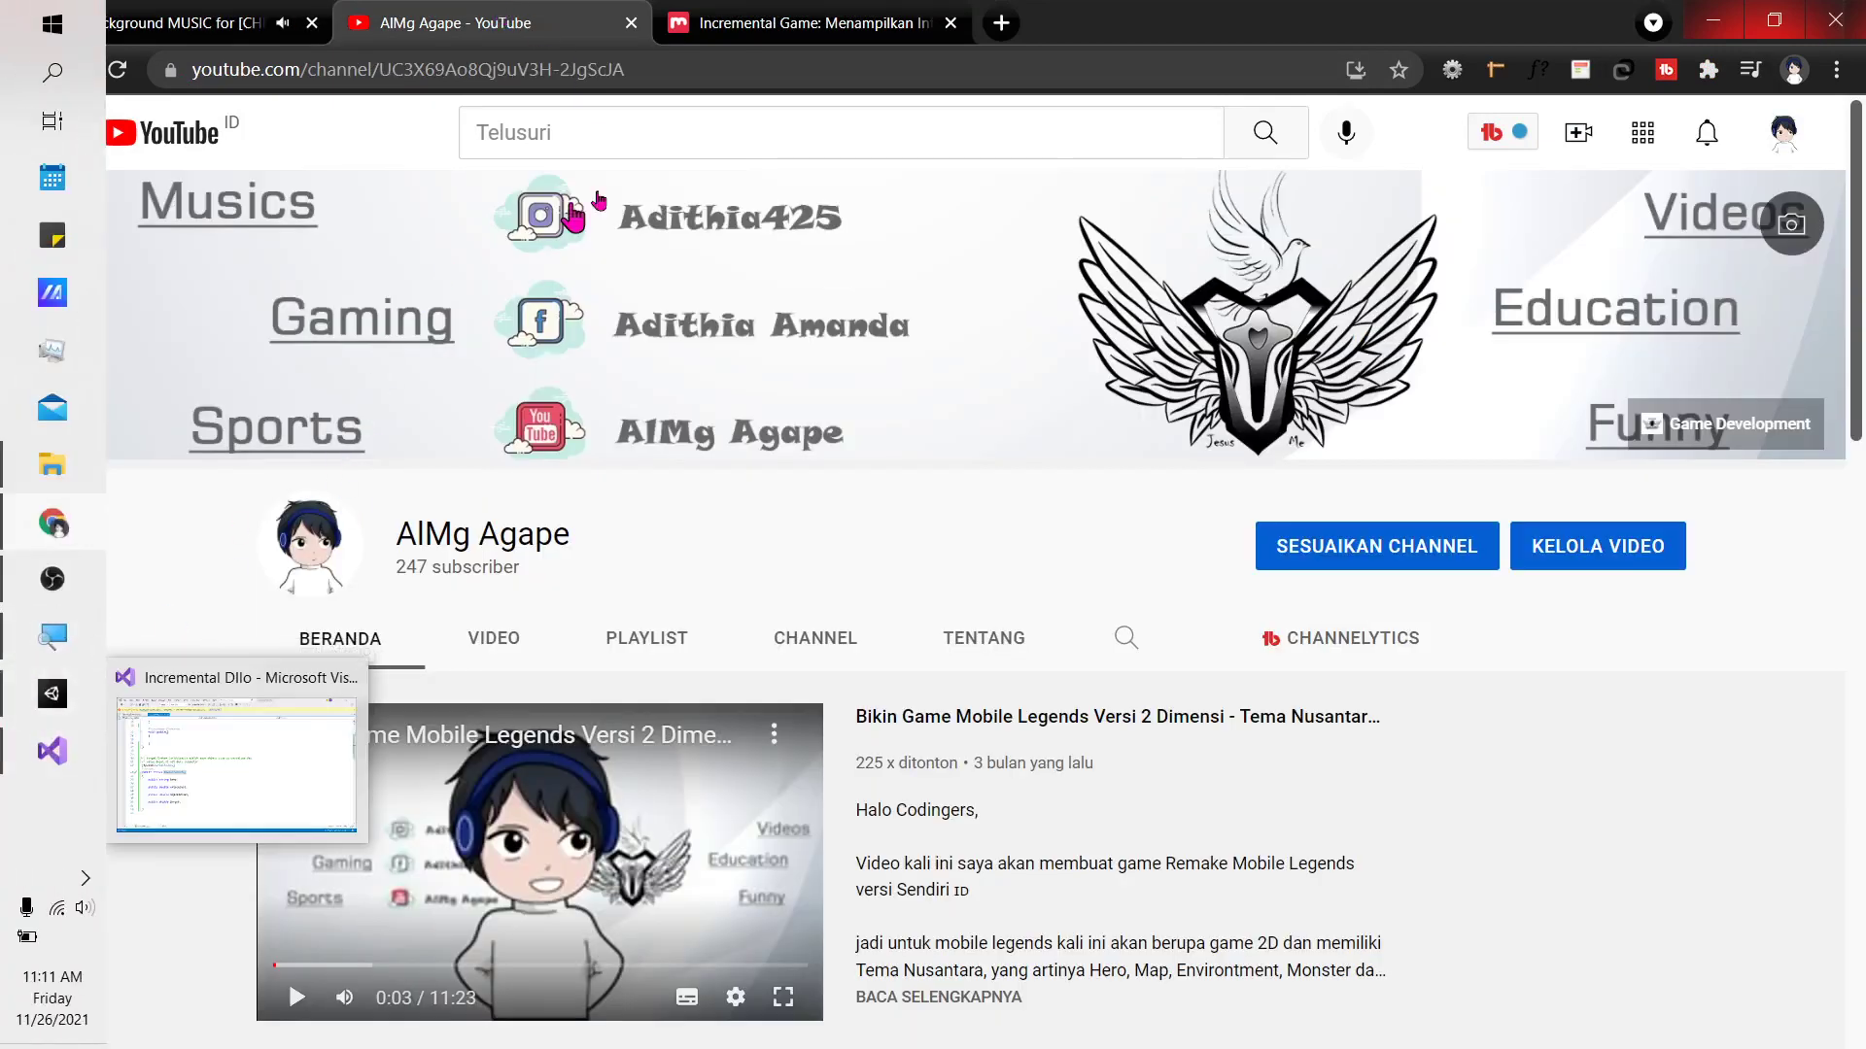
{"action": "left_click", "coordinate": [841, 19]}
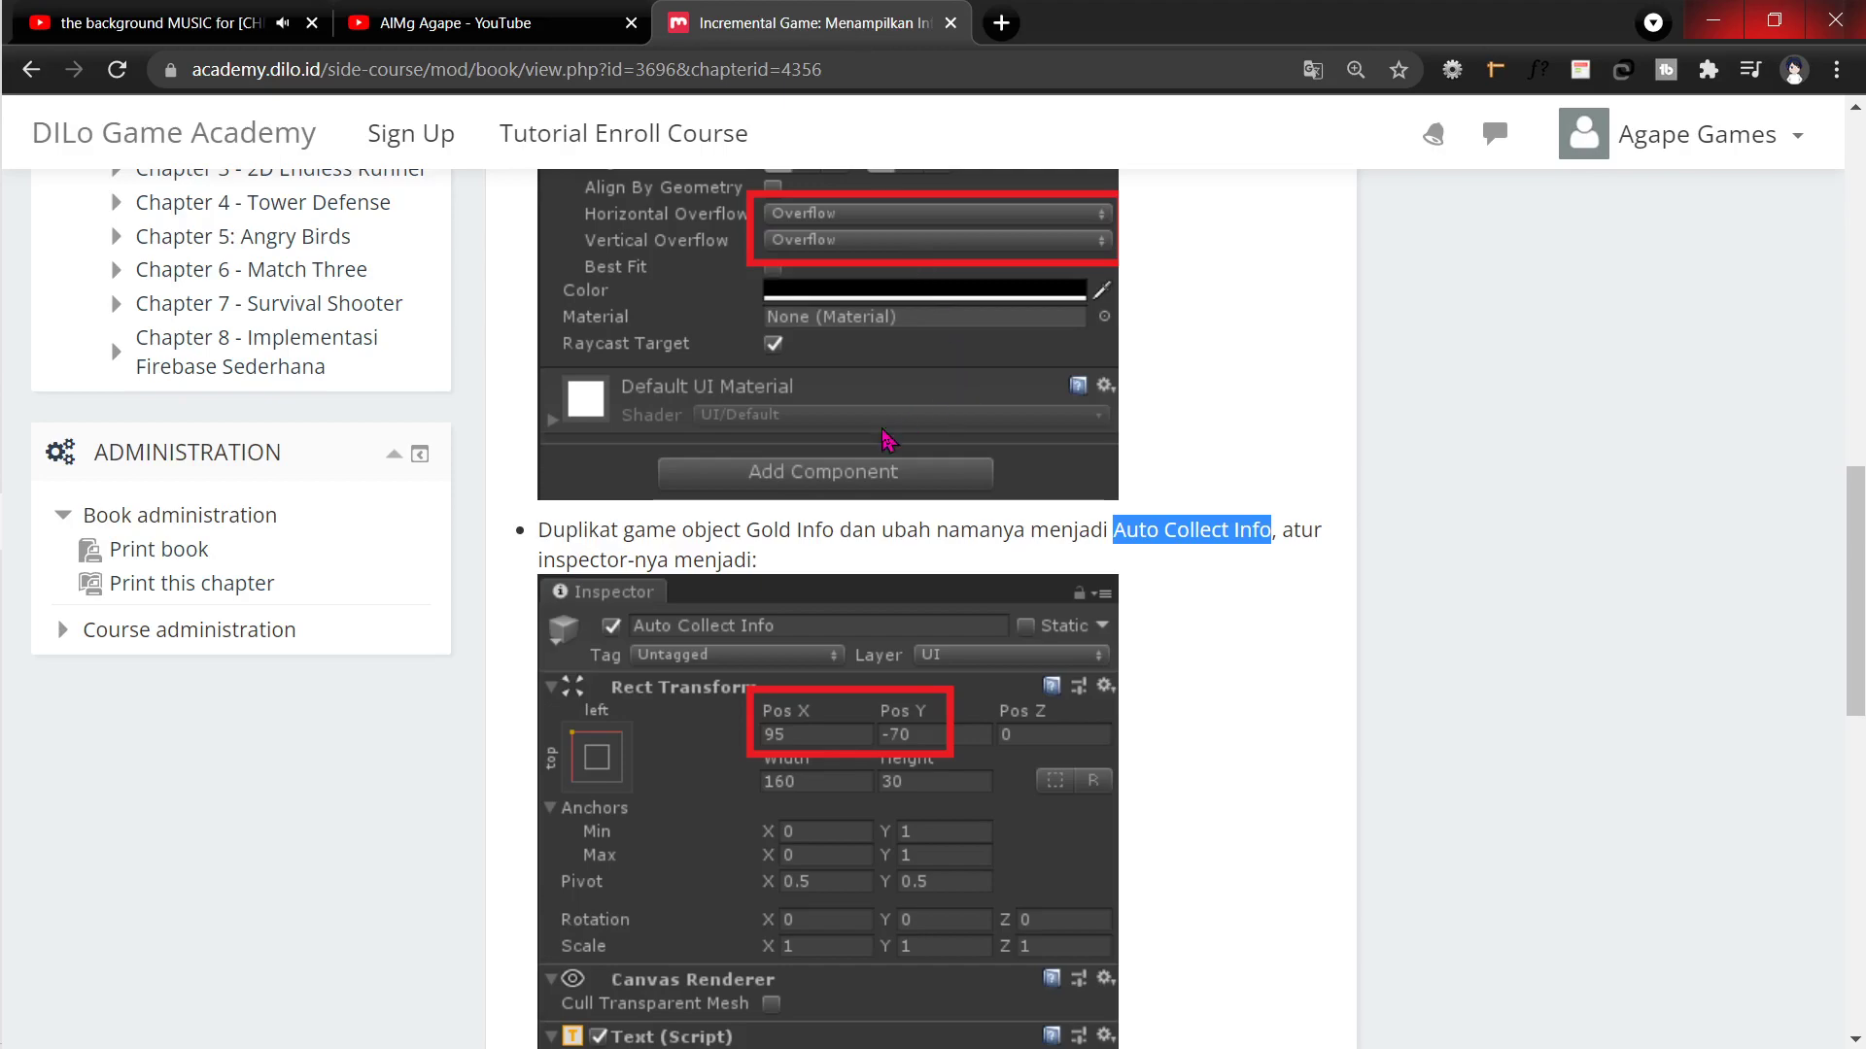
{"action": "key", "text": "alt+Tab"}
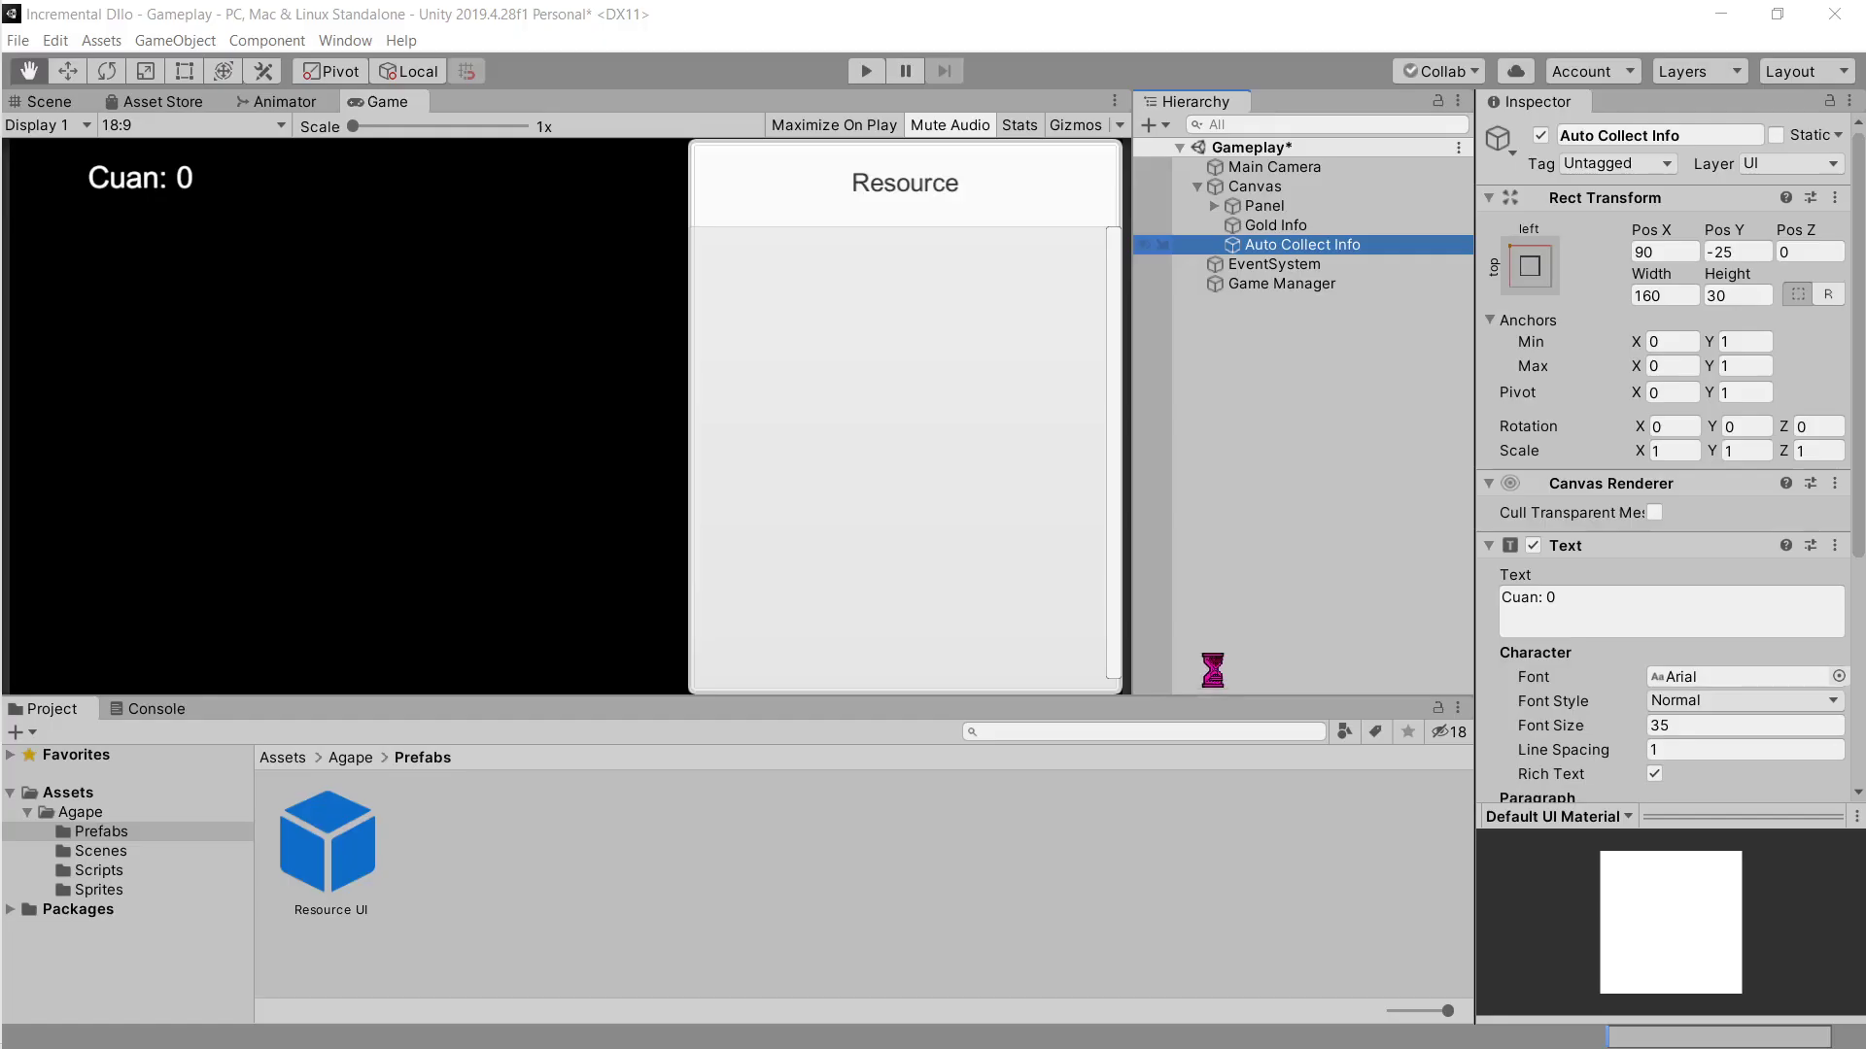
{"action": "left_click", "coordinate": [1664, 252]}
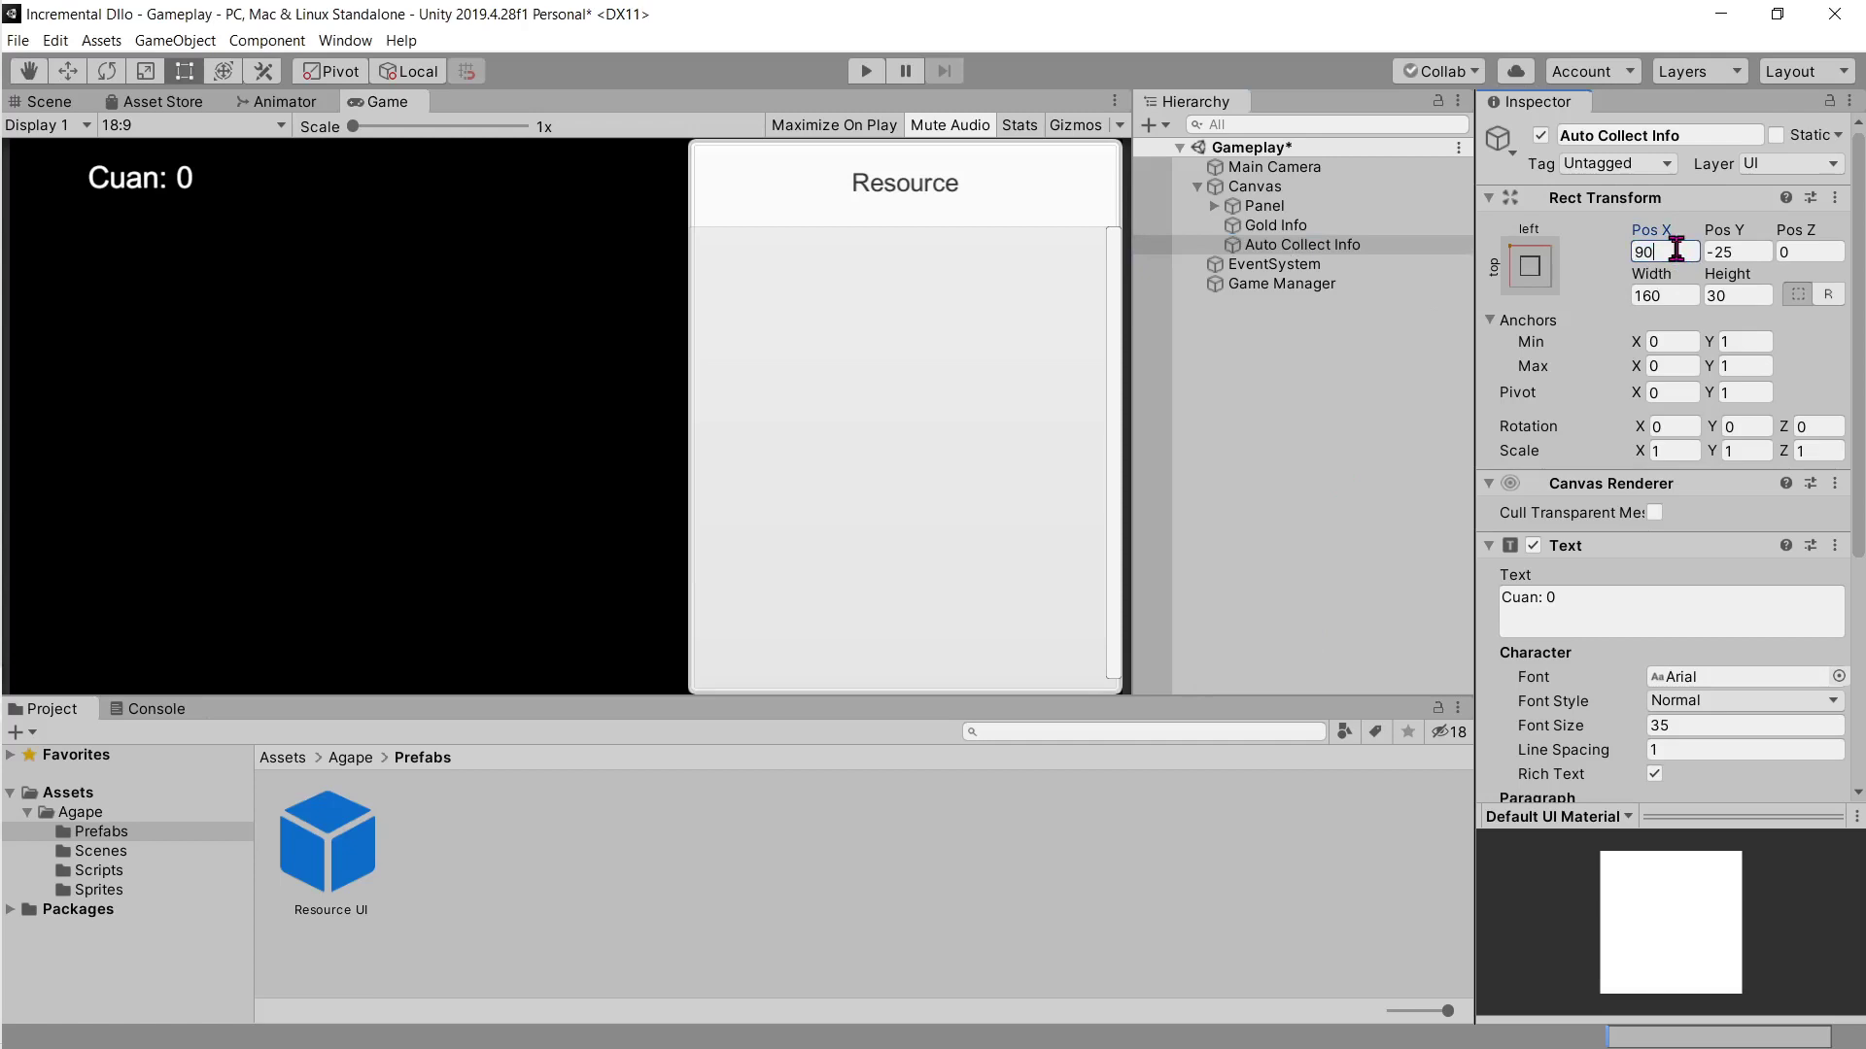
Step: Position the Auto Collect Info label at X 95, Y -70, matching the tutorial
{"action": "type", "text": "5"}
{"action": "key", "text": "Tab"}
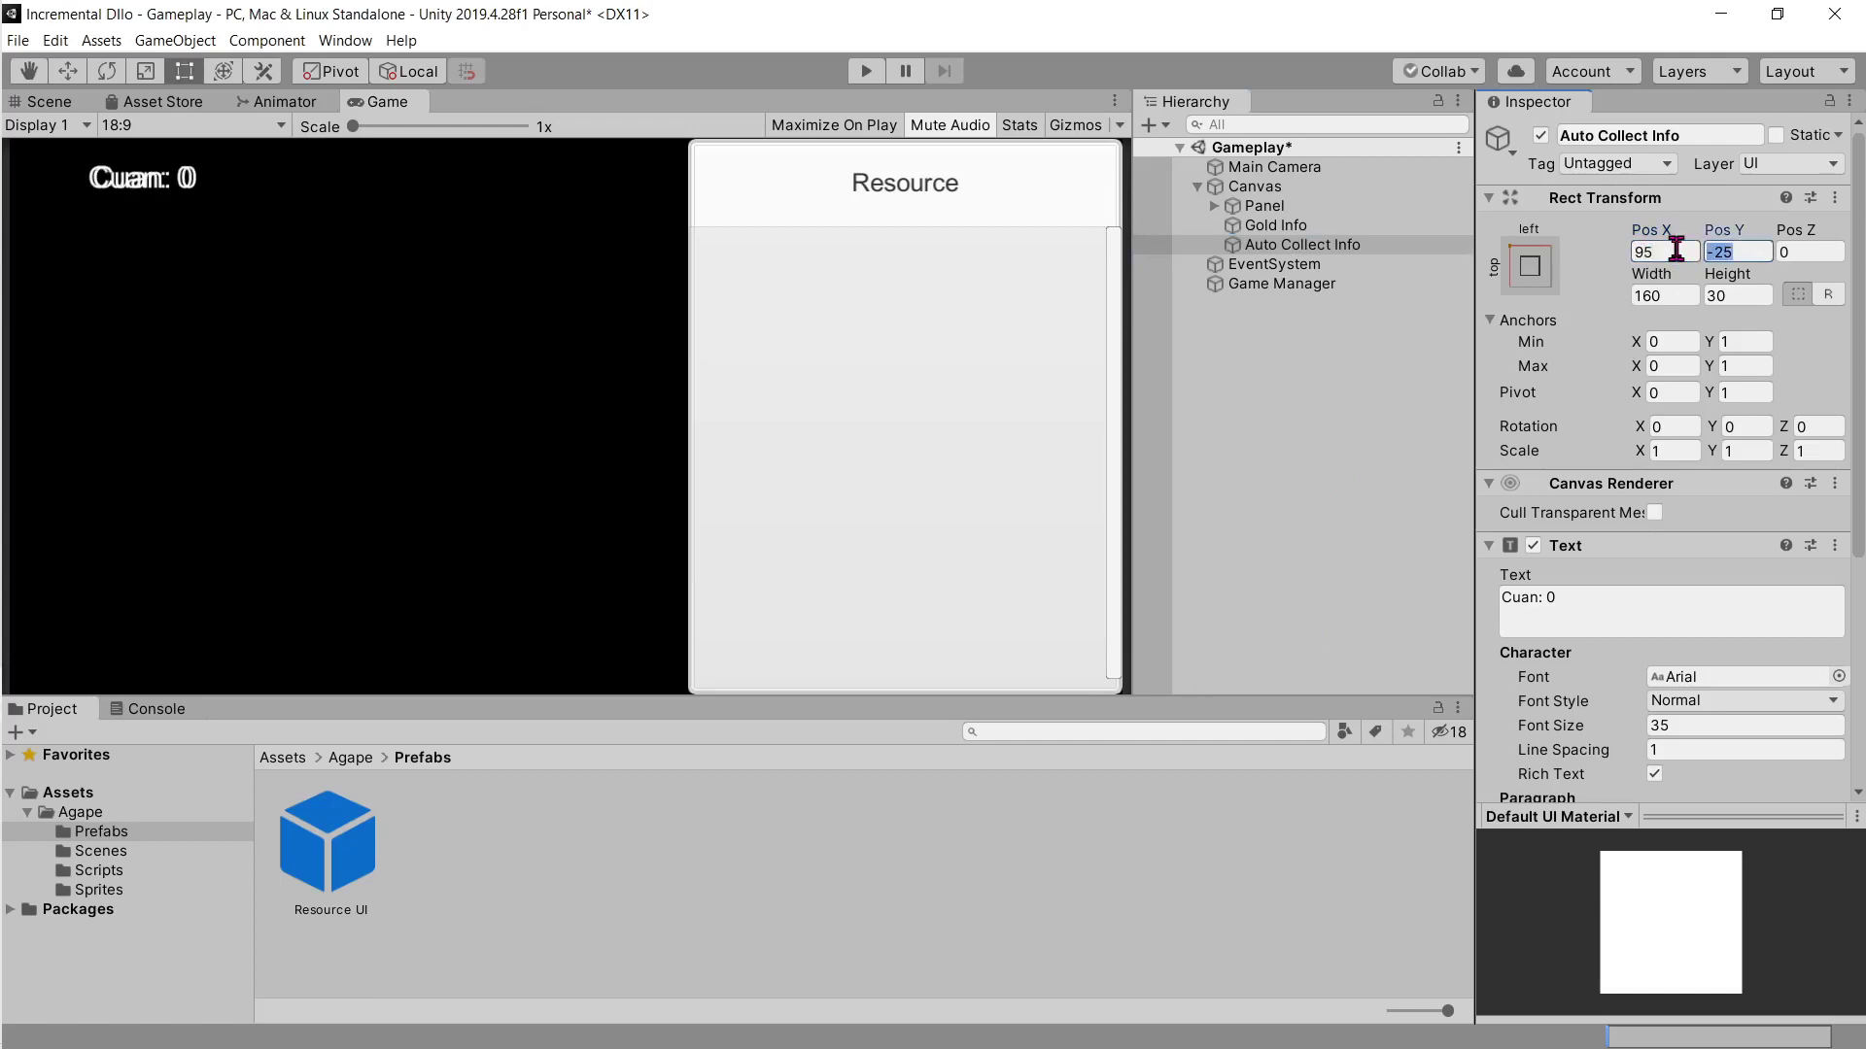
{"action": "type", "text": "-70"}
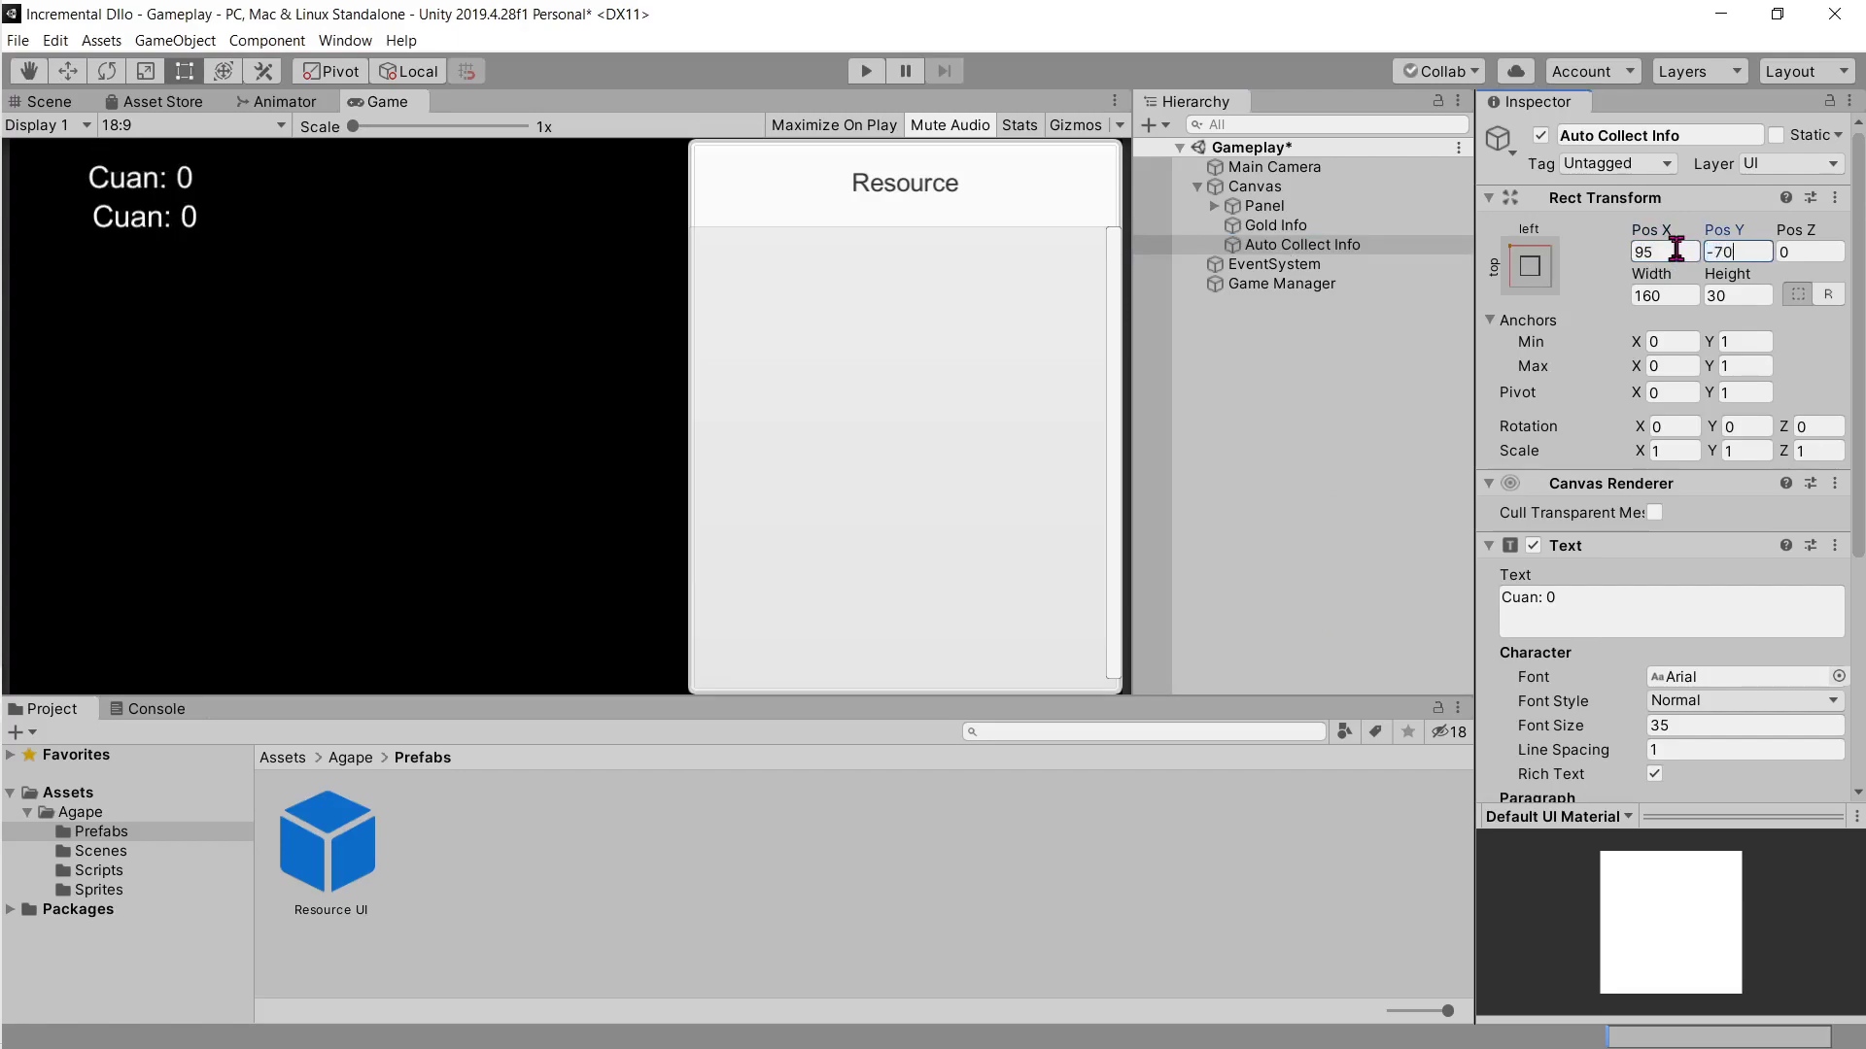
{"action": "key", "text": "alt+Tab"}
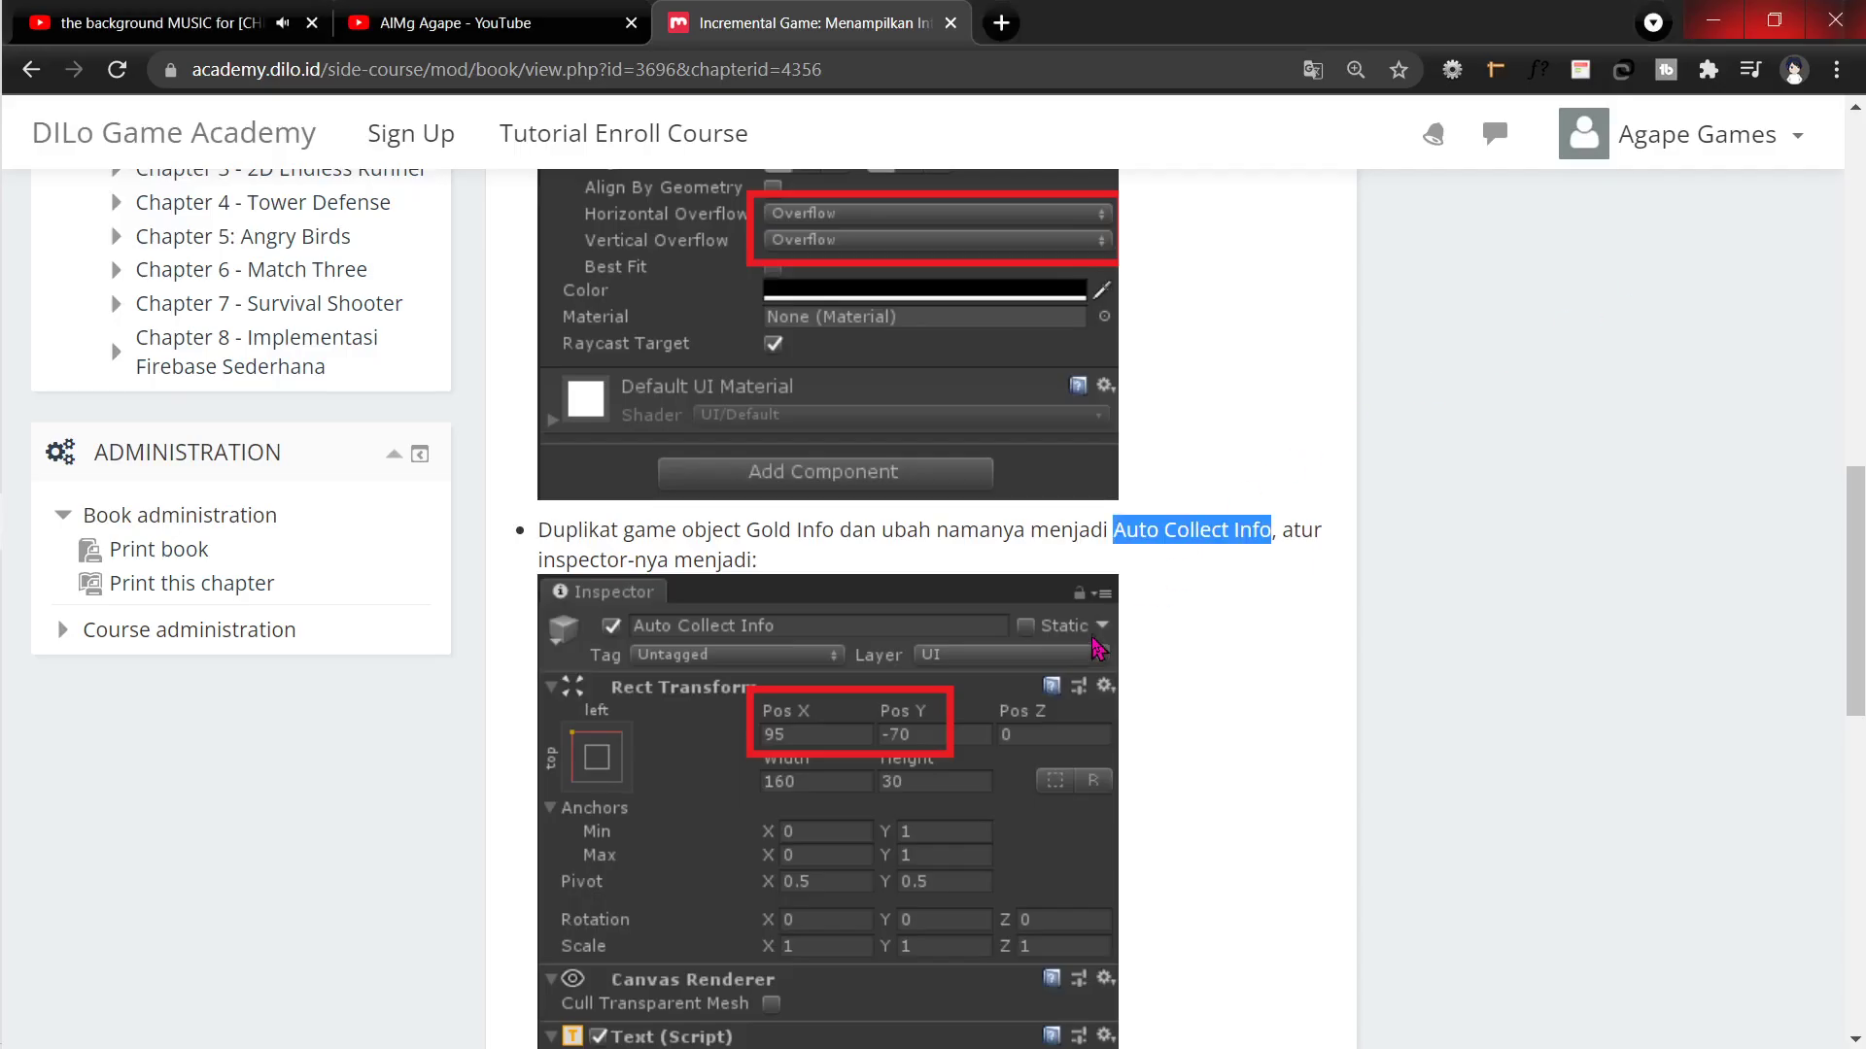
{"action": "scroll", "coordinate": [960, 812], "scroll_direction": "down", "scroll_amount": 3}
{"action": "scroll", "coordinate": [941, 816], "scroll_direction": "down", "scroll_amount": 3}
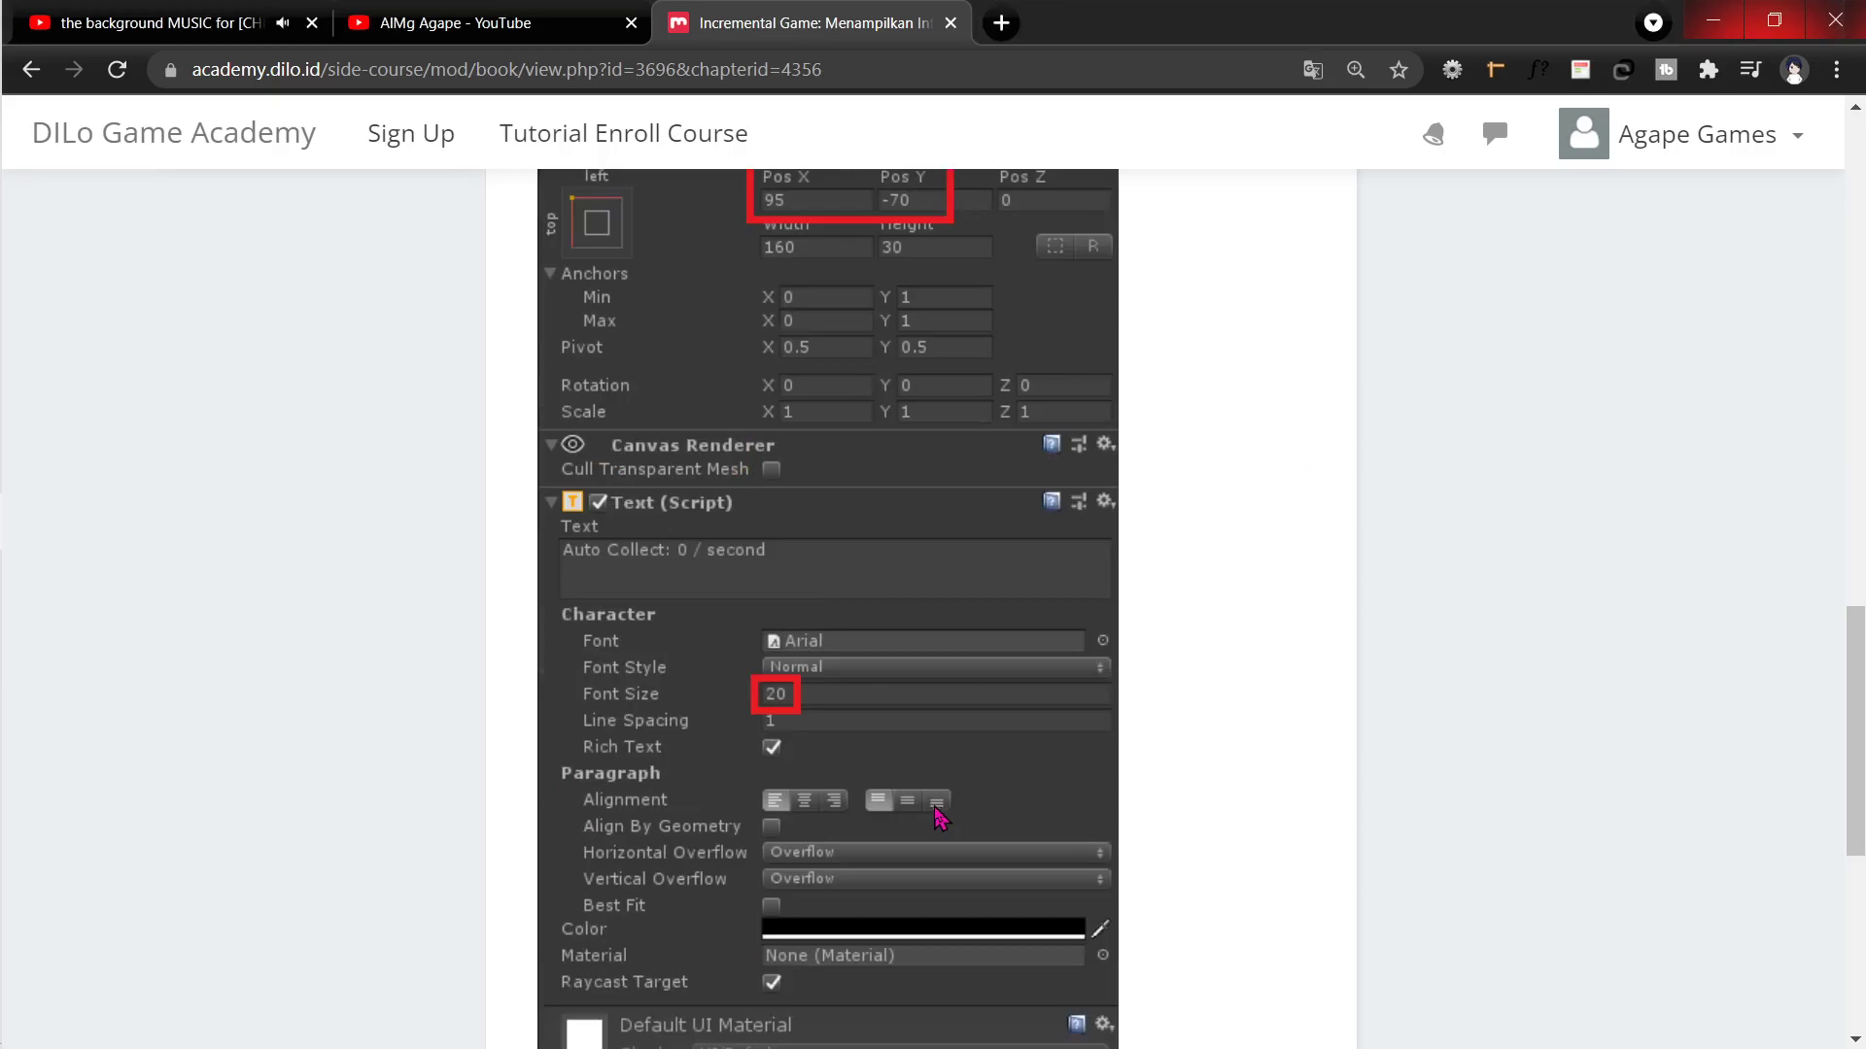
{"action": "key", "text": "alt+Tab"}
Step: Set the label's font size to 20, checking the tutorial's label settings
{"action": "left_click", "coordinate": [1687, 725]}
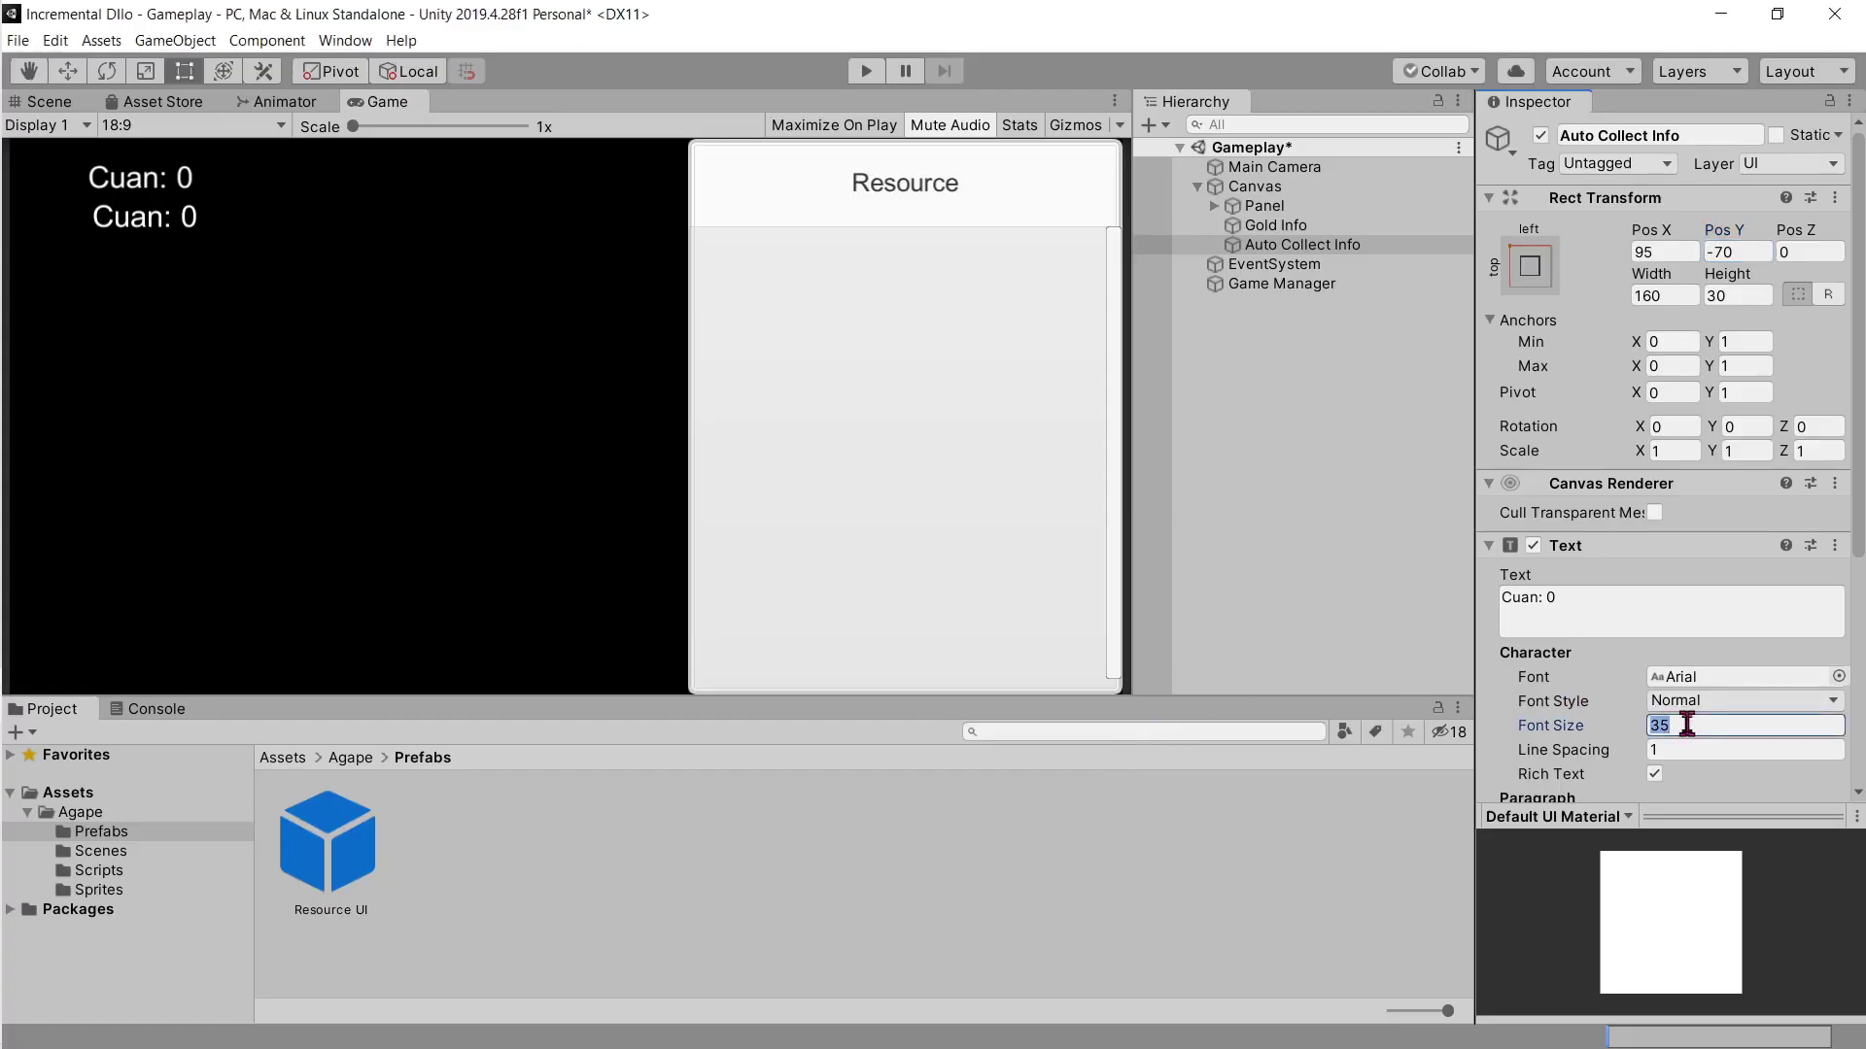
{"action": "type", "text": "20"}
{"action": "key", "text": "alt+Tab"}
{"action": "scroll", "coordinate": [940, 736], "scroll_direction": "down", "scroll_amount": 3}
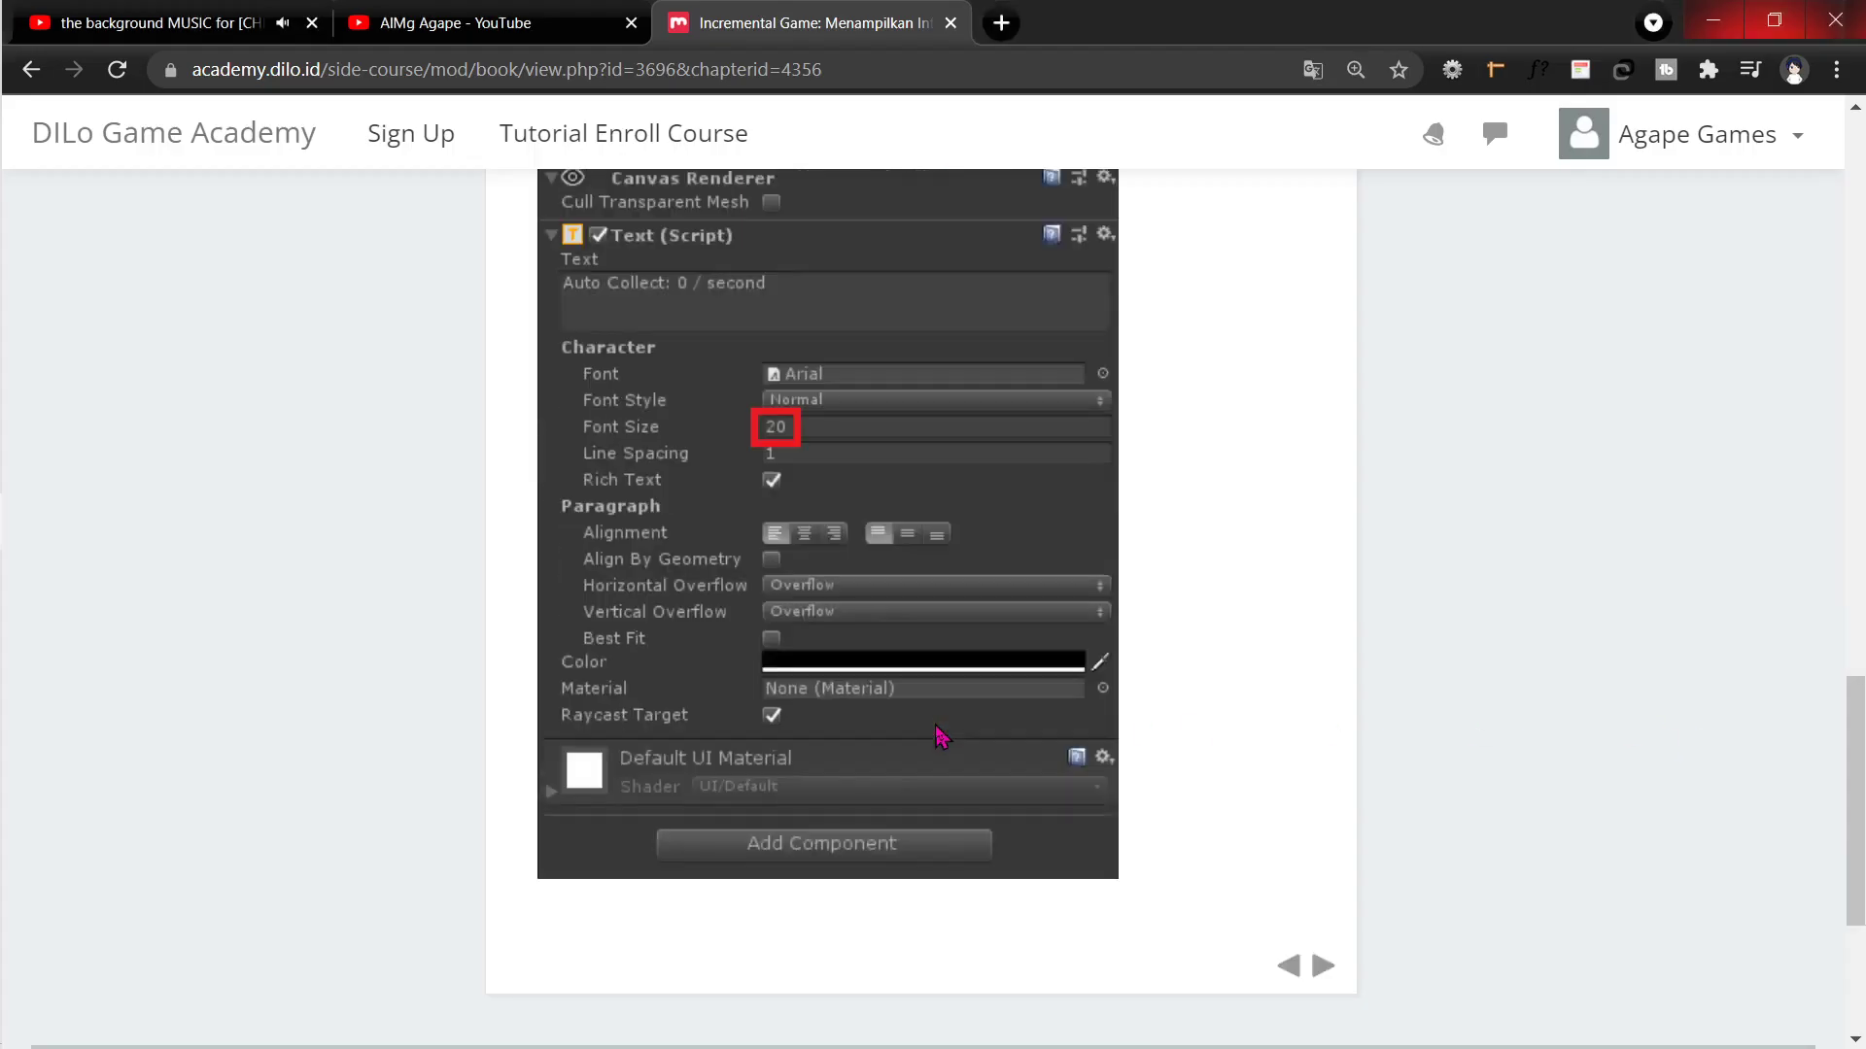
{"action": "scroll", "coordinate": [941, 732], "scroll_direction": "down", "scroll_amount": 4}
{"action": "scroll", "coordinate": [942, 732], "scroll_direction": "up", "scroll_amount": 10}
{"action": "key", "text": "alt+Tab"}
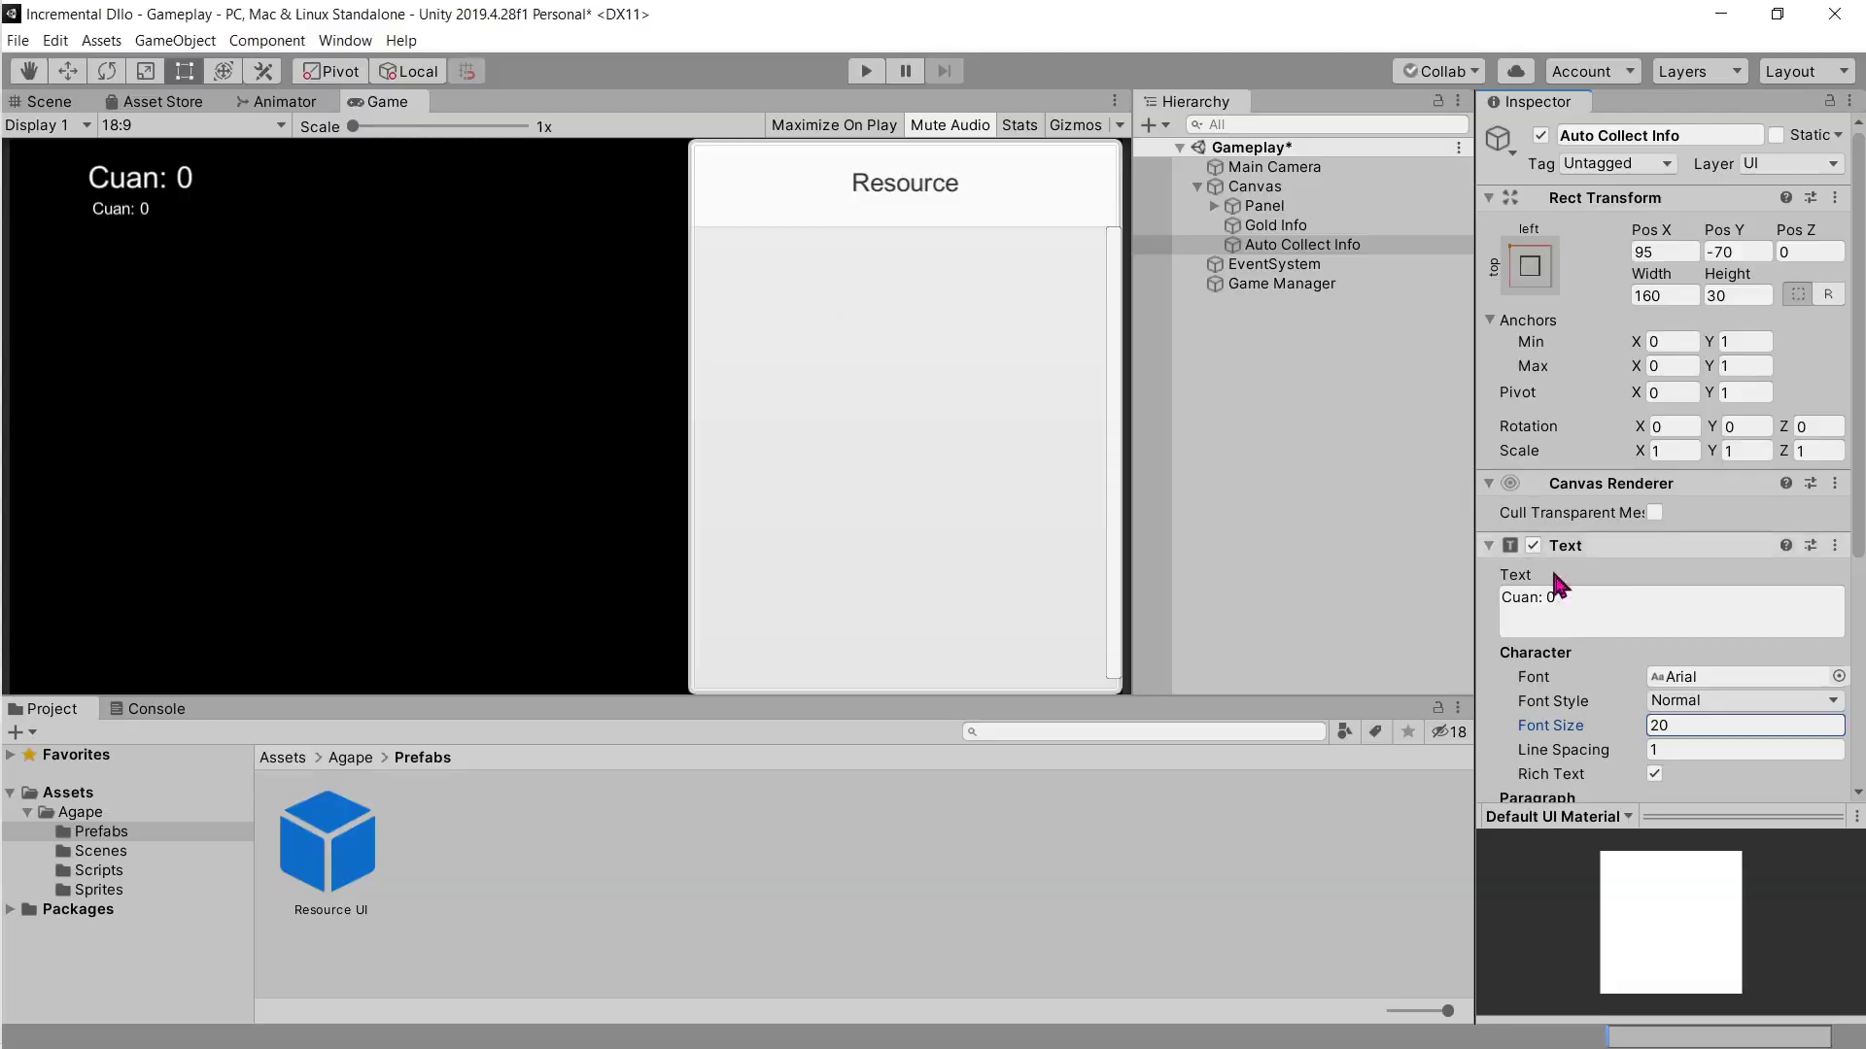
{"action": "key", "text": "alt+Tab"}
{"action": "scroll", "coordinate": [1030, 583], "scroll_direction": "down", "scroll_amount": 2}
{"action": "key", "text": "alt+Tab"}
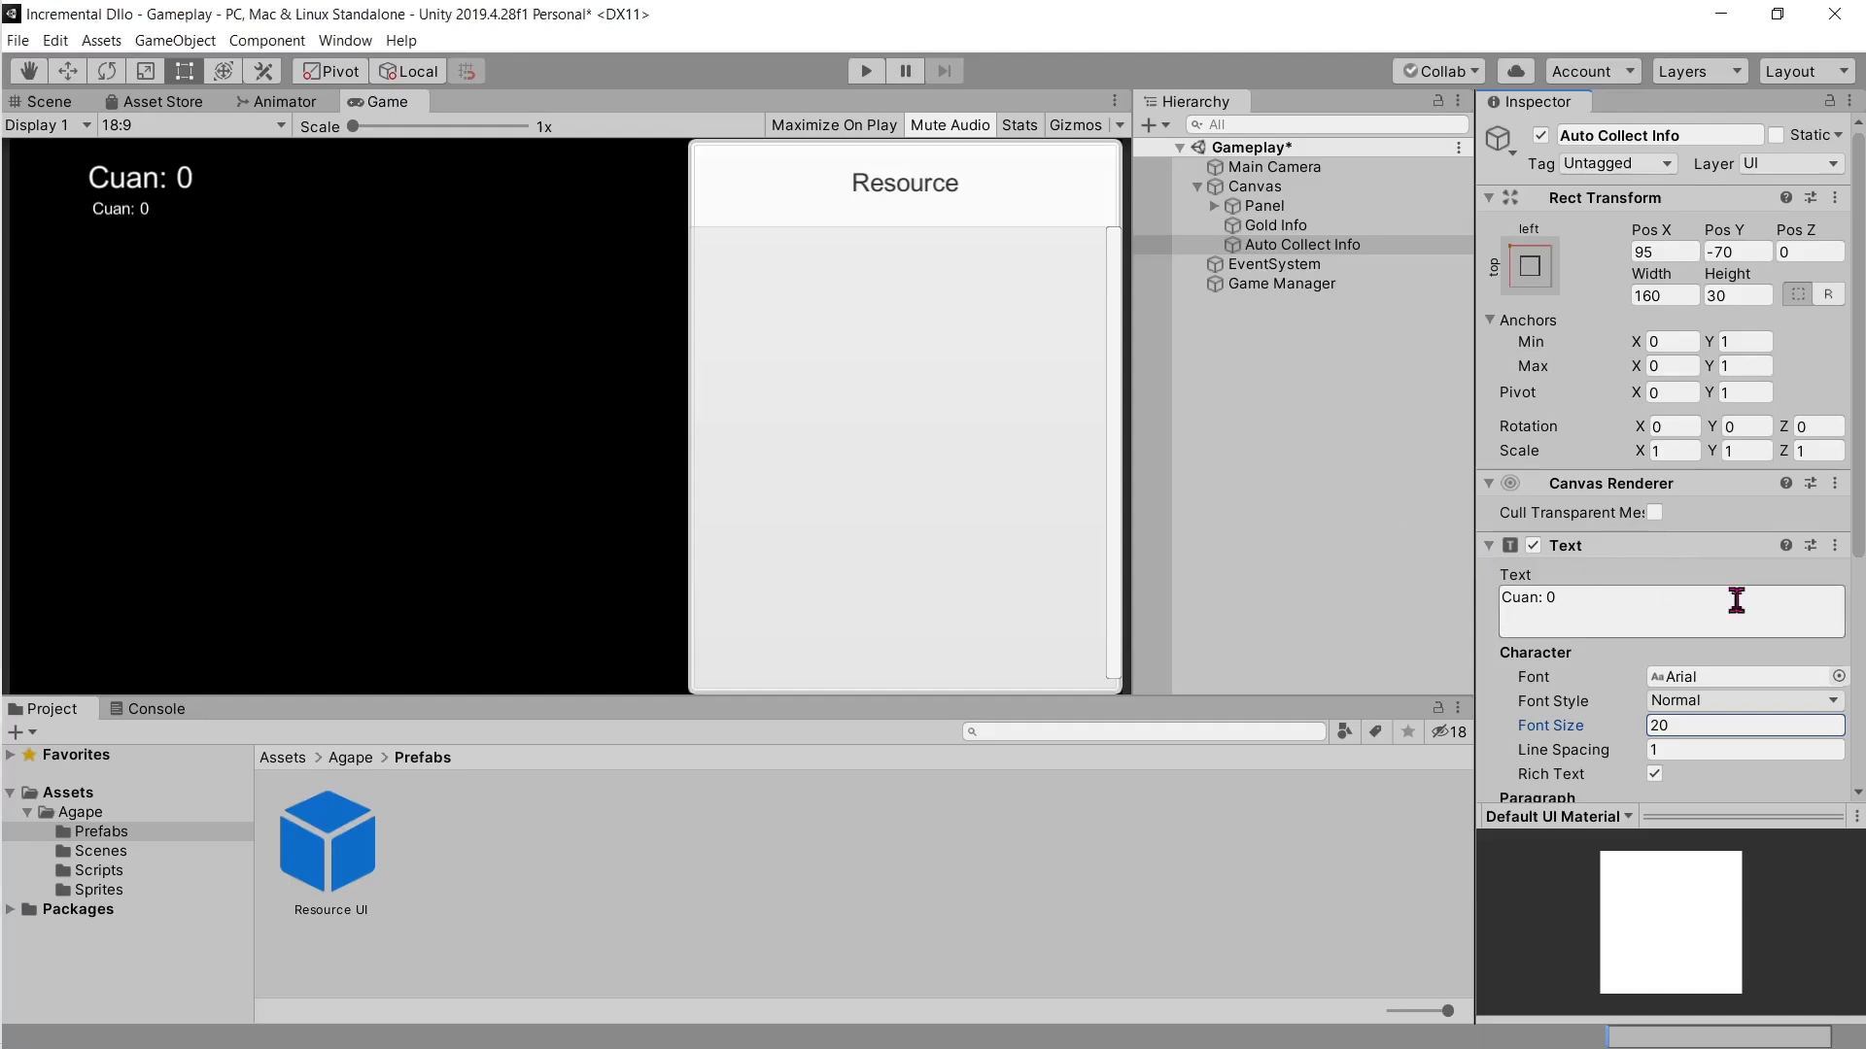
Step: Replace the label text with '200 Cuan / Detik'
{"action": "left_click", "coordinate": [1691, 627]}
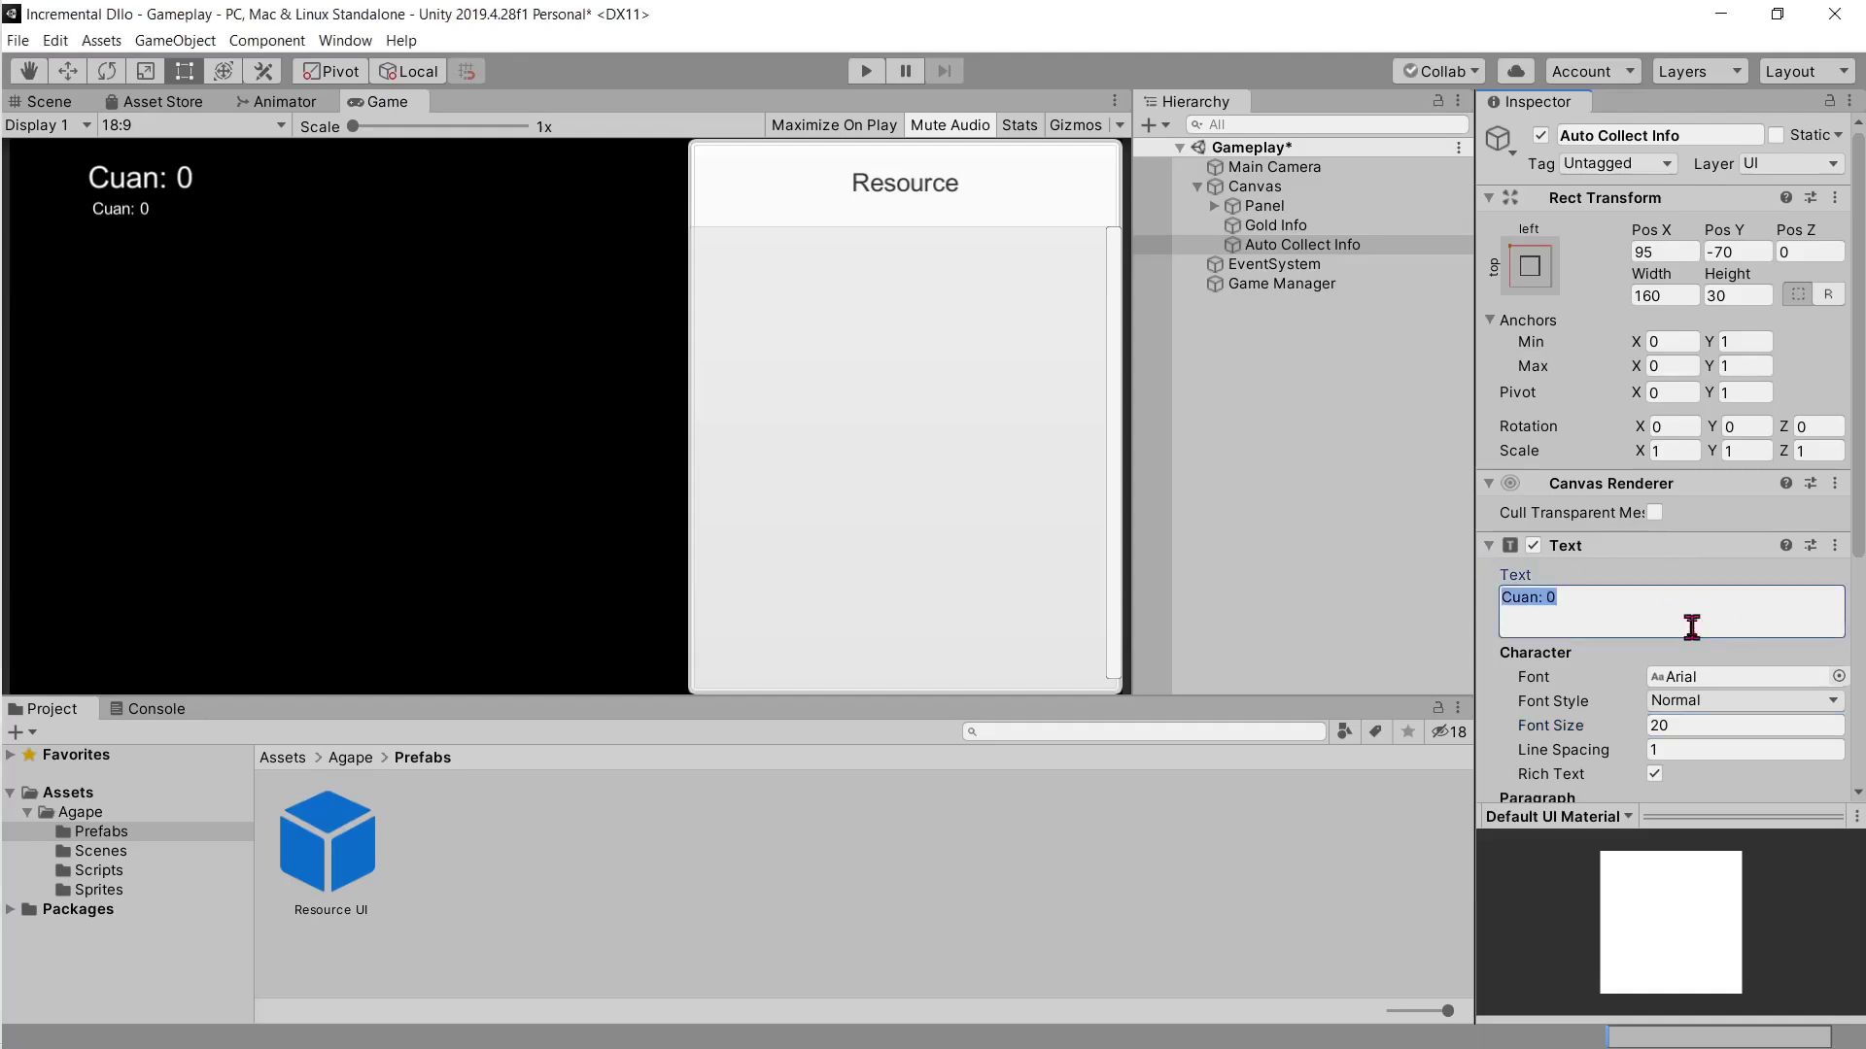
{"action": "type", "text": "200"}
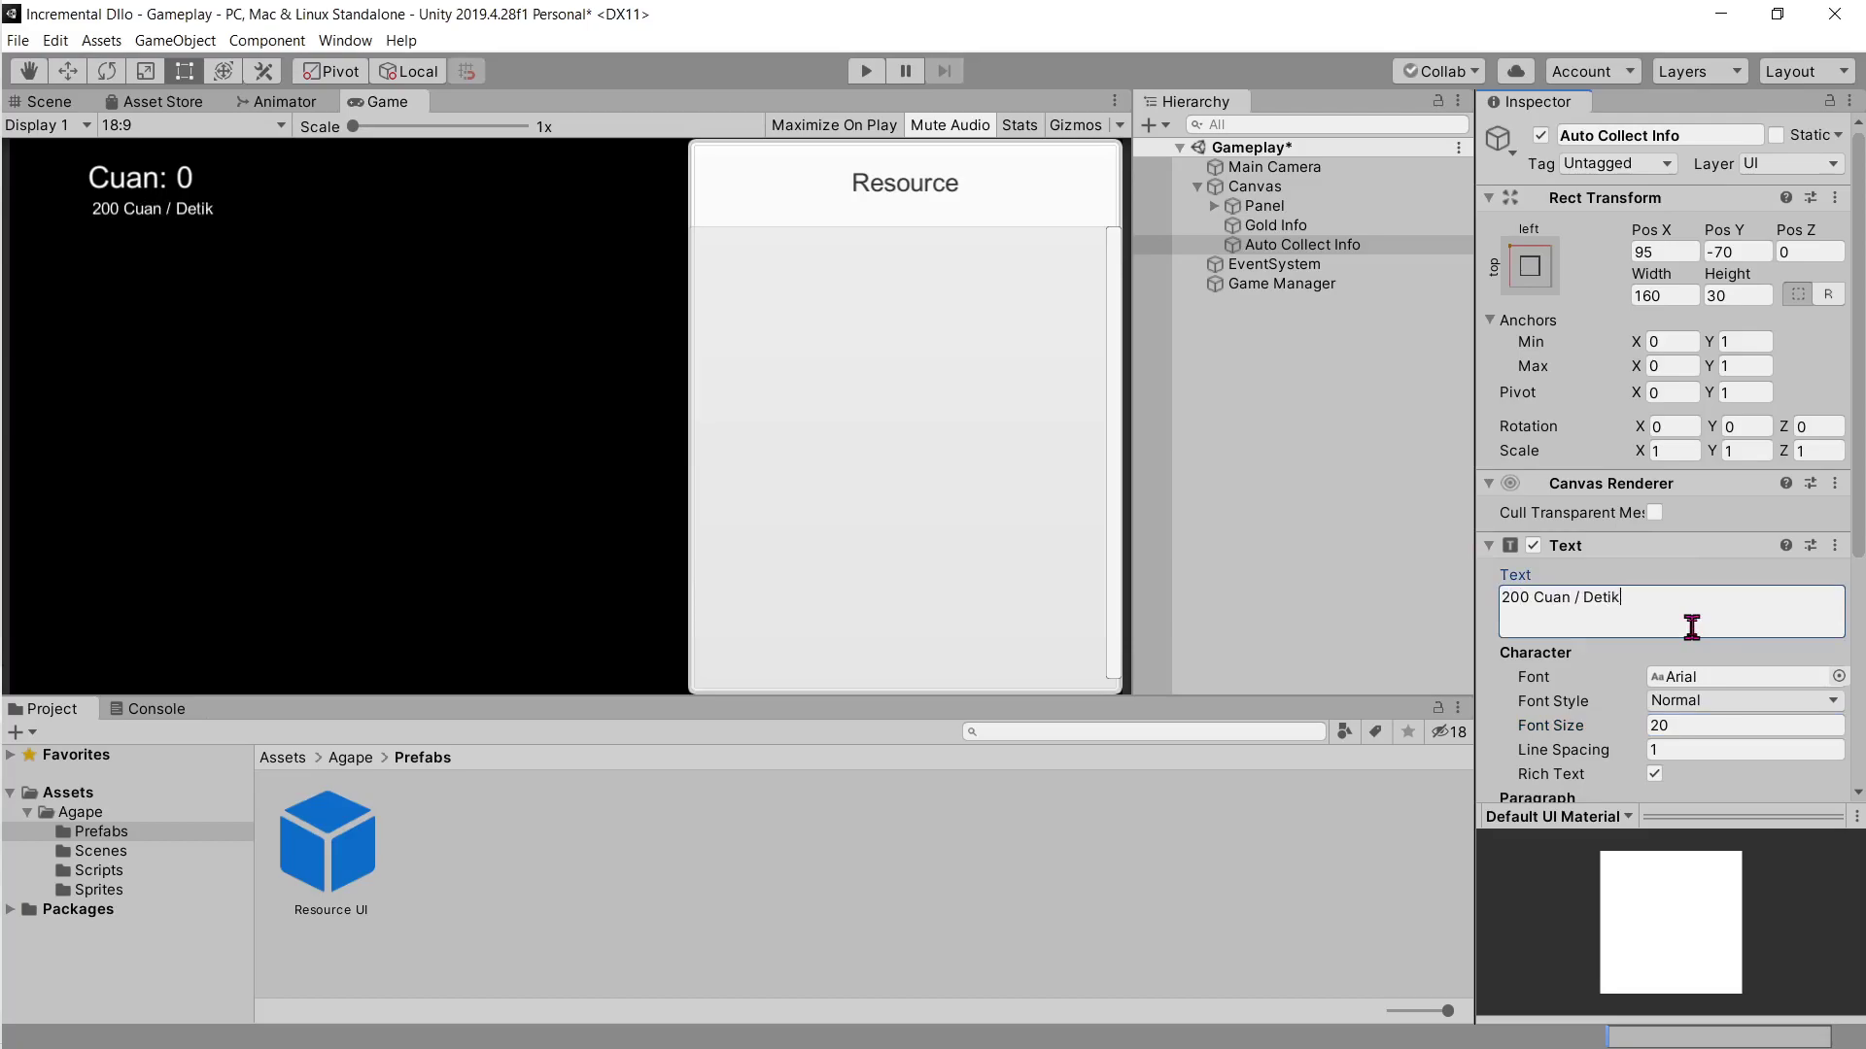
{"action": "key", "text": "alt+Tab"}
{"action": "scroll", "coordinate": [456, 600], "scroll_direction": "up", "scroll_amount": 10}
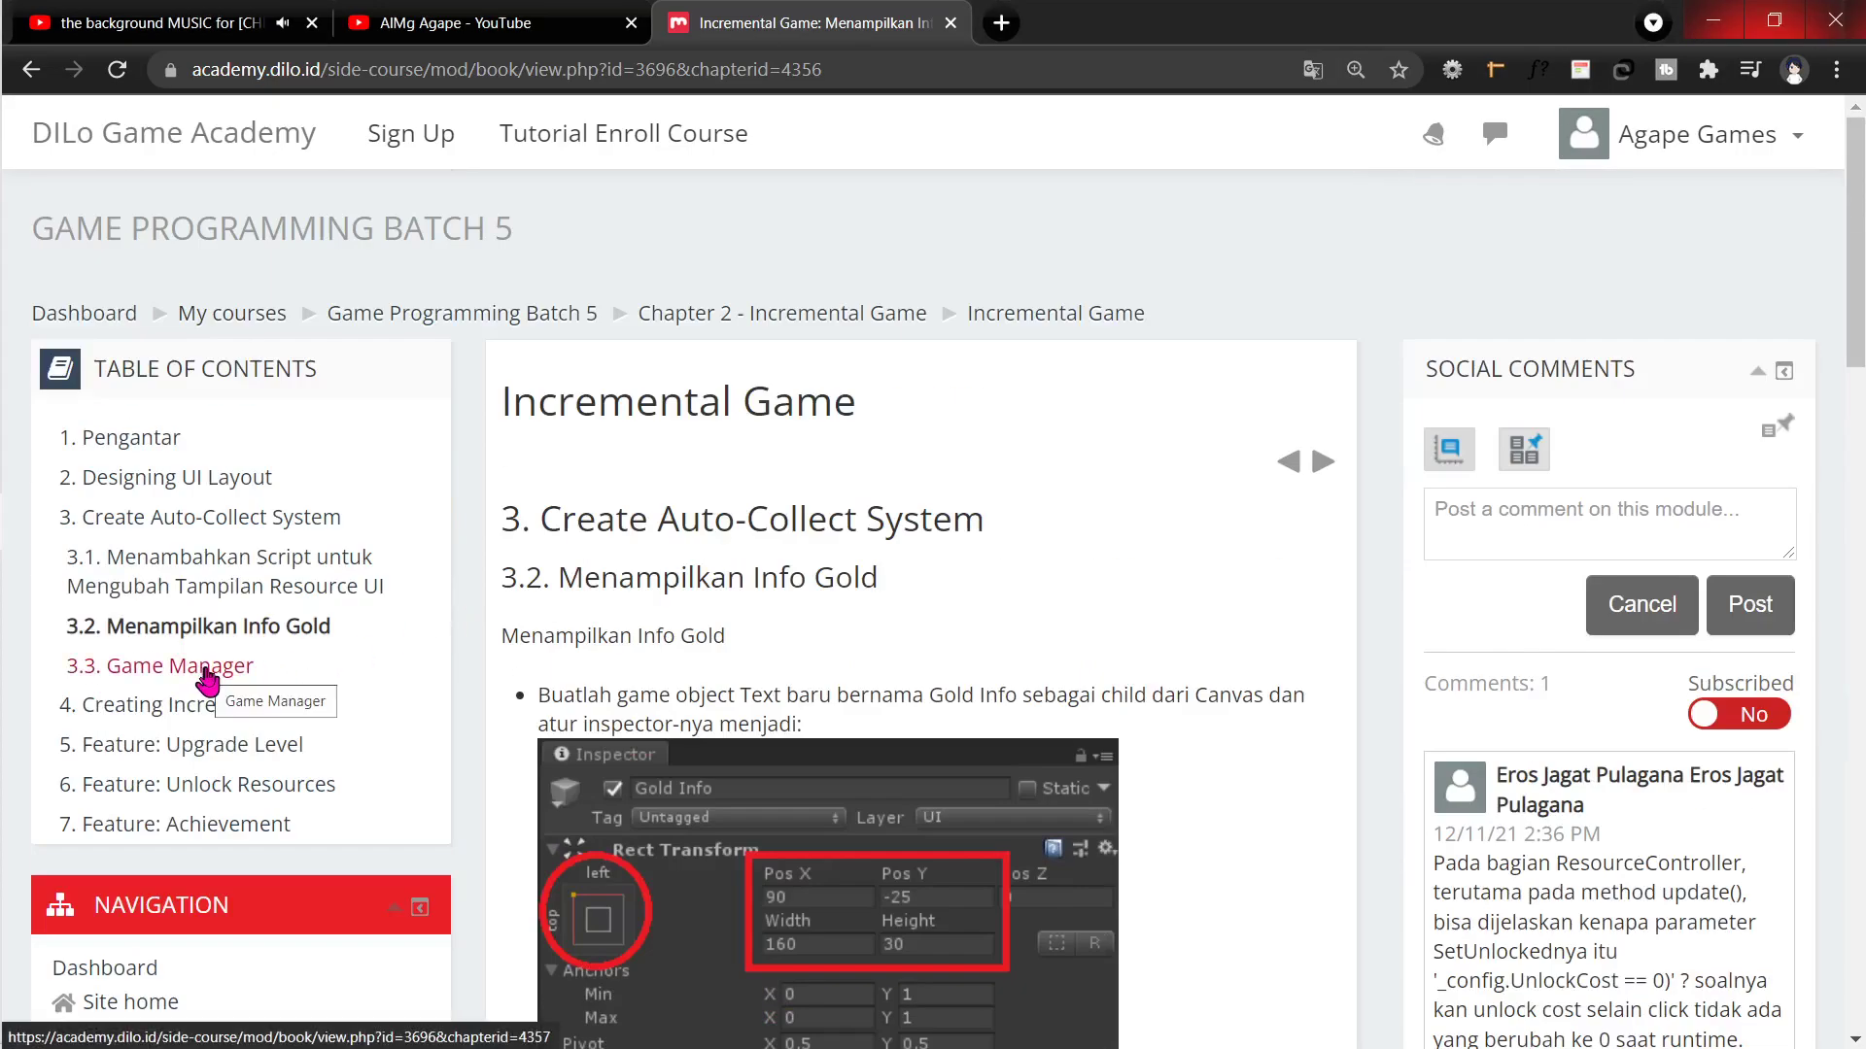
Step: Open the 3.3 Game Manager chapter on the course page
{"action": "left_click", "coordinate": [207, 670]}
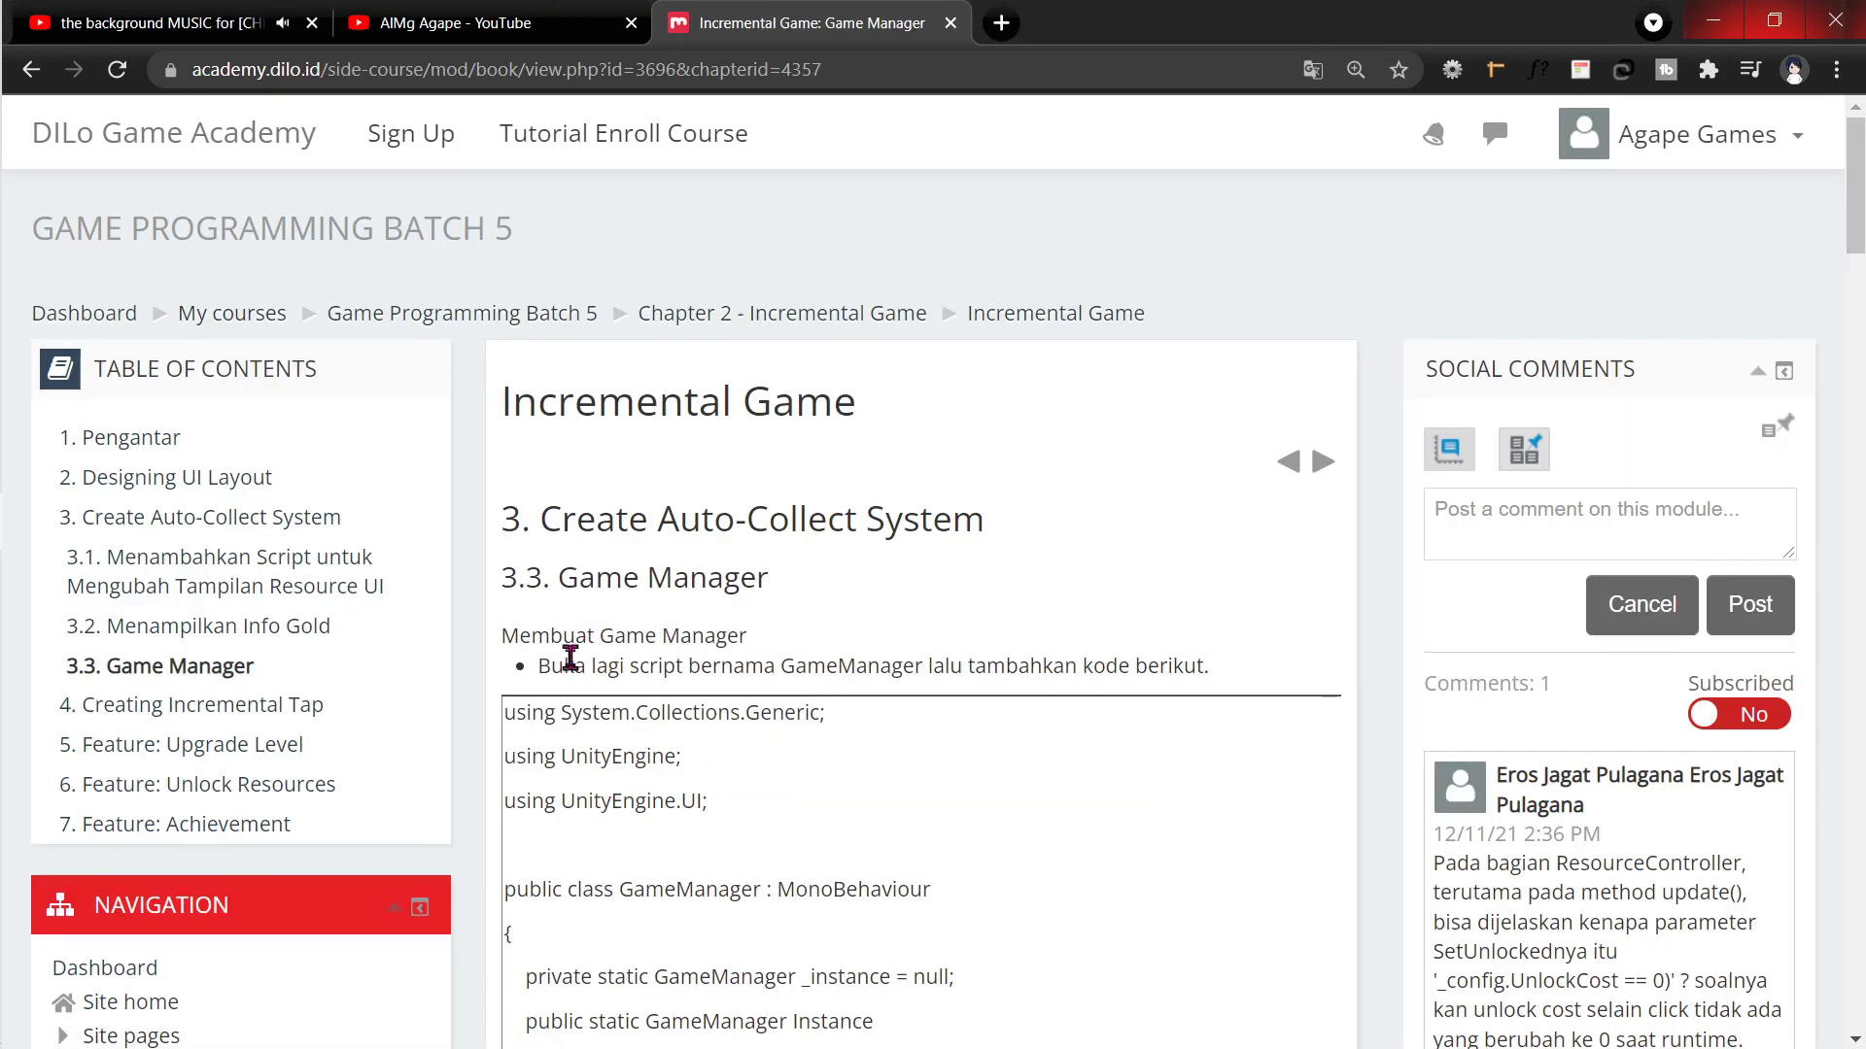
{"action": "double_click", "coordinate": [563, 664]}
{"action": "scroll", "coordinate": [1166, 661], "scroll_direction": "down", "scroll_amount": 3}
{"action": "scroll", "coordinate": [1273, 658], "scroll_direction": "down", "scroll_amount": 3}
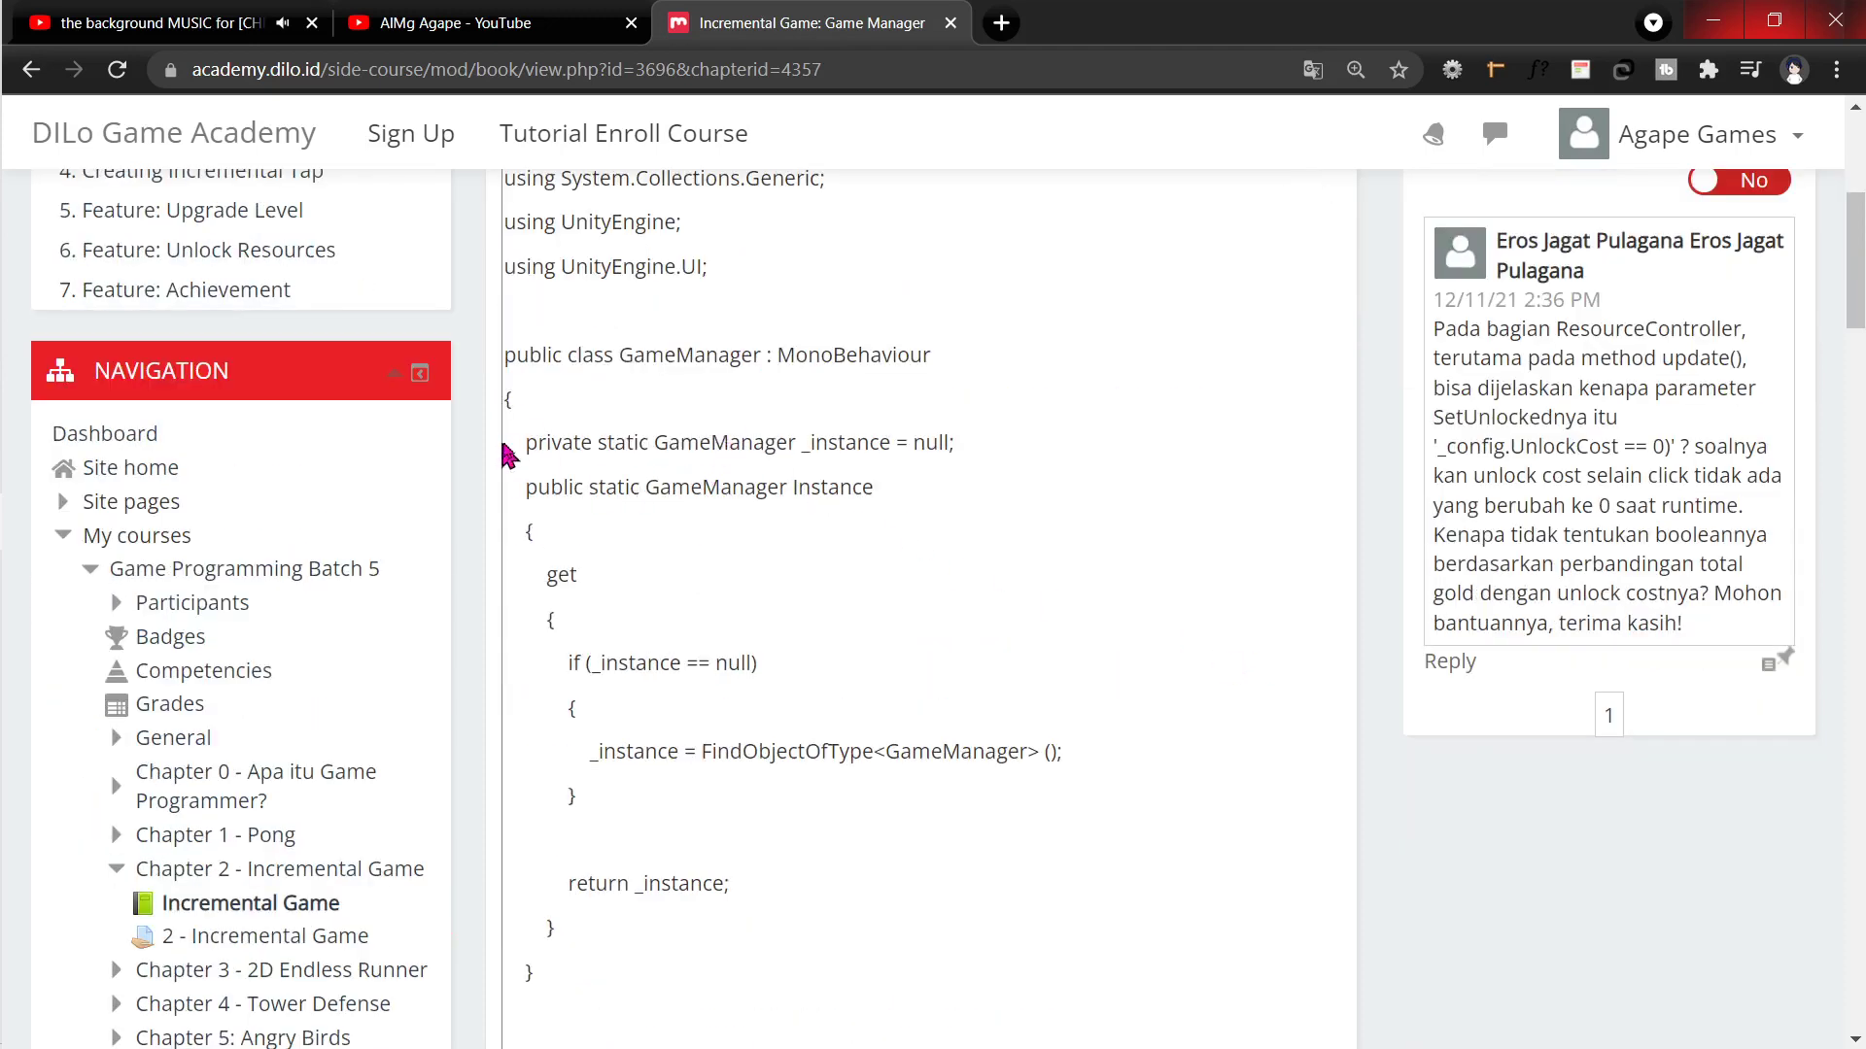
Step: Select and copy the entire GameManager code sample, then return to the code editor
{"action": "mouse_move", "coordinate": [518, 446]}
{"action": "left_mouse_down"}
{"action": "mouse_move", "coordinate": [674, 529]}
{"action": "mouse_move", "coordinate": [651, 448]}
{"action": "left_mouse_up"}
{"action": "scroll", "coordinate": [660, 522], "scroll_direction": "down", "scroll_amount": 5}
{"action": "scroll", "coordinate": [661, 523], "scroll_direction": "down", "scroll_amount": 5}
{"action": "scroll", "coordinate": [663, 524], "scroll_direction": "down", "scroll_amount": 3}
{"action": "scroll", "coordinate": [666, 526], "scroll_direction": "down", "scroll_amount": 2}
{"action": "scroll", "coordinate": [674, 530], "scroll_direction": "down", "scroll_amount": 5}
{"action": "scroll", "coordinate": [674, 536], "scroll_direction": "down", "scroll_amount": 5}
{"action": "scroll", "coordinate": [670, 529], "scroll_direction": "down", "scroll_amount": 4}
{"action": "scroll", "coordinate": [670, 525], "scroll_direction": "down", "scroll_amount": 3}
{"action": "scroll", "coordinate": [651, 498], "scroll_direction": "down", "scroll_amount": 3}
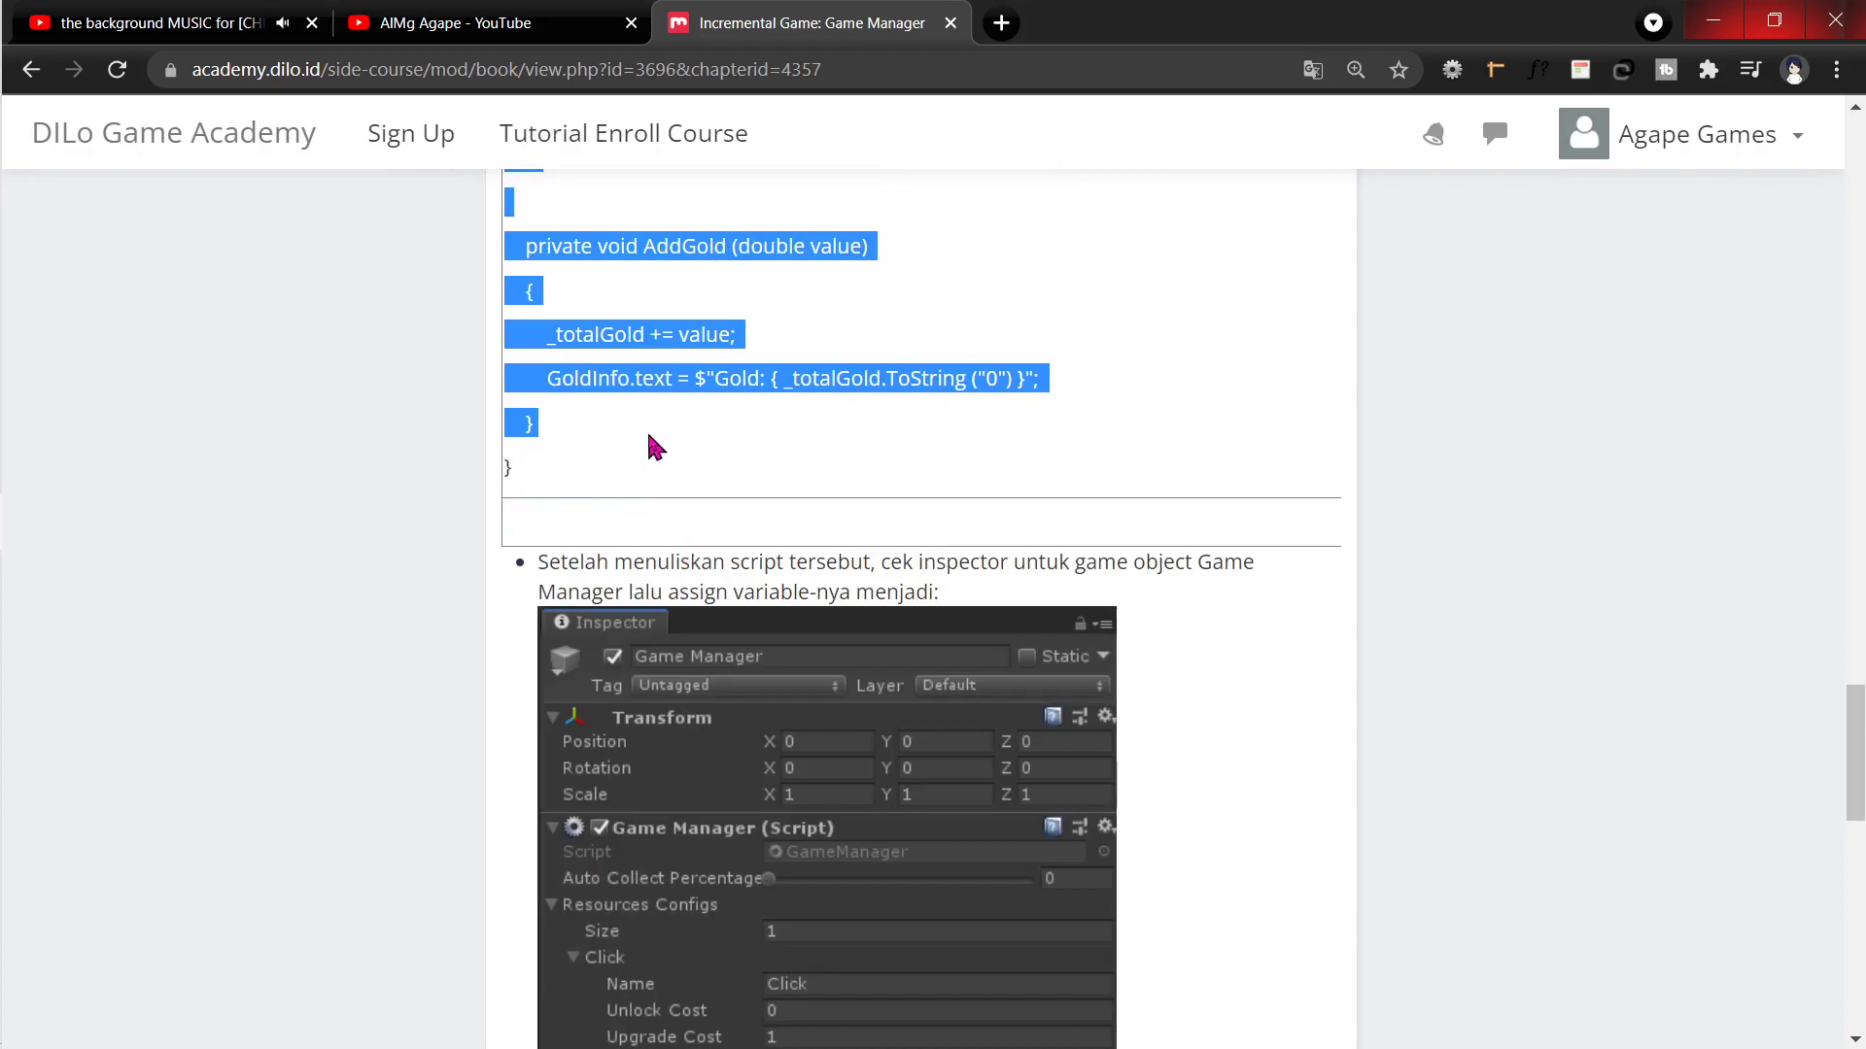
{"action": "key", "text": "alt+Tab"}
{"action": "key", "text": "alt+Tab"}
{"action": "key", "text": "Tab"}
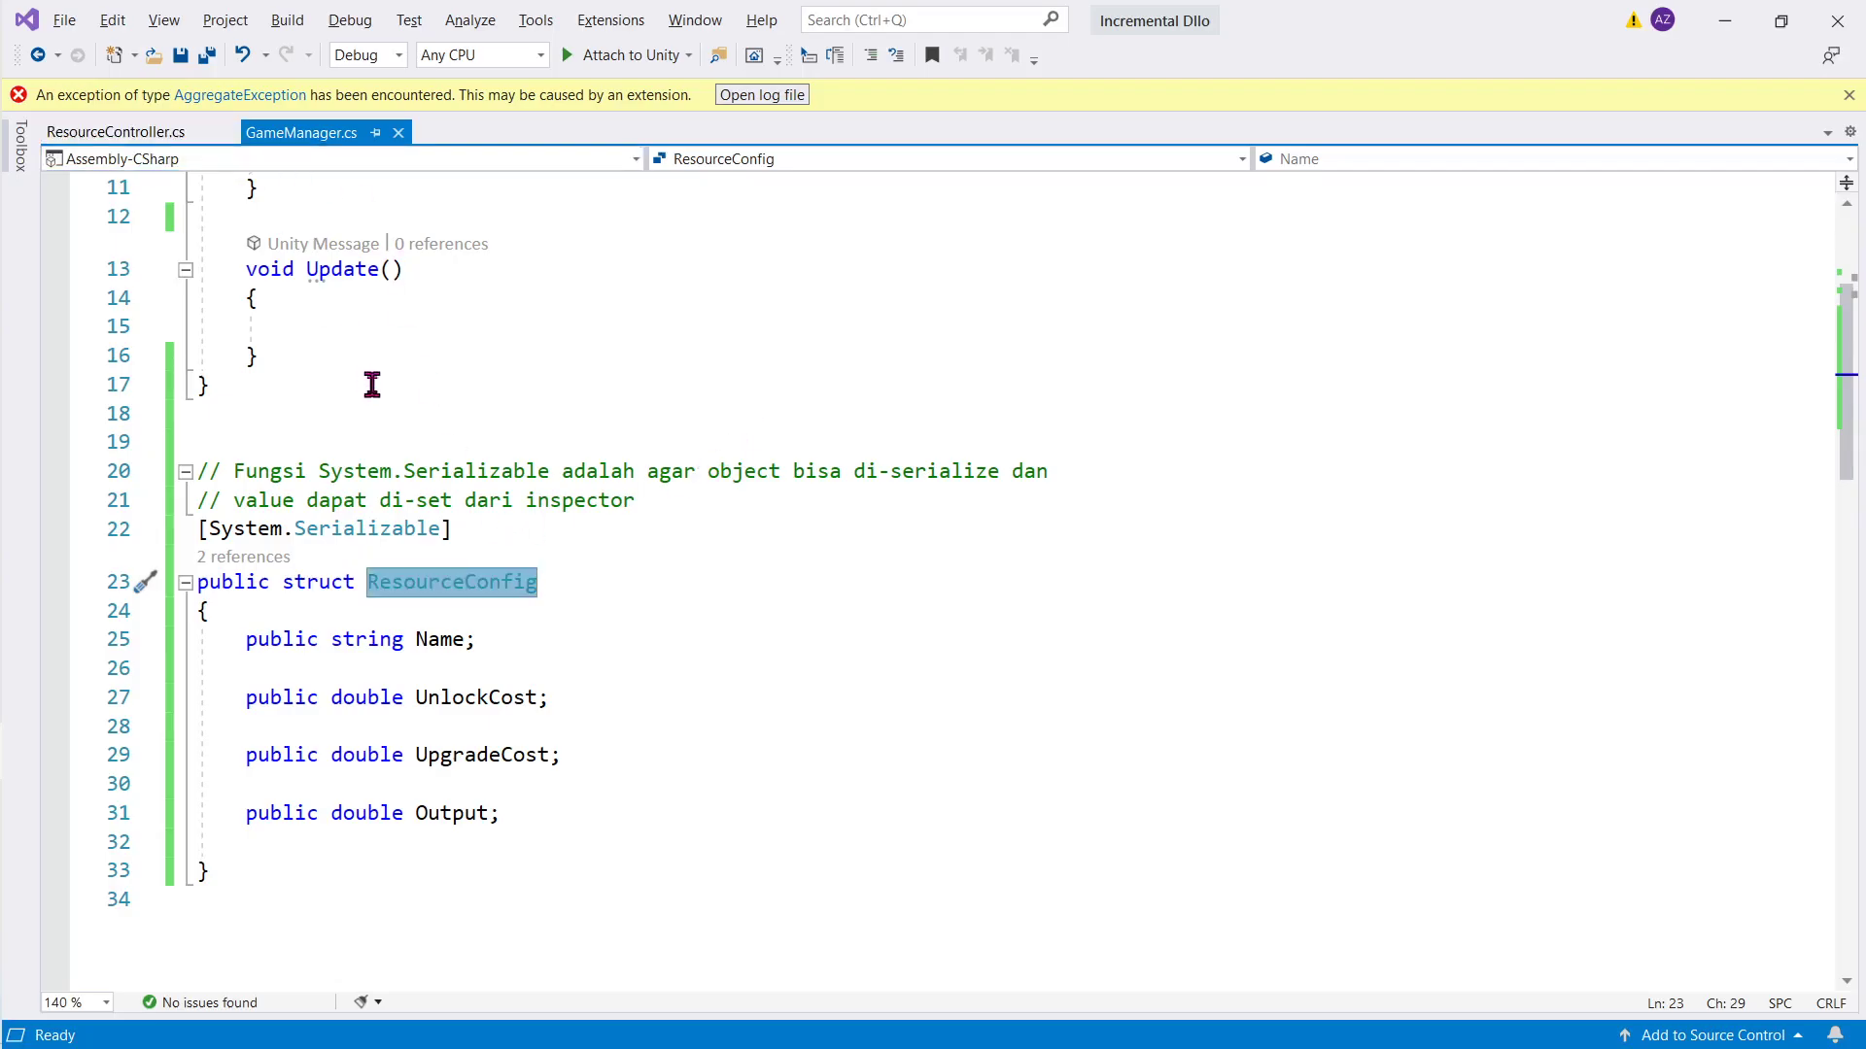
Step: Paste the tutorial code over the empty Start and Update methods
{"action": "left_click_drag", "start_coordinate": [350, 356], "coordinate": [251, 253]}
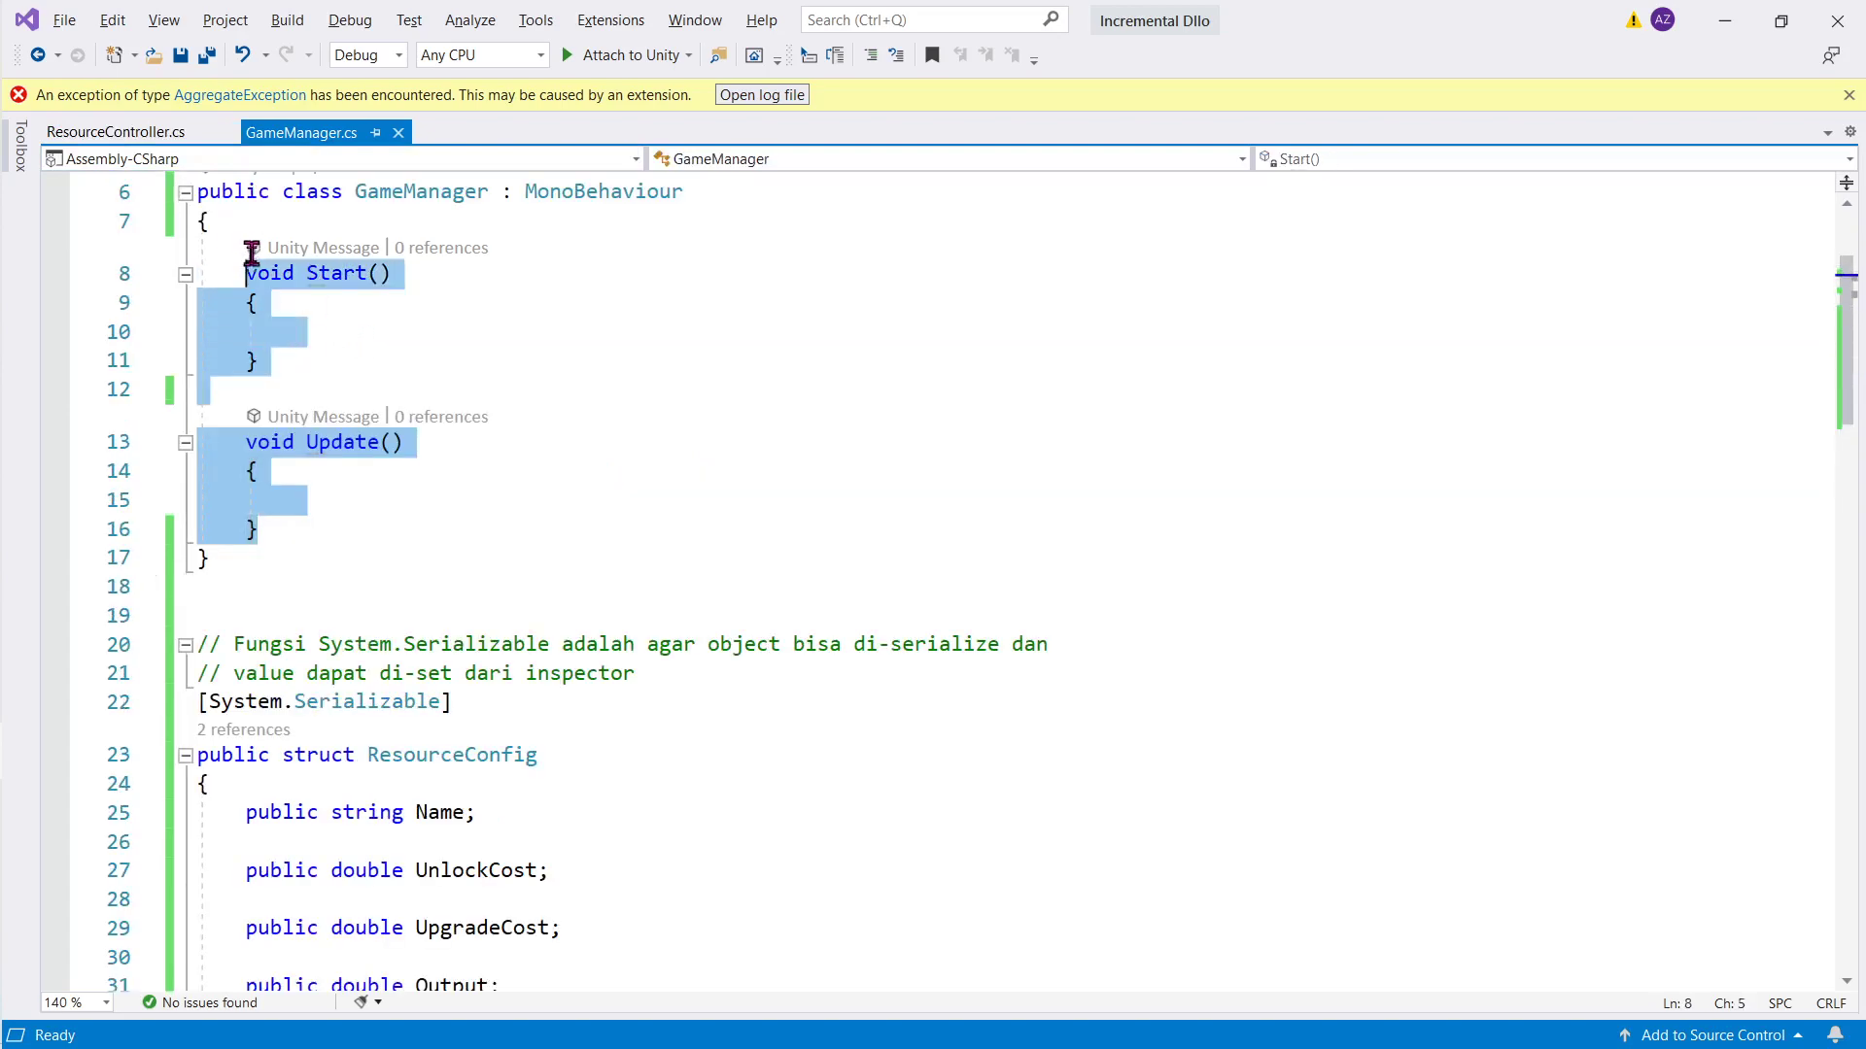
{"action": "key", "text": "ctrl+v"}
{"action": "scroll", "coordinate": [771, 408], "scroll_direction": "up", "scroll_amount": 6}
{"action": "scroll", "coordinate": [771, 409], "scroll_direction": "up", "scroll_amount": 20}
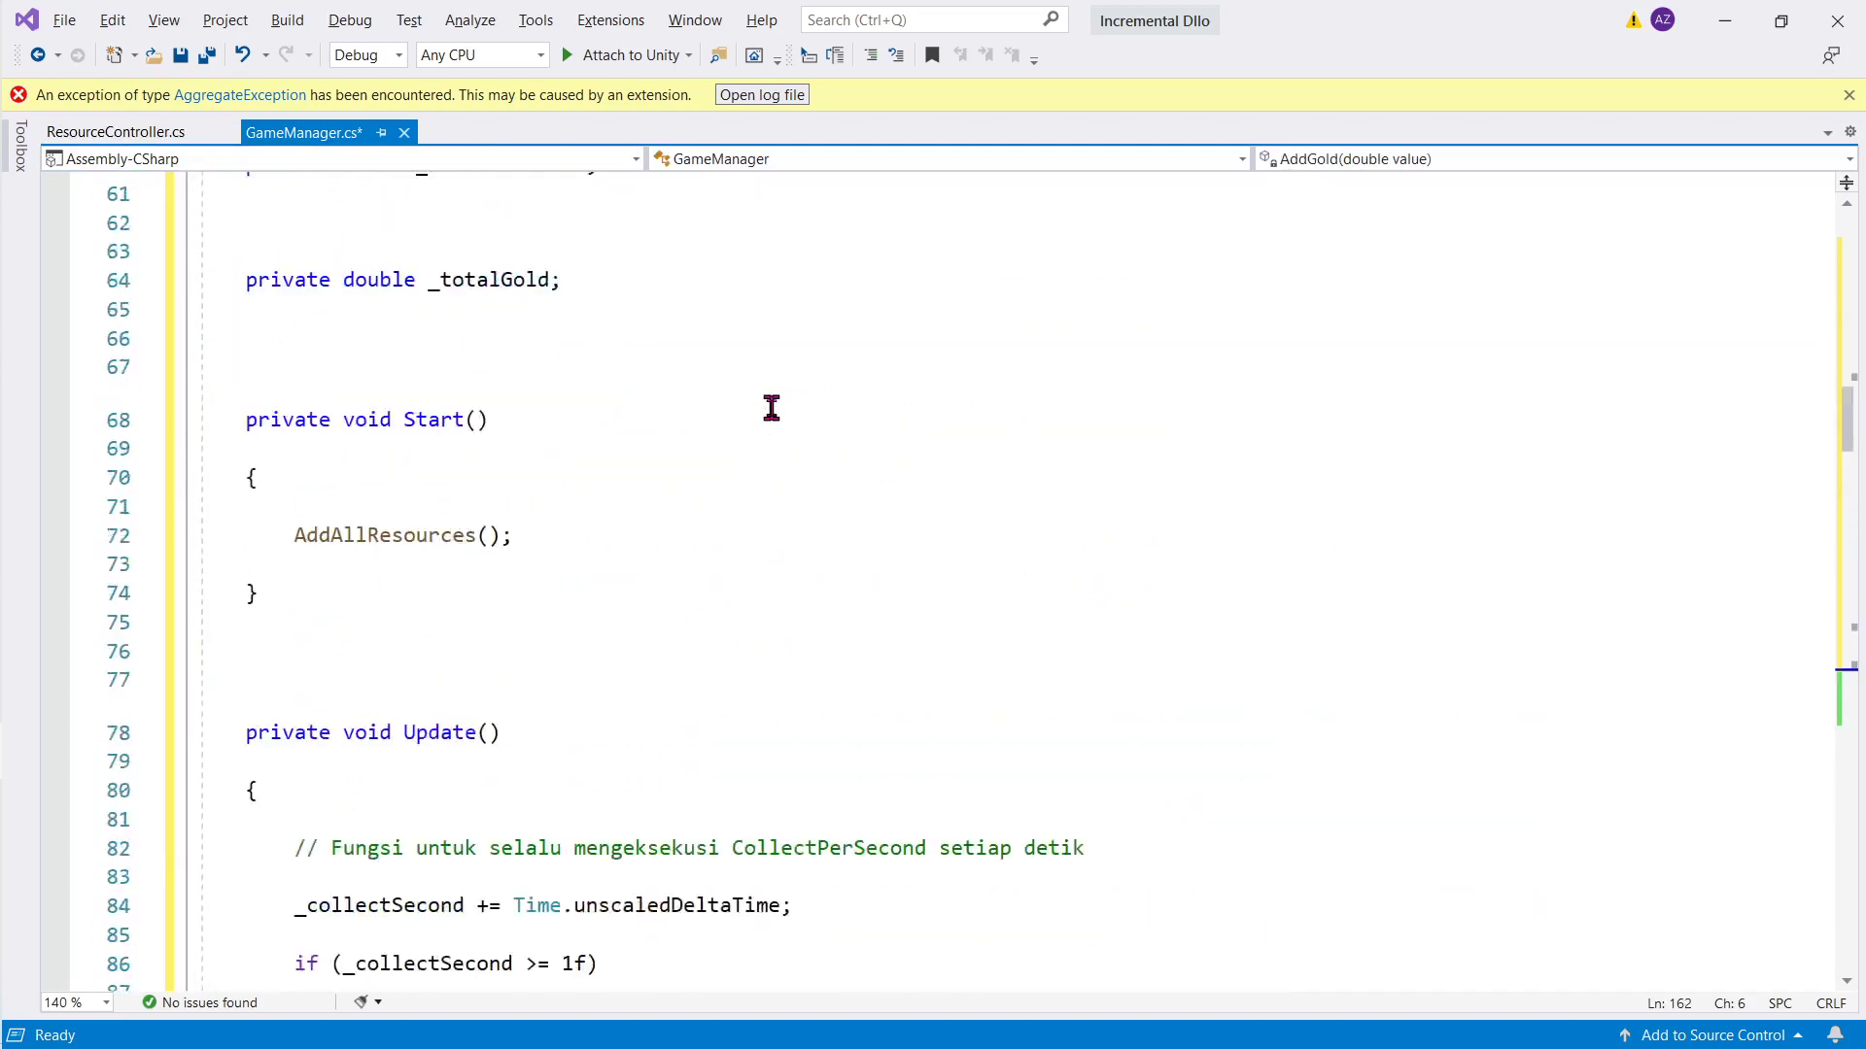
{"action": "scroll", "coordinate": [772, 408], "scroll_direction": "up", "scroll_amount": 20}
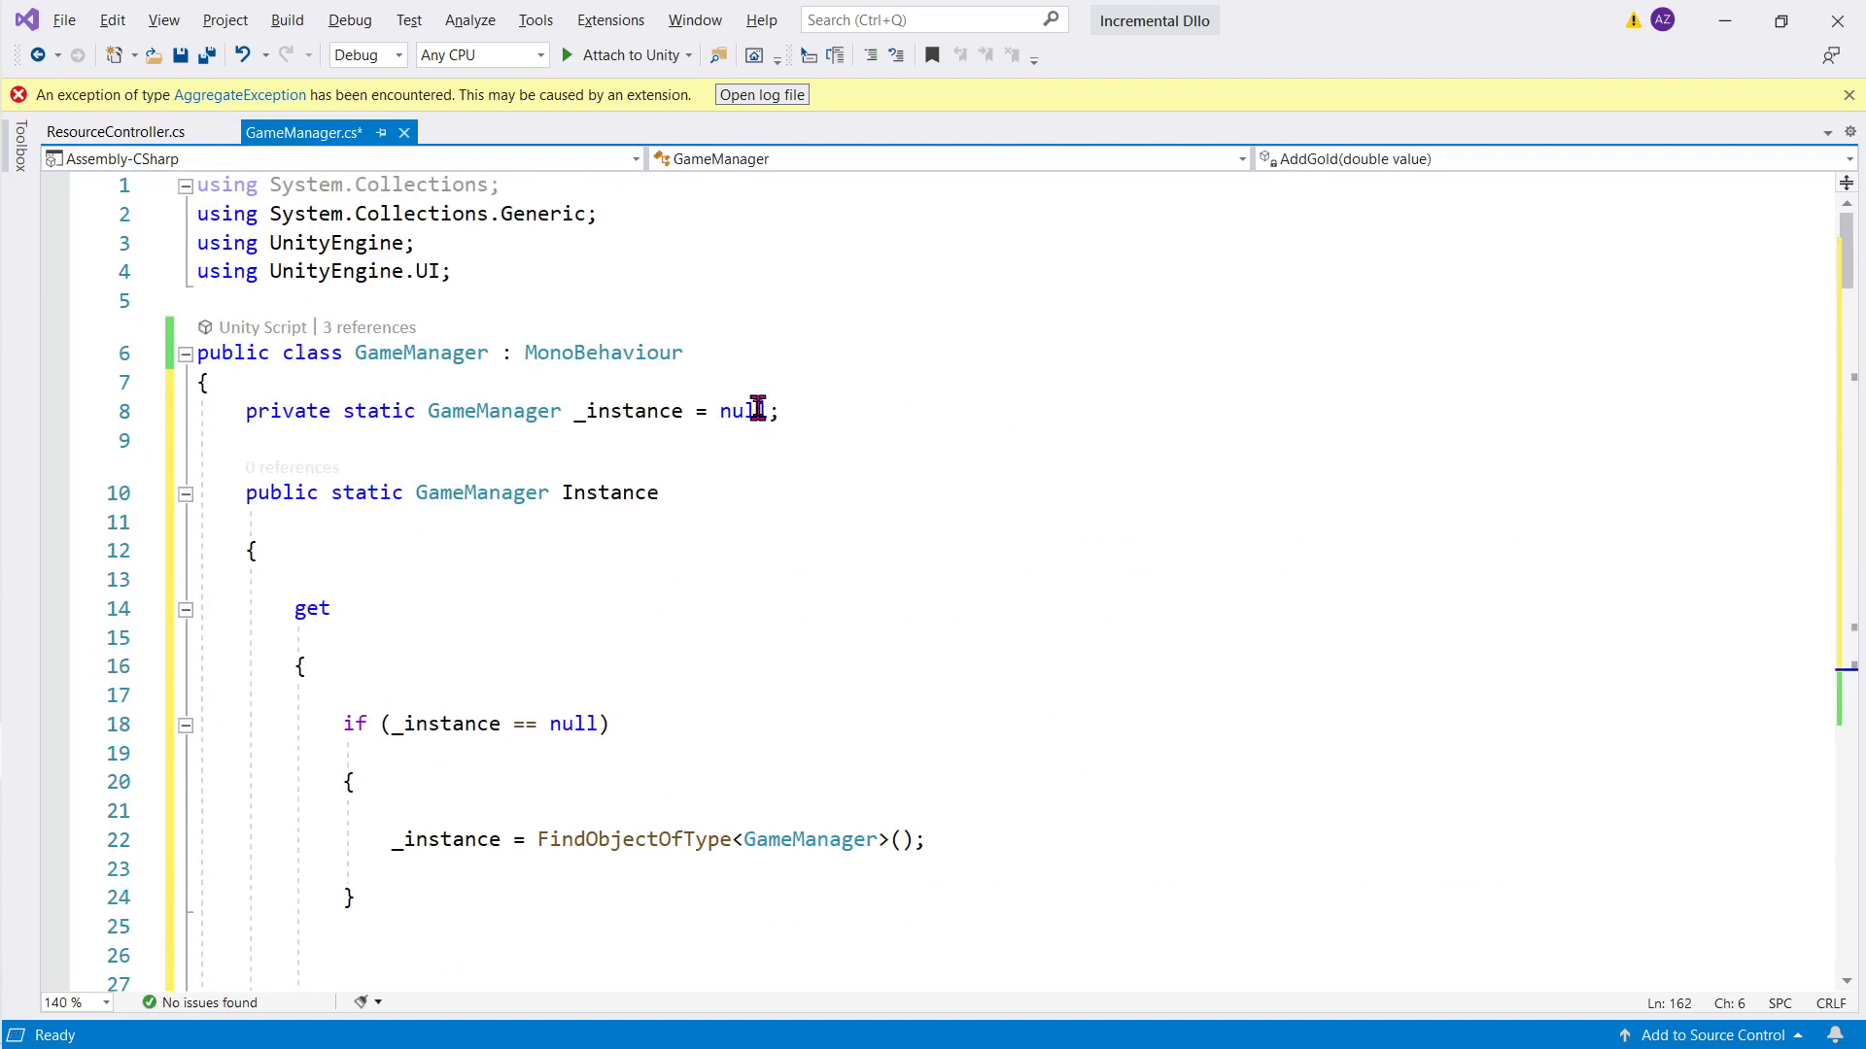
Step: Review the pasted code by highlighting the _instance field and GameManager class name
{"action": "left_click", "coordinate": [612, 452]}
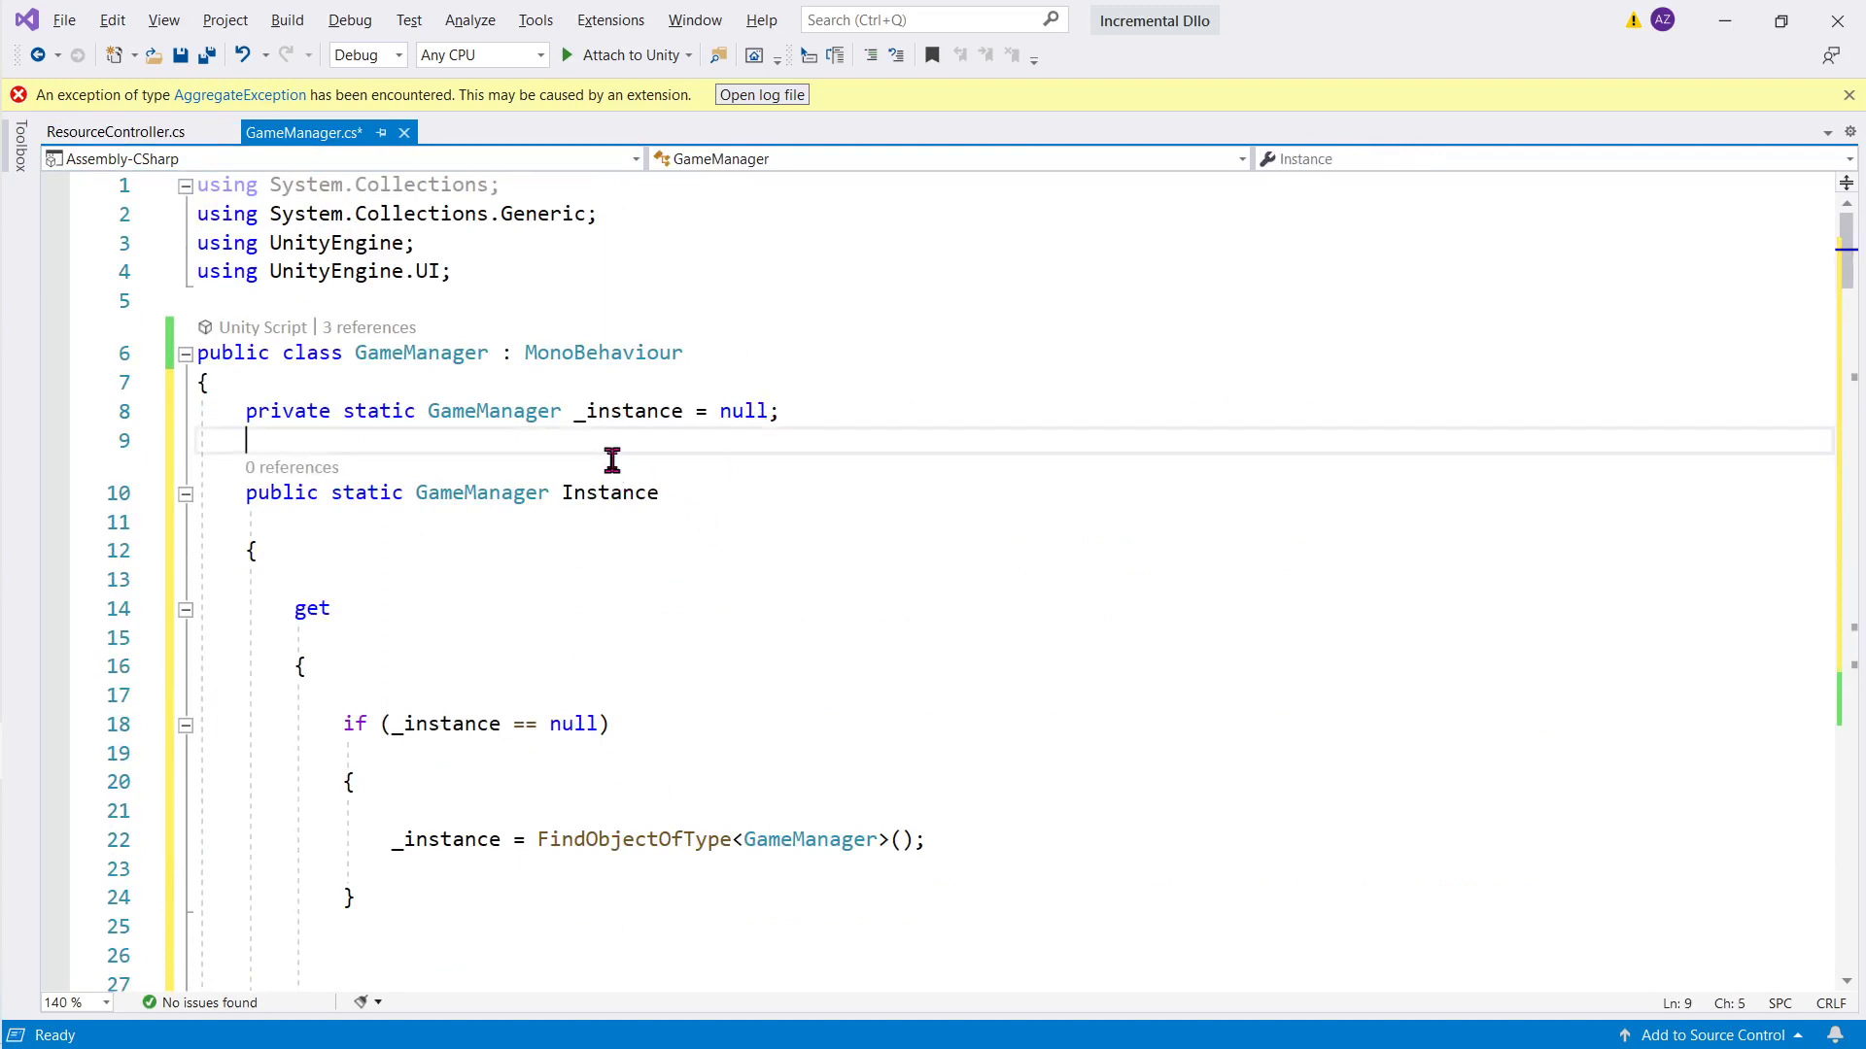
{"action": "double_click", "coordinate": [667, 414]}
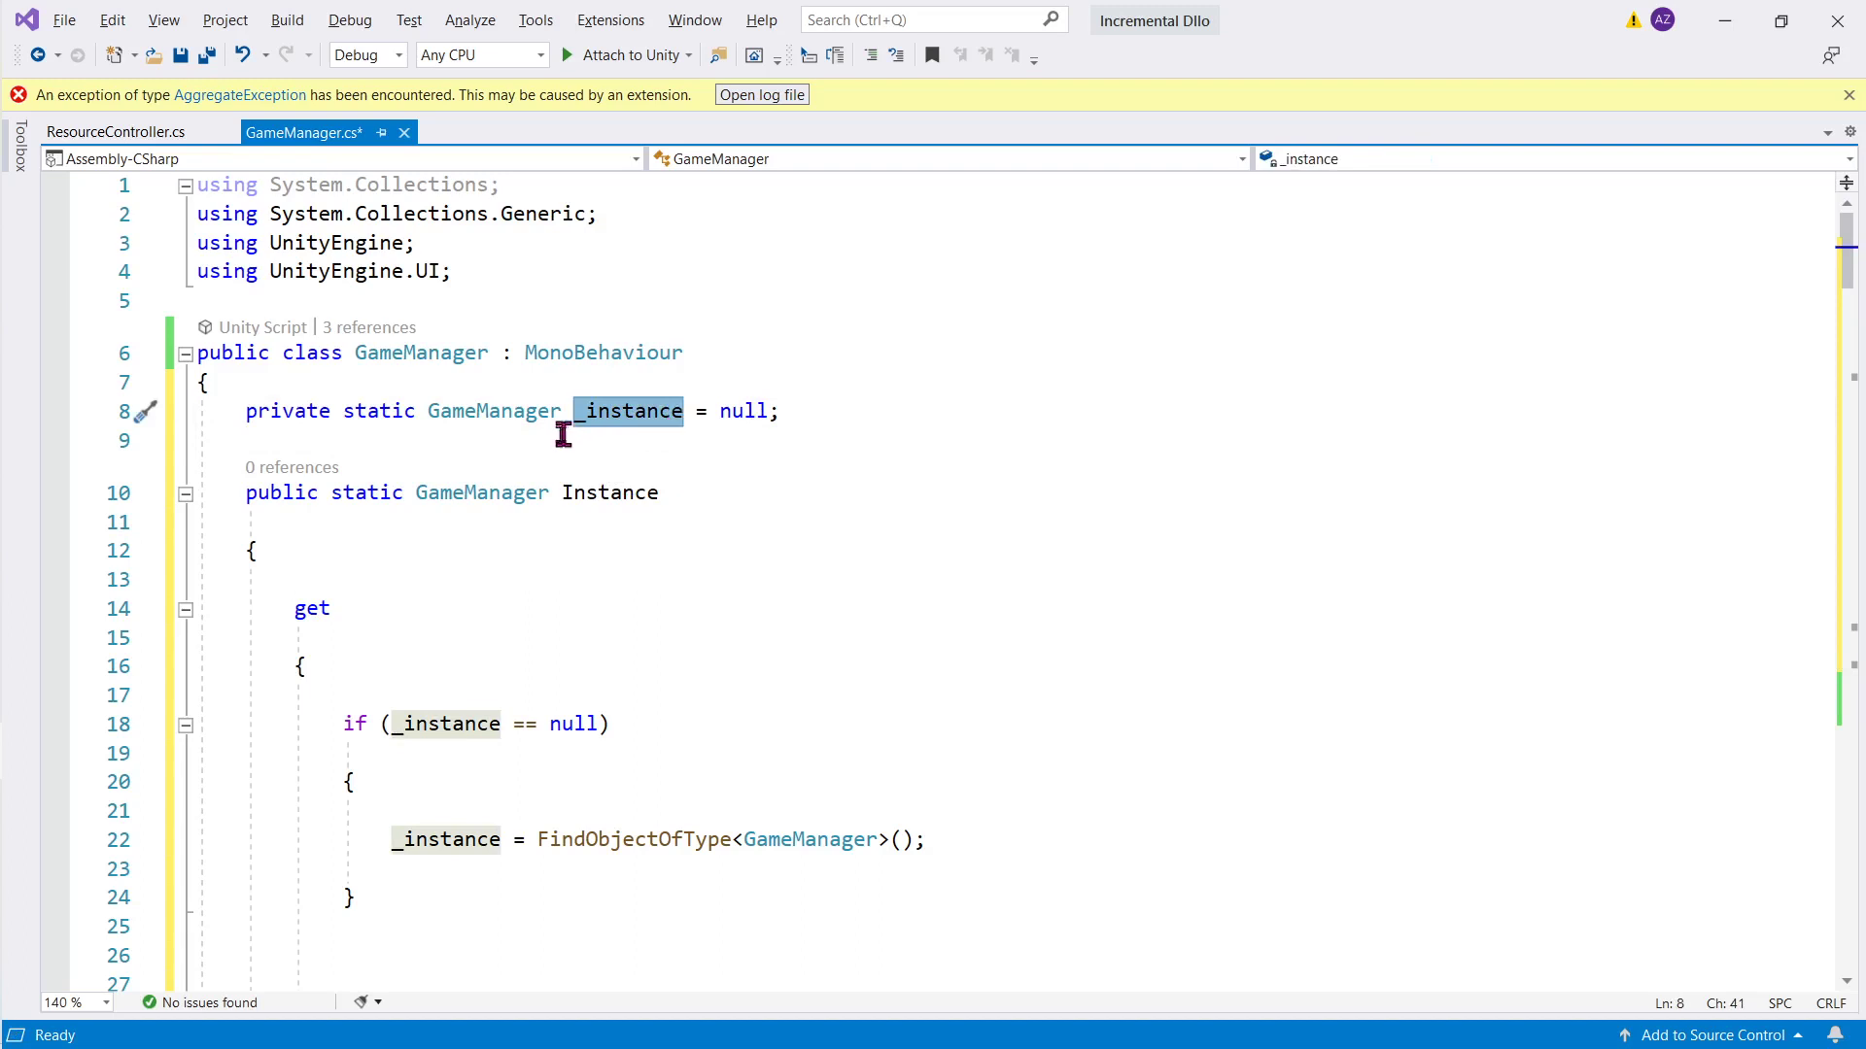
{"action": "double_click", "coordinate": [421, 359]}
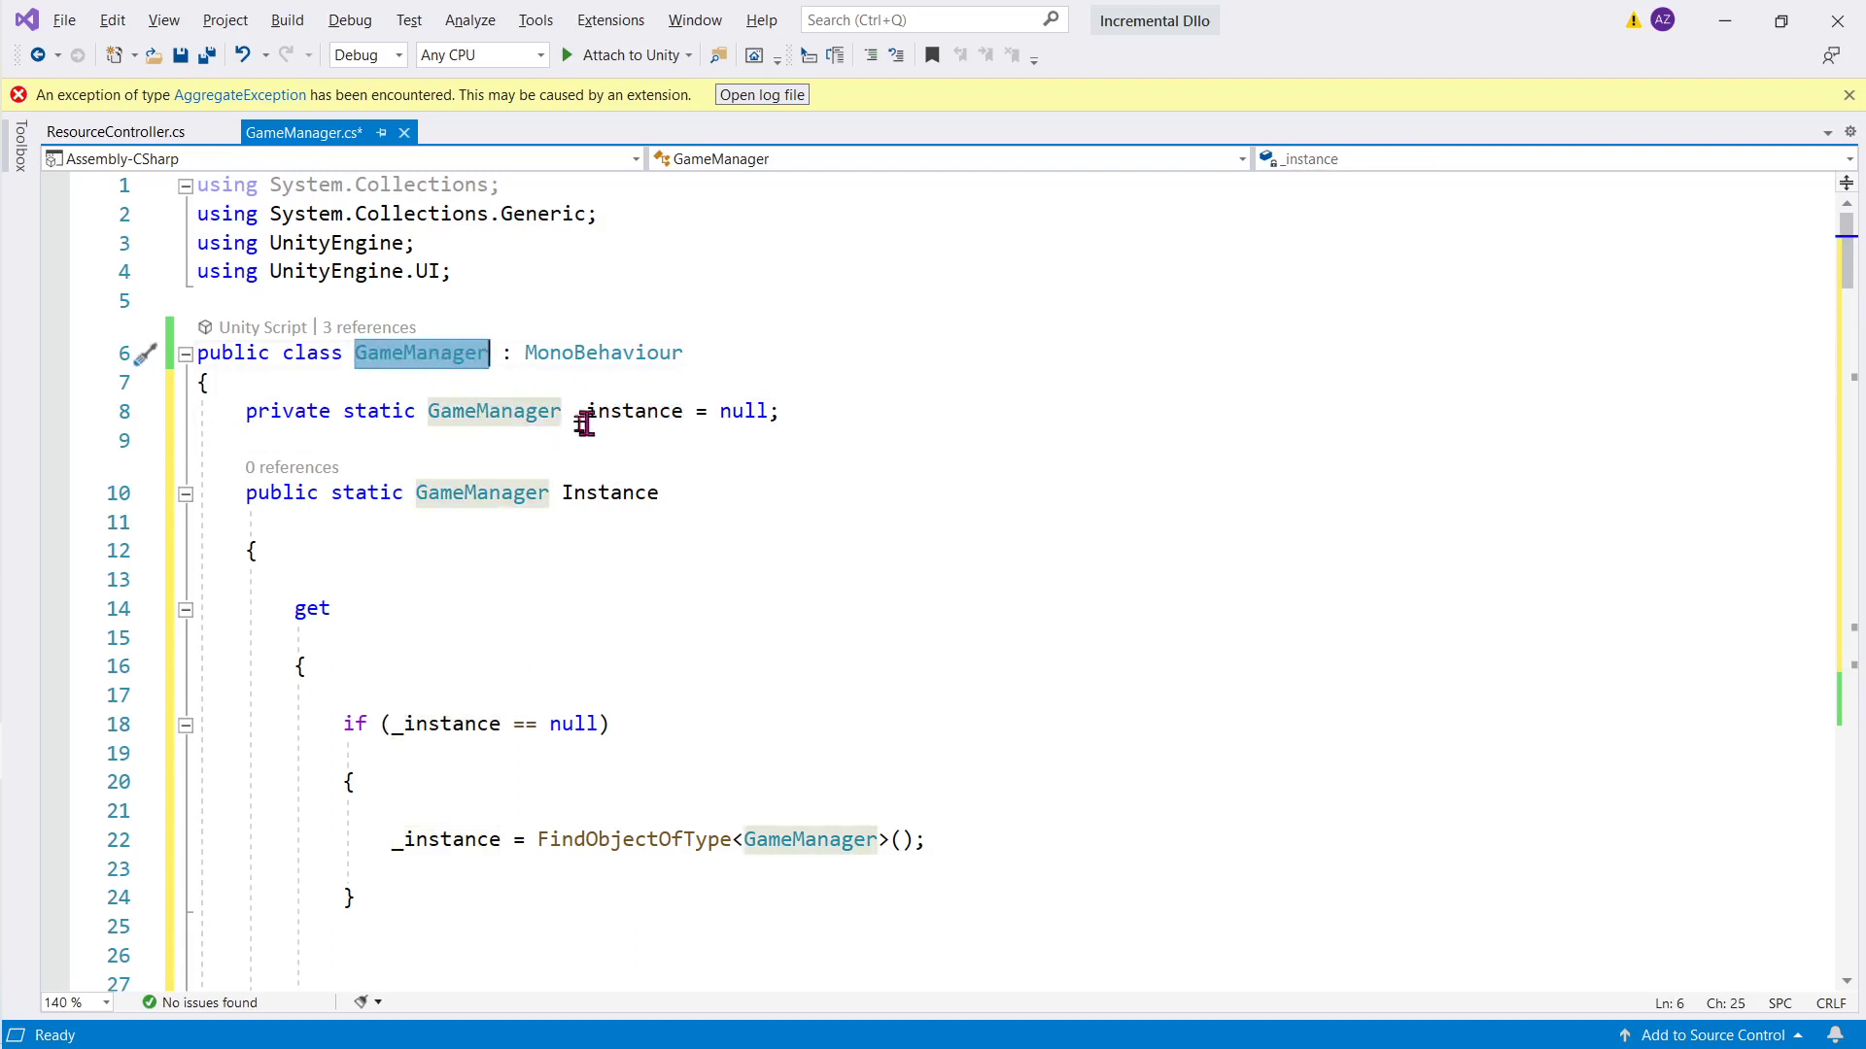
{"action": "double_click", "coordinate": [618, 428]}
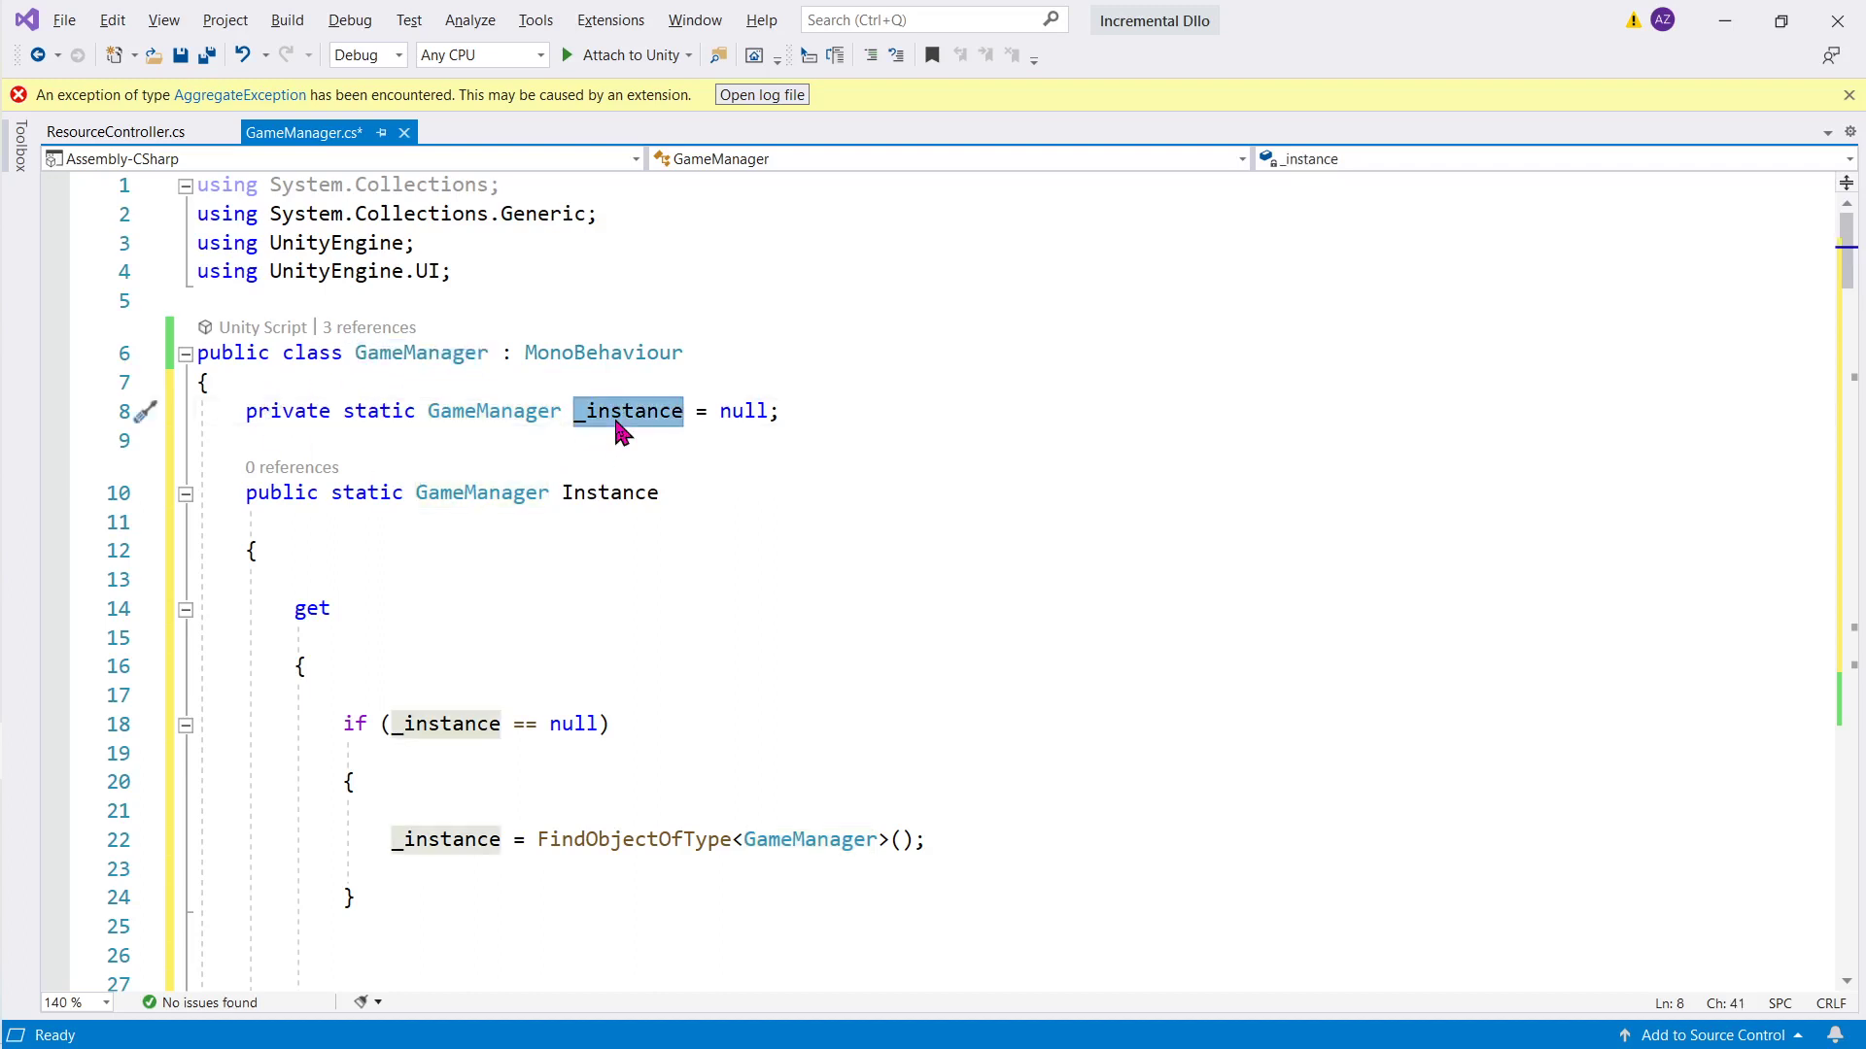
{"action": "left_click", "coordinate": [754, 449]}
{"action": "key", "text": "Return"}
{"action": "type", "text": "p"}
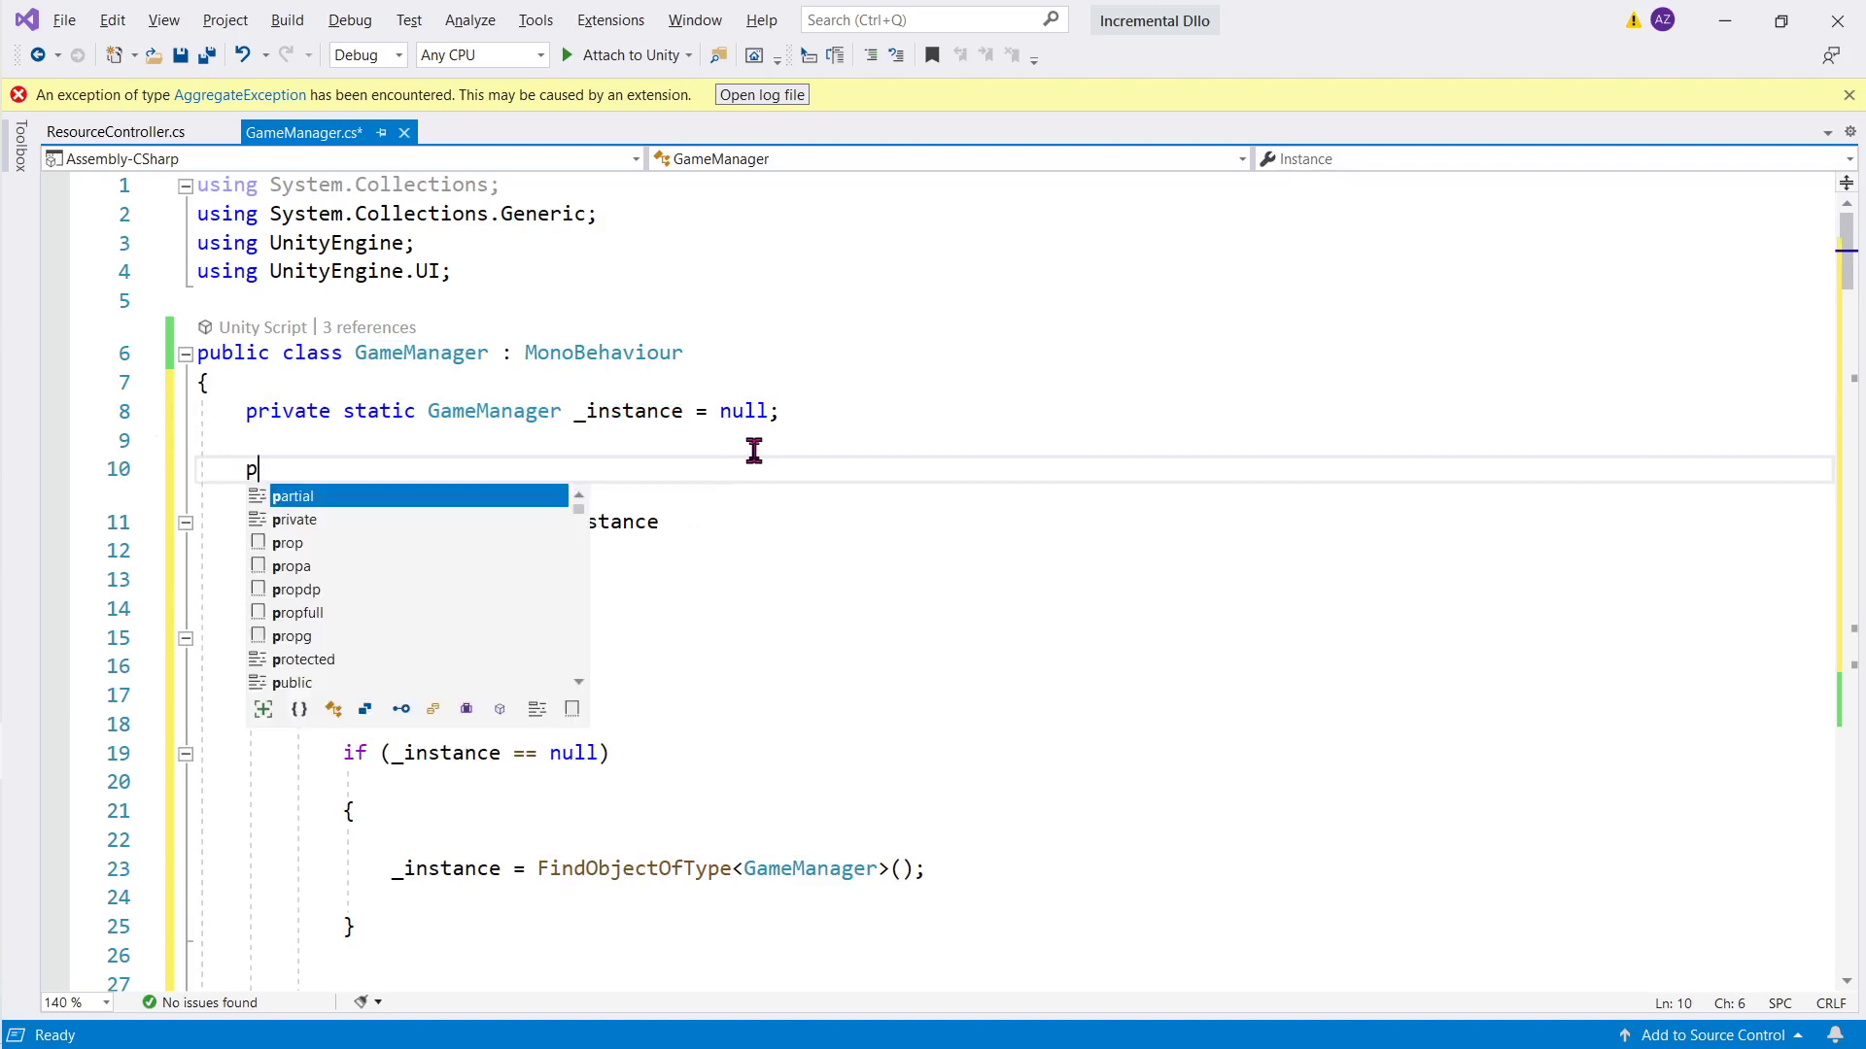
{"action": "key", "text": "BackSpace"}
{"action": "type", "text": "public "}
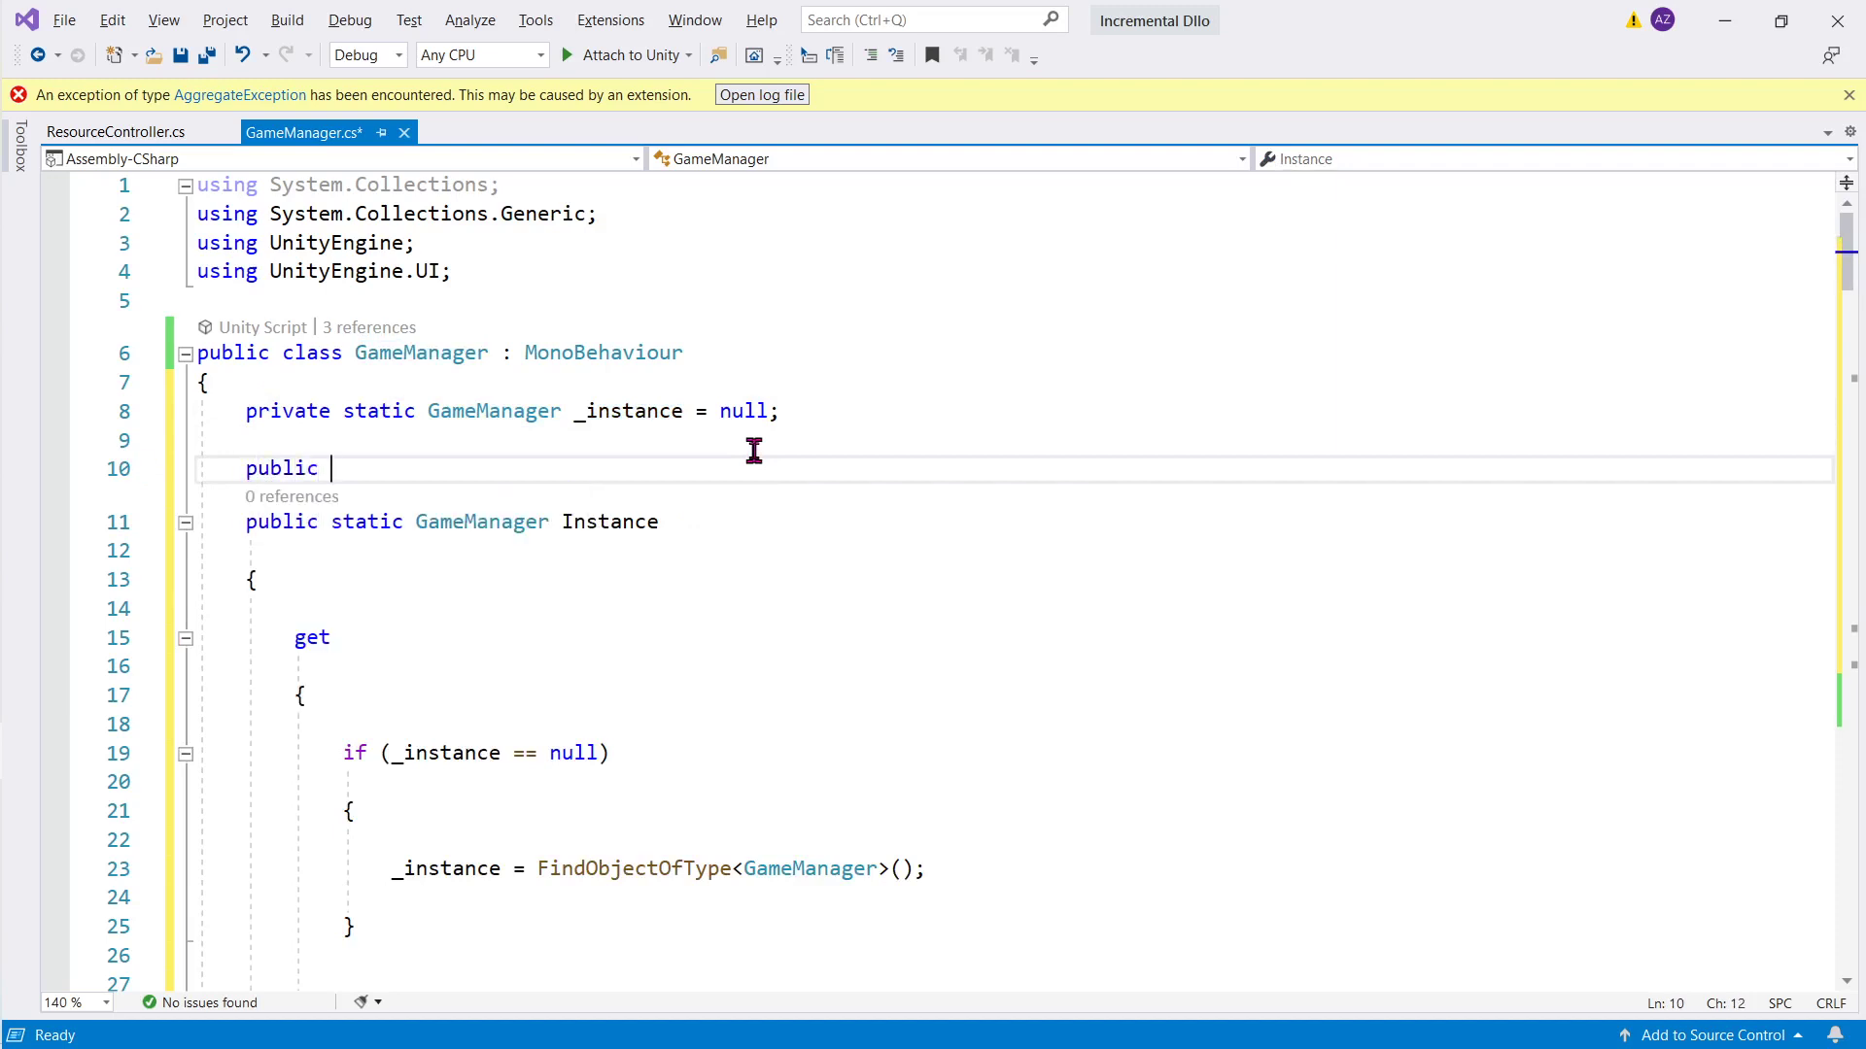
{"action": "type", "text": "int duat"}
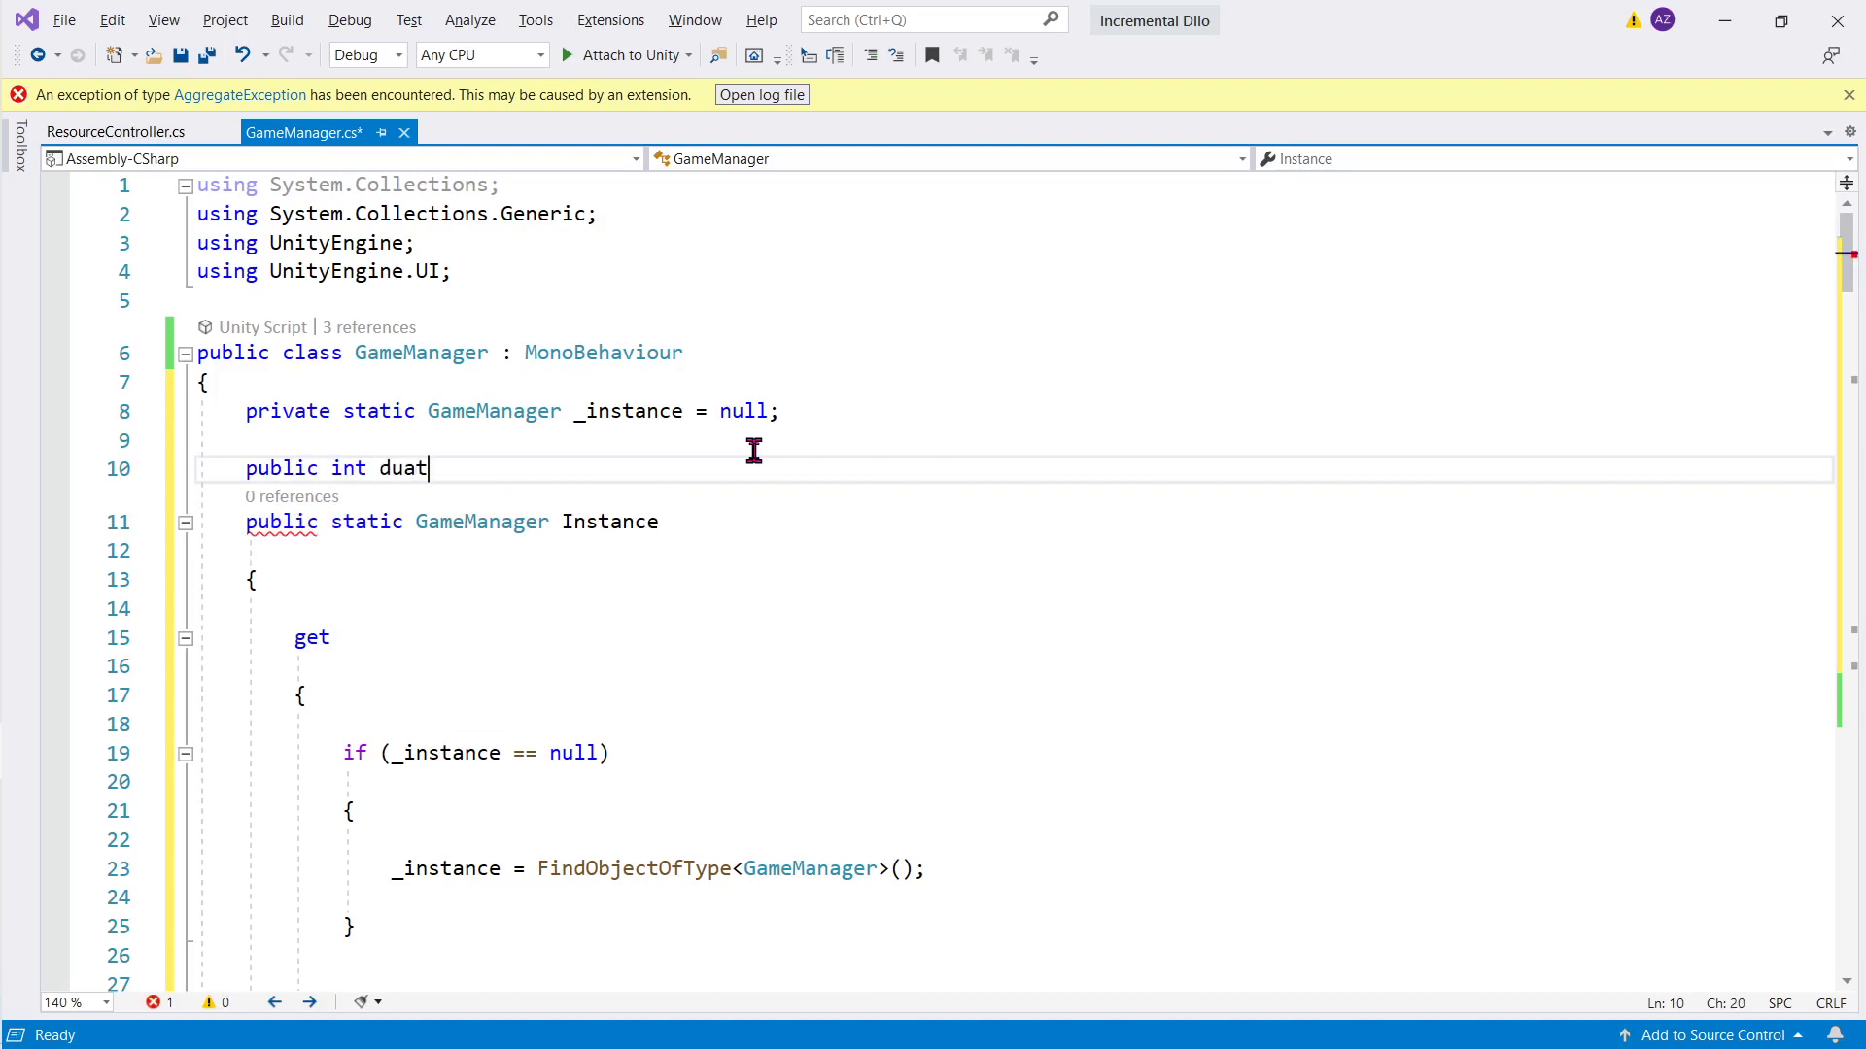
{"action": "key", "text": "BackSpace"}
{"action": "key", "text": "BackSpace"}
{"action": "type", "text": "it"}
{"action": "key", "text": "BackSpace"}
{"action": "type", "text": "t = 1"}
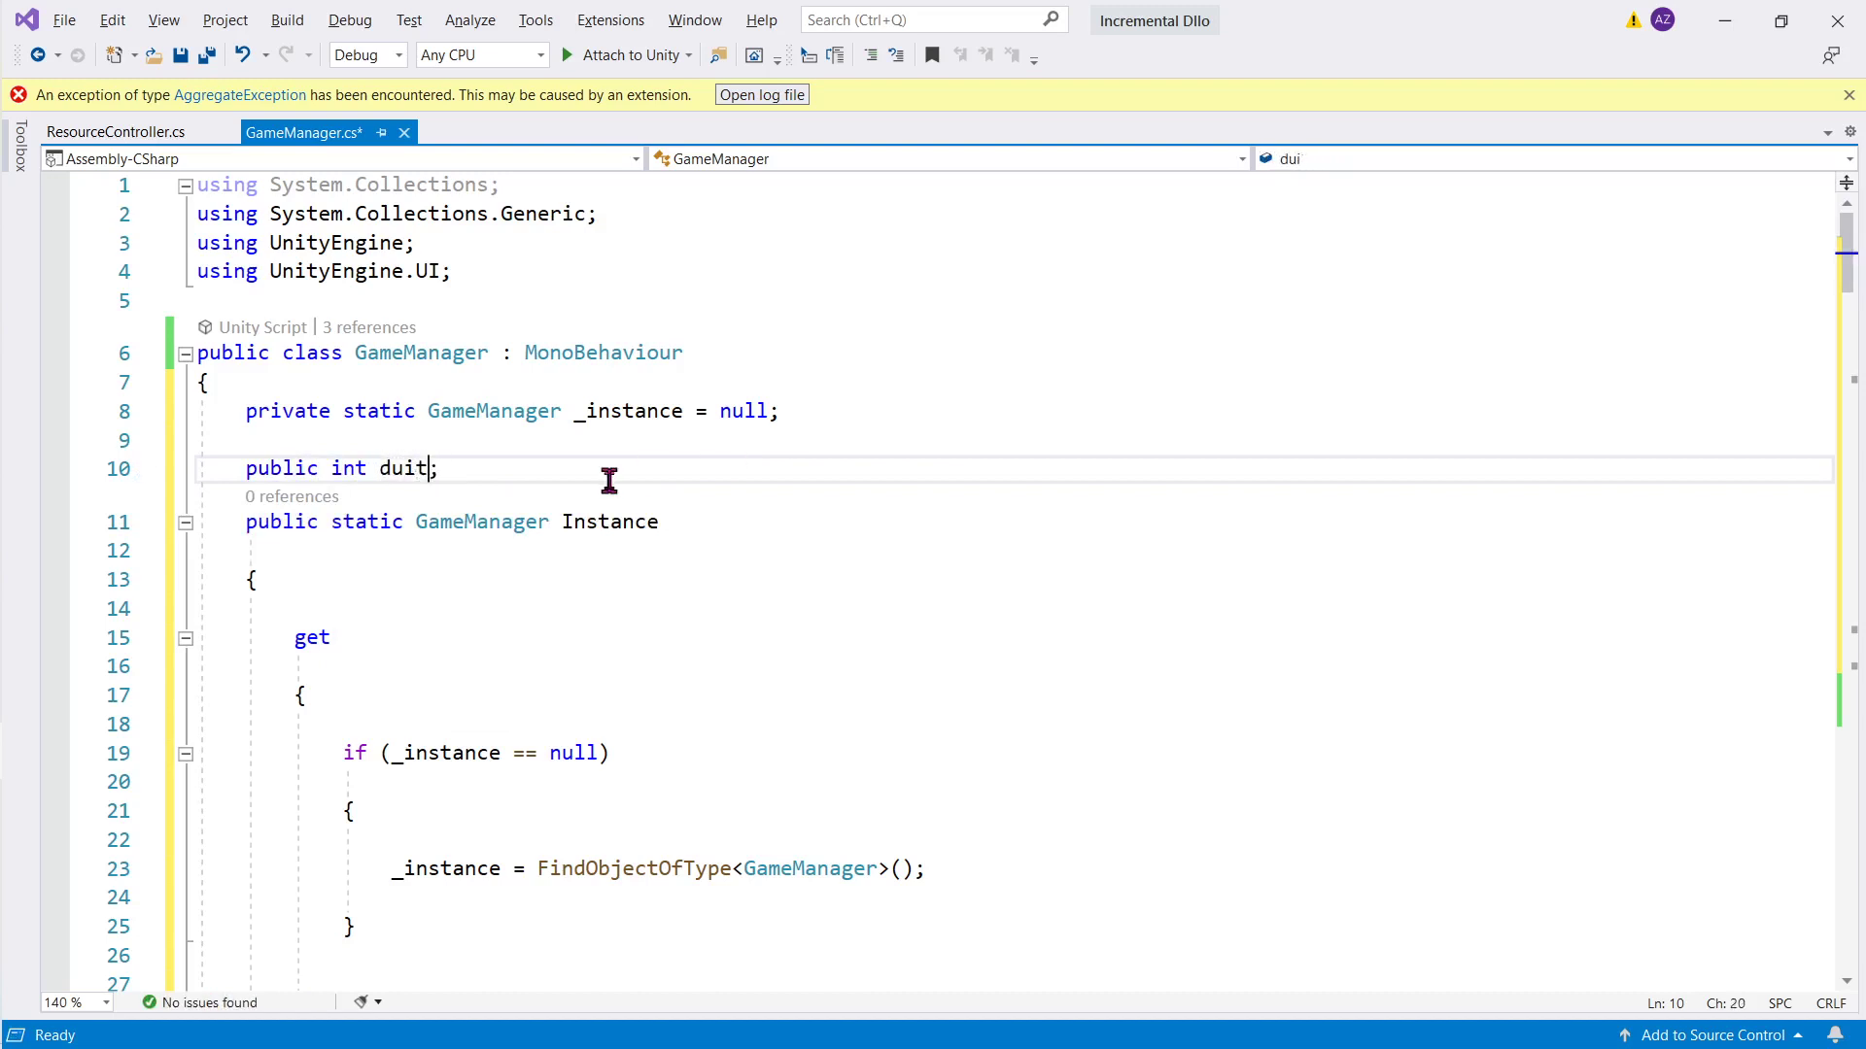
{"action": "type", "text": "00"}
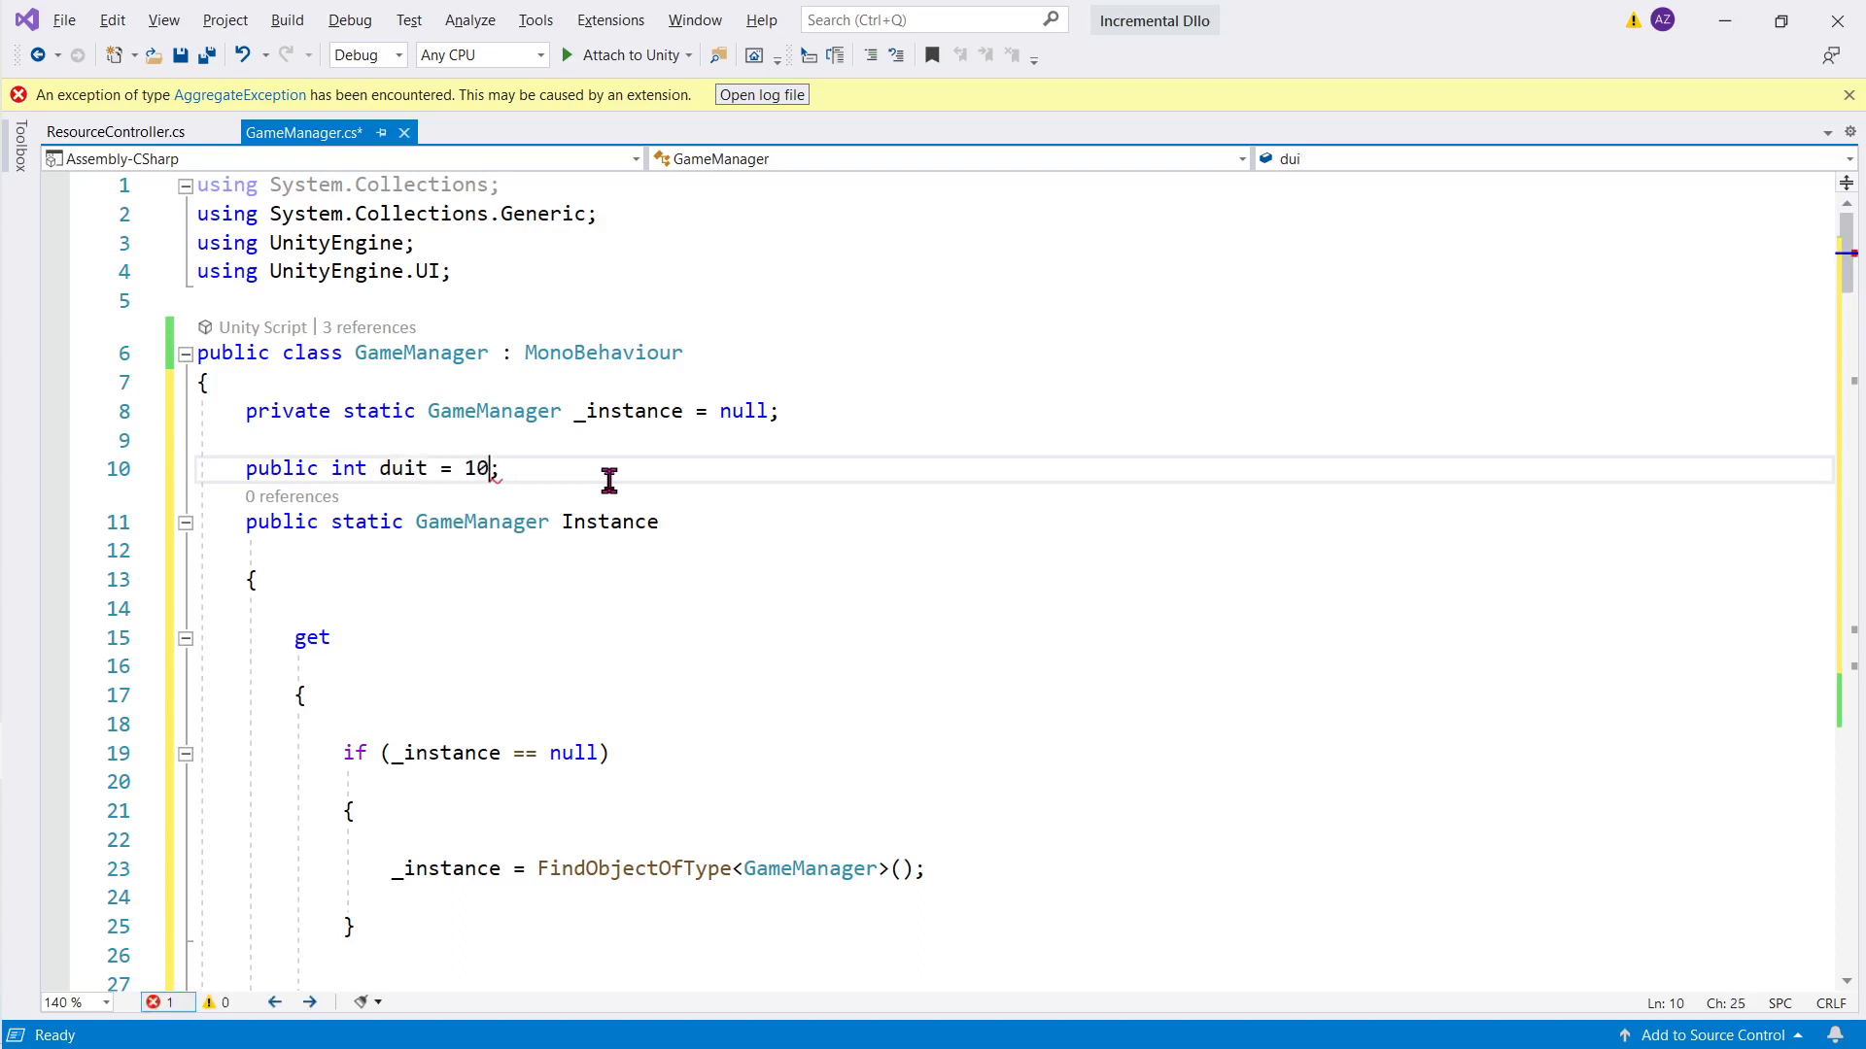
{"action": "type", "text": "0"}
{"action": "left_click", "coordinate": [672, 523]}
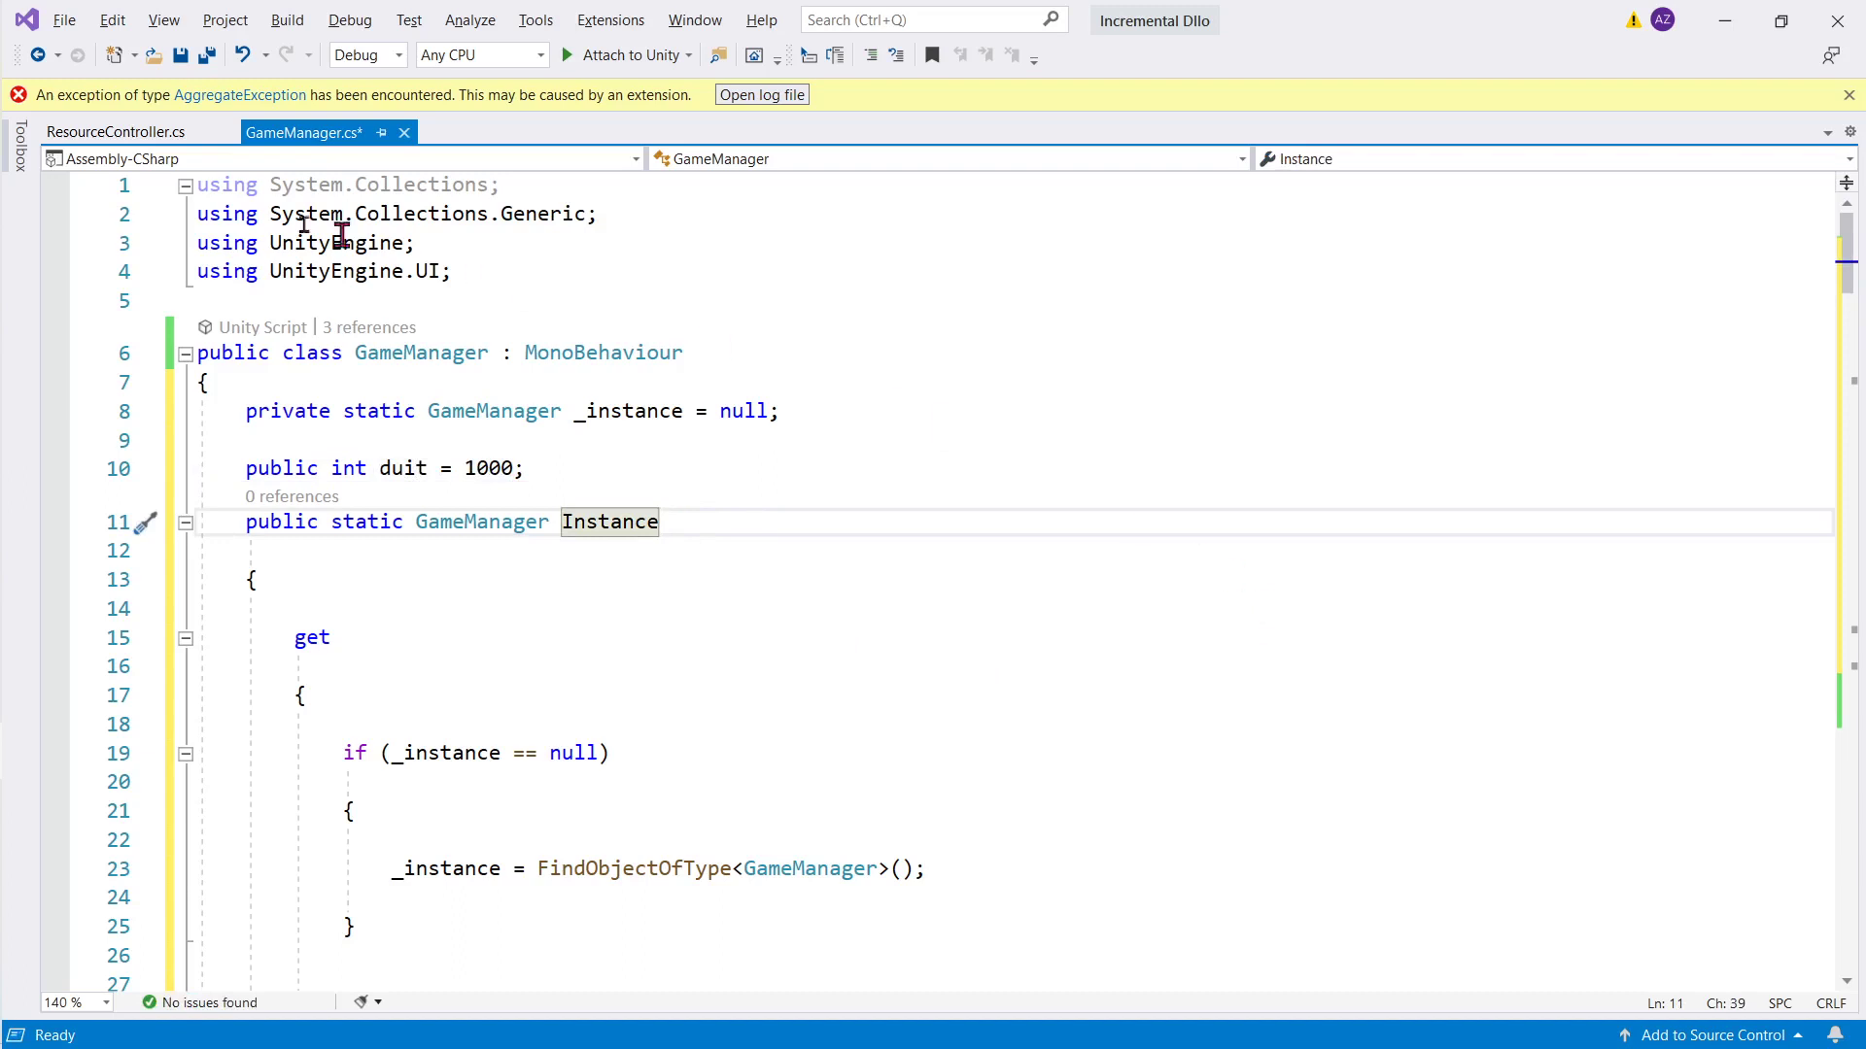
{"action": "left_click", "coordinate": [90, 133]}
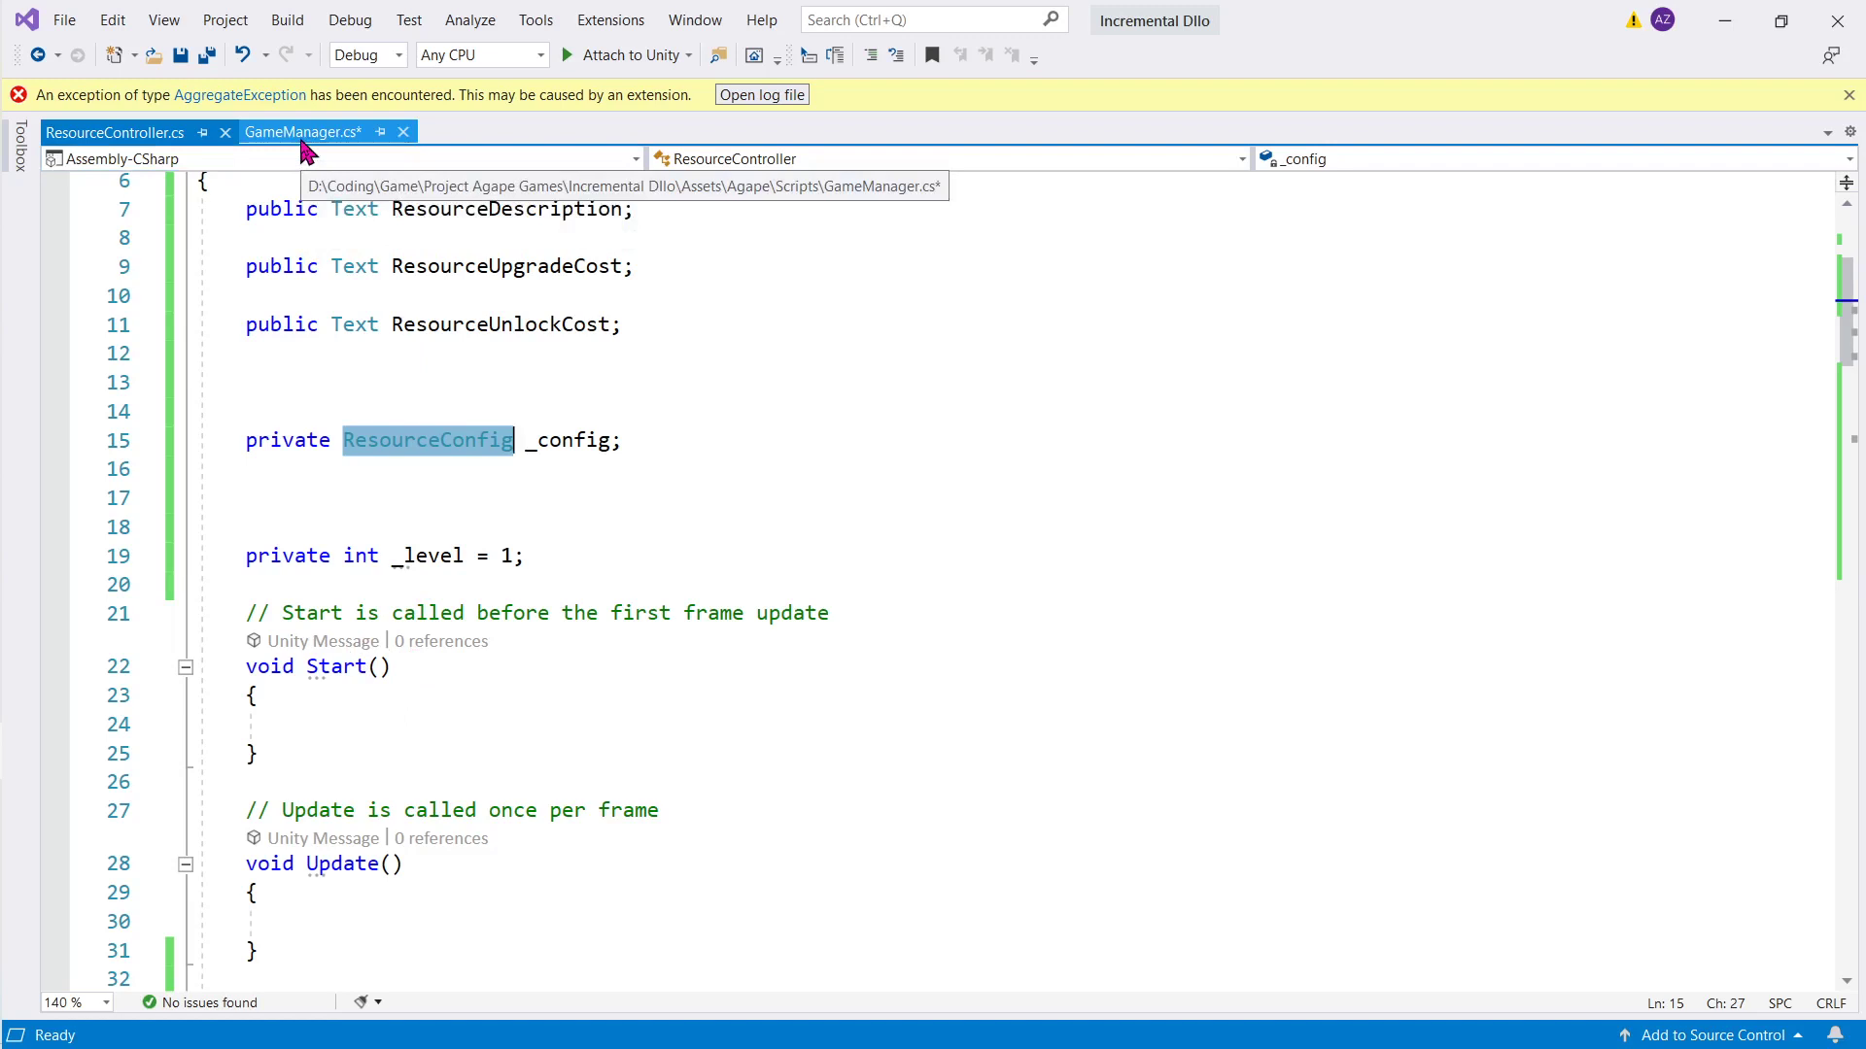
{"action": "left_click", "coordinate": [303, 136]}
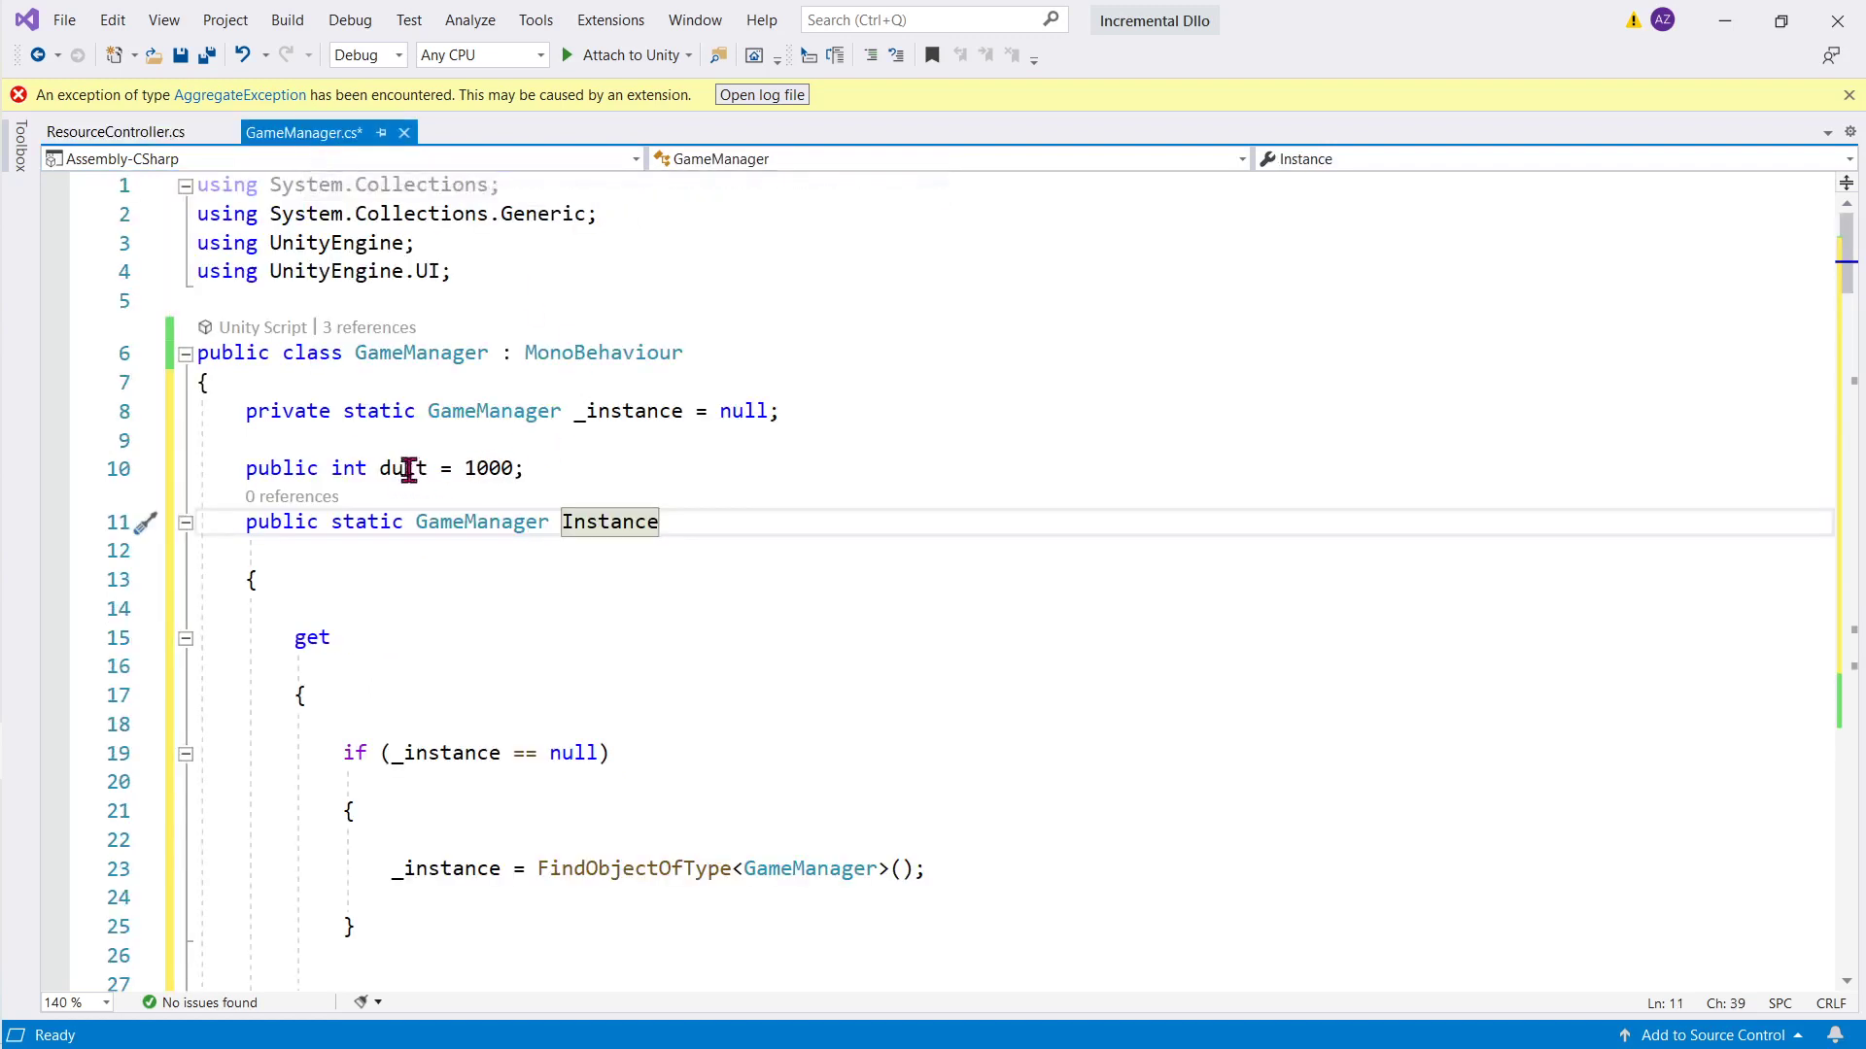
{"action": "left_click_drag", "start_coordinate": [243, 476], "coordinate": [634, 466]}
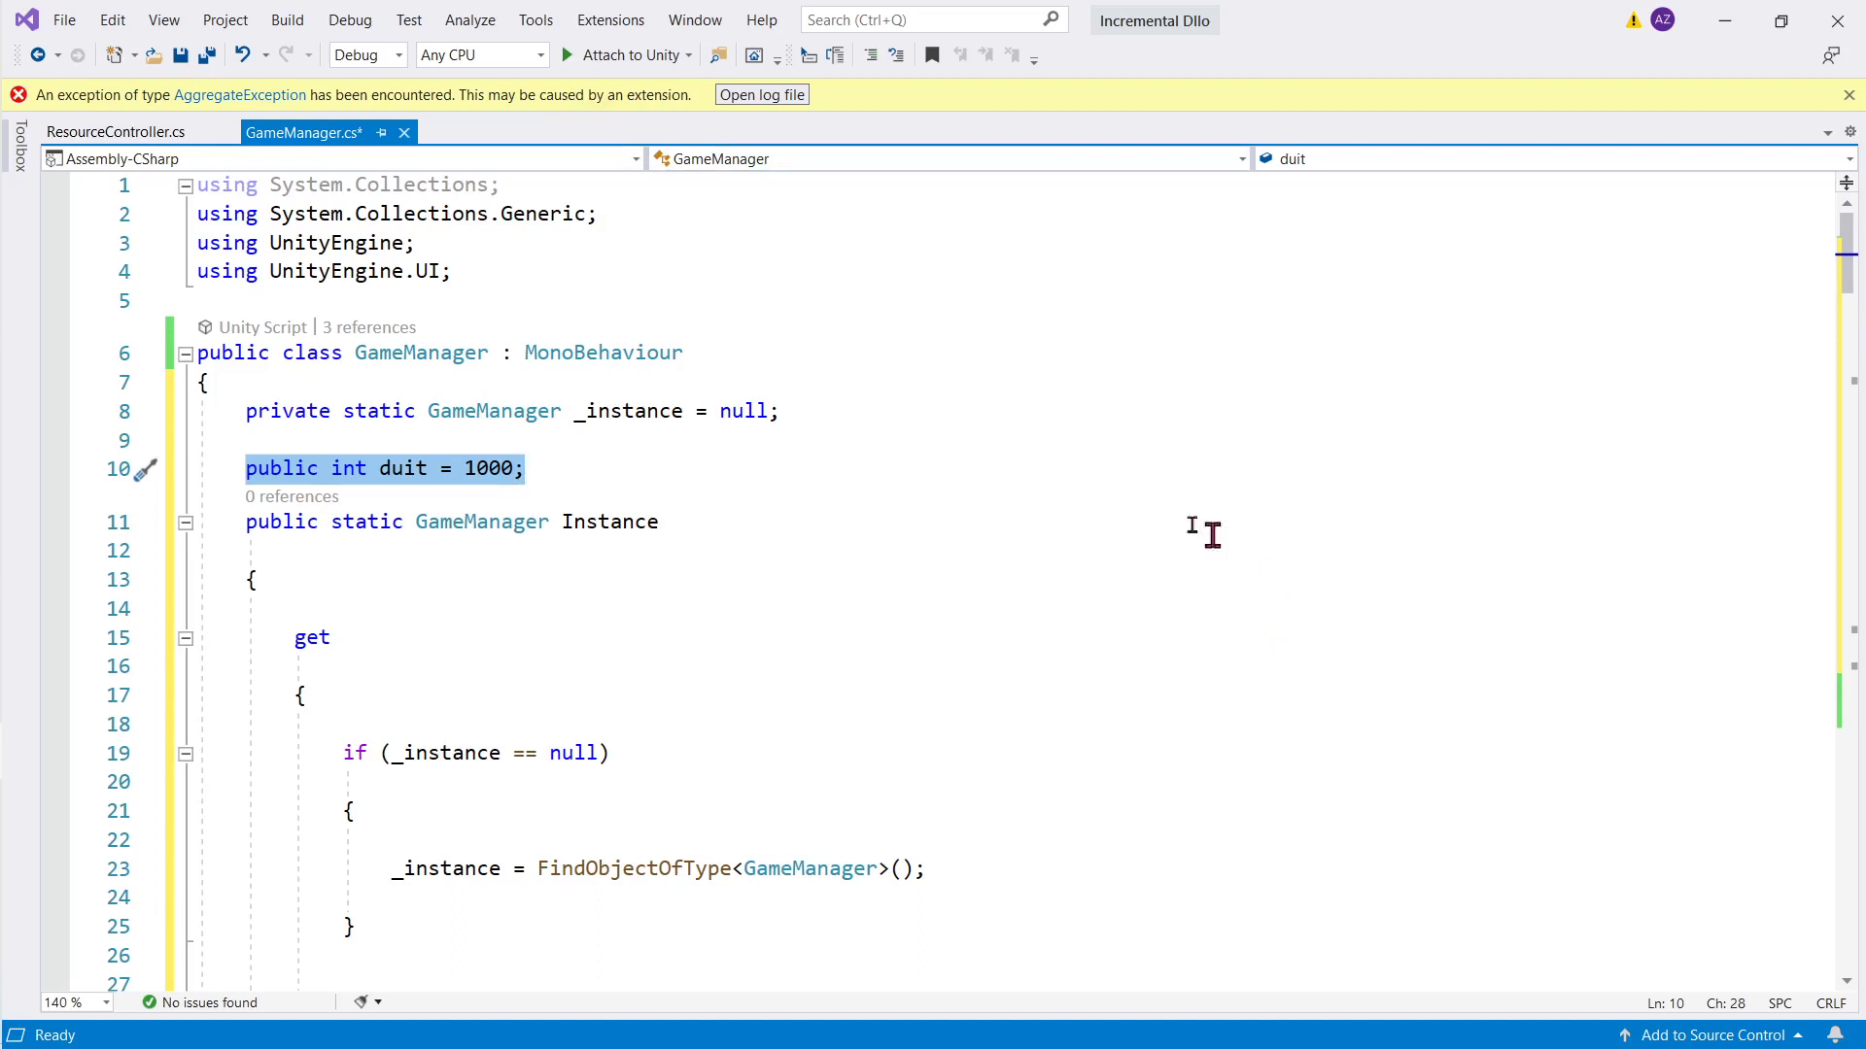
{"action": "left_click", "coordinate": [1156, 423]}
{"action": "left_click", "coordinate": [191, 467]}
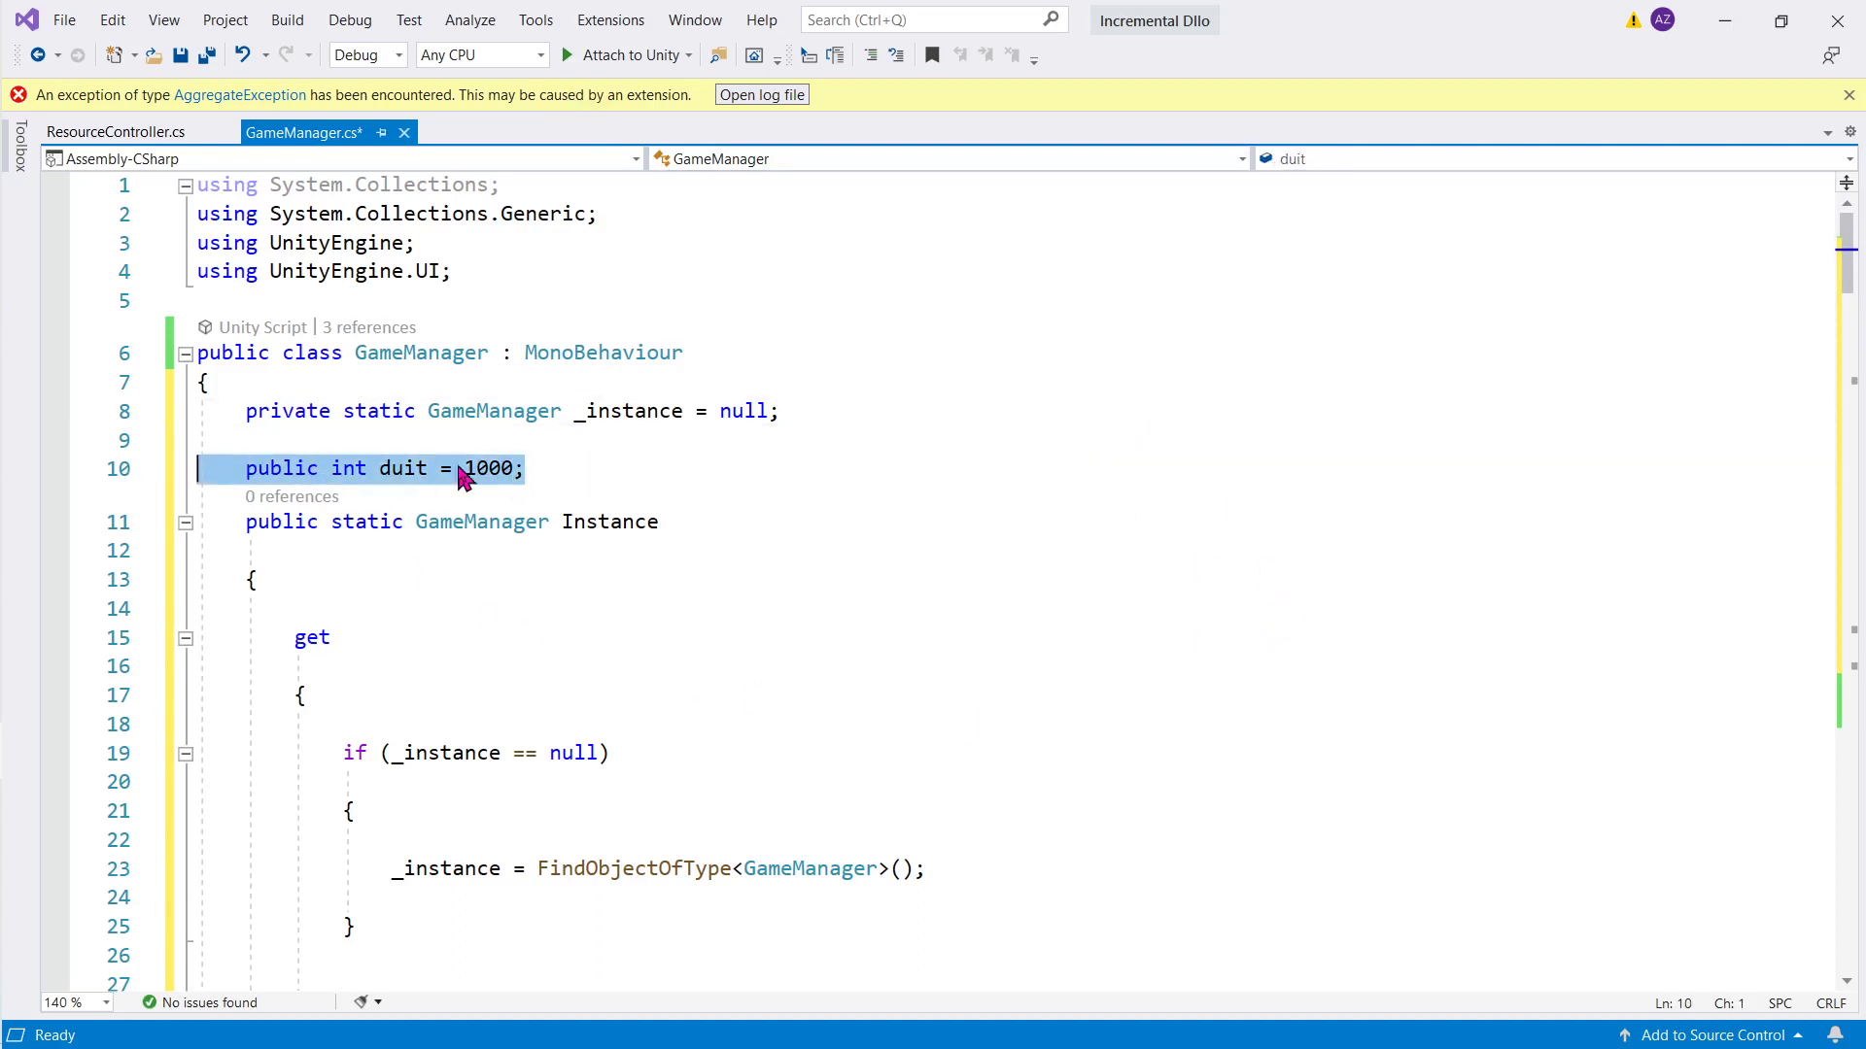
{"action": "left_click_drag", "start_coordinate": [449, 470], "coordinate": [520, 469]}
{"action": "left_click", "coordinate": [583, 472]}
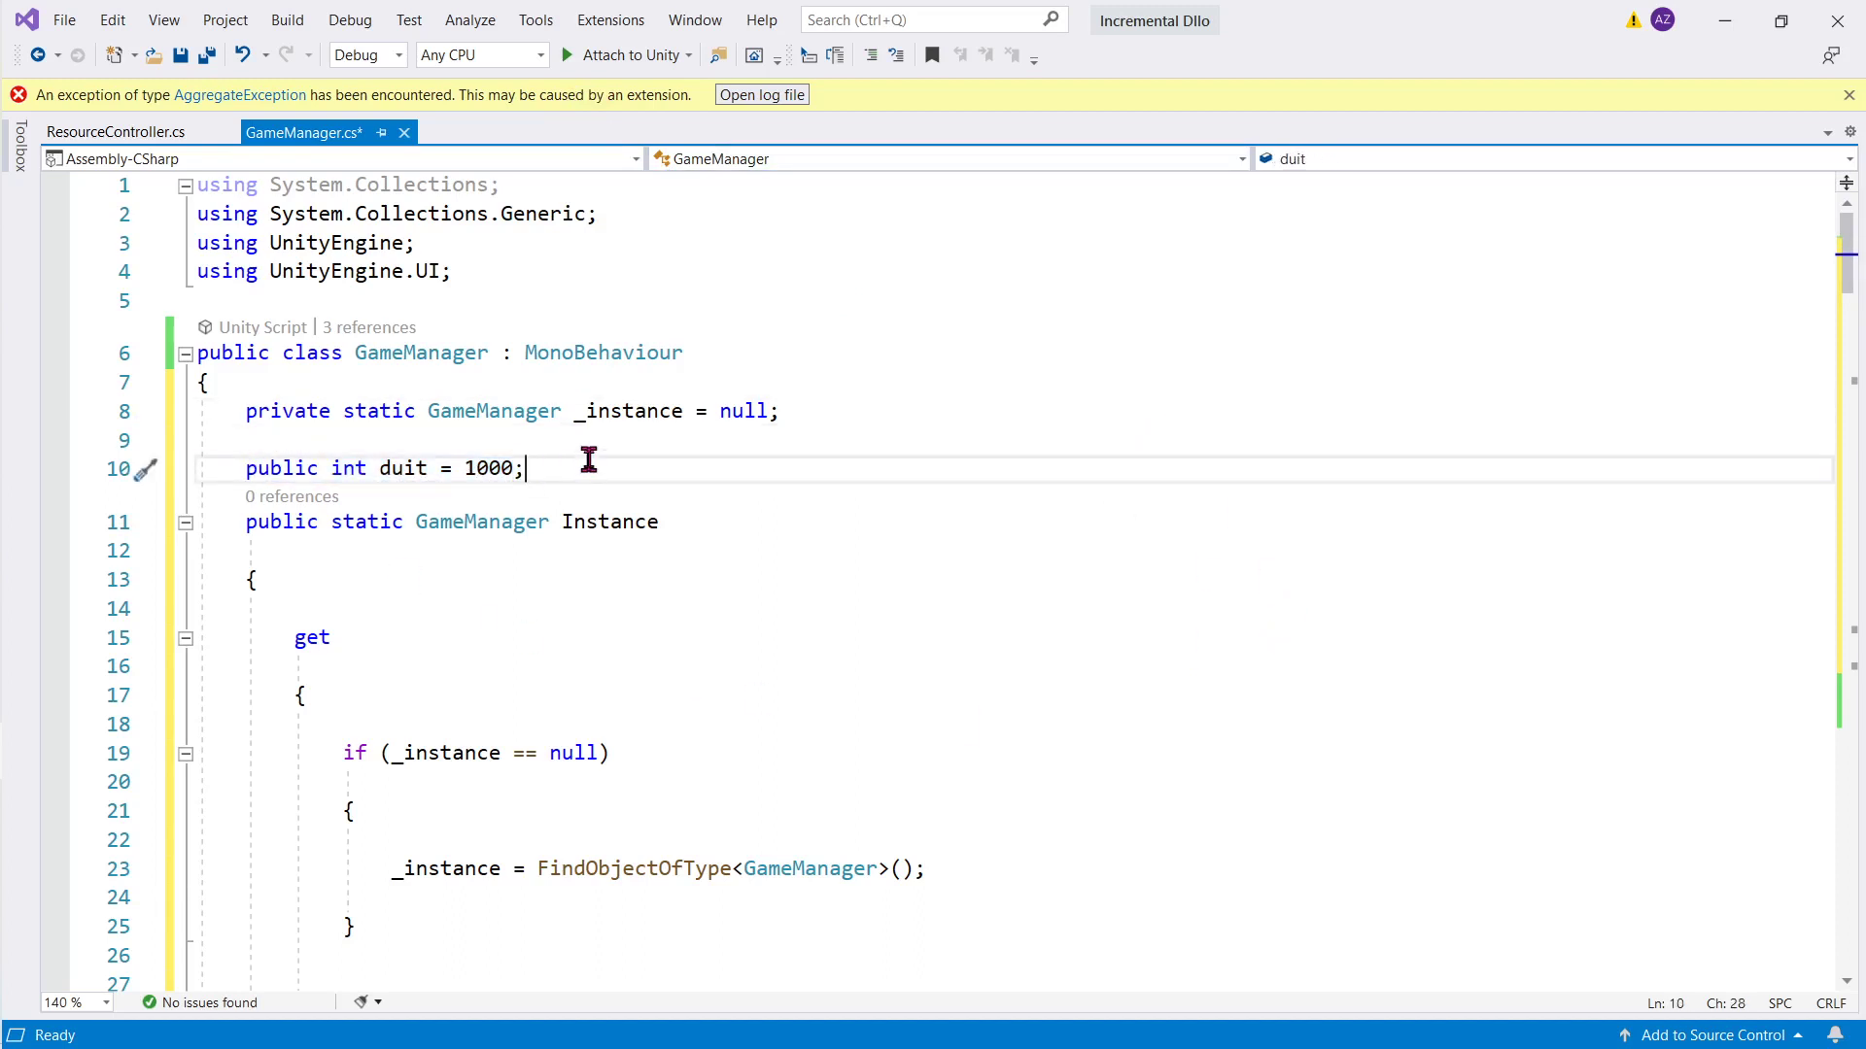
{"action": "triple_click", "coordinate": [589, 459]}
{"action": "key", "text": "Delete"}
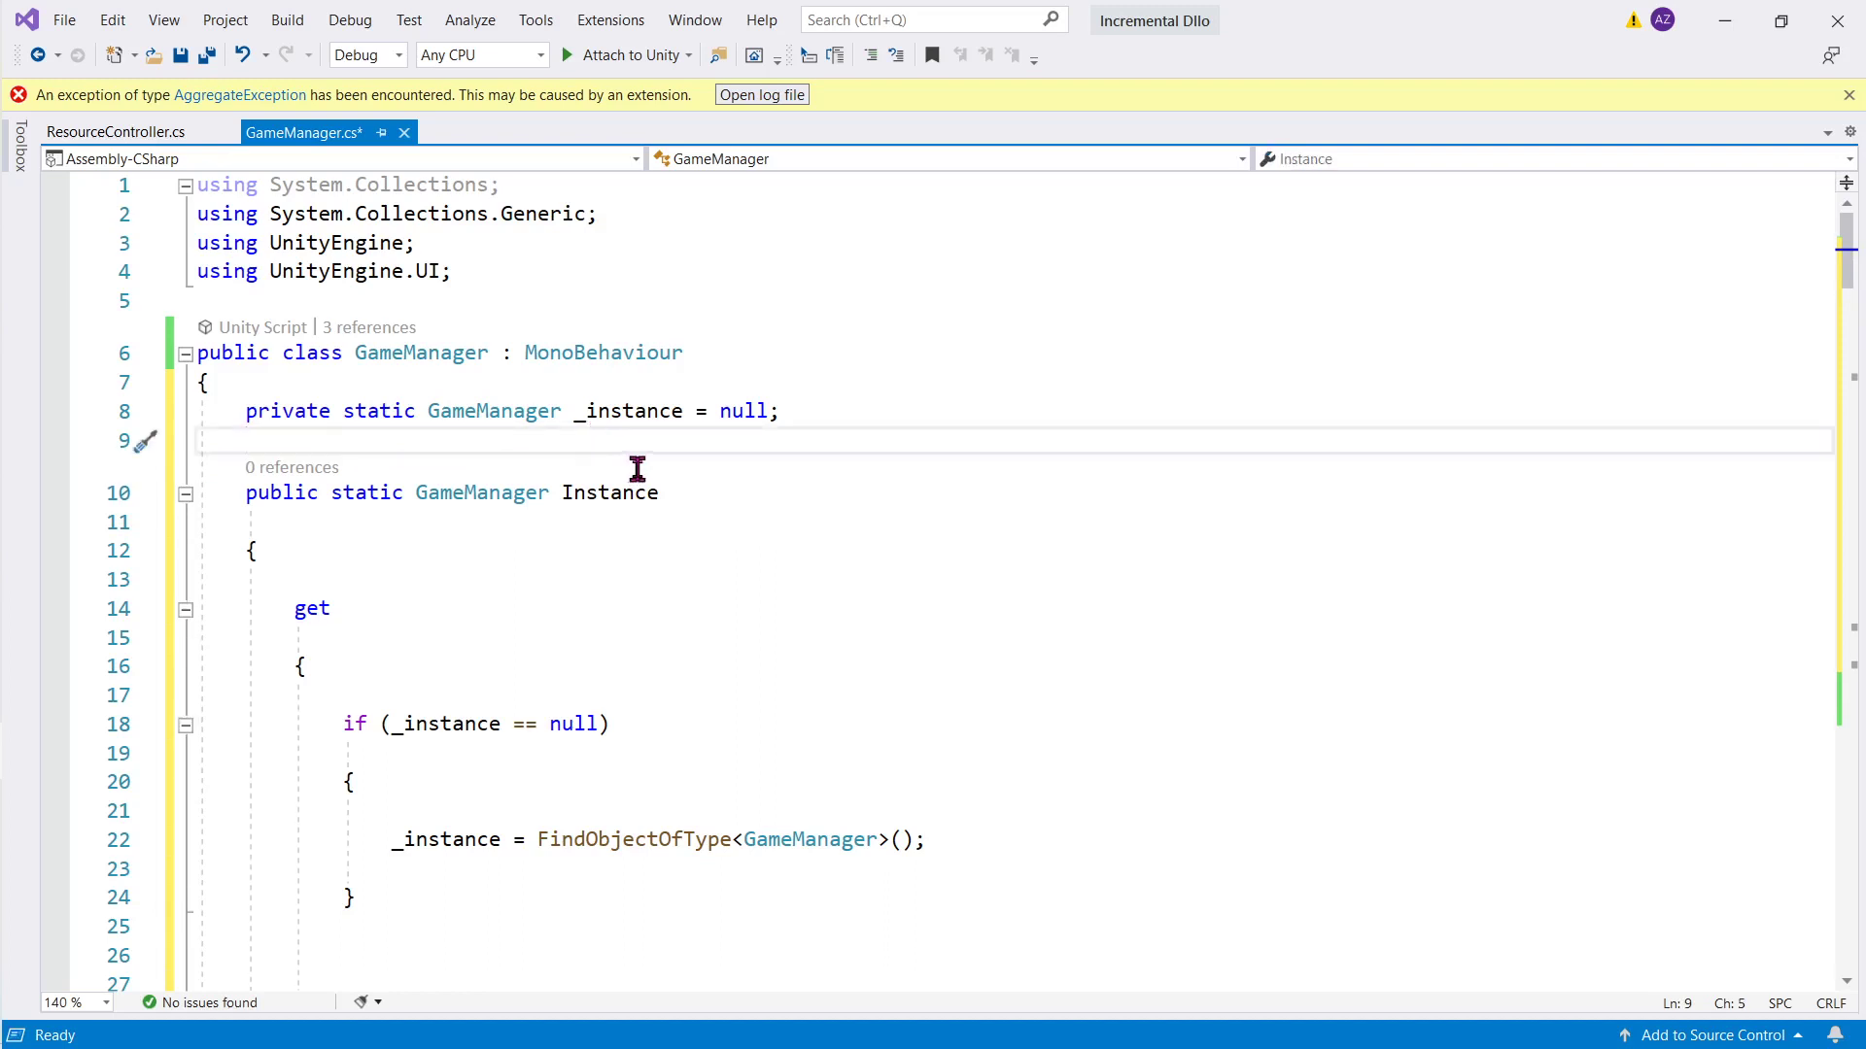
Step: Highlight the _instance field and GameManager class references to explain the singleton
{"action": "double_click", "coordinate": [629, 413]}
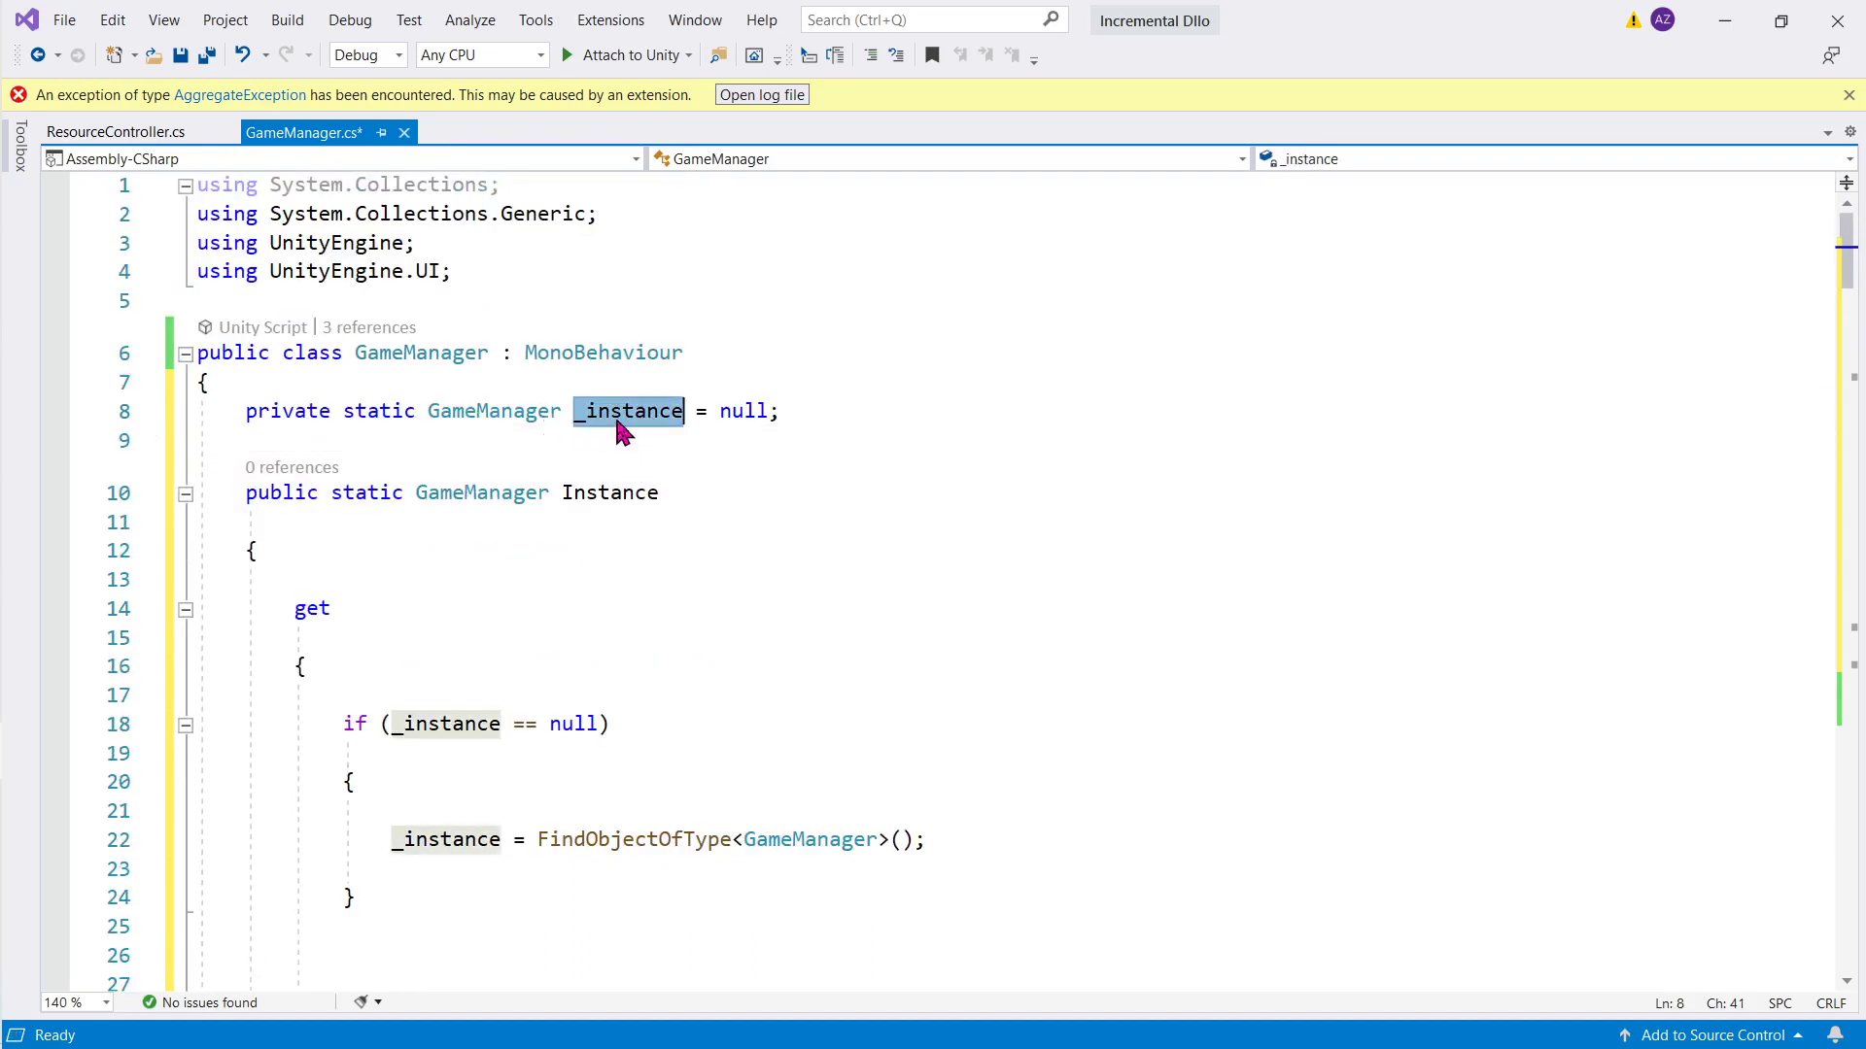
{"action": "double_click", "coordinate": [437, 354]}
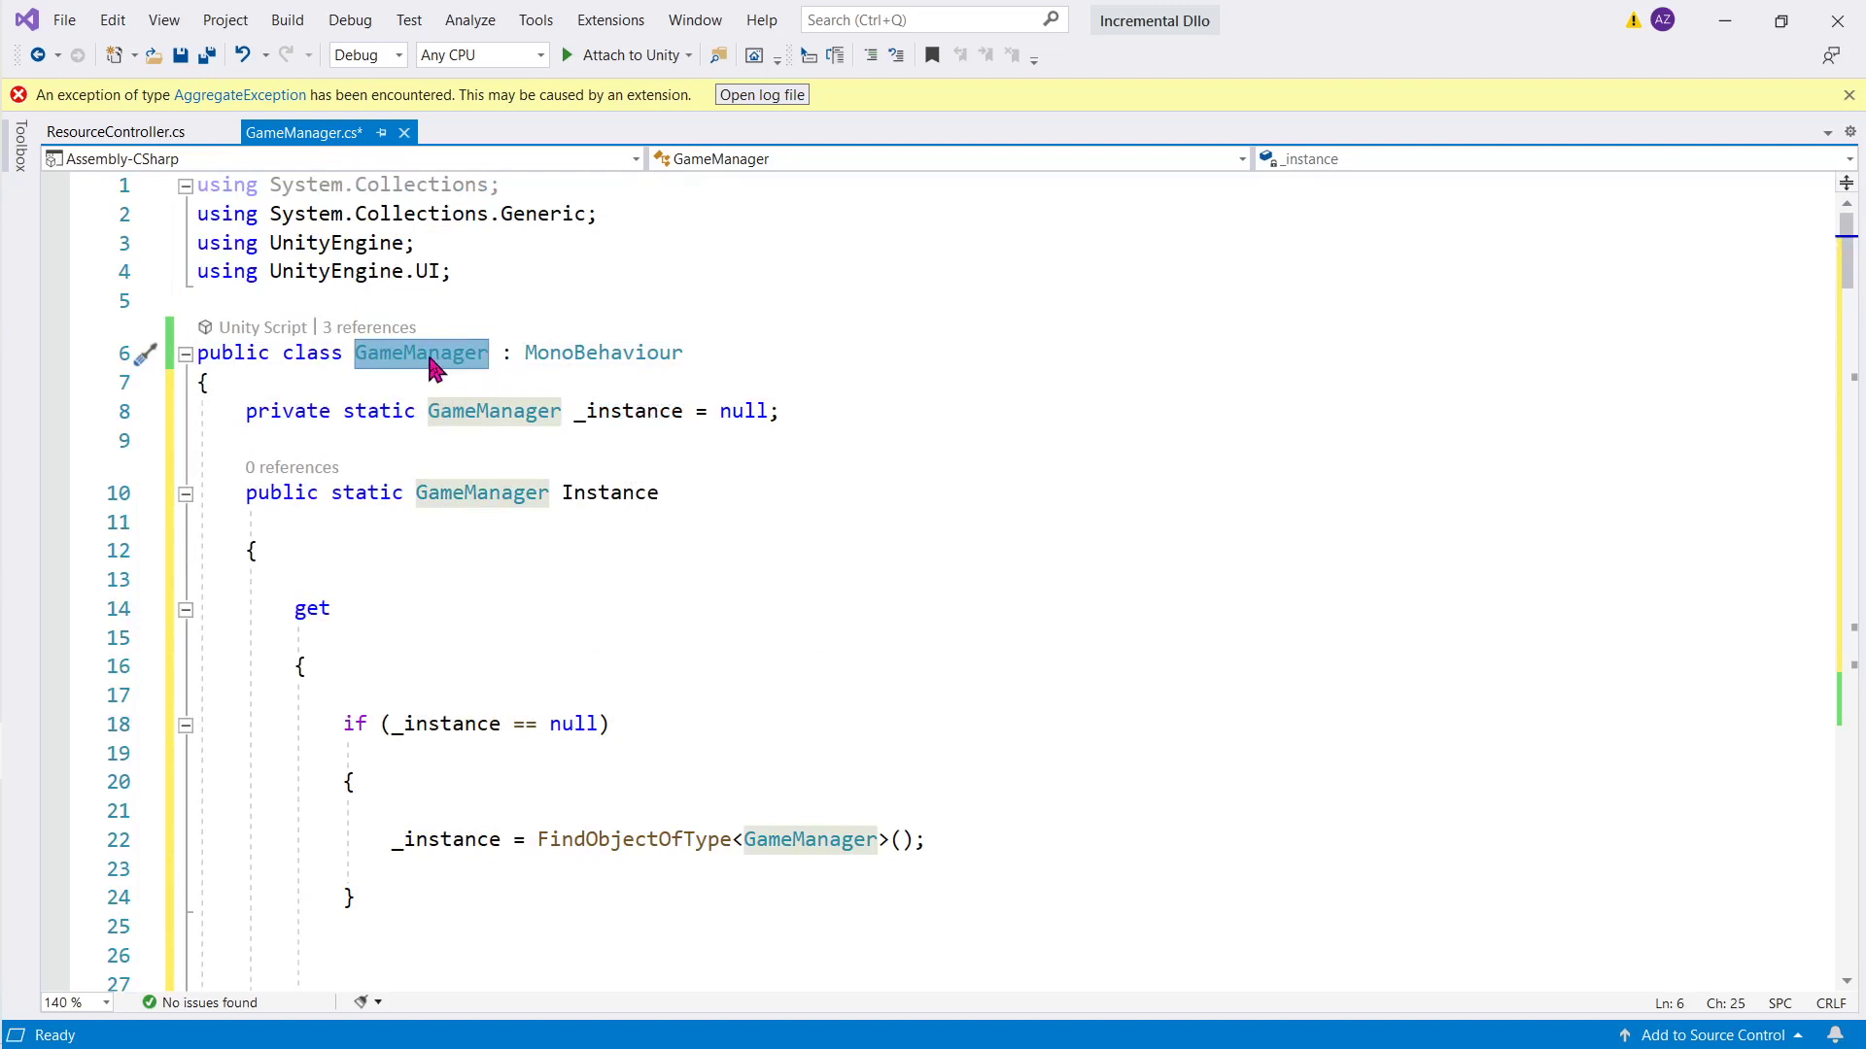
{"action": "triple_click", "coordinate": [644, 413]}
{"action": "left_click", "coordinate": [637, 447]}
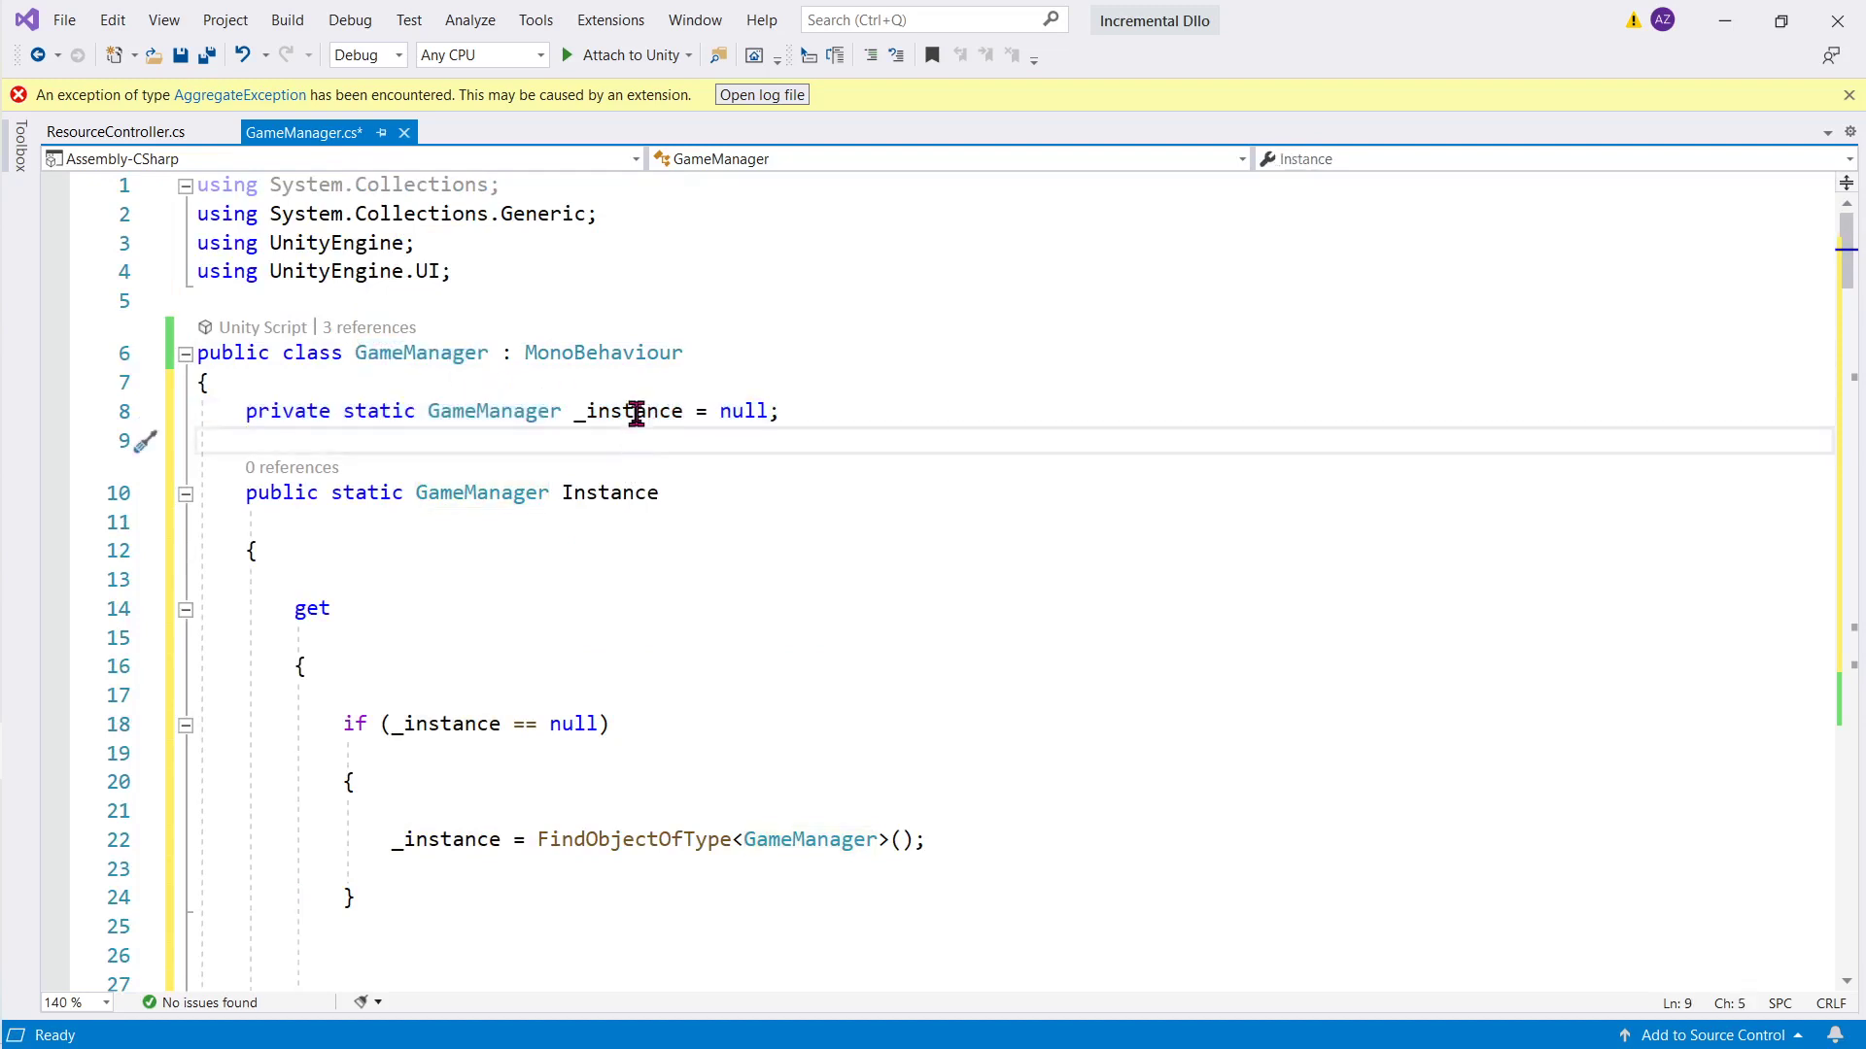
{"action": "double_click", "coordinate": [637, 413]}
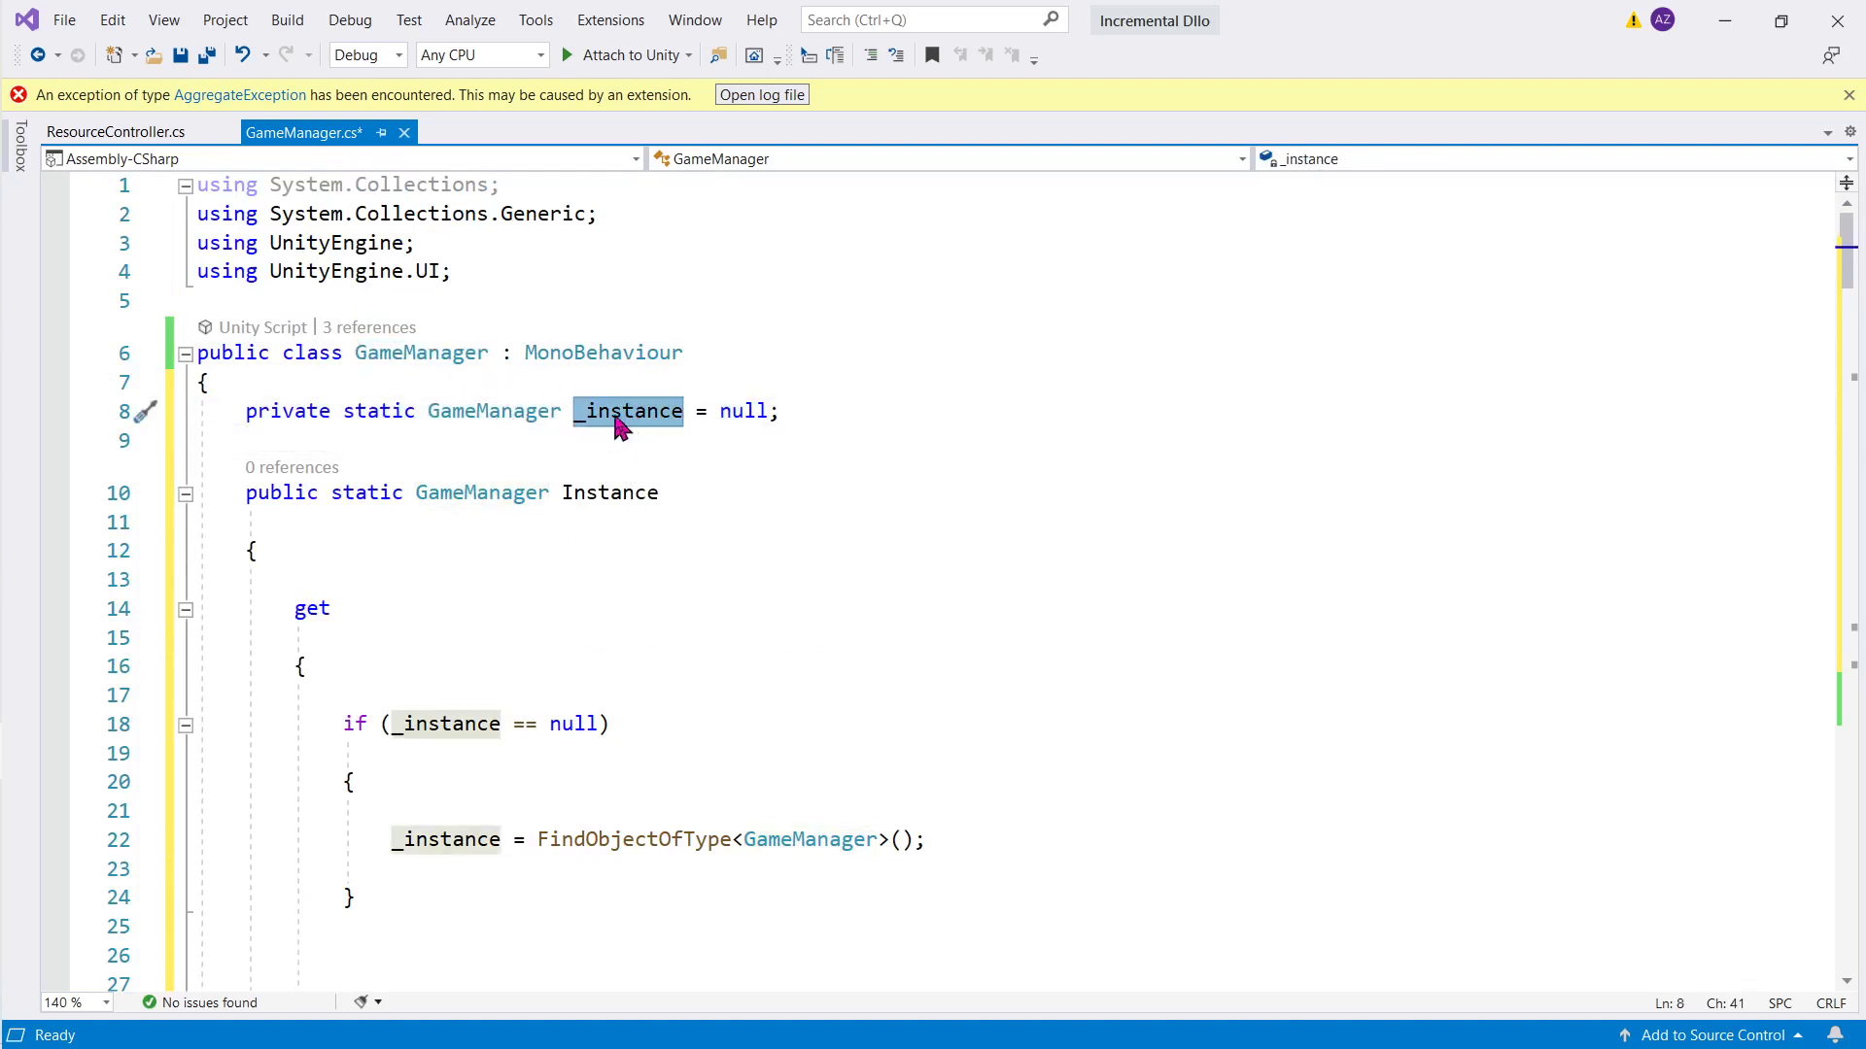
{"action": "left_click", "coordinate": [631, 442]}
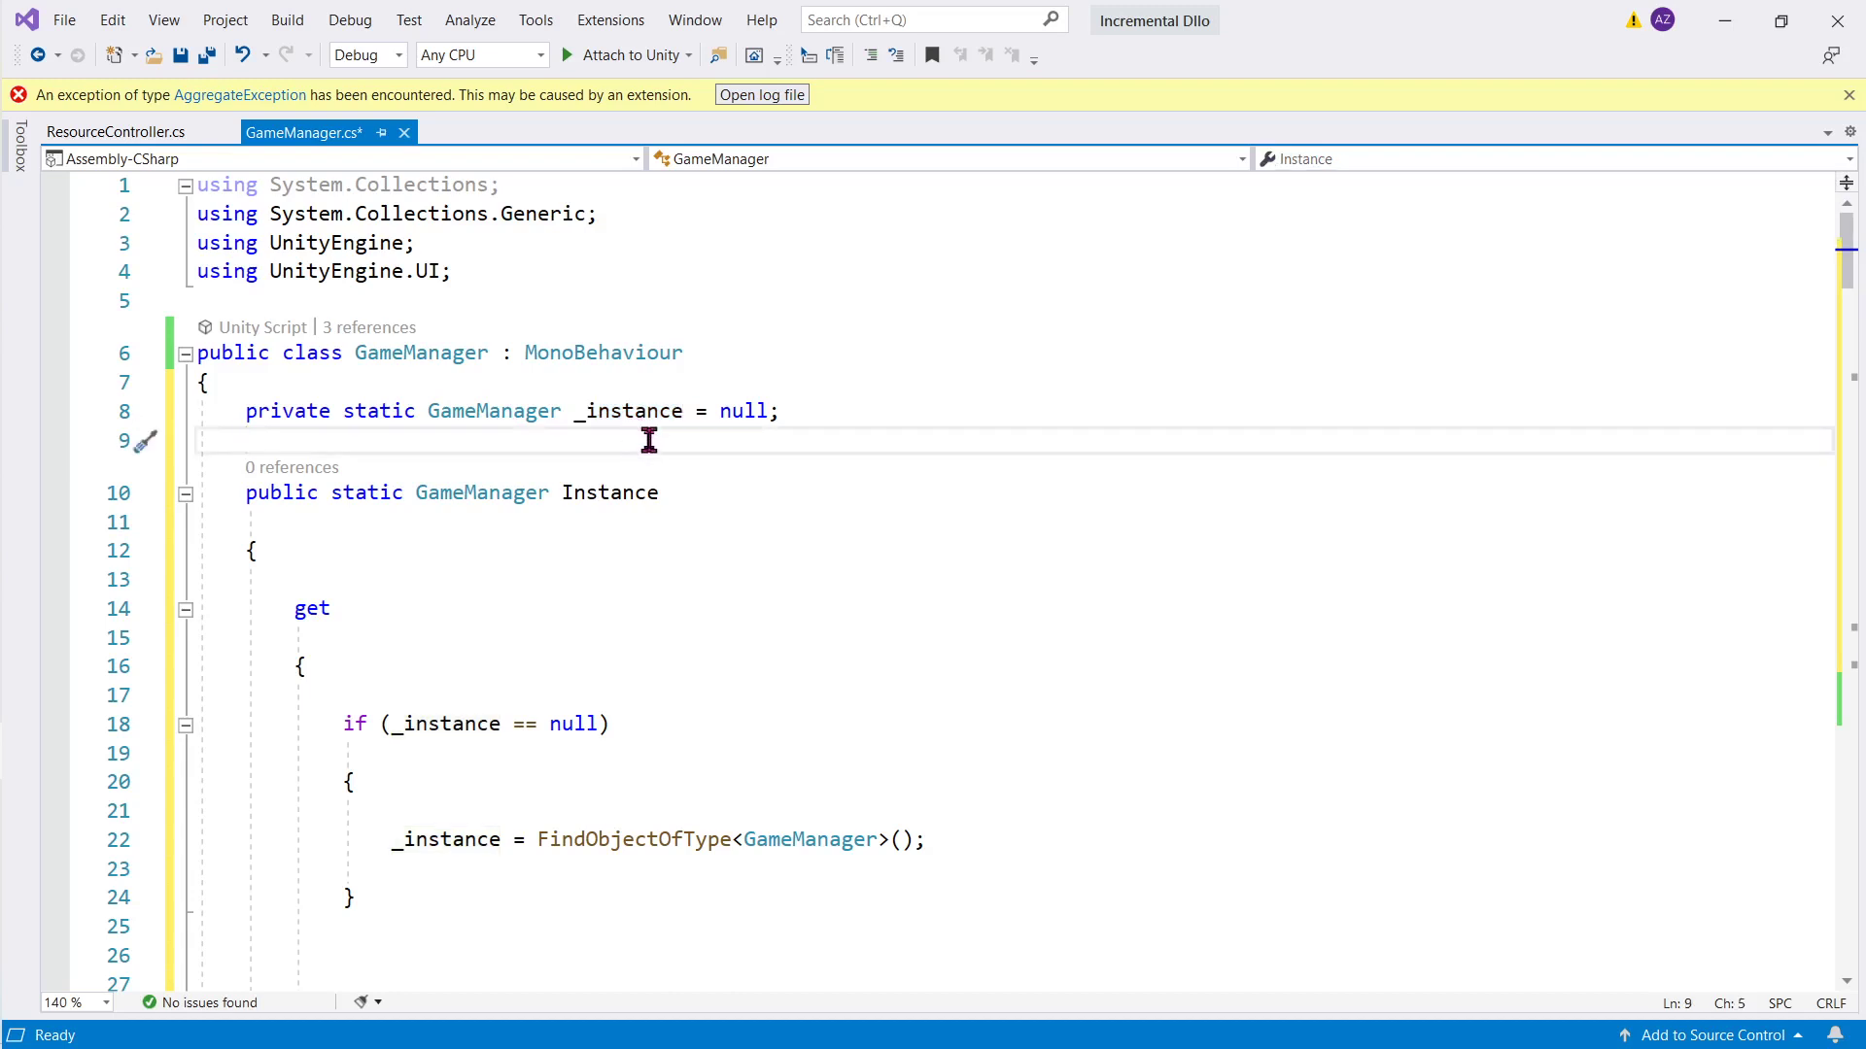
Step: Delete the empty line after the Instance property declaration
{"action": "left_click", "coordinate": [664, 522]}
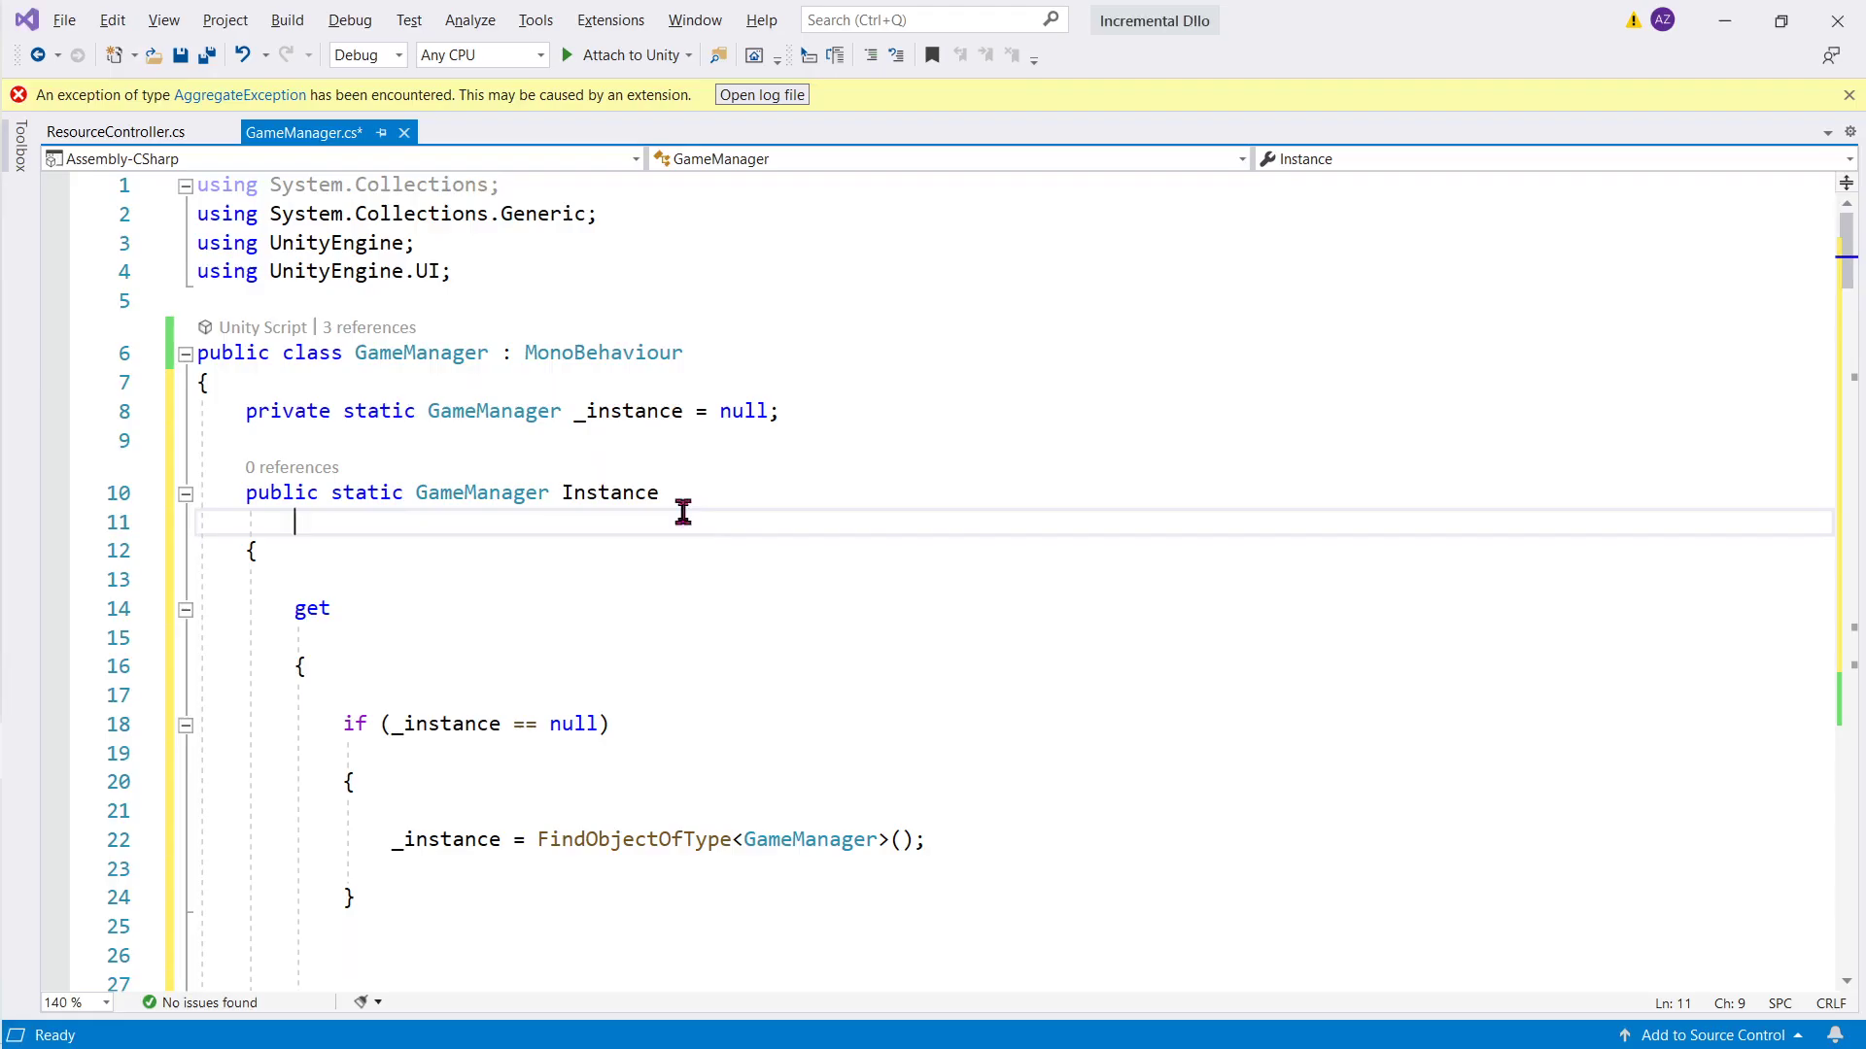
{"action": "left_click_drag", "start_coordinate": [688, 512], "coordinate": [715, 504]}
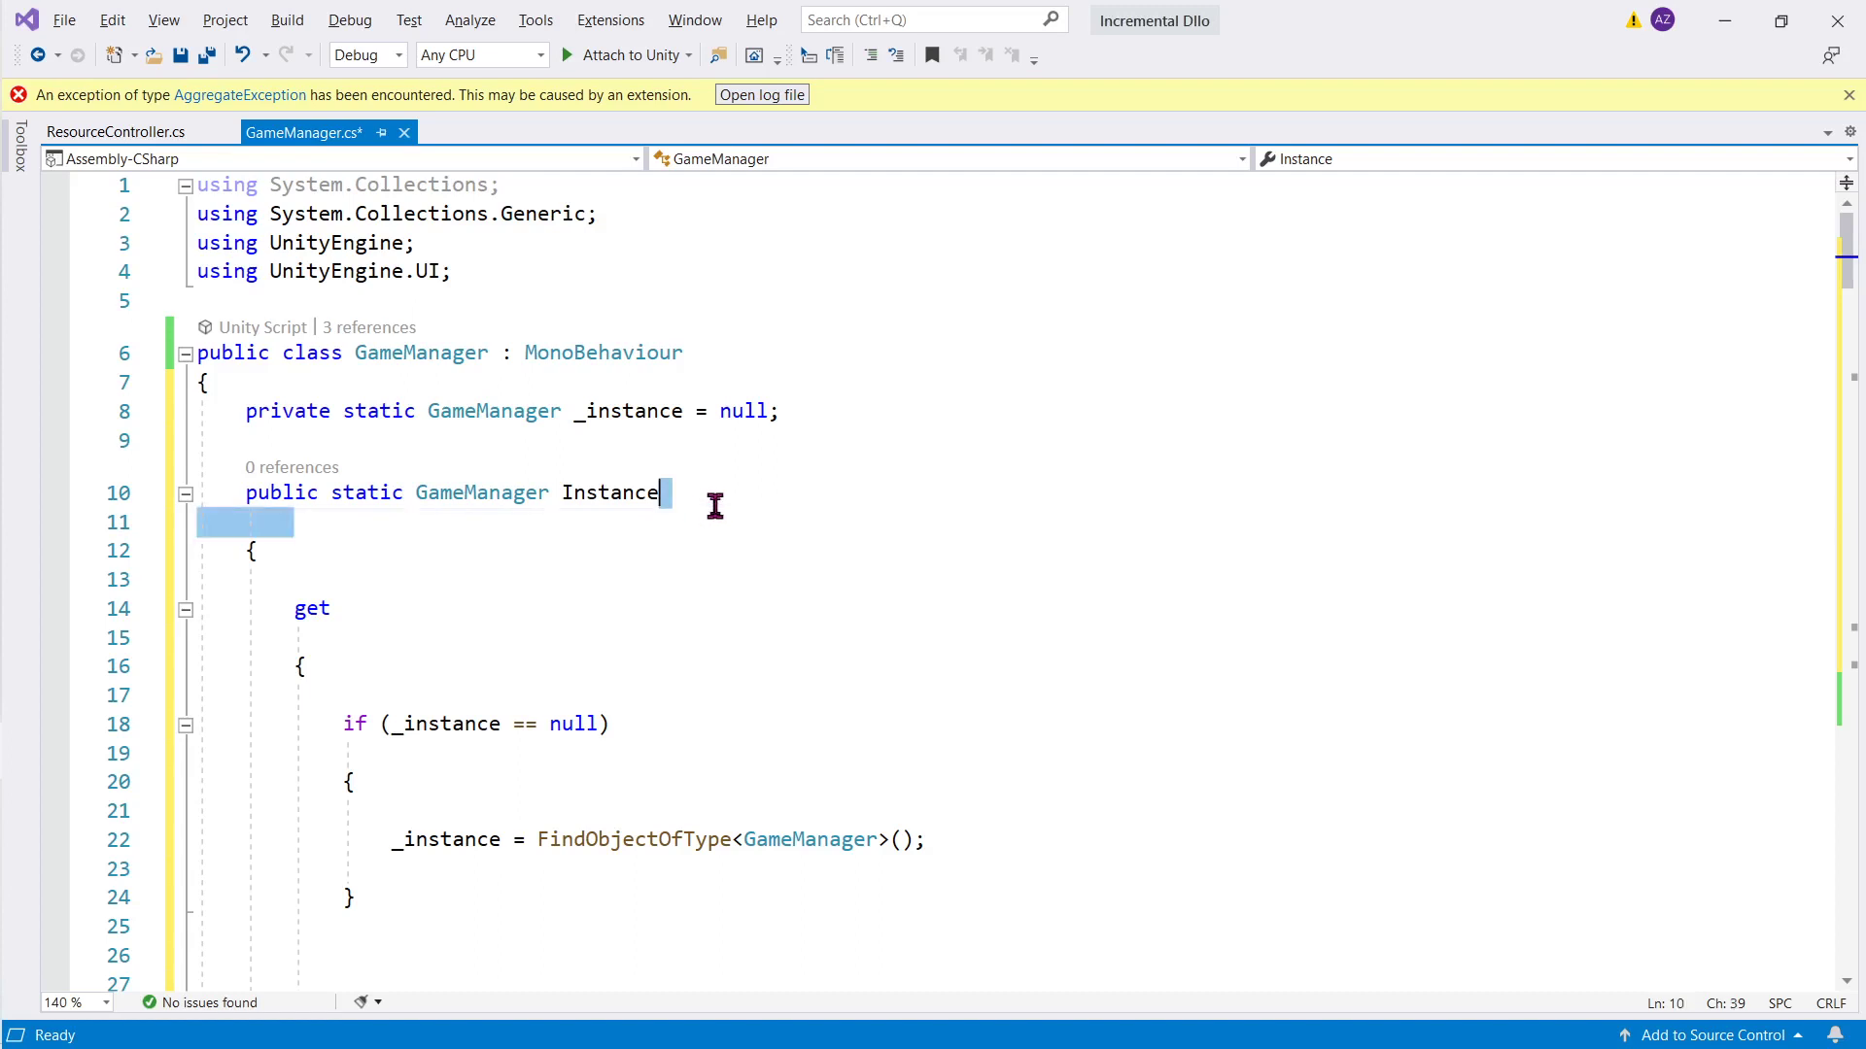
{"action": "key", "text": "BackSpace"}
{"action": "scroll", "coordinate": [716, 504], "scroll_direction": "down", "scroll_amount": 2}
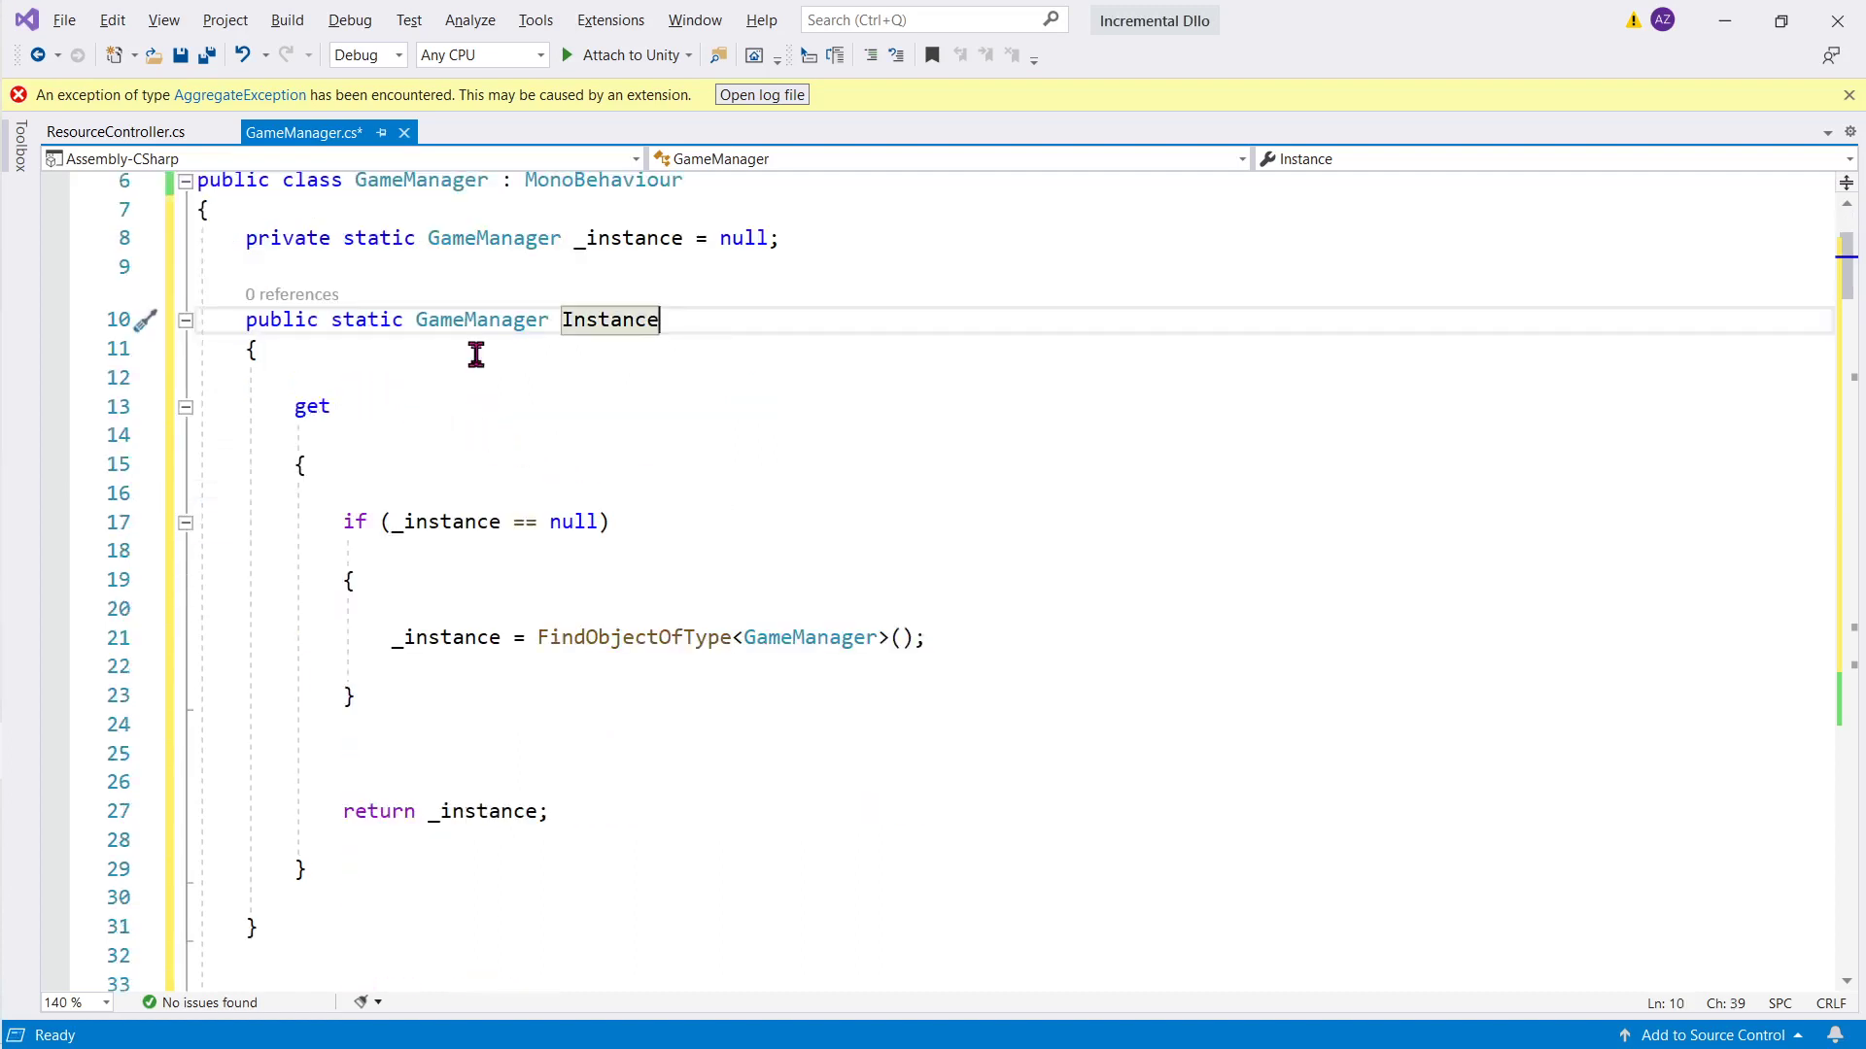
Step: Walk through the Instance getter: null check, FindObjectOfType<GameManager> assignment and return _instance
{"action": "left_click", "coordinate": [298, 407]}
{"action": "double_click", "coordinate": [311, 408]}
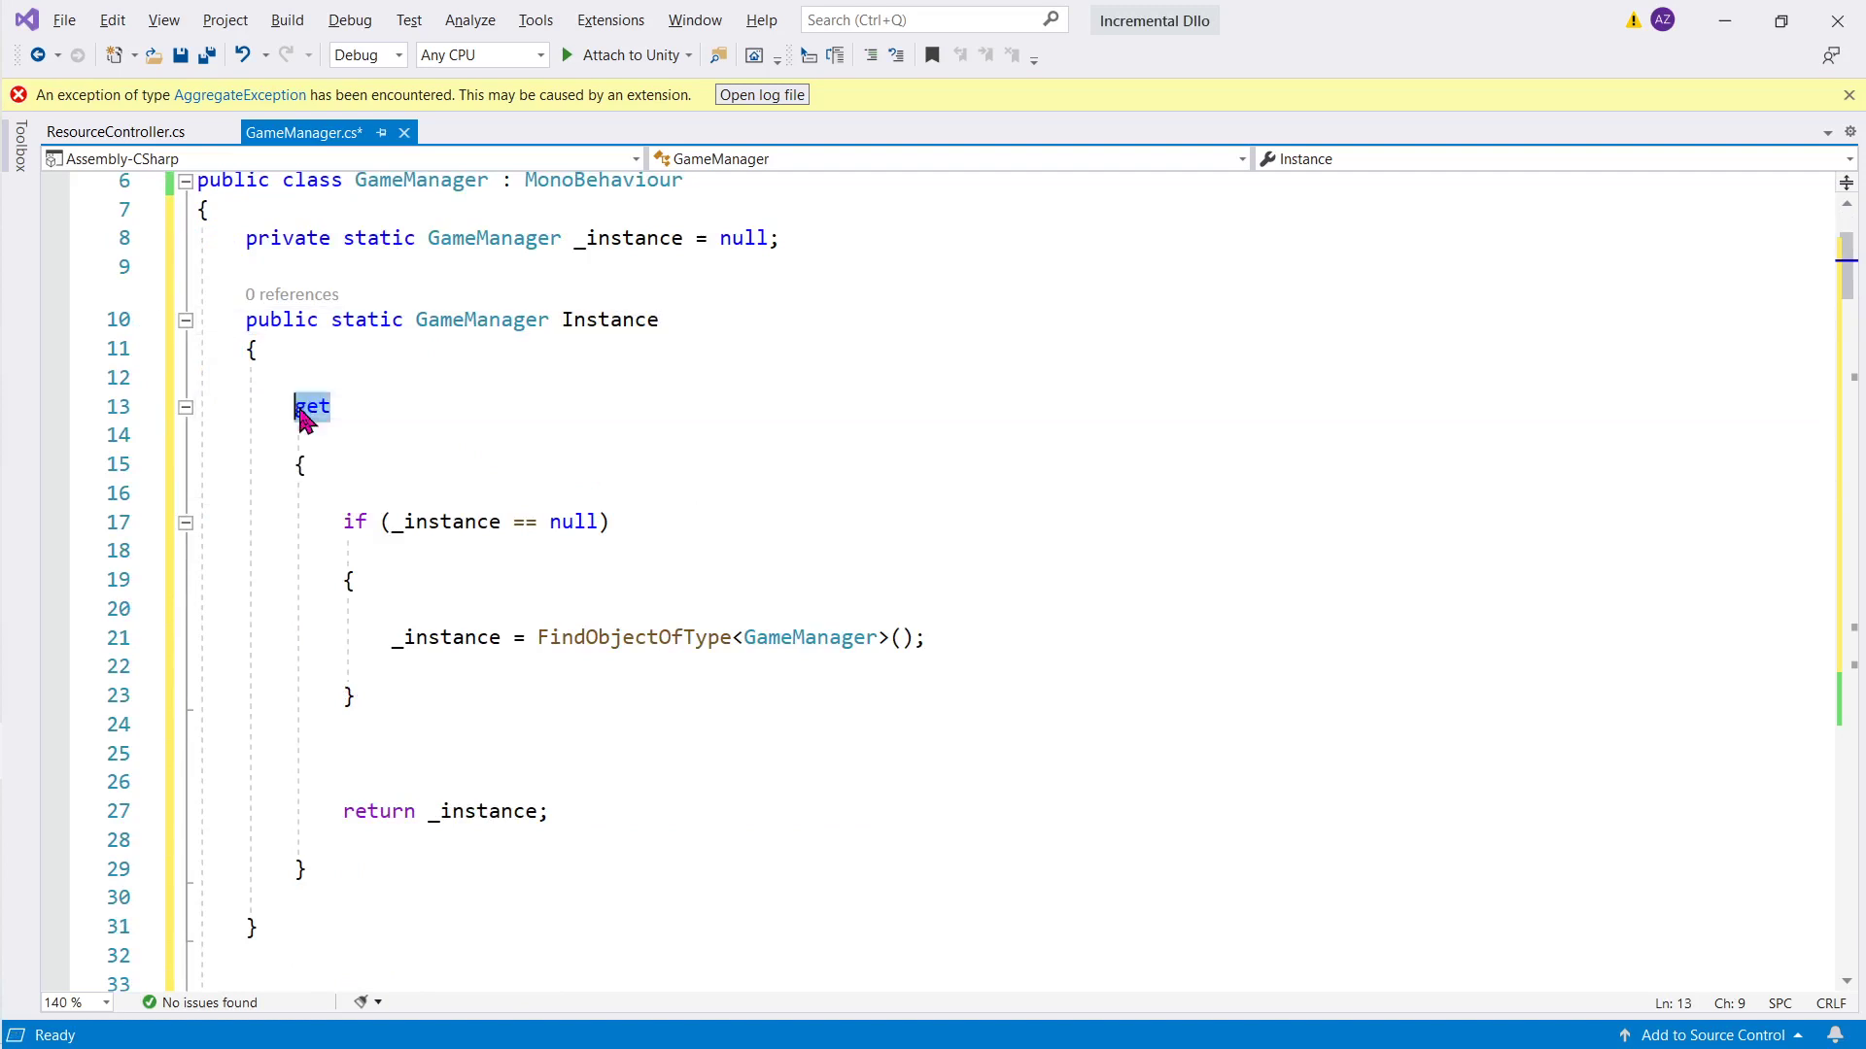
{"action": "left_click", "coordinate": [482, 522]}
{"action": "left_click", "coordinate": [574, 522]}
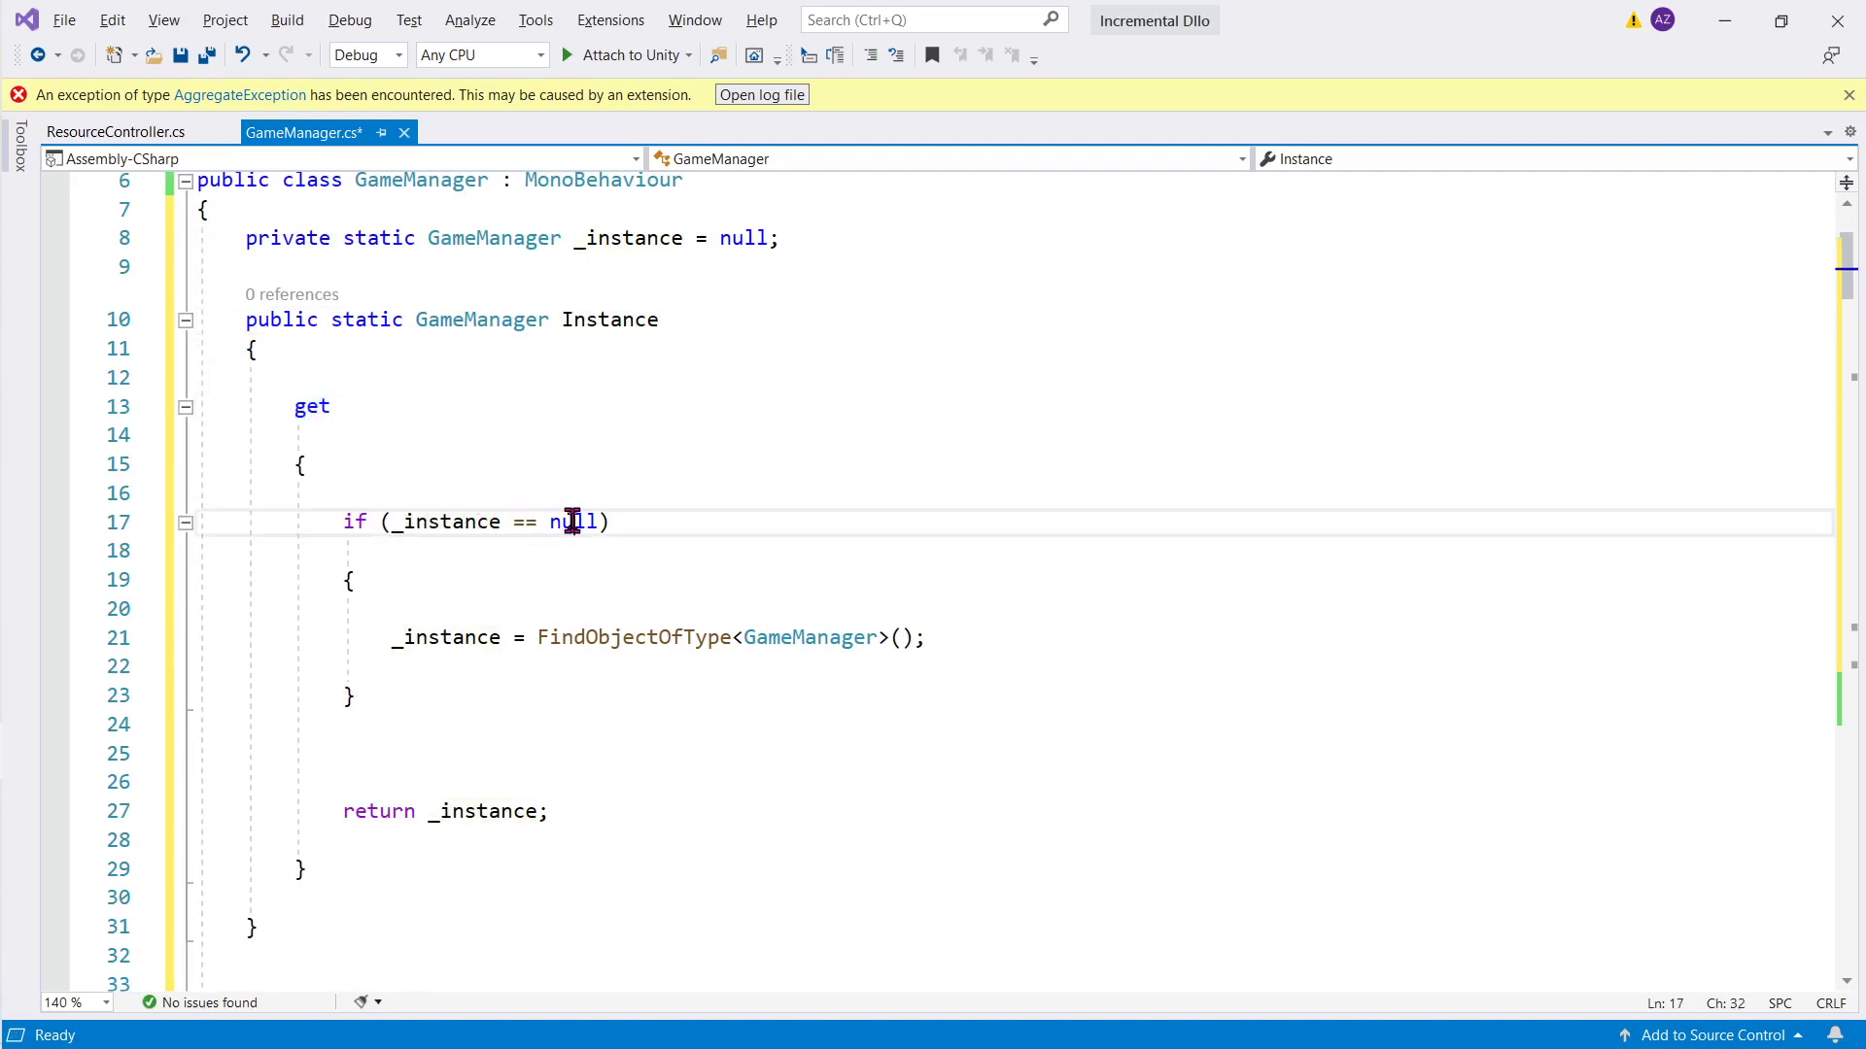
{"action": "double_click", "coordinate": [464, 633]}
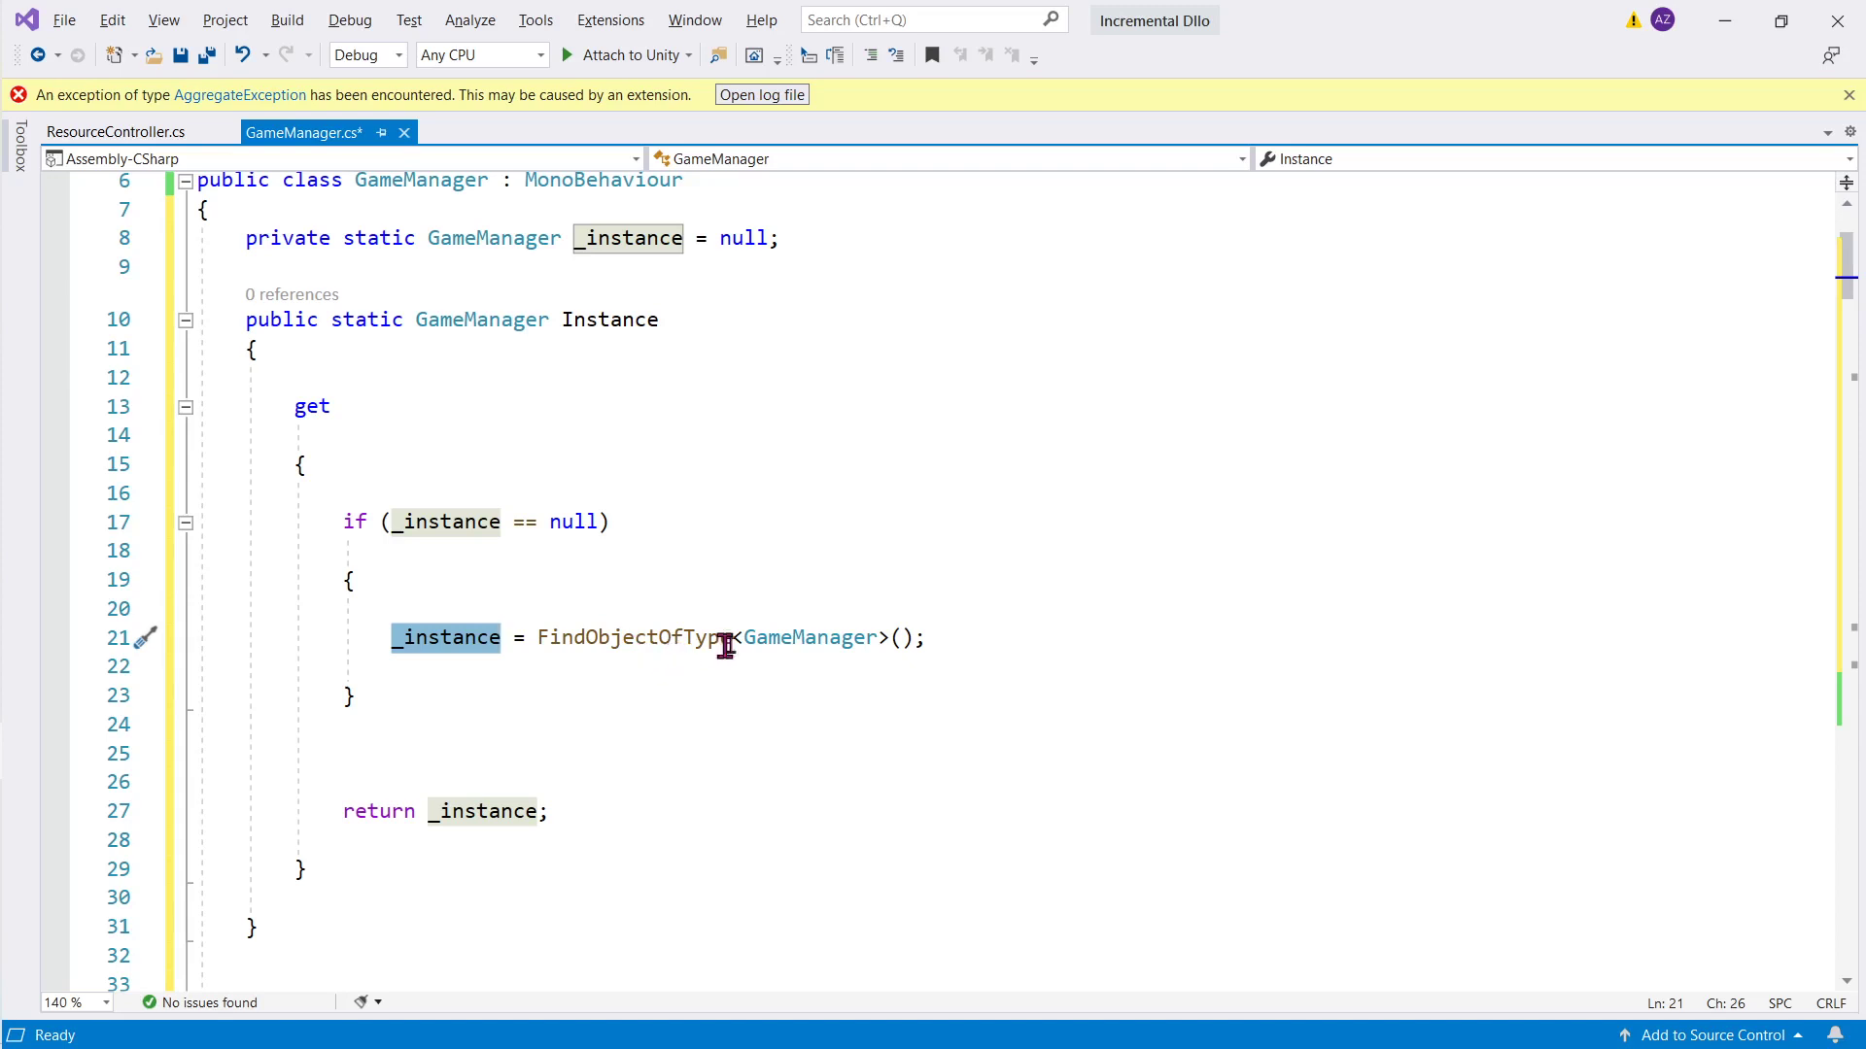
{"action": "double_click", "coordinate": [802, 638]}
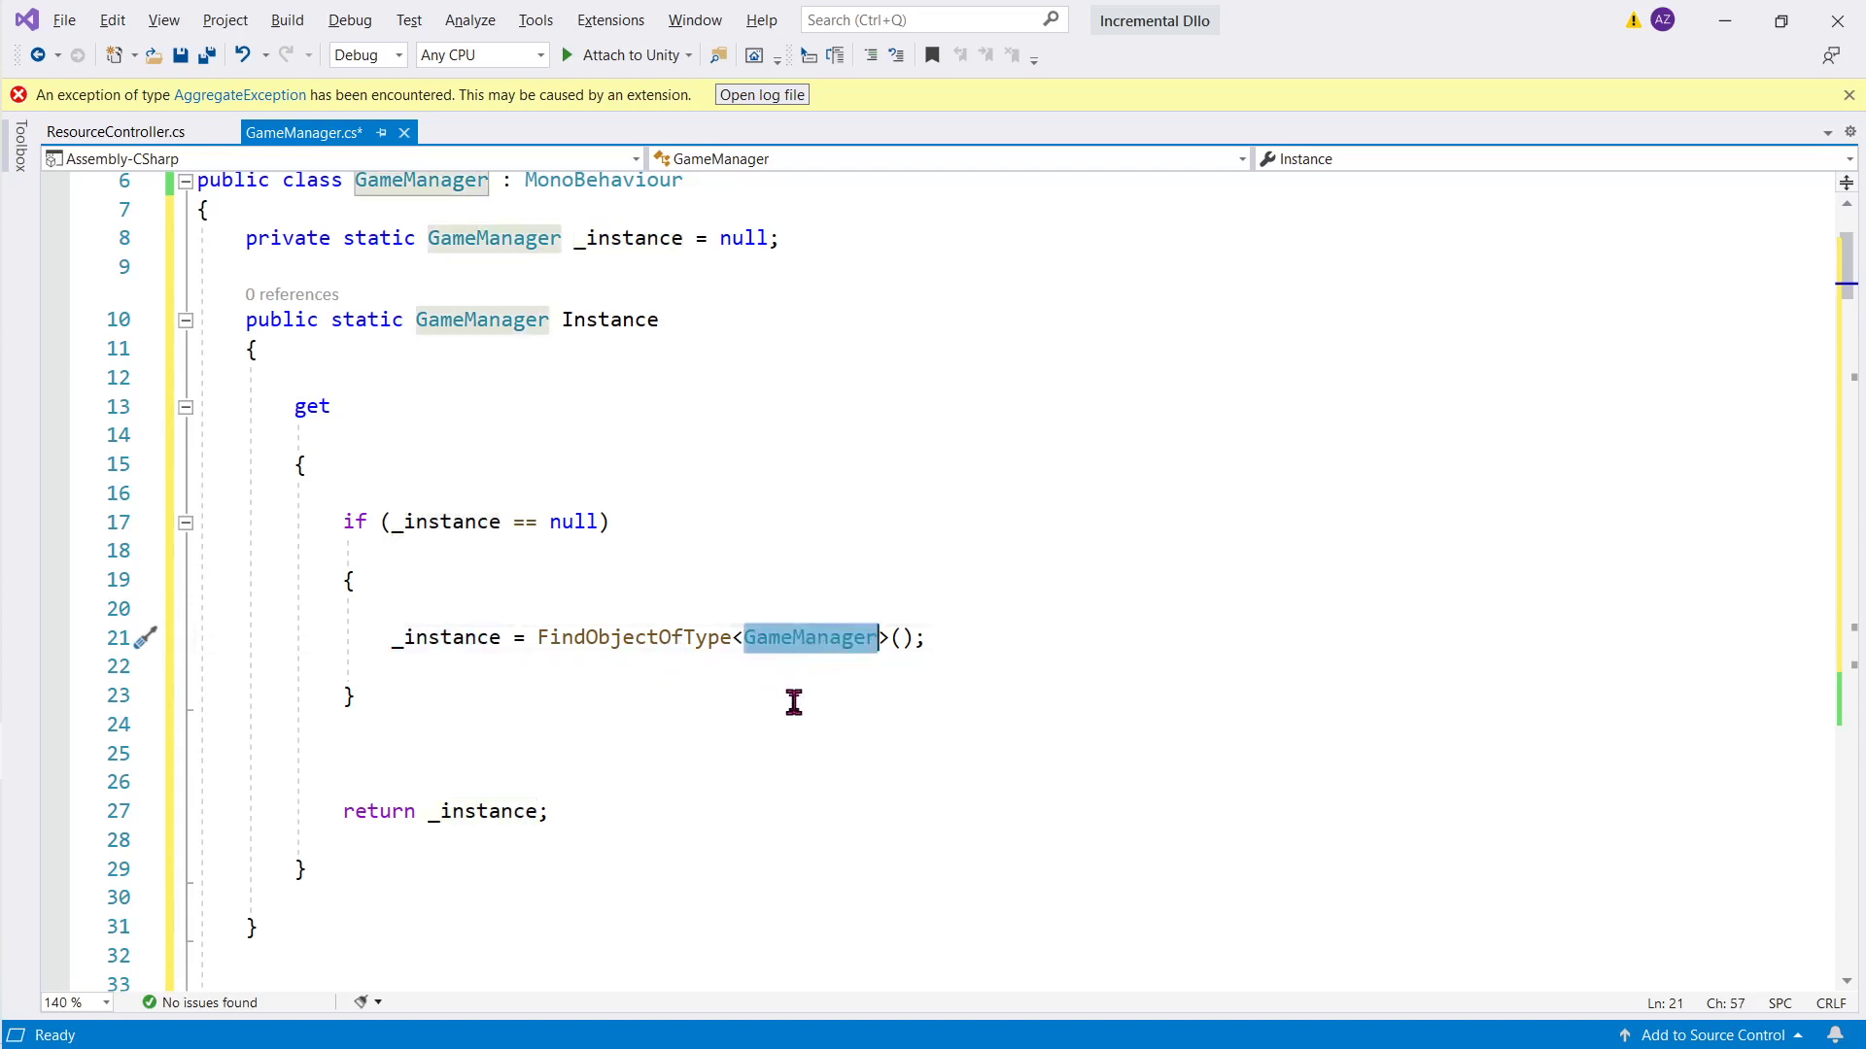
{"action": "left_click_drag", "start_coordinate": [383, 811], "coordinate": [474, 835]}
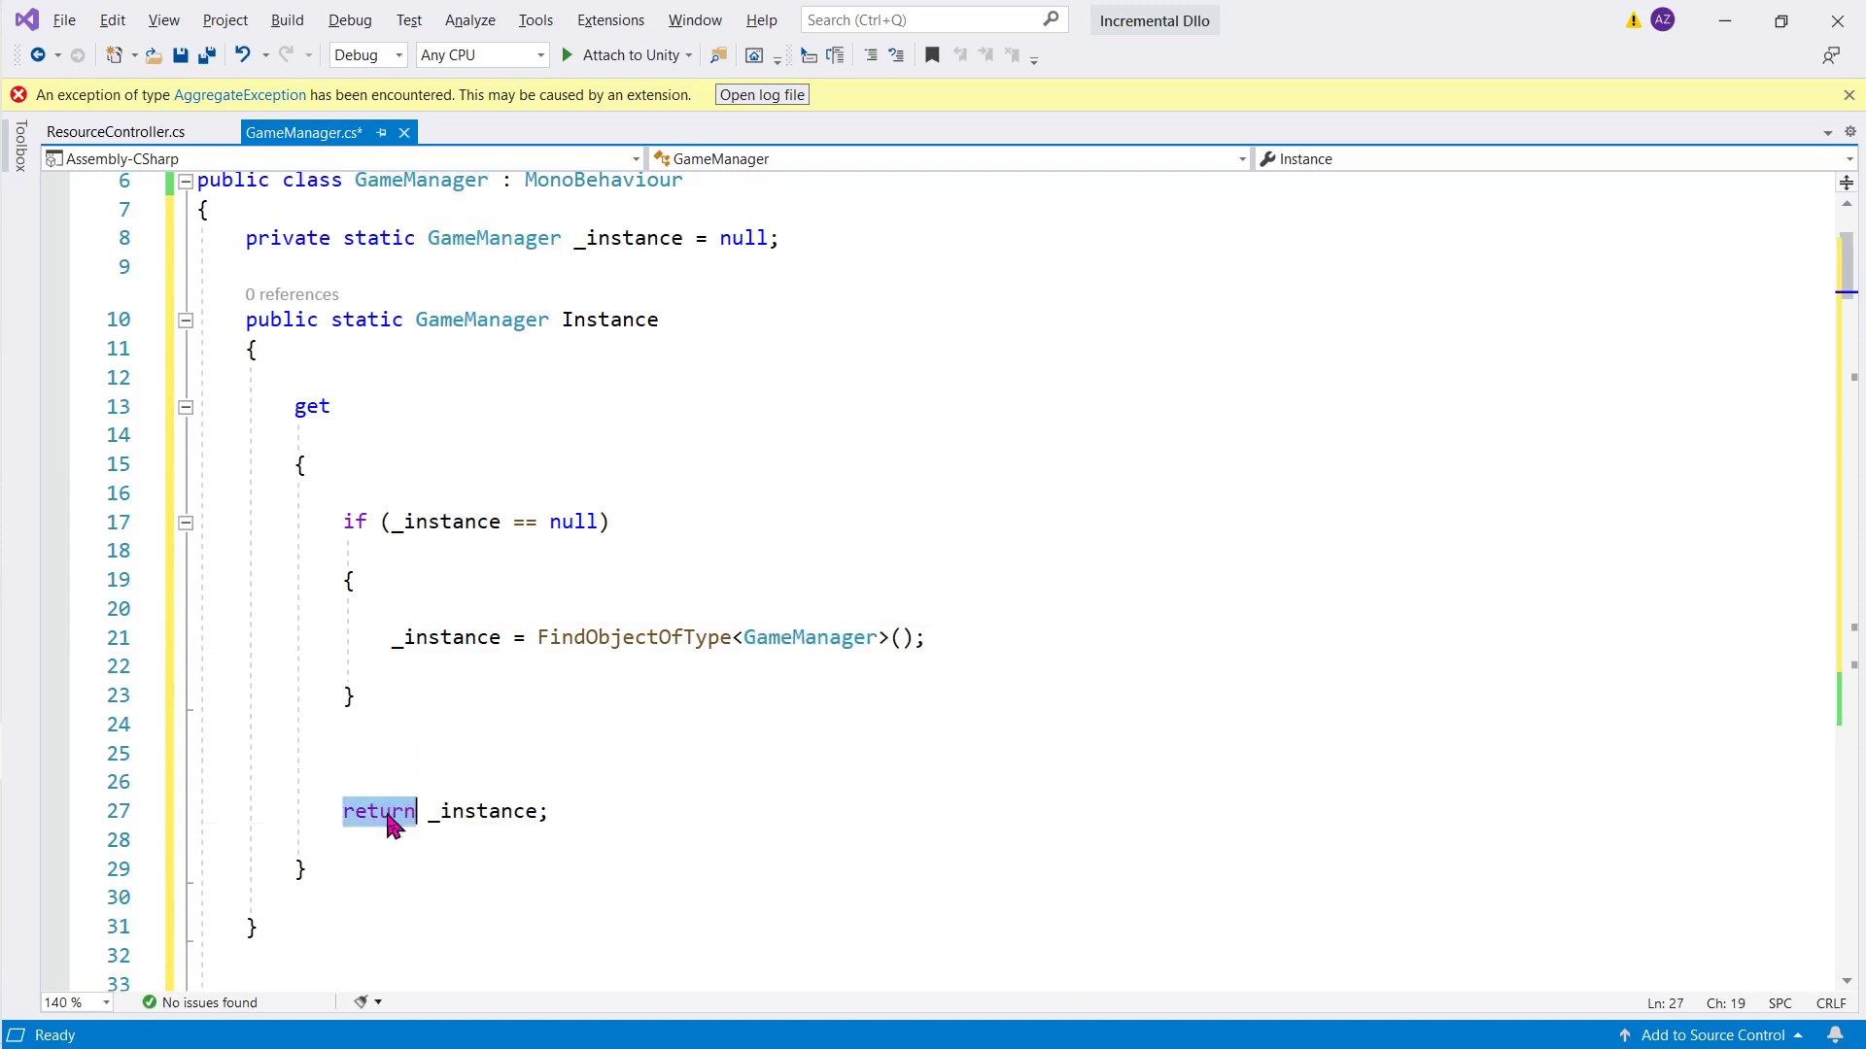
{"action": "scroll", "coordinate": [552, 774], "scroll_direction": "down", "scroll_amount": 2}
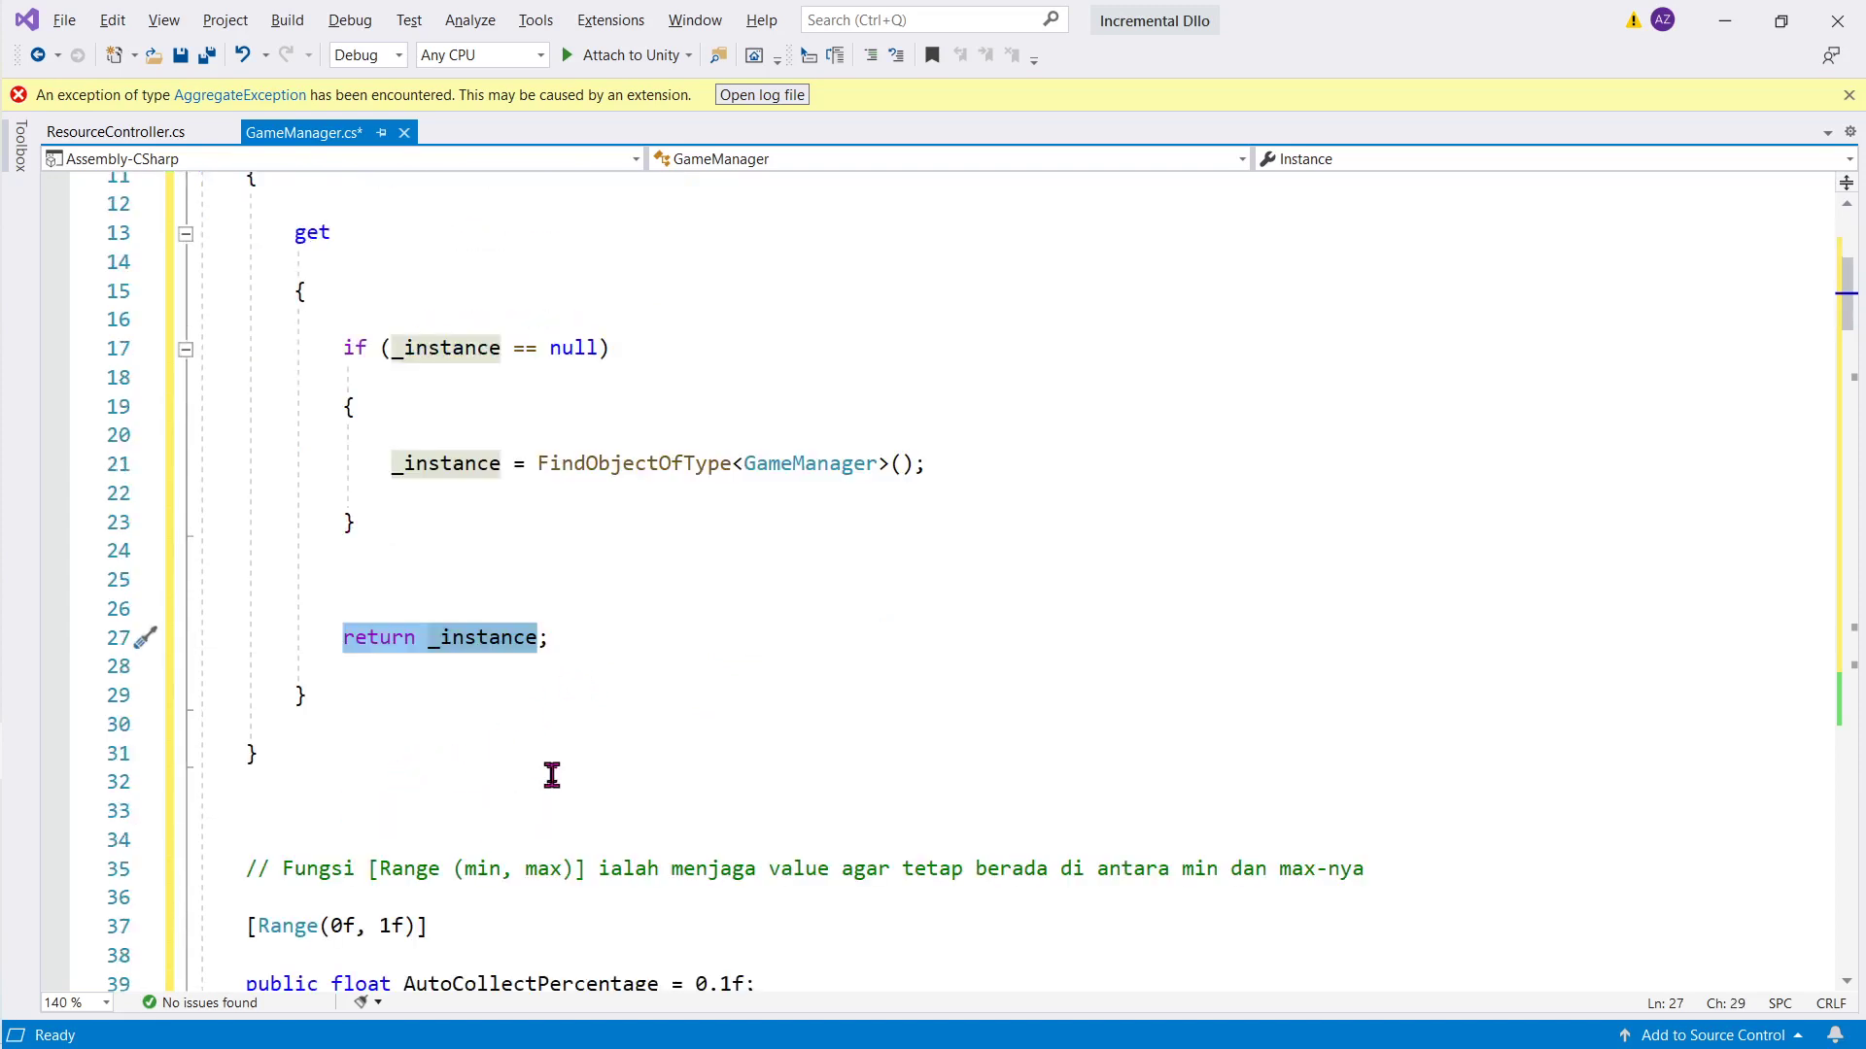
{"action": "left_click", "coordinate": [495, 649]}
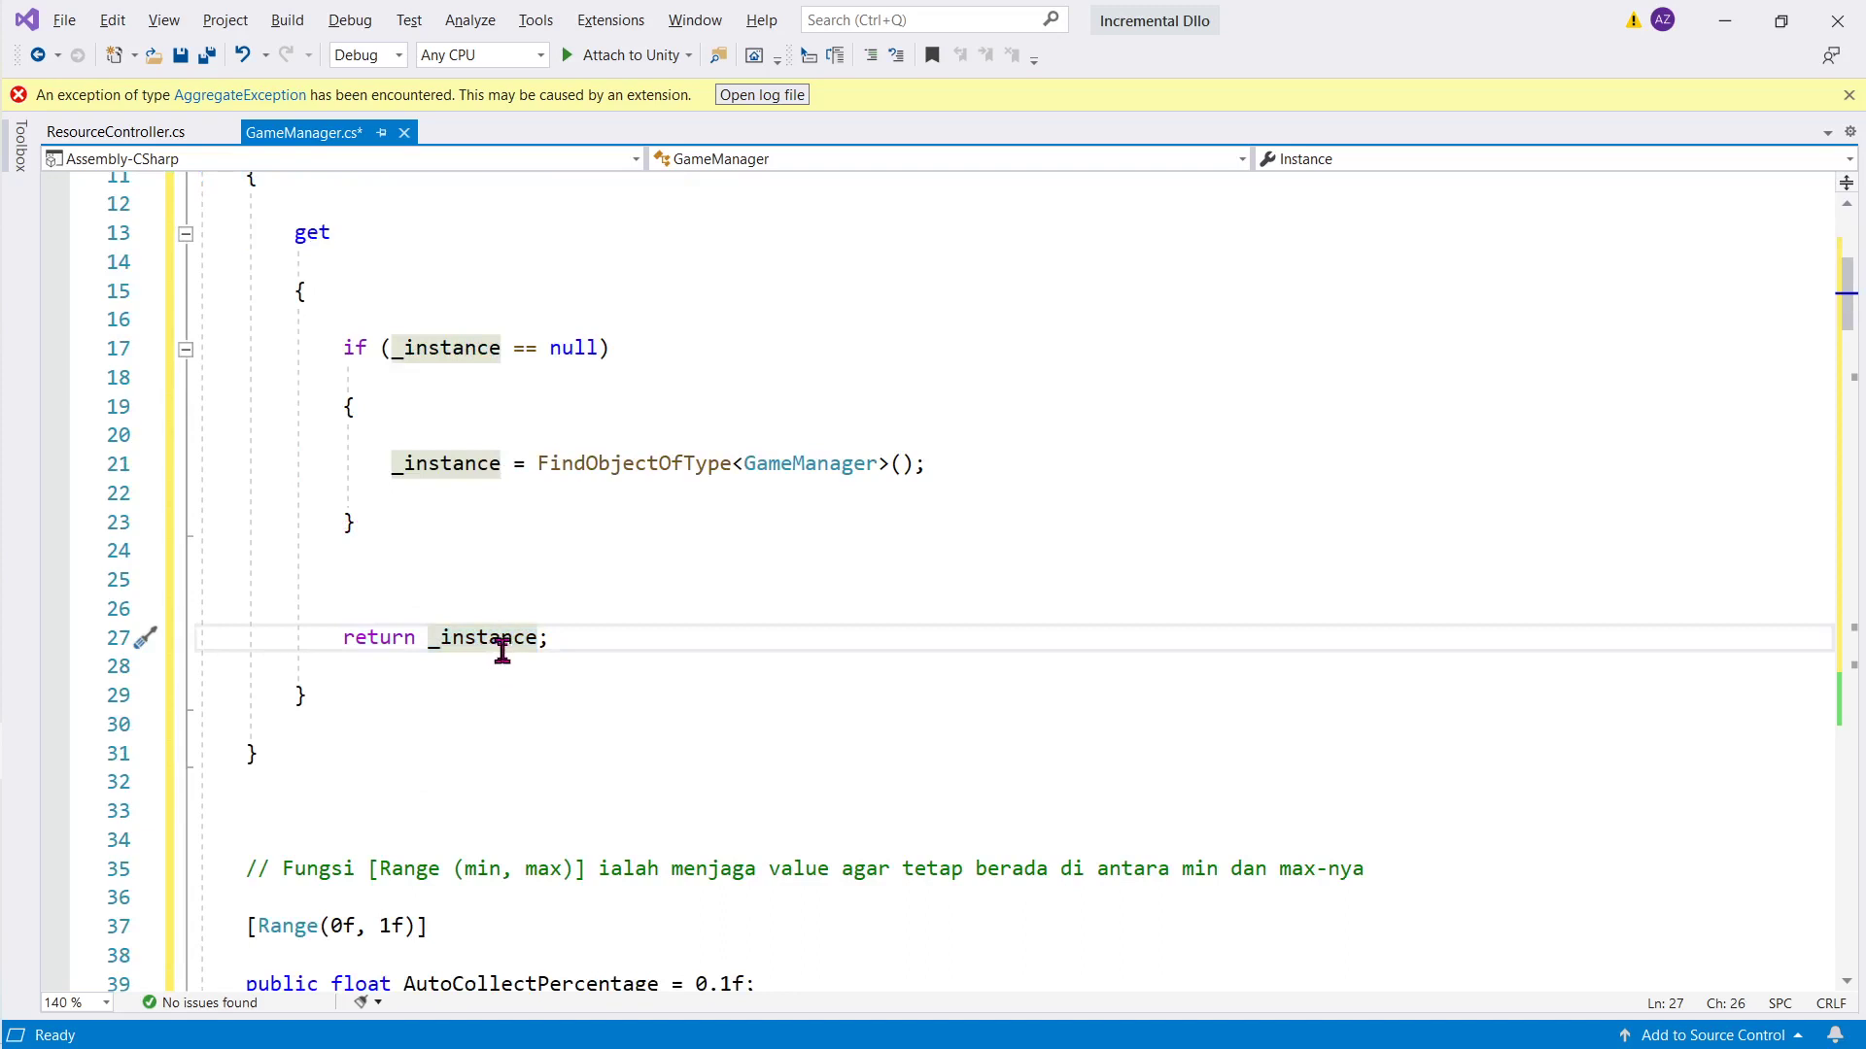
{"action": "scroll", "coordinate": [502, 651], "scroll_direction": "down", "scroll_amount": 2}
{"action": "scroll", "coordinate": [521, 642], "scroll_direction": "down", "scroll_amount": 2}
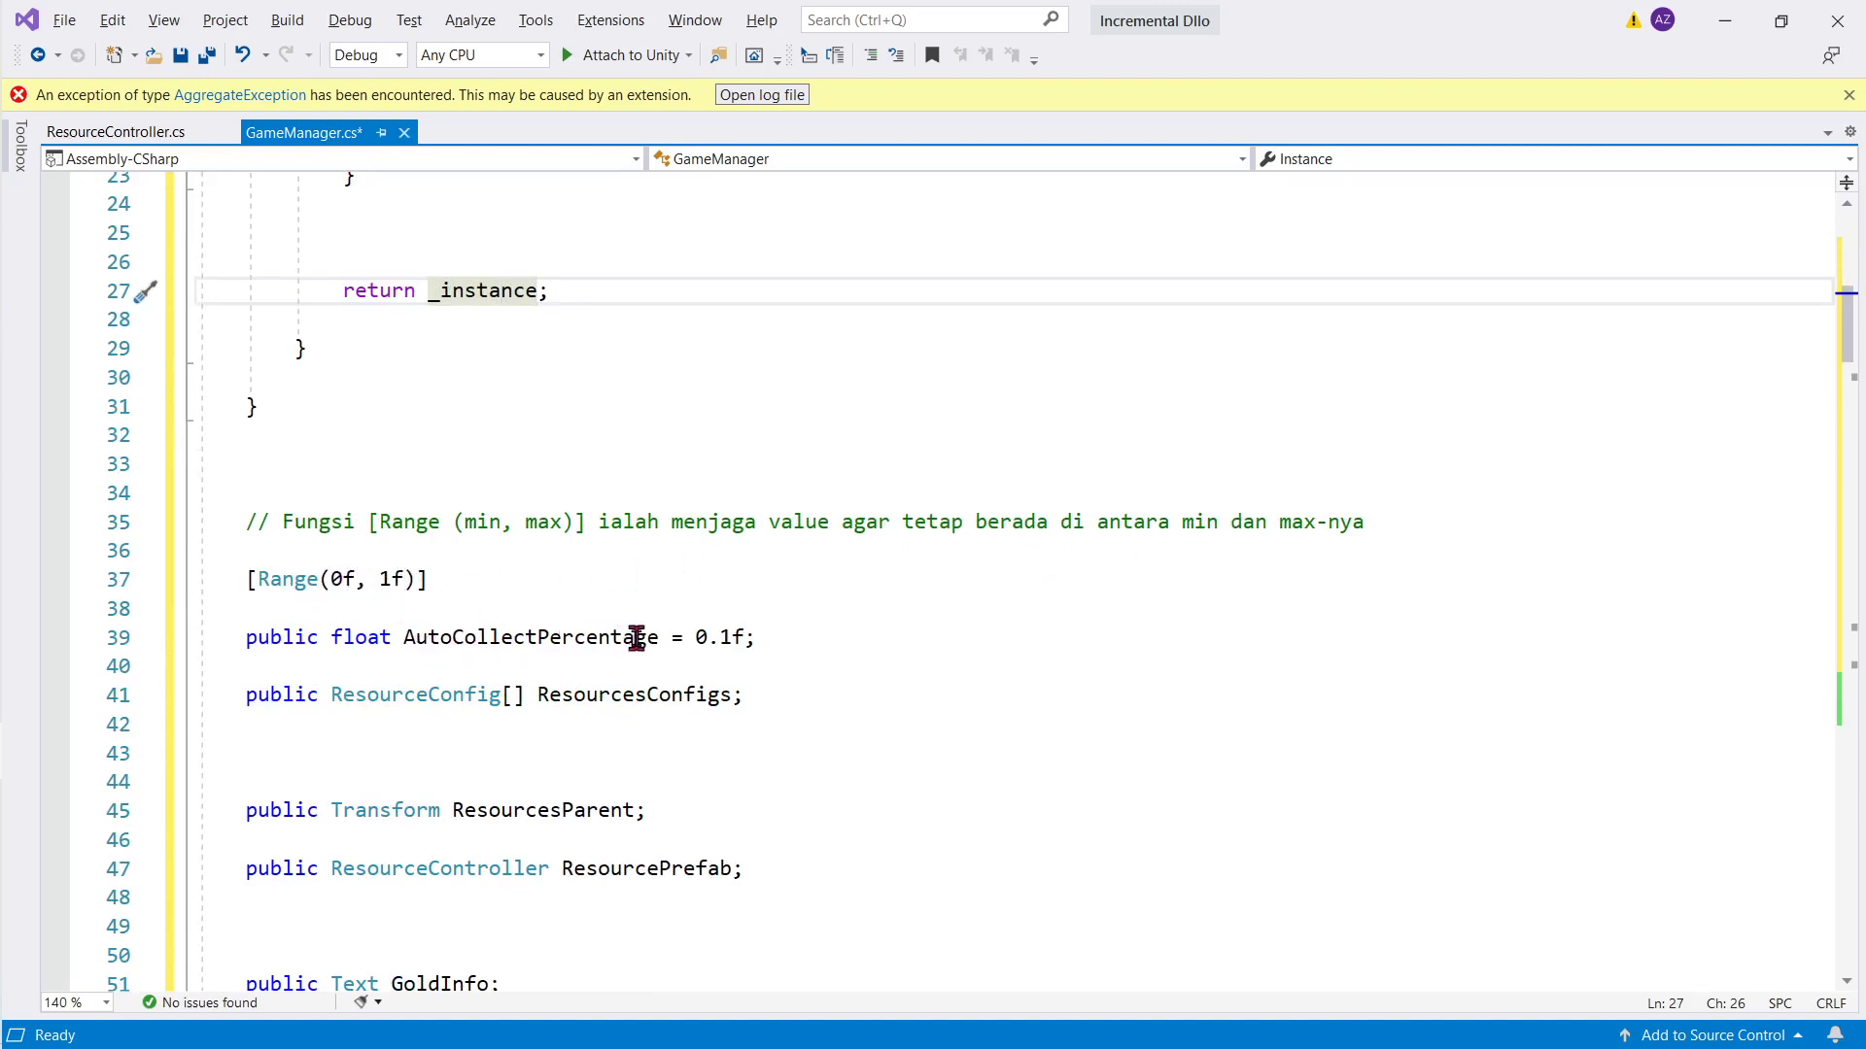
{"action": "scroll", "coordinate": [645, 636], "scroll_direction": "down", "scroll_amount": 2}
{"action": "left_click", "coordinate": [396, 523]}
{"action": "double_click", "coordinate": [396, 523]}
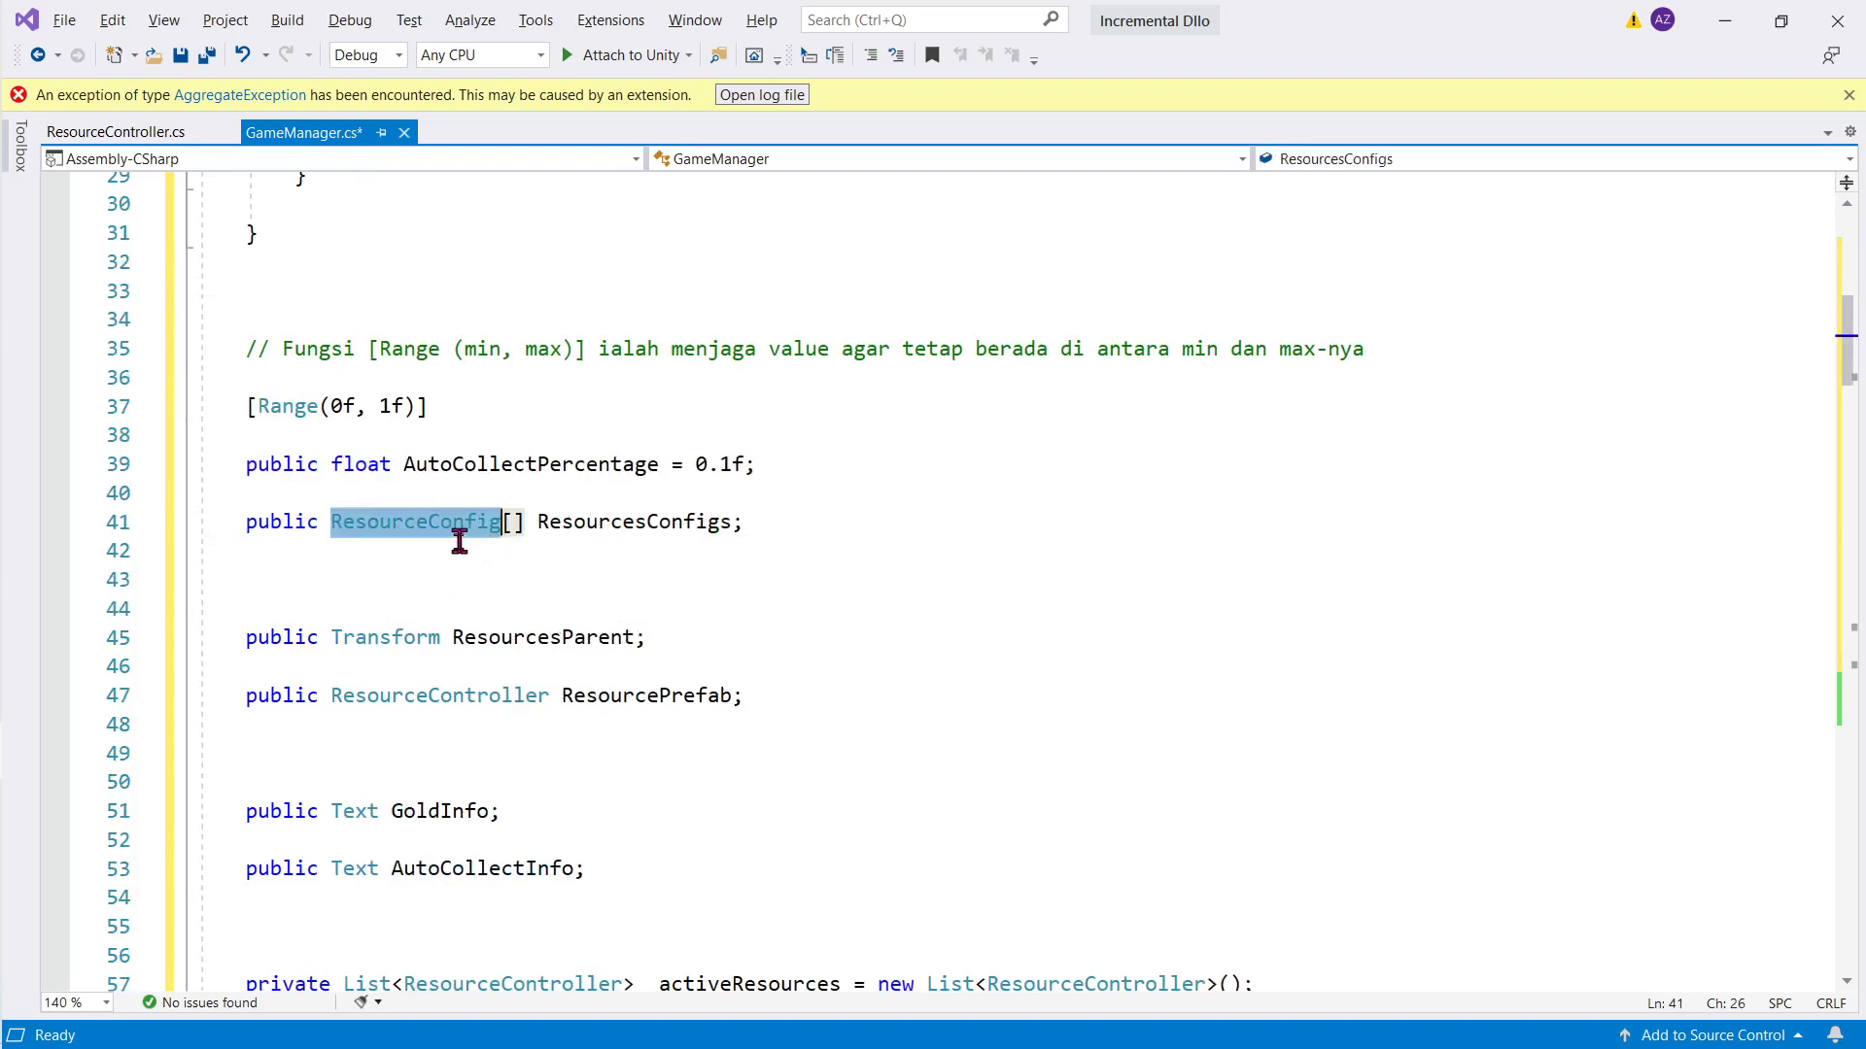
{"action": "left_click", "coordinate": [505, 525]}
{"action": "double_click", "coordinate": [501, 523]}
{"action": "left_click", "coordinate": [625, 530]}
{"action": "double_click", "coordinate": [625, 529]}
{"action": "scroll", "coordinate": [583, 554], "scroll_direction": "down", "scroll_amount": 2}
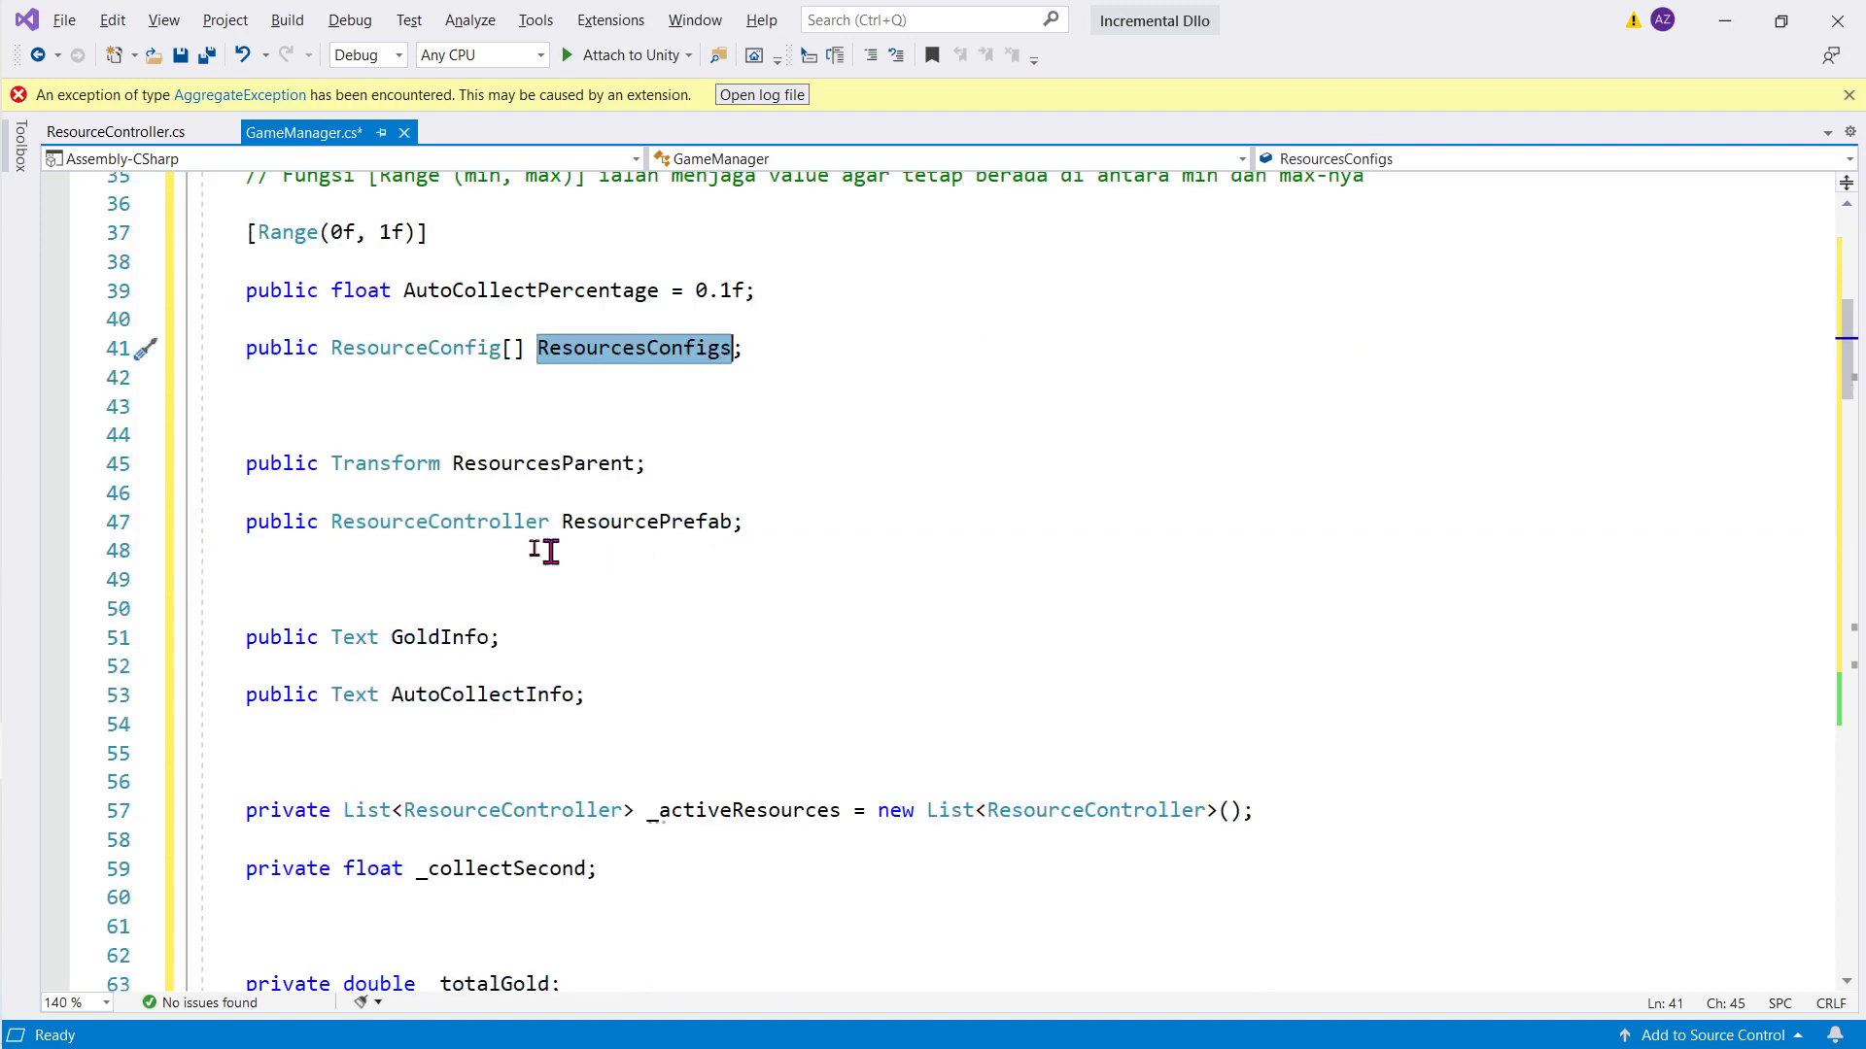
{"action": "double_click", "coordinate": [406, 464]}
{"action": "left_click", "coordinate": [525, 468]}
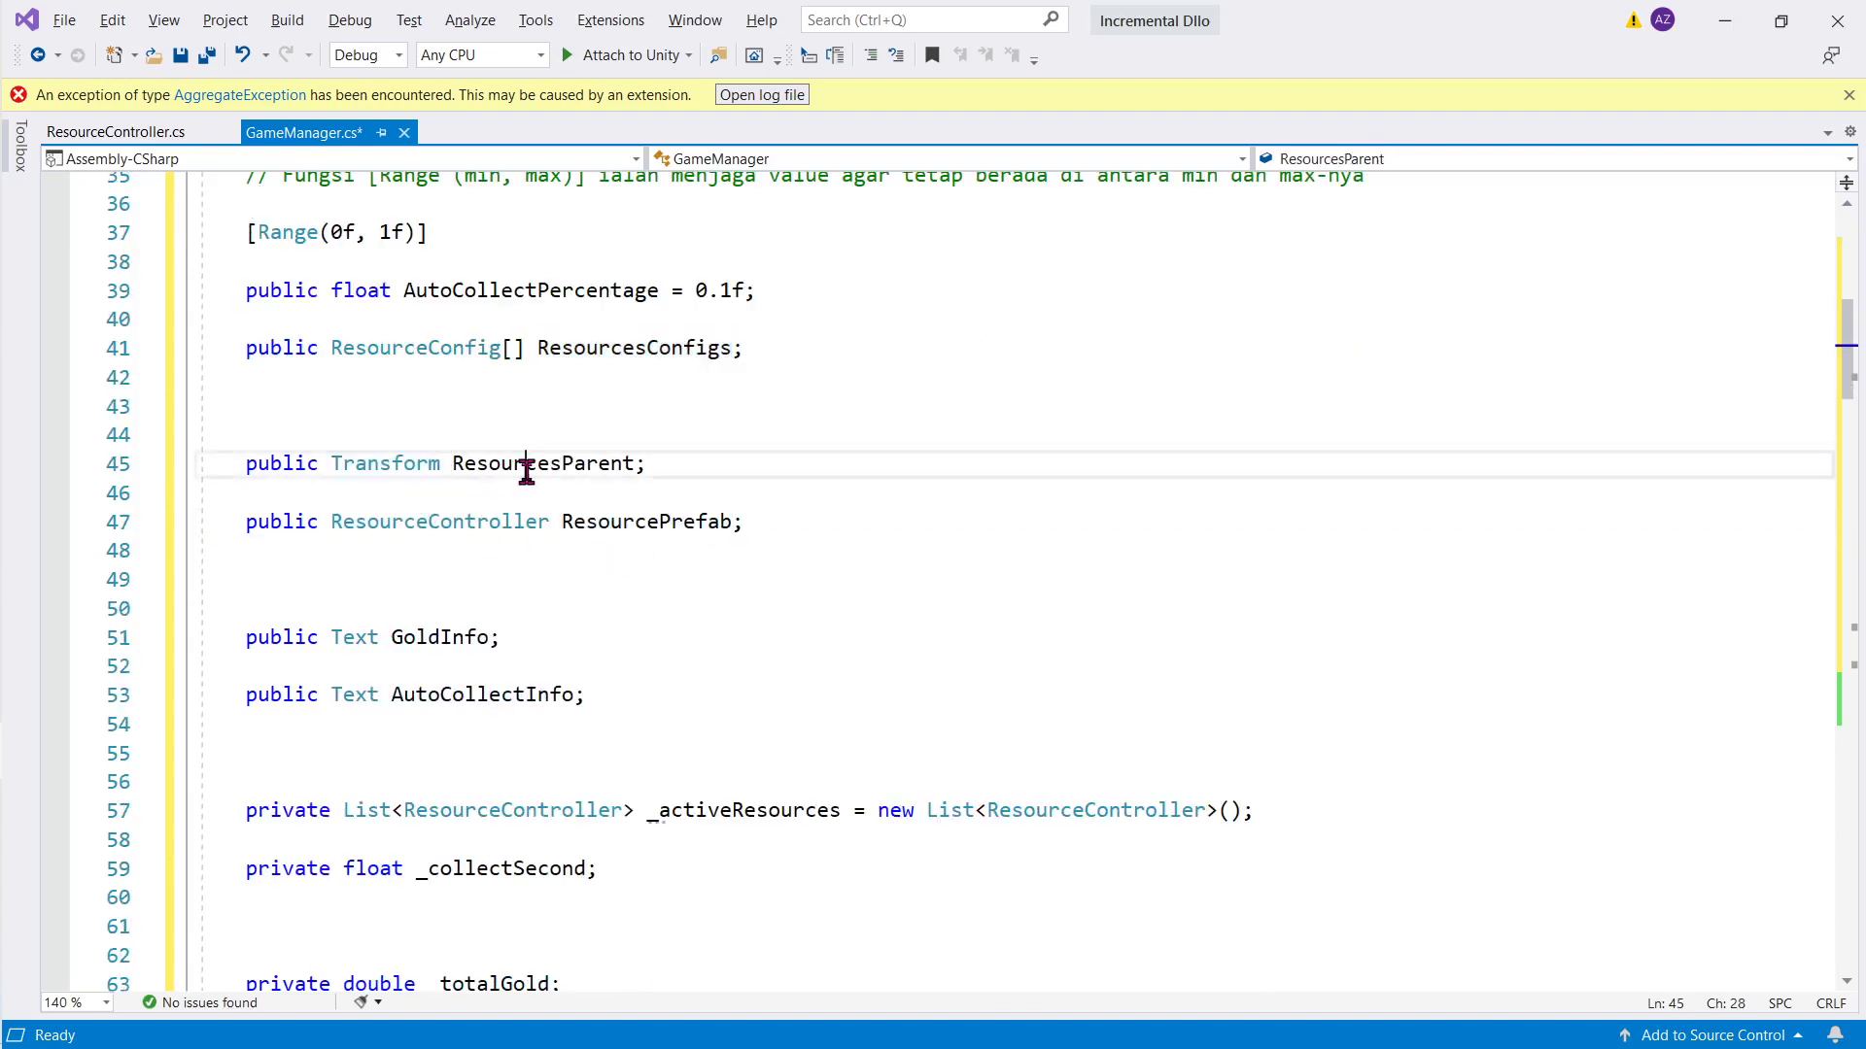
{"action": "double_click", "coordinate": [526, 471]}
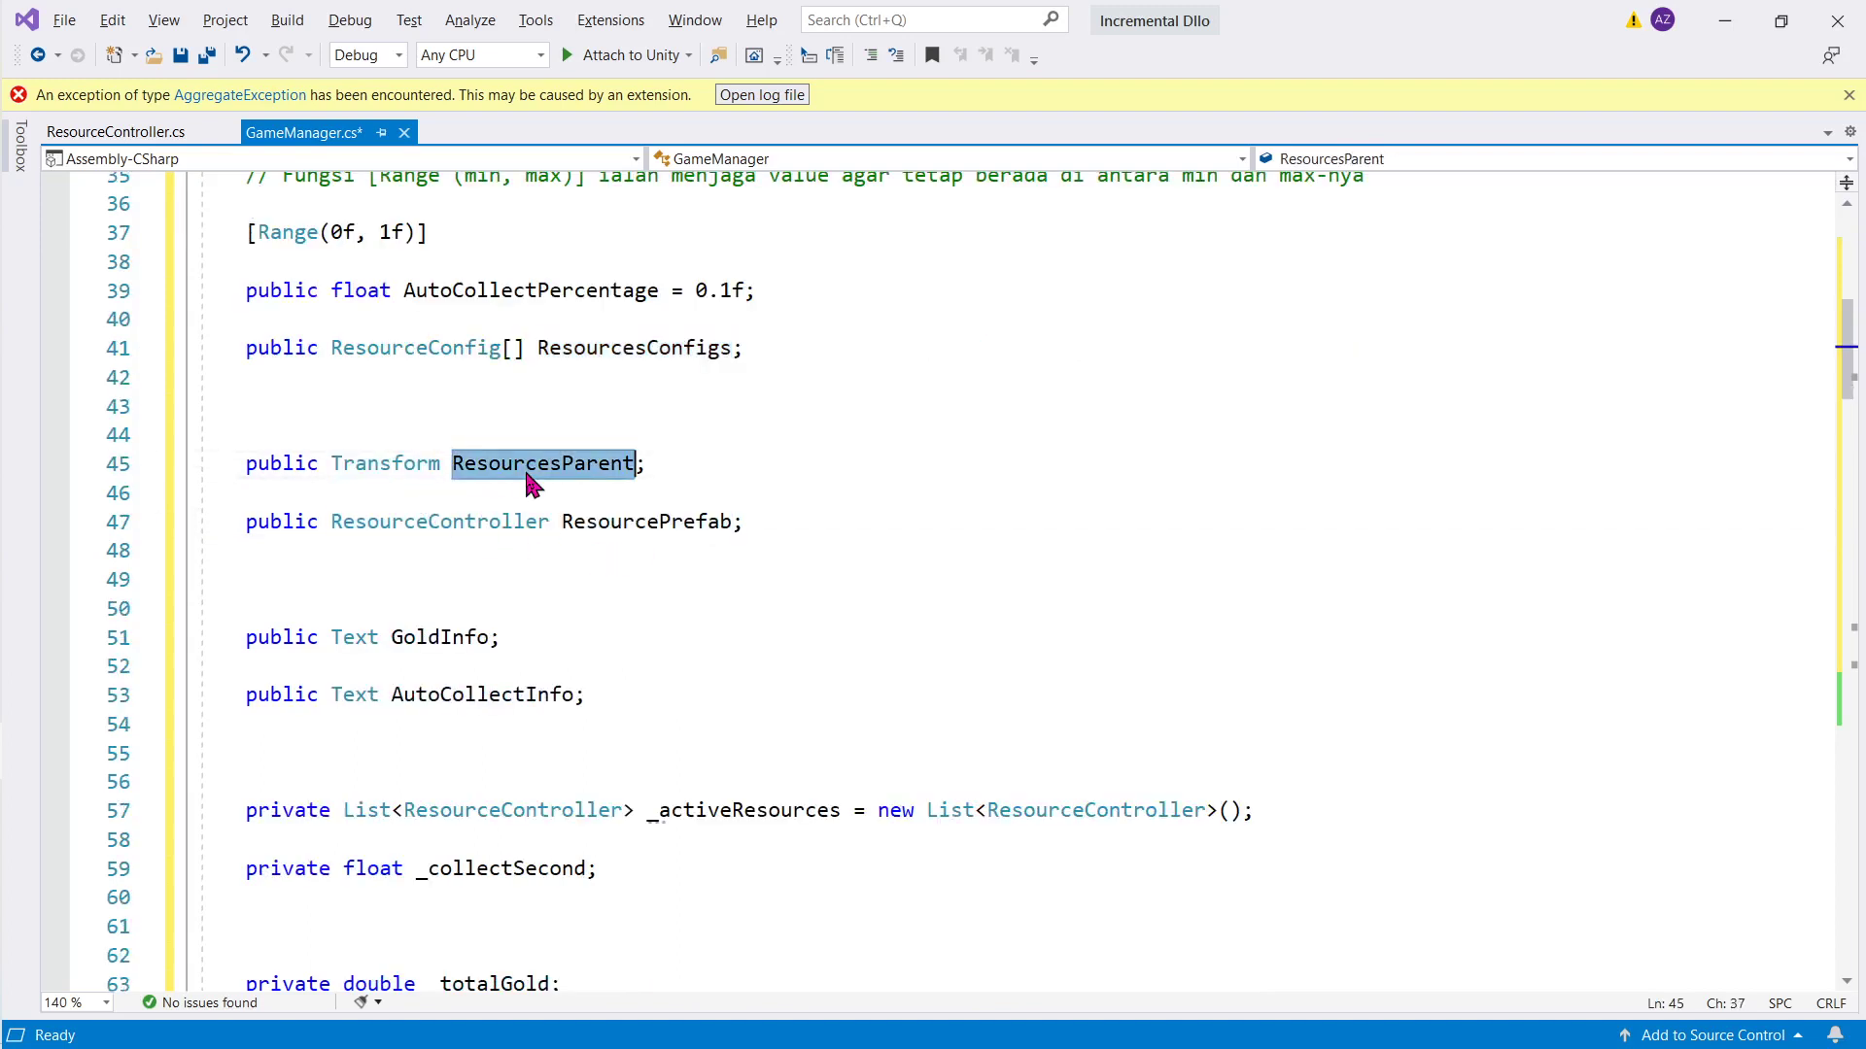
{"action": "double_click", "coordinate": [476, 524]}
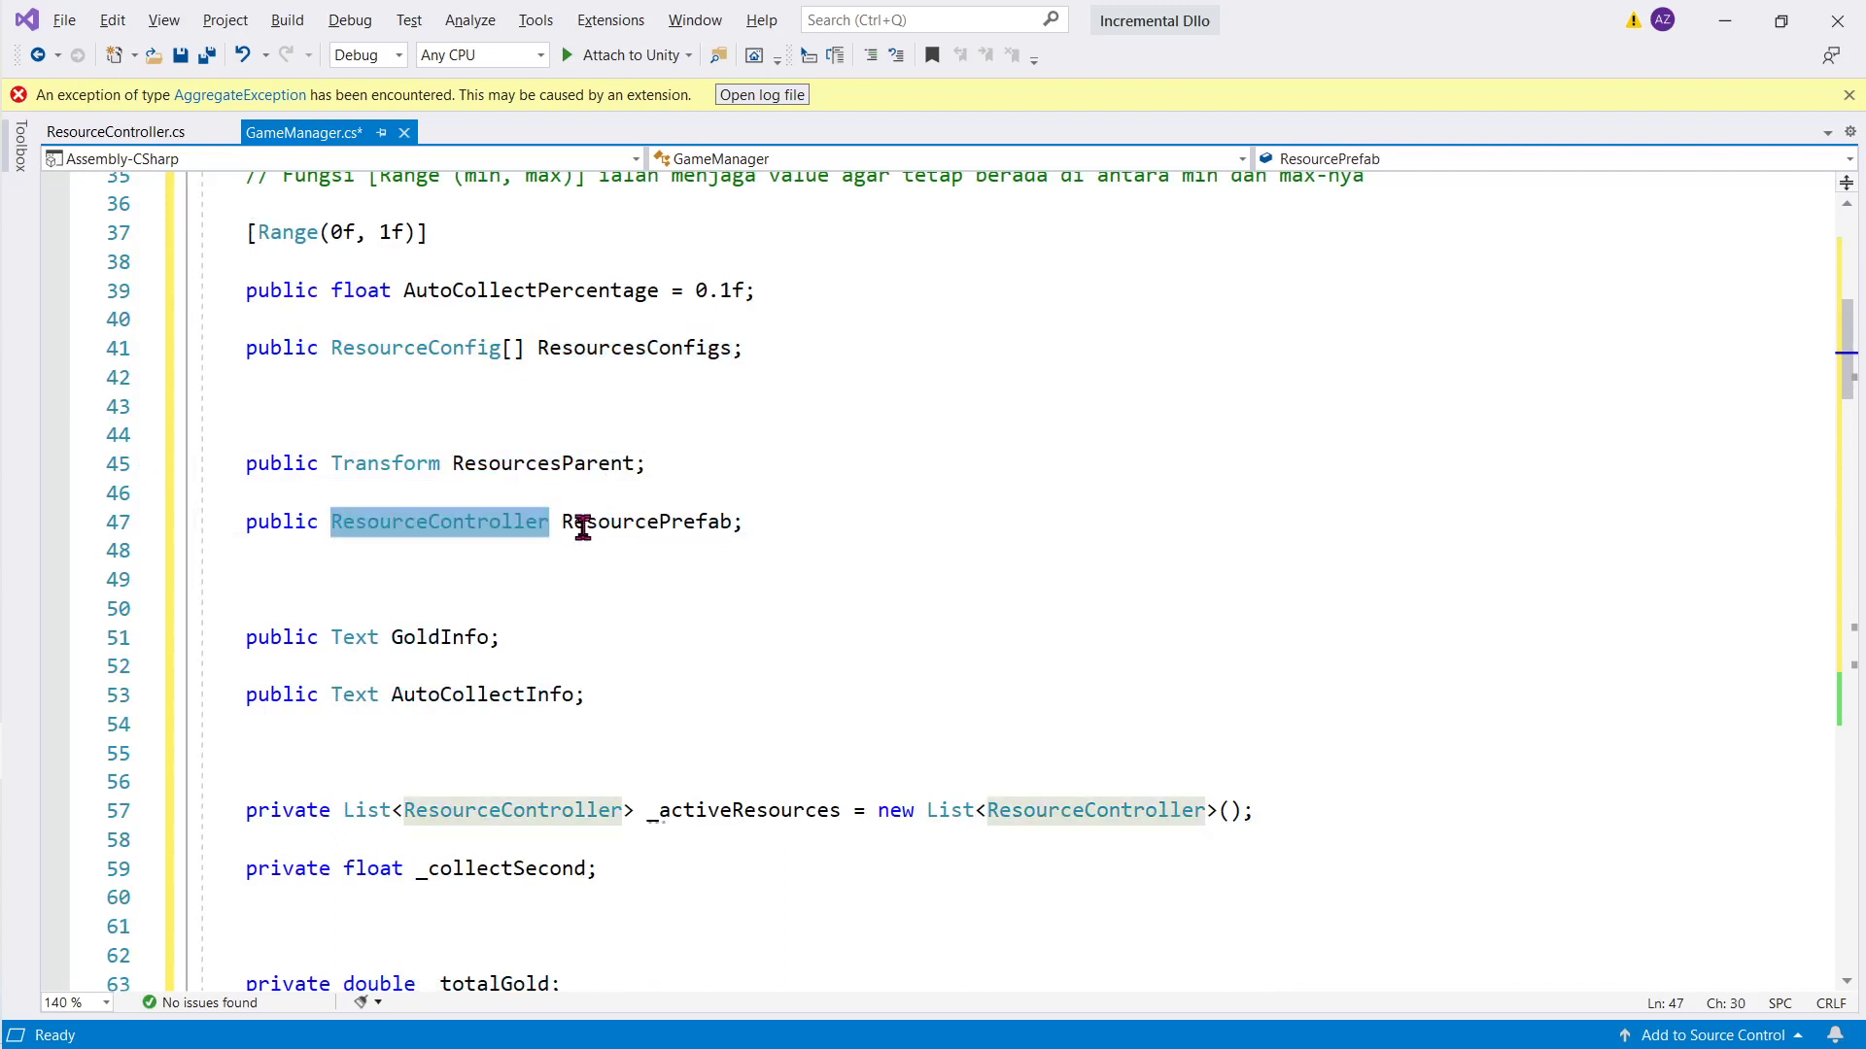
{"action": "double_click", "coordinate": [583, 525]}
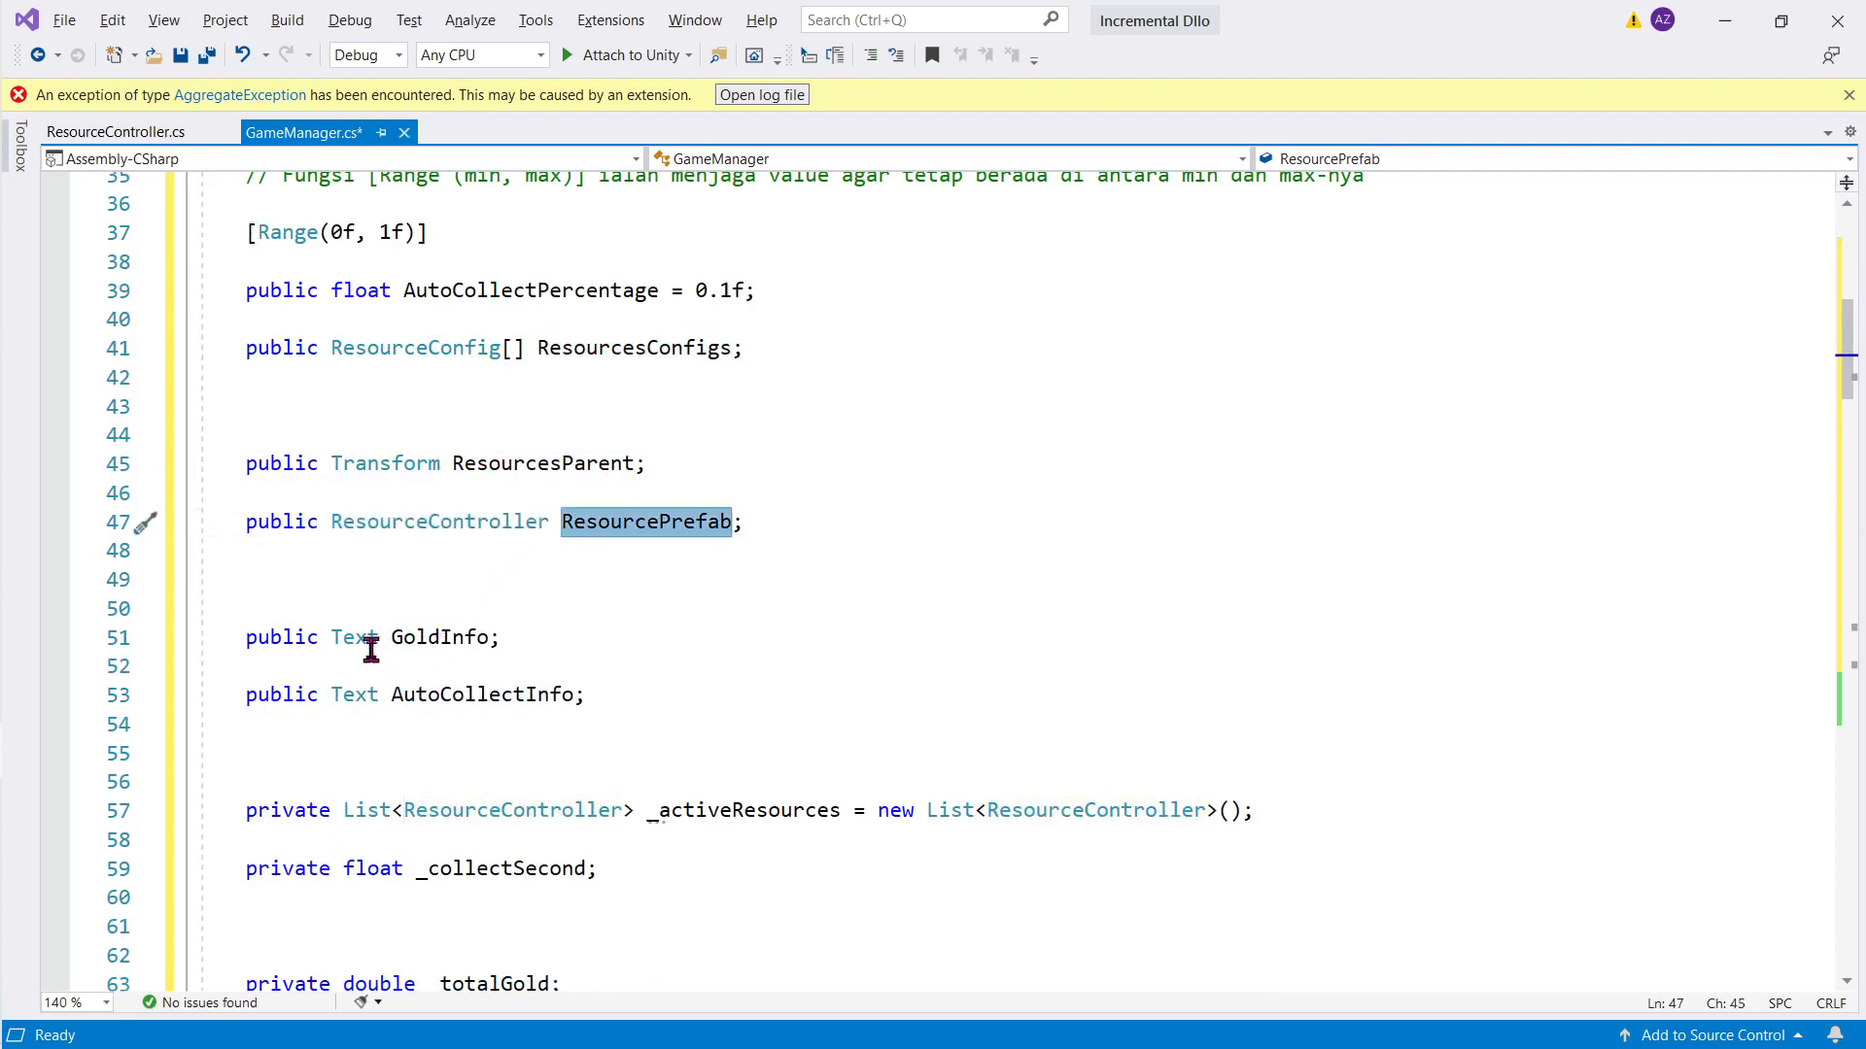
{"action": "double_click", "coordinate": [425, 637]}
{"action": "scroll", "coordinate": [442, 602], "scroll_direction": "down", "scroll_amount": 2}
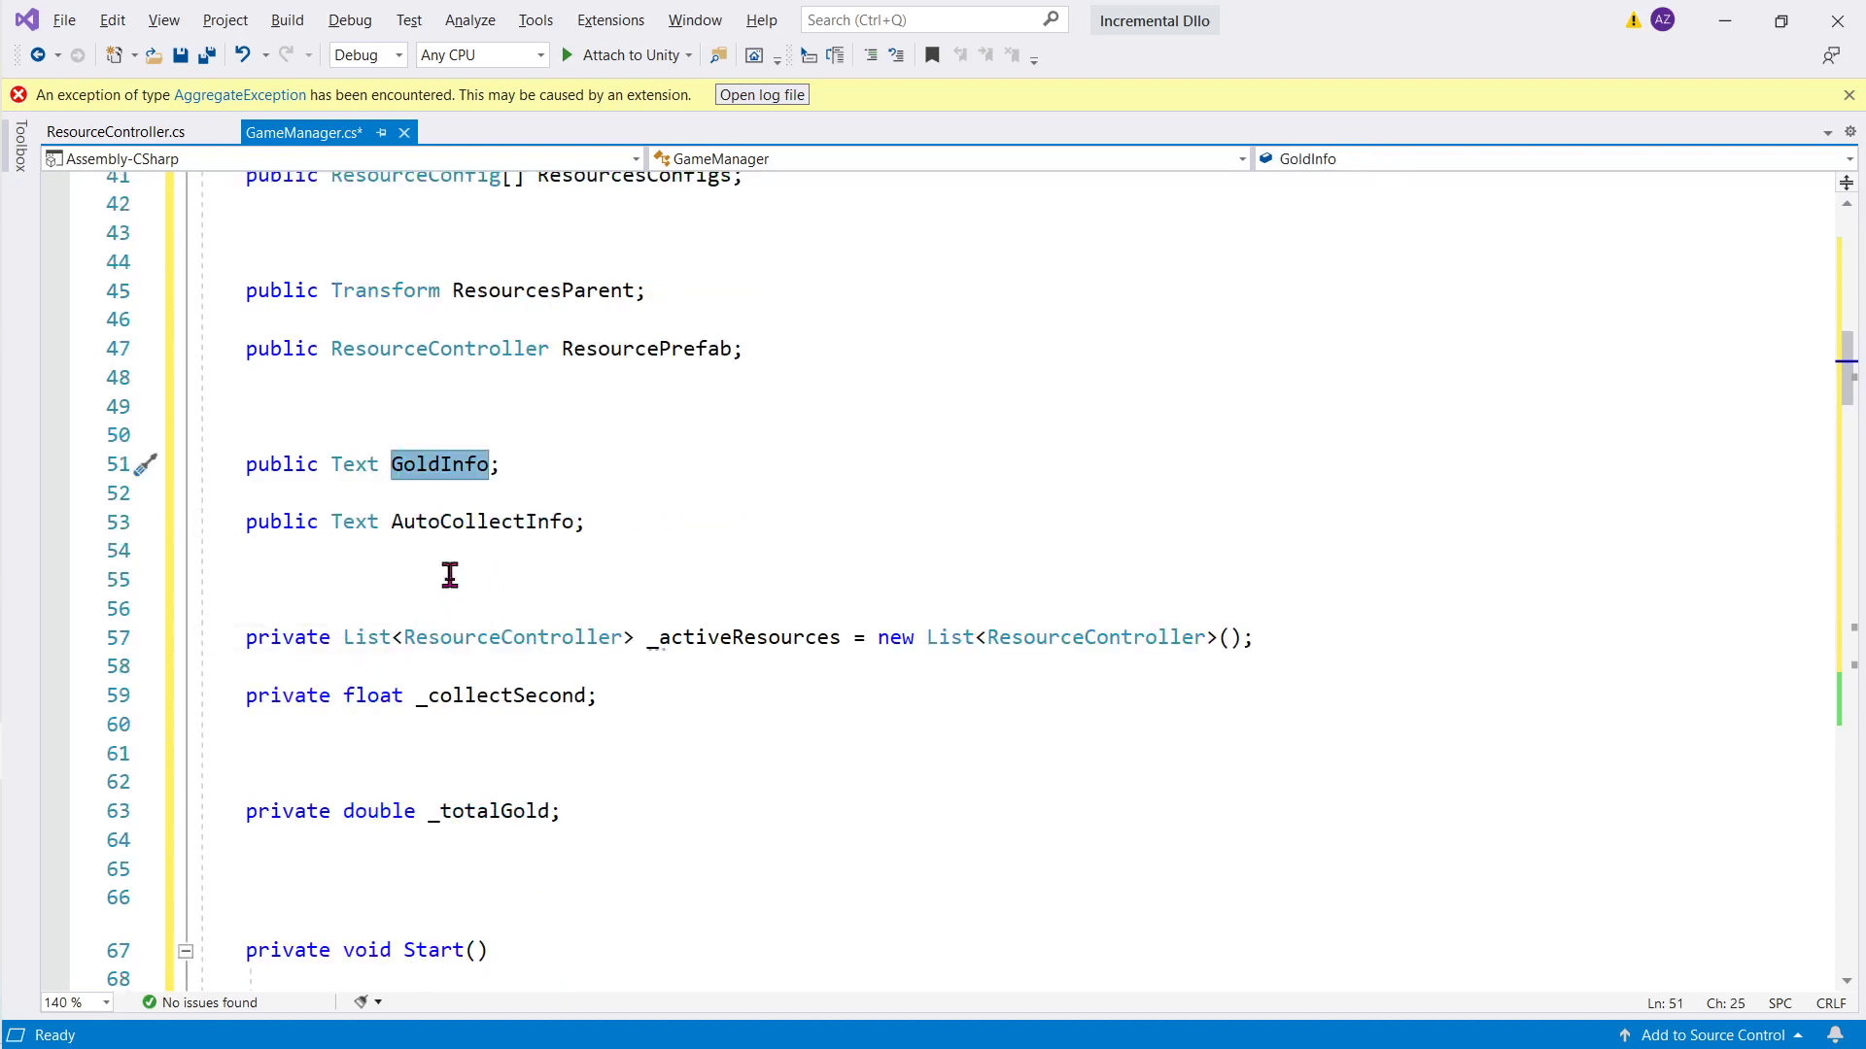
{"action": "double_click", "coordinate": [462, 525]}
{"action": "scroll", "coordinate": [442, 486], "scroll_direction": "down", "scroll_amount": 2}
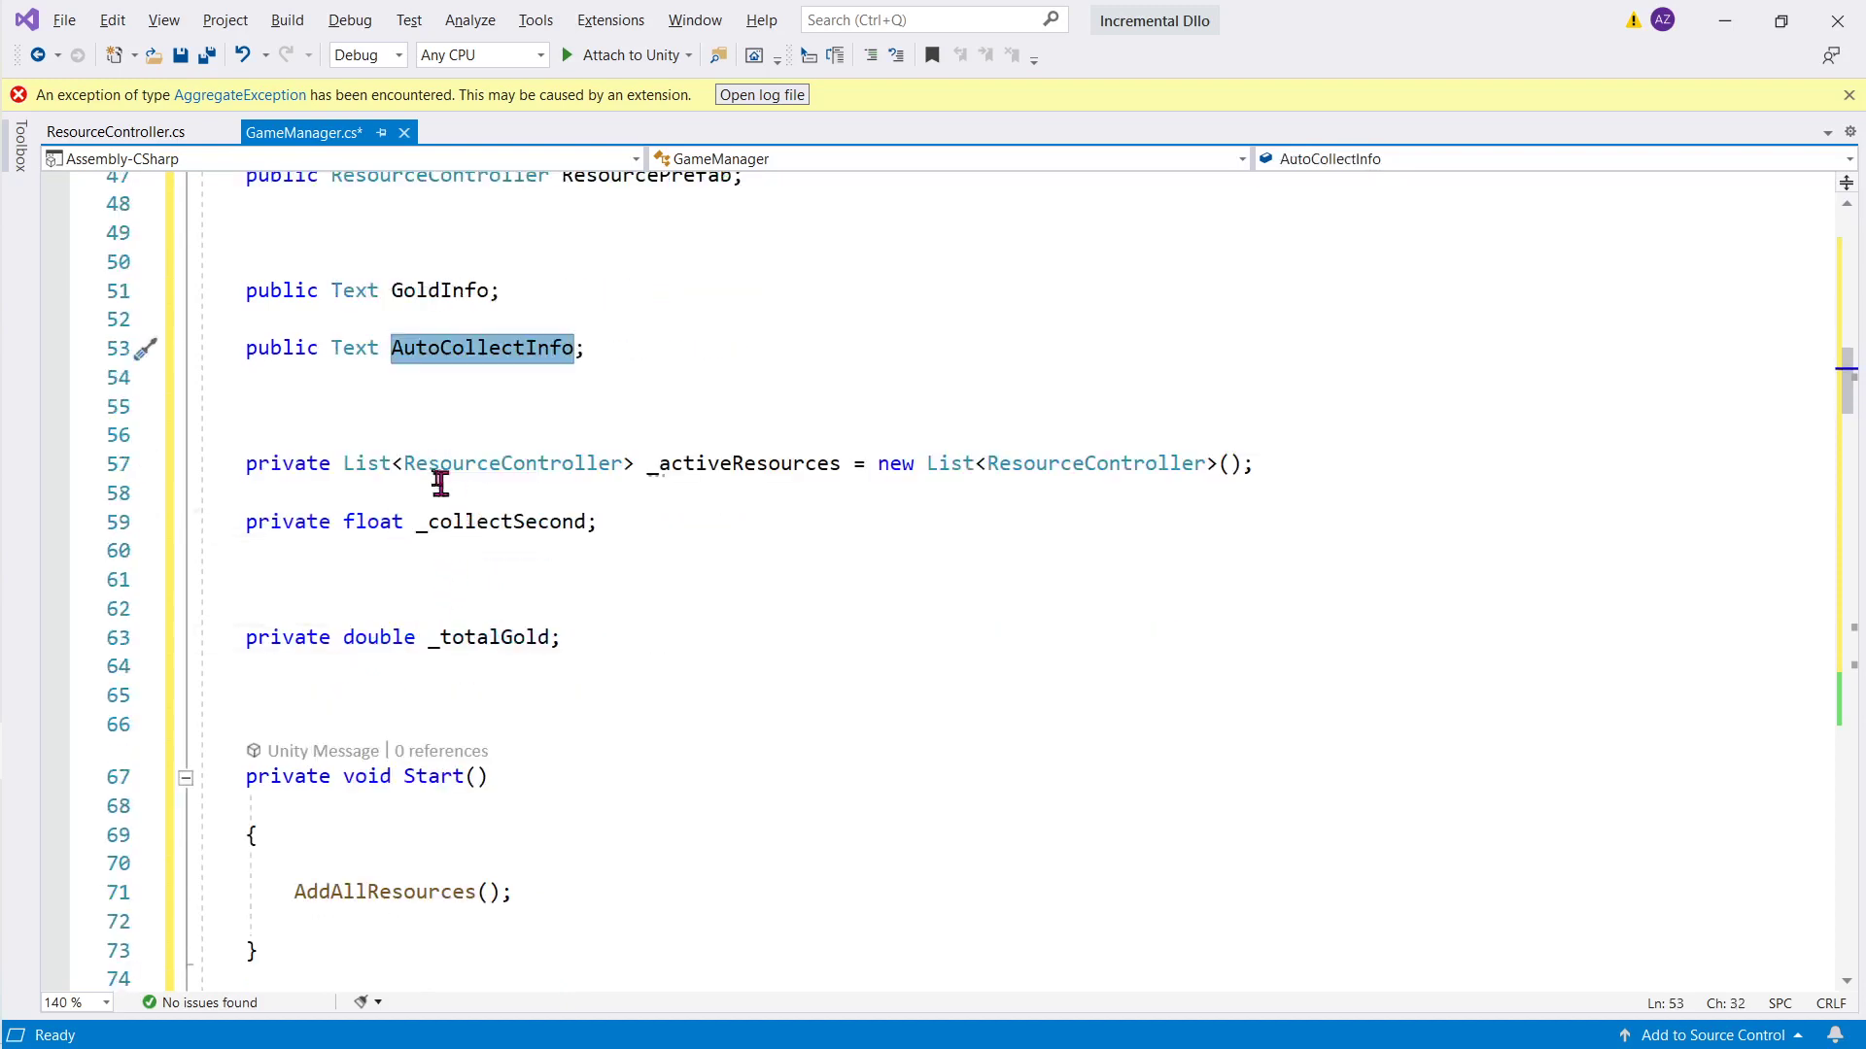
{"action": "double_click", "coordinate": [370, 459]}
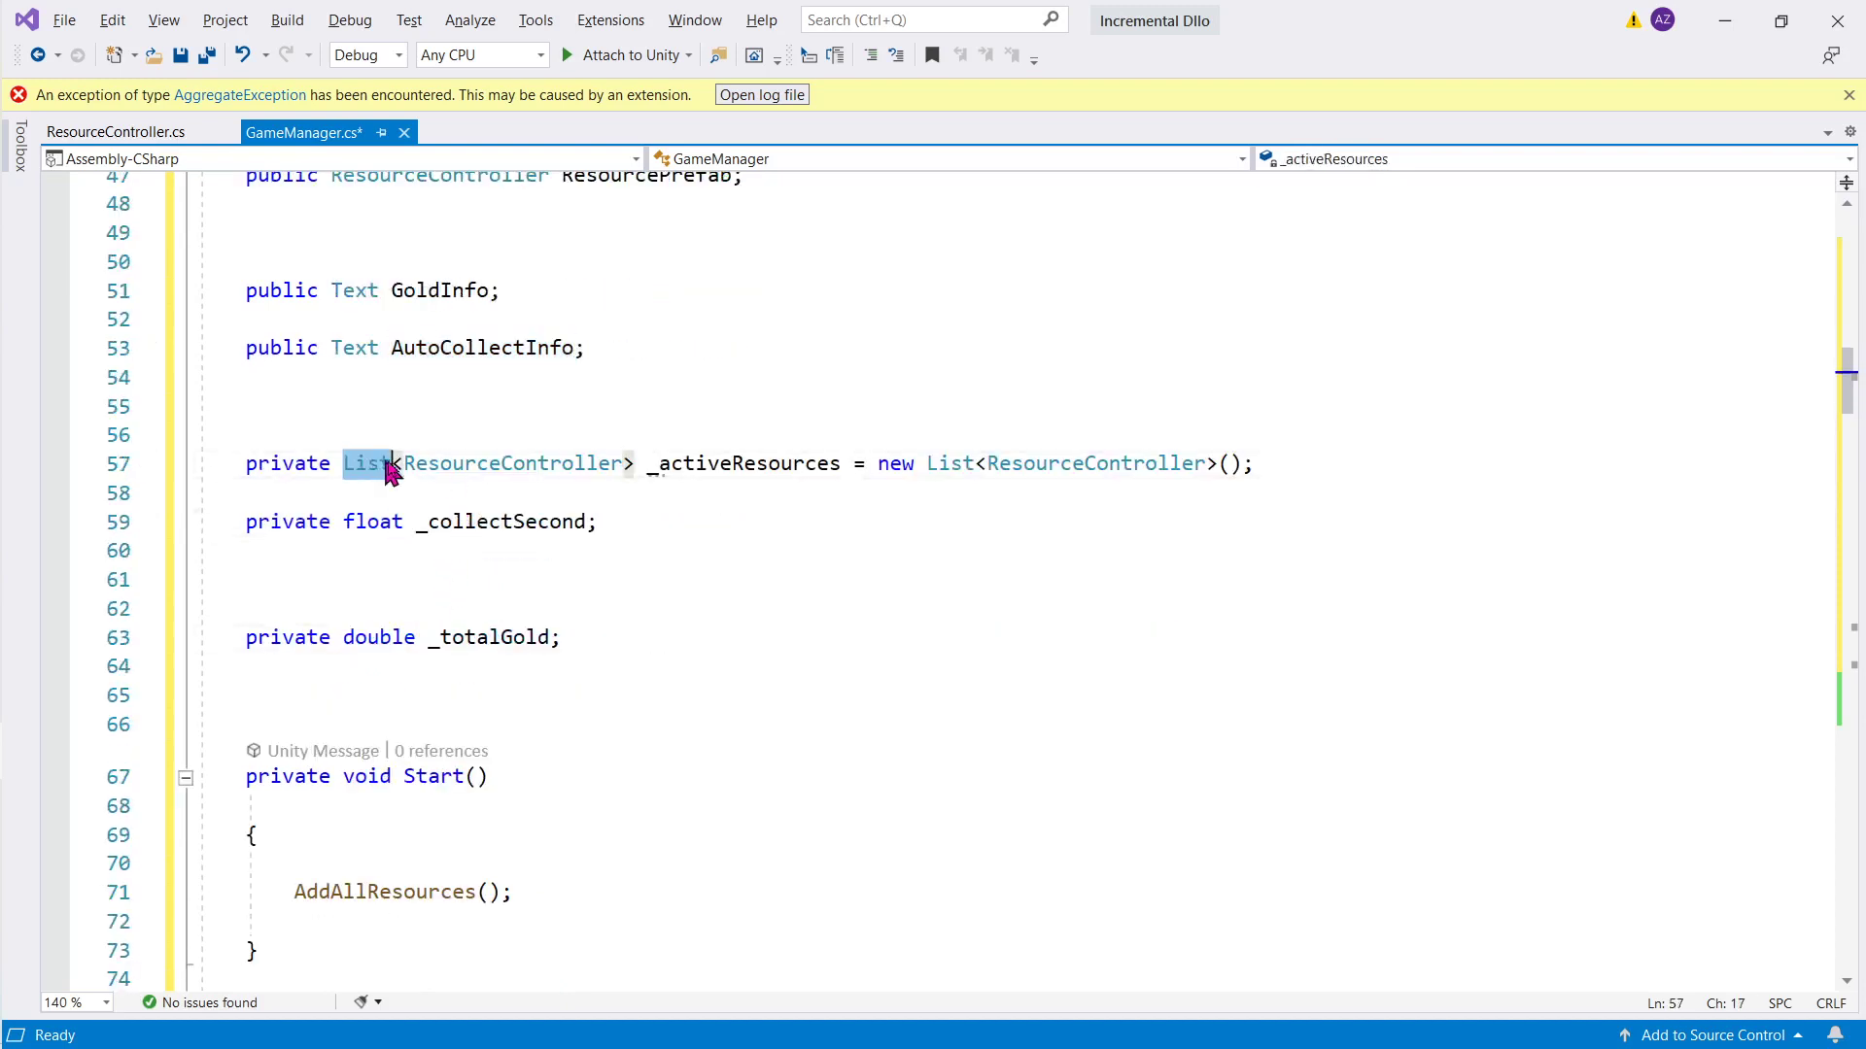
{"action": "double_click", "coordinate": [529, 473]}
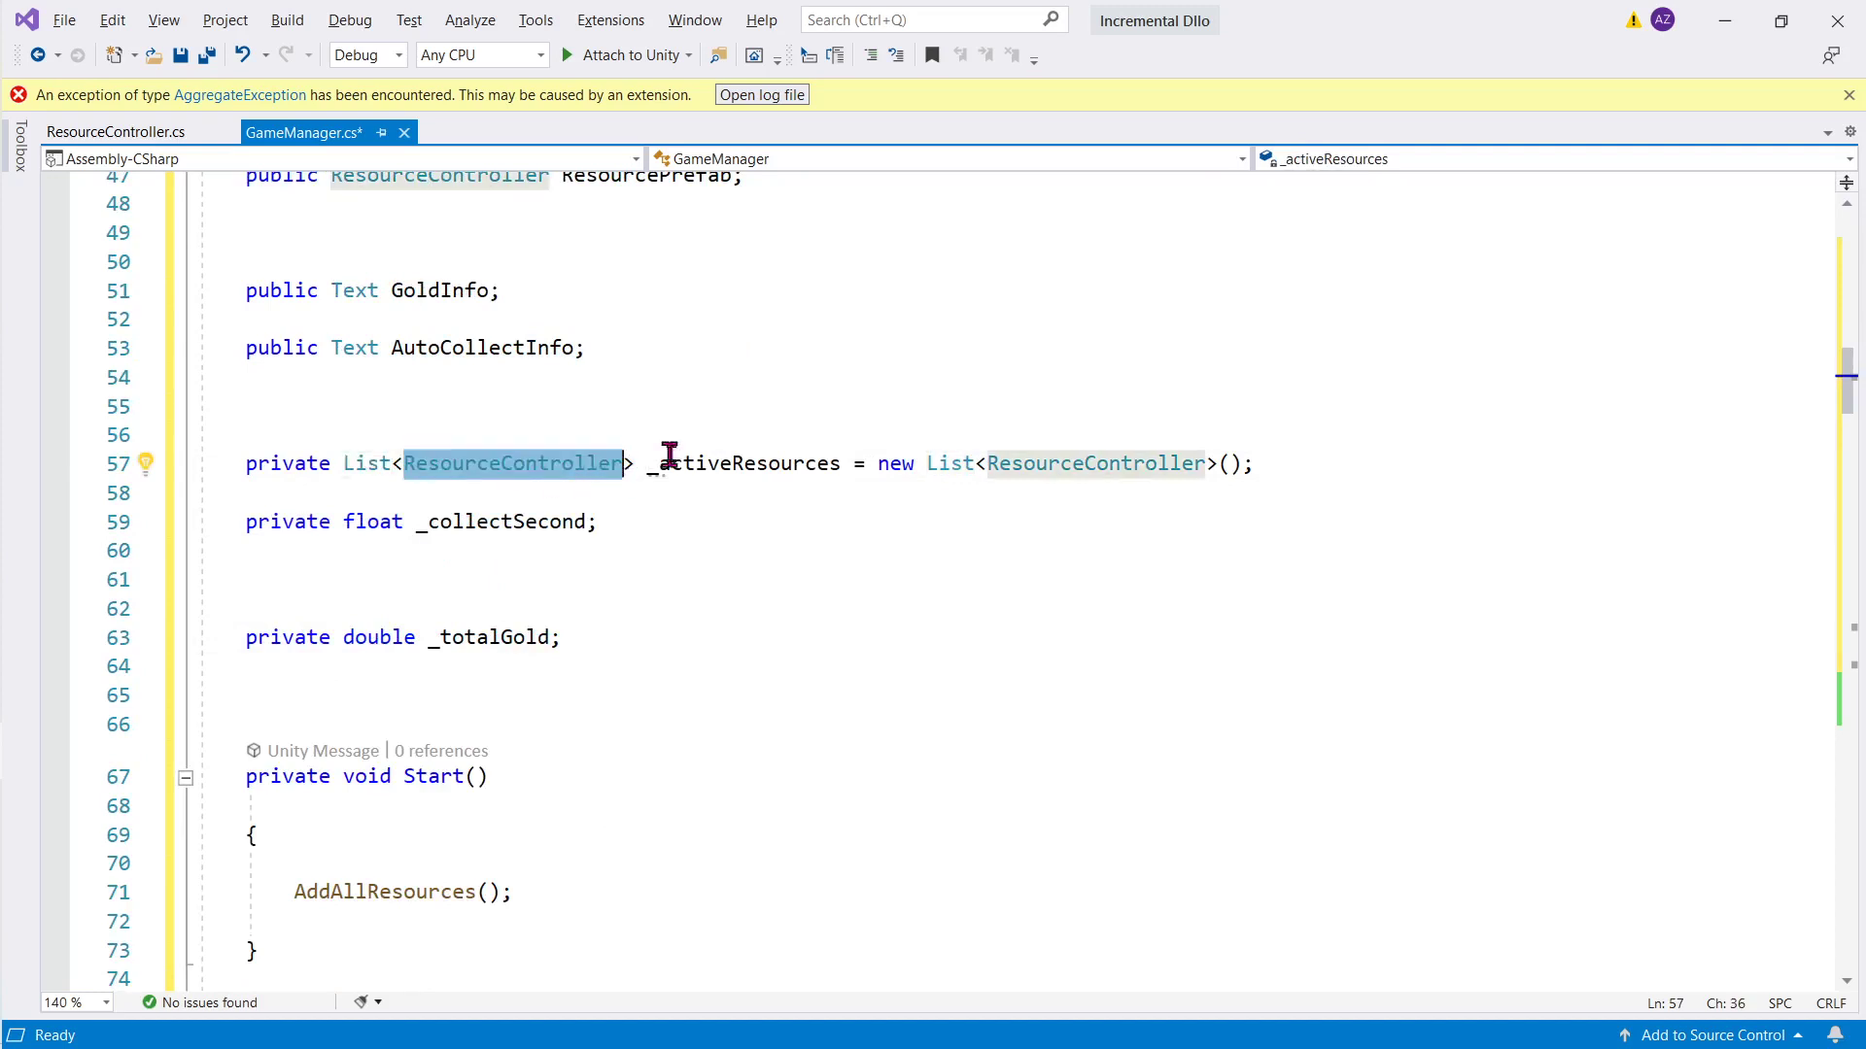
{"action": "scroll", "coordinate": [758, 472], "scroll_direction": "up", "scroll_amount": 2}
{"action": "scroll", "coordinate": [747, 476], "scroll_direction": "up", "scroll_amount": 2}
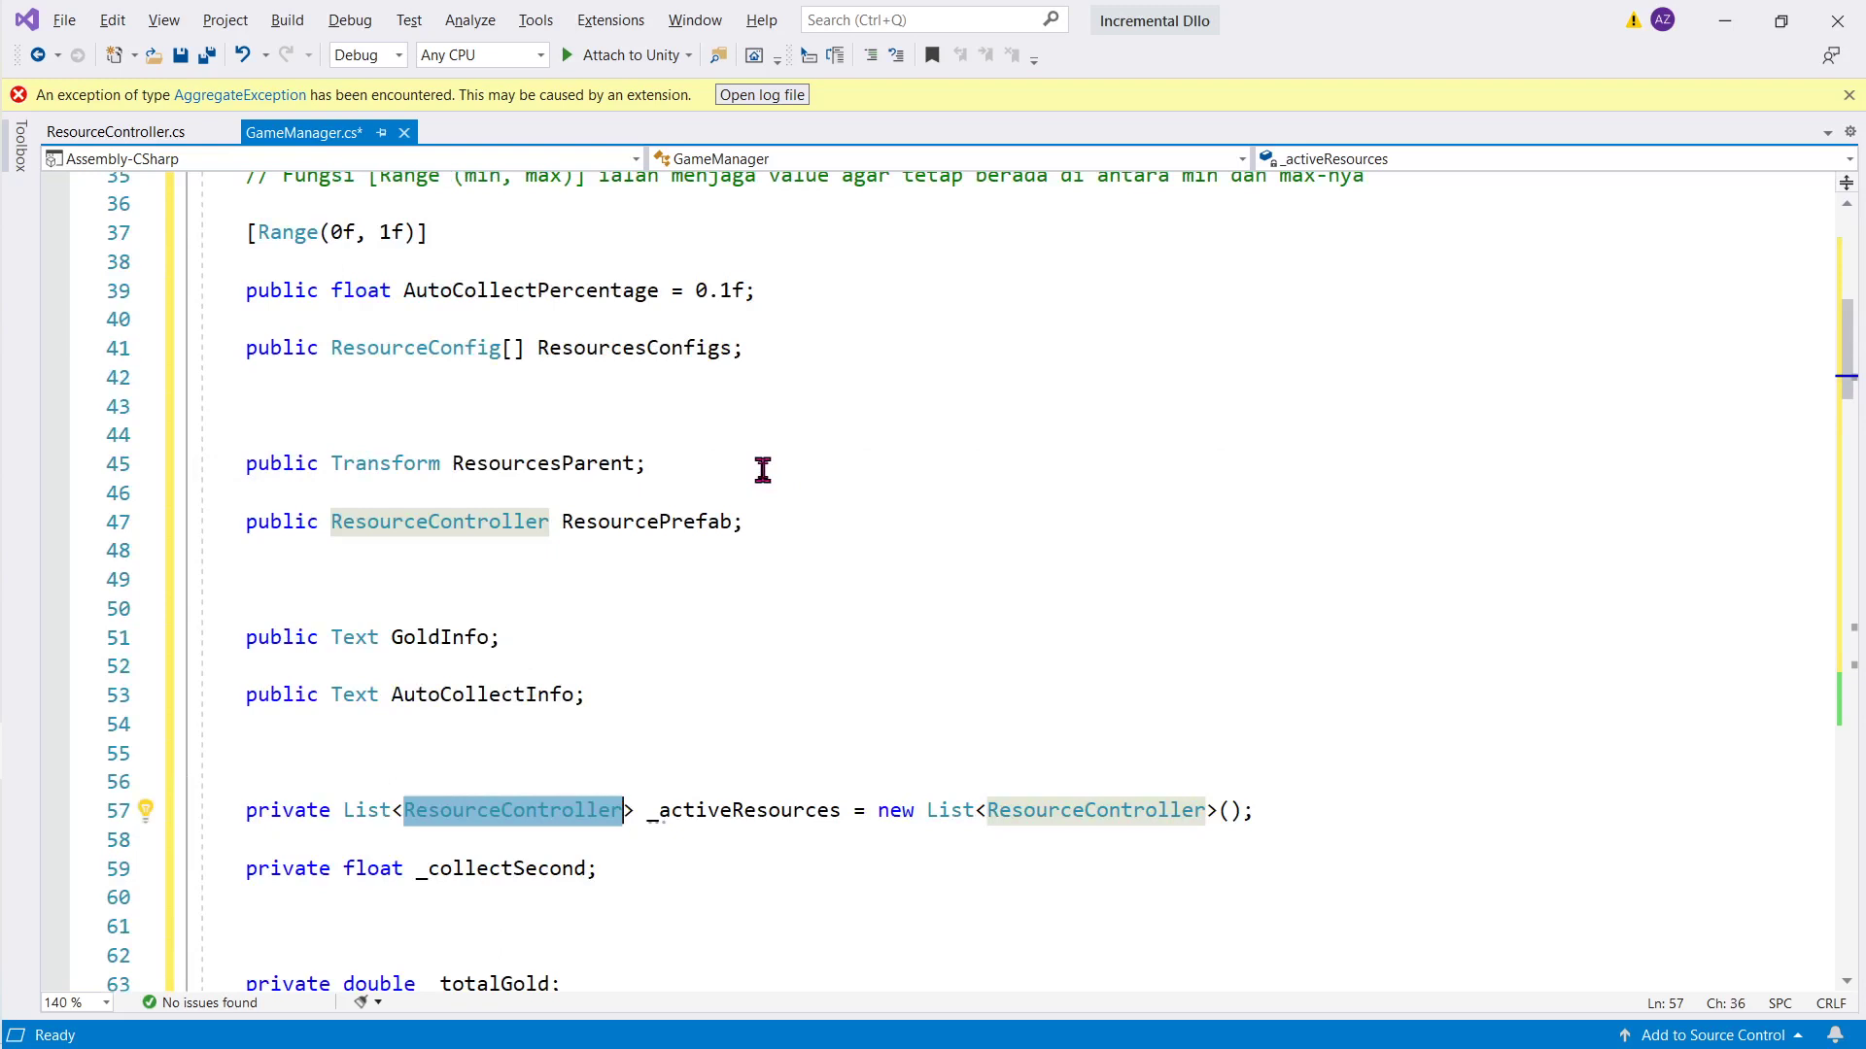
{"action": "scroll", "coordinate": [763, 471], "scroll_direction": "down", "scroll_amount": 2}
{"action": "scroll", "coordinate": [763, 471], "scroll_direction": "down", "scroll_amount": 2}
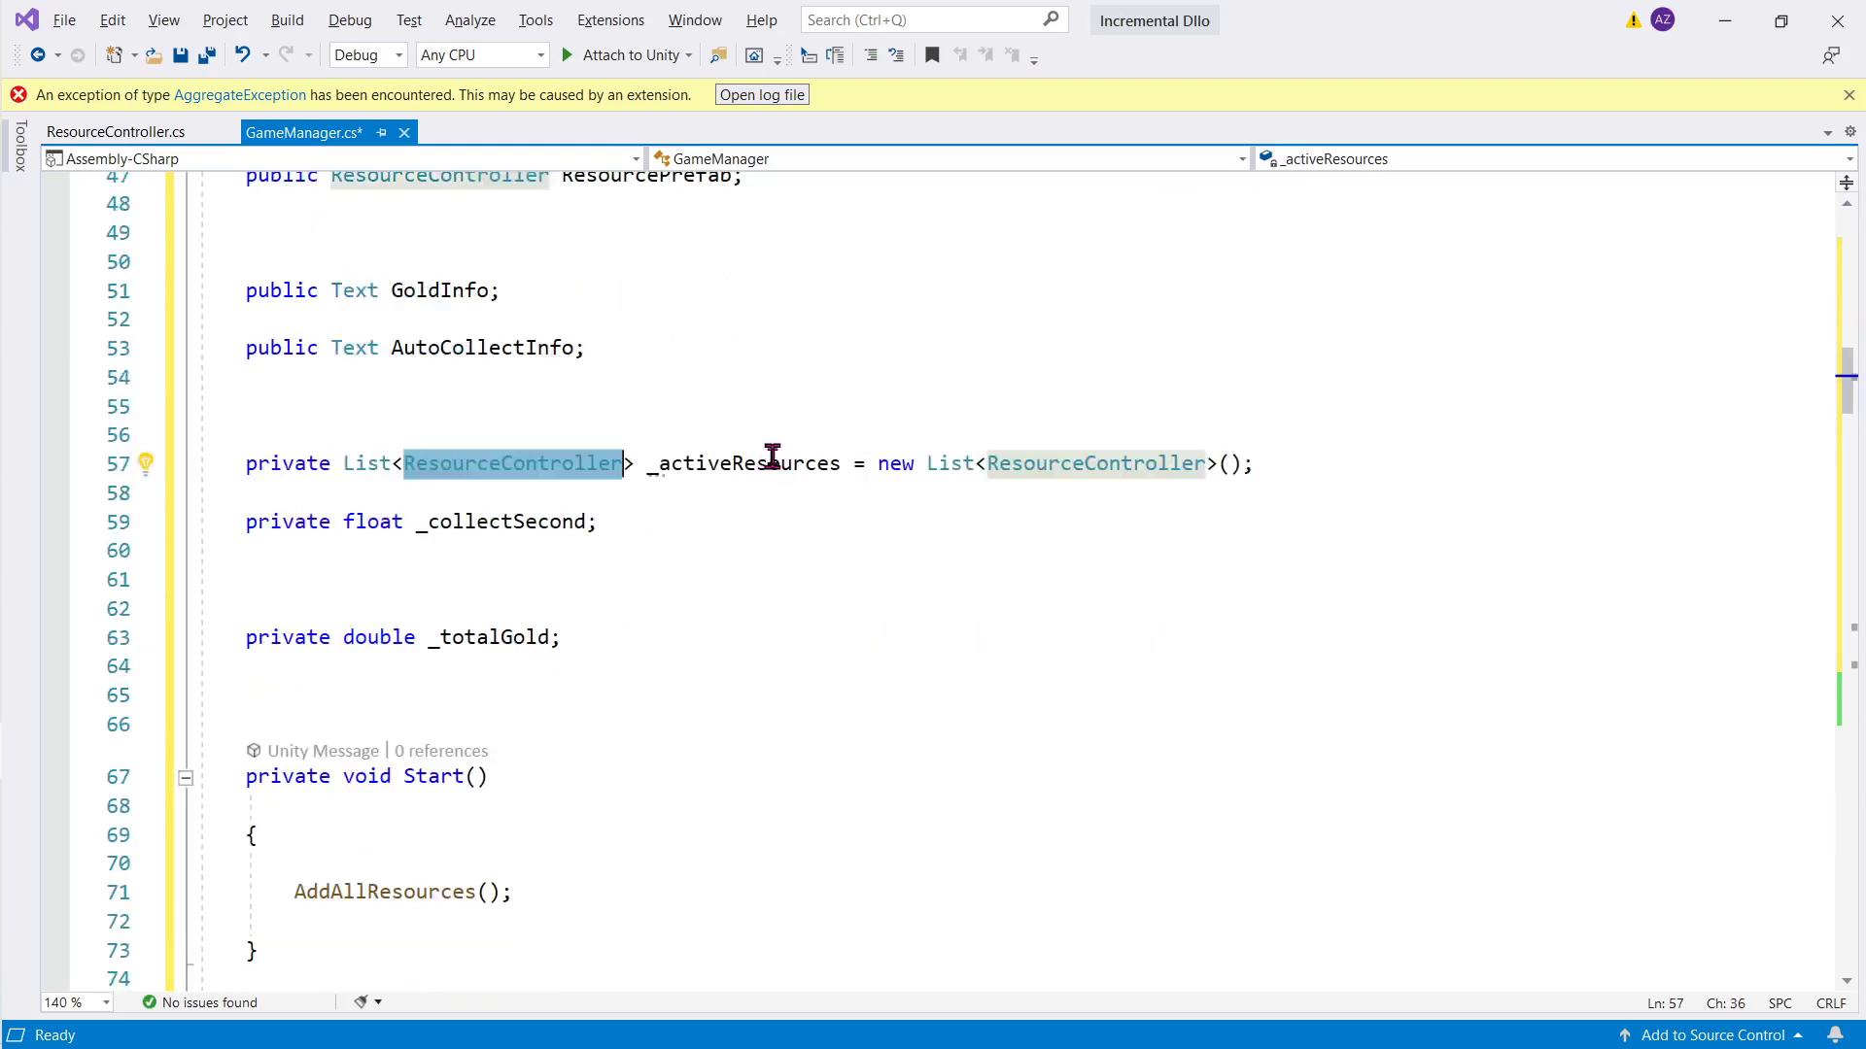
{"action": "double_click", "coordinate": [531, 523]}
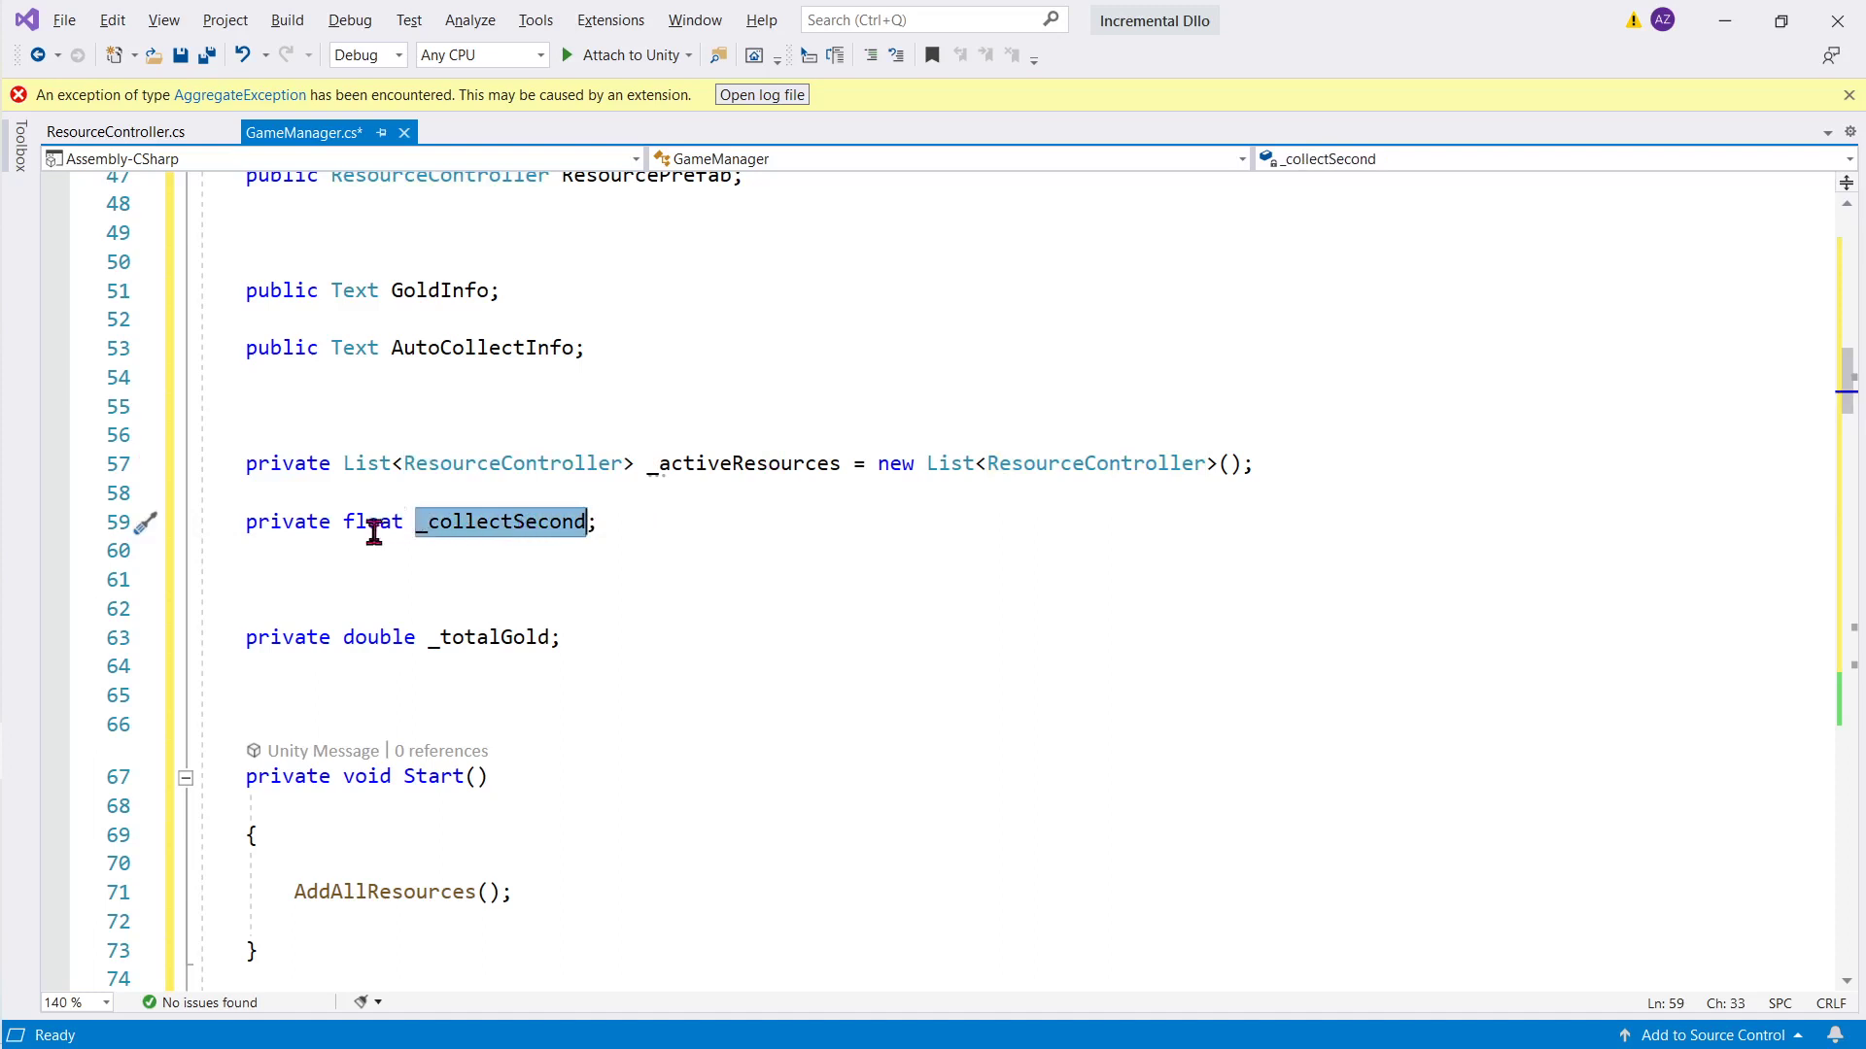
{"action": "double_click", "coordinate": [479, 637]}
{"action": "scroll", "coordinate": [499, 644], "scroll_direction": "down", "scroll_amount": 2}
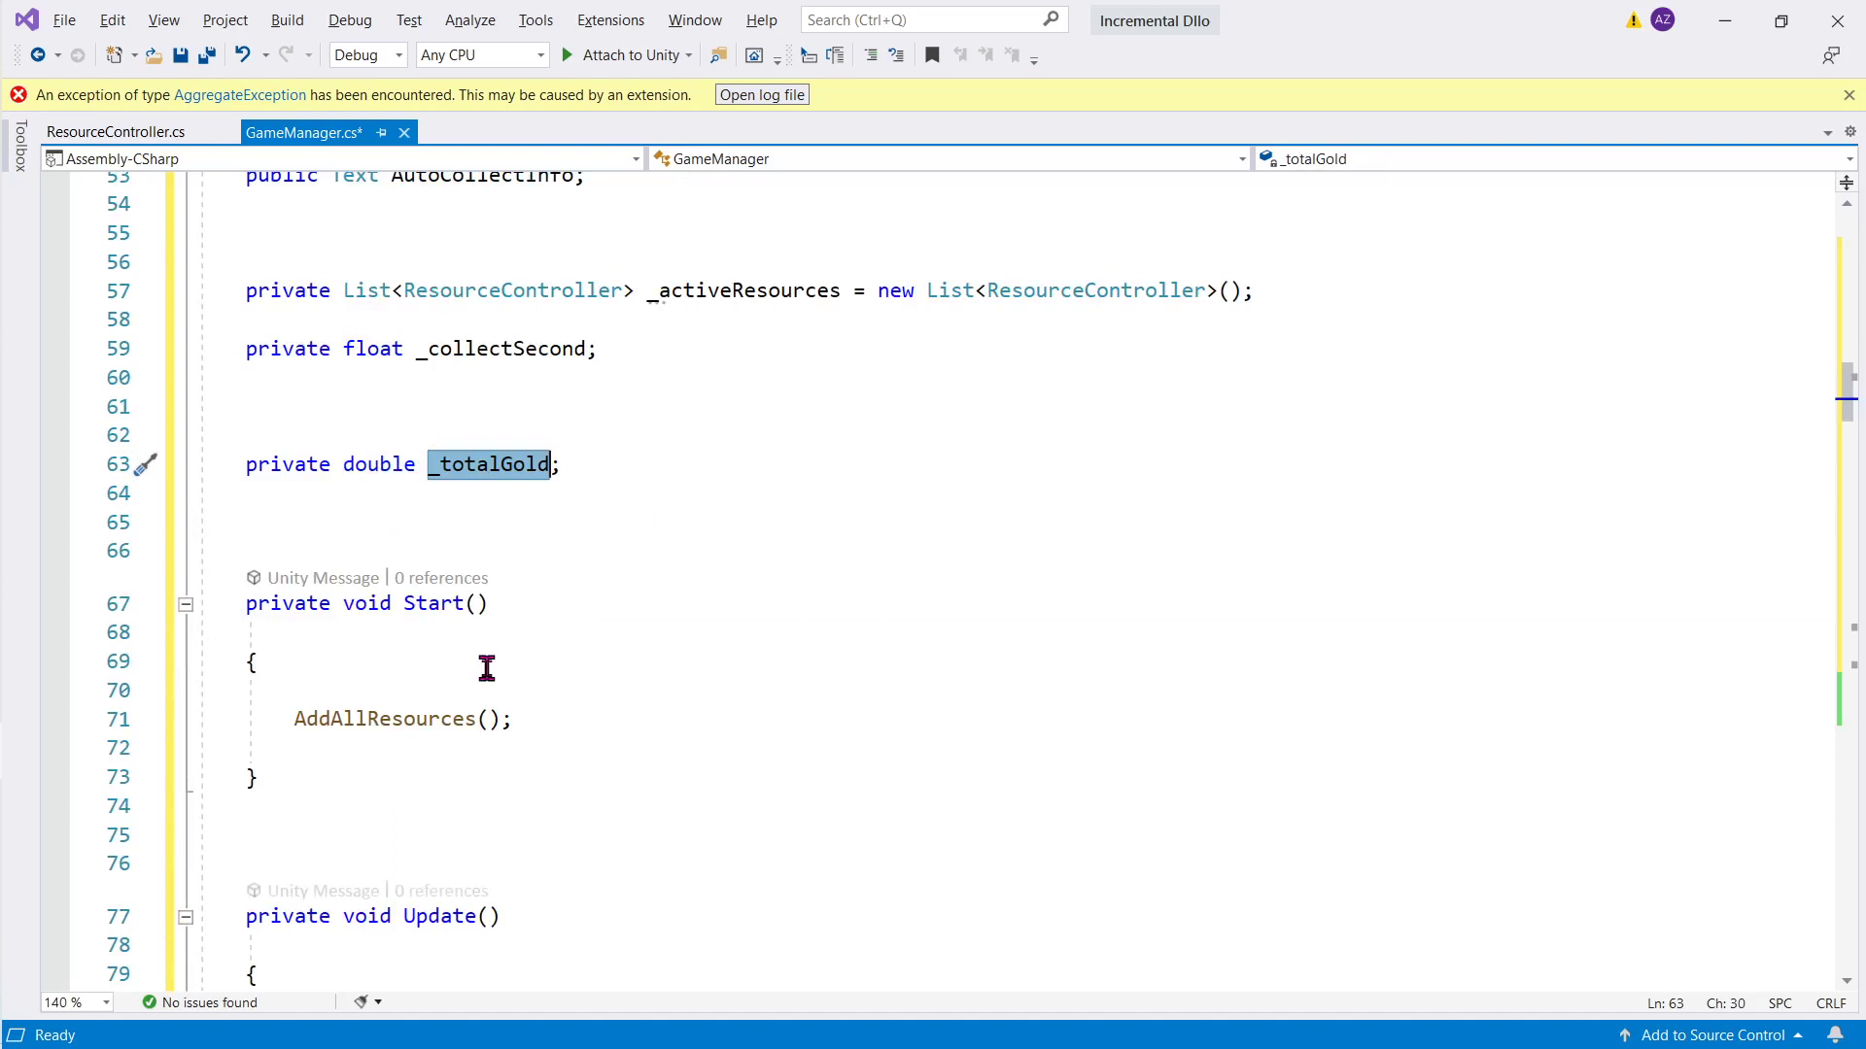
{"action": "double_click", "coordinate": [366, 719]}
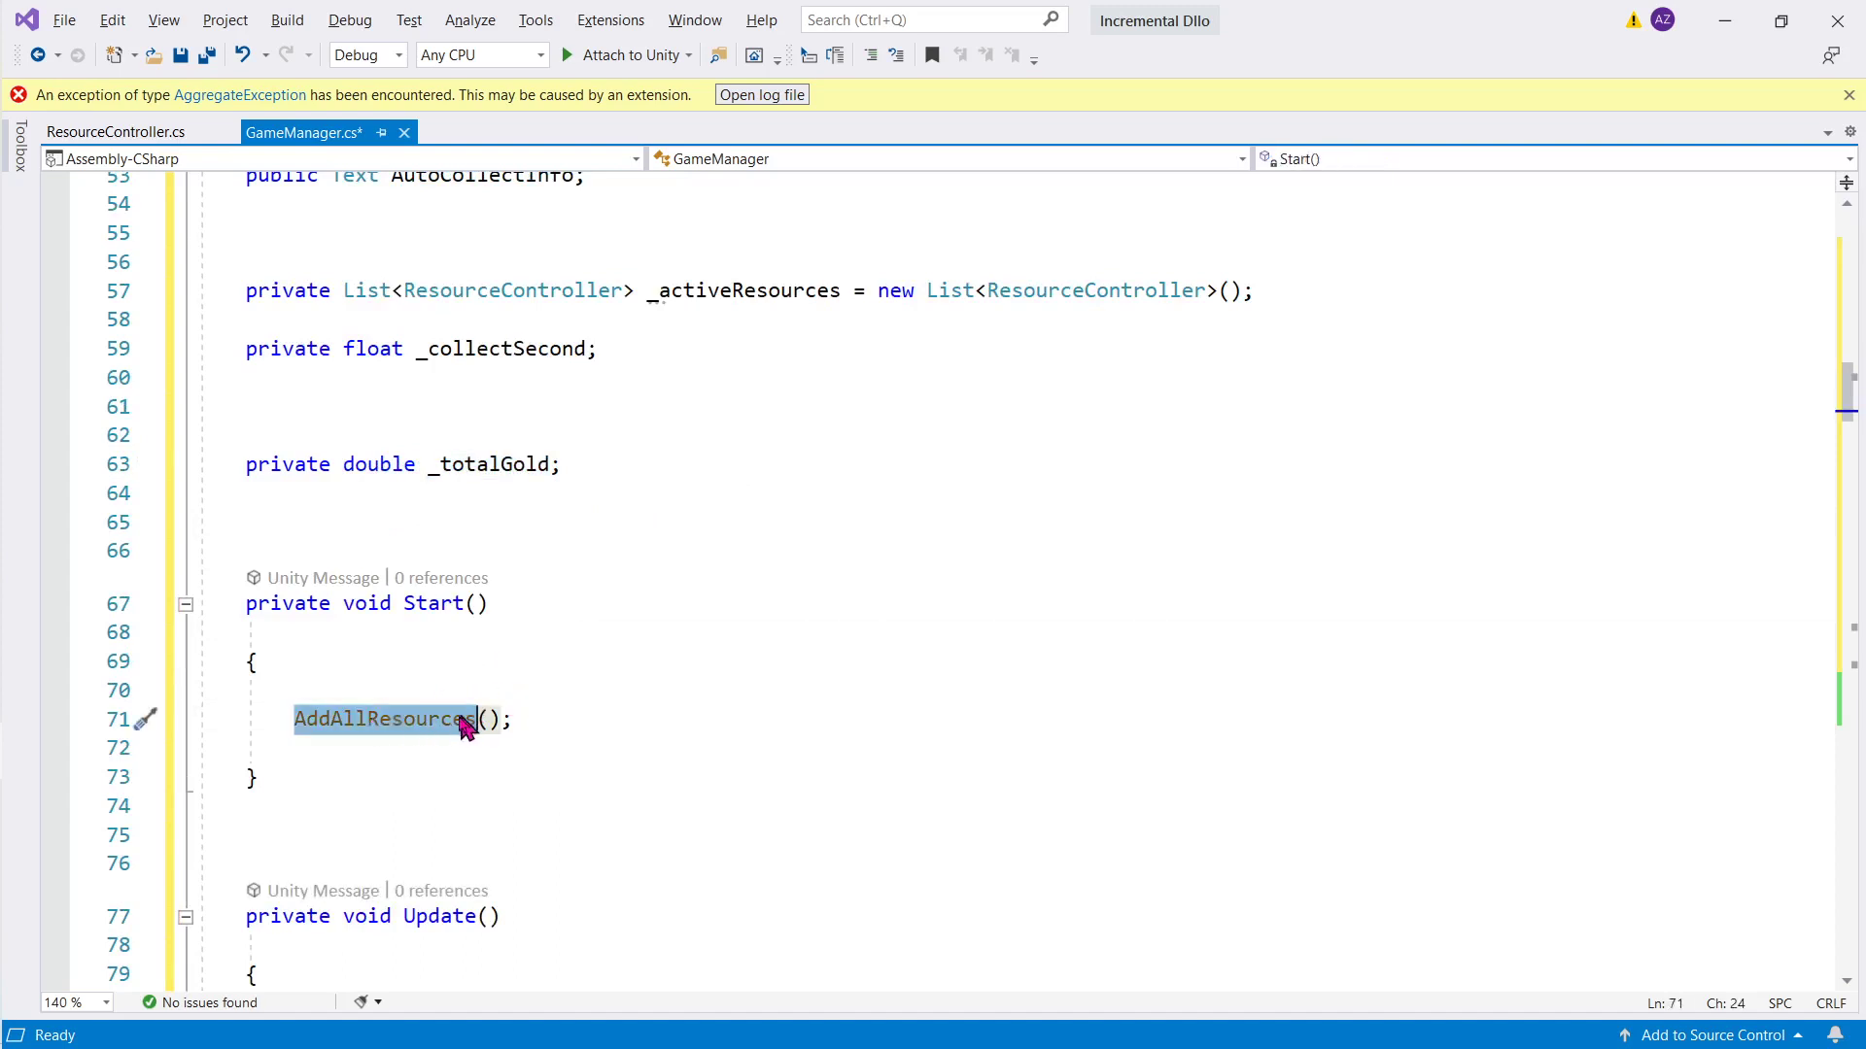
{"action": "left_click", "coordinate": [382, 727], "text": "ctrl"}
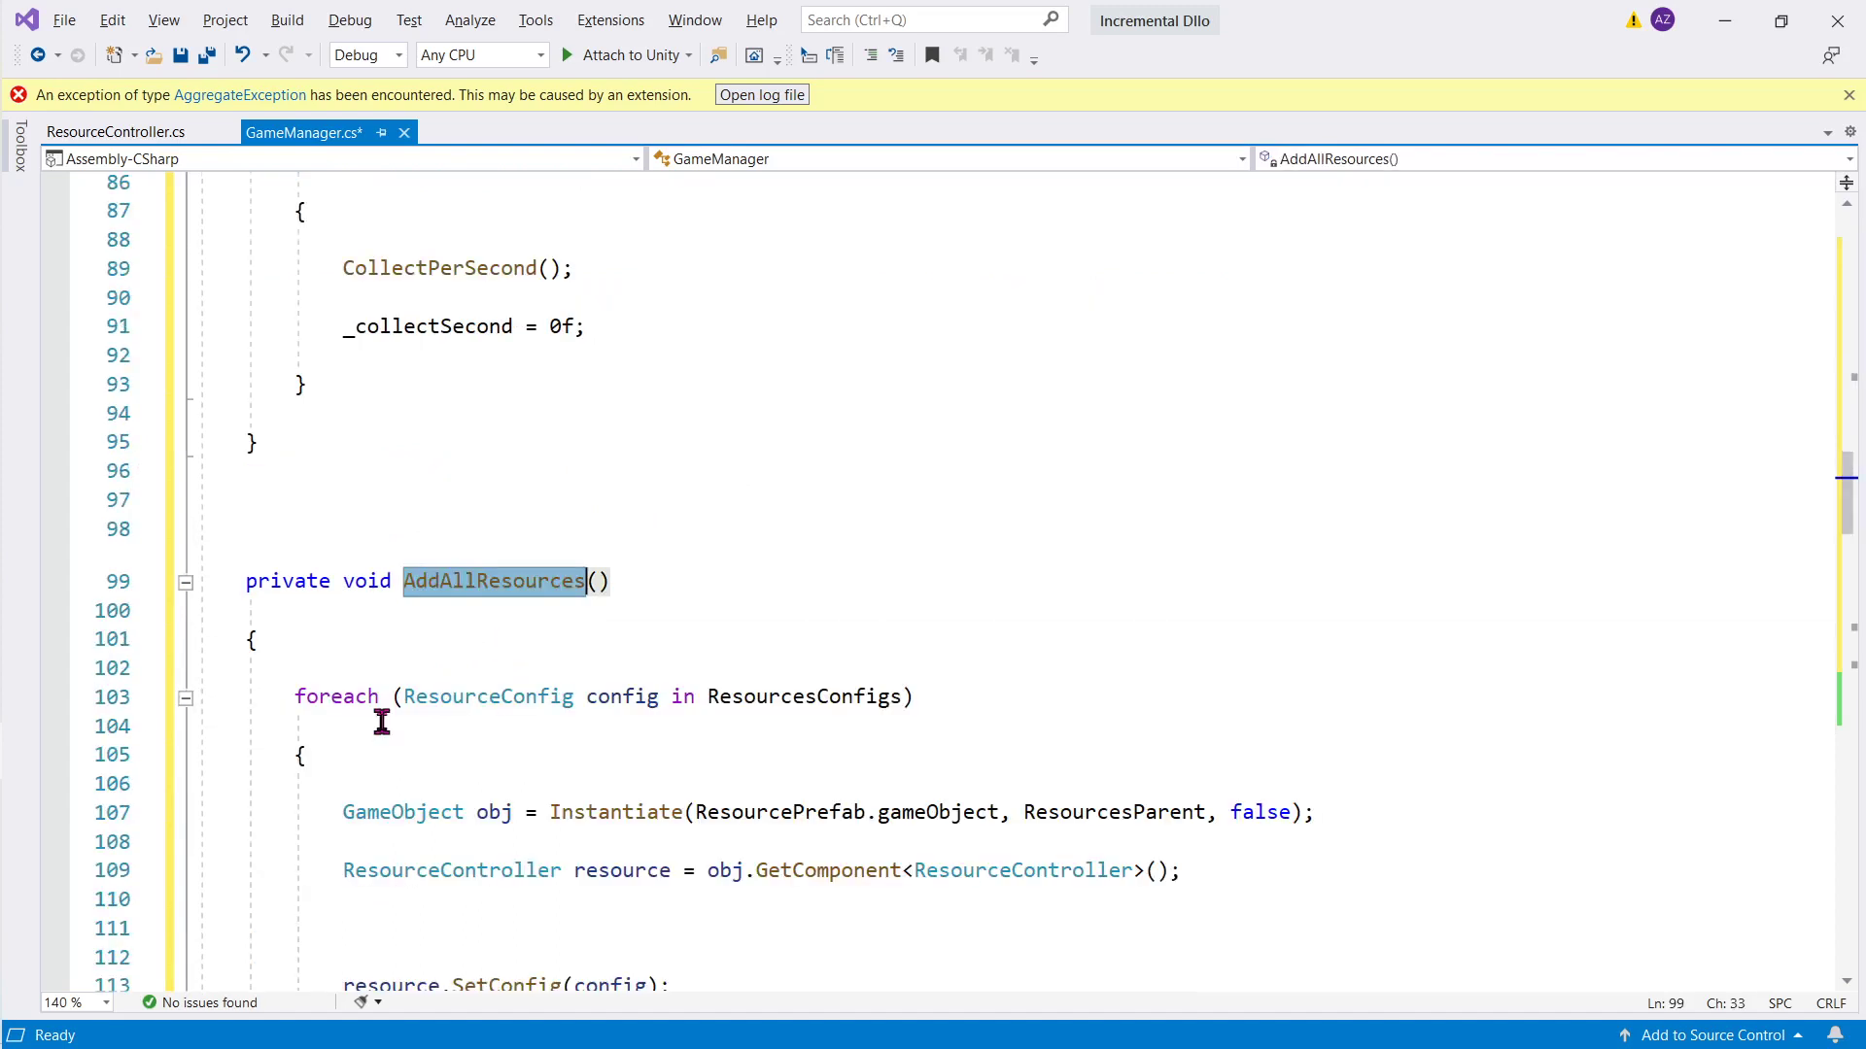
{"action": "double_click", "coordinate": [331, 700]}
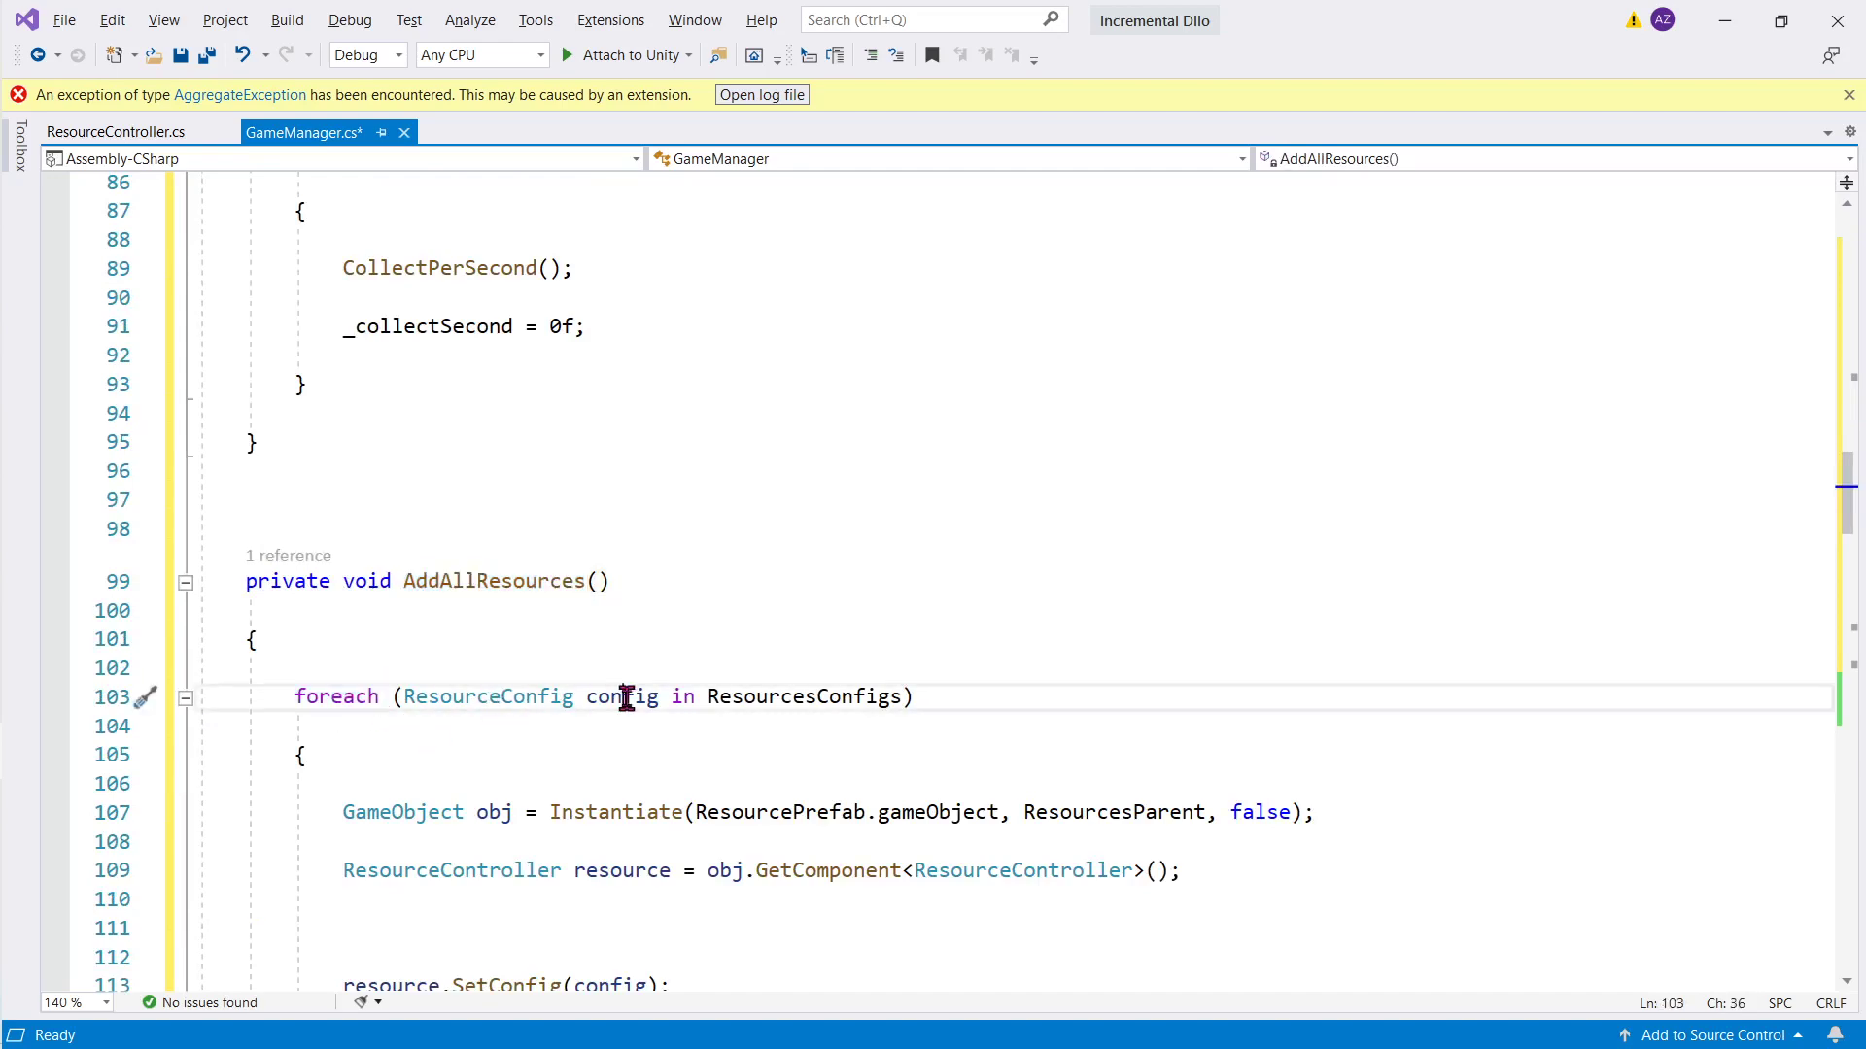
{"action": "double_click", "coordinate": [622, 697]}
{"action": "double_click", "coordinate": [762, 698]}
{"action": "scroll", "coordinate": [854, 697], "scroll_direction": "up", "scroll_amount": 9}
{"action": "scroll", "coordinate": [854, 696], "scroll_direction": "up", "scroll_amount": 10}
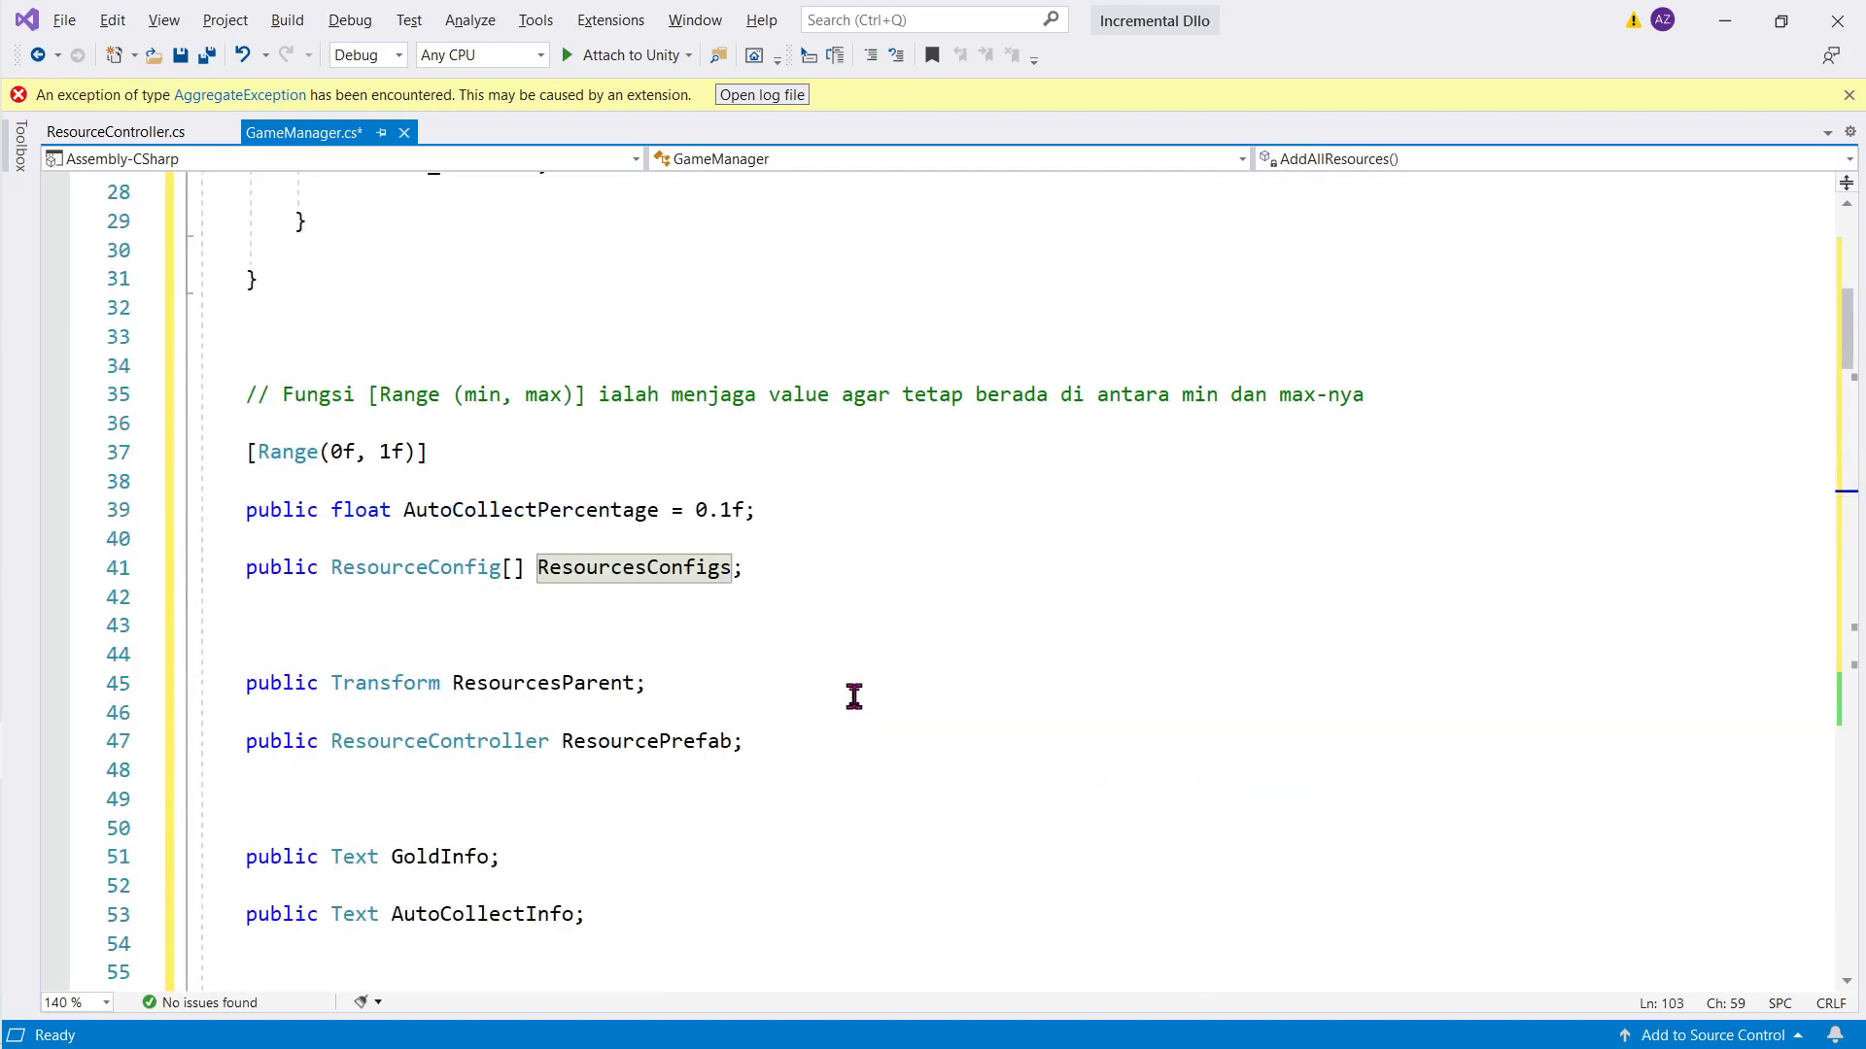
{"action": "scroll", "coordinate": [854, 697], "scroll_direction": "up", "scroll_amount": 2}
{"action": "scroll", "coordinate": [587, 736], "scroll_direction": "down", "scroll_amount": 16}
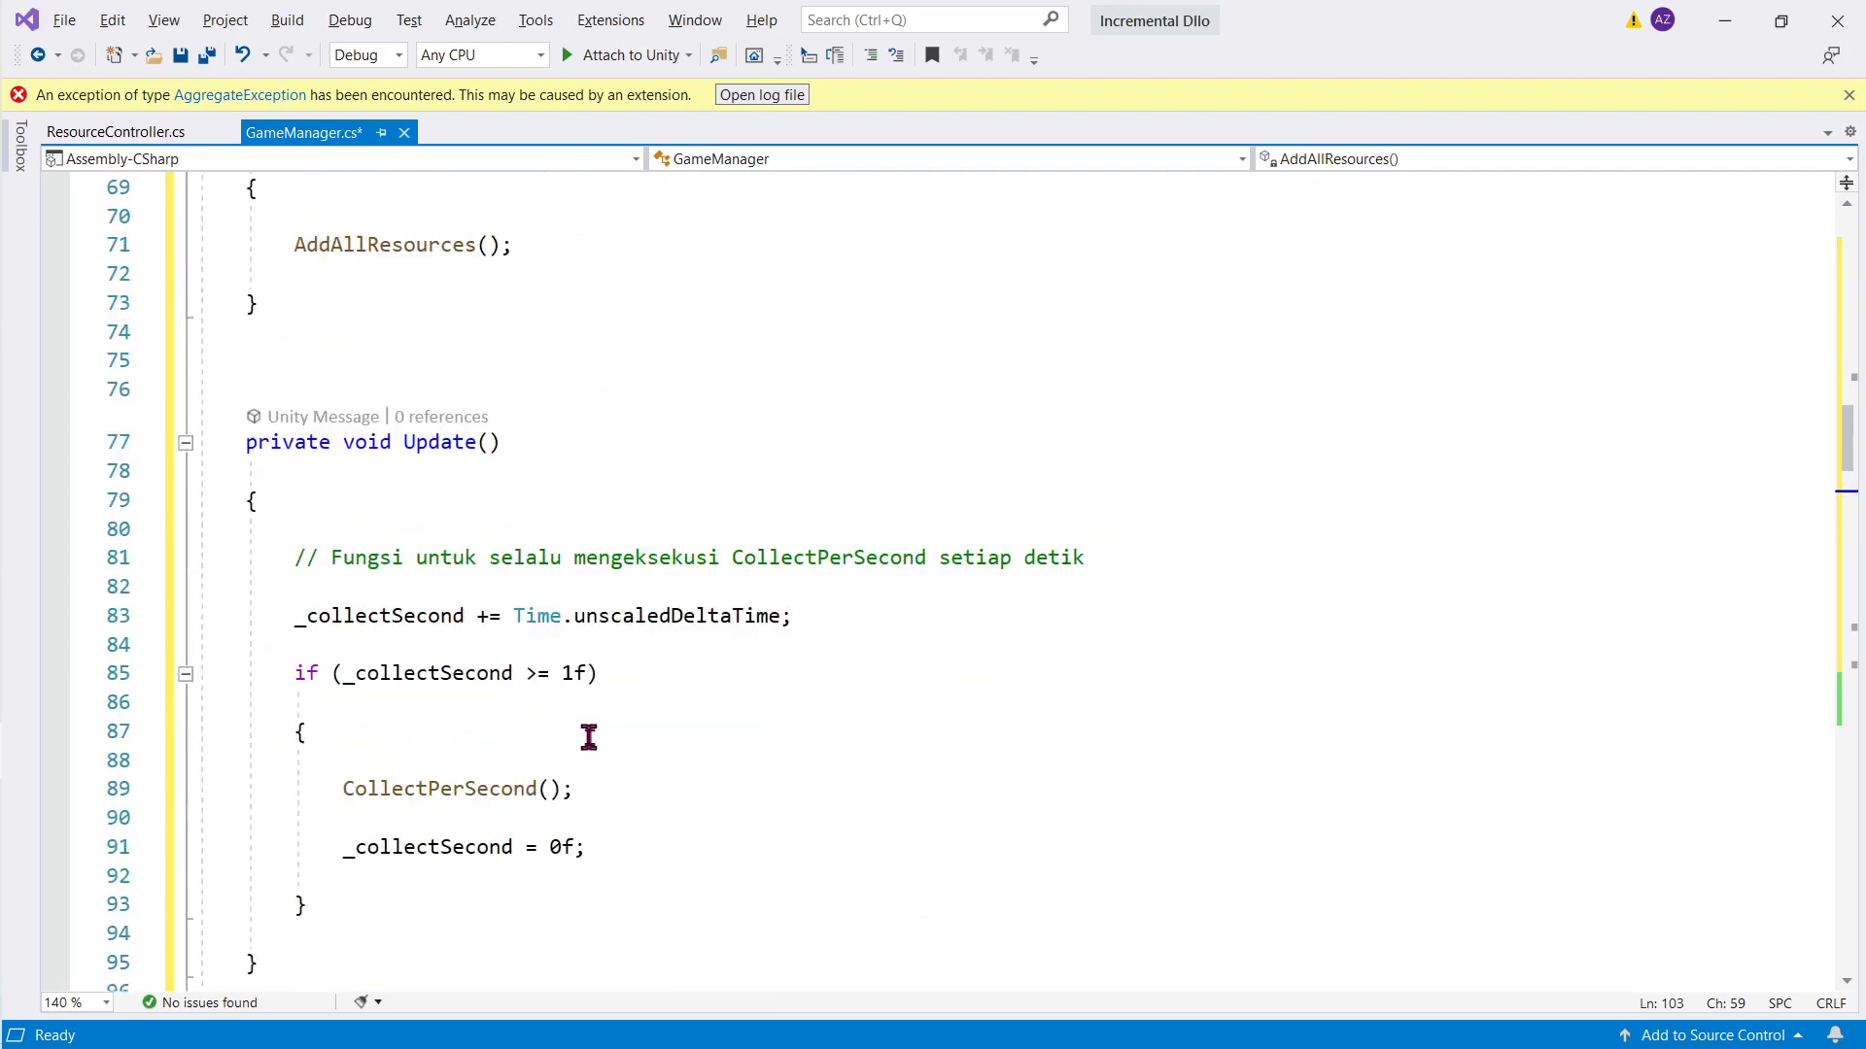
{"action": "scroll", "coordinate": [589, 734], "scroll_direction": "down", "scroll_amount": 8}
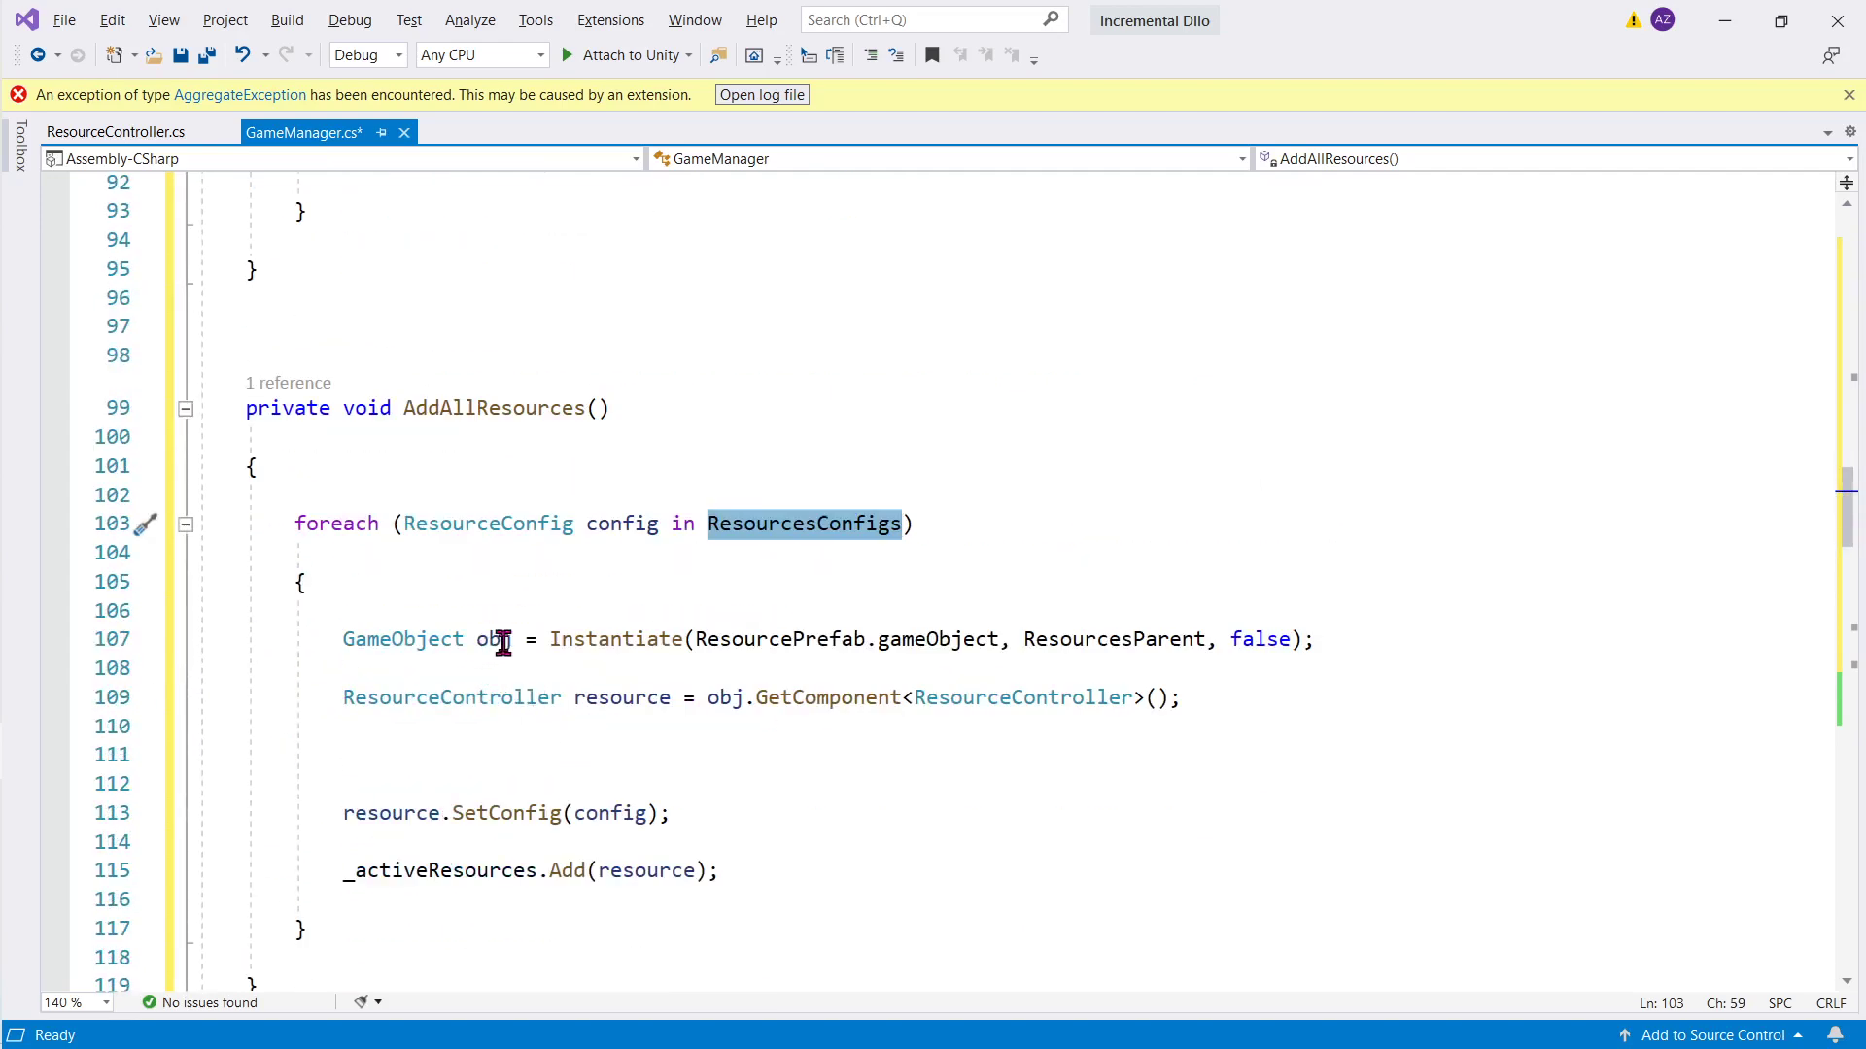
{"action": "double_click", "coordinate": [493, 639]}
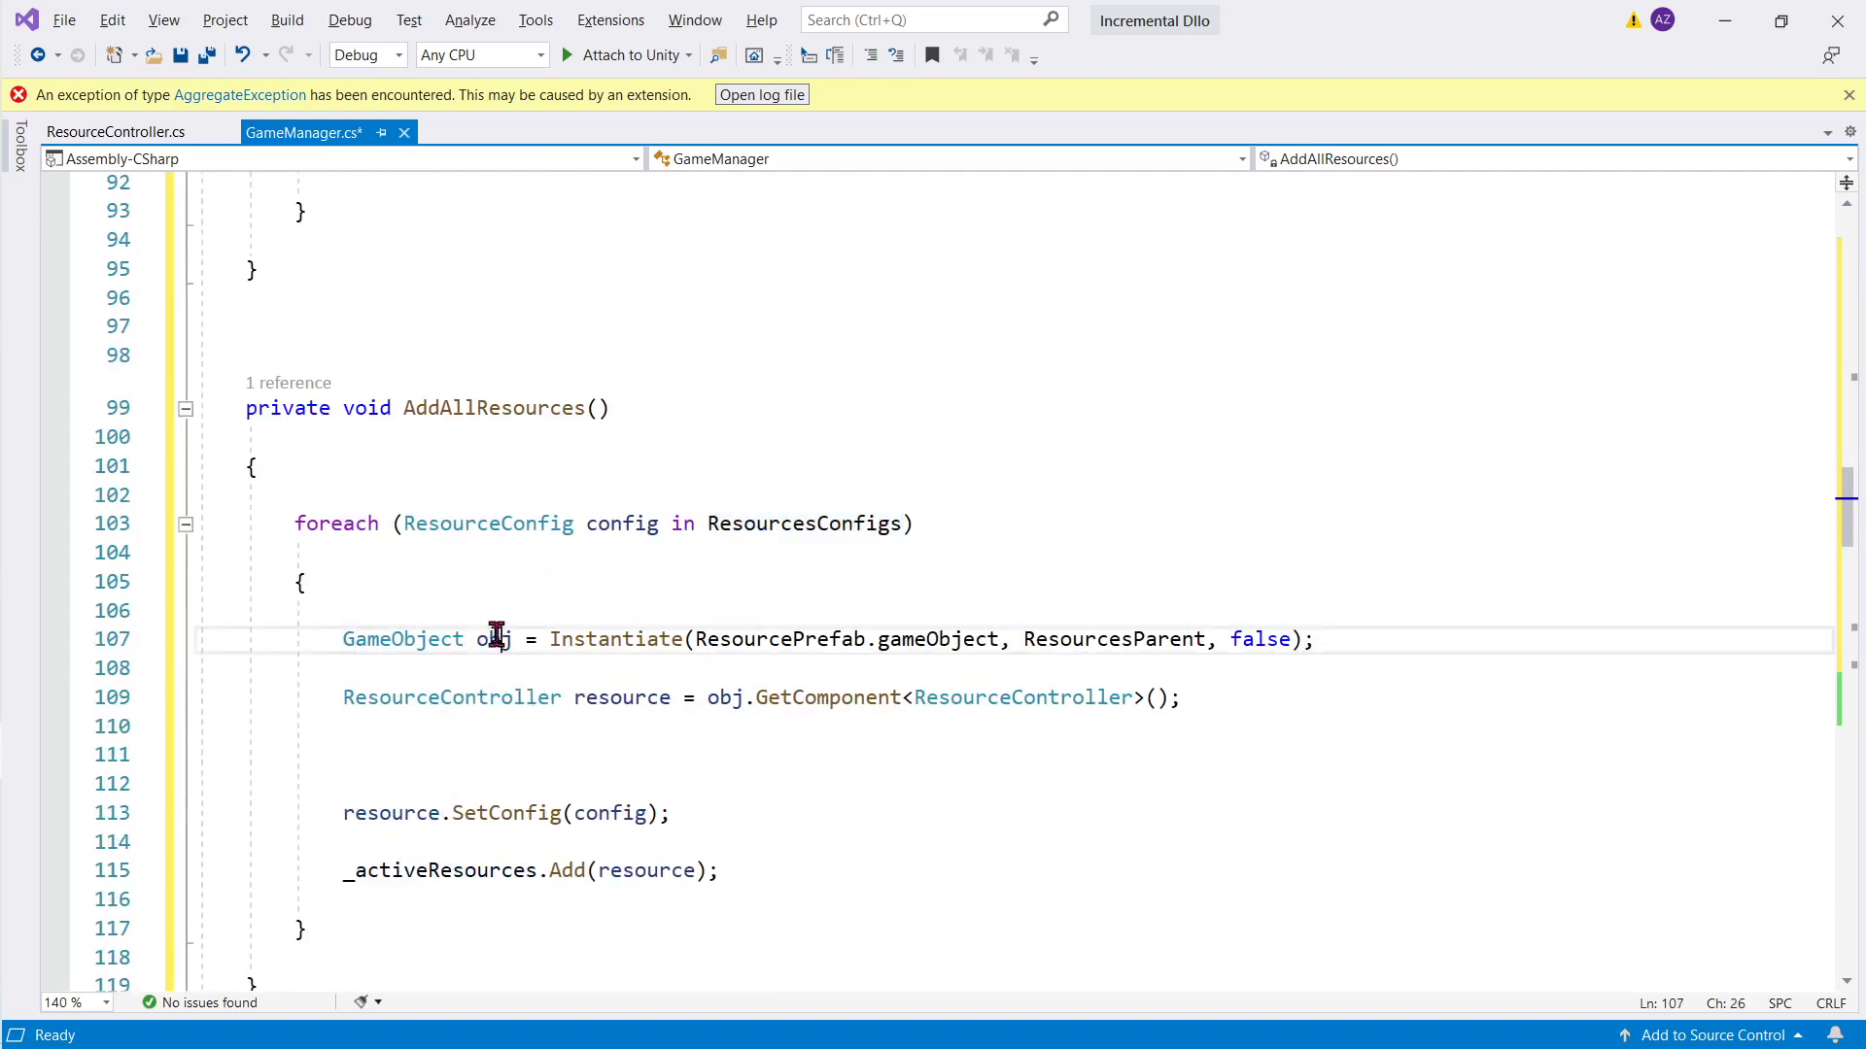
{"action": "double_click", "coordinate": [612, 641]}
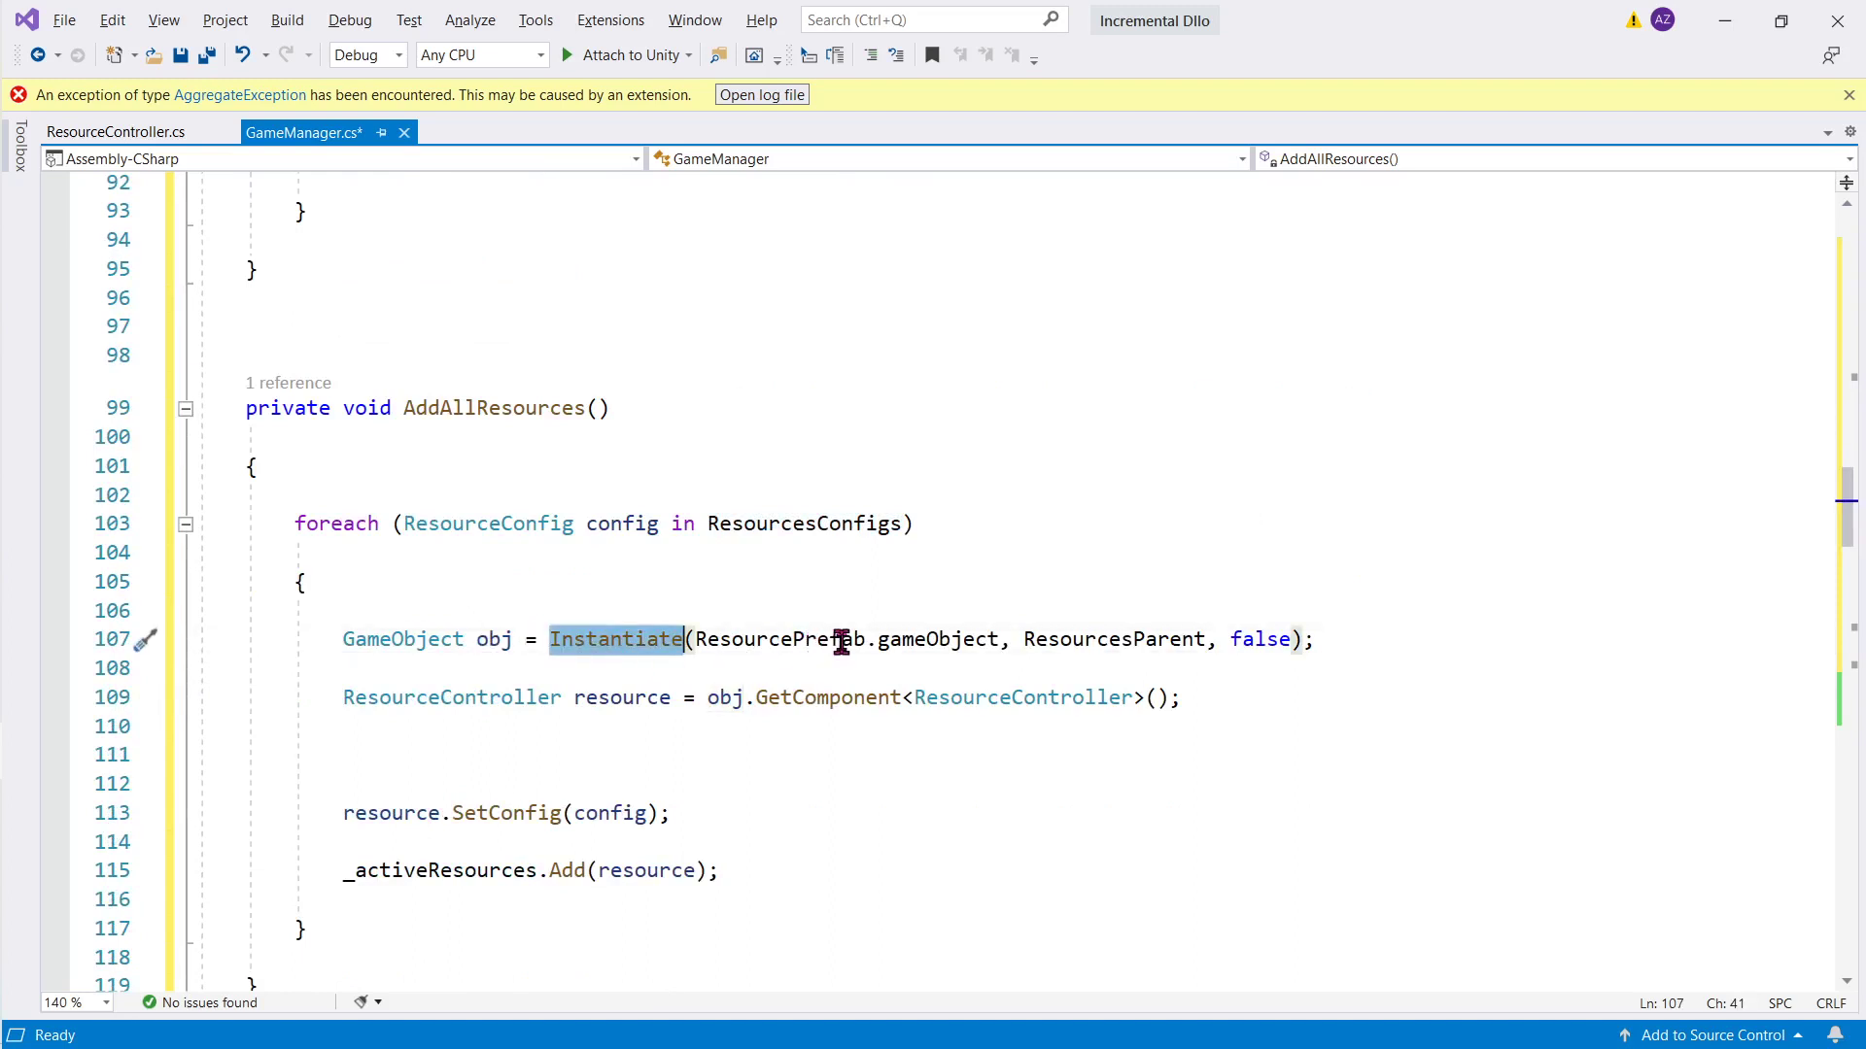
{"action": "double_click", "coordinate": [813, 642]}
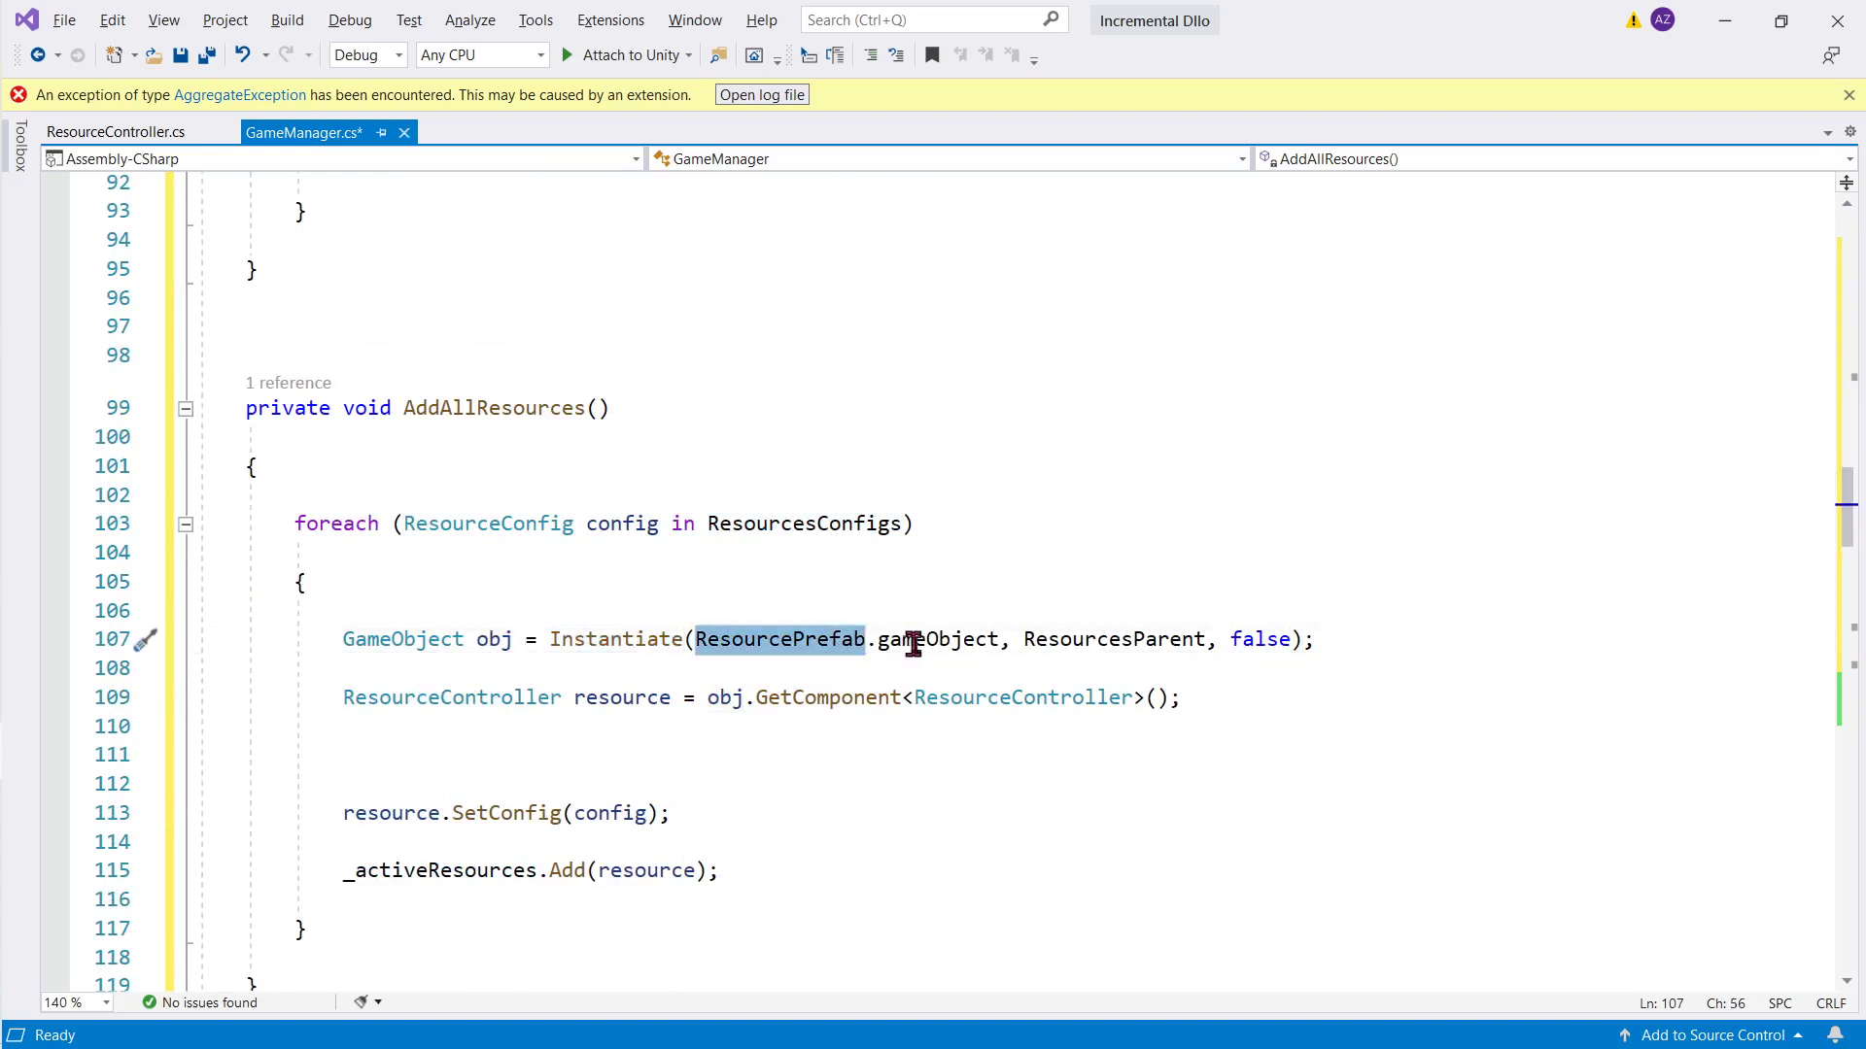
{"action": "double_click", "coordinate": [1132, 641]}
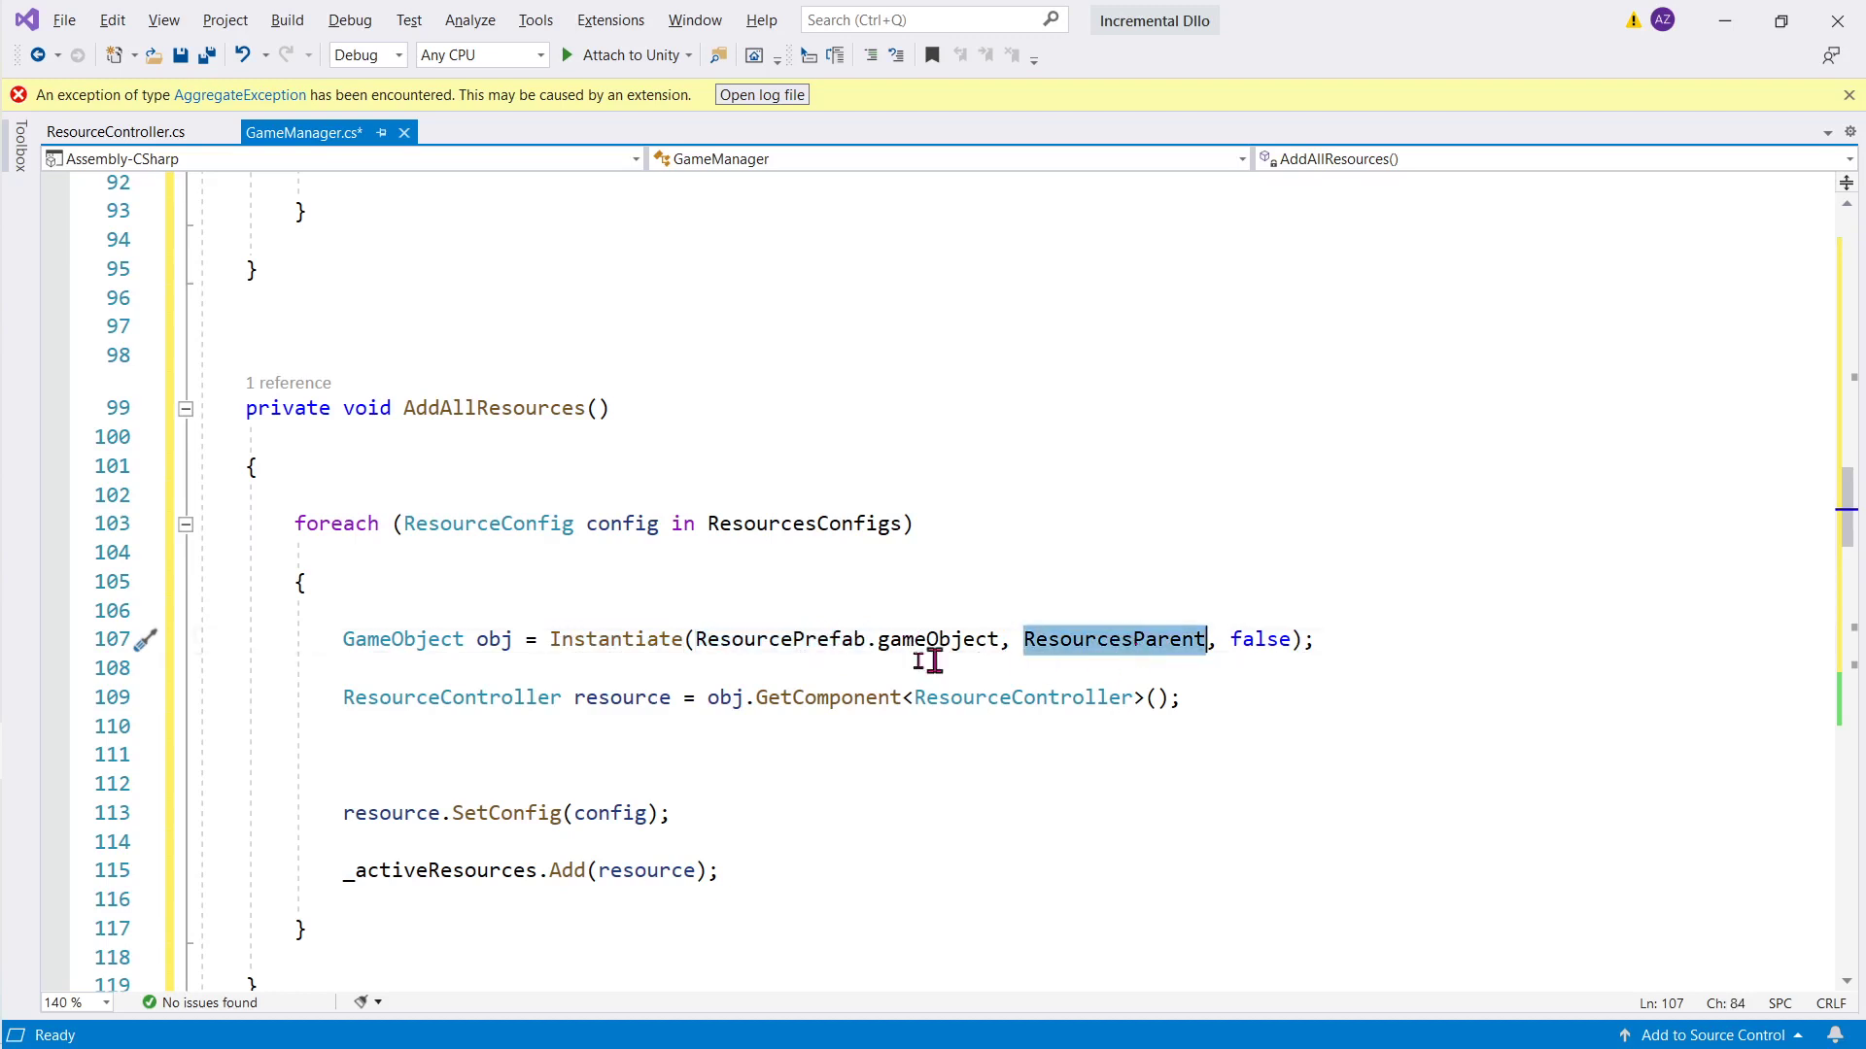
{"action": "double_click", "coordinate": [1259, 641]}
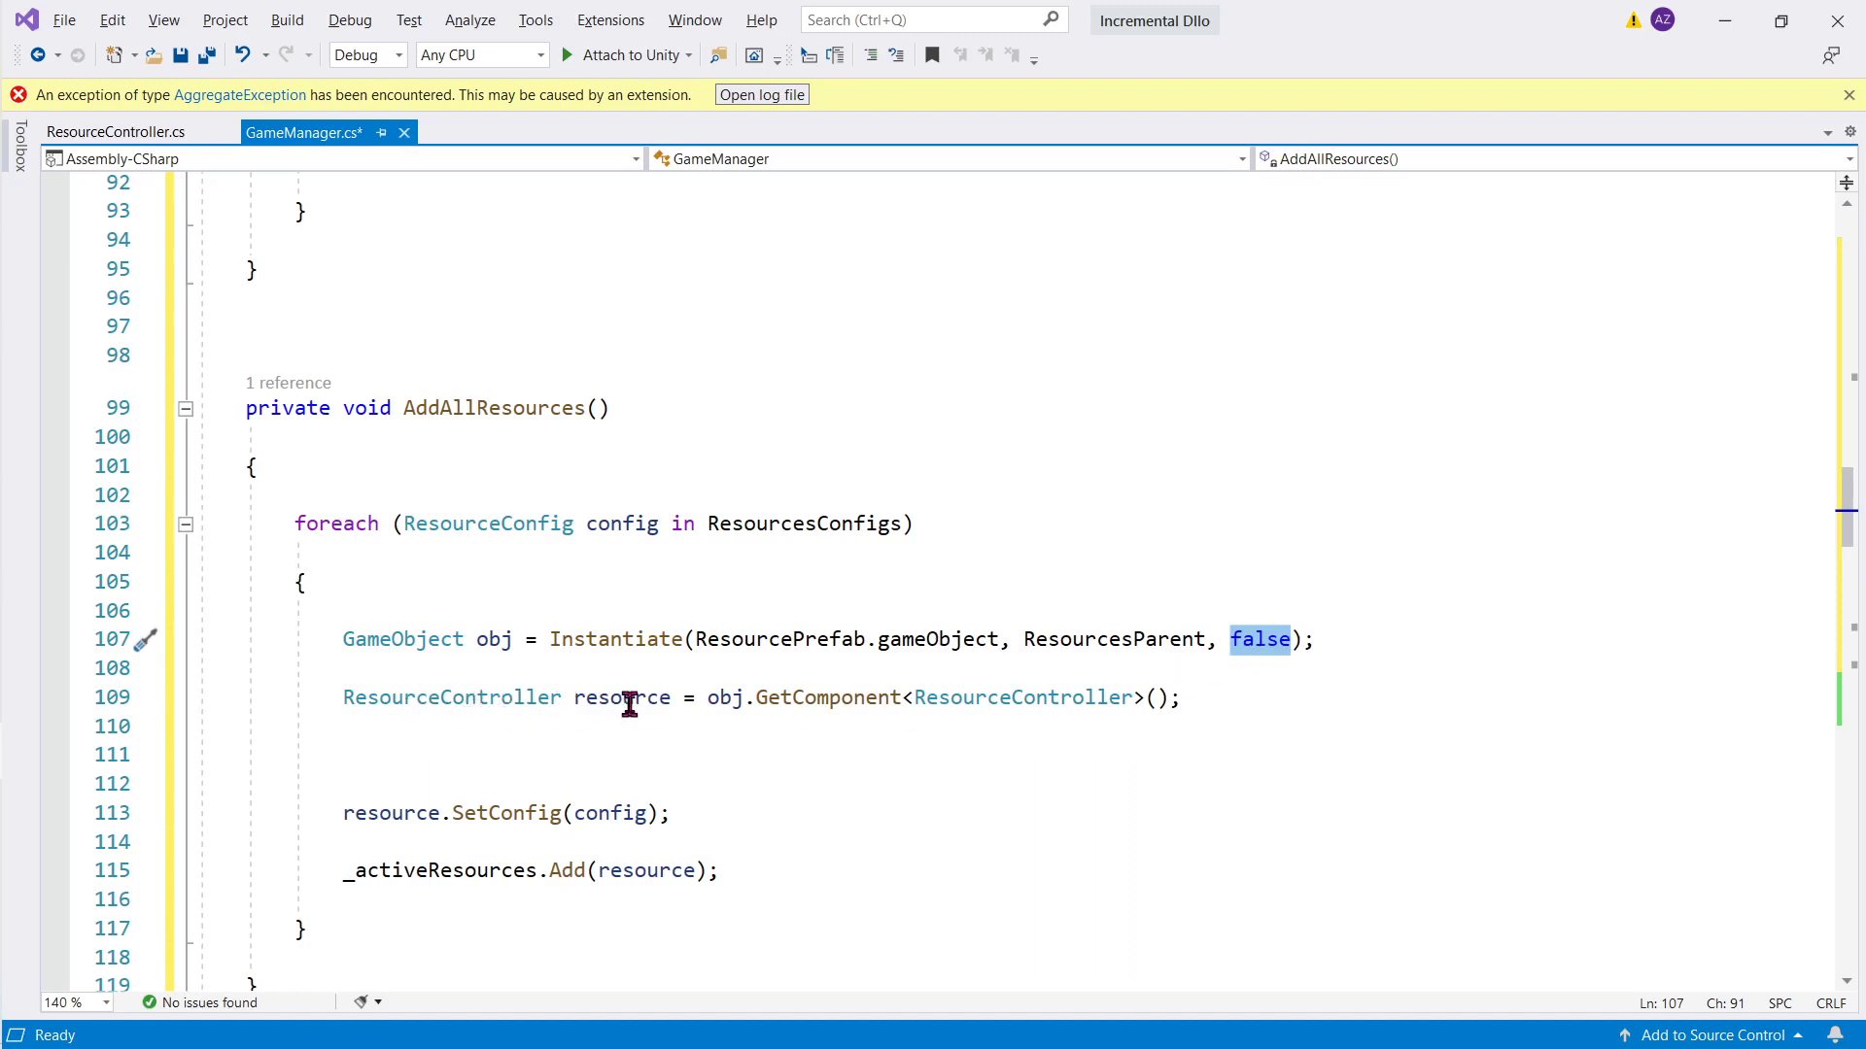
{"action": "double_click", "coordinate": [731, 699]}
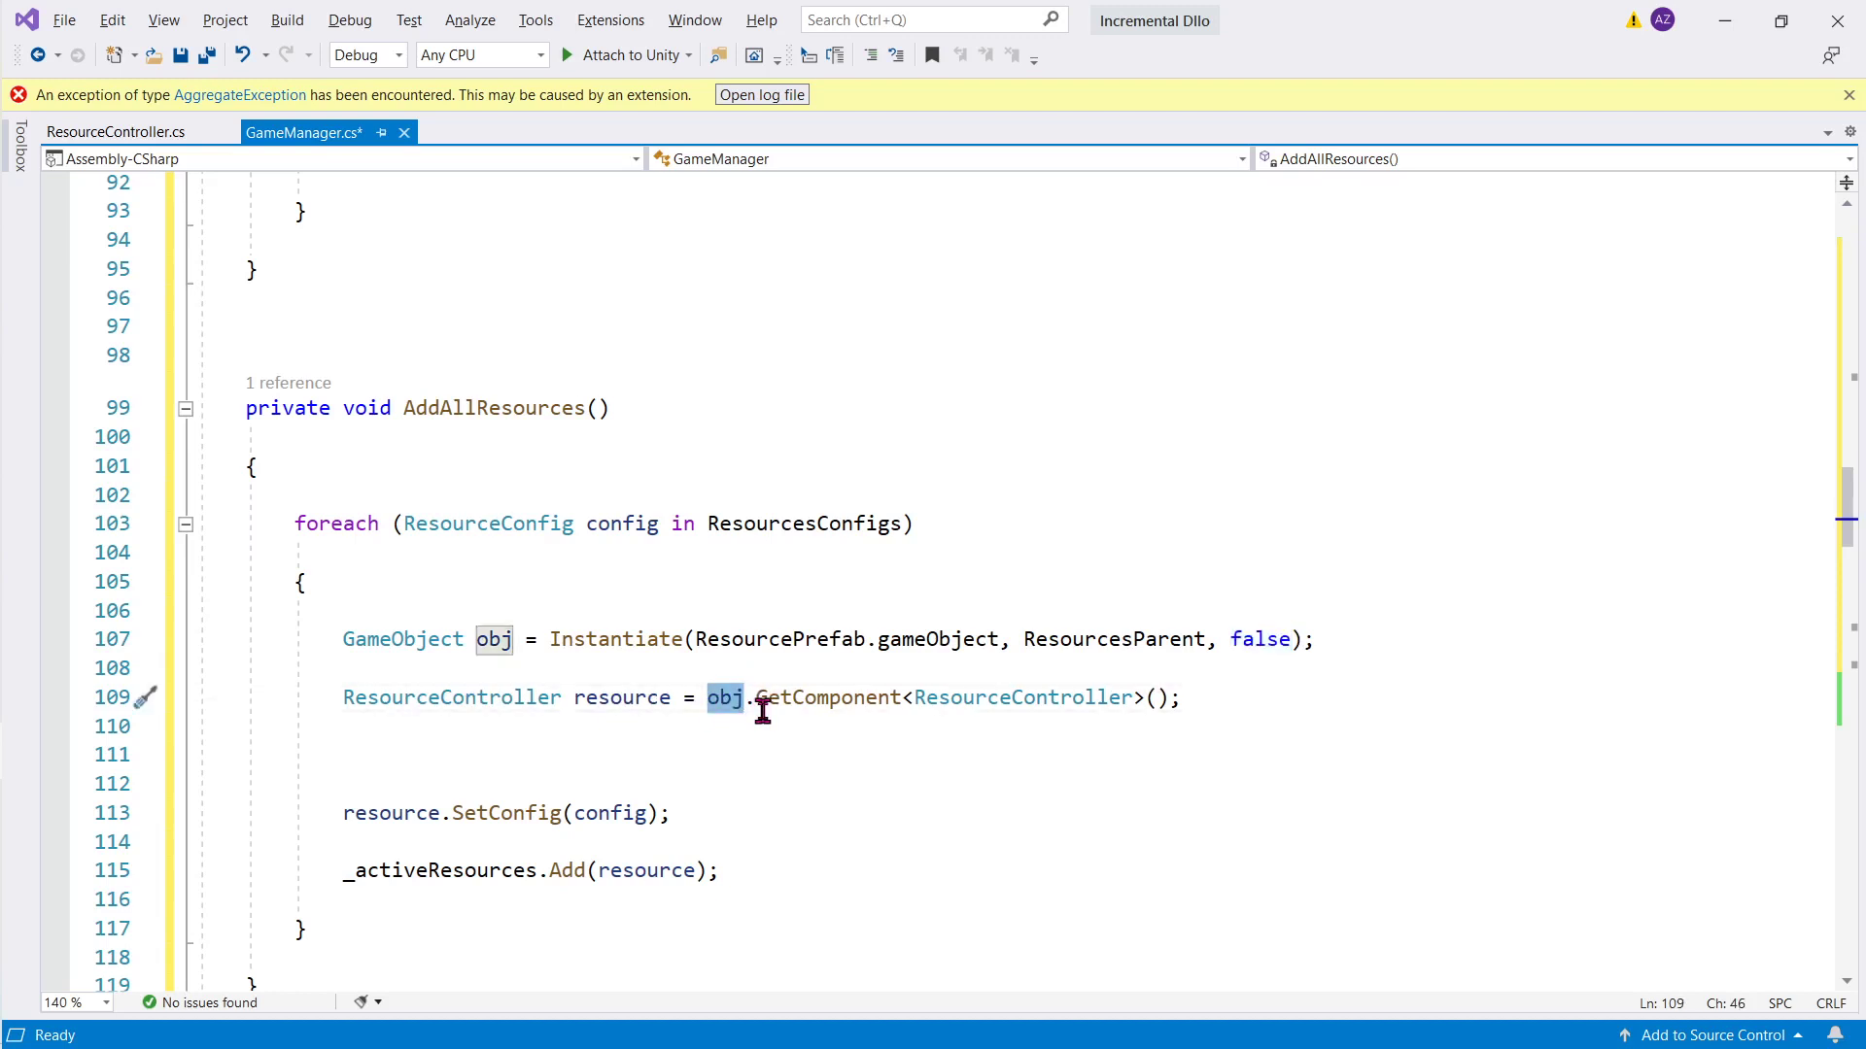
{"action": "double_click", "coordinate": [971, 698]}
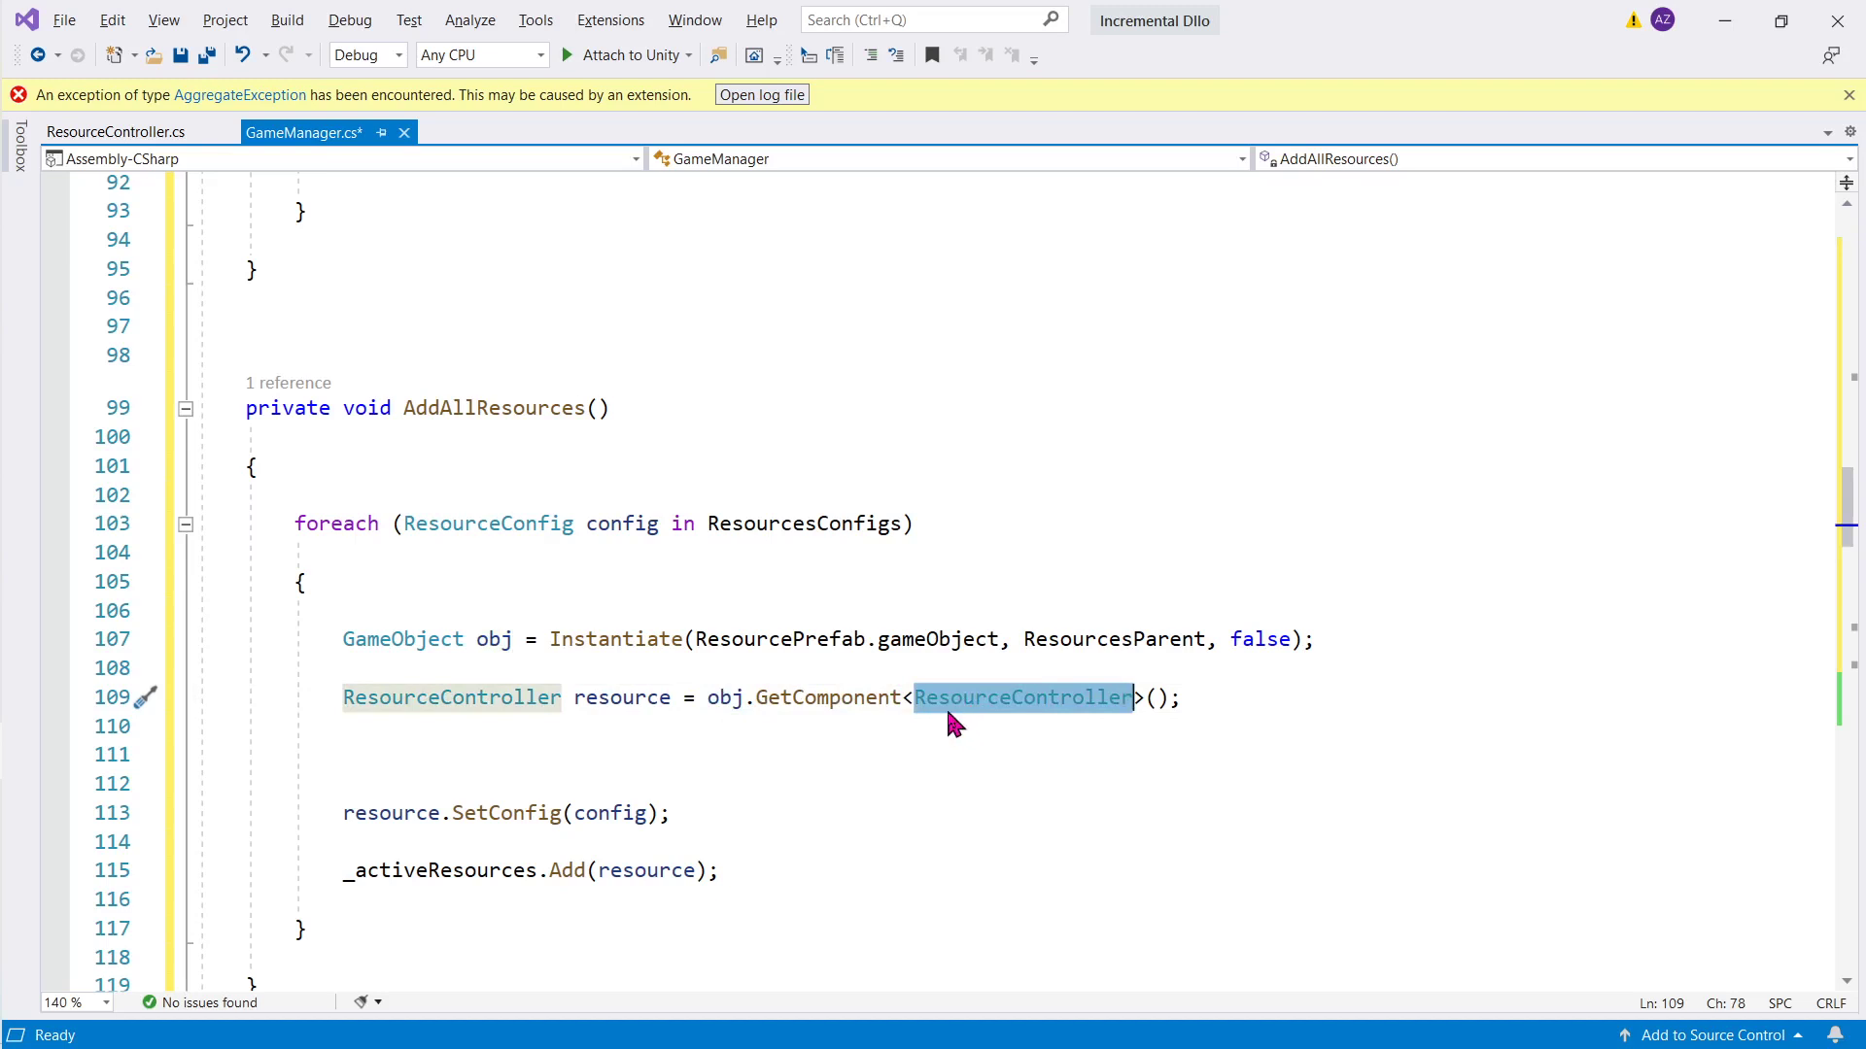
{"action": "double_click", "coordinate": [787, 641]}
{"action": "key", "text": "alt+Tab"}
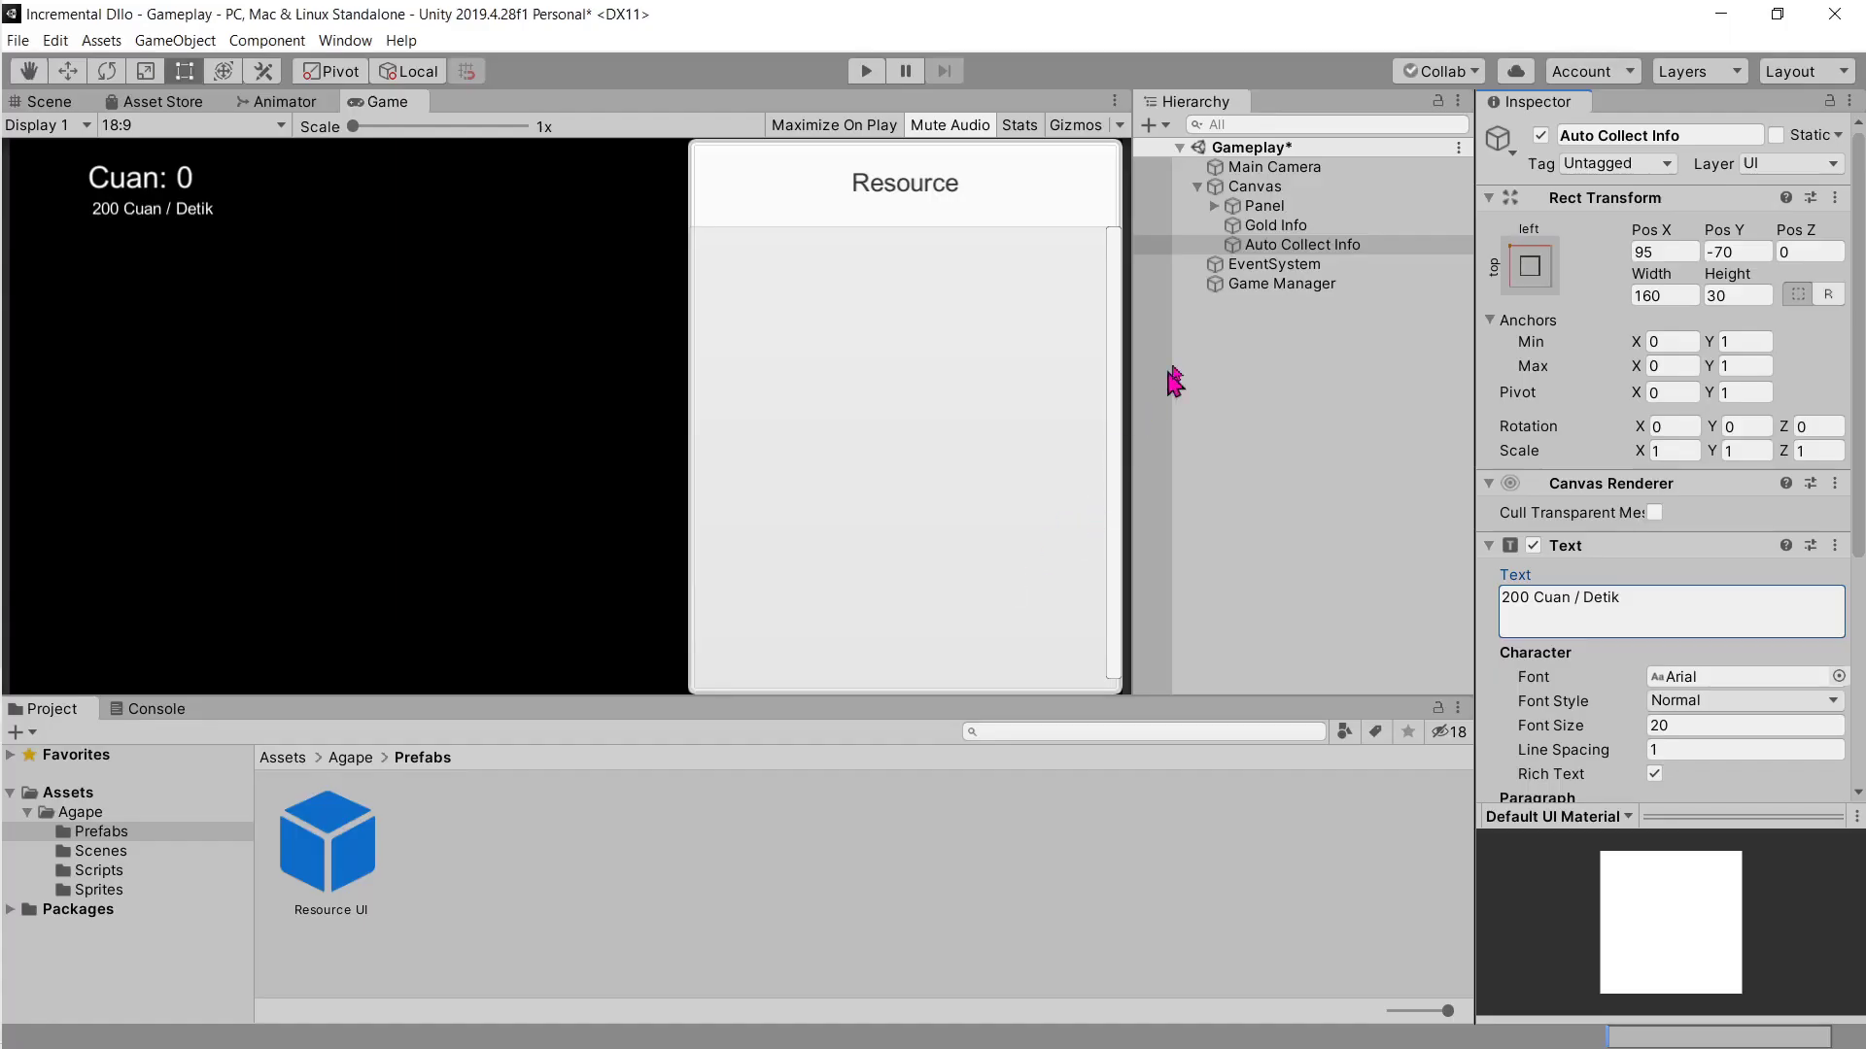
{"action": "left_click", "coordinate": [325, 855]}
{"action": "scroll", "coordinate": [1608, 663], "scroll_direction": "down", "scroll_amount": 5}
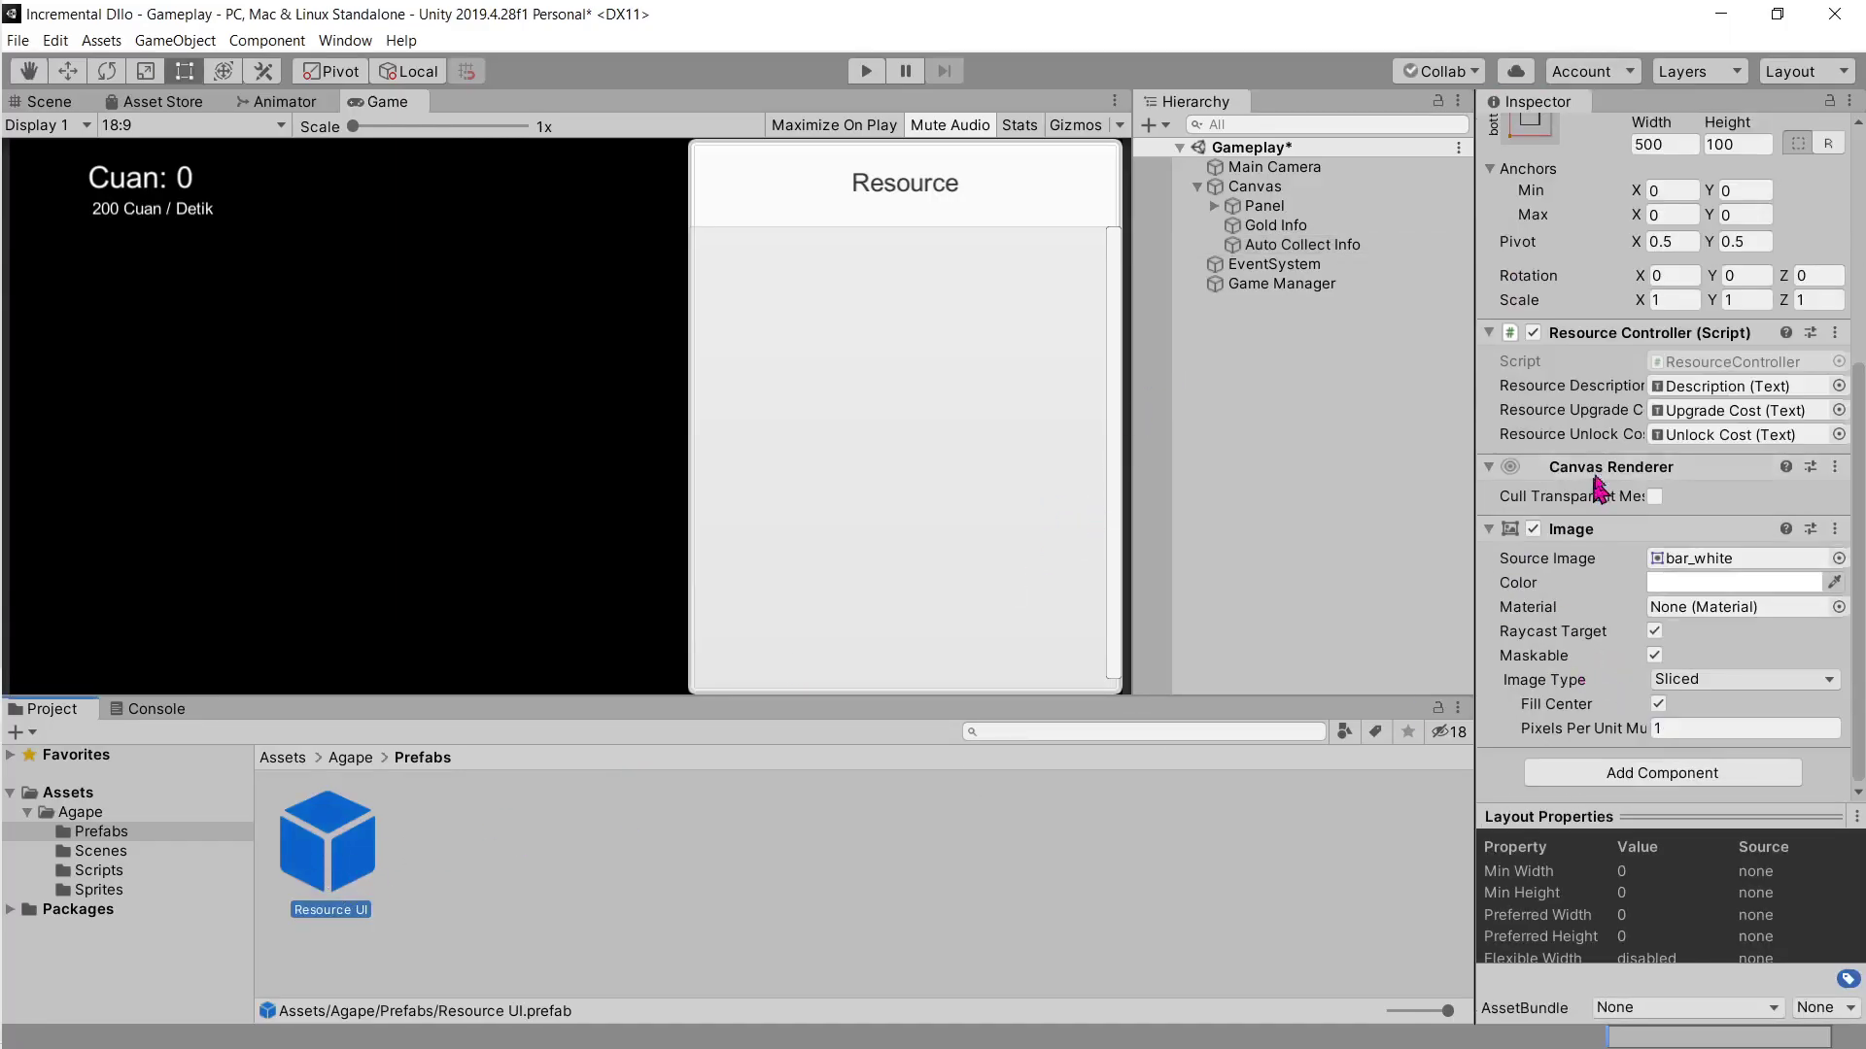
{"action": "key", "text": "alt+Tab"}
{"action": "left_click", "coordinate": [1022, 700]}
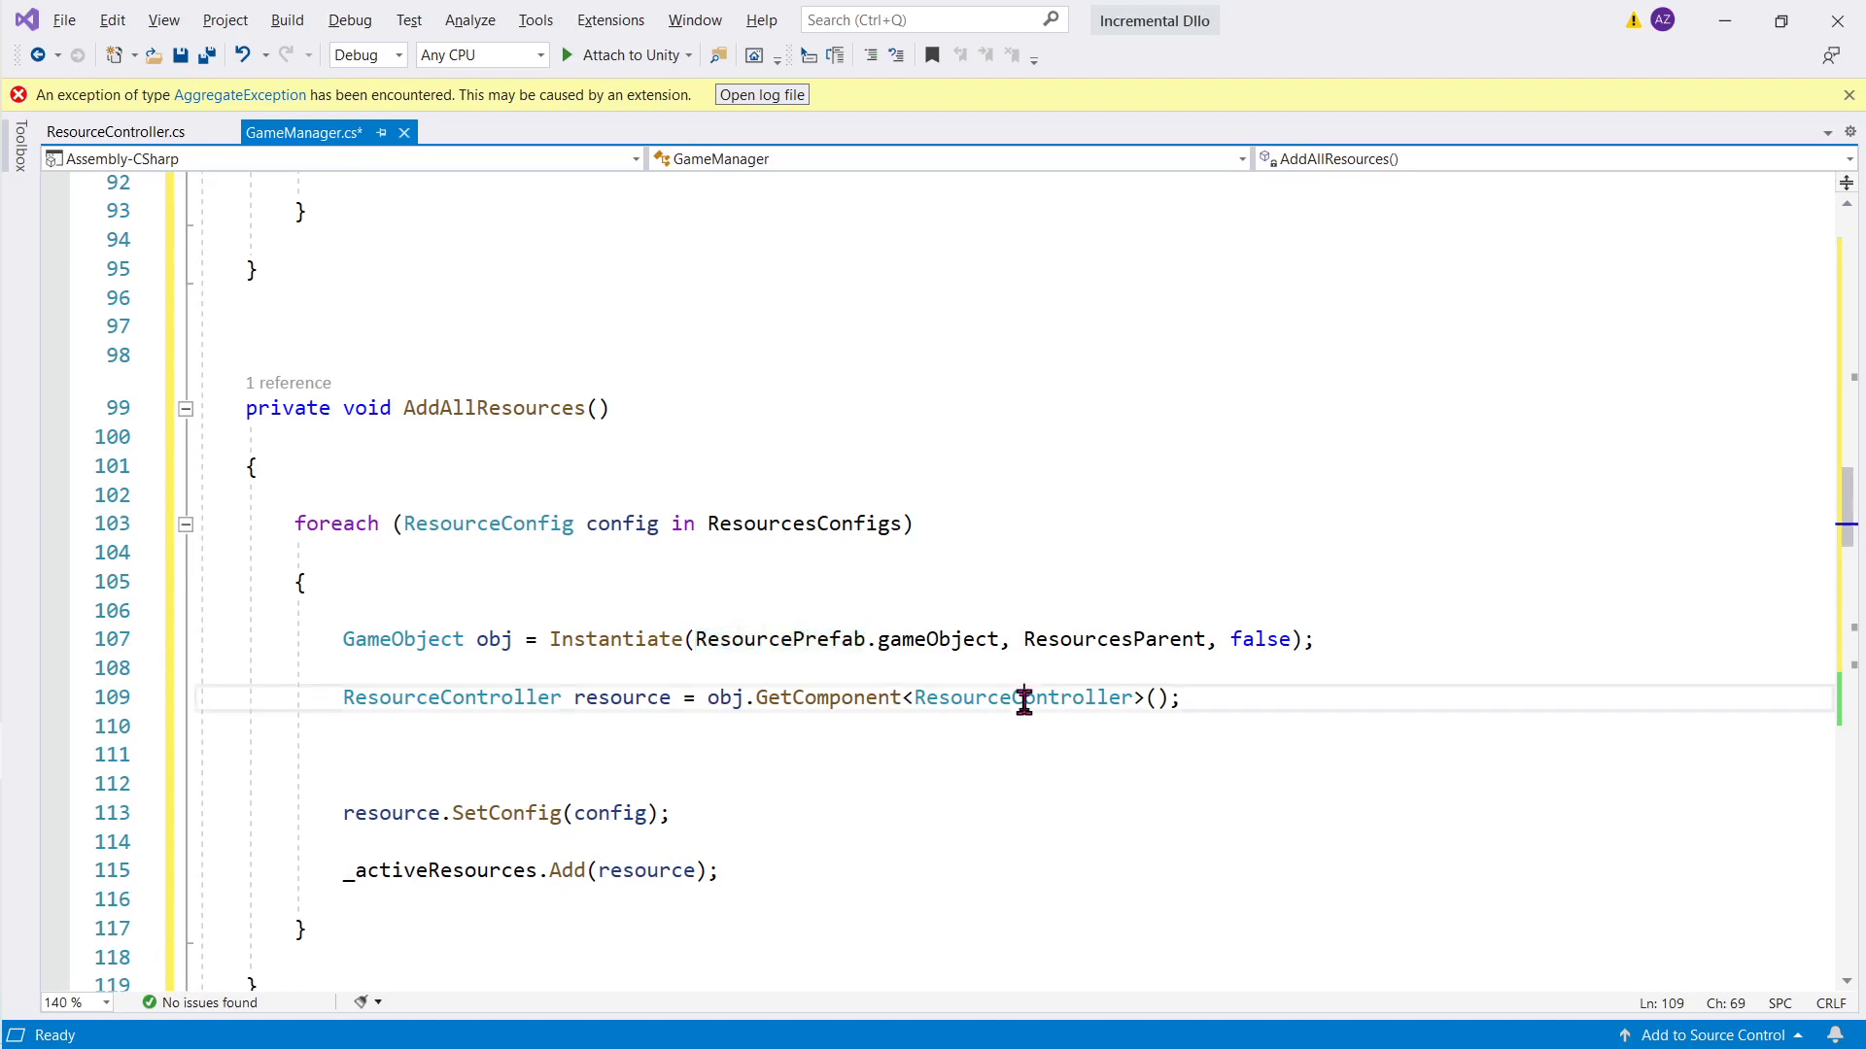
{"action": "left_click", "coordinate": [730, 698]}
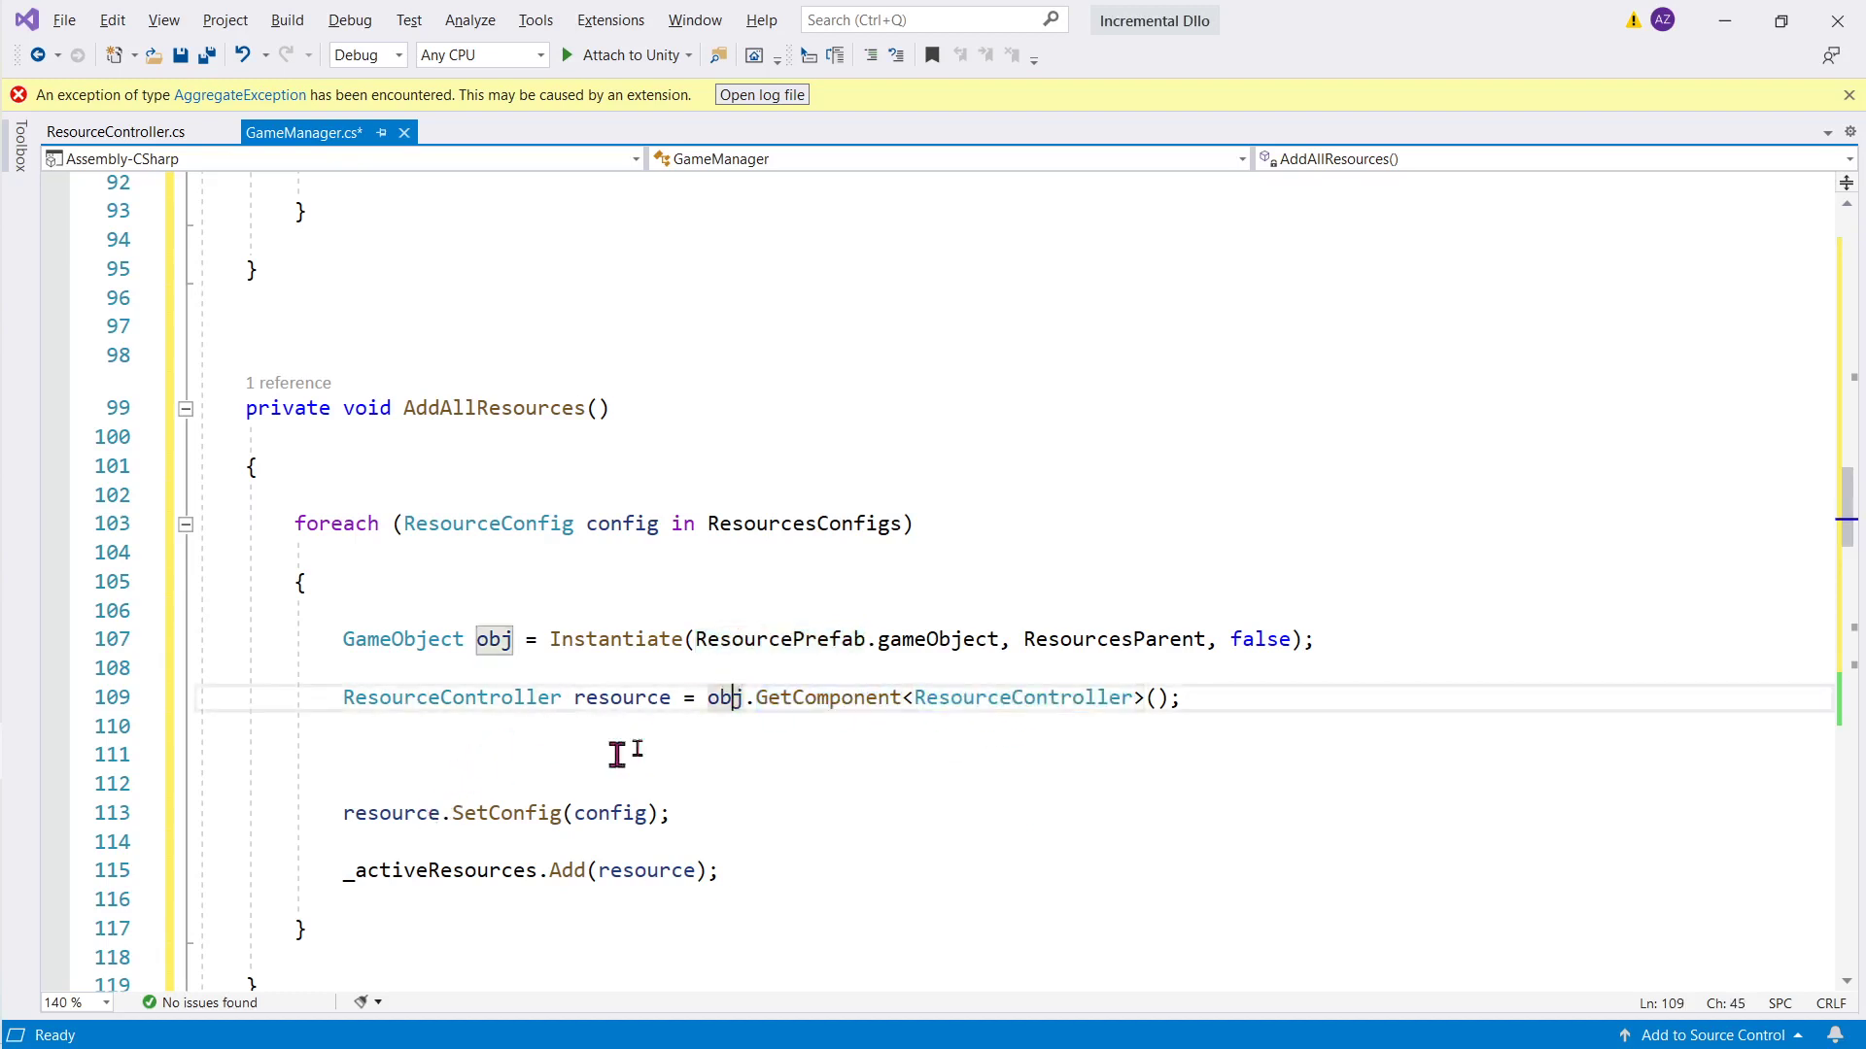
{"action": "double_click", "coordinate": [624, 699]}
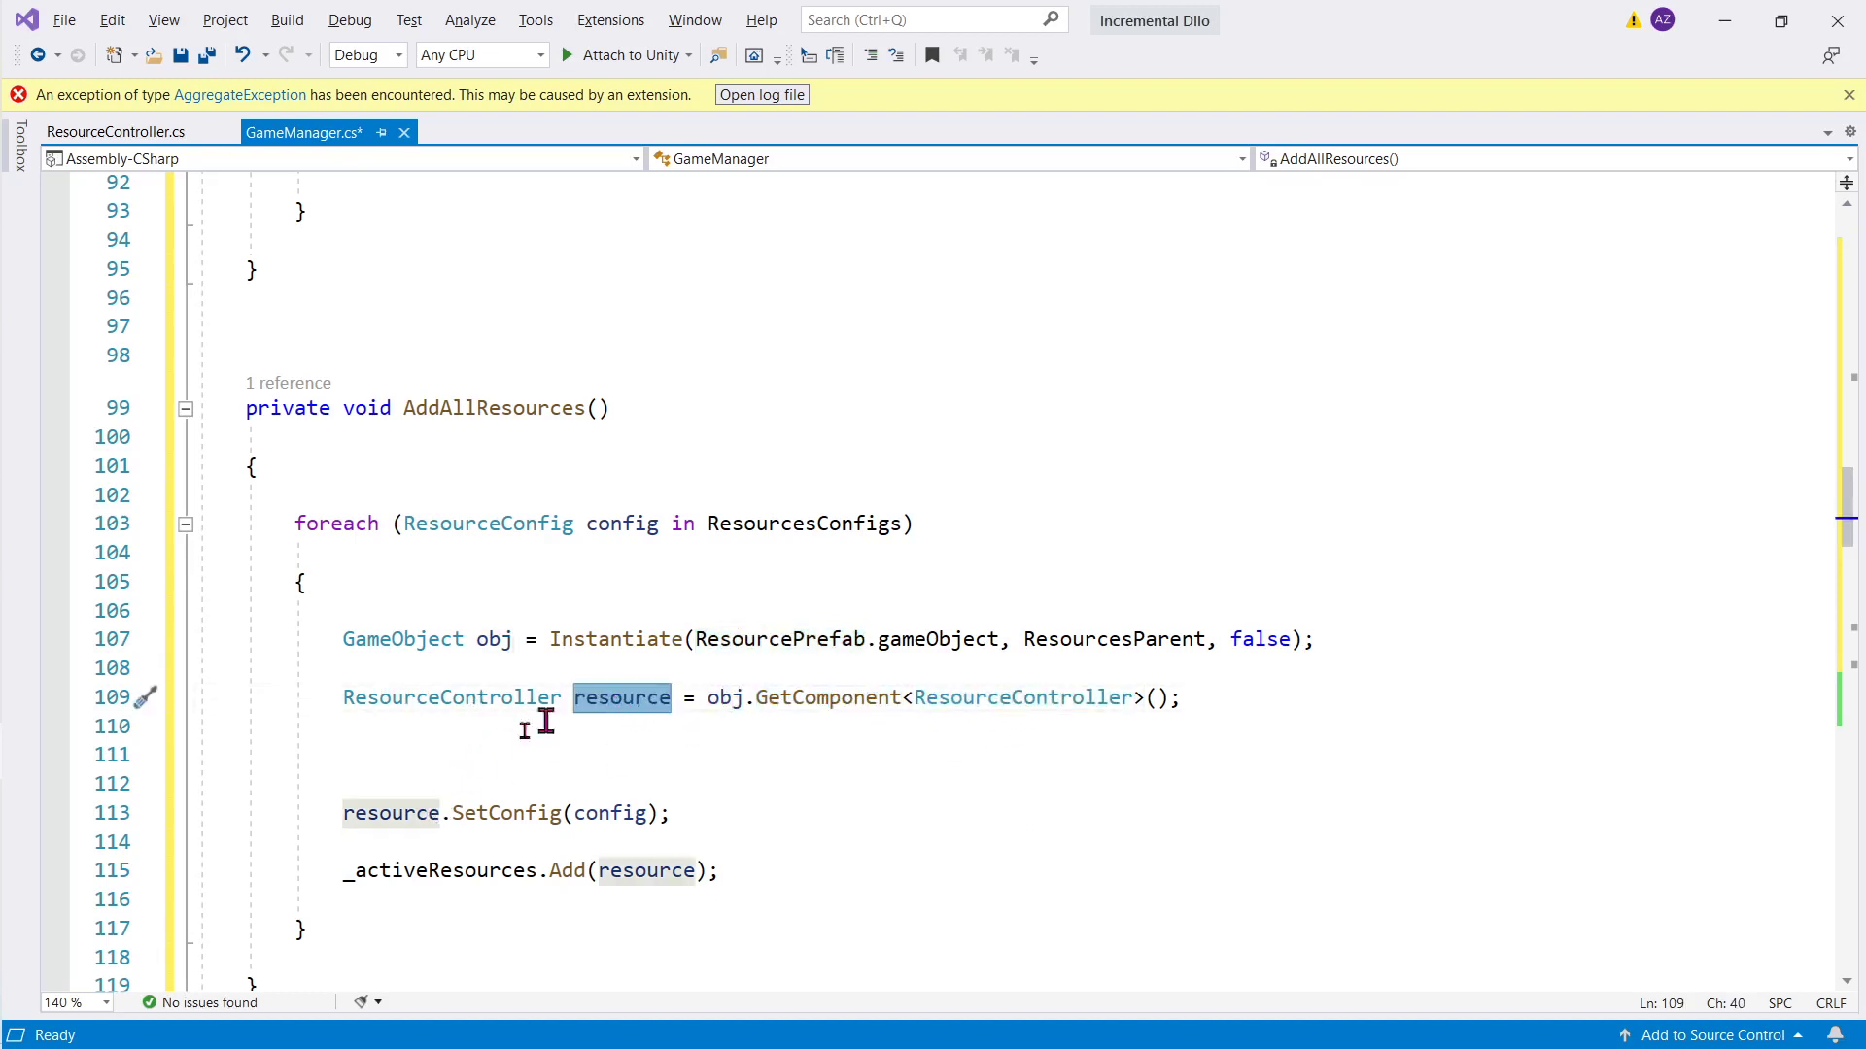
{"action": "double_click", "coordinate": [387, 815]}
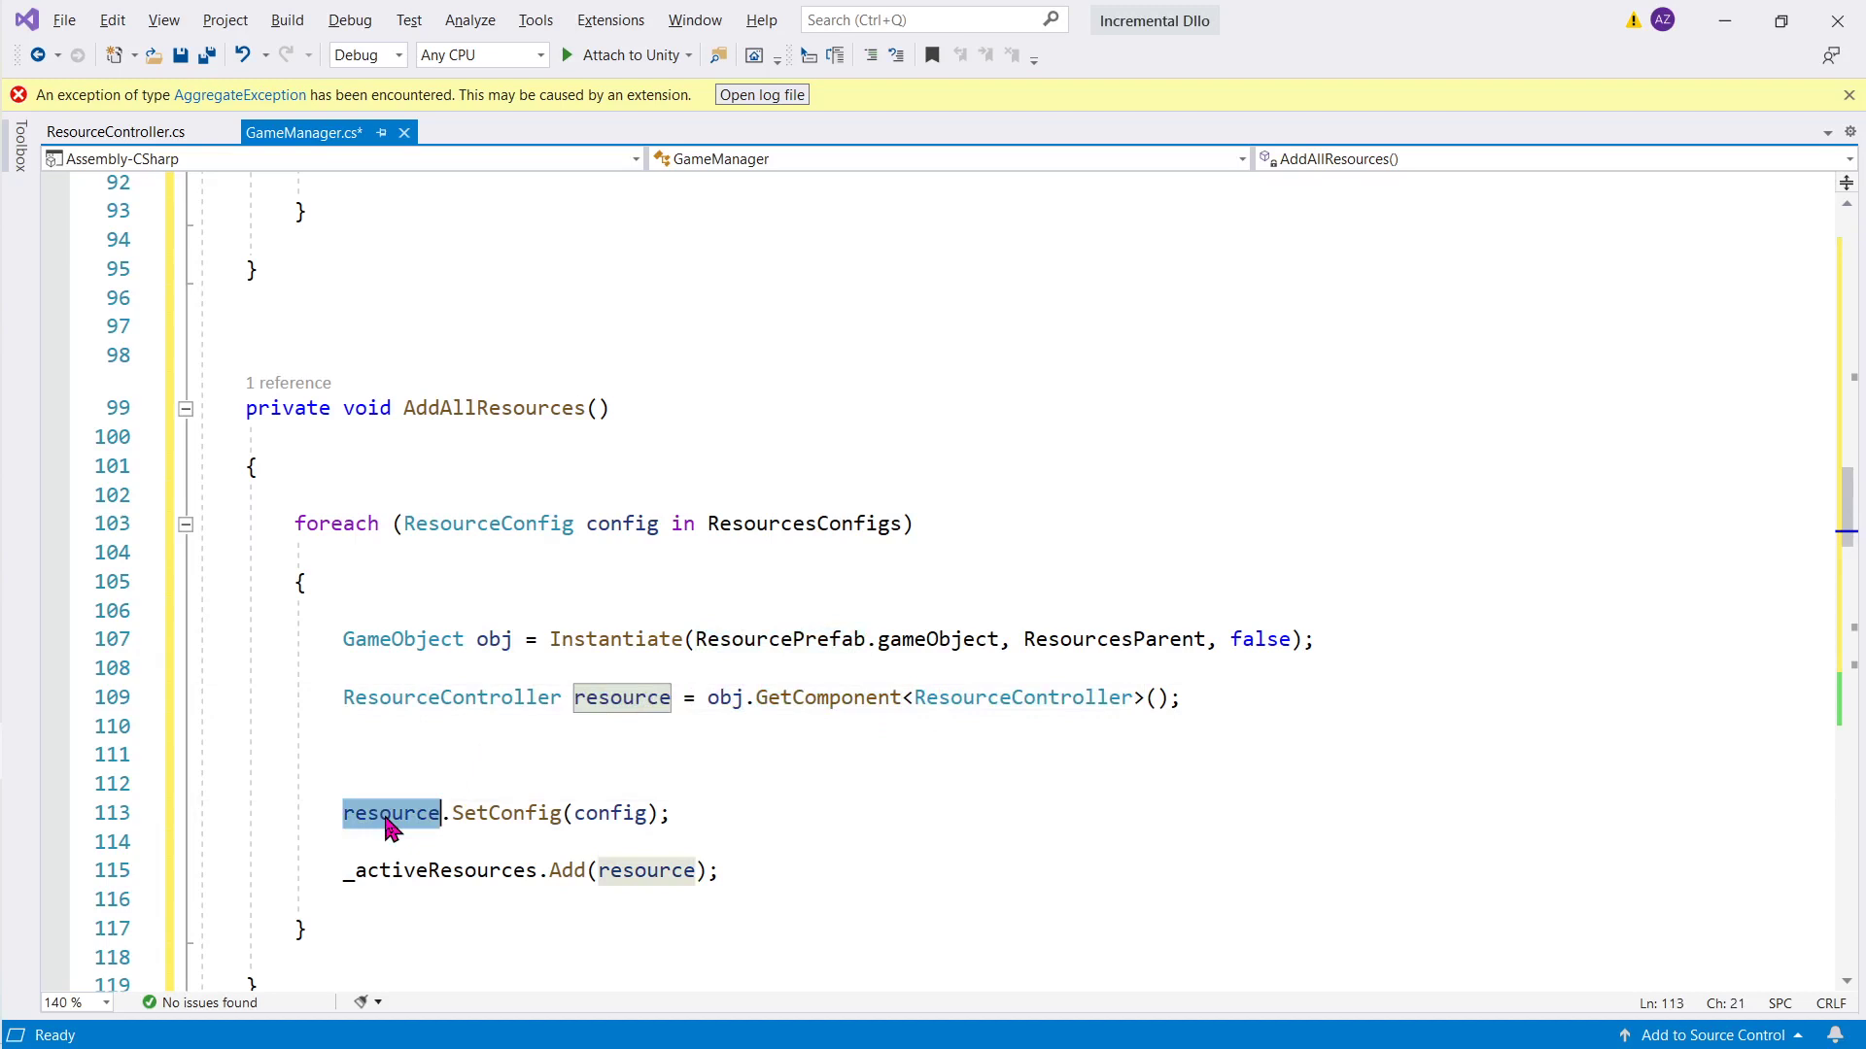
{"action": "double_click", "coordinate": [616, 695]}
{"action": "left_click", "coordinate": [515, 815]}
{"action": "double_click", "coordinate": [515, 814]}
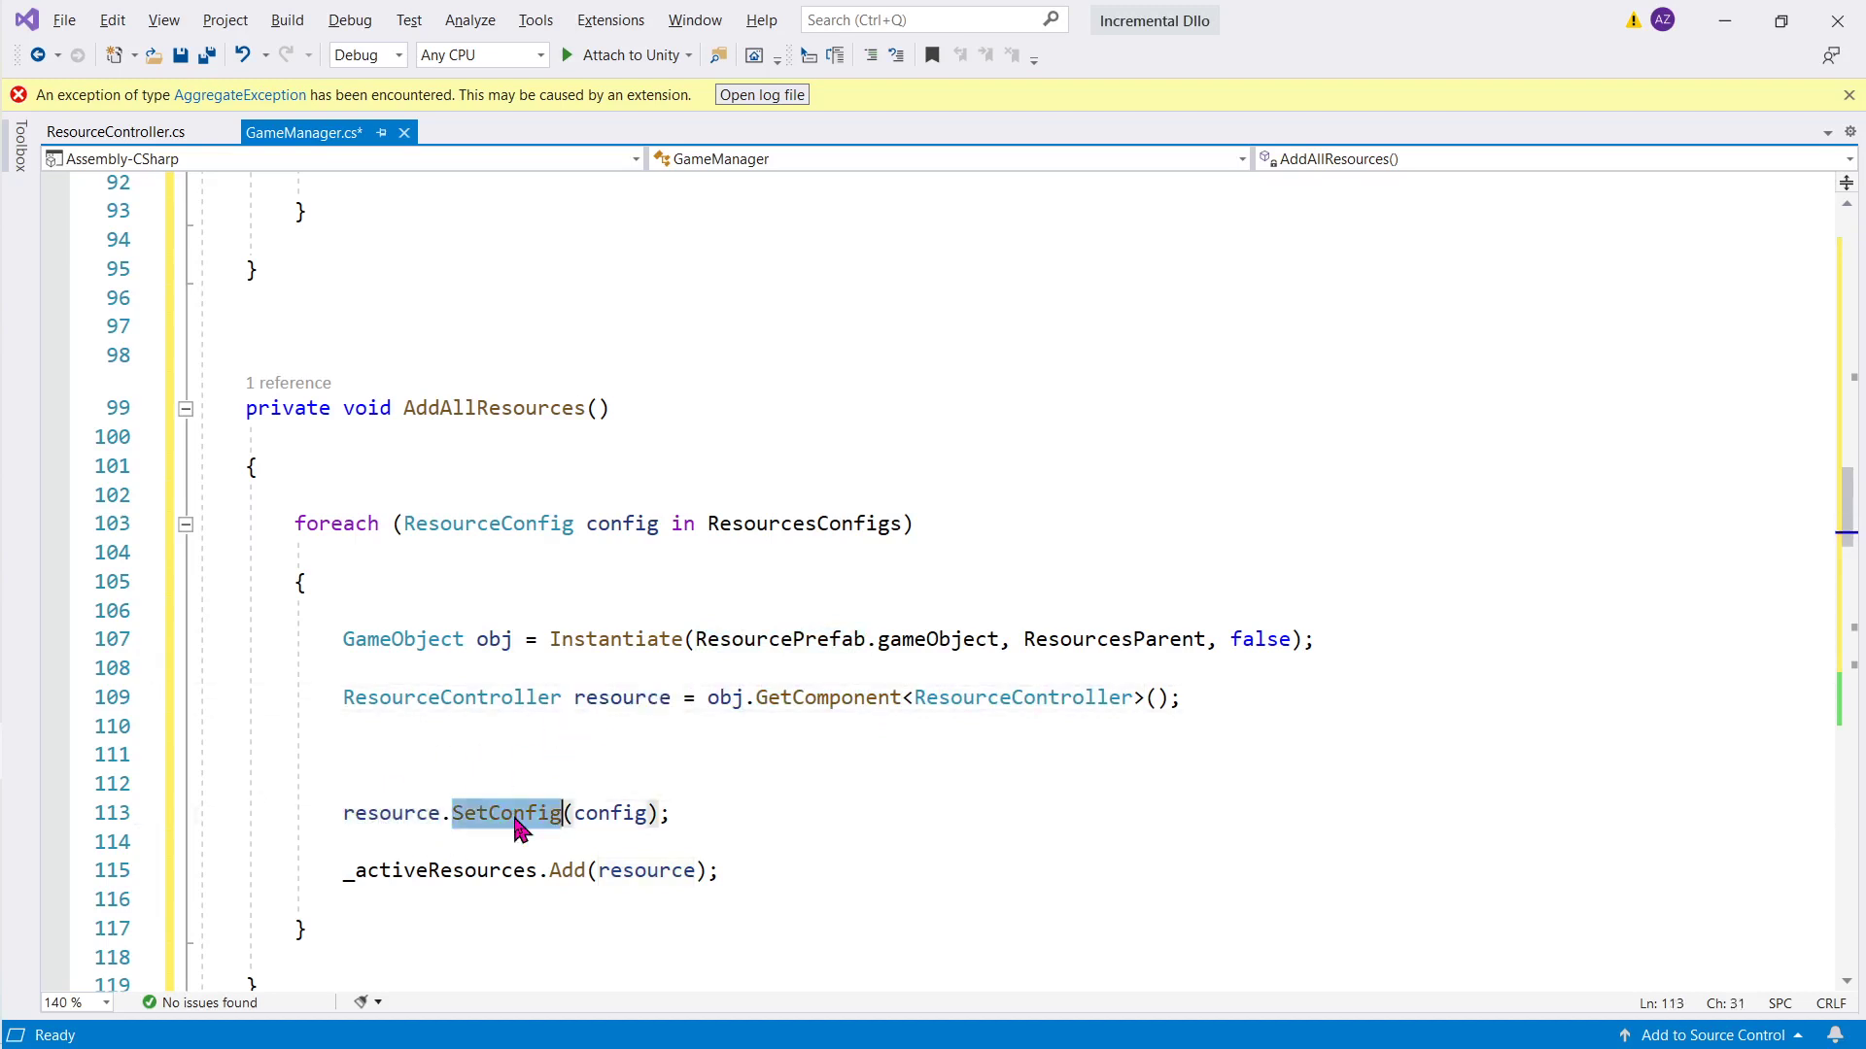
{"action": "double_click", "coordinate": [610, 814]}
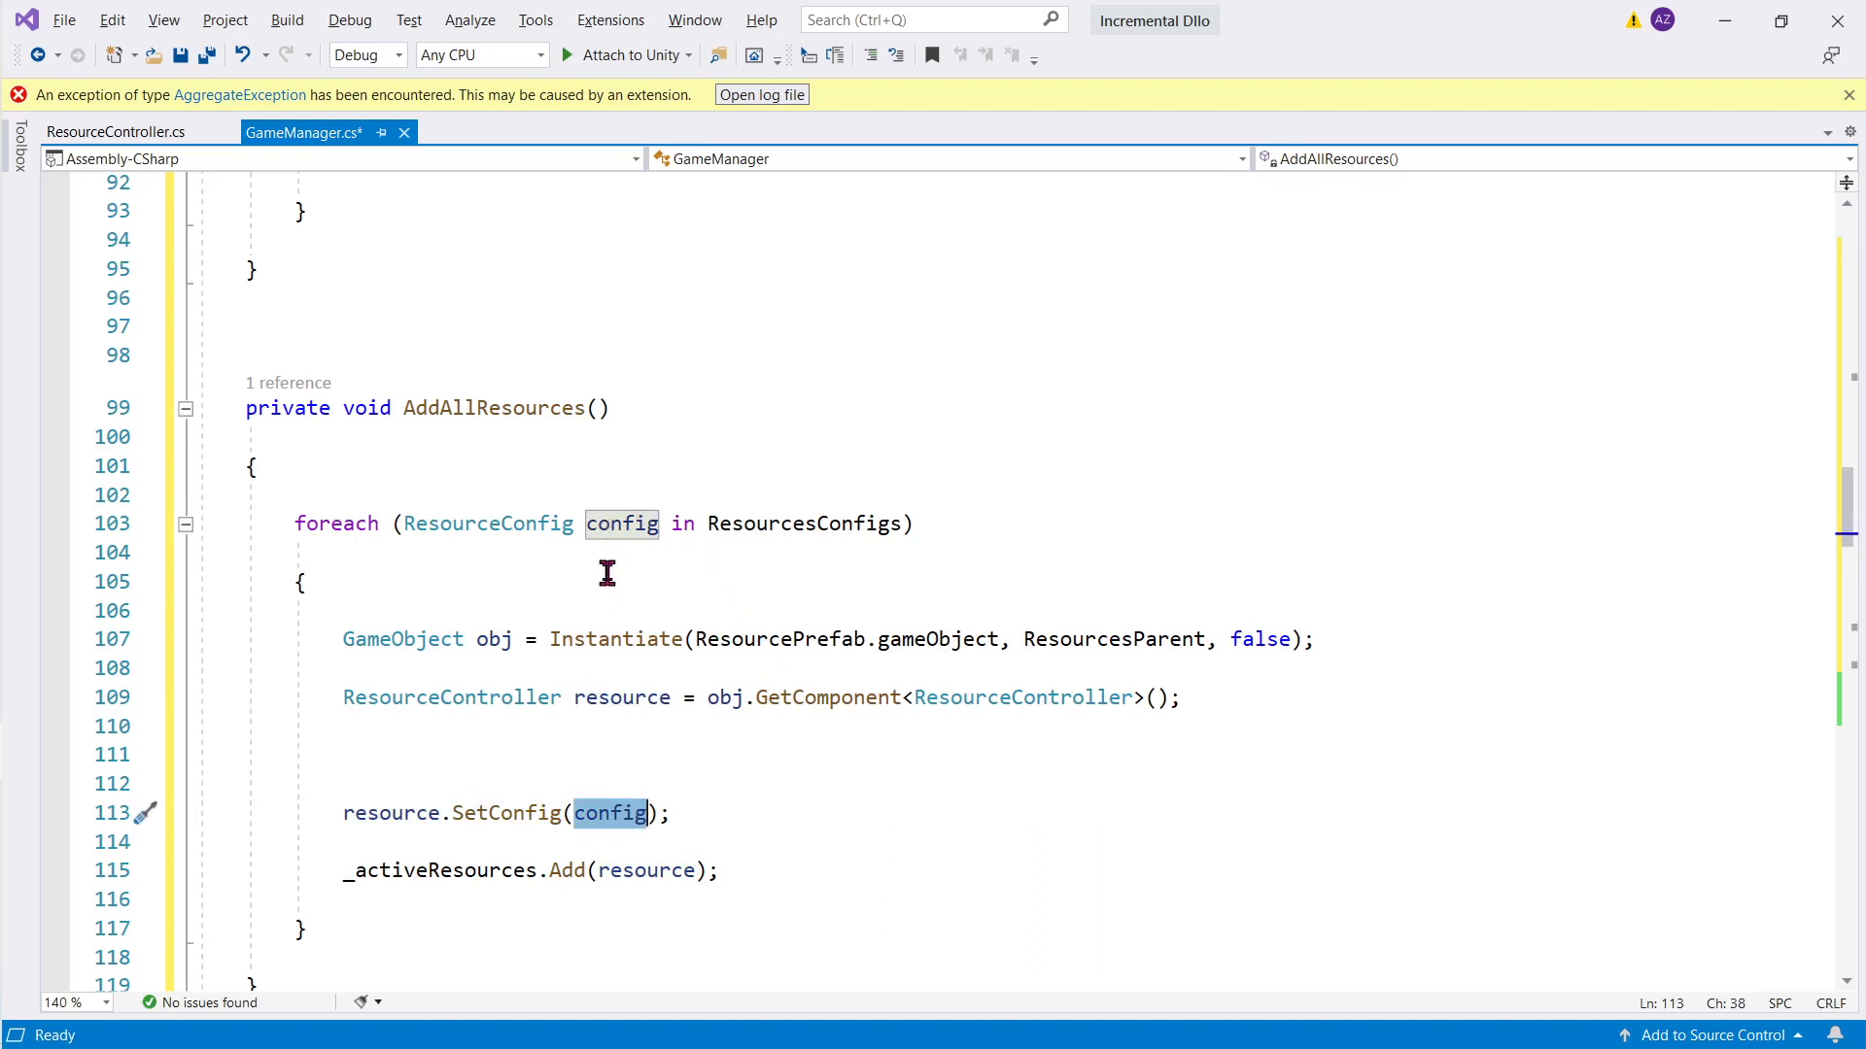
{"action": "double_click", "coordinate": [616, 524]}
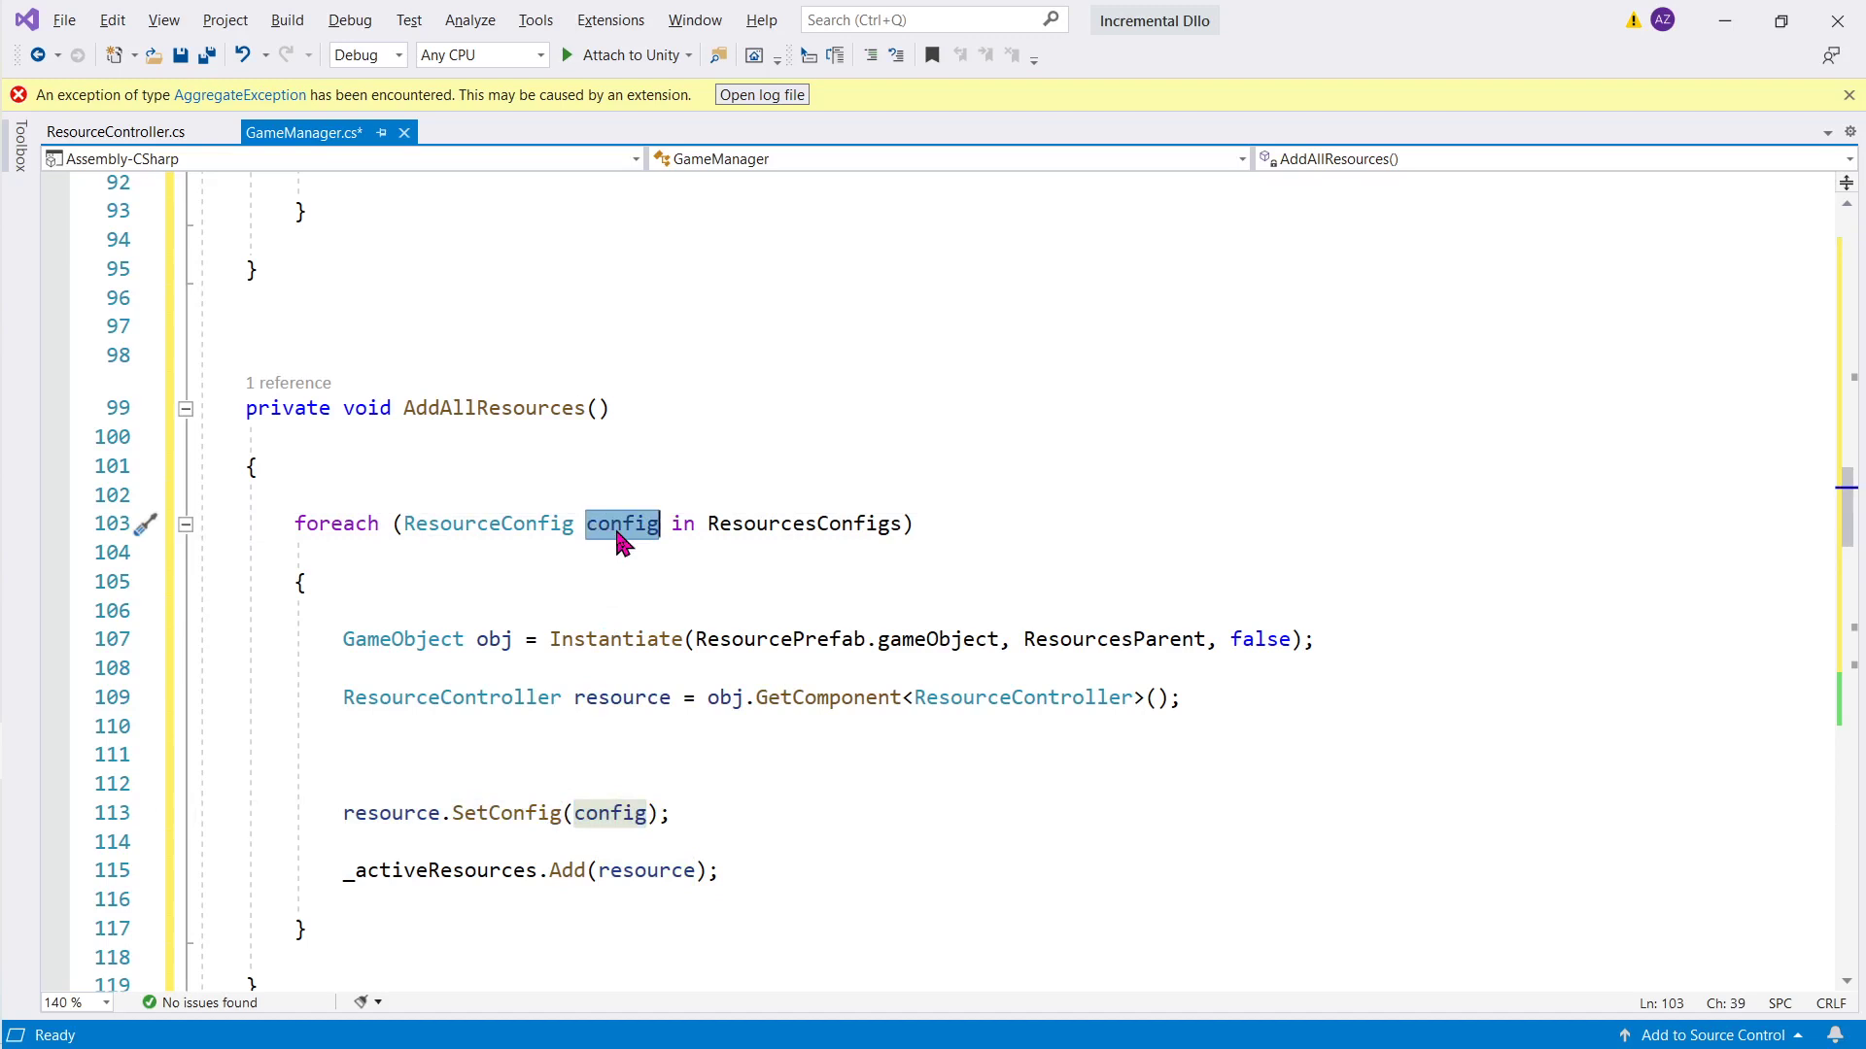
{"action": "scroll", "coordinate": [622, 543], "scroll_direction": "down", "scroll_amount": 2}
{"action": "left_click", "coordinate": [467, 697]}
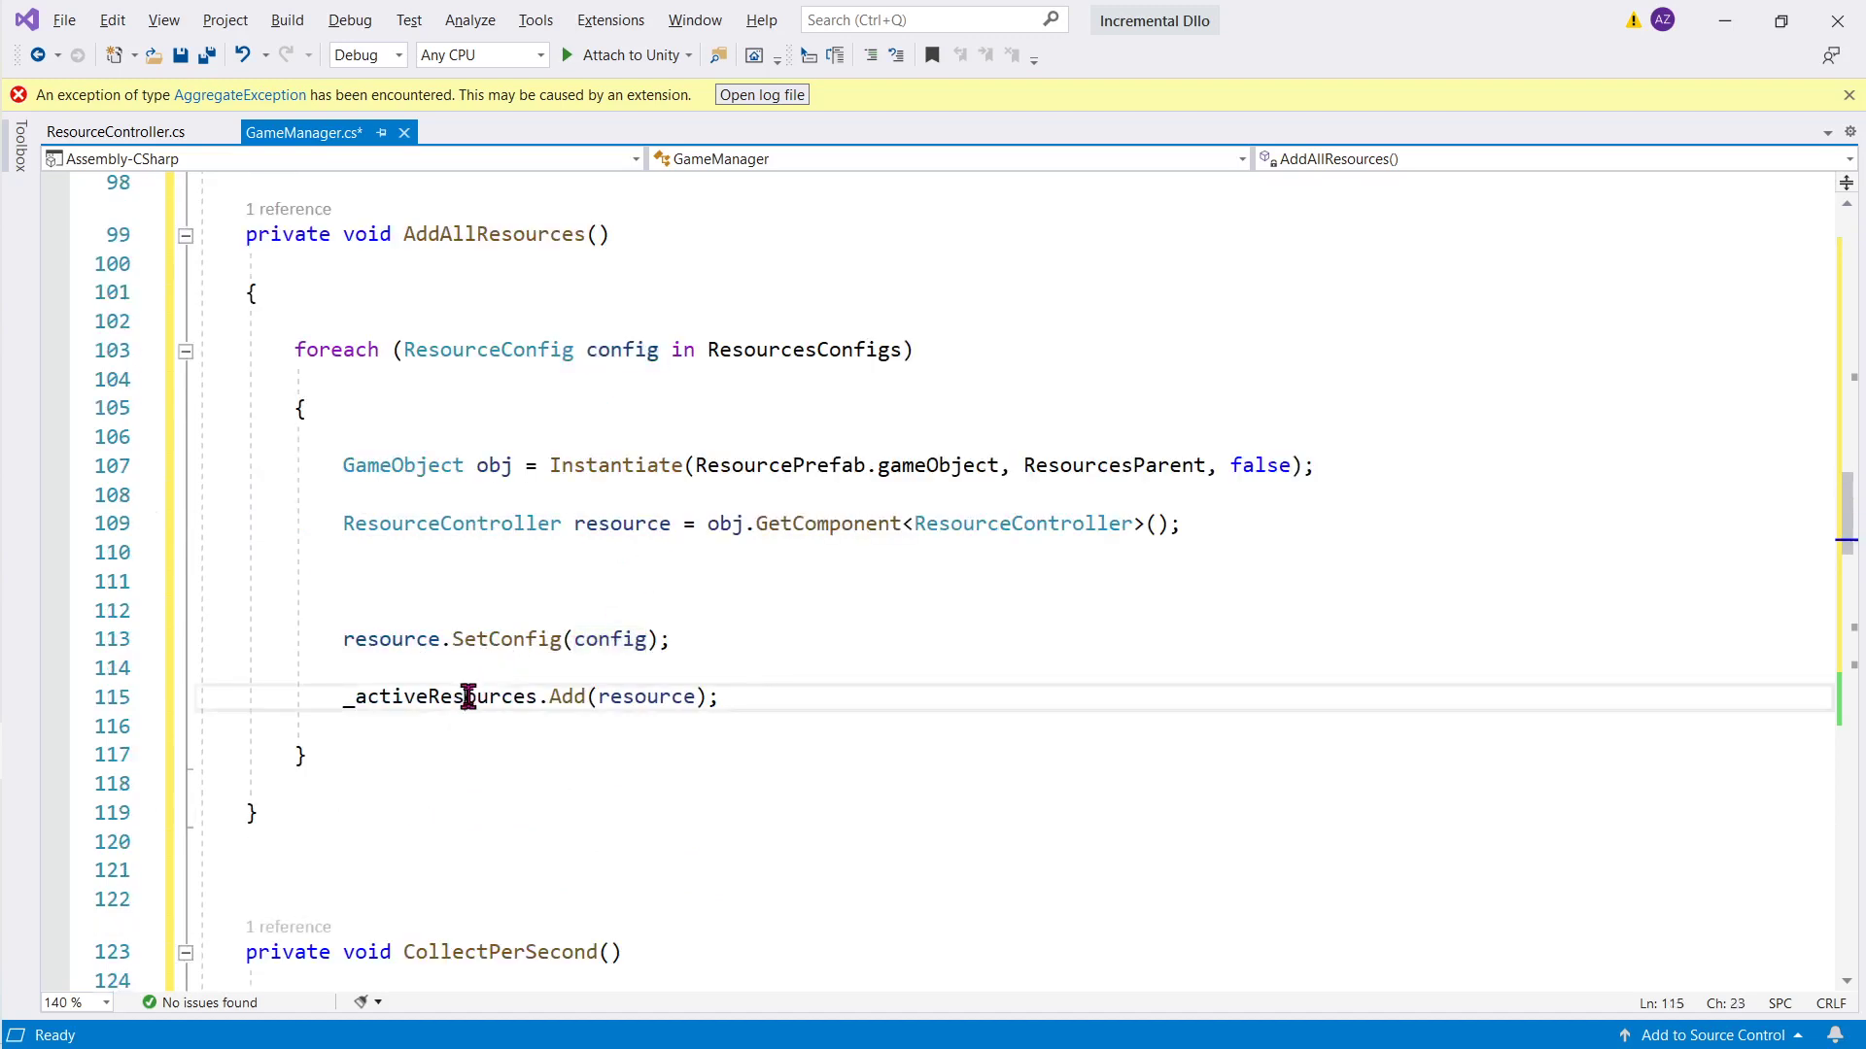
{"action": "double_click", "coordinate": [467, 697]}
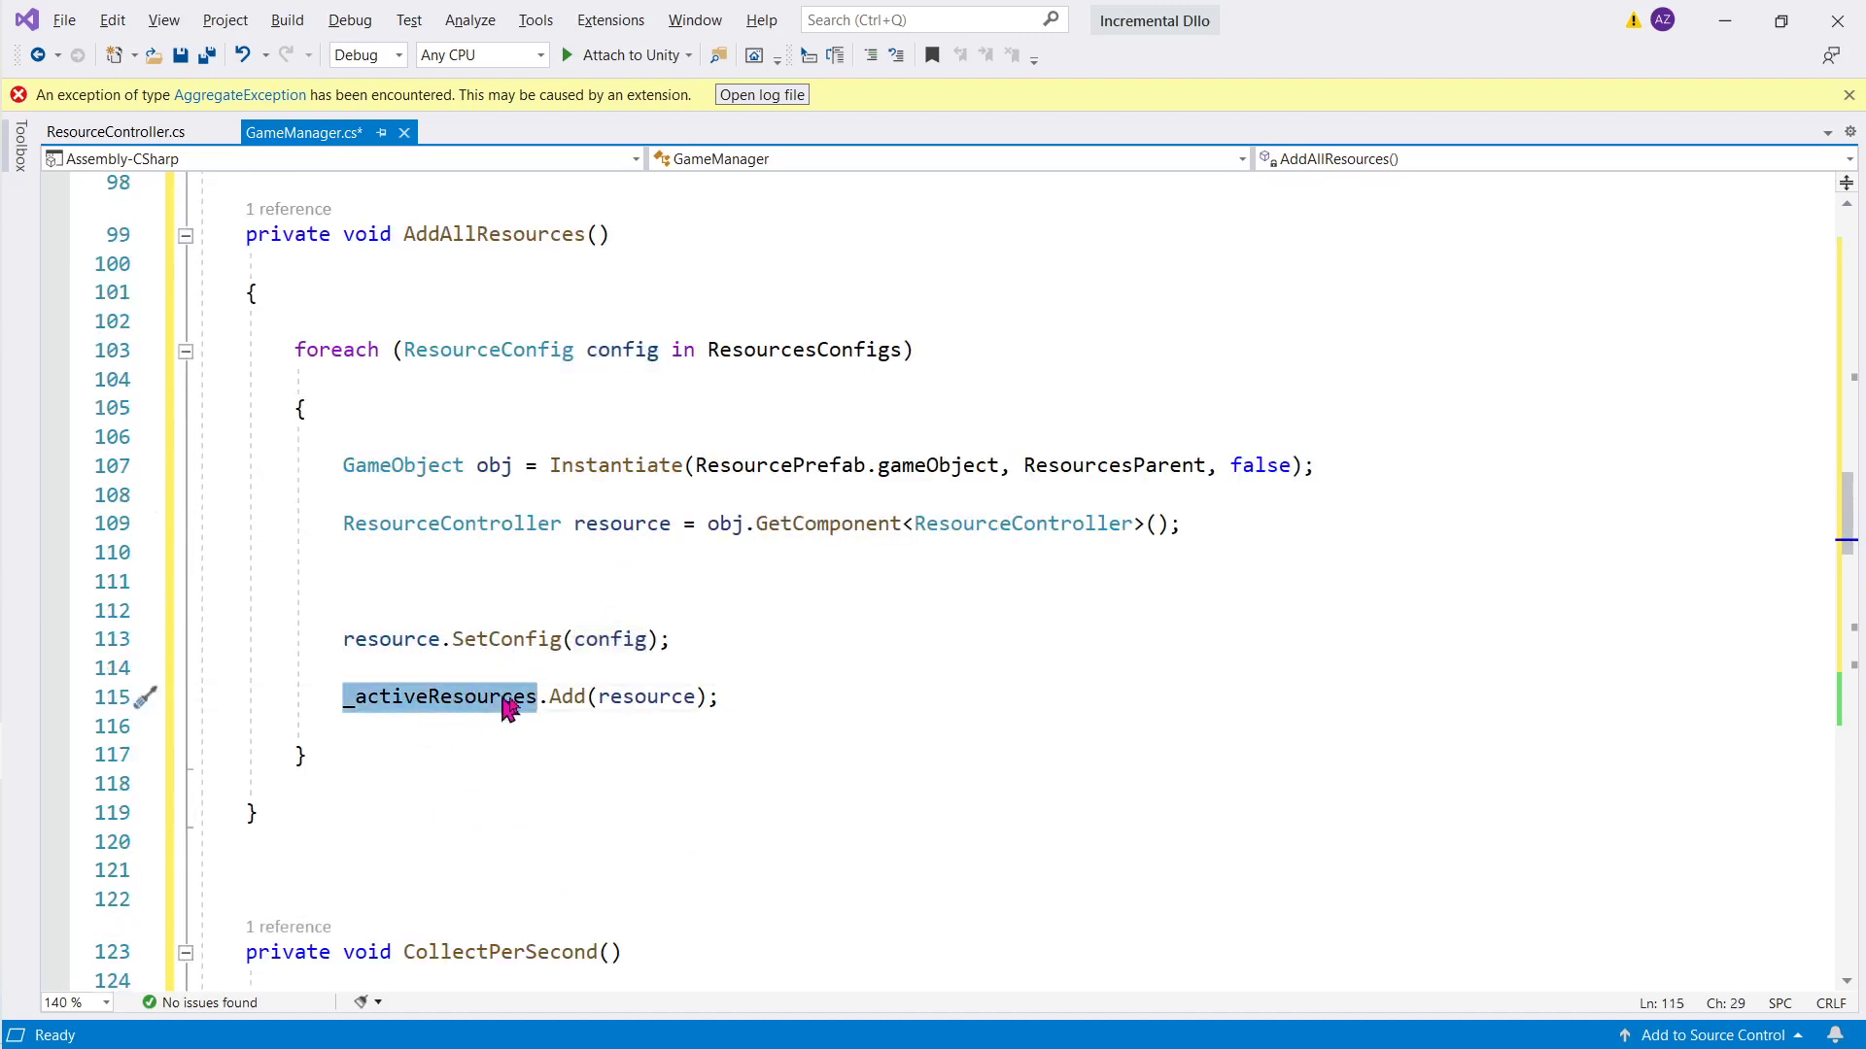
{"action": "double_click", "coordinate": [649, 698]}
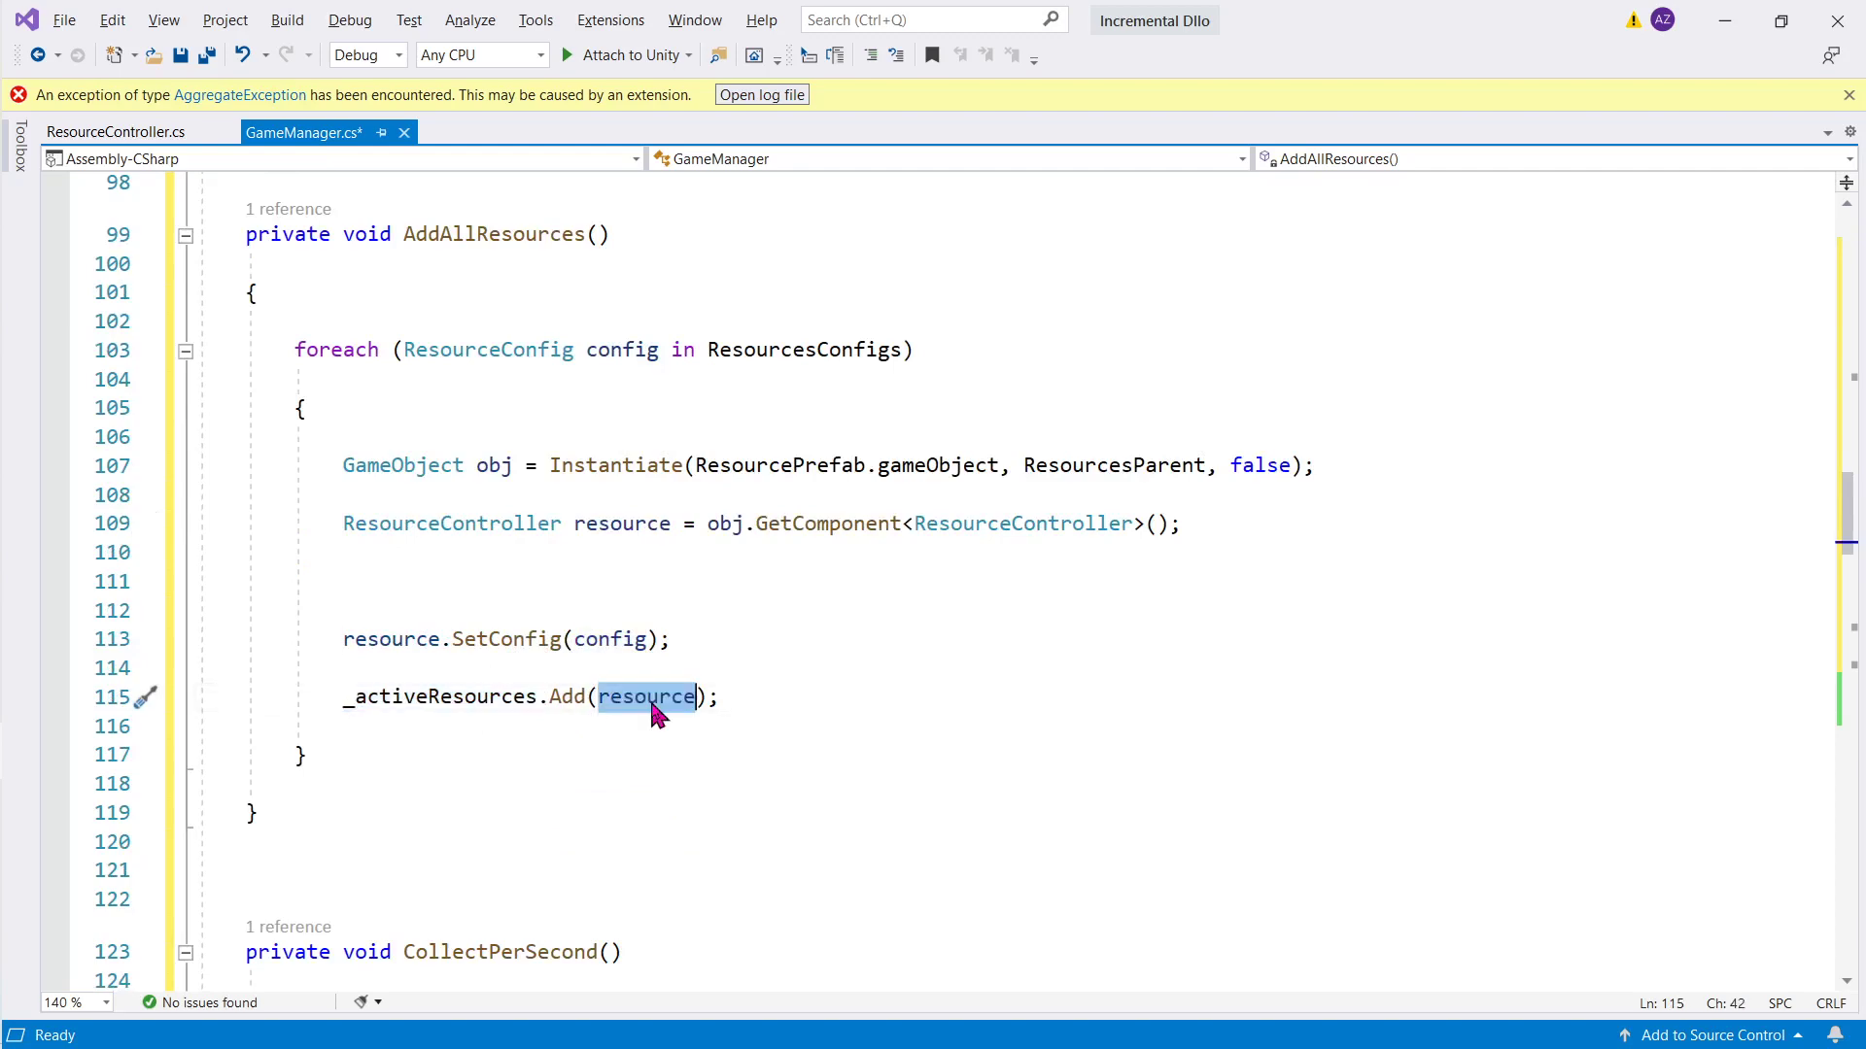
{"action": "double_click", "coordinate": [423, 641]}
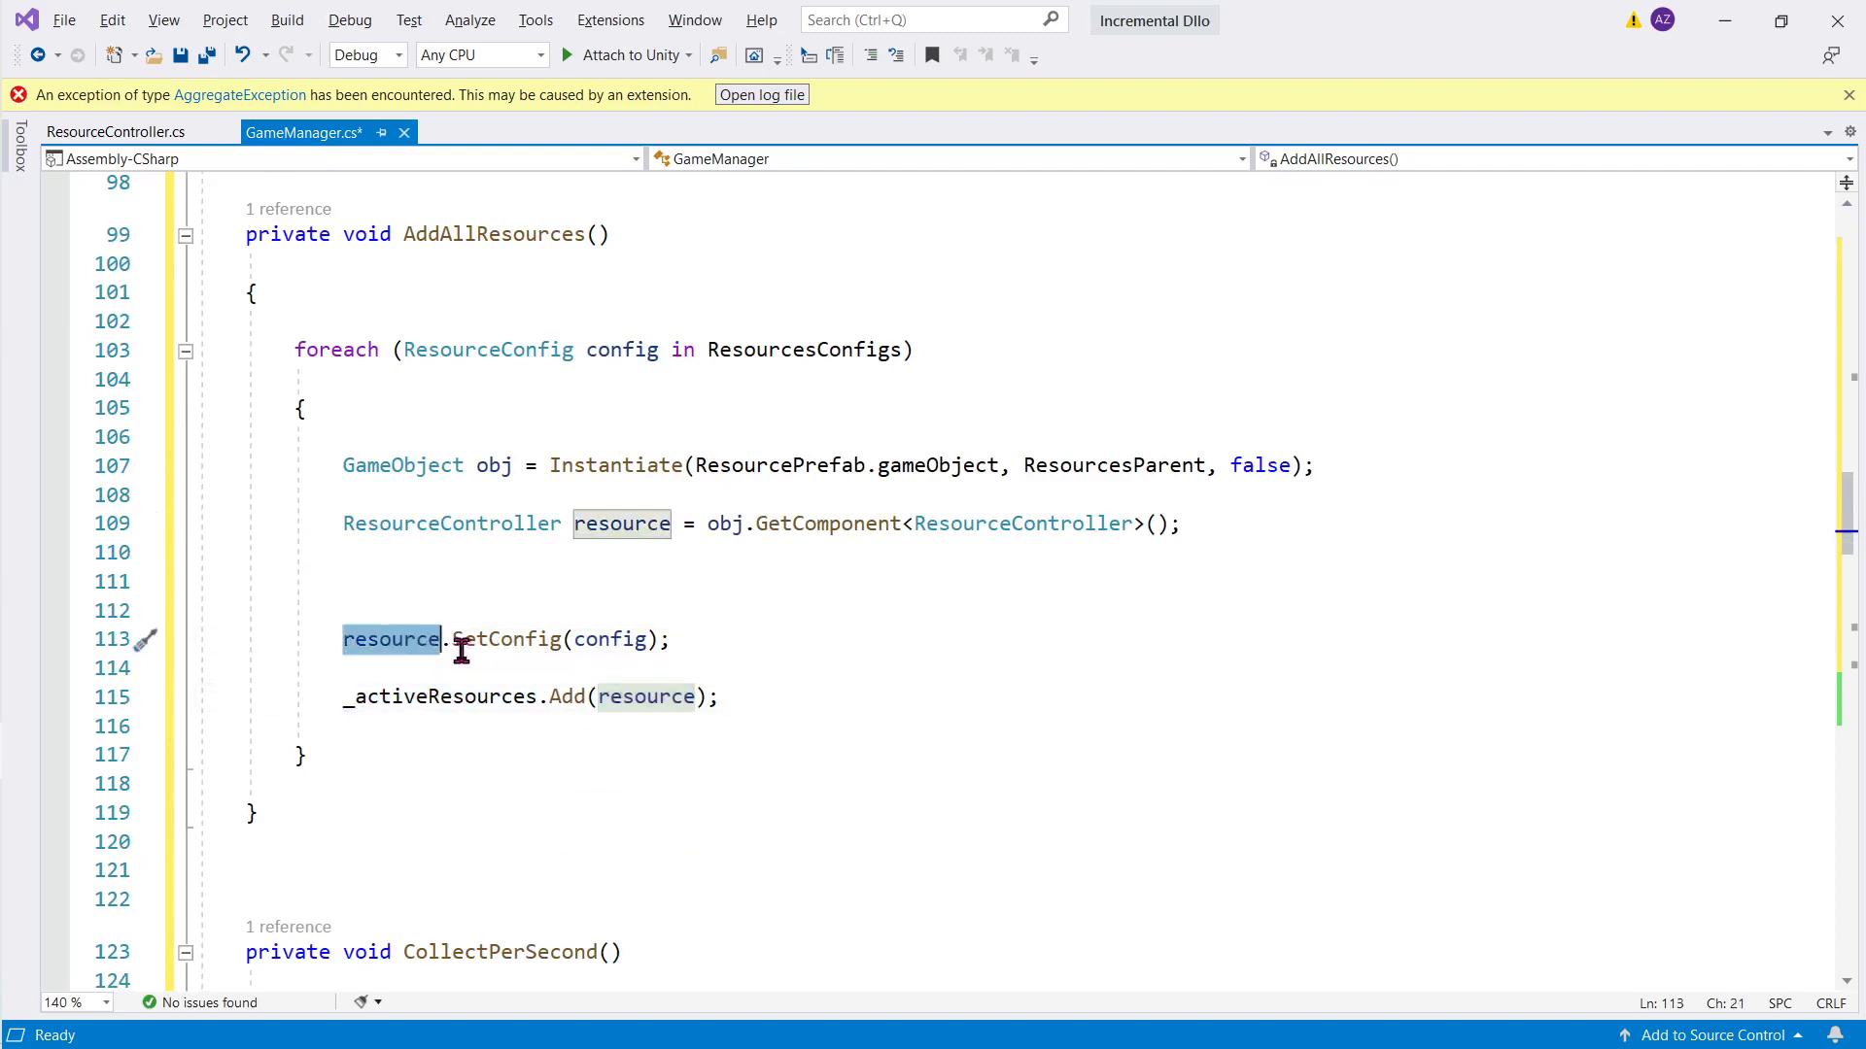
{"action": "scroll", "coordinate": [759, 617], "scroll_direction": "down", "scroll_amount": 4}
{"action": "scroll", "coordinate": [759, 622], "scroll_direction": "up", "scroll_amount": 20}
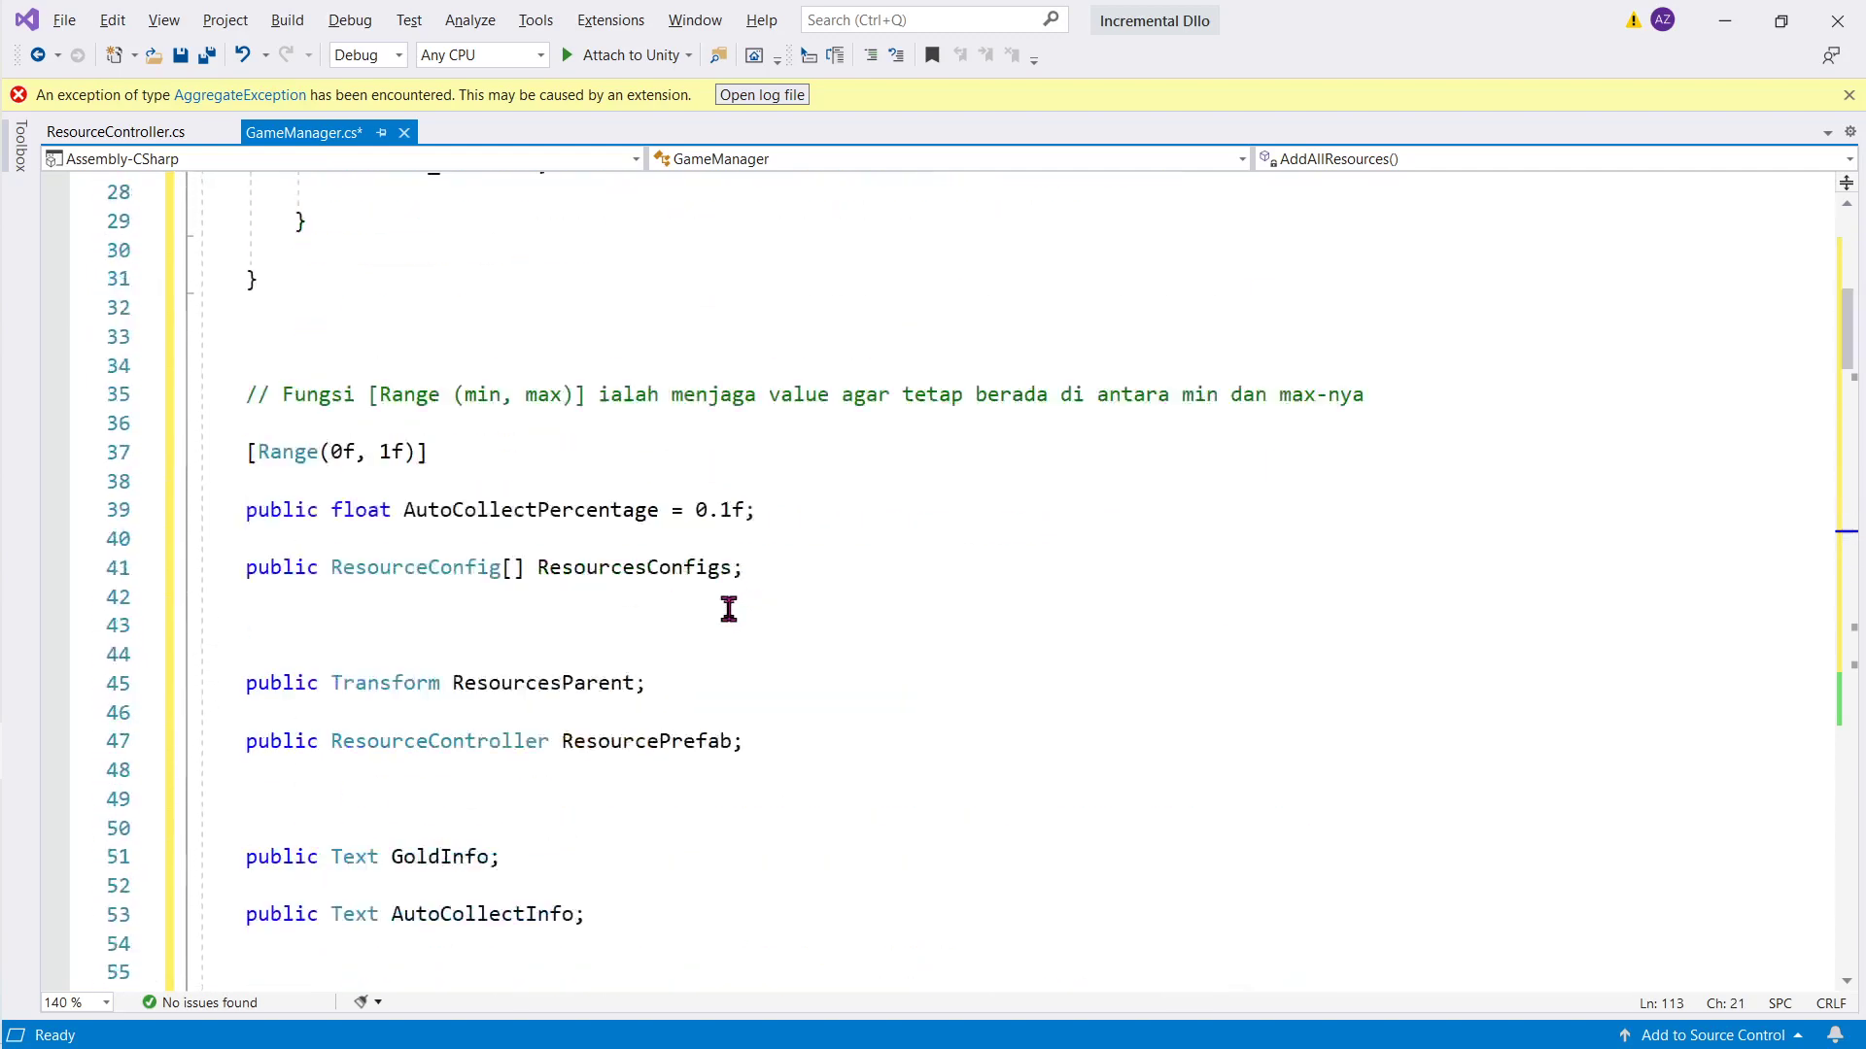
{"action": "scroll", "coordinate": [725, 608], "scroll_direction": "up", "scroll_amount": 8}
{"action": "scroll", "coordinate": [725, 608], "scroll_direction": "down", "scroll_amount": 3}
{"action": "scroll", "coordinate": [725, 608], "scroll_direction": "down", "scroll_amount": 5}
{"action": "scroll", "coordinate": [663, 594], "scroll_direction": "down", "scroll_amount": 6}
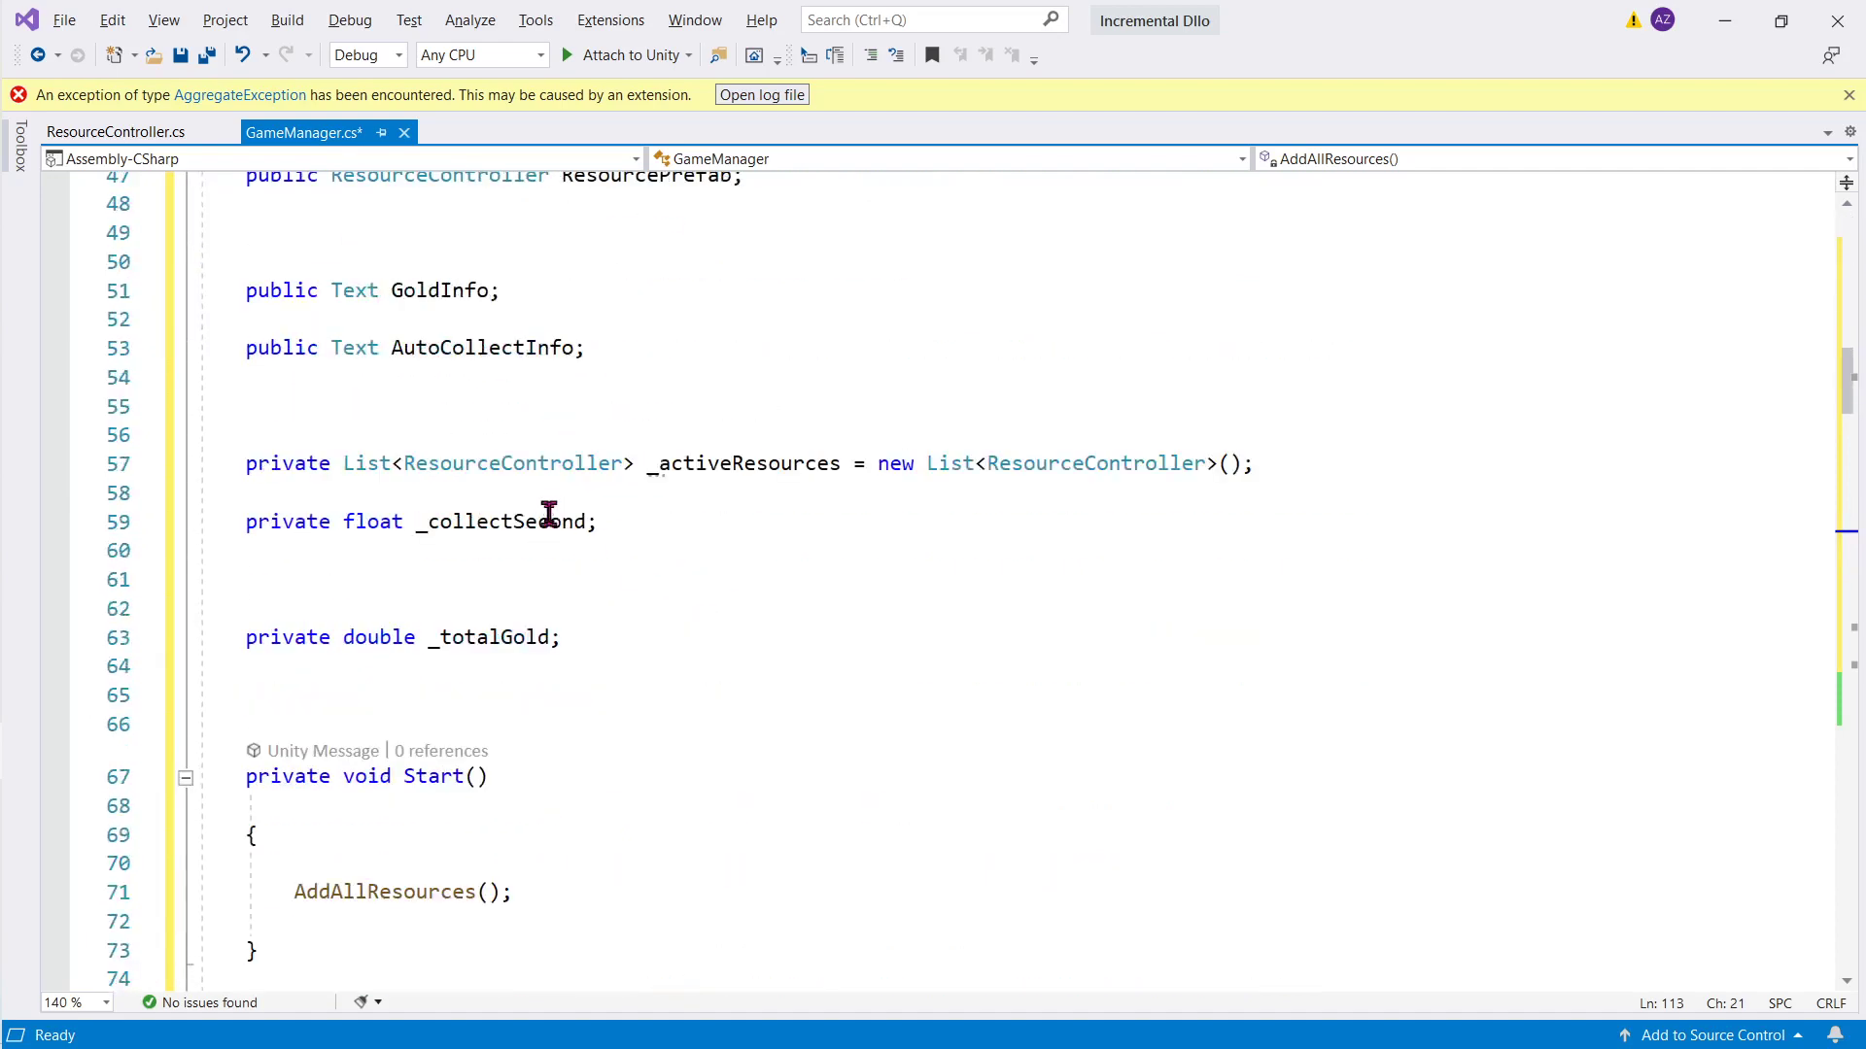
{"action": "scroll", "coordinate": [541, 516], "scroll_direction": "down", "scroll_amount": 2}
{"action": "scroll", "coordinate": [558, 566], "scroll_direction": "down", "scroll_amount": 2}
{"action": "left_click", "coordinate": [441, 522]}
{"action": "scroll", "coordinate": [445, 544], "scroll_direction": "down", "scroll_amount": 2}
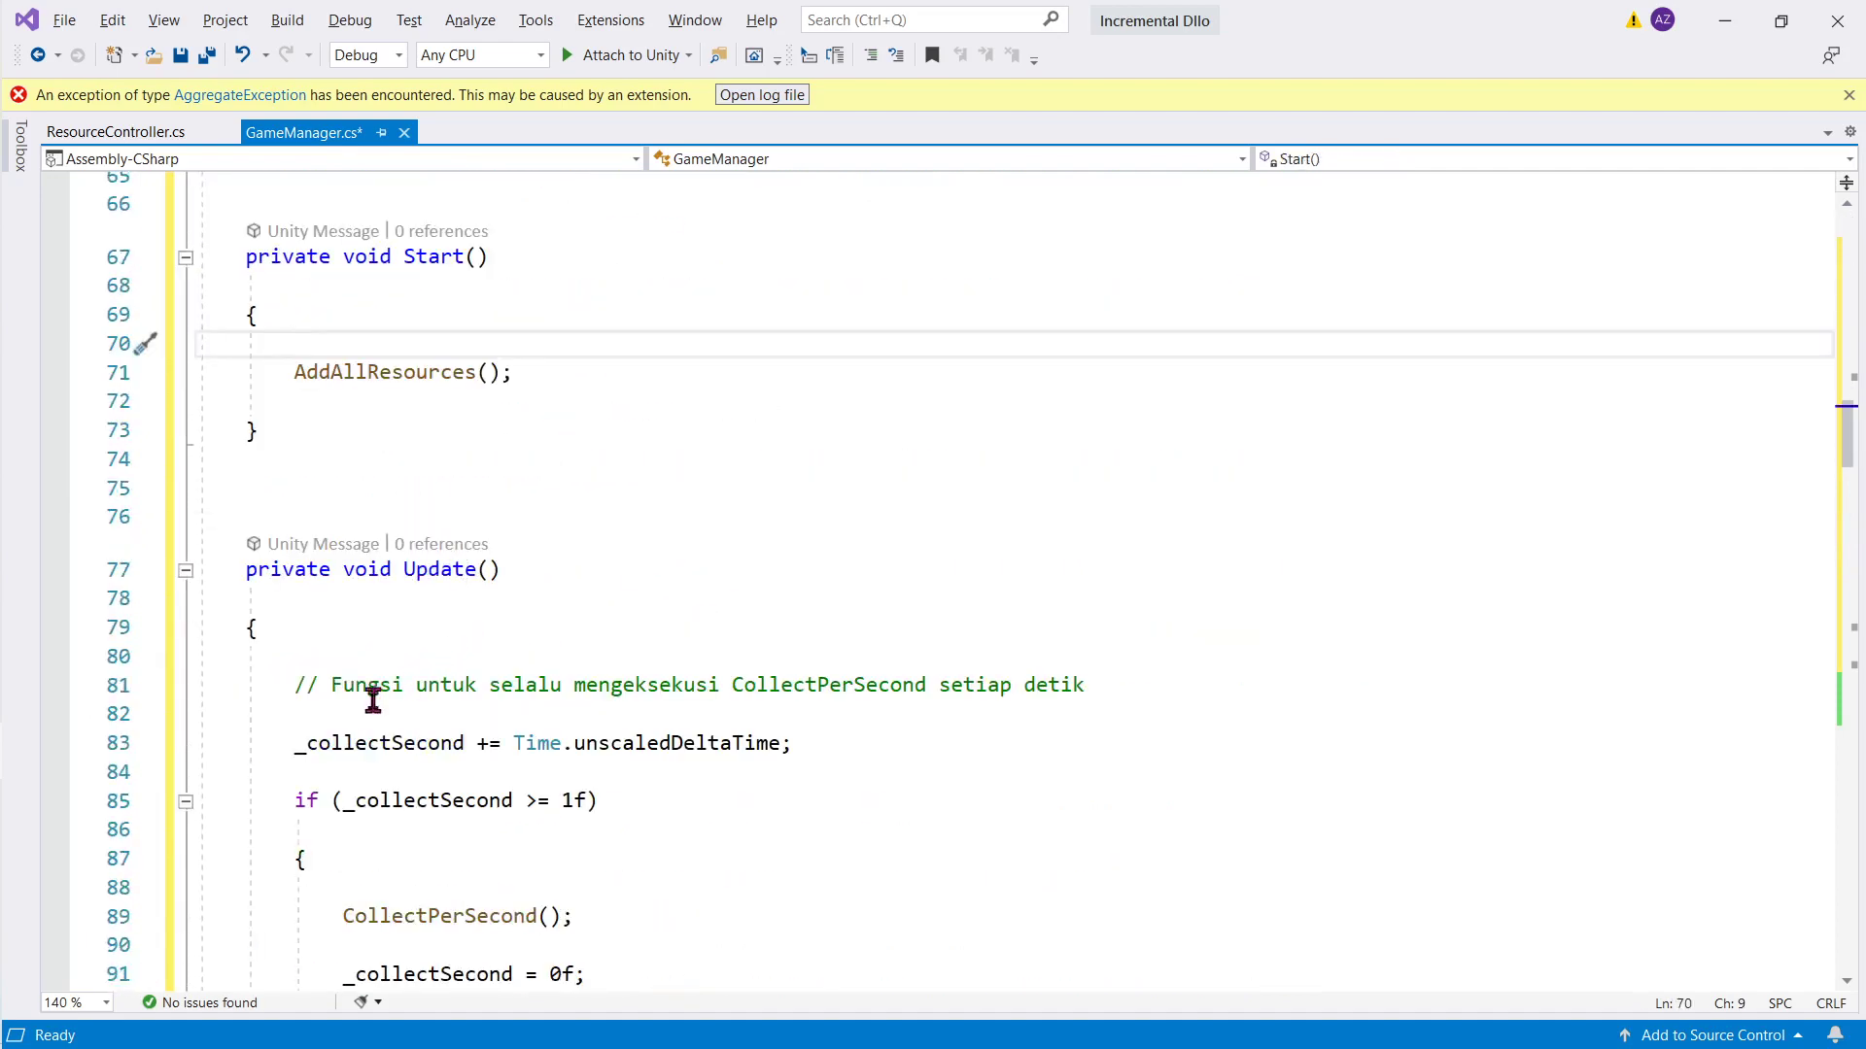
{"action": "left_click_drag", "start_coordinate": [331, 685], "coordinate": [434, 701]}
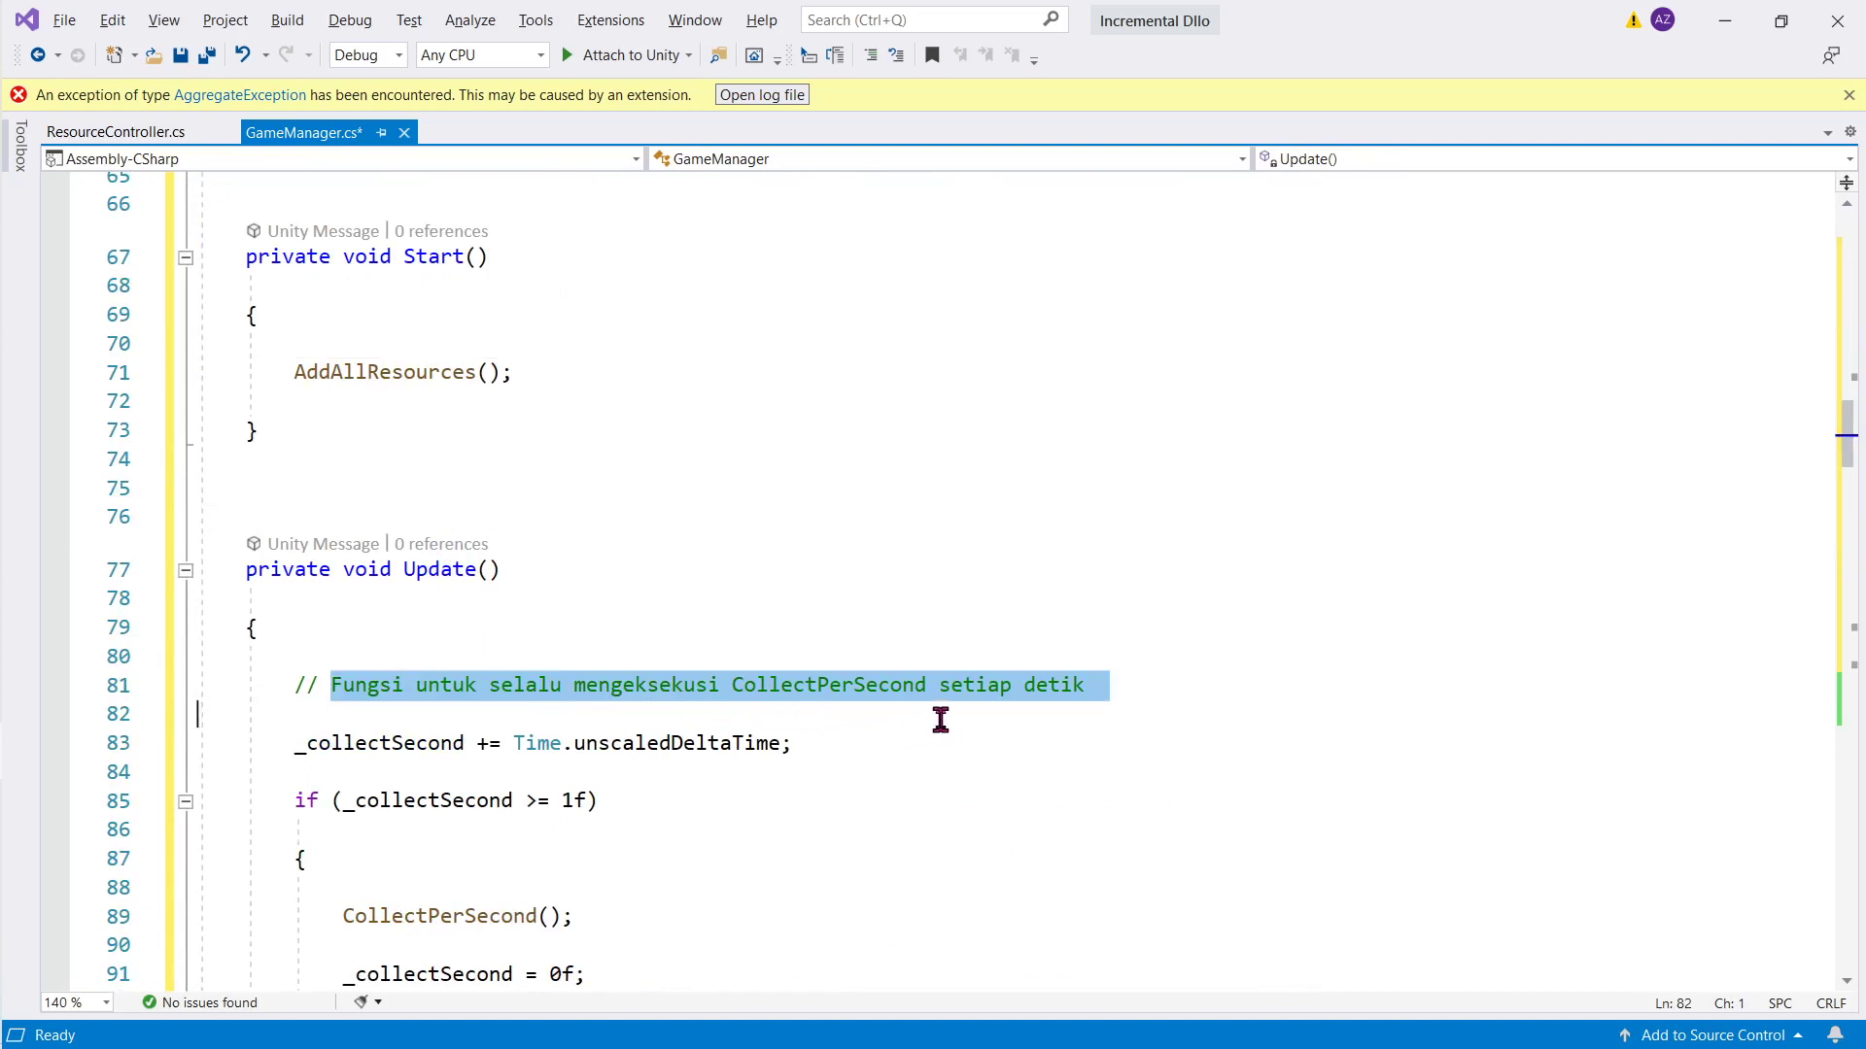
{"action": "scroll", "coordinate": [940, 719], "scroll_direction": "down", "scroll_amount": 2}
{"action": "double_click", "coordinate": [447, 572]}
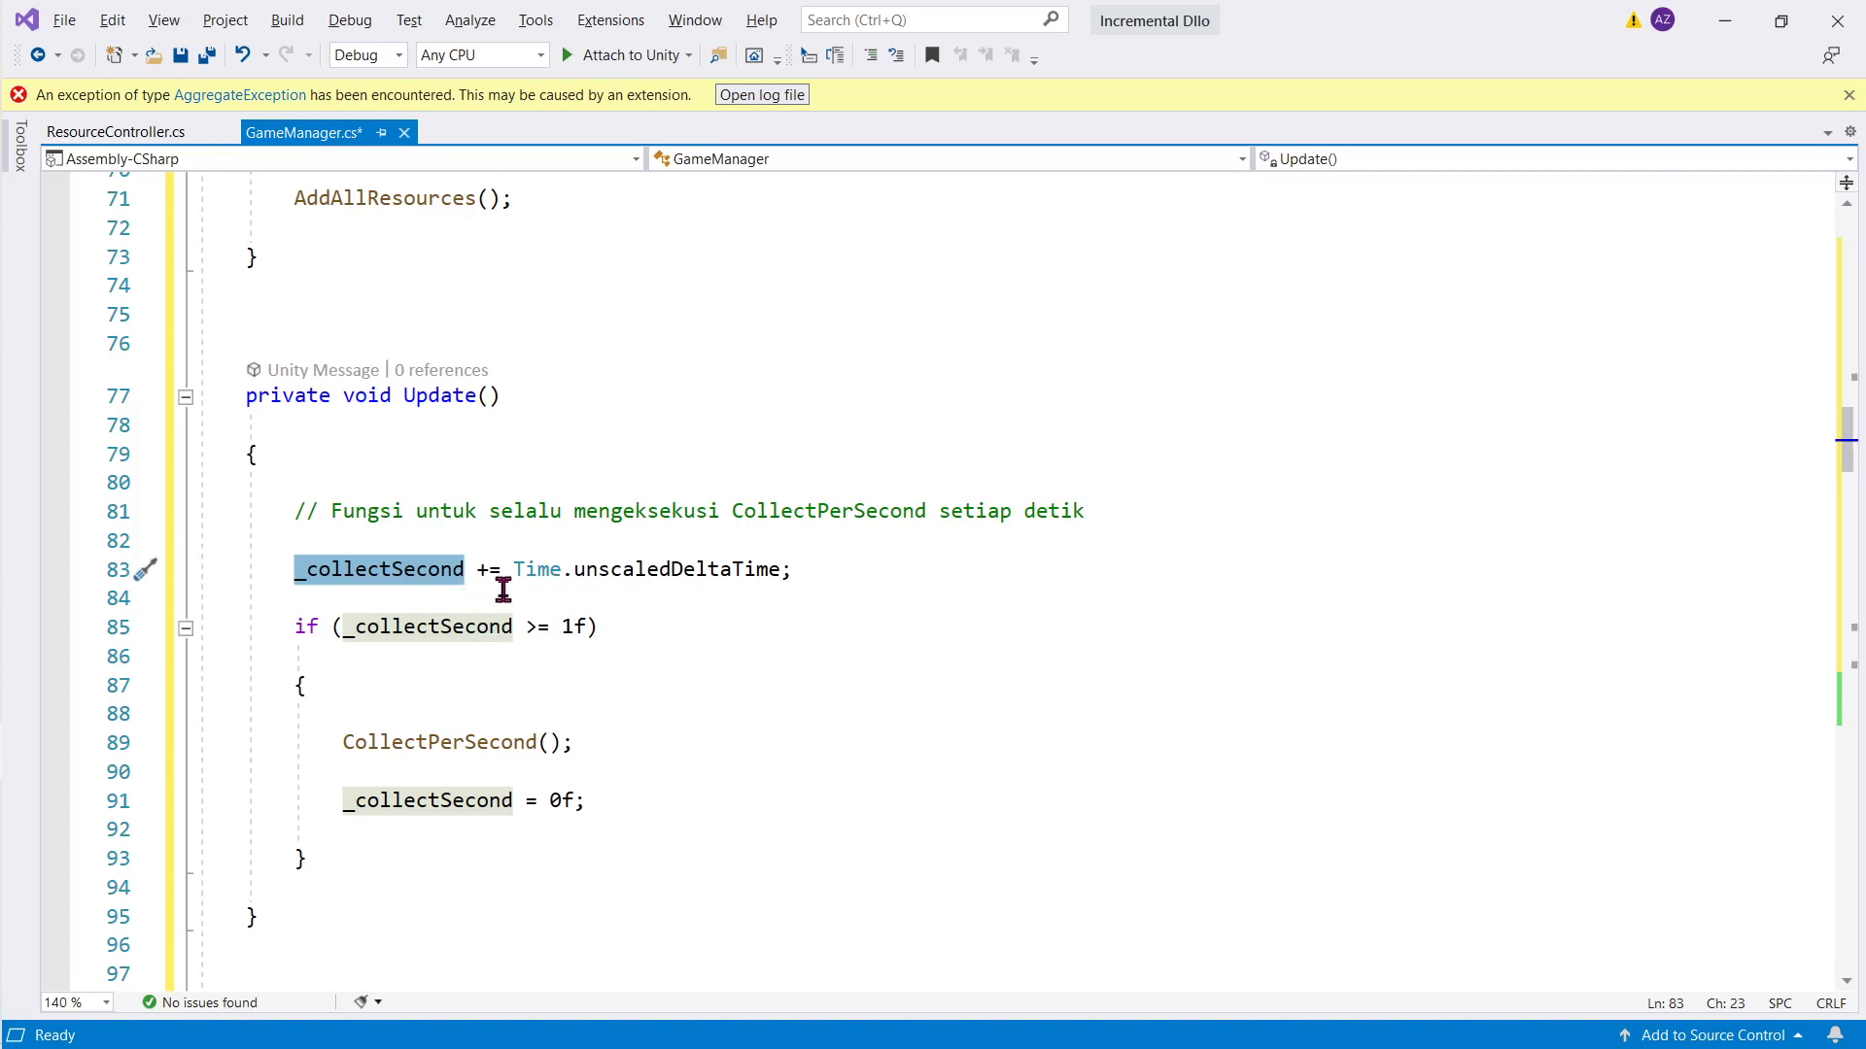
Step: Walk through the Update timer: the 1f threshold, the CollectPerSecond call, the _collectSecond reset to 0f and the unscaledDeltaTime increment
{"action": "left_click", "coordinate": [572, 627]}
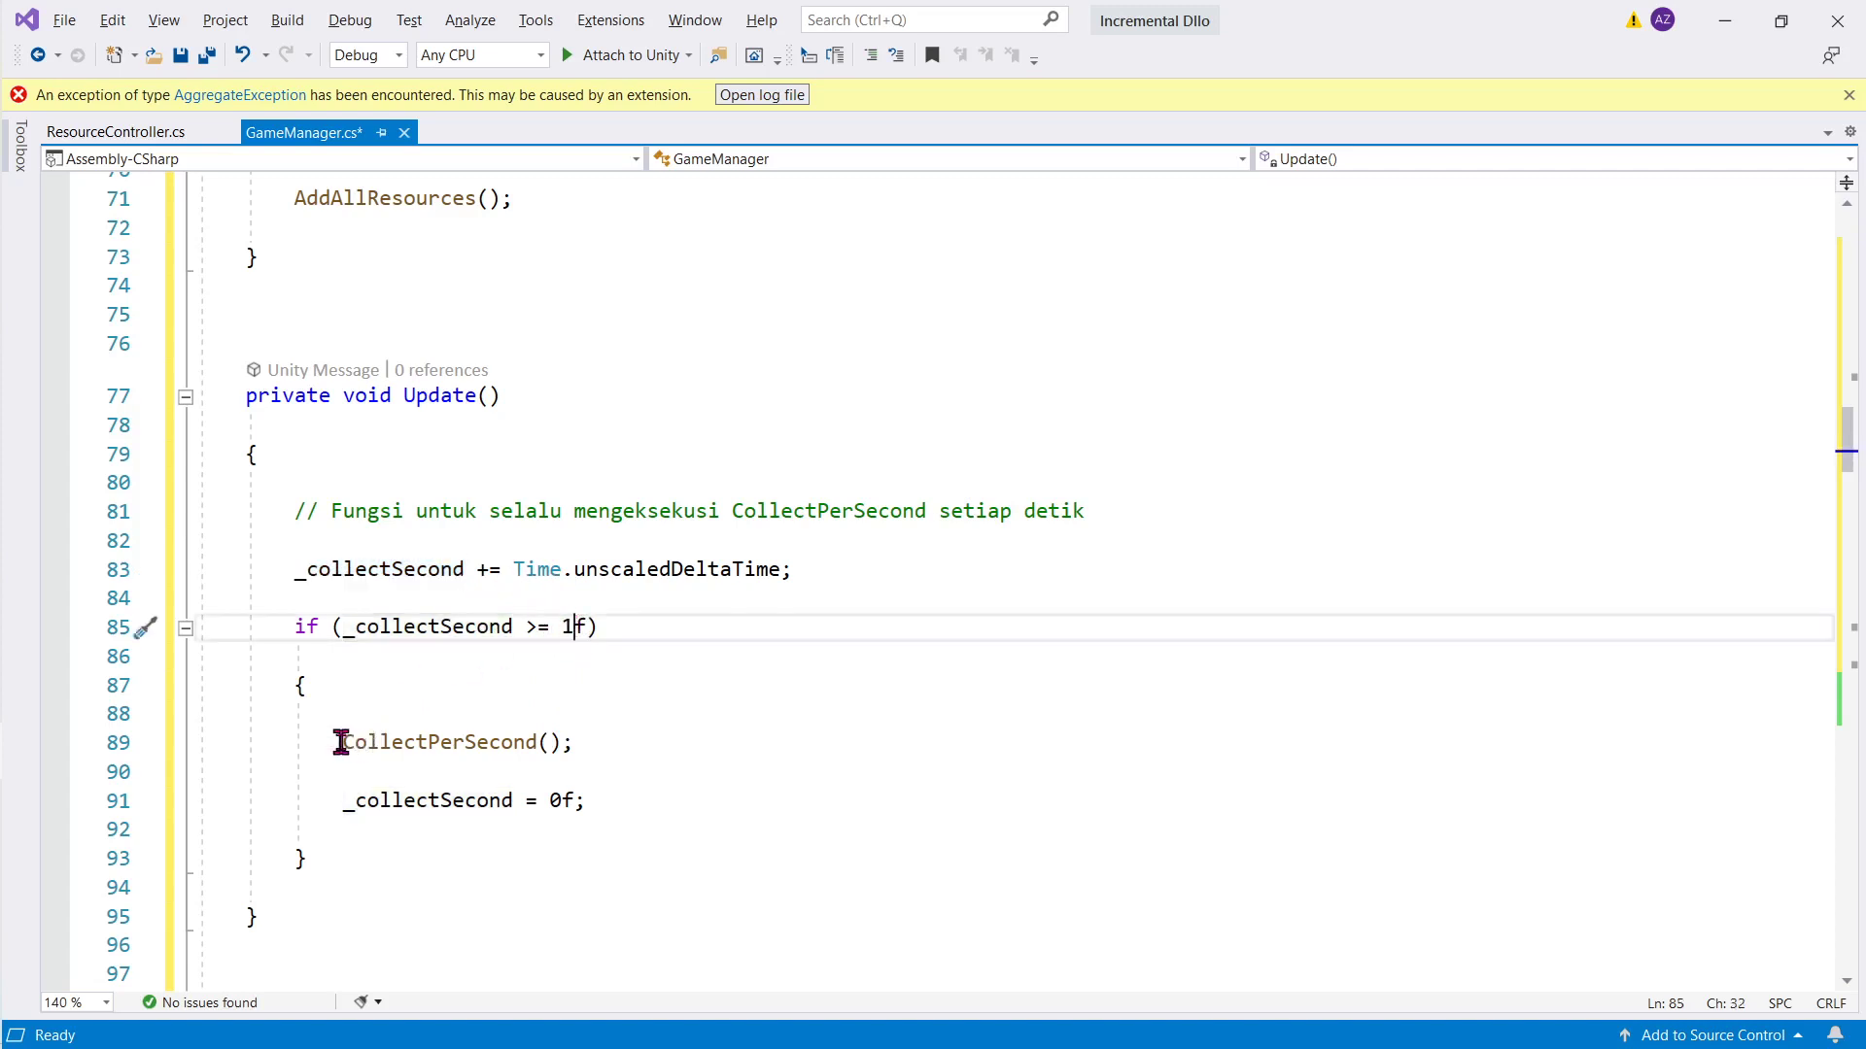
{"action": "left_click_drag", "start_coordinate": [341, 742], "coordinate": [720, 742]}
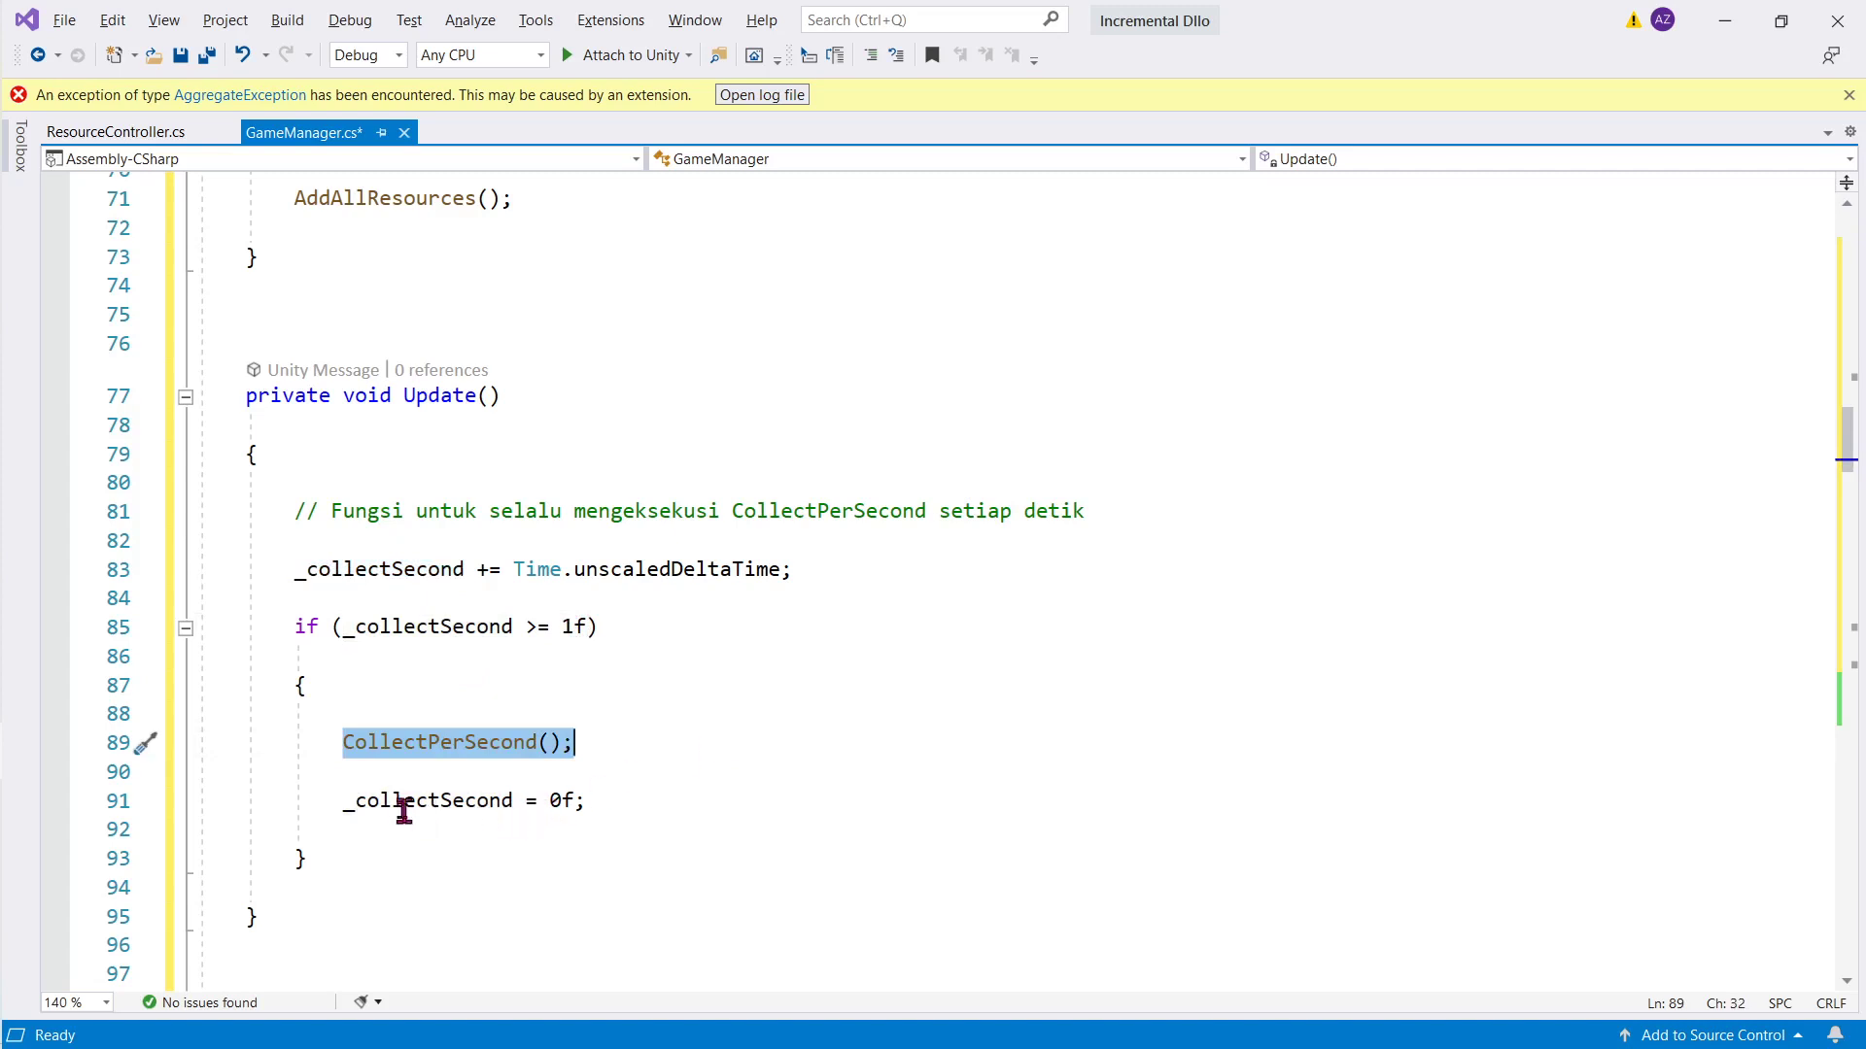
{"action": "left_click", "coordinate": [348, 801]}
{"action": "left_click_drag", "start_coordinate": [351, 803], "coordinate": [511, 803]}
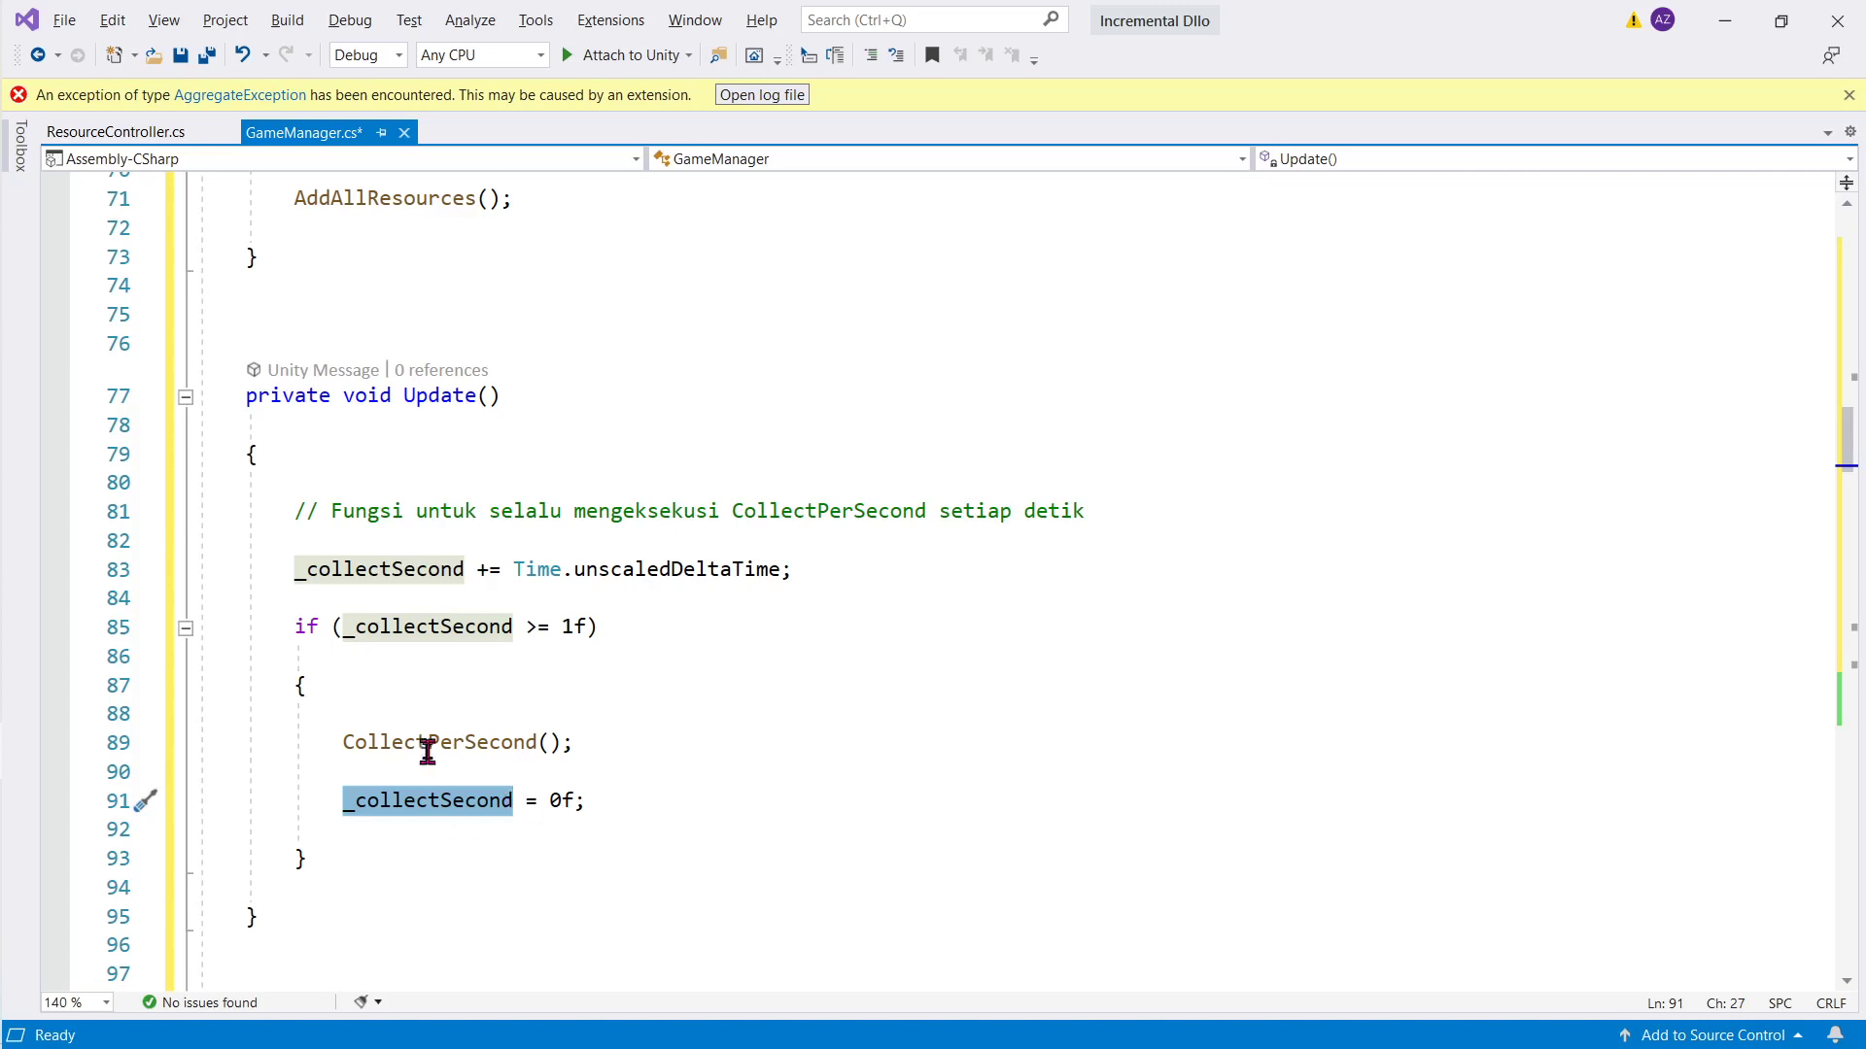
{"action": "left_click_drag", "start_coordinate": [550, 800], "coordinate": [610, 800]}
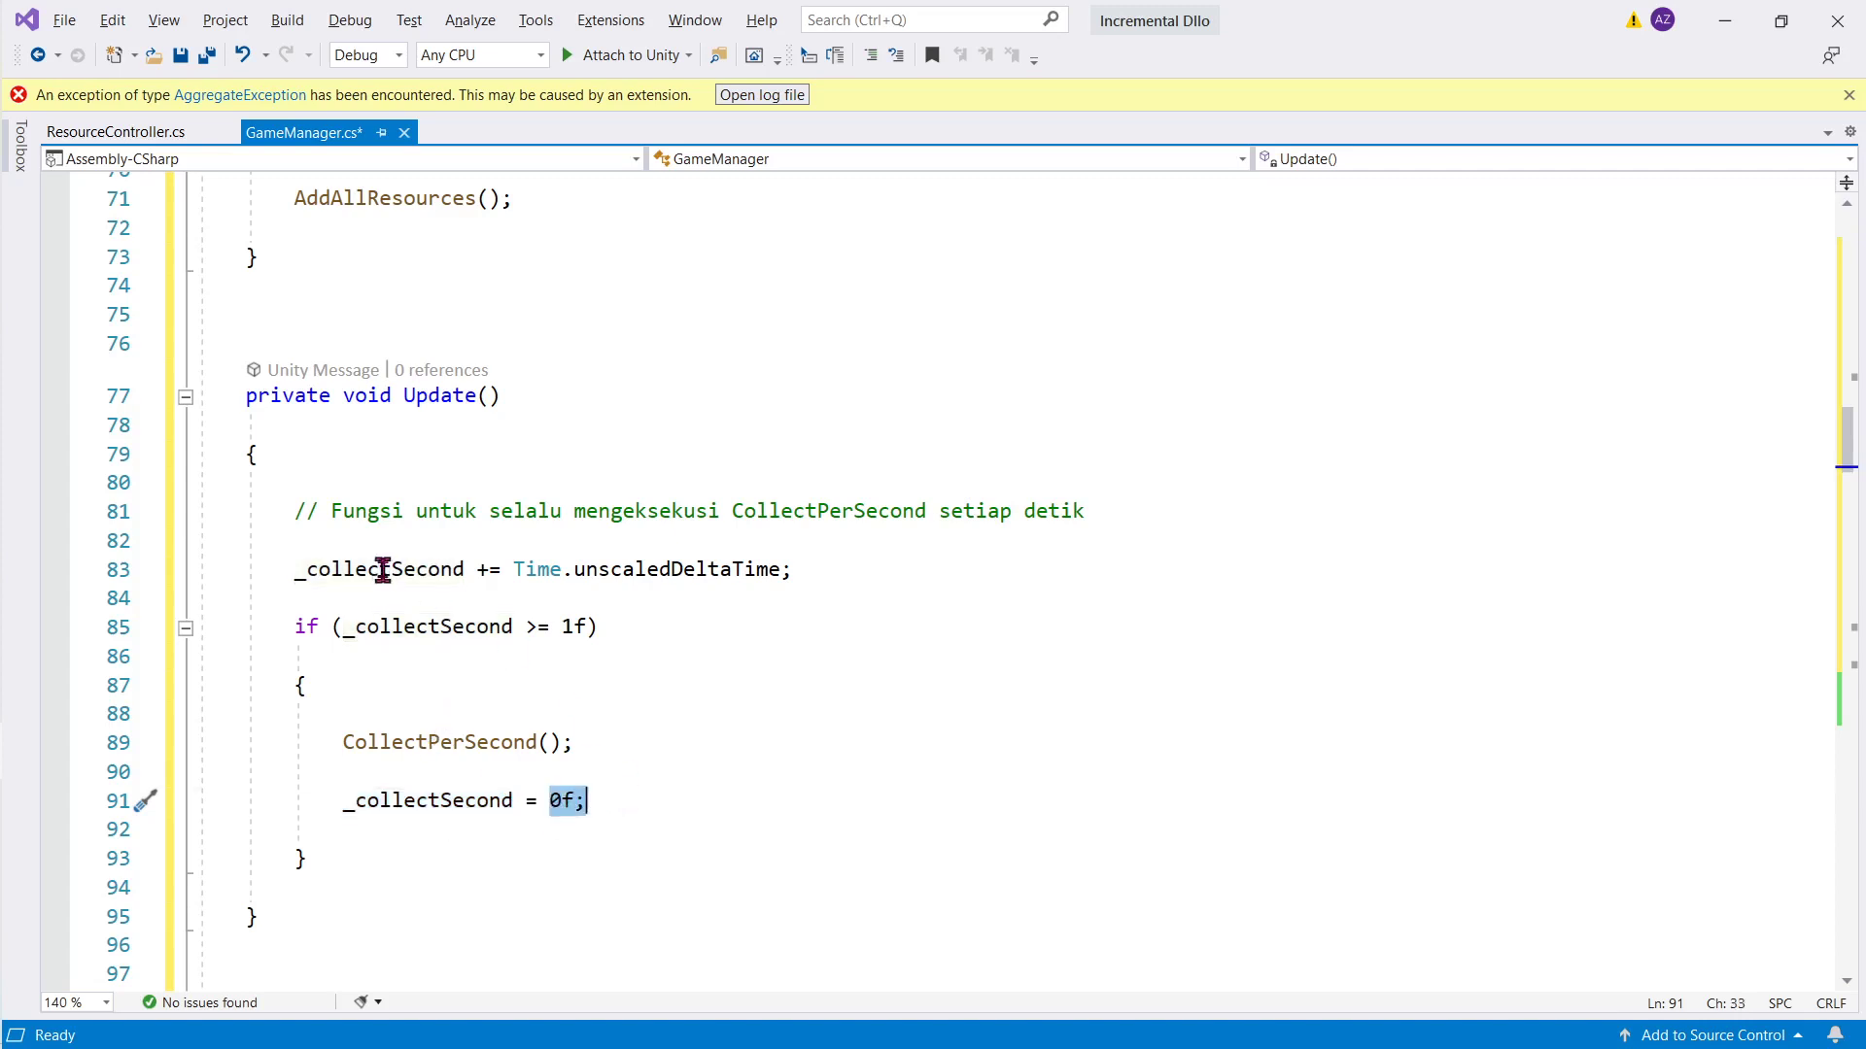
{"action": "left_click", "coordinate": [506, 569]}
{"action": "left_click_drag", "start_coordinate": [506, 569], "coordinate": [854, 579]}
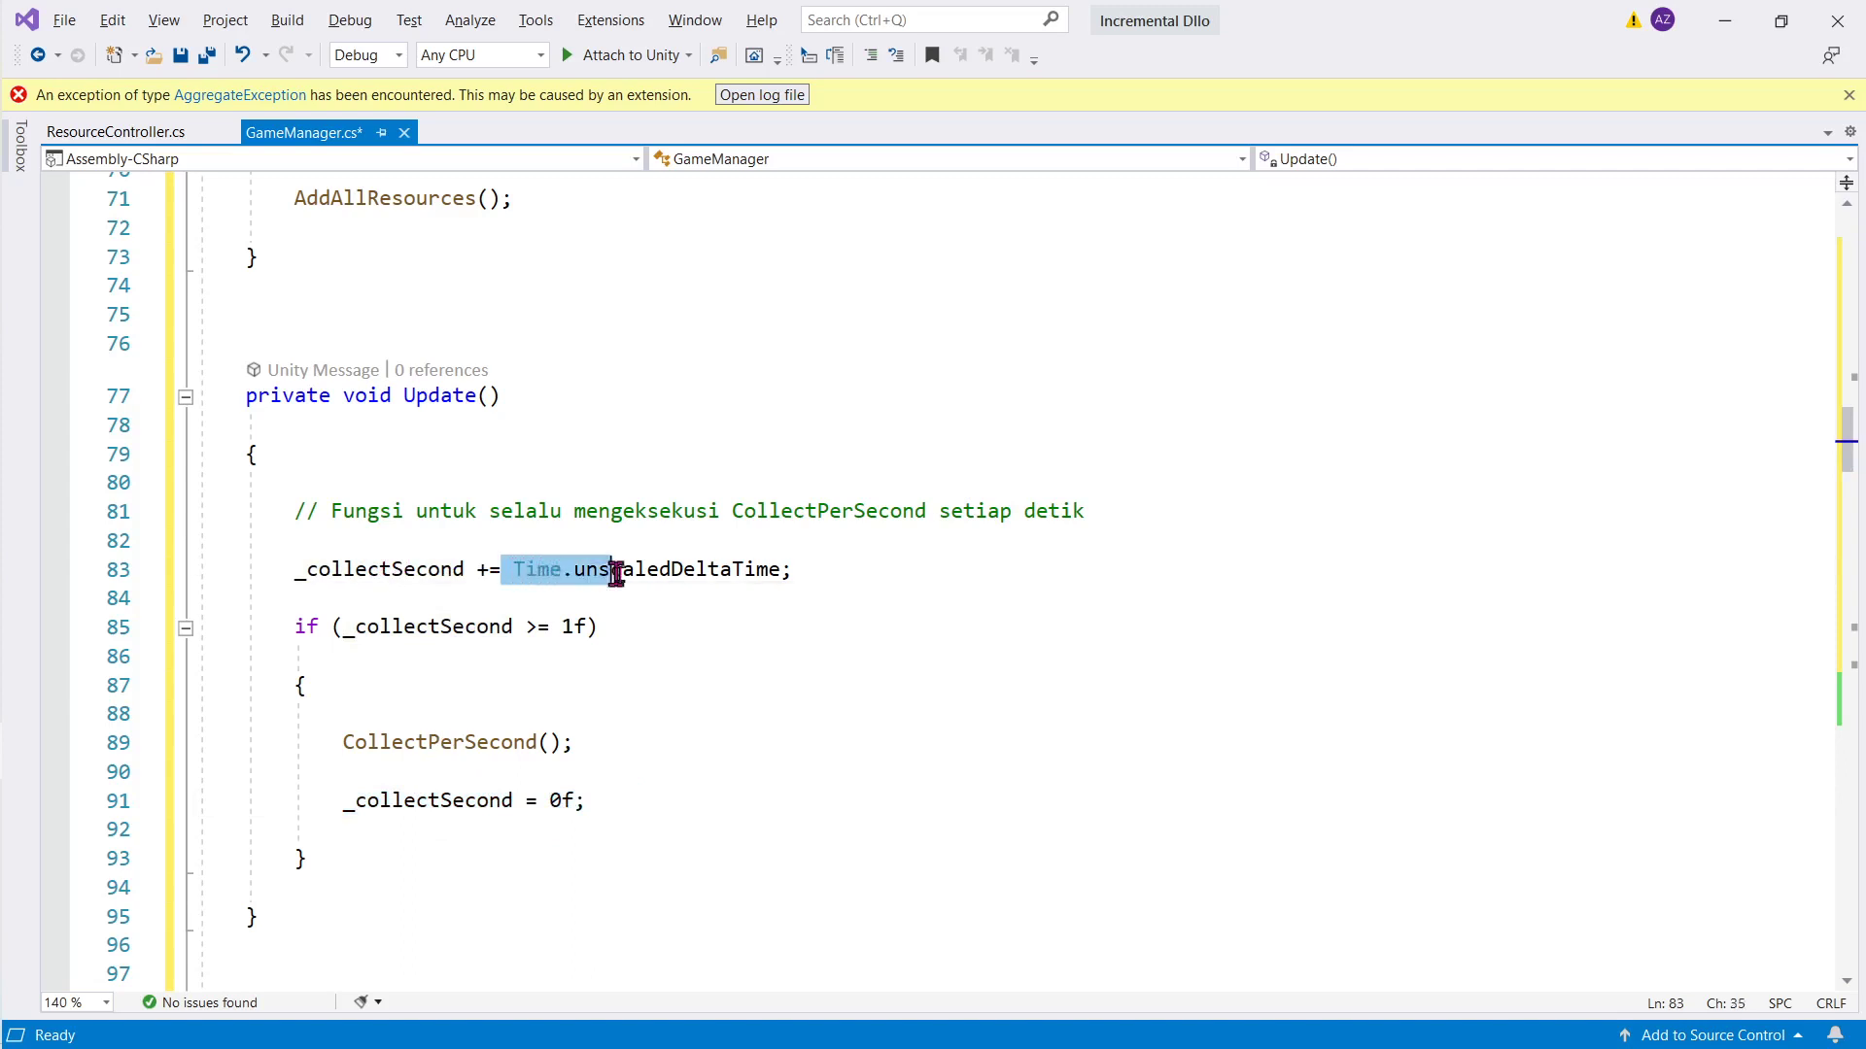
Step: Highlight every use of _collectSecond, the >= 1f condition, and the call-and-reset lines
{"action": "left_click", "coordinate": [394, 572]}
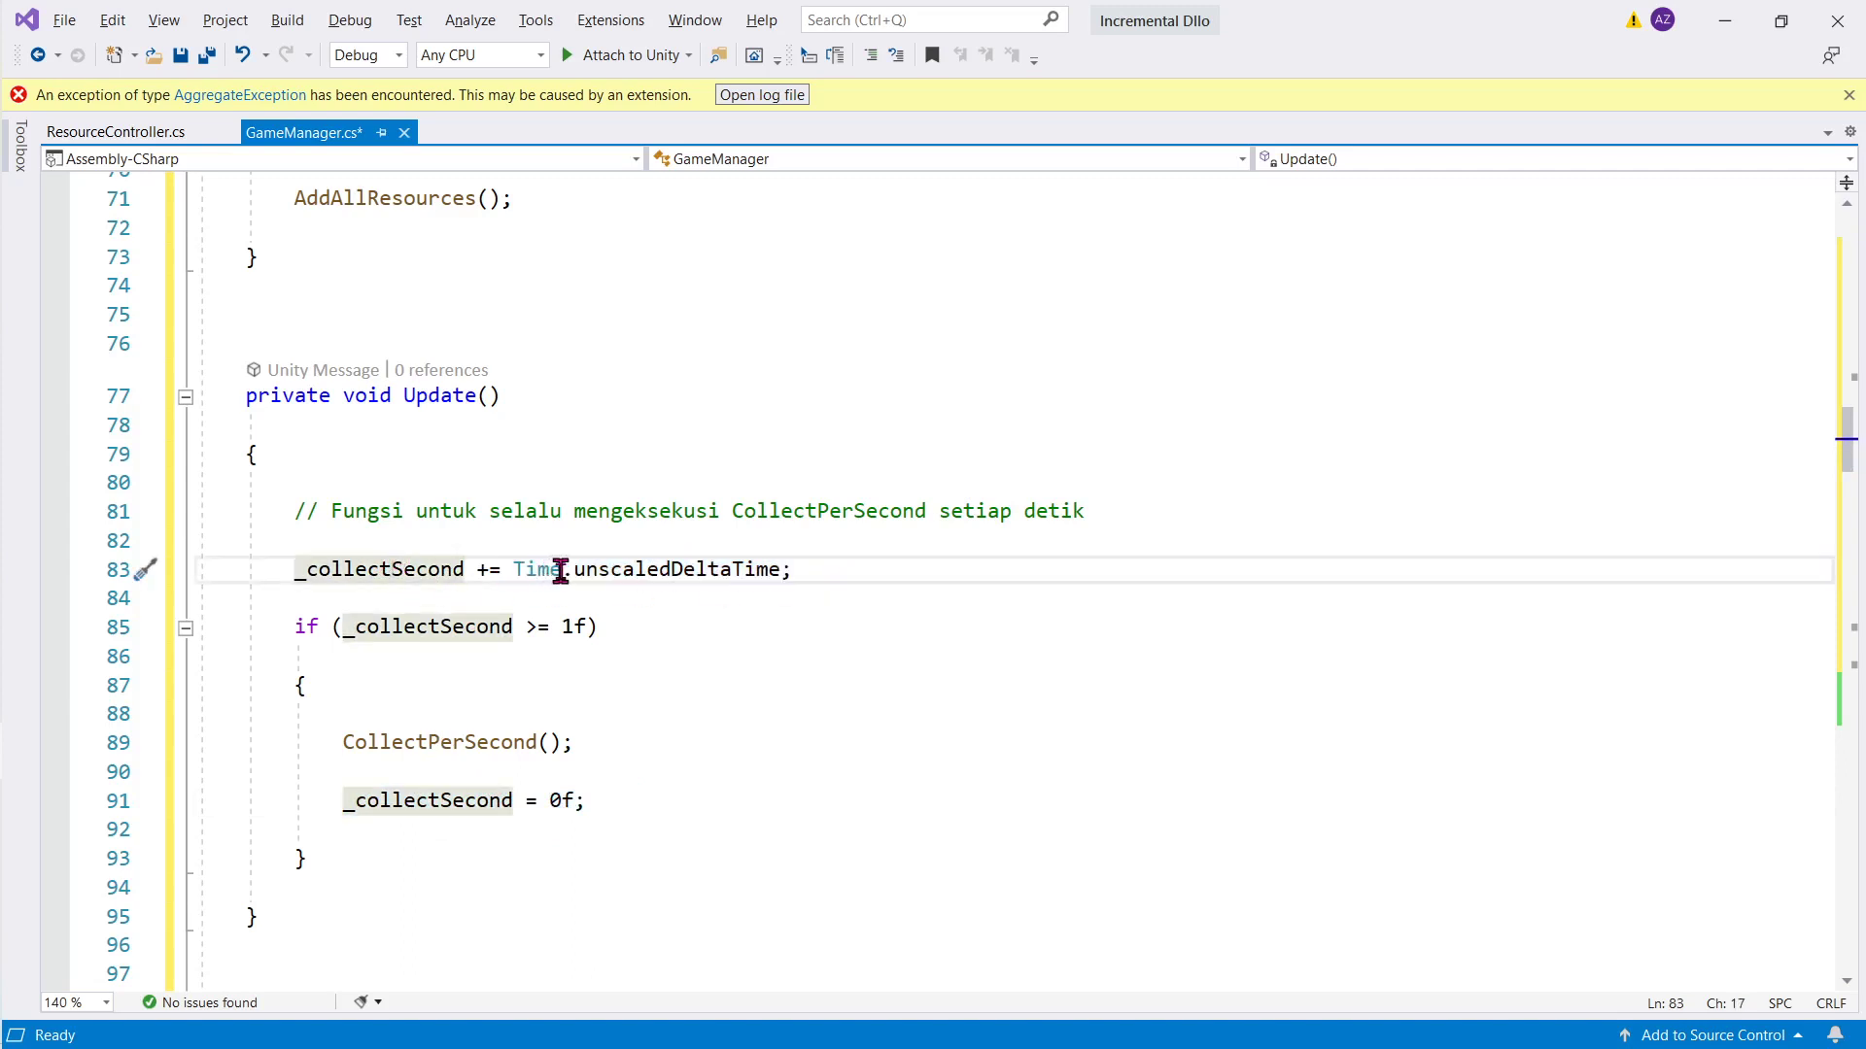
{"action": "left_click_drag", "start_coordinate": [525, 626], "coordinate": [599, 626]}
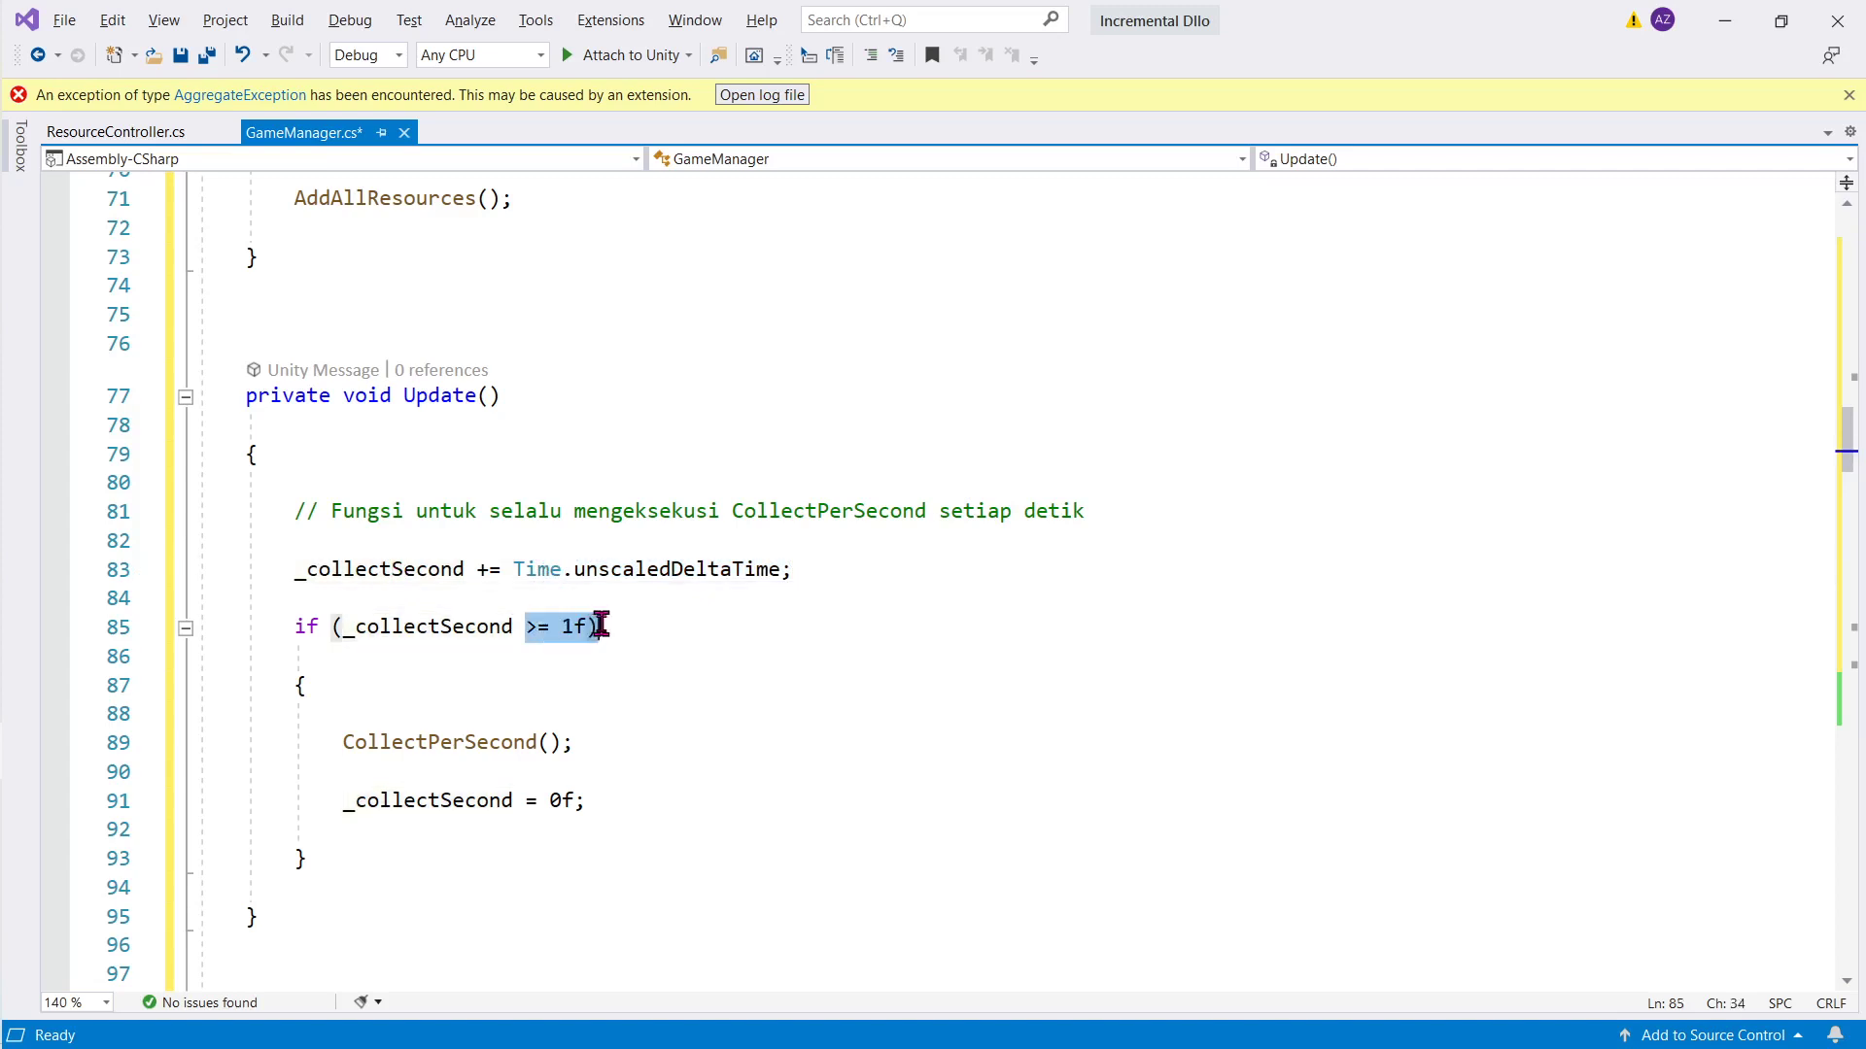
{"action": "left_click_drag", "start_coordinate": [328, 741], "coordinate": [583, 744]}
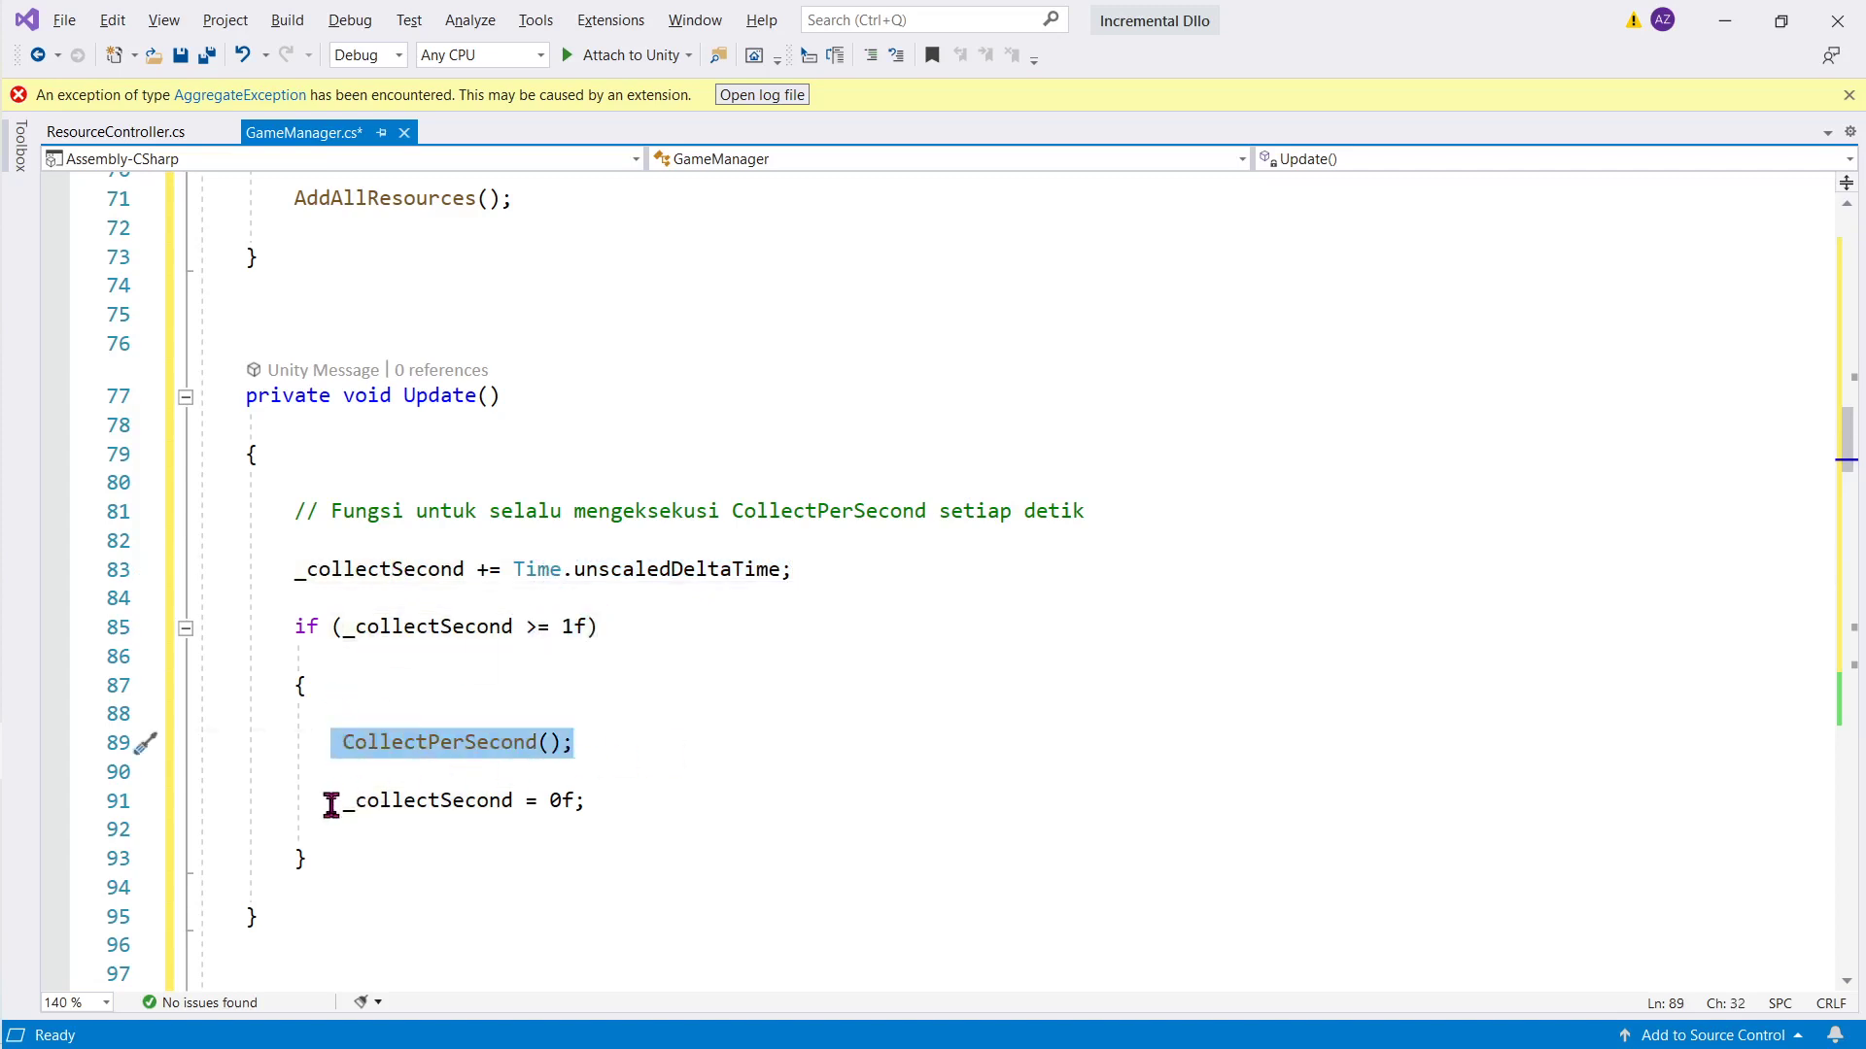
{"action": "left_click_drag", "start_coordinate": [330, 800], "coordinate": [589, 802]}
{"action": "left_click_drag", "start_coordinate": [307, 570], "coordinate": [949, 596]}
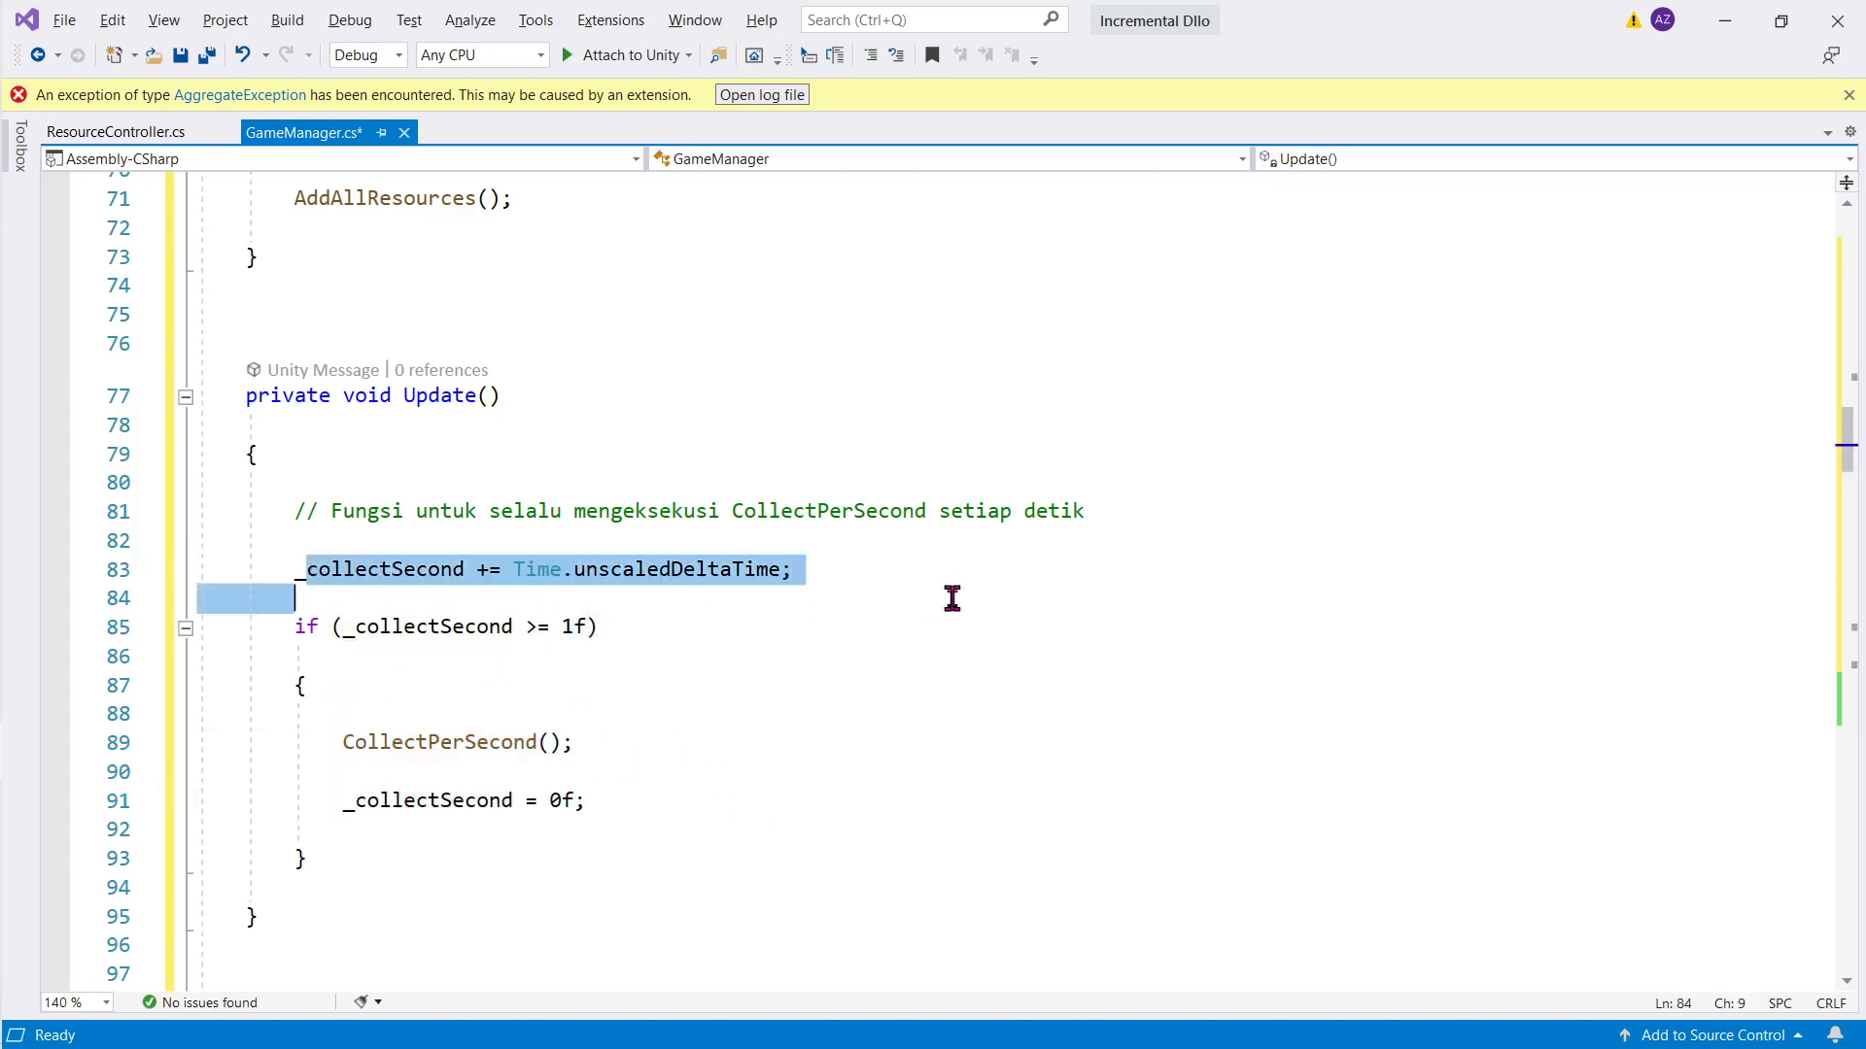
Step: Jump to the CollectPerSecond method definition in GameManager.cs
{"action": "scroll", "coordinate": [714, 583], "scroll_direction": "down", "scroll_amount": 2}
{"action": "scroll", "coordinate": [714, 583], "scroll_direction": "down", "scroll_amount": 4}
{"action": "scroll", "coordinate": [742, 577], "scroll_direction": "up", "scroll_amount": 2}
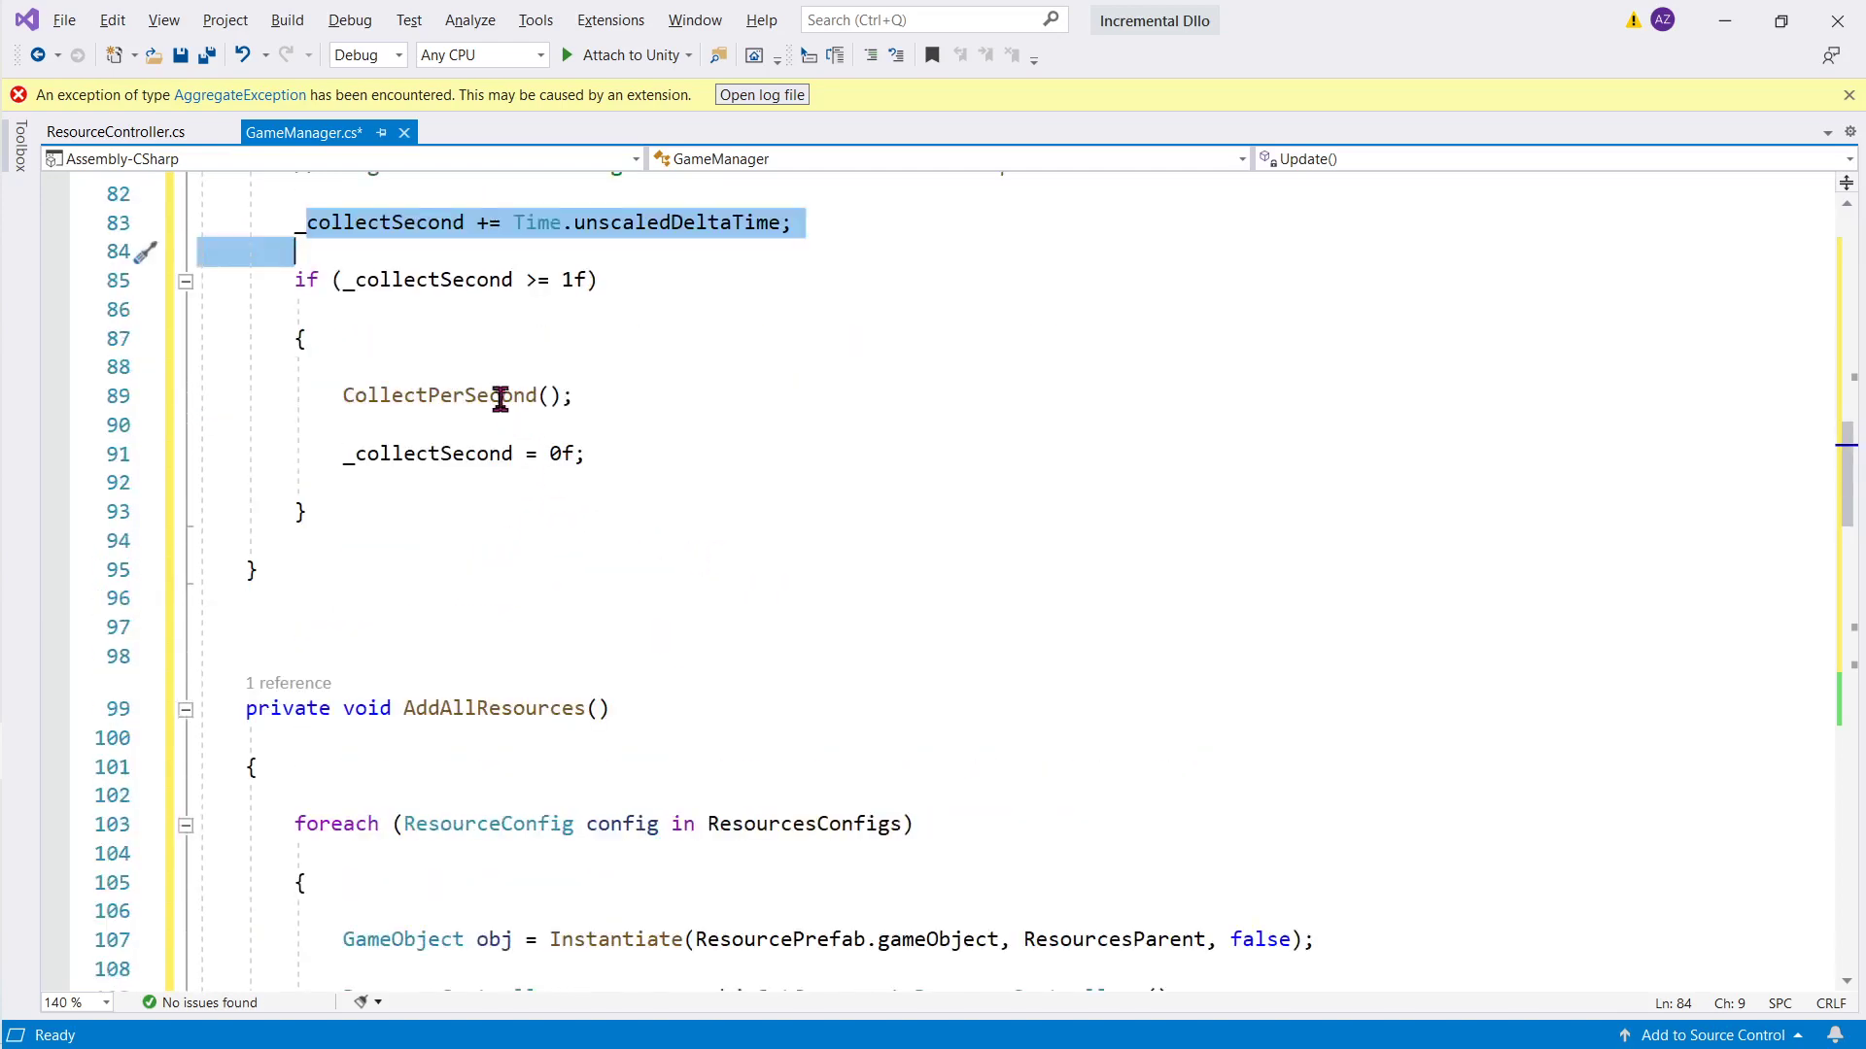
{"action": "left_click", "coordinate": [500, 396]}
{"action": "left_click", "coordinate": [499, 396], "text": "ctrl"}
Step: Follow resource.GetOutput() on line 133 to its definition in ResourceController.cs
{"action": "scroll", "coordinate": [505, 418], "scroll_direction": "down", "scroll_amount": 2}
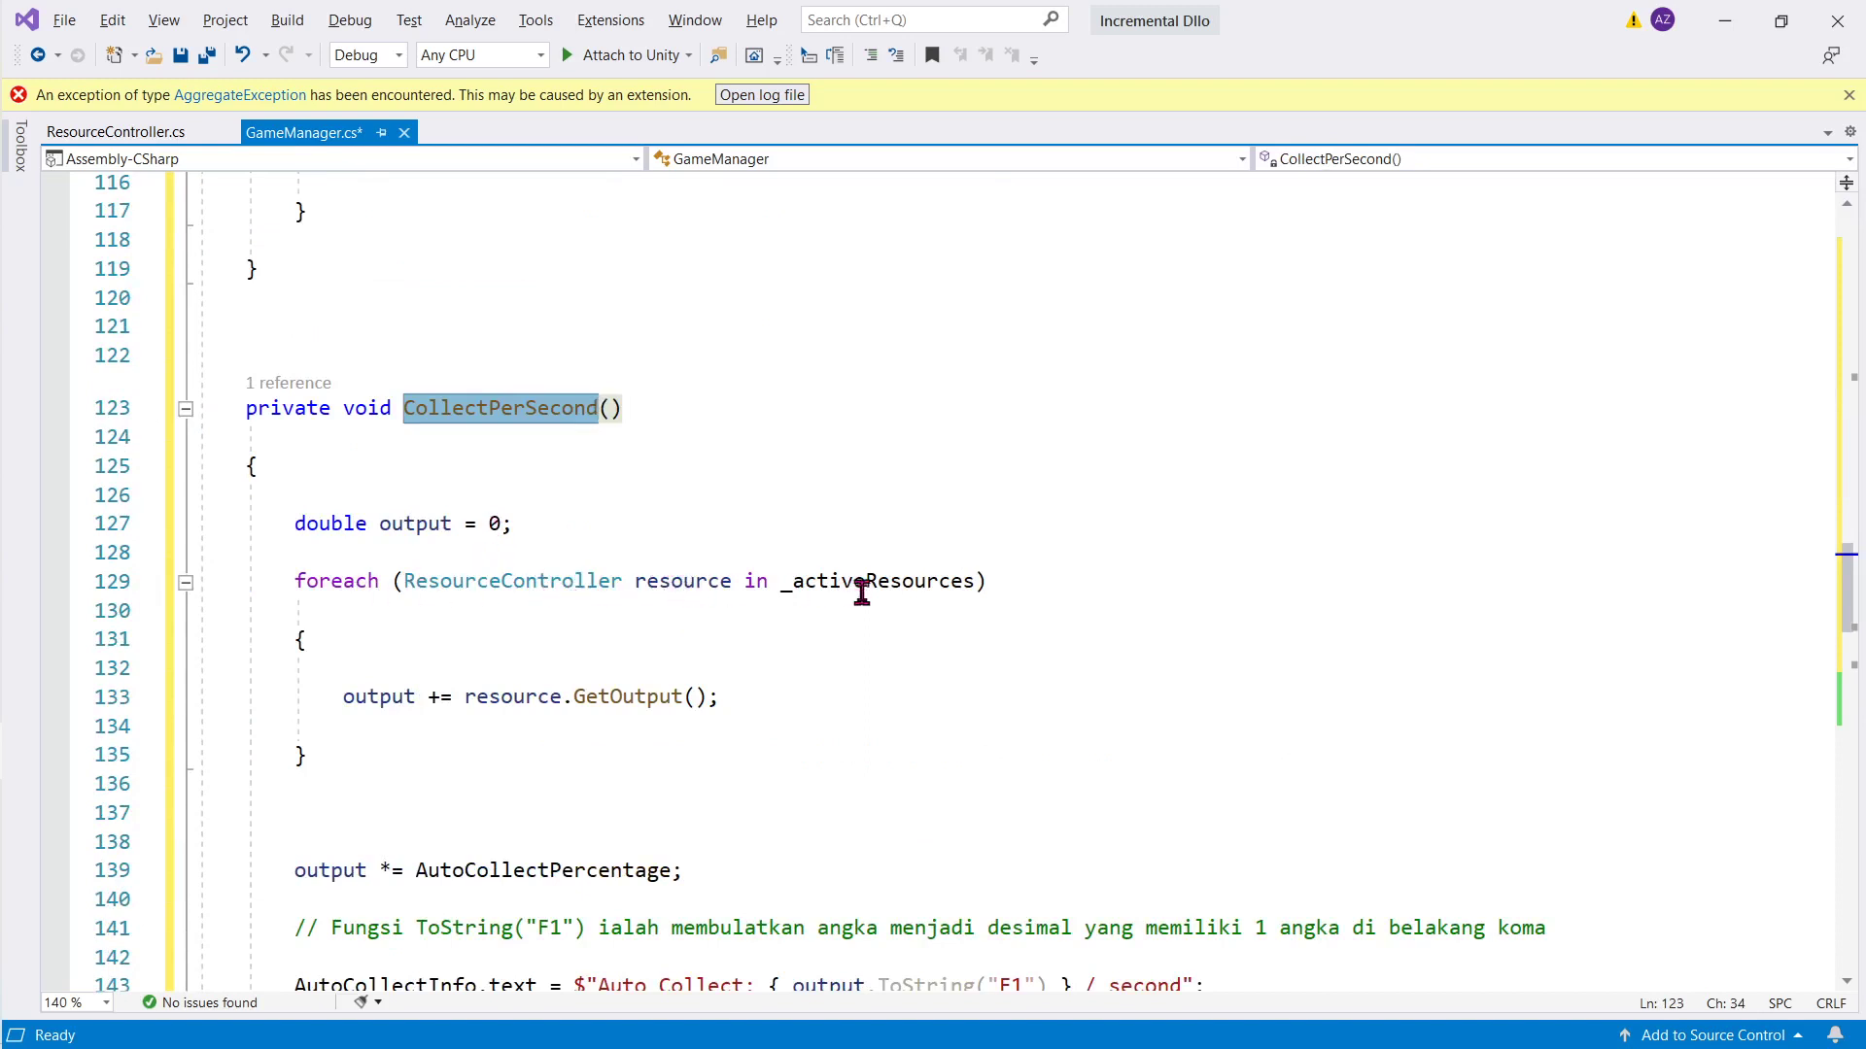
{"action": "double_click", "coordinate": [413, 700]}
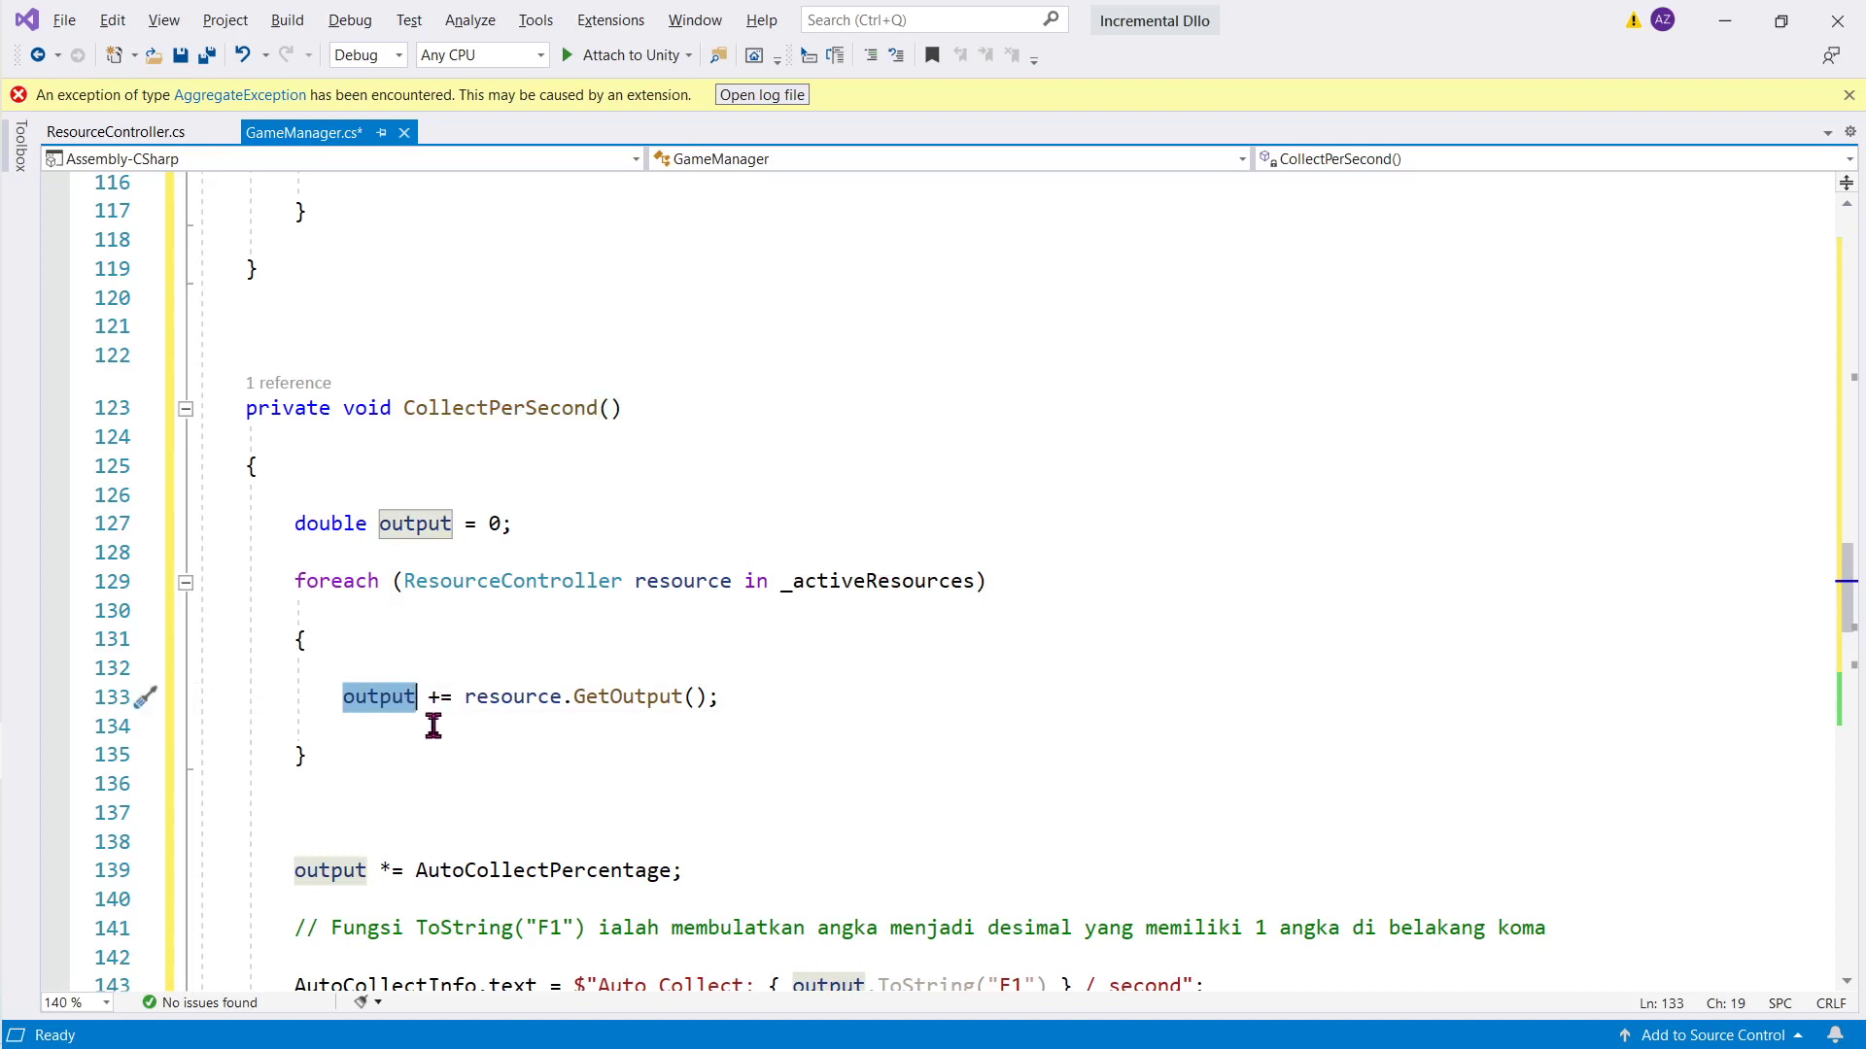
{"action": "double_click", "coordinate": [518, 701]}
{"action": "left_click", "coordinate": [621, 699]}
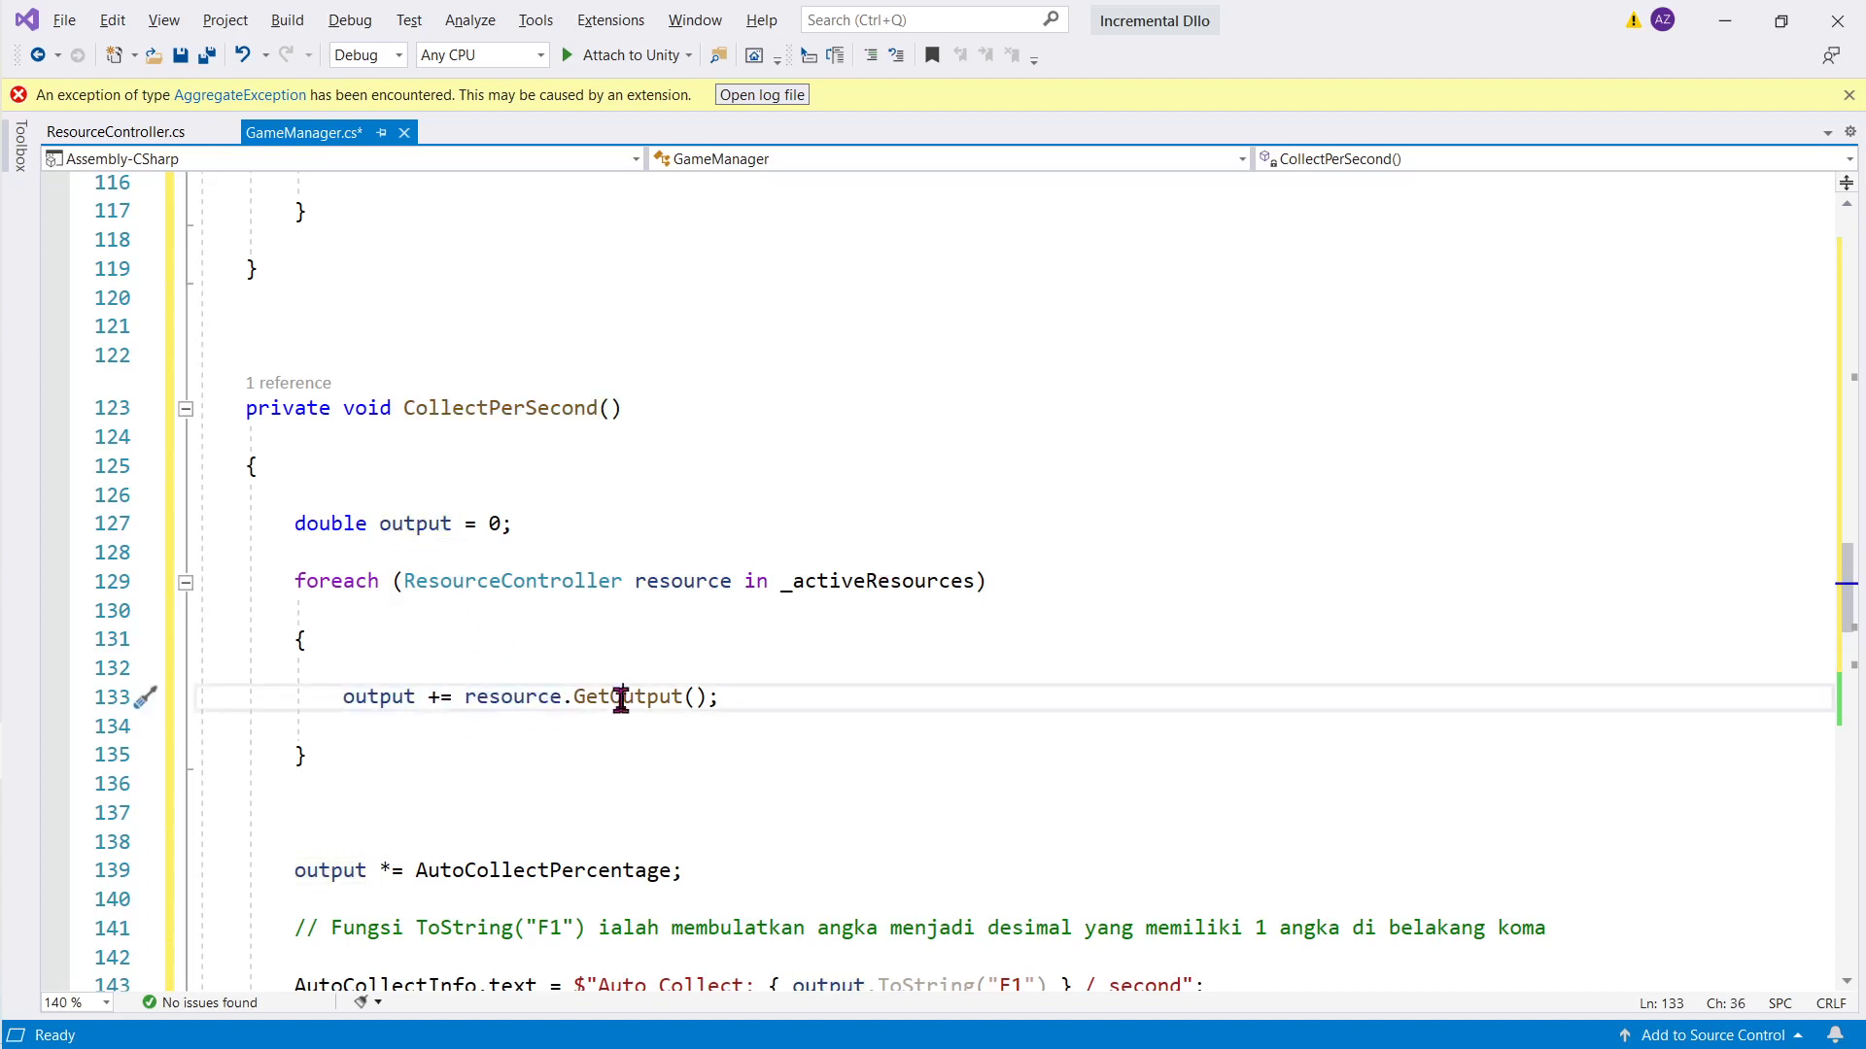
{"action": "left_click", "coordinate": [620, 700], "text": "ctrl"}
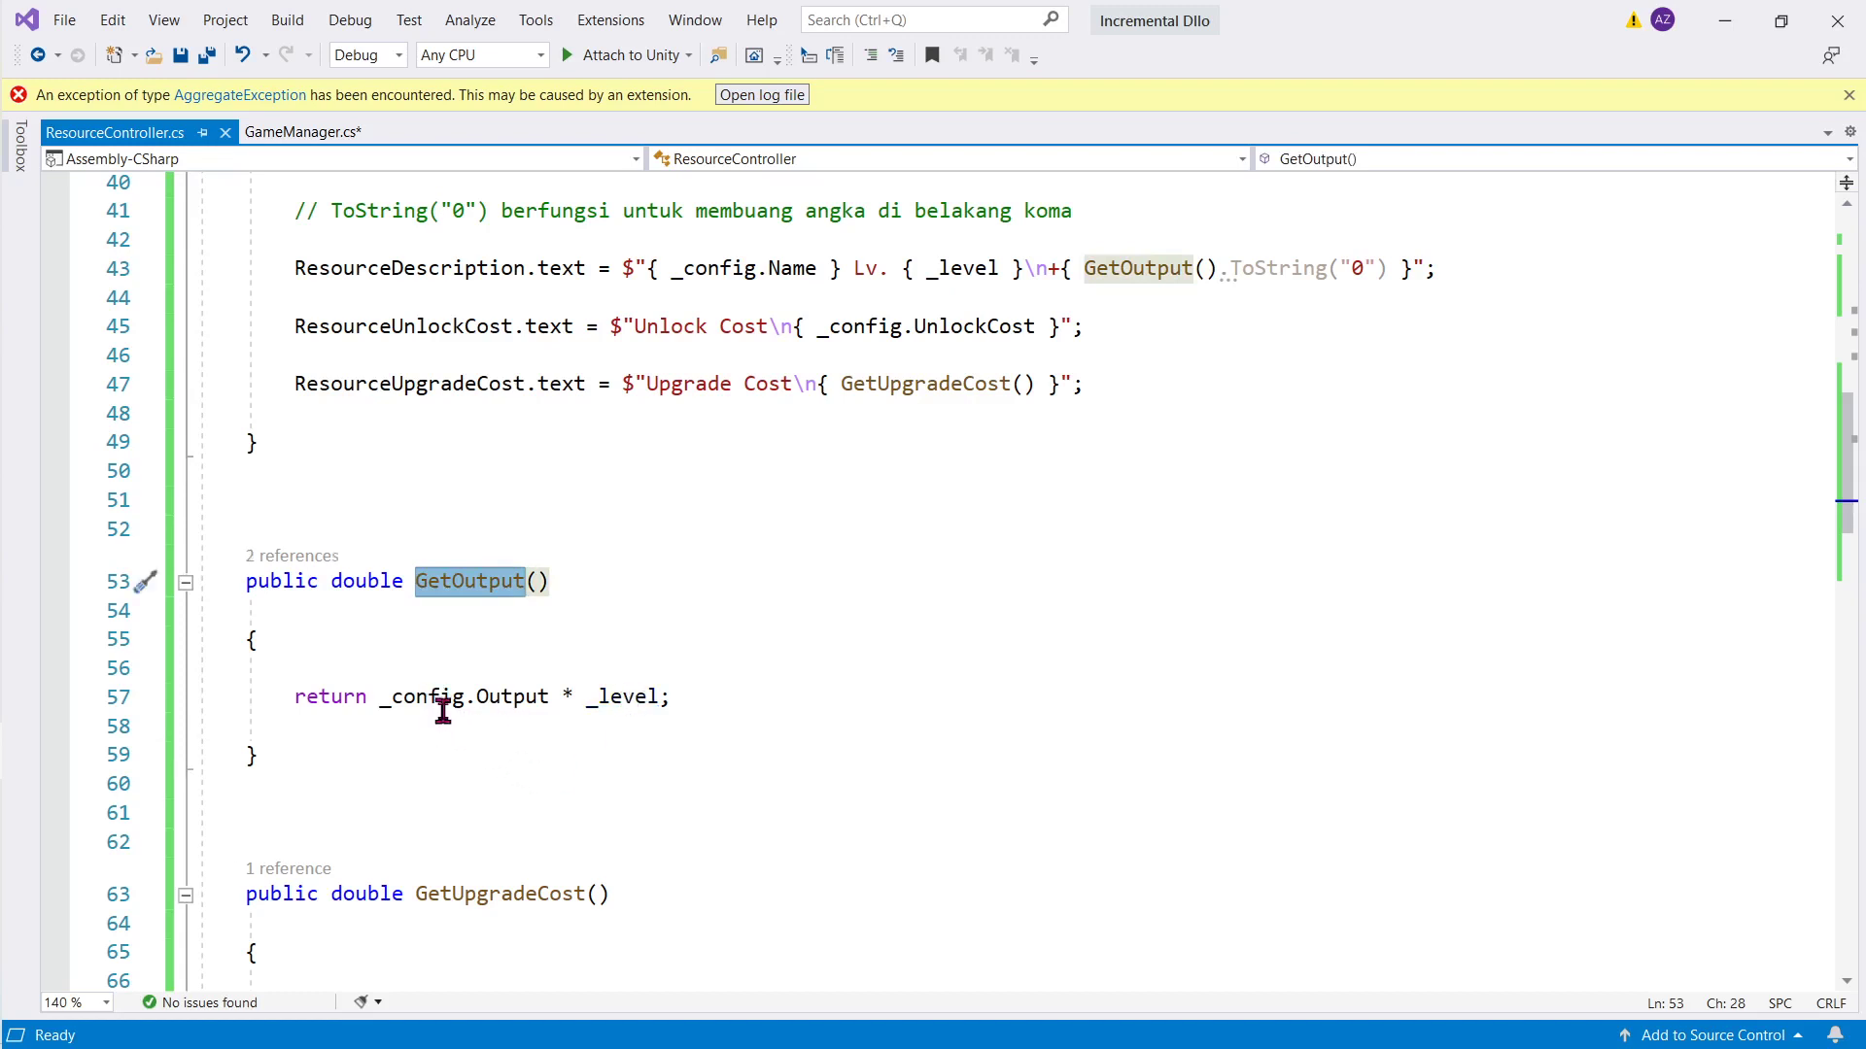
Step: Examine the _config.Output and _level return expression, then go to the Output field definition in ResourceConfig
{"action": "double_click", "coordinate": [422, 700]}
{"action": "left_click_drag", "start_coordinate": [422, 700], "coordinate": [583, 700]}
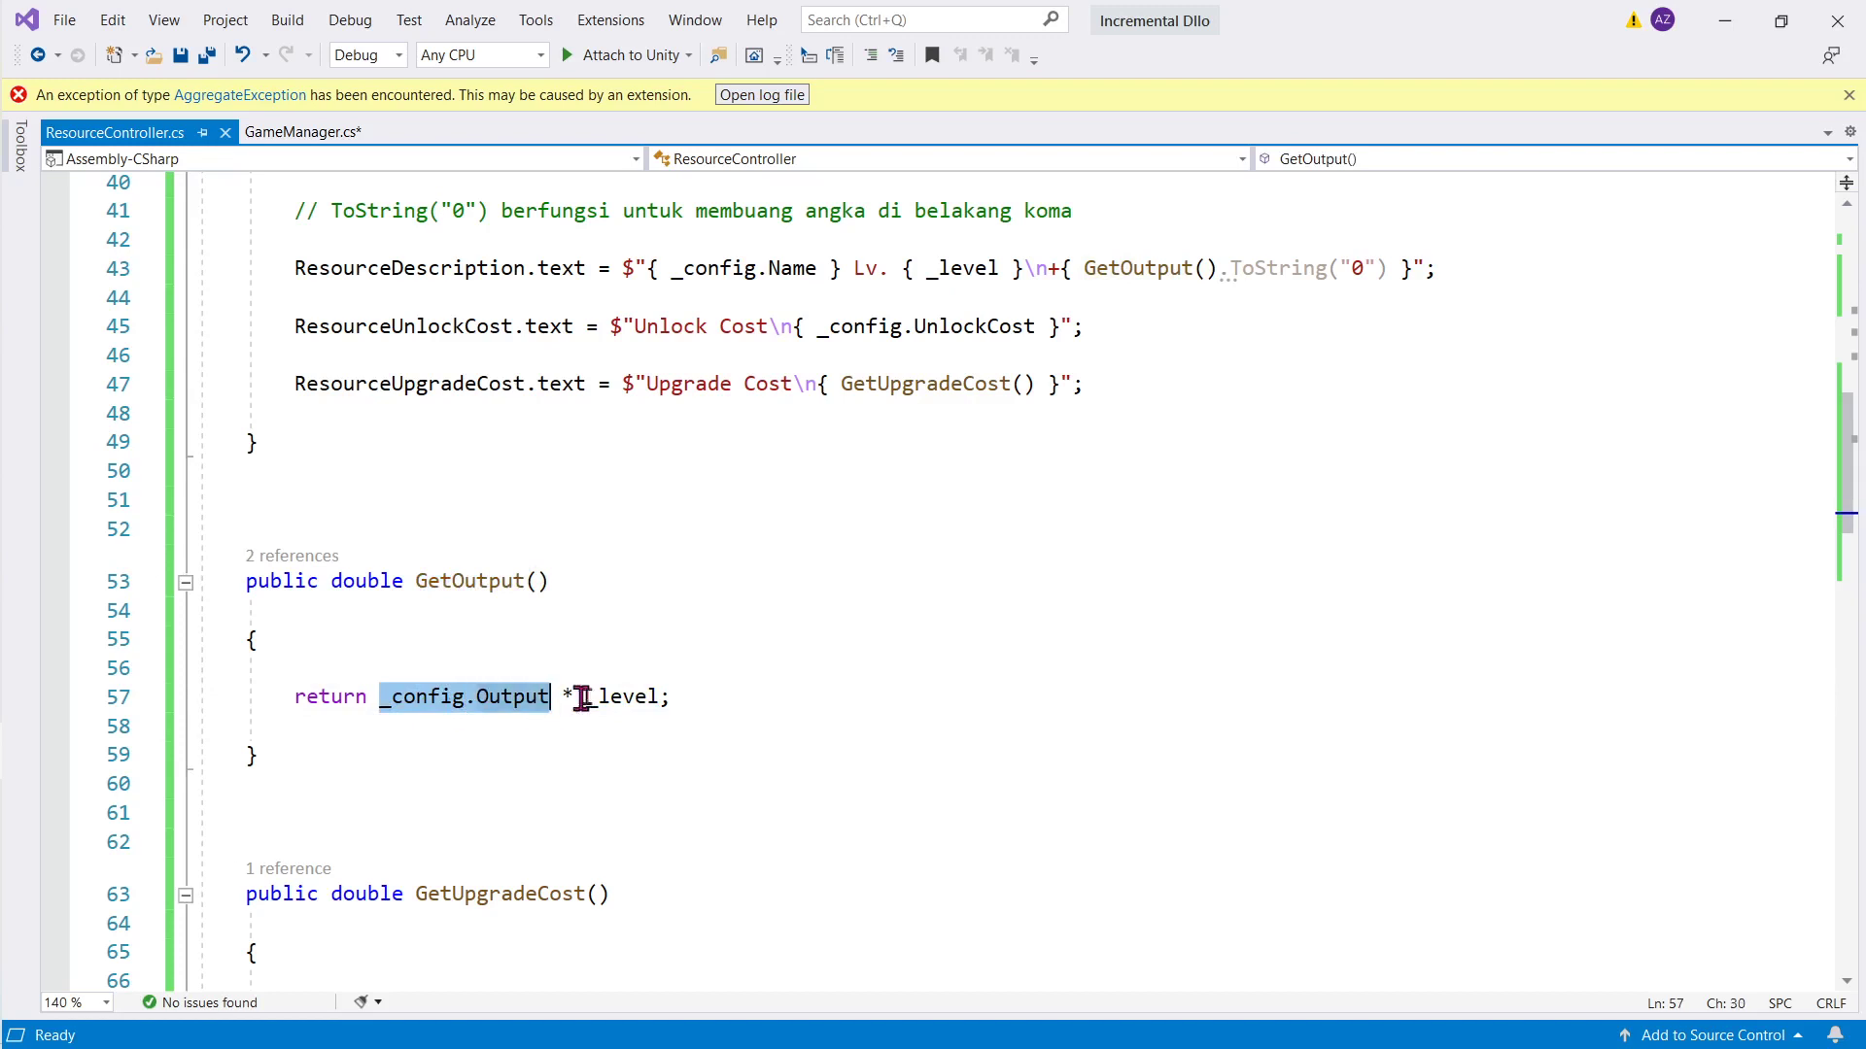
{"action": "double_click", "coordinate": [640, 696]}
{"action": "double_click", "coordinate": [450, 697]}
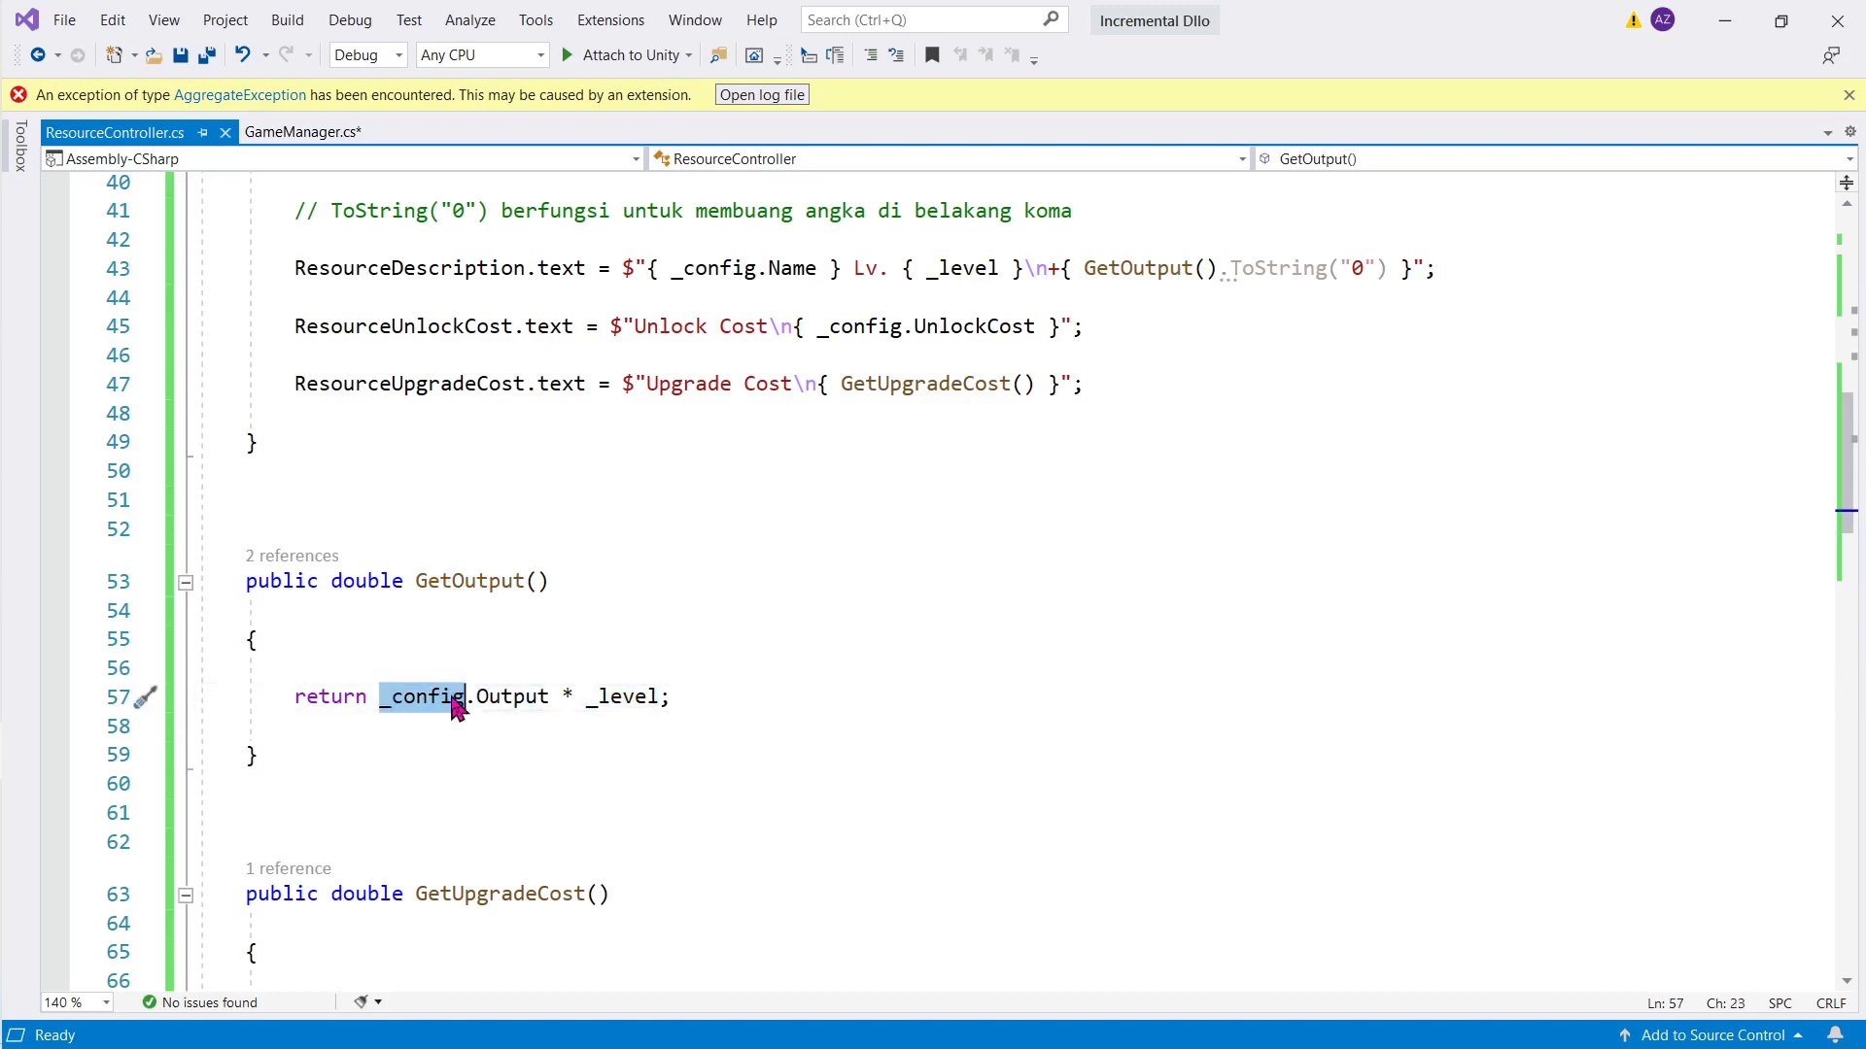
{"action": "double_click", "coordinate": [479, 698]}
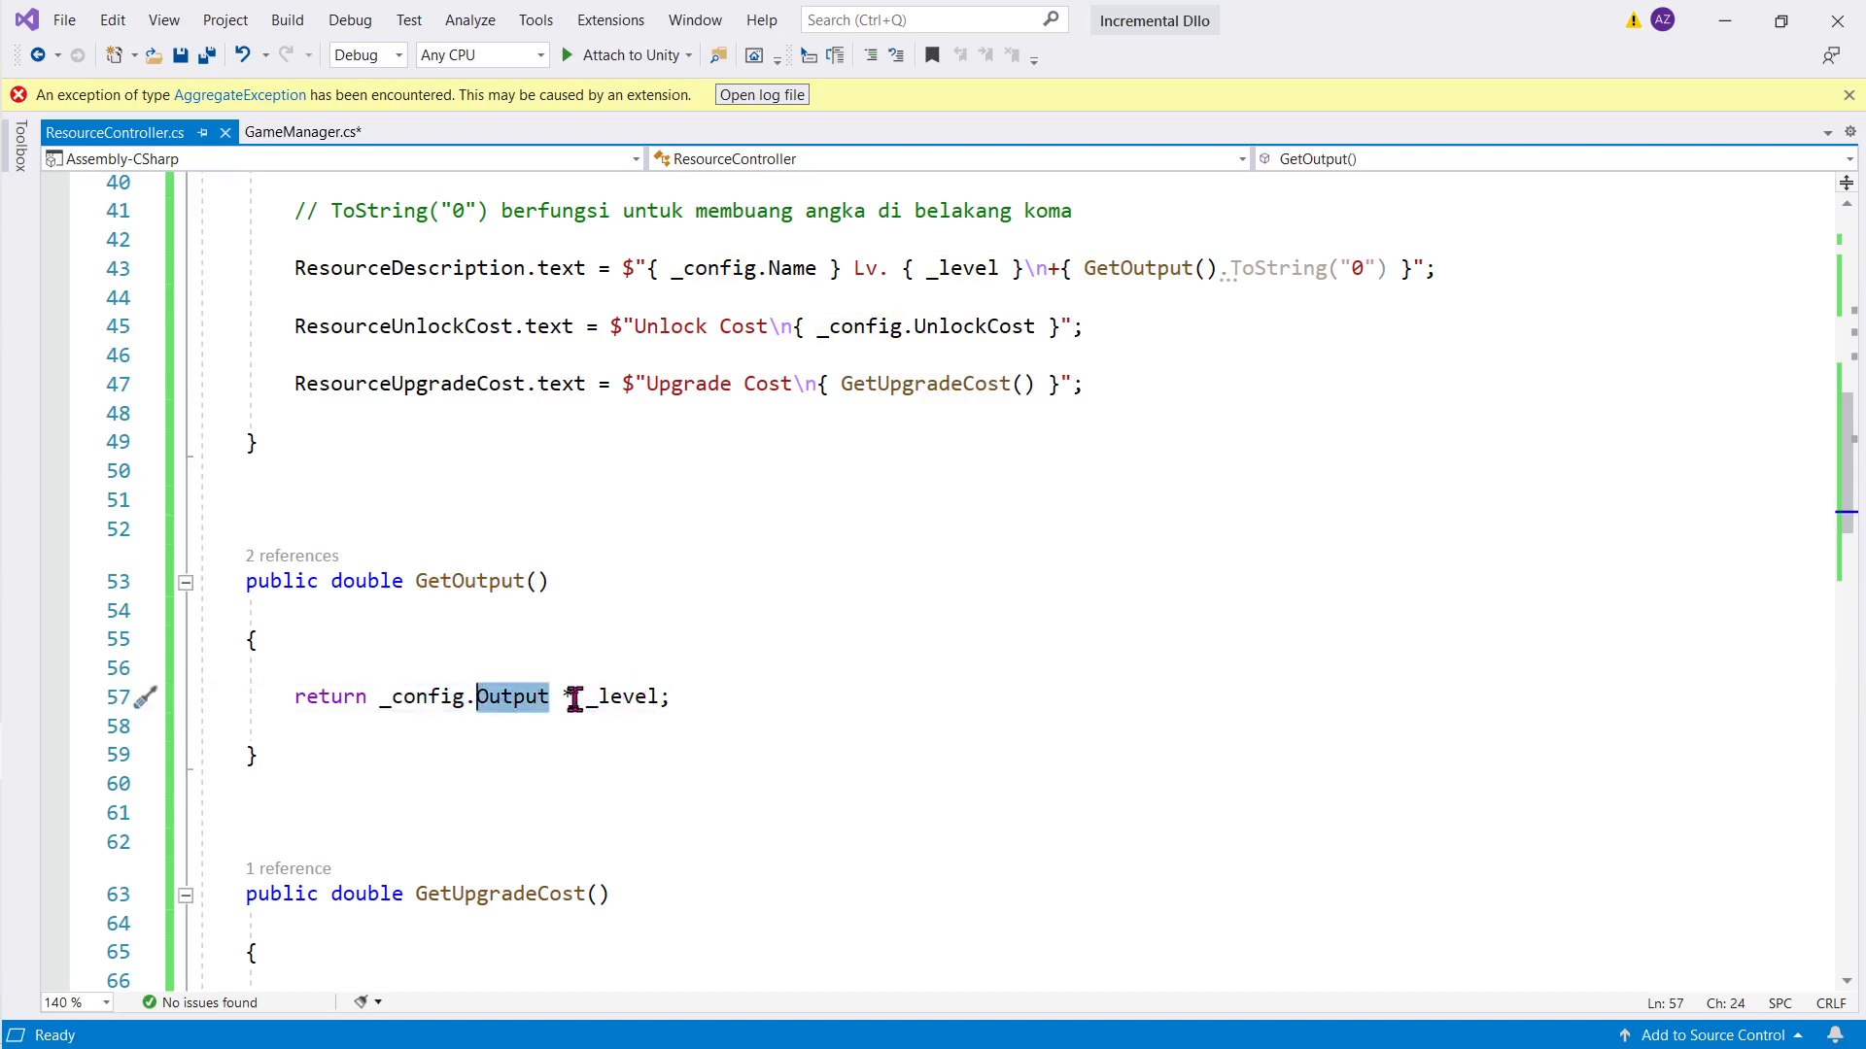
{"action": "left_click", "coordinate": [512, 700]}
{"action": "double_click", "coordinate": [512, 700]}
{"action": "key", "text": "F12"}
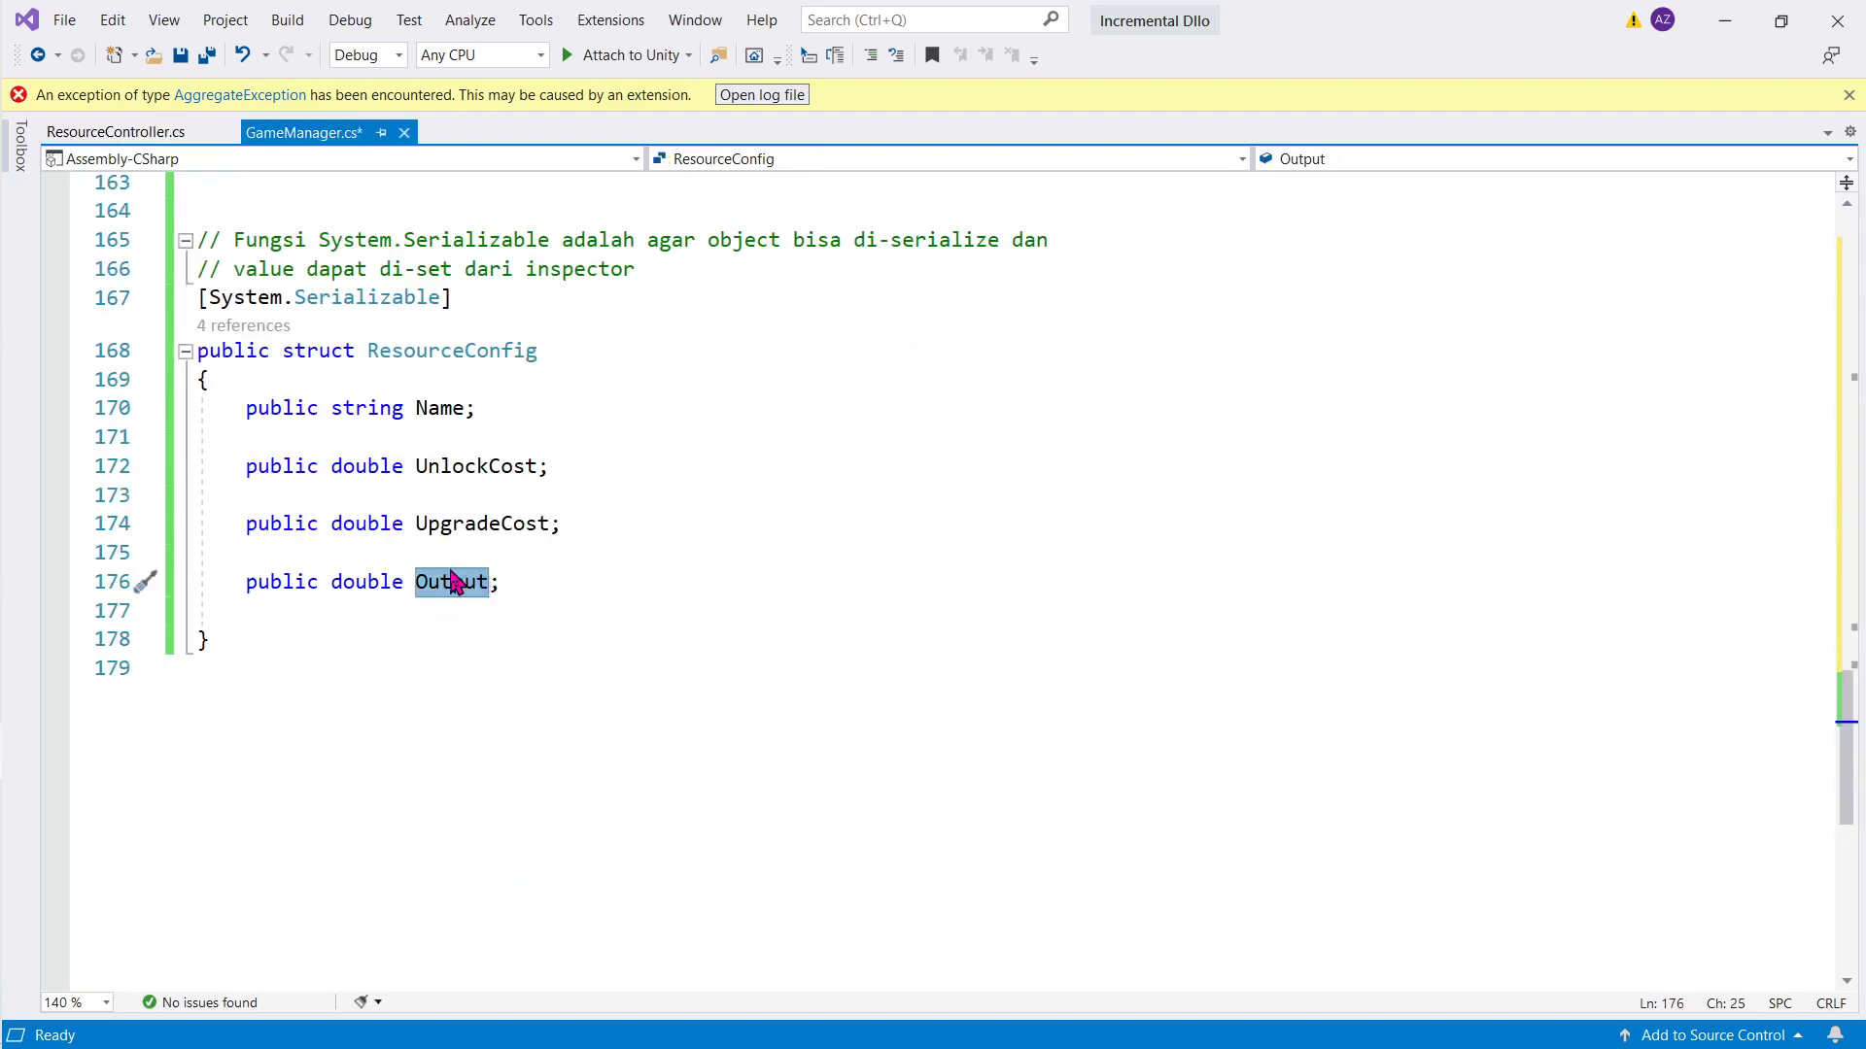
Step: Return to GameManager.cs and save it
{"action": "left_click", "coordinate": [147, 136]}
{"action": "left_click", "coordinate": [284, 136]}
{"action": "scroll", "coordinate": [634, 400], "scroll_direction": "up", "scroll_amount": 8}
{"action": "scroll", "coordinate": [637, 403], "scroll_direction": "up", "scroll_amount": 2}
{"action": "scroll", "coordinate": [641, 406], "scroll_direction": "up", "scroll_amount": 4}
{"action": "key", "text": "ctrl+s"}
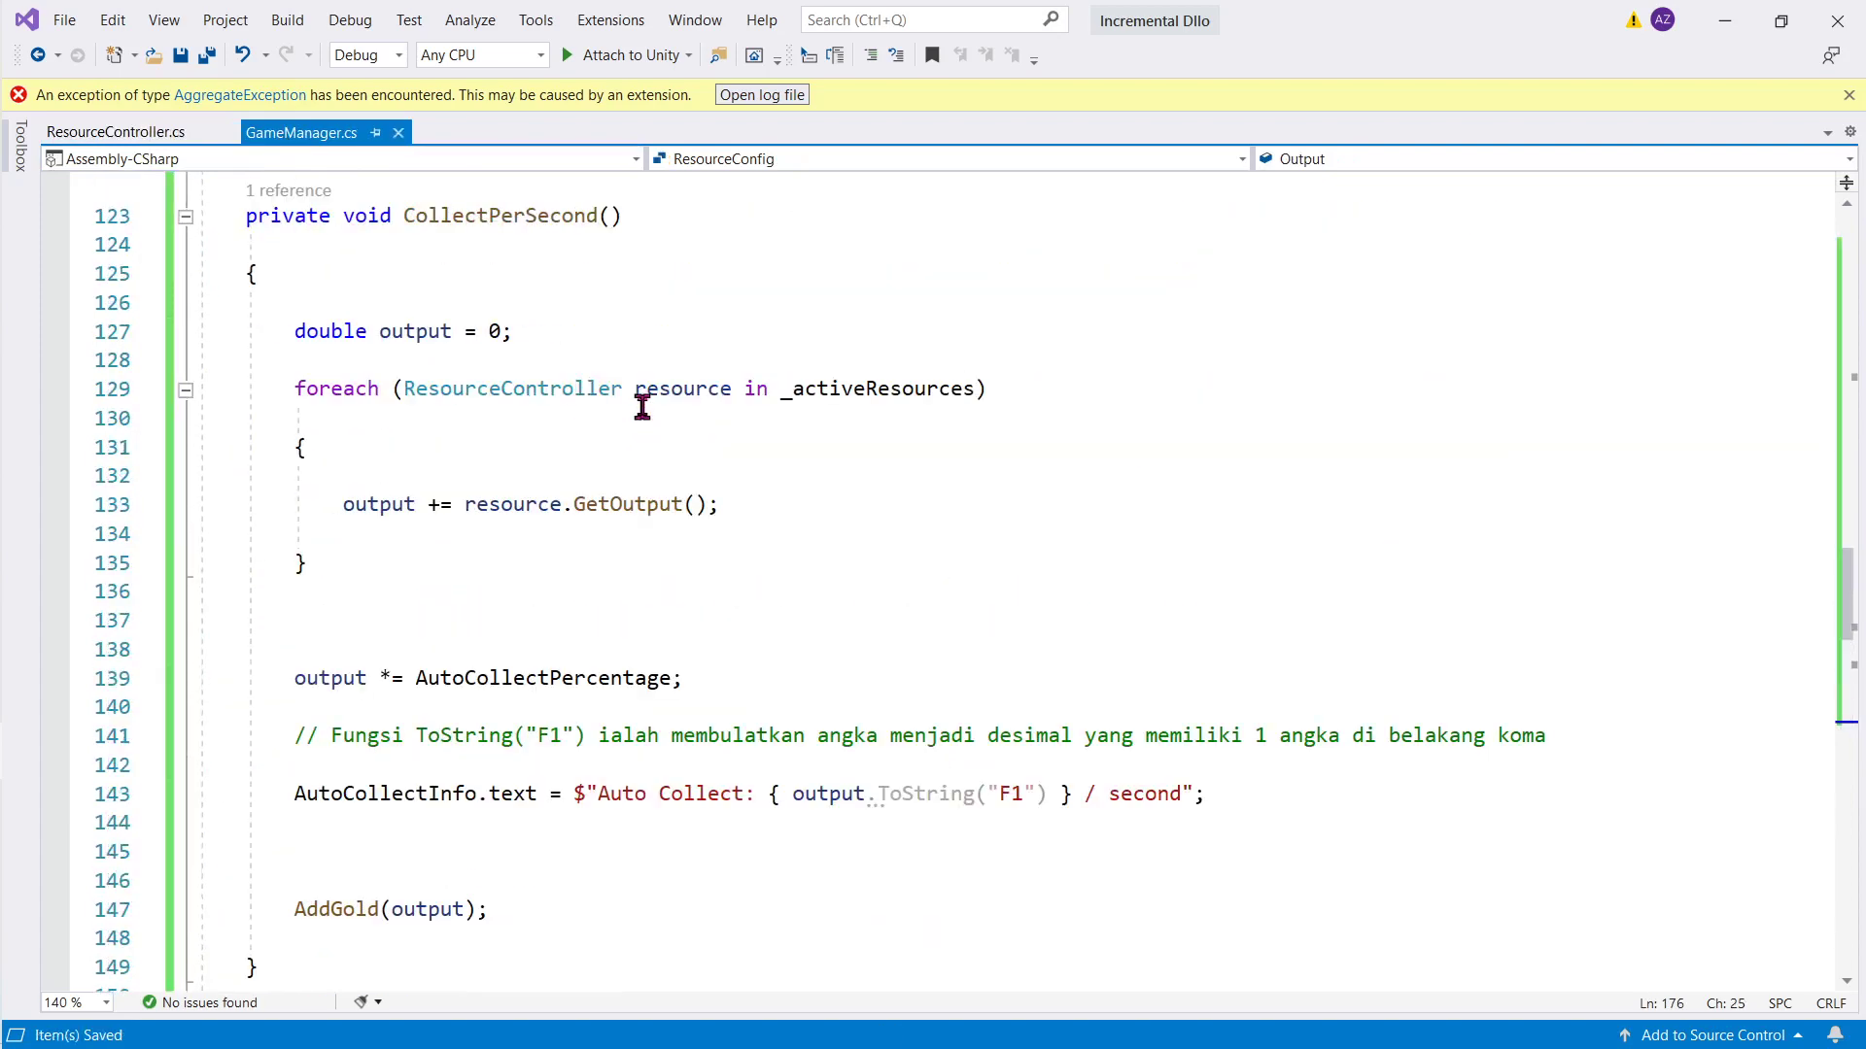
Step: Inspect the output * AutoCollectPercentage calculation on line 139 and the ToString comment
{"action": "double_click", "coordinate": [333, 677]}
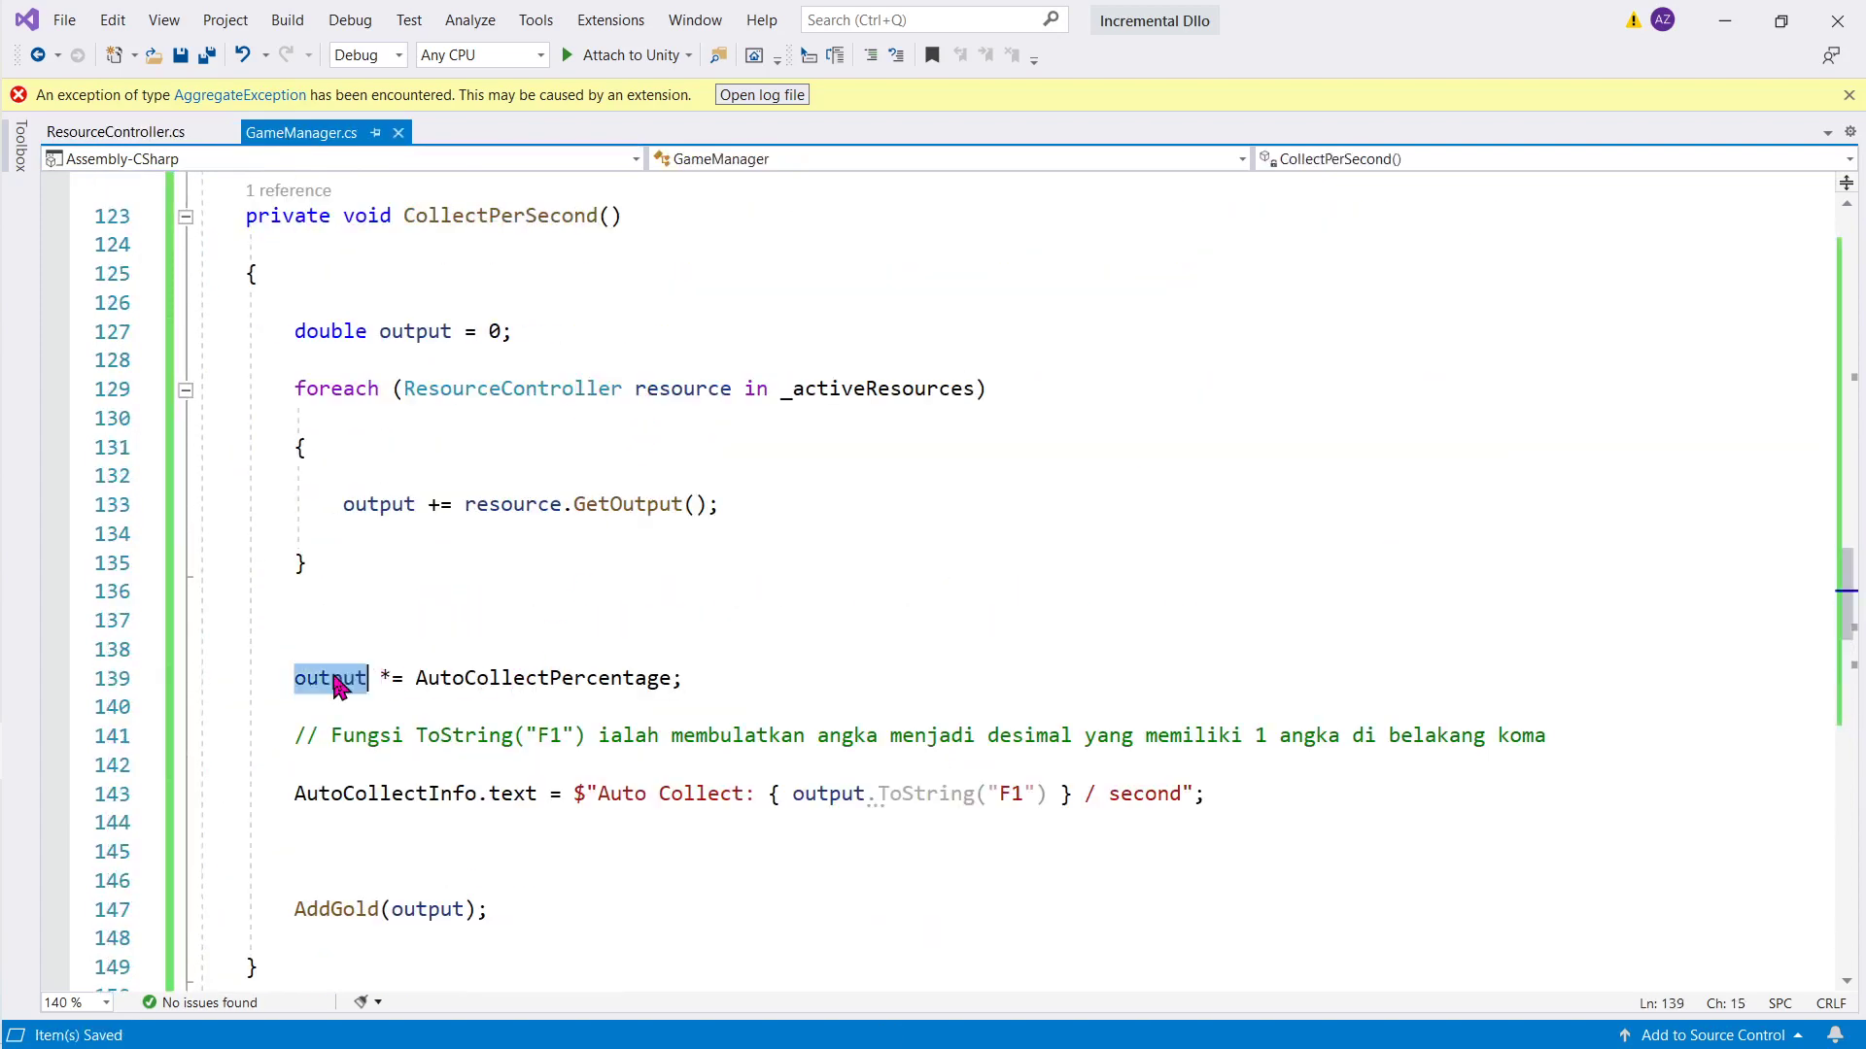
{"action": "left_click_drag", "start_coordinate": [382, 682], "coordinate": [394, 682]}
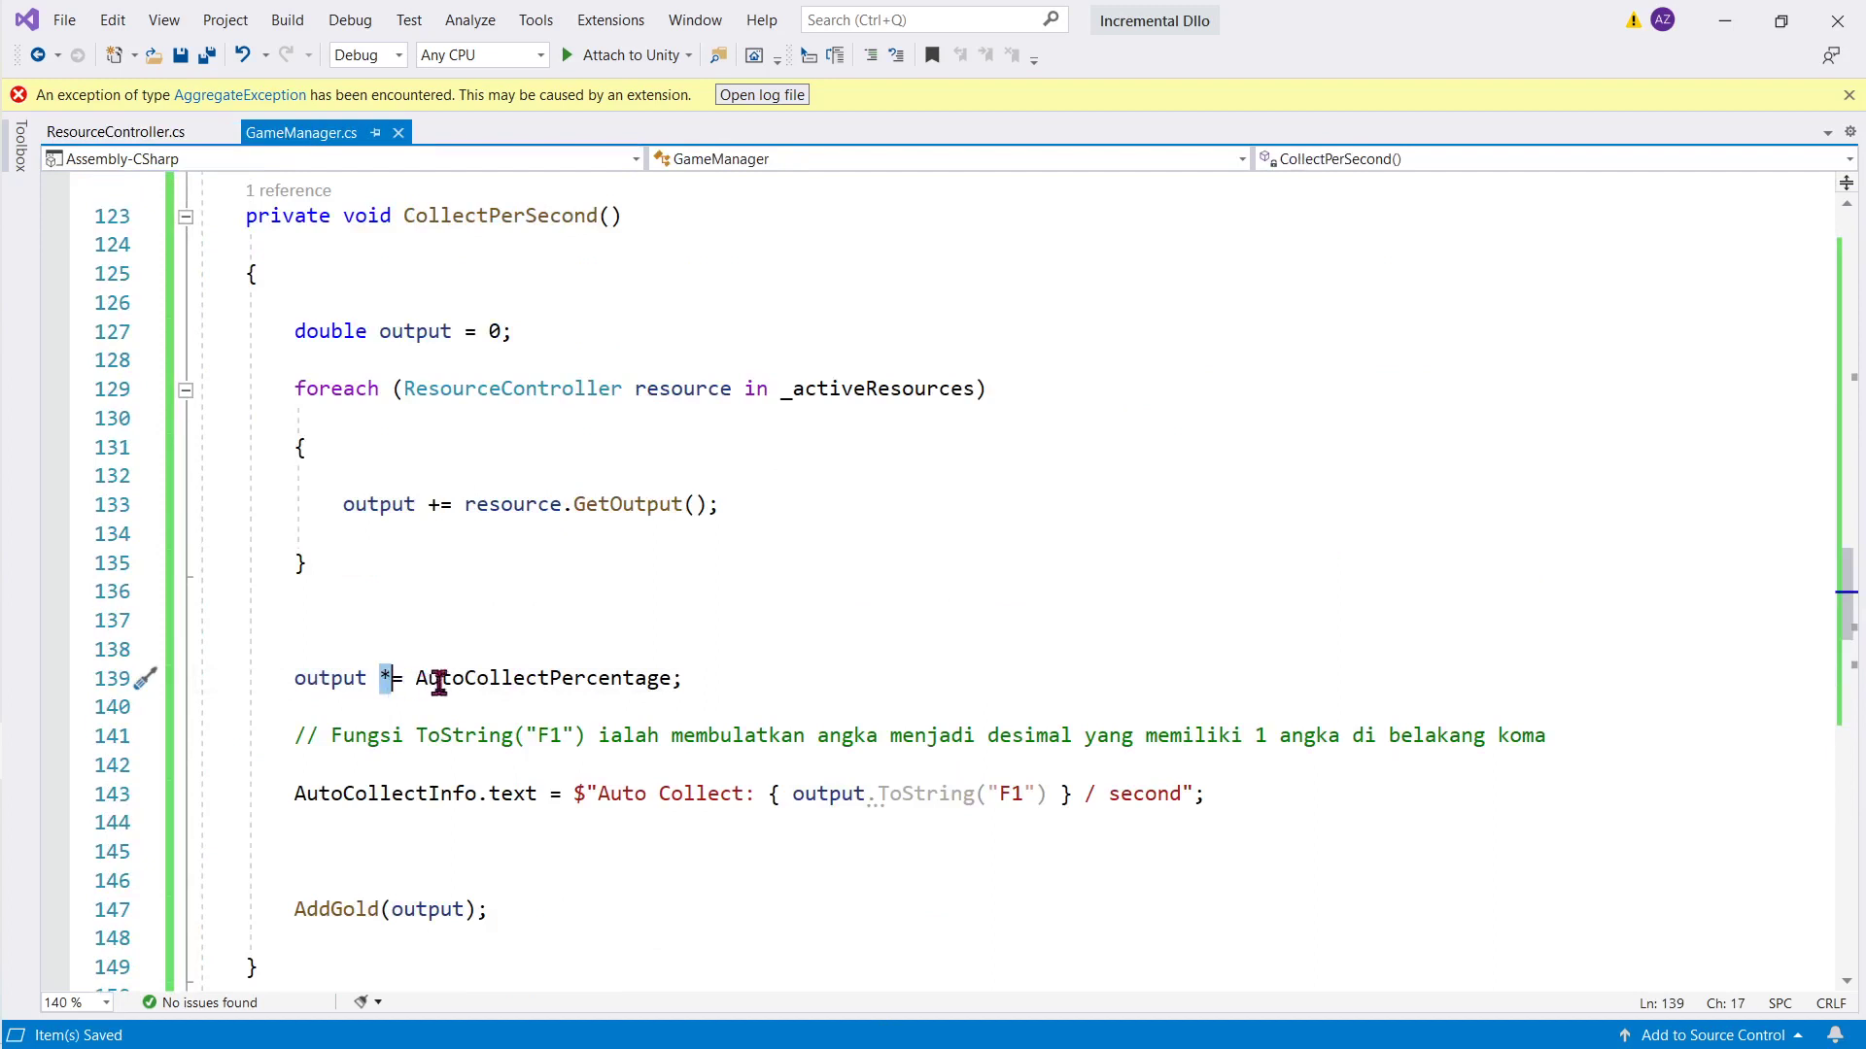
{"action": "double_click", "coordinate": [439, 682]}
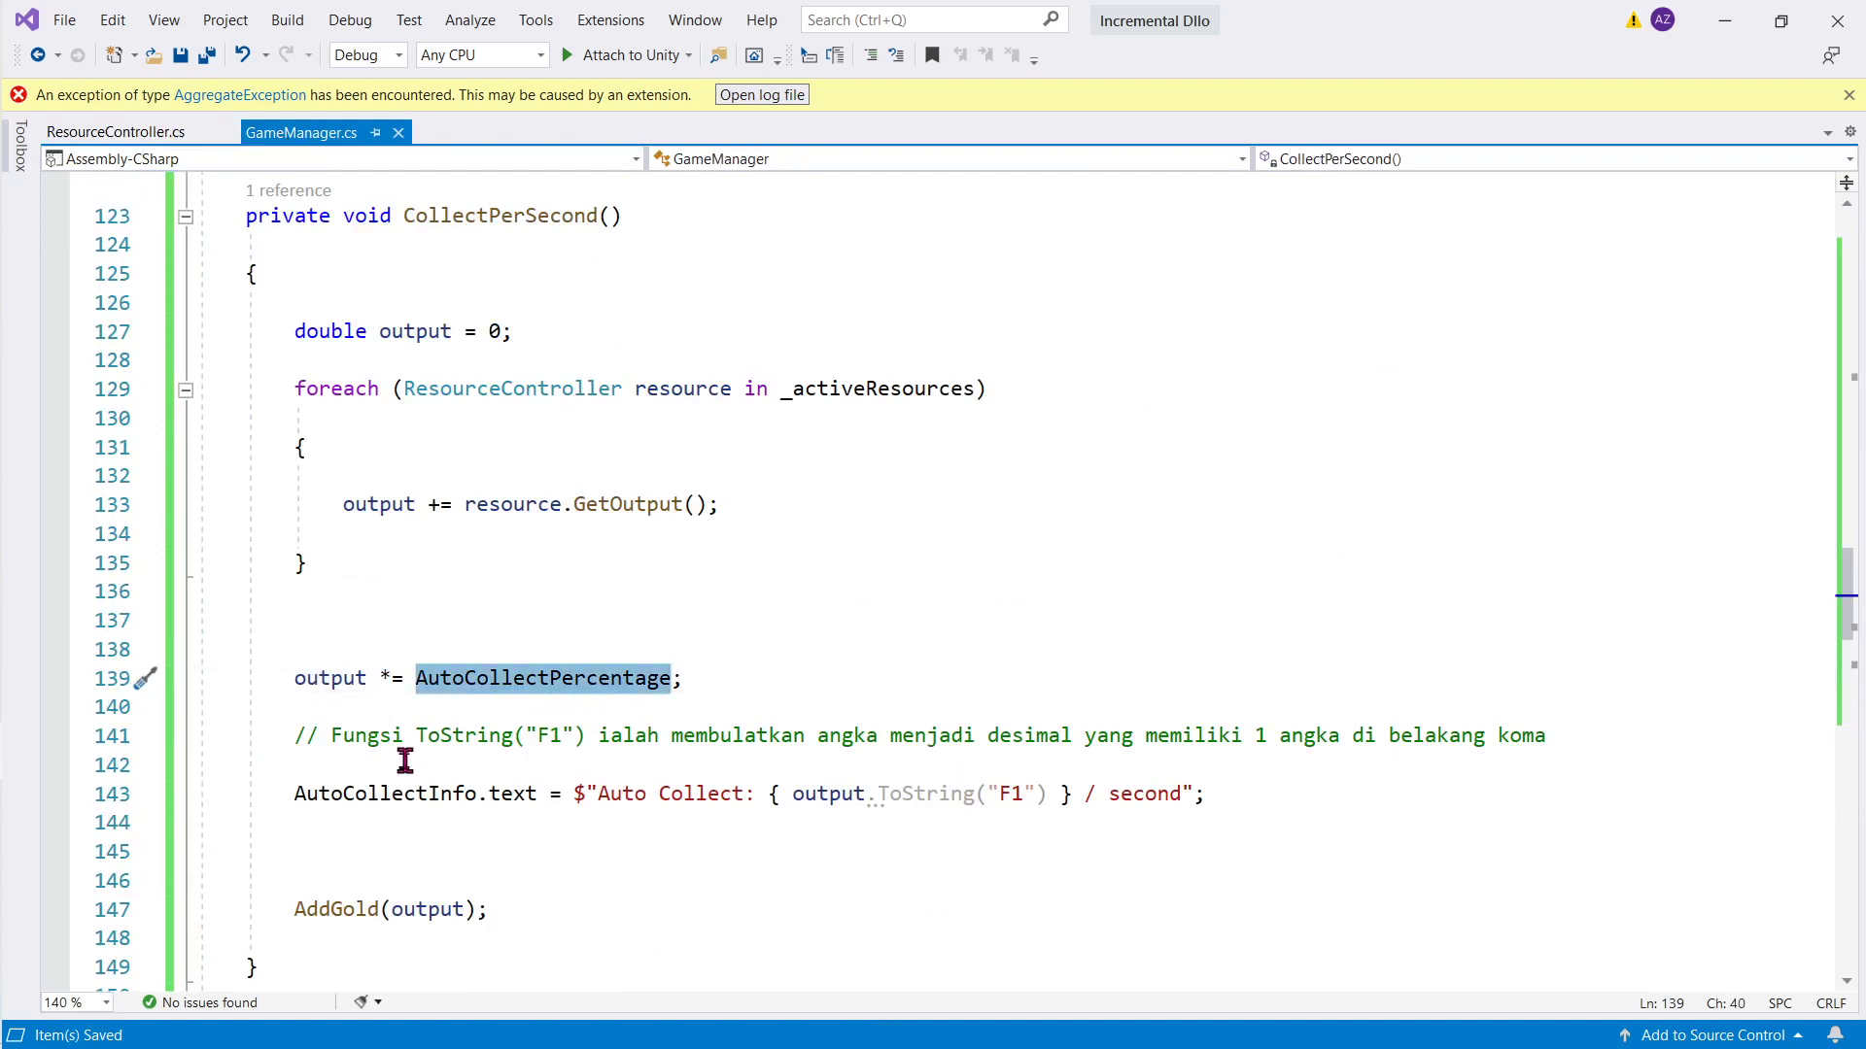
{"action": "left_click_drag", "start_coordinate": [367, 740], "coordinate": [549, 747]}
{"action": "left_click", "coordinate": [598, 740]}
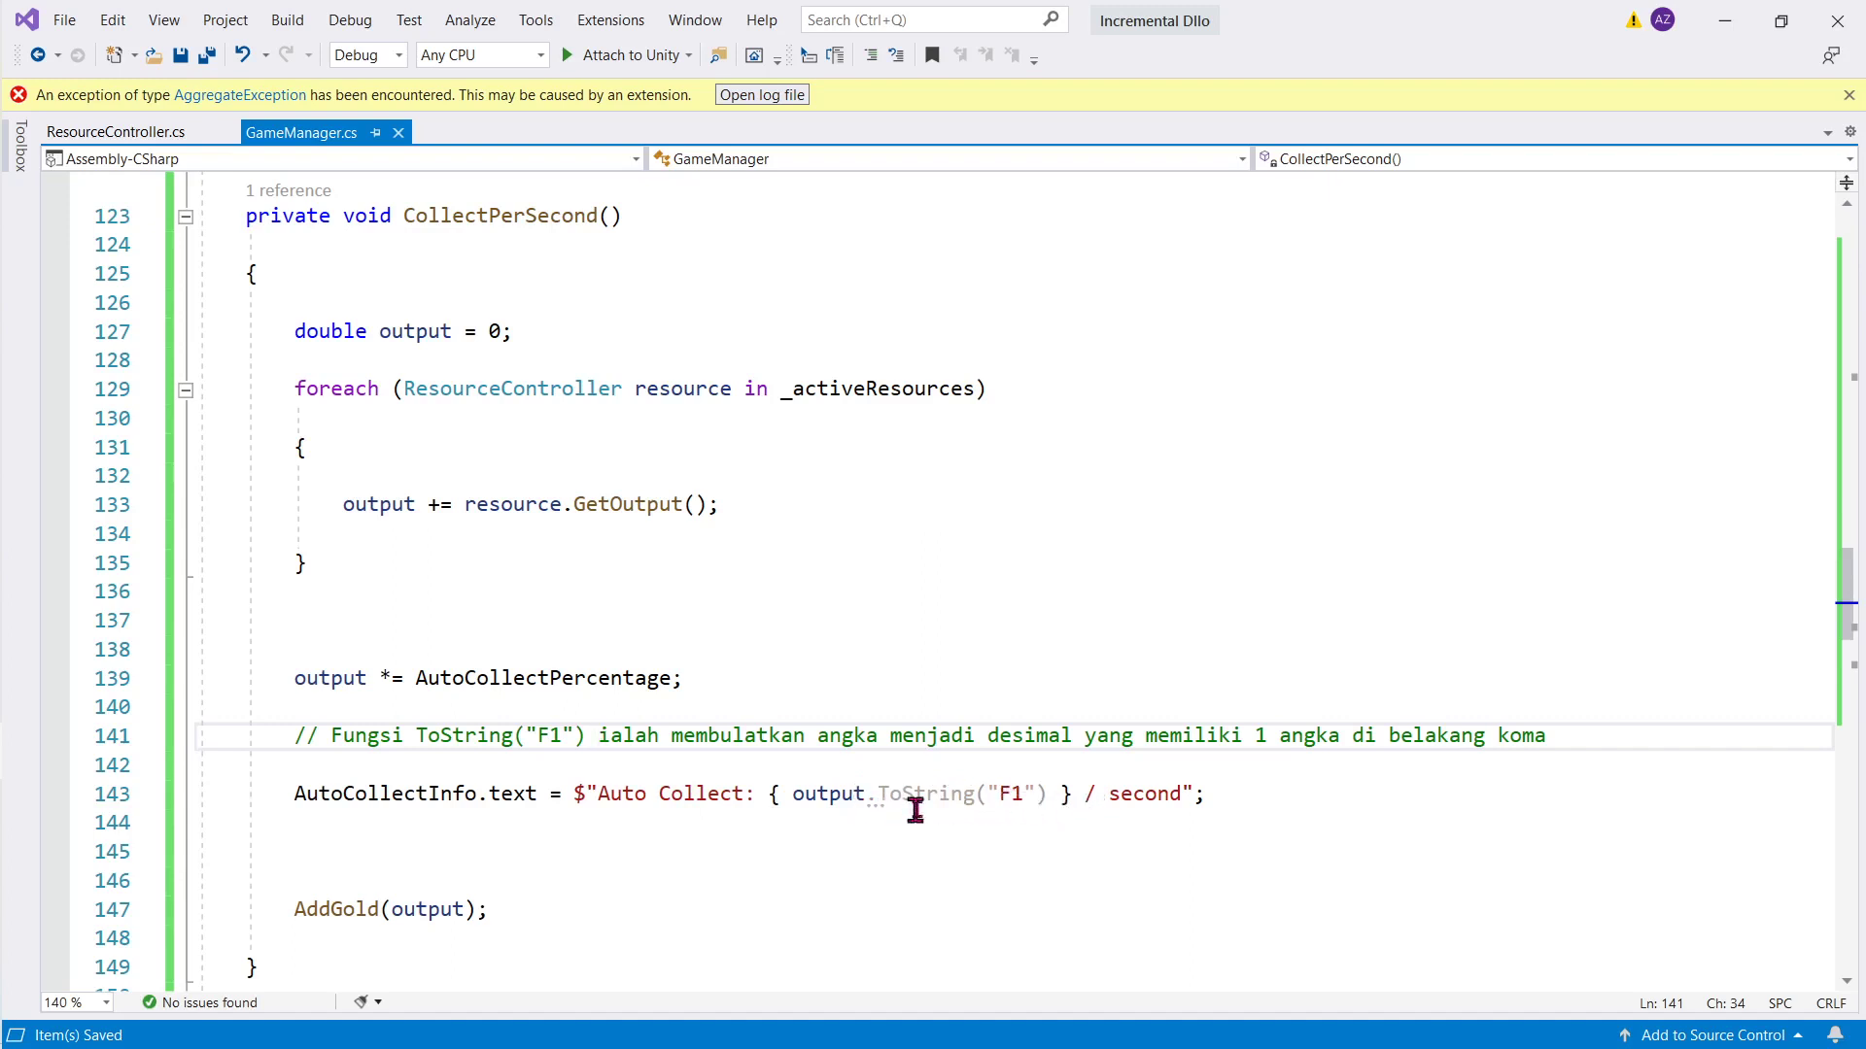
Step: Trace AddGold(output) to its definition, where _totalGold increases by value and GoldInfo text updates
{"action": "double_click", "coordinate": [335, 910]}
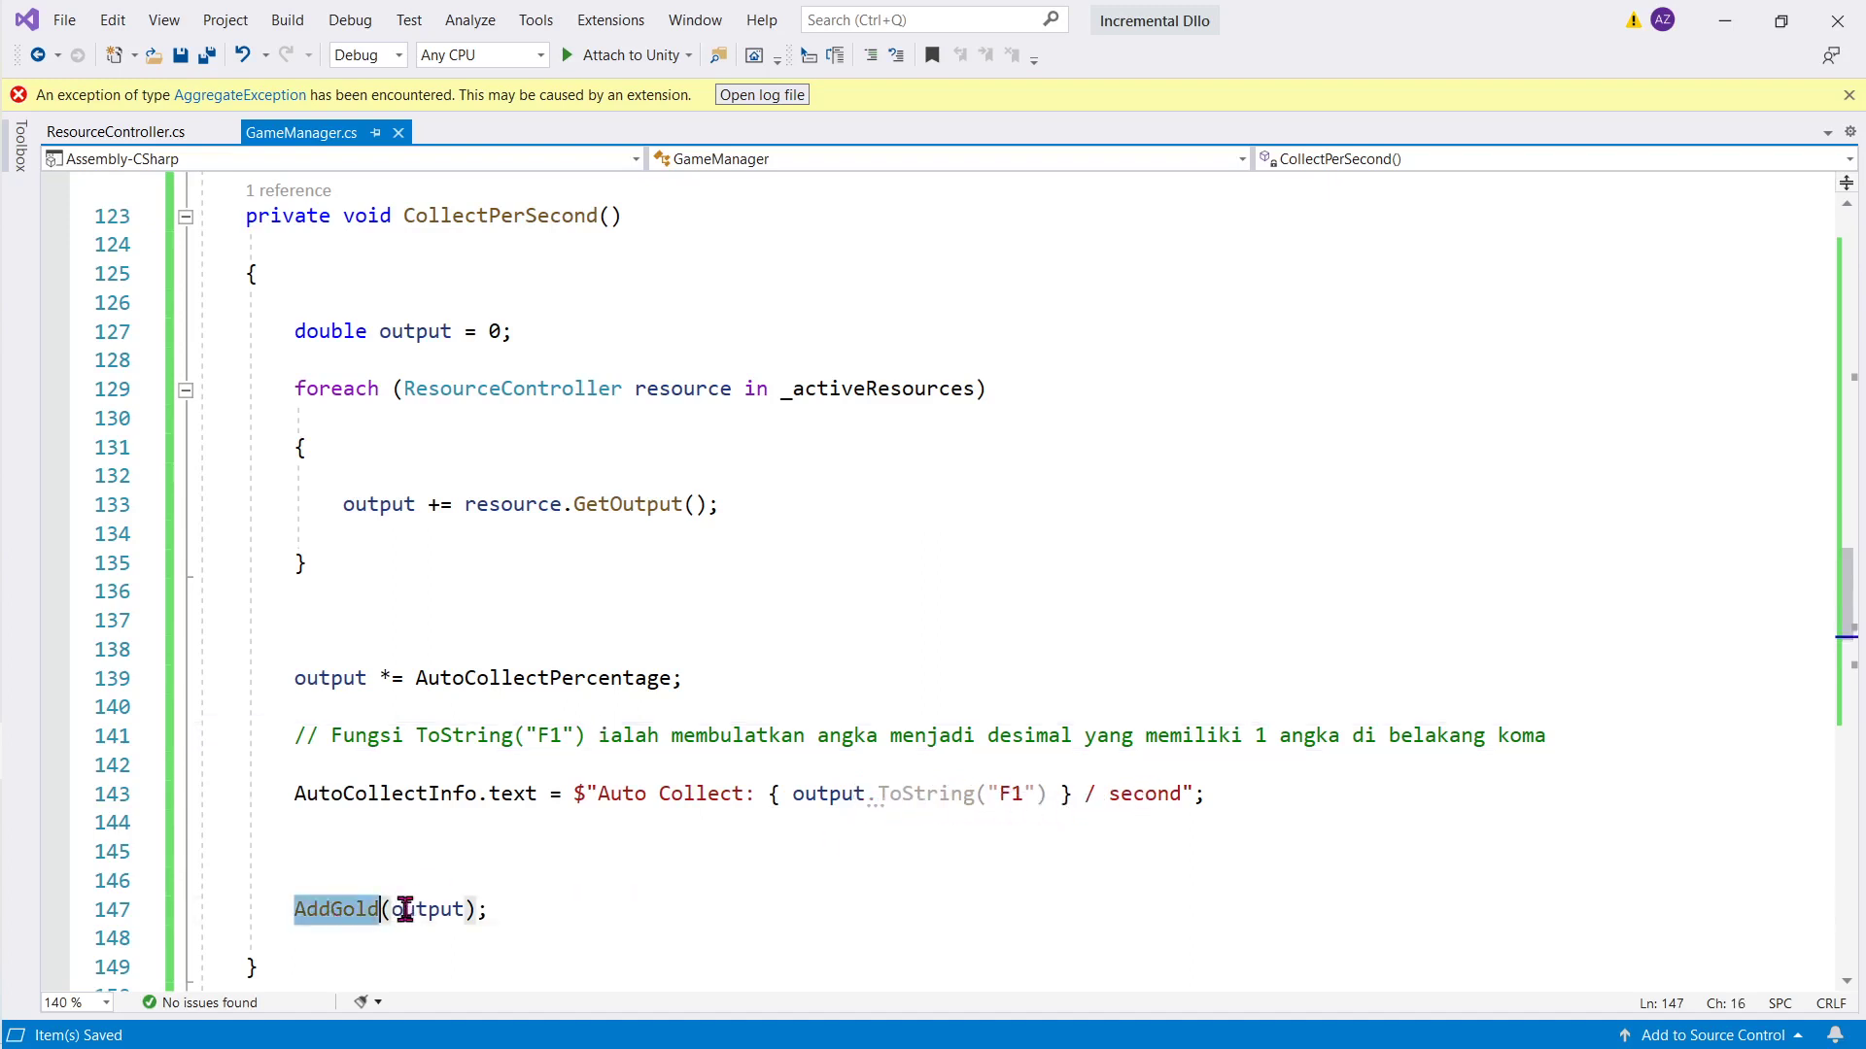
{"action": "double_click", "coordinate": [437, 914]}
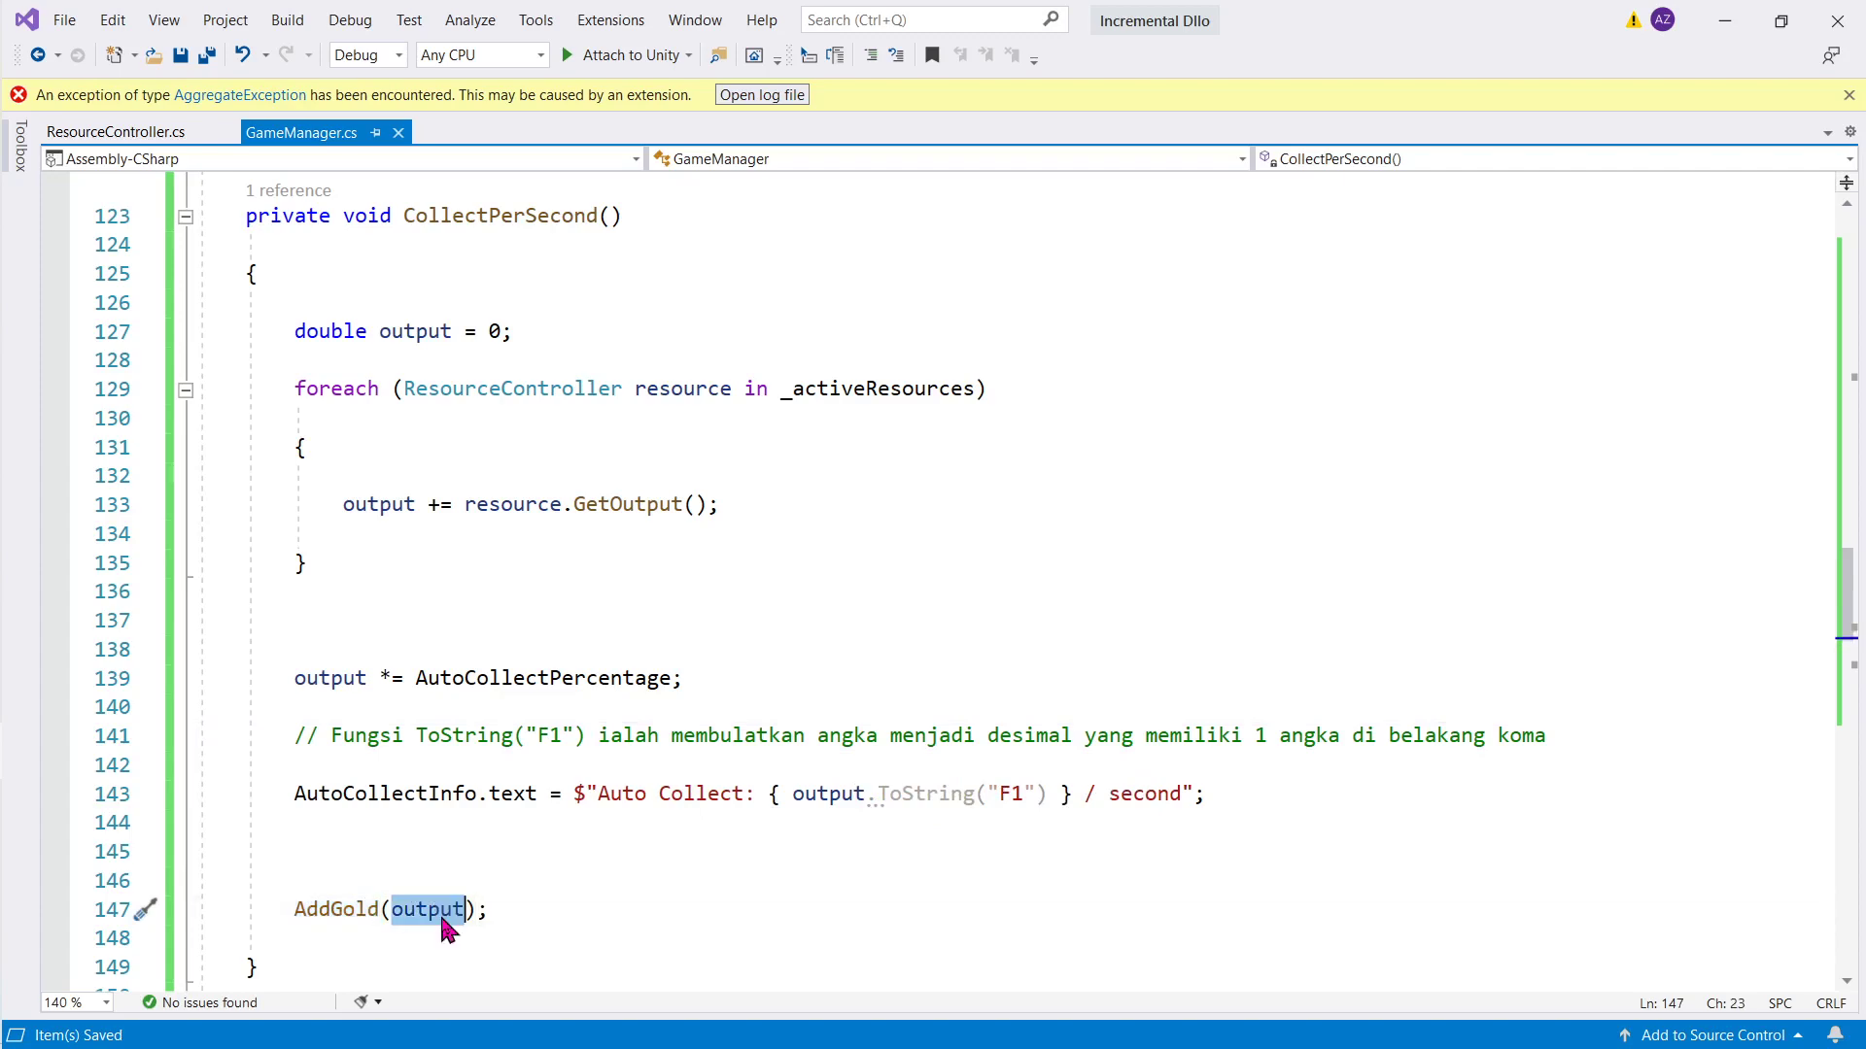
{"action": "scroll", "coordinate": [454, 875], "scroll_direction": "down", "scroll_amount": 2}
{"action": "double_click", "coordinate": [349, 728]}
{"action": "scroll", "coordinate": [350, 726], "scroll_direction": "down", "scroll_amount": 4}
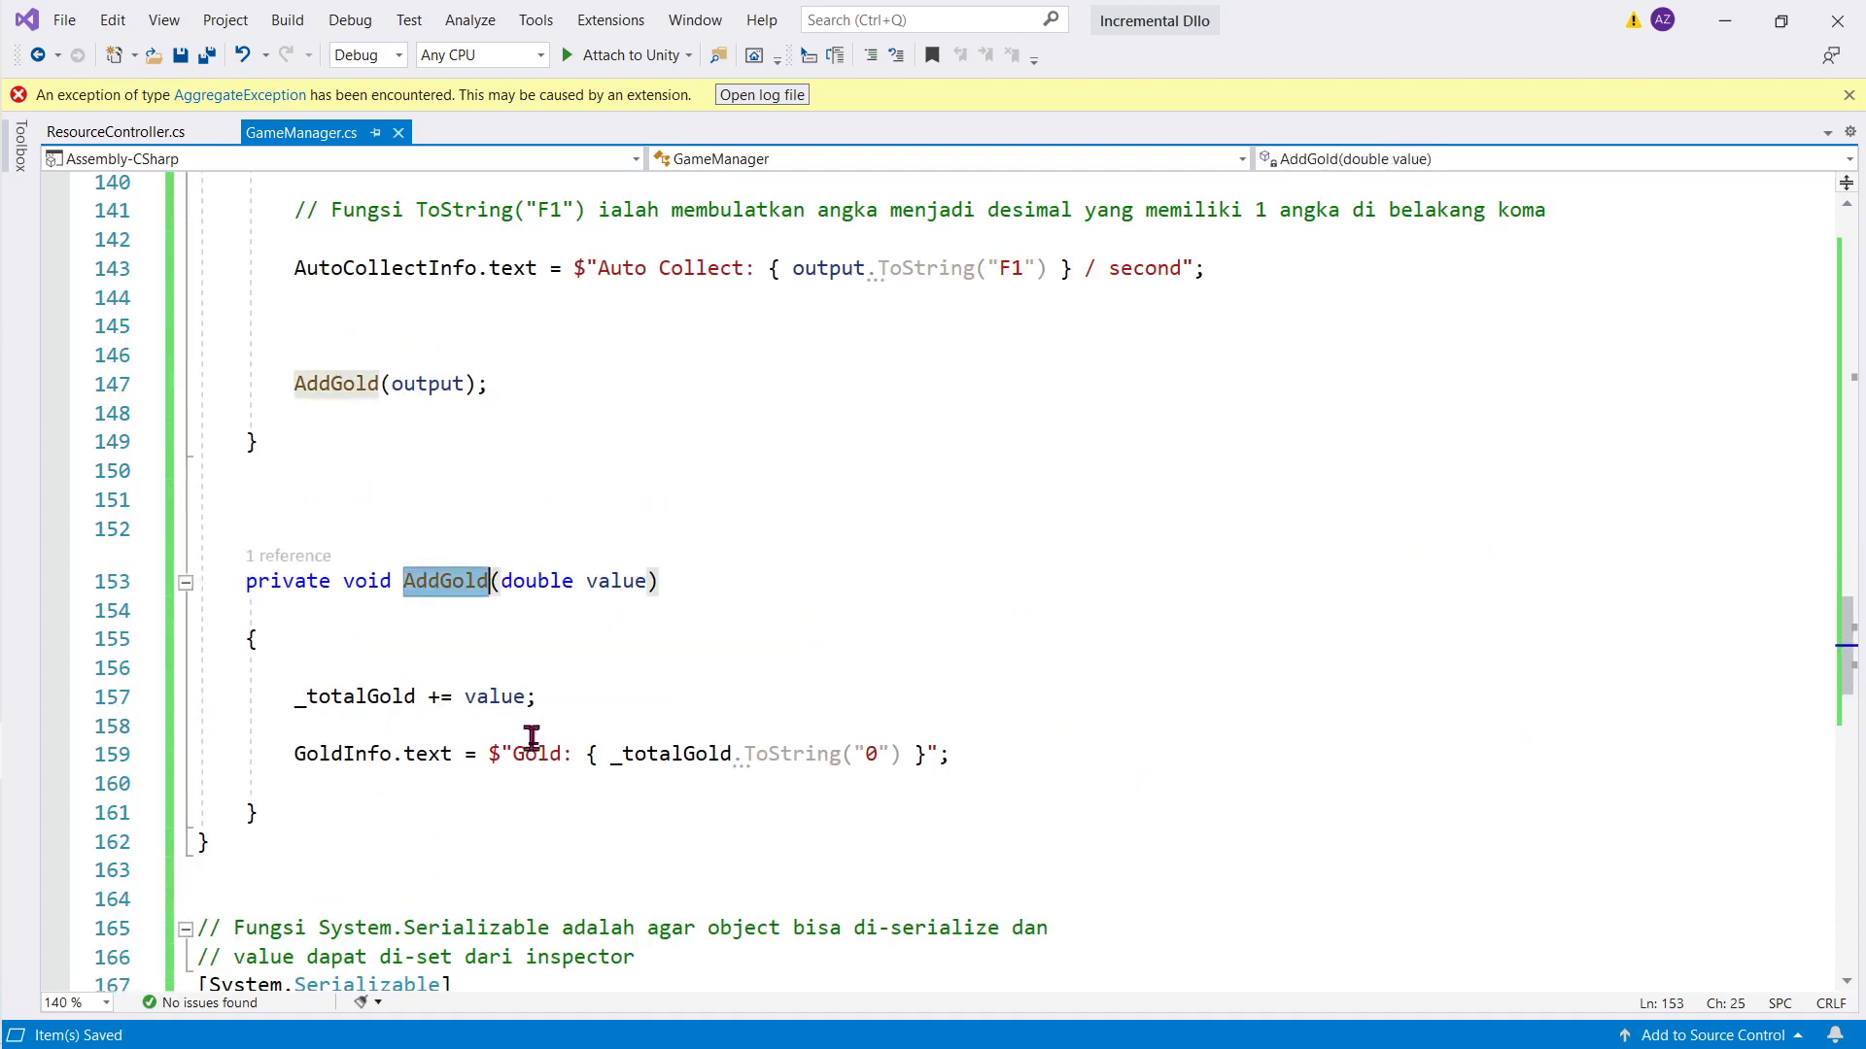
{"action": "double_click", "coordinate": [352, 696]}
{"action": "double_click", "coordinate": [500, 693]}
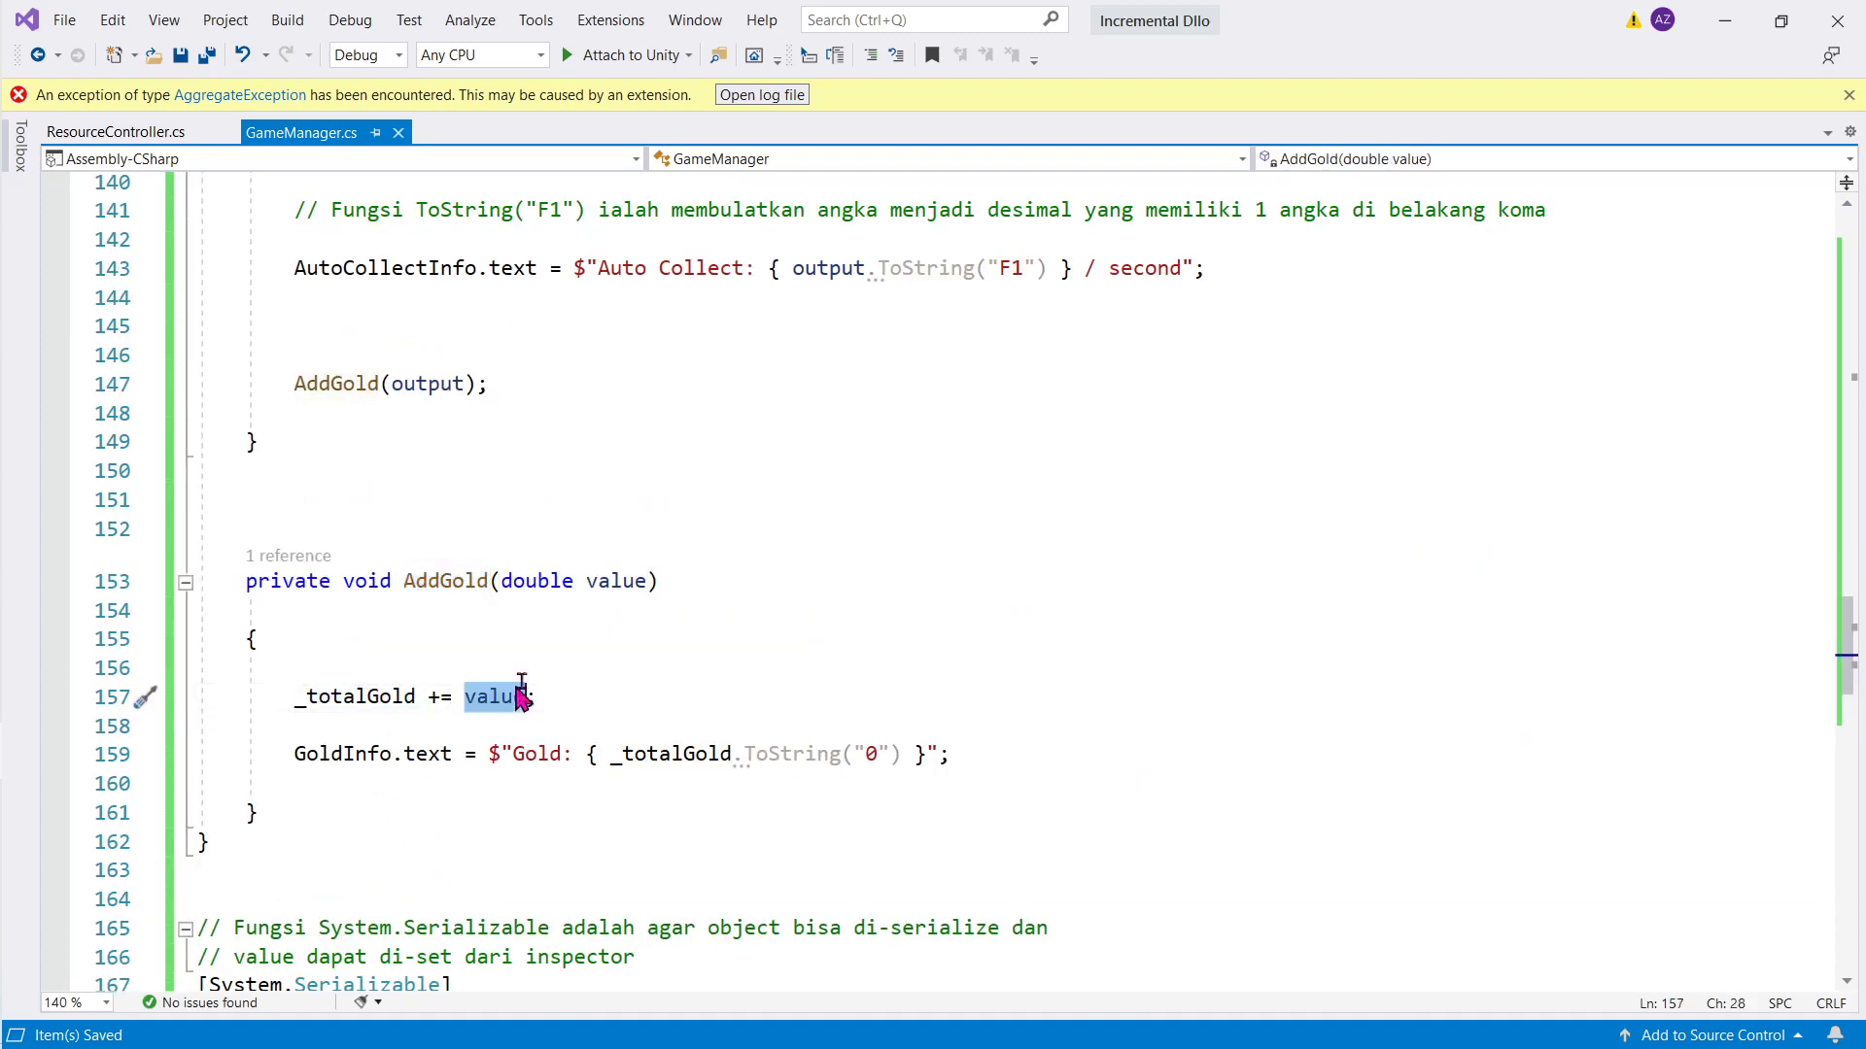
{"action": "double_click", "coordinate": [603, 583]}
{"action": "double_click", "coordinate": [374, 754]}
{"action": "double_click", "coordinate": [442, 754]}
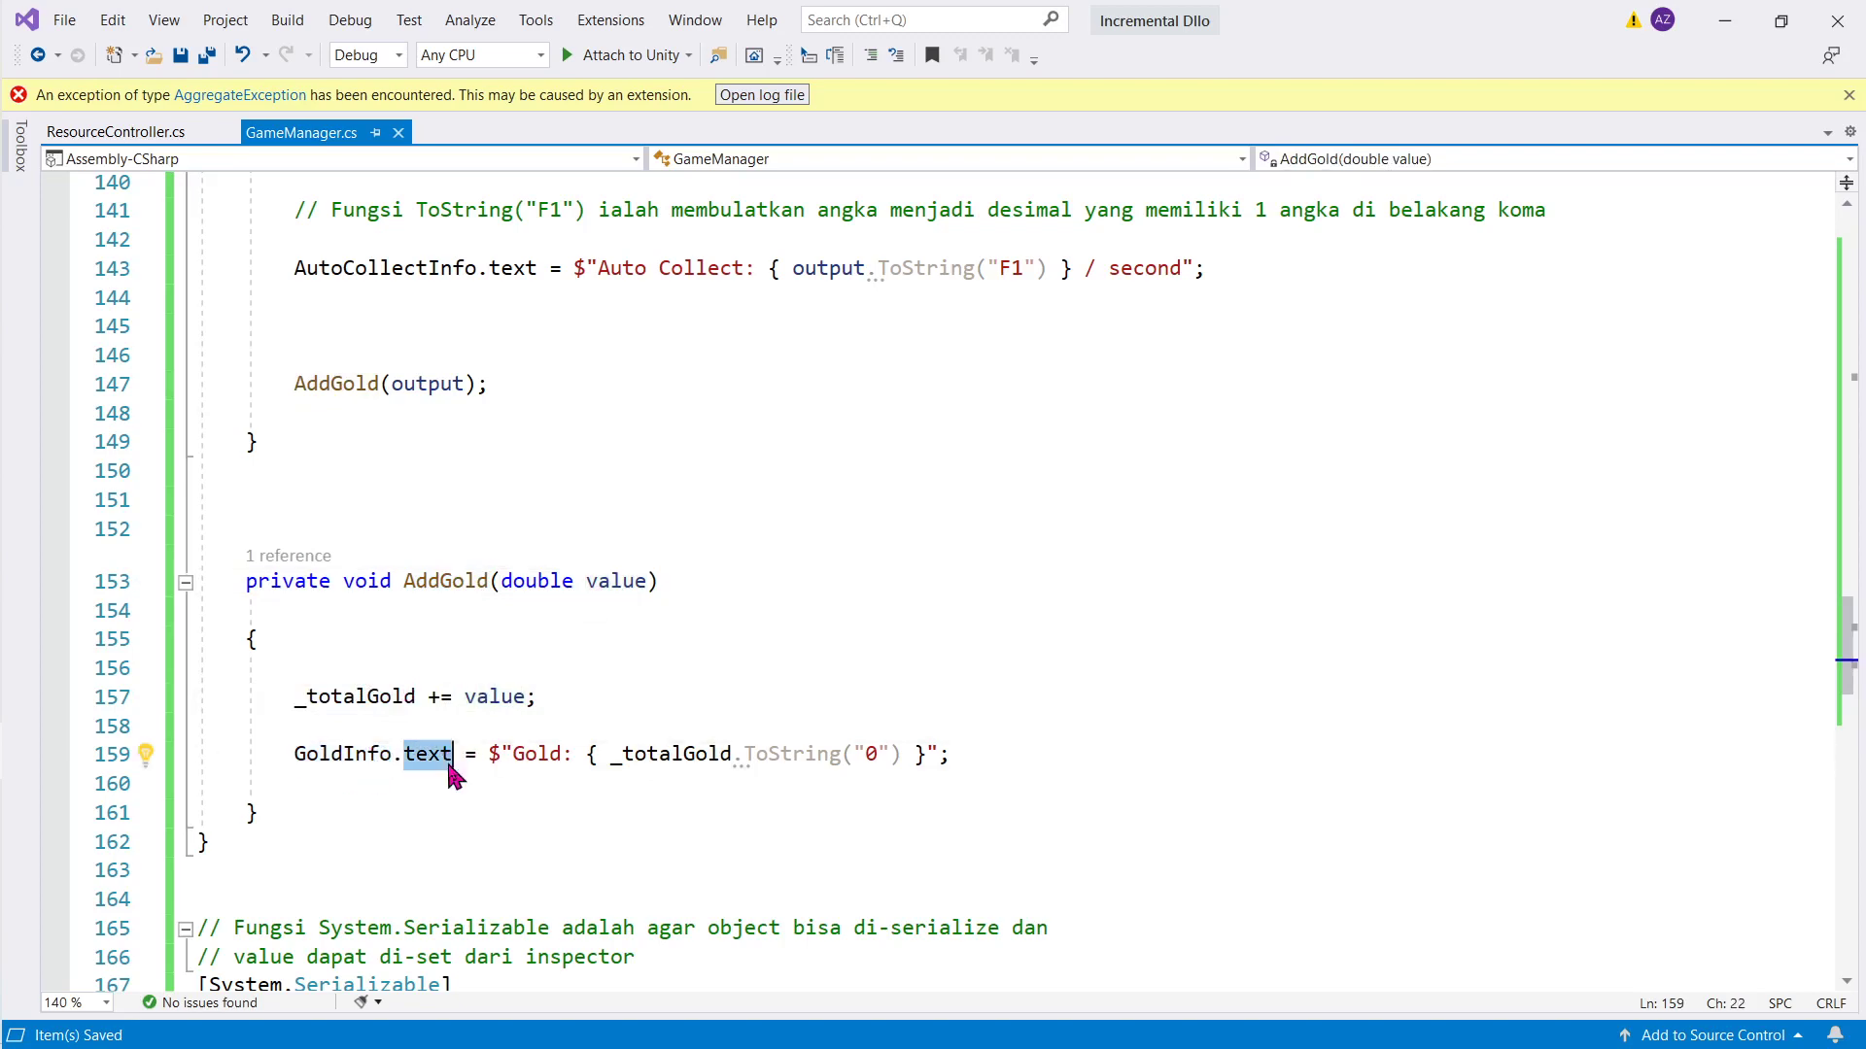
{"action": "left_click", "coordinate": [674, 754]}
{"action": "key", "text": "alt+Tab"}
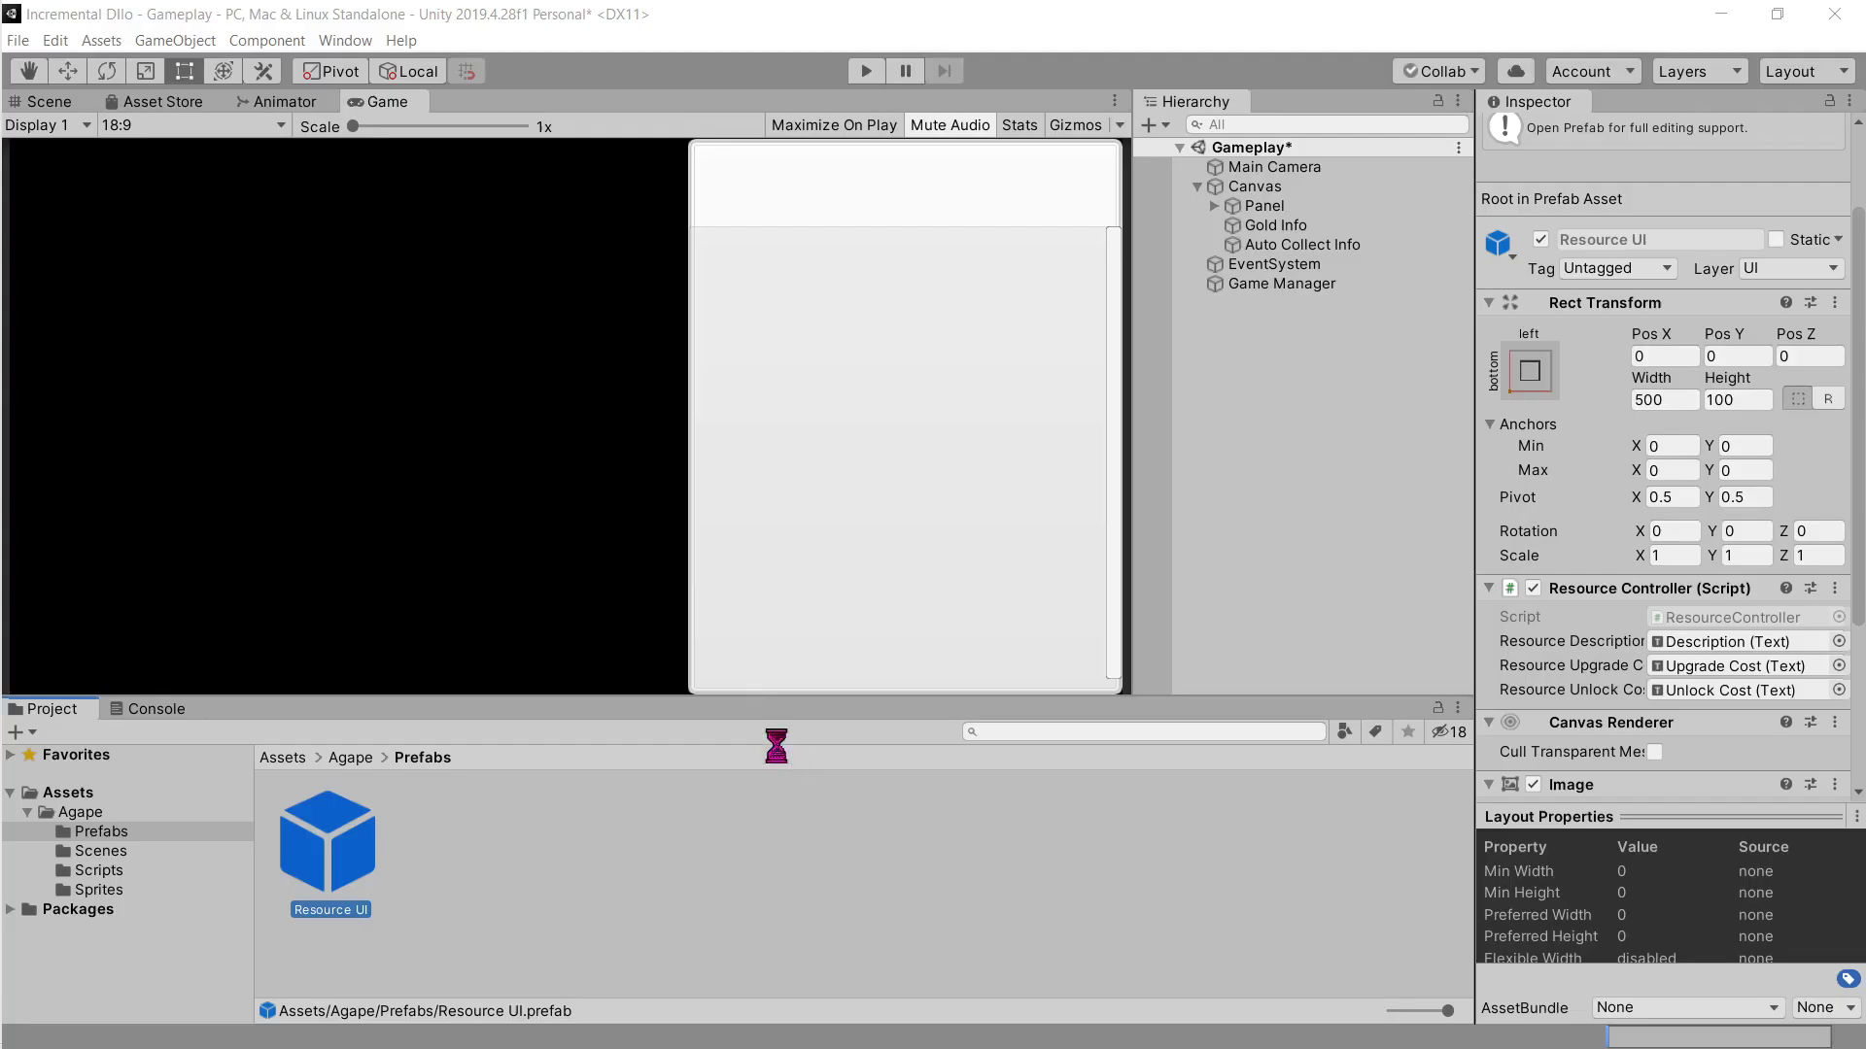
Step: Compare against the tutorial's Game Manager Inspector screenshot and expected Game View
{"action": "key", "text": "alt+Tab"}
{"action": "key", "text": "alt+Tab"}
{"action": "scroll", "coordinate": [865, 676], "scroll_direction": "down", "scroll_amount": 9}
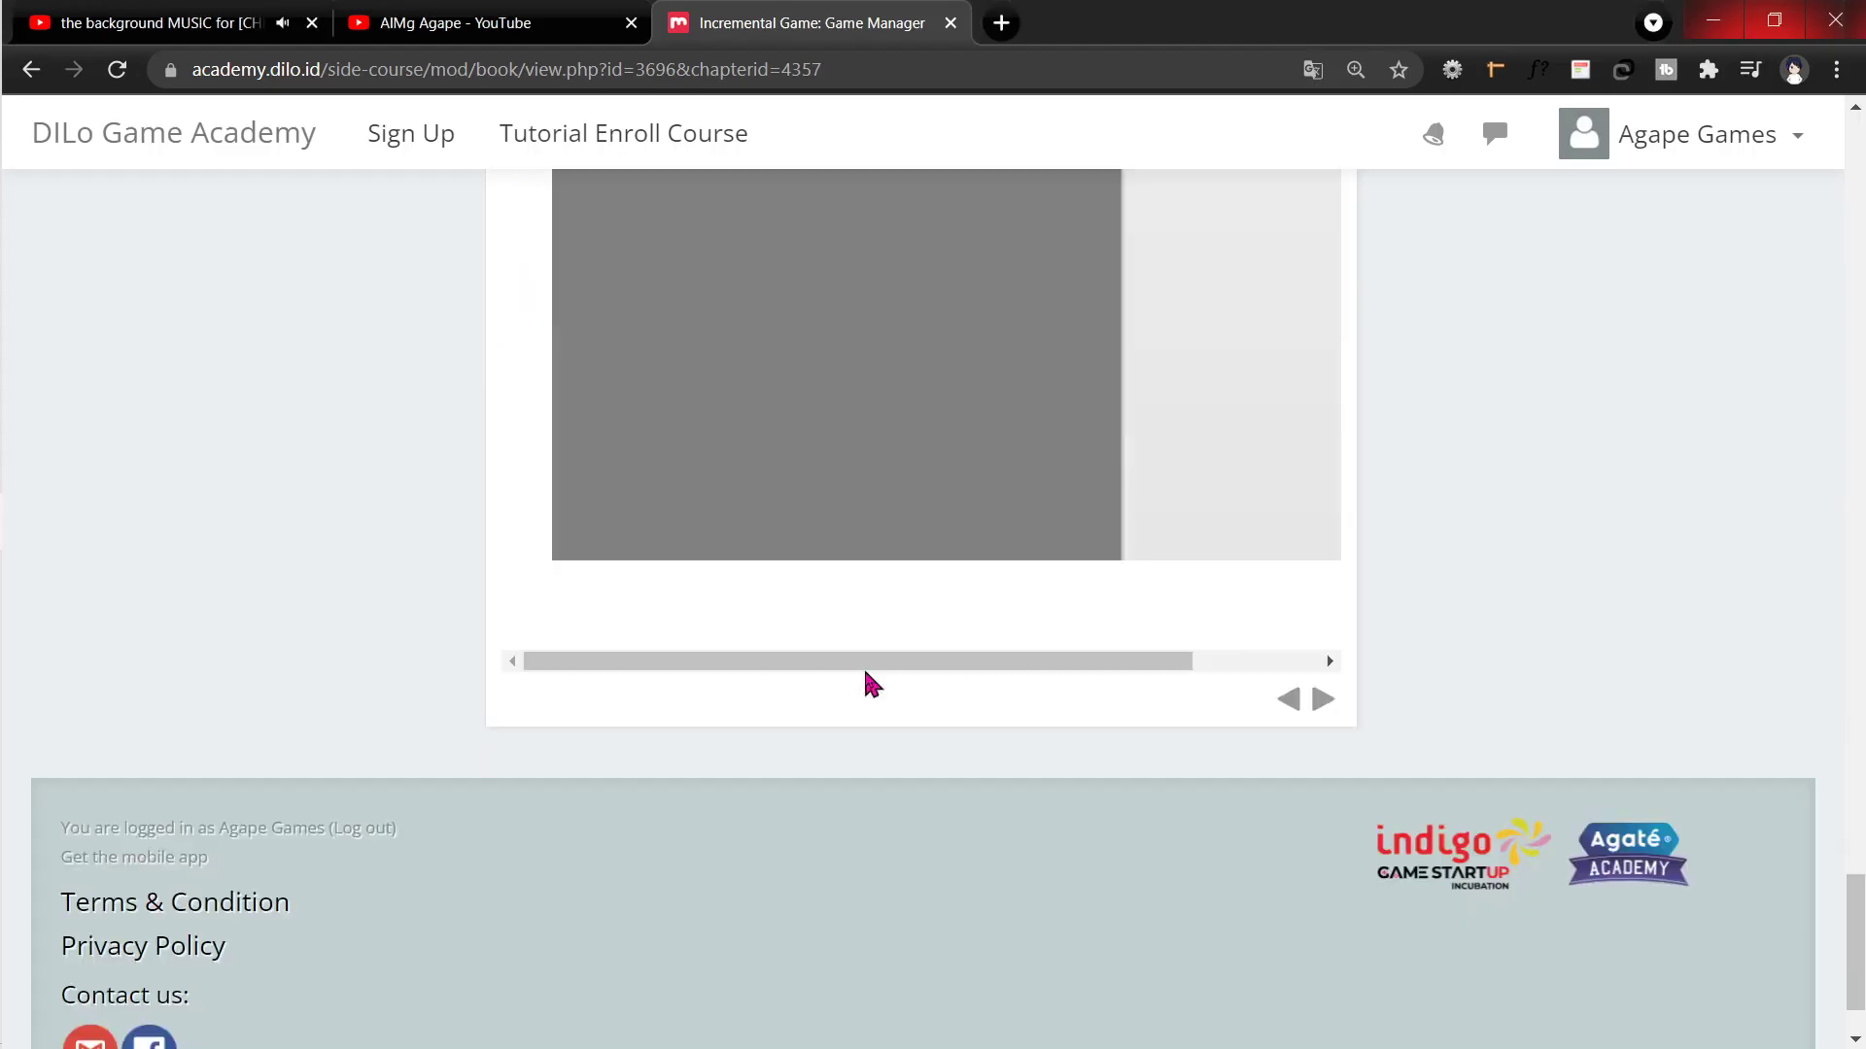
{"action": "scroll", "coordinate": [874, 680], "scroll_direction": "up", "scroll_amount": 6}
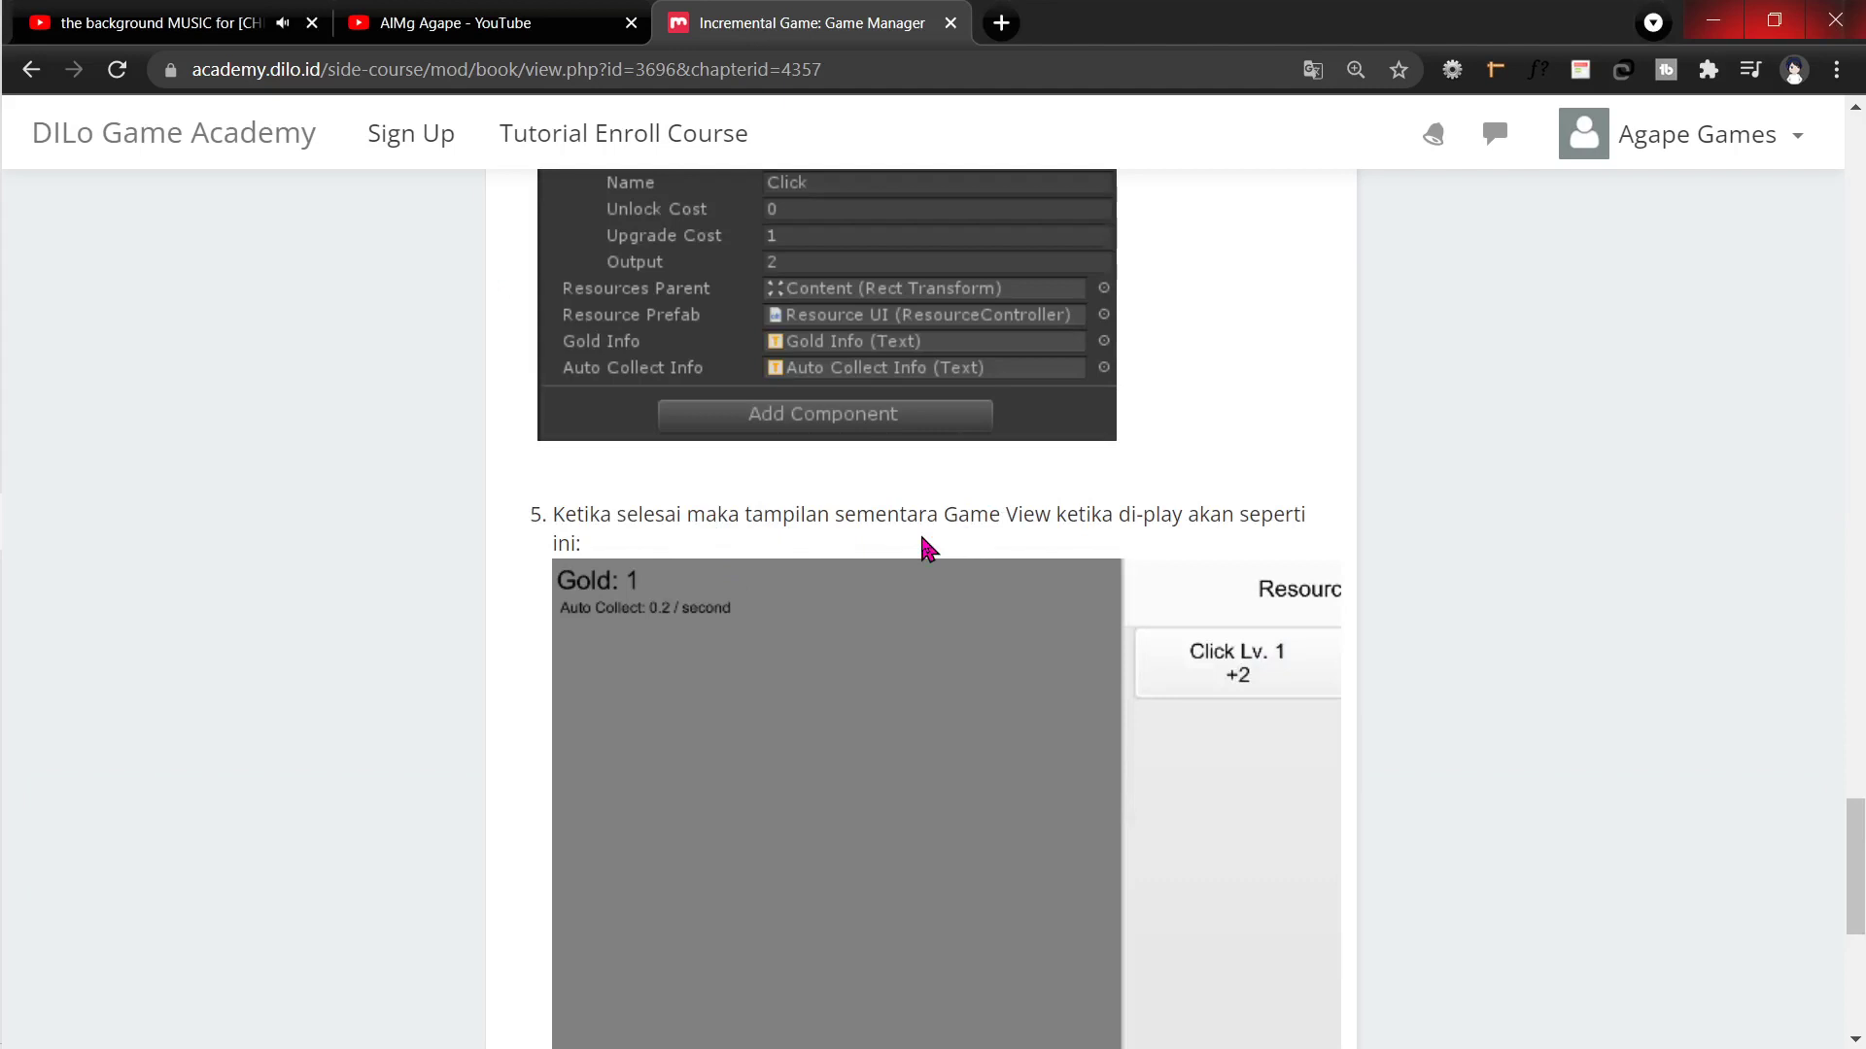
{"action": "key", "text": "alt+Tab"}
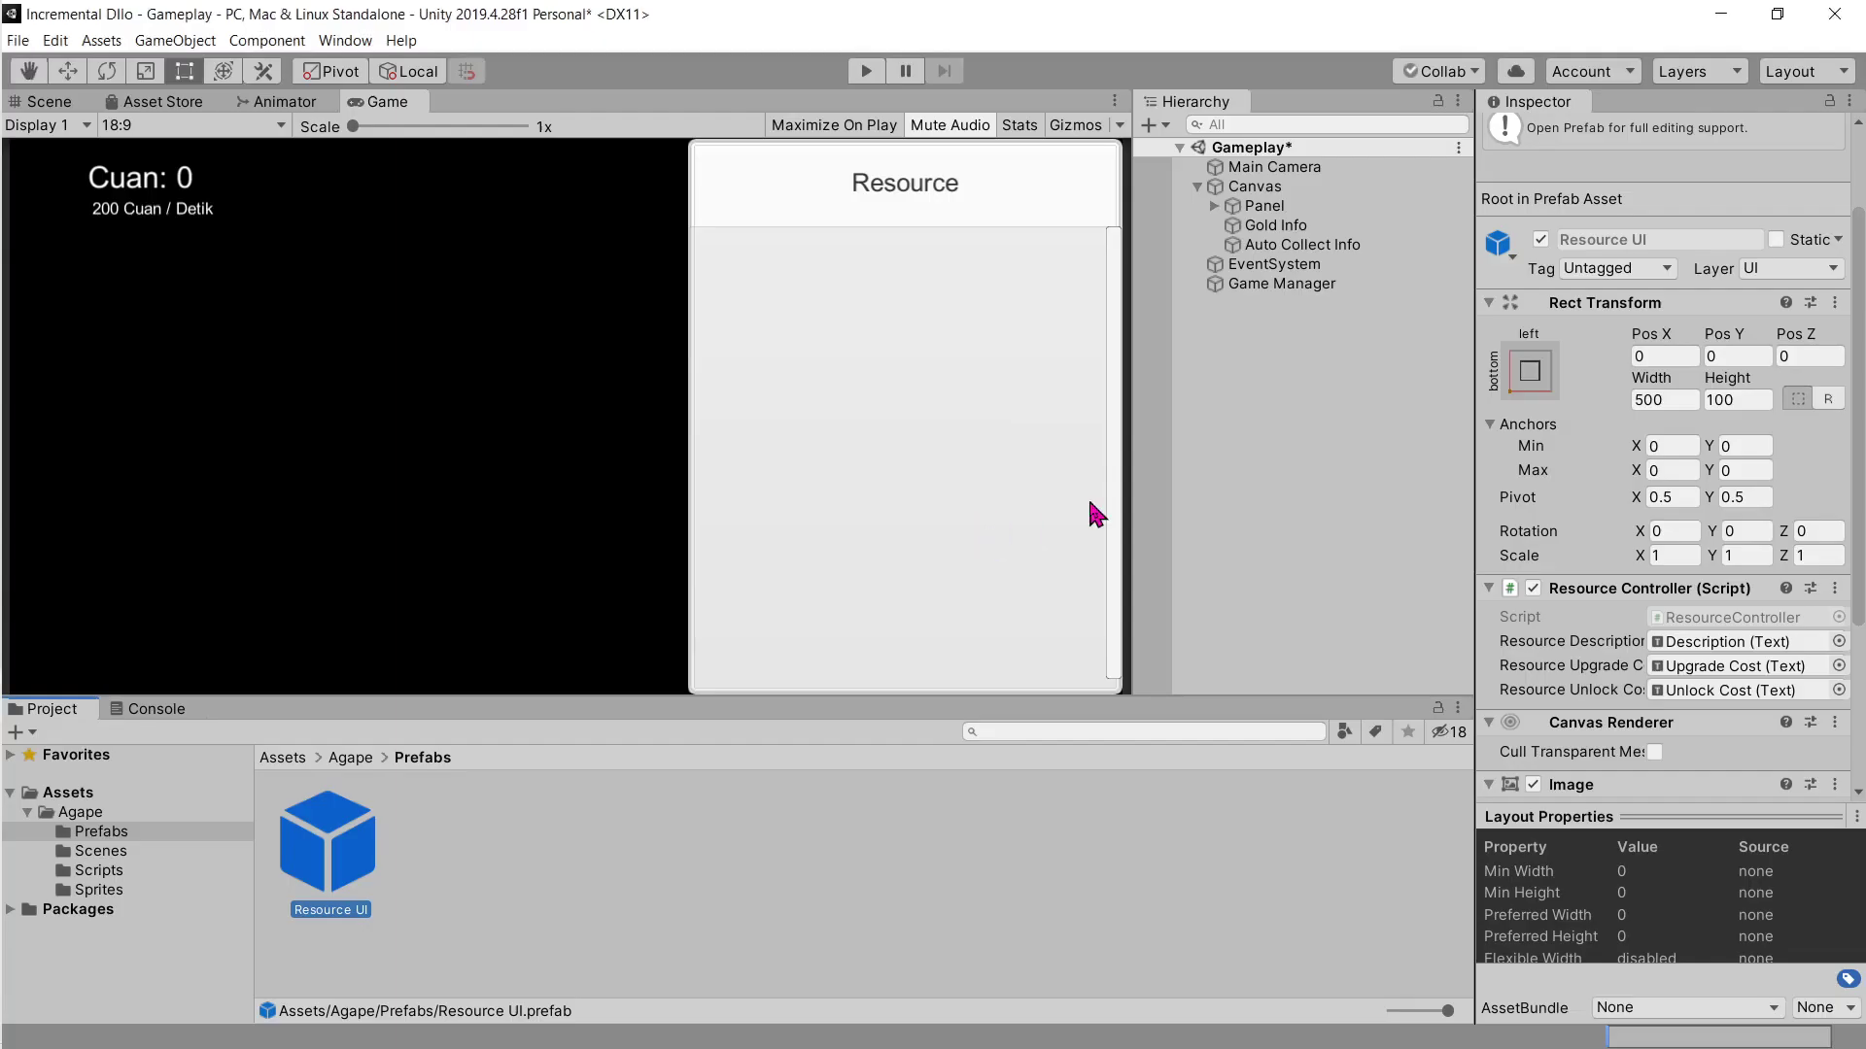
Step: Assign the Gold Info and Auto Collect Info texts to the Game Manager's Inspector fields
{"action": "left_click", "coordinate": [1259, 186]}
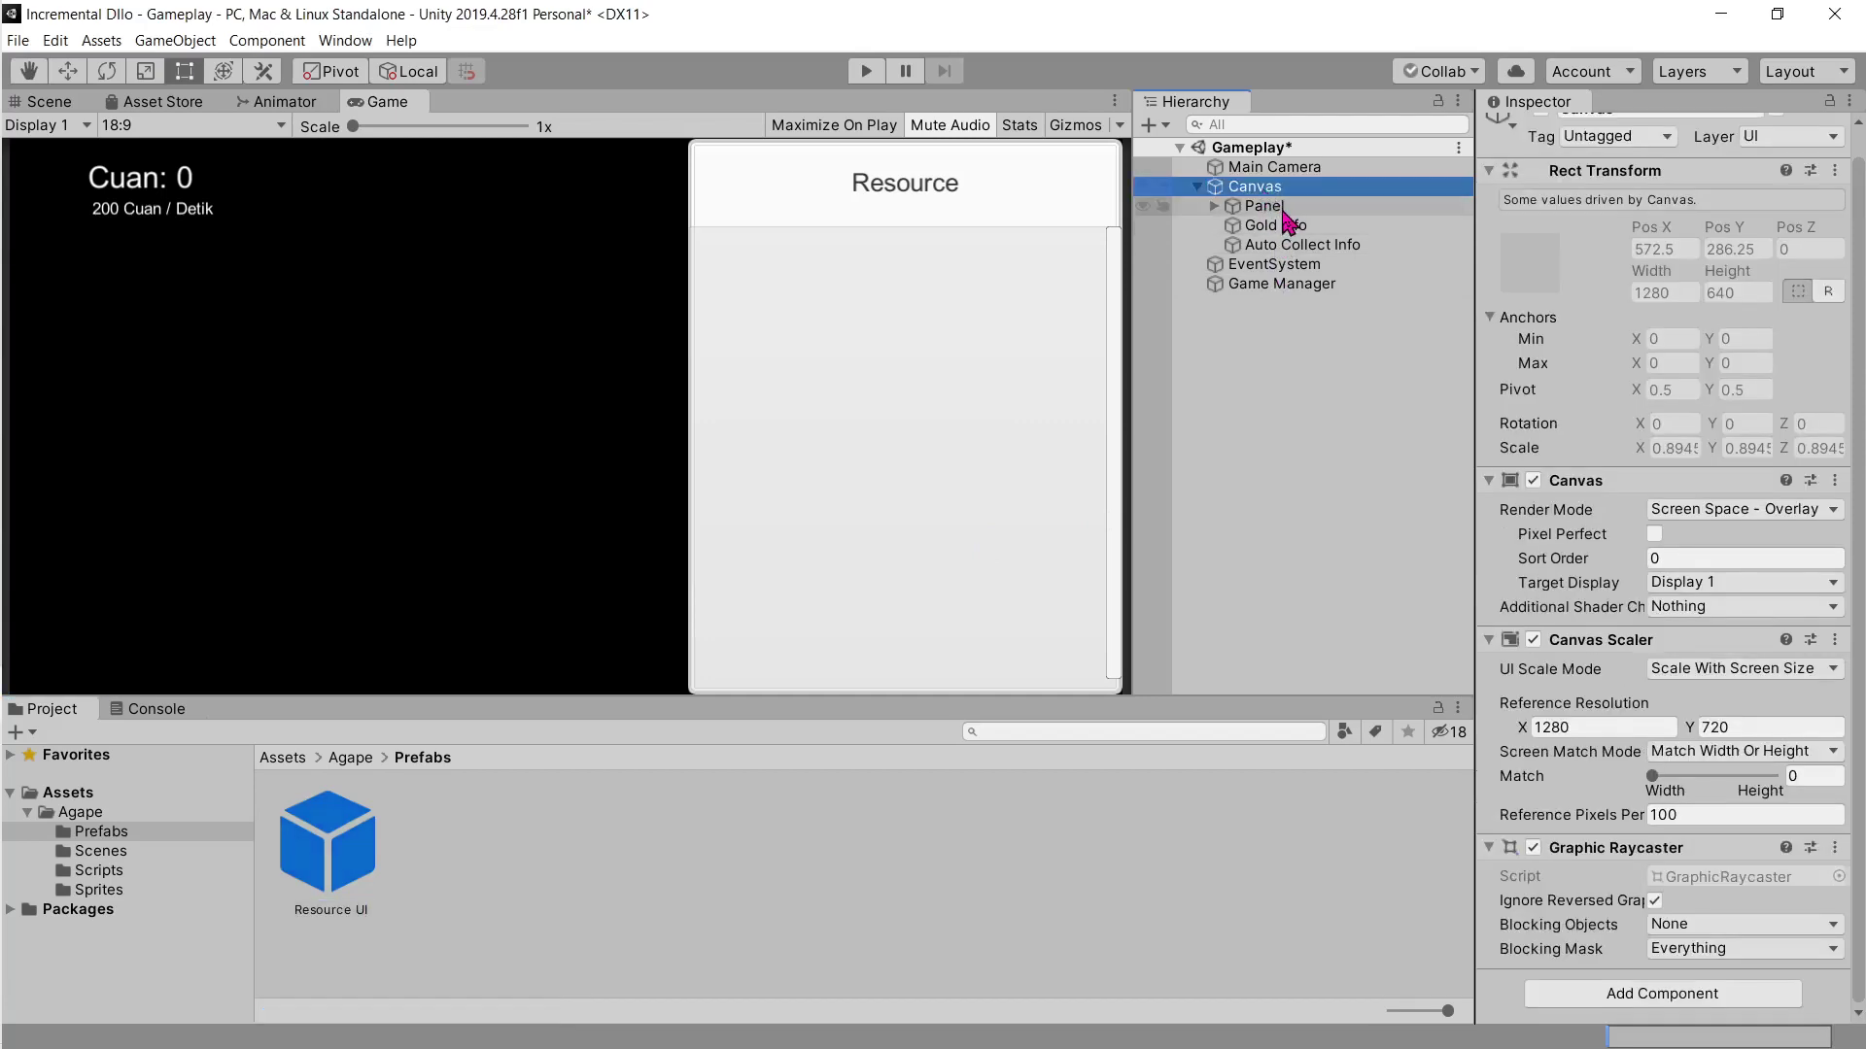
{"action": "left_click", "coordinate": [1282, 206]}
{"action": "left_click", "coordinate": [1291, 229]}
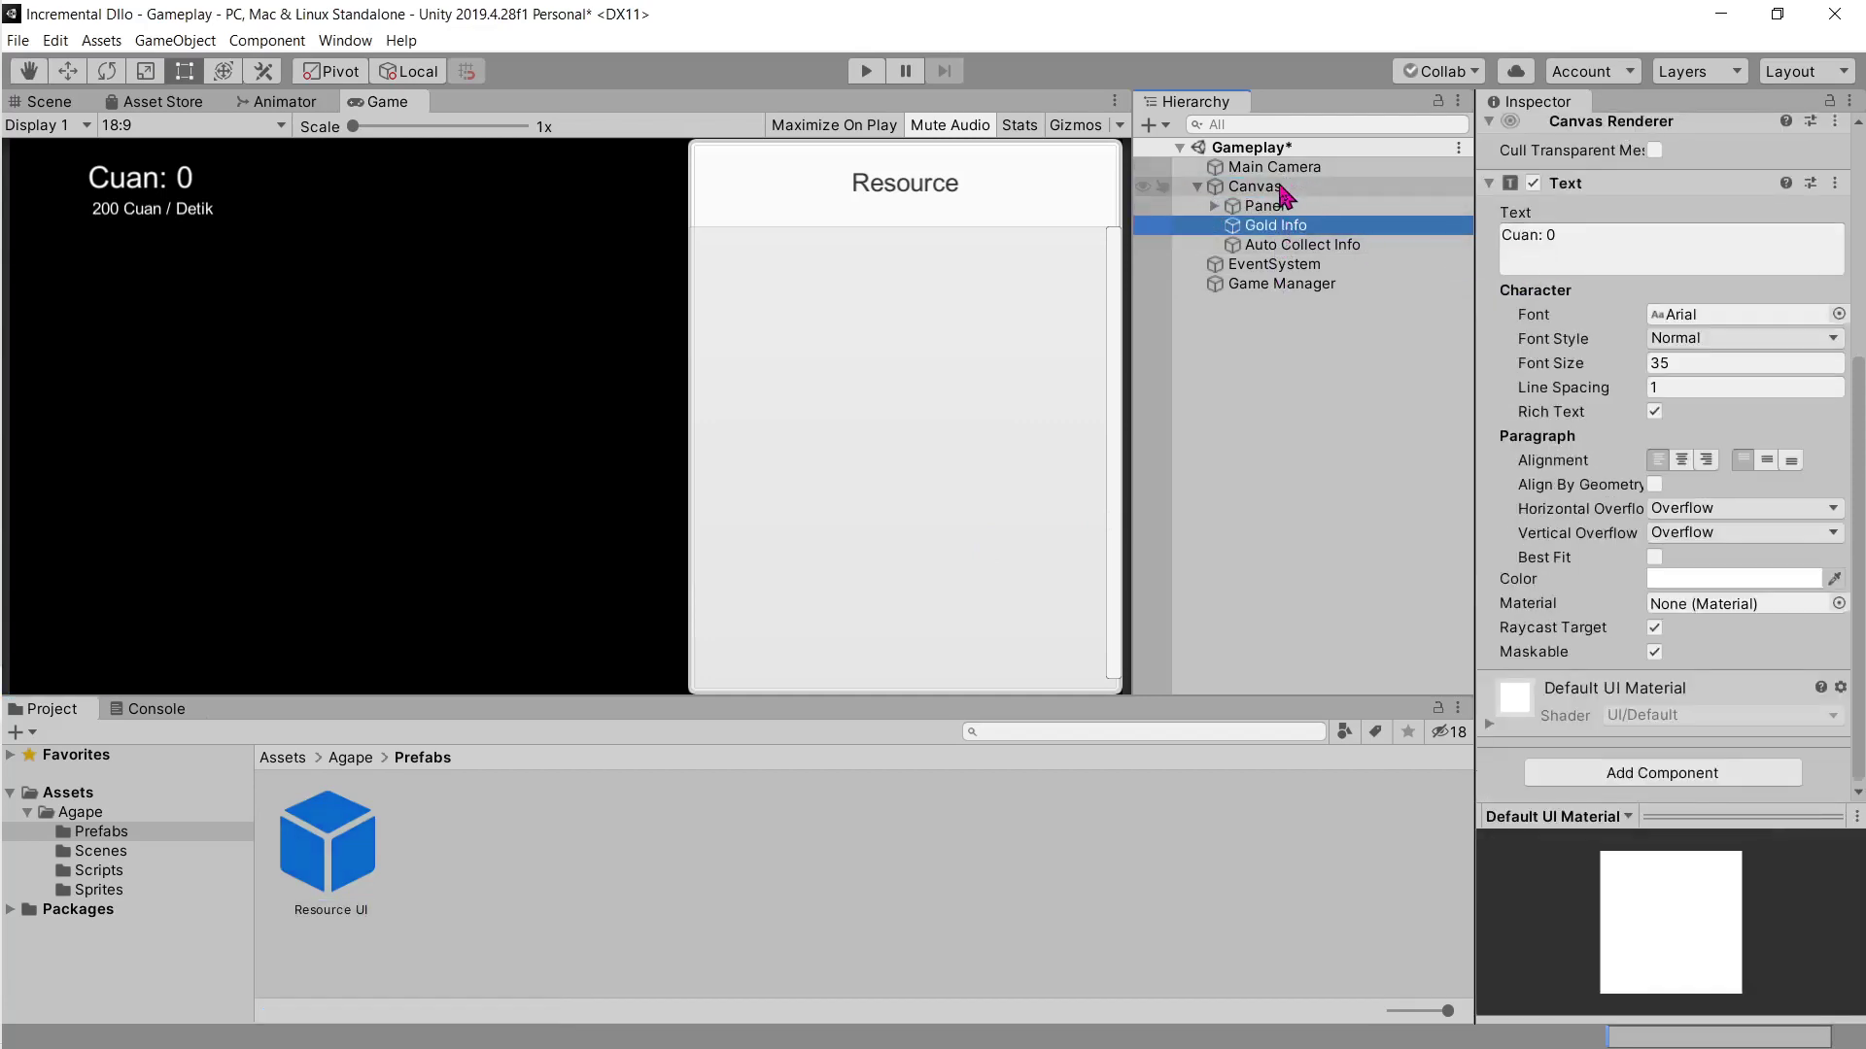
{"action": "left_click", "coordinate": [1293, 282]}
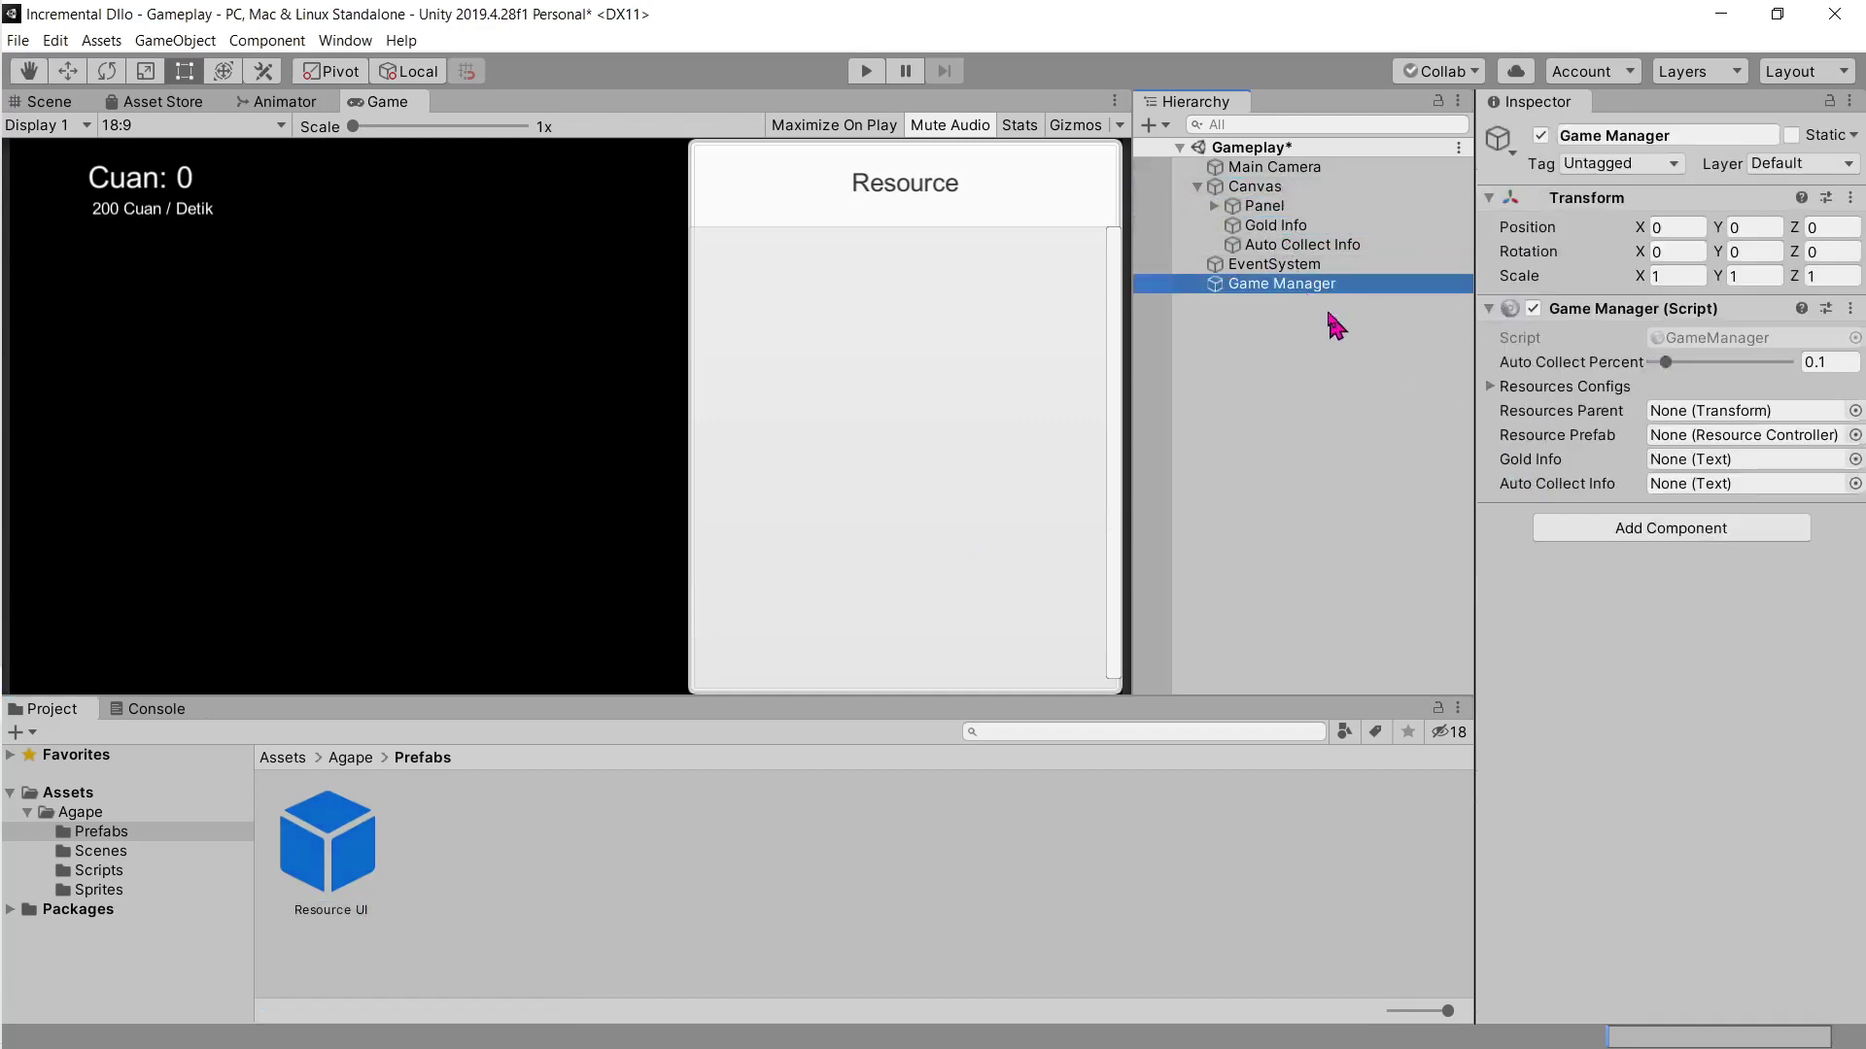
{"action": "left_click_drag", "start_coordinate": [1285, 245], "coordinate": [1710, 458]}
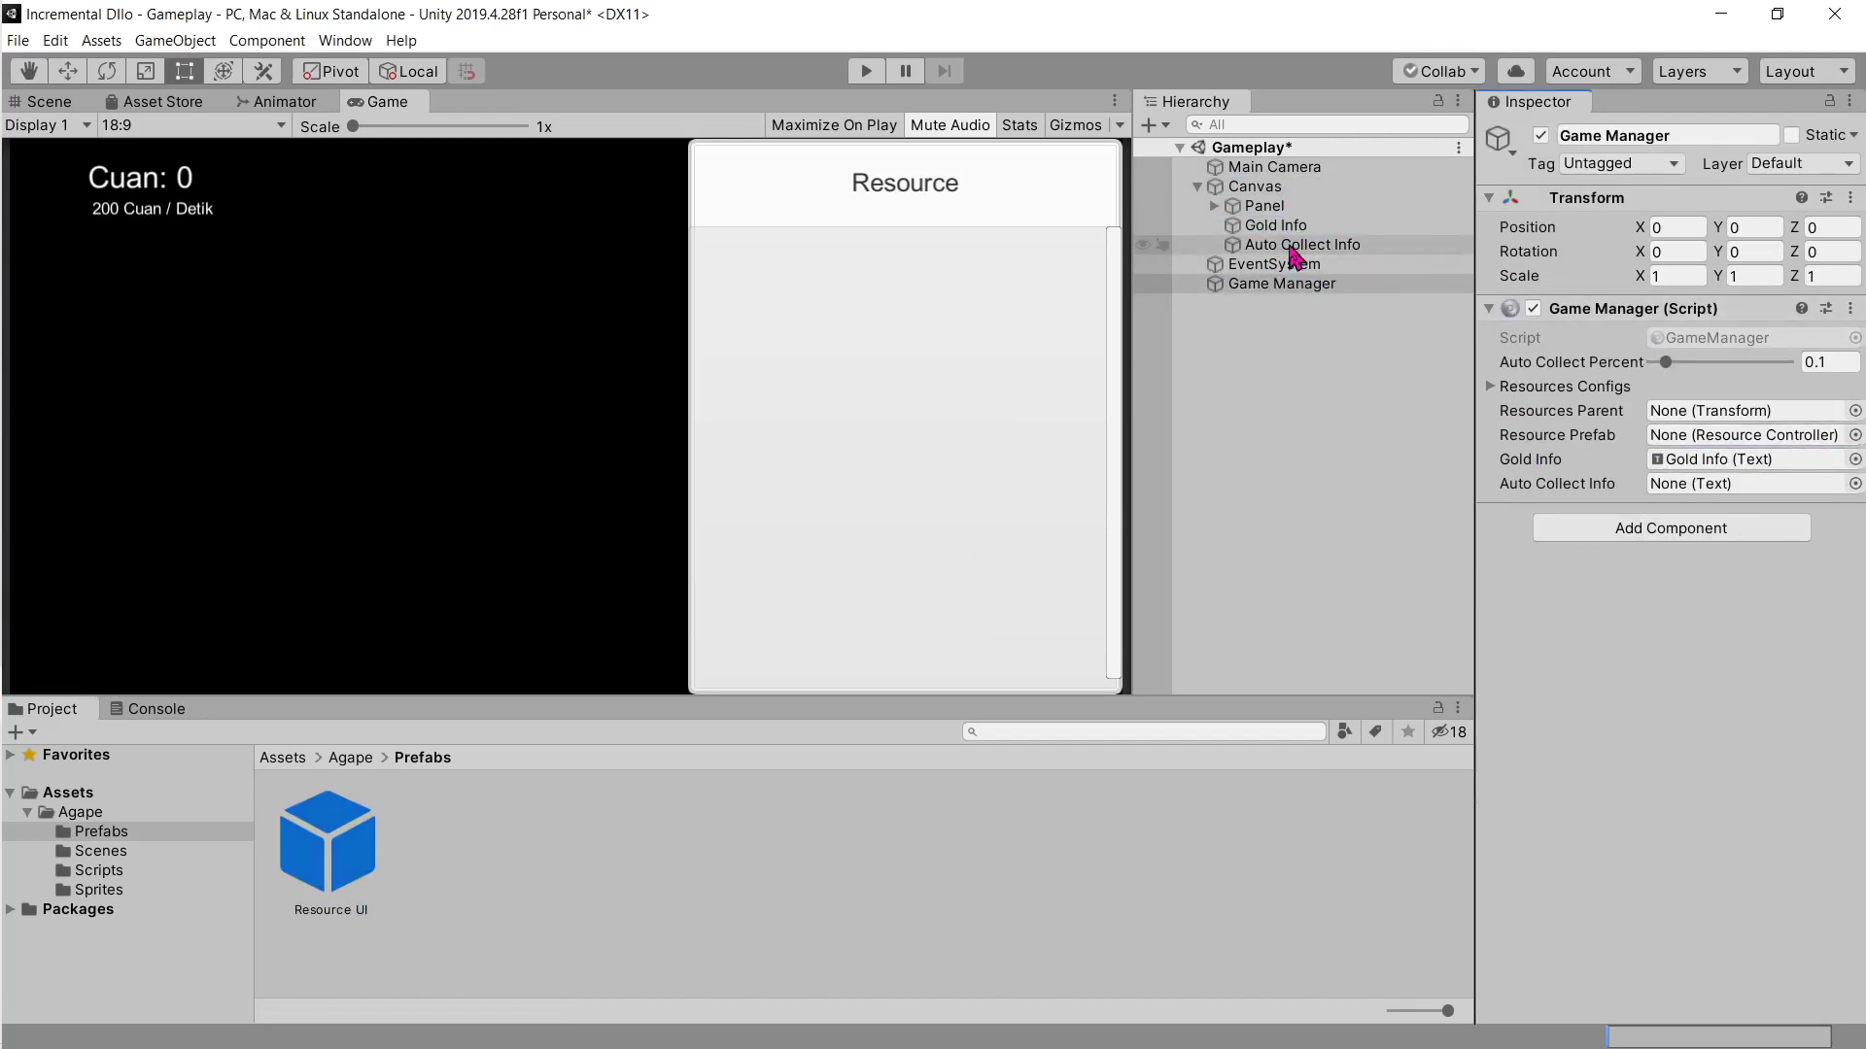
{"action": "left_click_drag", "start_coordinate": [1302, 245], "coordinate": [1671, 491]}
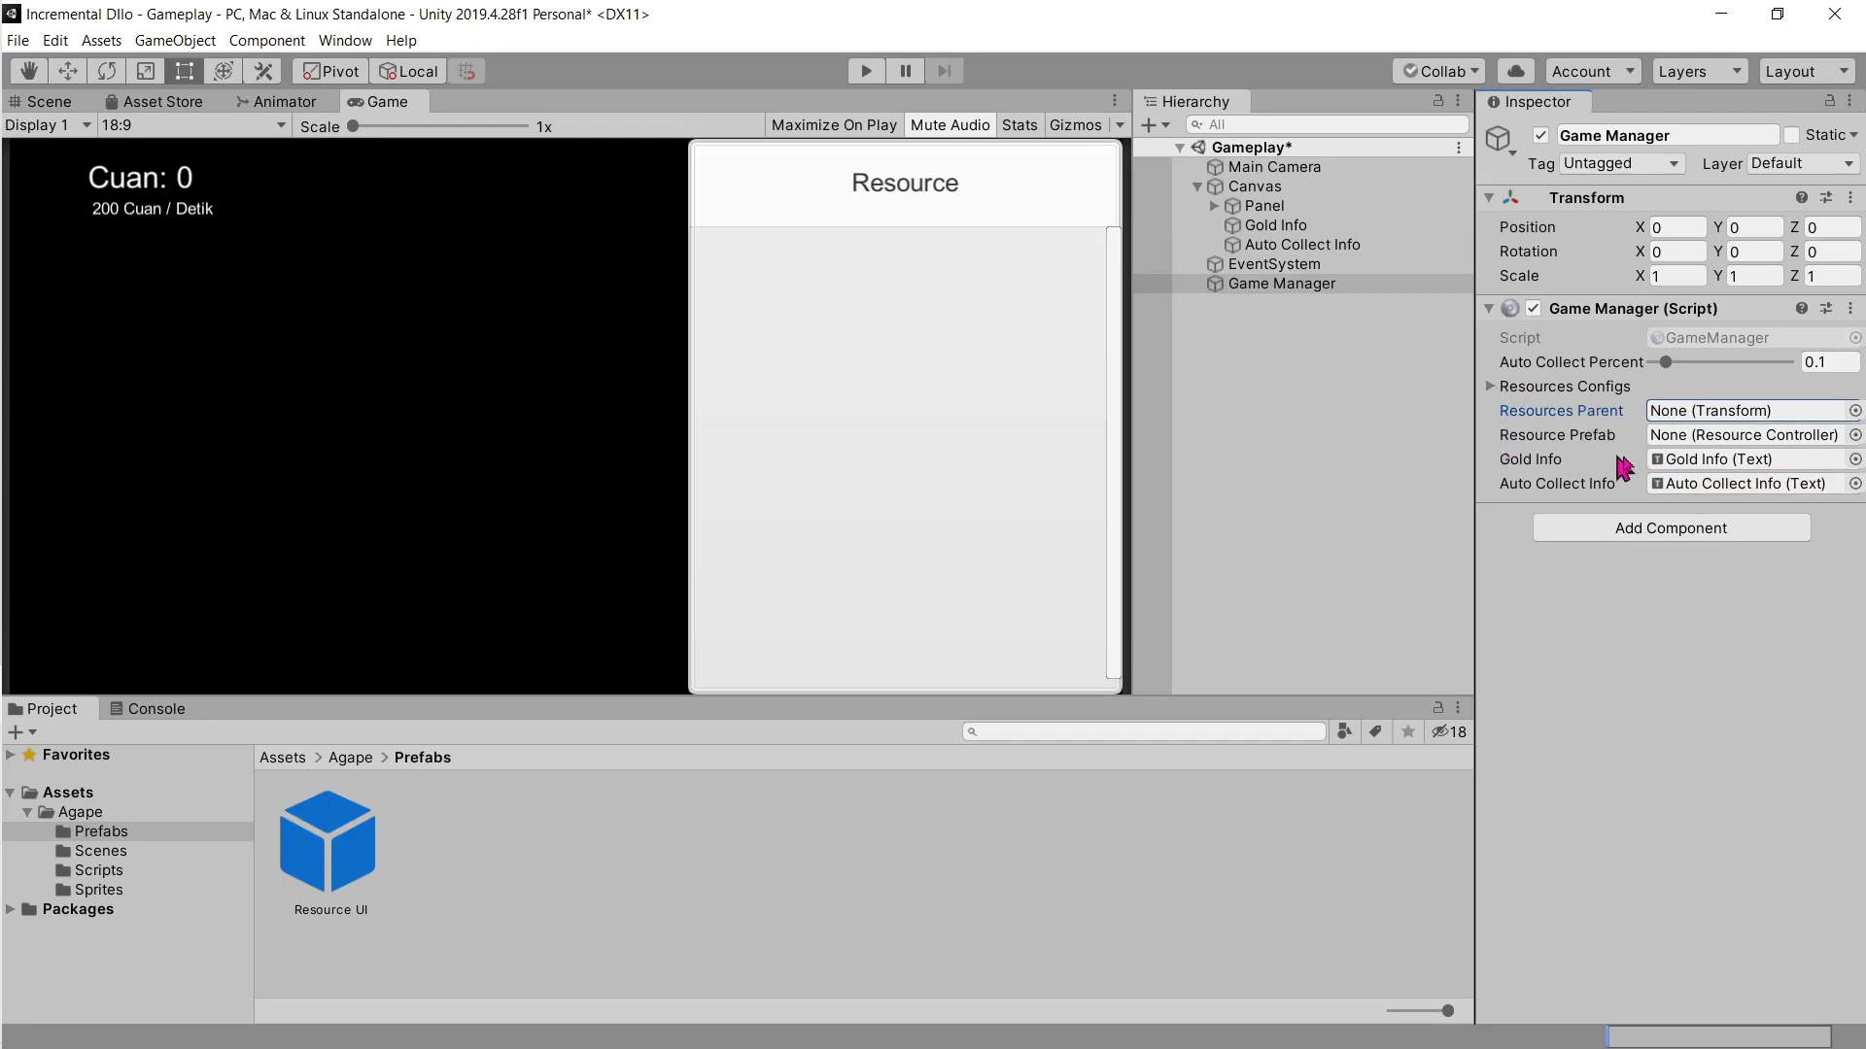
Step: Set Resources Configs size to 1 and expand Element 0, checking the tutorial's reference
{"action": "key", "text": "alt+Tab"}
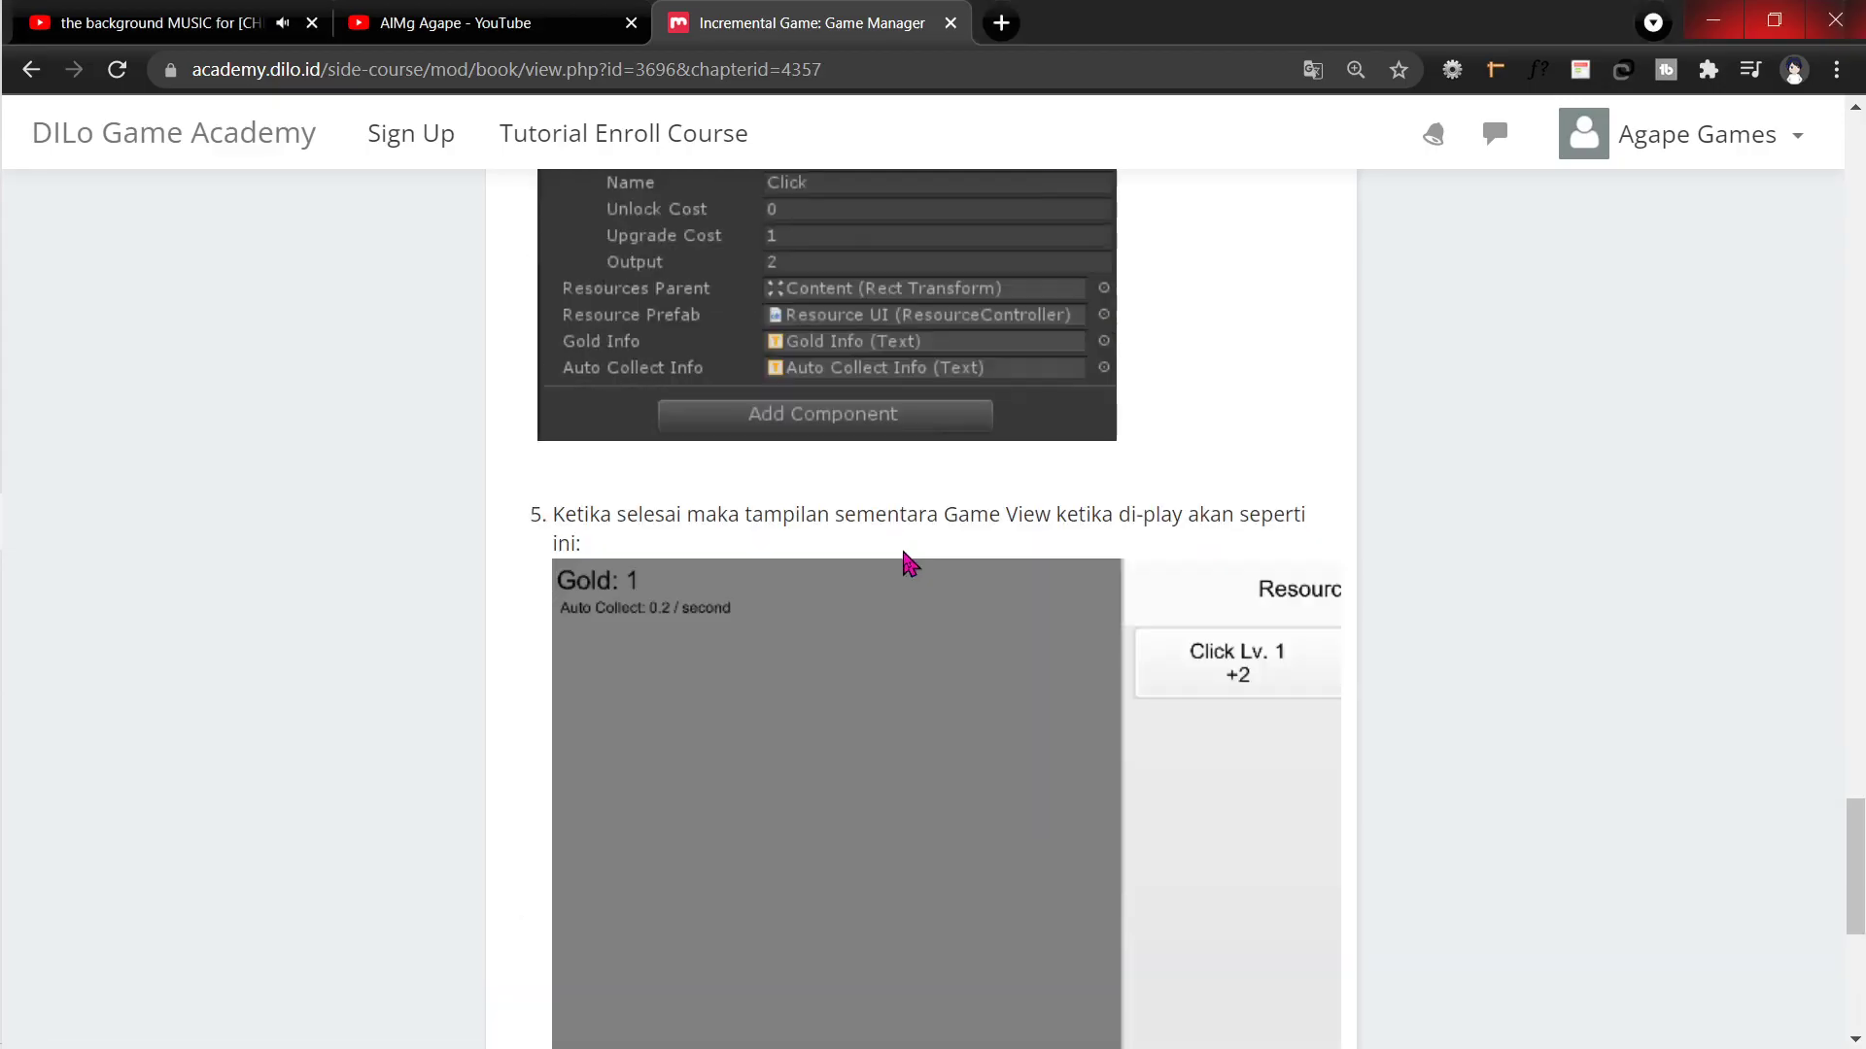
{"action": "scroll", "coordinate": [907, 572], "scroll_direction": "up", "scroll_amount": 3}
{"action": "scroll", "coordinate": [909, 560], "scroll_direction": "up", "scroll_amount": 3}
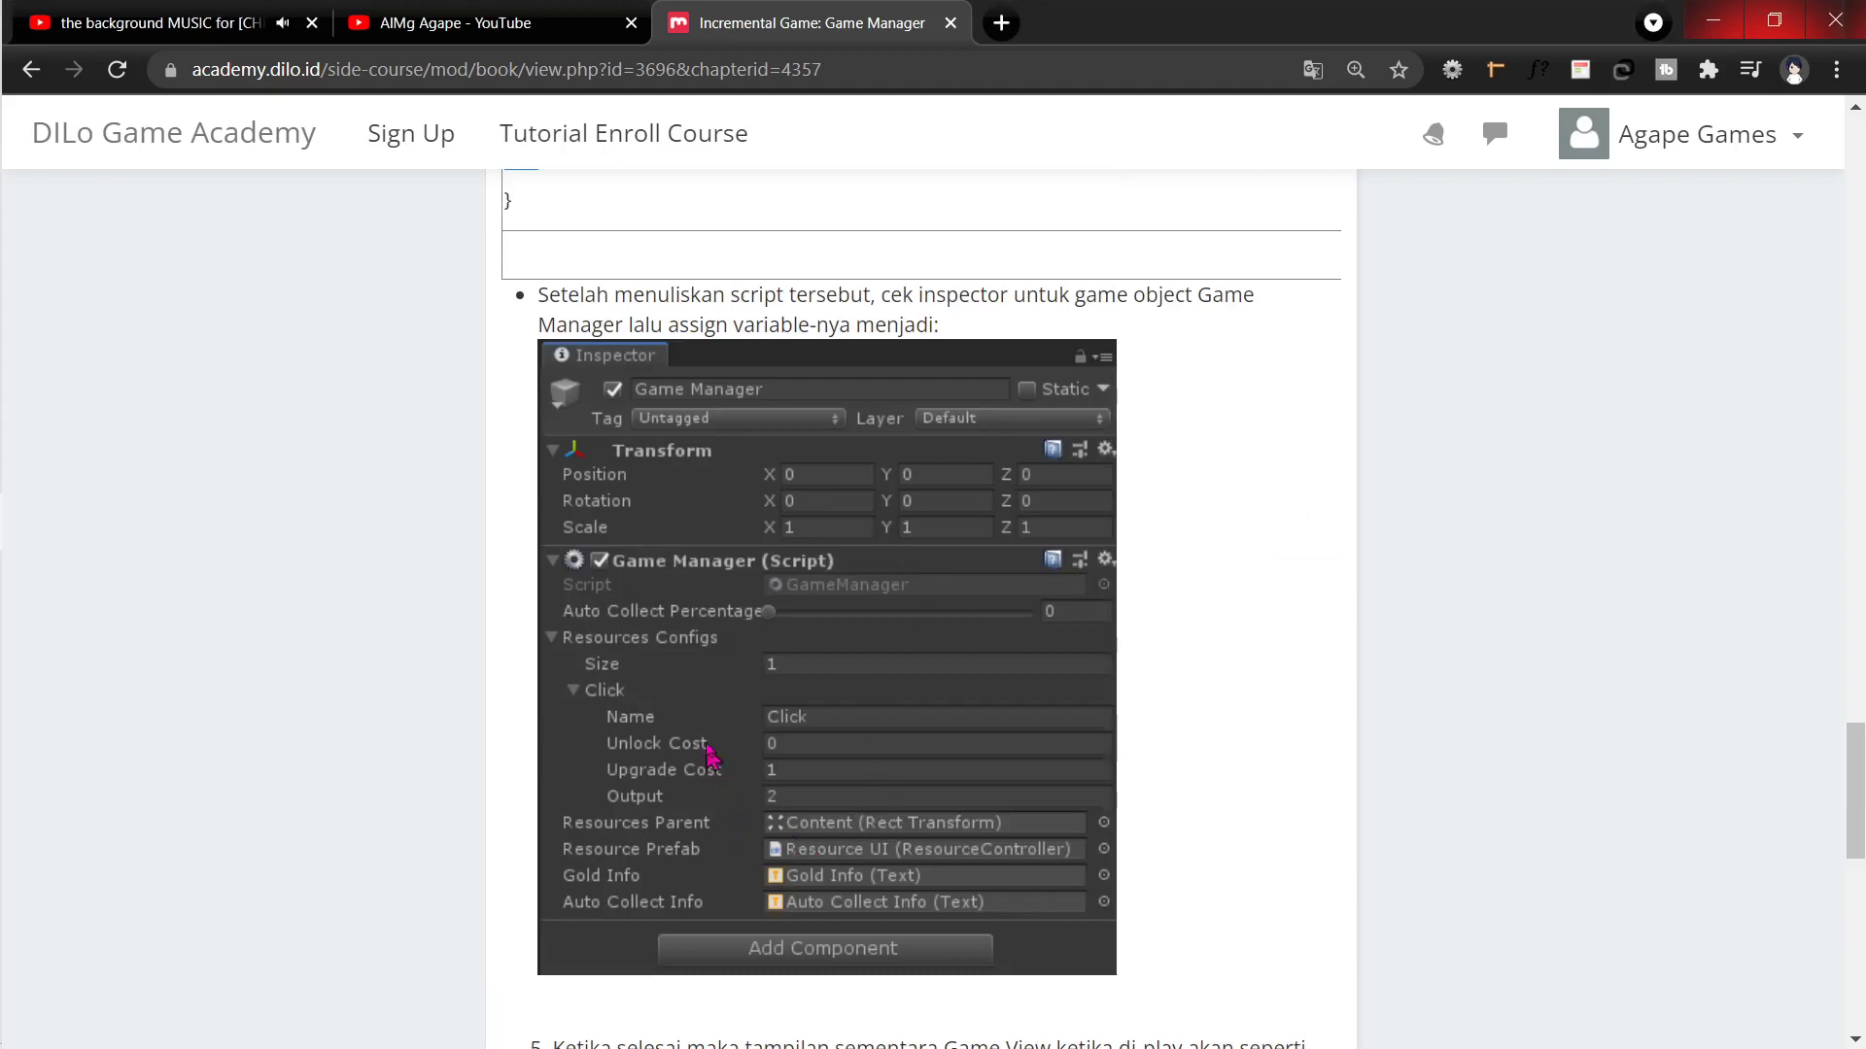
{"action": "key", "text": "alt+Tab"}
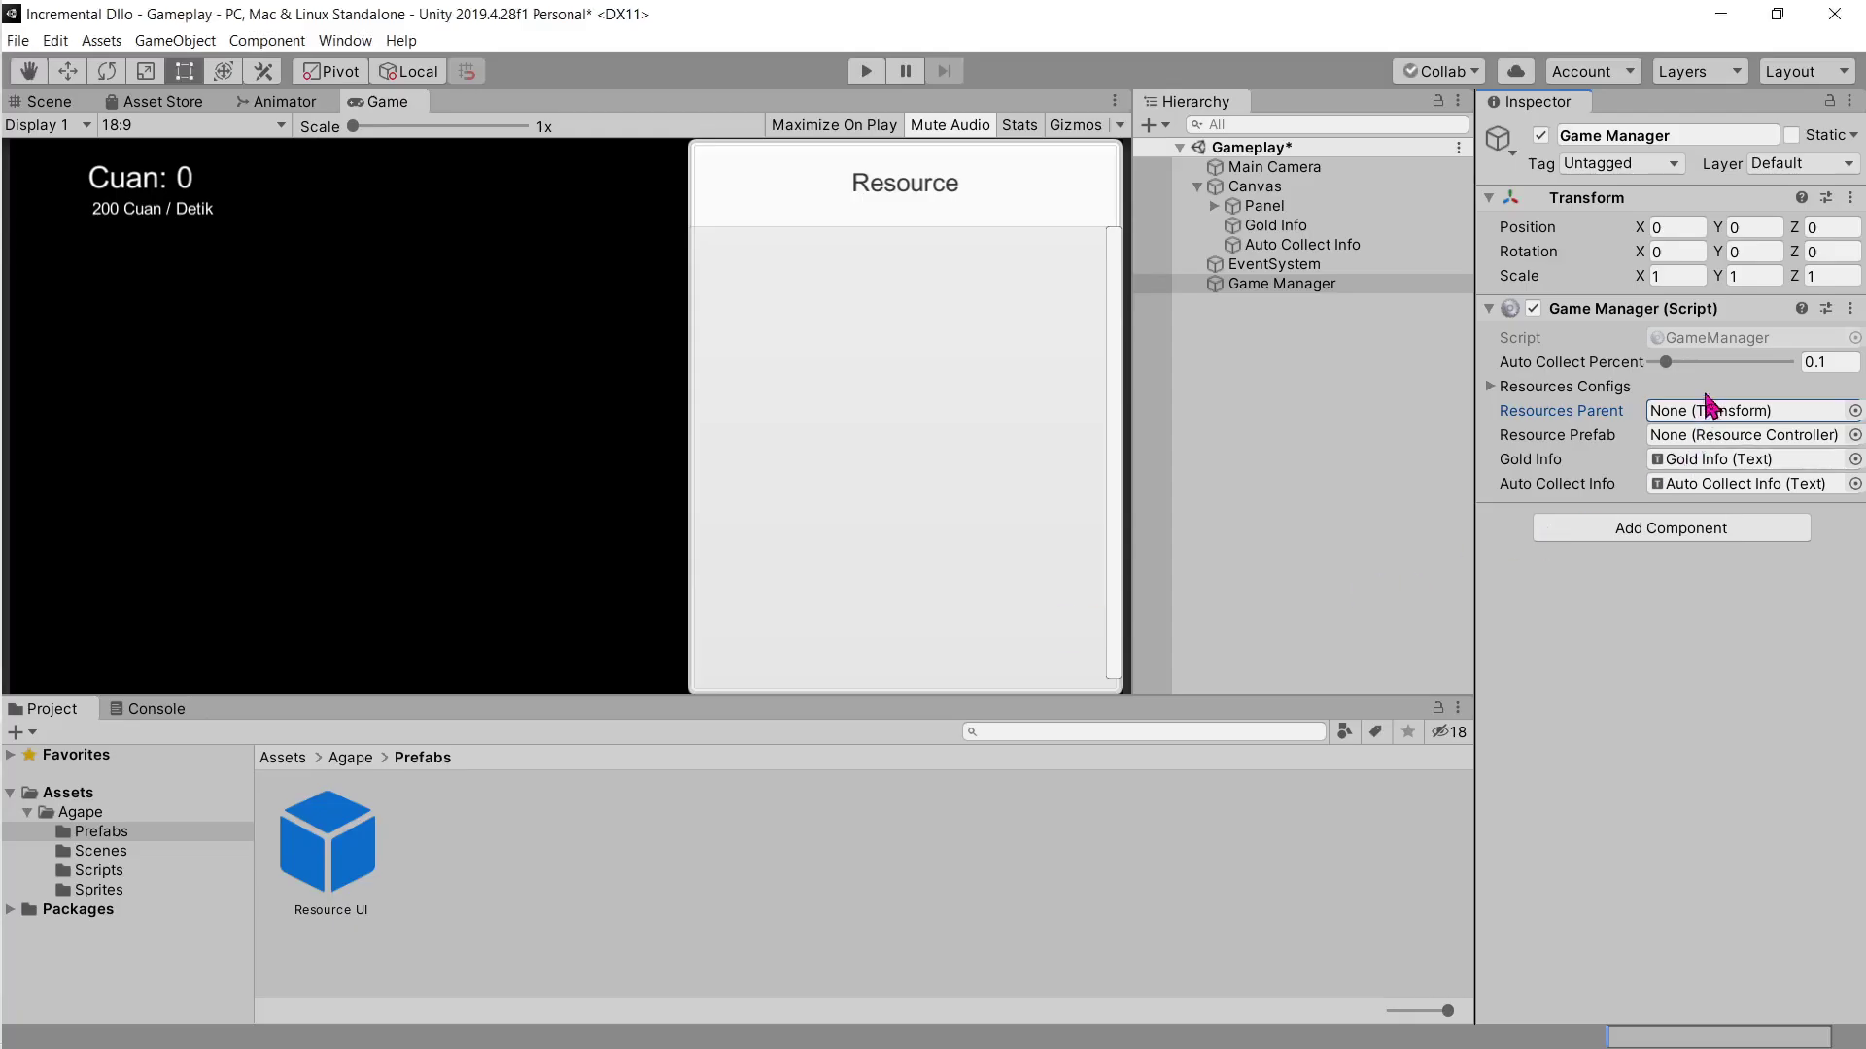
{"action": "left_click", "coordinate": [1551, 393]}
{"action": "left_click", "coordinate": [1688, 411]}
{"action": "type", "text": "1"}
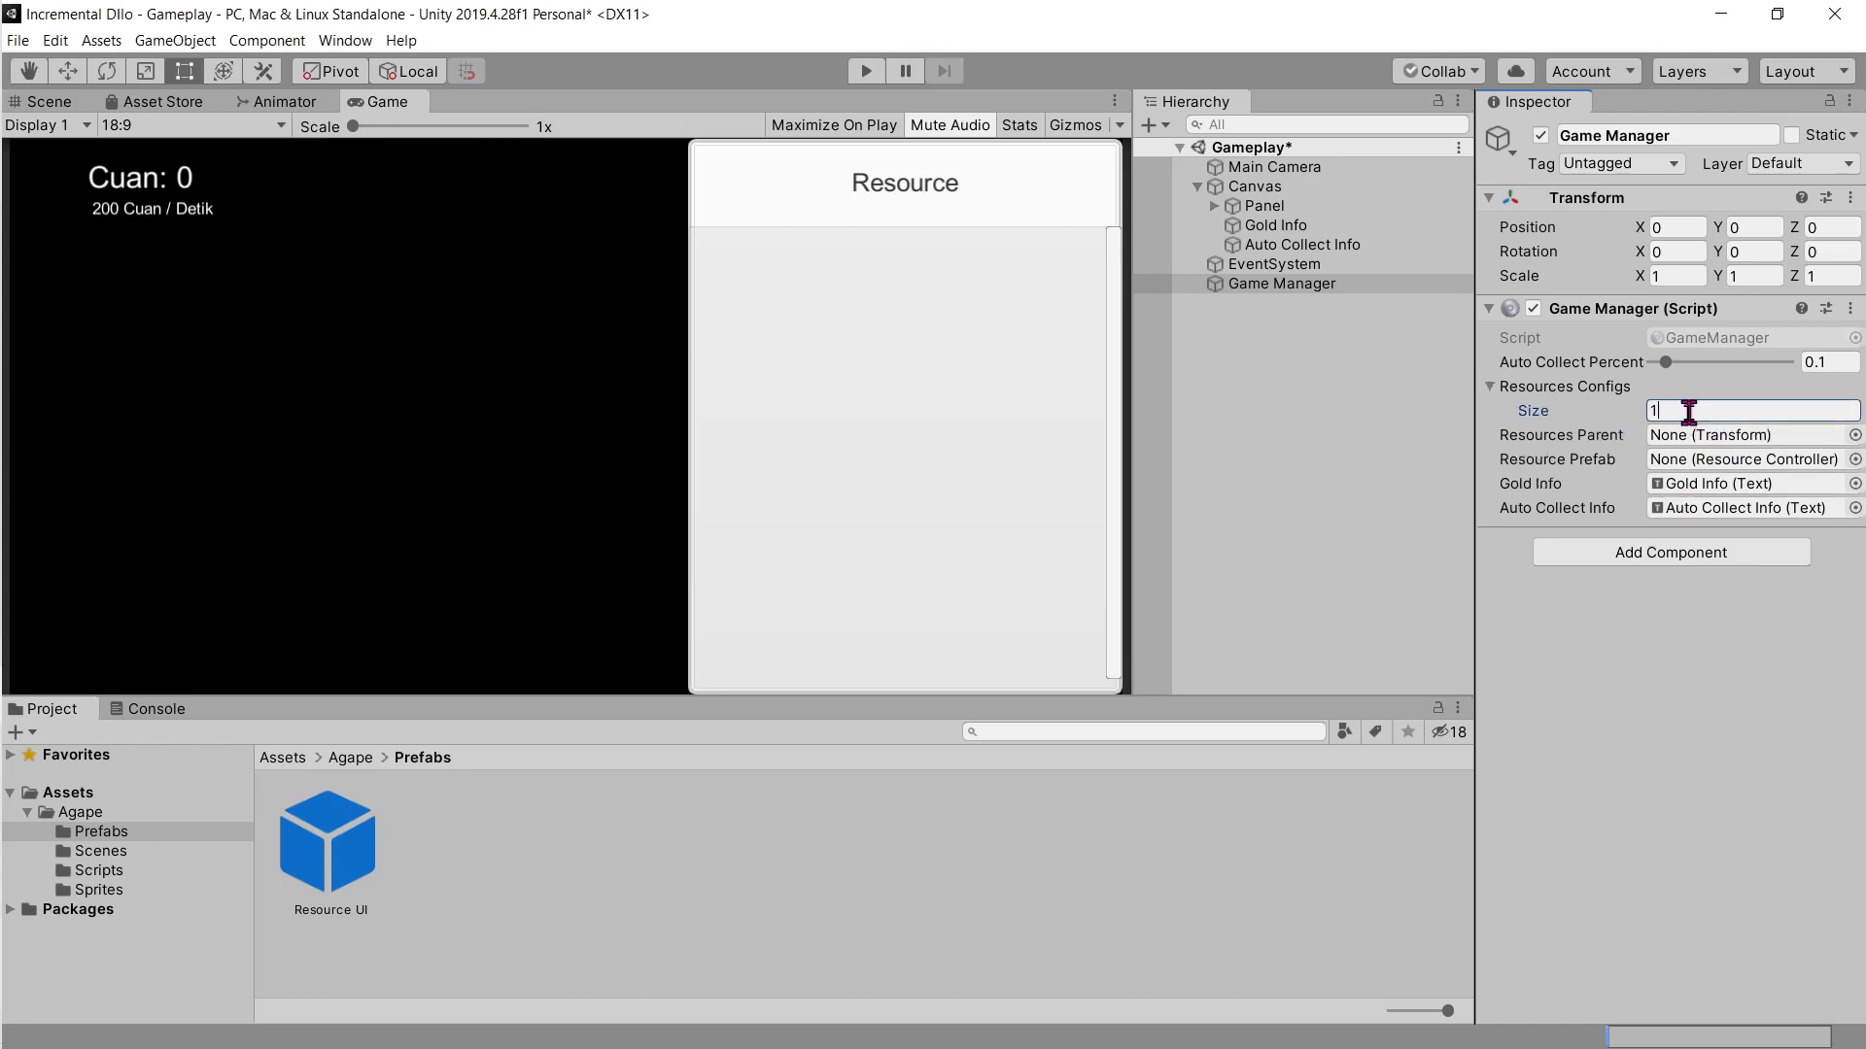
{"action": "key", "text": "Return"}
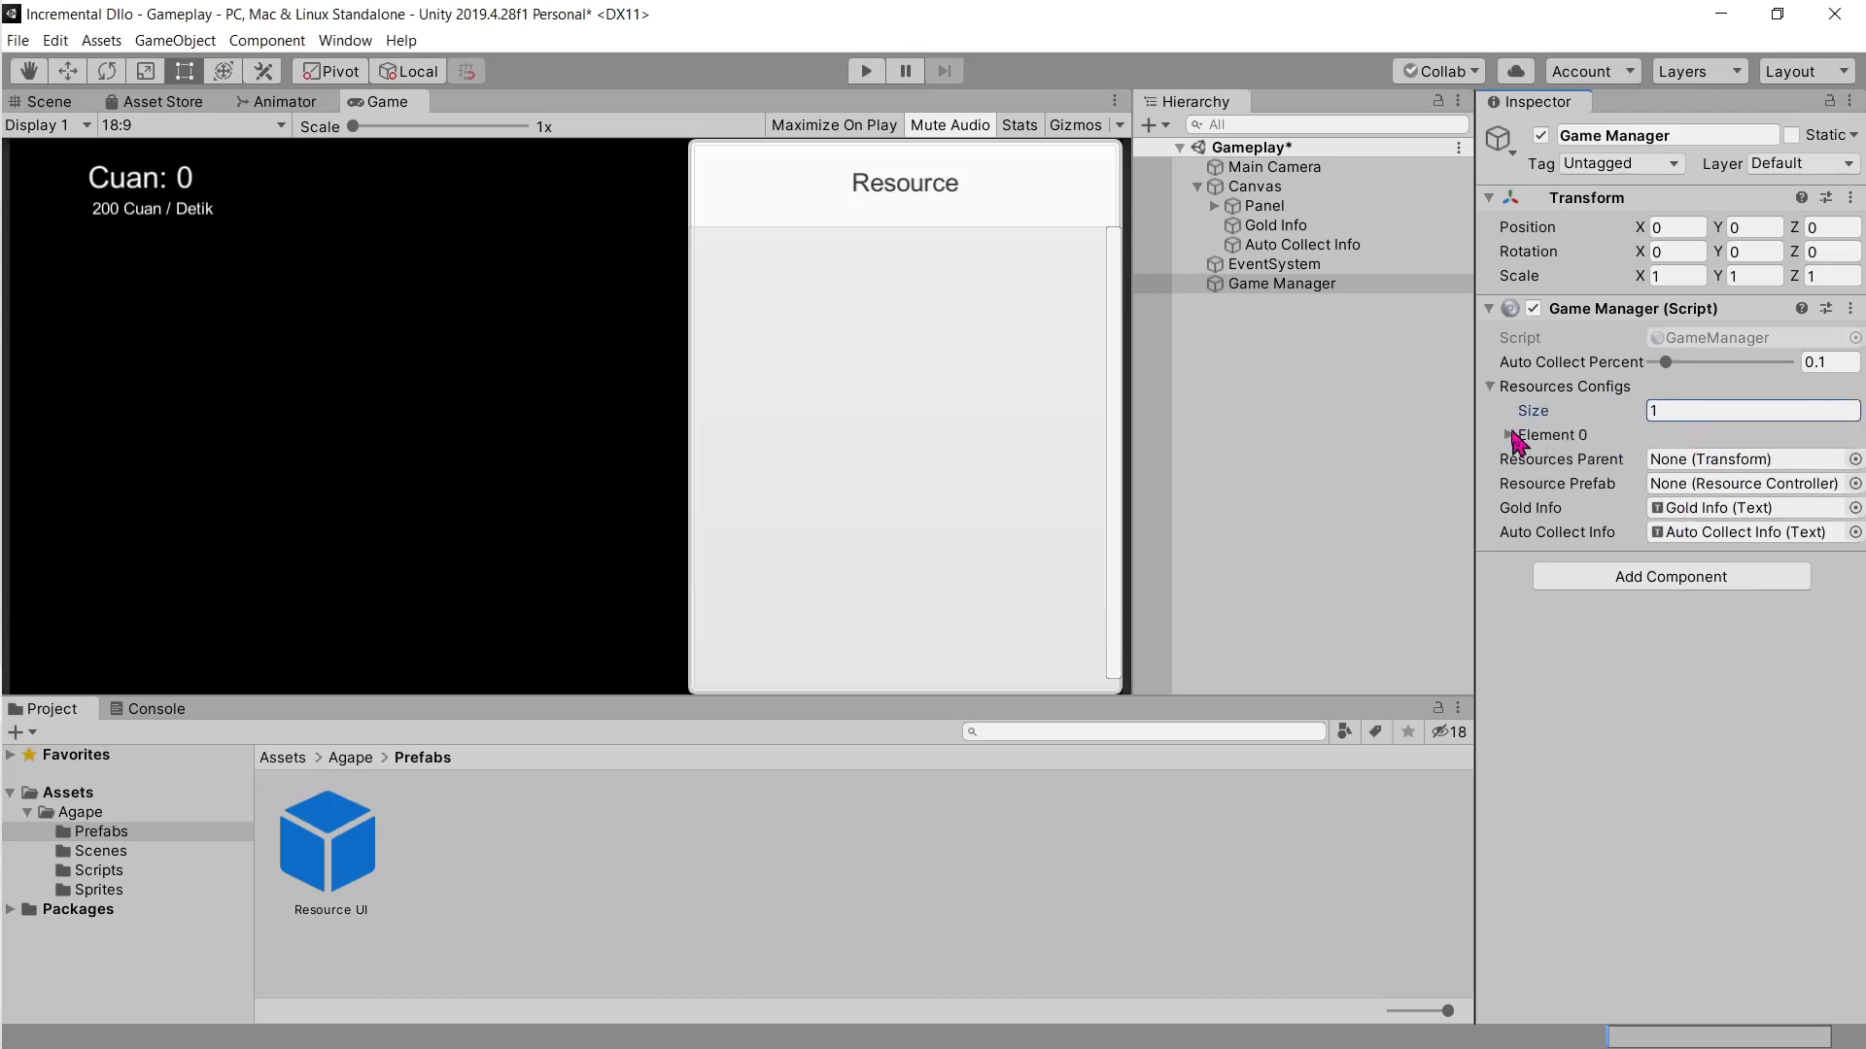
{"action": "left_click", "coordinate": [1511, 437]}
{"action": "key", "text": "alt+Tab"}
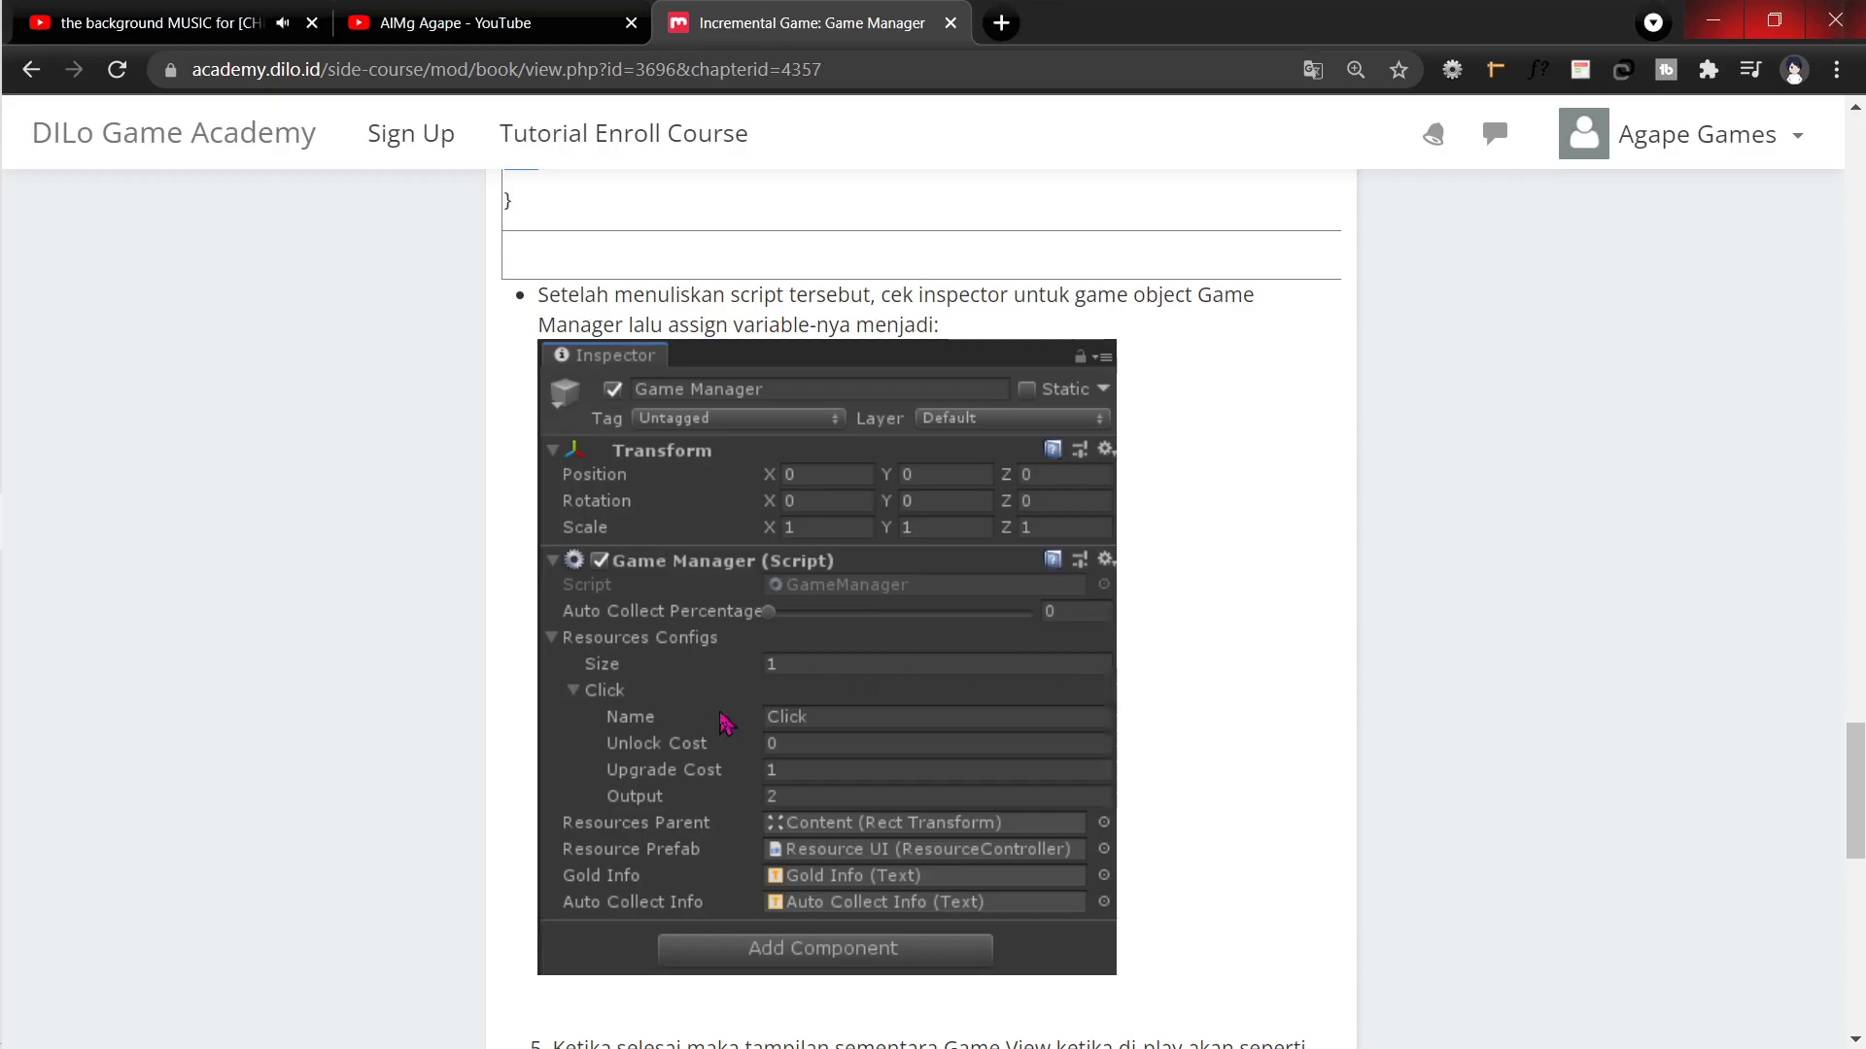
{"action": "key", "text": "alt+Tab"}
{"action": "left_click", "coordinate": [1702, 461]}
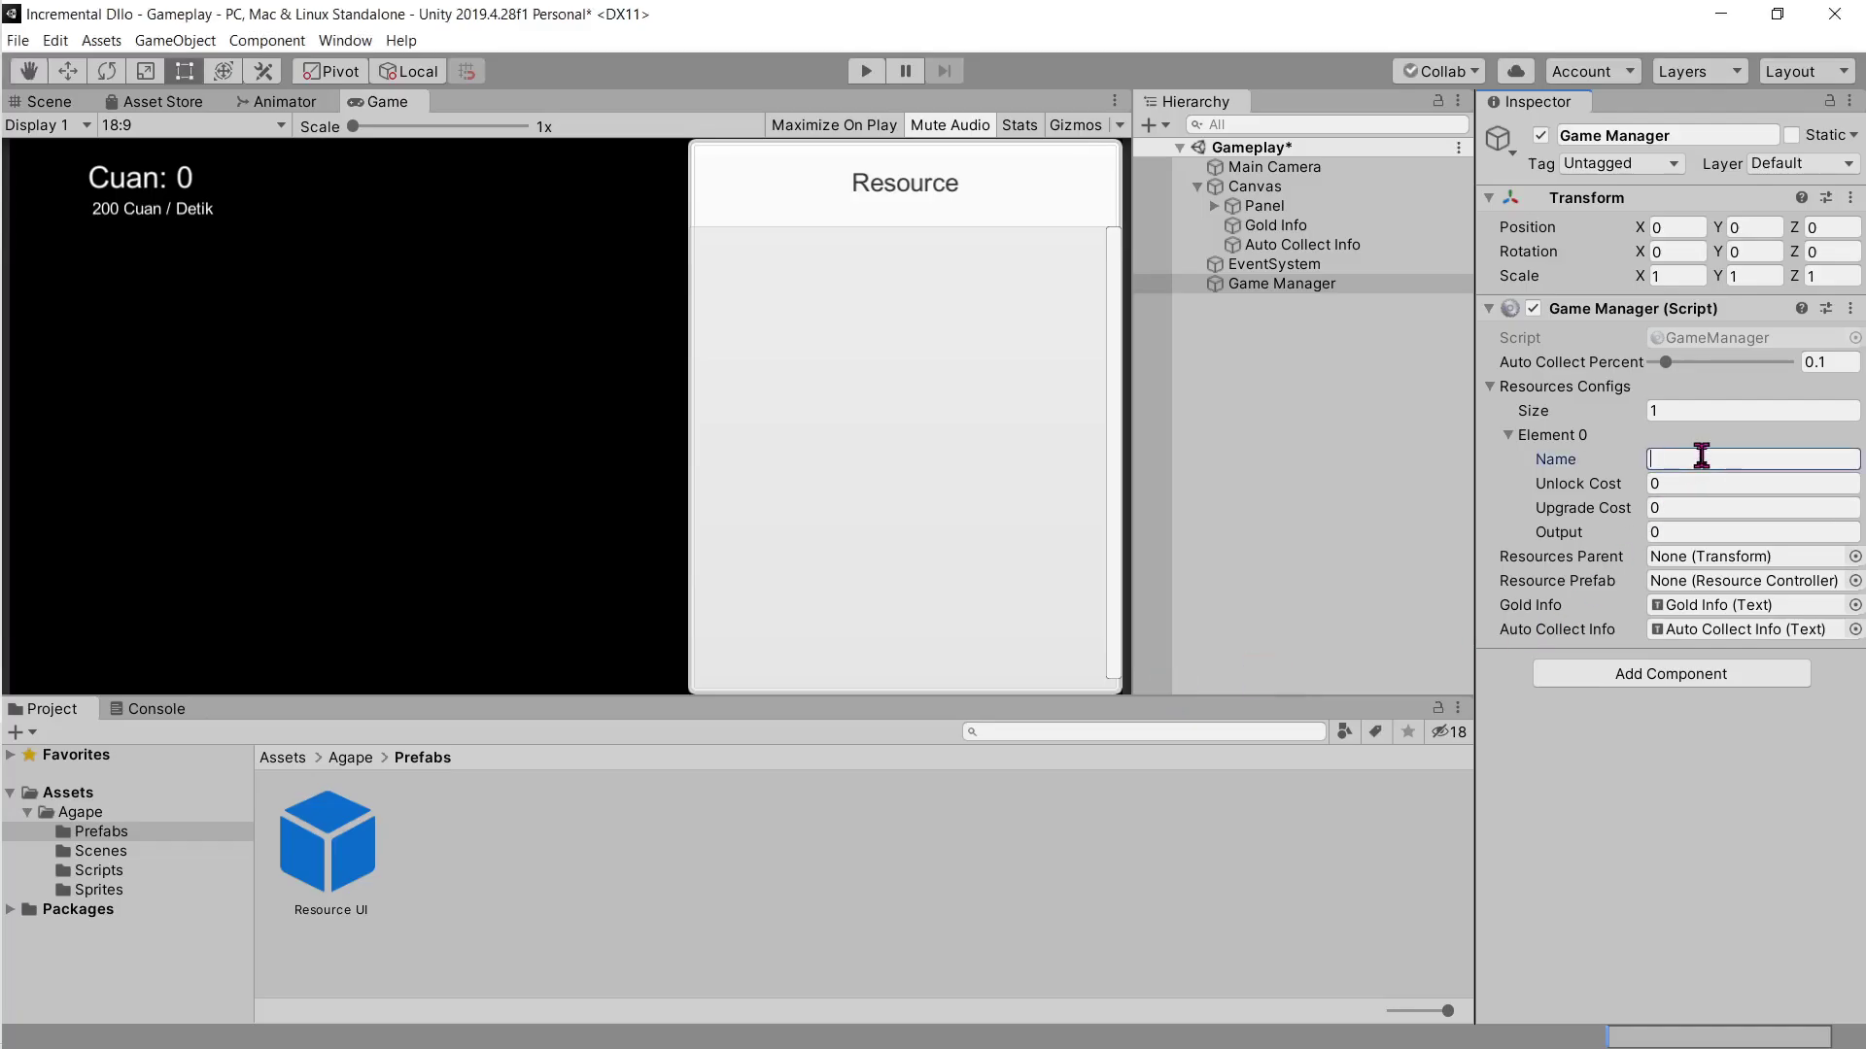
Step: Give the Click resource config an Upgrade Cost of 1 and Output of 2
{"action": "key", "text": "alt+Tab"}
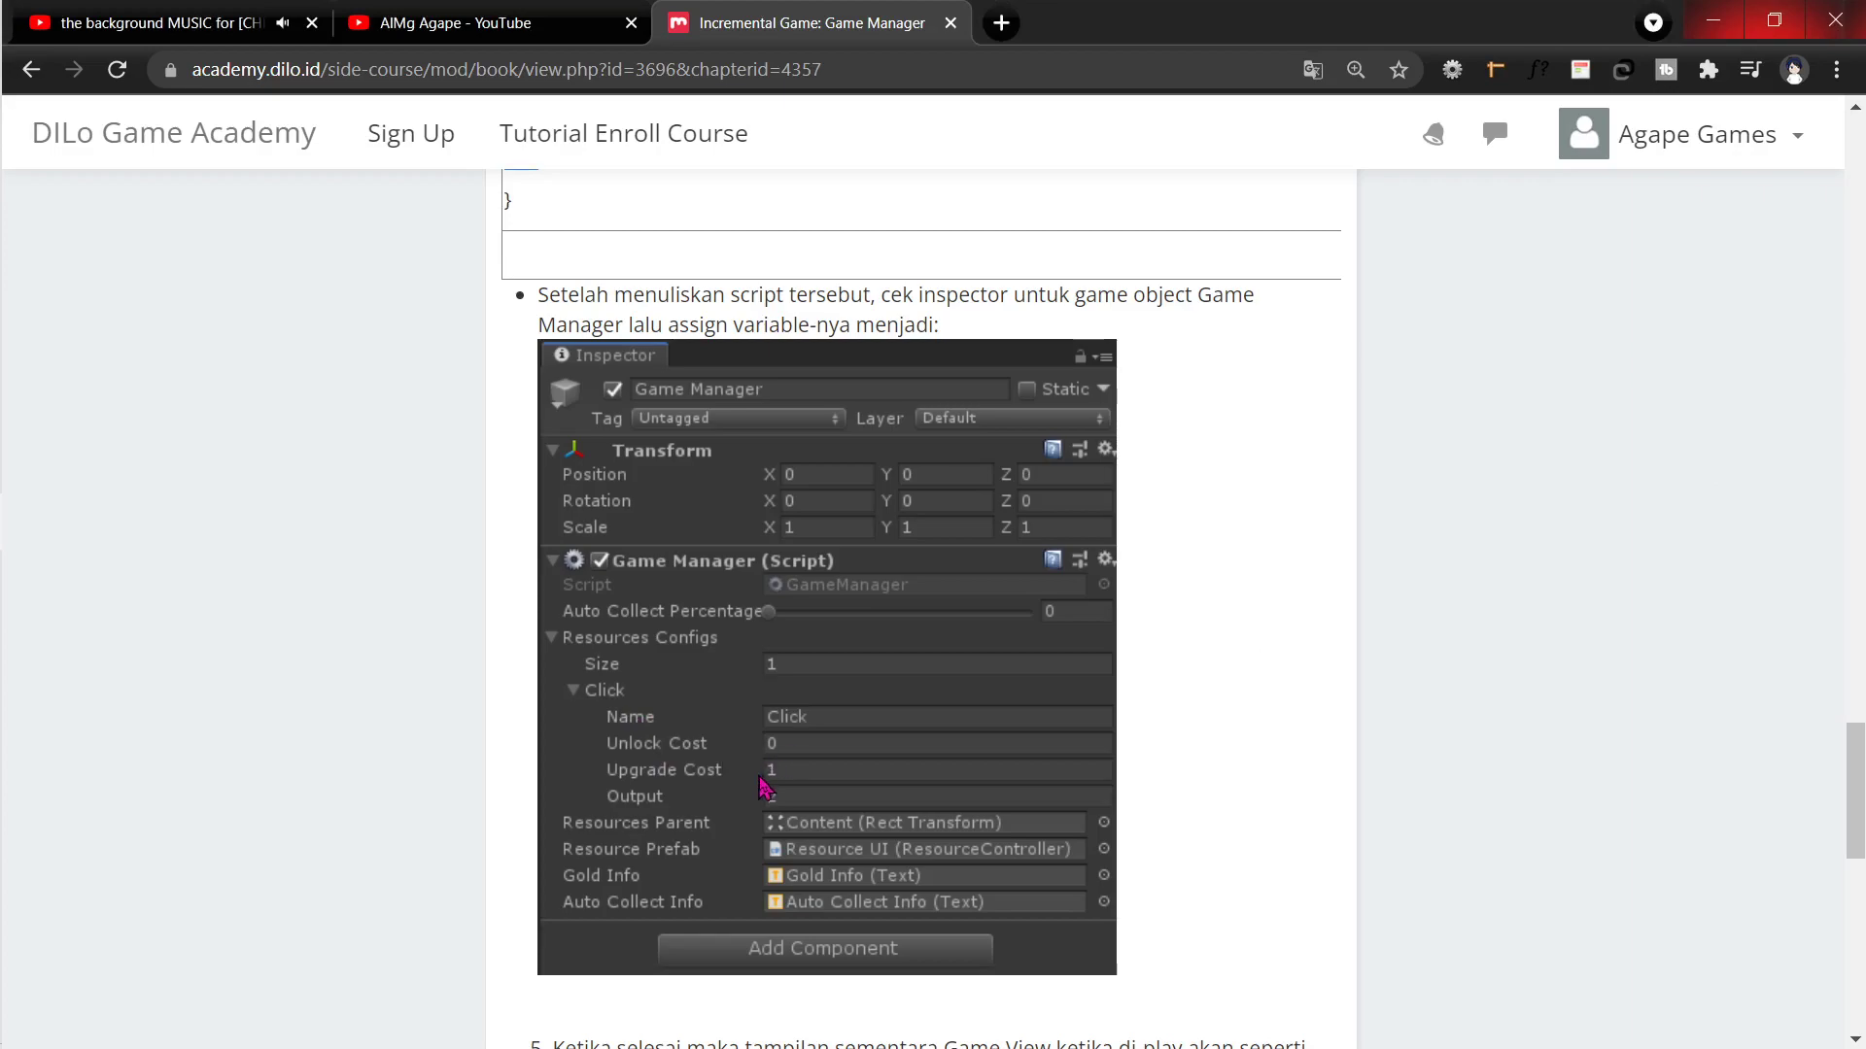
{"action": "key", "text": "alt+Tab"}
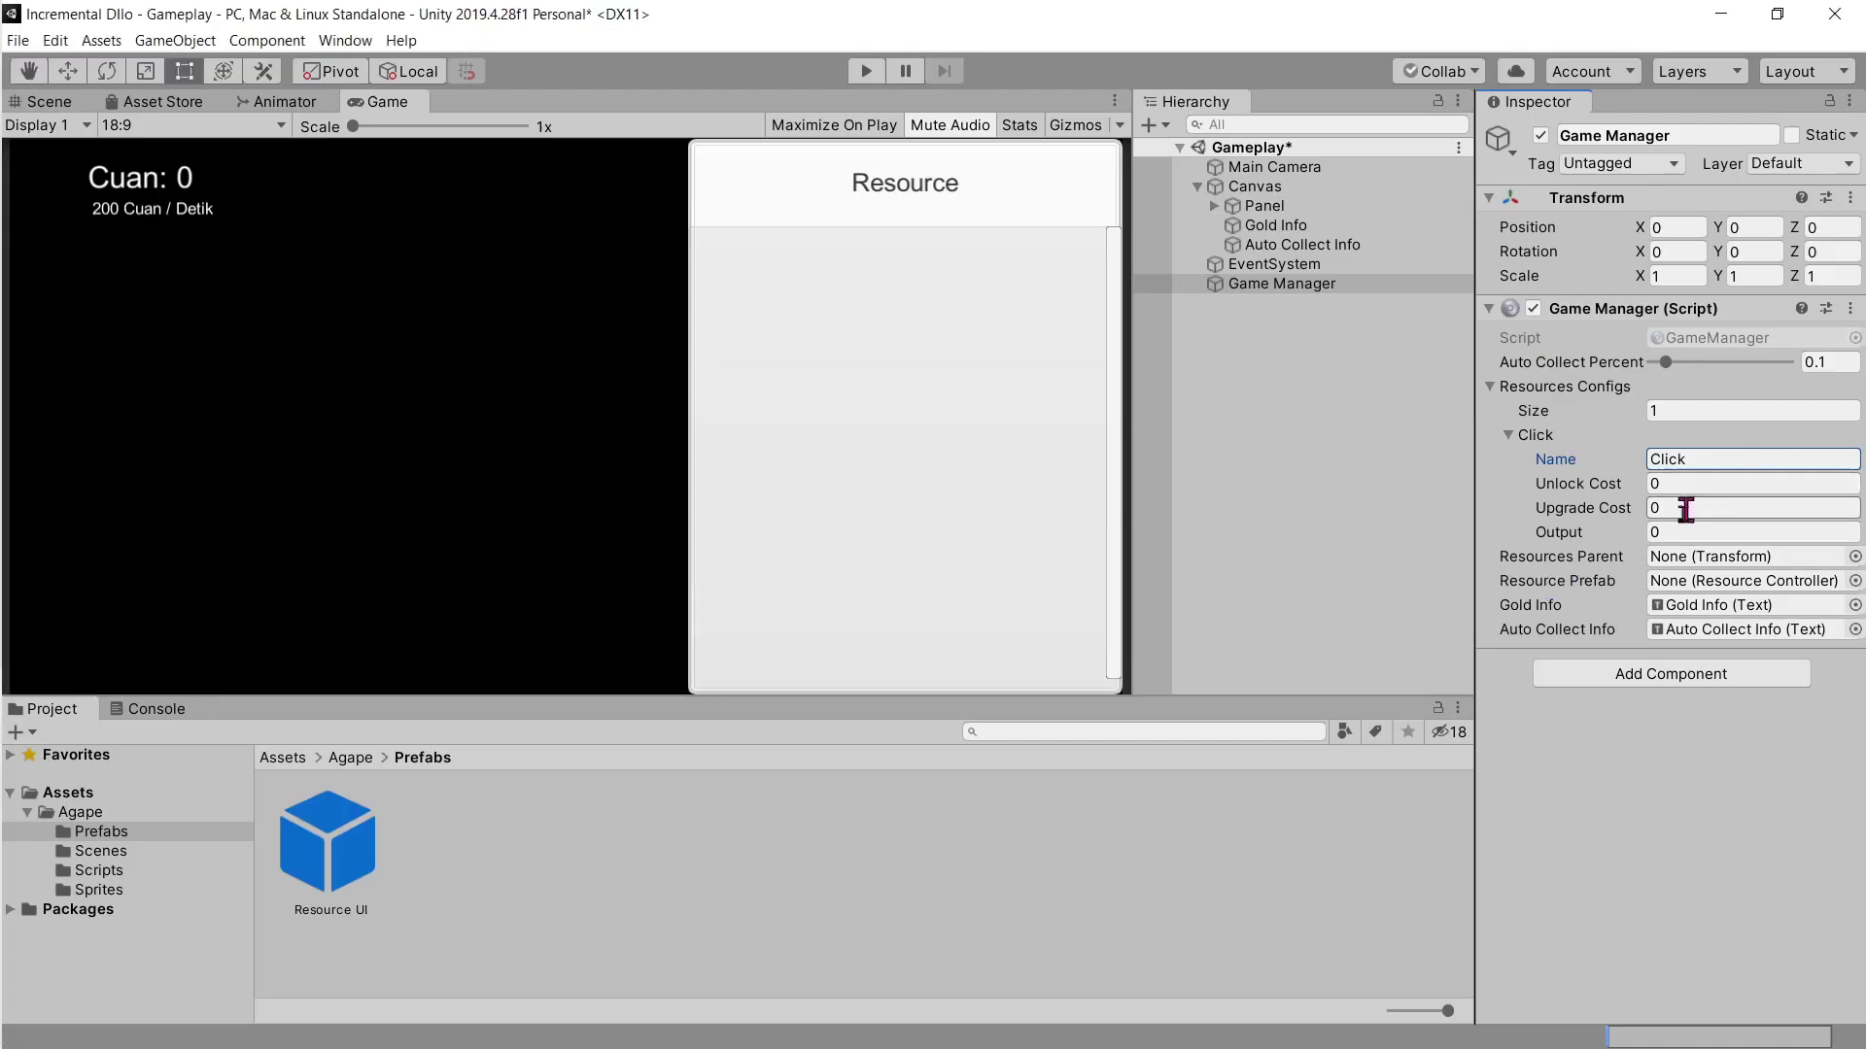
{"action": "left_click", "coordinate": [1689, 507]}
{"action": "type", "text": "12"}
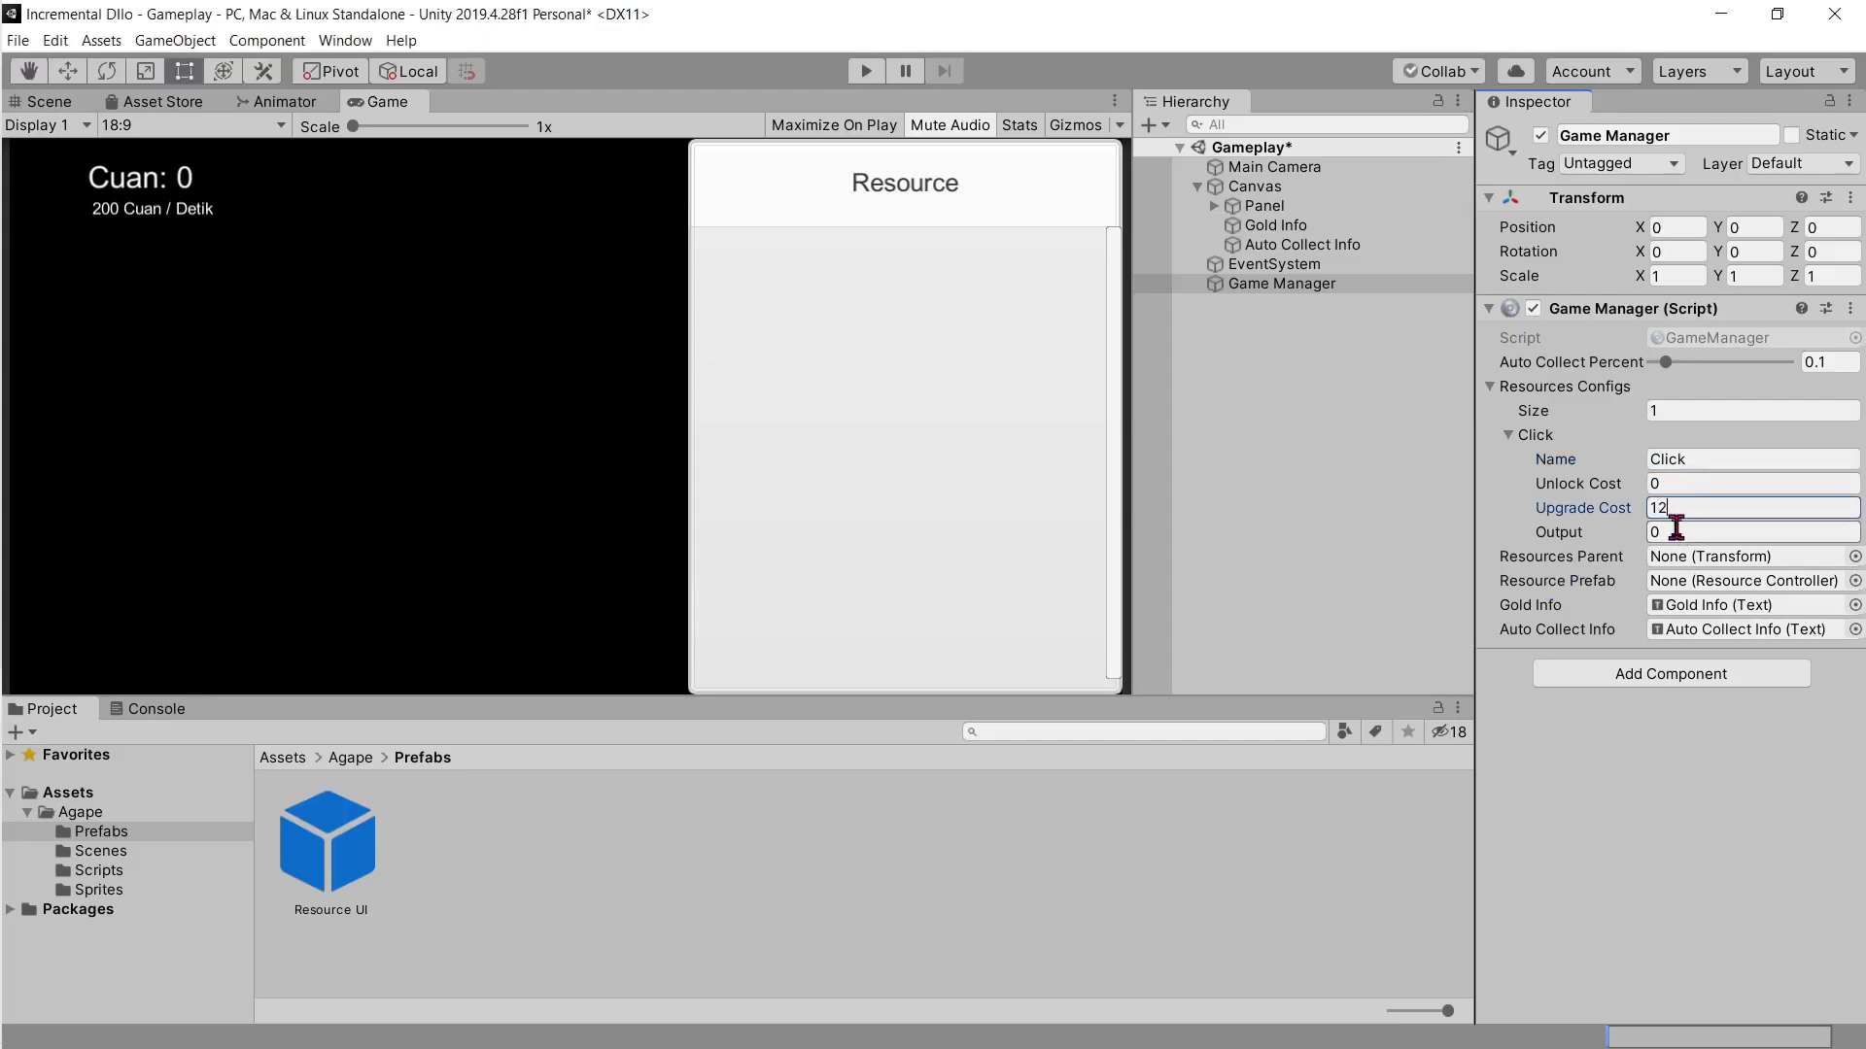
{"action": "left_click", "coordinate": [1680, 532]}
{"action": "type", "text": "2"}
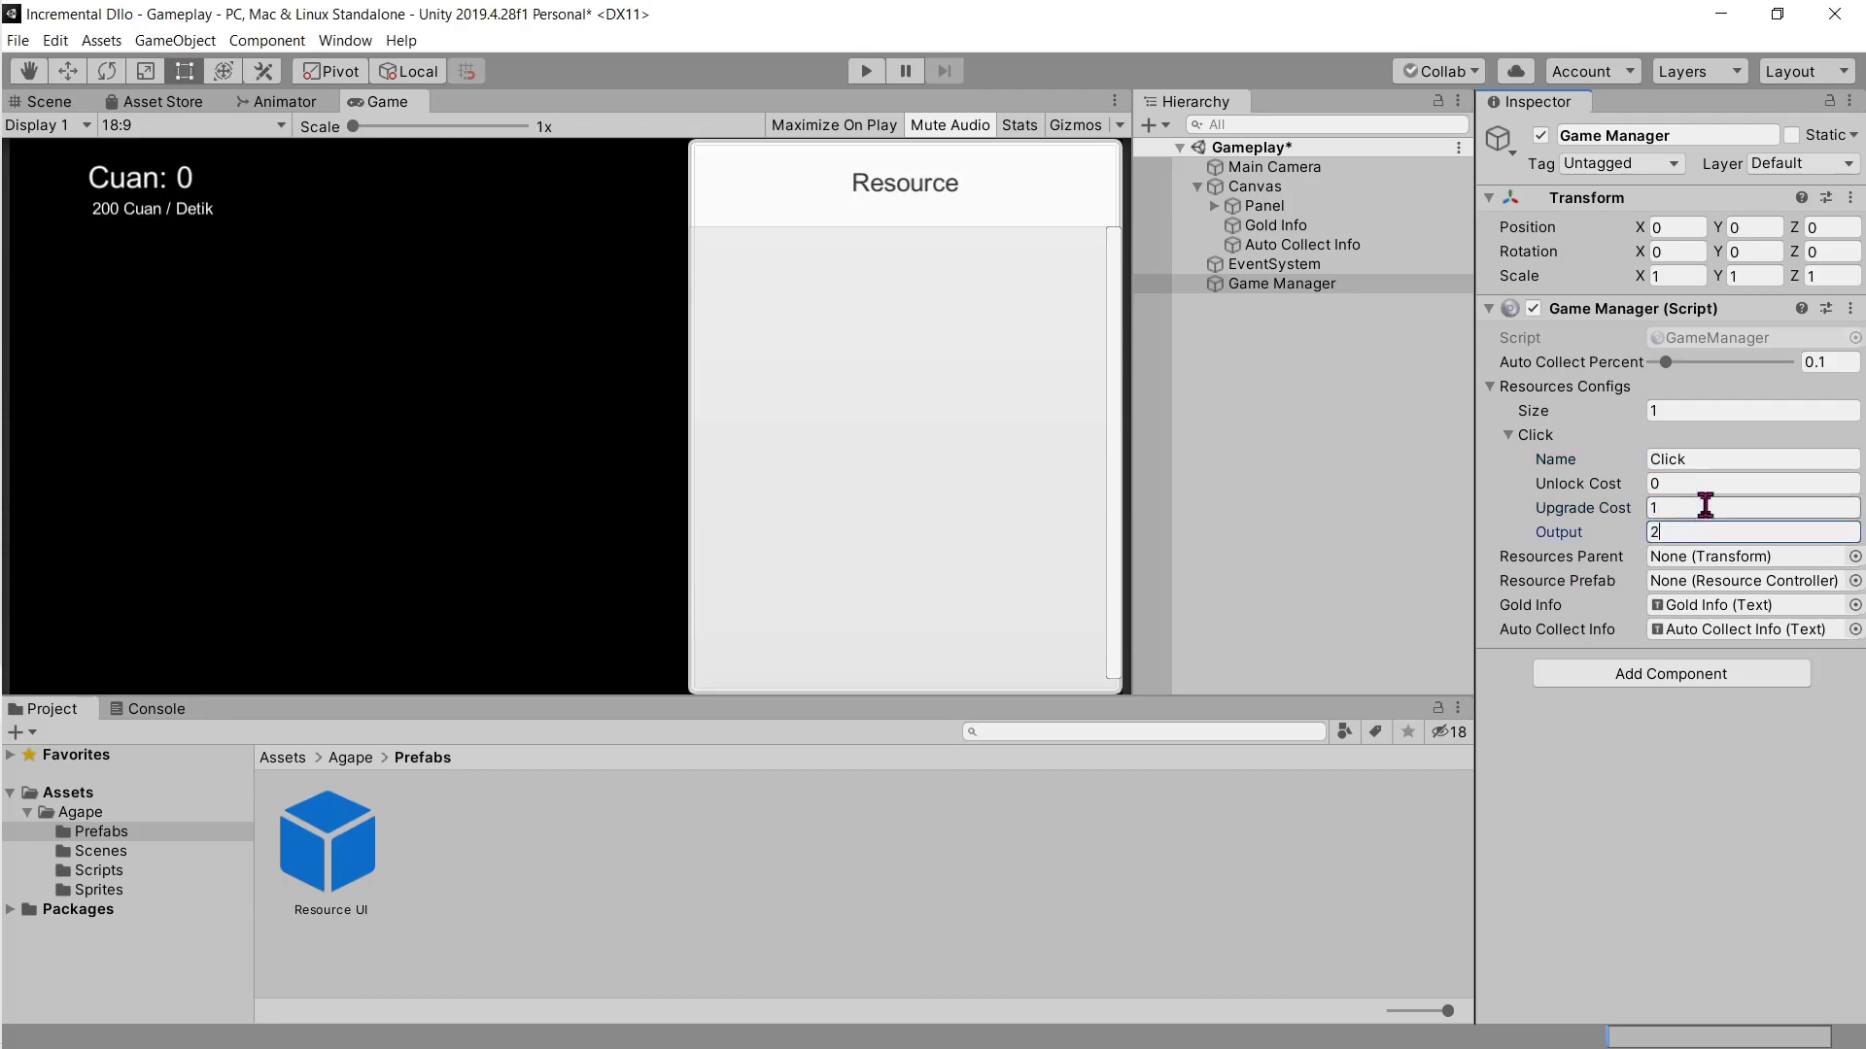
Step: Set the Game Manager's Auto Collect Percent to 0
{"action": "key", "text": "alt+Tab"}
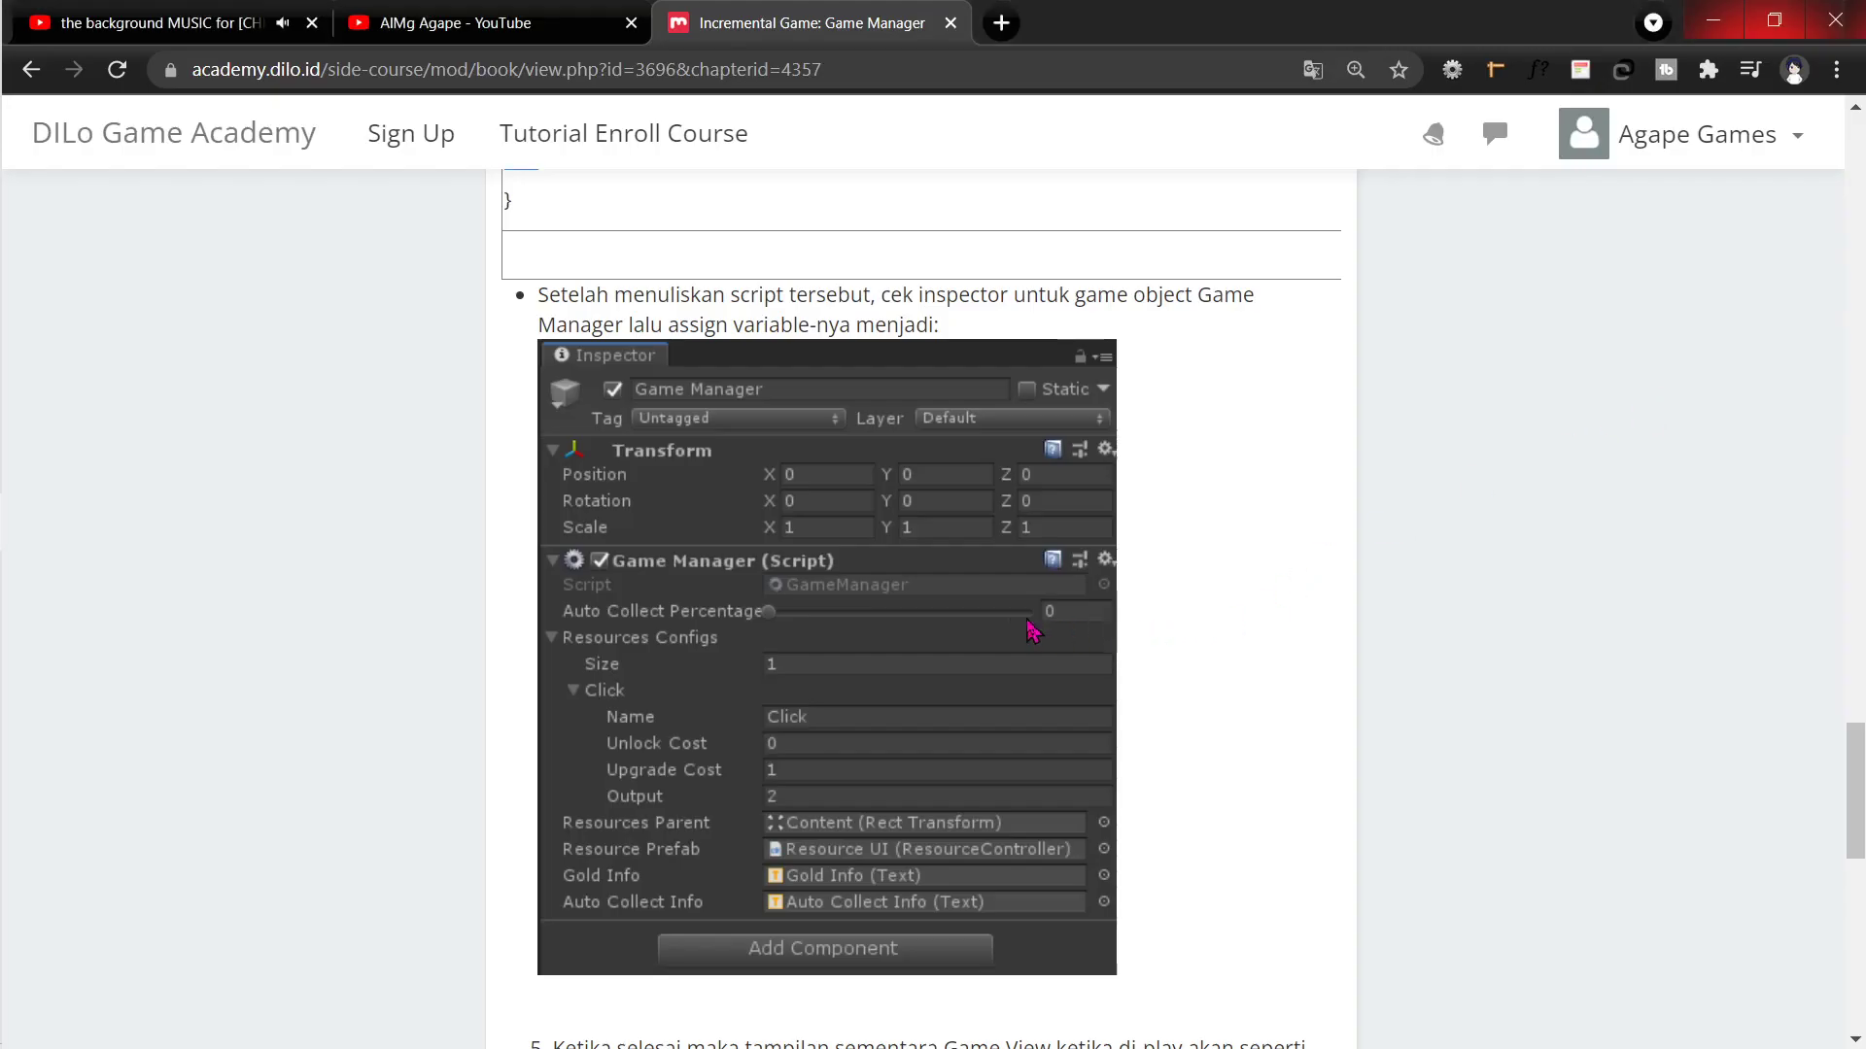
{"action": "key", "text": "alt+Tab"}
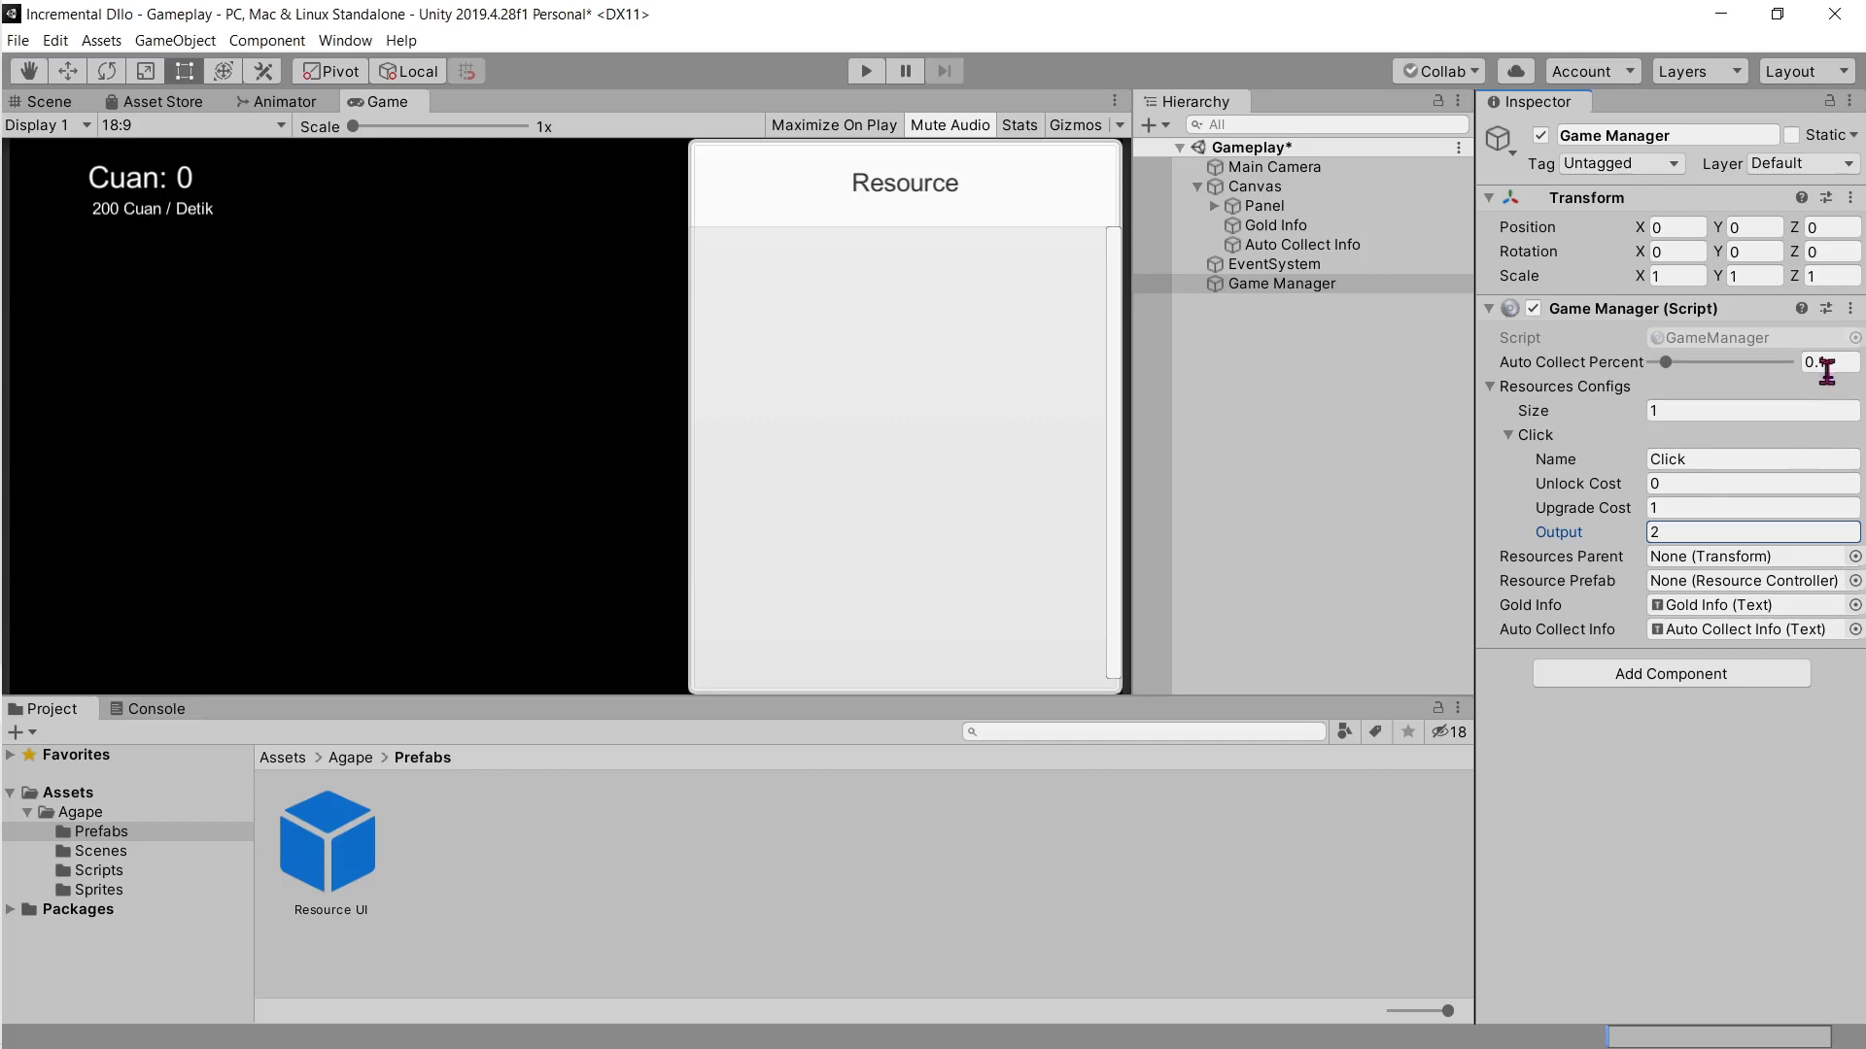
{"action": "left_click", "coordinate": [1827, 362]}
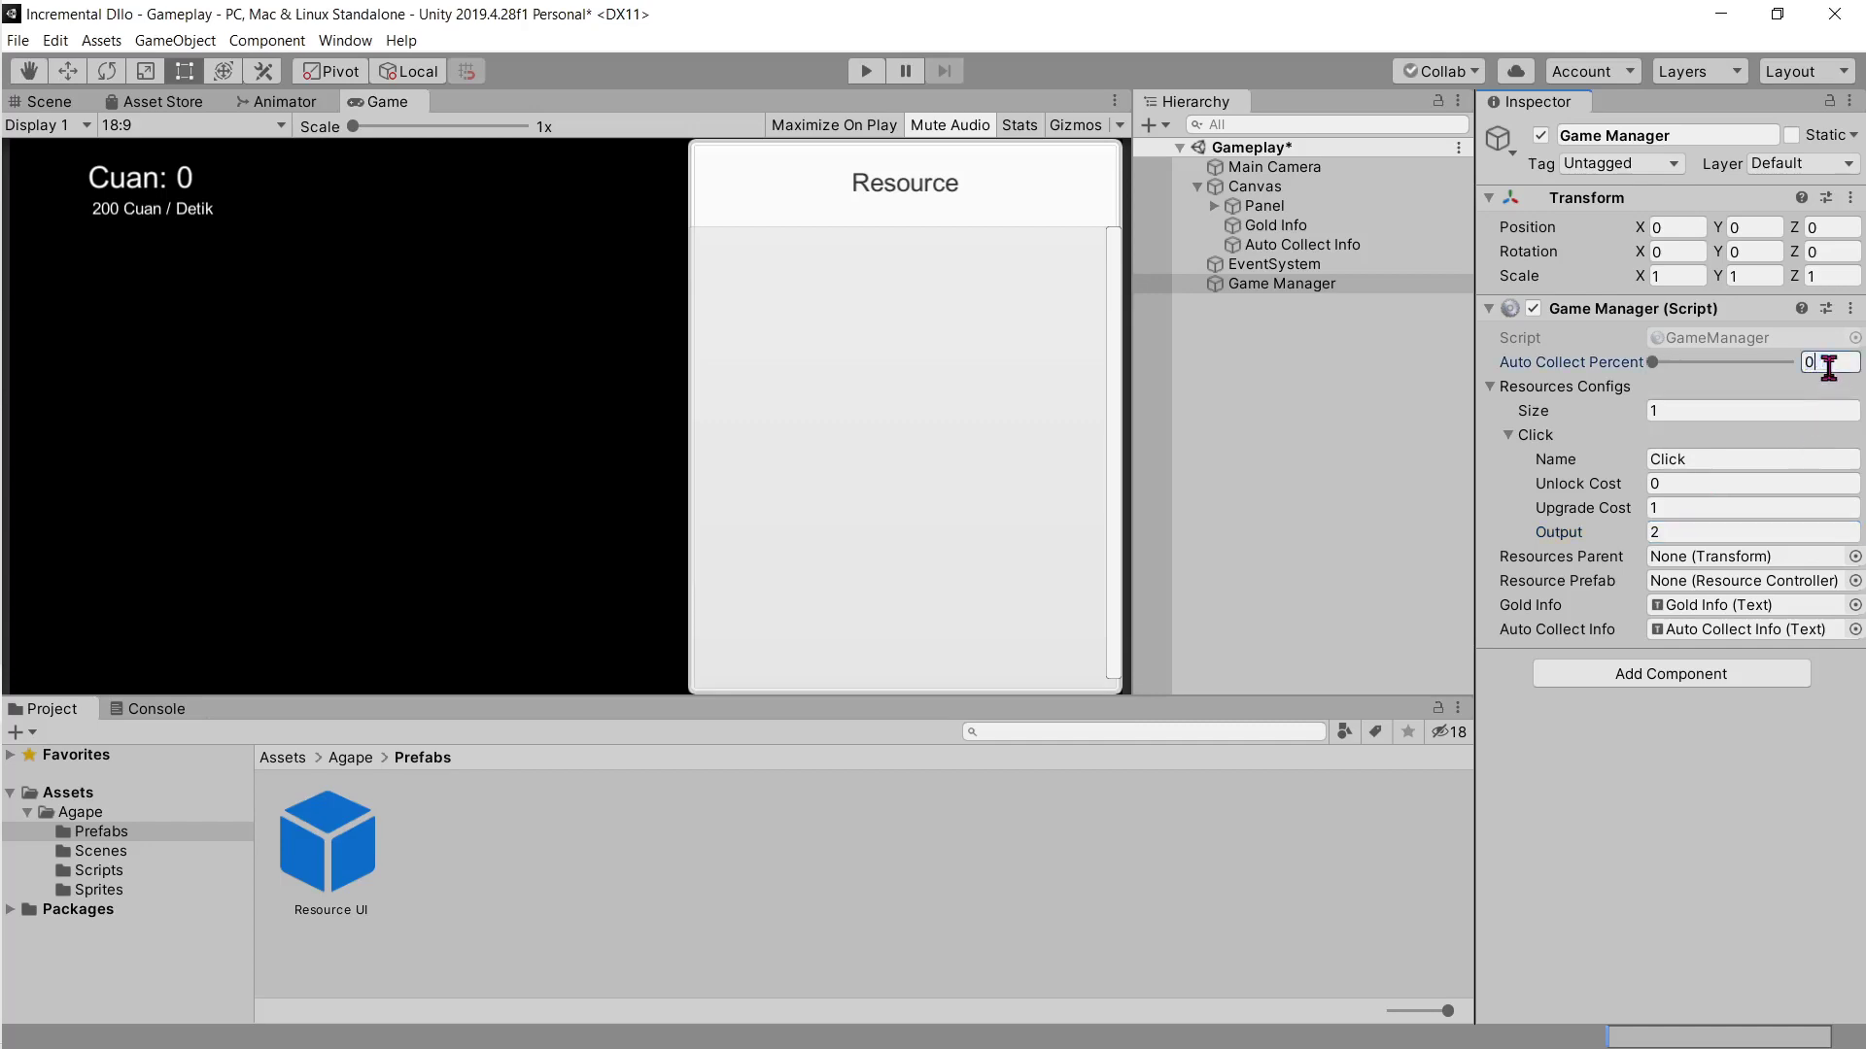
{"action": "left_click", "coordinate": [1344, 437]}
{"action": "left_click", "coordinate": [1314, 284]}
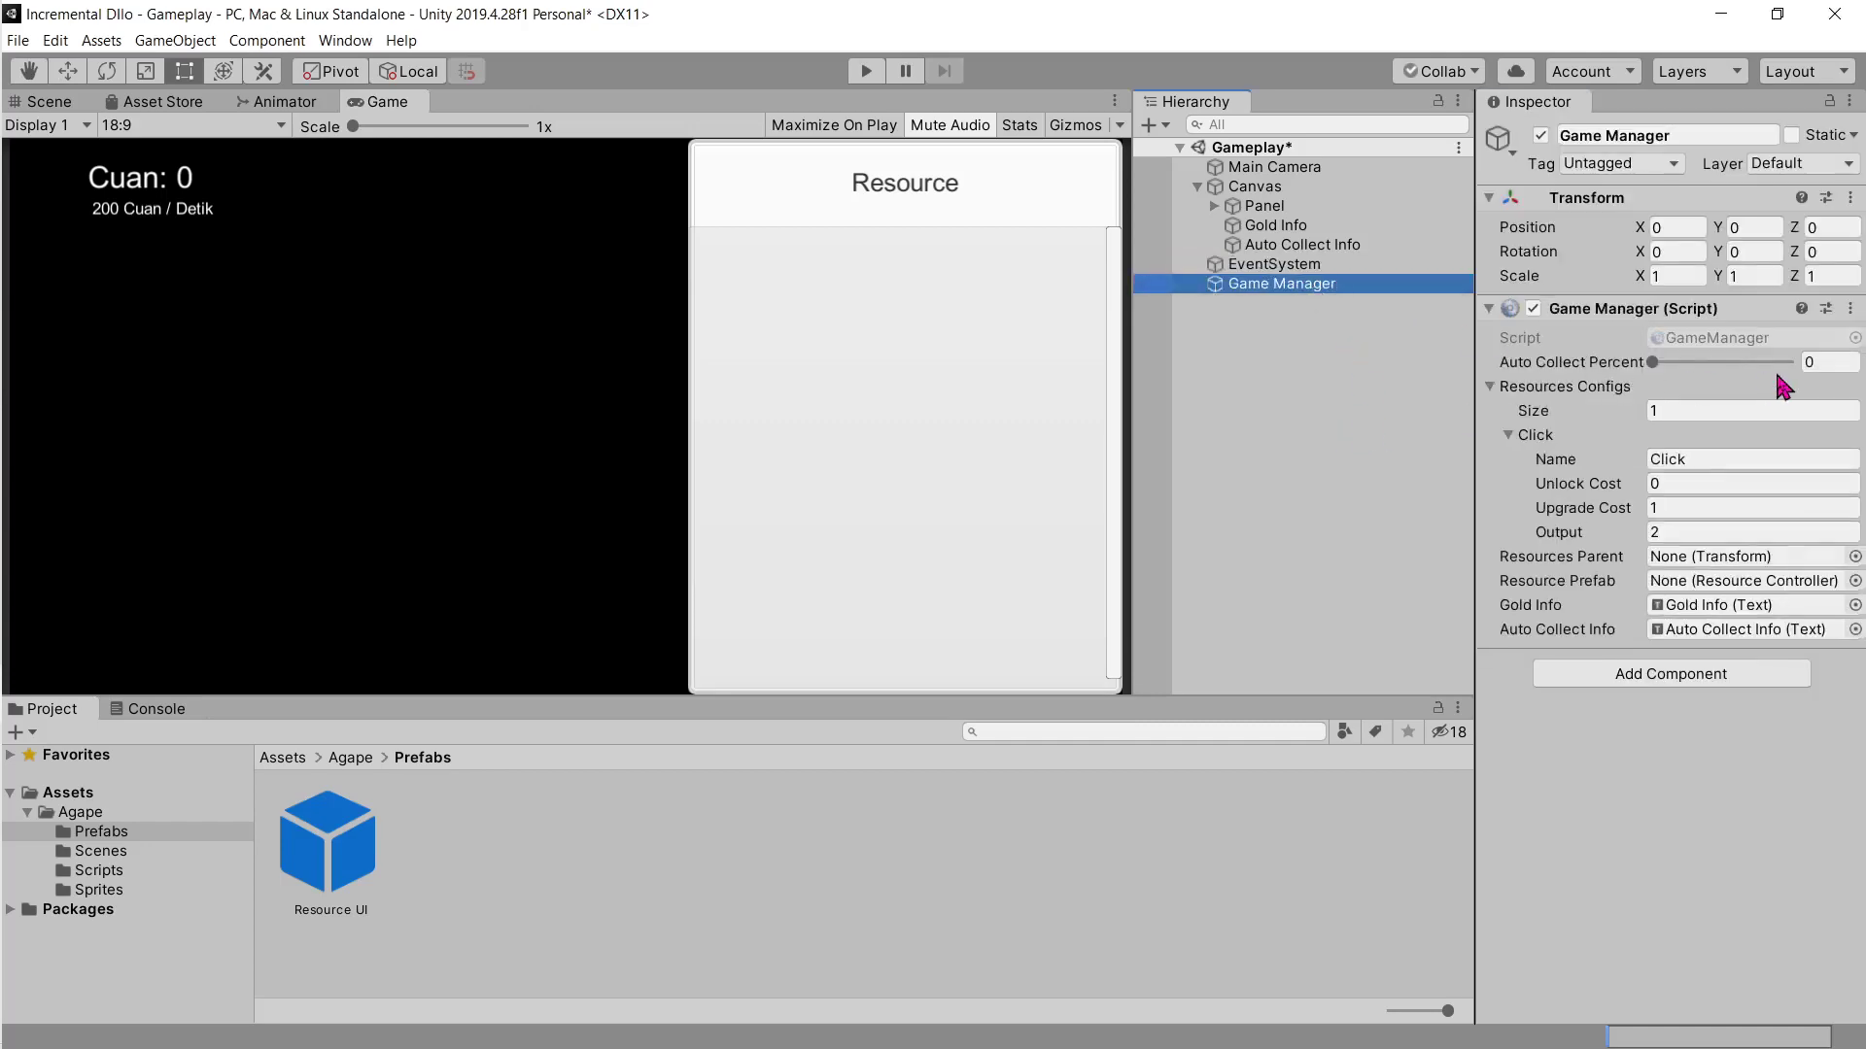
Step: Assign the Panel's Content object to the Game Manager
{"action": "key", "text": "alt+Tab"}
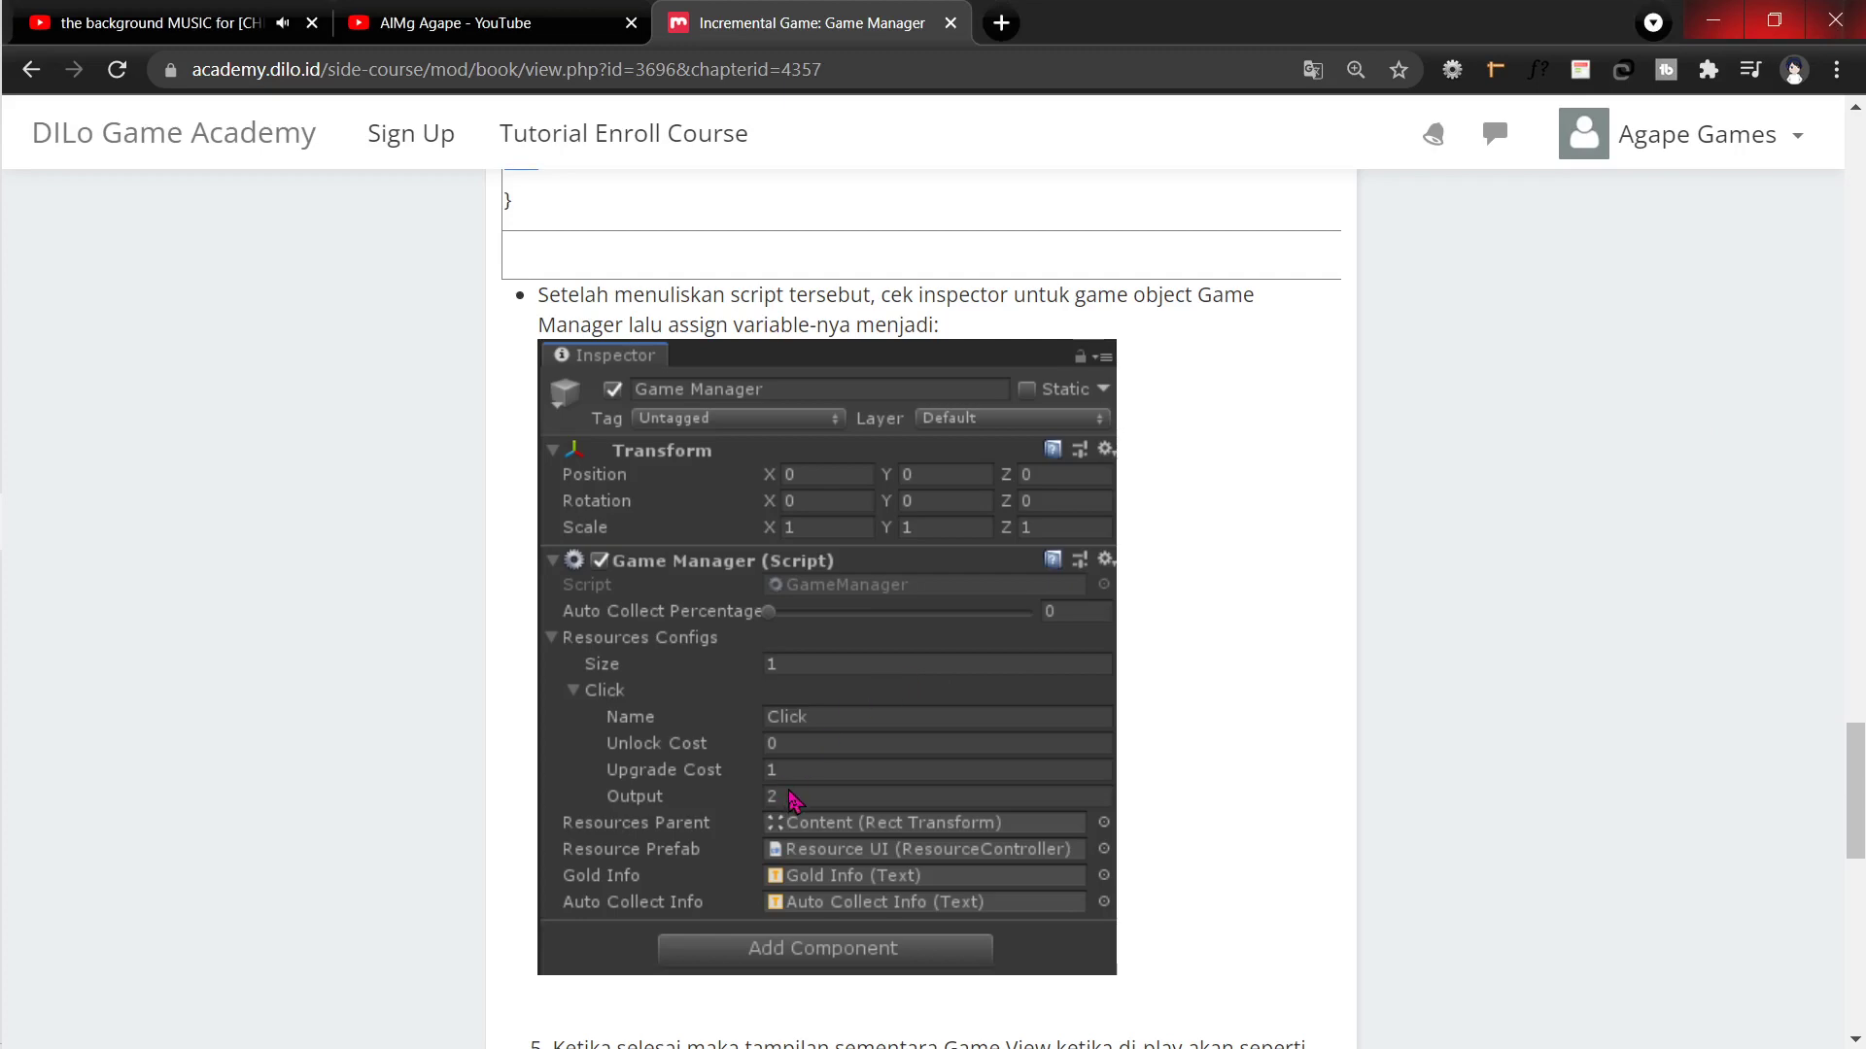
{"action": "scroll", "coordinate": [792, 800], "scroll_direction": "down", "scroll_amount": 3}
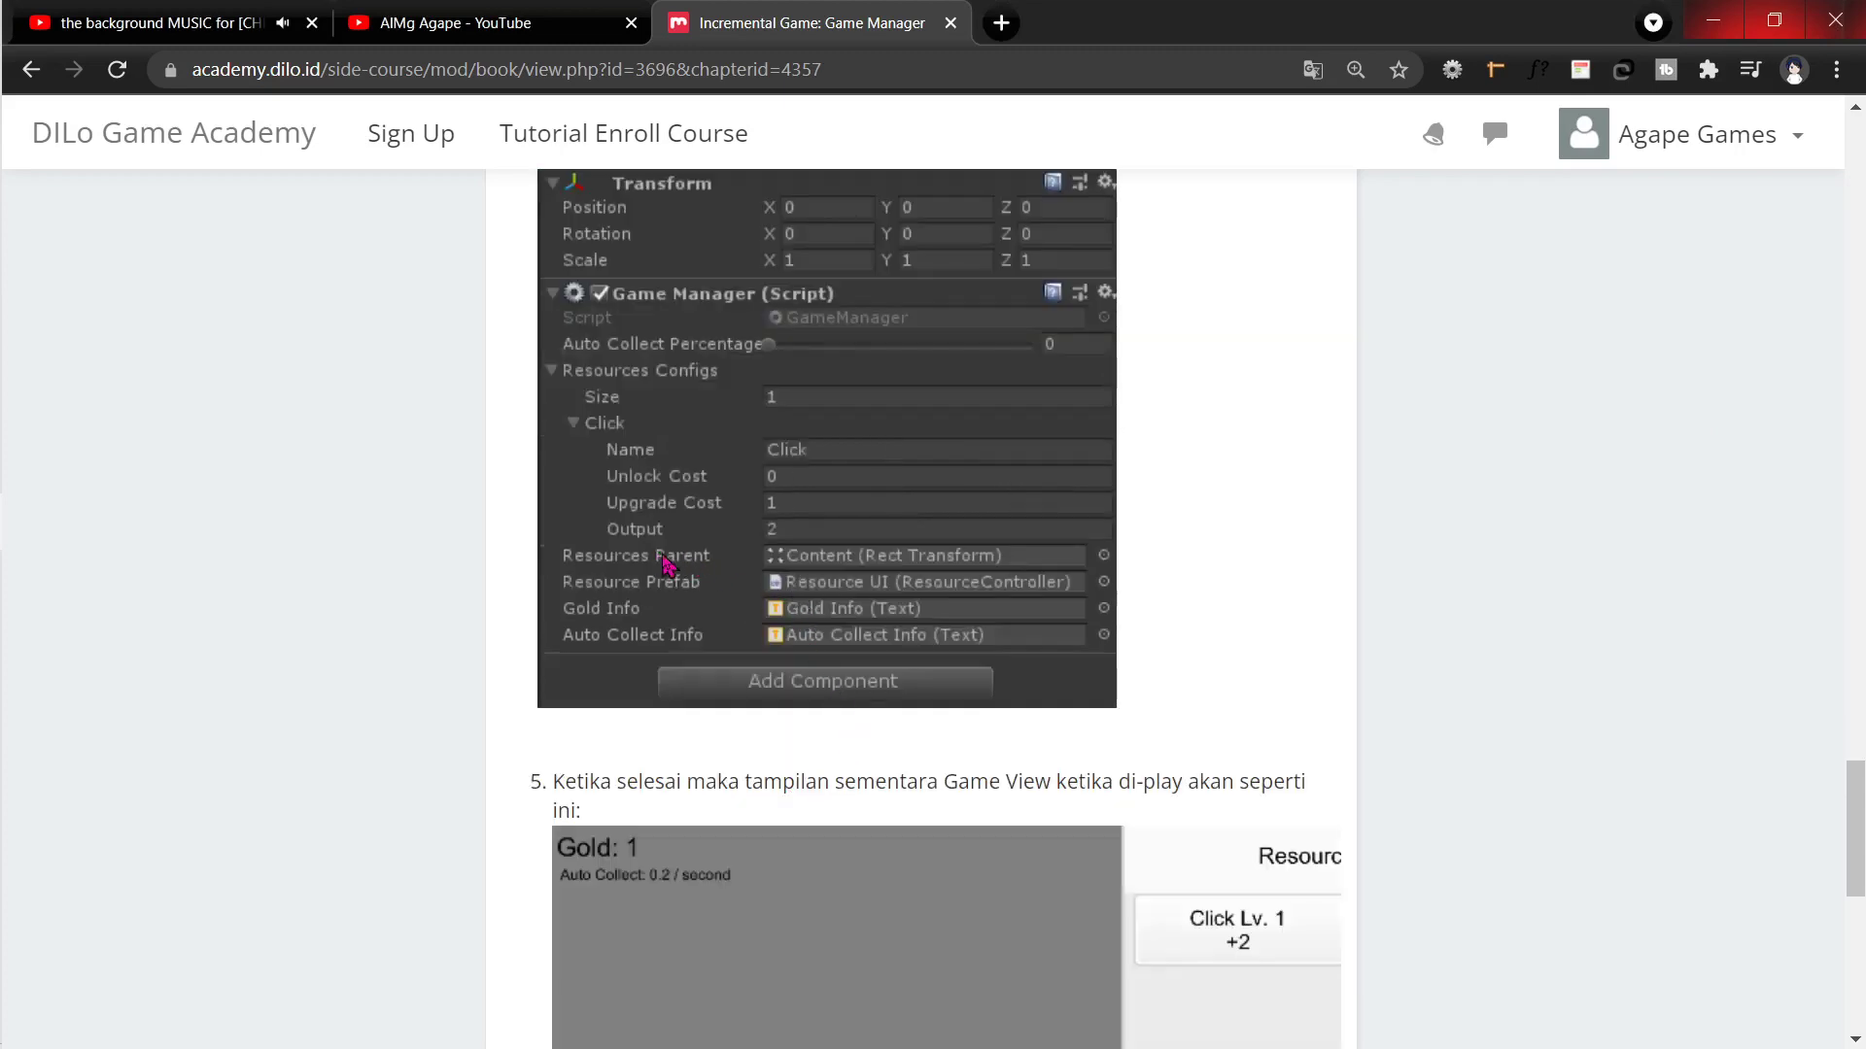
{"action": "key", "text": "alt+Tab"}
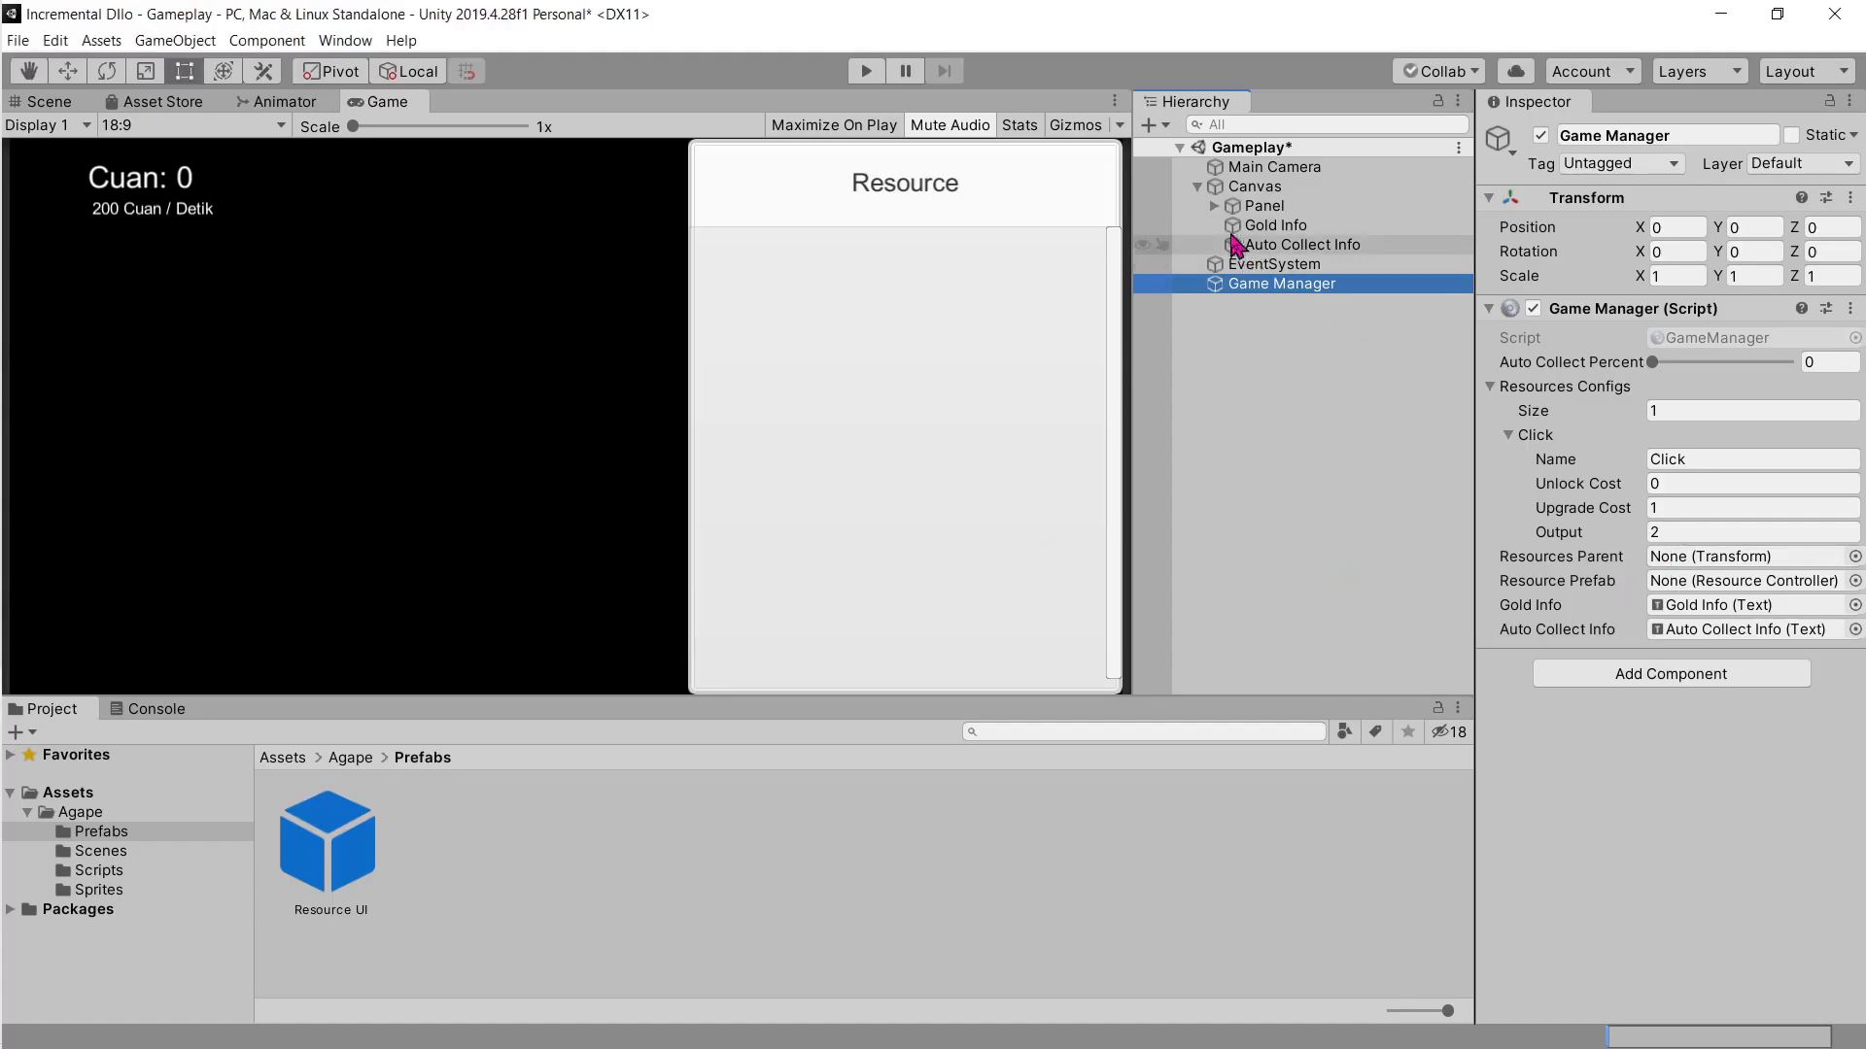
{"action": "left_click", "coordinate": [1215, 206]}
{"action": "left_click_drag", "start_coordinate": [1321, 283], "coordinate": [1684, 569]}
Step: Assign the Resource UI prefab to the Game Manager and save the Gameplay scene
{"action": "key", "text": "alt+Tab"}
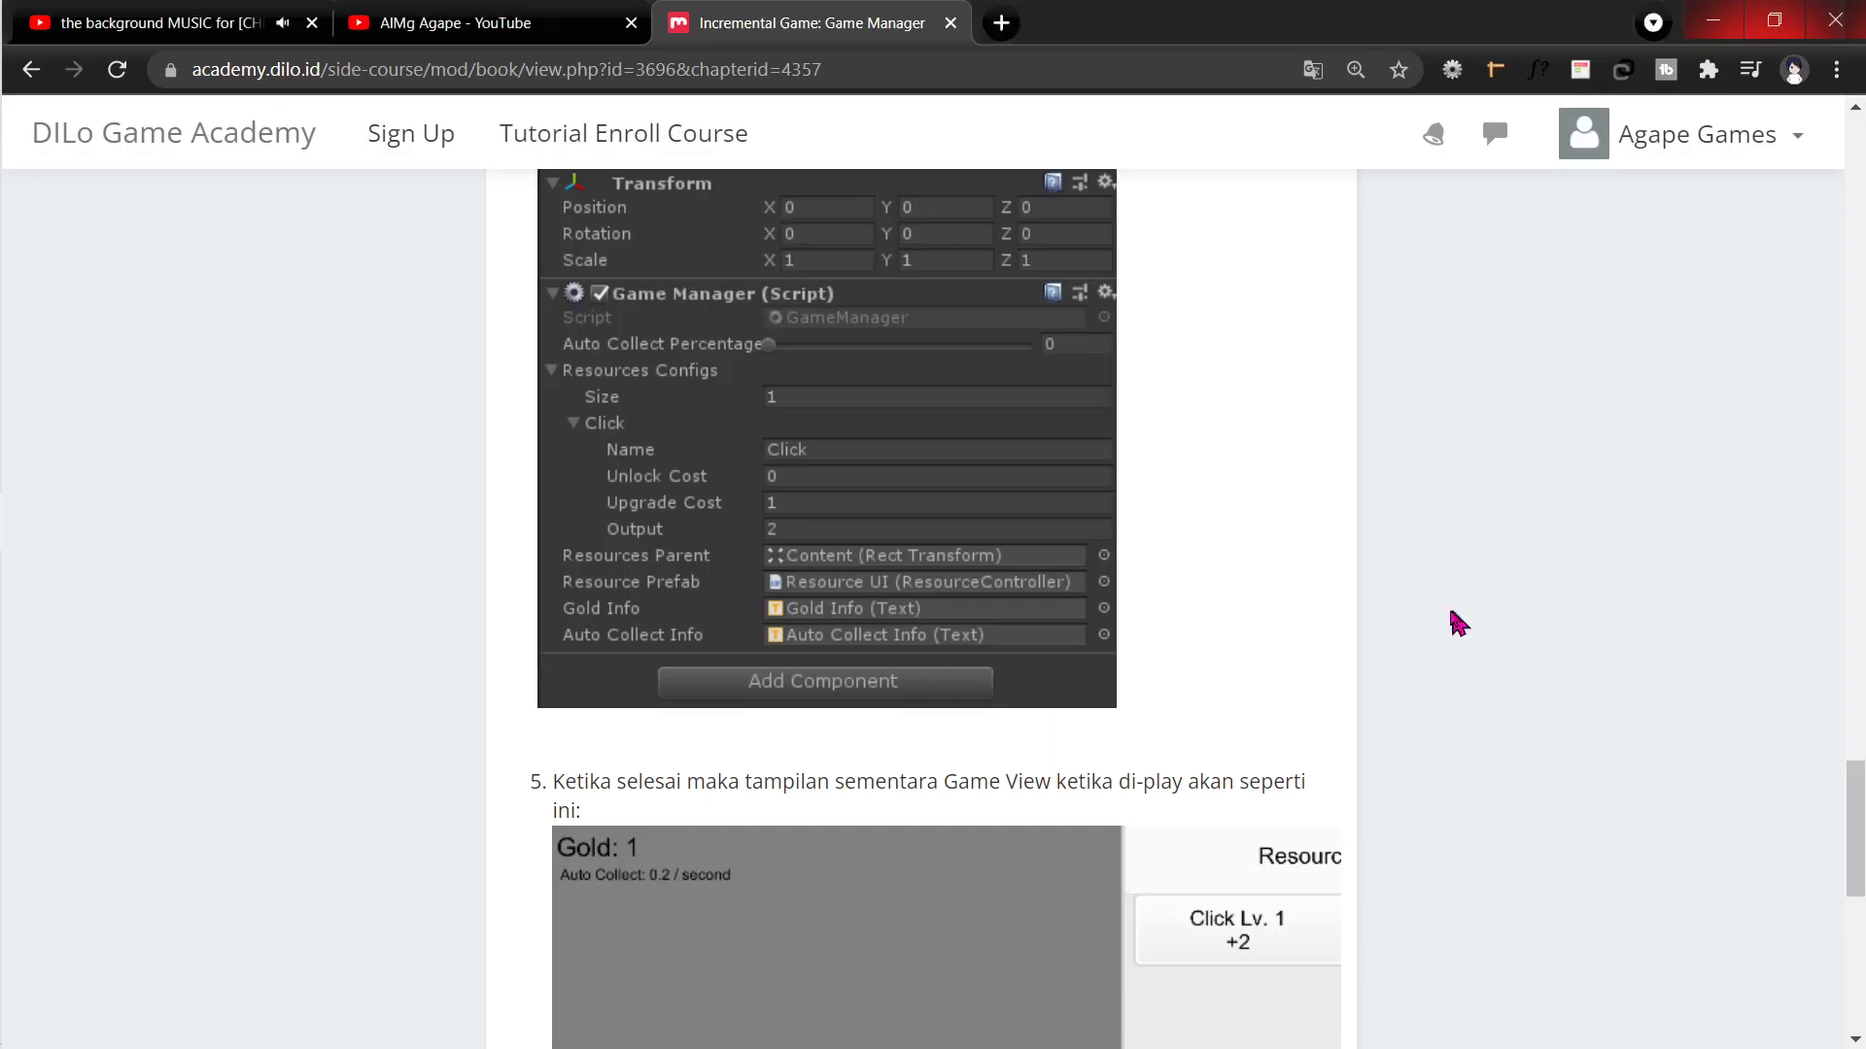
{"action": "key", "text": "alt+Tab"}
{"action": "left_click_drag", "start_coordinate": [327, 841], "coordinate": [1664, 583]}
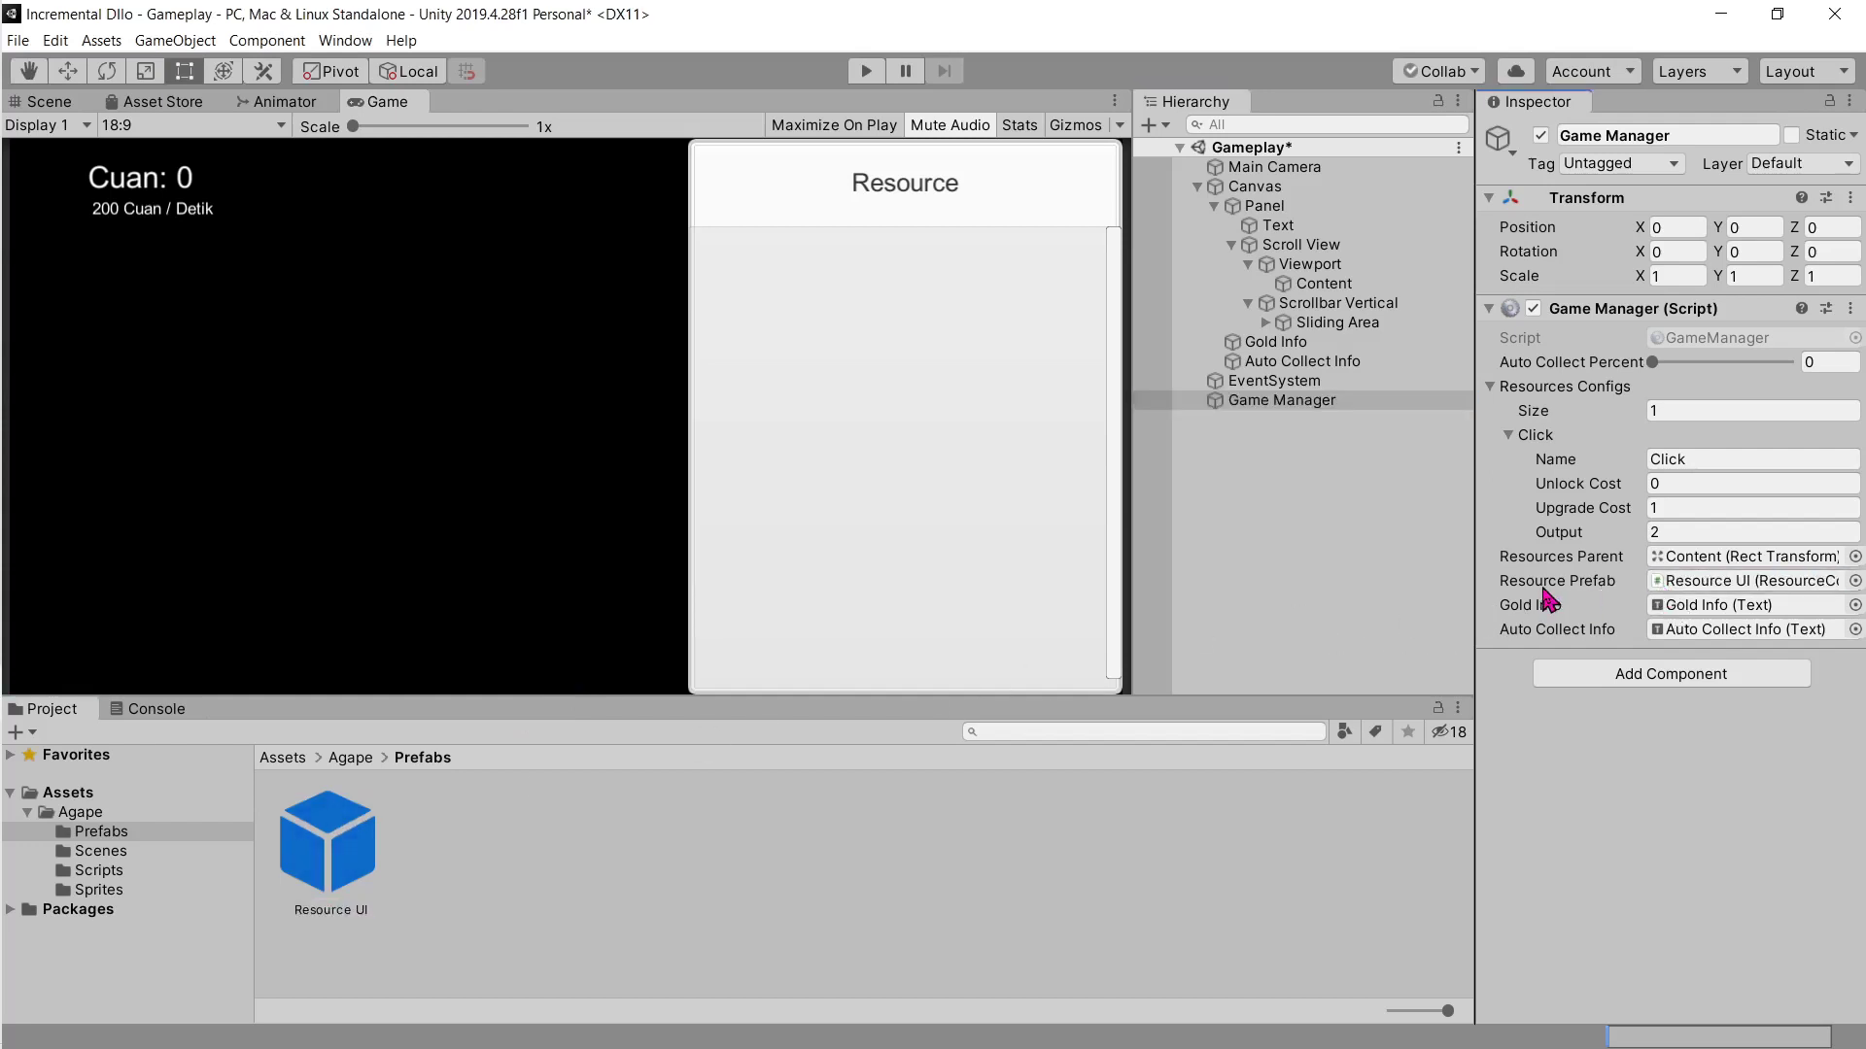
{"action": "key", "text": "ctrl+s"}
Step: Scroll through the tutorial's GameManager code to compare
{"action": "key", "text": "alt+Tab"}
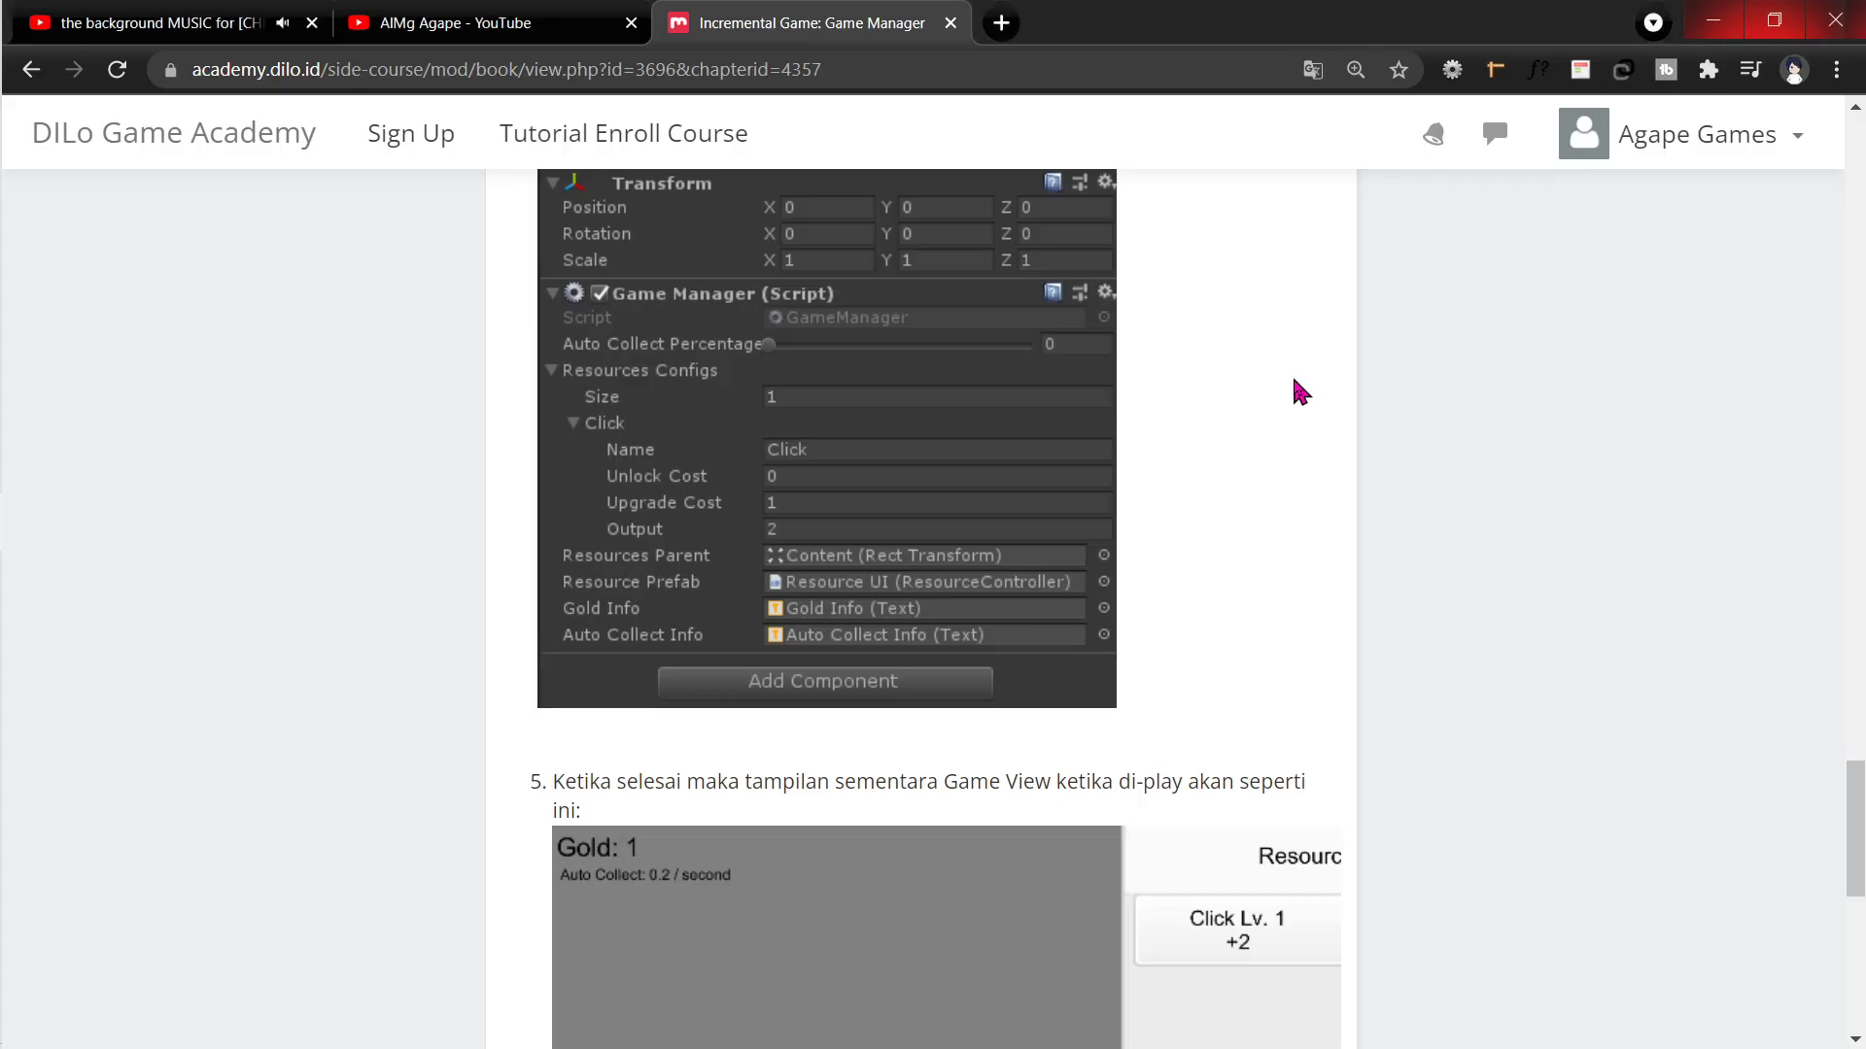
{"action": "scroll", "coordinate": [1003, 541], "scroll_direction": "down", "scroll_amount": 15}
{"action": "scroll", "coordinate": [1011, 551], "scroll_direction": "up", "scroll_amount": 10}
{"action": "scroll", "coordinate": [1001, 541], "scroll_direction": "up", "scroll_amount": 10}
{"action": "scroll", "coordinate": [972, 541], "scroll_direction": "down", "scroll_amount": 5}
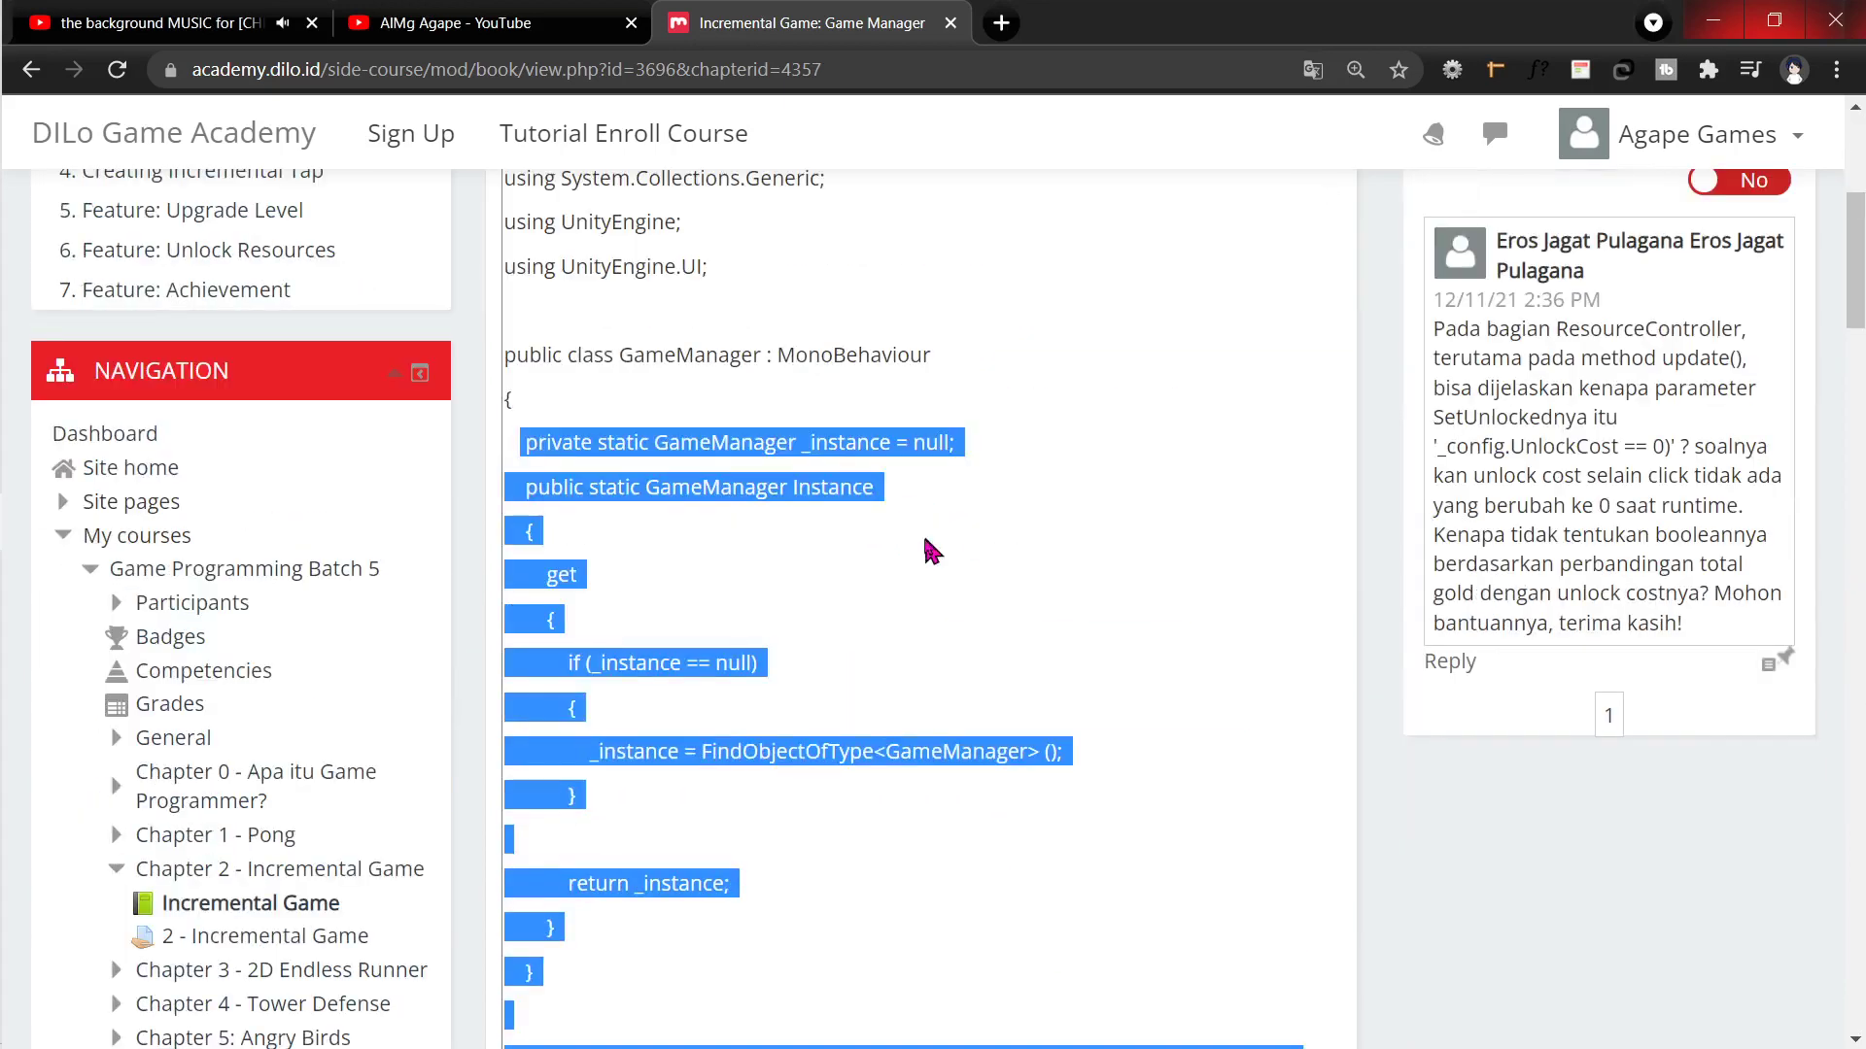
{"action": "scroll", "coordinate": [924, 541], "scroll_direction": "up", "scroll_amount": 5}
{"action": "scroll", "coordinate": [185, 473], "scroll_direction": "down", "scroll_amount": 2}
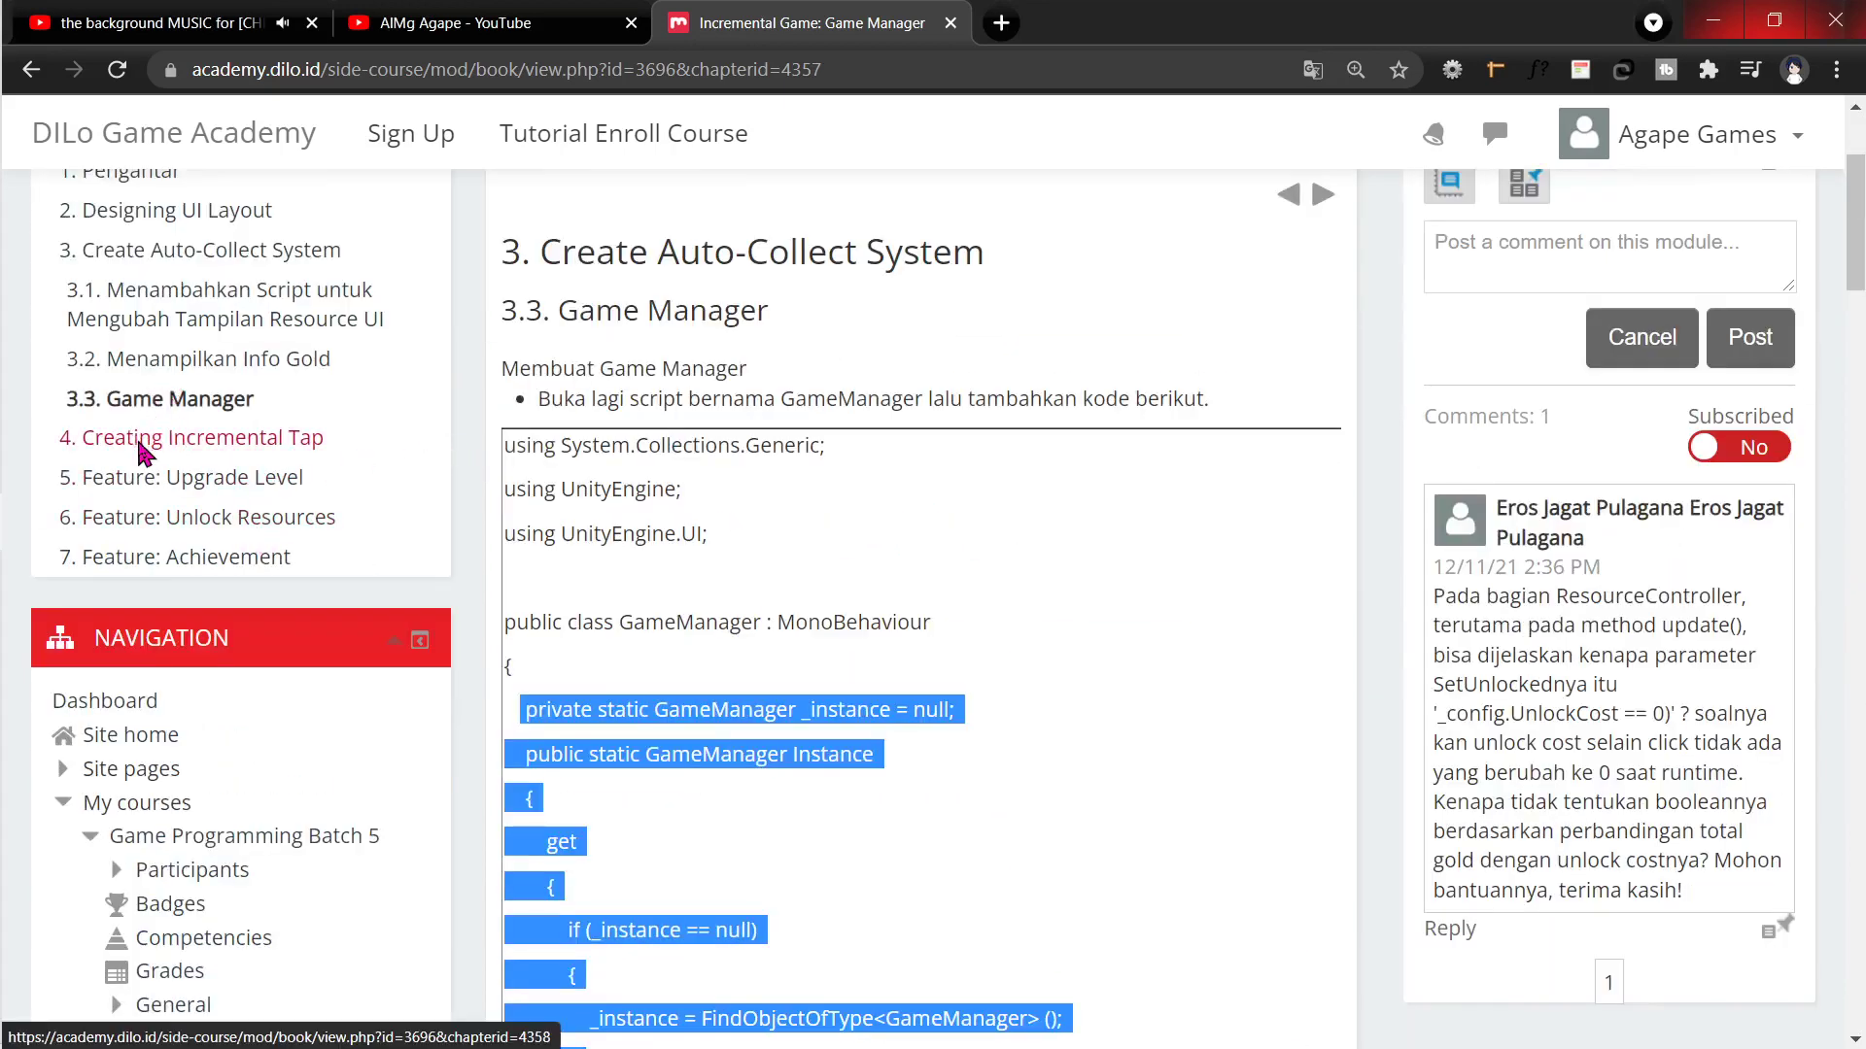
Step: Open the '4. Creating Incremental Tap' chapter and read through its Tap Text Inspector reference
{"action": "left_click", "coordinate": [138, 447]}
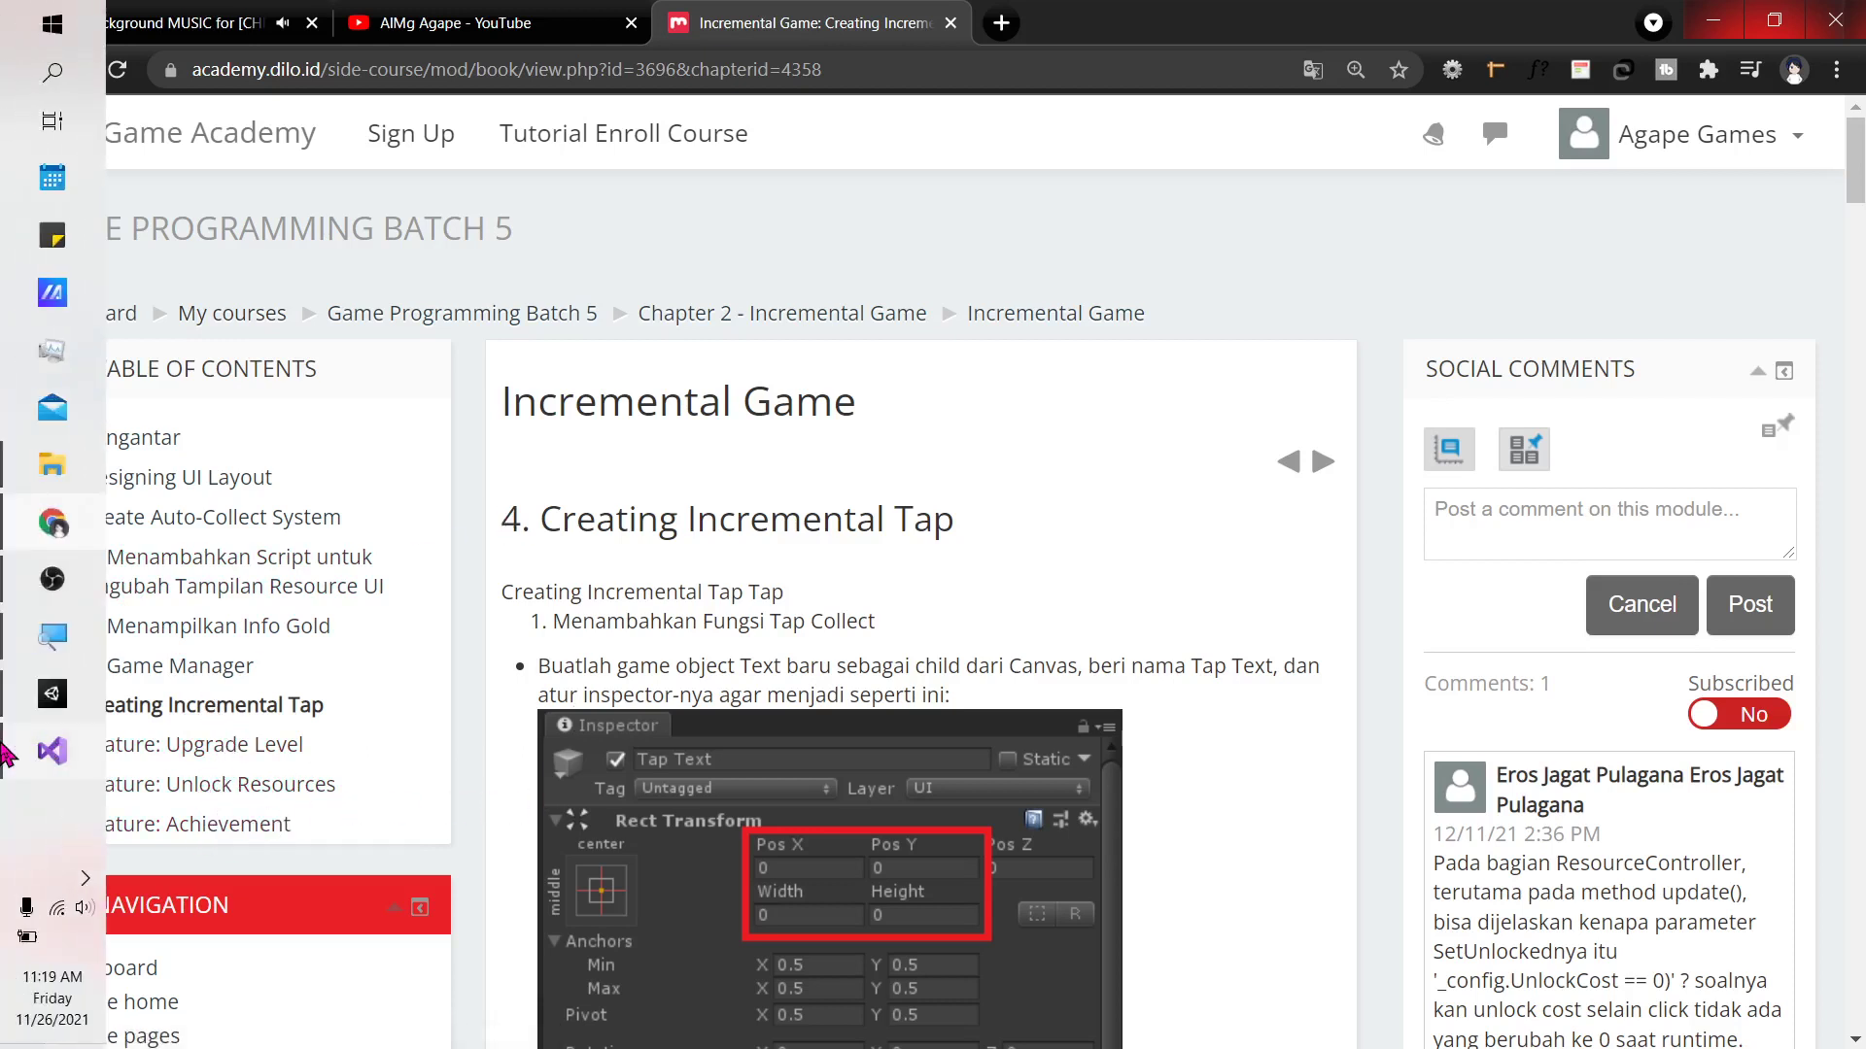
{"action": "left_click", "coordinate": [122, 13]}
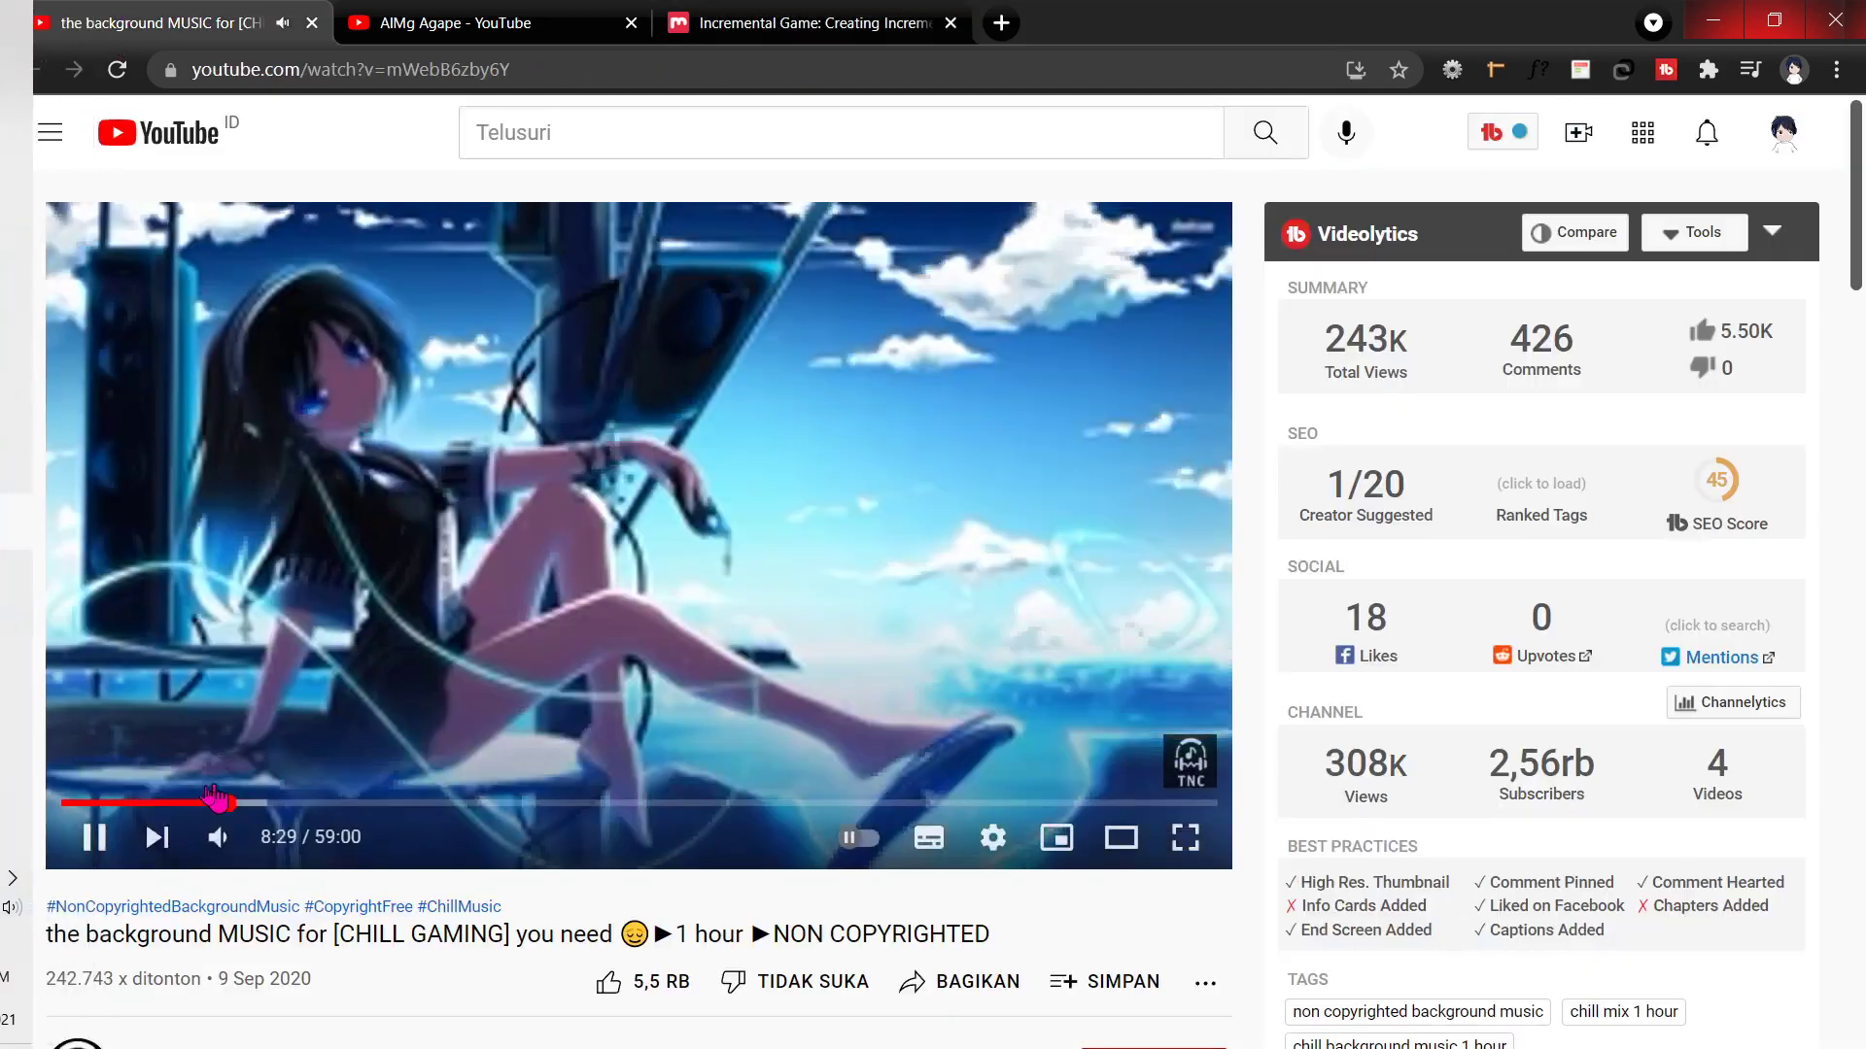
{"action": "left_click", "coordinate": [498, 12]}
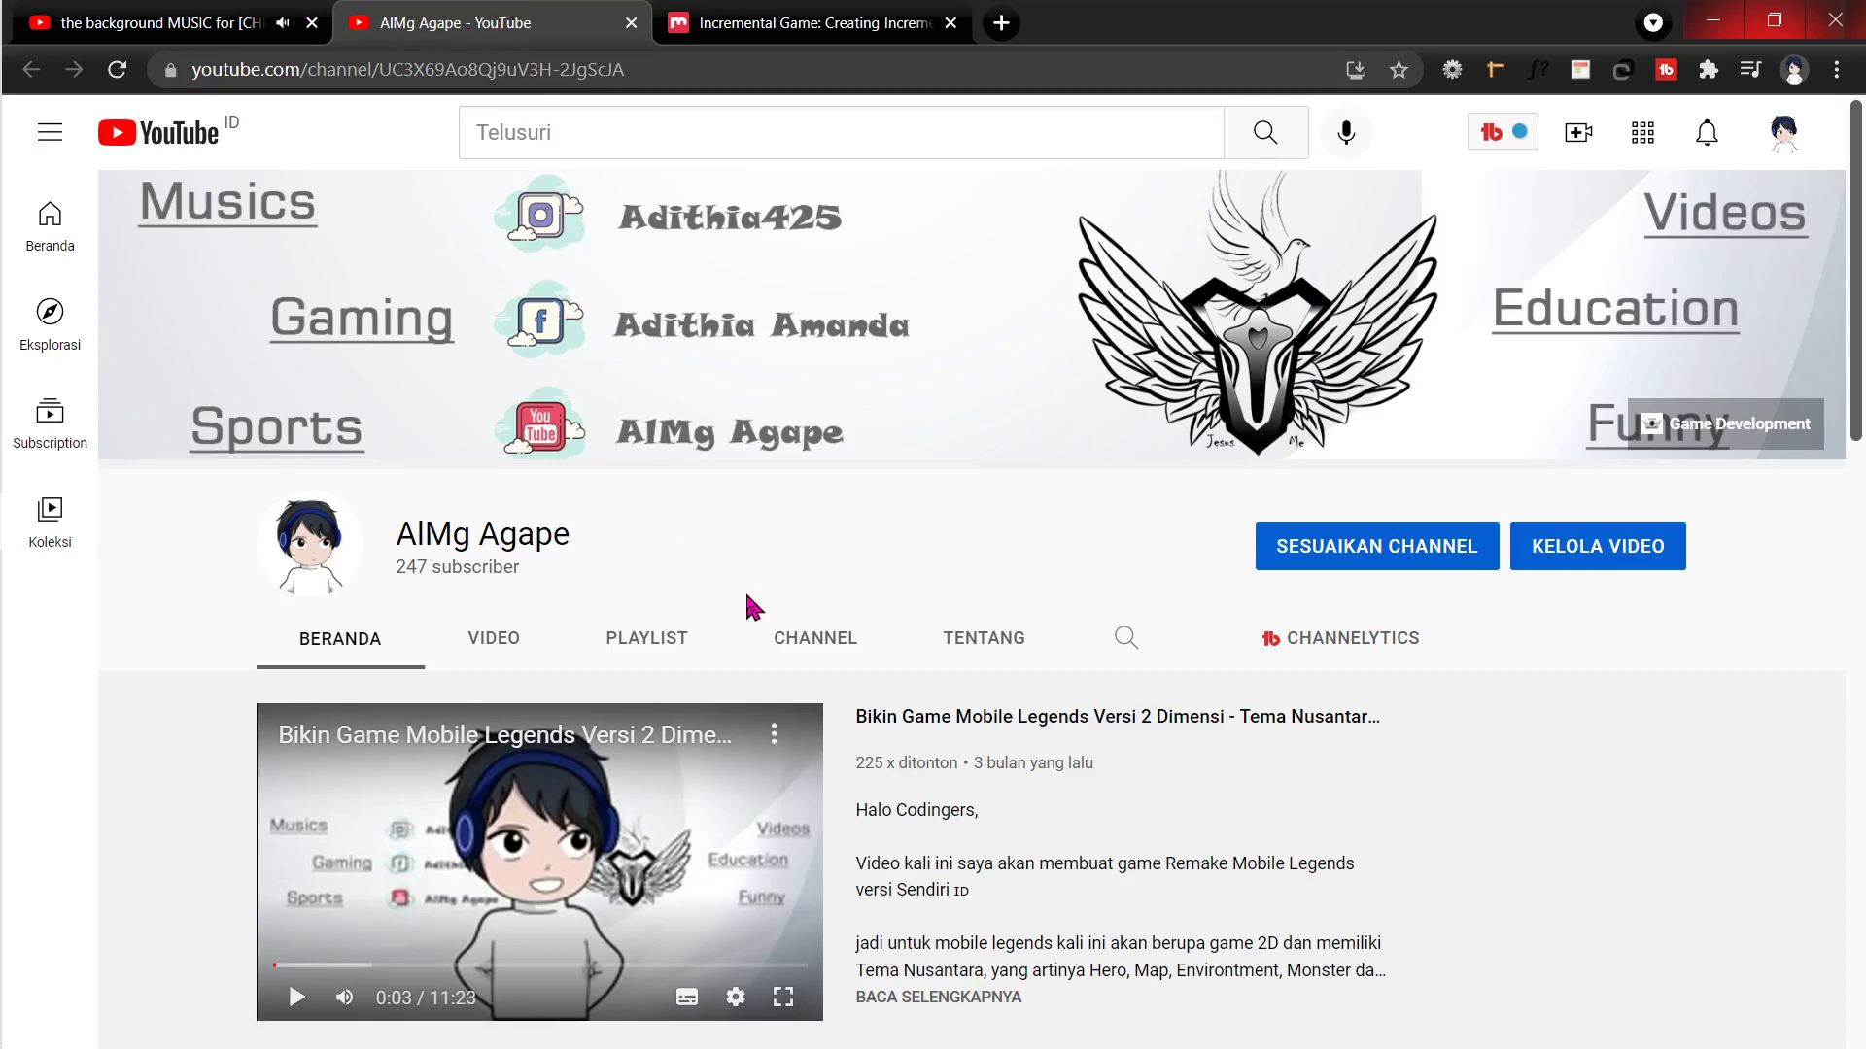
{"action": "left_click", "coordinate": [812, 17]}
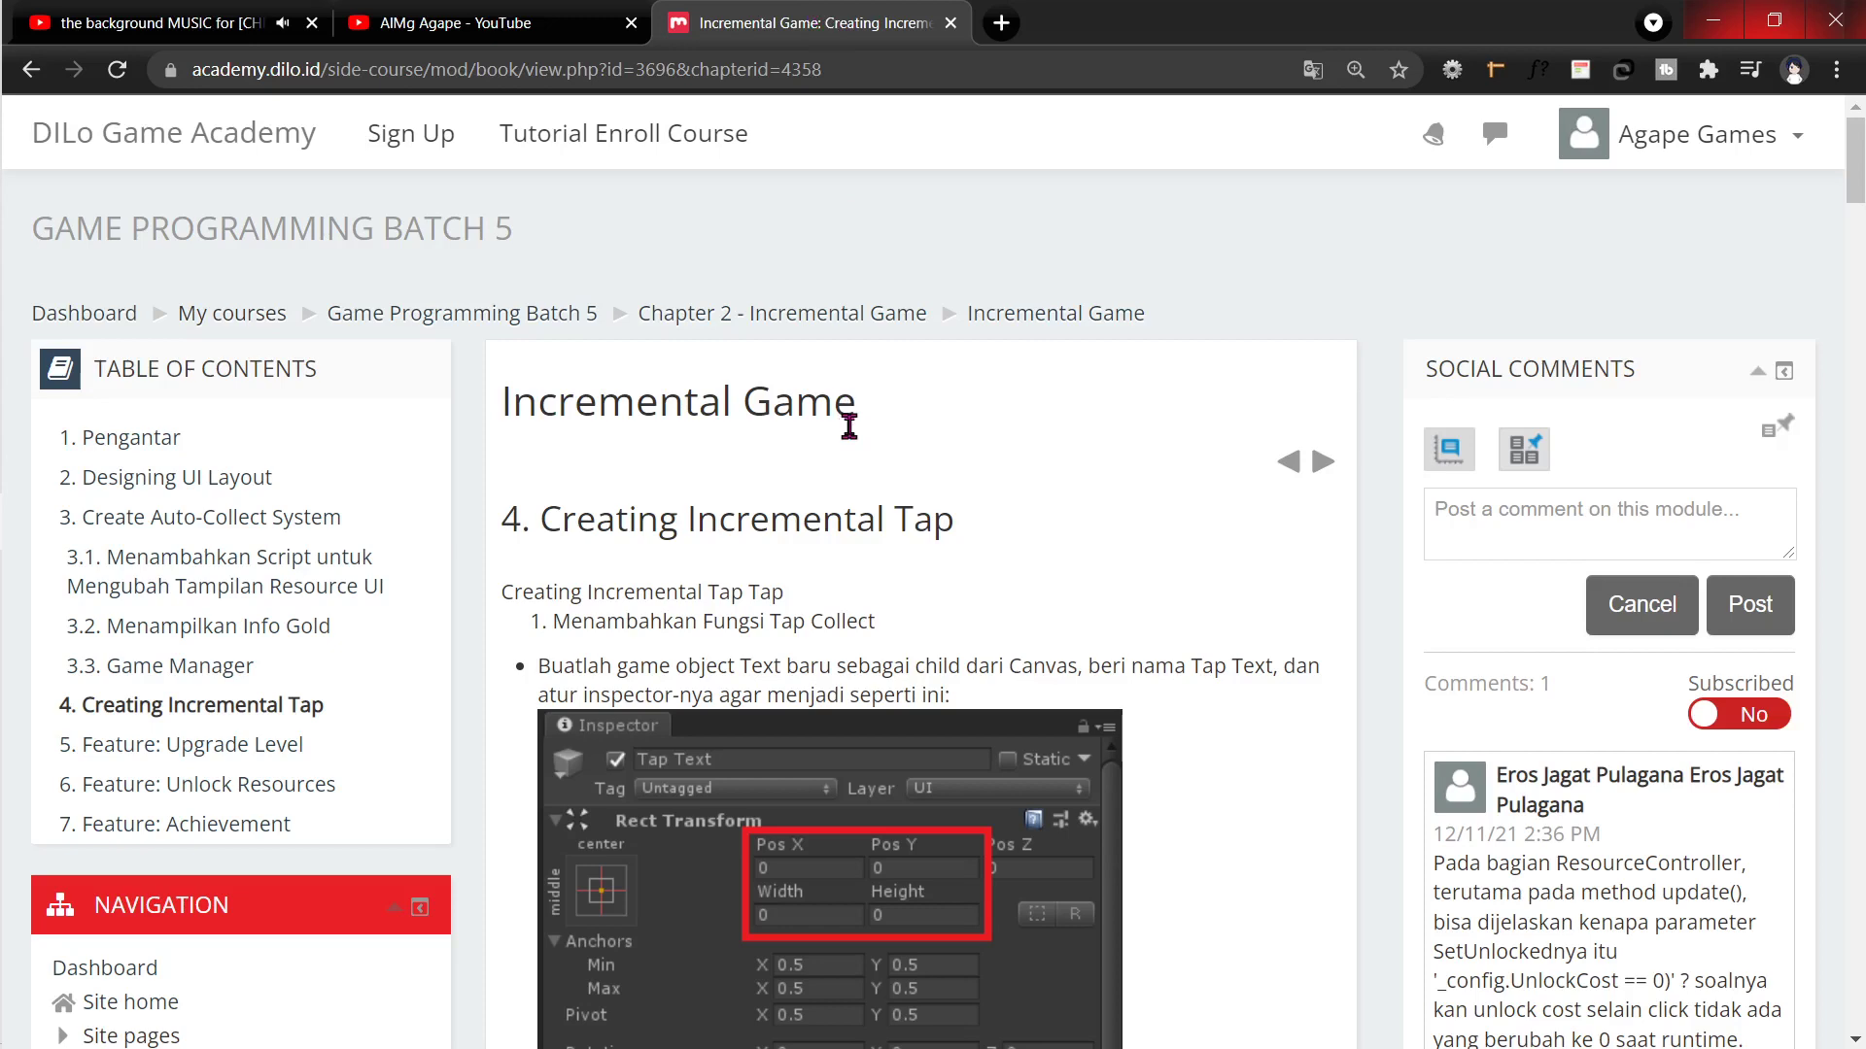
{"action": "scroll", "coordinate": [1118, 501], "scroll_direction": "down", "scroll_amount": 3}
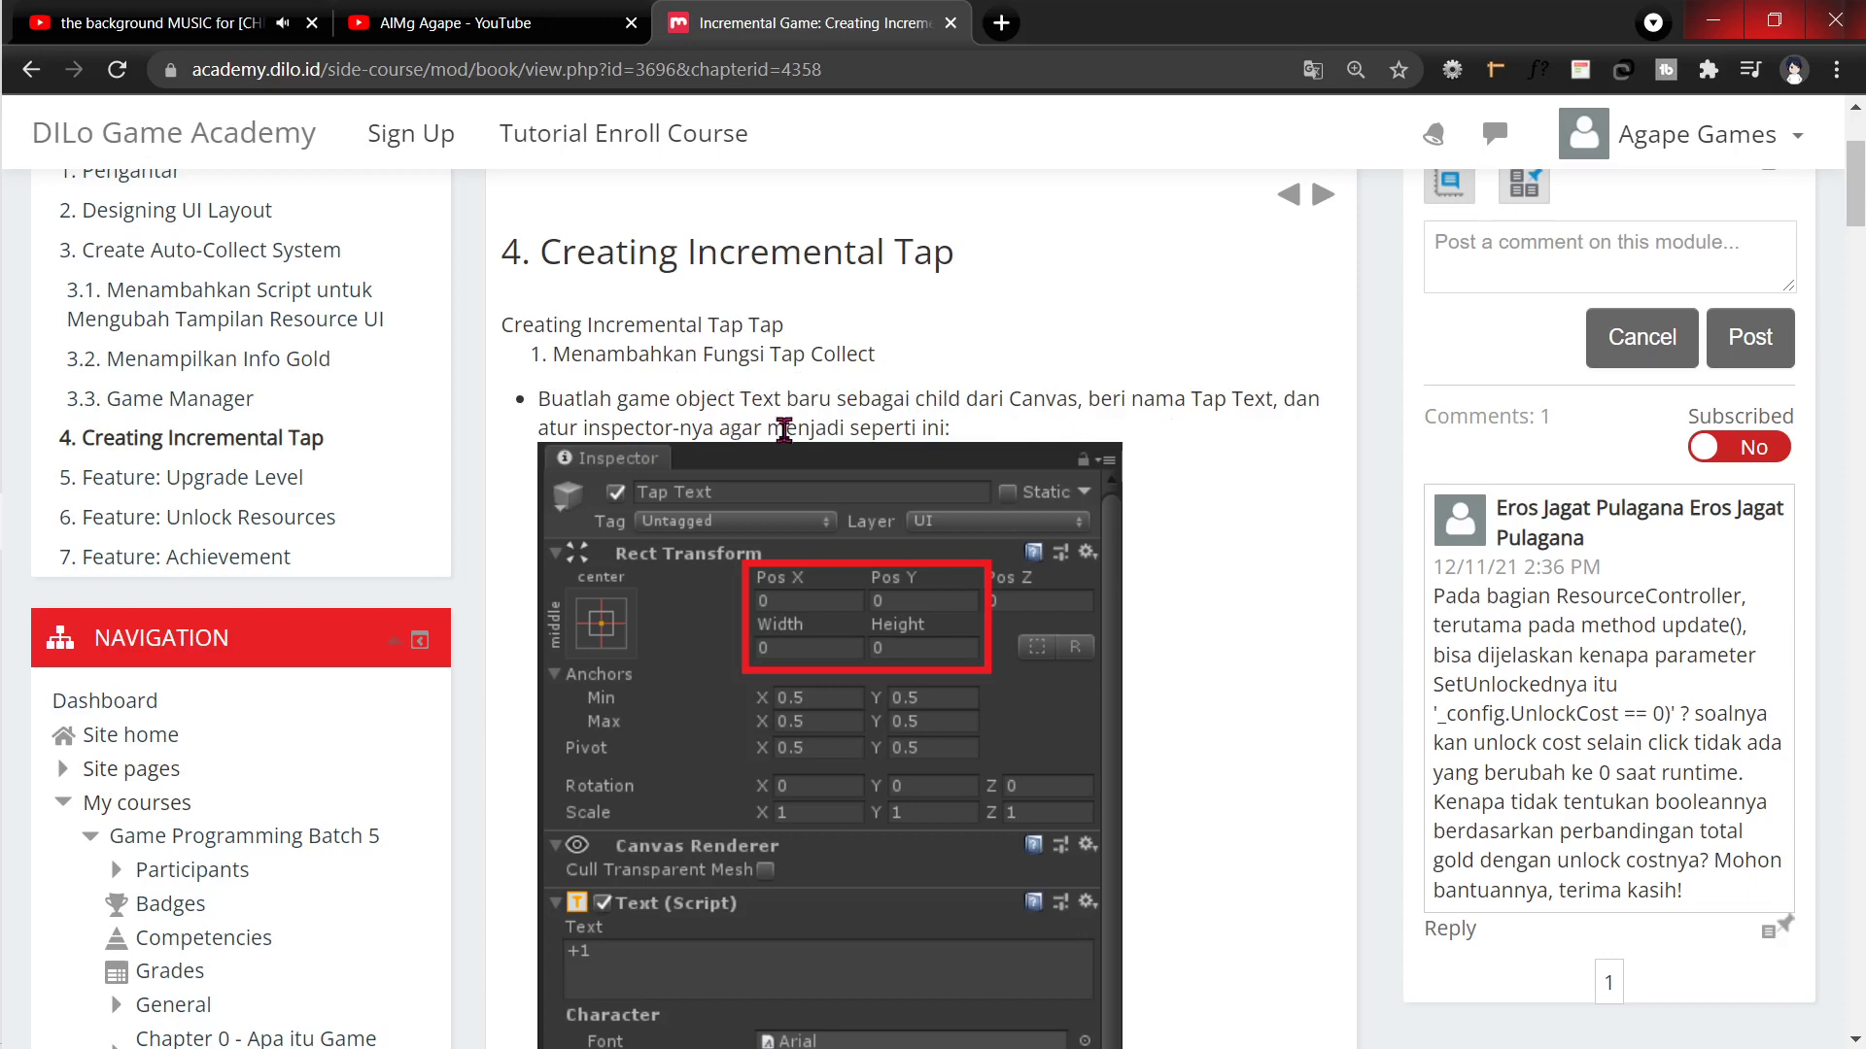
{"action": "scroll", "coordinate": [794, 436], "scroll_direction": "down", "scroll_amount": 5}
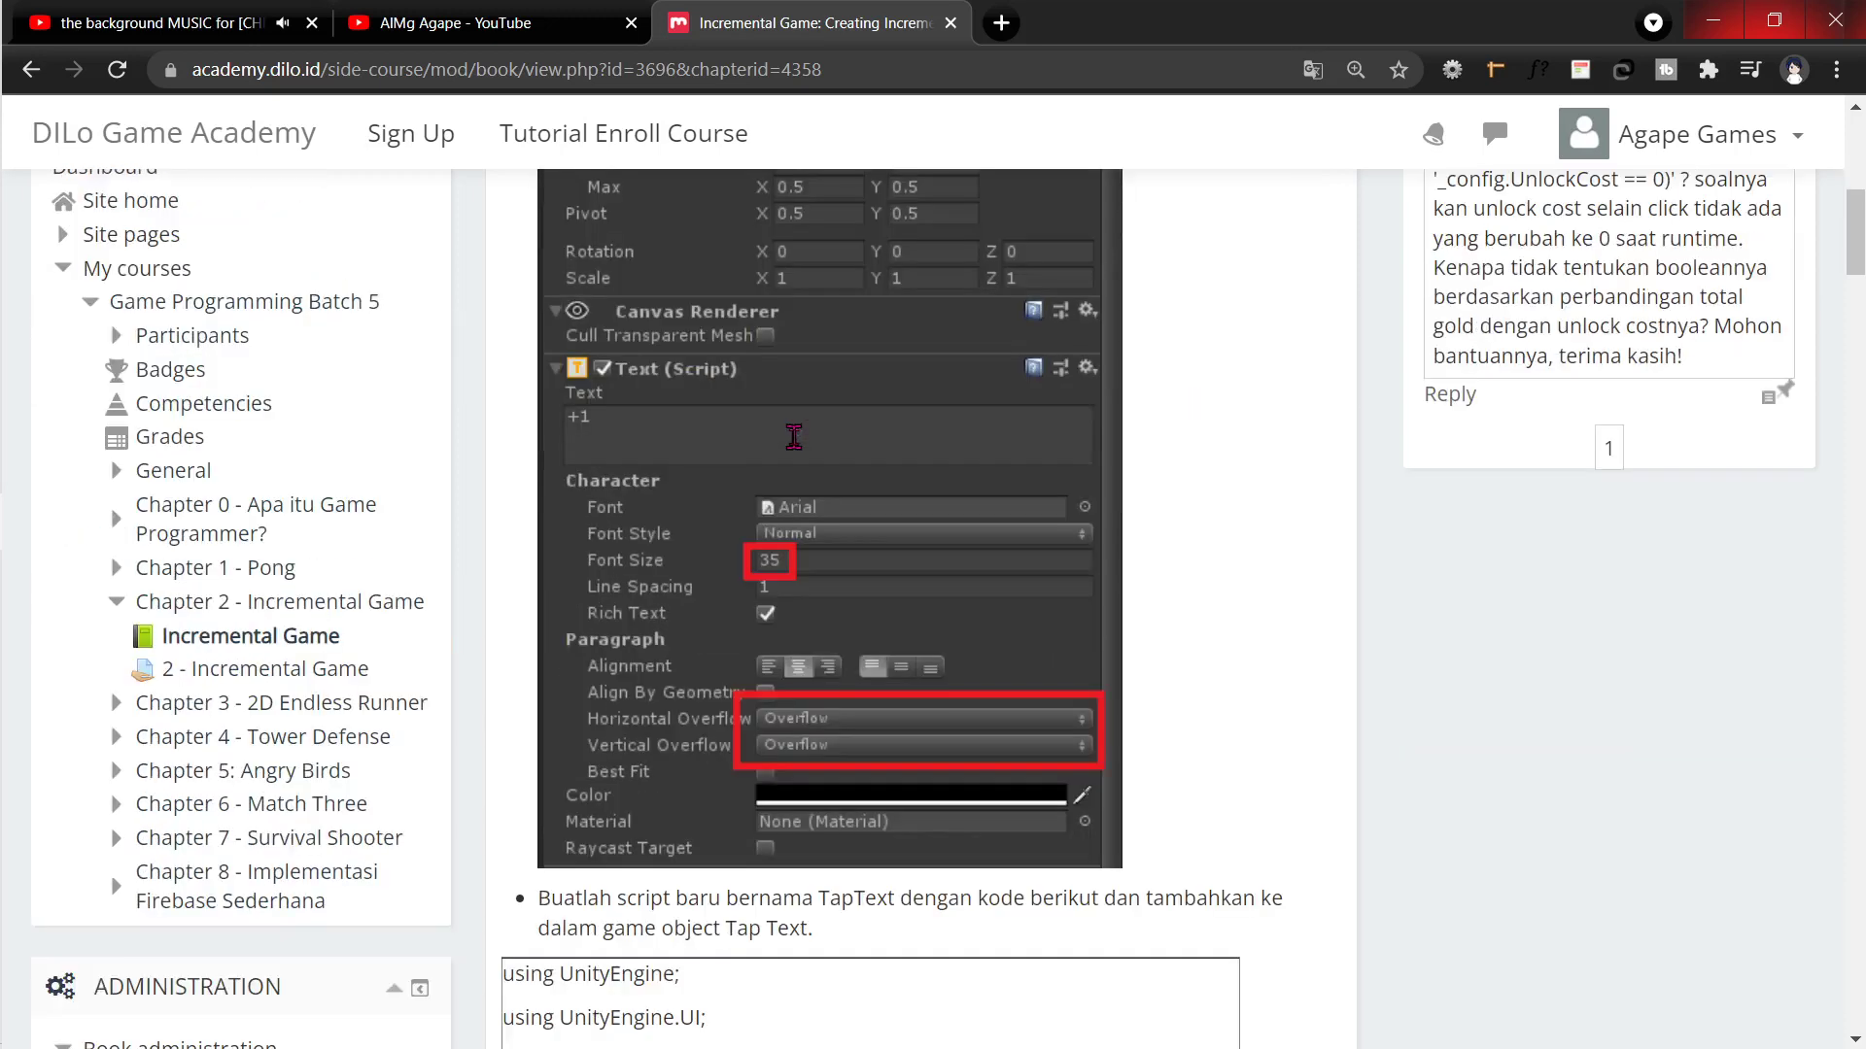
{"action": "scroll", "coordinate": [794, 436], "scroll_direction": "down", "scroll_amount": 3}
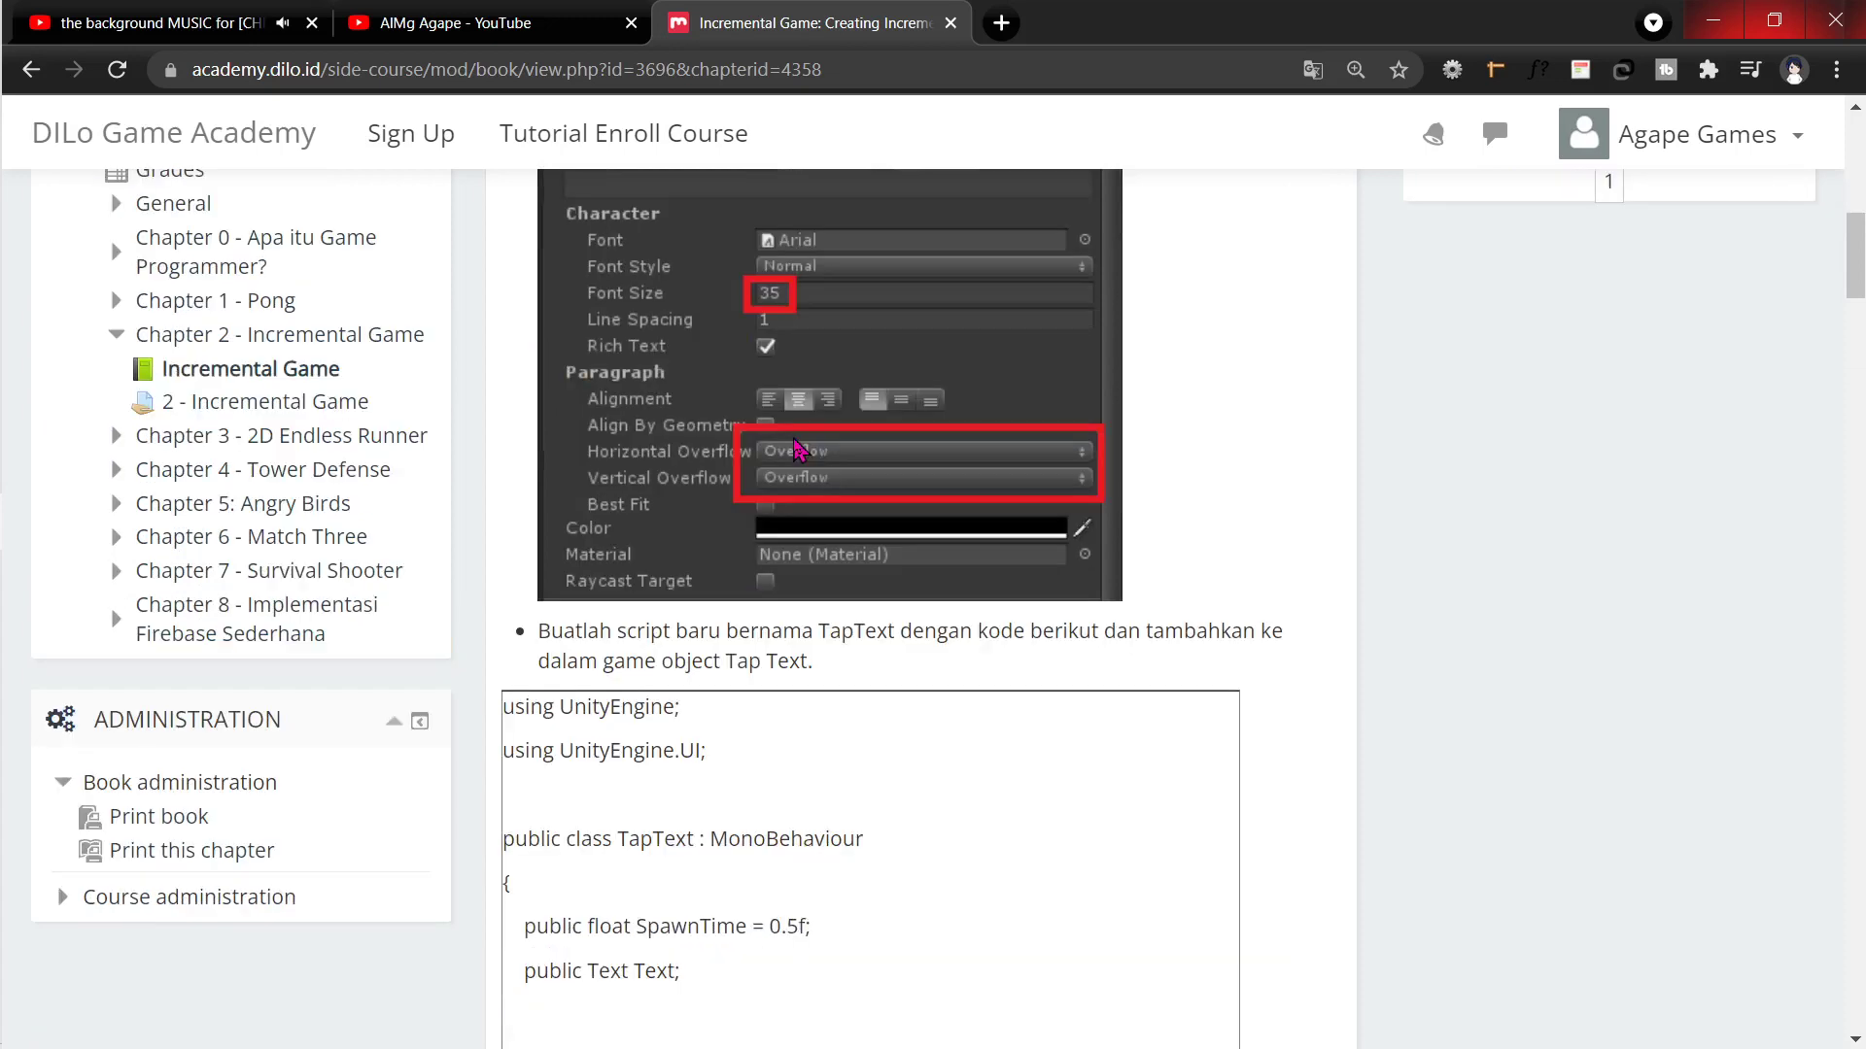
{"action": "scroll", "coordinate": [826, 467], "scroll_direction": "up", "scroll_amount": 8}
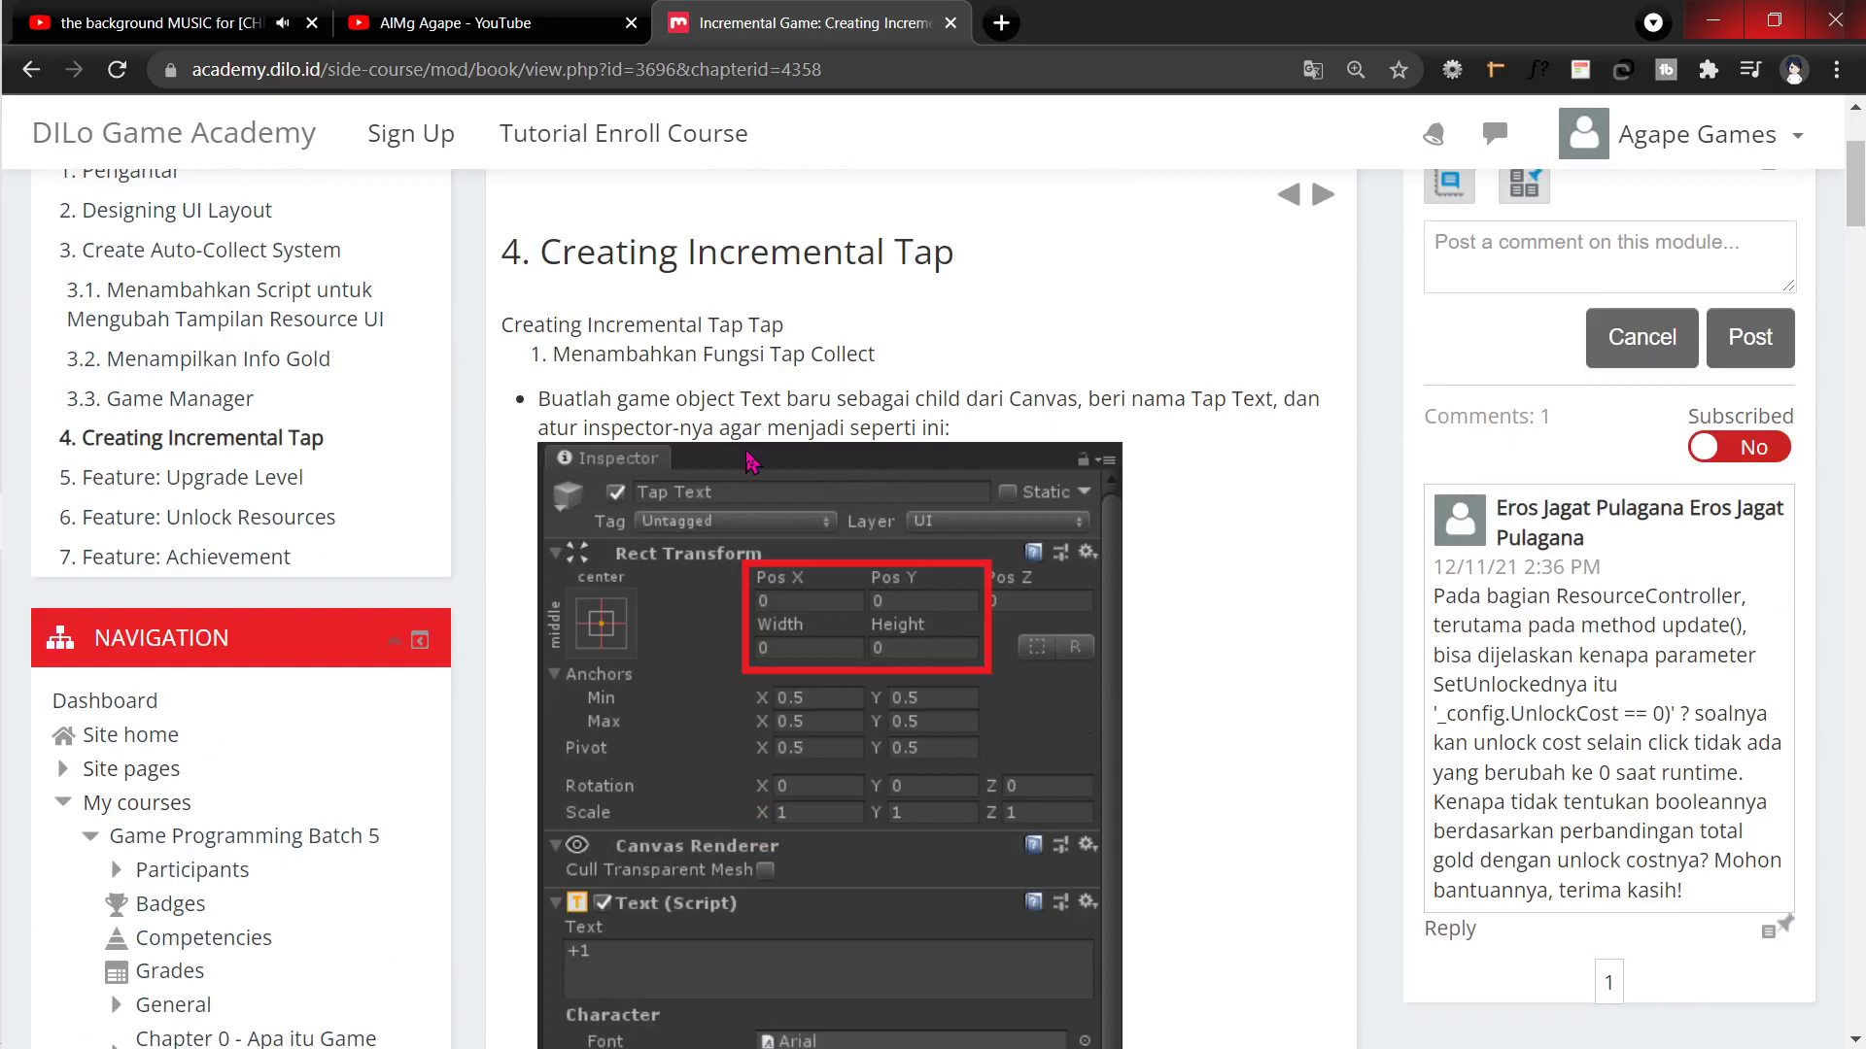
Step: Minimize the recording software and bring the Unity editor back to the front
{"action": "key", "text": "alt+Tab"}
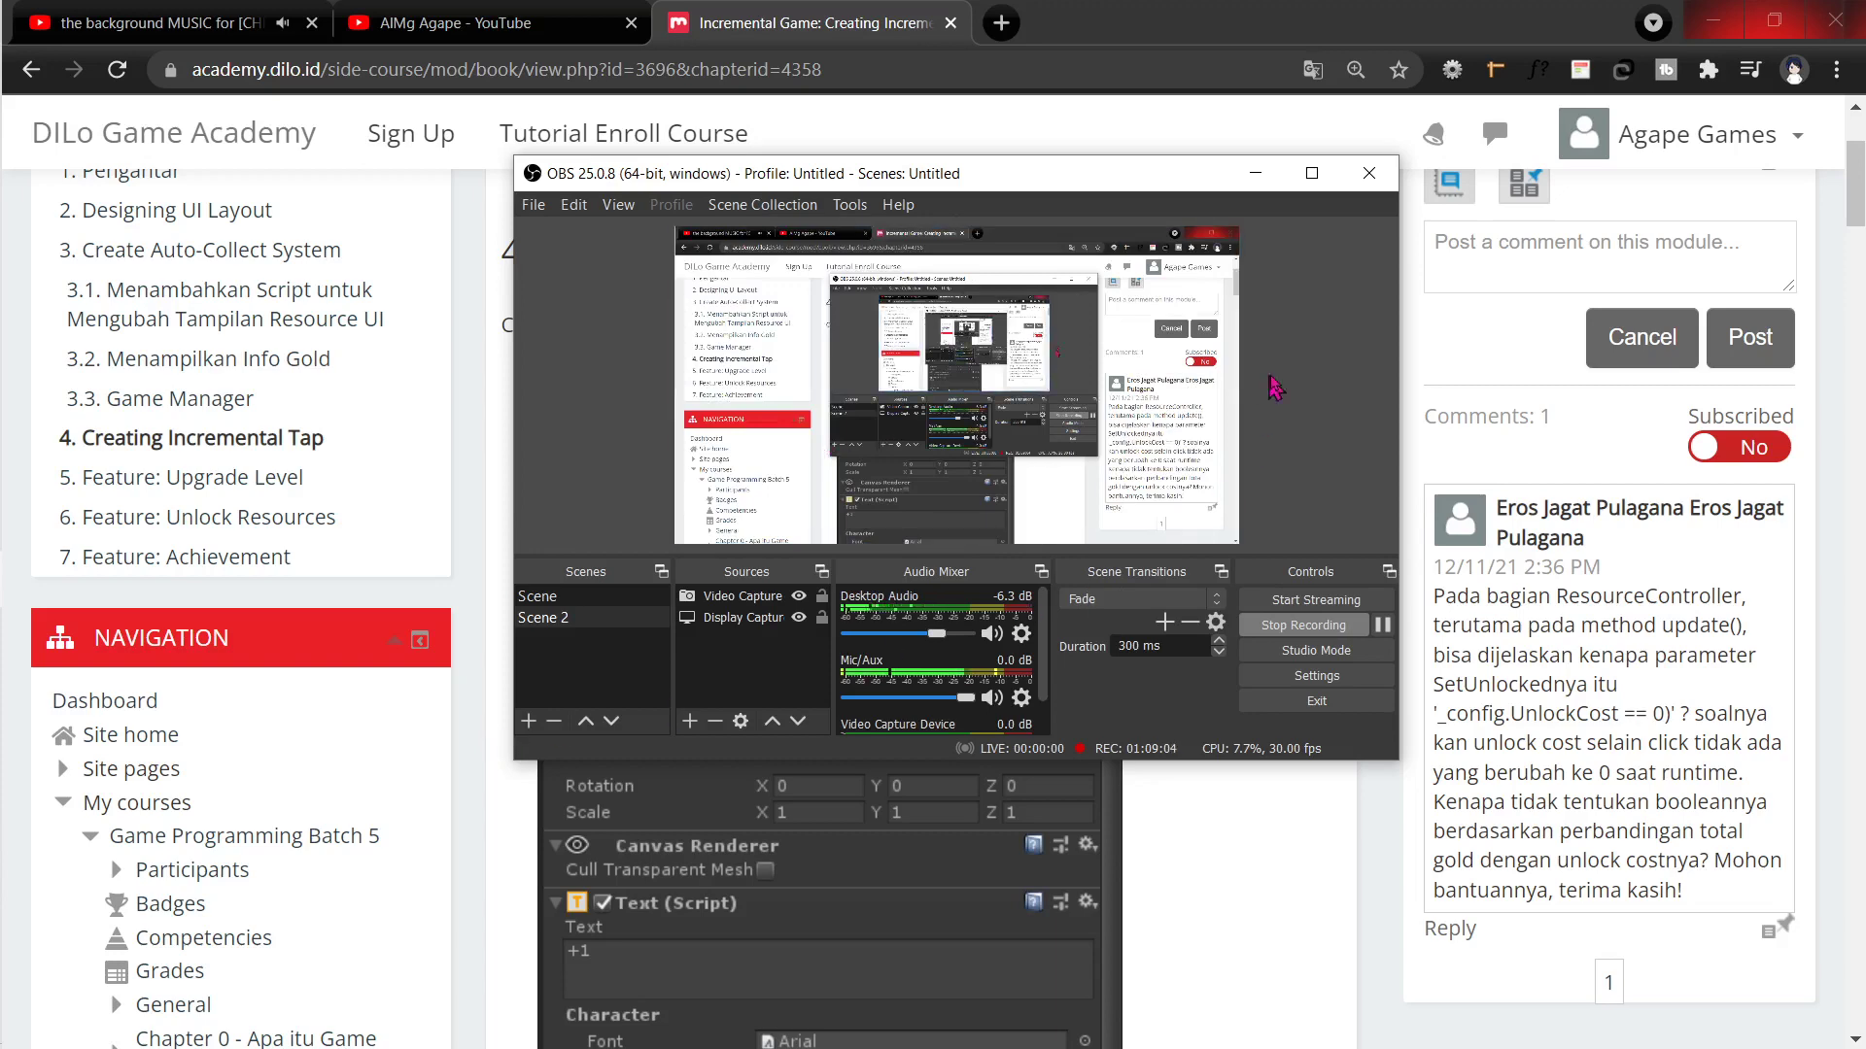
{"action": "left_click", "coordinate": [1256, 173]}
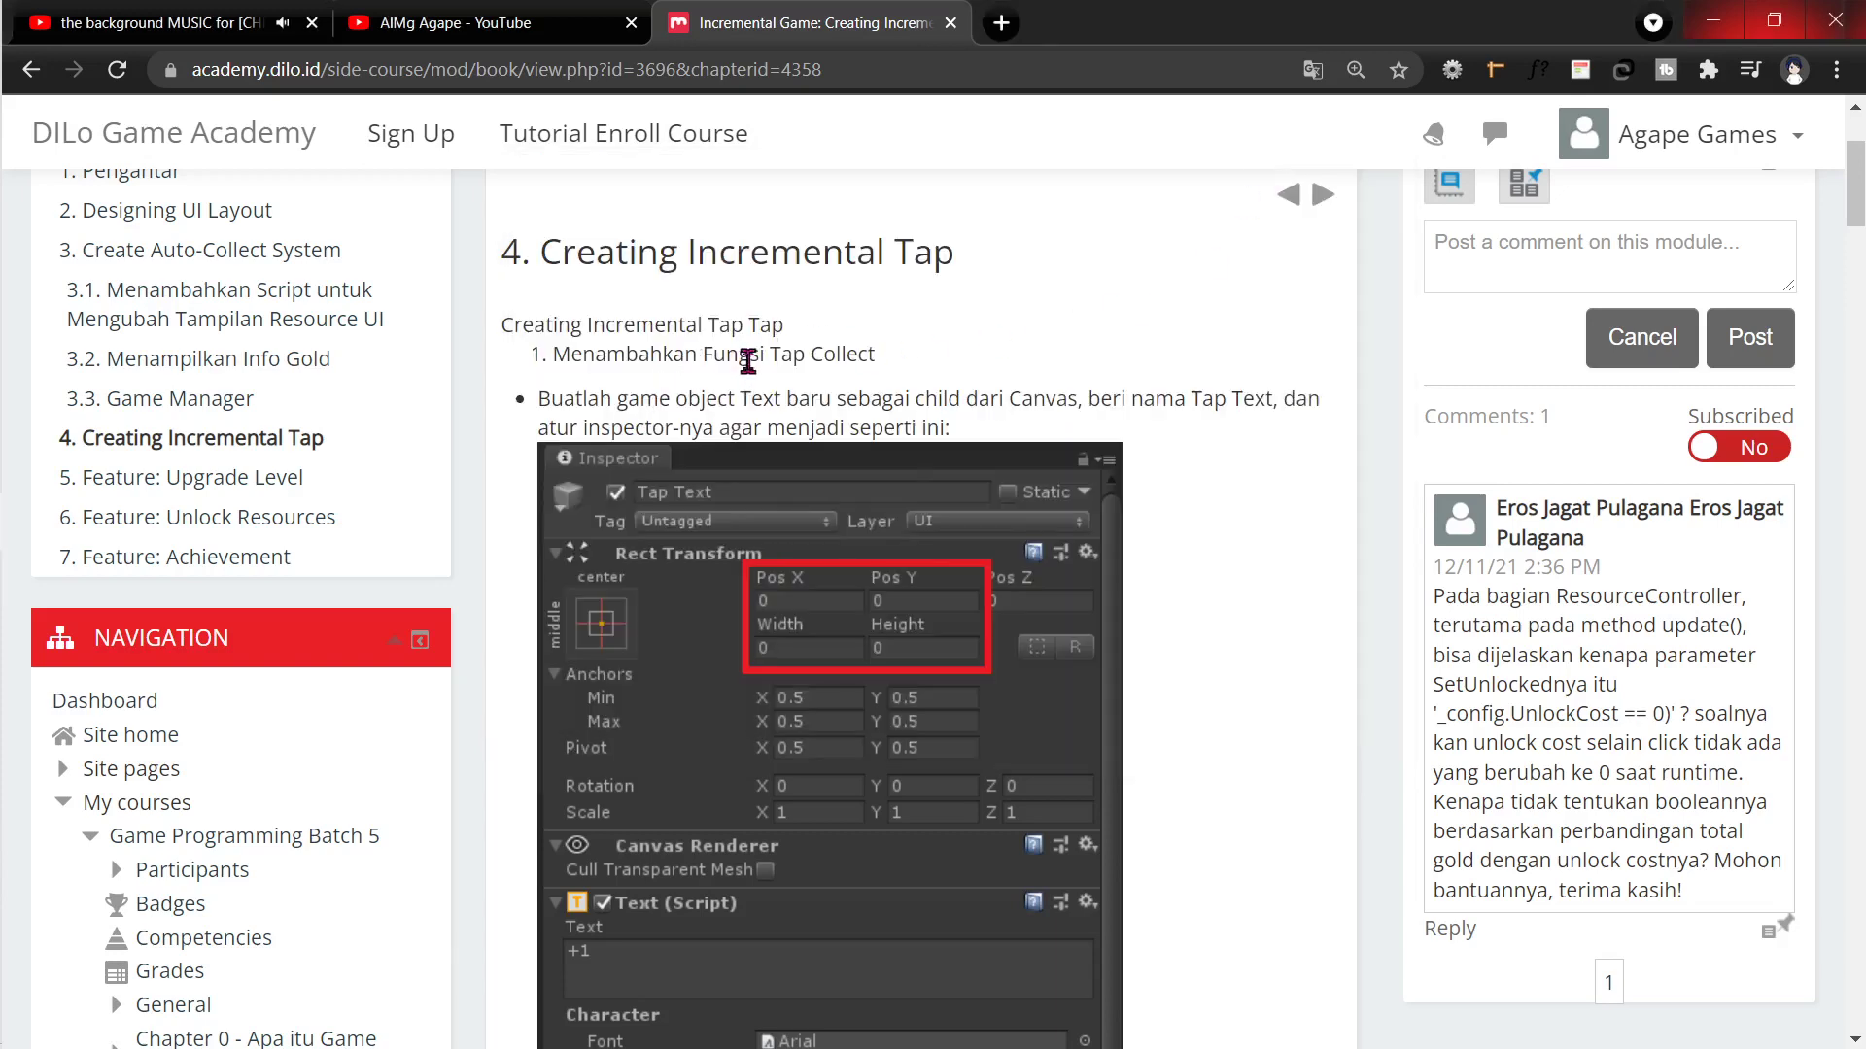
{"action": "mouse_move", "coordinate": [53, 758]}
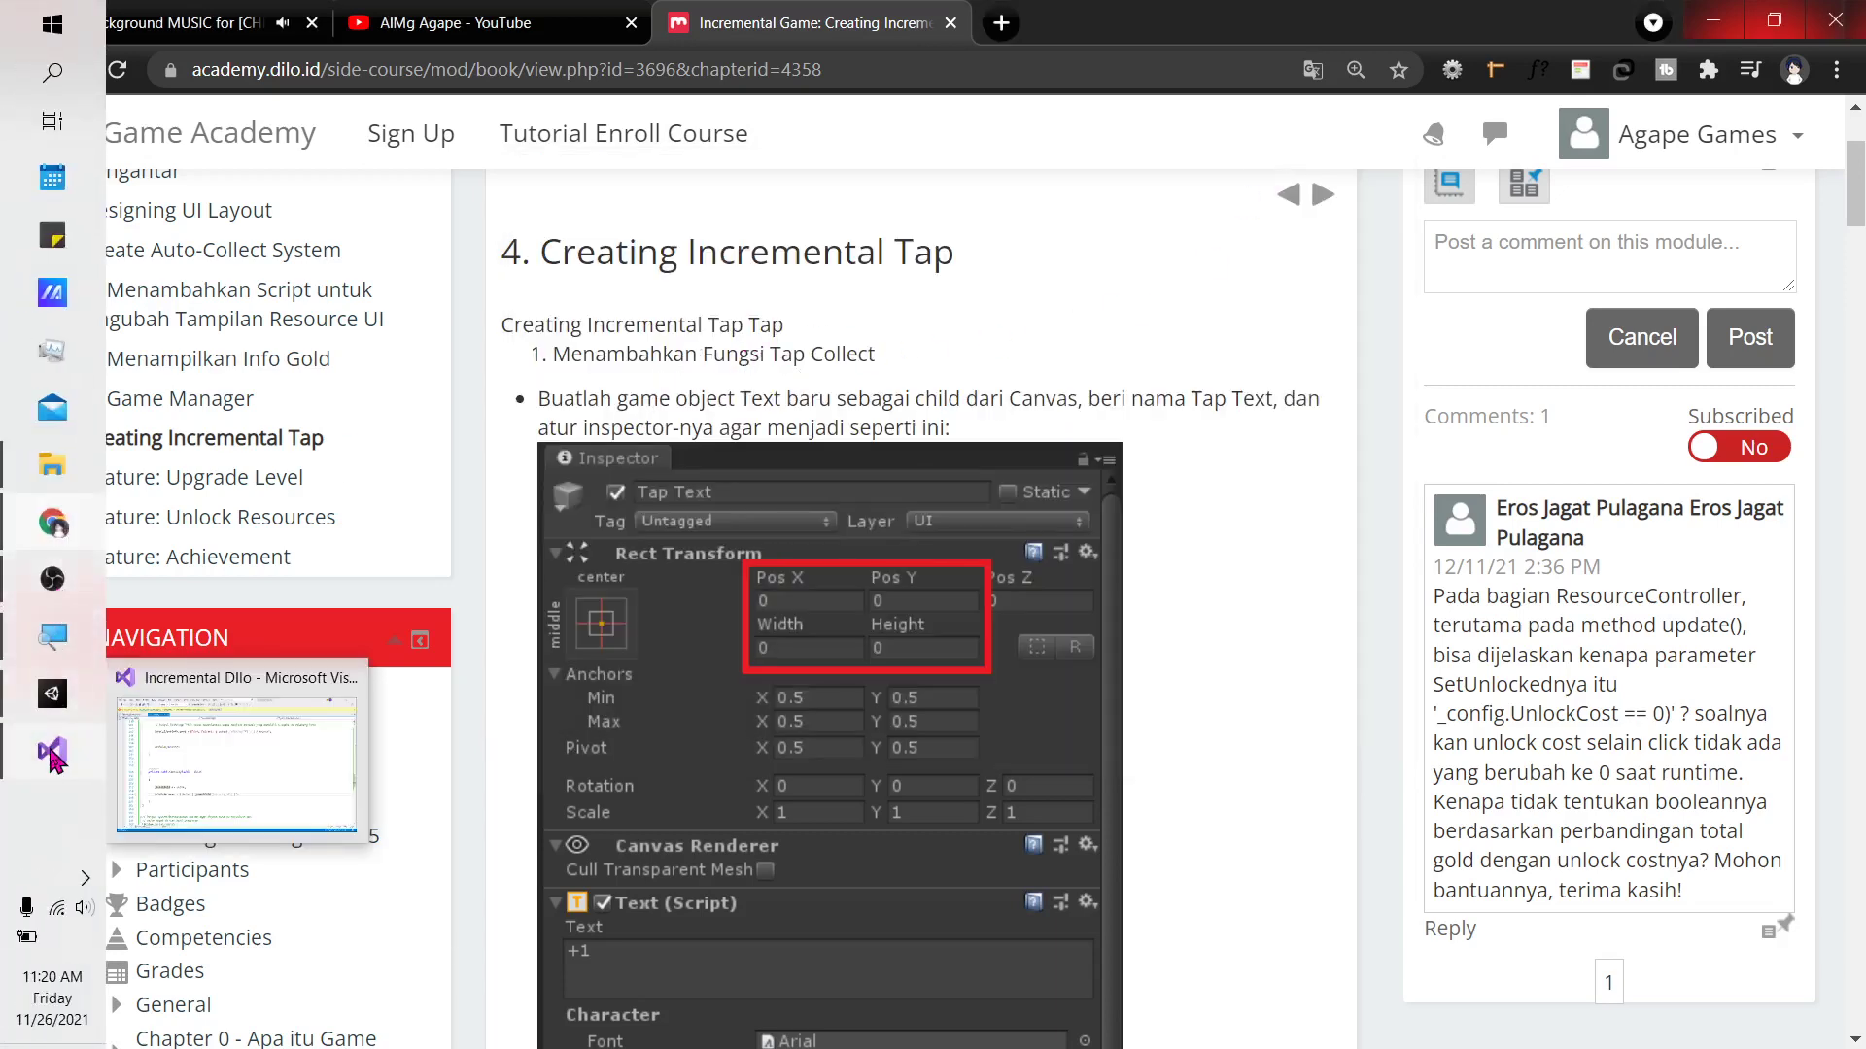
{"action": "mouse_move", "coordinate": [55, 716]}
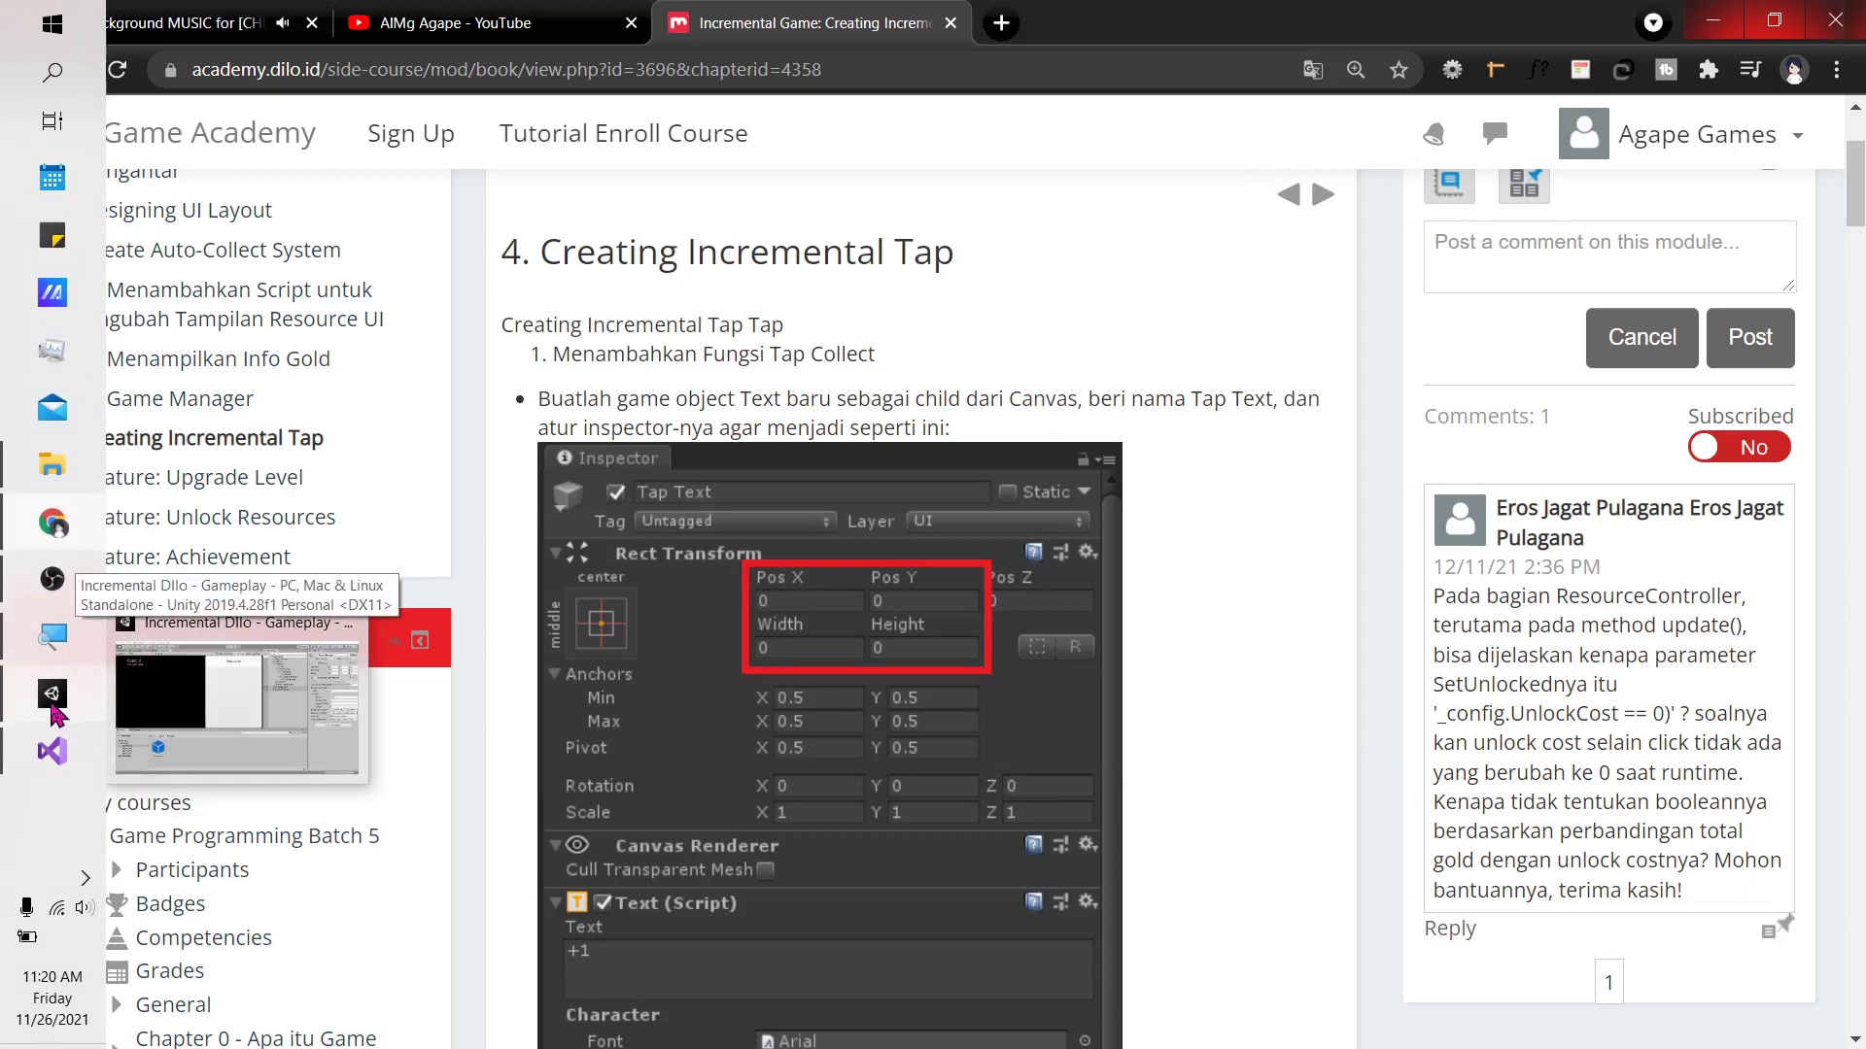
{"action": "left_click", "coordinate": [53, 714]}
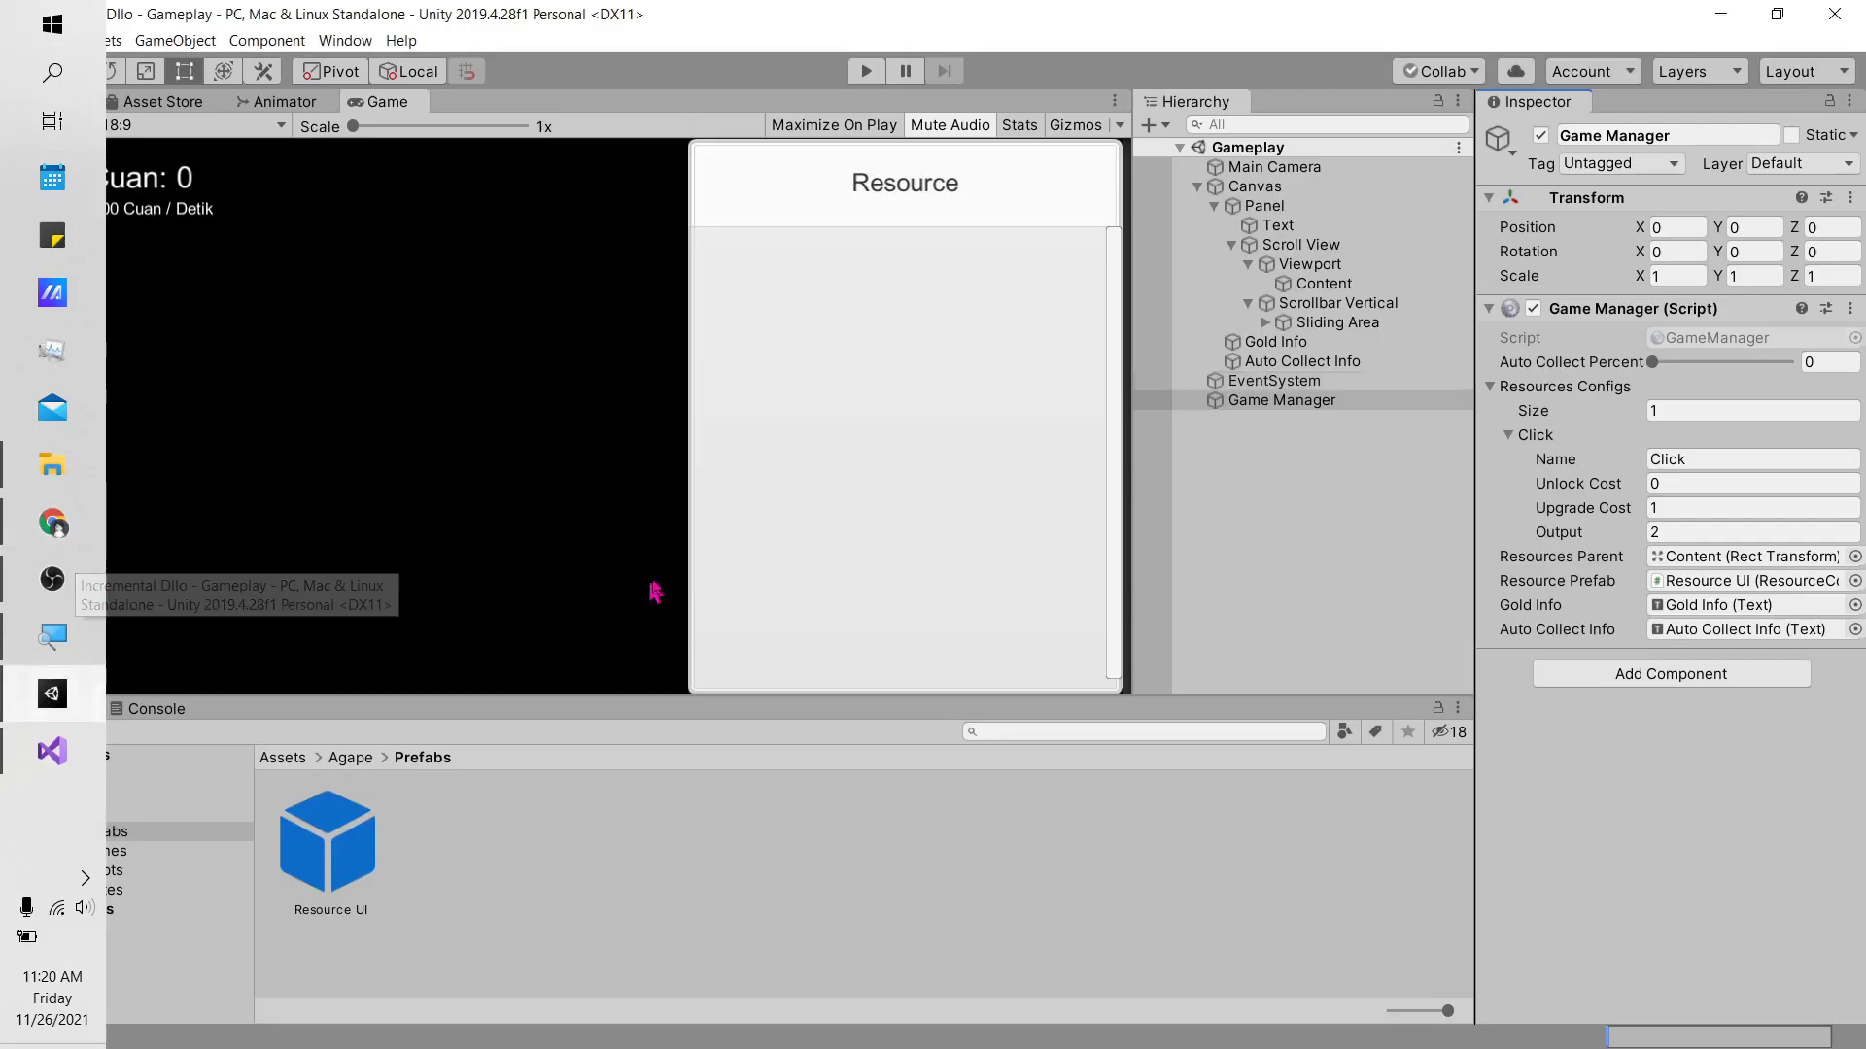
Step: Create a new Text object under Canvas and name it Tap Text
{"action": "left_click", "coordinate": [1214, 211]}
{"action": "left_click", "coordinate": [1214, 206]}
{"action": "right_click", "coordinate": [1259, 187]}
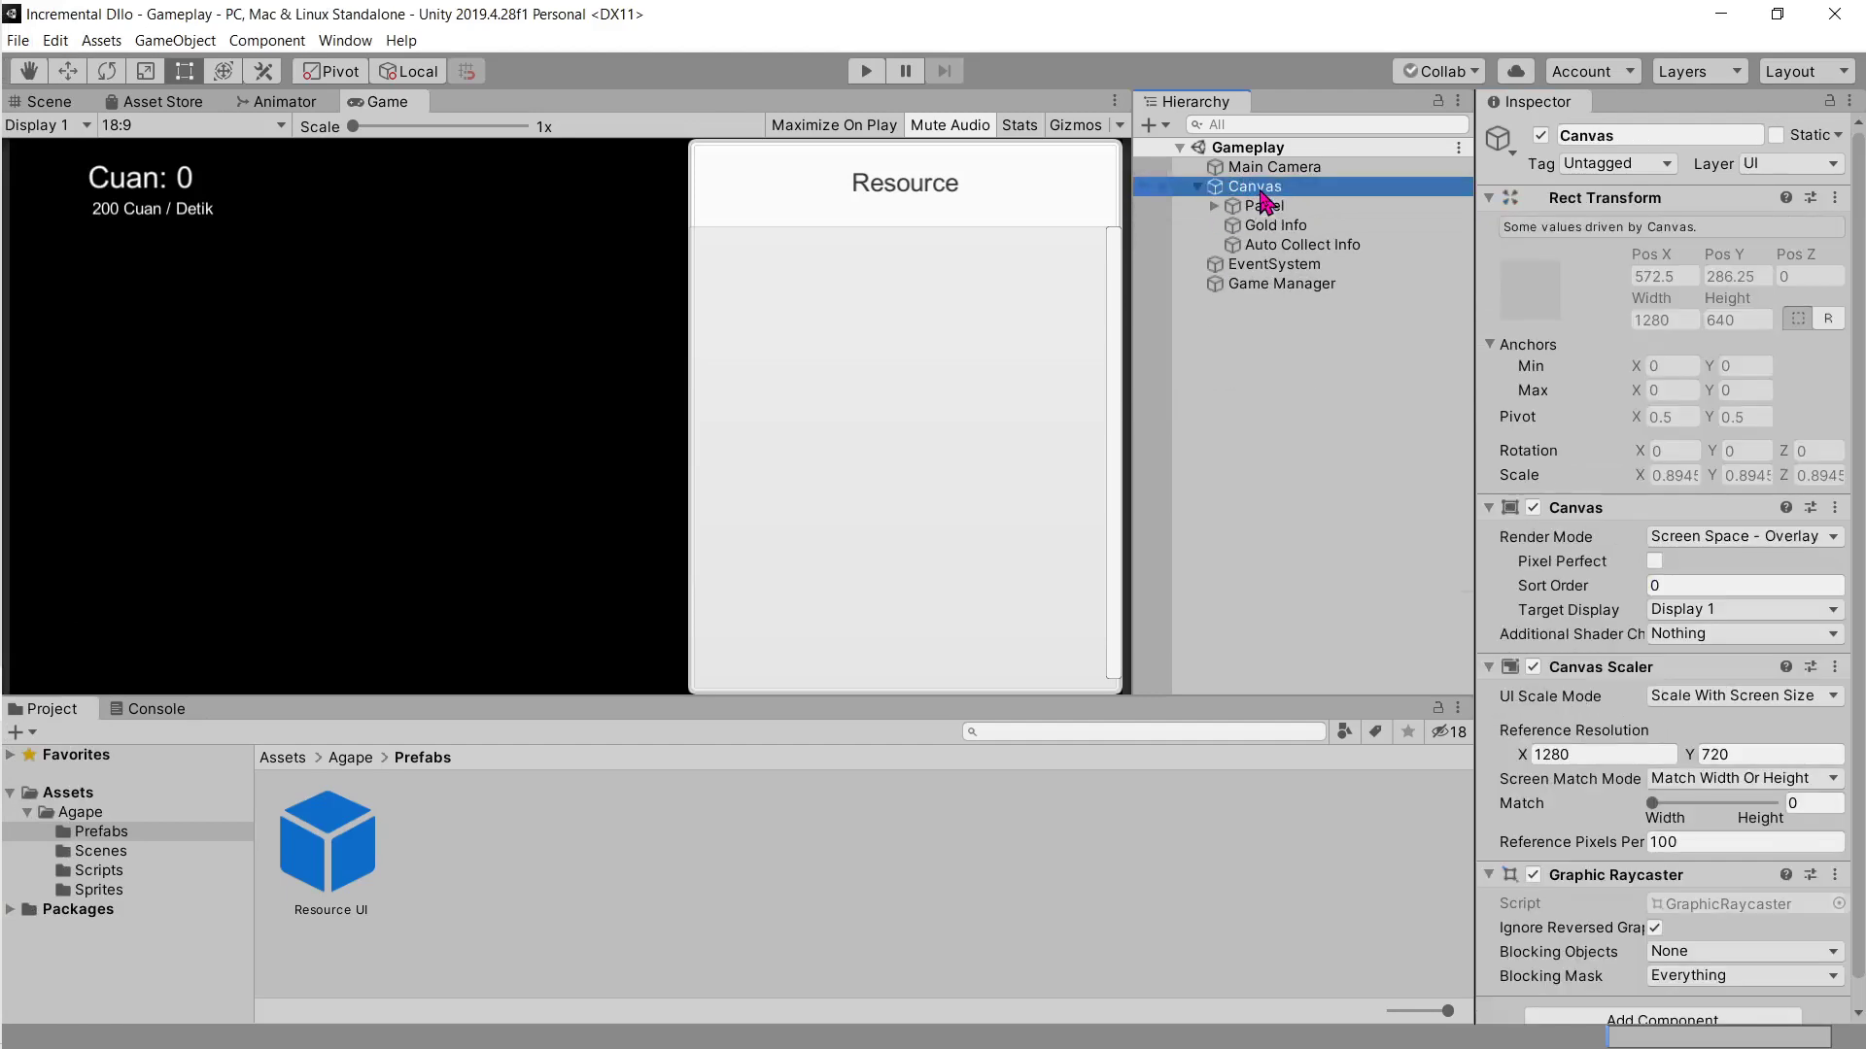
{"action": "mouse_move", "coordinate": [1312, 551]}
{"action": "left_click", "coordinate": [1515, 550]}
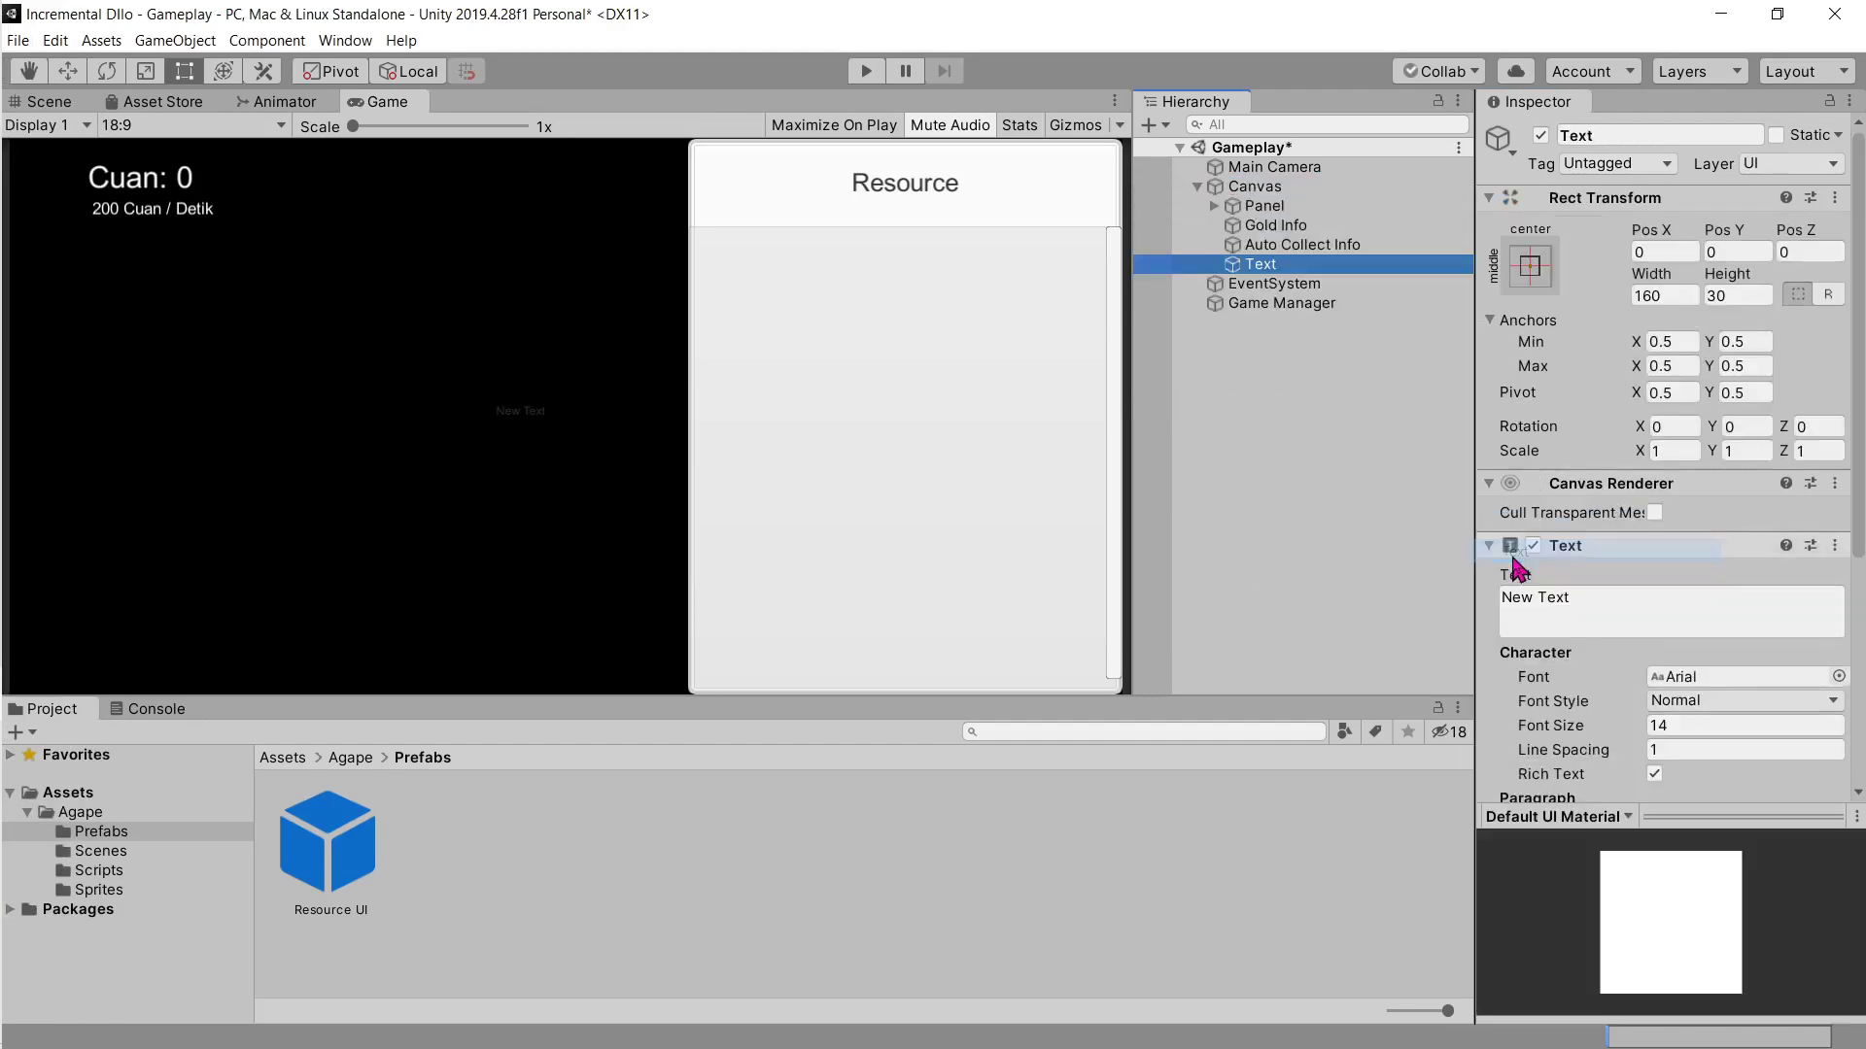
{"action": "left_click", "coordinate": [1629, 138]}
{"action": "type", "text": "Tap"}
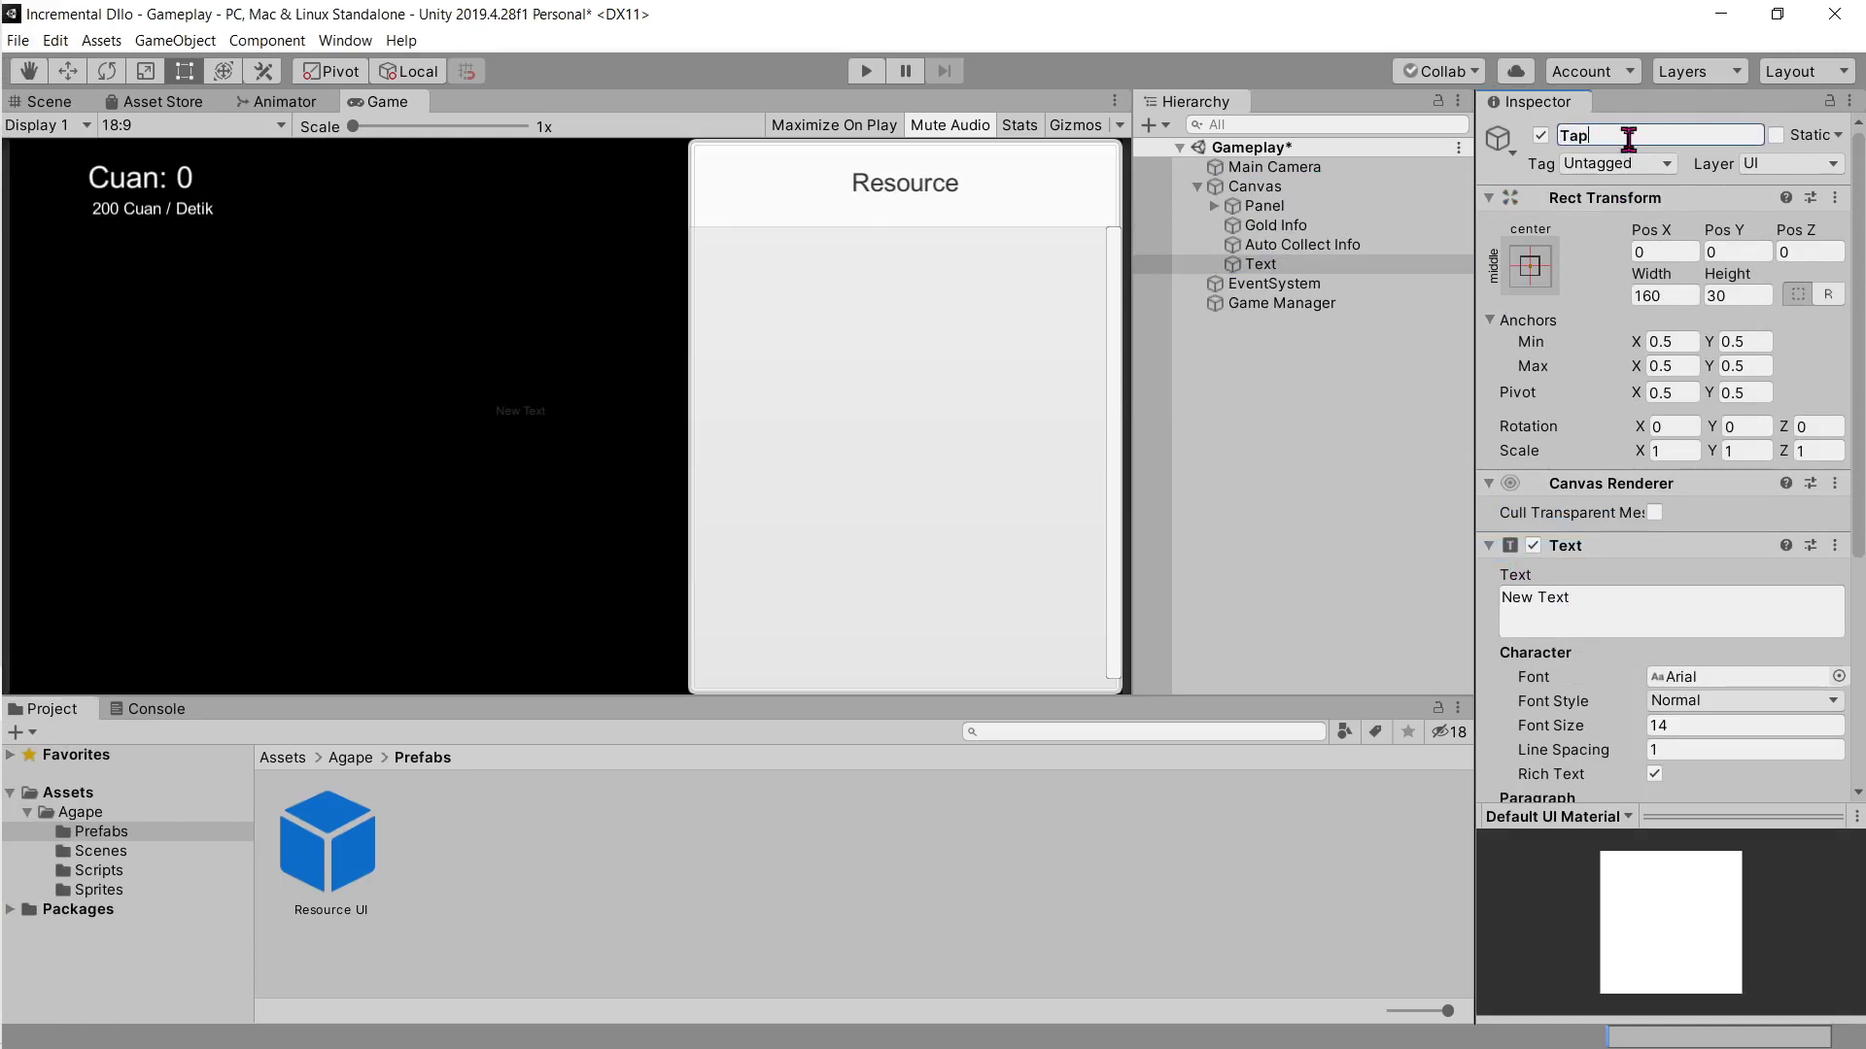
{"action": "key", "text": "Return"}
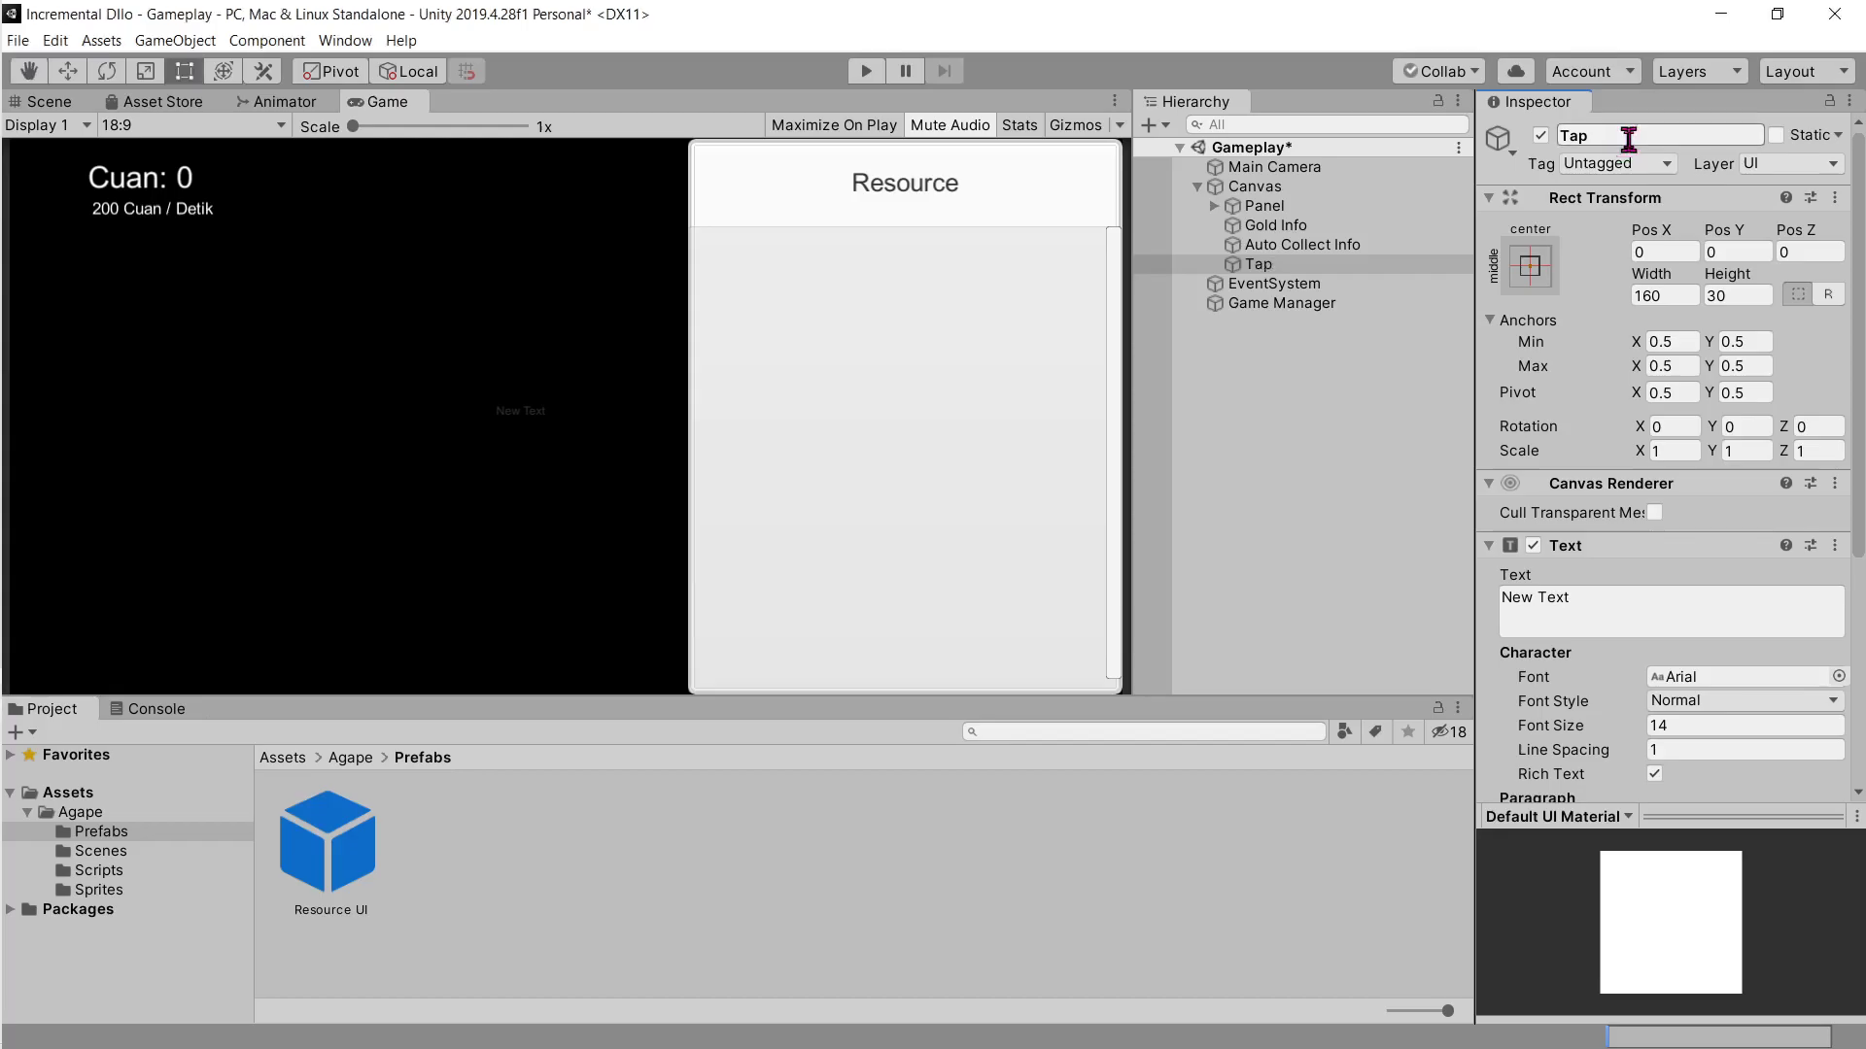
{"action": "left_click", "coordinate": [1629, 138]}
{"action": "key", "text": "alt+Tab"}
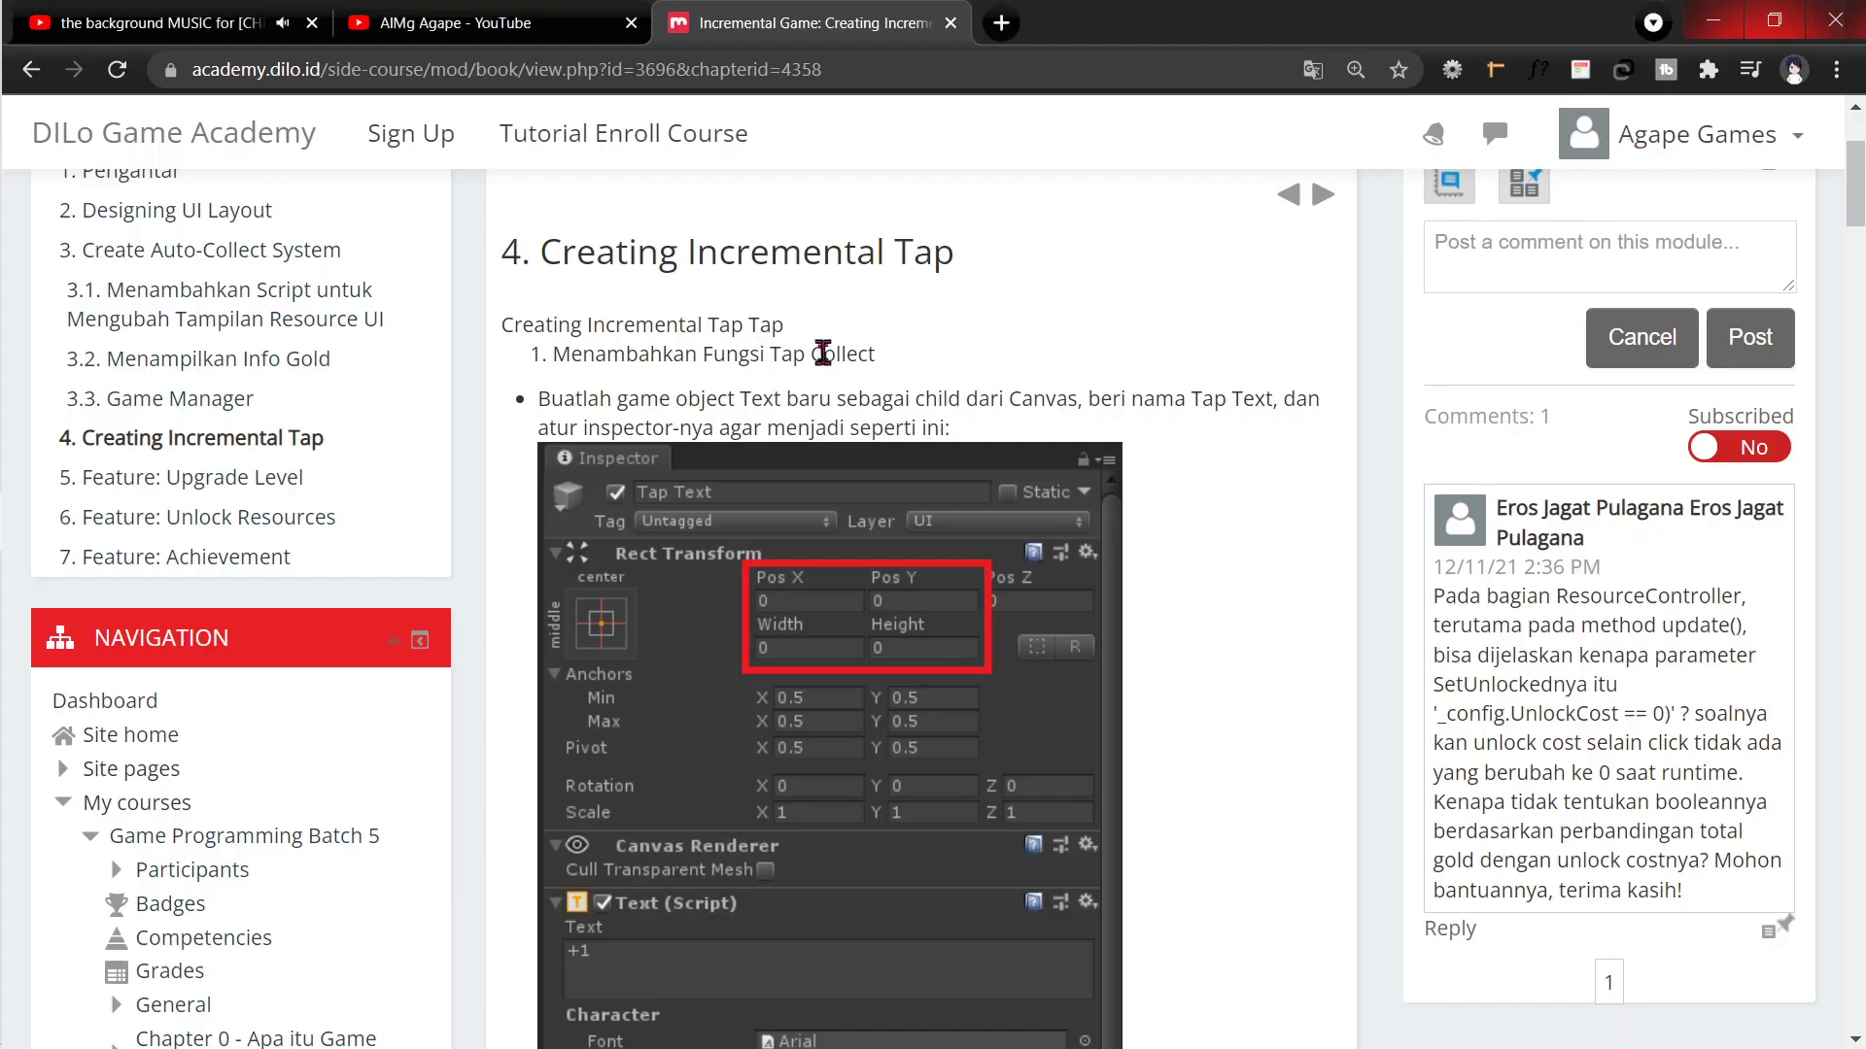
{"action": "key", "text": "alt+Tab"}
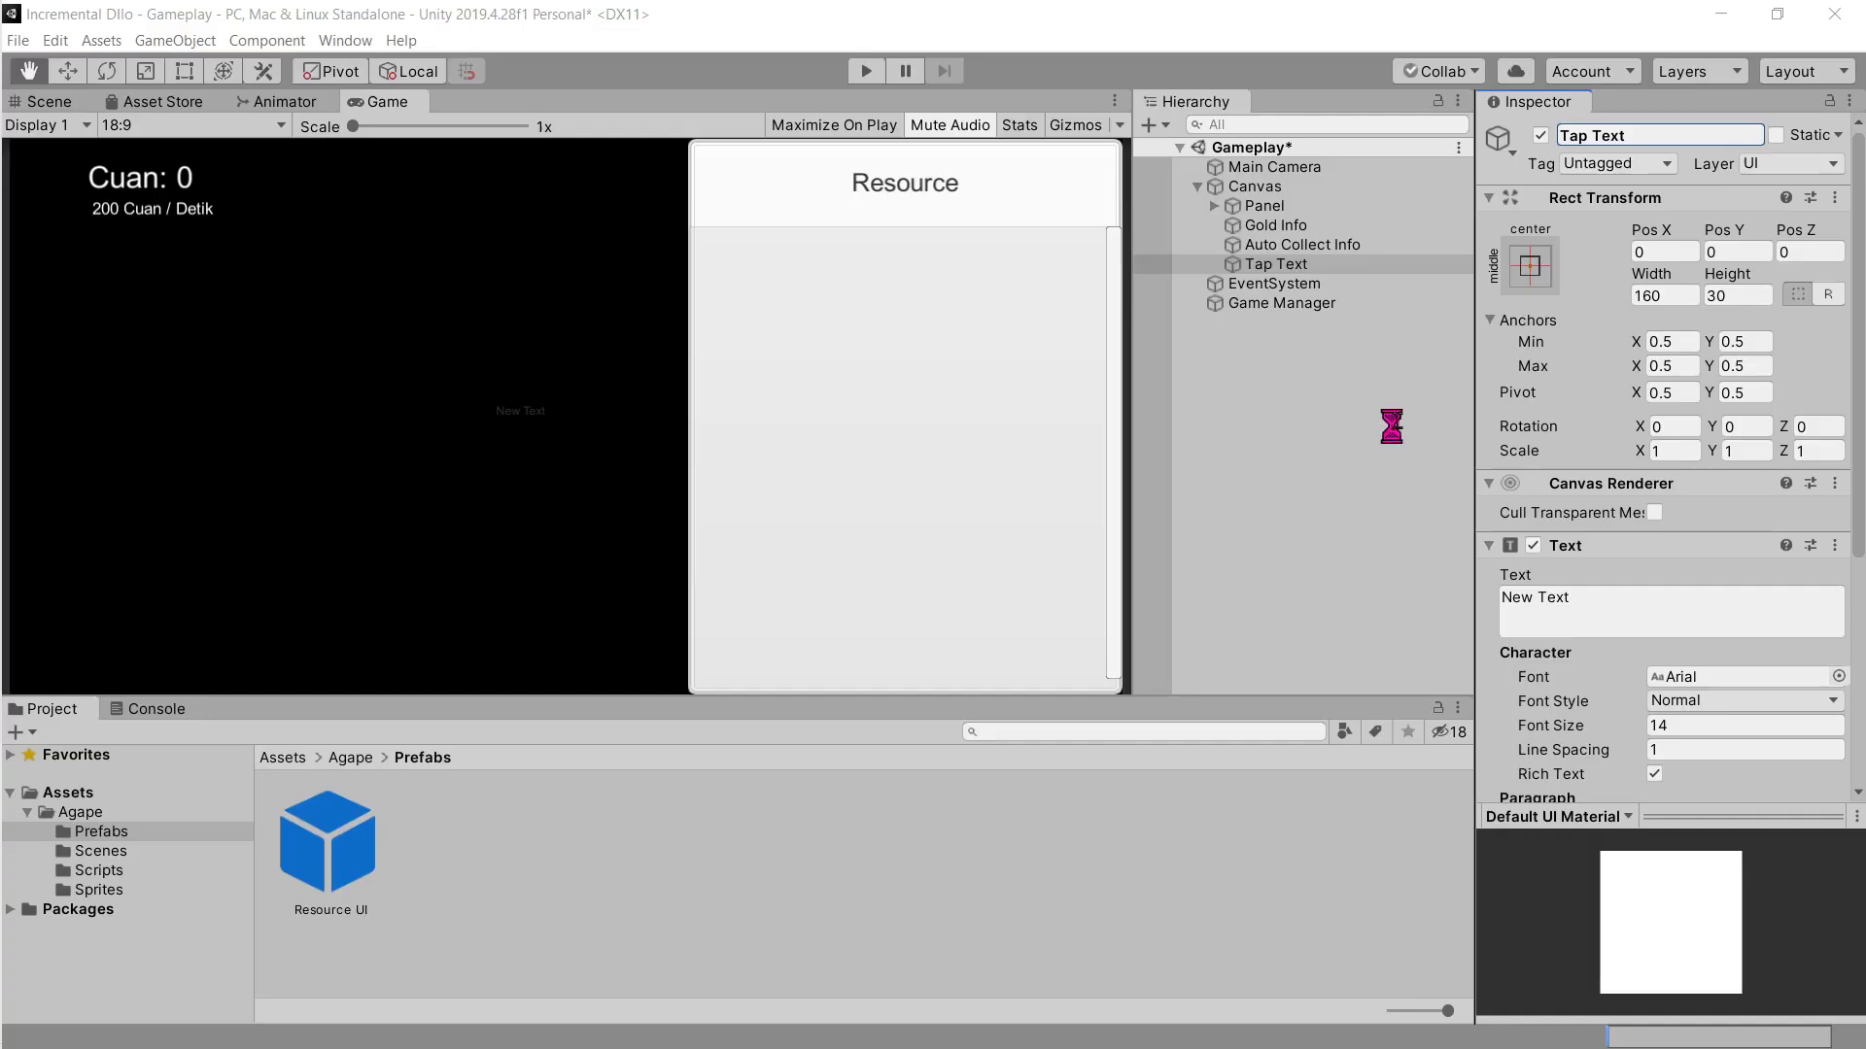
Step: Set Tap Text's anchor preset, width and height to match the tutorial
{"action": "left_click", "coordinate": [1530, 265]}
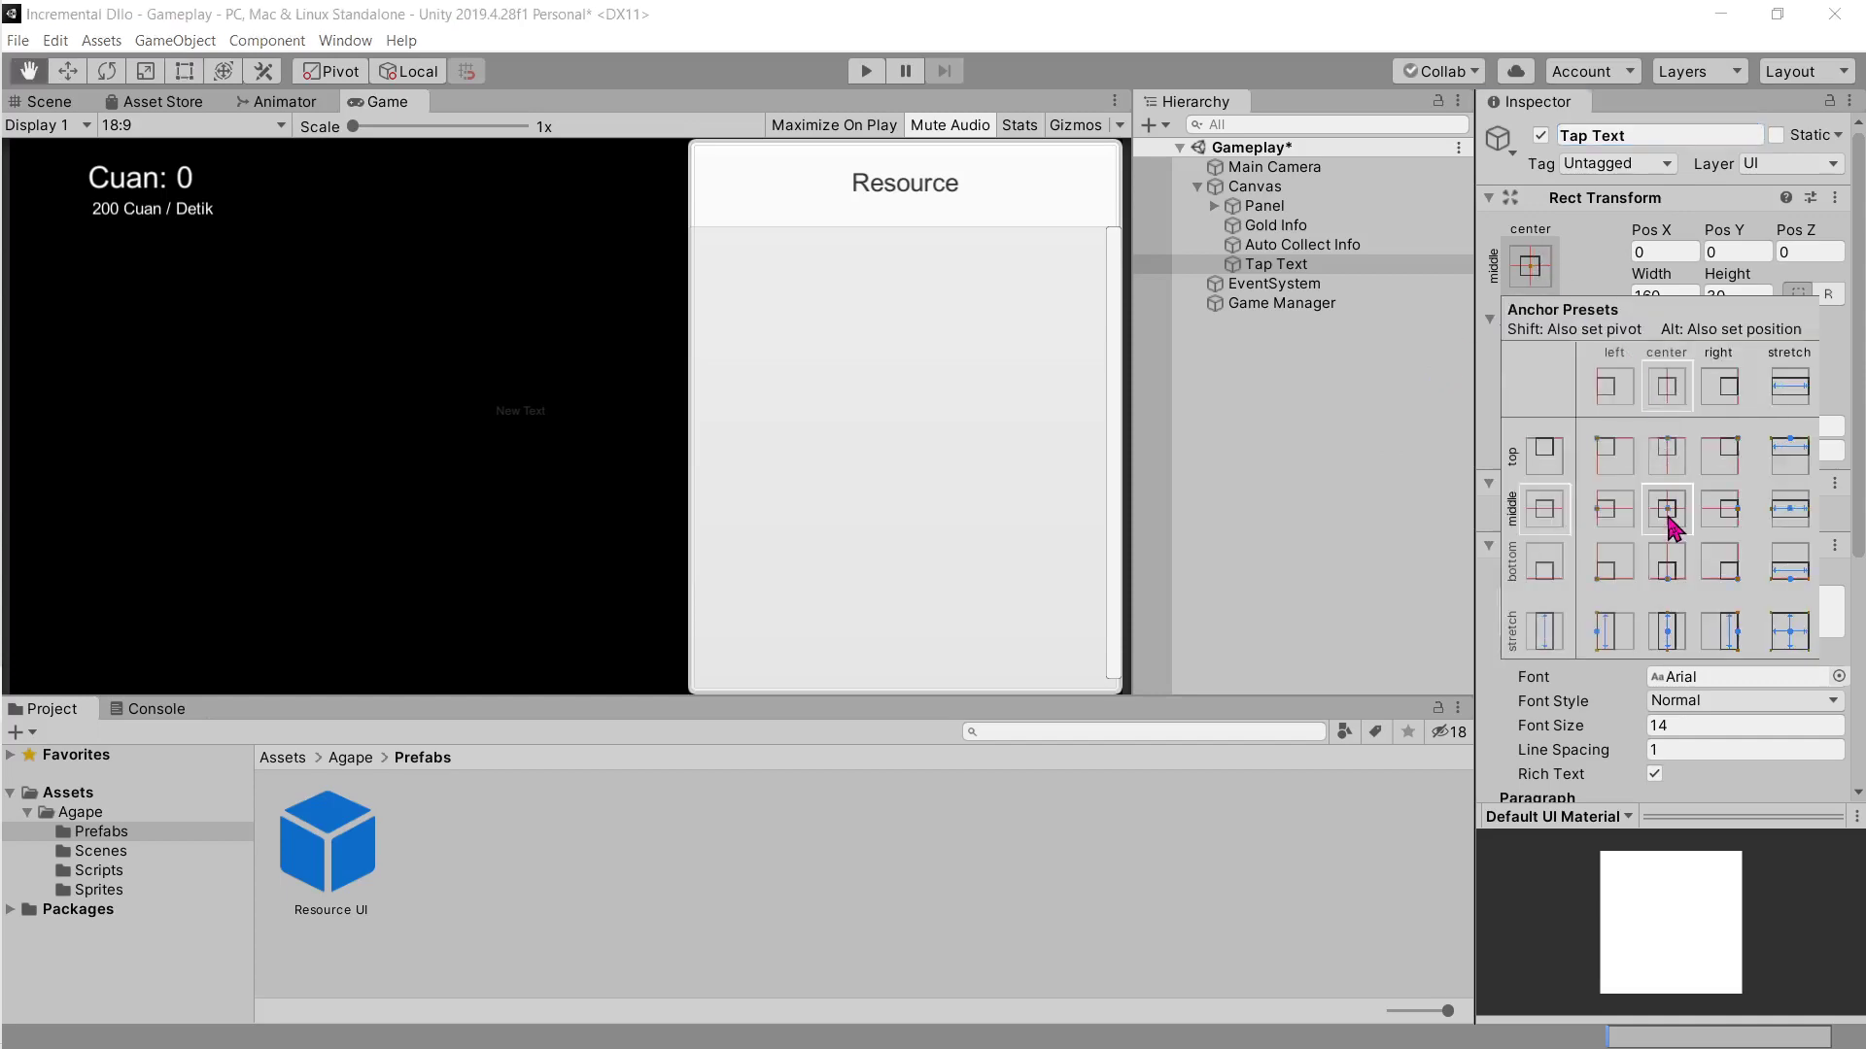
{"action": "key", "text": "alt+Tab"}
{"action": "key", "text": "alt+Tab"}
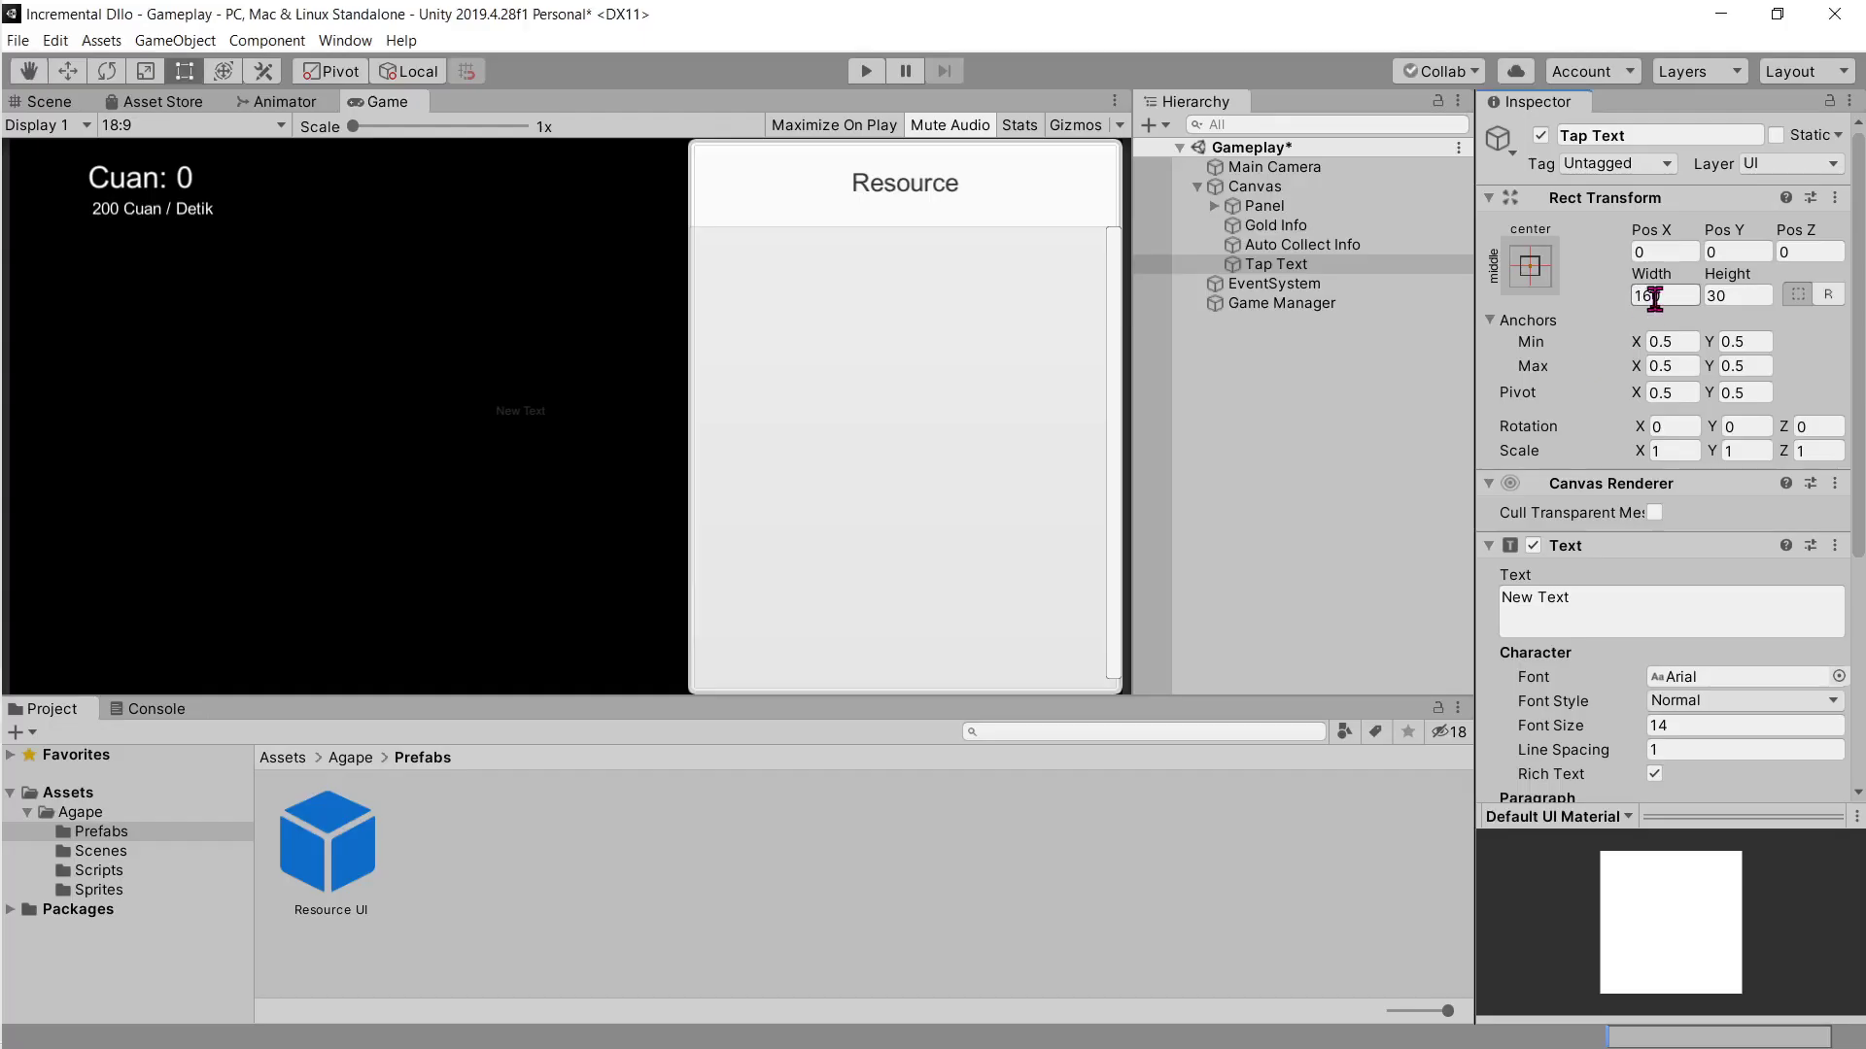
{"action": "key", "text": "alt+Tab"}
{"action": "key", "text": "alt+Tab"}
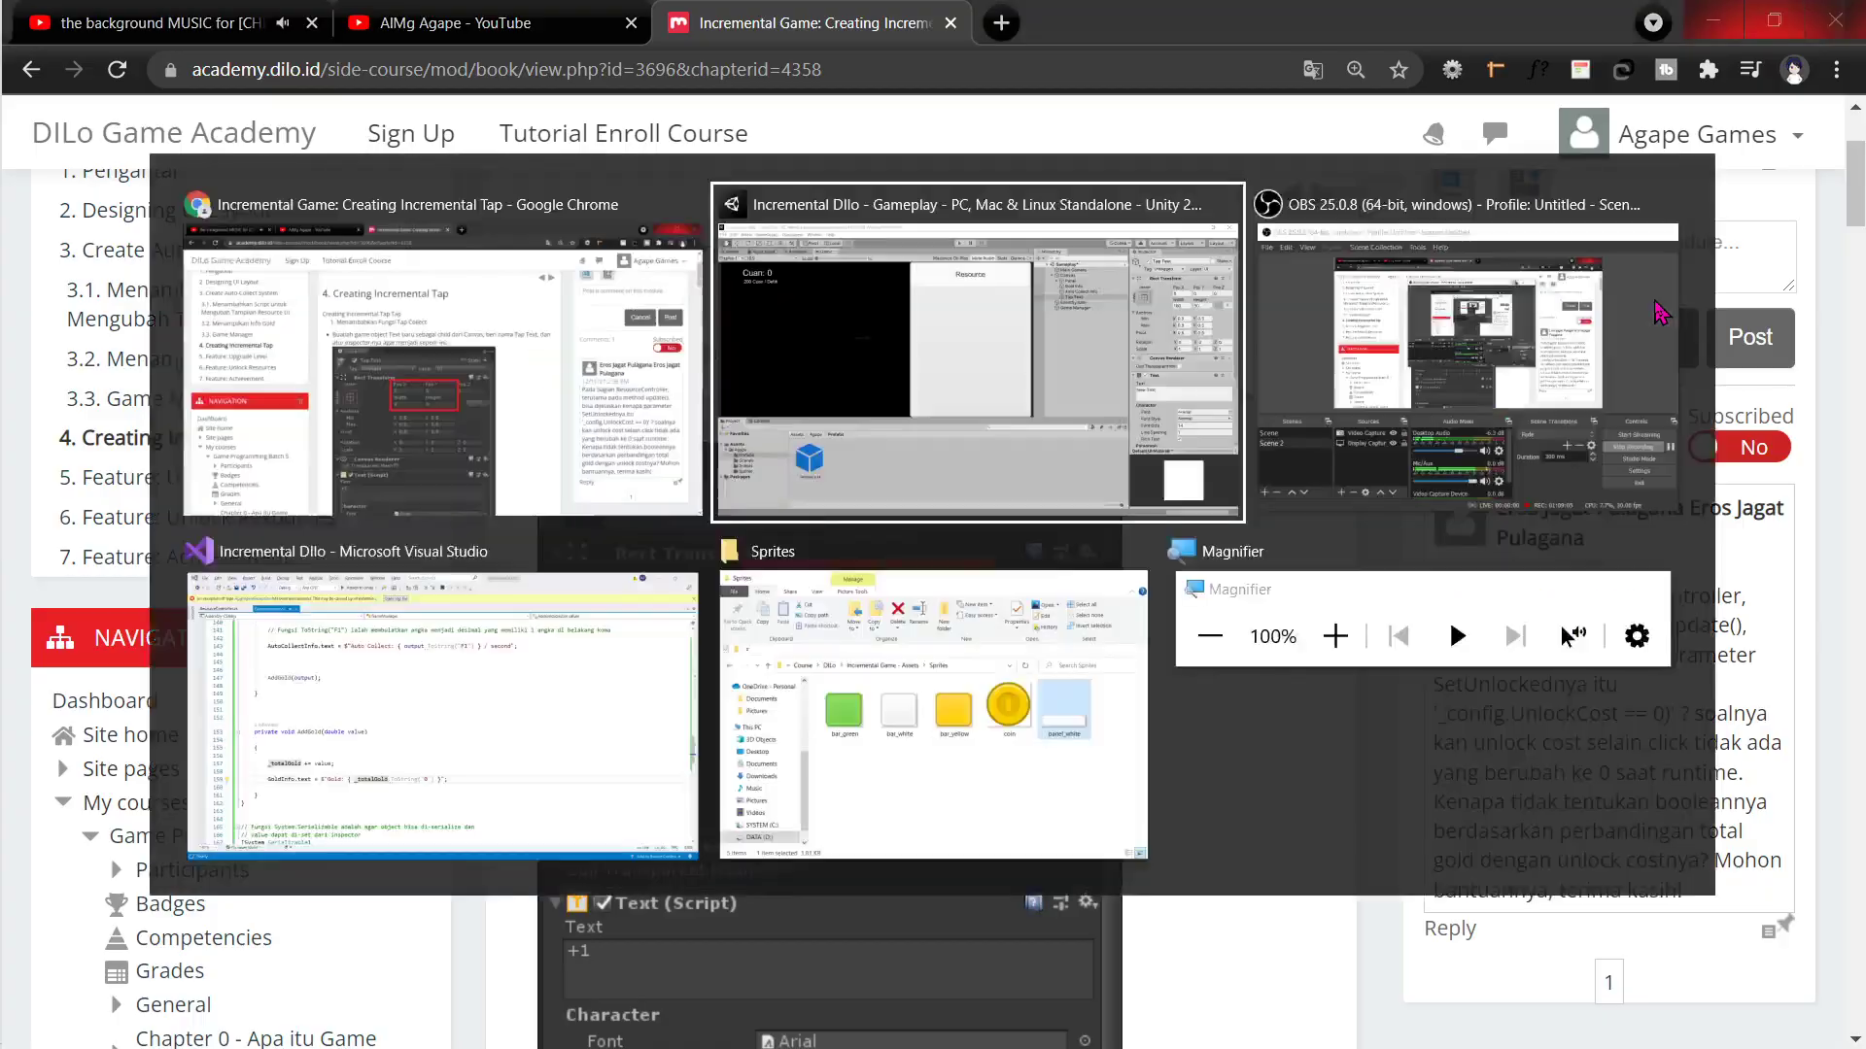
{"action": "left_click", "coordinate": [1725, 297]}
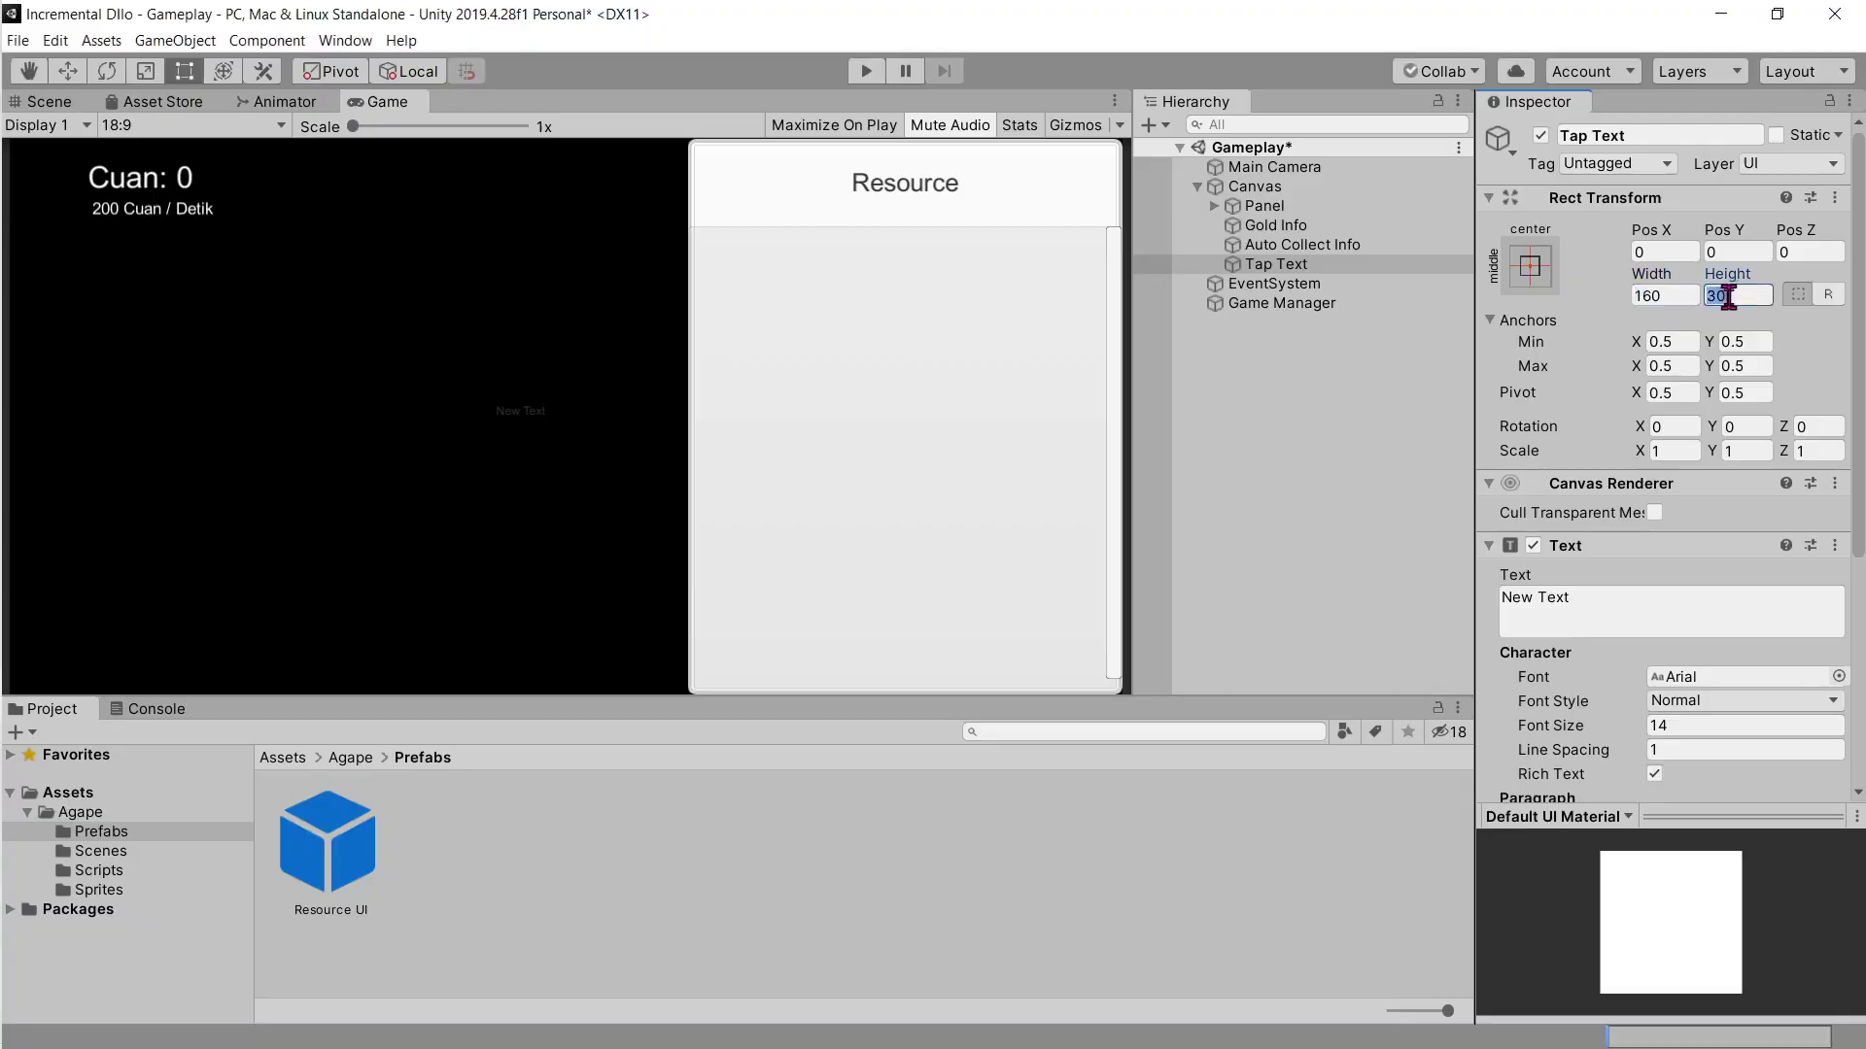
{"action": "type", "text": "0"}
{"action": "key", "text": "alt+Tab"}
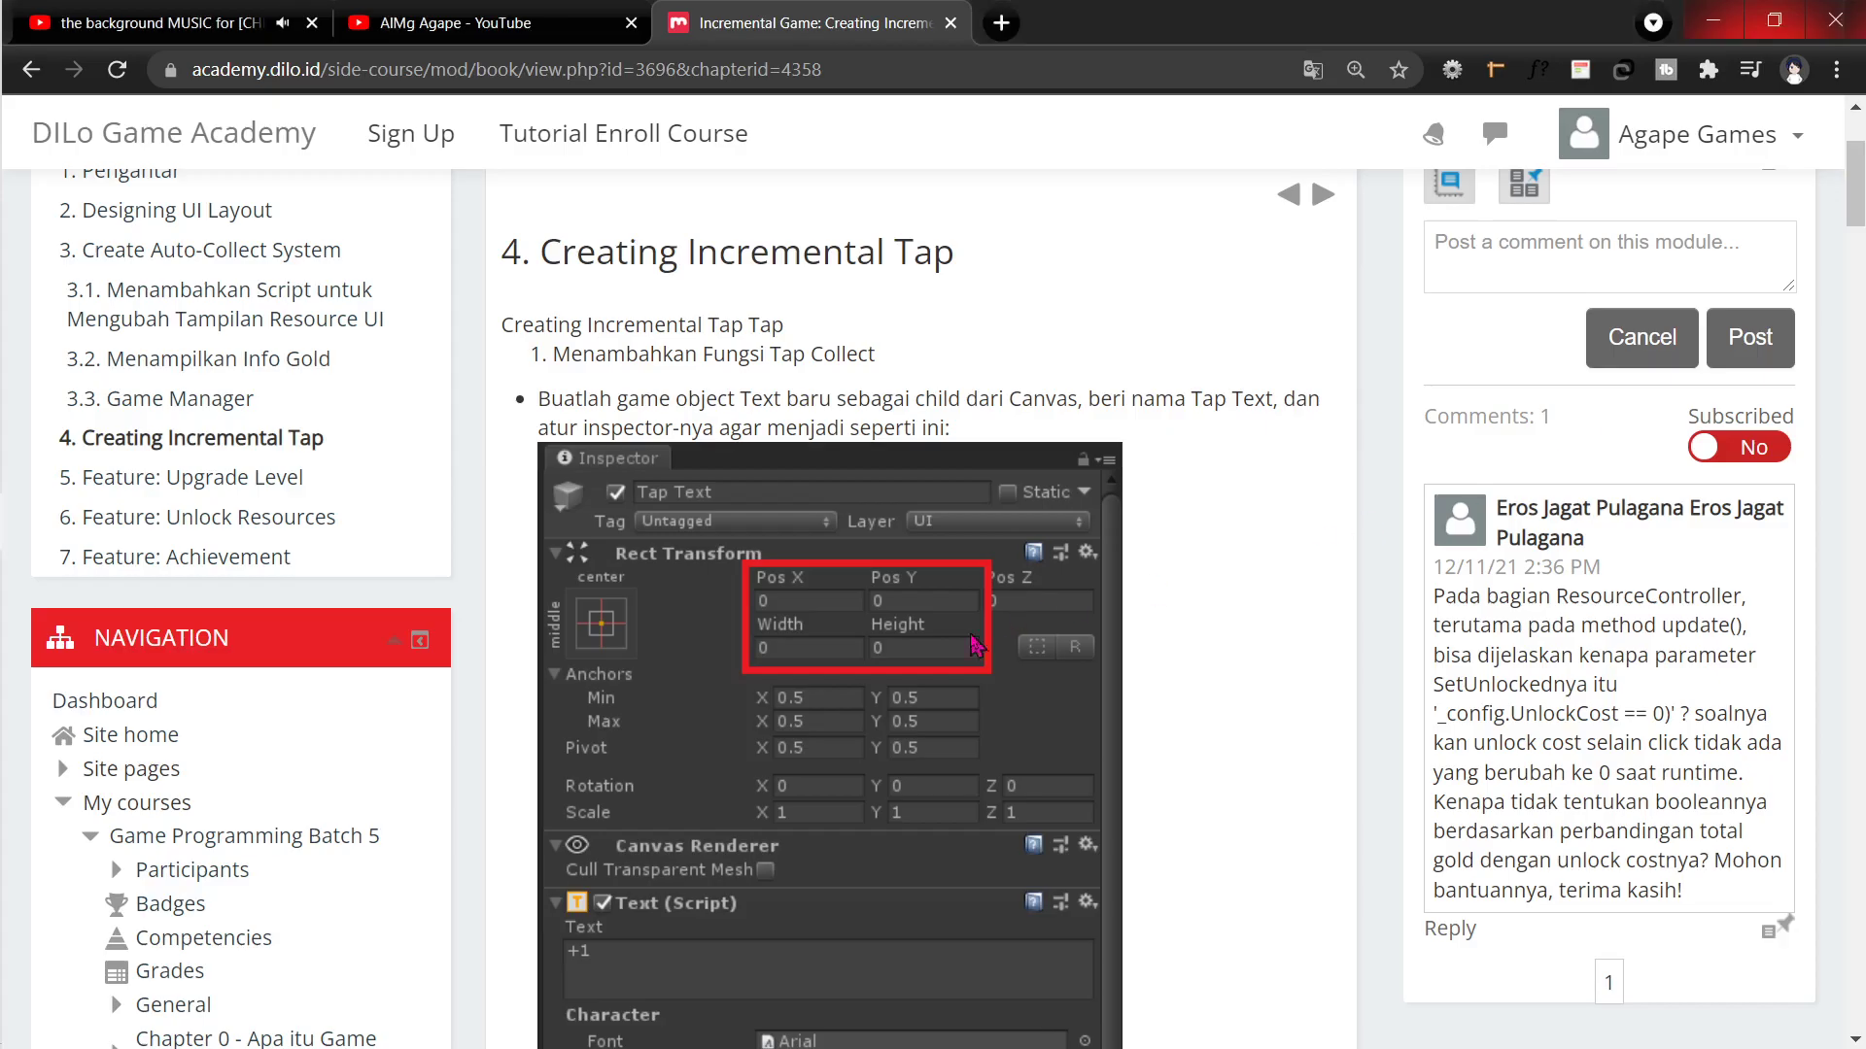
{"action": "scroll", "coordinate": [943, 690], "scroll_direction": "down", "scroll_amount": 3}
{"action": "scroll", "coordinate": [918, 744], "scroll_direction": "down", "scroll_amount": 2}
{"action": "key", "text": "alt+Tab"}
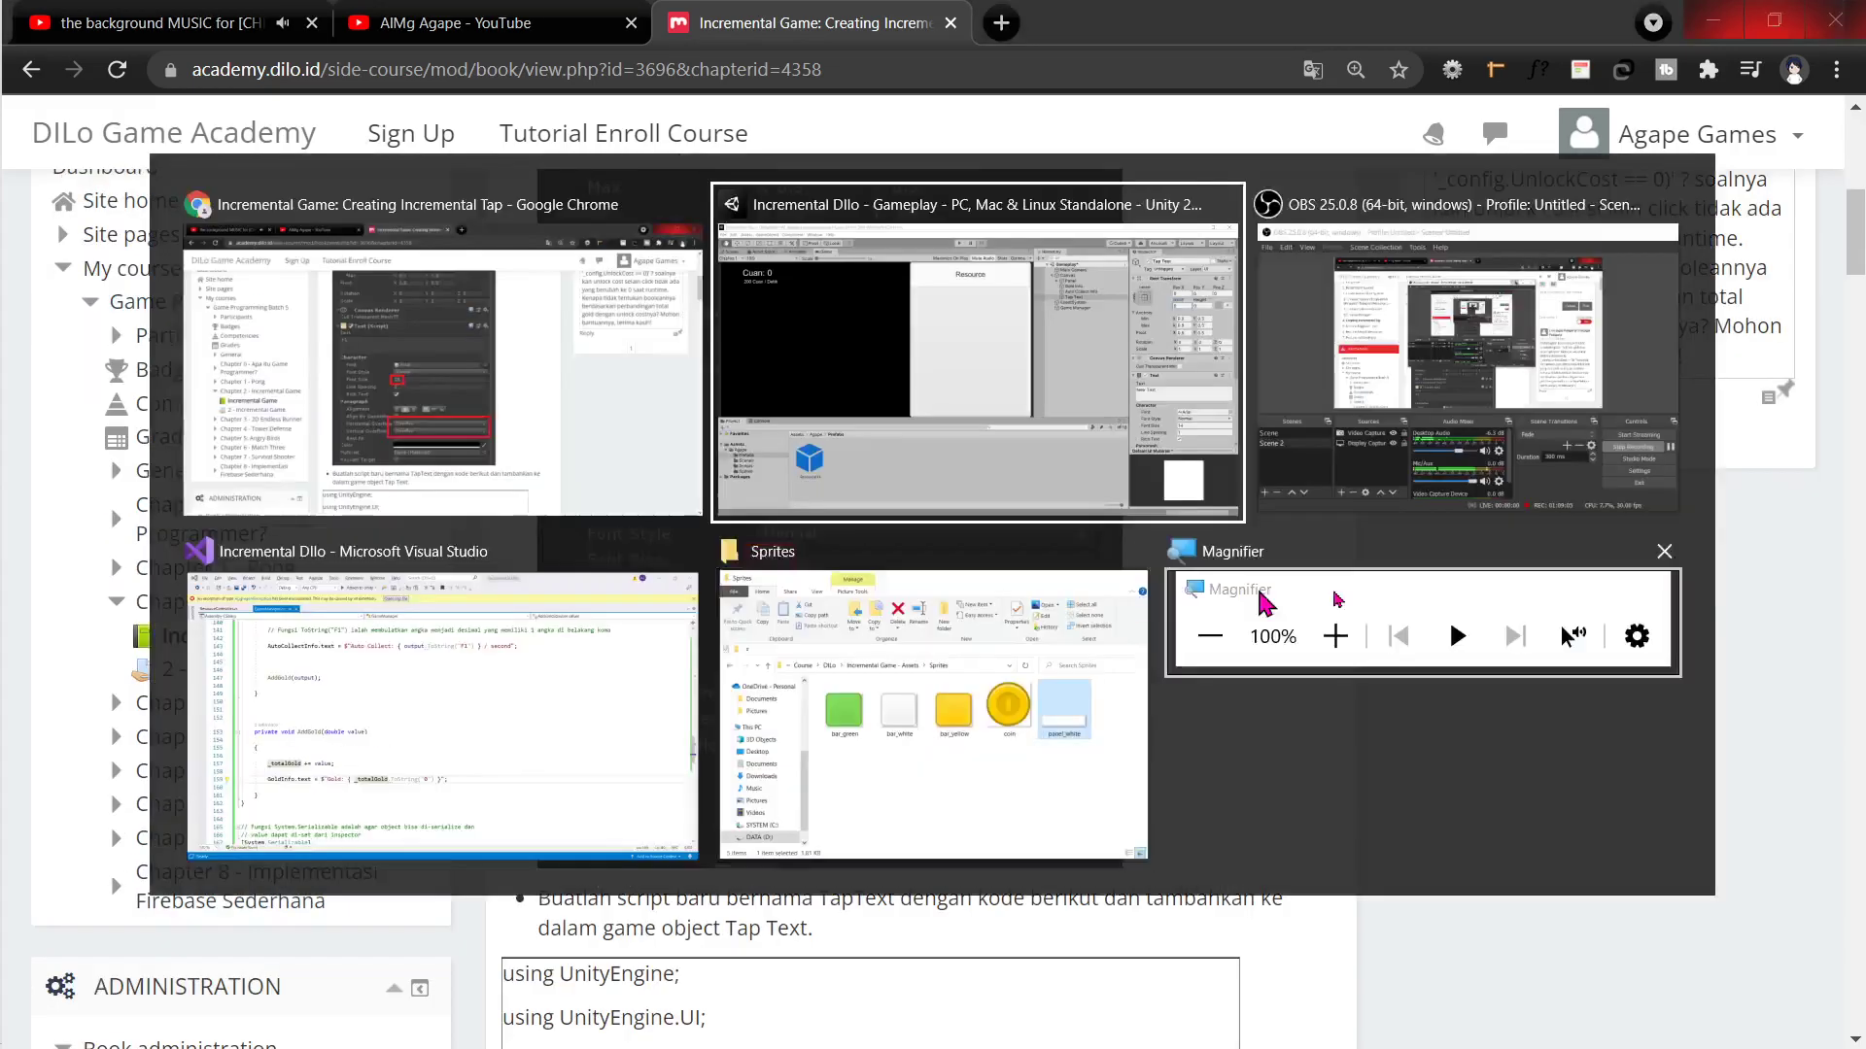
Step: Give Tap Text font size 35 and the label text '1+'
{"action": "left_click", "coordinate": [1677, 724]}
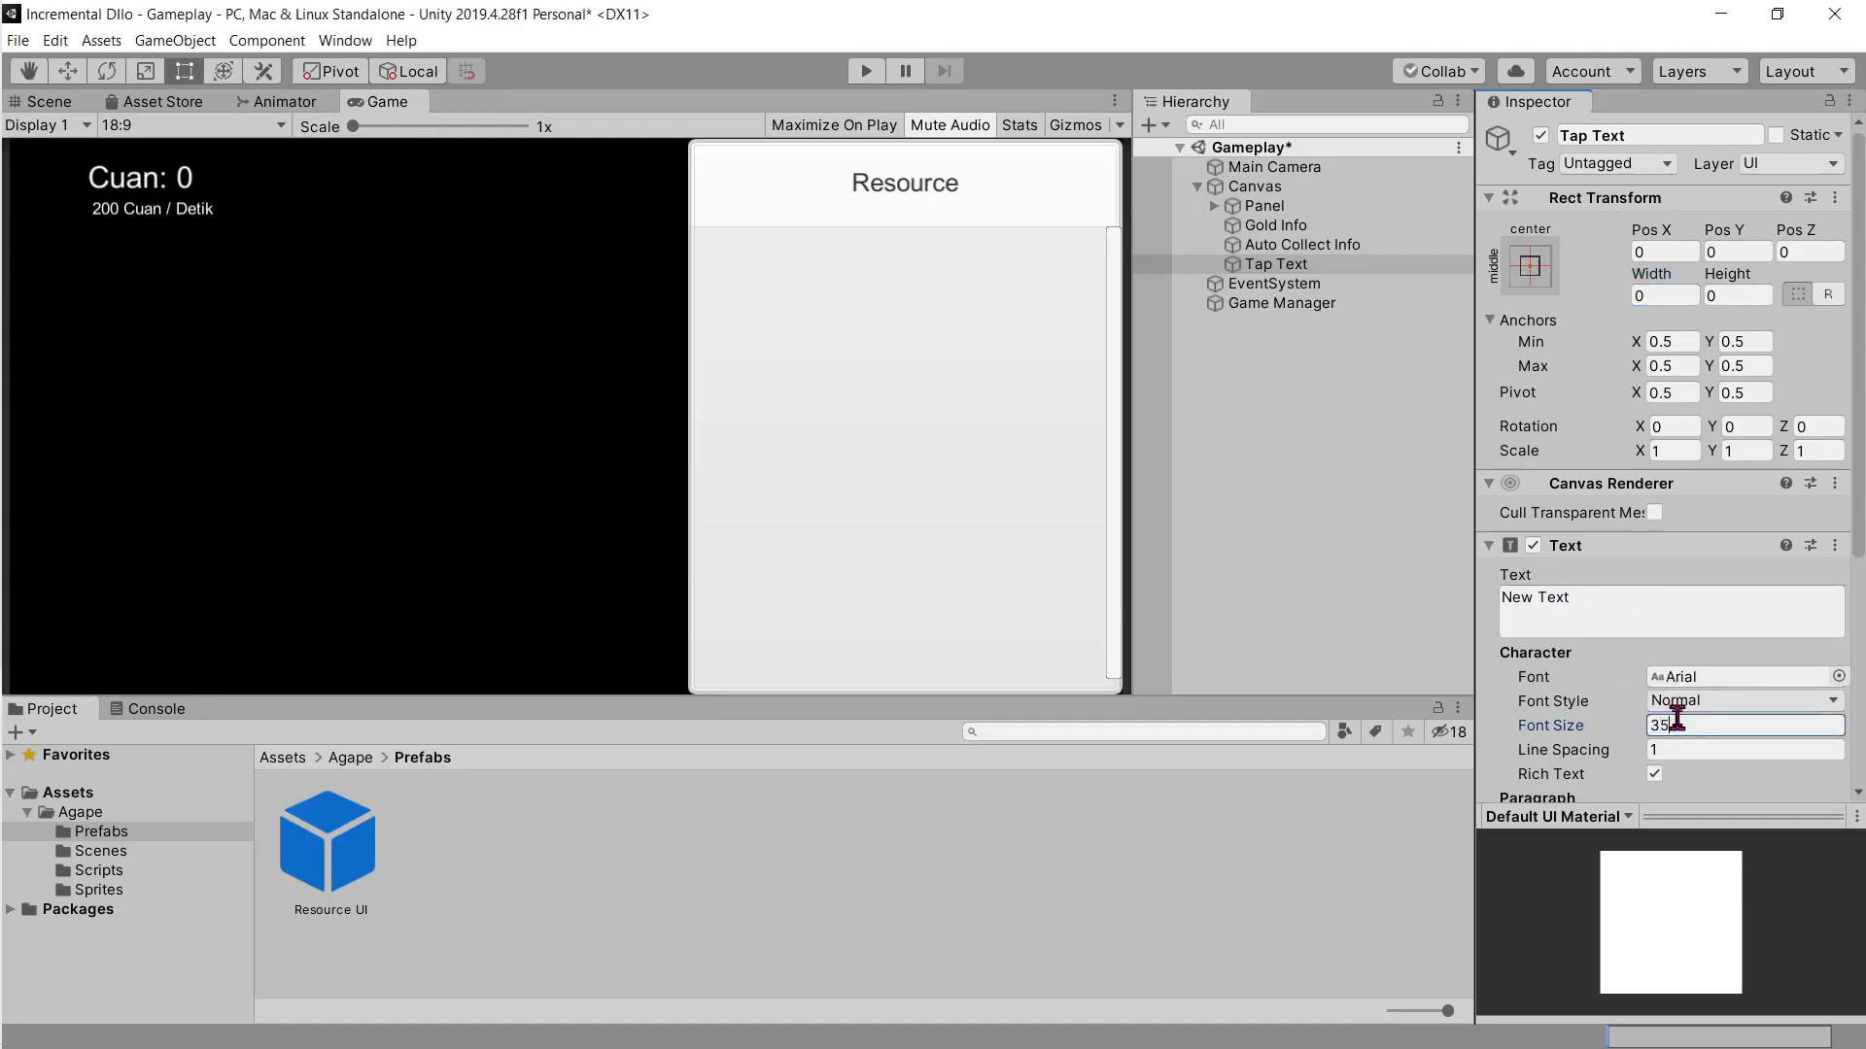
{"action": "left_click", "coordinate": [1609, 606]}
{"action": "type", "text": "1+"}
{"action": "key", "text": "alt+Tab"}
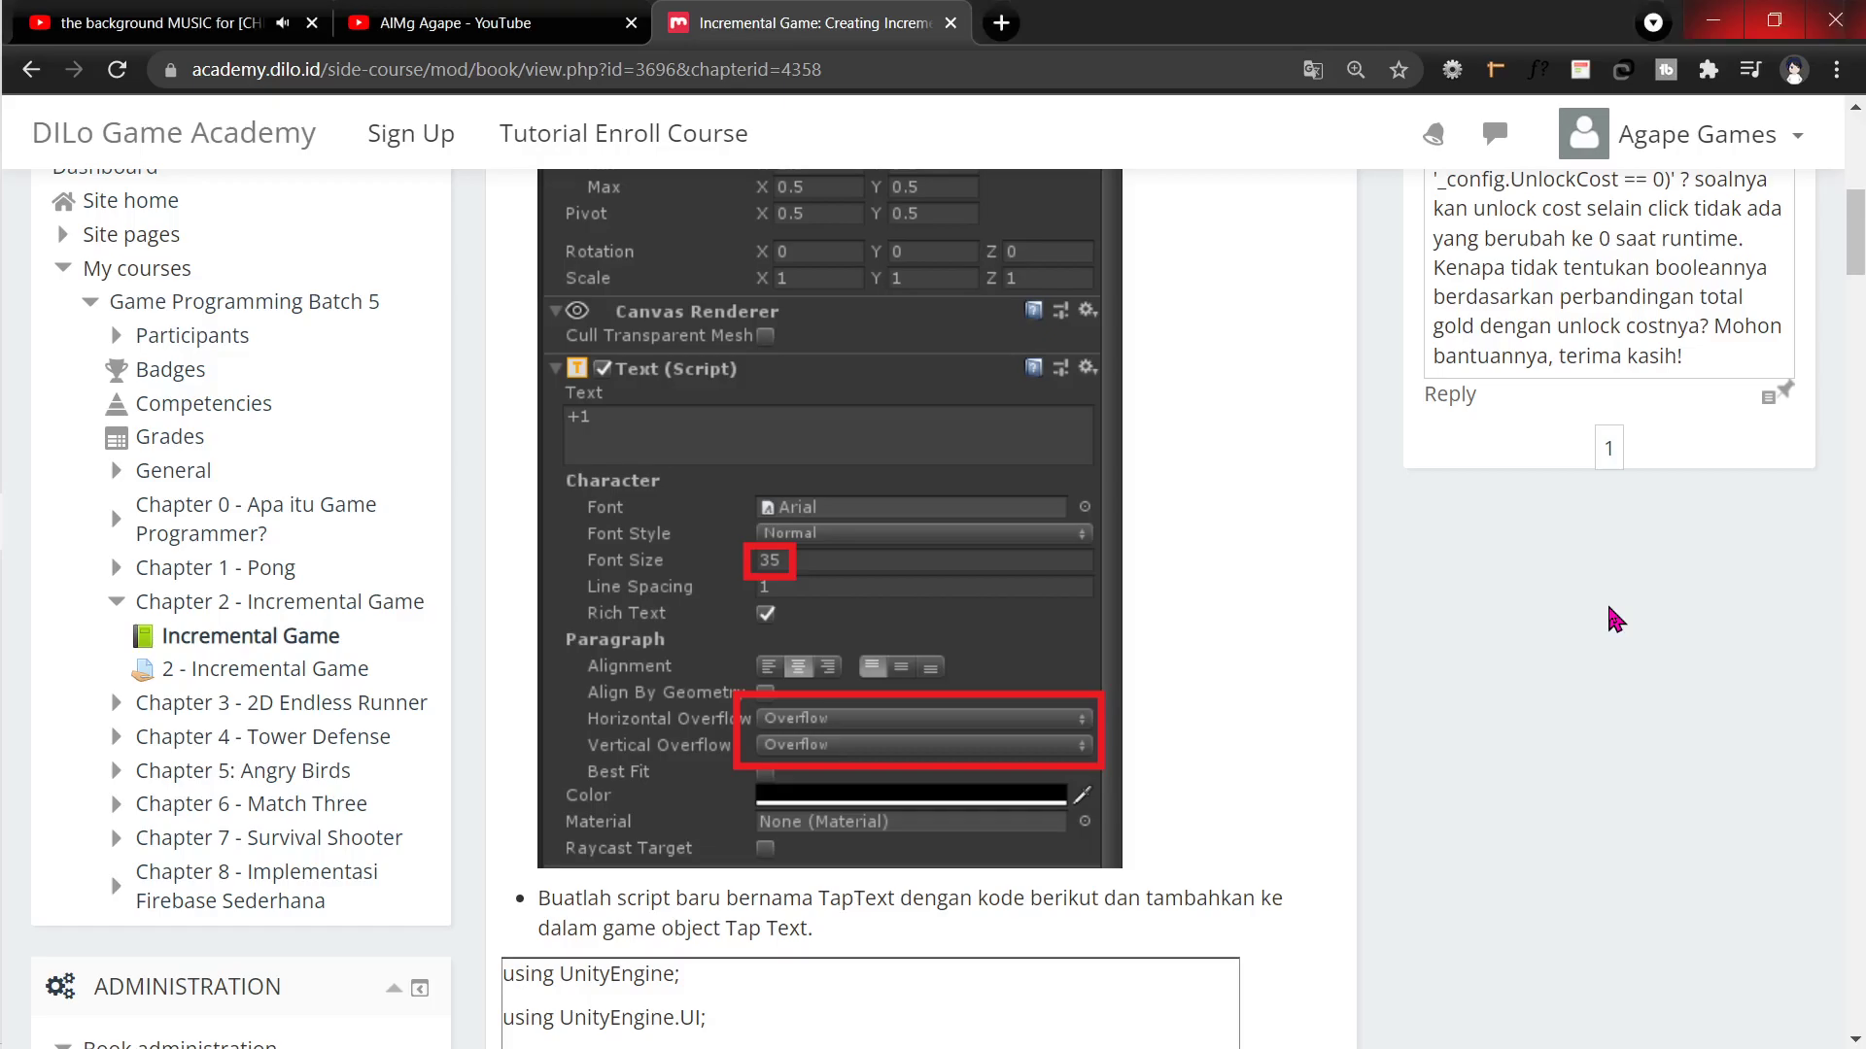
{"action": "key", "text": "alt+Tab"}
Step: Set both Horizontal and Vertical Overflow of Tap Text to Overflow
{"action": "scroll", "coordinate": [1692, 583], "scroll_direction": "down", "scroll_amount": 5}
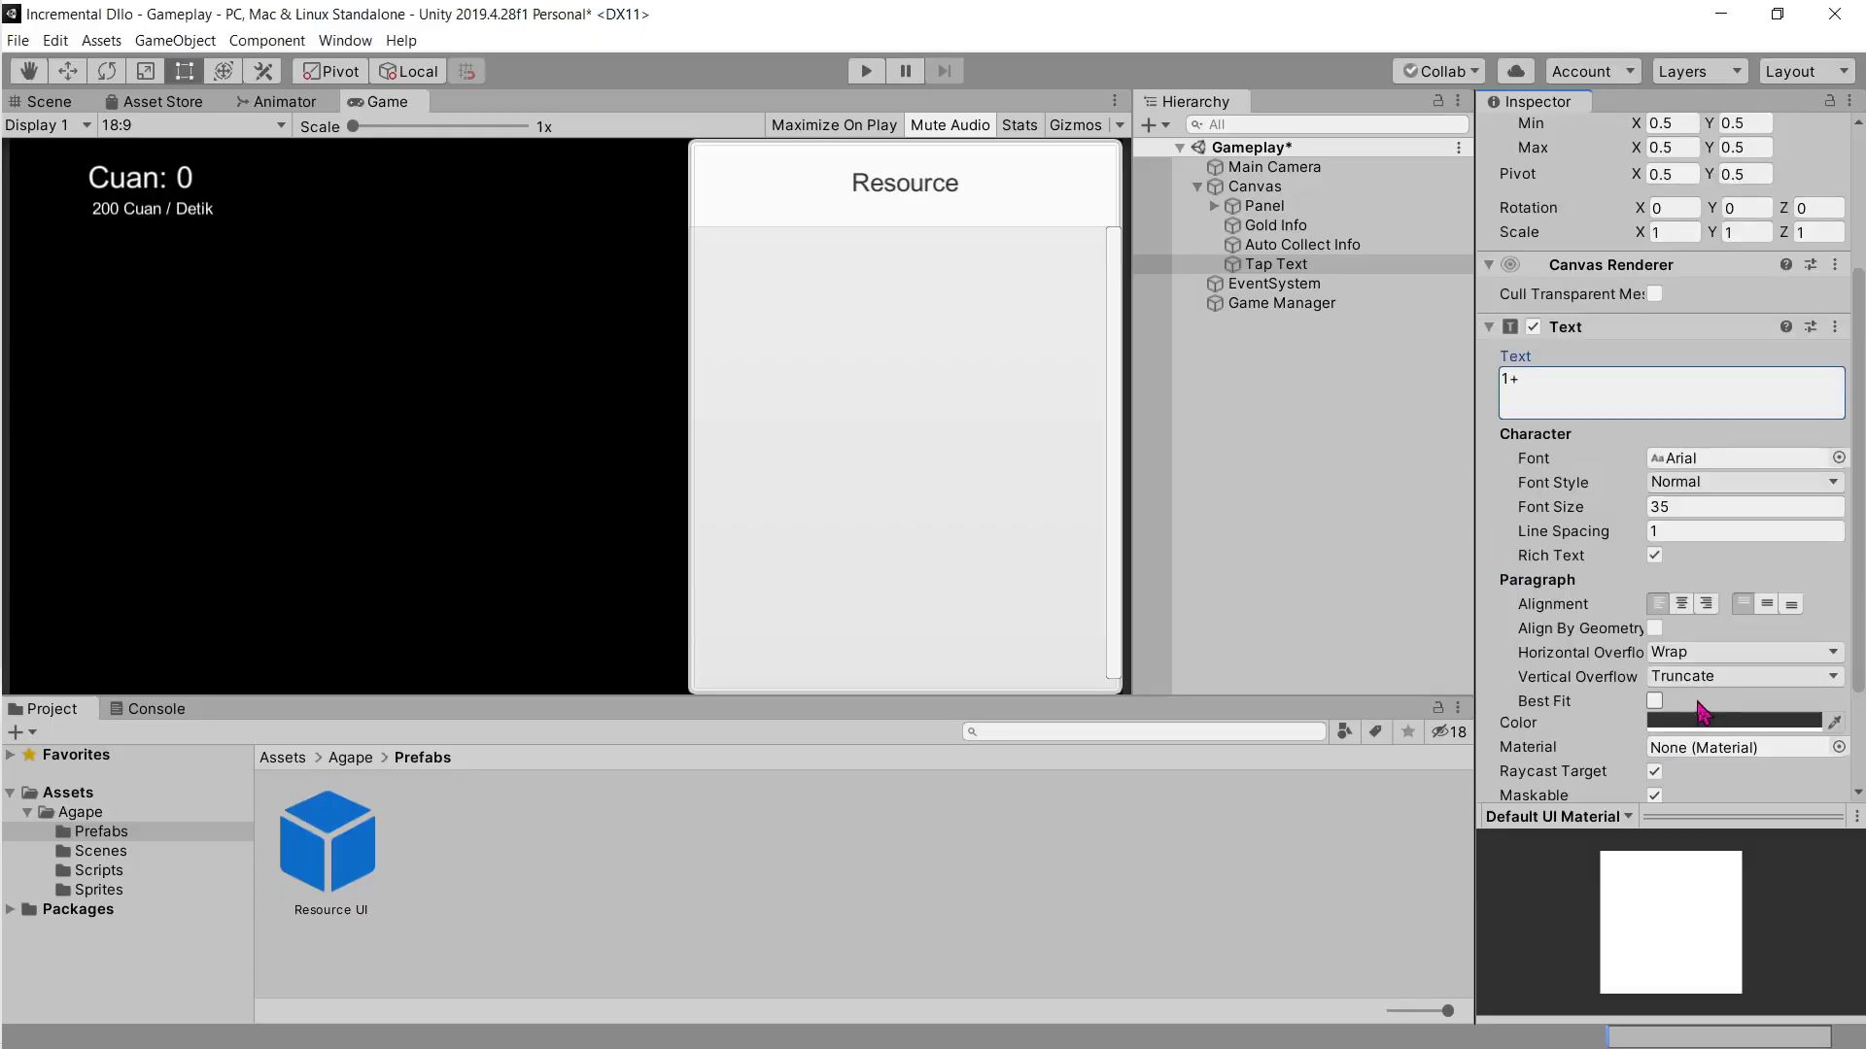
{"action": "left_click", "coordinate": [1693, 651]}
{"action": "left_click", "coordinate": [1702, 702]}
{"action": "left_click", "coordinate": [1739, 676]}
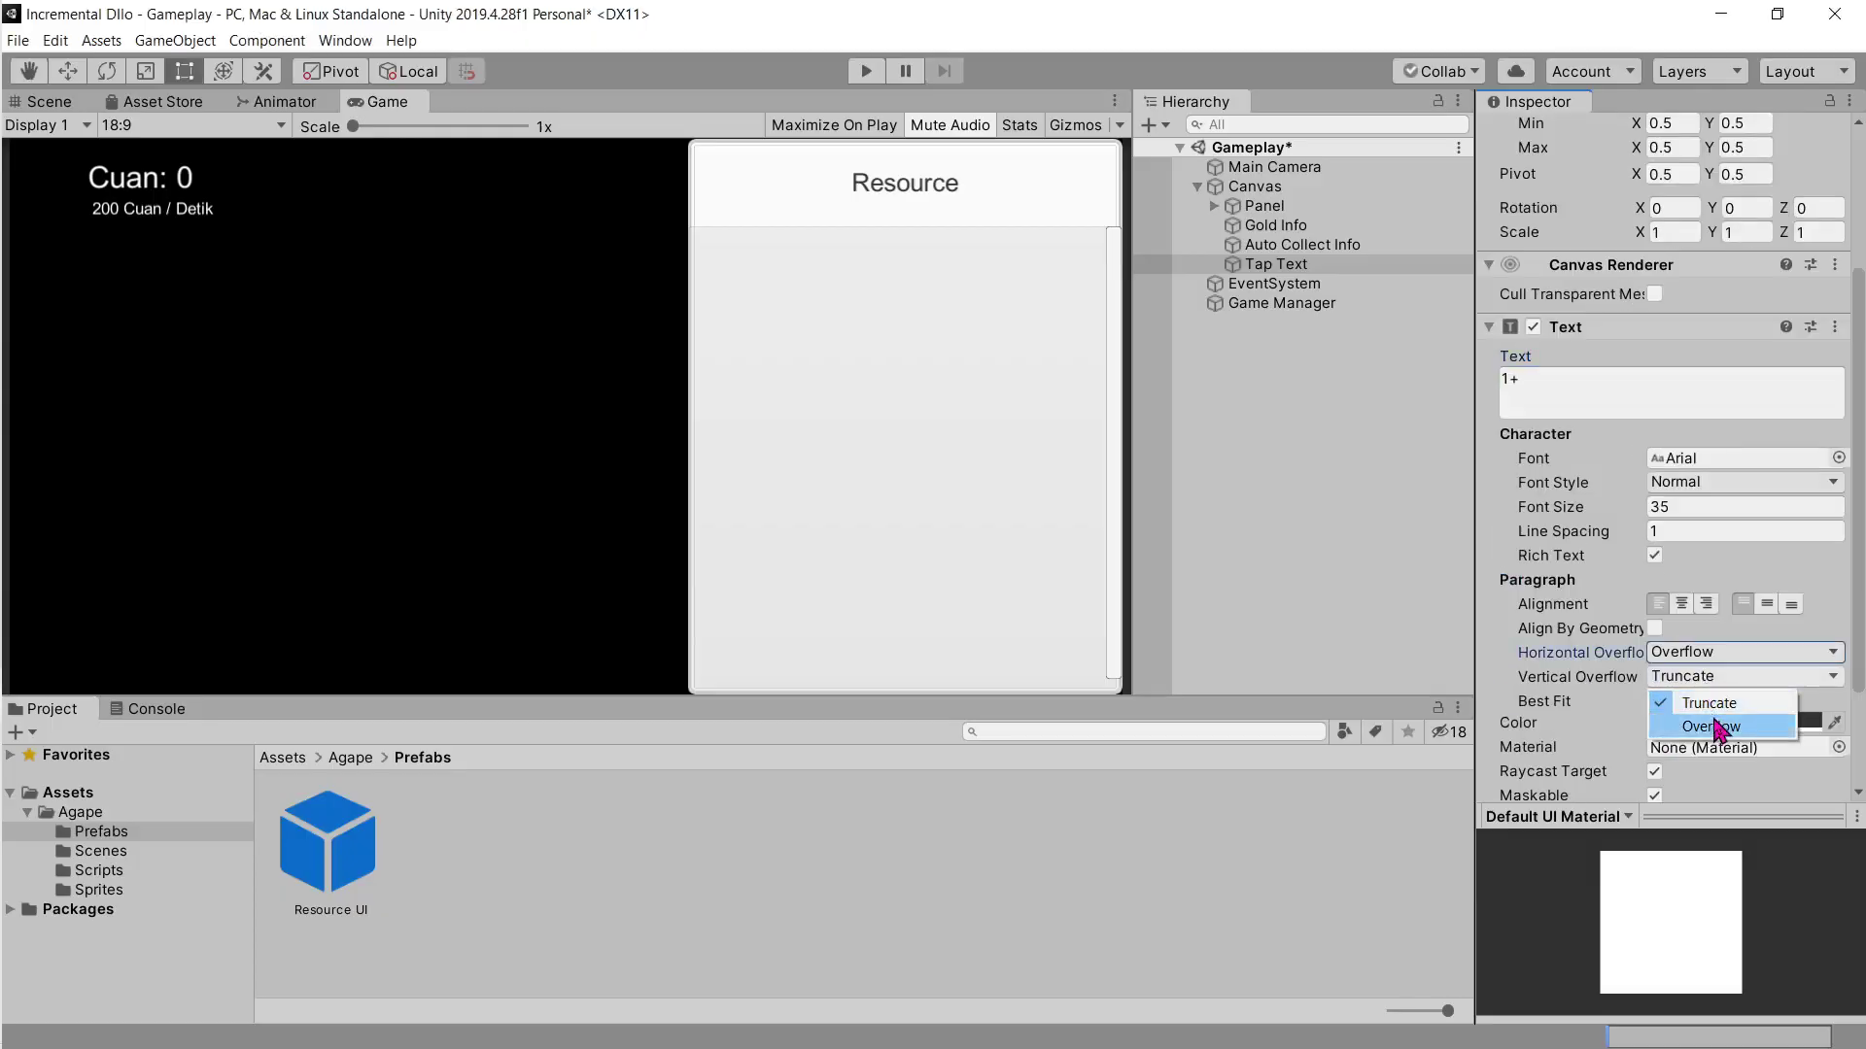
Step: Change the Tap Text colour to bright green (00FF1E)
{"action": "left_click", "coordinate": [1710, 726]}
{"action": "left_click", "coordinate": [1735, 722]}
{"action": "left_click_drag", "start_coordinate": [1692, 574], "coordinate": [1651, 525]}
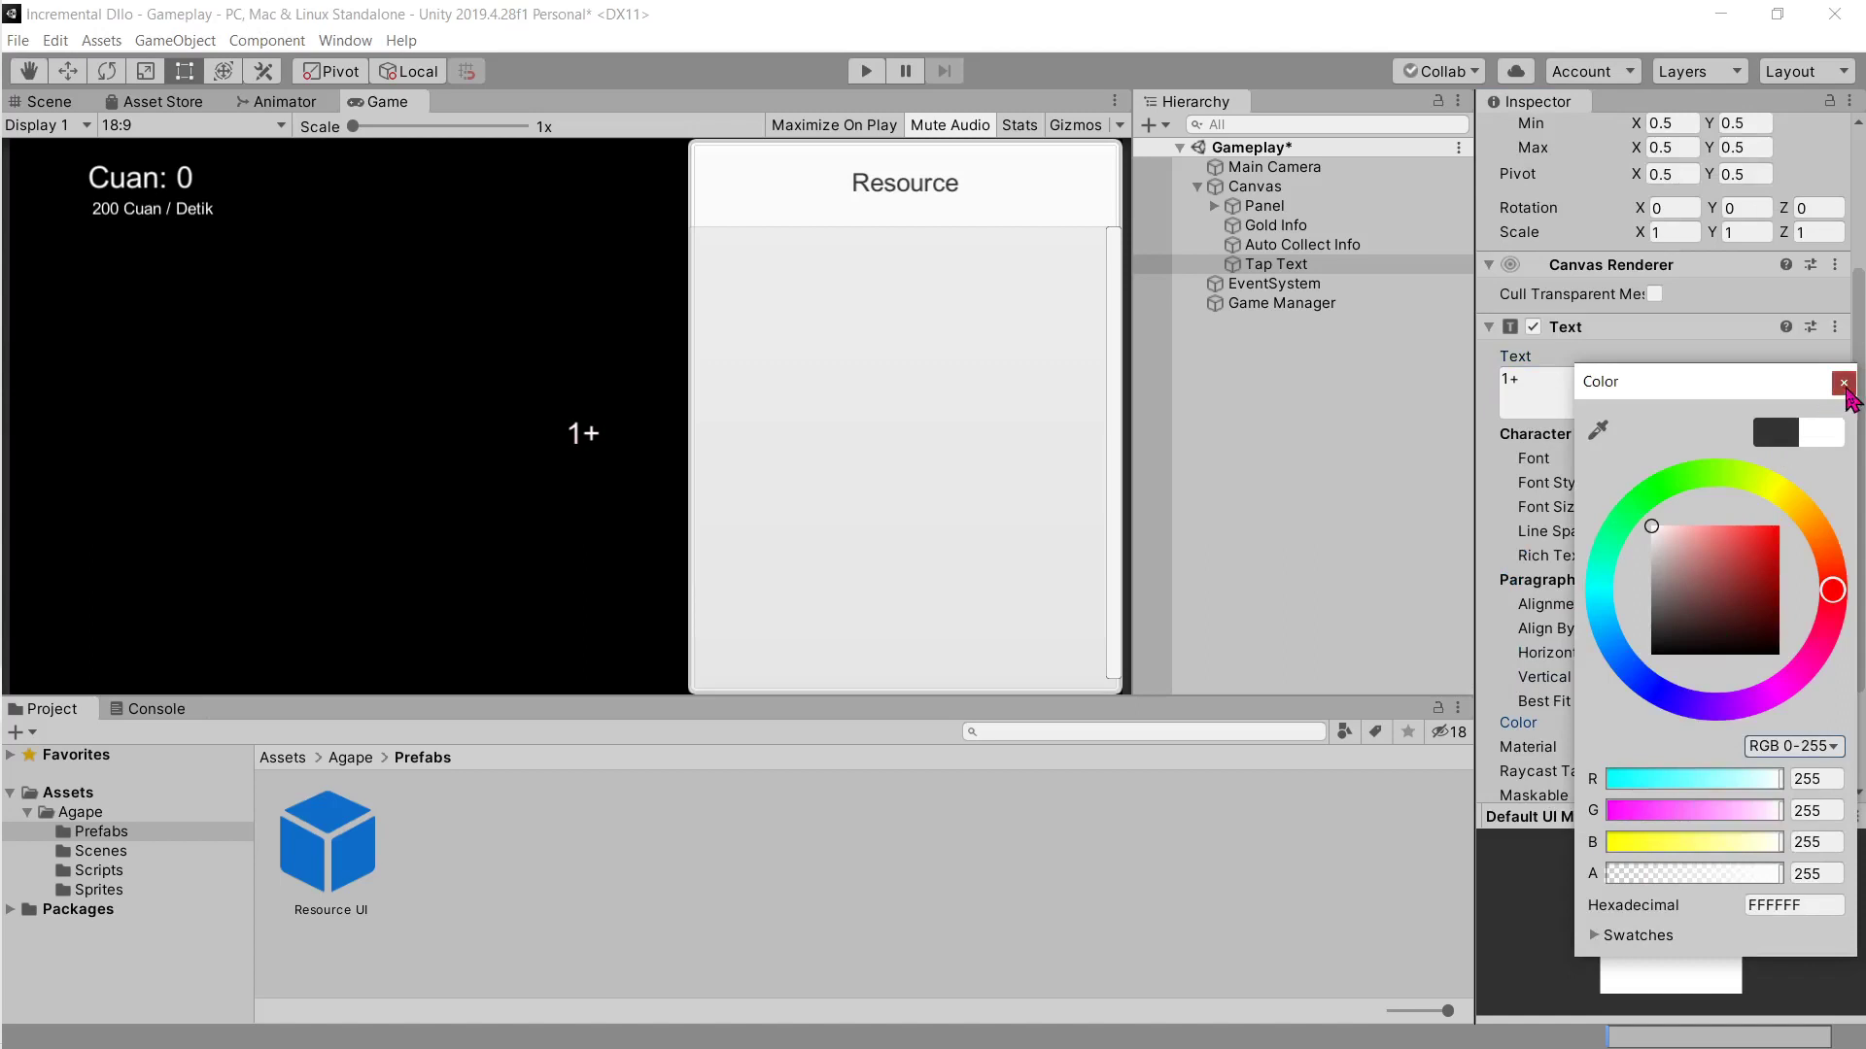
{"action": "left_click", "coordinate": [1844, 383]}
{"action": "left_click", "coordinate": [1694, 724]}
{"action": "left_click_drag", "start_coordinate": [1799, 522], "coordinate": [1645, 496]}
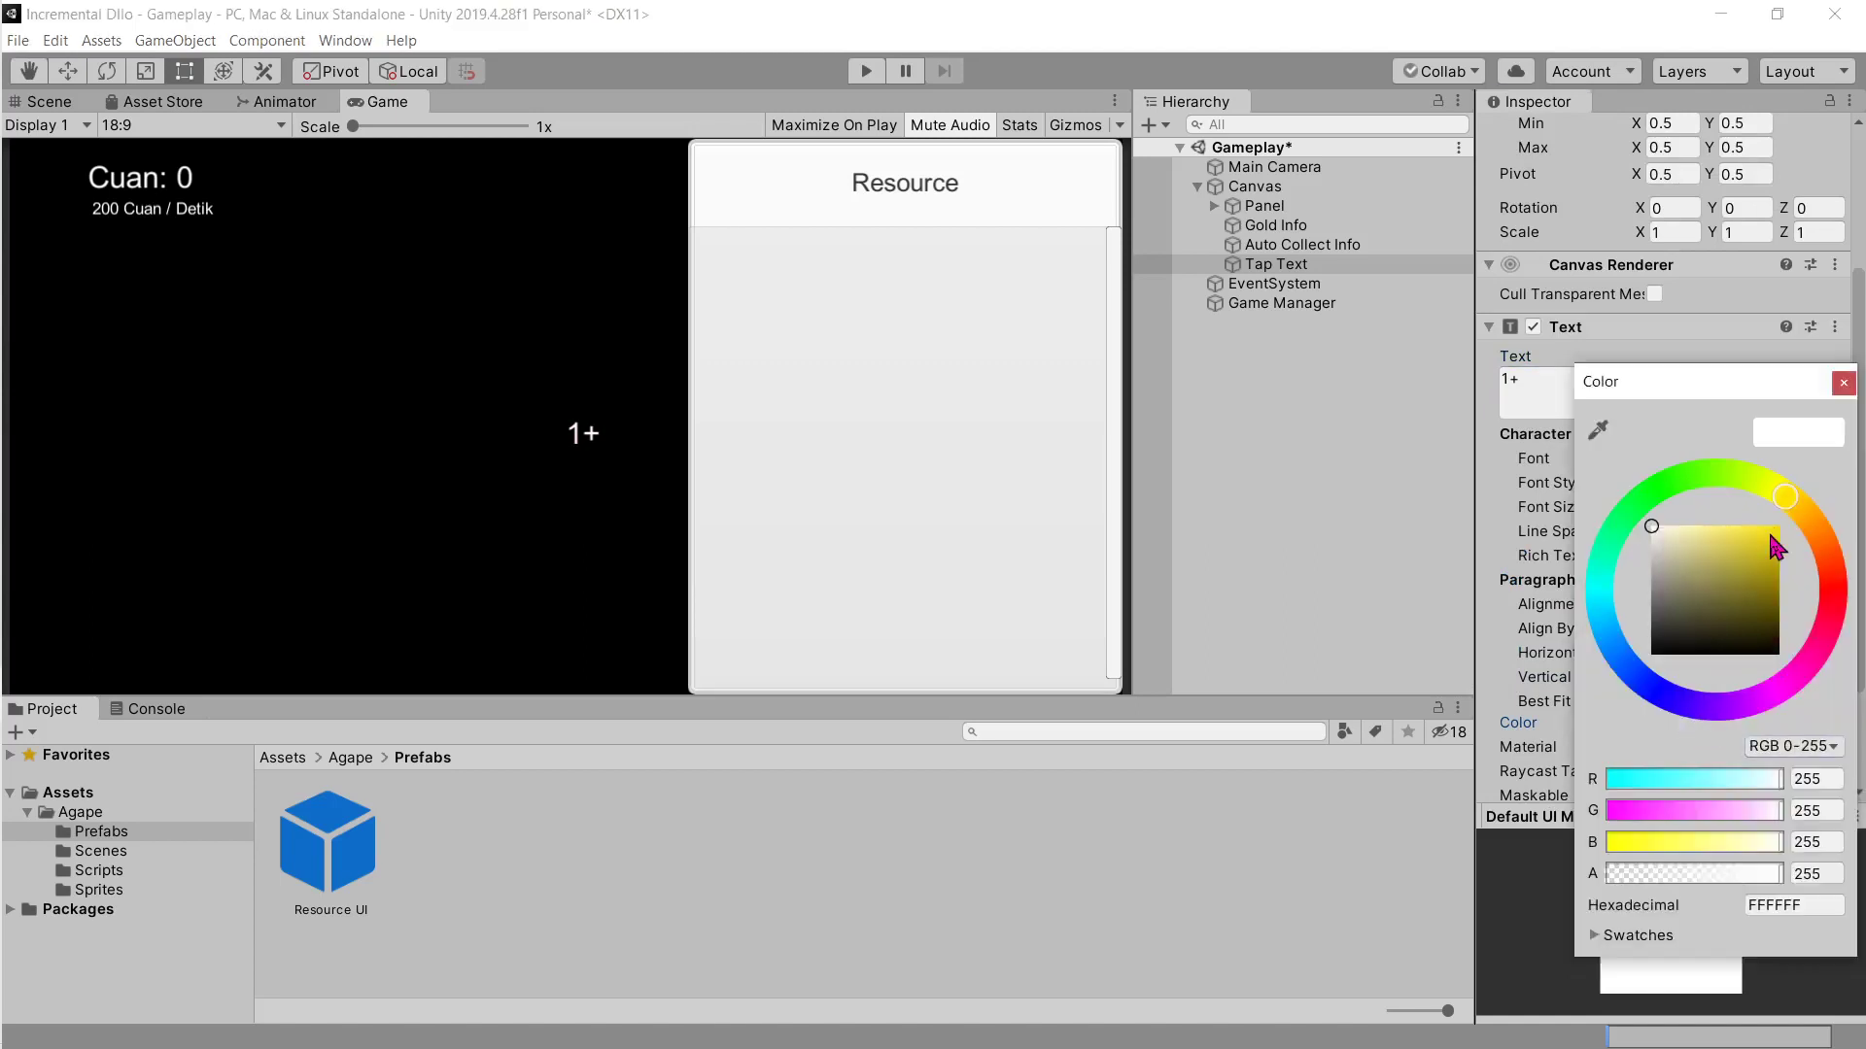
{"action": "left_click", "coordinate": [1779, 526]}
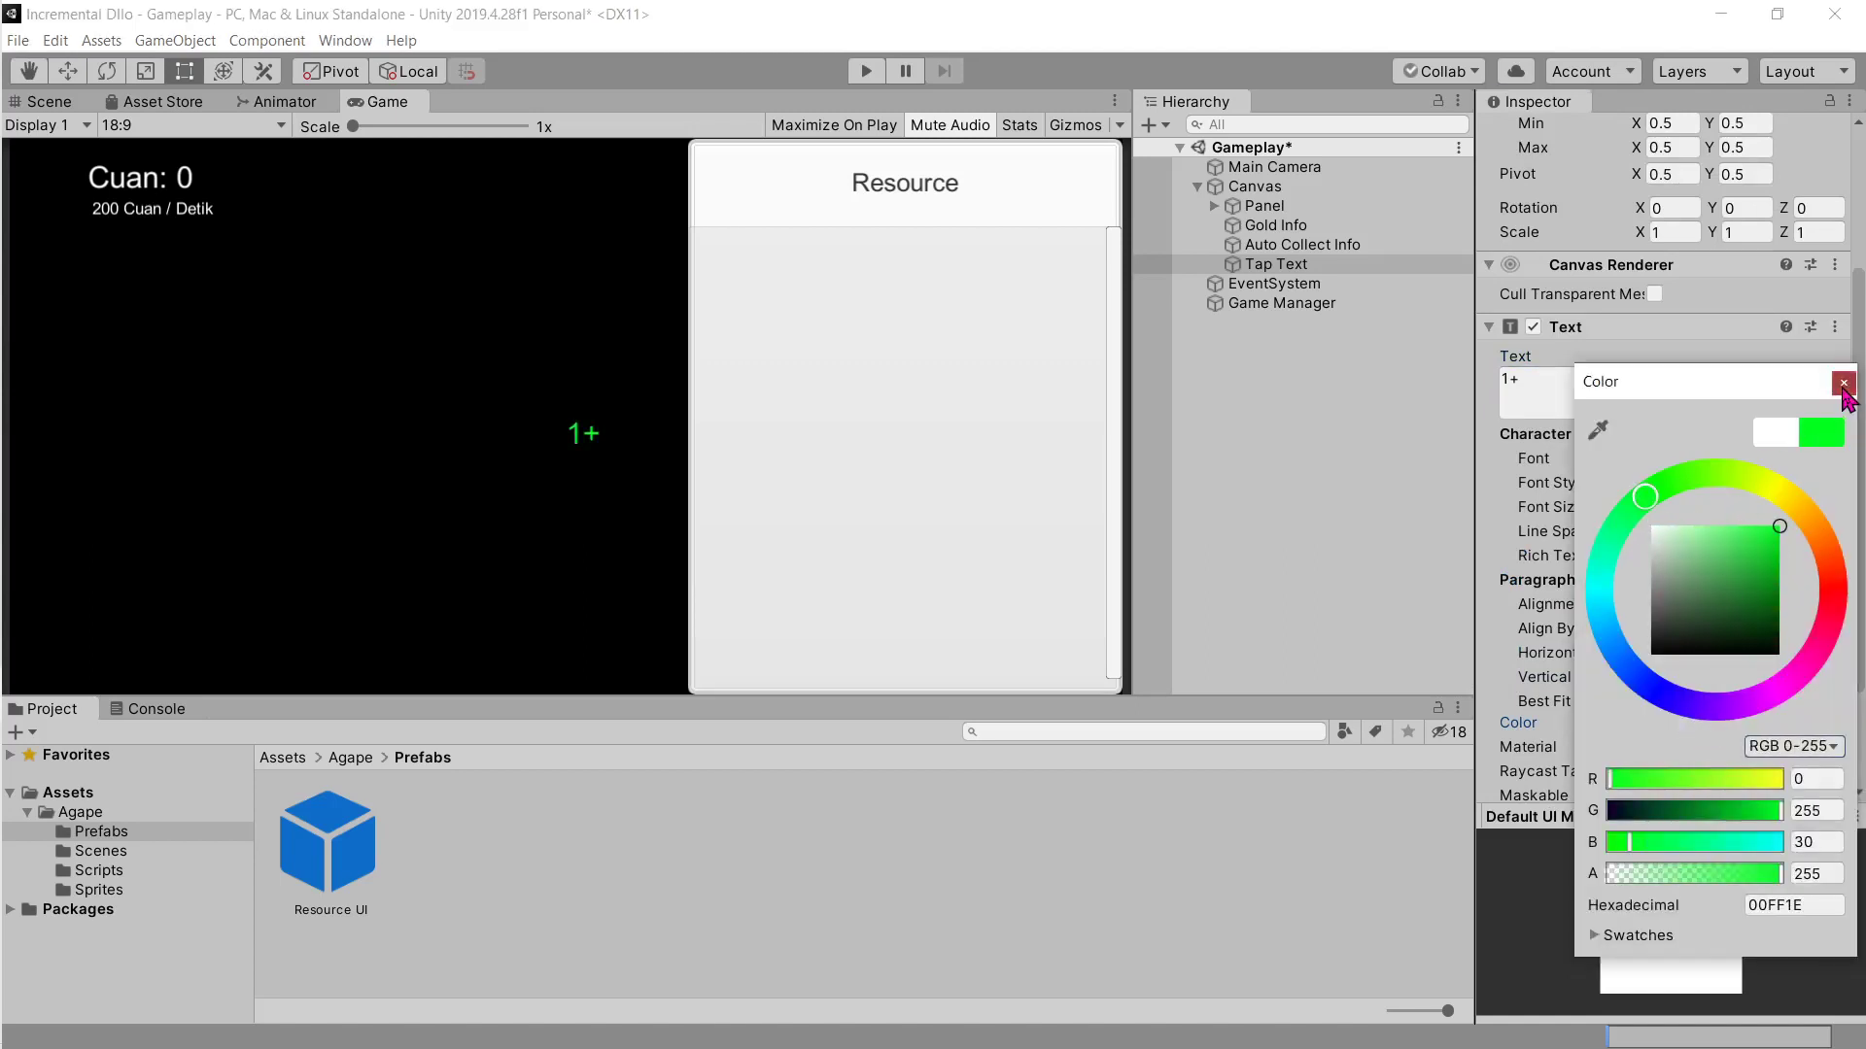
{"action": "left_click", "coordinate": [1843, 383]}
Step: Scroll the tutorial to the next step, the TapText script
{"action": "key", "text": "alt+Tab"}
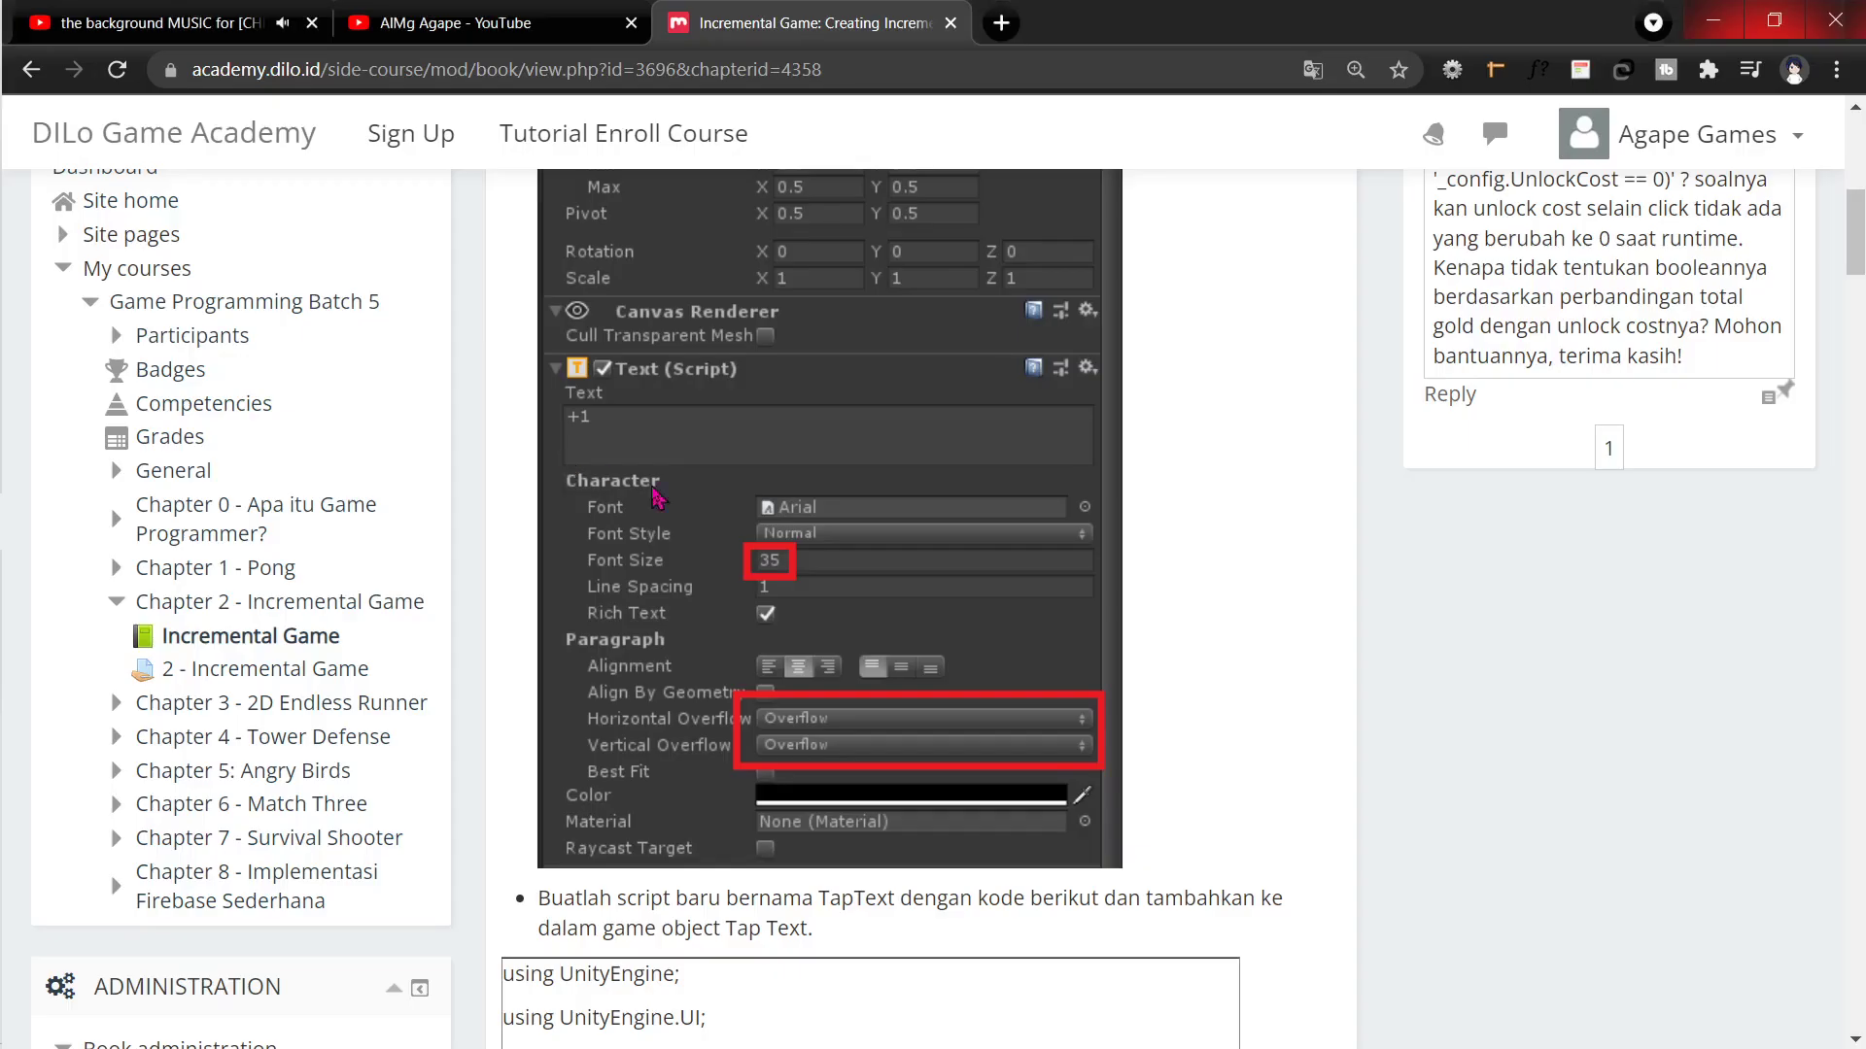
{"action": "scroll", "coordinate": [1296, 735], "scroll_direction": "down", "scroll_amount": 3}
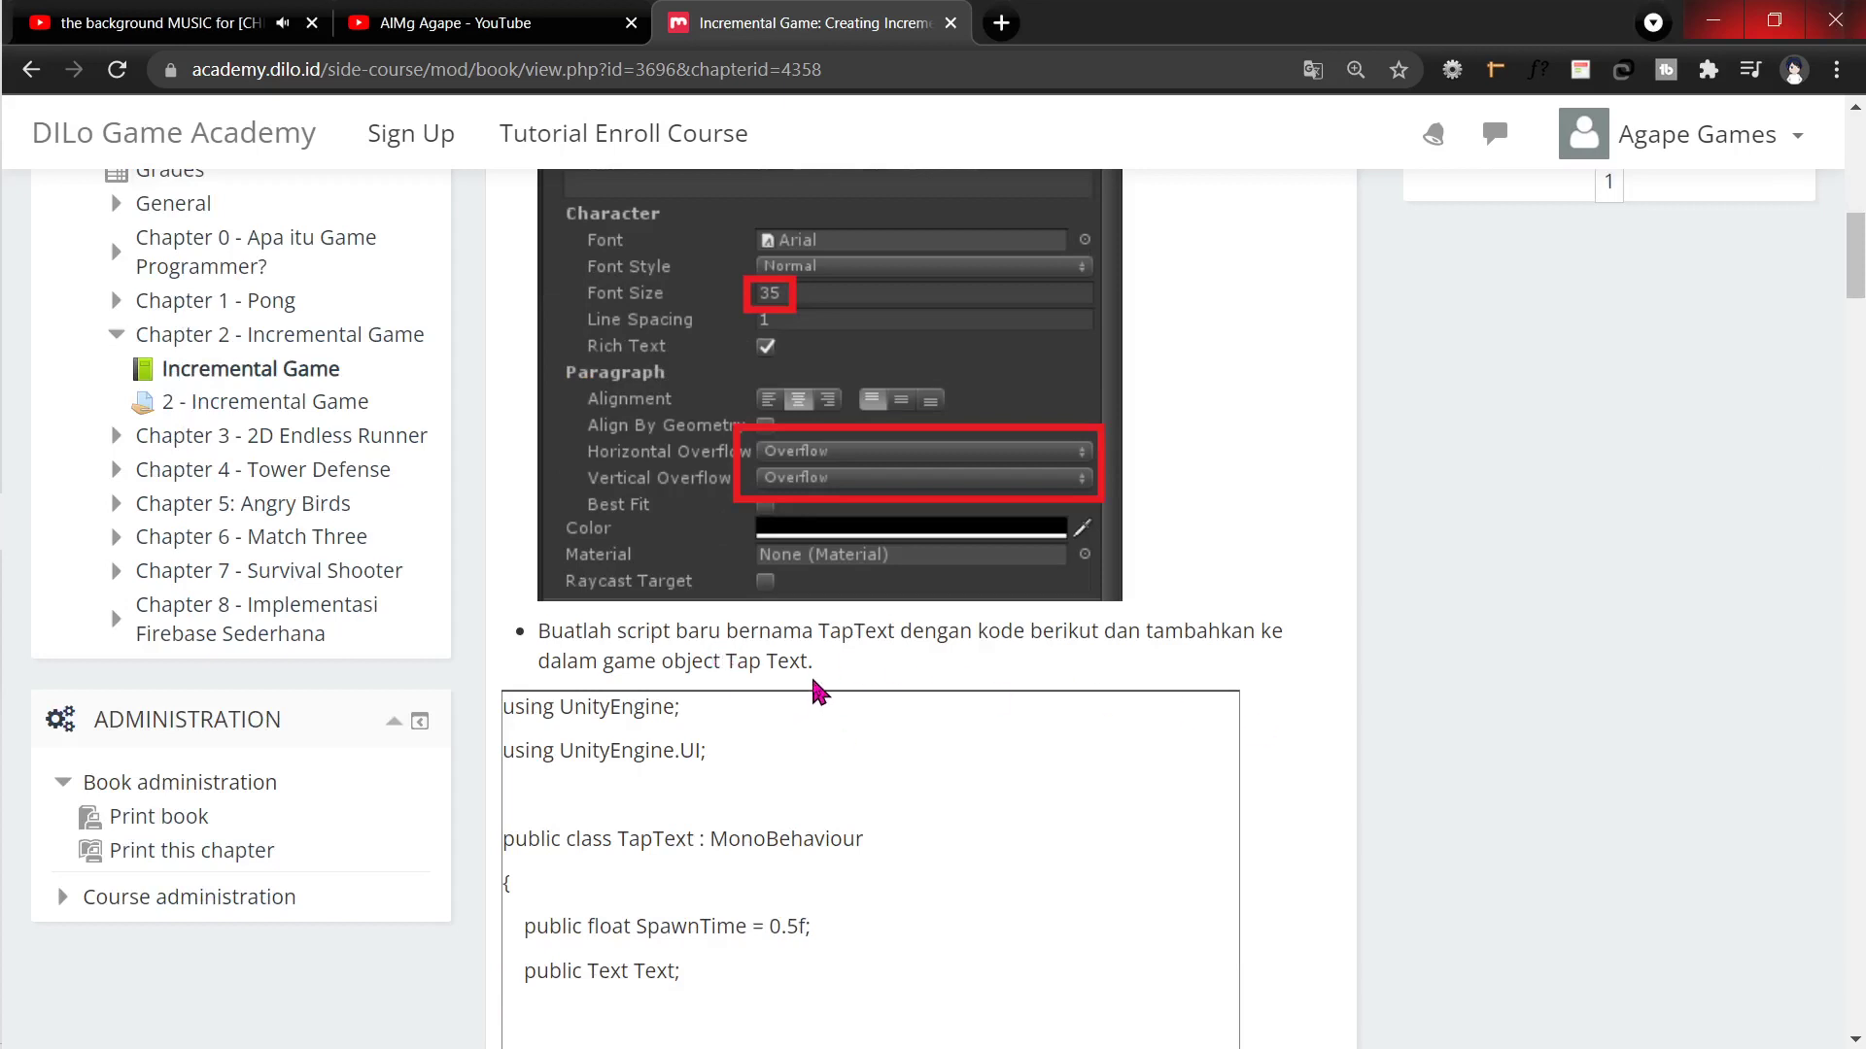
{"action": "key", "text": "alt+Tab"}
{"action": "key", "text": "alt+Tab"}
{"action": "key", "text": "alt+Tab"}
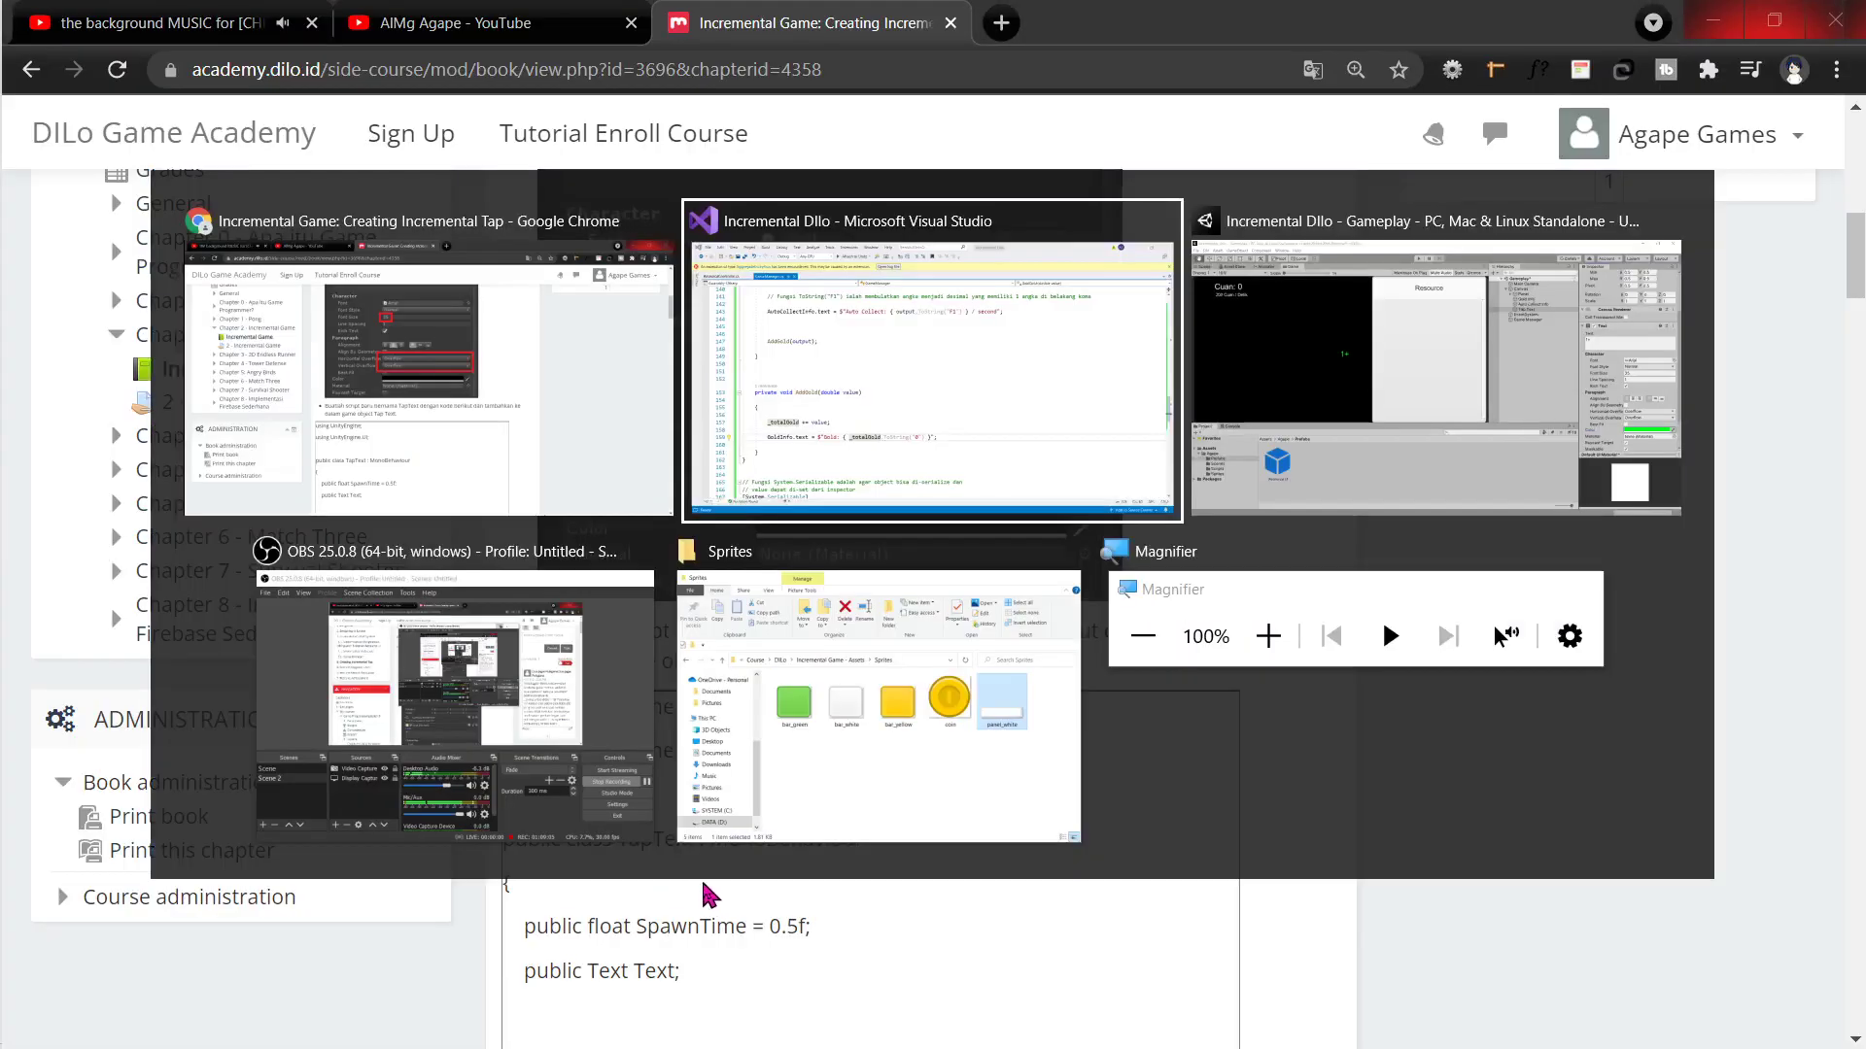
Step: Add a new C# script named TapText in Assets/Agape/Scripts, then return to the tutorial
{"action": "left_click", "coordinate": [93, 889]}
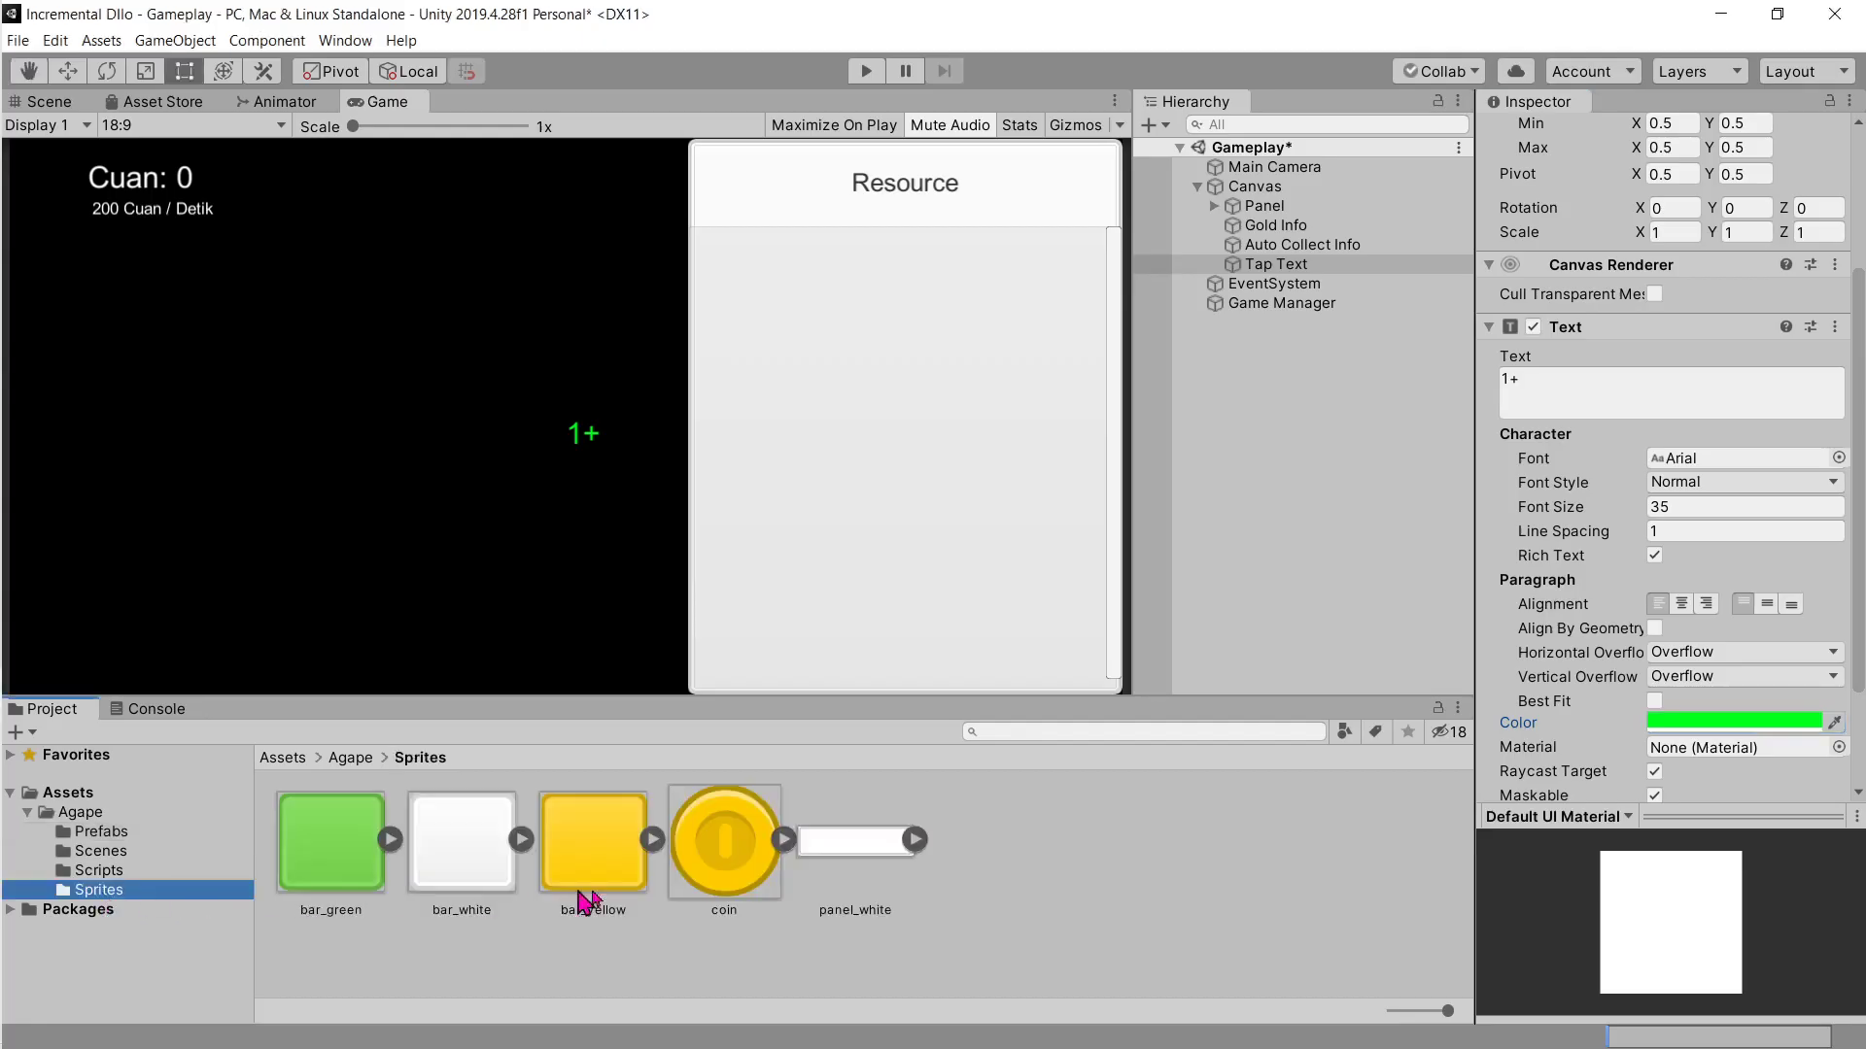
{"action": "left_click", "coordinate": [87, 870]}
{"action": "right_click", "coordinate": [854, 891]}
{"action": "mouse_move", "coordinate": [966, 363]}
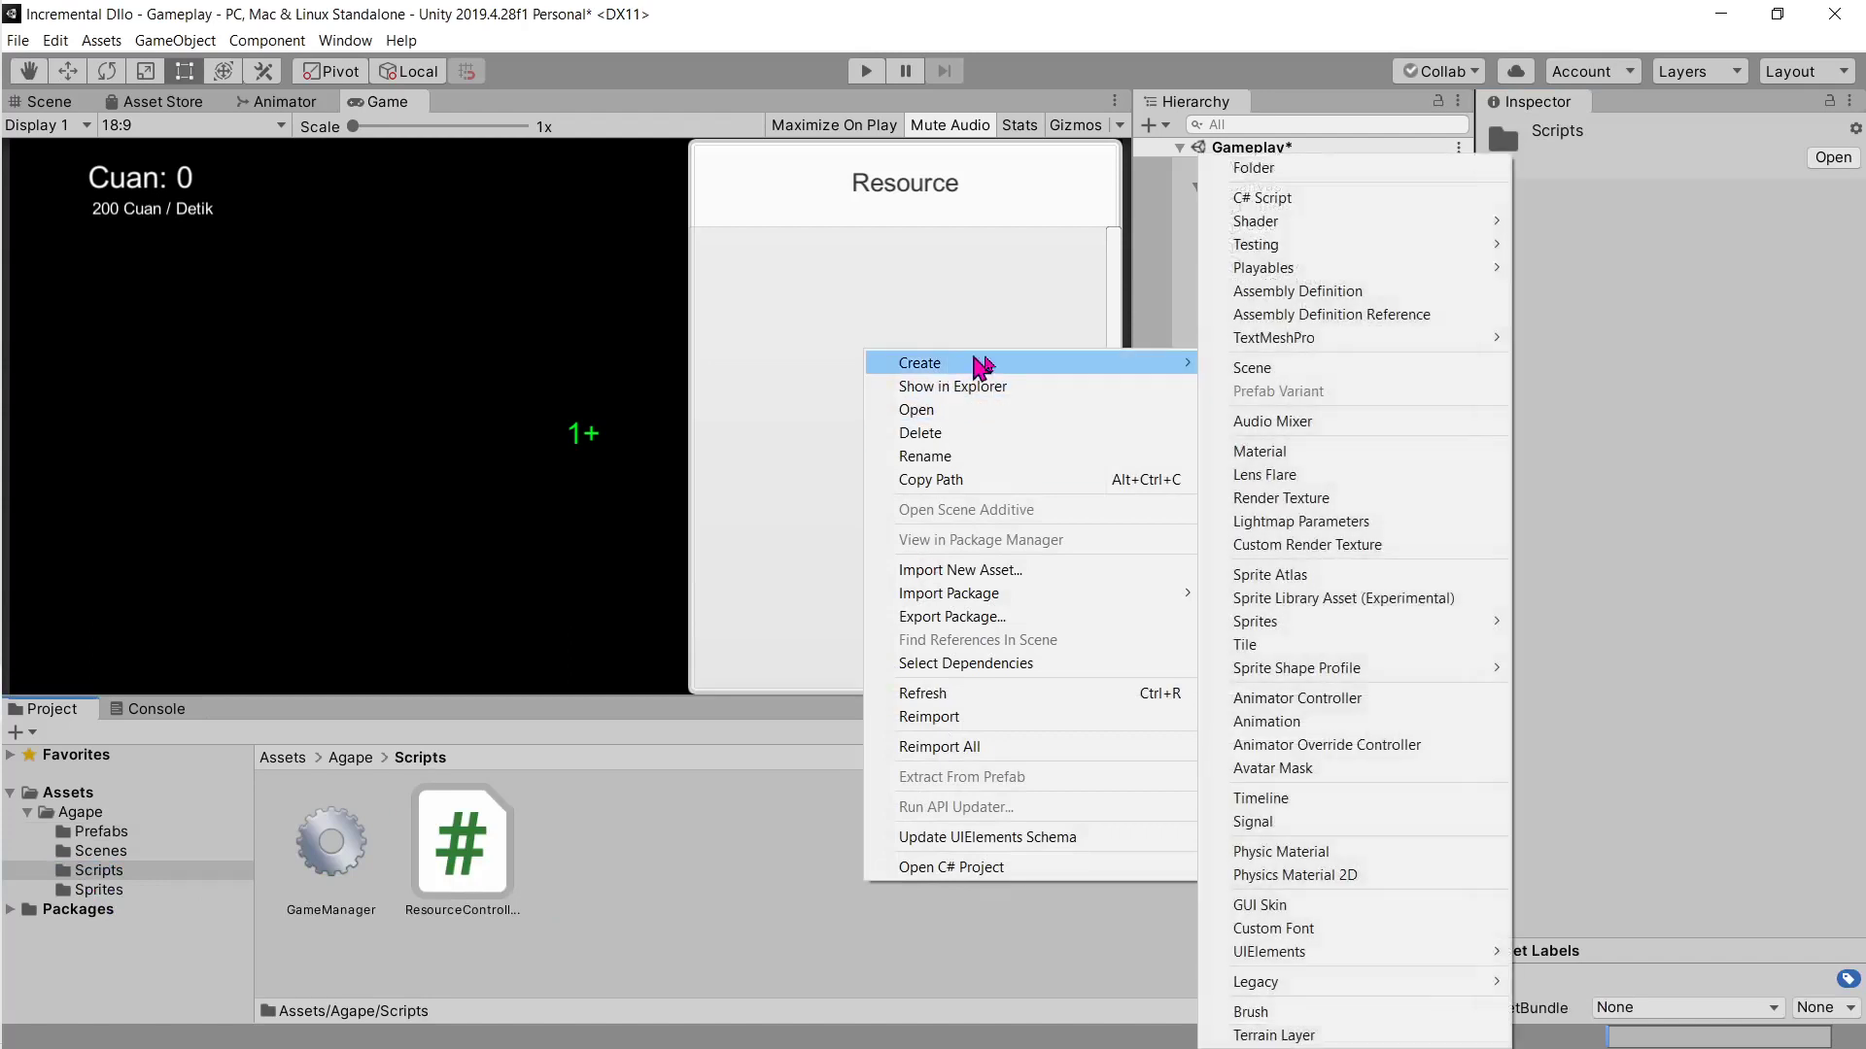
{"action": "left_click", "coordinate": [1283, 194]}
{"action": "type", "text": "Tex"}
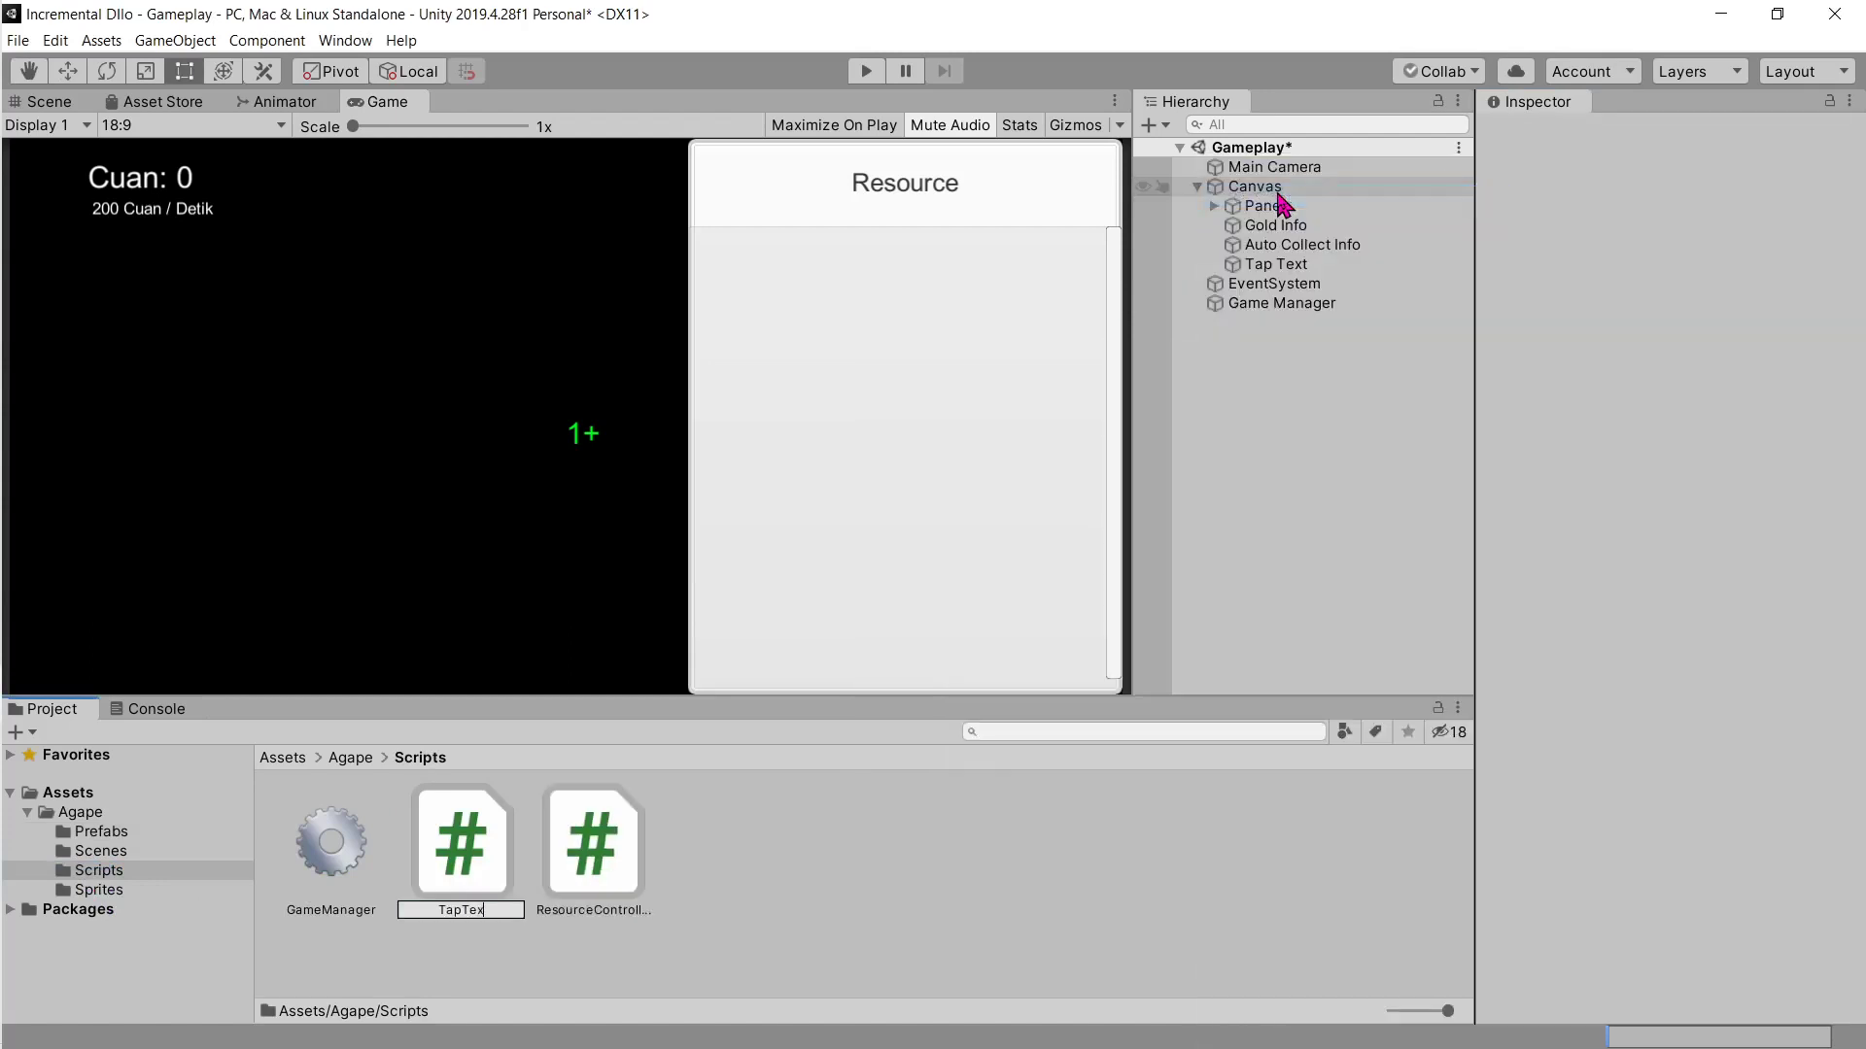
{"action": "type", "text": "t"}
{"action": "key", "text": "Return"}
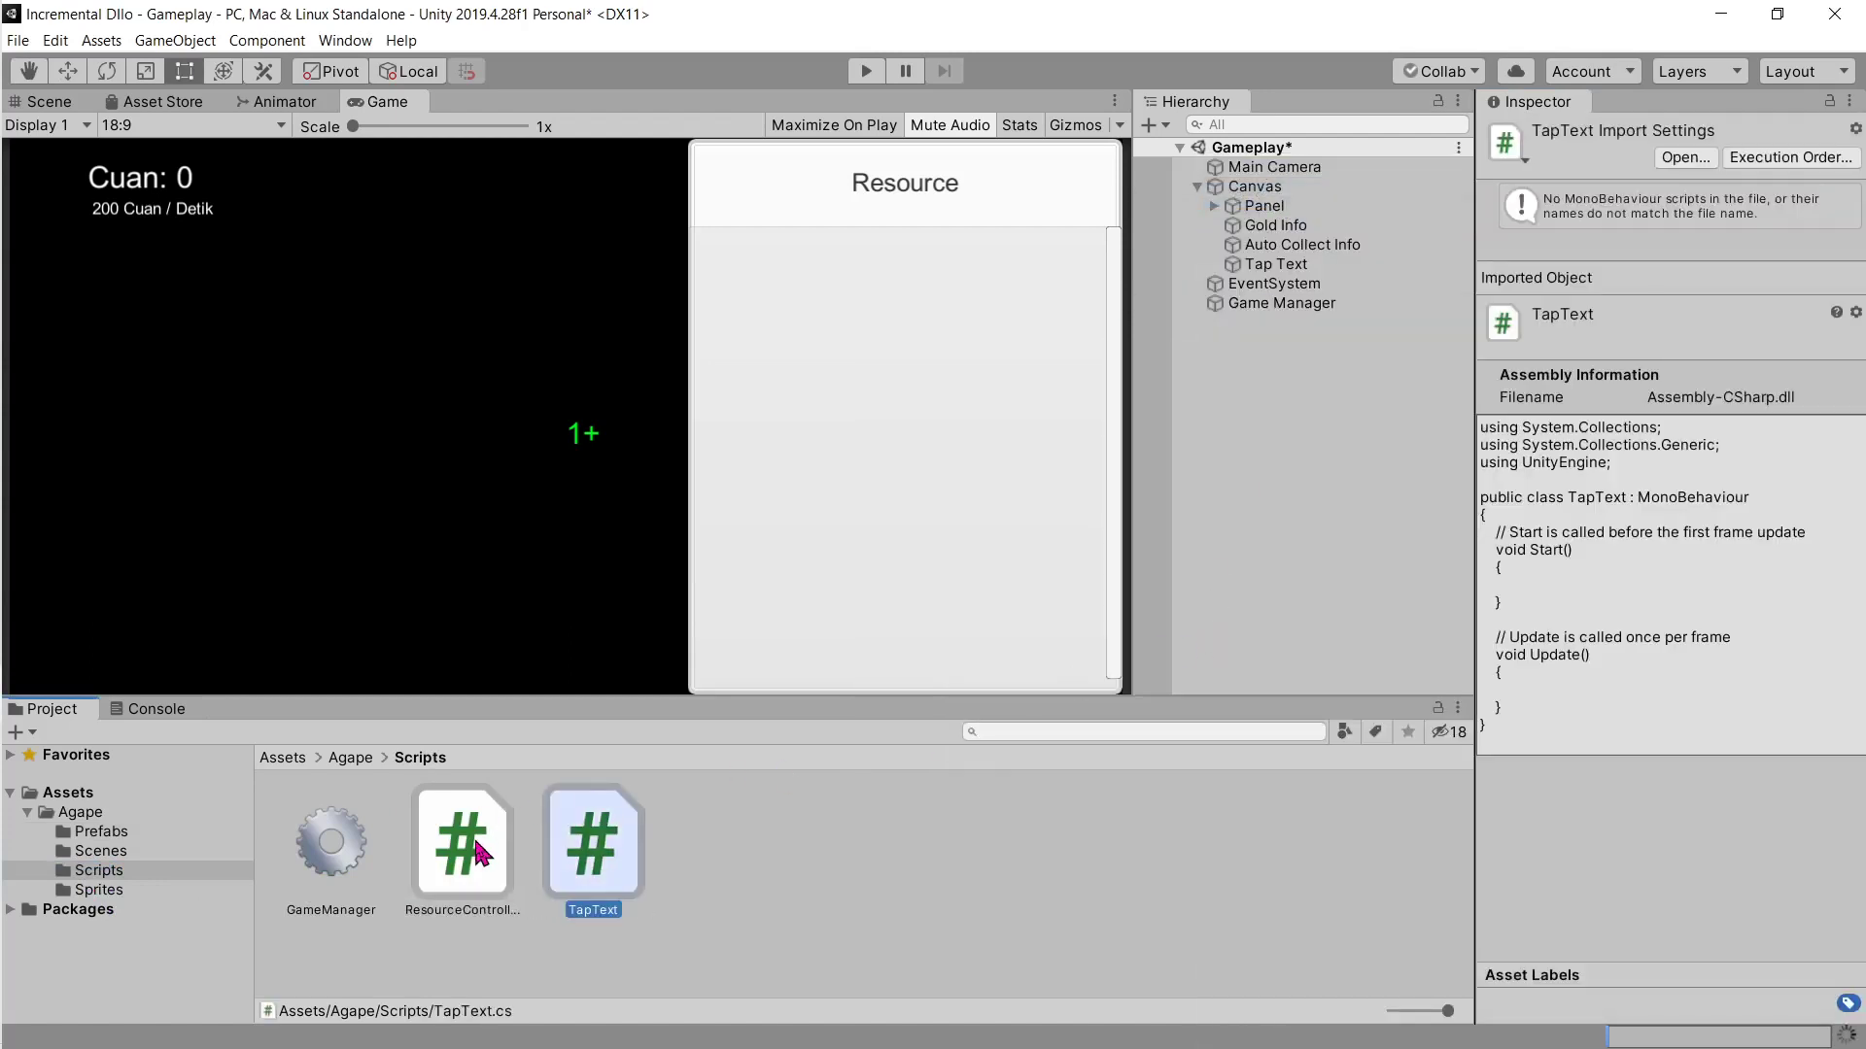
{"action": "key", "text": "alt+Tab"}
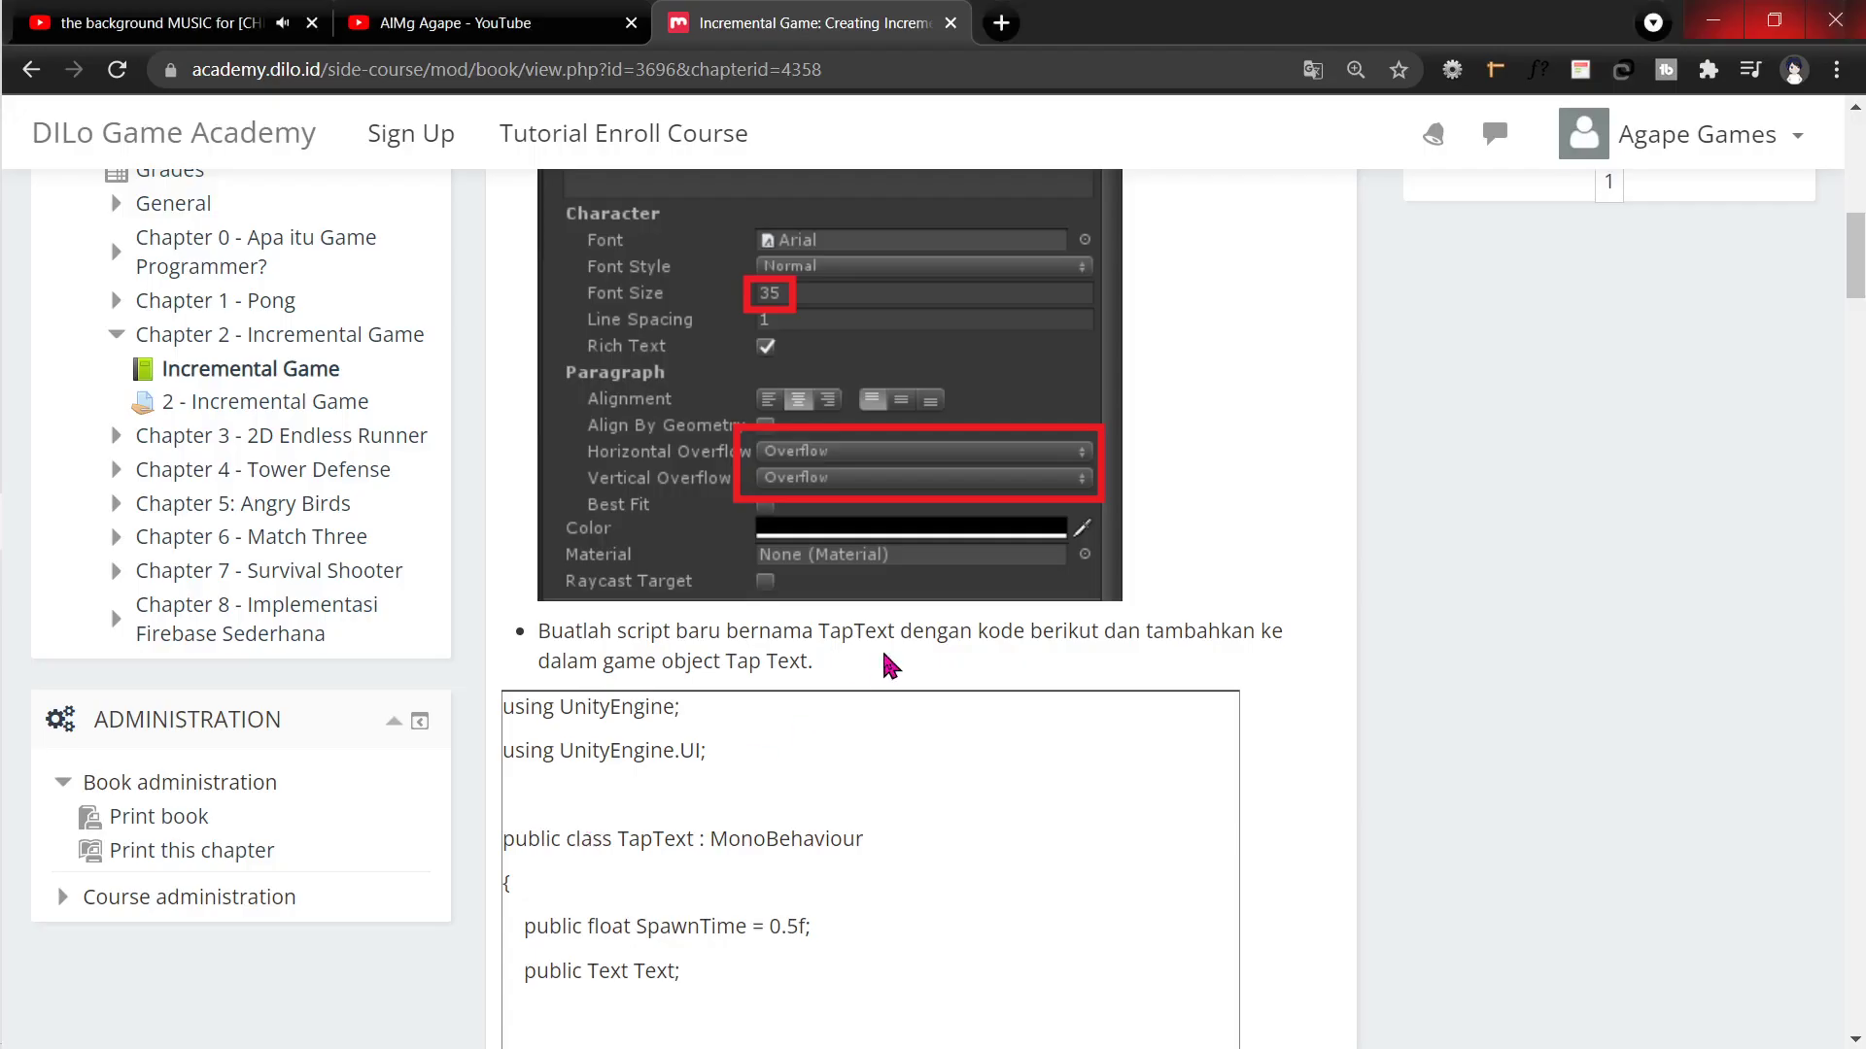
Step: Review the tutorial's TapText fields (Text, _spawnTime) and the OnEnable reset to SpawnTime
{"action": "scroll", "coordinate": [875, 631], "scroll_direction": "down", "scroll_amount": 3}
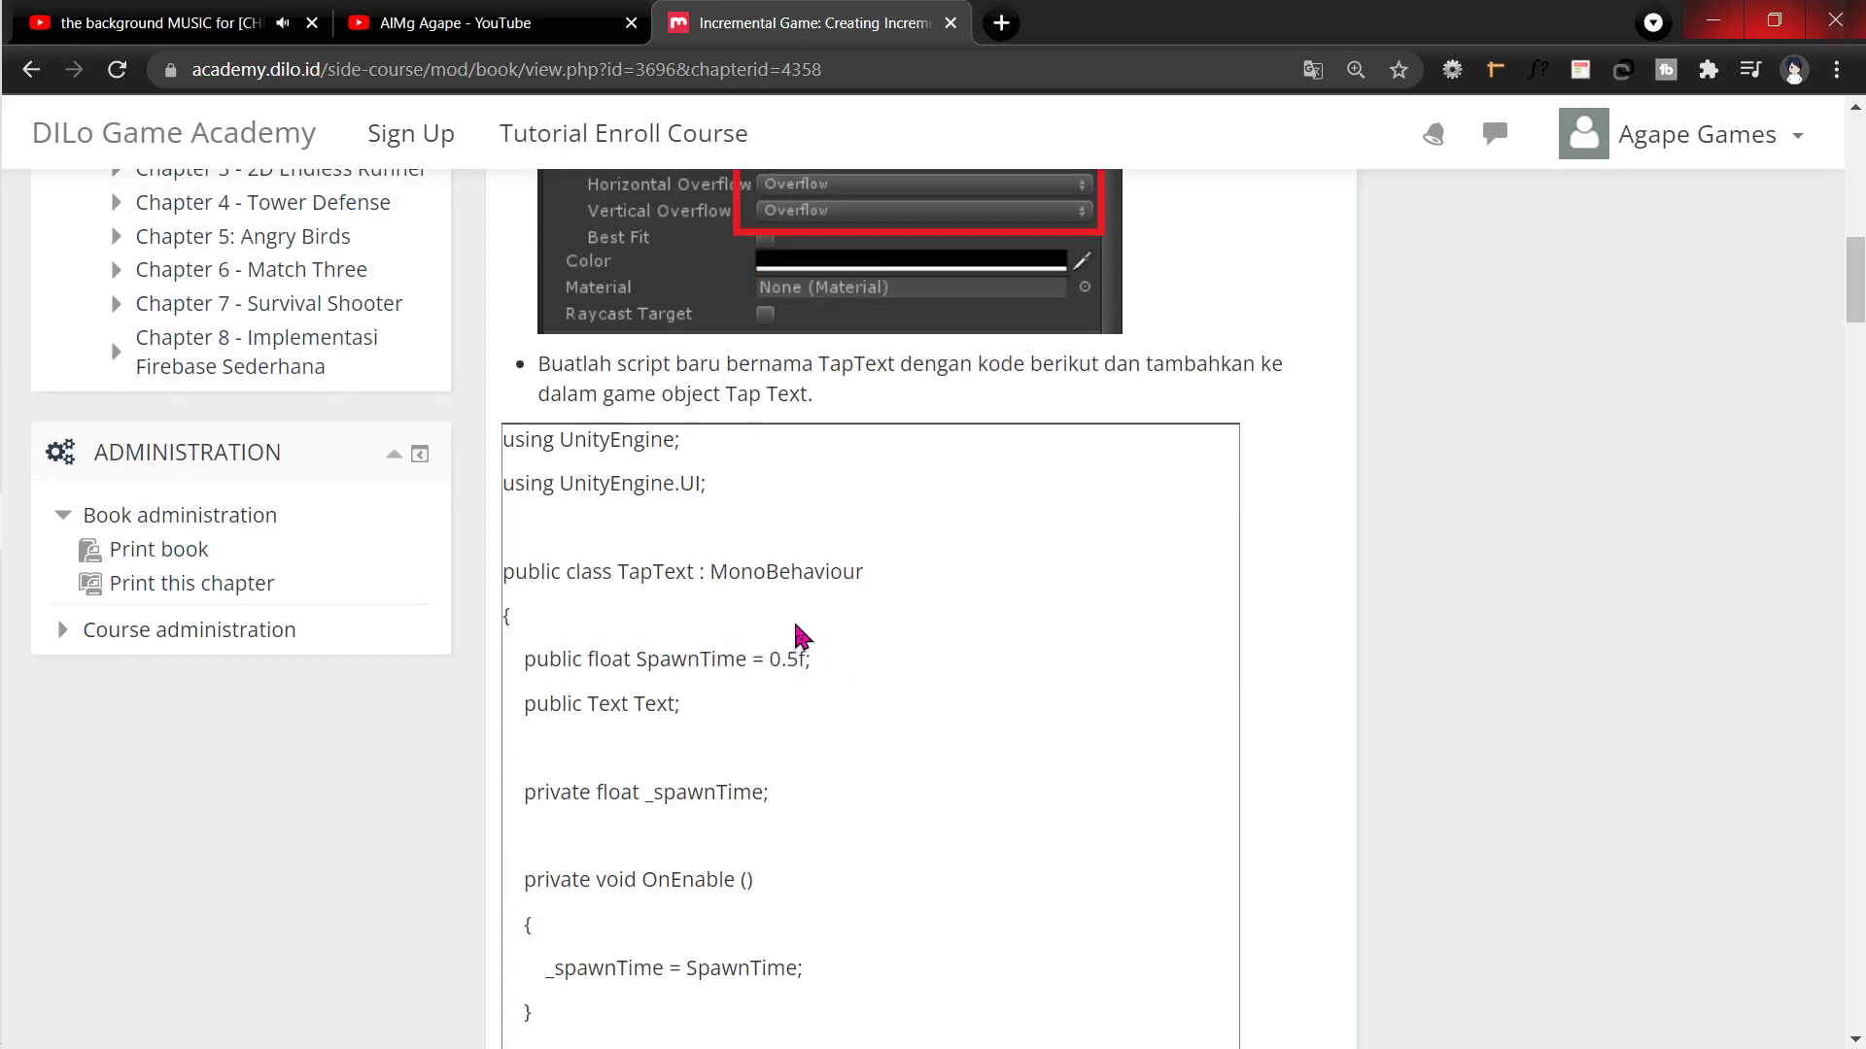
{"action": "scroll", "coordinate": [692, 544], "scroll_direction": "down", "scroll_amount": 3}
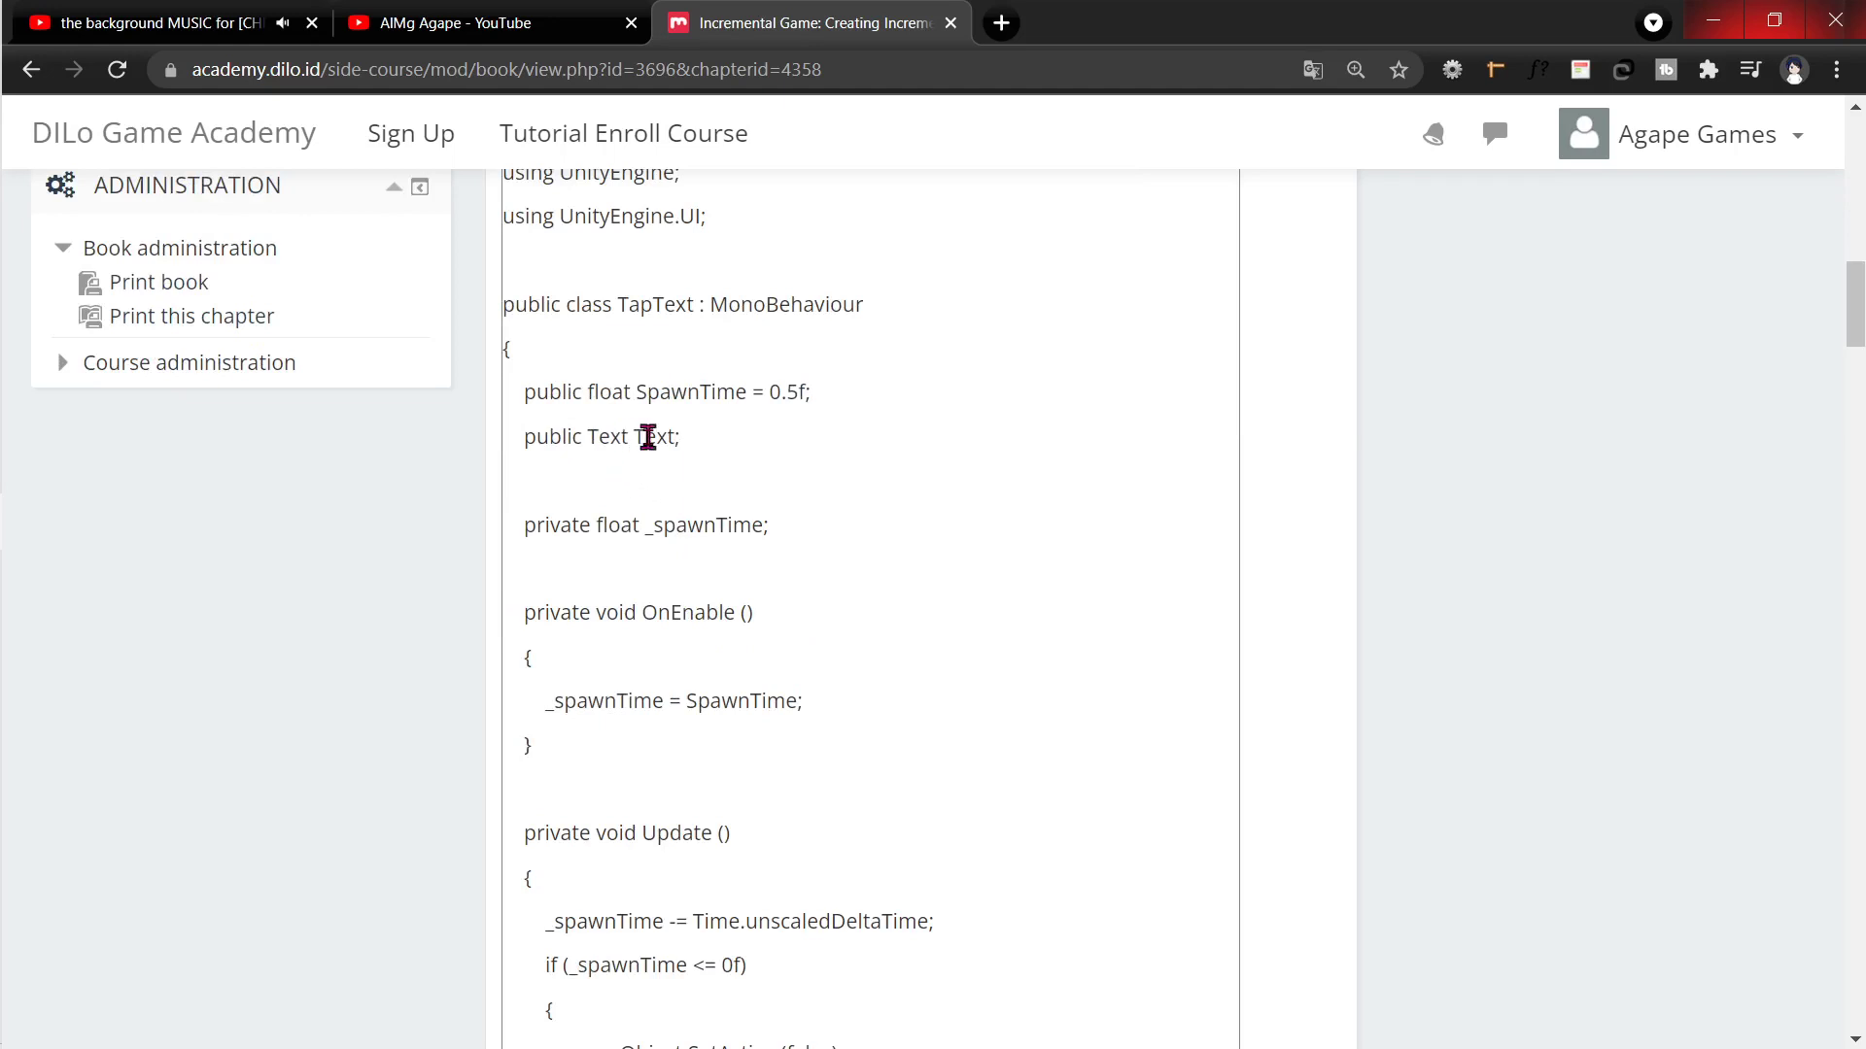
{"action": "double_click", "coordinate": [647, 437]}
{"action": "double_click", "coordinate": [703, 525]}
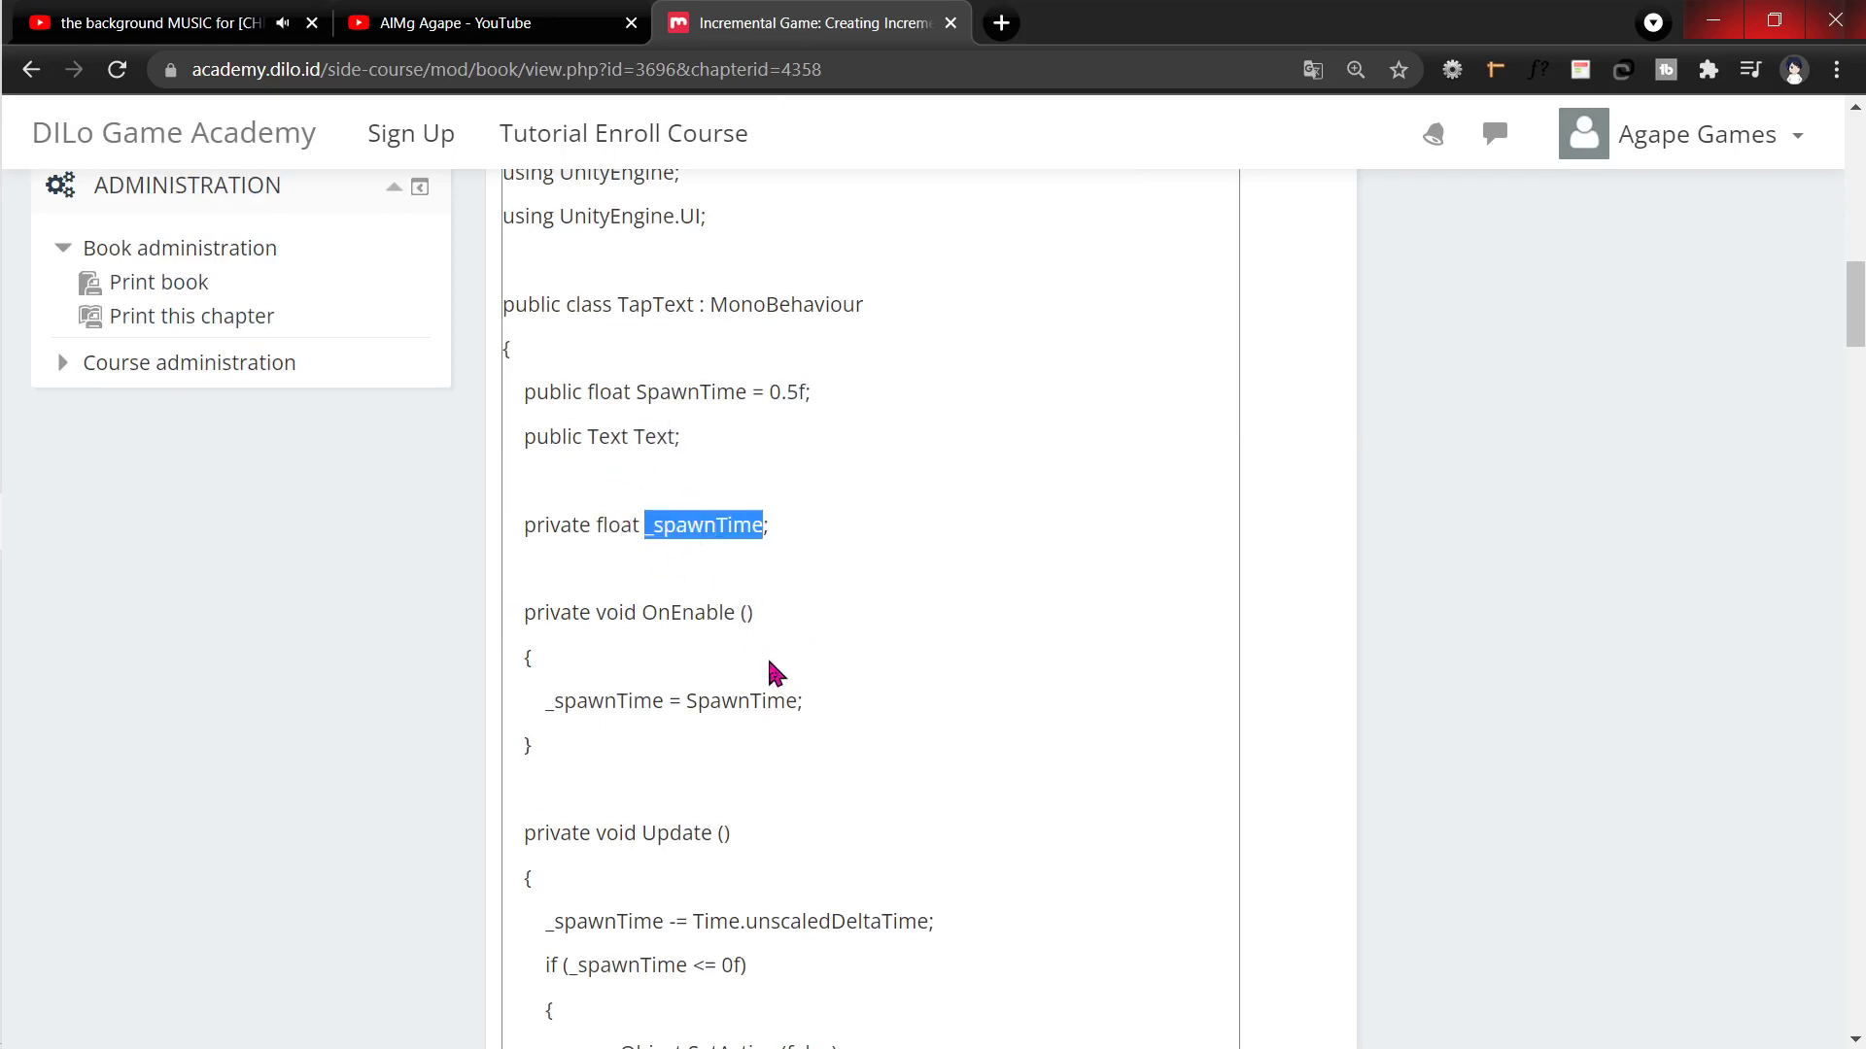
{"action": "double_click", "coordinate": [694, 609]}
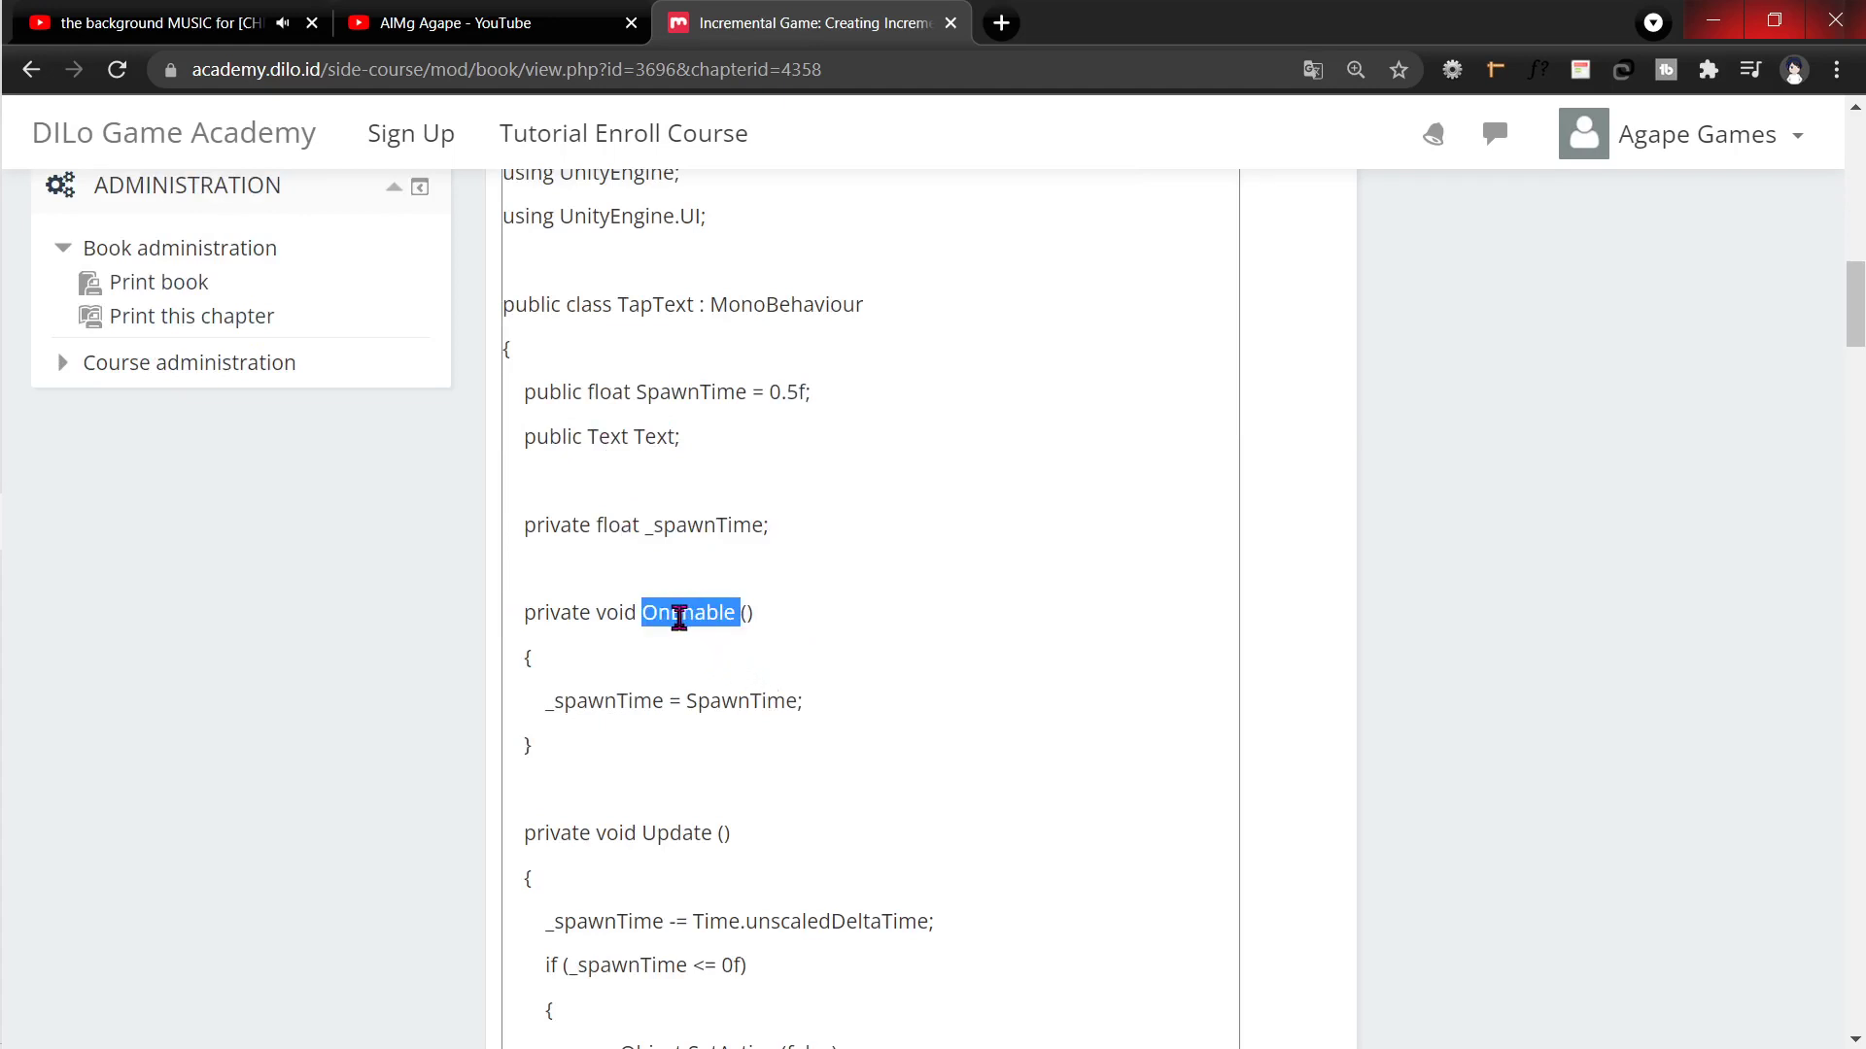
{"action": "double_click", "coordinate": [605, 704]}
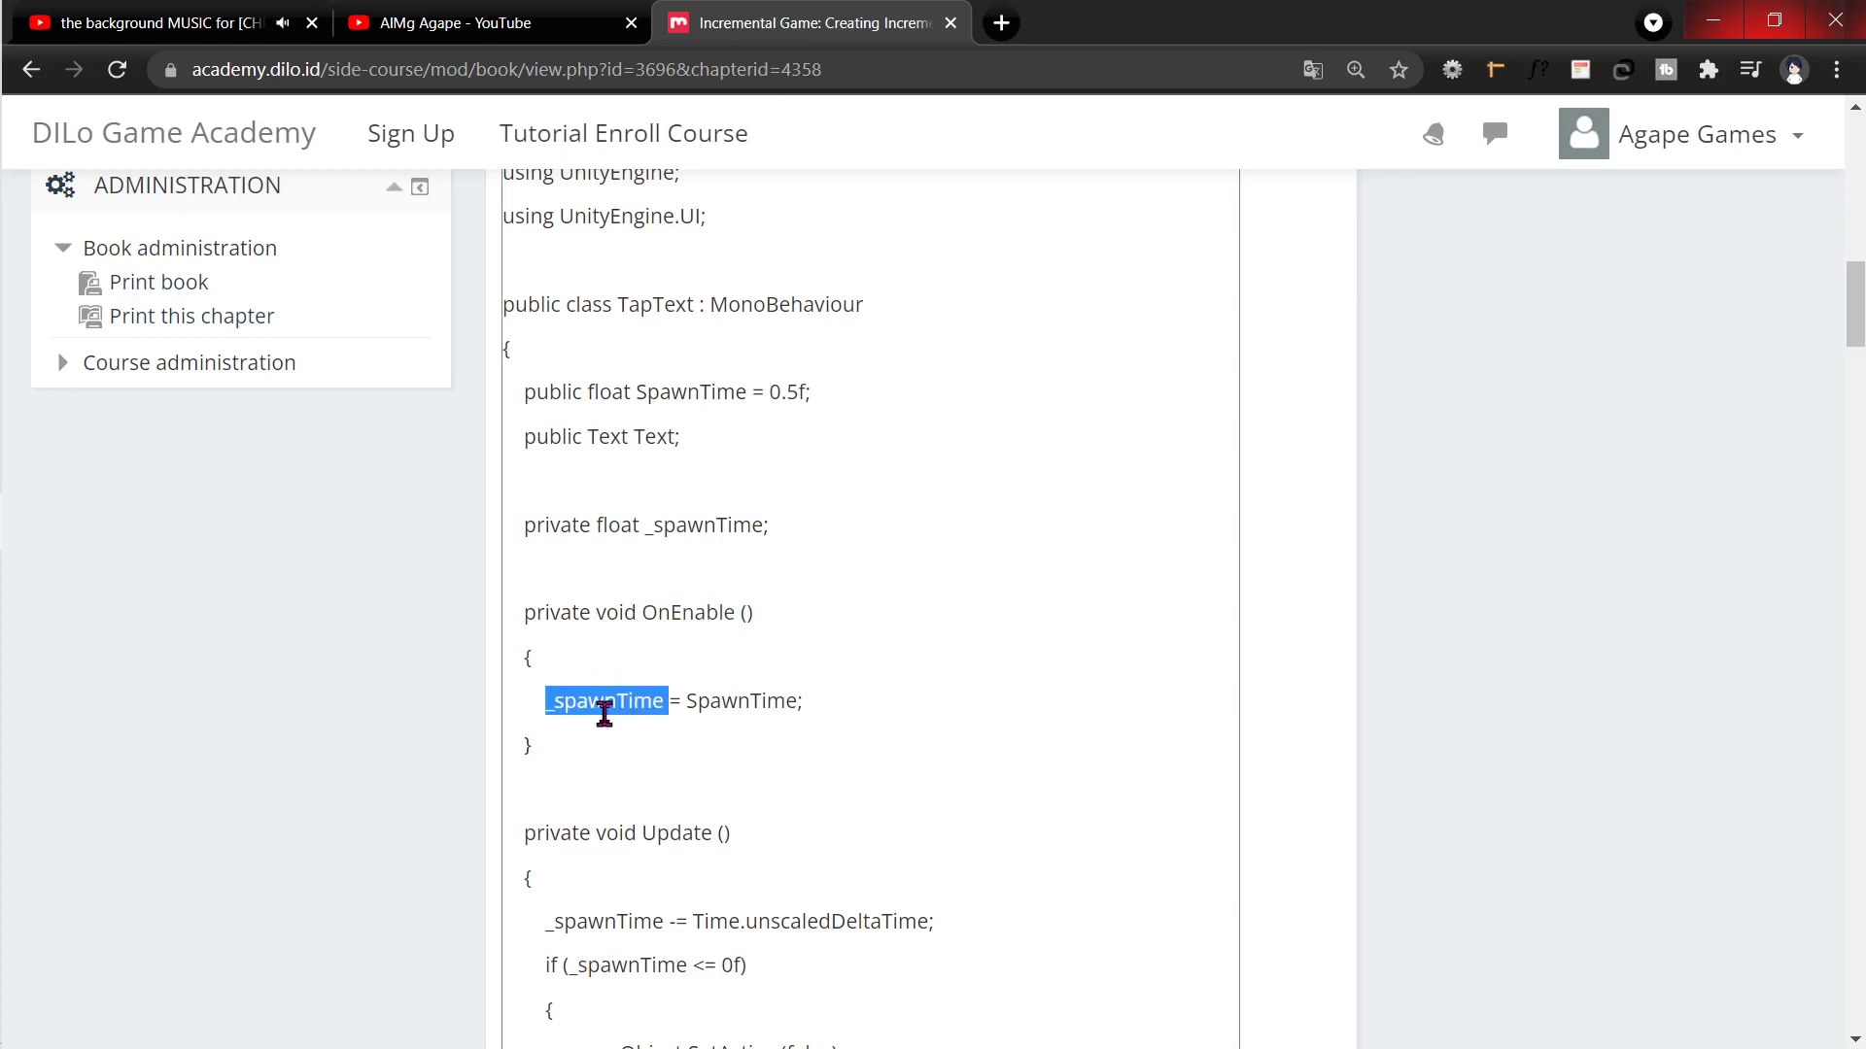
{"action": "double_click", "coordinate": [764, 698]}
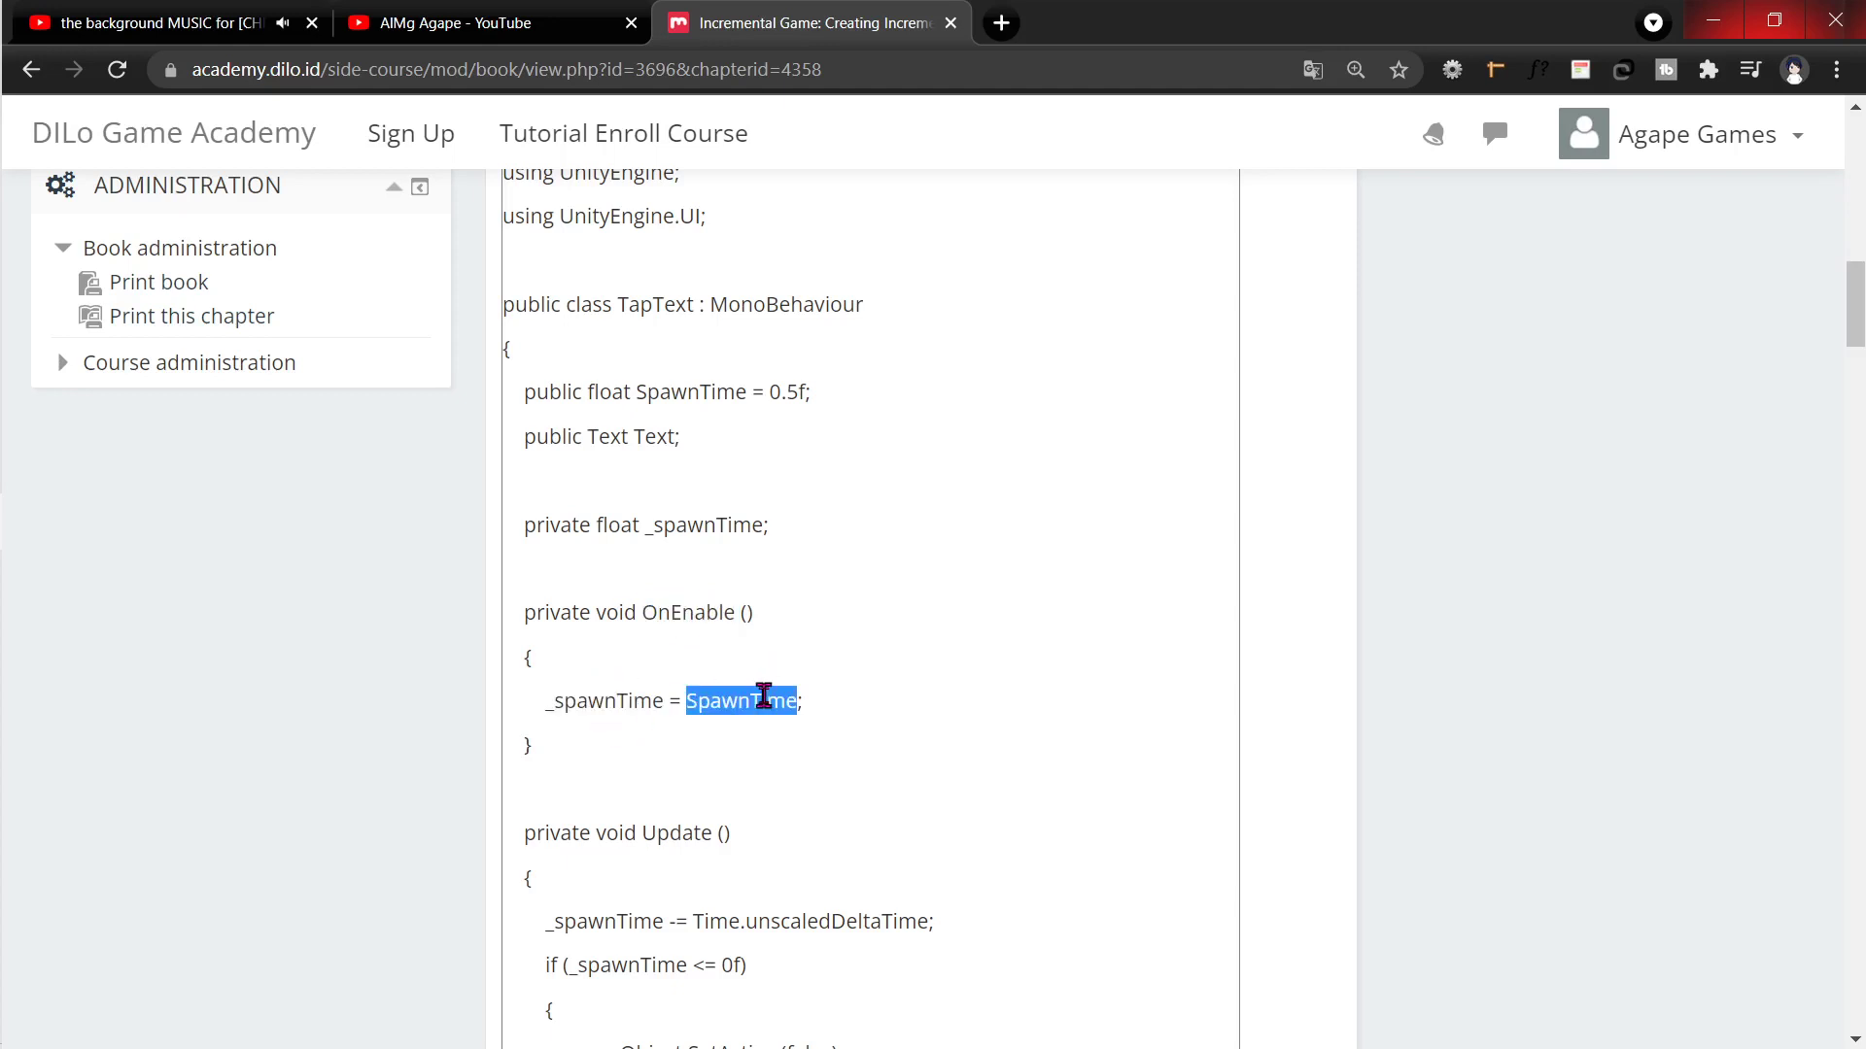
Step: Select and copy the whole TapText code block
{"action": "scroll", "coordinate": [764, 698], "scroll_direction": "down", "scroll_amount": 3}
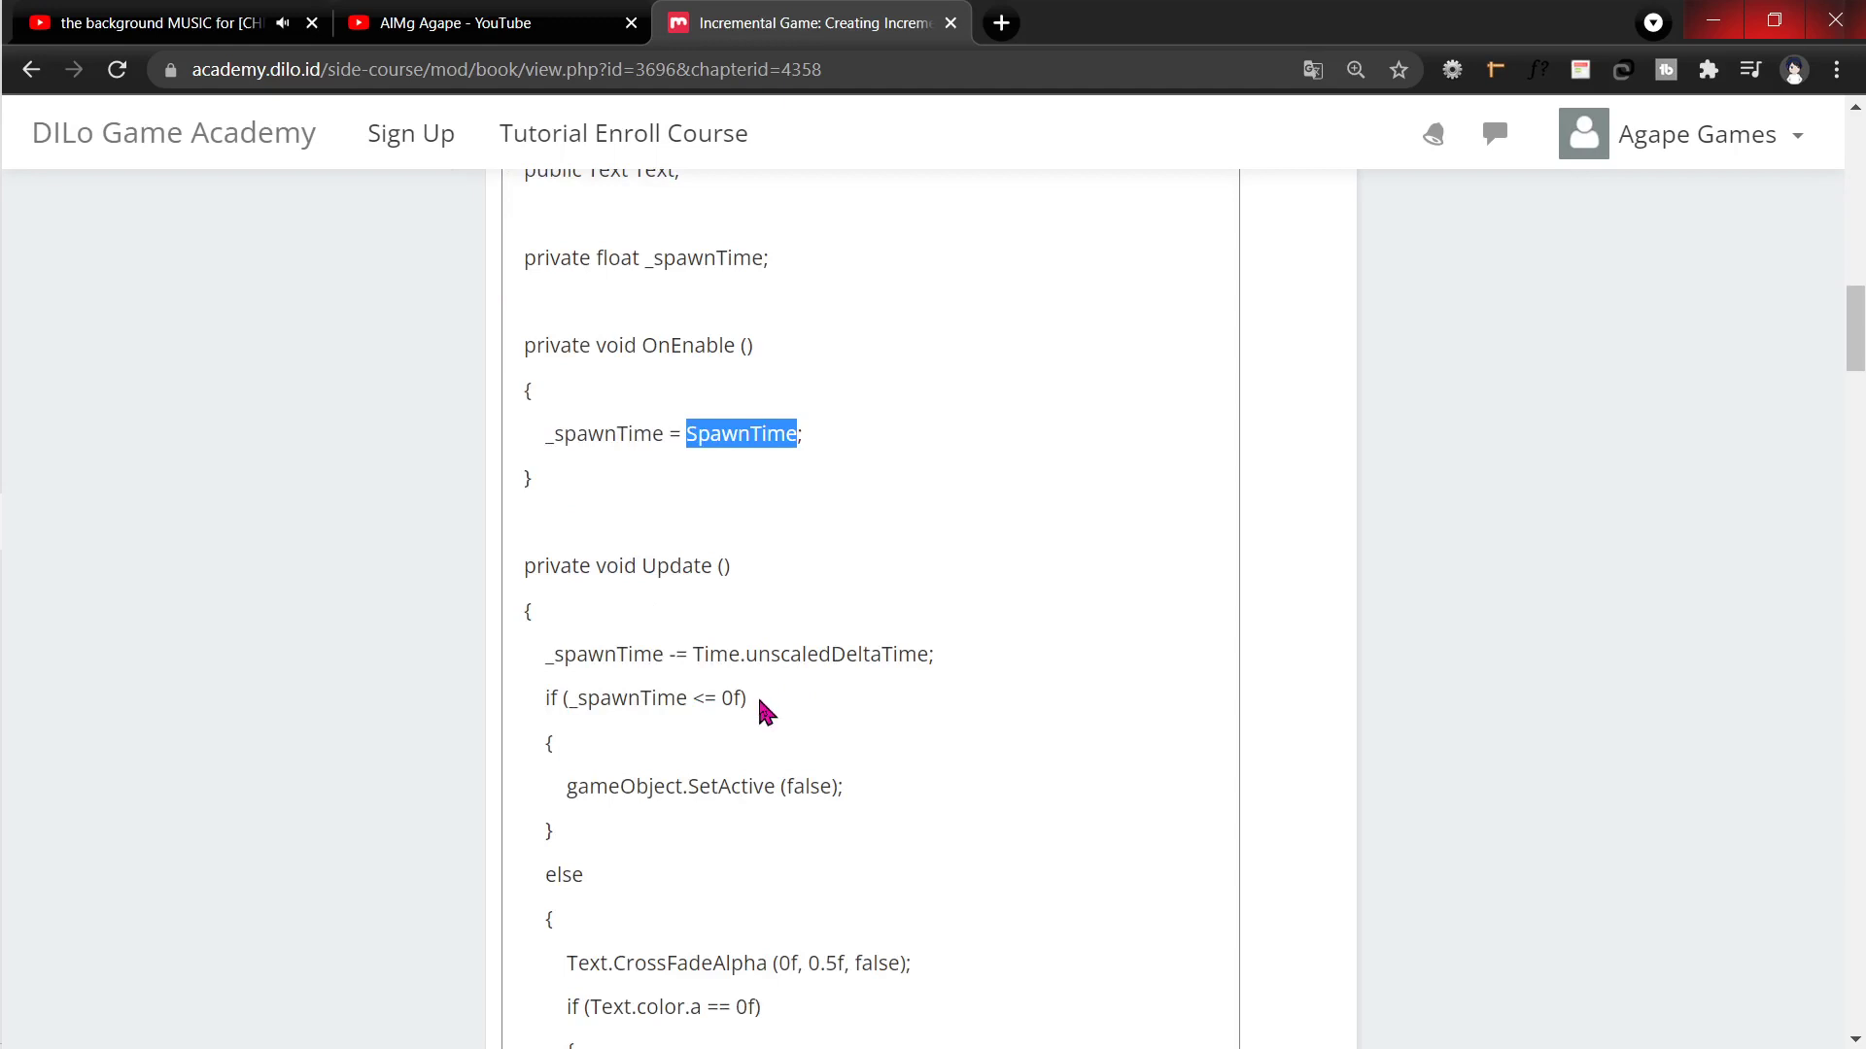
{"action": "scroll", "coordinate": [767, 699], "scroll_direction": "up", "scroll_amount": 5}
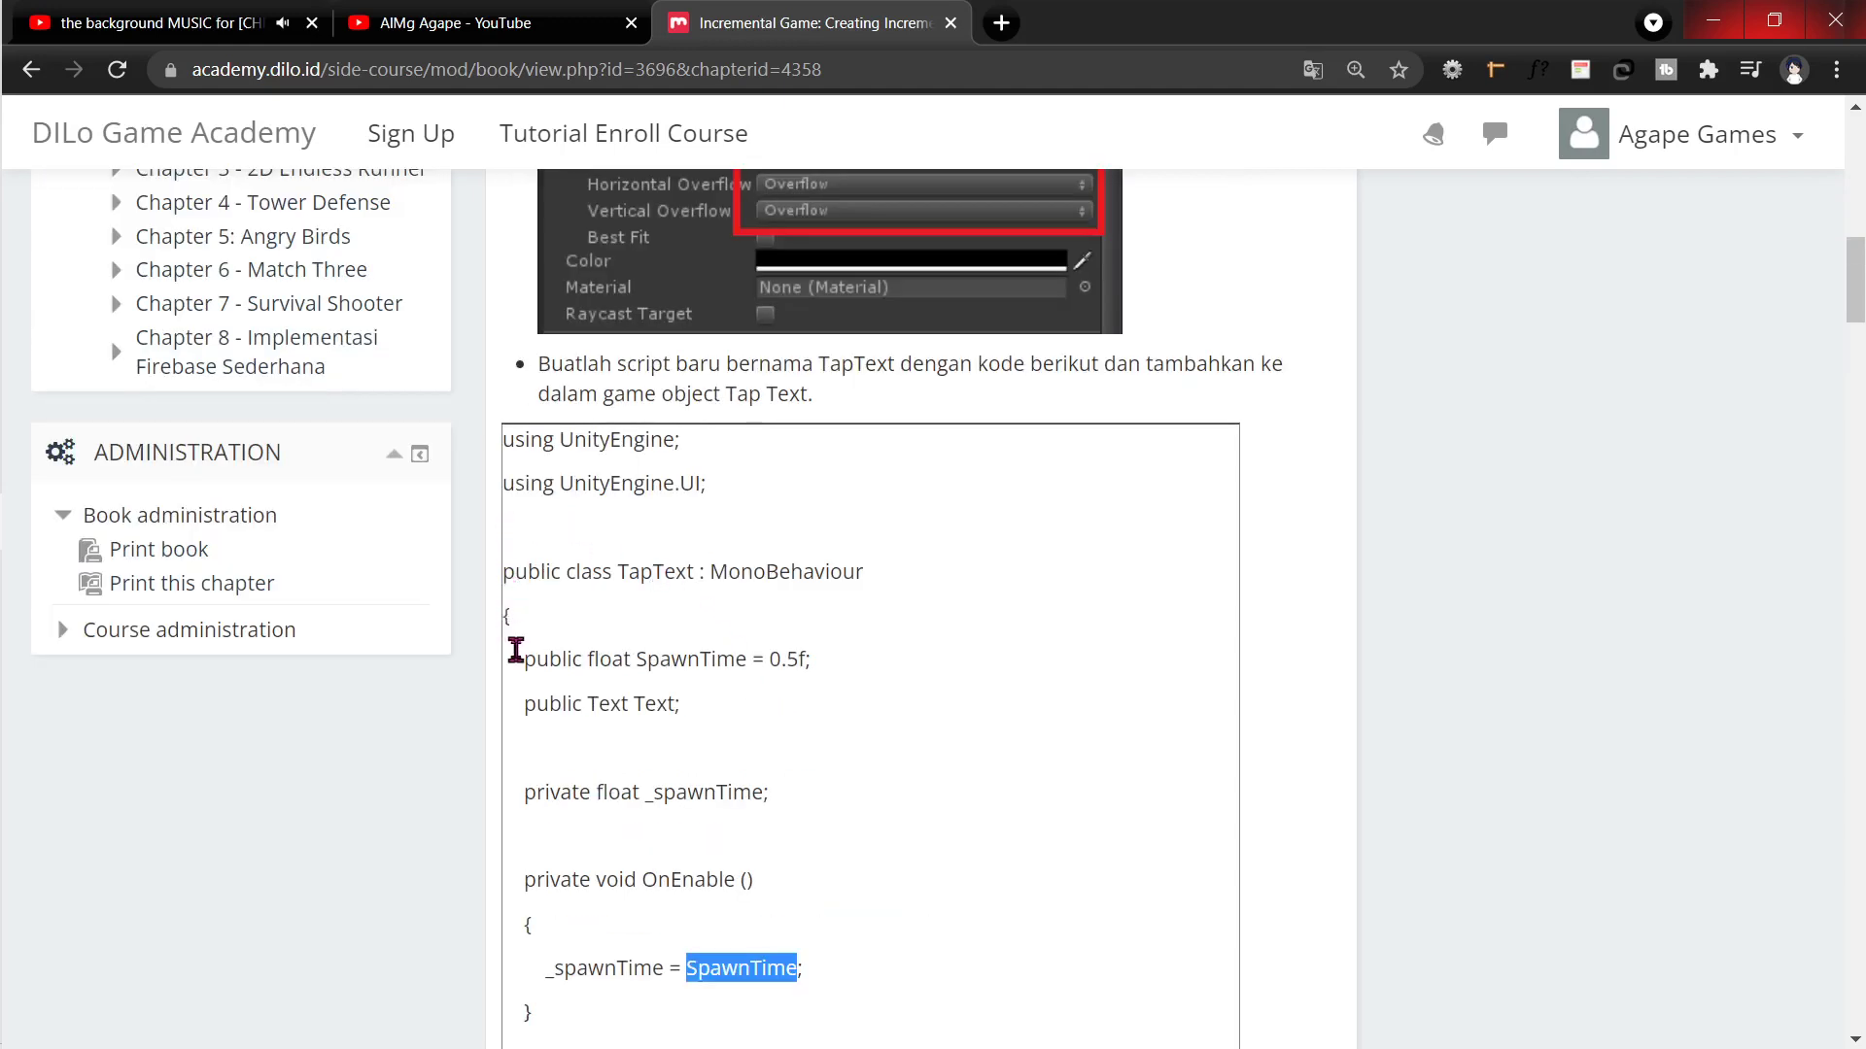
{"action": "mouse_move", "coordinate": [513, 653]}
{"action": "left_mouse_down"}
{"action": "mouse_move", "coordinate": [623, 550]}
{"action": "mouse_move", "coordinate": [613, 422]}
{"action": "left_mouse_up"}
{"action": "scroll", "coordinate": [583, 700], "scroll_direction": "down", "scroll_amount": 10}
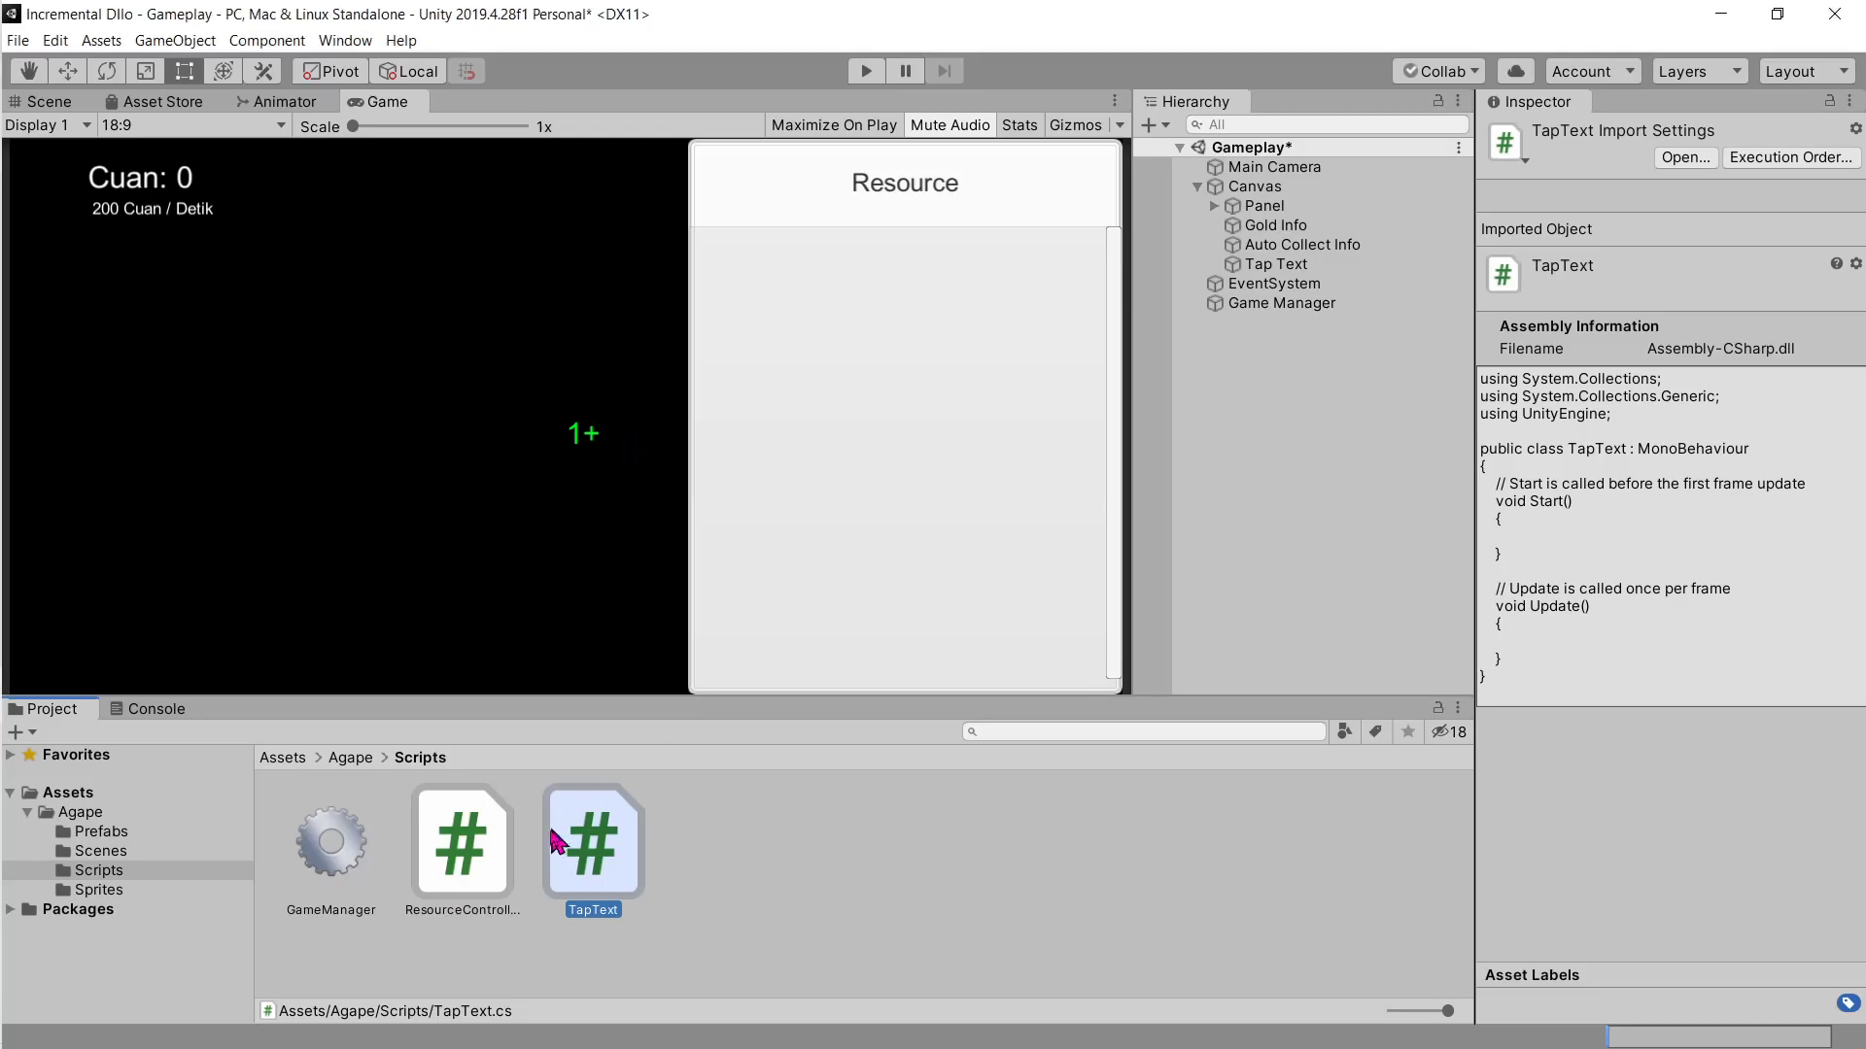
Step: Paste the tutorial code into TapText.cs, replacing Start/Update, and add a 'using UnityEngine.UI;' import
{"action": "double_click", "coordinate": [571, 848]}
{"action": "left_click_drag", "start_coordinate": [305, 724], "coordinate": [251, 384]}
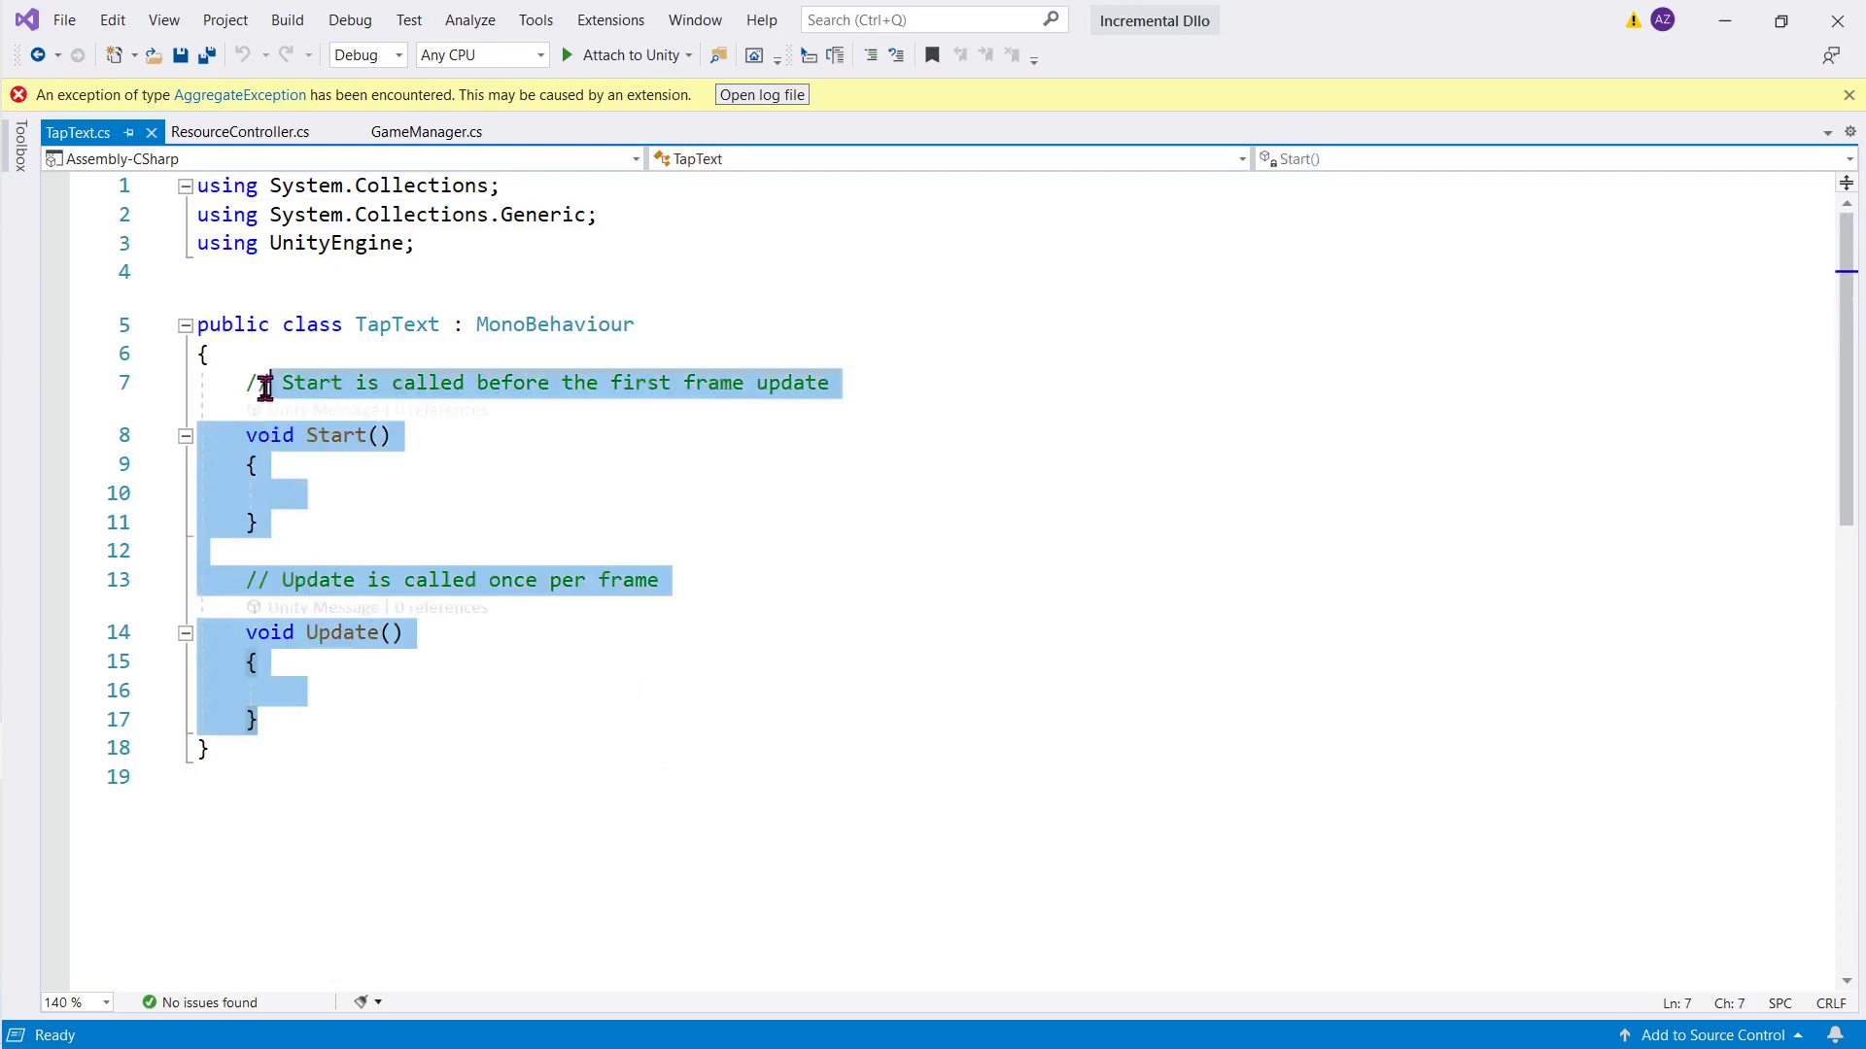
{"action": "key", "text": "ctrl+v"}
{"action": "scroll", "coordinate": [572, 499], "scroll_direction": "up", "scroll_amount": 4}
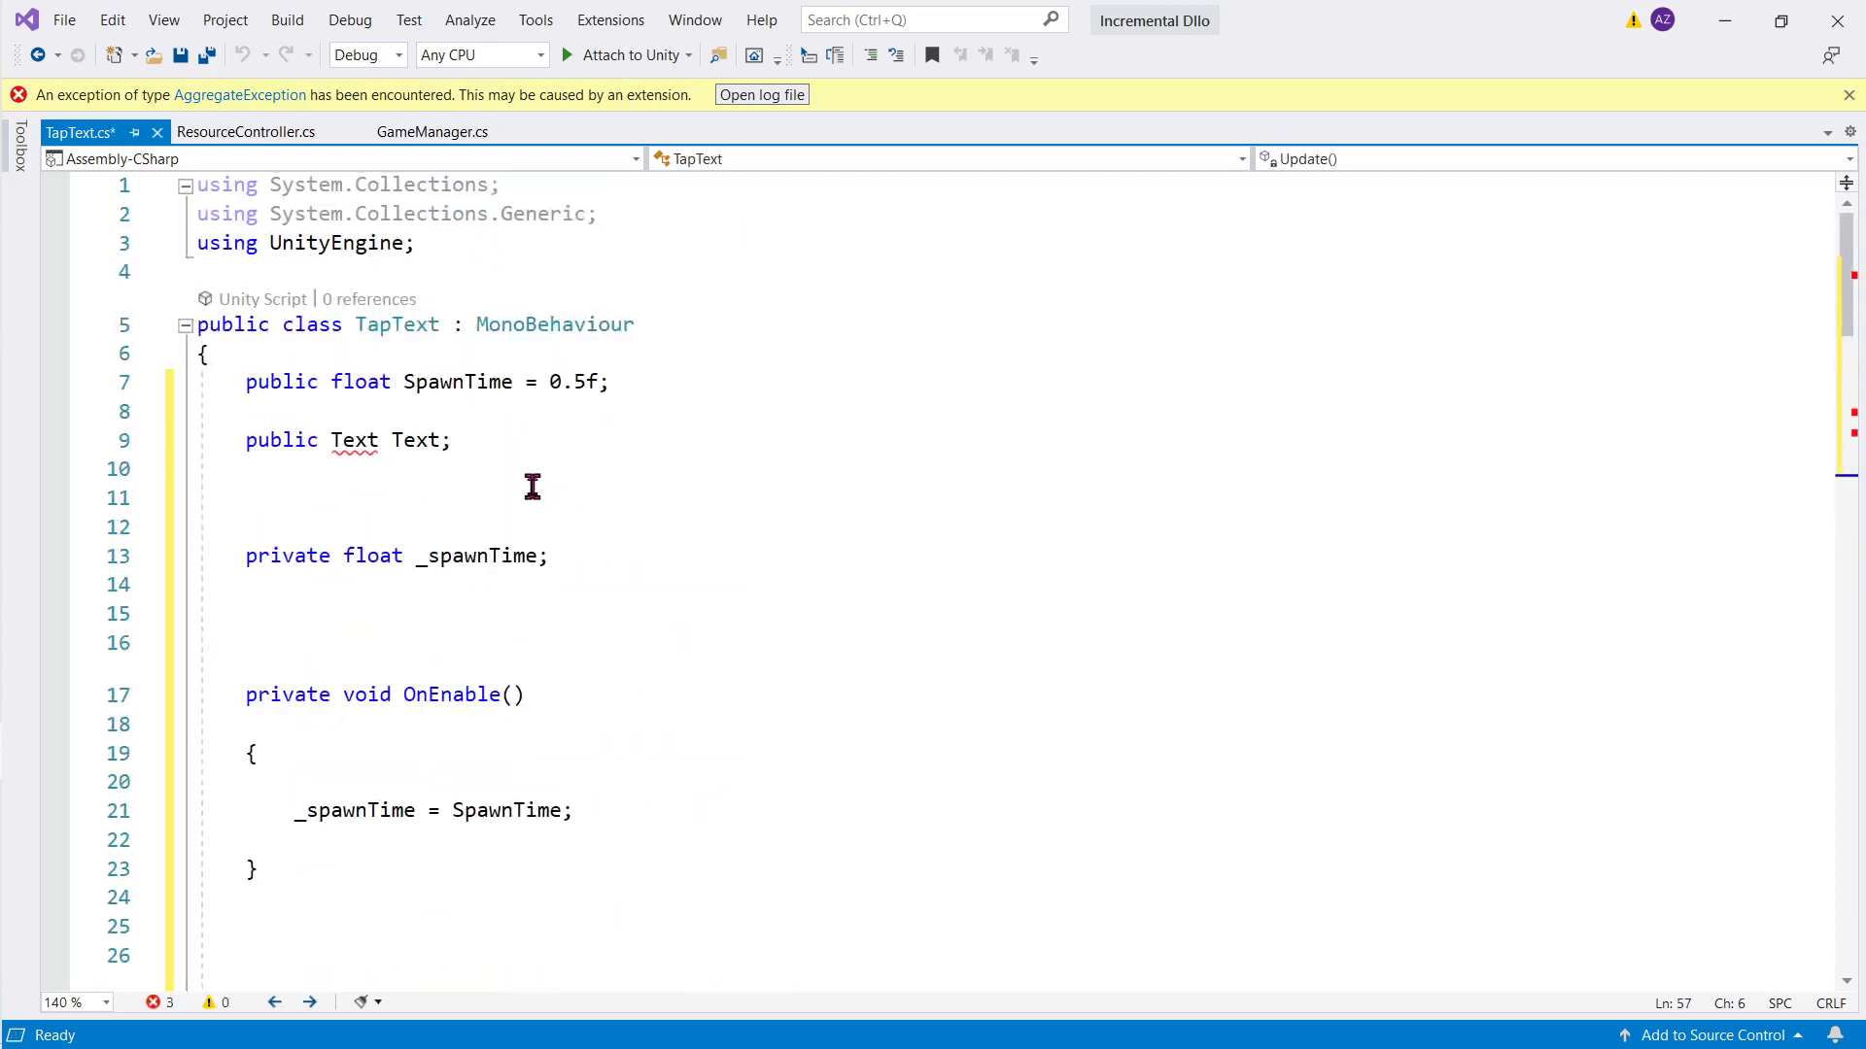
{"action": "left_click_drag", "start_coordinate": [458, 243], "coordinate": [166, 250]}
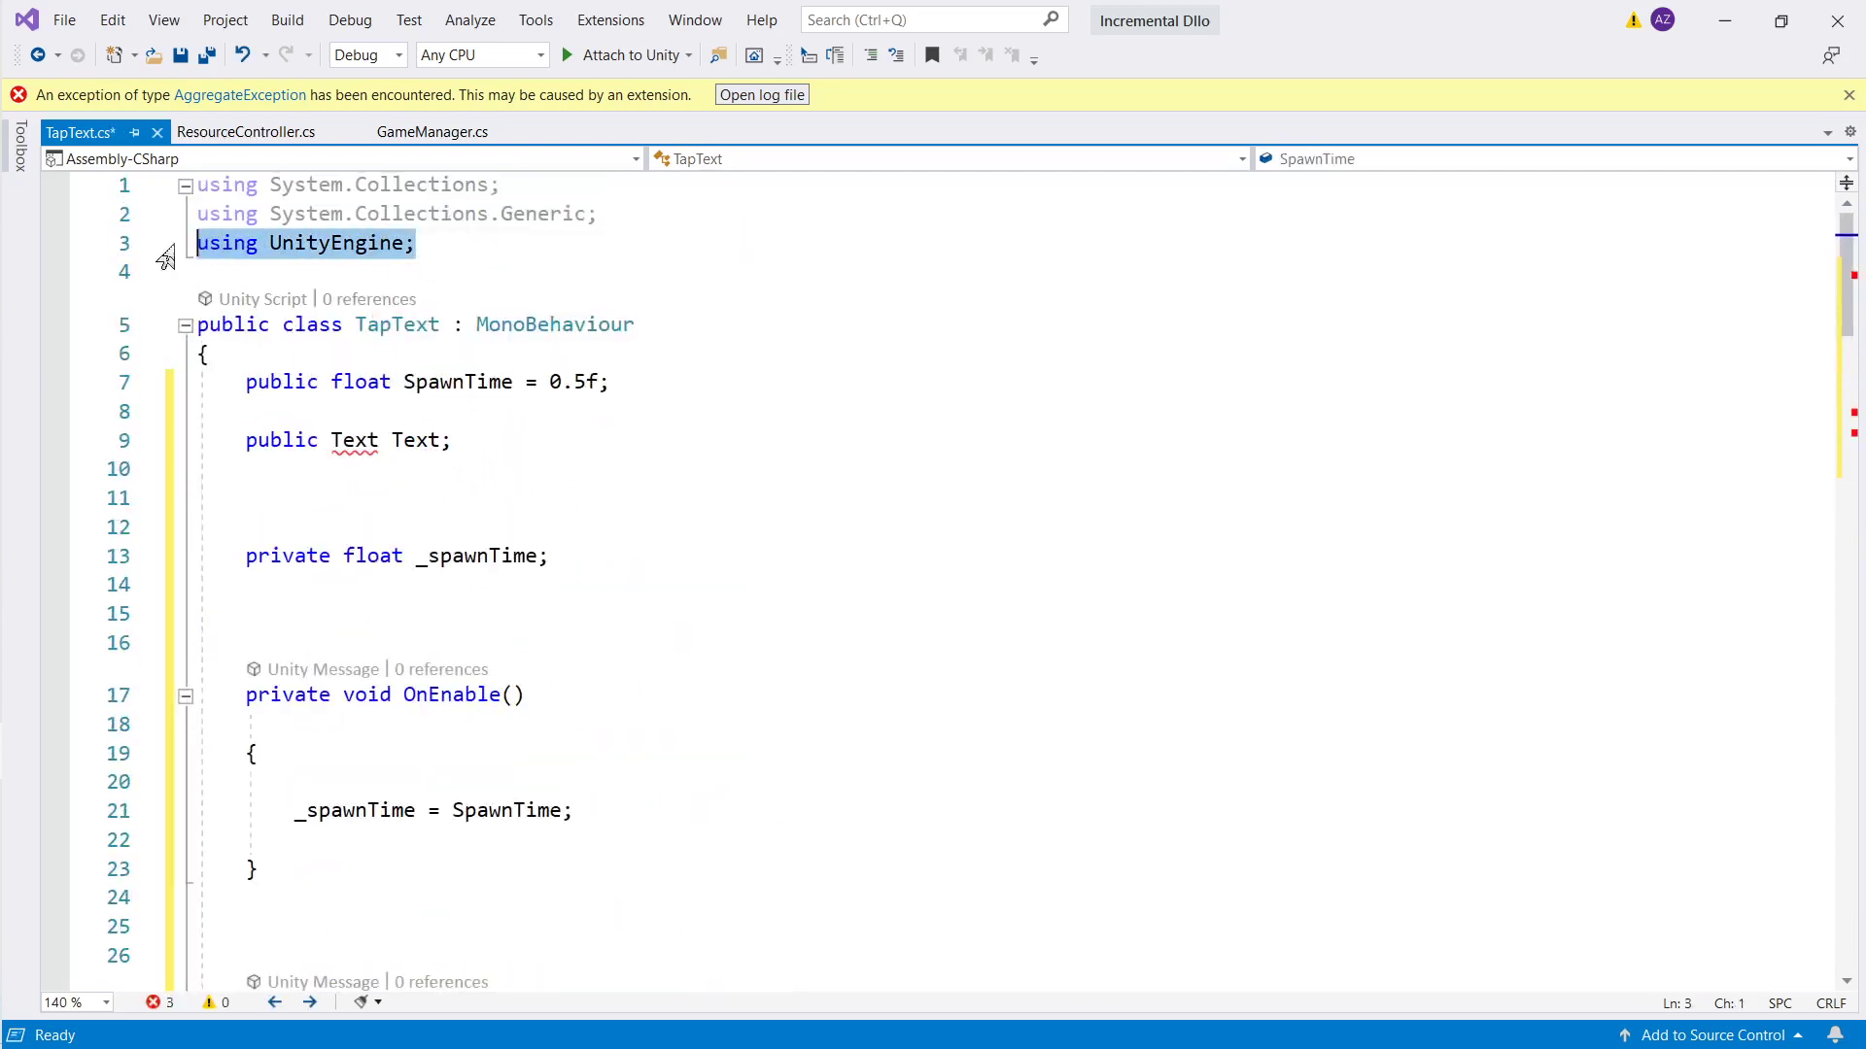
{"action": "key", "text": "ctrl+c"}
{"action": "key", "text": "End"}
{"action": "key", "text": "Return"}
{"action": "key", "text": "ctrl+v"}
{"action": "key", "text": "Left"}
{"action": "type", "text": "."}
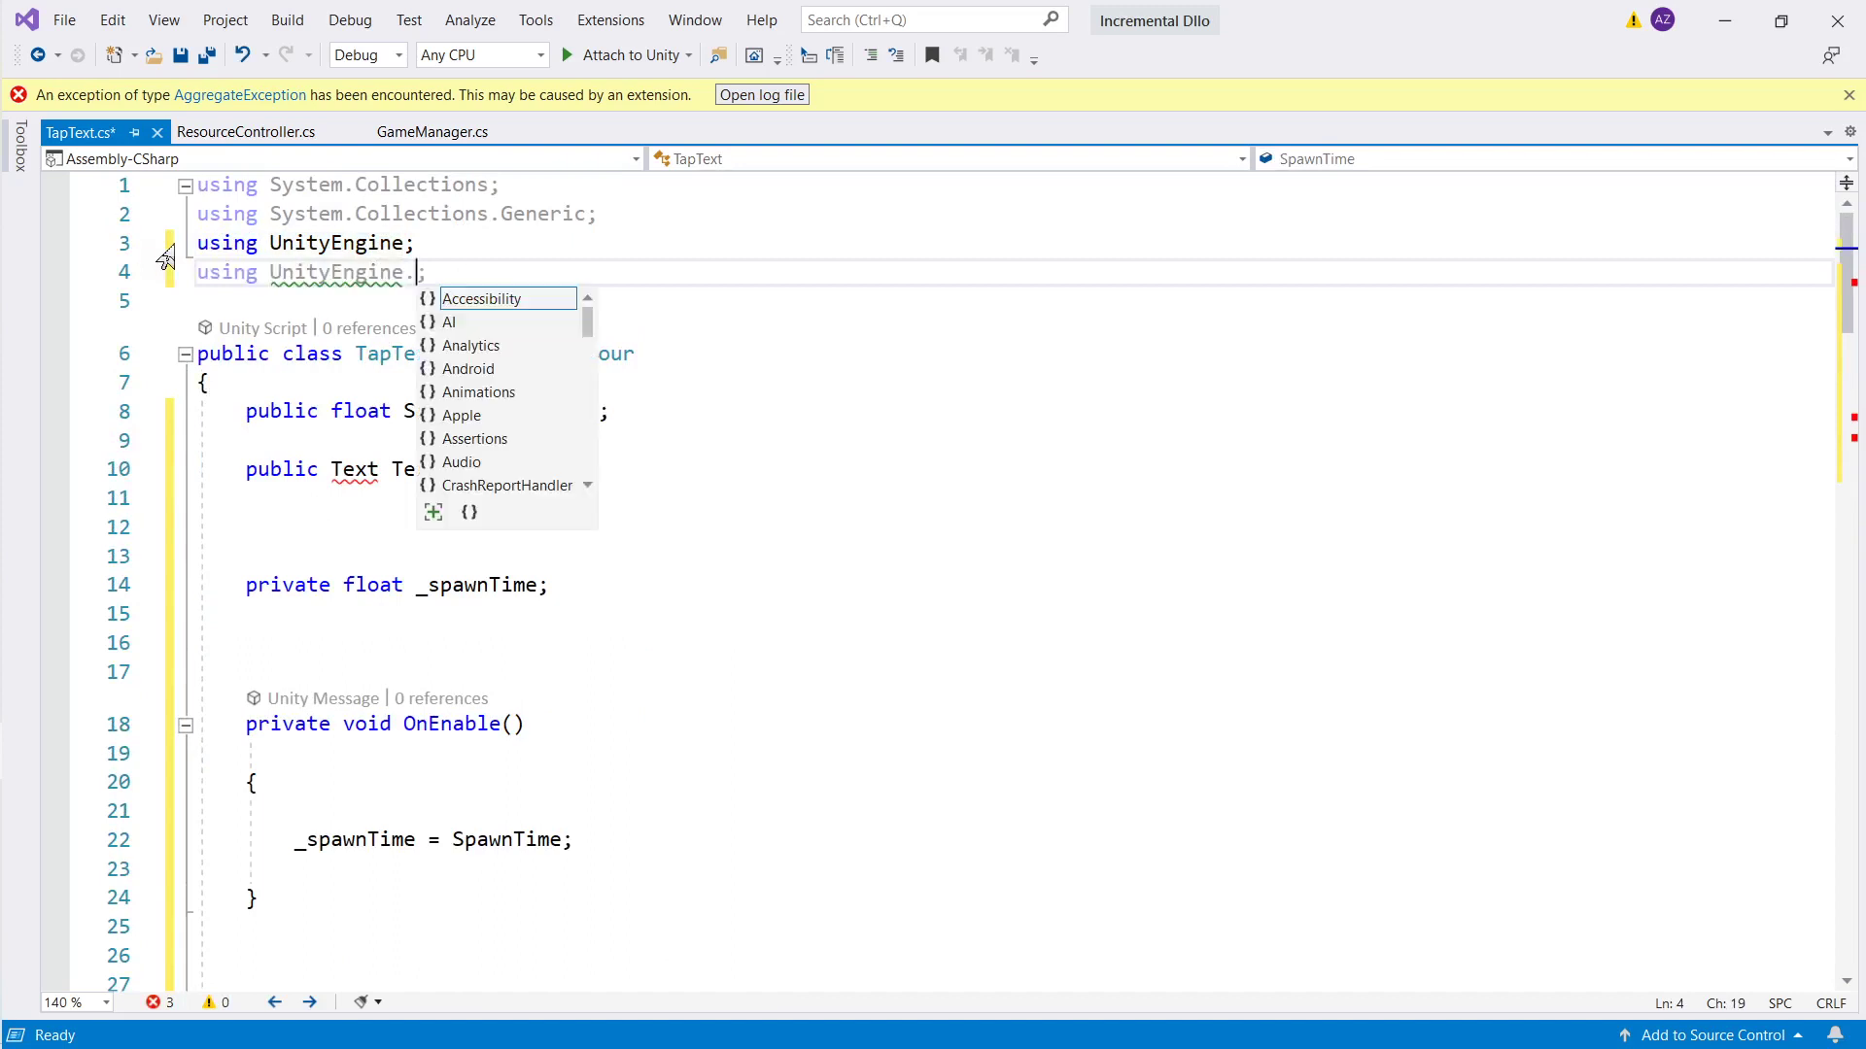
{"action": "type", "text": "UI"}
{"action": "left_click", "coordinate": [604, 411]}
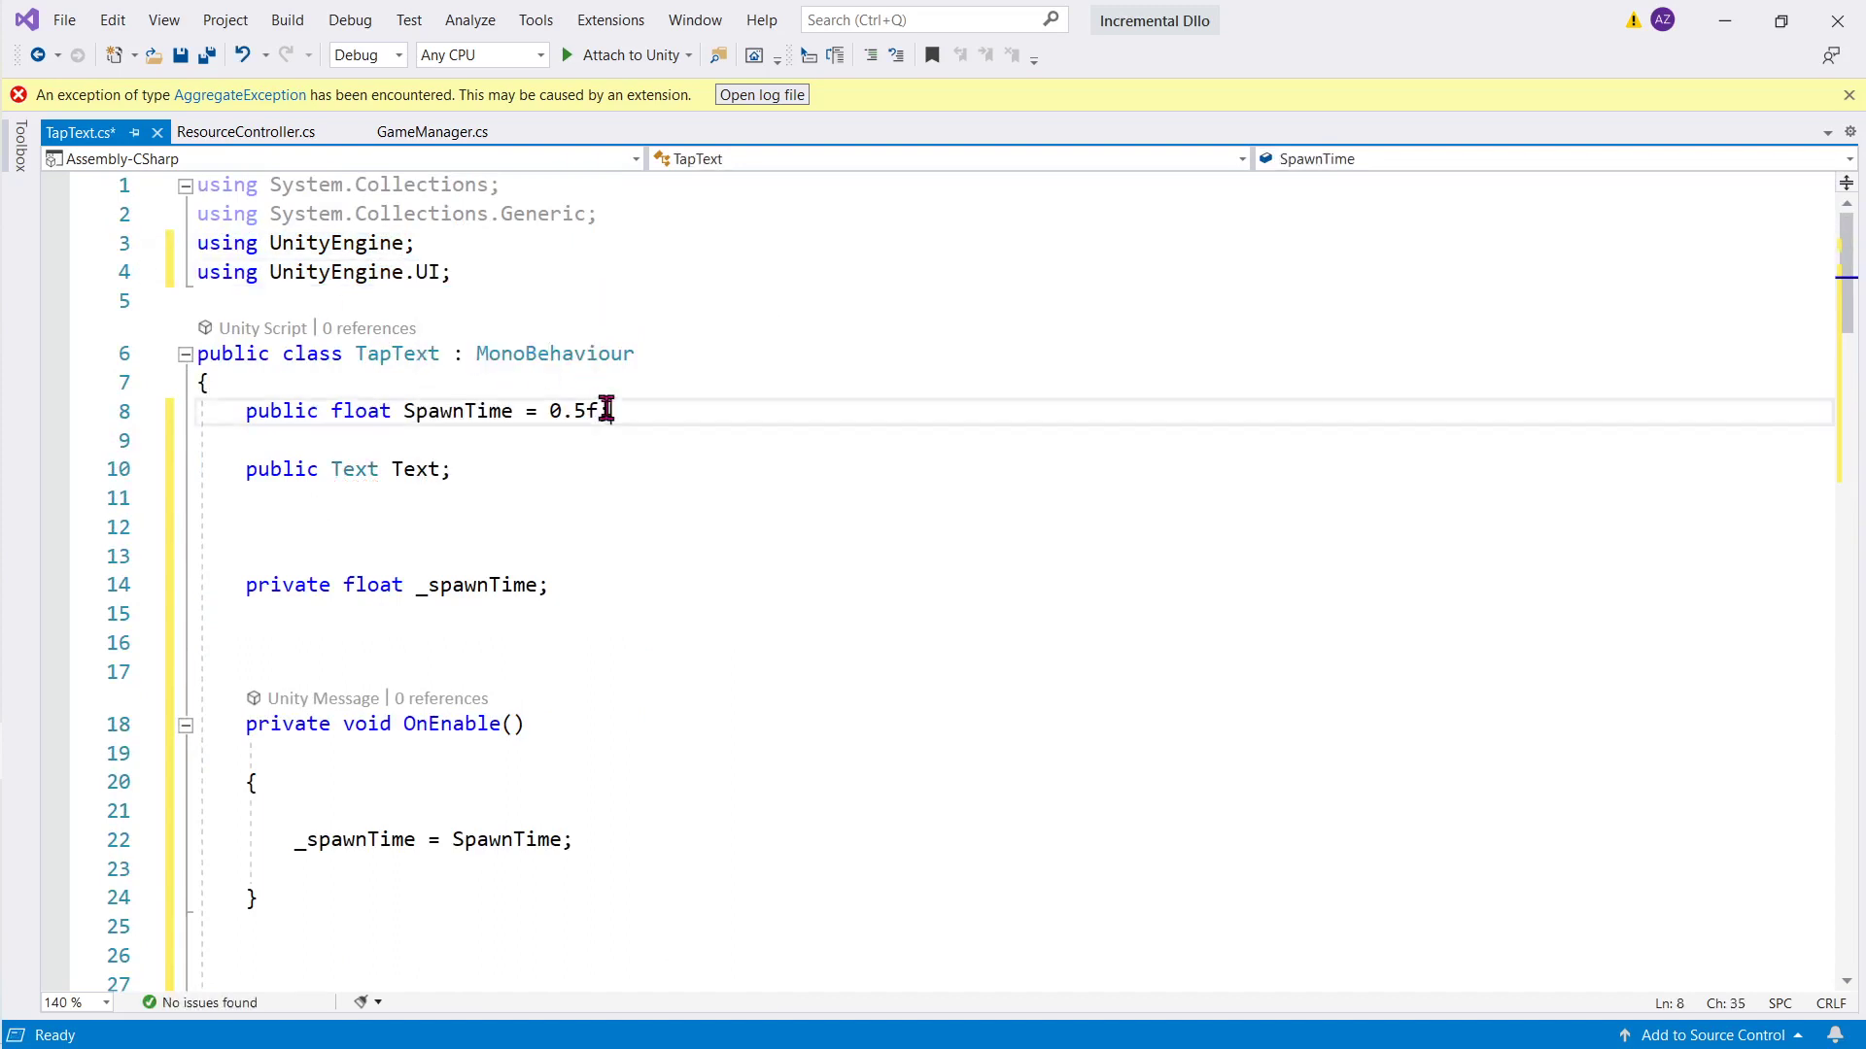
Step: Go over the _spawnTime countdown by Time.unscaledDeltaTime in Update
{"action": "scroll", "coordinate": [534, 479], "scroll_direction": "down", "scroll_amount": 2}
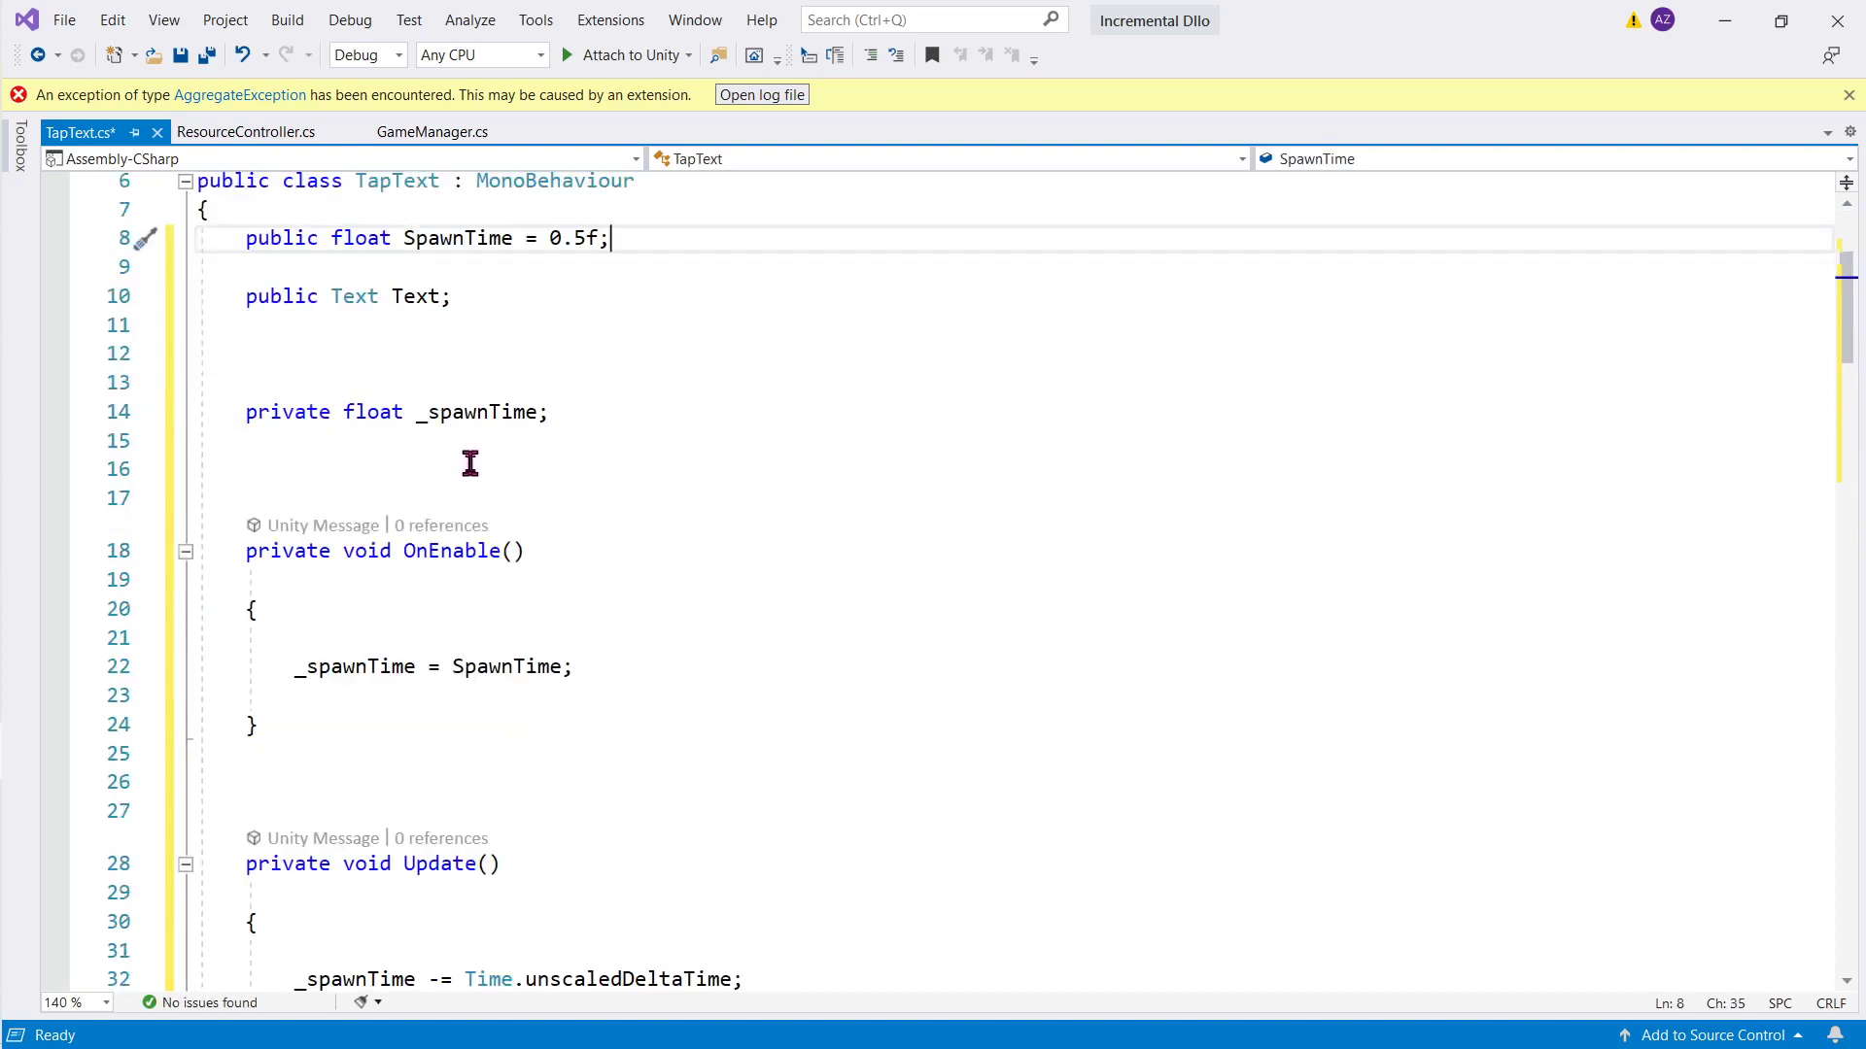
{"action": "double_click", "coordinate": [460, 413]}
{"action": "scroll", "coordinate": [467, 460], "scroll_direction": "down", "scroll_amount": 2}
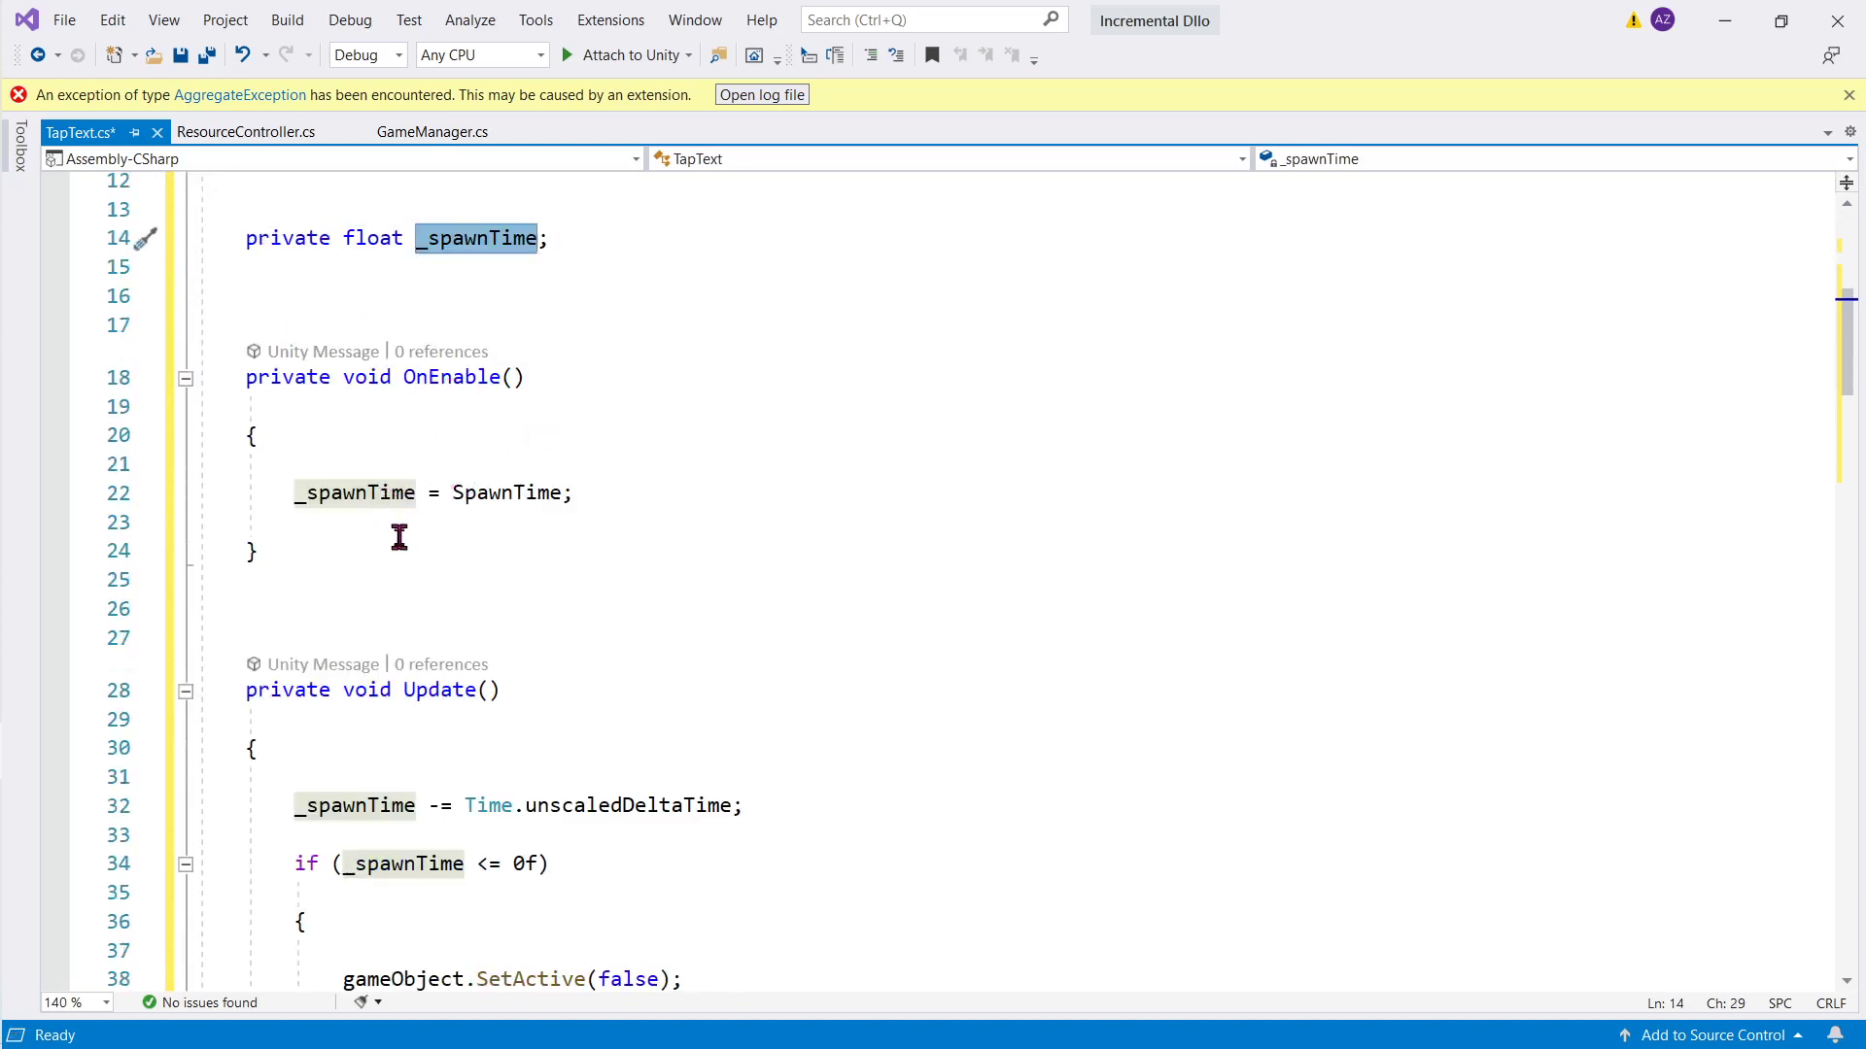
{"action": "scroll", "coordinate": [395, 534], "scroll_direction": "down", "scroll_amount": 2}
{"action": "double_click", "coordinate": [364, 632]}
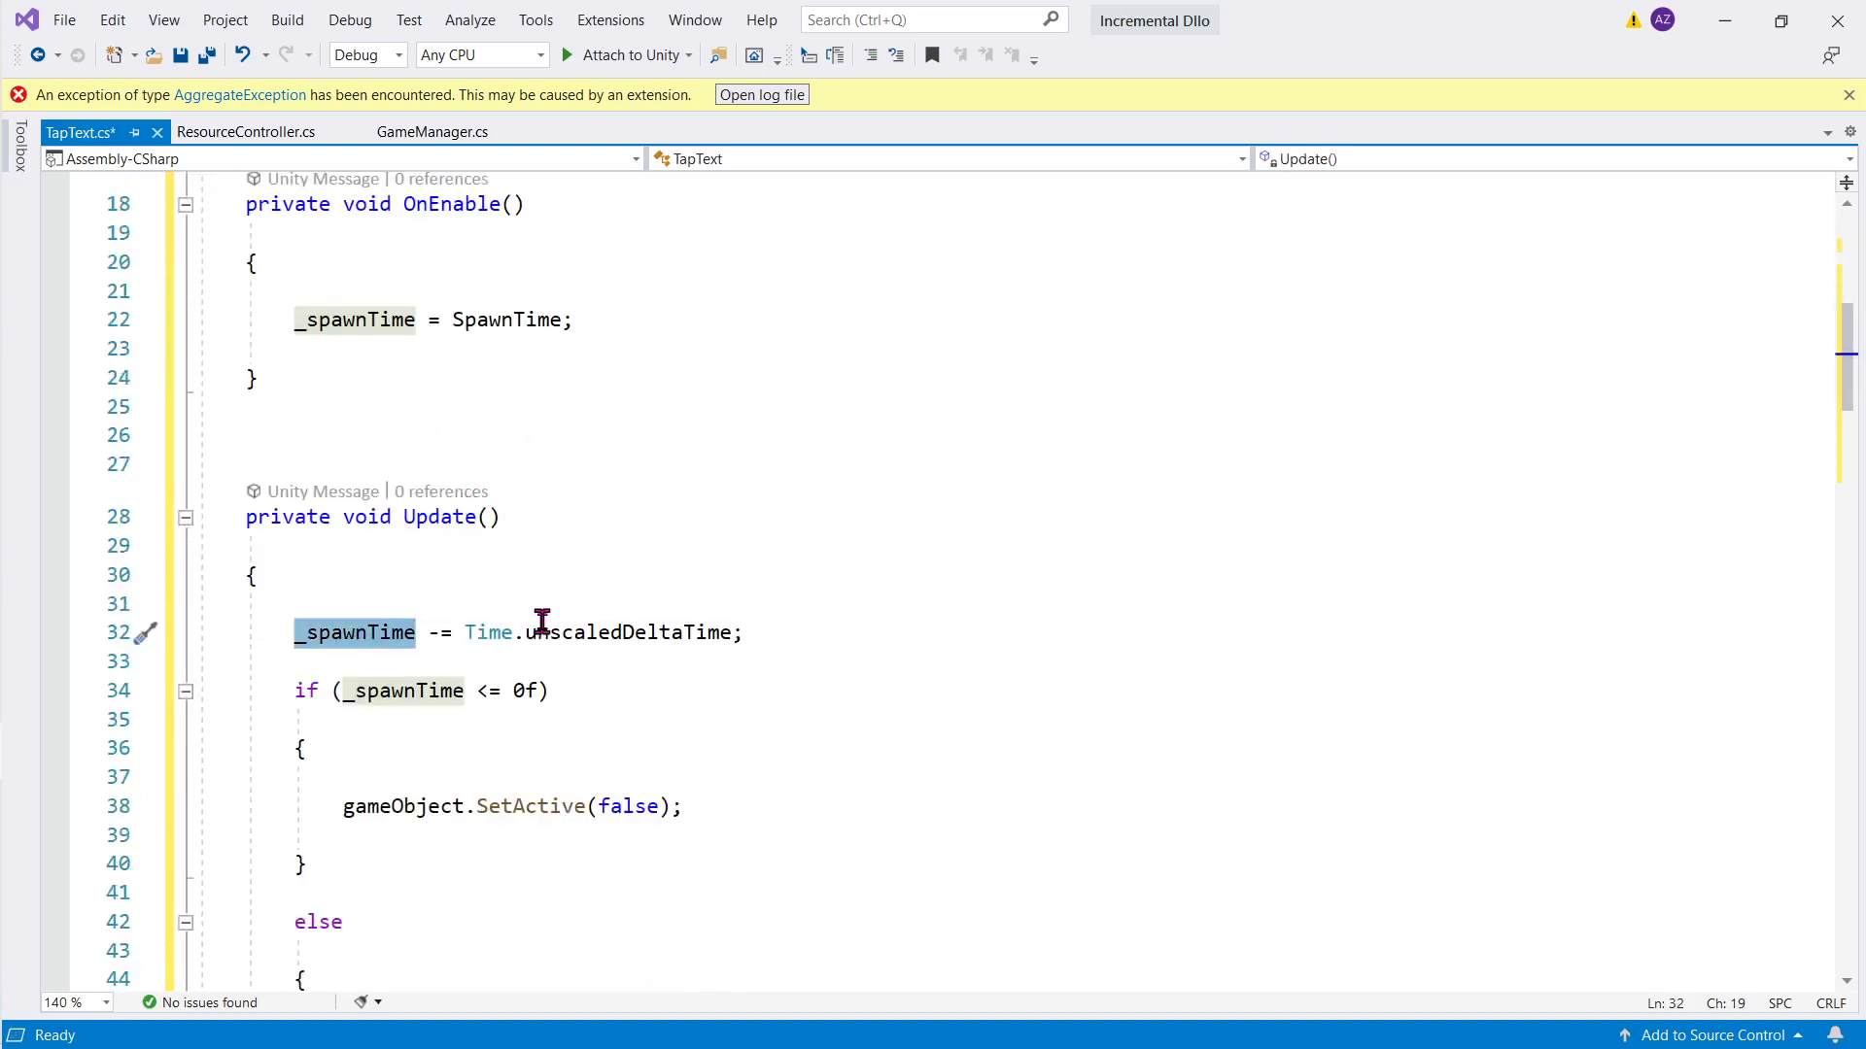
{"action": "left_click_drag", "start_coordinate": [489, 634], "coordinate": [696, 643]}
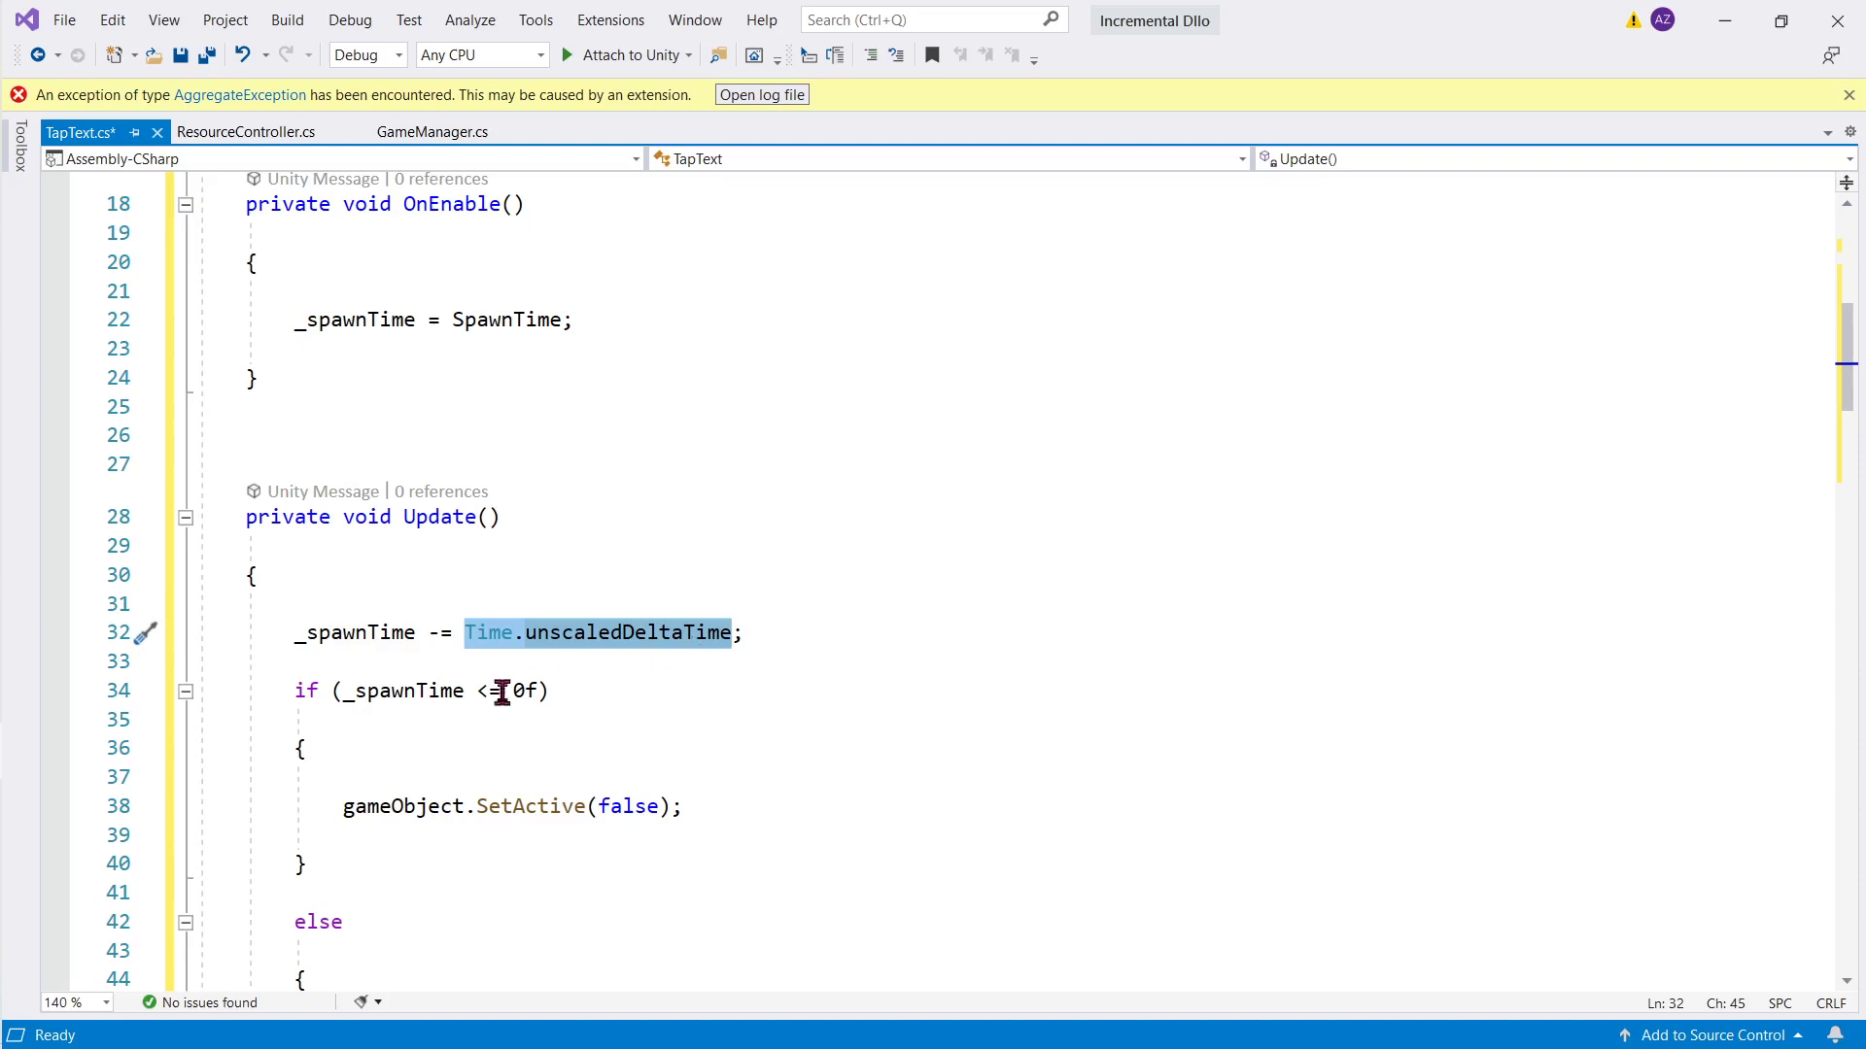
{"action": "left_click", "coordinate": [381, 626]}
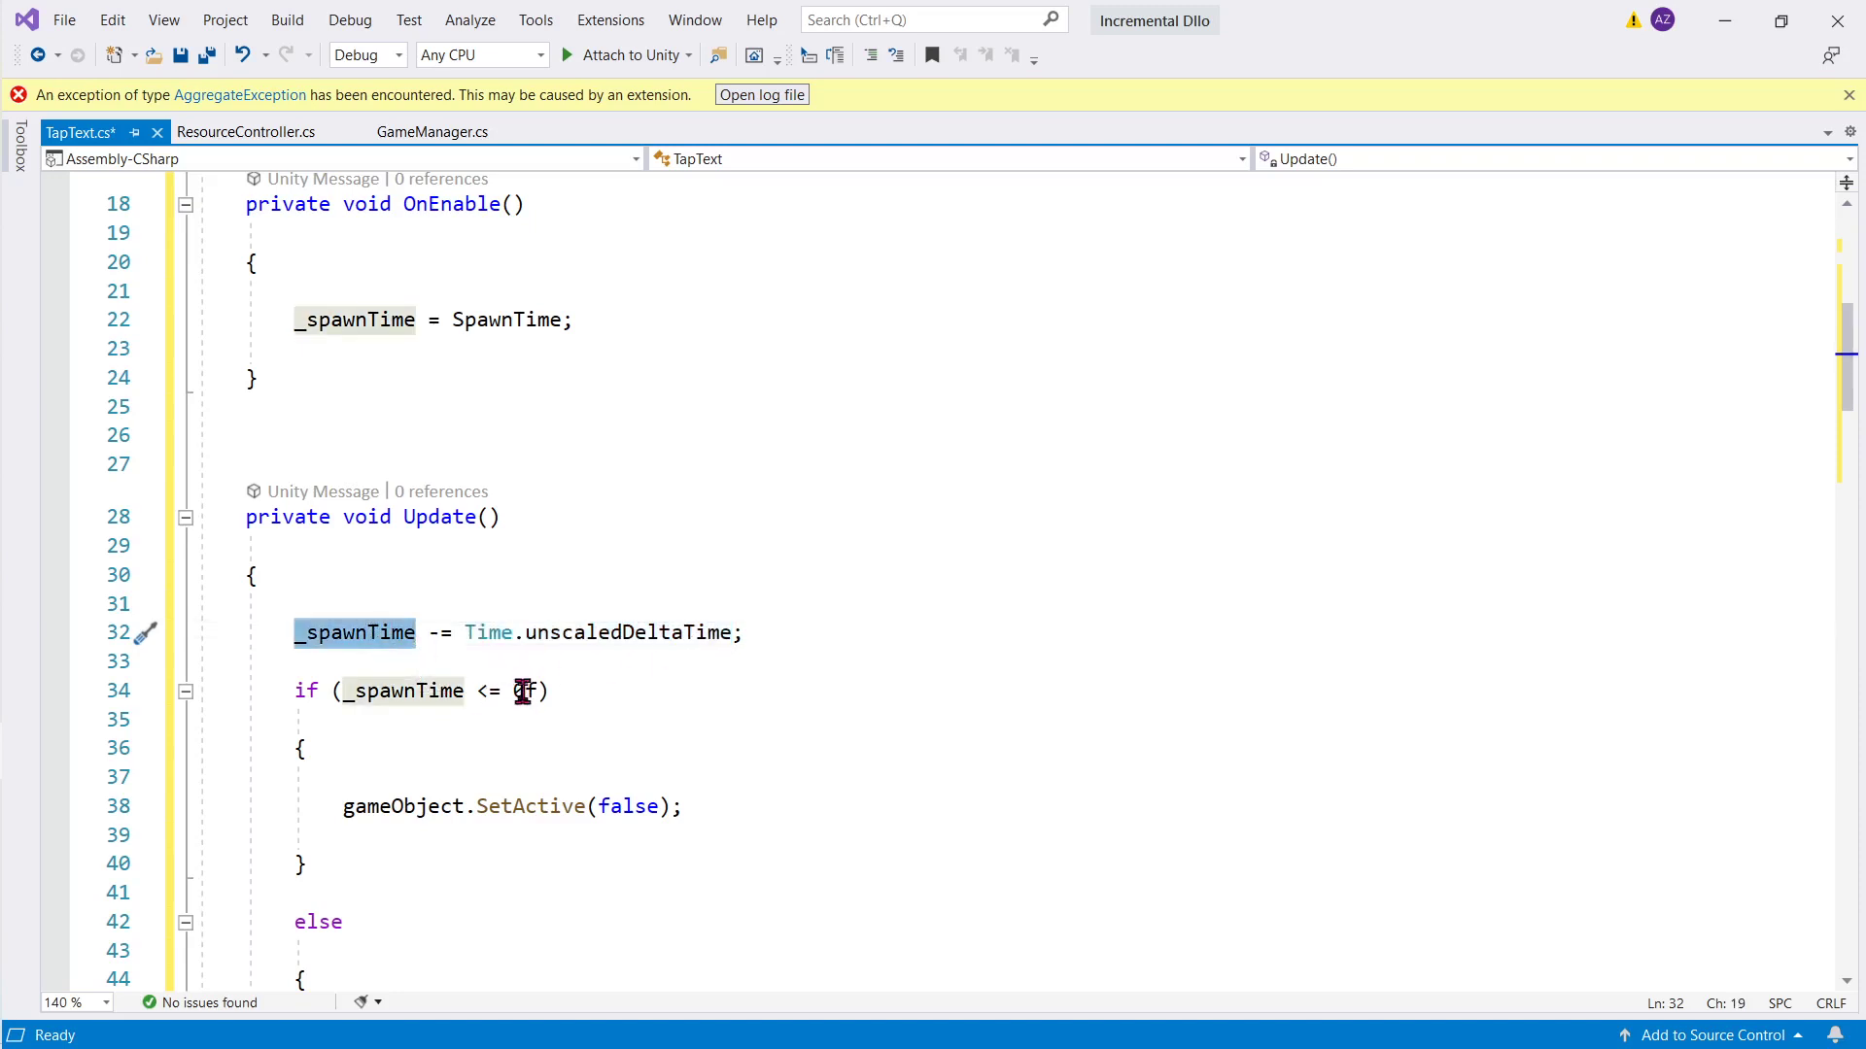
{"action": "left_click", "coordinate": [523, 691]}
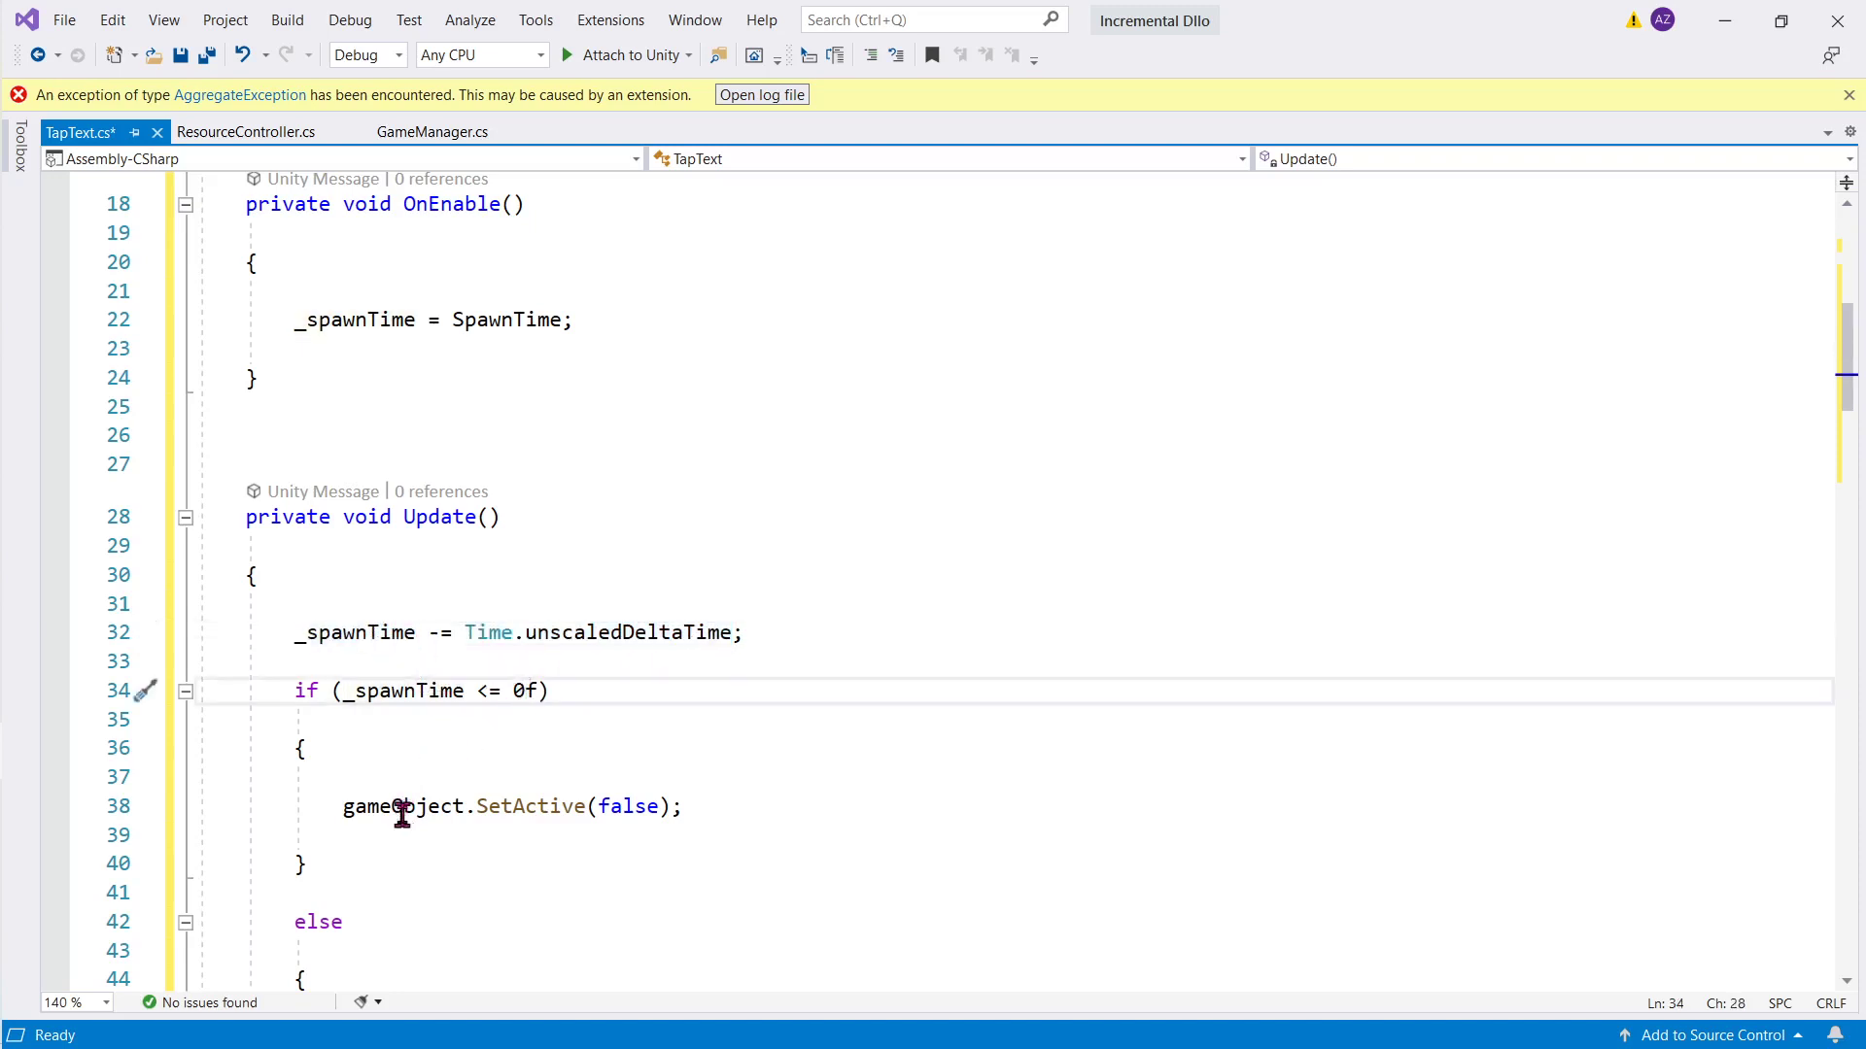
{"action": "left_click_drag", "start_coordinate": [343, 815], "coordinate": [700, 813]}
{"action": "scroll", "coordinate": [701, 812], "scroll_direction": "down", "scroll_amount": 2}
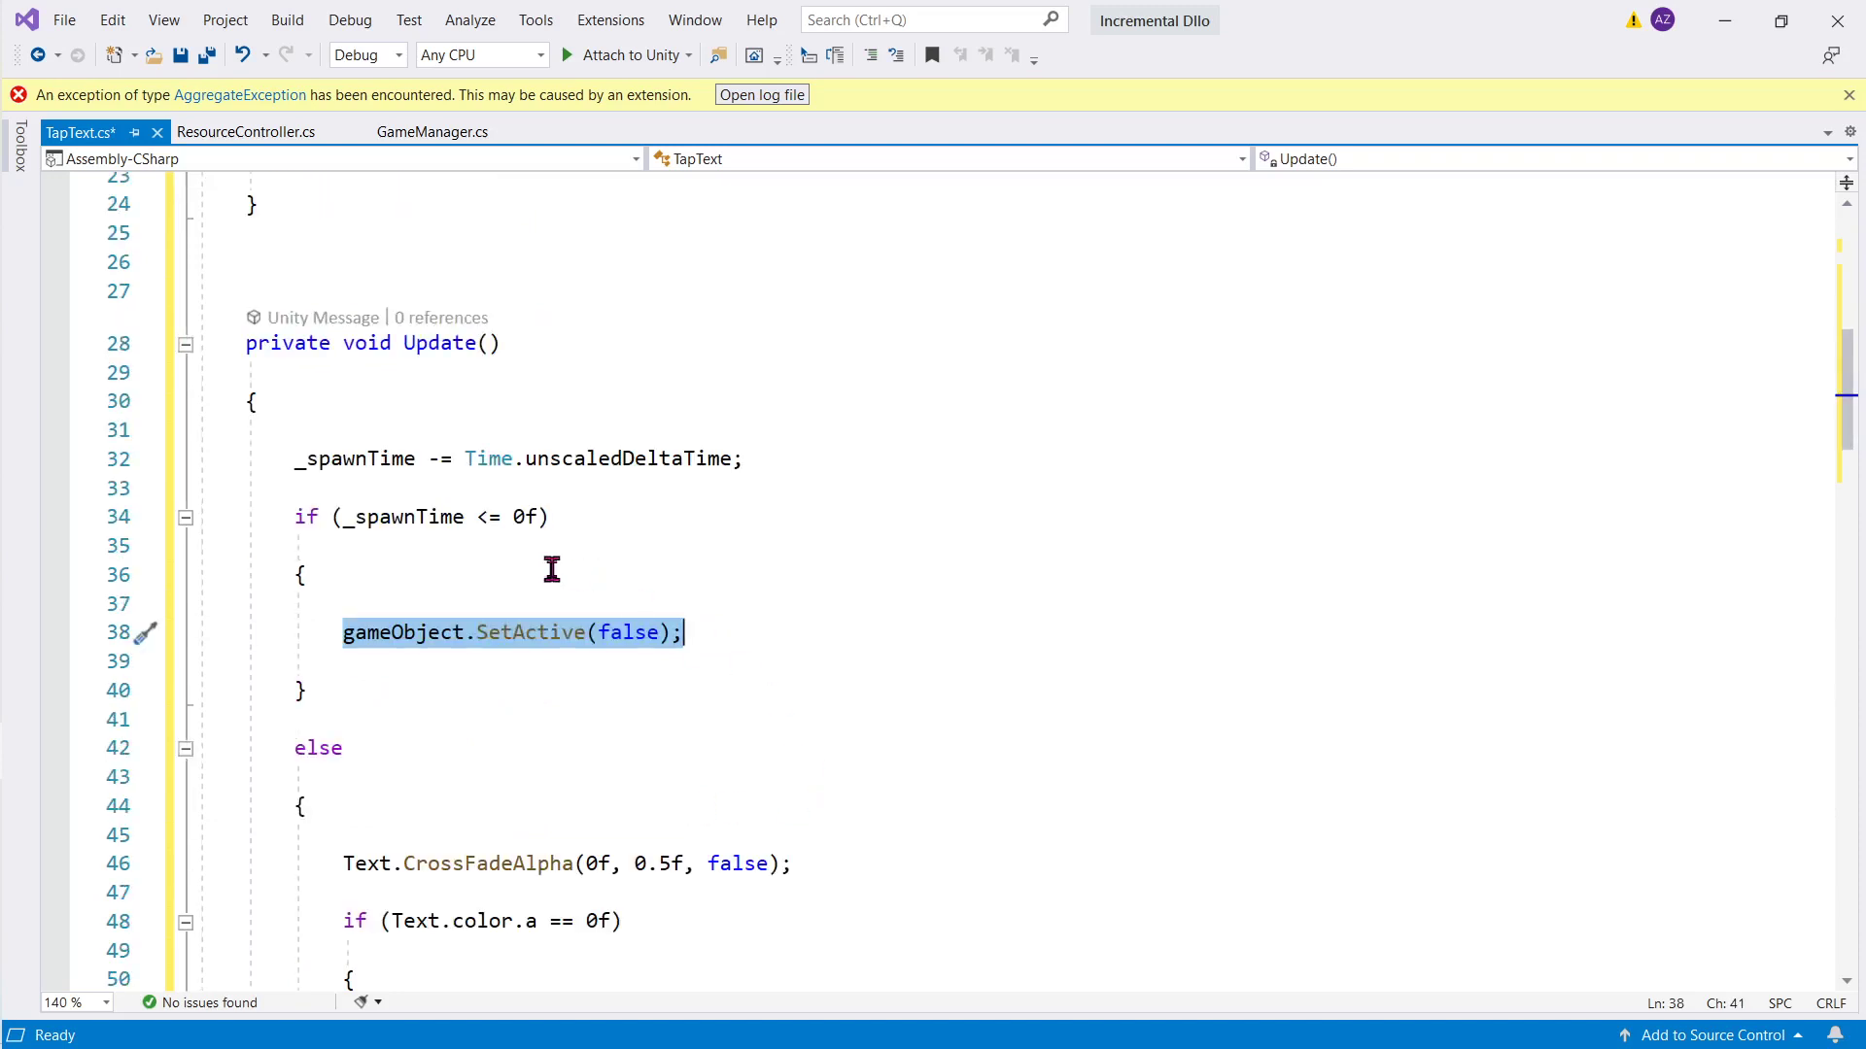
{"action": "left_click", "coordinate": [344, 459]}
{"action": "left_click_drag", "start_coordinate": [344, 459], "coordinate": [683, 458]}
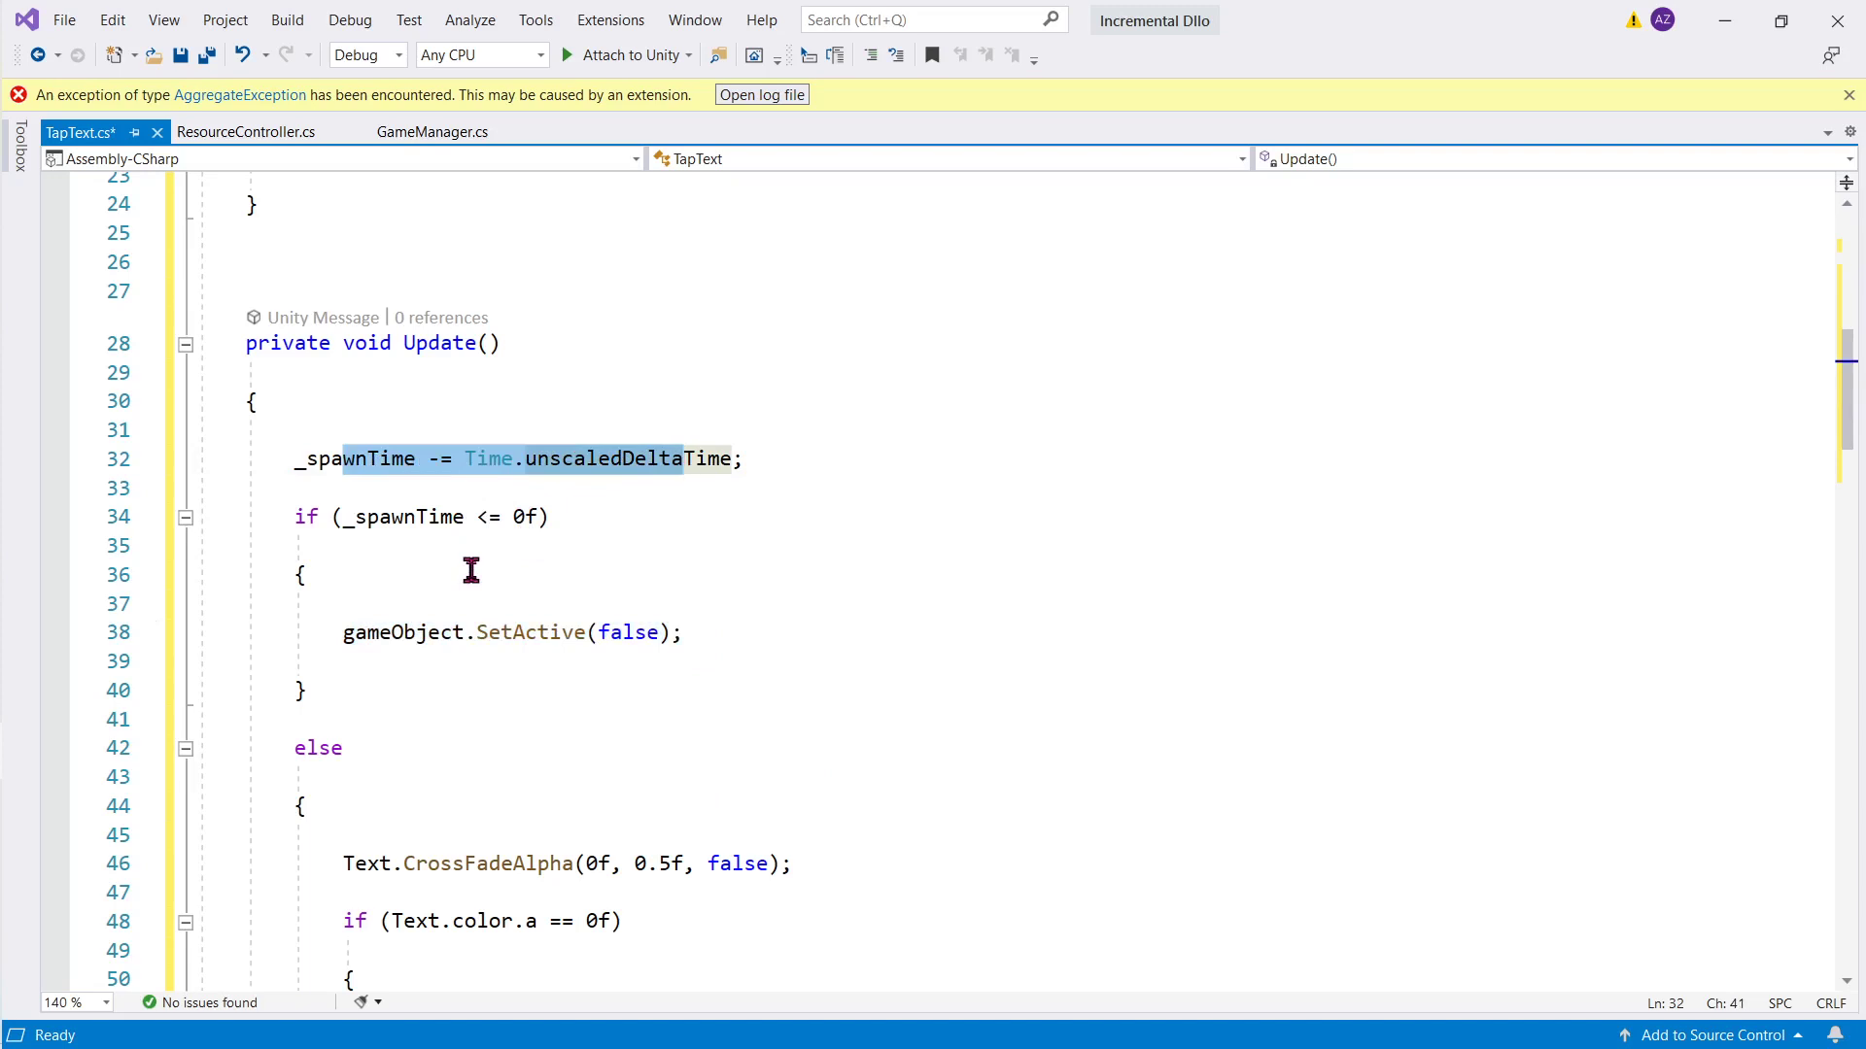
Step: Explain the _spawnTime <= 0f check and the SetActive(false) call
{"action": "scroll", "coordinate": [472, 570], "scroll_direction": "down", "scroll_amount": 2}
{"action": "left_click", "coordinate": [437, 393]}
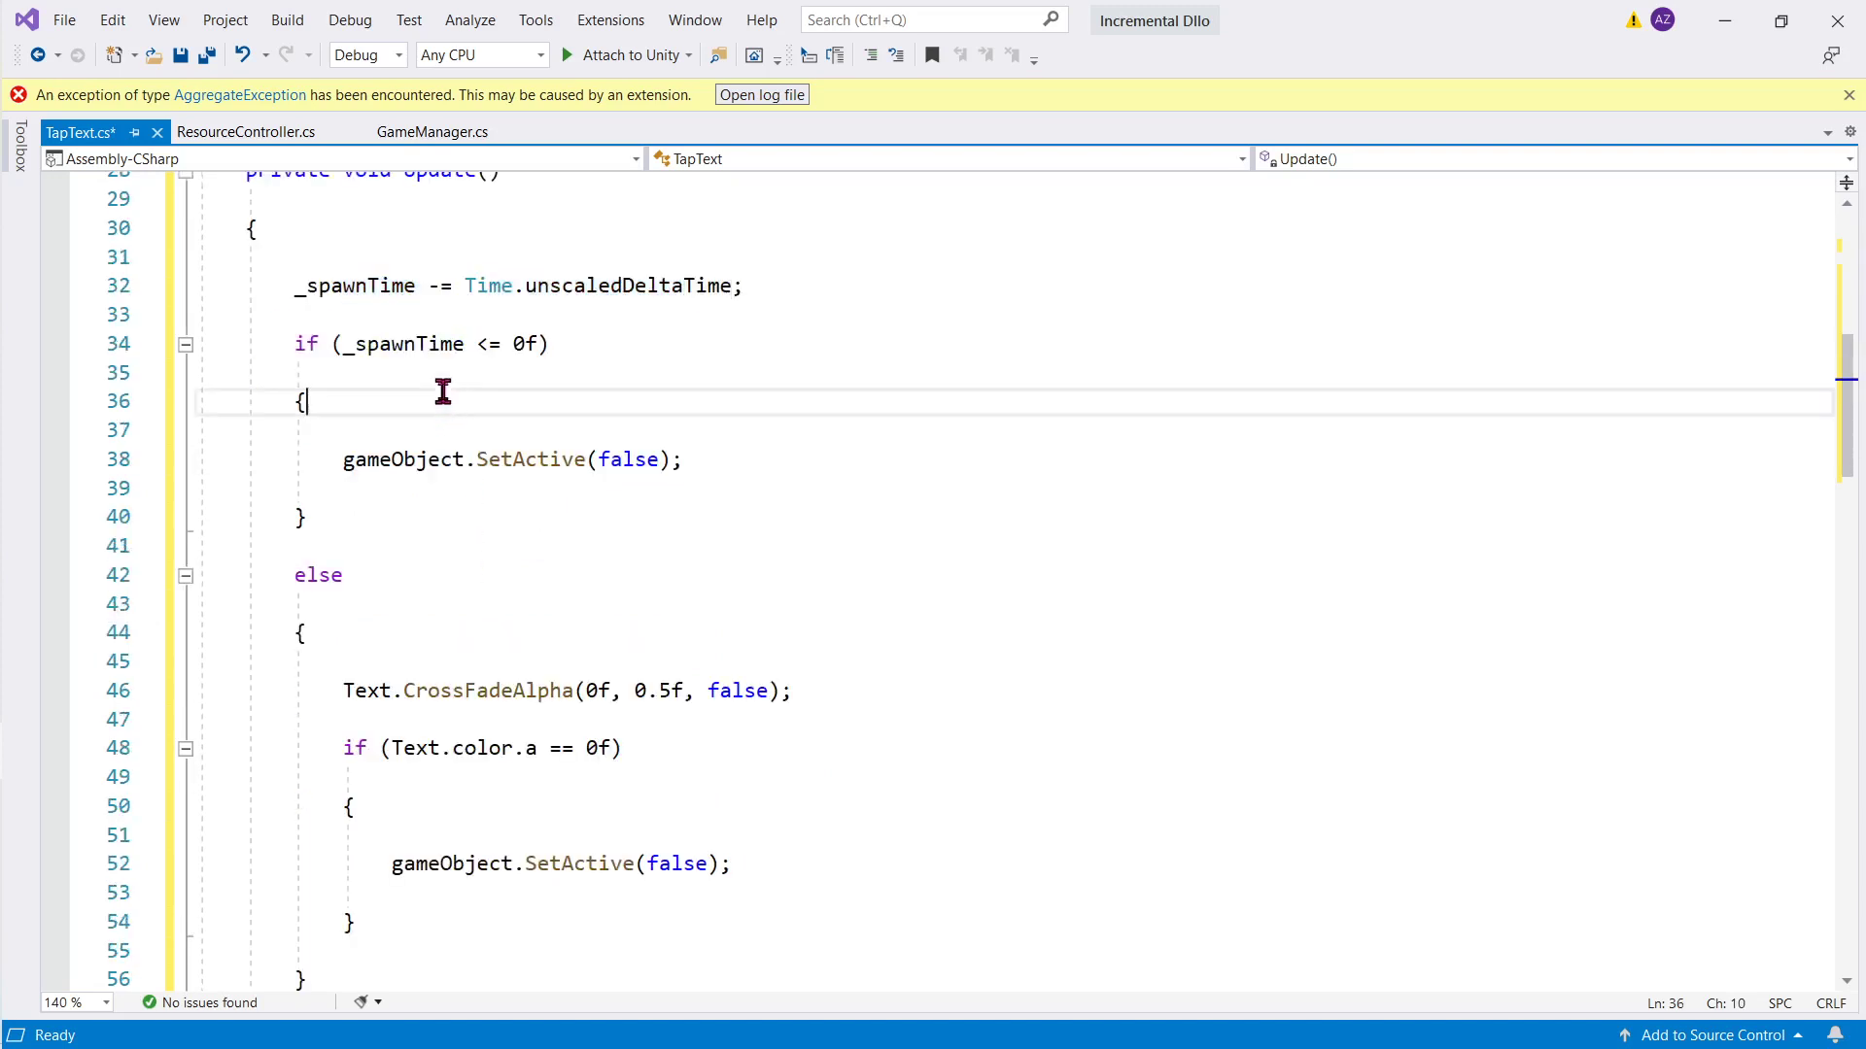
{"action": "left_click", "coordinate": [401, 346]}
{"action": "left_click_drag", "start_coordinate": [398, 356], "coordinate": [530, 346]}
{"action": "left_click_drag", "start_coordinate": [403, 459], "coordinate": [684, 459]}
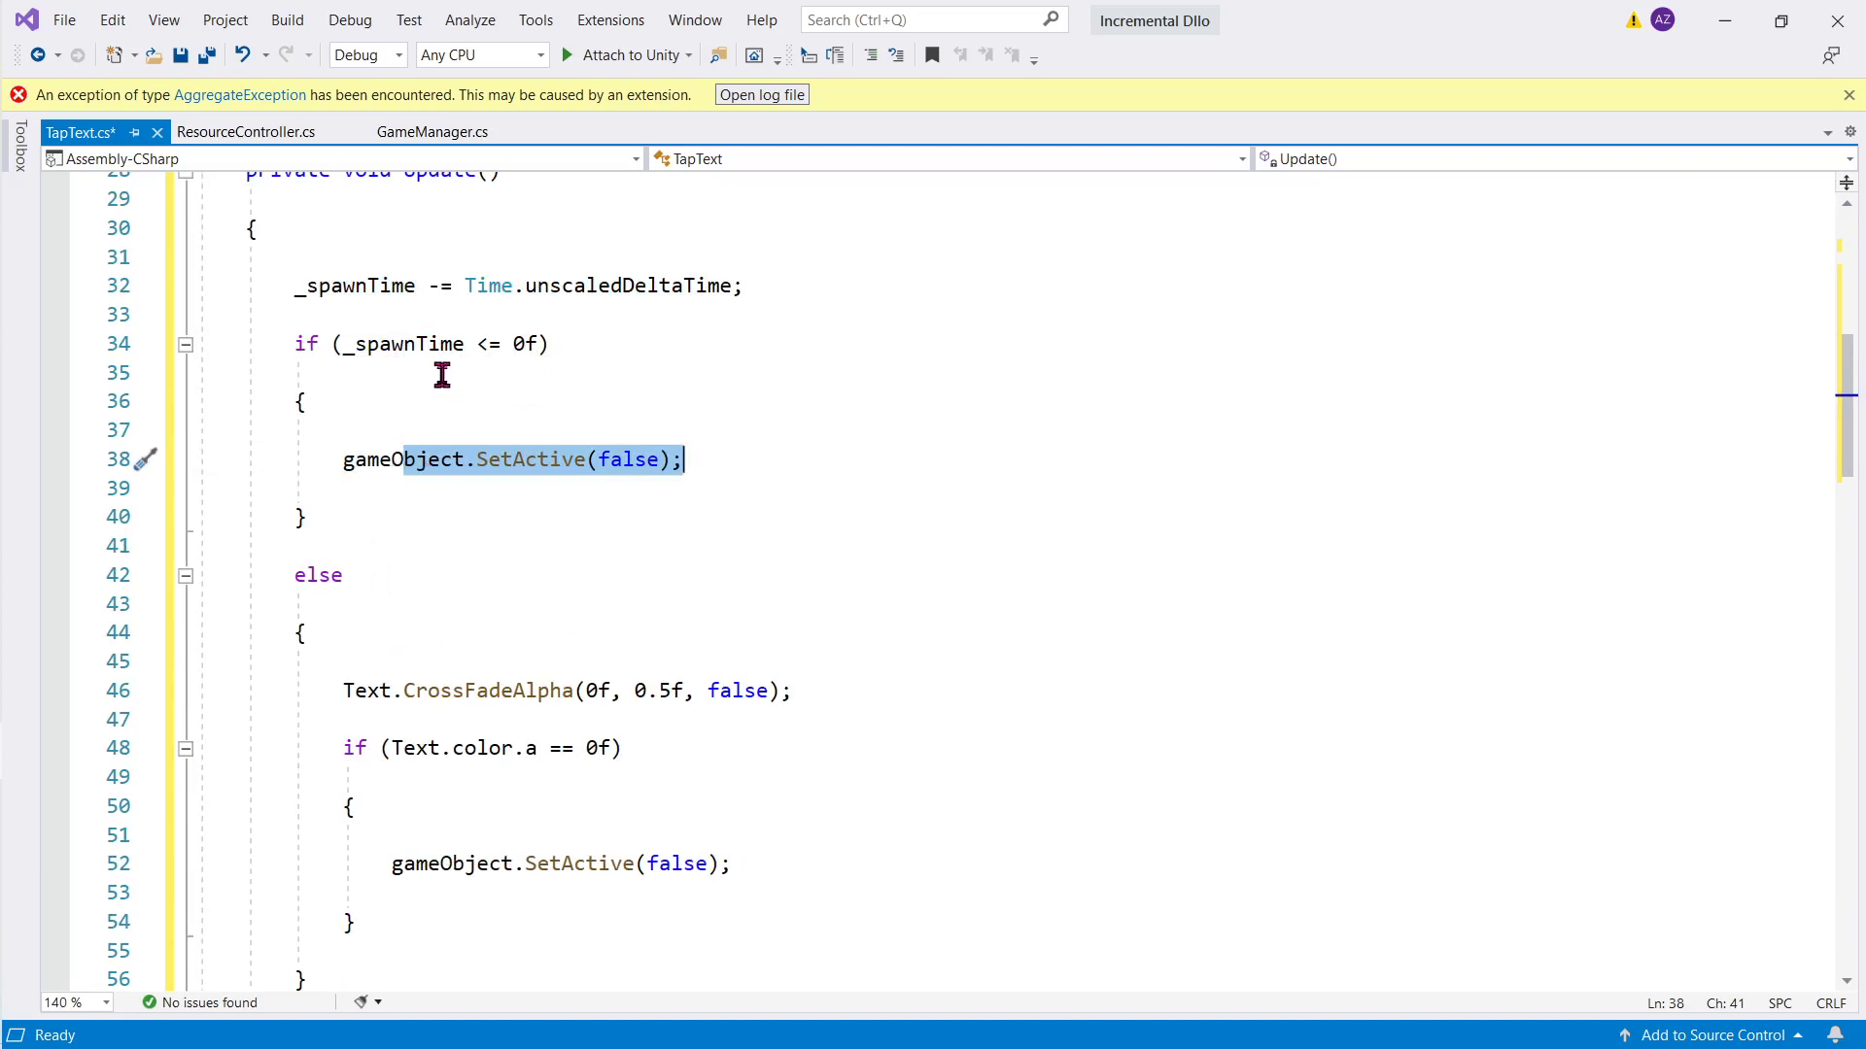
{"action": "double_click", "coordinate": [419, 344]}
{"action": "left_click_drag", "start_coordinate": [418, 346], "coordinate": [553, 342]}
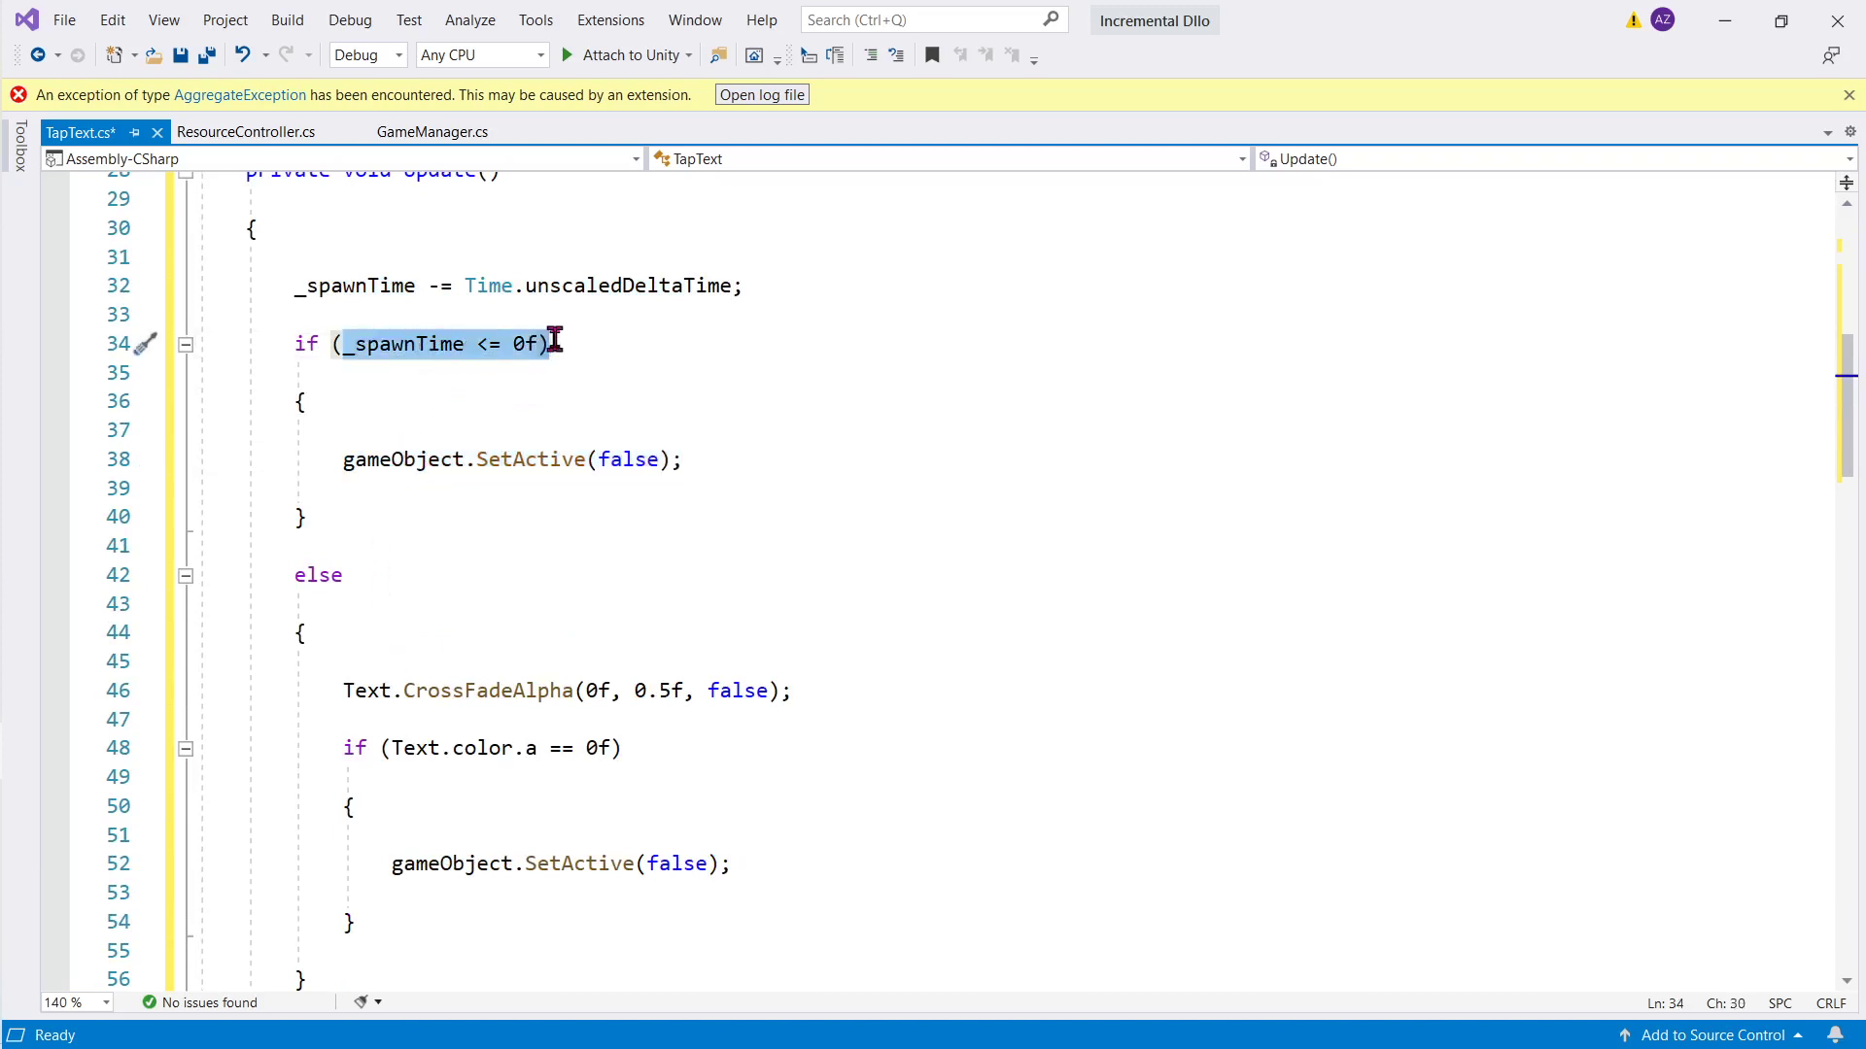
{"action": "left_click", "coordinate": [419, 366]}
{"action": "left_click_drag", "start_coordinate": [344, 344], "coordinate": [571, 331]}
Step: Explain the CrossFadeAlpha fade, the colour alpha check and the deactivation line
{"action": "scroll", "coordinate": [680, 383], "scroll_direction": "down", "scroll_amount": 2}
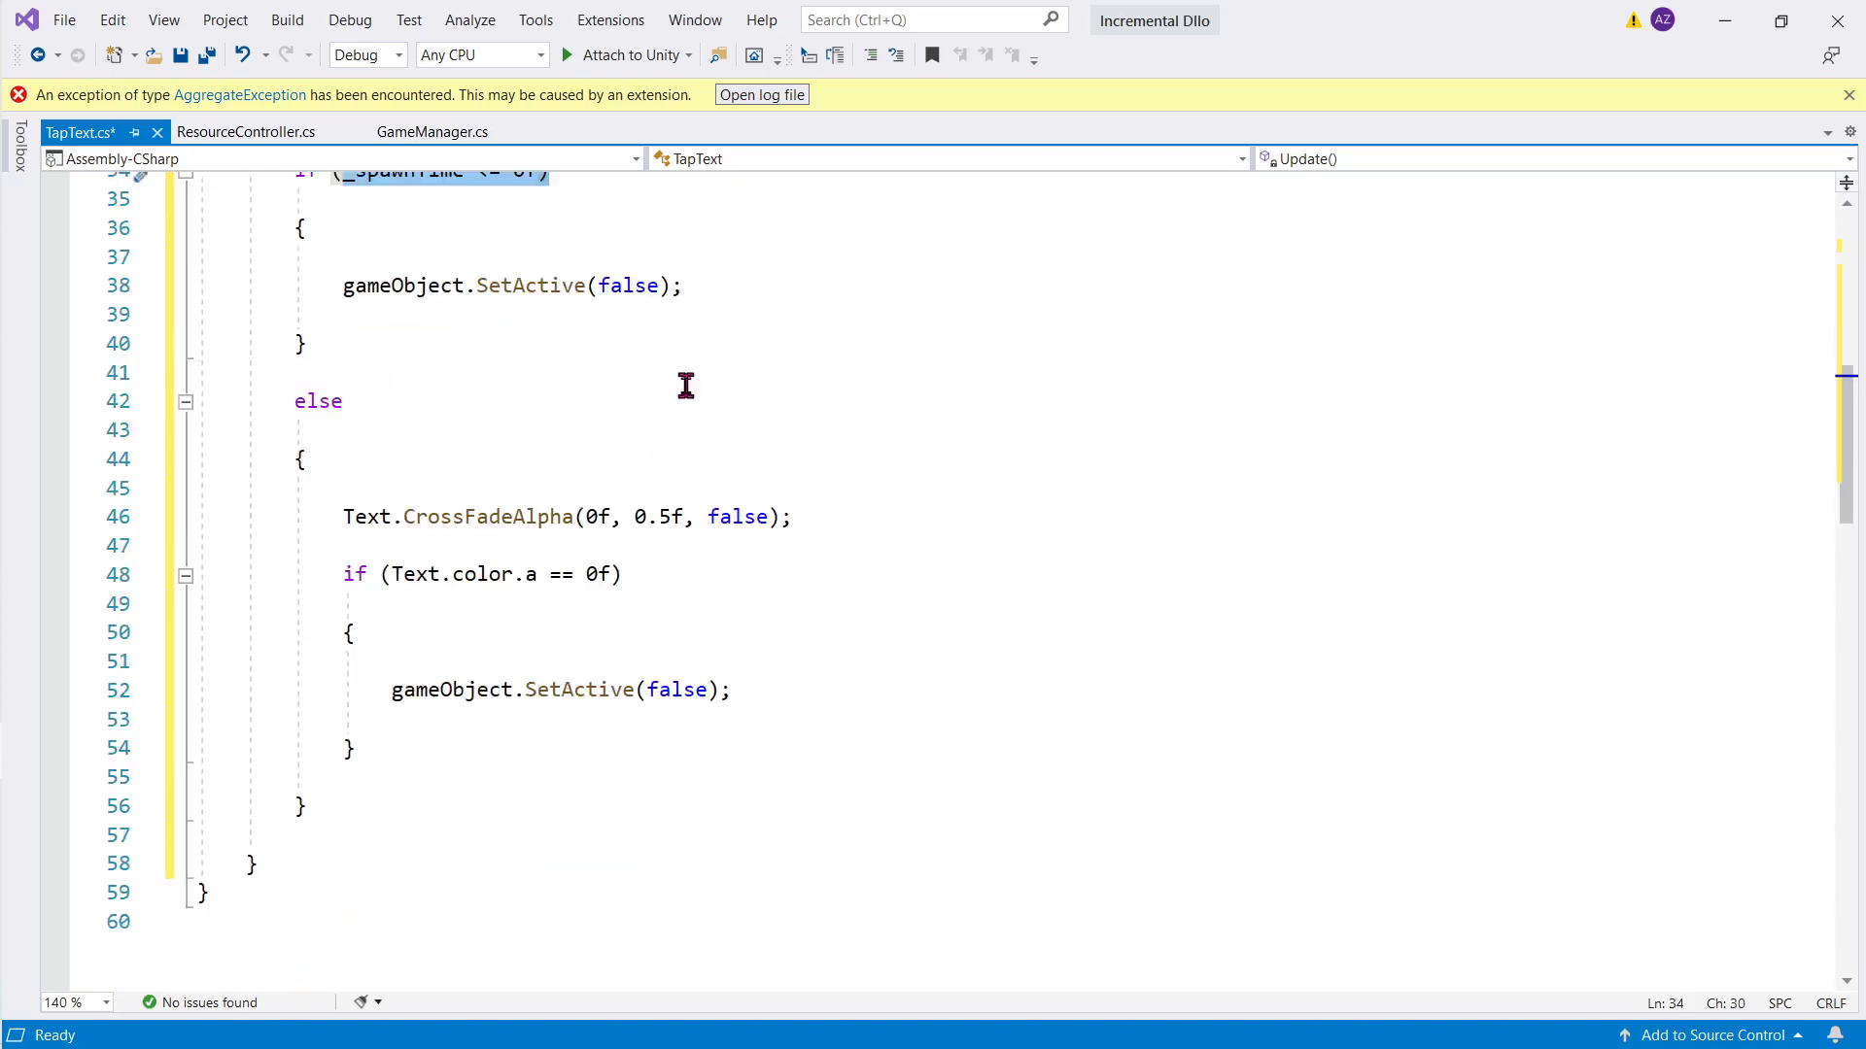
{"action": "left_click", "coordinate": [373, 516]}
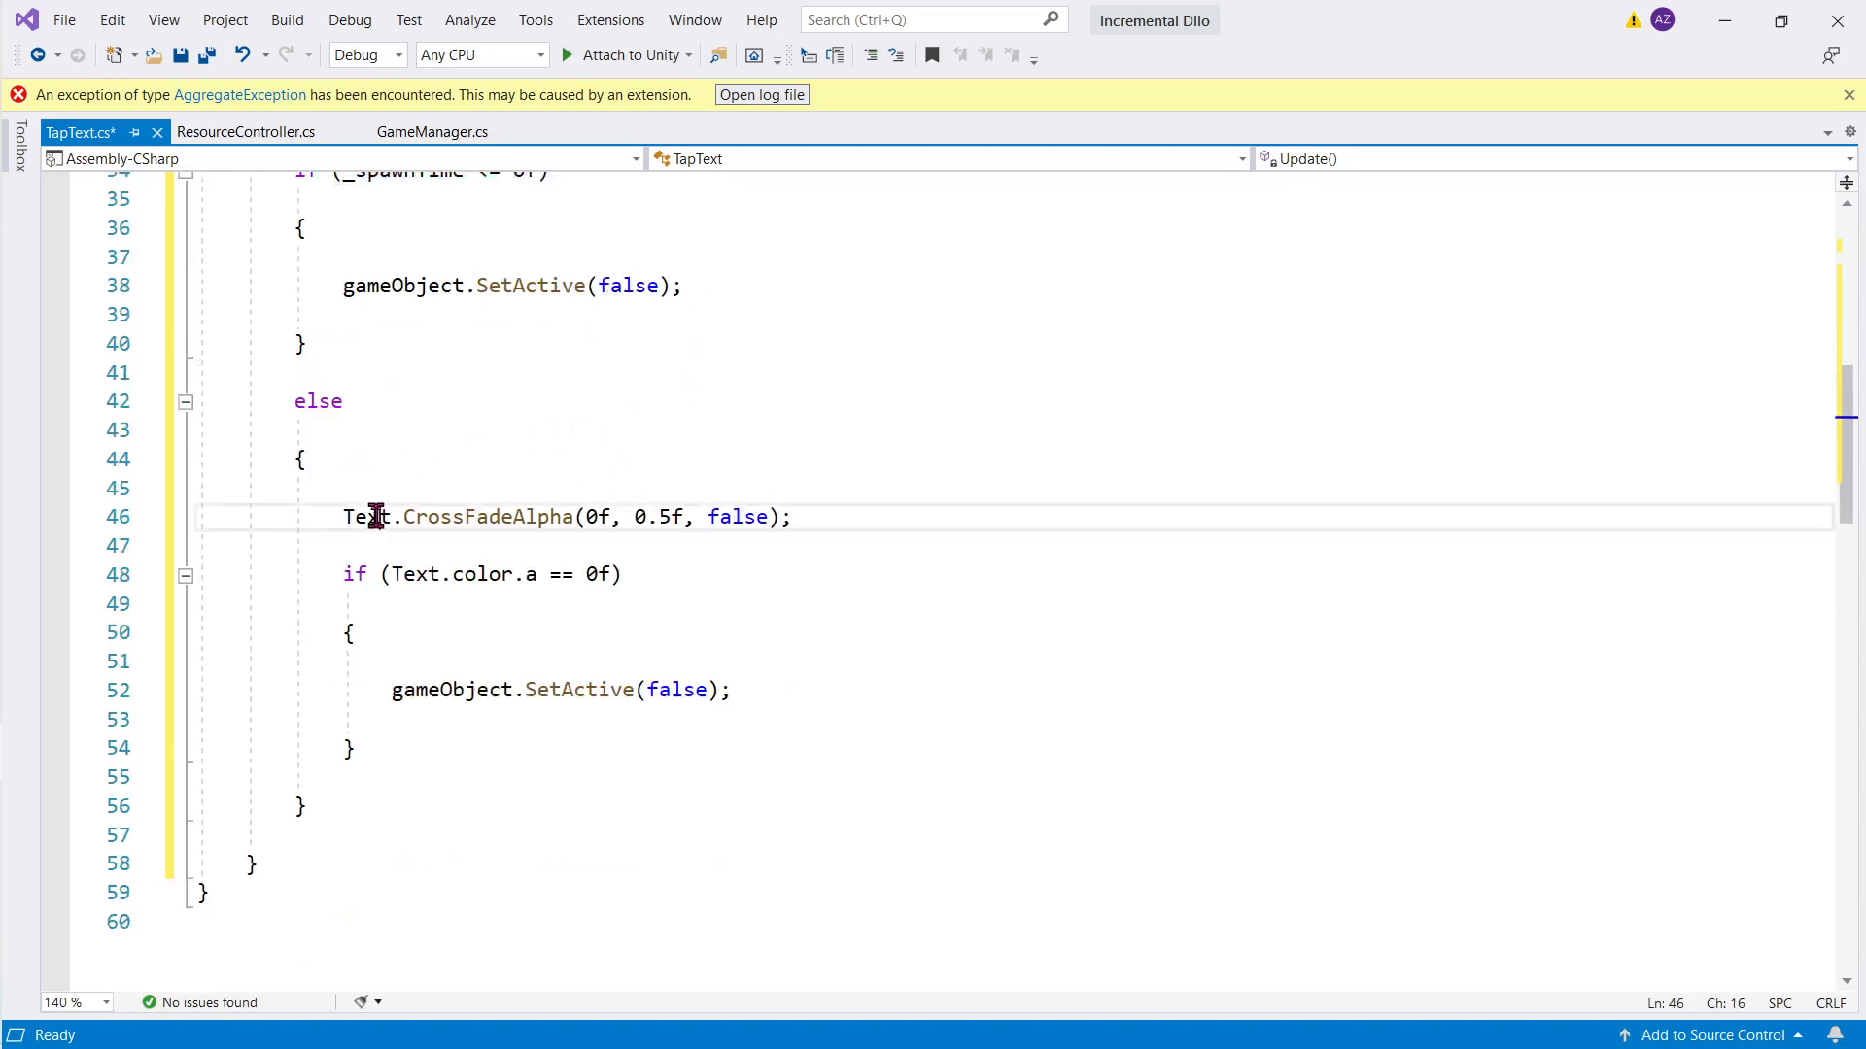
{"action": "left_click", "coordinate": [500, 519]}
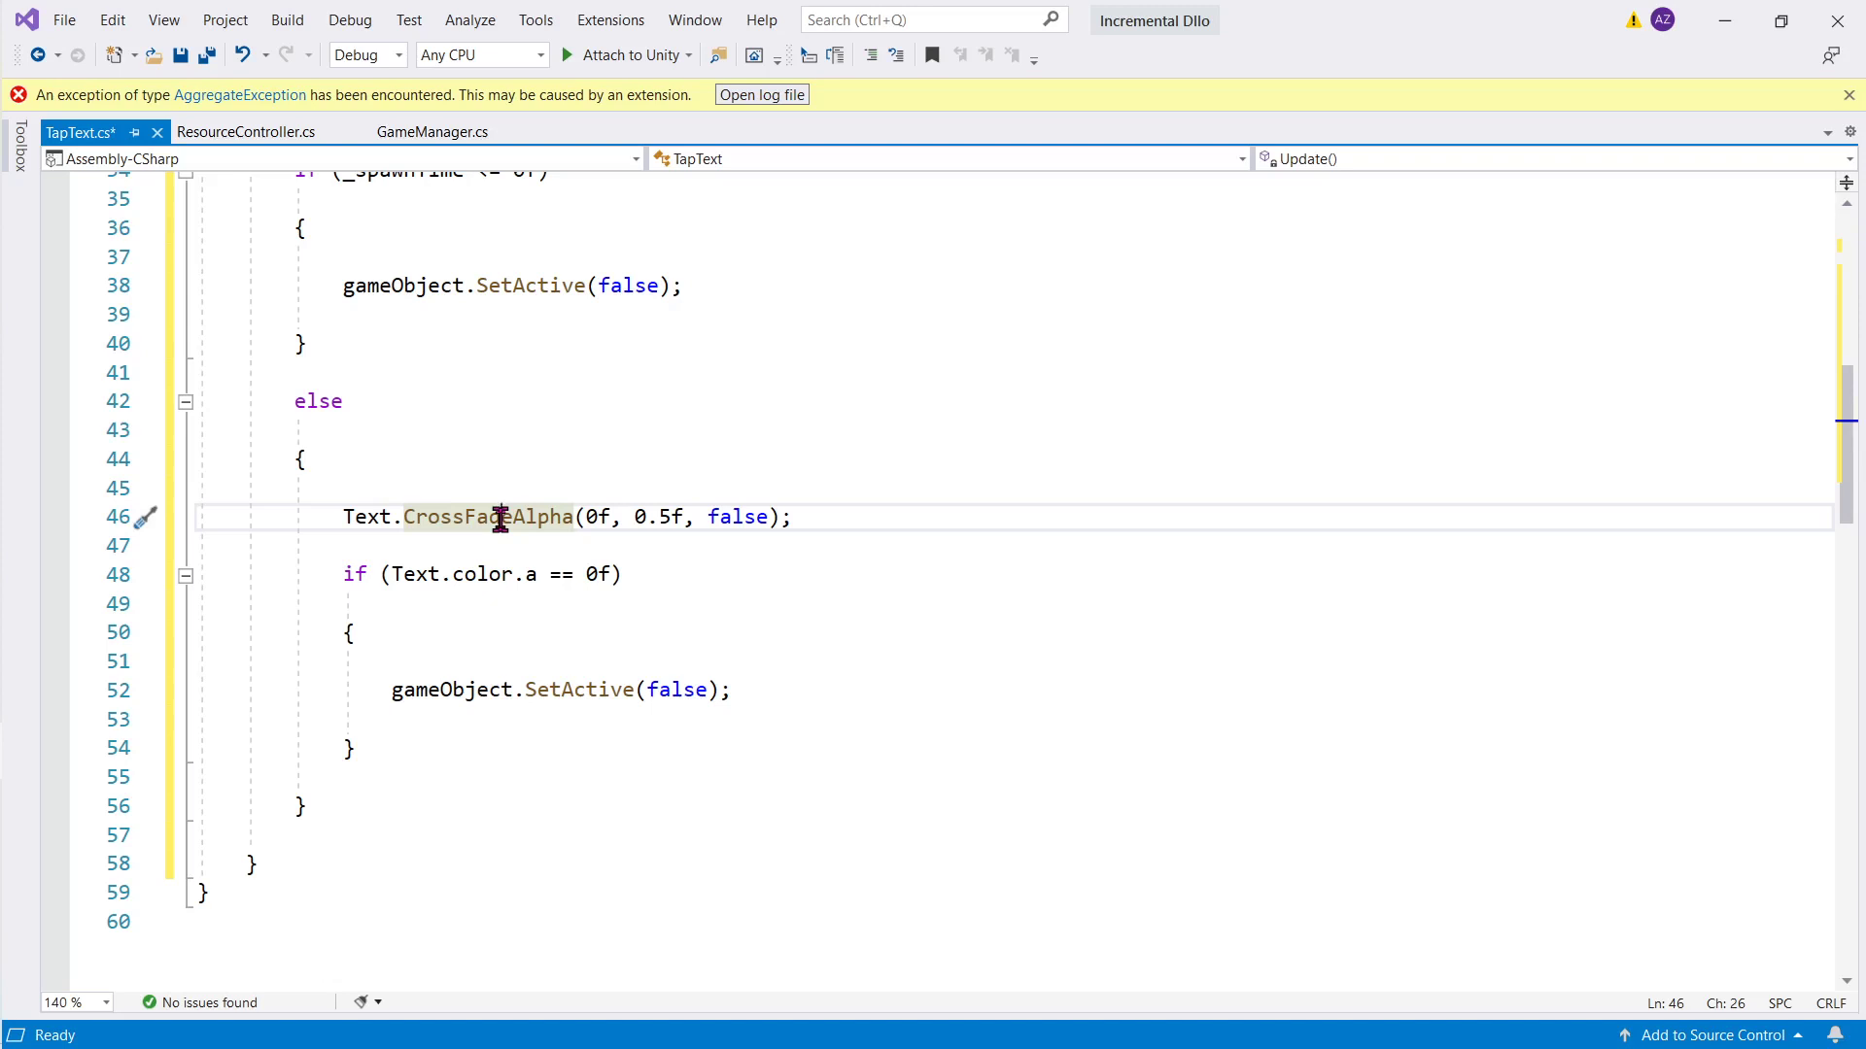
{"action": "left_click", "coordinate": [482, 574]}
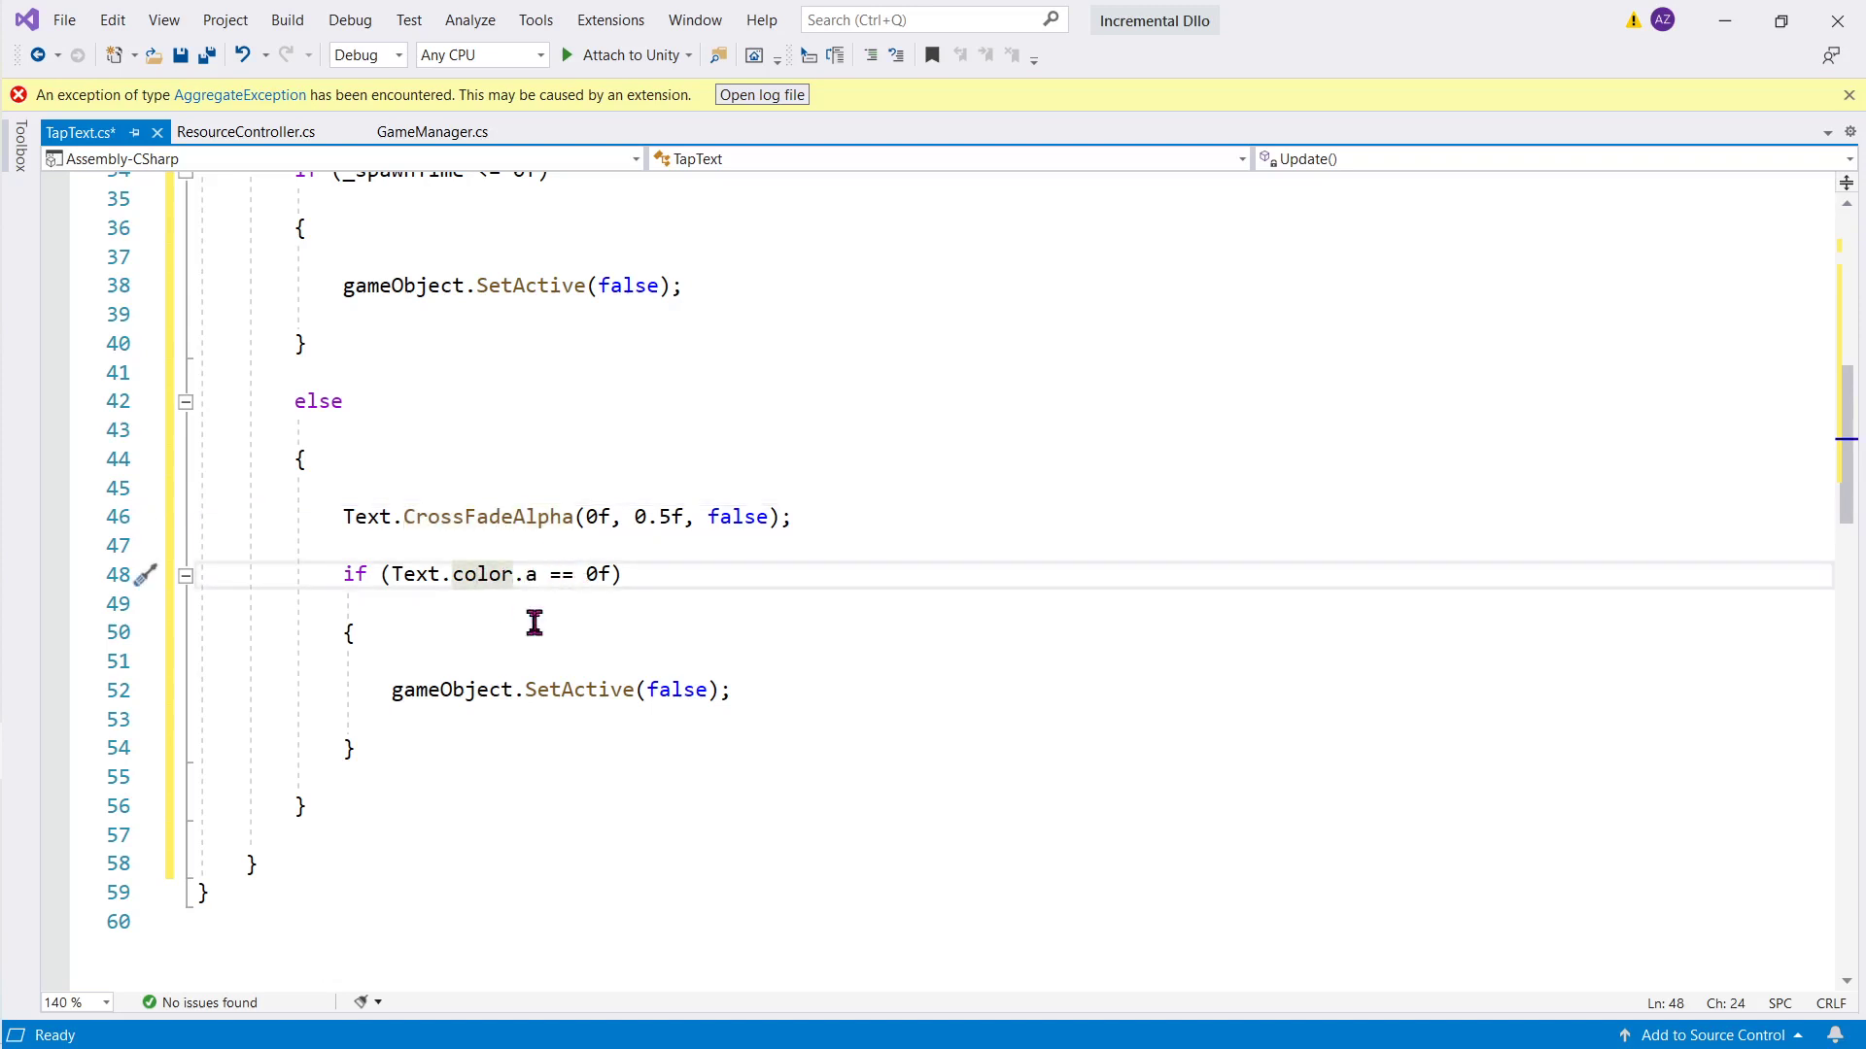
{"action": "double_click", "coordinate": [529, 575]}
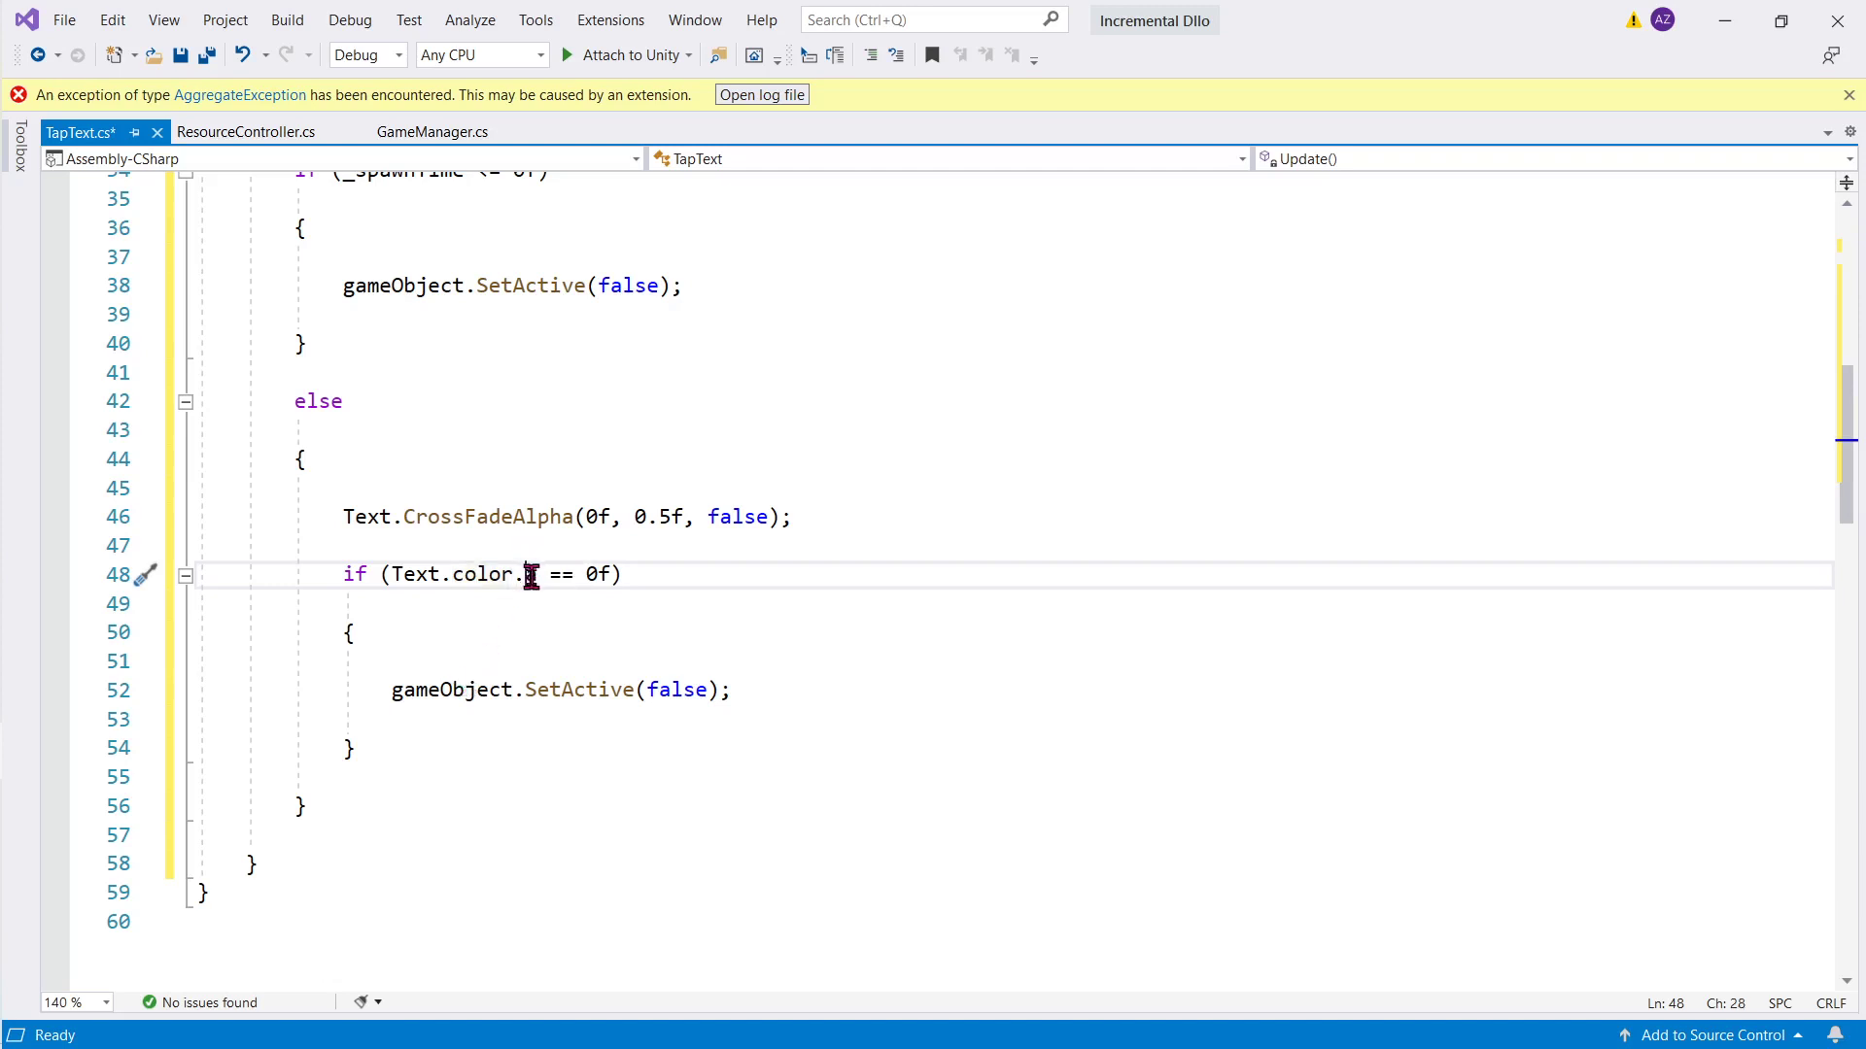
{"action": "left_click", "coordinate": [461, 690]}
{"action": "left_click_drag", "start_coordinate": [460, 690], "coordinate": [720, 687]}
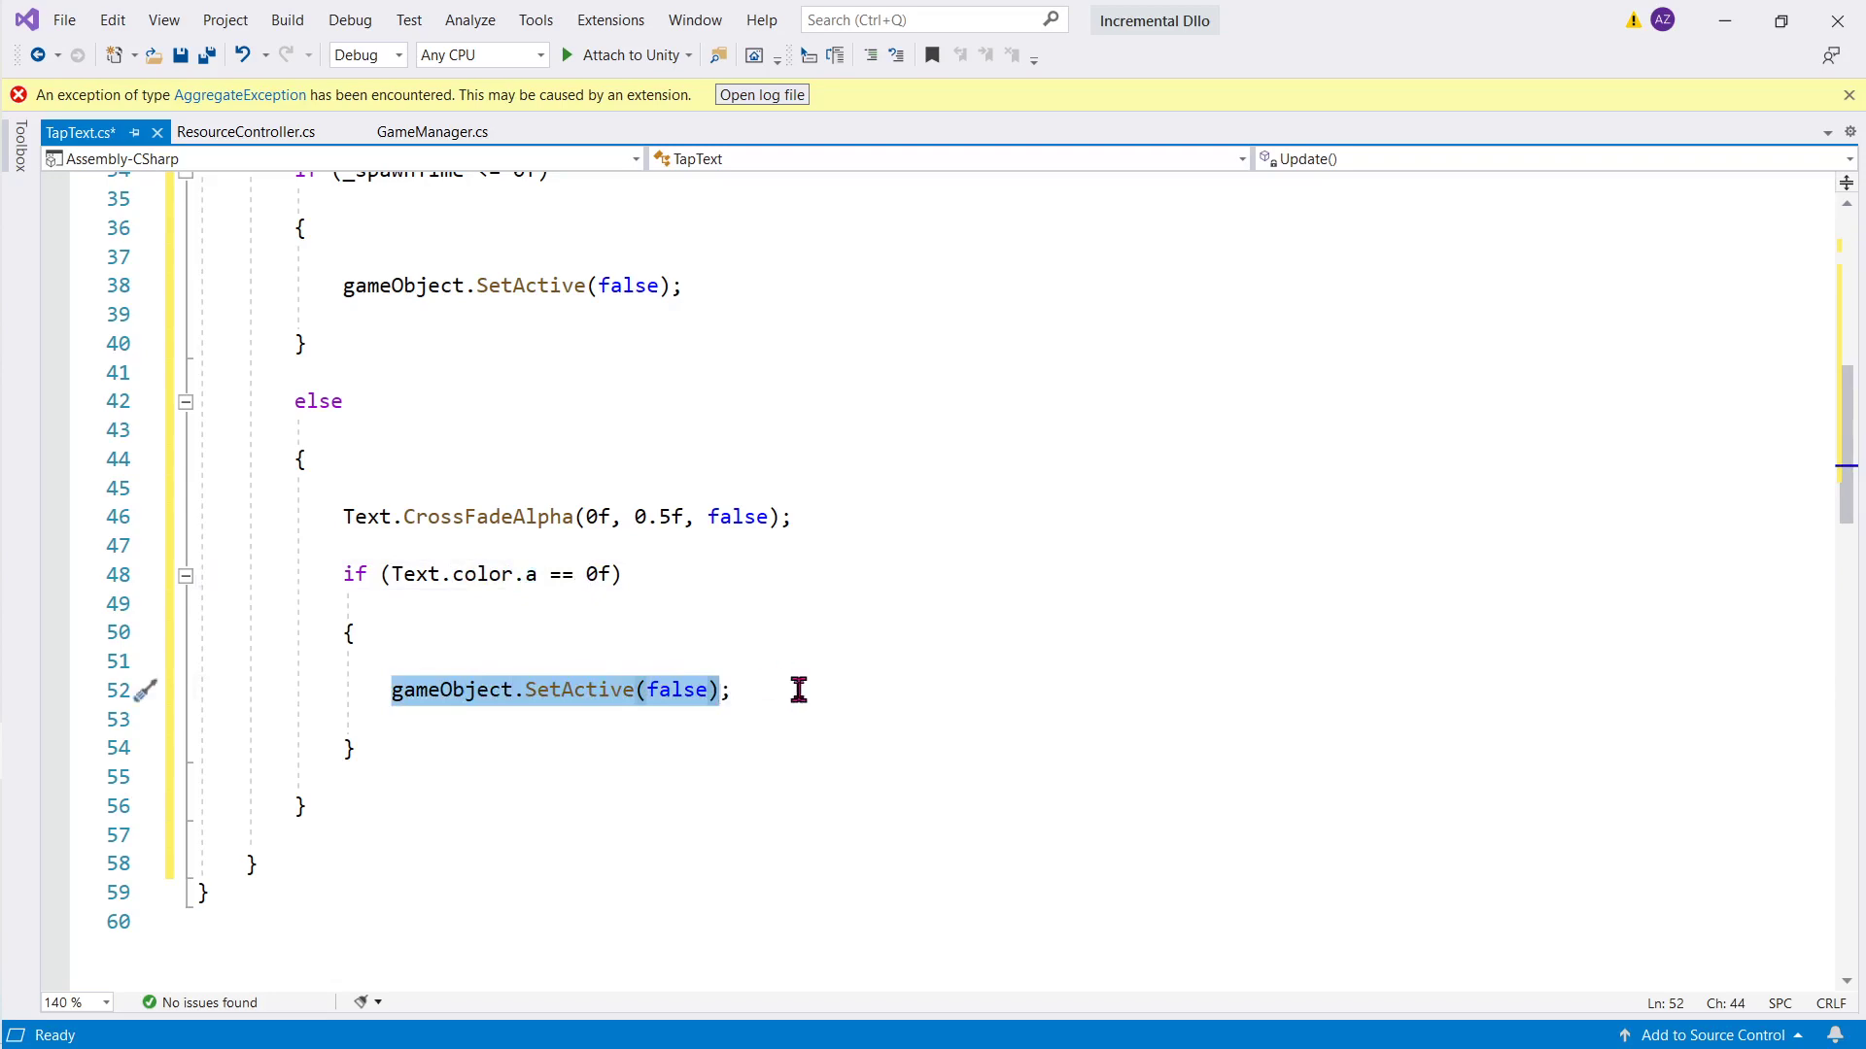
{"action": "scroll", "coordinate": [799, 690], "scroll_direction": "down", "scroll_amount": 6}
{"action": "scroll", "coordinate": [799, 689], "scroll_direction": "up", "scroll_amount": 8}
Step: Jump to the top of TapText.cs, minimize Visual Studio and return to Unity
{"action": "key", "text": "ctrl+Home"}
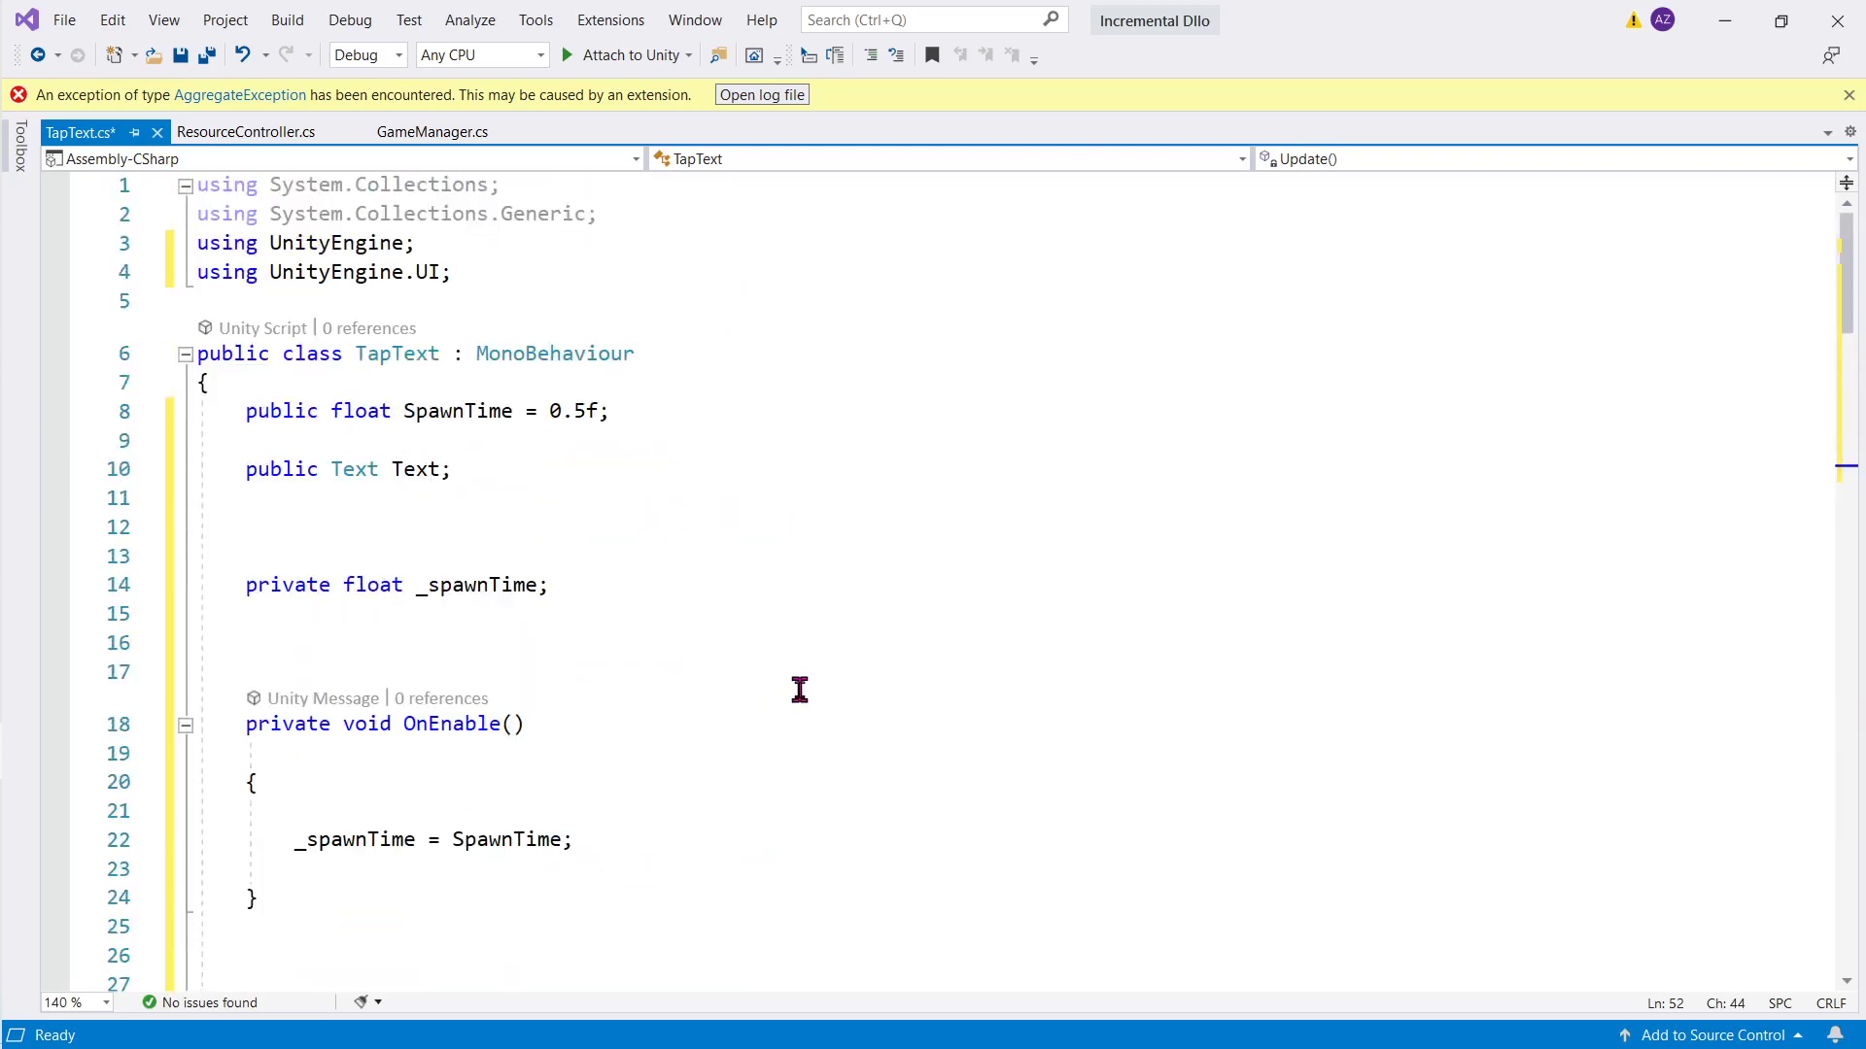
{"action": "left_click", "coordinate": [1736, 23]}
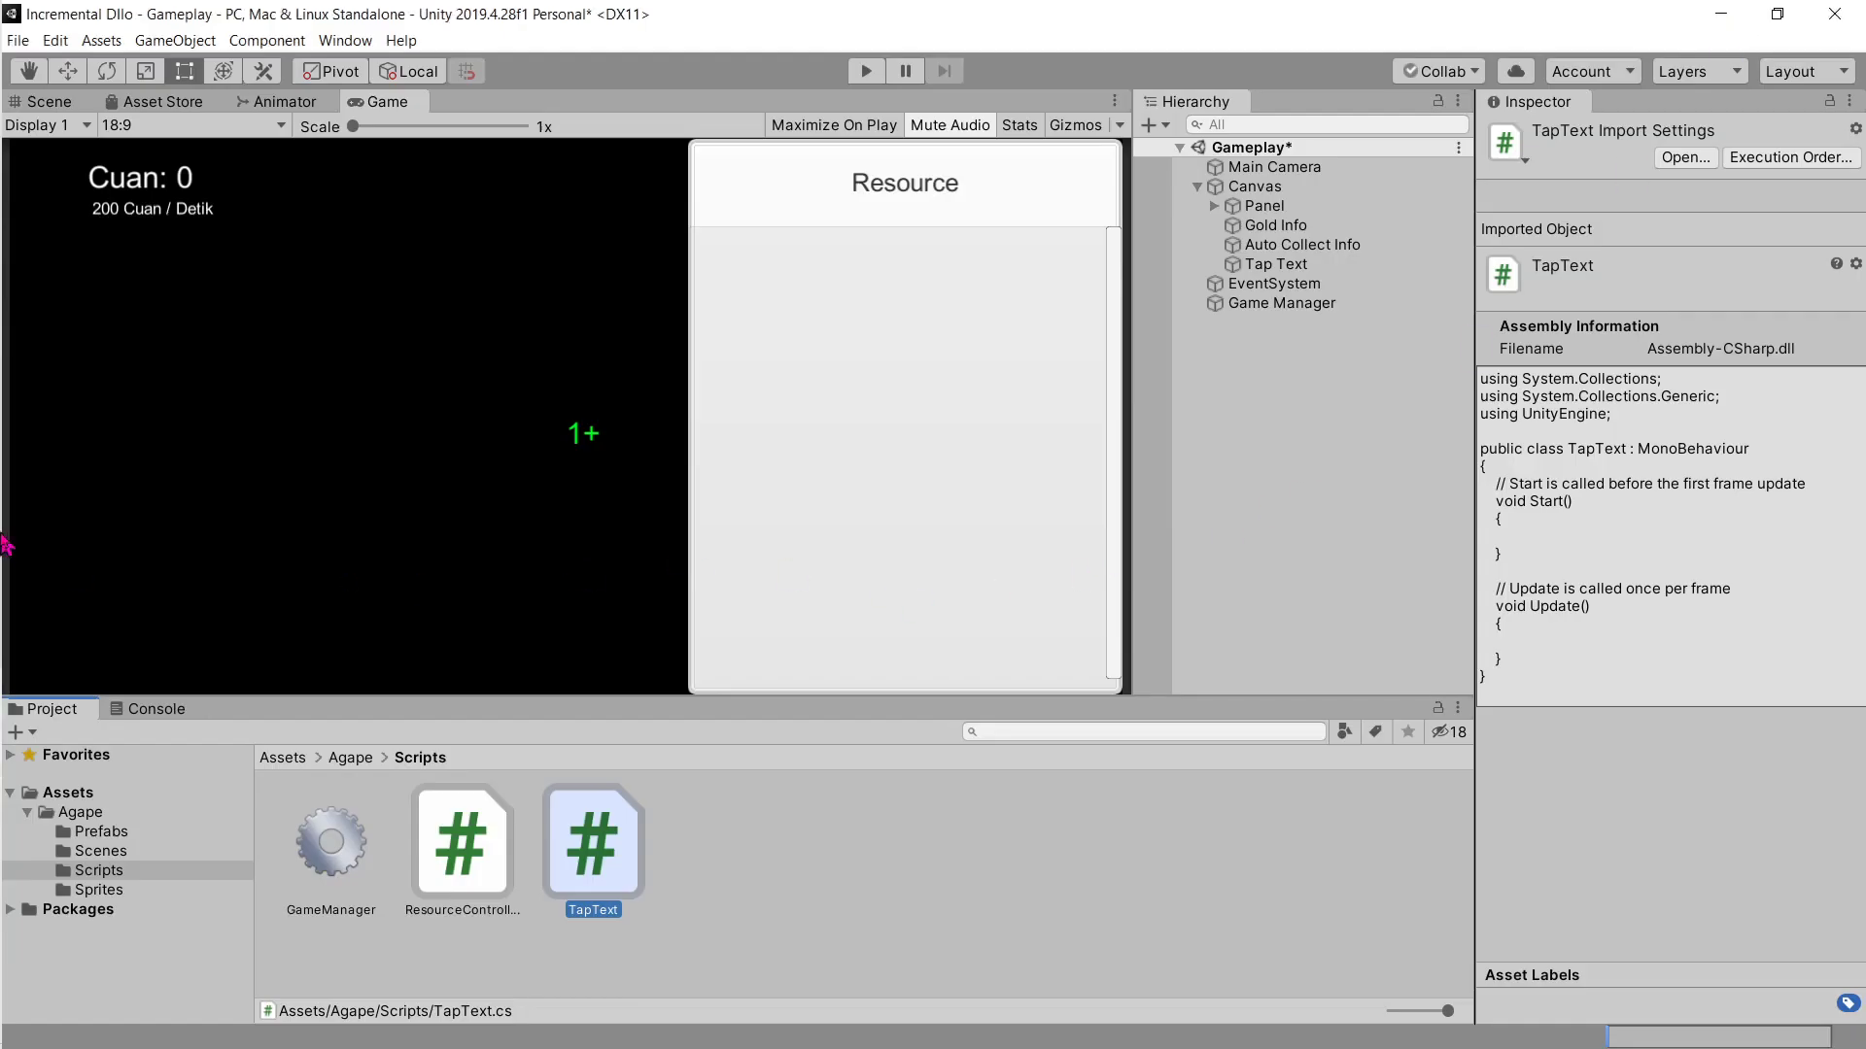
{"action": "mouse_move", "coordinate": [2, 541]}
{"action": "left_click", "coordinate": [58, 530]}
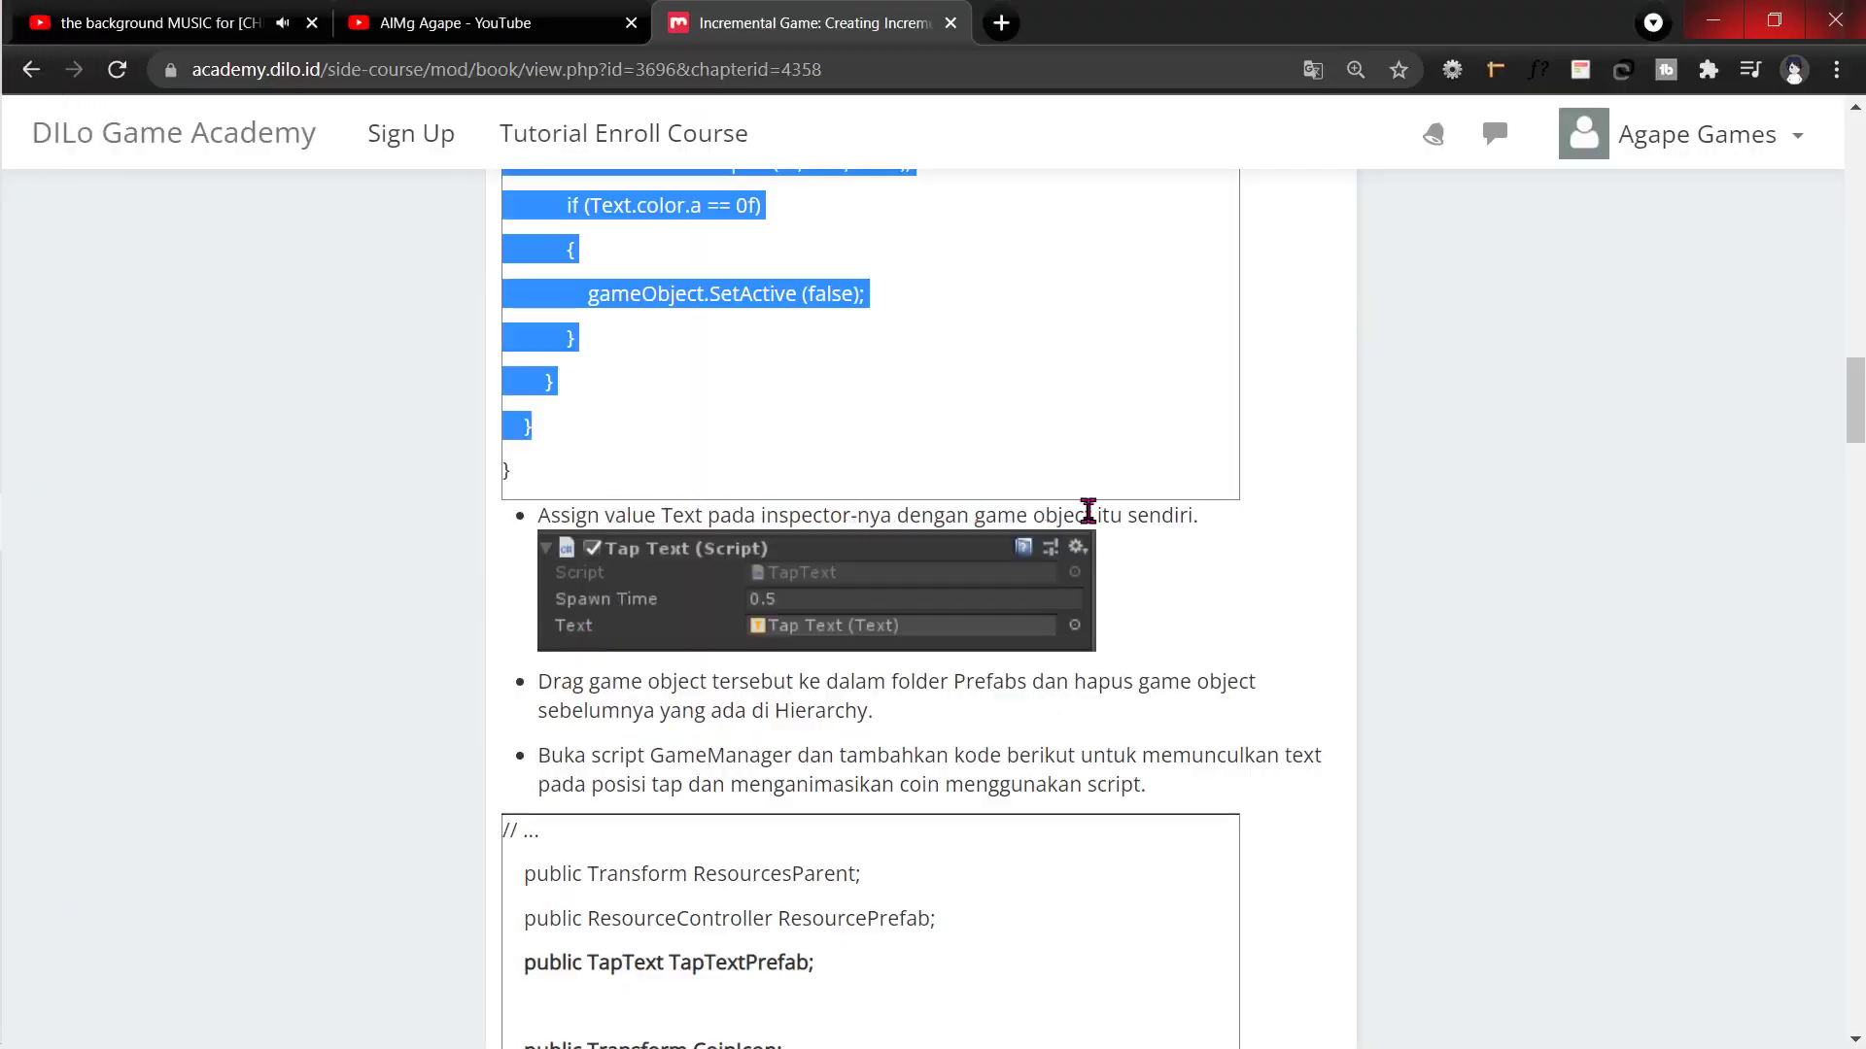
{"action": "key", "text": "alt+Tab"}
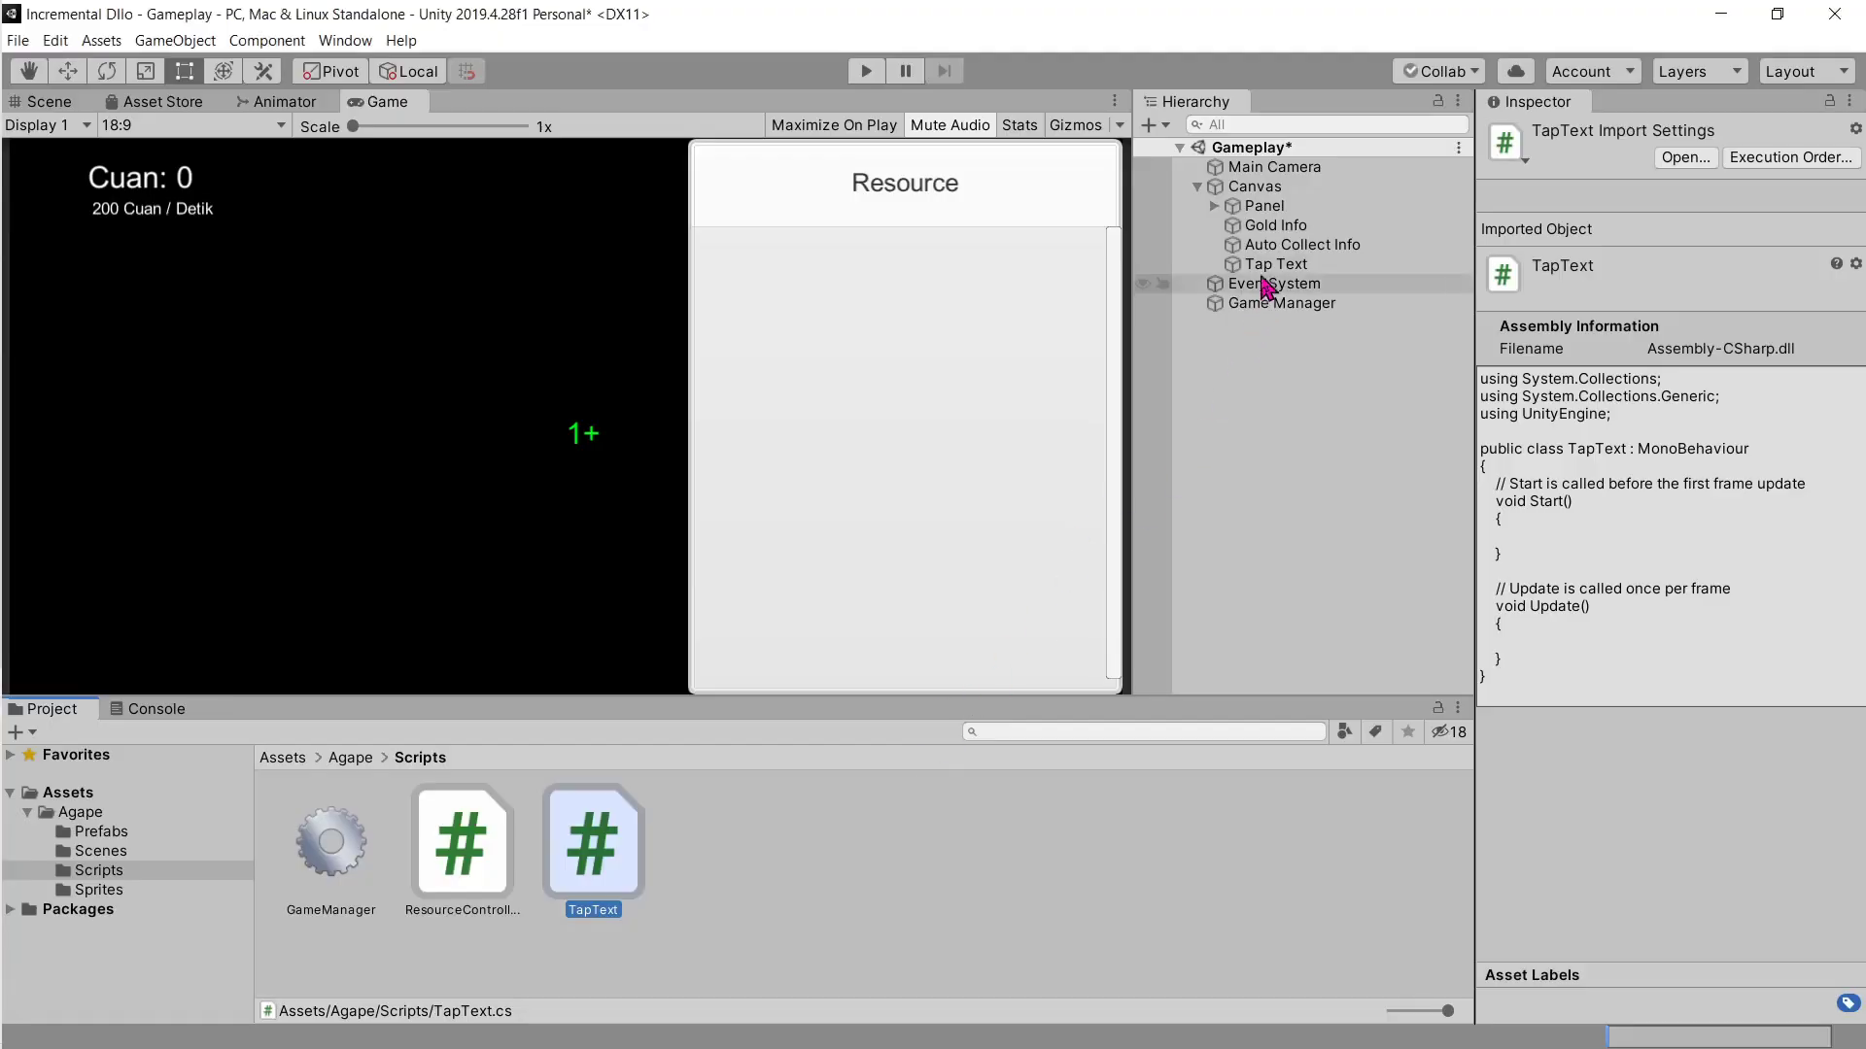
Step: Attach the TapText script to the Tap Text object and let it recompile
{"action": "left_click", "coordinate": [1270, 269]}
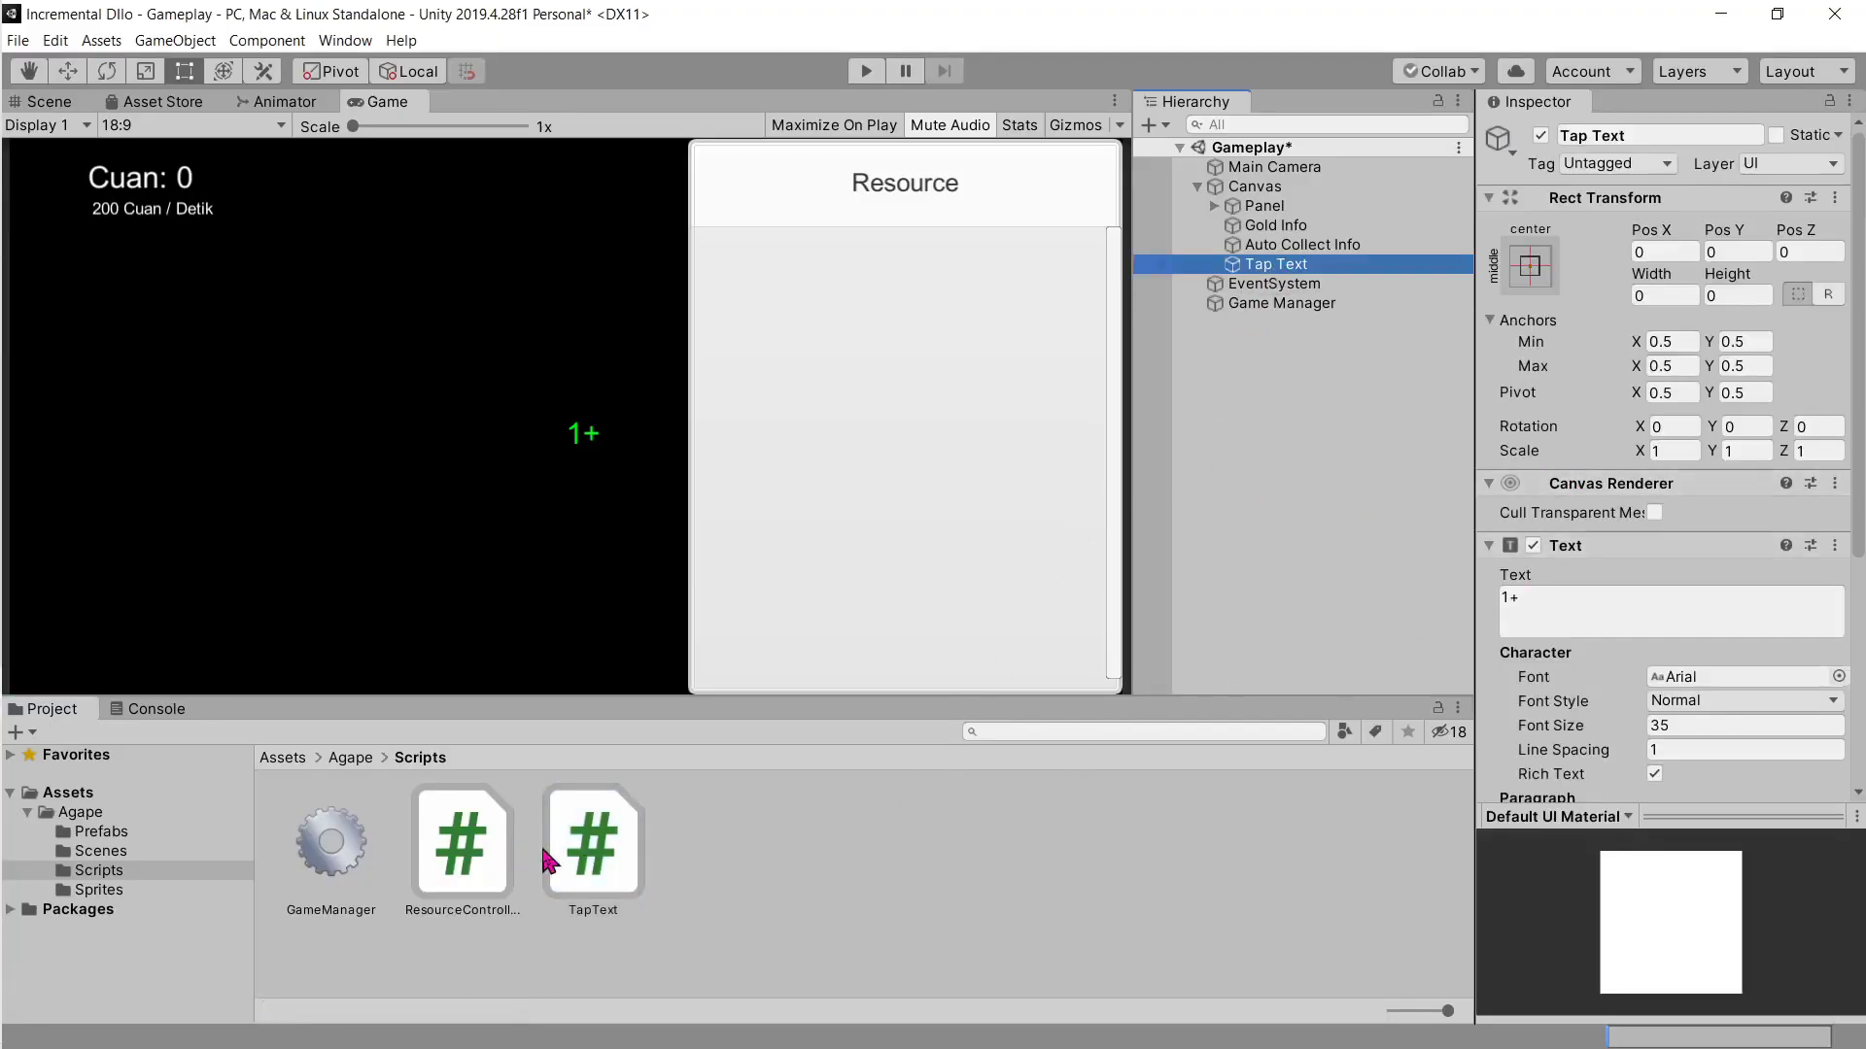
{"action": "left_click_drag", "start_coordinate": [581, 856], "coordinate": [1603, 549]}
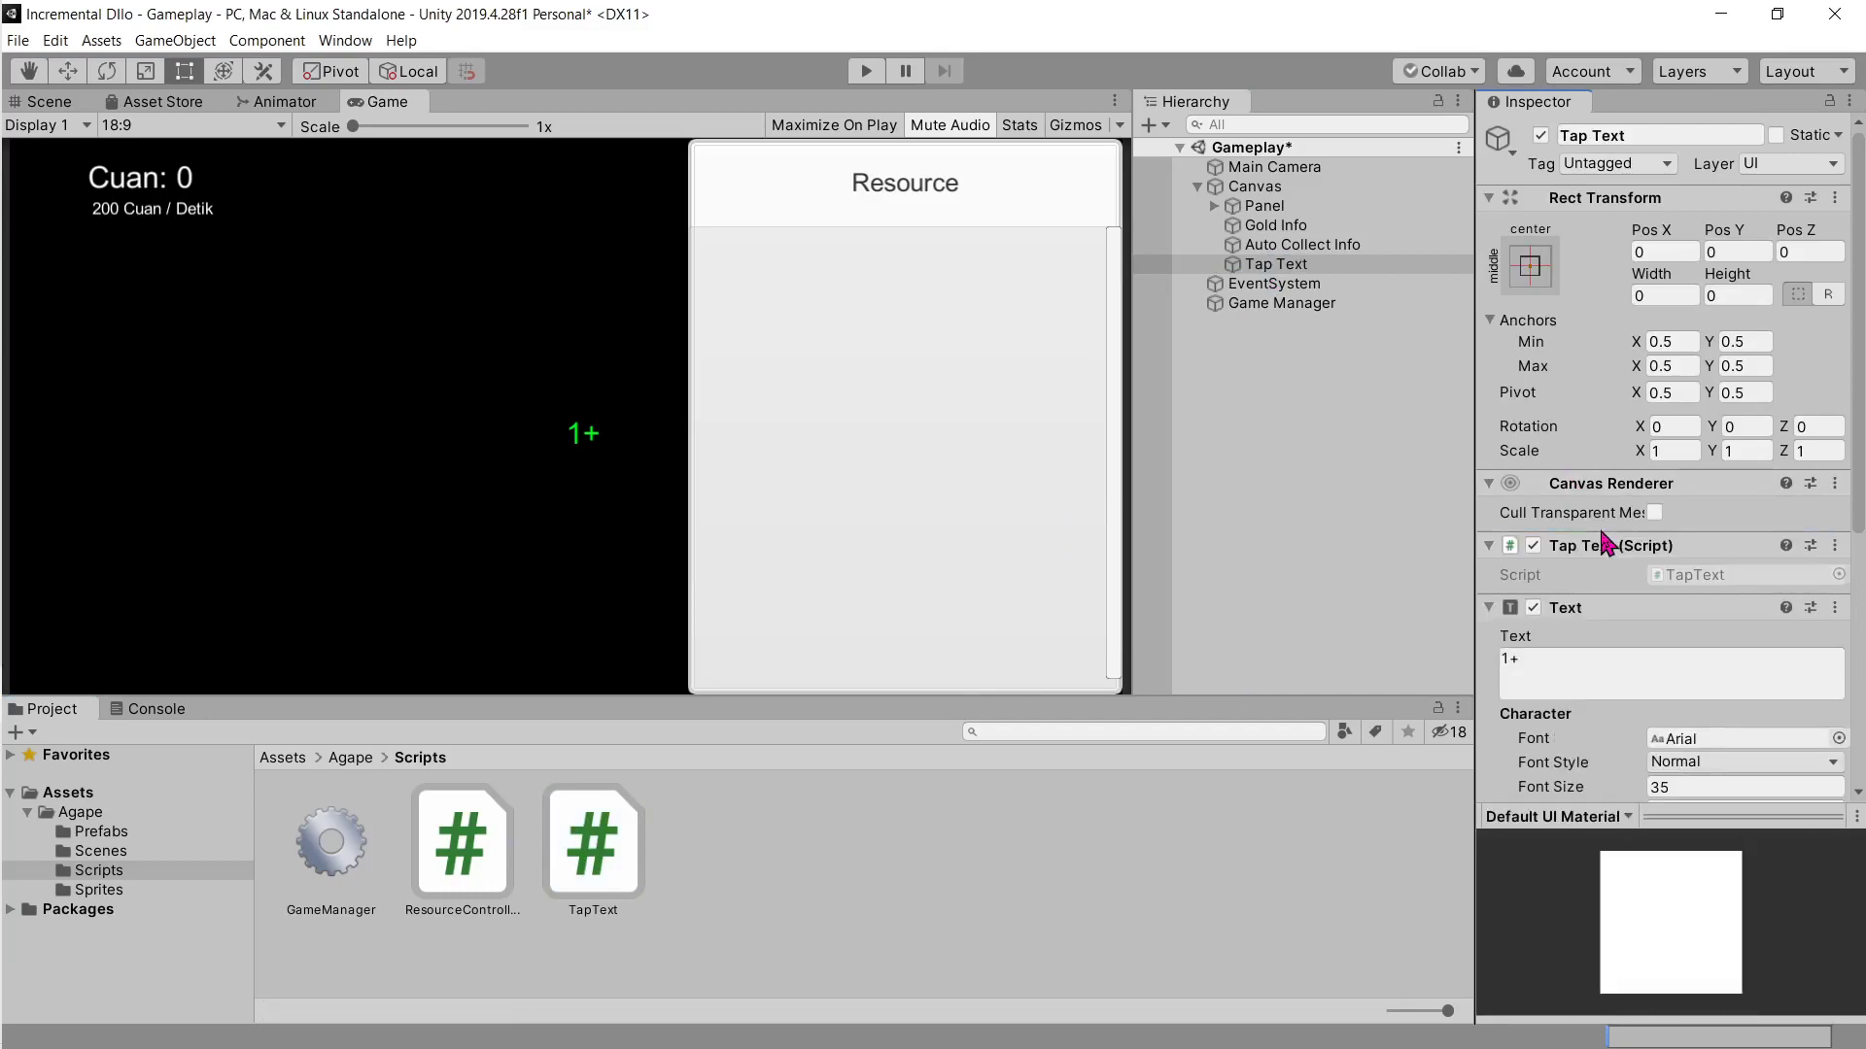
{"action": "scroll", "coordinate": [1602, 546], "scroll_direction": "down", "scroll_amount": 3}
{"action": "key", "text": "alt+Tab"}
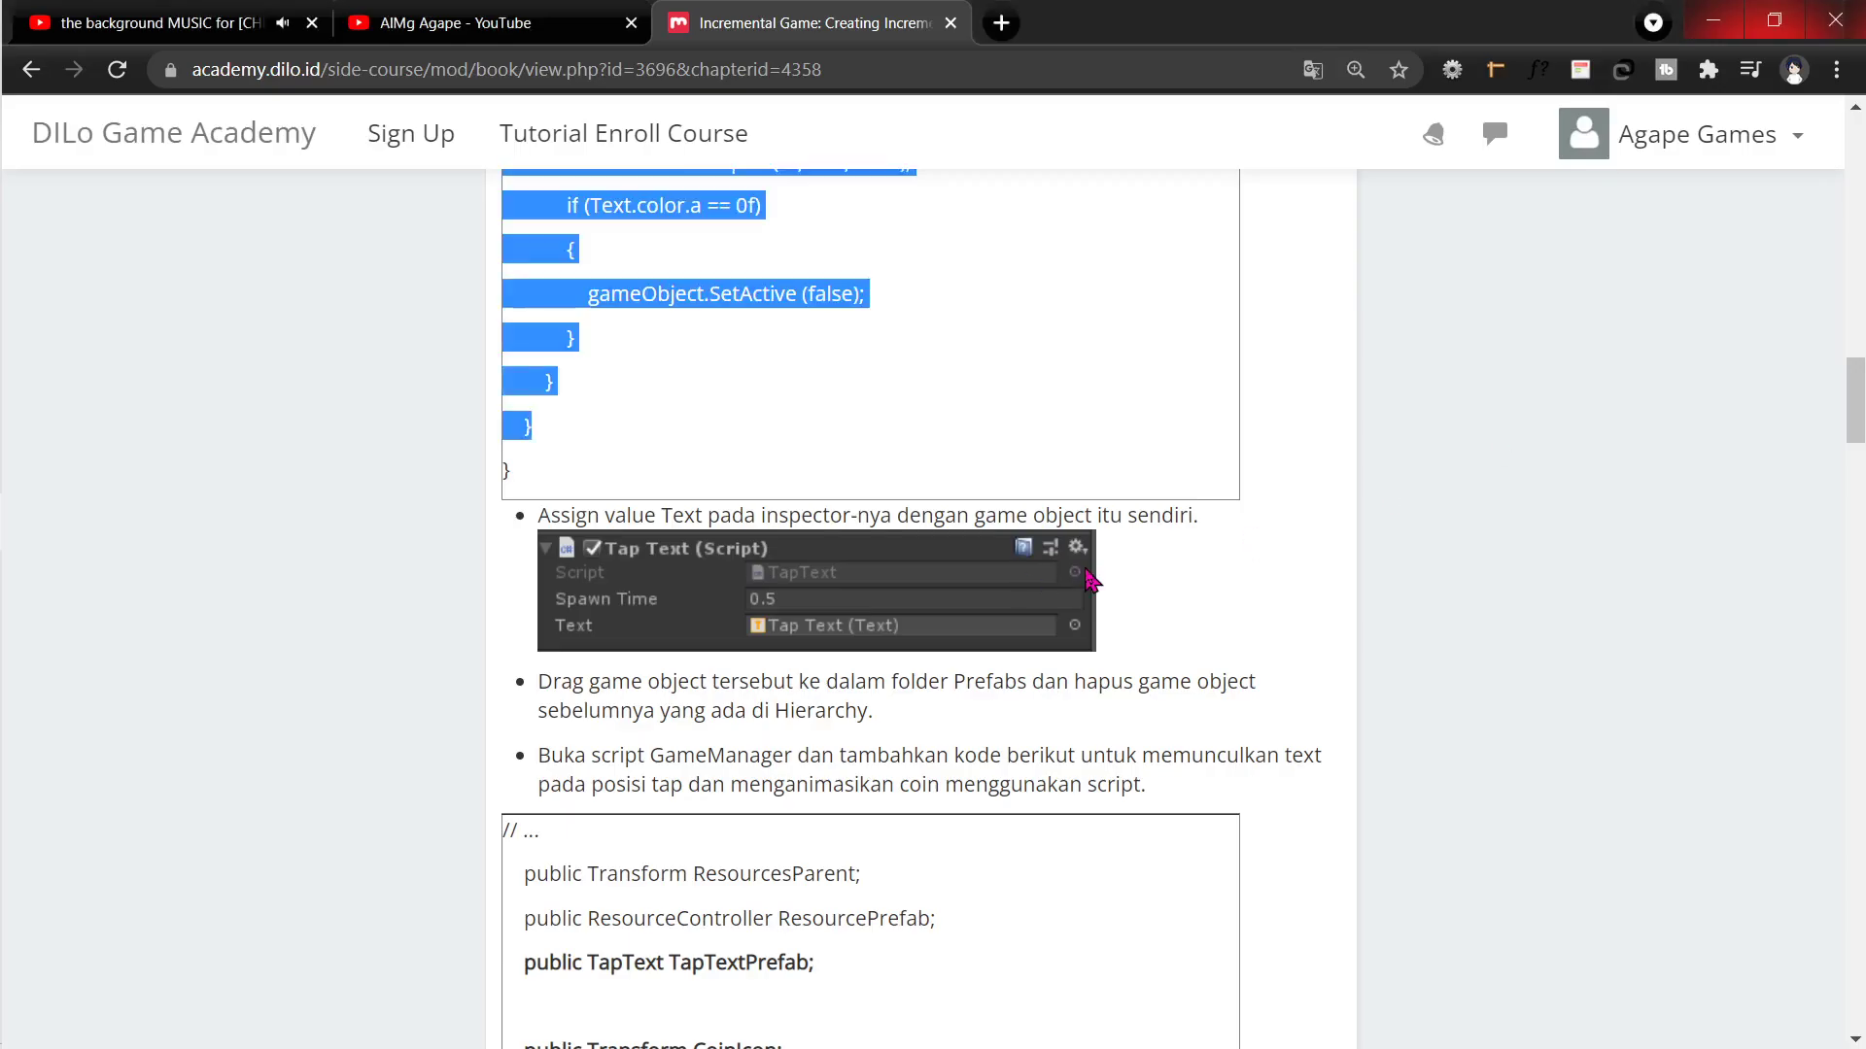
{"action": "key", "text": "alt+Tab"}
{"action": "key", "text": "alt+Tab"}
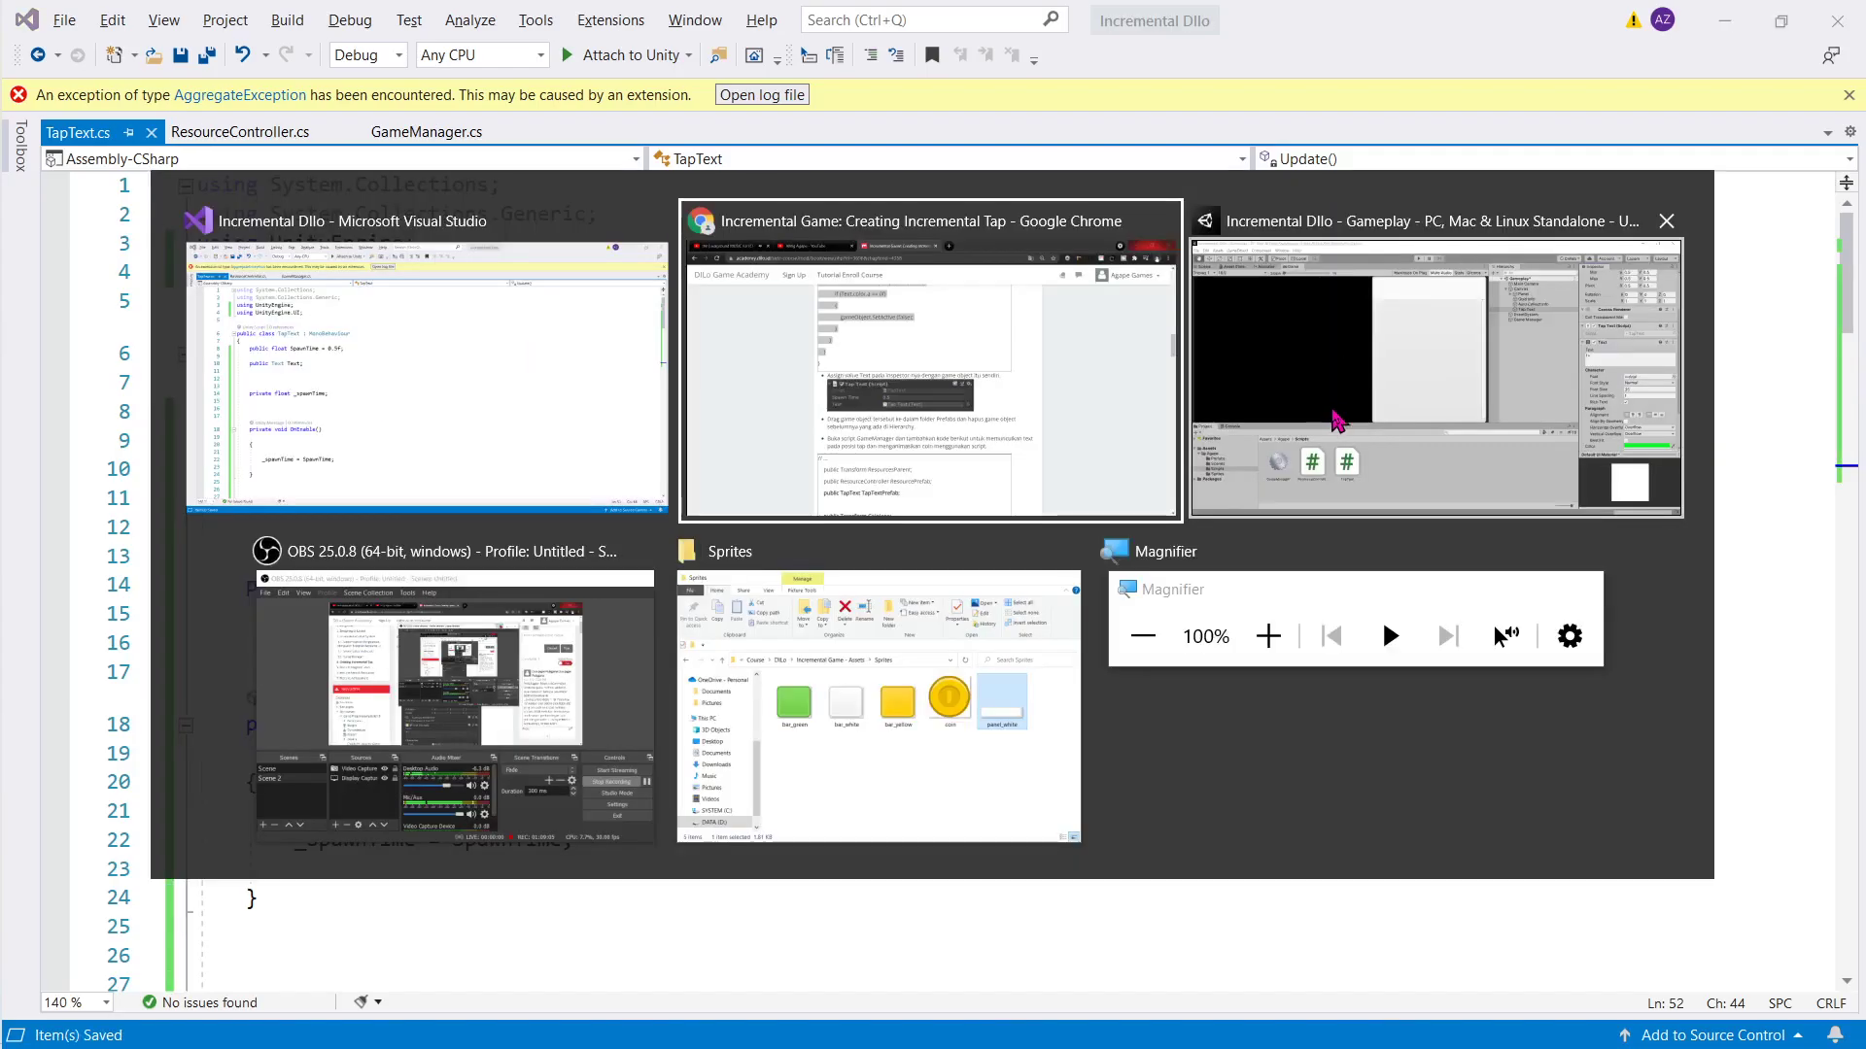
{"action": "key", "text": "Escape"}
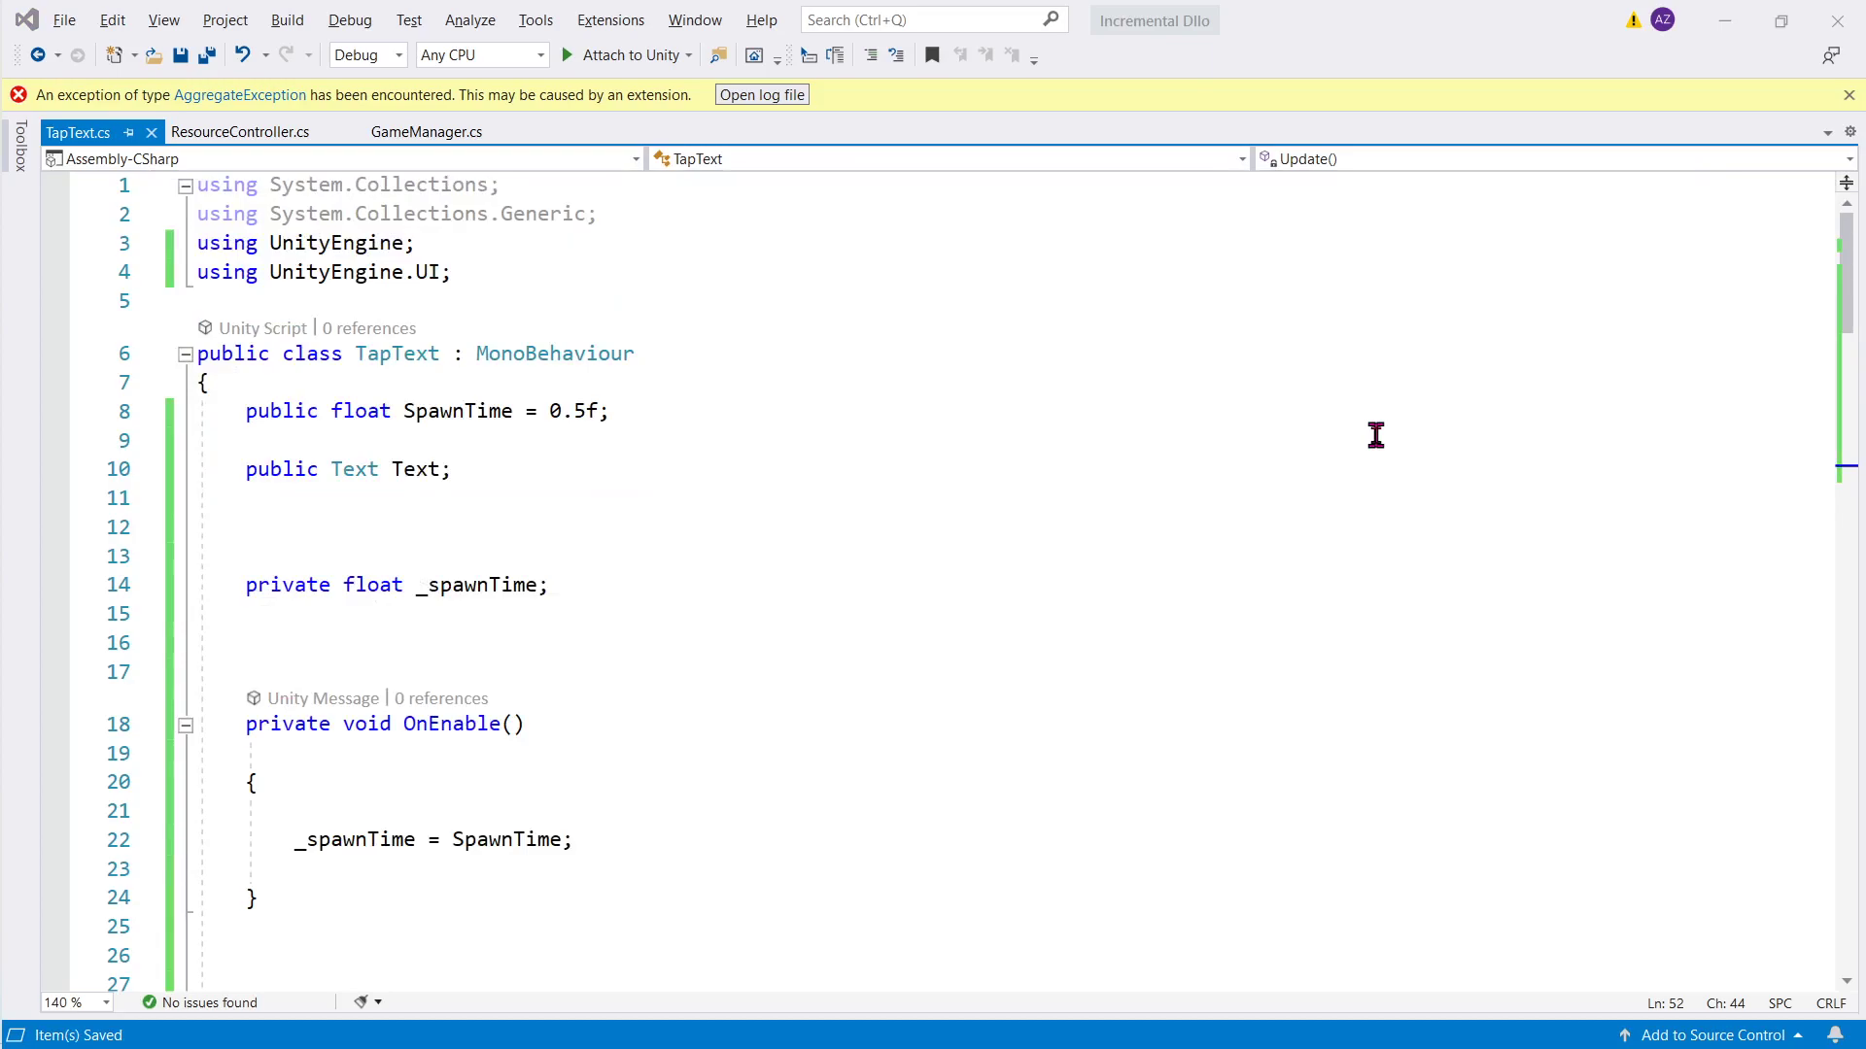
{"action": "key", "text": "alt+Tab"}
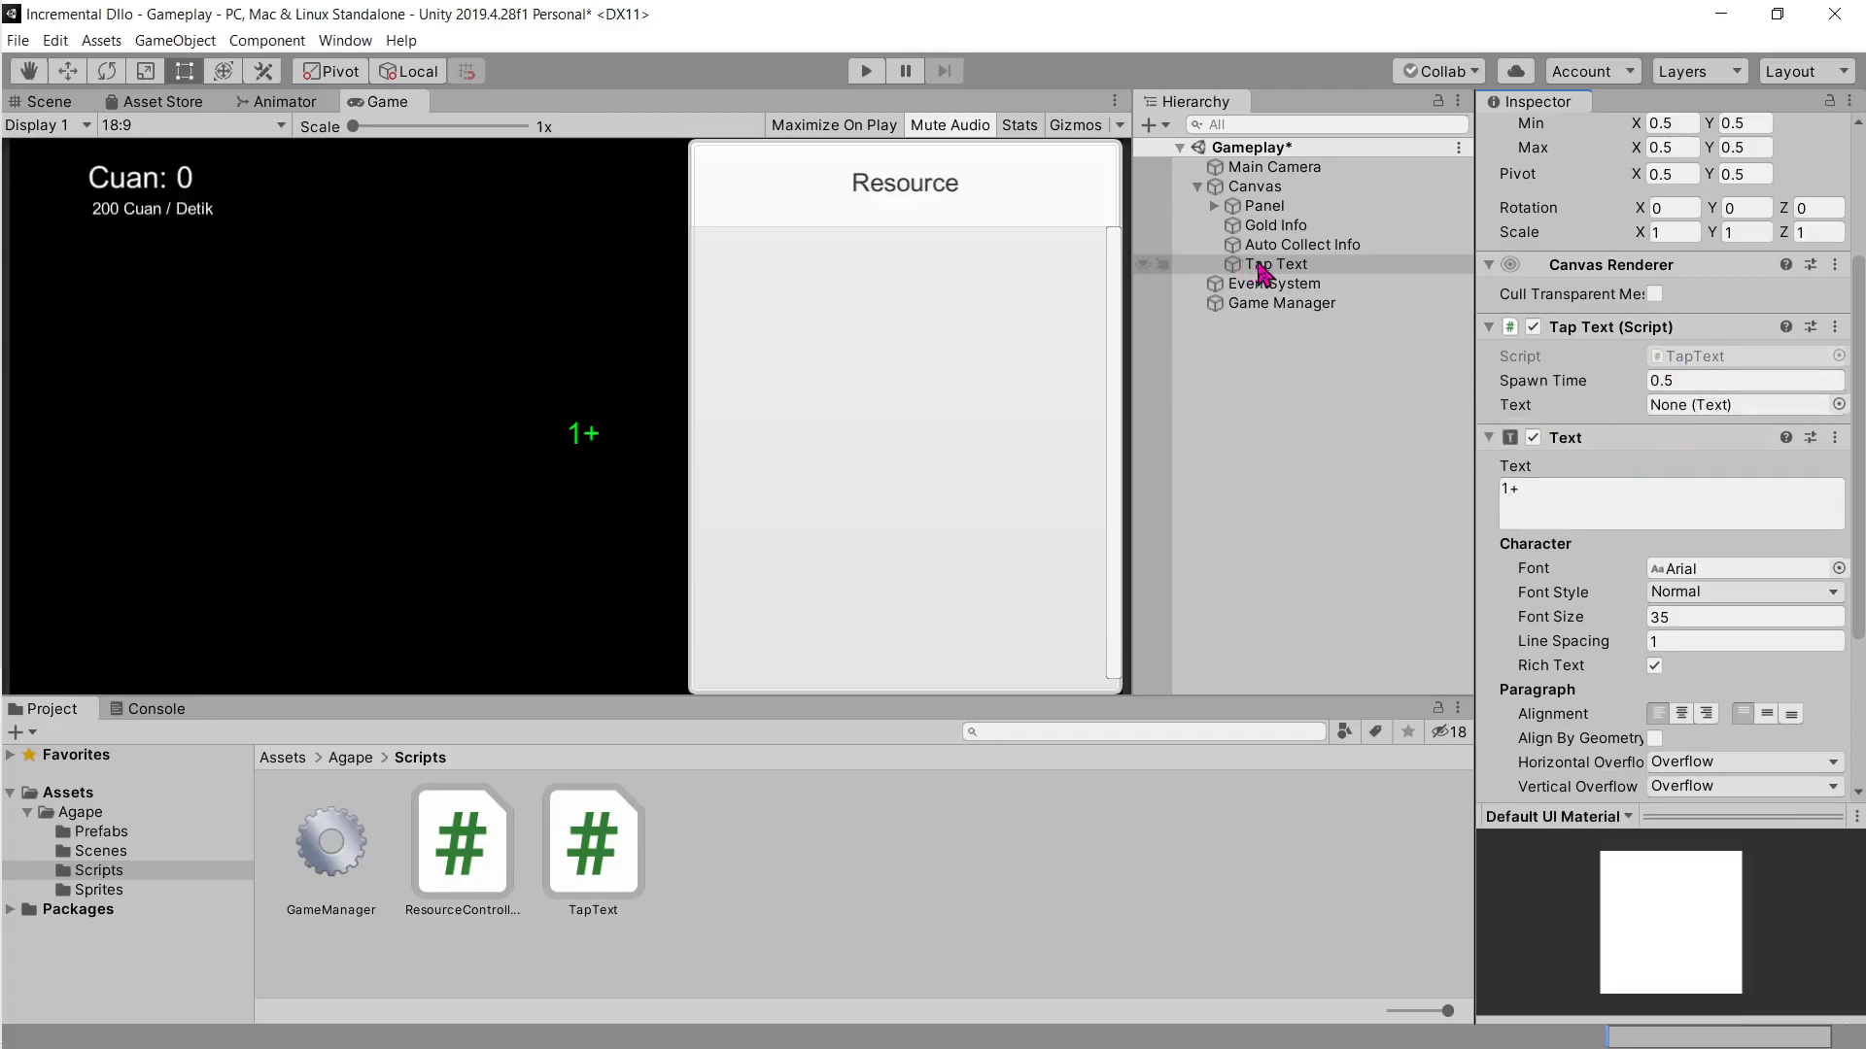
Step: Assign Tap Text's own text to the script's Text field, then read the tutorial's Prefabs step
{"action": "left_click_drag", "start_coordinate": [1258, 272], "coordinate": [1678, 404]}
{"action": "left_click", "coordinate": [39, 529]}
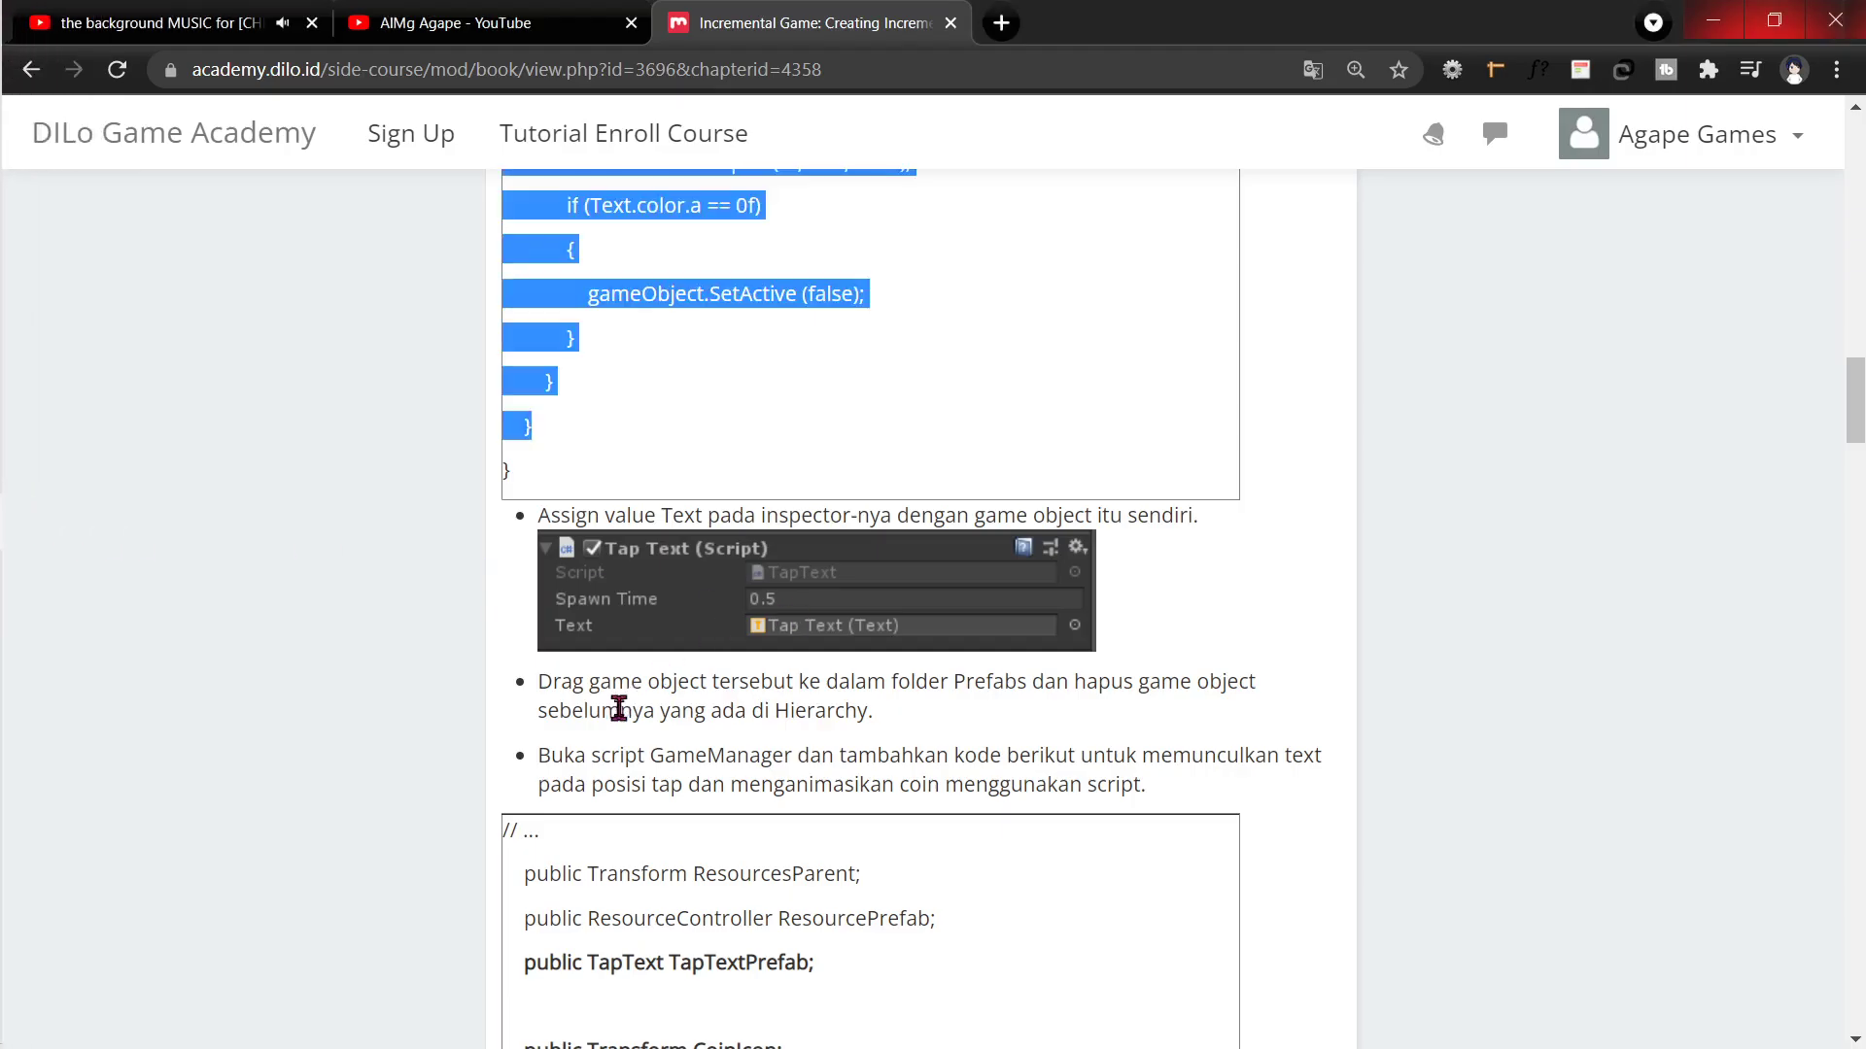
{"action": "left_click_drag", "start_coordinate": [607, 683], "coordinate": [1237, 680]}
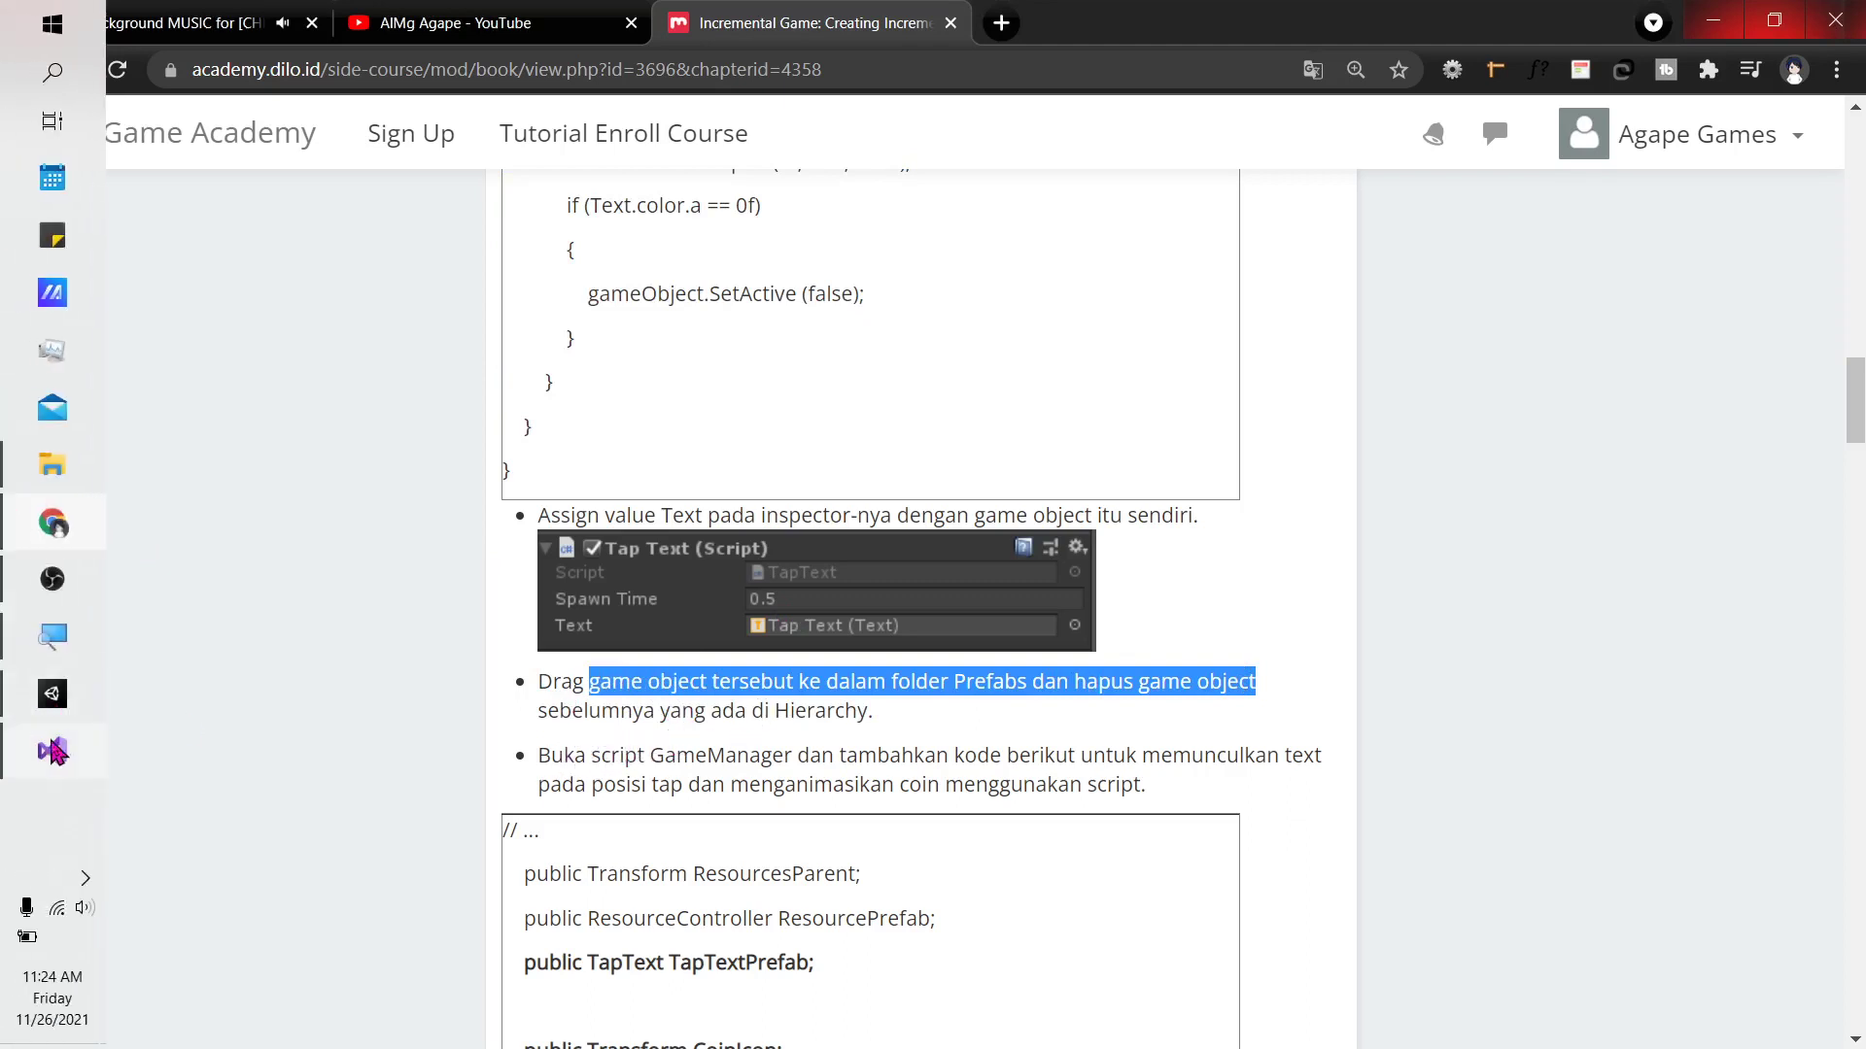
{"action": "left_click", "coordinate": [53, 697]}
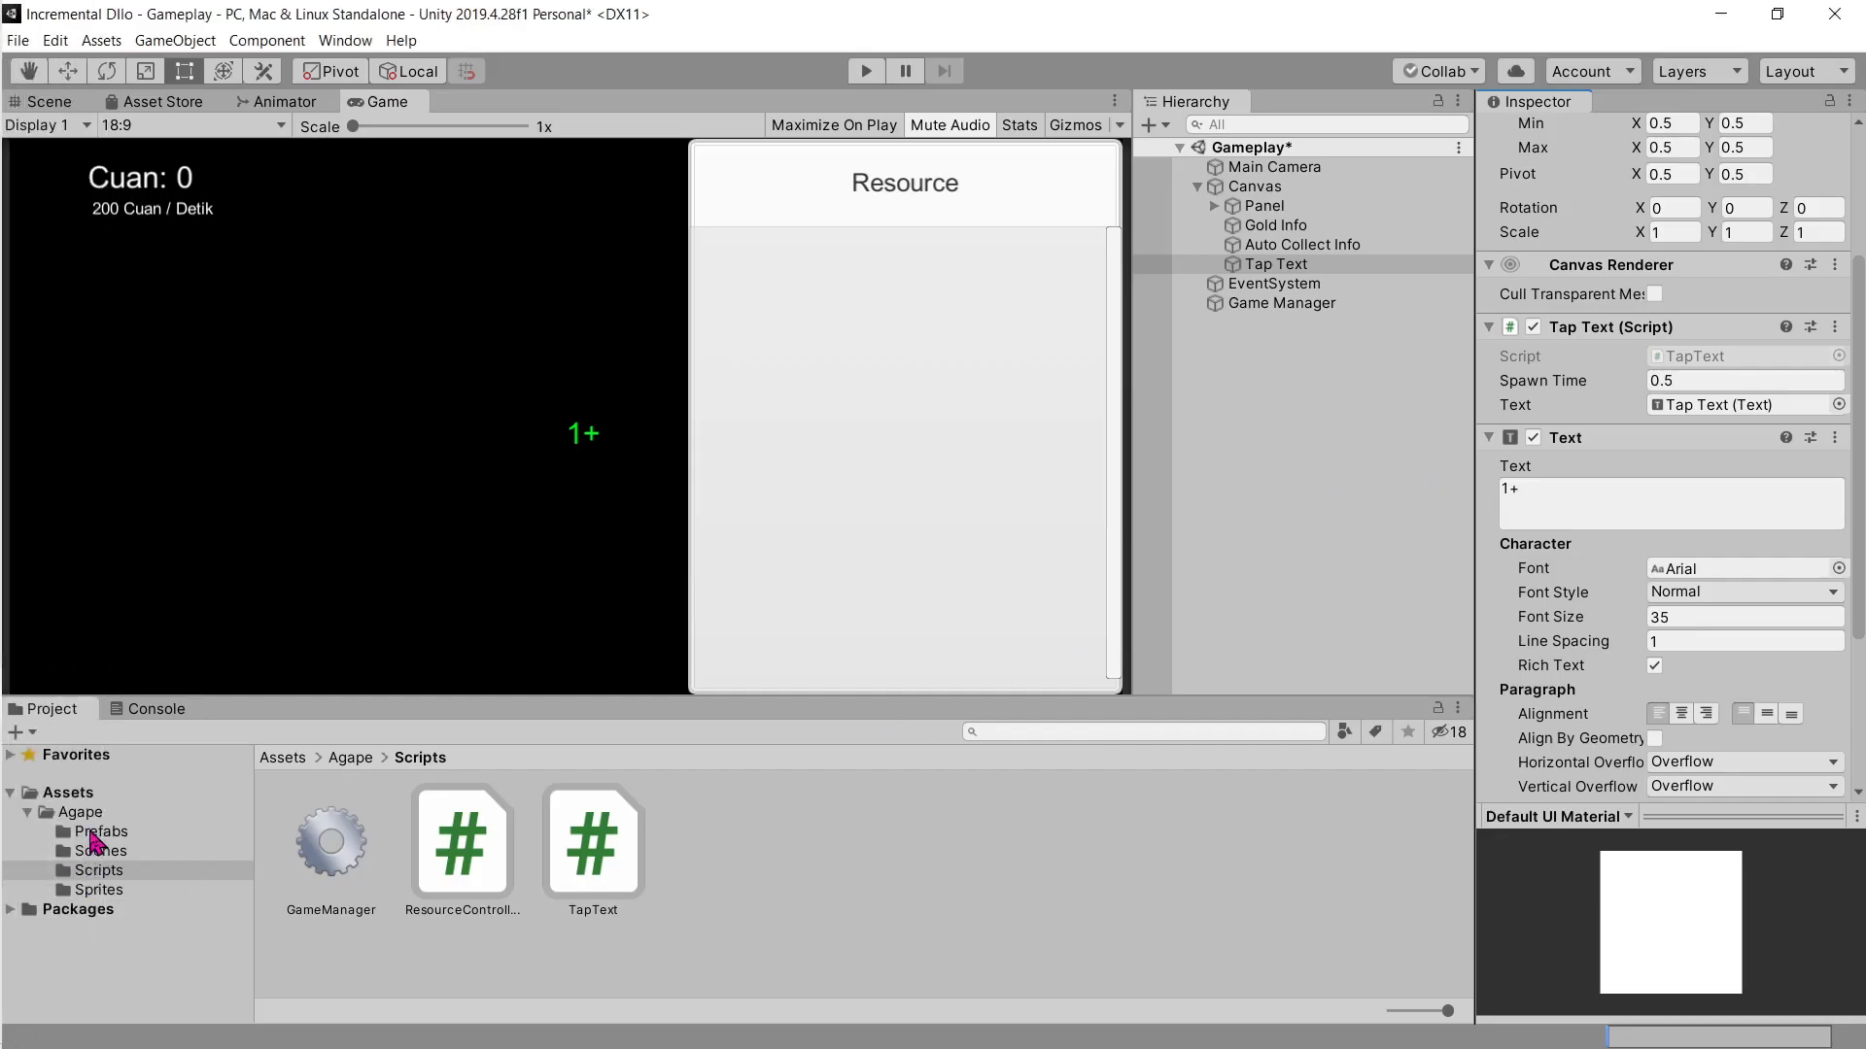
Step: Turn Tap Text into a prefab in the Prefabs folder and delete it from the scene
{"action": "left_click", "coordinate": [95, 832]}
{"action": "left_click", "coordinate": [1264, 264]}
{"action": "left_click_drag", "start_coordinate": [1264, 264], "coordinate": [687, 833]}
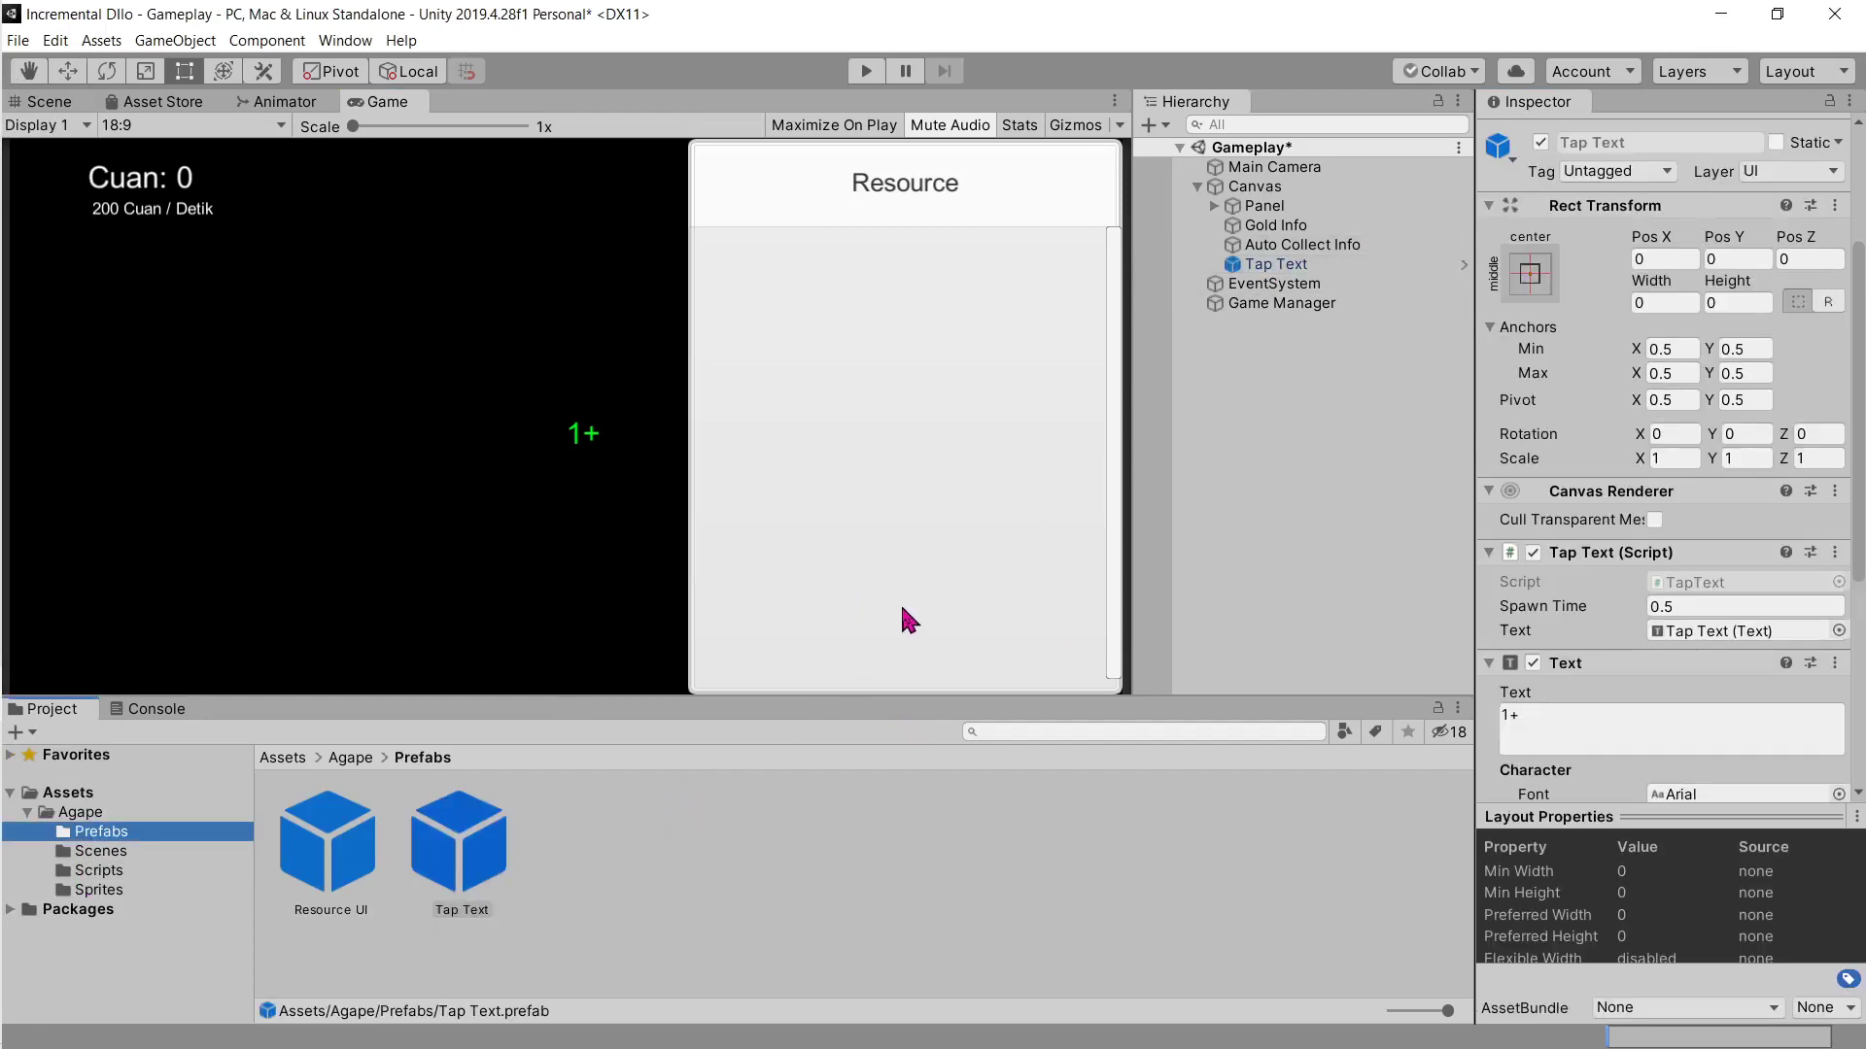
{"action": "key", "text": "Delete"}
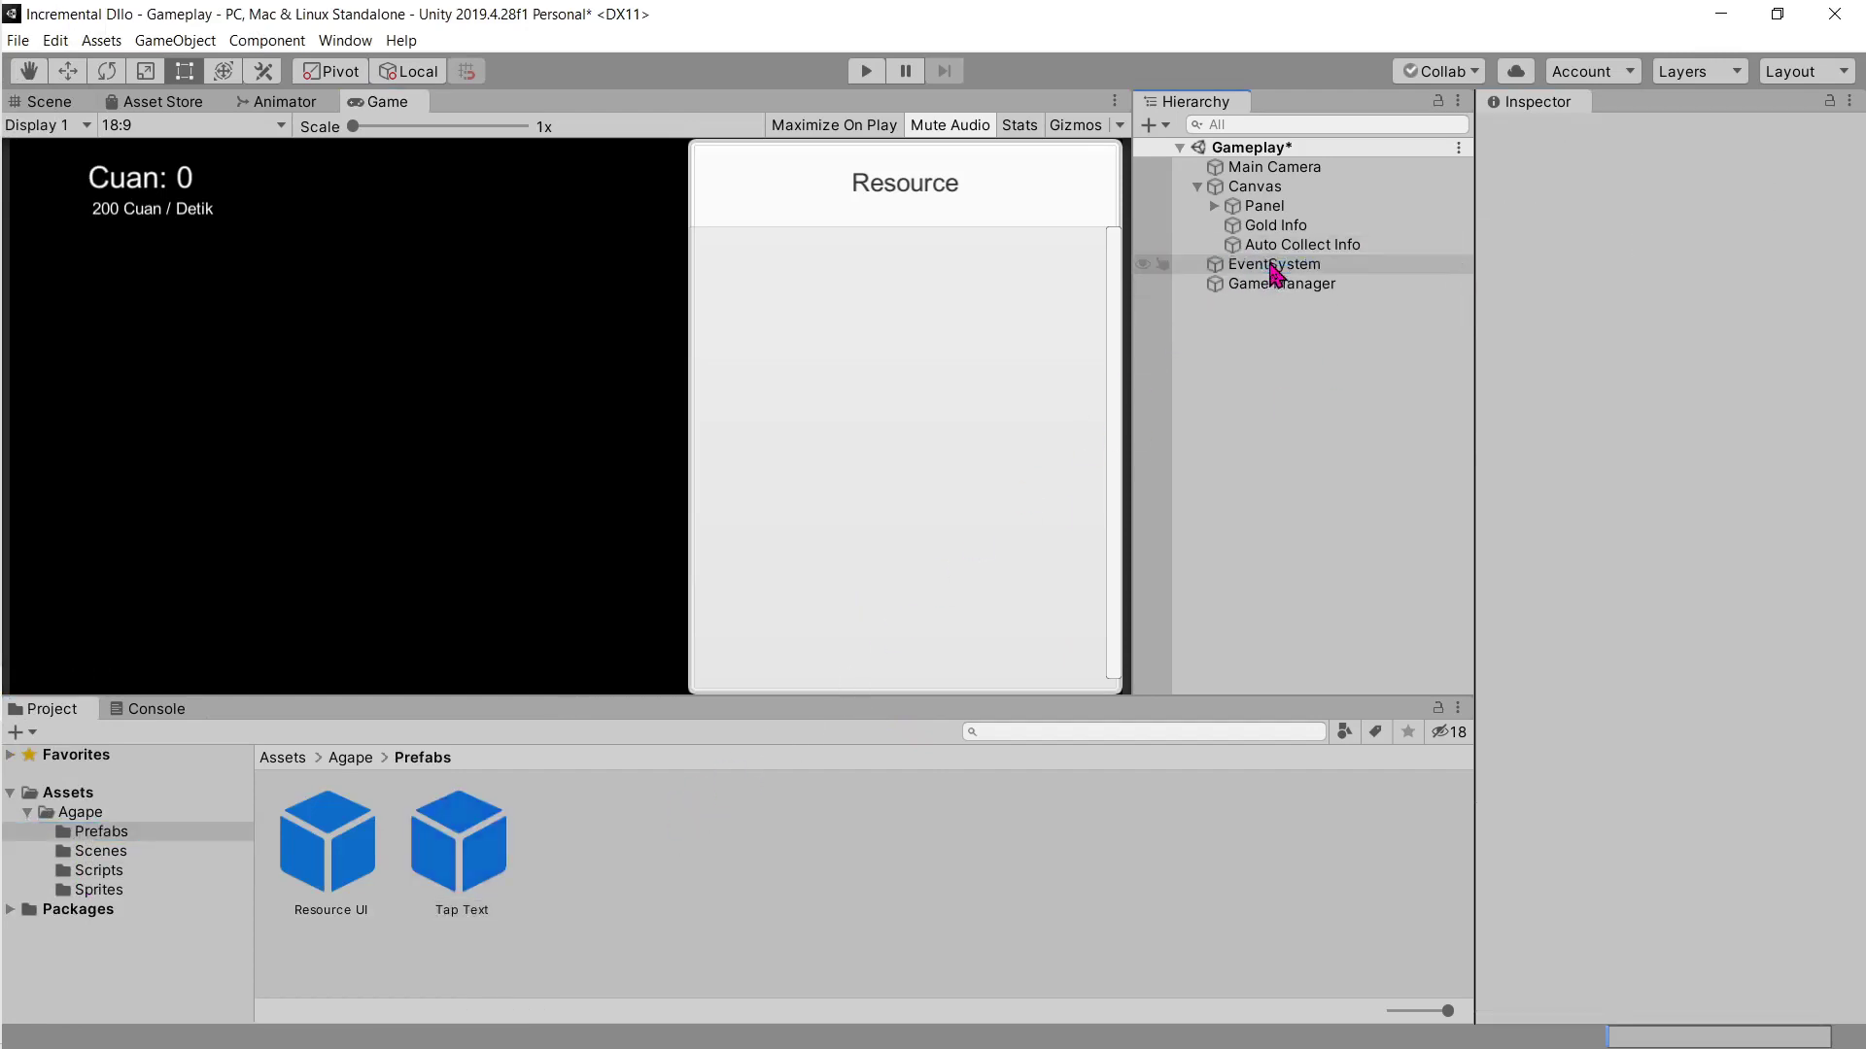
Step: Copy the tutorial's TapTextPrefab and CoinIcon declarations and switch to Visual Studio
{"action": "key", "text": "alt+Tab"}
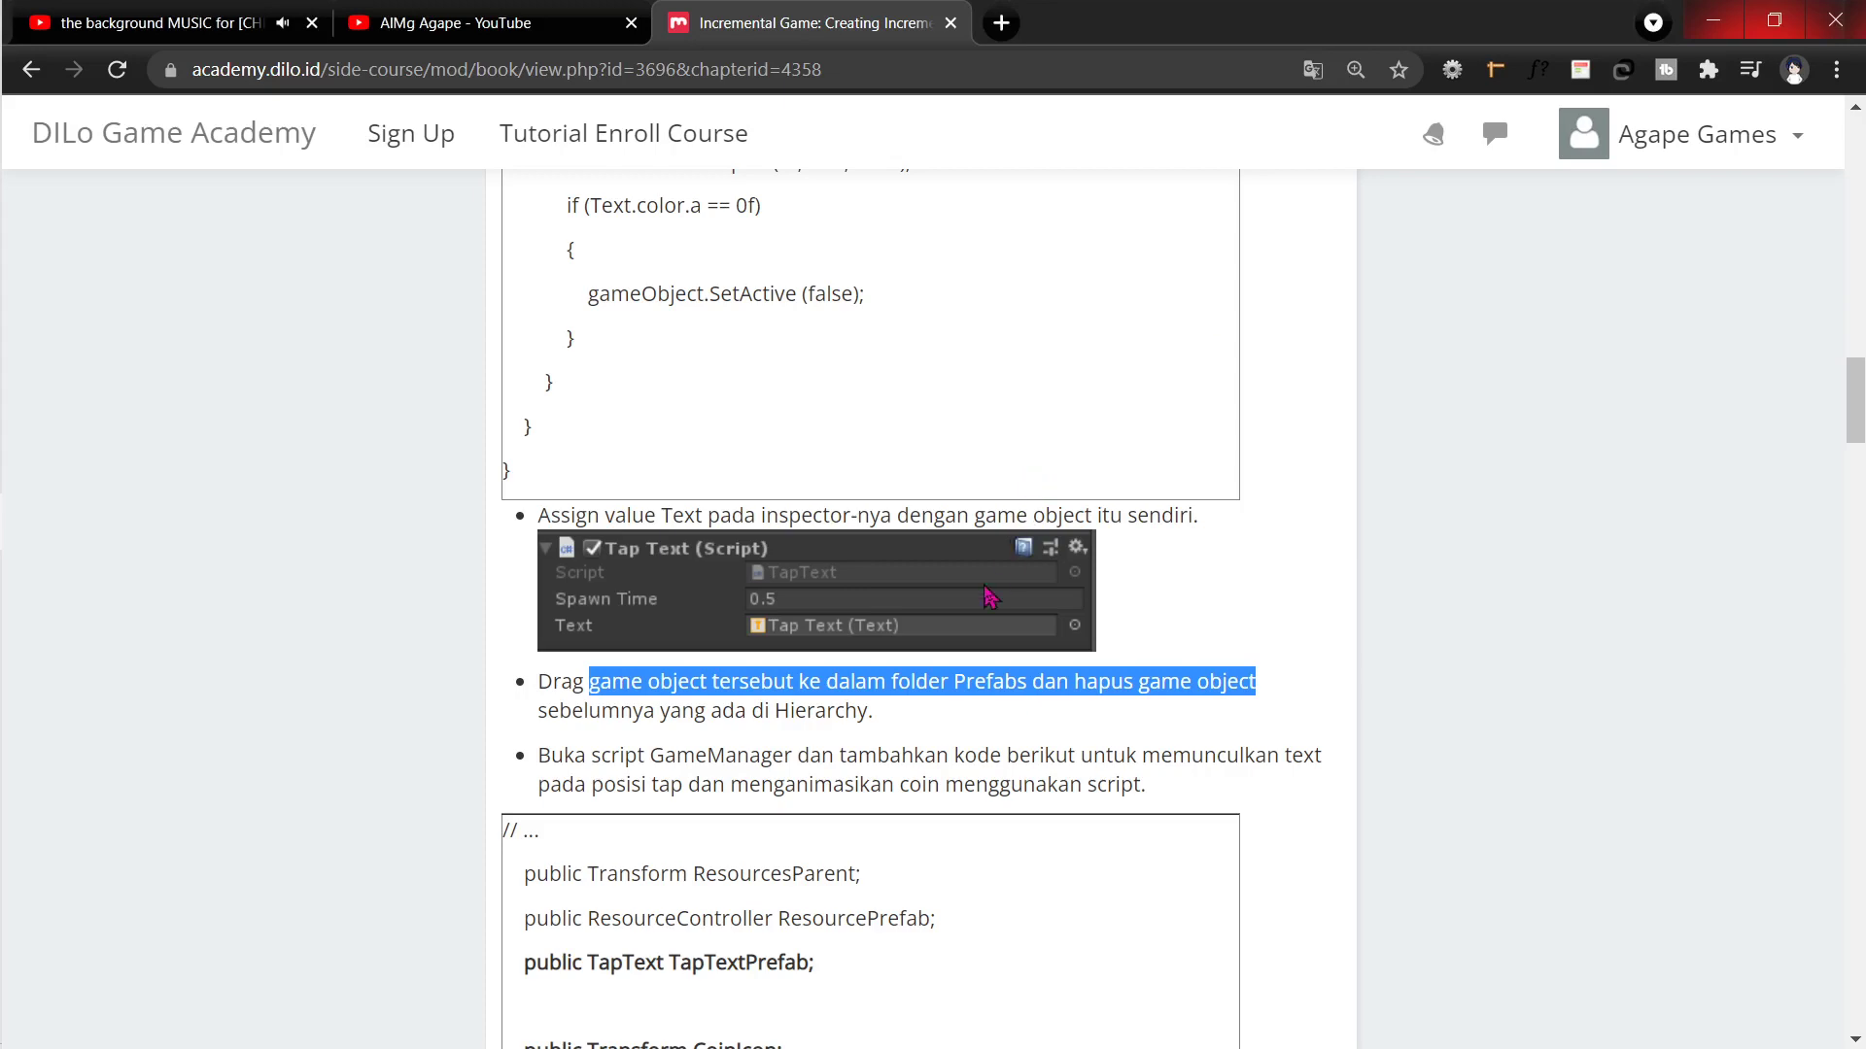
{"action": "scroll", "coordinate": [924, 661], "scroll_direction": "down", "scroll_amount": 3}
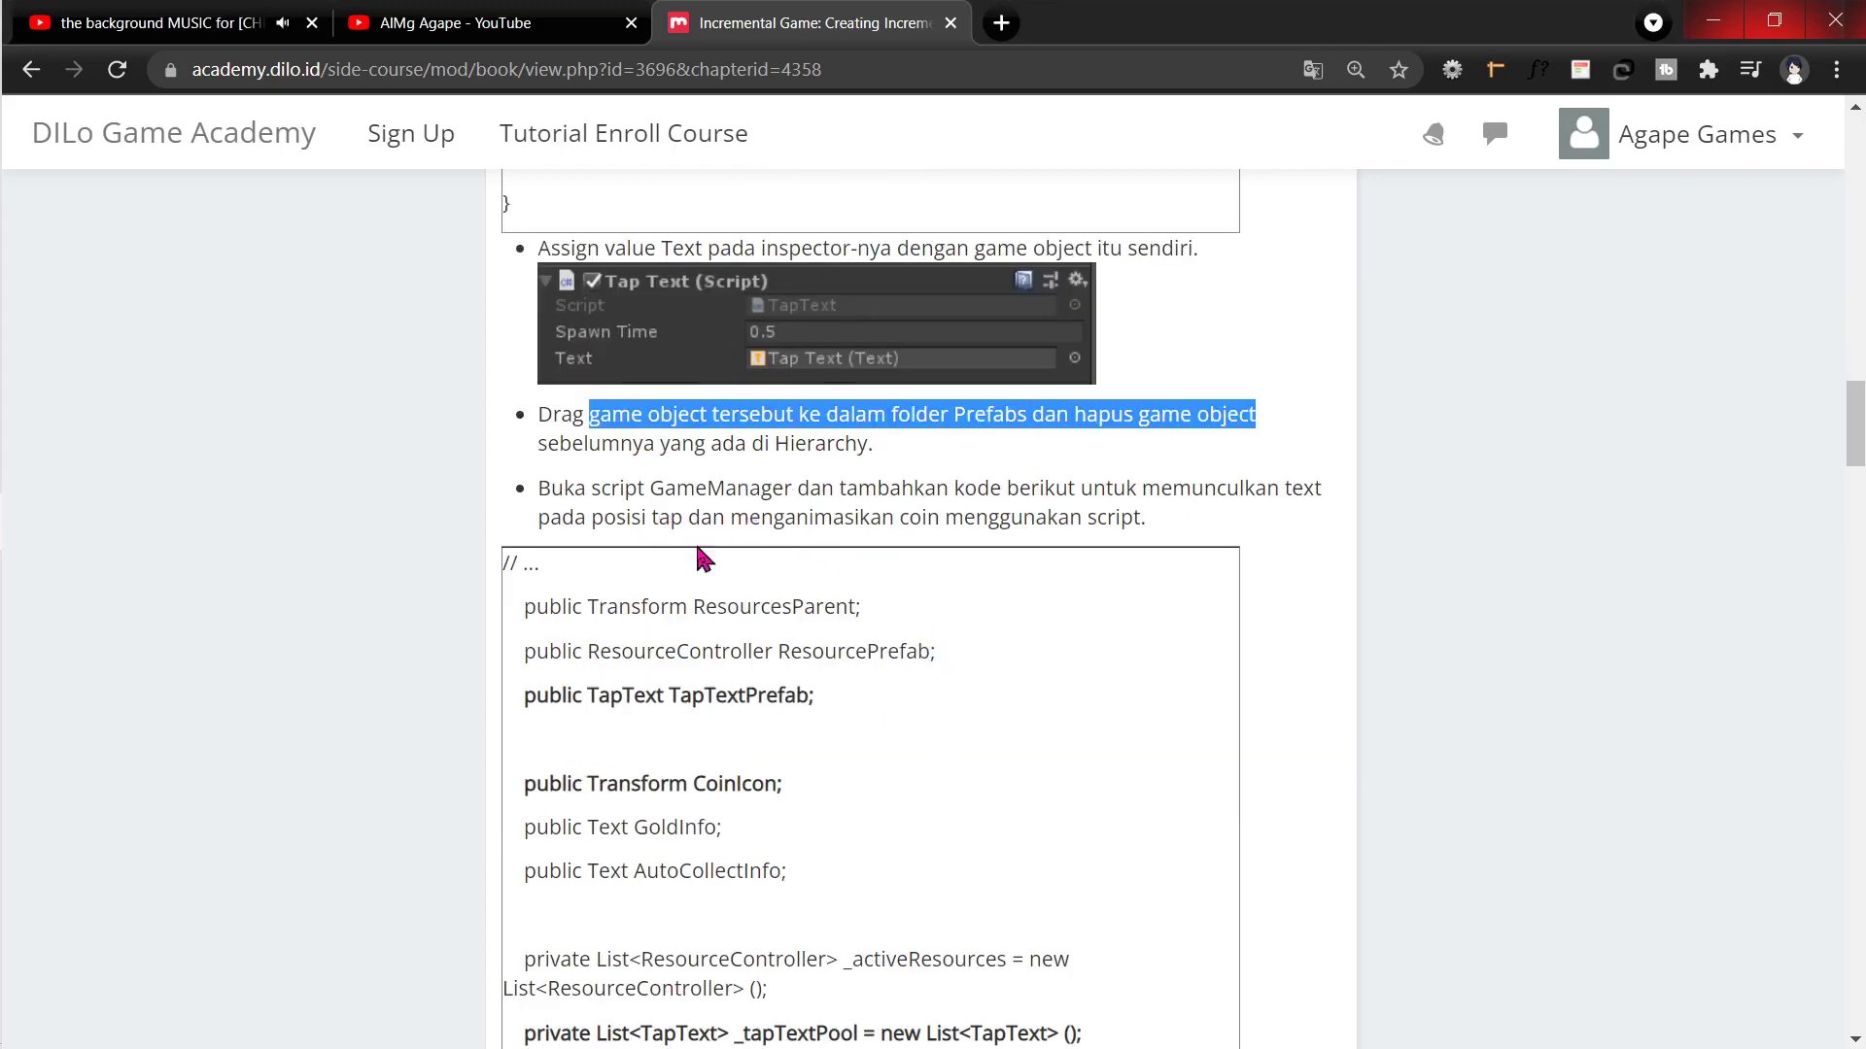
{"action": "scroll", "coordinate": [706, 560], "scroll_direction": "down", "scroll_amount": 3}
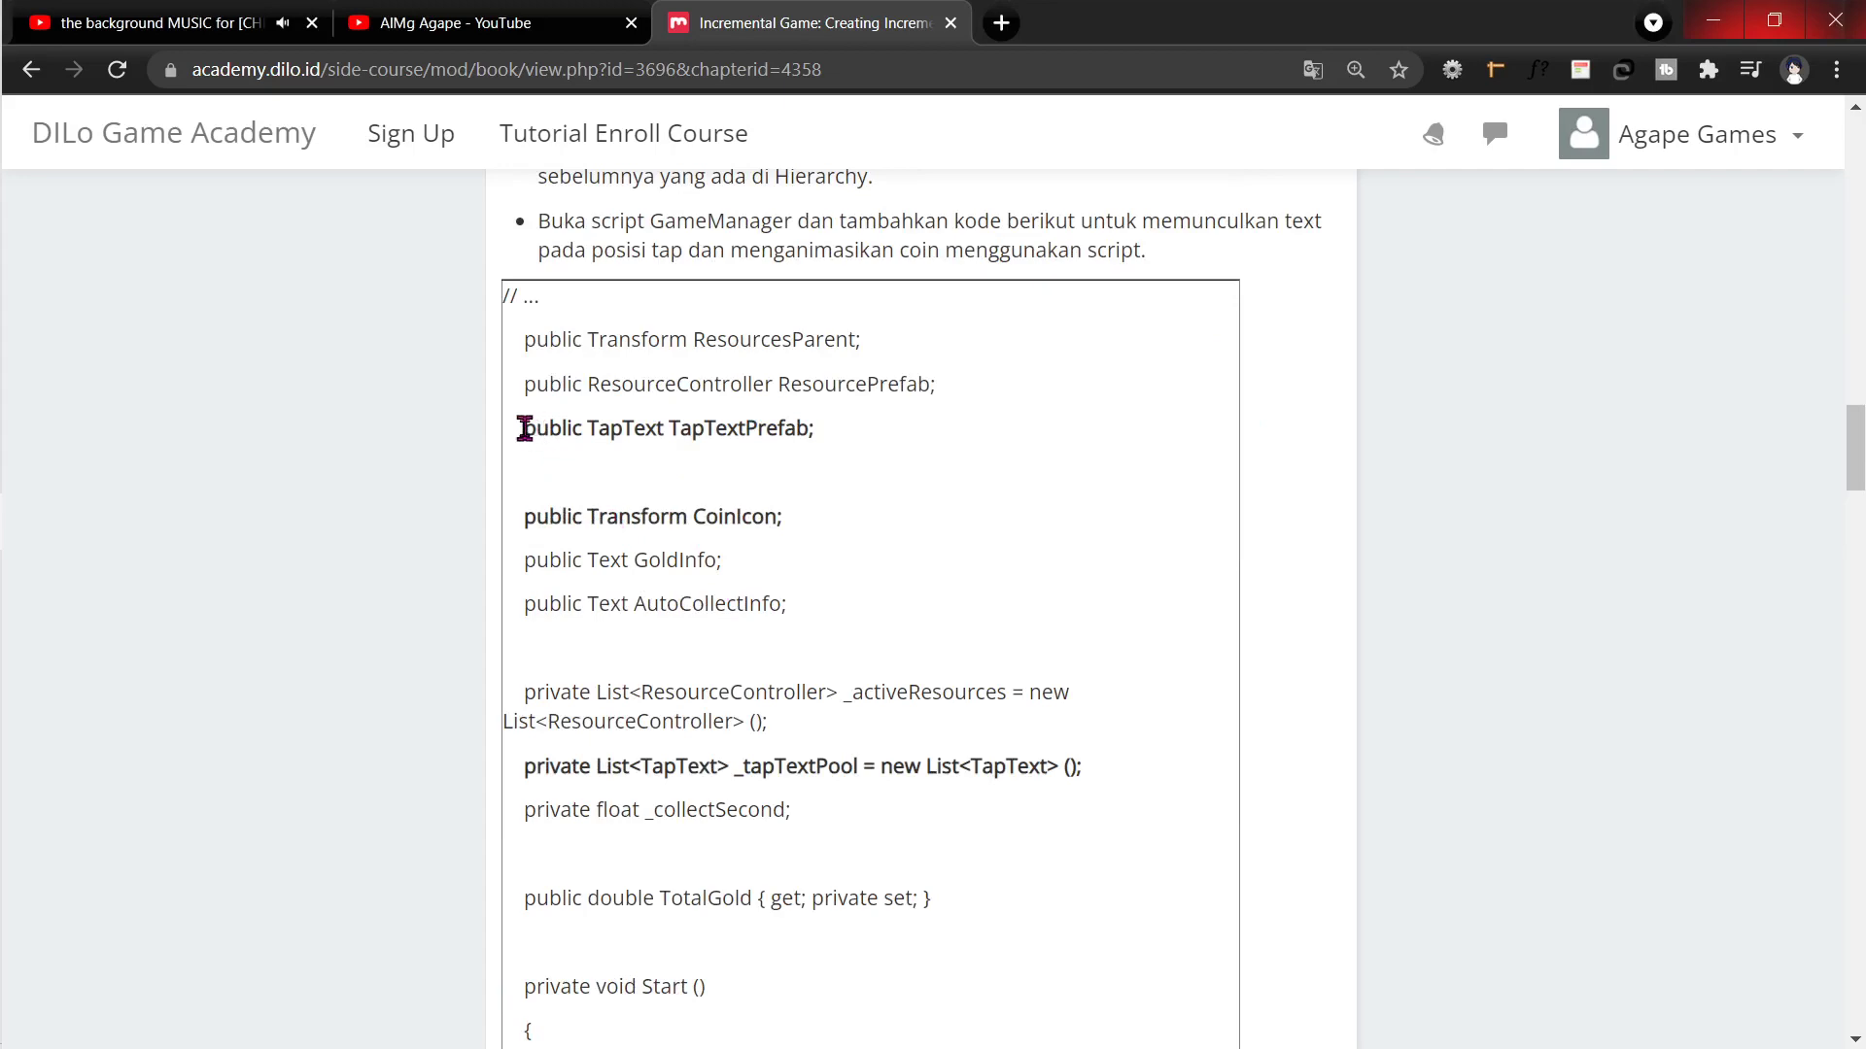
{"action": "left_click_drag", "start_coordinate": [524, 428], "coordinate": [816, 505]}
{"action": "key", "text": "alt+Tab"}
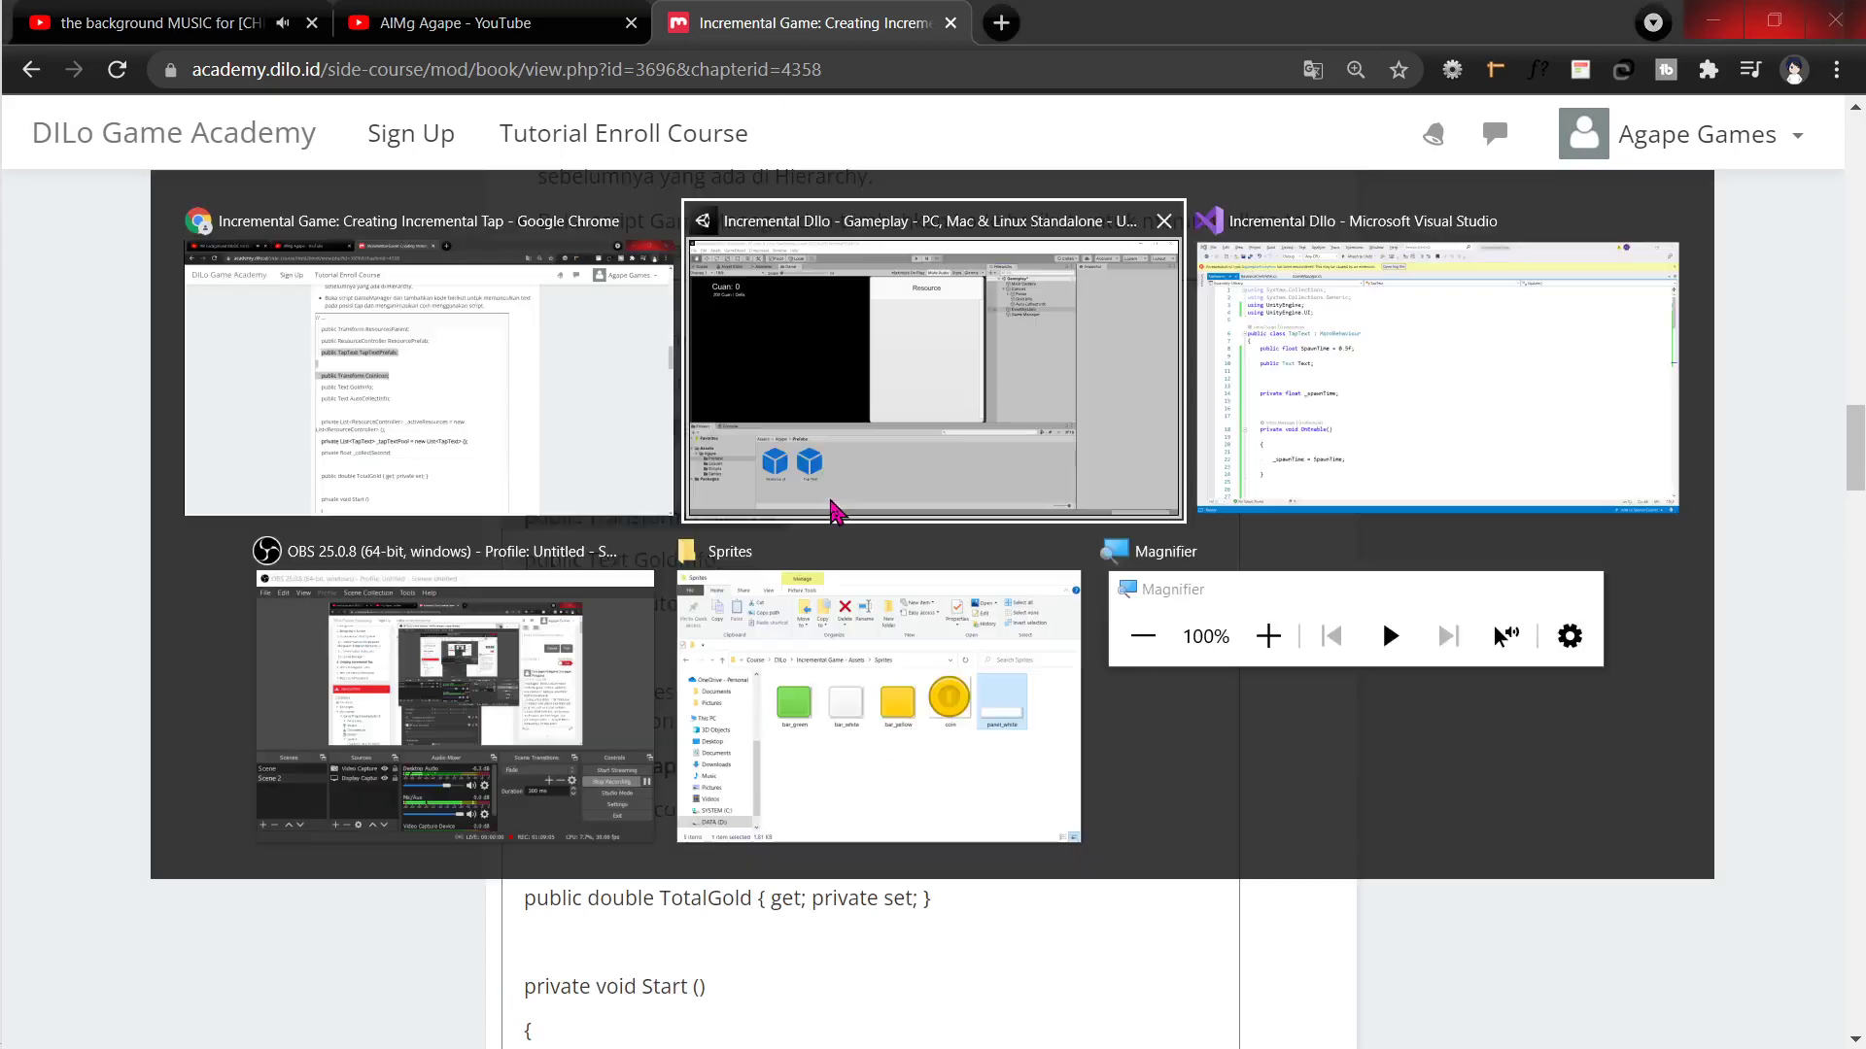
{"action": "key", "text": "alt+Tab"}
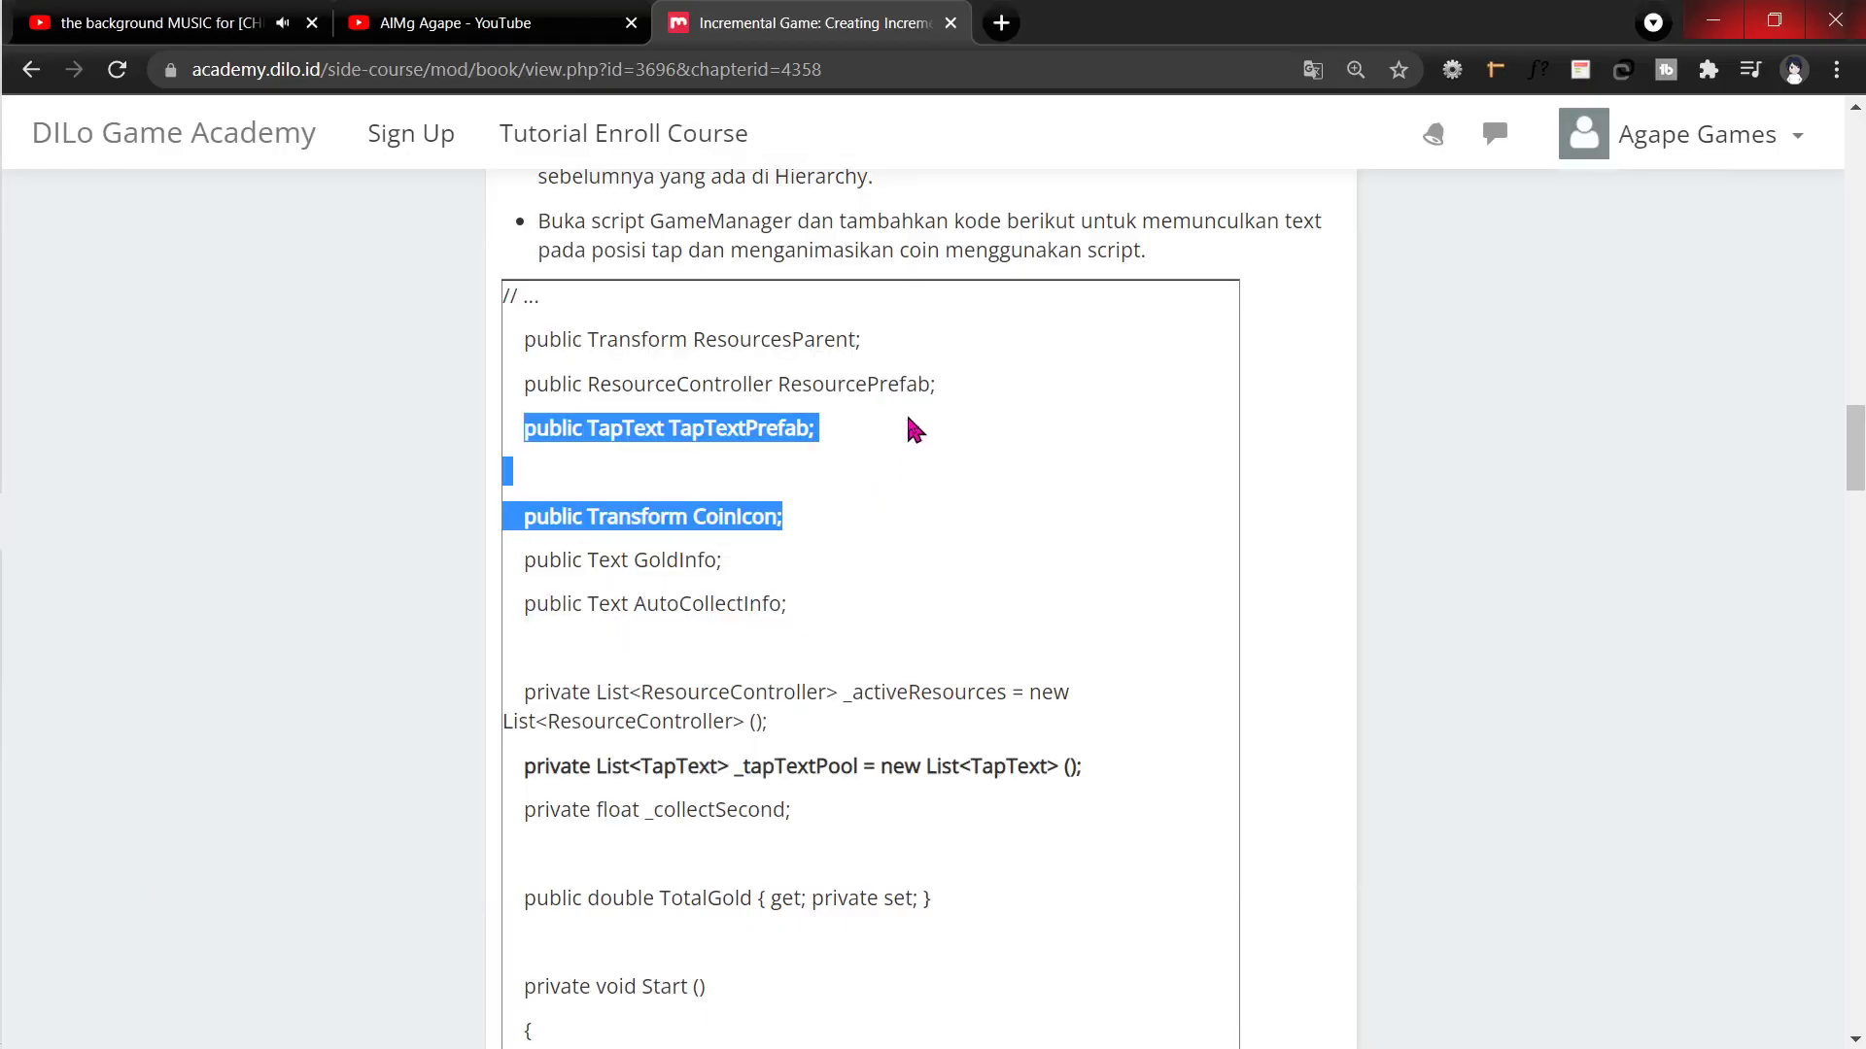
{"action": "key", "text": "alt+Tab"}
{"action": "key", "text": "alt+Tab"}
{"action": "key", "text": "alt+Tab"}
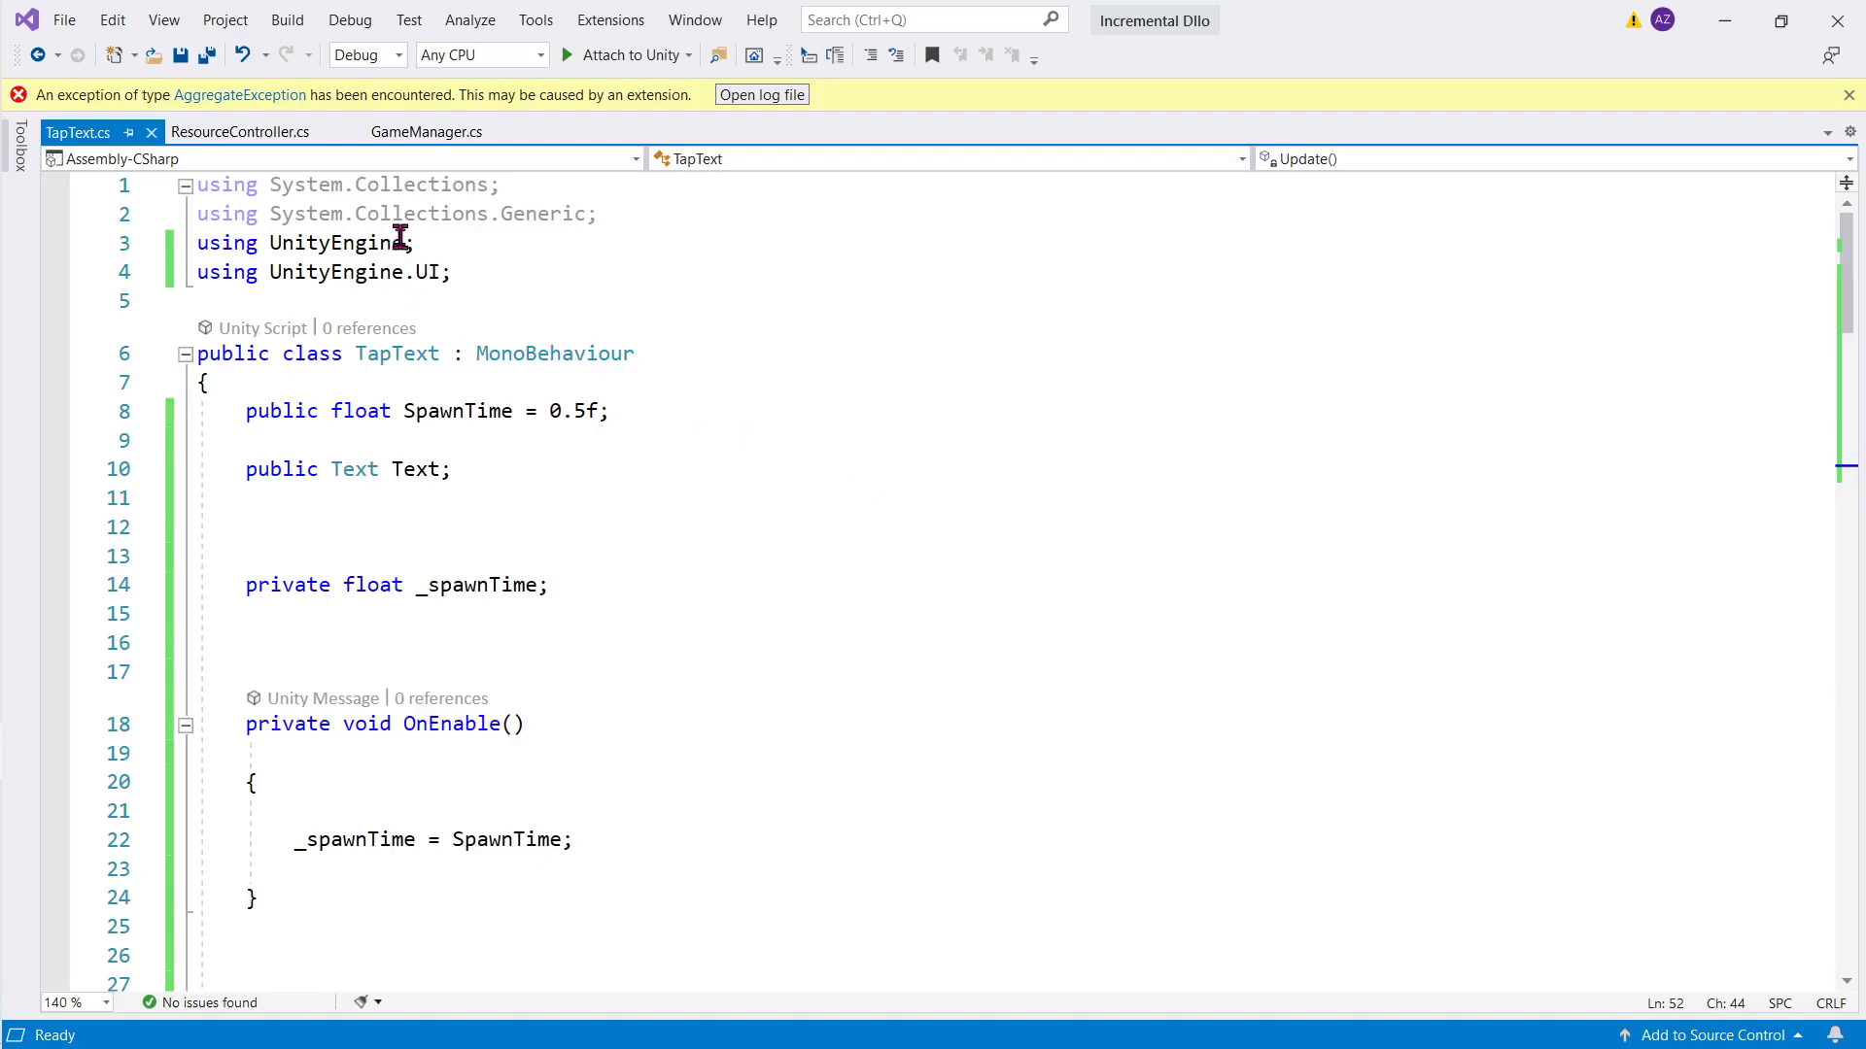
Step: Paste the TapTextPrefab and CoinIcon fields at line 49 under a //Text Coin comment
{"action": "left_click", "coordinate": [435, 140]}
{"action": "scroll", "coordinate": [570, 466], "scroll_direction": "up", "scroll_amount": 20}
{"action": "scroll", "coordinate": [616, 466], "scroll_direction": "up", "scroll_amount": 14}
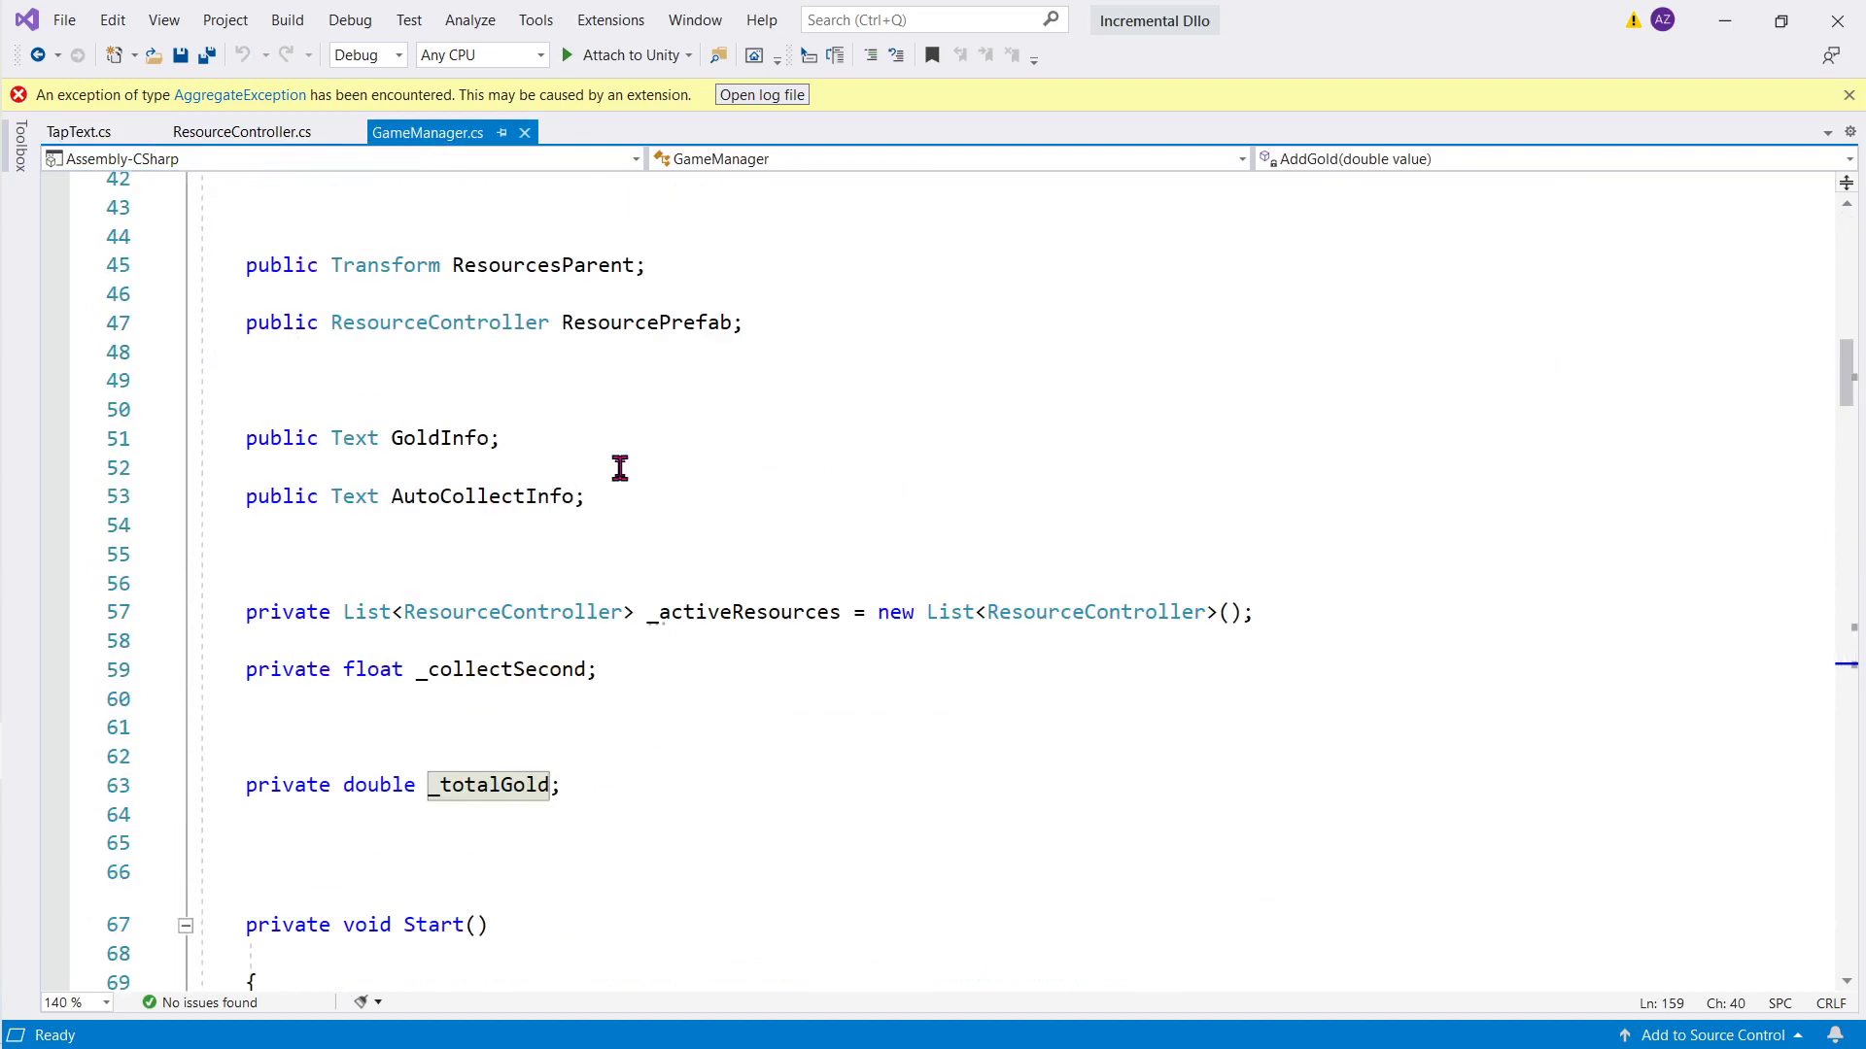
{"action": "left_click", "coordinate": [501, 372]}
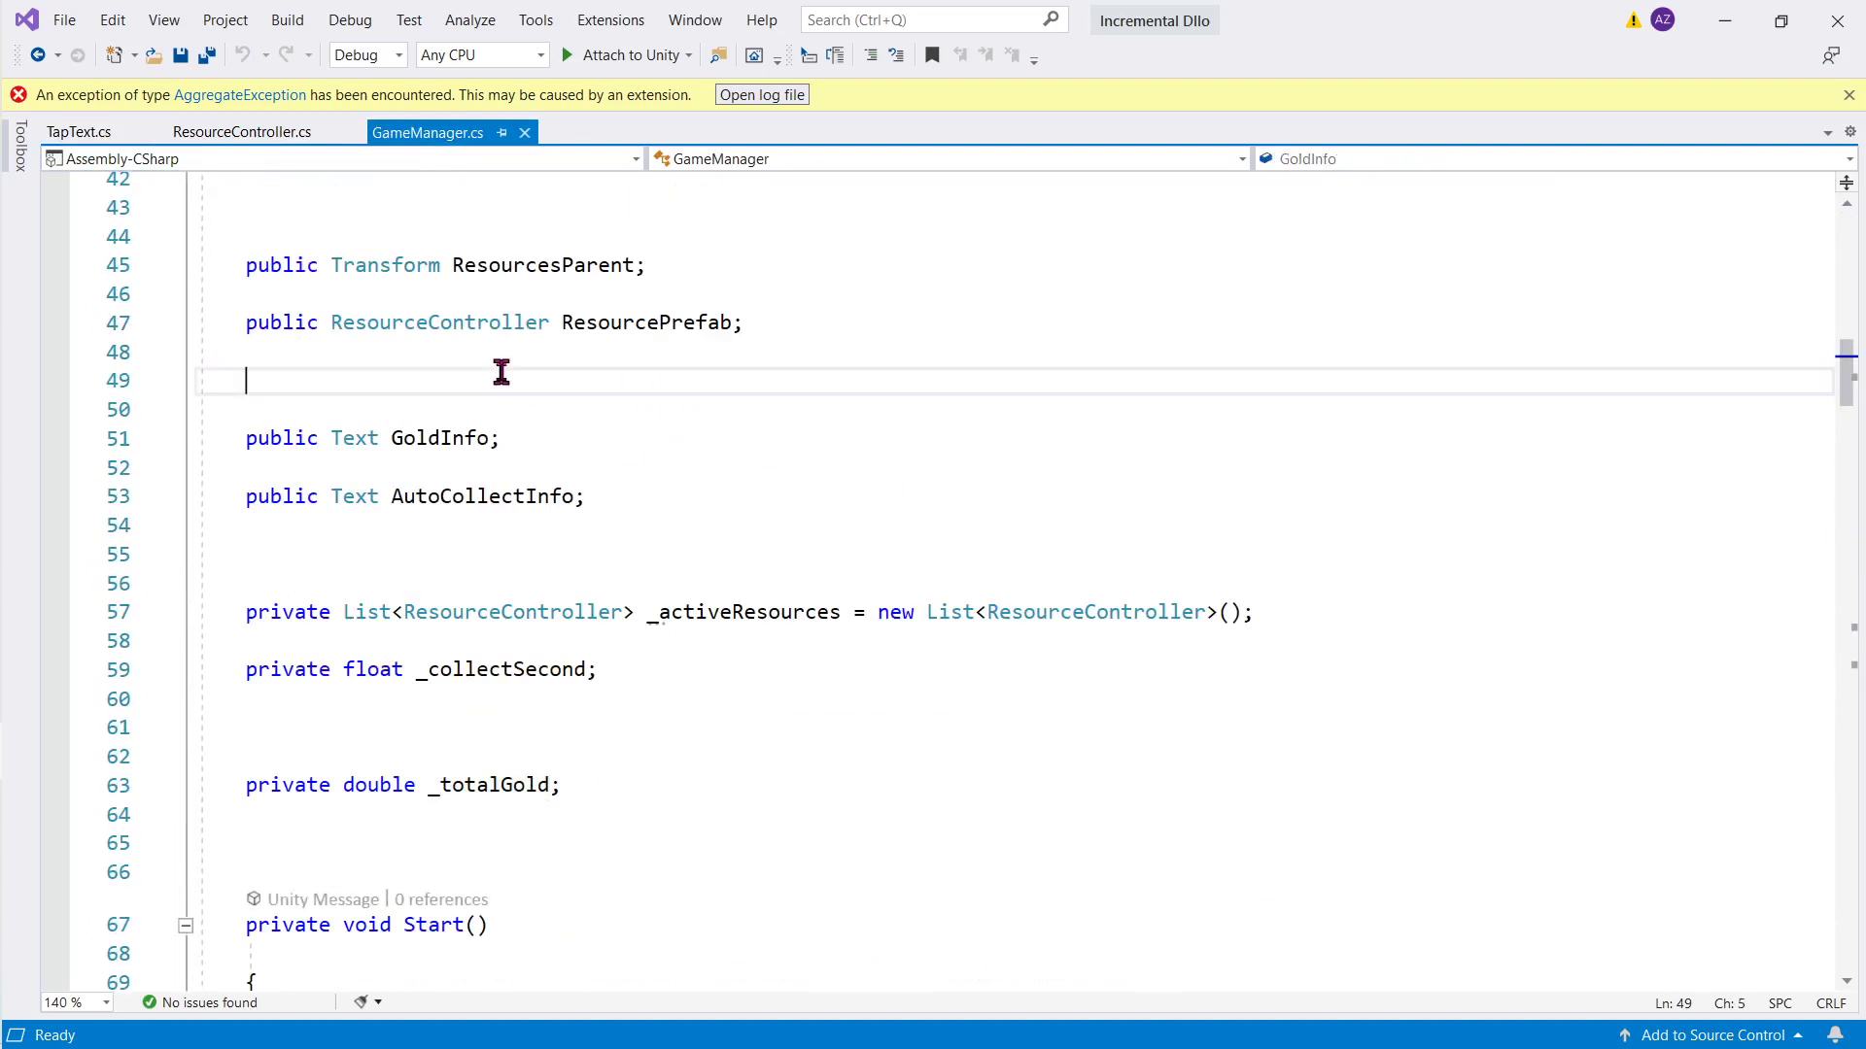
{"action": "type", "text": "public TapText TapTextPrefab;        public Transform CoinIcon;"}
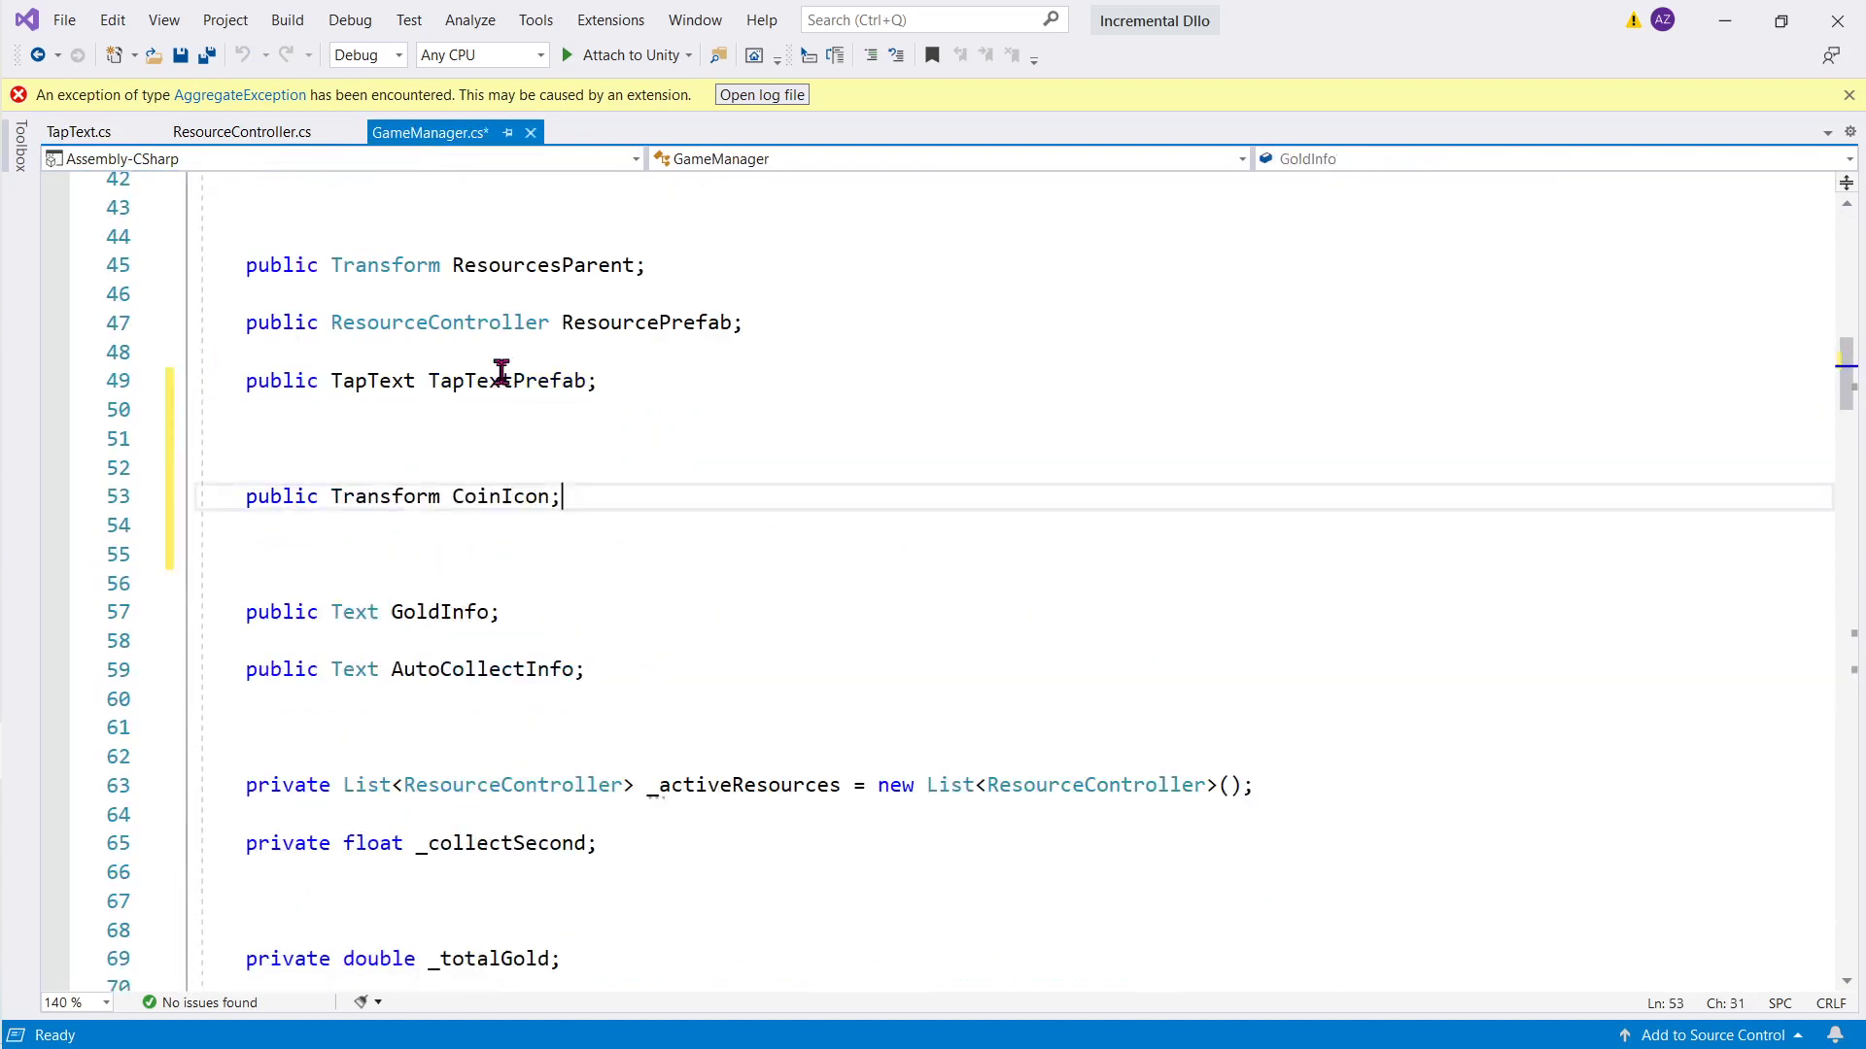
{"action": "key", "text": "shift+Down"}
{"action": "key", "text": "Delete"}
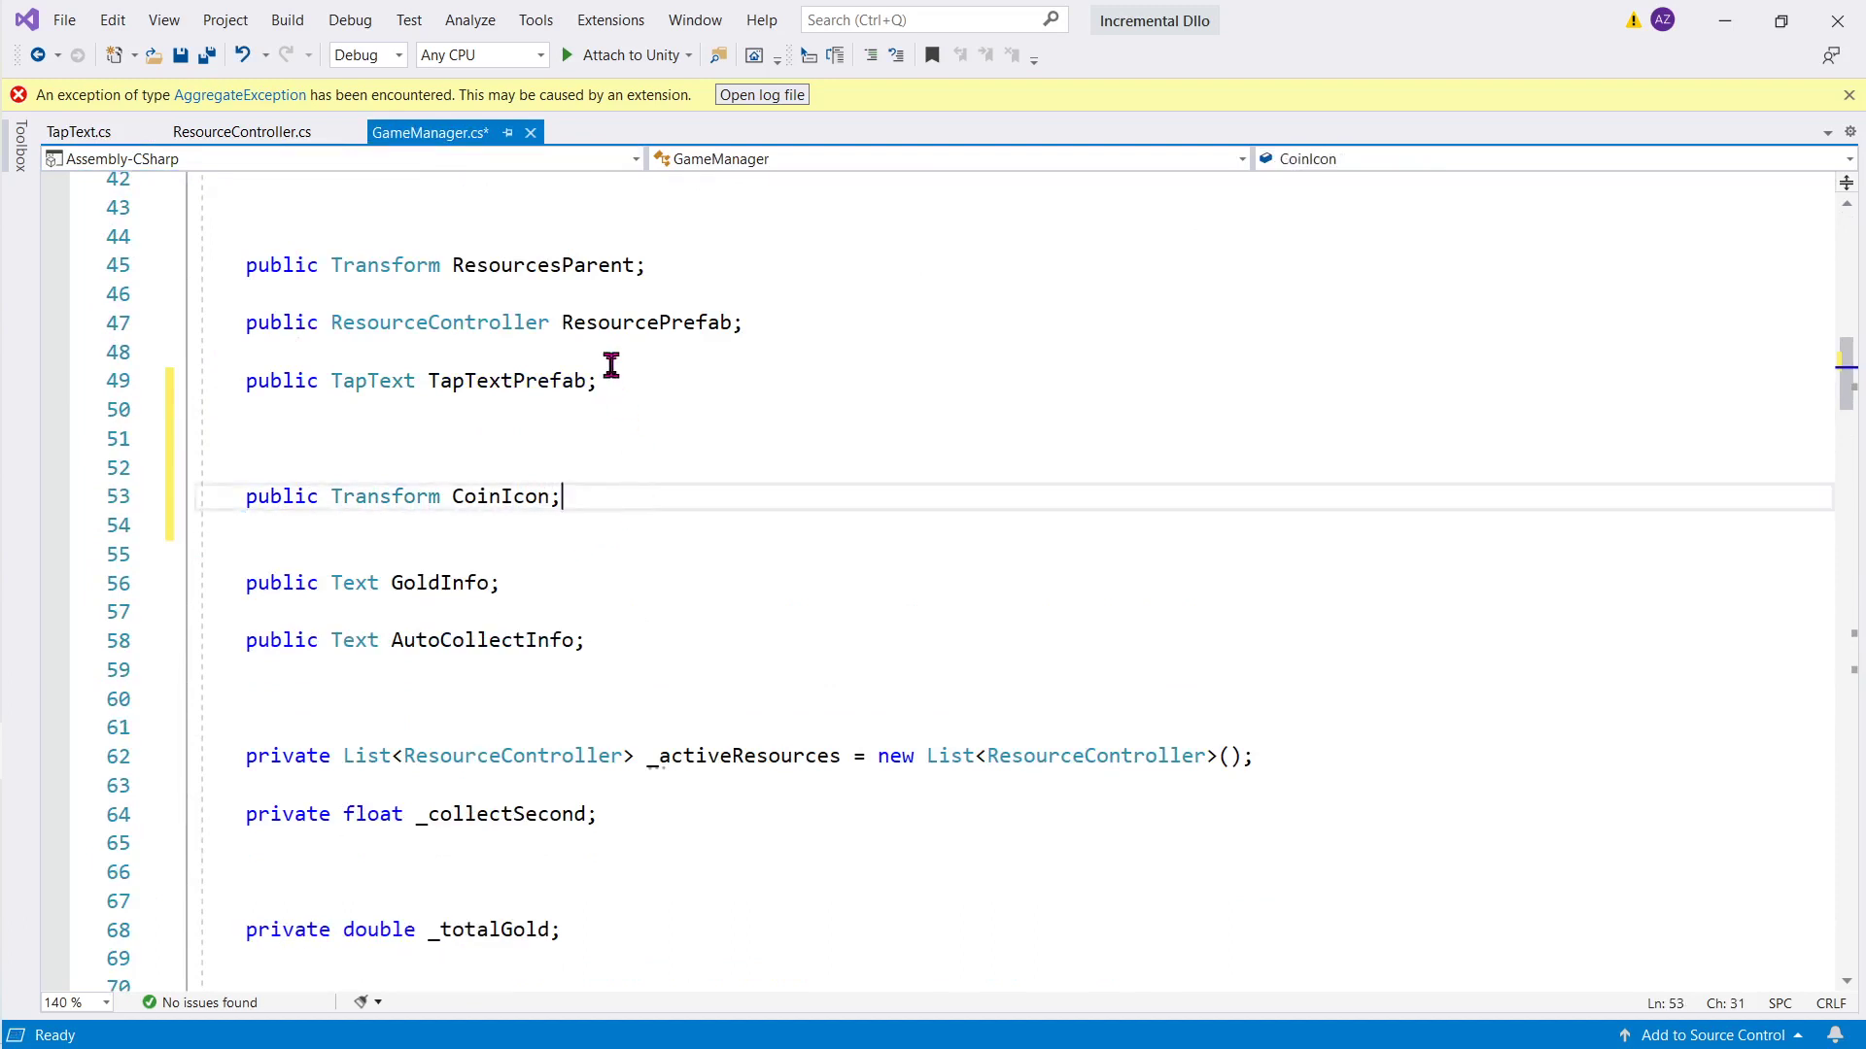
{"action": "left_click", "coordinate": [608, 354]}
{"action": "key", "text": "Return"}
{"action": "type", "text": "//C"}
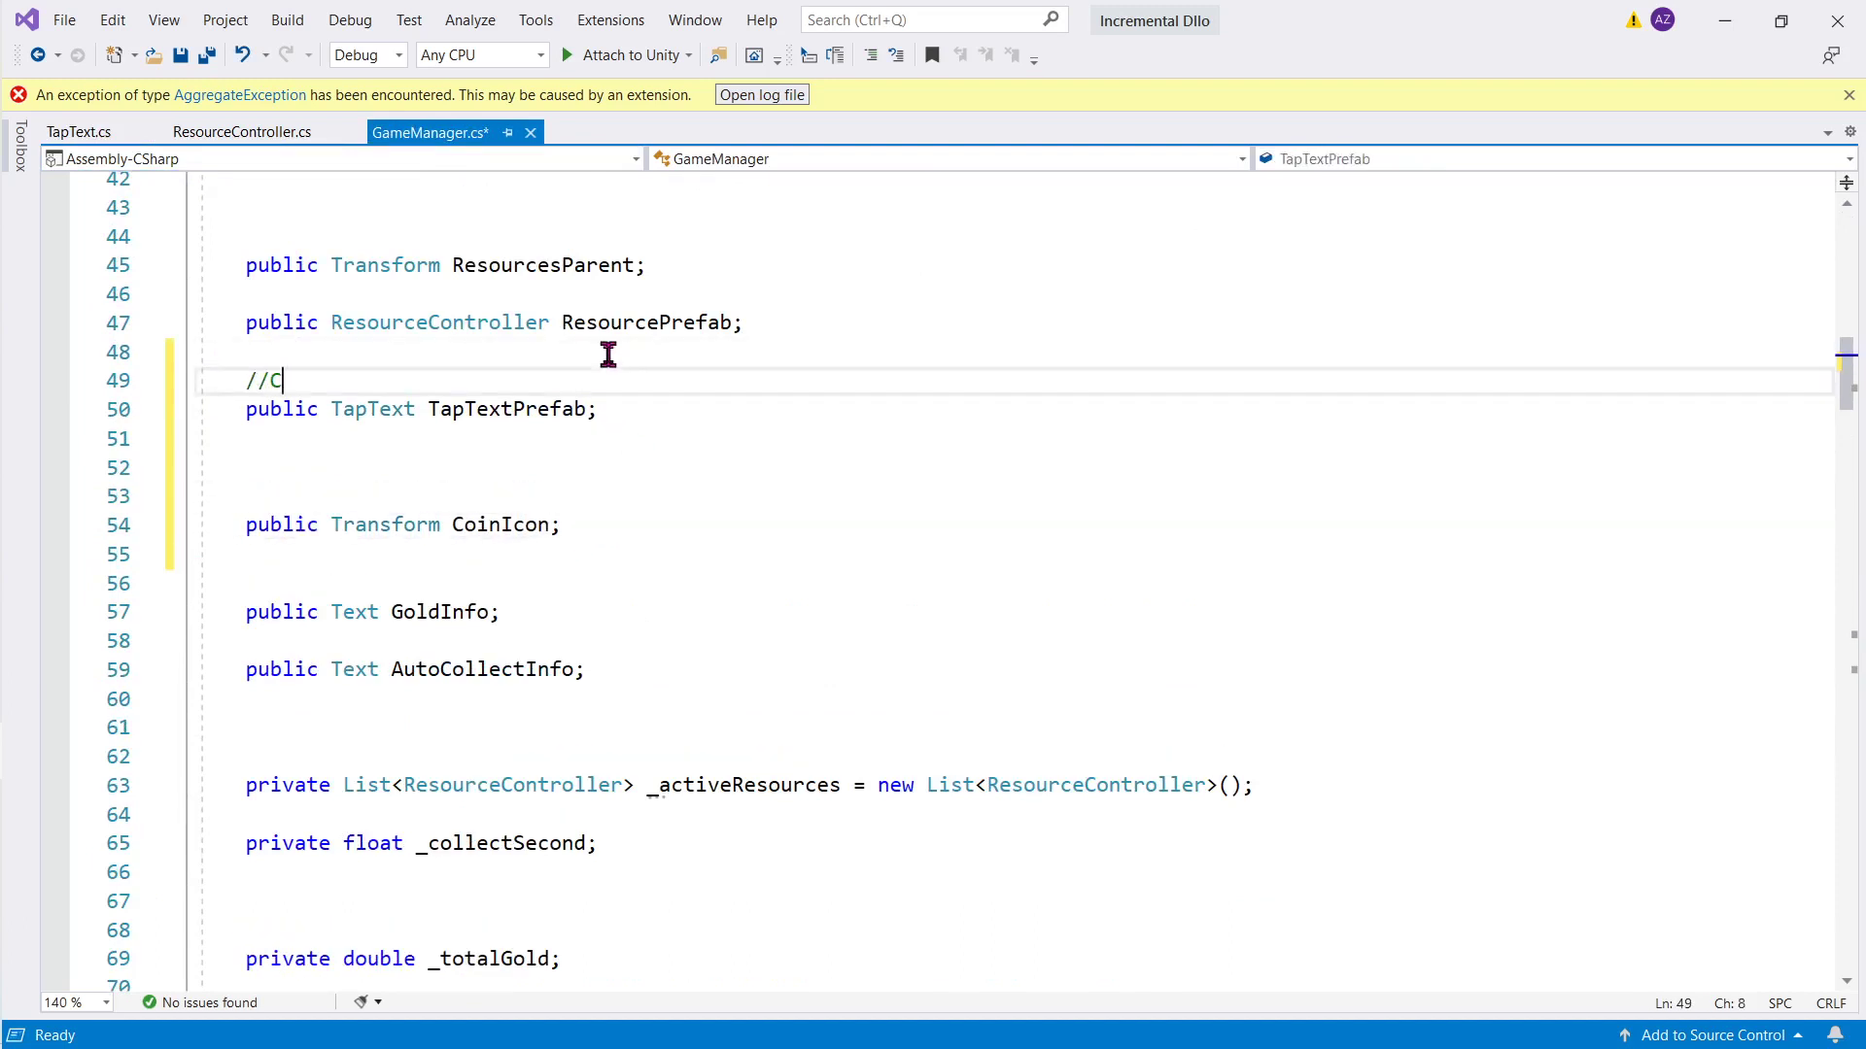
{"action": "type", "text": "oin"}
{"action": "left_click", "coordinate": [271, 383]}
{"action": "type", "text": "ext"}
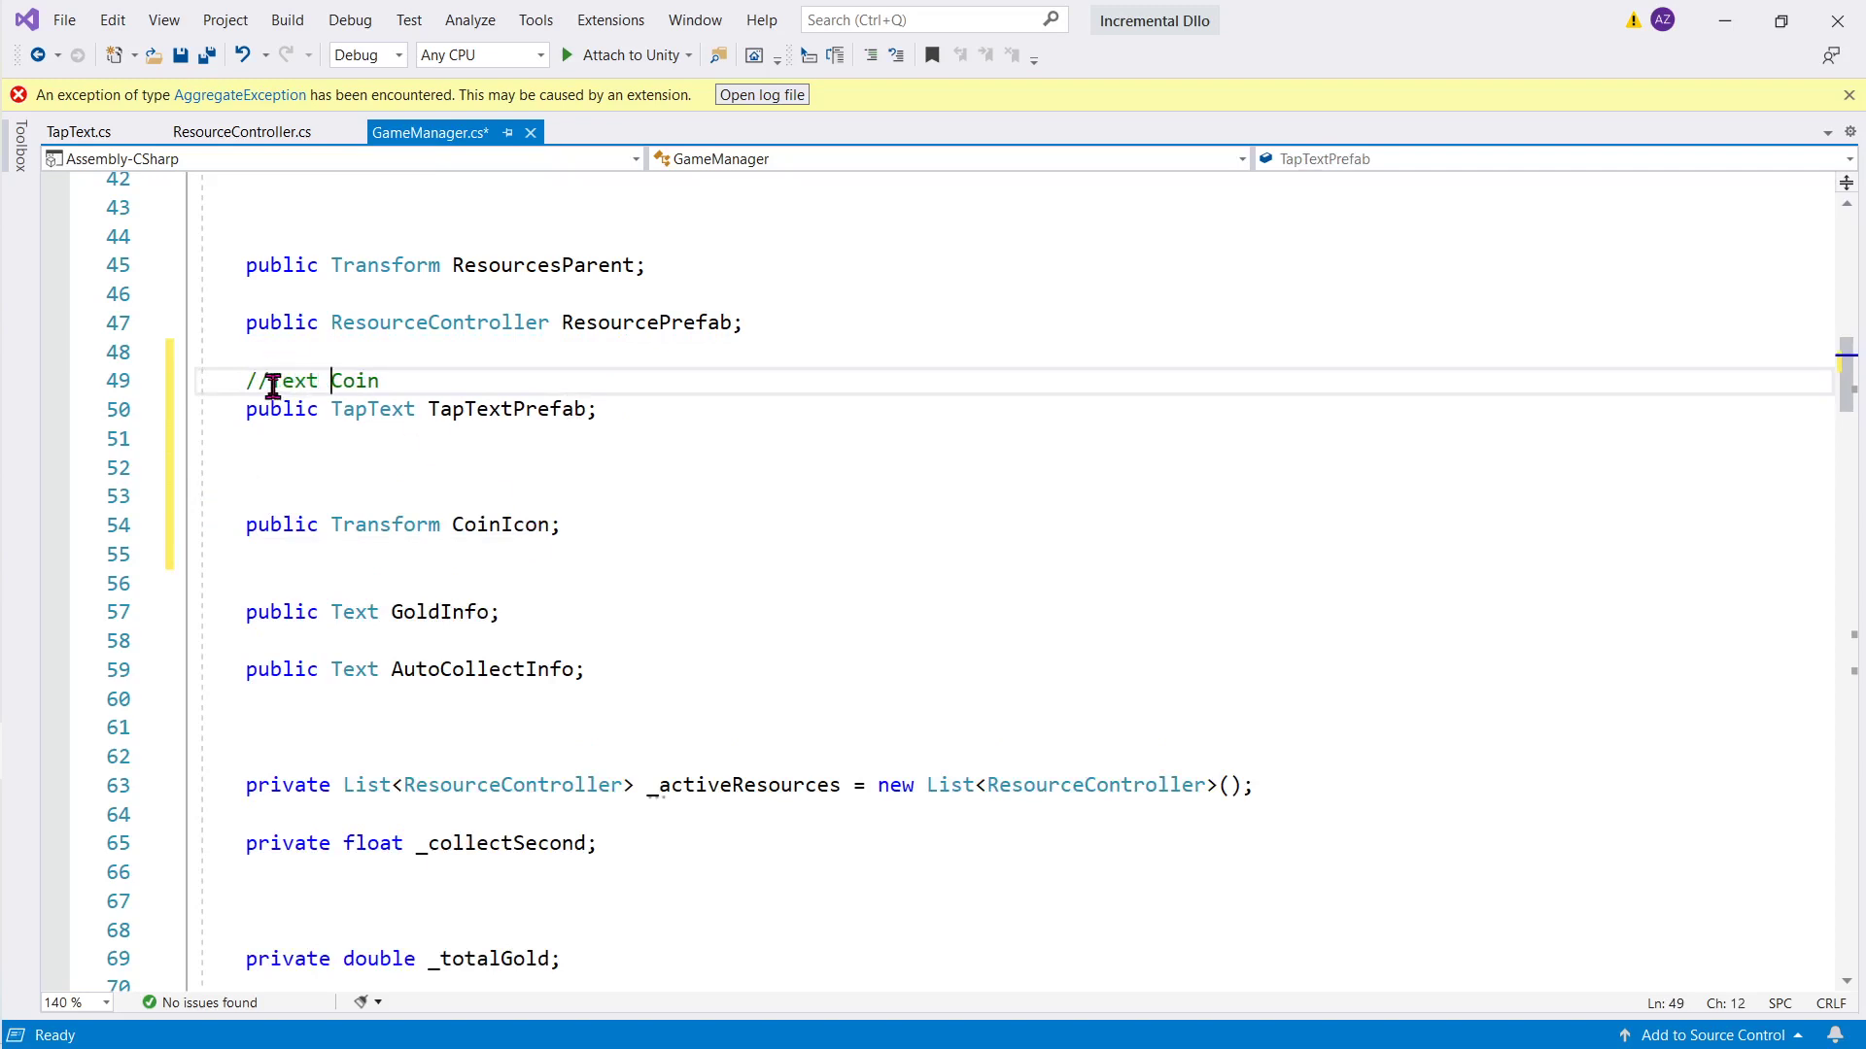
Step: Copy the tutorial's _tapTextPool declaration and paste it below _activeResources
{"action": "key", "text": "alt+Tab"}
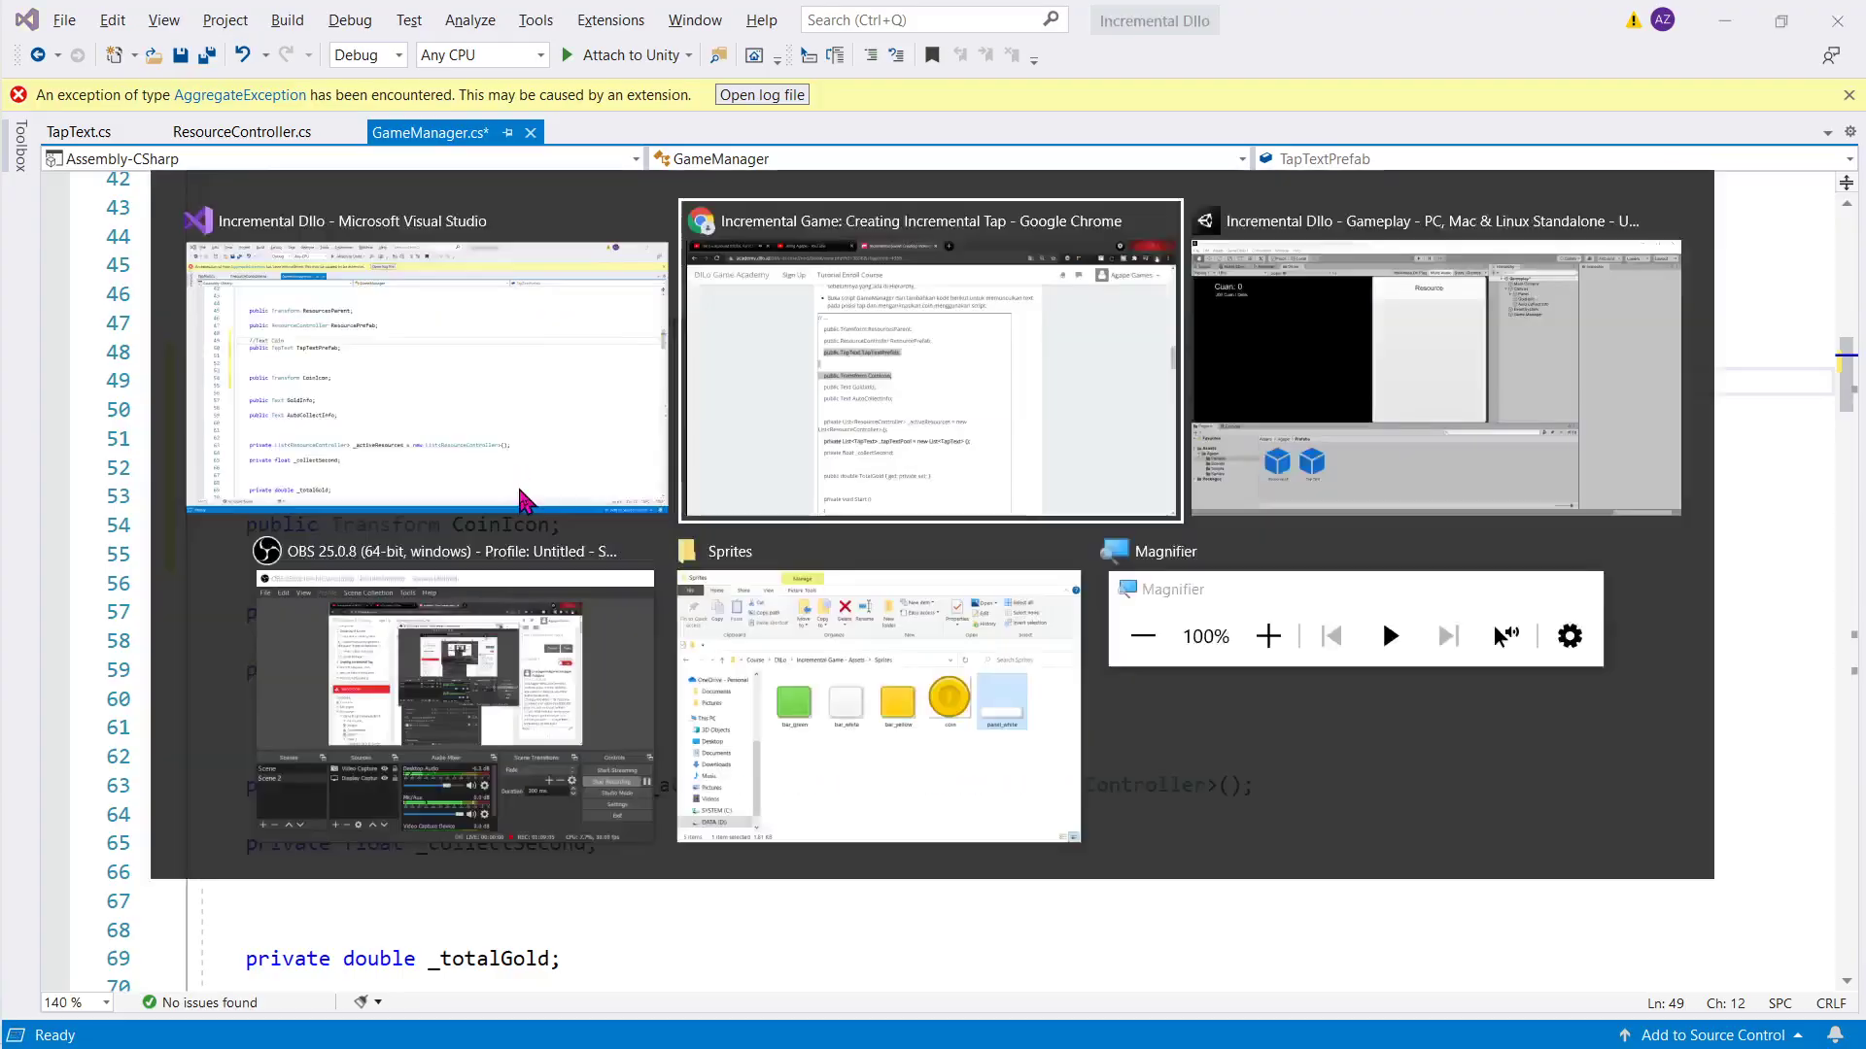
{"action": "scroll", "coordinate": [652, 552], "scroll_direction": "down", "scroll_amount": 3}
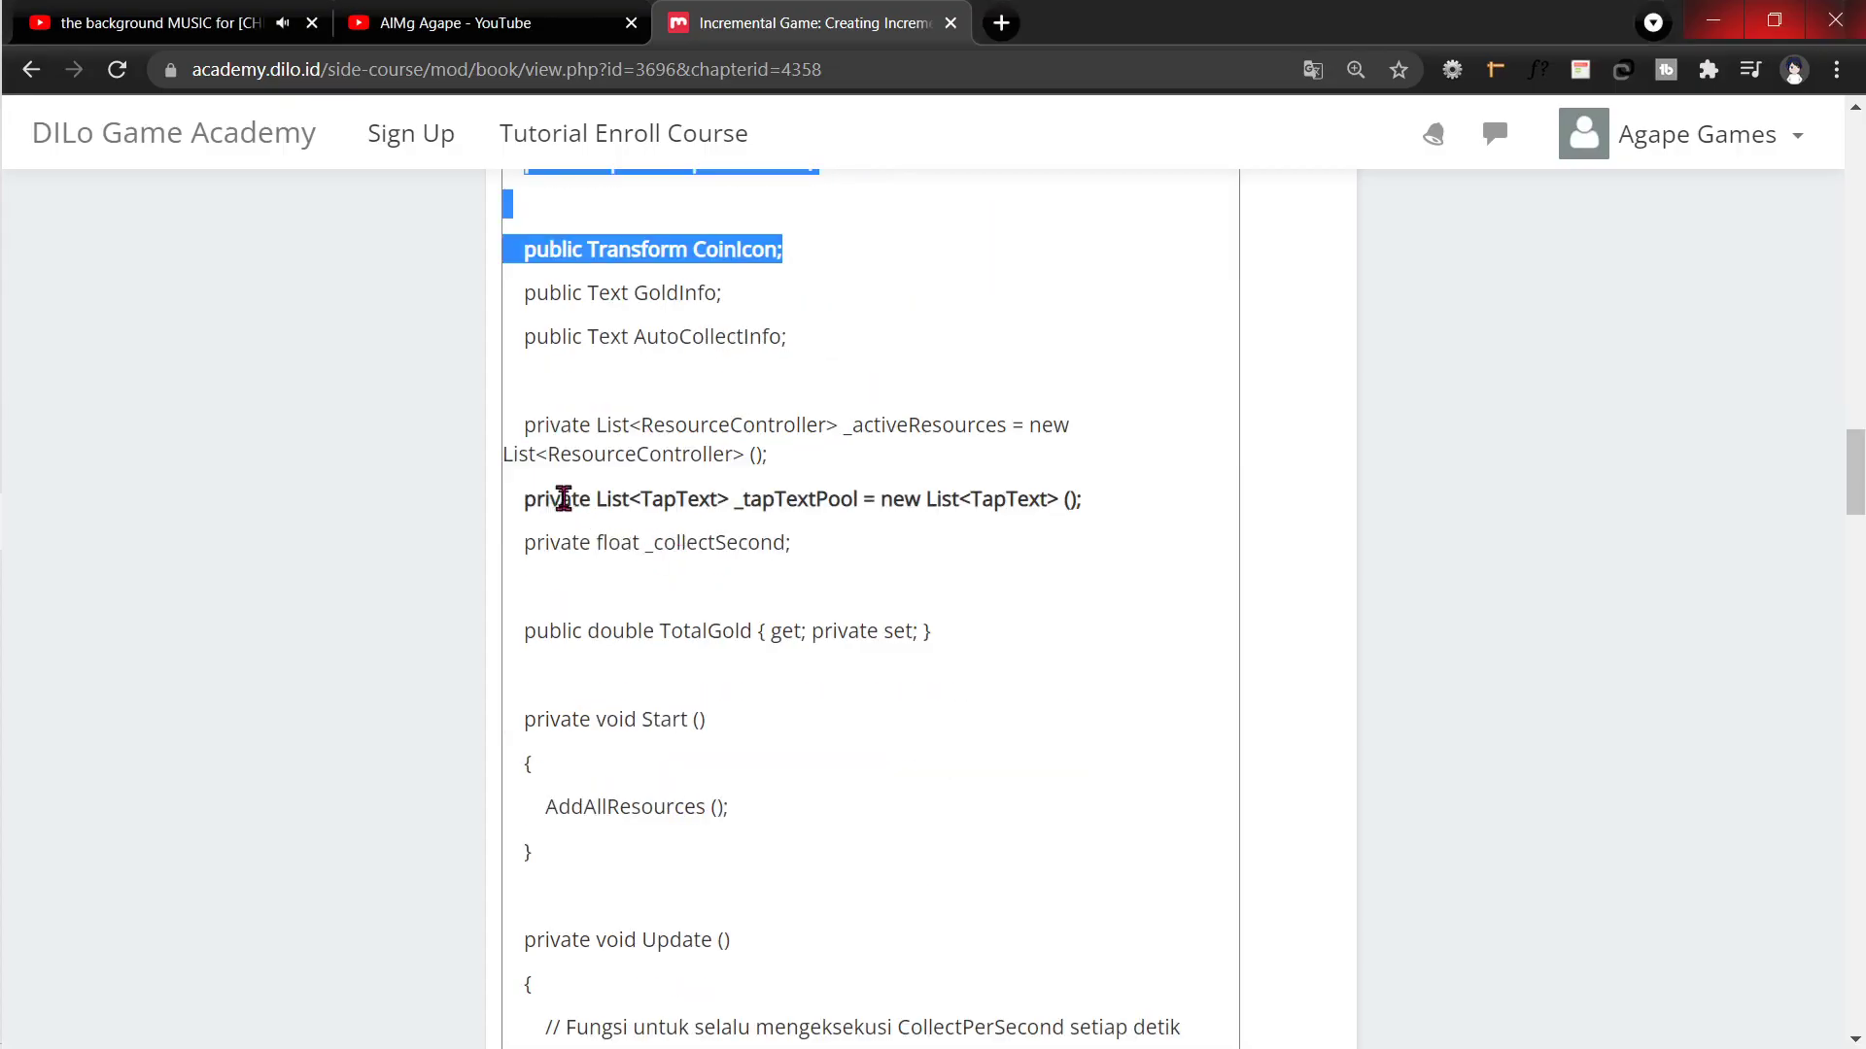
{"action": "left_click_drag", "start_coordinate": [525, 498], "coordinate": [1118, 515]}
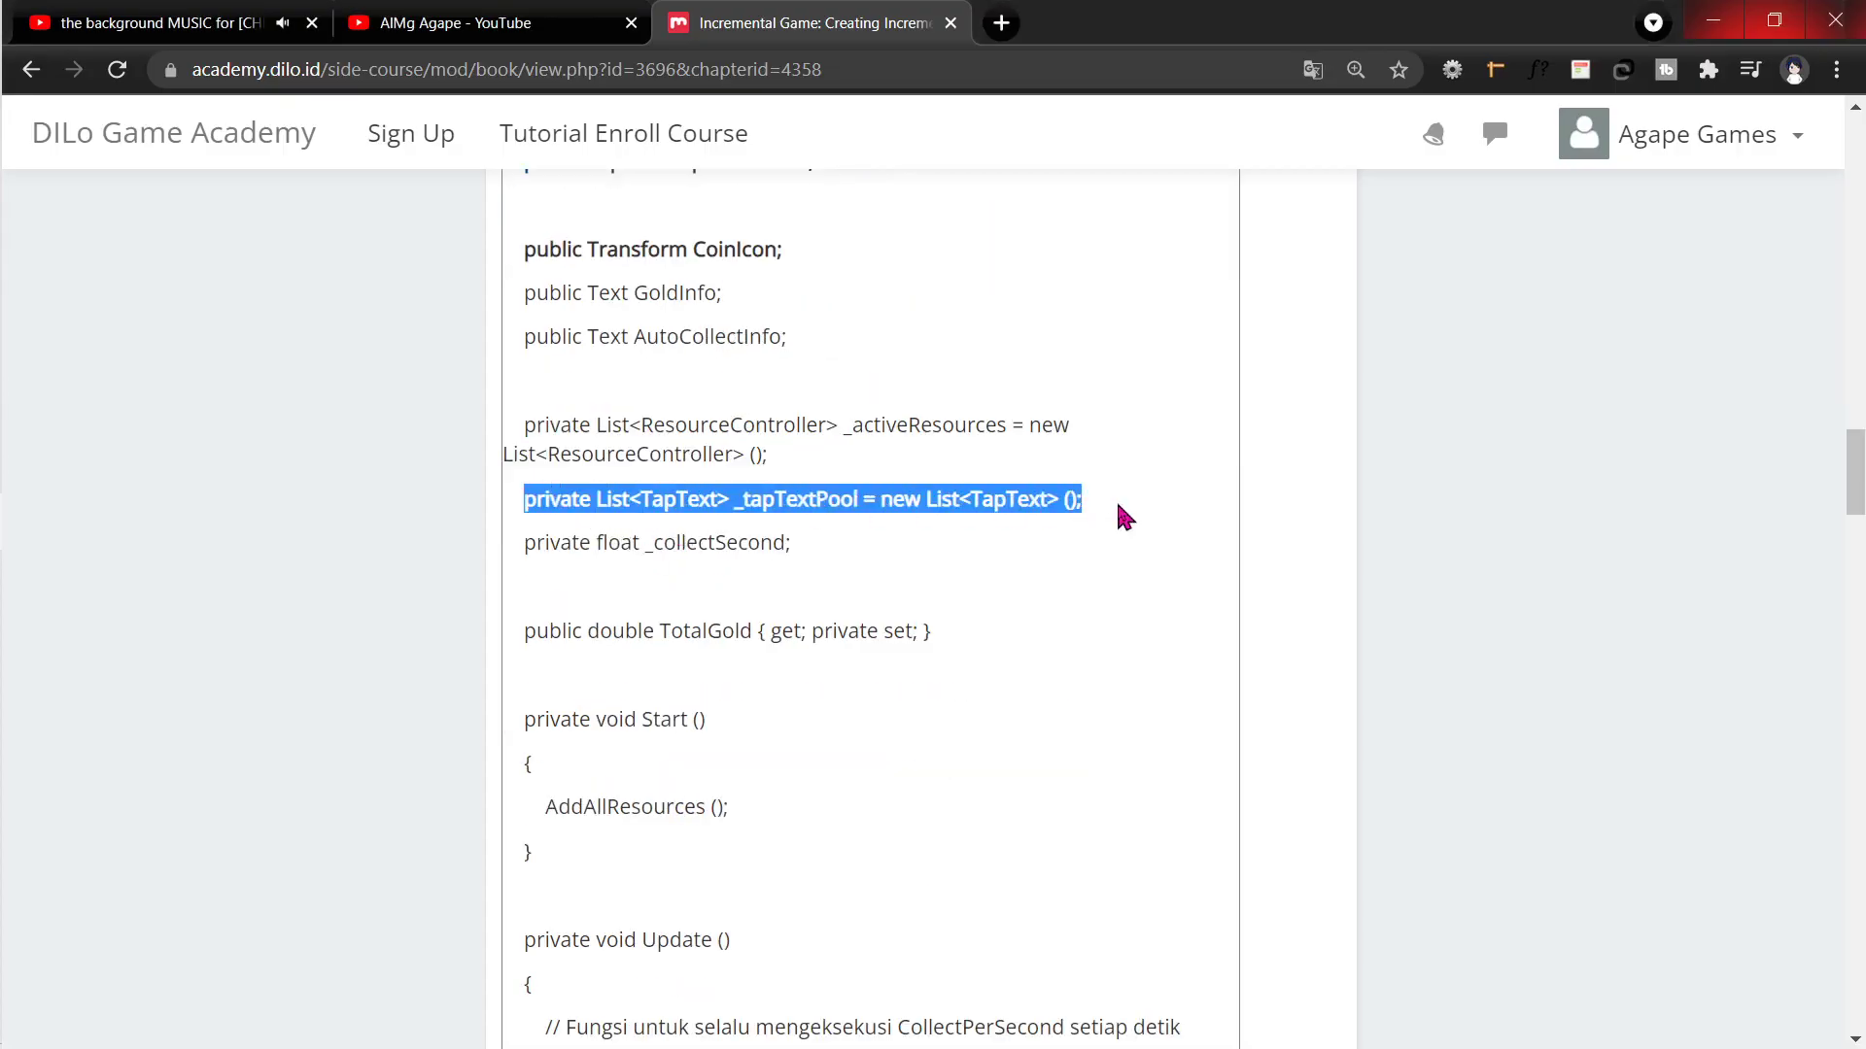
{"action": "key", "text": "alt+Tab"}
{"action": "left_click", "coordinate": [1373, 787]}
{"action": "key", "text": "Return"}
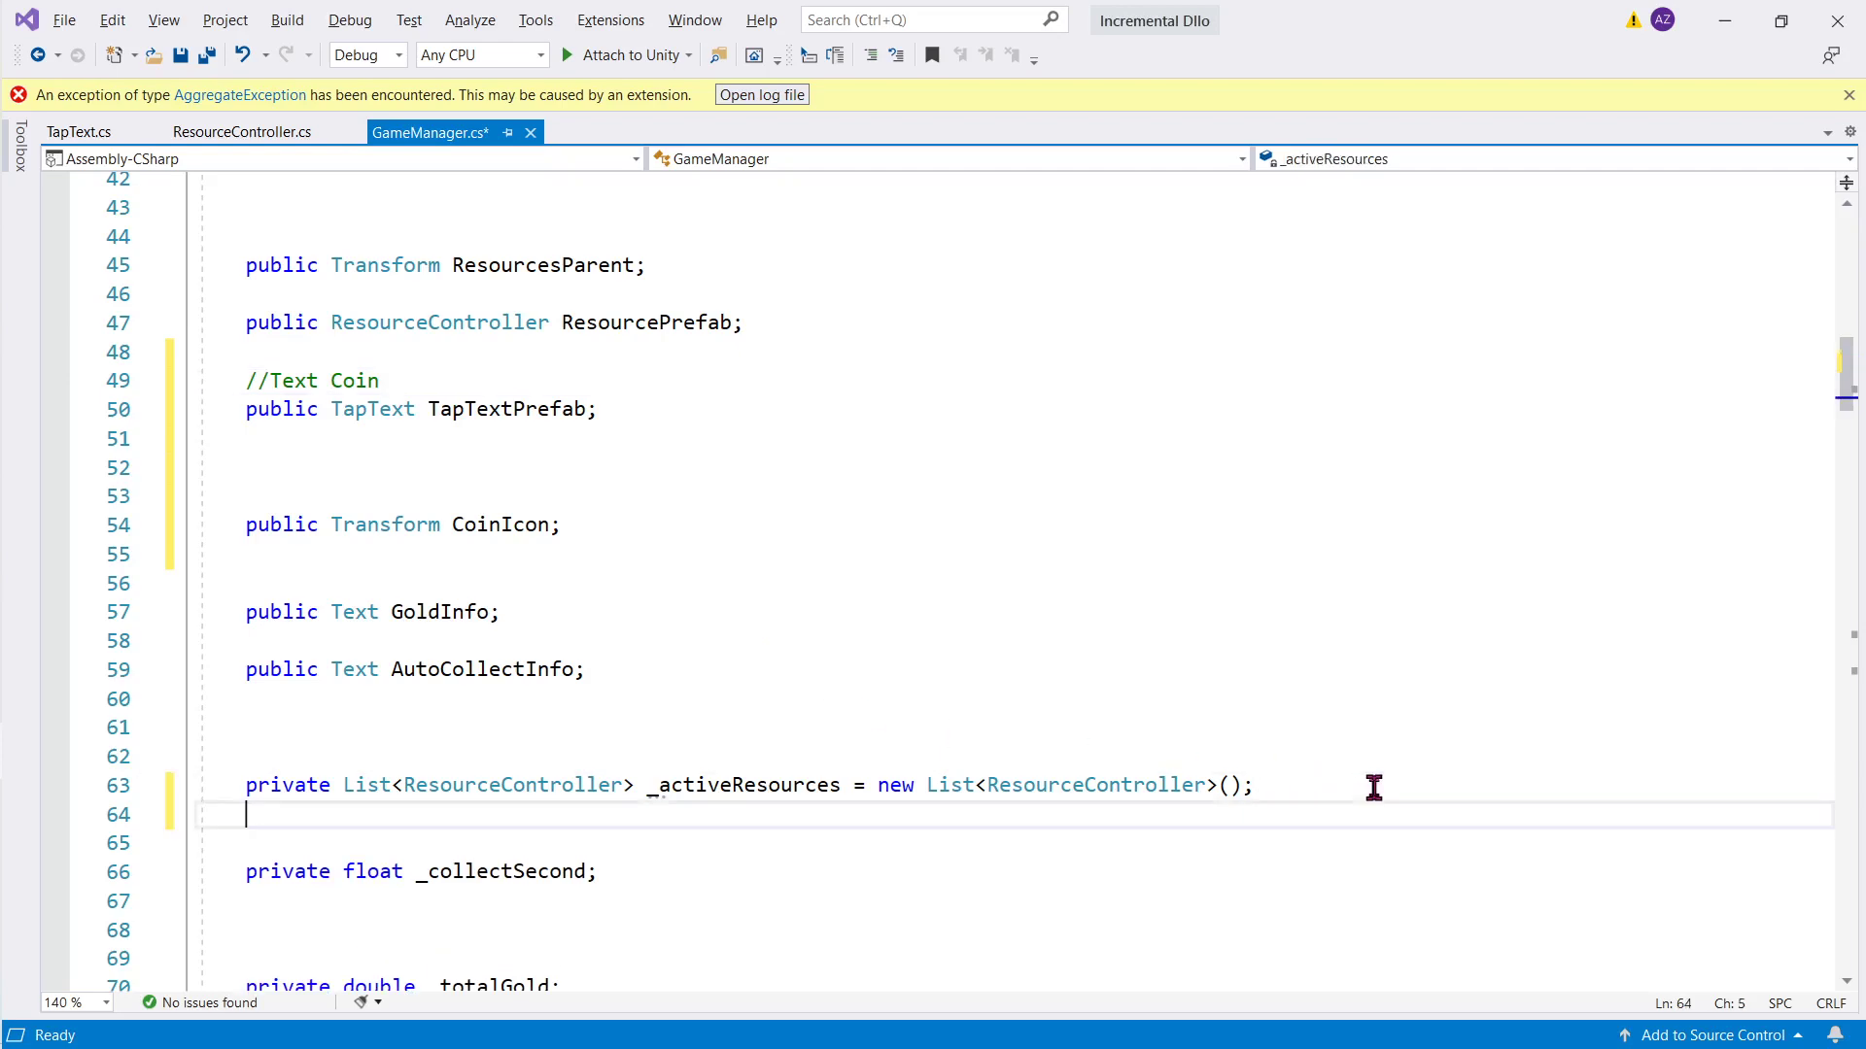
{"action": "key", "text": "Return"}
{"action": "type", "text": "private List<TapText> _tapTextPool = new List<TapText>();"}
Step: Copy the tutorial's CoinIcon scale and rotate lines for the end of Update's if block
{"action": "key", "text": "alt+Tab"}
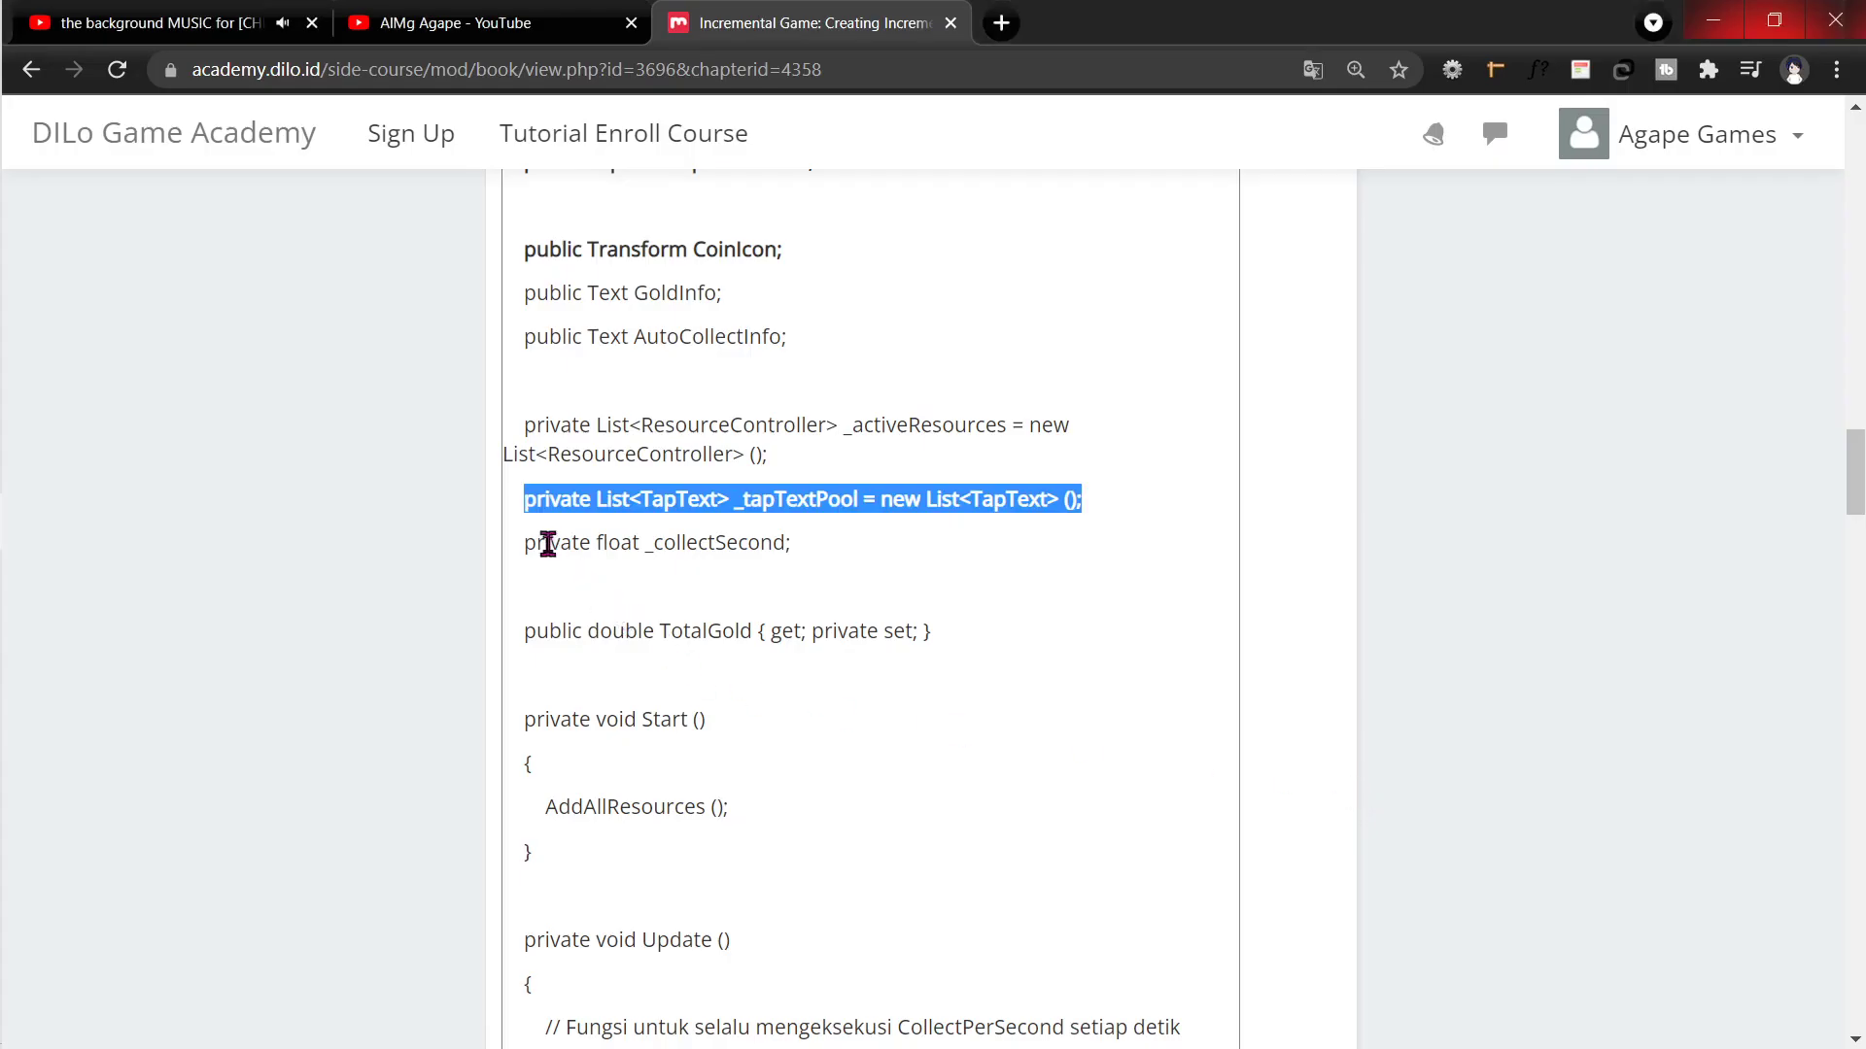
{"action": "scroll", "coordinate": [555, 551], "scroll_direction": "down", "scroll_amount": 3}
{"action": "scroll", "coordinate": [556, 551], "scroll_direction": "down", "scroll_amount": 2}
{"action": "scroll", "coordinate": [556, 551], "scroll_direction": "down", "scroll_amount": 3}
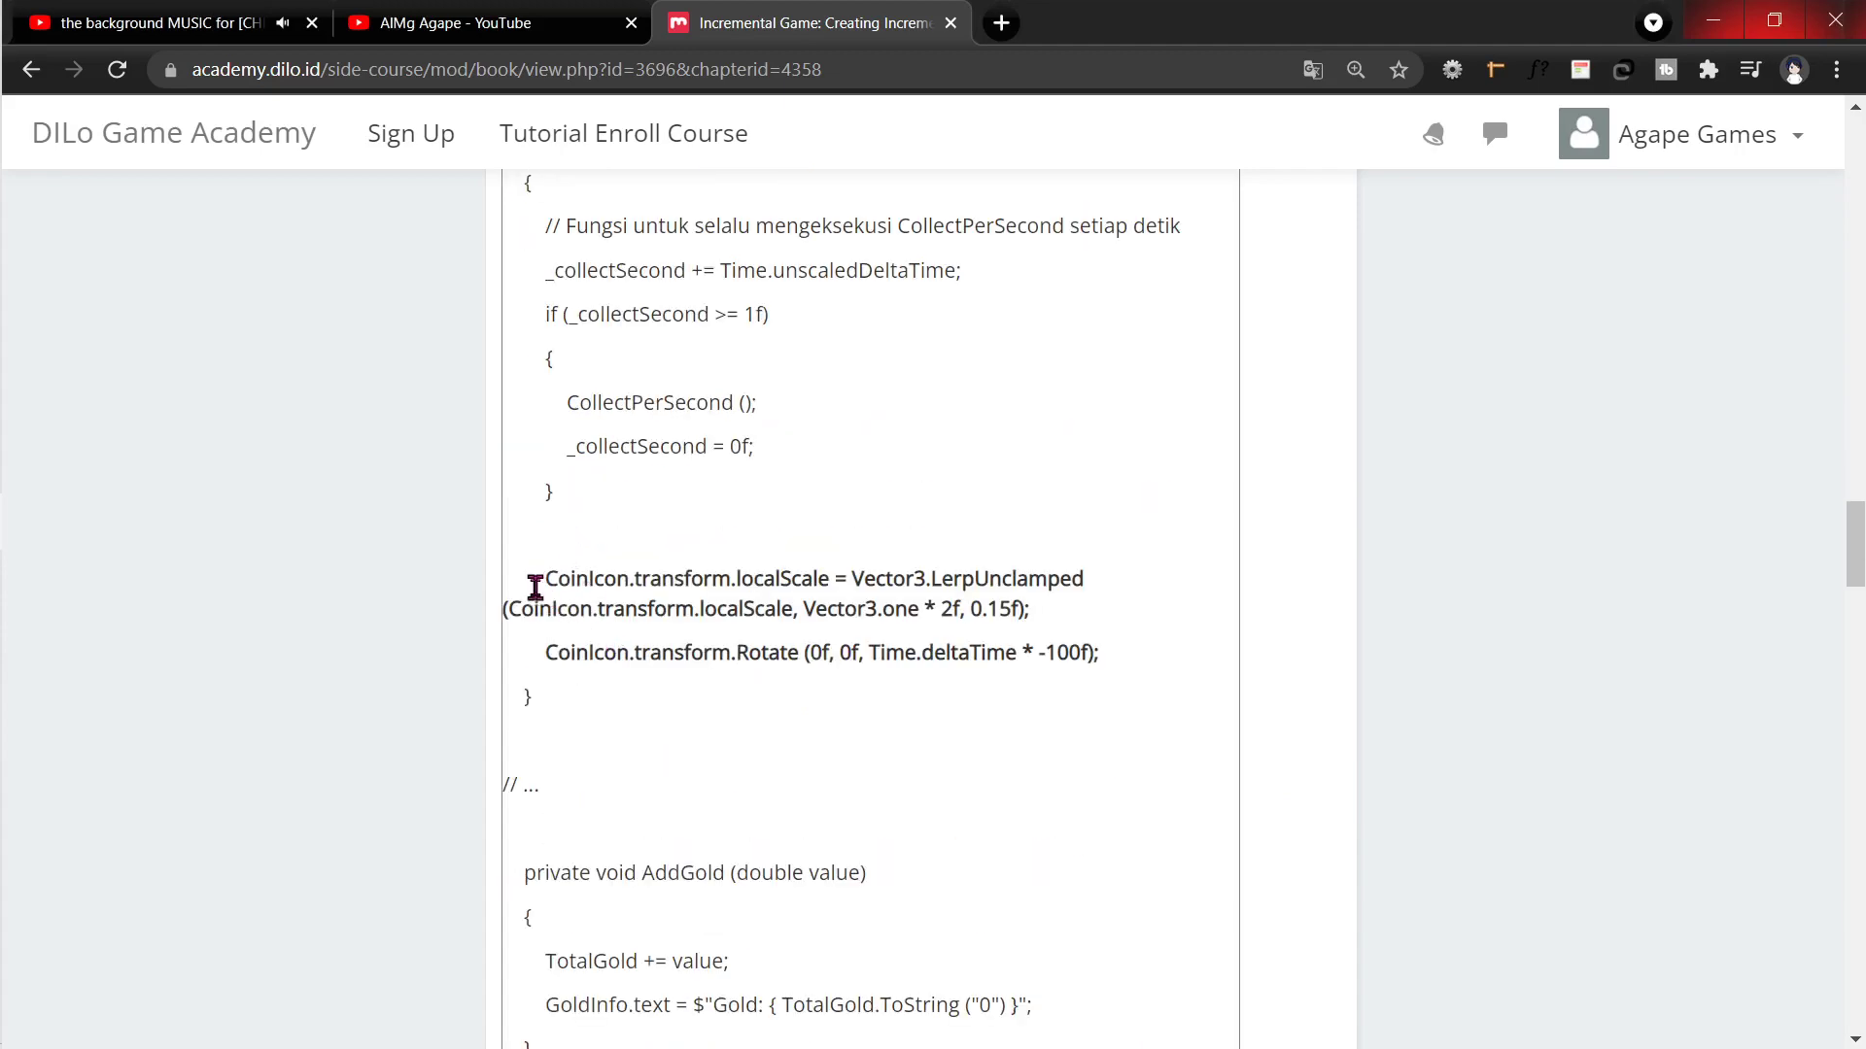
{"action": "scroll", "coordinate": [627, 539], "scroll_direction": "up", "scroll_amount": 3}
{"action": "scroll", "coordinate": [614, 525], "scroll_direction": "down", "scroll_amount": 3}
{"action": "left_click_drag", "start_coordinate": [545, 580], "coordinate": [587, 694]}
{"action": "key", "text": "alt+Tab"}
{"action": "scroll", "coordinate": [654, 690], "scroll_direction": "down", "scroll_amount": 2}
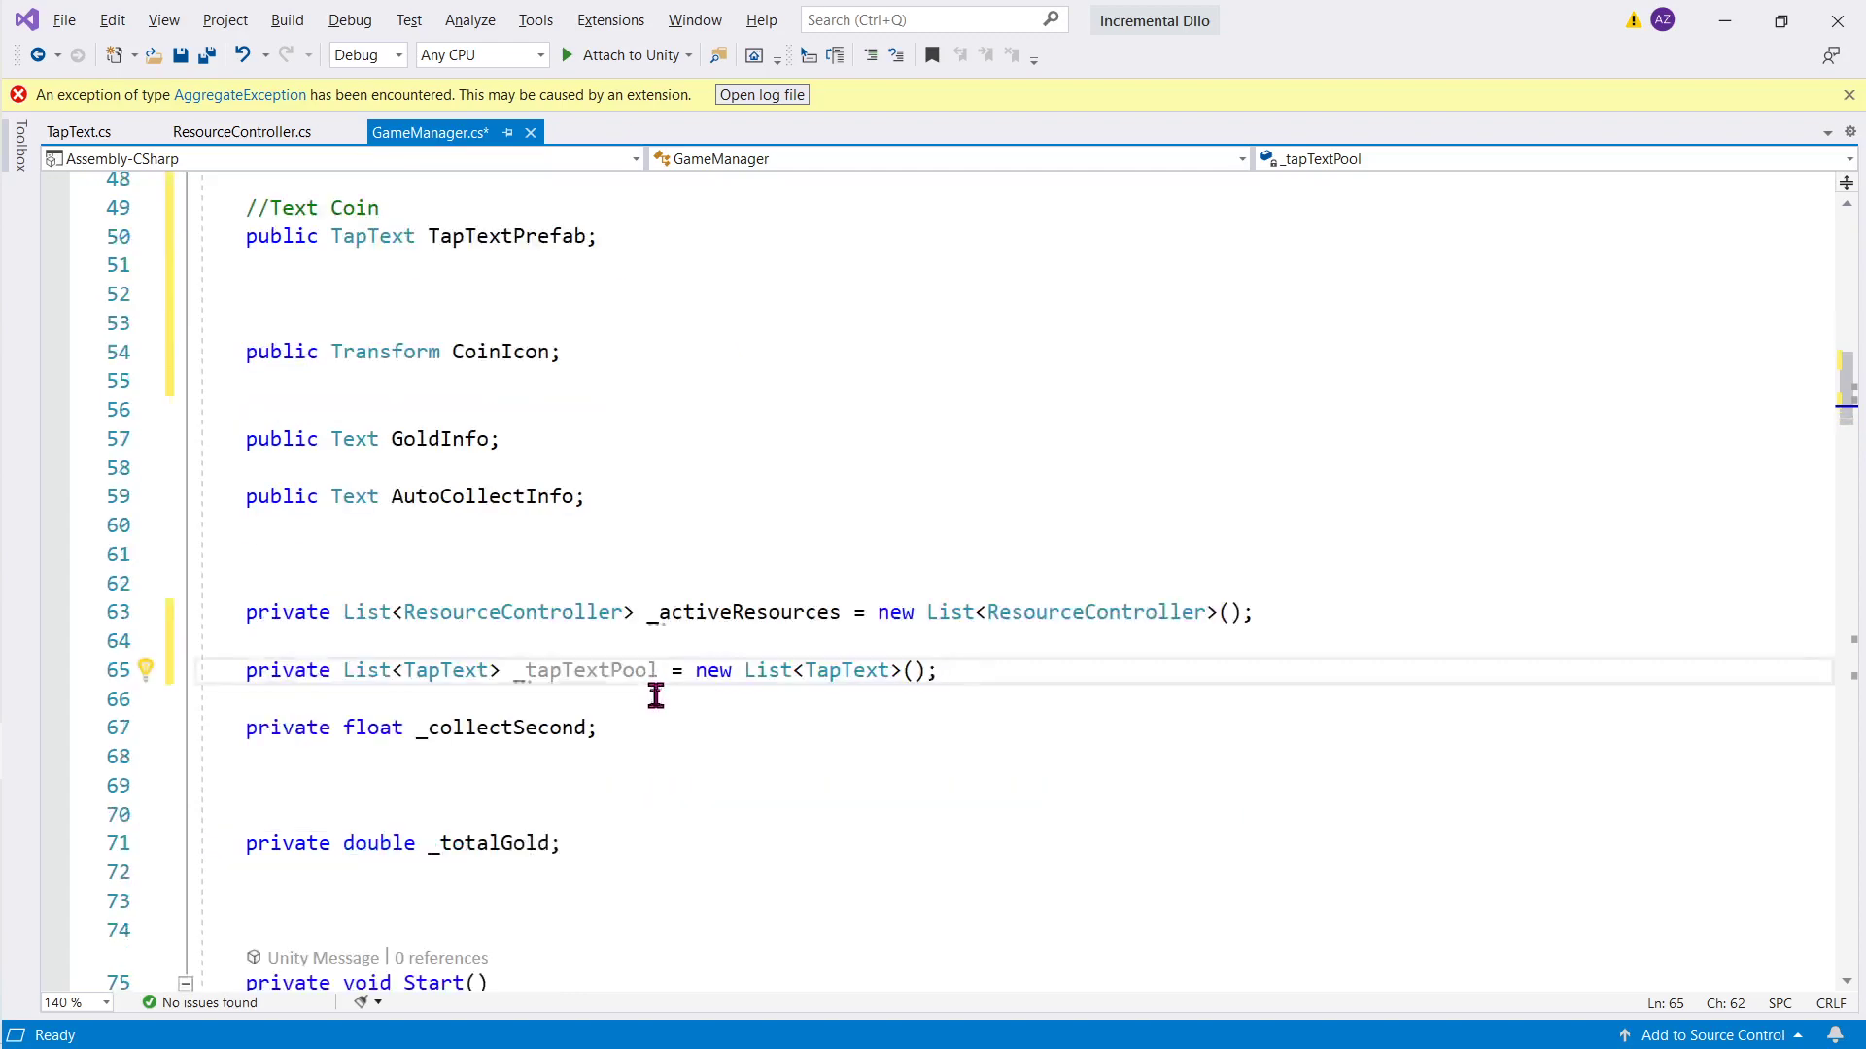
{"action": "scroll", "coordinate": [654, 695], "scroll_direction": "down", "scroll_amount": 8}
{"action": "scroll", "coordinate": [616, 716], "scroll_direction": "down", "scroll_amount": 4}
{"action": "left_click", "coordinate": [473, 715]}
Step: Paste the CoinIcon scale and rotation lines into Update, removing blank lines and indenting the brace
{"action": "key", "text": "Return"}
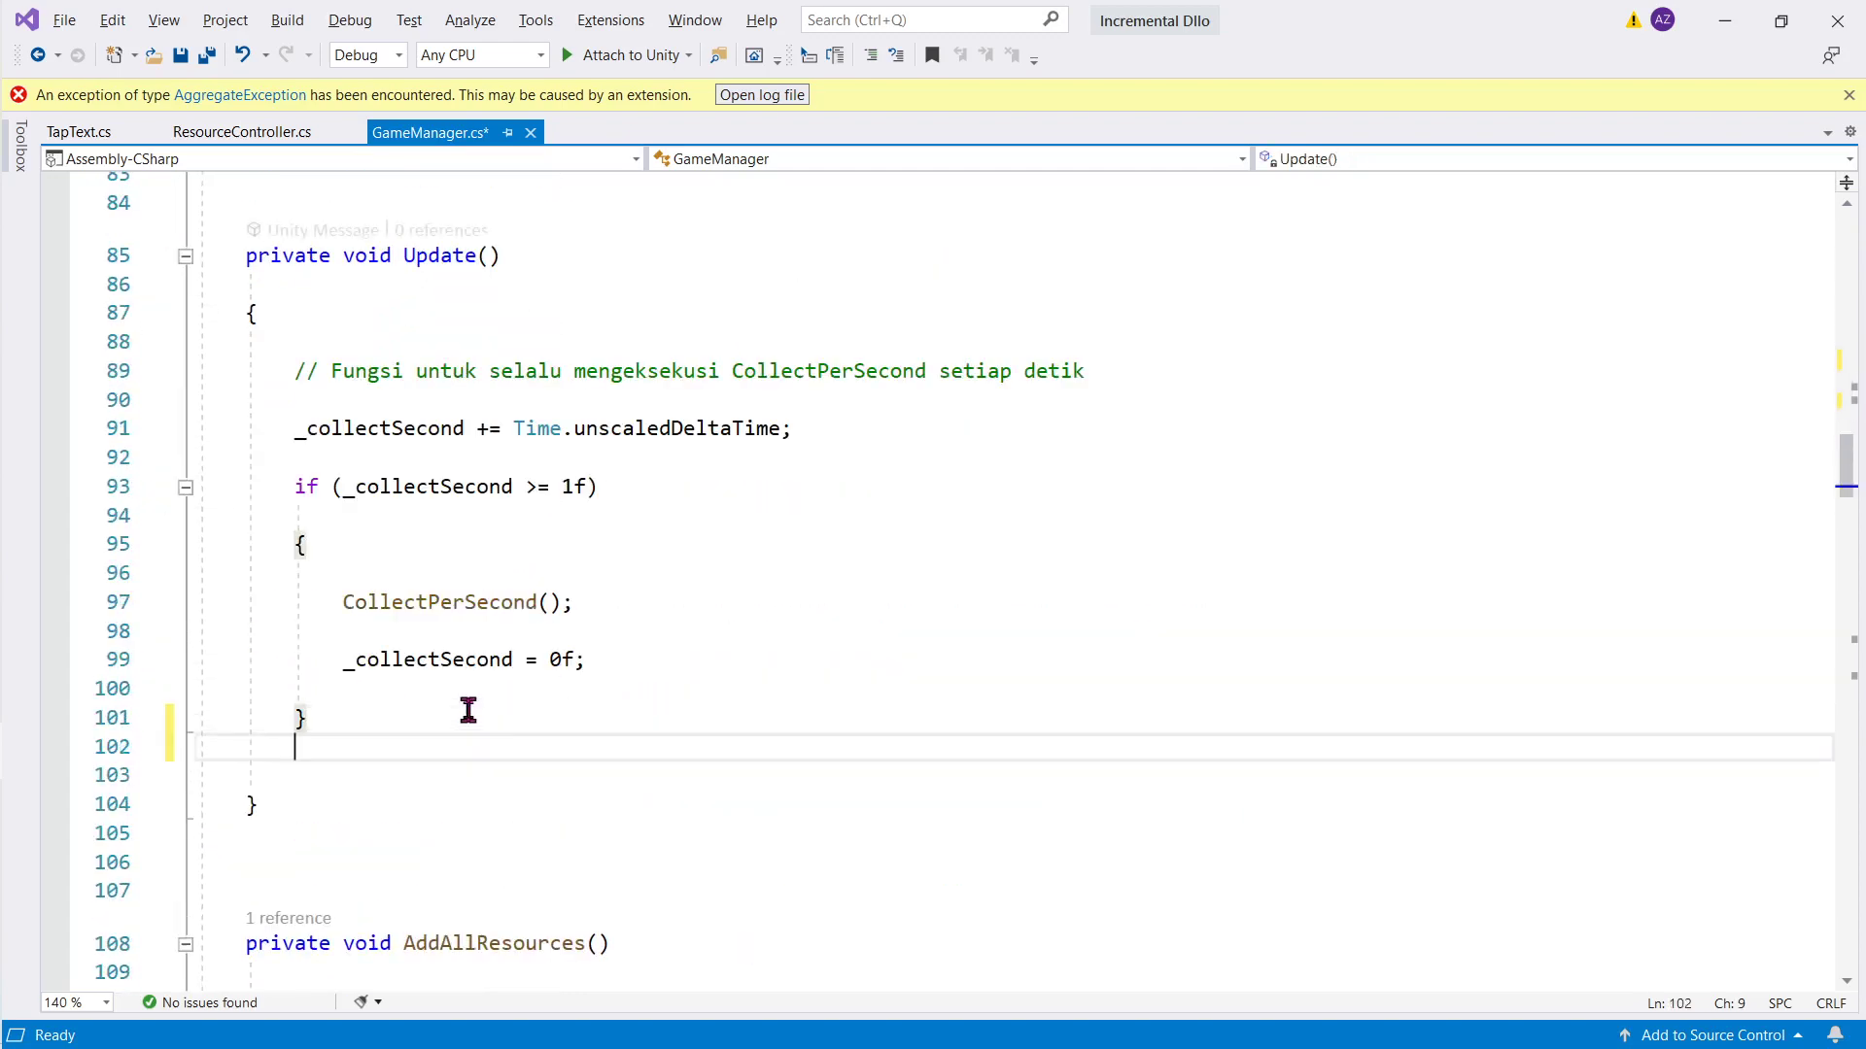
{"action": "key", "text": "ctrl+v"}
{"action": "scroll", "coordinate": [427, 737], "scroll_direction": "down", "scroll_amount": 2}
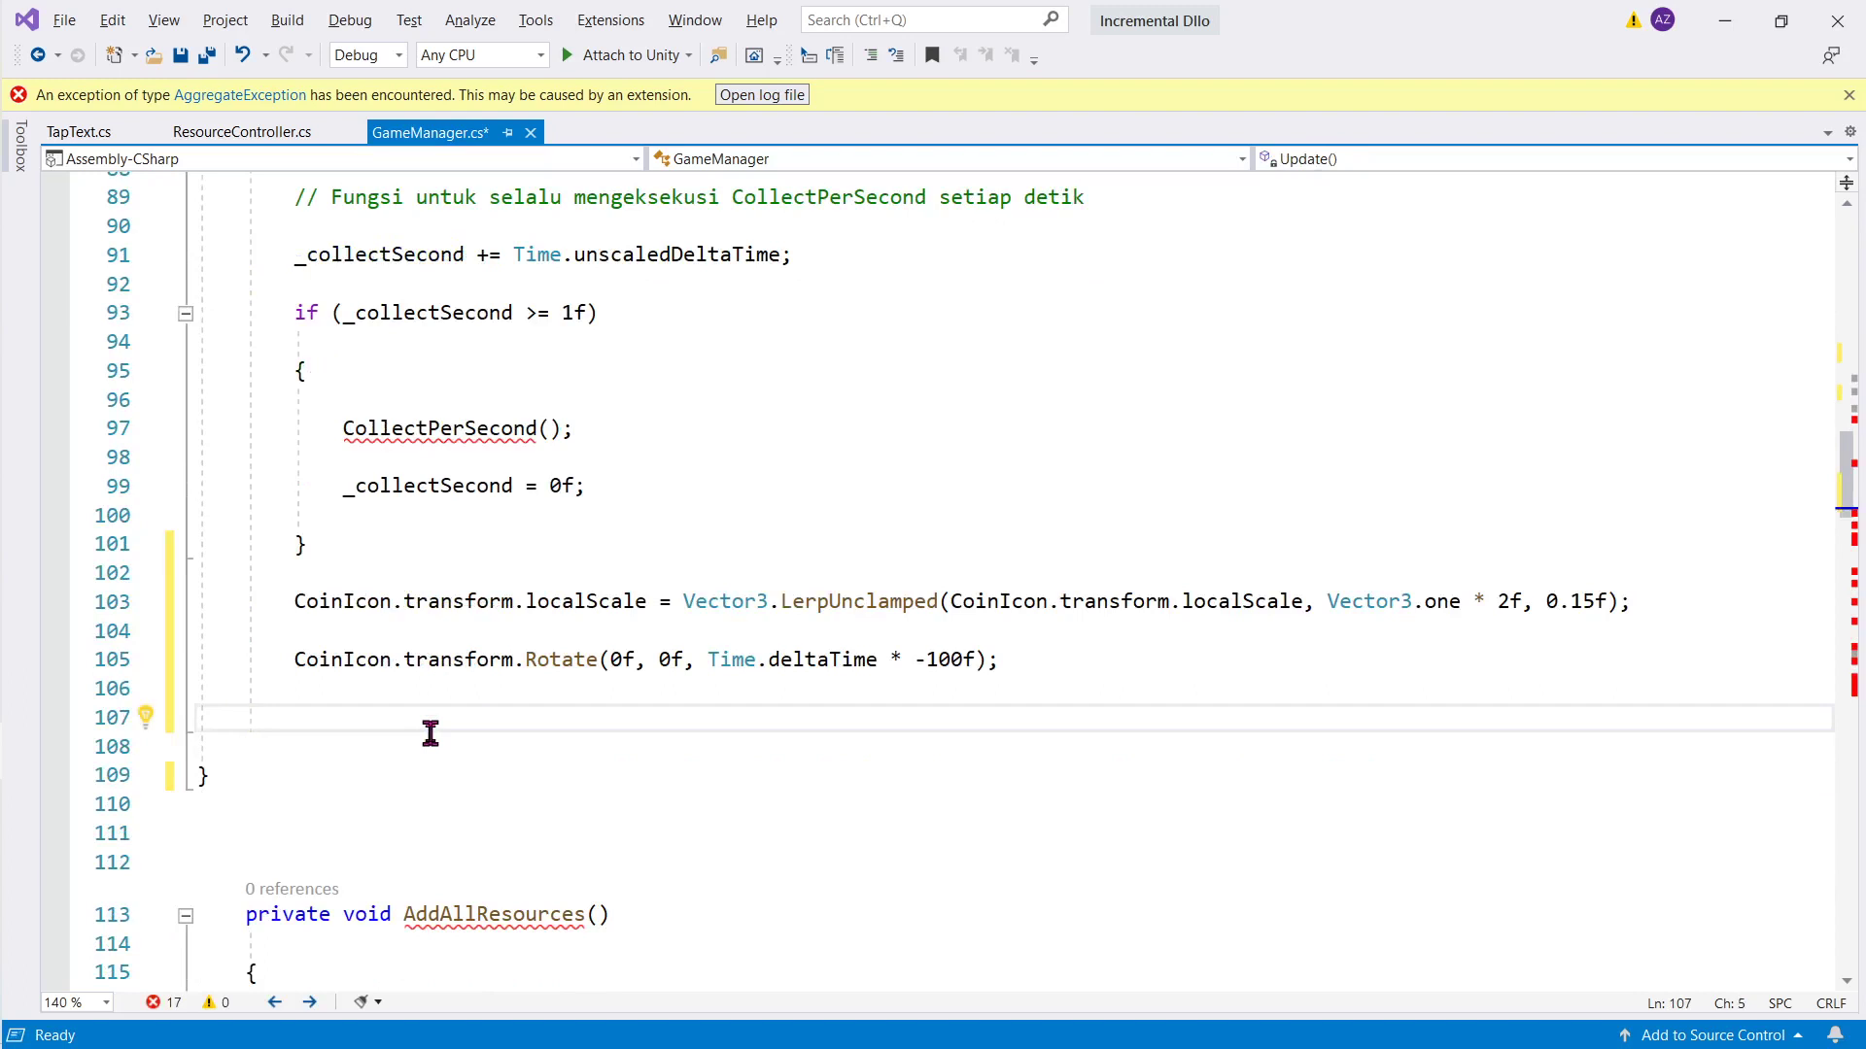
{"action": "left_click", "coordinate": [431, 733]}
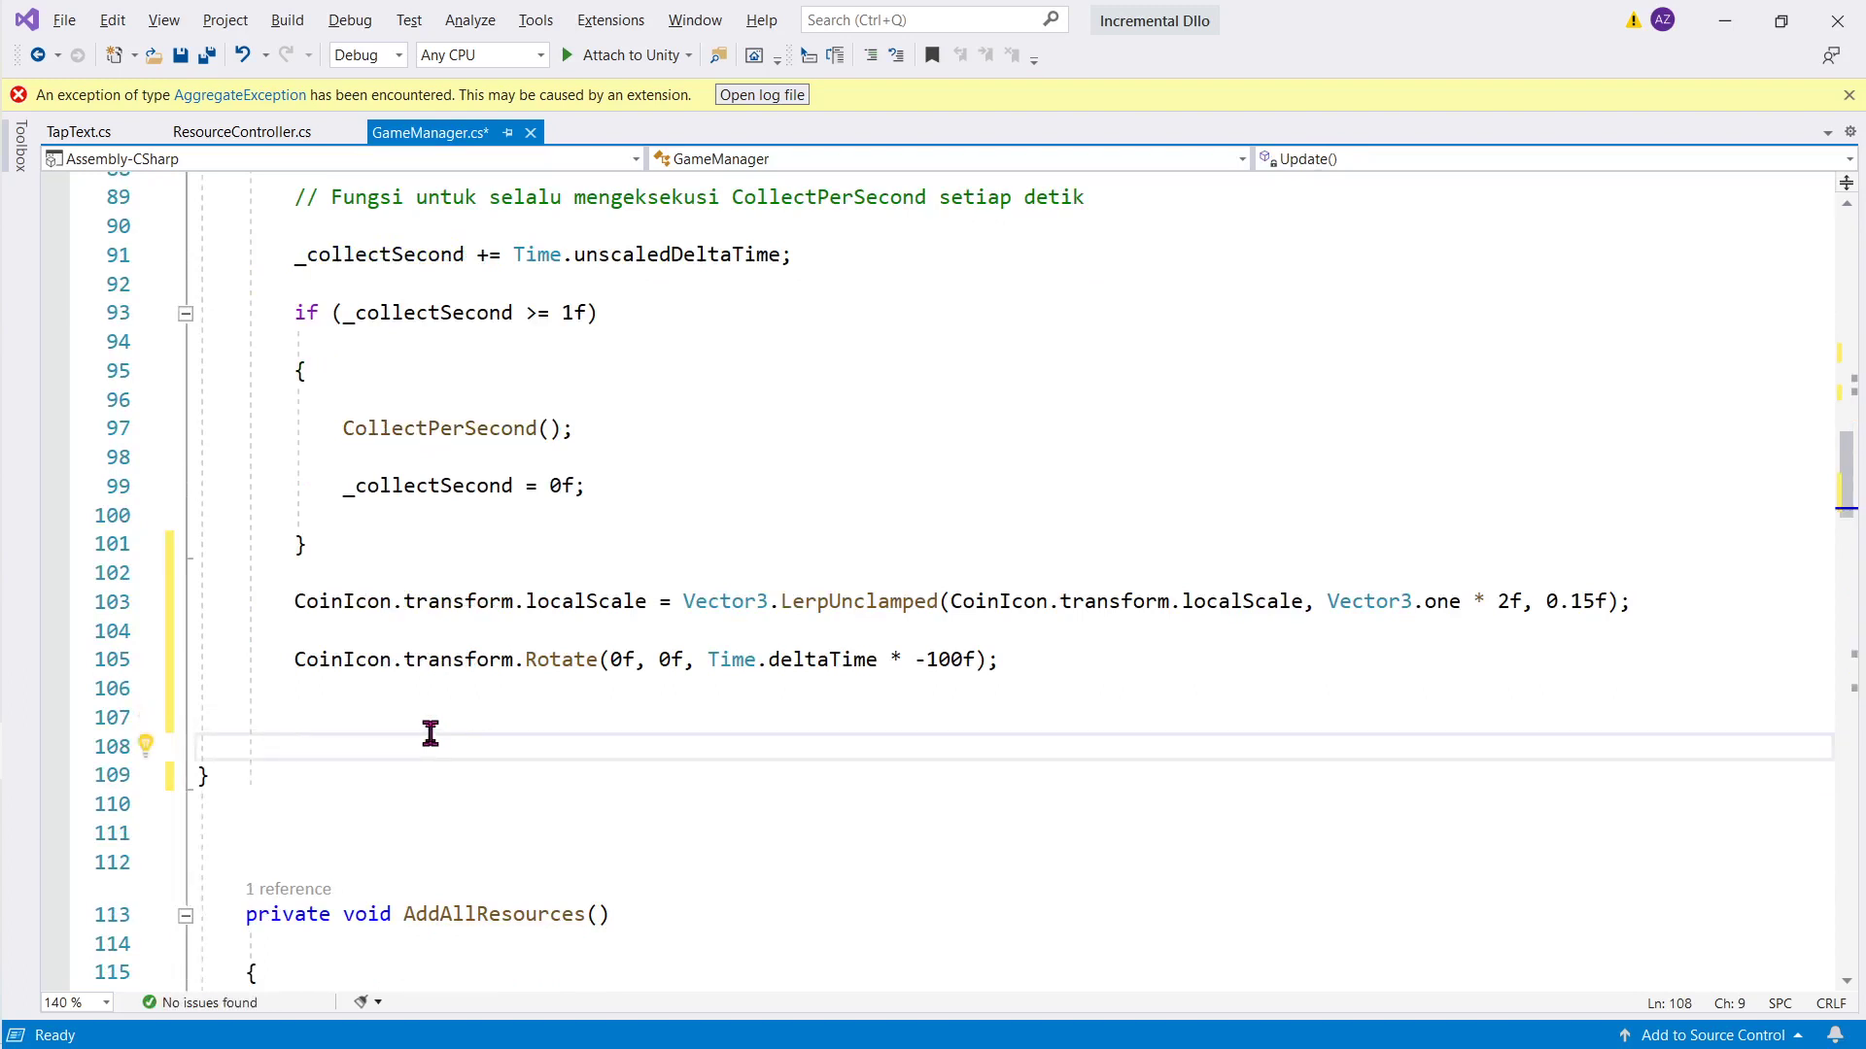
{"action": "key", "text": "BackSpace"}
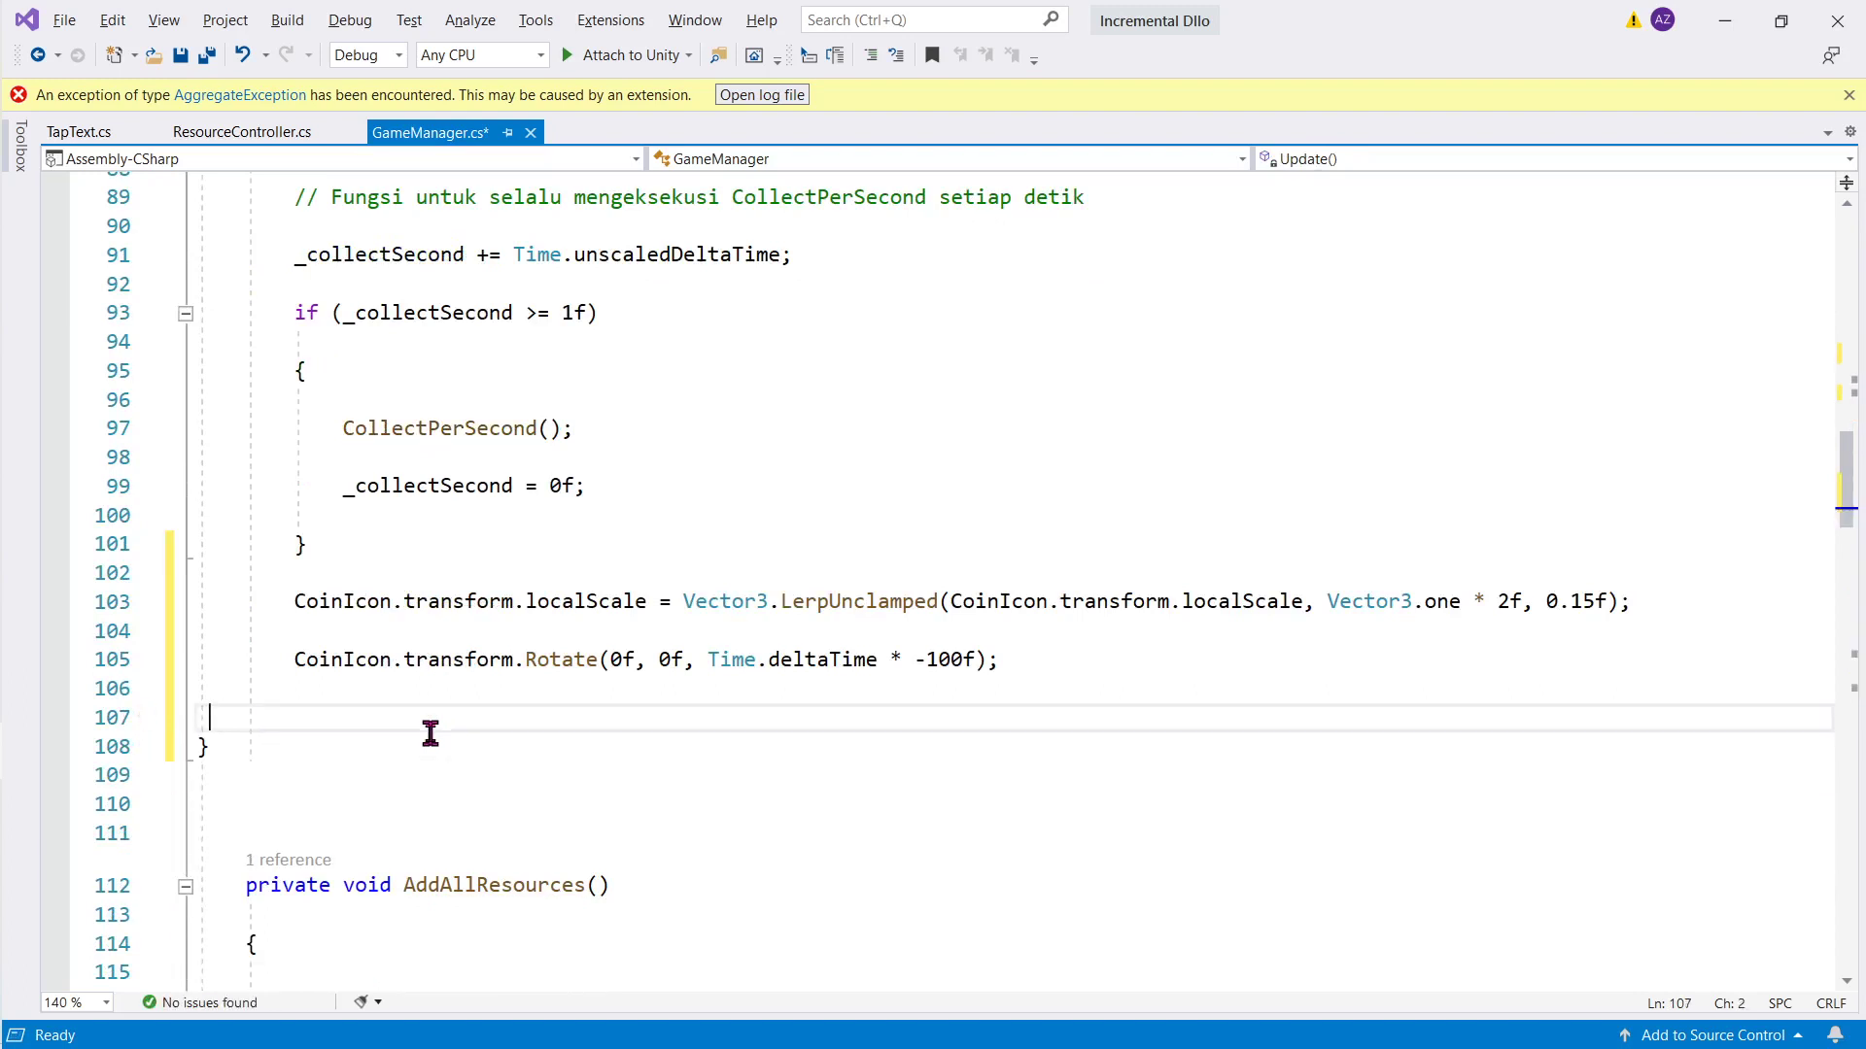
{"action": "key", "text": "BackSpace"}
{"action": "key", "text": "BackSpace"}
{"action": "key", "text": "Down"}
{"action": "key", "text": "Tab"}
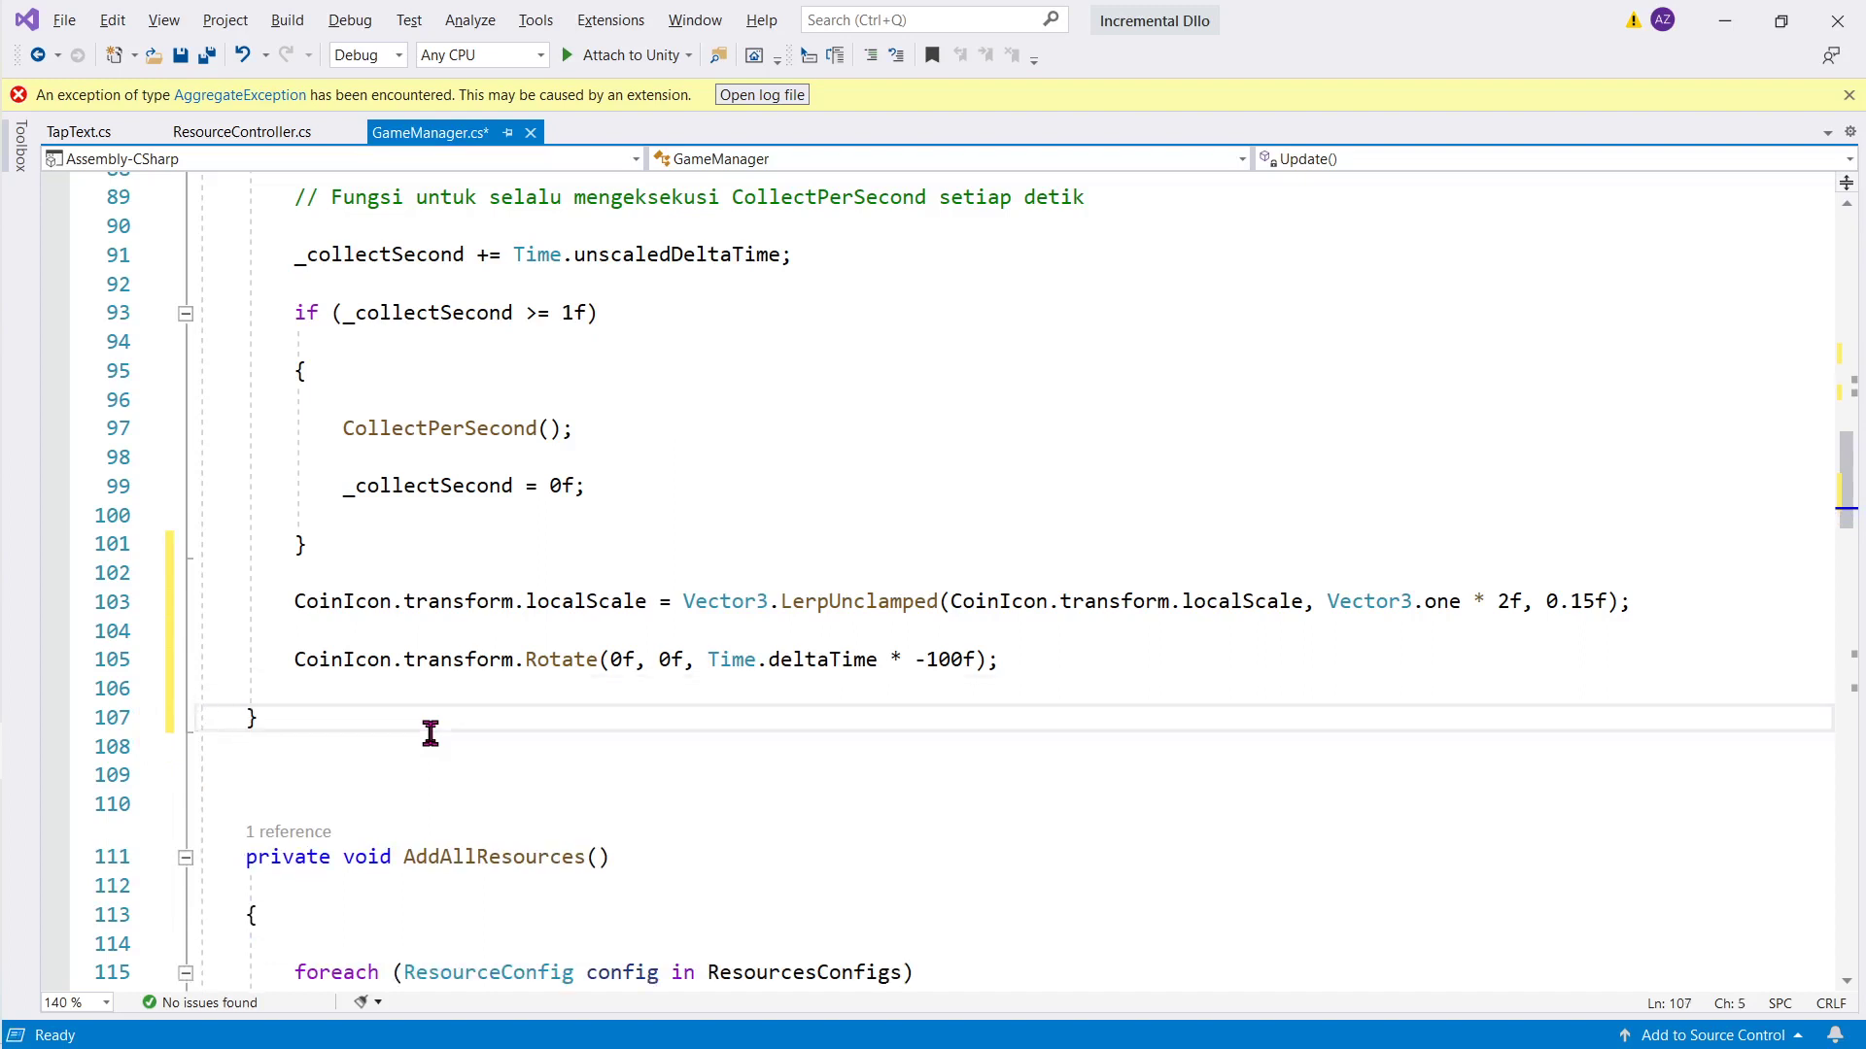
Step: Check the CoinIcon localScale usage, then select the tutorial's CollectByTap code
{"action": "double_click", "coordinate": [379, 603]}
{"action": "left_click", "coordinate": [460, 599]}
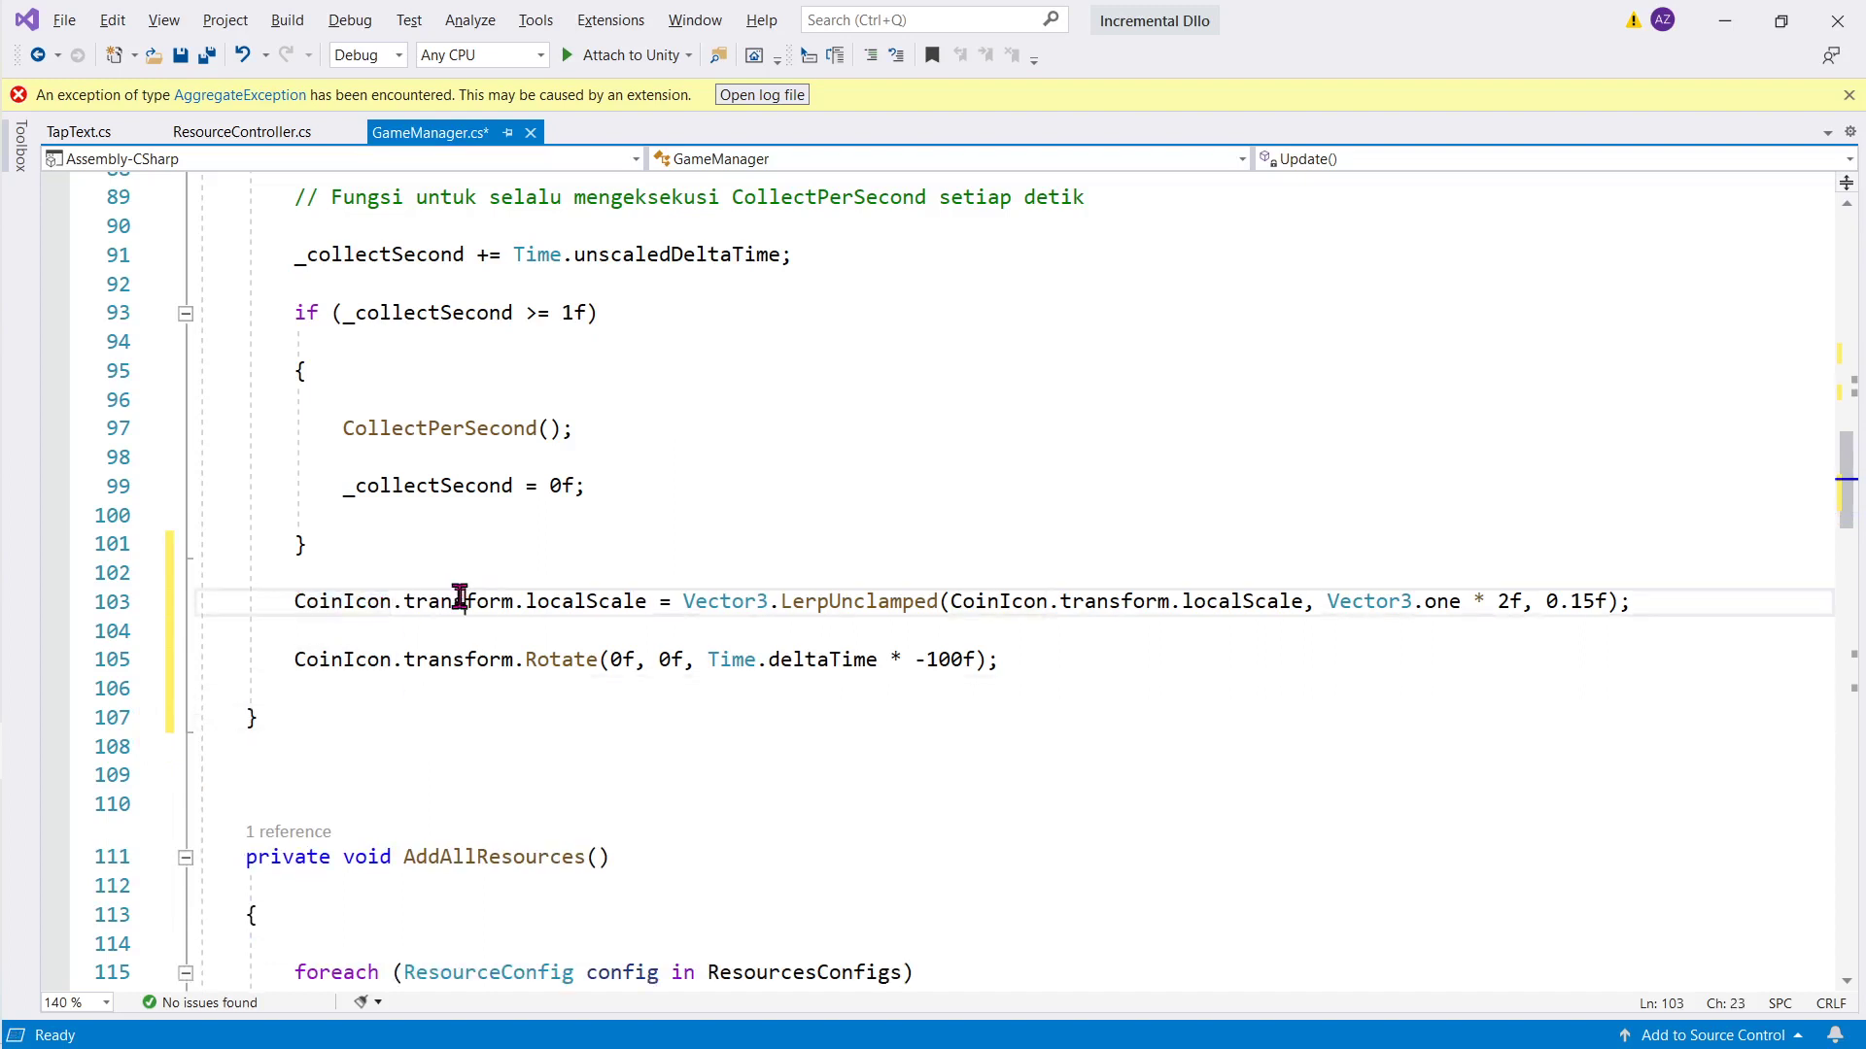
{"action": "double_click", "coordinate": [596, 604]}
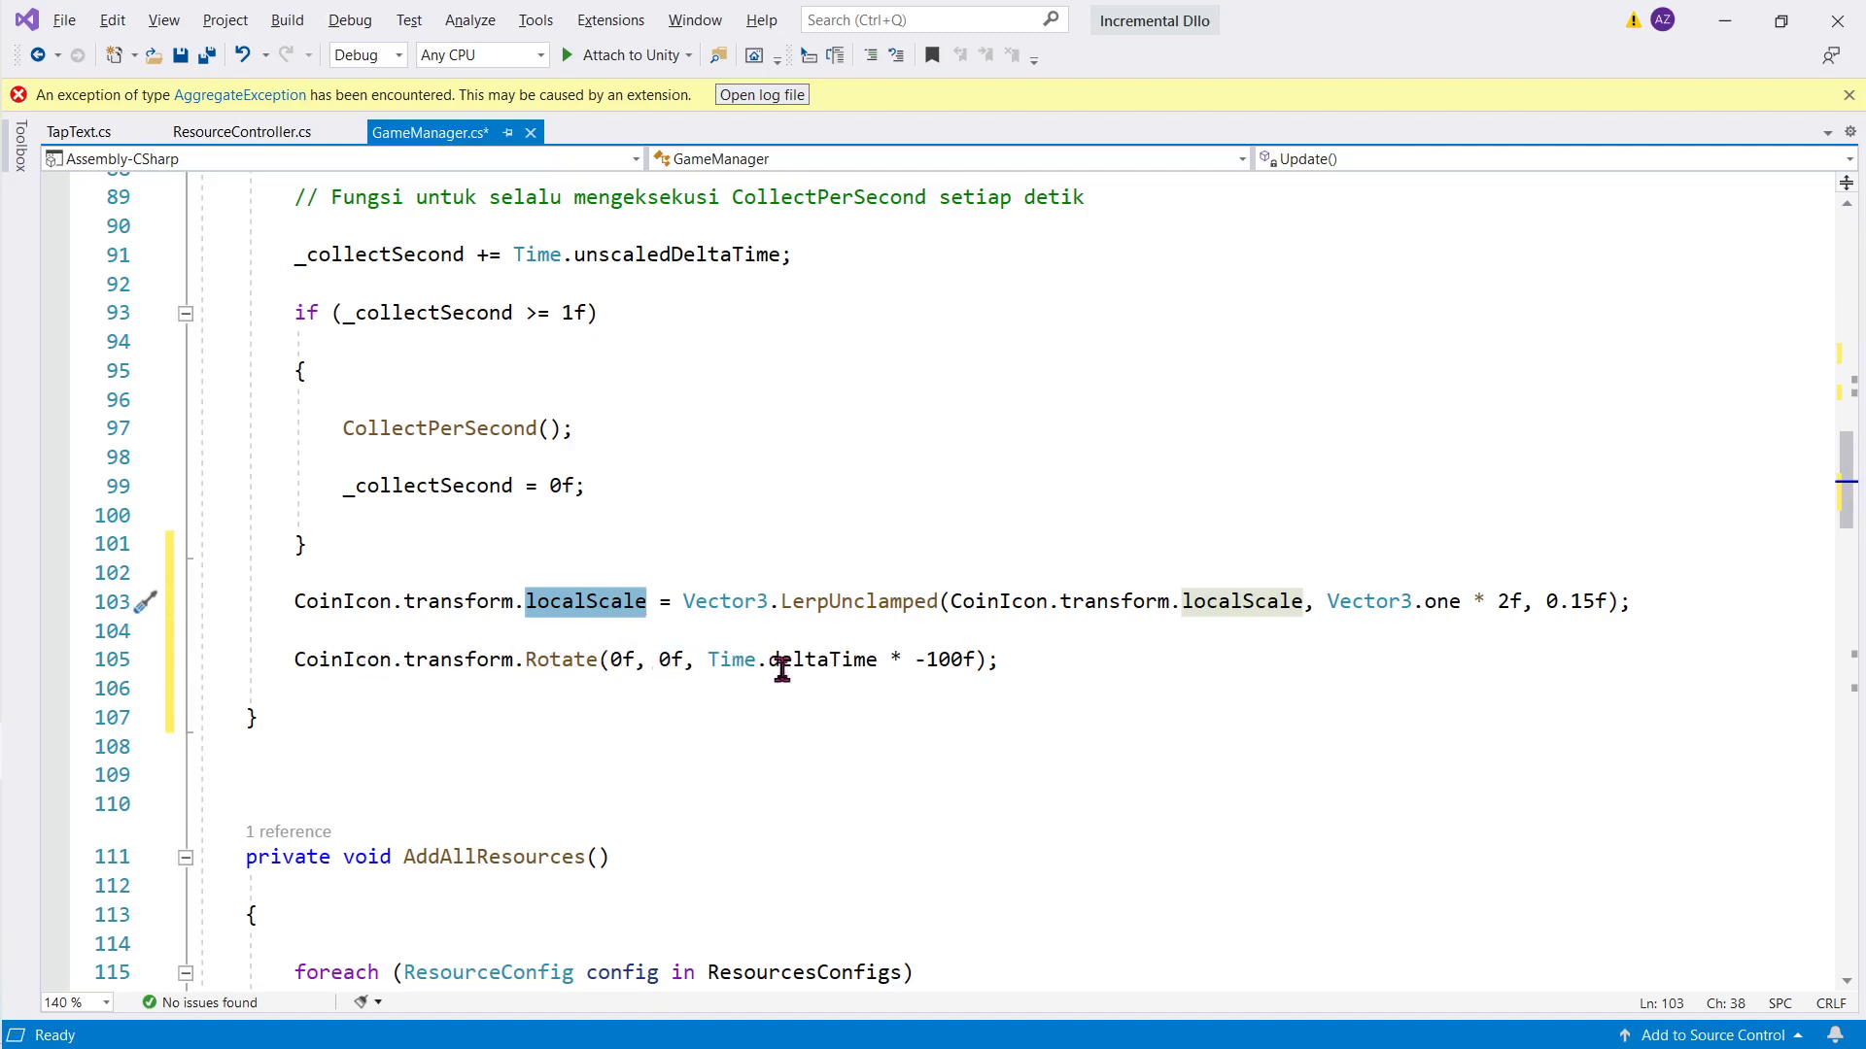
{"action": "key", "text": "alt+Tab"}
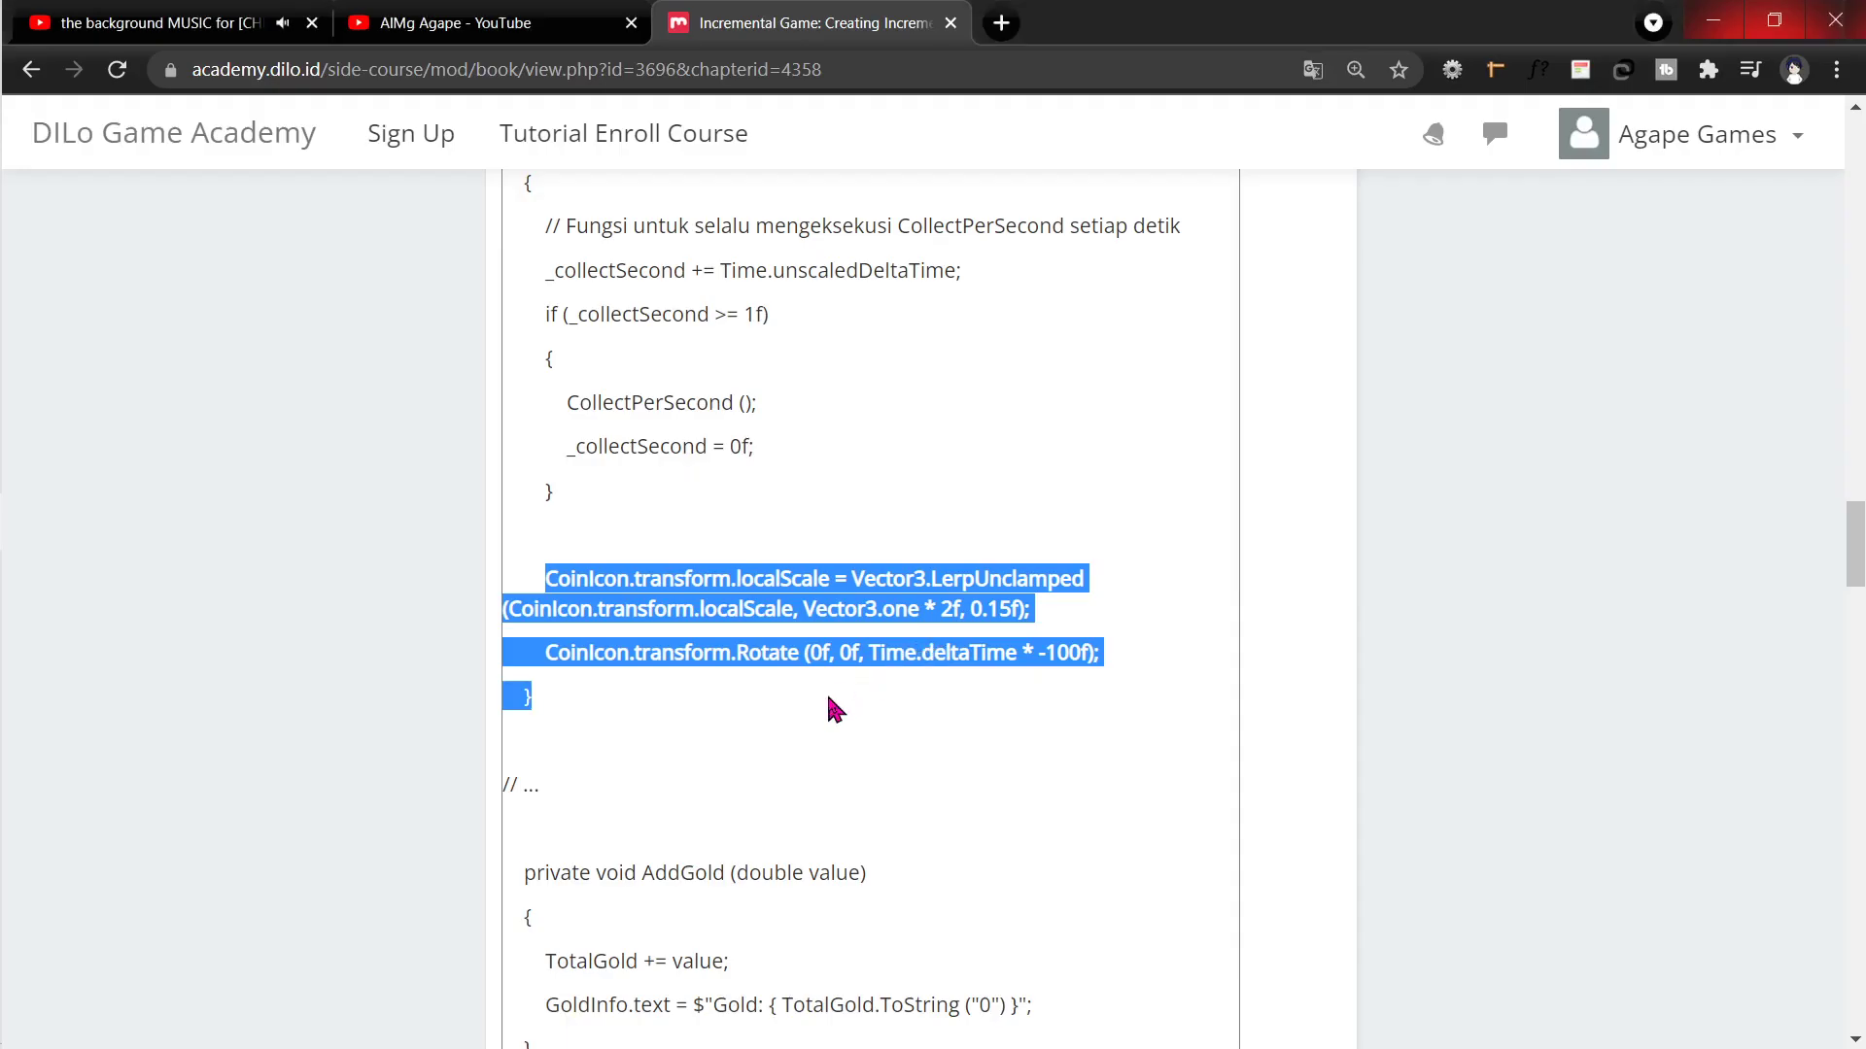
{"action": "scroll", "coordinate": [754, 699], "scroll_direction": "down", "scroll_amount": 3}
{"action": "scroll", "coordinate": [754, 700], "scroll_direction": "down", "scroll_amount": 2}
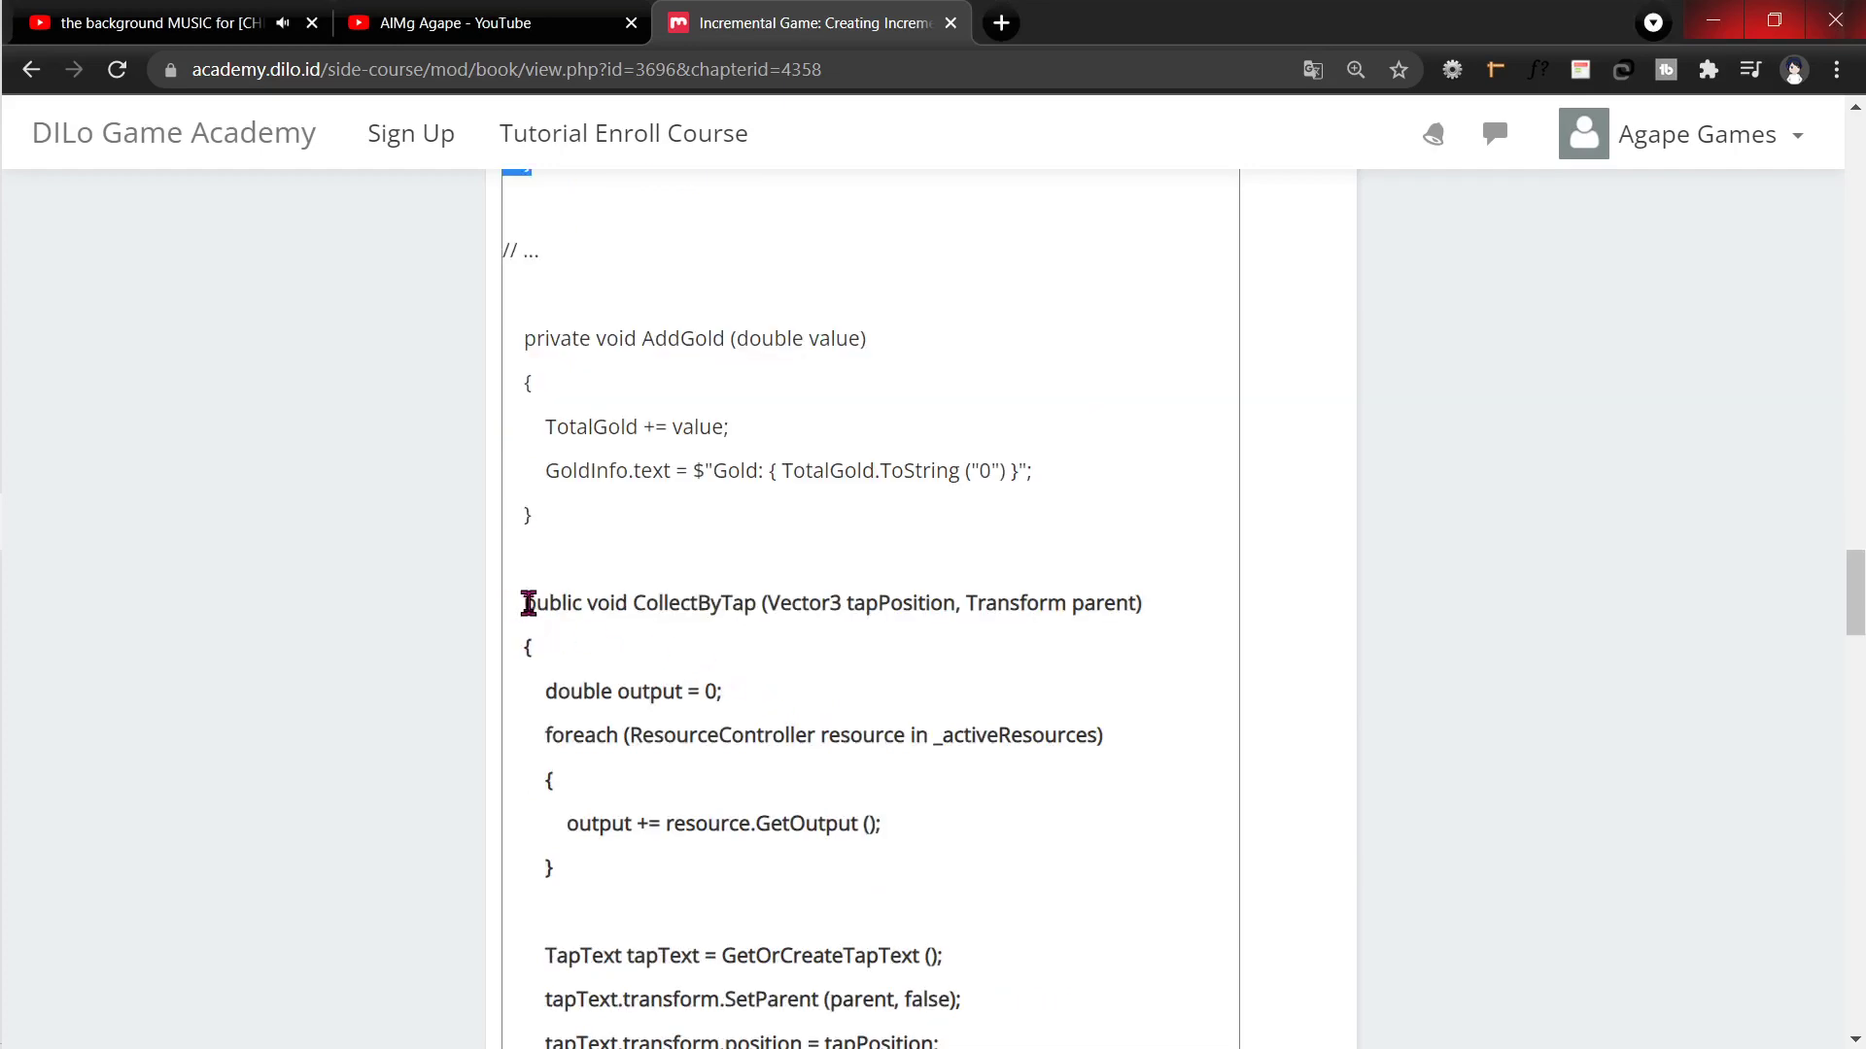
{"action": "mouse_move", "coordinate": [521, 604]}
{"action": "left_mouse_down"}
{"action": "mouse_move", "coordinate": [628, 675]}
{"action": "mouse_move", "coordinate": [600, 814]}
{"action": "left_mouse_up"}
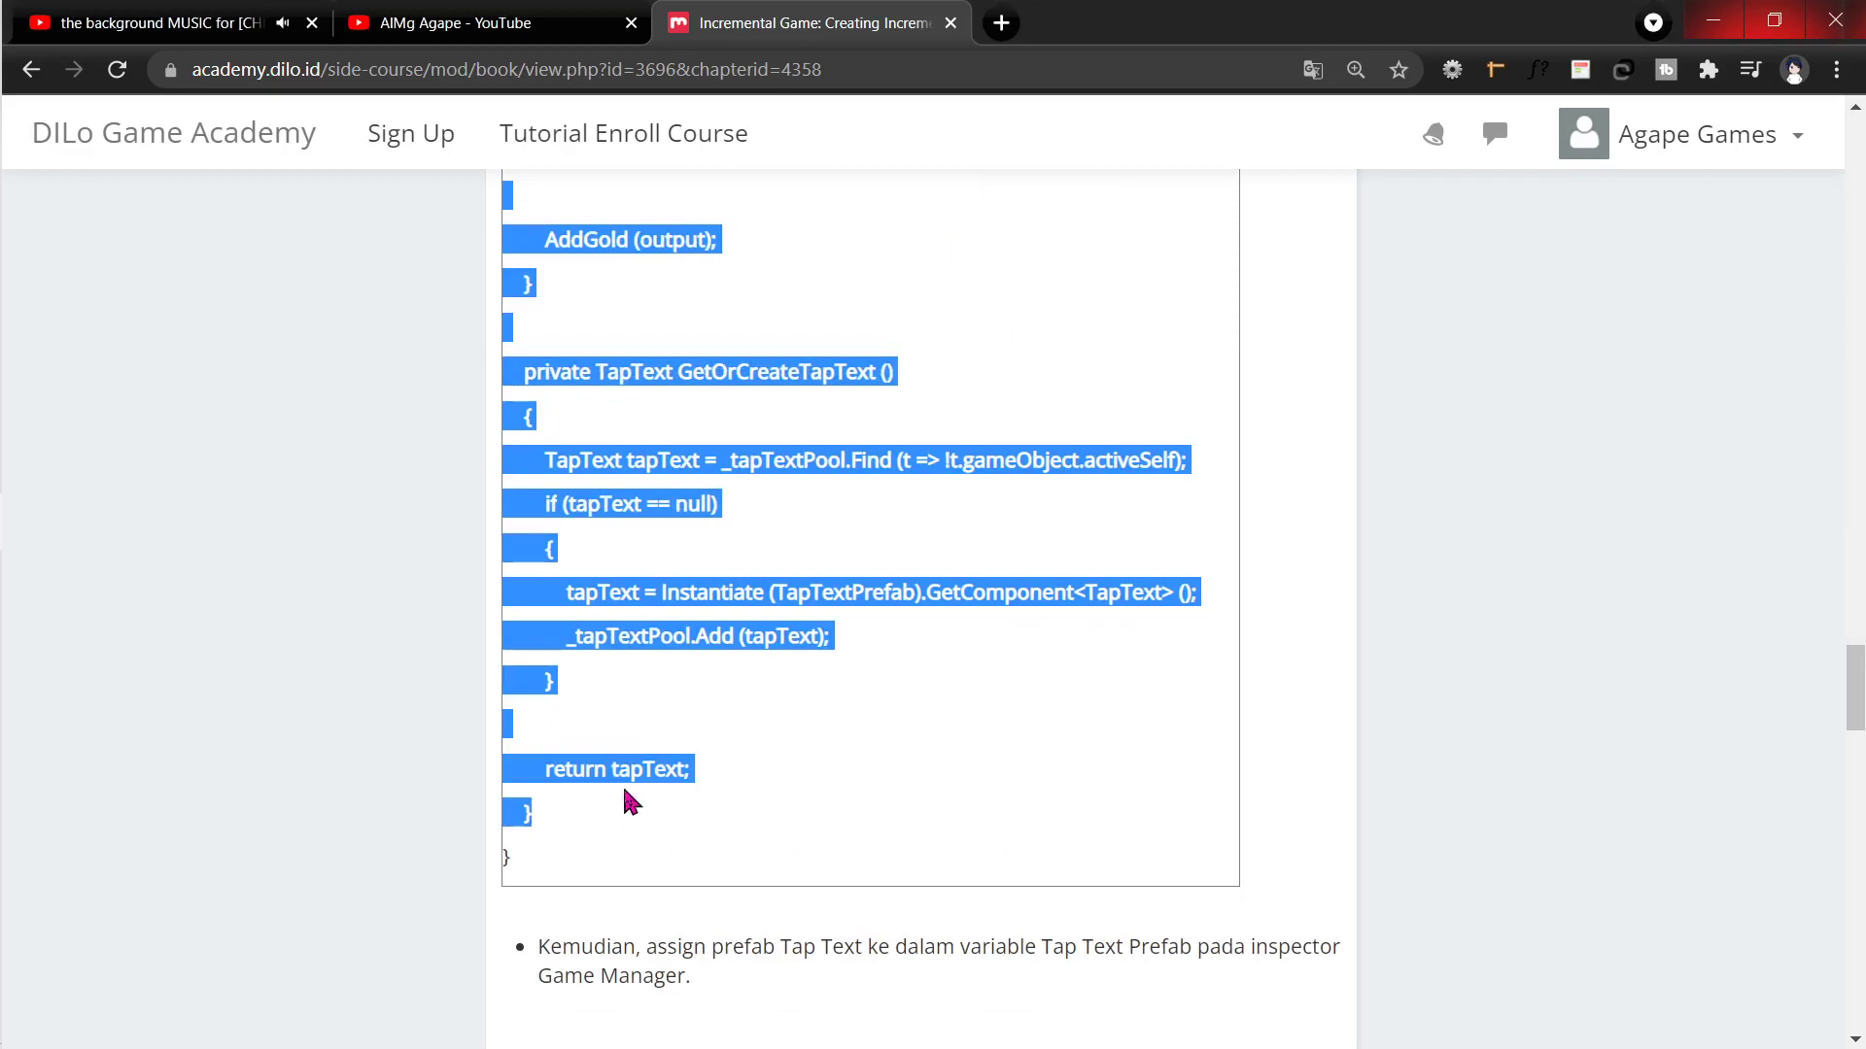
Step: Paste the CollectByTap and GetOrCreateTapText methods below AddGold in GameManager
{"action": "scroll", "coordinate": [691, 610], "scroll_direction": "up", "scroll_amount": 7}
{"action": "scroll", "coordinate": [691, 610], "scroll_direction": "up", "scroll_amount": 3}
{"action": "key", "text": "alt+Tab"}
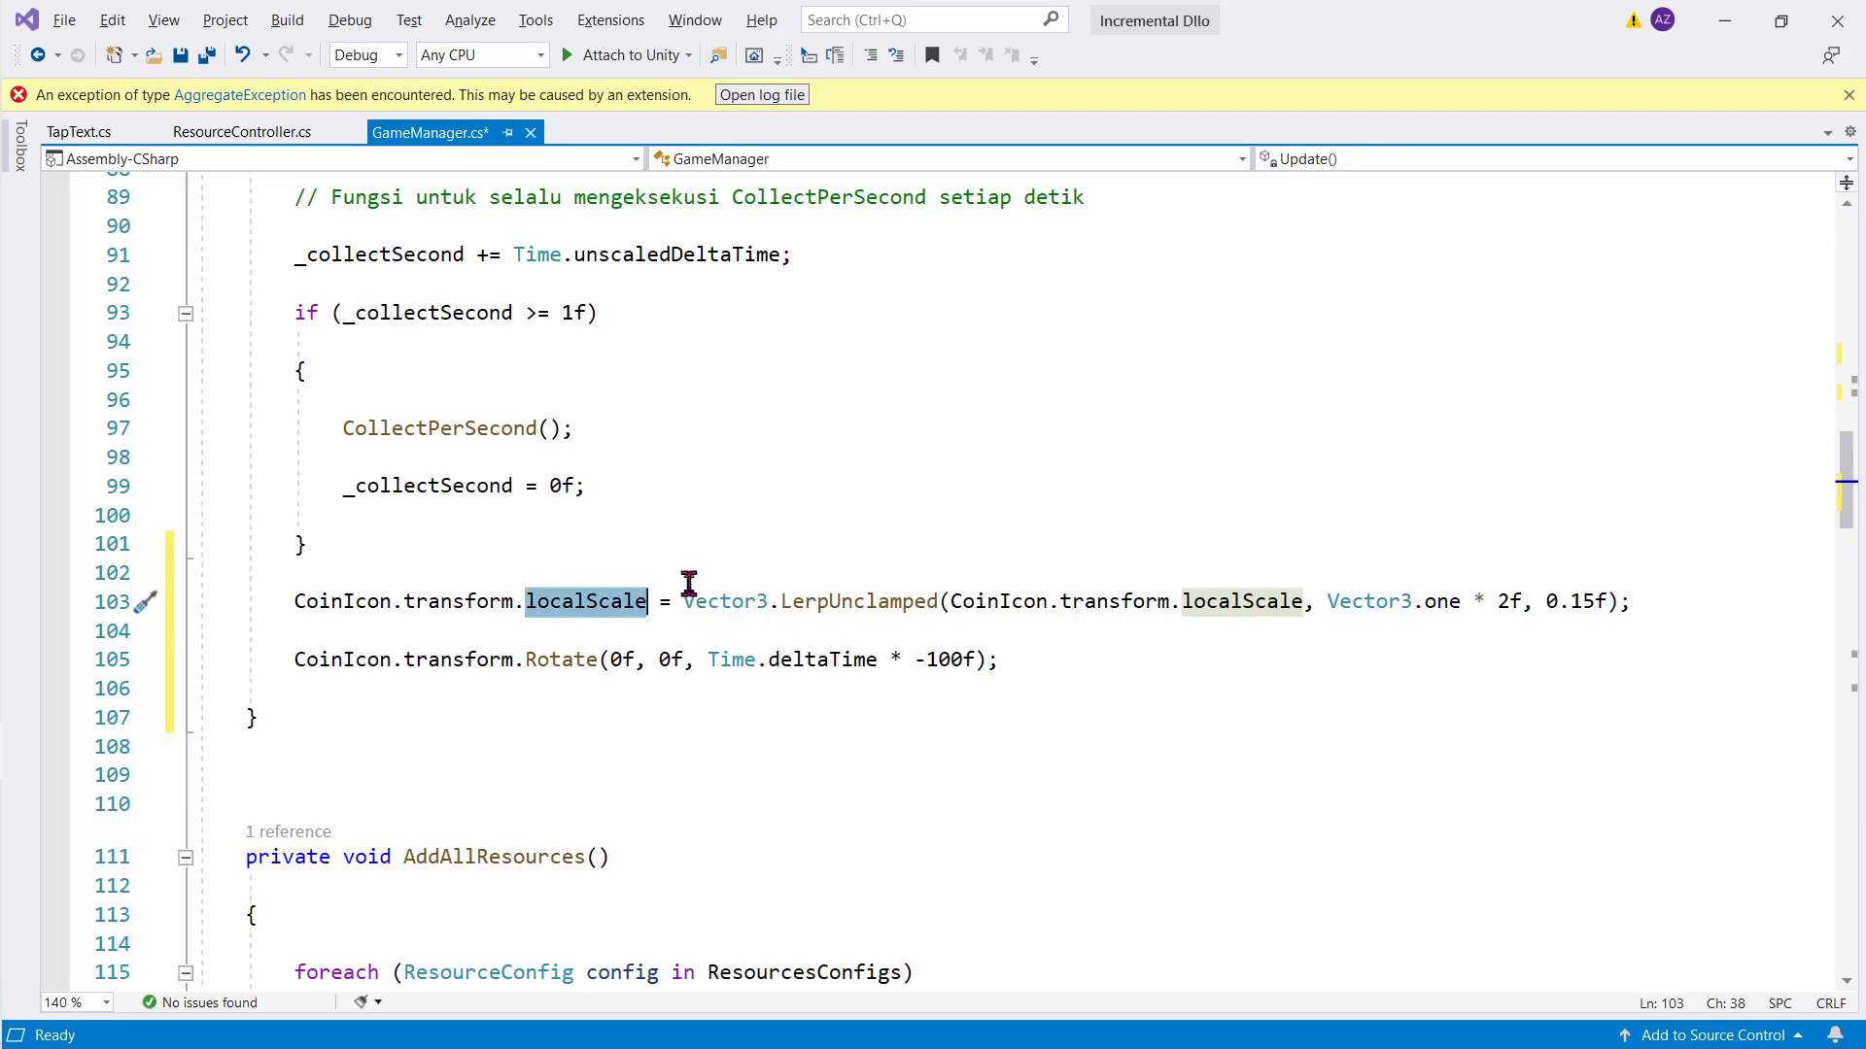
{"action": "scroll", "coordinate": [687, 587], "scroll_direction": "down", "scroll_amount": 5}
{"action": "scroll", "coordinate": [685, 587], "scroll_direction": "down", "scroll_amount": 6}
{"action": "scroll", "coordinate": [625, 623], "scroll_direction": "down", "scroll_amount": 6}
{"action": "scroll", "coordinate": [625, 623], "scroll_direction": "down", "scroll_amount": 2}
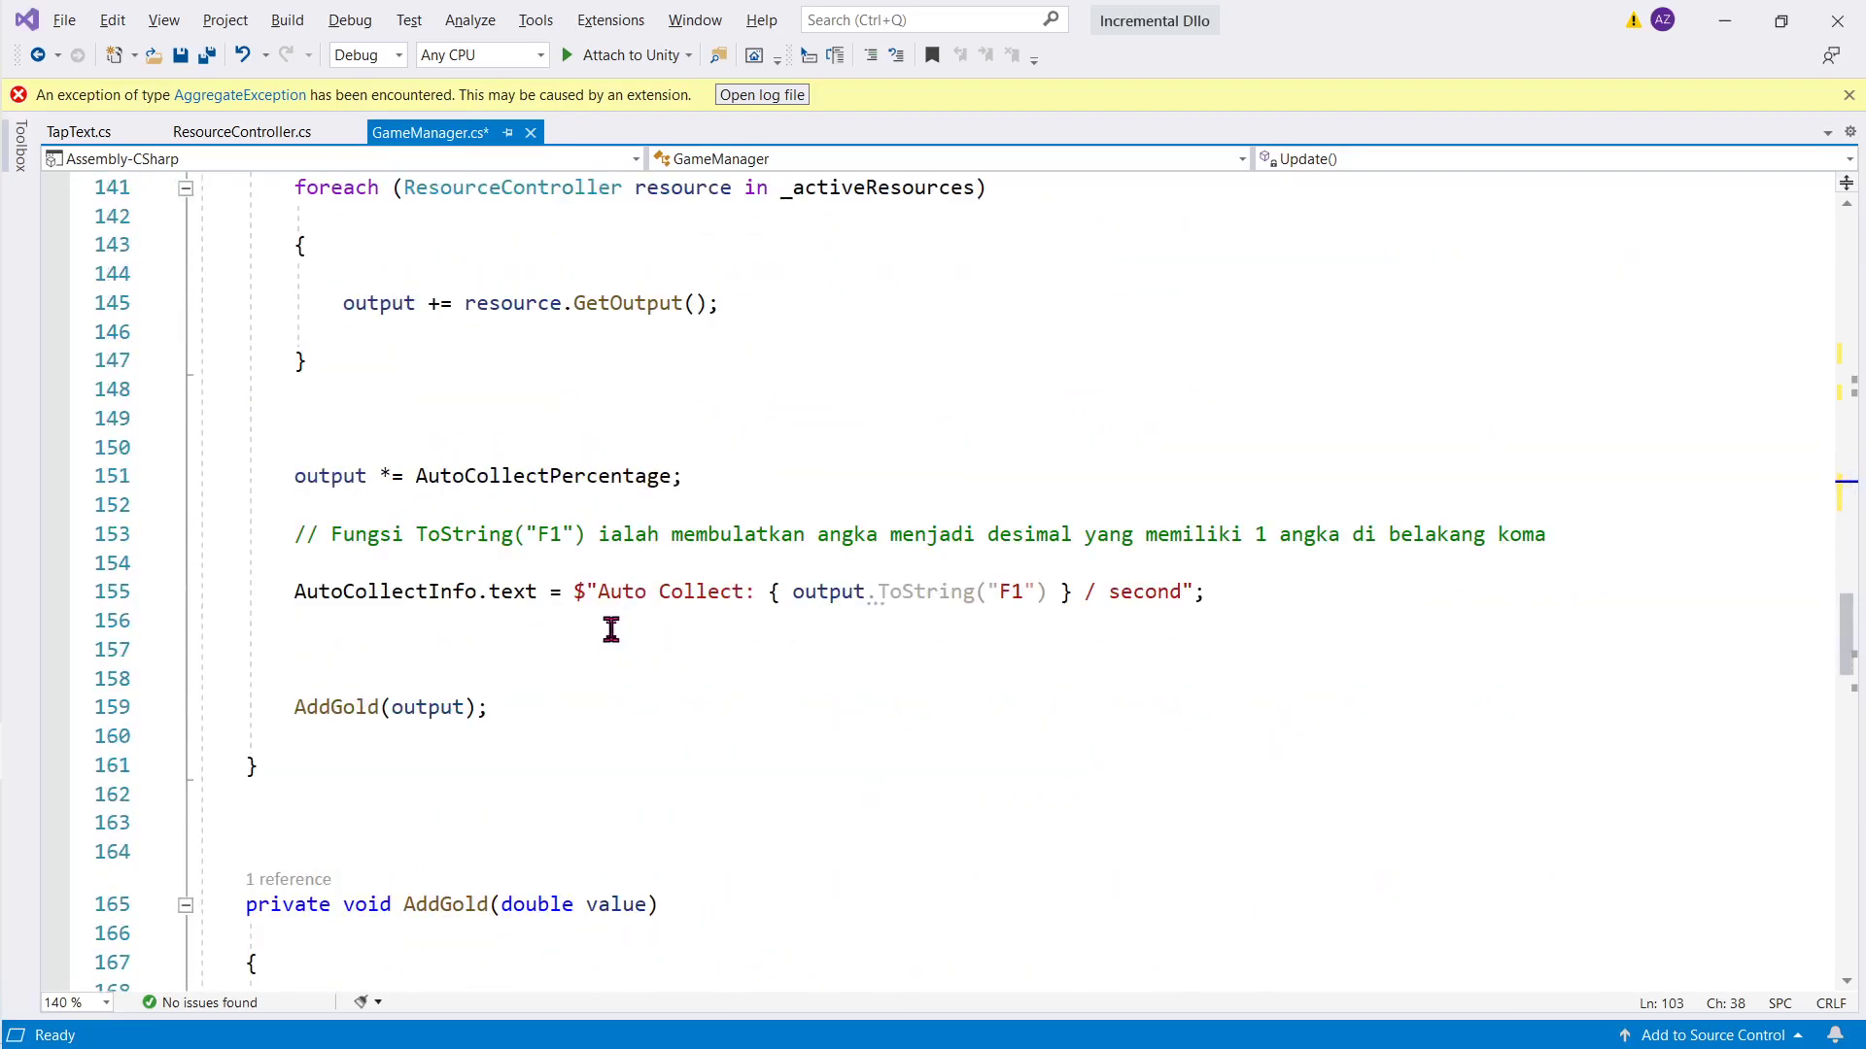
{"action": "scroll", "coordinate": [608, 625], "scroll_direction": "down", "scroll_amount": 2}
{"action": "scroll", "coordinate": [559, 659], "scroll_direction": "down", "scroll_amount": 4}
{"action": "left_click", "coordinate": [371, 622]}
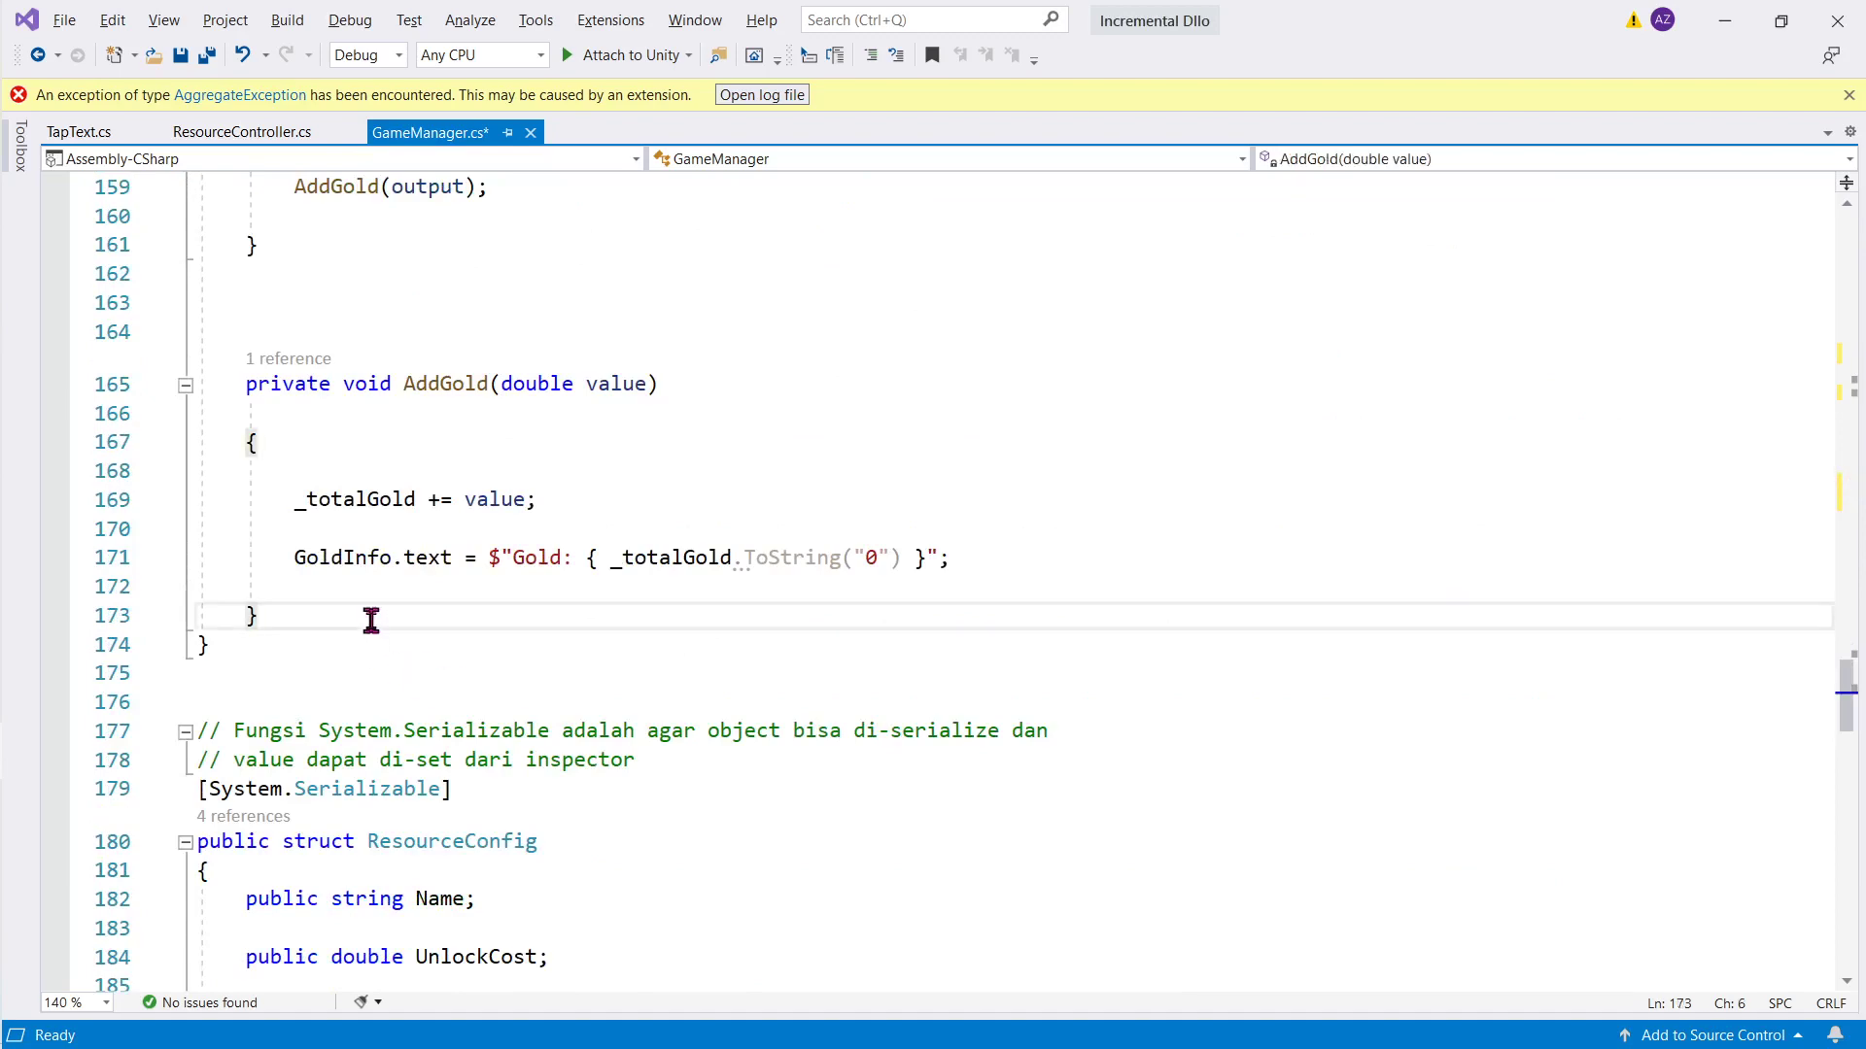
{"action": "key", "text": "Return"}
{"action": "key", "text": "Return"}
{"action": "key", "text": "ctrl+v"}
Step: Review CollectByTap's tapPosition and output, then jump to the GetOrCreateTapText definition
{"action": "scroll", "coordinate": [481, 598], "scroll_direction": "down", "scroll_amount": 5}
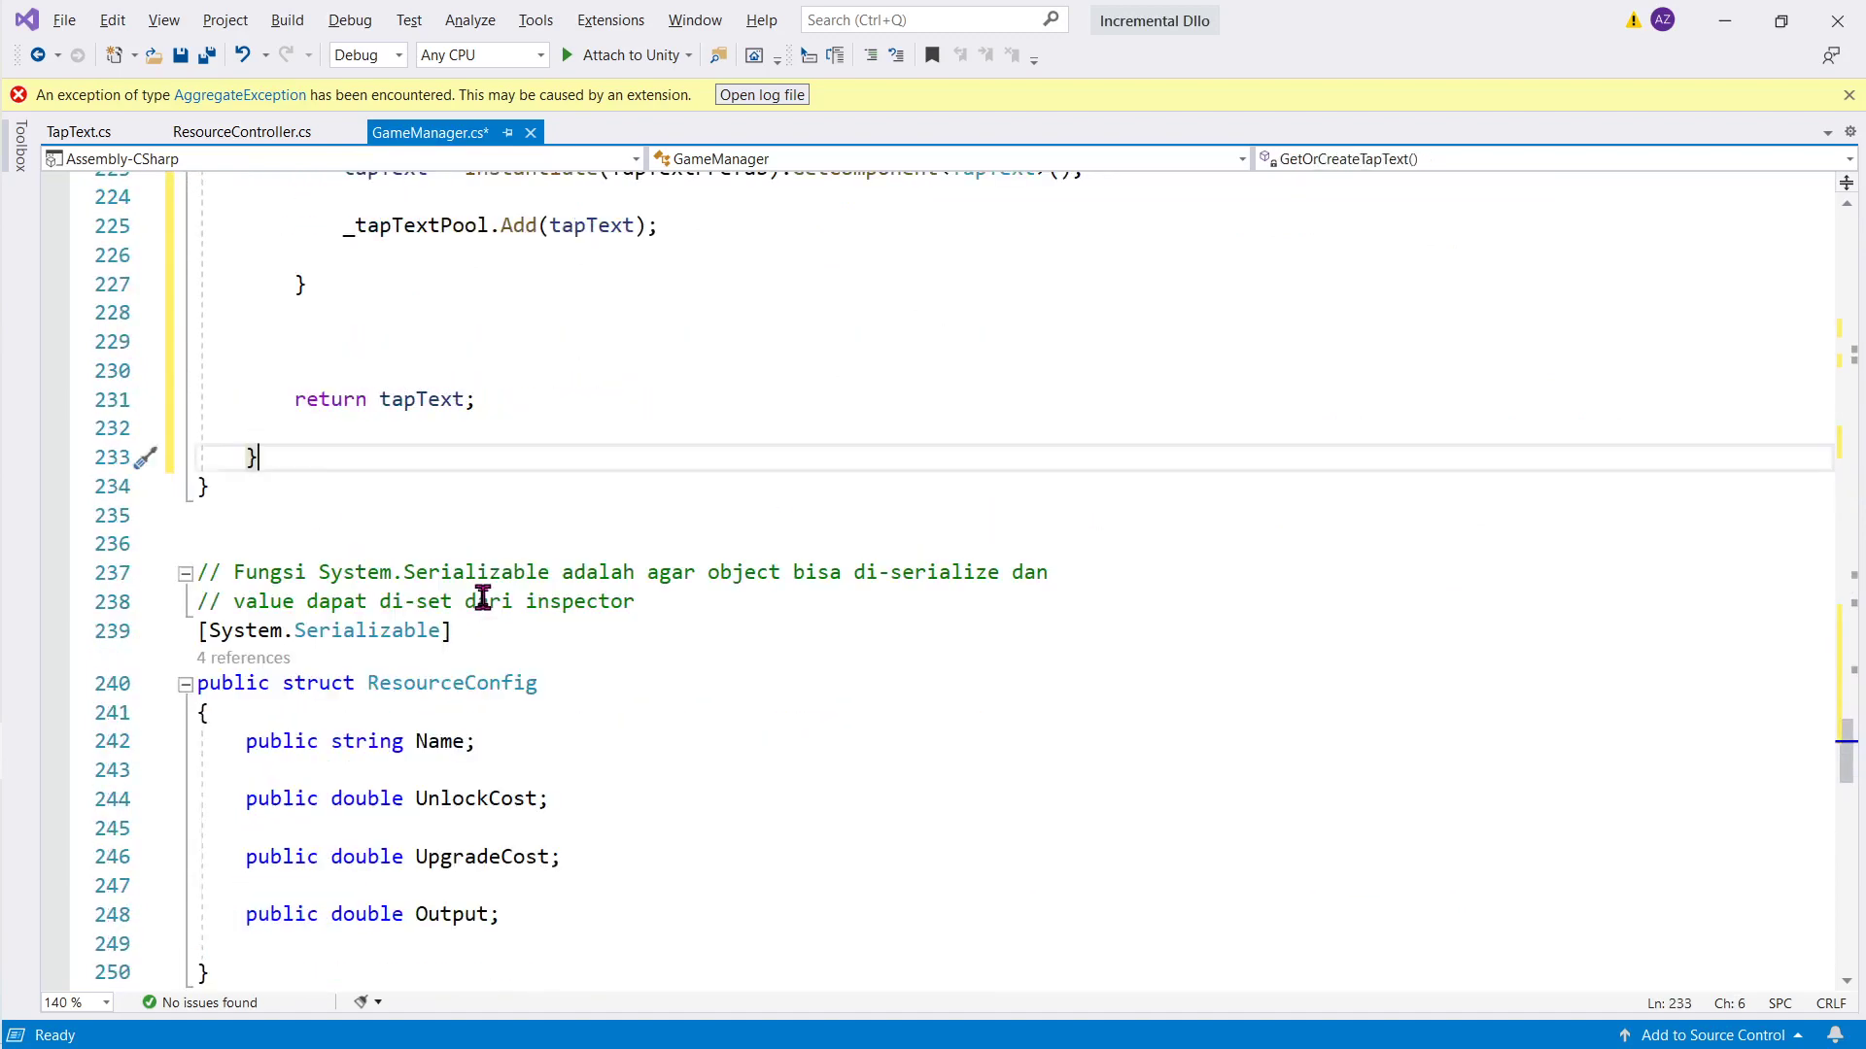
{"action": "scroll", "coordinate": [483, 596], "scroll_direction": "up", "scroll_amount": 9}
{"action": "scroll", "coordinate": [487, 600], "scroll_direction": "up", "scroll_amount": 2}
{"action": "scroll", "coordinate": [495, 597], "scroll_direction": "up", "scroll_amount": 6}
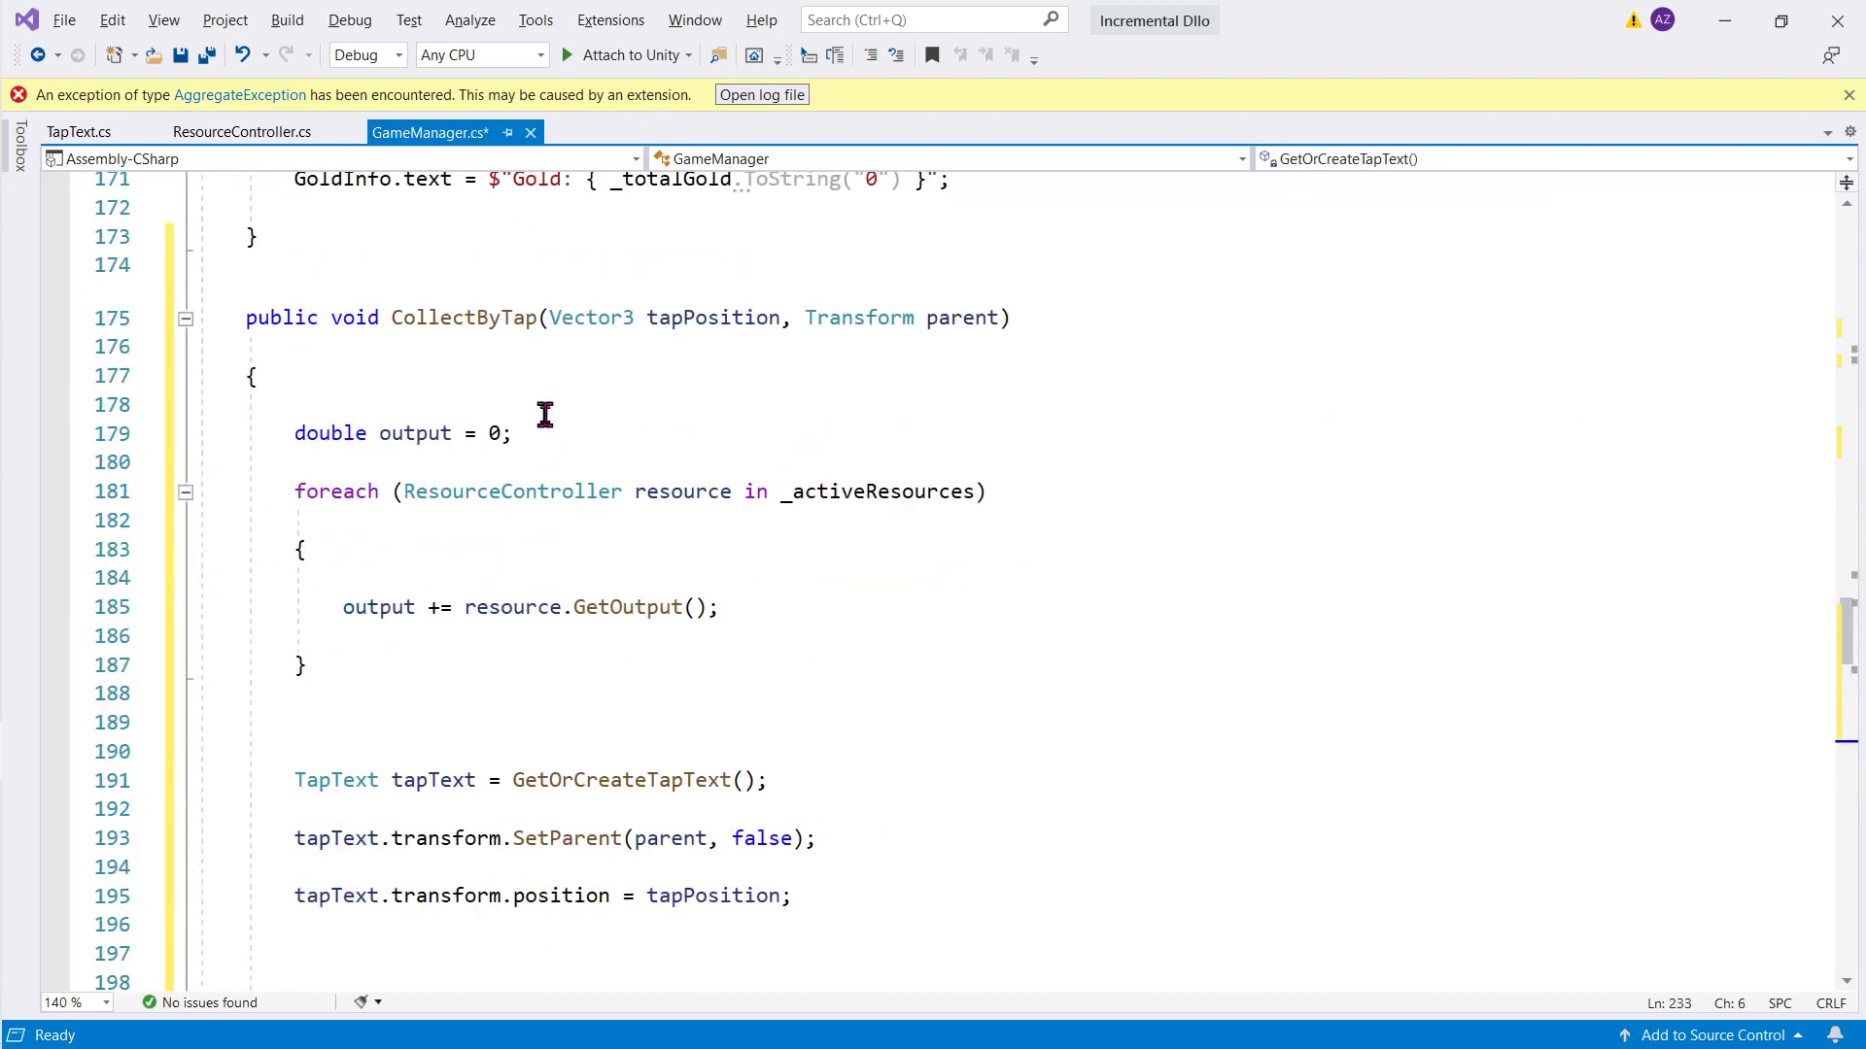
{"action": "scroll", "coordinate": [545, 415], "scroll_direction": "up", "scroll_amount": 2}
{"action": "scroll", "coordinate": [470, 367], "scroll_direction": "up", "scroll_amount": 4}
{"action": "scroll", "coordinate": [501, 476], "scroll_direction": "down", "scroll_amount": 4}
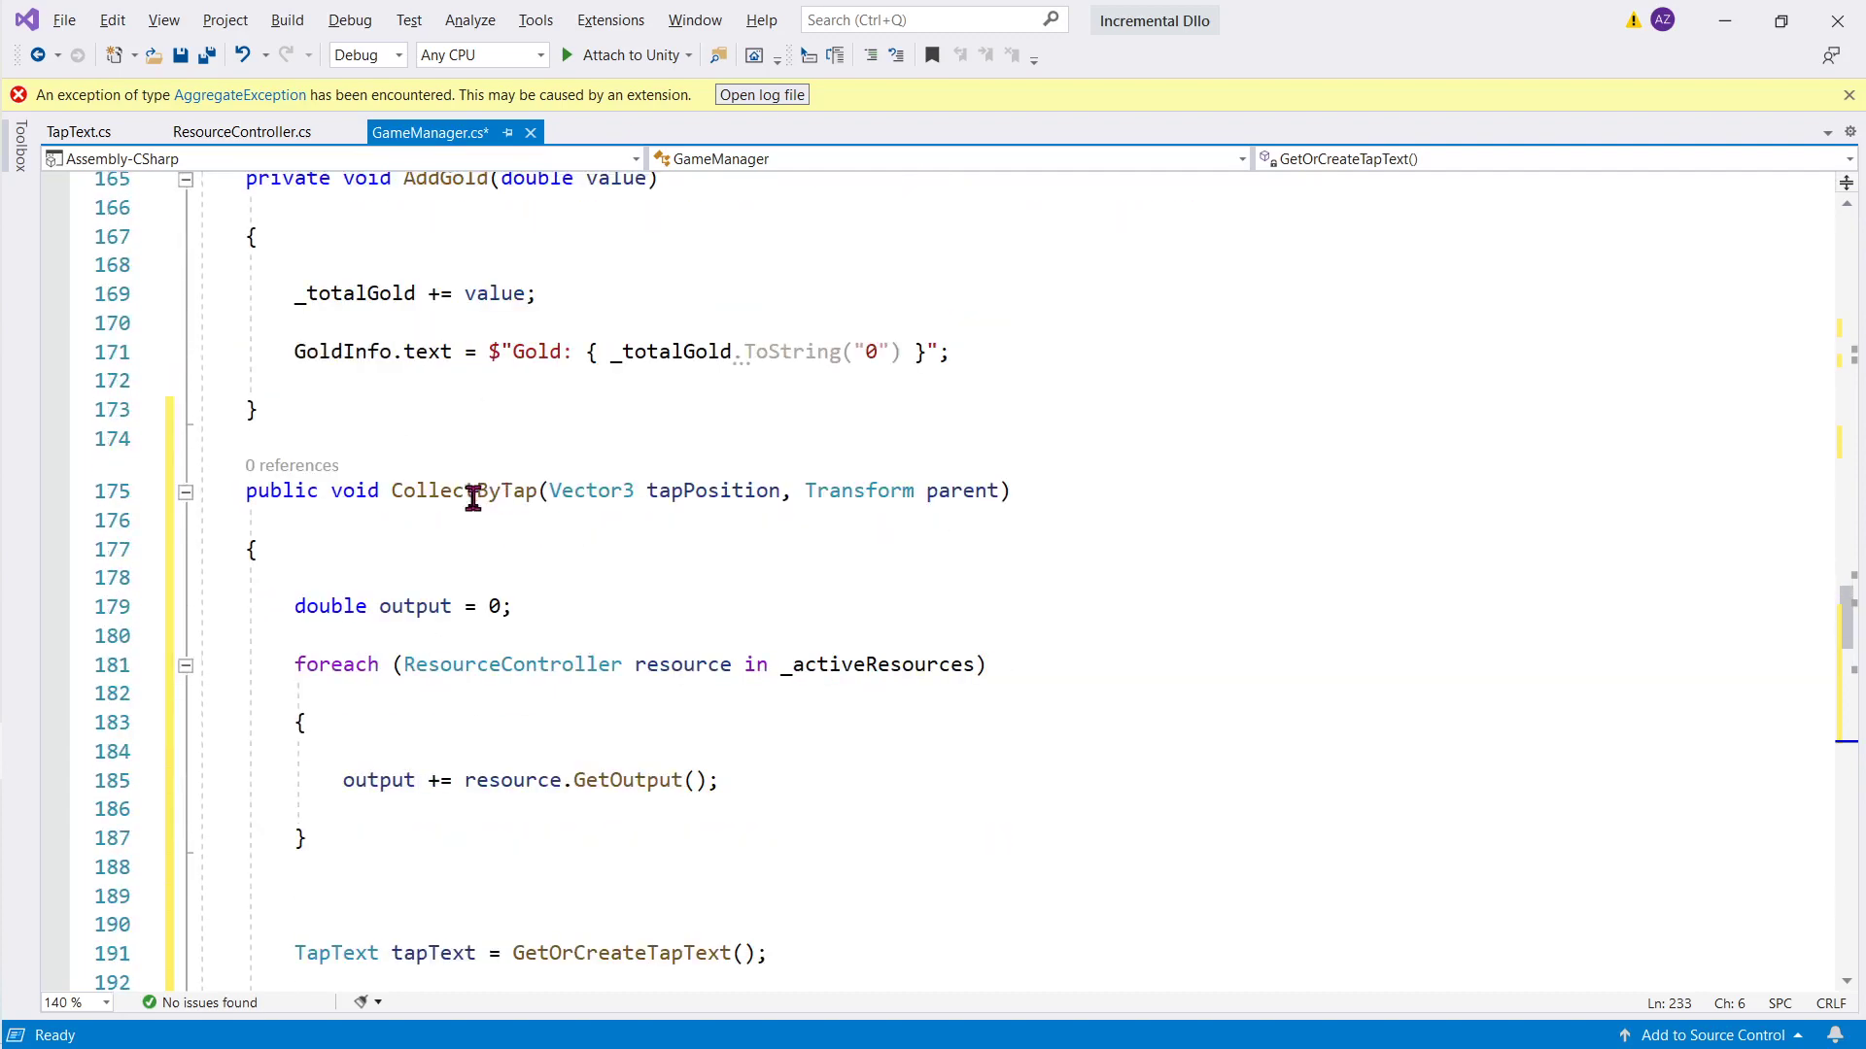
{"action": "double_click", "coordinate": [468, 496]}
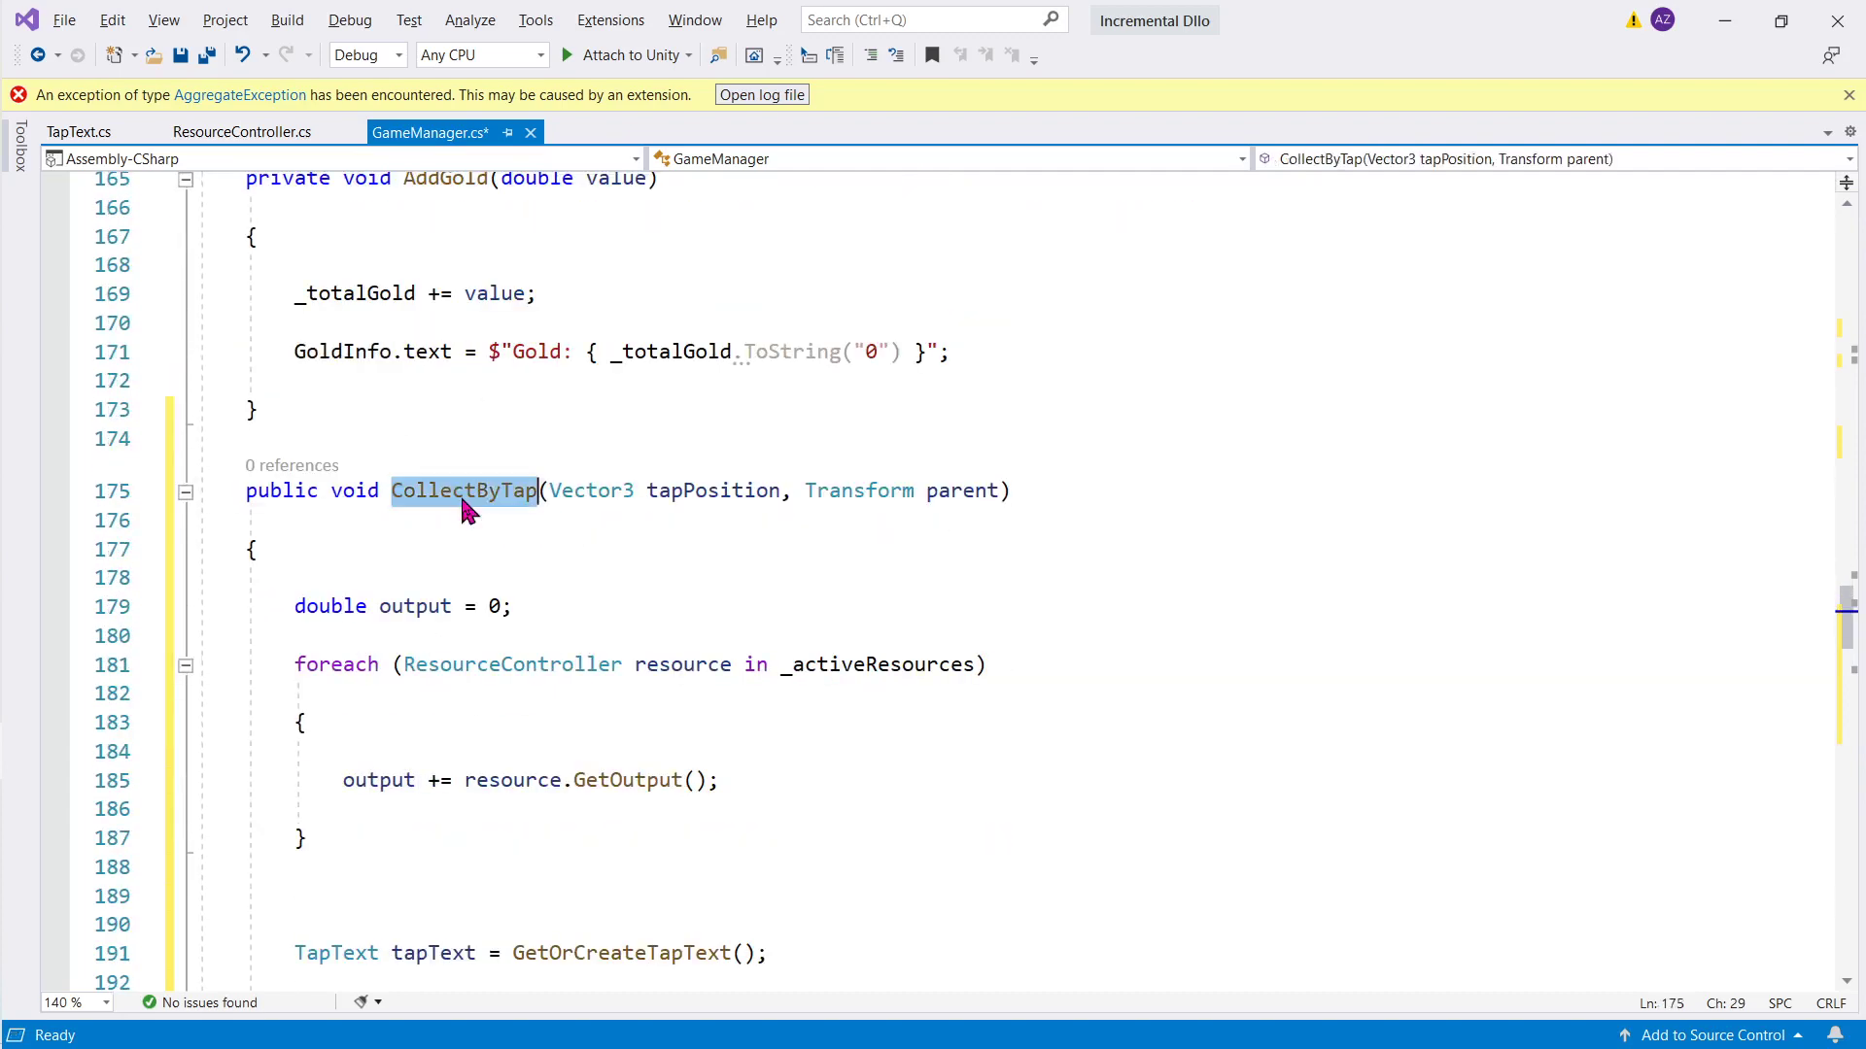
{"action": "double_click", "coordinate": [727, 496]}
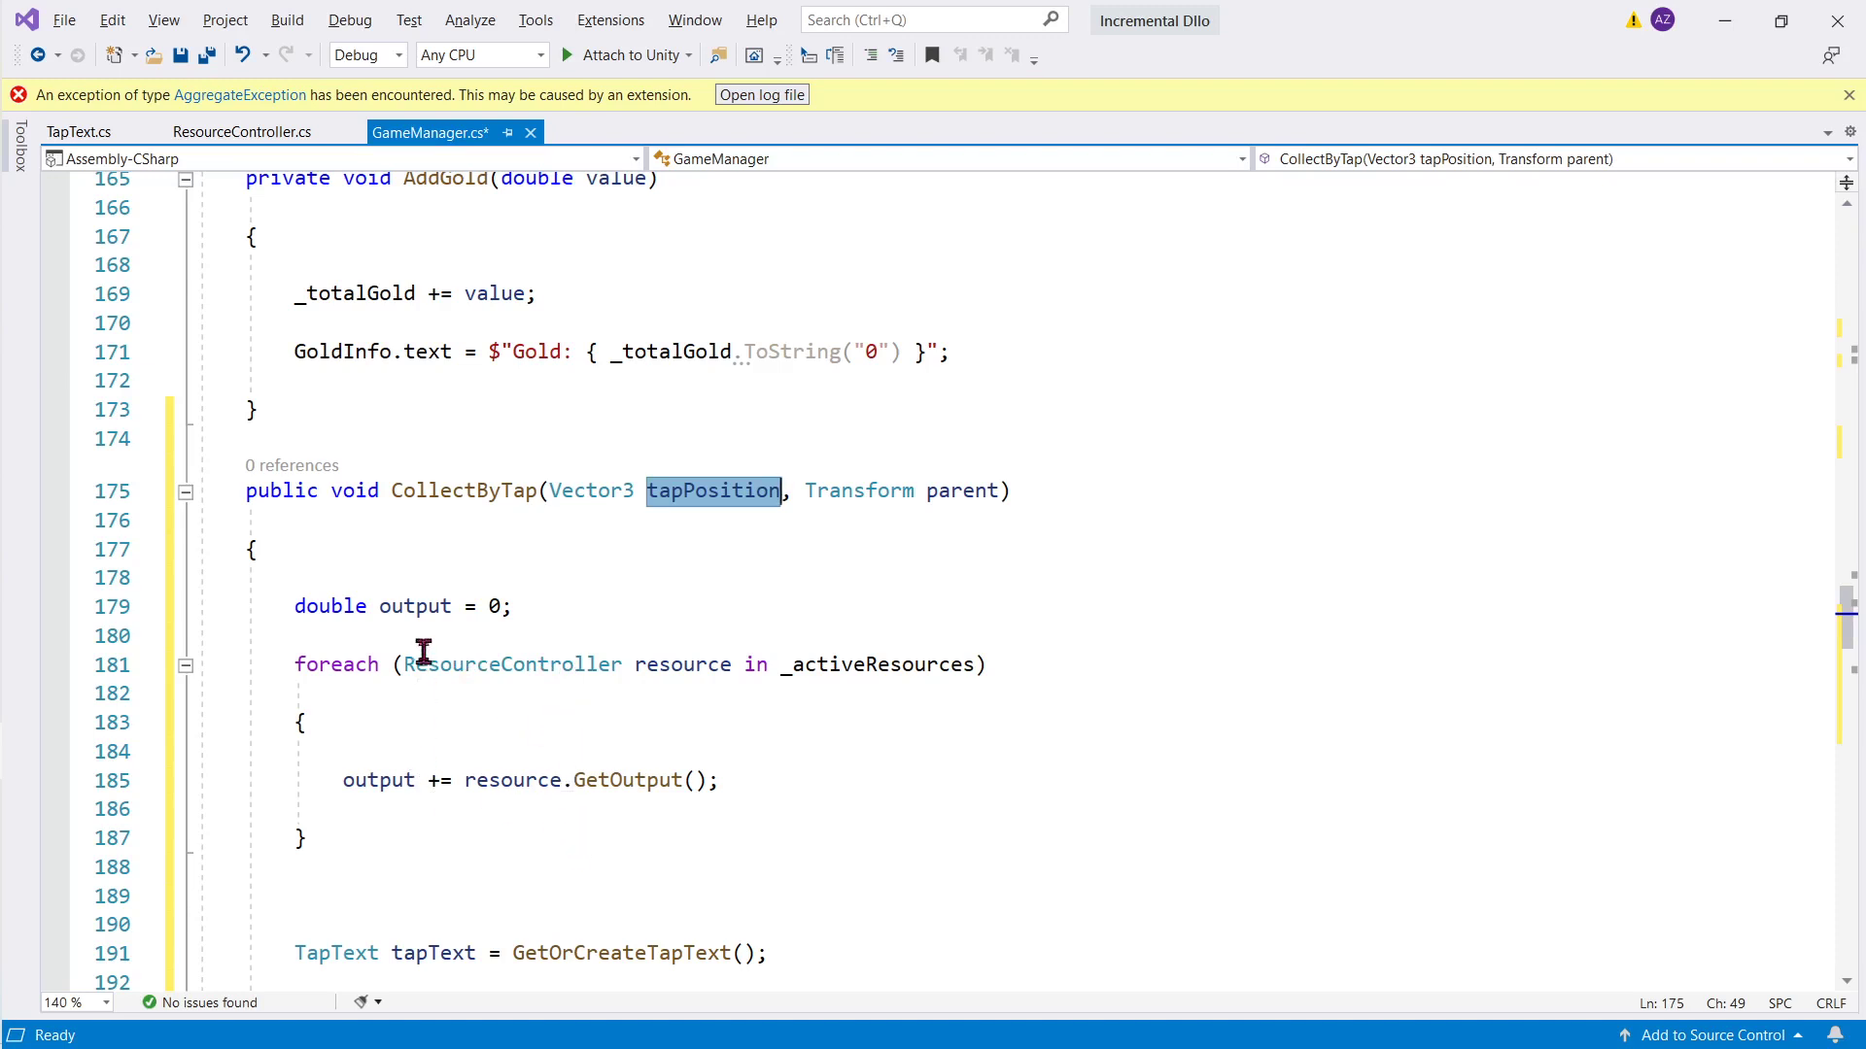
{"action": "double_click", "coordinate": [416, 606]}
{"action": "scroll", "coordinate": [544, 724], "scroll_direction": "down", "scroll_amount": 2}
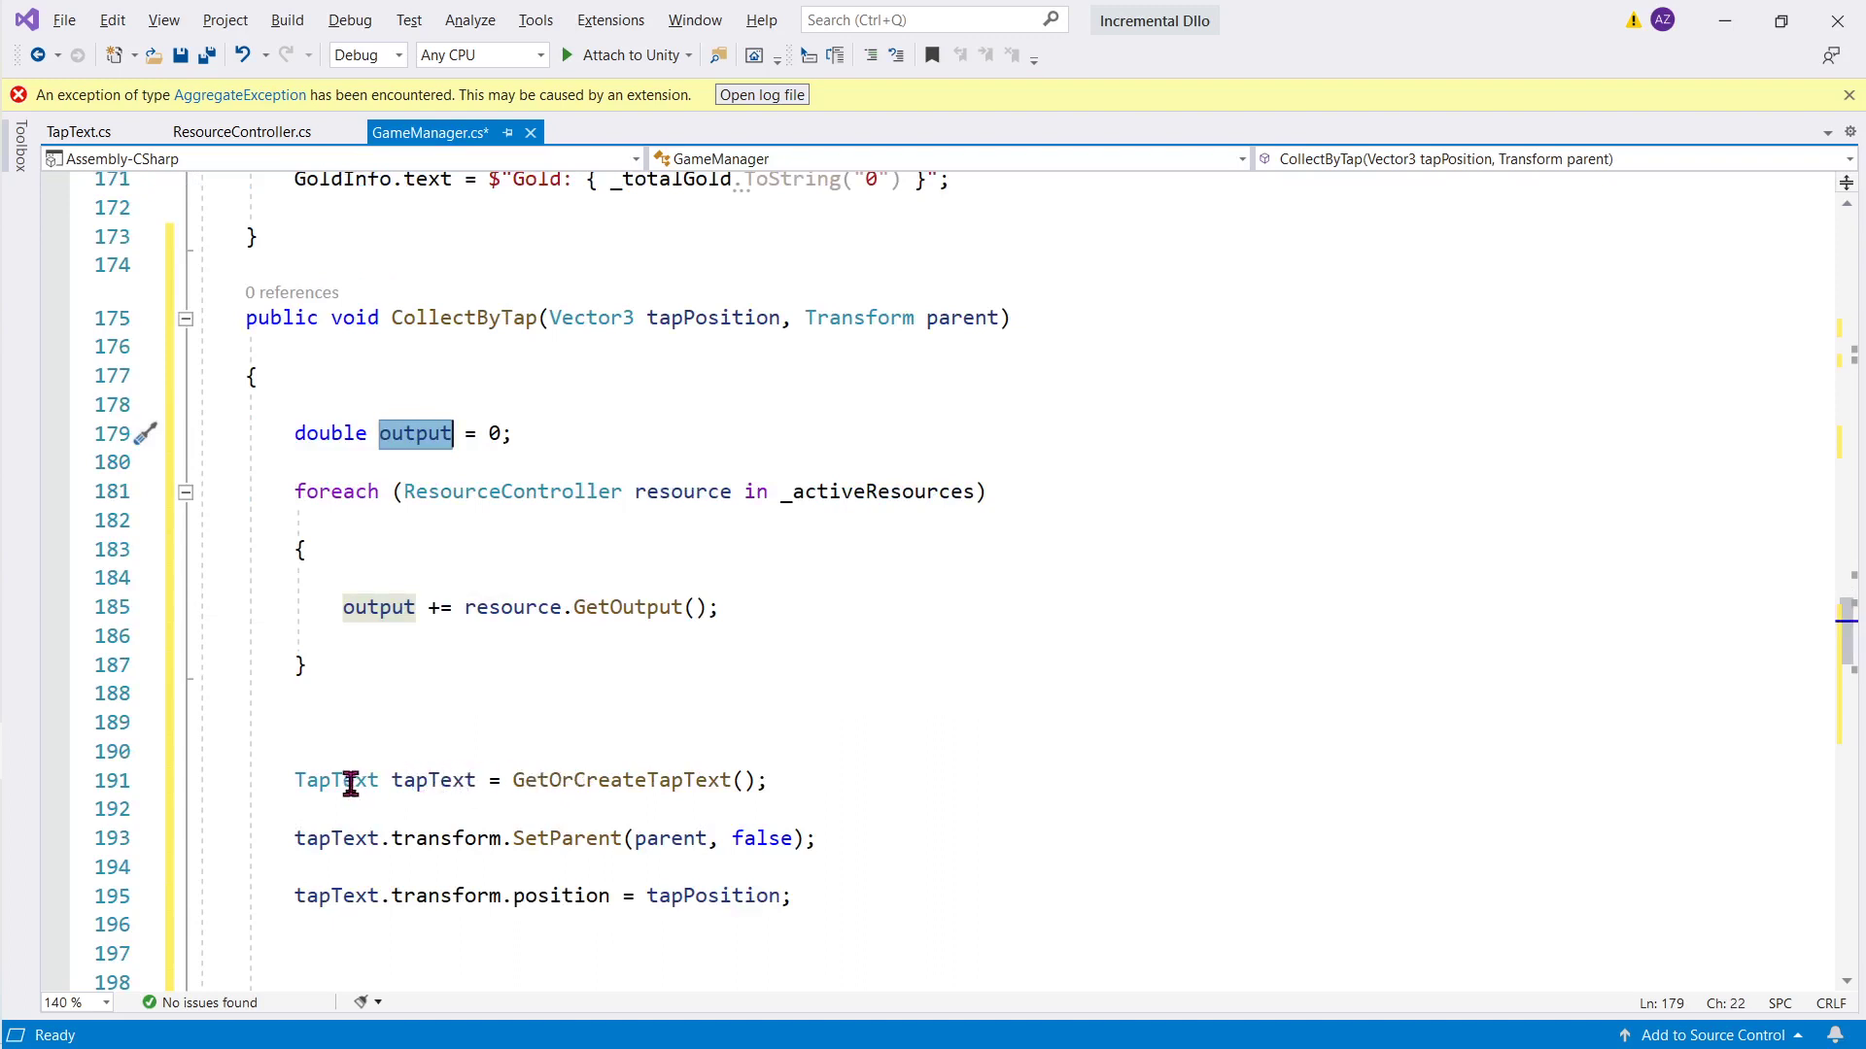
{"action": "left_click", "coordinate": [569, 792]}
{"action": "double_click", "coordinate": [571, 789]}
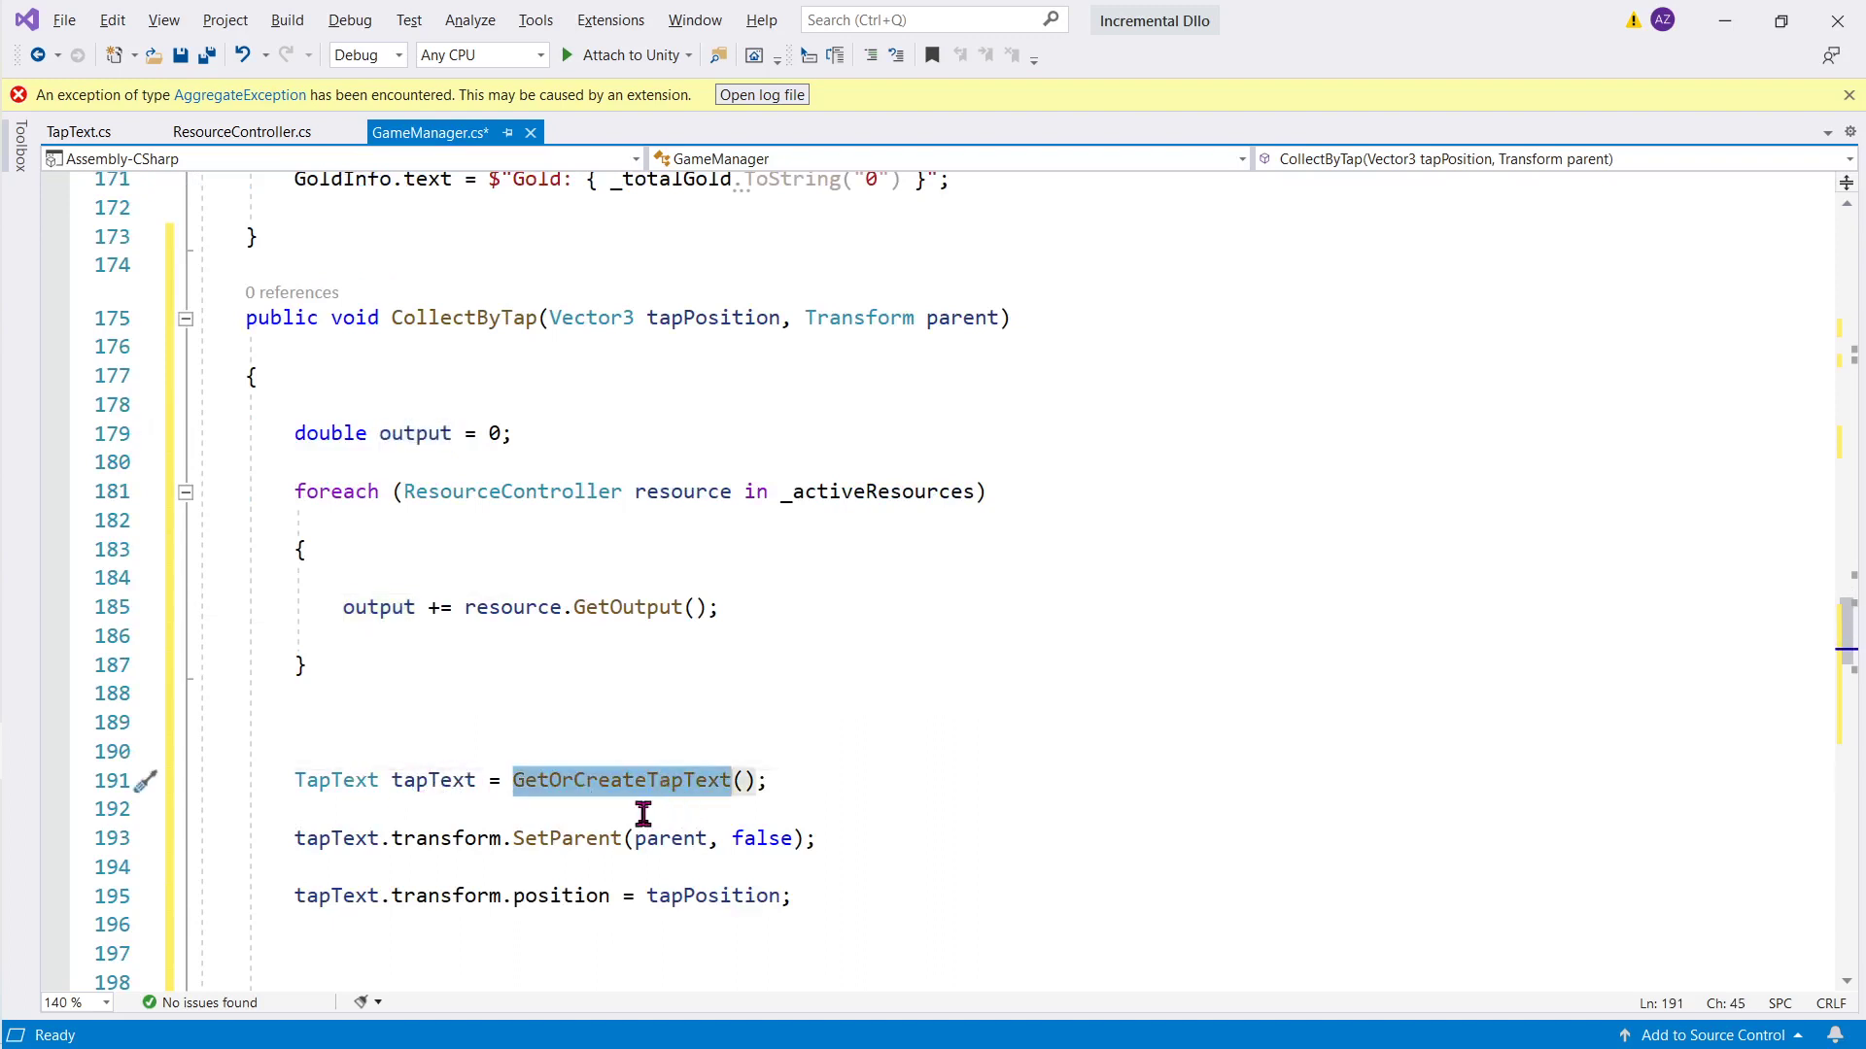
{"action": "key", "text": "F12"}
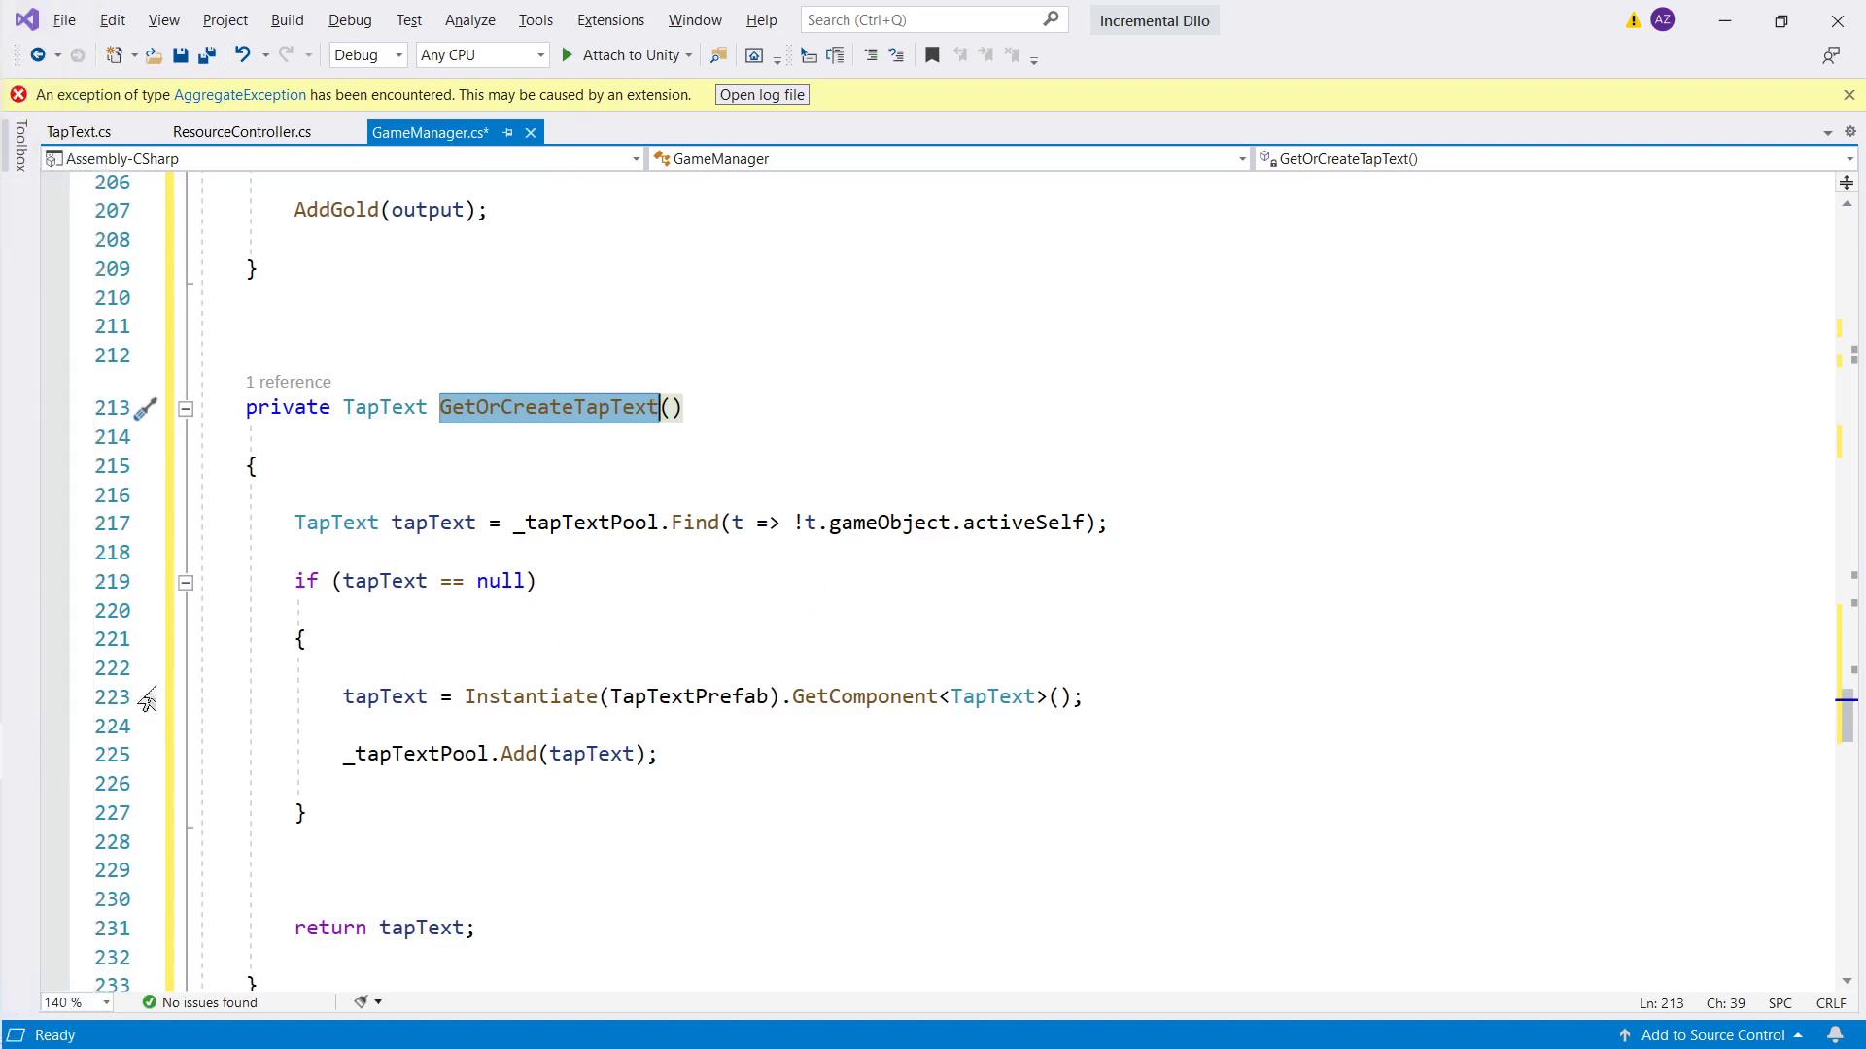
{"action": "mouse_move", "coordinate": [106, 687]}
Step: Delete blank line 220 between the if (tapText == null) check and its brace
{"action": "left_click", "coordinate": [595, 616]}
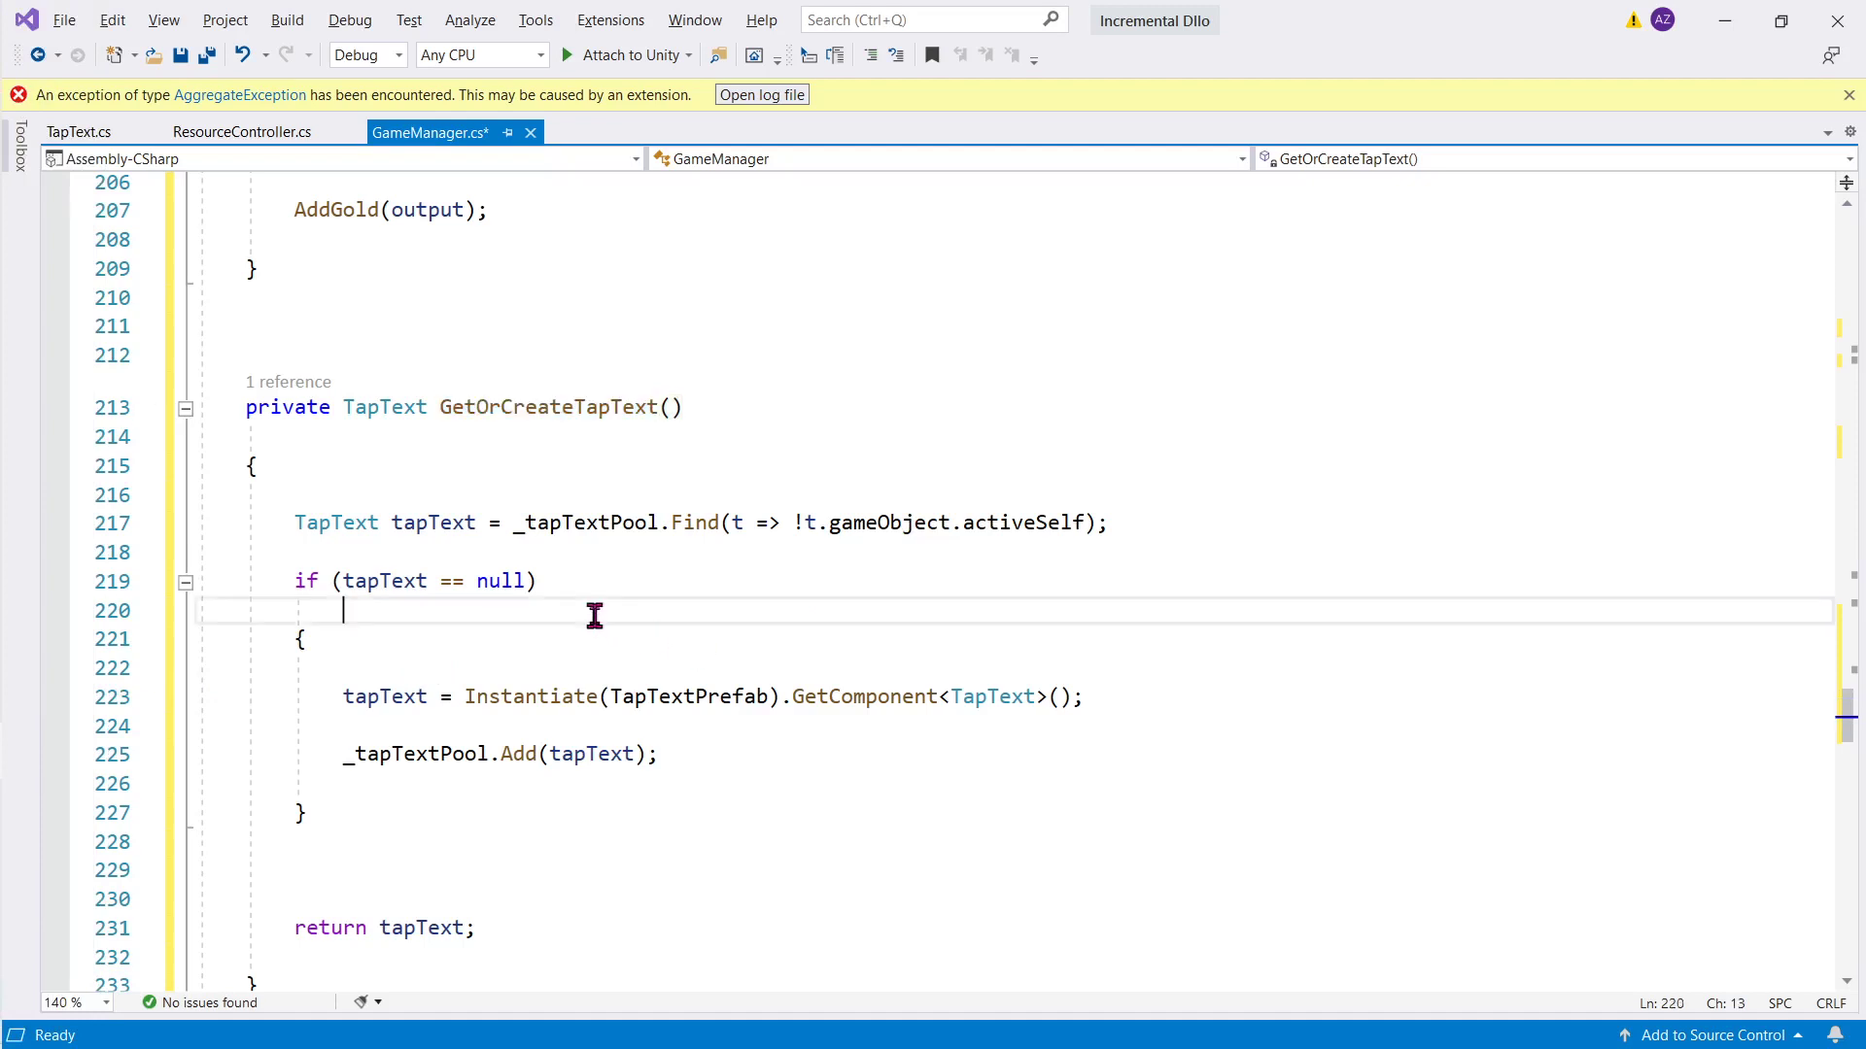
{"action": "key", "text": "BackSpace"}
{"action": "key", "text": "BackSpace"}
{"action": "key", "text": "BackSpace"}
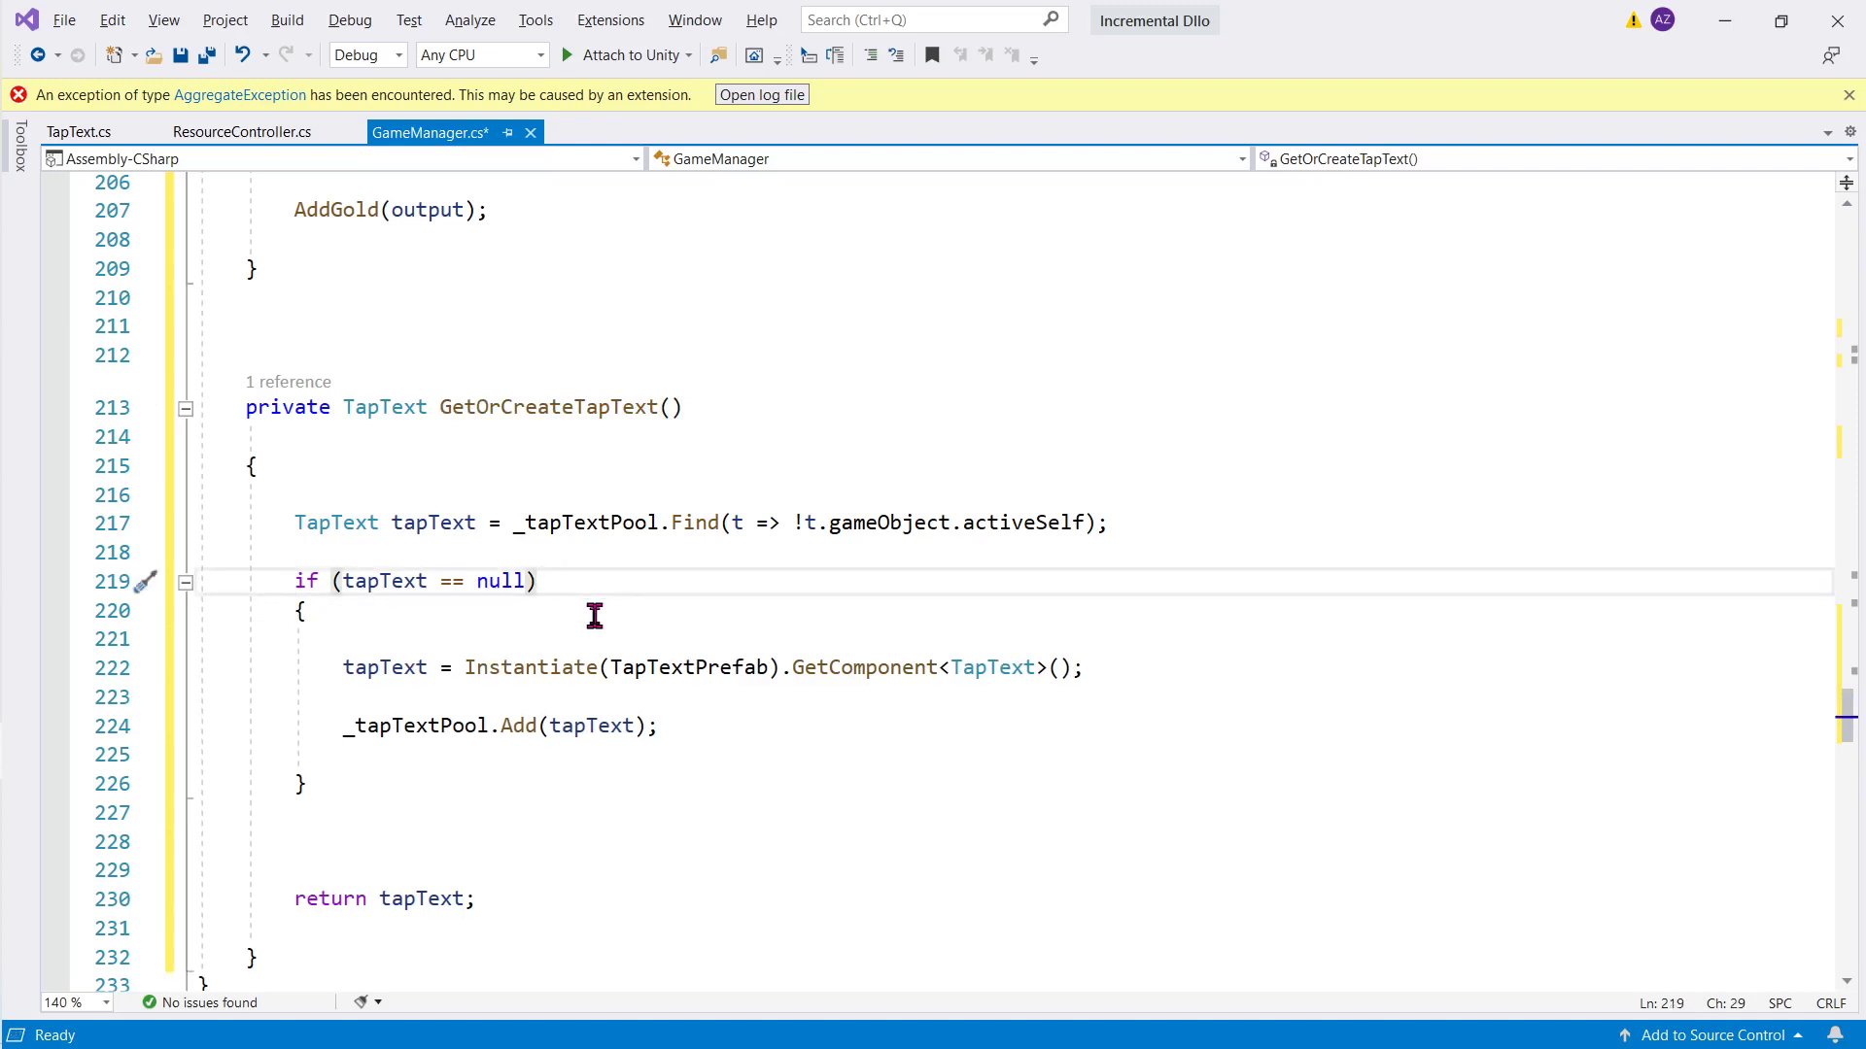
{"action": "left_click", "coordinate": [446, 495]}
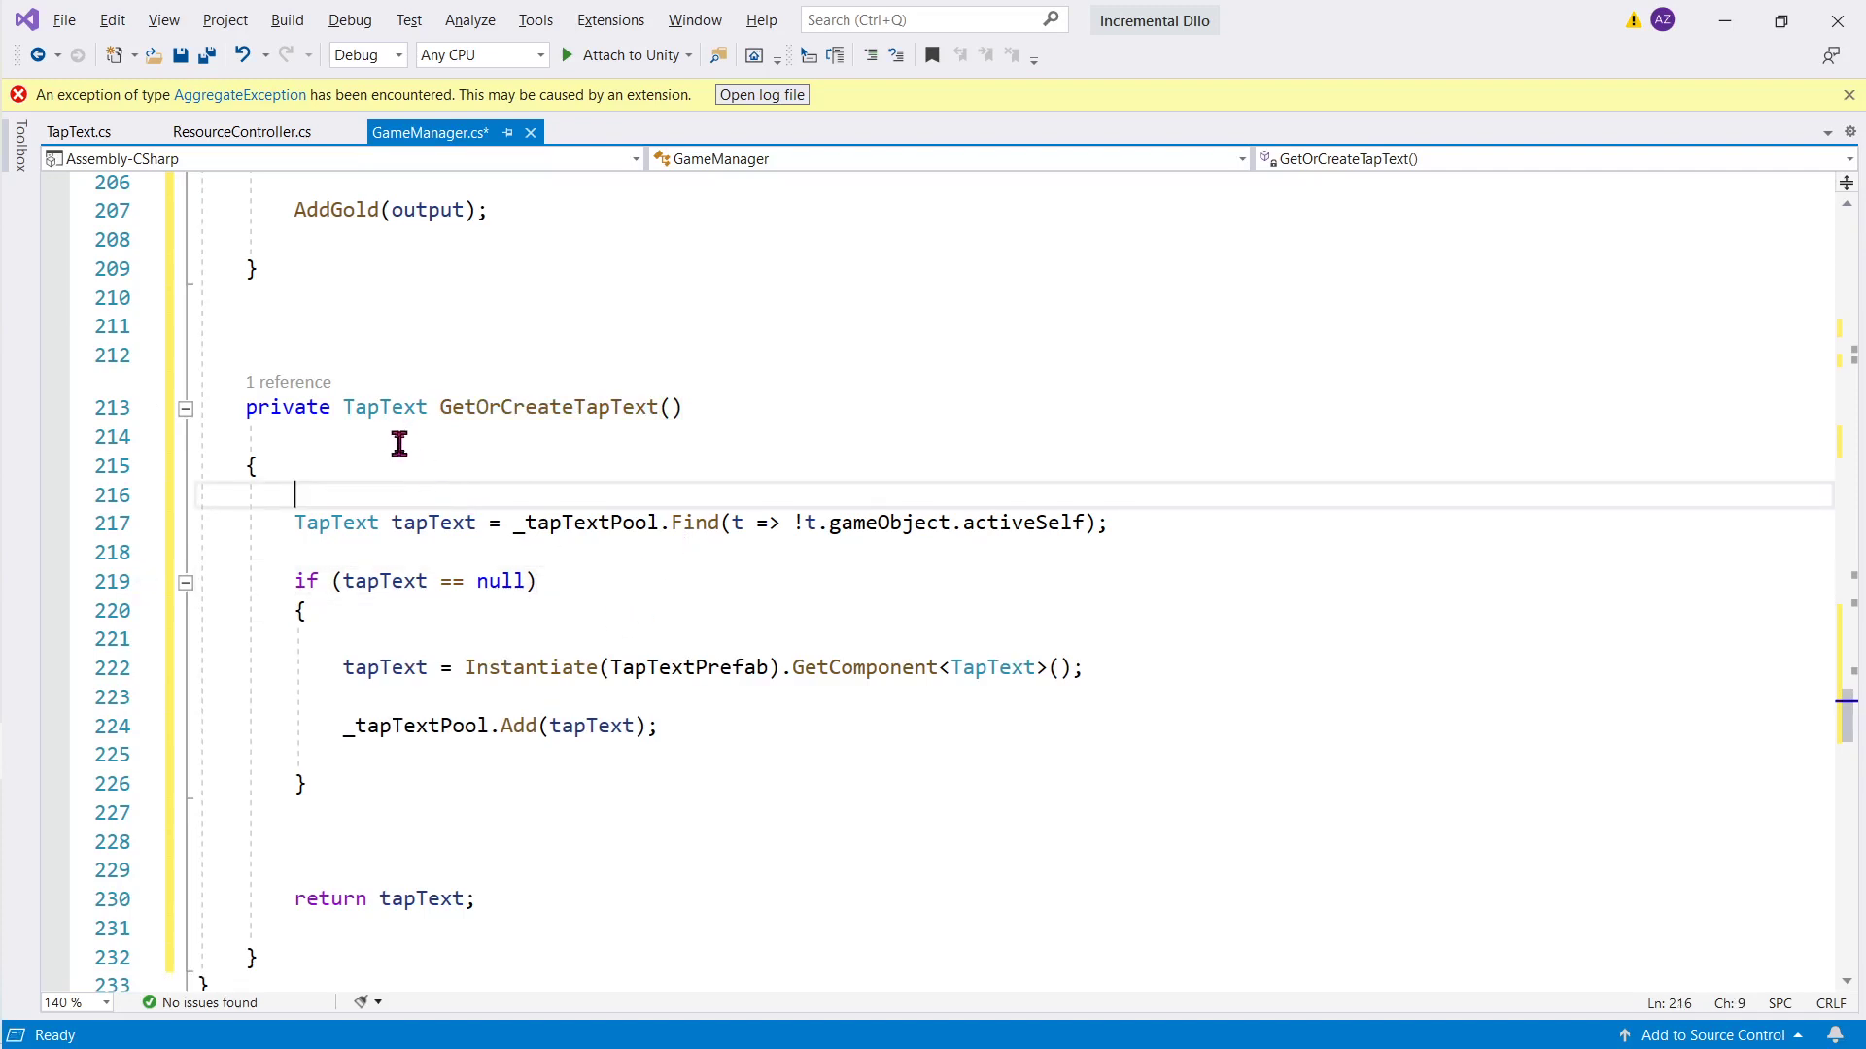
{"action": "left_click", "coordinate": [397, 437]}
Step: Compare the CollectByTap code against the tutorial, checking lines 186–189
{"action": "scroll", "coordinate": [792, 428], "scroll_direction": "up", "scroll_amount": 2}
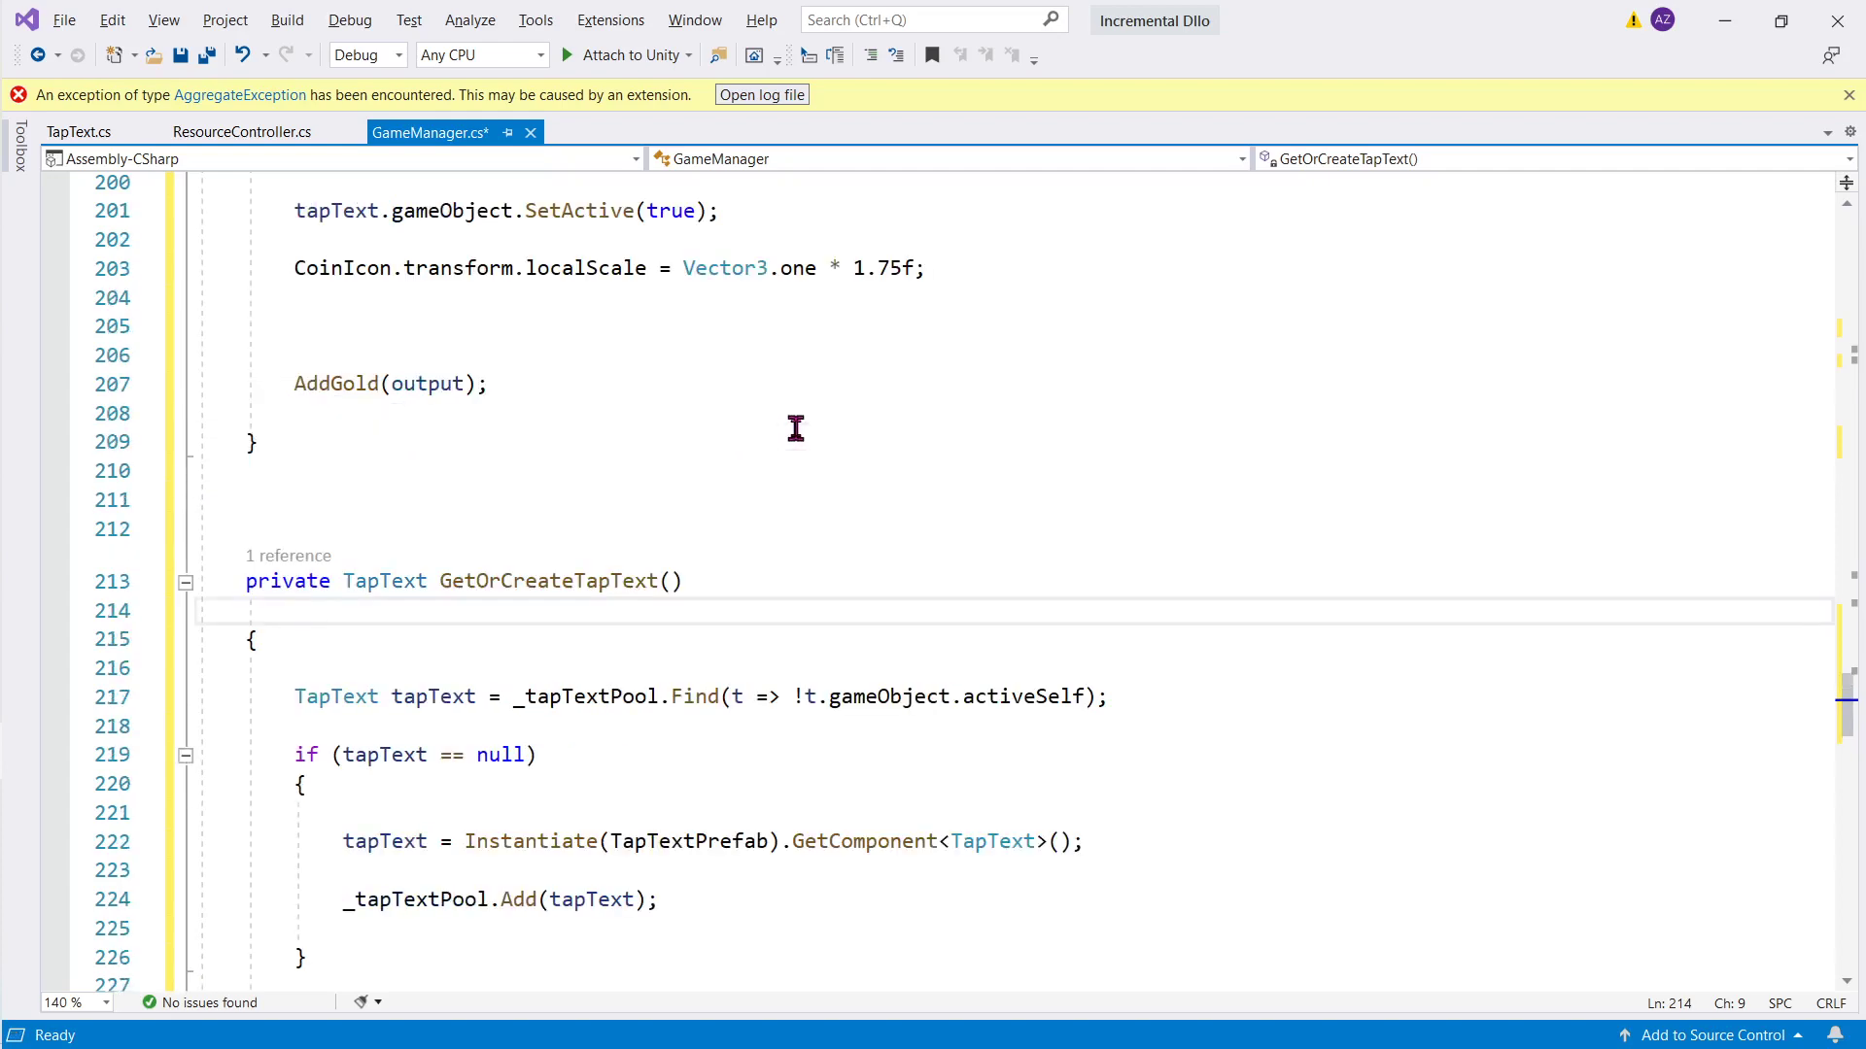
{"action": "scroll", "coordinate": [792, 428], "scroll_direction": "up", "scroll_amount": 2}
{"action": "scroll", "coordinate": [795, 429], "scroll_direction": "up", "scroll_amount": 2}
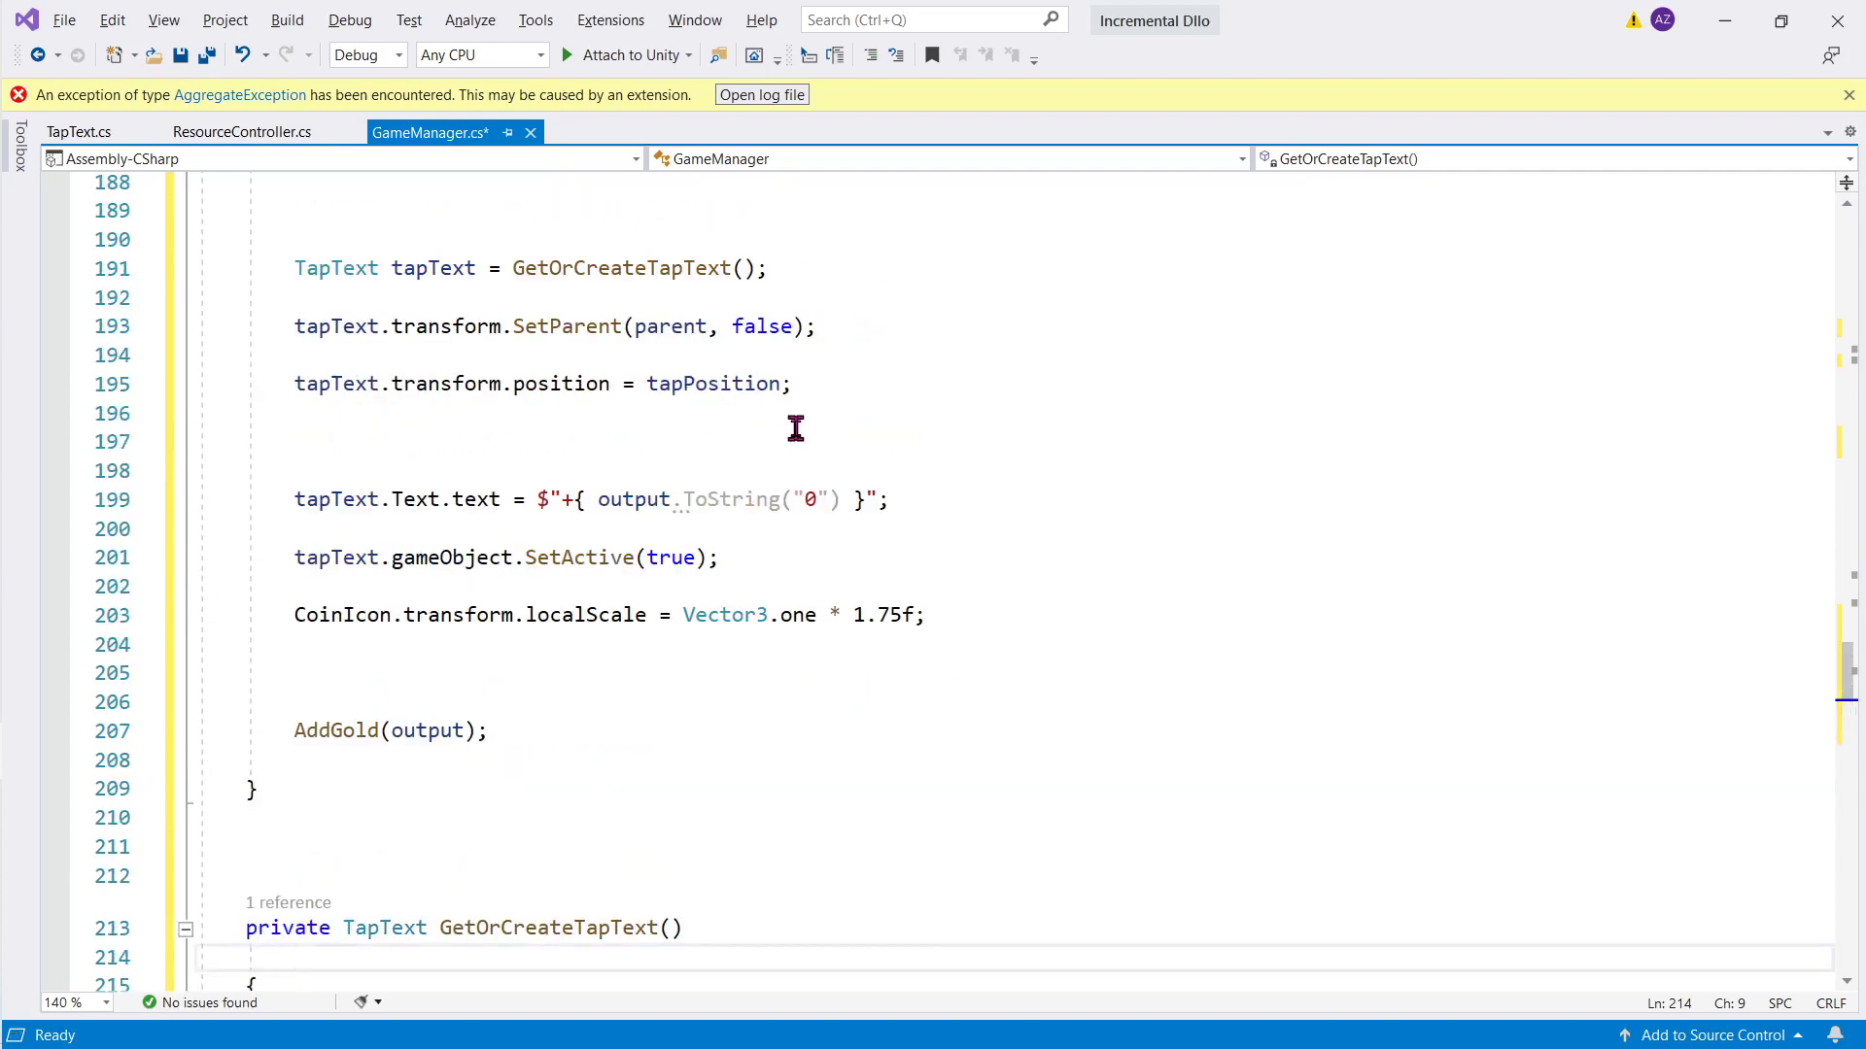
{"action": "scroll", "coordinate": [796, 428], "scroll_direction": "up", "scroll_amount": 2}
{"action": "scroll", "coordinate": [802, 432], "scroll_direction": "down", "scroll_amount": 2}
{"action": "scroll", "coordinate": [803, 432], "scroll_direction": "up", "scroll_amount": 3}
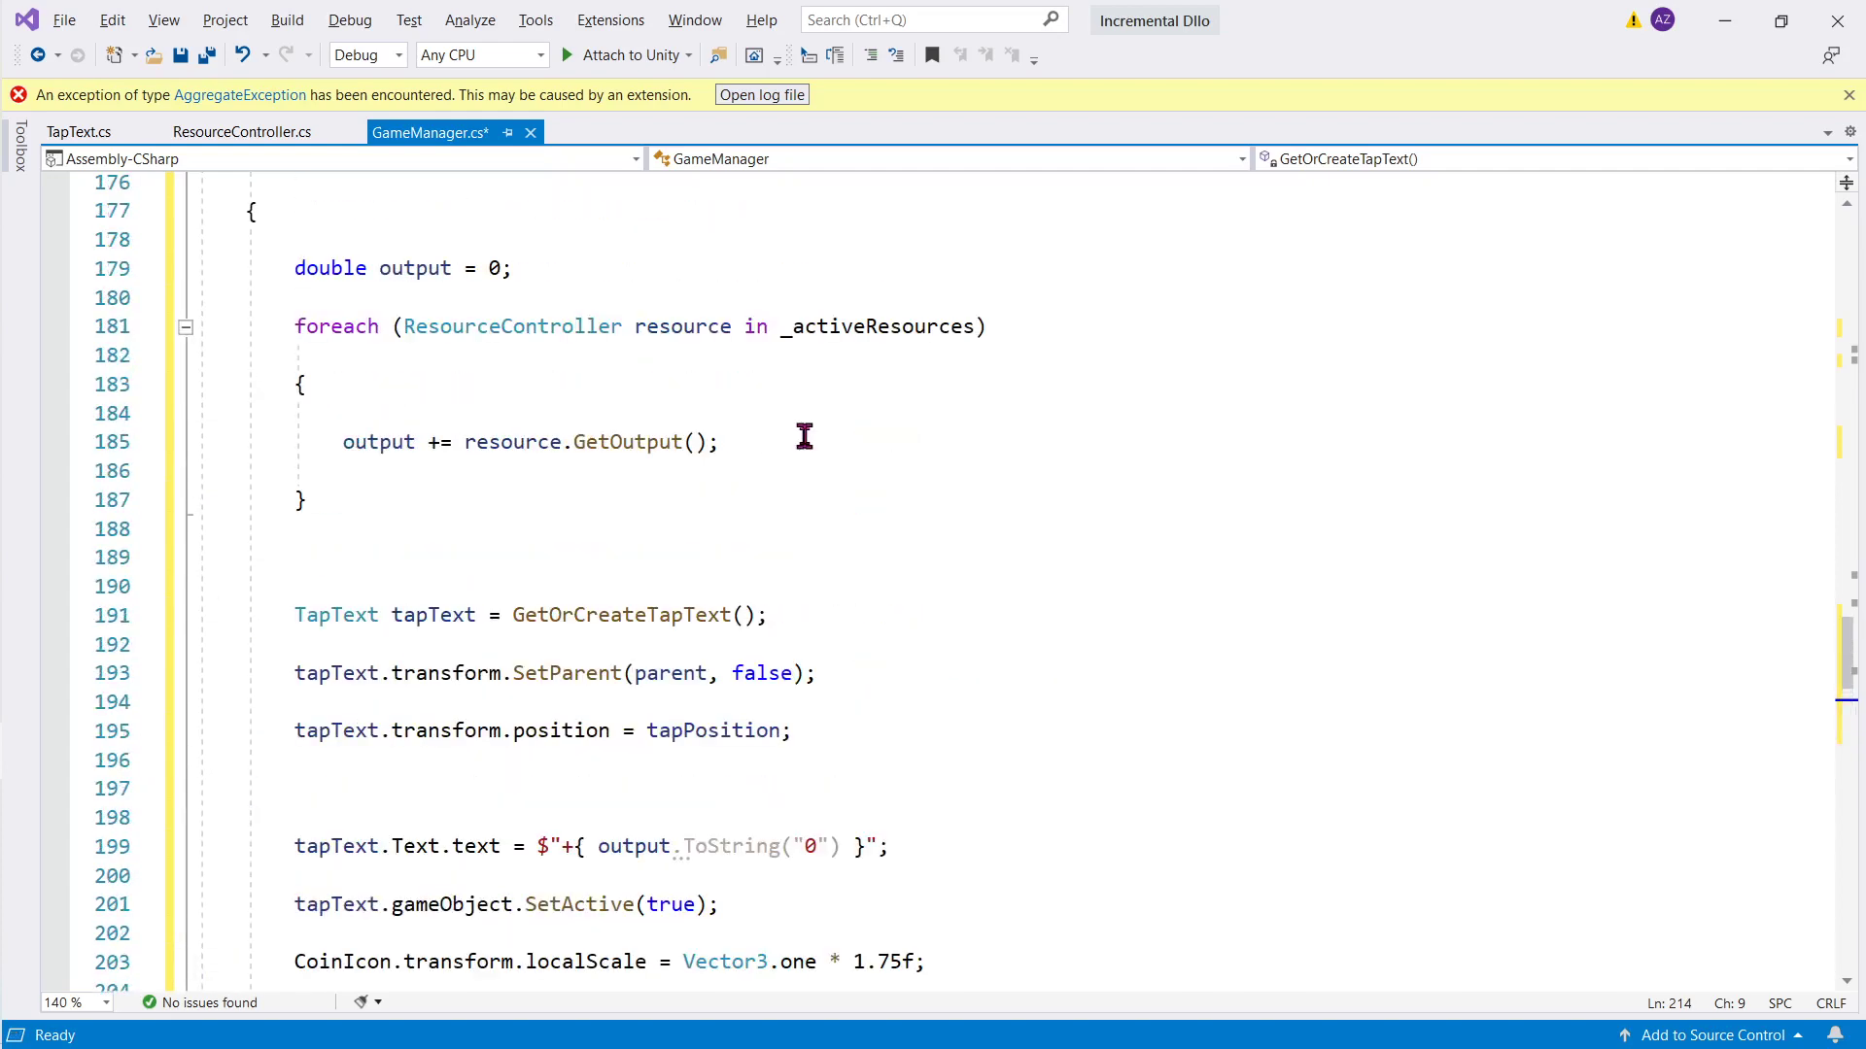
{"action": "scroll", "coordinate": [808, 437], "scroll_direction": "up", "scroll_amount": 2}
{"action": "scroll", "coordinate": [813, 436], "scroll_direction": "down", "scroll_amount": 2}
{"action": "scroll", "coordinate": [1460, 521], "scroll_direction": "up", "scroll_amount": 2}
{"action": "scroll", "coordinate": [1126, 524], "scroll_direction": "up", "scroll_amount": 2}
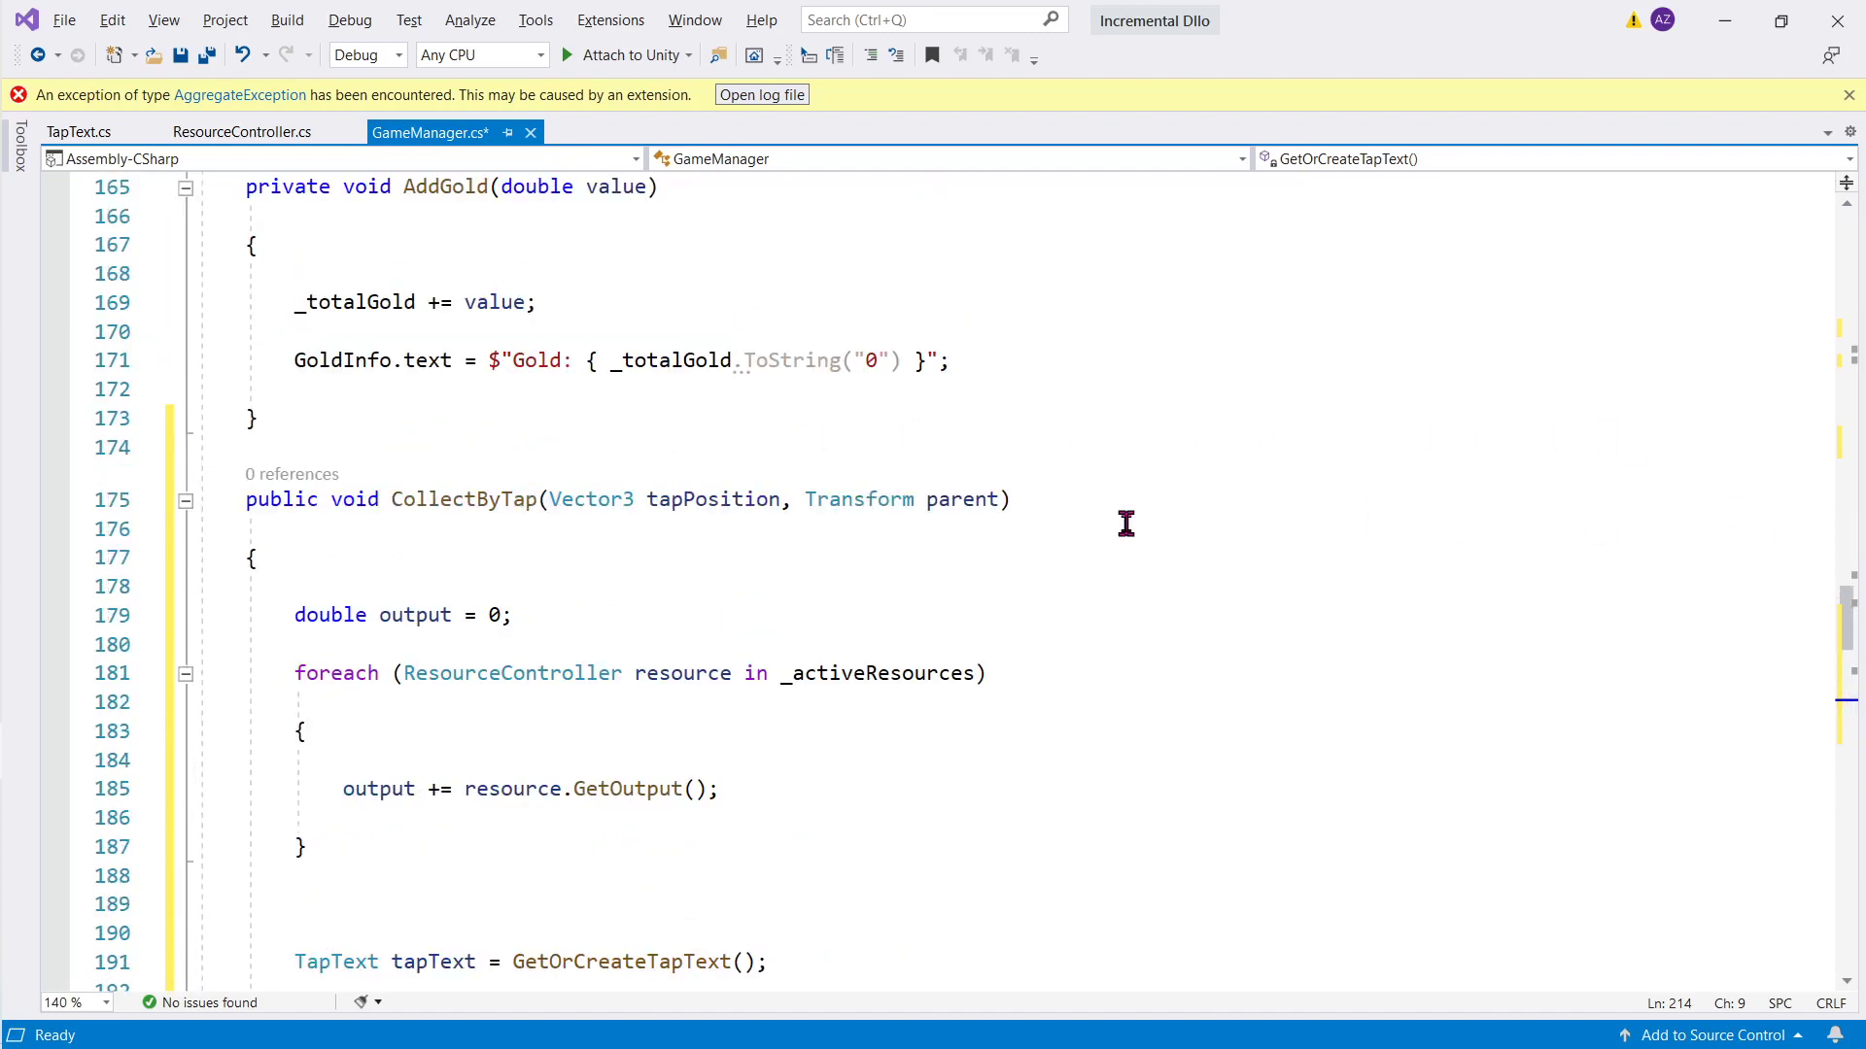
{"action": "scroll", "coordinate": [1126, 524], "scroll_direction": "down", "scroll_amount": 2}
{"action": "scroll", "coordinate": [1127, 524], "scroll_direction": "down", "scroll_amount": 2}
{"action": "scroll", "coordinate": [1126, 524], "scroll_direction": "up", "scroll_amount": 2}
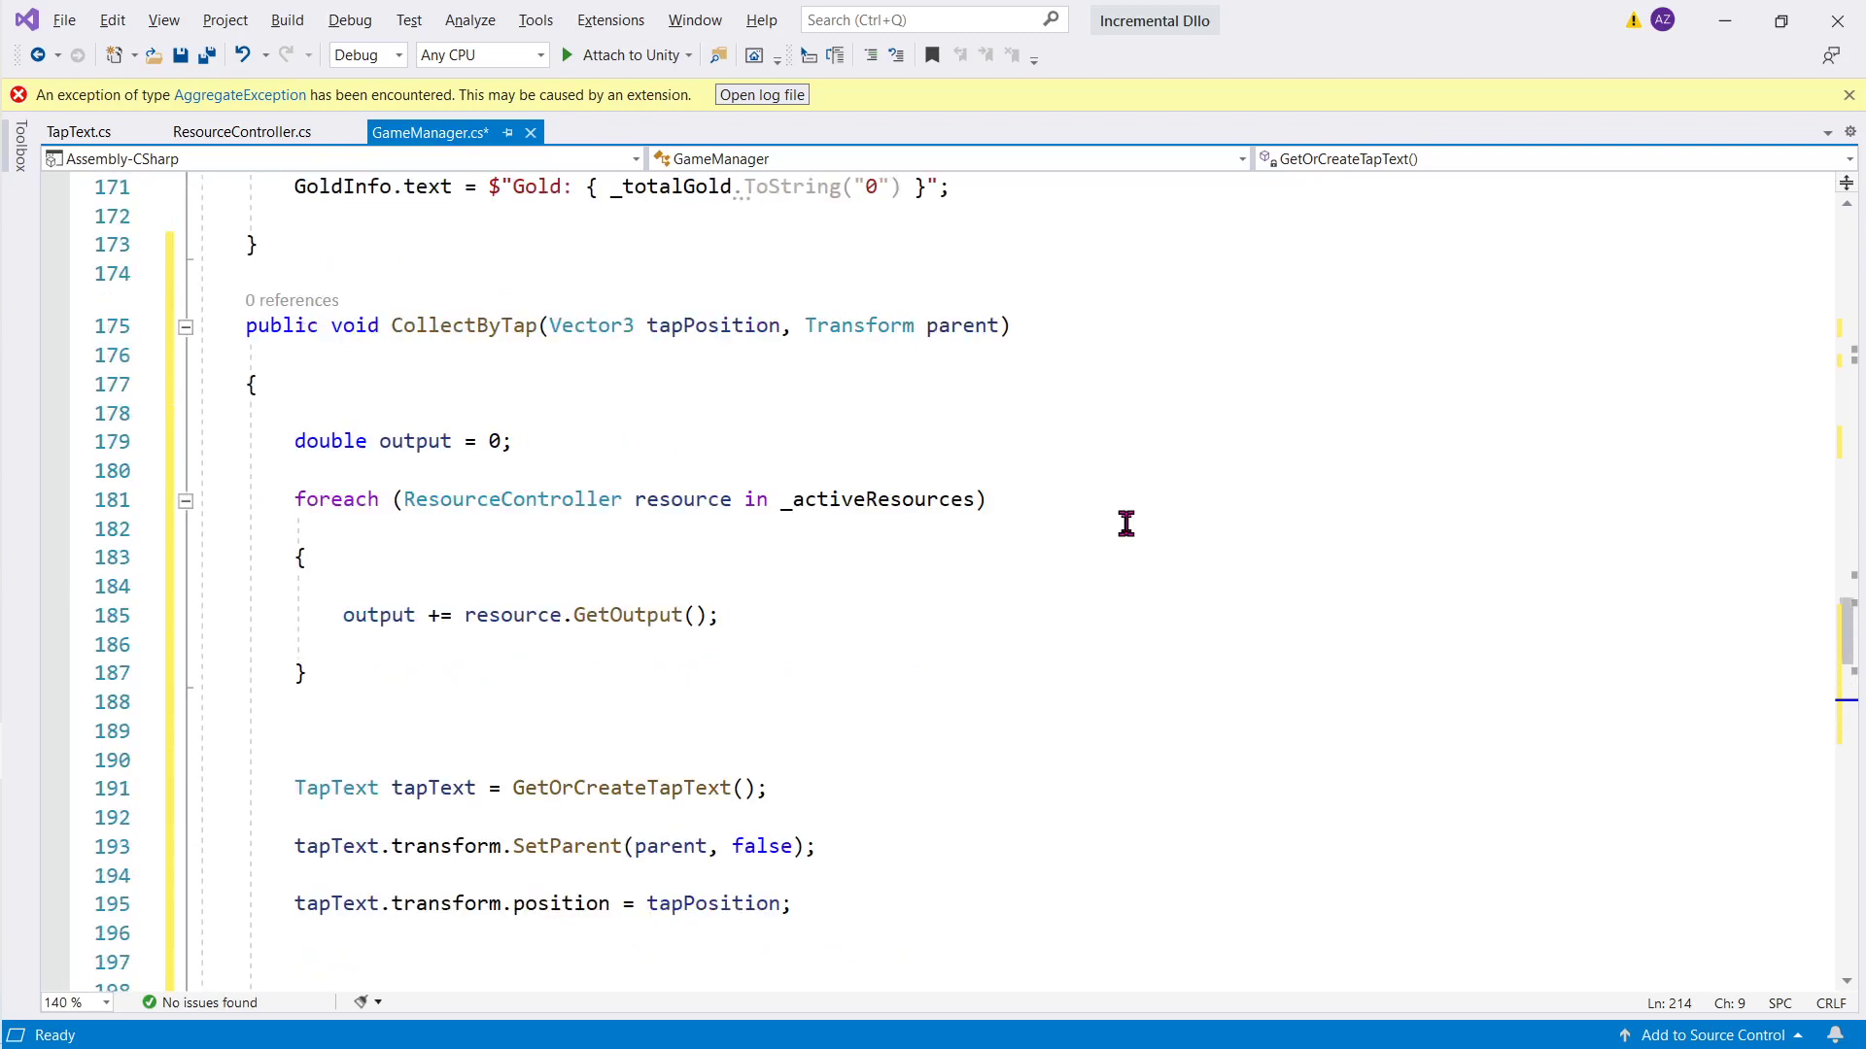
{"action": "scroll", "coordinate": [1126, 524], "scroll_direction": "down", "scroll_amount": 2}
{"action": "key", "text": "alt+Tab"}
{"action": "scroll", "coordinate": [1029, 590], "scroll_direction": "down", "scroll_amount": 5}
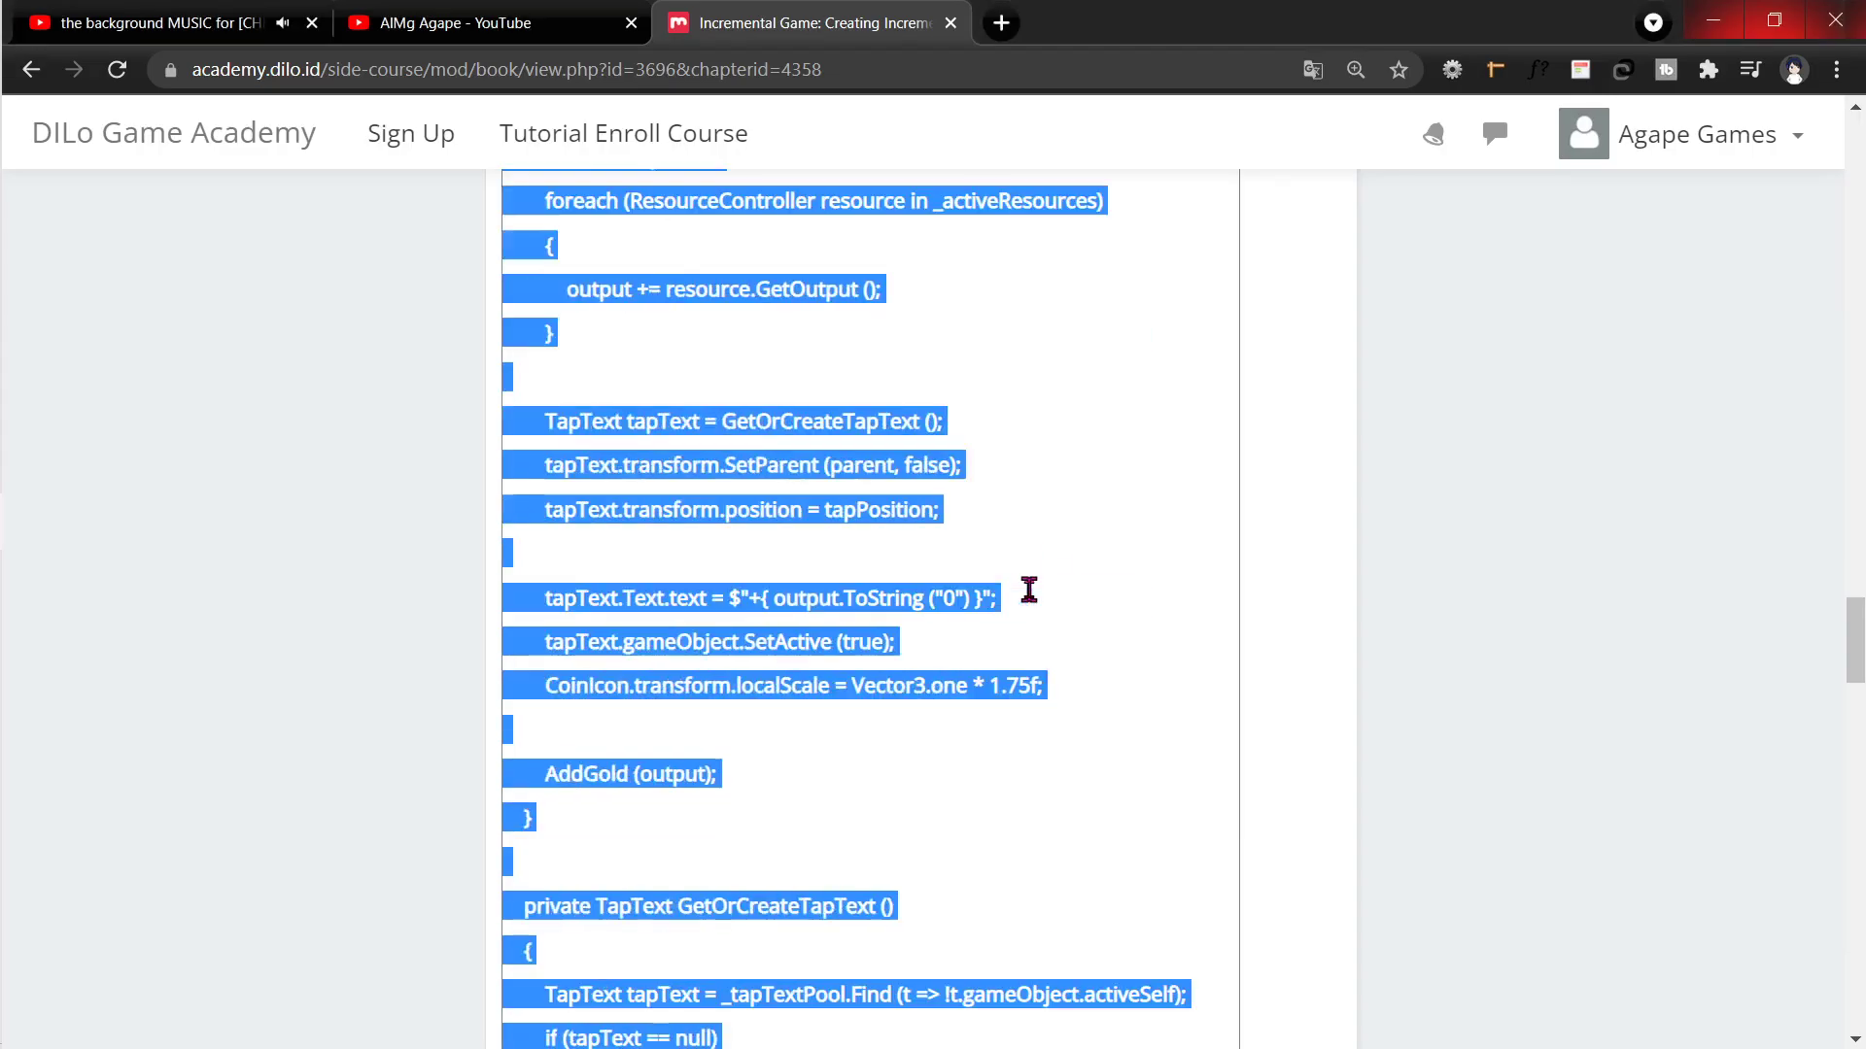
{"action": "key", "text": "alt+Tab"}
{"action": "scroll", "coordinate": [1028, 590], "scroll_direction": "down", "scroll_amount": 2}
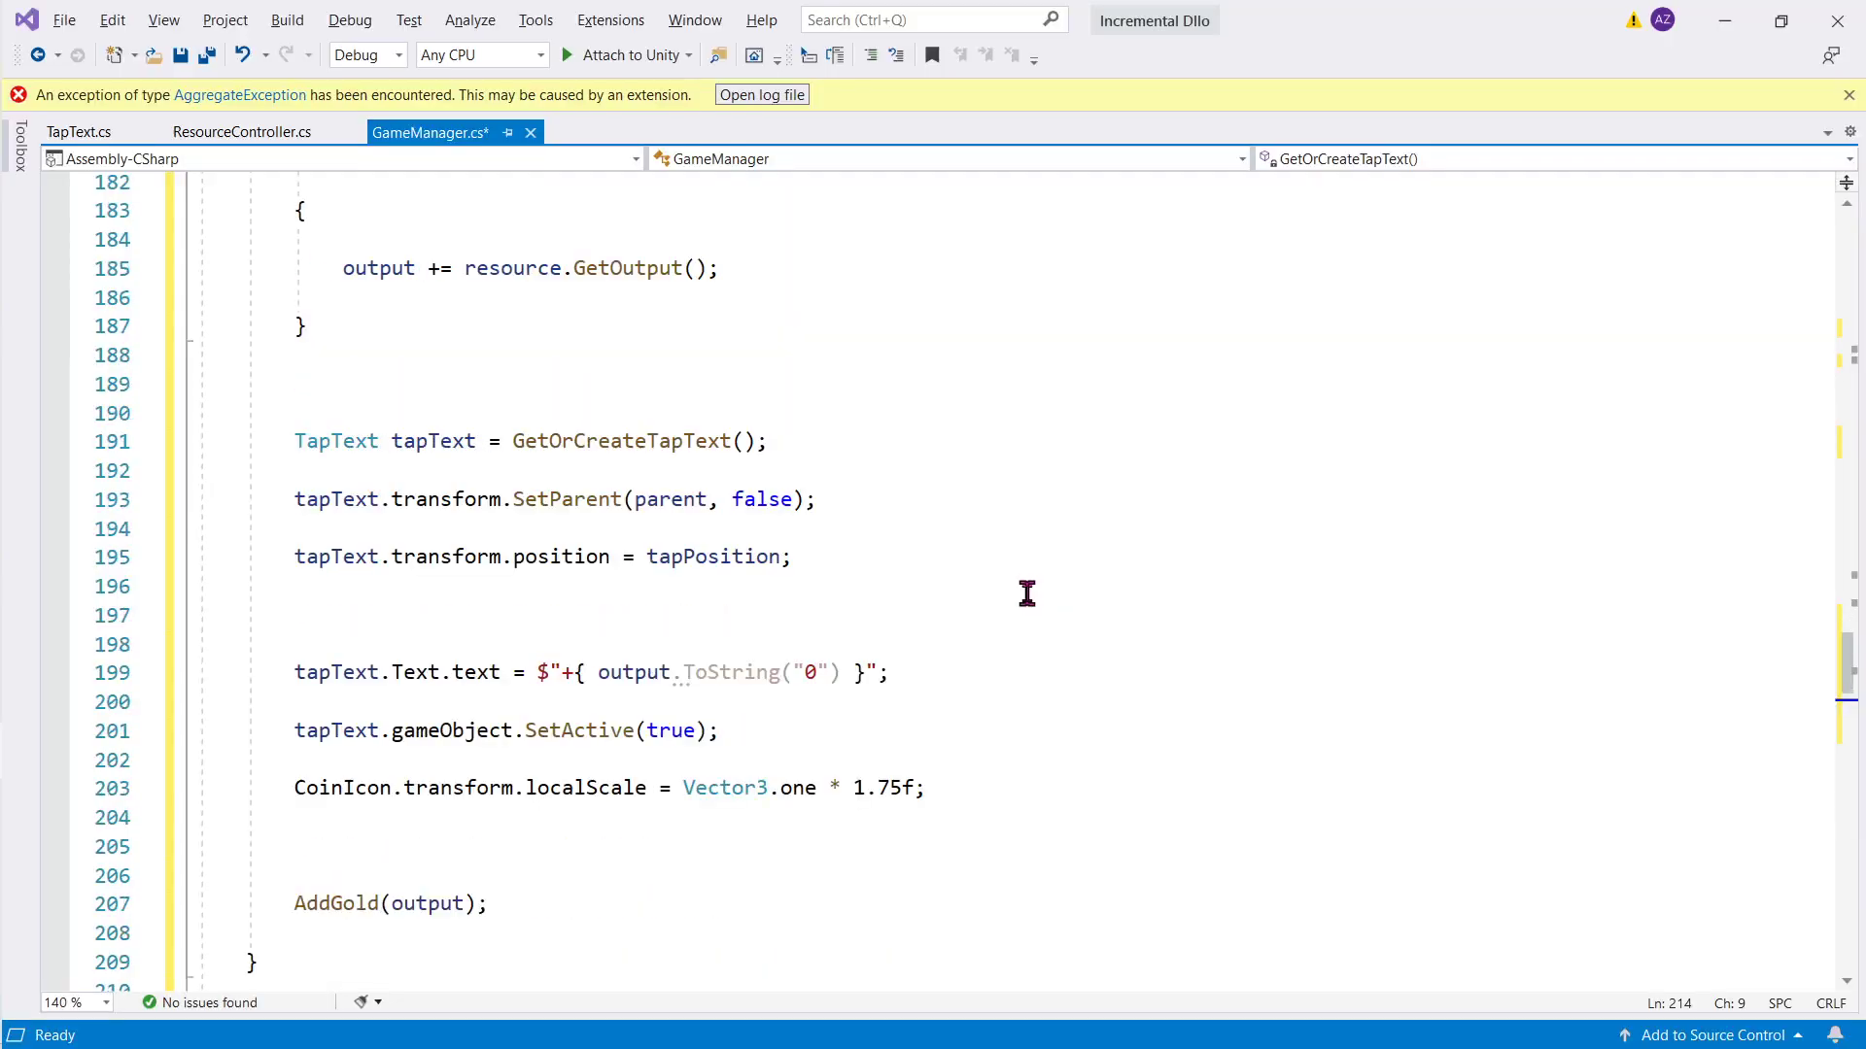
{"action": "scroll", "coordinate": [1027, 594], "scroll_direction": "up", "scroll_amount": 2}
{"action": "left_click", "coordinate": [816, 563]}
{"action": "scroll", "coordinate": [834, 562], "scroll_direction": "up", "scroll_amount": 2}
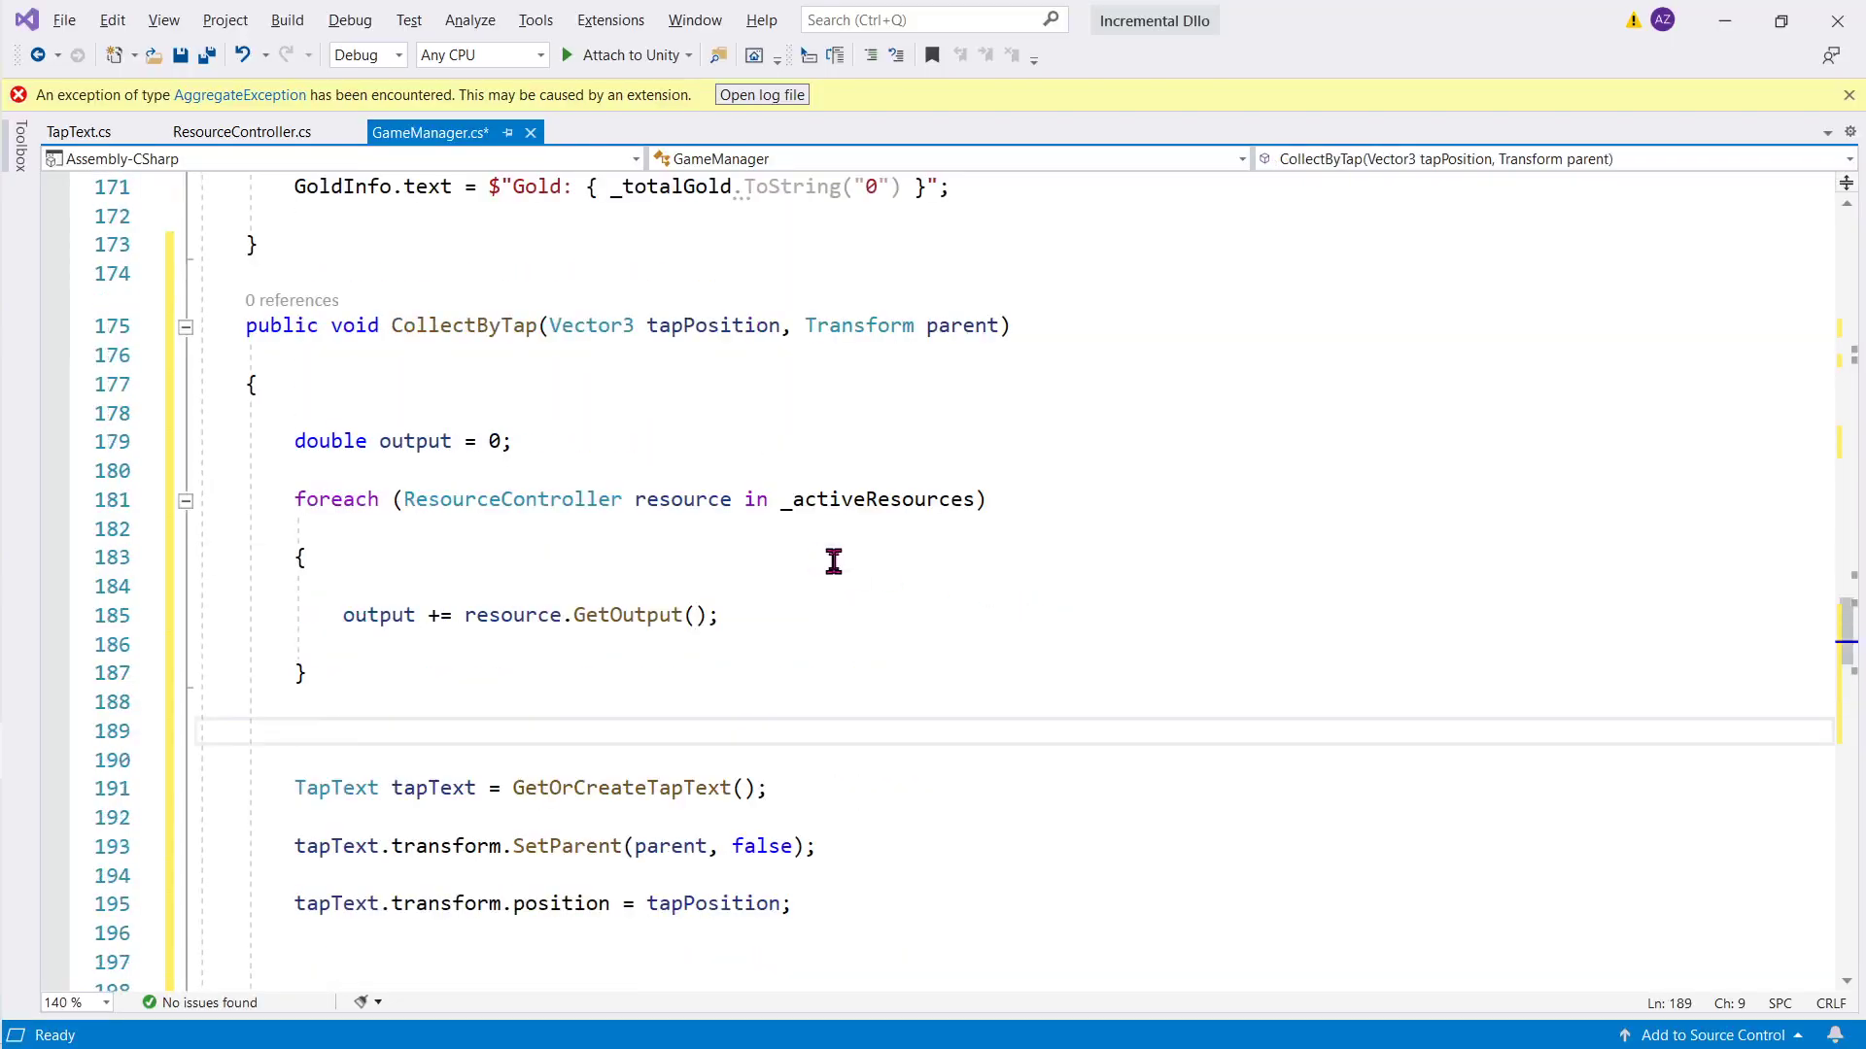
{"action": "left_click", "coordinate": [1079, 650]}
Step: Save GameManager.cs after a quick check of the Unity editor
{"action": "key", "text": "alt+Tab"}
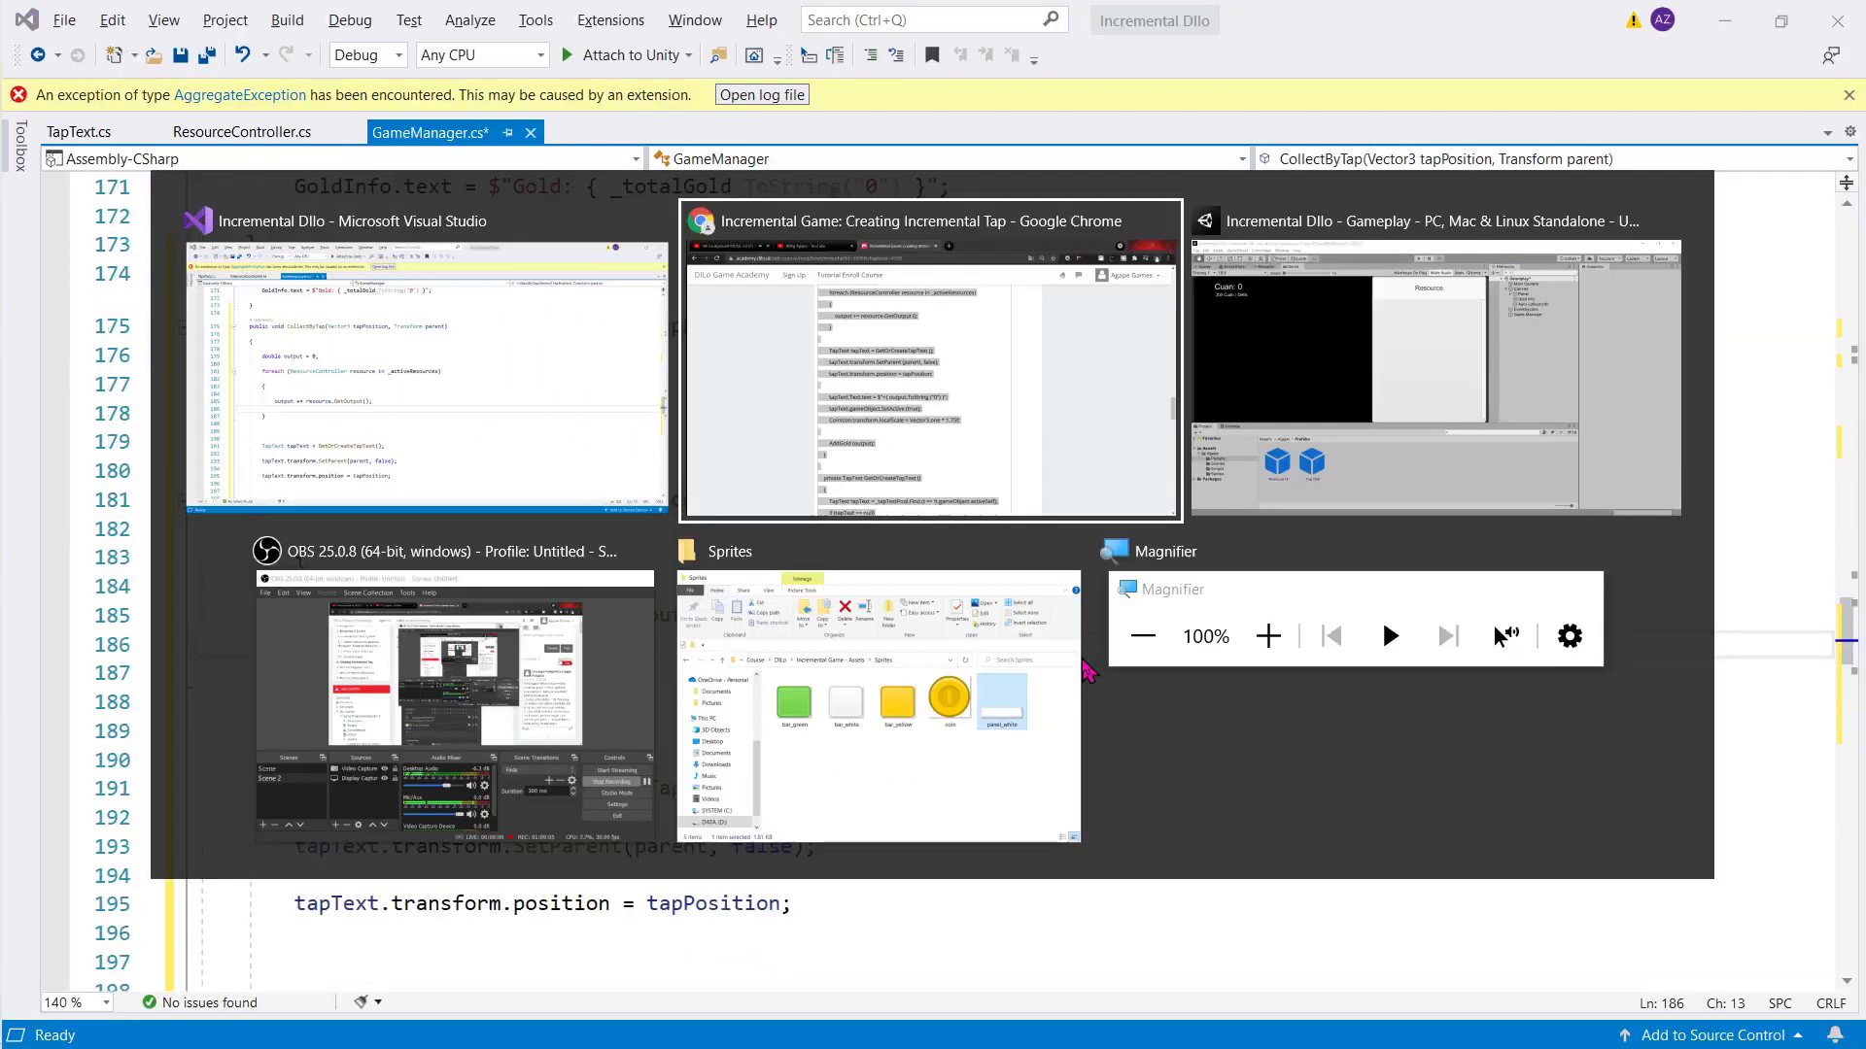
{"action": "left_click", "coordinate": [1263, 452]}
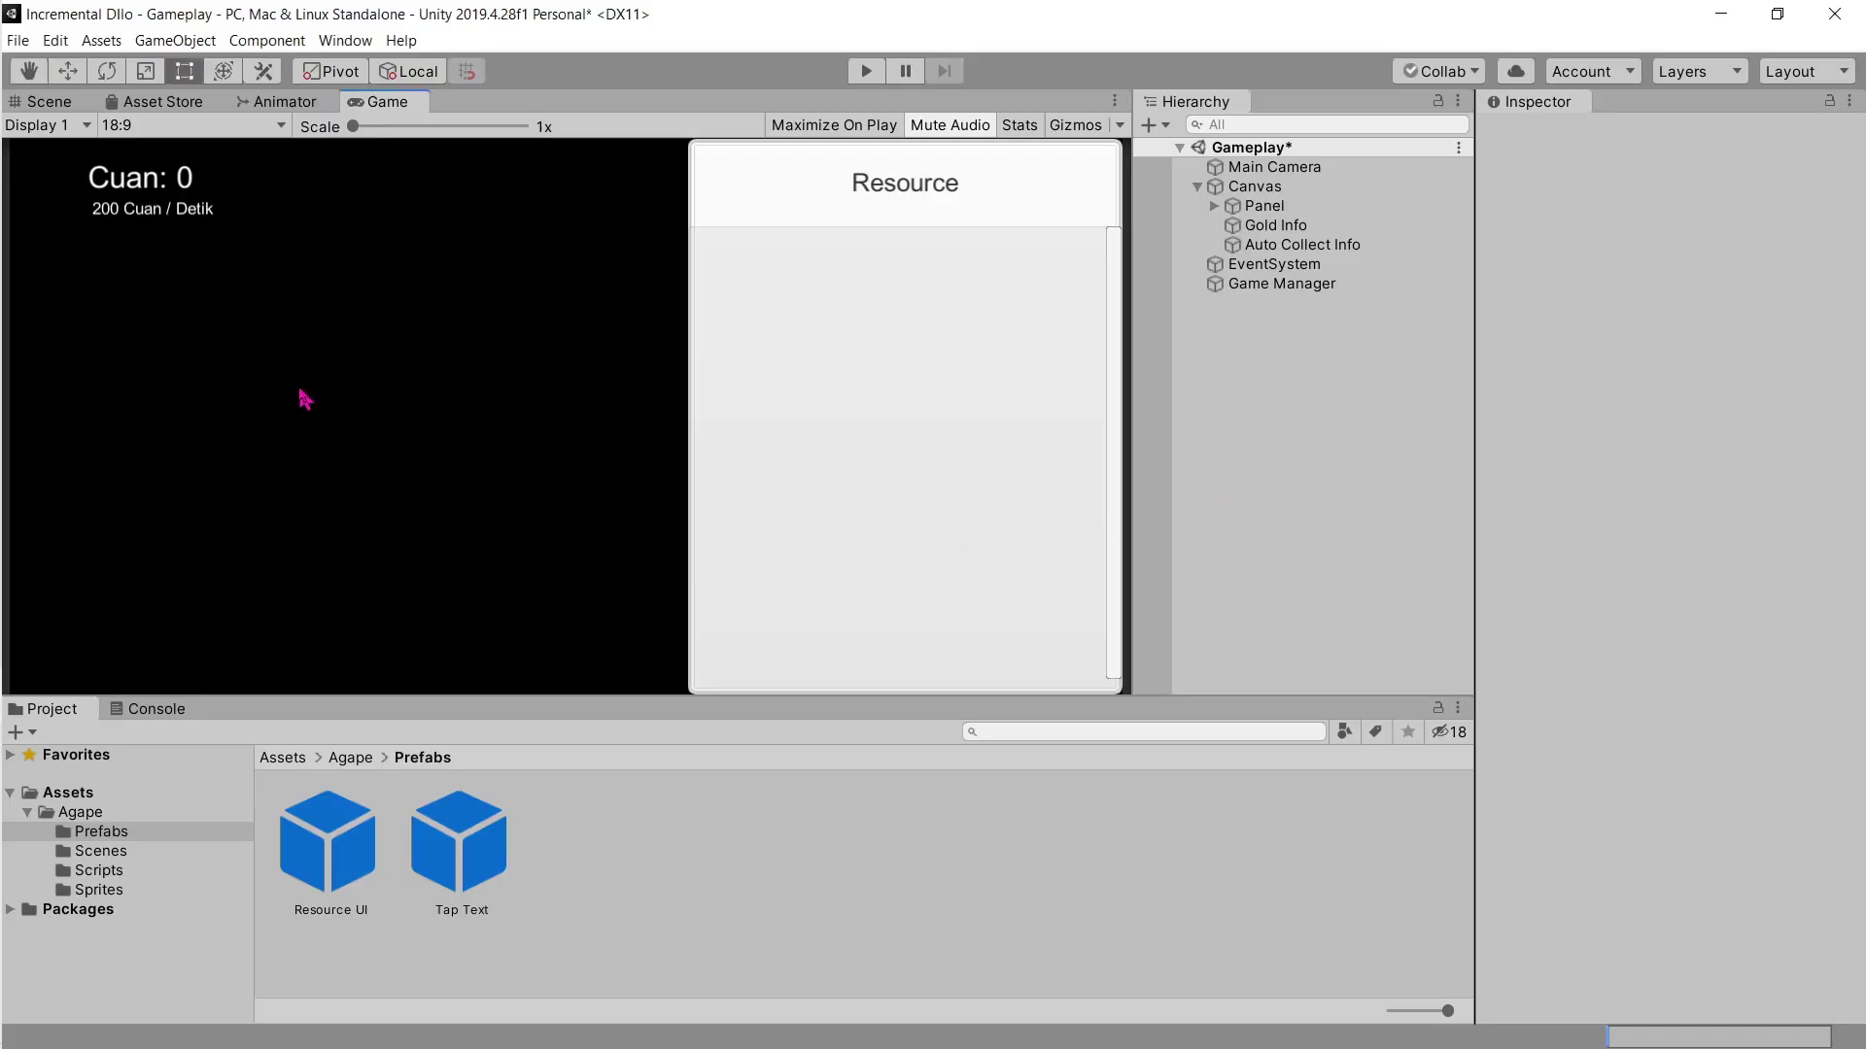
{"action": "key", "text": "alt+Tab"}
{"action": "scroll", "coordinate": [714, 523], "scroll_direction": "down", "scroll_amount": 4}
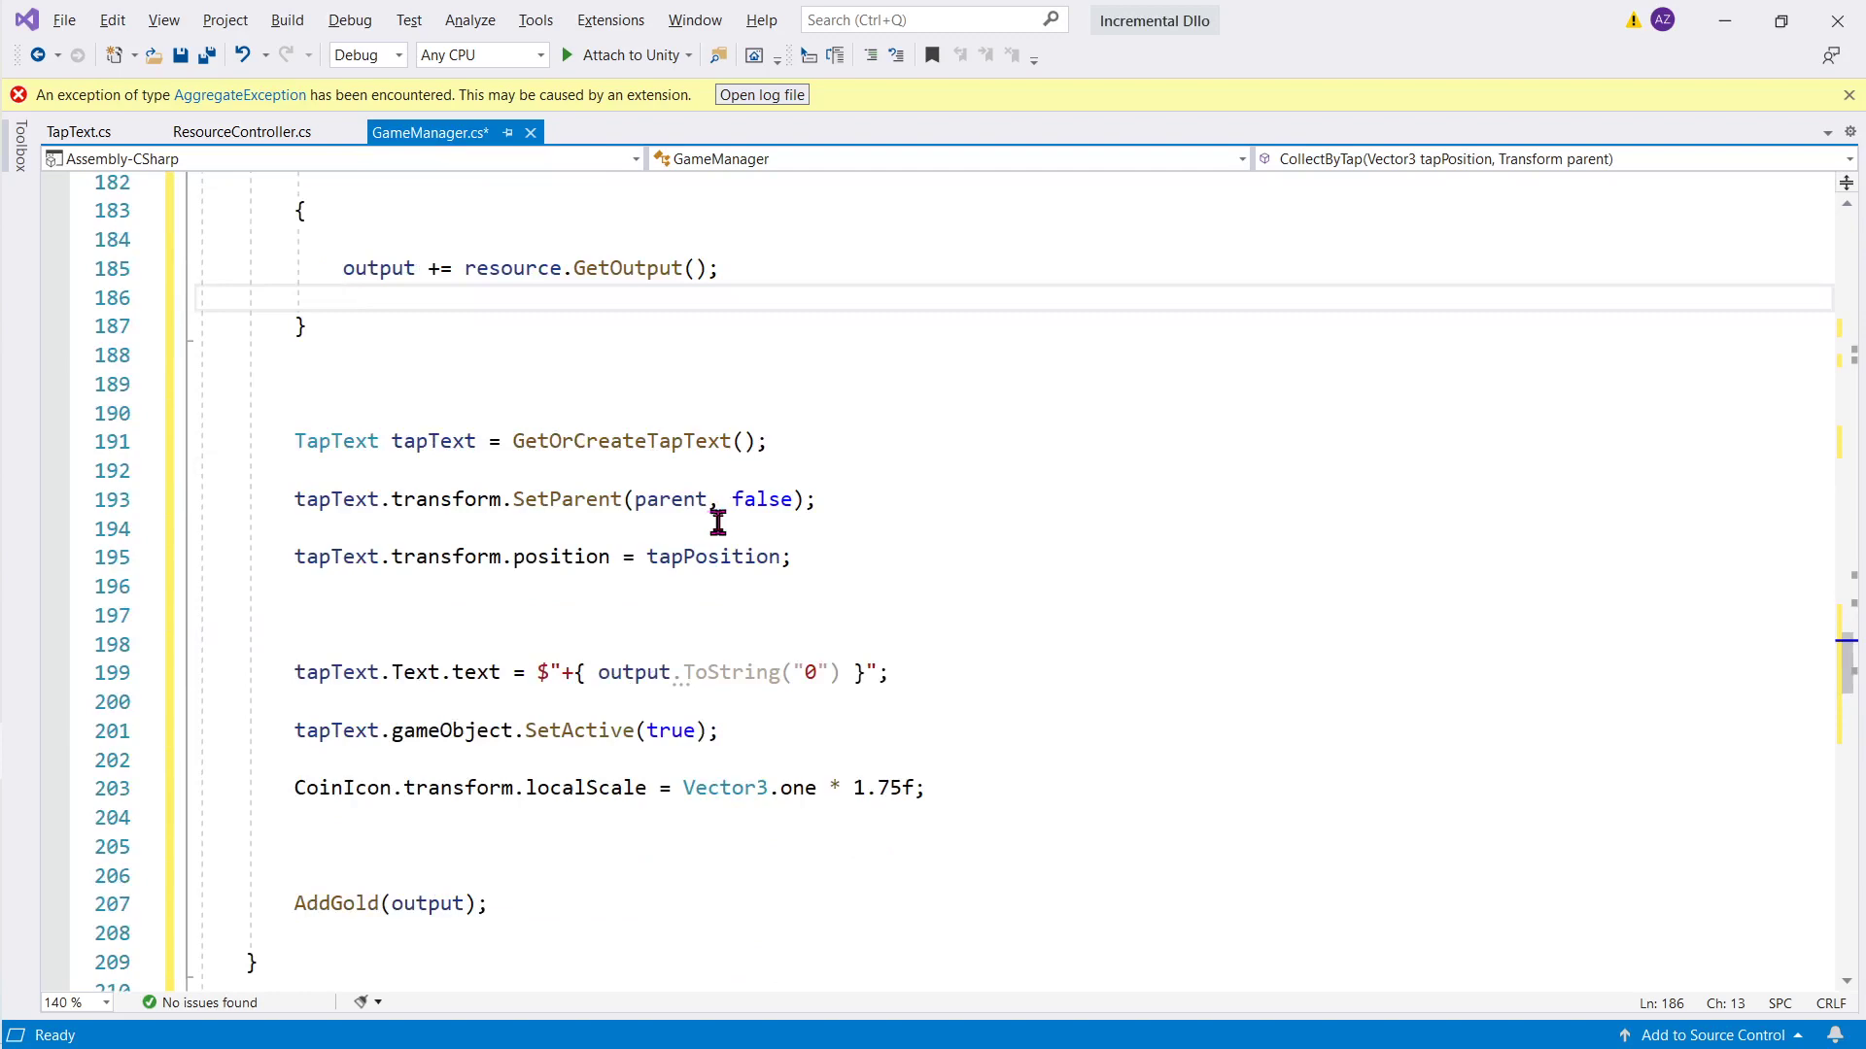
{"action": "scroll", "coordinate": [641, 674], "scroll_direction": "down", "scroll_amount": 2}
{"action": "scroll", "coordinate": [641, 674], "scroll_direction": "down", "scroll_amount": 4}
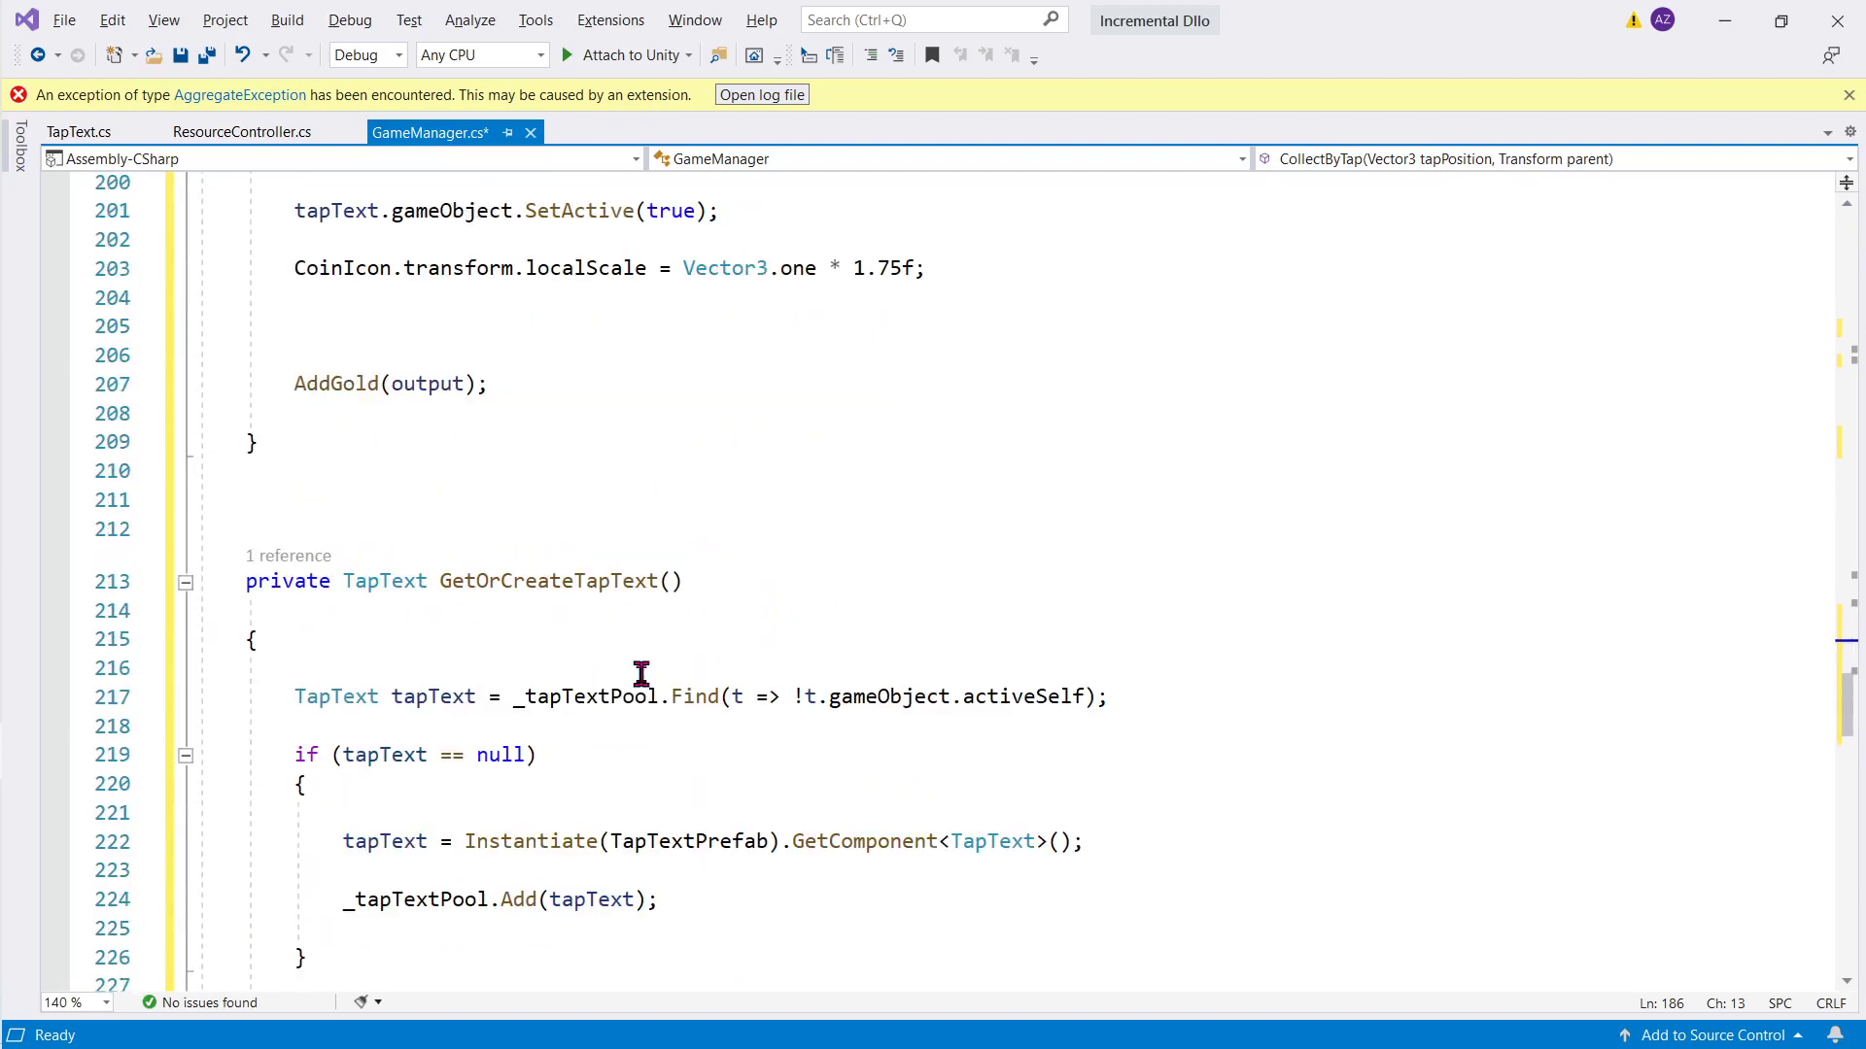
{"action": "key", "text": "ctrl+s"}
{"action": "scroll", "coordinate": [641, 674], "scroll_direction": "down", "scroll_amount": 4}
Step: Highlight the tutorial bullet on assigning the Tap Text prefab, then select Game Manager in Unity
{"action": "key", "text": "alt+Tab"}
{"action": "key", "text": "alt+Tab"}
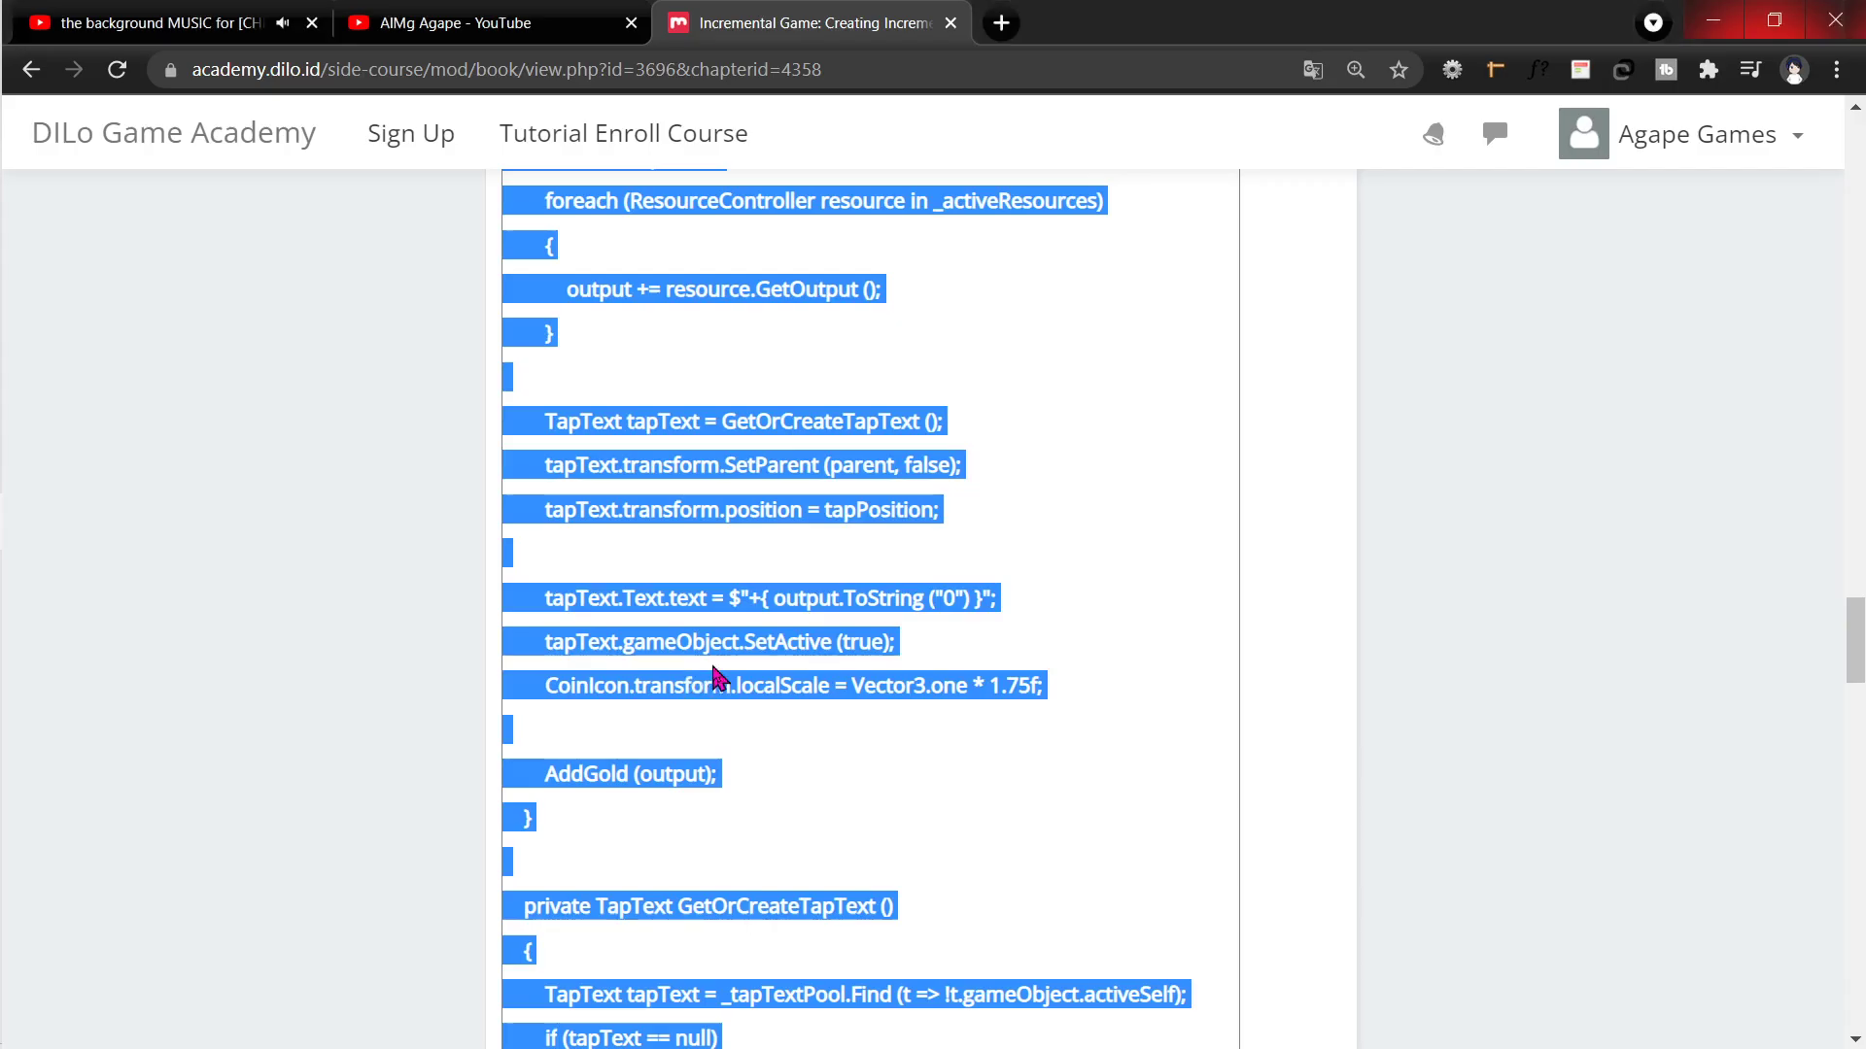
{"action": "scroll", "coordinate": [654, 574], "scroll_direction": "down", "scroll_amount": 6}
{"action": "scroll", "coordinate": [654, 573], "scroll_direction": "down", "scroll_amount": 3}
{"action": "left_click_drag", "start_coordinate": [573, 416], "coordinate": [1045, 437]}
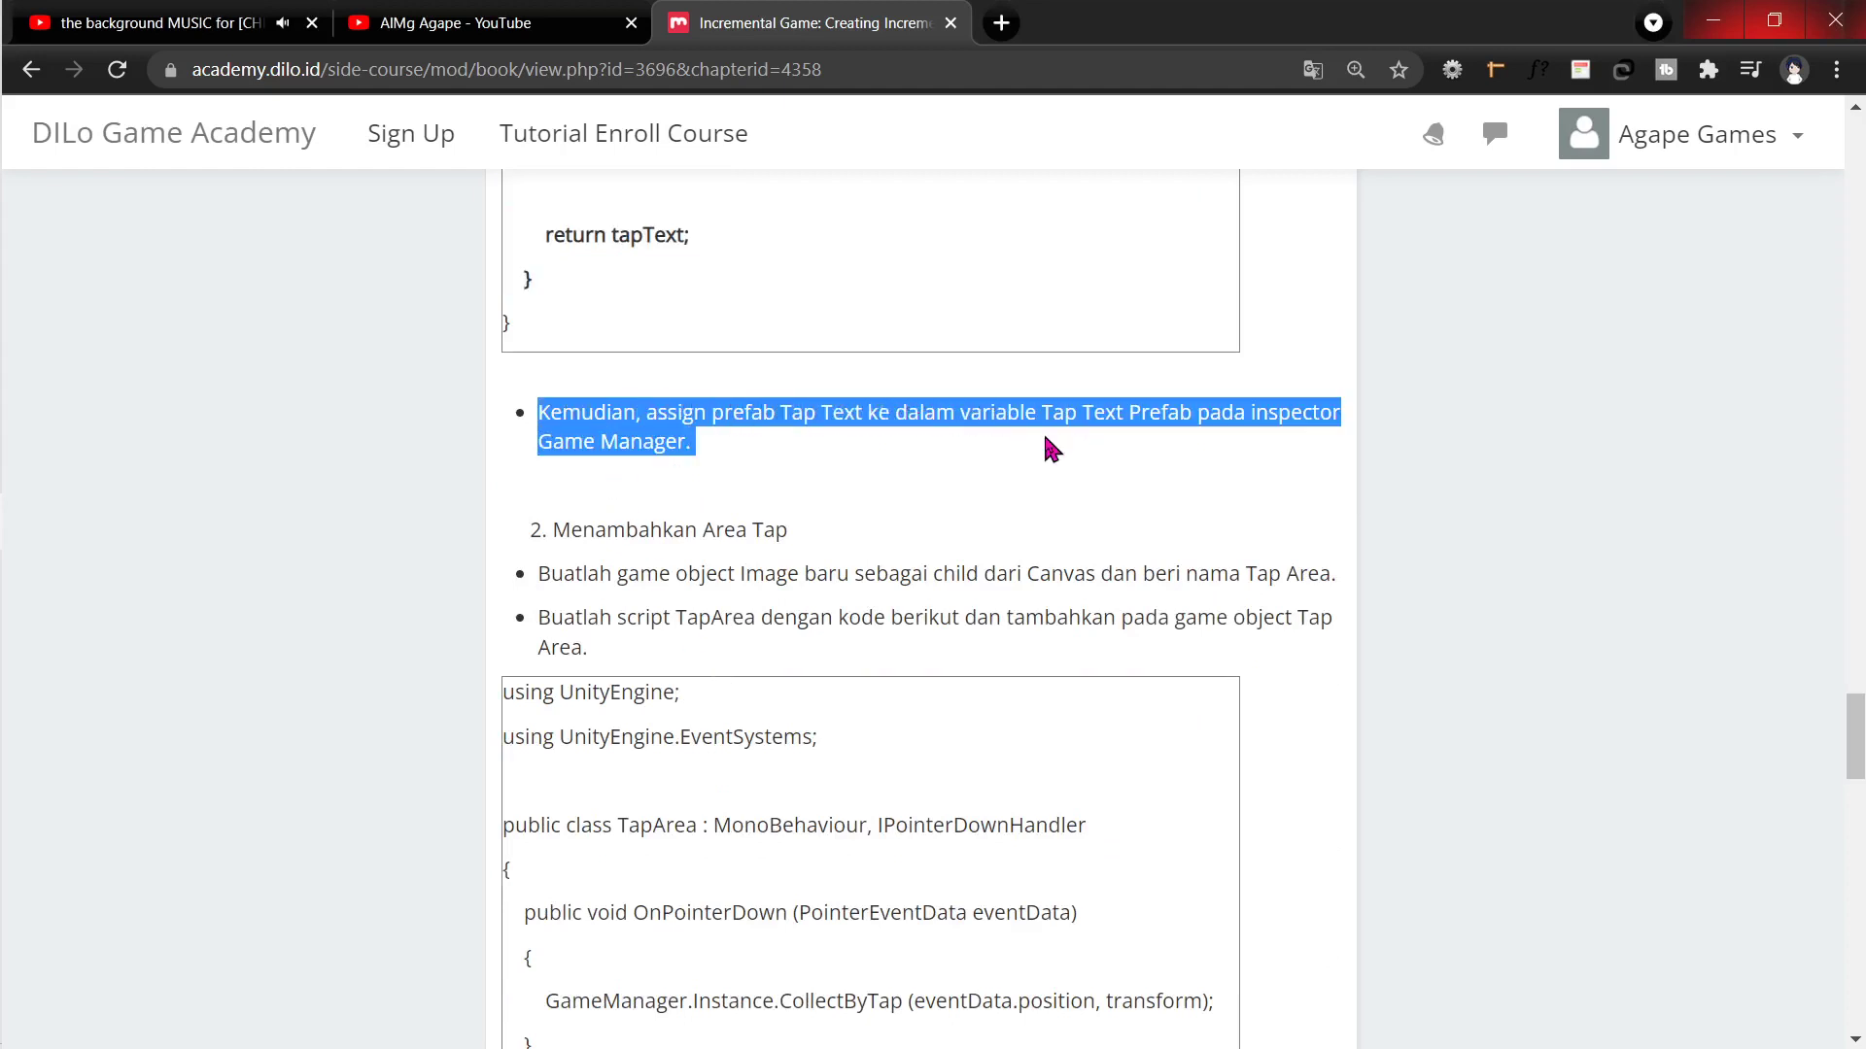
{"action": "key", "text": "alt+Tab"}
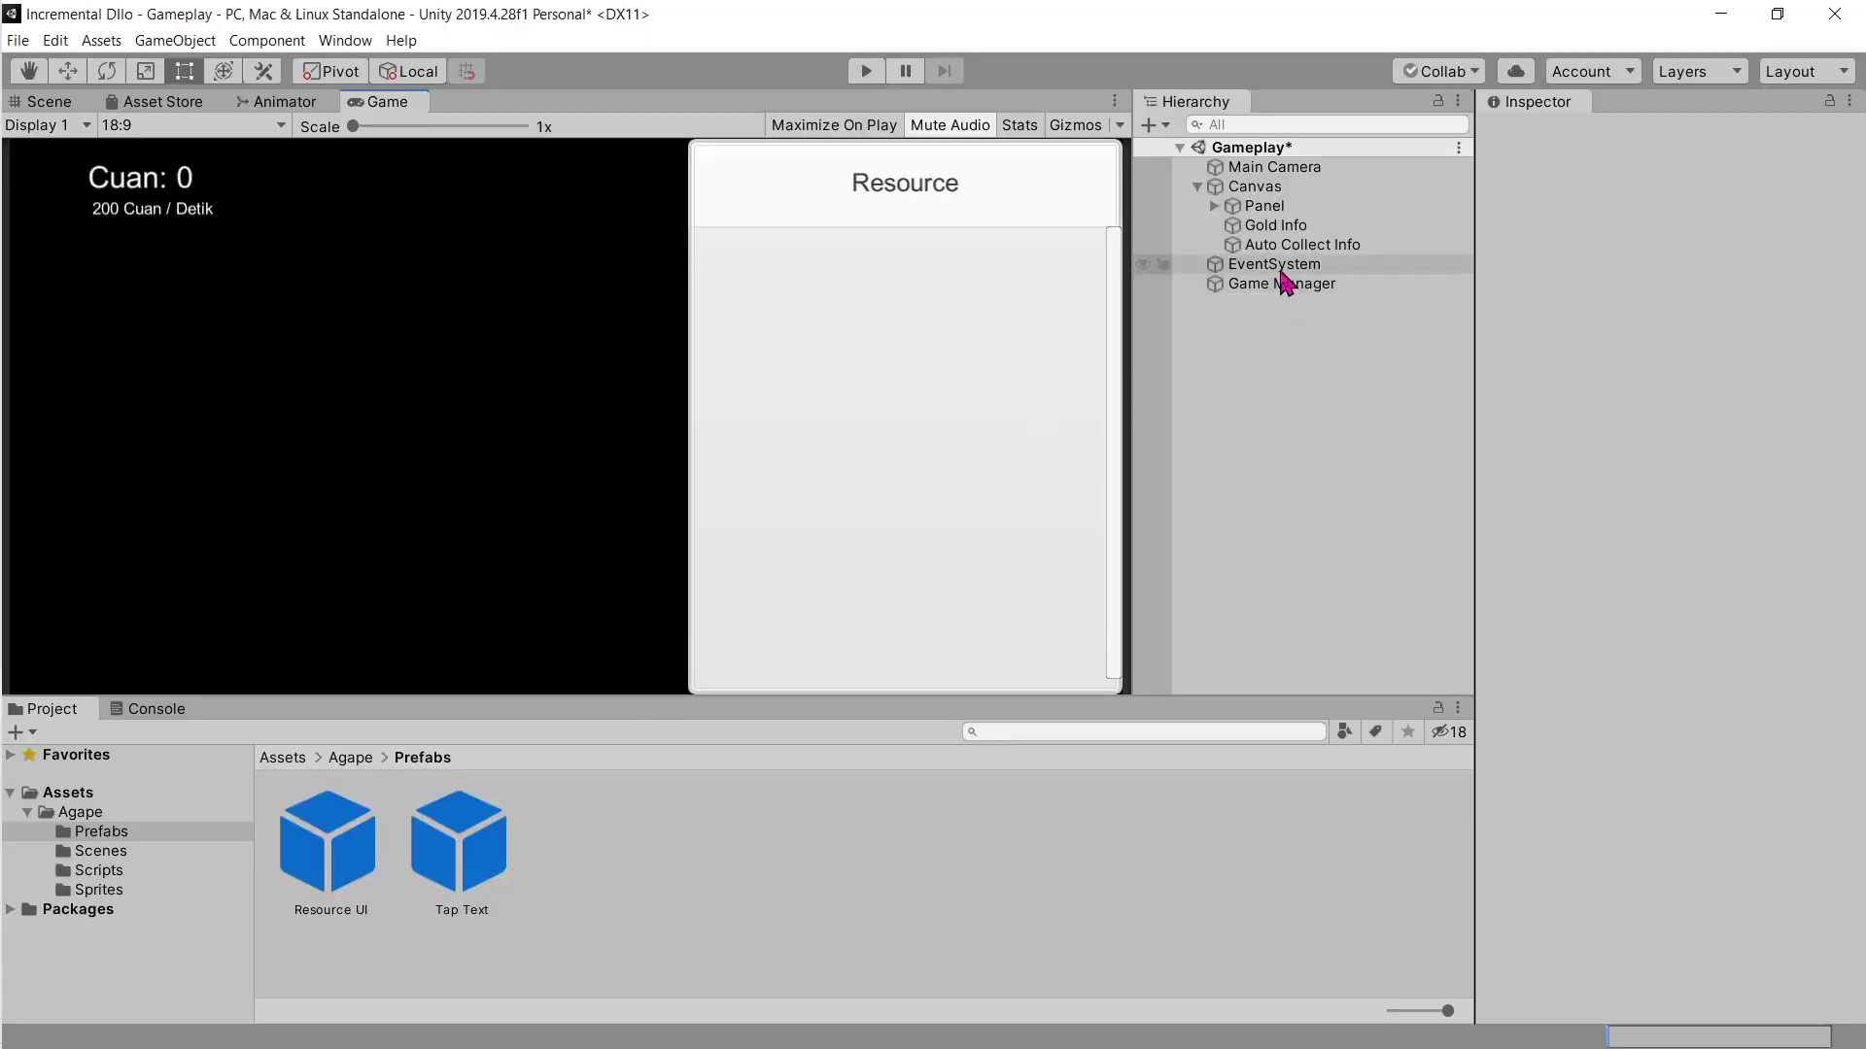
{"action": "left_click", "coordinate": [1283, 283]}
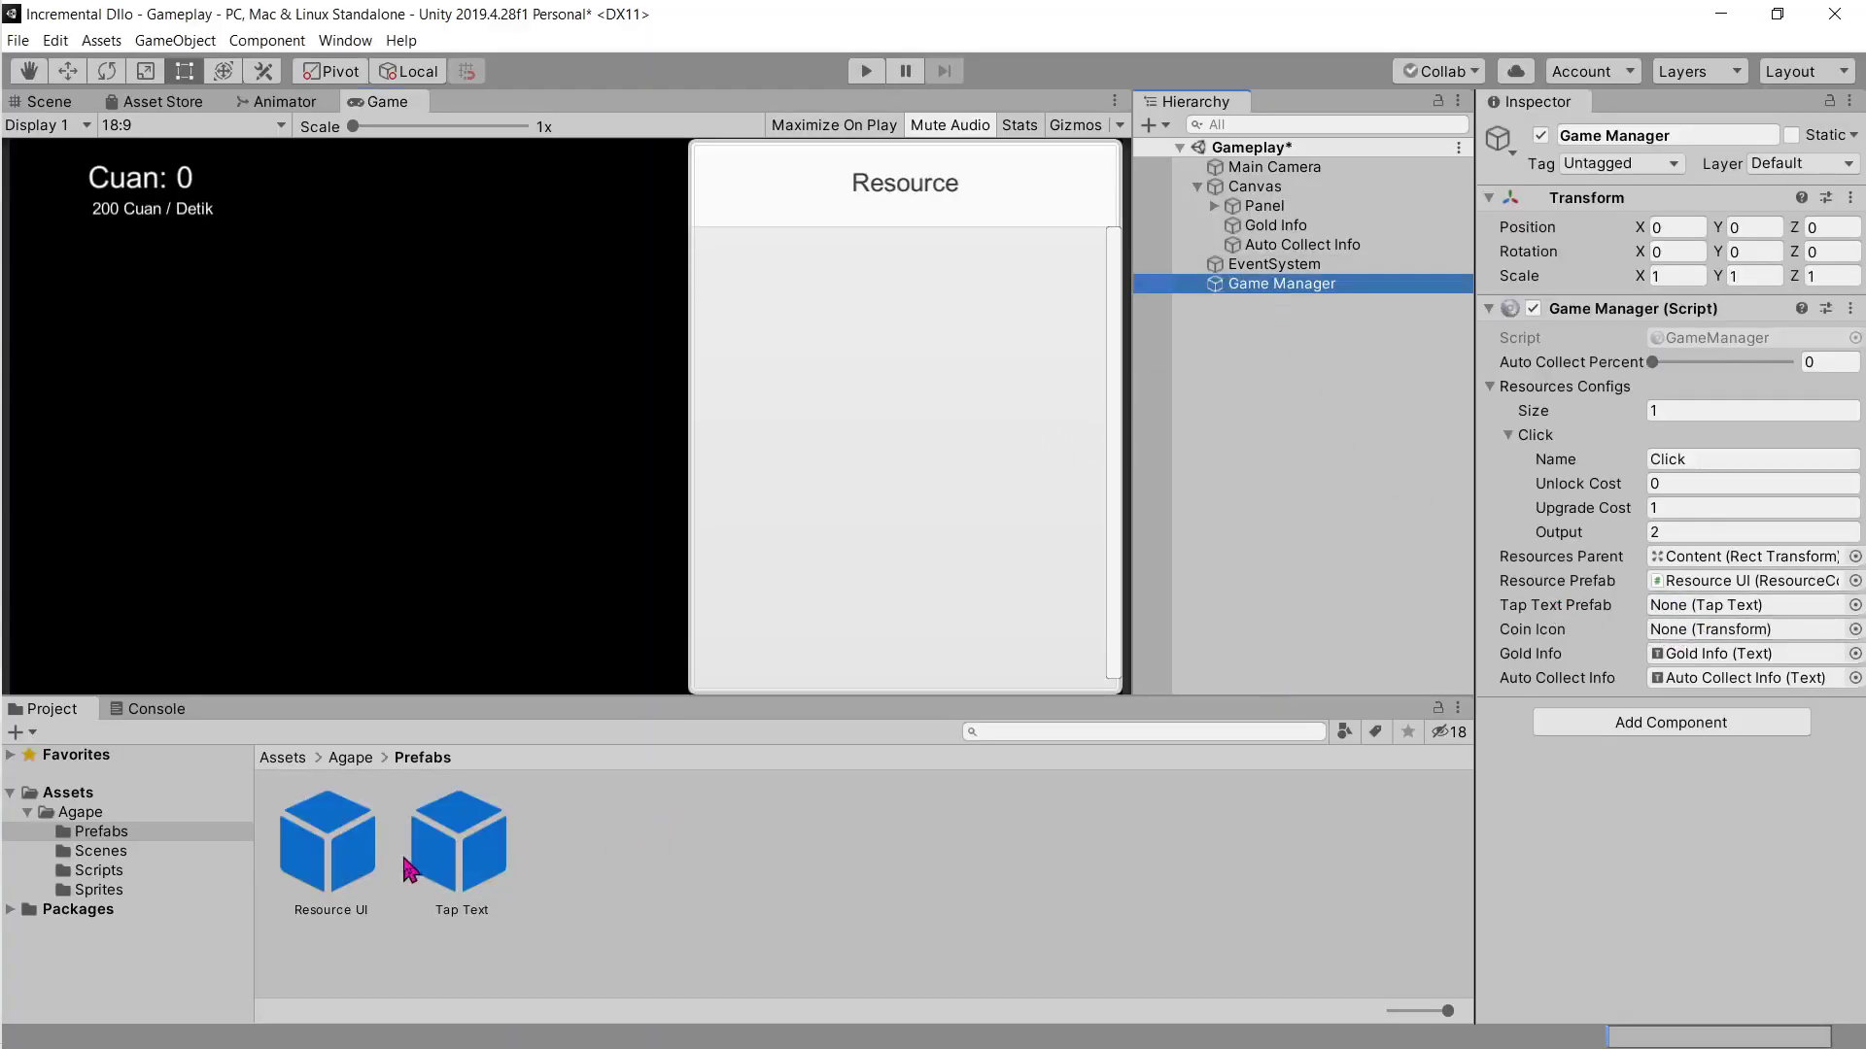
{"action": "mouse_move", "coordinate": [473, 864]}
{"action": "left_mouse_down"}
{"action": "mouse_move", "coordinate": [1701, 584]}
{"action": "mouse_move", "coordinate": [1691, 605]}
{"action": "left_mouse_up"}
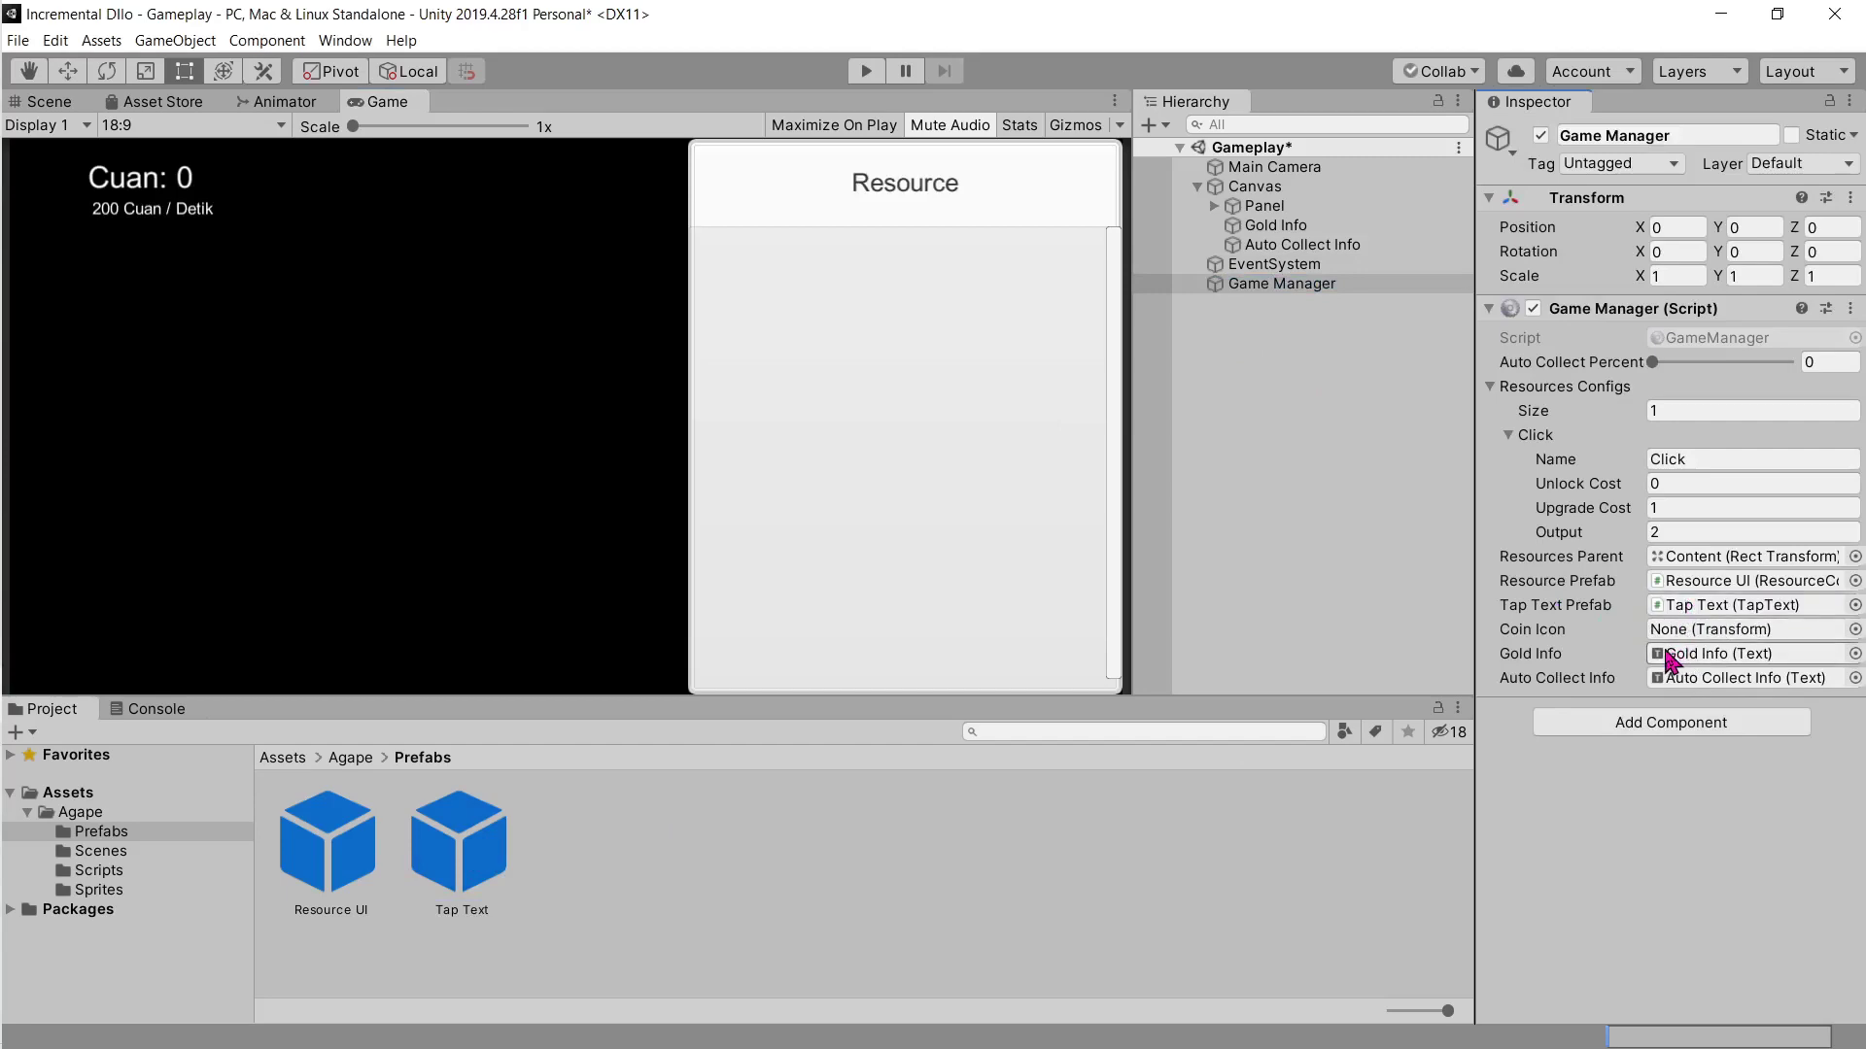
{"action": "key", "text": "alt+Tab"}
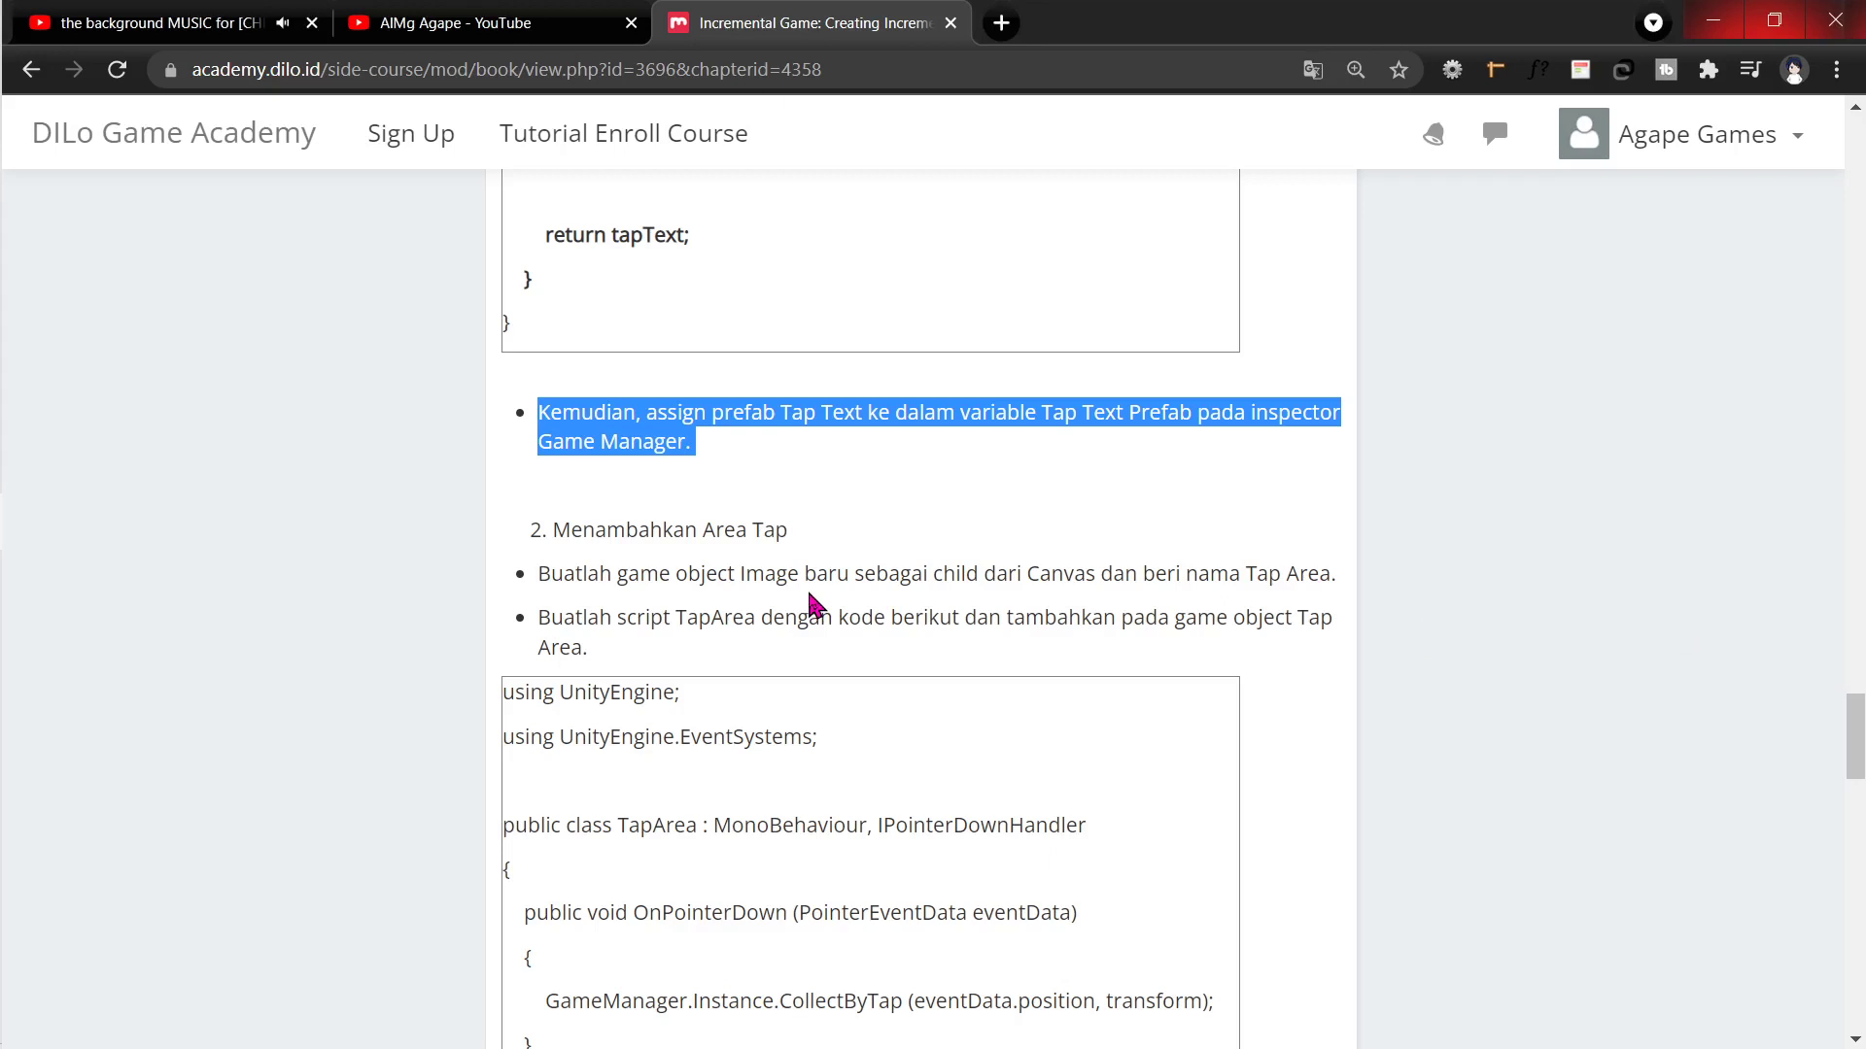
{"action": "scroll", "coordinate": [749, 525], "scroll_direction": "up", "scroll_amount": 3}
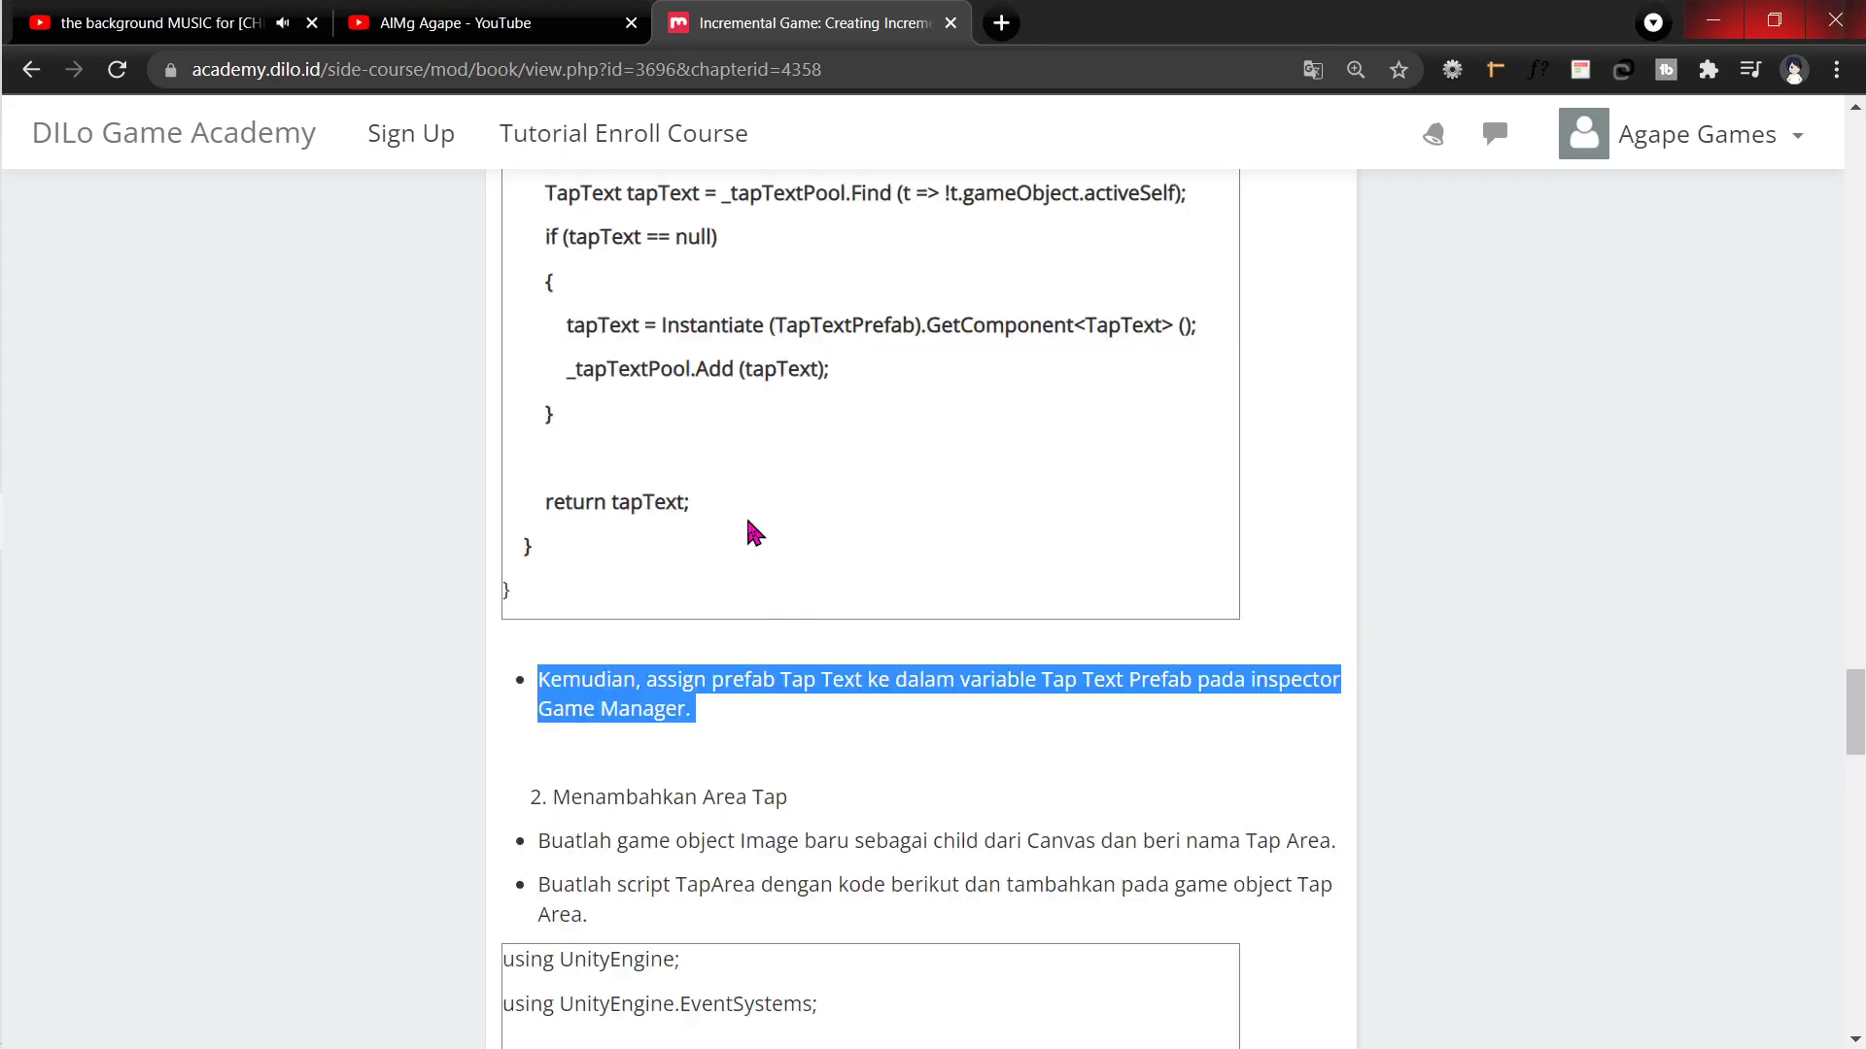
{"action": "scroll", "coordinate": [750, 525], "scroll_direction": "down", "scroll_amount": 3}
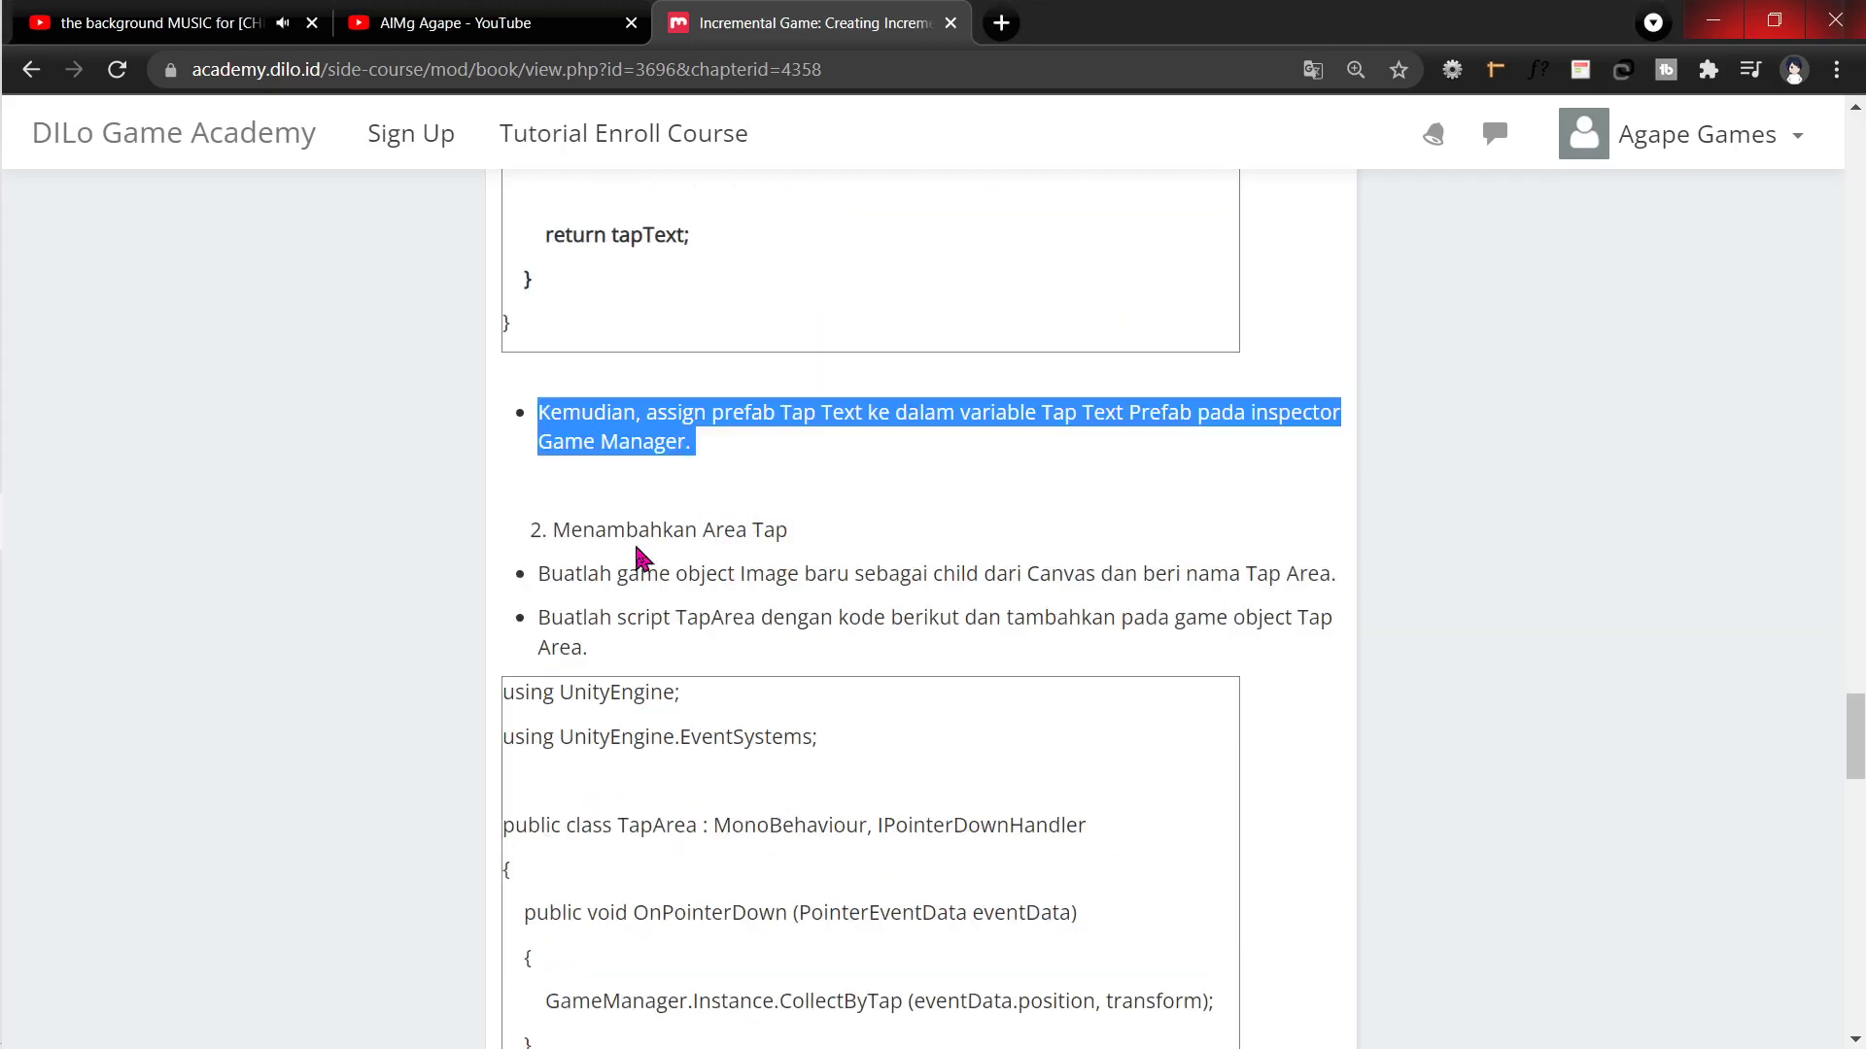
{"action": "key", "text": "alt+Tab"}
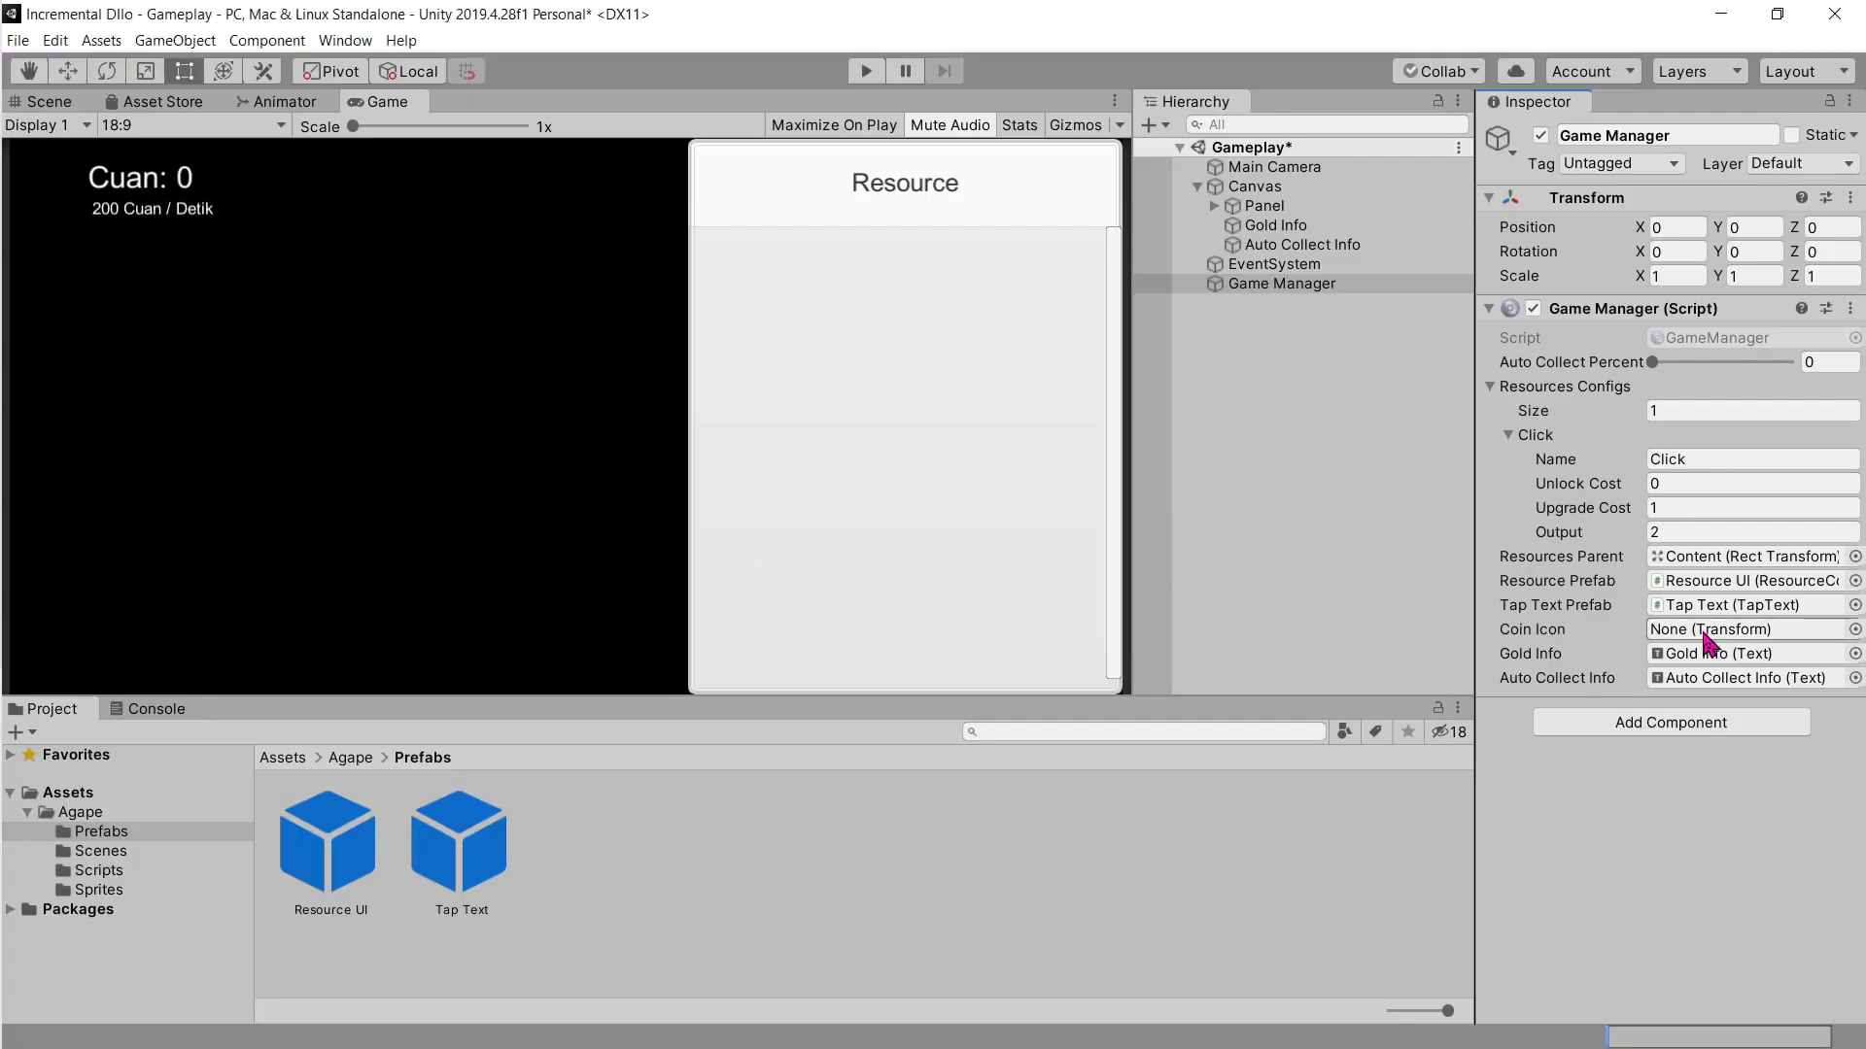
{"action": "left_click", "coordinate": [1664, 637]}
{"action": "key", "text": "alt+Tab"}
{"action": "scroll", "coordinate": [972, 544], "scroll_direction": "down", "scroll_amount": 5}
Step: Review the CoinIcon field declaration and its scale and rotation code in GameManager.cs
{"action": "key", "text": "alt+Tab"}
{"action": "key", "text": "Tab"}
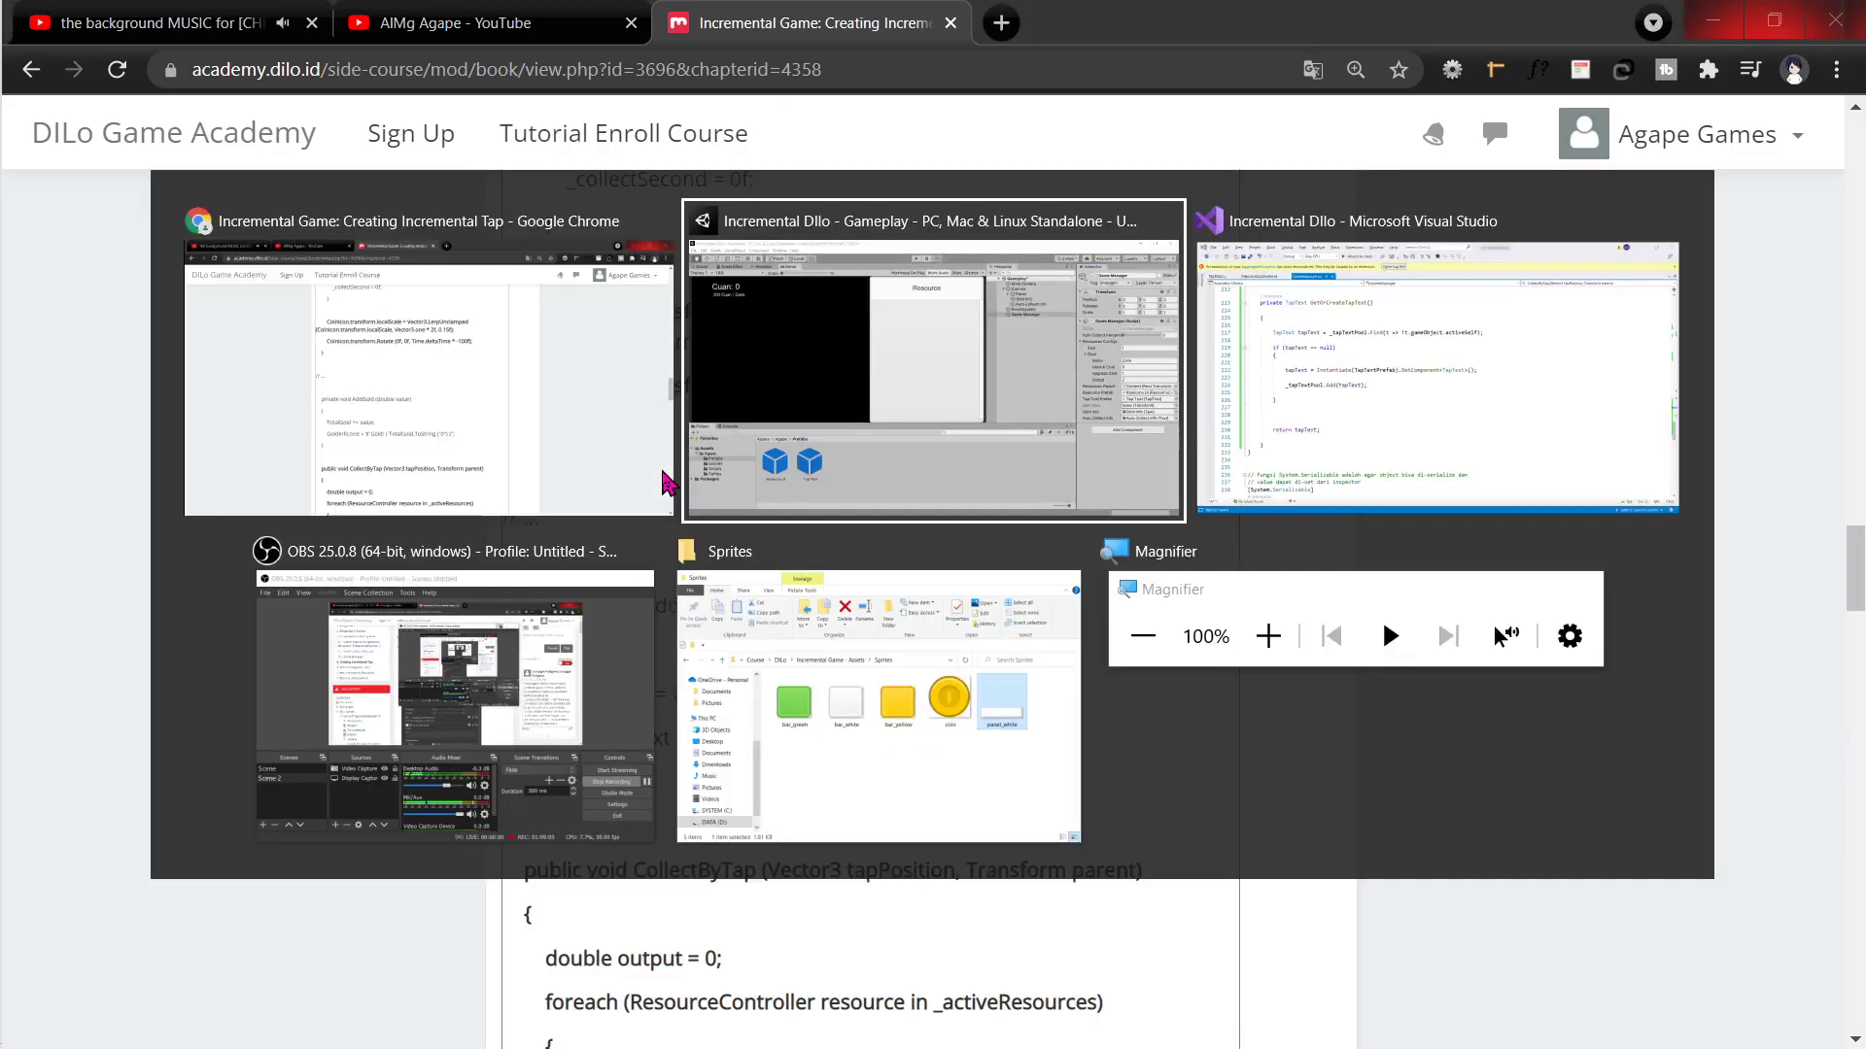
{"action": "scroll", "coordinate": [537, 550], "scroll_direction": "up", "scroll_amount": 14}
{"action": "scroll", "coordinate": [537, 550], "scroll_direction": "up", "scroll_amount": 20}
{"action": "scroll", "coordinate": [537, 506], "scroll_direction": "up", "scroll_amount": 12}
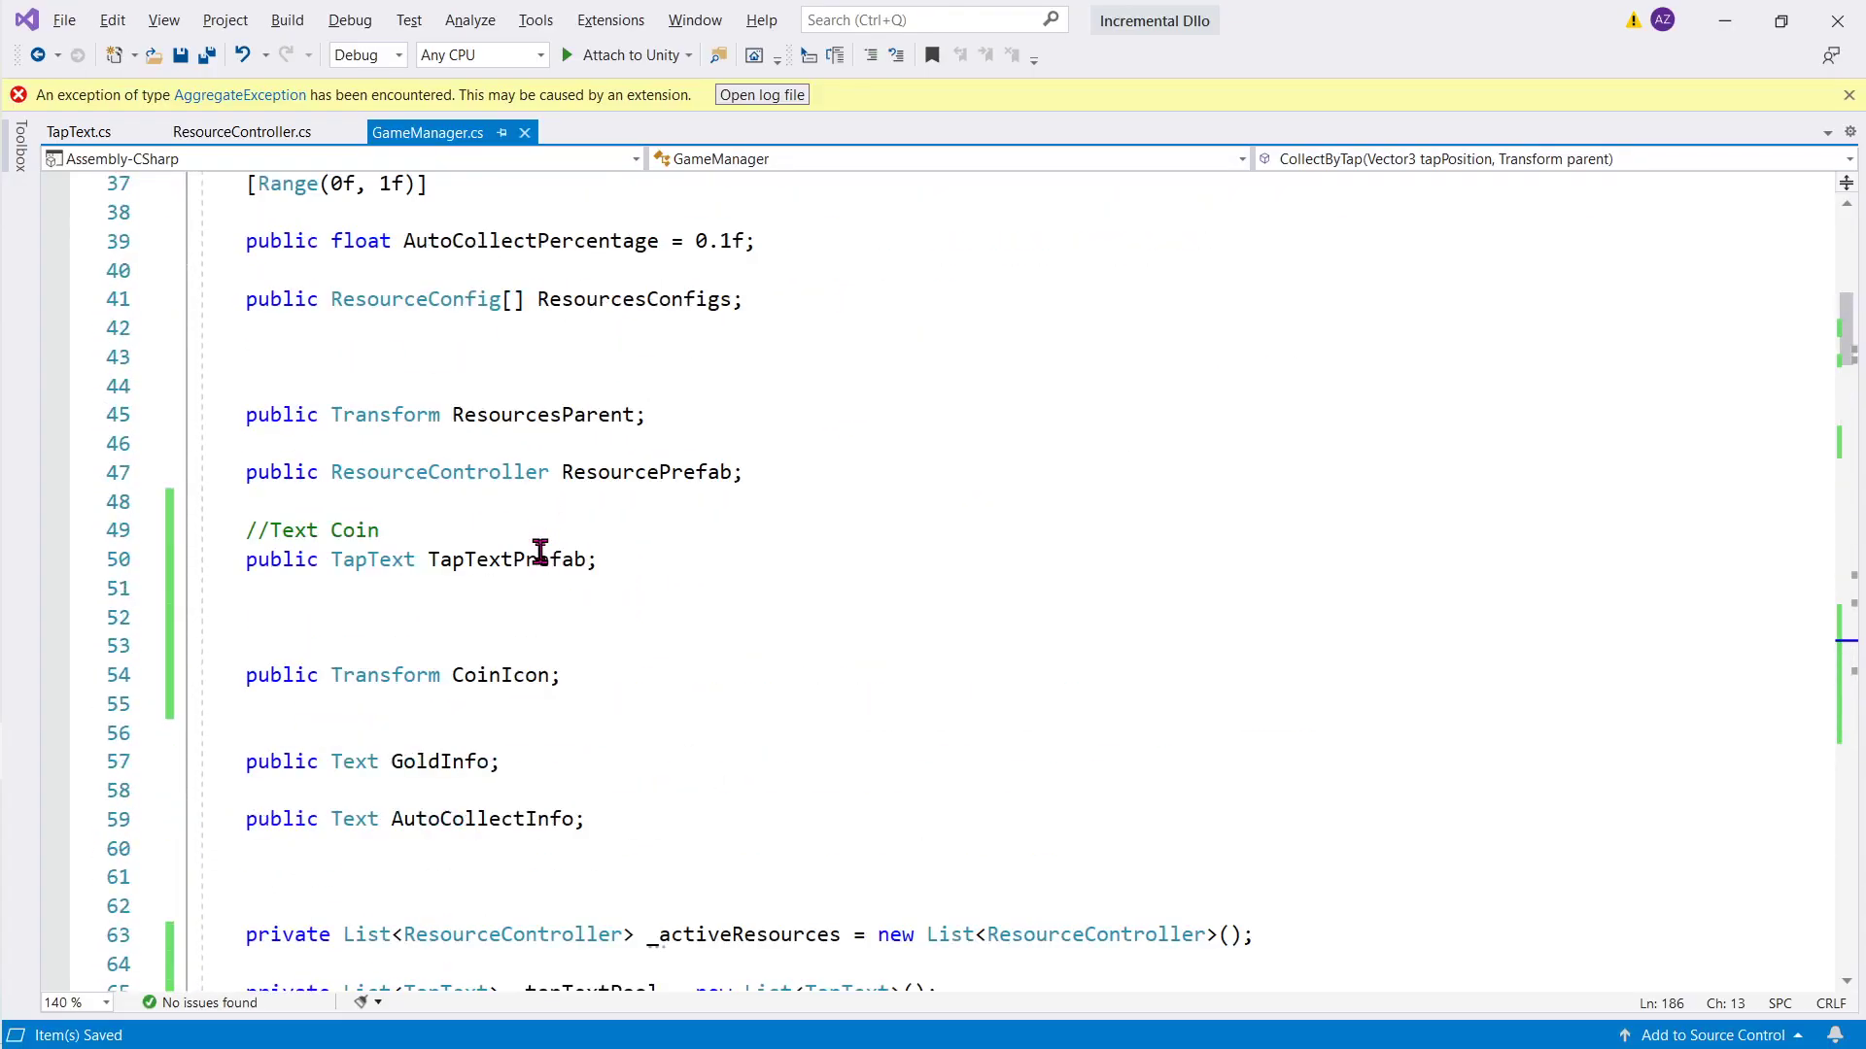
{"action": "scroll", "coordinate": [545, 550], "scroll_direction": "up", "scroll_amount": 4}
{"action": "scroll", "coordinate": [545, 550], "scroll_direction": "up", "scroll_amount": 3}
{"action": "scroll", "coordinate": [541, 545], "scroll_direction": "up", "scroll_amount": 5}
{"action": "scroll", "coordinate": [541, 545], "scroll_direction": "down", "scroll_amount": 6}
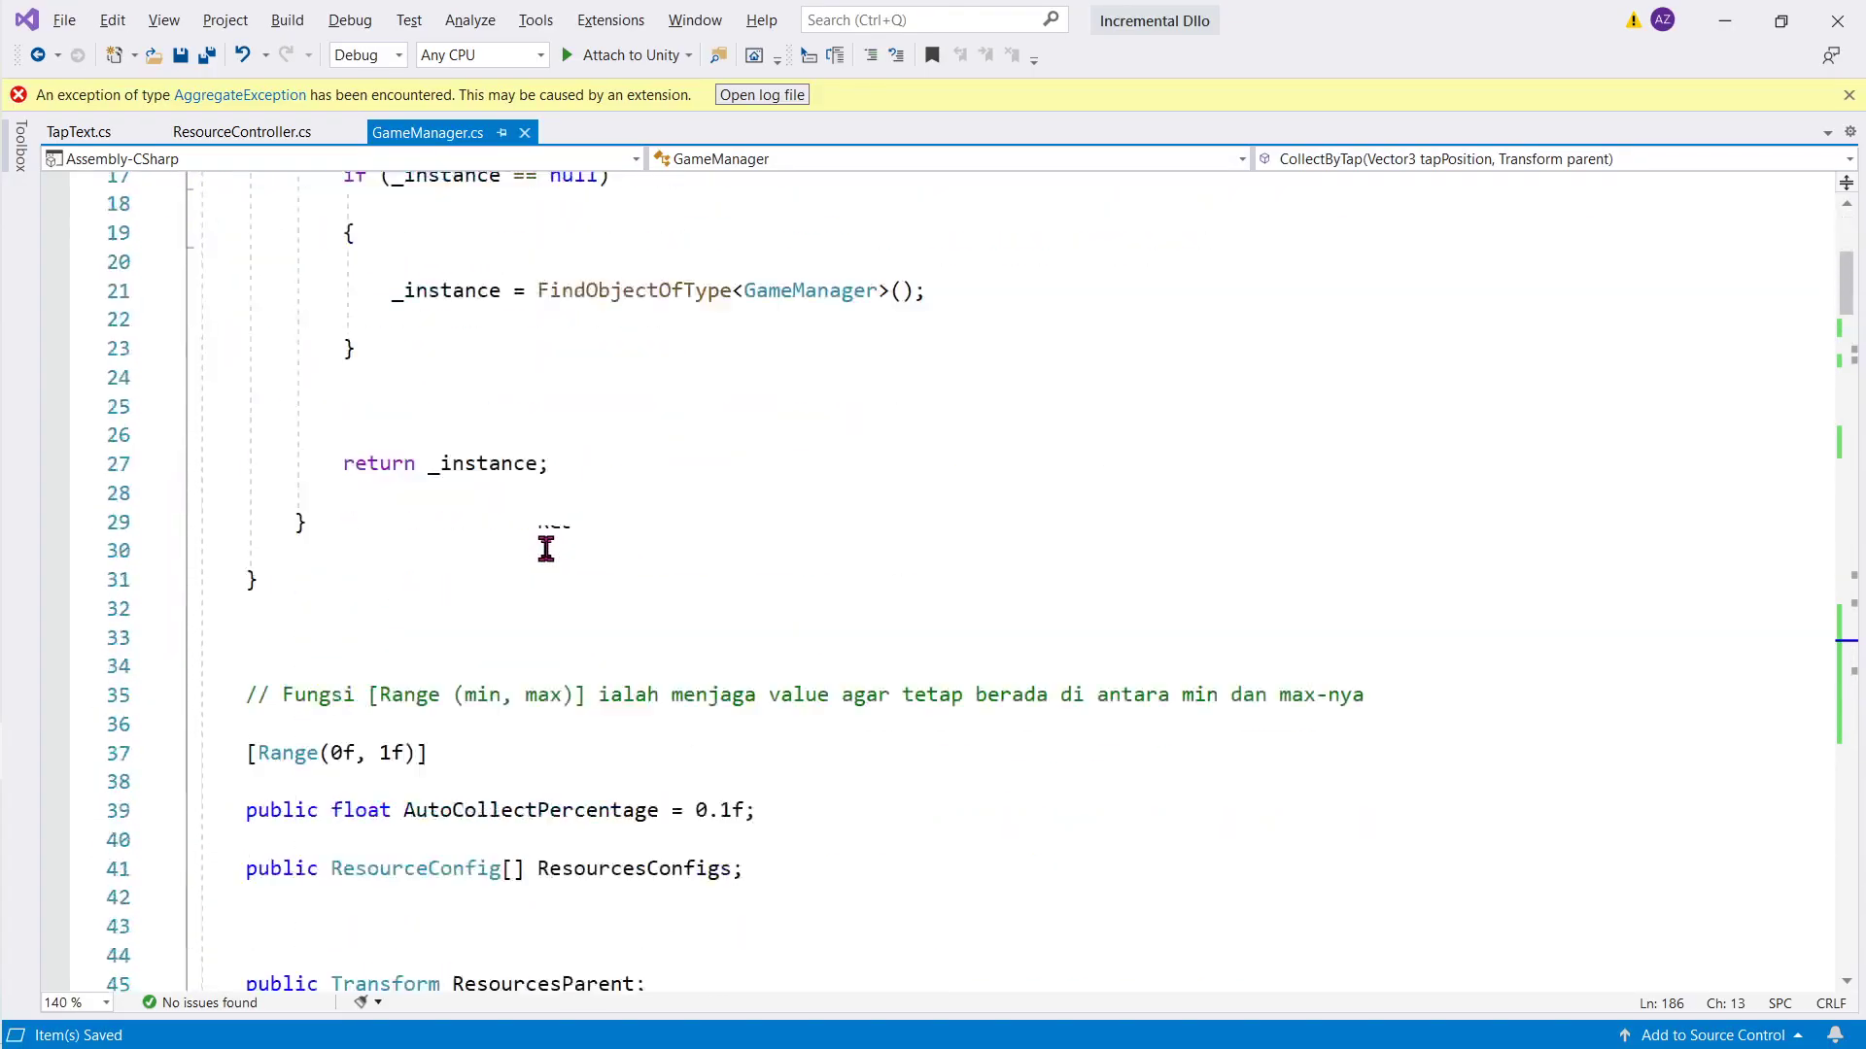
{"action": "scroll", "coordinate": [541, 524], "scroll_direction": "down", "scroll_amount": 7}
{"action": "scroll", "coordinate": [542, 515], "scroll_direction": "down", "scroll_amount": 14}
{"action": "scroll", "coordinate": [564, 500], "scroll_direction": "up", "scroll_amount": 6}
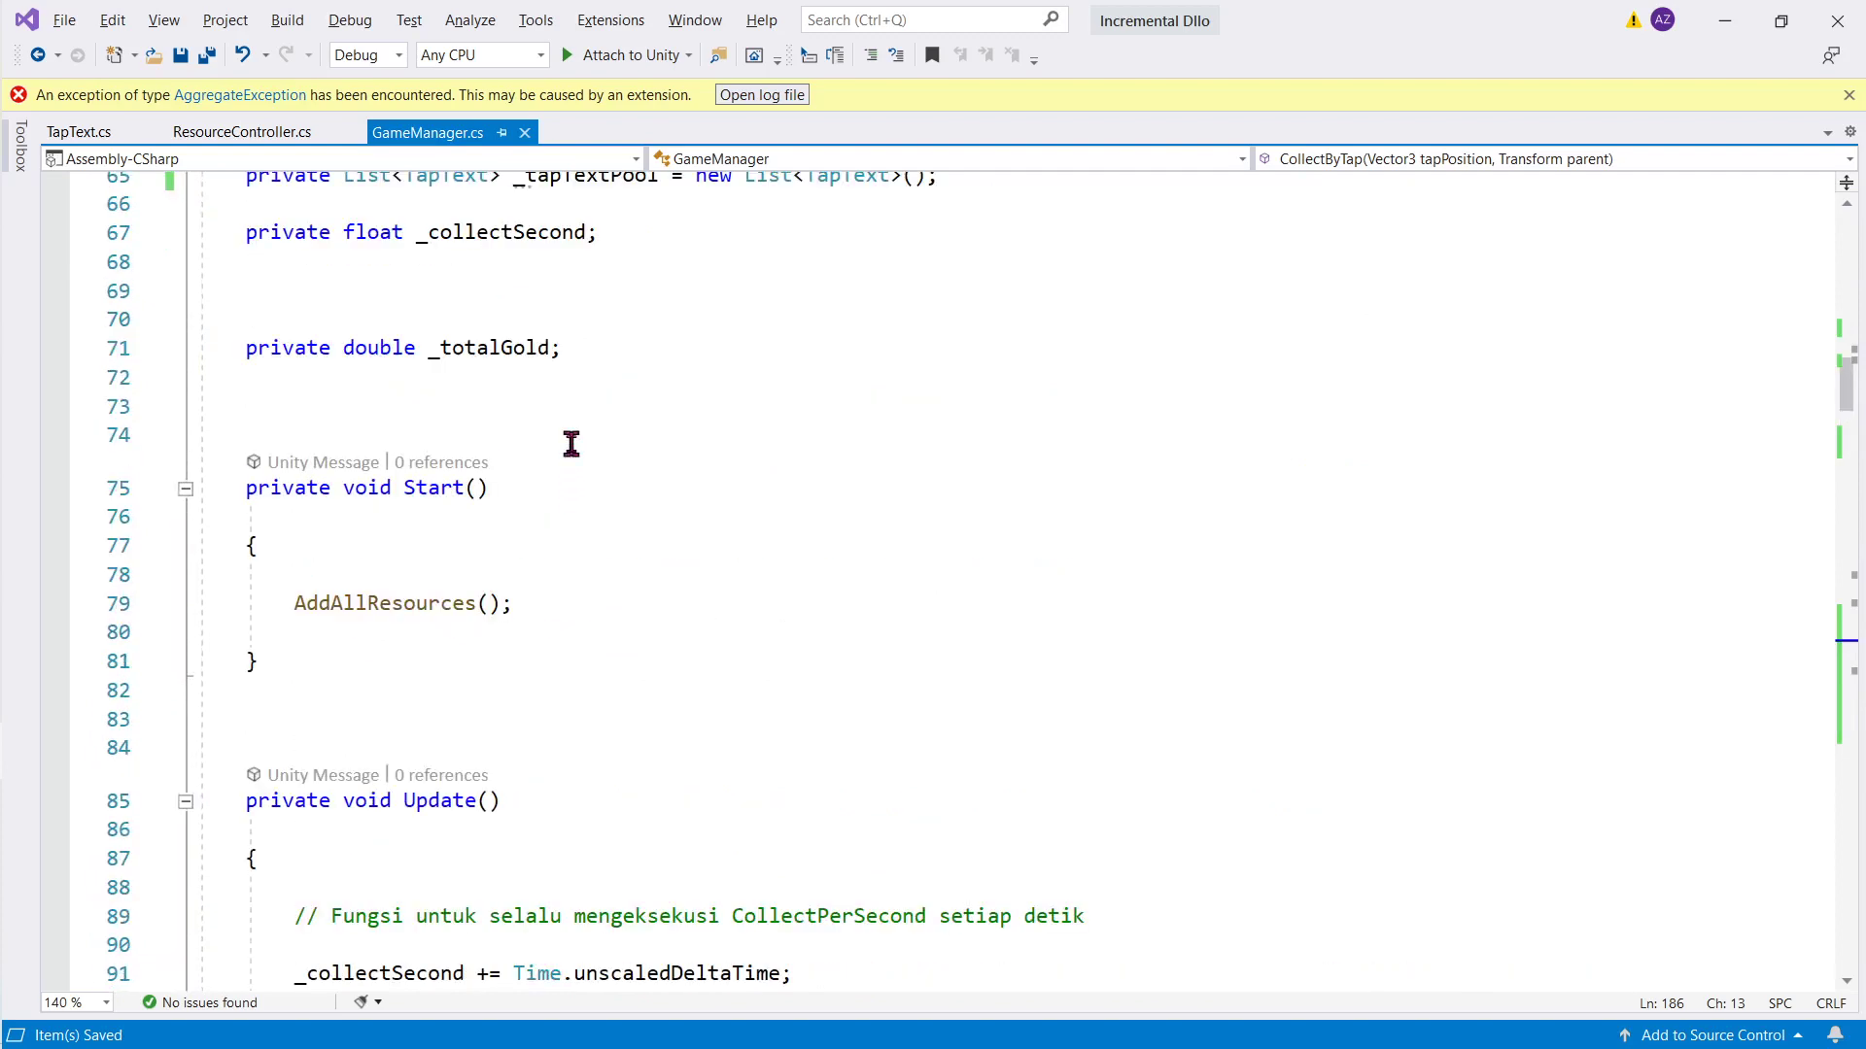
{"action": "scroll", "coordinate": [559, 427], "scroll_direction": "up", "scroll_amount": 2}
{"action": "scroll", "coordinate": [546, 417], "scroll_direction": "up", "scroll_amount": 2}
{"action": "scroll", "coordinate": [546, 409], "scroll_direction": "up", "scroll_amount": 2}
{"action": "double_click", "coordinate": [520, 383]}
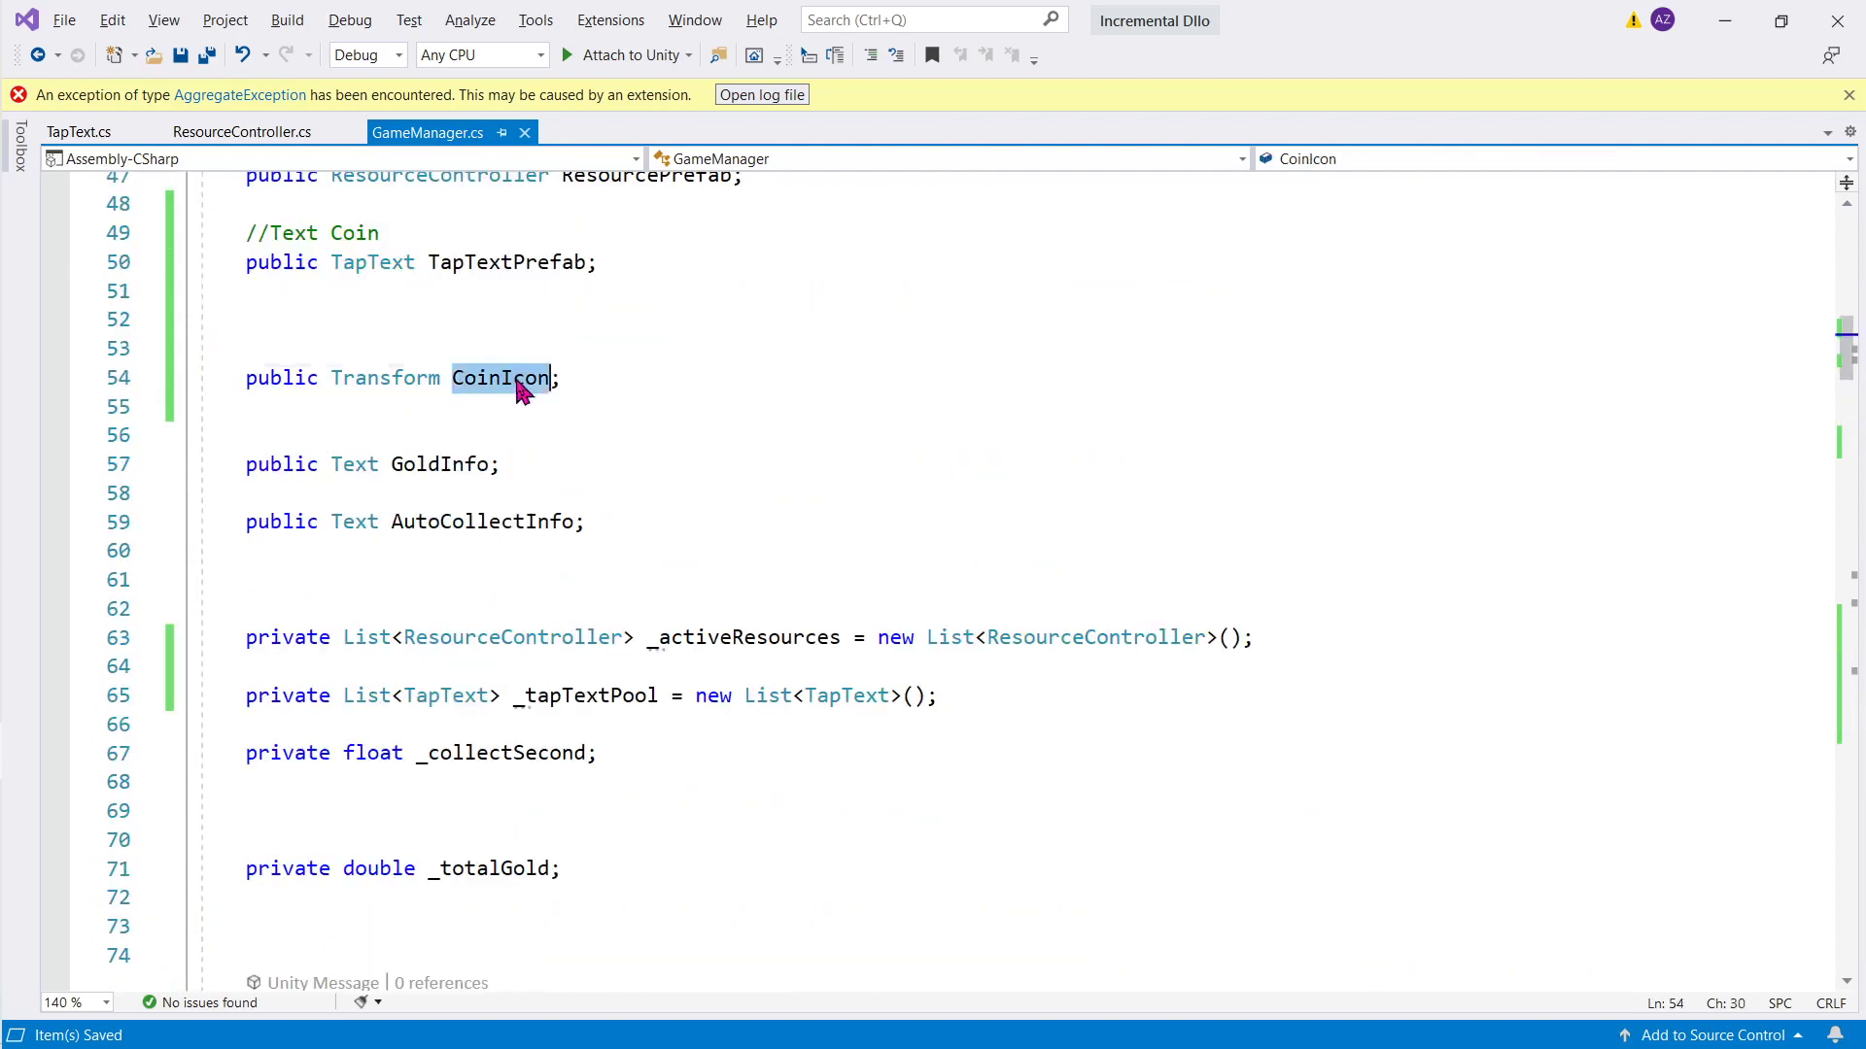
{"action": "scroll", "coordinate": [583, 418], "scroll_direction": "down", "scroll_amount": 17}
{"action": "scroll", "coordinate": [625, 447], "scroll_direction": "up", "scroll_amount": 2}
{"action": "scroll", "coordinate": [625, 467], "scroll_direction": "up", "scroll_amount": 2}
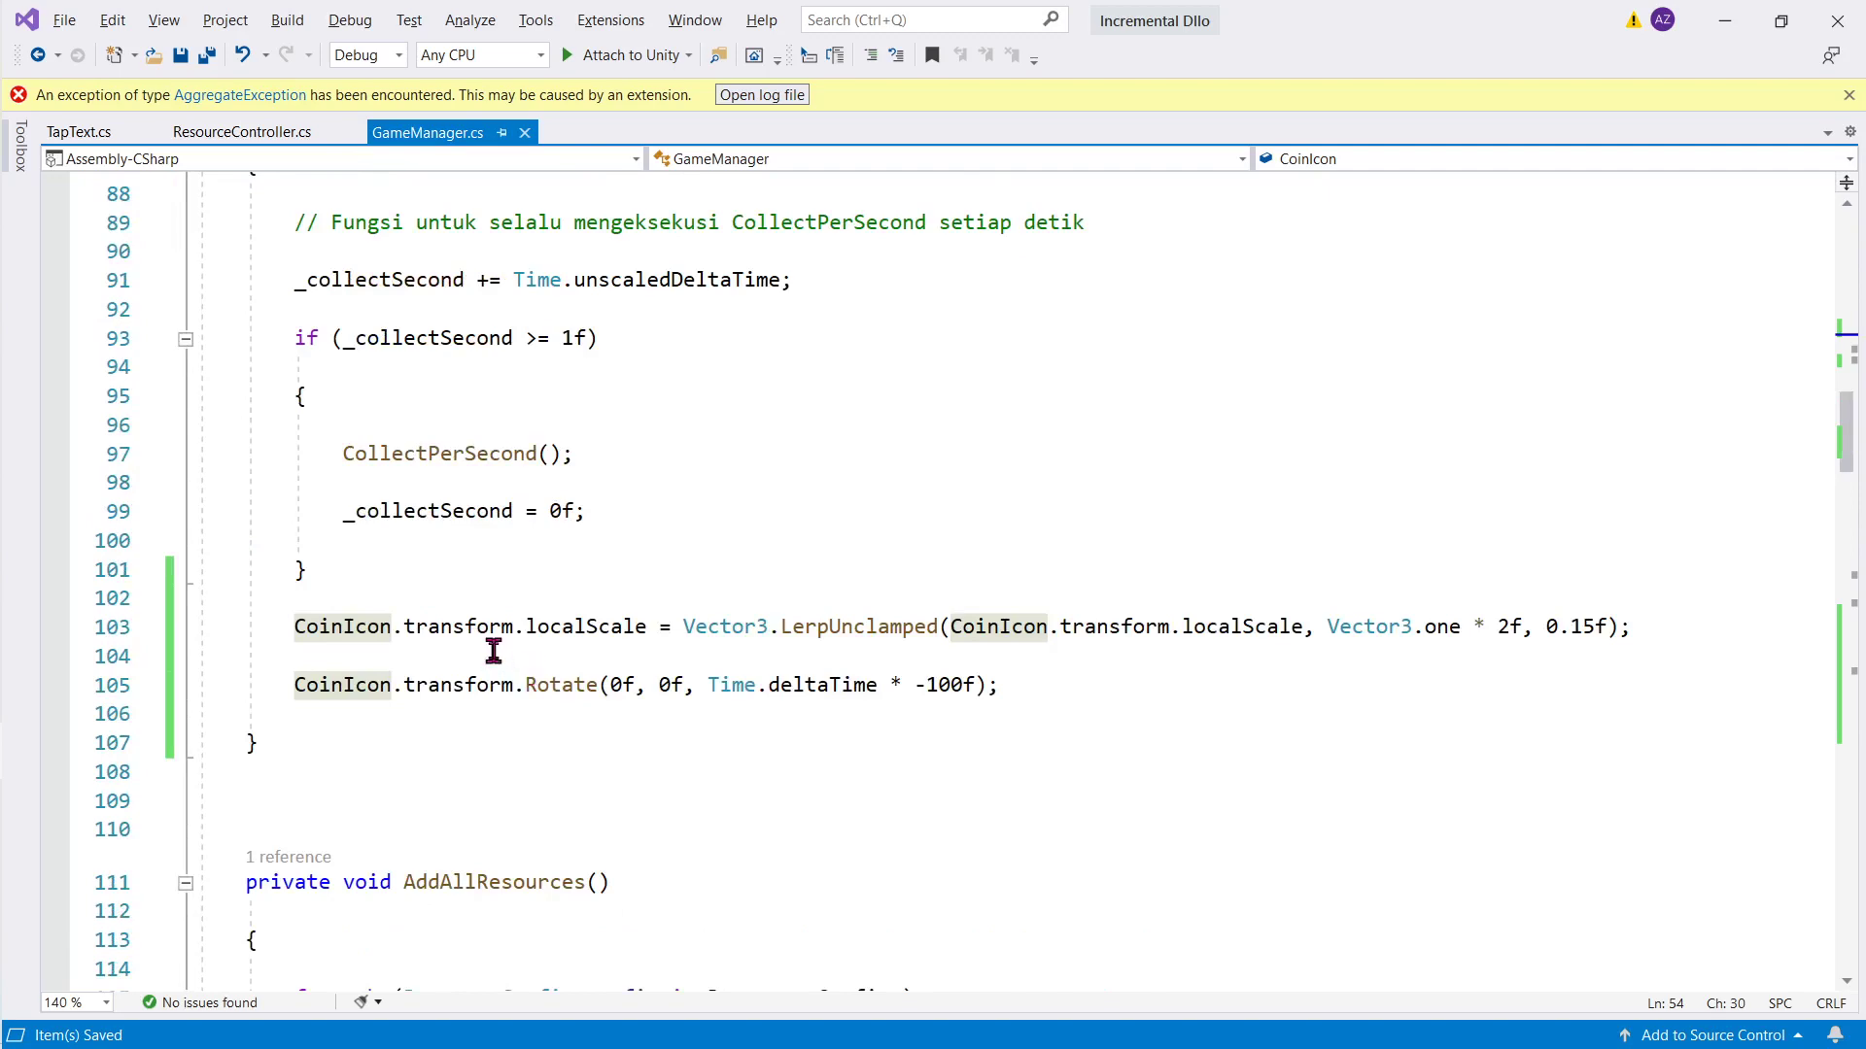
Step: Scroll the tutorial to section 2, Menambahkan Area Tap
{"action": "key", "text": "alt+Tab"}
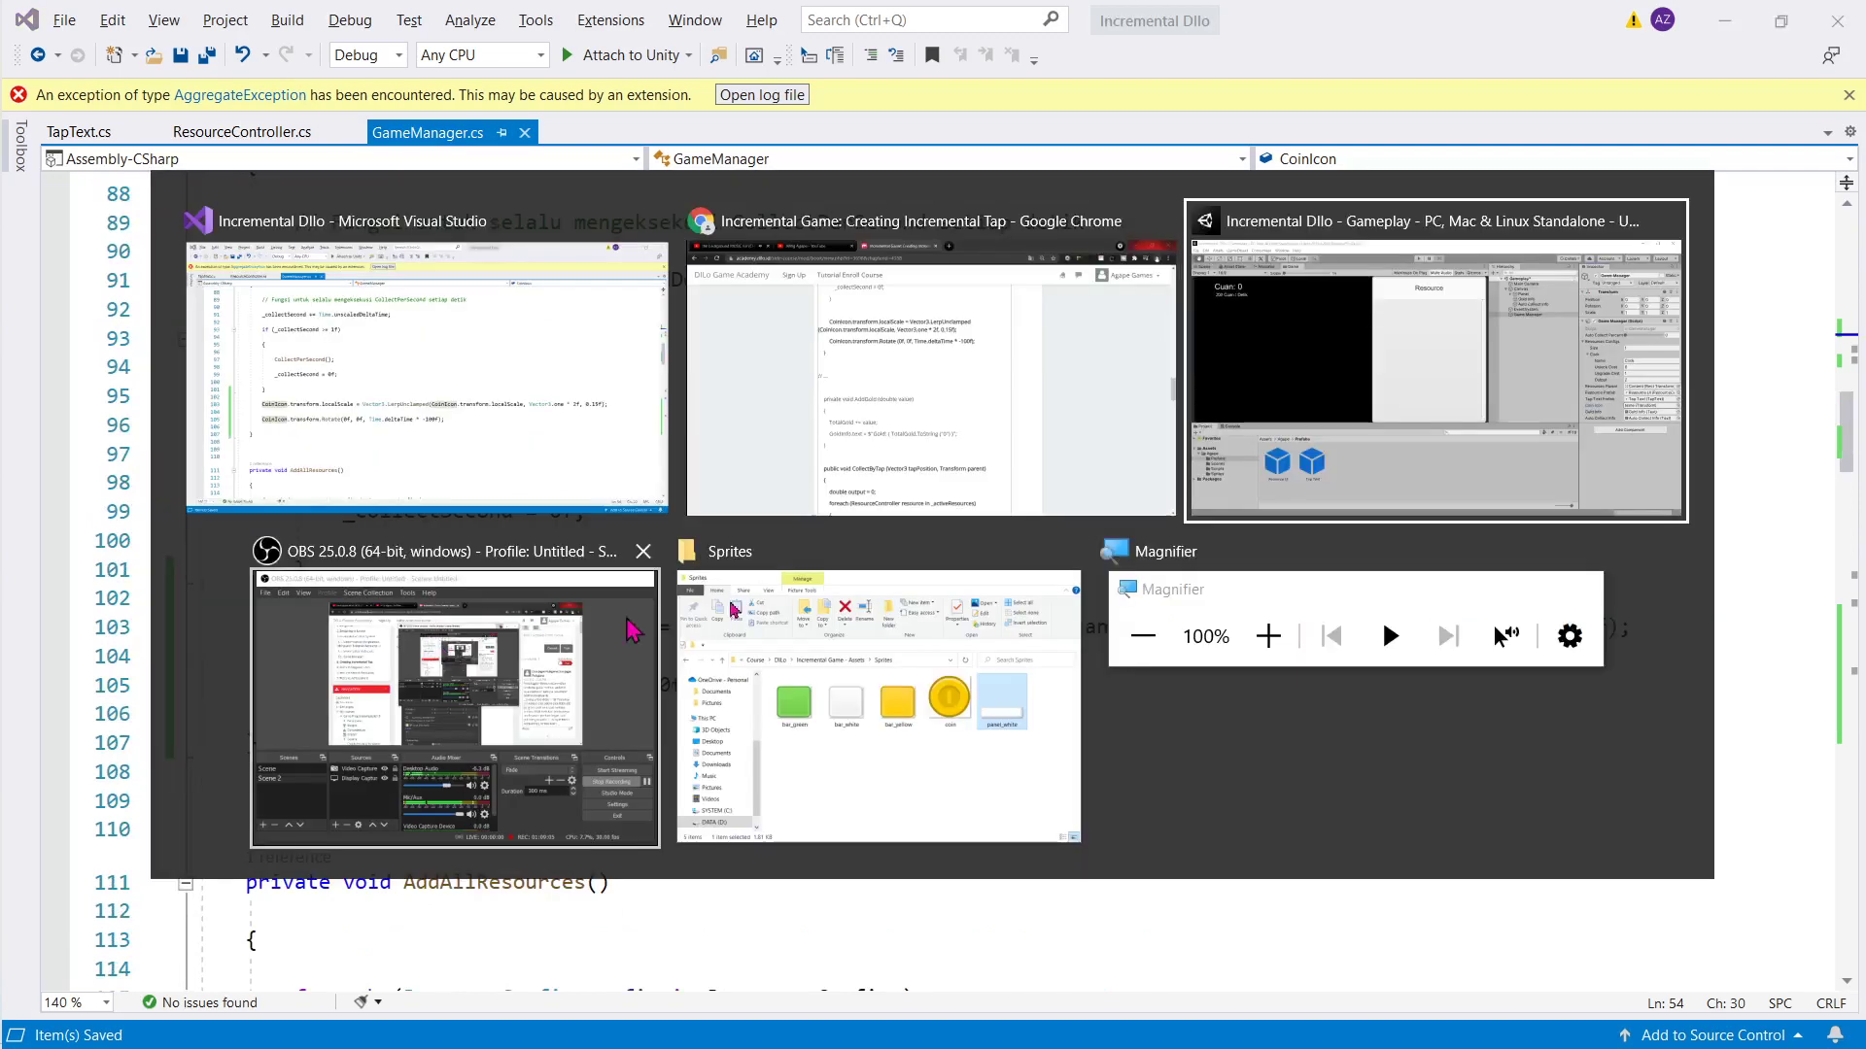
{"action": "scroll", "coordinate": [887, 499], "scroll_direction": "down", "scroll_amount": 5}
{"action": "scroll", "coordinate": [680, 486], "scroll_direction": "down", "scroll_amount": 6}
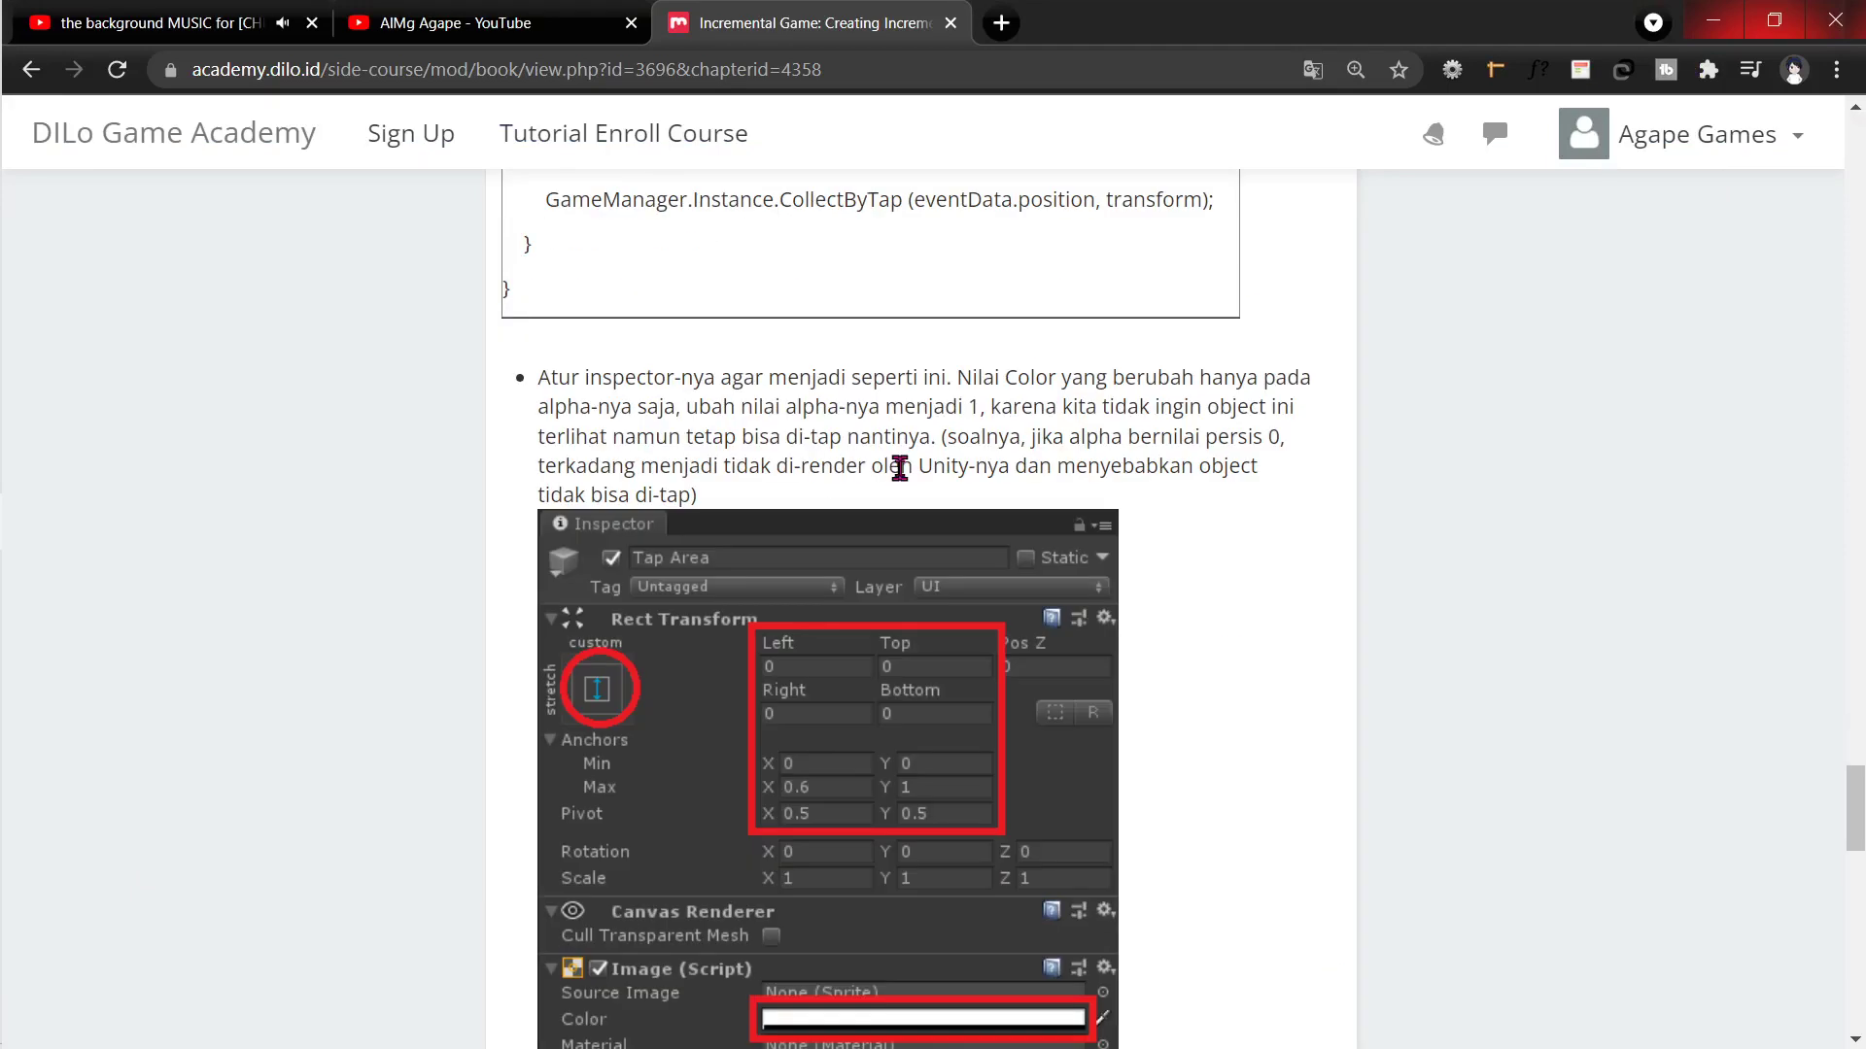
{"action": "scroll", "coordinate": [671, 392], "scroll_direction": "up", "scroll_amount": 8}
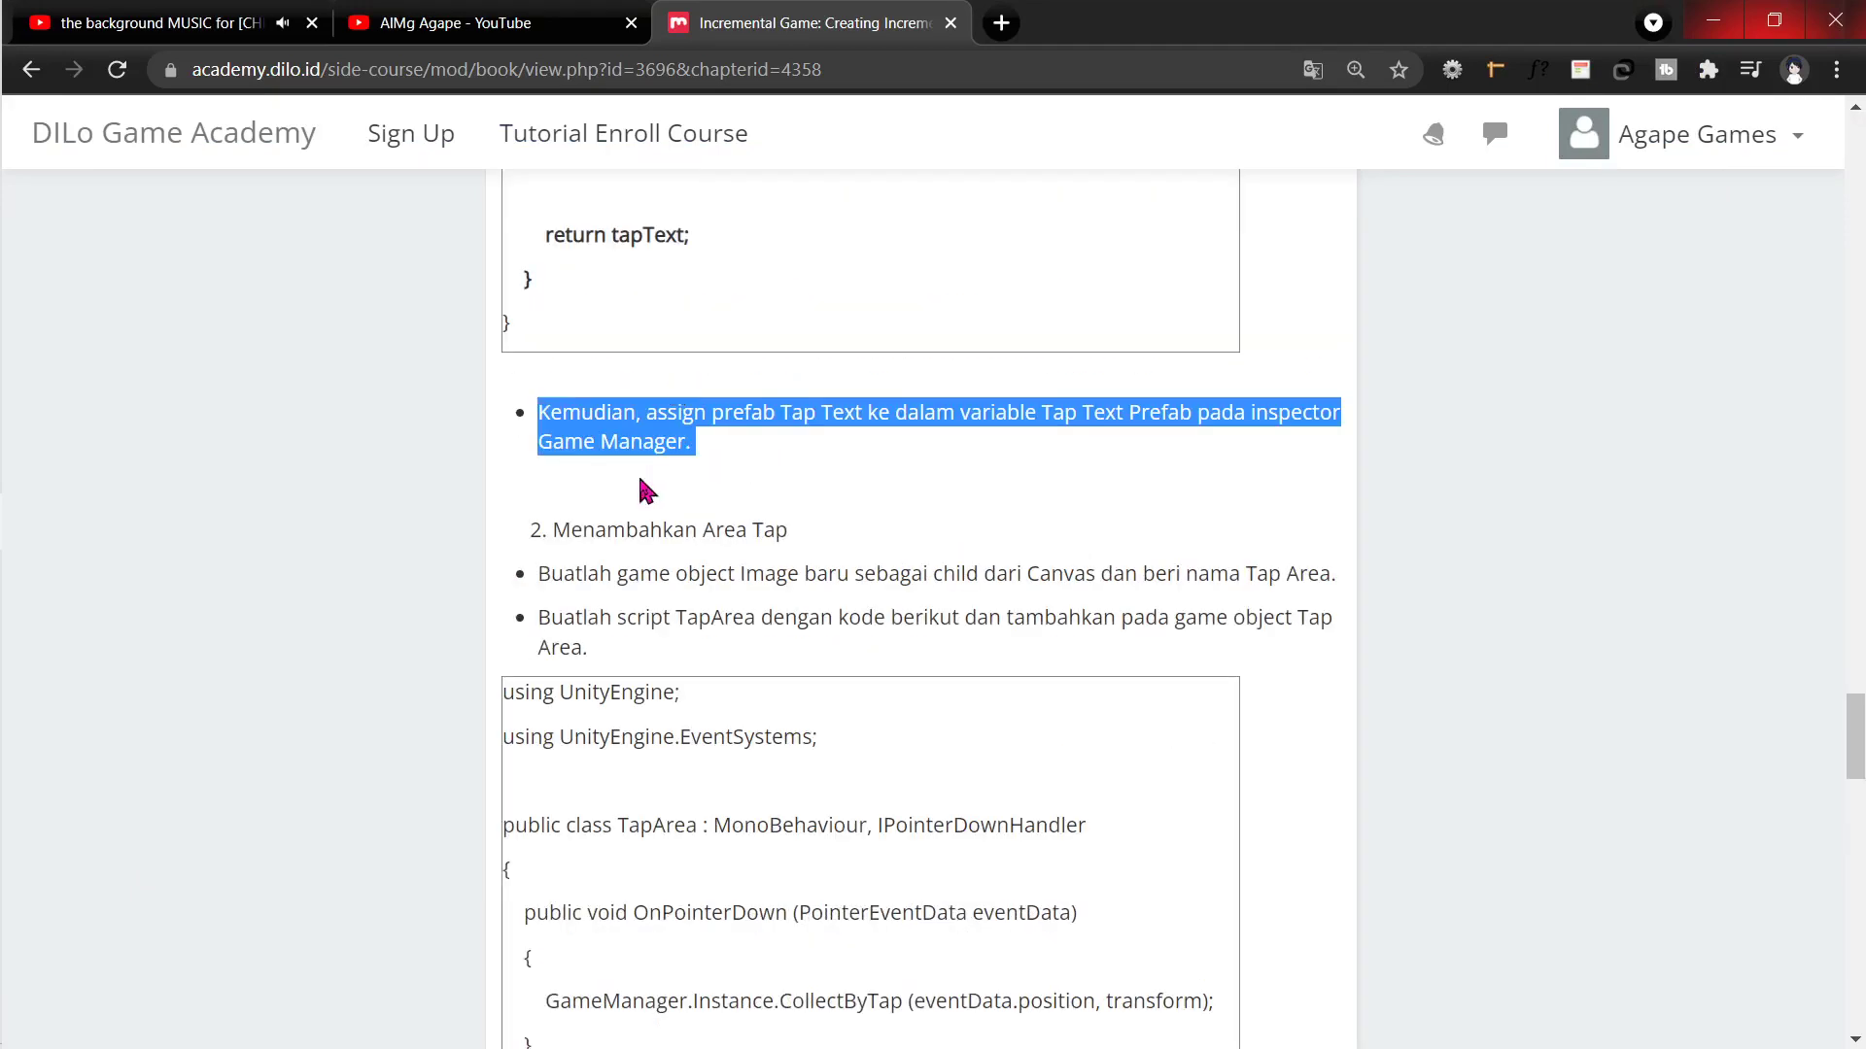
Step: Highlight the tutorial bullet about creating an Image named Tap Area, checking Canvas in Unity
{"action": "left_click_drag", "start_coordinate": [540, 573], "coordinate": [1329, 580]}
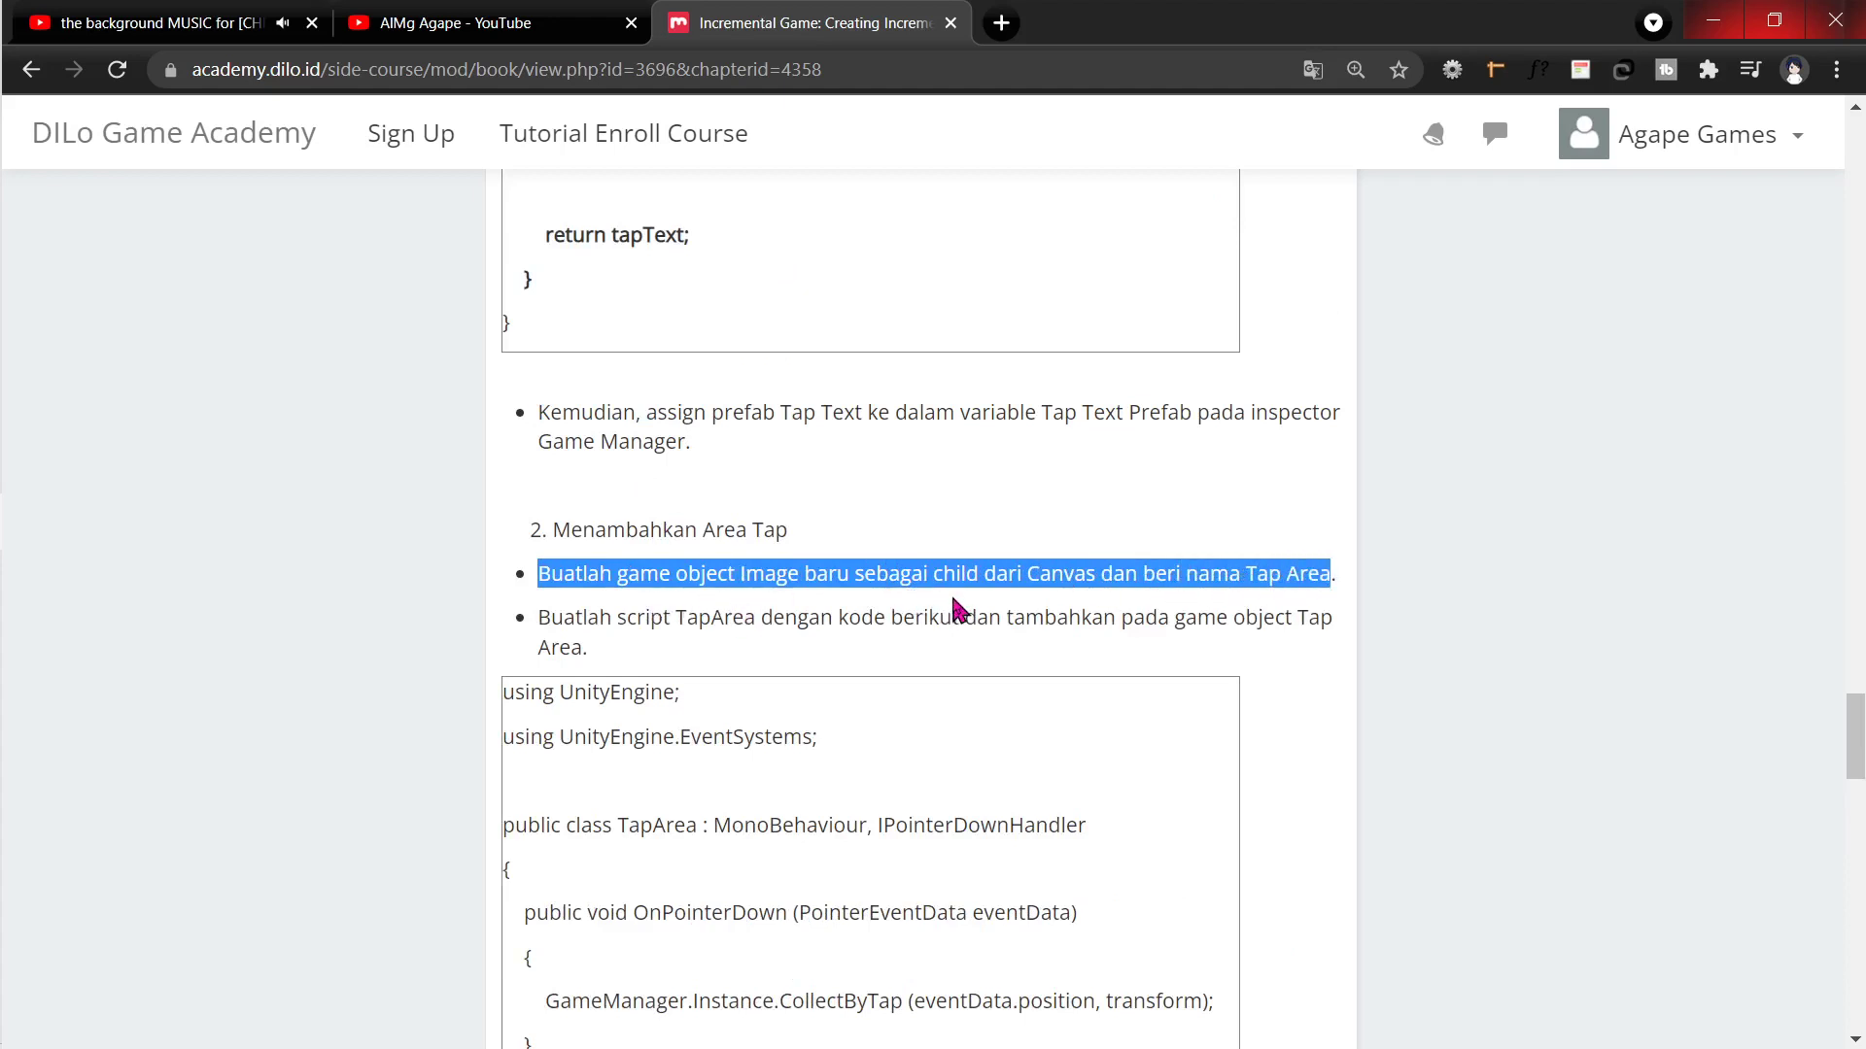
{"action": "key", "text": "alt+Tab"}
{"action": "left_click", "coordinate": [1268, 452]}
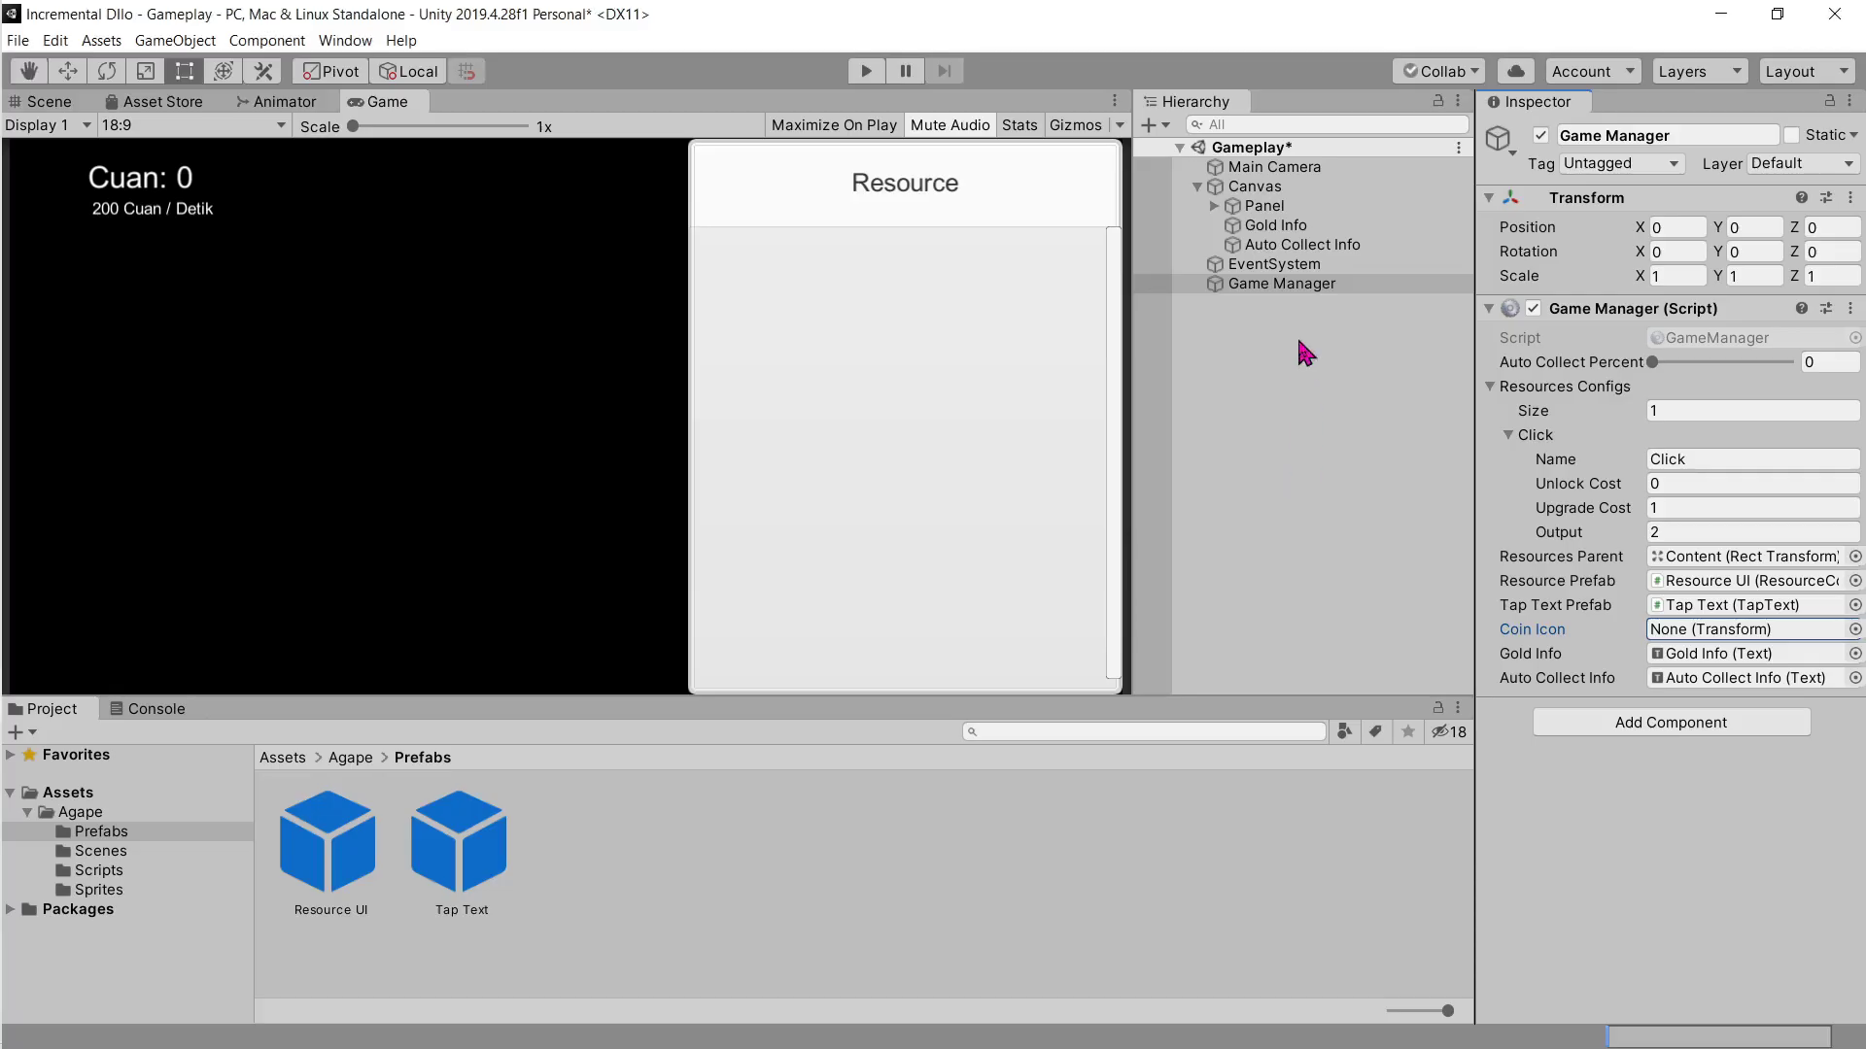
{"action": "left_click", "coordinate": [1263, 206]}
{"action": "key", "text": "alt+Tab"}
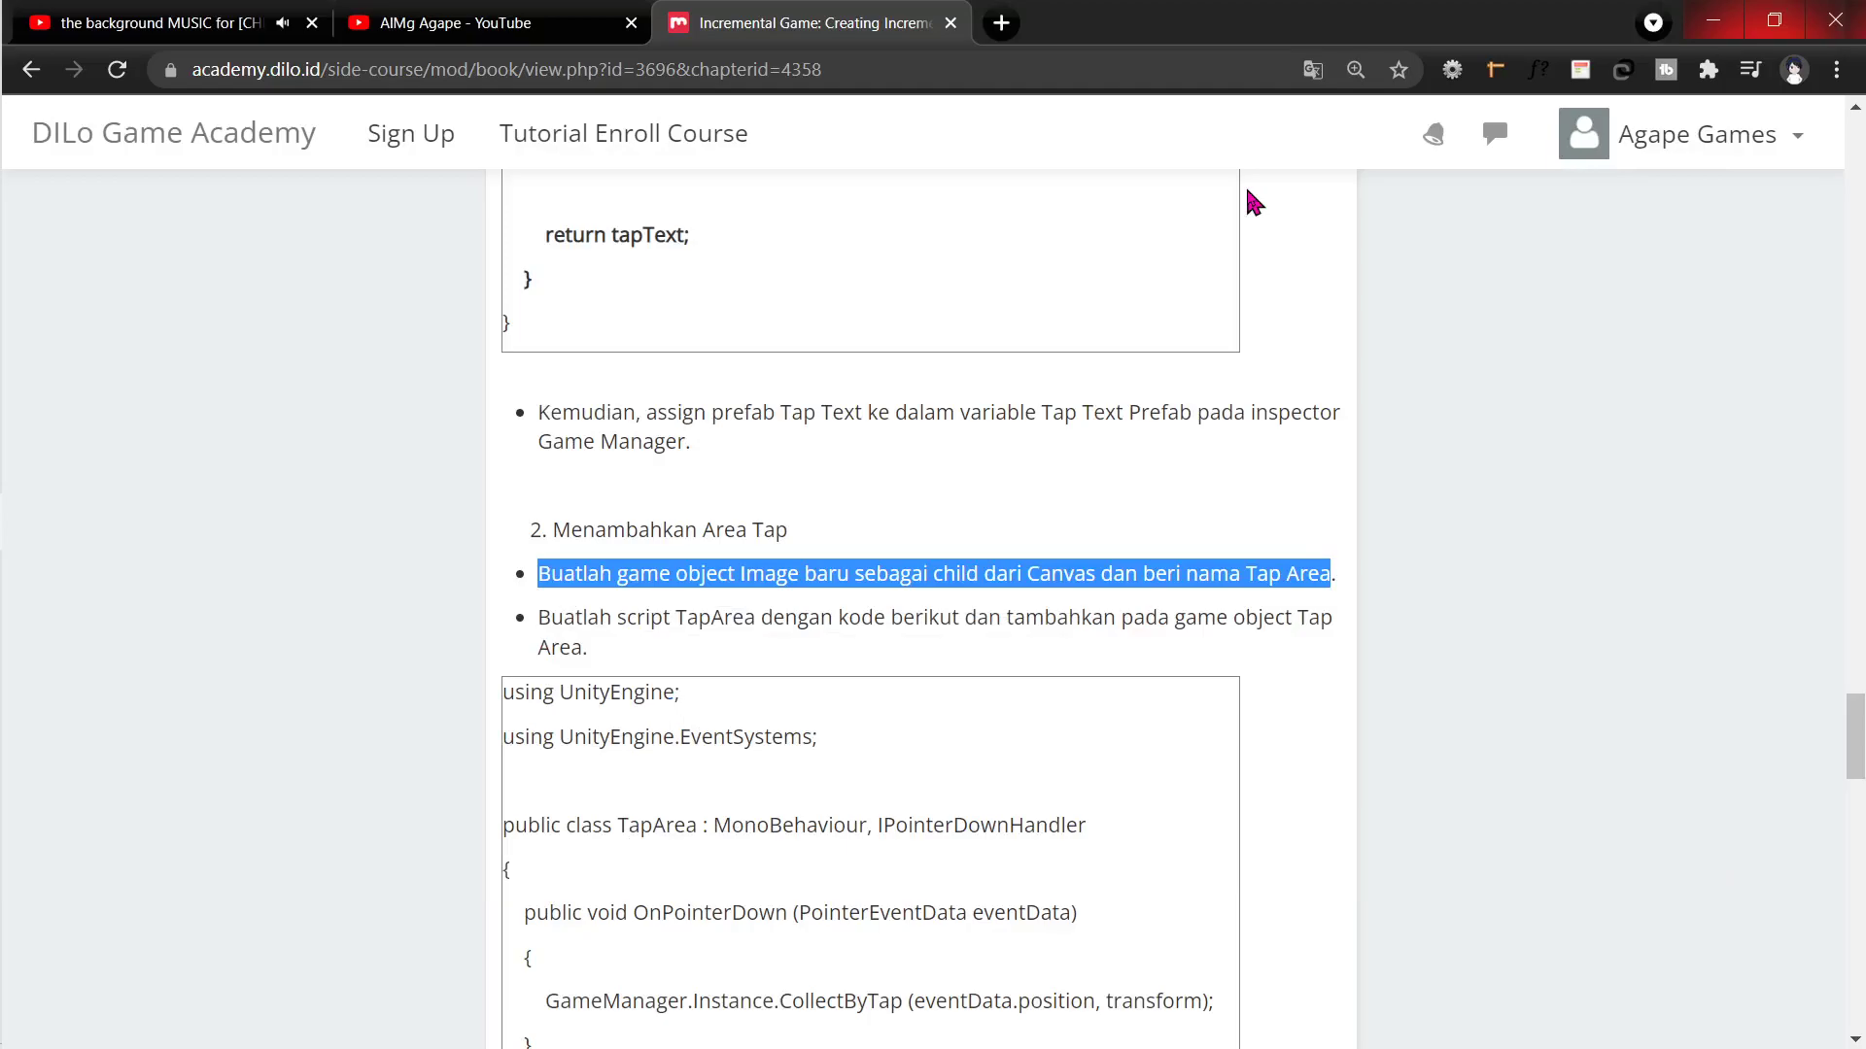
Step: Add a UI Image under Canvas and name it Tap Area
{"action": "key", "text": "alt+Tab"}
{"action": "right_click", "coordinate": [1255, 185]}
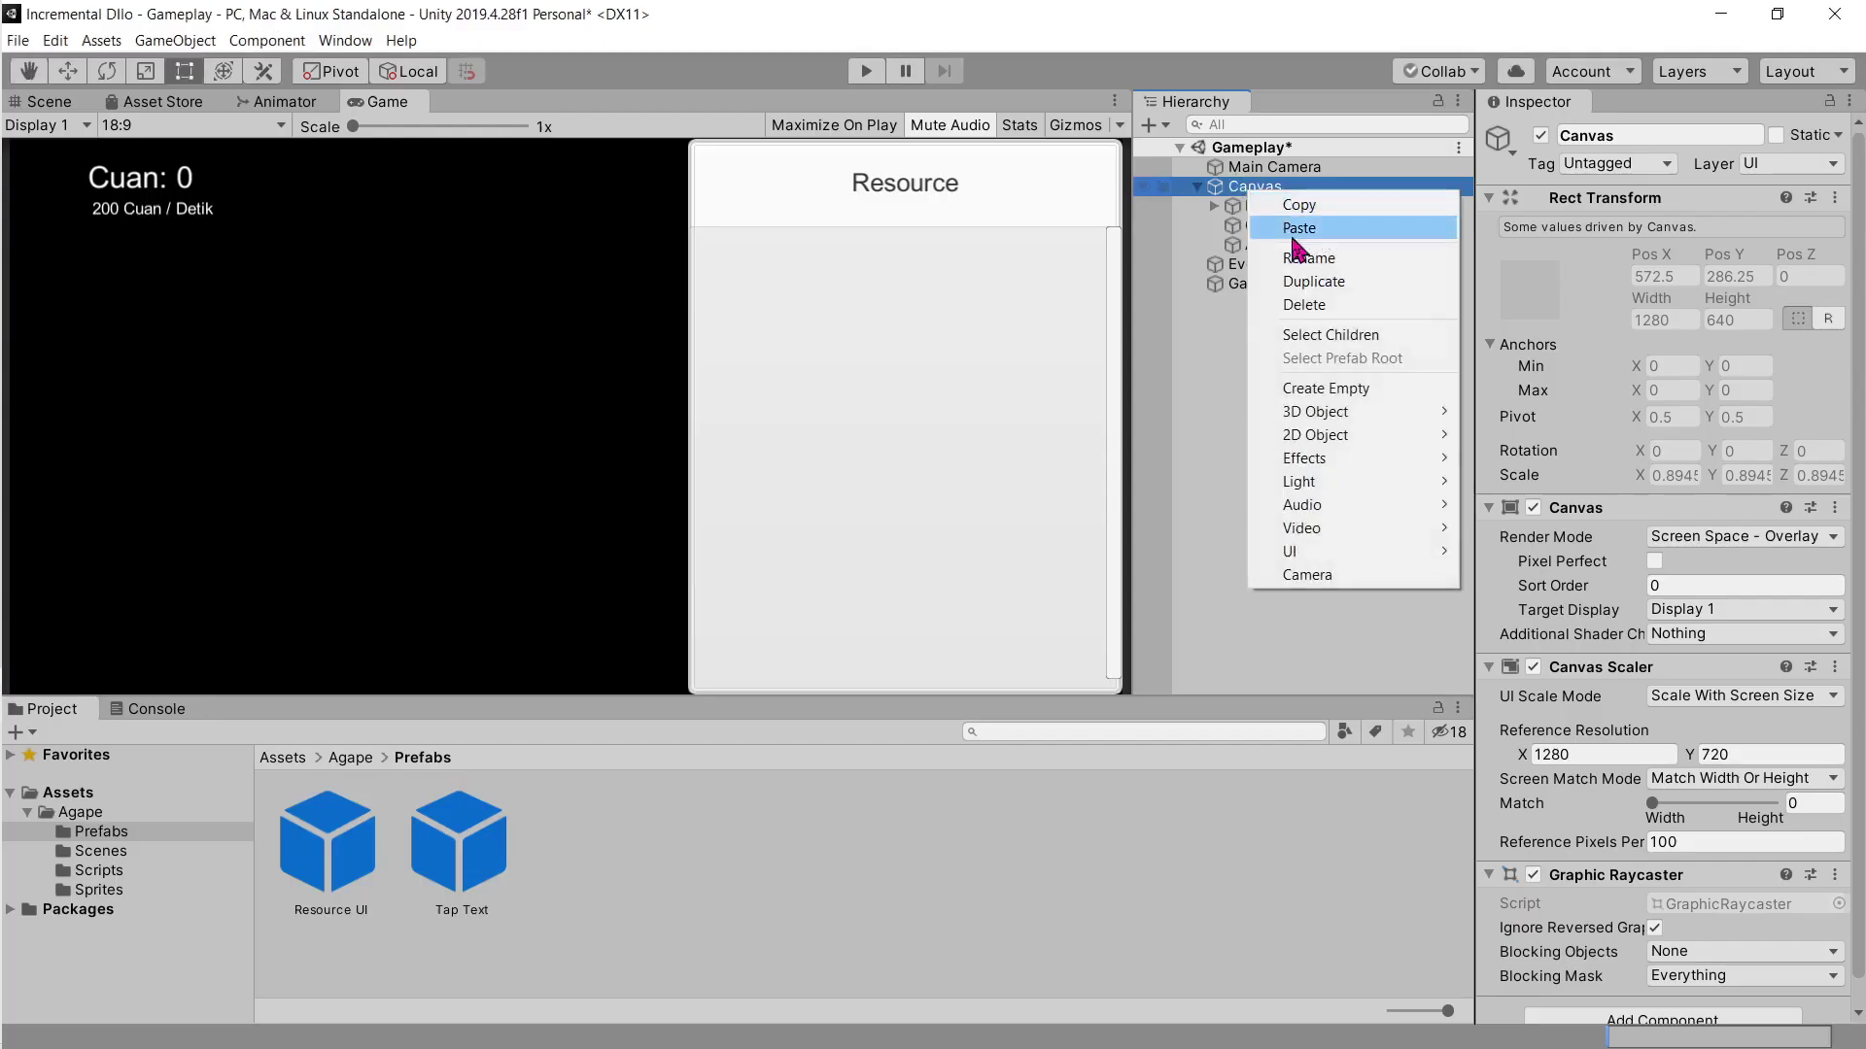
{"action": "mouse_move", "coordinate": [1355, 551]}
{"action": "left_click", "coordinate": [1671, 597]}
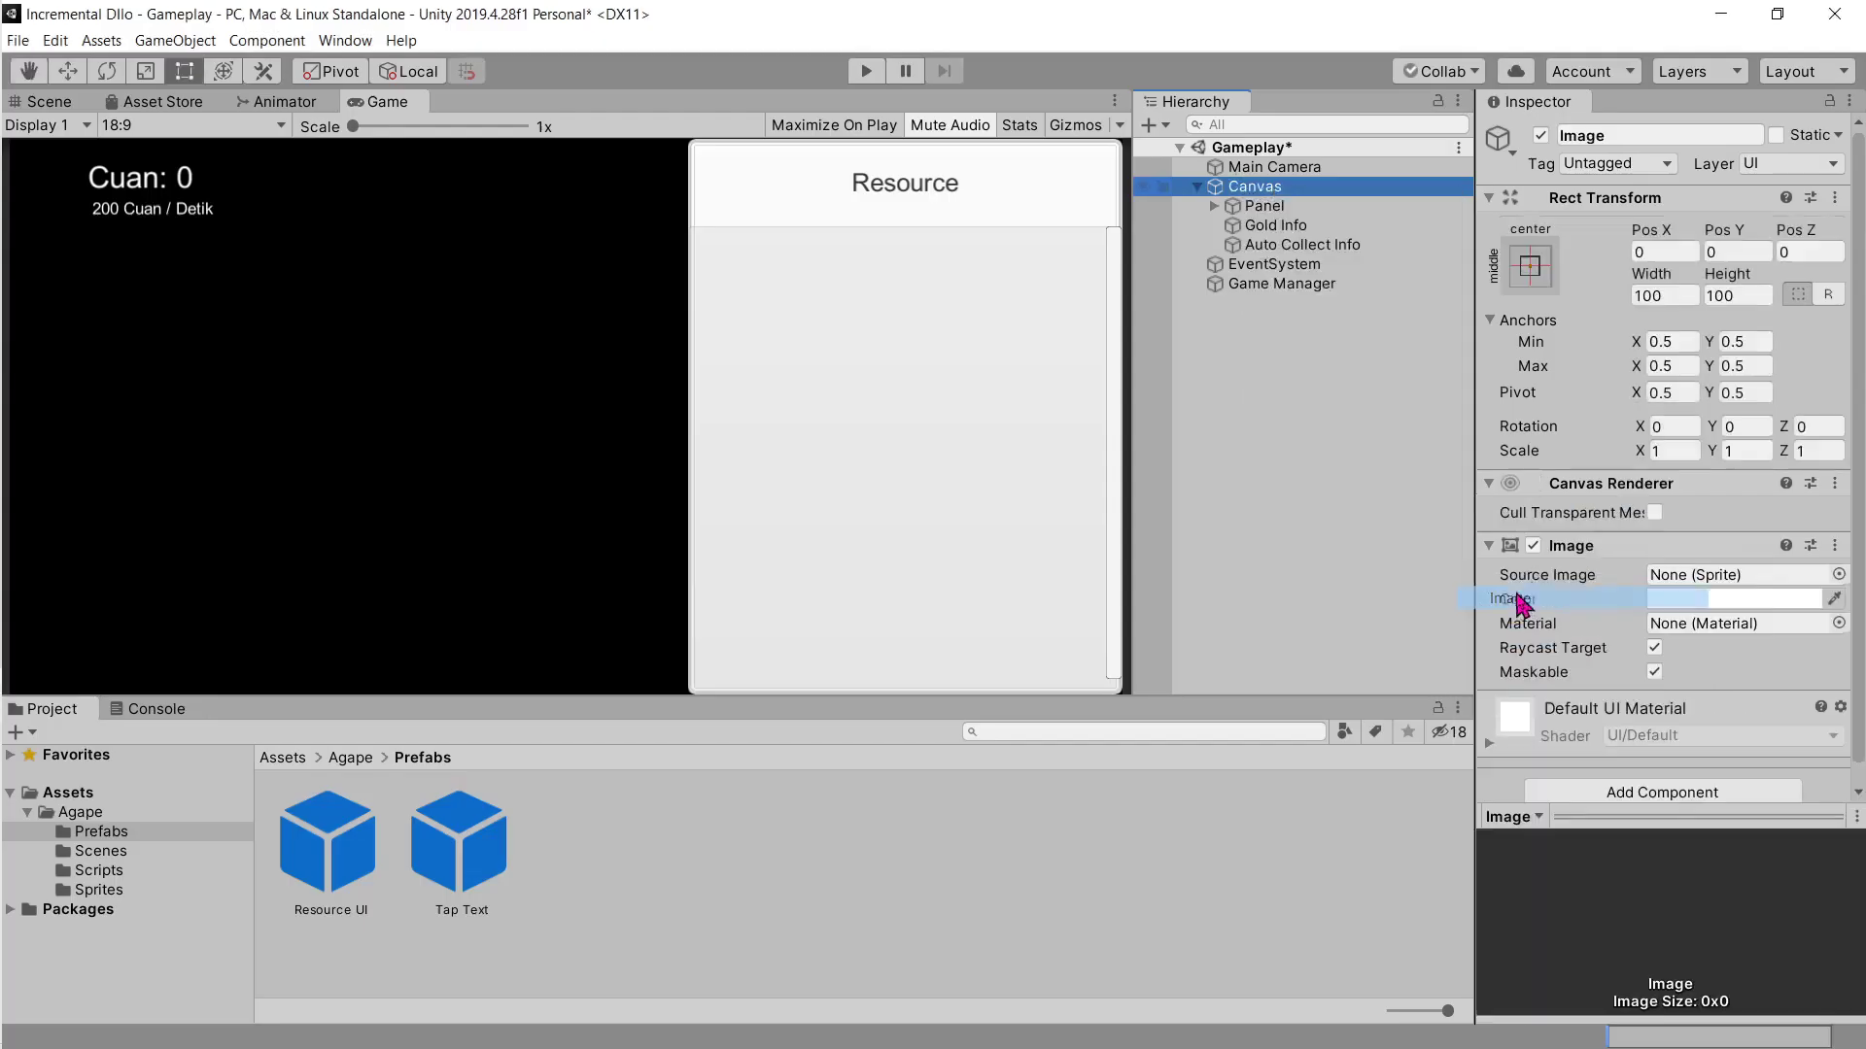
{"action": "left_click", "coordinate": [1648, 136]}
{"action": "type", "text": "Tap Area"}
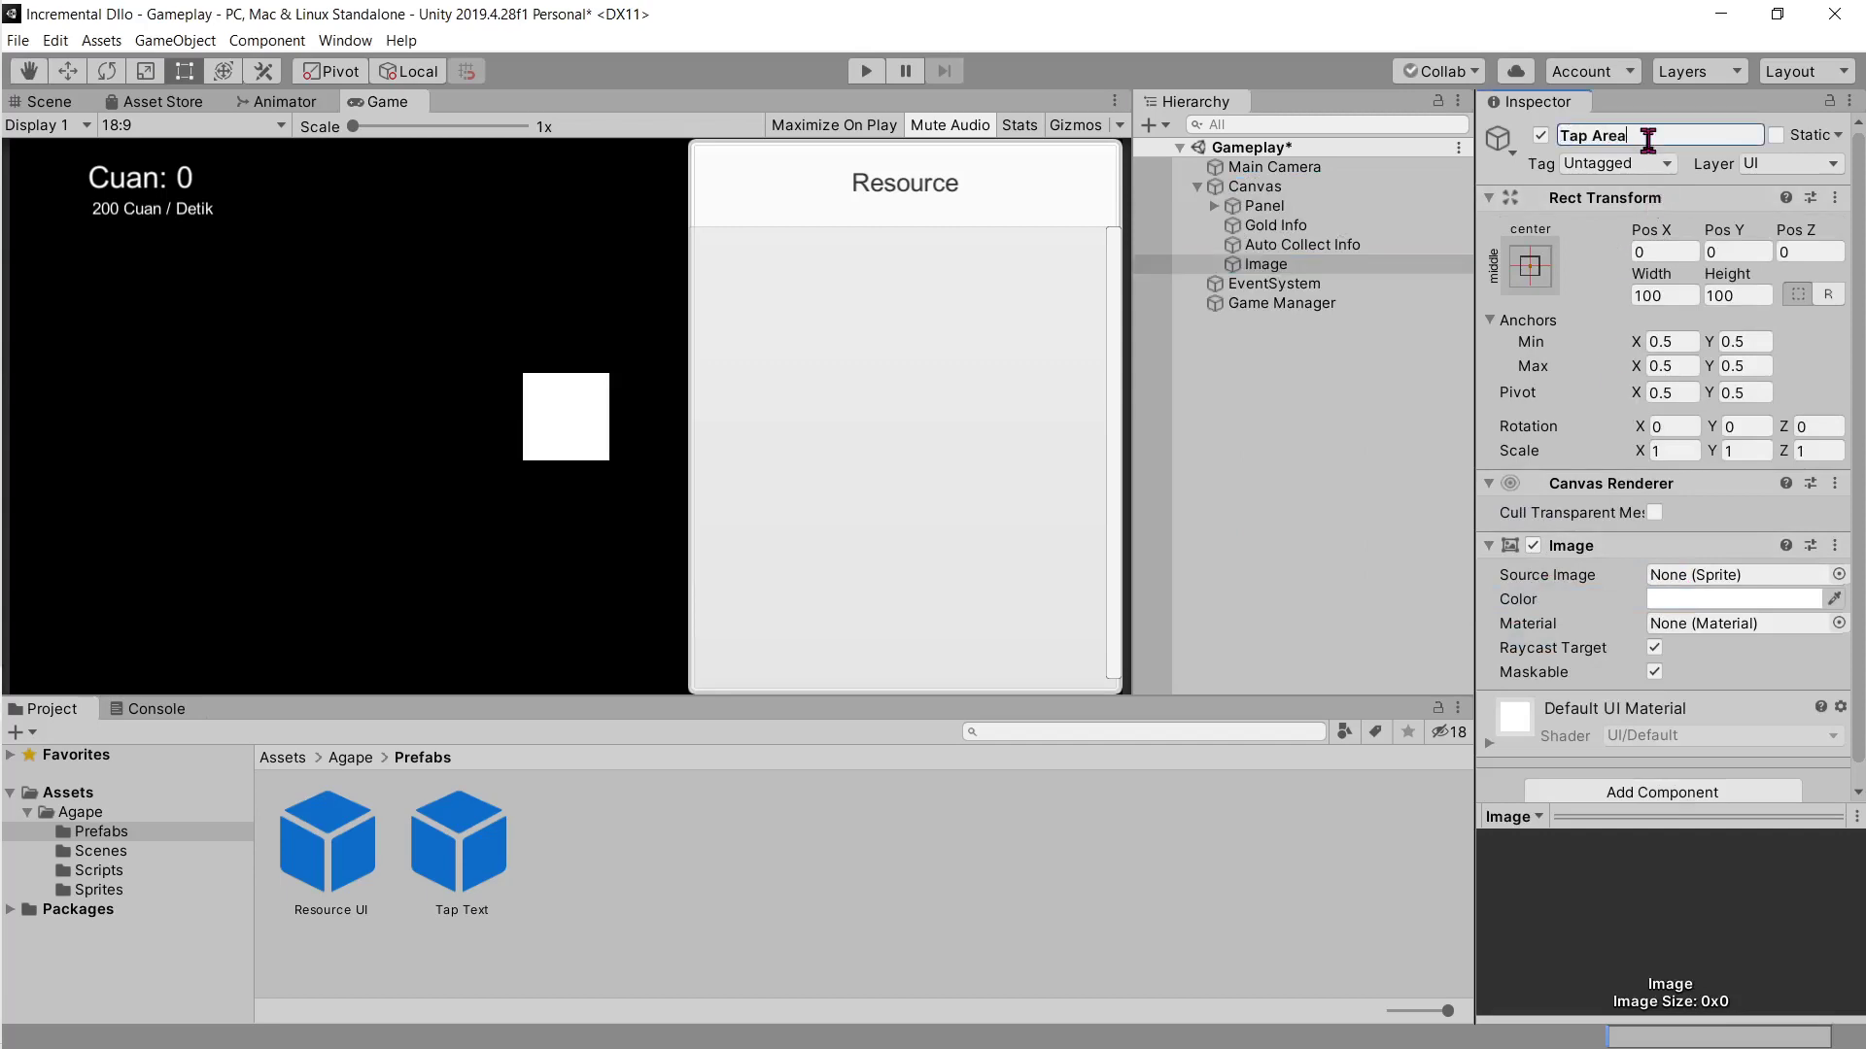
{"action": "key", "text": "Return"}
Step: Create a new C# script named TapArea in the Scripts folder
{"action": "key", "text": "alt+Tab"}
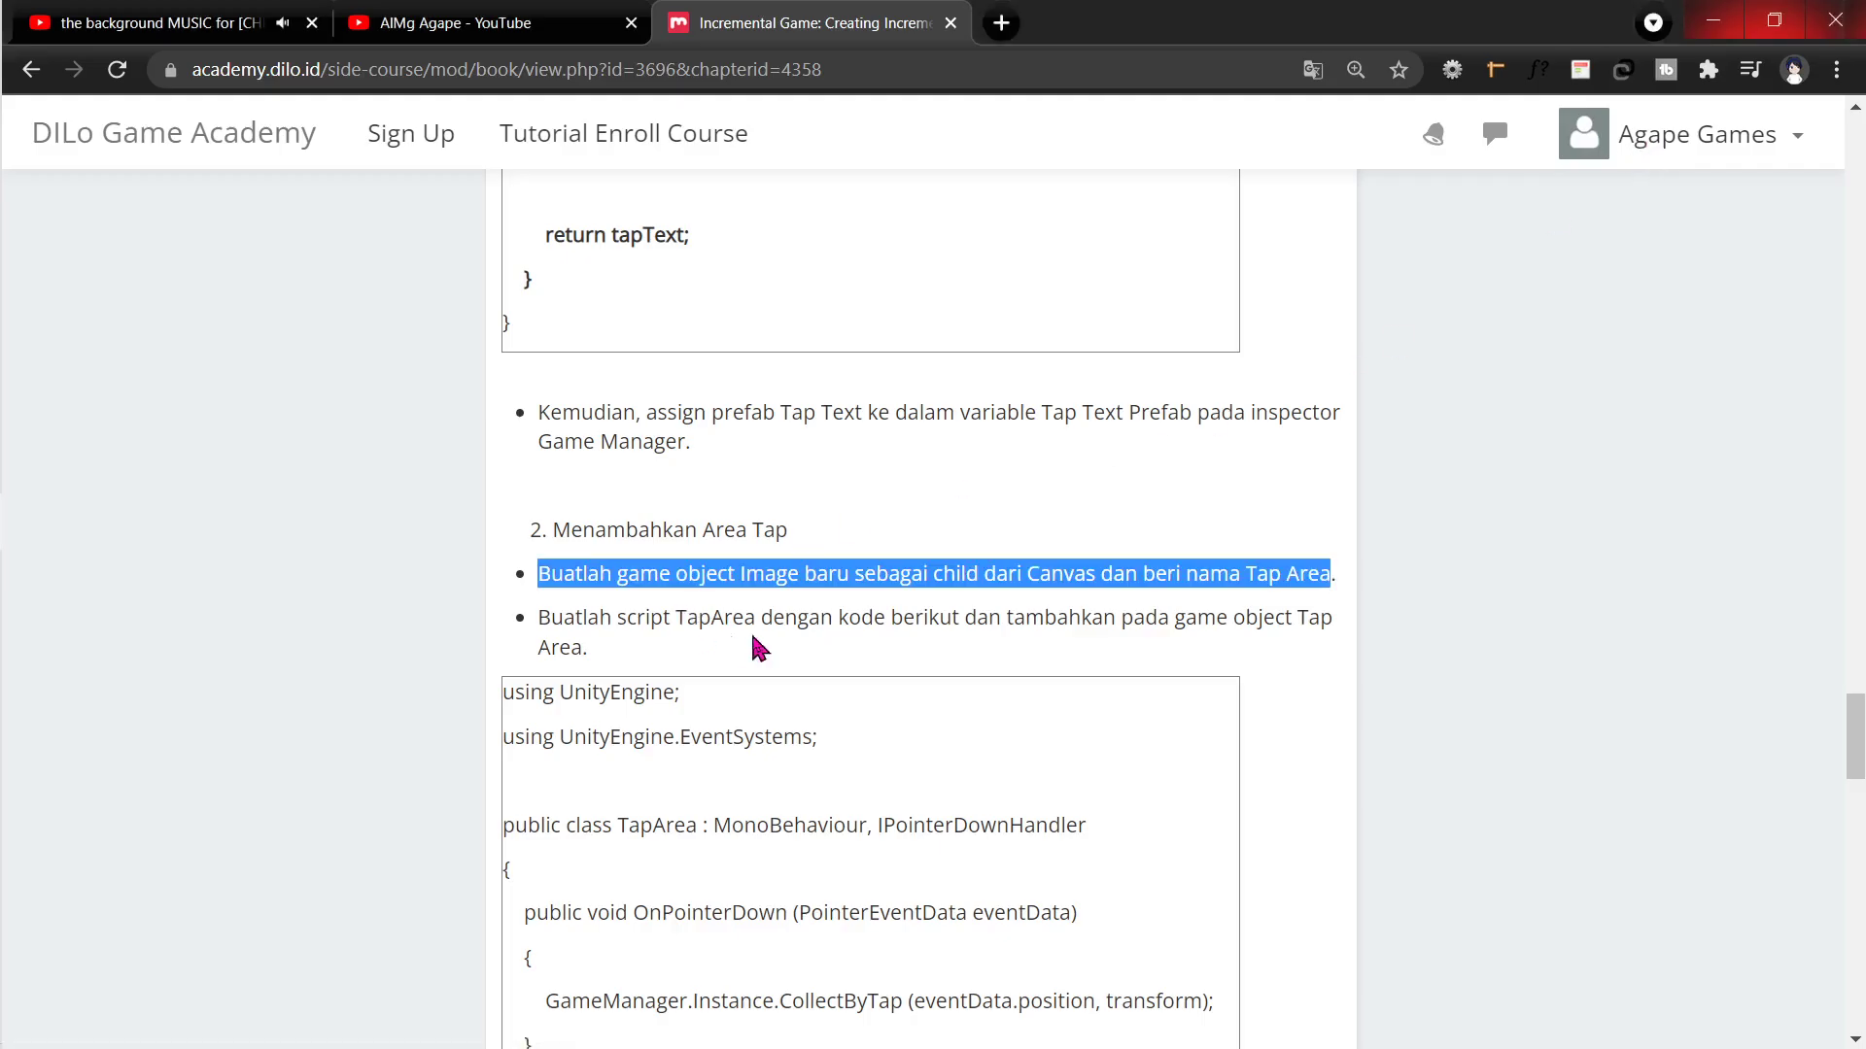
{"action": "scroll", "coordinate": [923, 629], "scroll_direction": "down", "scroll_amount": 3}
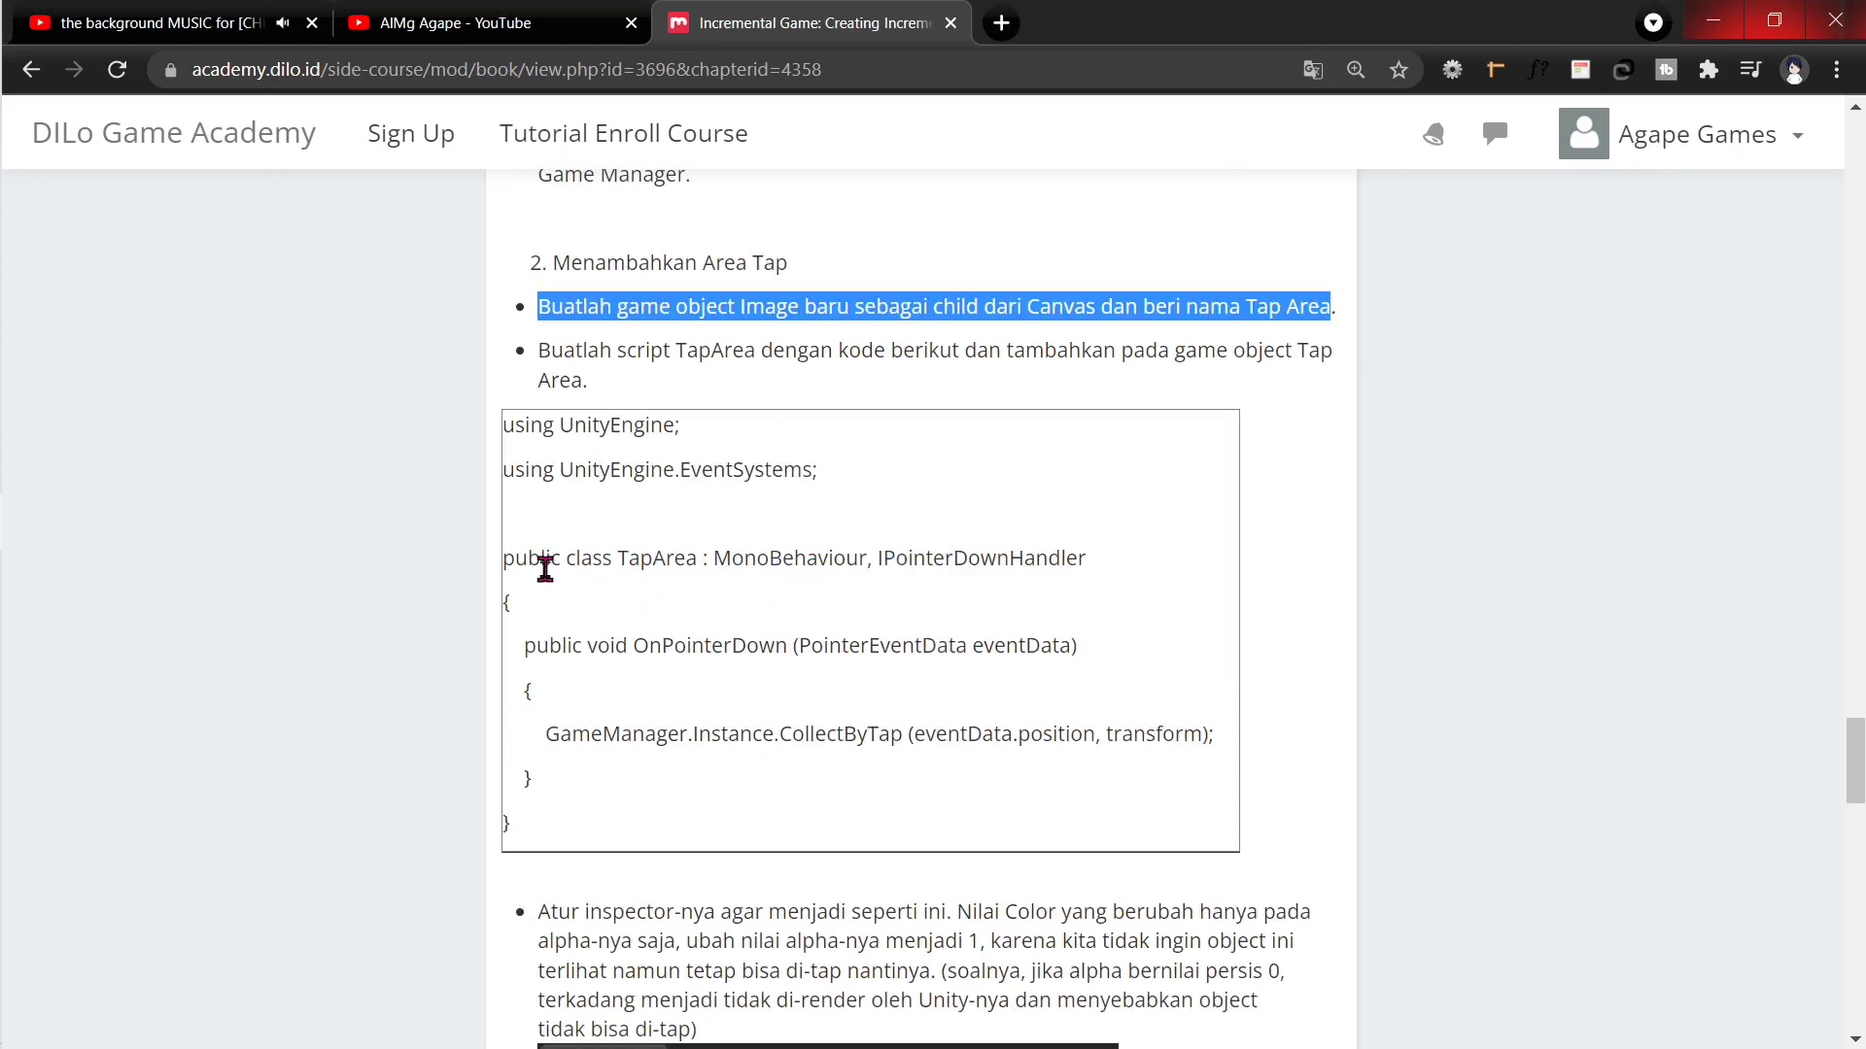
{"action": "key", "text": "alt+Tab"}
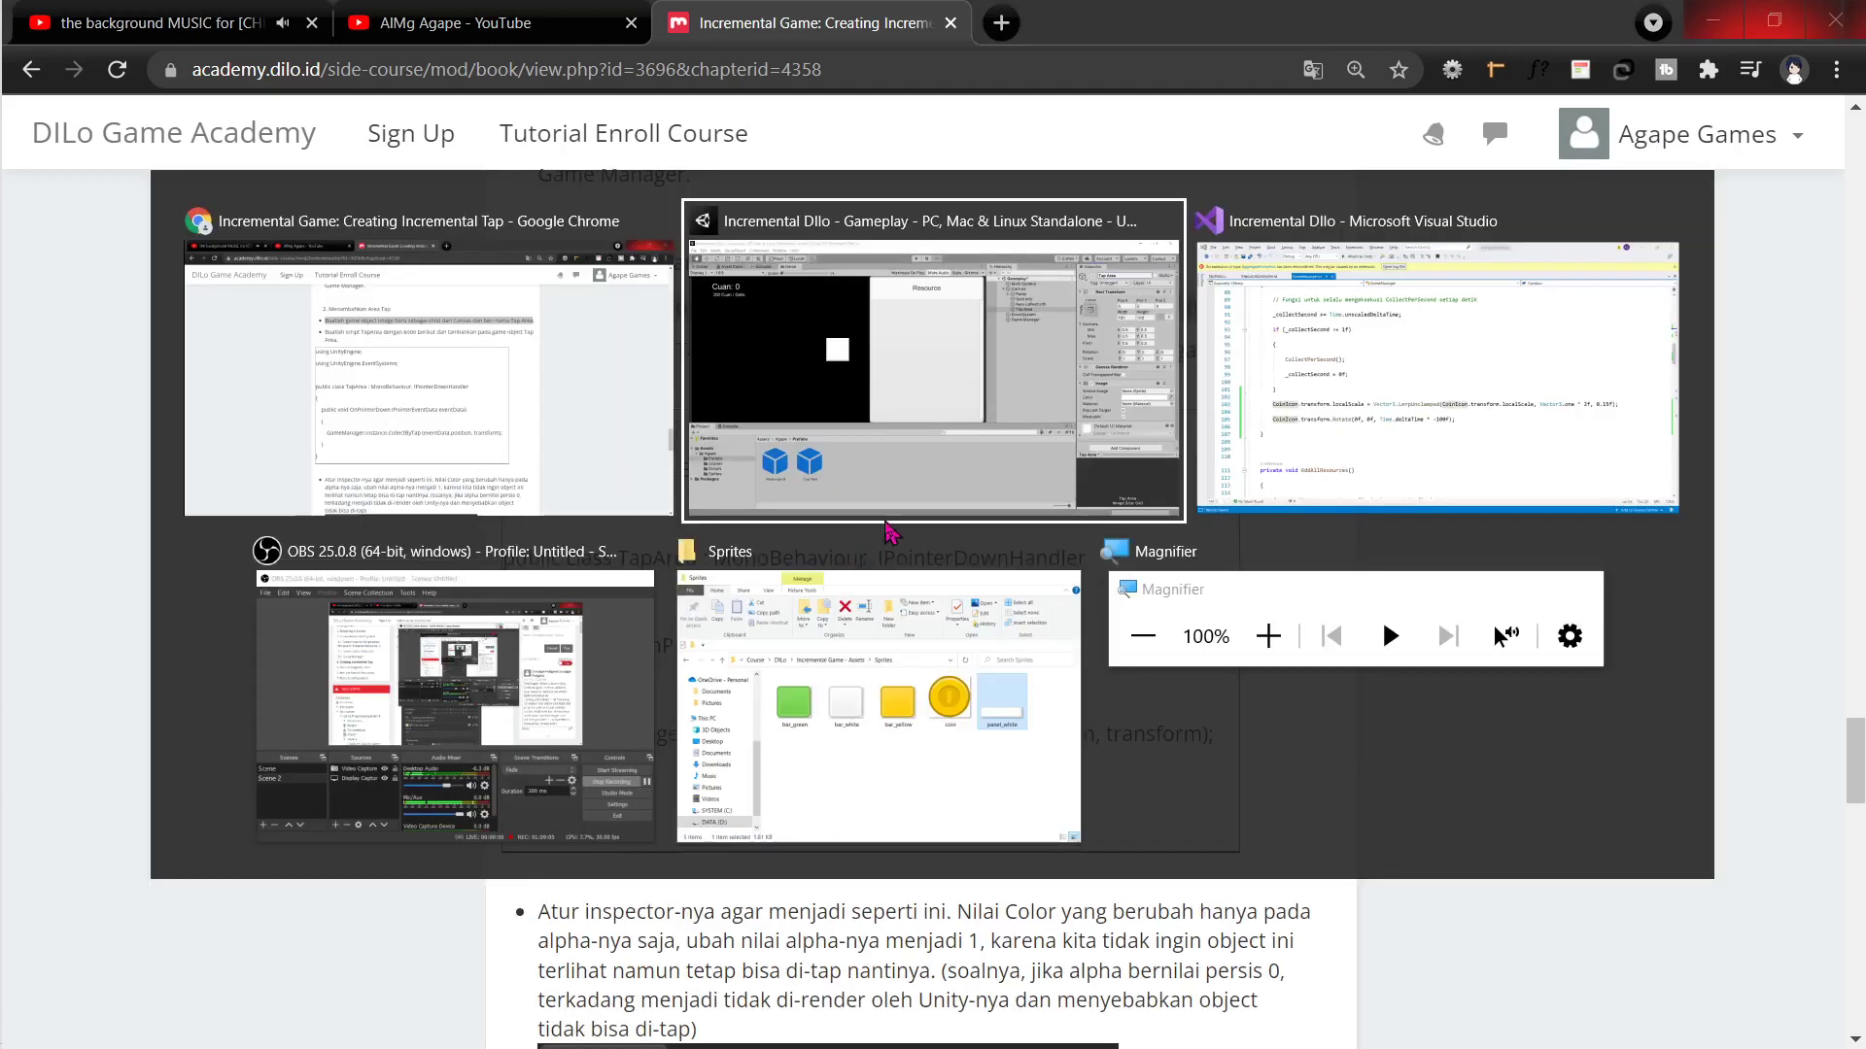
{"action": "key", "text": "alt+Tab"}
{"action": "key", "text": "alt+Tab"}
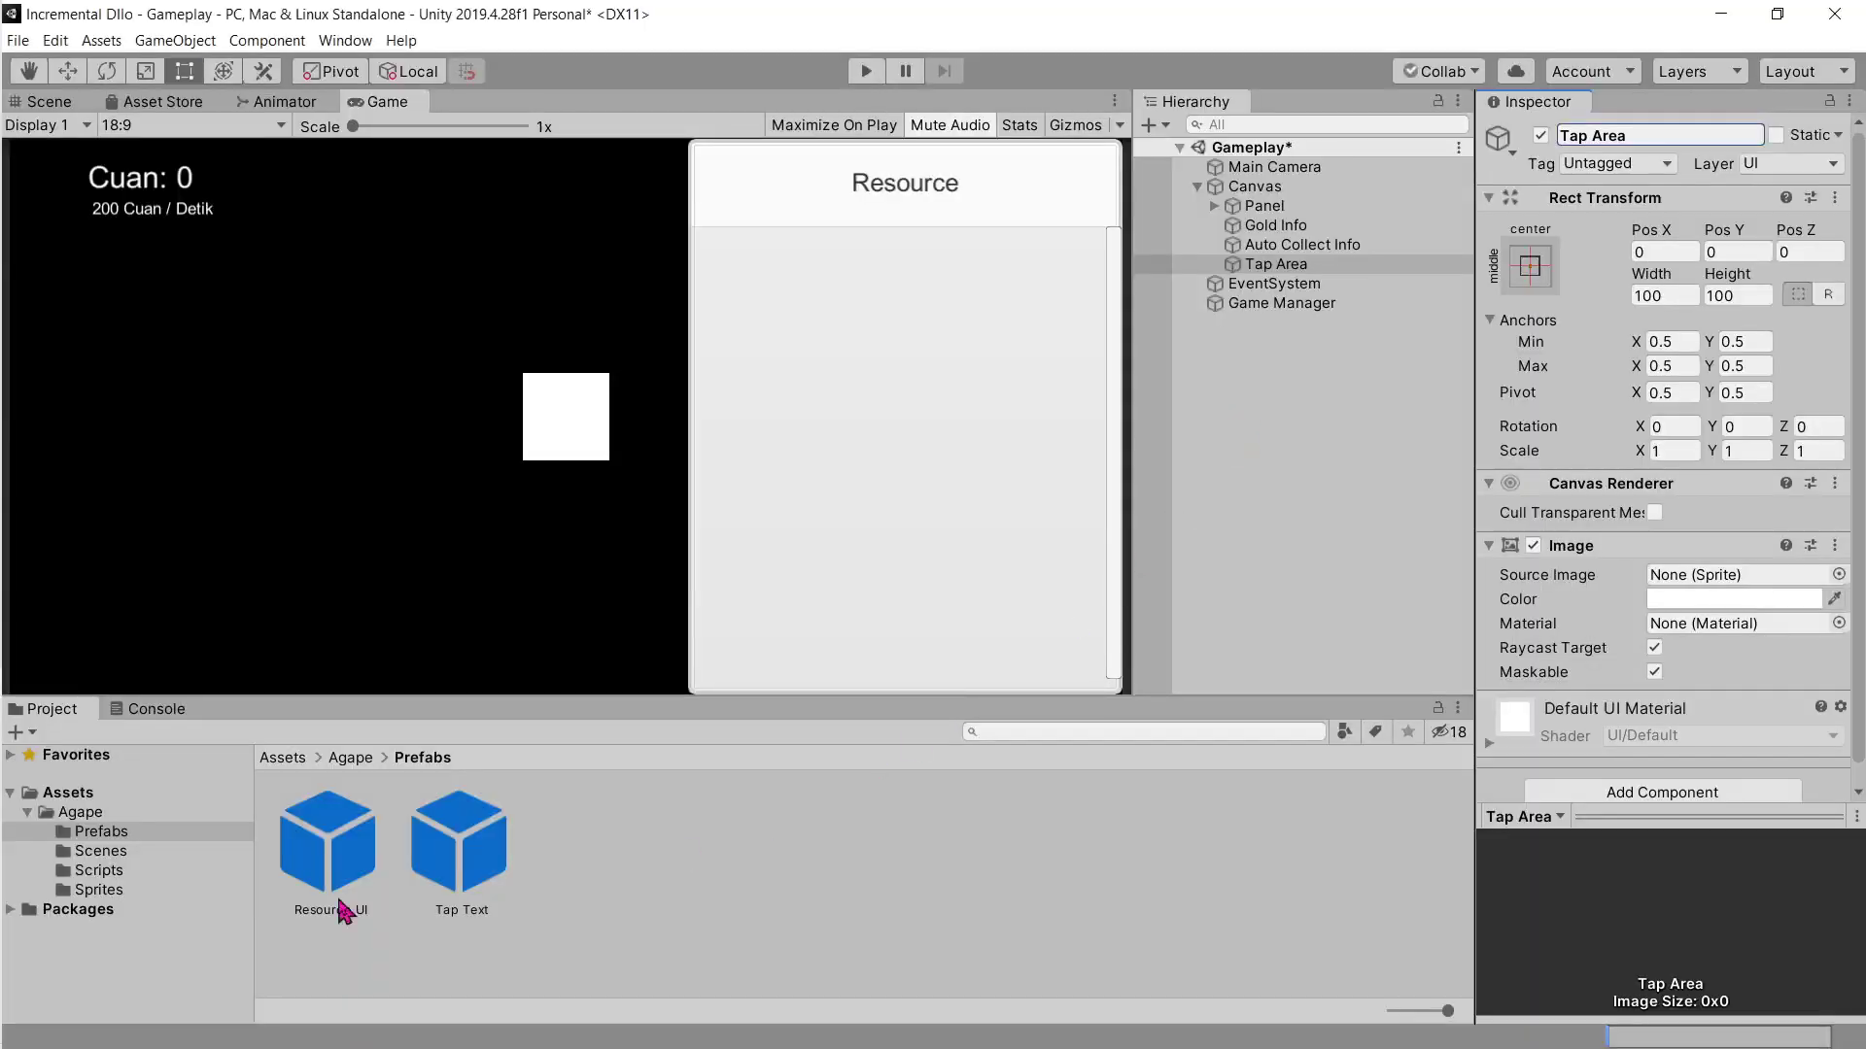
{"action": "left_click", "coordinate": [99, 871]}
{"action": "right_click", "coordinate": [734, 877]}
{"action": "mouse_move", "coordinate": [777, 348]}
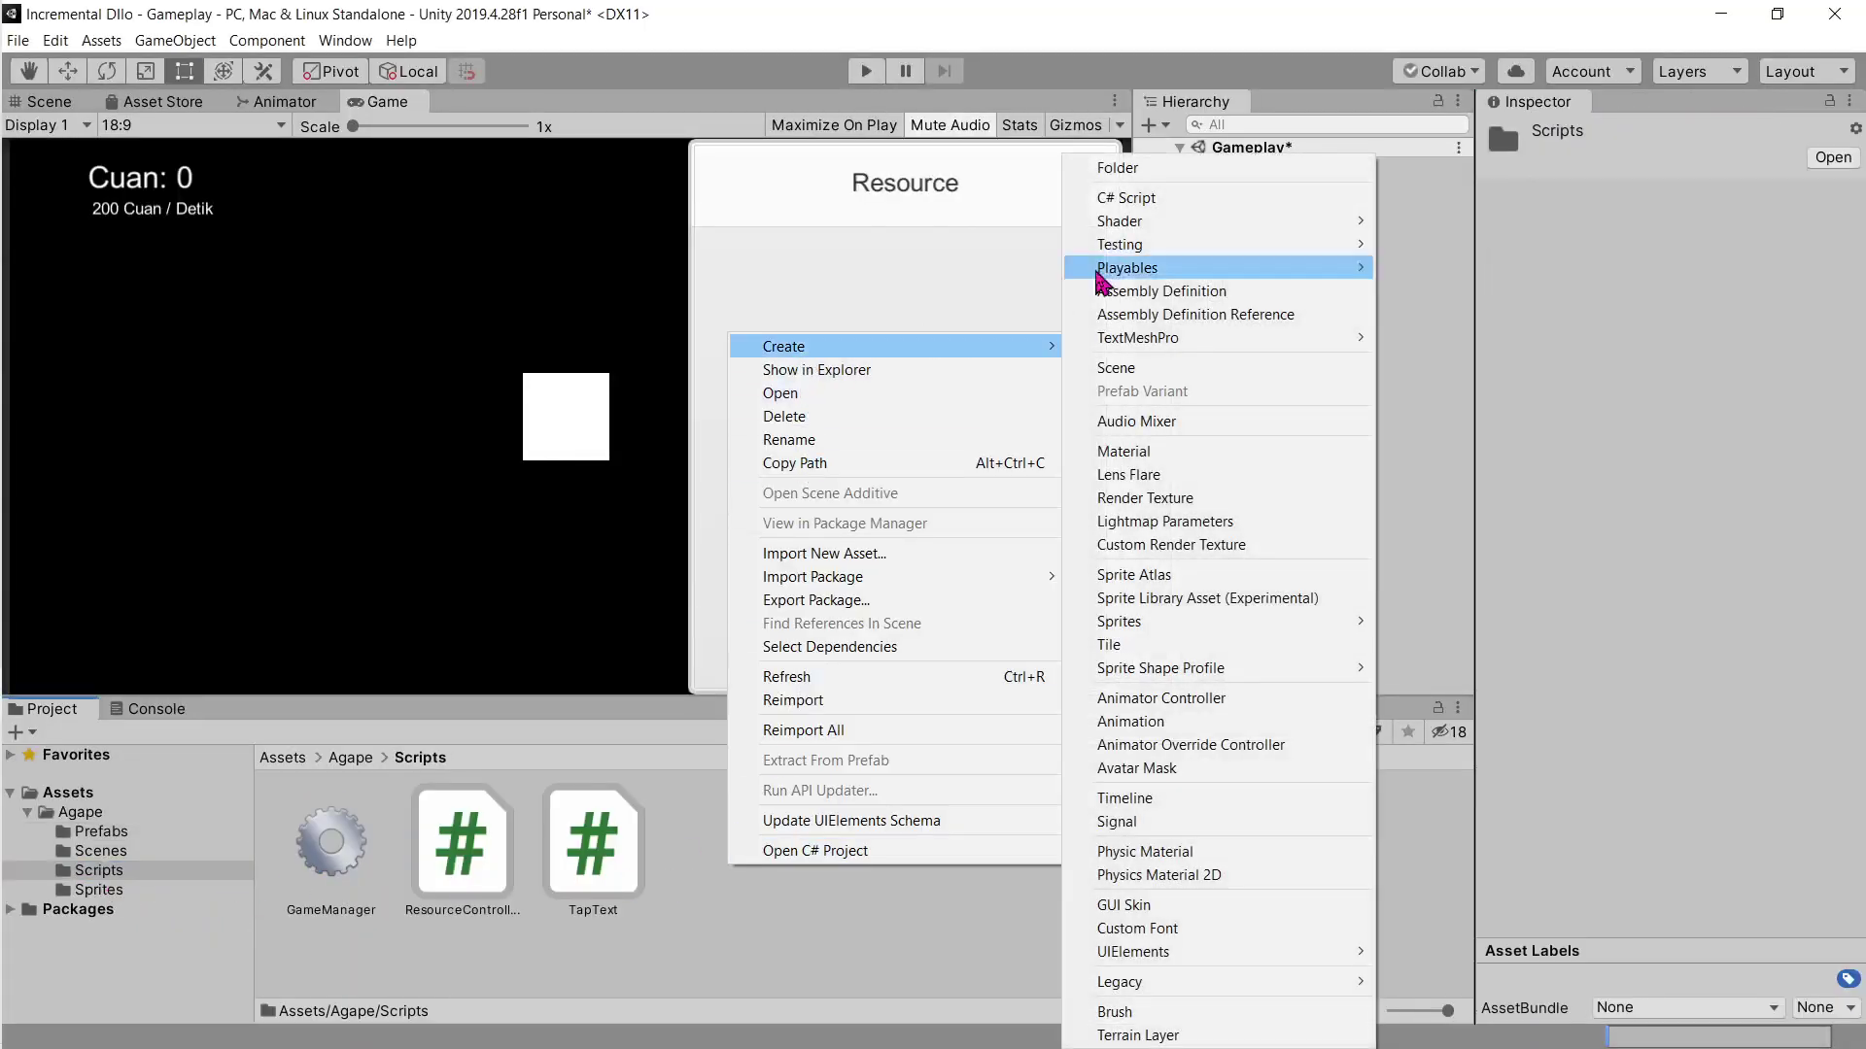
{"action": "left_click", "coordinate": [1106, 194]}
{"action": "type", "text": "Tap"}
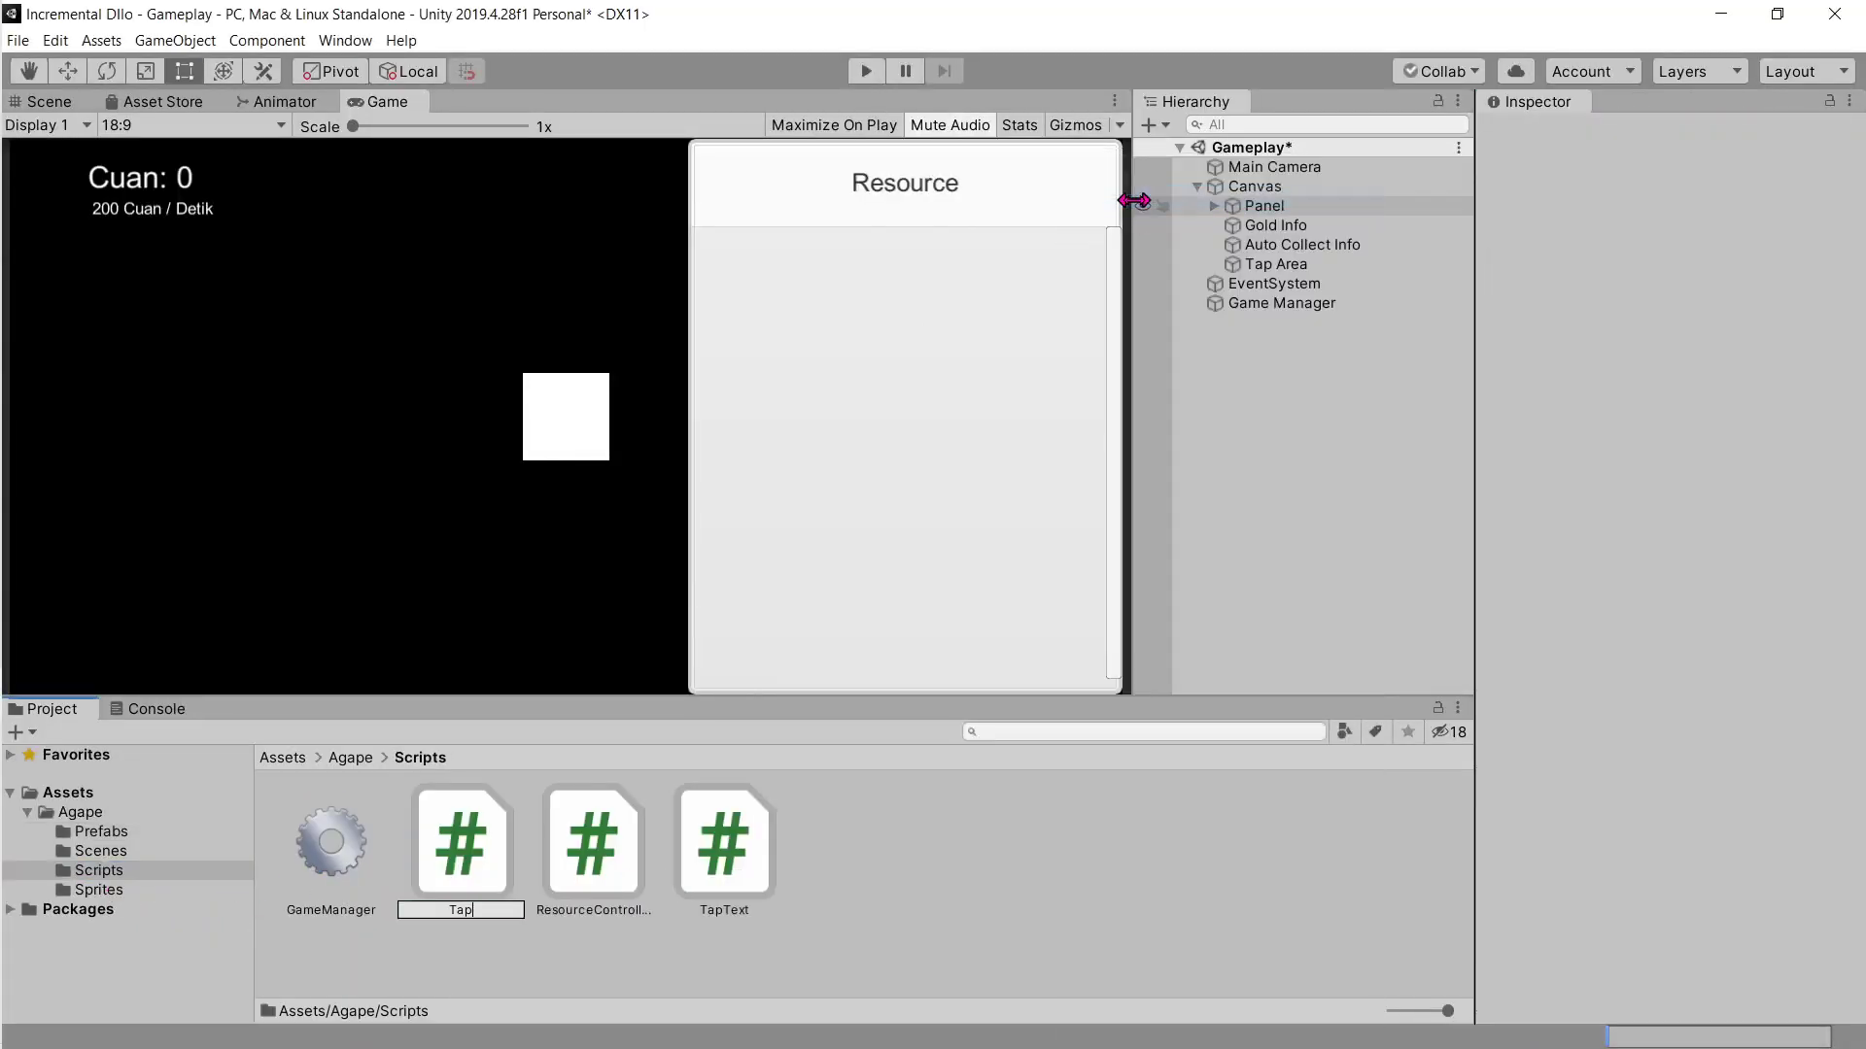
{"action": "type", "text": "Area"}
{"action": "key", "text": "Return"}
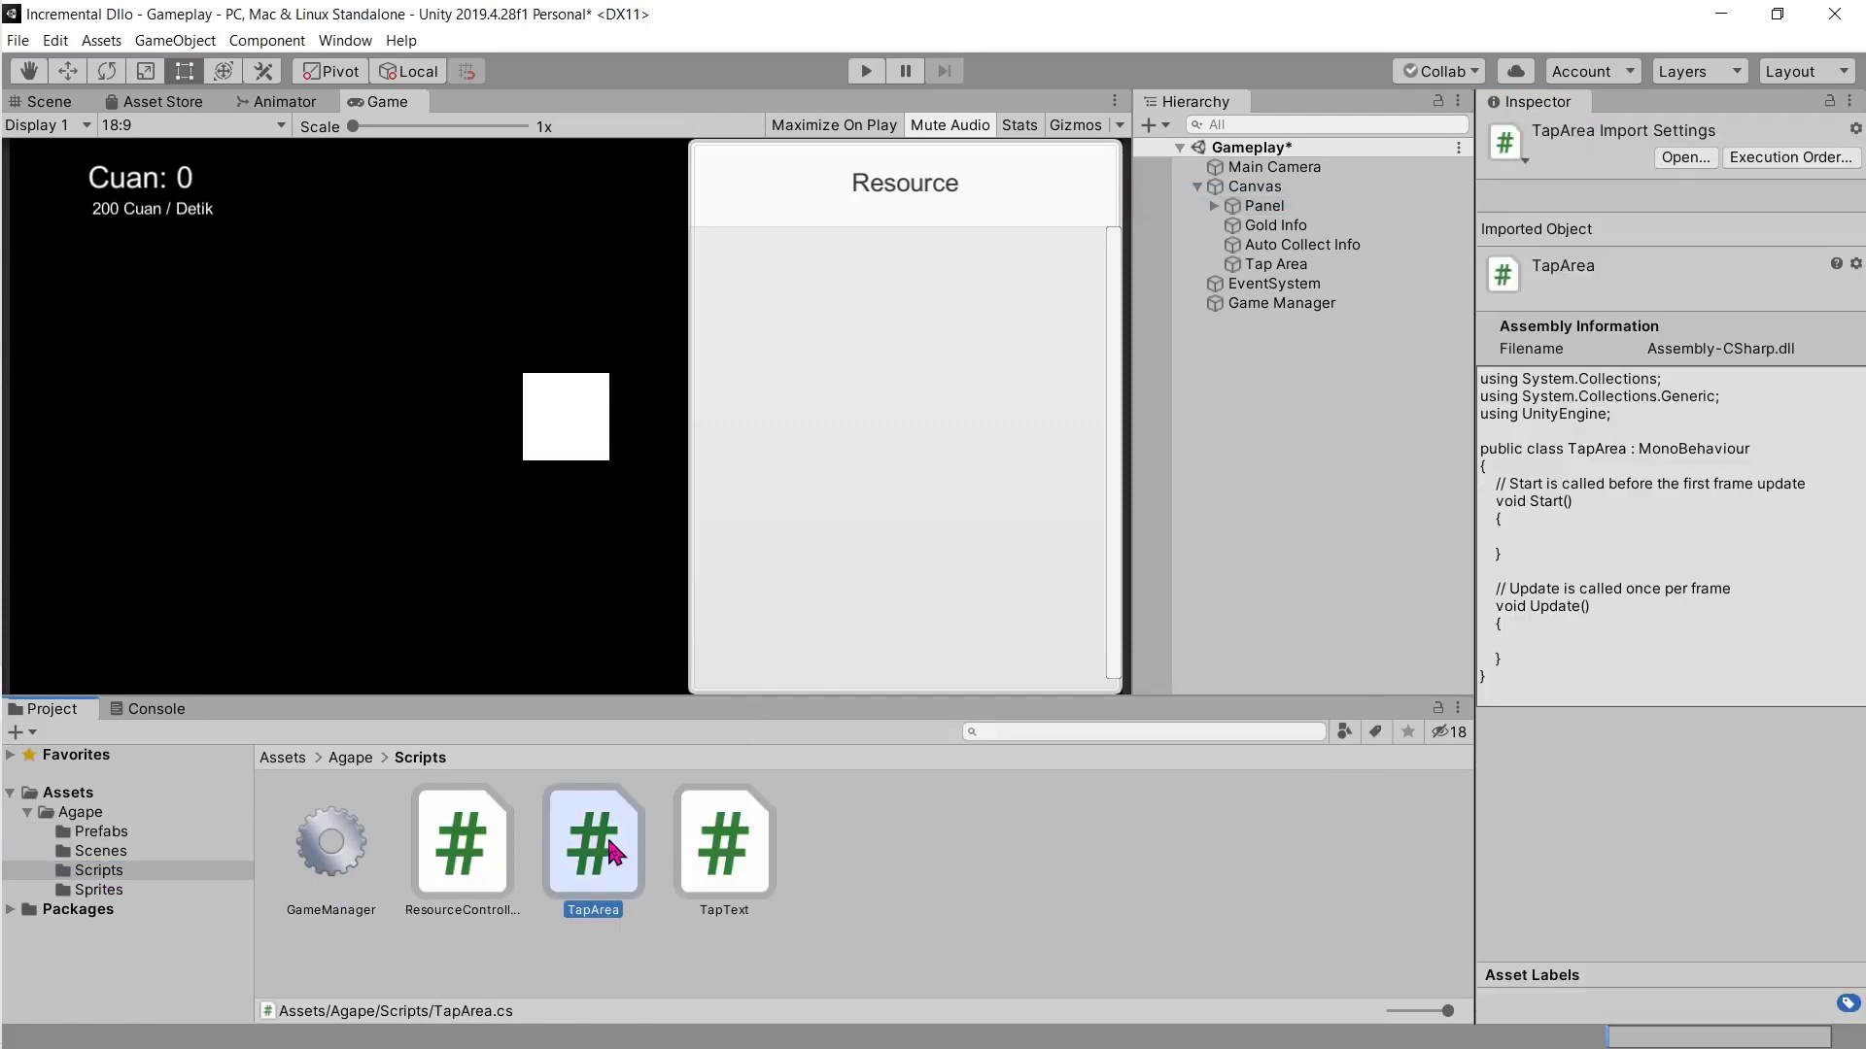
Step: Replace TapArea's default Start and Update methods with the tutorial's OnPointerDown method
{"action": "double_click", "coordinate": [615, 851]}
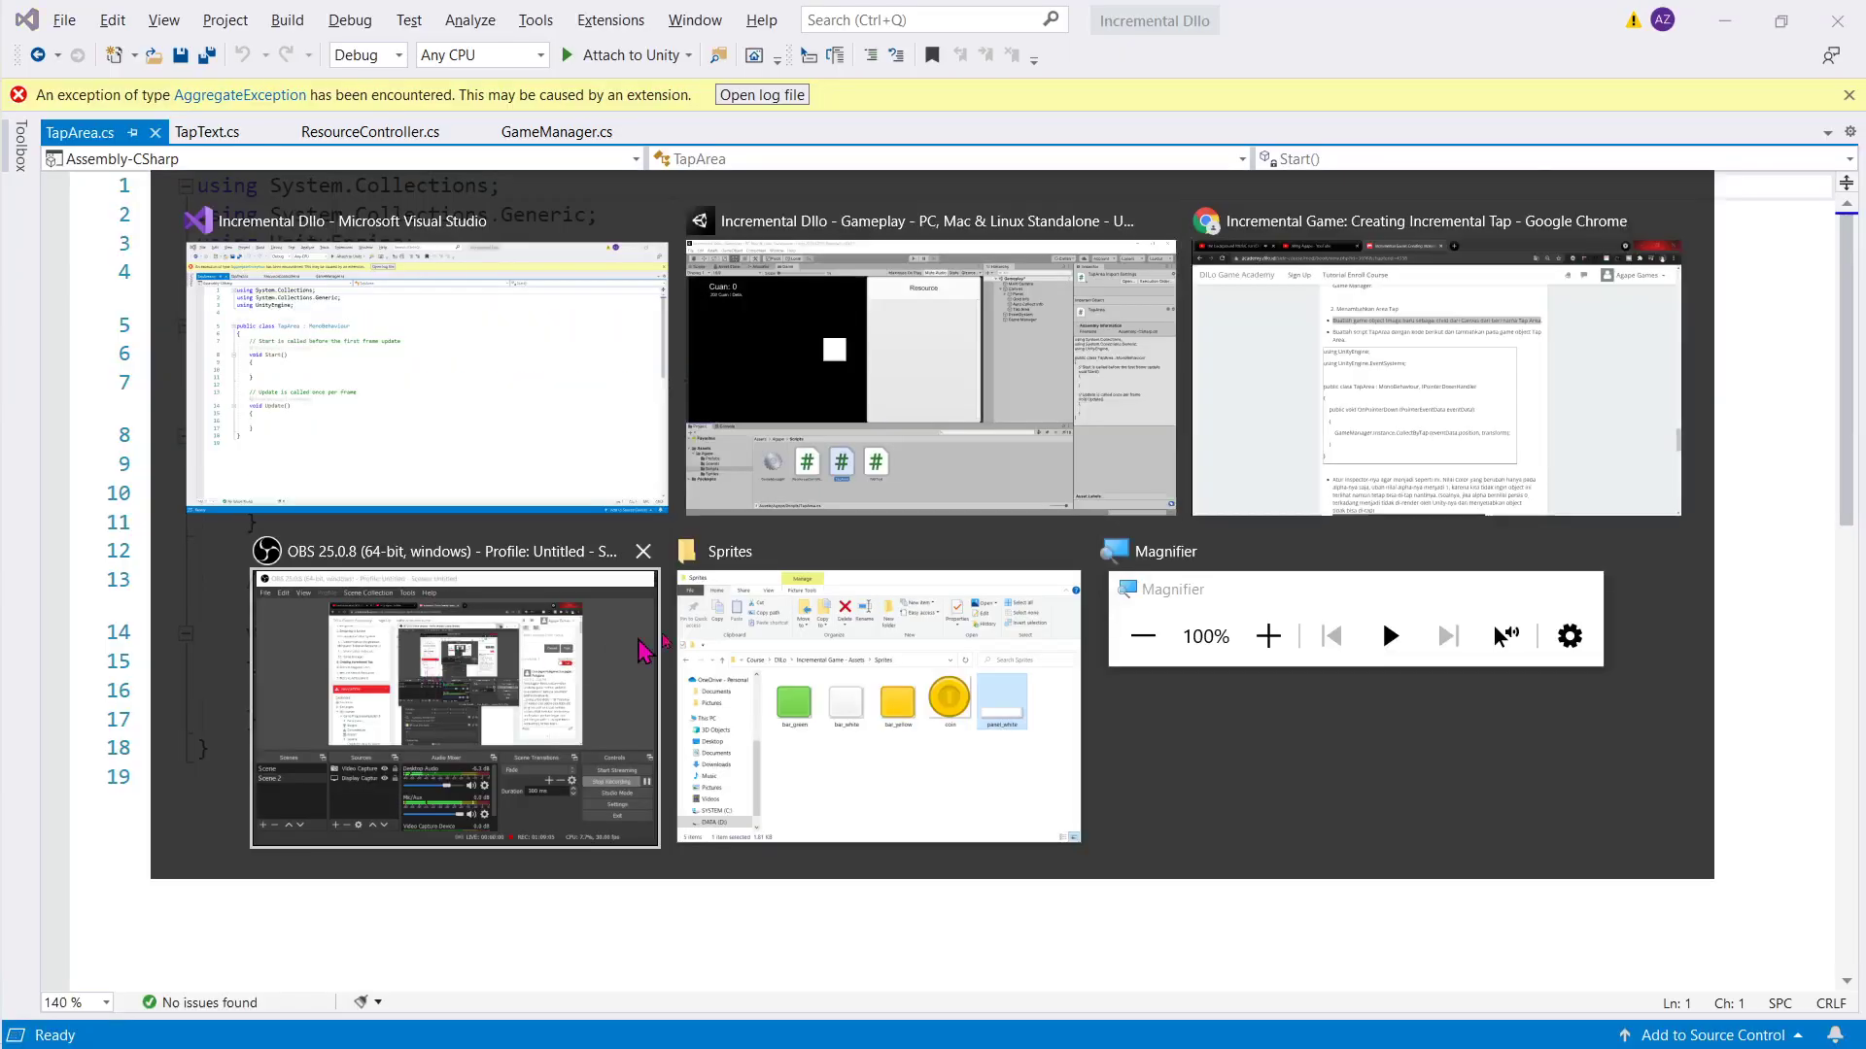
{"action": "key", "text": "alt+Tab"}
{"action": "key", "text": "Tab"}
{"action": "left_click_drag", "start_coordinate": [516, 641], "coordinate": [573, 777]}
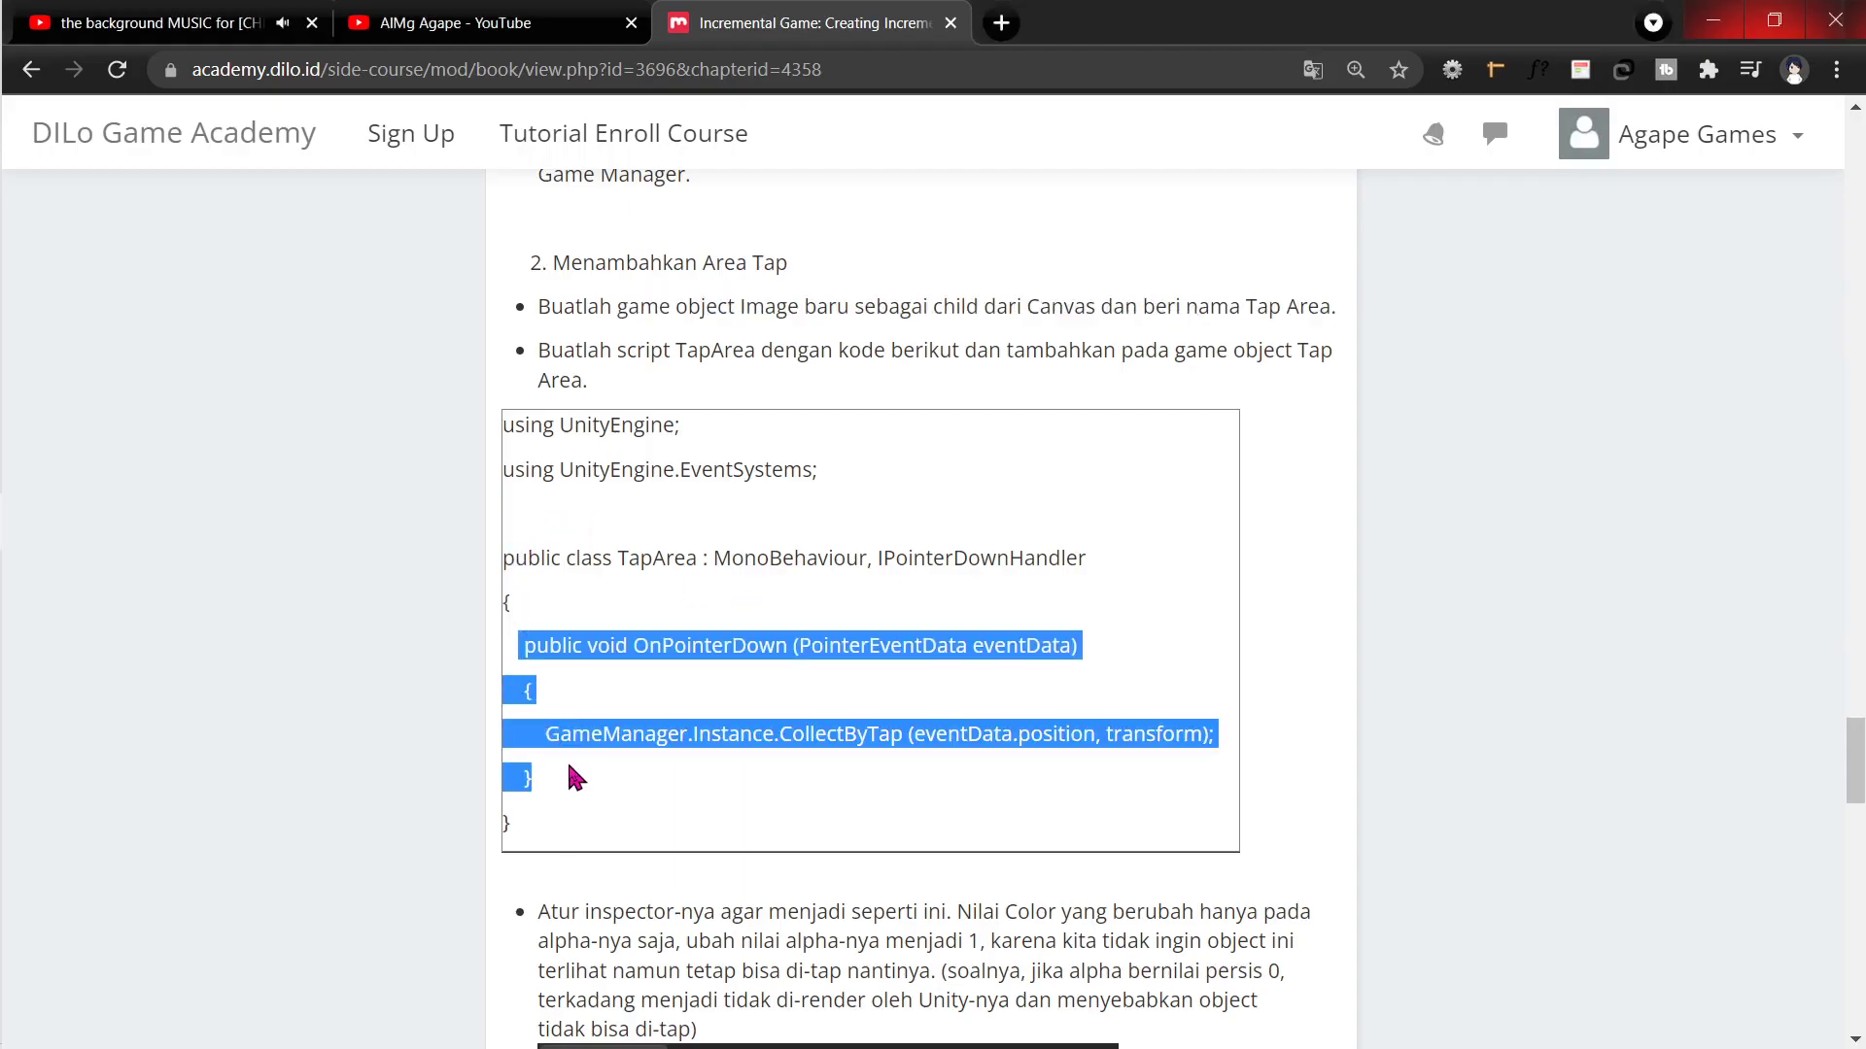
{"action": "key", "text": "alt+Tab"}
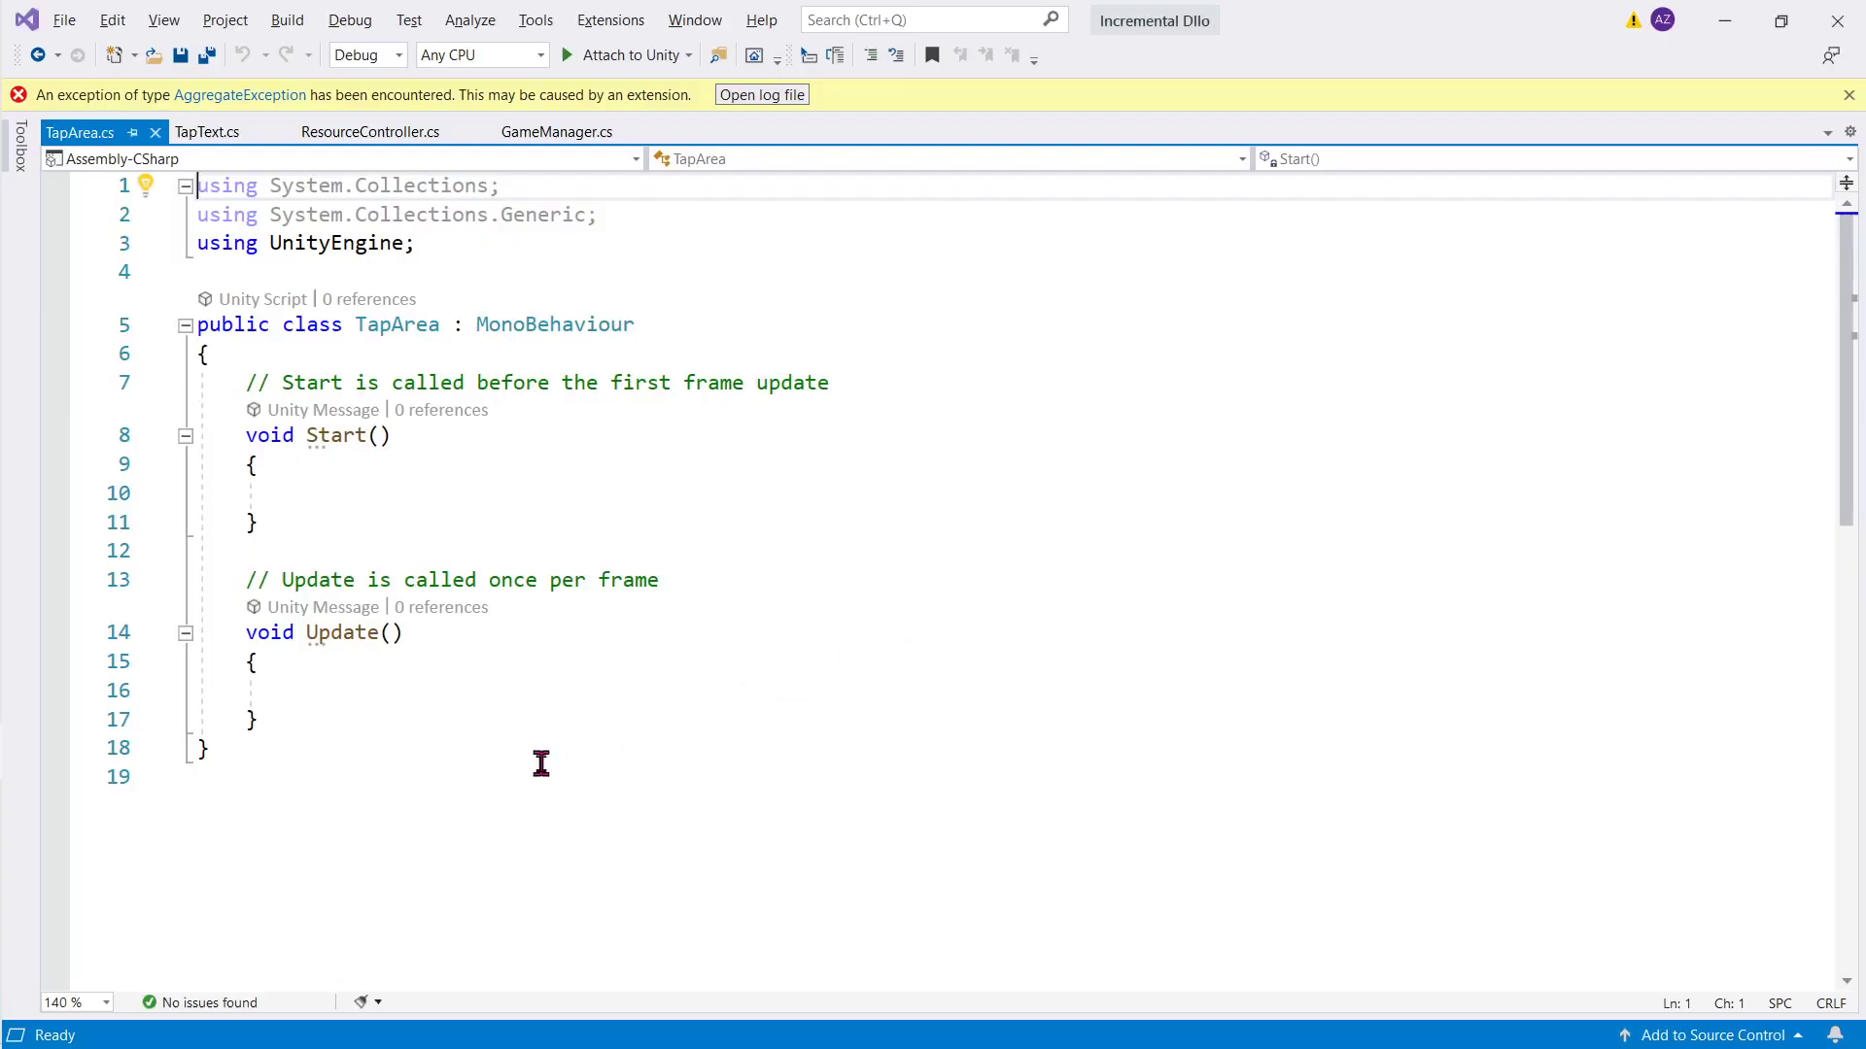
{"action": "left_click_drag", "start_coordinate": [283, 719], "coordinate": [261, 398]}
{"action": "type", "text": "public void OnPointerDown(PointerEventData eventData)      {          GameManager.Instance.CollectByTap(eventData.position, transform);      }"}
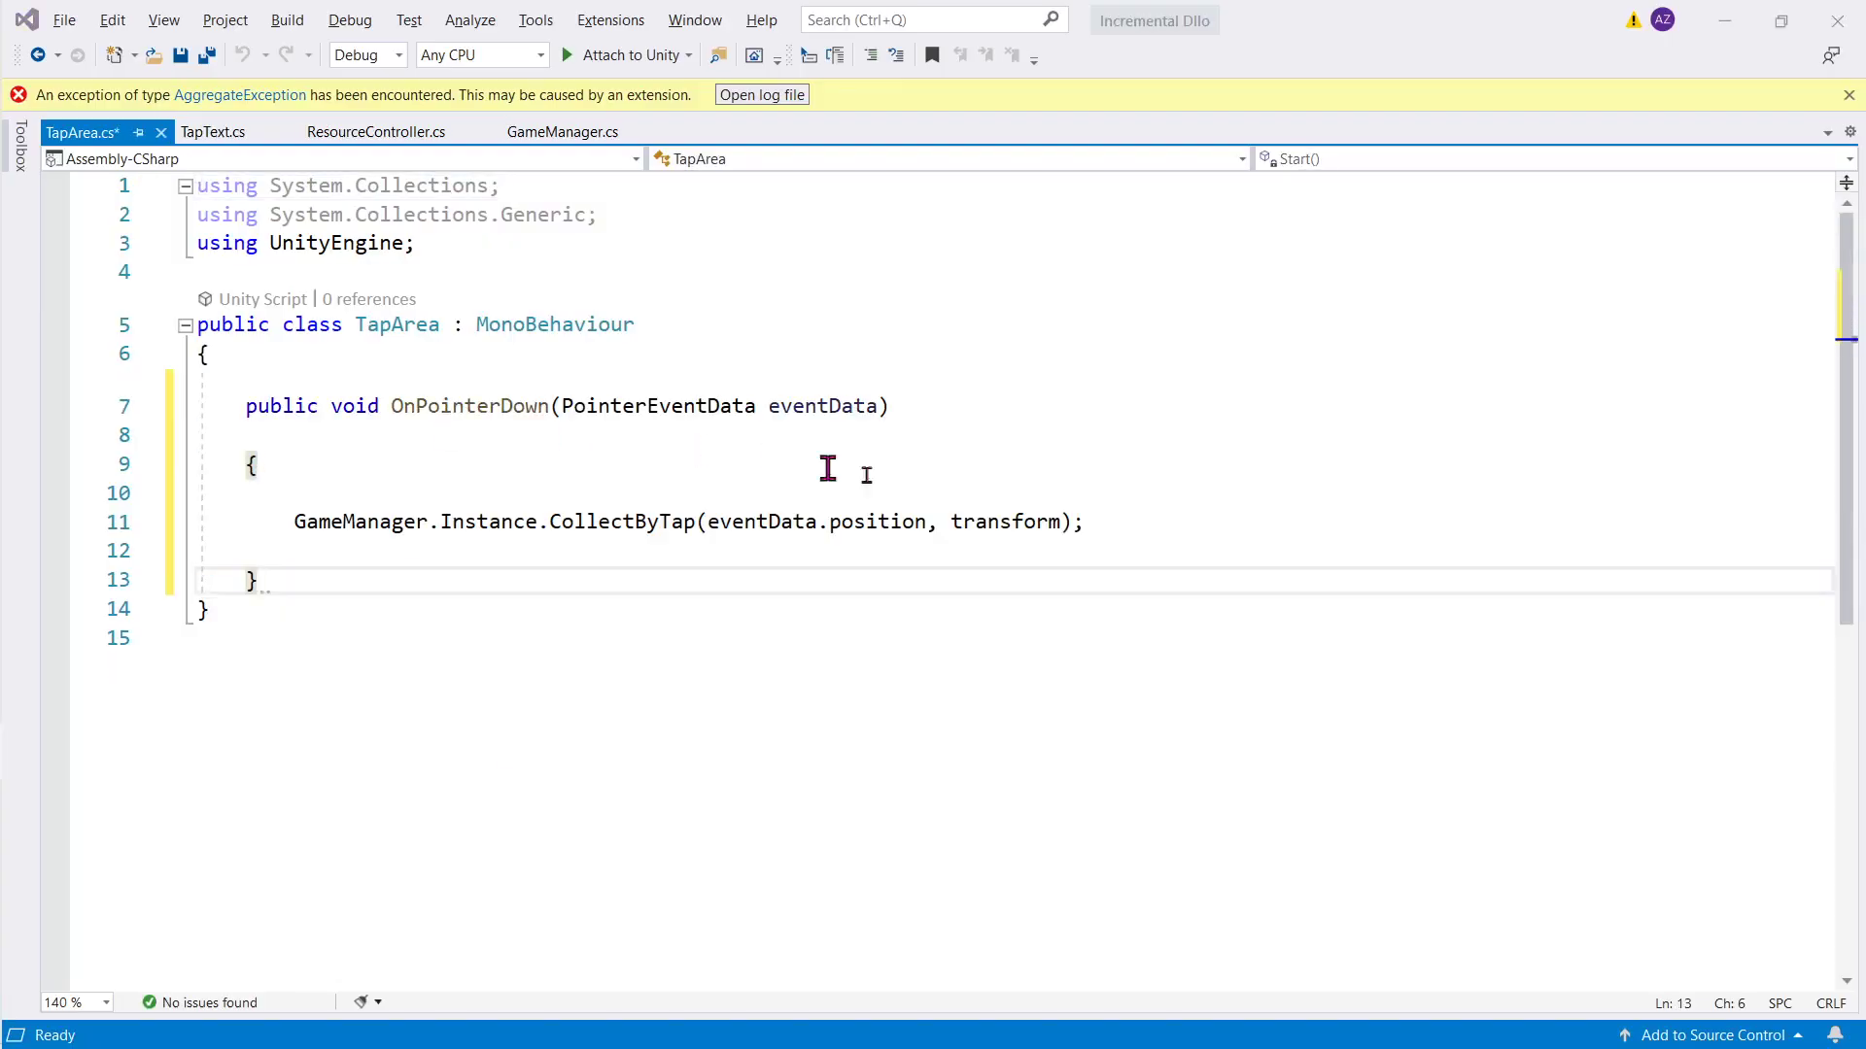
Step: Add IPointerDownHandler to the TapArea class declaration and save the script
{"action": "key", "text": "alt+Tab"}
{"action": "left_click", "coordinate": [870, 559]}
{"action": "left_click_drag", "start_coordinate": [869, 558], "coordinate": [1087, 559]}
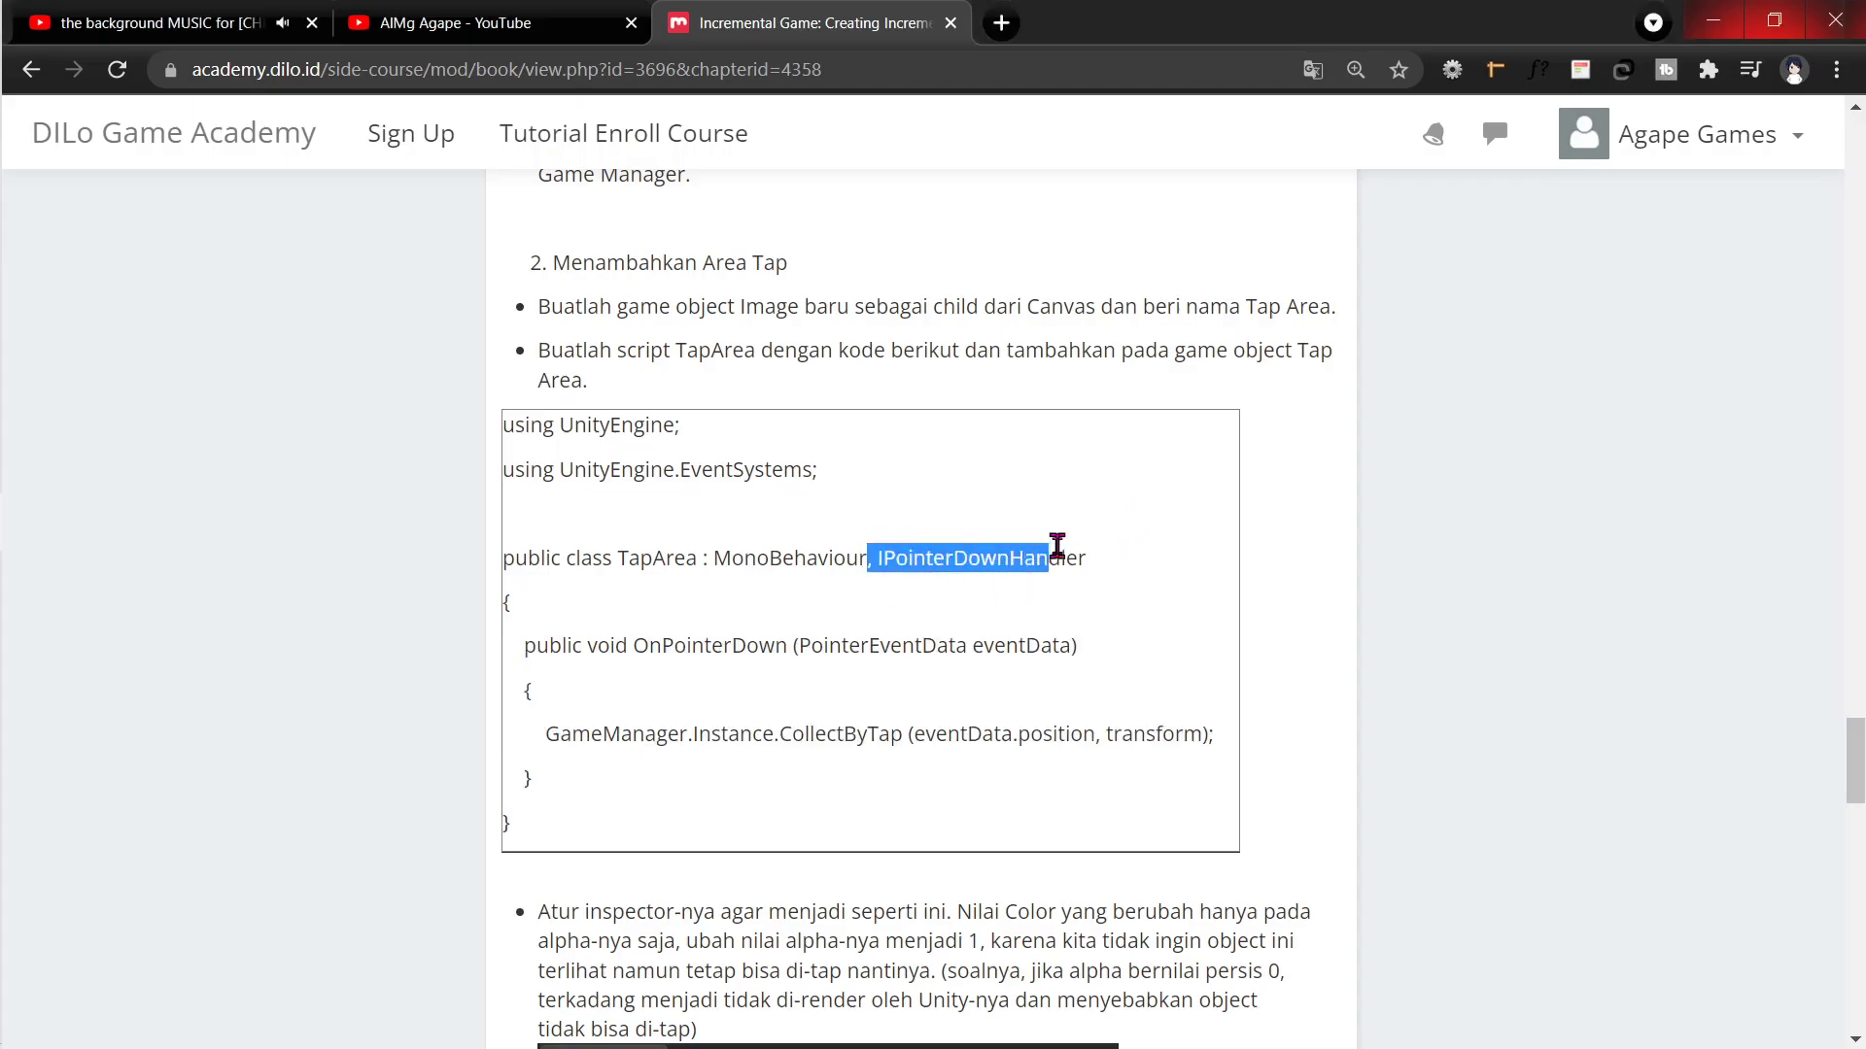
{"action": "key", "text": "ctrl+c"}
{"action": "key", "text": "alt+Tab"}
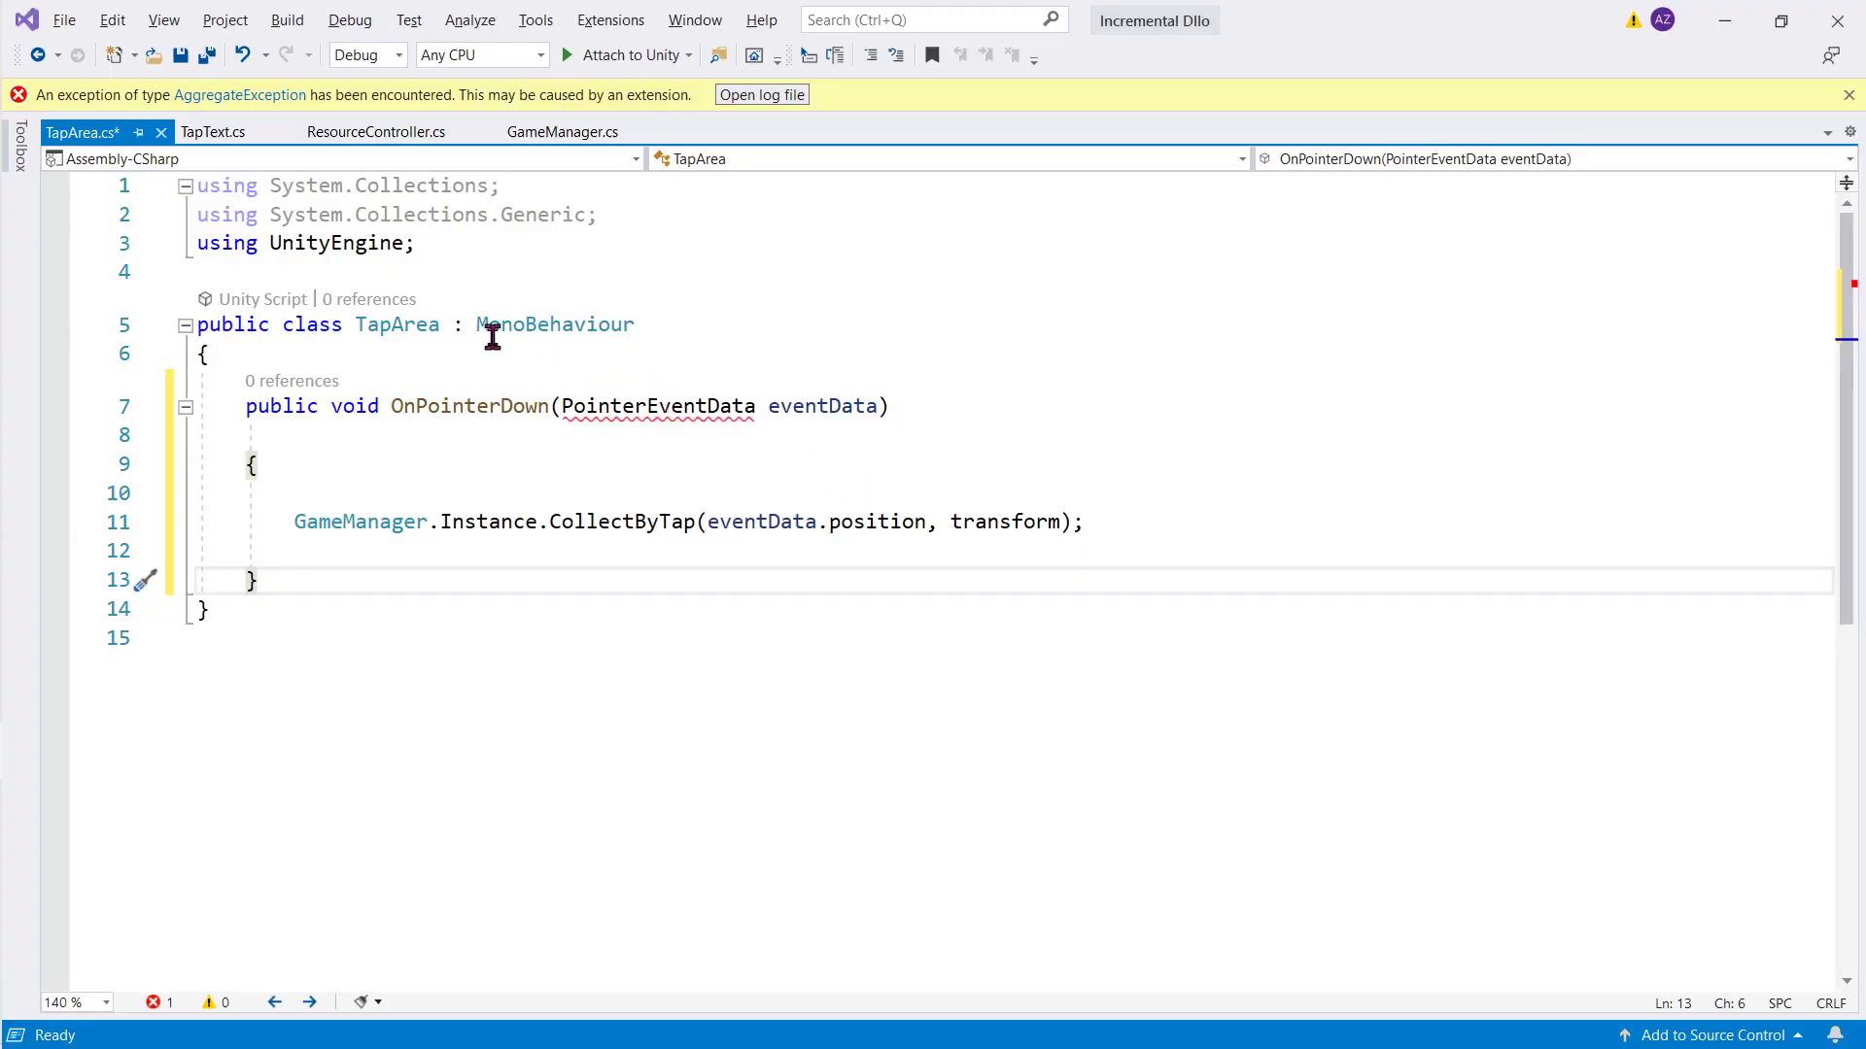
{"action": "left_click", "coordinate": [678, 324]}
{"action": "type", "text": ","}
{"action": "key", "text": "ctrl+v"}
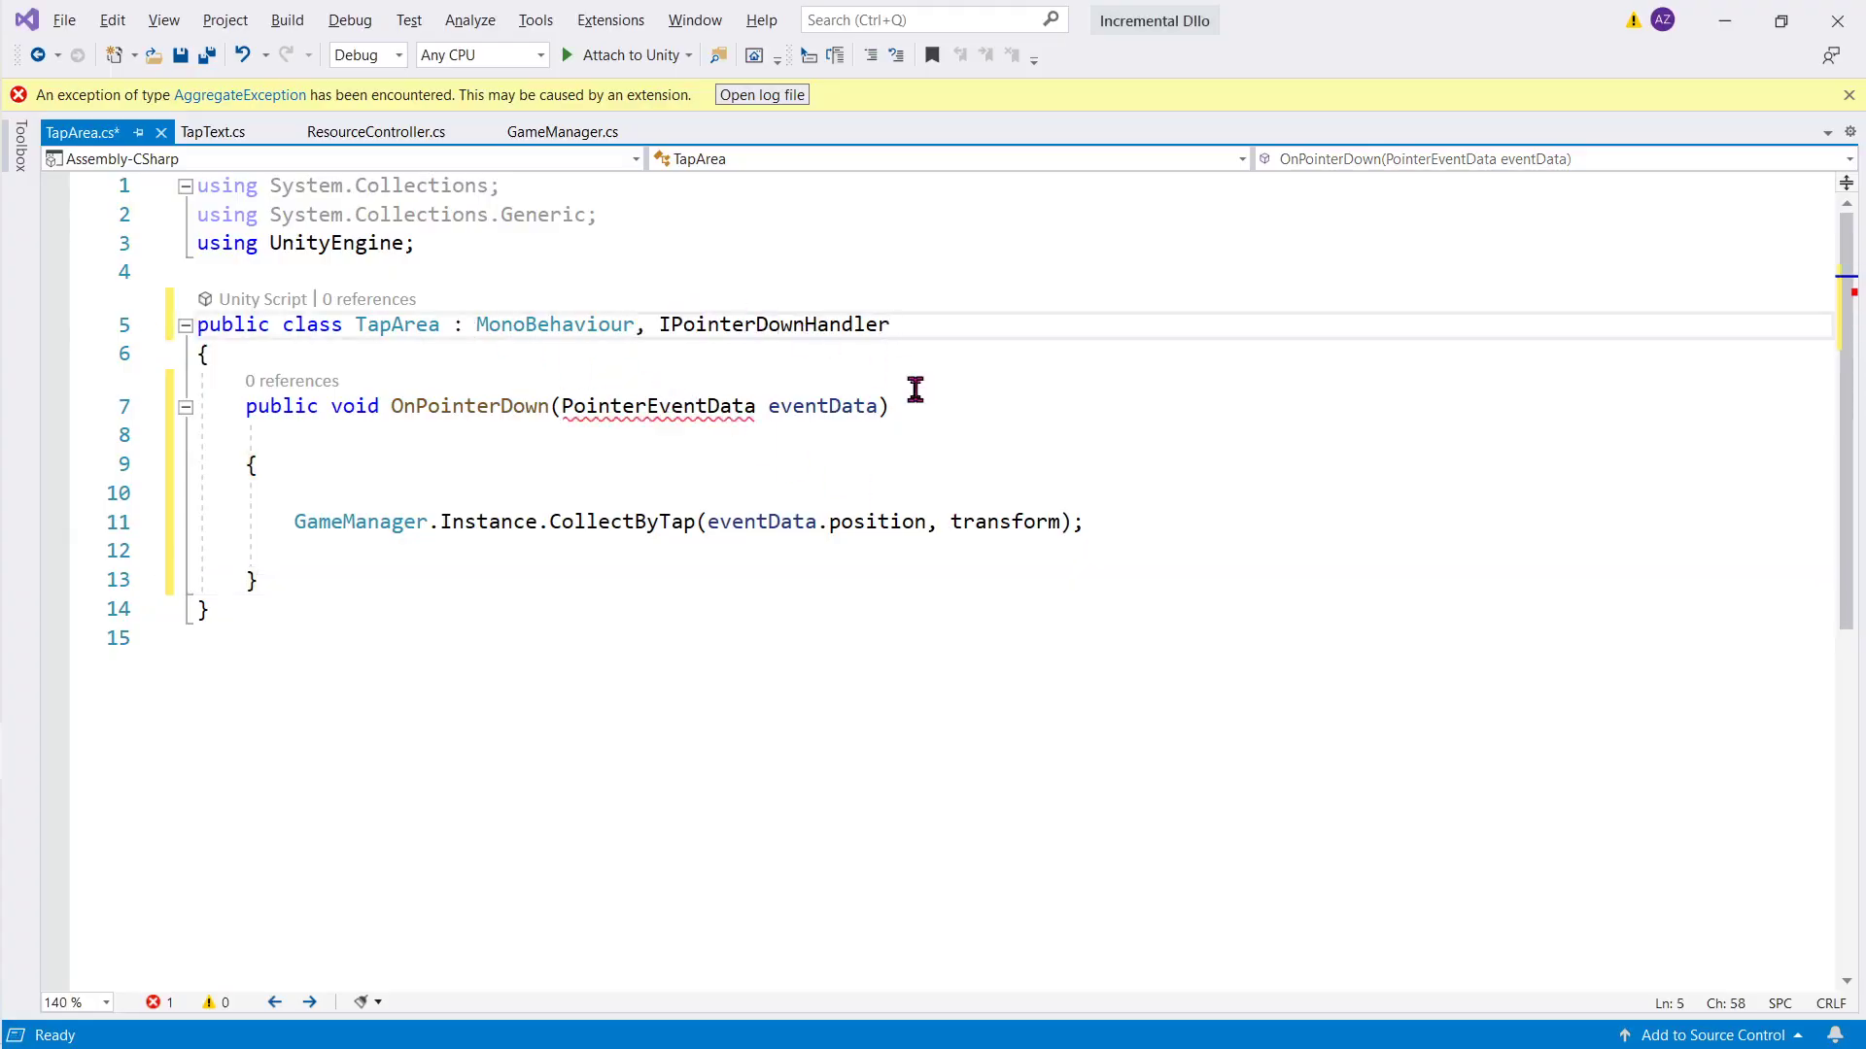
{"action": "key", "text": "ctrl+s"}
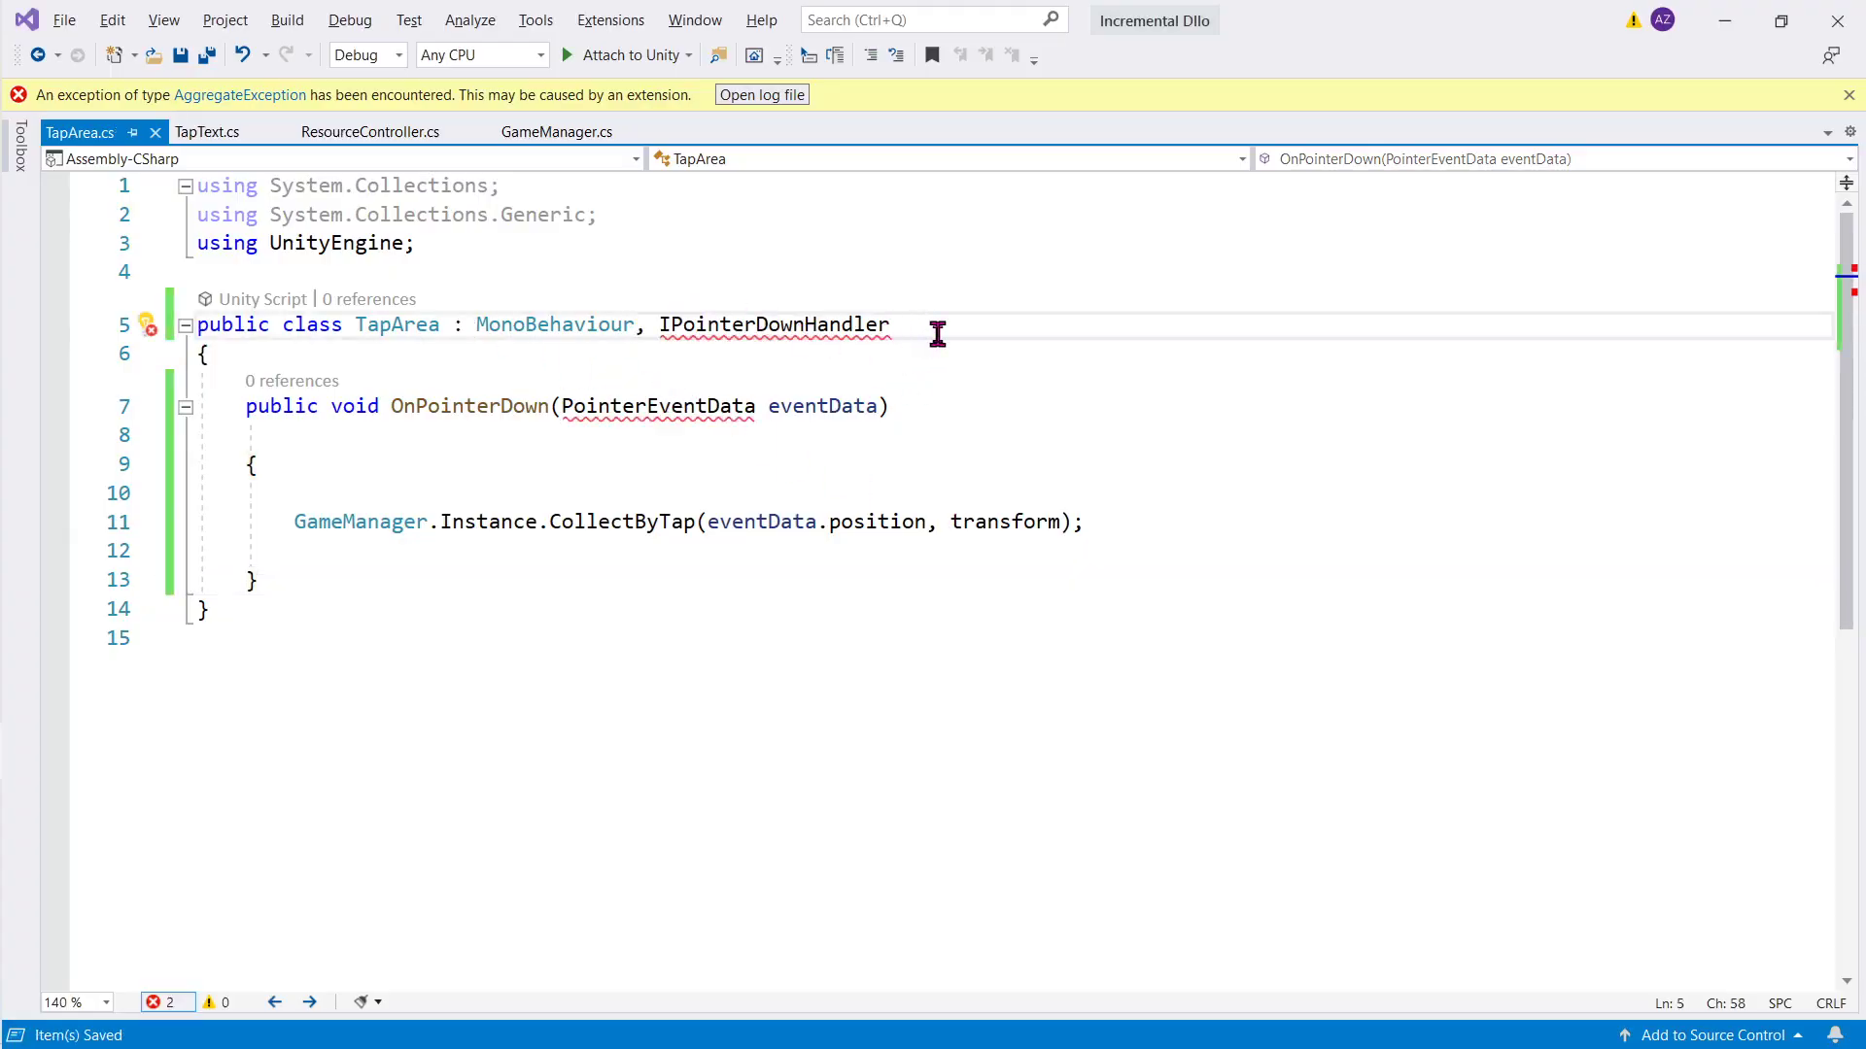
Step: Add the UnityEngine.EventSystems using directive via Quick Actions
{"action": "key", "text": "alt+Tab"}
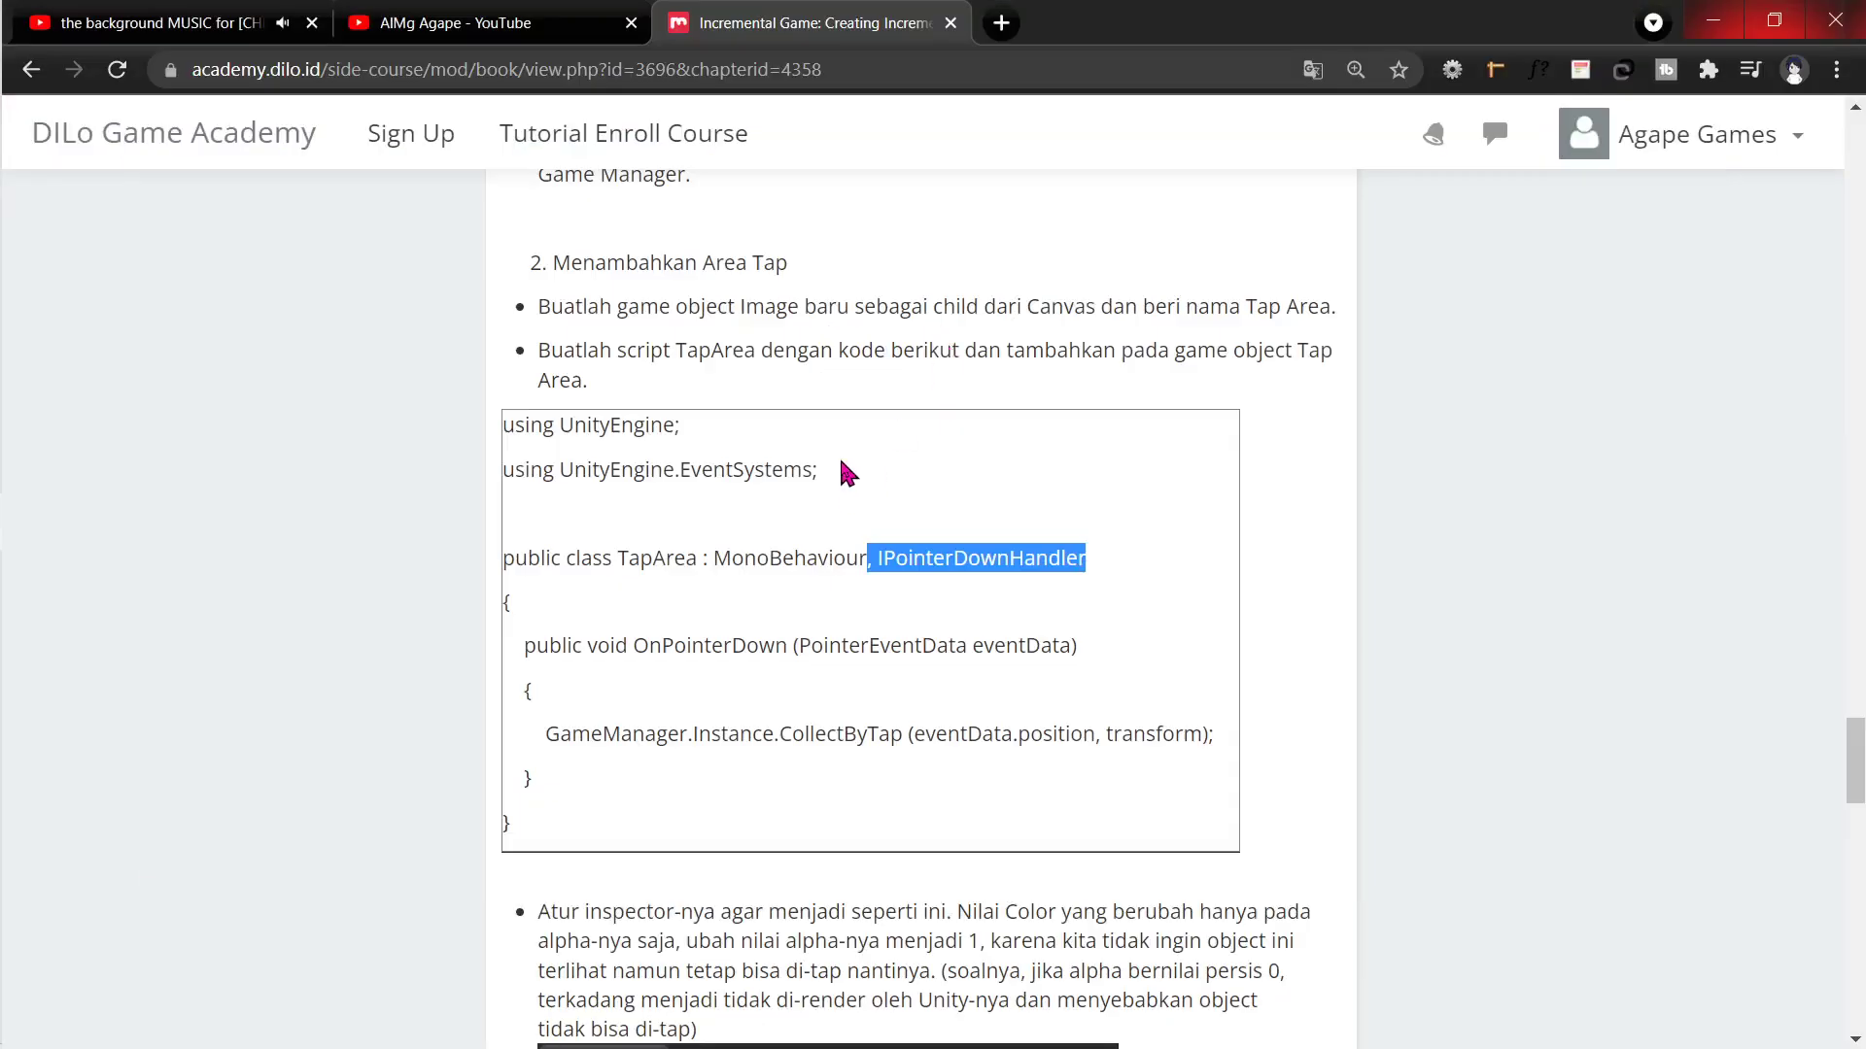
{"action": "key", "text": "alt+Tab"}
{"action": "key", "text": "ctrl+period"}
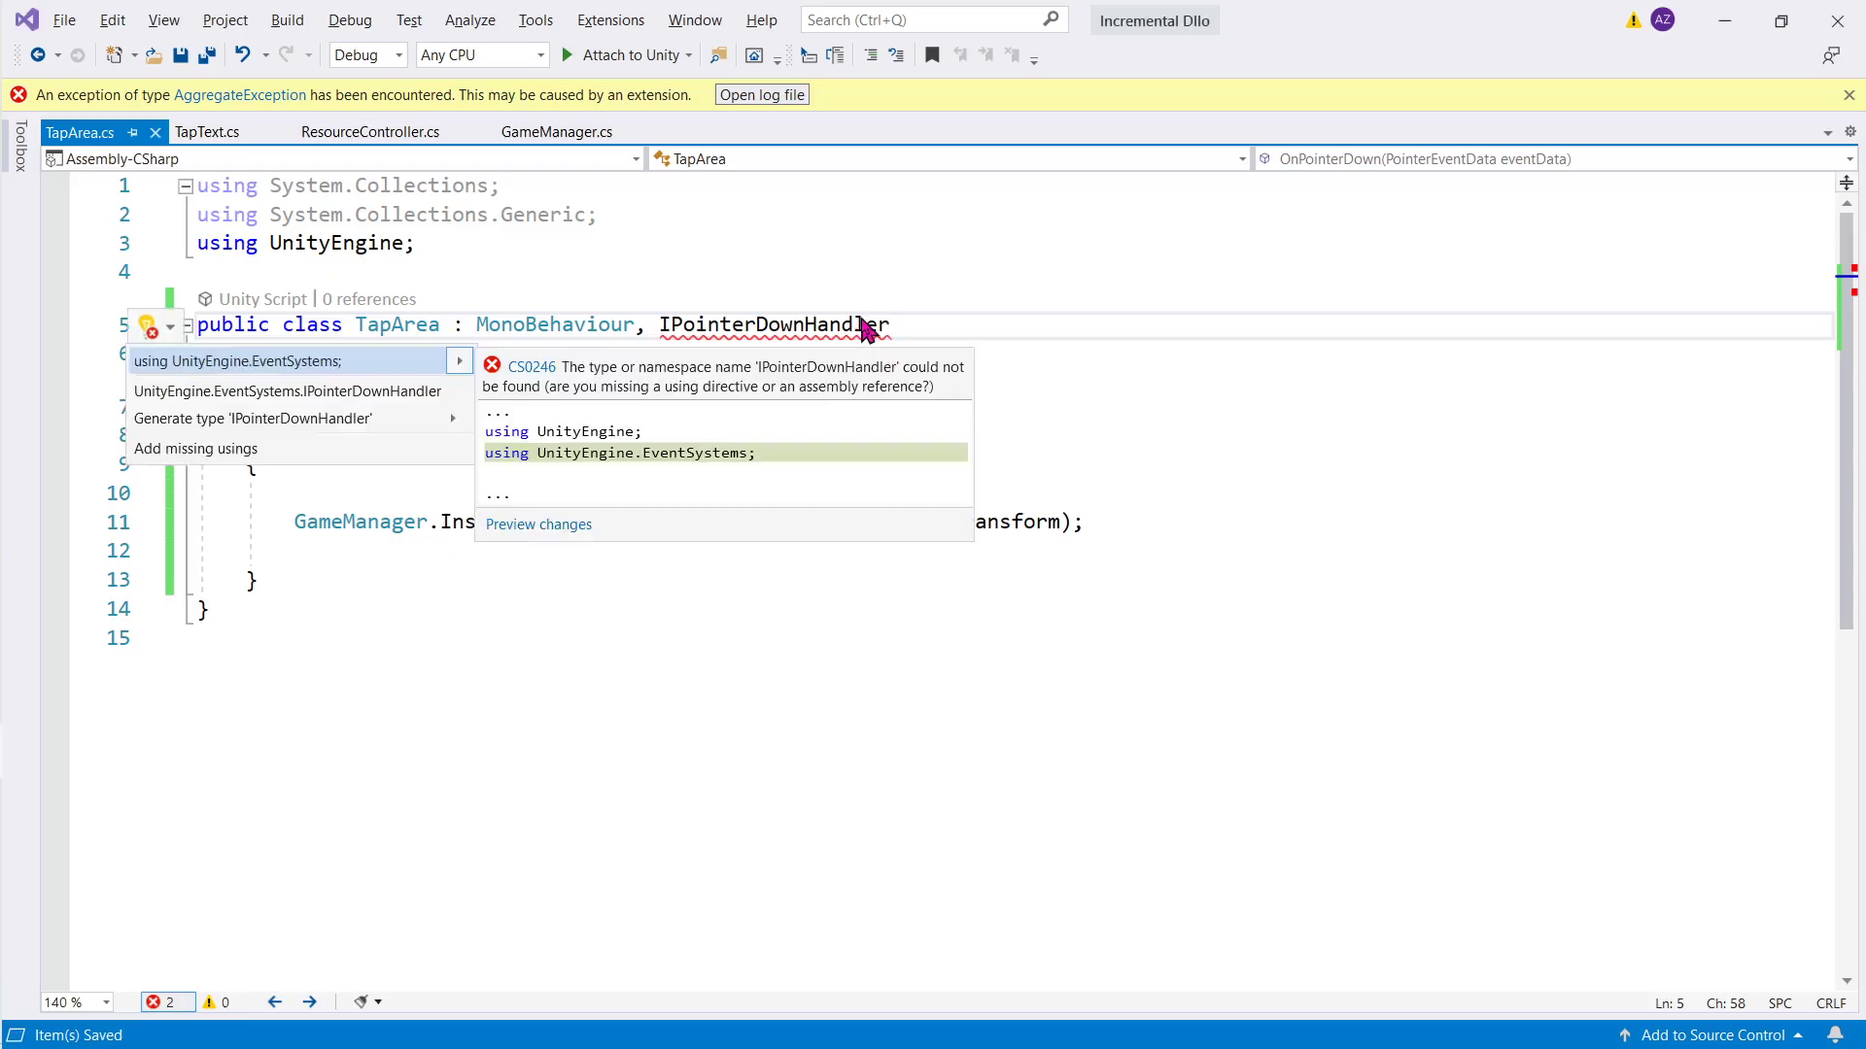
{"action": "key", "text": "Return"}
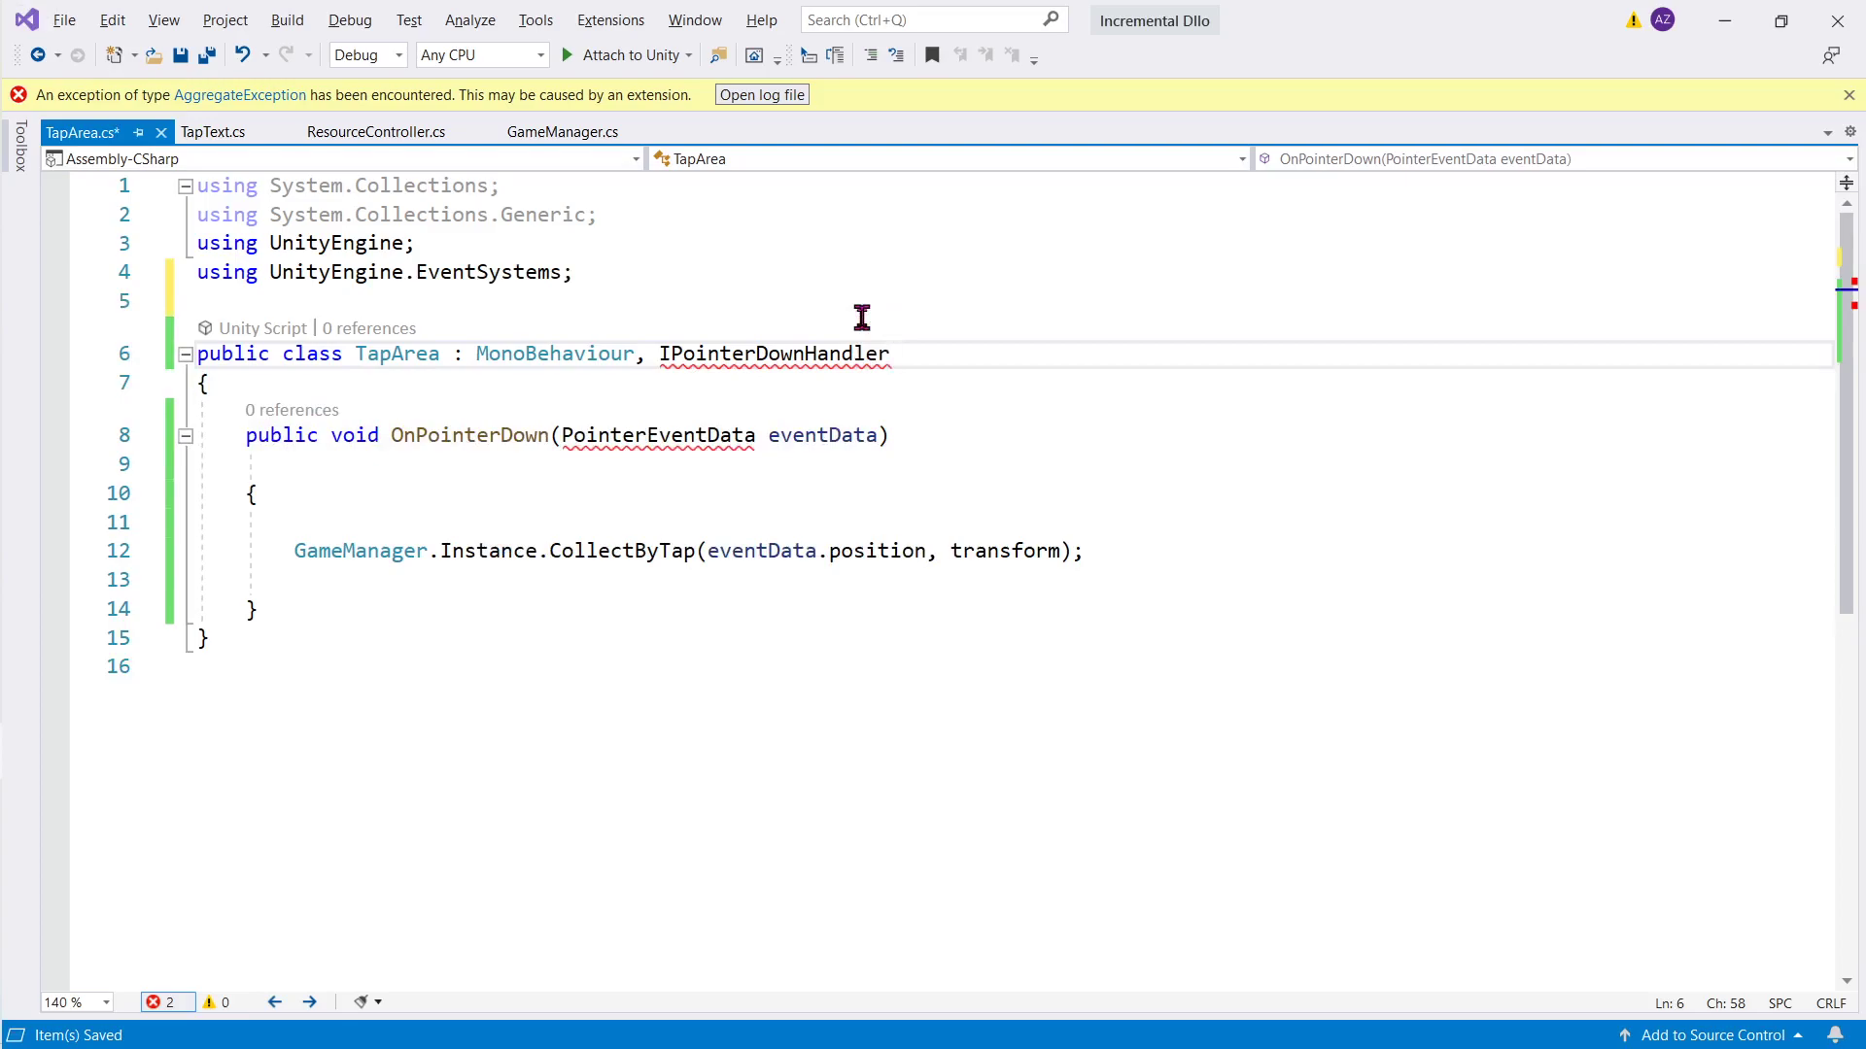
Step: Review OnPointerDown's eventData and GameManager call, then go to CollectByTap's definition
{"action": "key", "text": "alt+Tab"}
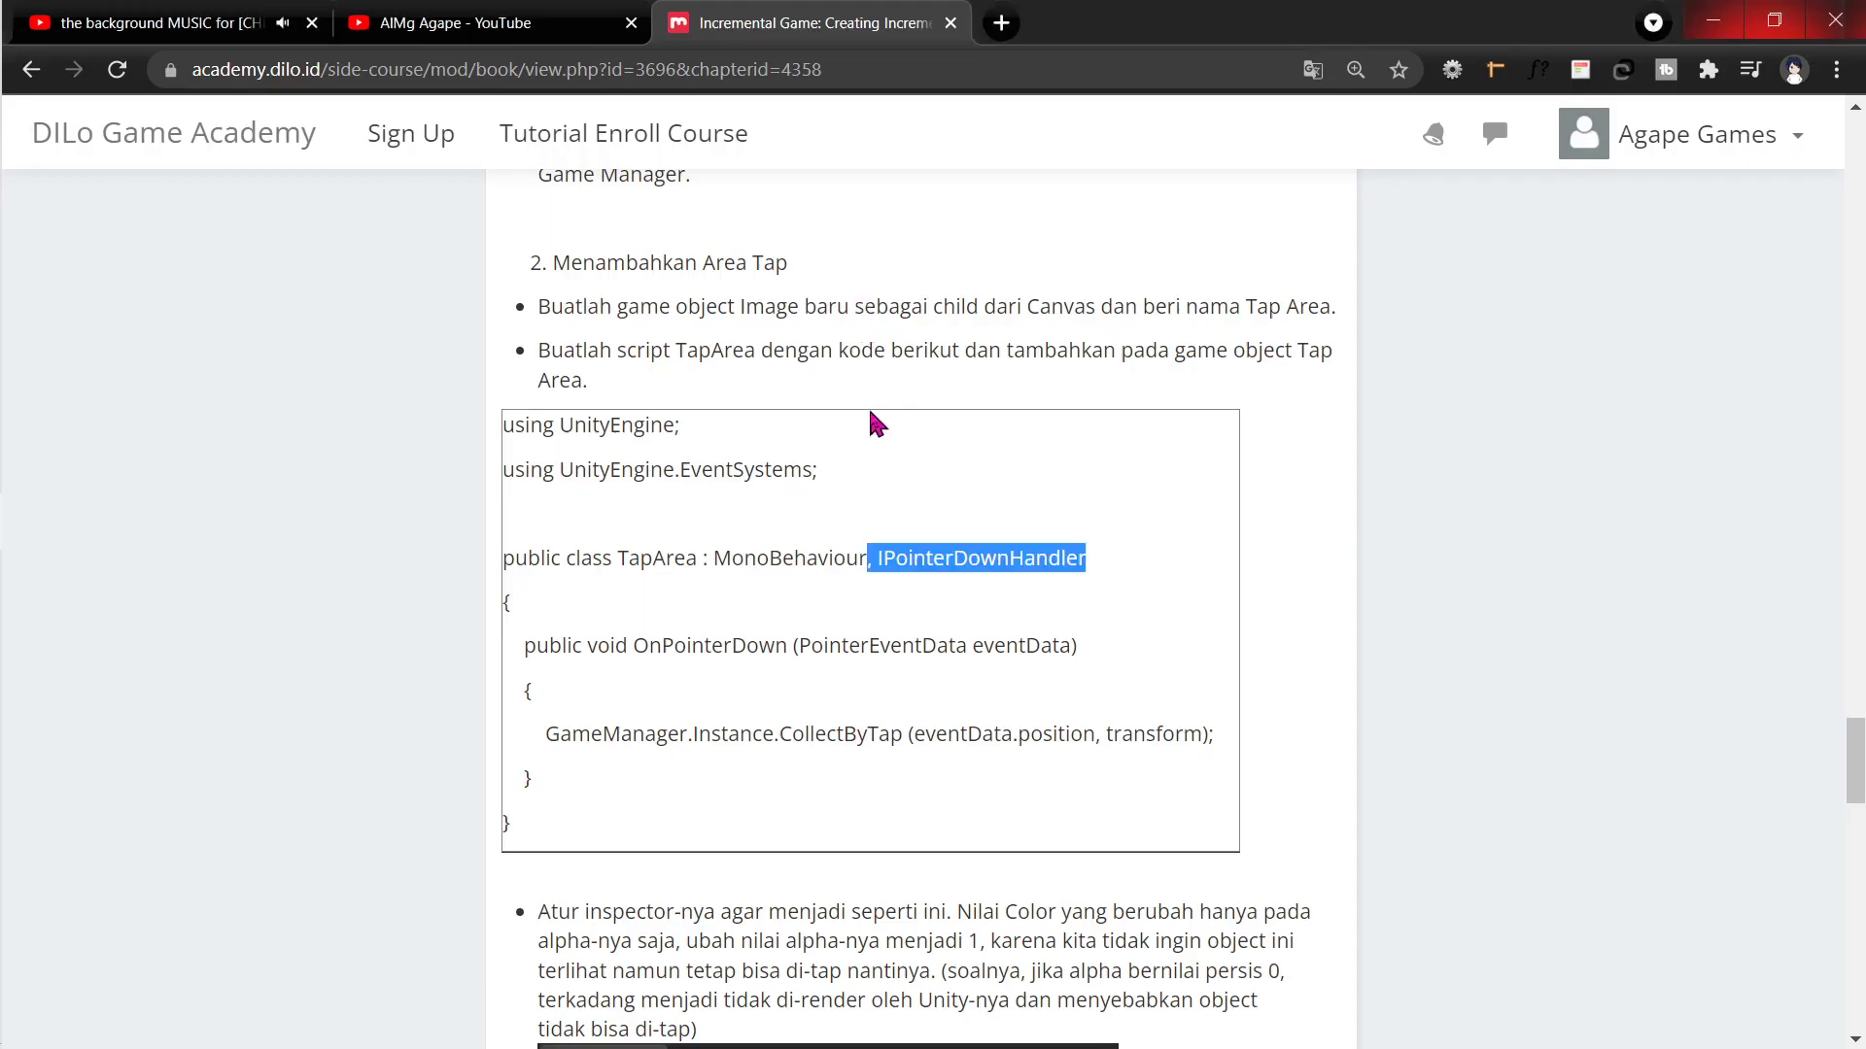
{"action": "key", "text": "alt+Tab"}
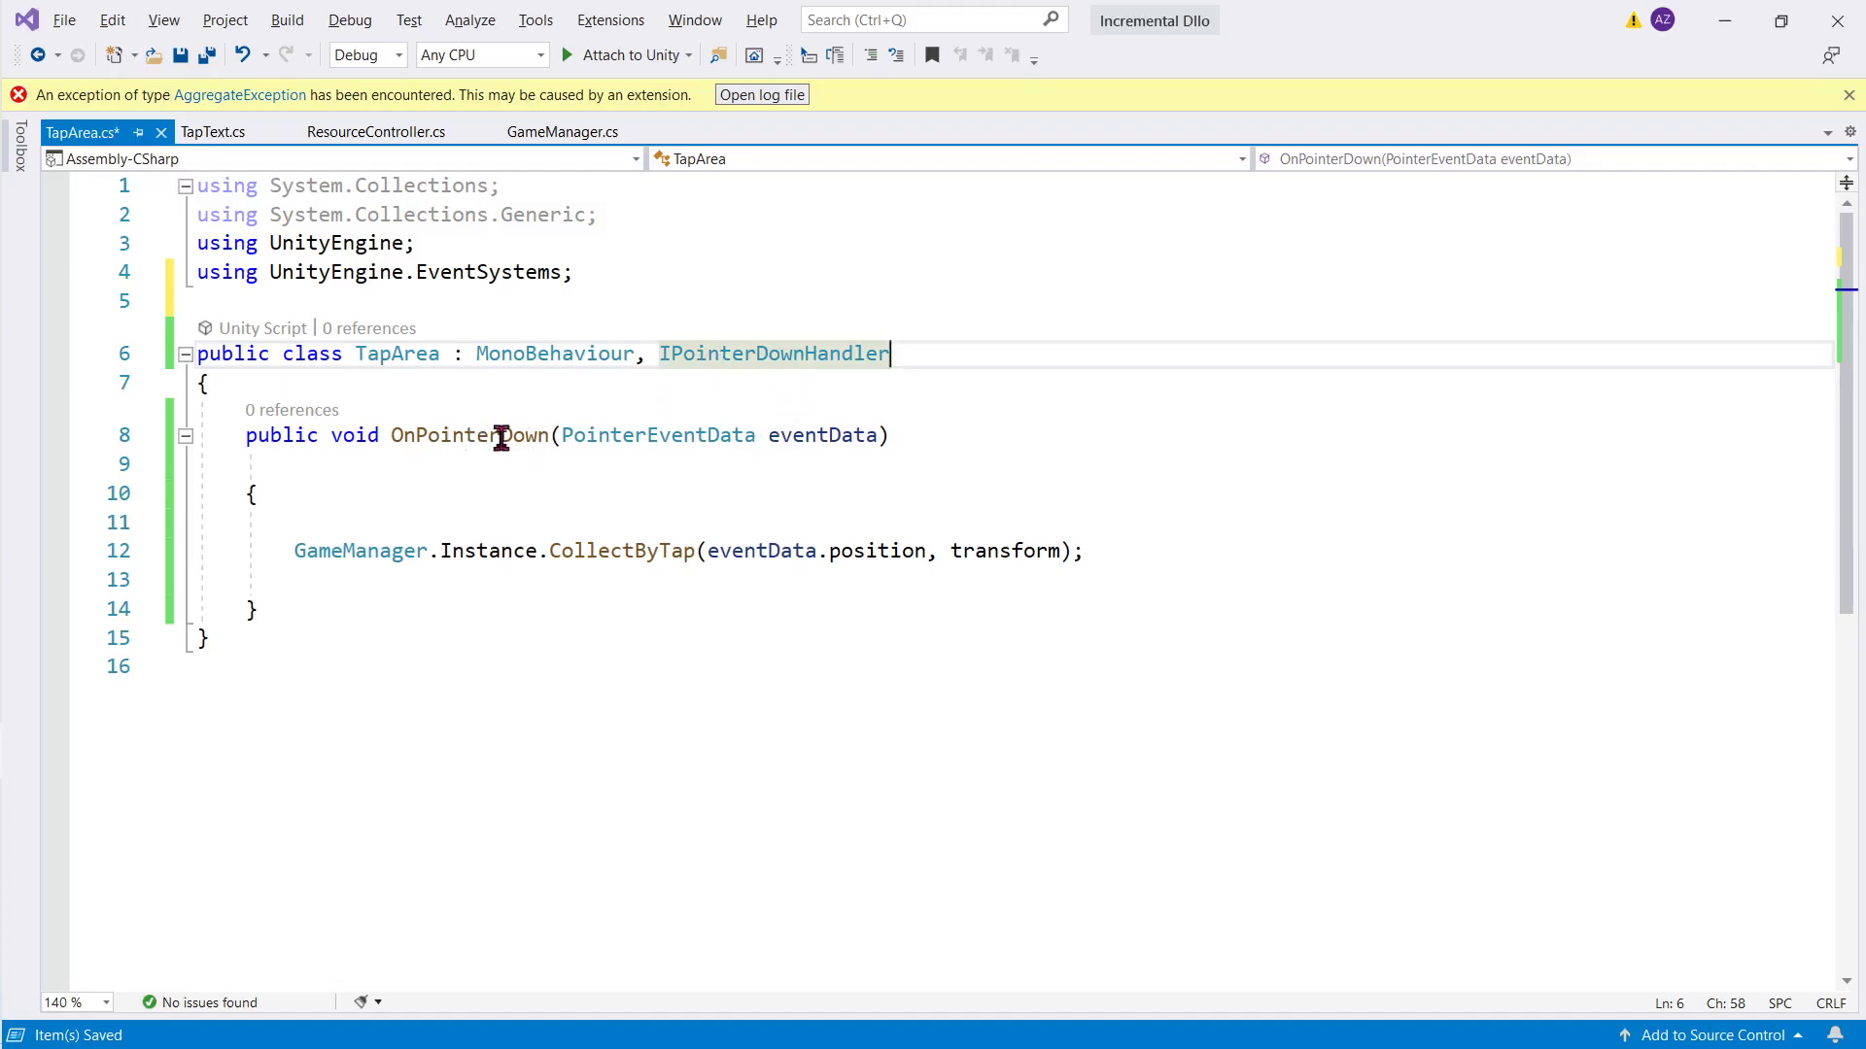
{"action": "left_click", "coordinate": [456, 436]}
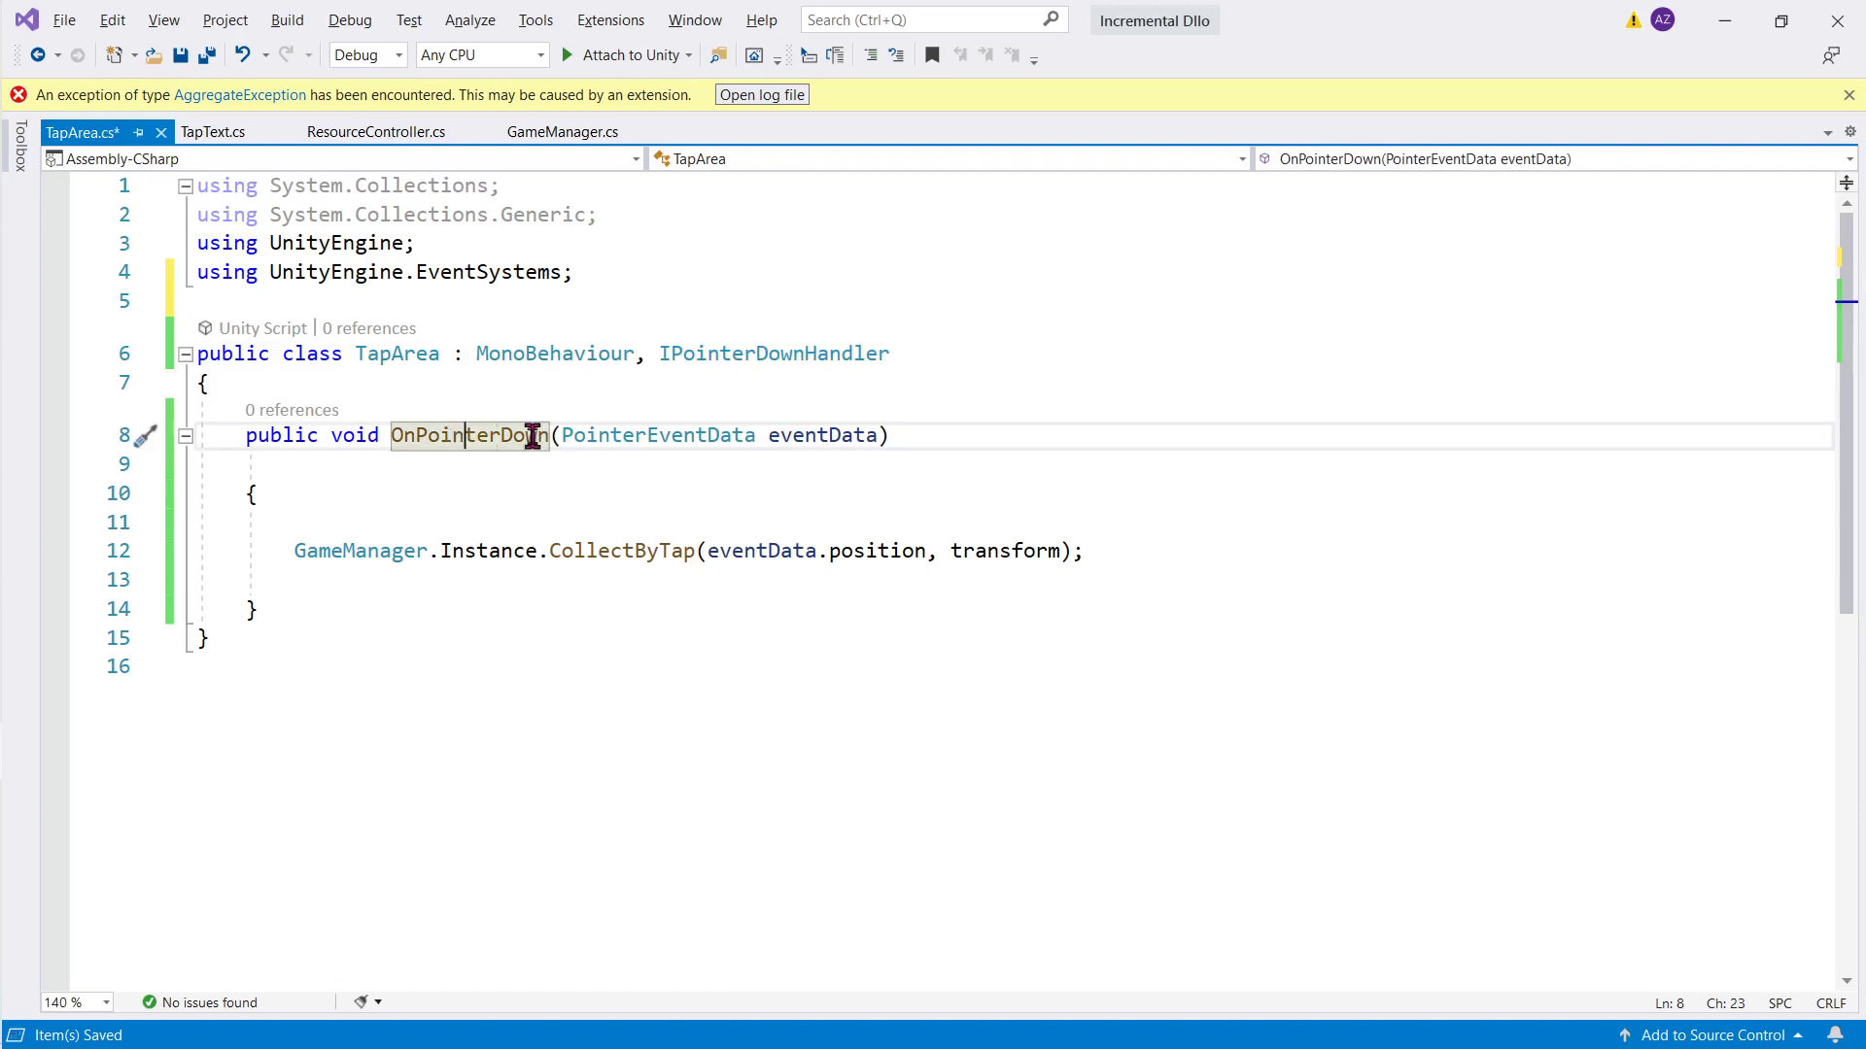
{"action": "left_click", "coordinate": [823, 436]}
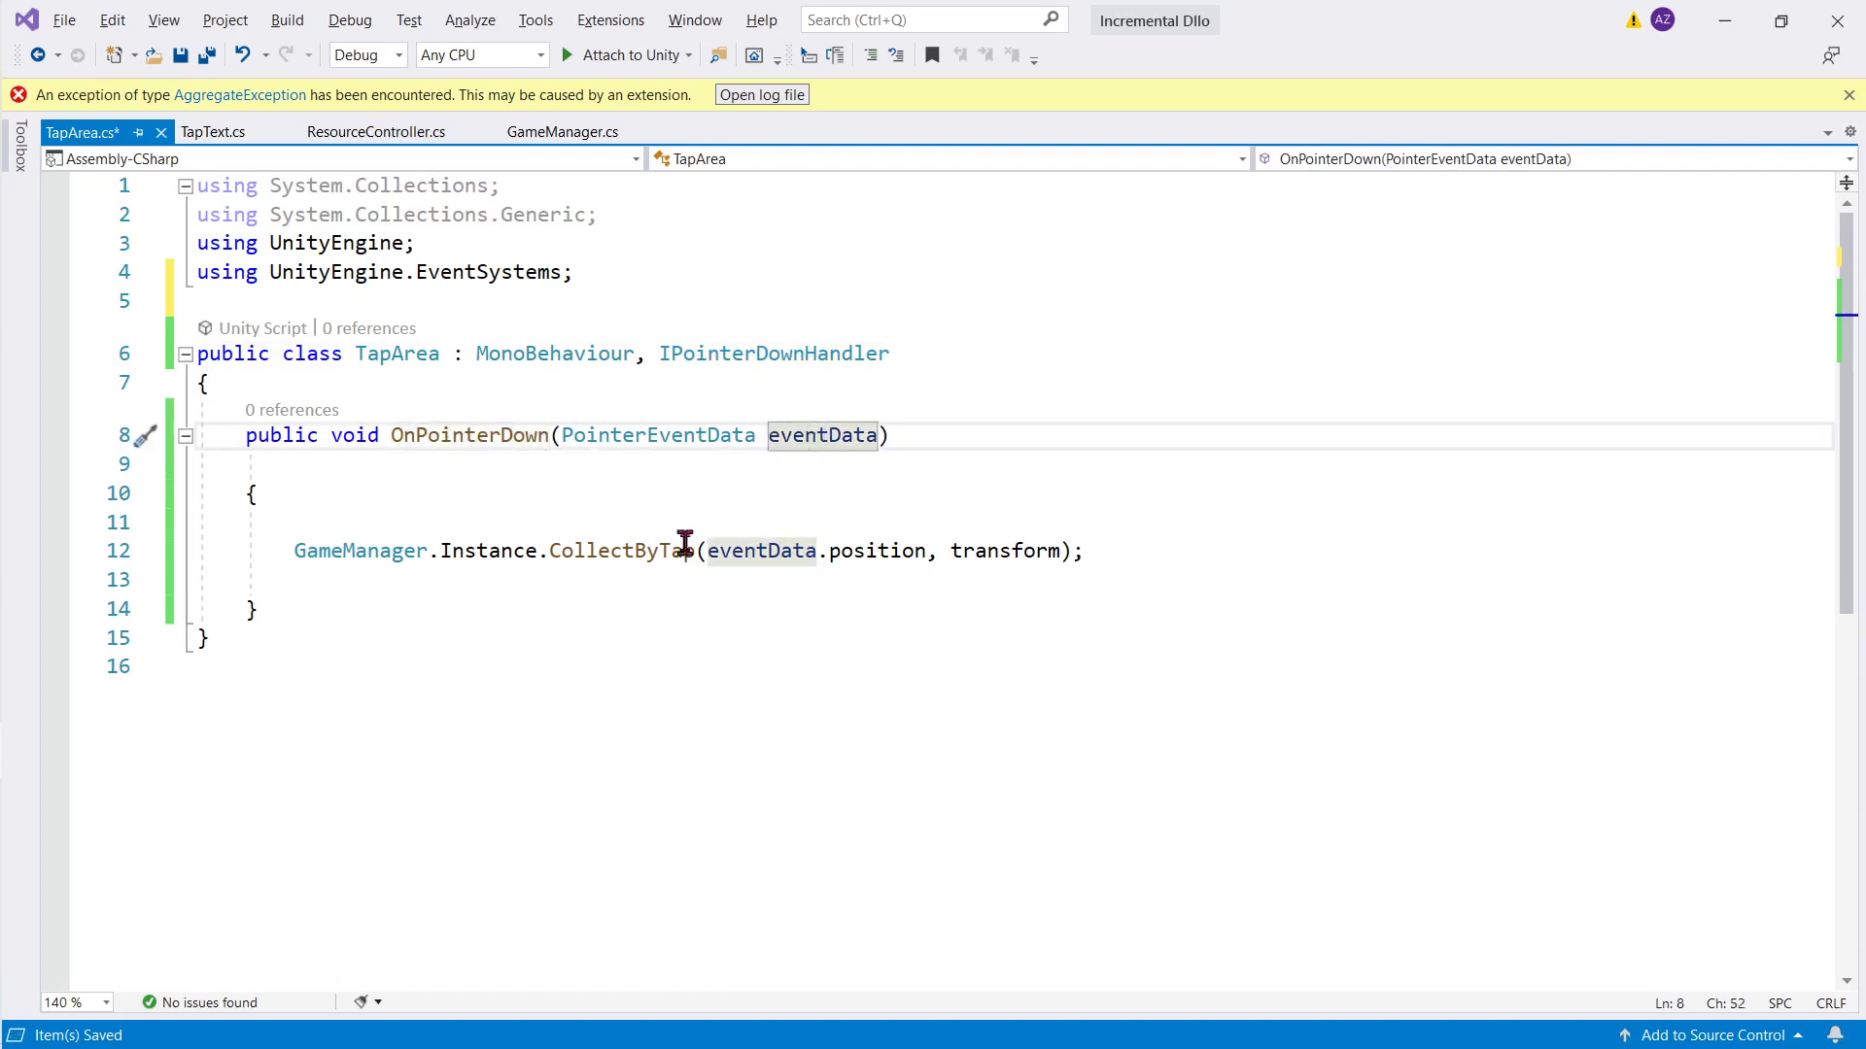
{"action": "left_click", "coordinate": [391, 551]}
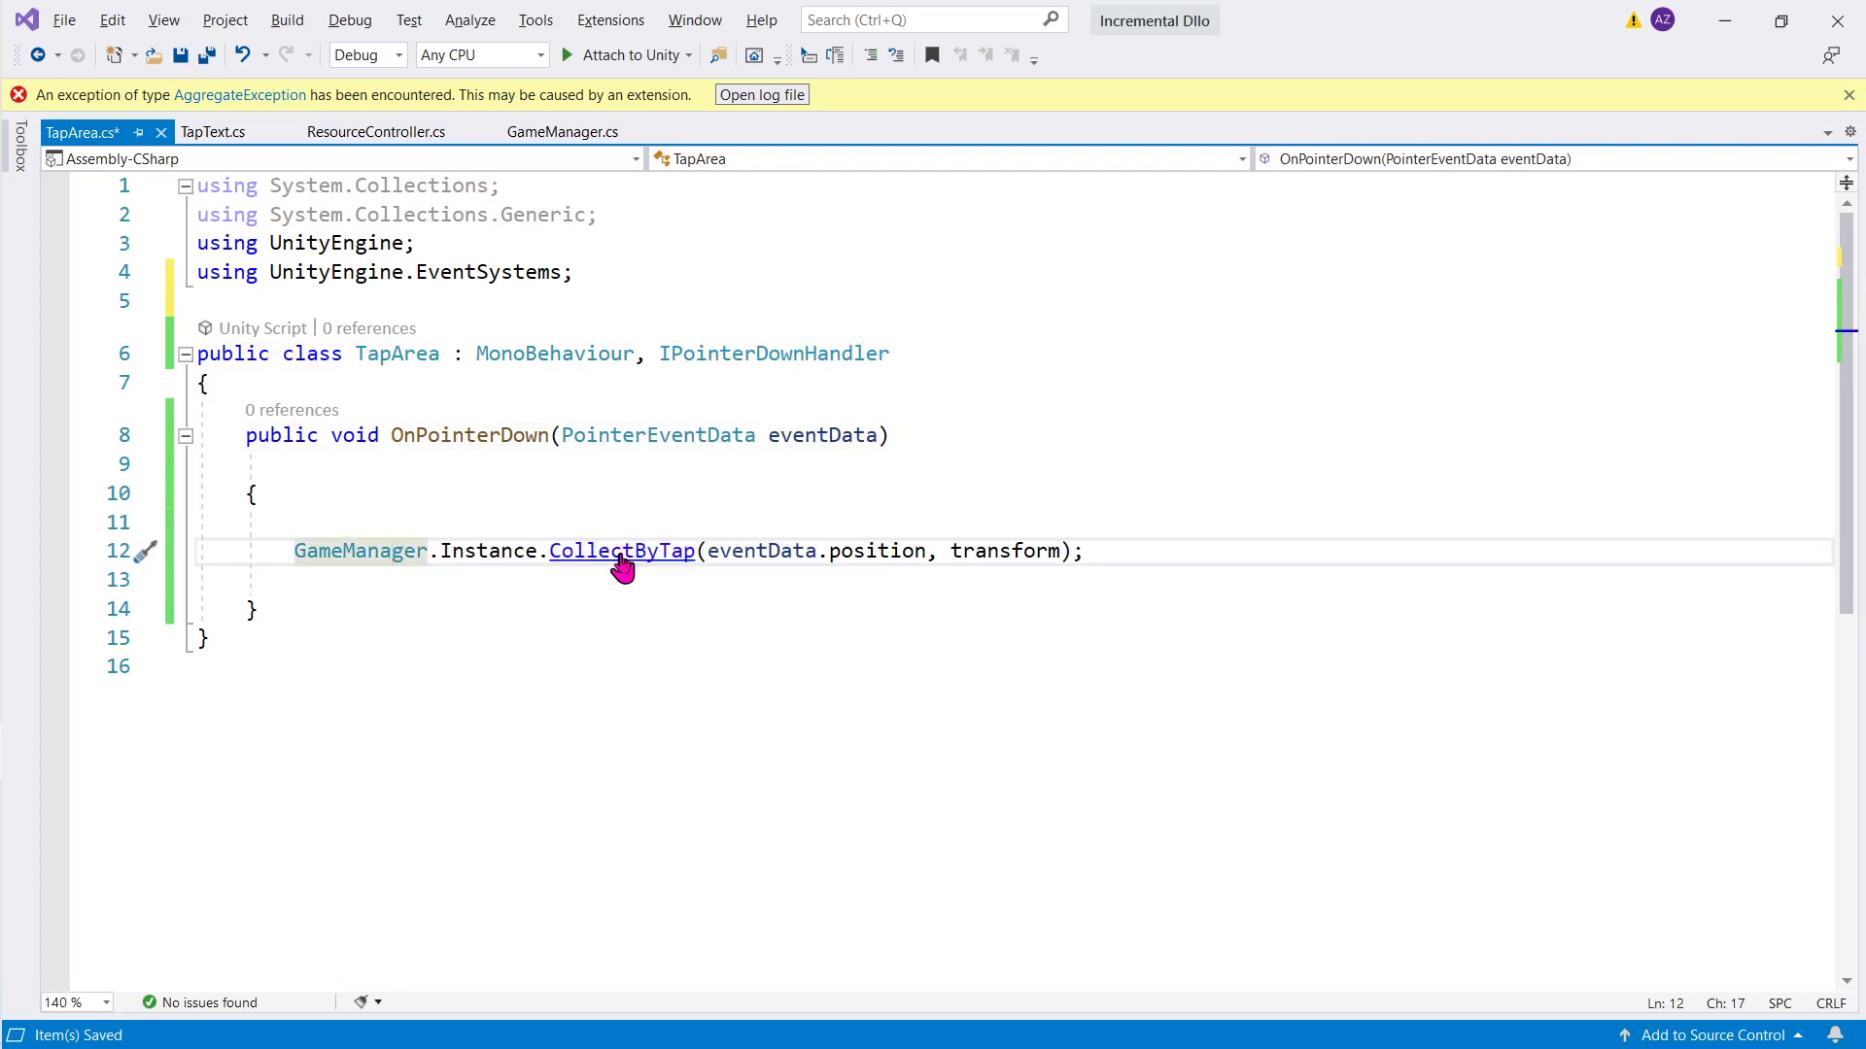
{"action": "left_click", "coordinate": [621, 553], "text": "ctrl"}
Step: Match CollectByTap's tapPosition parameter to the eventData.position and transform arguments in TapArea
{"action": "left_click", "coordinate": [725, 581]}
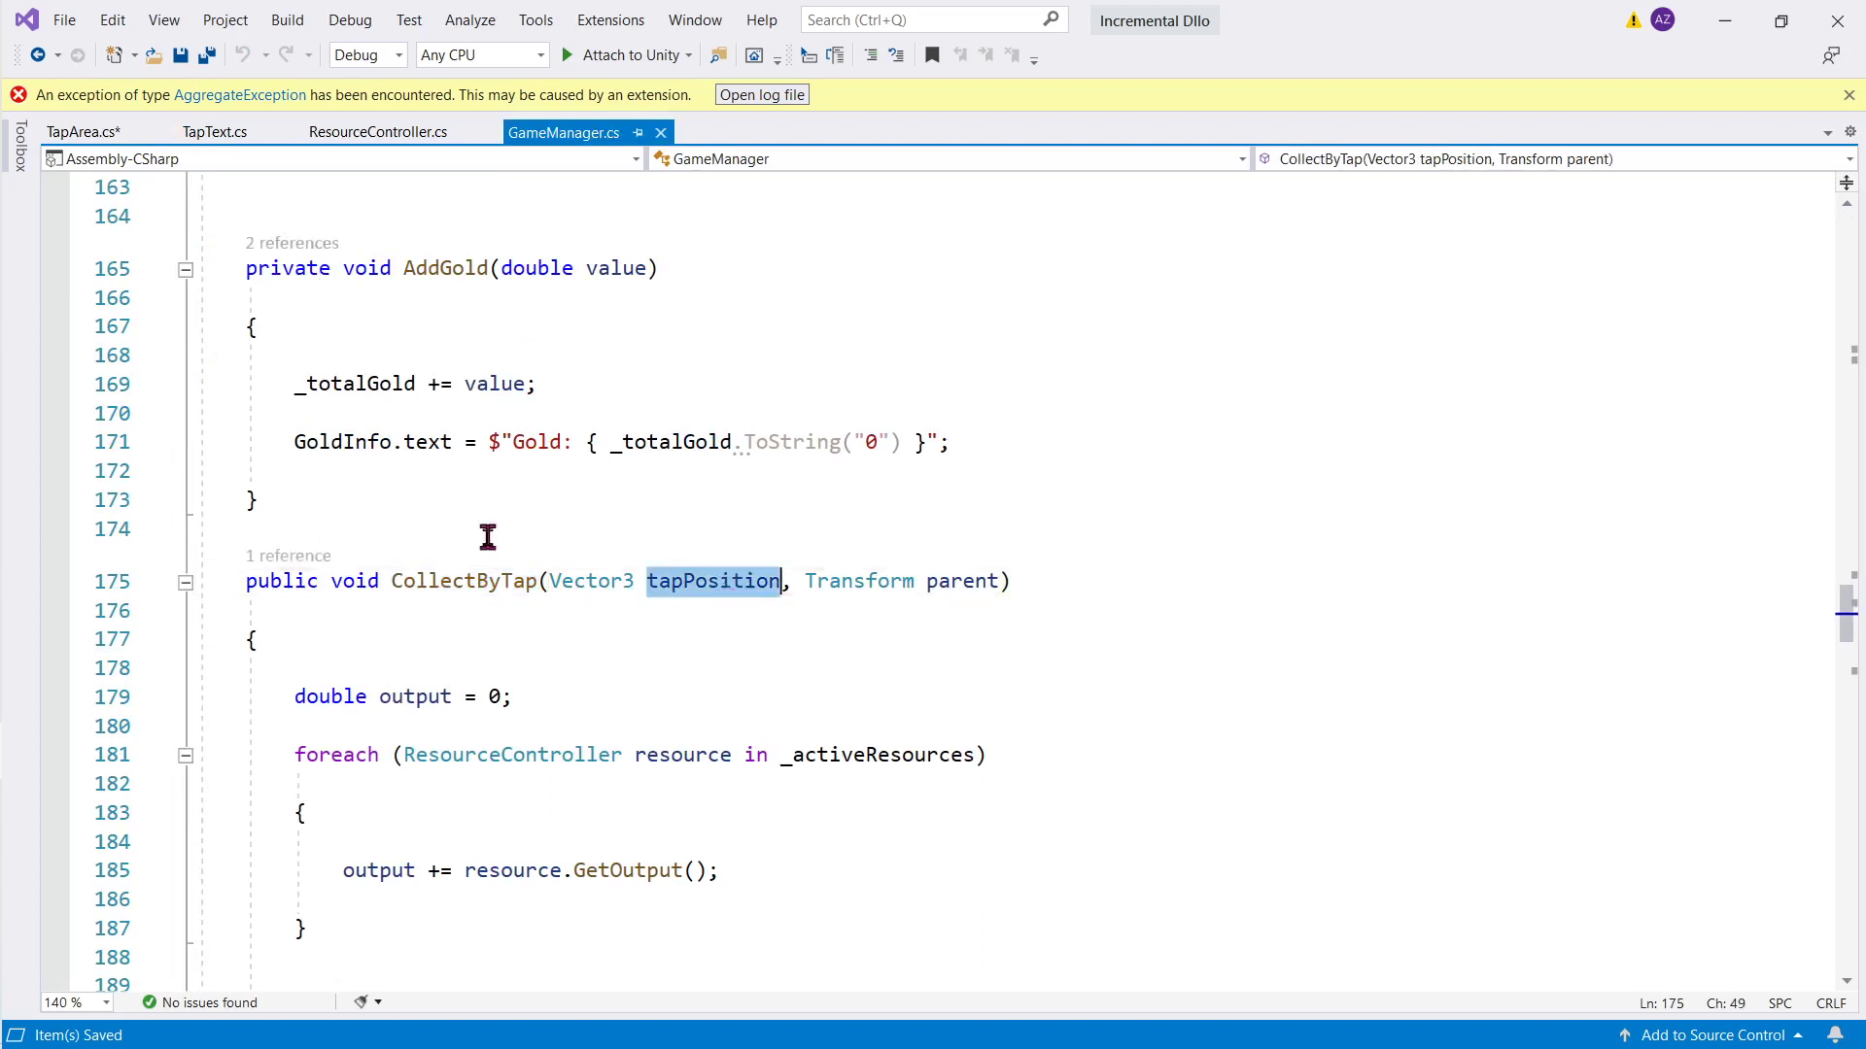
{"action": "left_click", "coordinate": [80, 131]}
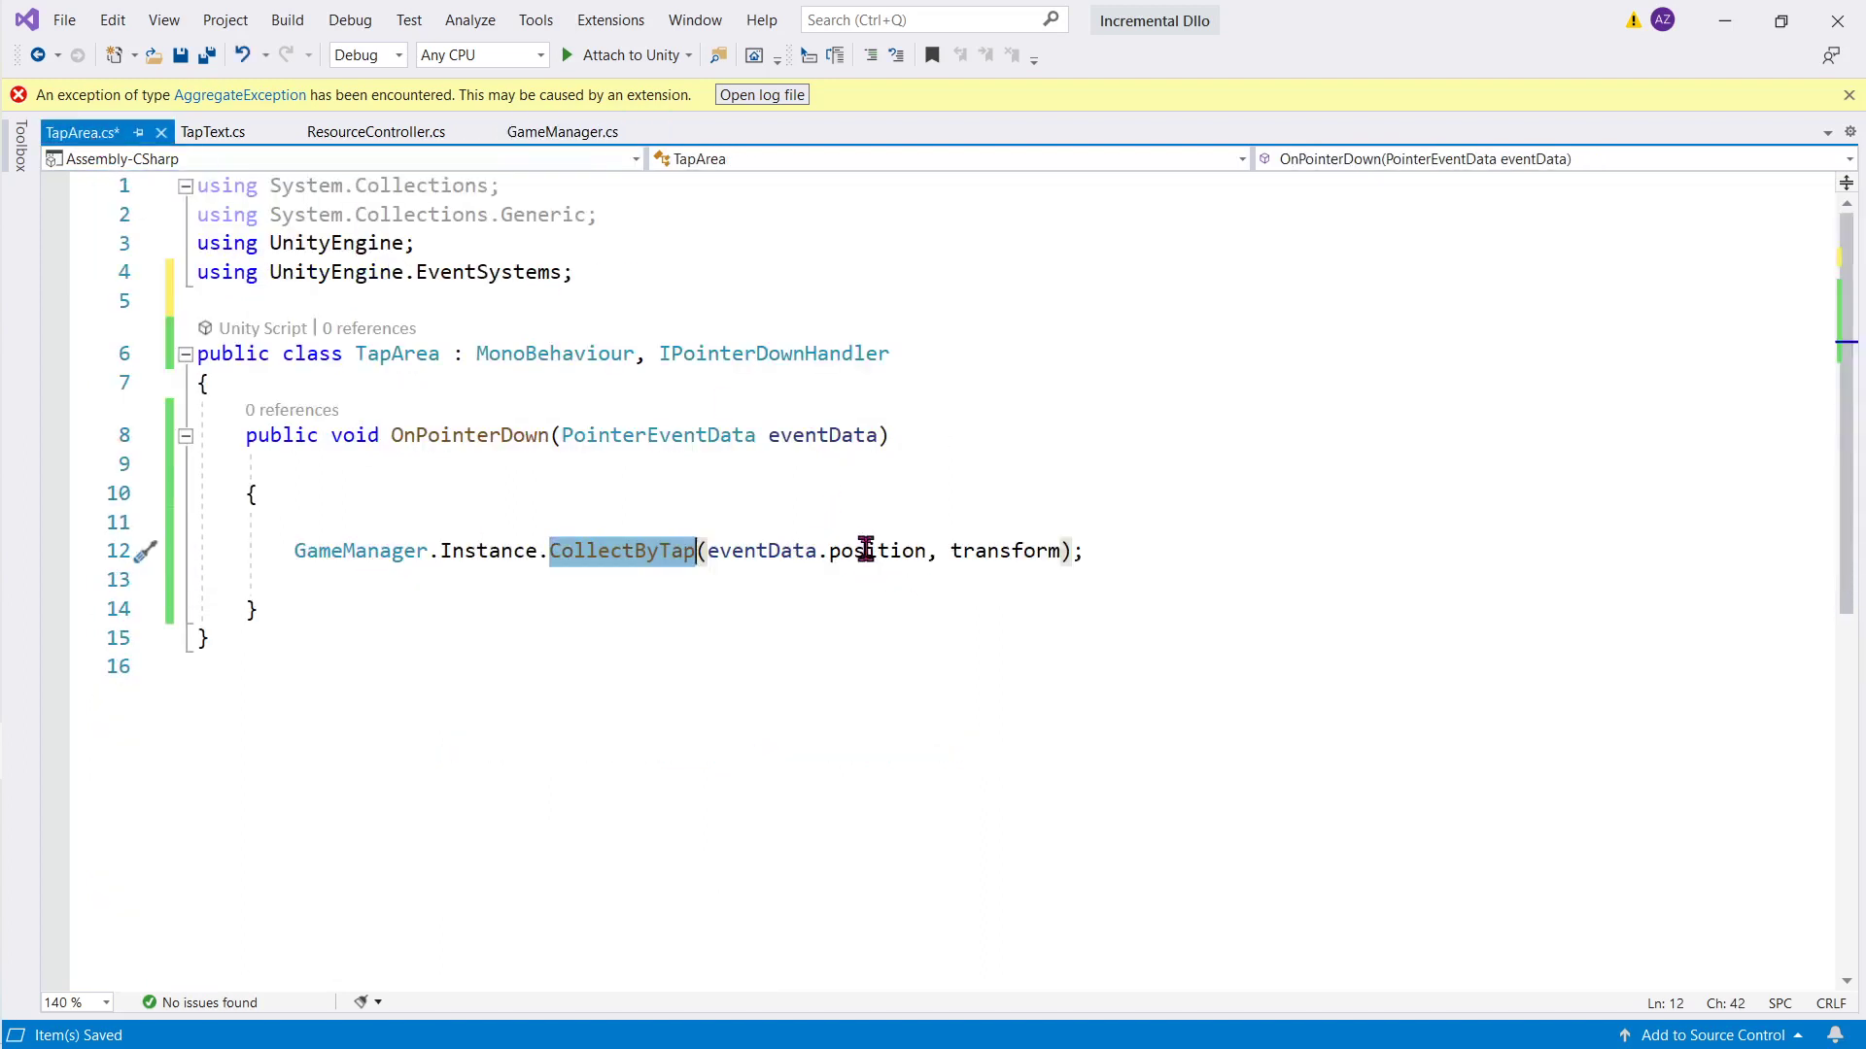
{"action": "left_click_drag", "start_coordinate": [863, 551], "coordinate": [744, 551]}
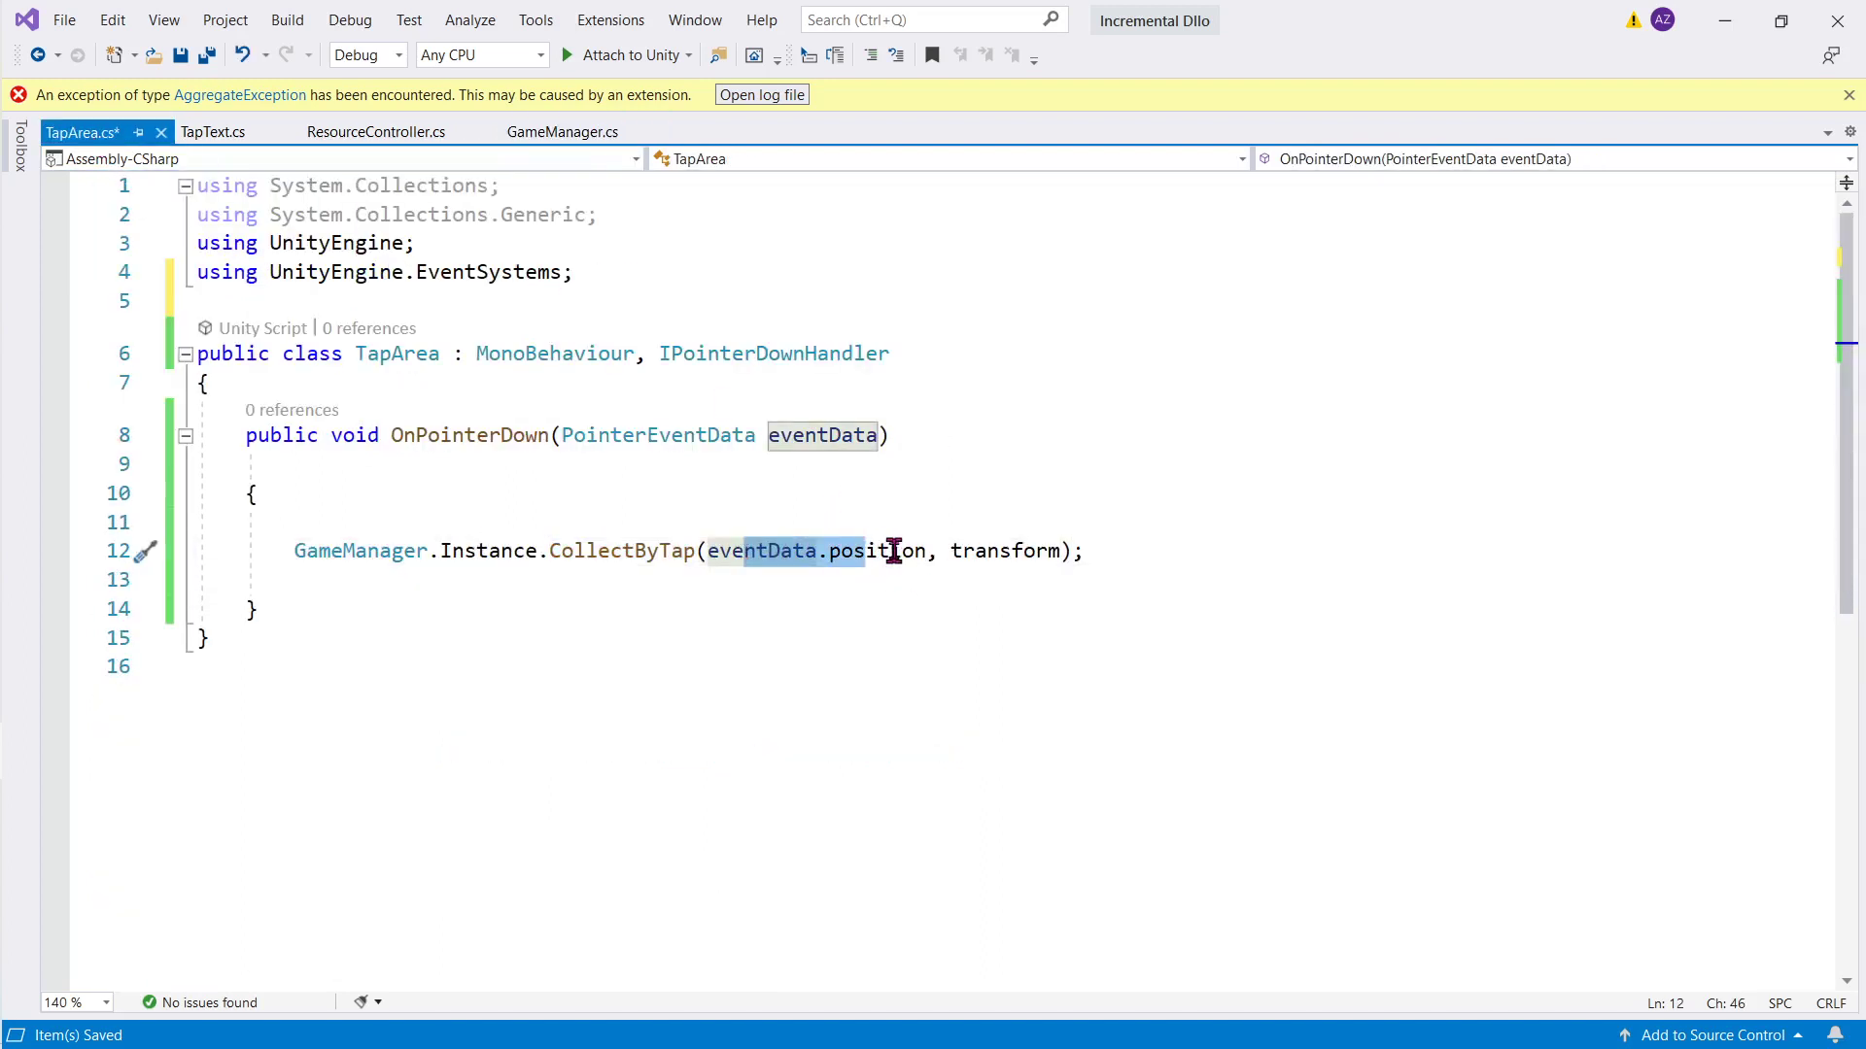
{"action": "left_click", "coordinate": [1022, 551]}
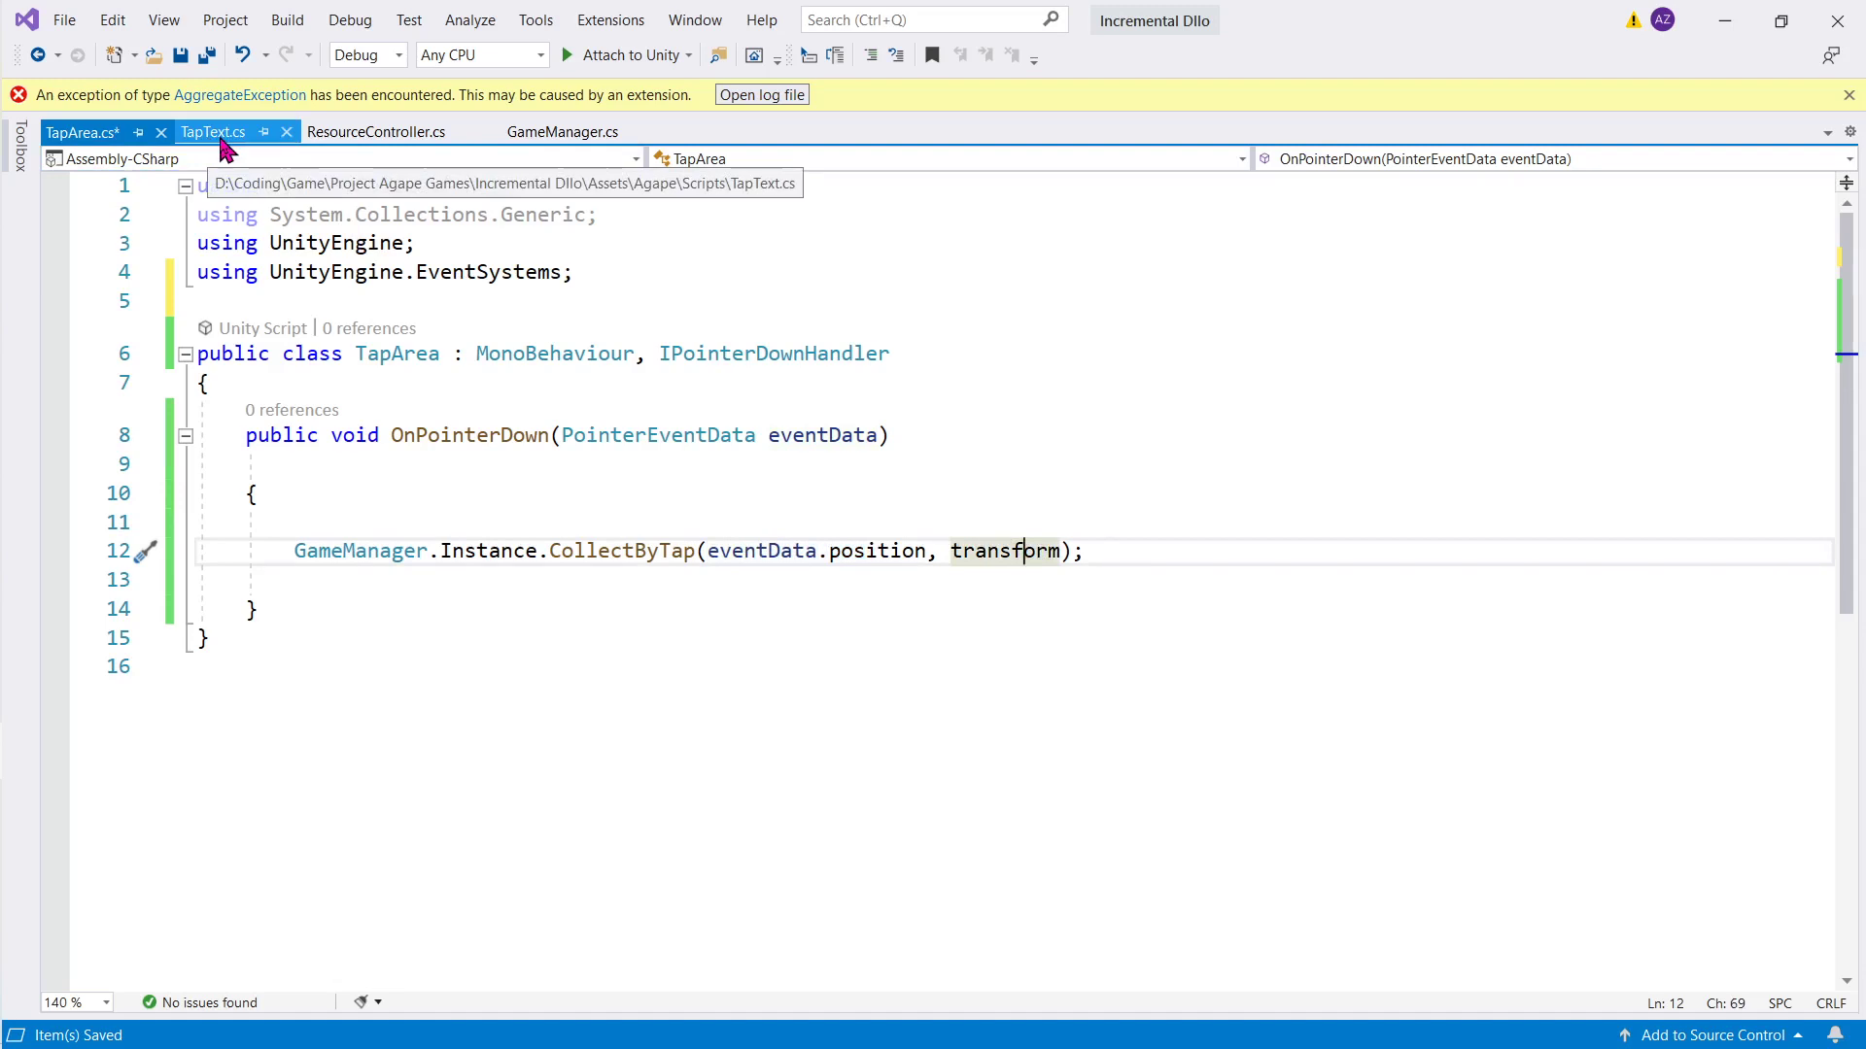
{"action": "left_click", "coordinate": [223, 142]}
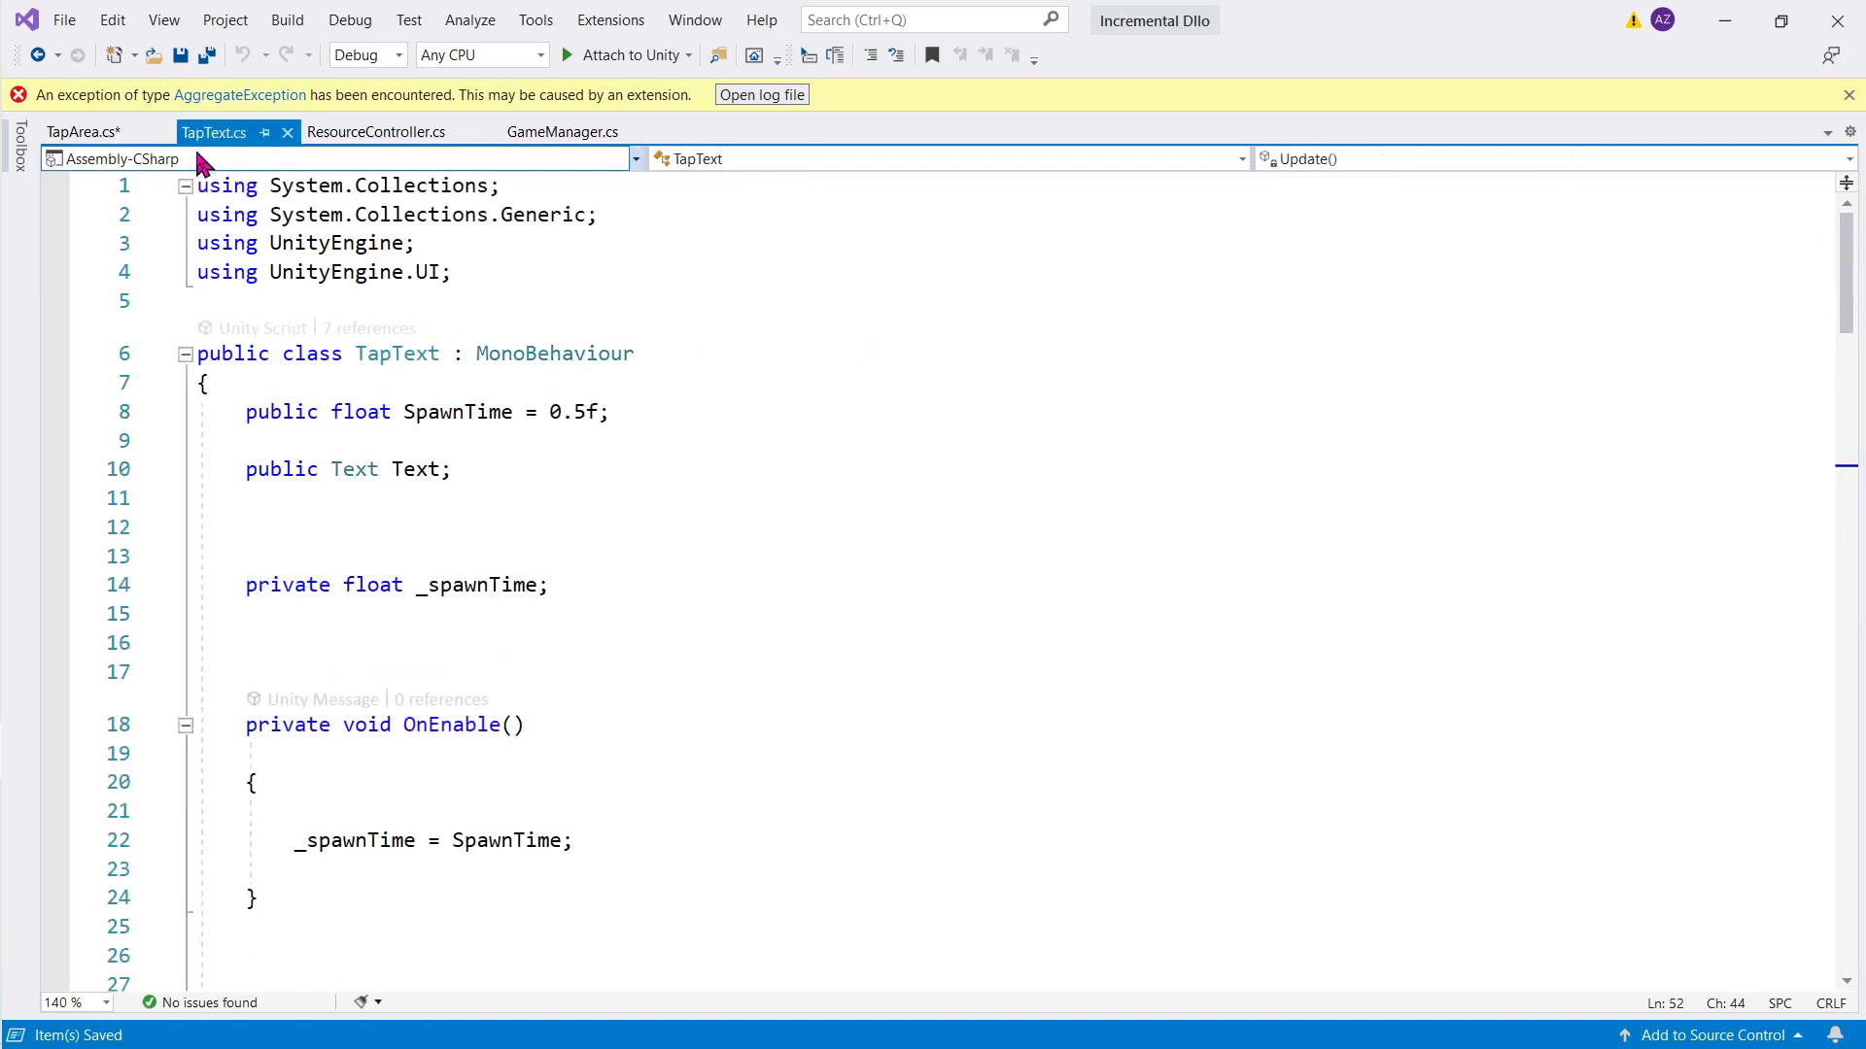
{"action": "left_click", "coordinate": [82, 132]}
Step: Jump to CollectByTap in GameManager.cs and review its tapPosition and parent parameters
{"action": "double_click", "coordinate": [623, 558]}
{"action": "key", "text": "F12"}
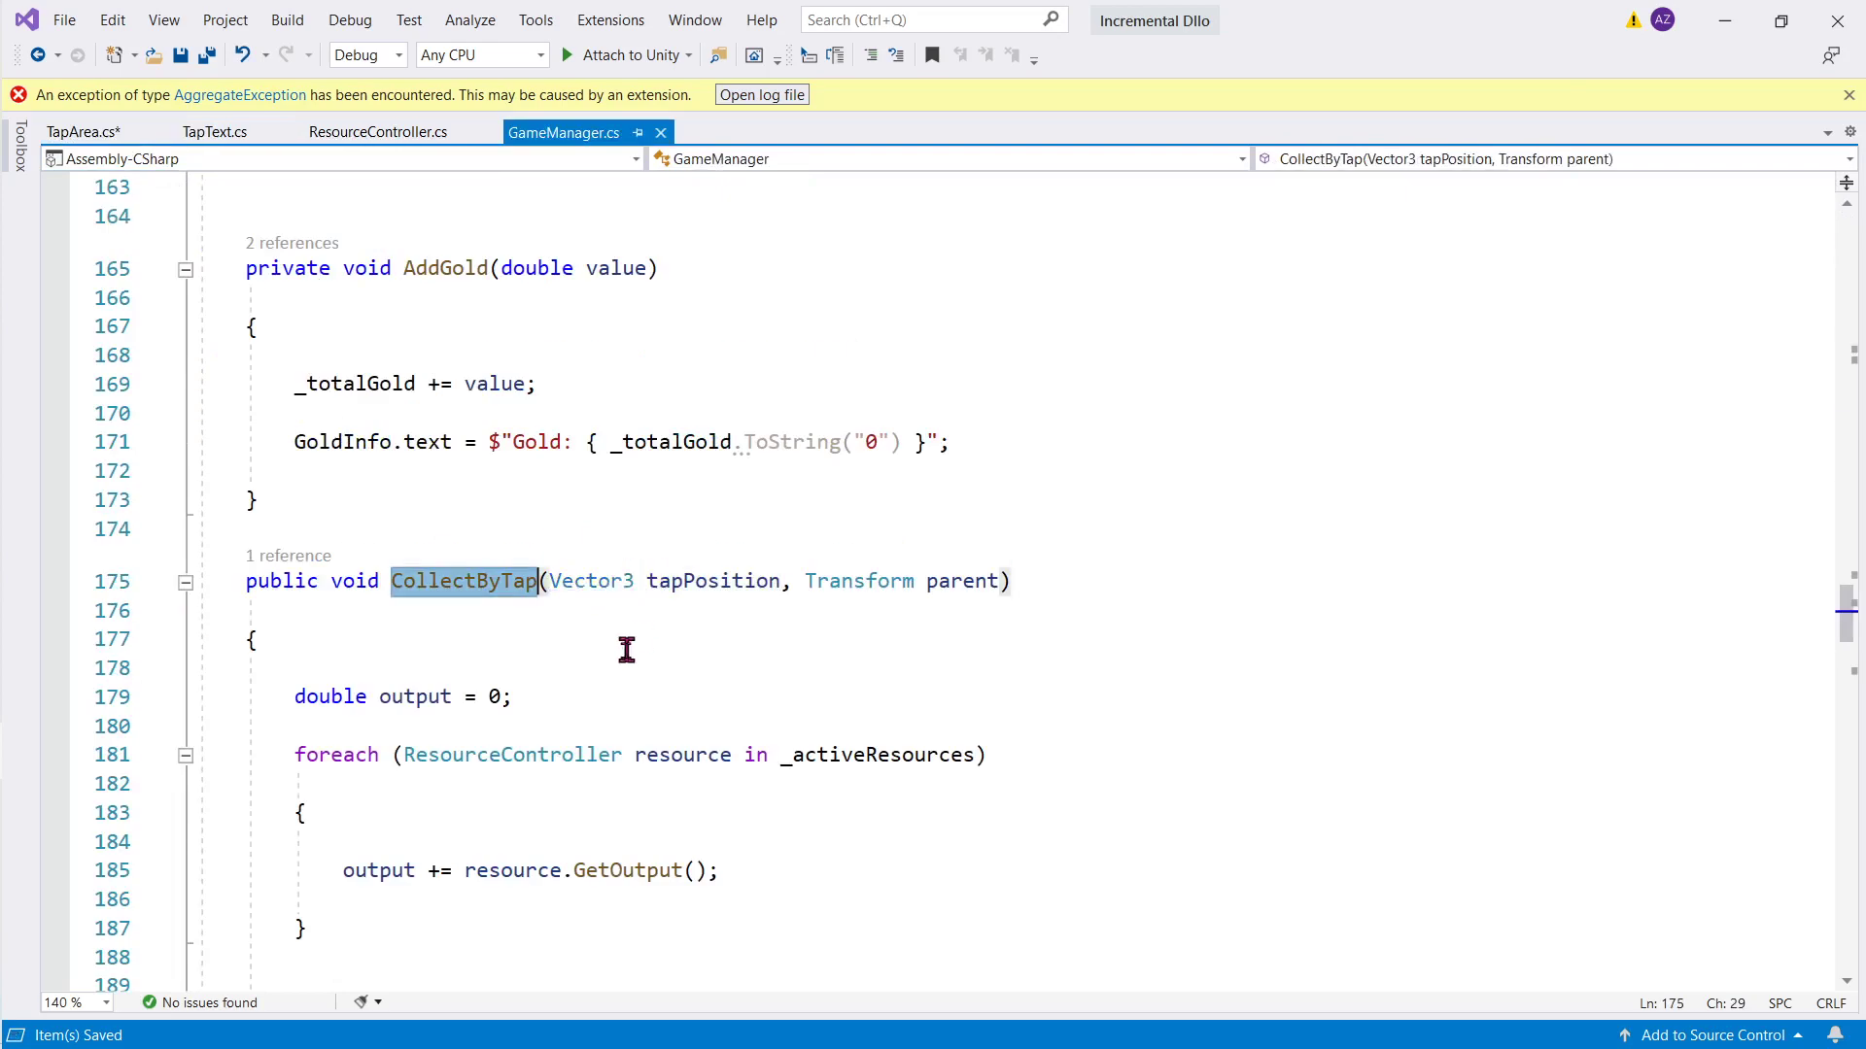
{"action": "scroll", "coordinate": [625, 645], "scroll_direction": "down", "scroll_amount": 1}
{"action": "scroll", "coordinate": [622, 642], "scroll_direction": "down", "scroll_amount": 2}
{"action": "scroll", "coordinate": [617, 631], "scroll_direction": "down", "scroll_amount": 2}
{"action": "scroll", "coordinate": [611, 627], "scroll_direction": "down", "scroll_amount": 2}
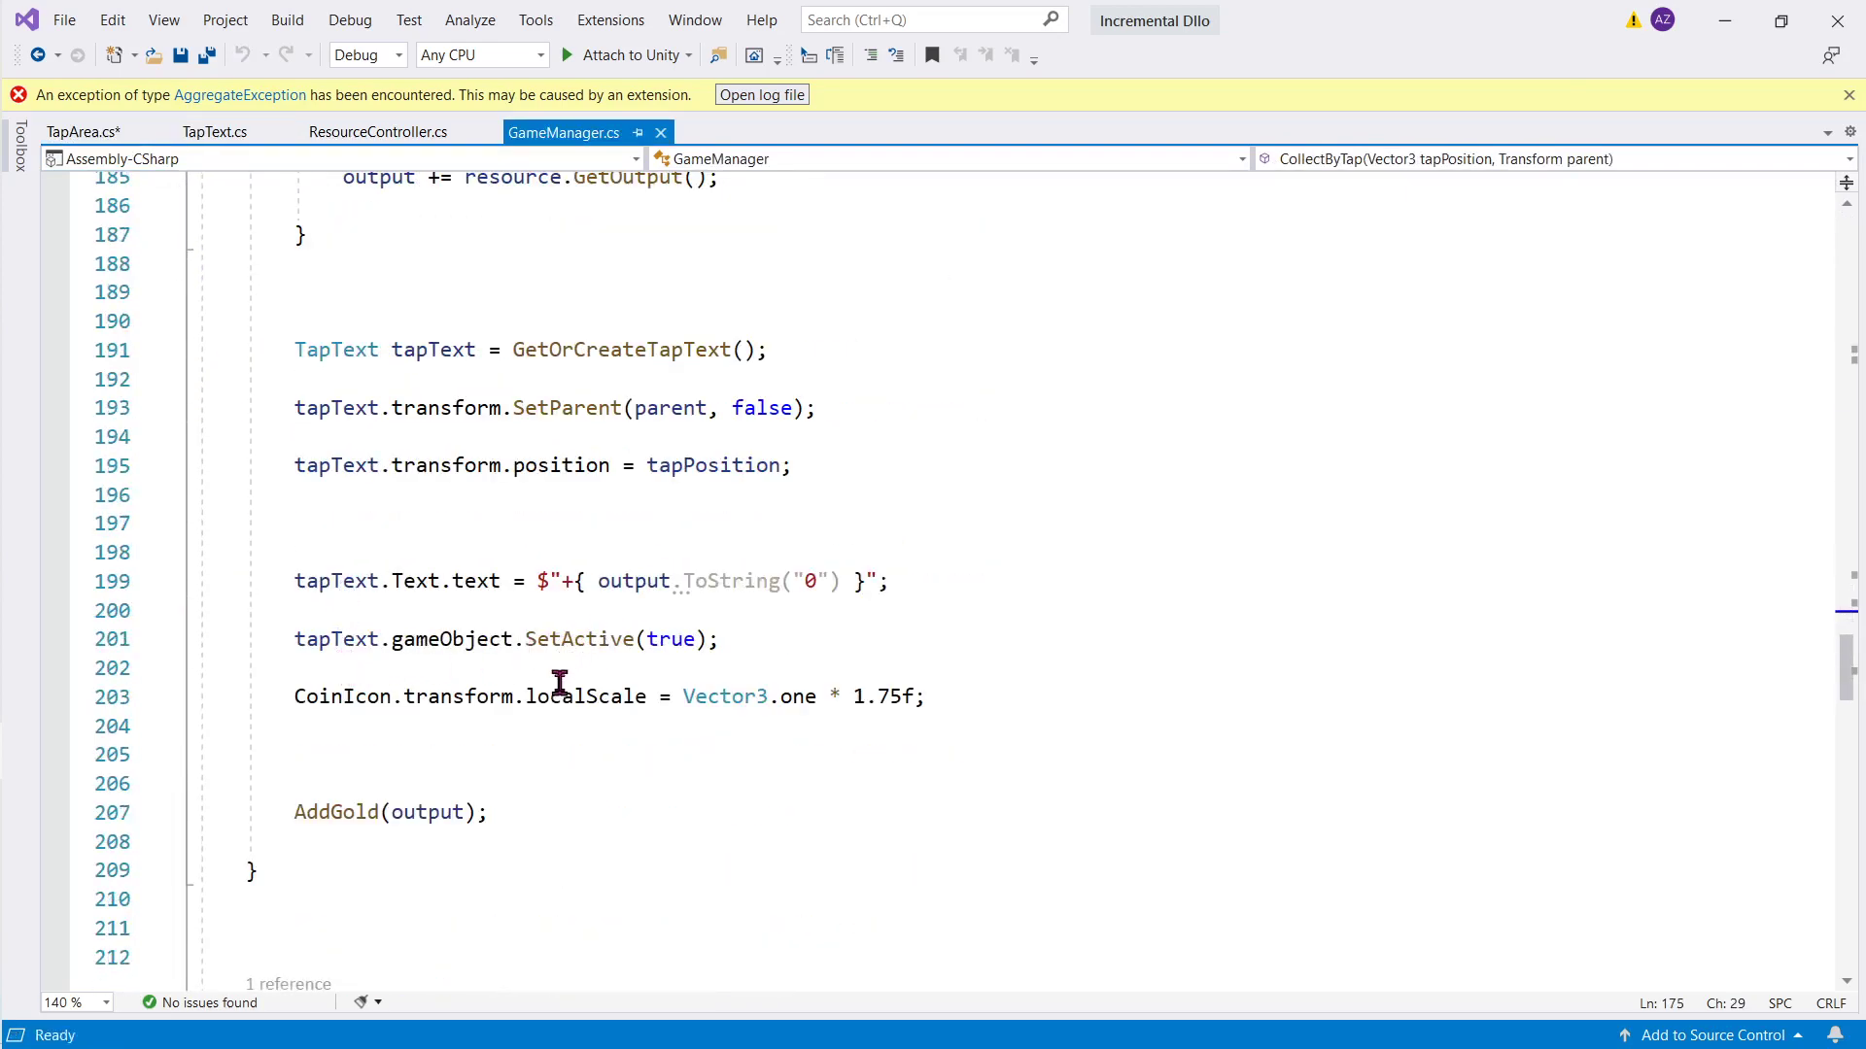
{"action": "scroll", "coordinate": [511, 708], "scroll_direction": "up", "scroll_amount": 4}
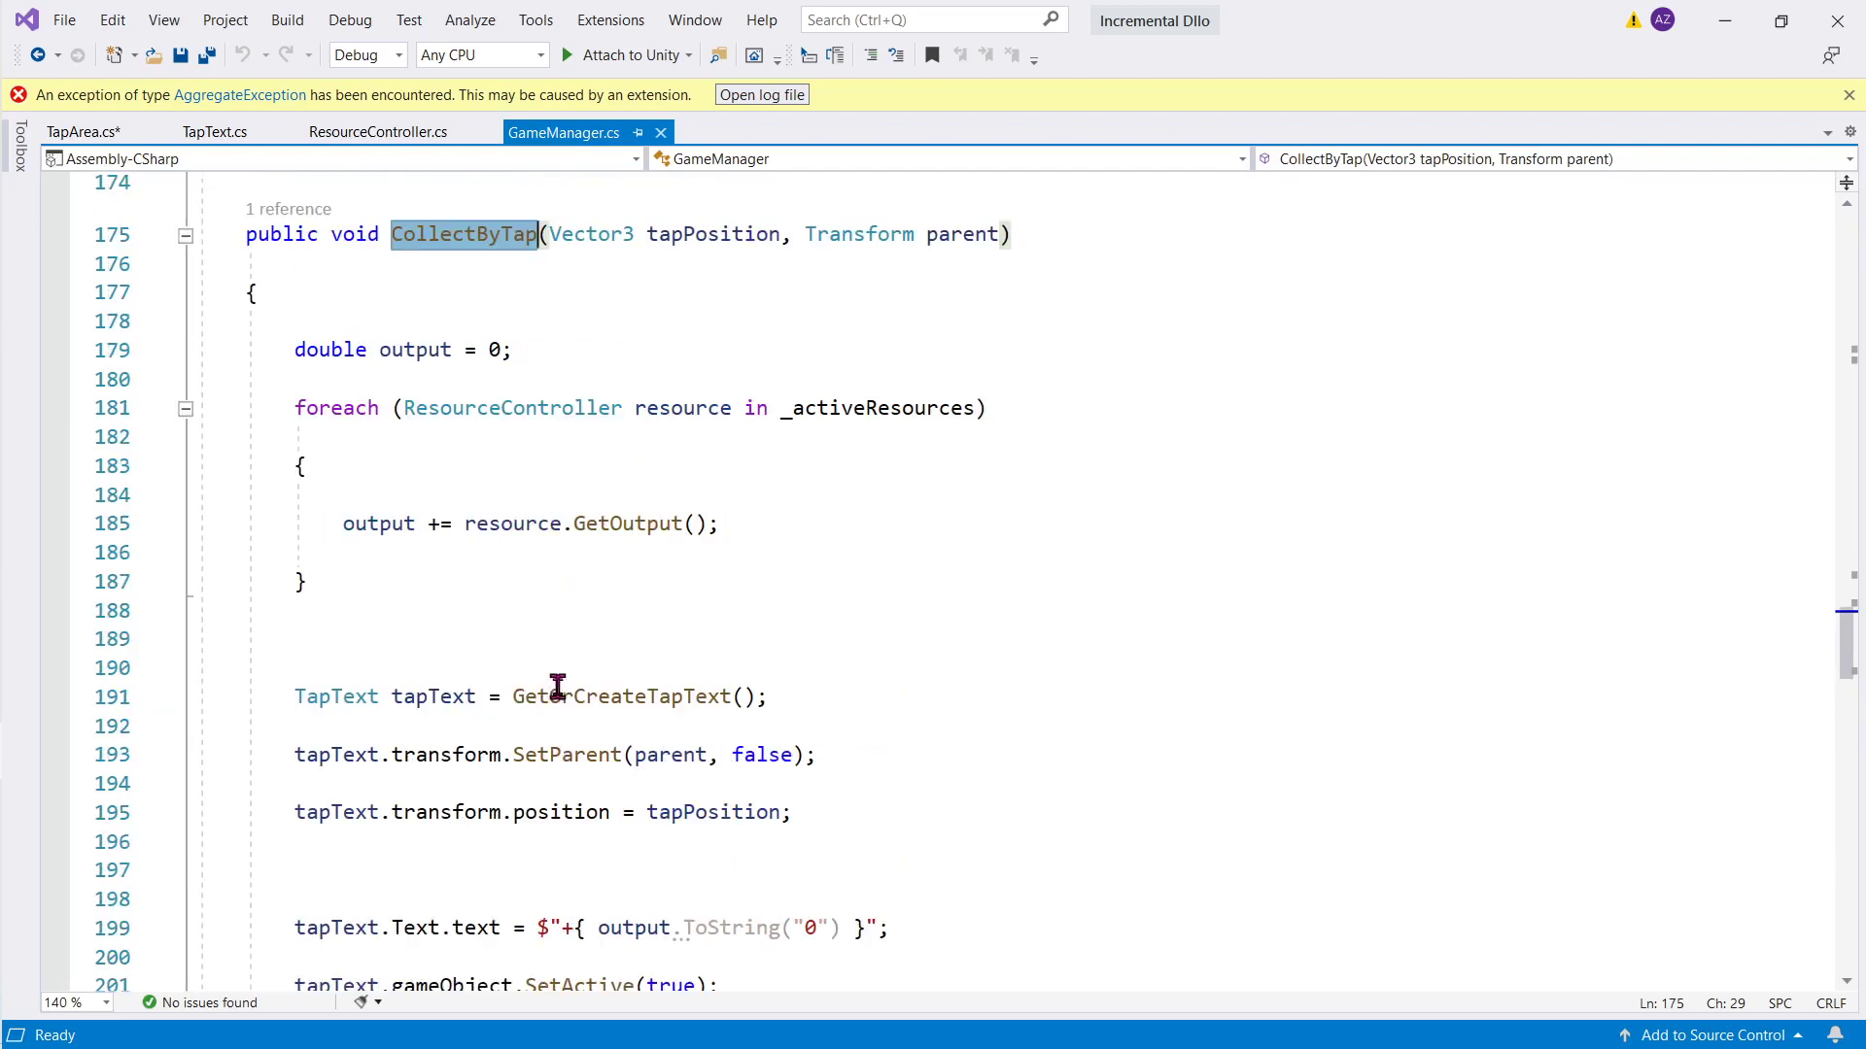
{"action": "double_click", "coordinate": [692, 234]}
{"action": "scroll", "coordinate": [729, 404], "scroll_direction": "down", "scroll_amount": 2}
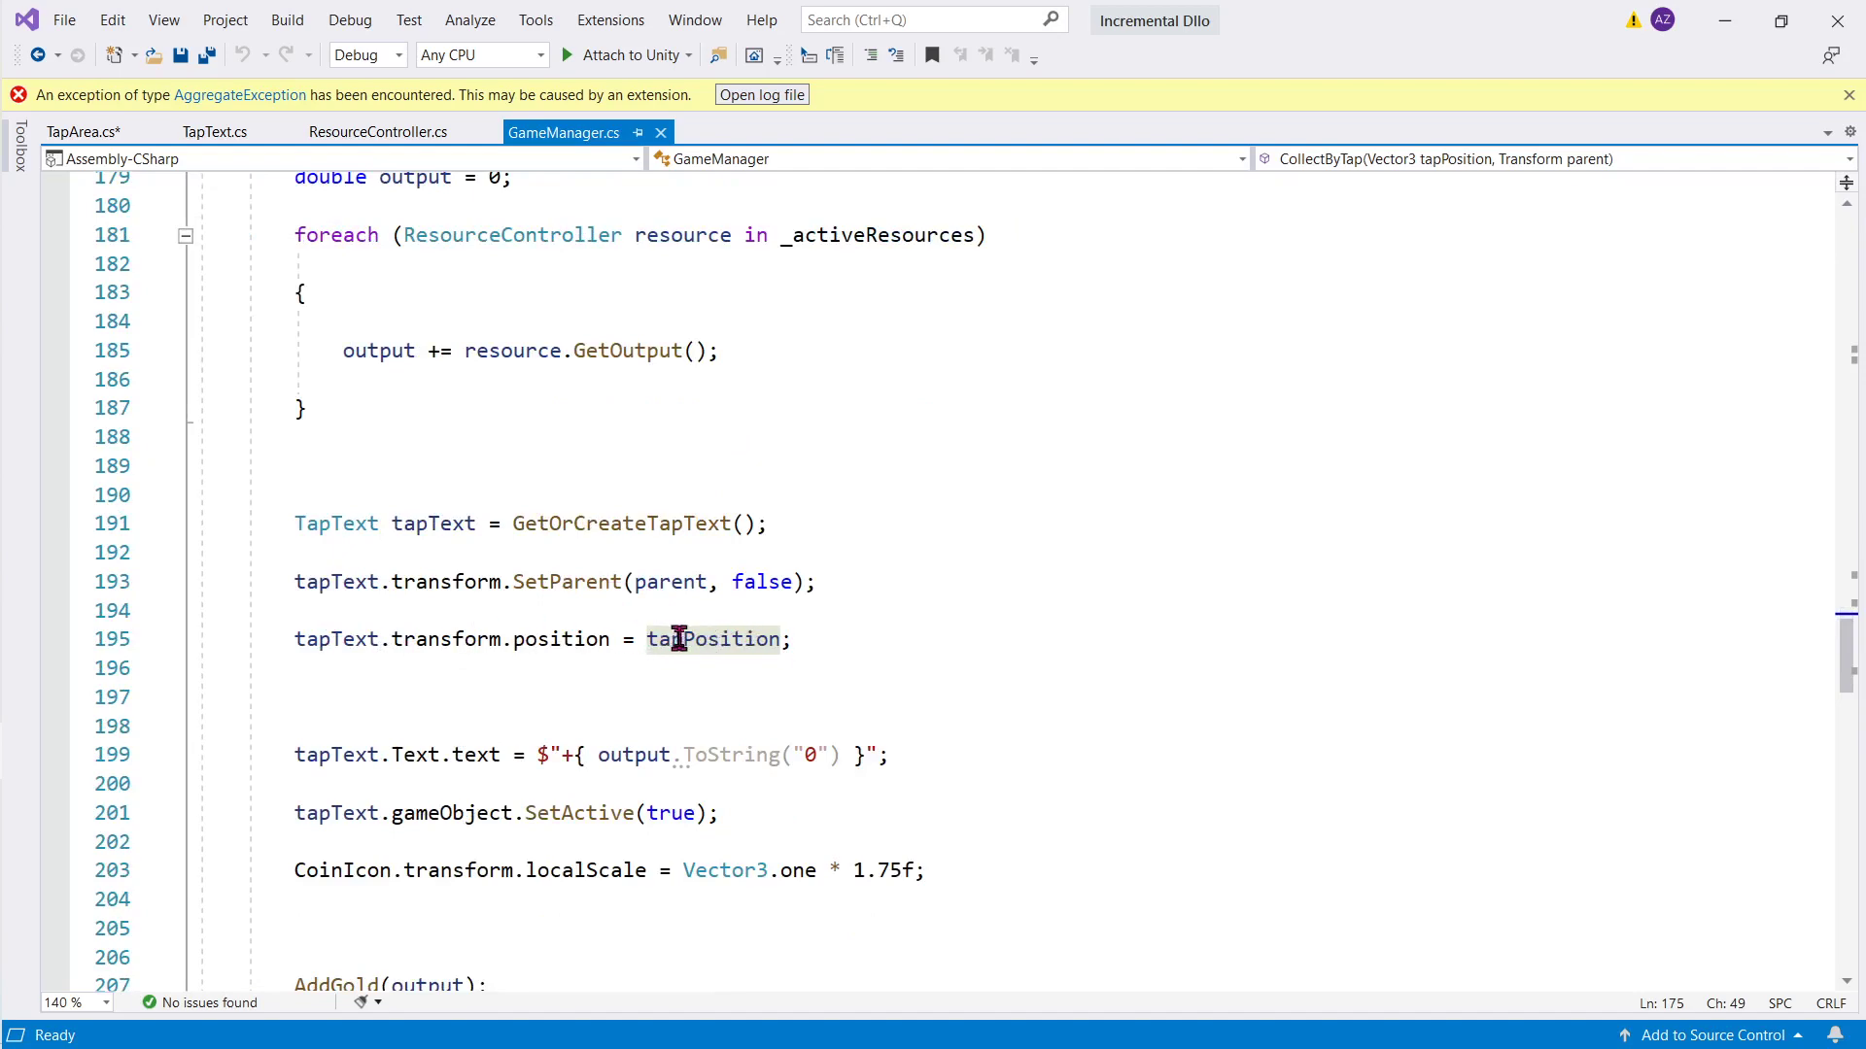
{"action": "scroll", "coordinate": [679, 639], "scroll_direction": "up", "scroll_amount": 5}
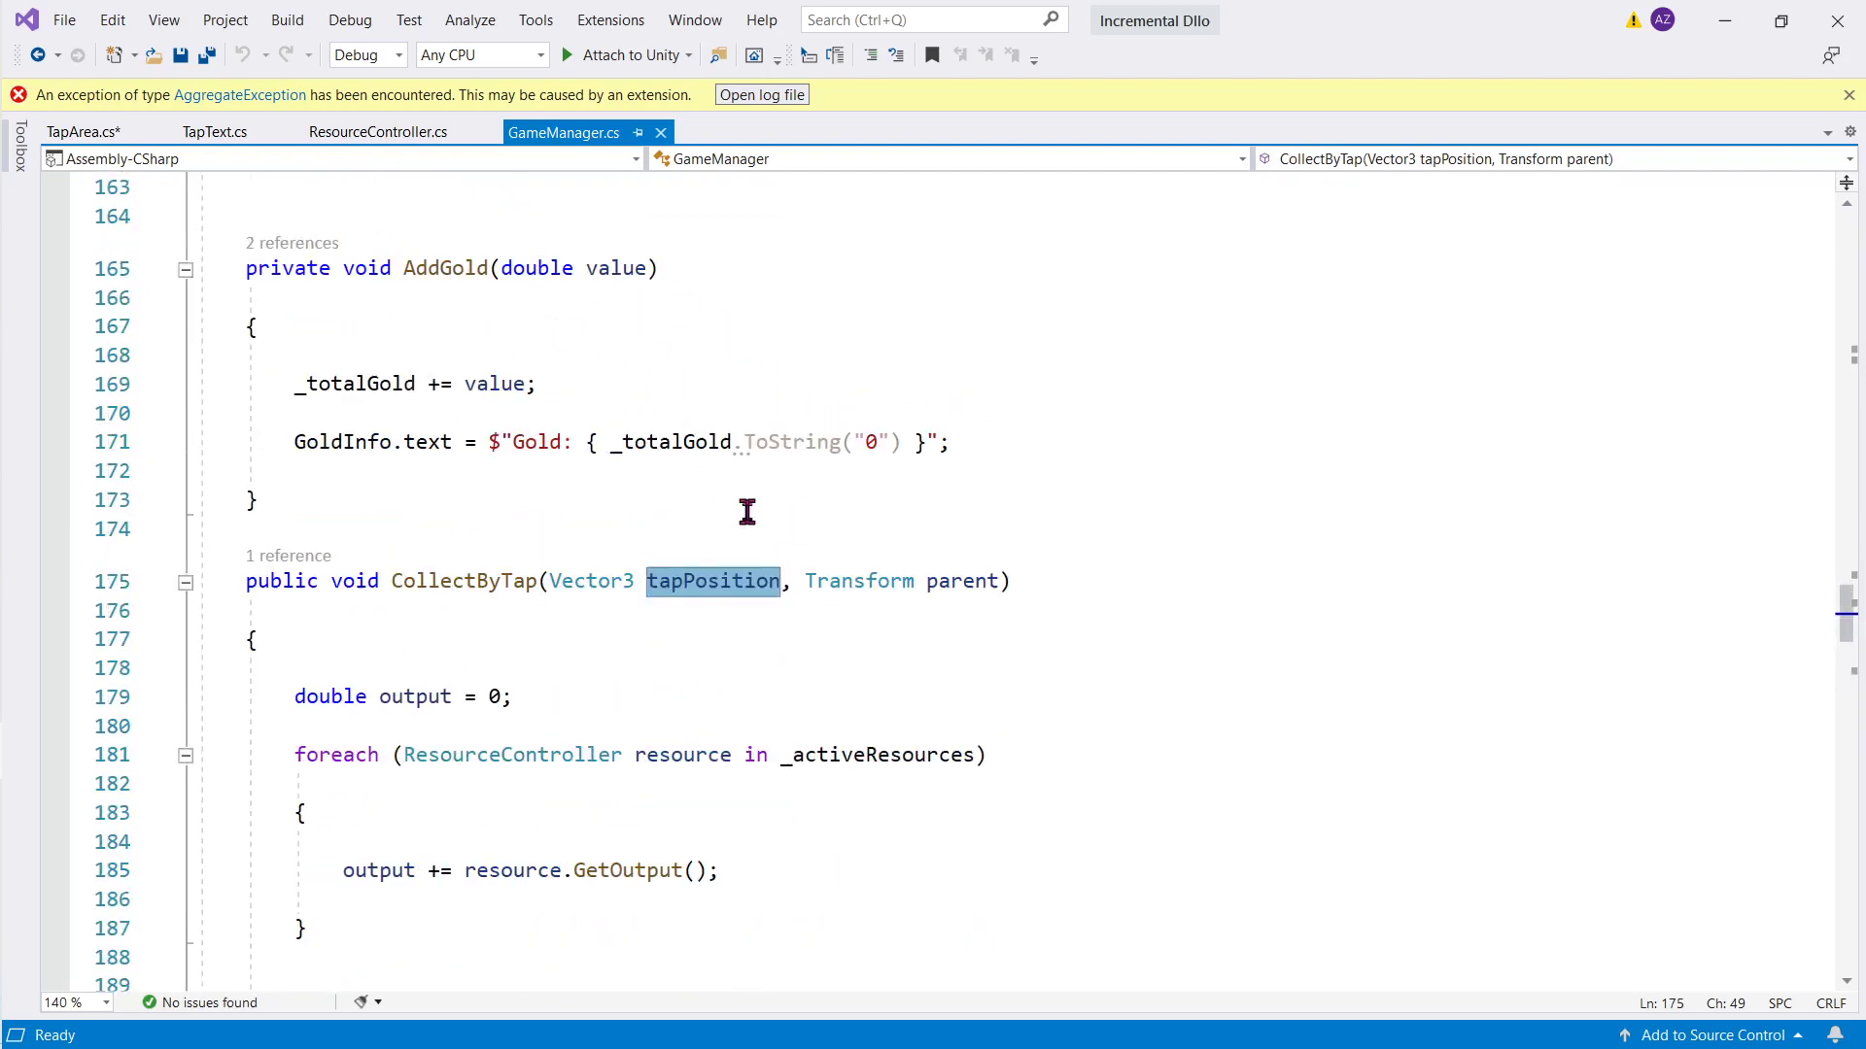
{"action": "double_click", "coordinate": [962, 583]}
{"action": "scroll", "coordinate": [917, 594], "scroll_direction": "down", "scroll_amount": 7}
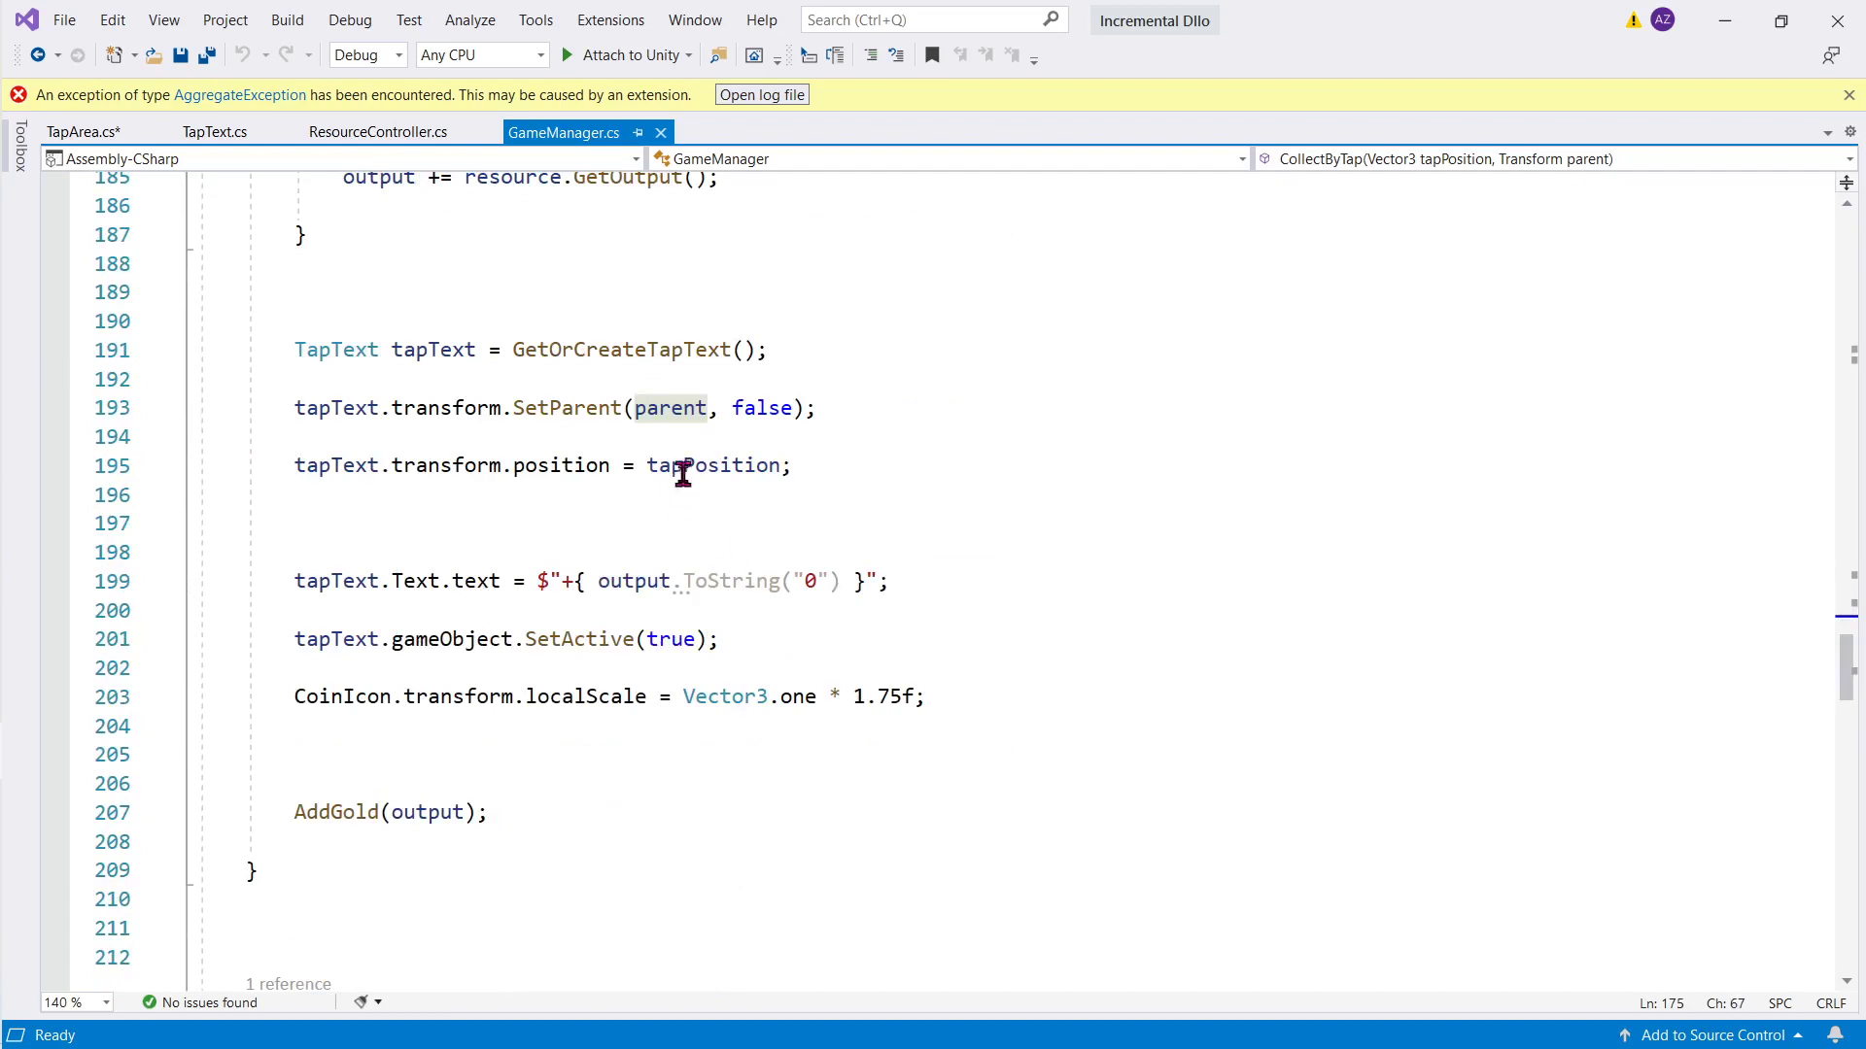
Step: Save TapArea.cs and scroll the tutorial to the Tap Area Inspector screenshot
{"action": "left_click", "coordinate": [82, 132]}
{"action": "key", "text": "ctrl+s"}
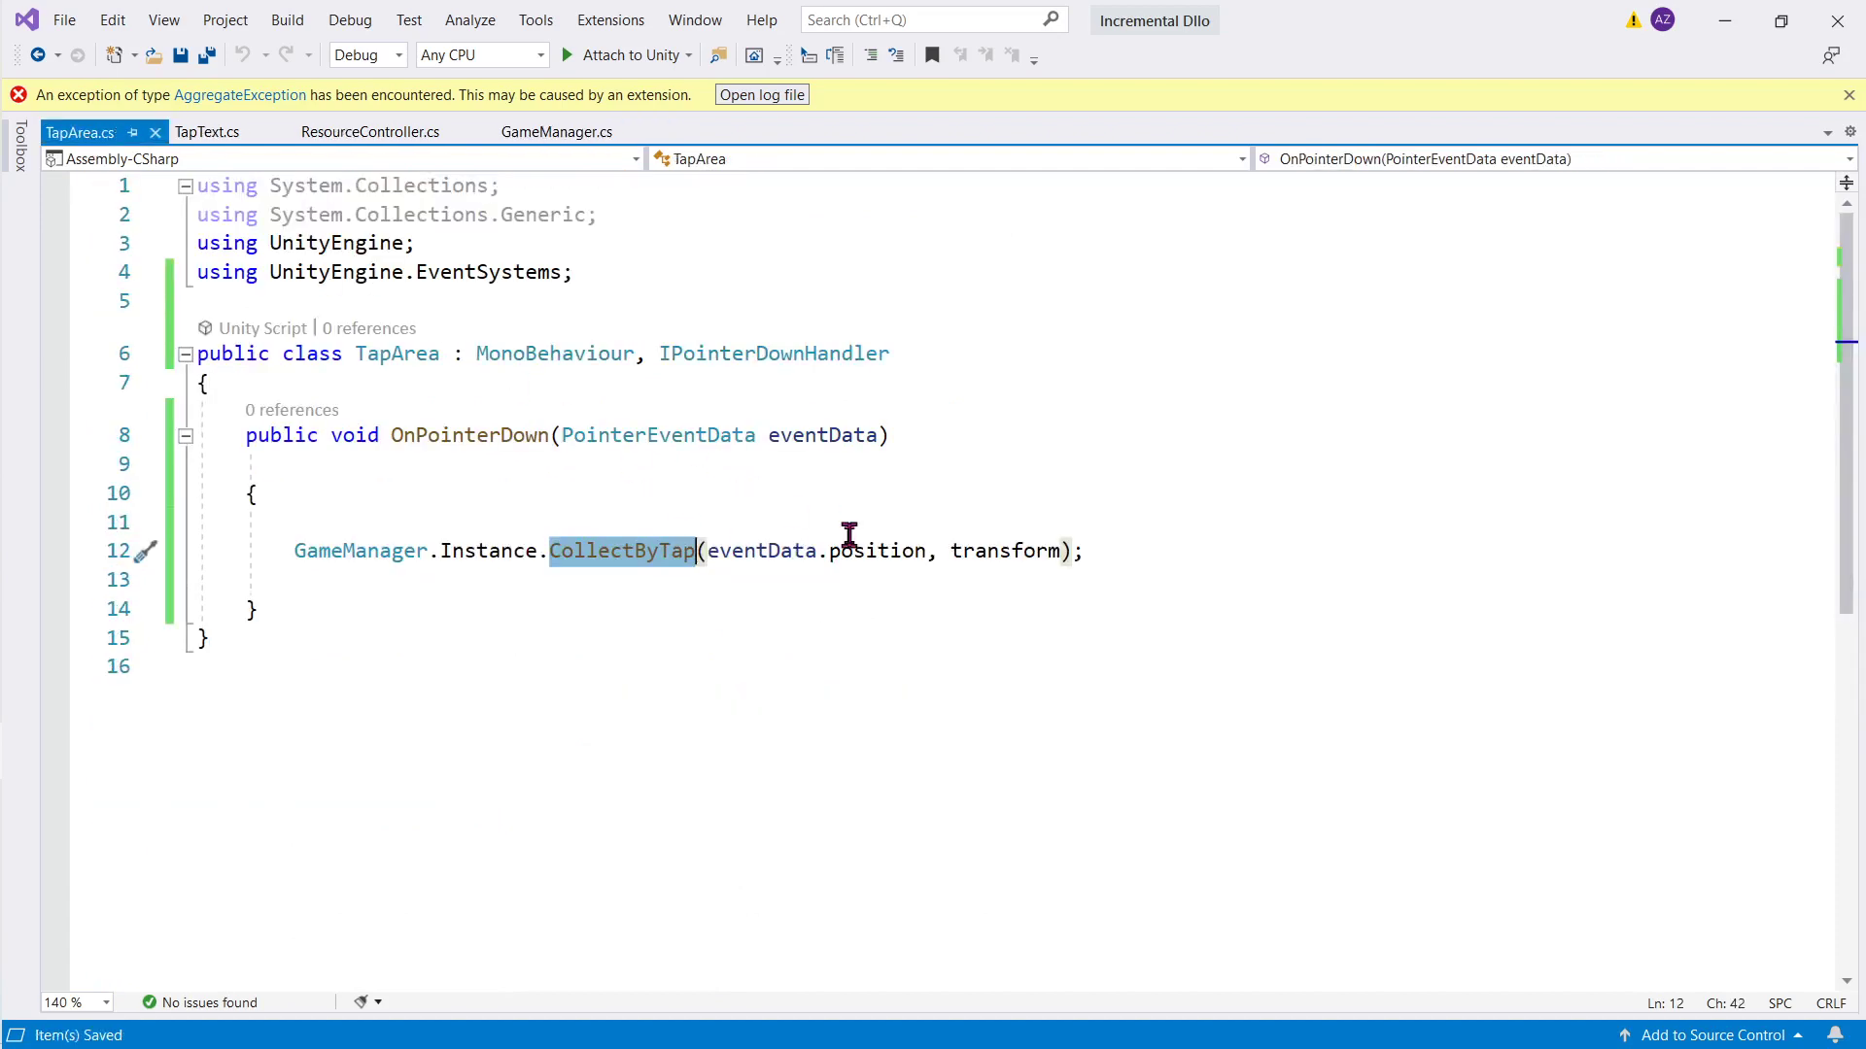
{"action": "key", "text": "alt+Tab"}
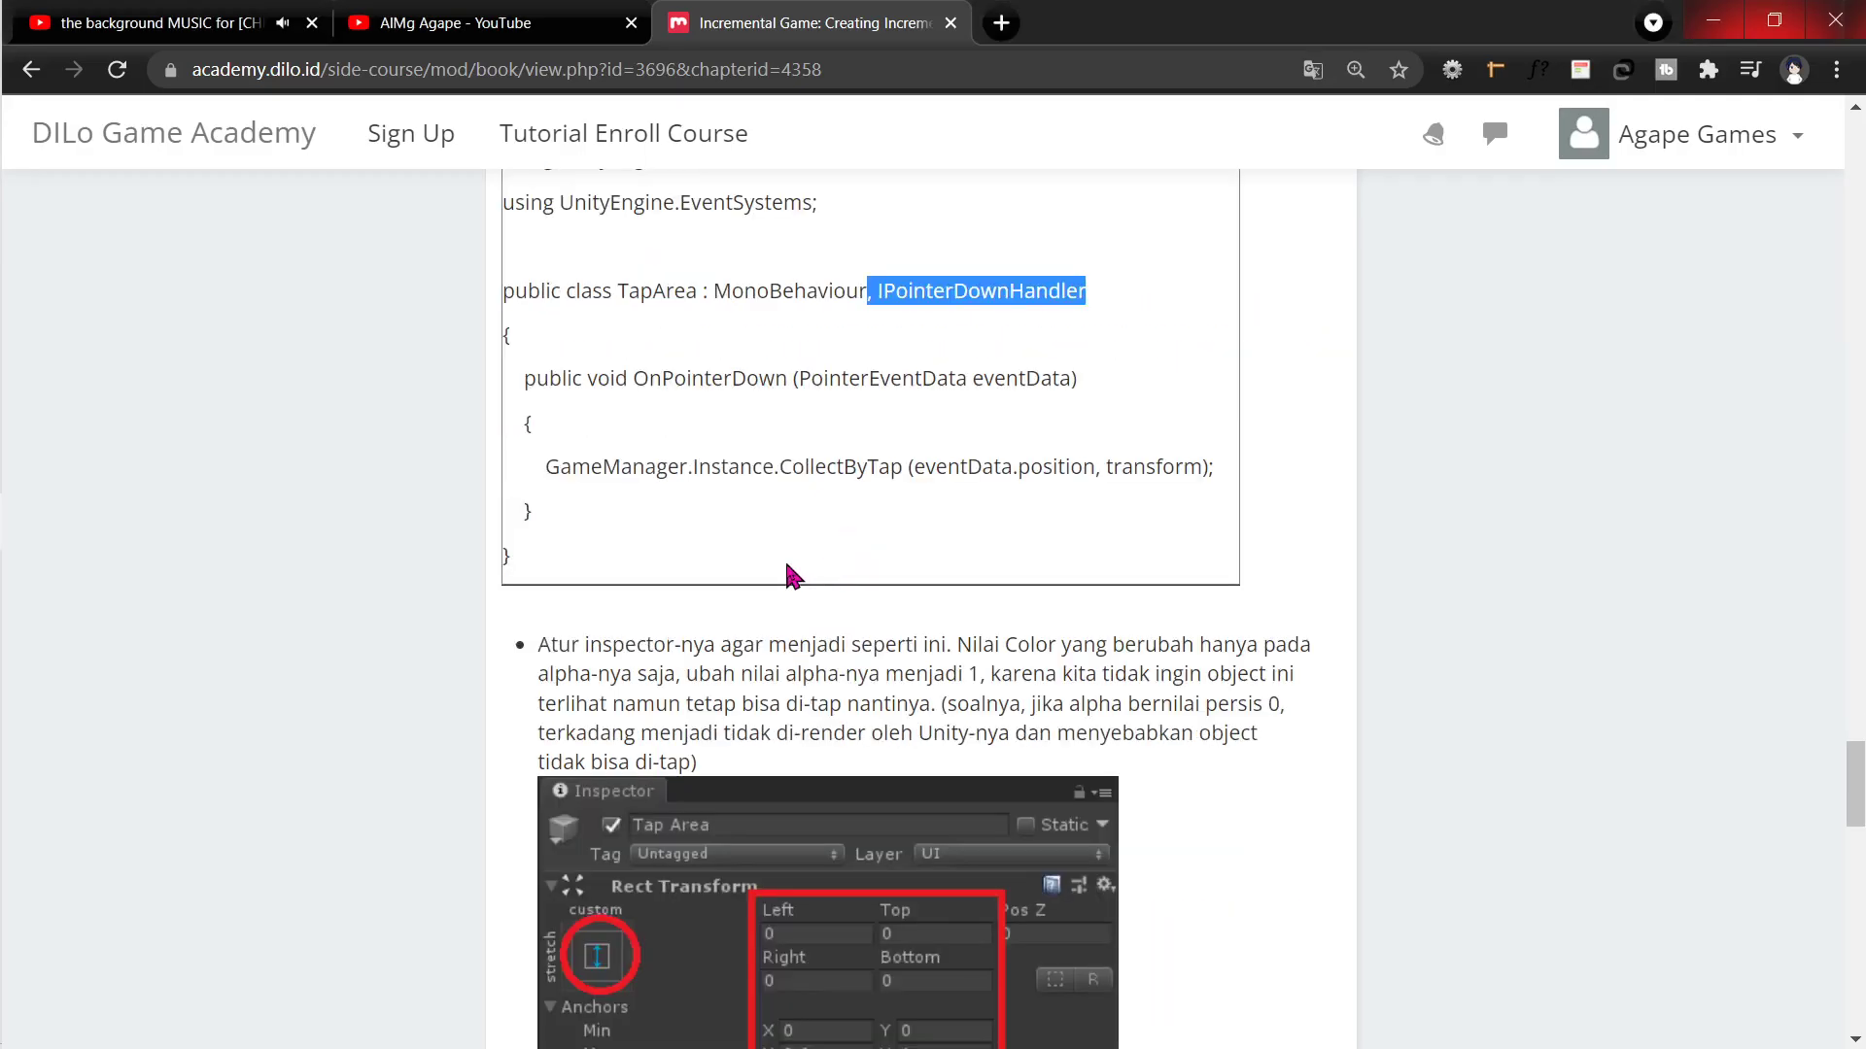
{"action": "scroll", "coordinate": [787, 567], "scroll_direction": "down", "scroll_amount": 3}
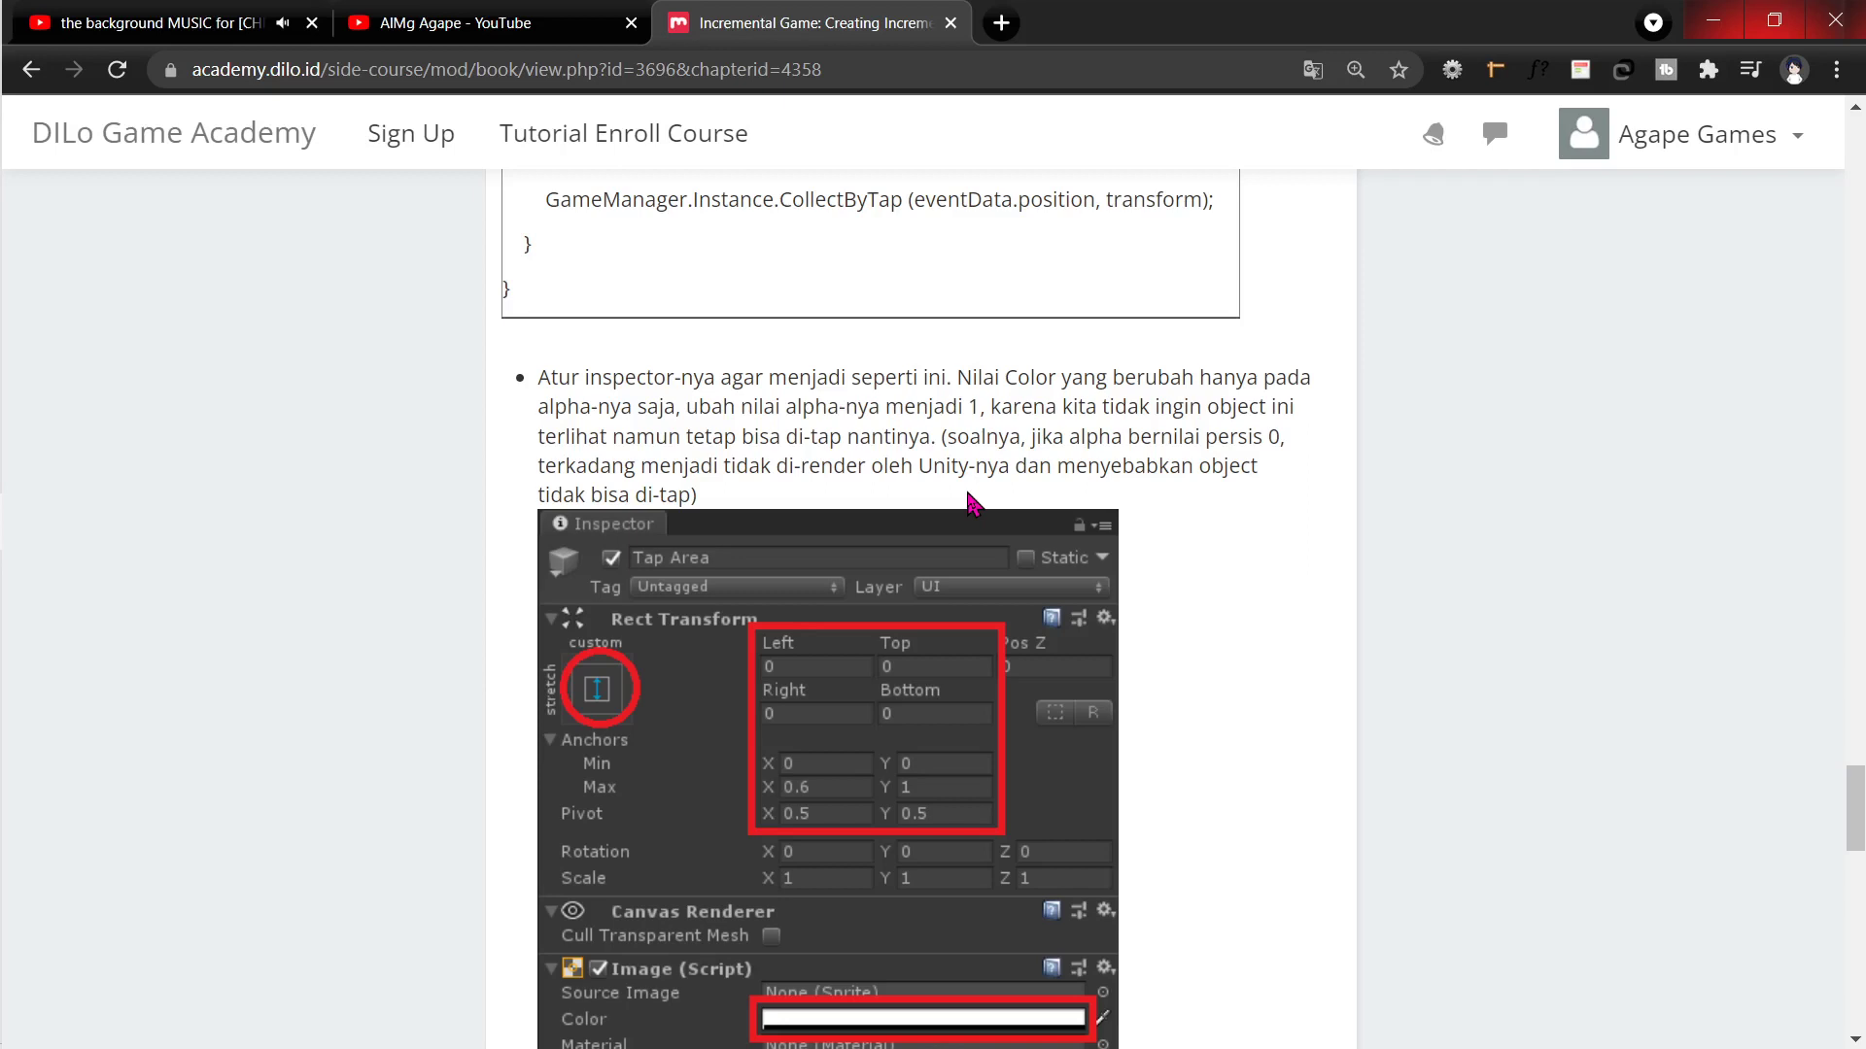
Step: Scroll the lesson to the Tap Area inspector screenshot showing anchors max X 0.6, Y 1
{"action": "scroll", "coordinate": [972, 504], "scroll_direction": "down", "scroll_amount": 3}
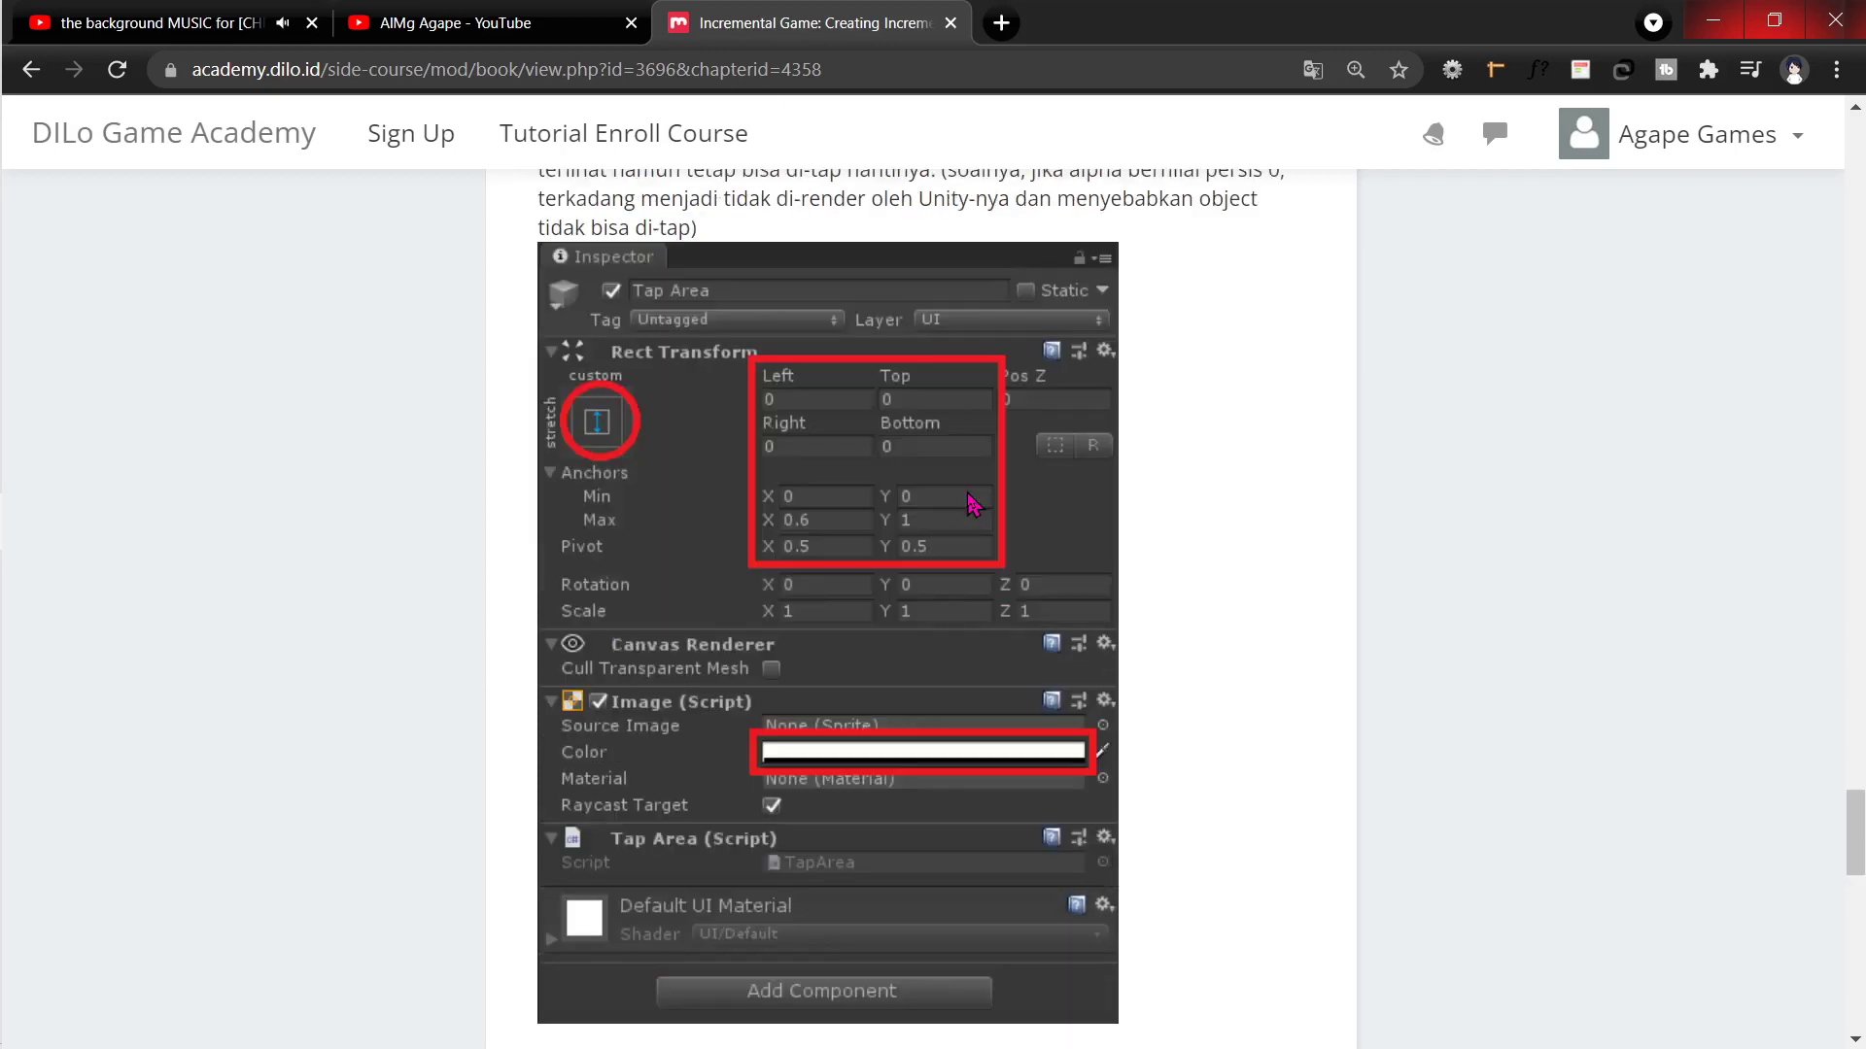
{"action": "scroll", "coordinate": [973, 505], "scroll_direction": "up", "scroll_amount": 3}
{"action": "scroll", "coordinate": [972, 505], "scroll_direction": "down", "scroll_amount": 3}
{"action": "scroll", "coordinate": [973, 504], "scroll_direction": "up", "scroll_amount": 6}
{"action": "scroll", "coordinate": [973, 504], "scroll_direction": "down", "scroll_amount": 6}
{"action": "scroll", "coordinate": [622, 481], "scroll_direction": "down", "scroll_amount": 9}
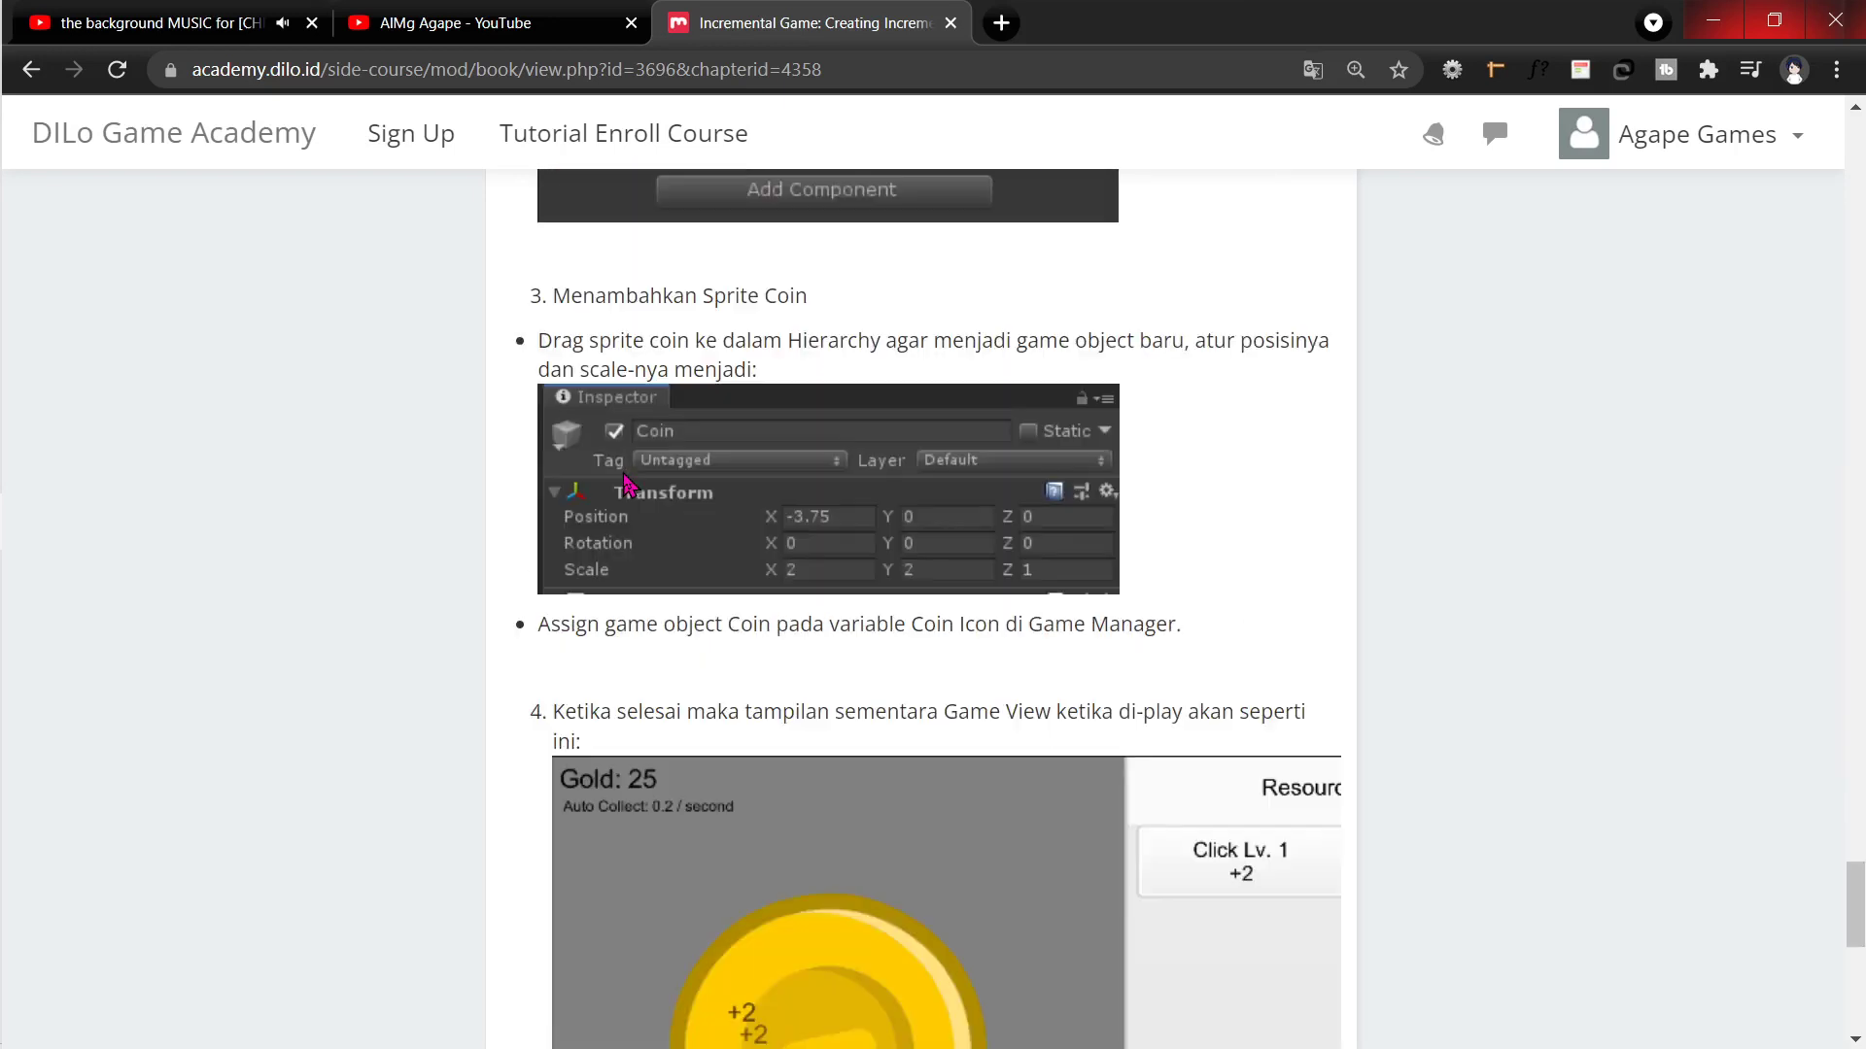
{"action": "scroll", "coordinate": [627, 483], "scroll_direction": "up", "scroll_amount": 5}
{"action": "scroll", "coordinate": [627, 483], "scroll_direction": "down", "scroll_amount": 5}
{"action": "scroll", "coordinate": [627, 483], "scroll_direction": "down", "scroll_amount": 3}
{"action": "scroll", "coordinate": [627, 483], "scroll_direction": "up", "scroll_amount": 9}
{"action": "scroll", "coordinate": [630, 482], "scroll_direction": "up", "scroll_amount": 3}
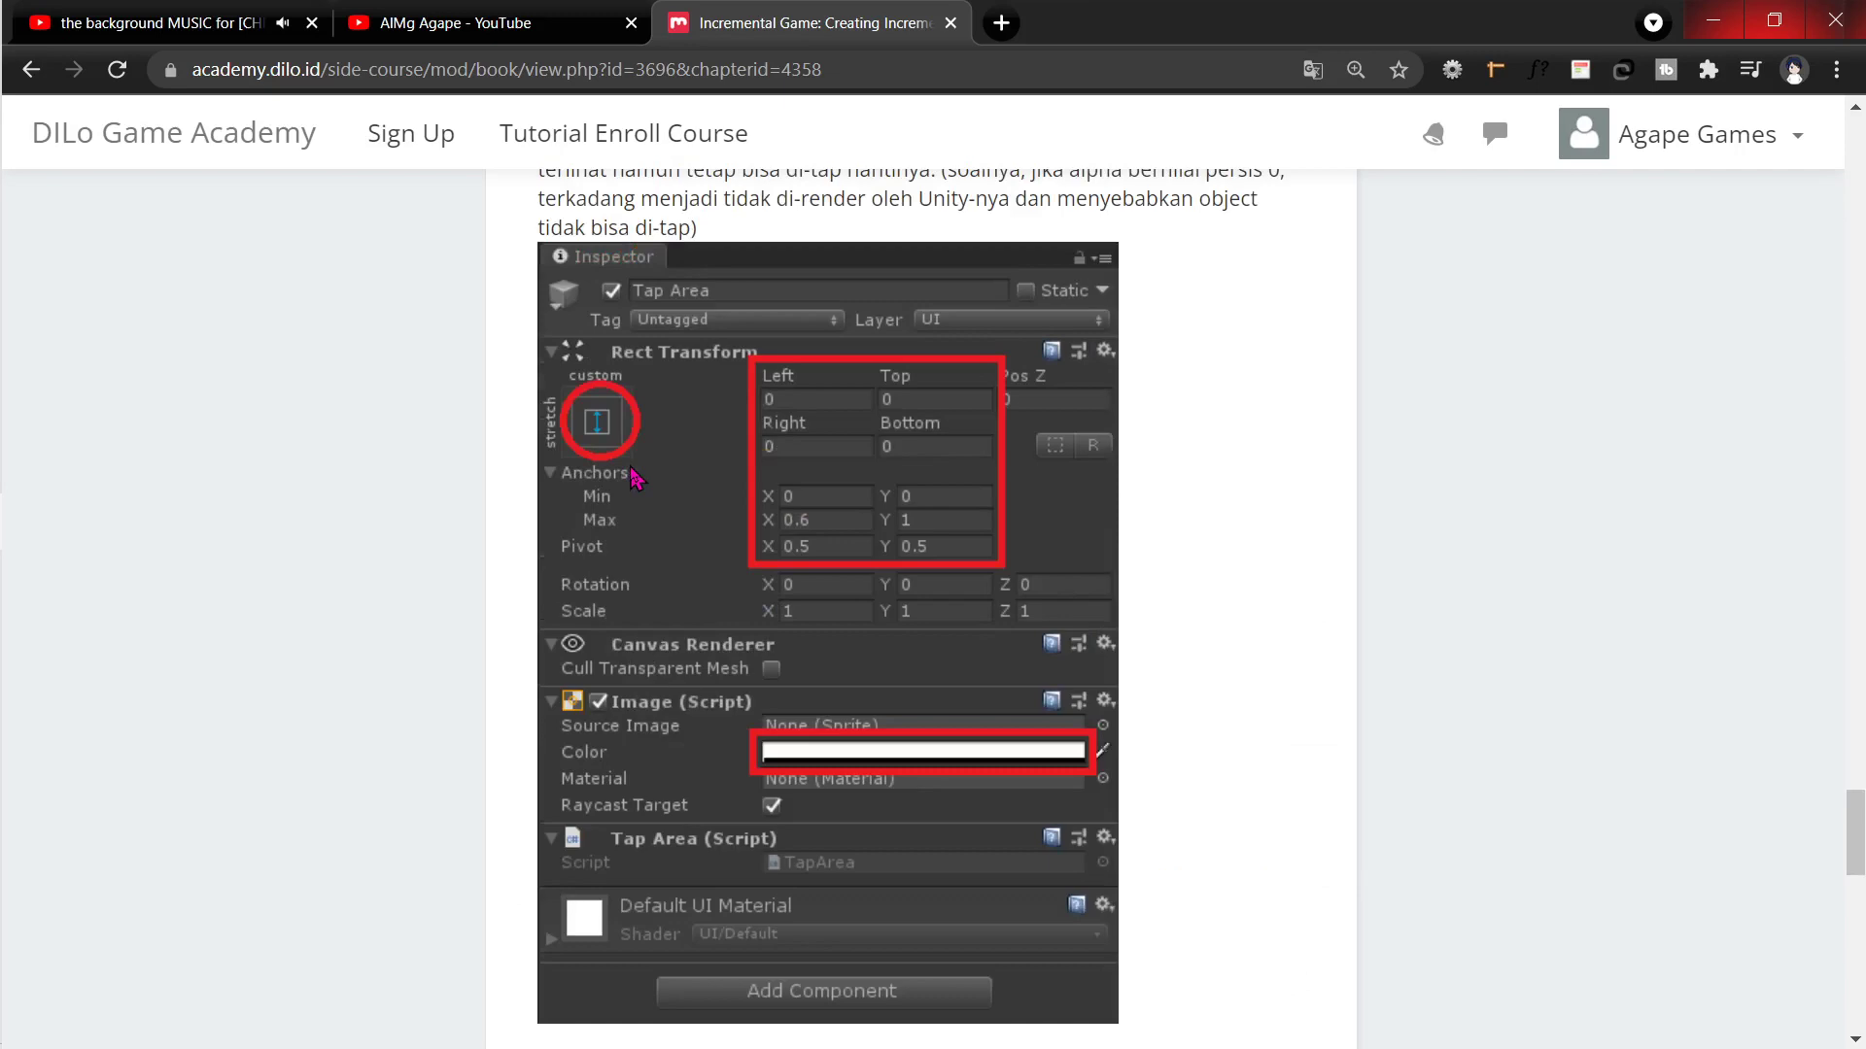
{"action": "scroll", "coordinate": [635, 476], "scroll_direction": "down", "scroll_amount": 3}
{"action": "scroll", "coordinate": [635, 476], "scroll_direction": "down", "scroll_amount": 3}
{"action": "scroll", "coordinate": [635, 476], "scroll_direction": "up", "scroll_amount": 6}
{"action": "key", "text": "alt+Tab"}
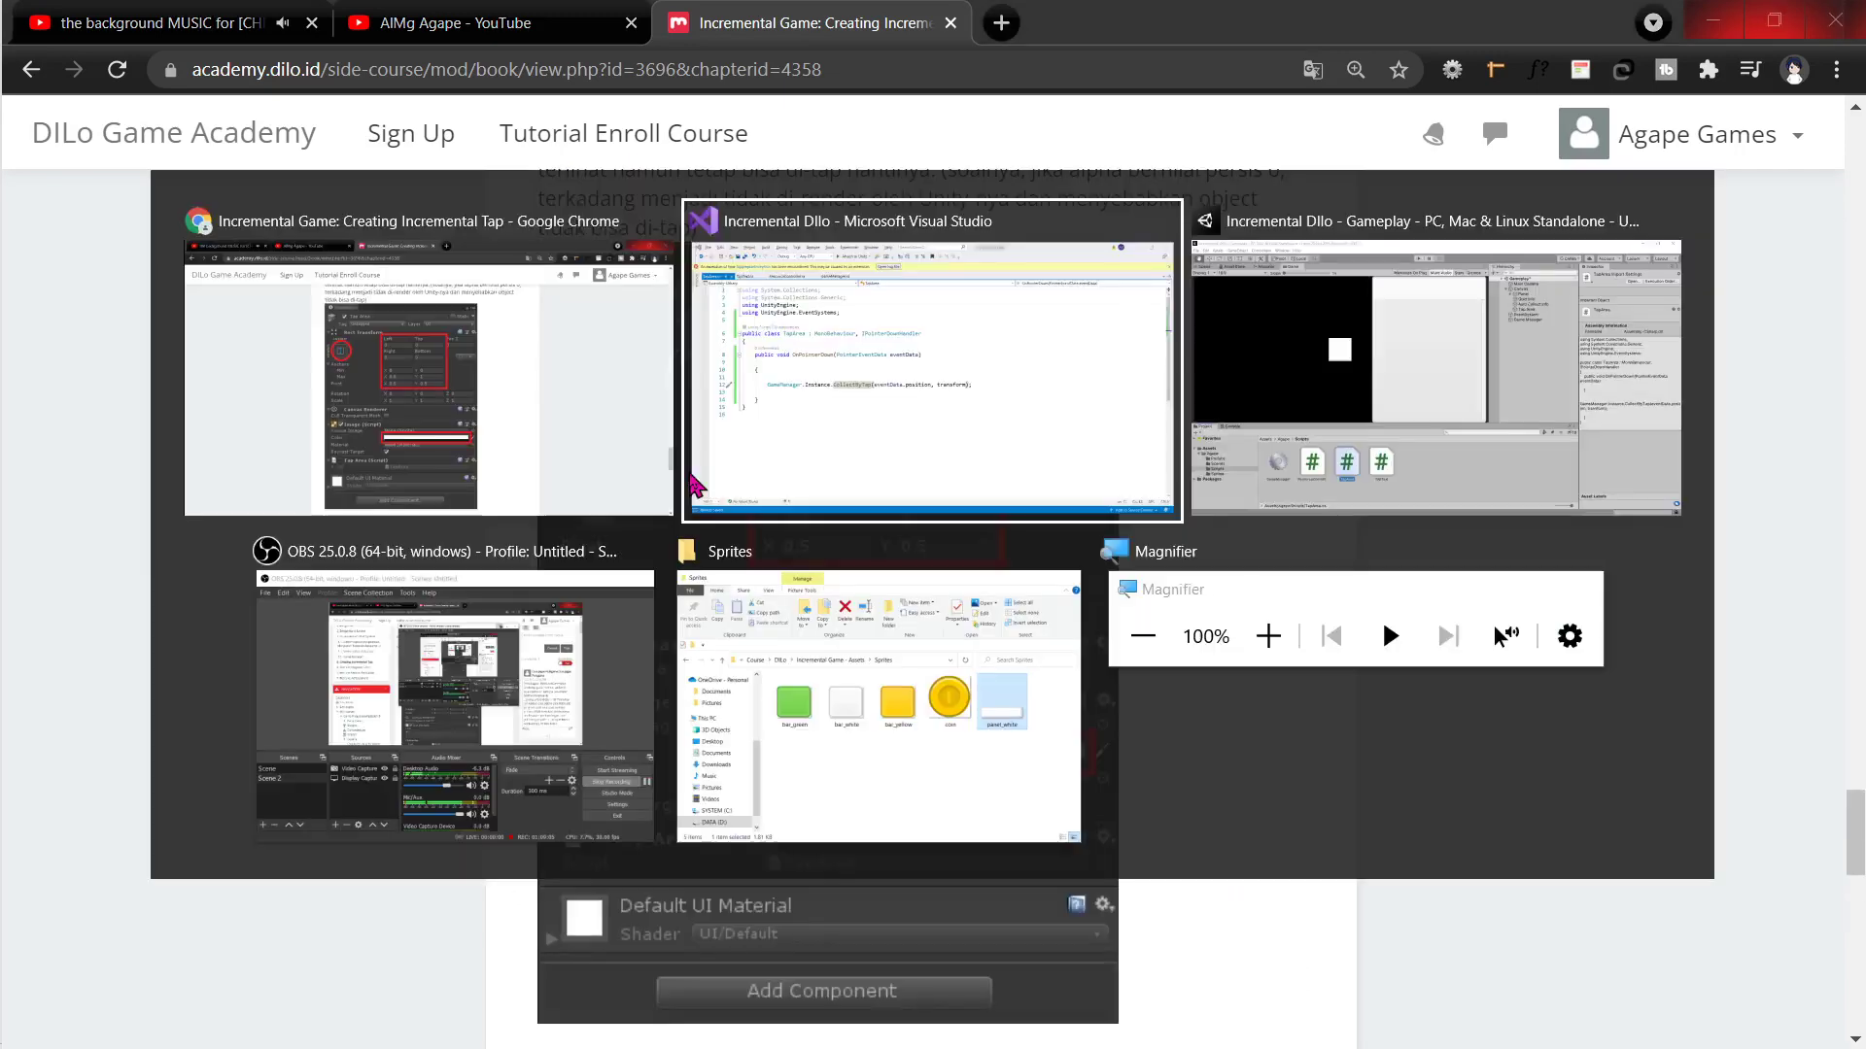
Step: Select Tap Area in Unity and anchor it to the top-left corner preset
{"action": "left_click", "coordinate": [1346, 462]}
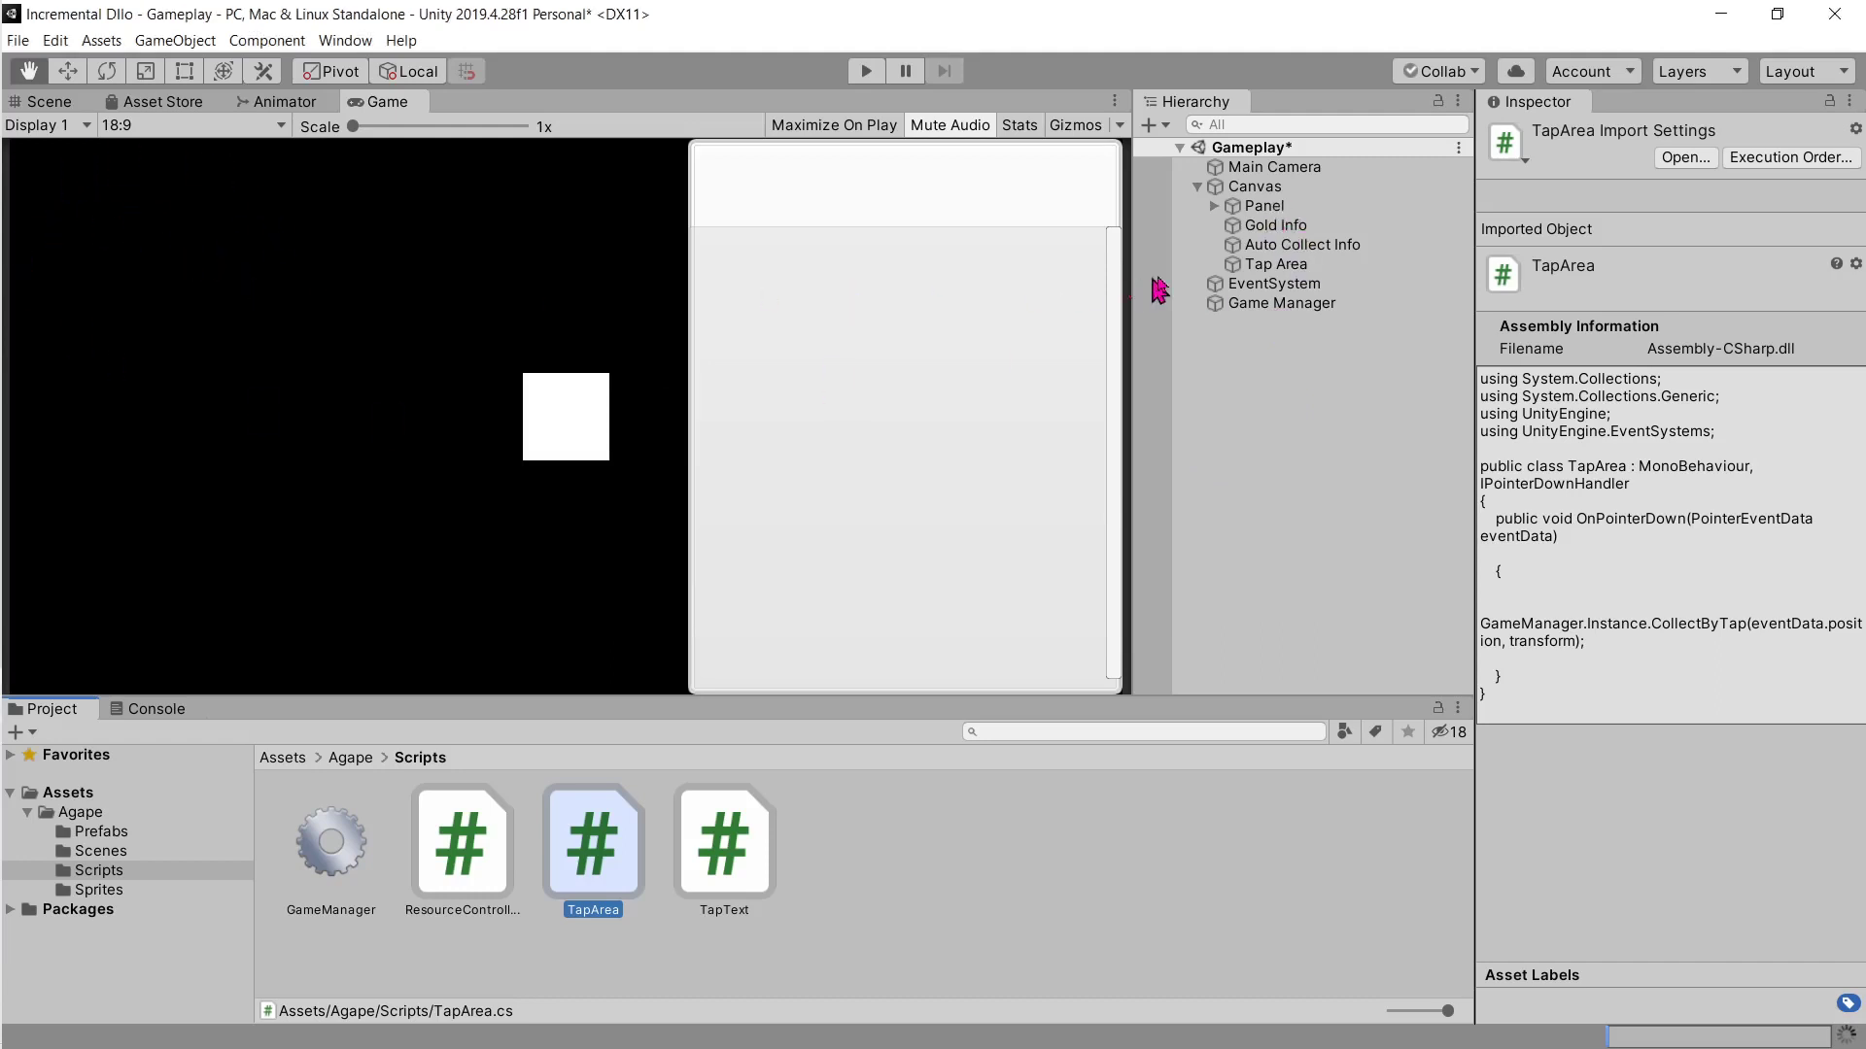
{"action": "left_click", "coordinate": [1279, 271]}
{"action": "left_click", "coordinate": [1530, 266]}
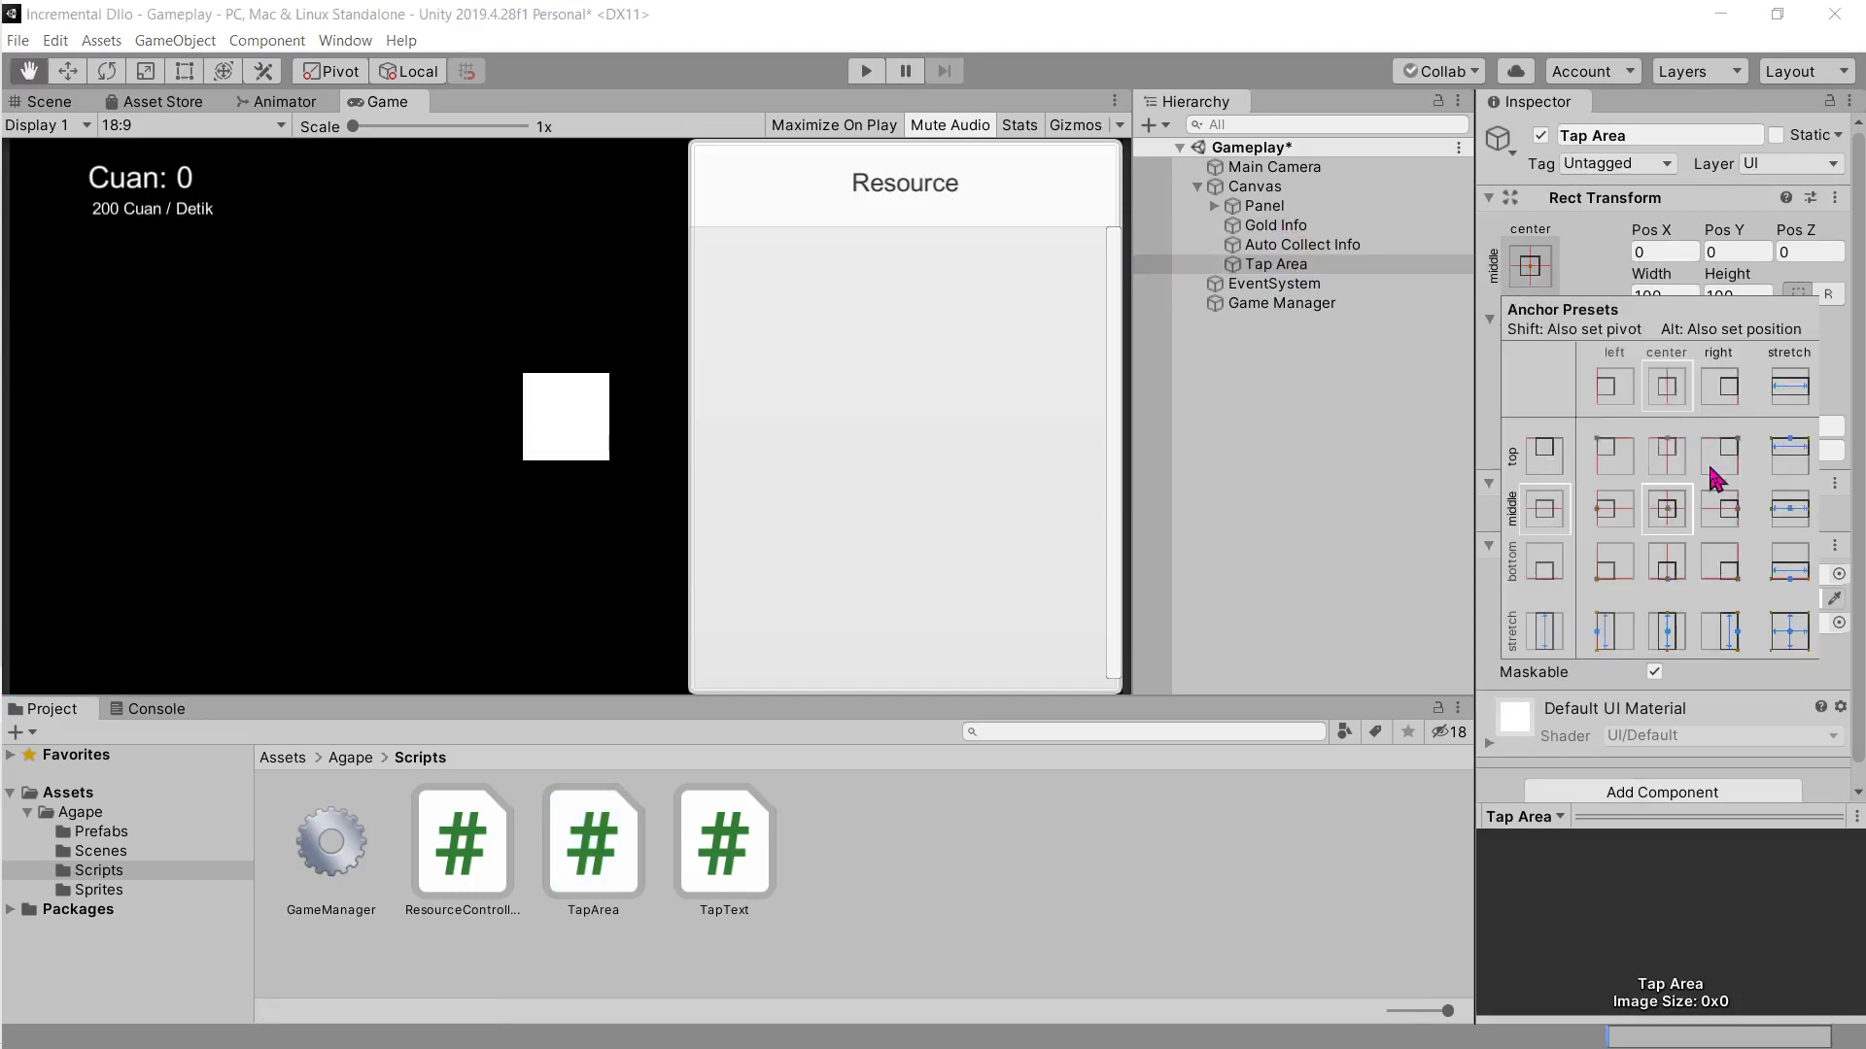
{"action": "left_click", "coordinate": [1613, 455], "text": "alt+shift"}
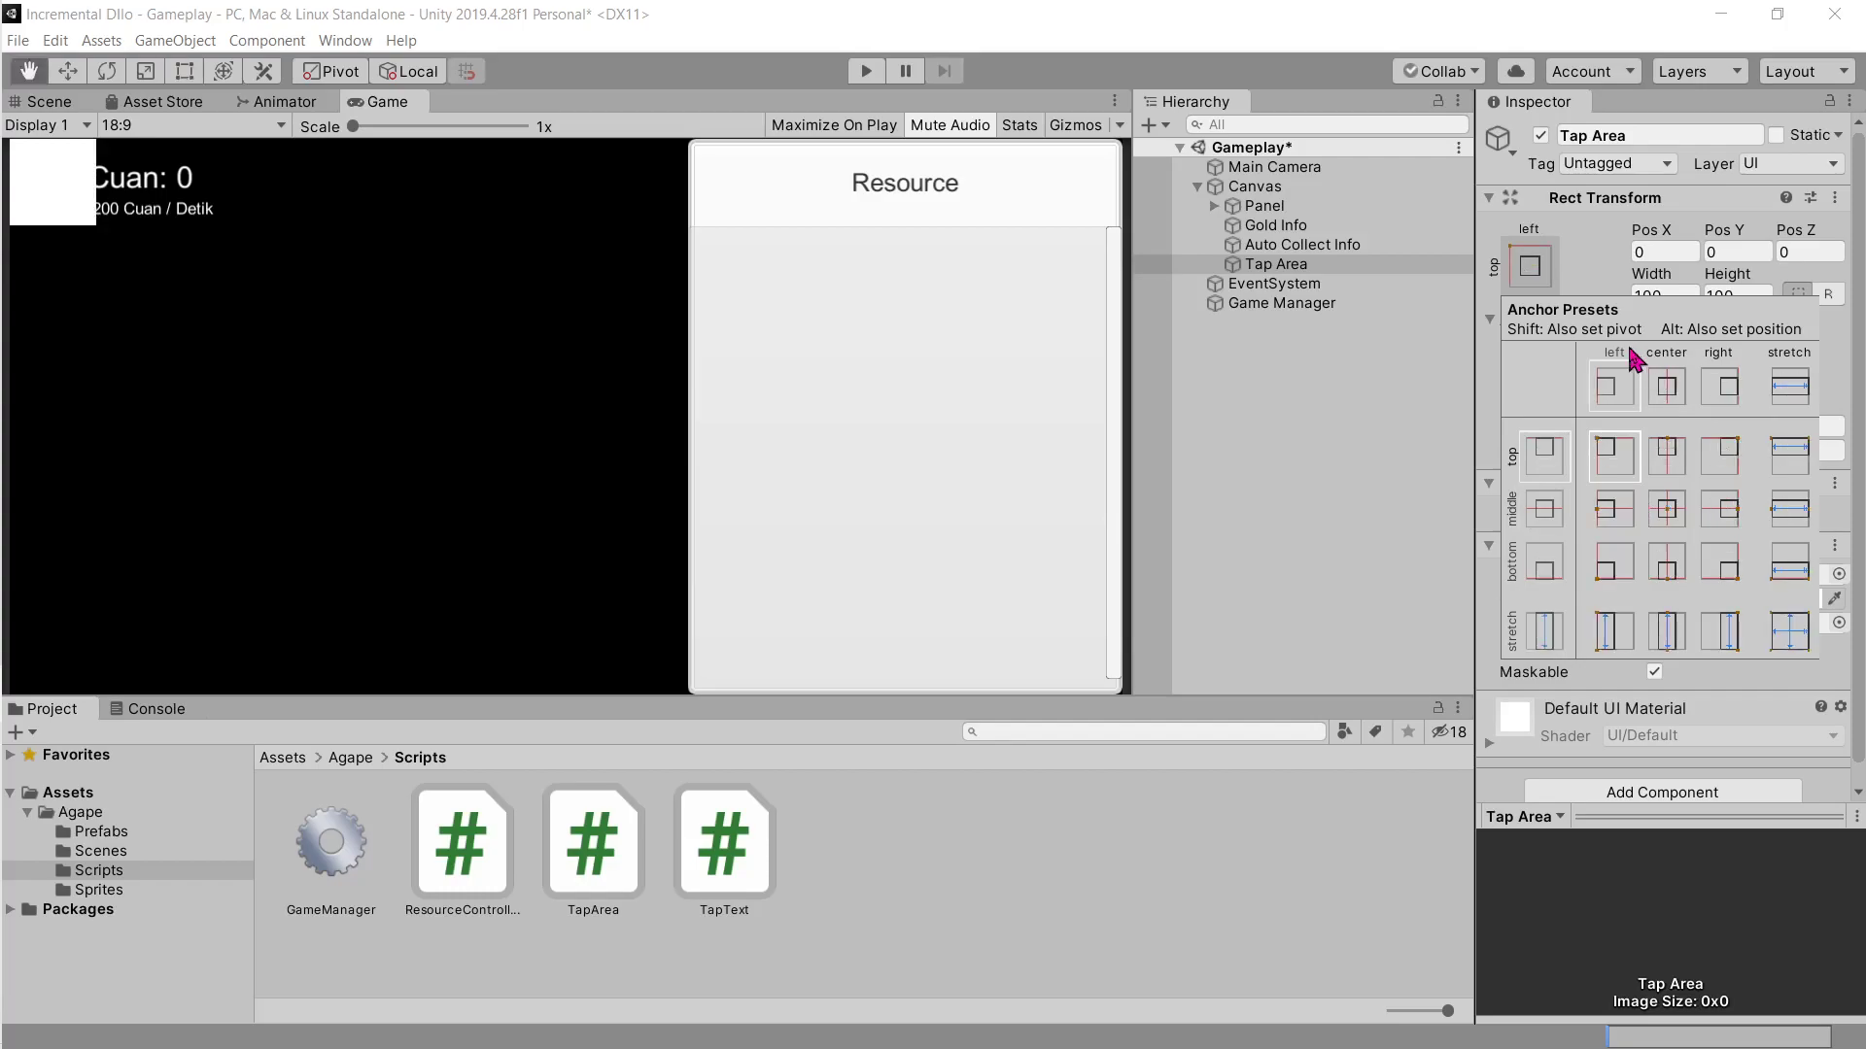
Step: Set Tap Area's Anchors Max X to 0.6 and Pivot X to 0.5, checking against the tutorial
{"action": "key", "text": "alt+Tab"}
{"action": "key", "text": "alt+Tab"}
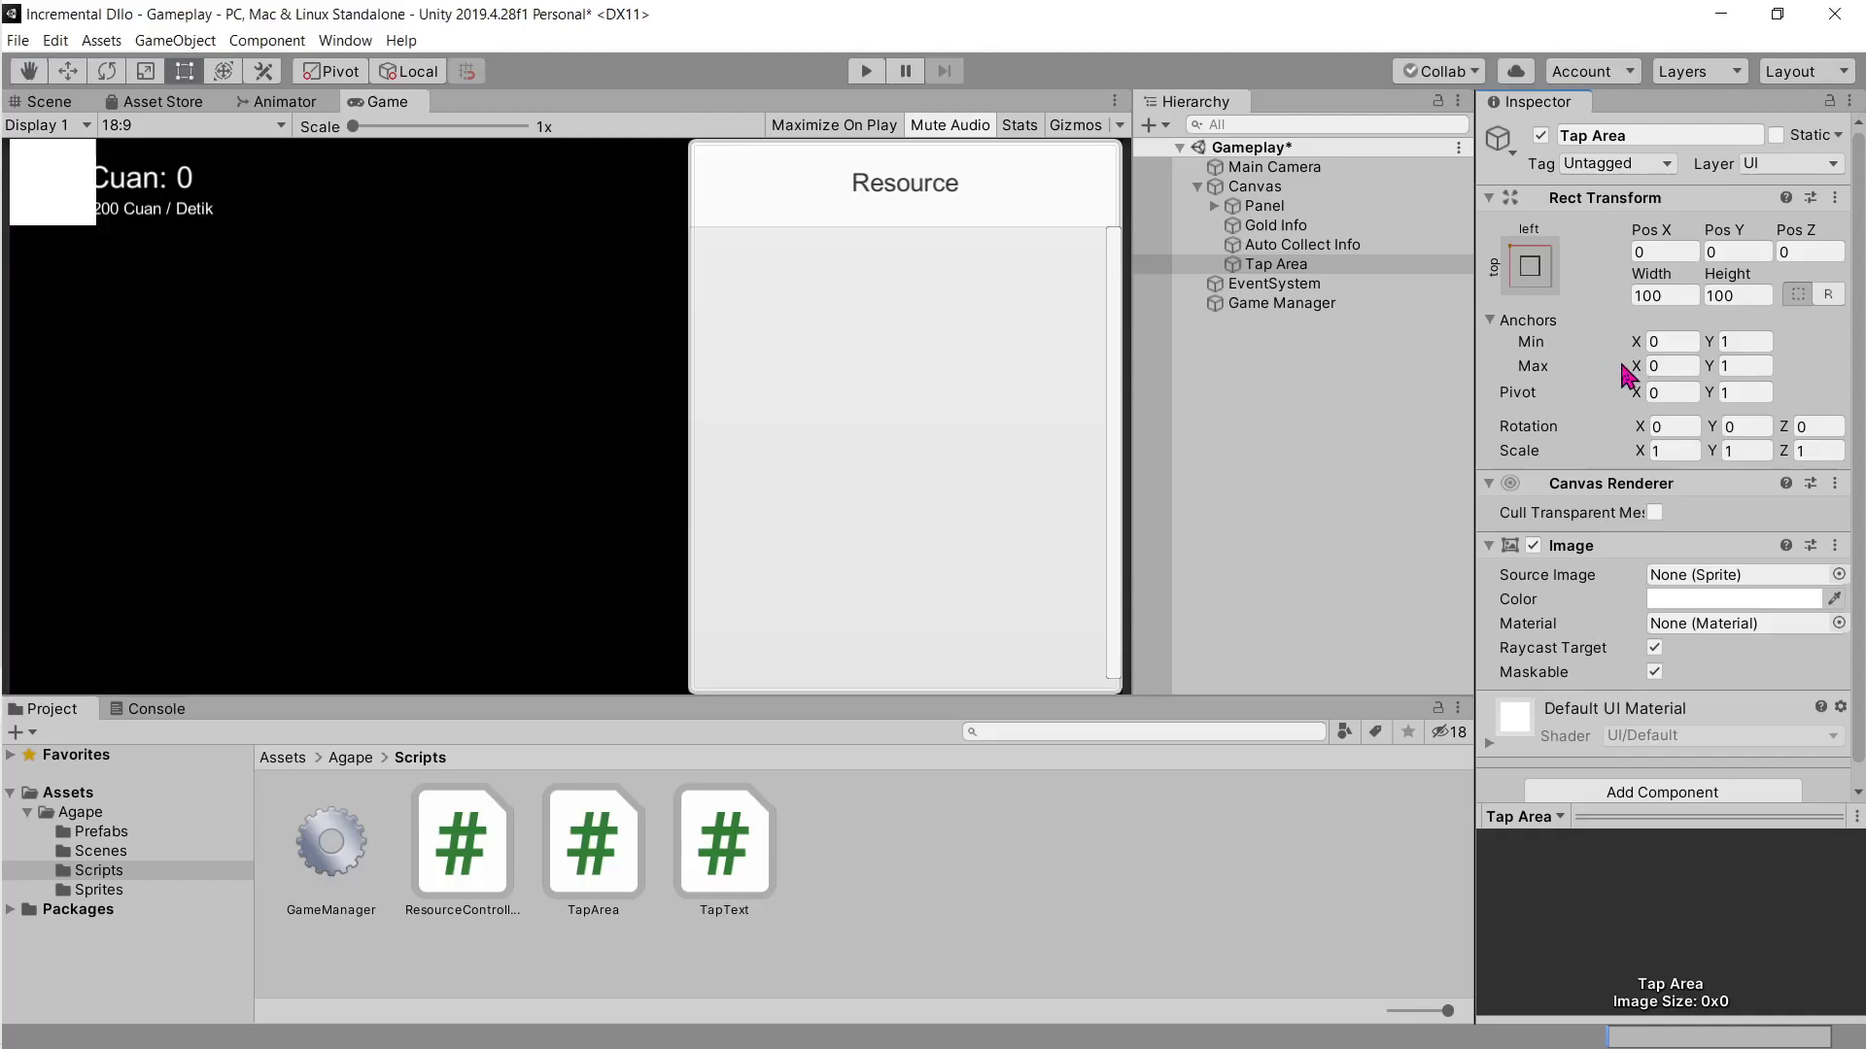
{"action": "left_click", "coordinate": [1670, 367]}
{"action": "type", "text": "6"}
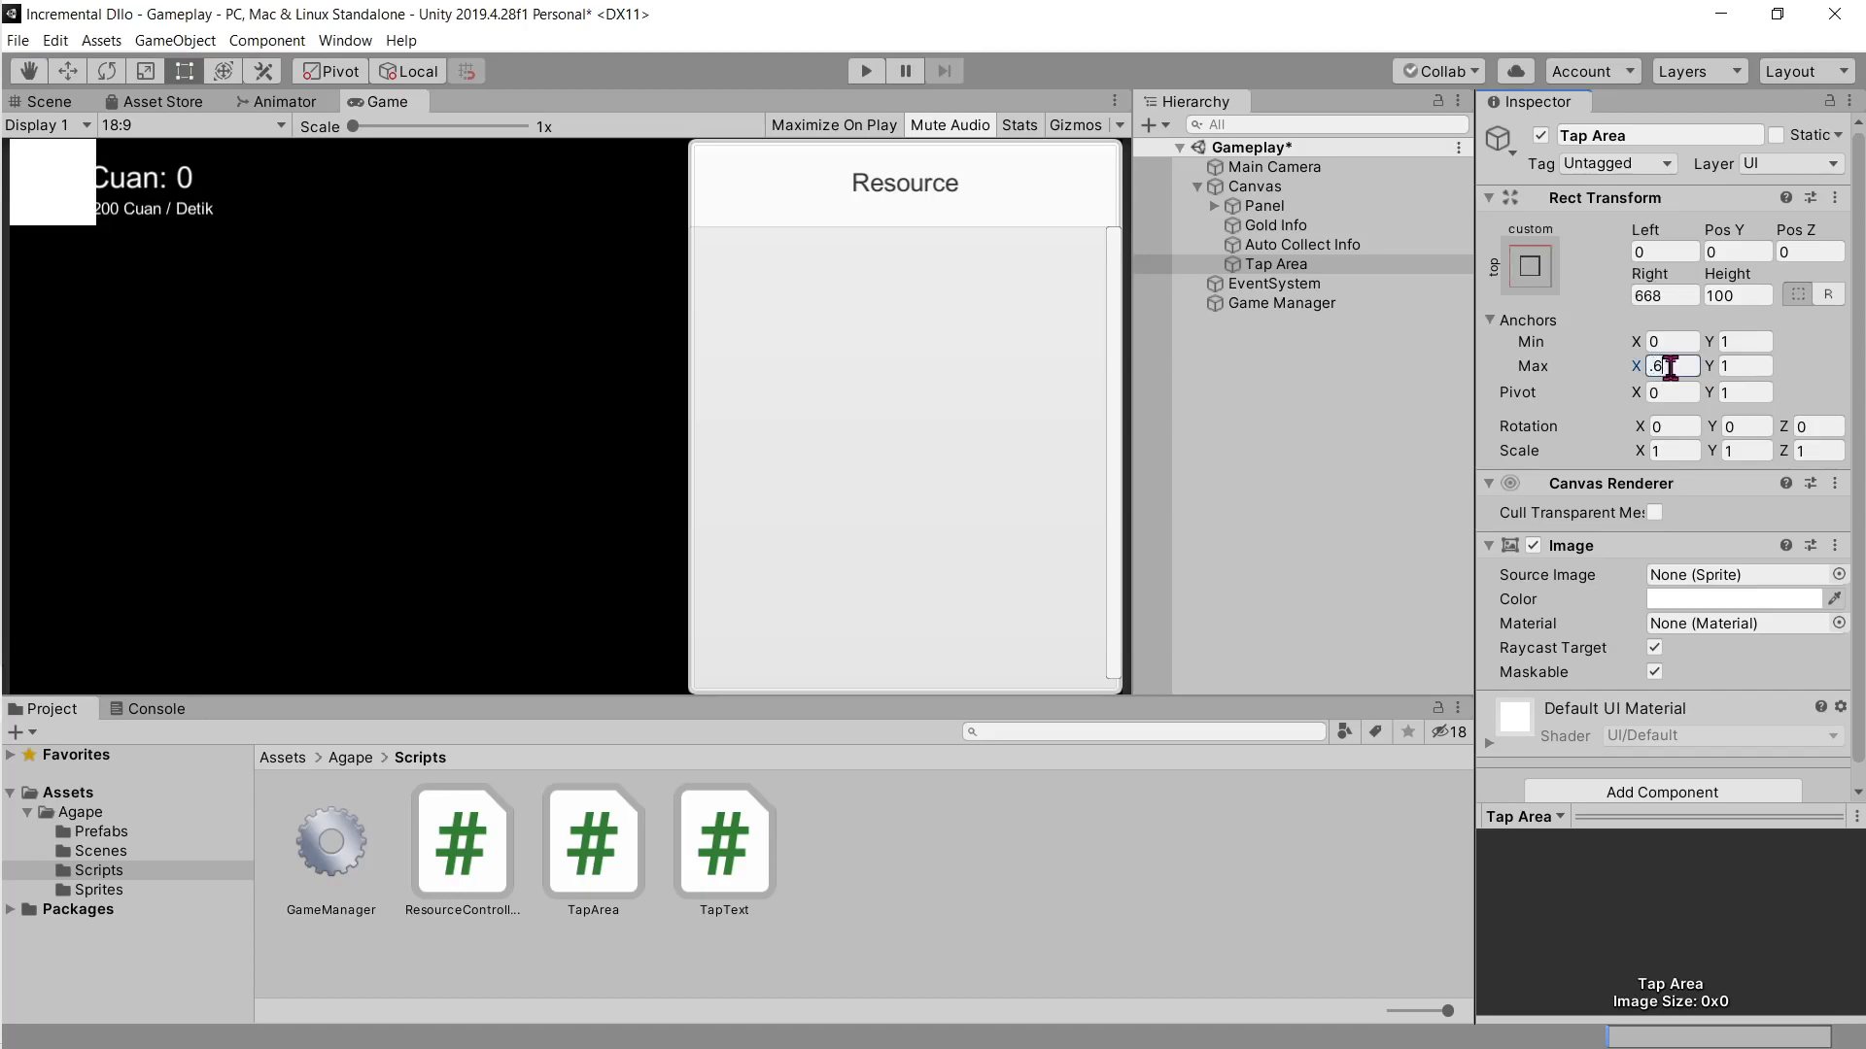
{"action": "key", "text": "alt+Tab"}
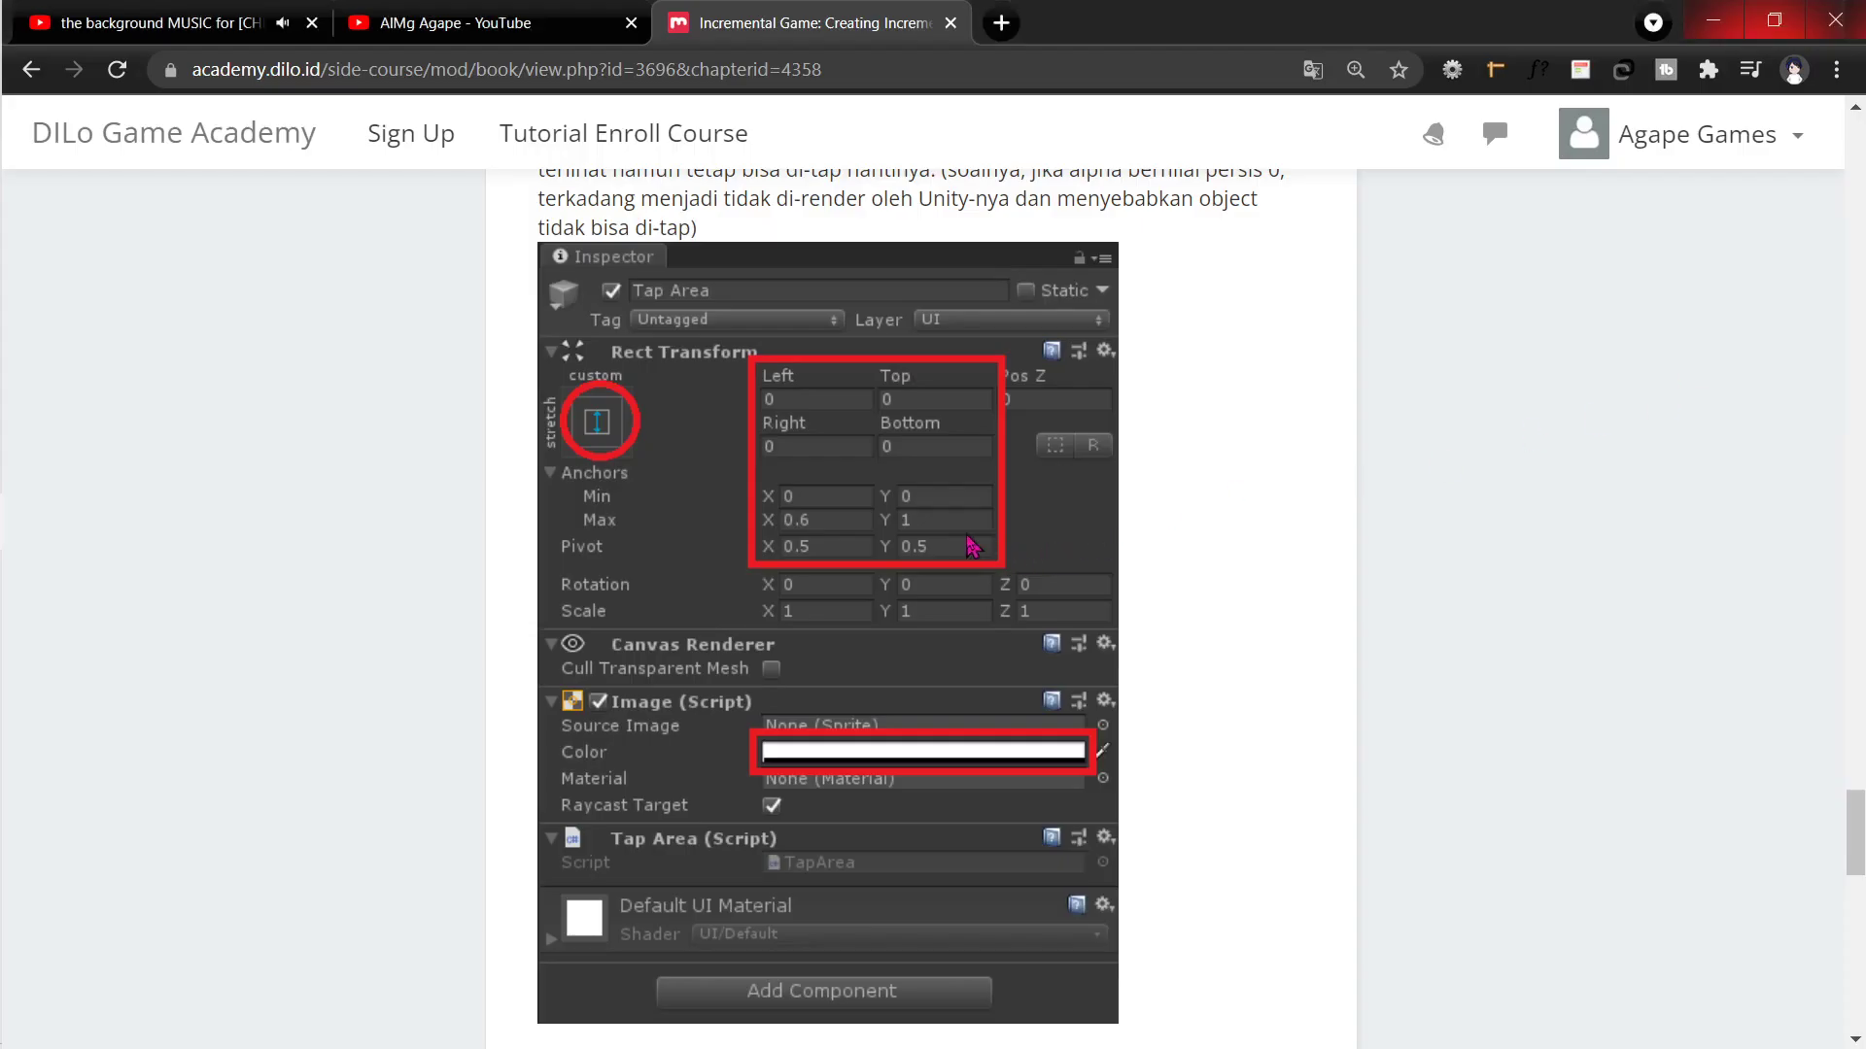
{"action": "key", "text": "alt+Tab"}
{"action": "left_click", "coordinate": [1672, 387]}
{"action": "key", "text": "Tab"}
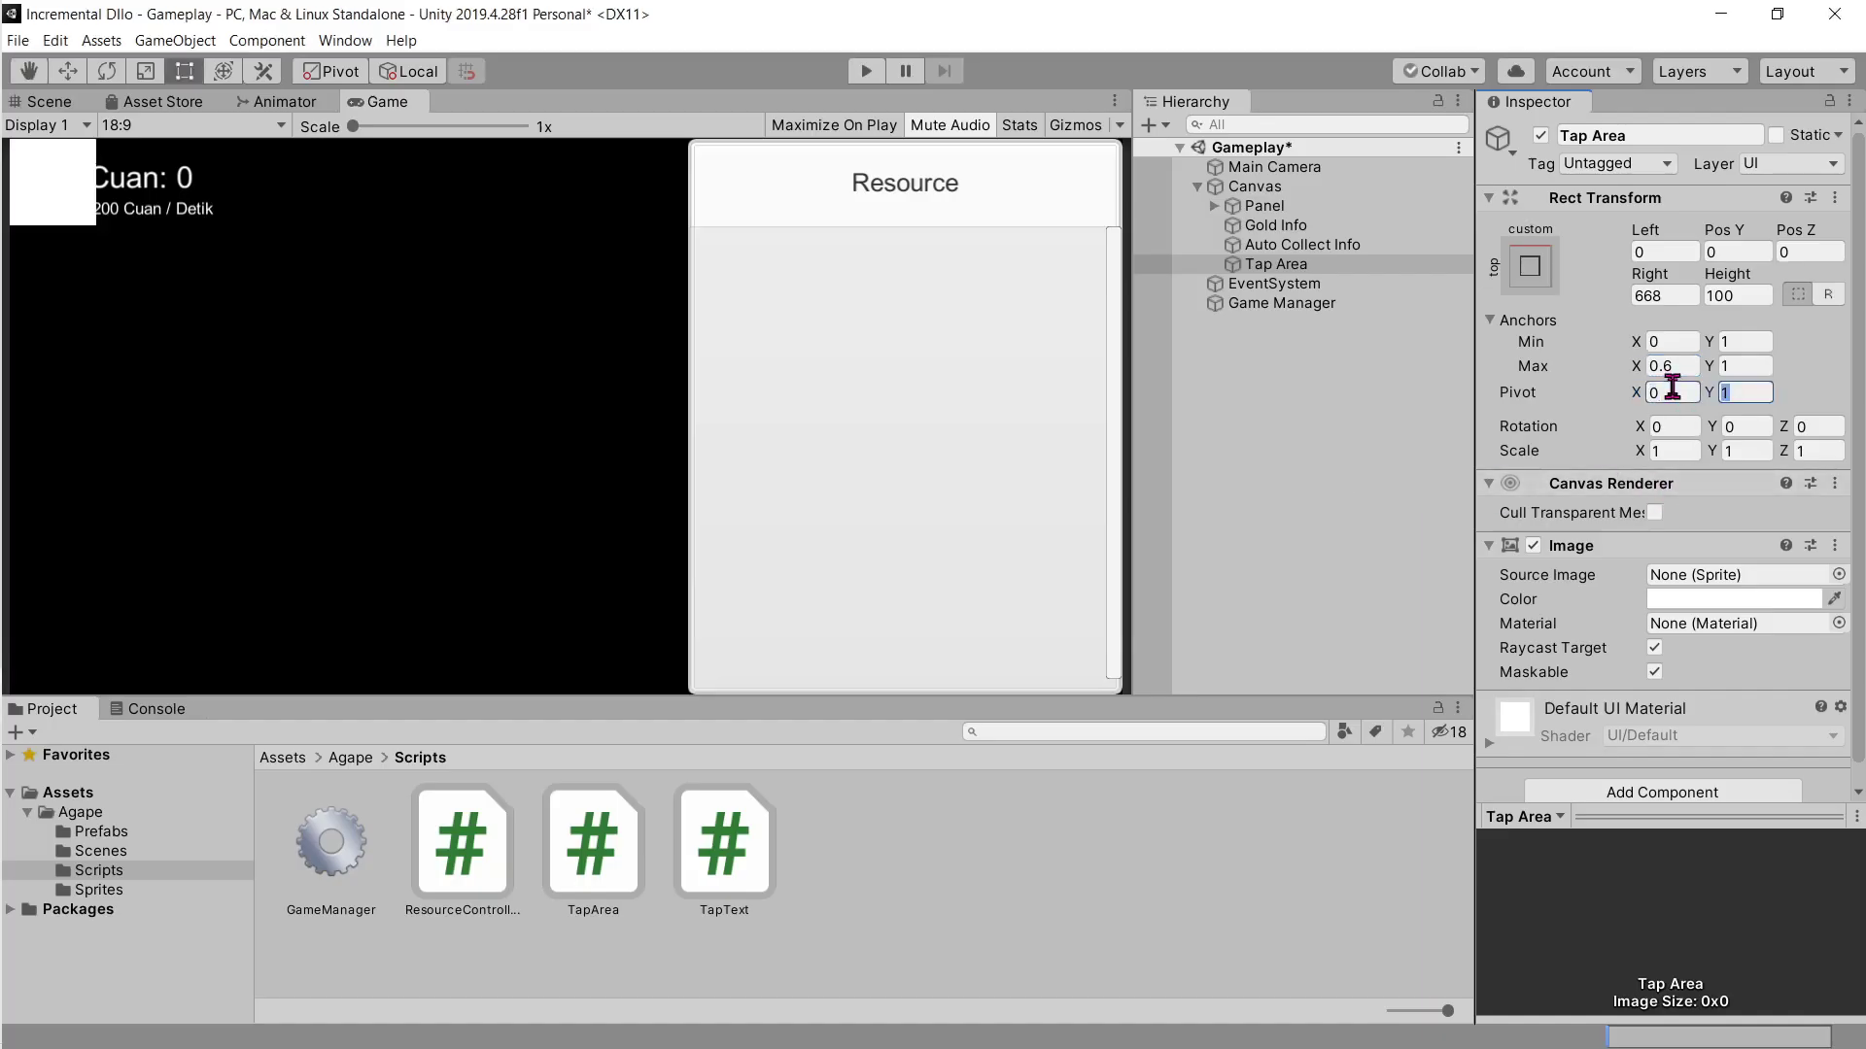
{"action": "left_click", "coordinate": [1671, 387]}
{"action": "type", "text": "0.5"}
{"action": "key", "text": "Tab"}
{"action": "key", "text": "alt+Tab"}
{"action": "key", "text": "alt+Tab"}
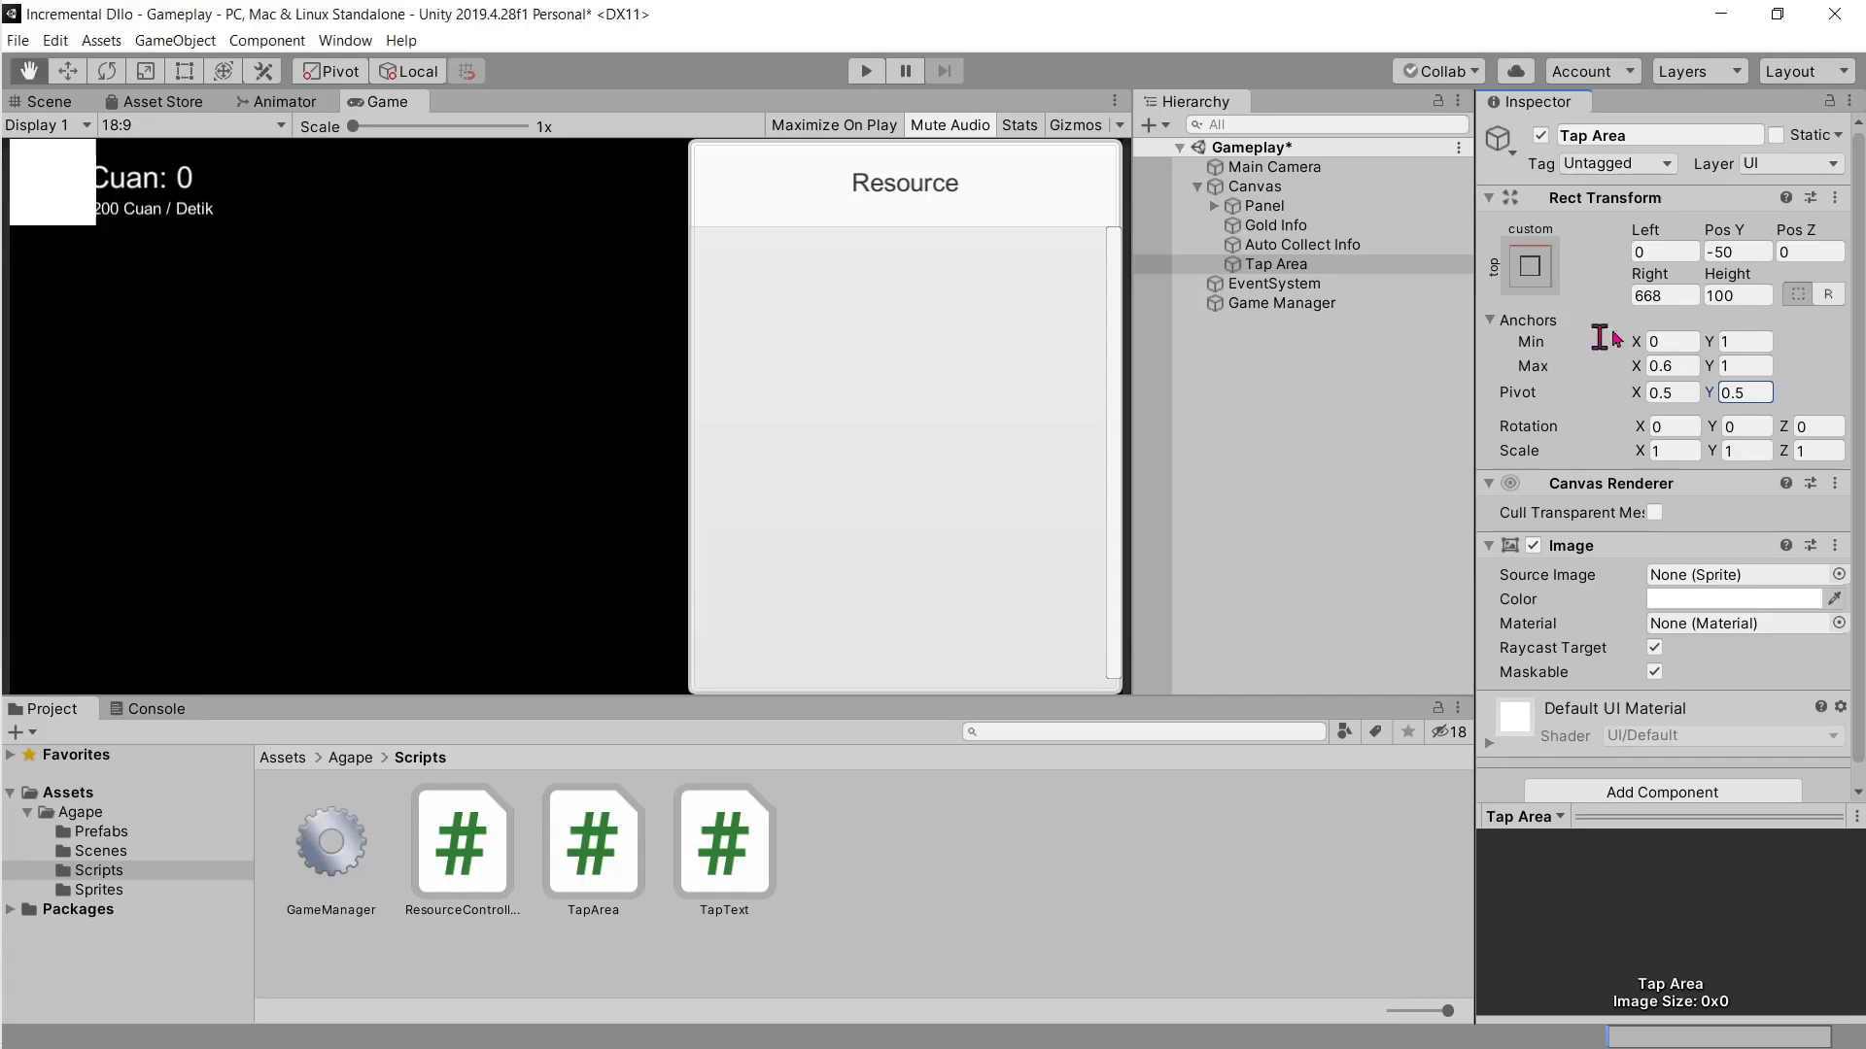
Step: Try the full-stretch anchor presets on Tap Area, including the pivot-setting variant
{"action": "key", "text": "alt+Tab"}
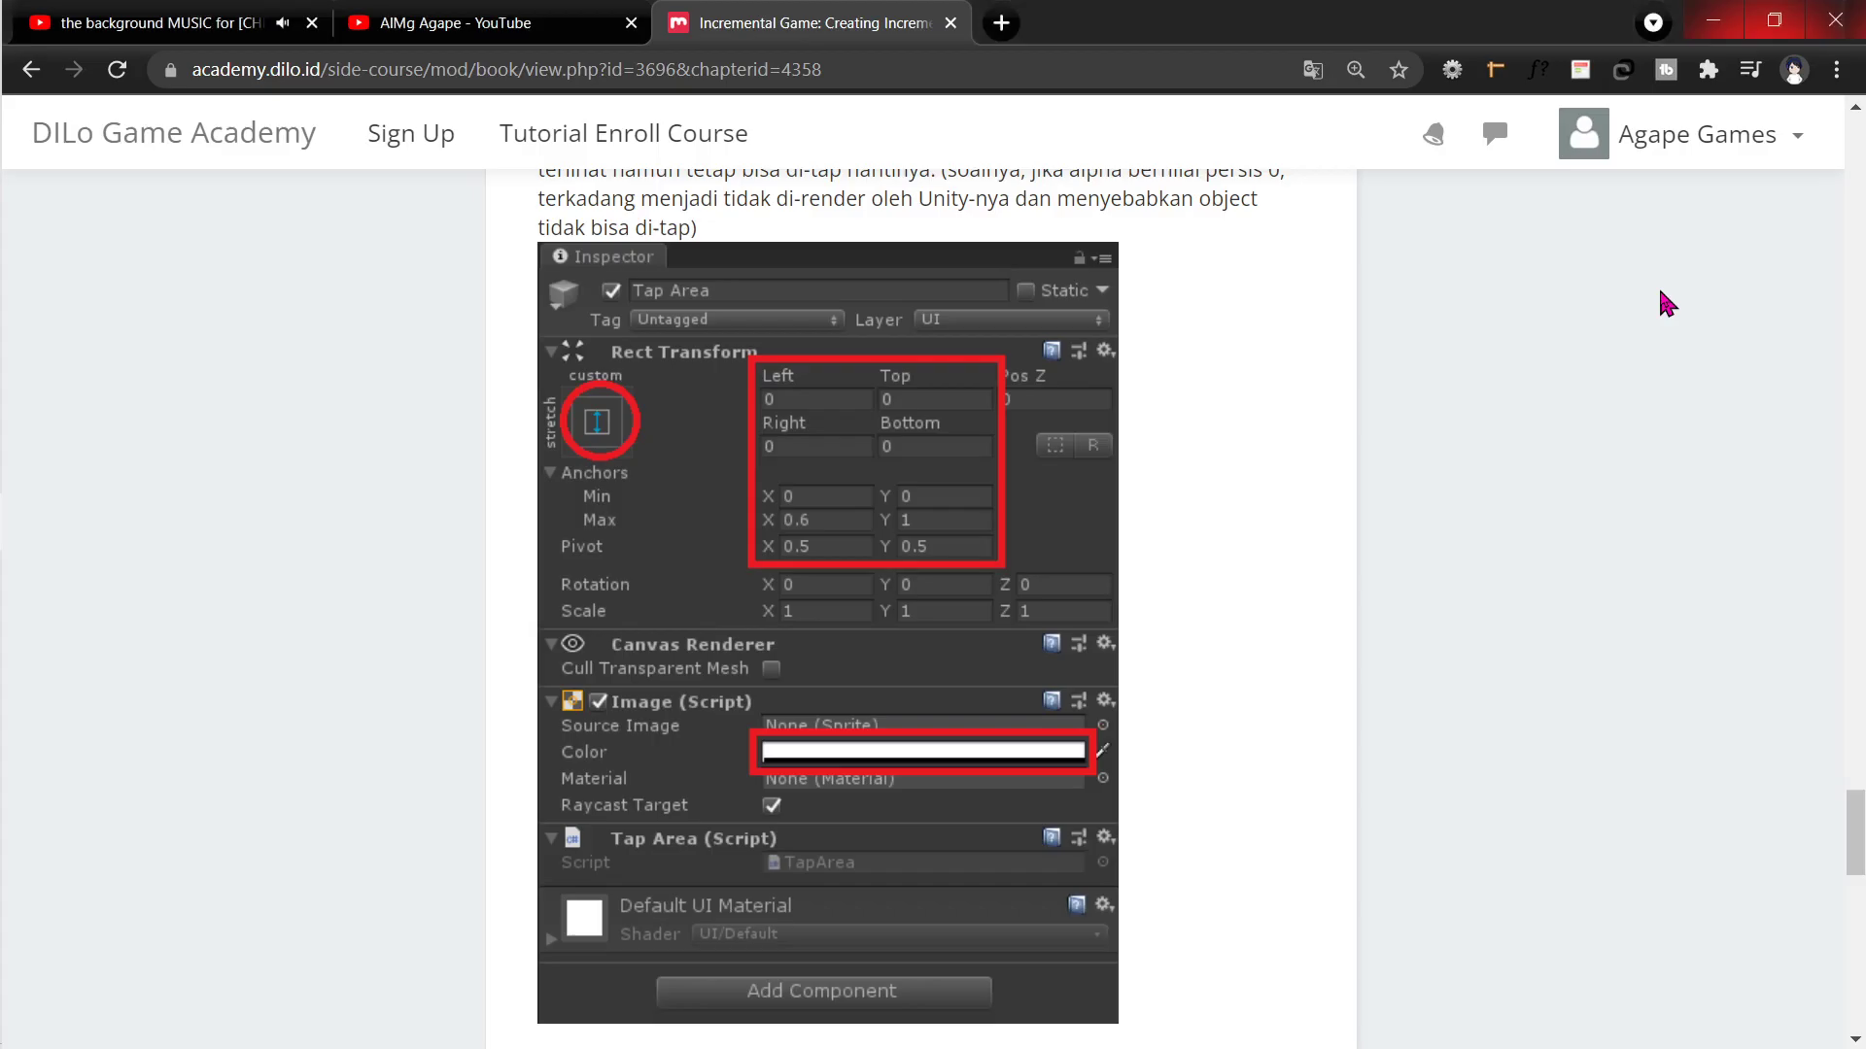
{"action": "key", "text": "alt+Tab"}
{"action": "left_click", "coordinate": [1530, 265]}
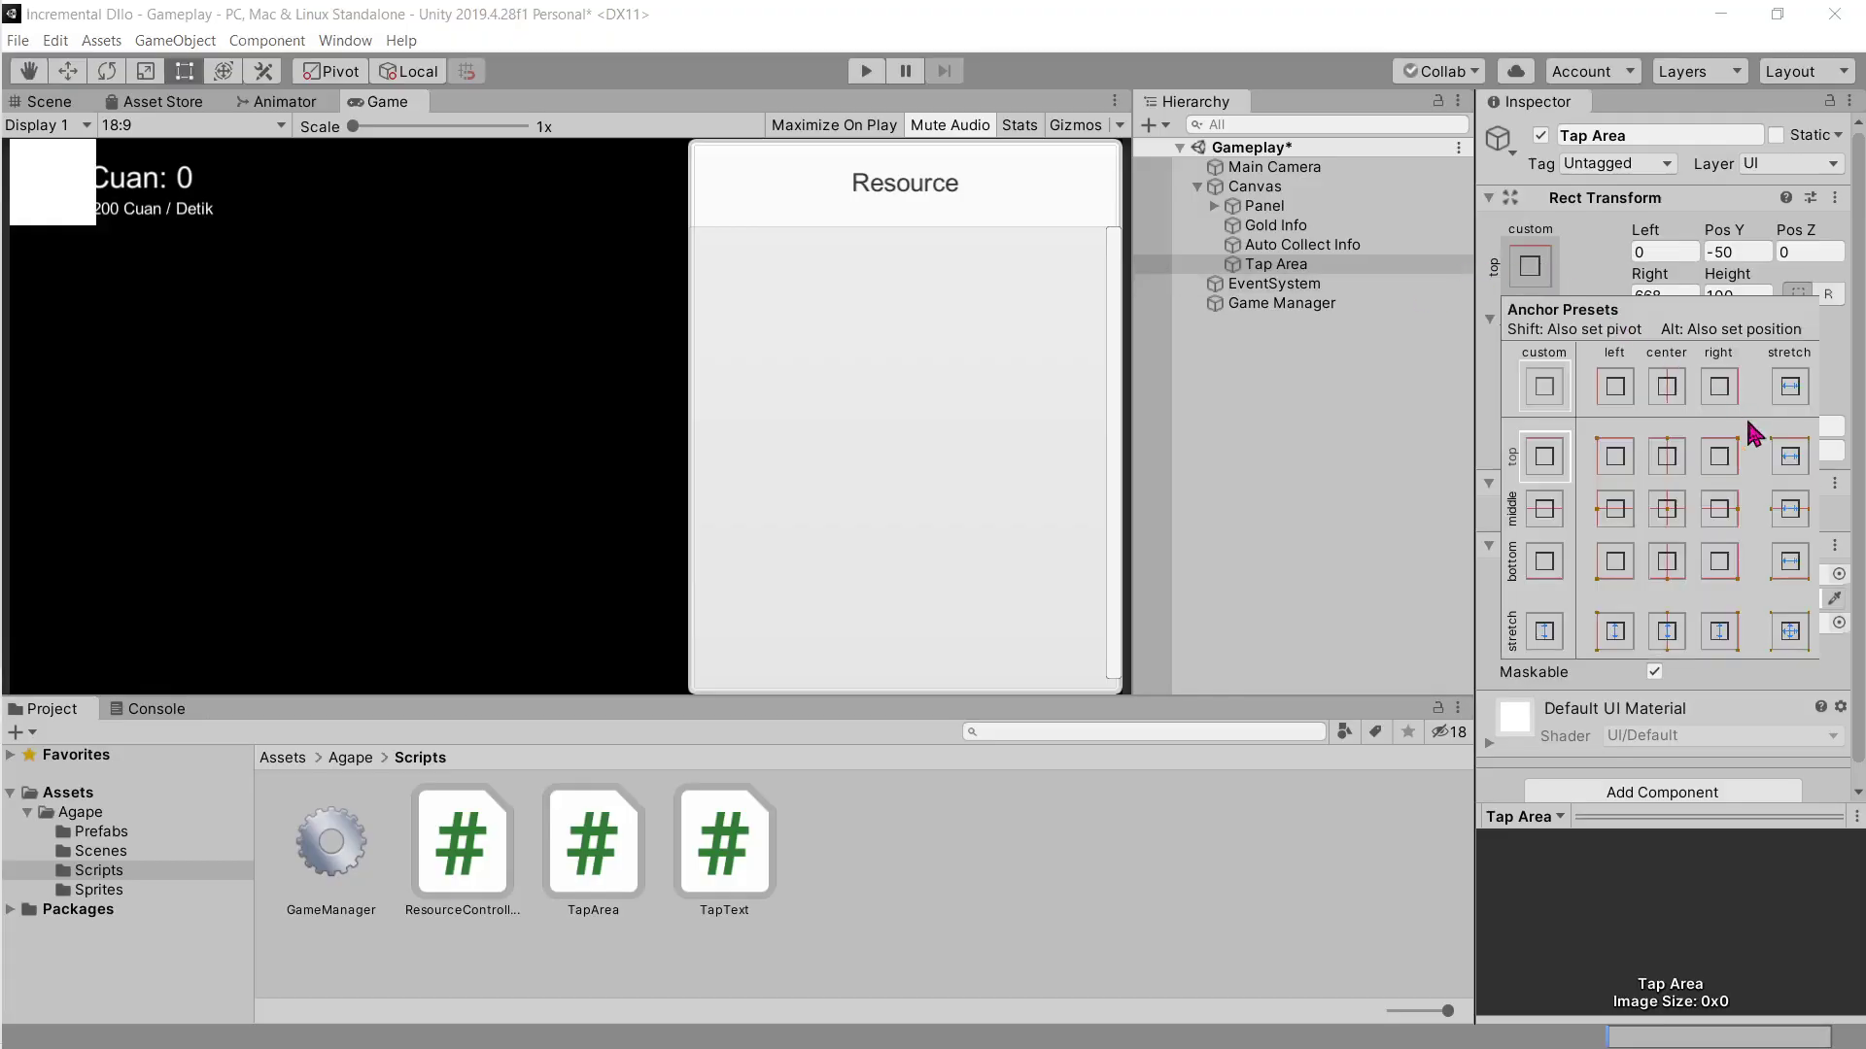
{"action": "left_click", "coordinate": [1790, 630], "text": "alt"}
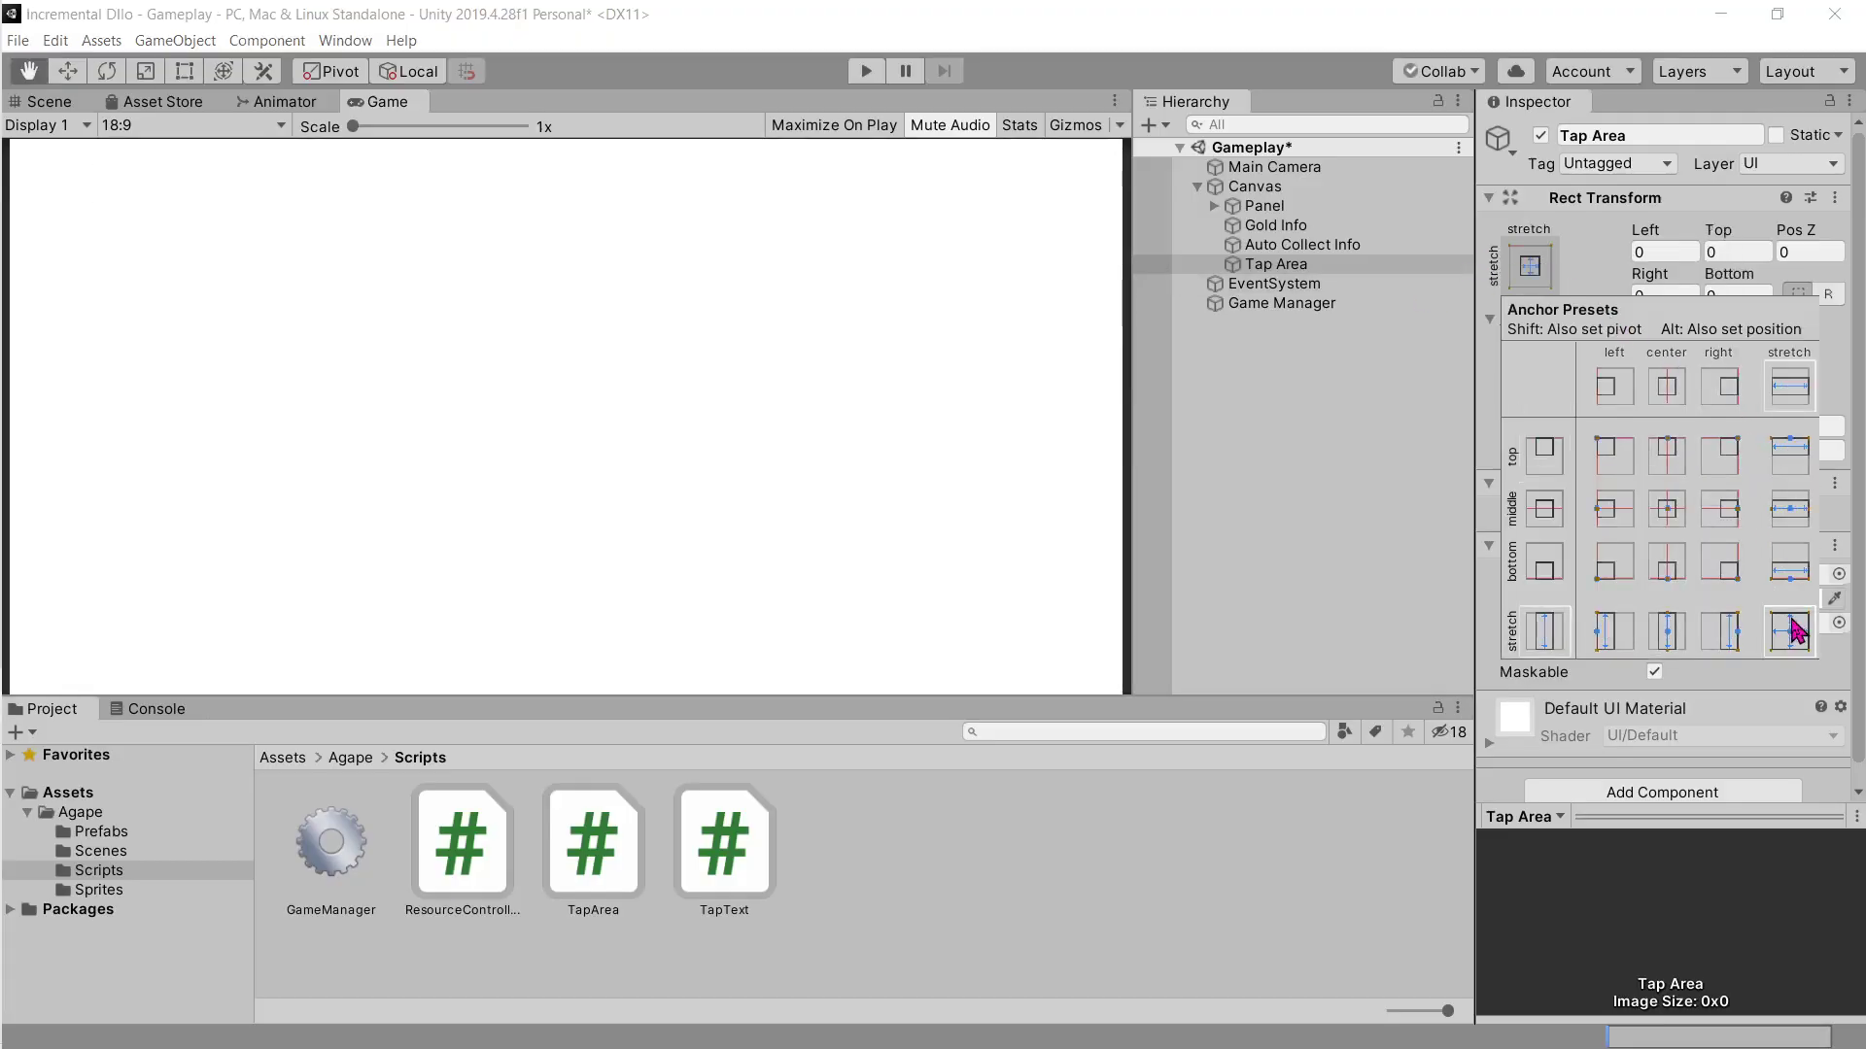
{"action": "key", "text": "alt+Tab"}
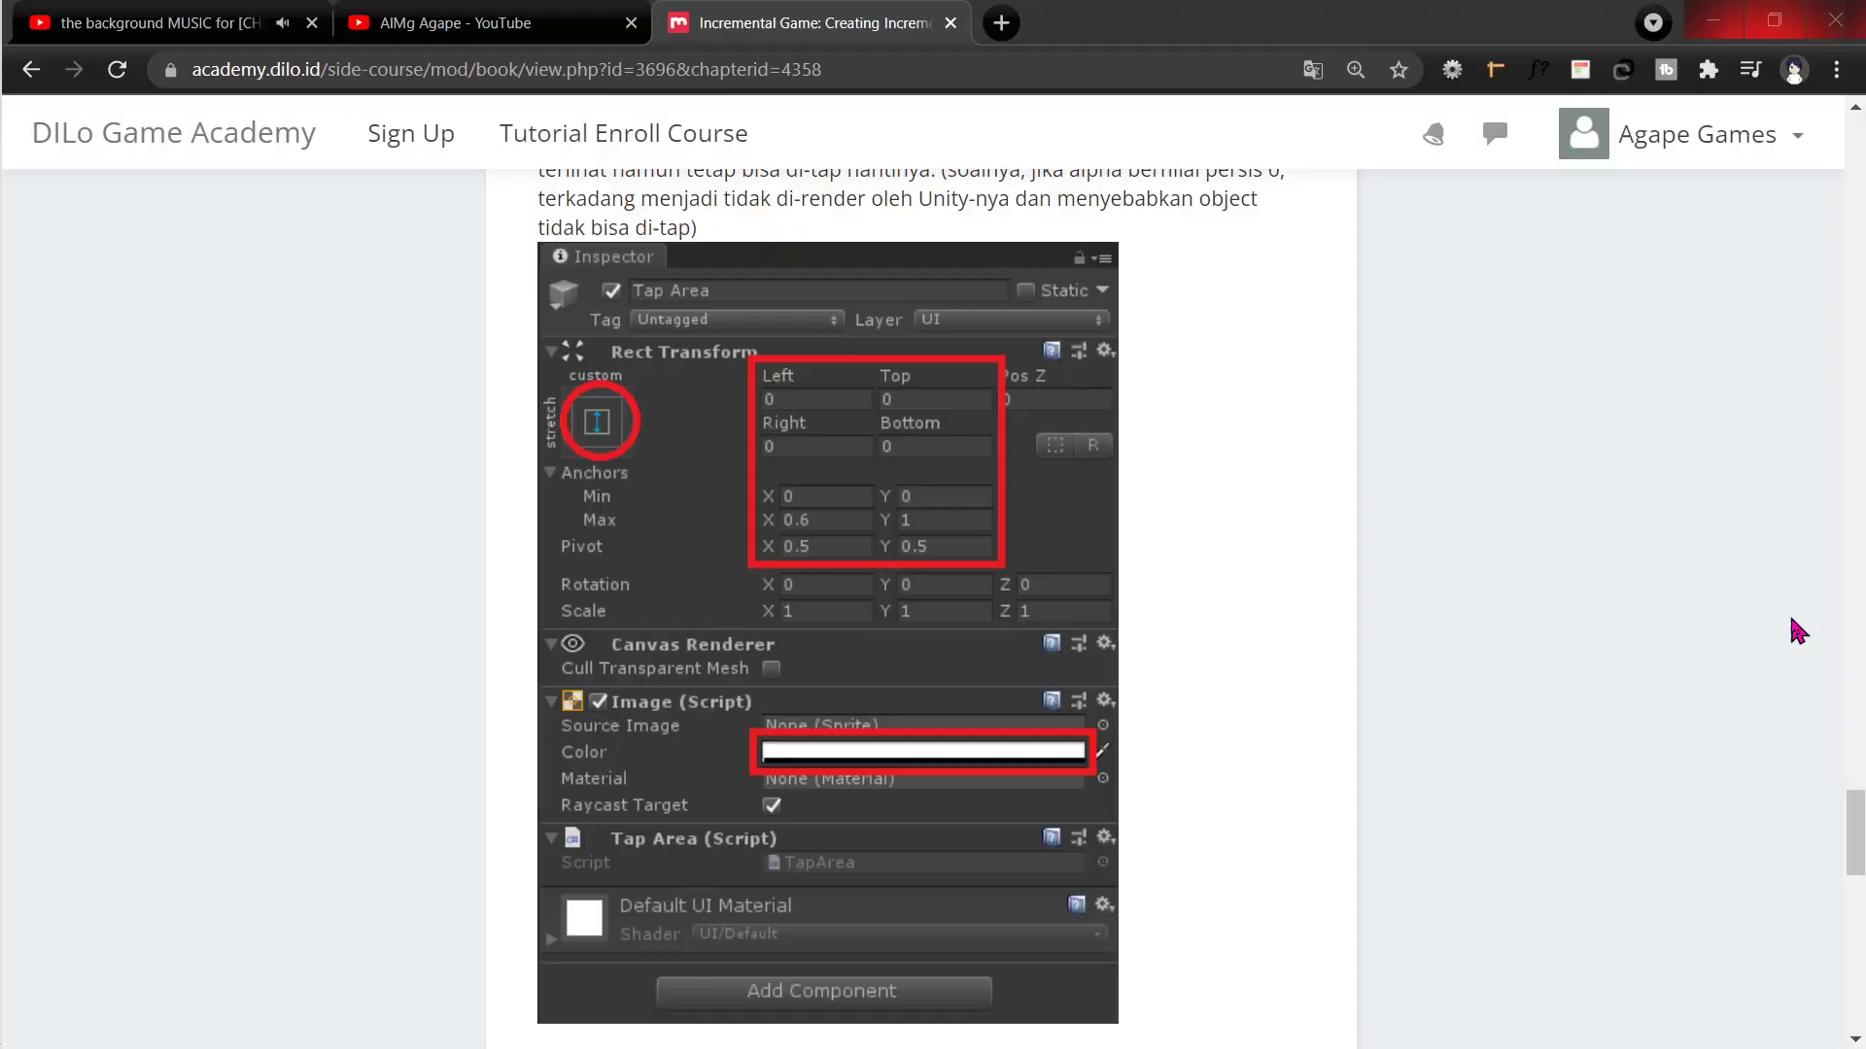
{"action": "key", "text": "alt+Tab"}
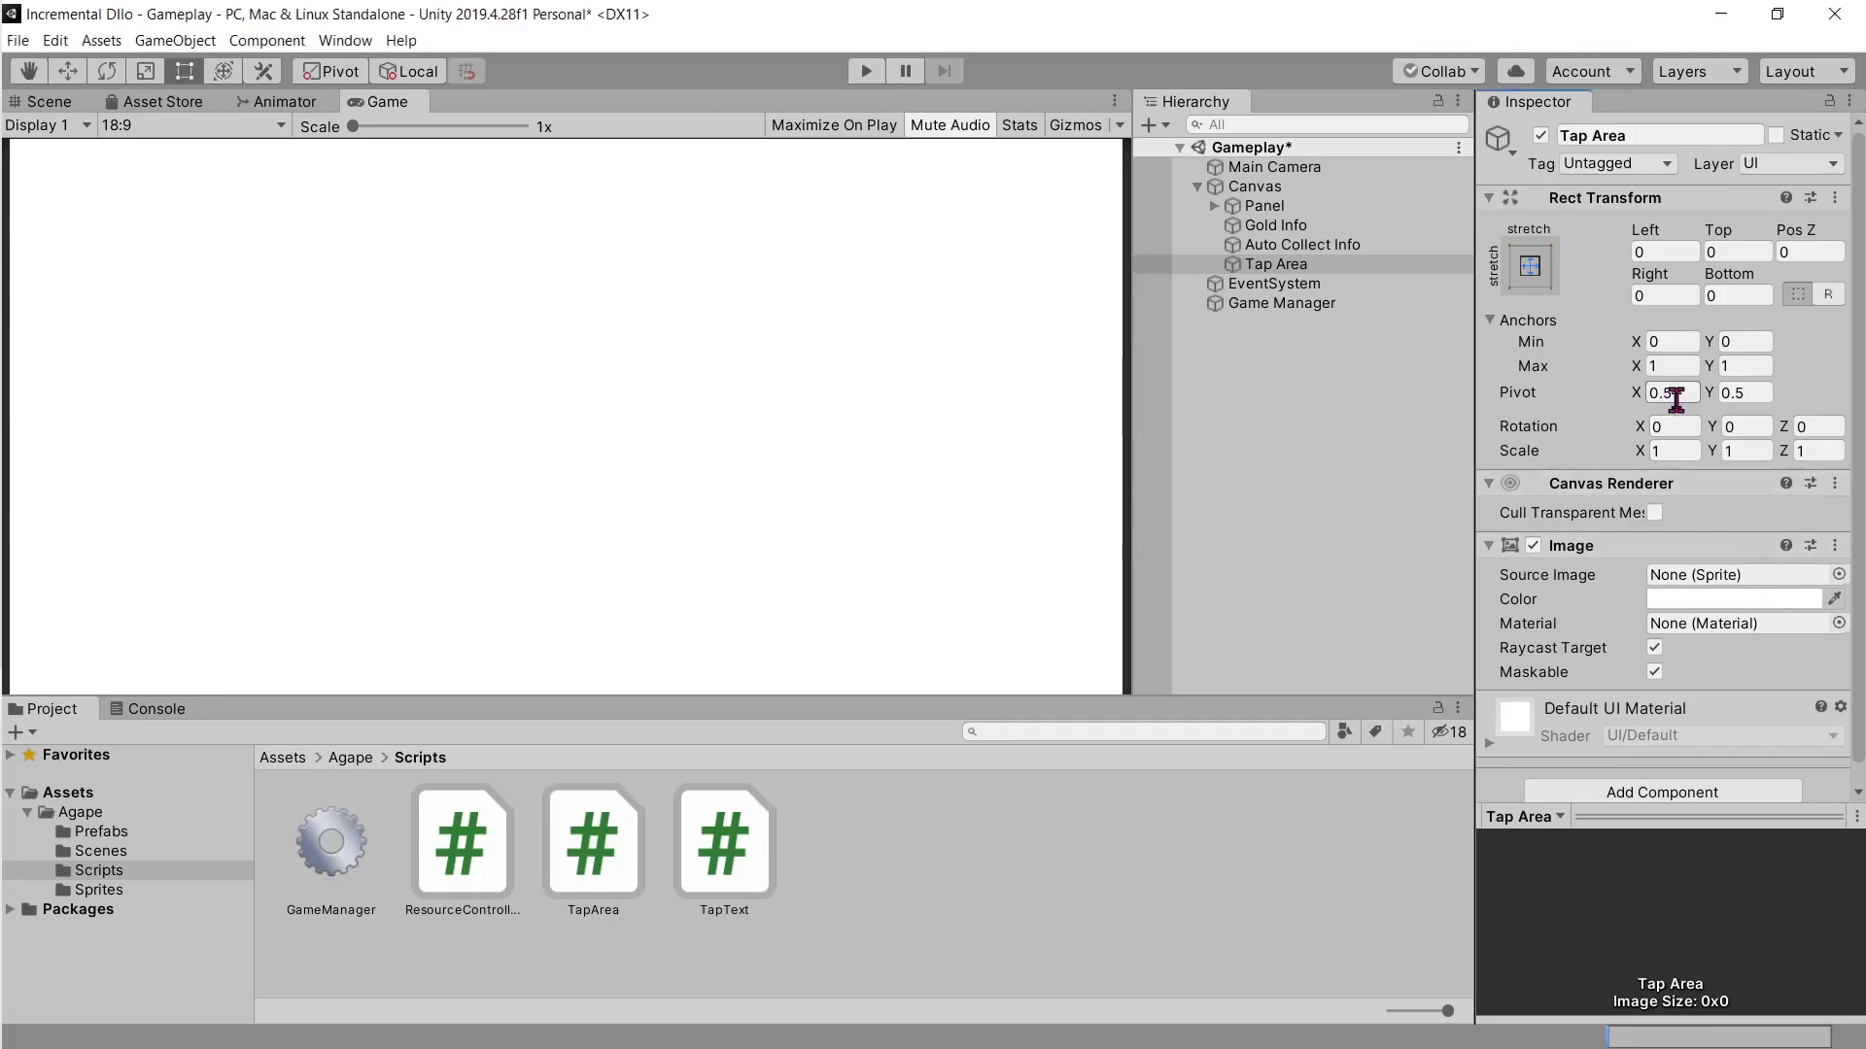
{"action": "left_click", "coordinate": [1529, 267]}
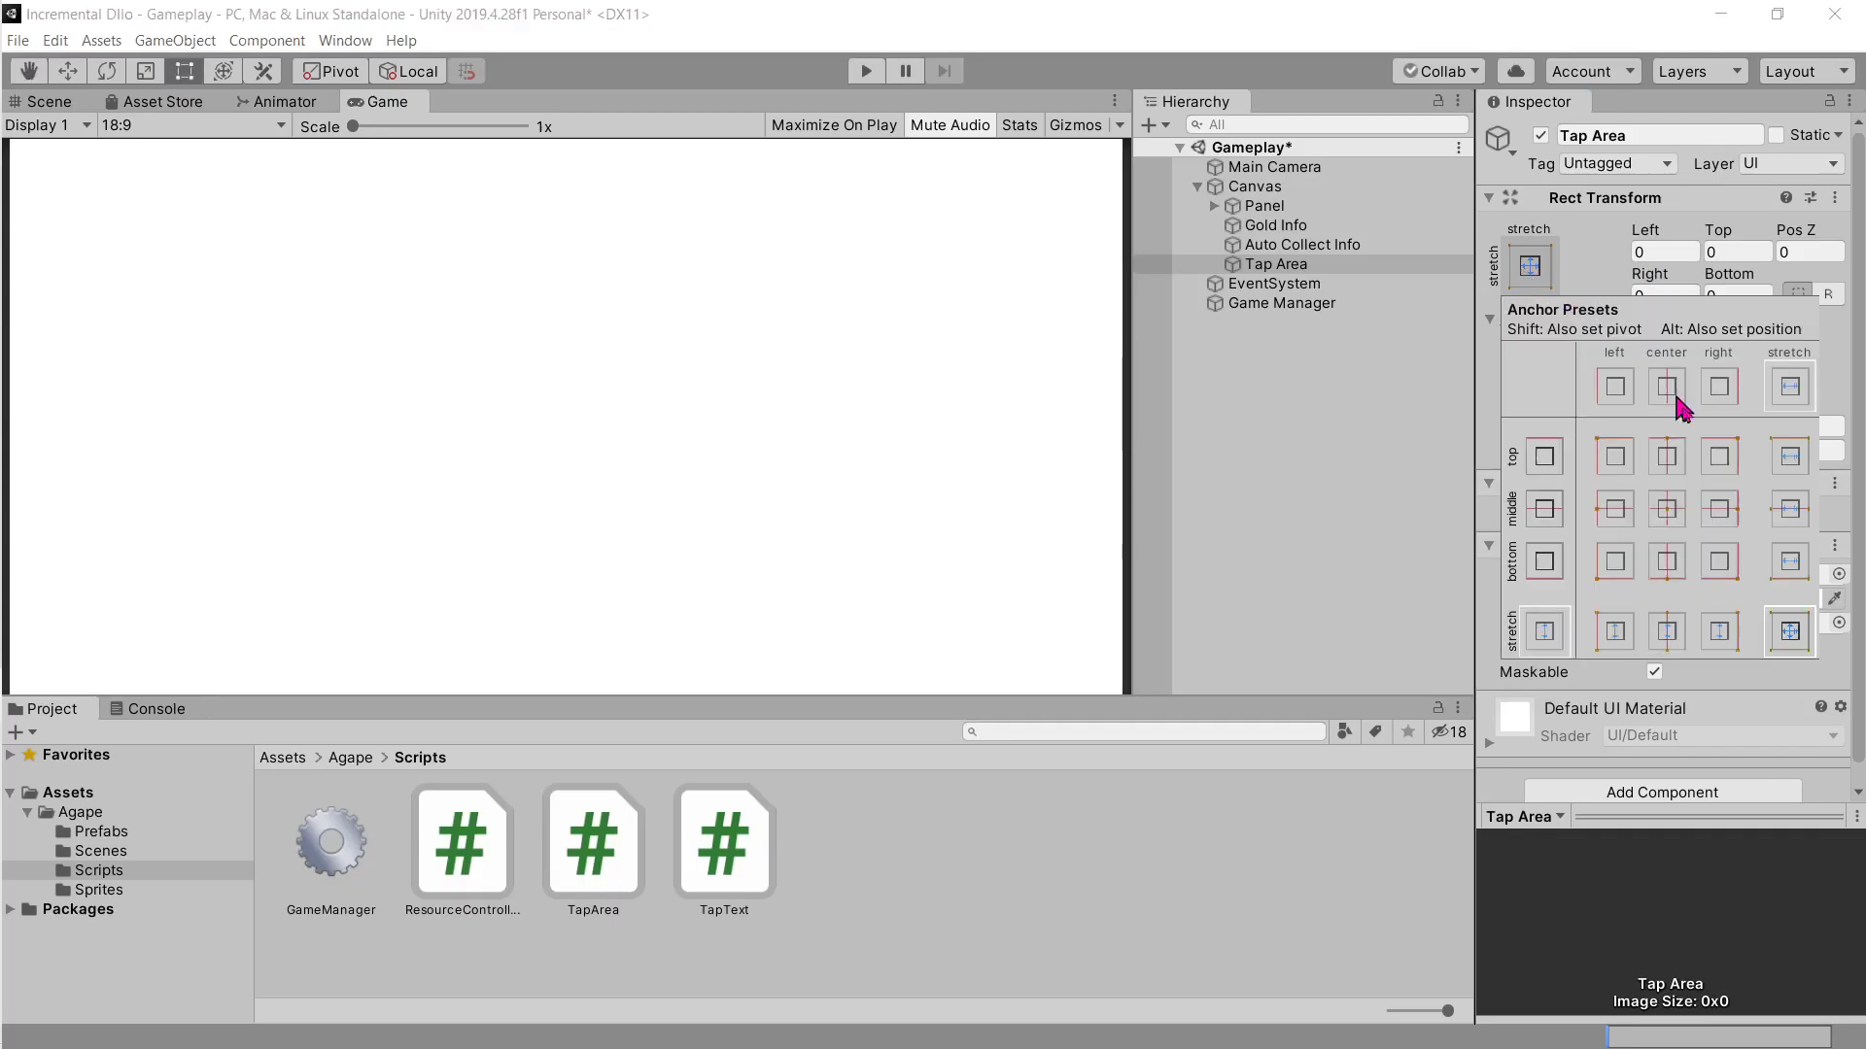
{"action": "key", "text": "shift"}
{"action": "left_click", "coordinate": [1789, 561], "text": "shift"}
{"action": "left_click", "coordinate": [1789, 631], "text": "shift"}
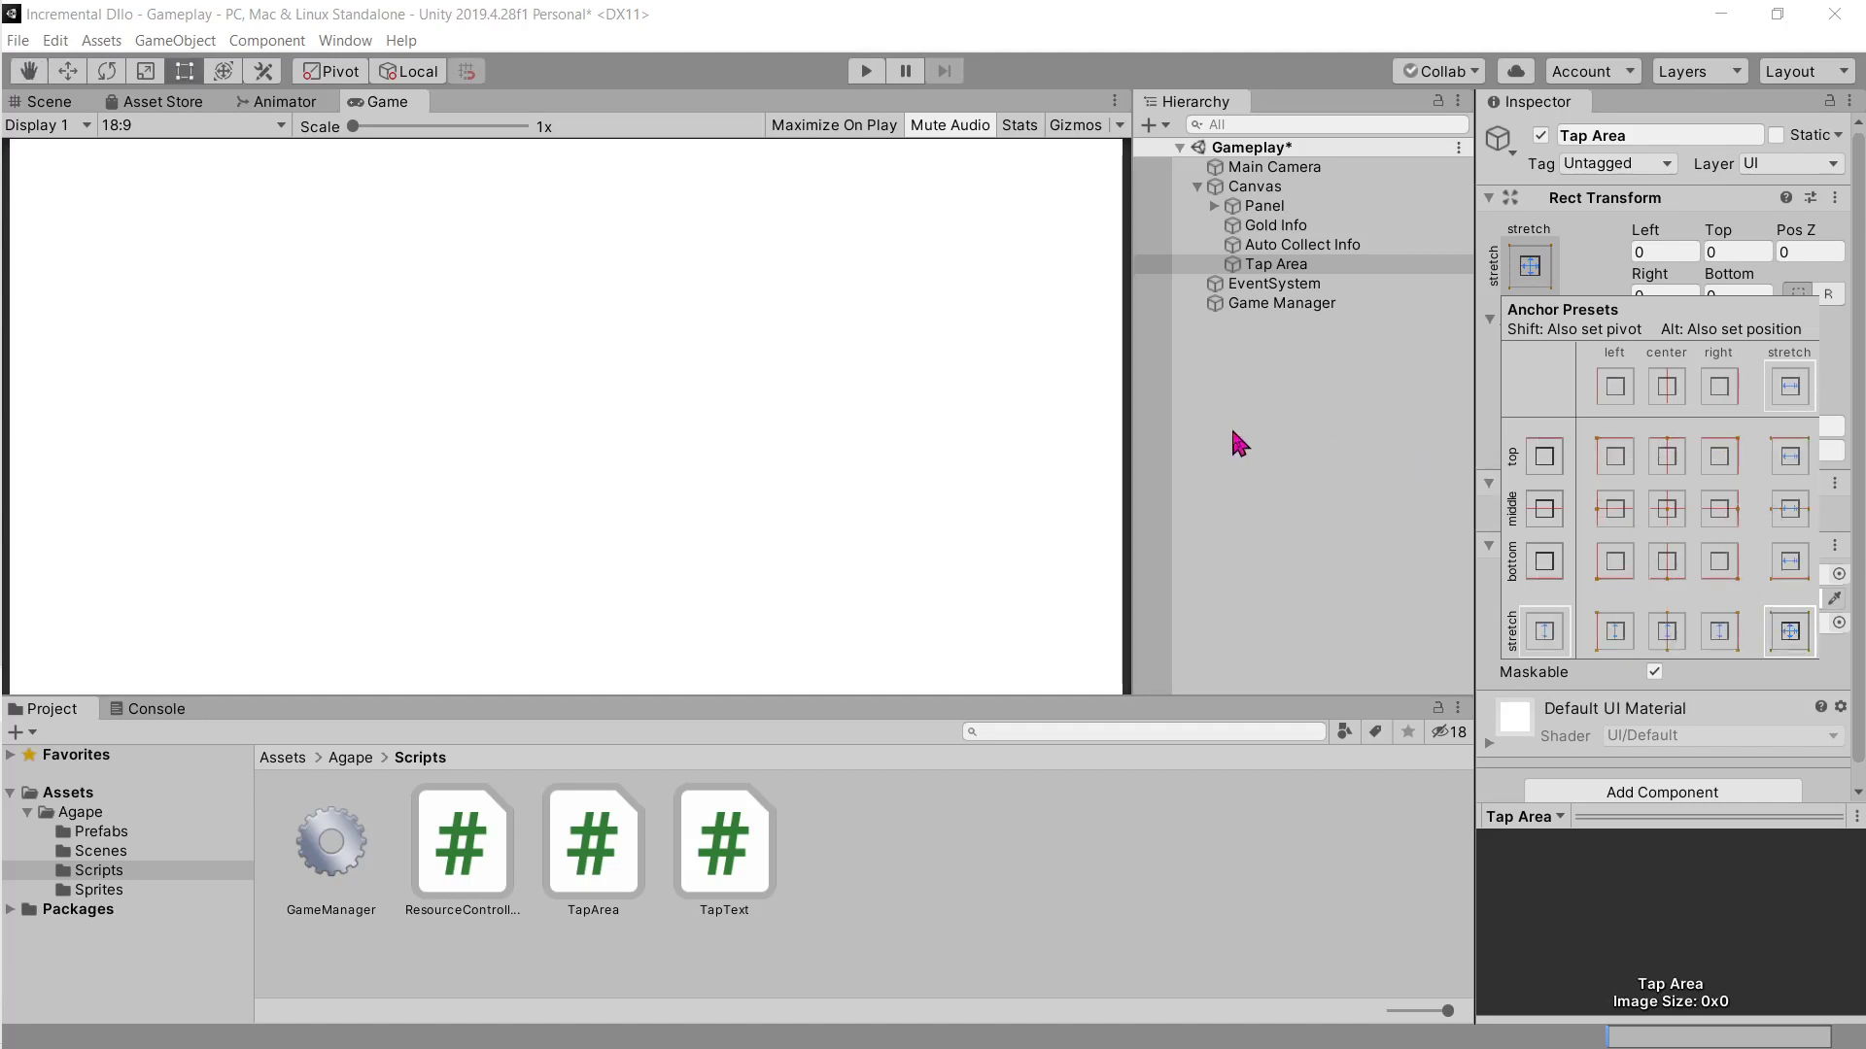
Step: Undo the stretch so Tap Area returns to top-left anchoring at 100×100
{"action": "key", "text": "ctrl+z"}
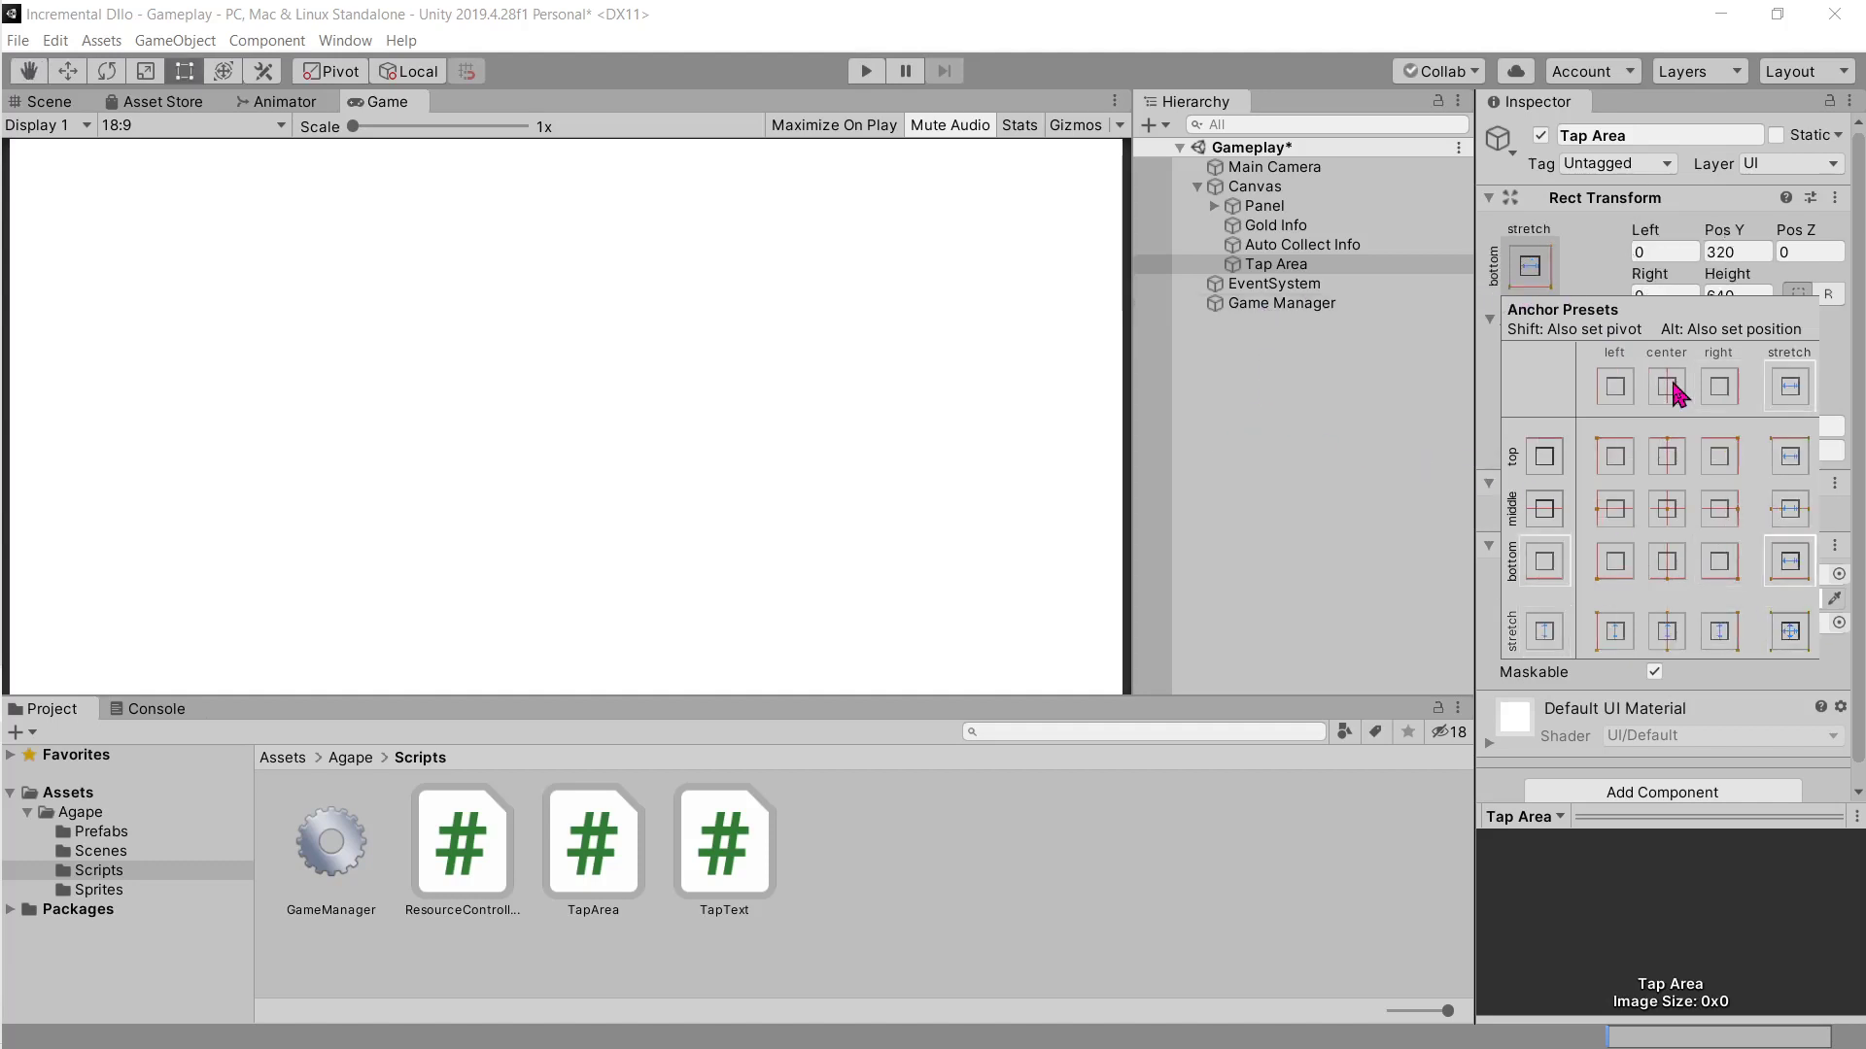
{"action": "key", "text": "ctrl+z"}
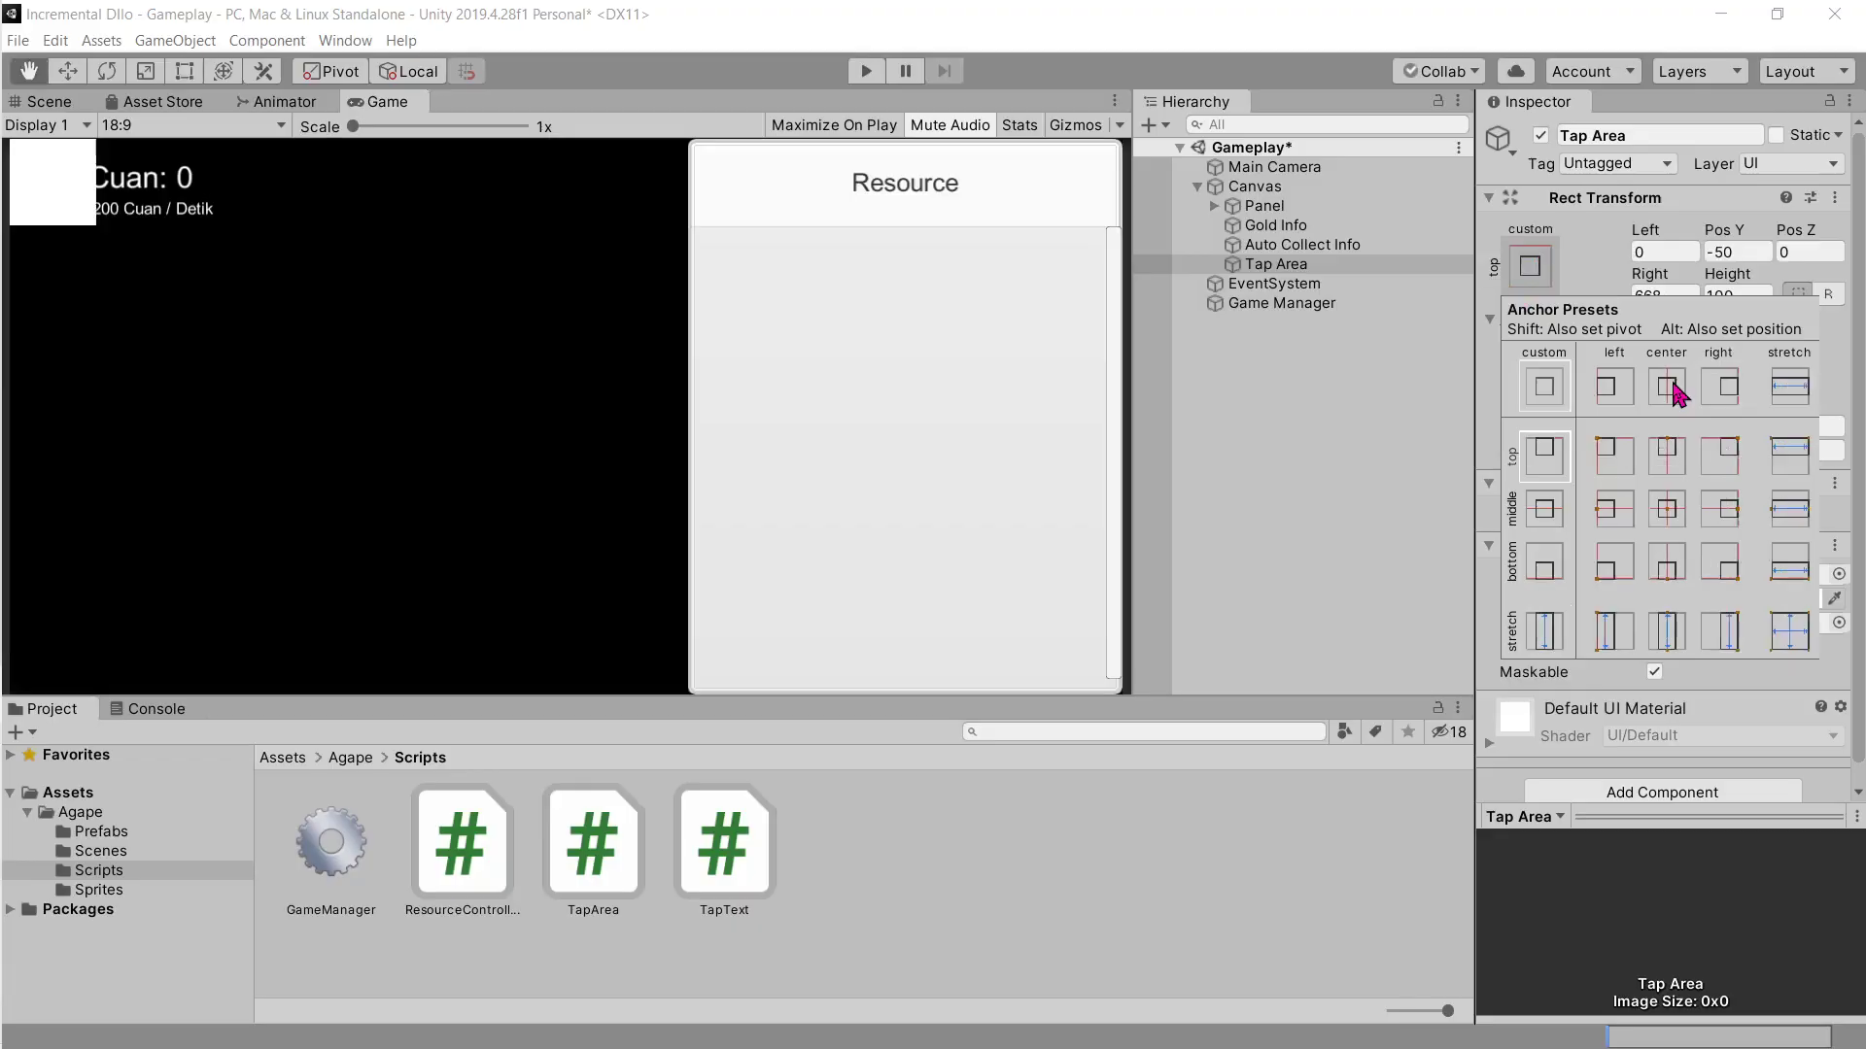
{"action": "key", "text": "alt+Tab"}
{"action": "key", "text": "alt+Tab"}
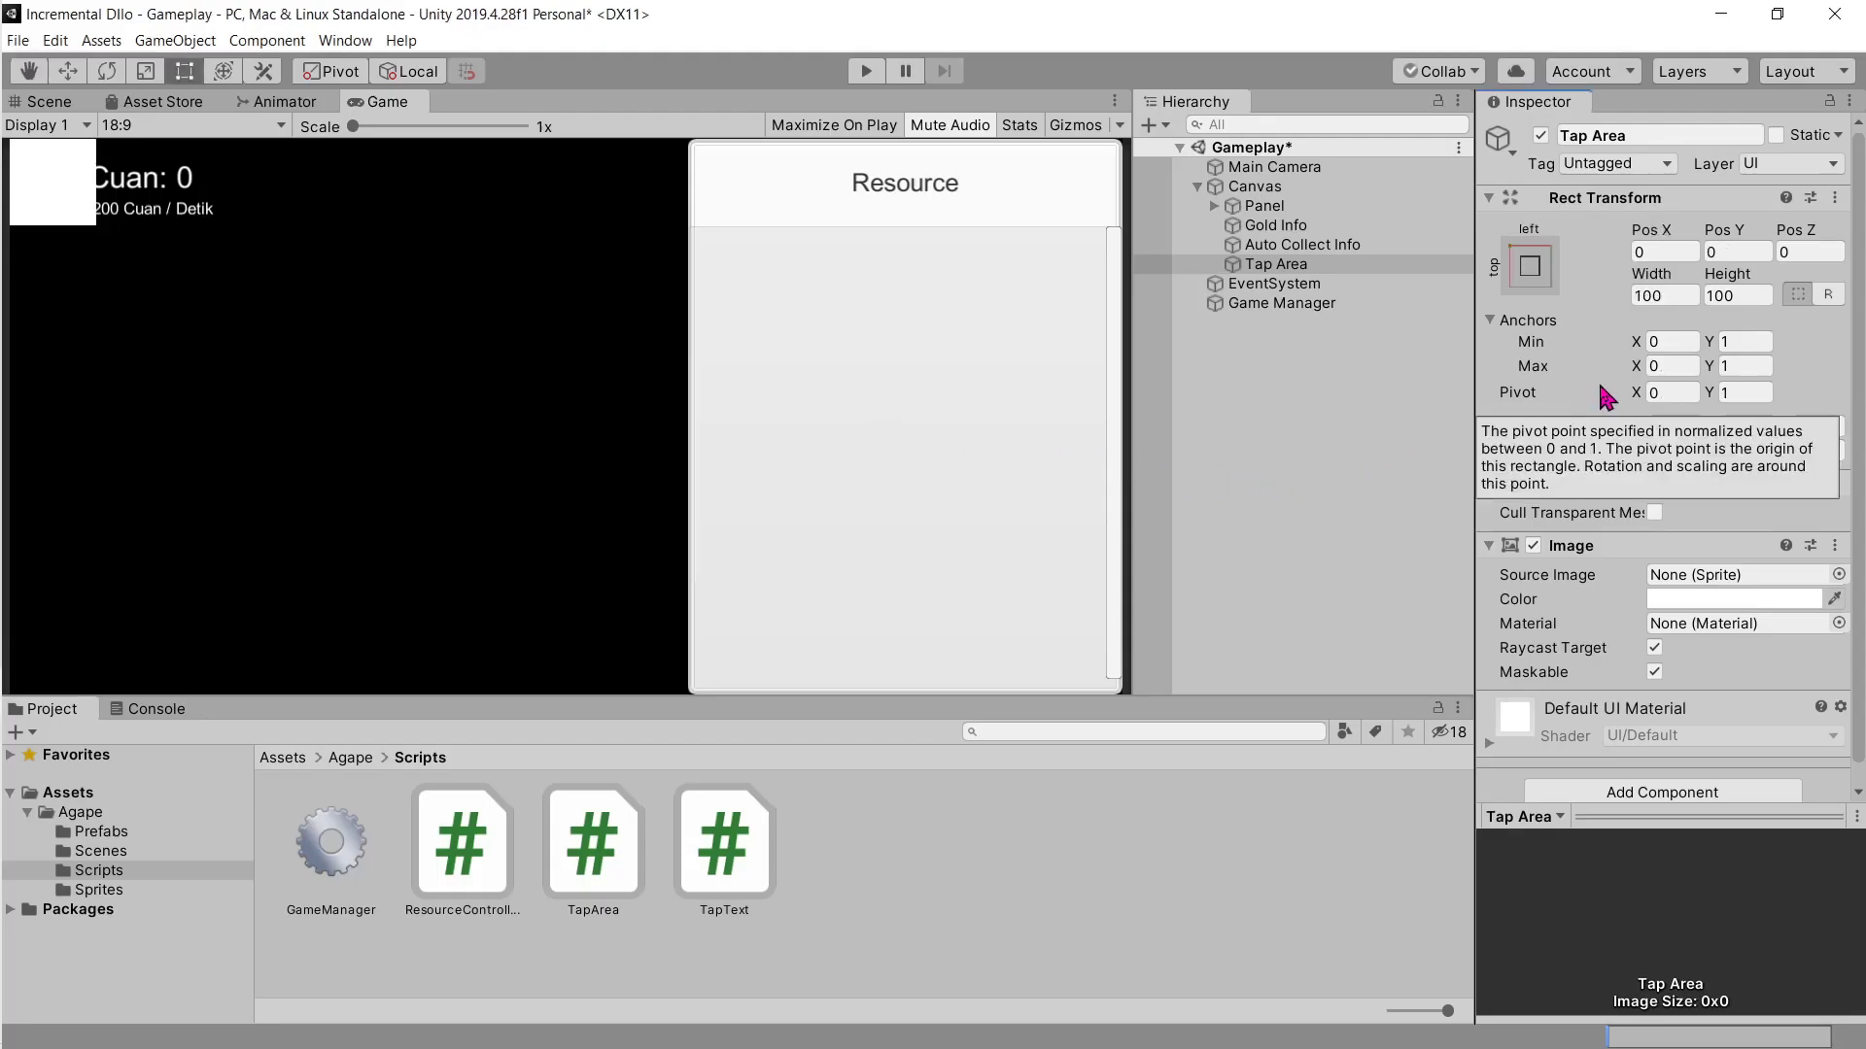
Step: Apply the centred full-height stretch anchor preset to Tap Area
{"action": "left_click", "coordinate": [1530, 265]}
{"action": "left_click", "coordinate": [1668, 631]}
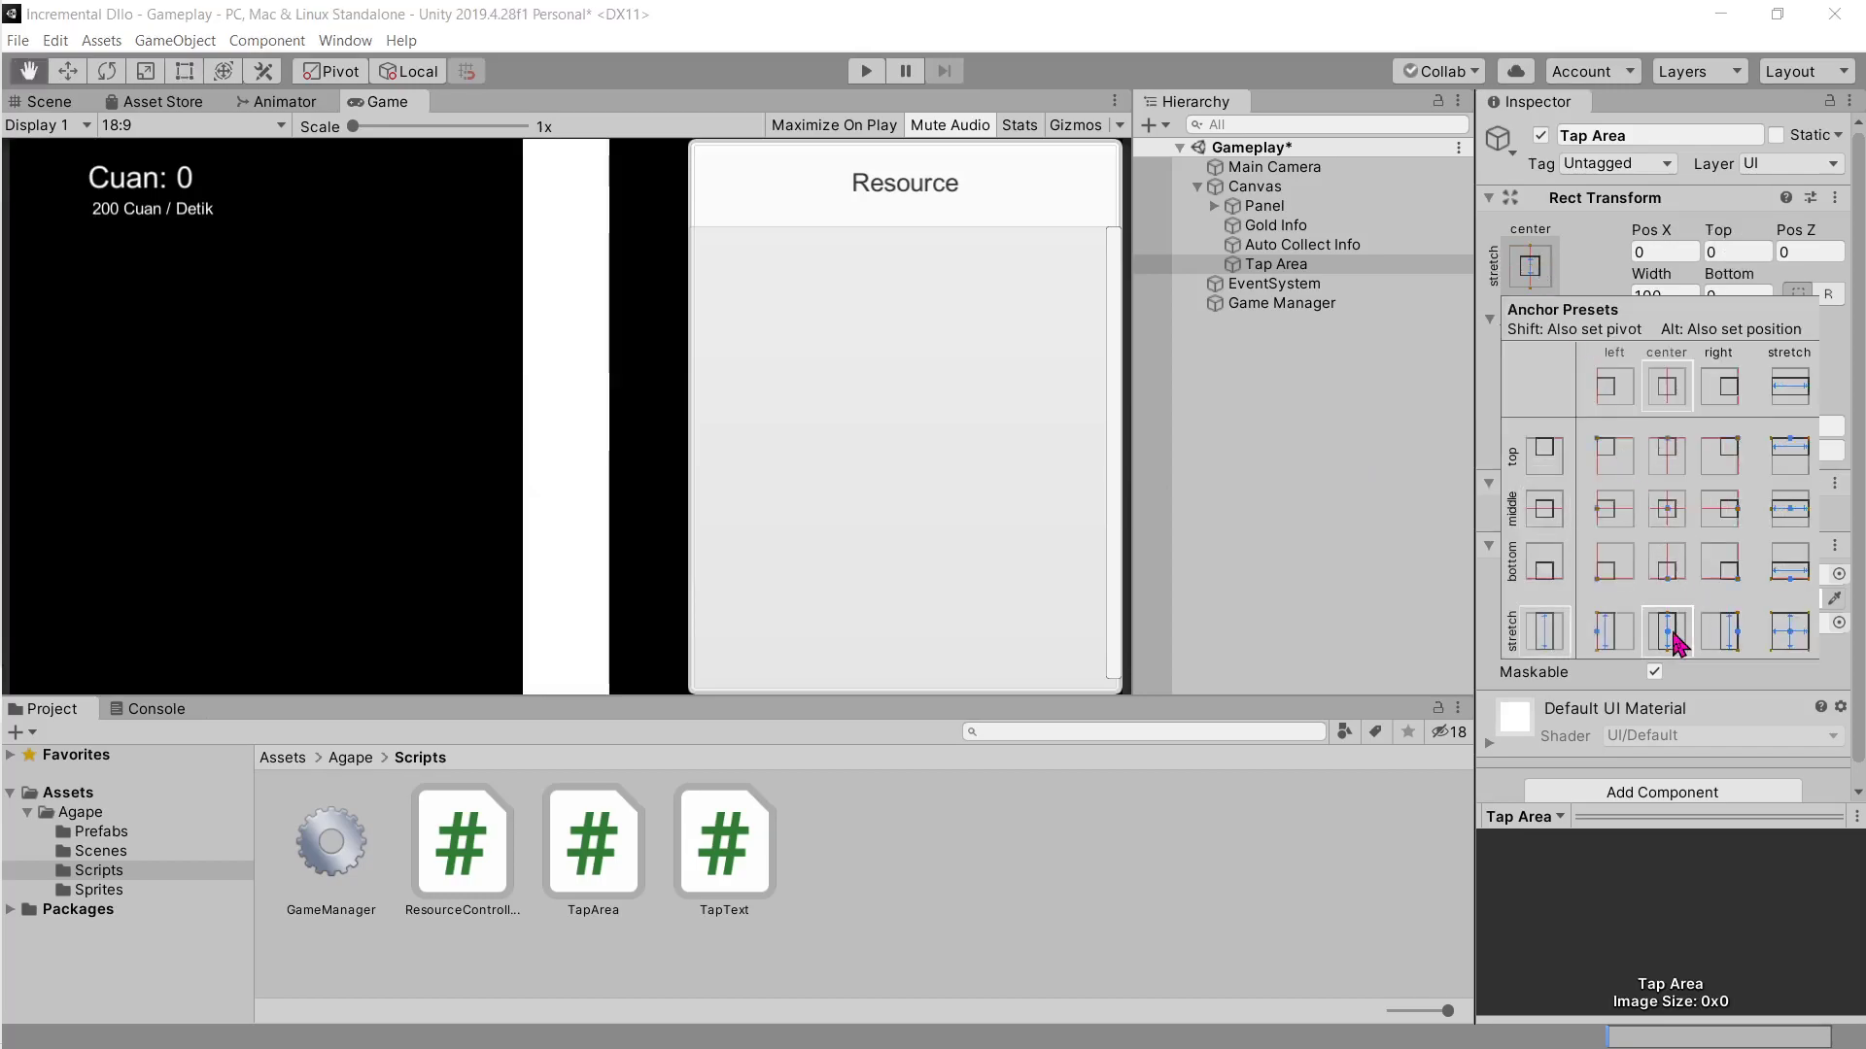
{"action": "key", "text": "alt+Tab"}
{"action": "key", "text": "alt+Tab"}
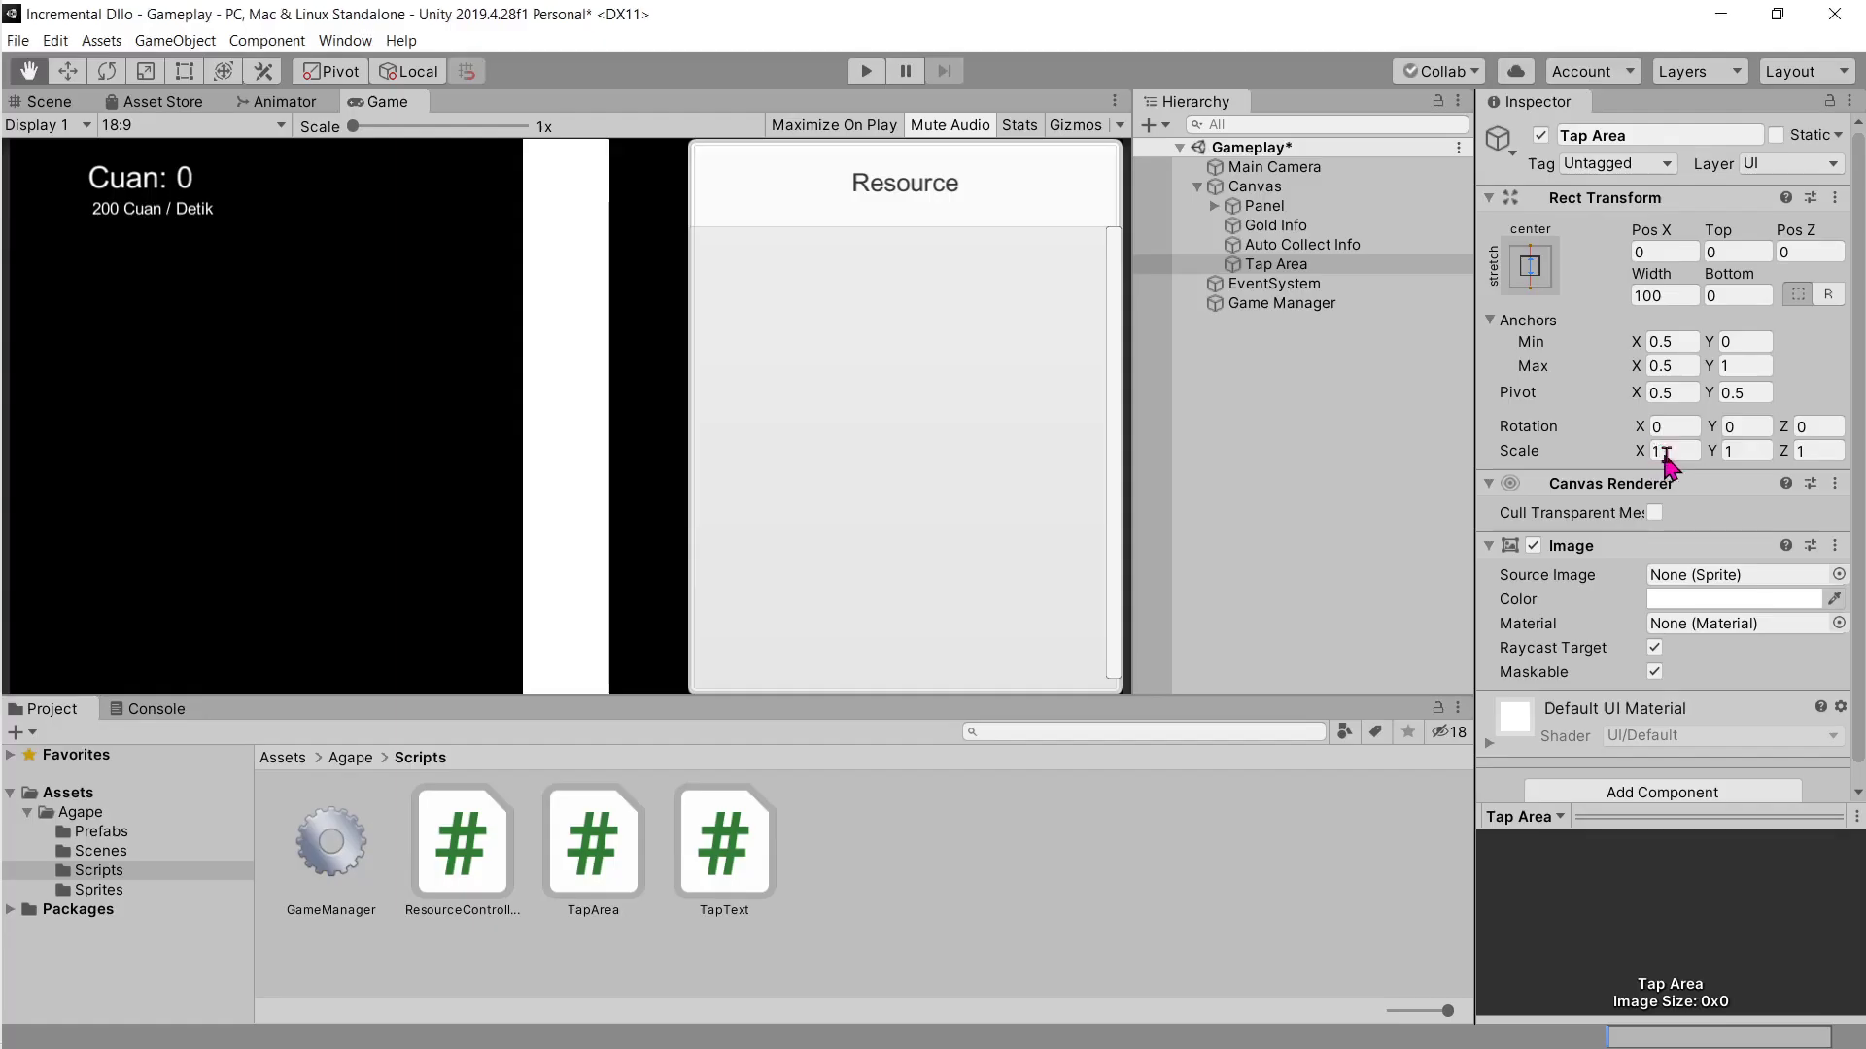
{"action": "key", "text": "alt+Tab"}
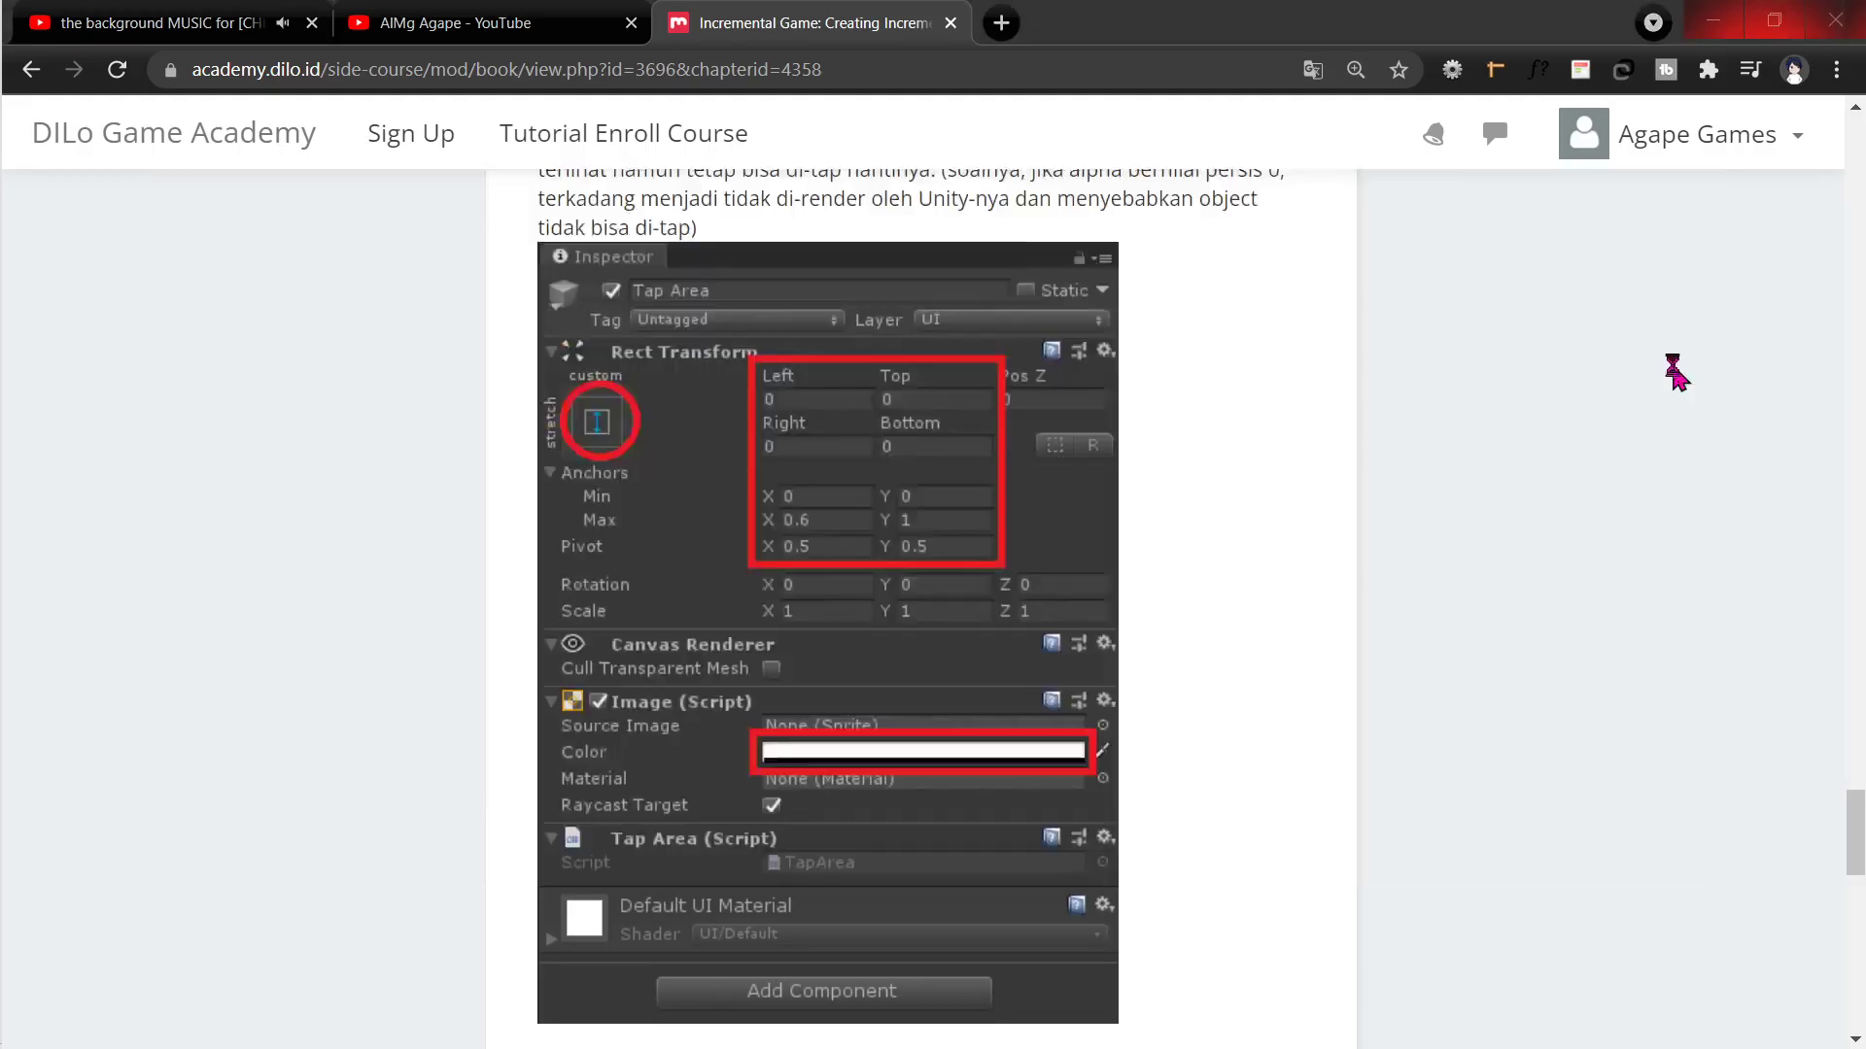
{"action": "key", "text": "alt+Tab"}
Step: Set Tap Area's Anchors Min X and Min Y to 0, keeping Max X at 0.6
{"action": "double_click", "coordinate": [1661, 341]}
{"action": "type", "text": "0"}
{"action": "left_click", "coordinate": [1746, 342]}
{"action": "type", "text": "0"}
{"action": "left_click", "coordinate": [1694, 365]}
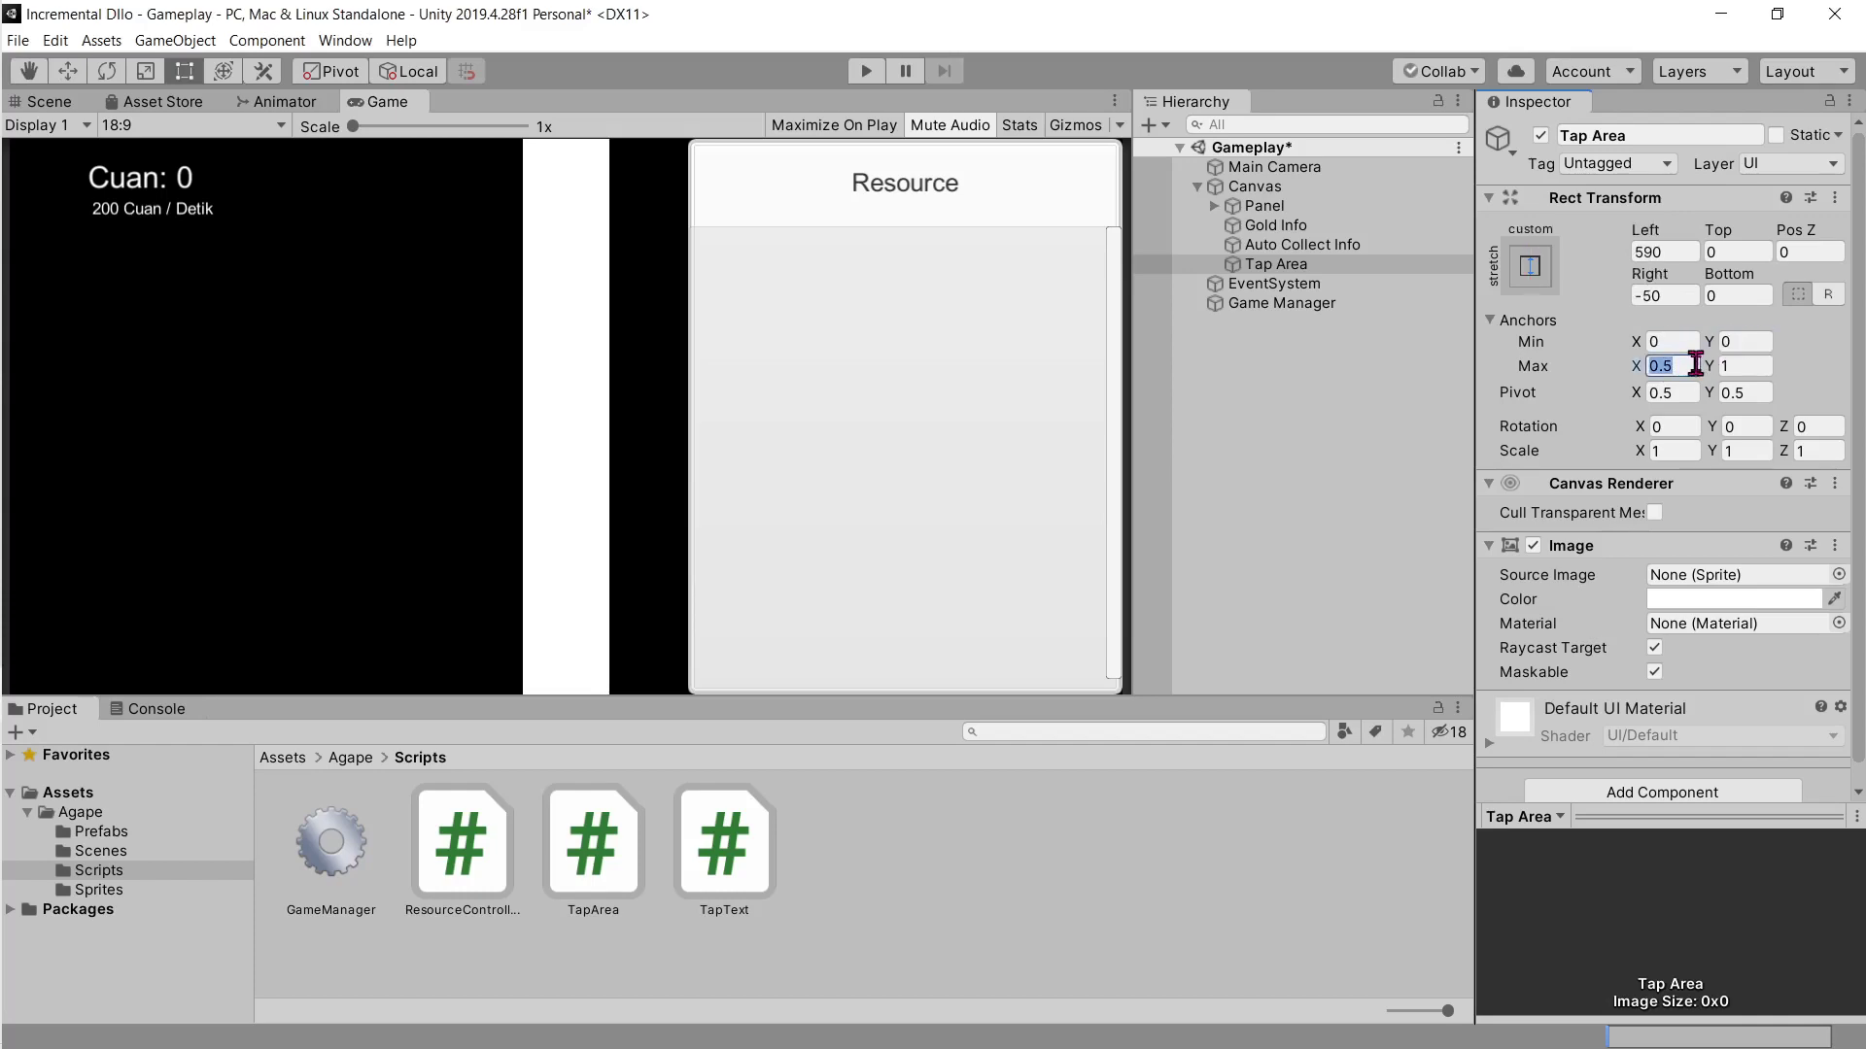
{"action": "key", "text": "alt+Tab"}
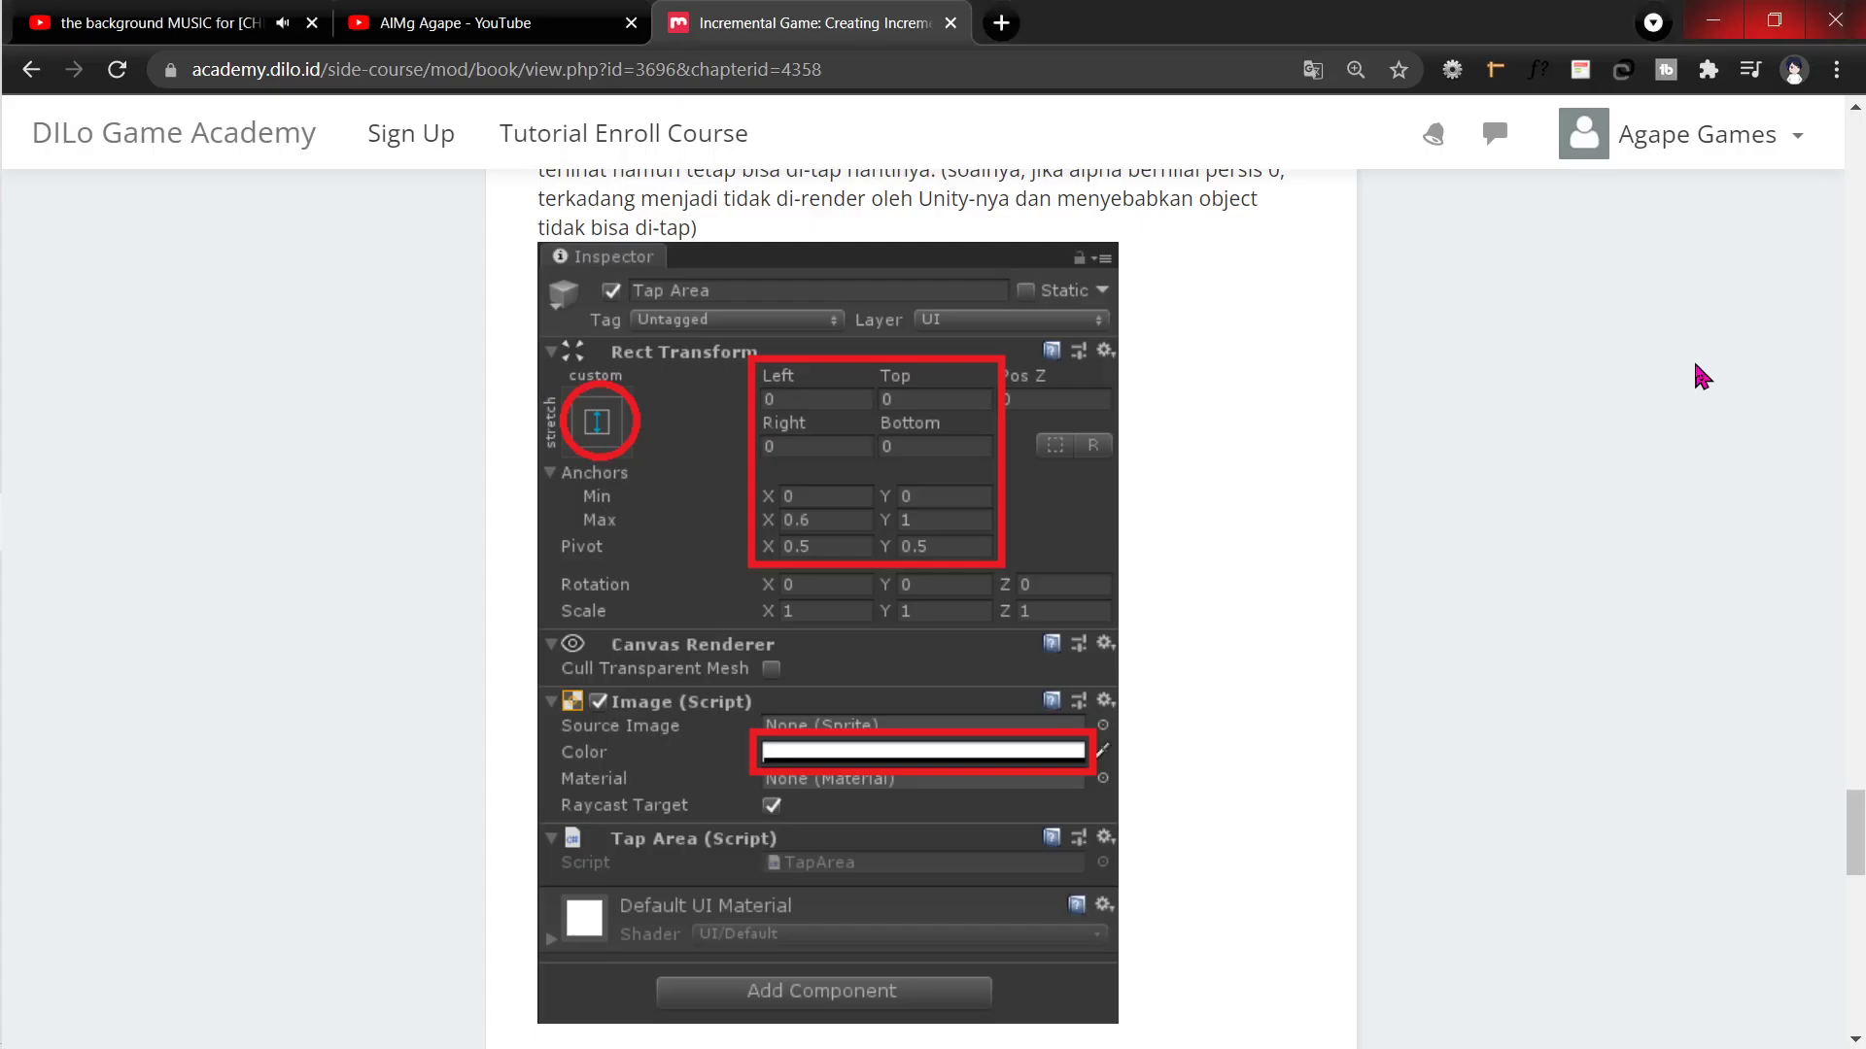
{"action": "key", "text": "alt+Tab"}
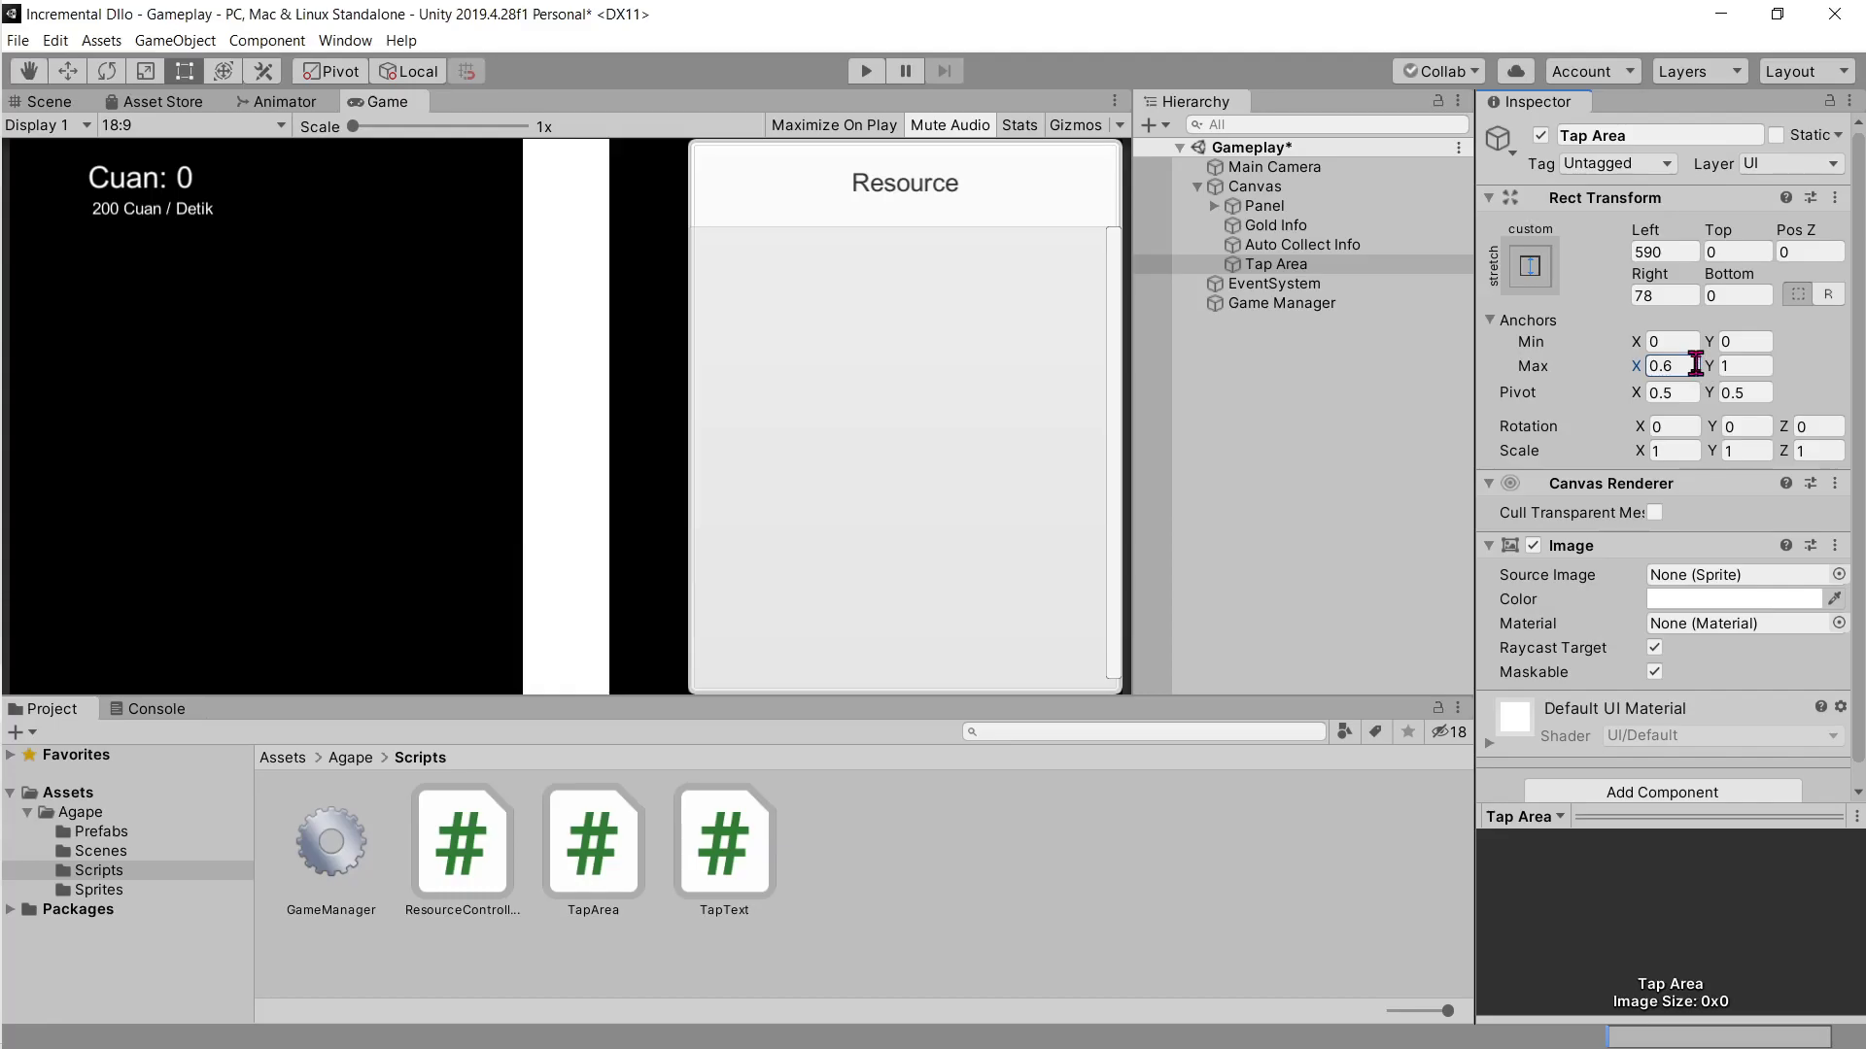
{"action": "key", "text": "alt+Tab"}
{"action": "key", "text": "alt+Tab"}
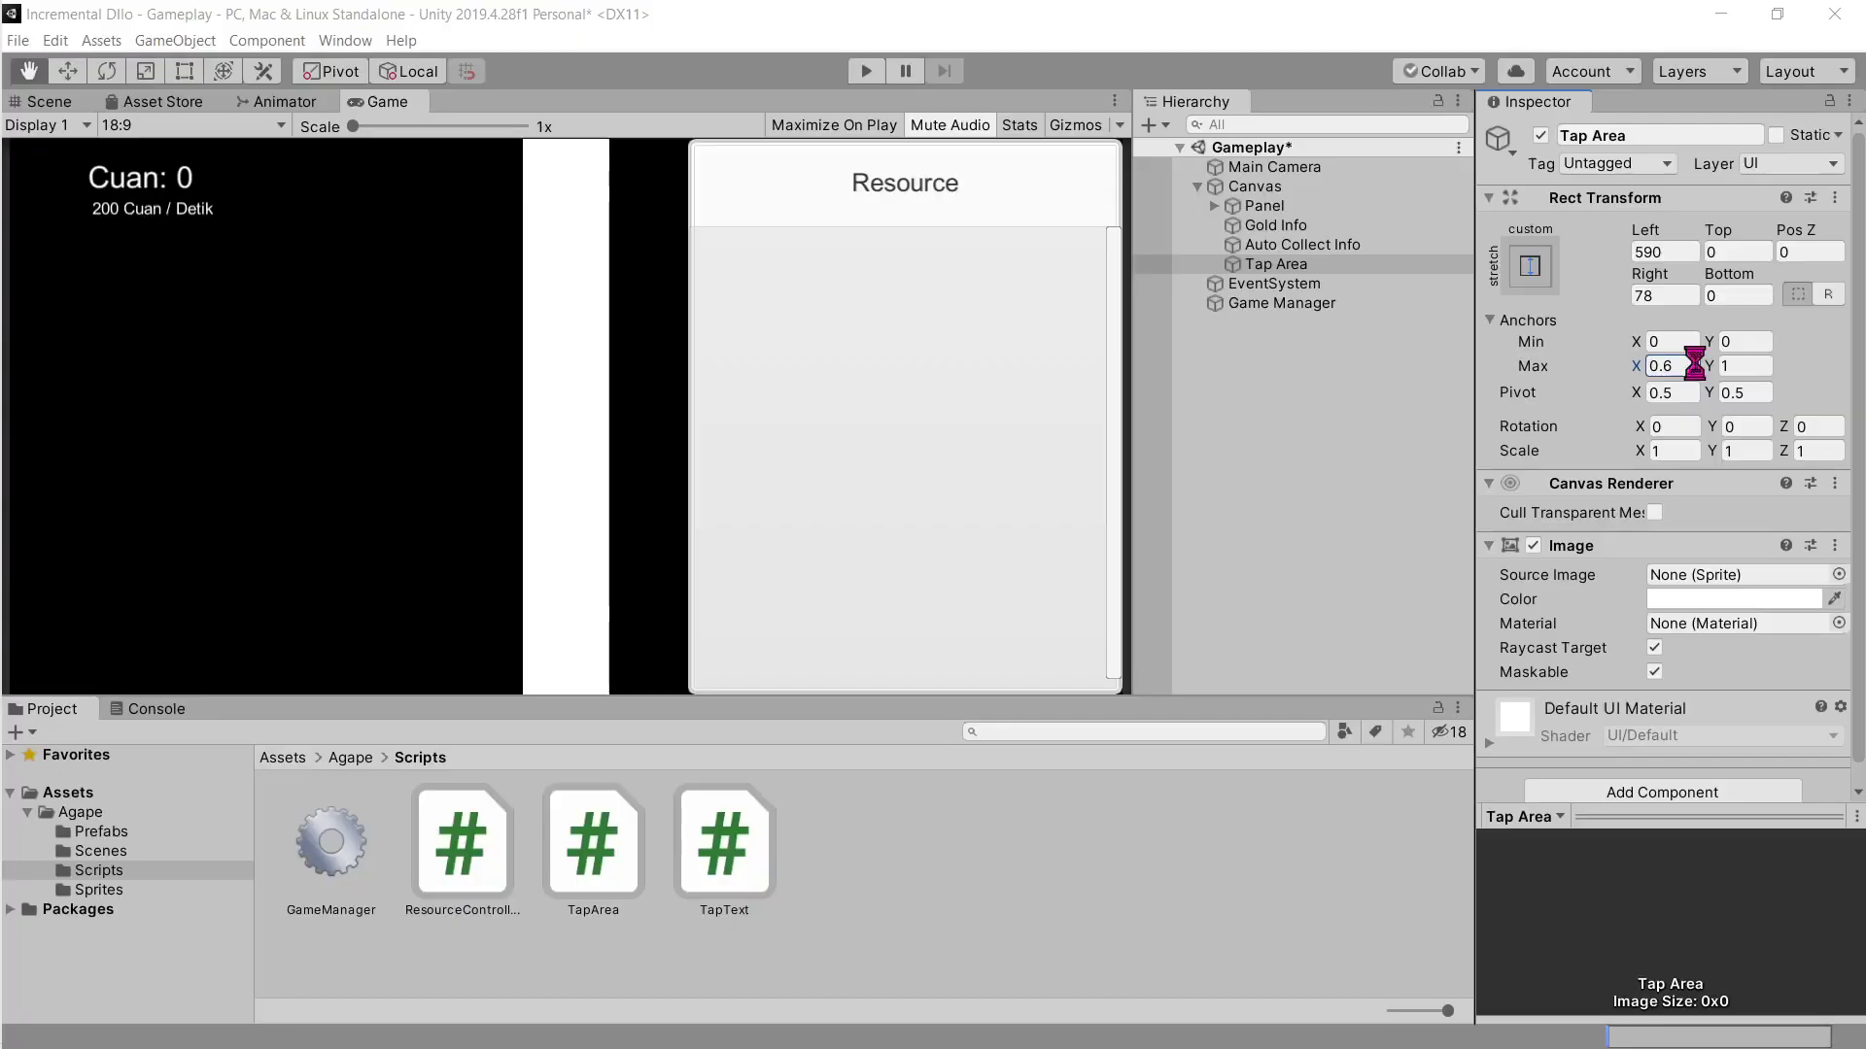
Step: Set Tap Area's Left and Right offsets to 0
{"action": "left_click", "coordinate": [1545, 274]}
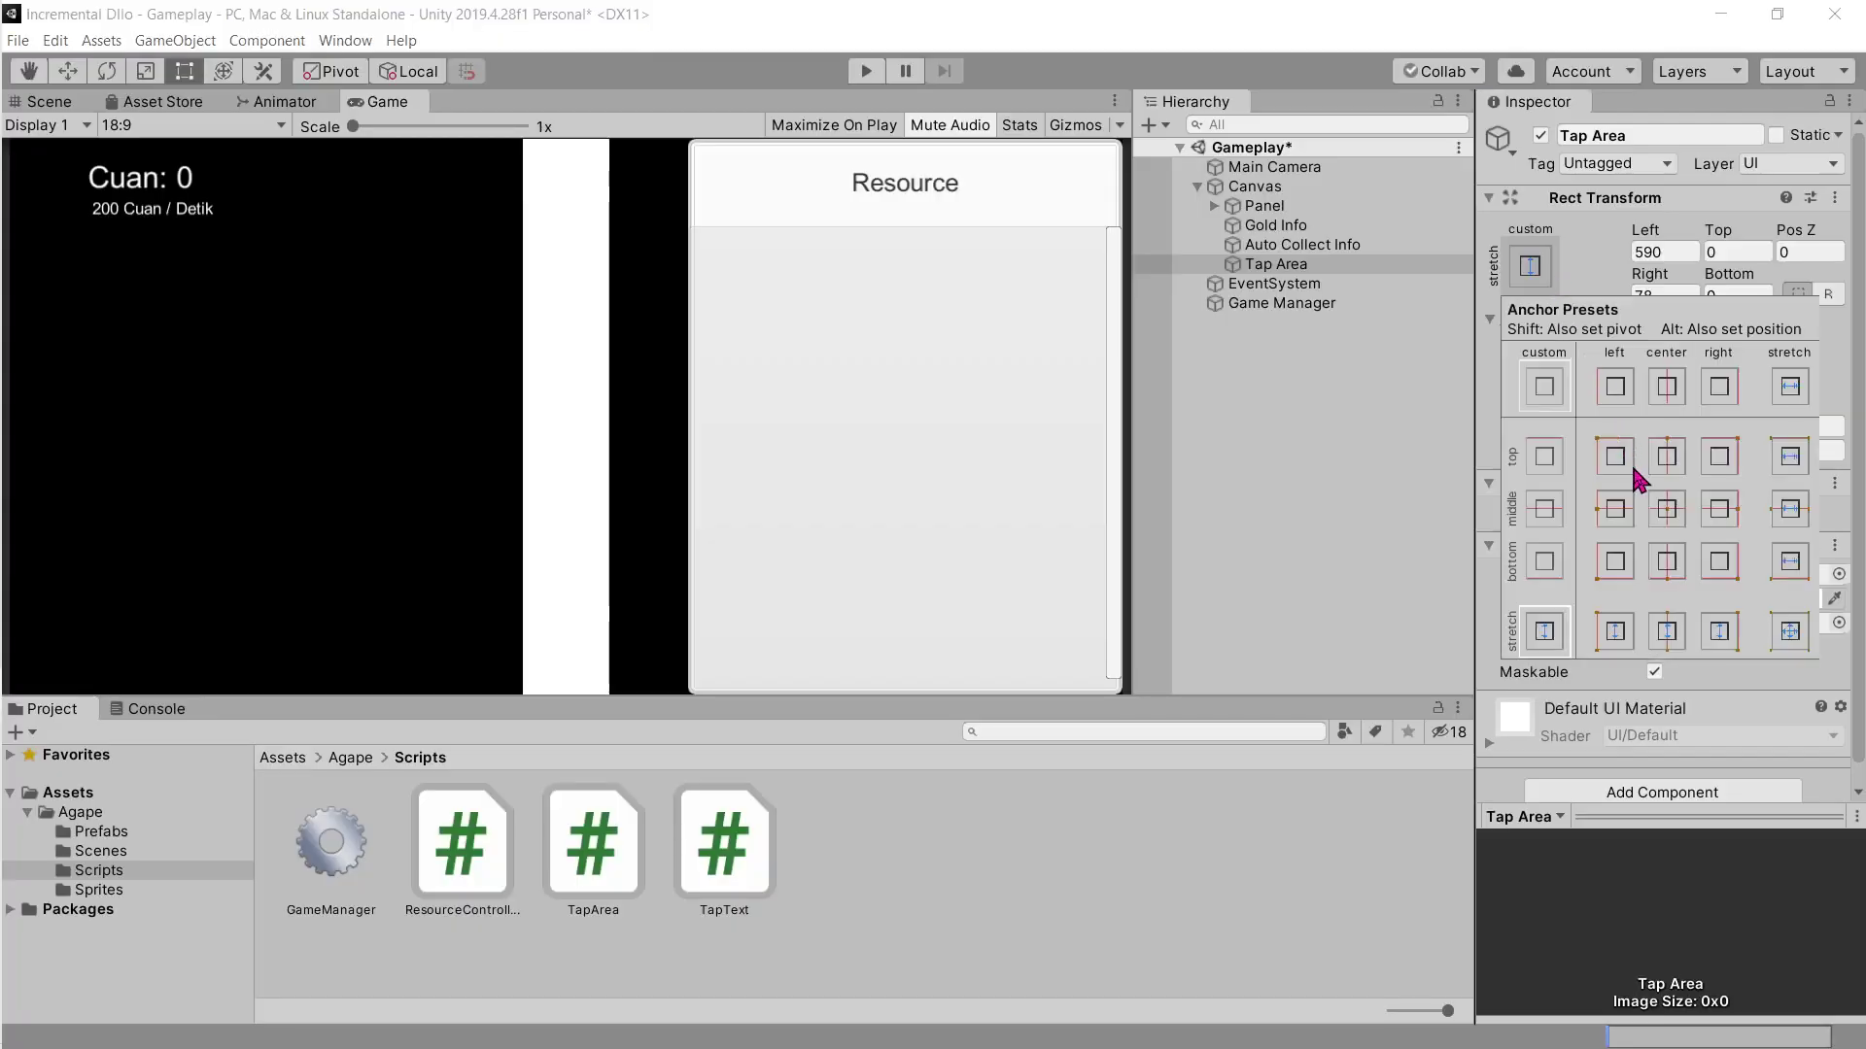
{"action": "left_click", "coordinate": [1658, 251]}
{"action": "key", "text": "alt+Tab"}
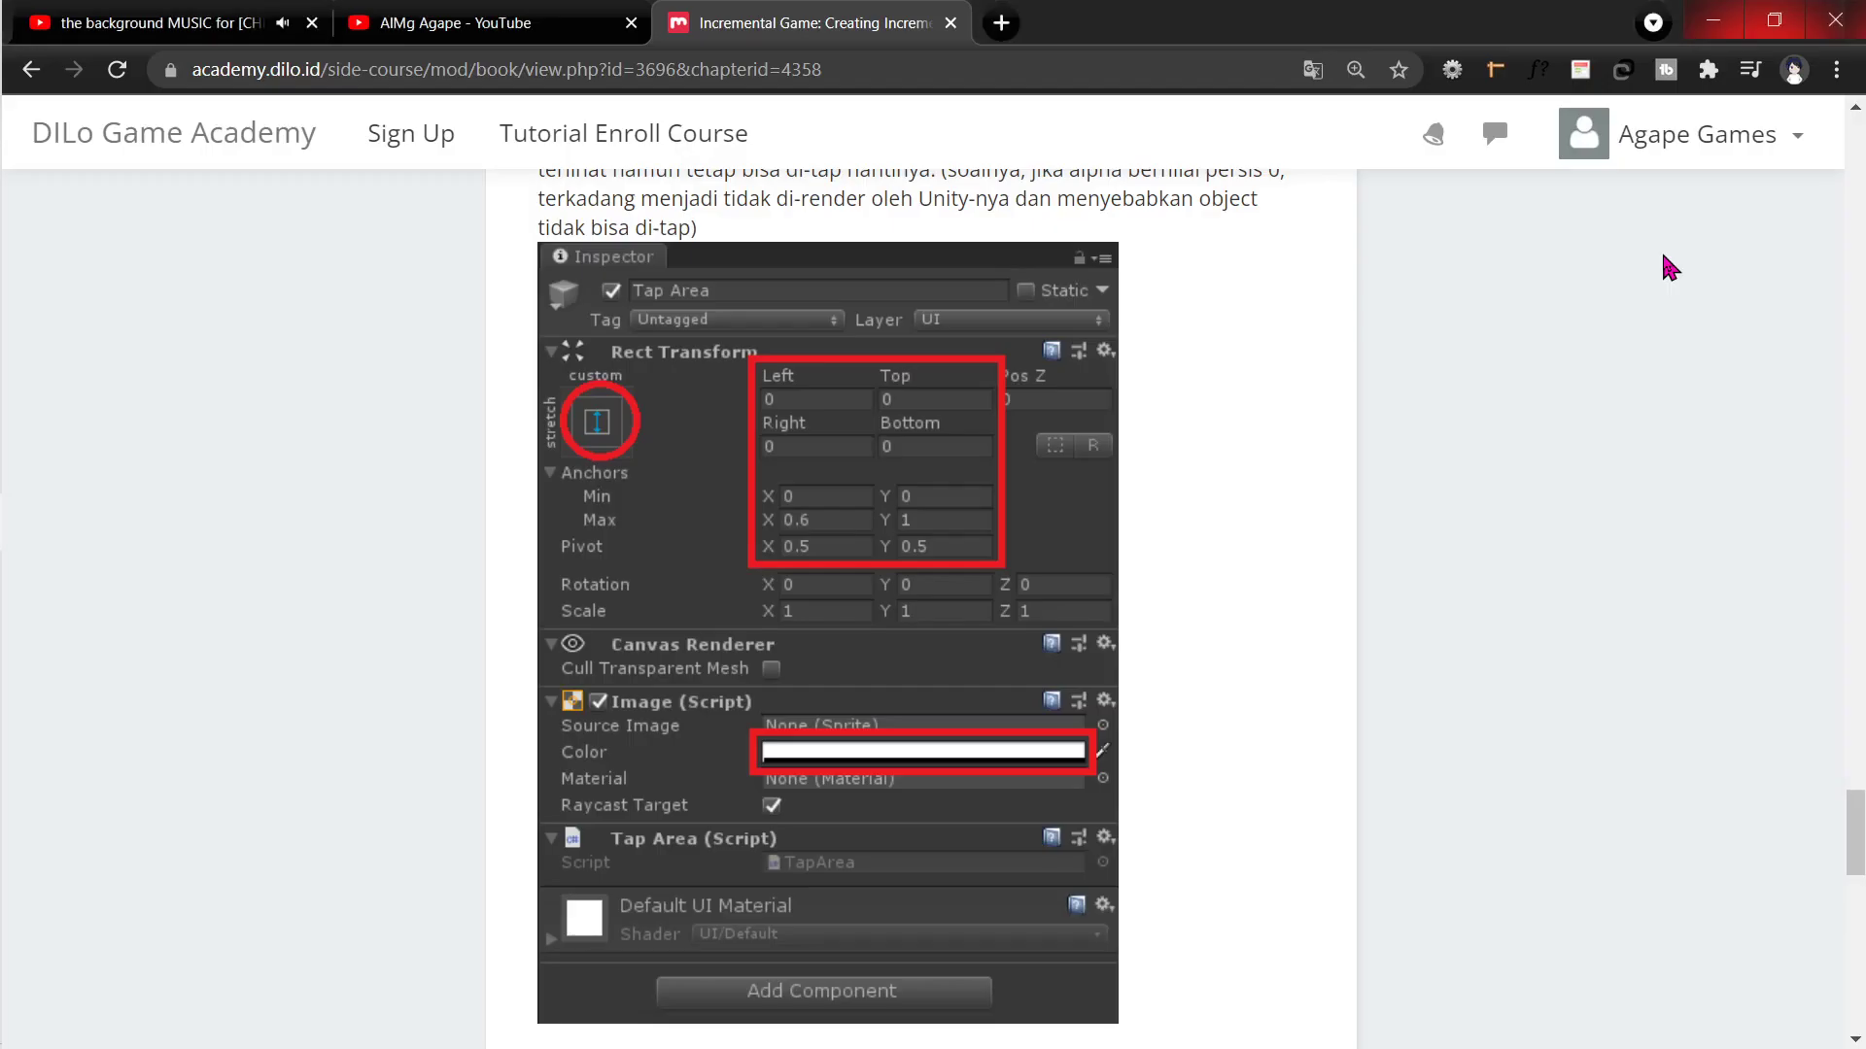
{"action": "key", "text": "alt+Tab"}
{"action": "type", "text": "0"}
{"action": "key", "text": "alt+Tab"}
{"action": "key", "text": "alt+Tab"}
{"action": "left_click", "coordinate": [1688, 294]}
{"action": "type", "text": "0"}
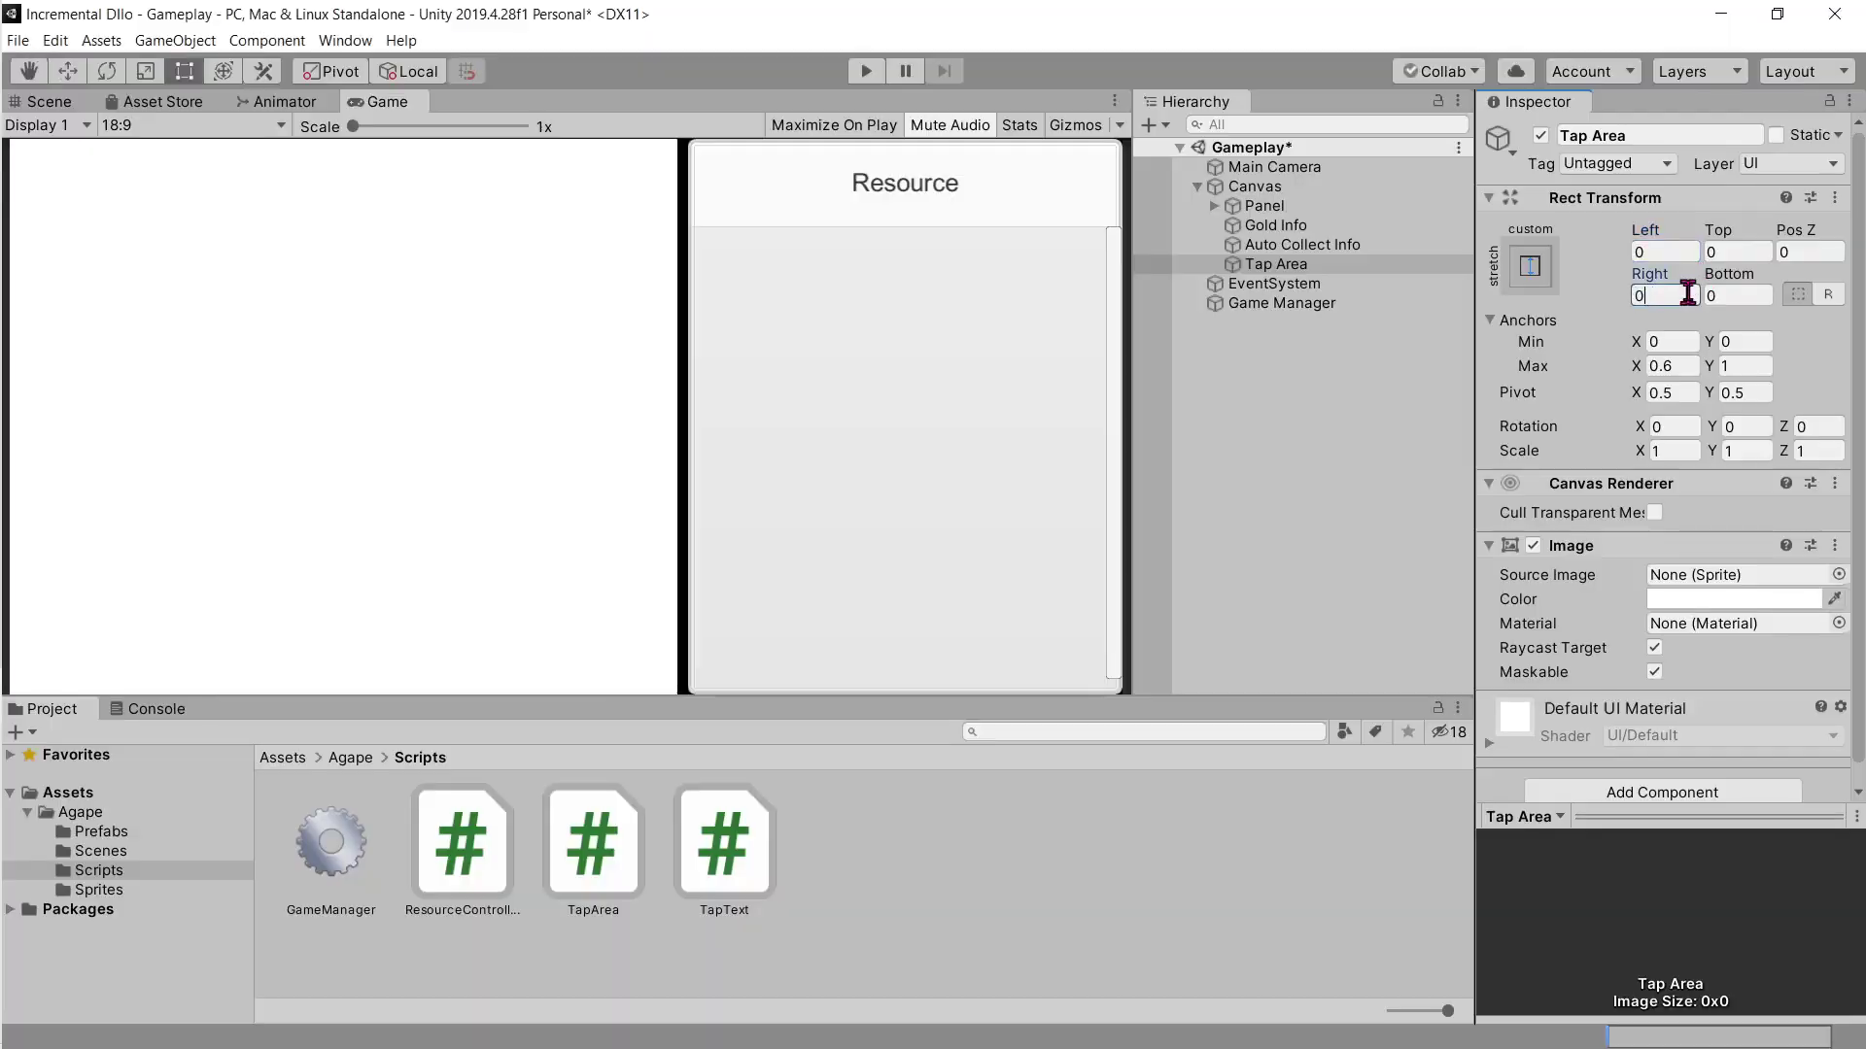
{"action": "key", "text": "alt+Tab"}
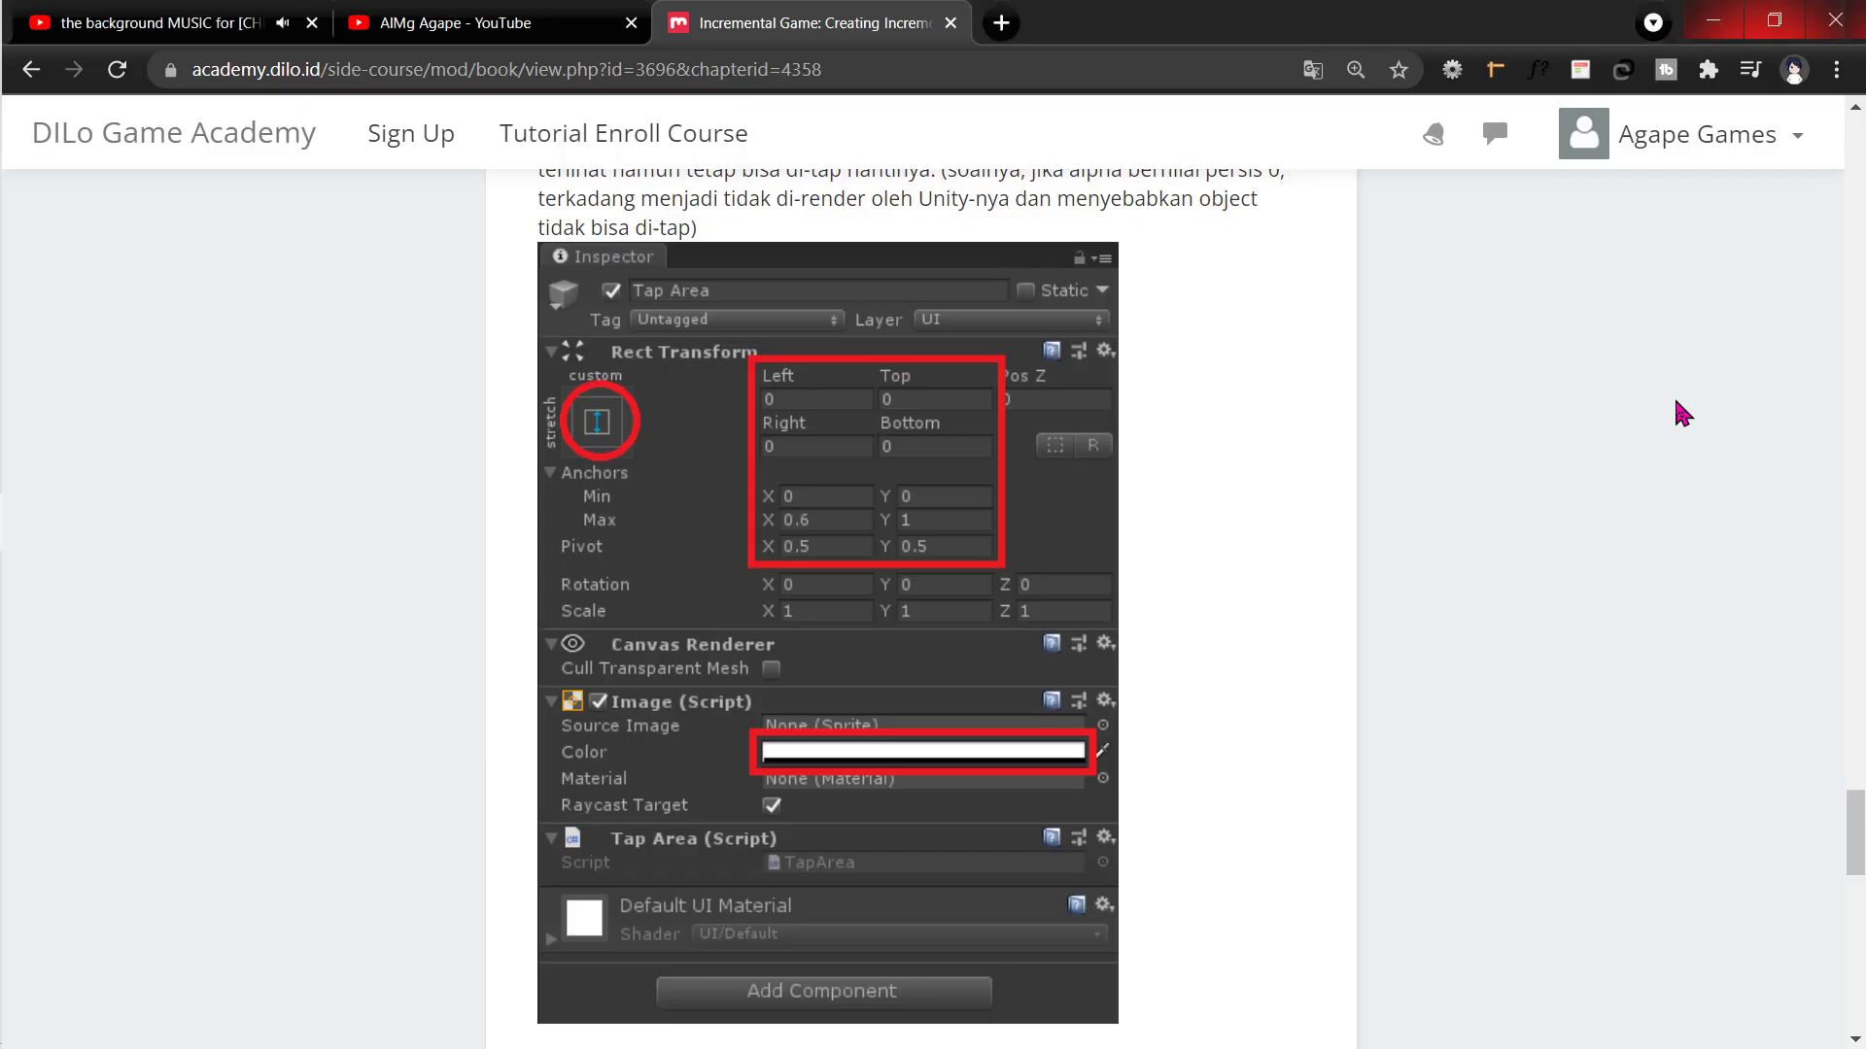
{"action": "key", "text": "alt+Tab"}
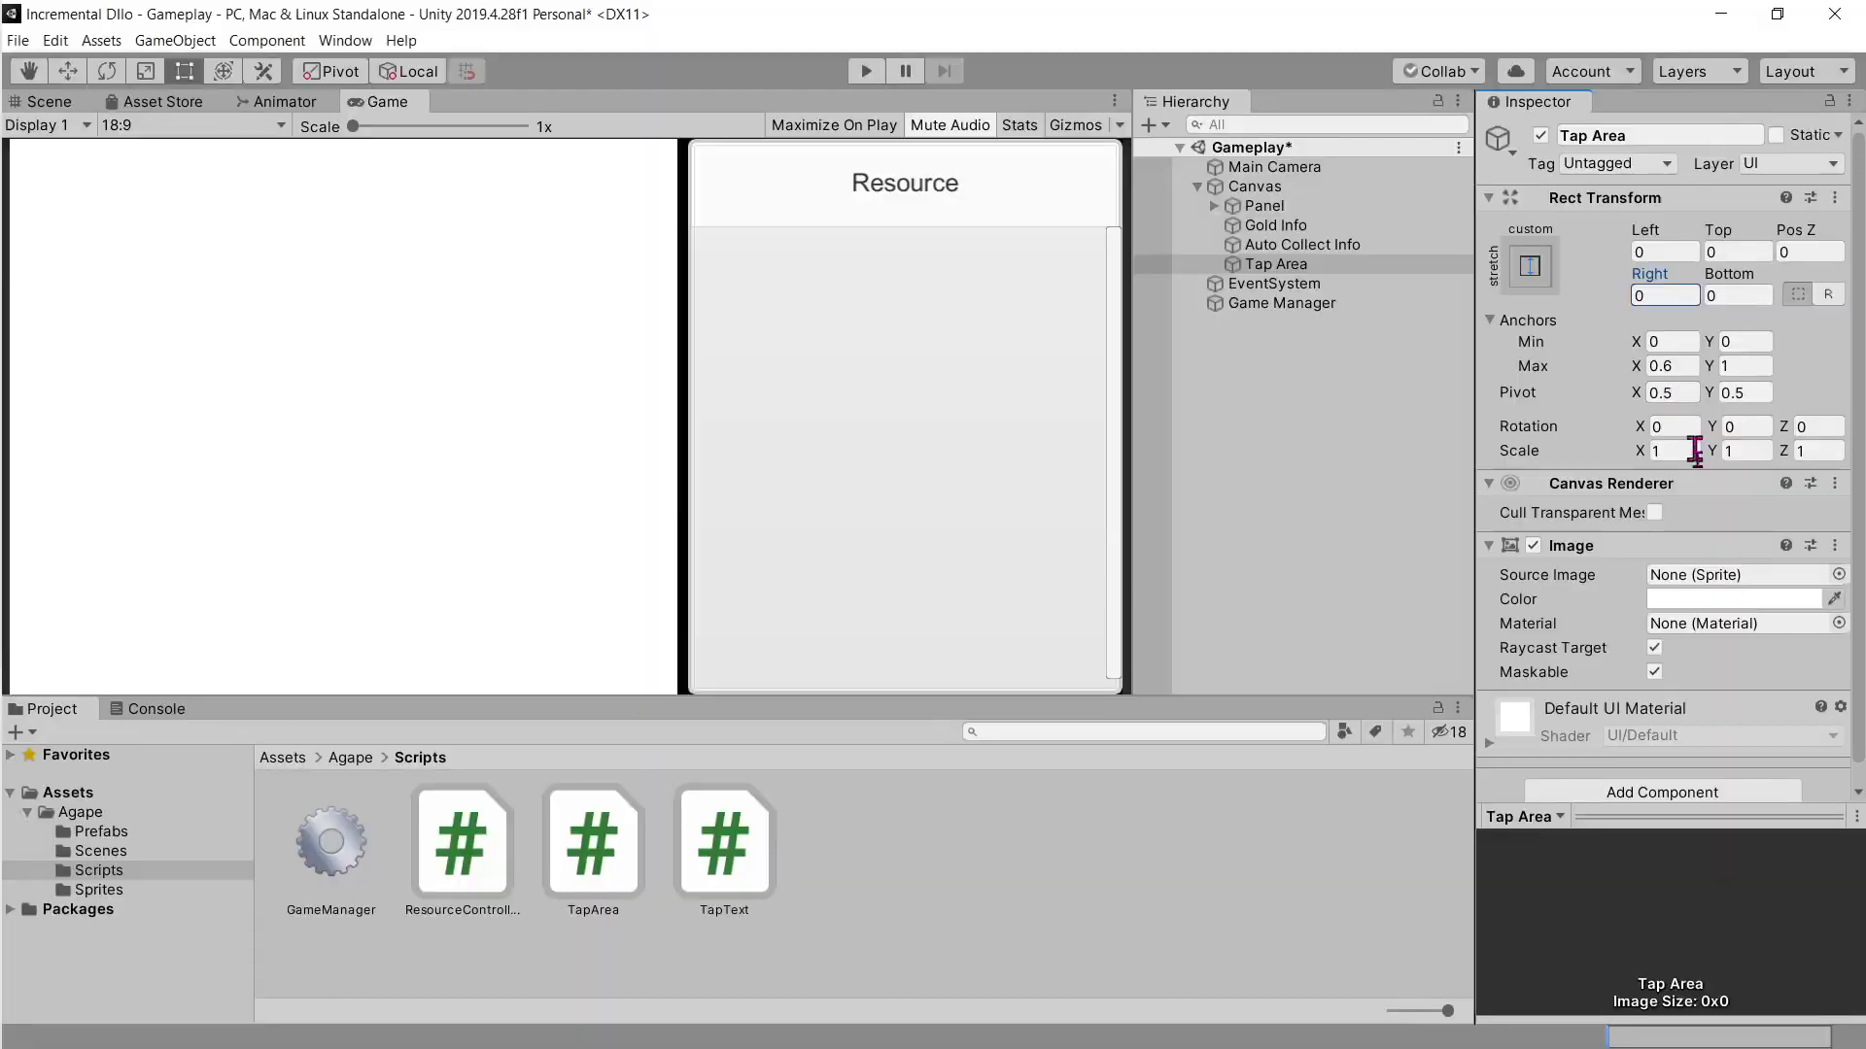
{"action": "key", "text": "alt+Tab"}
{"action": "key", "text": "alt+Tab"}
Step: Switch to the Rect tool and check the canvas layout in the Scene view before returning to Game
{"action": "key", "text": "t"}
{"action": "left_click", "coordinate": [49, 101]}
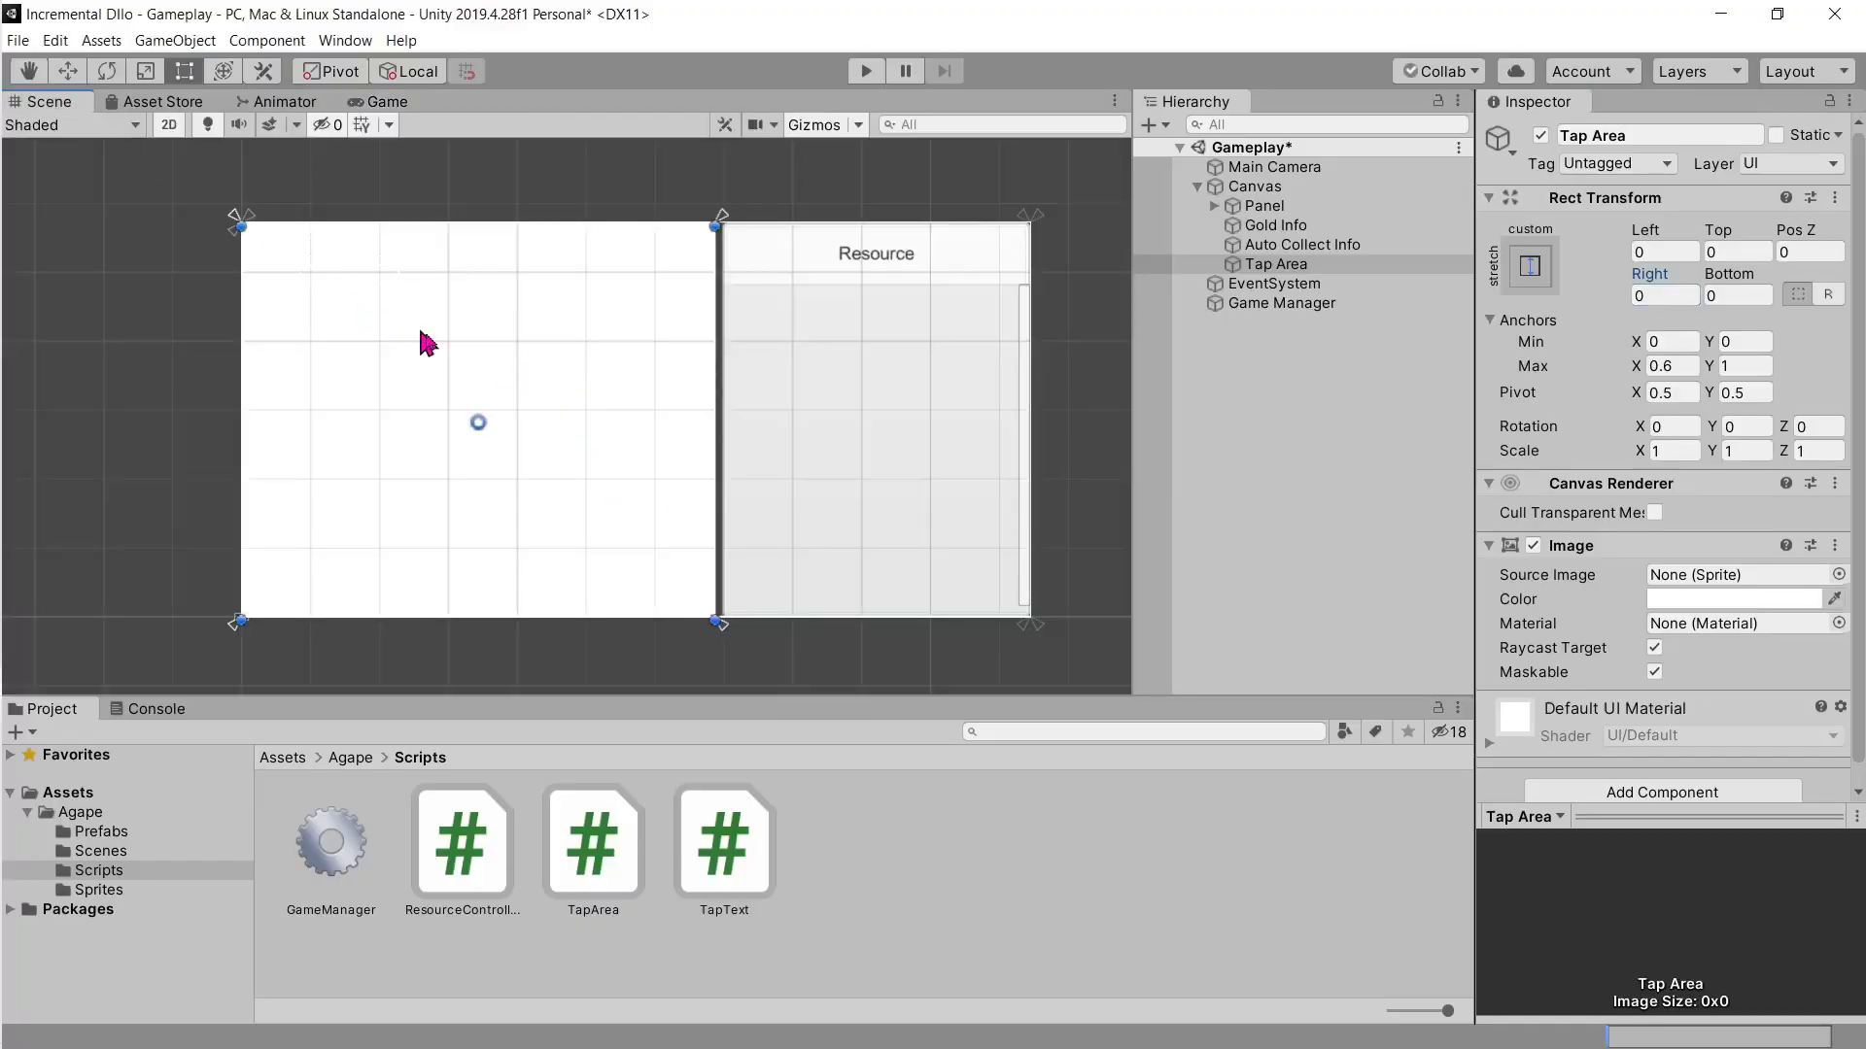
{"action": "scroll", "coordinate": [521, 391], "scroll_direction": "up", "scroll_amount": 2}
{"action": "scroll", "coordinate": [521, 391], "scroll_direction": "up", "scroll_amount": 2}
{"action": "left_click", "coordinate": [381, 102]}
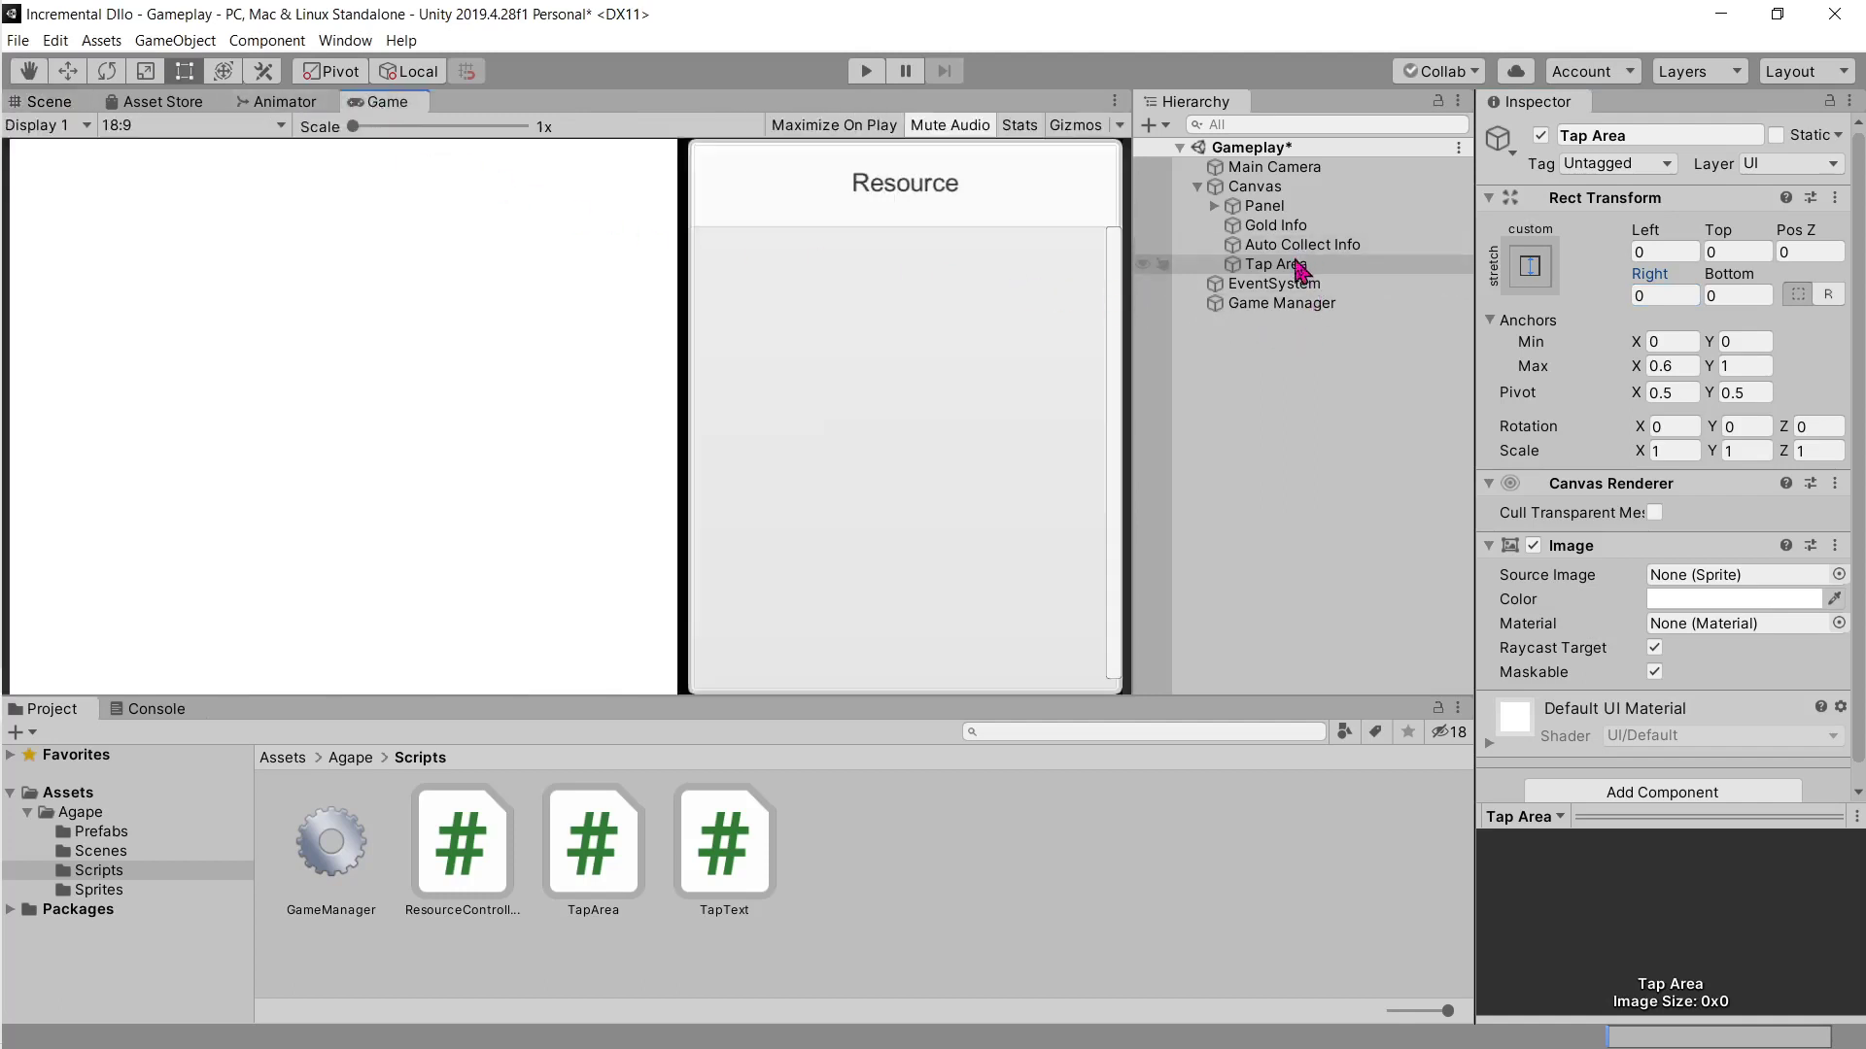
Step: Browse the anchor presets for Panel and Tap Area, revealing the pivot and position variants
{"action": "left_click", "coordinate": [1265, 207]}
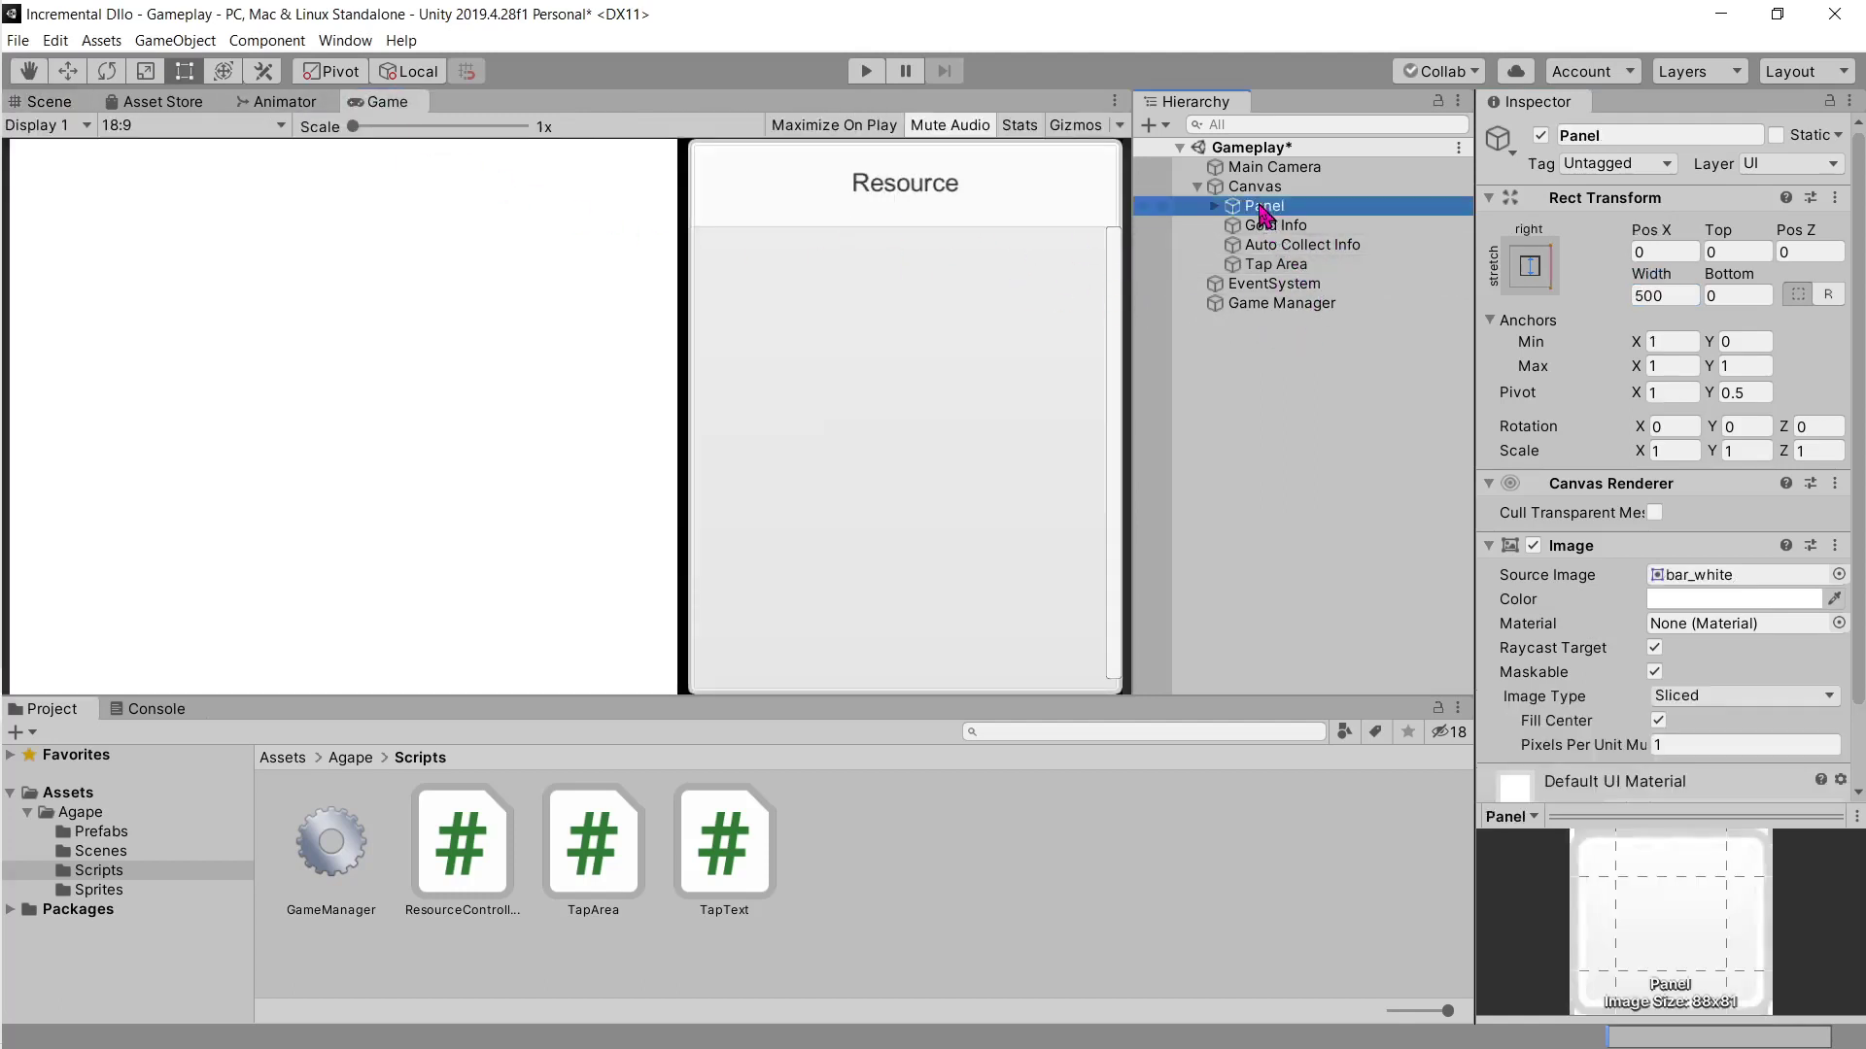
{"action": "left_click", "coordinate": [1532, 276]}
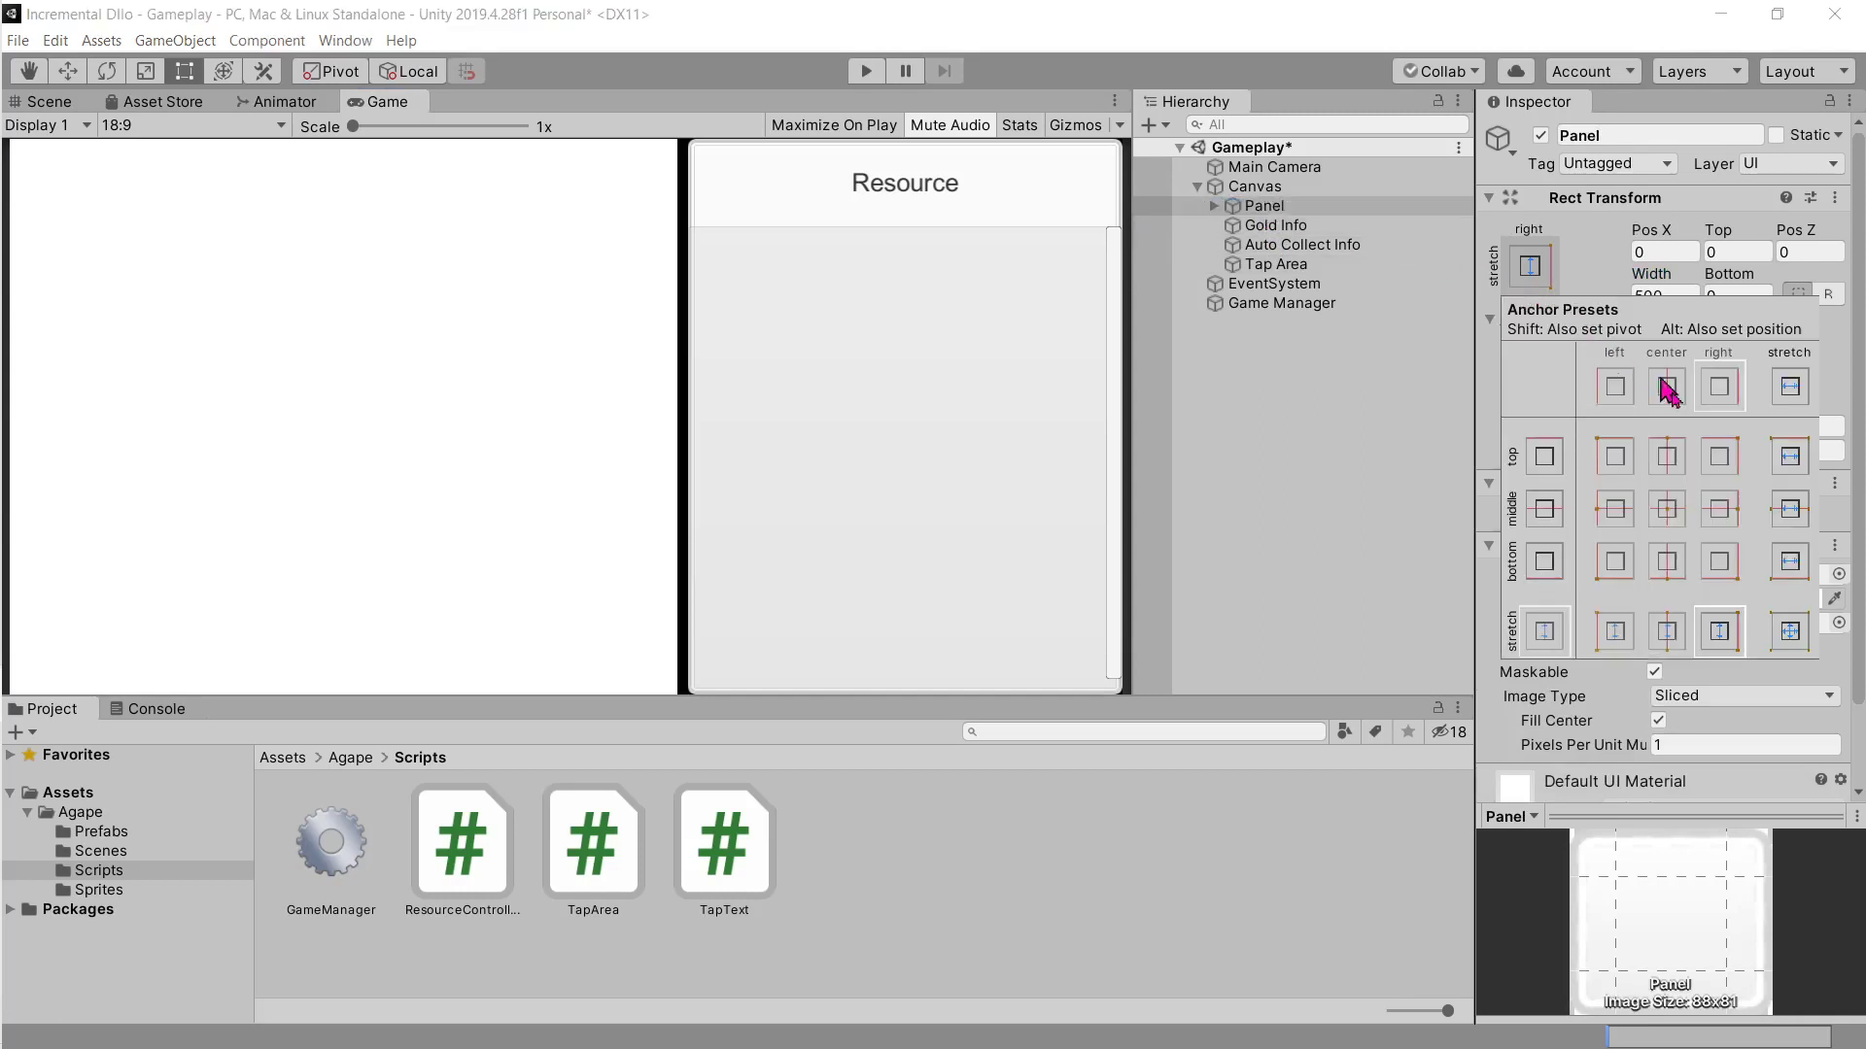
{"action": "left_click", "coordinate": [1316, 279]}
{"action": "left_click", "coordinate": [1529, 265]}
{"action": "left_click", "coordinate": [1271, 210]}
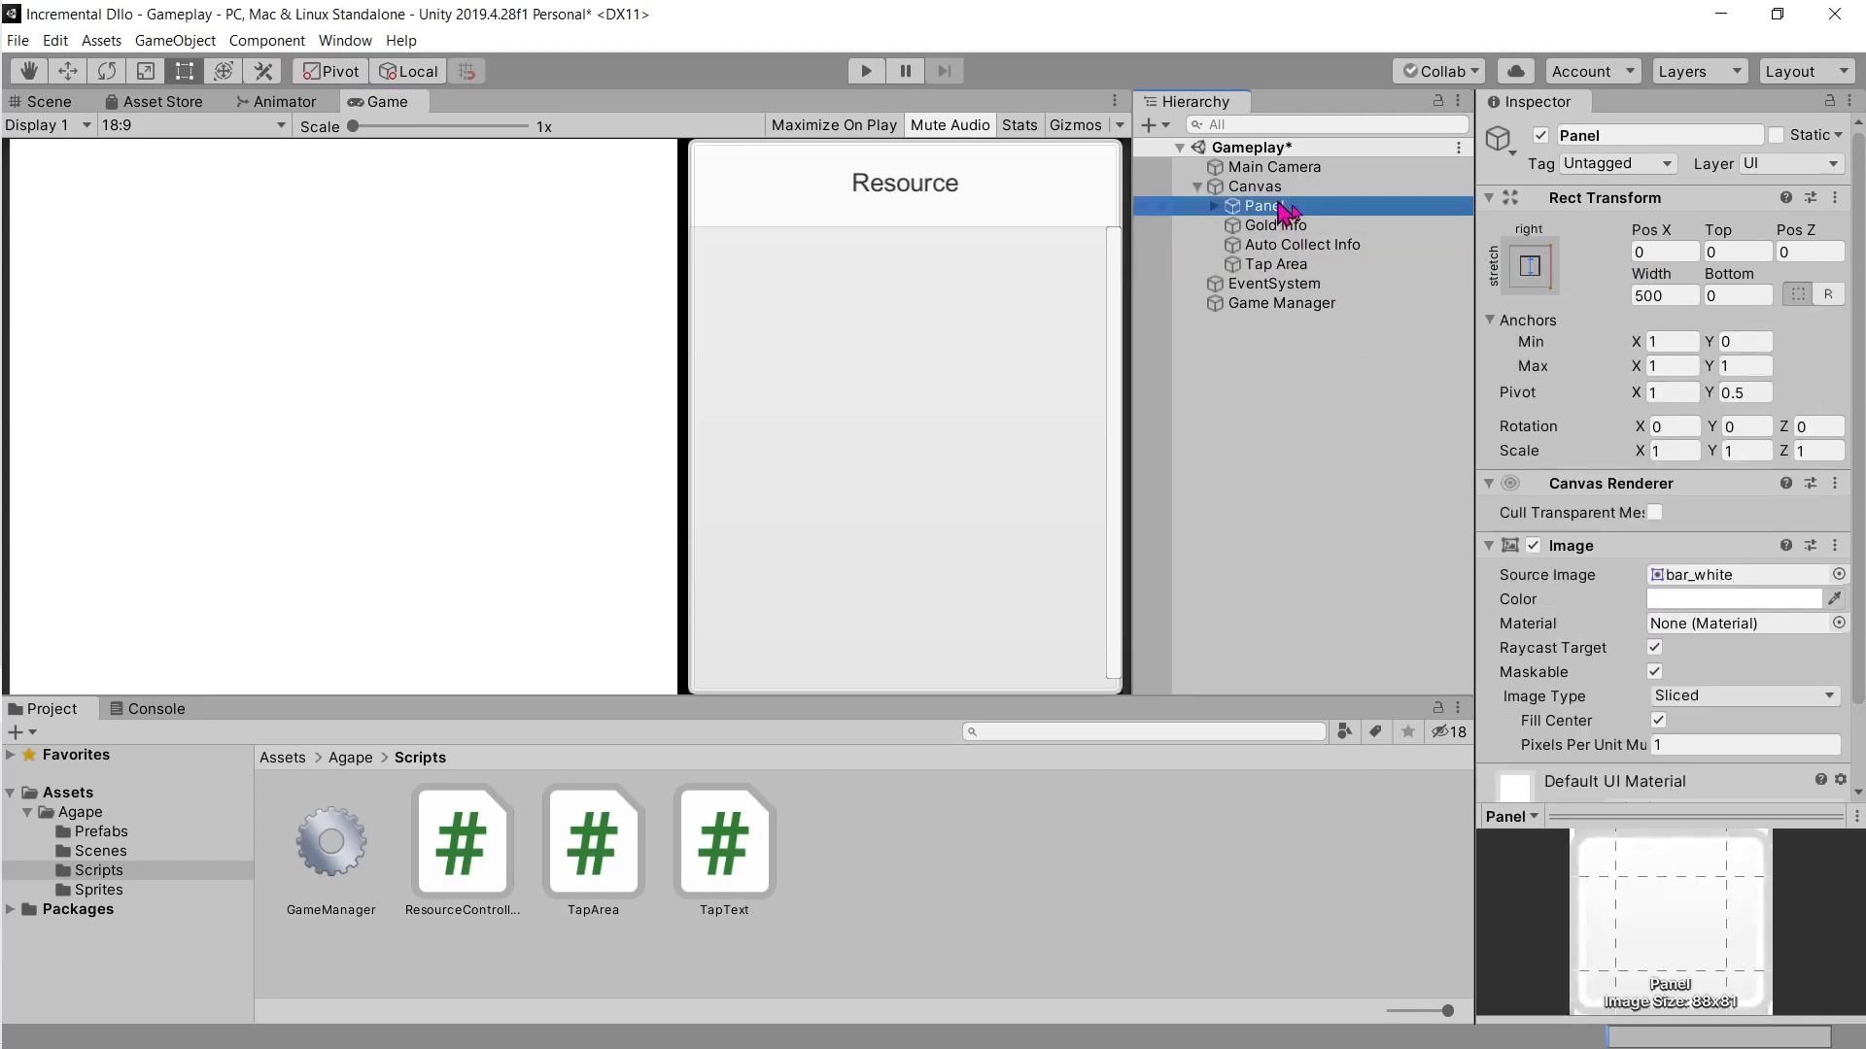
{"action": "left_click", "coordinate": [1530, 278]}
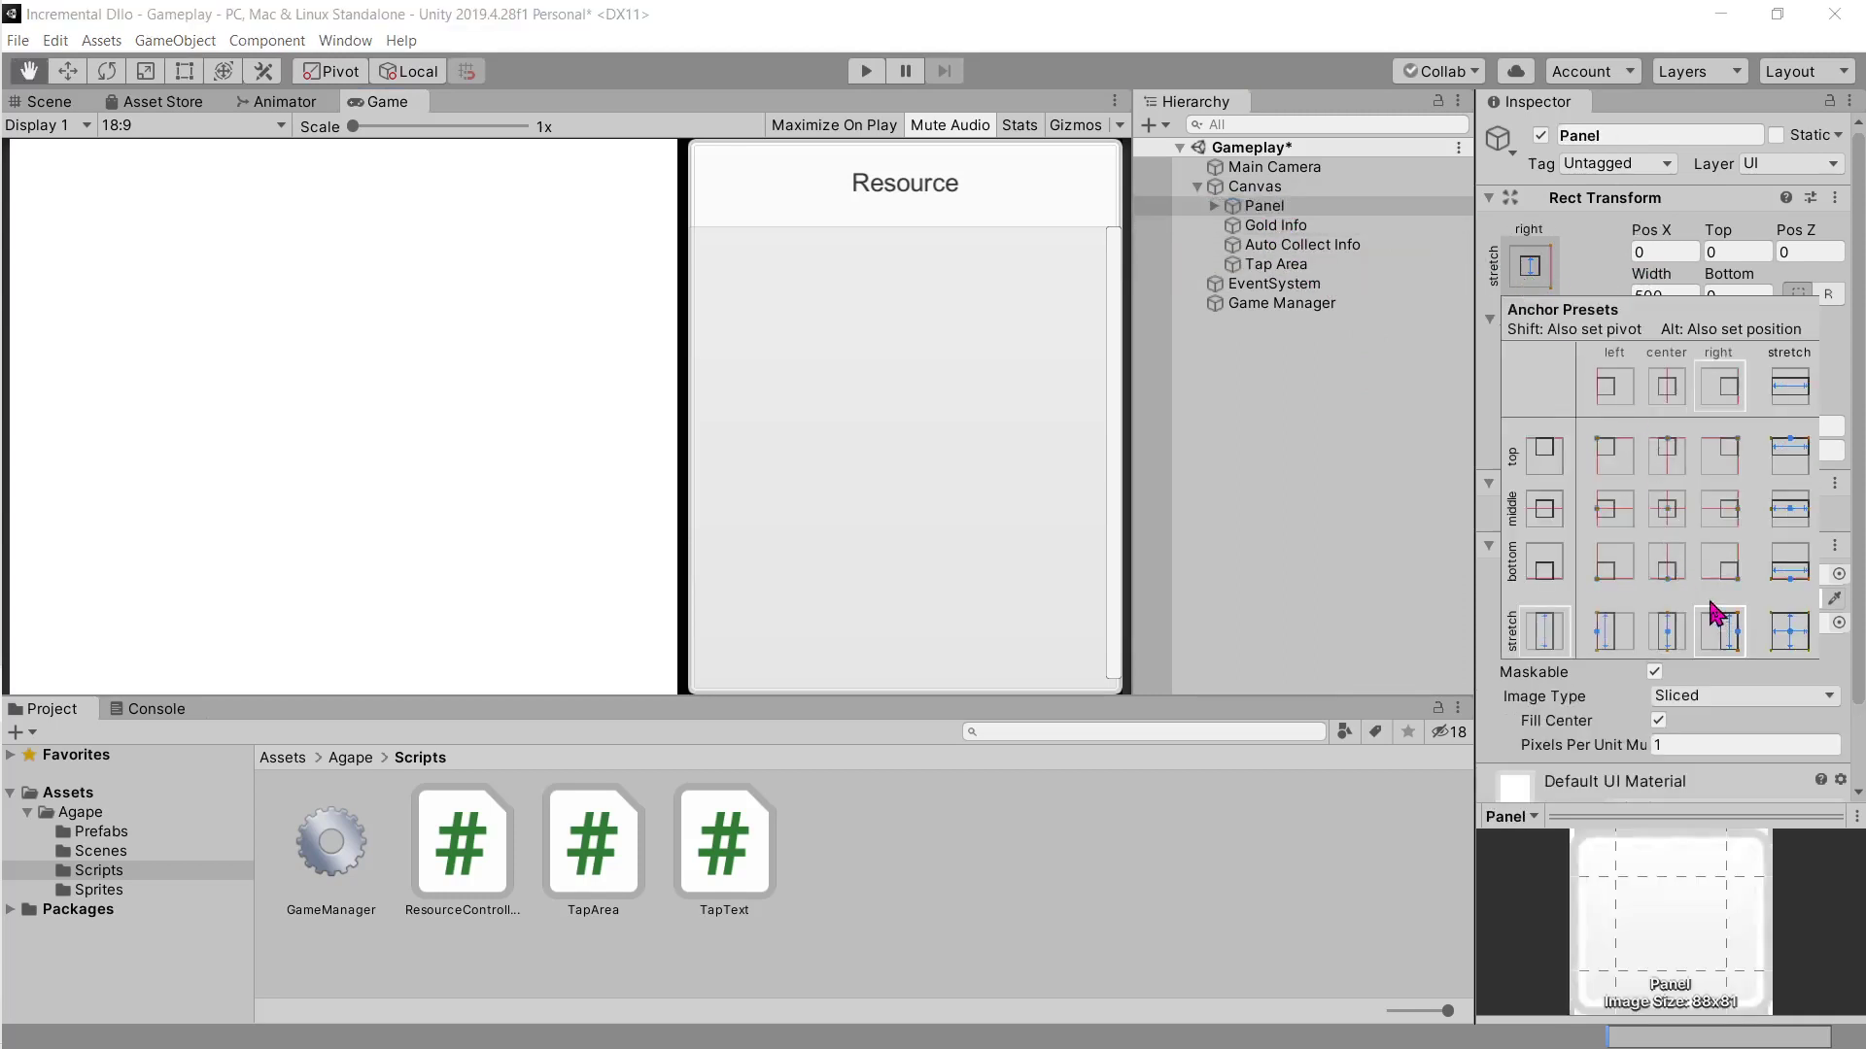
{"action": "left_click", "coordinate": [1300, 271]}
{"action": "left_click", "coordinate": [1299, 267]}
{"action": "left_click", "coordinate": [1545, 265]}
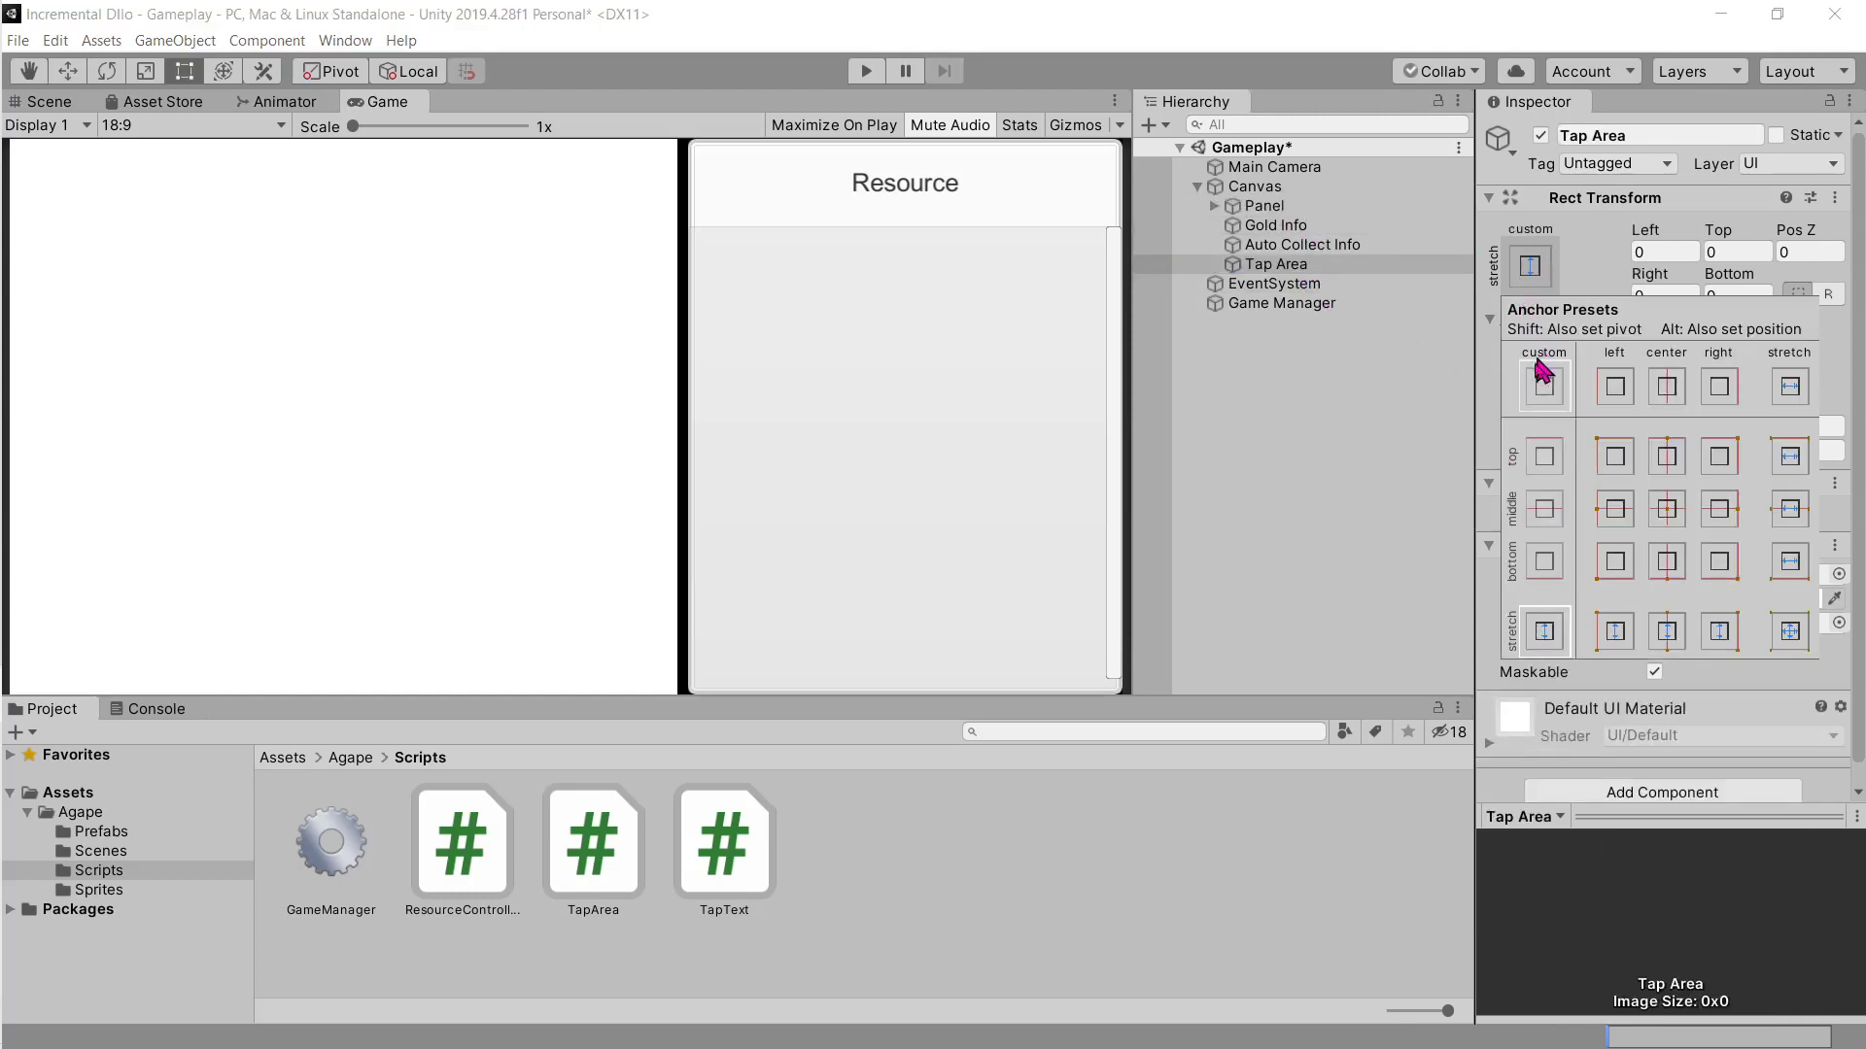
{"action": "left_click", "coordinate": [1302, 265]}
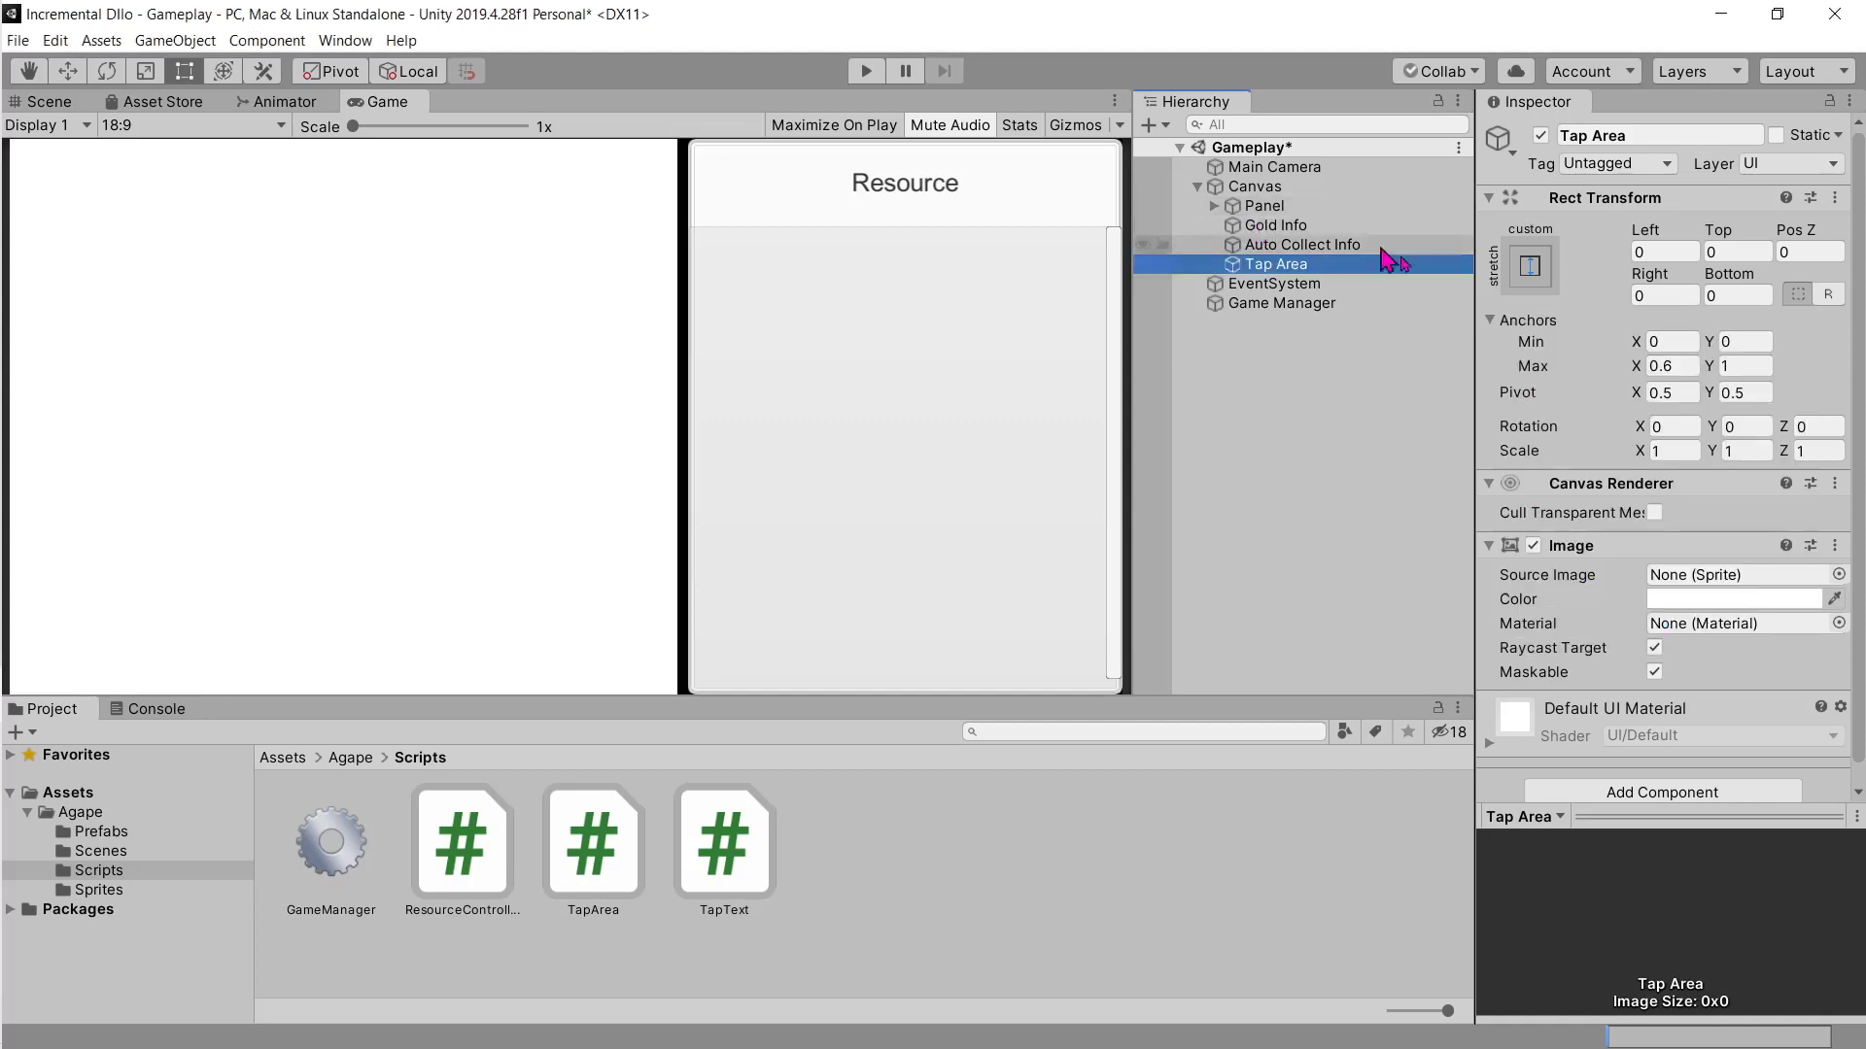
{"action": "left_click", "coordinate": [1529, 264]}
{"action": "key", "text": "shift+alt"}
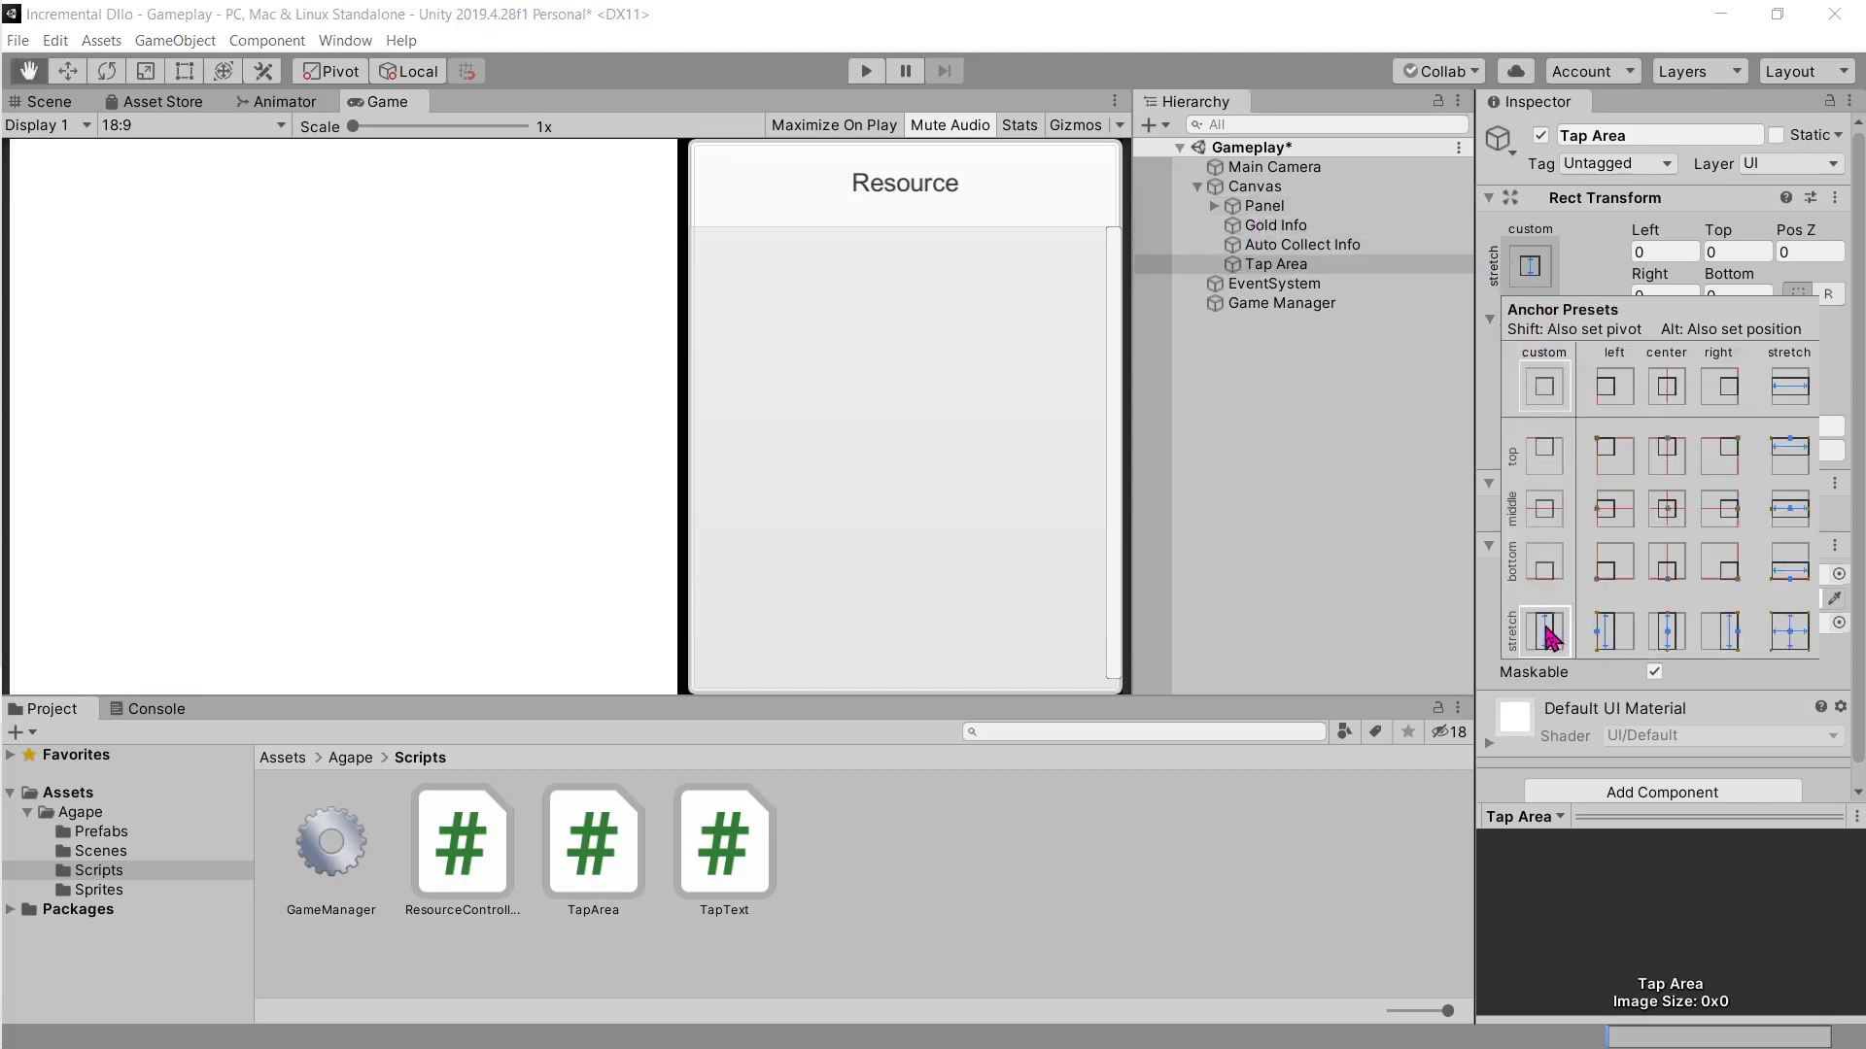
Step: Try bottom-left, centred vertical-stretch and right-edge stretch anchors on the Panel
{"action": "left_click", "coordinate": [1264, 206]}
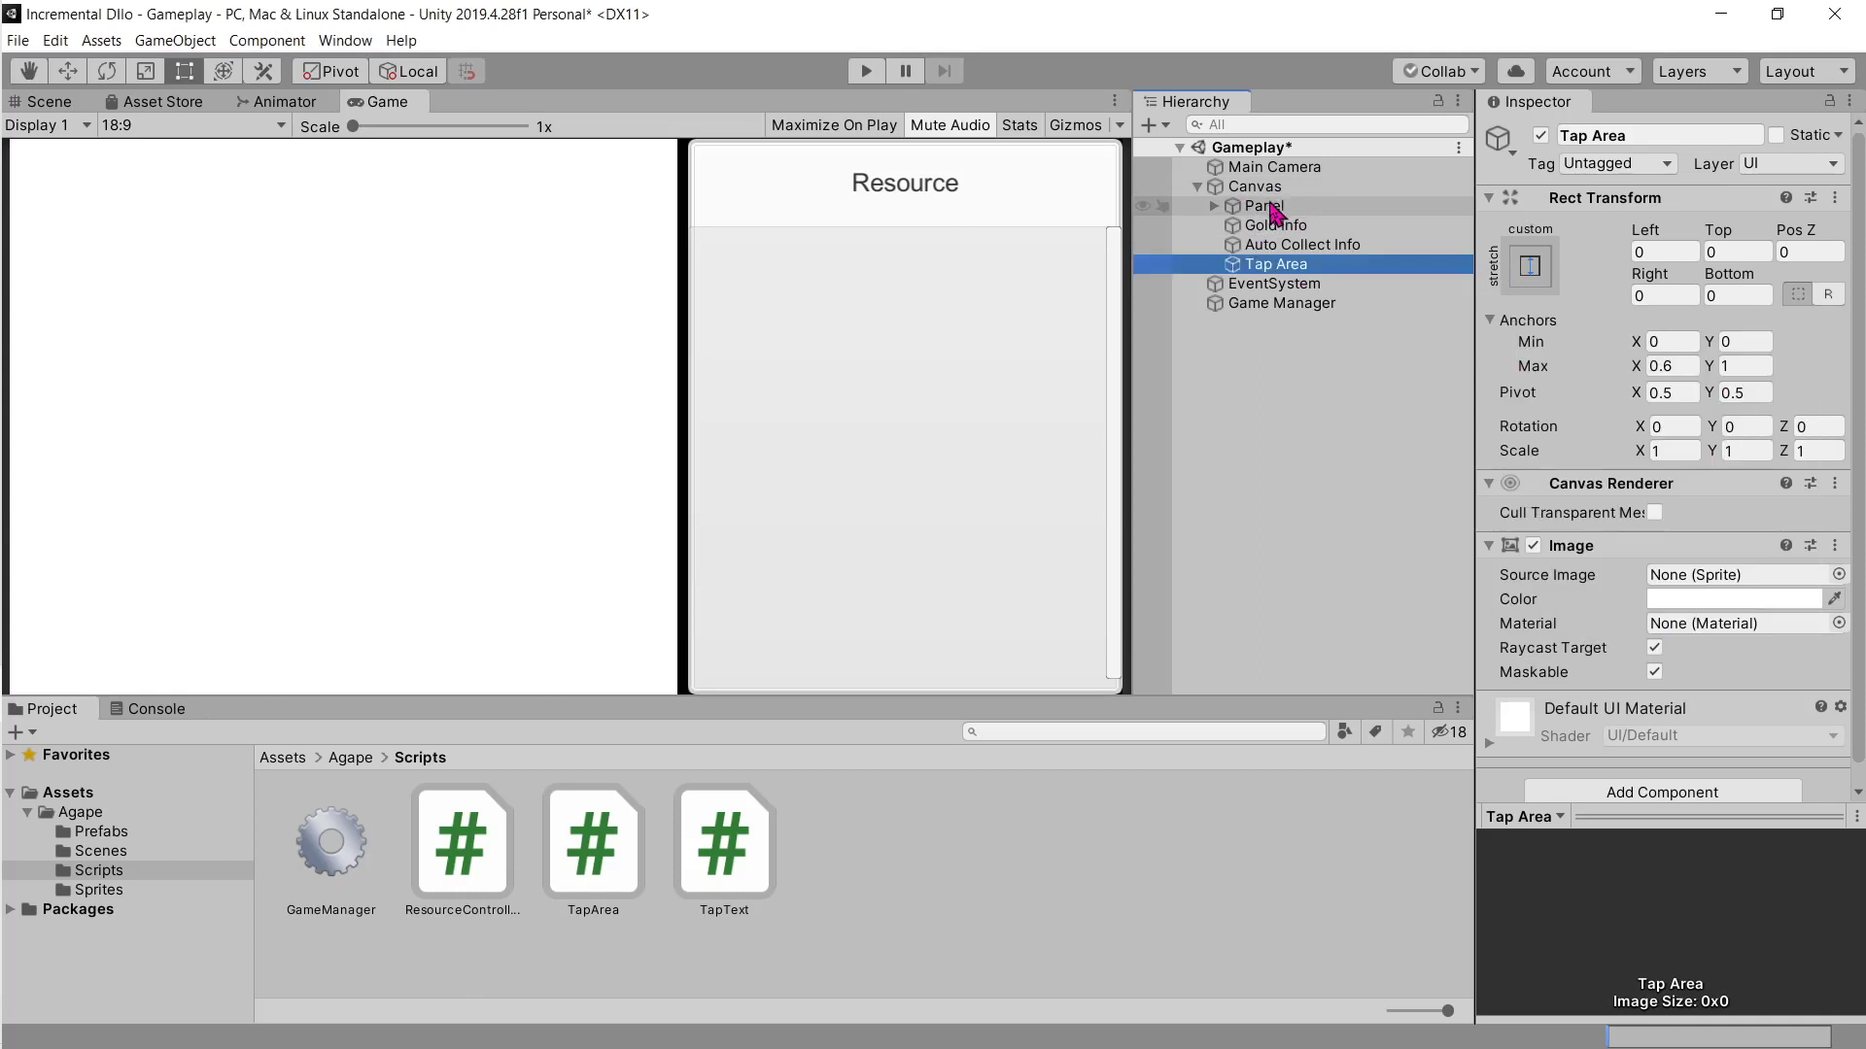
{"action": "left_click", "coordinate": [1529, 264]}
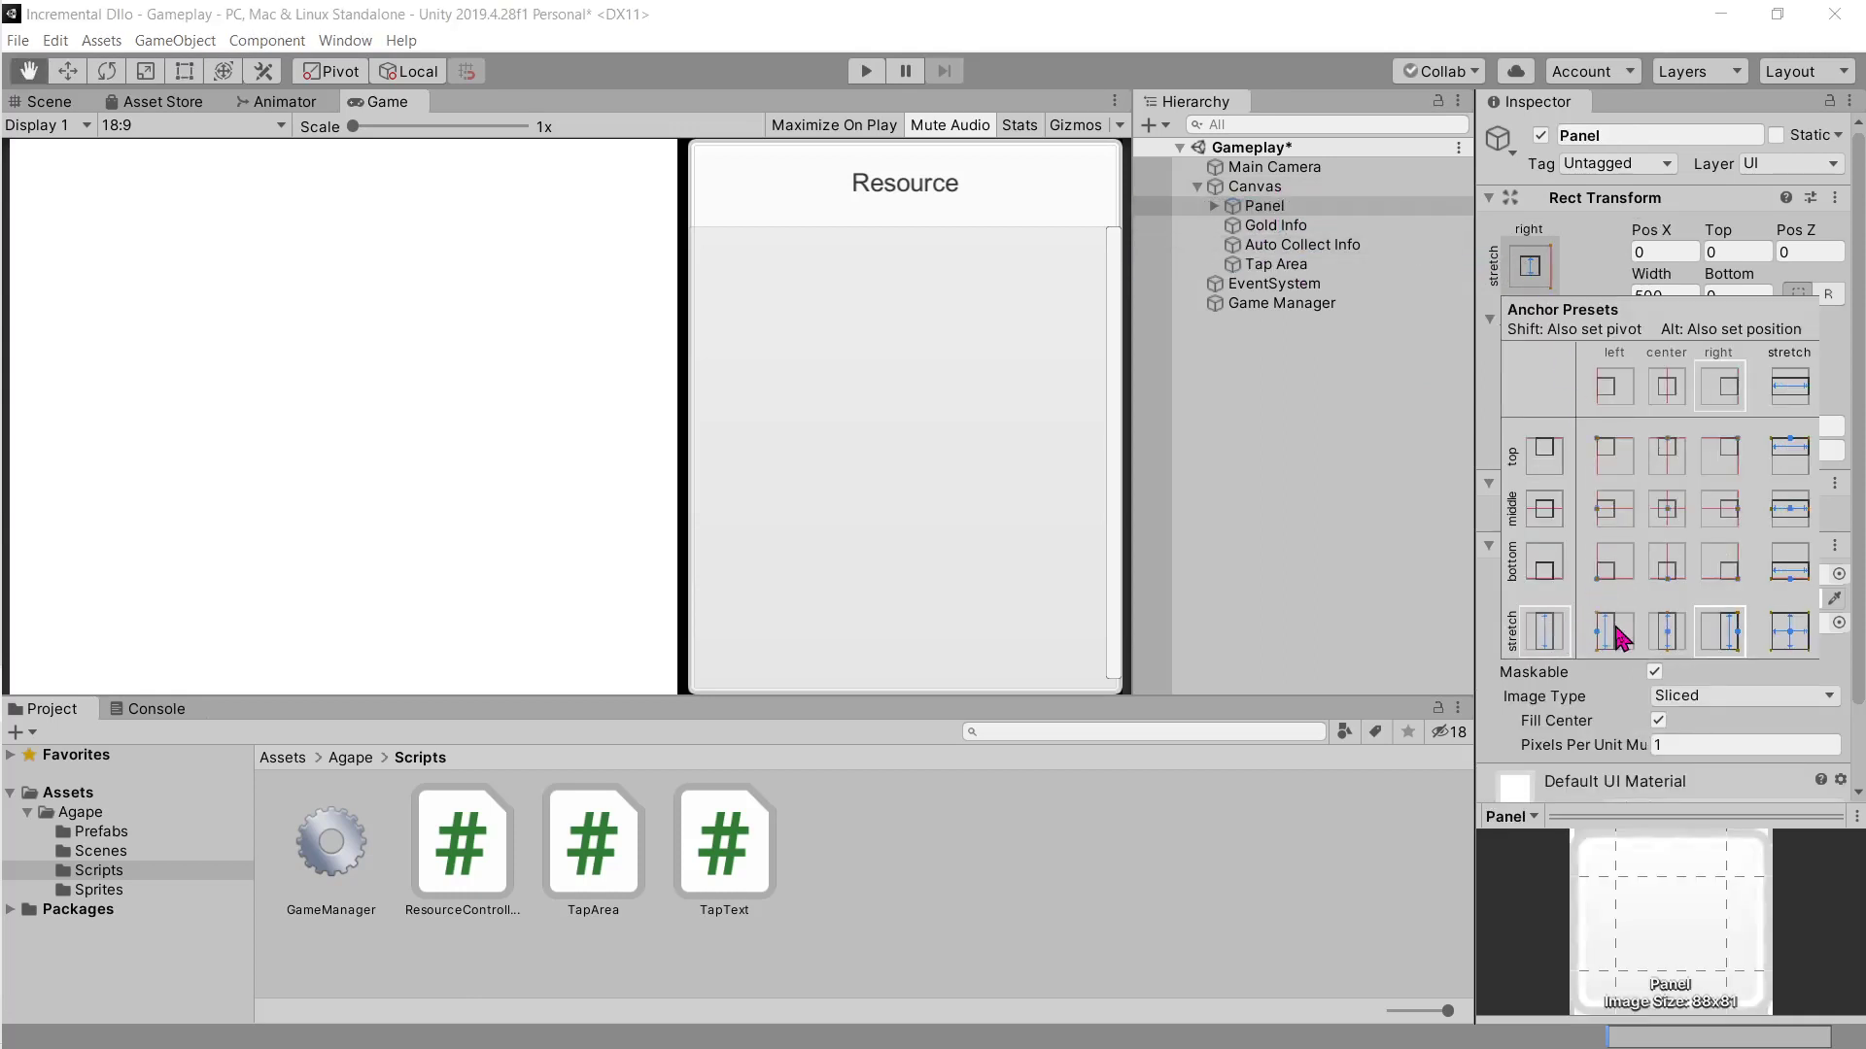
{"action": "left_click", "coordinate": [1615, 572]}
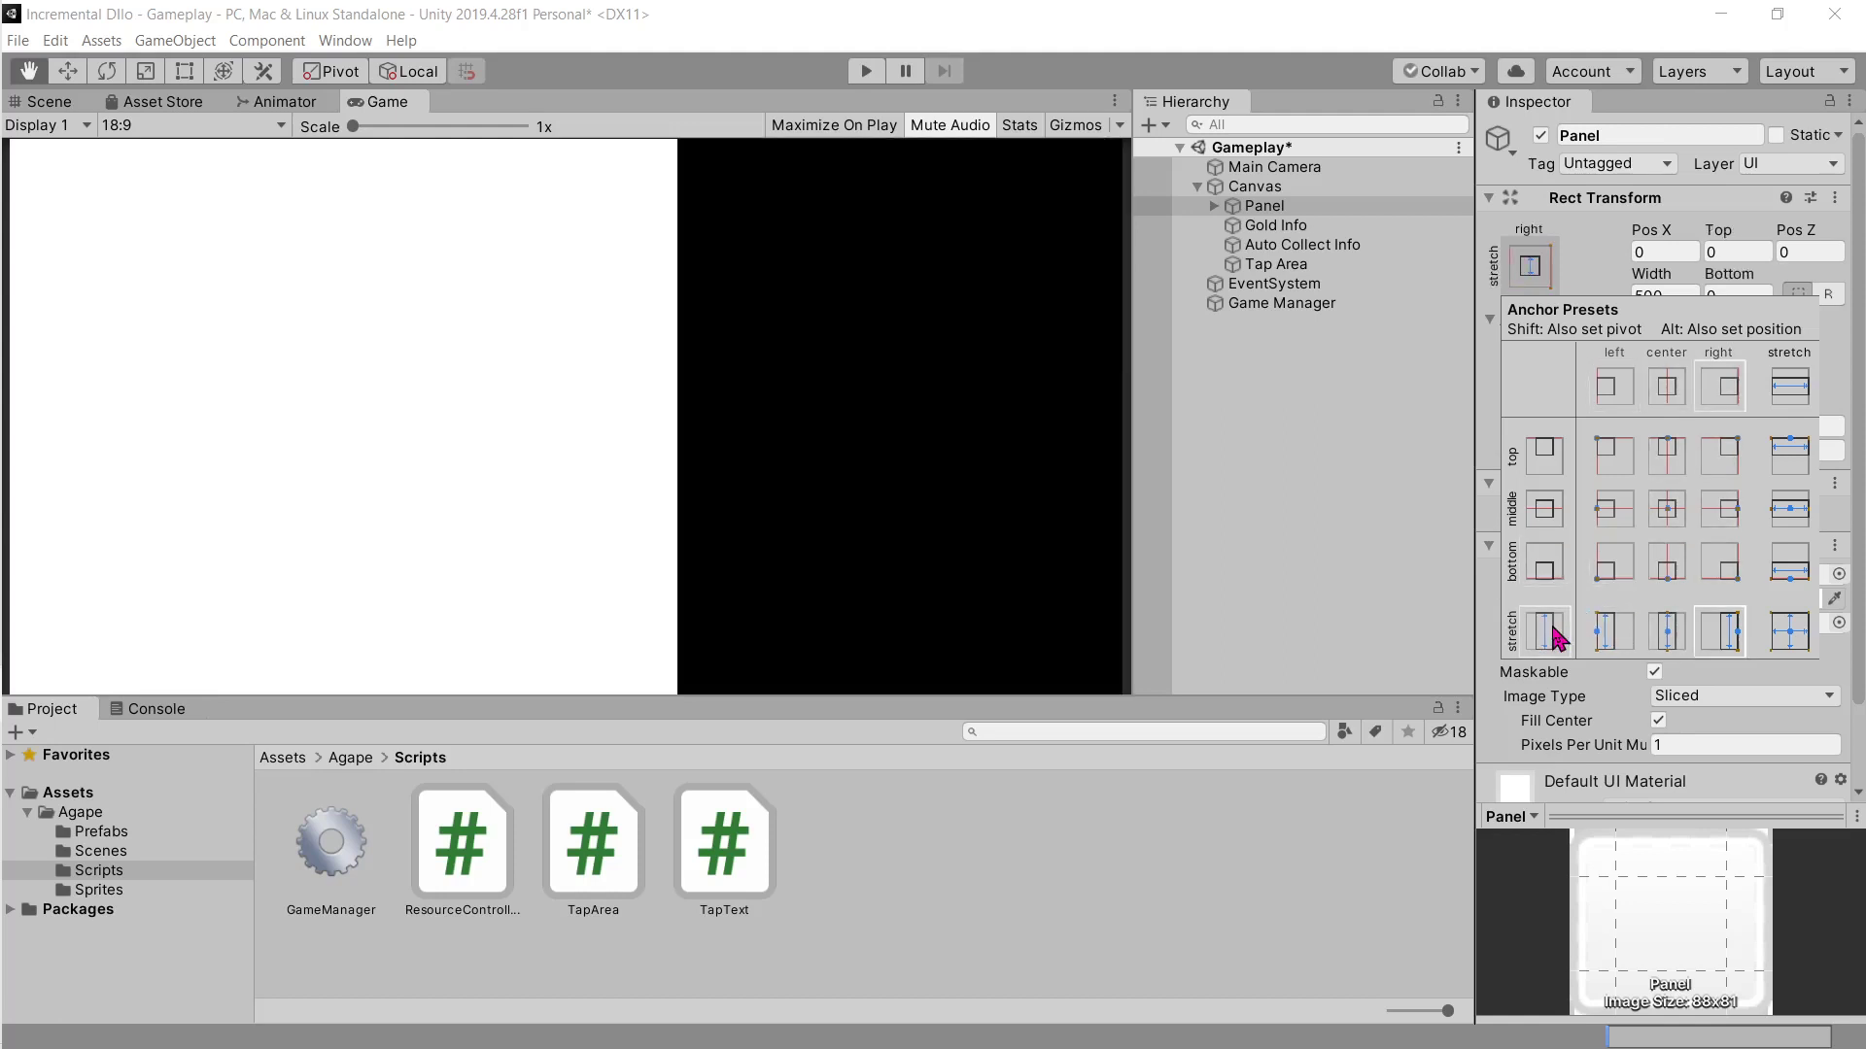
{"action": "key", "text": "t"}
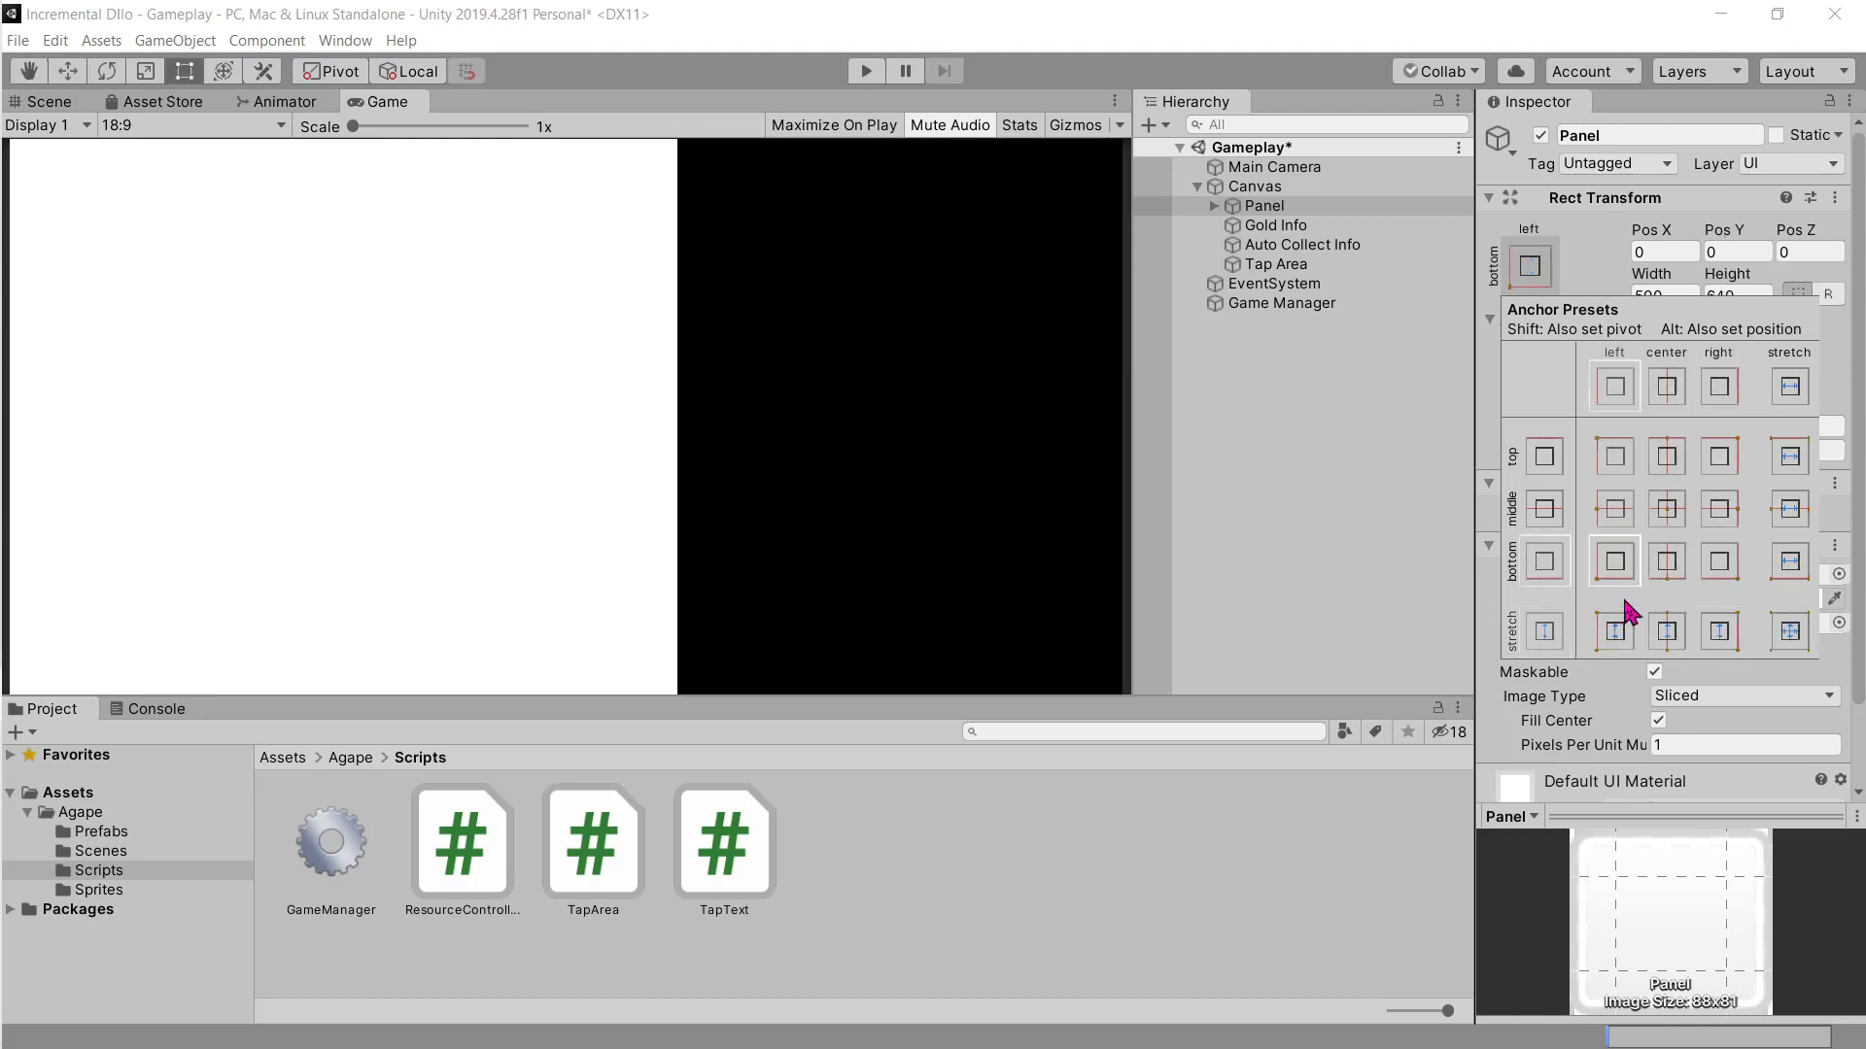
{"action": "key", "text": "q"}
{"action": "left_click", "coordinate": [1666, 630]}
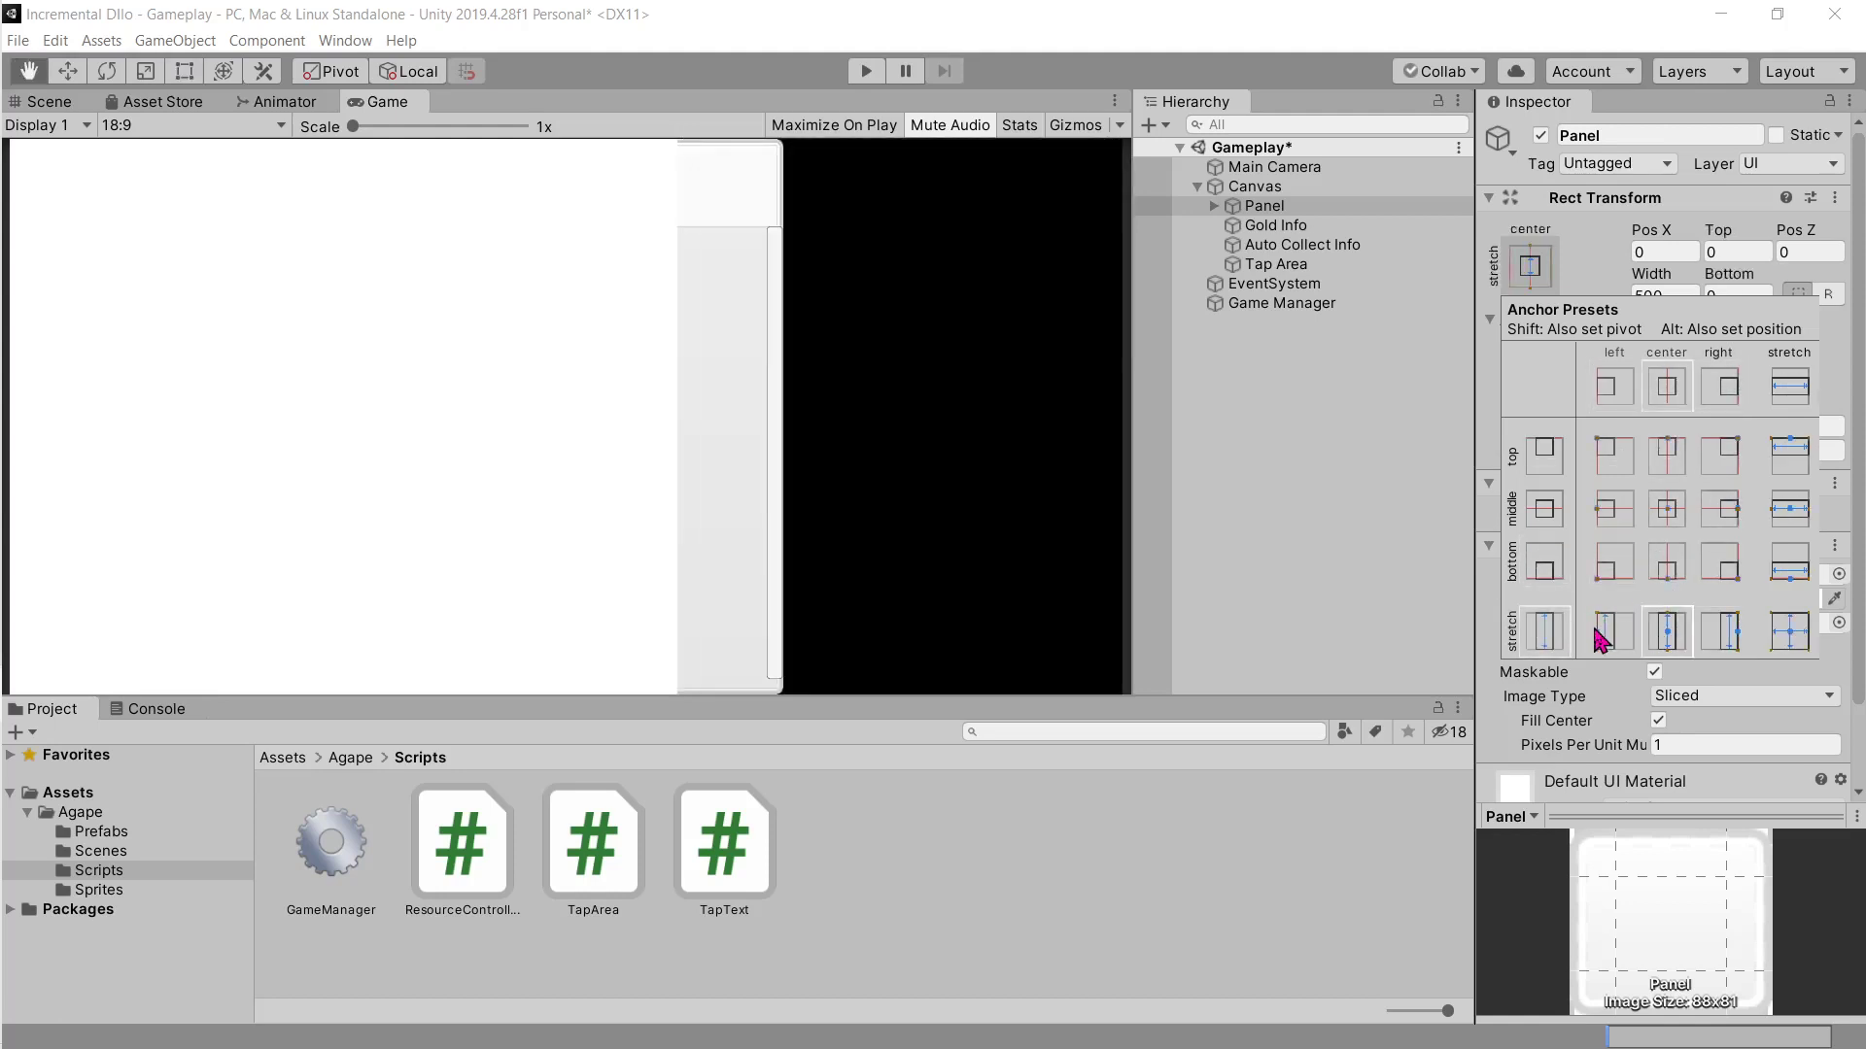
{"action": "left_click", "coordinate": [1700, 614]}
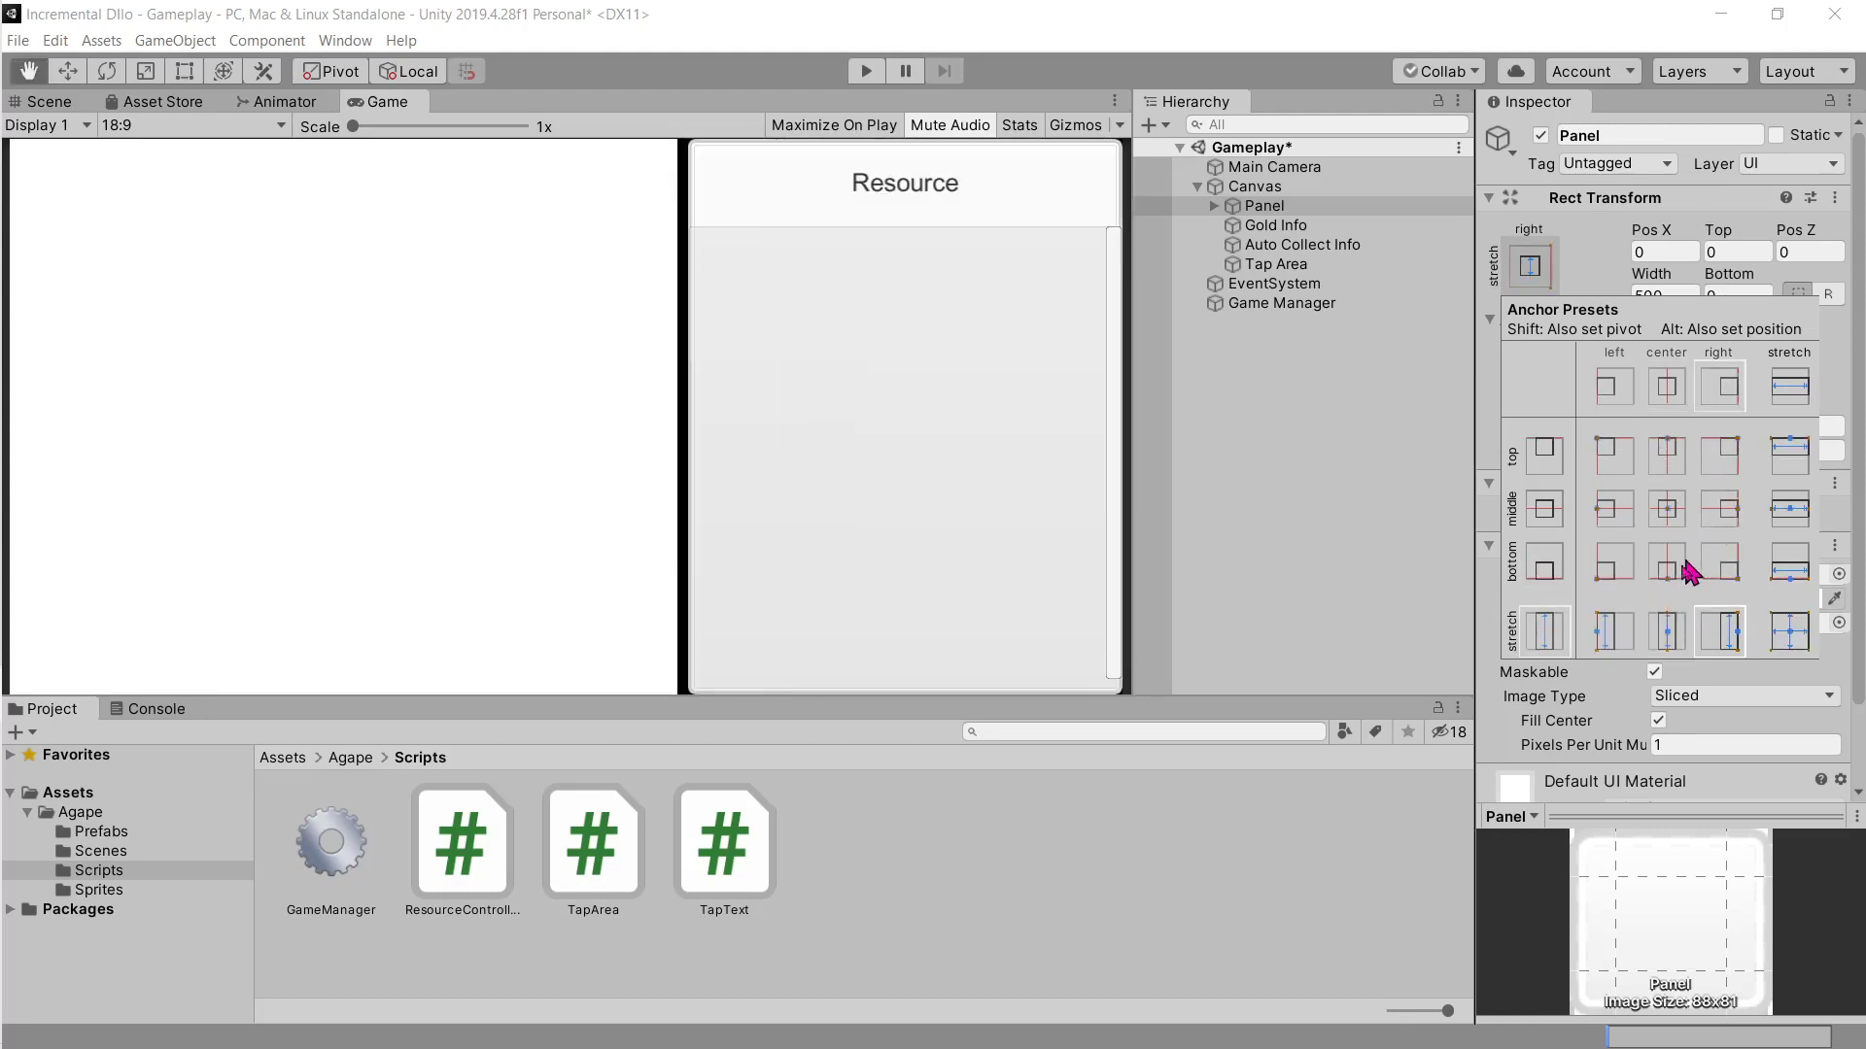
{"action": "left_click", "coordinate": [1668, 632]}
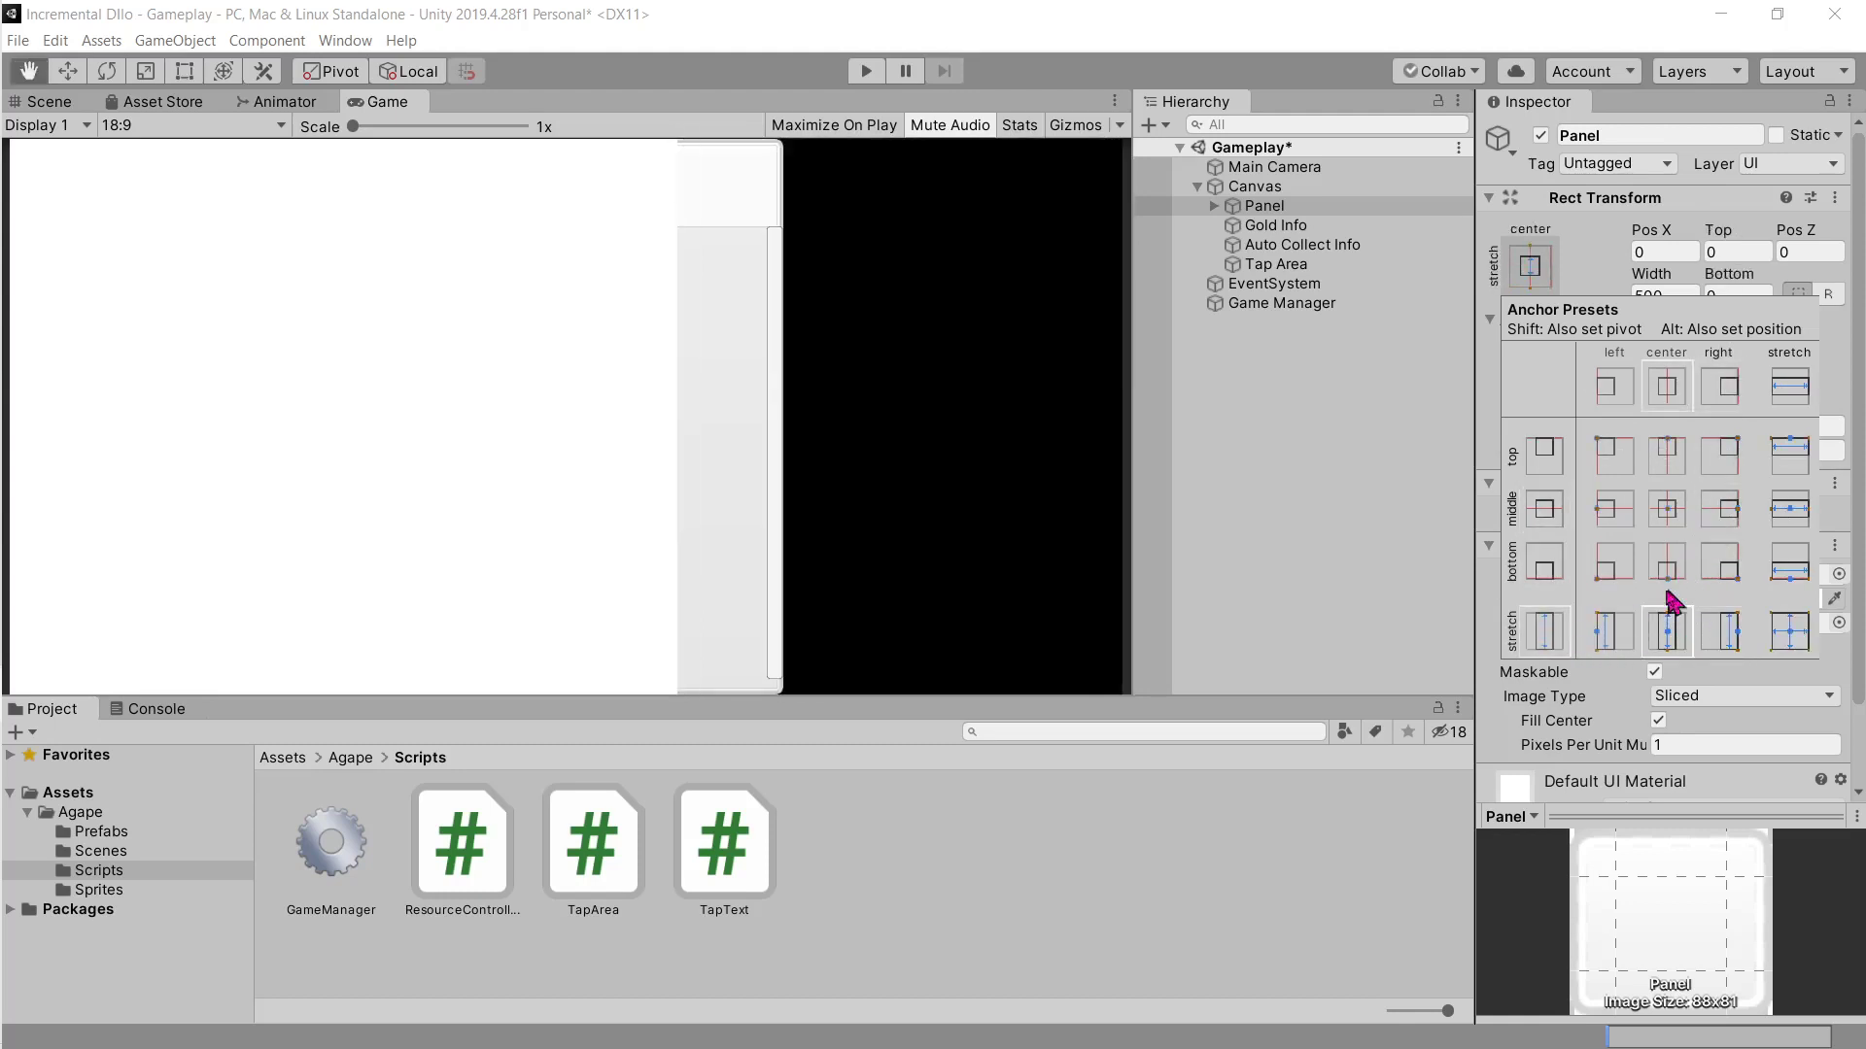
{"action": "key", "text": "ctrl+z"}
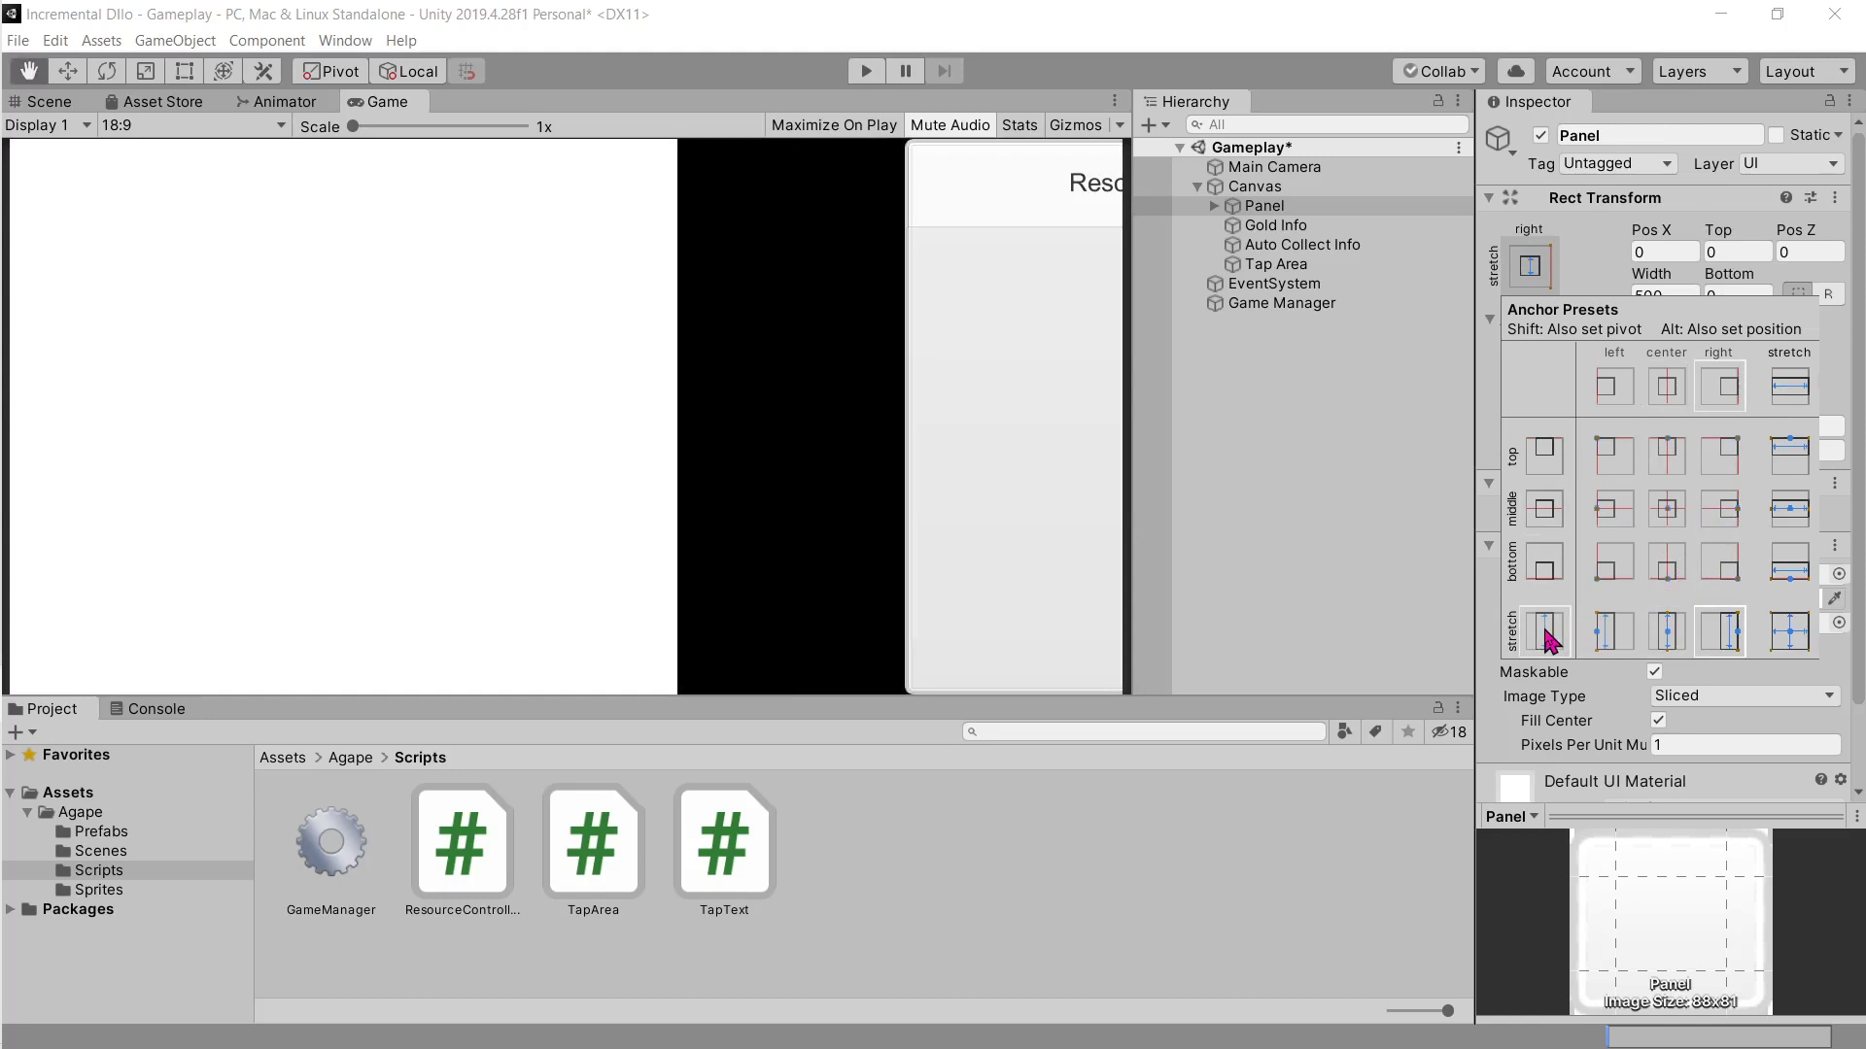
Step: Try more stretch presets, then undo back to middle-right anchoring at 500×640
{"action": "left_click", "coordinate": [1310, 442]}
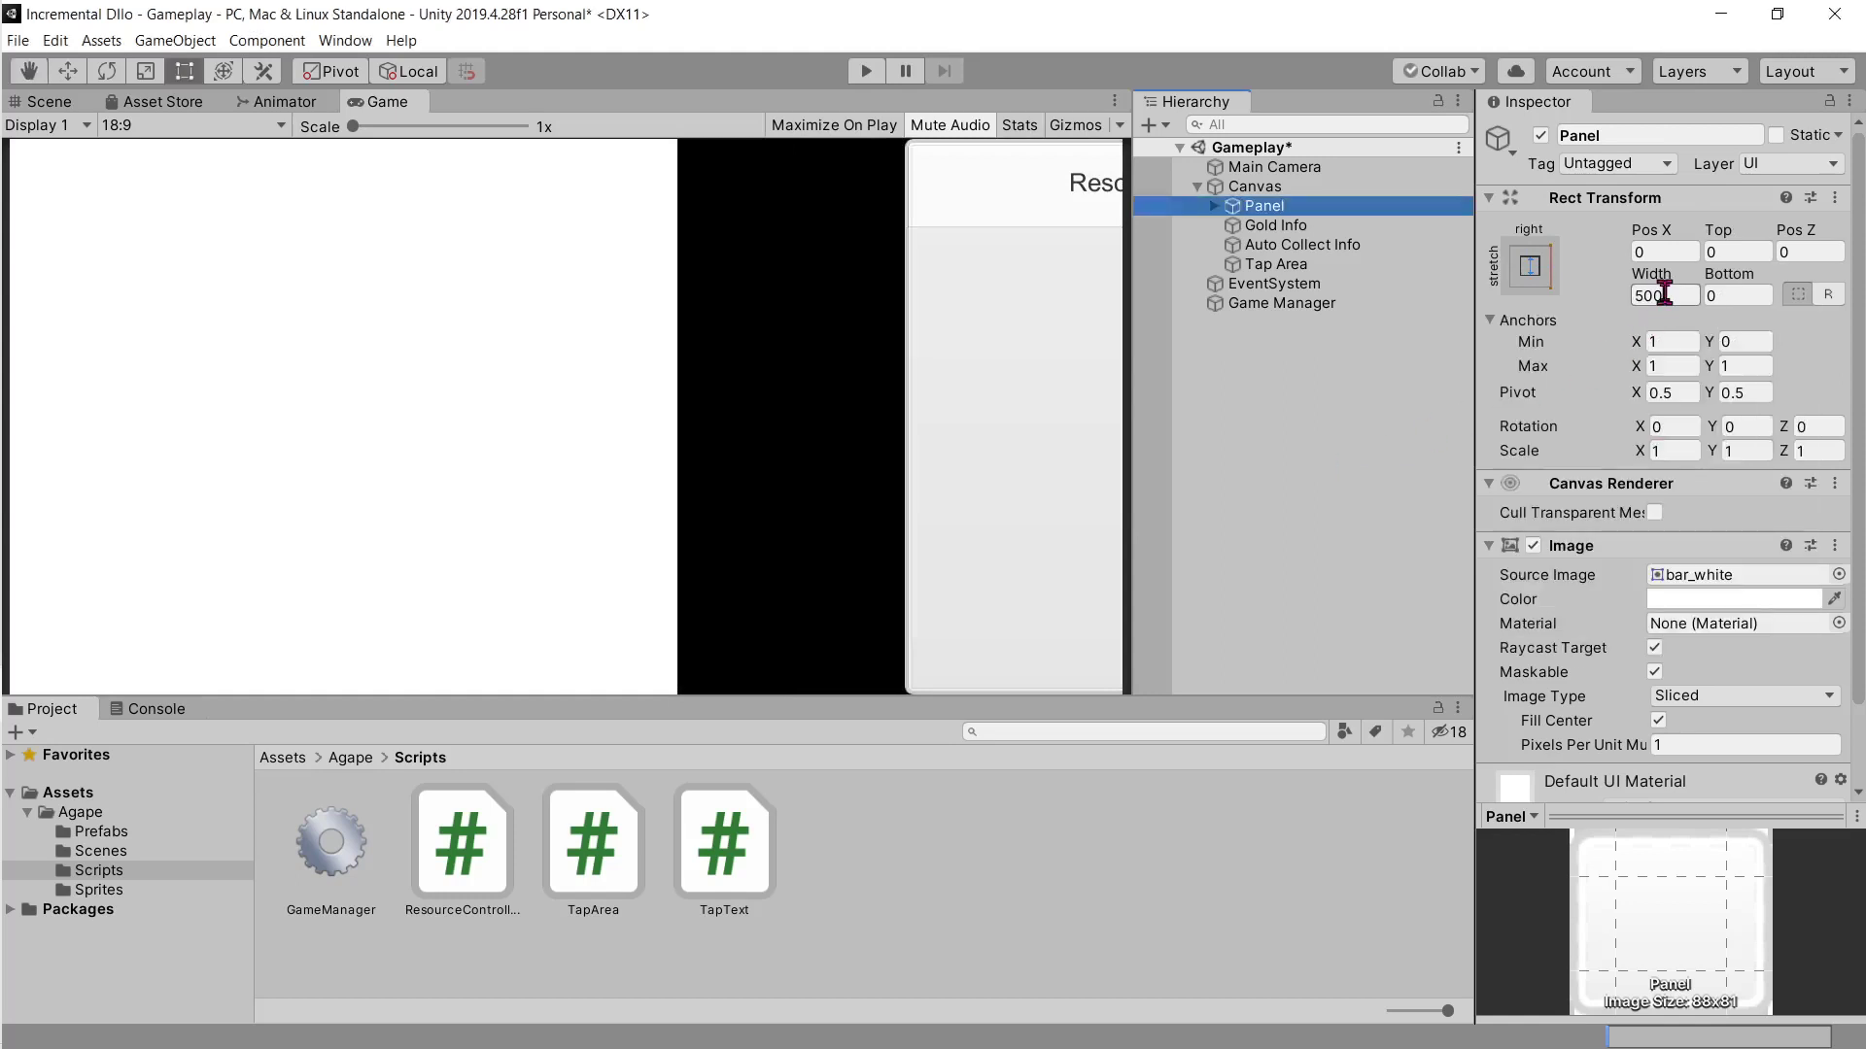
{"action": "left_click", "coordinate": [1530, 266]}
{"action": "left_click", "coordinate": [1664, 591]}
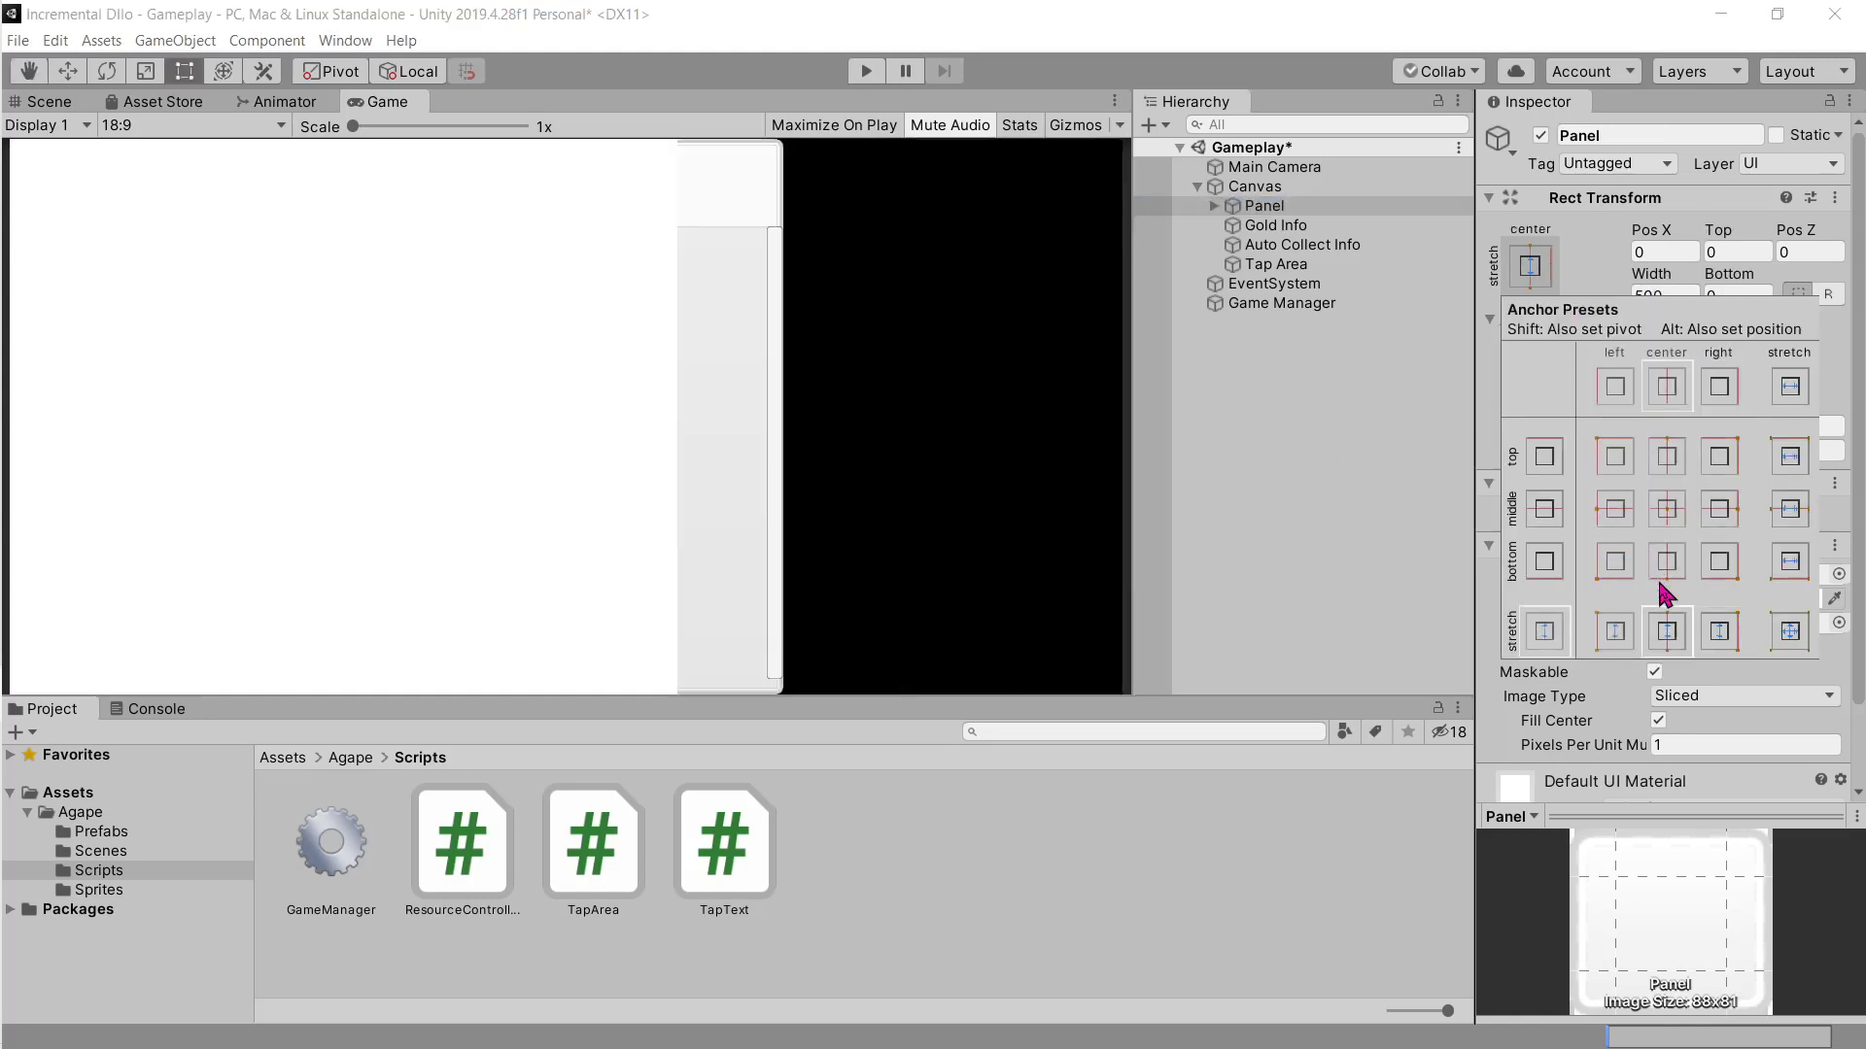
{"action": "left_click", "coordinate": [1786, 632], "text": "alt+shift"}
{"action": "left_click", "coordinate": [1675, 630]}
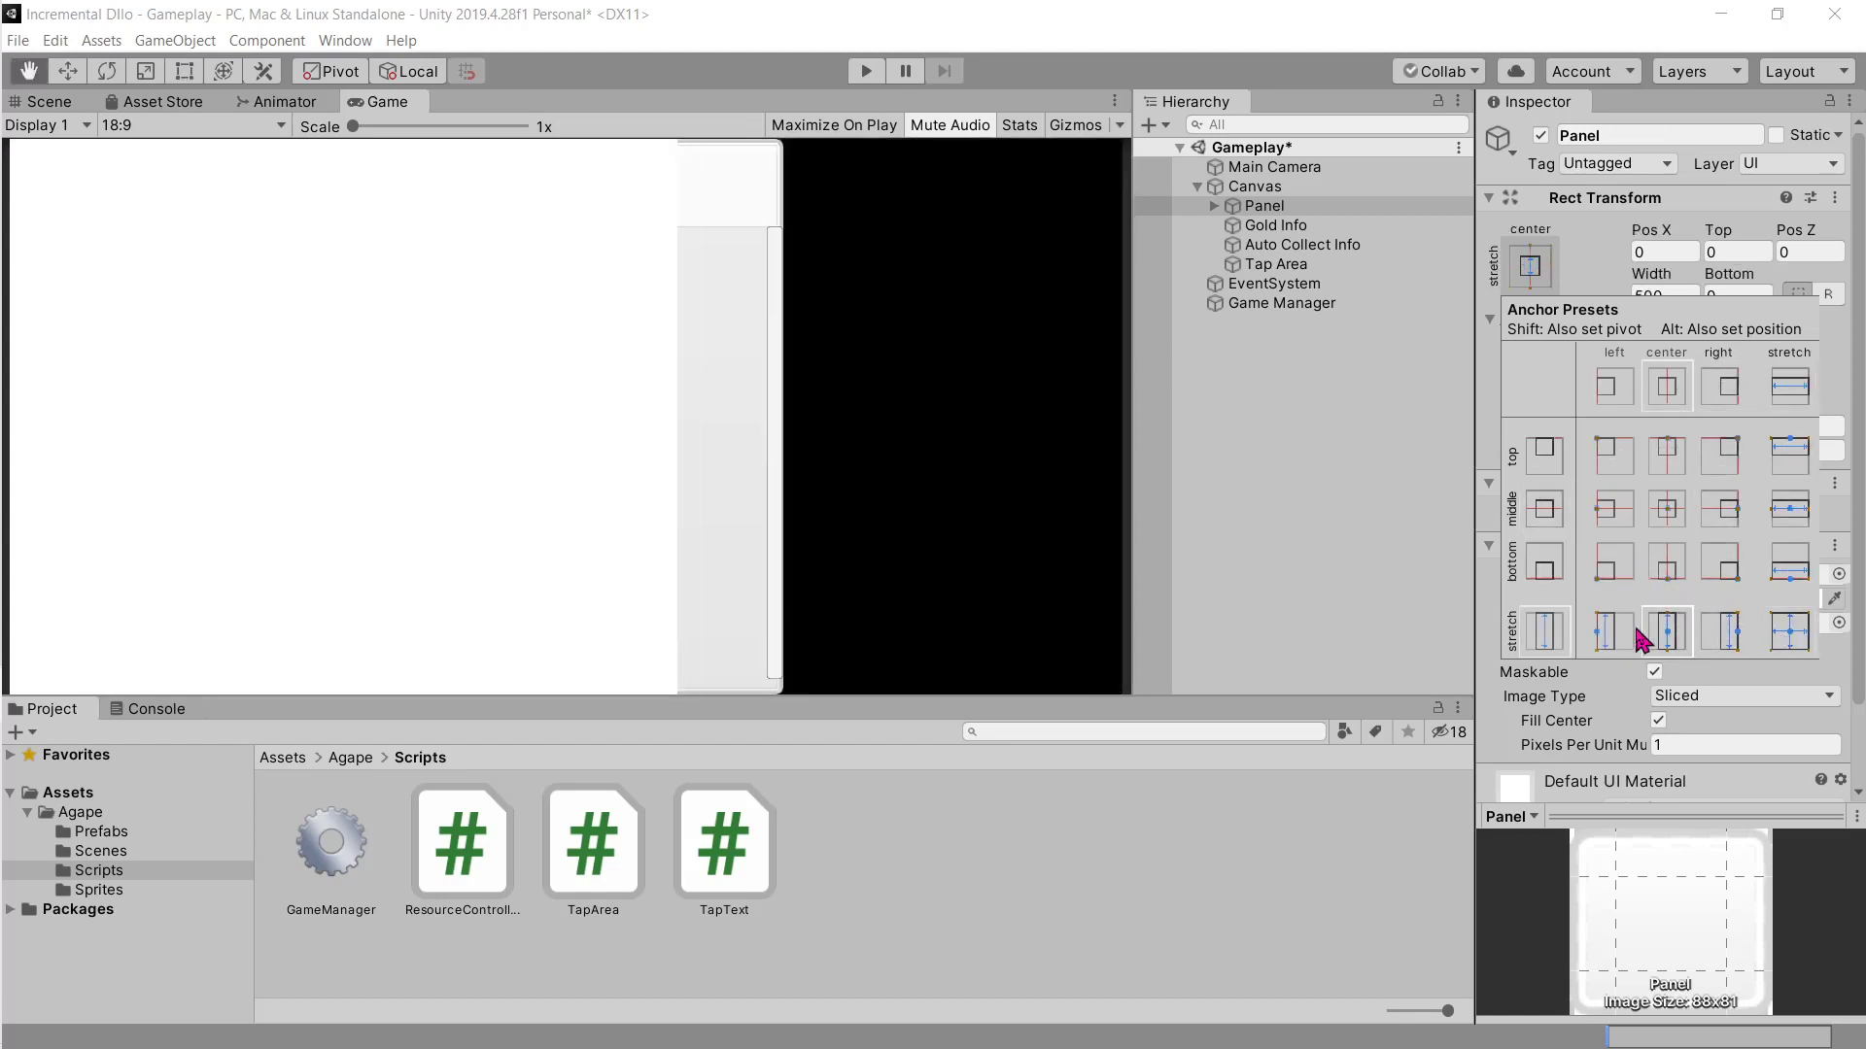
{"action": "key", "text": "ctrl+z"}
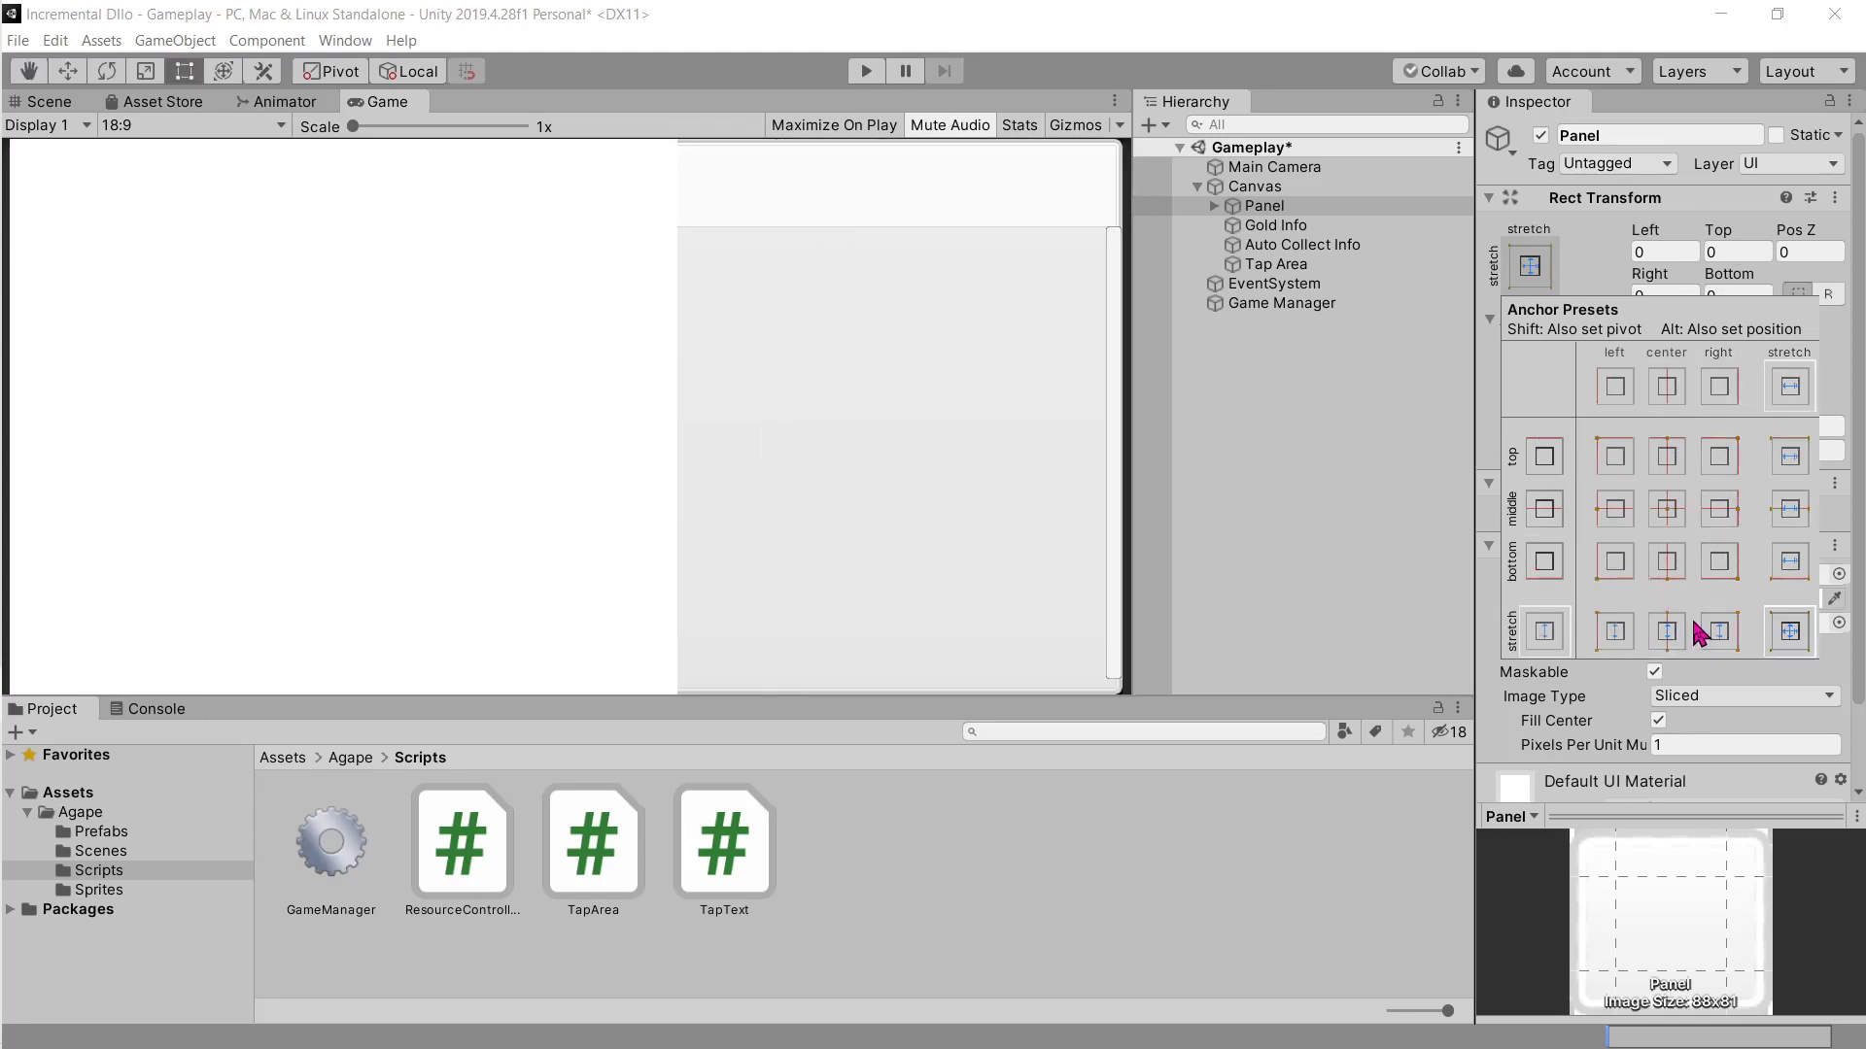
{"action": "key", "text": "ctrl+z"}
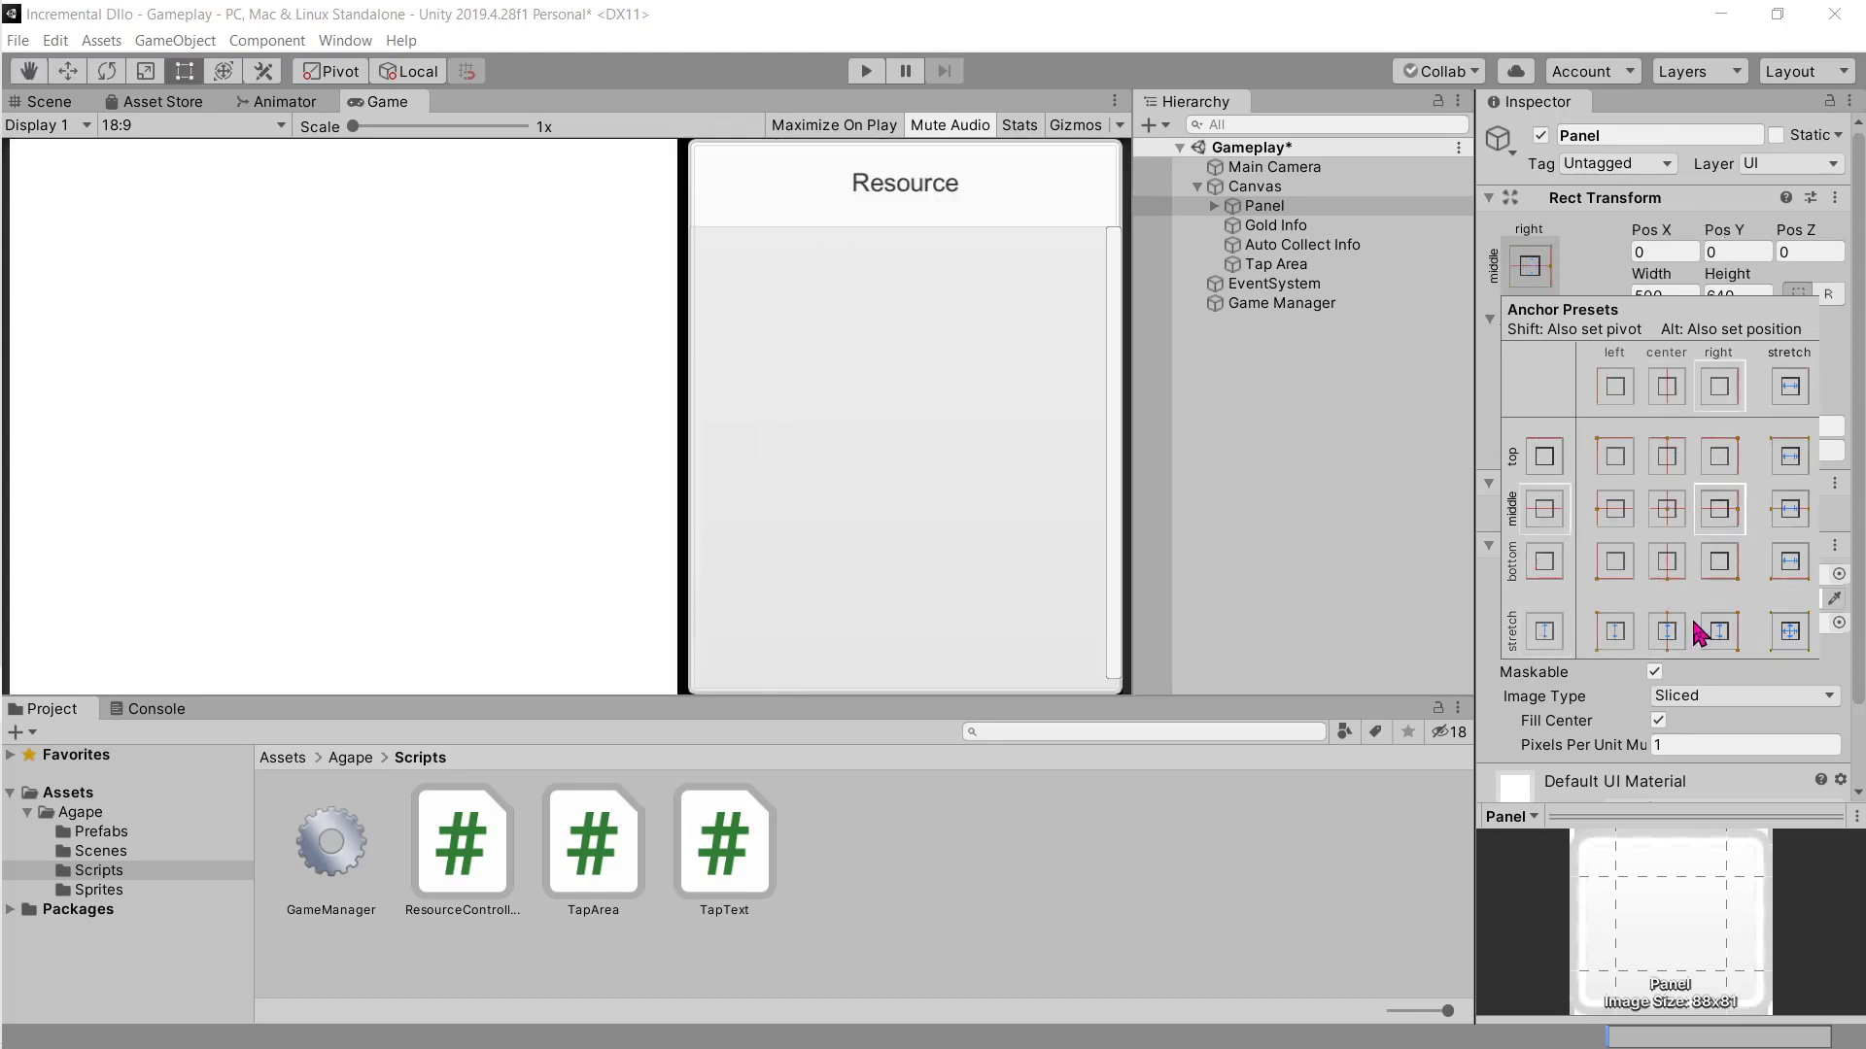
{"action": "key", "text": "alt+Tab"}
{"action": "key", "text": "alt+Tab"}
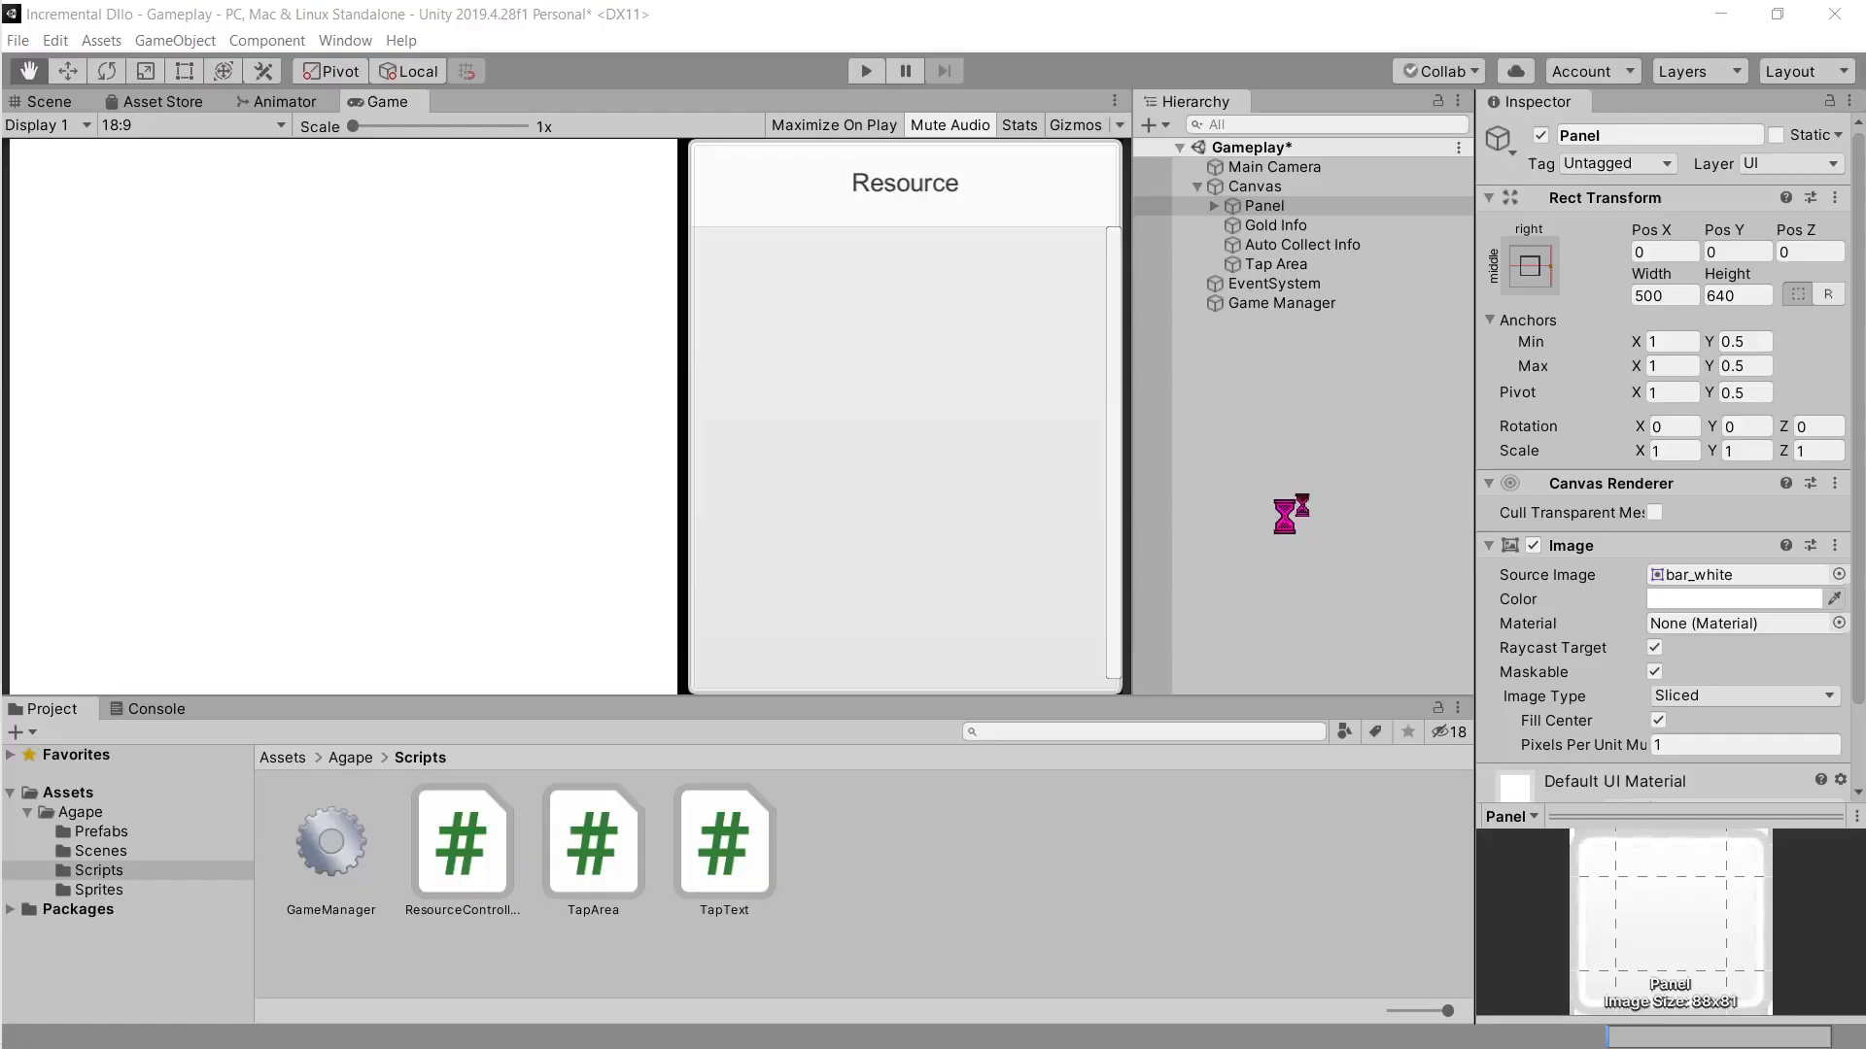
Step: Reselect Tap Area and then the Panel, closing their anchor presets without changes
{"action": "left_click", "coordinate": [1305, 287]}
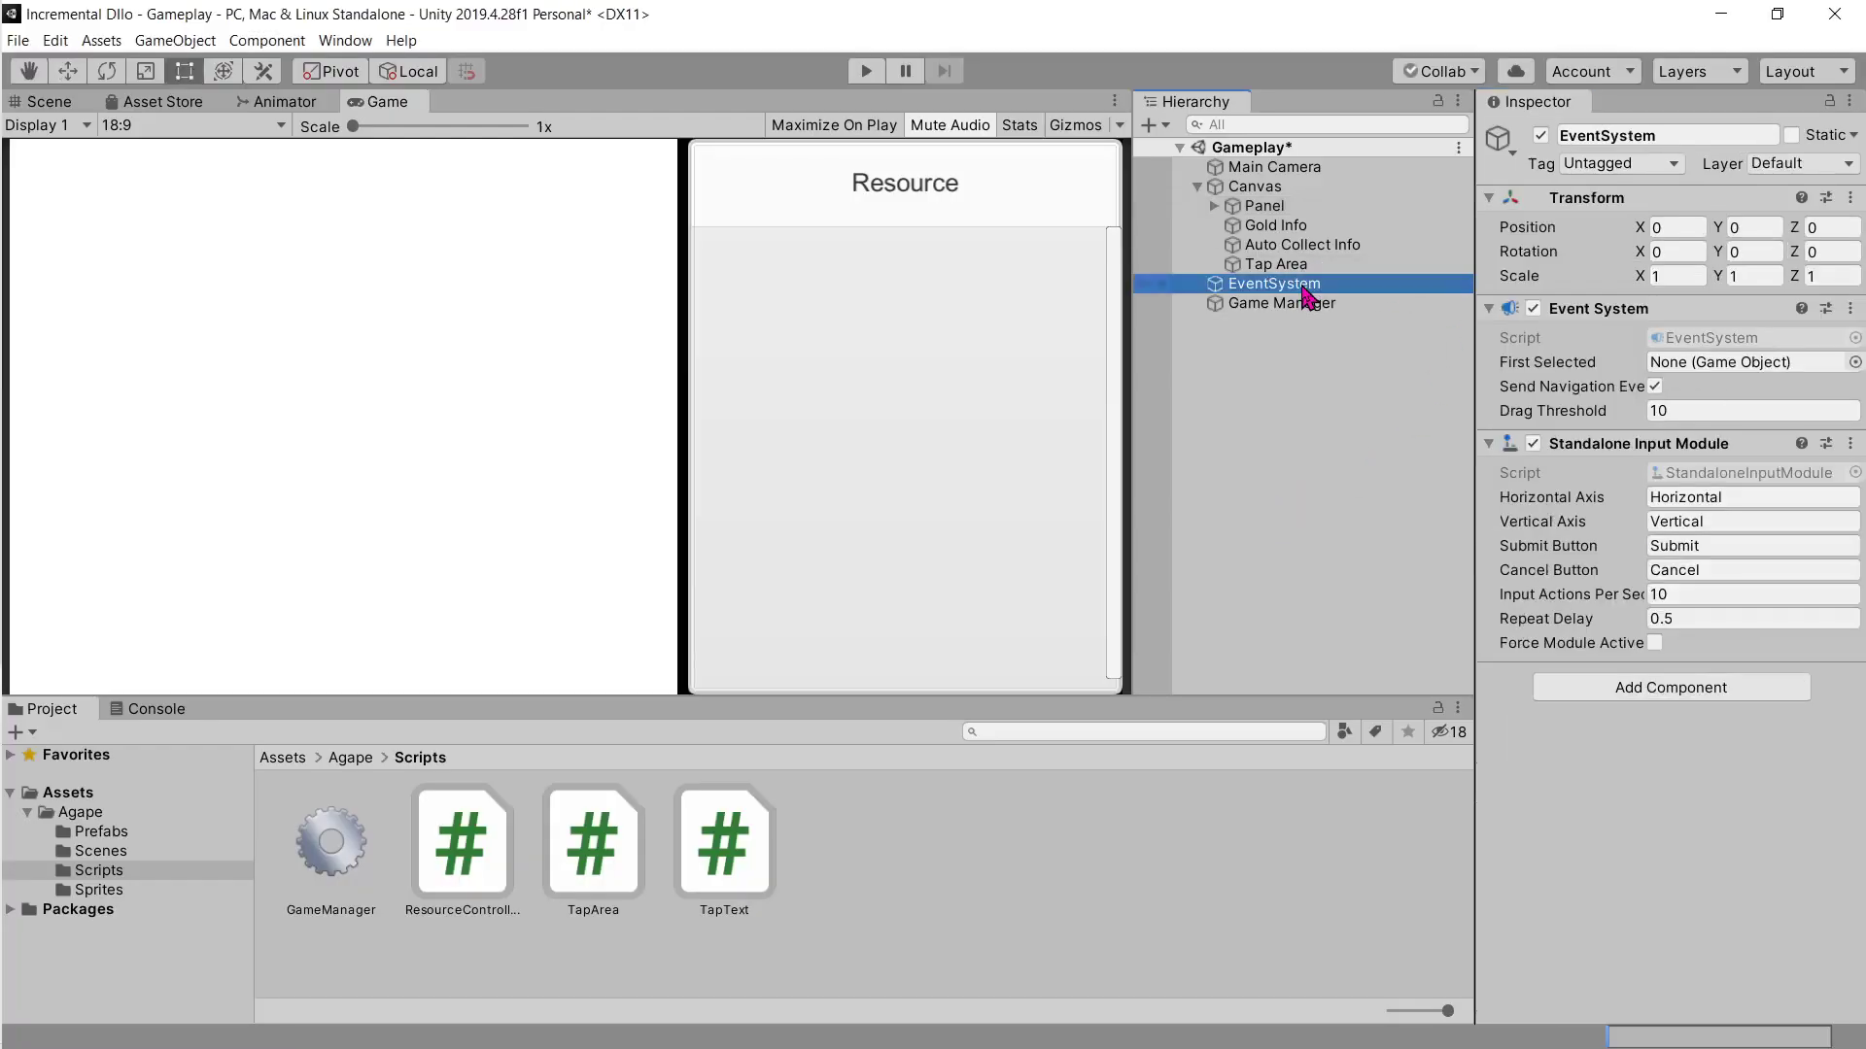
{"action": "left_click", "coordinate": [1305, 270]}
{"action": "left_click", "coordinate": [1520, 272]}
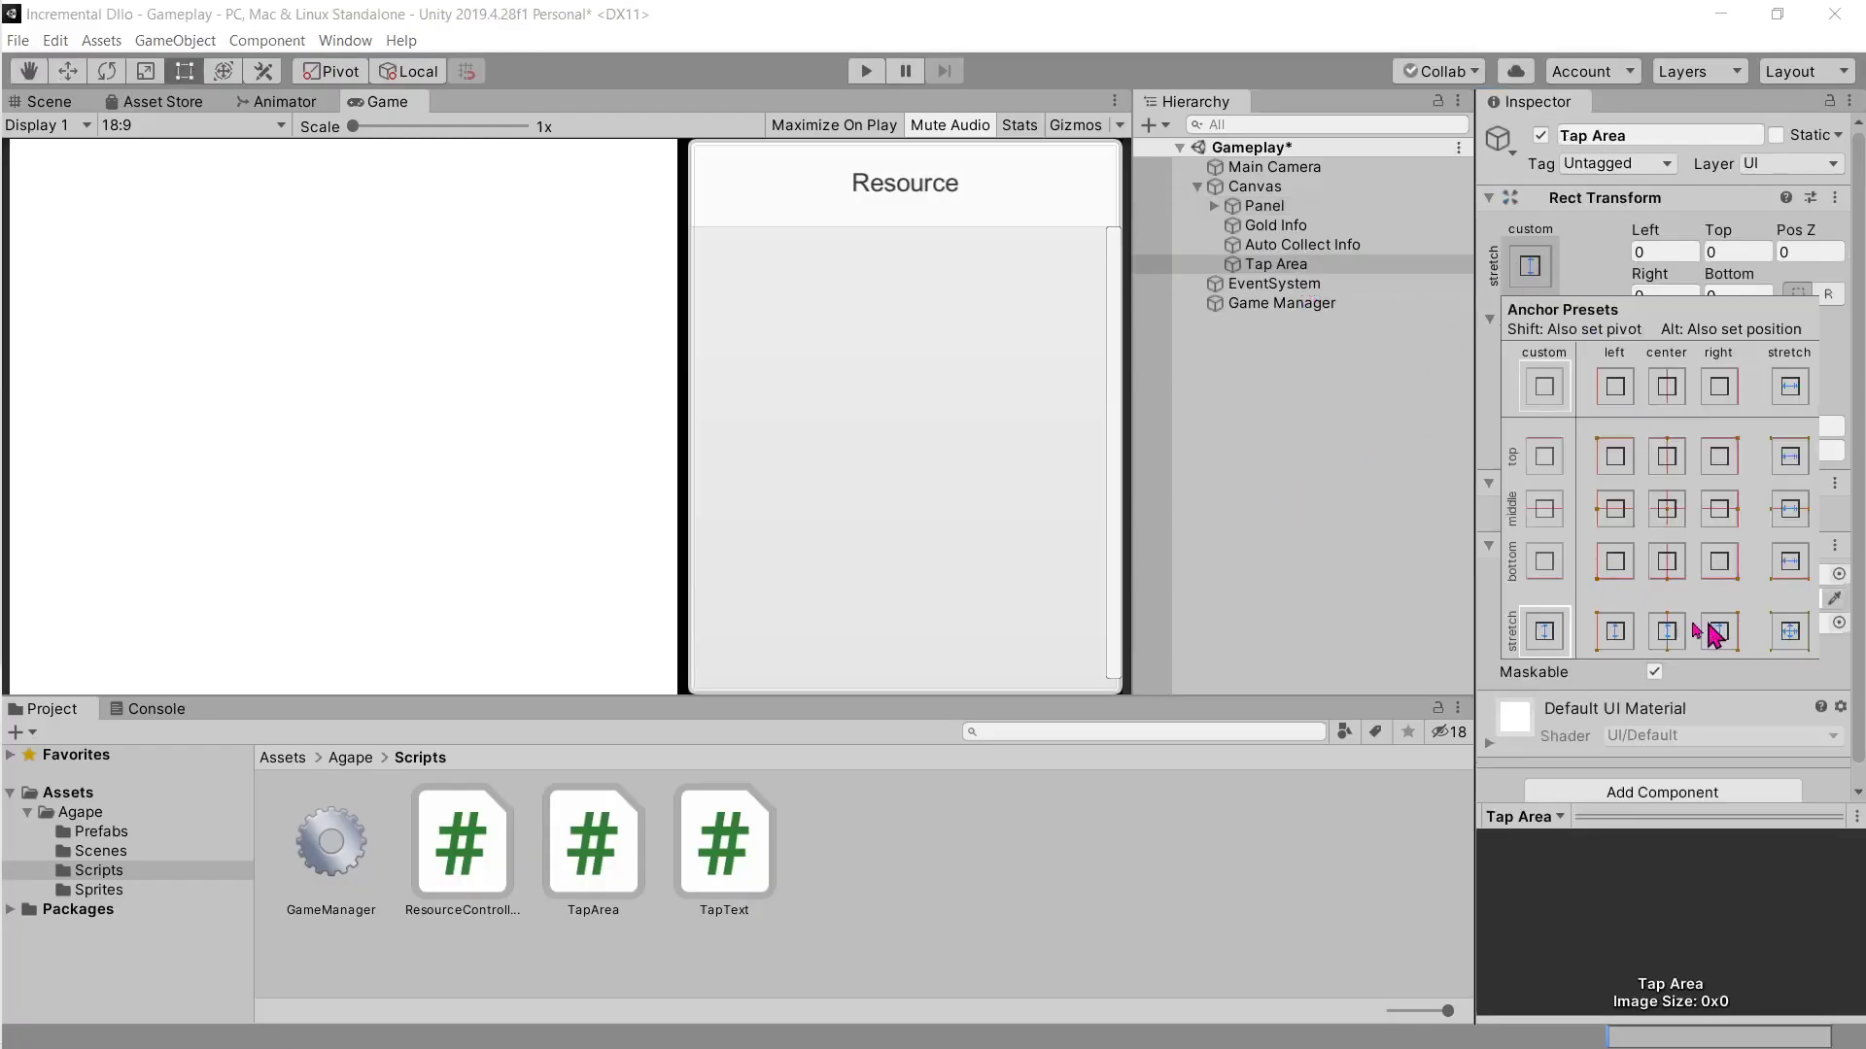
{"action": "left_click", "coordinate": [1346, 231]}
{"action": "left_click", "coordinate": [1335, 207]}
{"action": "left_click", "coordinate": [1529, 266]}
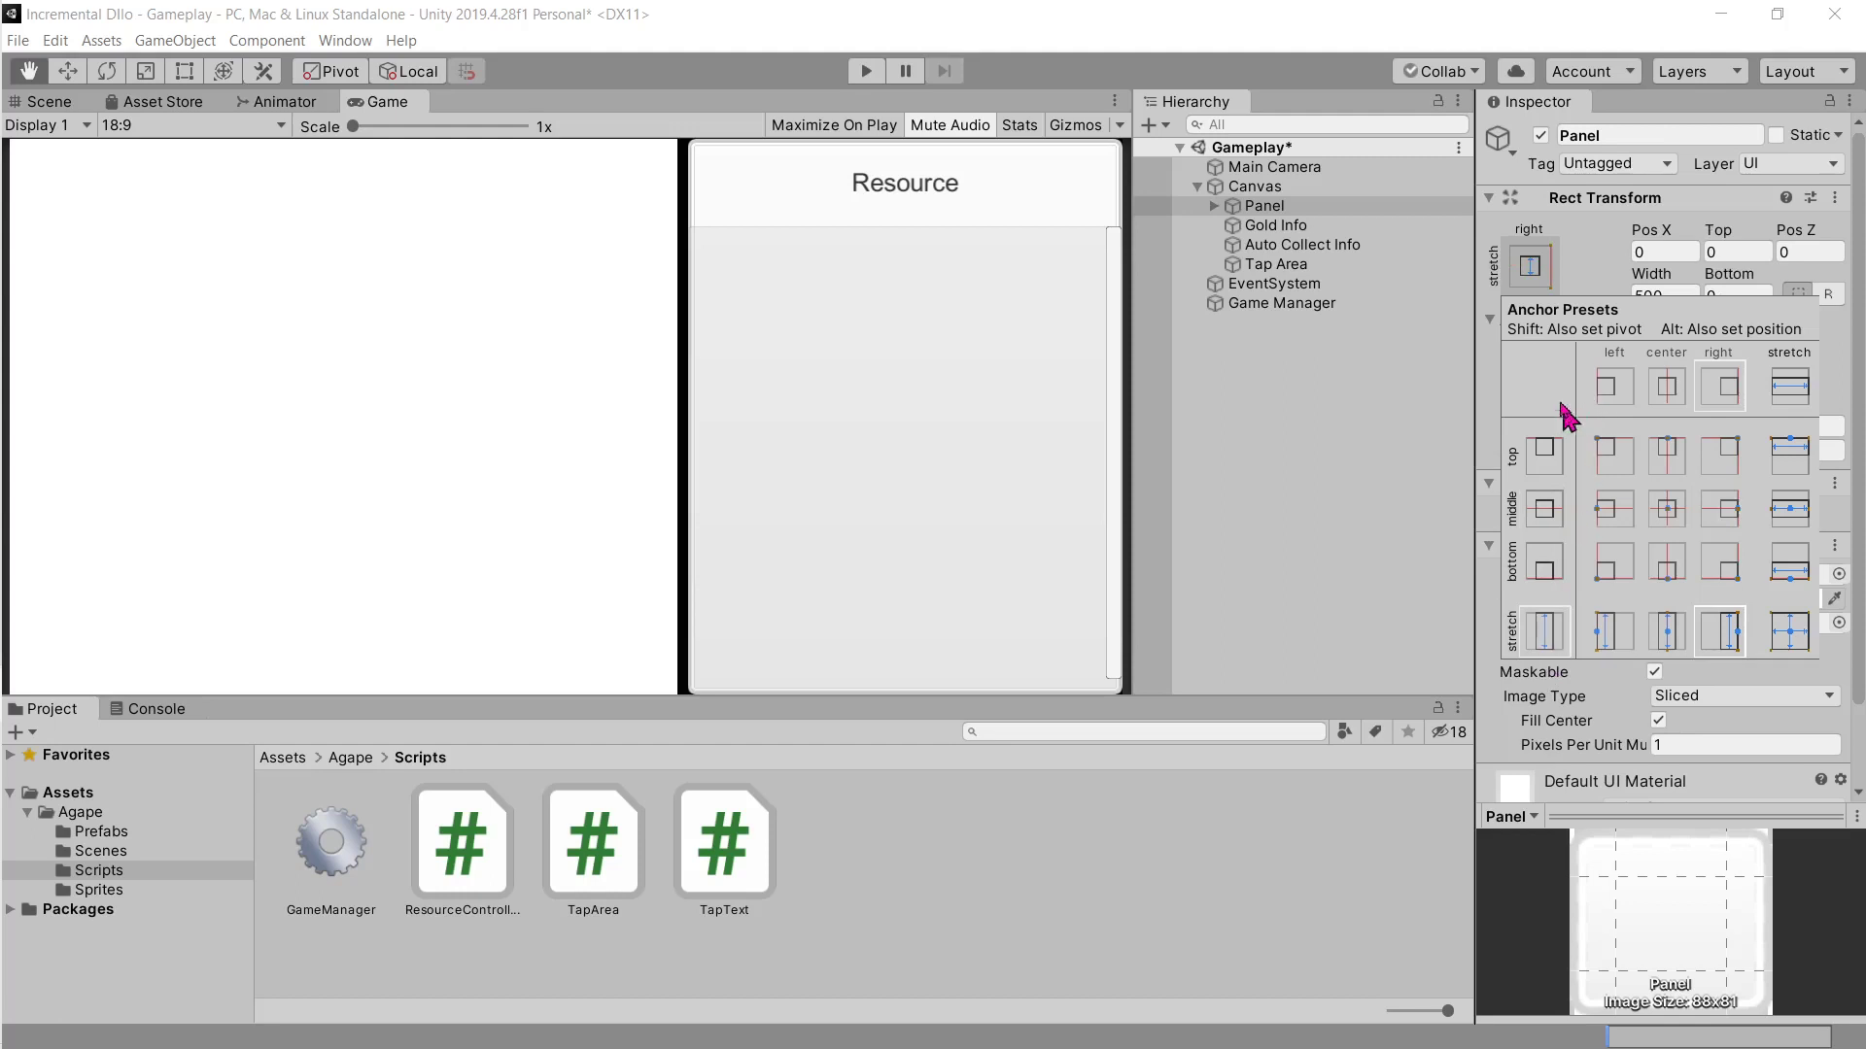
{"action": "key", "text": "t"}
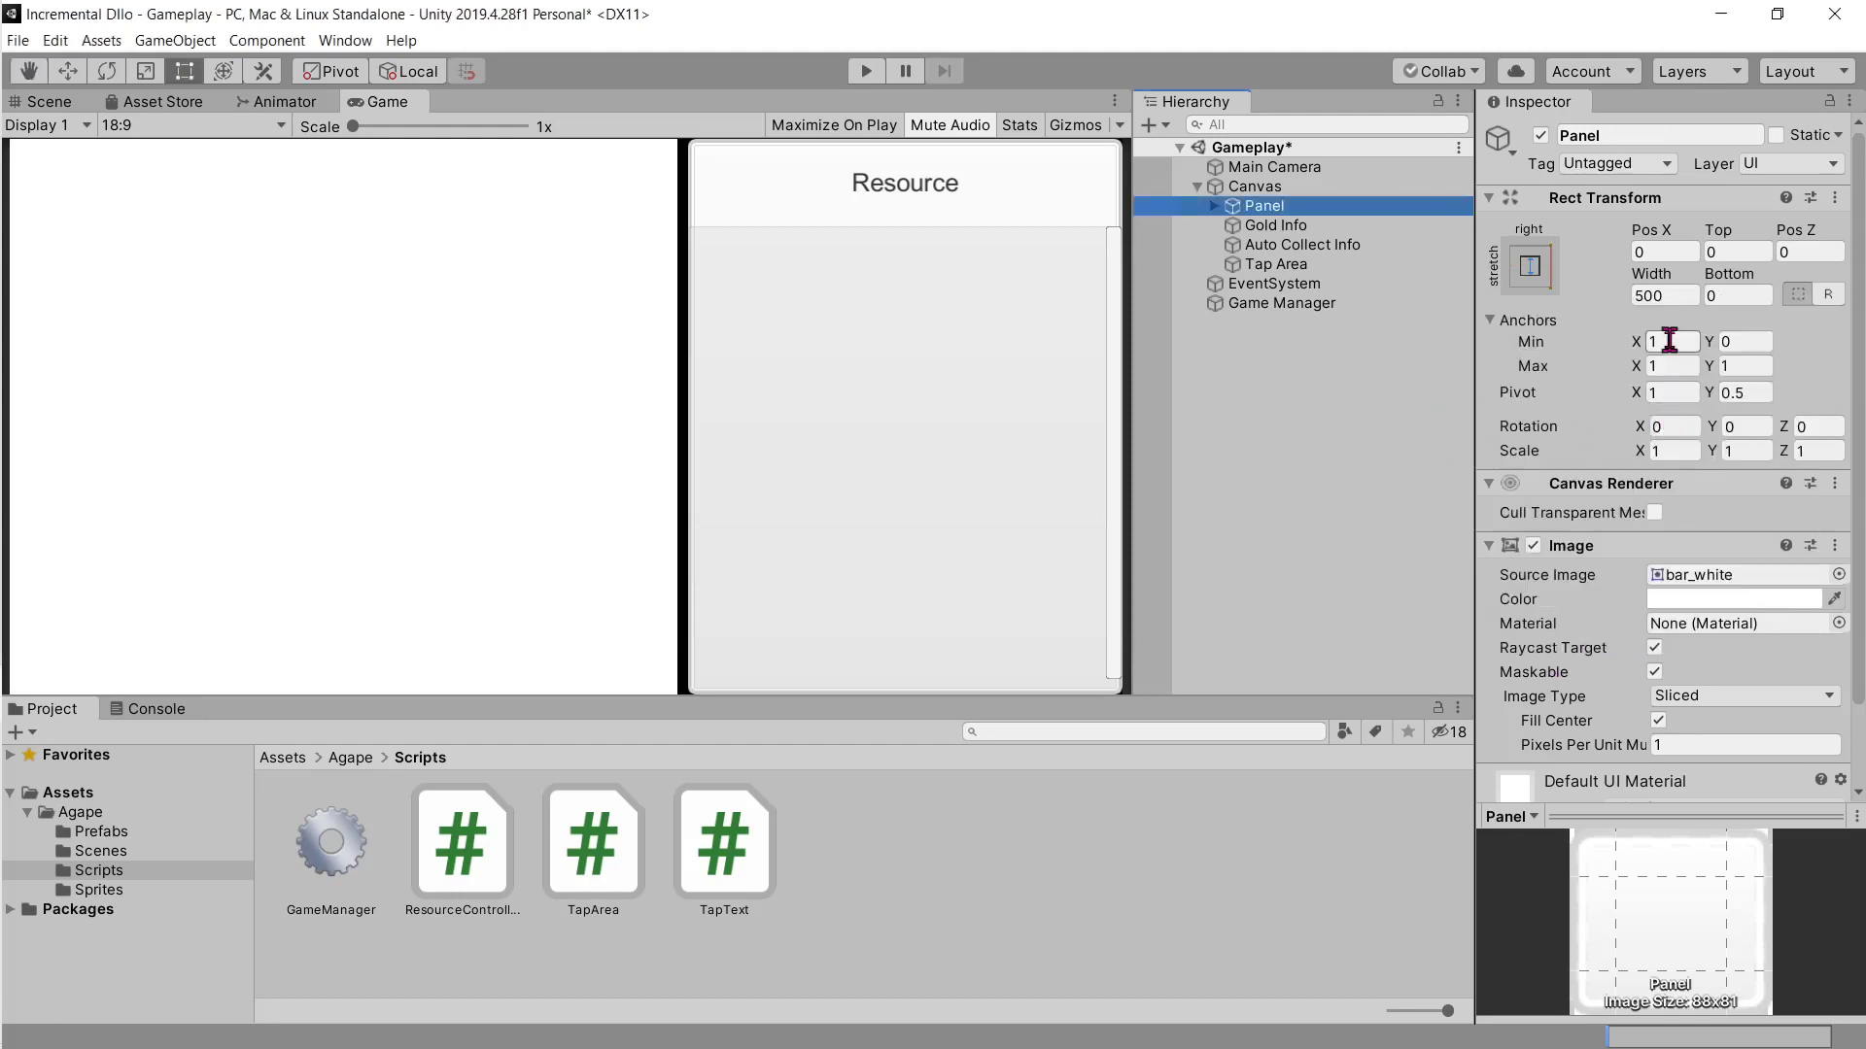
Step: Set the Panel's Anchors Min X to 0 and Max X to 0.6
{"action": "left_click", "coordinate": [1671, 341]}
{"action": "type", "text": "0"}
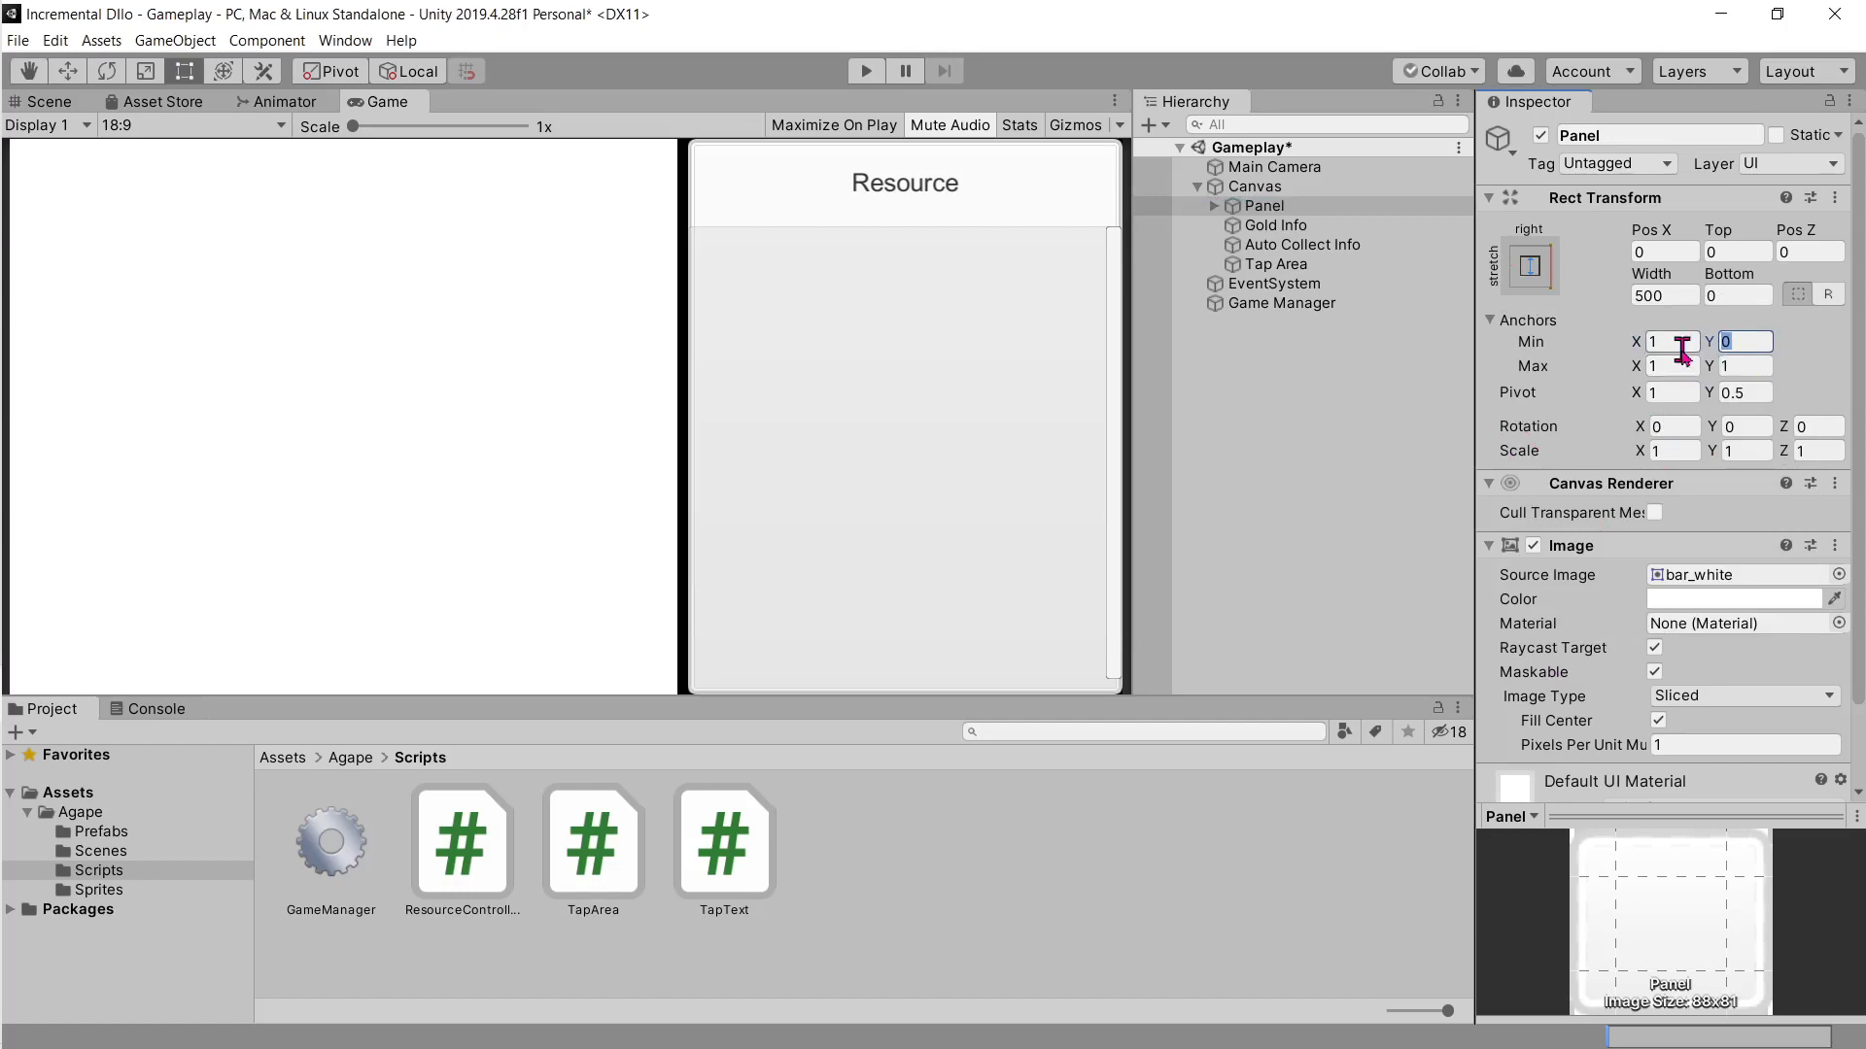
{"action": "left_click", "coordinate": [1682, 366]}
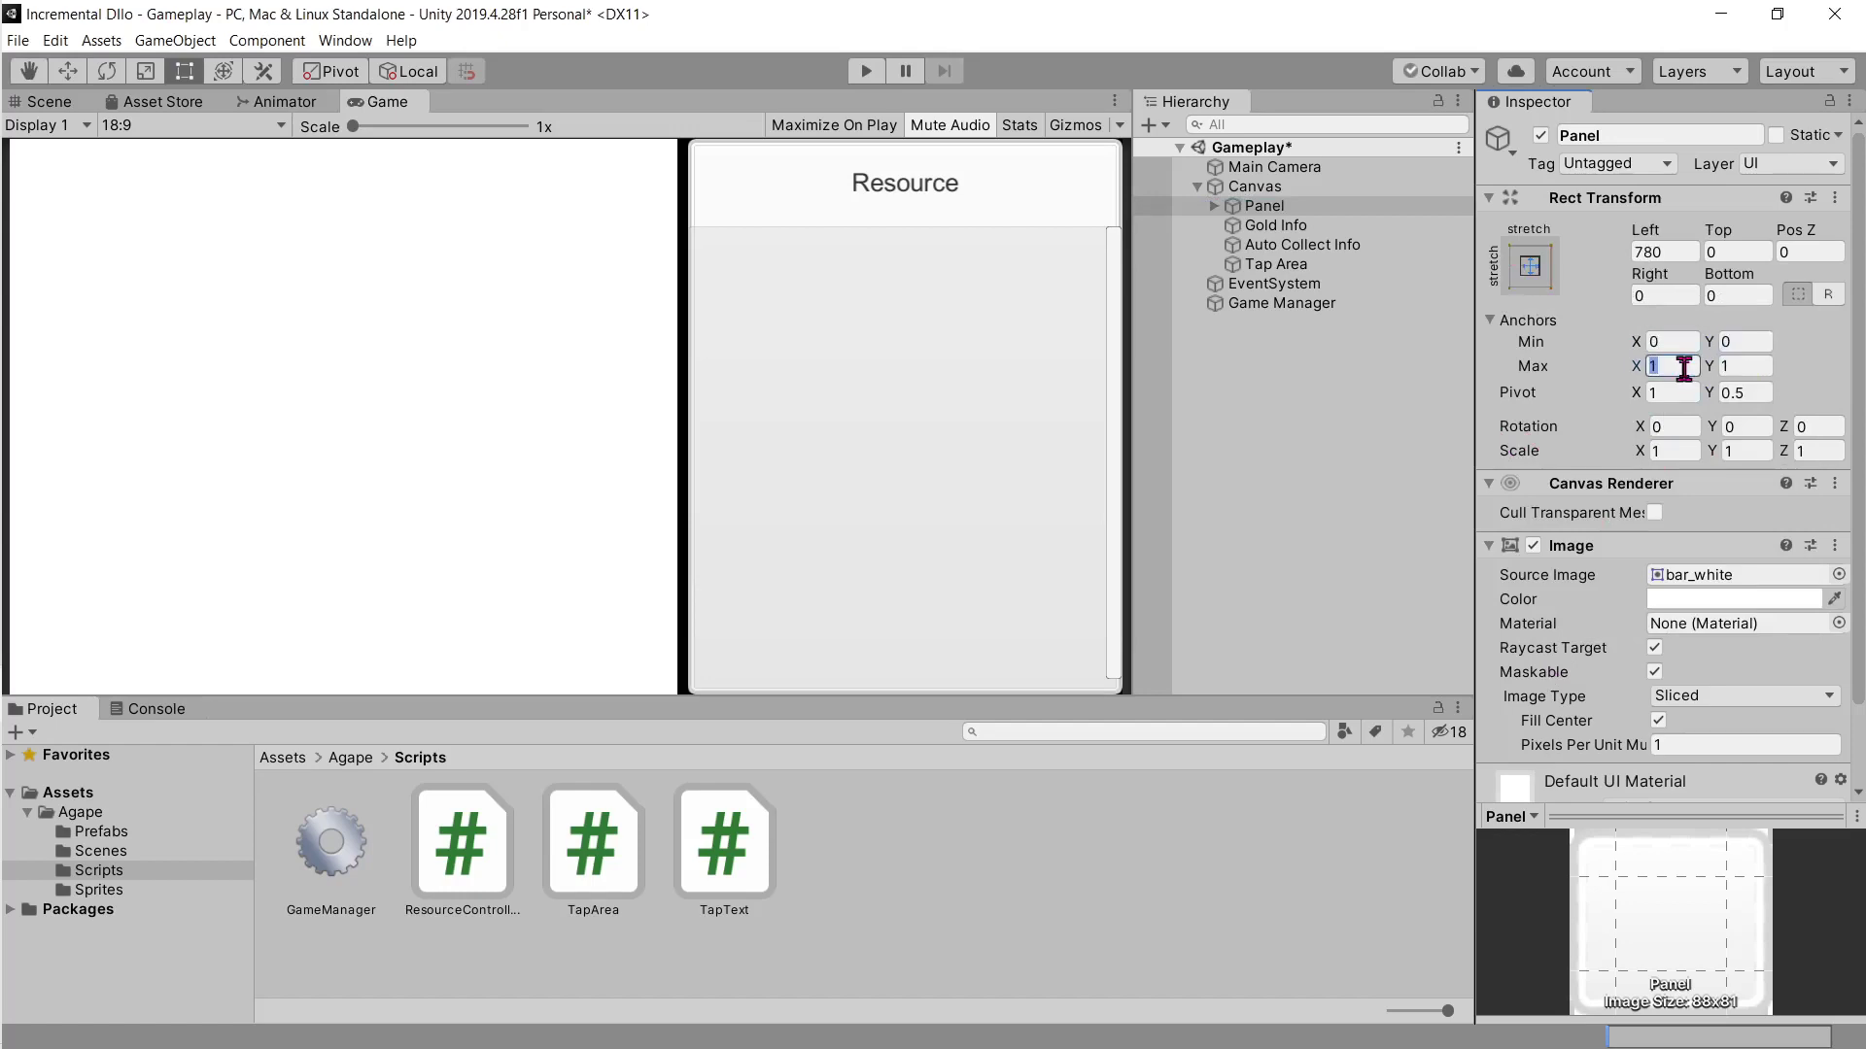
{"action": "type", "text": "0.6"}
{"action": "key", "text": "alt+Tab"}
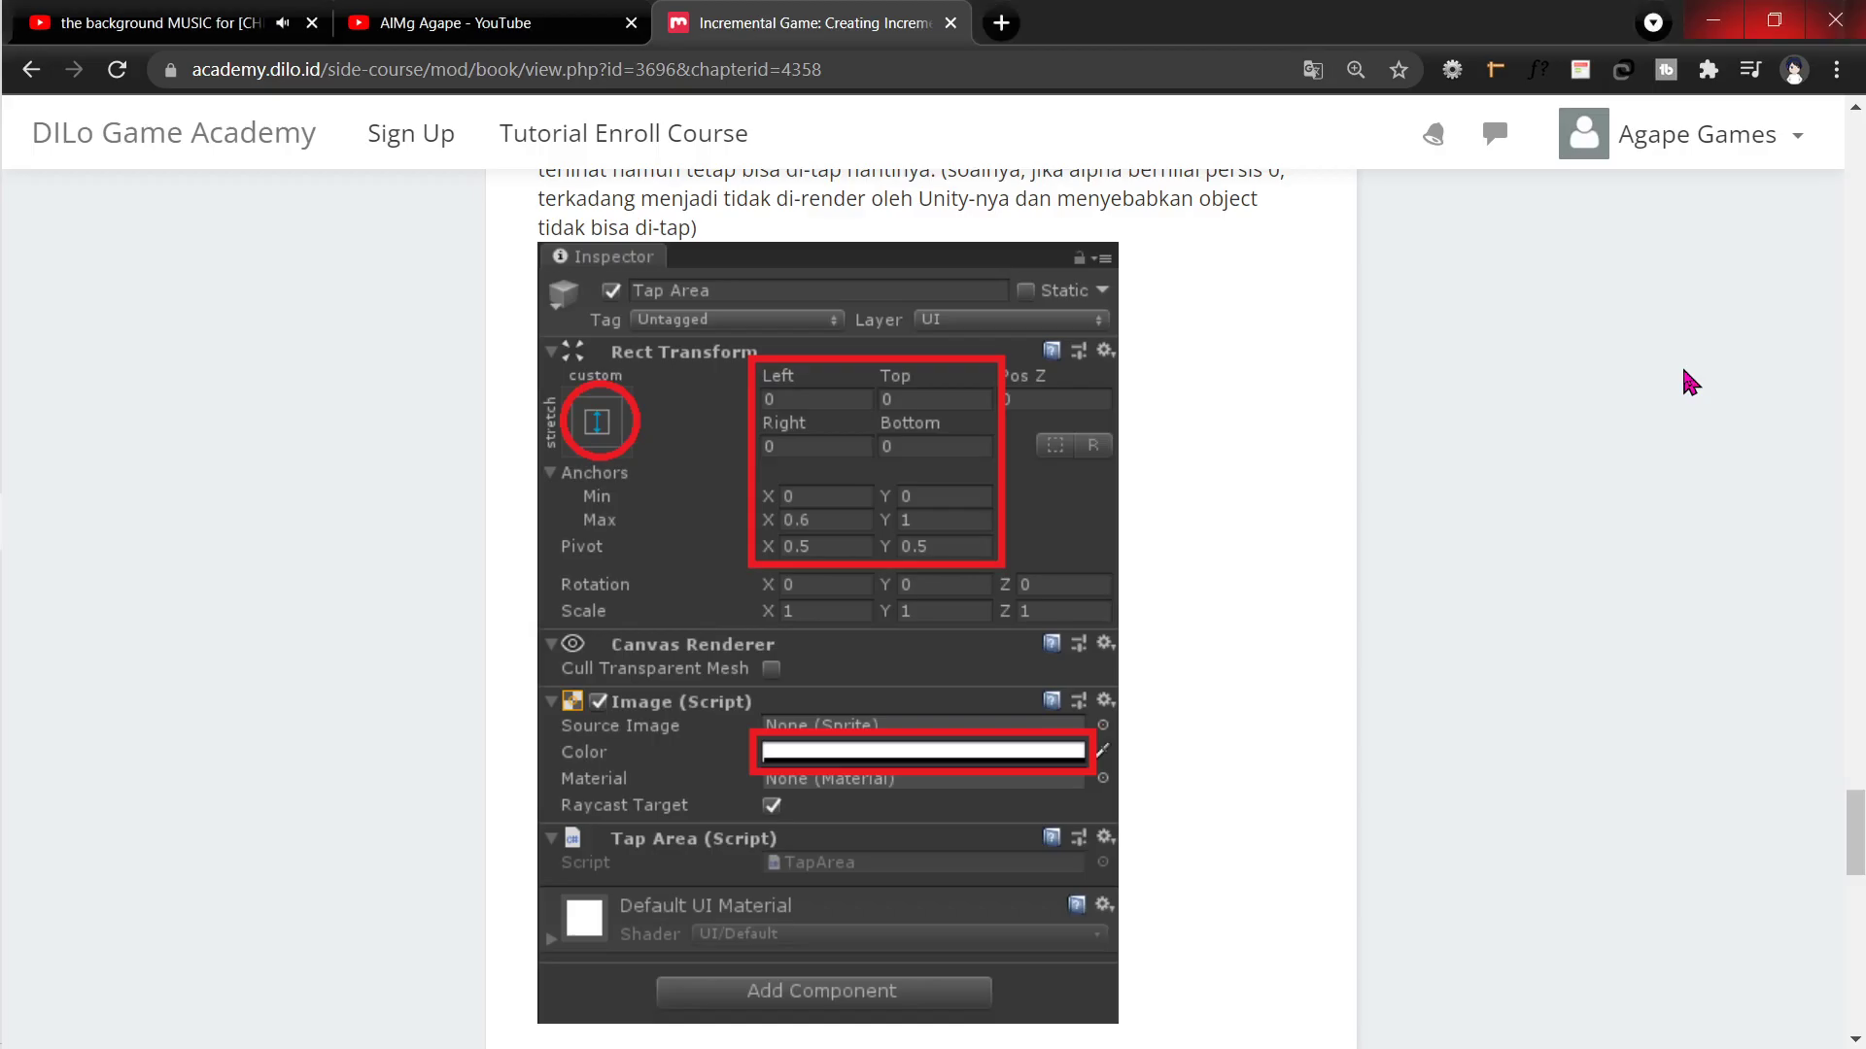
Step: Commit the Panel's anchor edit in Unity and select its Pivot X value
{"action": "key", "text": "alt+Tab"}
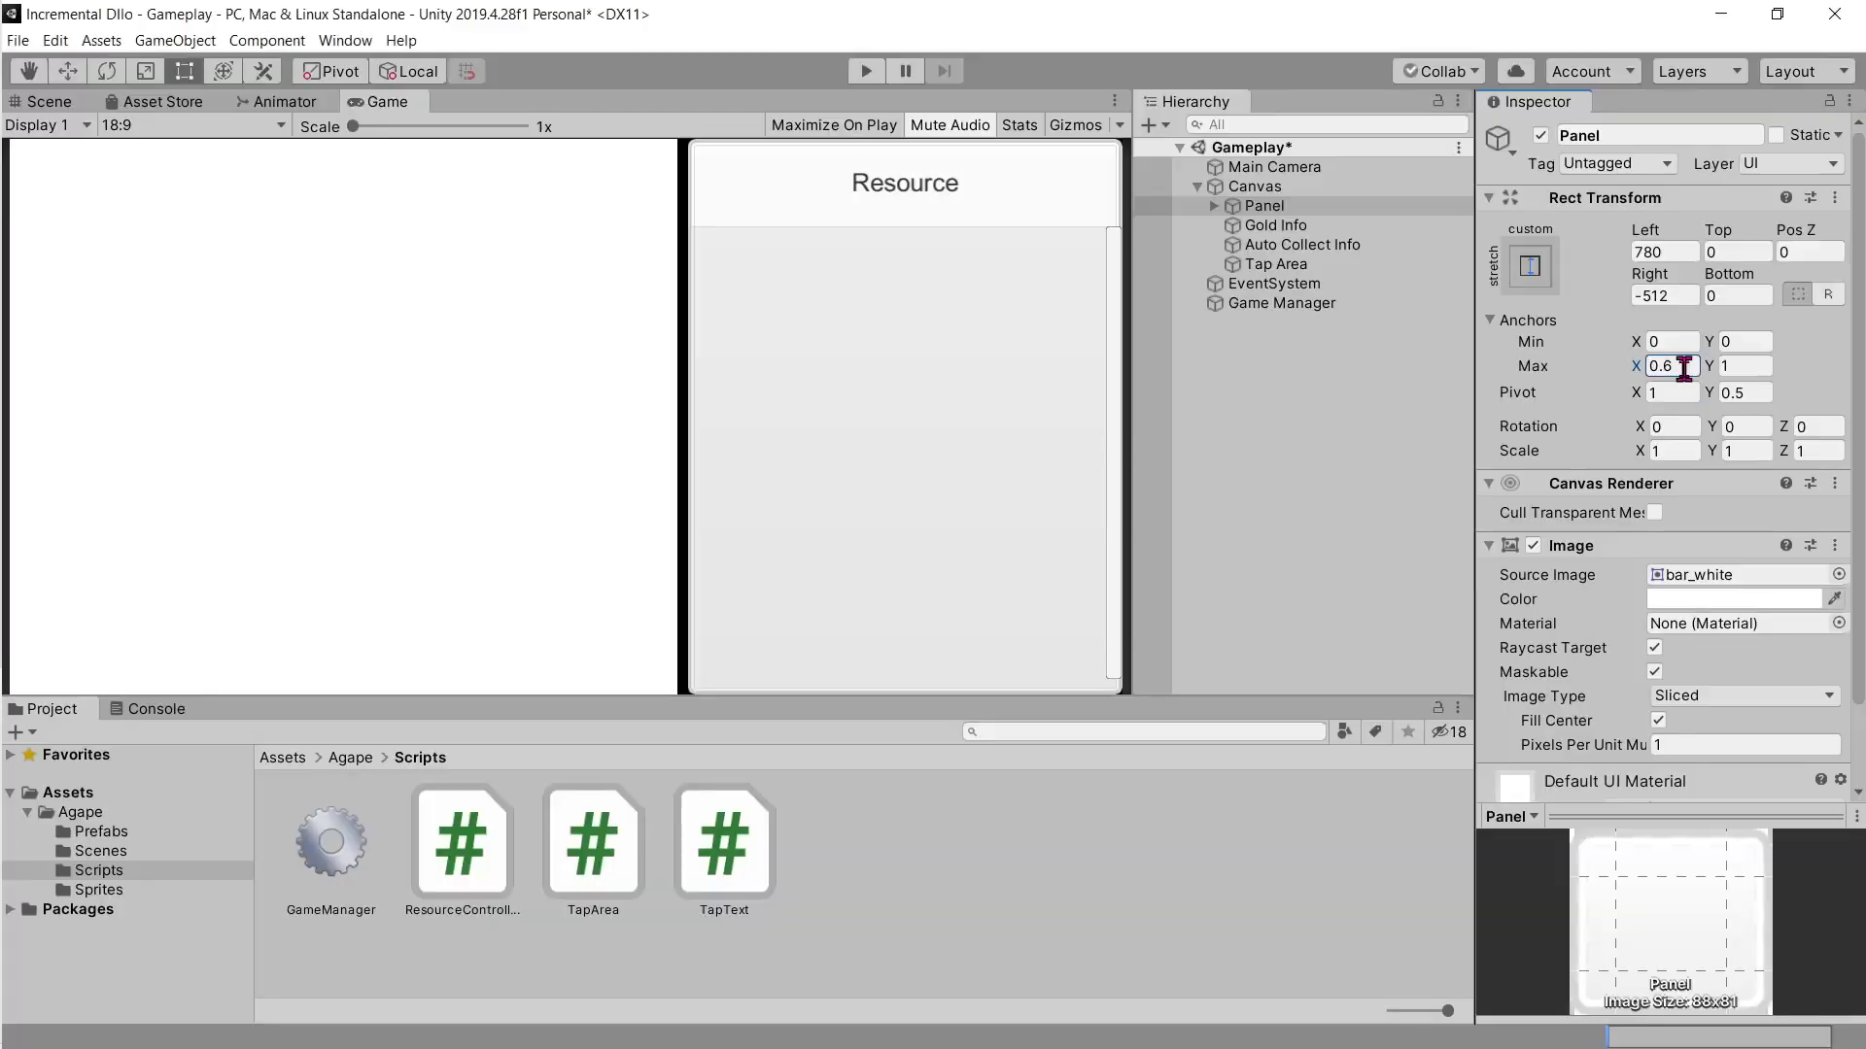
{"action": "key", "text": "alt+Tab"}
{"action": "key", "text": "alt+Tab"}
{"action": "left_click", "coordinate": [1684, 392]}
{"action": "key", "text": "alt+Tab"}
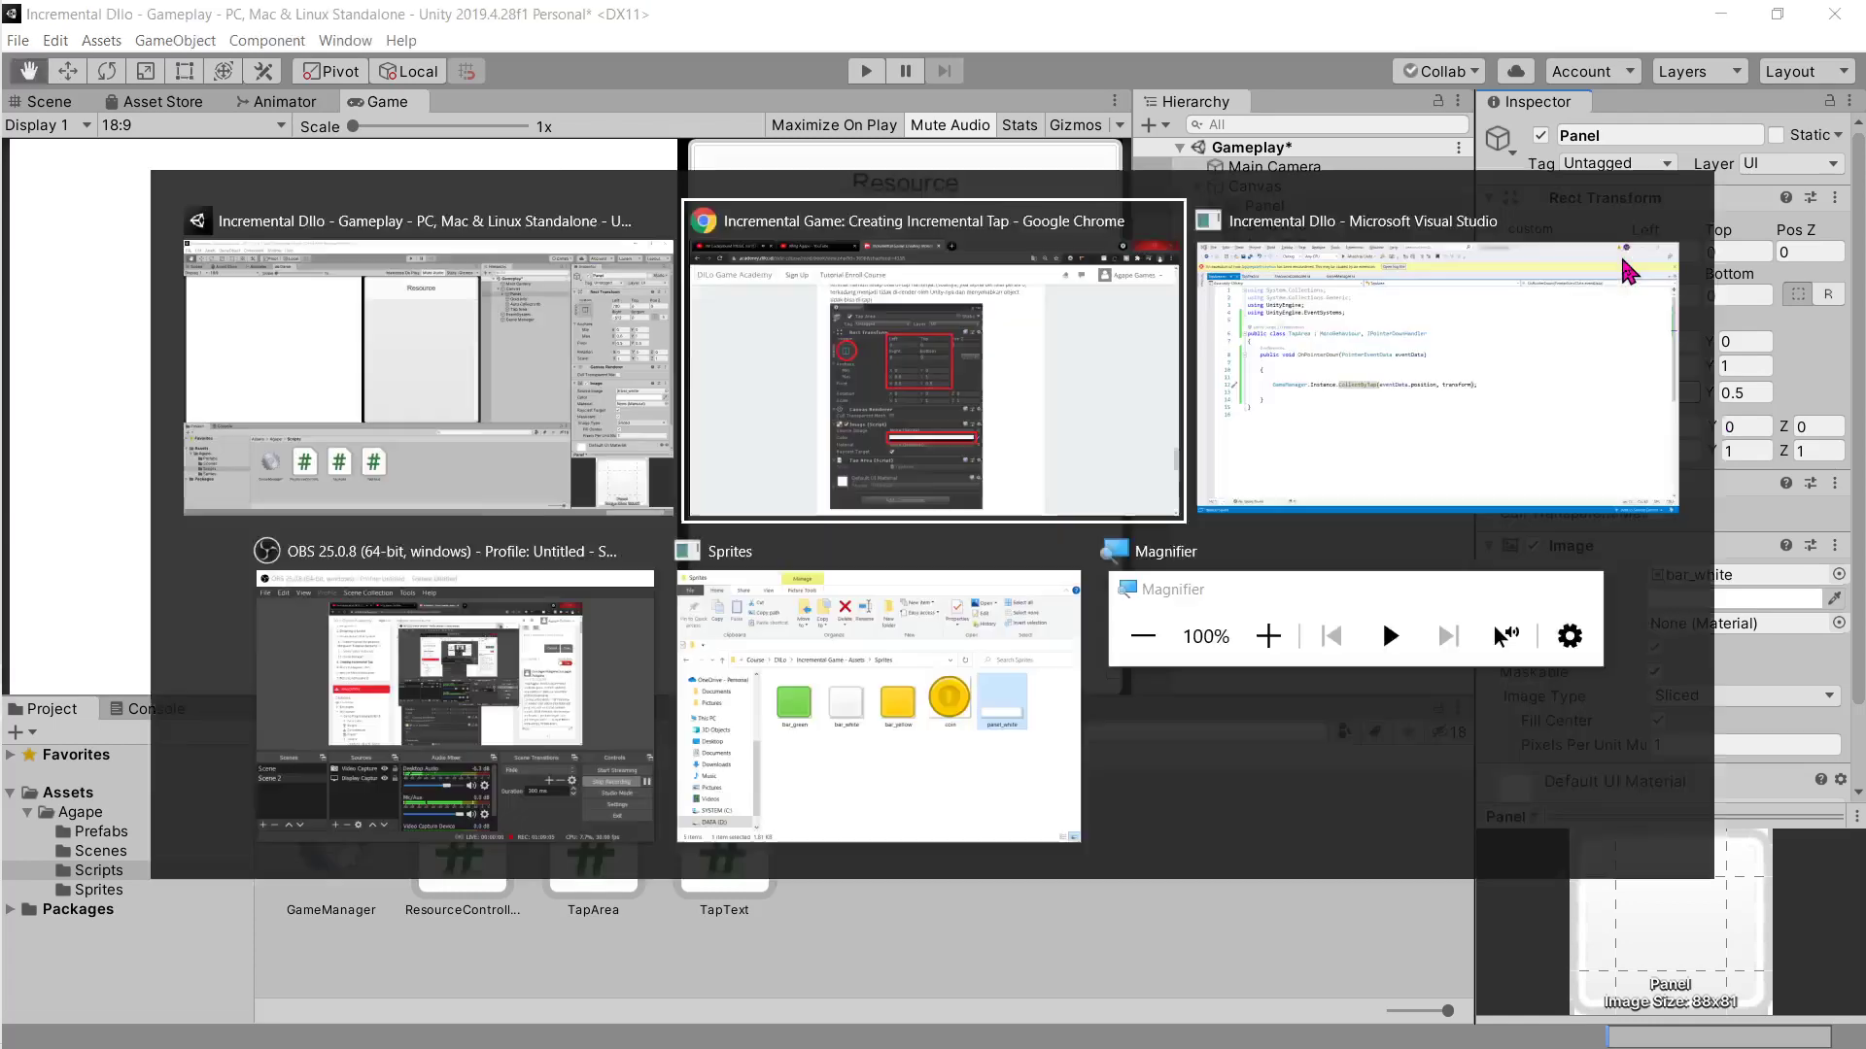
Step: Open the '2. Designing UI Layout' chapter from the table of contents in a new tab
{"action": "scroll", "coordinate": [513, 531], "scroll_direction": "up", "scroll_amount": 10}
{"action": "scroll", "coordinate": [399, 541], "scroll_direction": "up", "scroll_amount": 10}
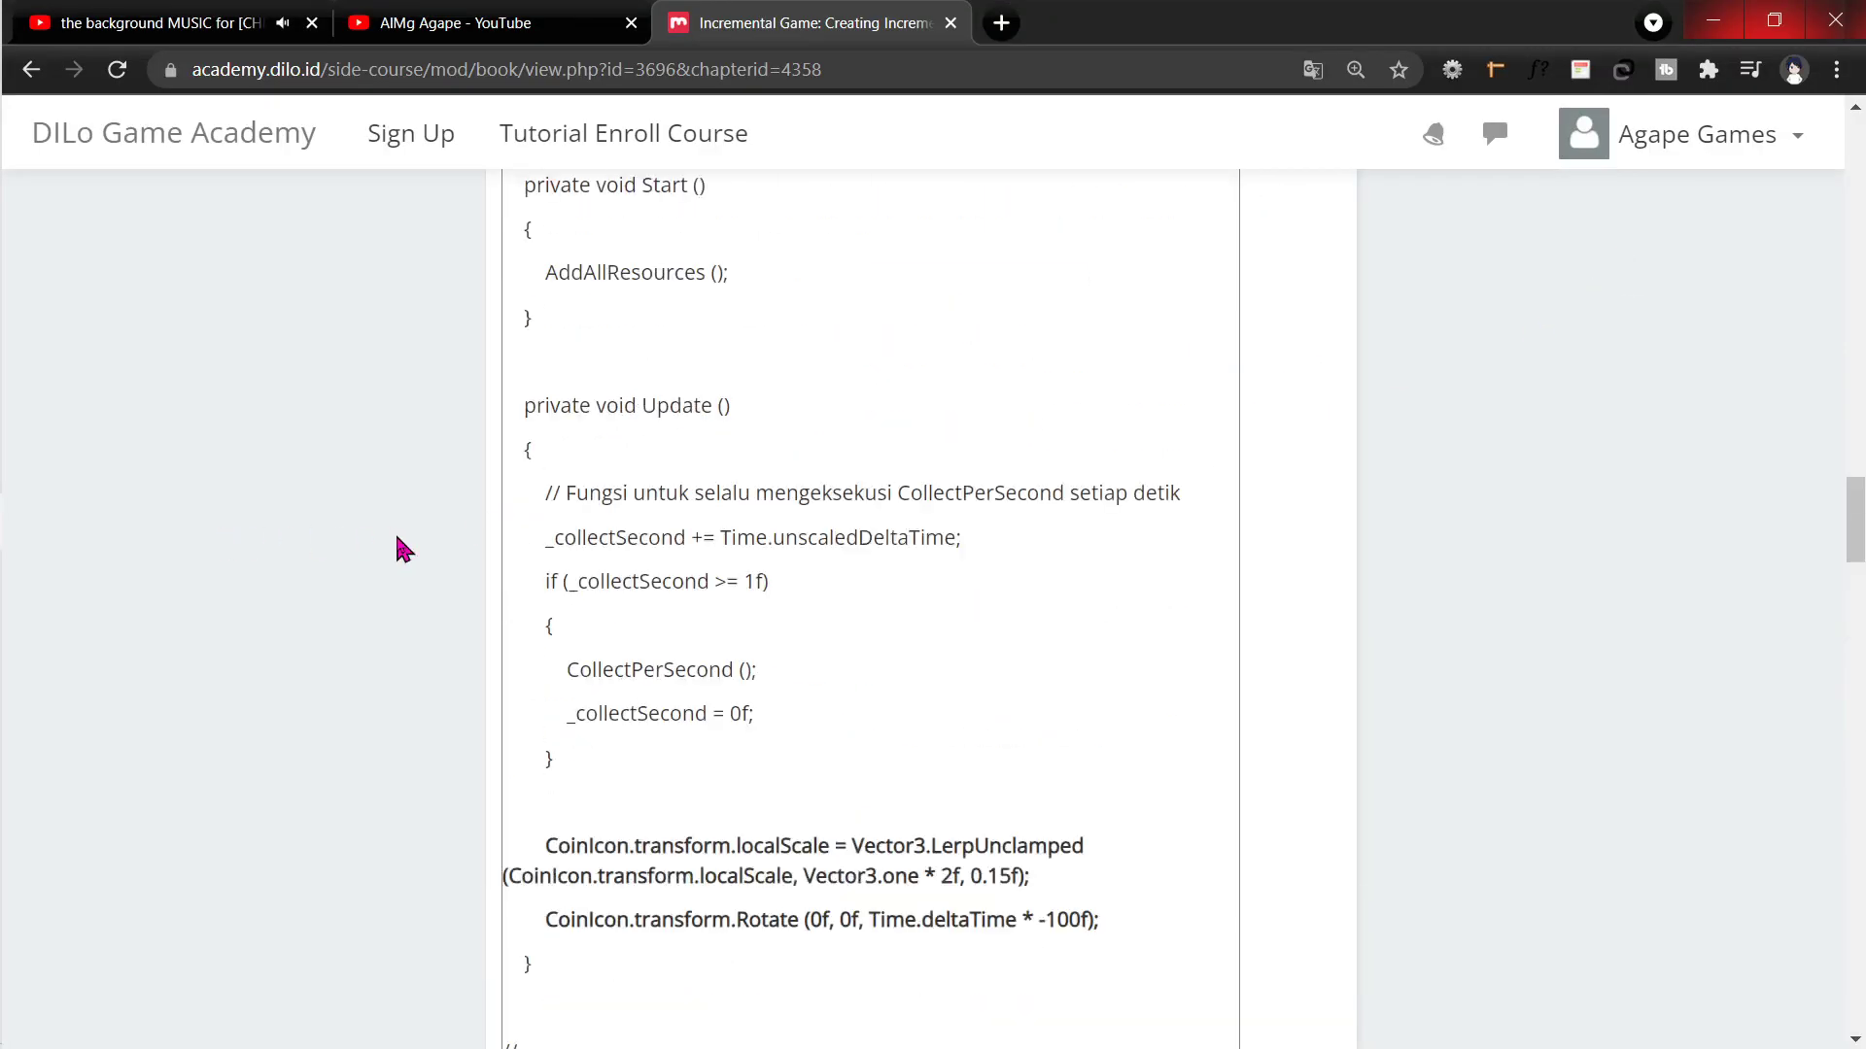
{"action": "scroll", "coordinate": [391, 541], "scroll_direction": "up", "scroll_amount": 10}
{"action": "right_click", "coordinate": [191, 479]}
{"action": "left_click", "coordinate": [238, 498]}
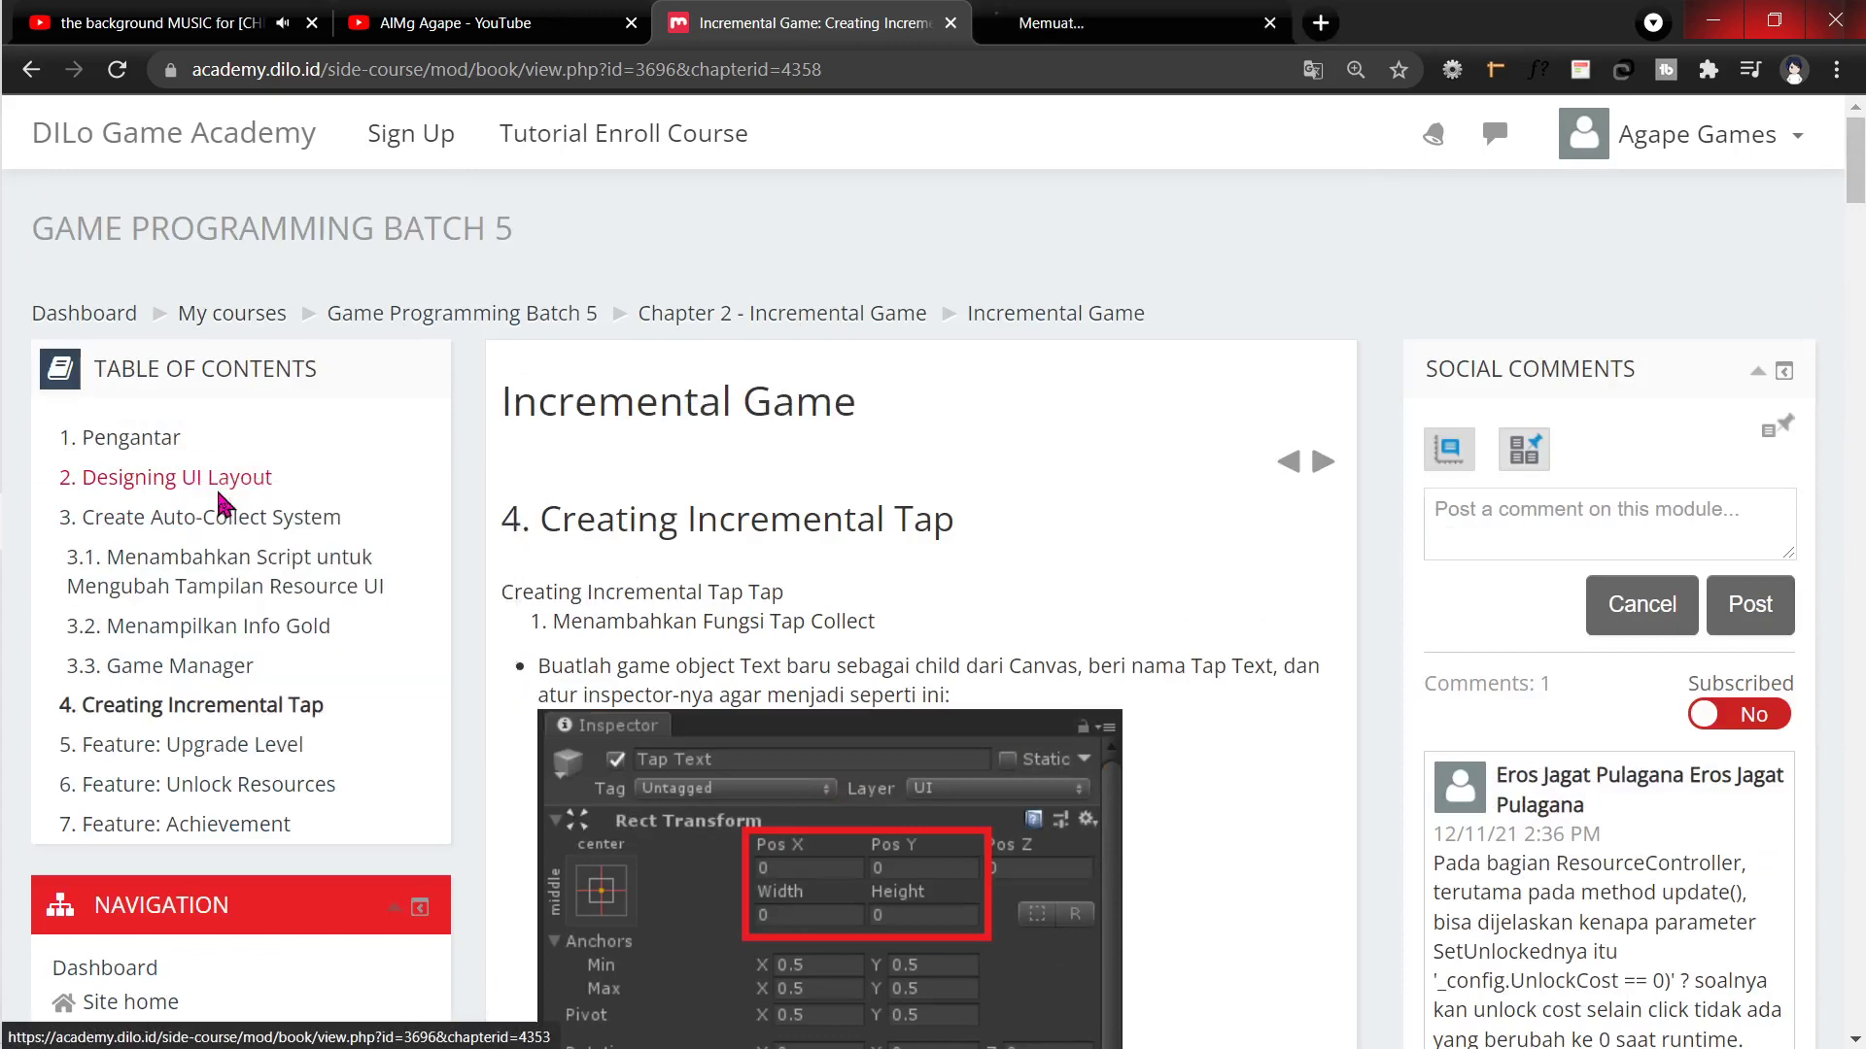
{"action": "left_click", "coordinate": [1187, 15]}
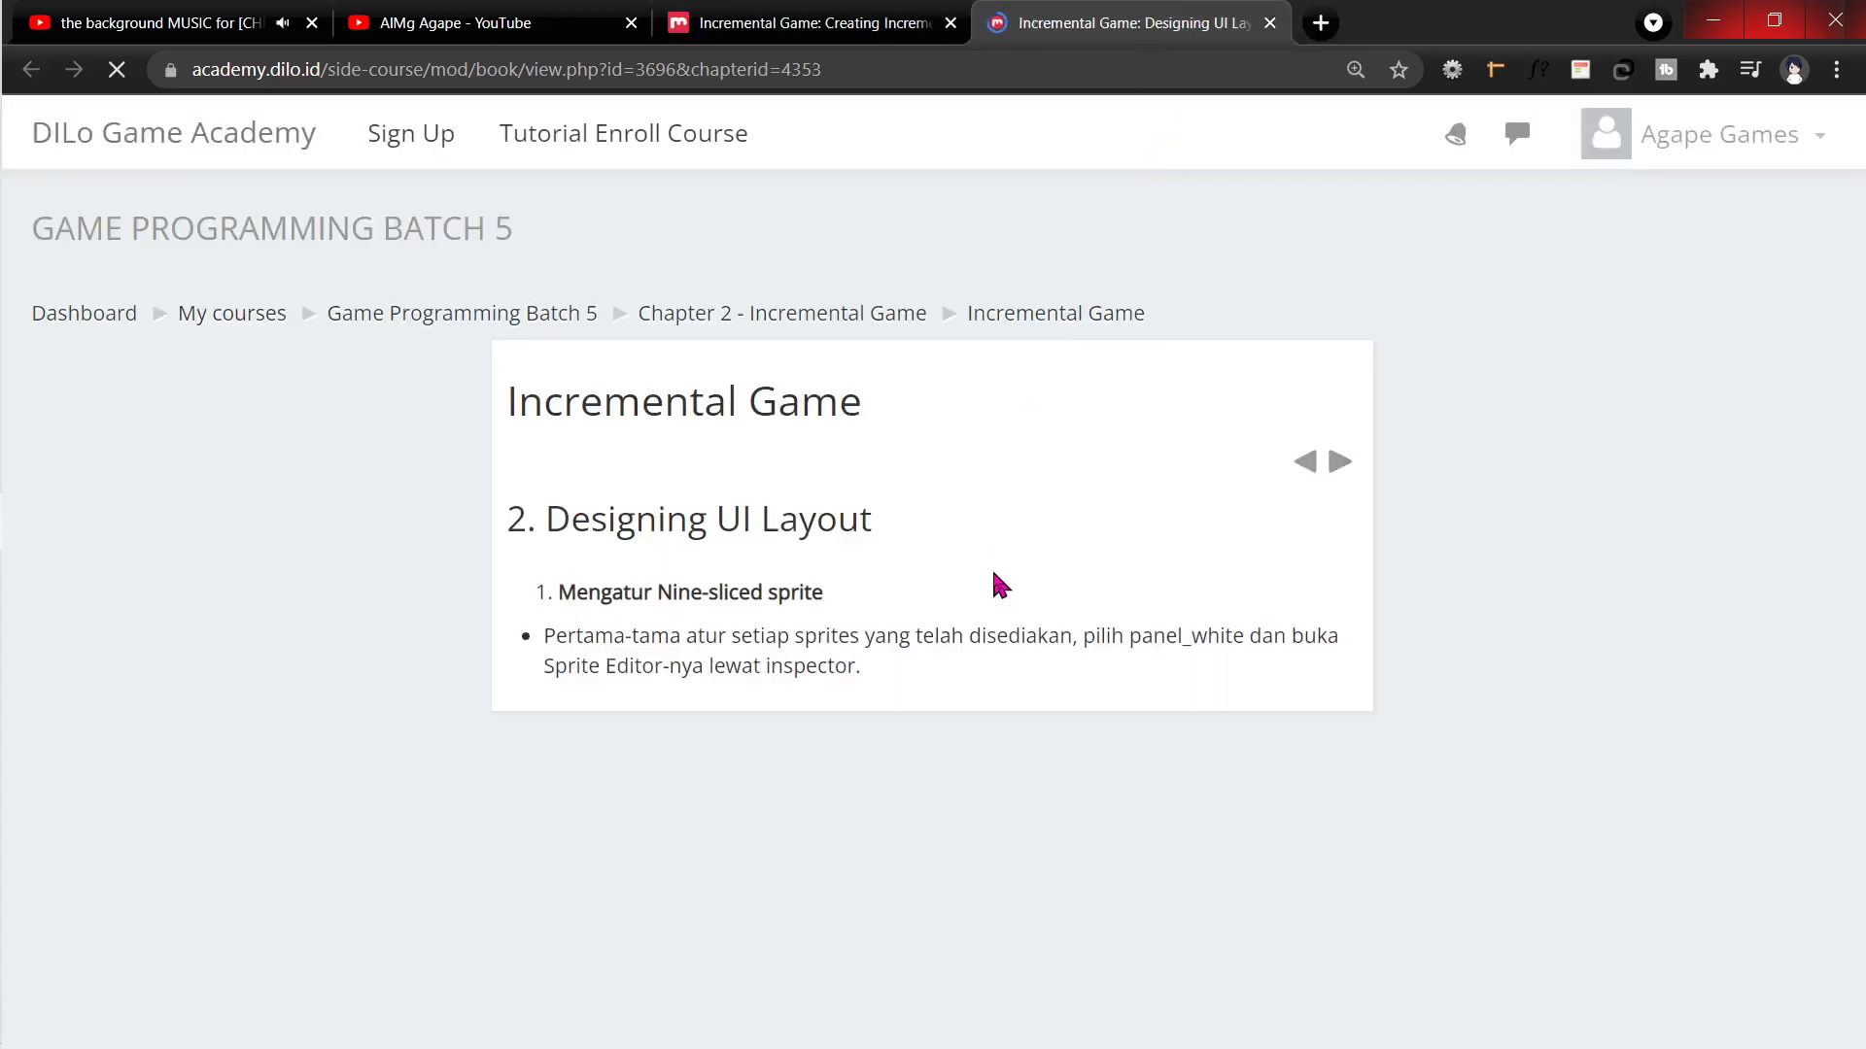
Step: Scroll to the Panel inspector screenshot with anchors 0.6,0 to 1,1 and bar_white image
{"action": "scroll", "coordinate": [1000, 585], "scroll_direction": "down", "scroll_amount": 5}
{"action": "scroll", "coordinate": [1002, 584], "scroll_direction": "down", "scroll_amount": 8}
{"action": "scroll", "coordinate": [1004, 583], "scroll_direction": "down", "scroll_amount": 5}
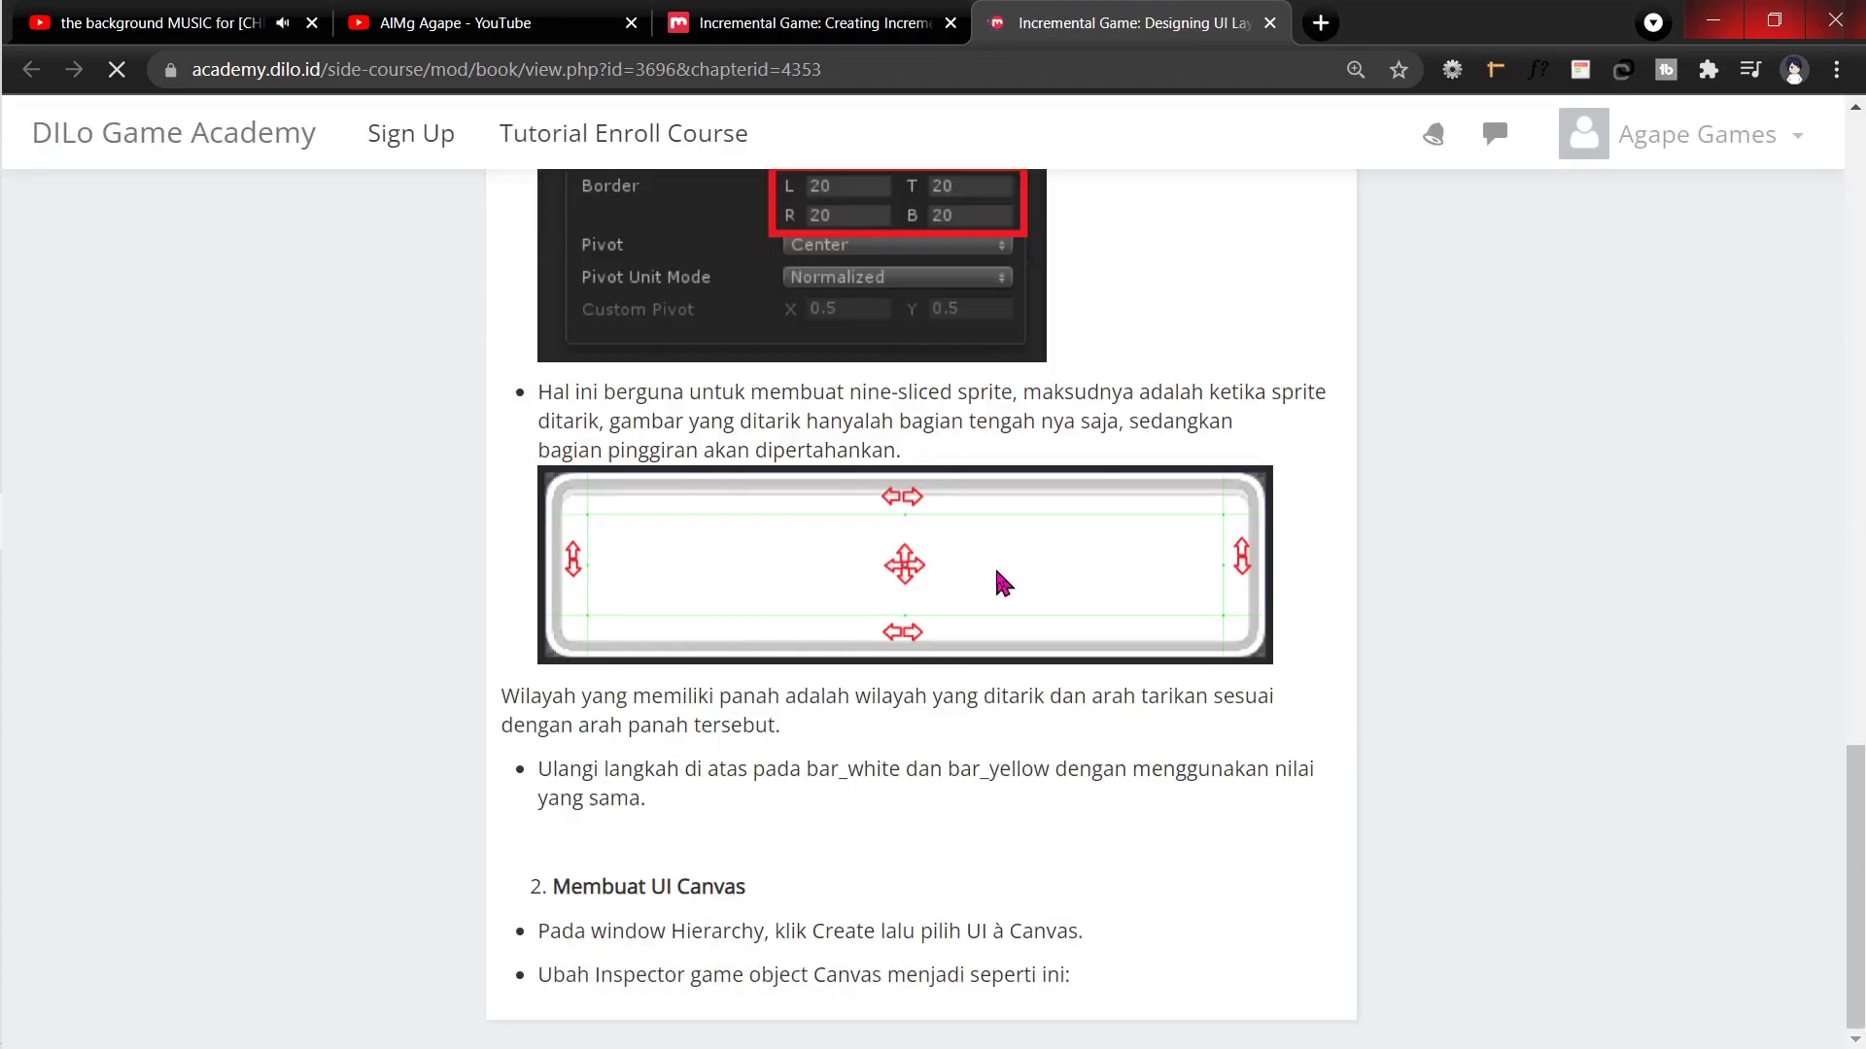
{"action": "scroll", "coordinate": [1004, 583], "scroll_direction": "down", "scroll_amount": 5}
{"action": "scroll", "coordinate": [1004, 583], "scroll_direction": "down", "scroll_amount": 2}
{"action": "scroll", "coordinate": [1003, 583], "scroll_direction": "down", "scroll_amount": 3}
{"action": "scroll", "coordinate": [1003, 583], "scroll_direction": "down", "scroll_amount": 3}
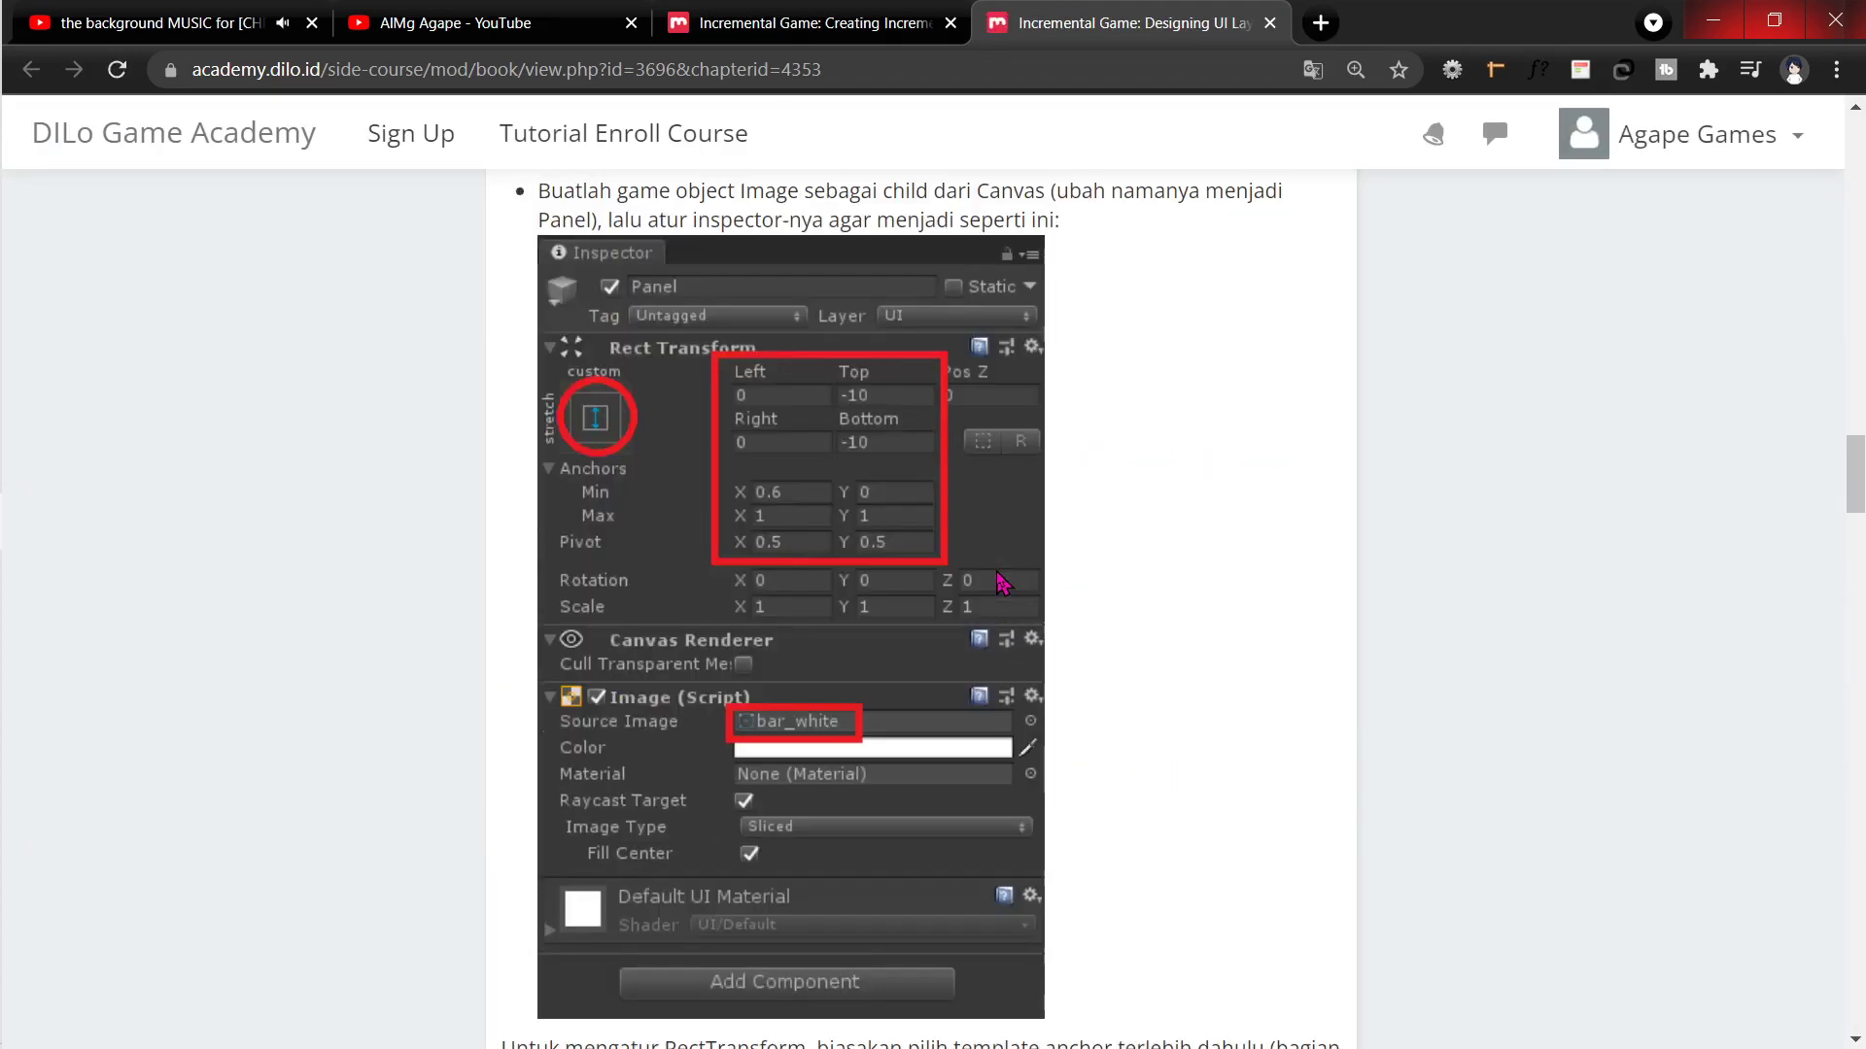
Step: Set the Panel's Left and Right offsets to 0 and Top and Bottom to -10
{"action": "key", "text": "alt+Tab"}
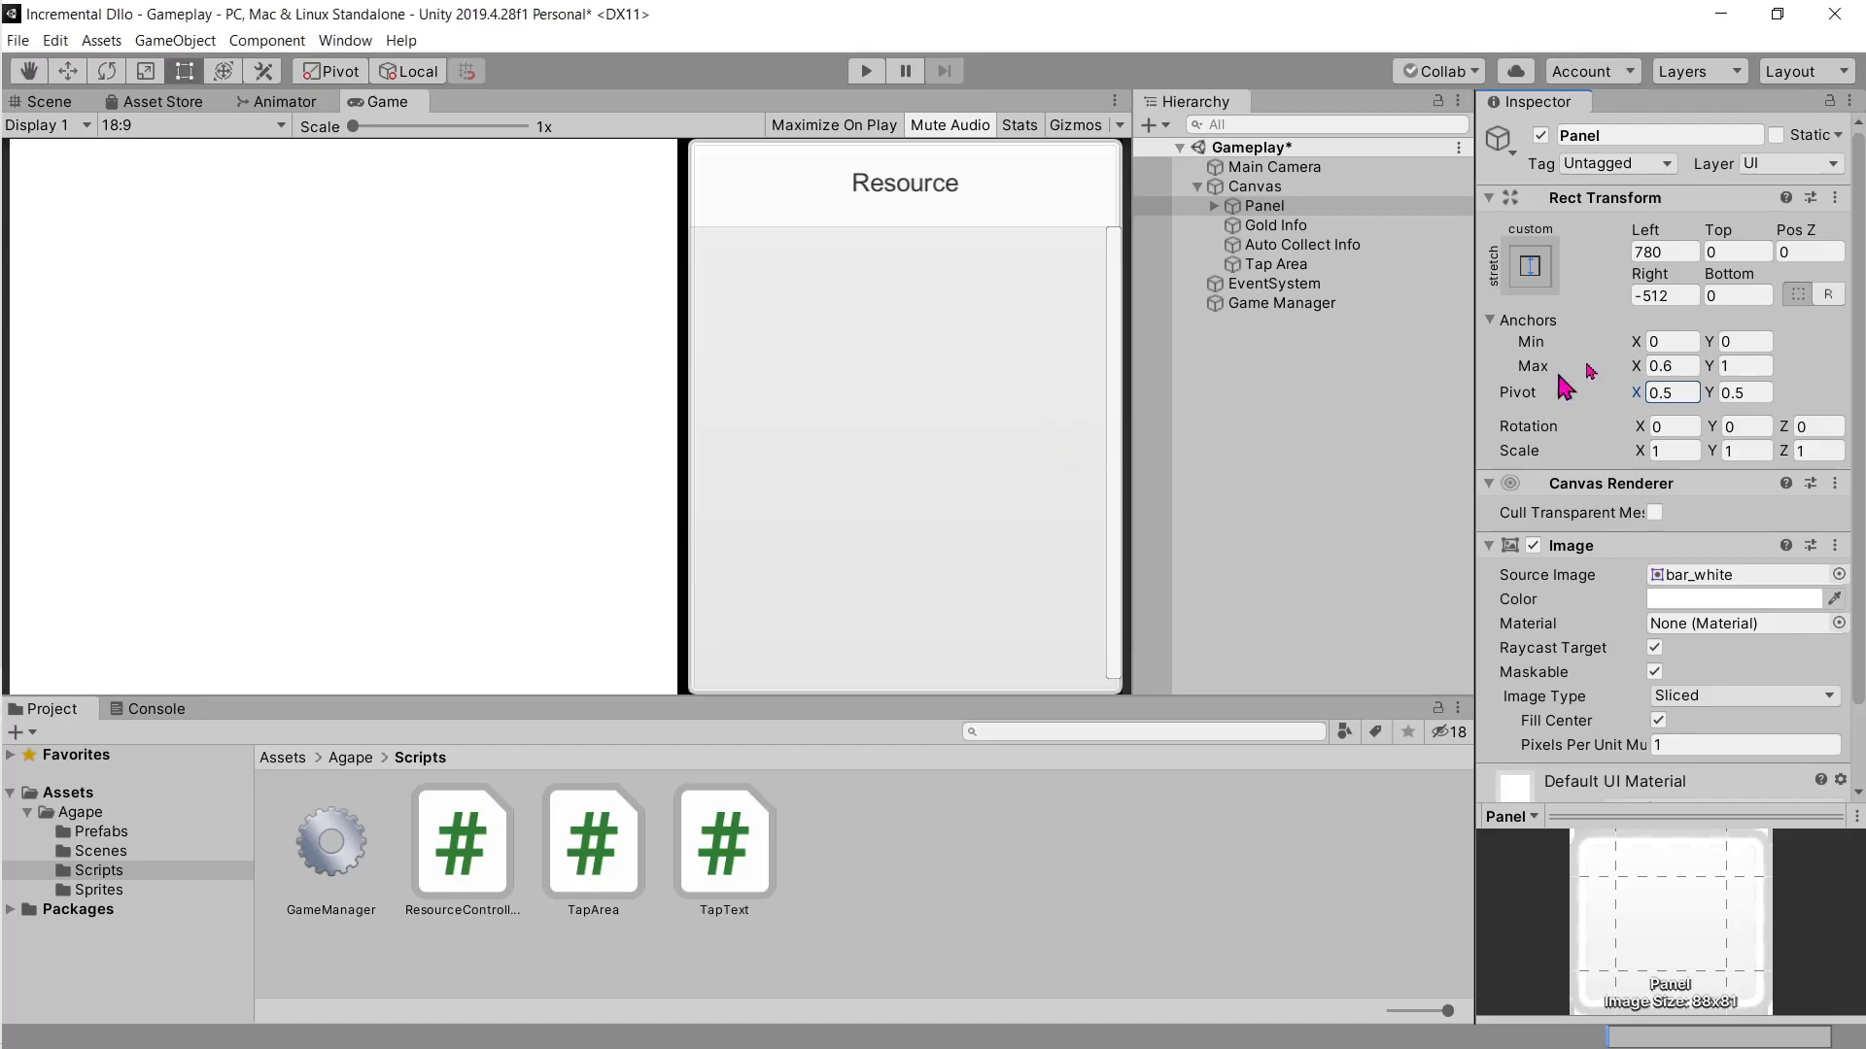
{"action": "left_click", "coordinate": [1655, 251]}
{"action": "type", "text": "0"}
{"action": "left_click", "coordinate": [1664, 295]}
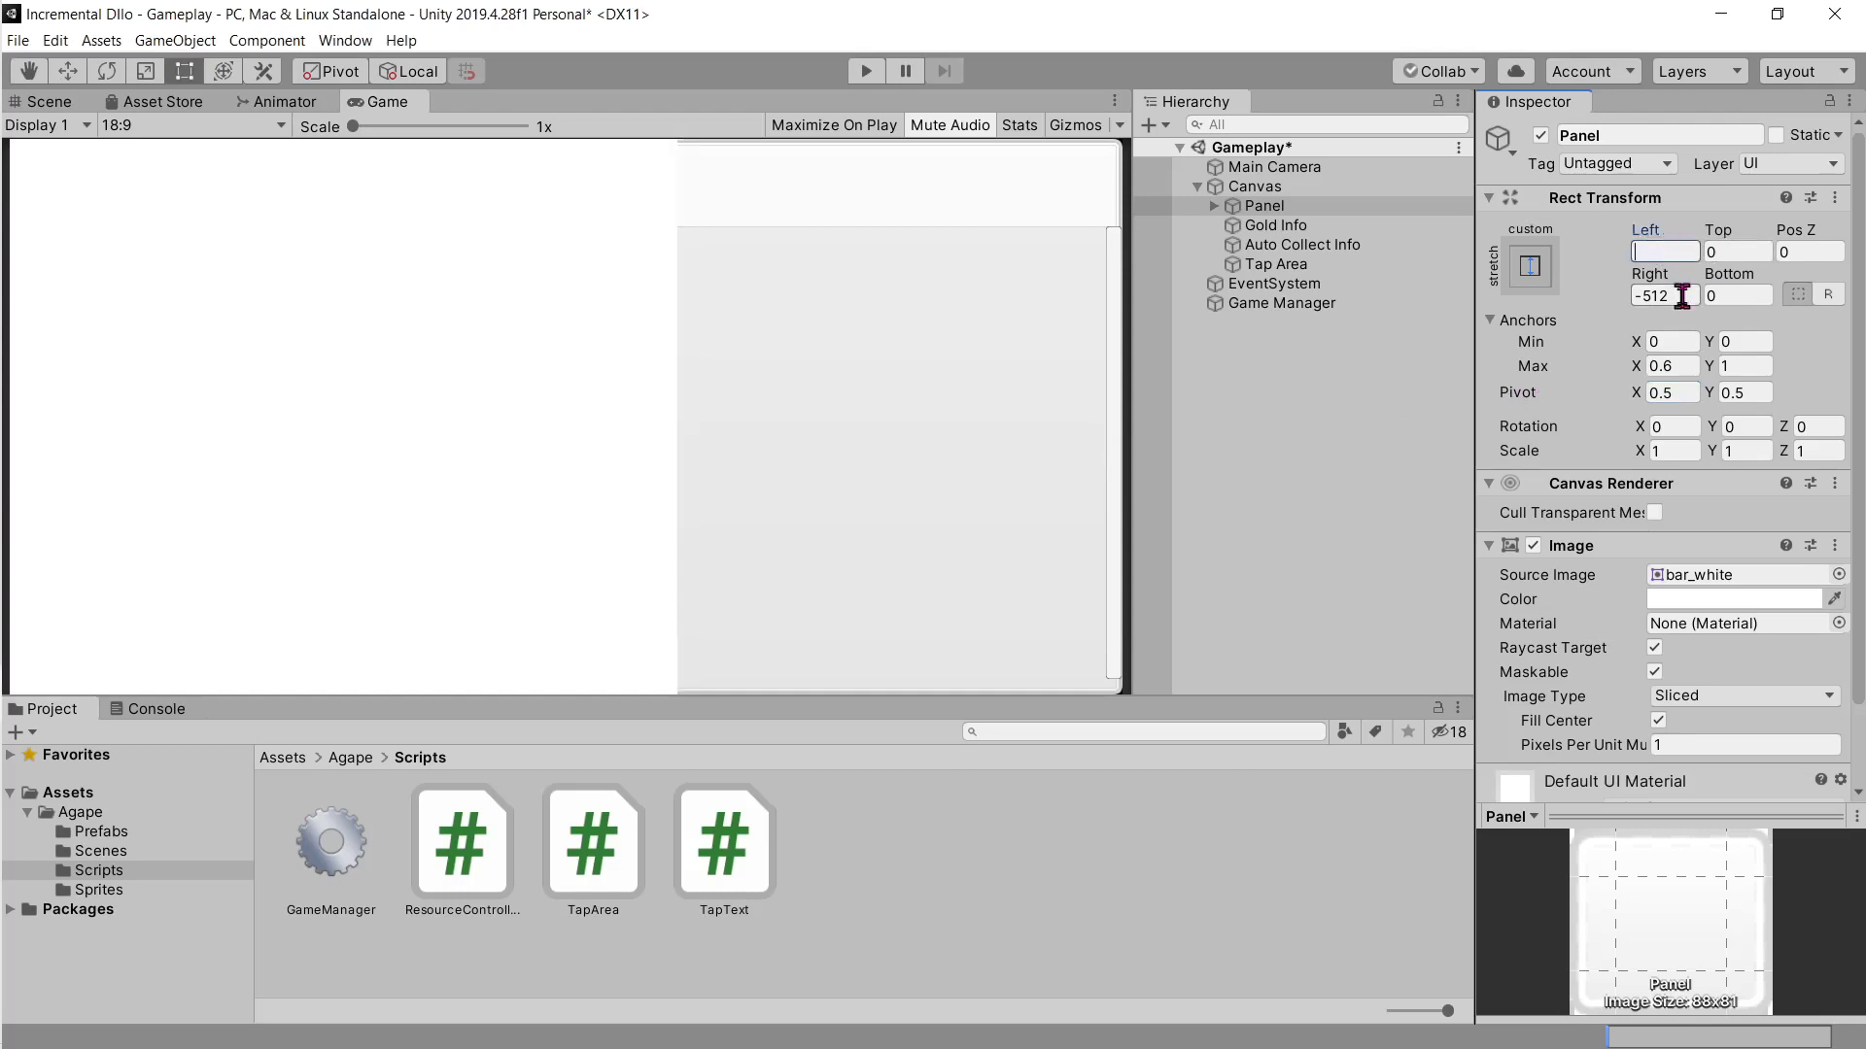
{"action": "type", "text": "0"}
{"action": "left_click", "coordinate": [1731, 253]}
{"action": "type", "text": "-10"}
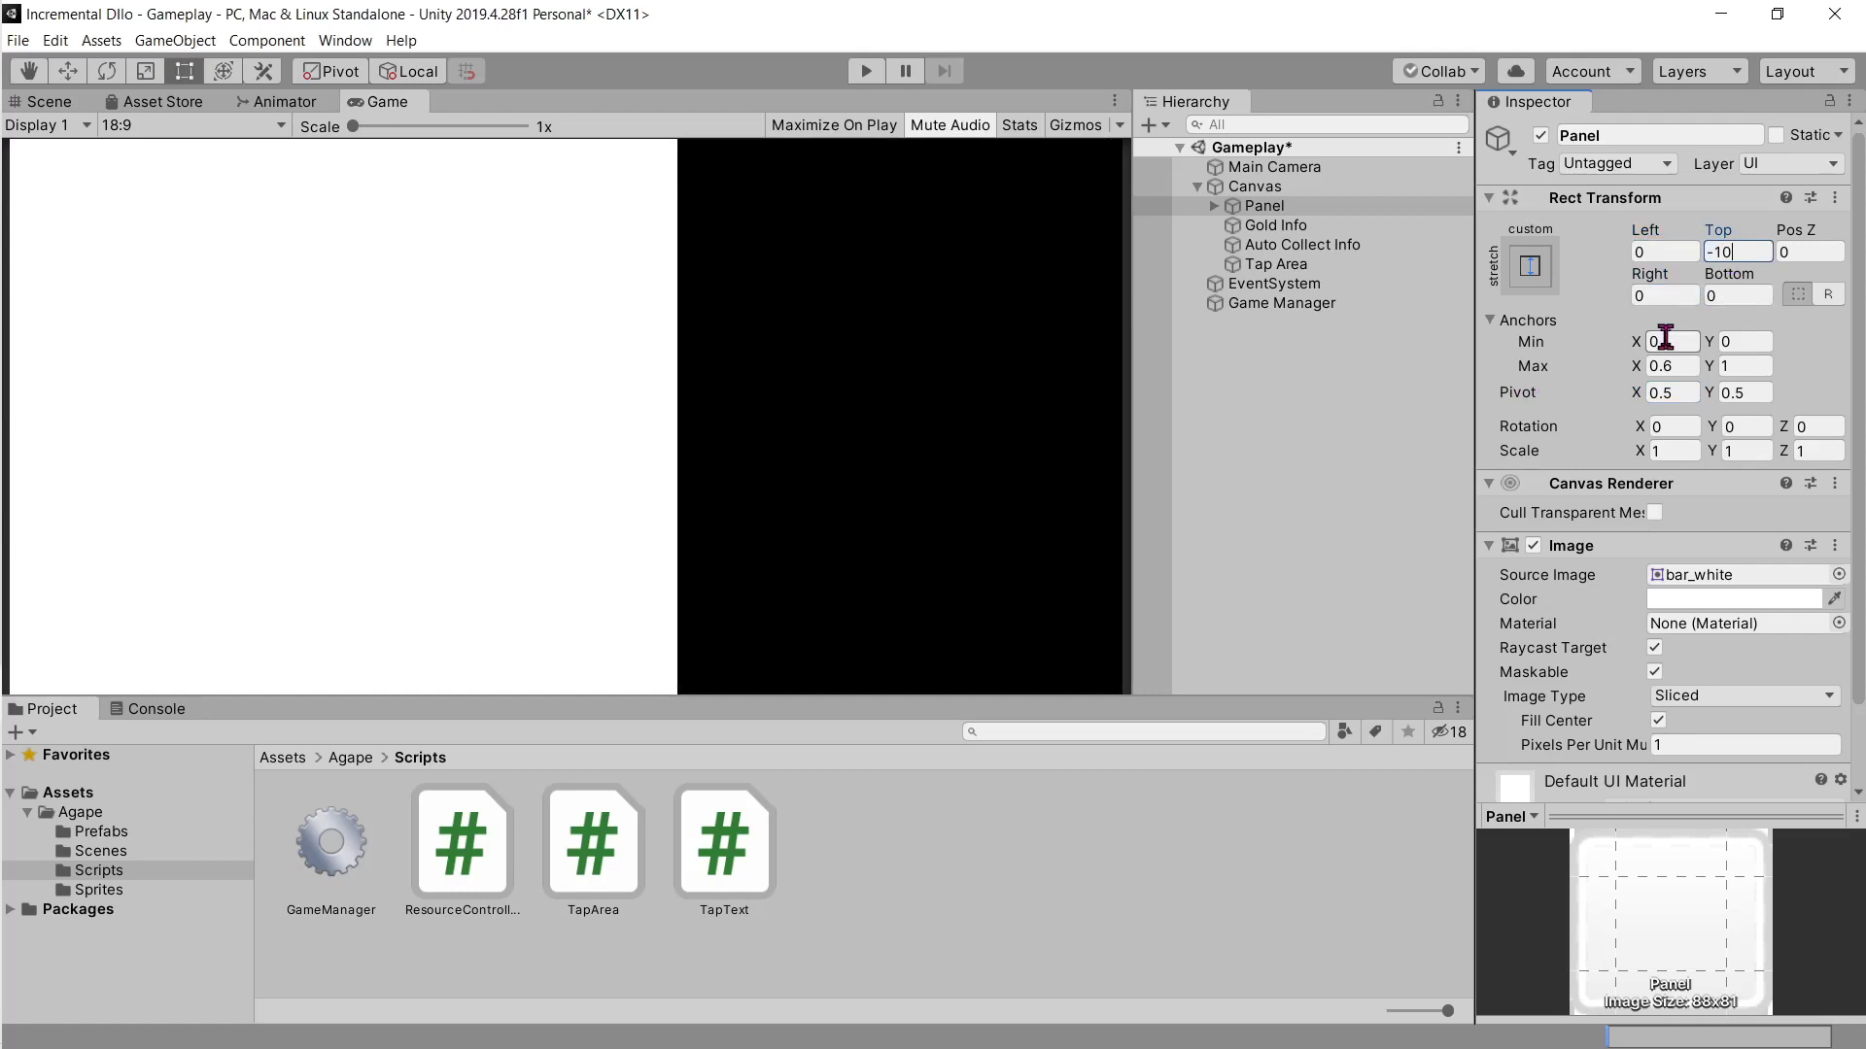
{"action": "left_click", "coordinate": [1744, 297]}
{"action": "type", "text": "-10"}
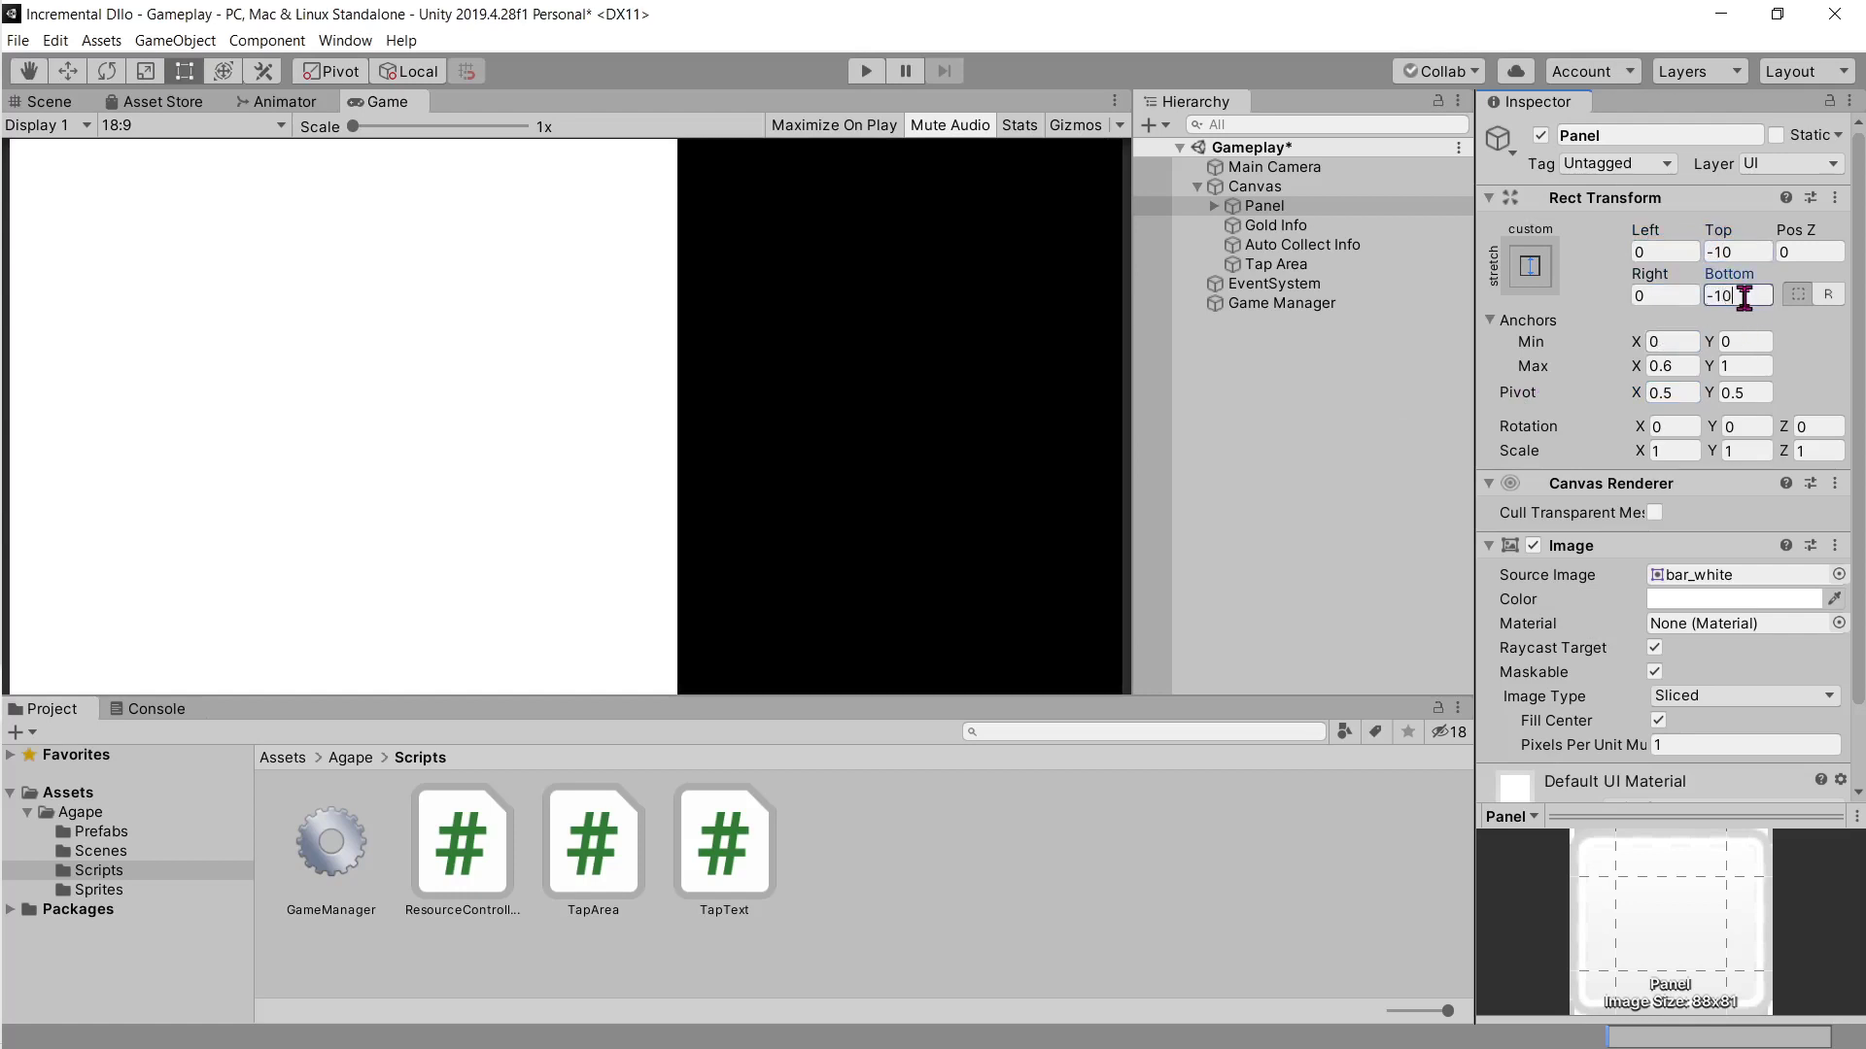
{"action": "left_click", "coordinate": [56, 105]}
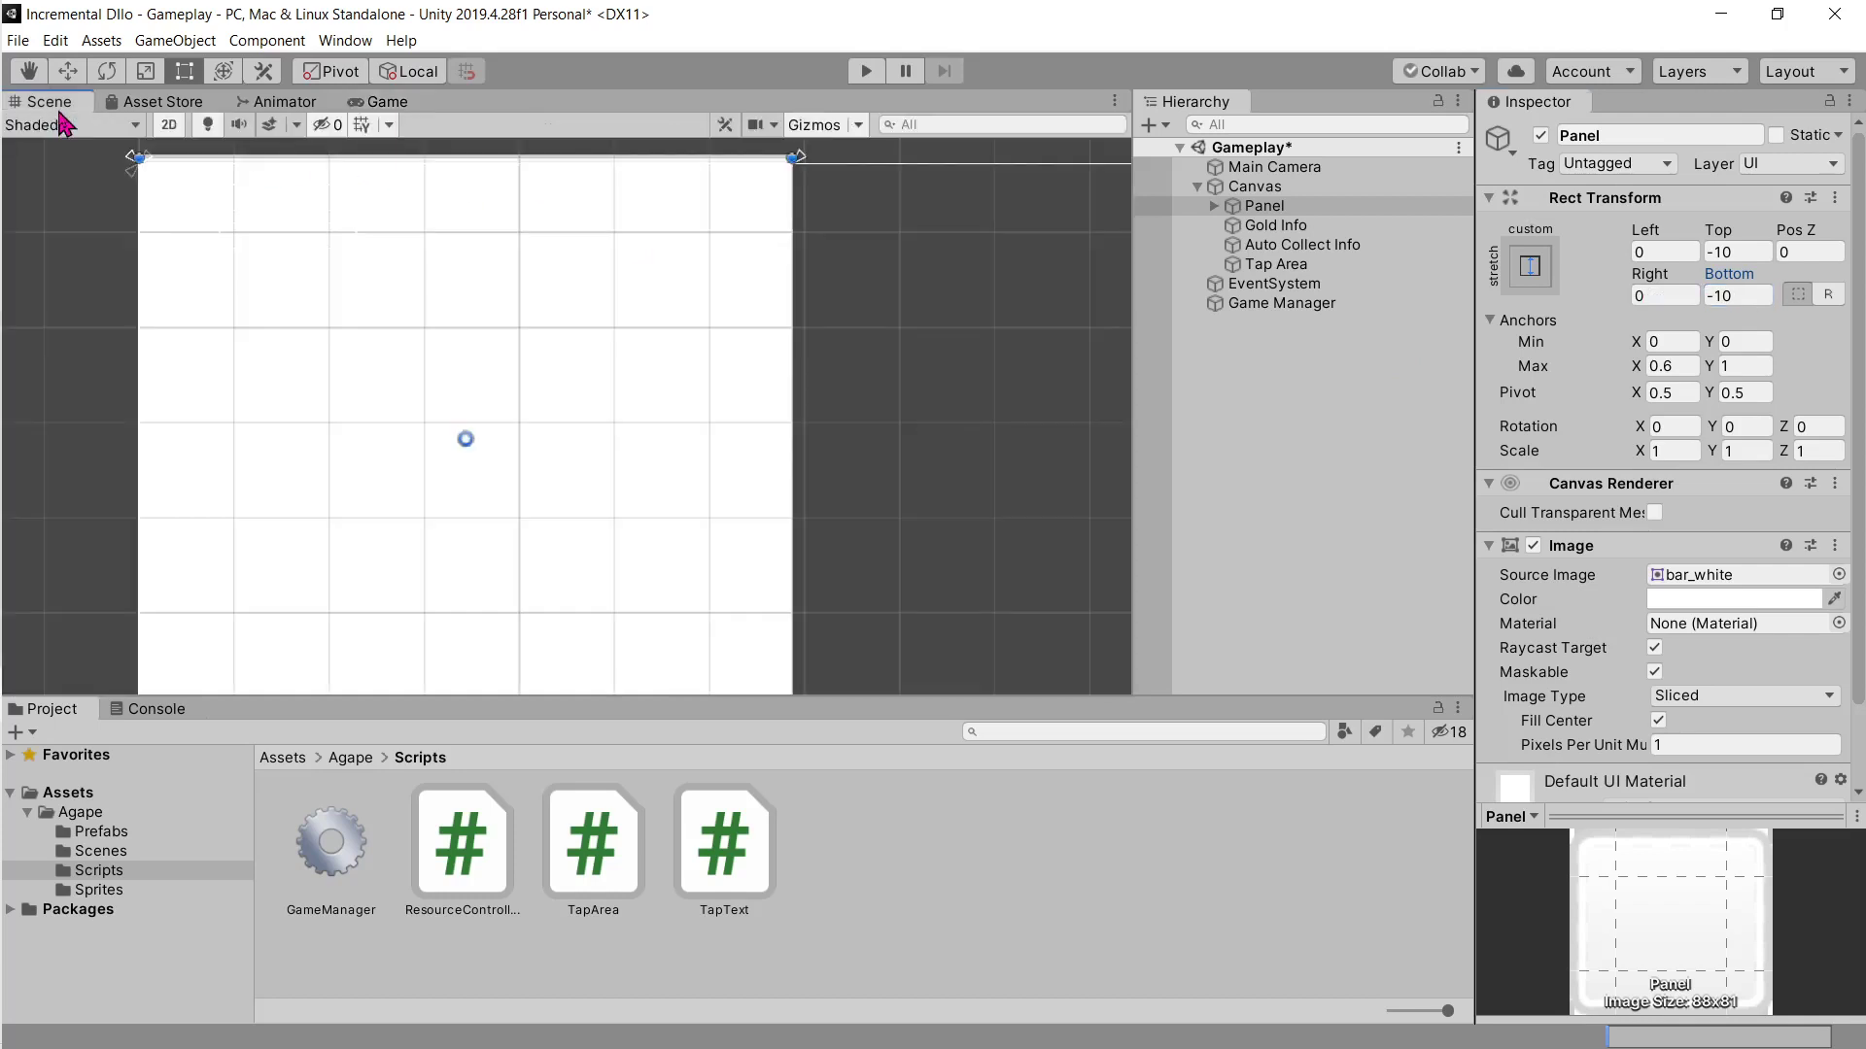
Step: Test-drag the Panel to the right in Scene view with the Move tool, then undo
{"action": "scroll", "coordinate": [667, 304], "scroll_direction": "down", "scroll_amount": 5}
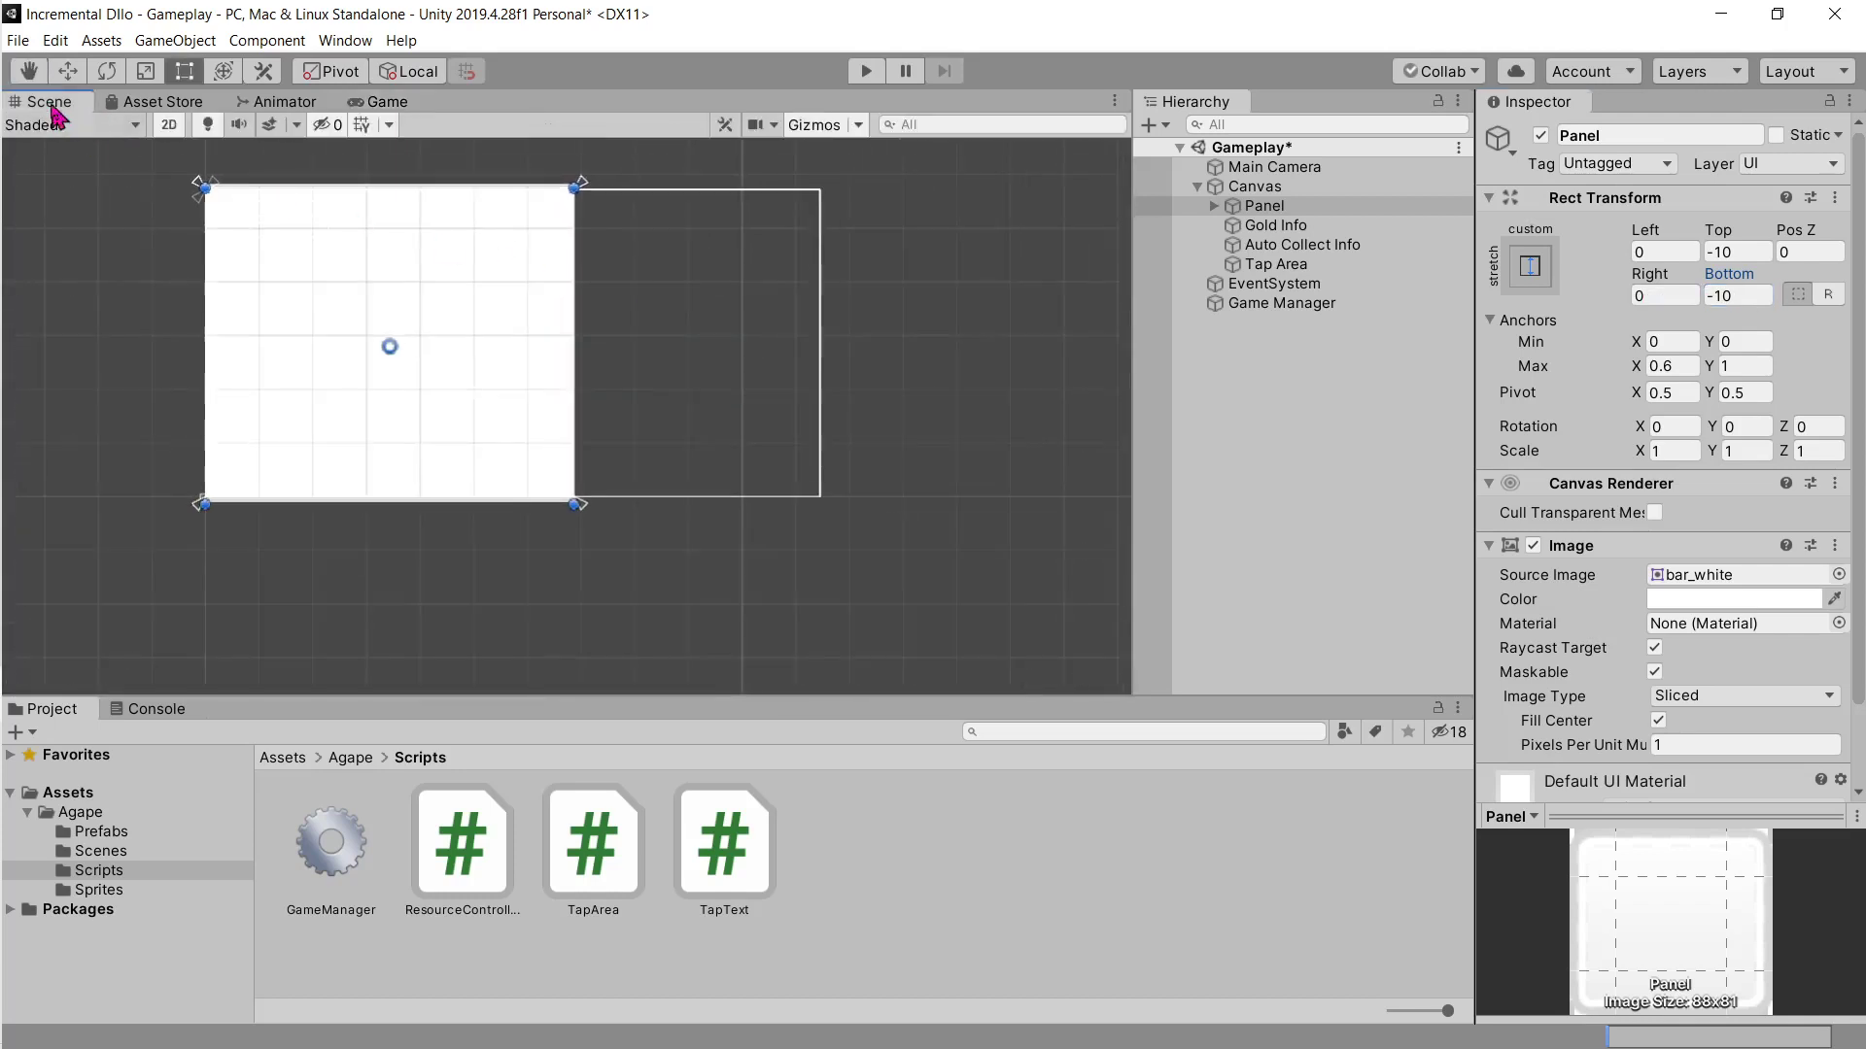
{"action": "left_click", "coordinate": [68, 73]}
{"action": "left_click_drag", "start_coordinate": [487, 343], "coordinate": [805, 354]}
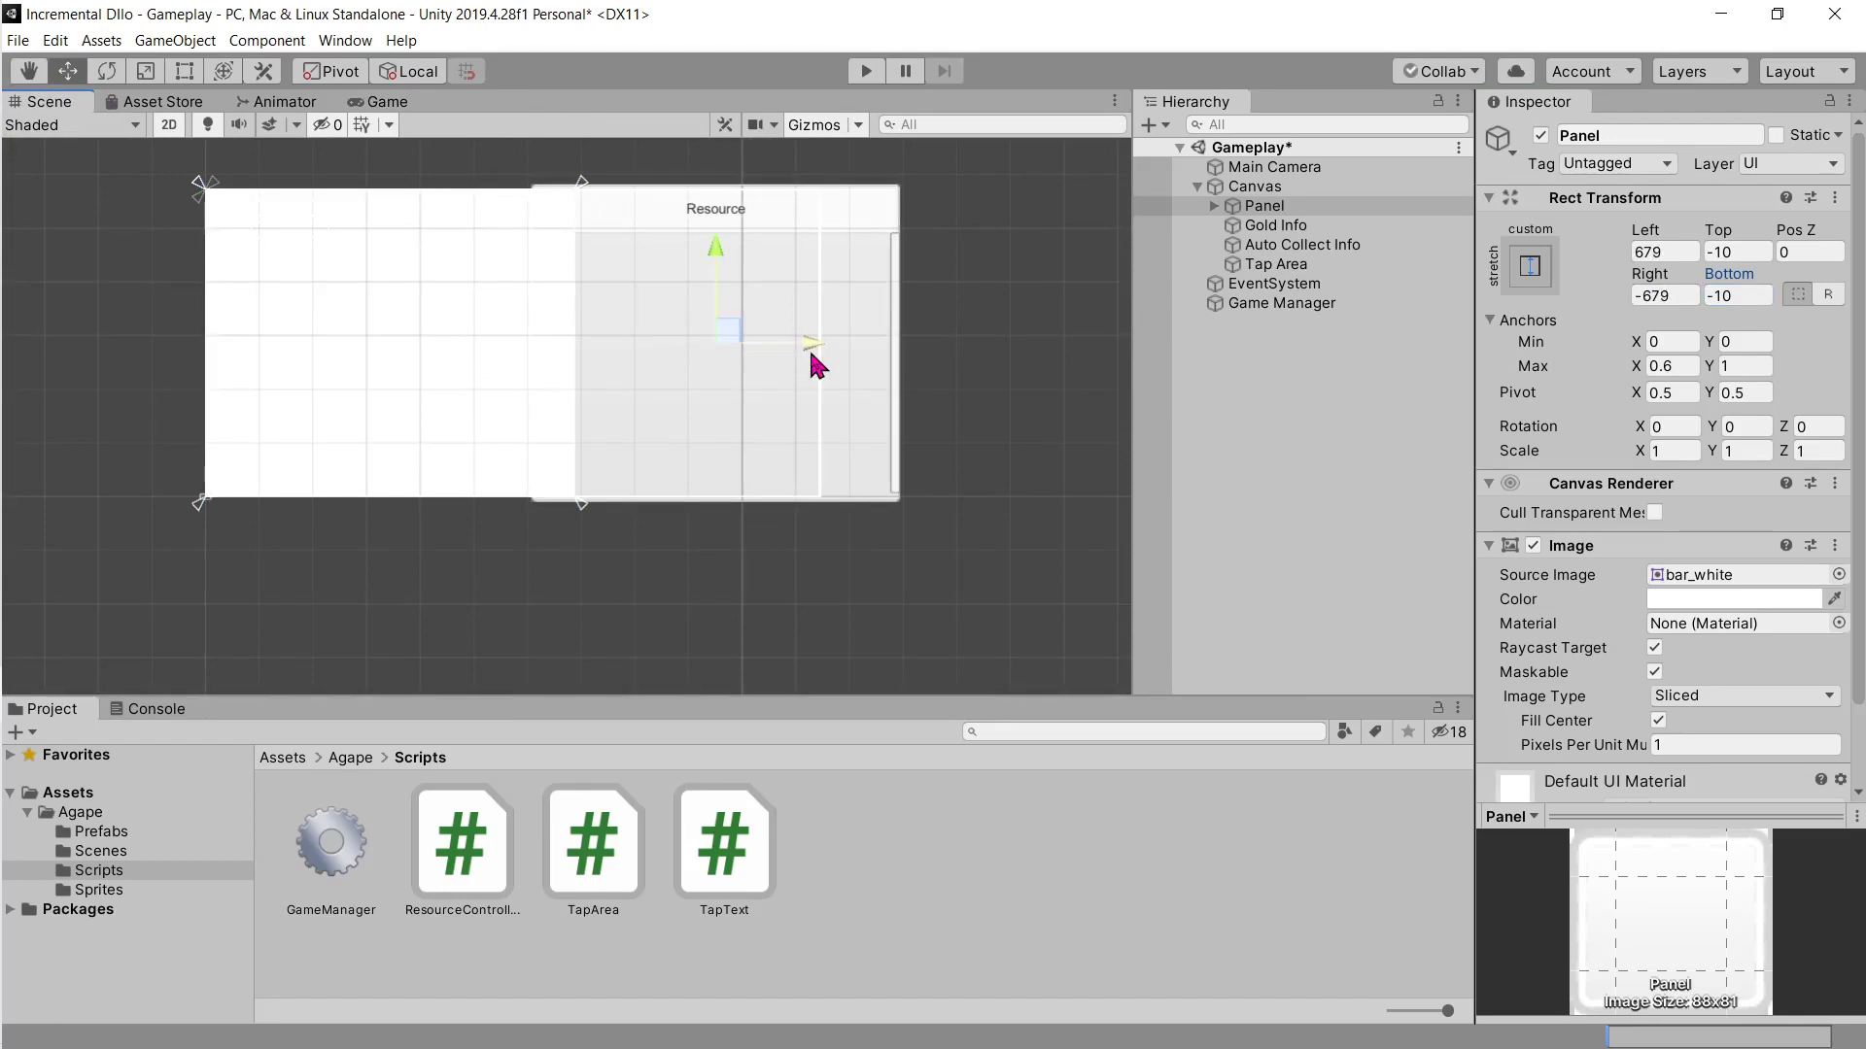
{"action": "key", "text": "ctrl+z"}
Step: Check the course reference and set a Panel anchor X value to 0.6
{"action": "key", "text": "alt+Tab"}
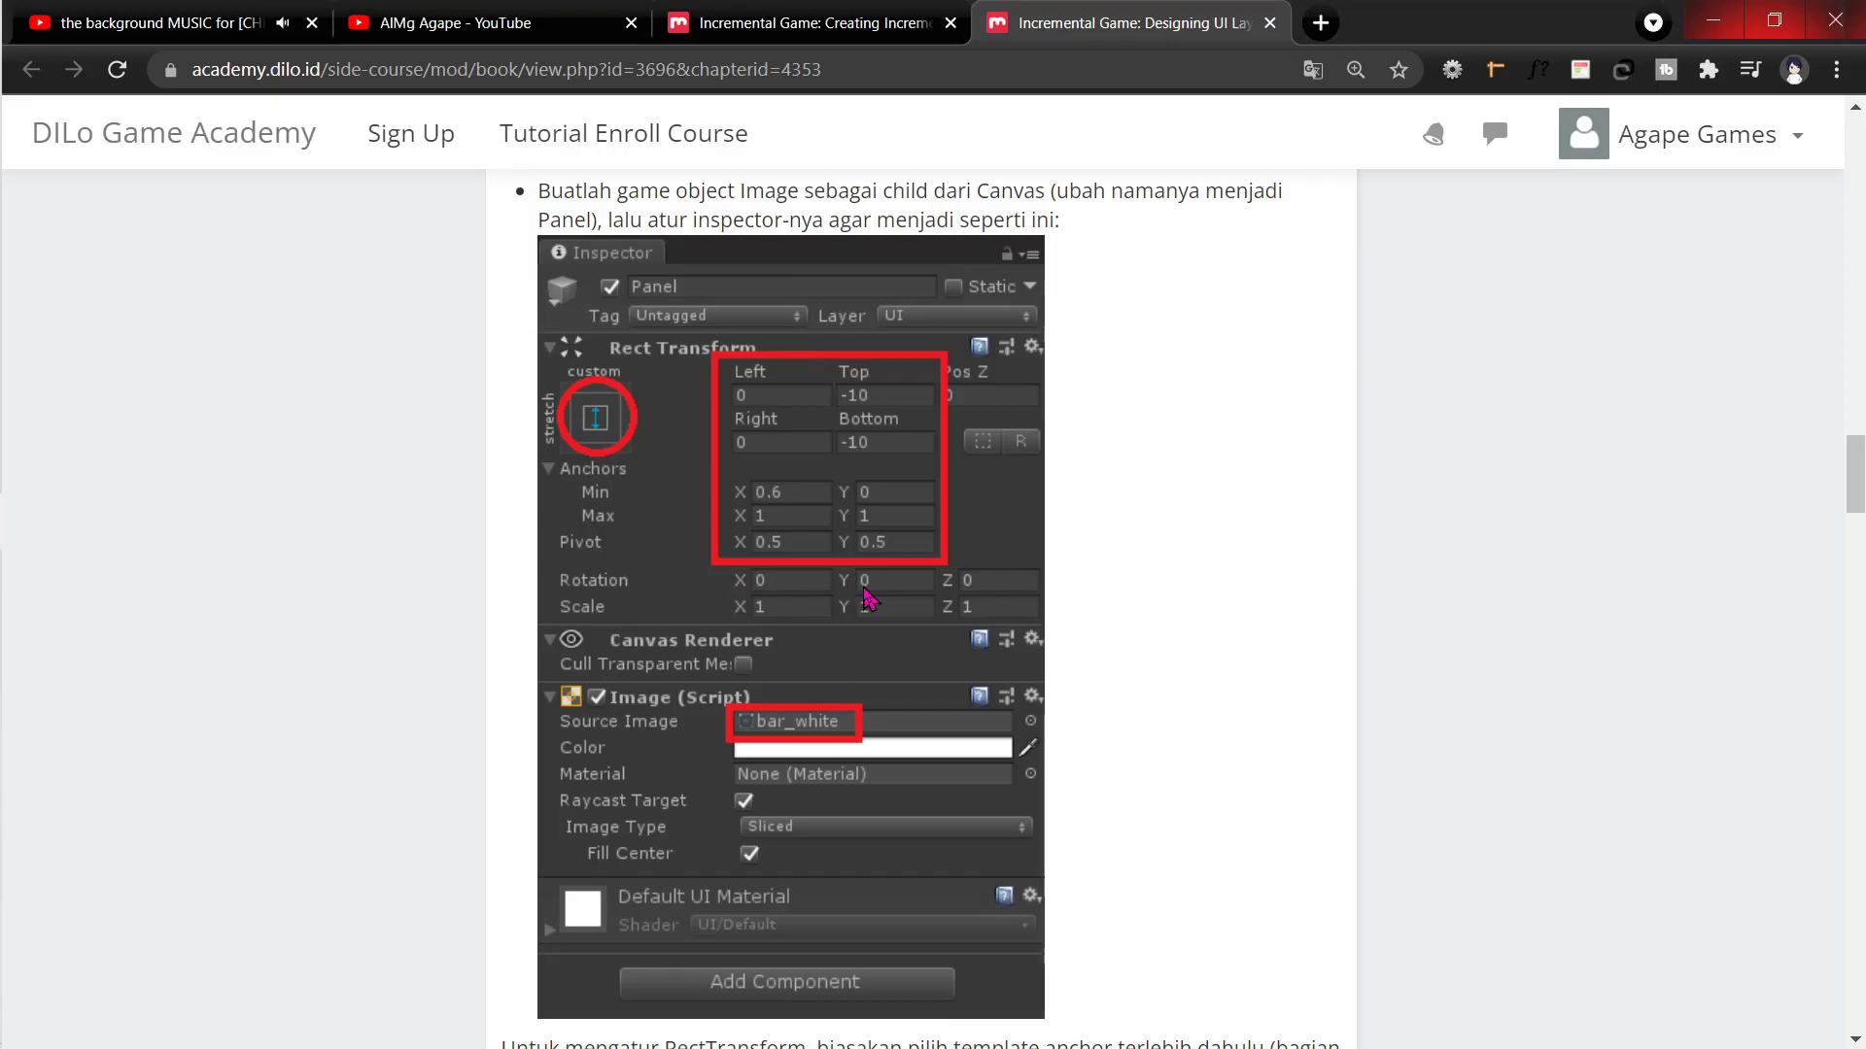
{"action": "key", "text": "alt+Tab"}
{"action": "left_click", "coordinate": [1671, 360]}
{"action": "type", "text": "0.6"}
{"action": "key", "text": "alt+Tab"}
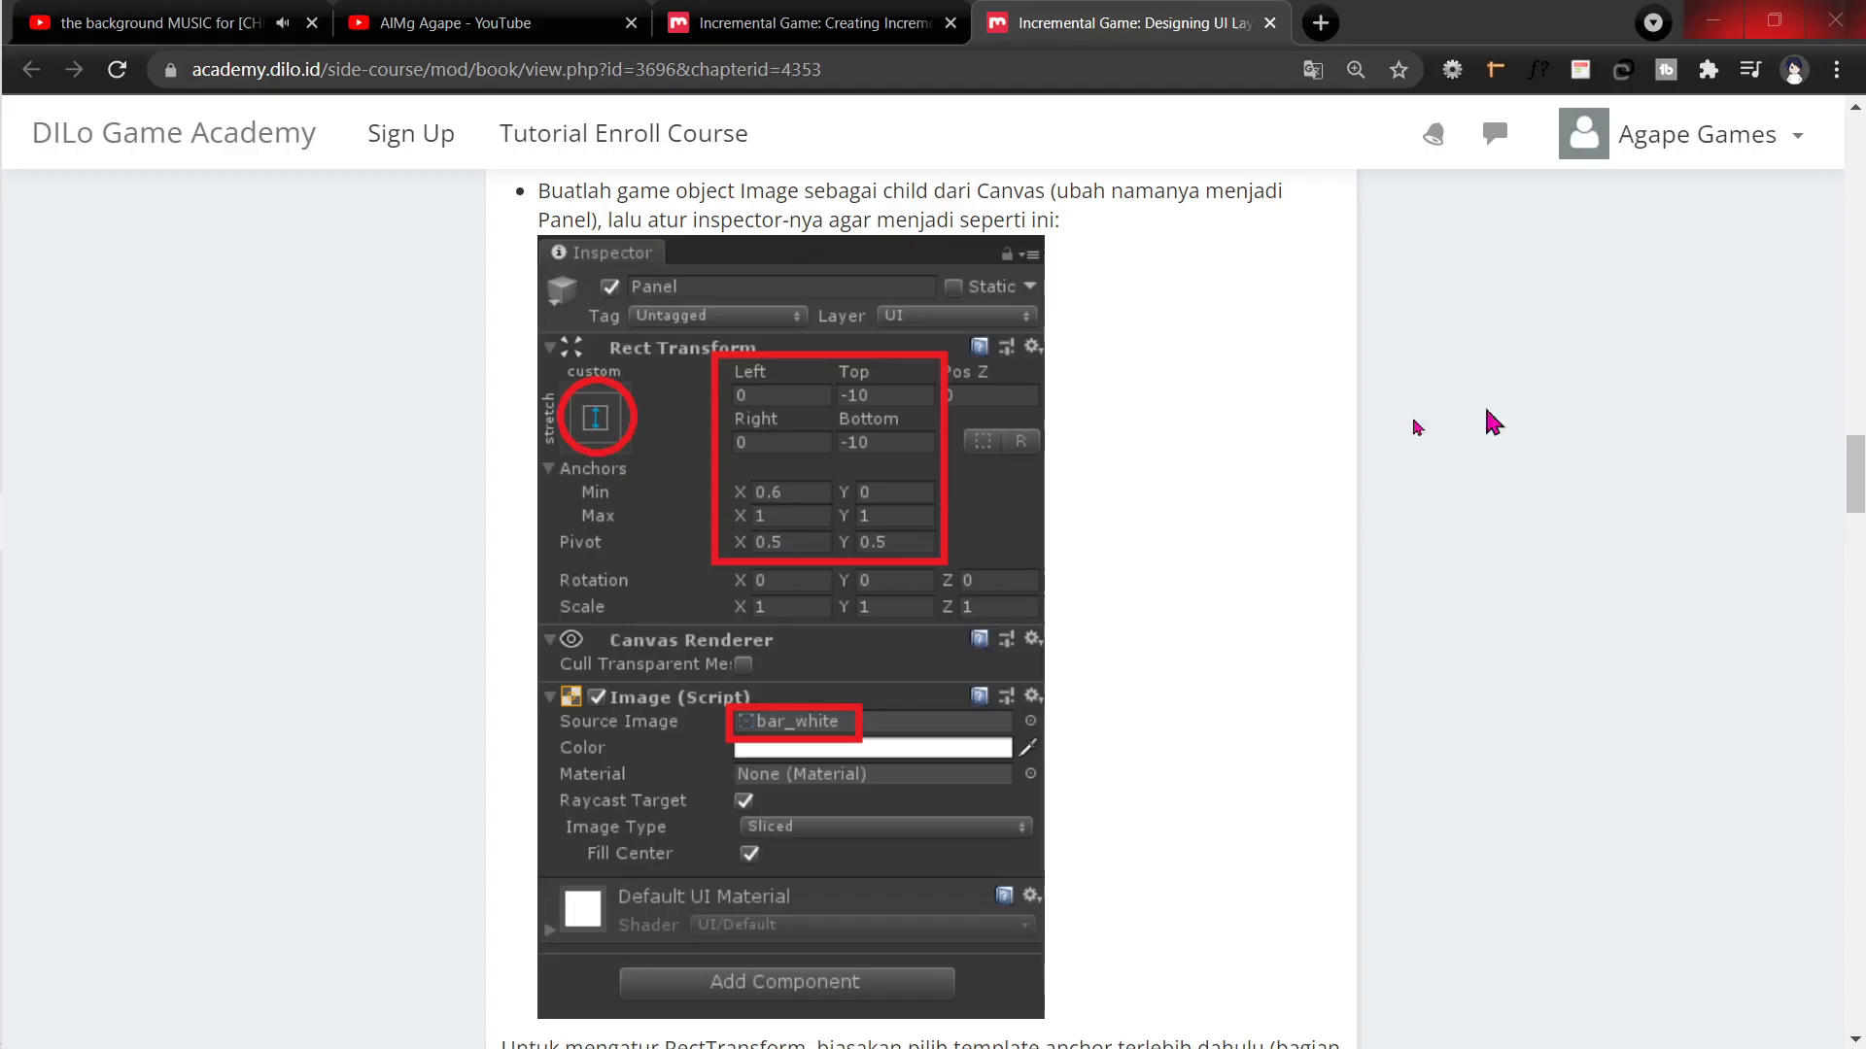
Step: Set the Panel's minimum X anchor to 0.6, test-drag it, then undo back
{"action": "key", "text": "alt+Tab"}
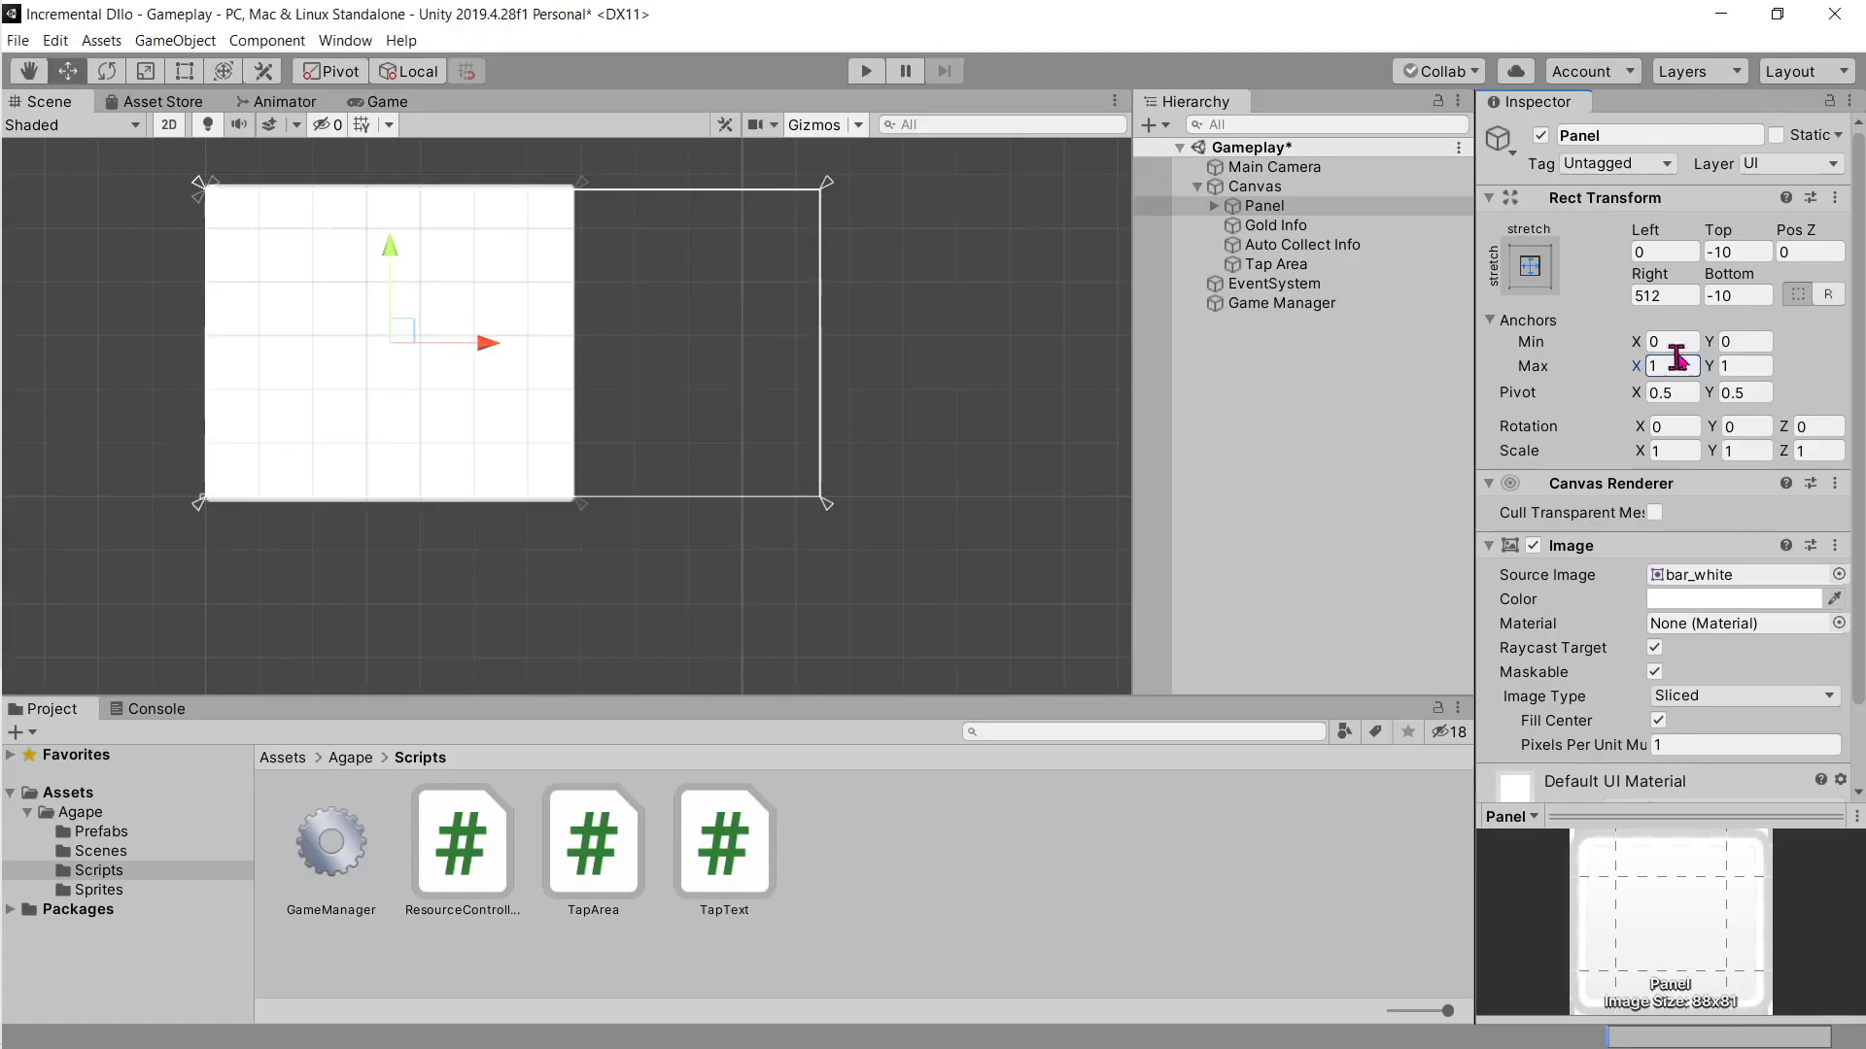
{"action": "left_click", "coordinate": [1671, 341]}
{"action": "type", "text": "0.6"}
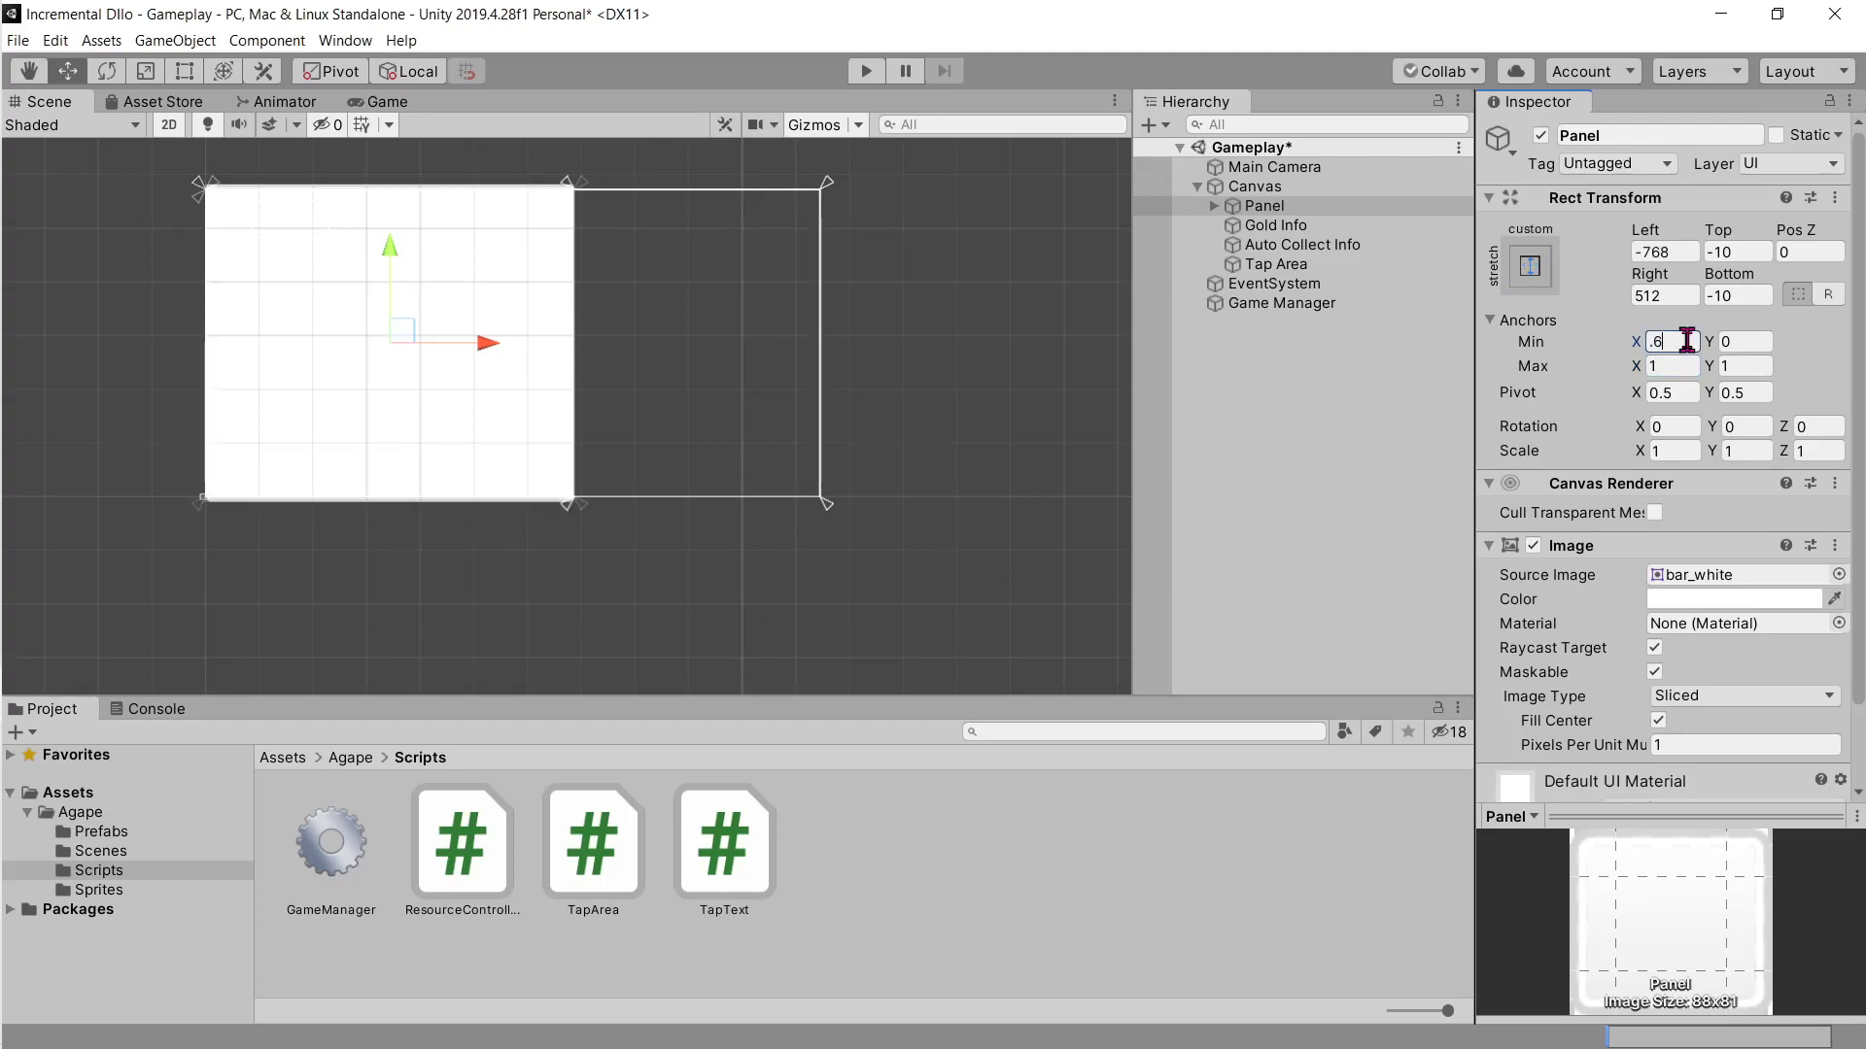
{"action": "key", "text": "alt+Tab"}
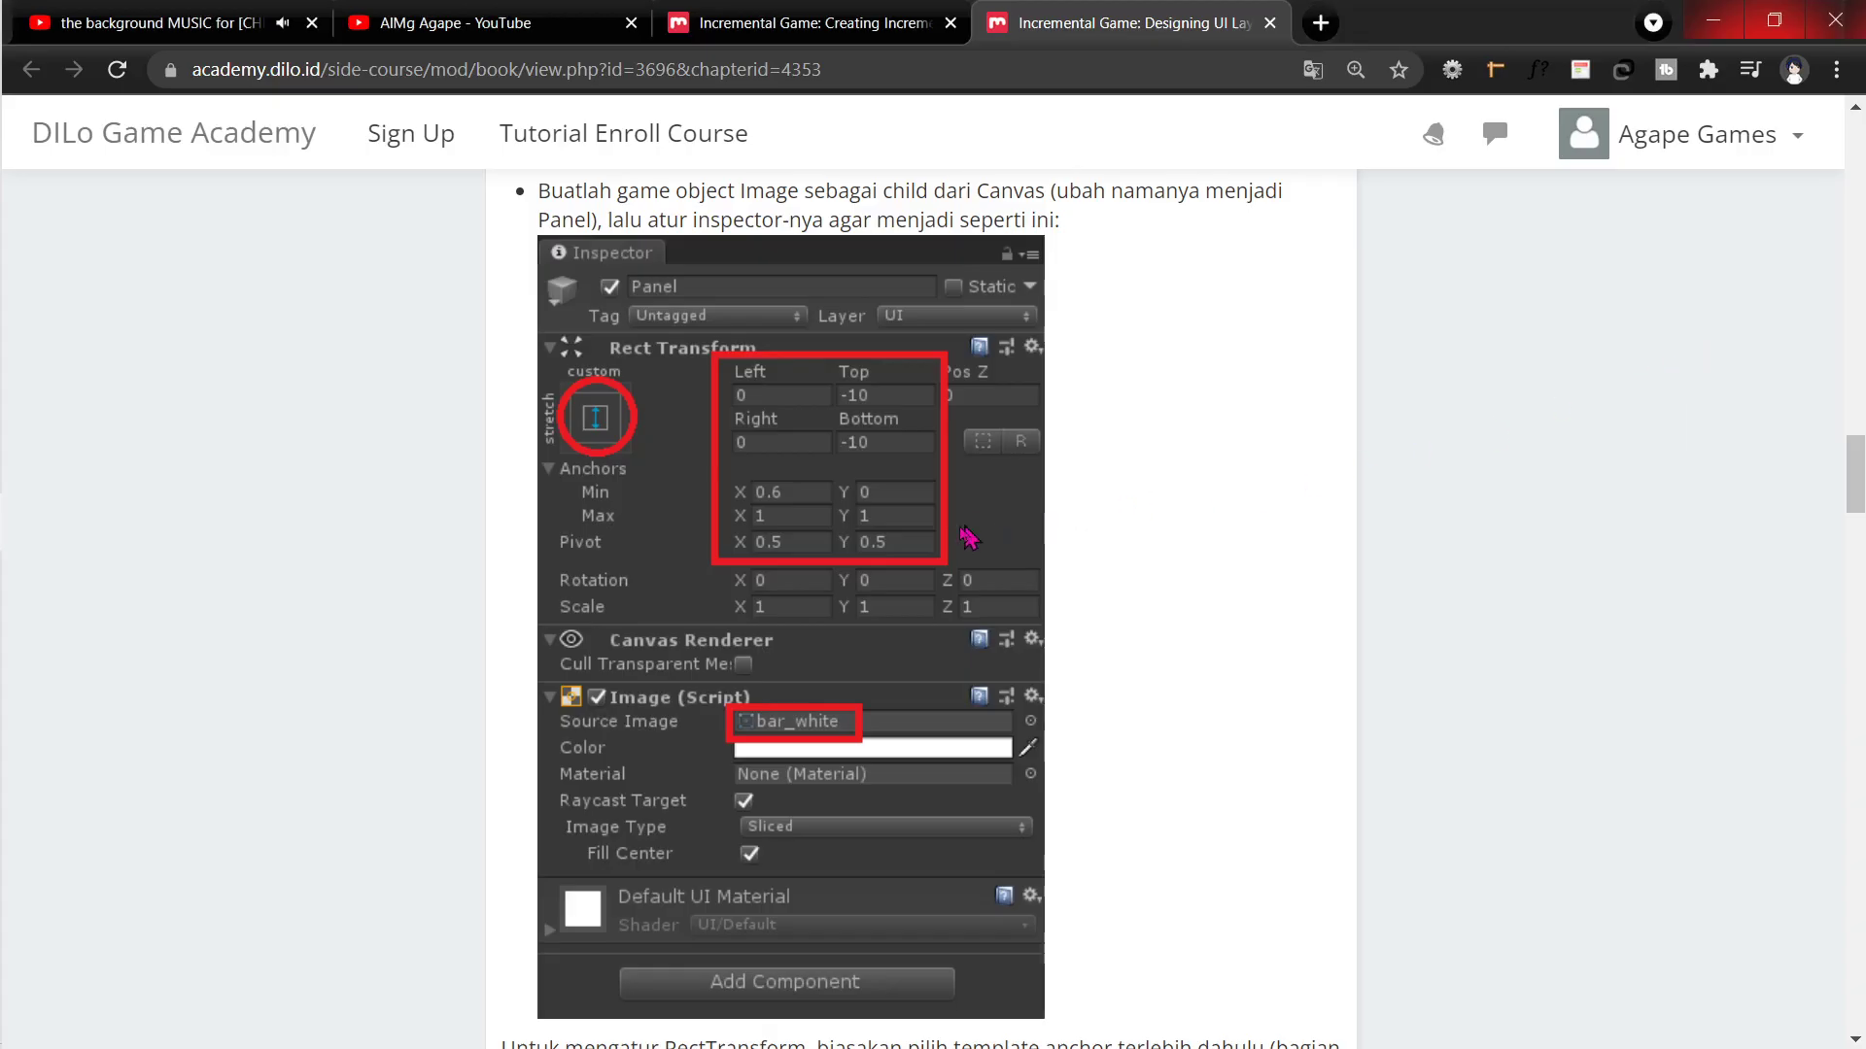
{"action": "key", "text": "alt+Tab"}
{"action": "key", "text": "alt+Tab"}
{"action": "key", "text": "alt+Tab"}
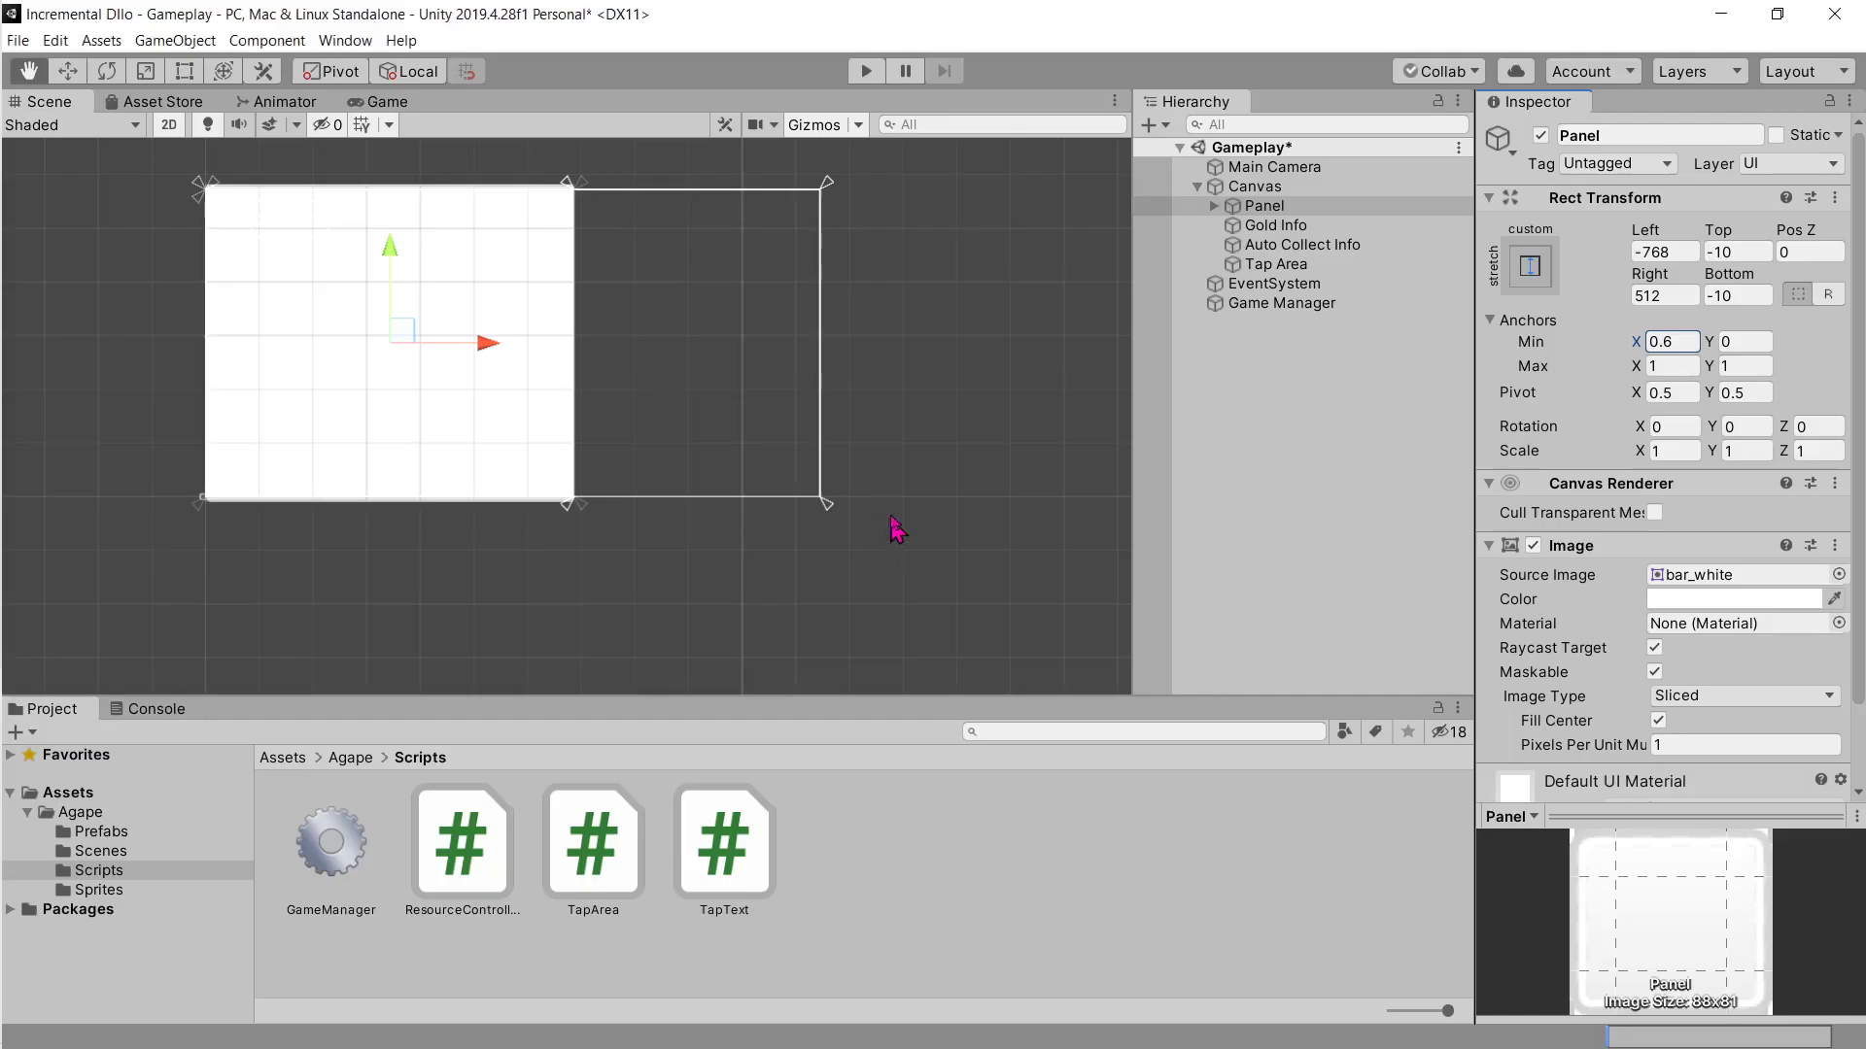
{"action": "left_click_drag", "start_coordinate": [516, 345], "coordinate": [840, 346]}
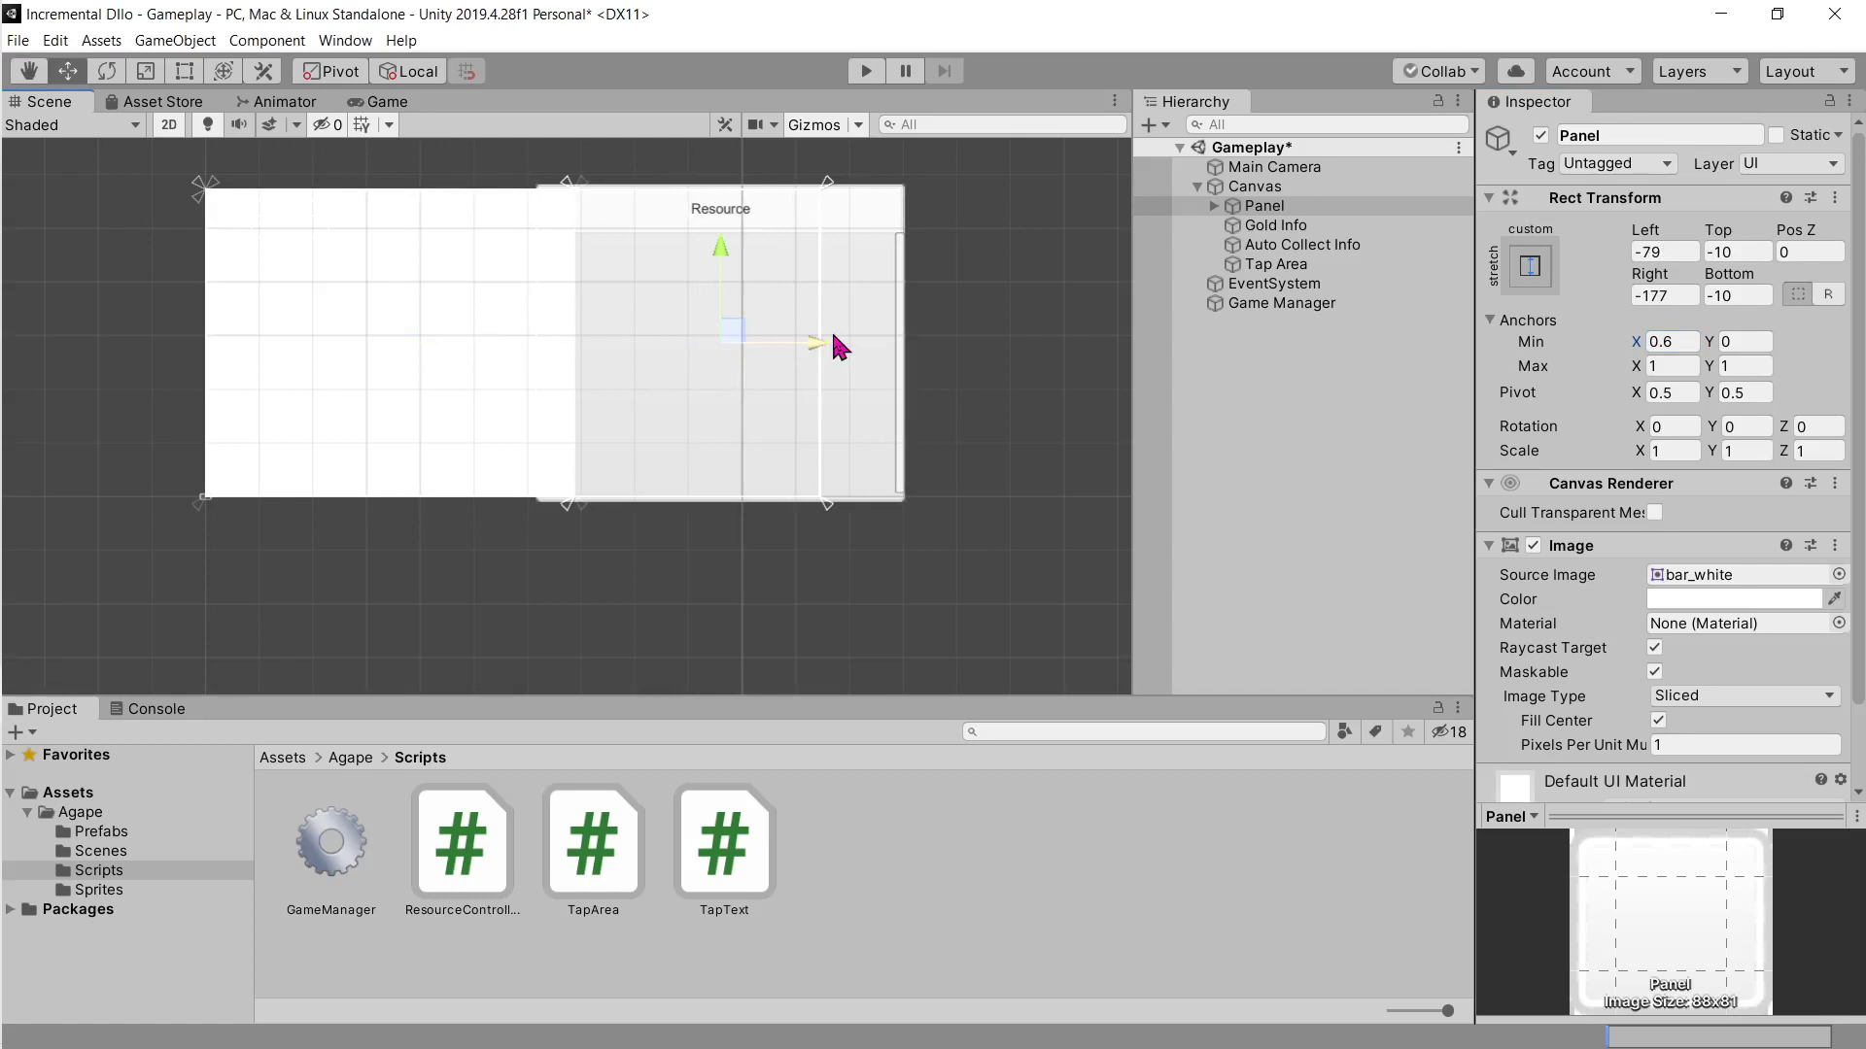
{"action": "key", "text": "ctrl+z"}
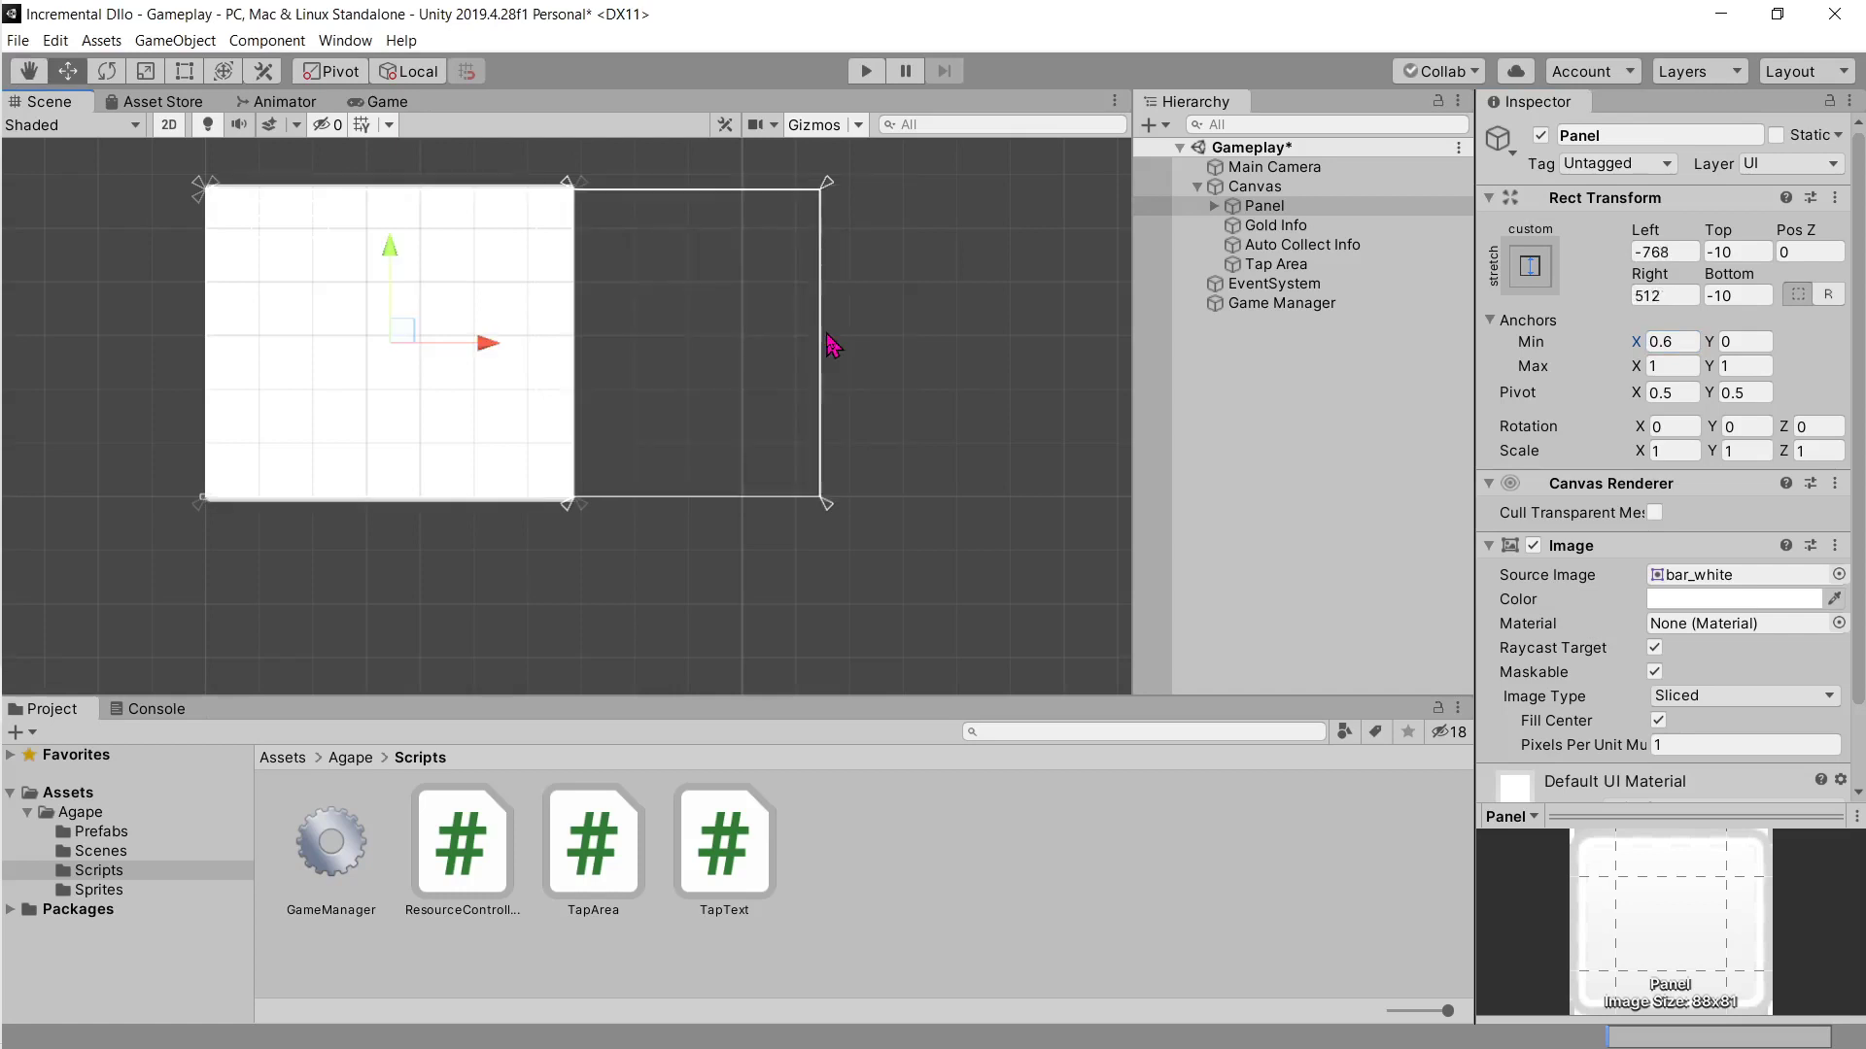
{"action": "key", "text": "ctrl+z"}
{"action": "key", "text": "ctrl+z"}
{"action": "key", "text": "ctrl+z"}
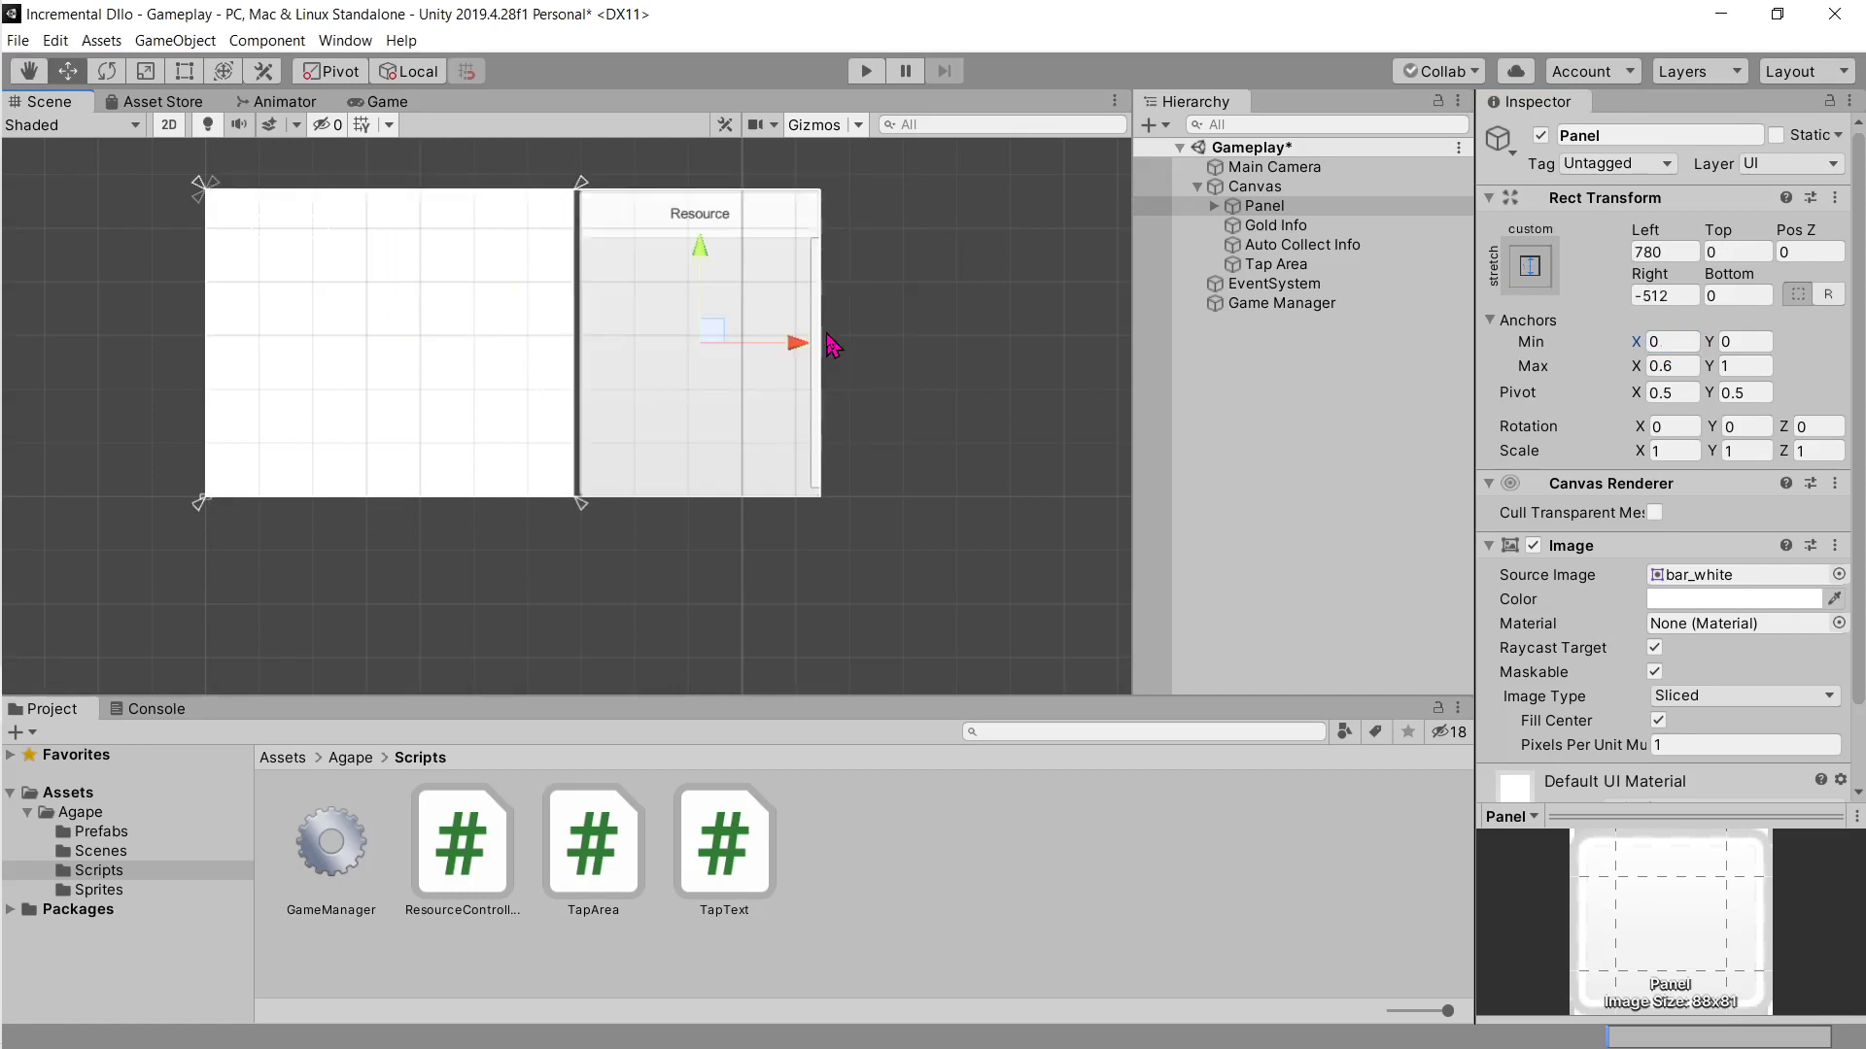
Step: Put the Panel's pivot on its right edge and anchor it stretching along the right side
{"action": "scroll", "coordinate": [612, 374], "scroll_direction": "up", "scroll_amount": 2}
{"action": "scroll", "coordinate": [638, 433], "scroll_direction": "up", "scroll_amount": 2}
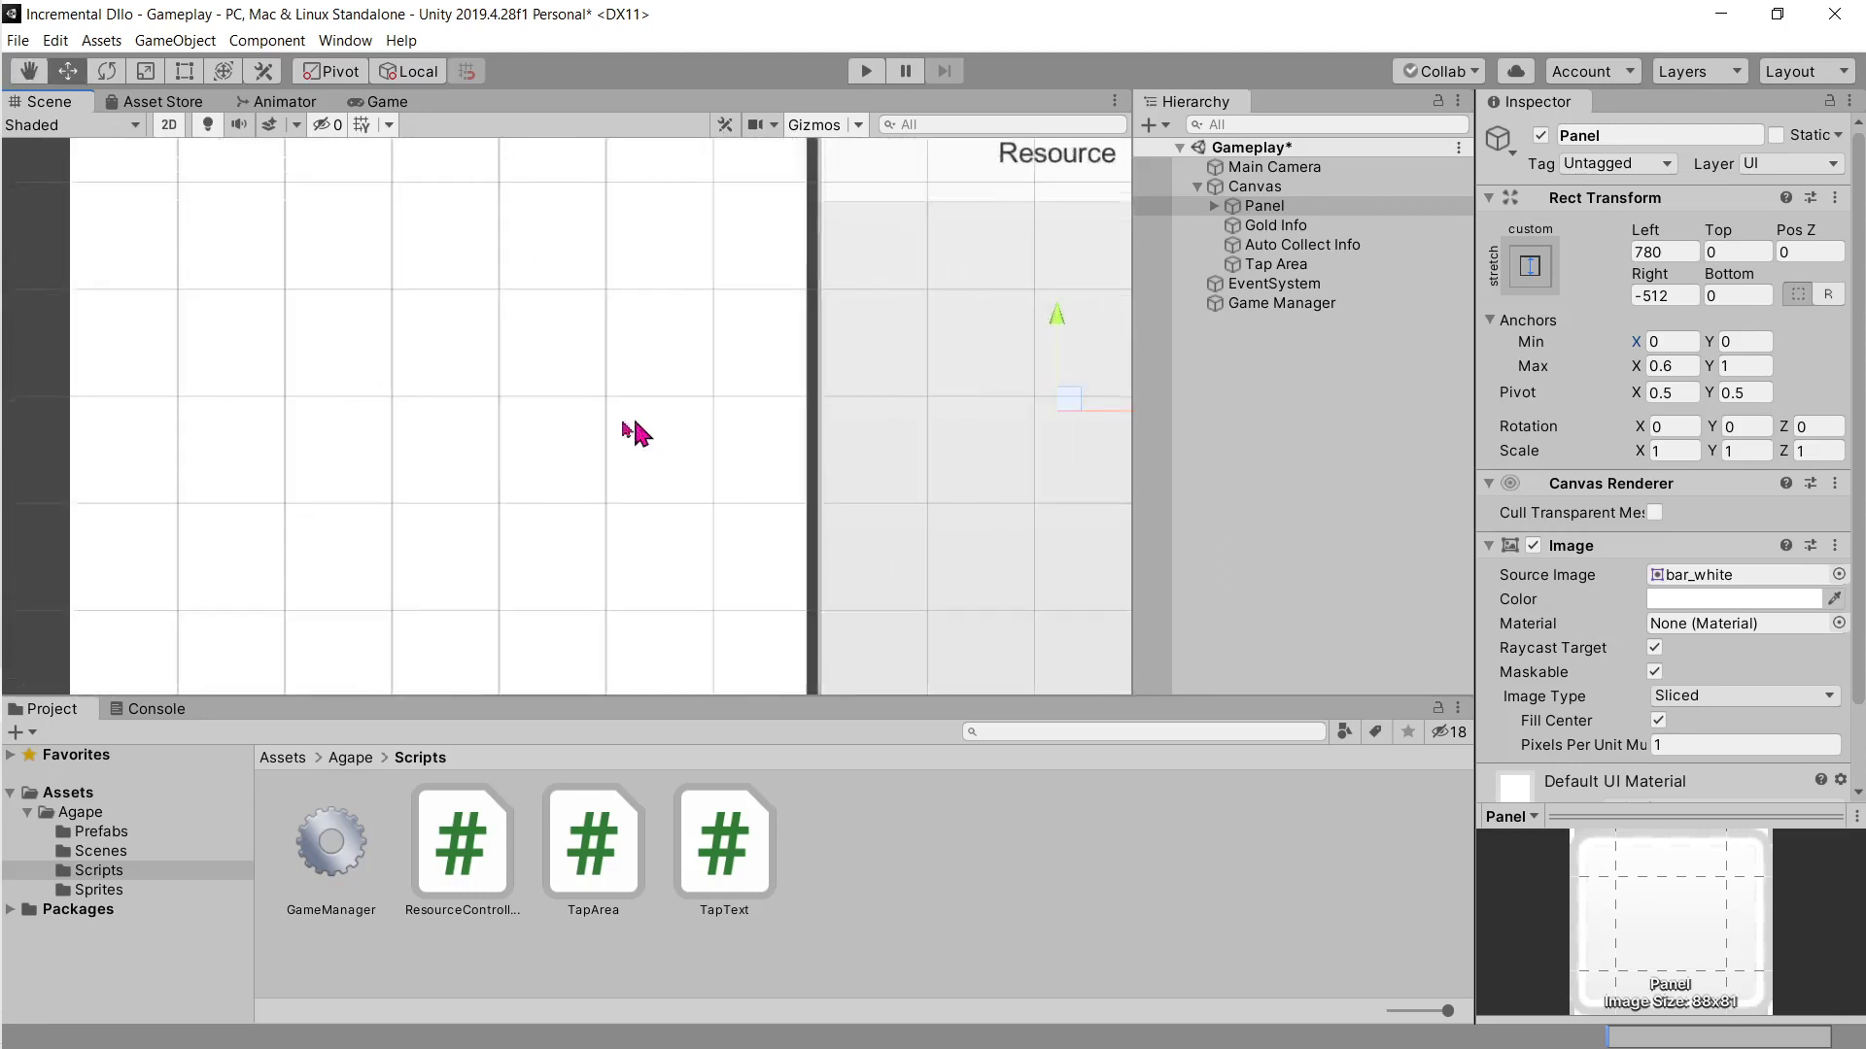
{"action": "scroll", "coordinate": [607, 440], "scroll_direction": "down", "scroll_amount": 1}
{"action": "key", "text": "ctrl+z"}
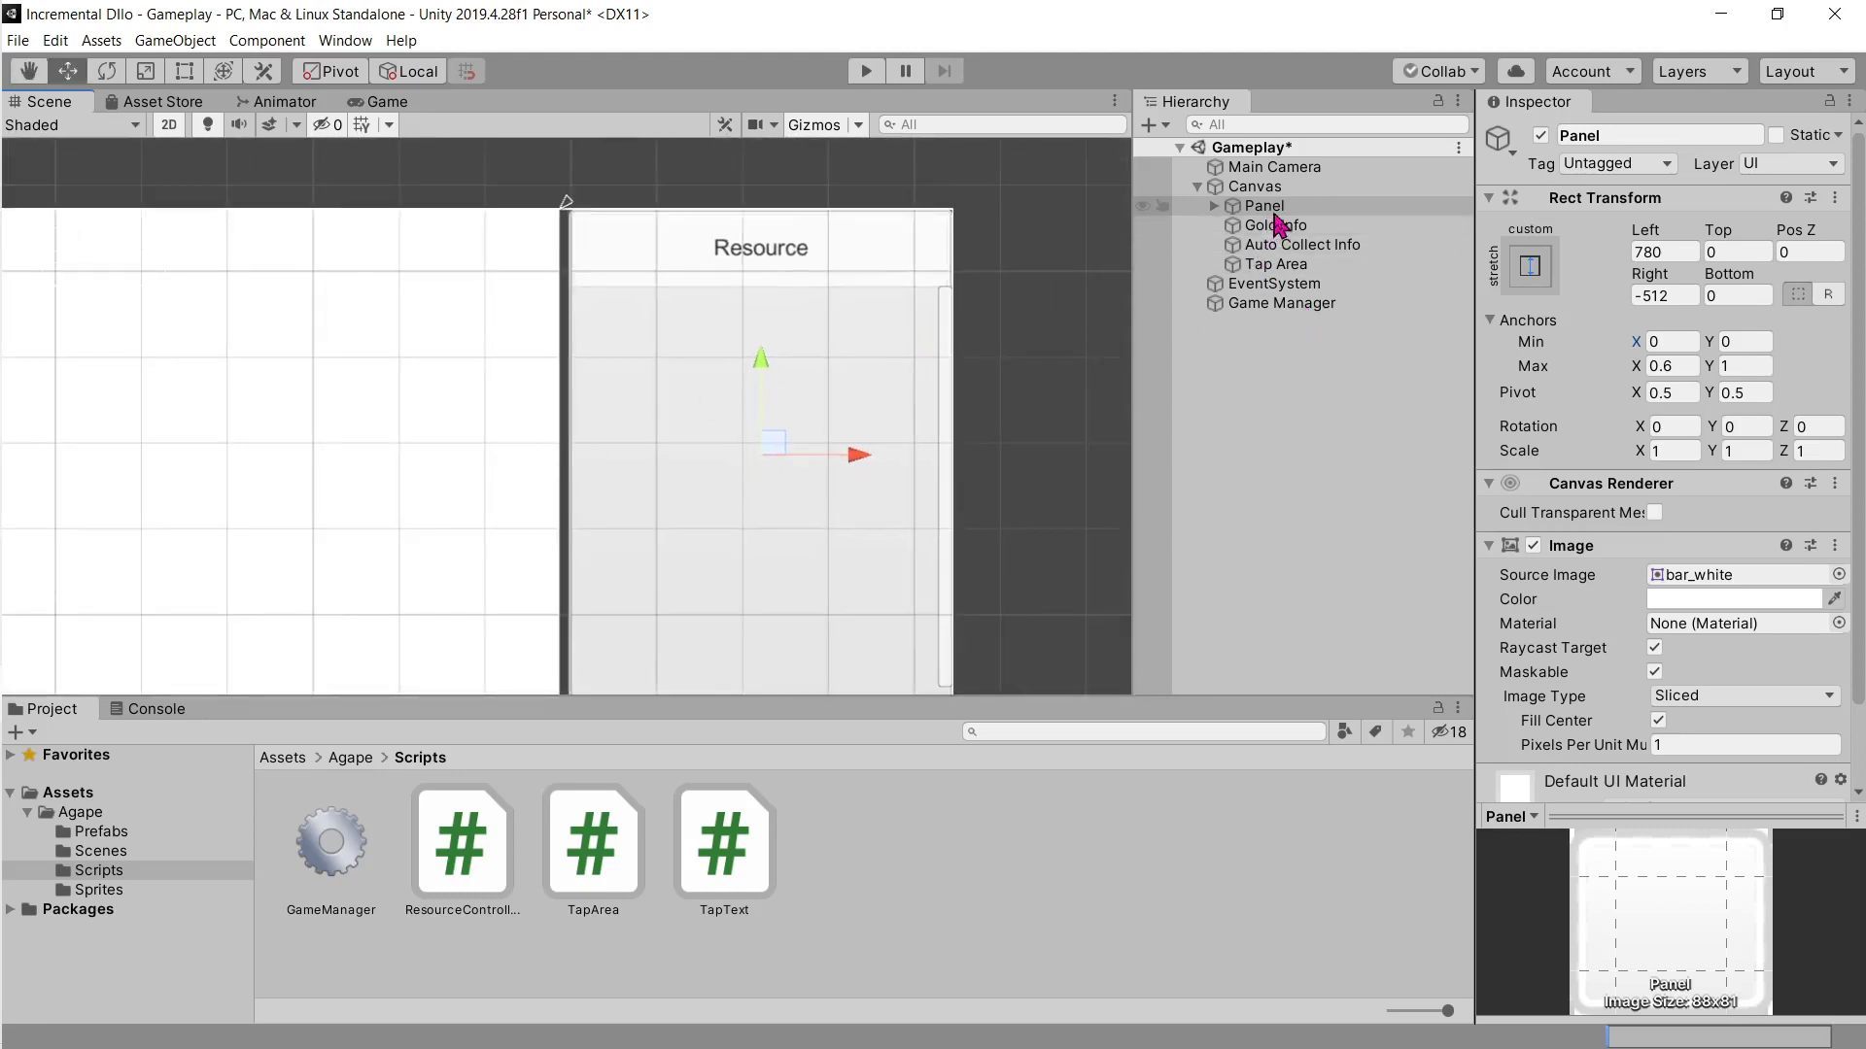
{"action": "key", "text": "ctrl+z"}
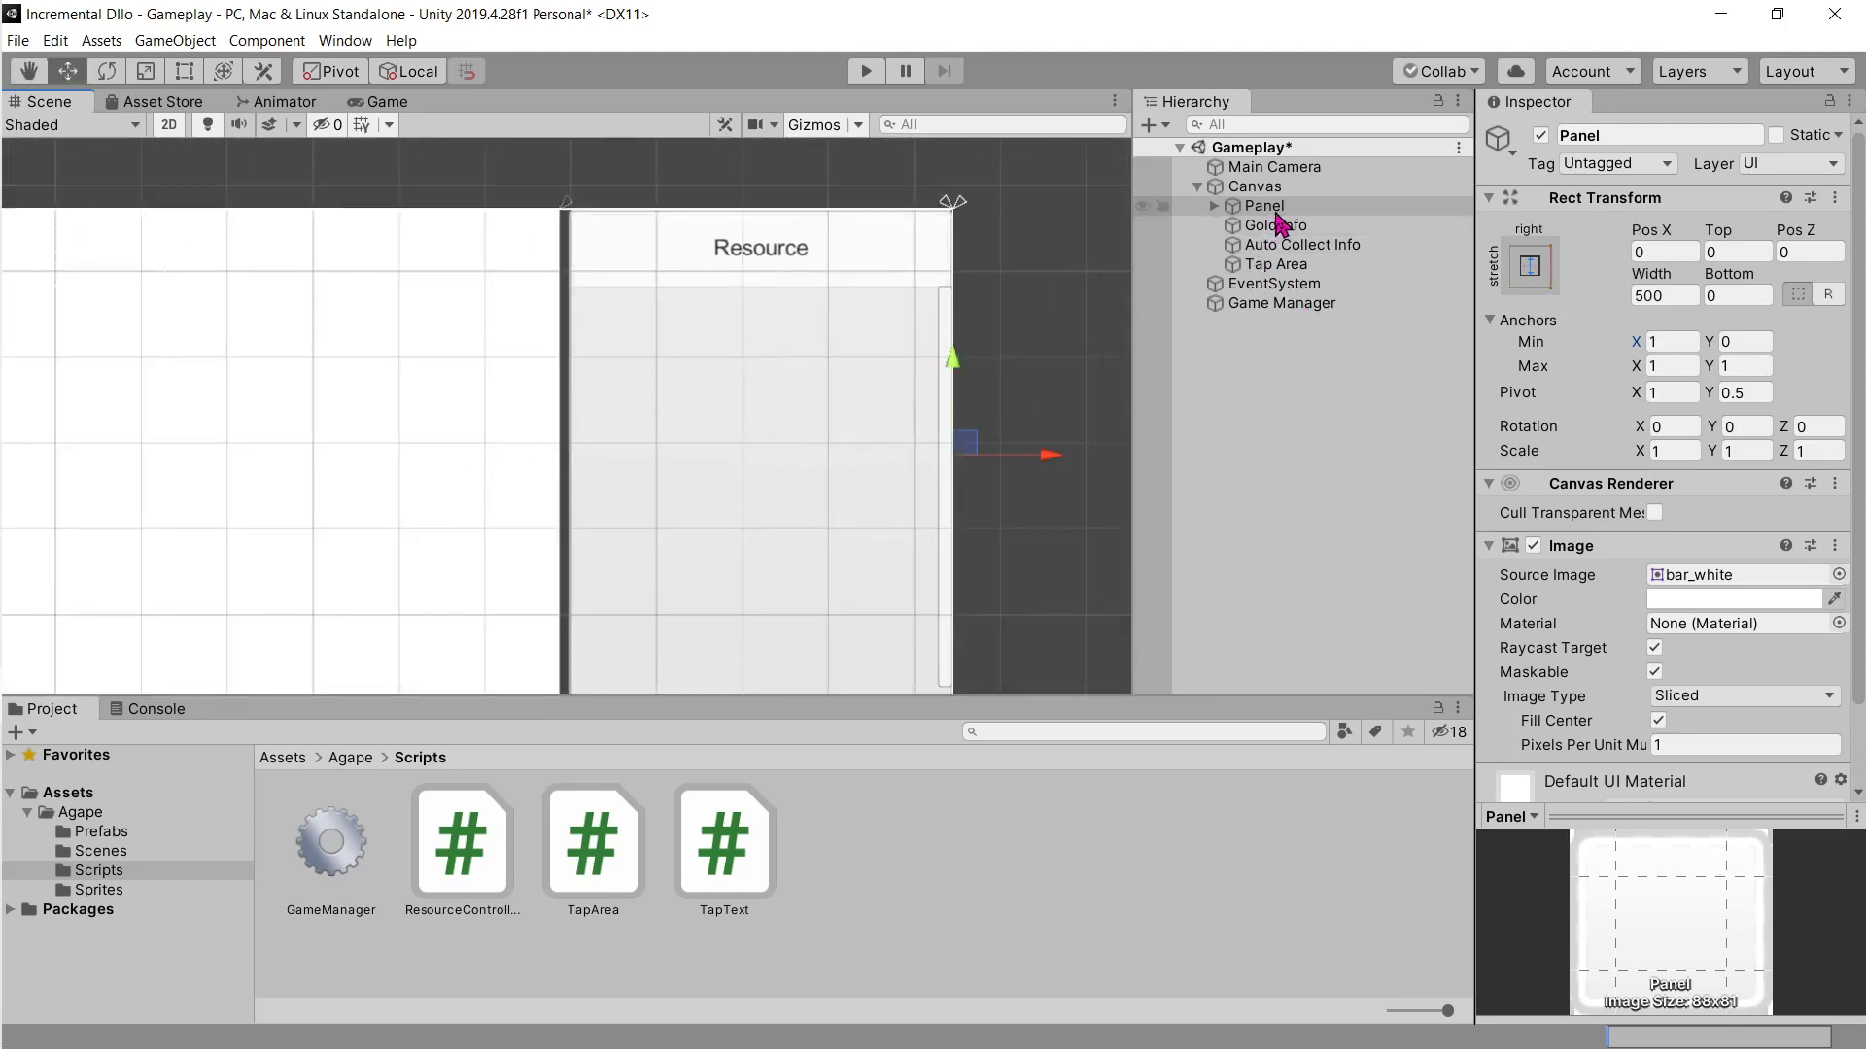
Step: Set the Panel's width to 515 and preview it in the Game view
{"action": "left_click", "coordinate": [1669, 297]}
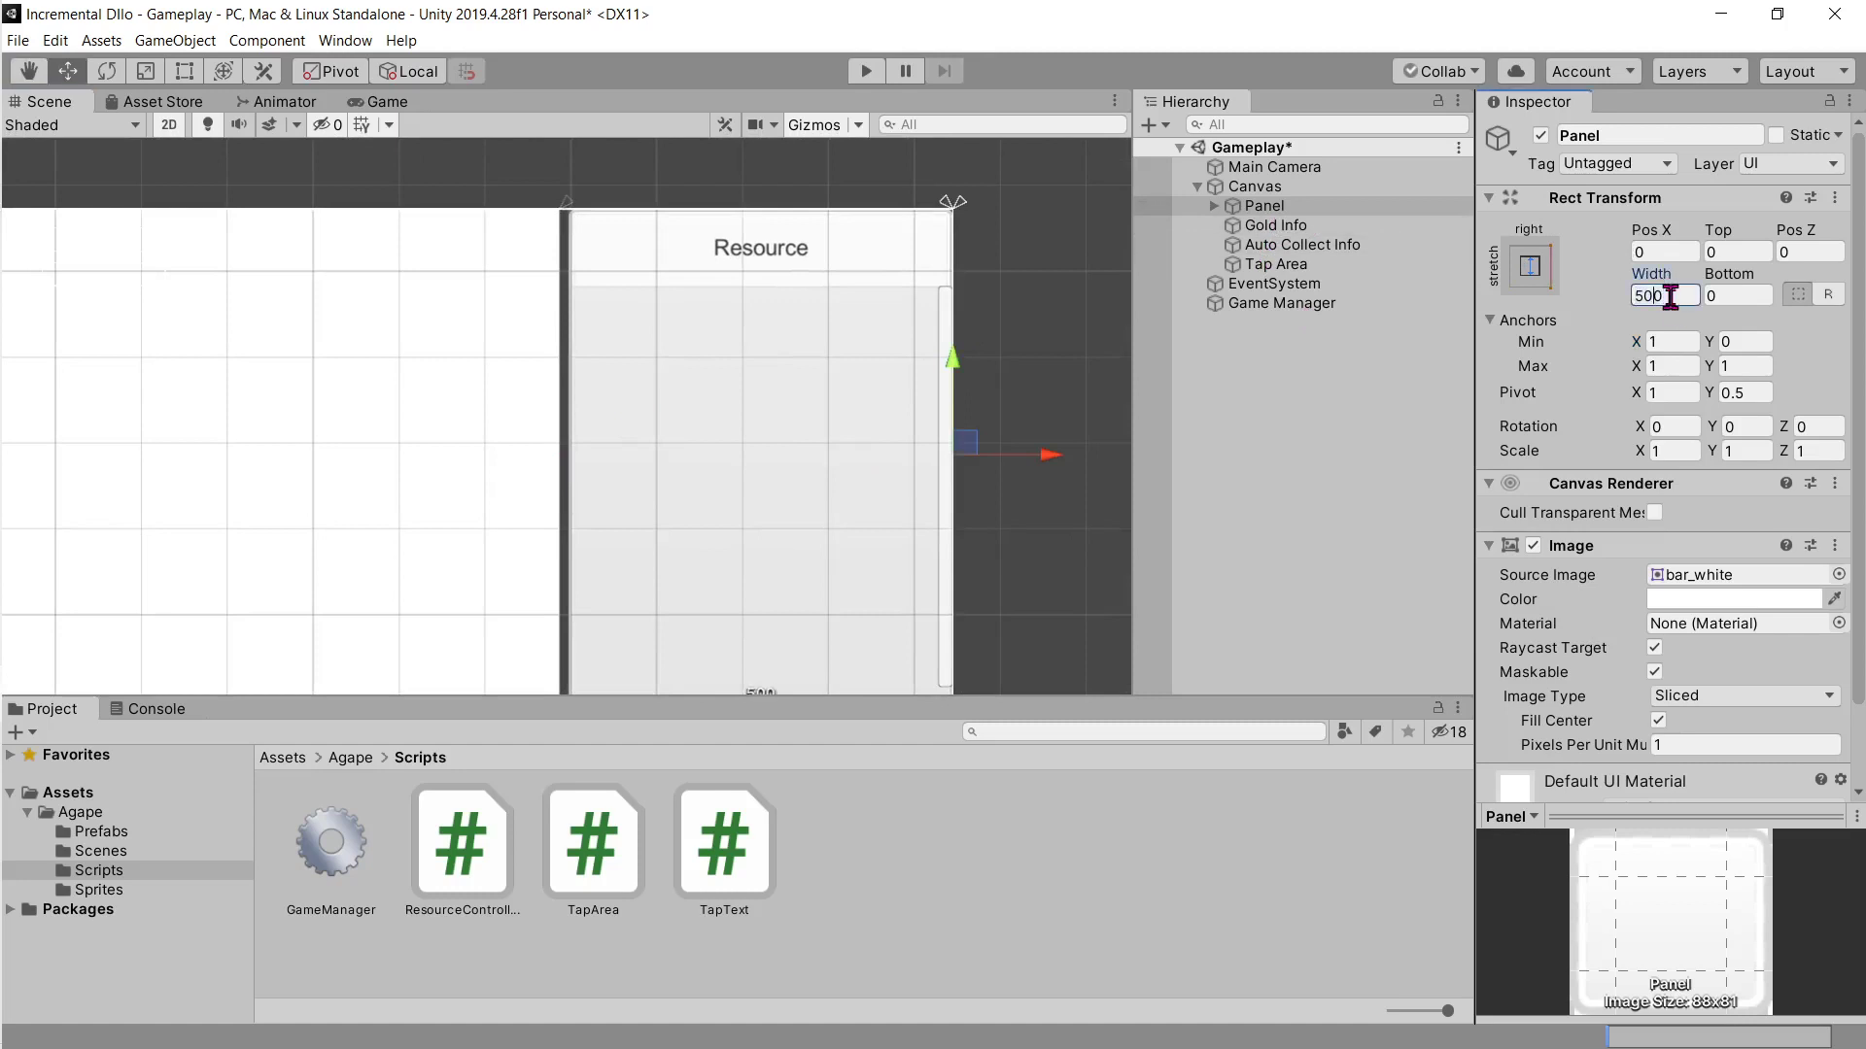
{"action": "type", "text": "520"}
{"action": "key", "text": "BackSpace"}
{"action": "key", "text": "BackSpace"}
{"action": "type", "text": "10"}
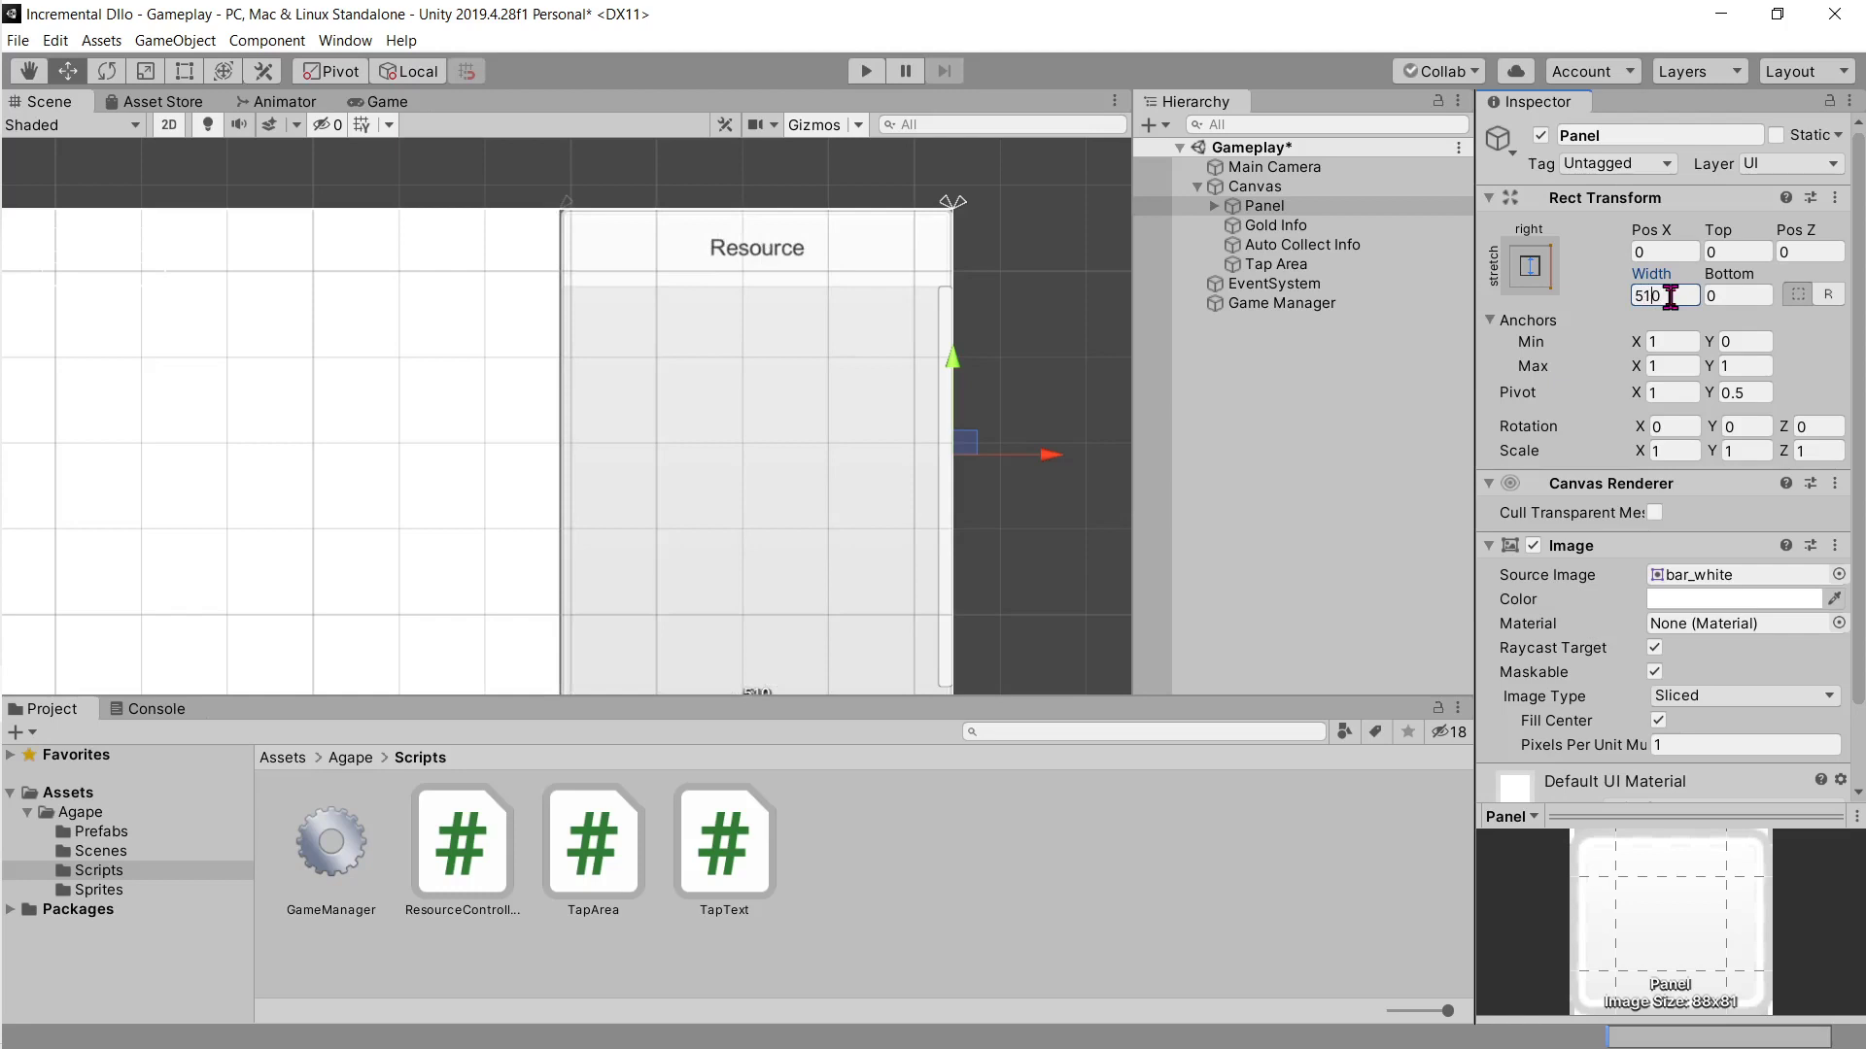
{"action": "key", "text": "BackSpace"}
{"action": "type", "text": "5"}
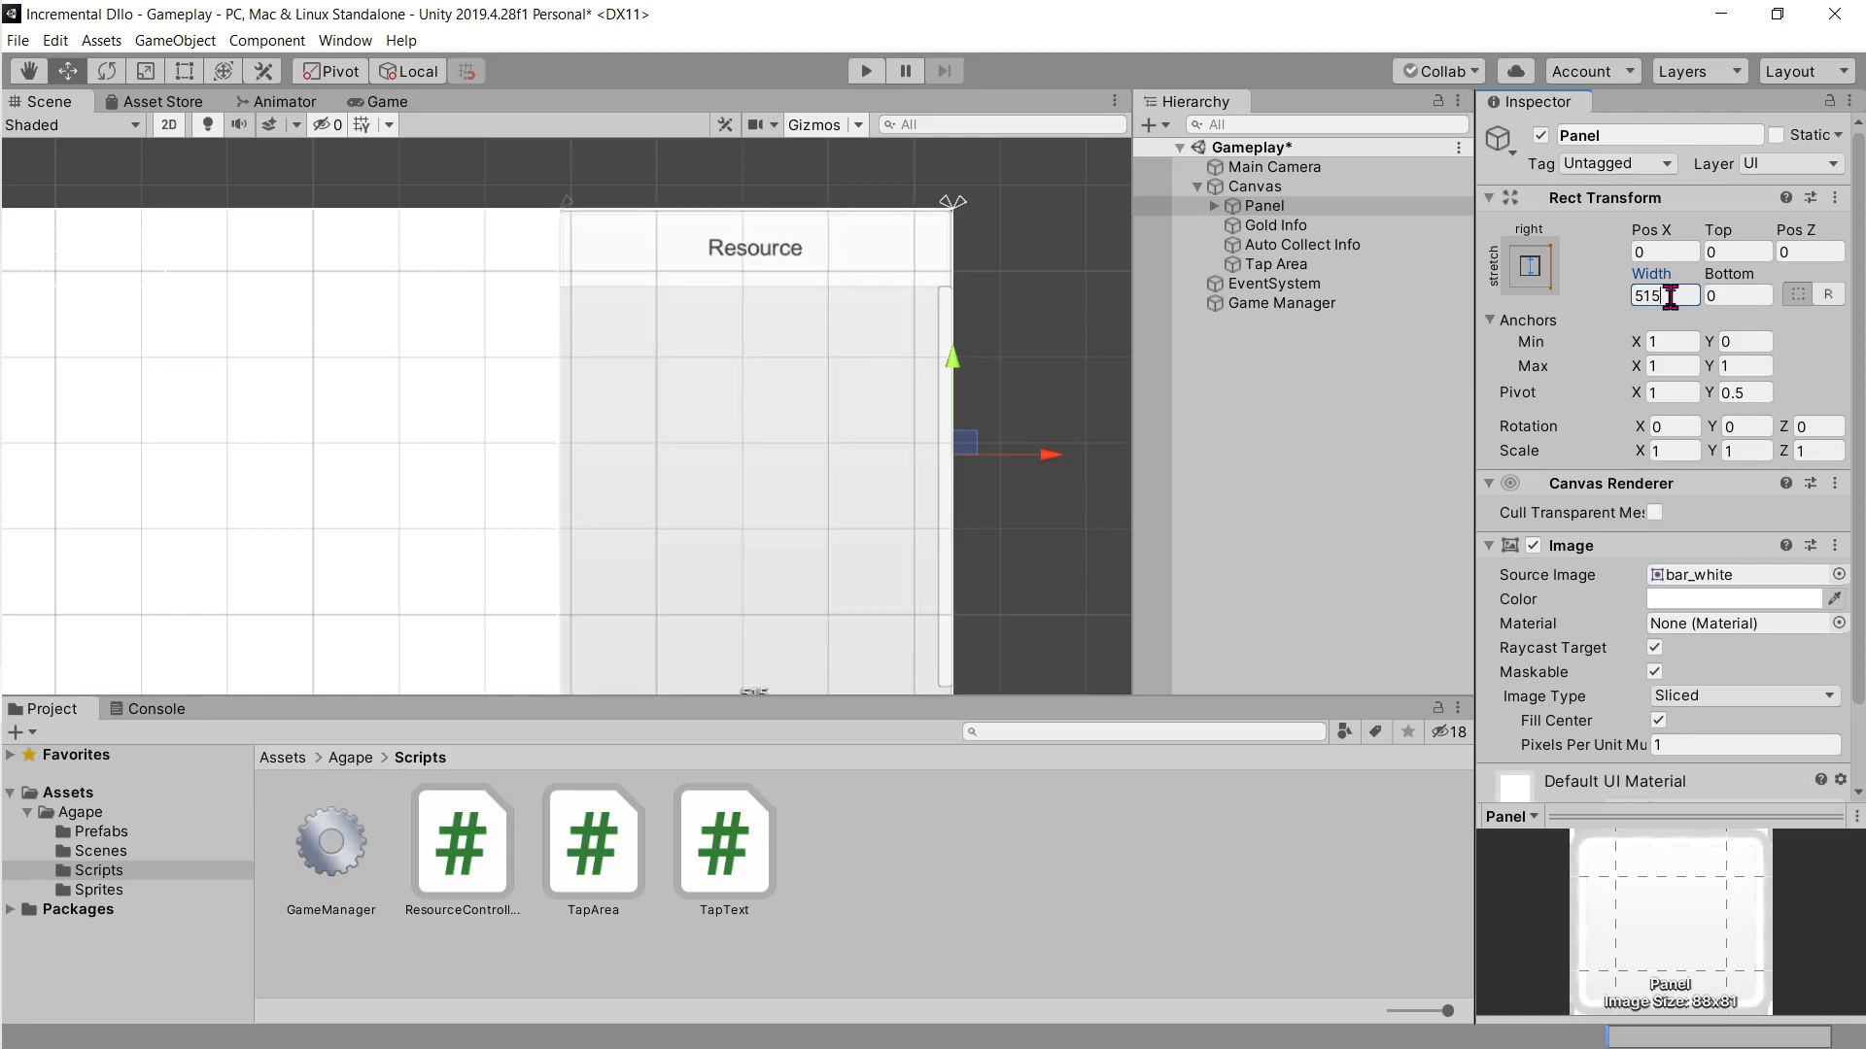
{"action": "left_click", "coordinate": [386, 103]}
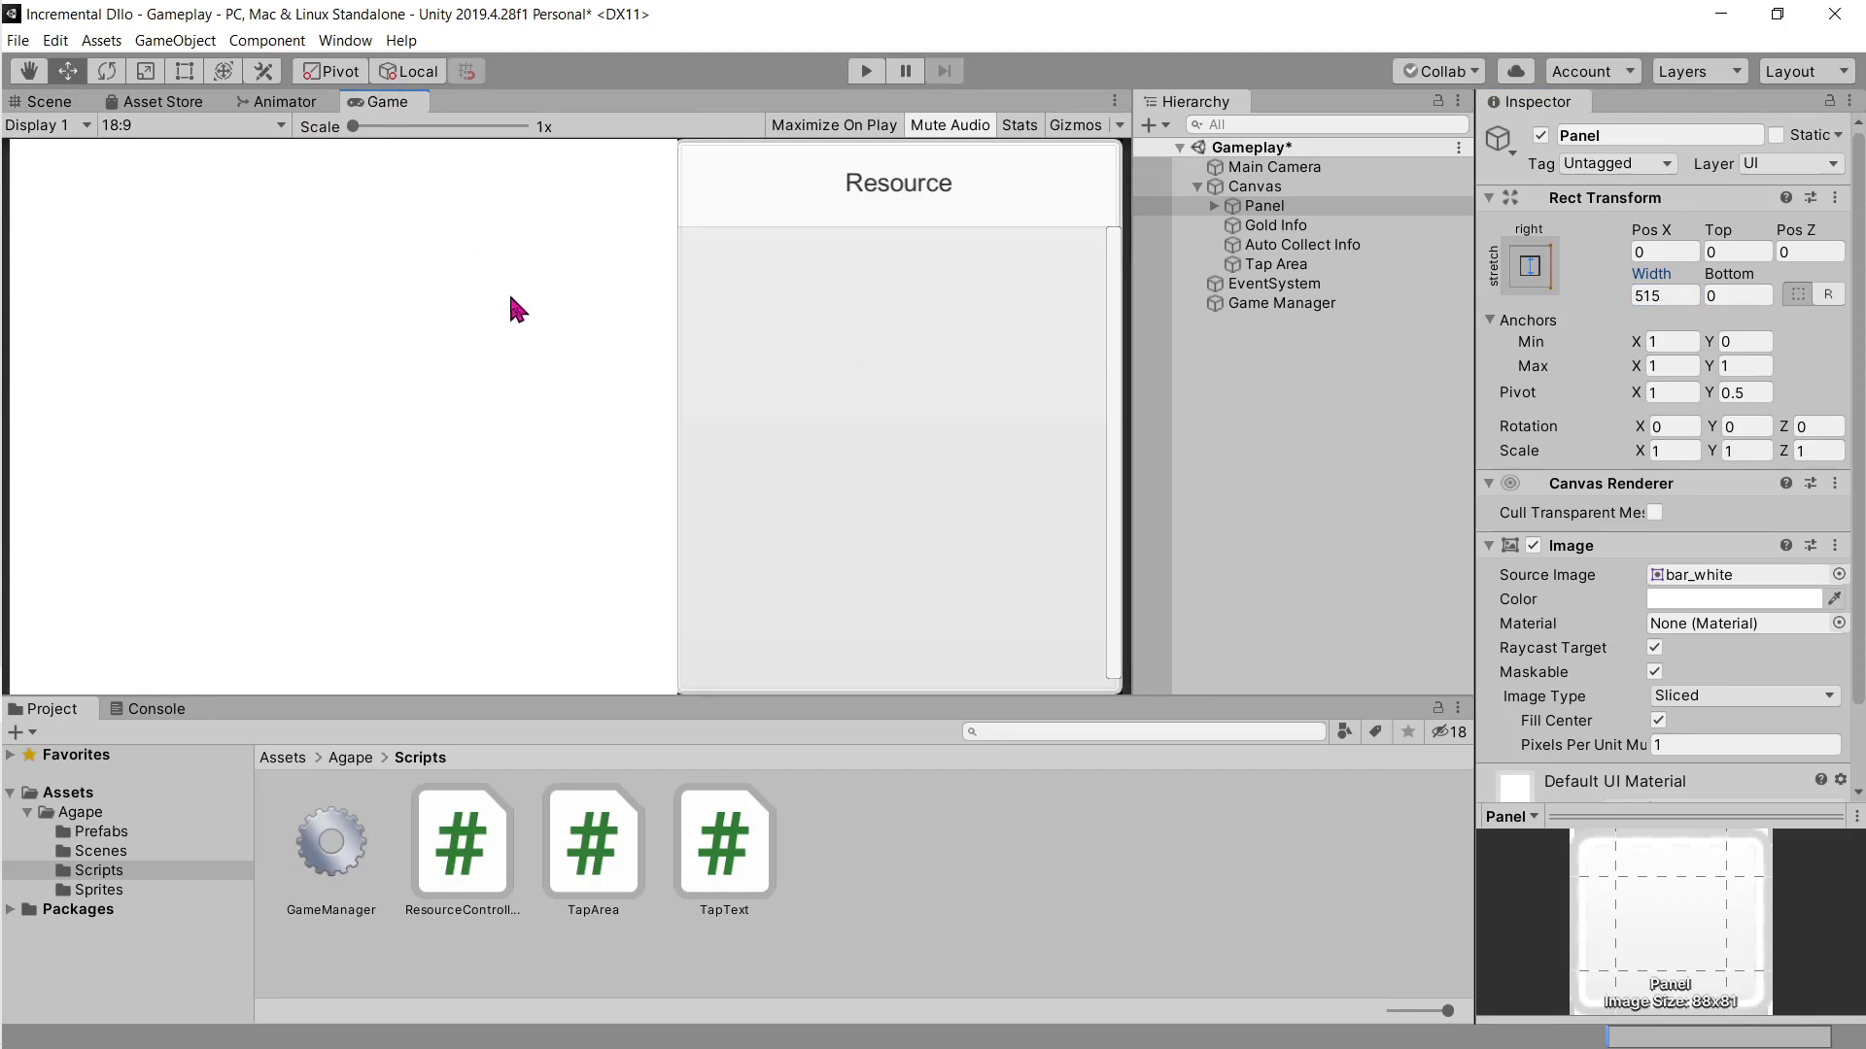
Step: Select Tap Area and set its Image colour alpha to 1 in the colour picker
{"action": "left_click", "coordinate": [1268, 226]}
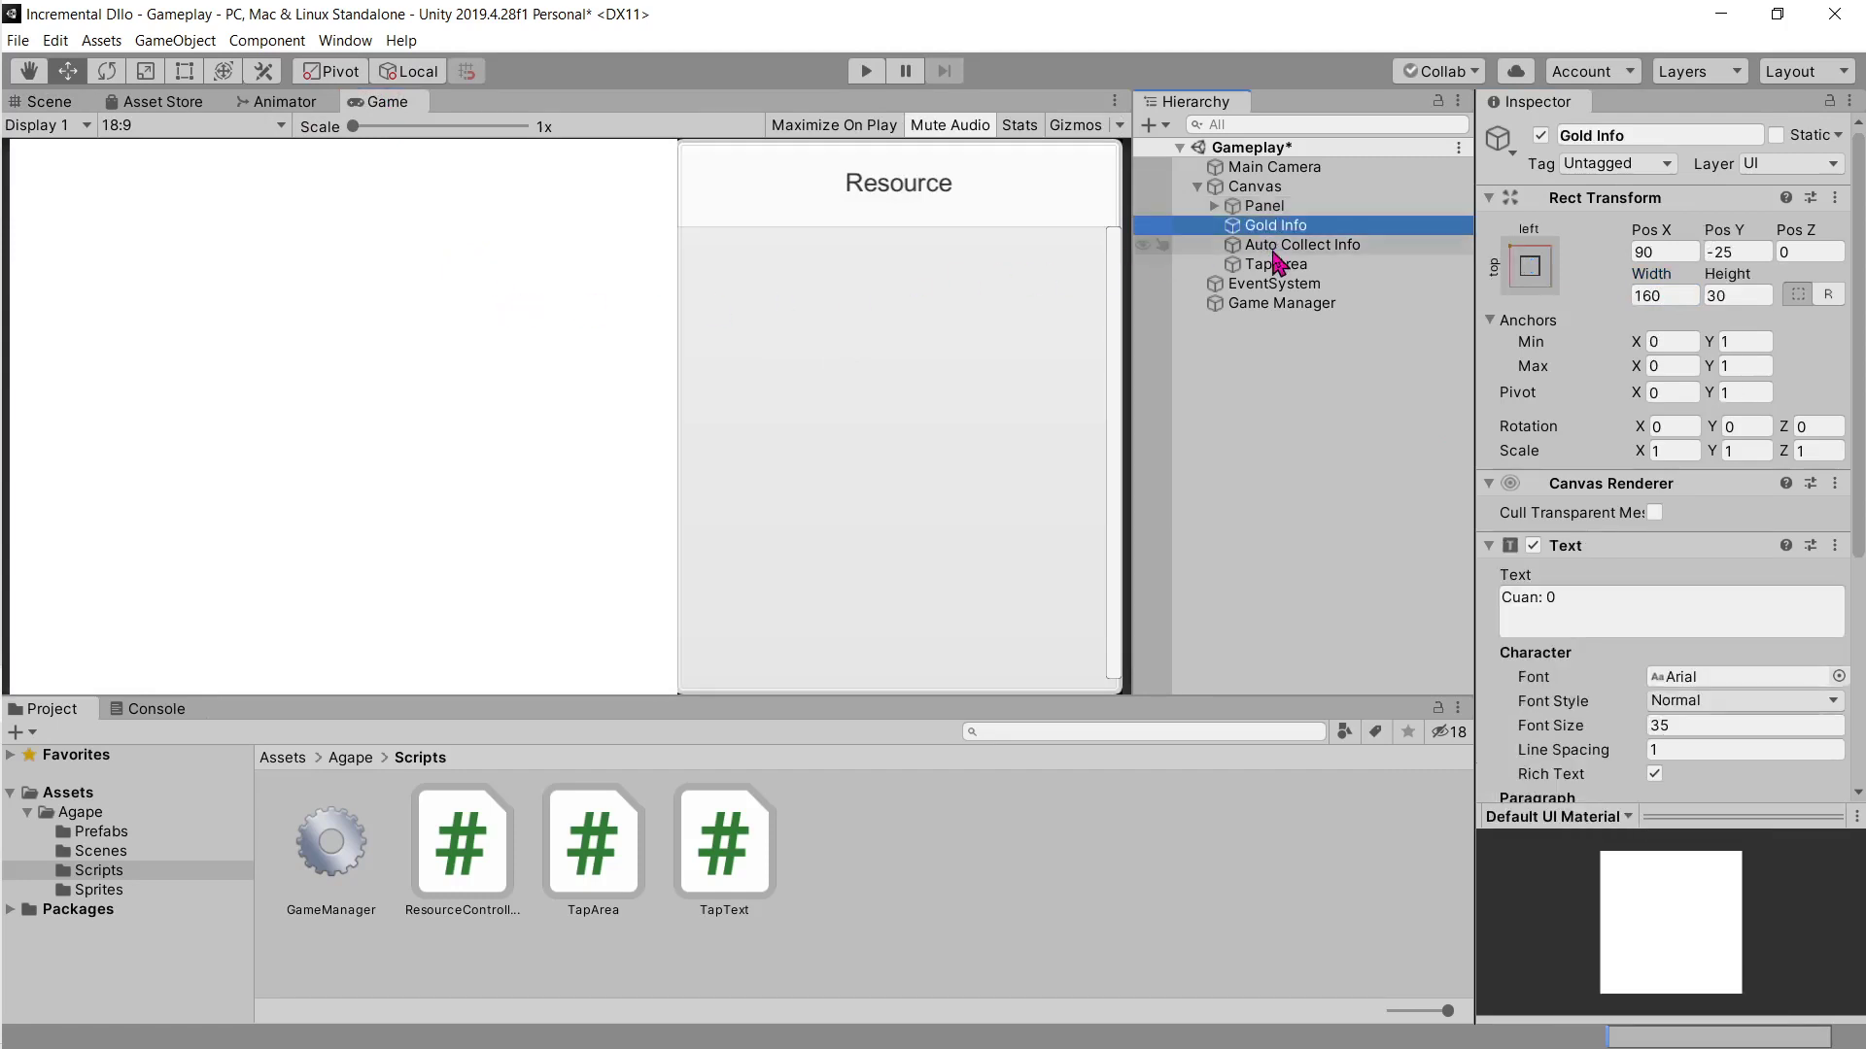
{"action": "left_click", "coordinate": [1281, 267]}
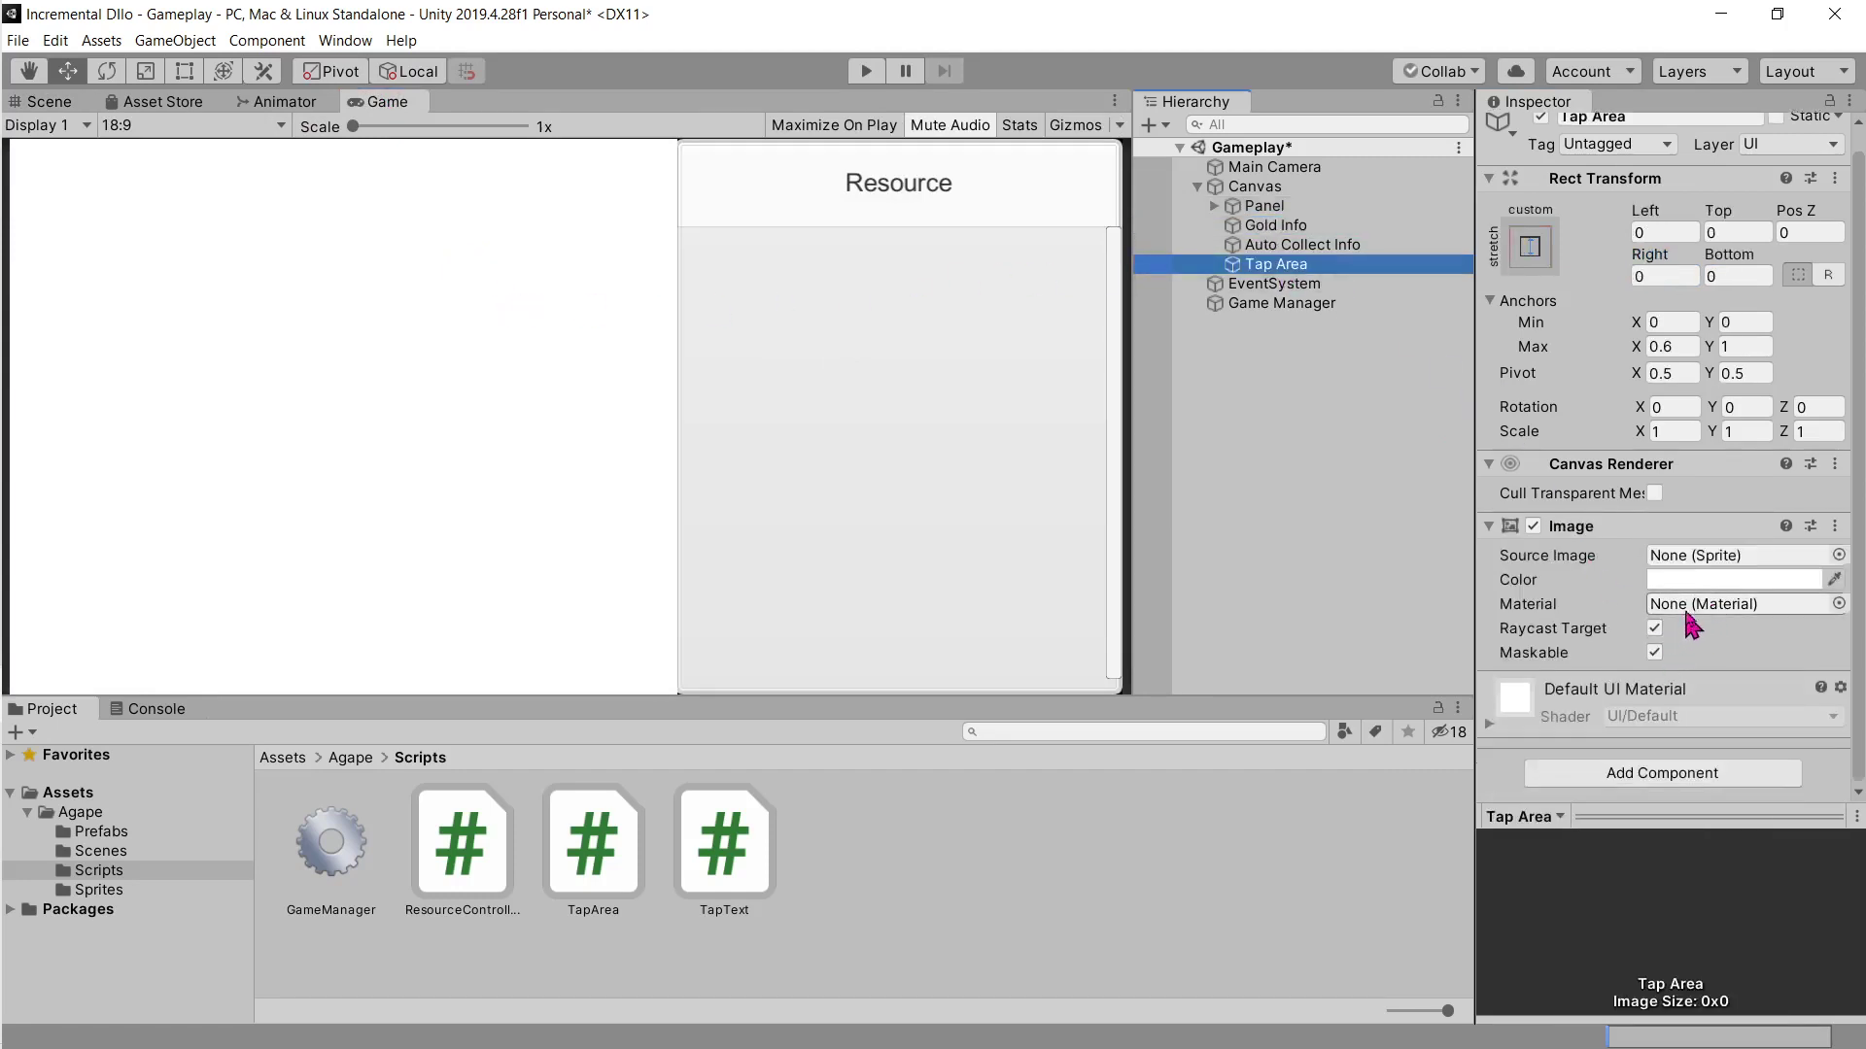
{"action": "left_click", "coordinate": [1710, 580]}
{"action": "left_click", "coordinate": [1815, 873]}
{"action": "type", "text": "1"}
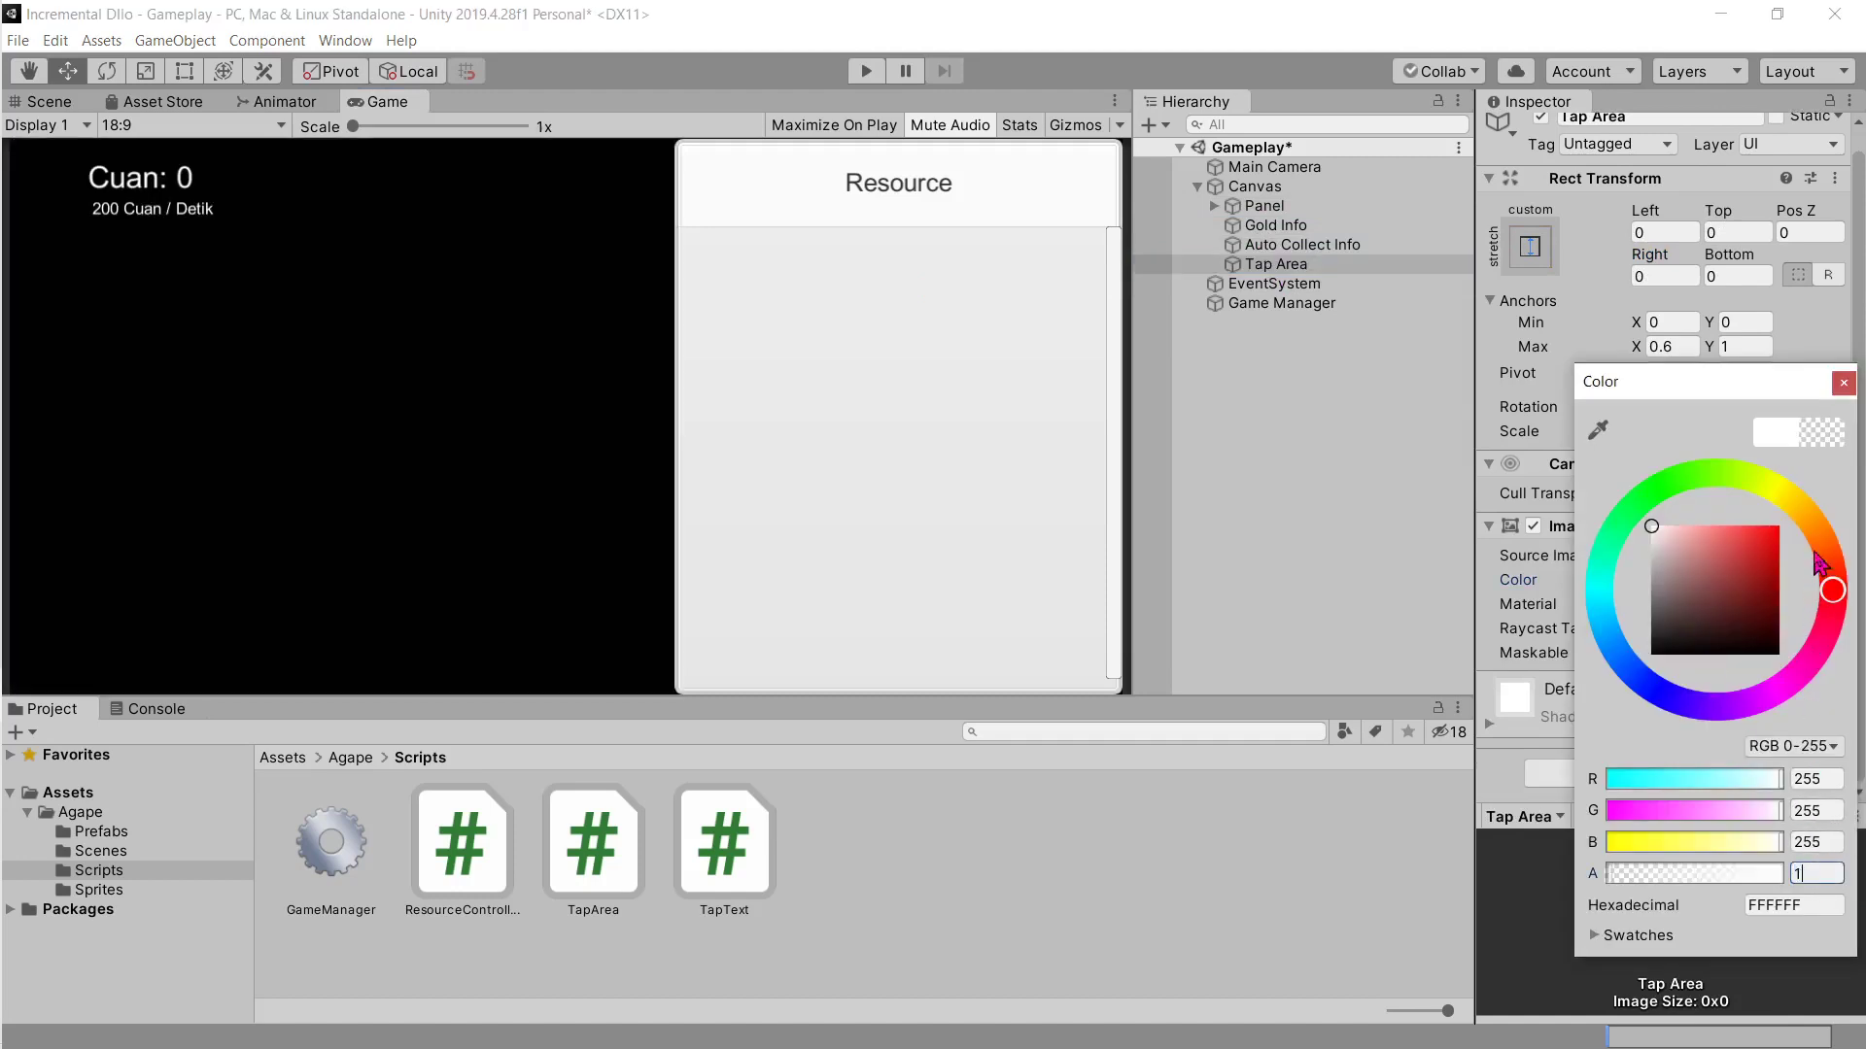
{"action": "left_click", "coordinate": [1844, 381]}
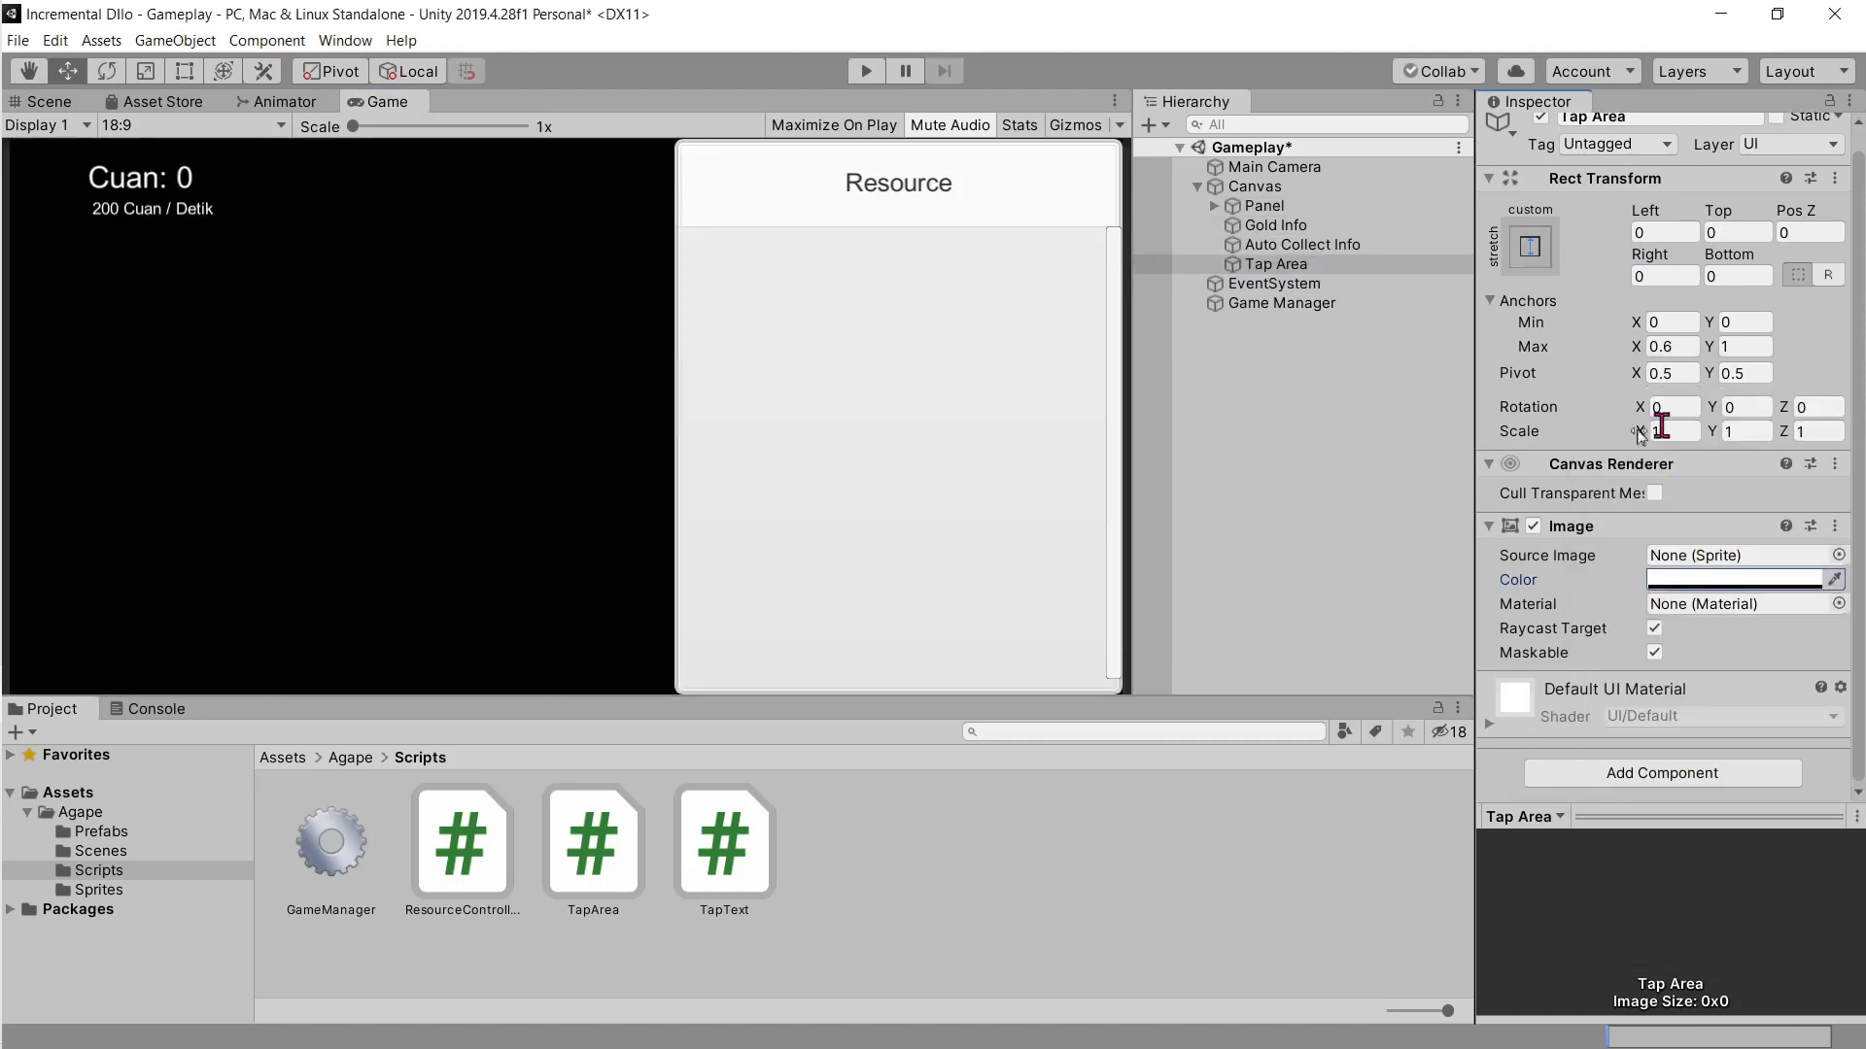
Step: Close the Designing UI Layout tab and read the Creating Incremental Tap page down to the TapArea code
{"action": "key", "text": "alt+Tab"}
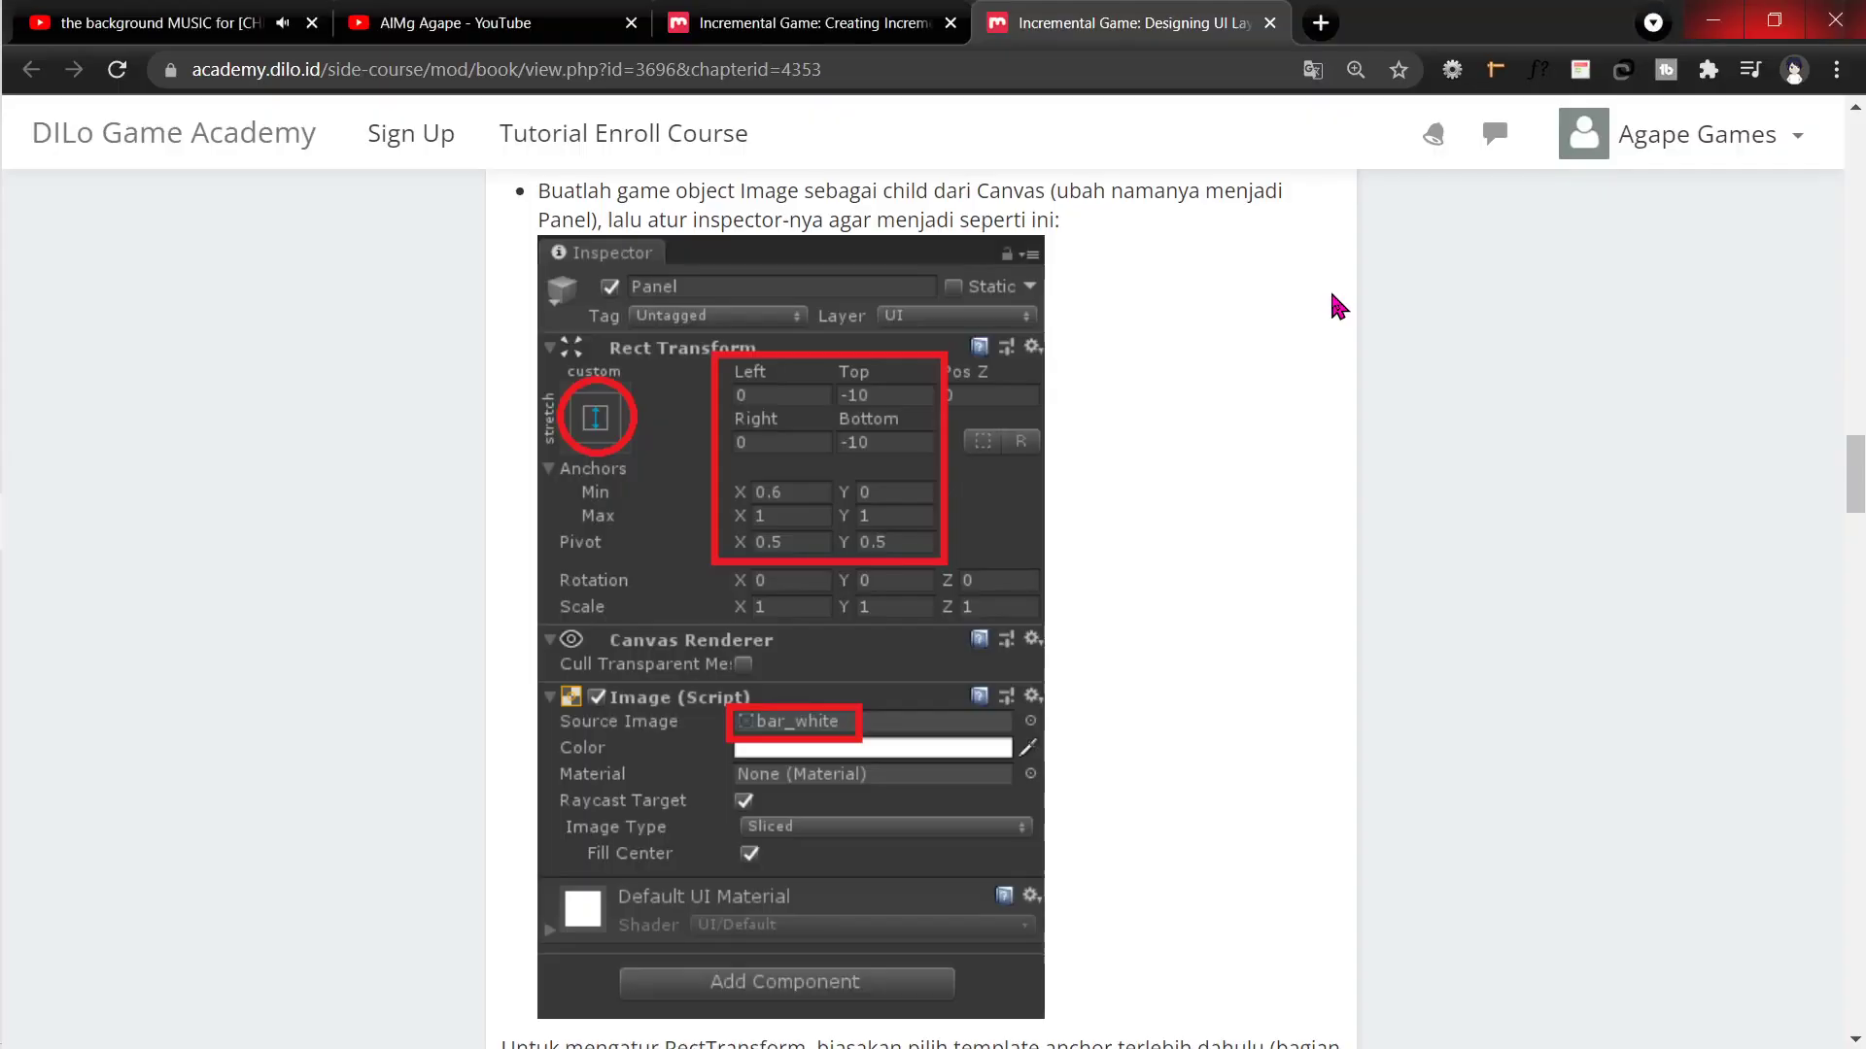
{"action": "scroll", "coordinate": [1117, 292], "scroll_direction": "up", "scroll_amount": 15}
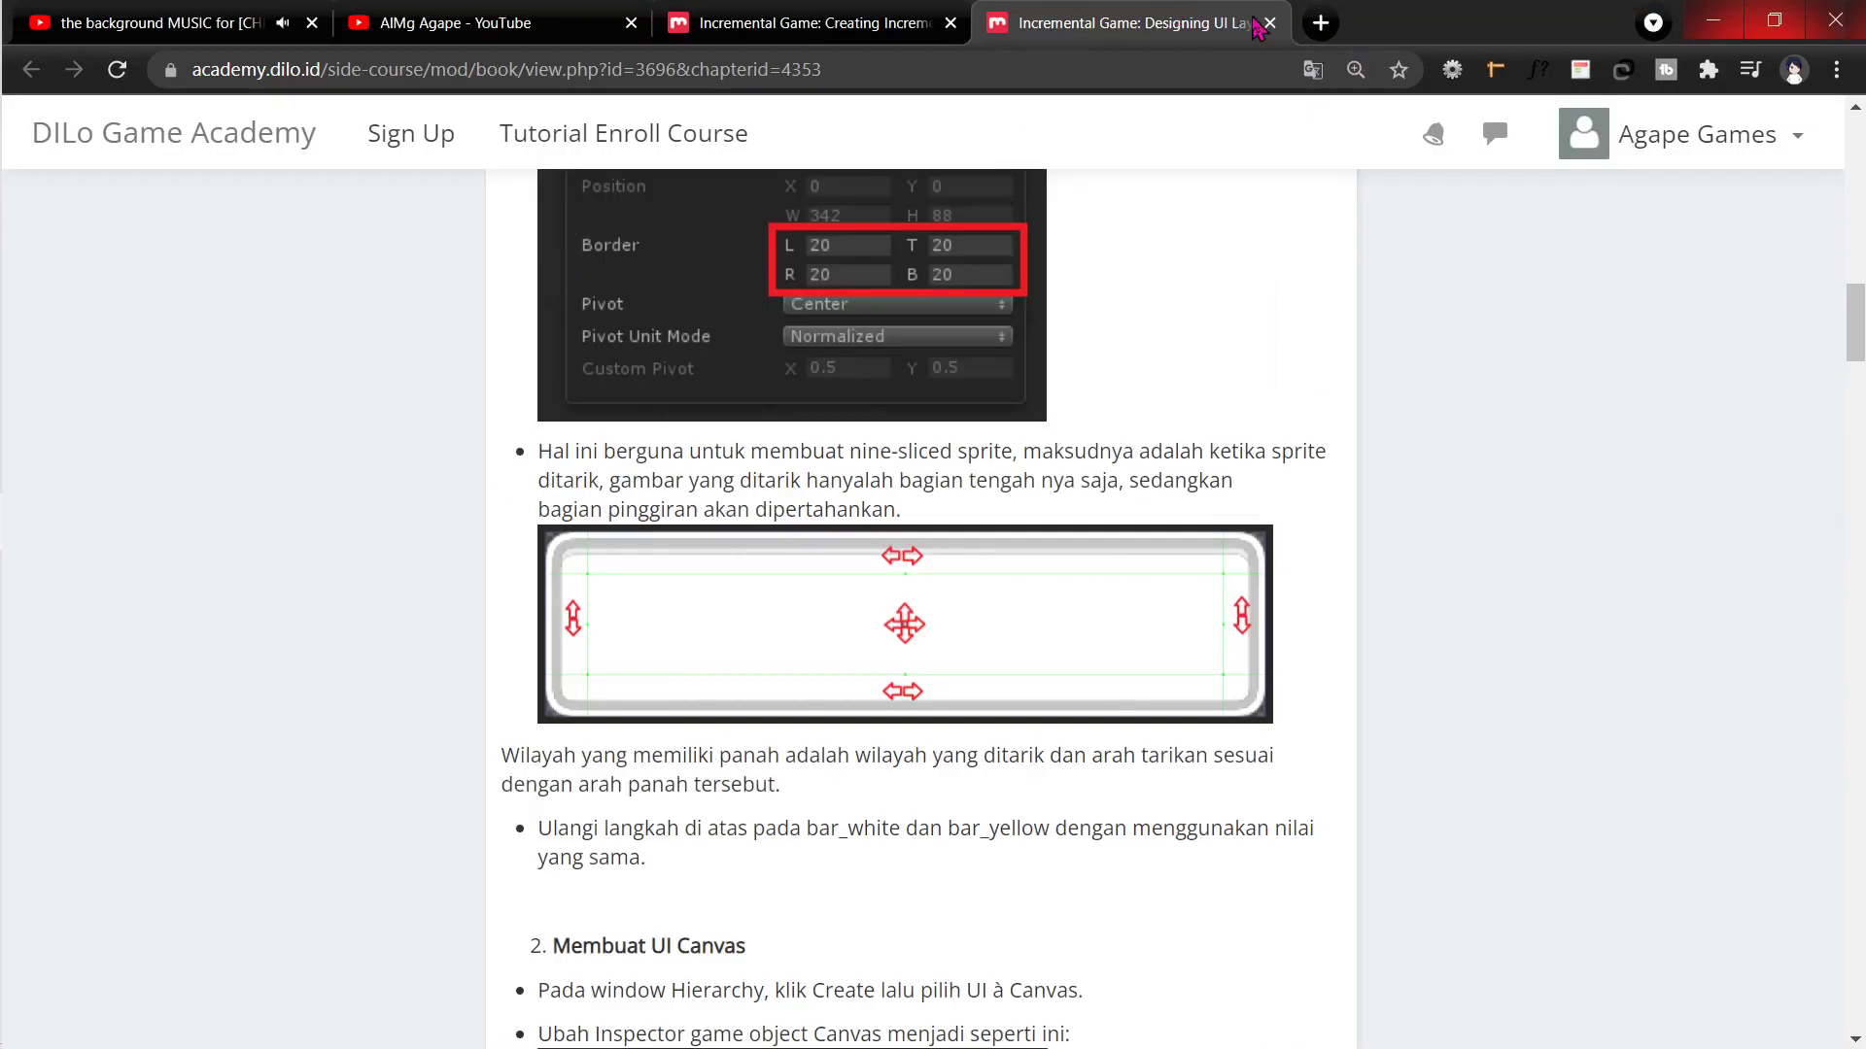
{"action": "left_click", "coordinate": [1269, 22]}
{"action": "scroll", "coordinate": [1117, 359], "scroll_direction": "down", "scroll_amount": 4}
{"action": "scroll", "coordinate": [1108, 365], "scroll_direction": "down", "scroll_amount": 4}
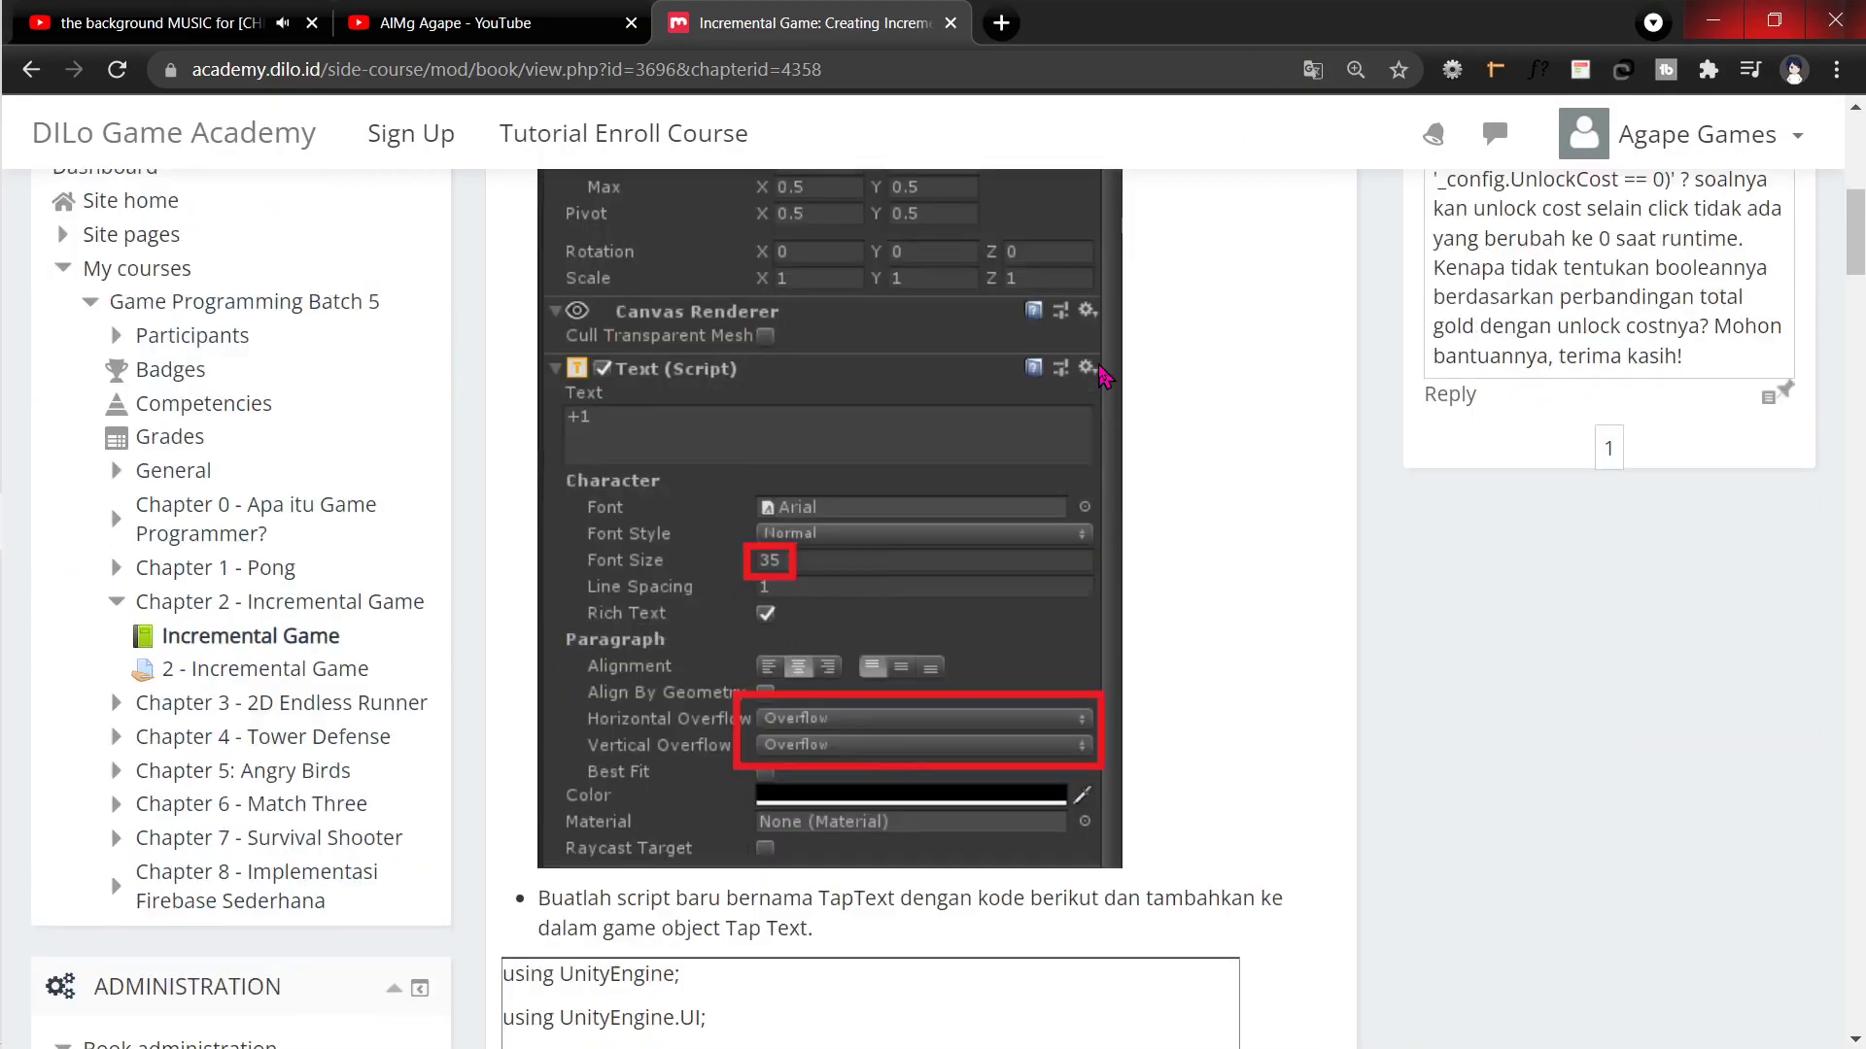
{"action": "scroll", "coordinate": [1103, 365], "scroll_direction": "down", "scroll_amount": 4}
{"action": "scroll", "coordinate": [1099, 364], "scroll_direction": "down", "scroll_amount": 4}
{"action": "scroll", "coordinate": [1099, 364], "scroll_direction": "up", "scroll_amount": 3}
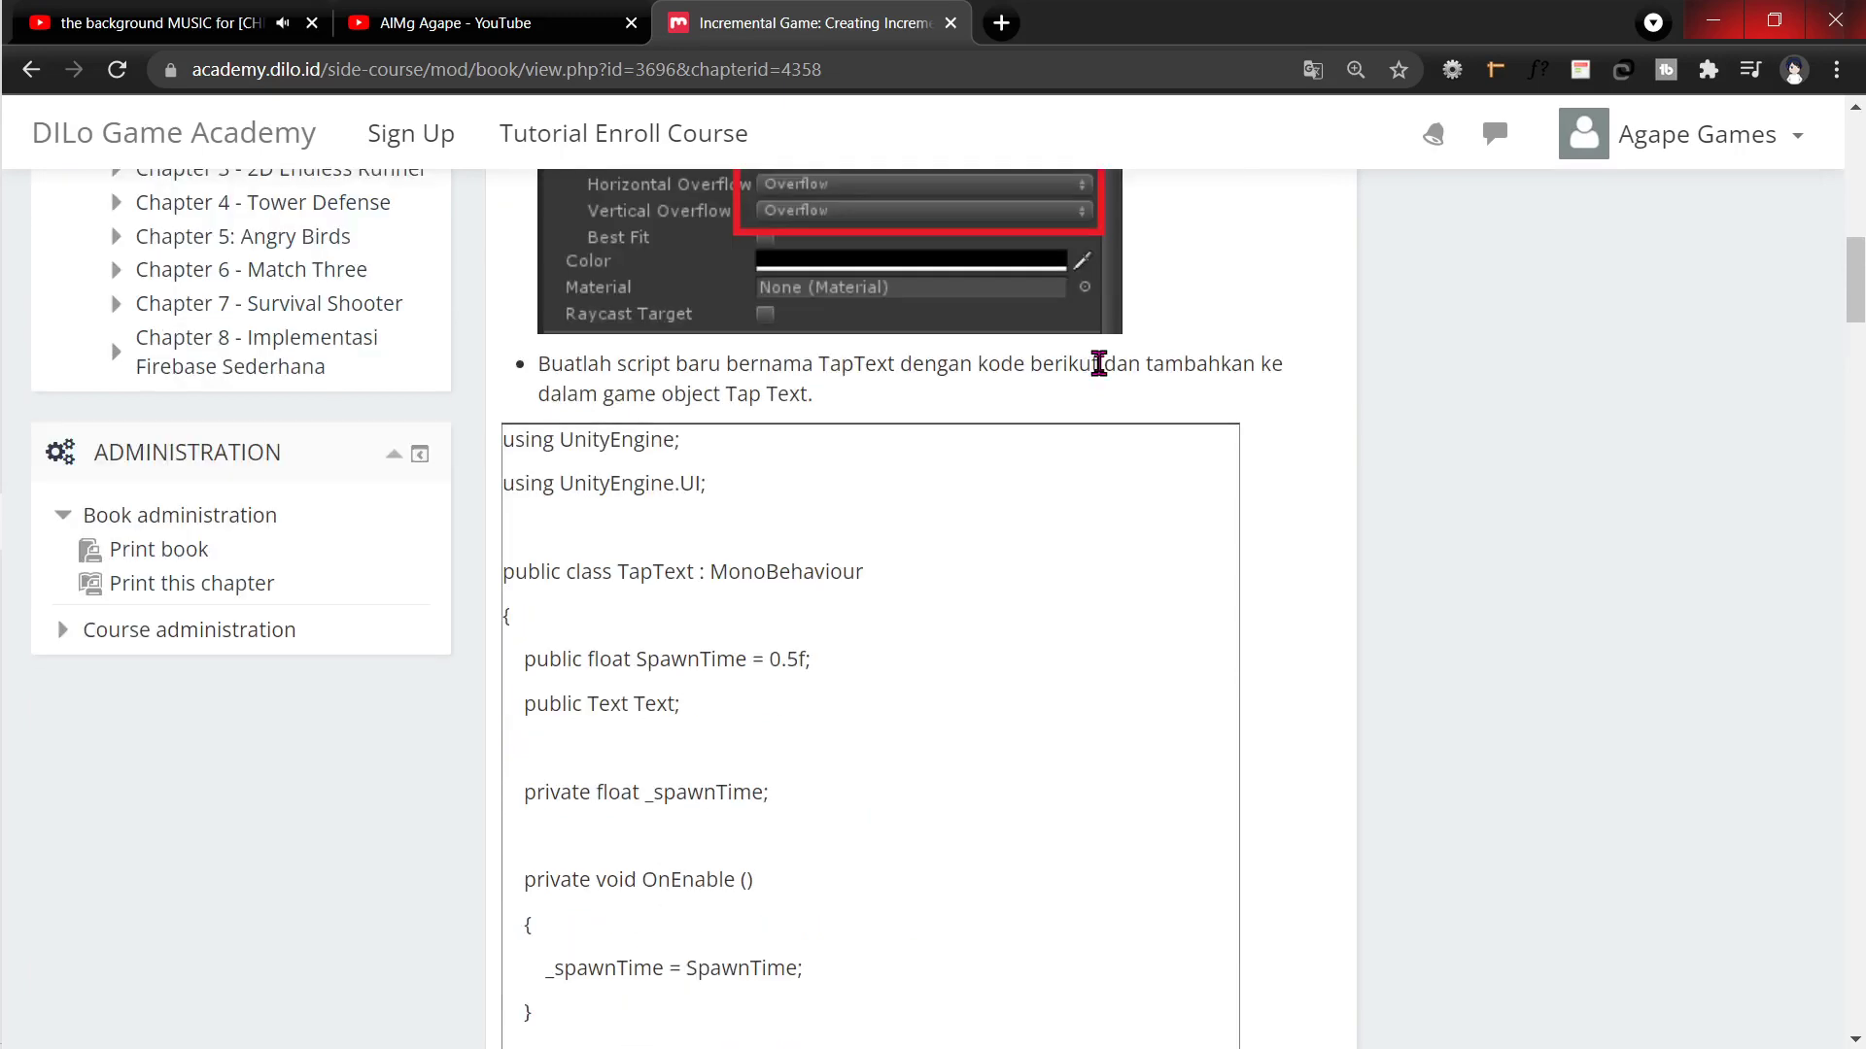
{"action": "scroll", "coordinate": [1098, 366], "scroll_direction": "down", "scroll_amount": 10}
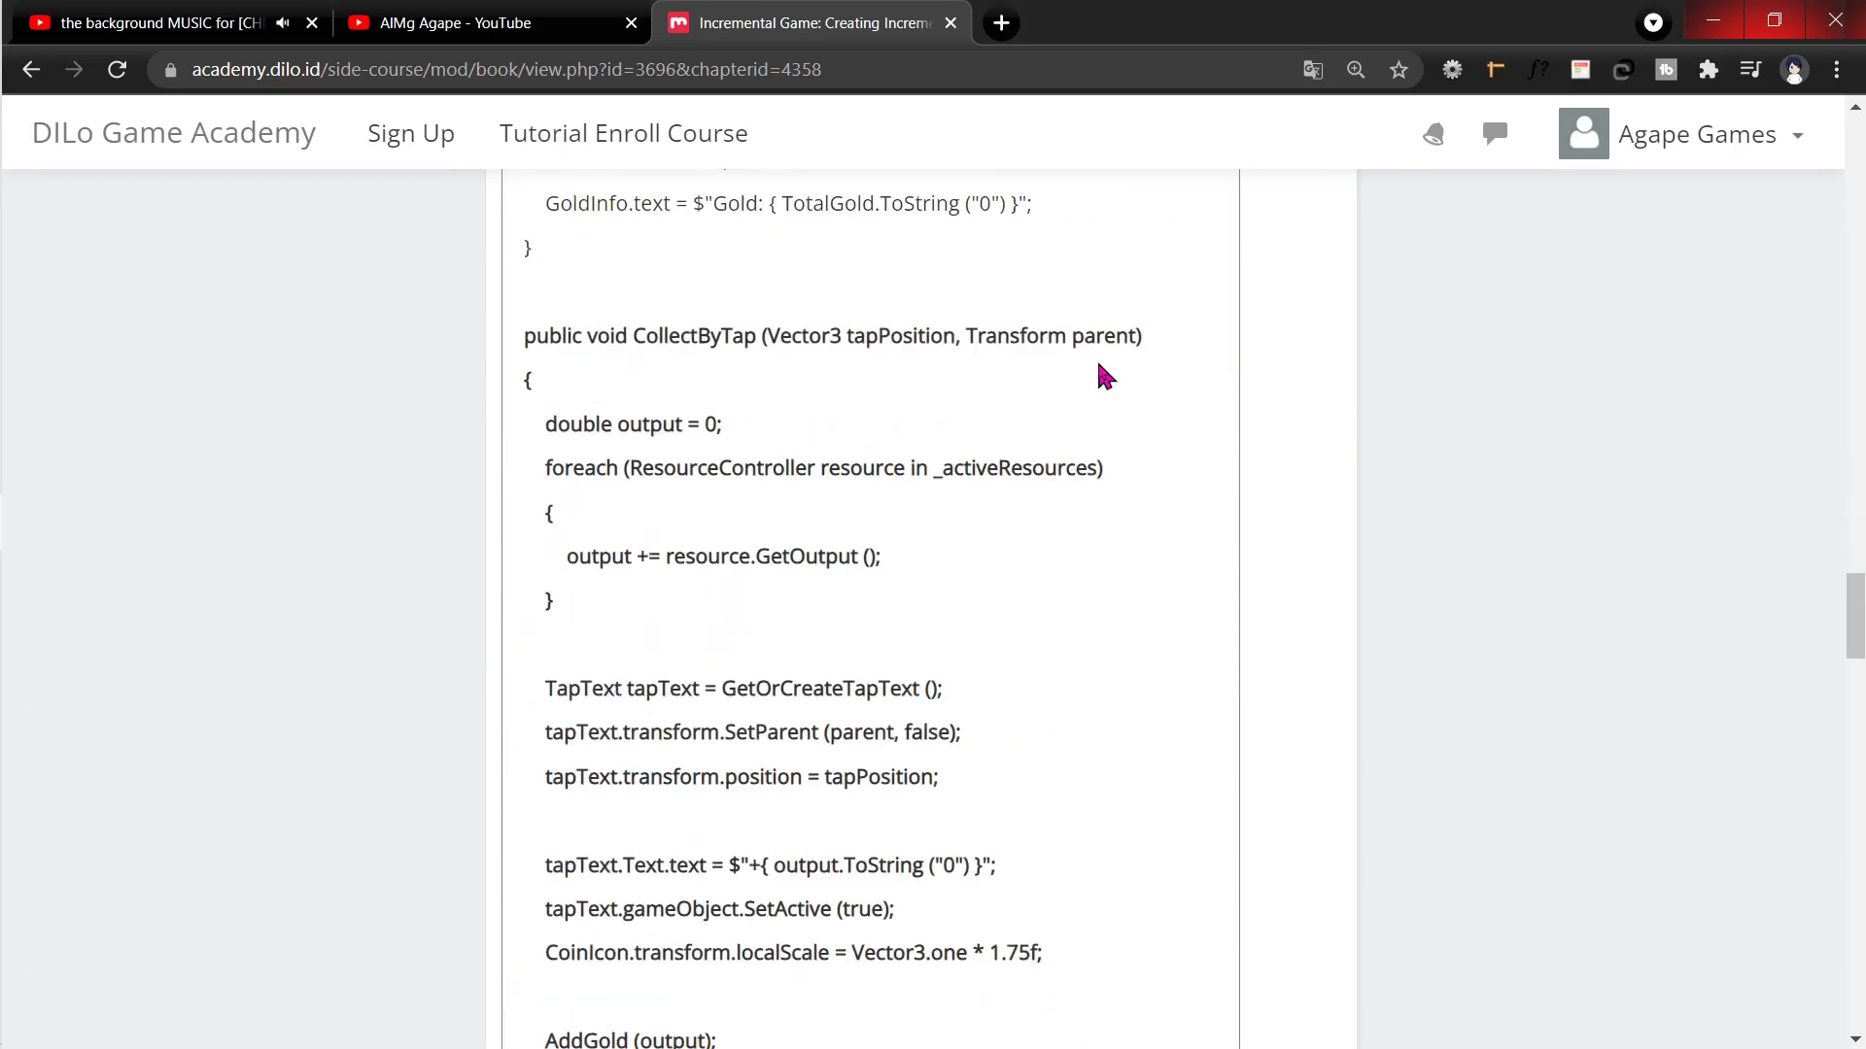
{"action": "scroll", "coordinate": [1098, 367], "scroll_direction": "down", "scroll_amount": 15}
{"action": "scroll", "coordinate": [1103, 374], "scroll_direction": "down", "scroll_amount": 8}
{"action": "scroll", "coordinate": [1103, 374], "scroll_direction": "down", "scroll_amount": 3}
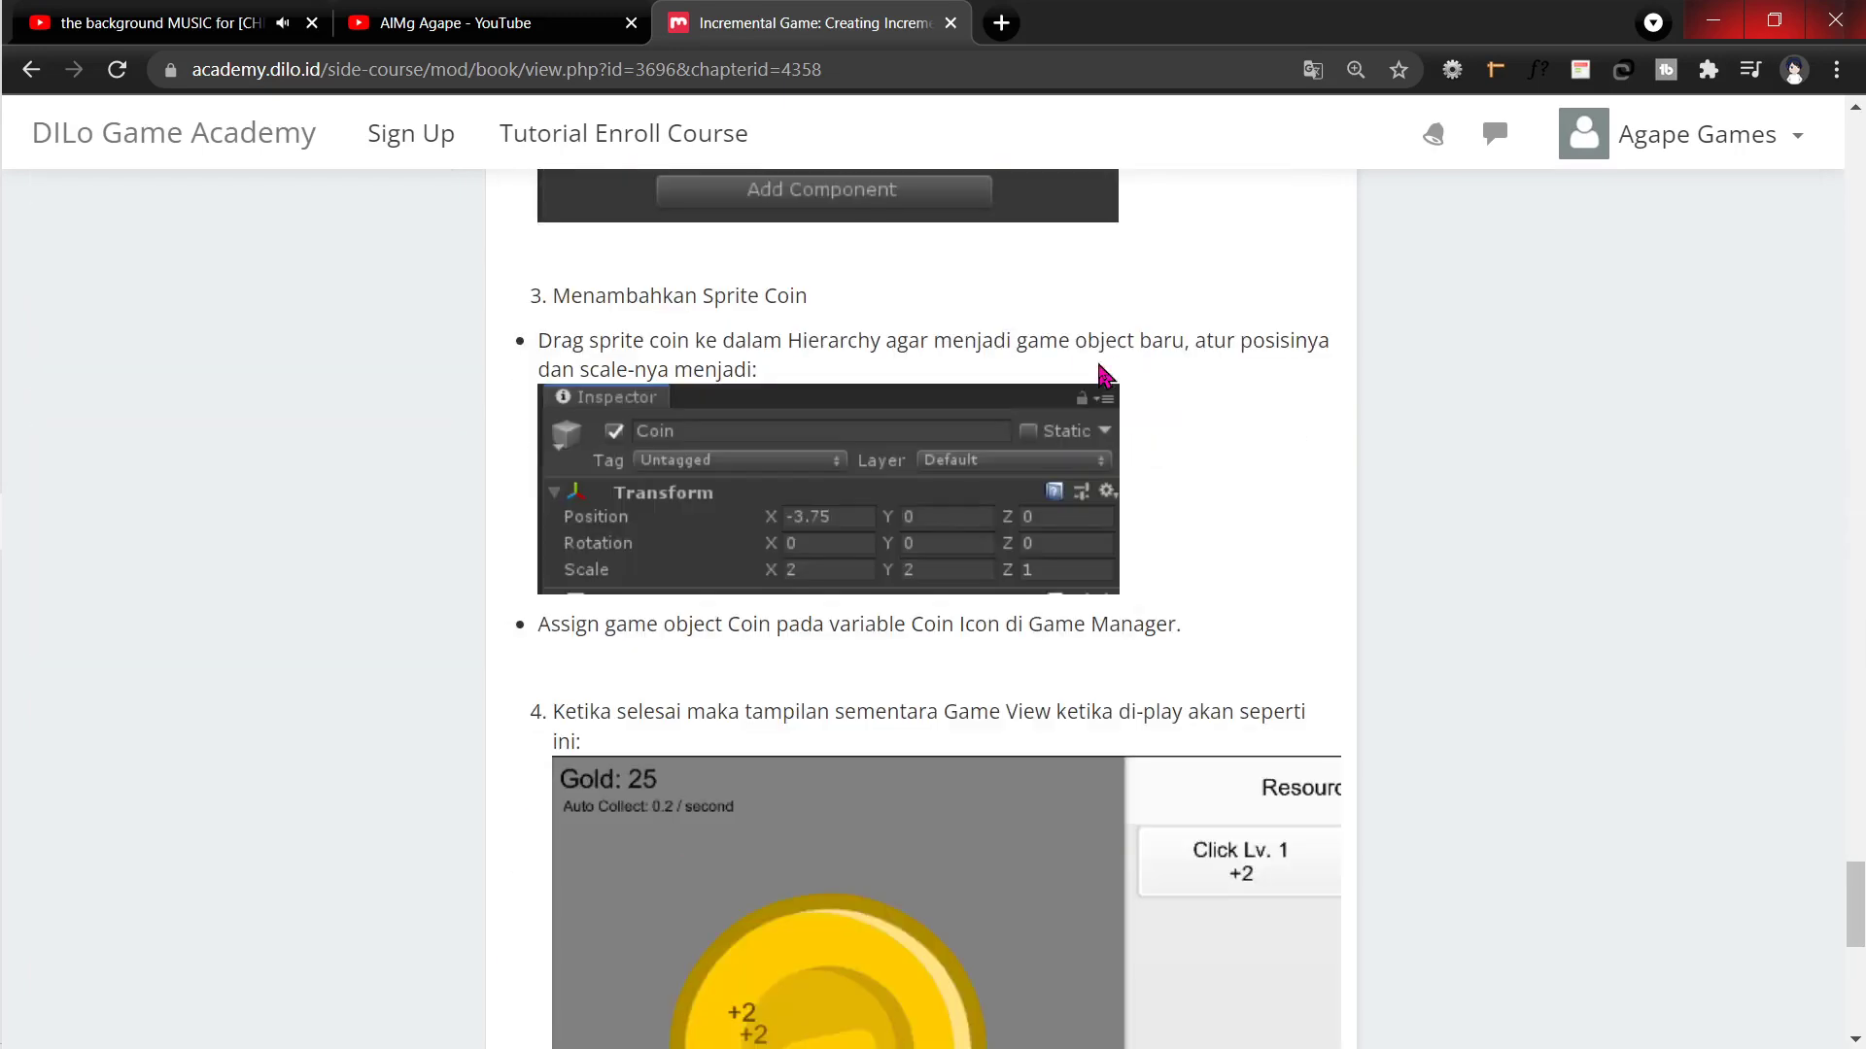
{"action": "scroll", "coordinate": [1103, 374], "scroll_direction": "up", "scroll_amount": 8}
{"action": "scroll", "coordinate": [1103, 375], "scroll_direction": "down", "scroll_amount": 5}
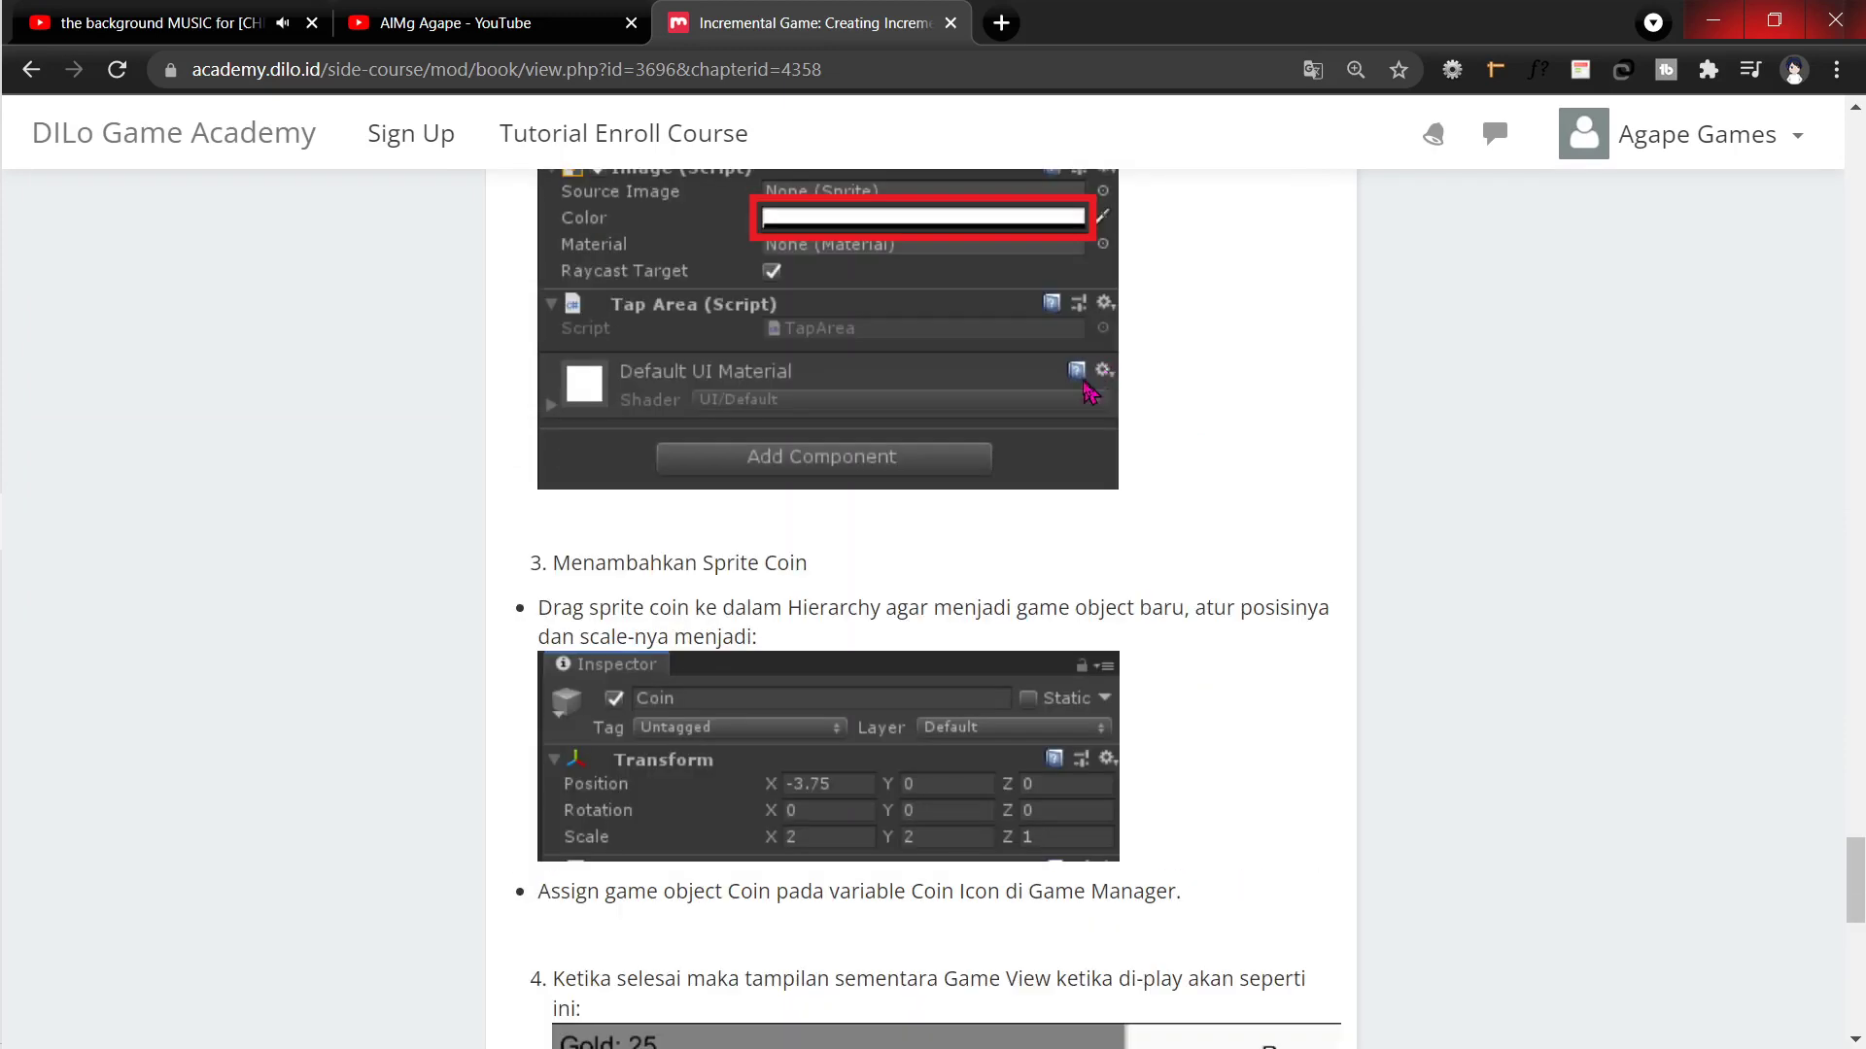
{"action": "scroll", "coordinate": [836, 418], "scroll_direction": "up", "scroll_amount": 7}
{"action": "scroll", "coordinate": [850, 442], "scroll_direction": "up", "scroll_amount": 7}
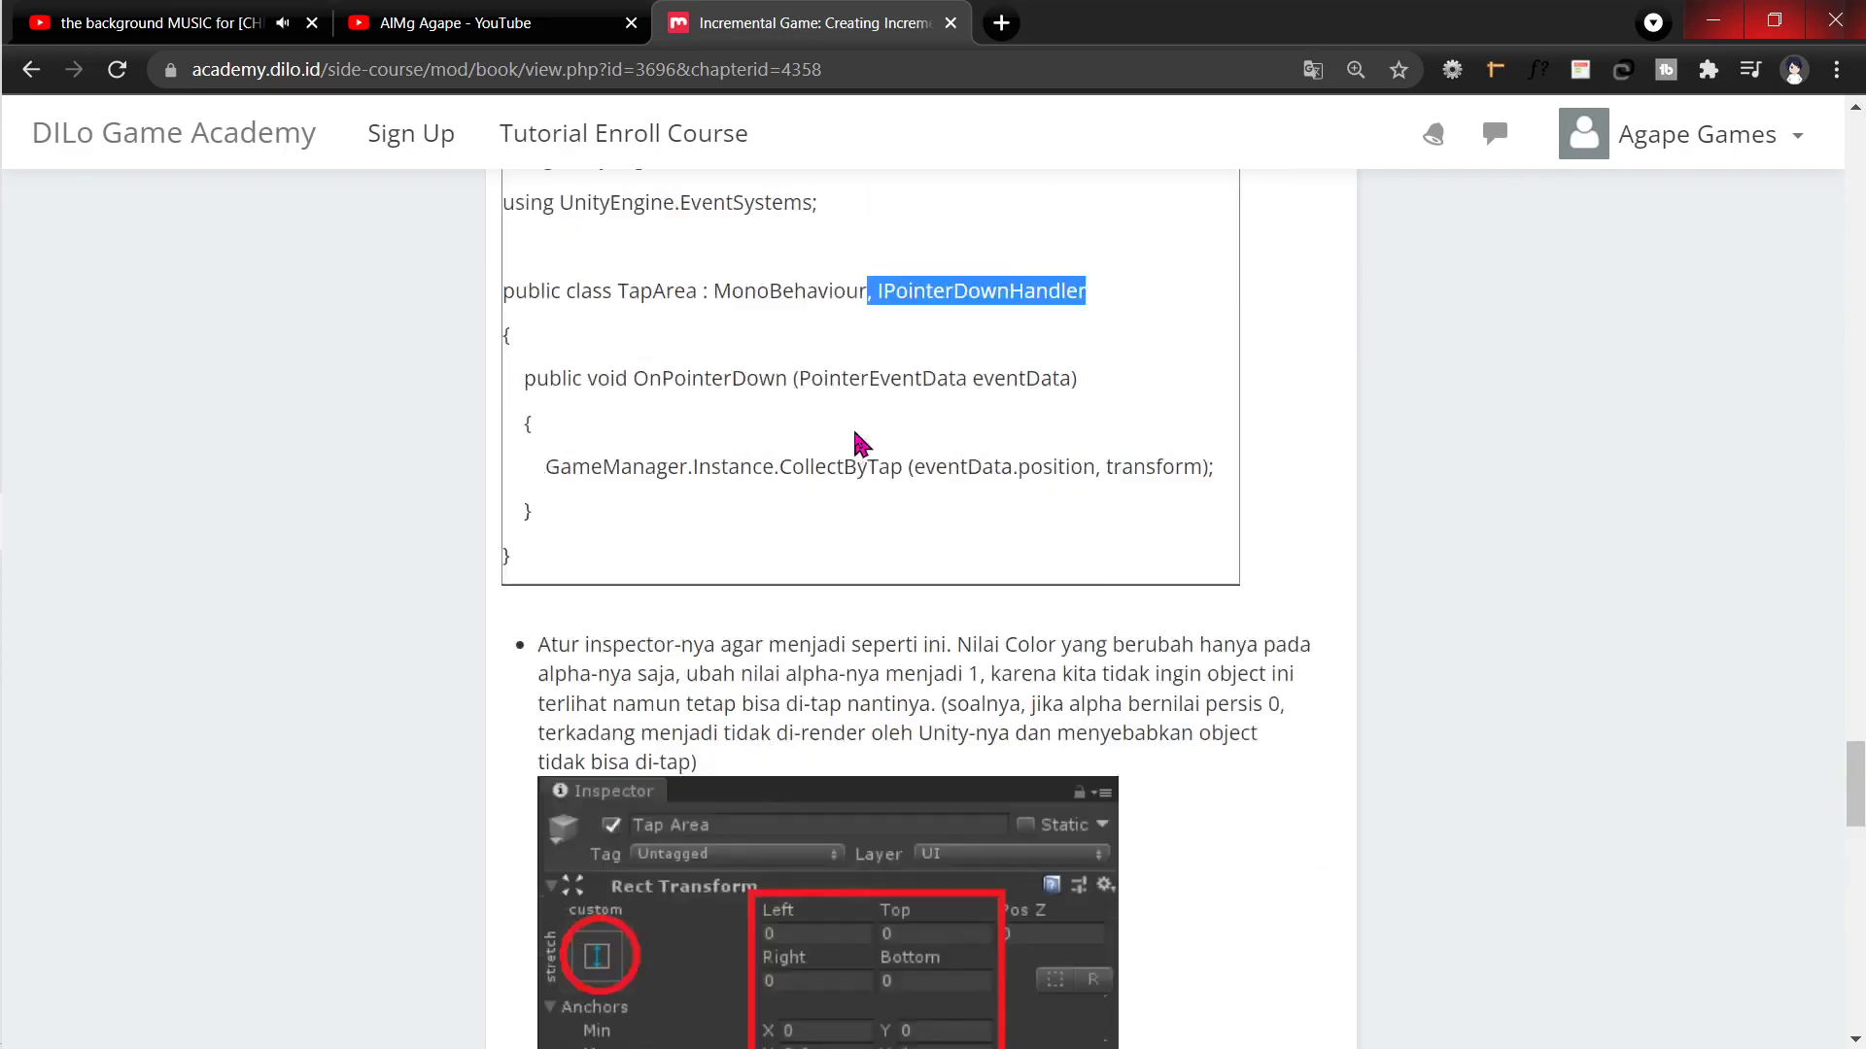
{"action": "scroll", "coordinate": [860, 442], "scroll_direction": "up", "scroll_amount": 3}
{"action": "key", "text": "alt+Tab"}
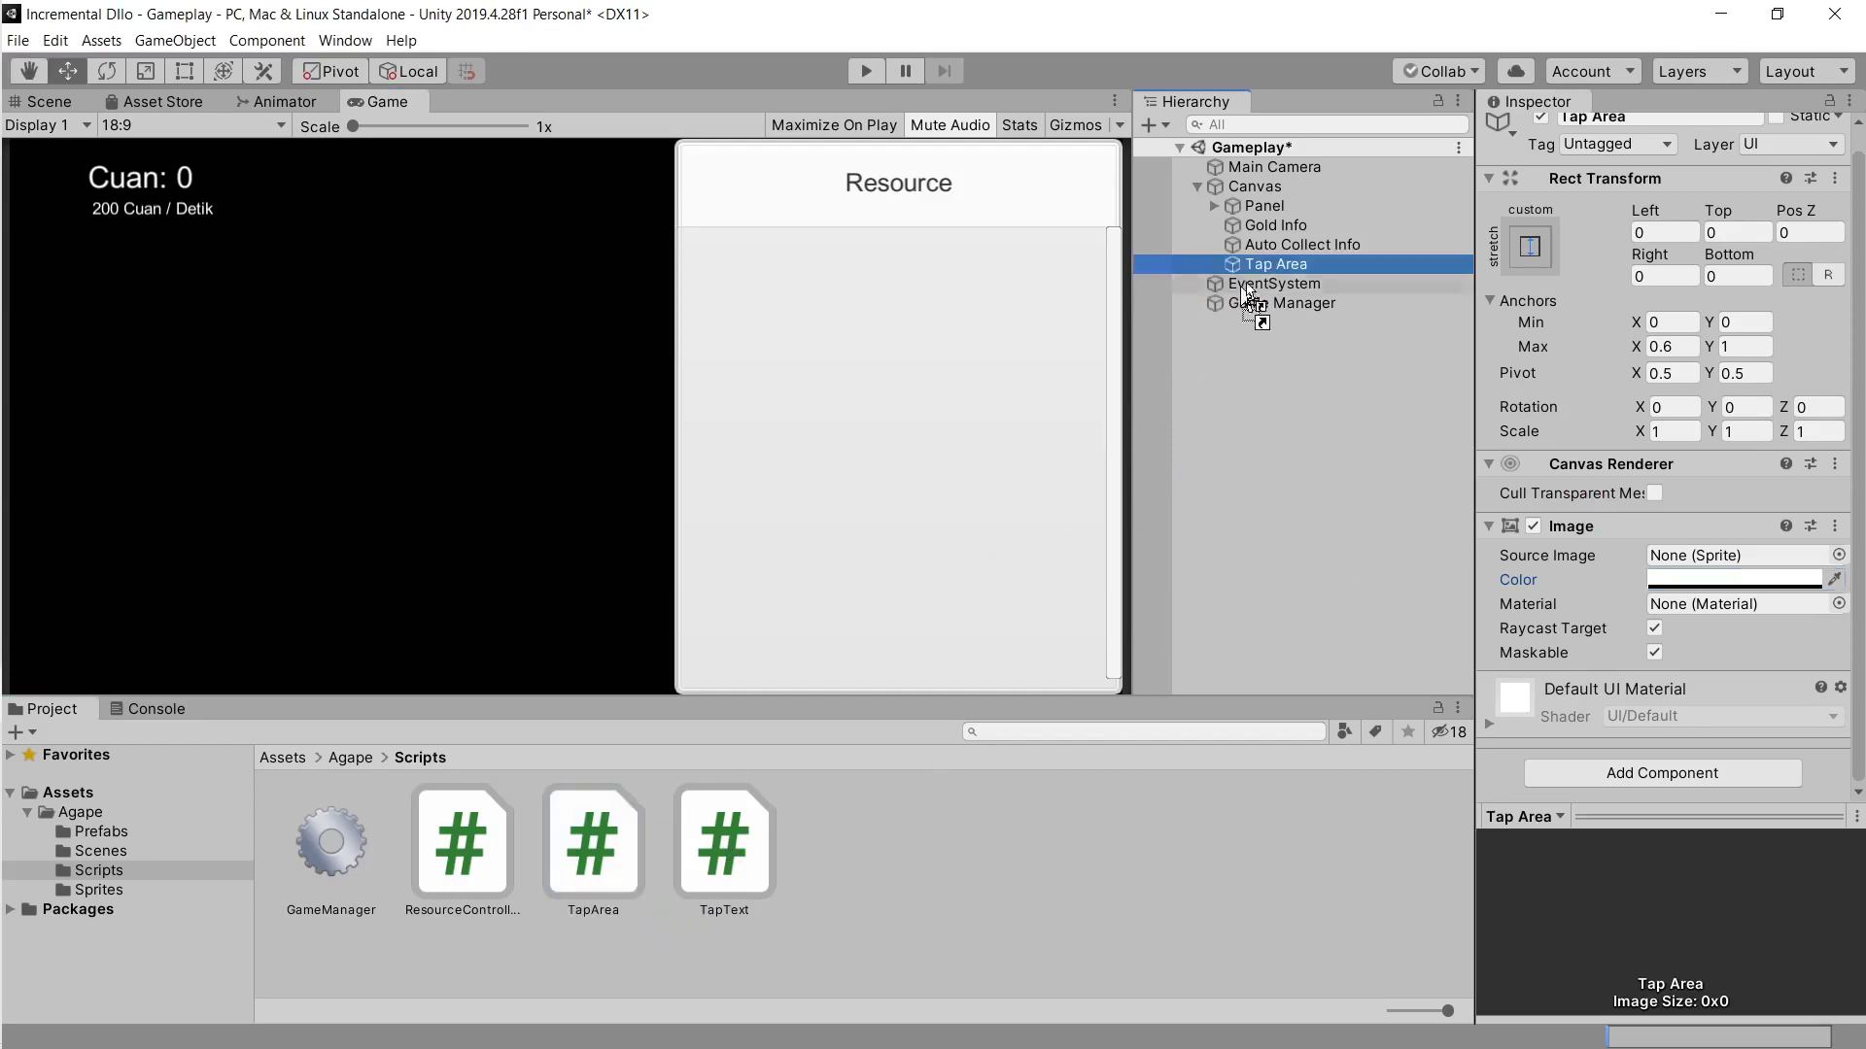
Step: Drop TapArea.cs onto Tap Area, then review the tutorial's coin steps and expected Game View
{"action": "left_click_drag", "start_coordinate": [593, 844], "coordinate": [1276, 265]}
{"action": "key", "text": "alt+Tab"}
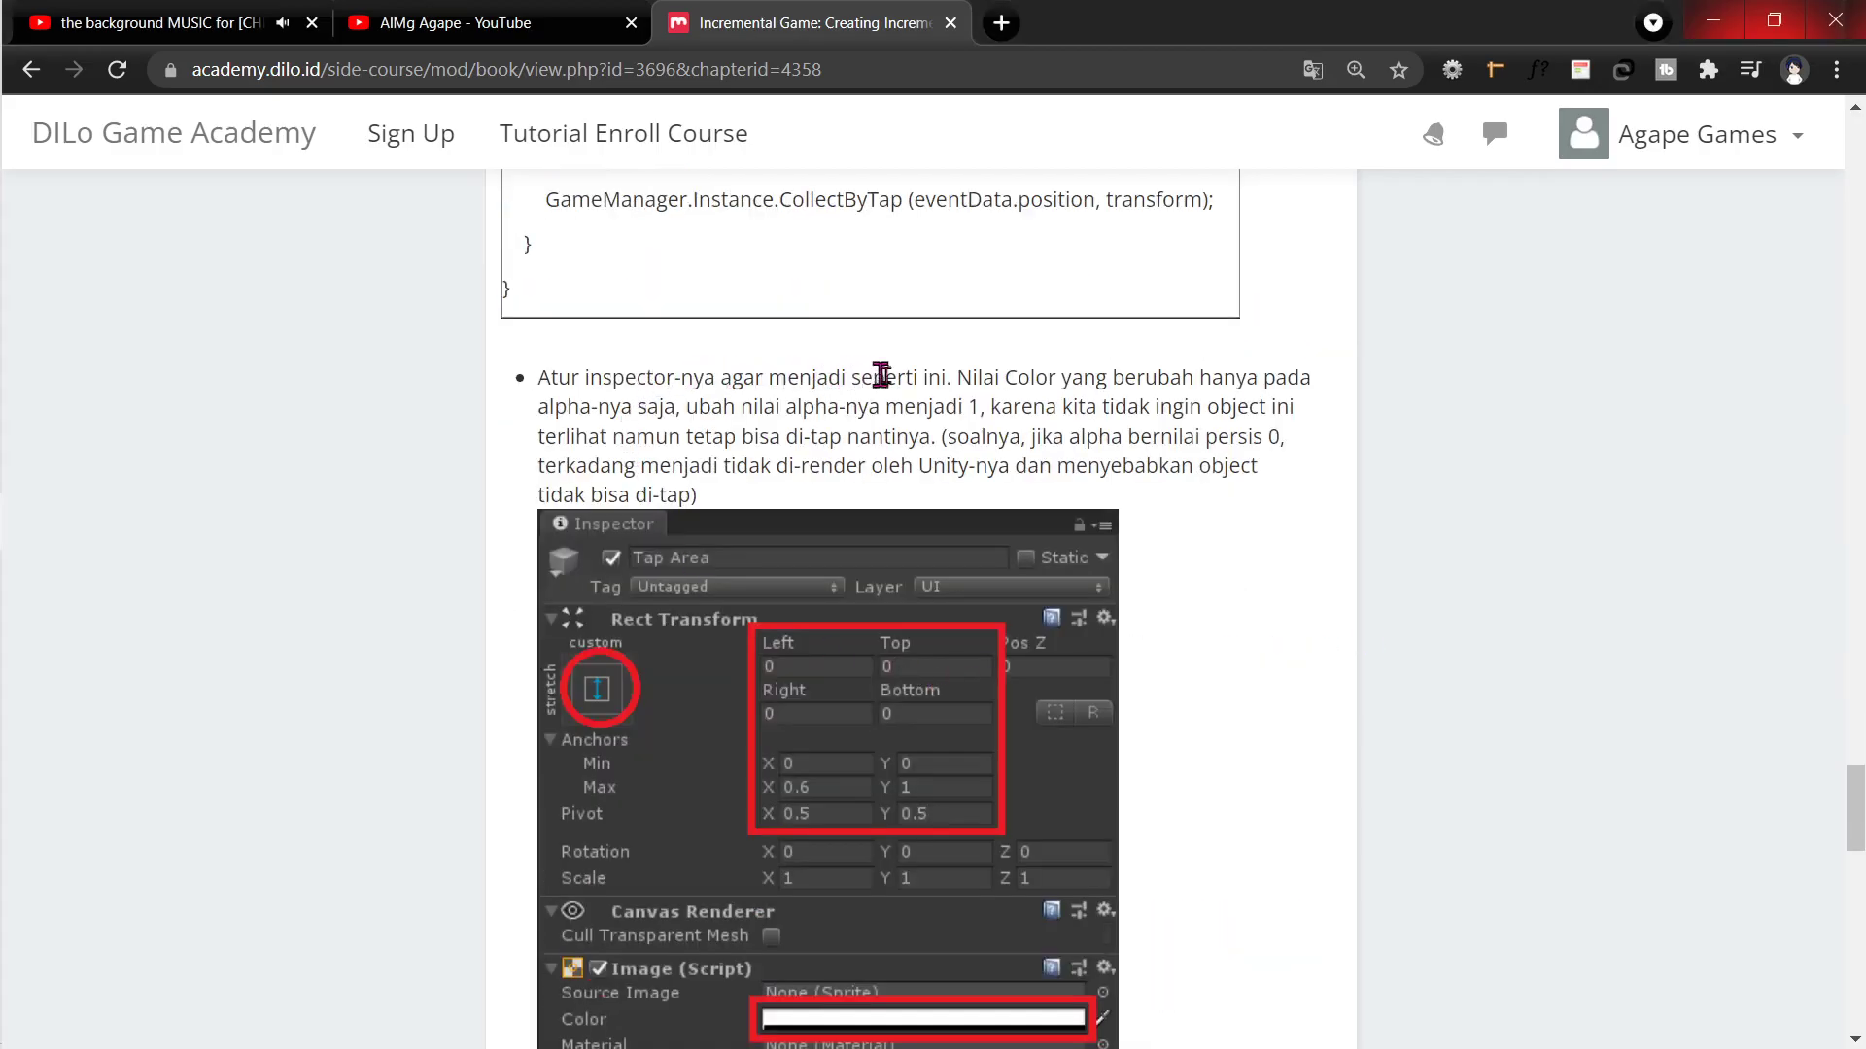
{"action": "scroll", "coordinate": [890, 406], "scroll_direction": "down", "scroll_amount": 5}
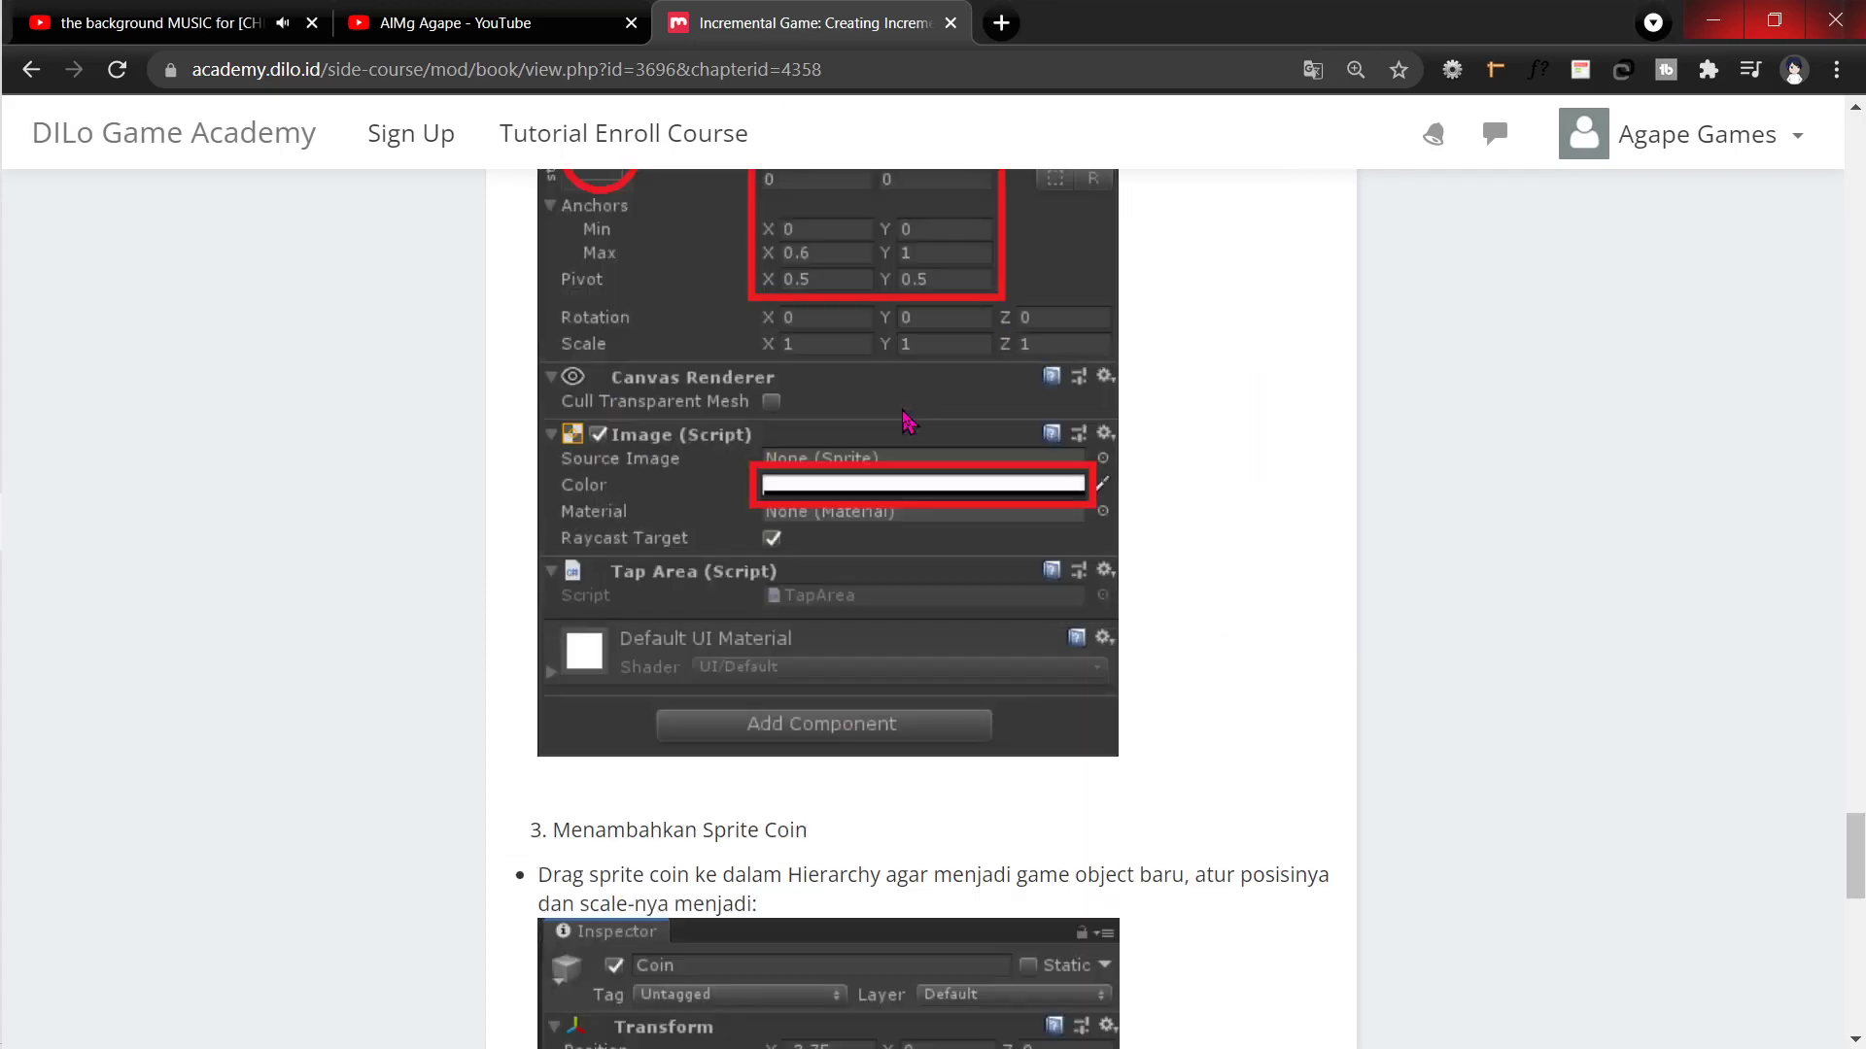
{"action": "scroll", "coordinate": [892, 445], "scroll_direction": "down", "scroll_amount": 7}
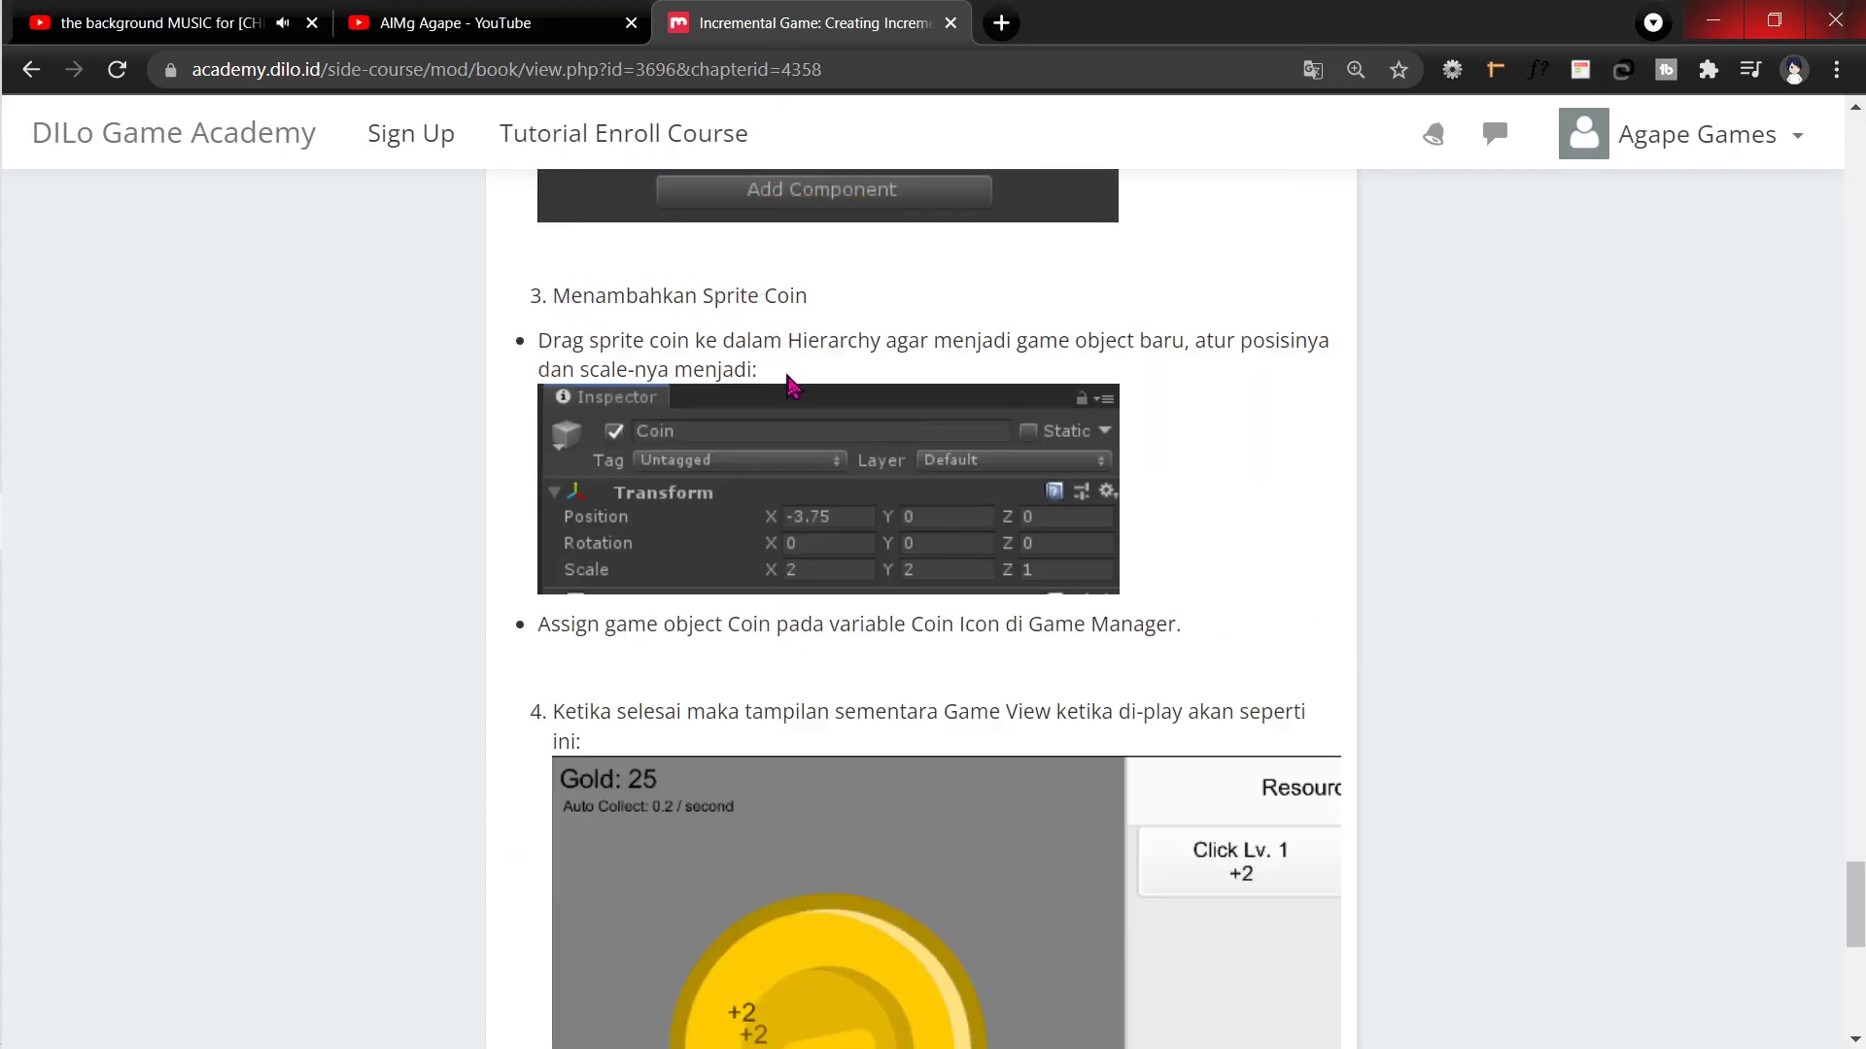
{"action": "scroll", "coordinate": [789, 382], "scroll_direction": "down", "scroll_amount": 5}
{"action": "scroll", "coordinate": [890, 496], "scroll_direction": "up", "scroll_amount": 3}
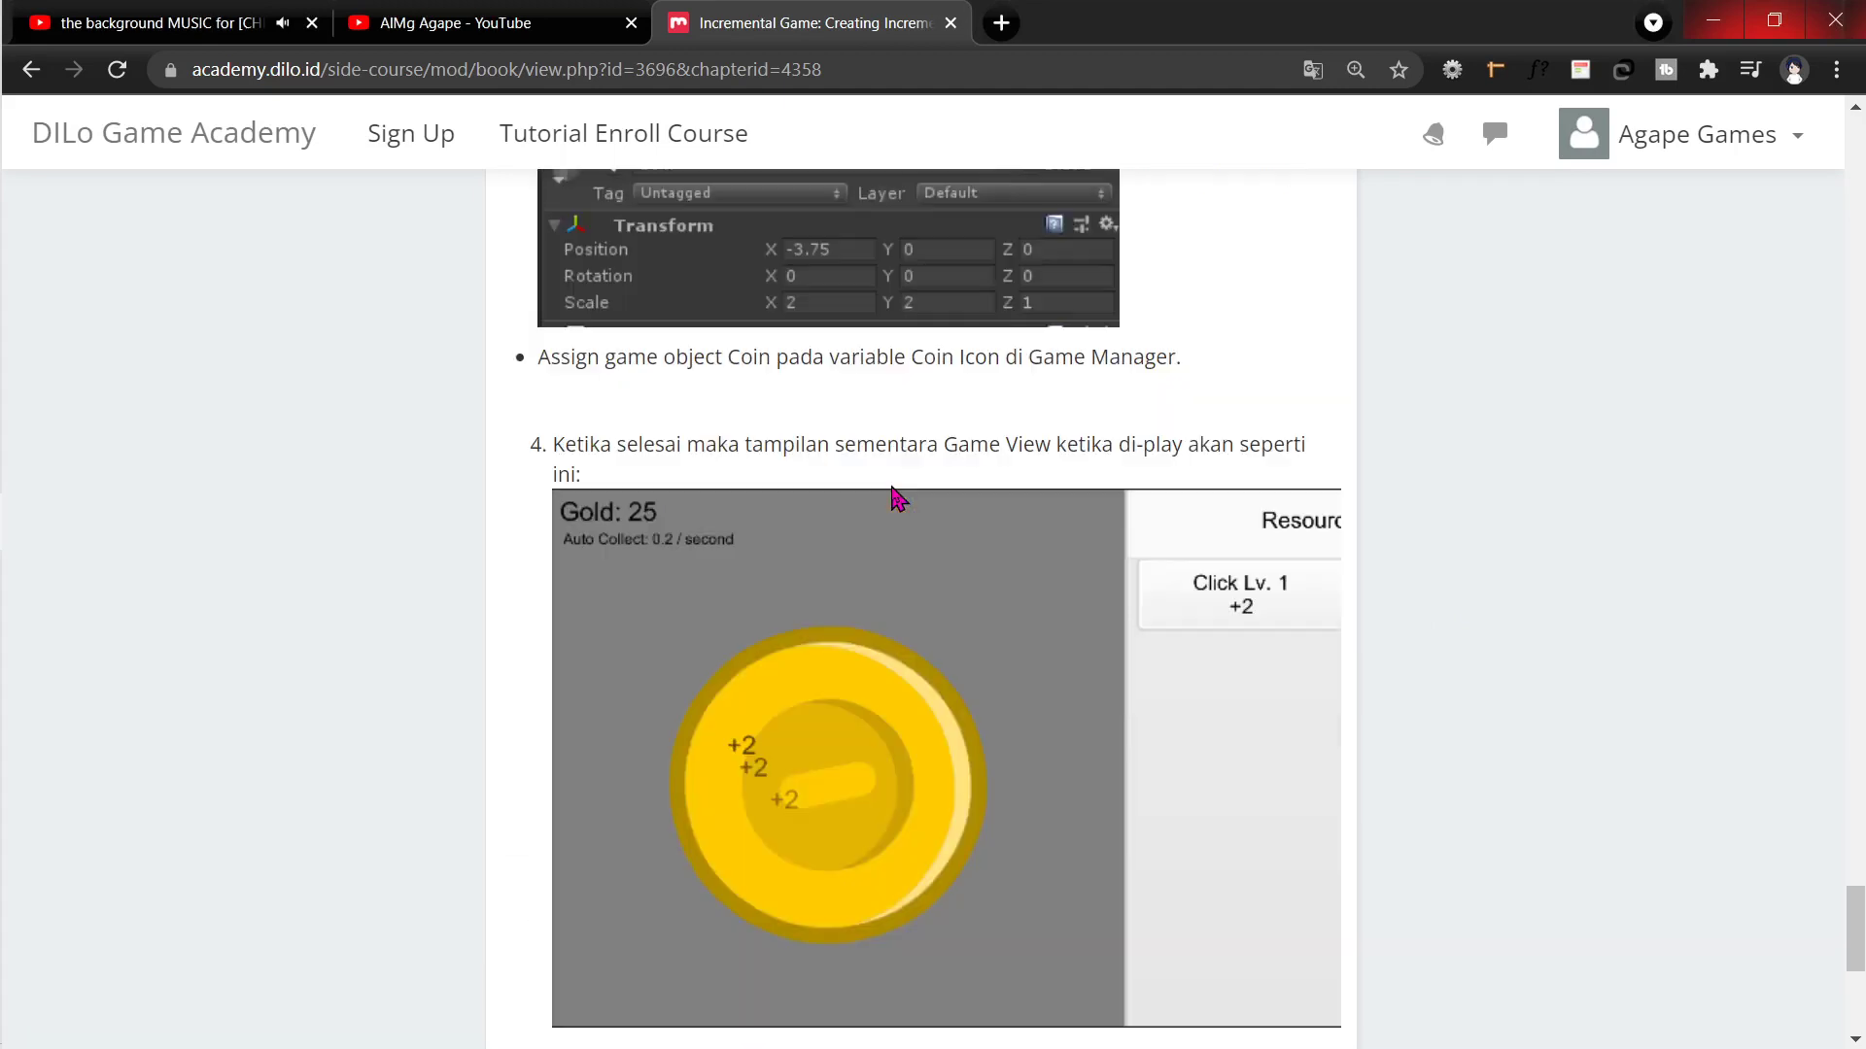
{"action": "scroll", "coordinate": [892, 493], "scroll_direction": "up", "scroll_amount": 2}
{"action": "scroll", "coordinate": [893, 487], "scroll_direction": "down", "scroll_amount": 3}
{"action": "scroll", "coordinate": [1087, 471], "scroll_direction": "down", "scroll_amount": 6}
{"action": "scroll", "coordinate": [1086, 472], "scroll_direction": "up", "scroll_amount": 3}
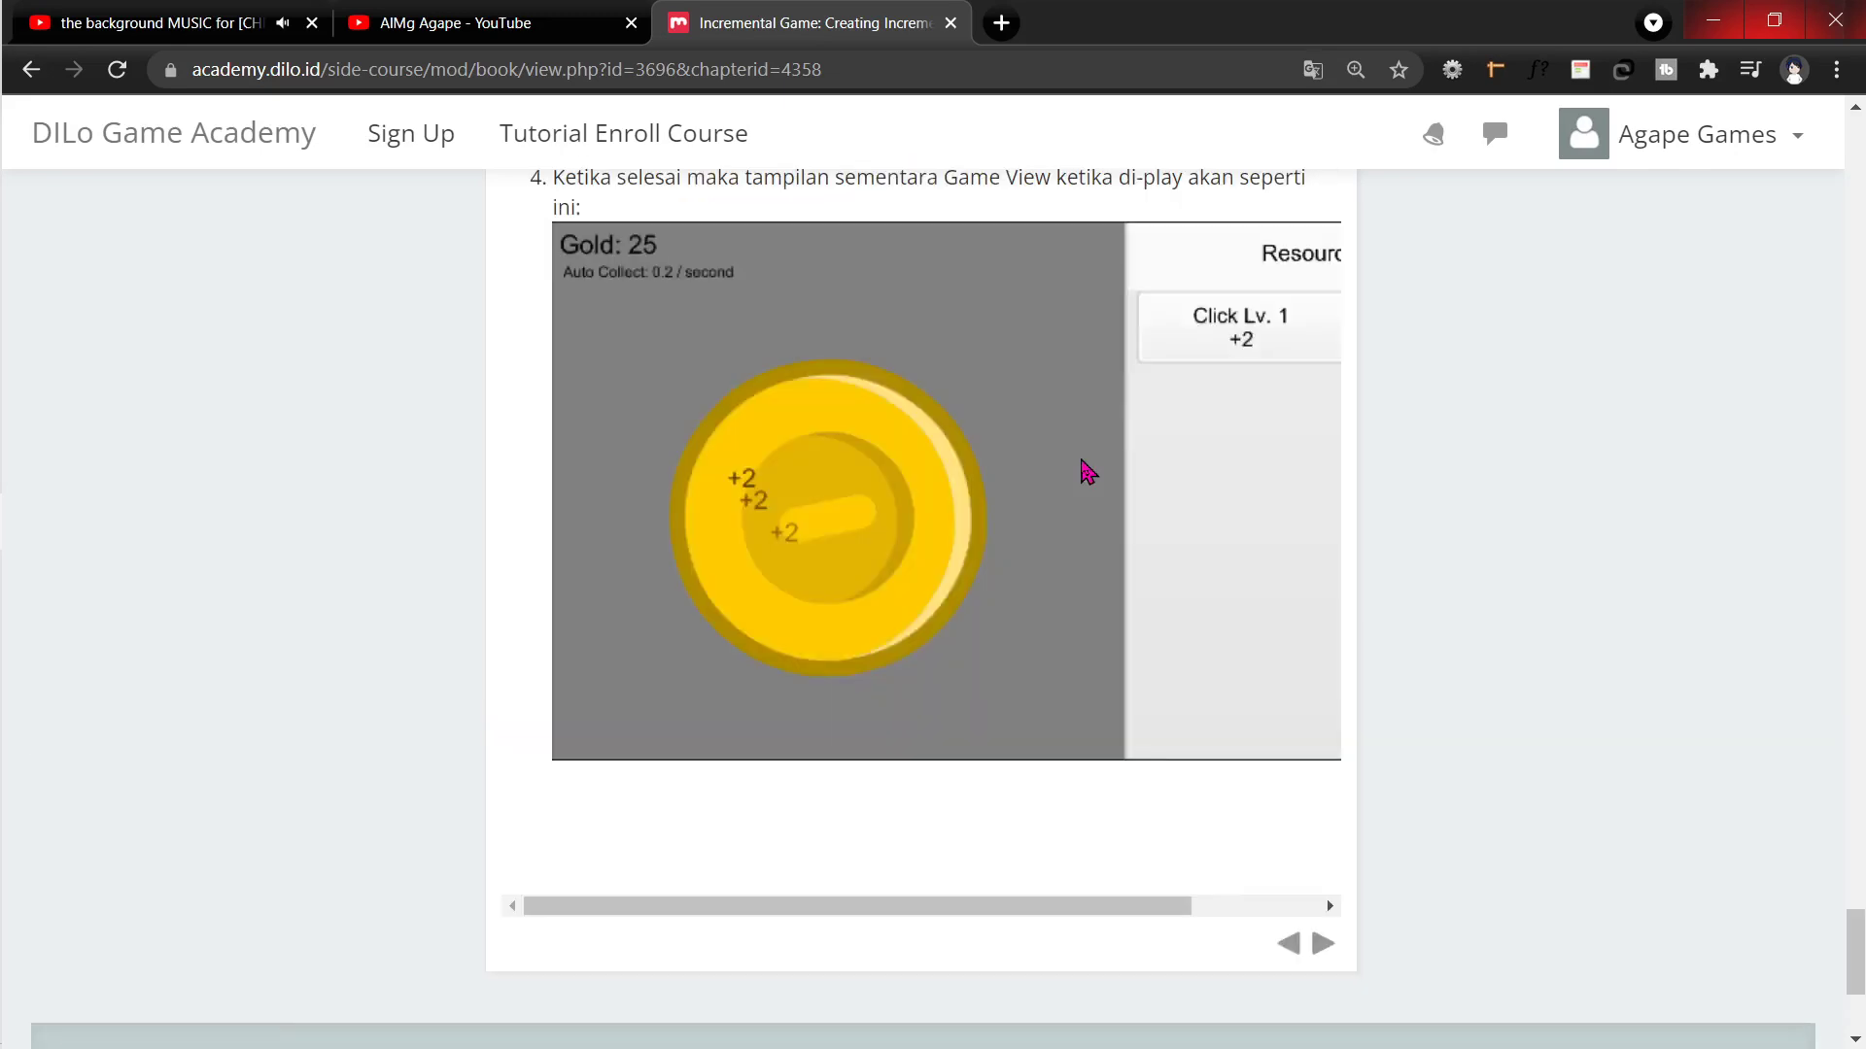
{"action": "scroll", "coordinate": [1087, 471], "scroll_direction": "up", "scroll_amount": 3}
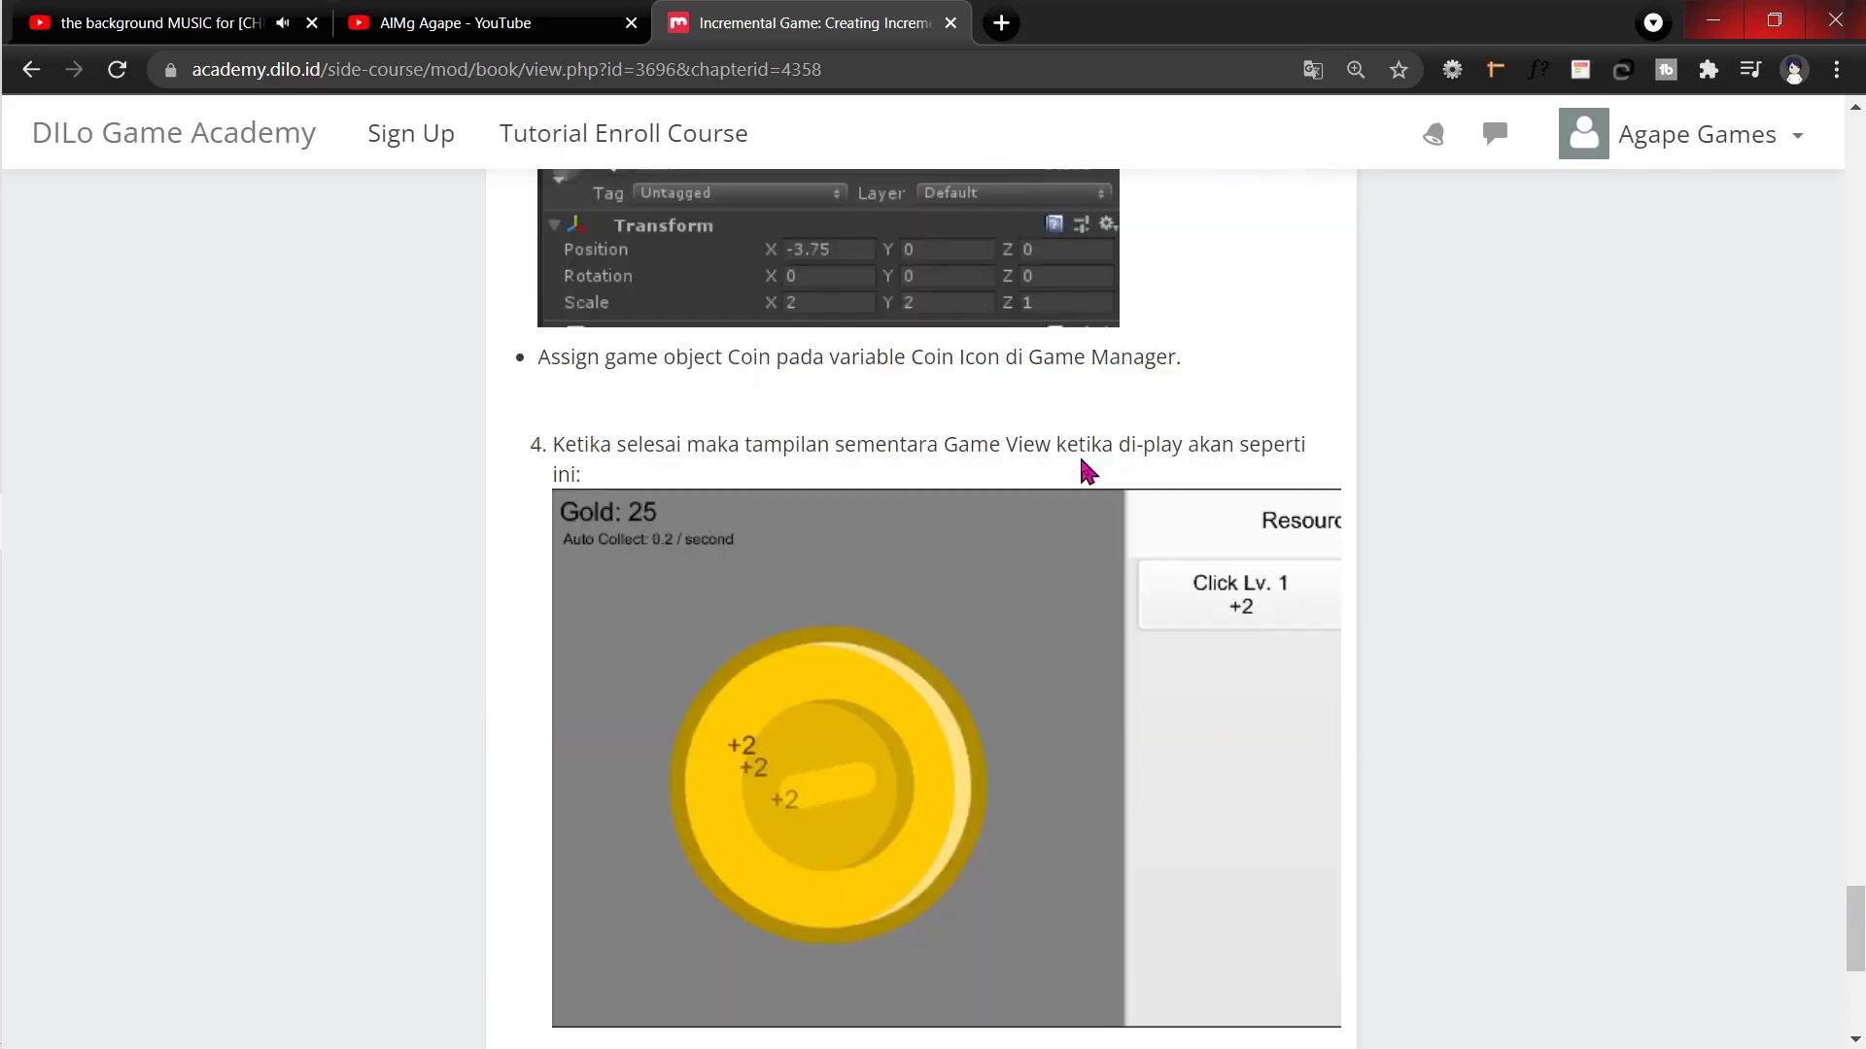
{"action": "key", "text": "alt+Tab"}
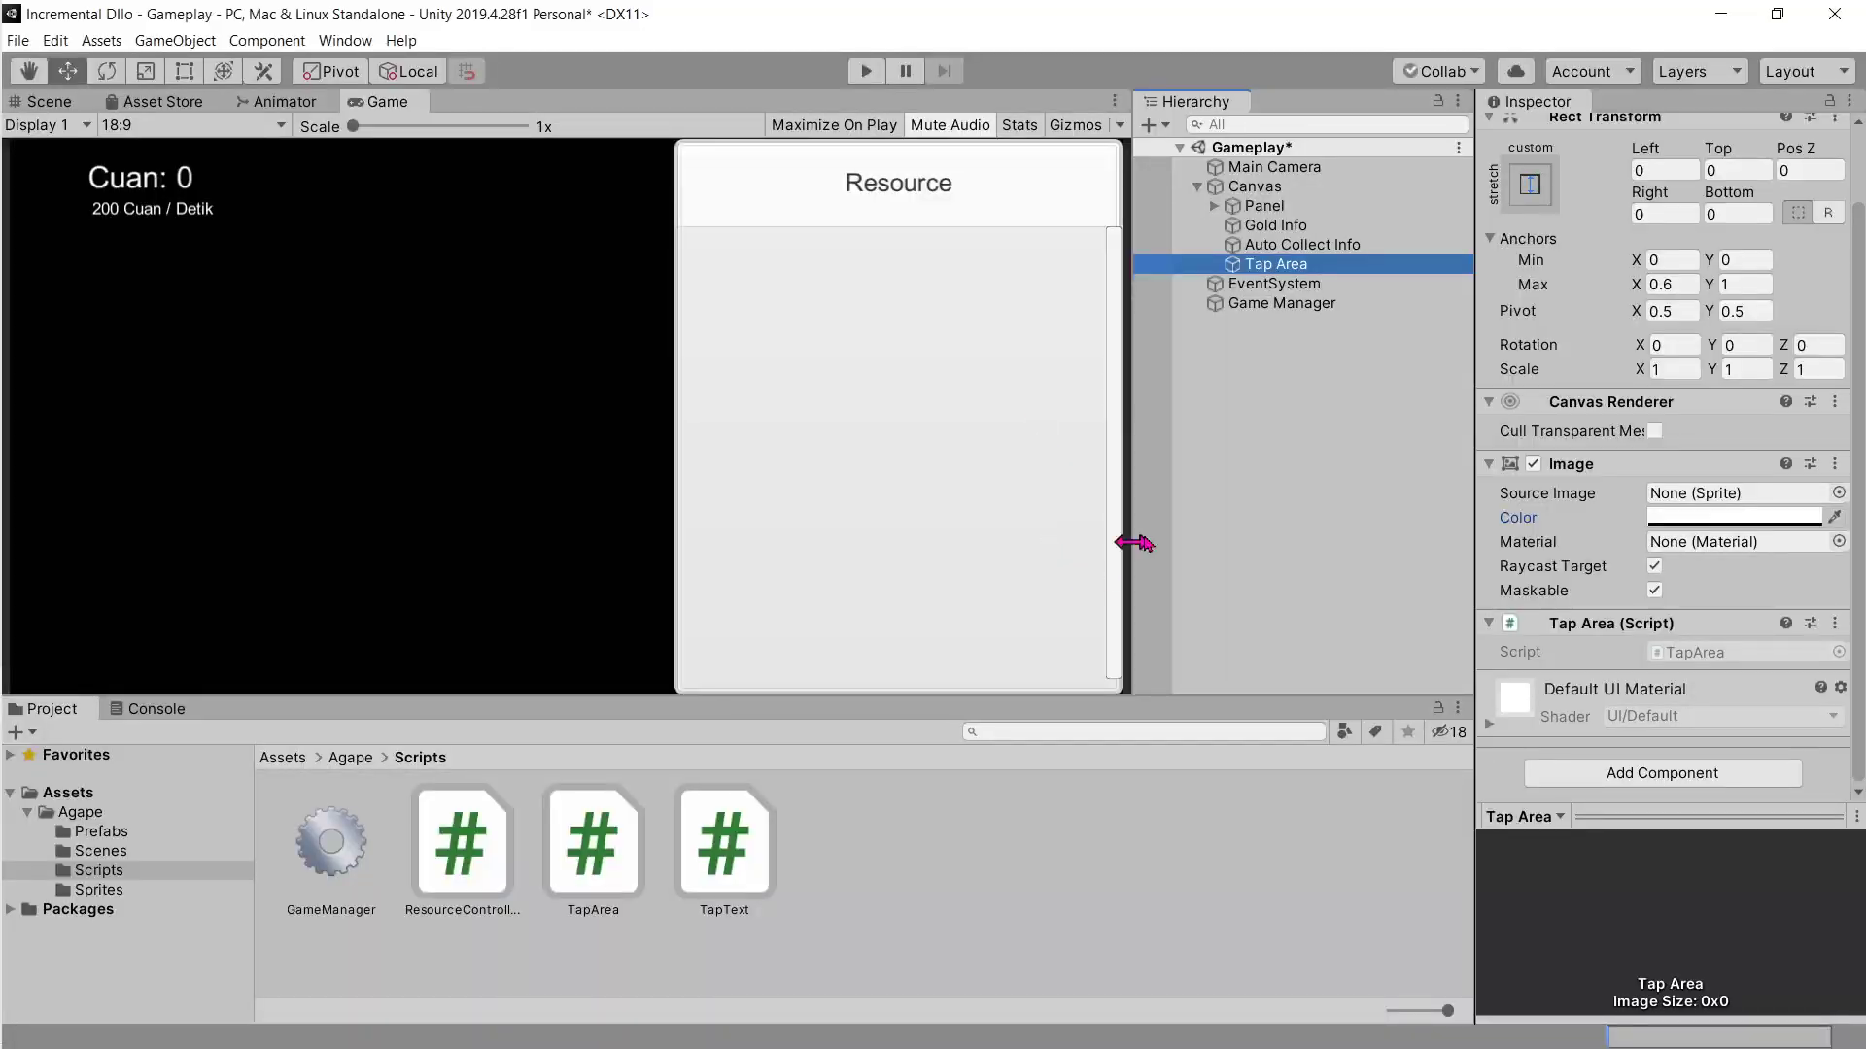
{"action": "key", "text": "alt+Tab"}
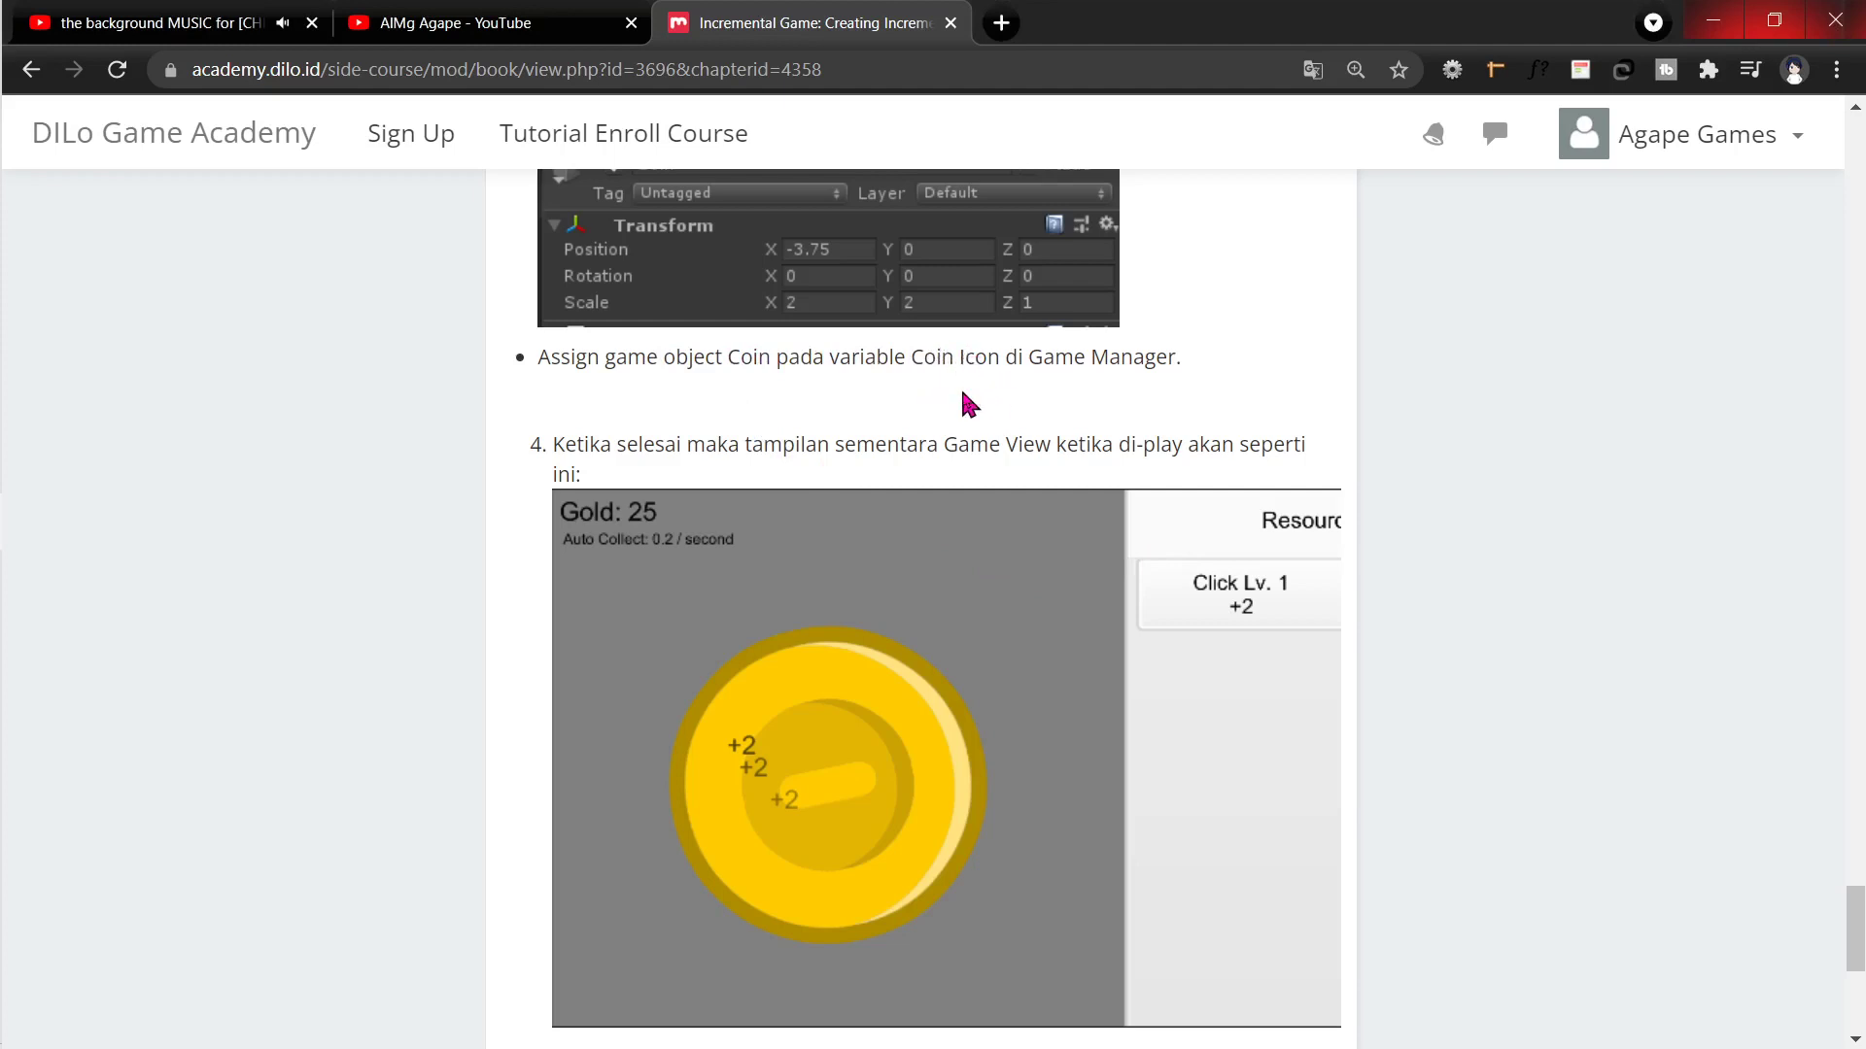
{"action": "scroll", "coordinate": [969, 404], "scroll_direction": "up", "scroll_amount": 3}
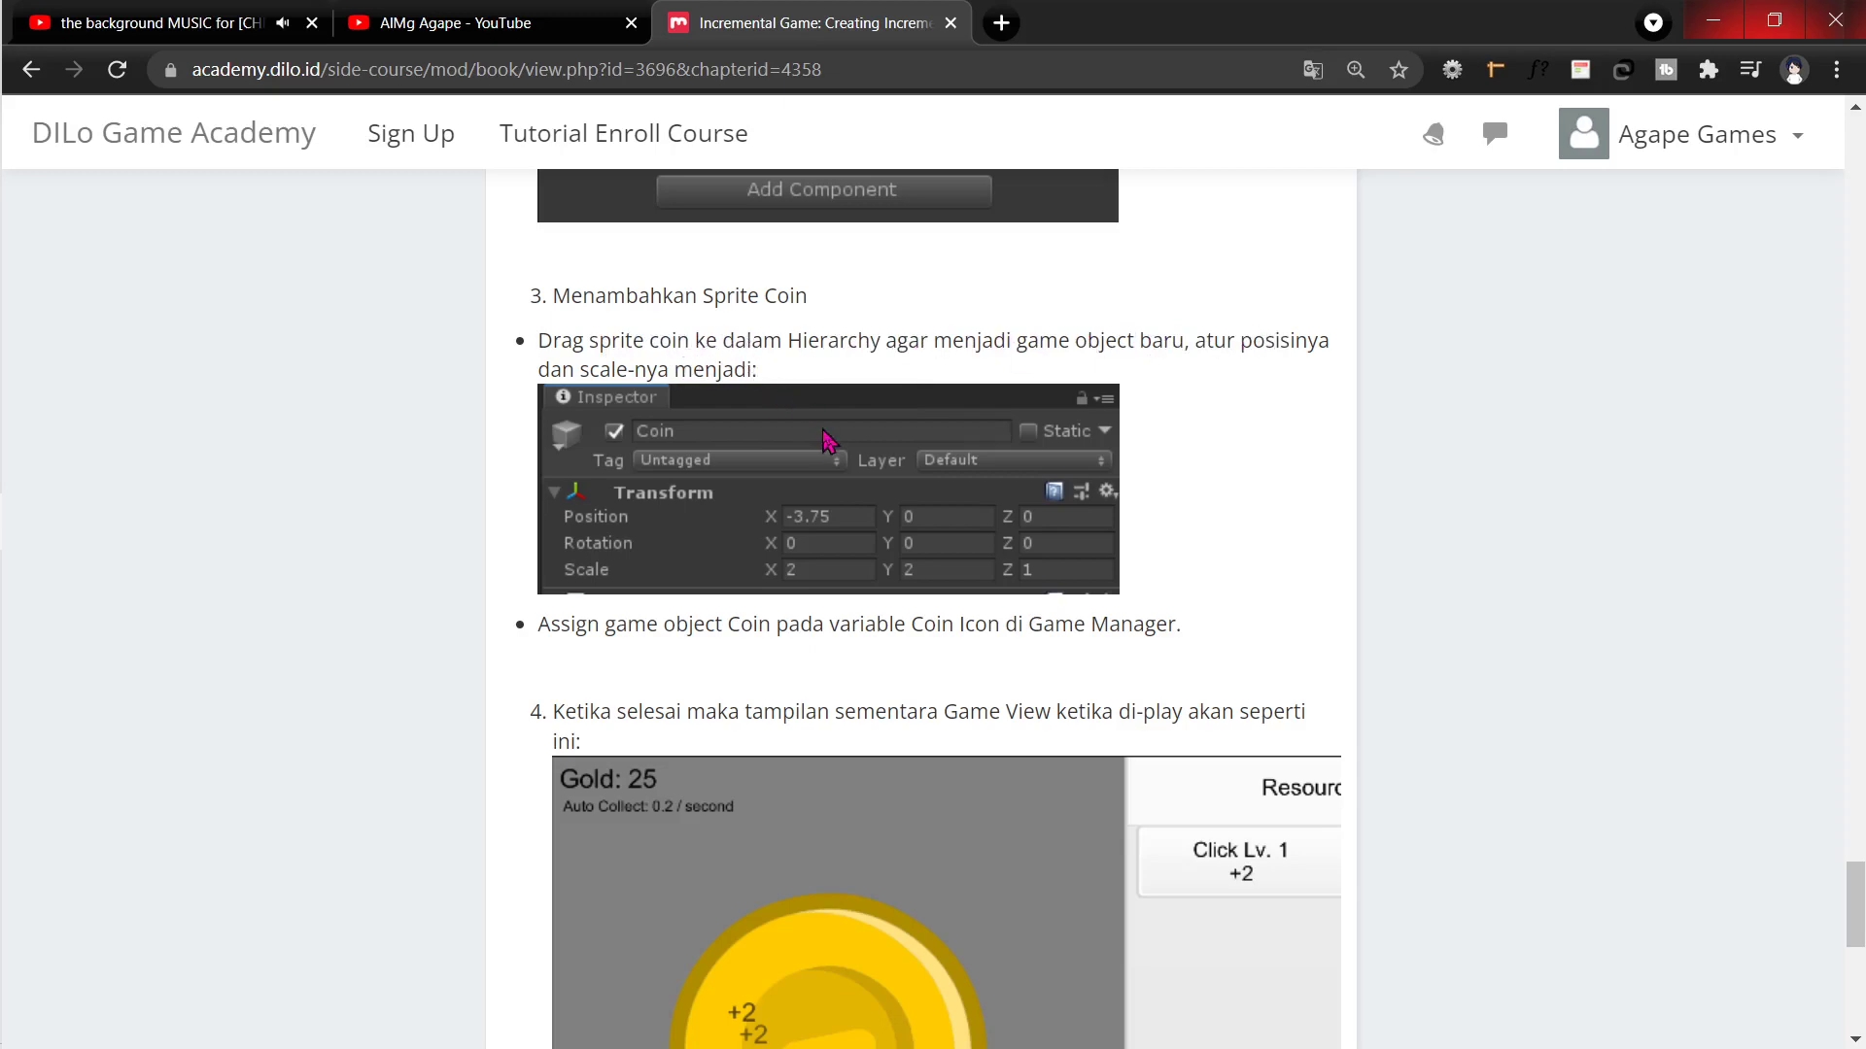
{"action": "key", "text": "alt+Tab"}
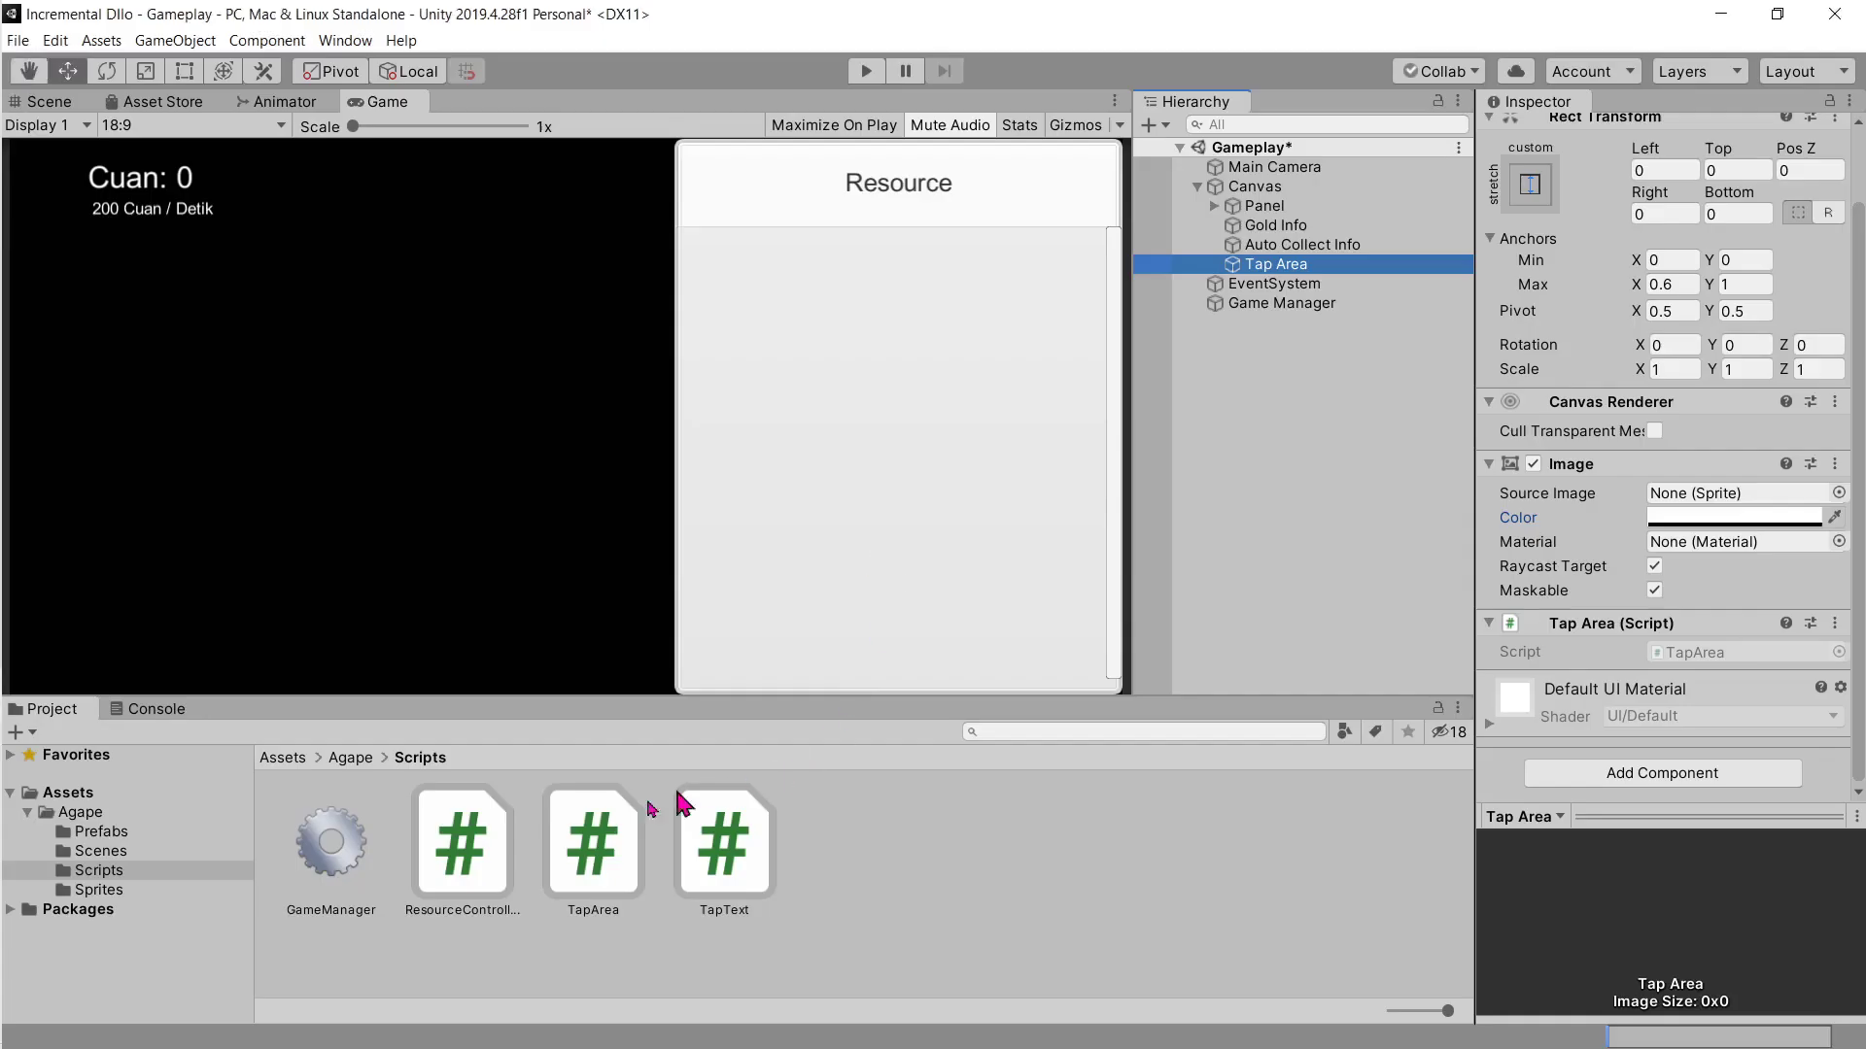
Step: Add the coin sprite from the project's sprite assets into the scene
{"action": "left_click", "coordinate": [97, 890]}
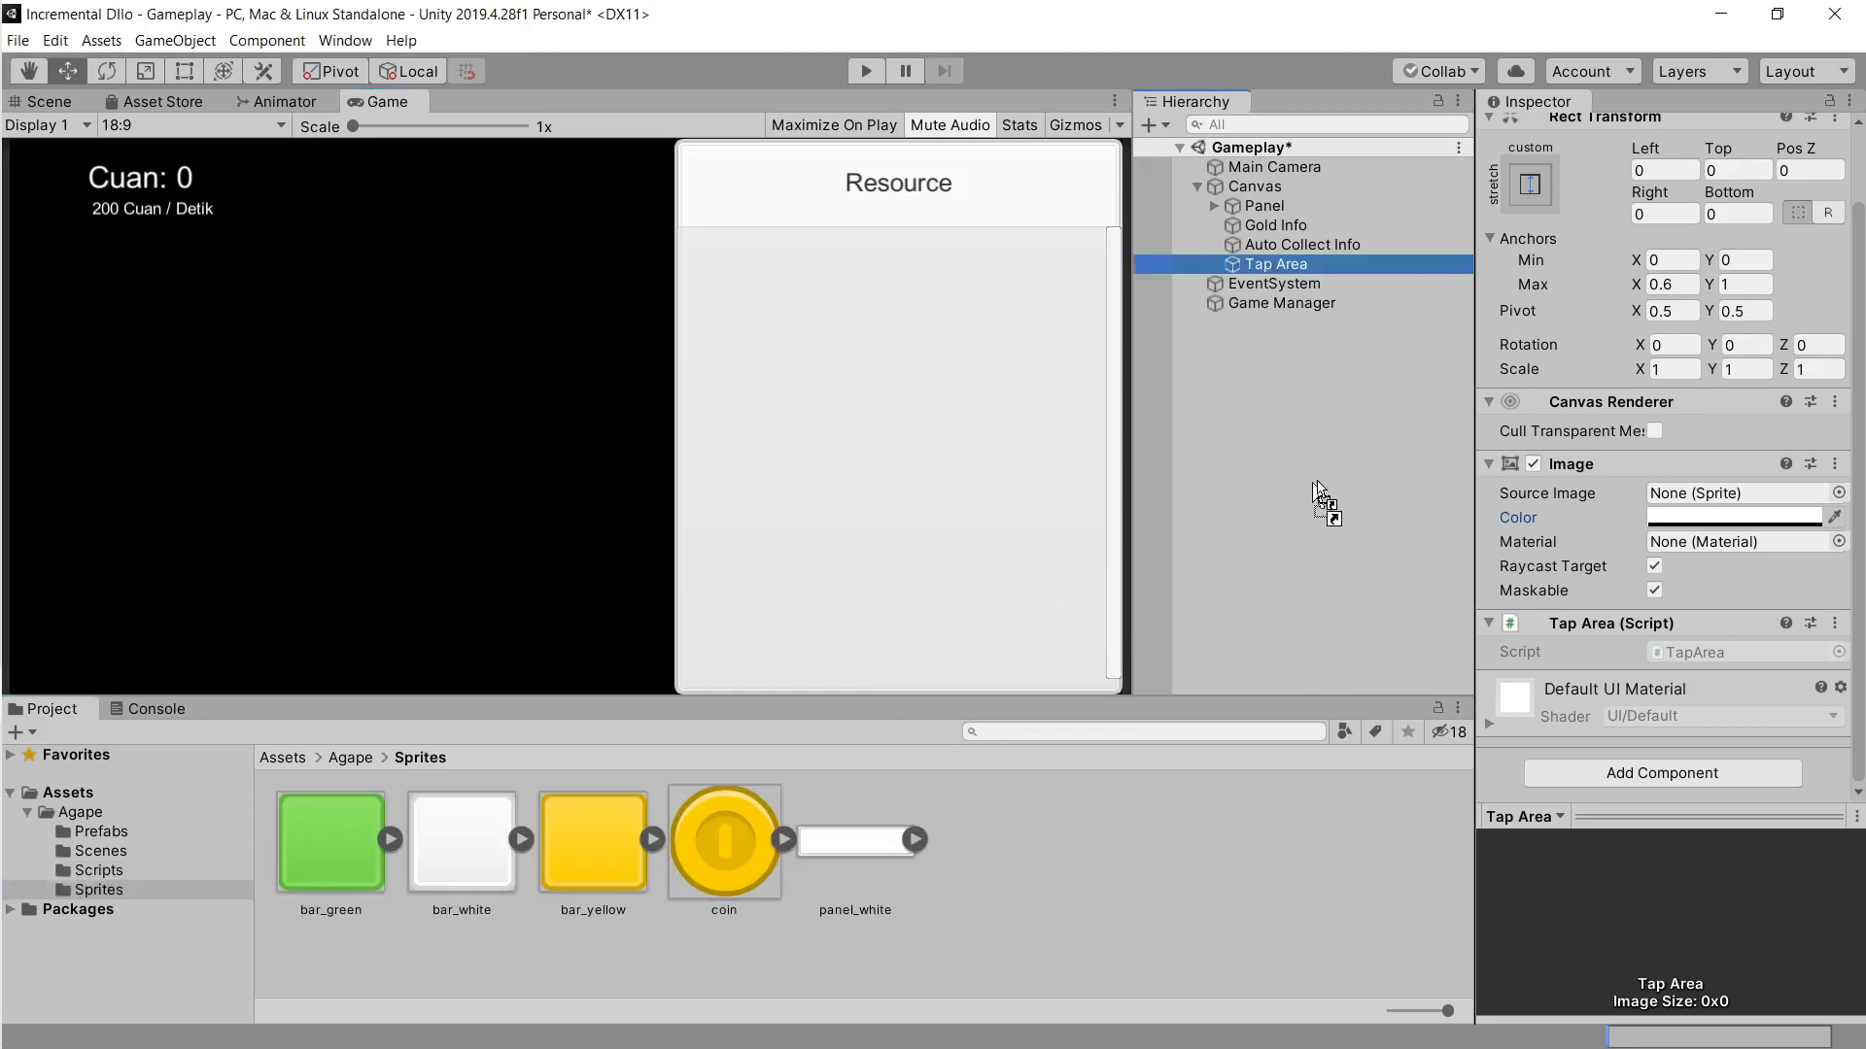
{"action": "left_click_drag", "start_coordinate": [680, 855], "coordinate": [1314, 475]}
{"action": "key", "text": "alt+Tab"}
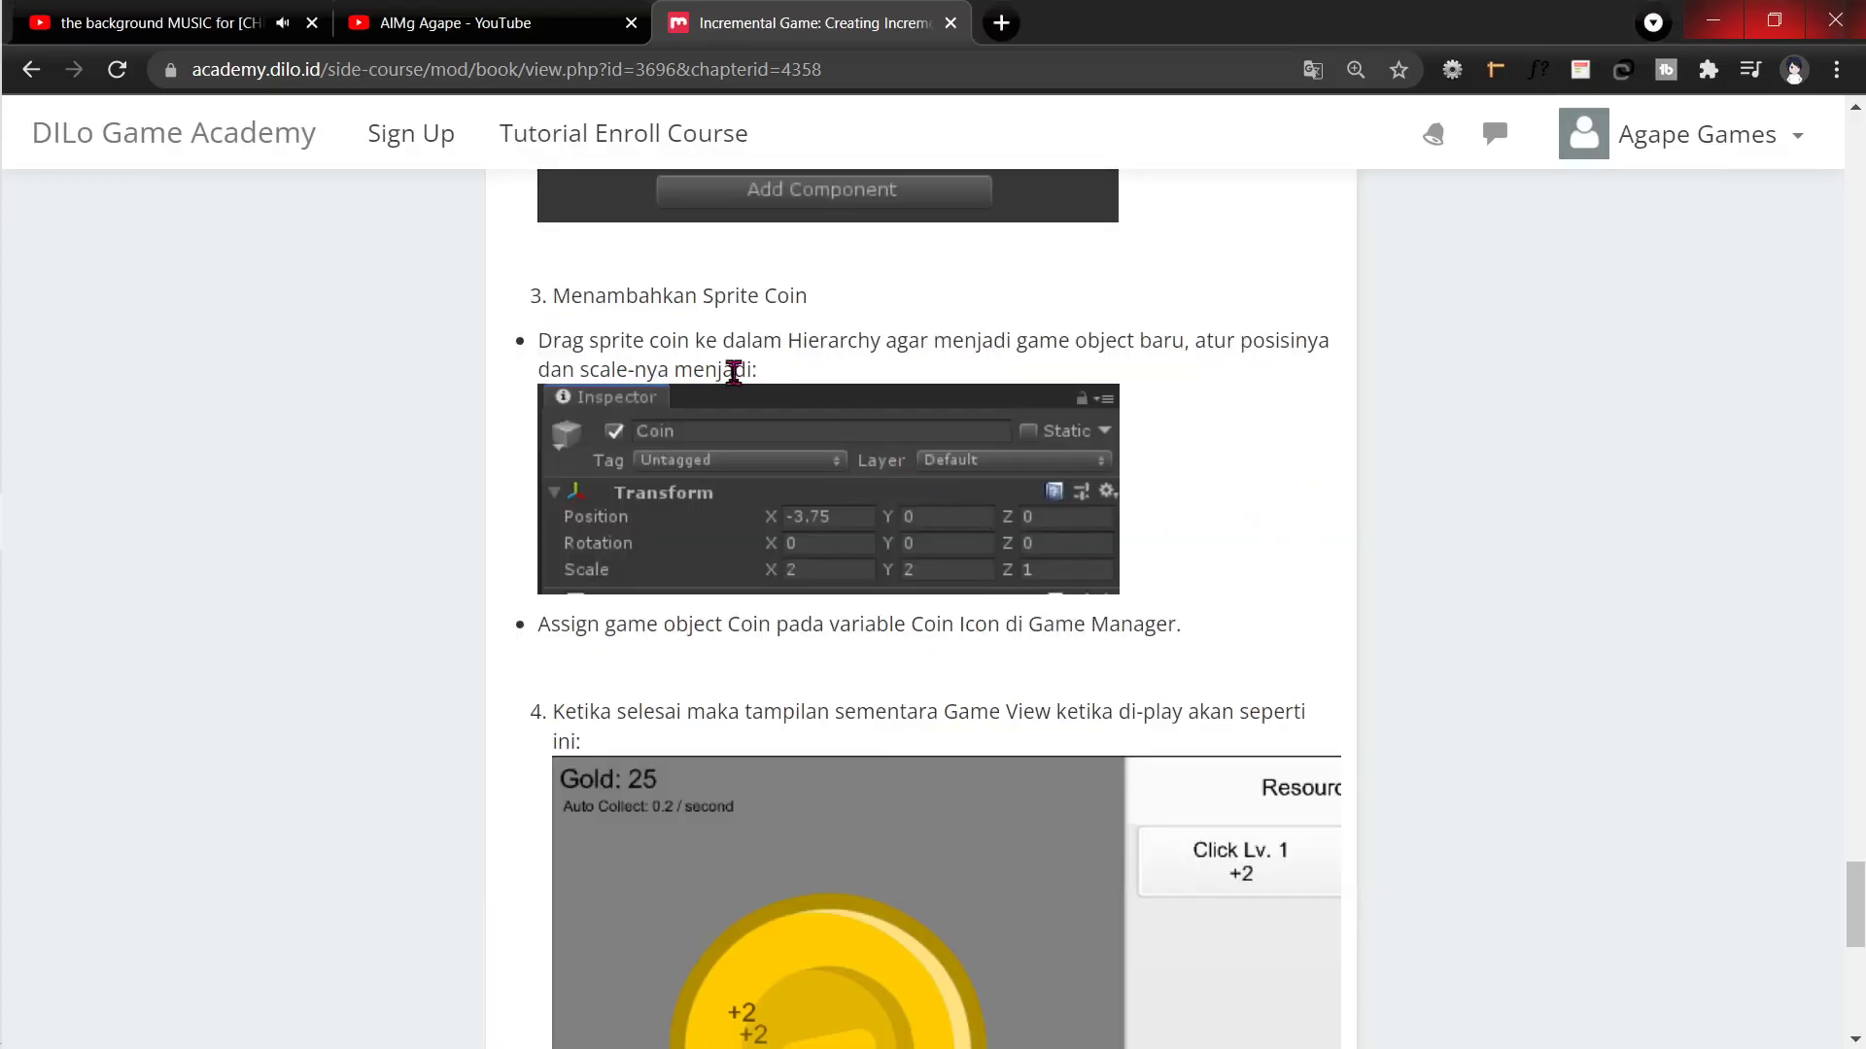
{"action": "key", "text": "alt+Tab"}
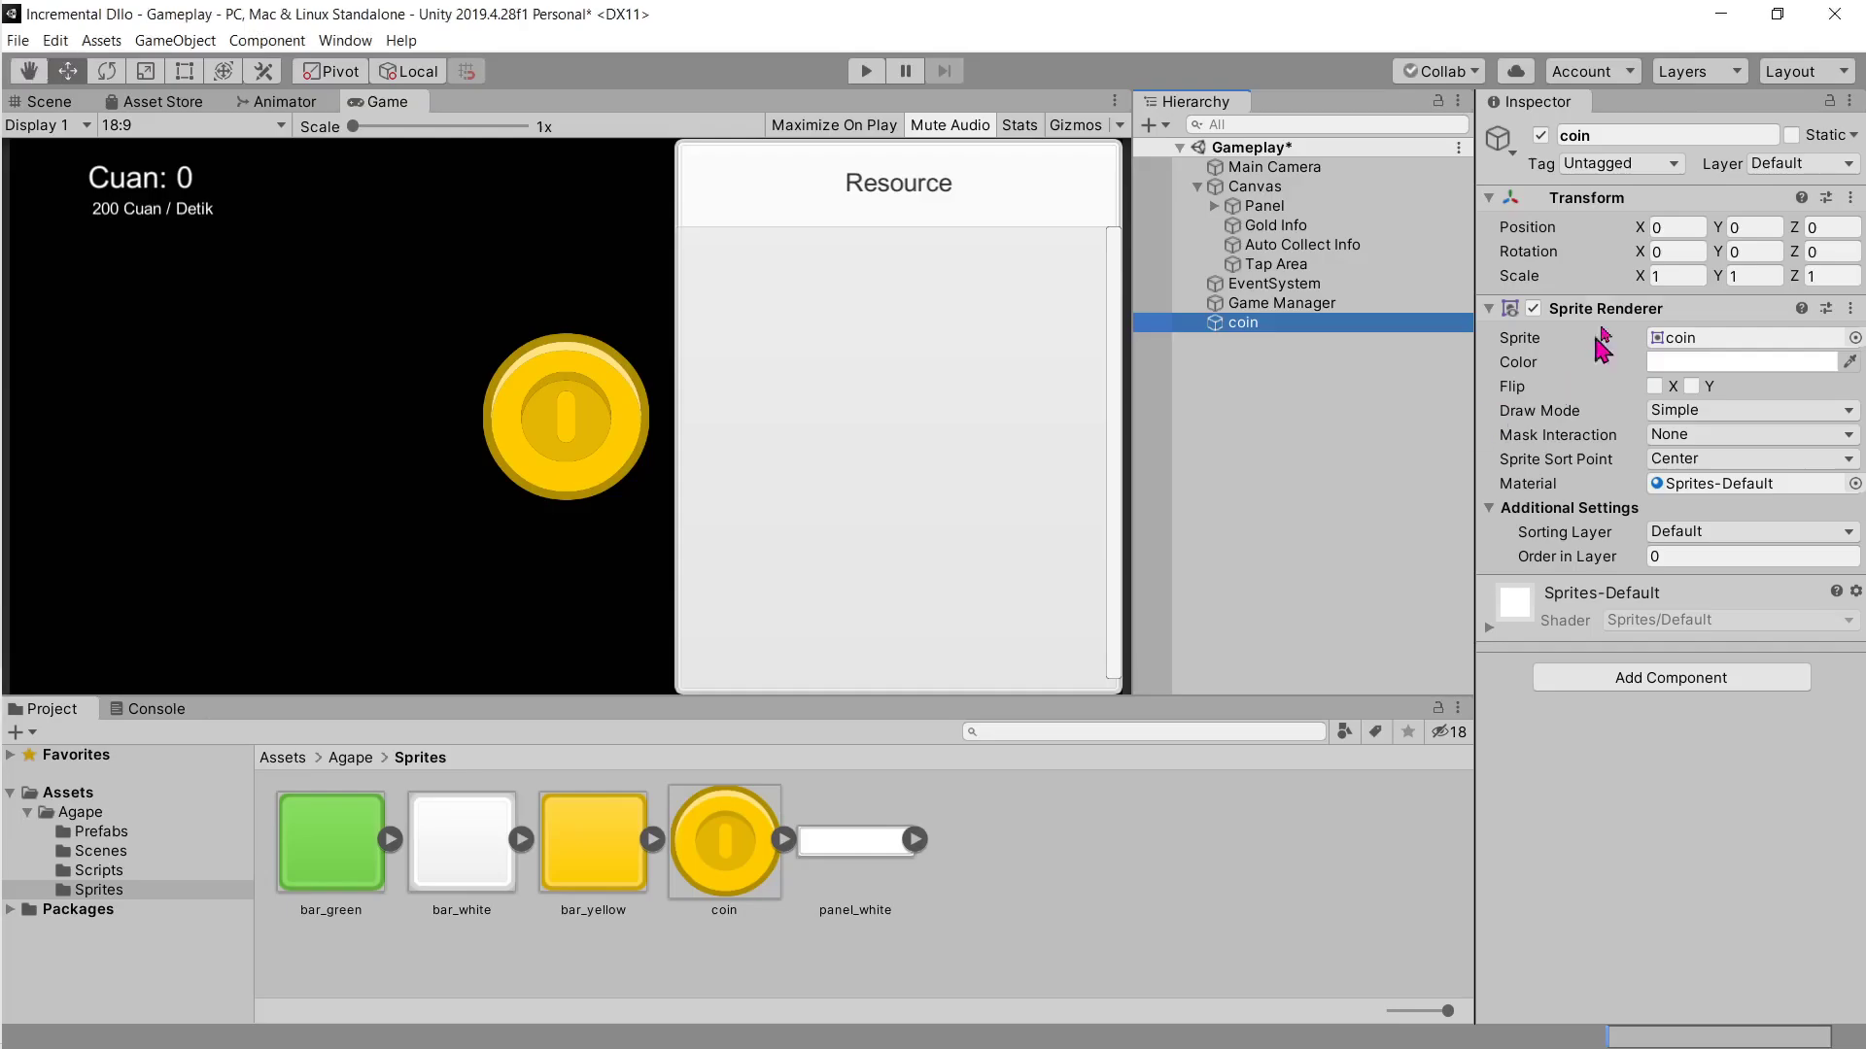
Step: Set the coin's X position to -3.75 and its scale to 2 by 2
{"action": "left_click", "coordinate": [1676, 230]}
{"action": "type", "text": "3.5"}
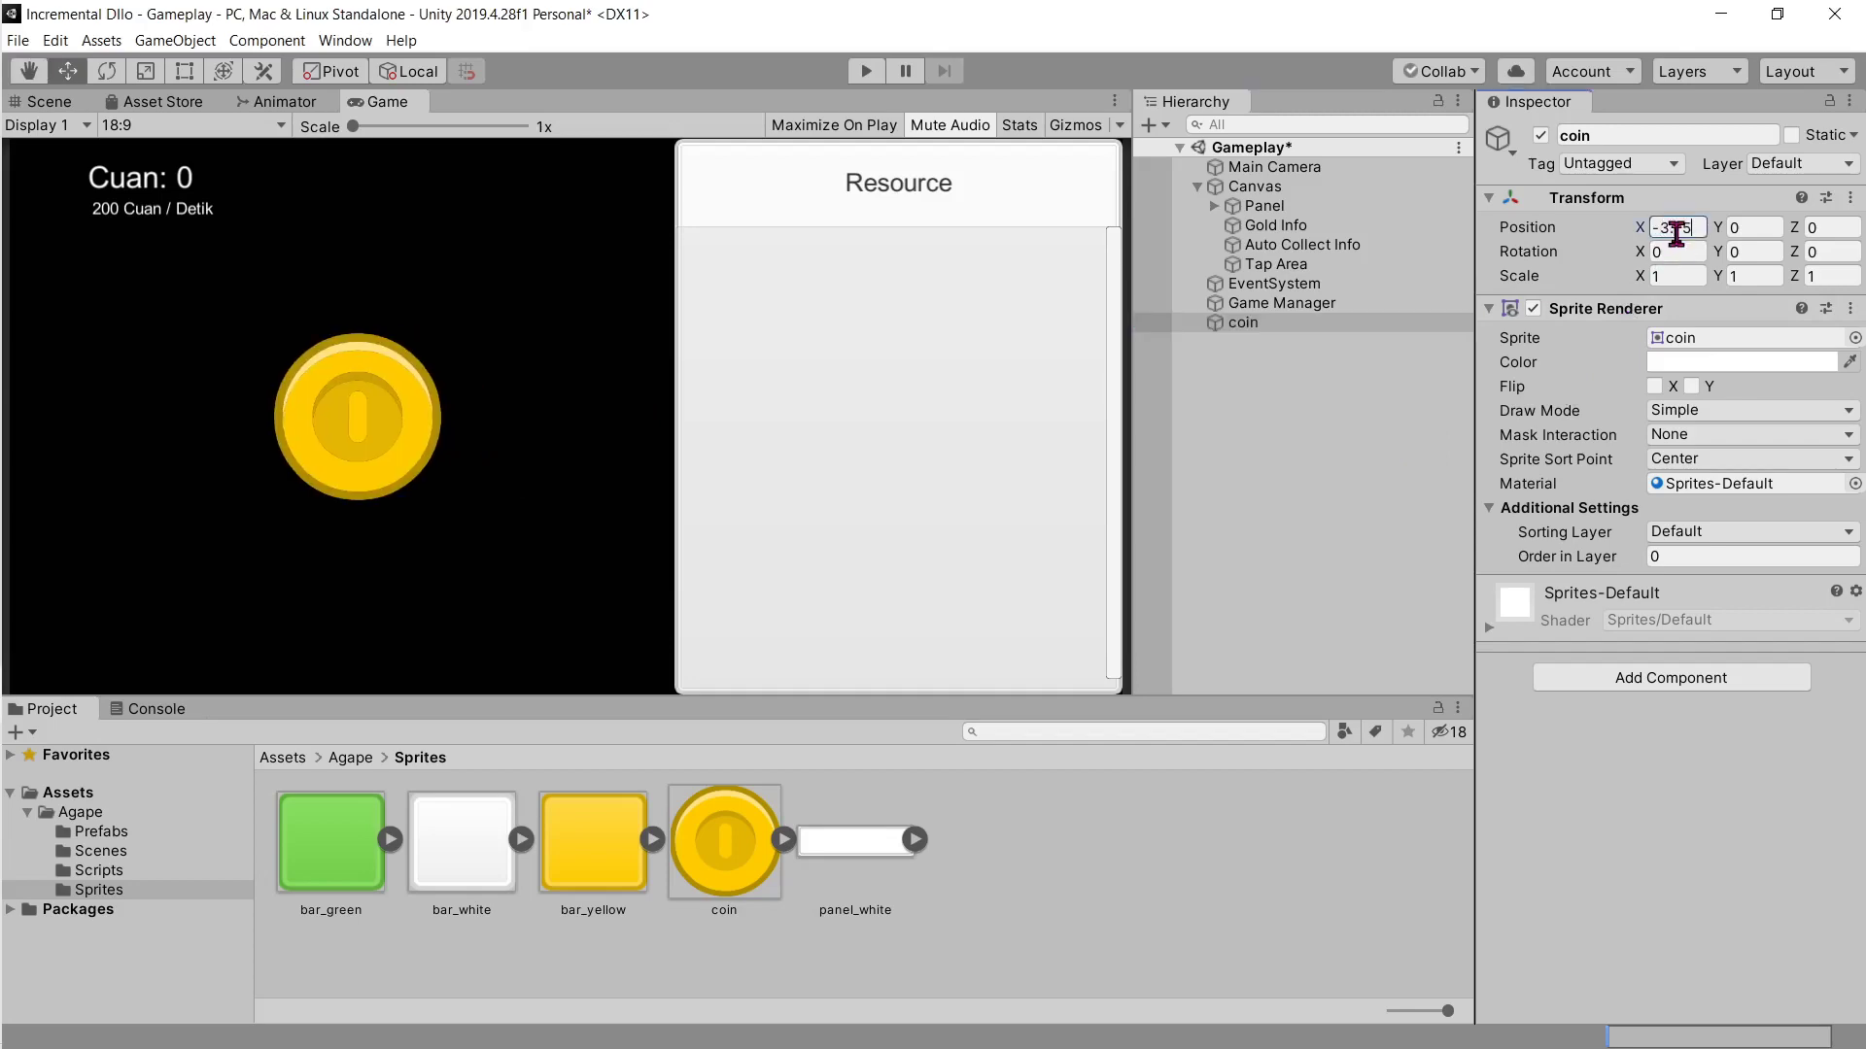
{"action": "key", "text": "alt+Tab"}
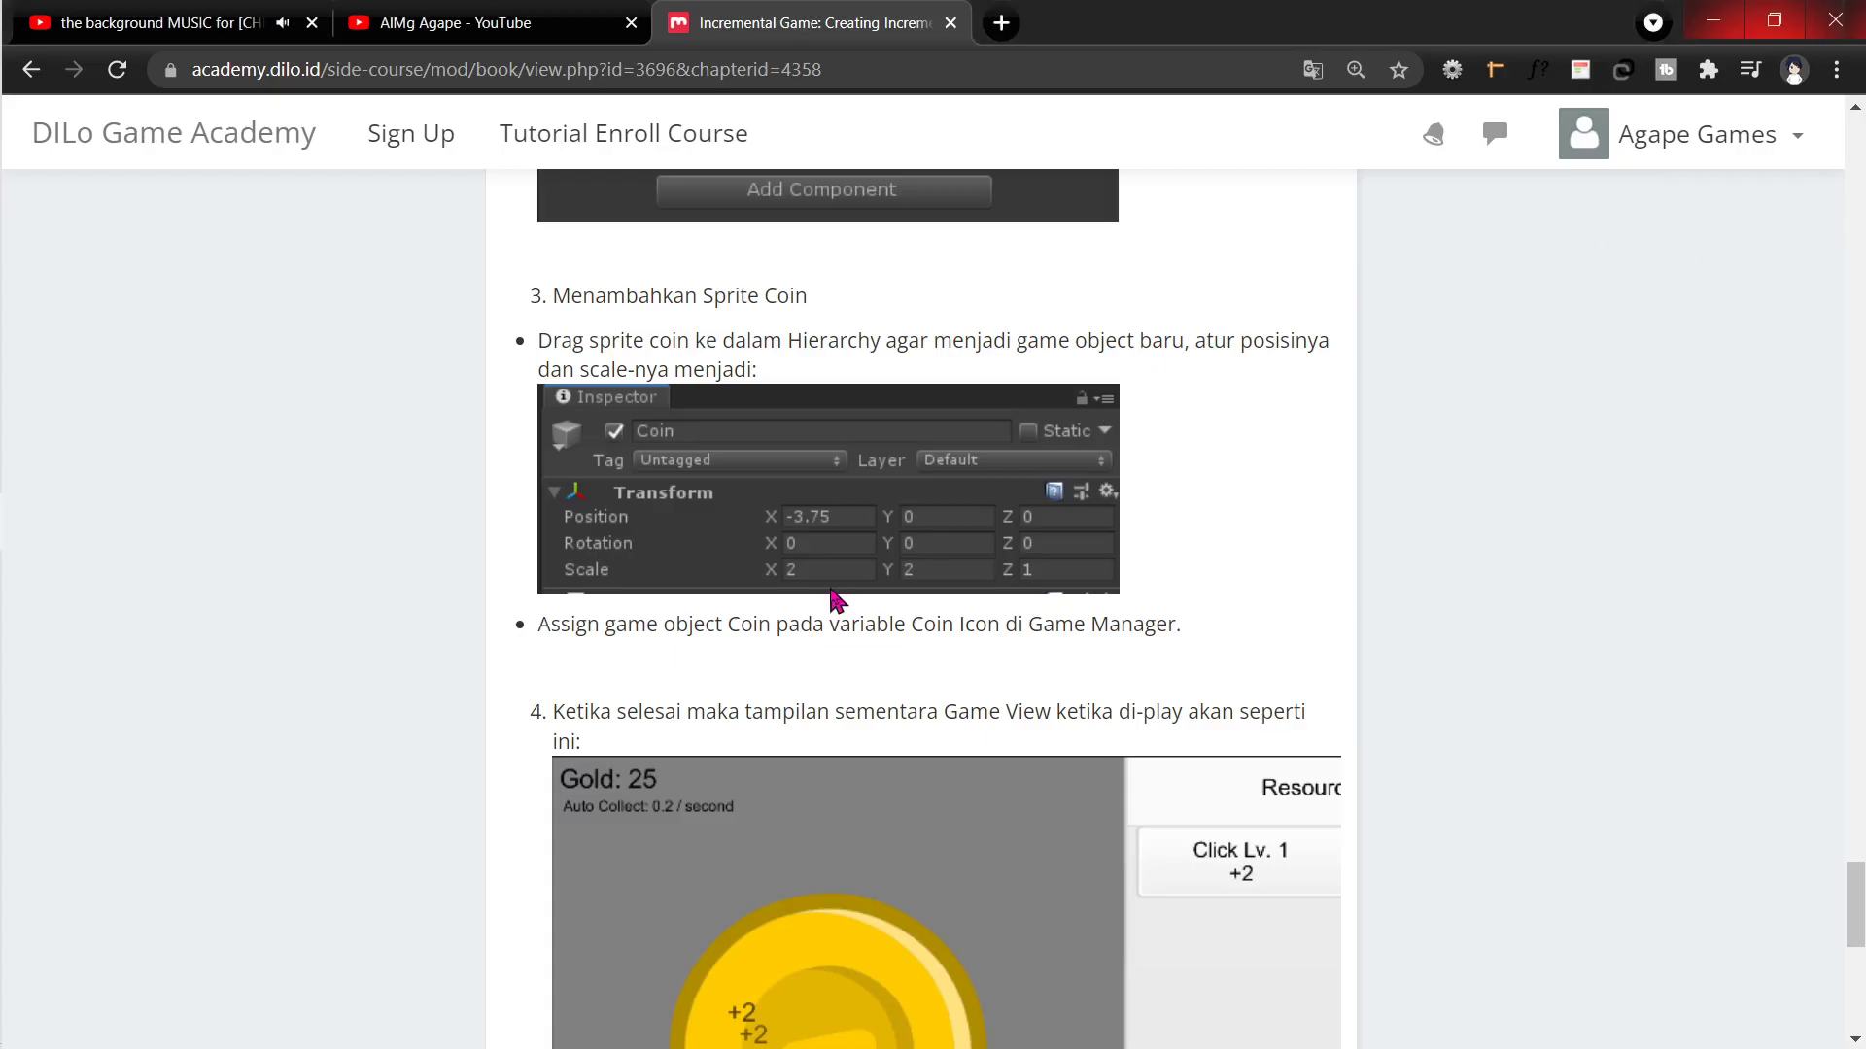
{"action": "key", "text": "alt+Tab"}
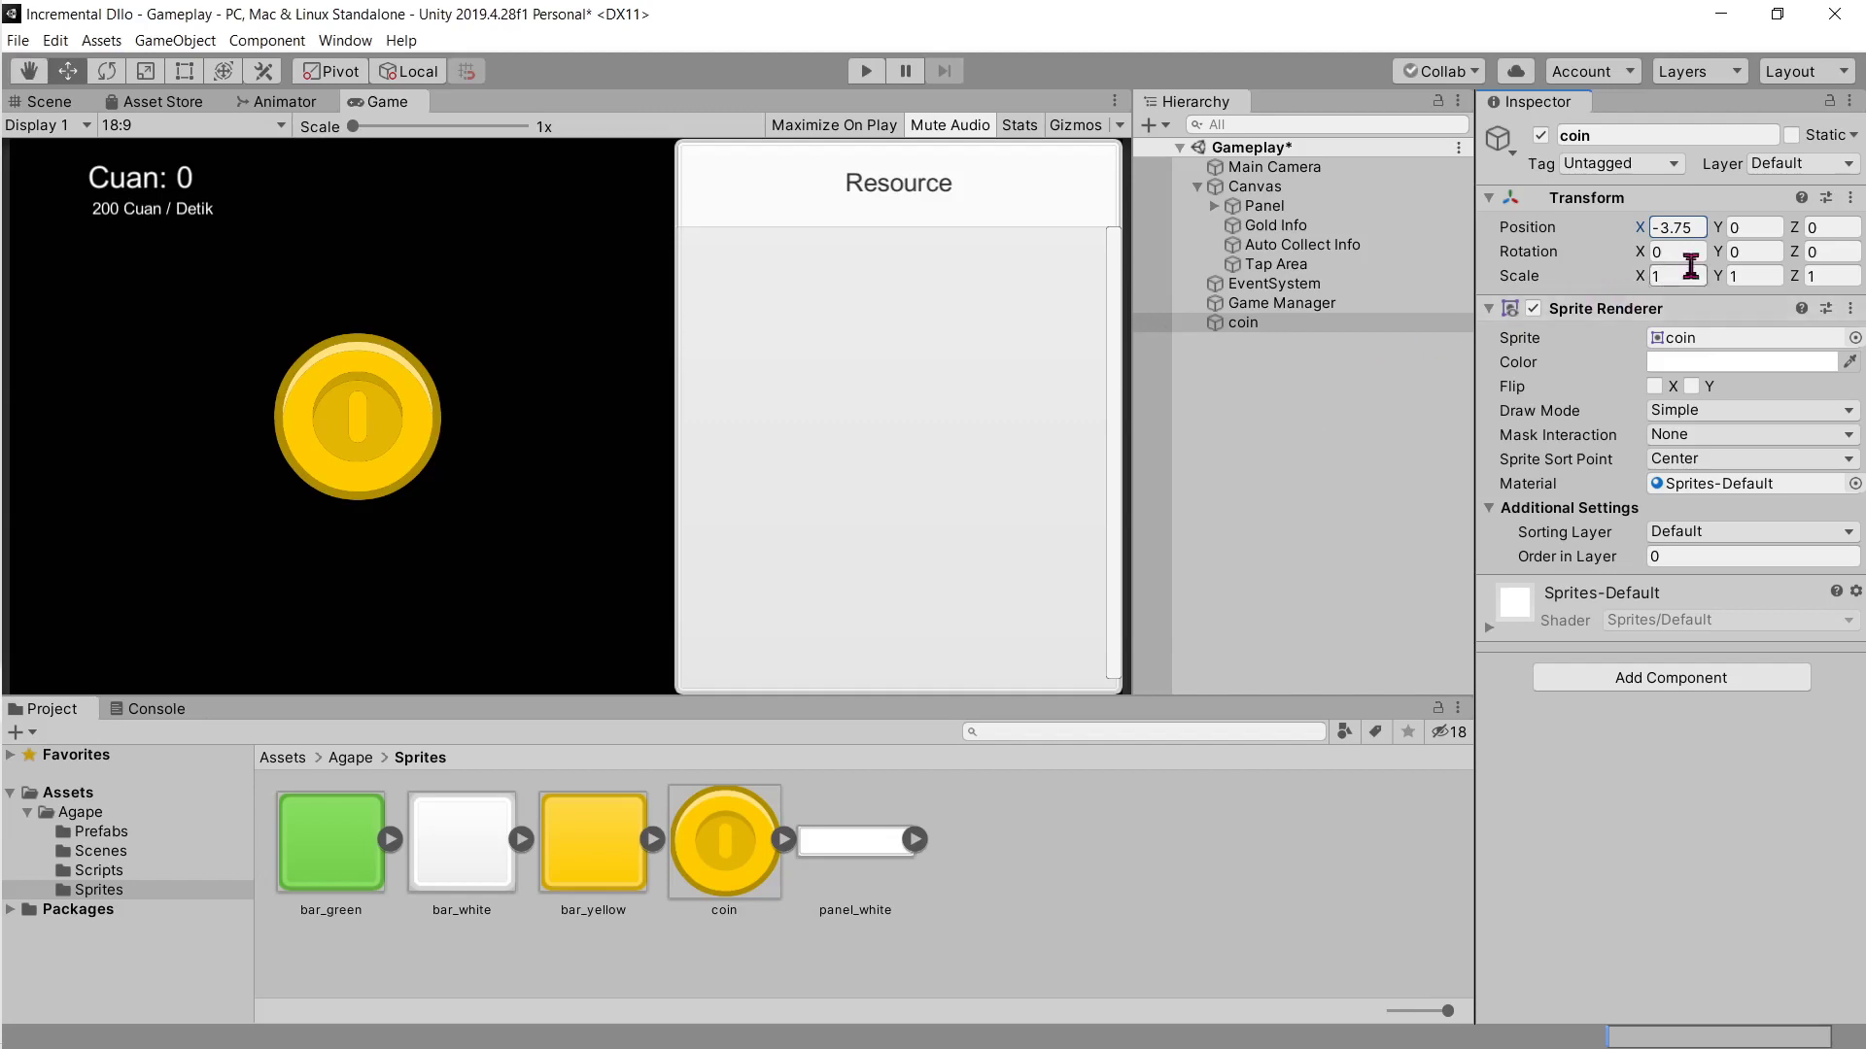
{"action": "double_click", "coordinate": [1691, 272]}
{"action": "type", "text": "2"}
{"action": "key", "text": "Tab"}
{"action": "type", "text": "2"}
{"action": "key", "text": "alt+Tab"}
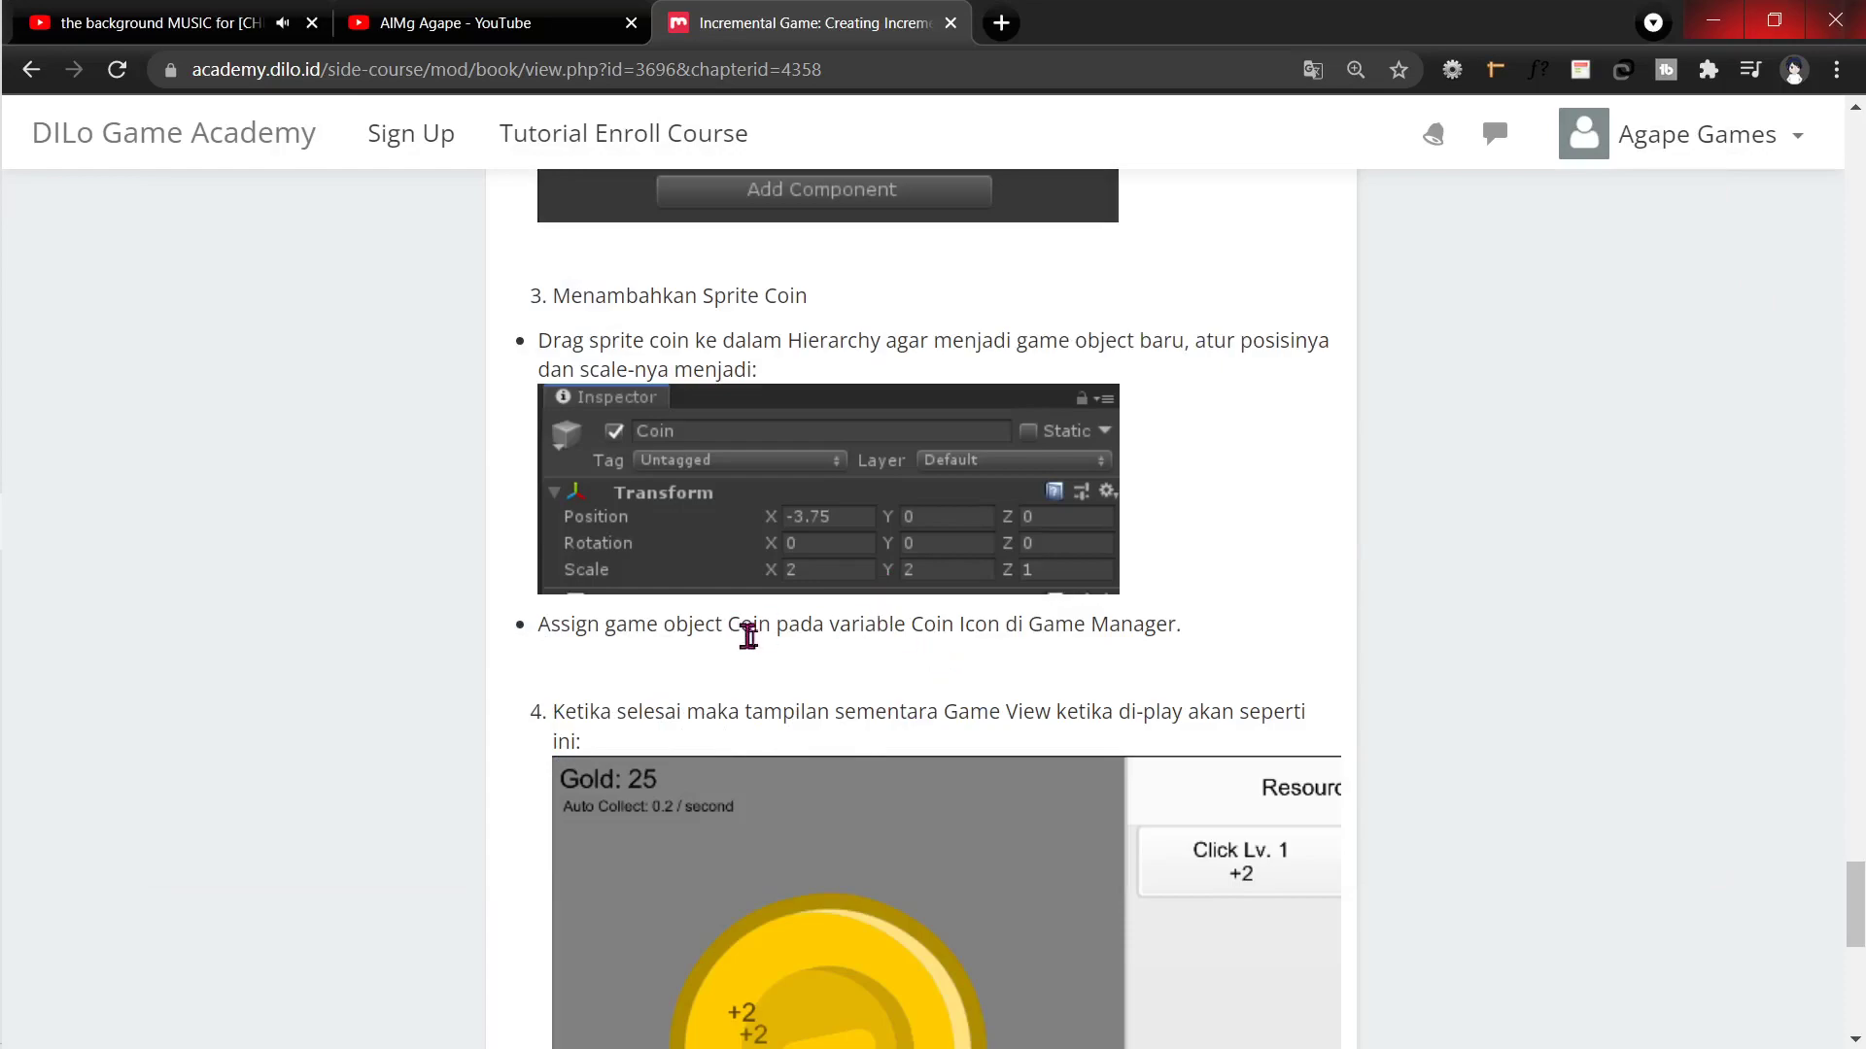
{"action": "key", "text": "alt+Tab"}
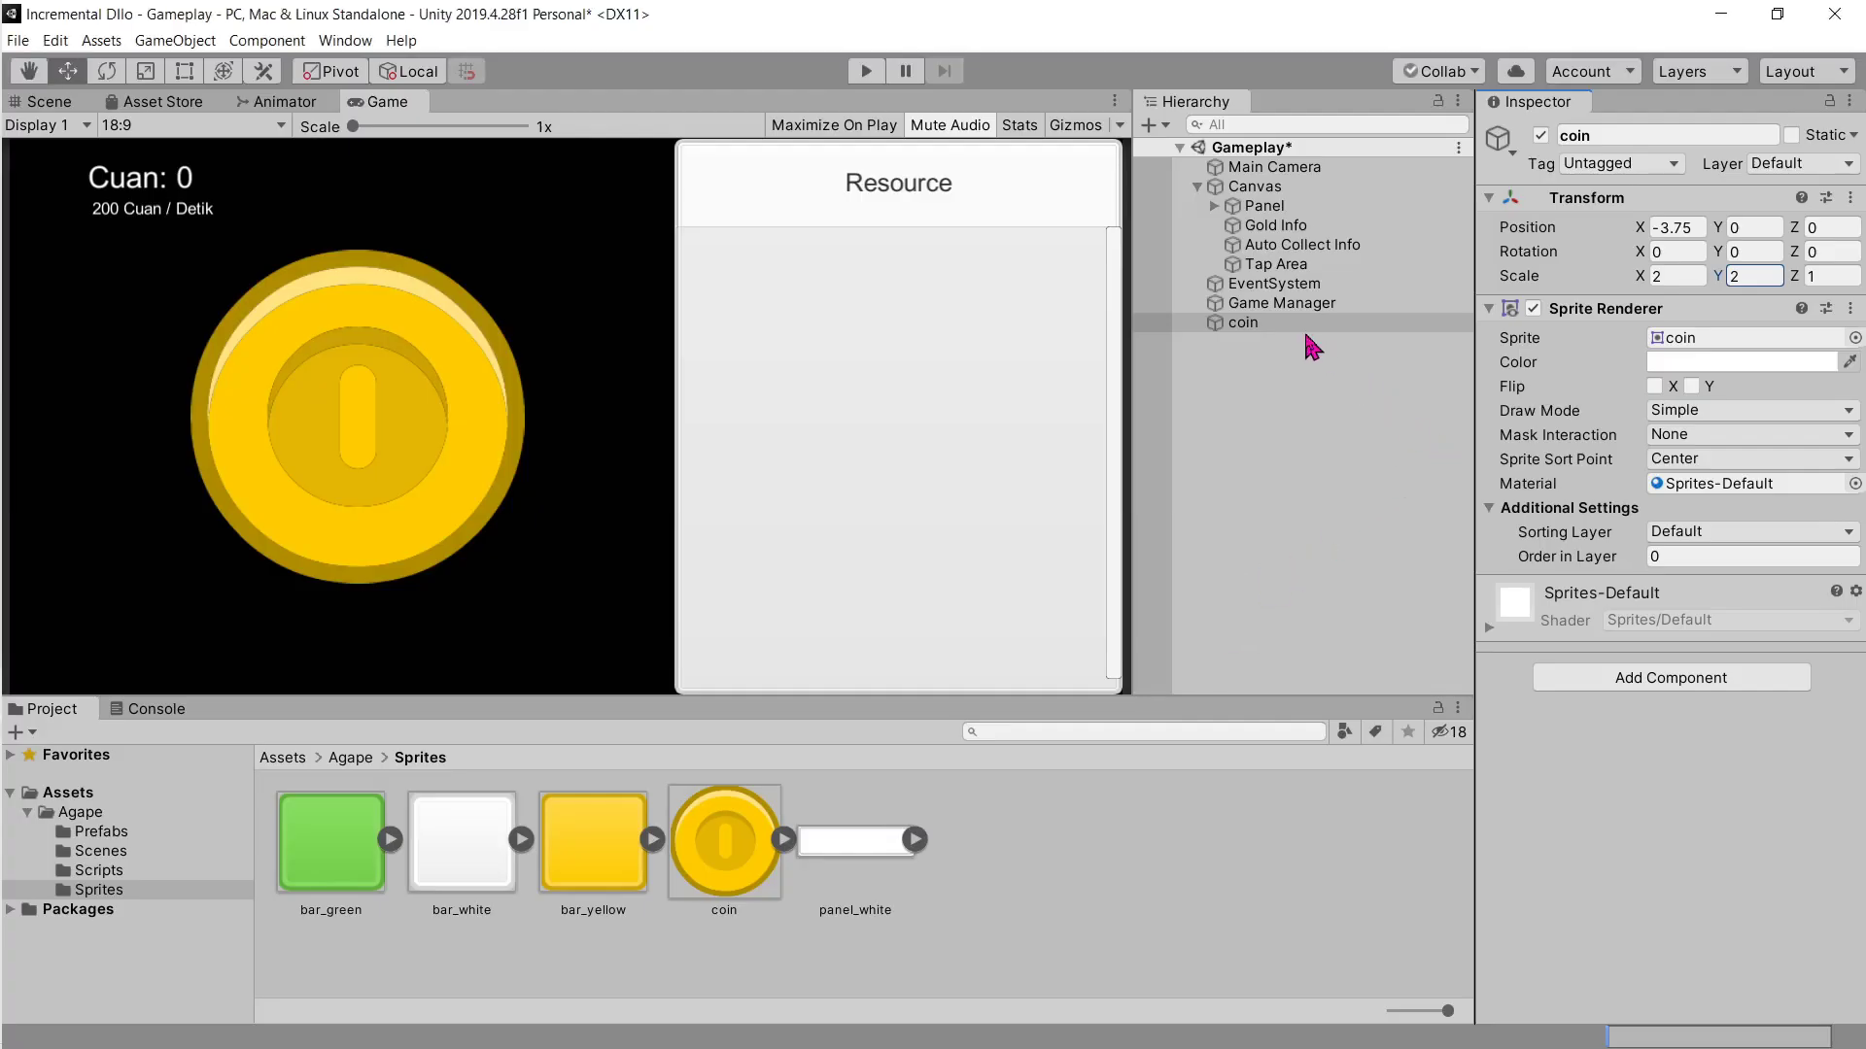
{"action": "left_click", "coordinate": [1302, 282]}
{"action": "left_click", "coordinate": [1301, 303]}
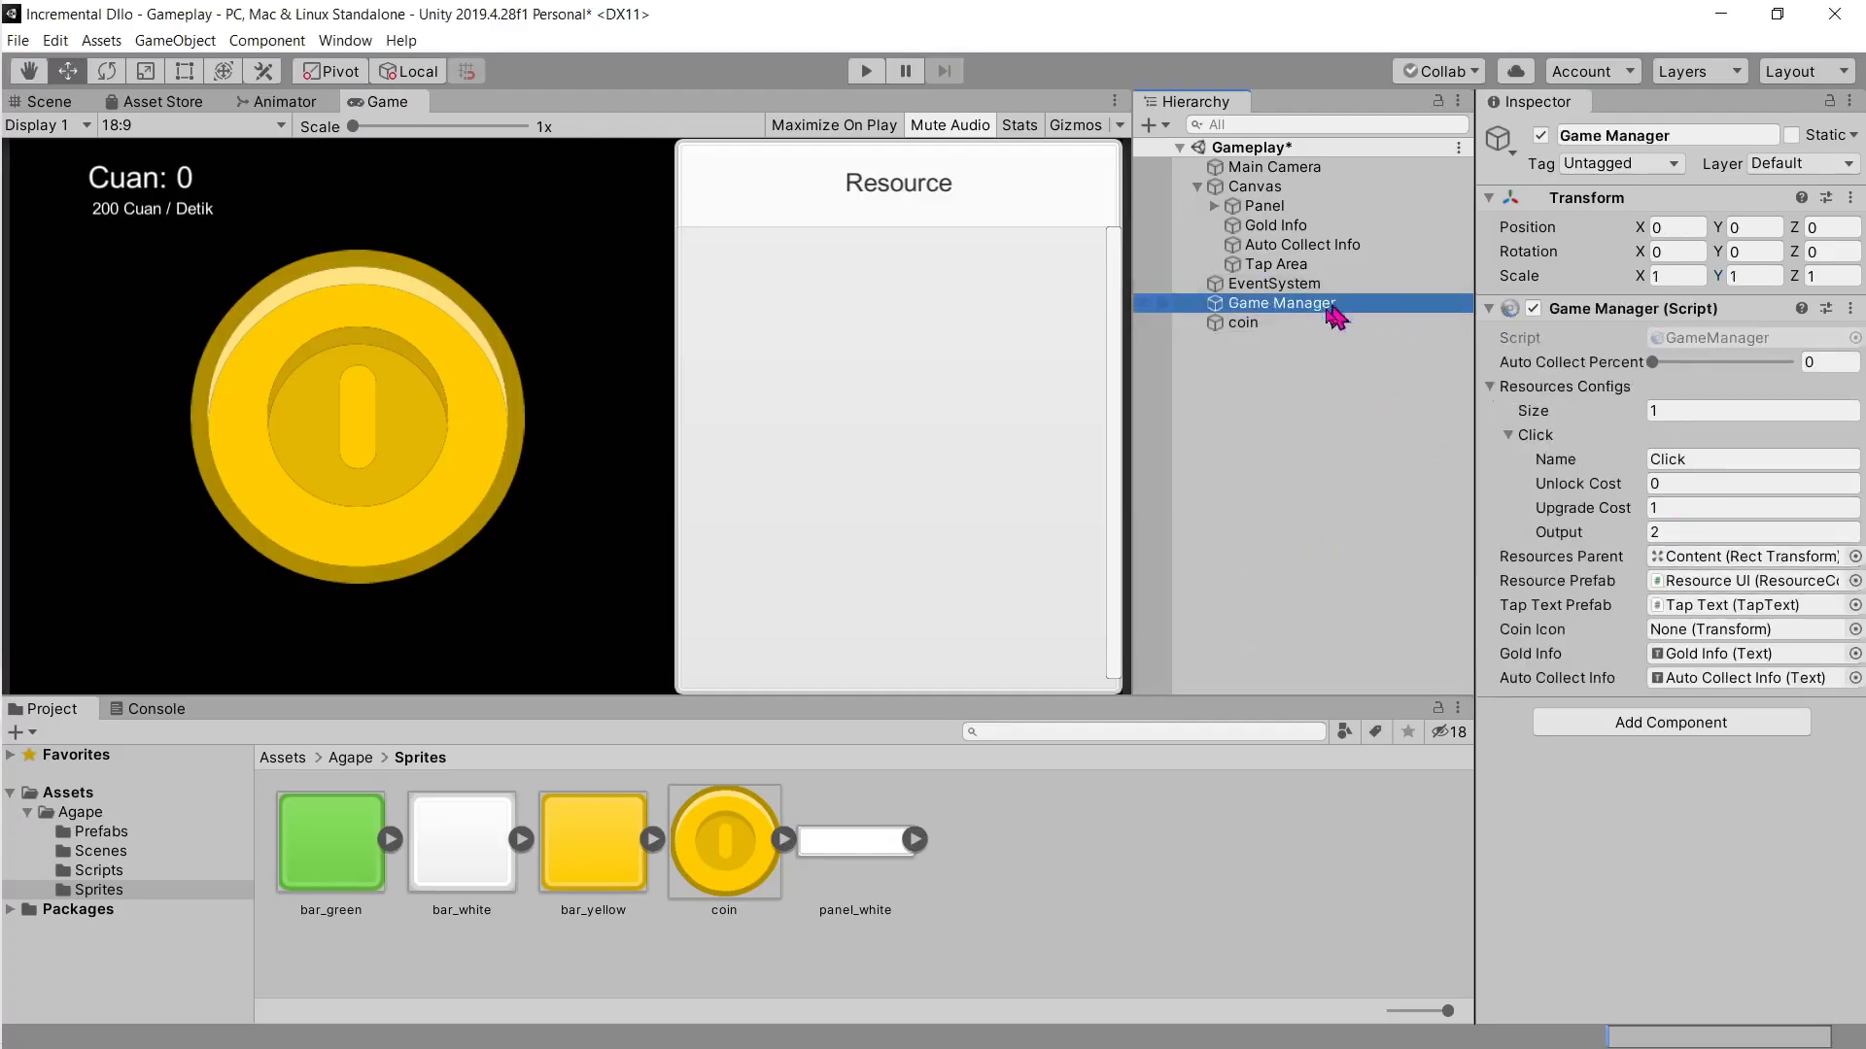
Step: Drag the coin into Game Manager's Coin Icon field, then check the tutorial's next step
{"action": "left_click_drag", "start_coordinate": [1263, 322], "coordinate": [1673, 630]}
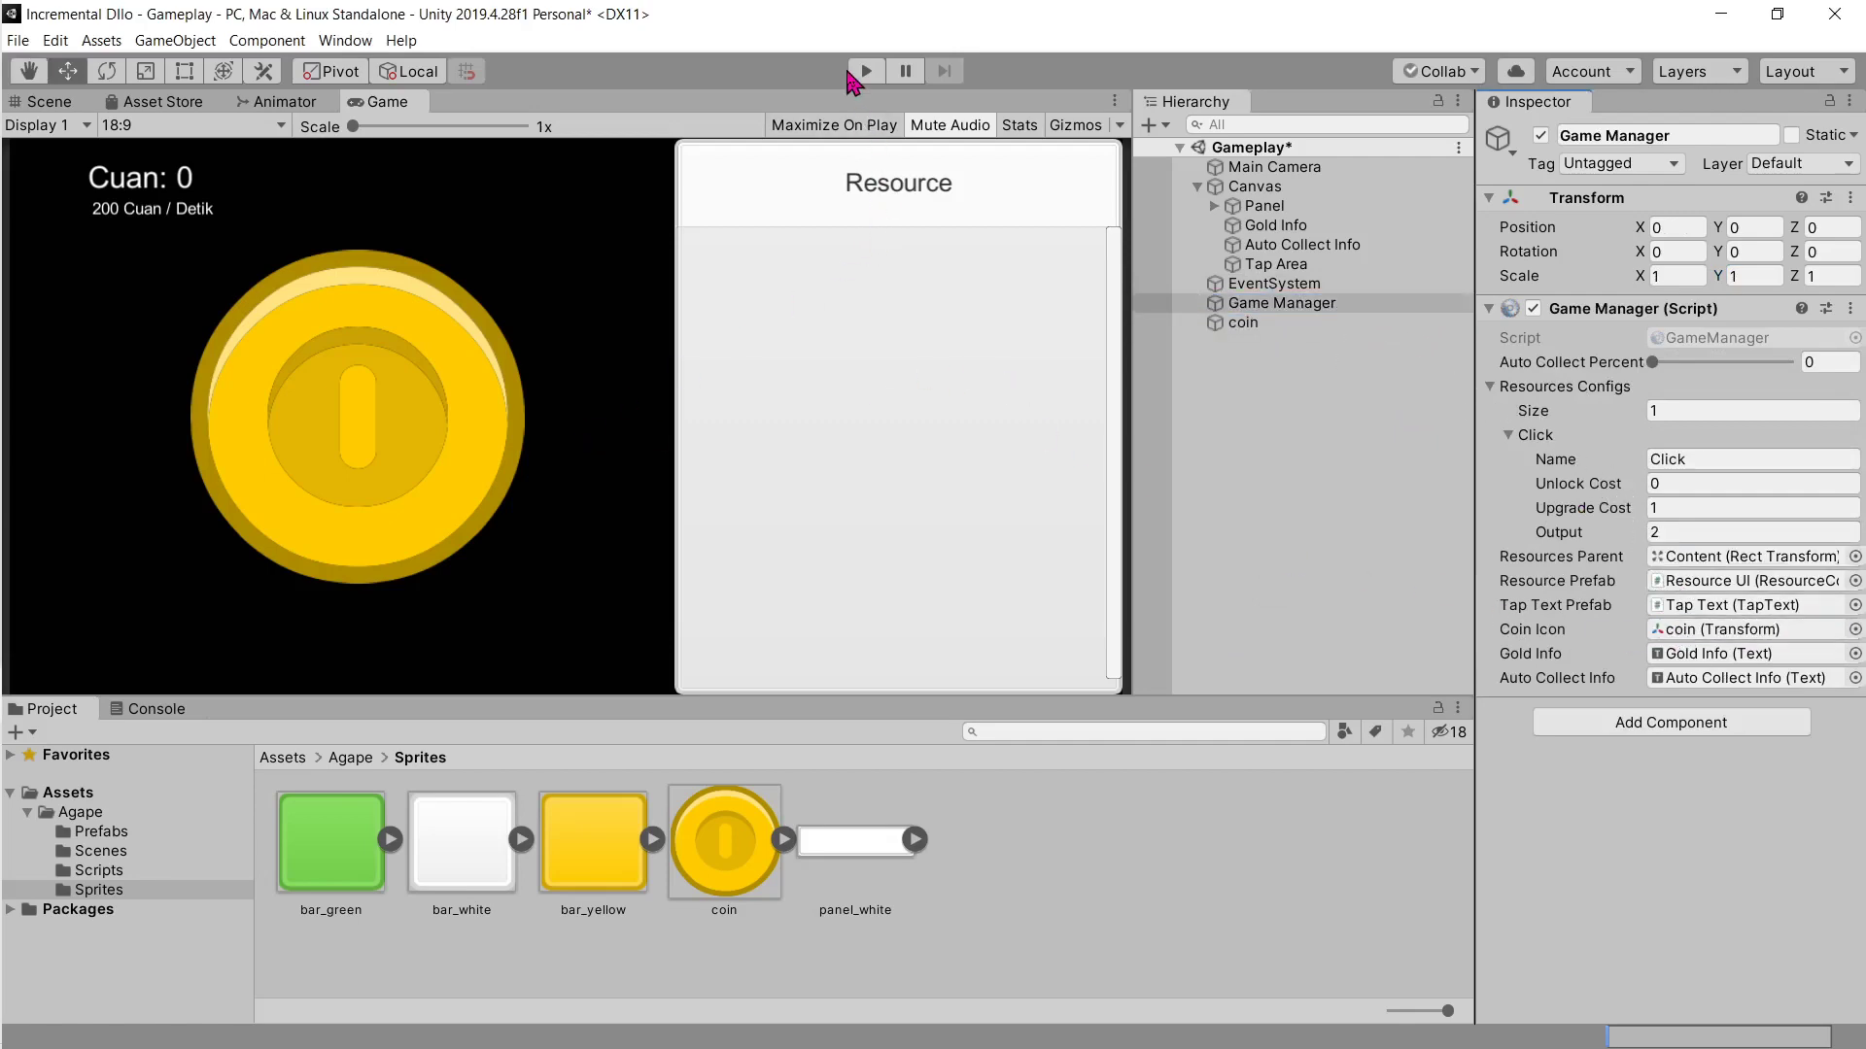
{"action": "key", "text": "alt+Tab"}
{"action": "scroll", "coordinate": [875, 596], "scroll_direction": "down", "scroll_amount": 3}
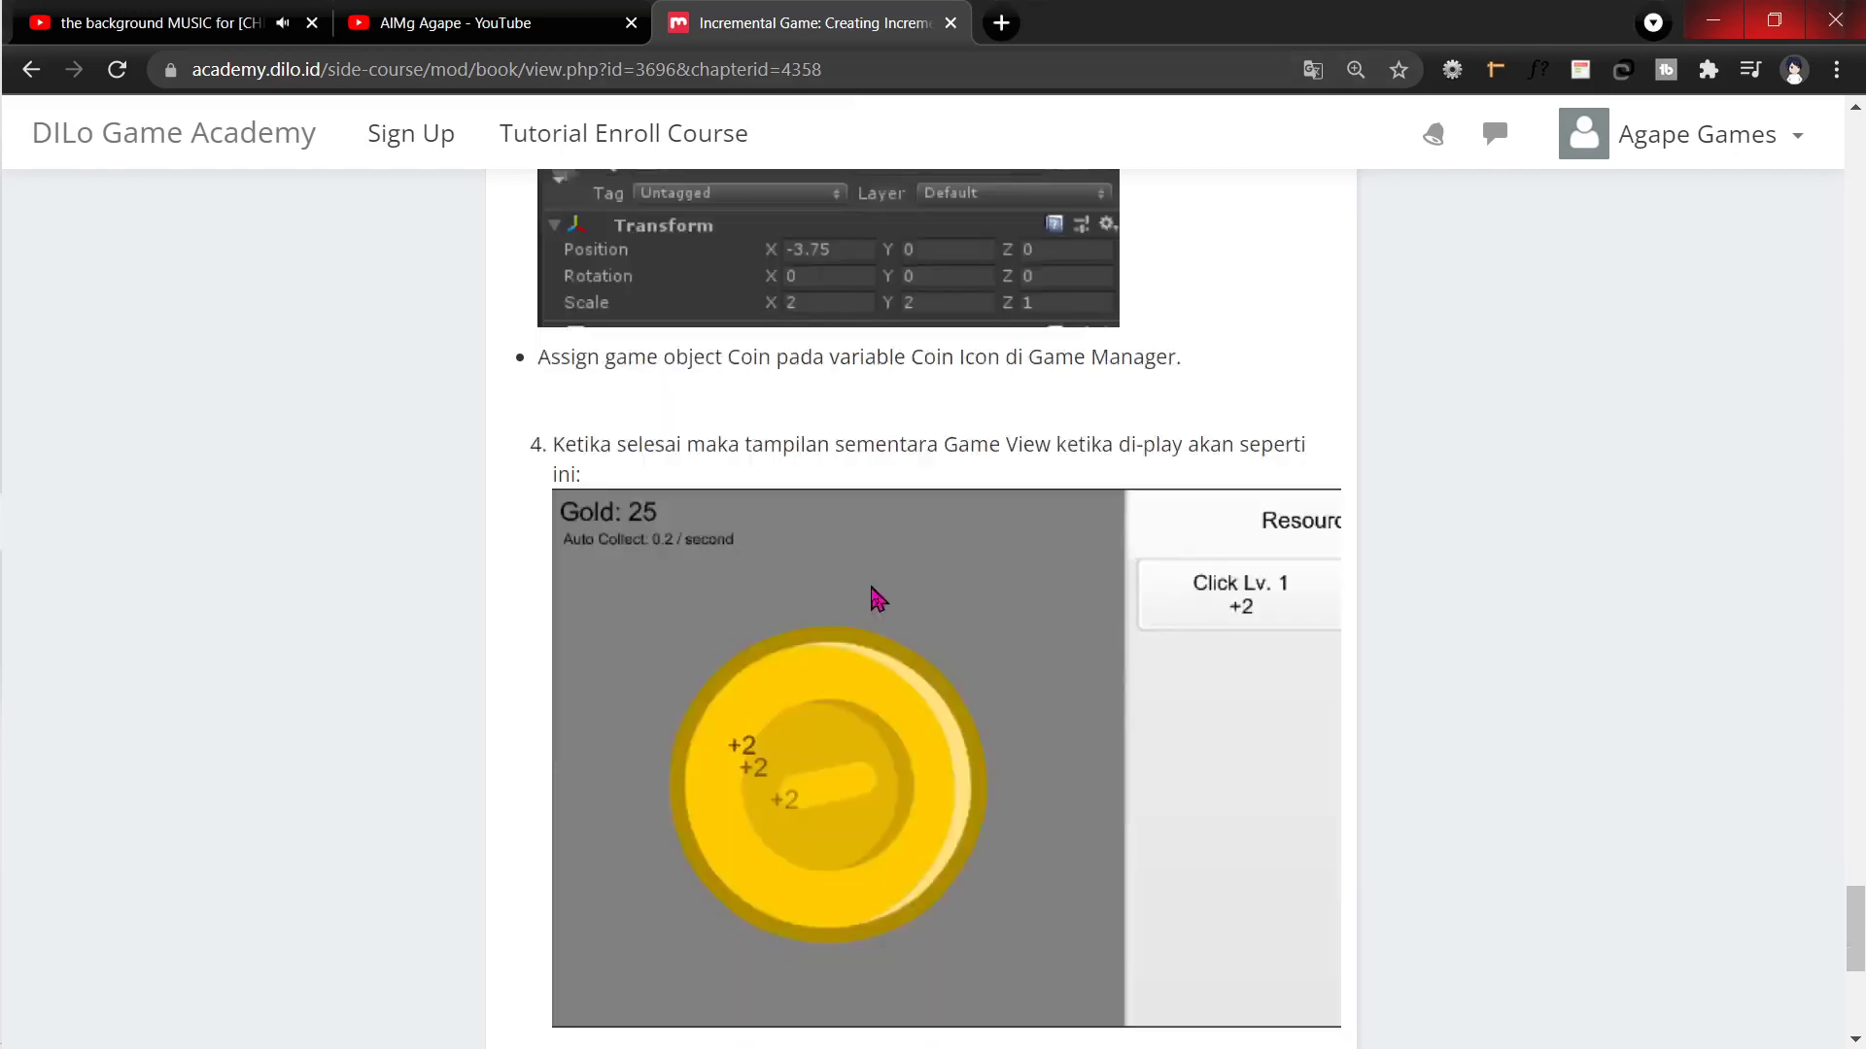
{"action": "scroll", "coordinate": [826, 583], "scroll_direction": "down", "scroll_amount": 3}
{"action": "scroll", "coordinate": [767, 563], "scroll_direction": "up", "scroll_amount": 2}
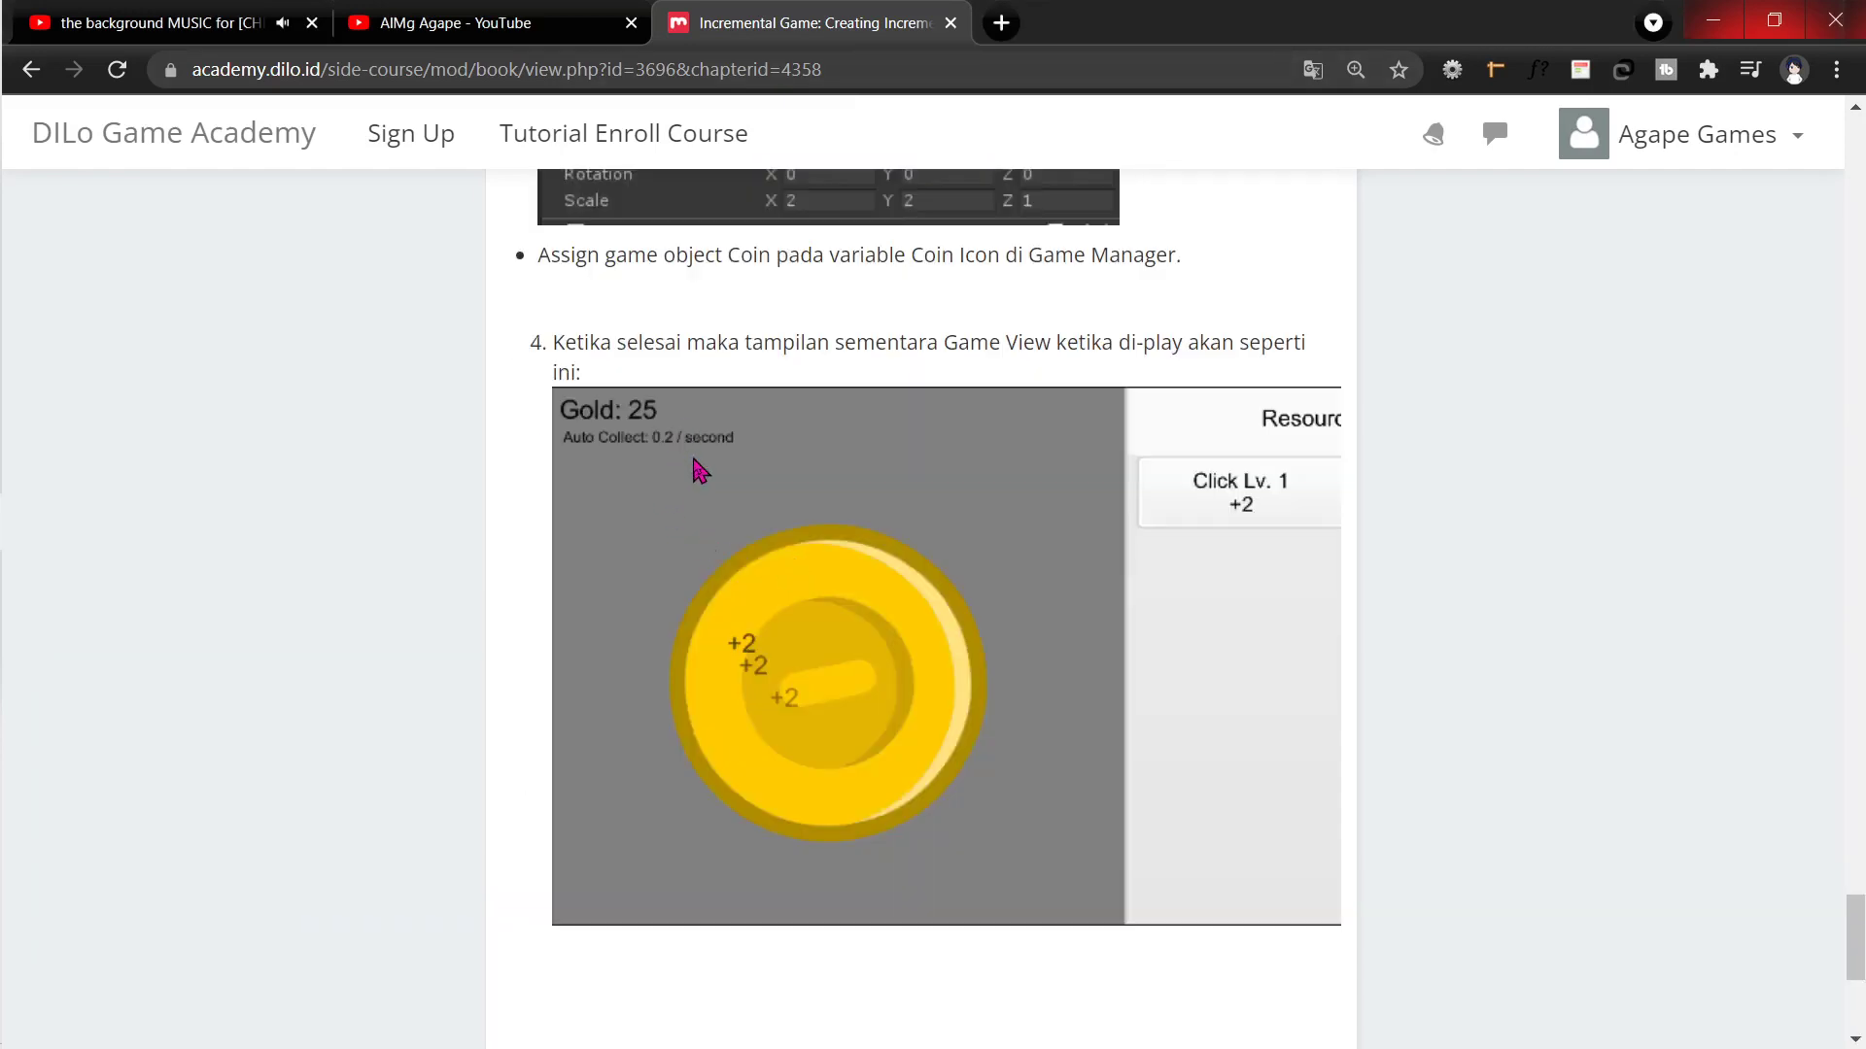
{"action": "key", "text": "alt+Tab"}
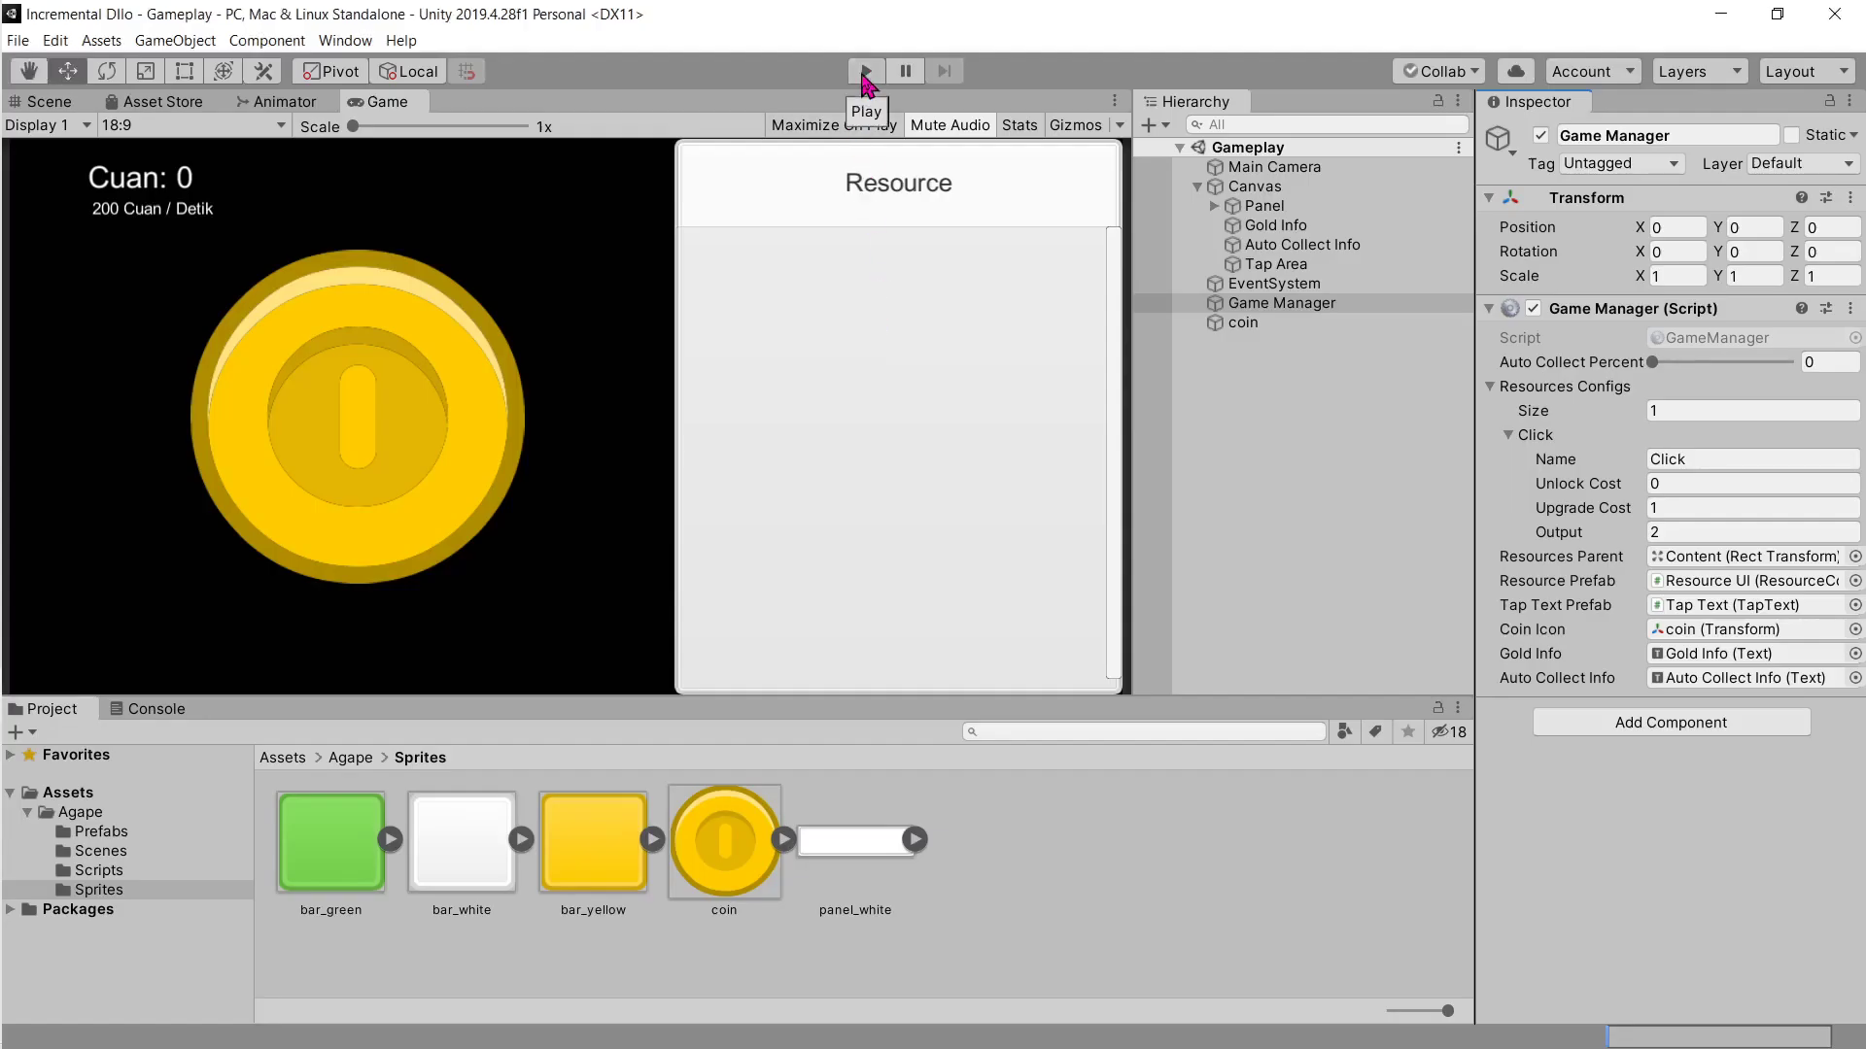
Step: Run the game and tap the coin repeatedly, raising Gold by +2 each tap to 28
{"action": "left_click", "coordinate": [865, 72]}
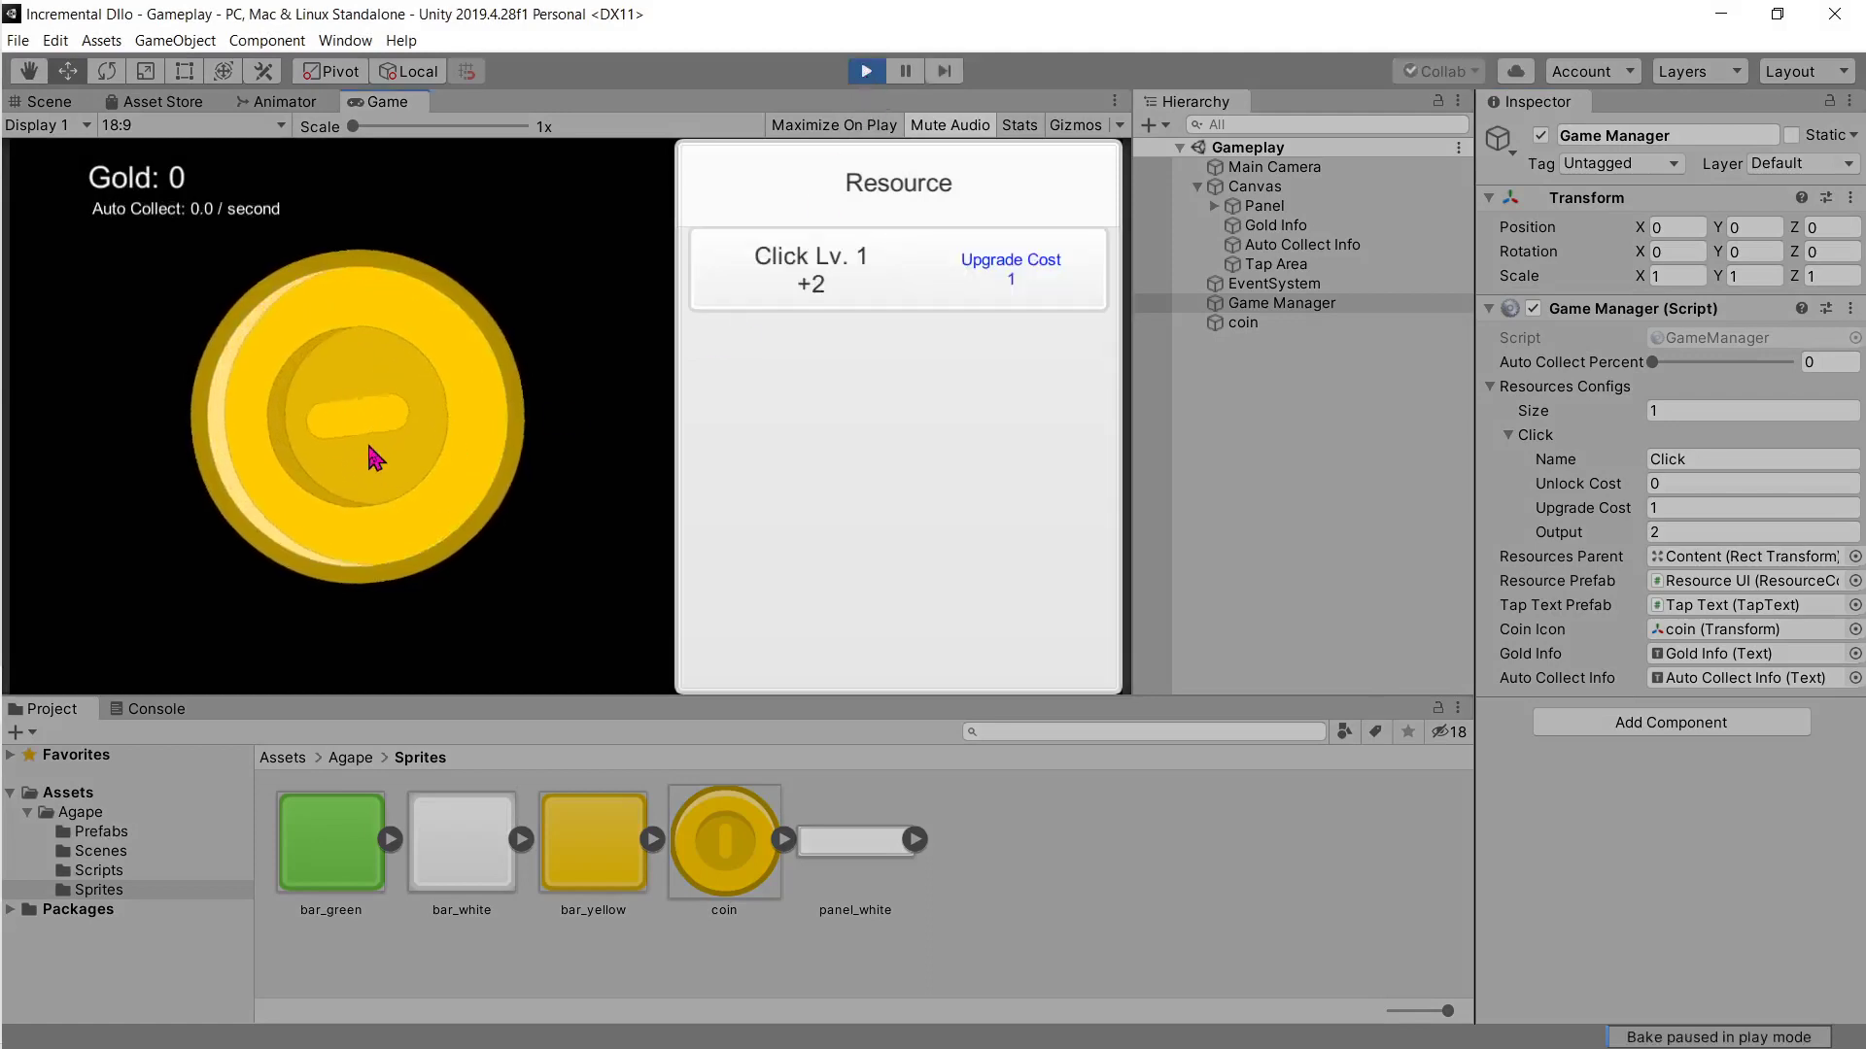
{"action": "left_click", "coordinate": [408, 457]}
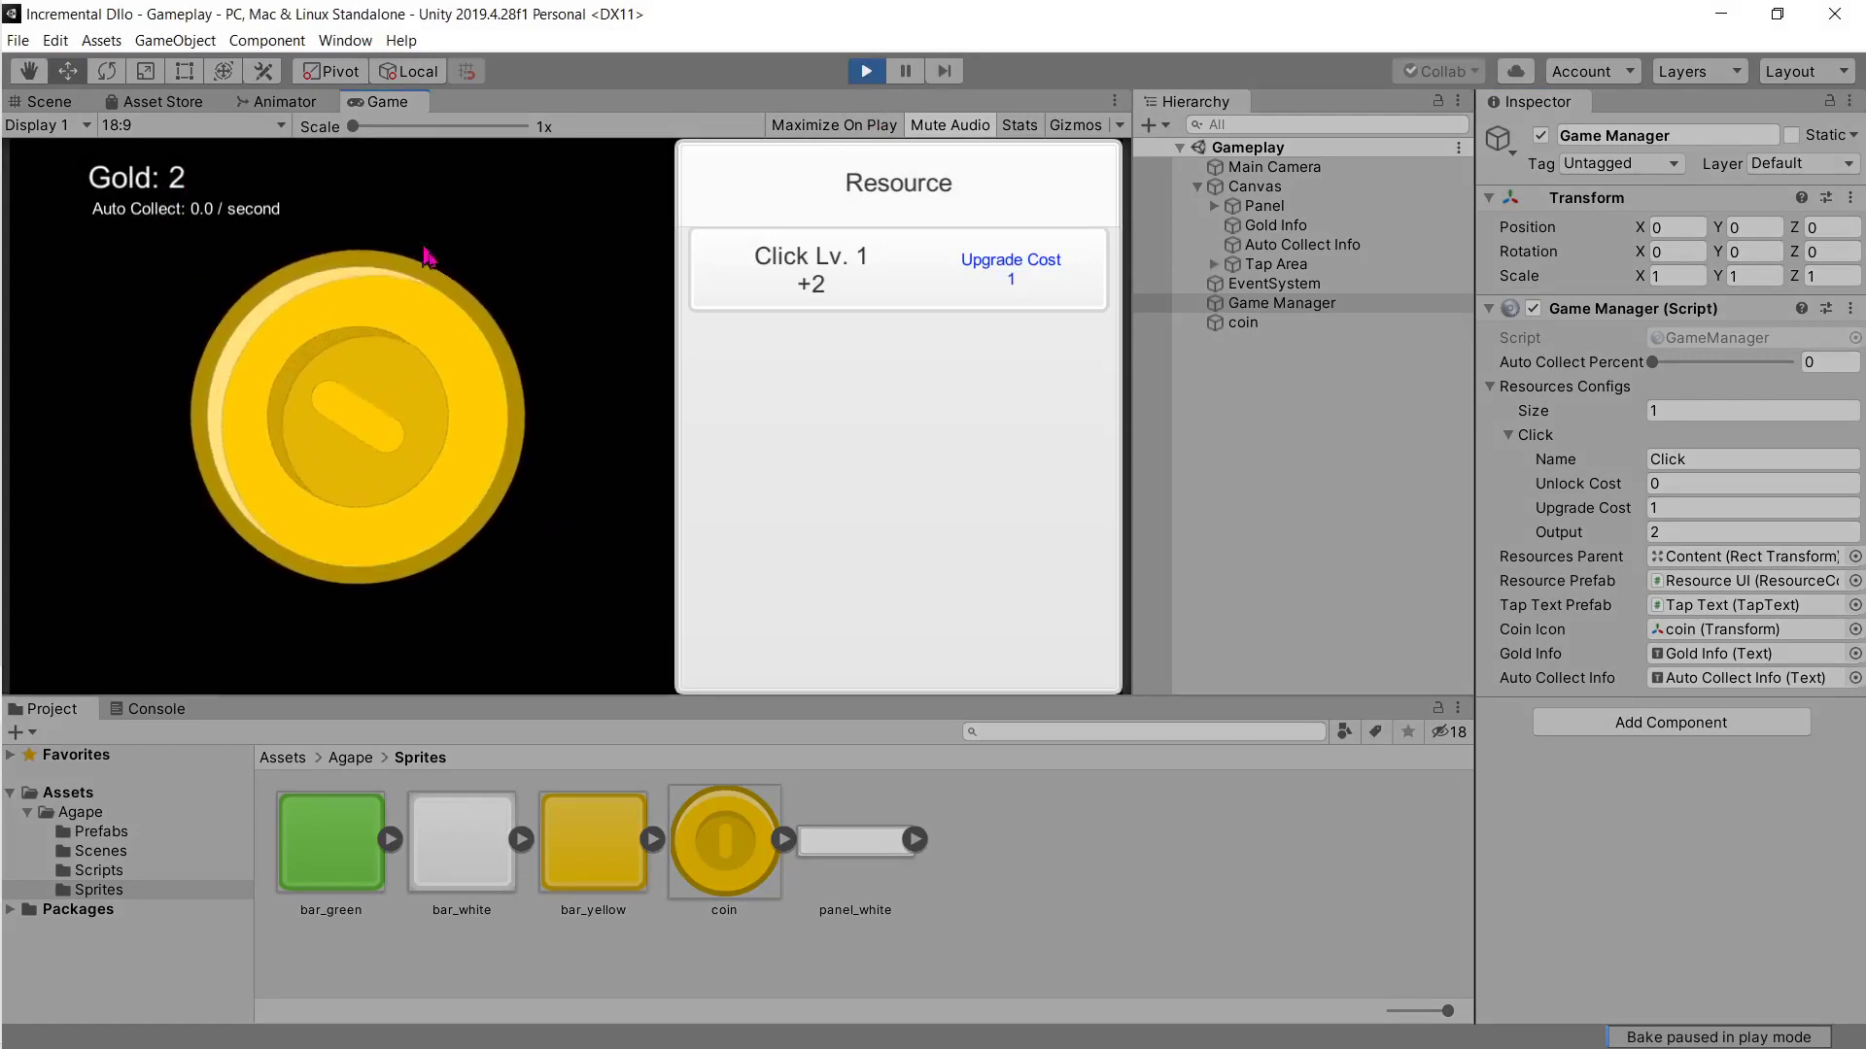
{"action": "left_click", "coordinate": [471, 333]}
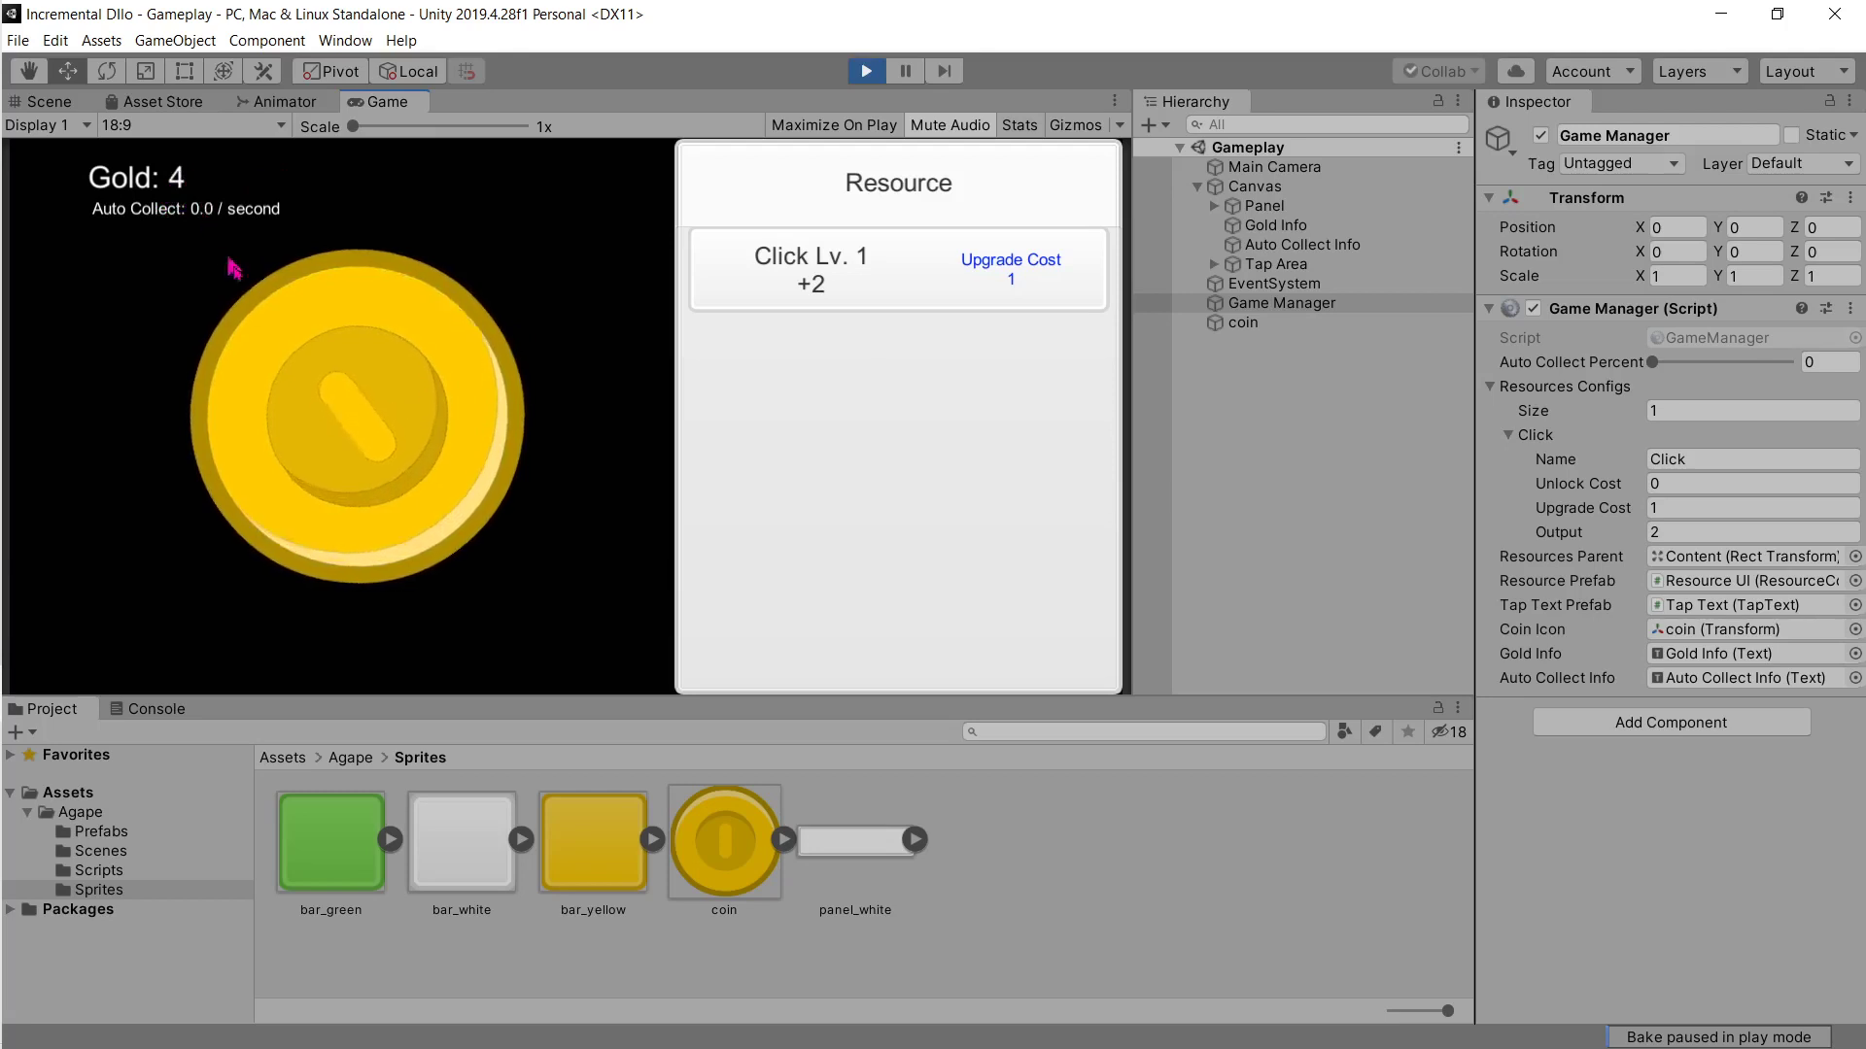
{"action": "left_click", "coordinate": [416, 325]}
{"action": "left_click", "coordinate": [417, 324]}
{"action": "left_click", "coordinate": [452, 348]}
{"action": "left_click", "coordinate": [452, 348]}
{"action": "left_click", "coordinate": [452, 348]}
{"action": "left_click", "coordinate": [418, 369]}
{"action": "left_click", "coordinate": [384, 394]}
{"action": "left_click", "coordinate": [352, 416]}
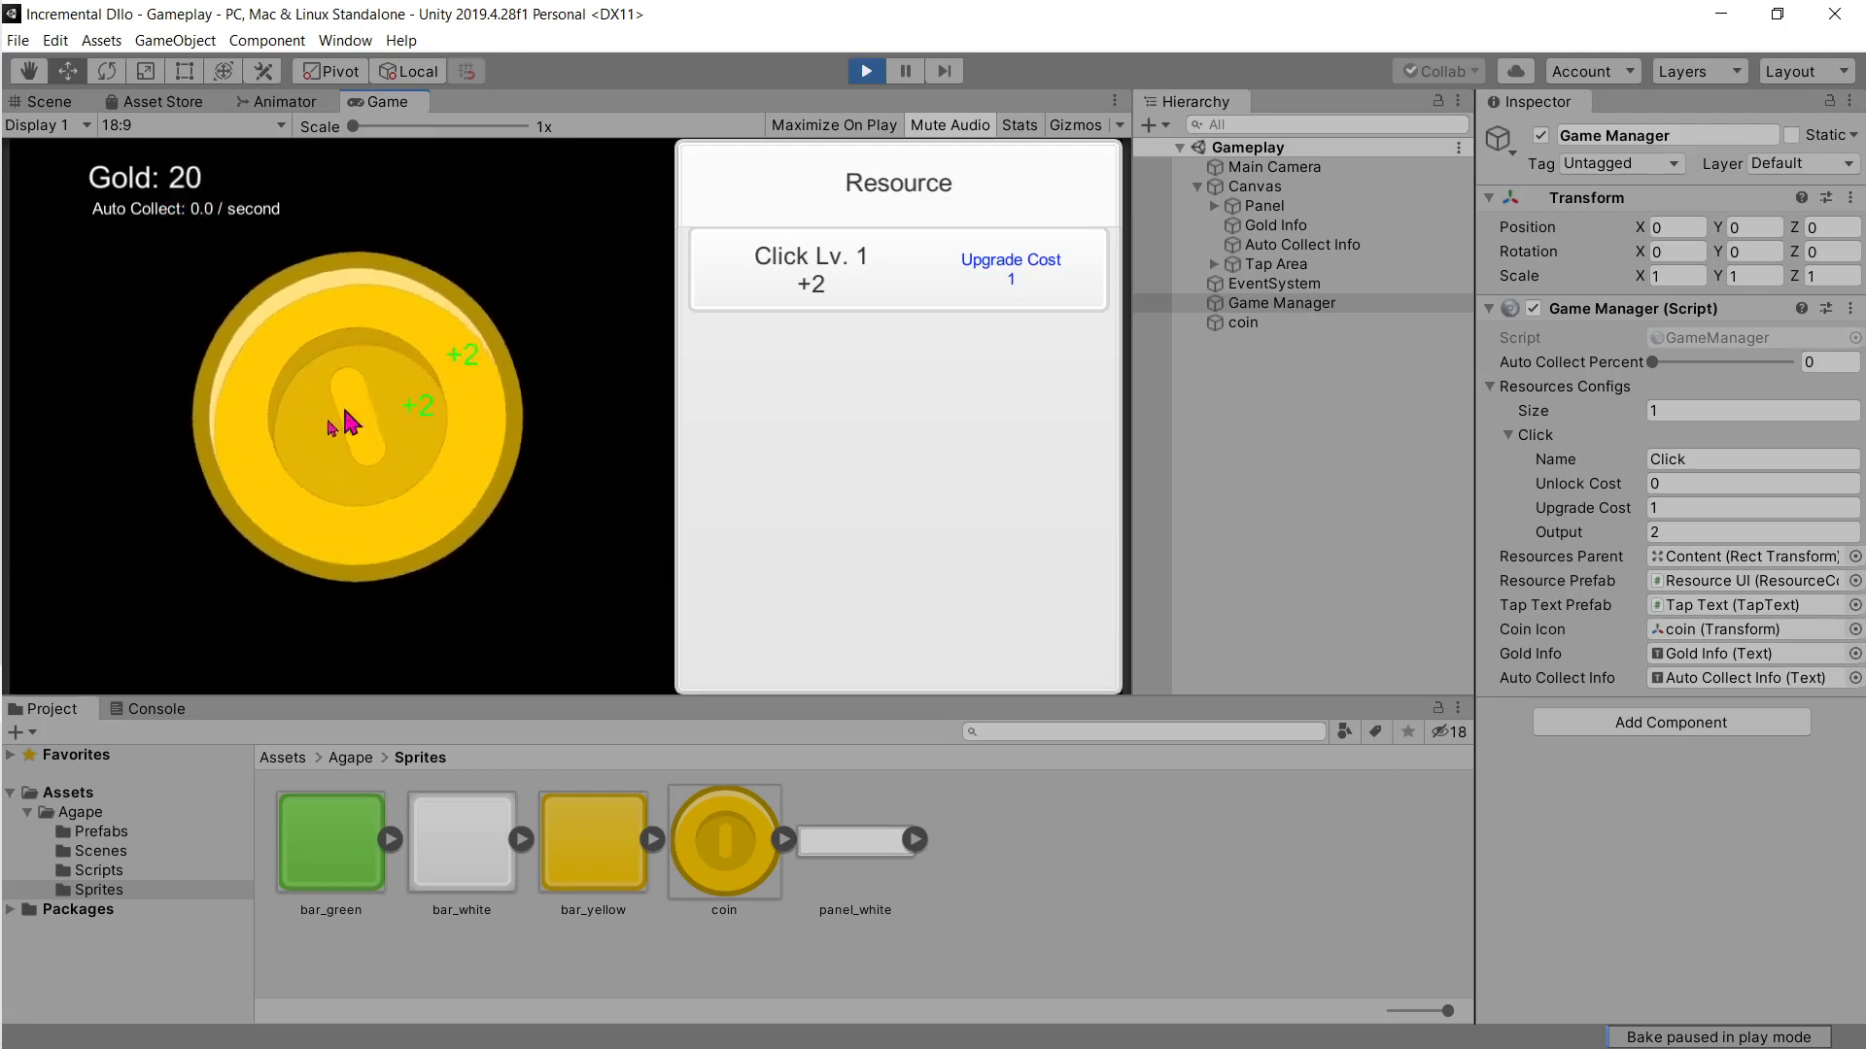
{"action": "left_click", "coordinate": [421, 552]}
{"action": "left_click", "coordinate": [484, 413]}
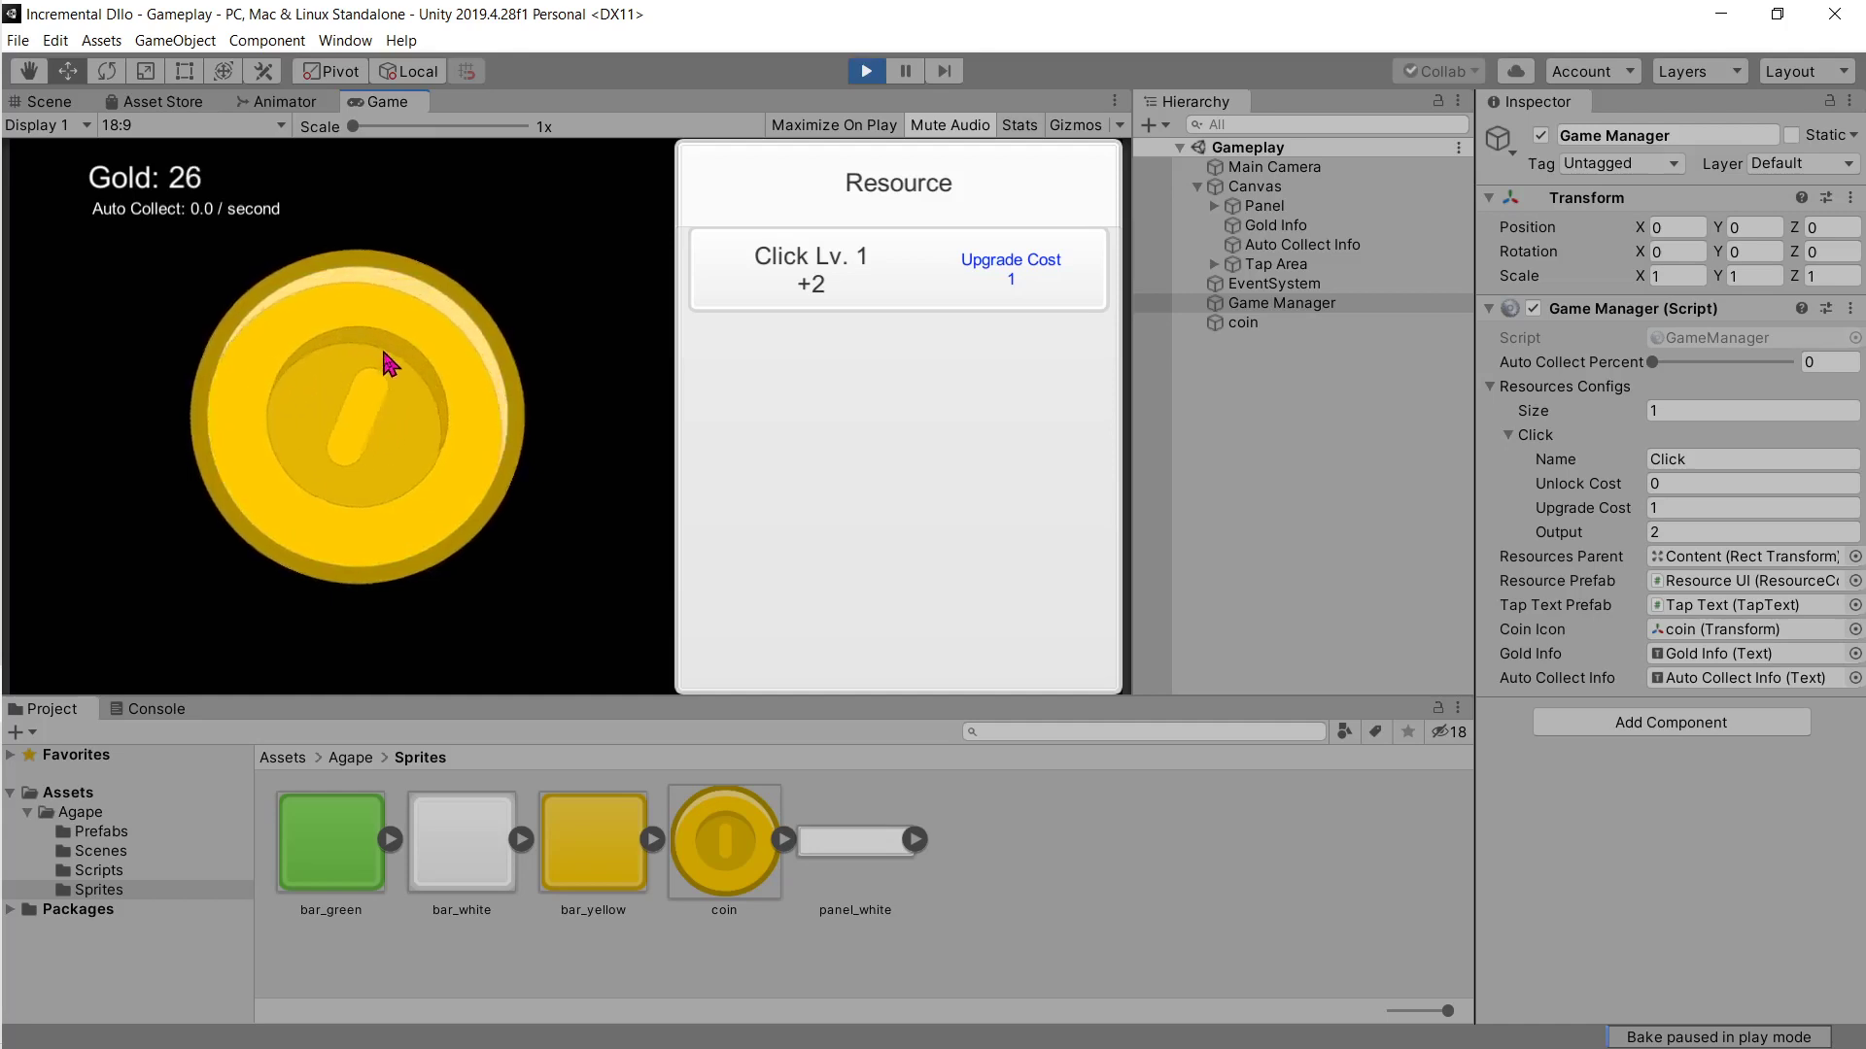
{"action": "left_click", "coordinate": [494, 365]}
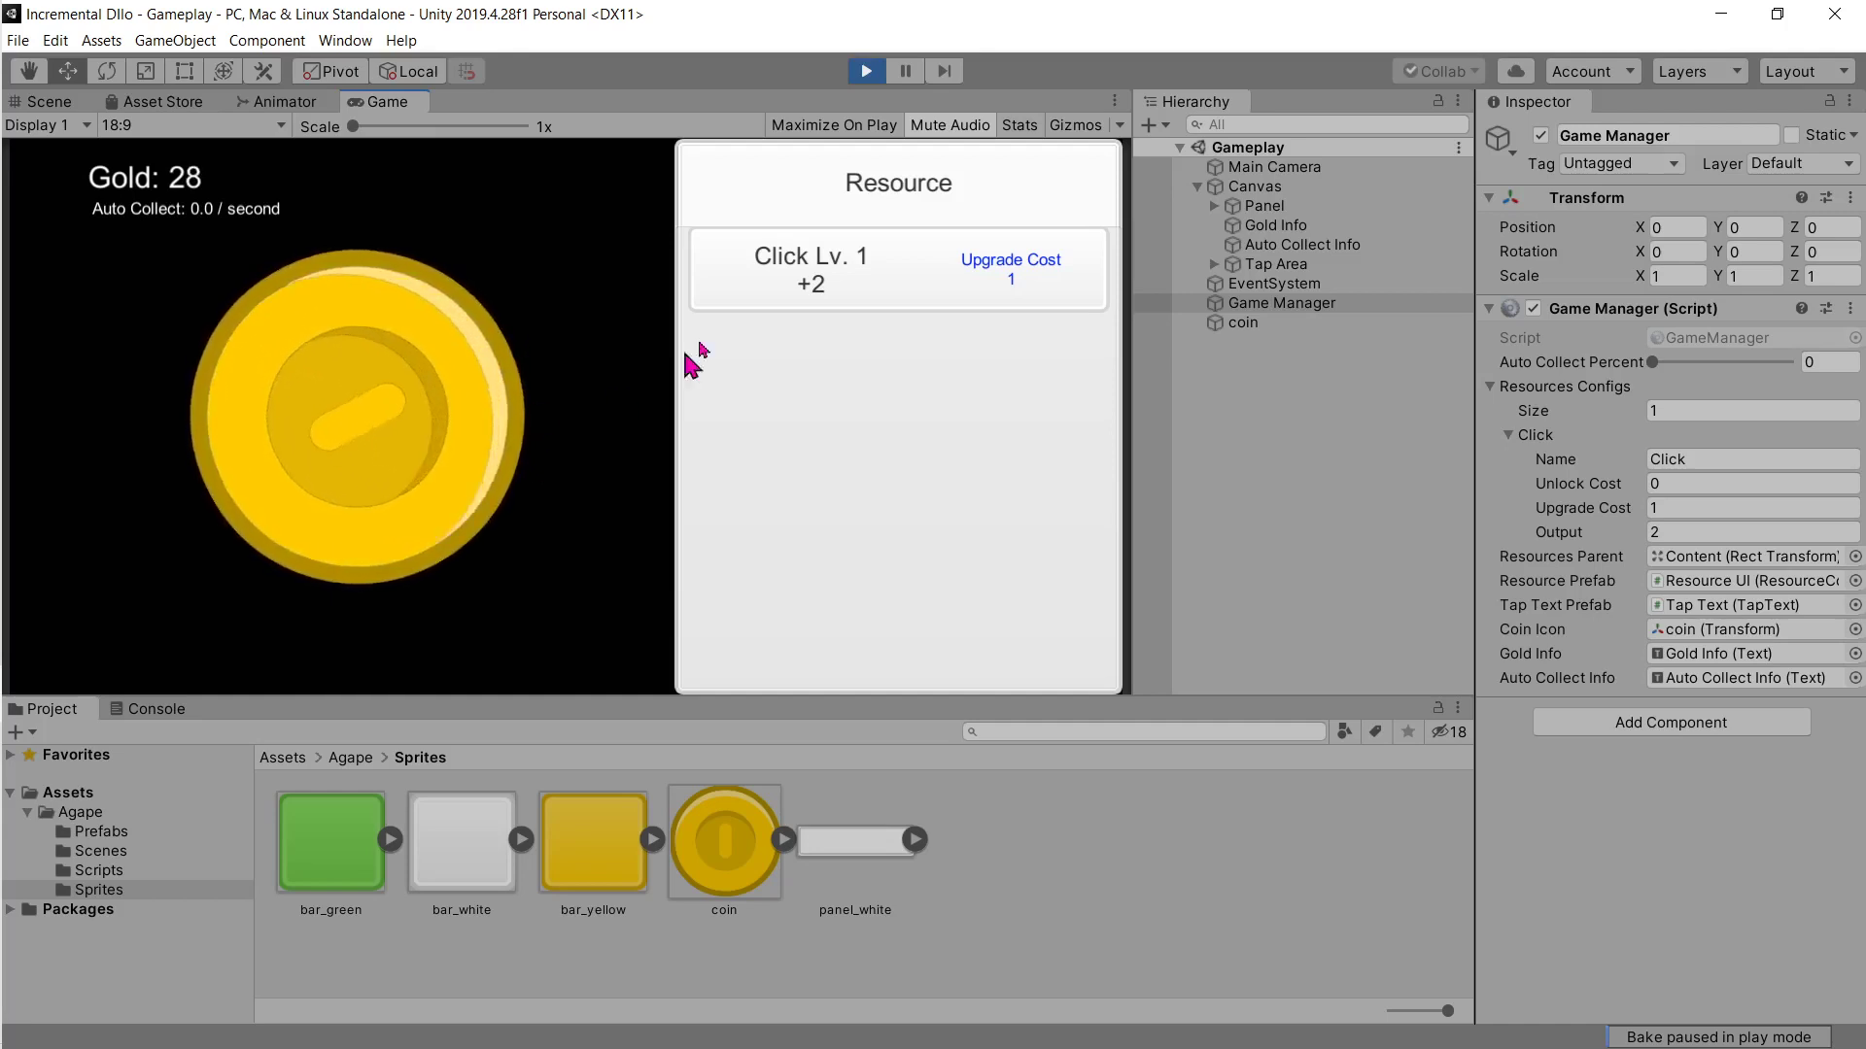
Step: Pause the game, maximize the Game view, and resume play
{"action": "key", "text": "ctrl+shift+p"}
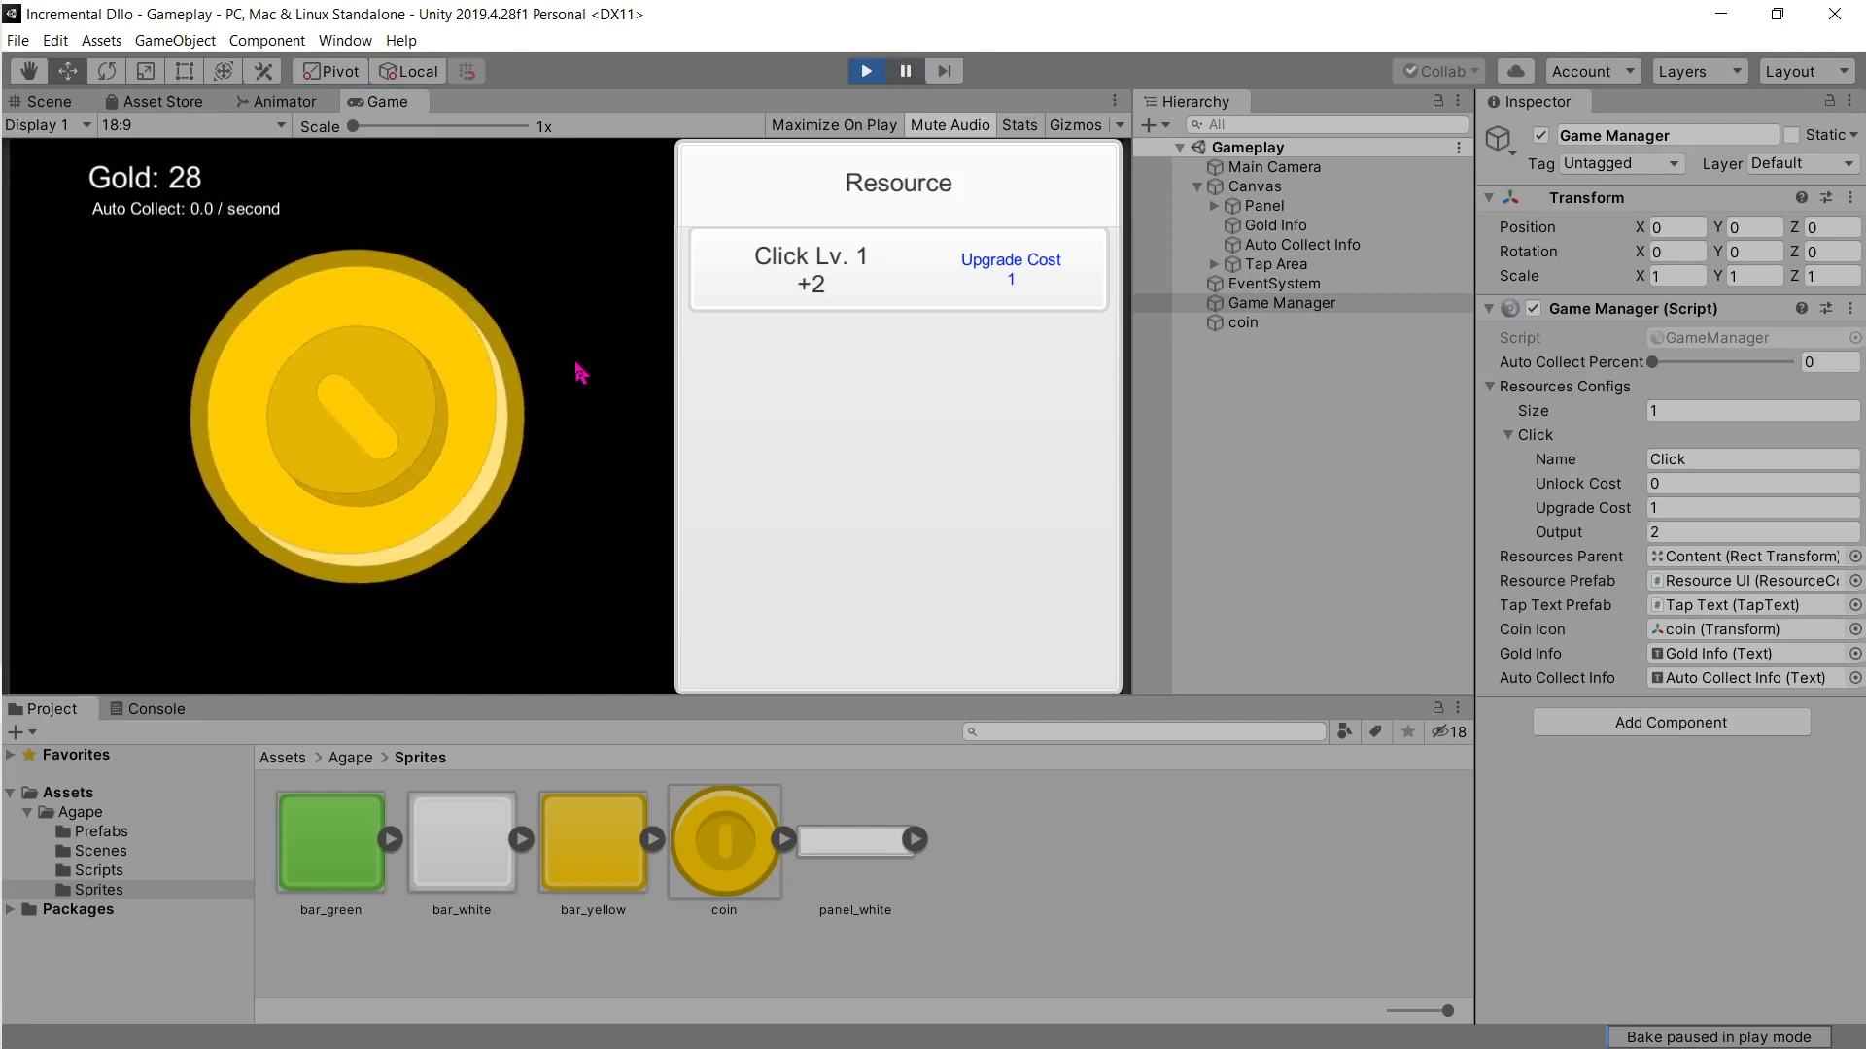
{"action": "key", "text": "shift+space"}
{"action": "left_click", "coordinate": [904, 75]}
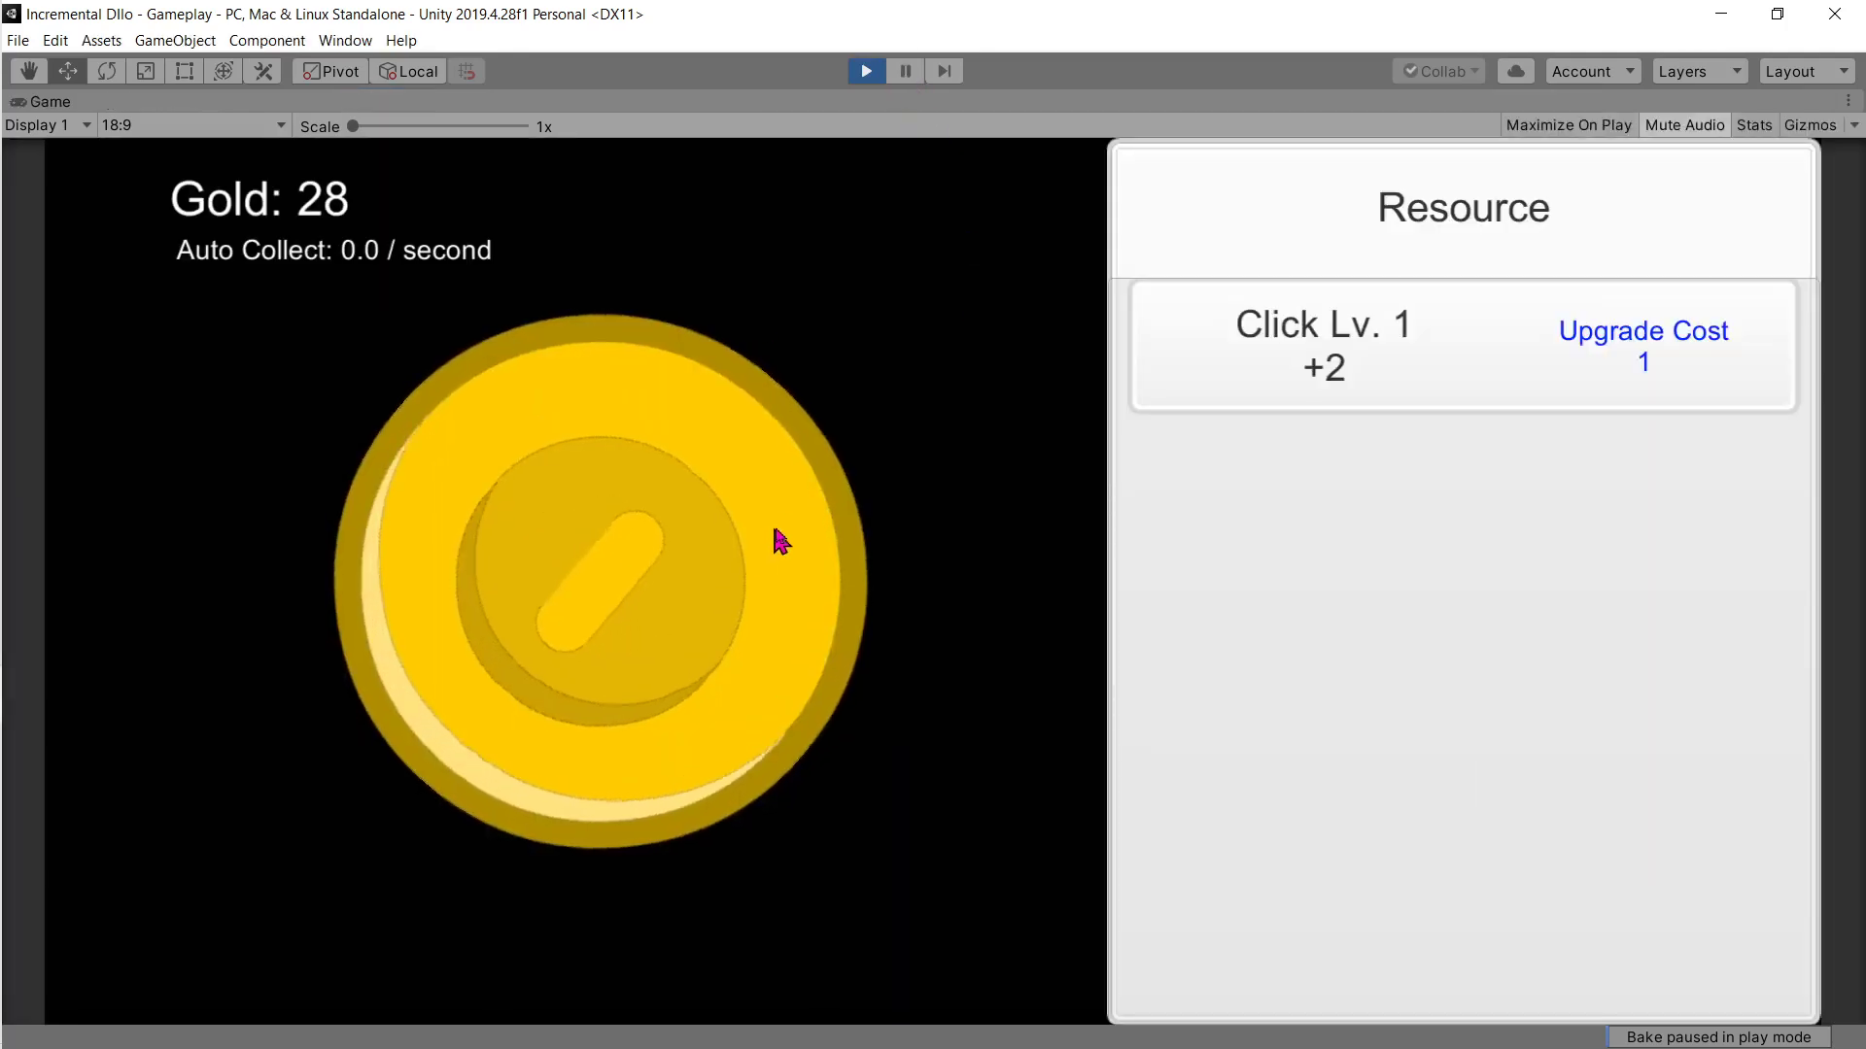
Step: Tap the coin repeatedly in the Game view, earning +2 gold per tap
{"action": "left_click", "coordinate": [783, 549]}
{"action": "left_click", "coordinate": [825, 470]}
{"action": "left_click", "coordinate": [989, 544]}
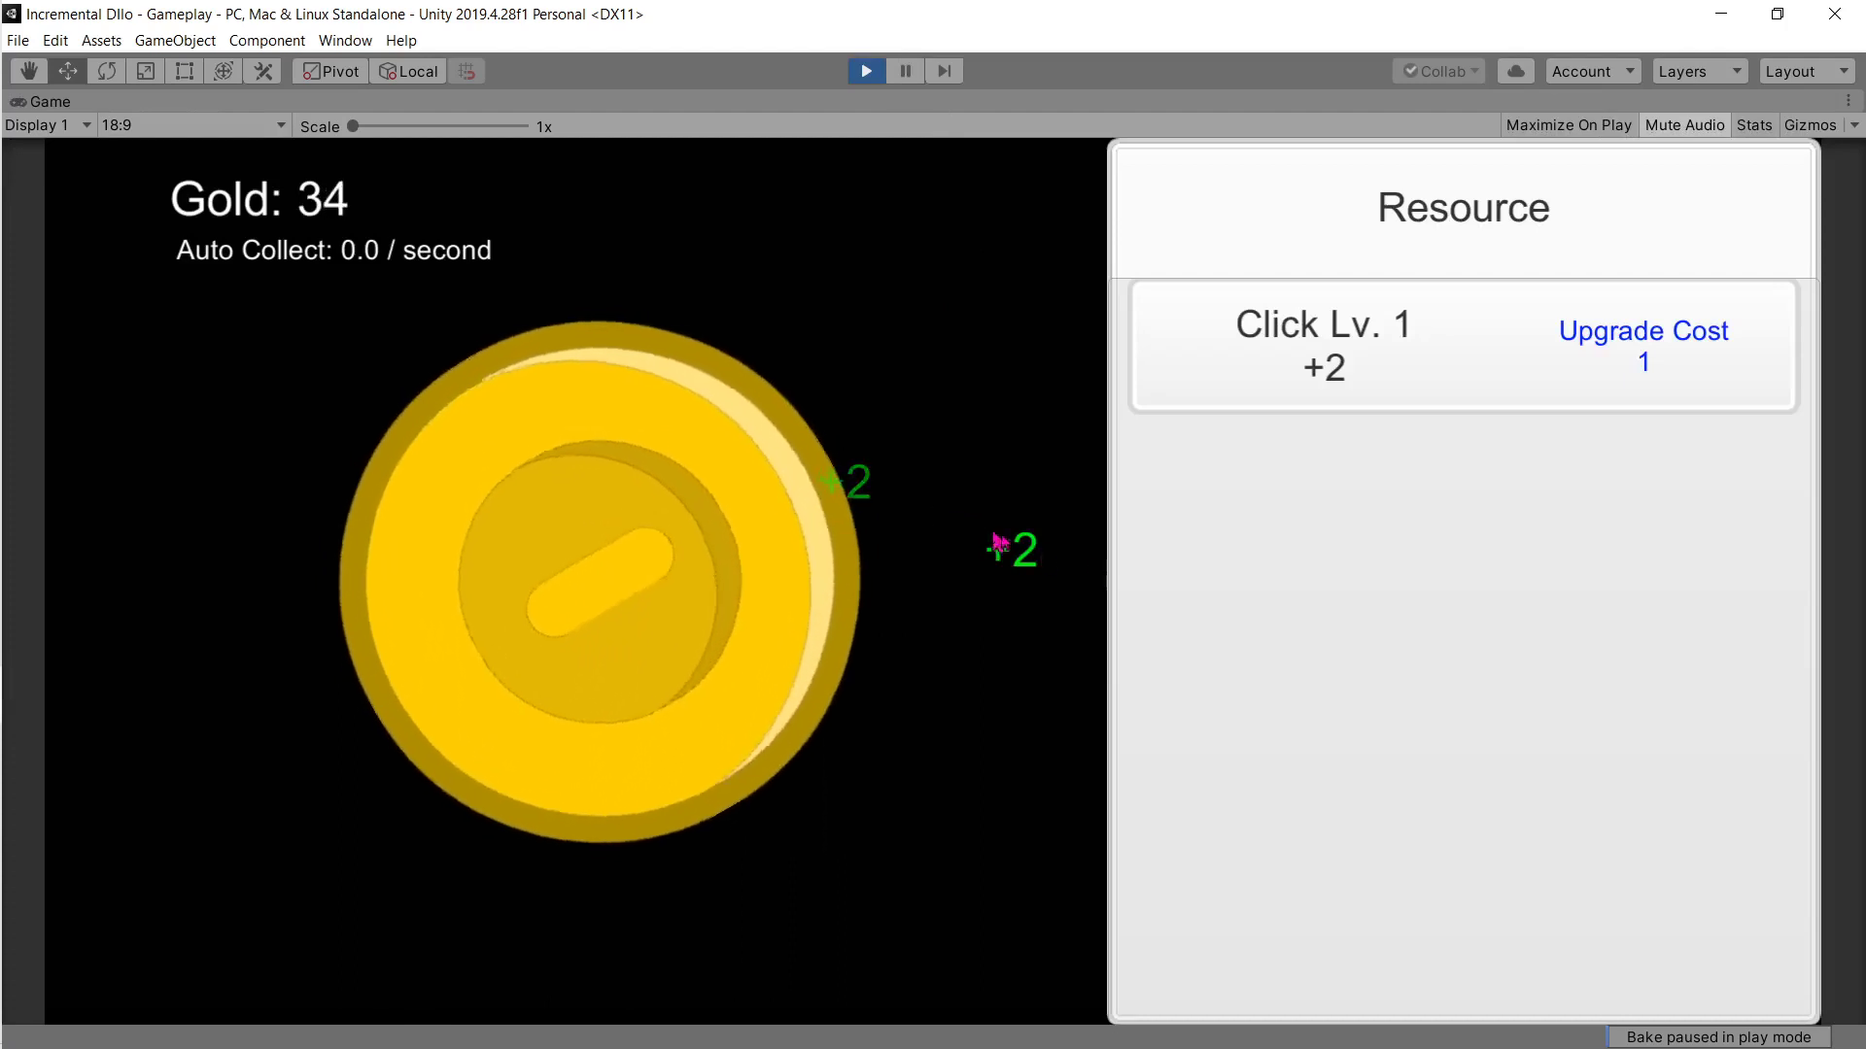
{"action": "left_click", "coordinate": [935, 686]}
{"action": "left_click", "coordinate": [1006, 297]}
{"action": "left_click", "coordinate": [818, 250]}
{"action": "left_click", "coordinate": [447, 264]}
{"action": "left_click", "coordinate": [603, 345]}
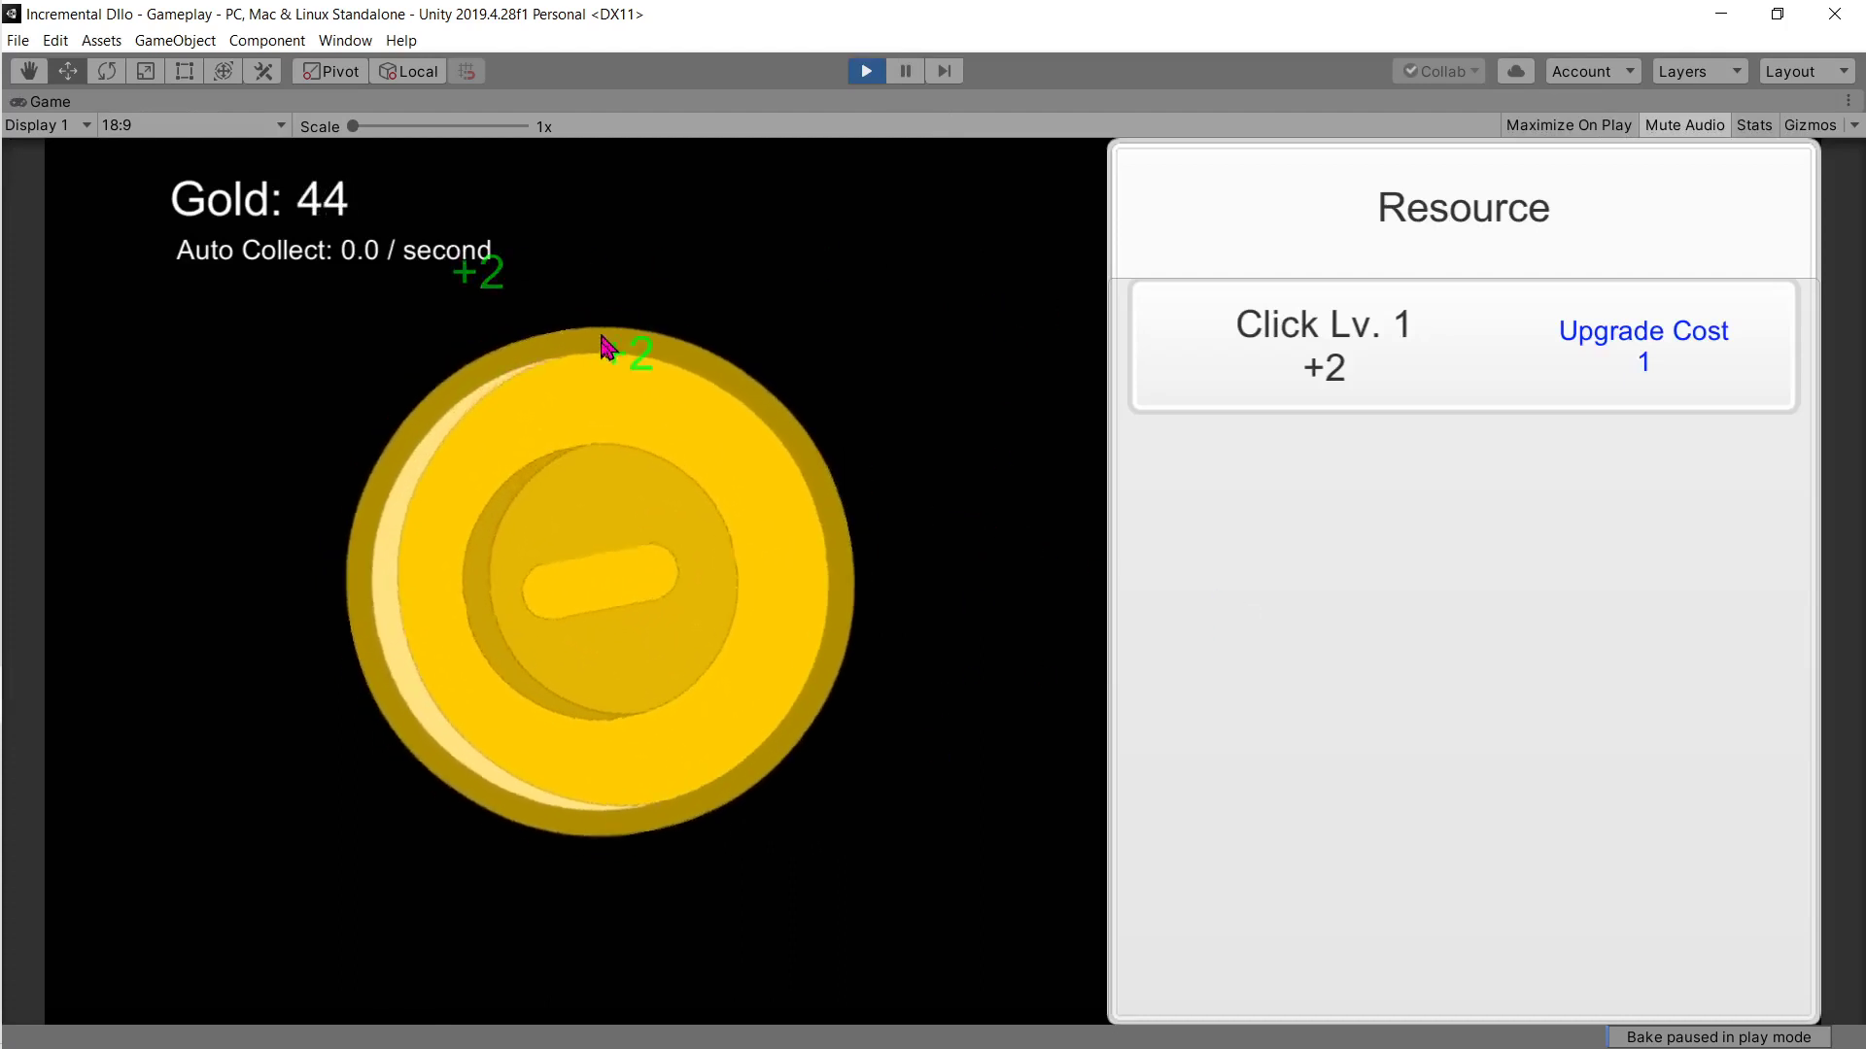
{"action": "left_click", "coordinate": [303, 429]}
{"action": "left_click", "coordinate": [210, 460]}
{"action": "left_click", "coordinate": [346, 457]}
{"action": "left_click", "coordinate": [754, 442]}
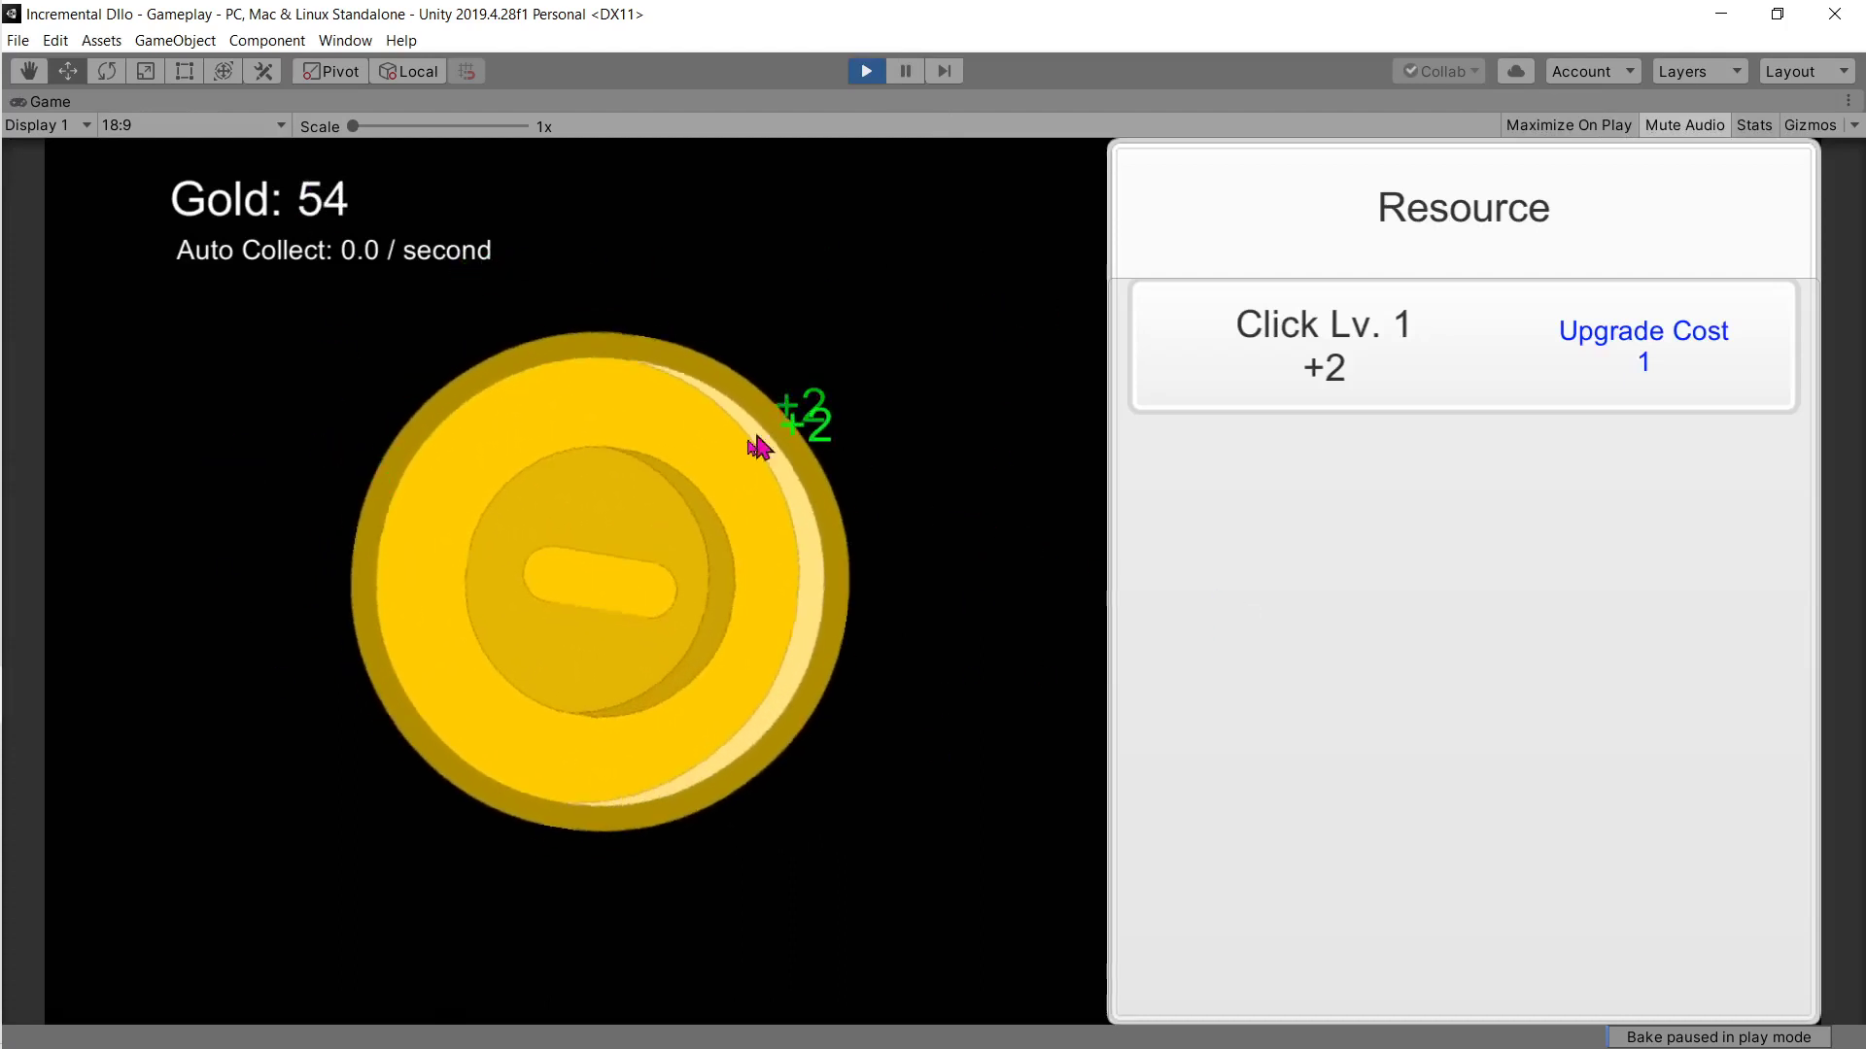
{"action": "left_click", "coordinate": [638, 845]}
{"action": "left_click", "coordinate": [820, 803]}
{"action": "left_click", "coordinate": [400, 500]}
{"action": "left_click", "coordinate": [375, 699]}
{"action": "left_click", "coordinate": [246, 454]}
{"action": "left_click", "coordinate": [554, 775]}
{"action": "left_click", "coordinate": [525, 658]}
{"action": "left_click", "coordinate": [658, 654]}
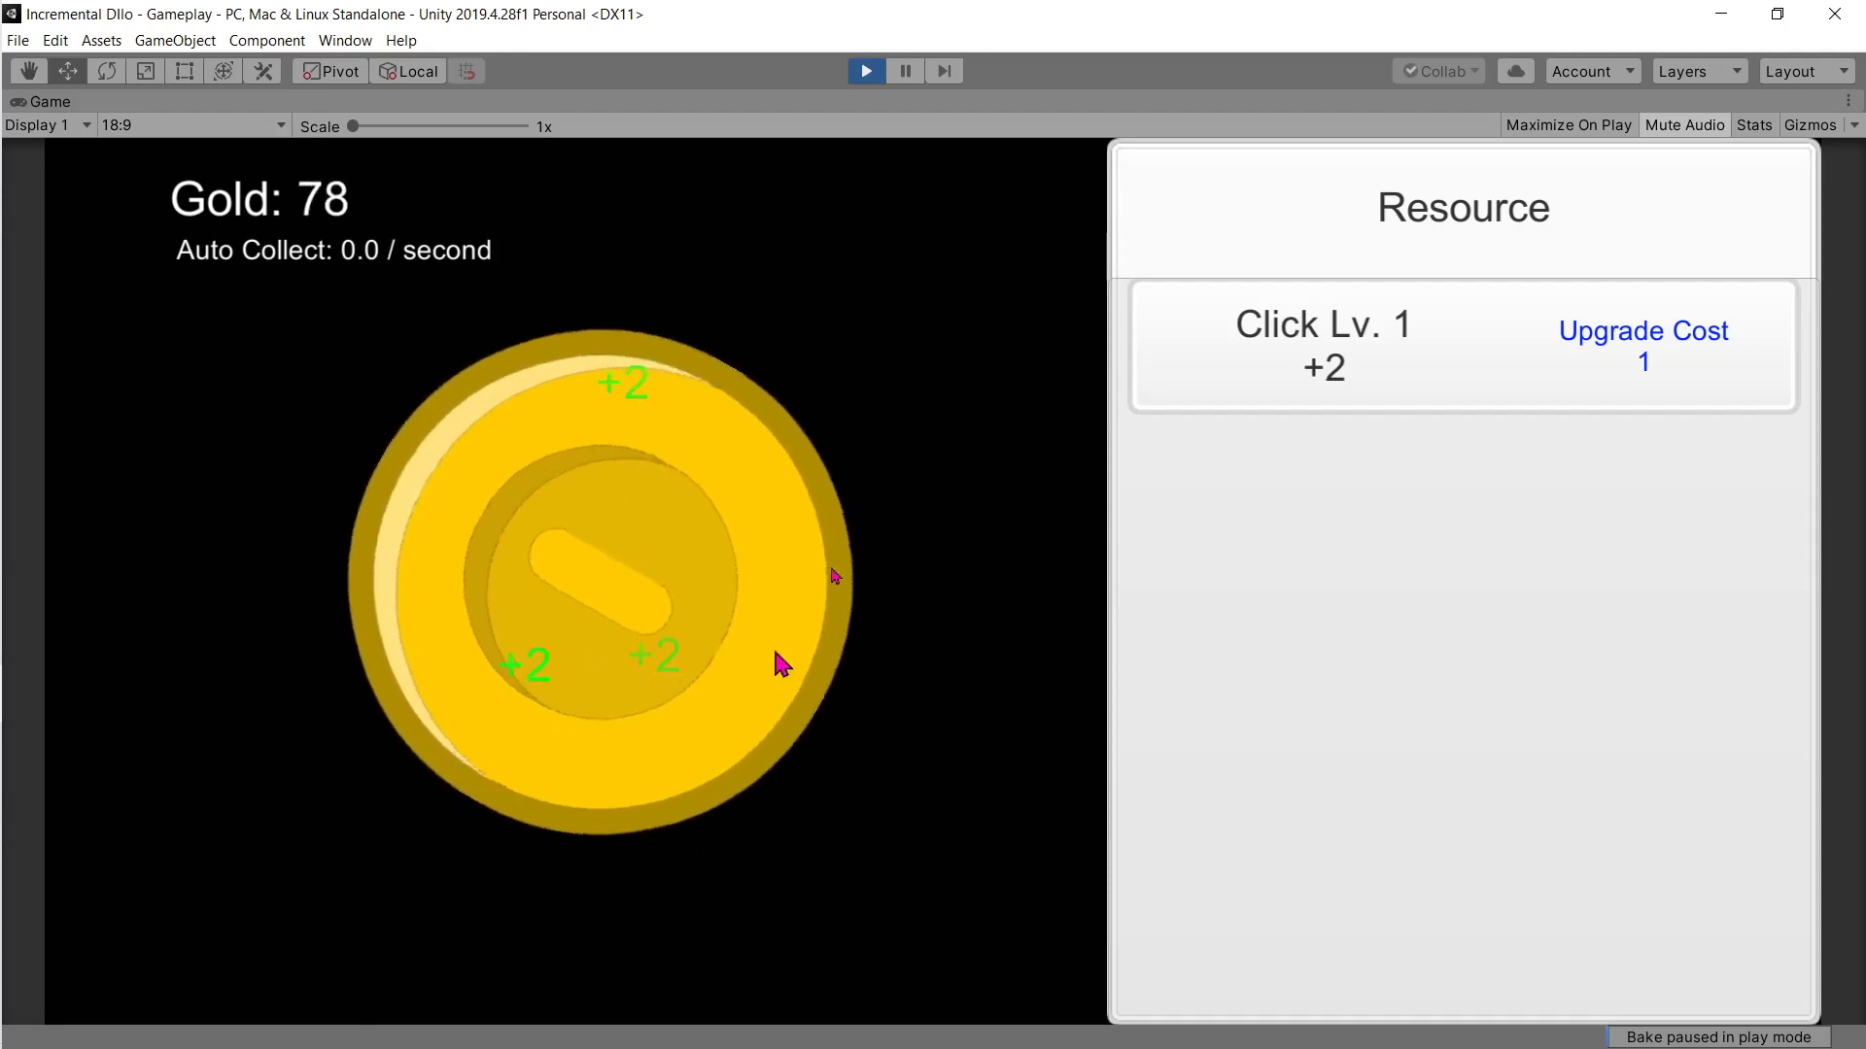
{"action": "left_click", "coordinate": [450, 612]}
{"action": "left_click", "coordinate": [700, 649]}
{"action": "left_click", "coordinate": [713, 621]}
{"action": "left_click", "coordinate": [903, 346]}
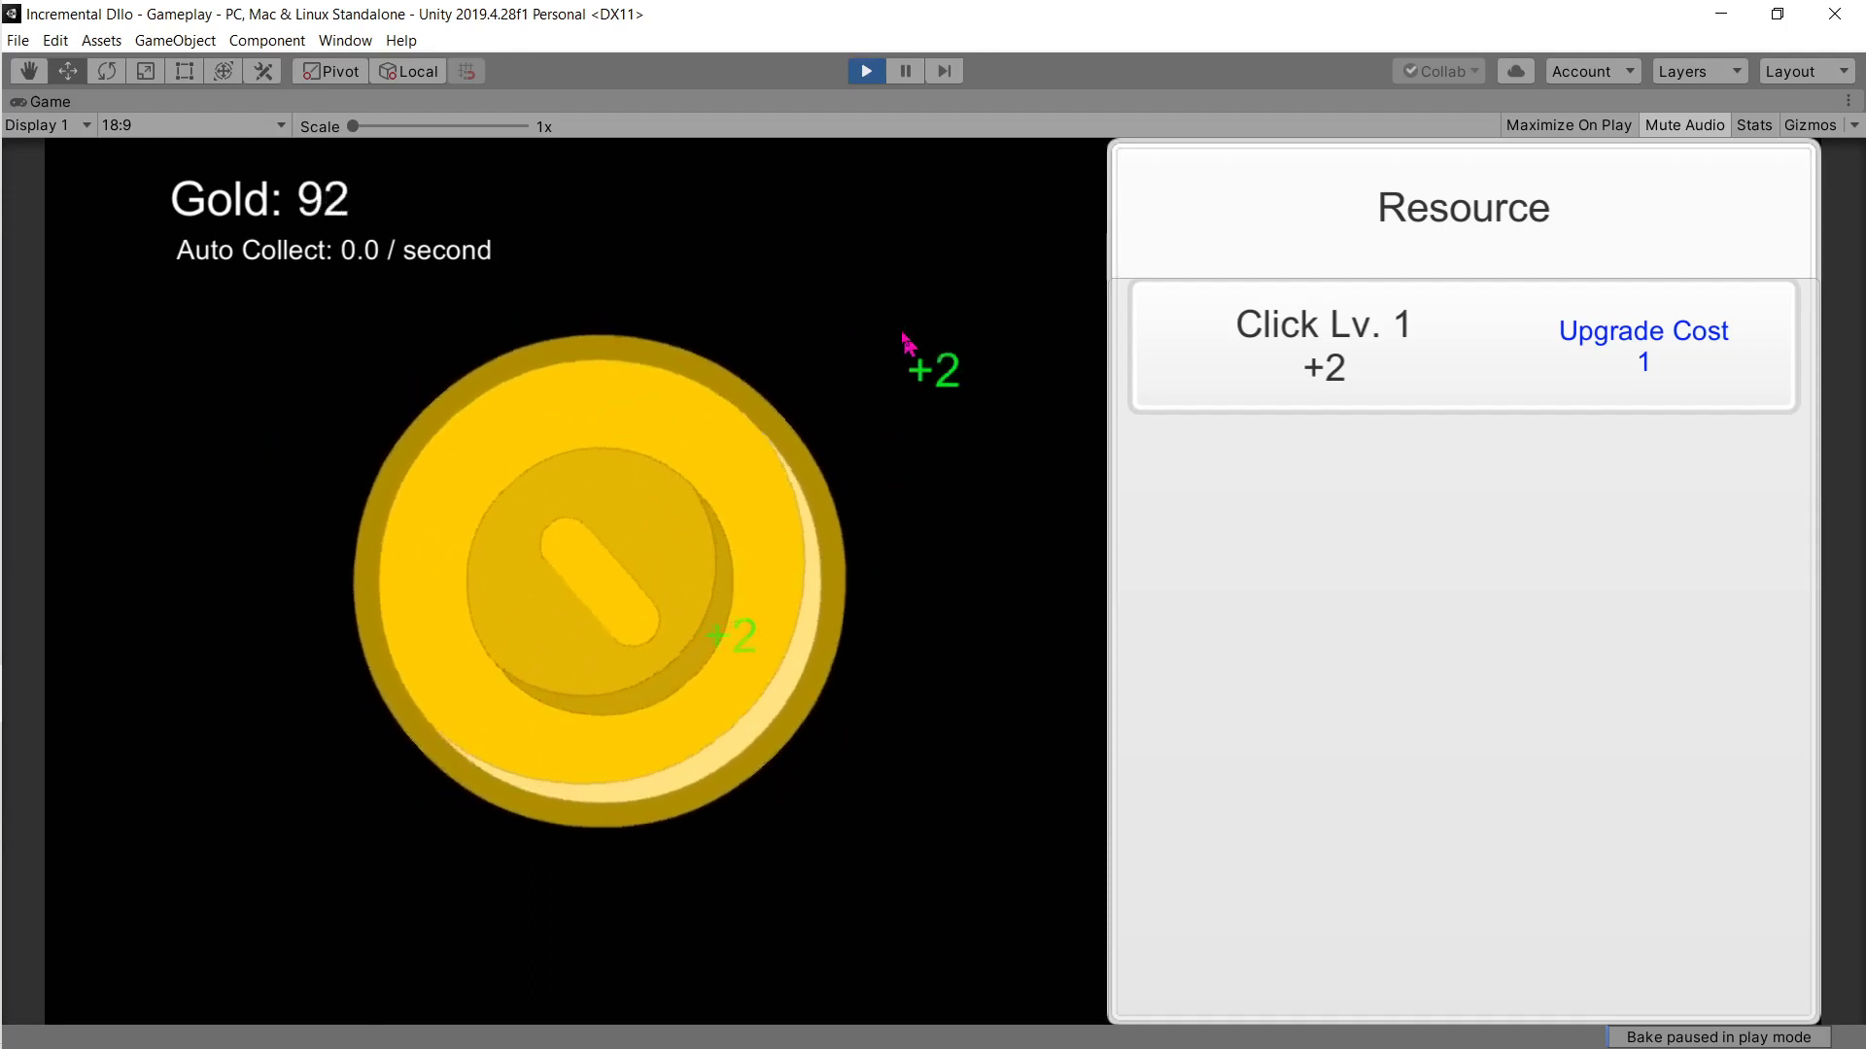
{"action": "left_click", "coordinate": [396, 404]}
{"action": "left_click", "coordinate": [366, 733]}
{"action": "left_click", "coordinate": [764, 783]}
{"action": "left_click", "coordinate": [792, 304]}
{"action": "left_click", "coordinate": [300, 541]}
{"action": "left_click", "coordinate": [491, 832]}
{"action": "left_click", "coordinate": [883, 479]}
{"action": "left_click", "coordinate": [970, 762]}
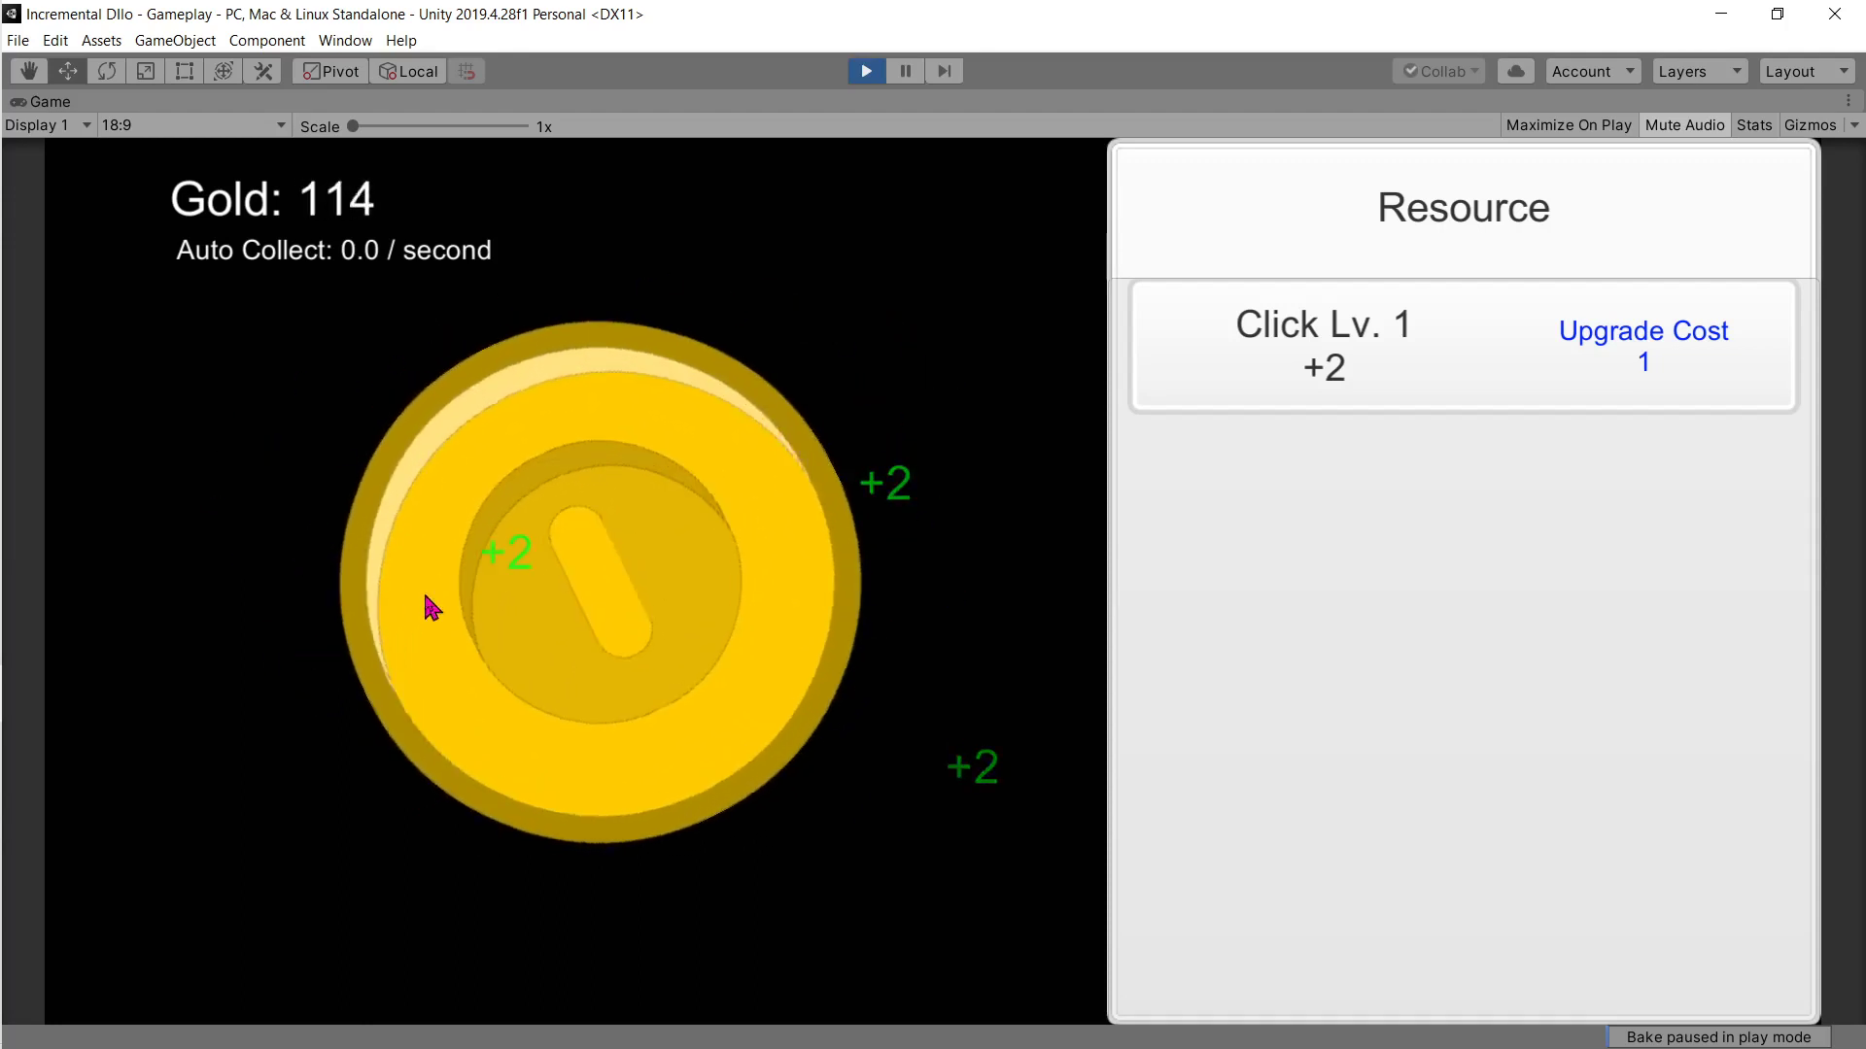
{"action": "left_click", "coordinate": [433, 608]}
{"action": "left_click", "coordinate": [439, 574]}
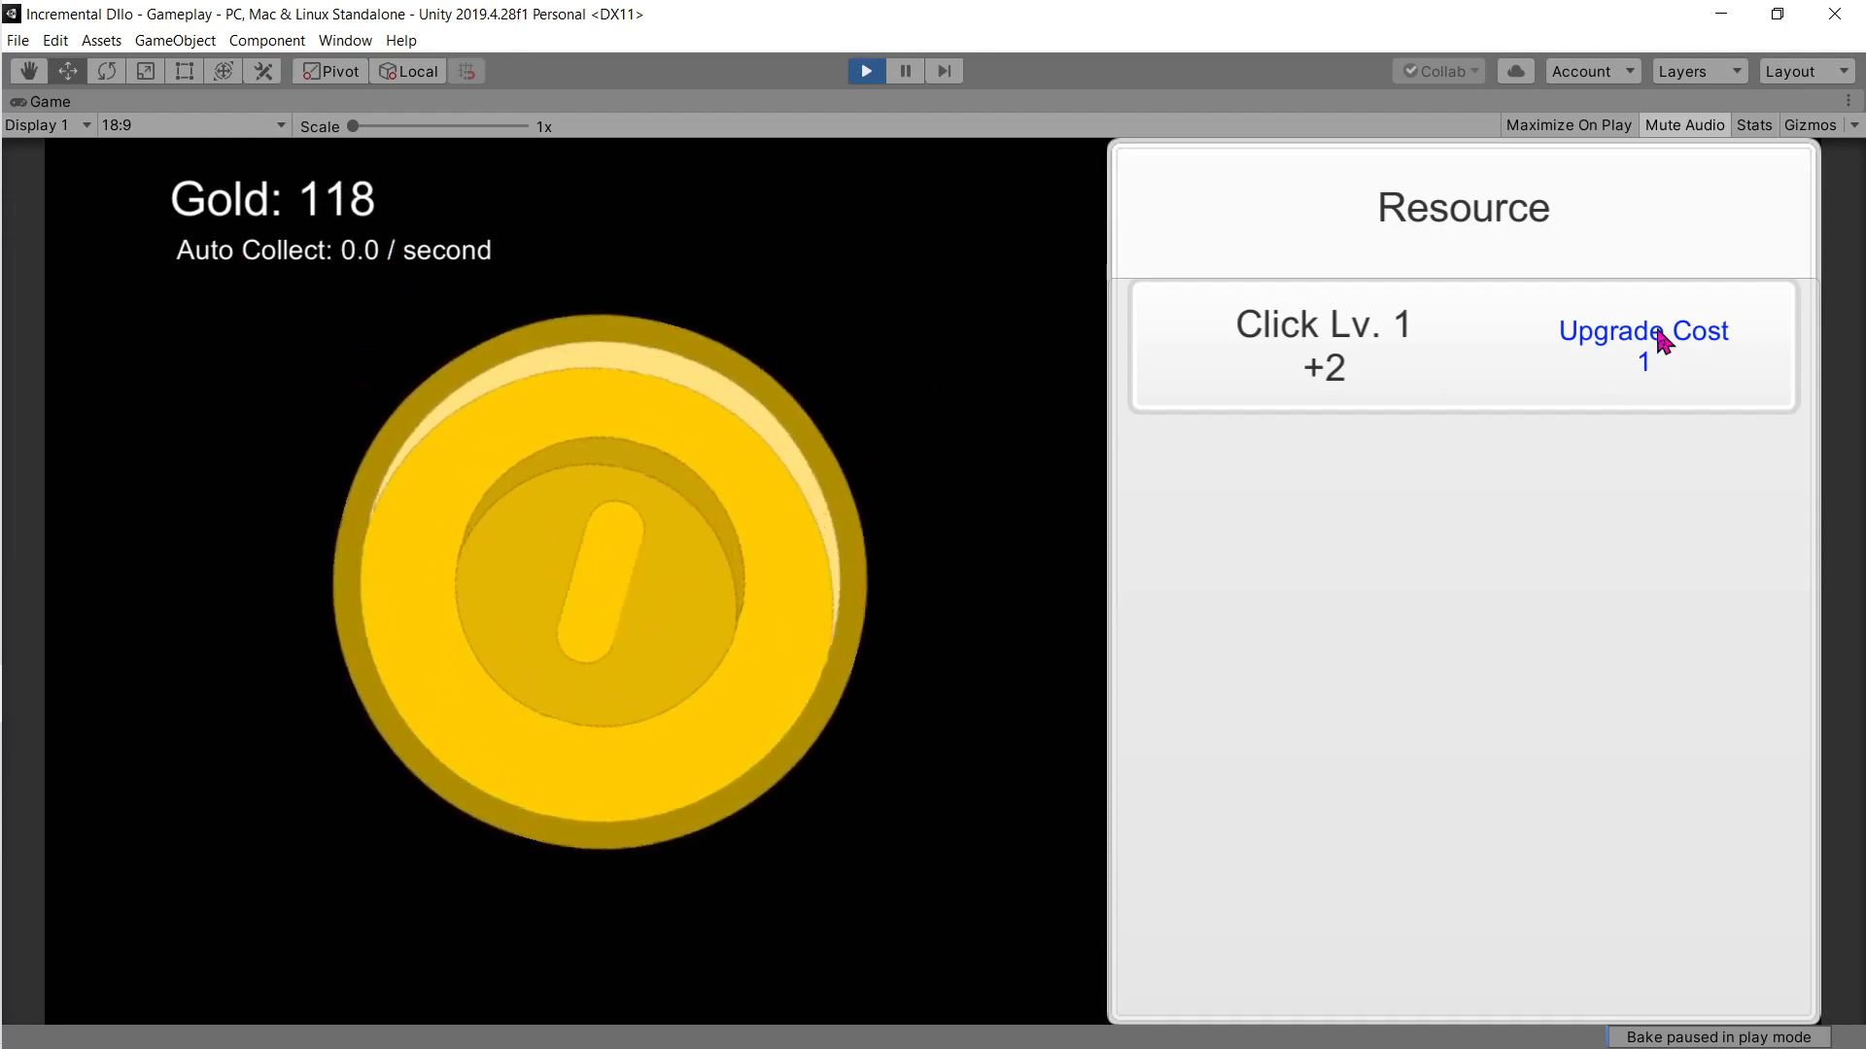
Step: Tap the coin a few more times to reach 134 Gold, then stop play mode
{"action": "left_click_drag", "start_coordinate": [1586, 373], "coordinate": [1252, 576]}
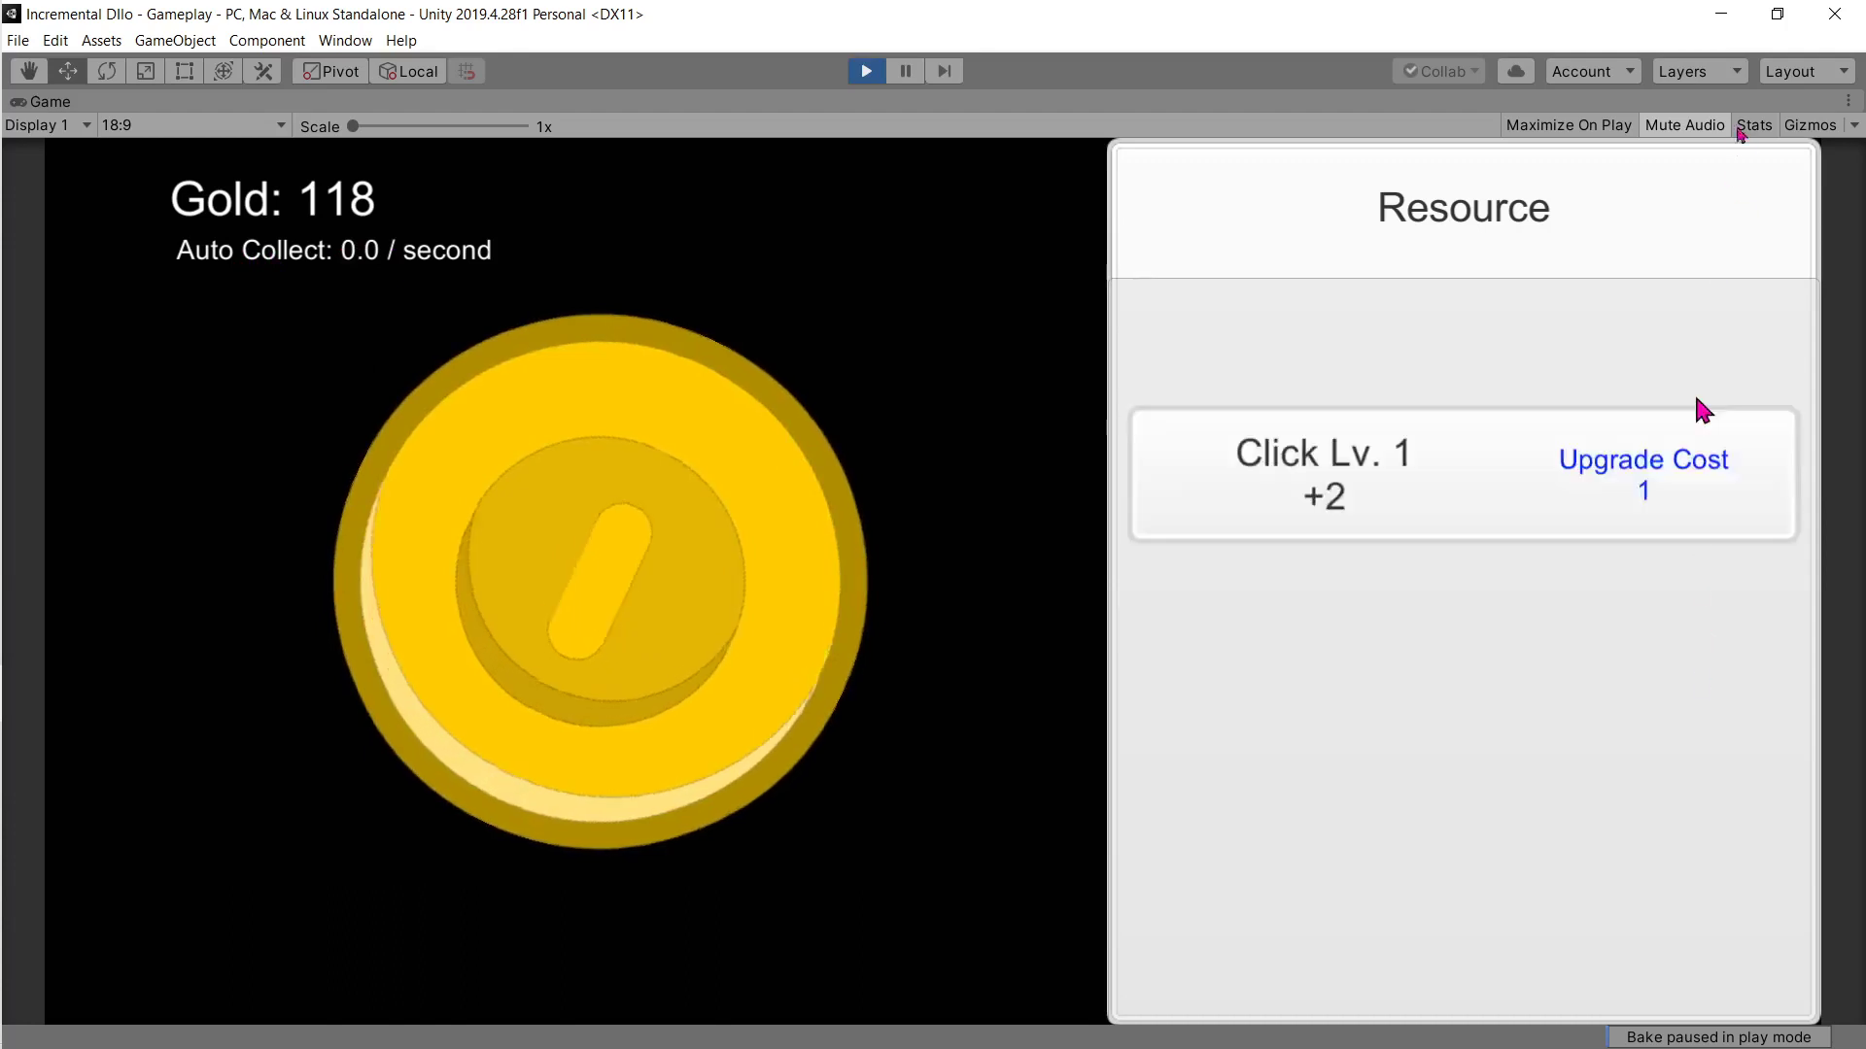
{"action": "left_click", "coordinate": [768, 389]}
{"action": "left_click", "coordinate": [602, 437]}
{"action": "left_click", "coordinate": [409, 466]}
{"action": "left_click", "coordinate": [437, 602]}
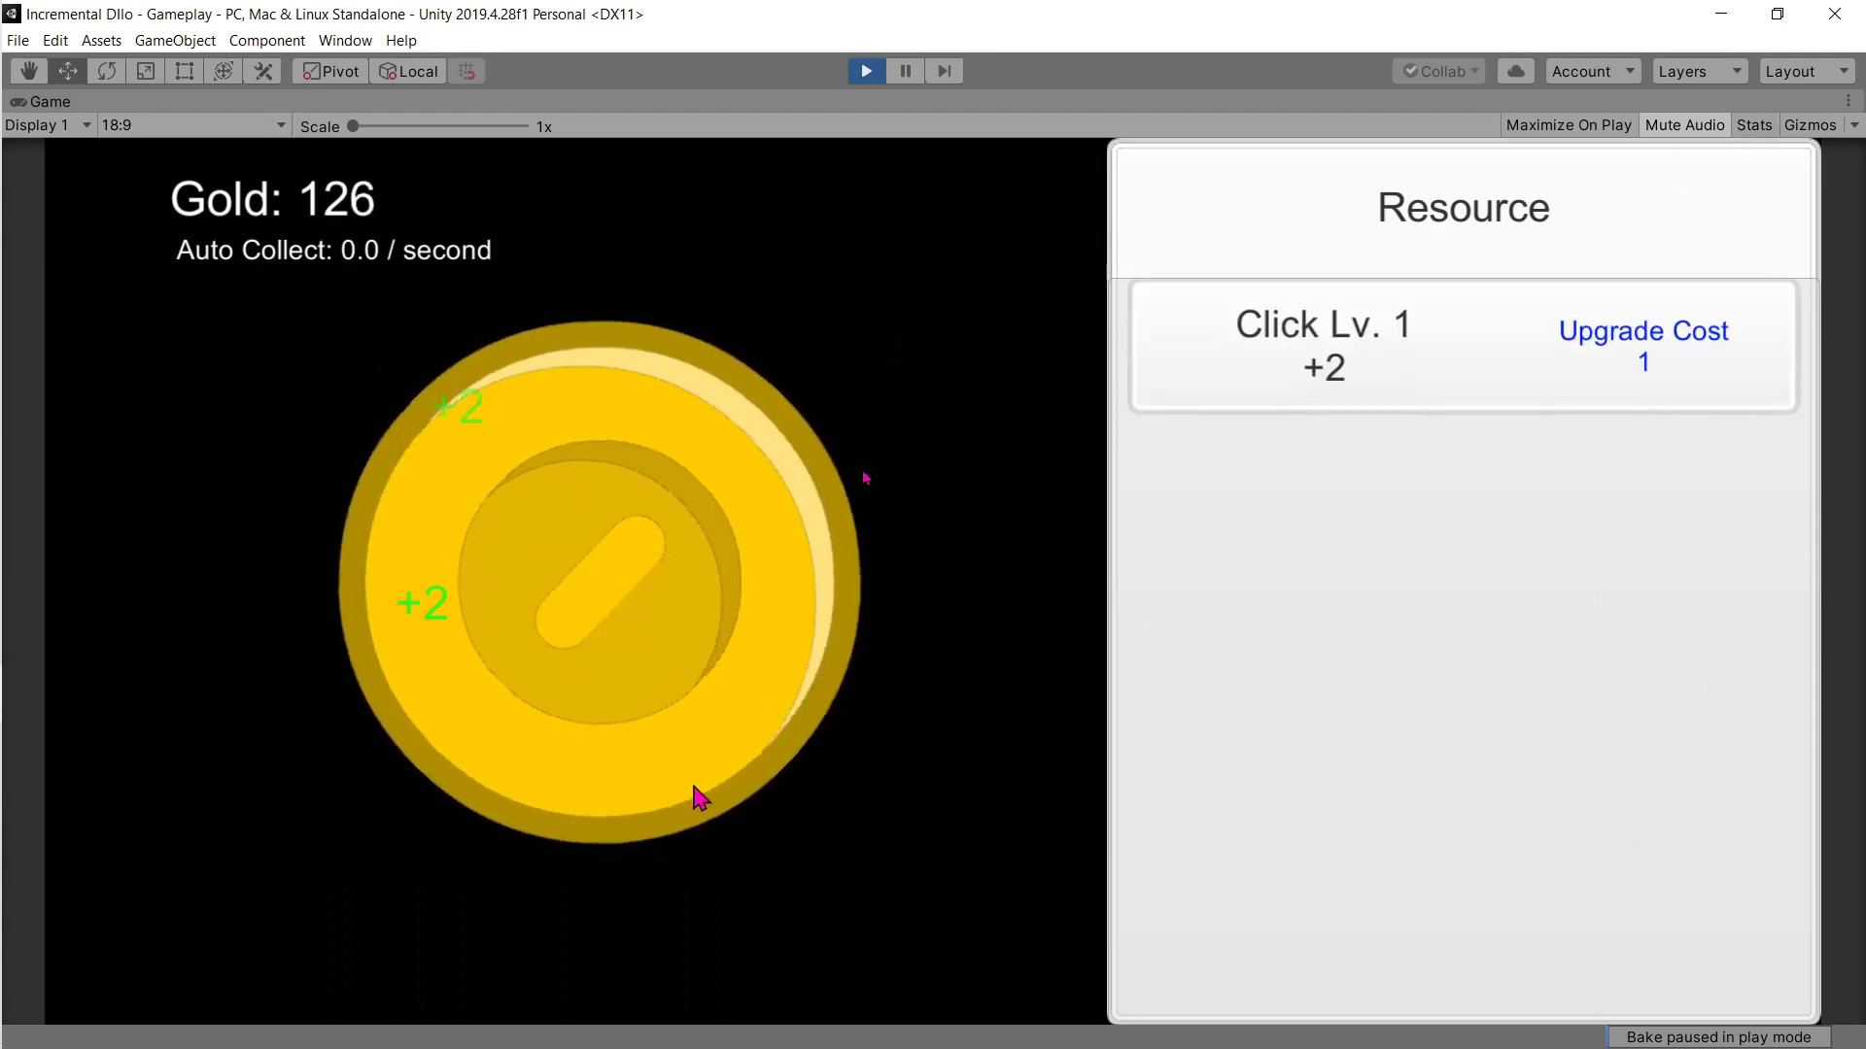
{"action": "left_click", "coordinate": [758, 408]}
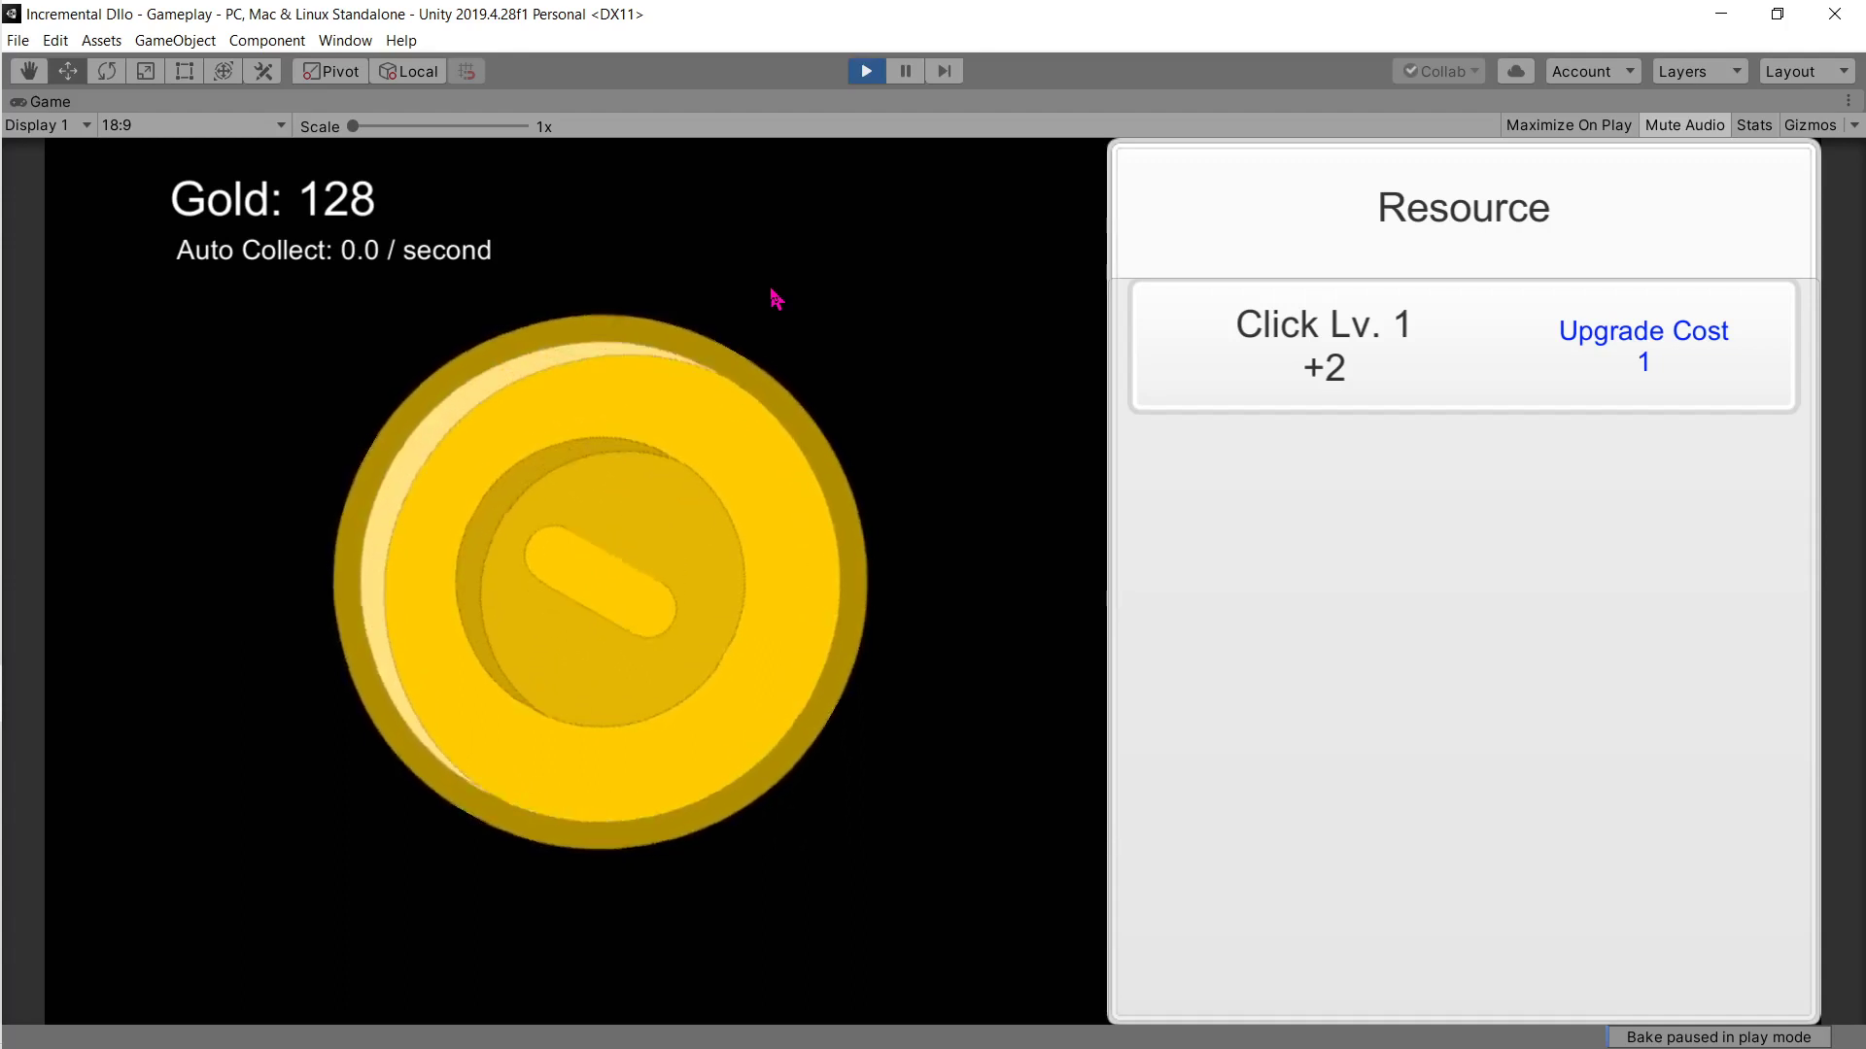
{"action": "left_click", "coordinate": [802, 293]}
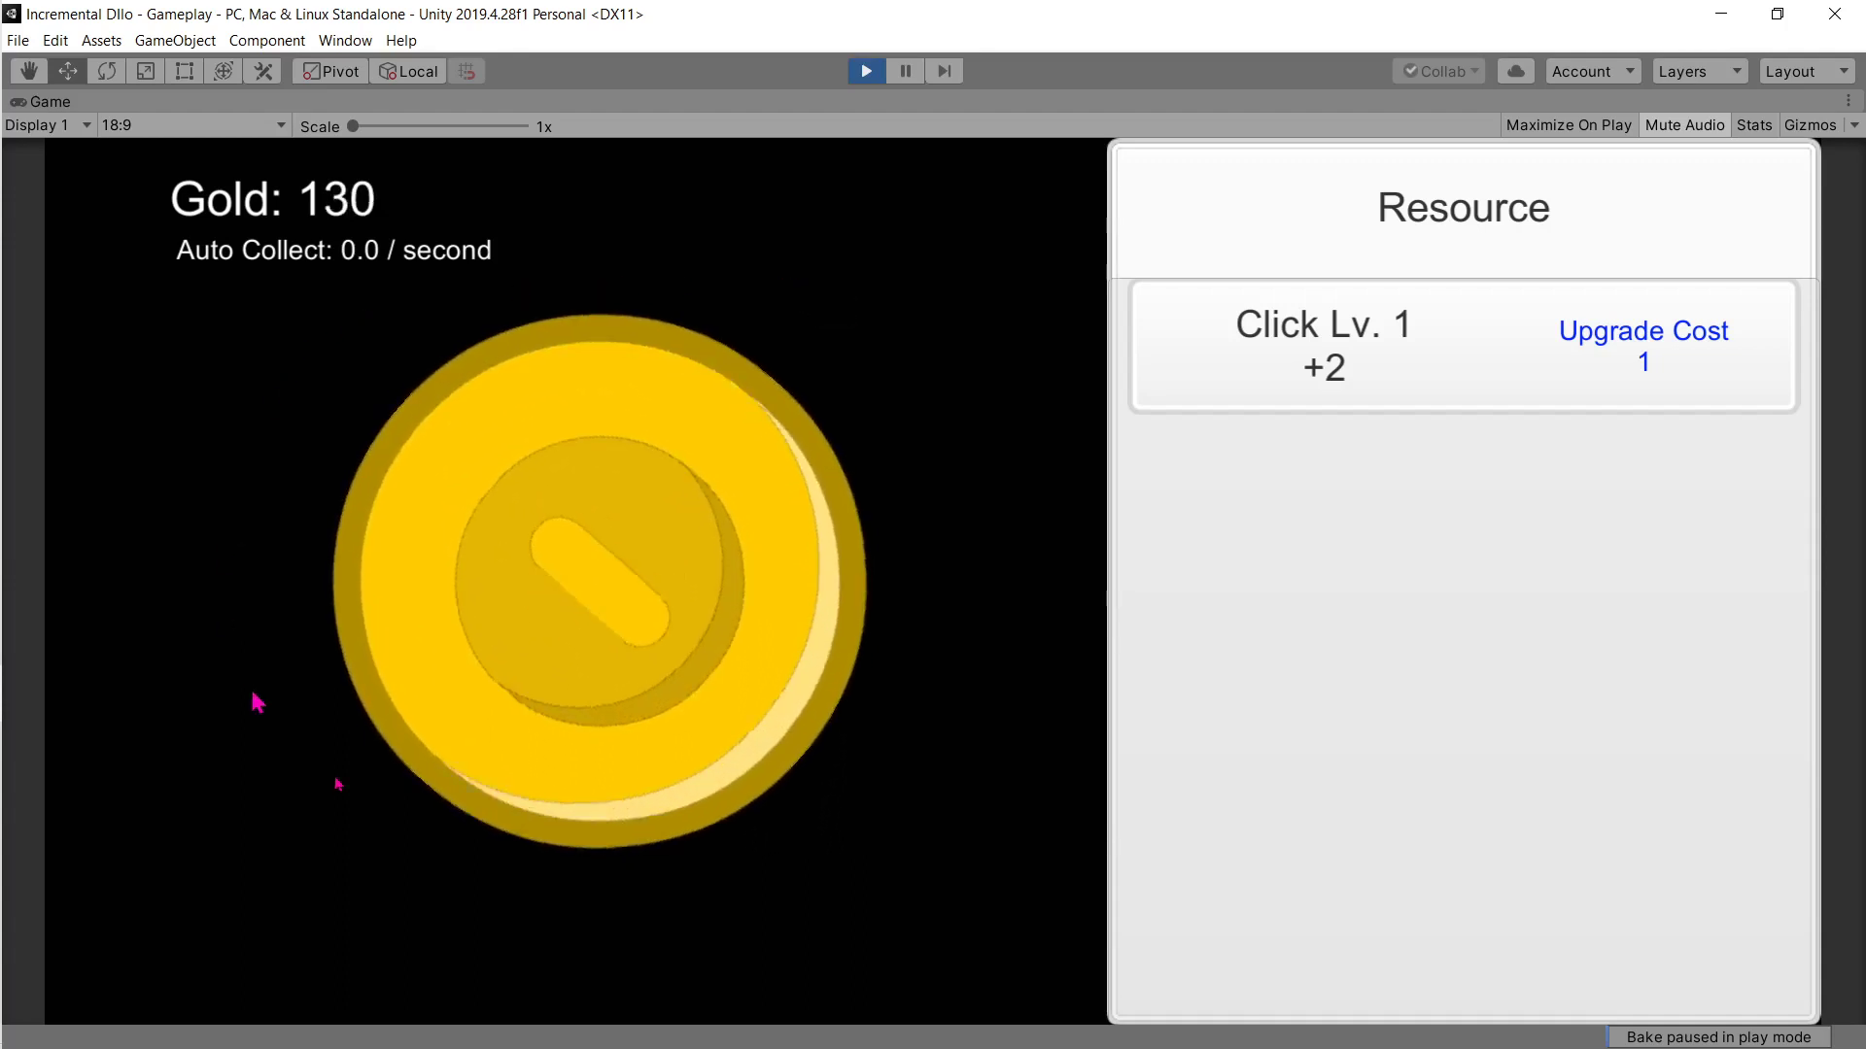
{"action": "left_click", "coordinate": [962, 467]}
{"action": "left_click", "coordinate": [282, 393]}
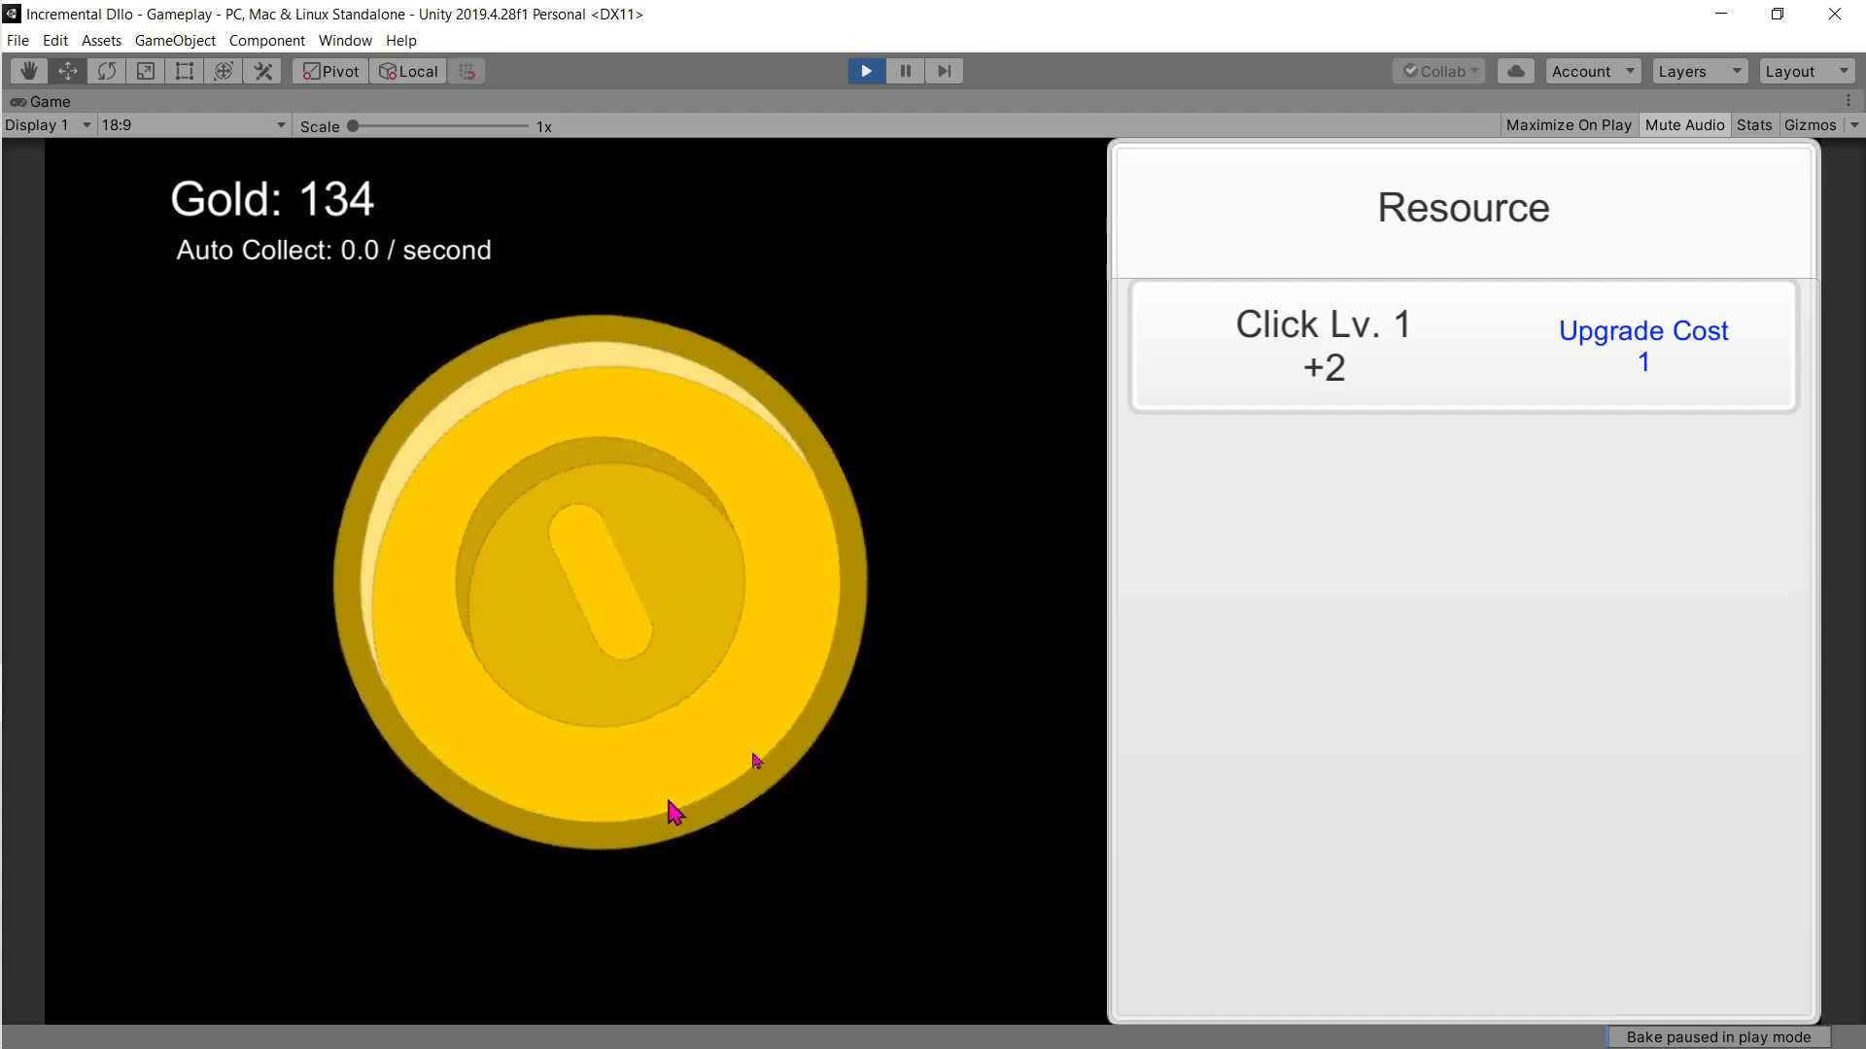
{"action": "left_click", "coordinate": [952, 476]}
{"action": "left_click", "coordinate": [868, 70]}
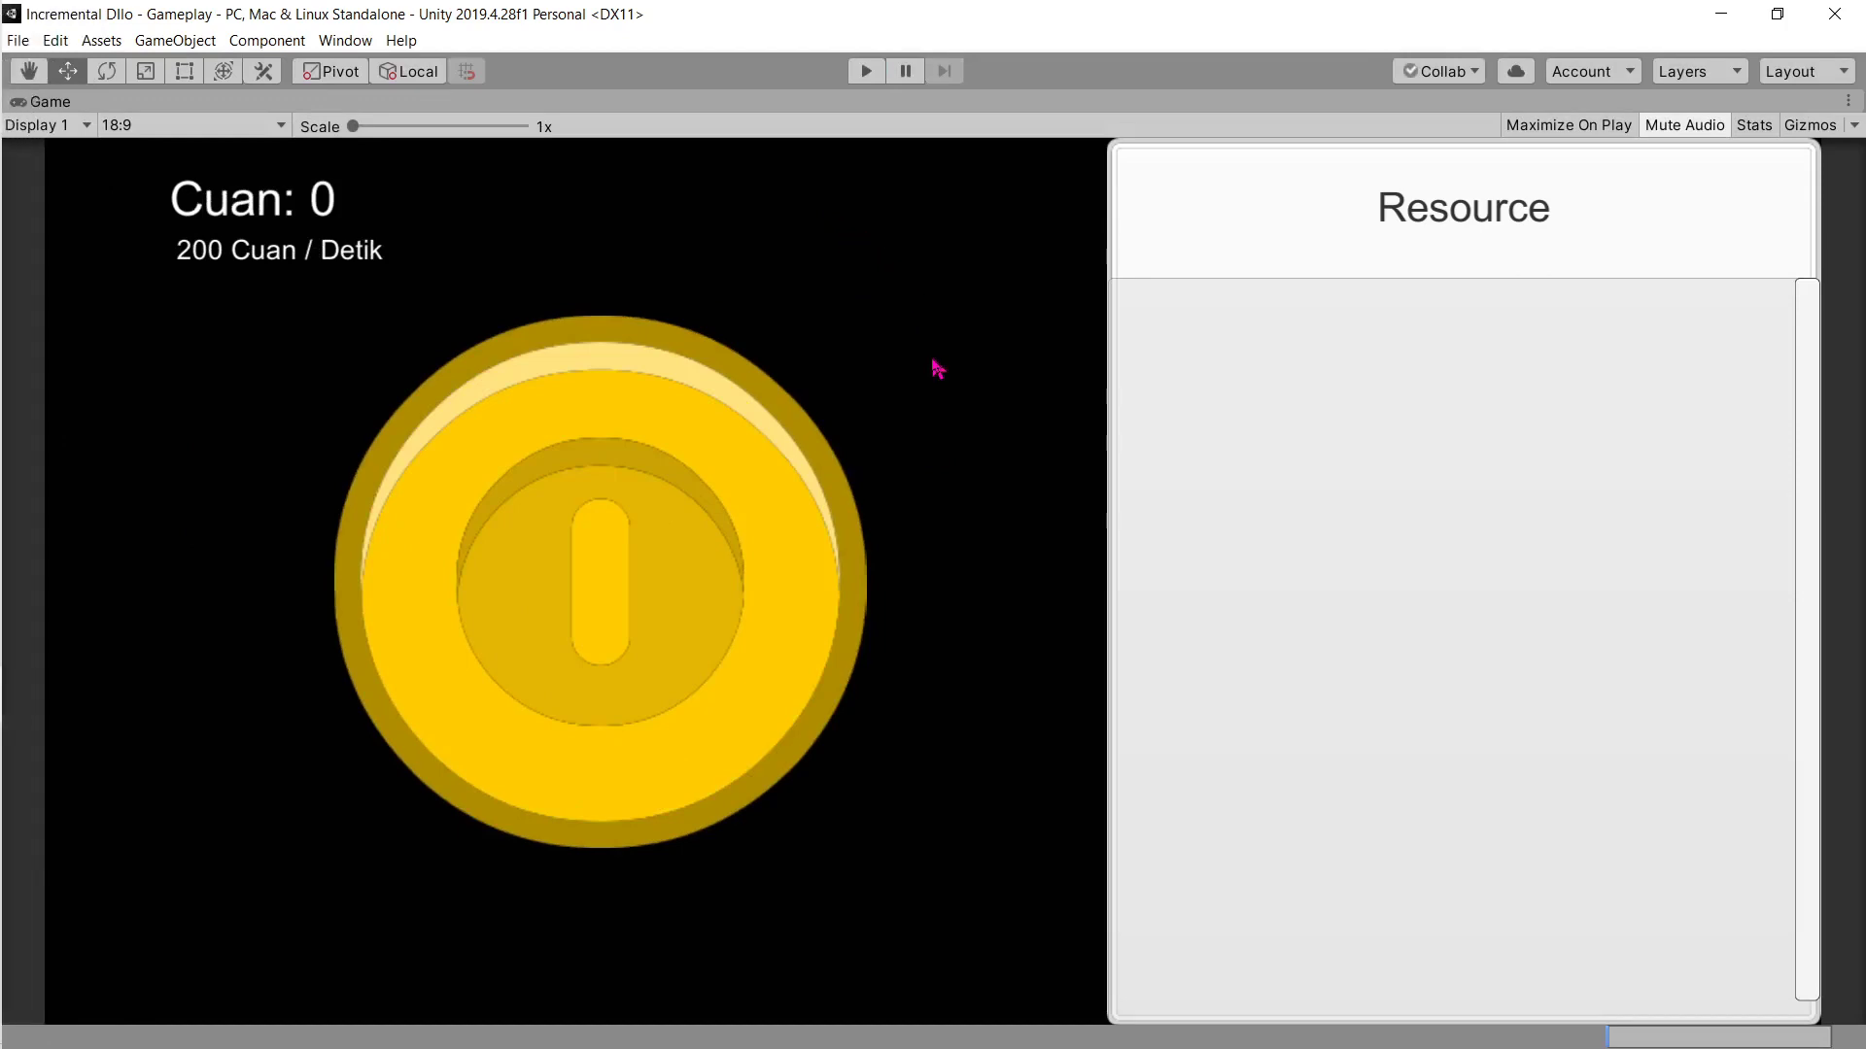
Step: Minimize the recording app and restart play mode with Gold back at 0
{"action": "key", "text": "alt+Tab"}
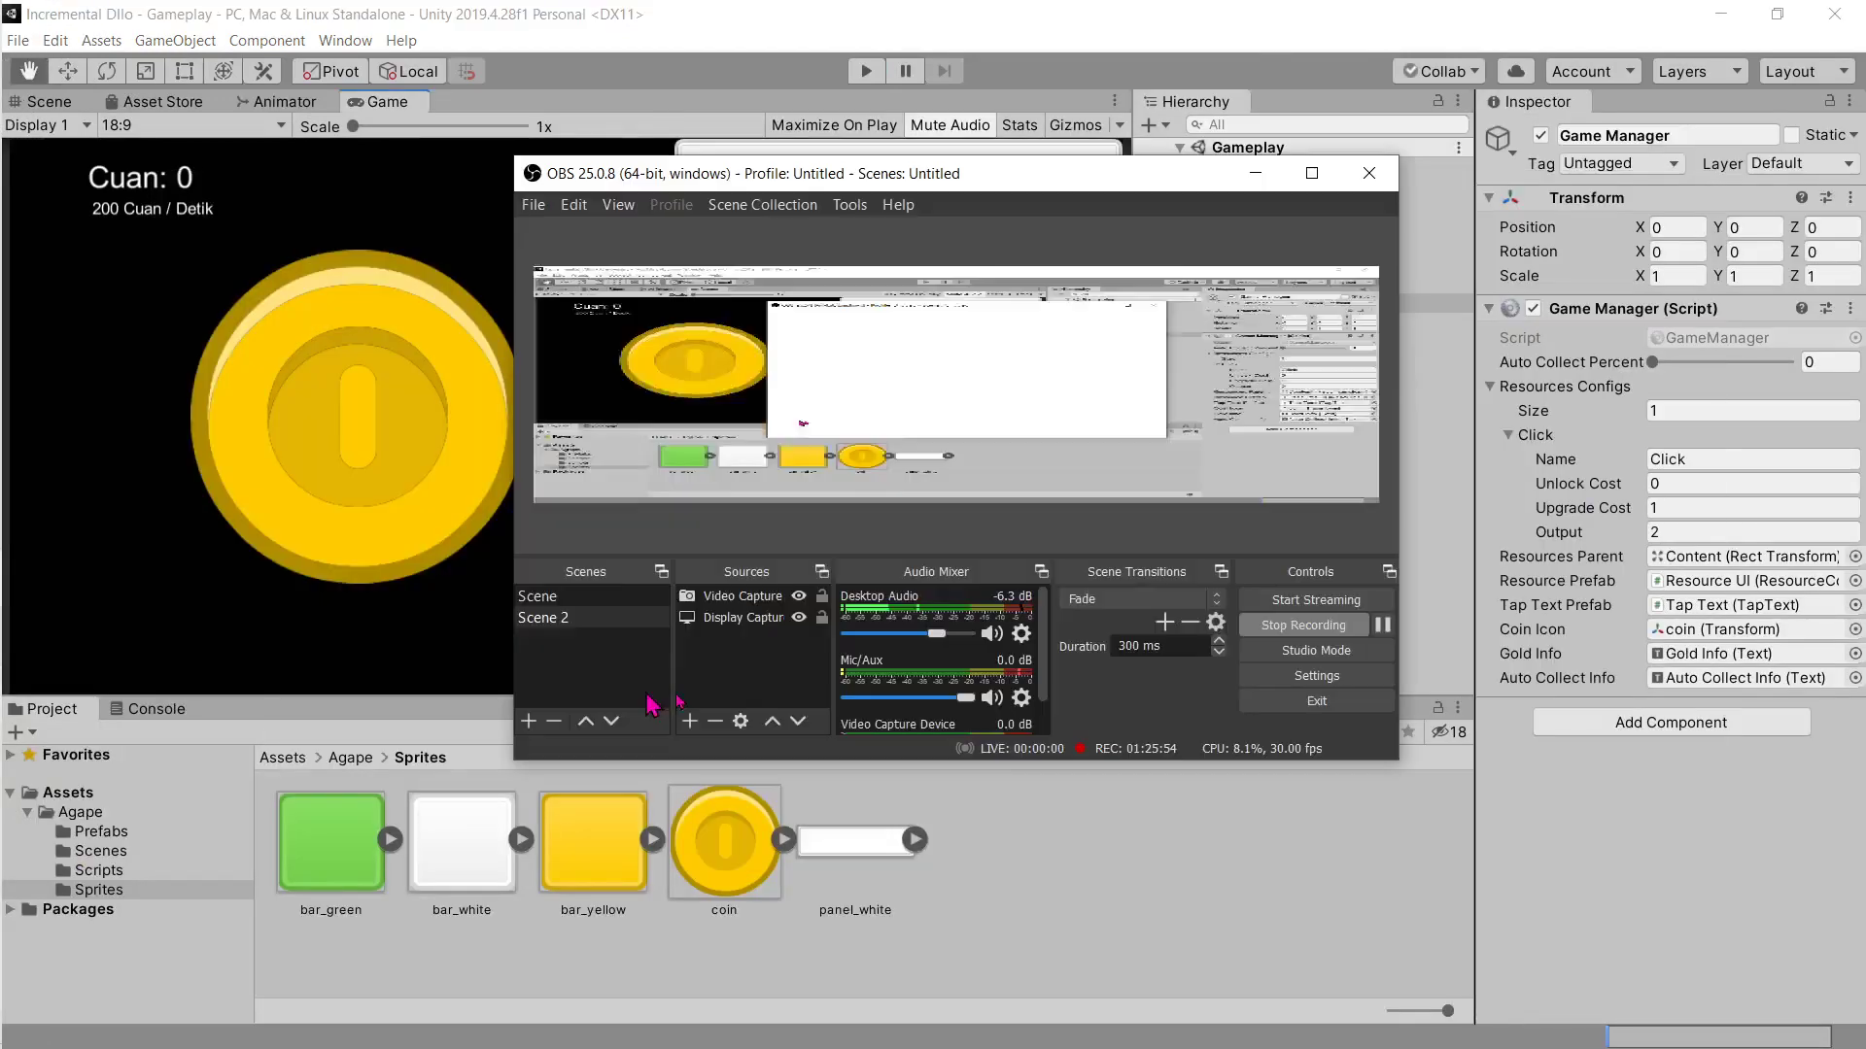
{"action": "left_click", "coordinate": [1255, 173]}
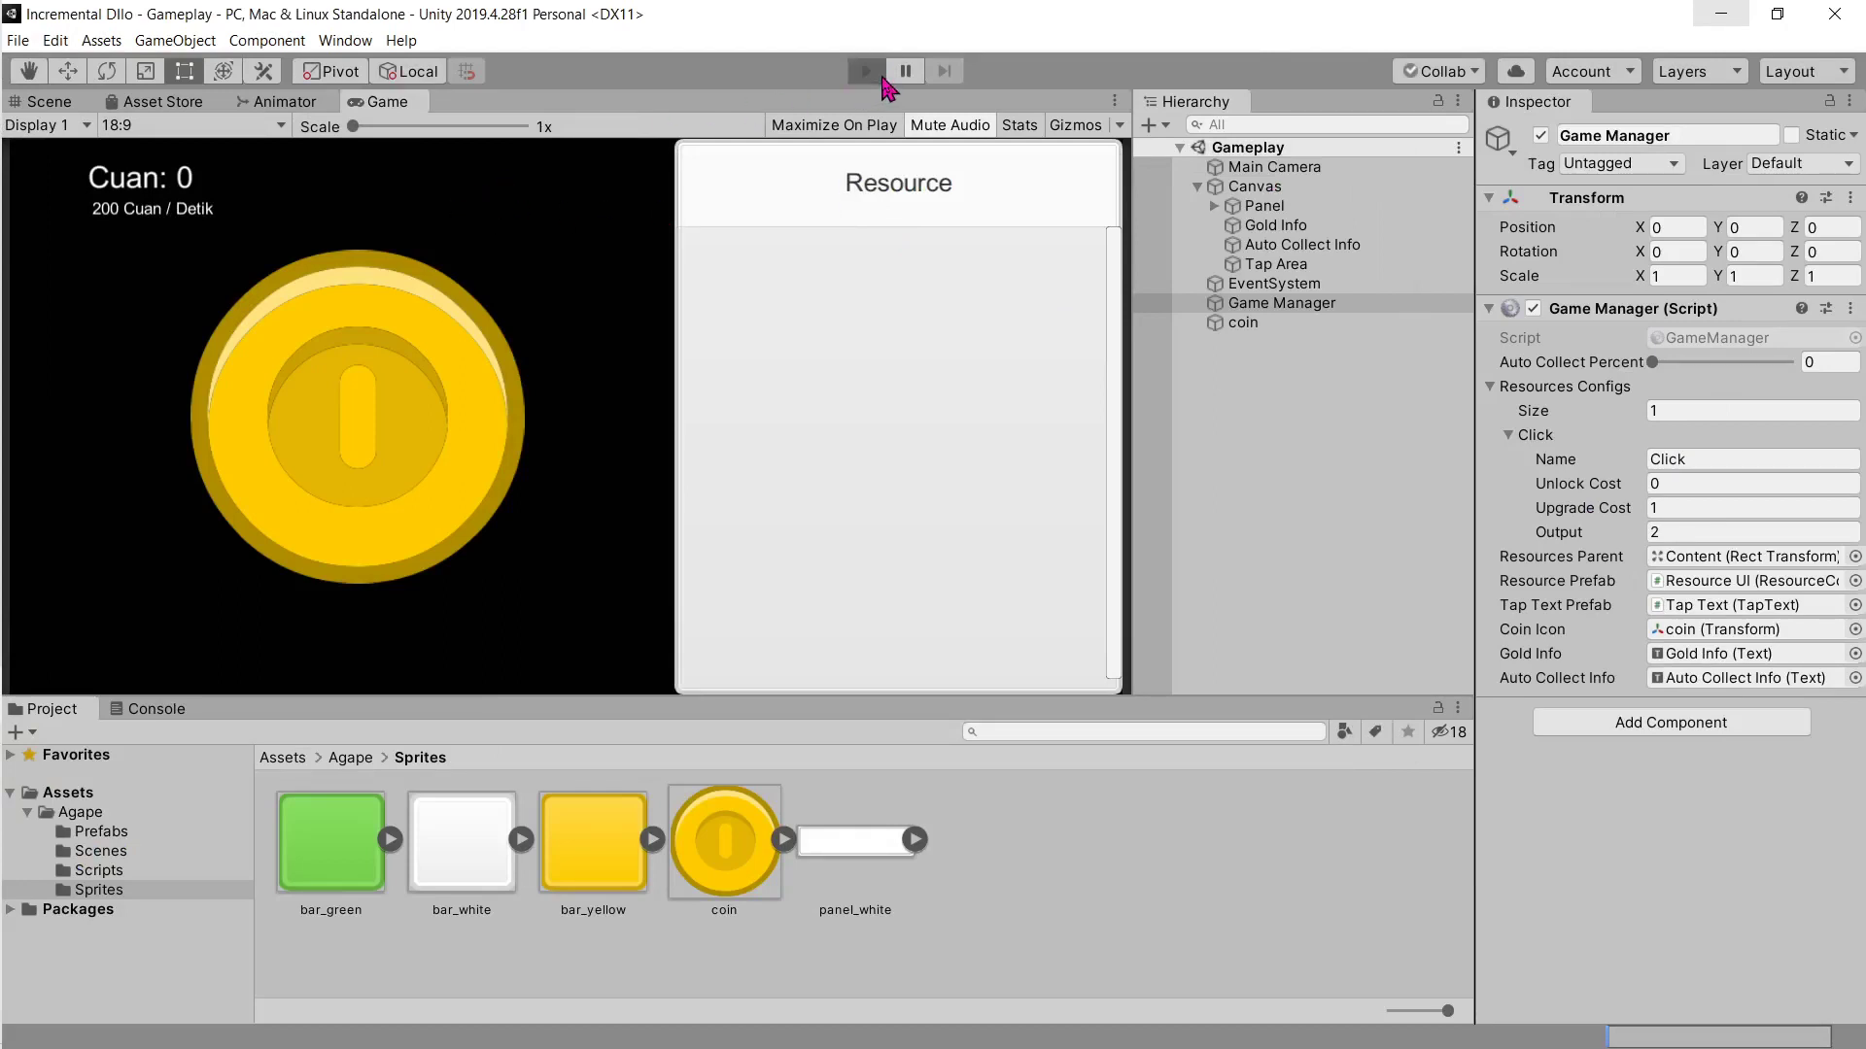
{"action": "left_click", "coordinate": [884, 80]}
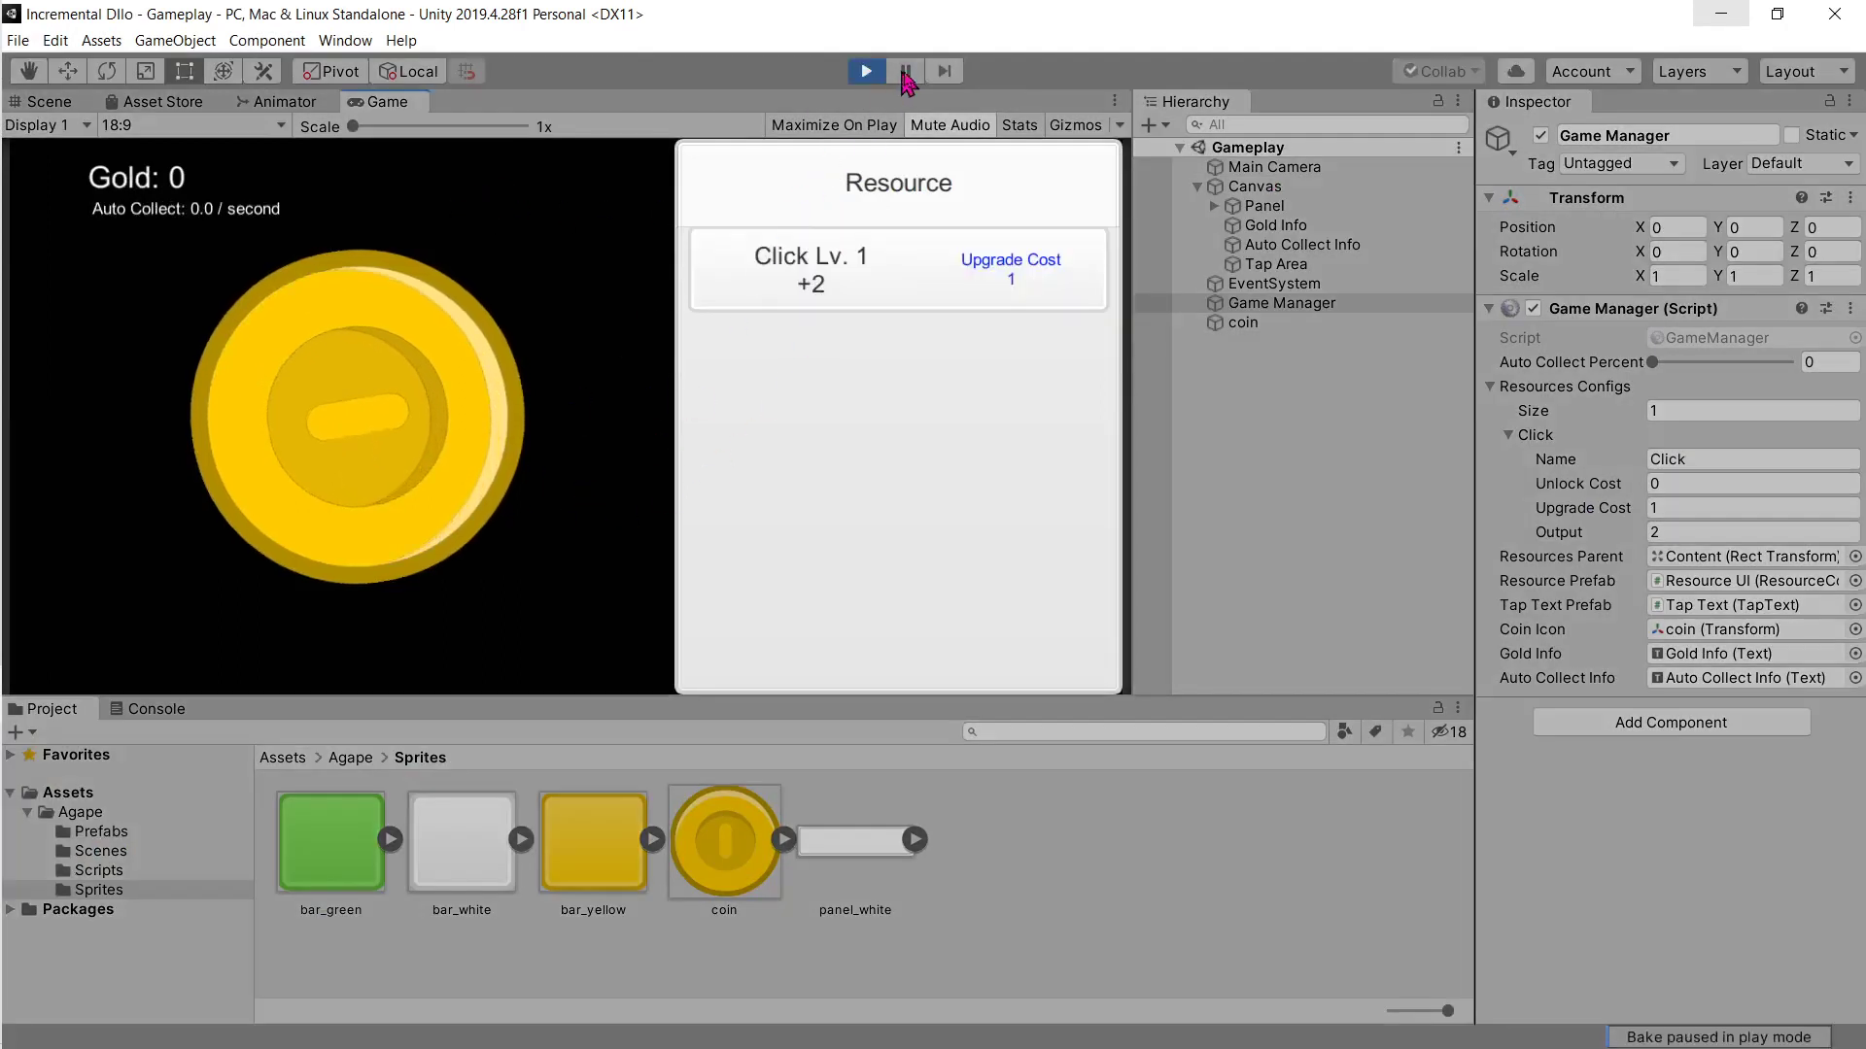
Step: Maximize the Game view and tap the coin for +2 gold per tap
{"action": "key", "text": "shift+space"}
{"action": "left_click", "coordinate": [479, 624]}
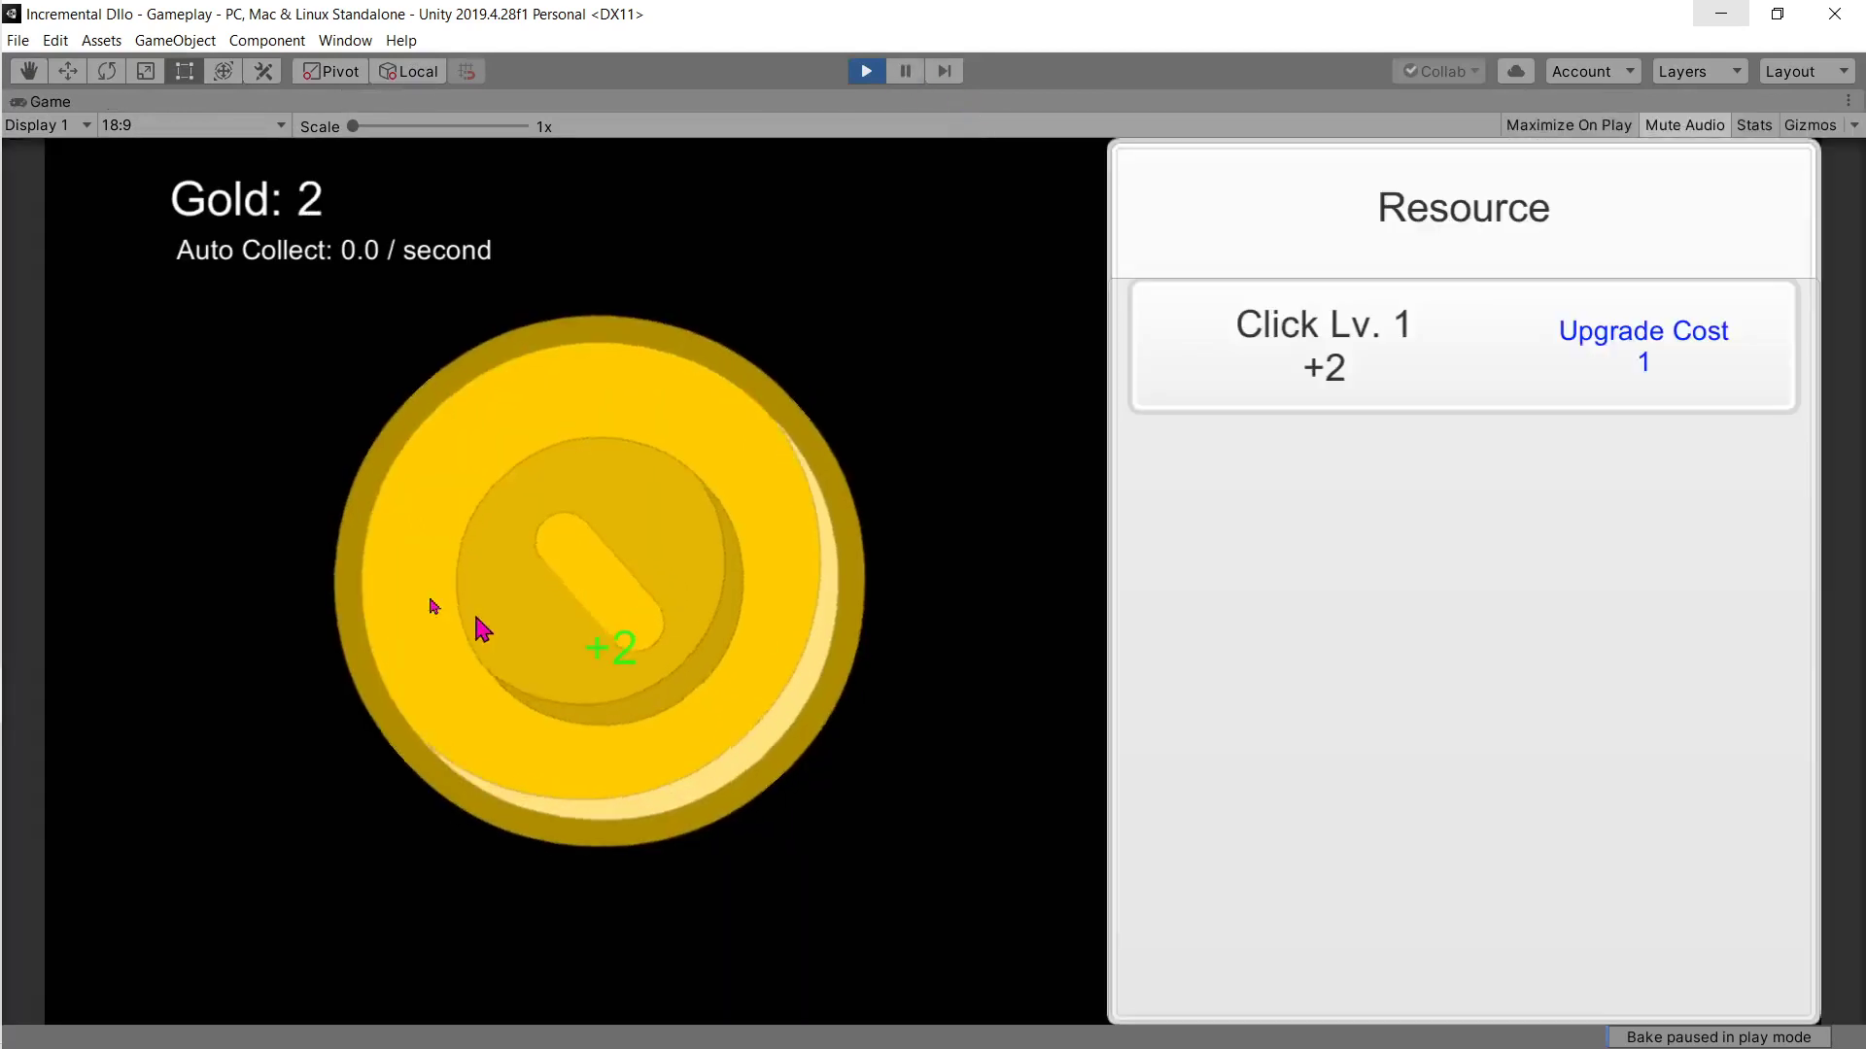
{"action": "left_click", "coordinate": [333, 554]}
{"action": "left_click", "coordinate": [292, 416]}
{"action": "left_click", "coordinate": [387, 366]}
{"action": "left_click", "coordinate": [825, 521]}
{"action": "left_click", "coordinate": [382, 728]}
{"action": "left_click", "coordinate": [340, 680]}
{"action": "left_click", "coordinate": [292, 632]}
{"action": "left_click", "coordinate": [248, 583]}
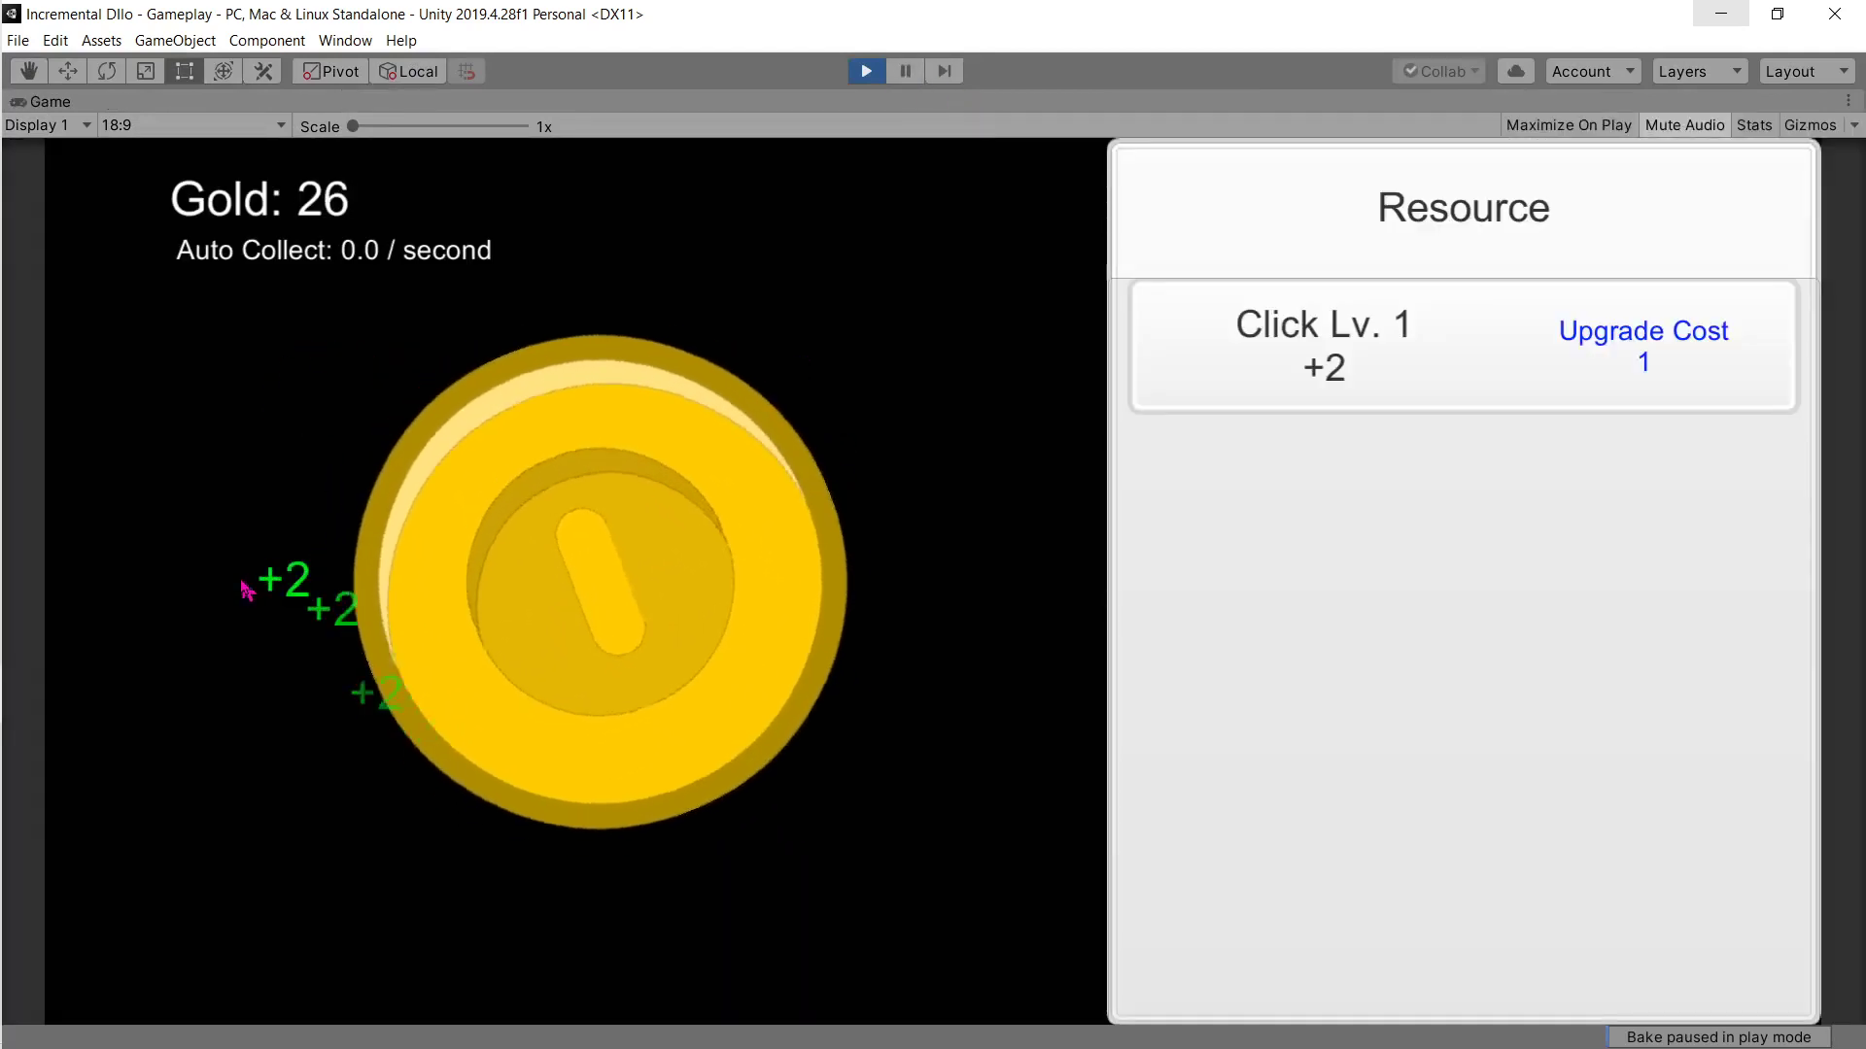
{"action": "left_click", "coordinate": [238, 660]}
{"action": "left_click", "coordinate": [233, 758]}
Step: Minimize the recording app and keep tapping the coin for +2 gold each
{"action": "mouse_move", "coordinate": [100, 829]}
{"action": "left_click", "coordinate": [60, 583]}
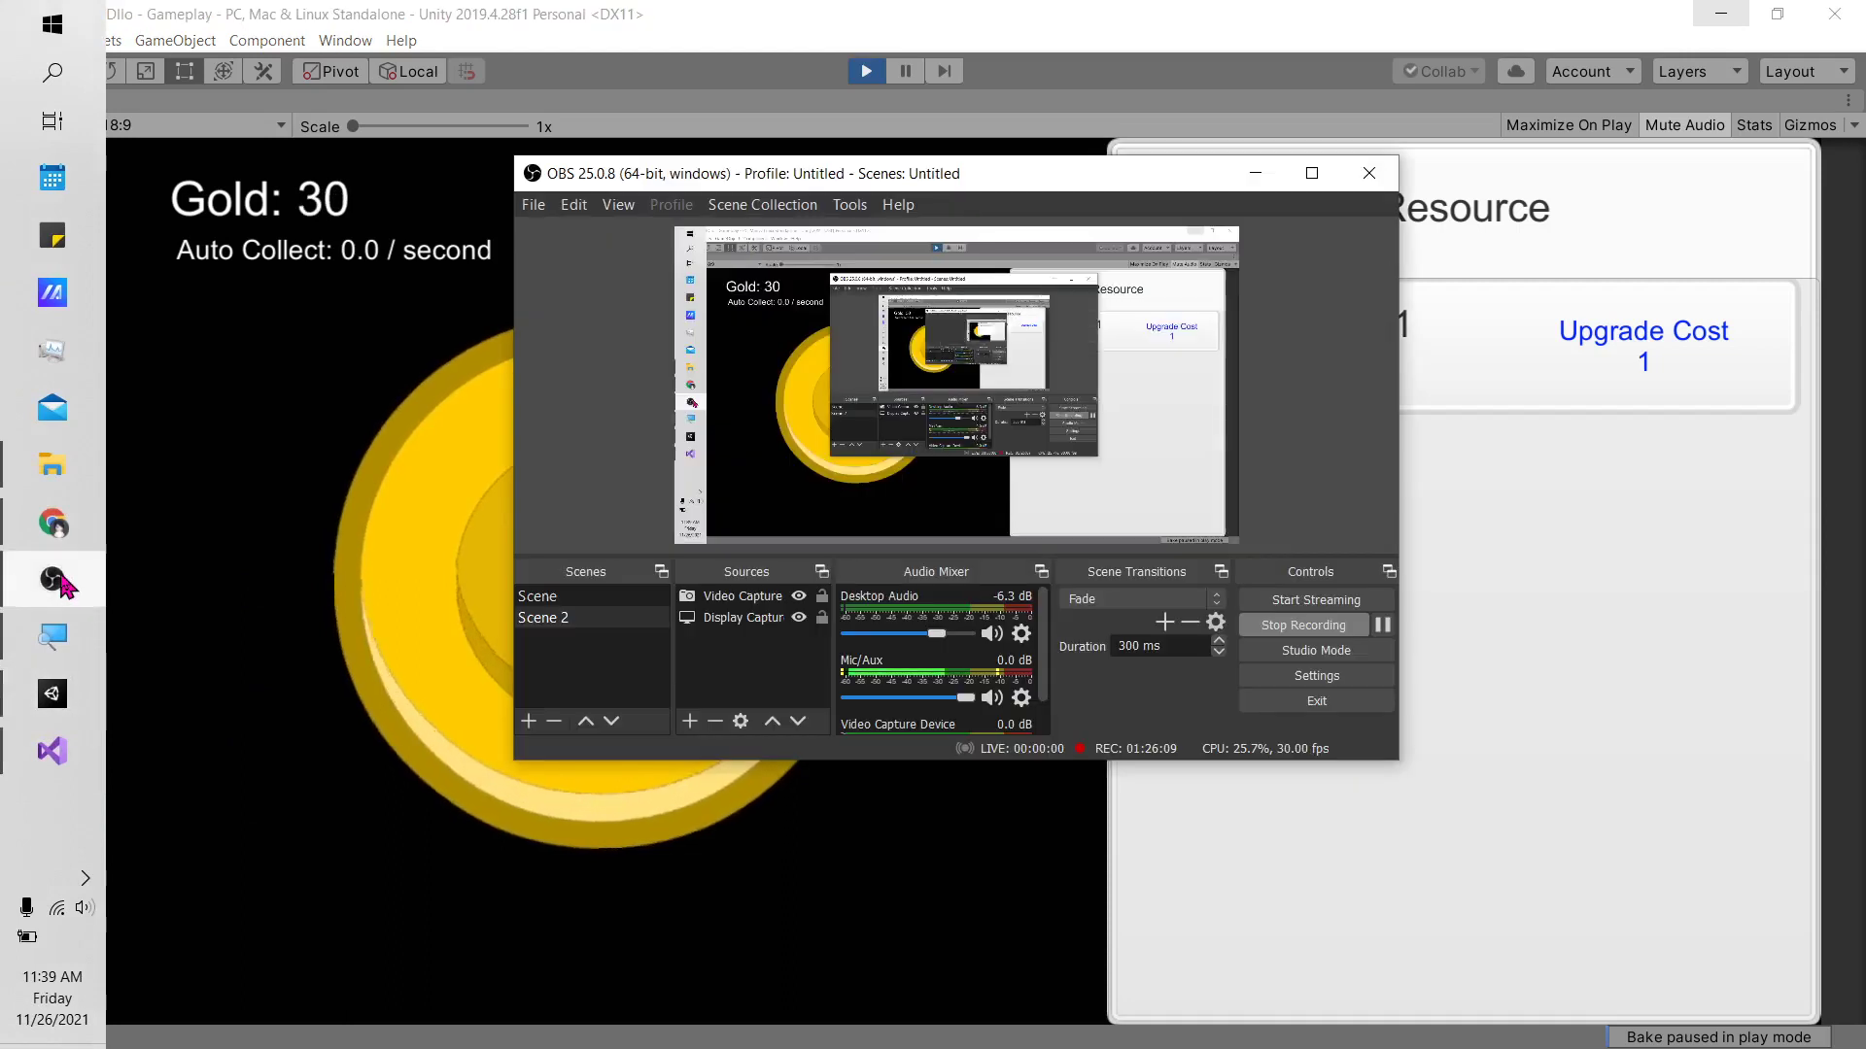
{"action": "left_click", "coordinate": [54, 580]}
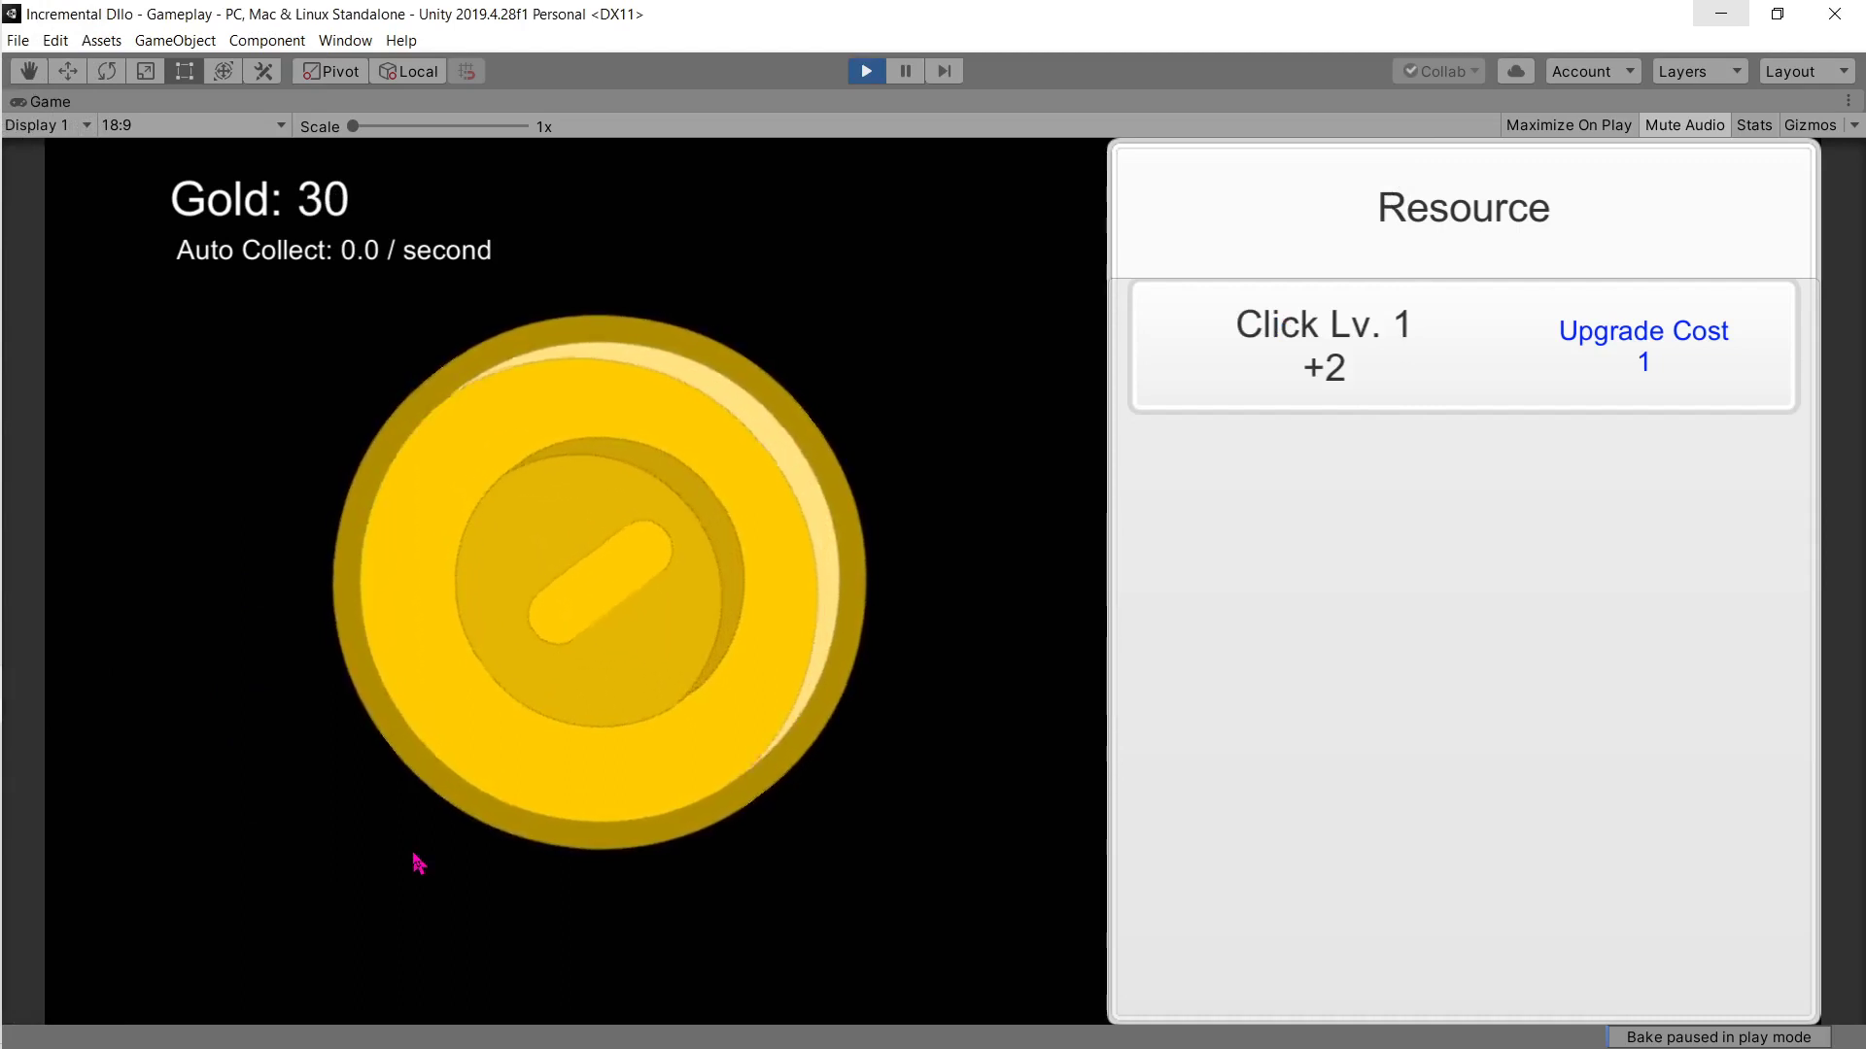
{"action": "left_click", "coordinate": [895, 835]}
{"action": "left_click", "coordinate": [590, 372]}
{"action": "left_click", "coordinate": [803, 554]}
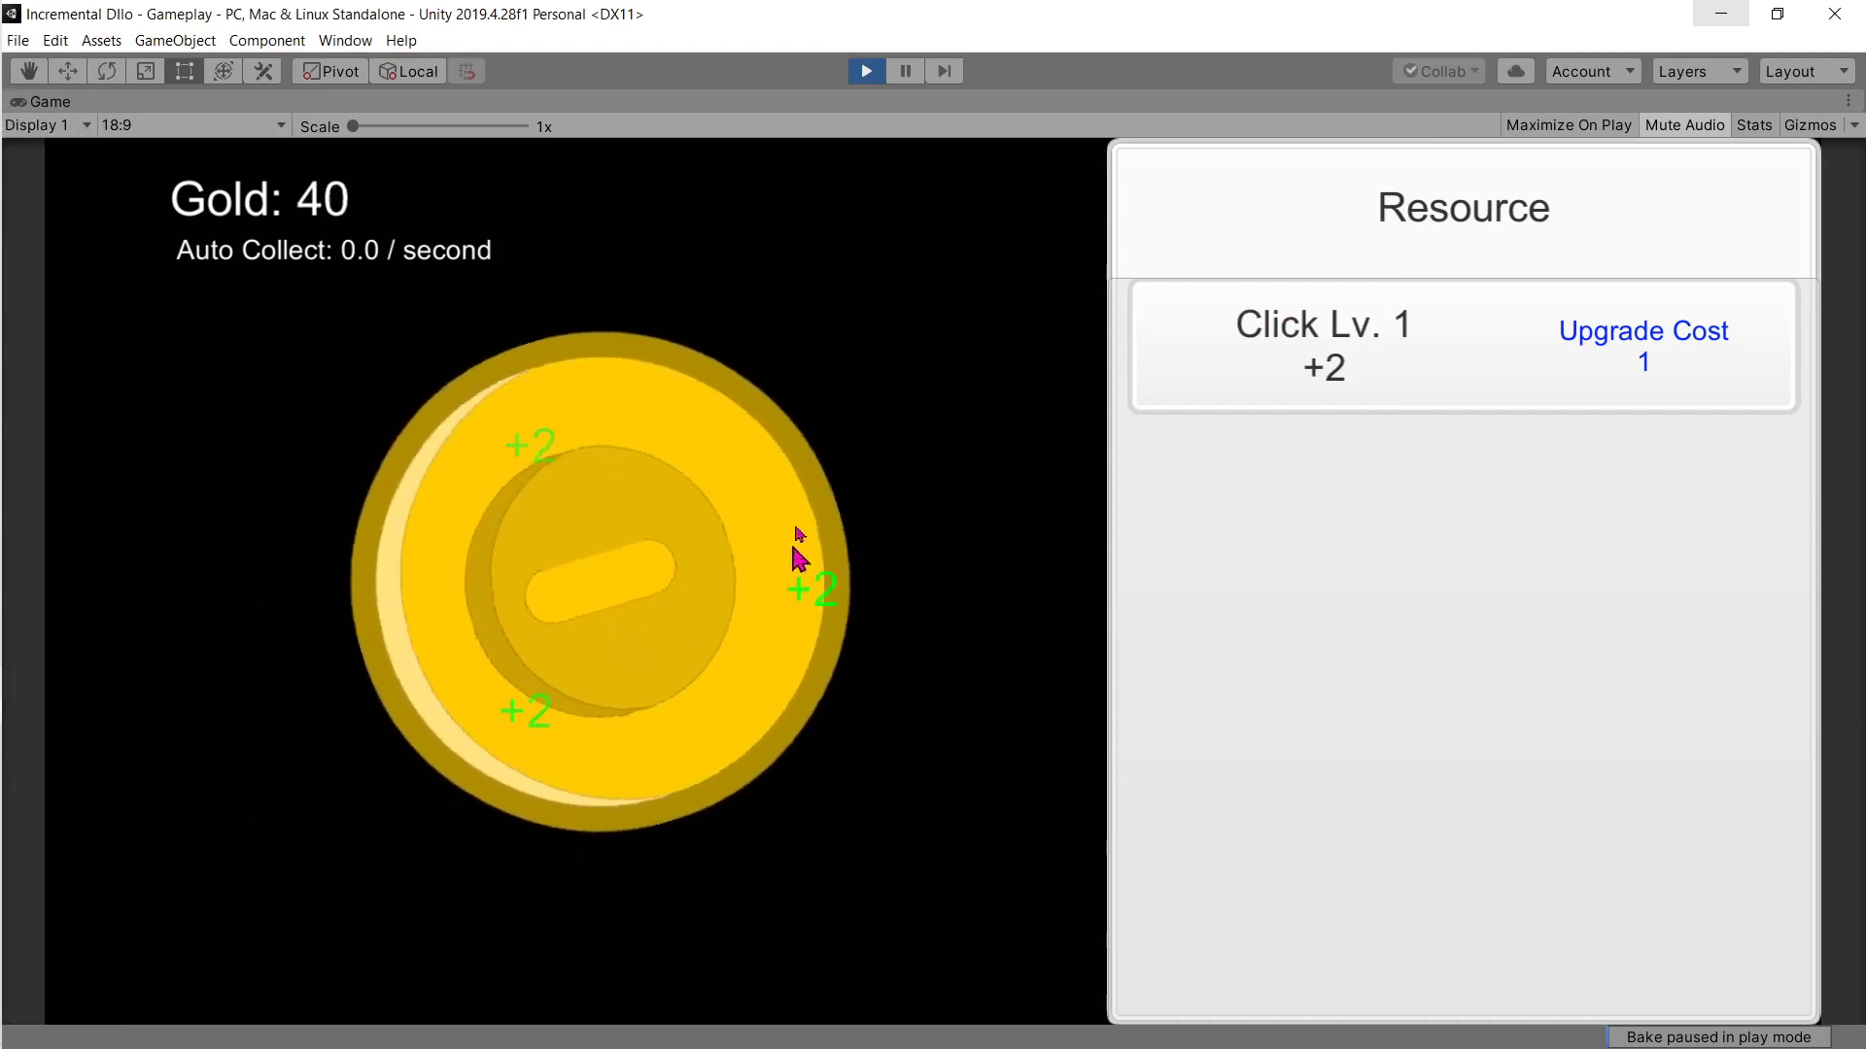
{"action": "left_click", "coordinate": [375, 563]}
{"action": "left_click", "coordinate": [1062, 424]}
{"action": "left_click", "coordinate": [261, 679]}
{"action": "left_click", "coordinate": [258, 632]}
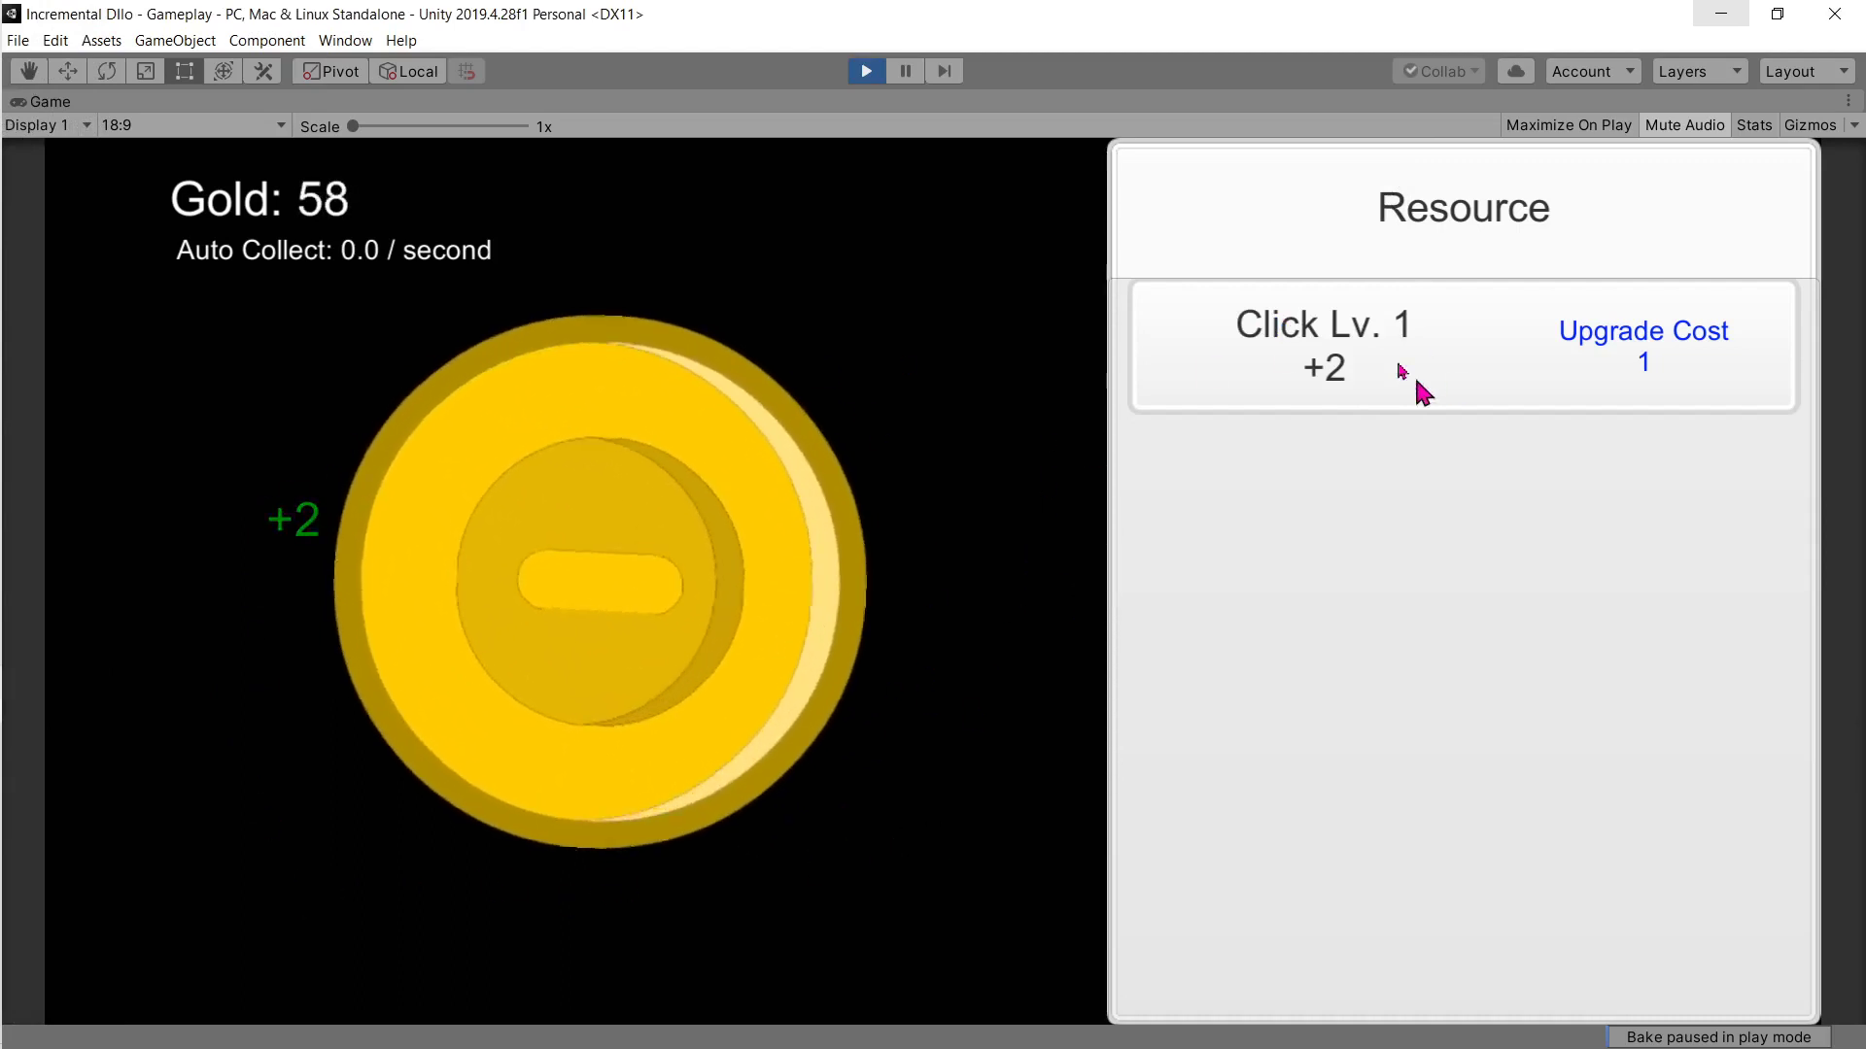
{"action": "left_click", "coordinate": [1004, 470]}
{"action": "left_click", "coordinate": [878, 706]}
{"action": "left_click", "coordinate": [875, 700]}
{"action": "left_click", "coordinate": [872, 697]}
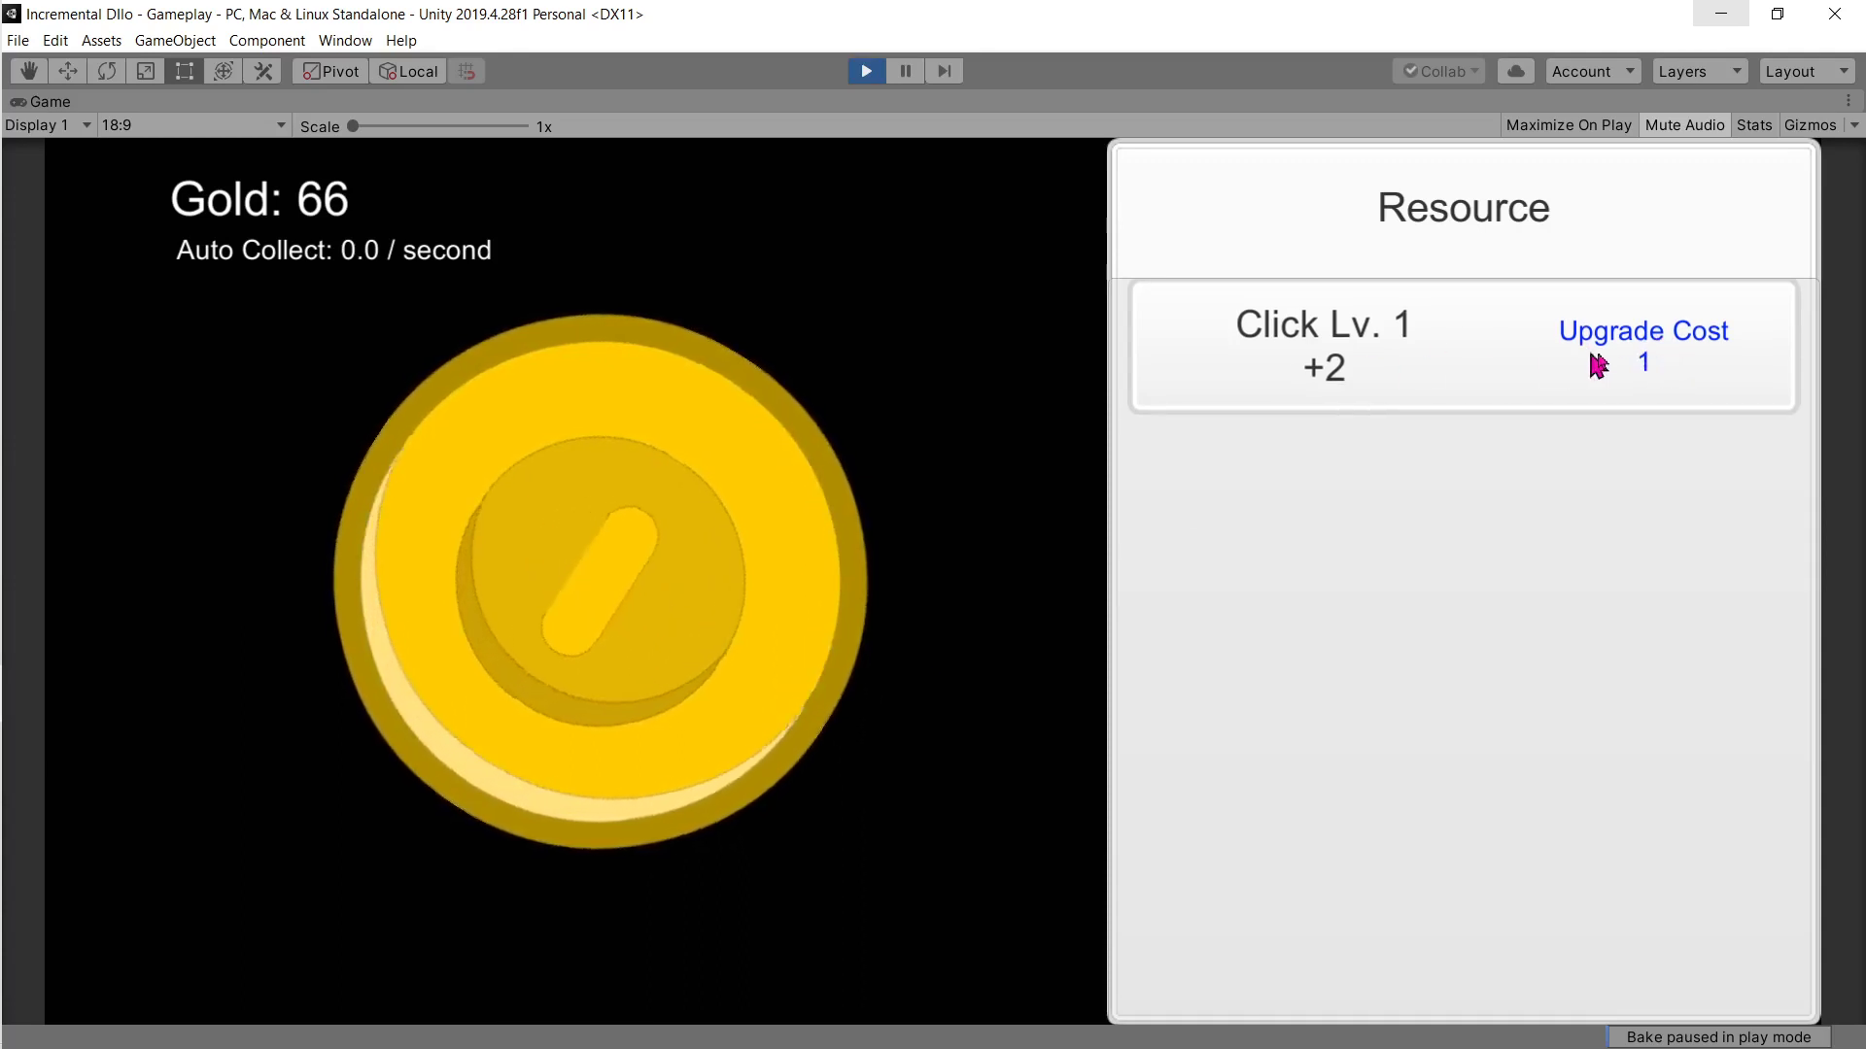
Step: Tap a few more times until Gold reaches 72, then switch to the course page
{"action": "left_click", "coordinate": [227, 281]}
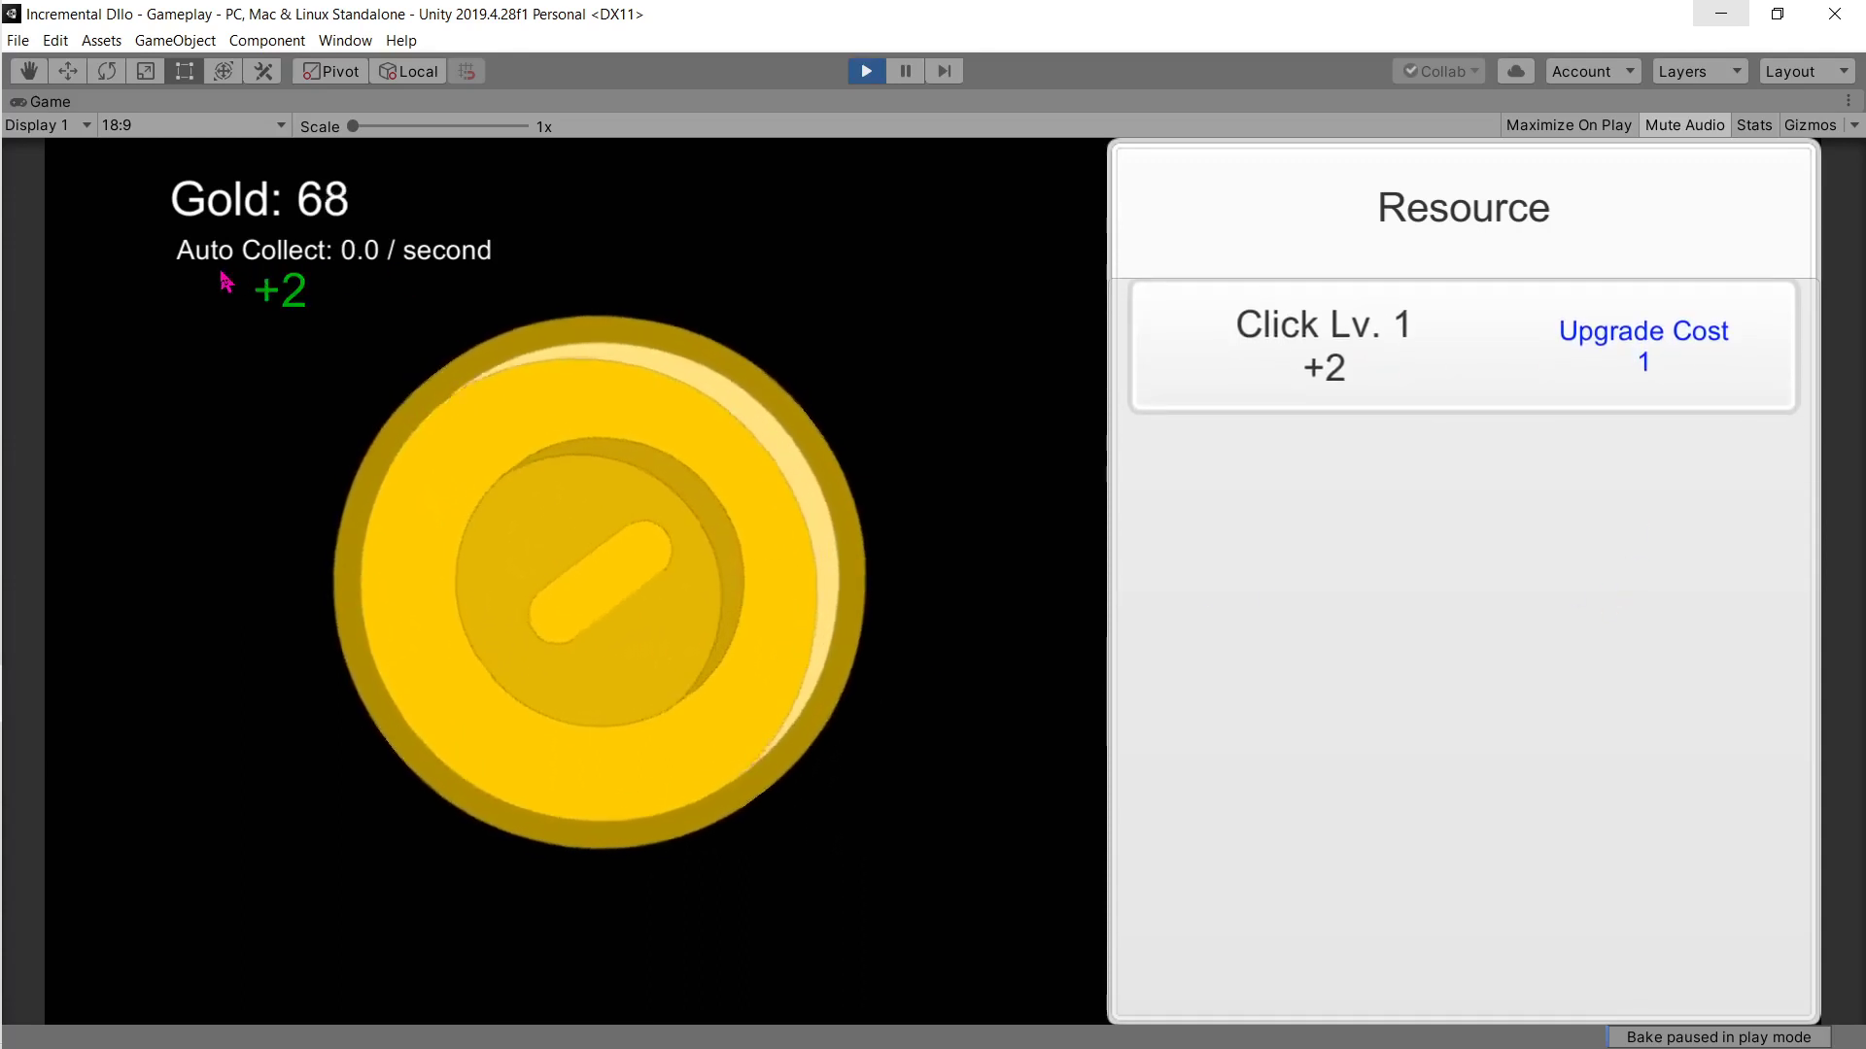
{"action": "left_click", "coordinate": [467, 278]}
{"action": "left_click", "coordinate": [813, 309]}
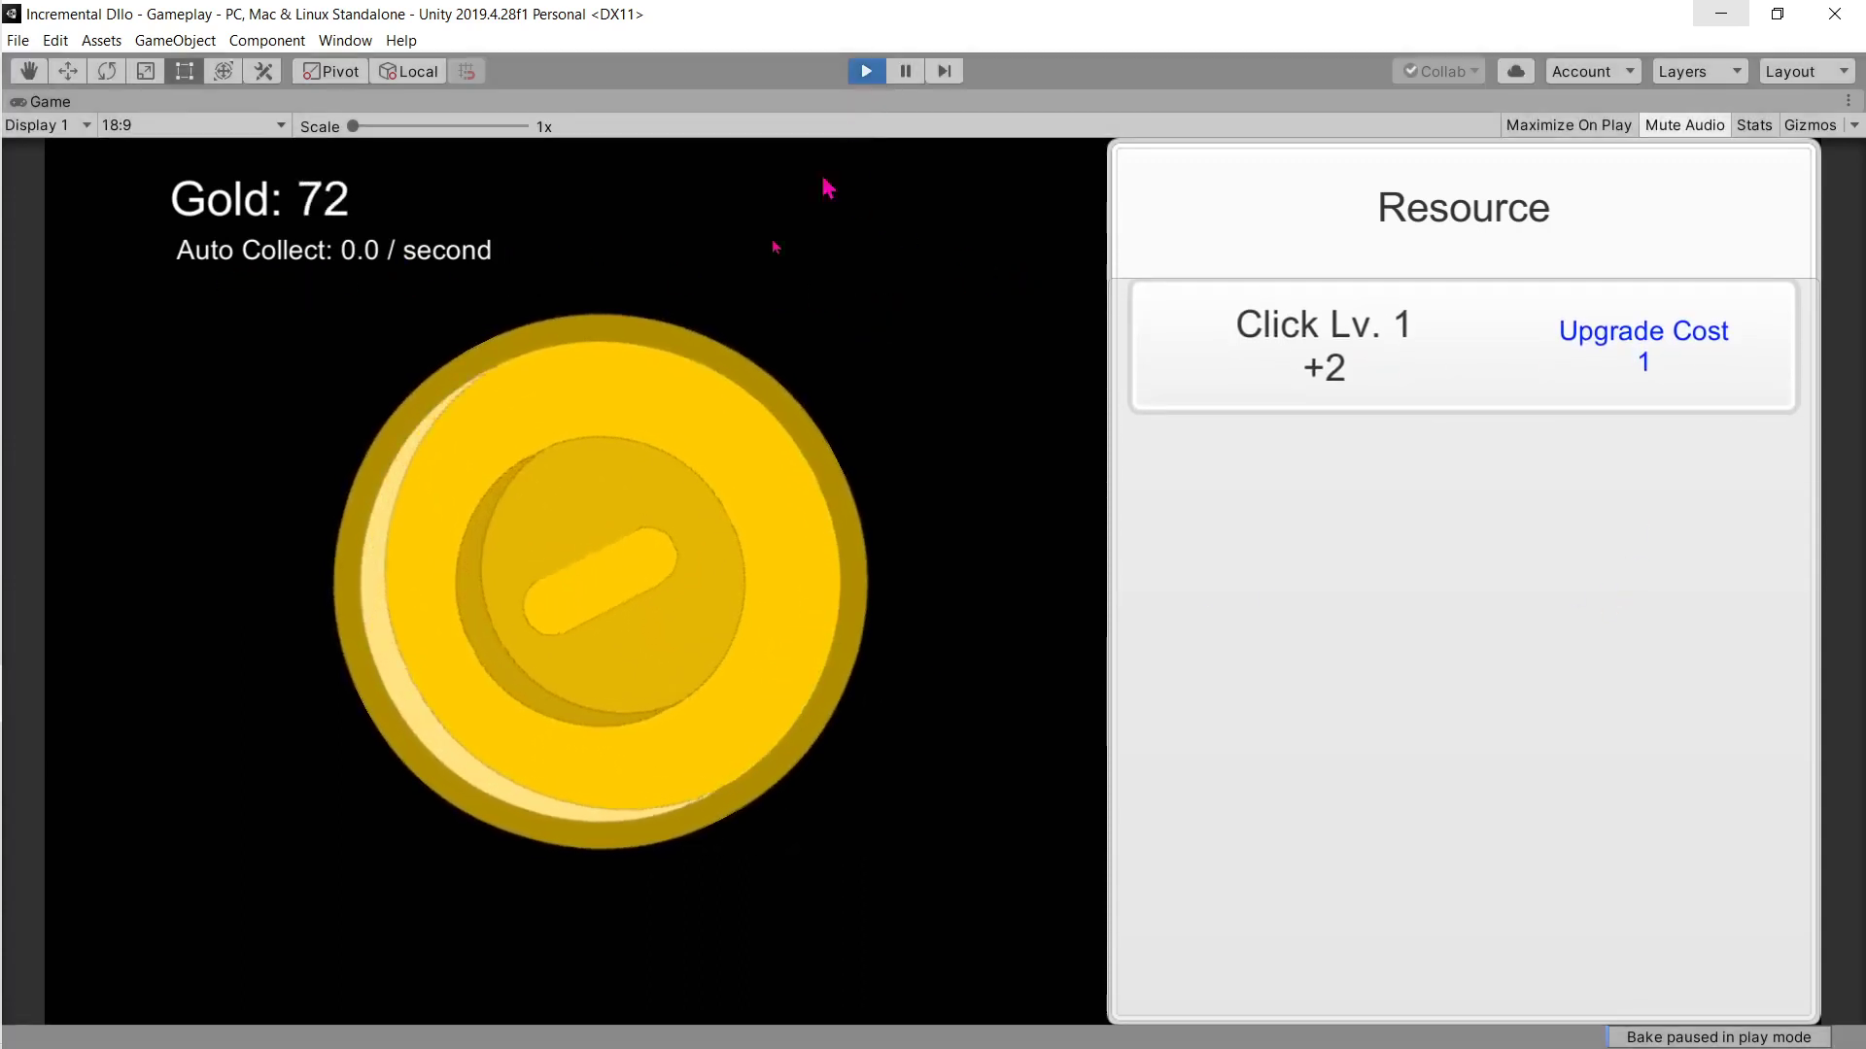
{"action": "left_click", "coordinate": [58, 537]}
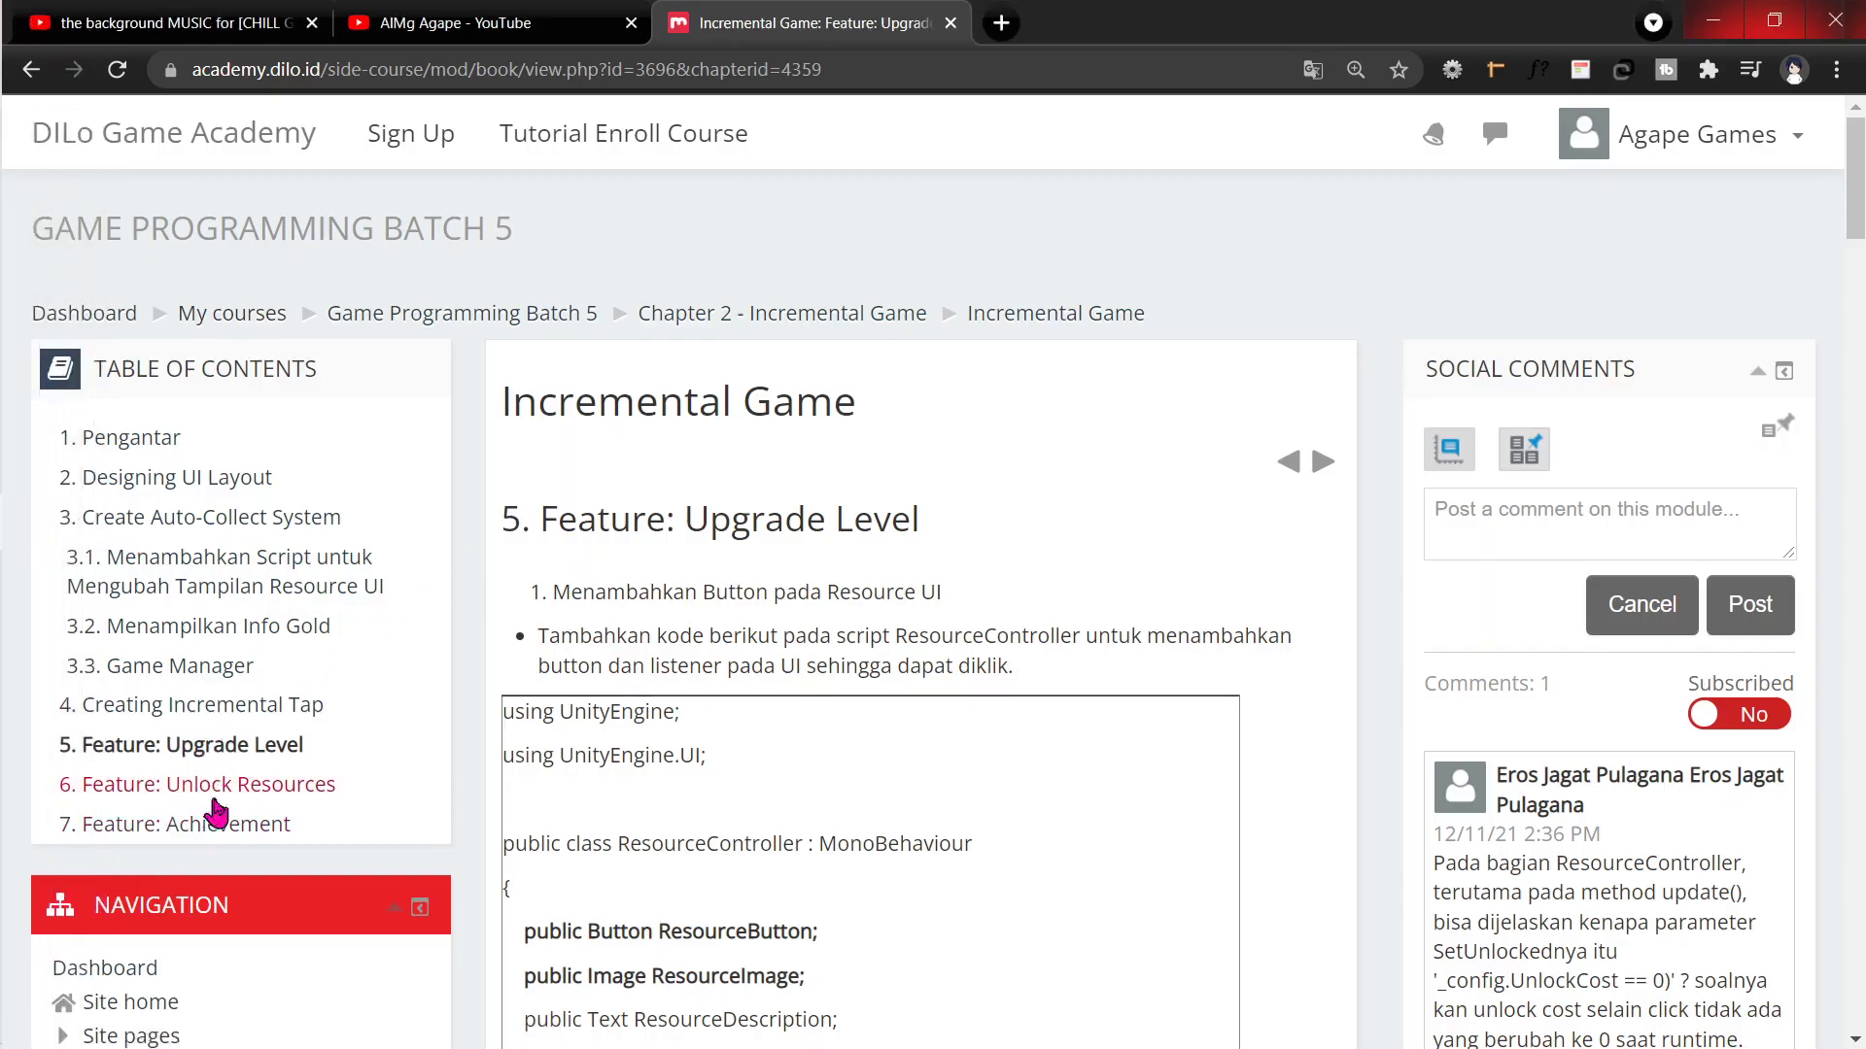
Step: Open and read through the '6. Feature: Unlock Resources' chapter
{"action": "scroll", "coordinate": [865, 706], "scroll_direction": "down", "scroll_amount": 20}
{"action": "scroll", "coordinate": [894, 707], "scroll_direction": "up", "scroll_amount": 15}
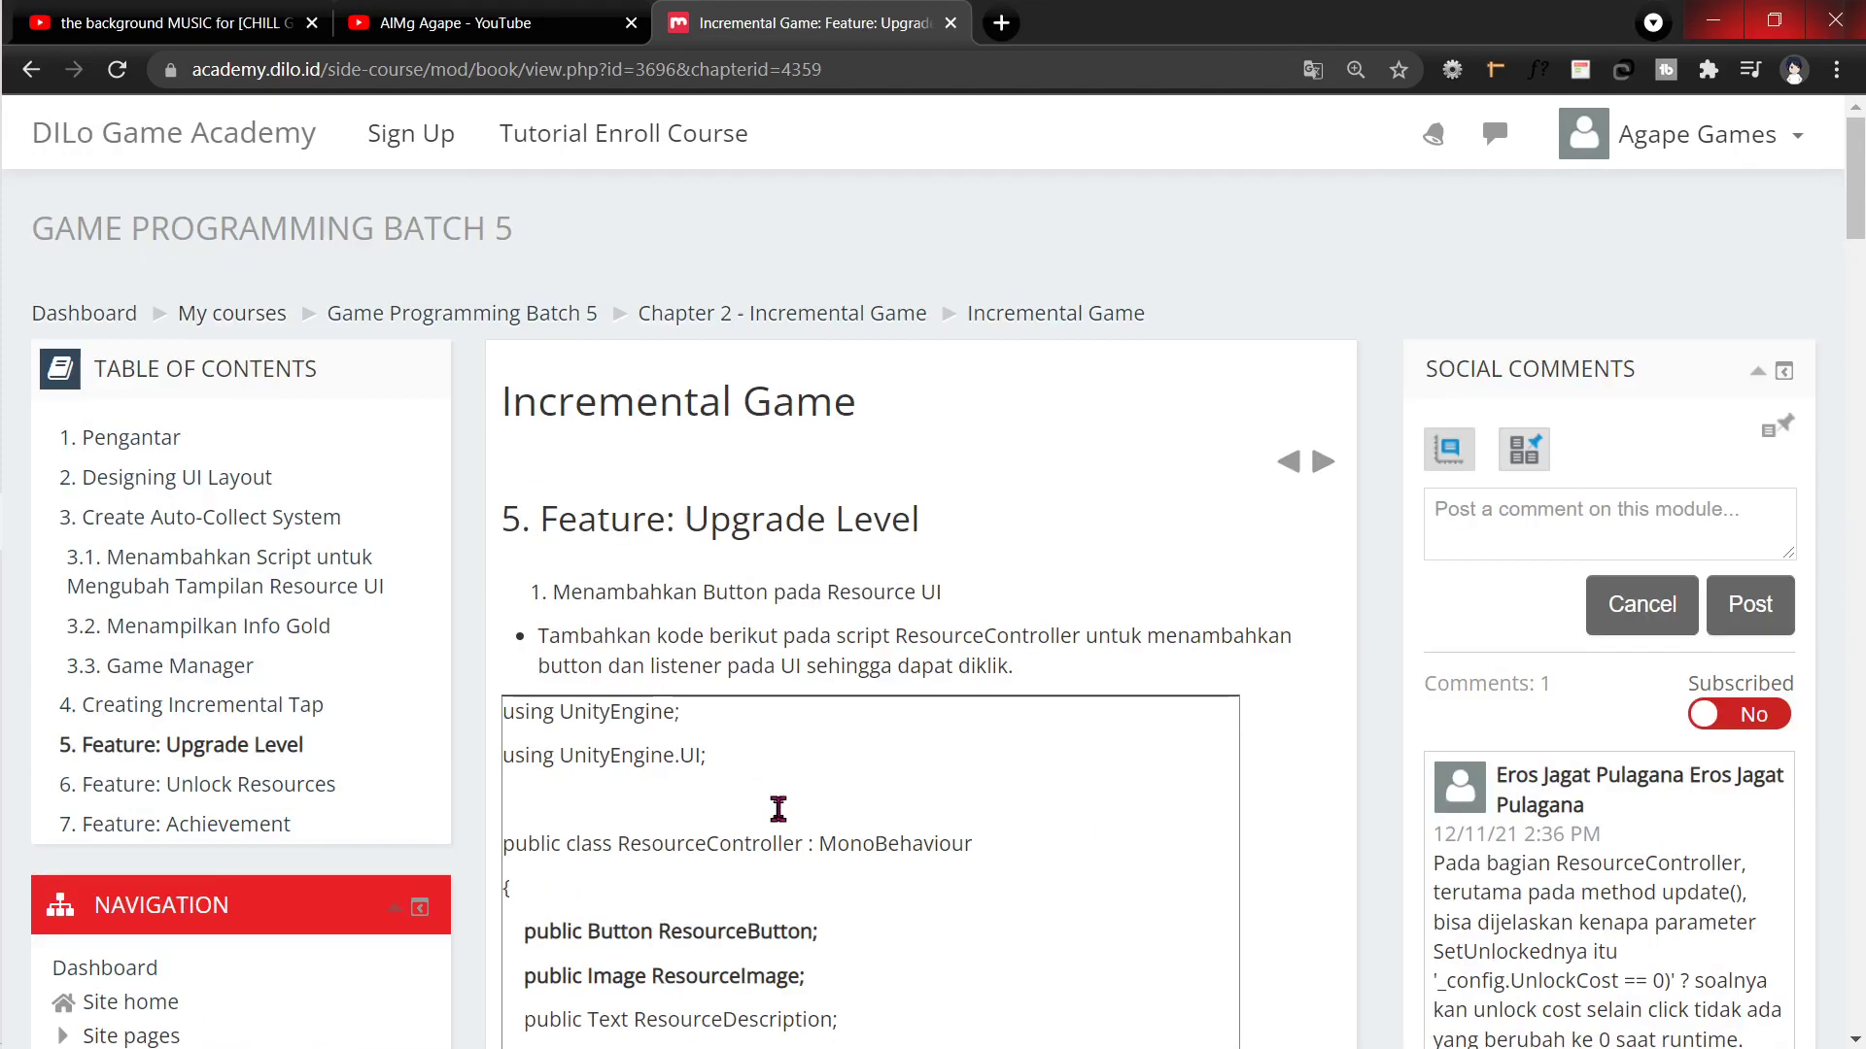
{"action": "left_click", "coordinate": [208, 789]}
{"action": "scroll", "coordinate": [744, 698], "scroll_direction": "down", "scroll_amount": 3}
{"action": "scroll", "coordinate": [748, 697], "scroll_direction": "down", "scroll_amount": 20}
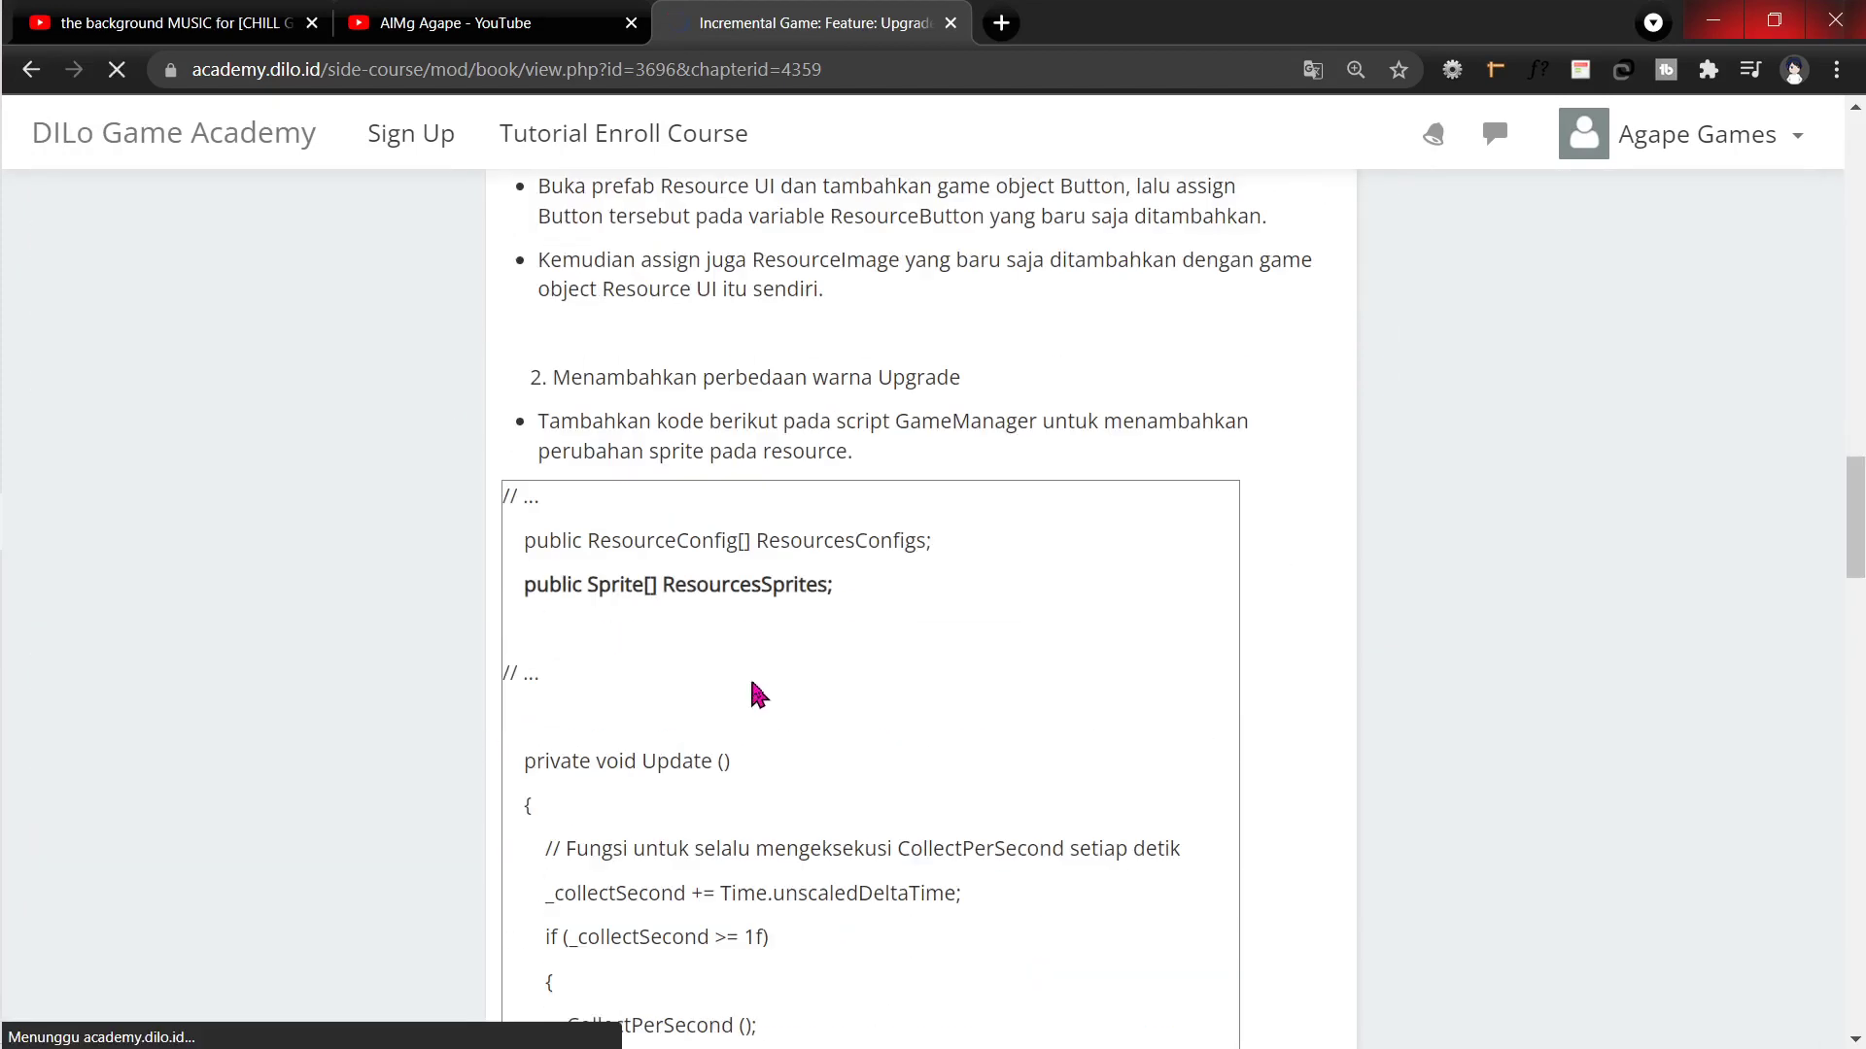
{"action": "scroll", "coordinate": [758, 696], "scroll_direction": "up", "scroll_amount": 20}
{"action": "scroll", "coordinate": [763, 680], "scroll_direction": "down", "scroll_amount": 5}
{"action": "scroll", "coordinate": [768, 670], "scroll_direction": "up", "scroll_amount": 8}
{"action": "scroll", "coordinate": [770, 677], "scroll_direction": "down", "scroll_amount": 15}
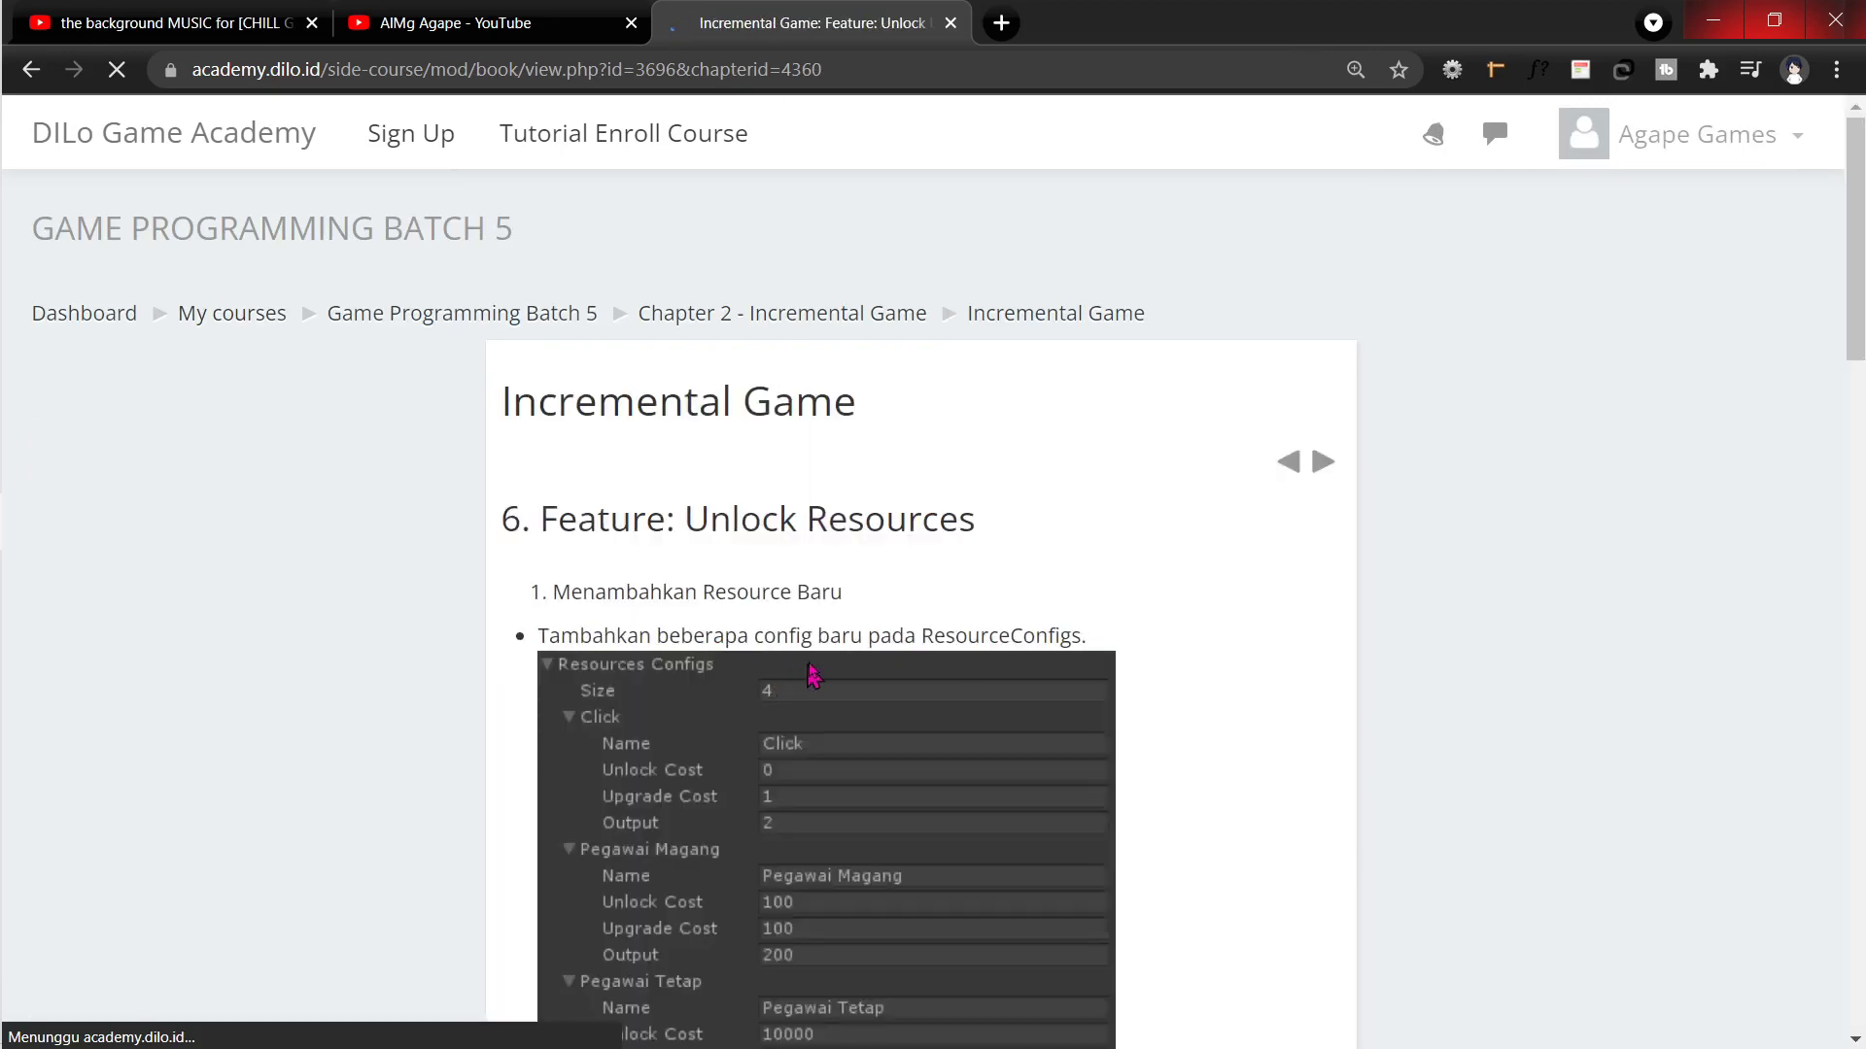
{"action": "scroll", "coordinate": [816, 680], "scroll_direction": "down", "scroll_amount": 10}
{"action": "scroll", "coordinate": [826, 671], "scroll_direction": "down", "scroll_amount": 10}
{"action": "scroll", "coordinate": [836, 668], "scroll_direction": "down", "scroll_amount": 10}
{"action": "scroll", "coordinate": [840, 668], "scroll_direction": "down", "scroll_amount": 10}
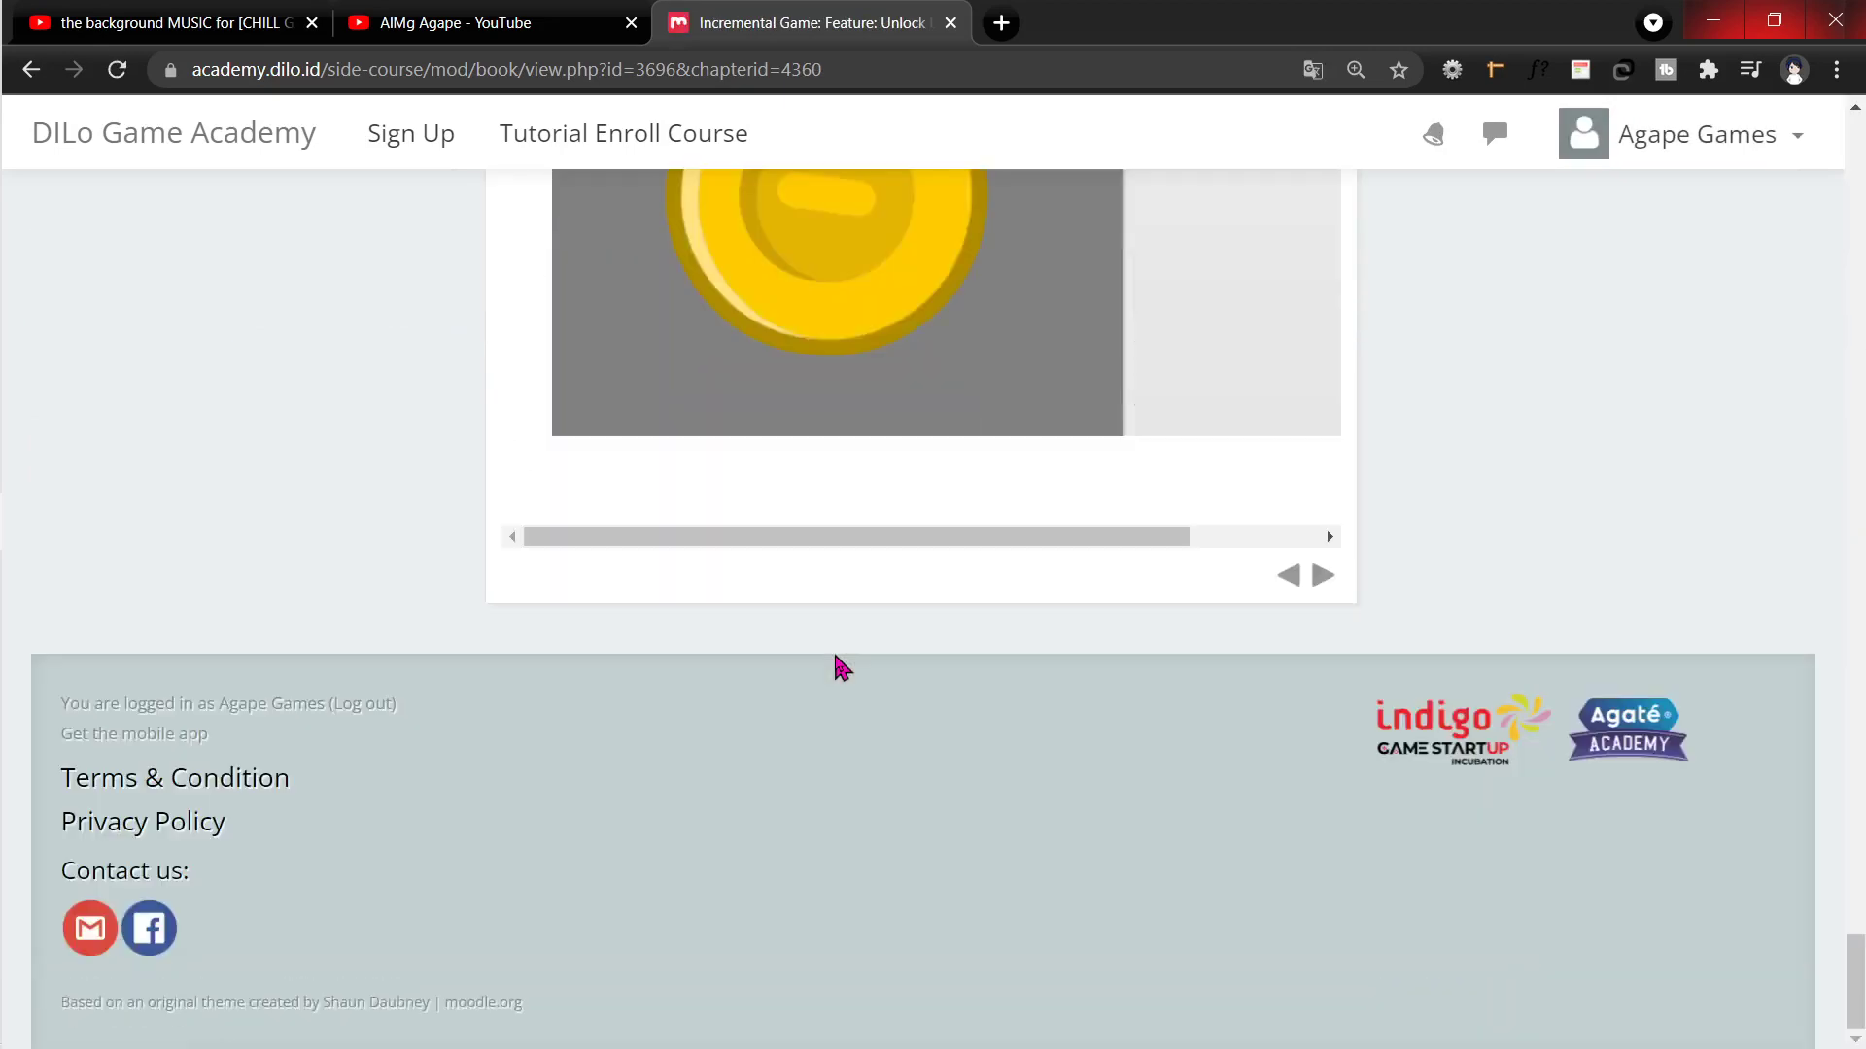
{"action": "scroll", "coordinate": [840, 669], "scroll_direction": "up", "scroll_amount": 10}
{"action": "scroll", "coordinate": [841, 668], "scroll_direction": "up", "scroll_amount": 5}
{"action": "scroll", "coordinate": [841, 669], "scroll_direction": "up", "scroll_amount": 15}
{"action": "scroll", "coordinate": [841, 668], "scroll_direction": "down", "scroll_amount": 3}
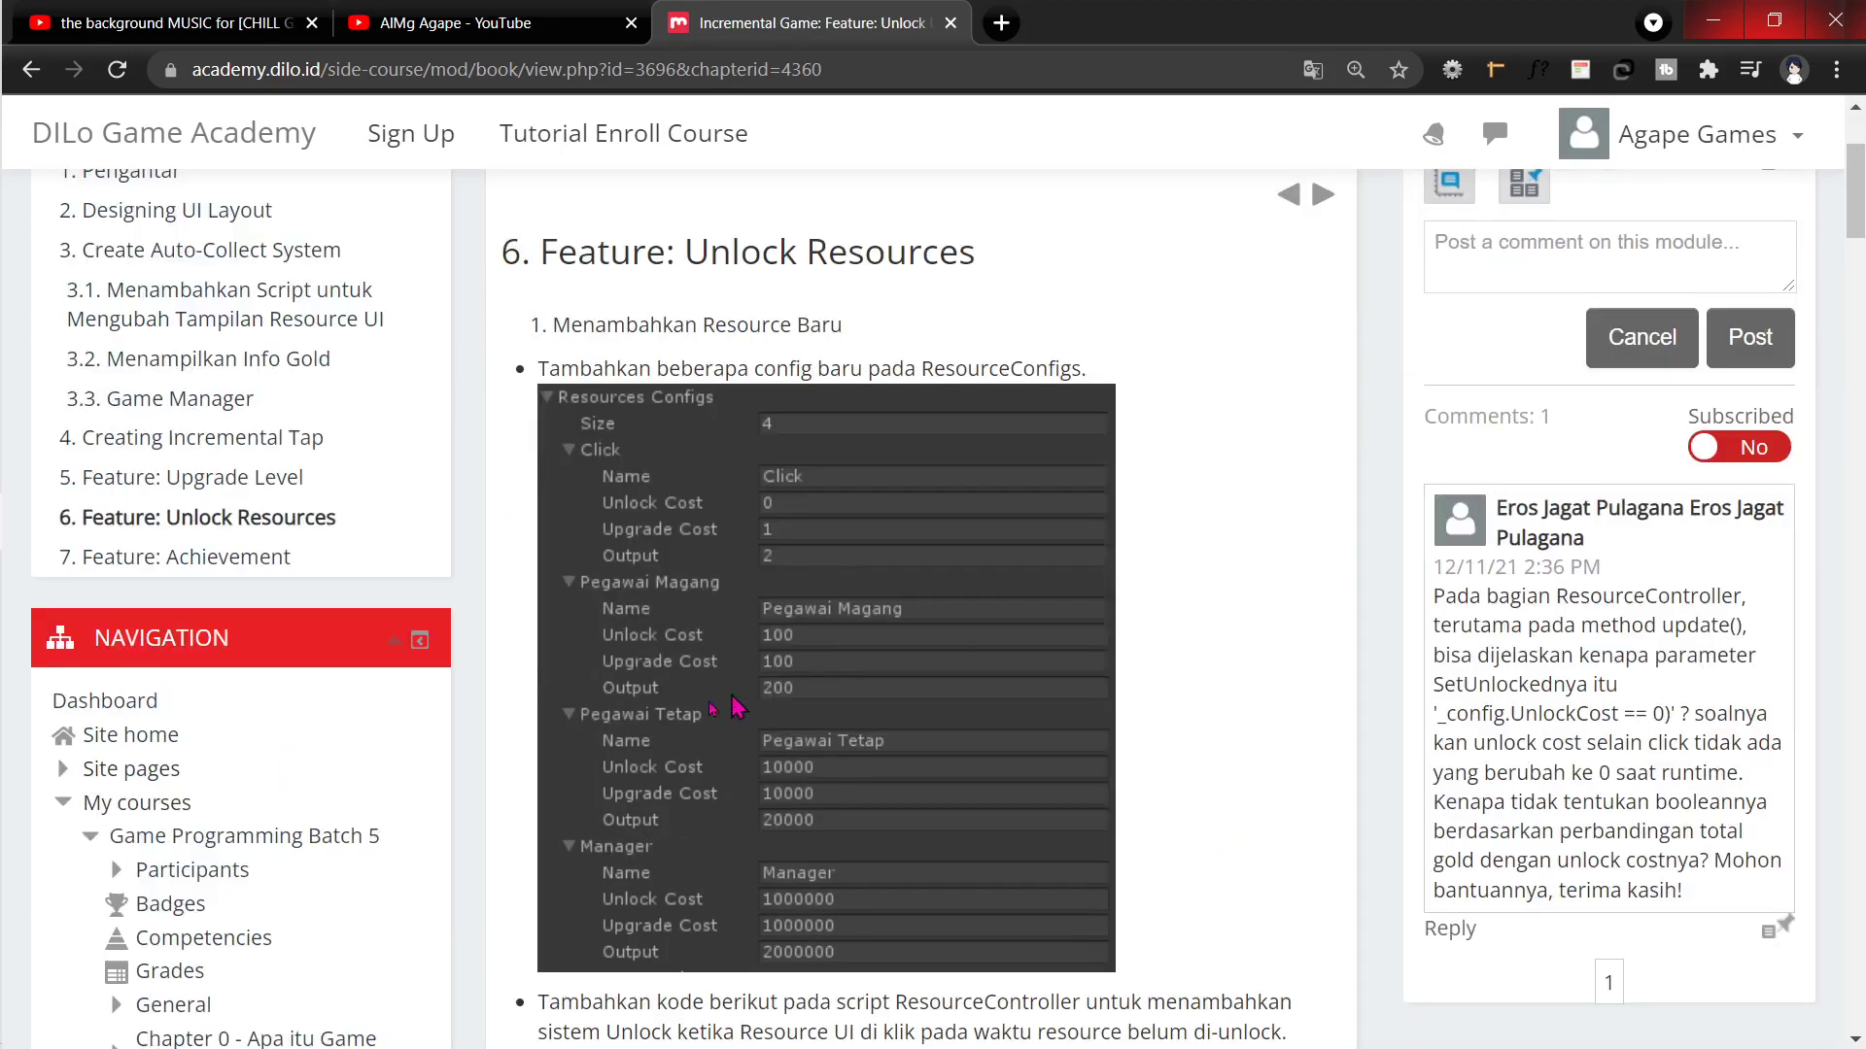
Step: Open and read through the '7. Feature: Achievement' chapter
{"action": "left_click", "coordinate": [250, 558]}
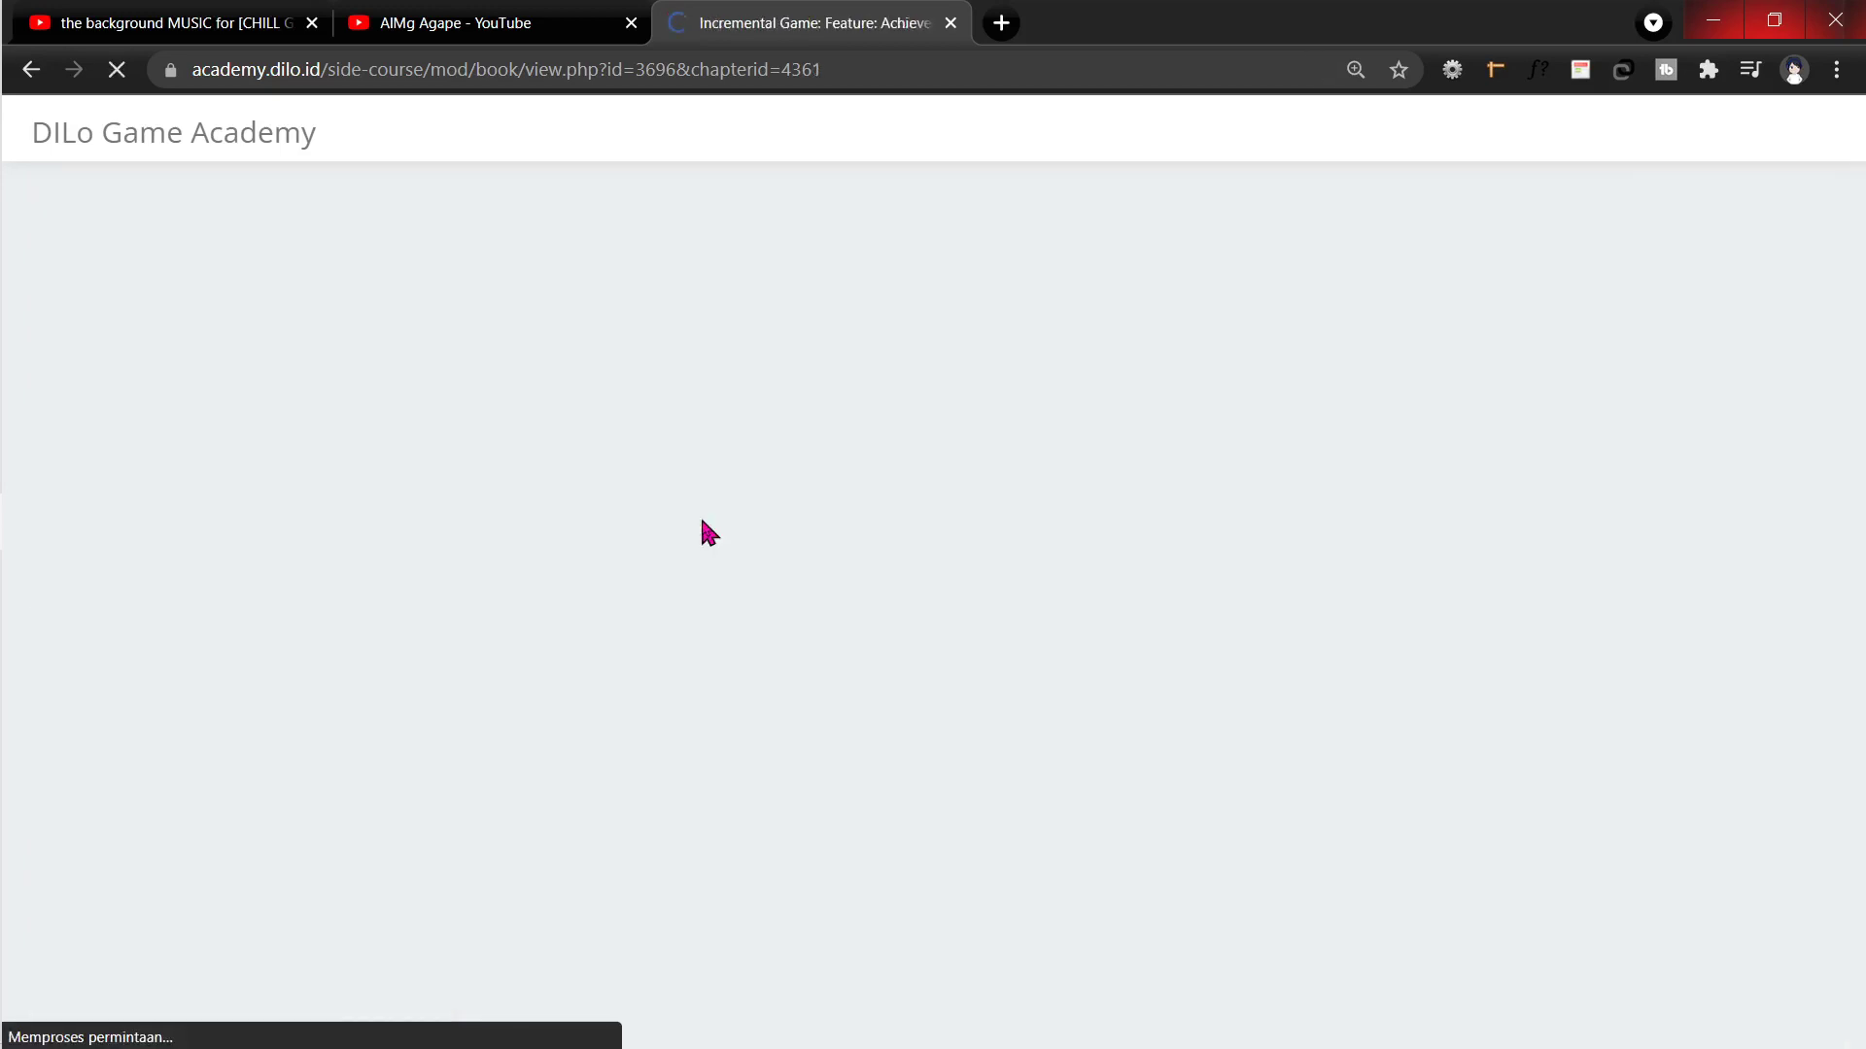
{"action": "scroll", "coordinate": [711, 533], "scroll_direction": "down", "scroll_amount": 15}
{"action": "scroll", "coordinate": [710, 534], "scroll_direction": "down", "scroll_amount": 10}
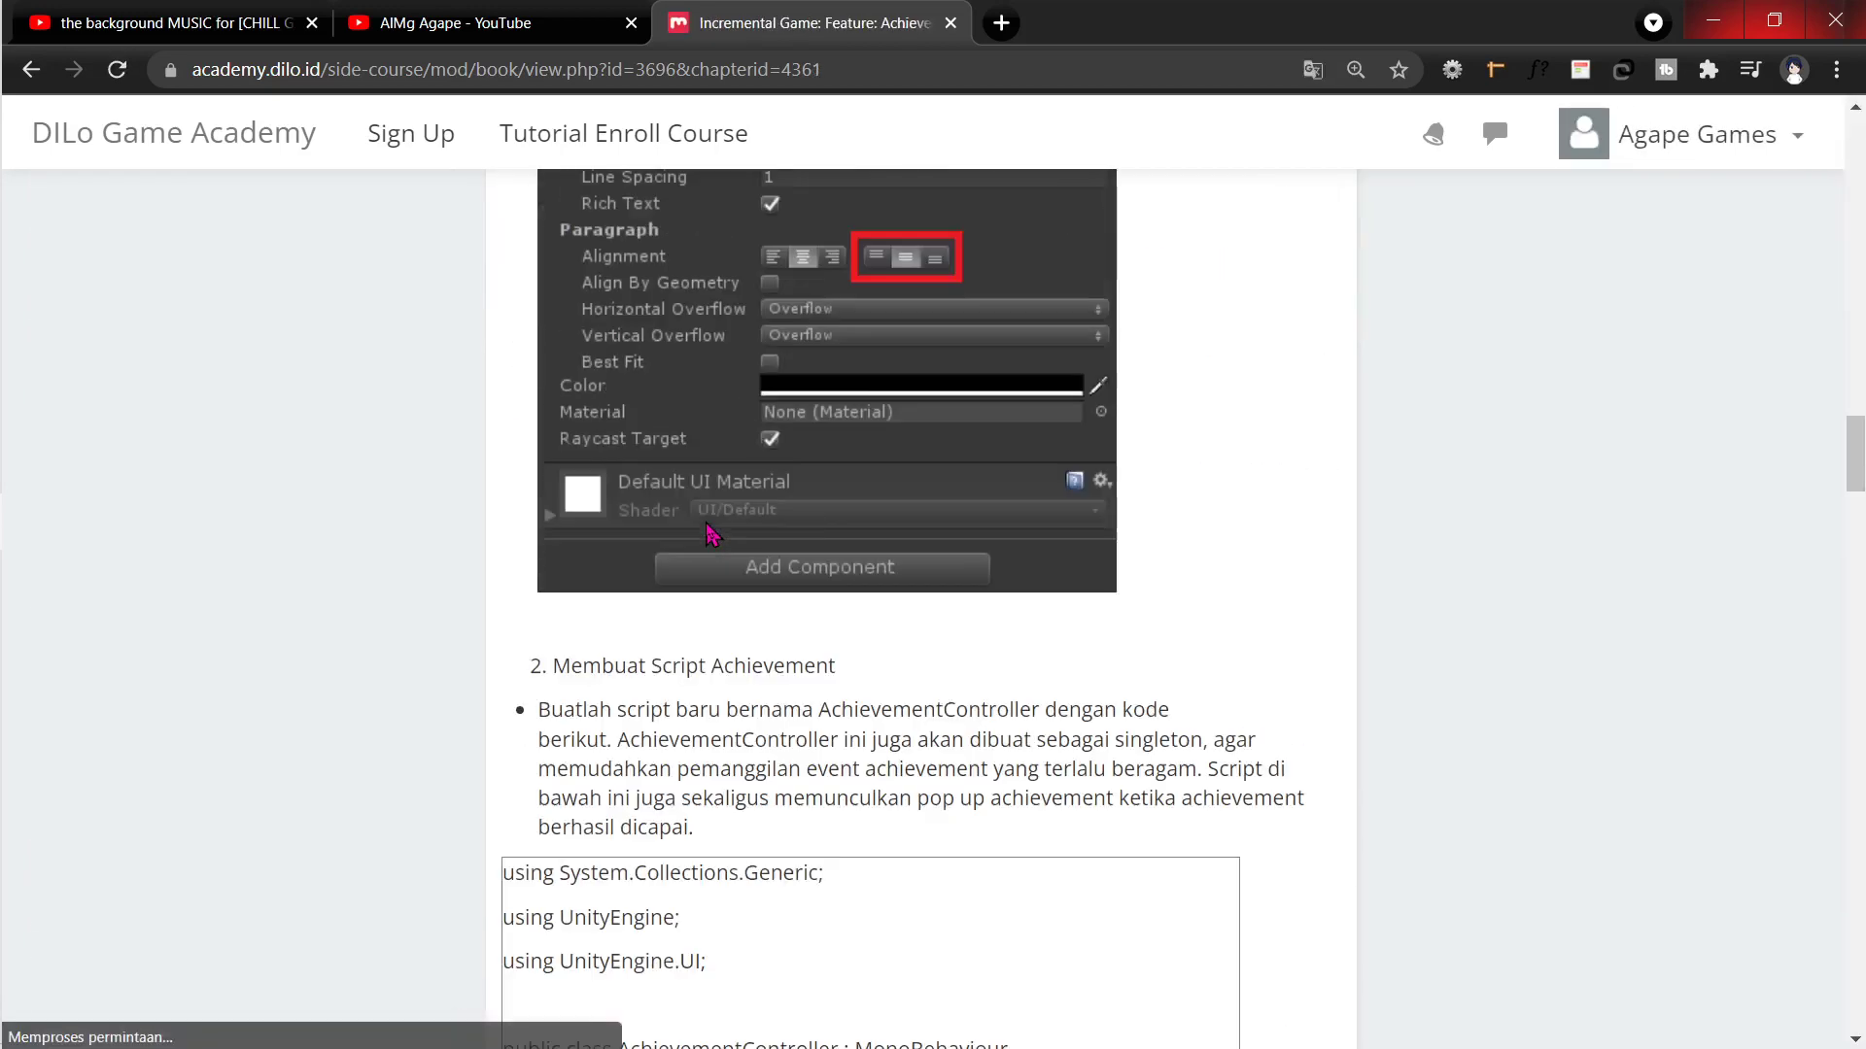
{"action": "scroll", "coordinate": [710, 533], "scroll_direction": "down", "scroll_amount": 10}
{"action": "scroll", "coordinate": [712, 564], "scroll_direction": "down", "scroll_amount": 10}
{"action": "scroll", "coordinate": [724, 578], "scroll_direction": "down", "scroll_amount": 15}
{"action": "scroll", "coordinate": [731, 590], "scroll_direction": "up", "scroll_amount": 15}
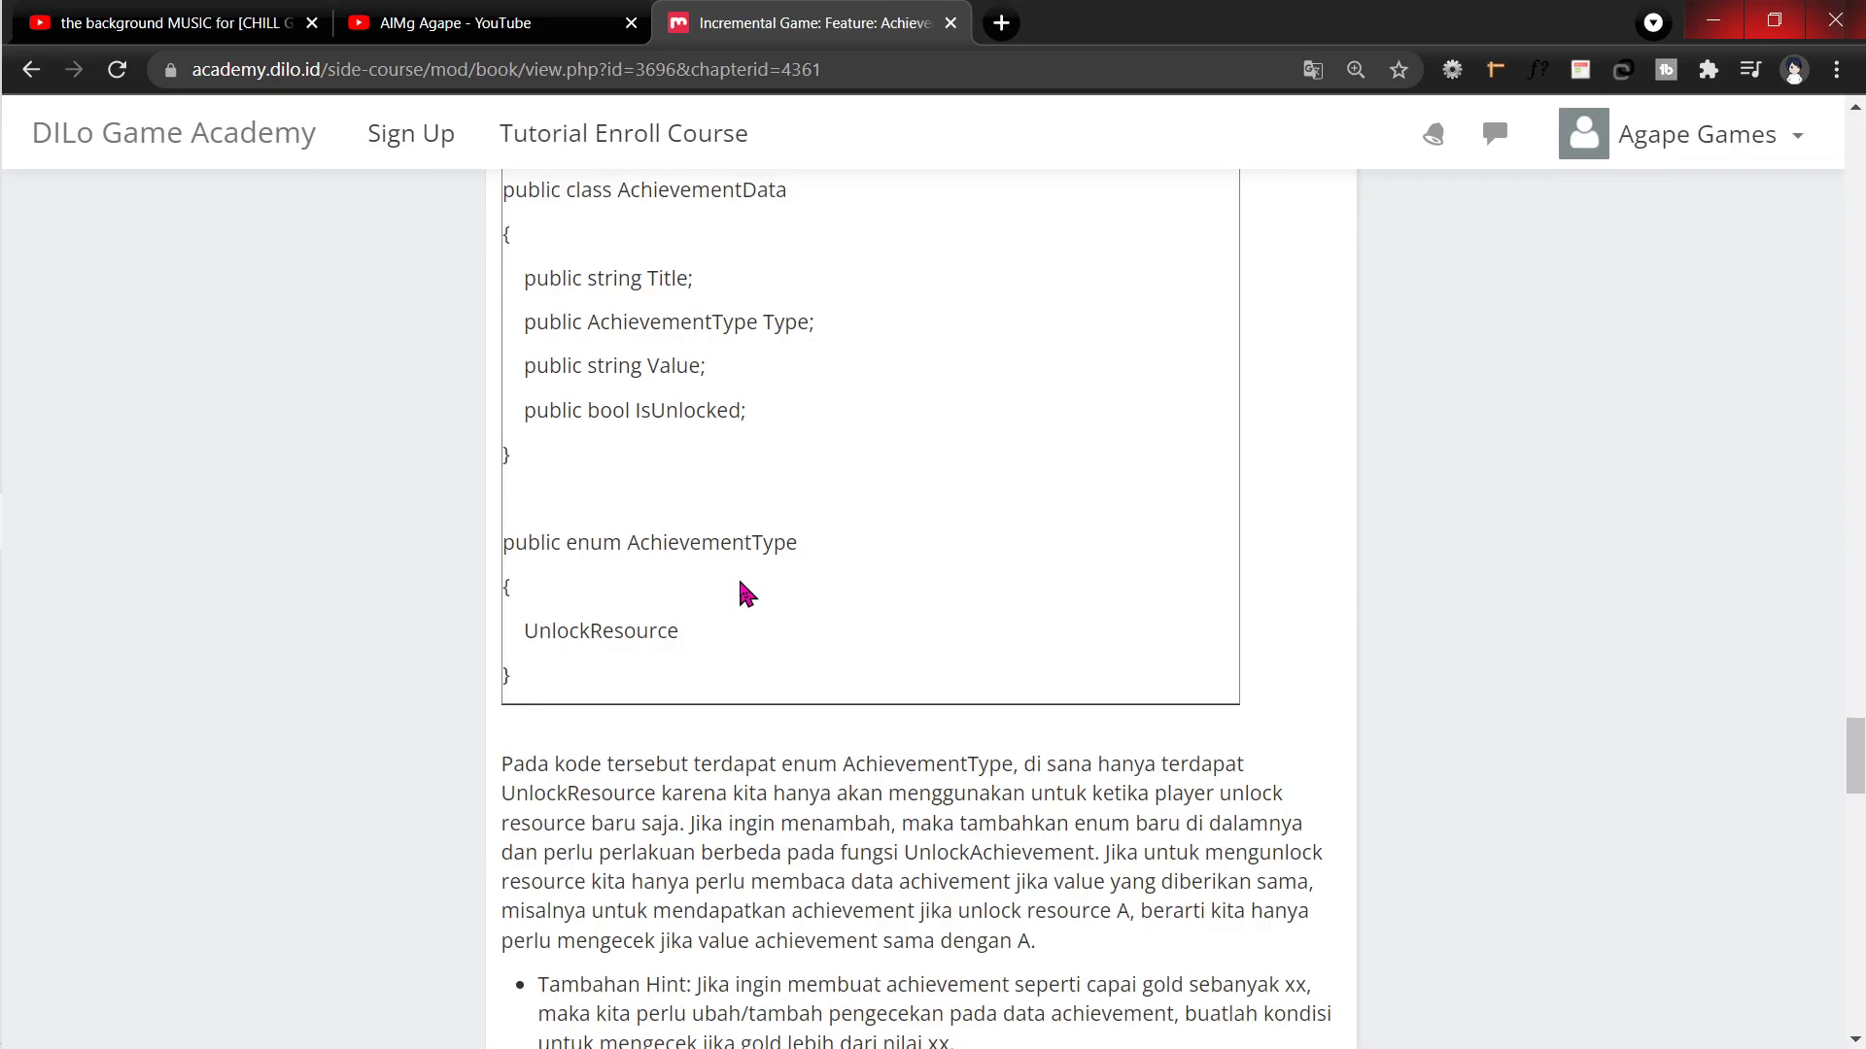
{"action": "scroll", "coordinate": [734, 591], "scroll_direction": "up", "scroll_amount": 10}
{"action": "scroll", "coordinate": [744, 593], "scroll_direction": "up", "scroll_amount": 15}
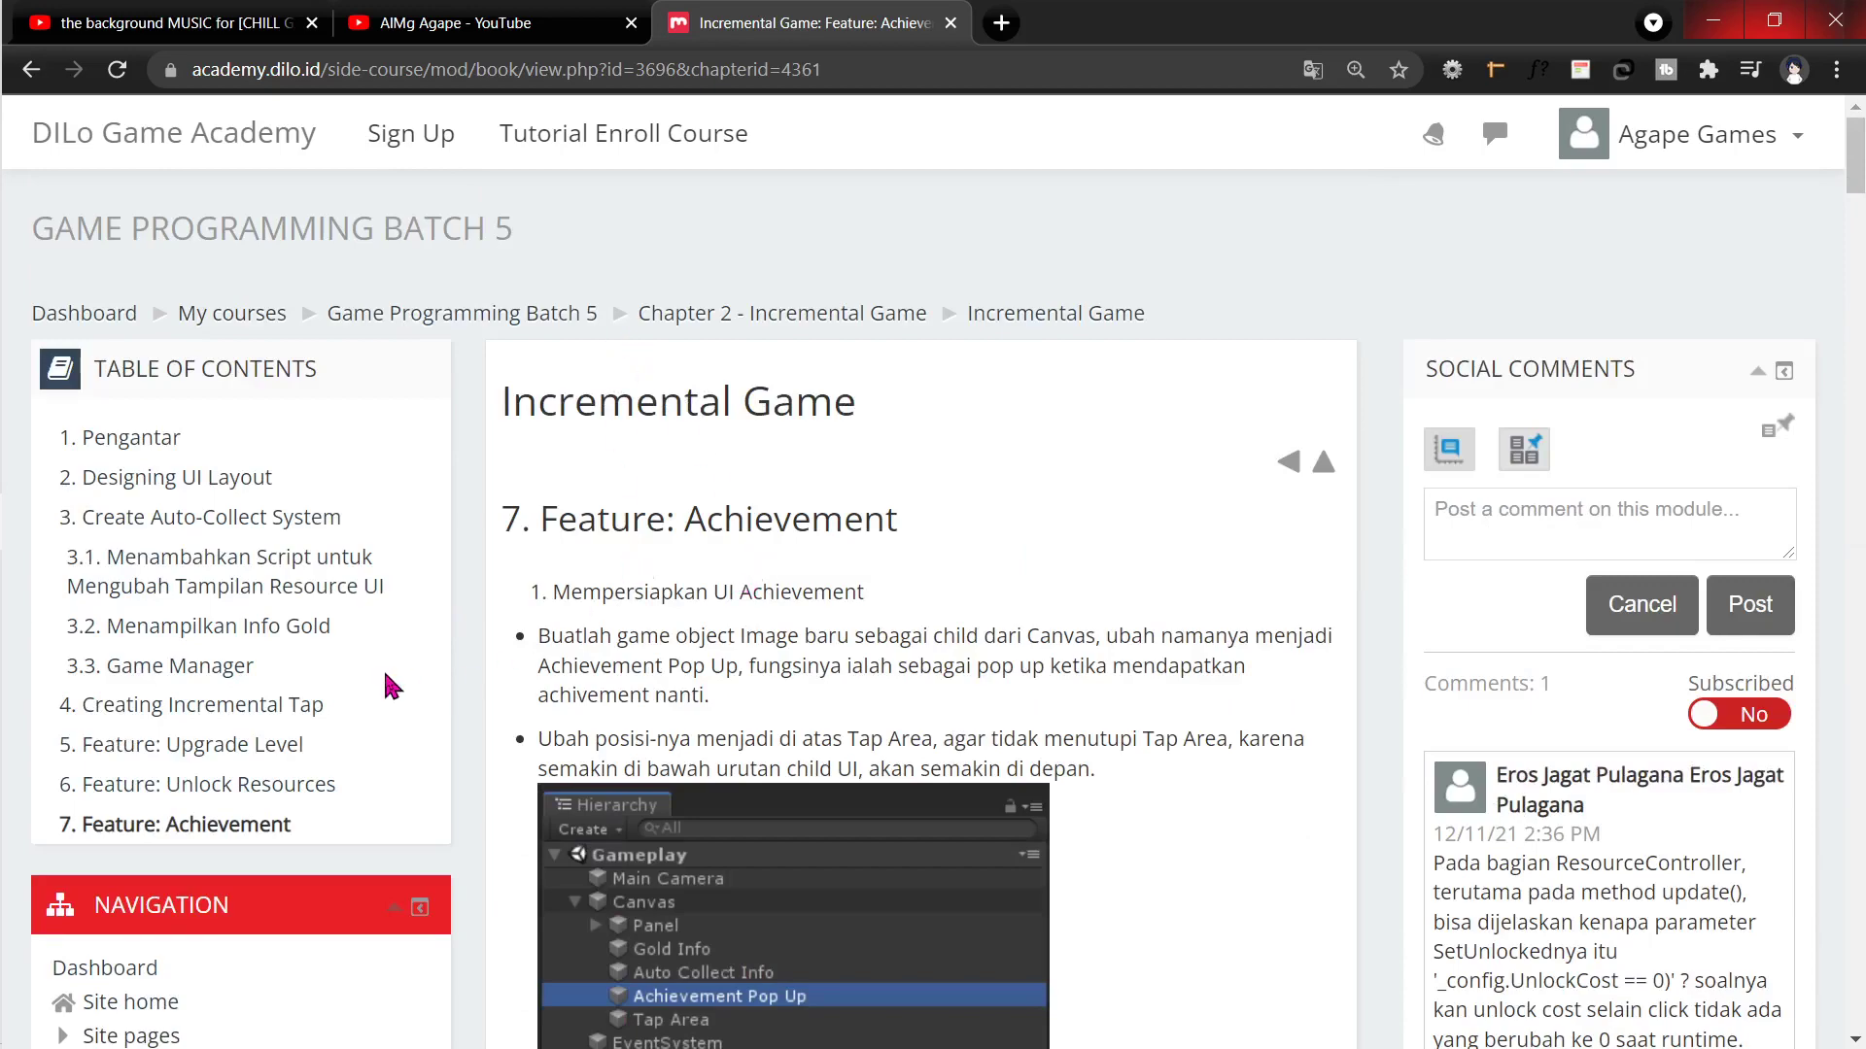
Step: Glance at Unity, return to the browser, and switch to the YouTube channel tab
{"action": "left_click", "coordinate": [55, 707]}
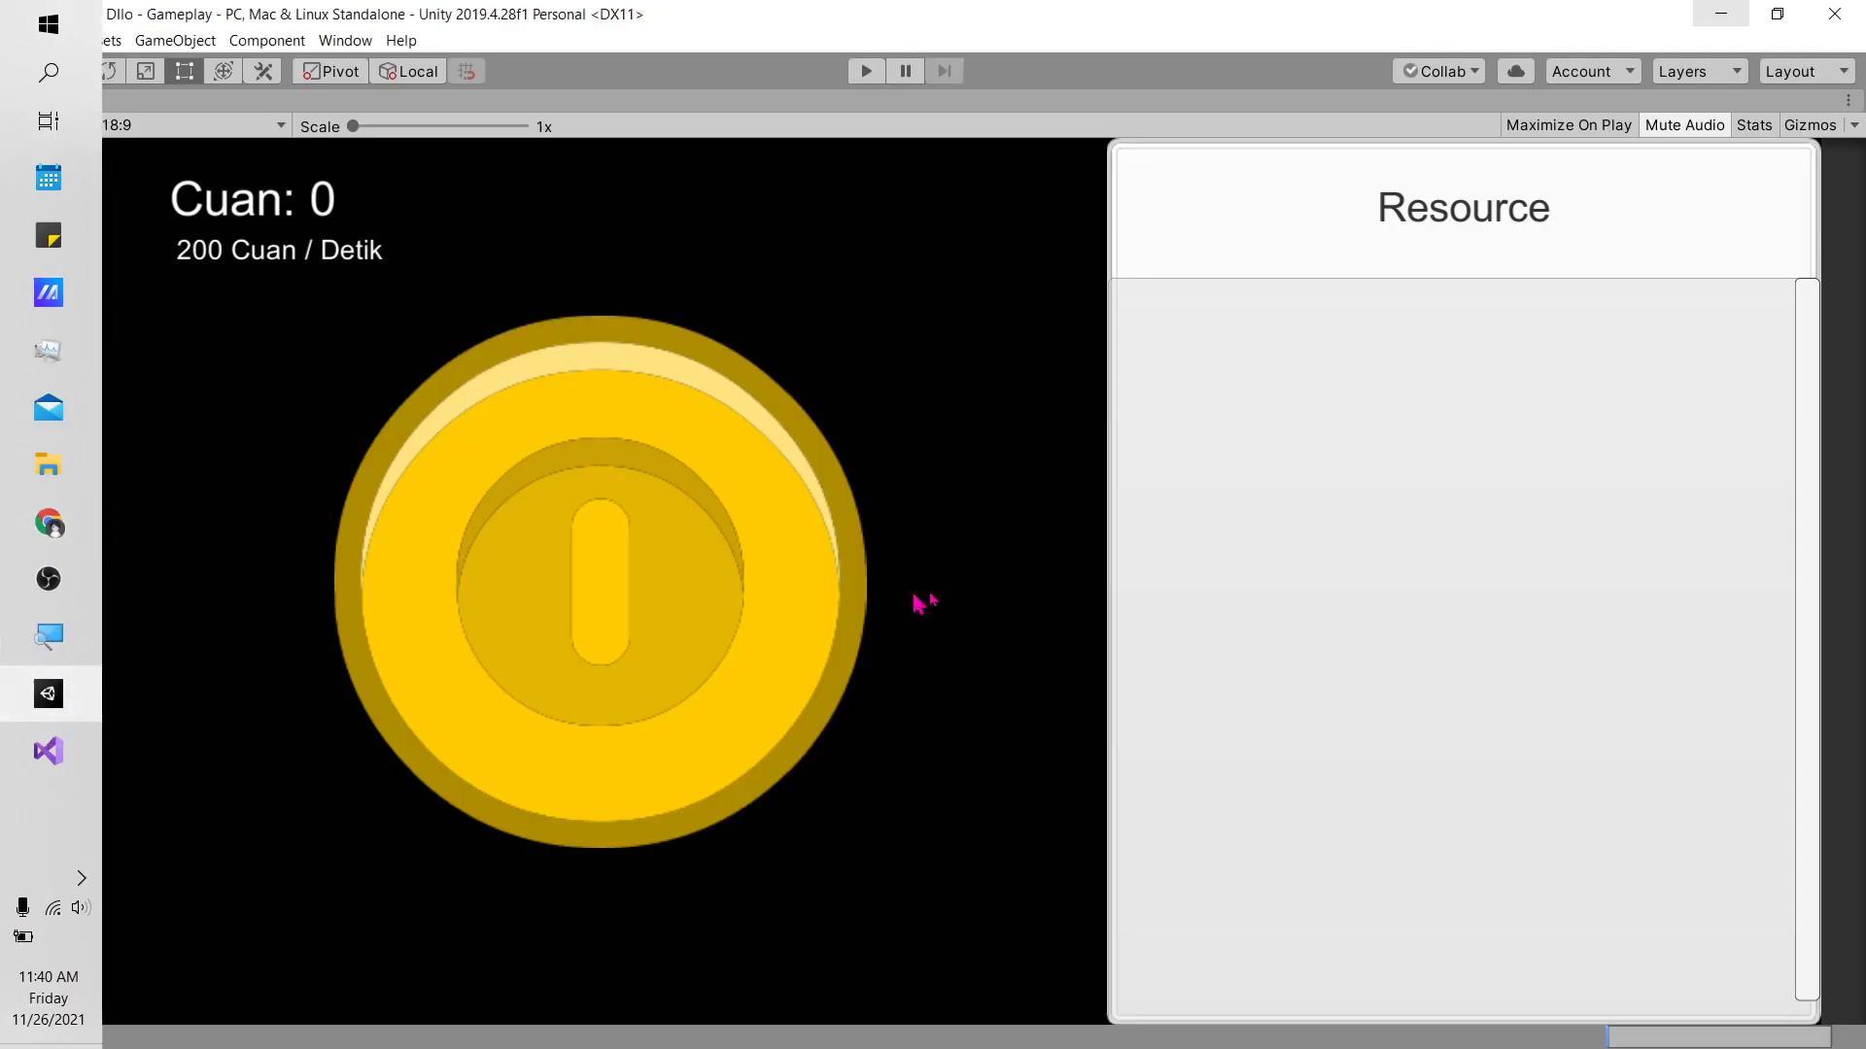
{"action": "left_click", "coordinate": [49, 709]}
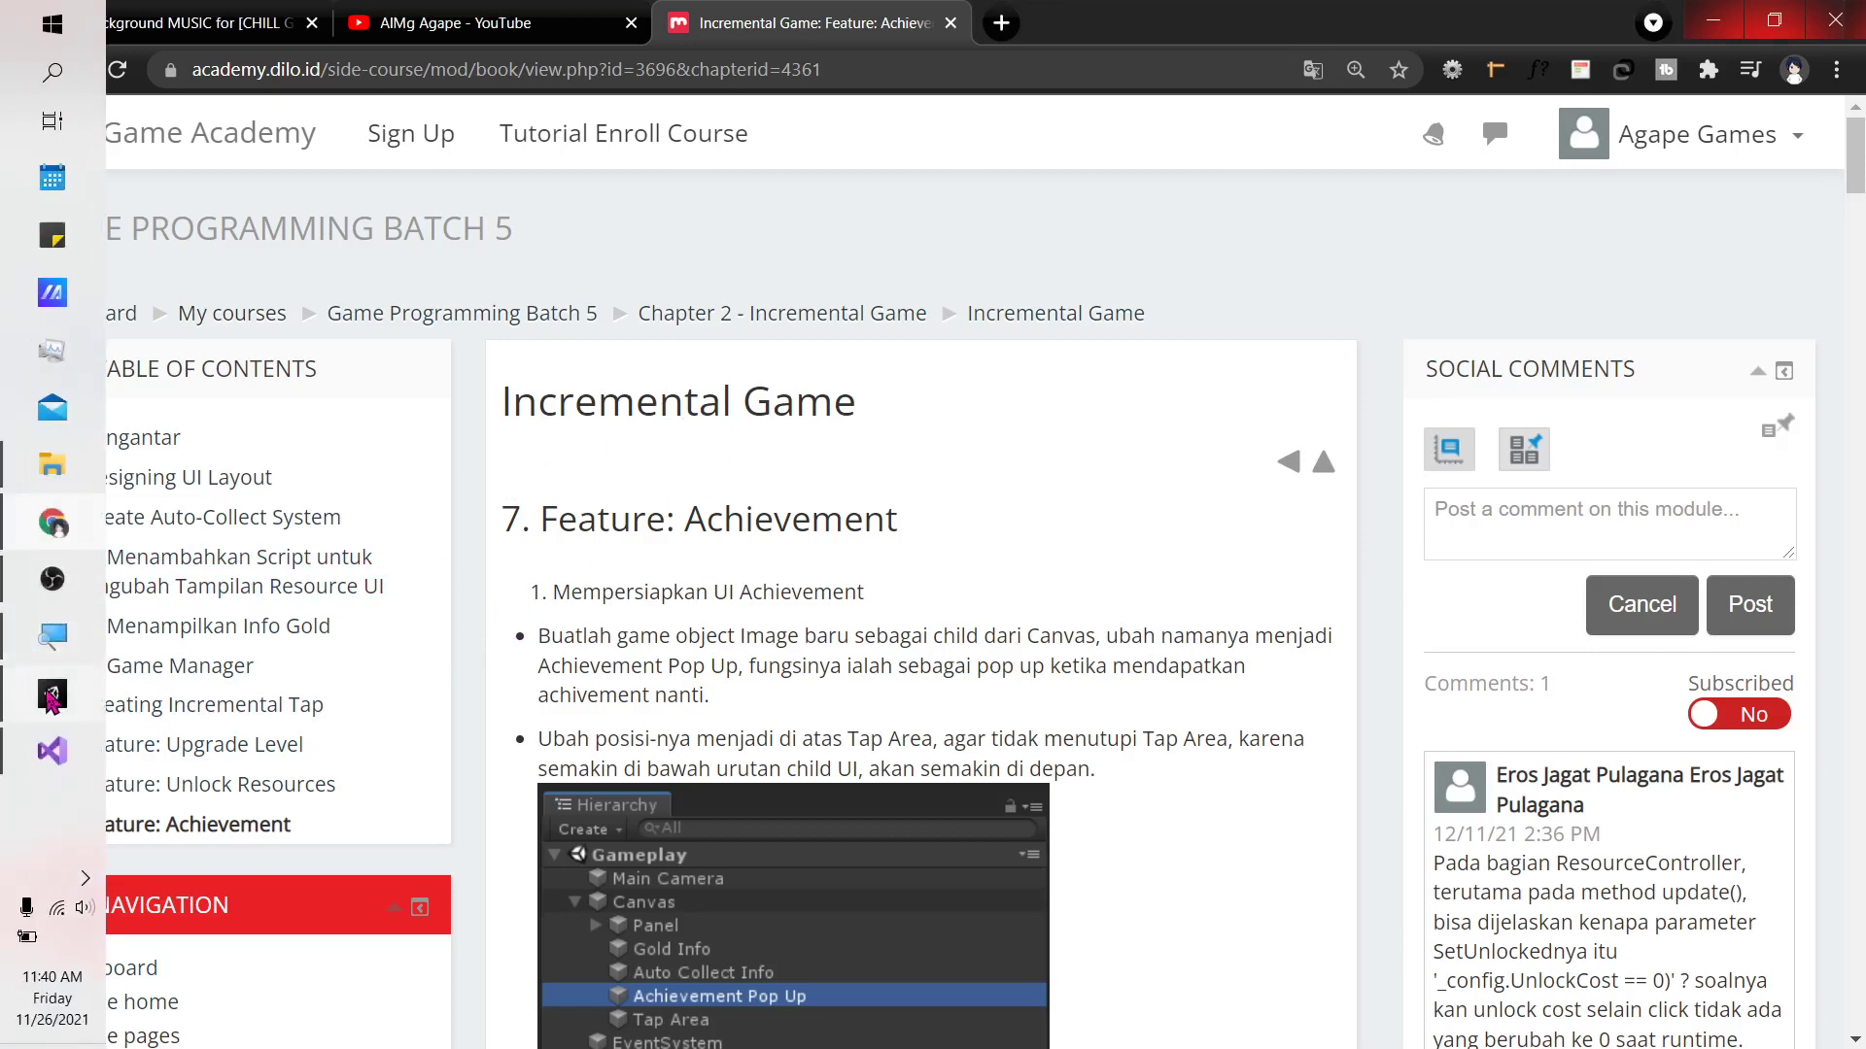
{"action": "mouse_move", "coordinate": [51, 698]}
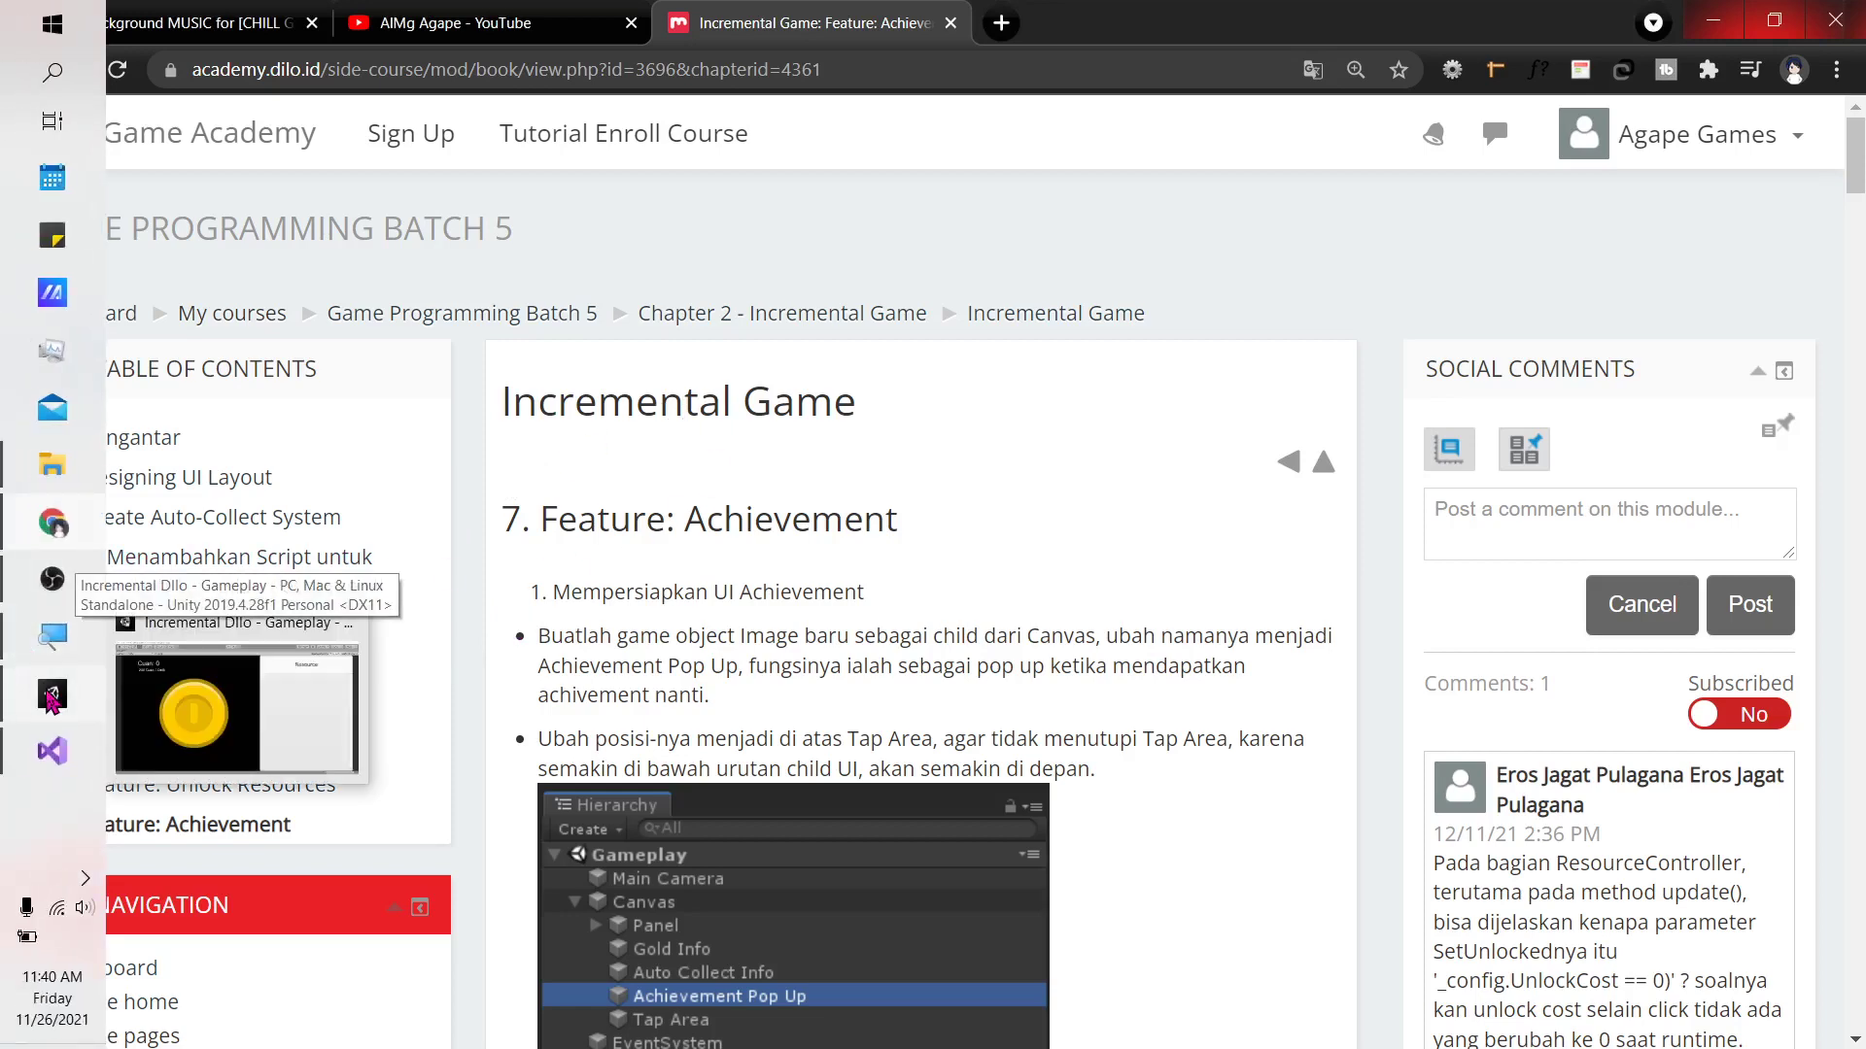
{"action": "left_click", "coordinate": [544, 22]}
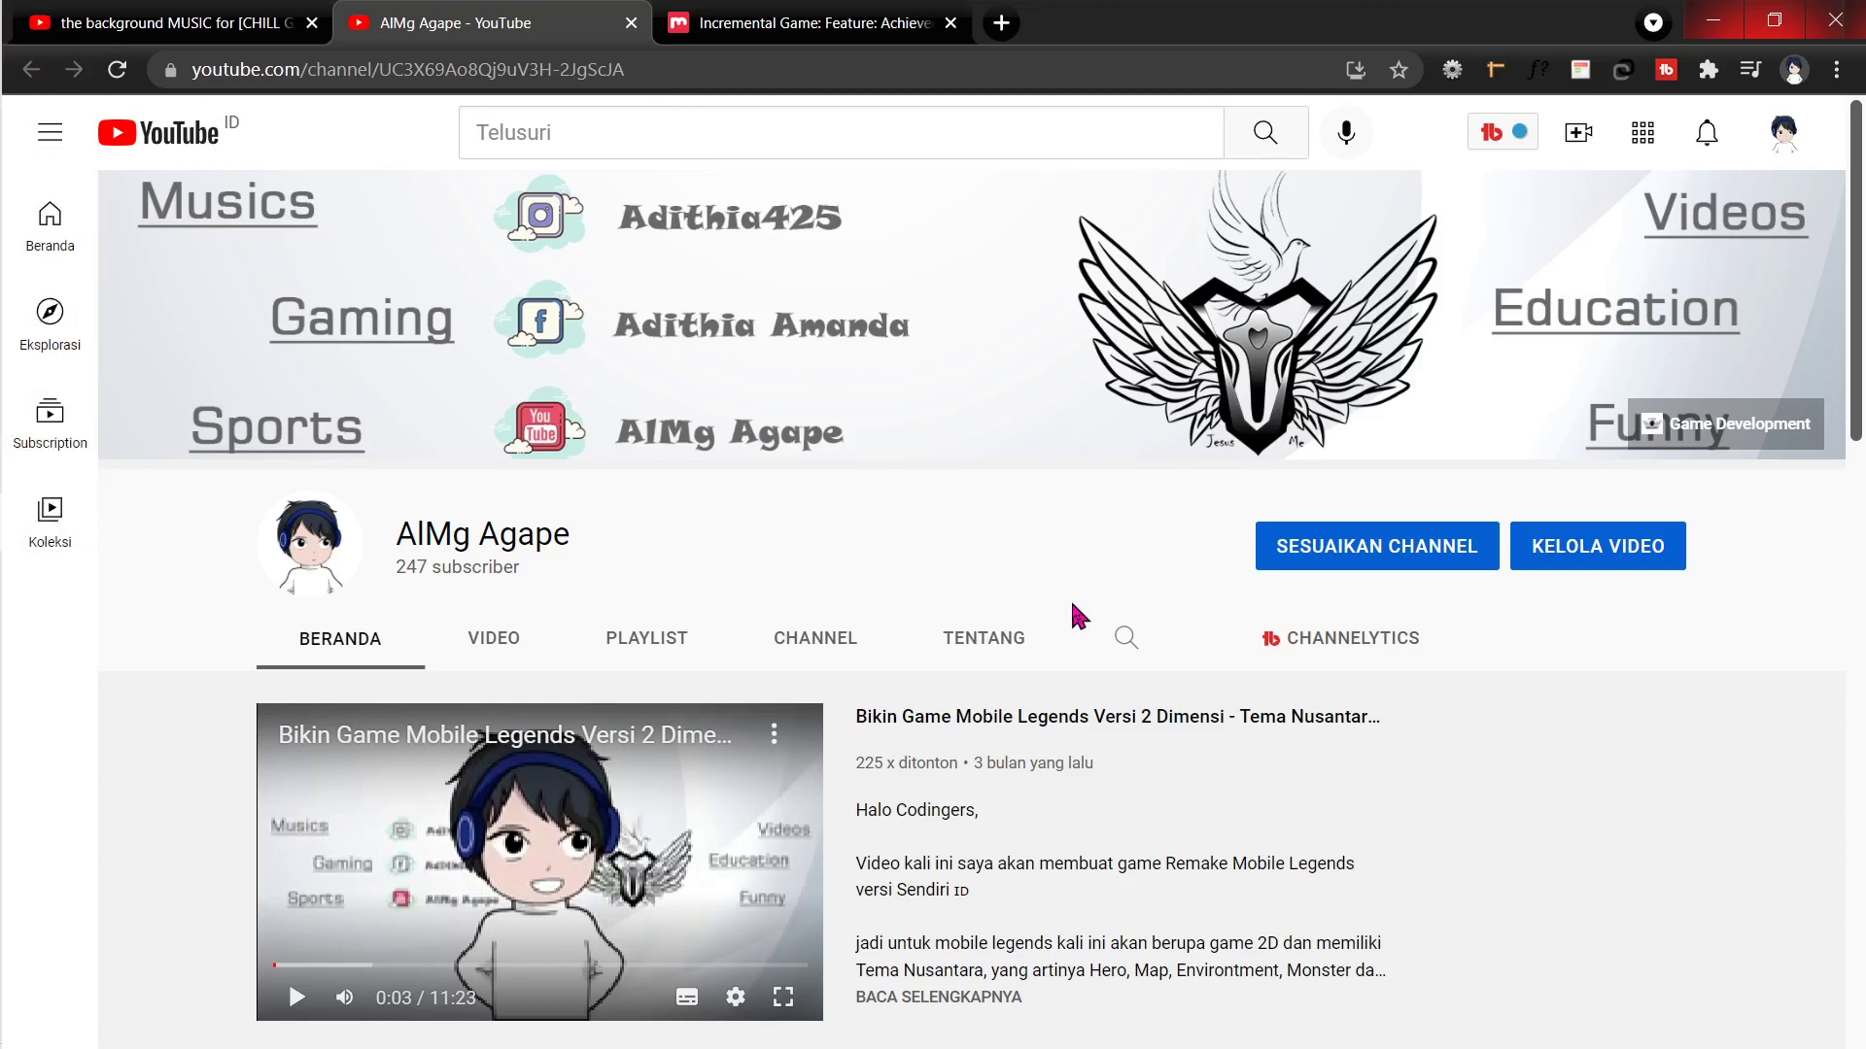